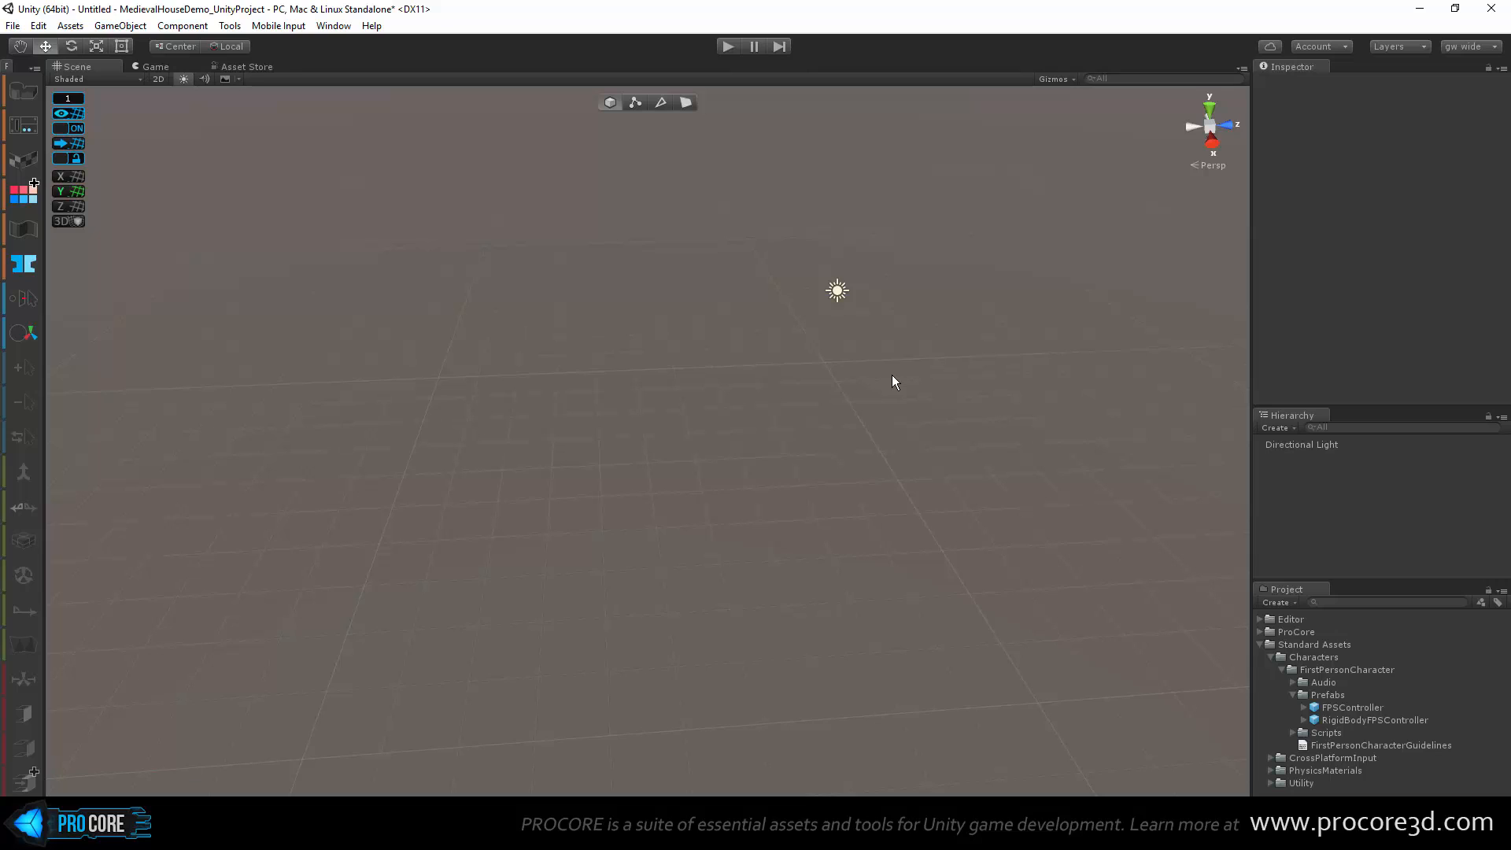
Step: Start a new cube shape in ProBuilder and place its settings window beside the preview
{"action": "middle_click_drag", "start_coordinate": [891, 375], "coordinate": [669, 357]}
{"action": "key", "text": "ctrl+shift+k"}
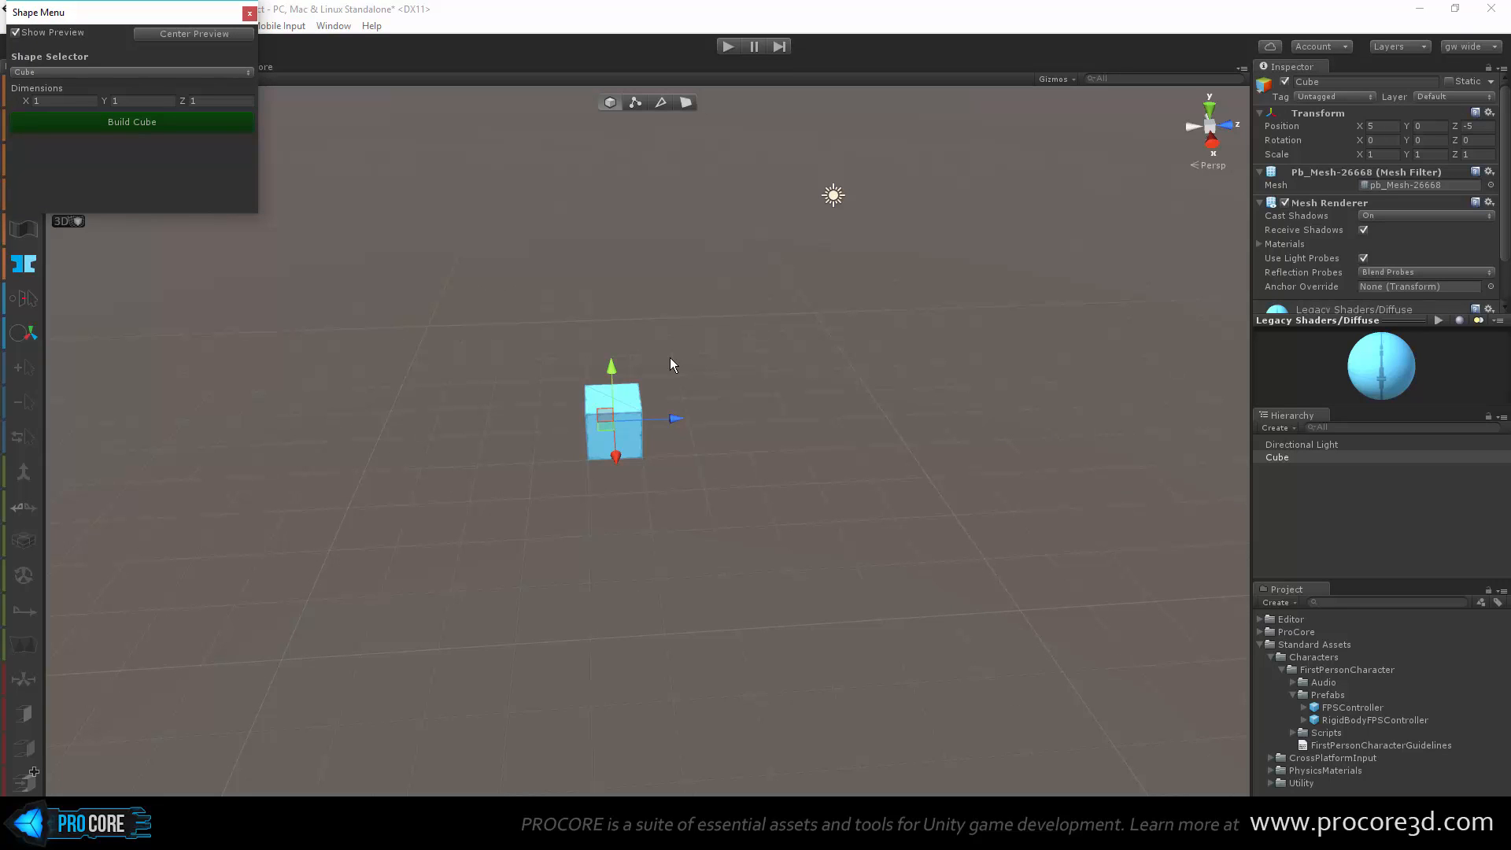
{"action": "left_click_drag", "start_coordinate": [137, 15], "coordinate": [385, 285]}
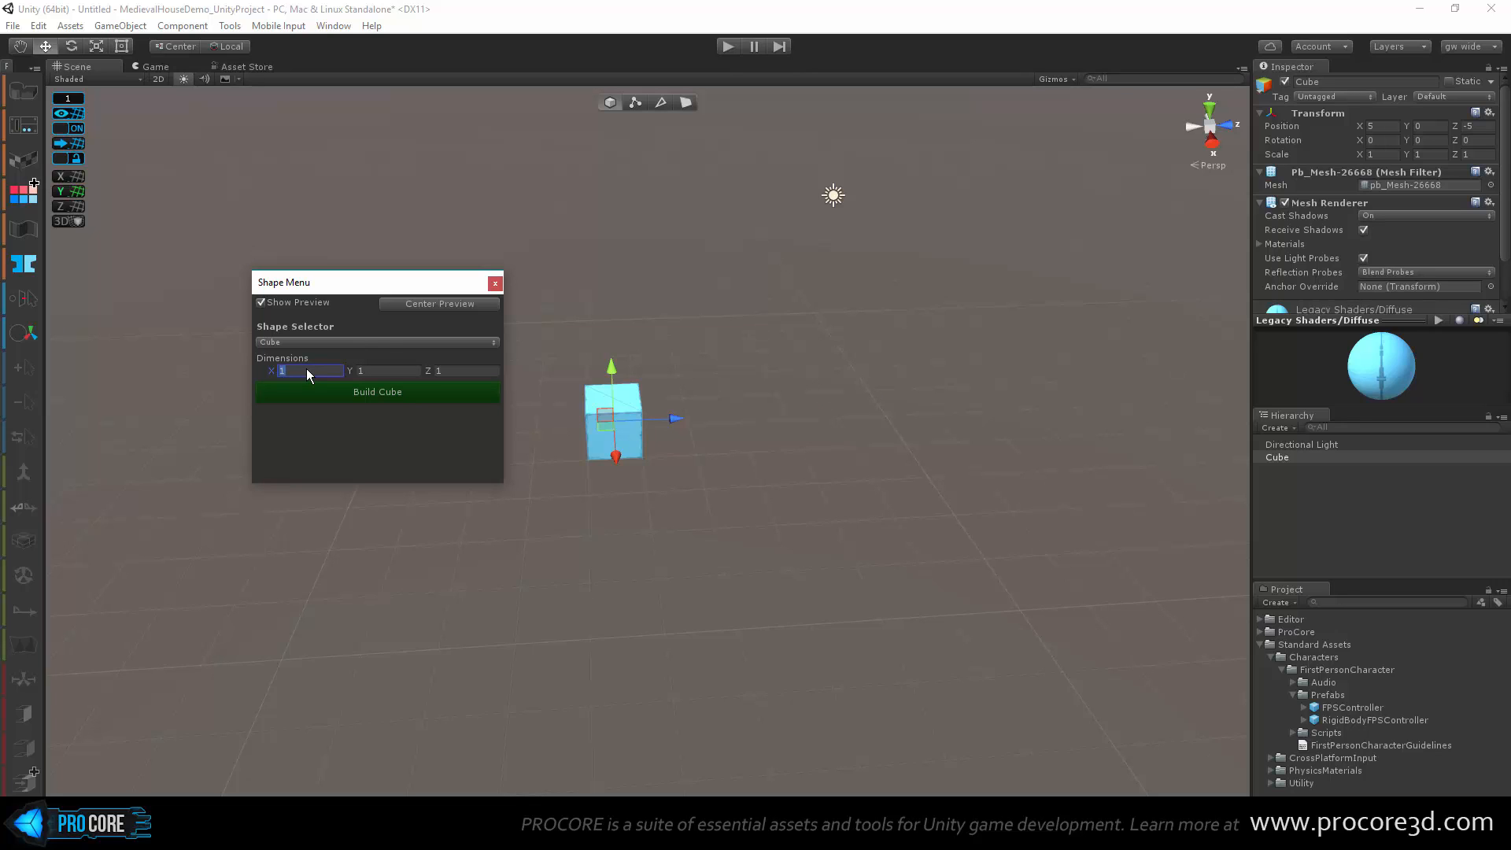
Step: Set the cube preview's X and Z dimensions to 30
{"action": "type", "text": "30"}
{"action": "key", "text": "Tab"}
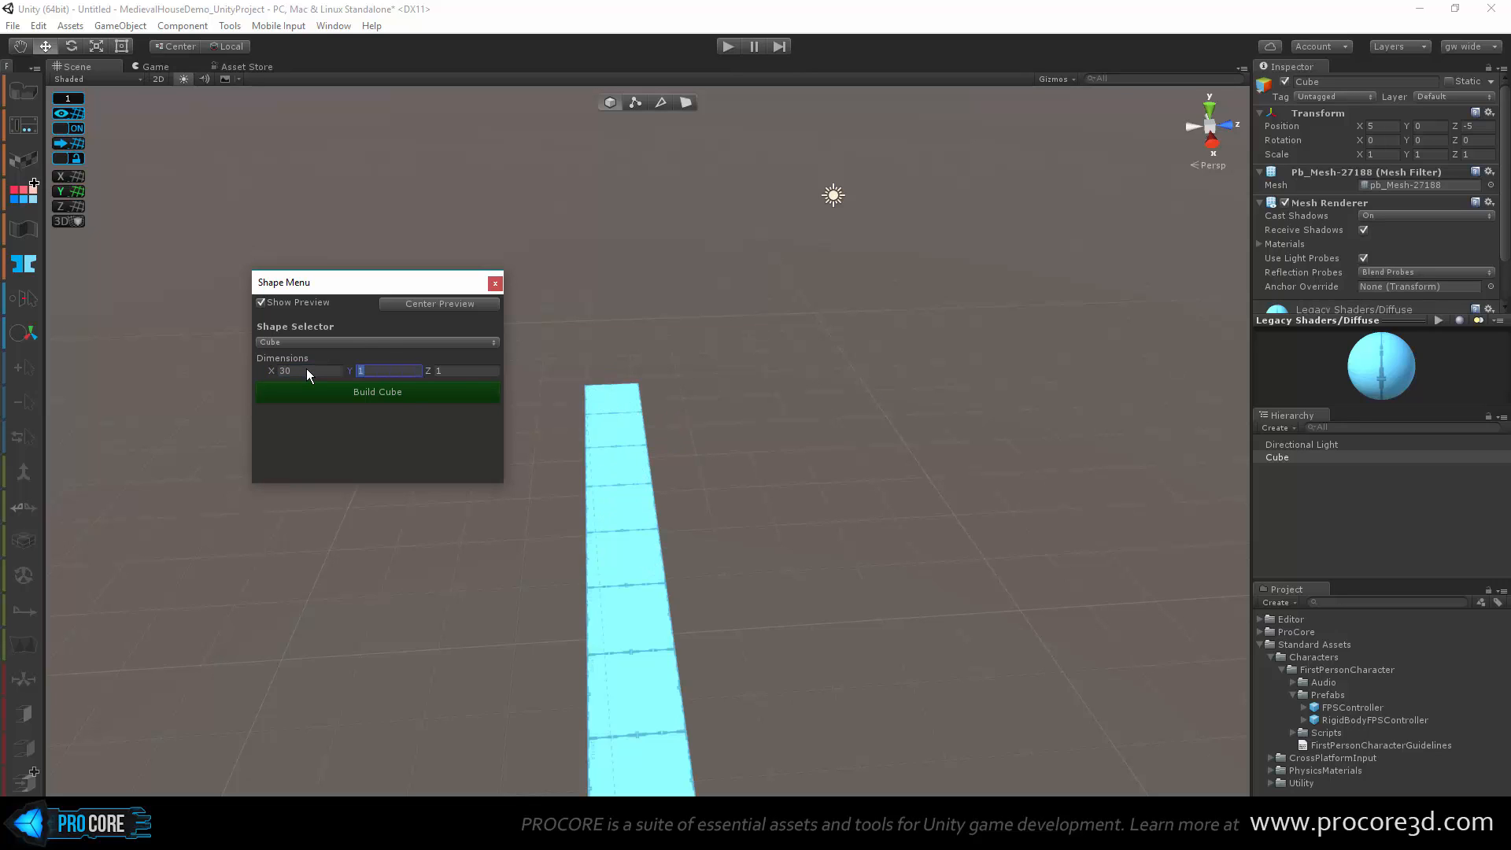
{"action": "key", "text": "Tab"}
{"action": "type", "text": "30"}
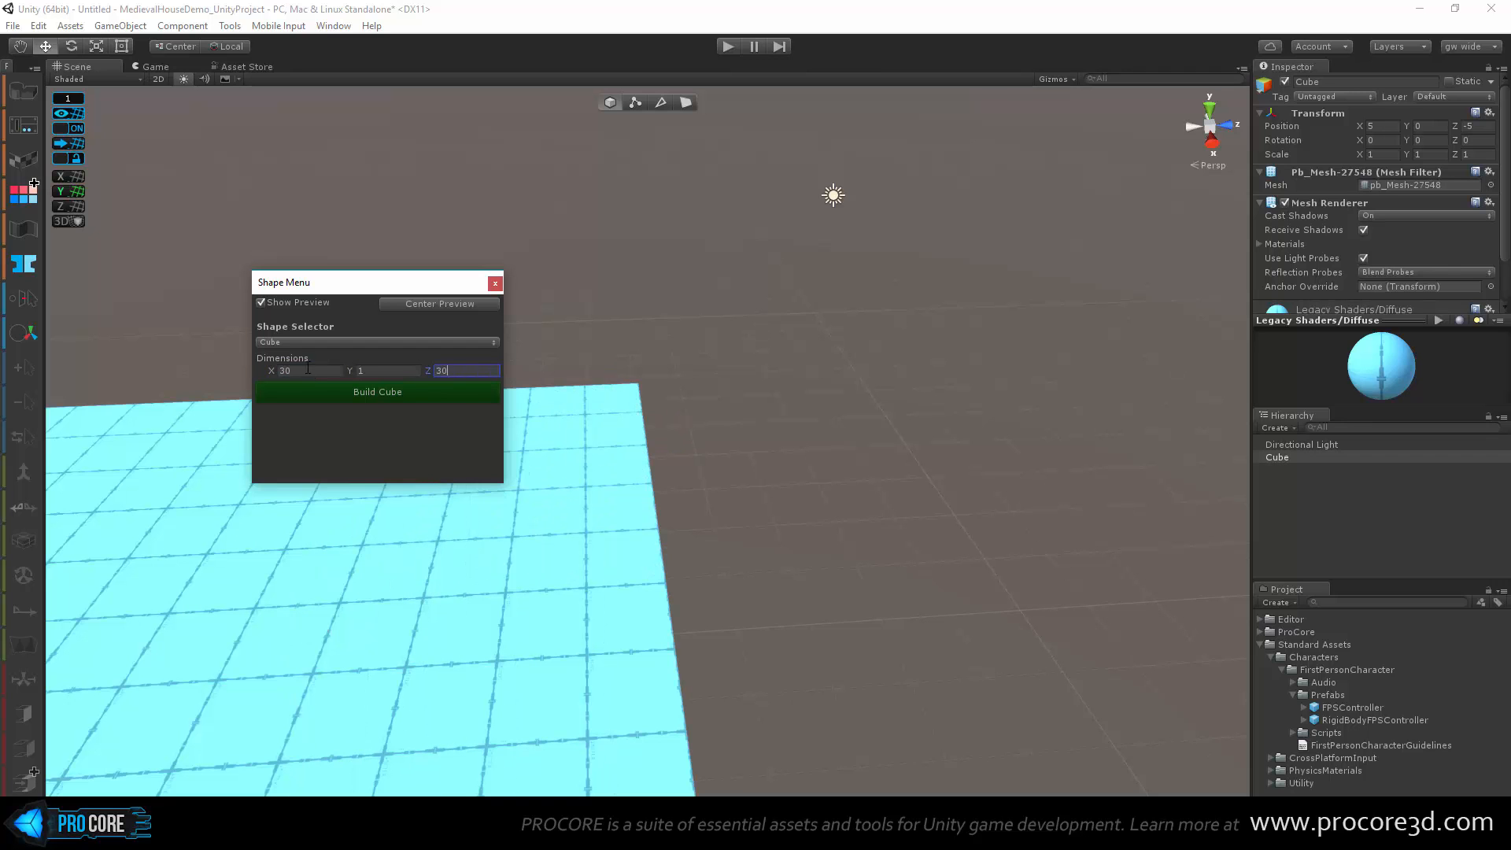
{"action": "middle_click_drag", "start_coordinate": [479, 617], "coordinate": [810, 553]}
{"action": "scroll", "coordinate": [811, 551], "scroll_direction": "down", "scroll_amount": 3}
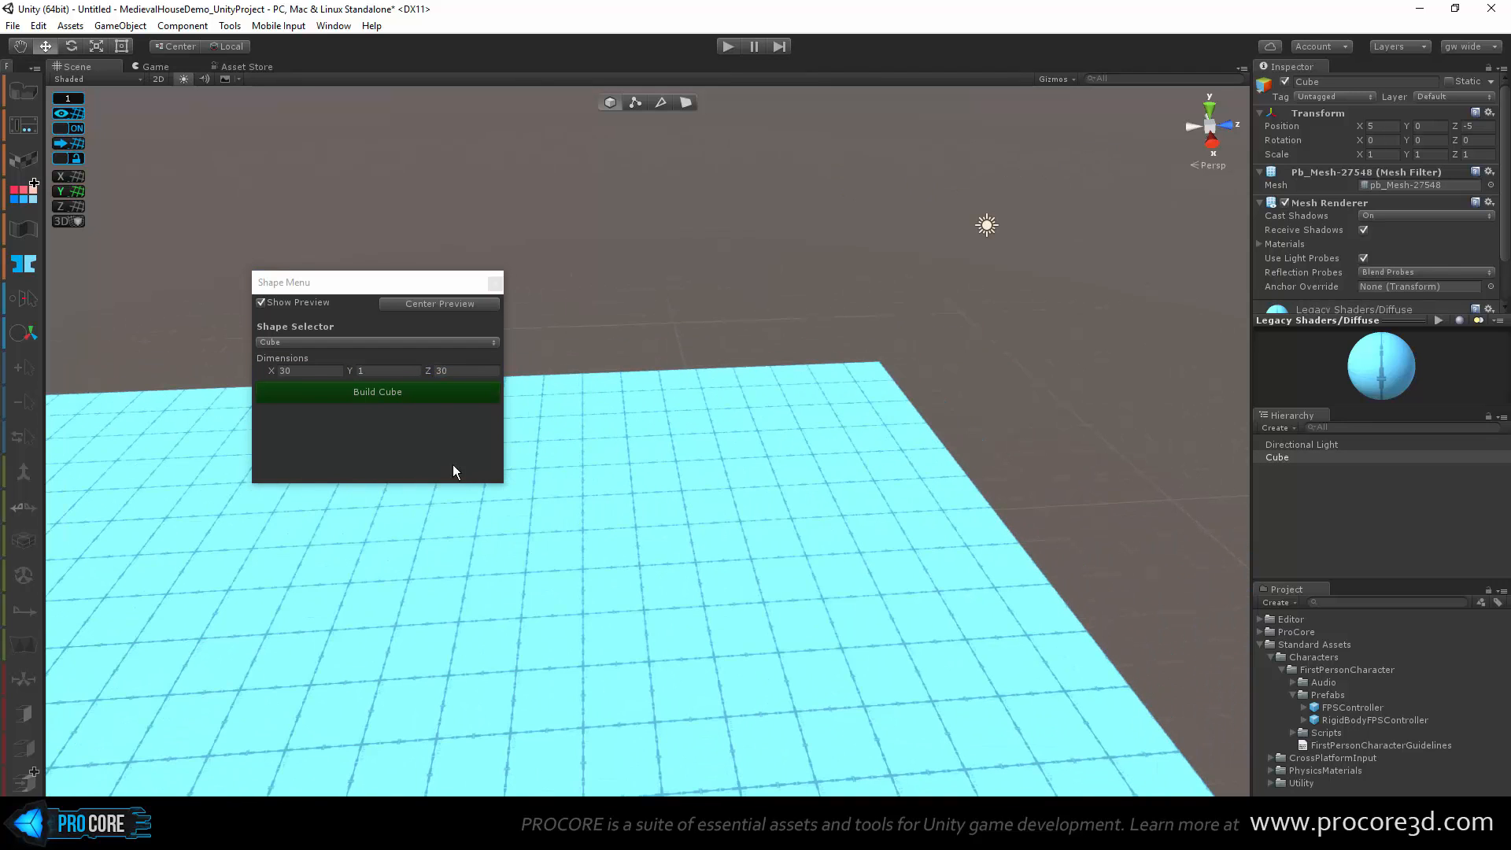
Step: Build a floor slab from the cube shape with dimensions X 10, Y 0.25 and Z 10, and close the shape settings
{"action": "left_click", "coordinate": [295, 370]}
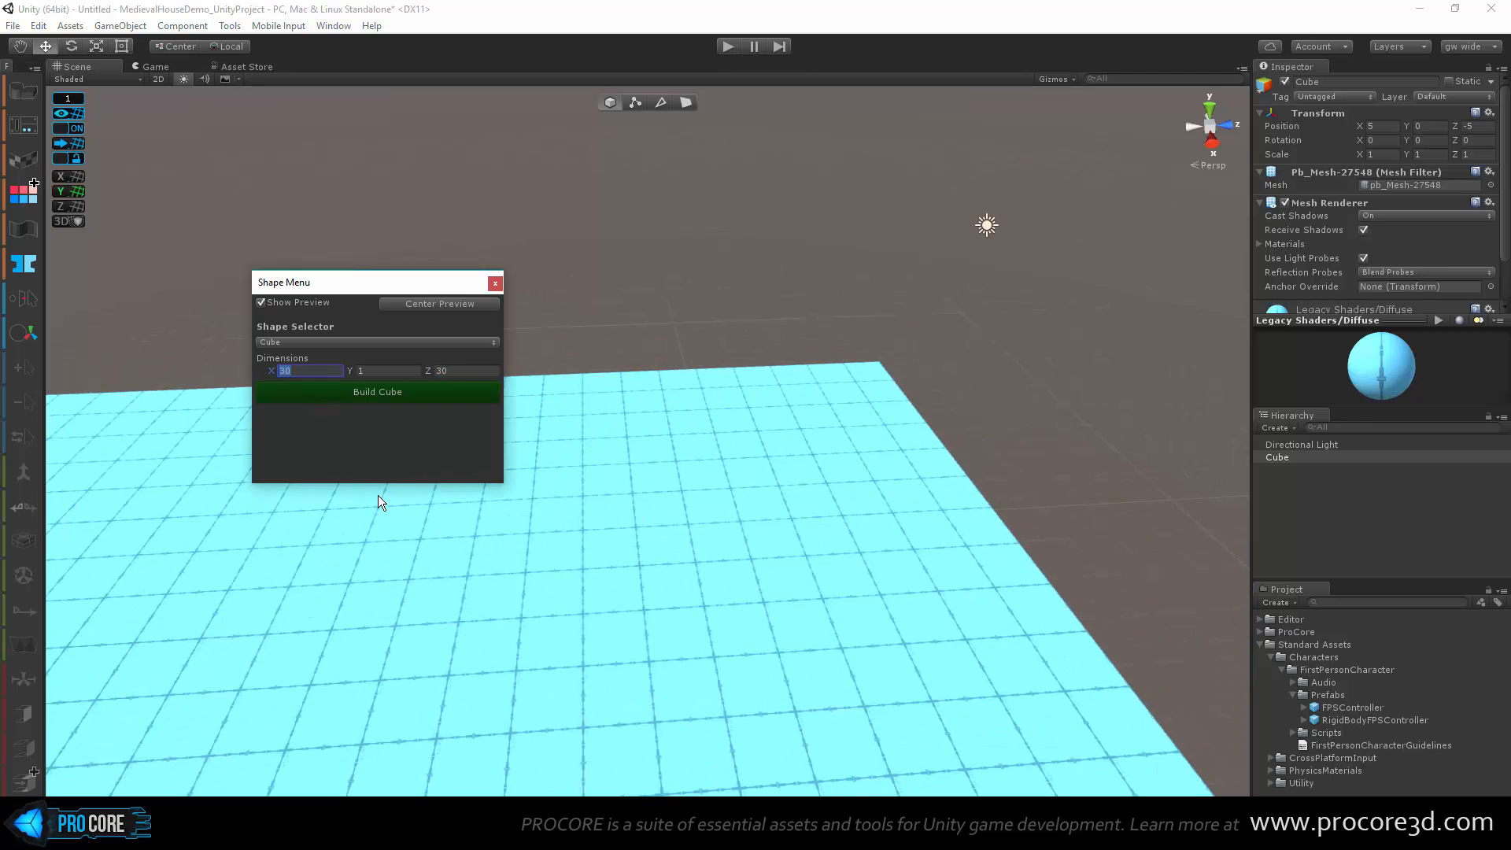
{"action": "type", "text": "10"}
{"action": "key", "text": "Tab"}
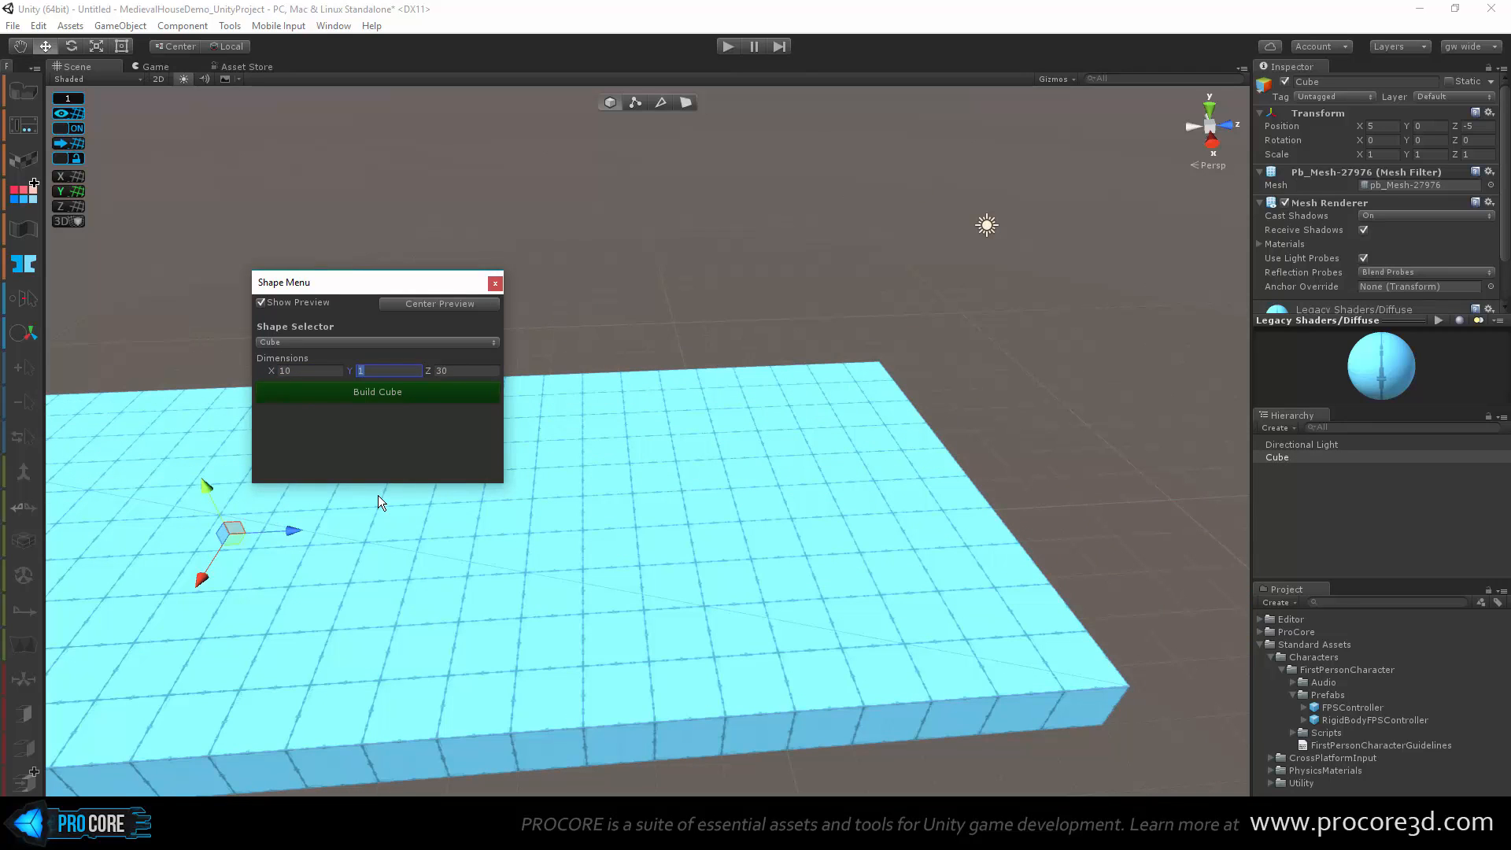
{"action": "key", "text": "Tab"}
{"action": "type", "text": "10"}
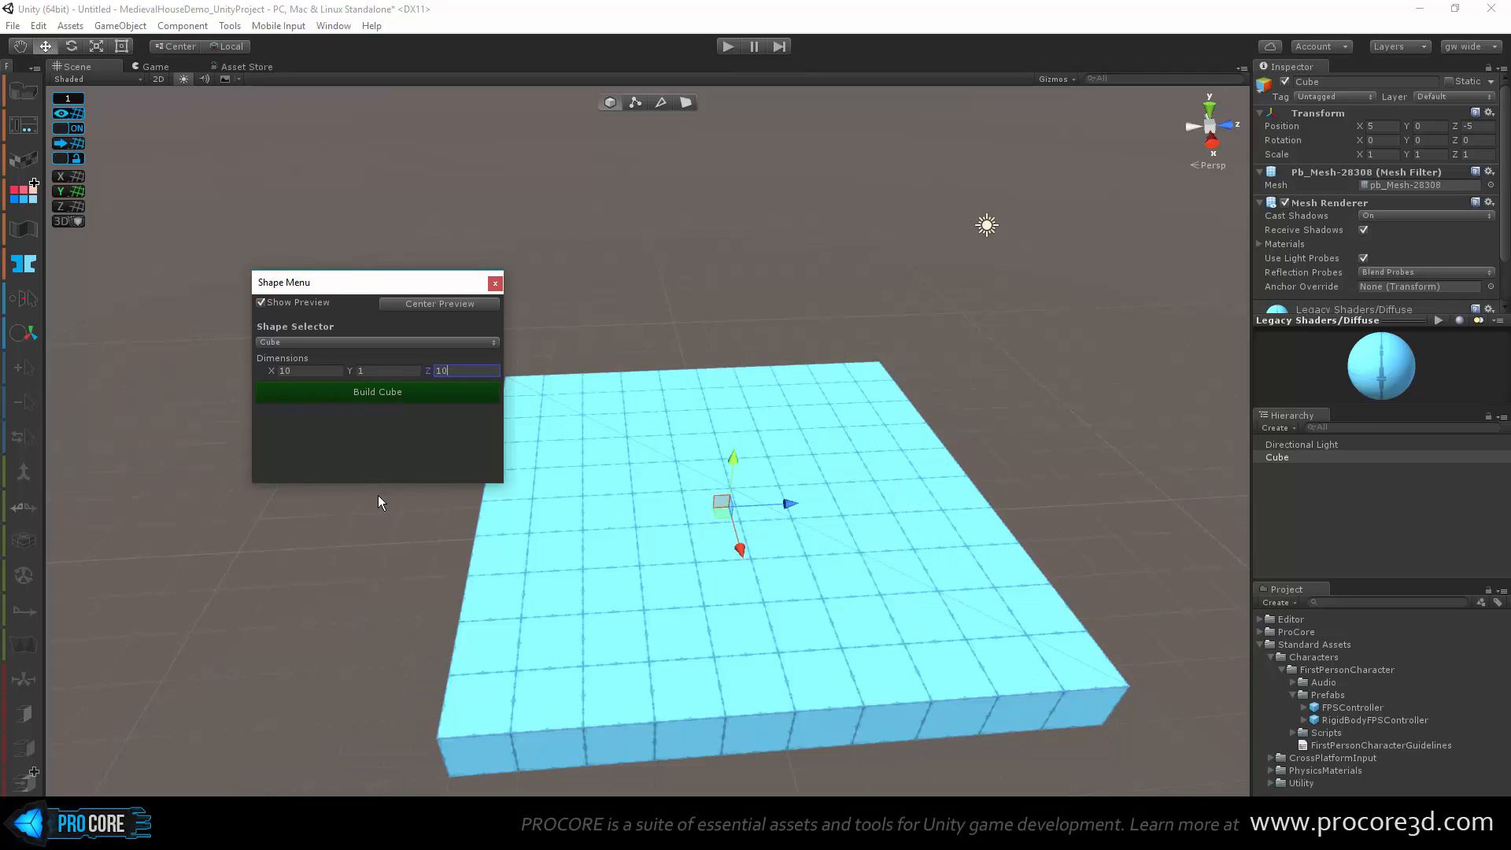
{"action": "key", "text": "shift+Tab"}
{"action": "type", "text": "0.25"}
{"action": "key", "text": "Tab"}
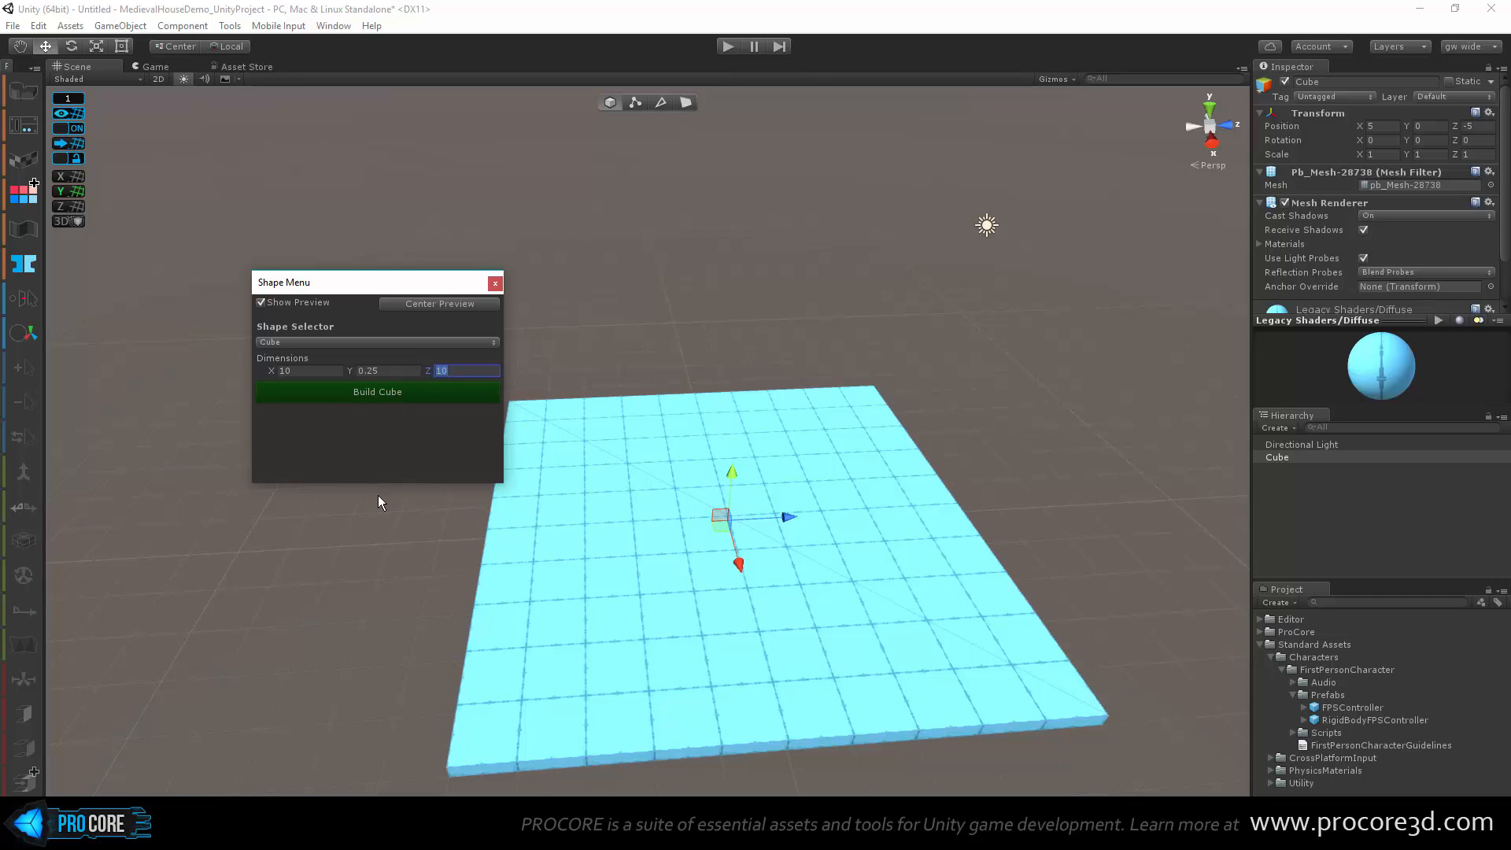
{"action": "left_click_drag", "start_coordinate": [953, 480], "coordinate": [972, 386], "text": "alt"}
{"action": "left_click", "coordinate": [397, 389]}
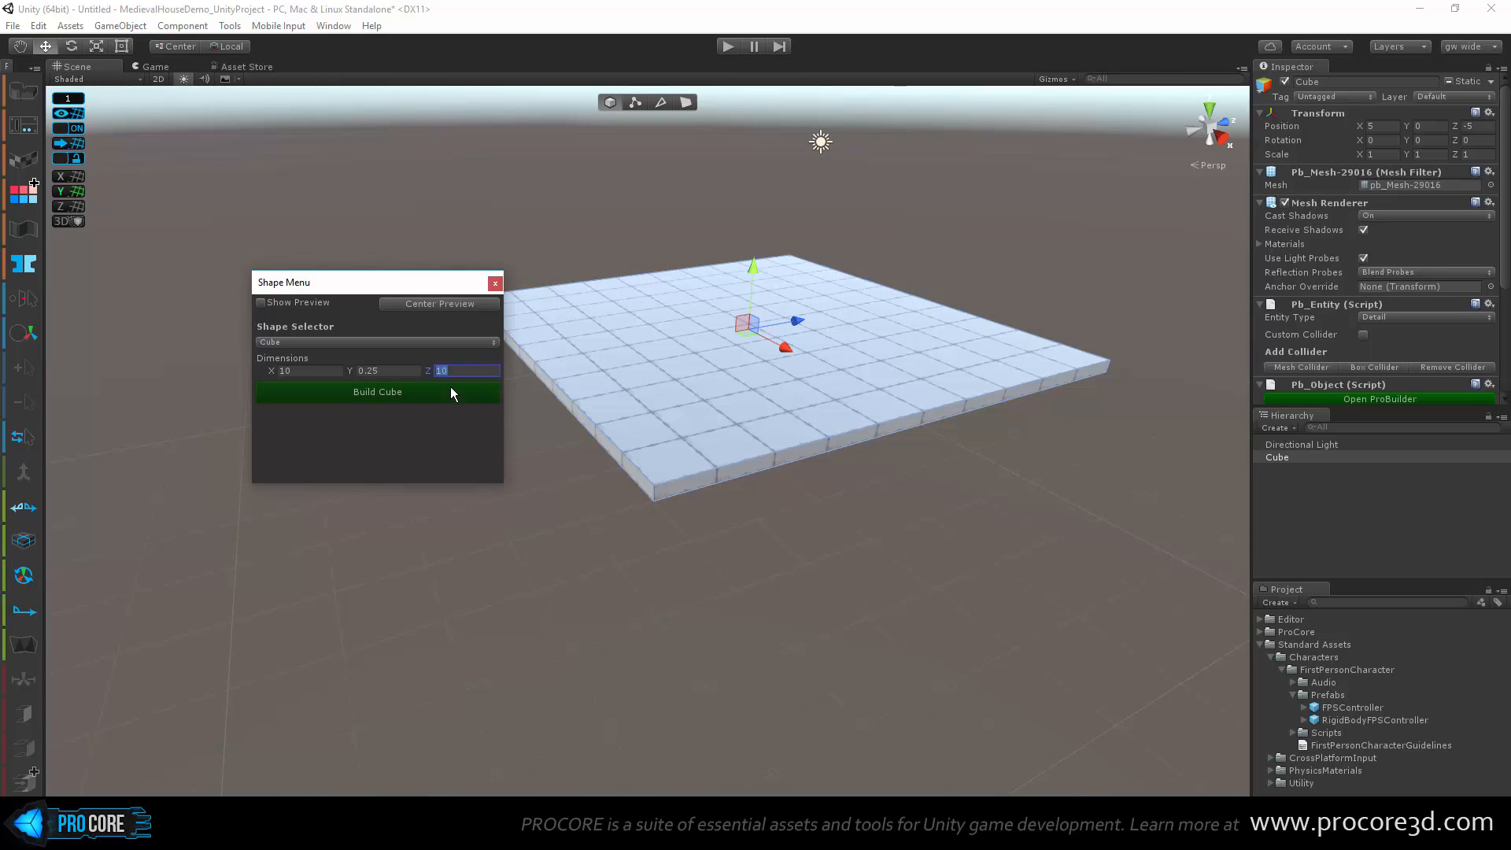
{"action": "left_click", "coordinate": [495, 284]}
Step: Place the FPSController prefab near the front corner of the floor slab and raise it to Y 1
{"action": "middle_click_drag", "start_coordinate": [730, 321], "coordinate": [641, 428]}
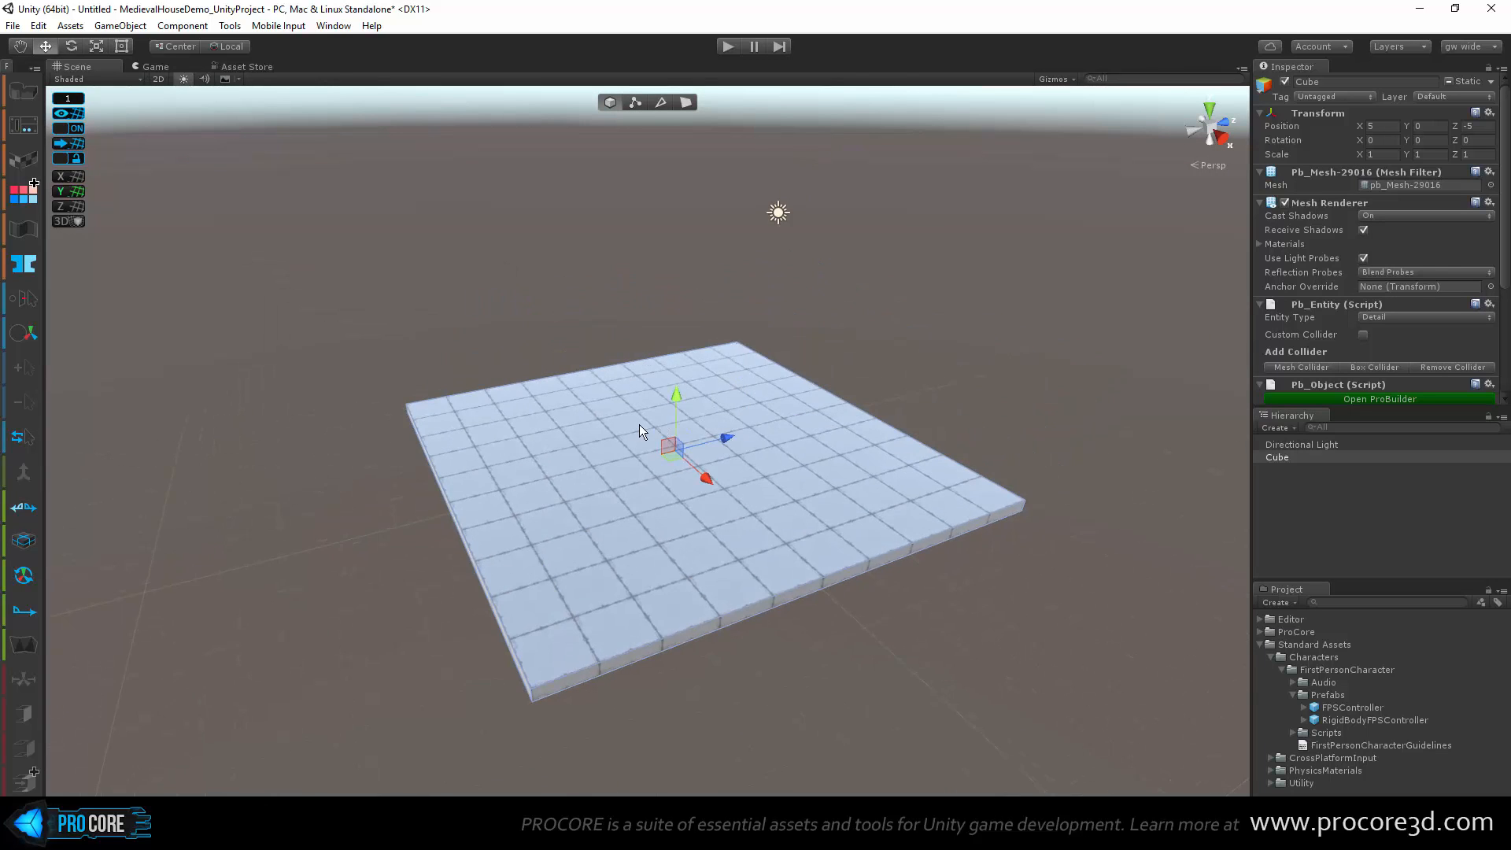
{"action": "scroll", "coordinate": [639, 425], "scroll_direction": "up", "scroll_amount": 2}
{"action": "mouse_move", "coordinate": [551, 449]}
{"action": "left_mouse_down", "text": "alt"}
{"action": "mouse_move", "coordinate": [685, 426]}
{"action": "mouse_move", "coordinate": [570, 430]}
{"action": "left_mouse_up", "text": "alt"}
{"action": "left_click", "coordinate": [919, 299]}
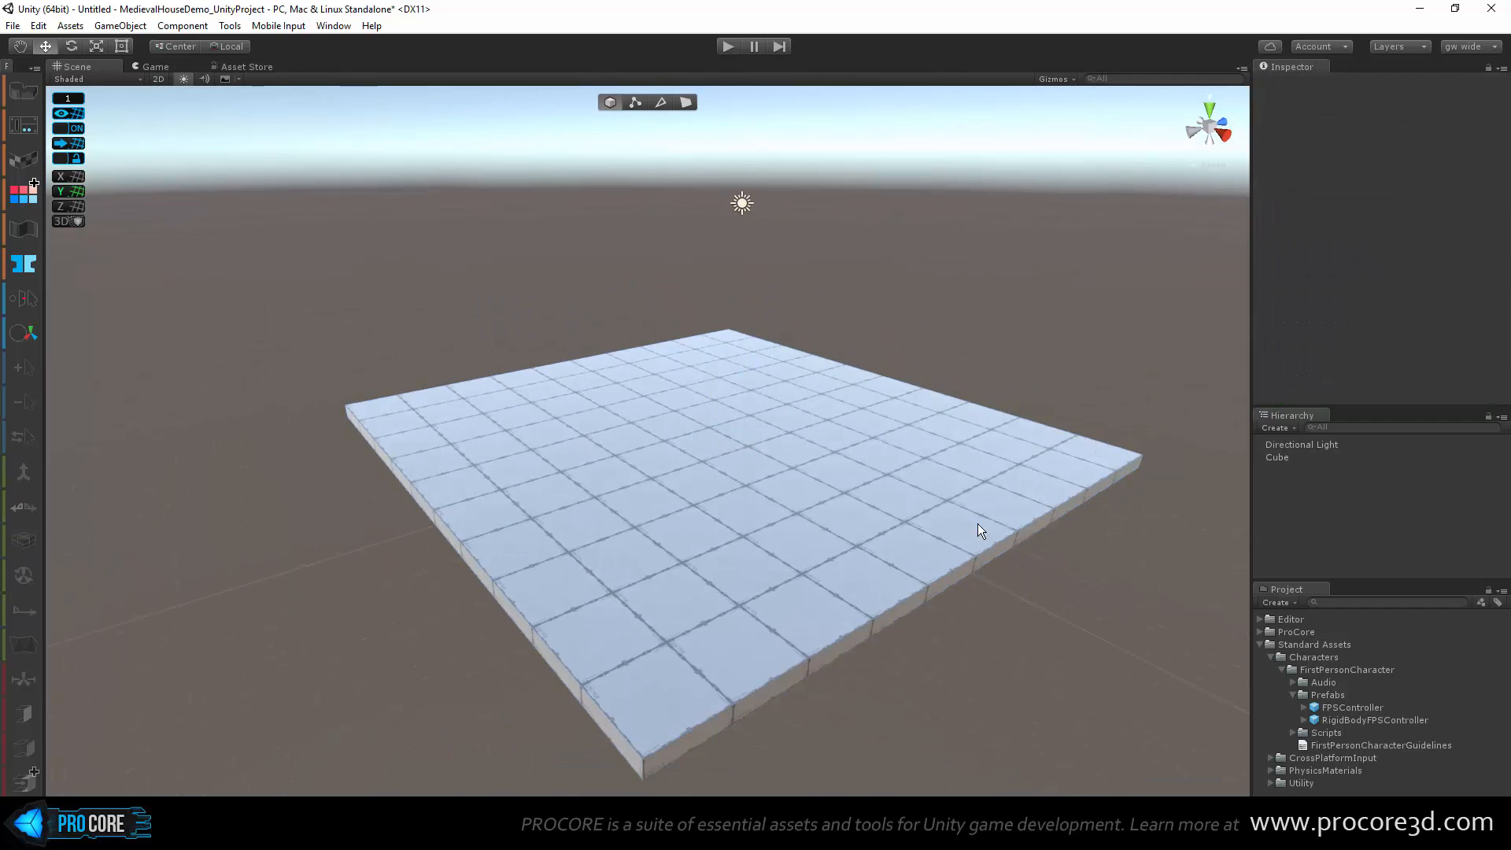
{"action": "left_click_drag", "start_coordinate": [1370, 705], "coordinate": [681, 551]}
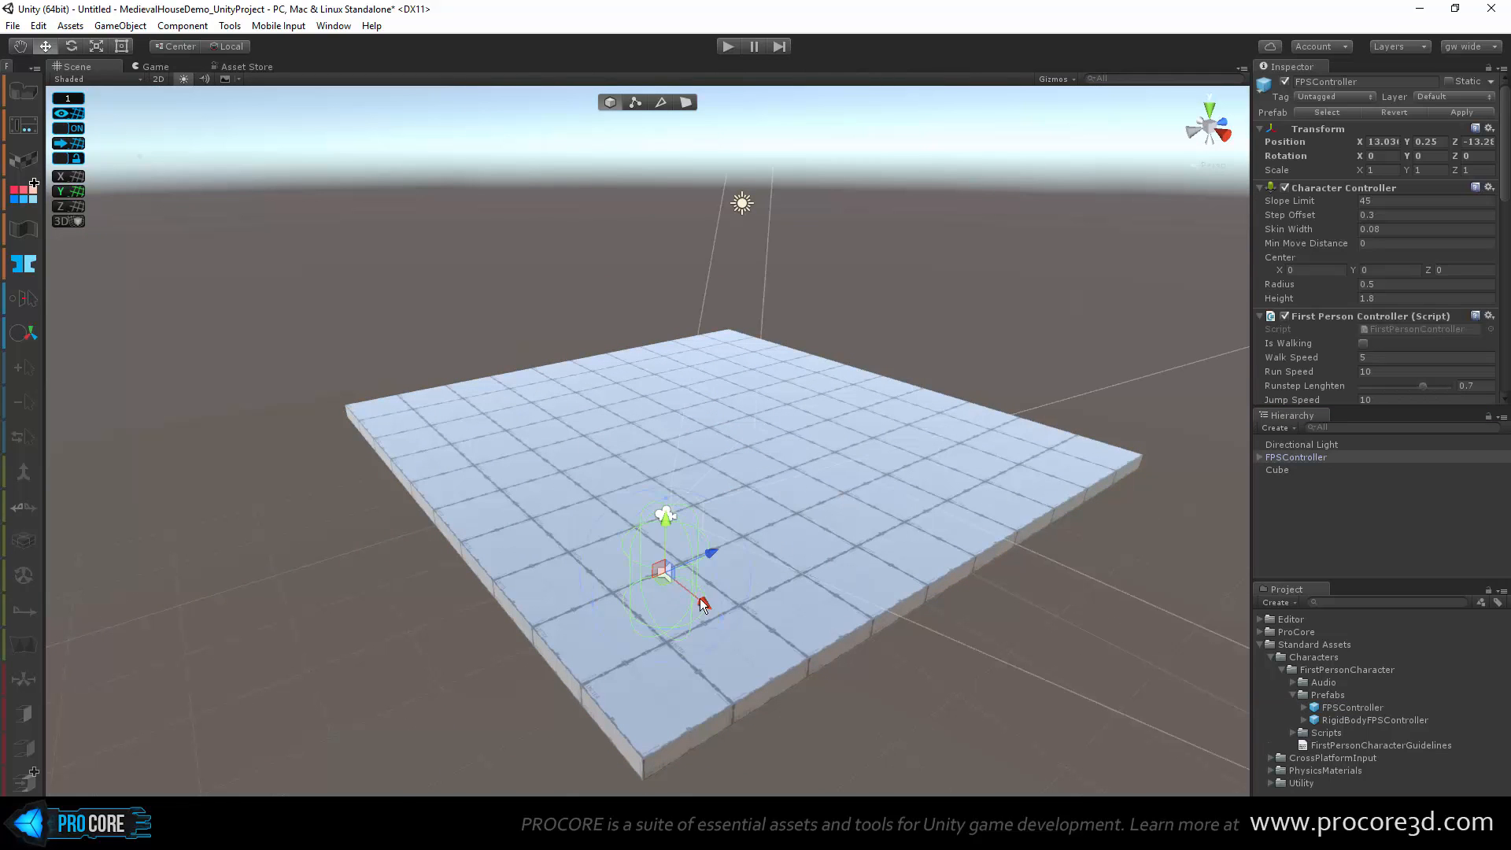
{"action": "left_click_drag", "start_coordinate": [784, 611], "coordinate": [787, 539], "text": "alt"}
{"action": "left_click_drag", "start_coordinate": [769, 315], "coordinate": [725, 347], "text": "alt"}
{"action": "left_click_drag", "start_coordinate": [632, 370], "coordinate": [638, 332]}
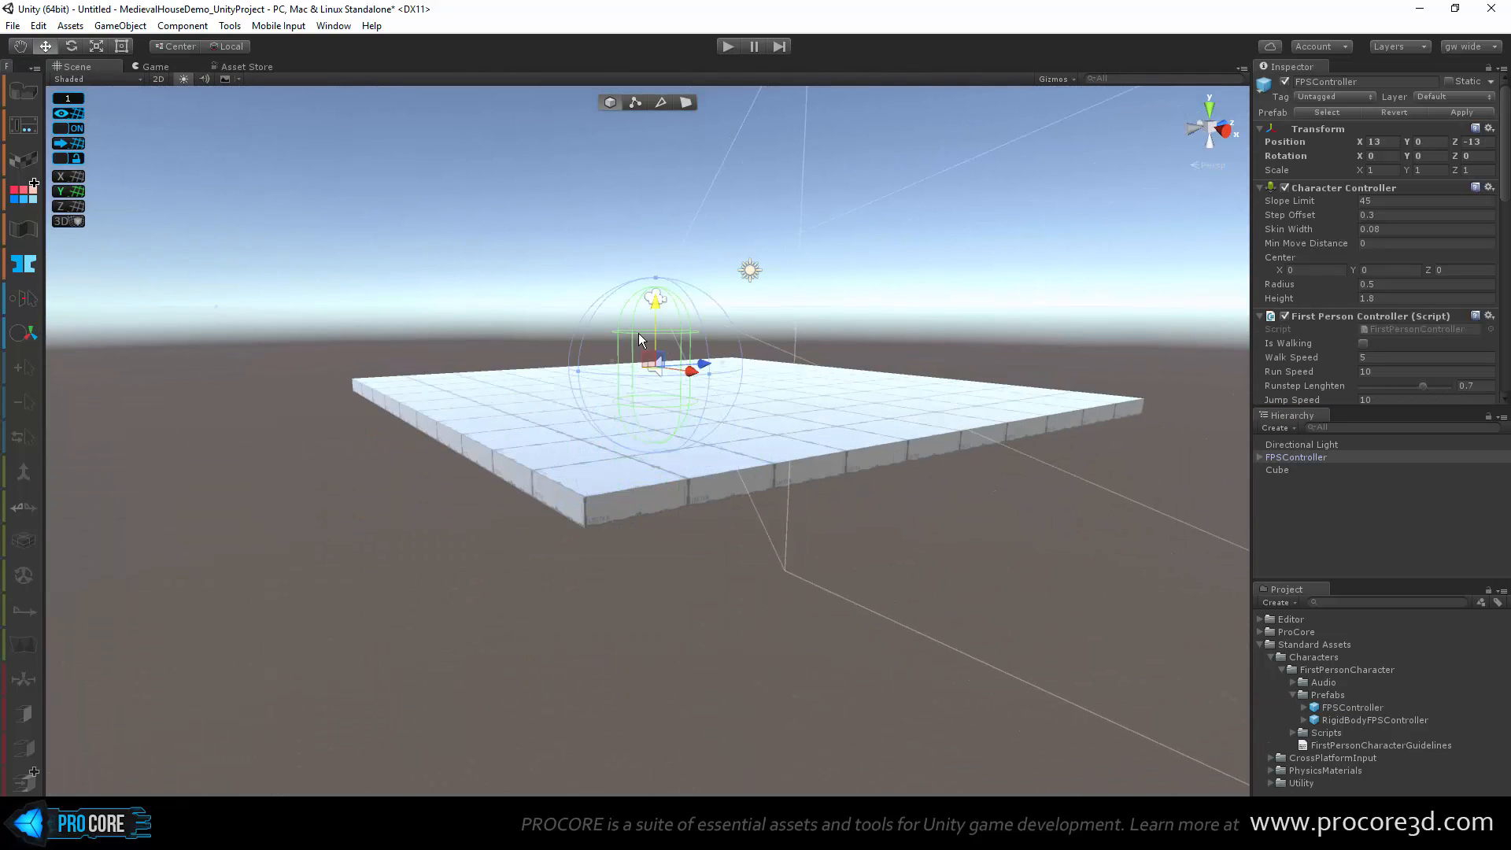
Step: Play-test the scene by walking around the floor slab in first person to judge its size, and stop playing
{"action": "left_click", "coordinate": [728, 46]}
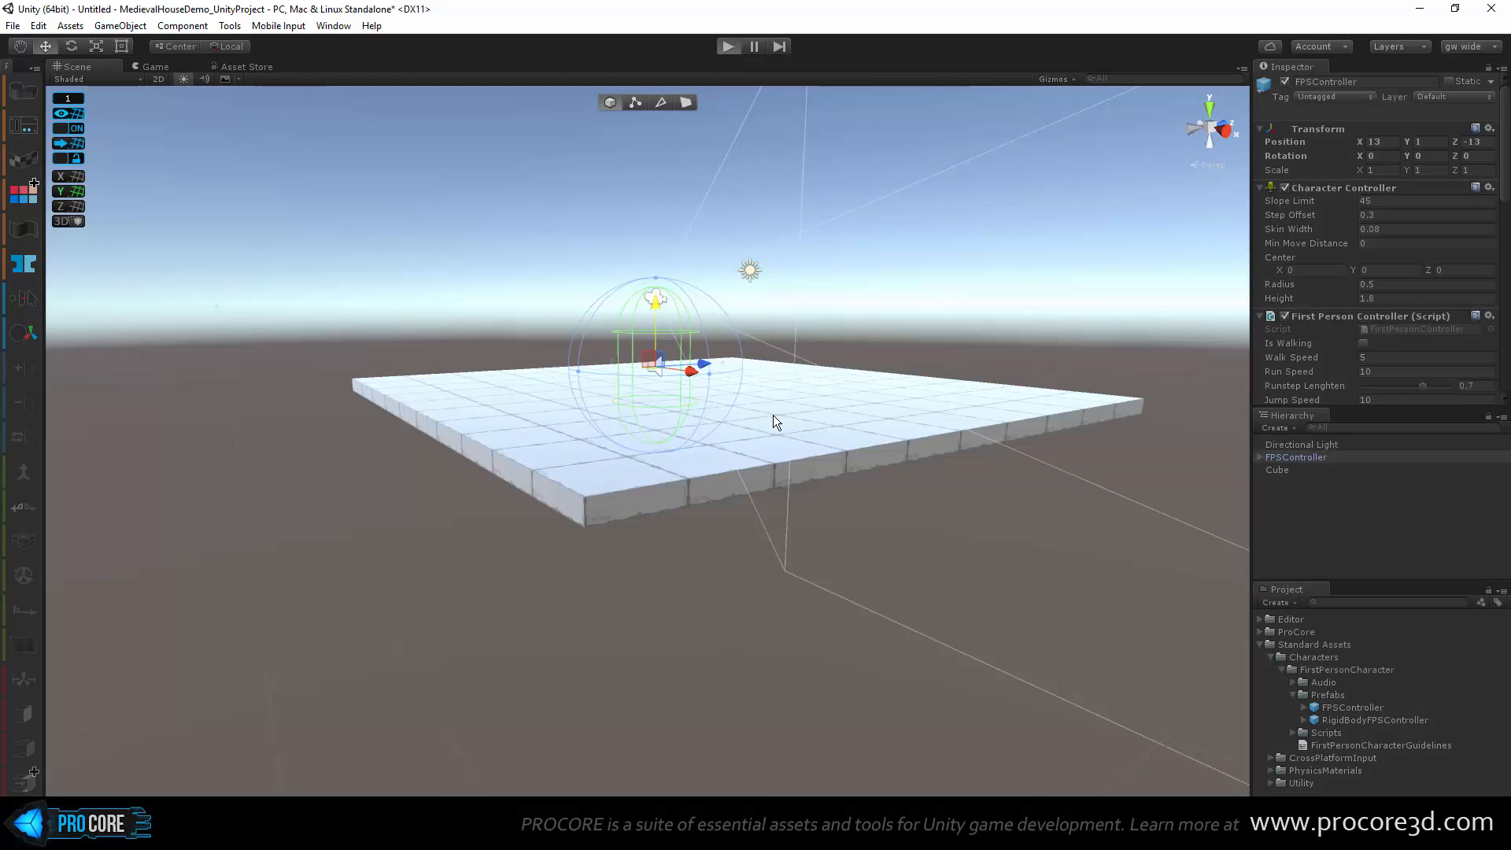
{"action": "key", "text": "w"}
{"action": "key", "text": "w"}
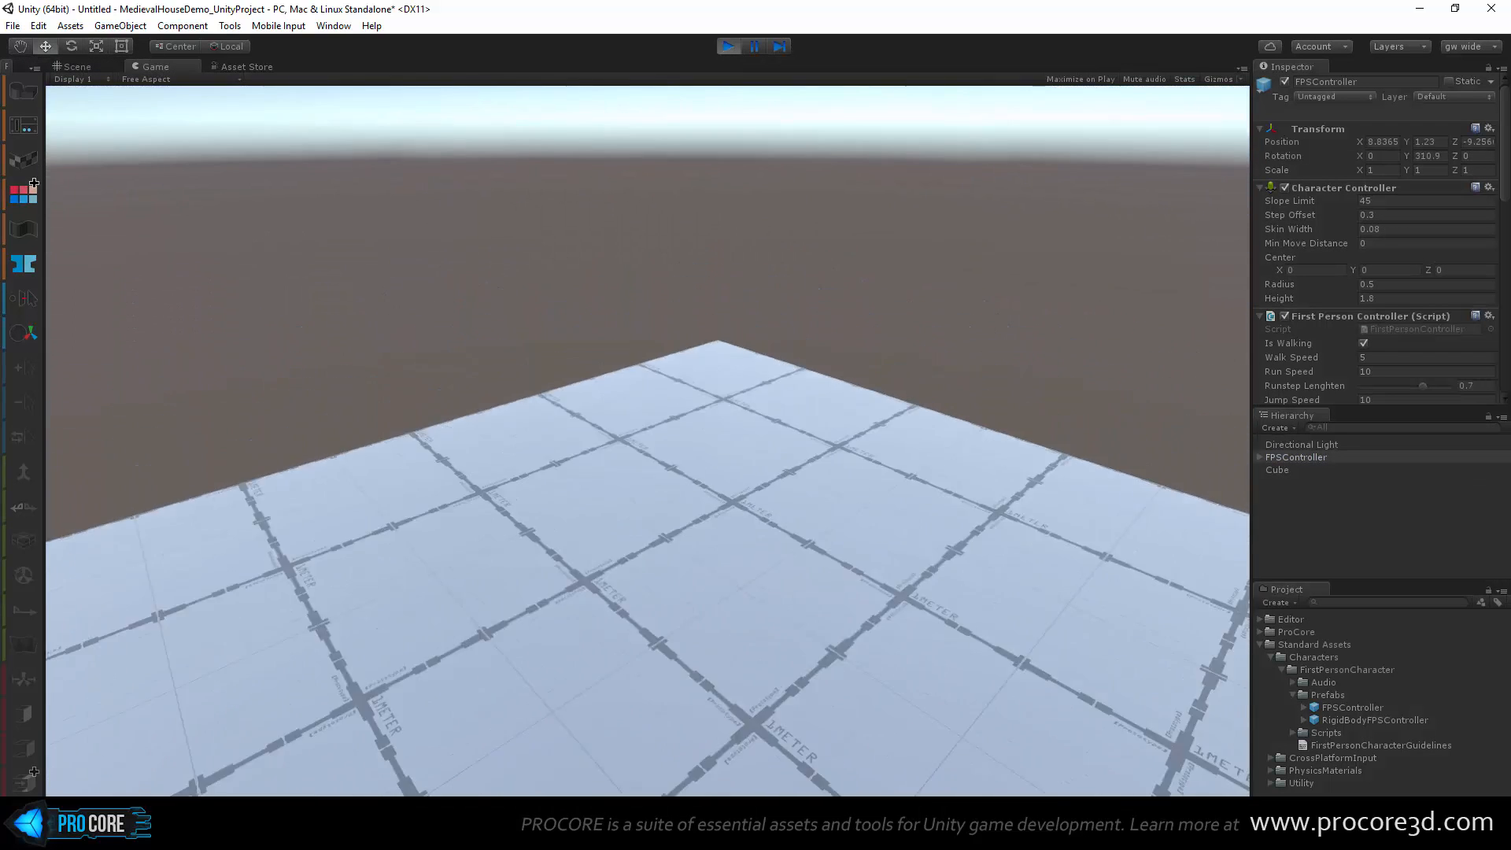
{"action": "key", "text": "w"}
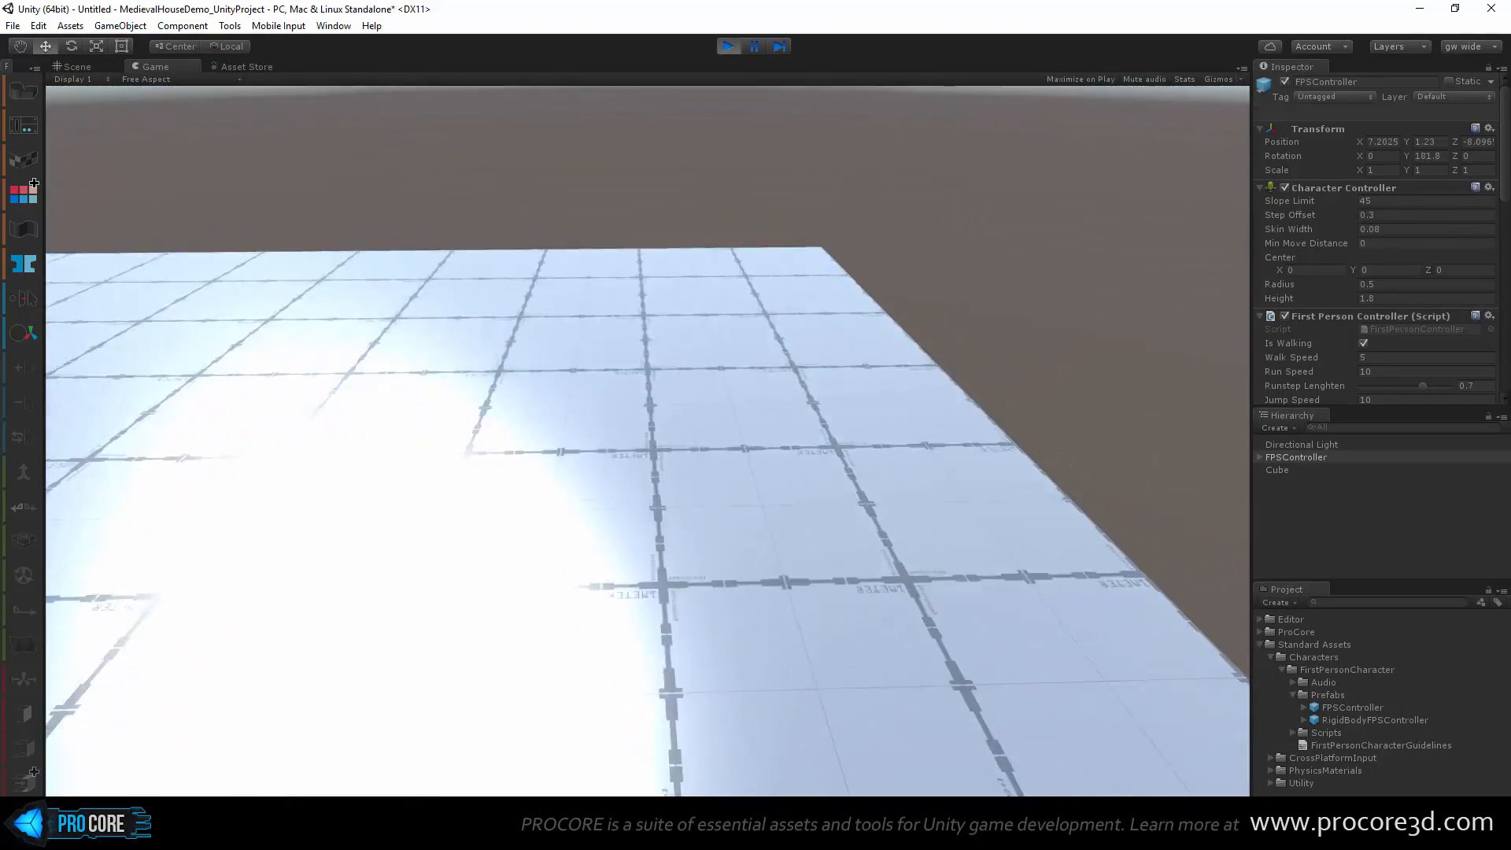
{"action": "key", "text": "w"}
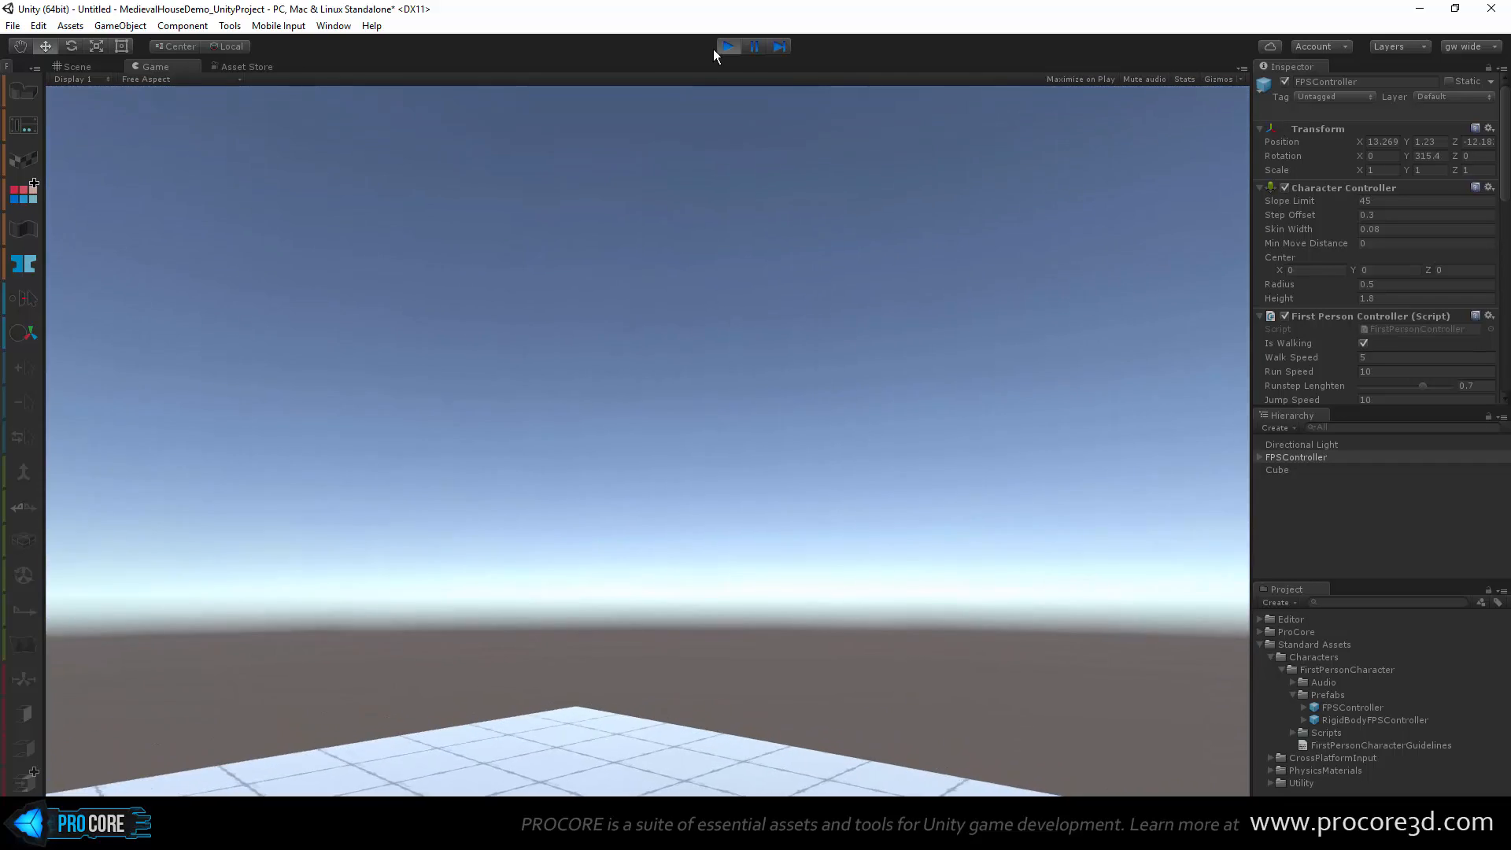
{"action": "left_click", "coordinate": [728, 46]}
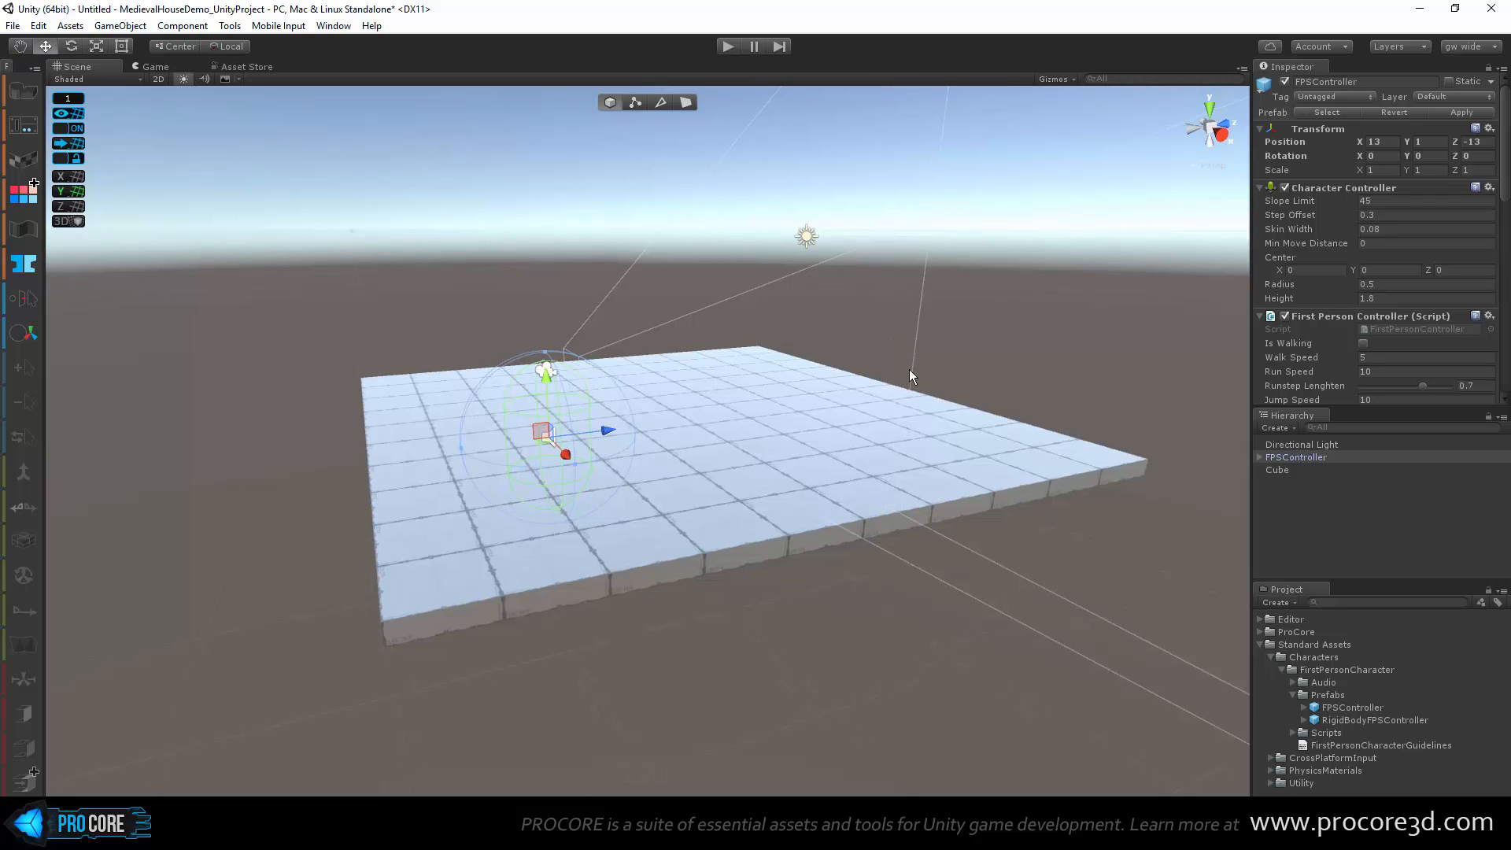
Step: Rotate the FPSController to about -46 degrees around Y so it faces across the slab, and deactivate it
{"action": "key", "text": "e"}
{"action": "left_click_drag", "start_coordinate": [686, 452], "coordinate": [947, 459], "text": "alt"}
{"action": "key", "text": "w"}
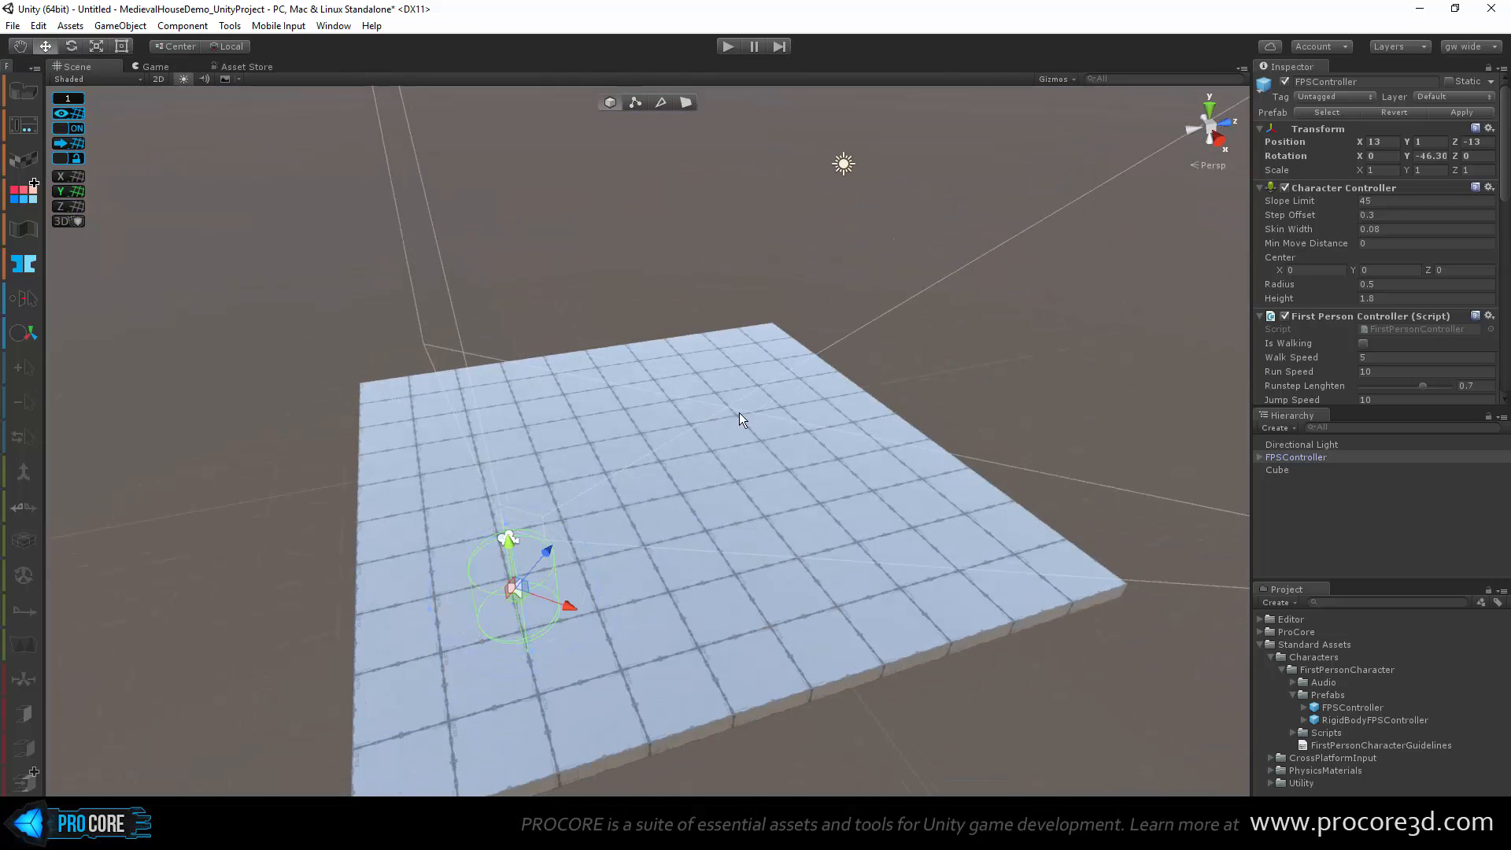
{"action": "left_click", "coordinate": [1285, 82]}
{"action": "left_click", "coordinate": [997, 312]}
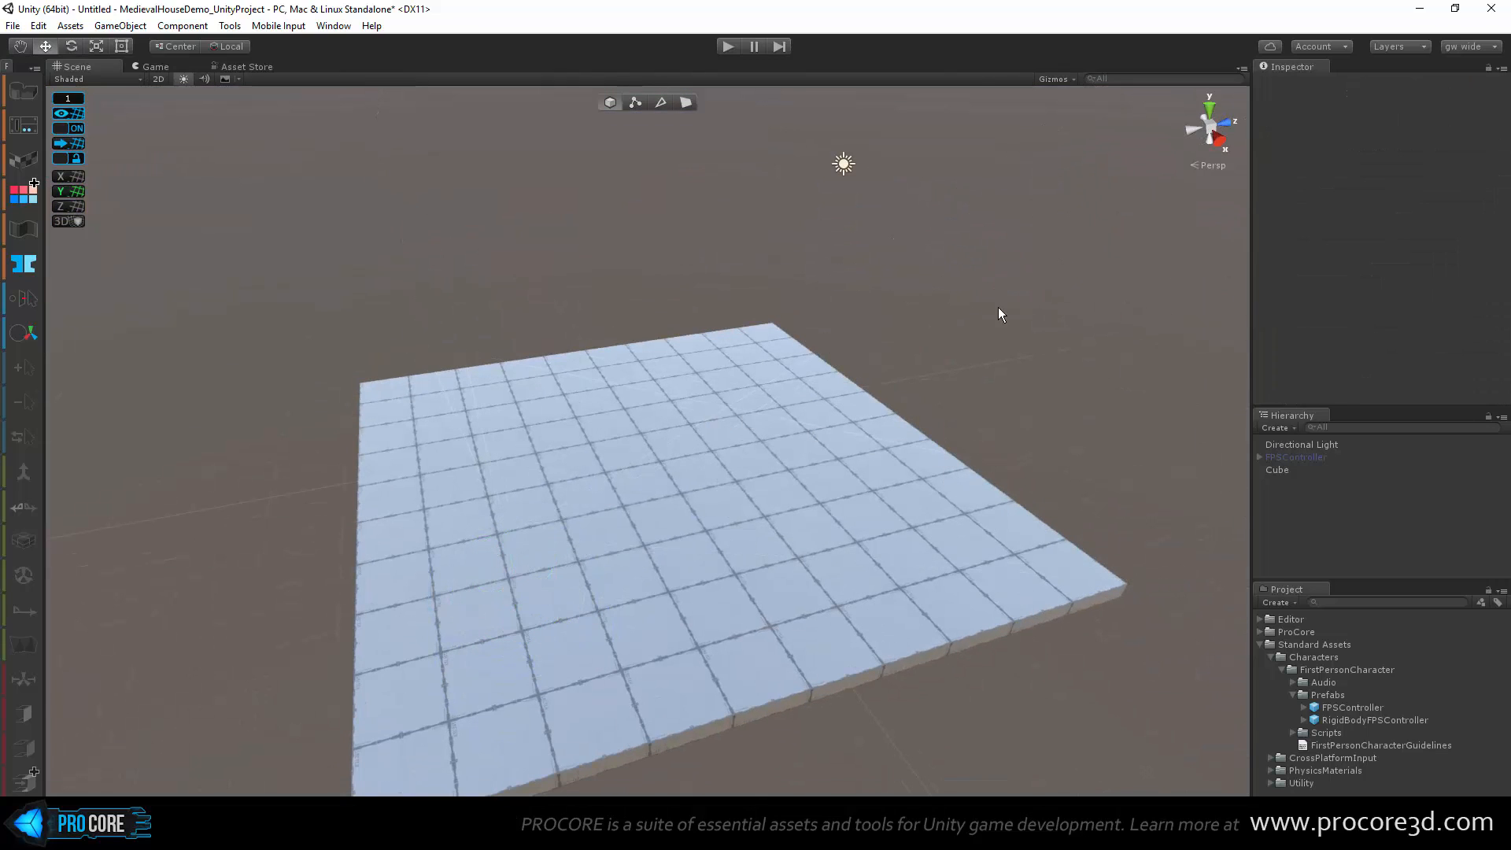
Step: Duplicate the floor slab in place
{"action": "left_click_drag", "start_coordinate": [441, 586], "coordinate": [463, 521], "text": "alt"}
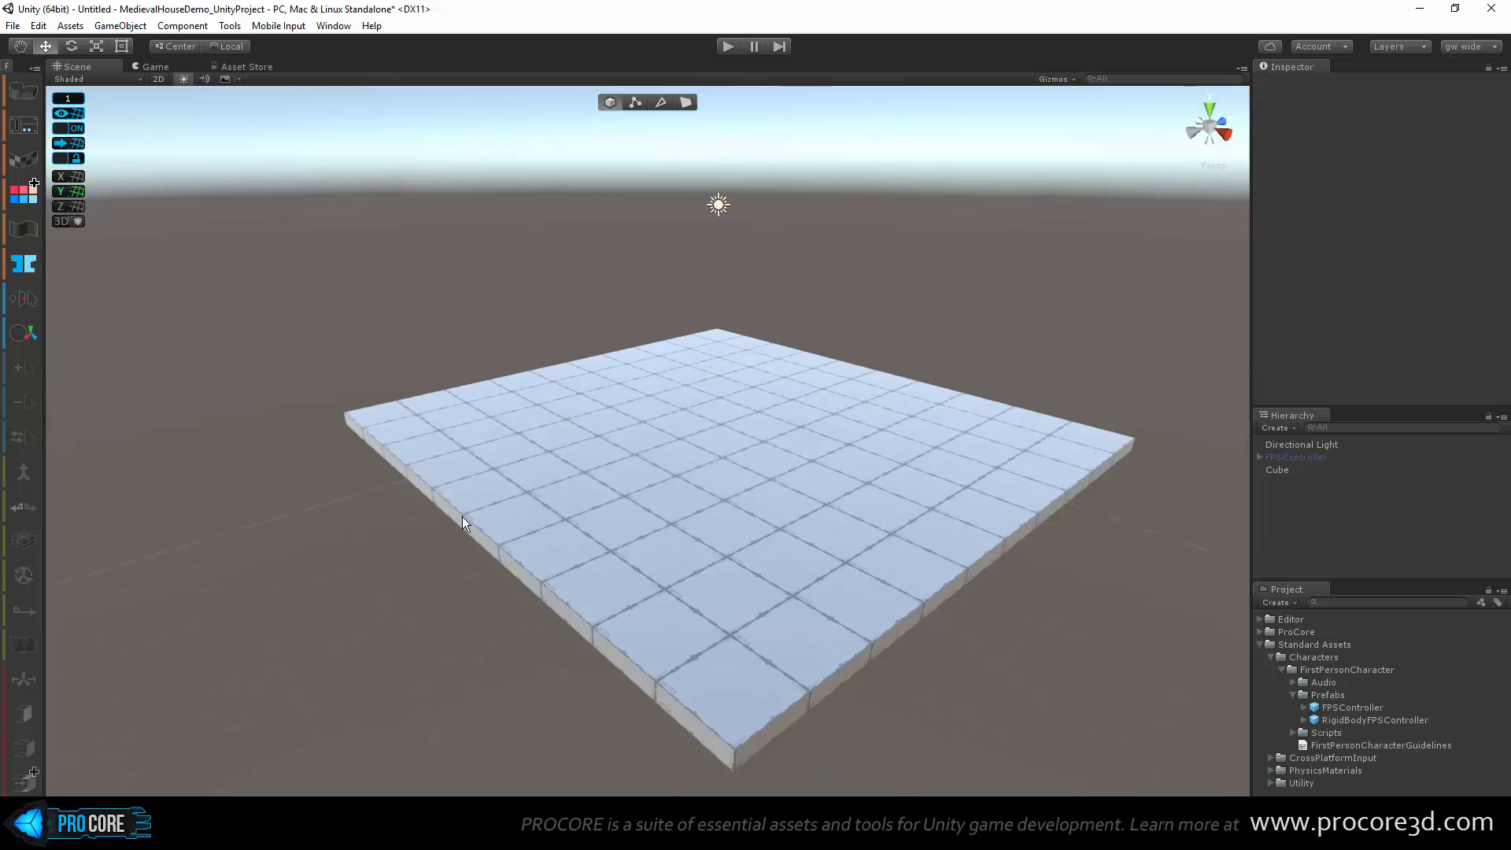
{"action": "left_click_drag", "start_coordinate": [461, 516], "coordinate": [719, 483], "text": "alt"}
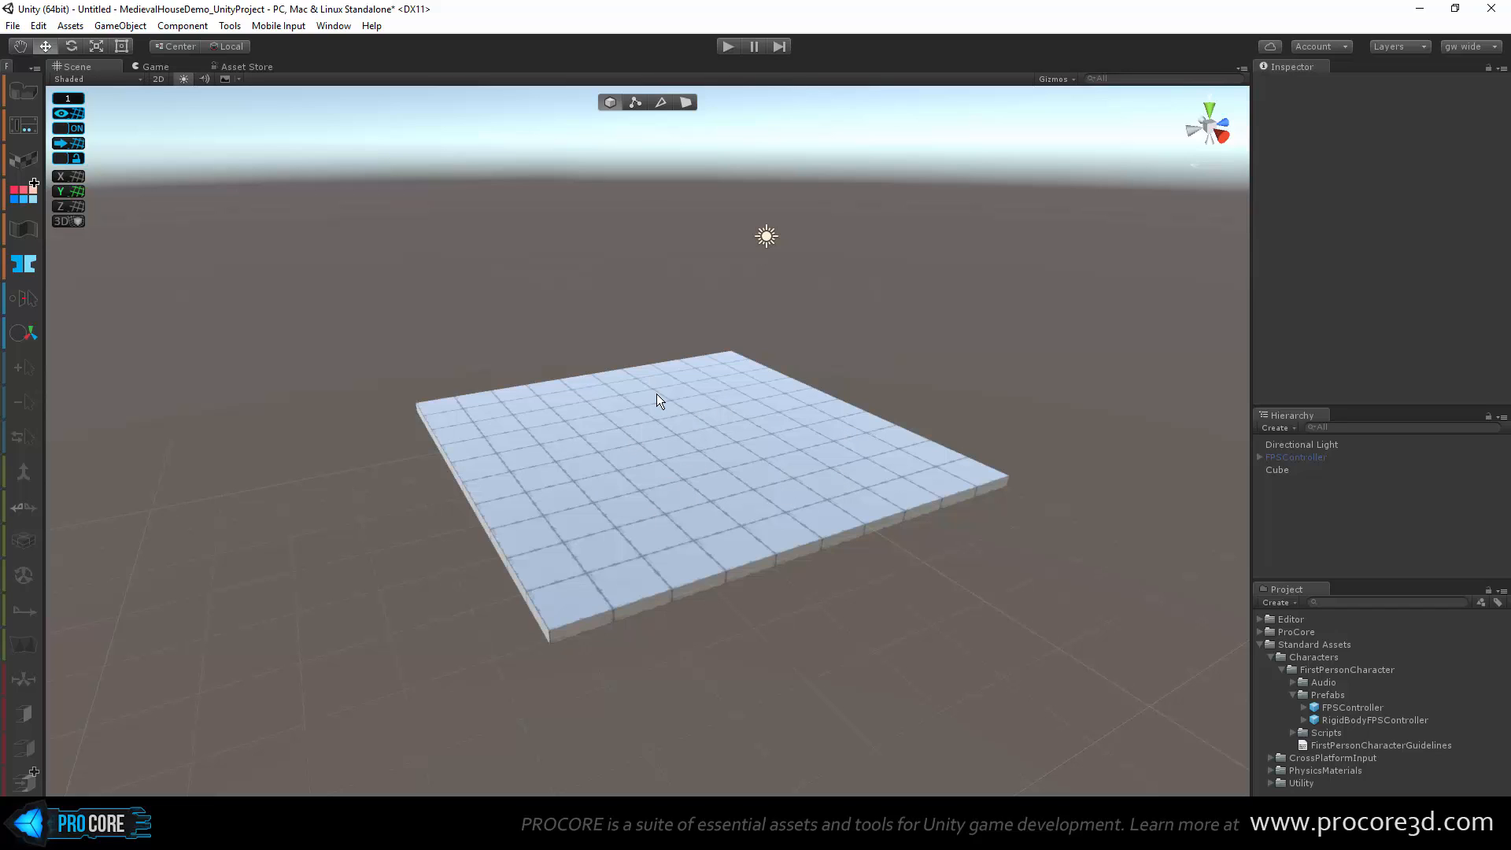
{"action": "scroll", "coordinate": [623, 408], "scroll_direction": "down", "scroll_amount": 1}
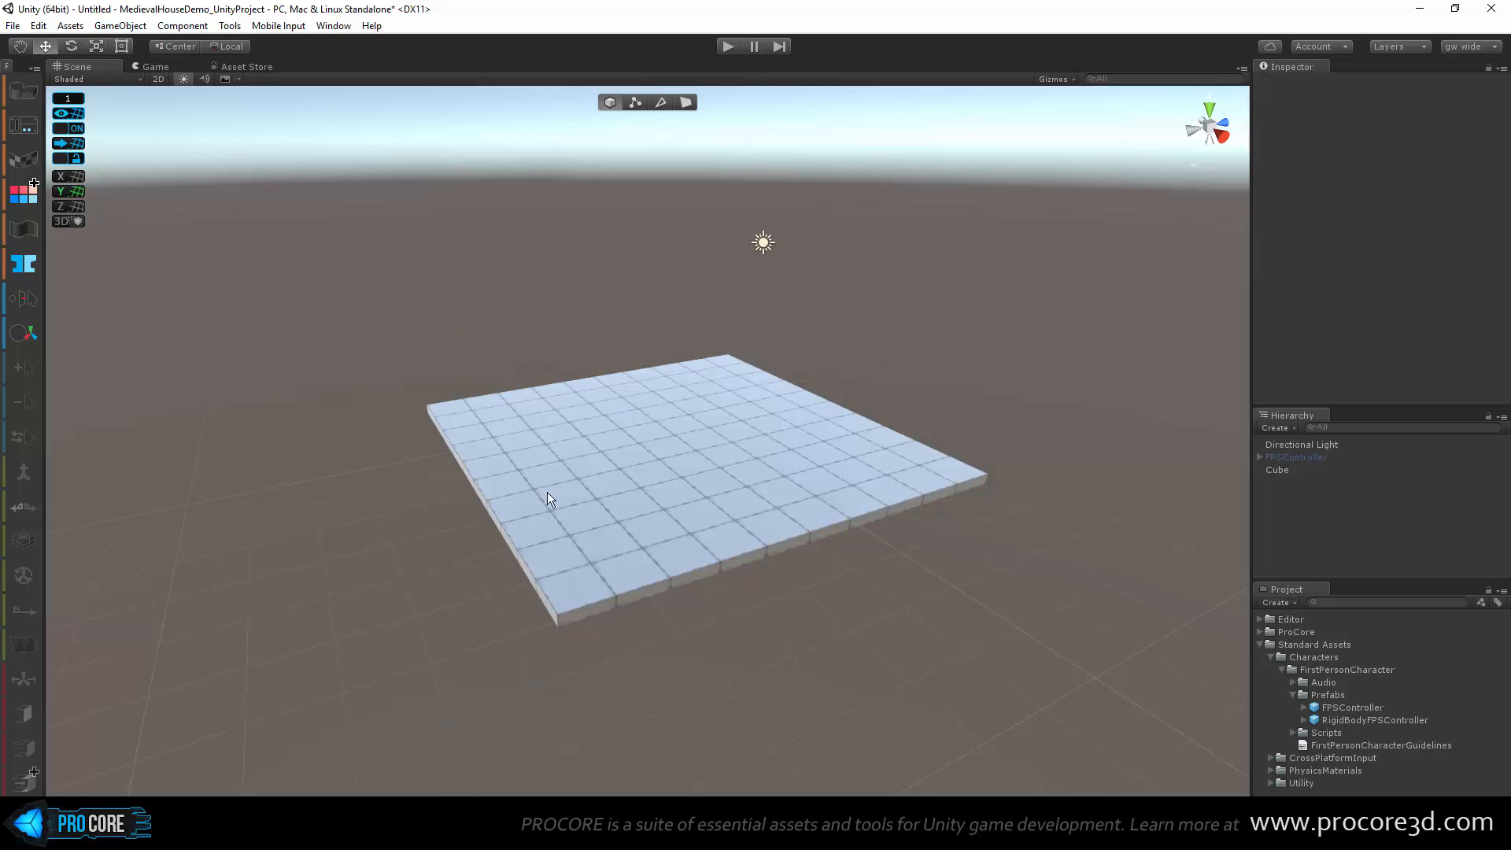
{"action": "left_click", "coordinate": [598, 469]}
{"action": "left_click_drag", "start_coordinate": [600, 573], "coordinate": [641, 495], "text": "alt"}
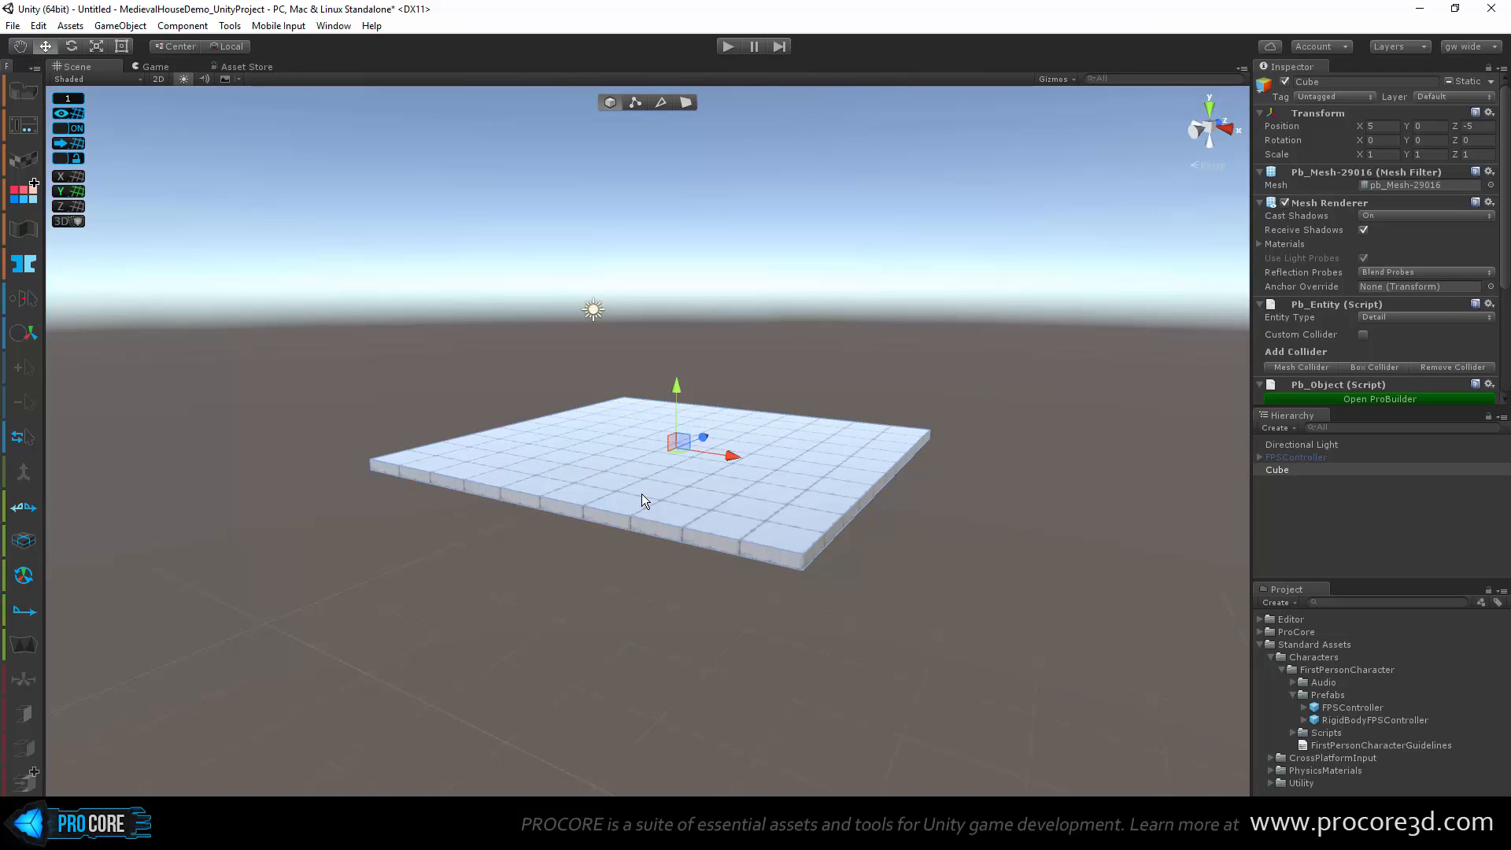
{"action": "key", "text": "ctrl+d"}
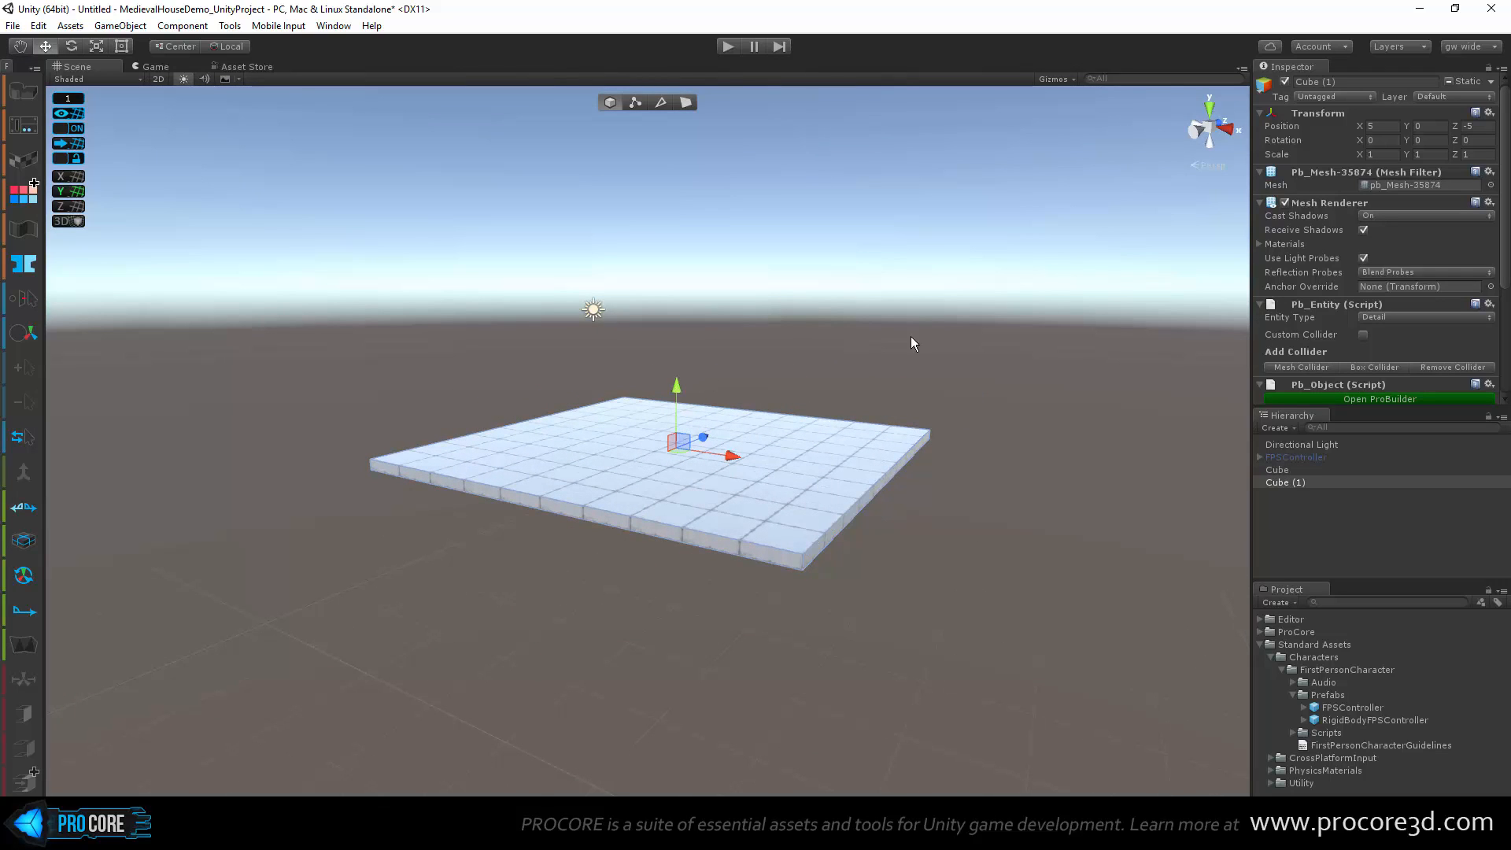
Step: Look at the slabs from the back view and turn off the skybox effects in the scene
{"action": "middle_click_drag", "start_coordinate": [941, 294], "coordinate": [885, 338]}
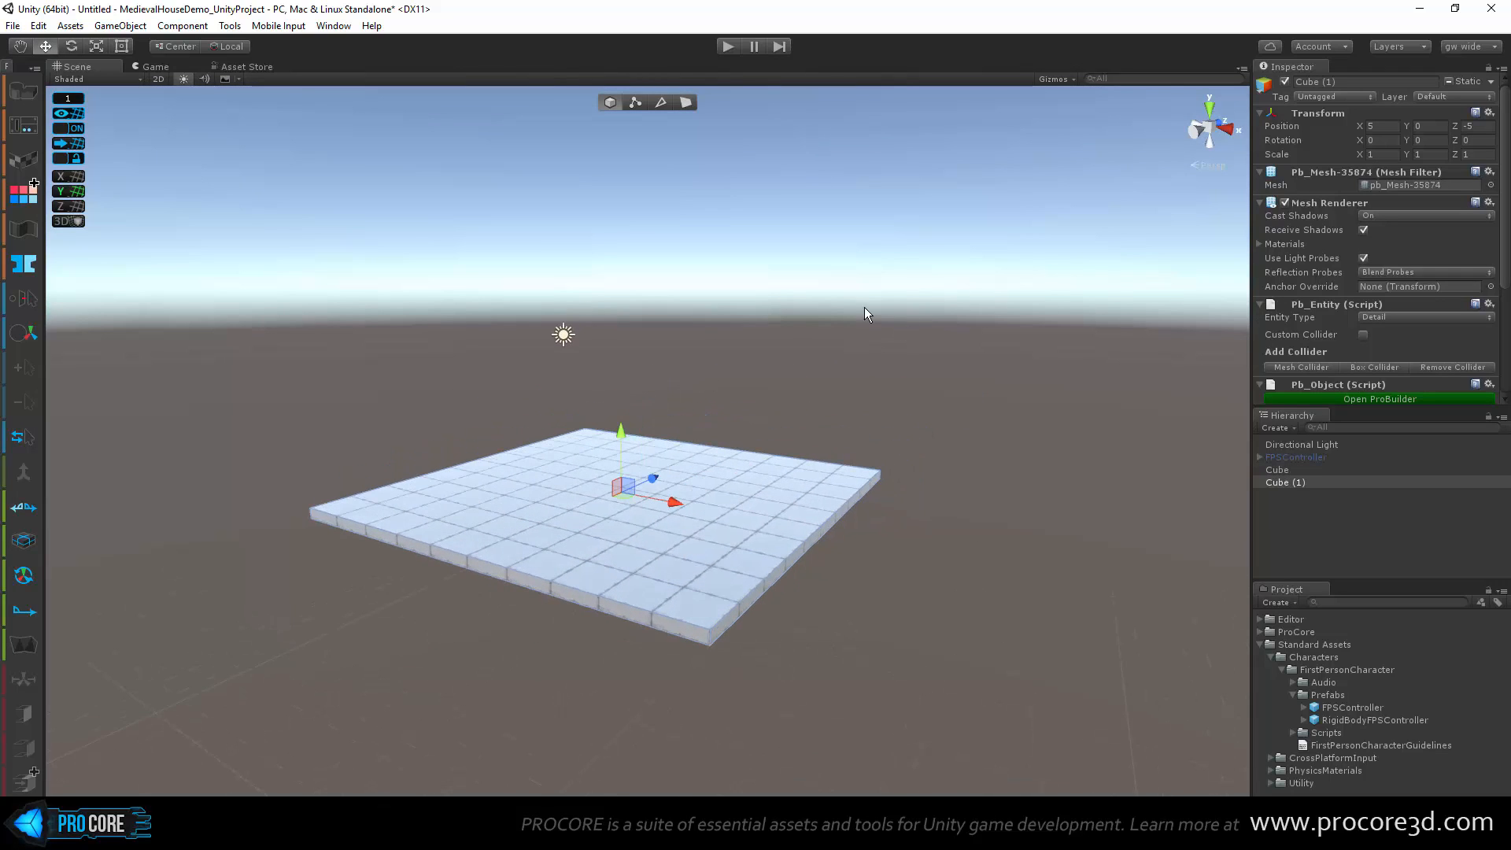
{"action": "left_click", "coordinate": [1196, 134]}
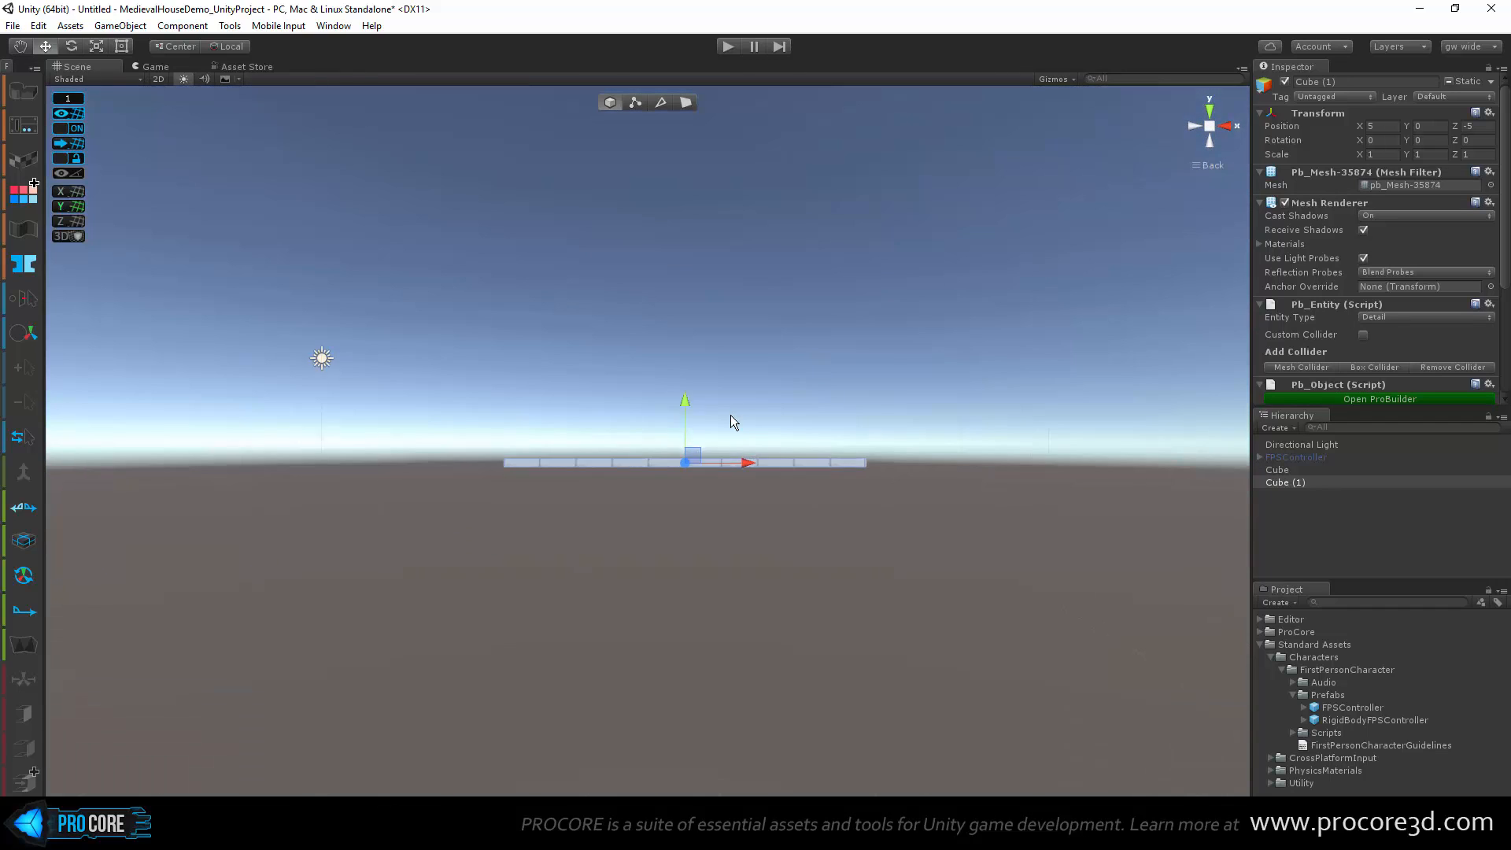
{"action": "scroll", "coordinate": [730, 415], "scroll_direction": "up", "scroll_amount": 6}
{"action": "middle_click_drag", "start_coordinate": [944, 314], "coordinate": [841, 401]}
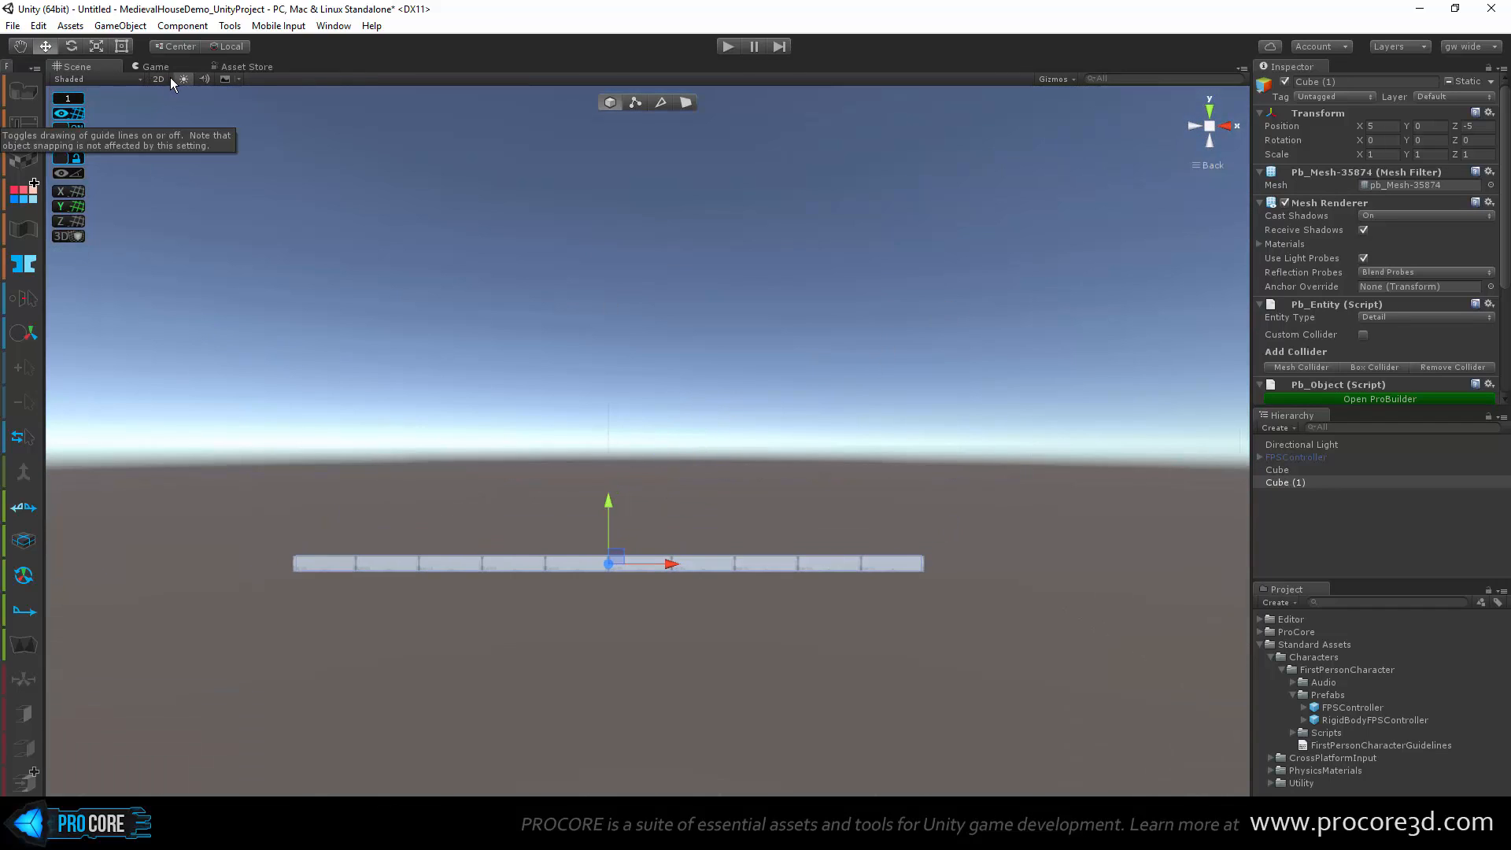
{"action": "left_click", "coordinate": [226, 79]}
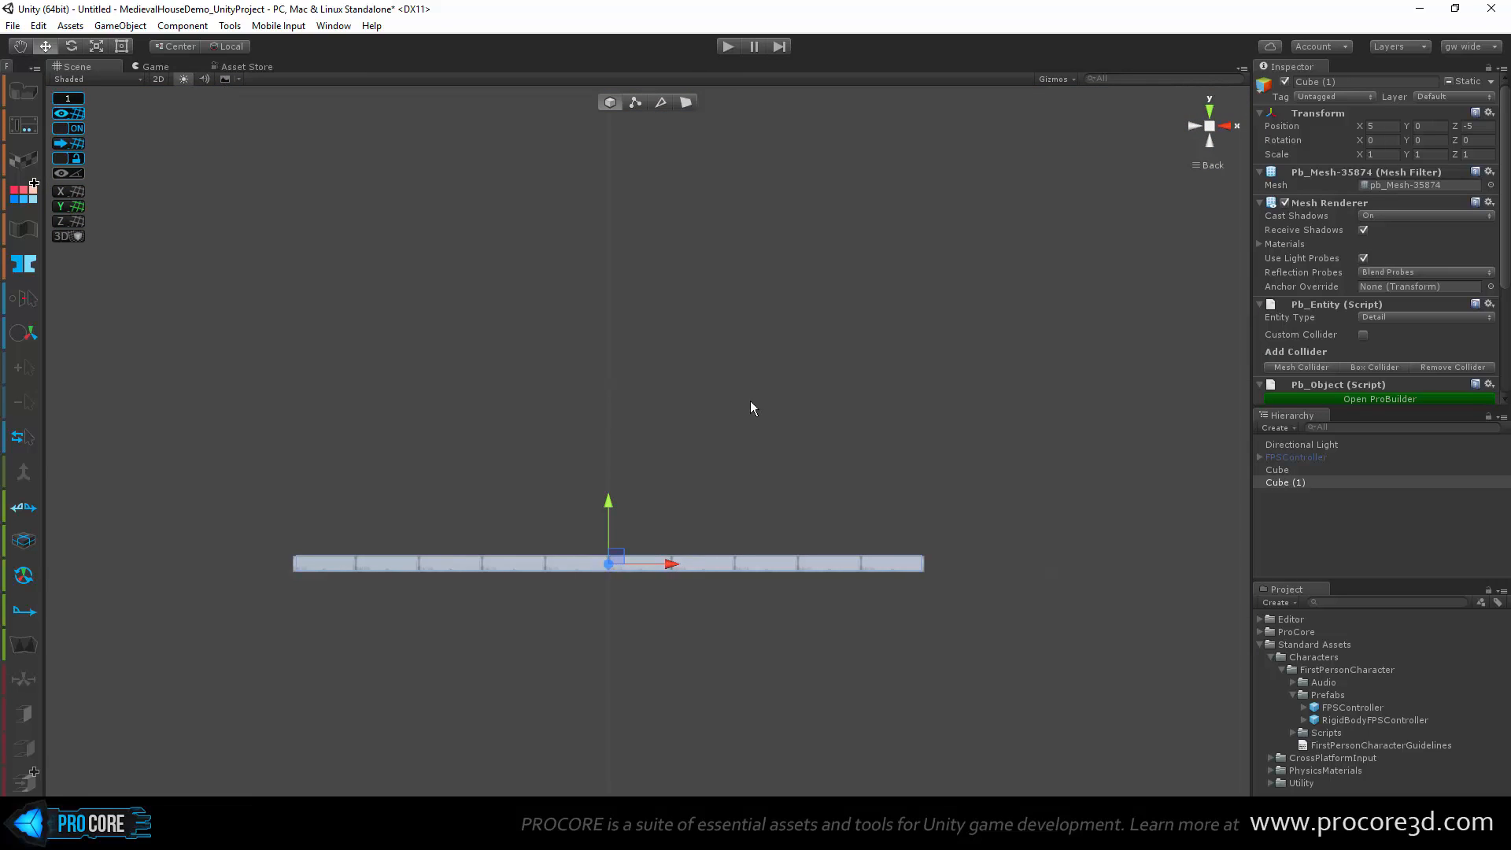
Step: Switch the transform handle from Center to Pivot for the duplicated slab
{"action": "middle_click_drag", "start_coordinate": [738, 363], "coordinate": [708, 471]}
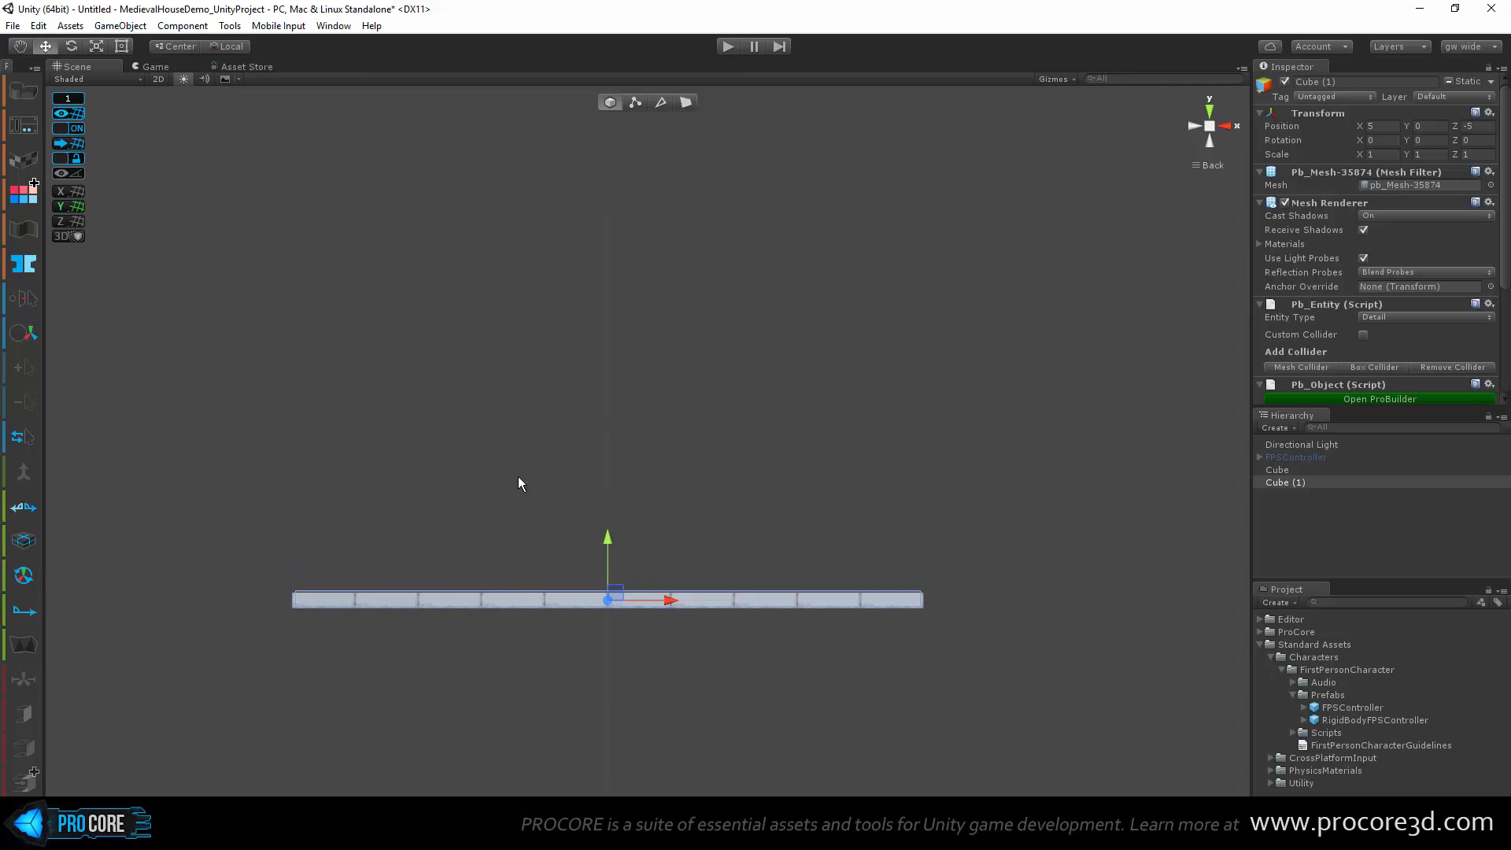
{"action": "scroll", "coordinate": [434, 601], "scroll_direction": "up", "scroll_amount": 14}
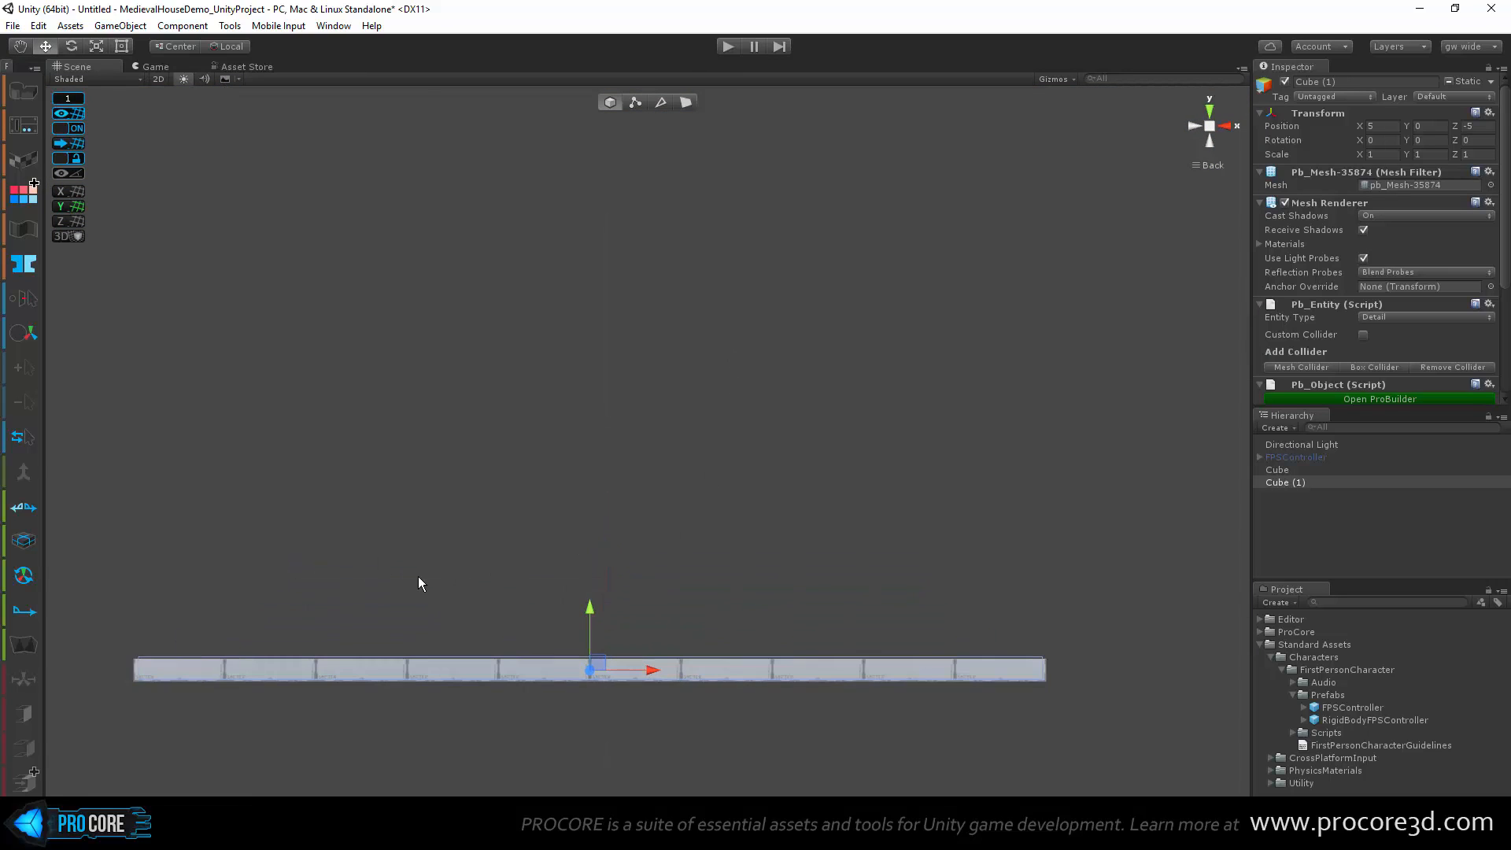
{"action": "middle_click_drag", "start_coordinate": [448, 555], "coordinate": [552, 379]}
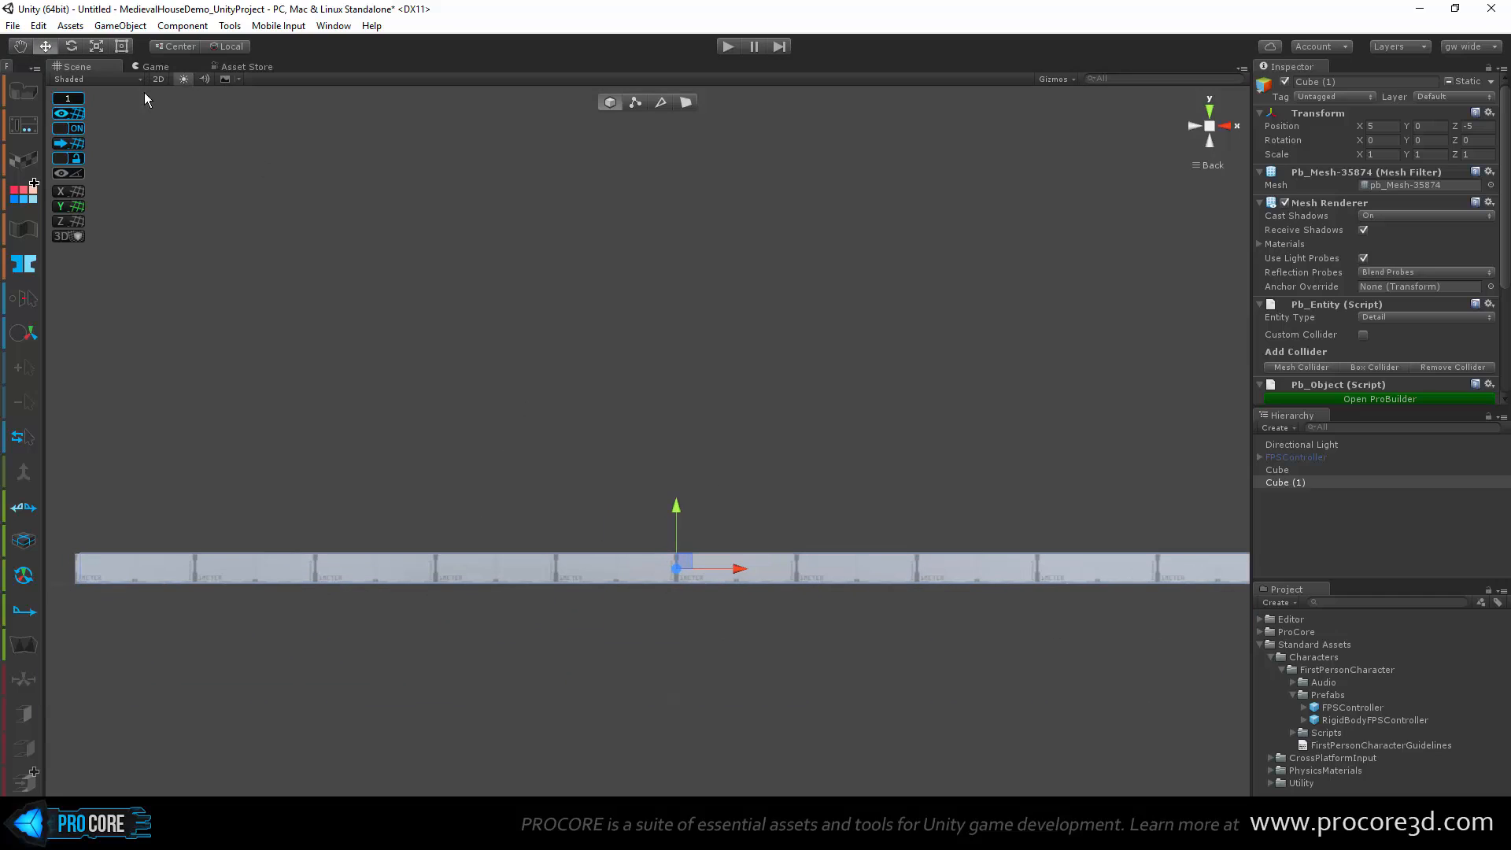
{"action": "left_click", "coordinate": [177, 49]}
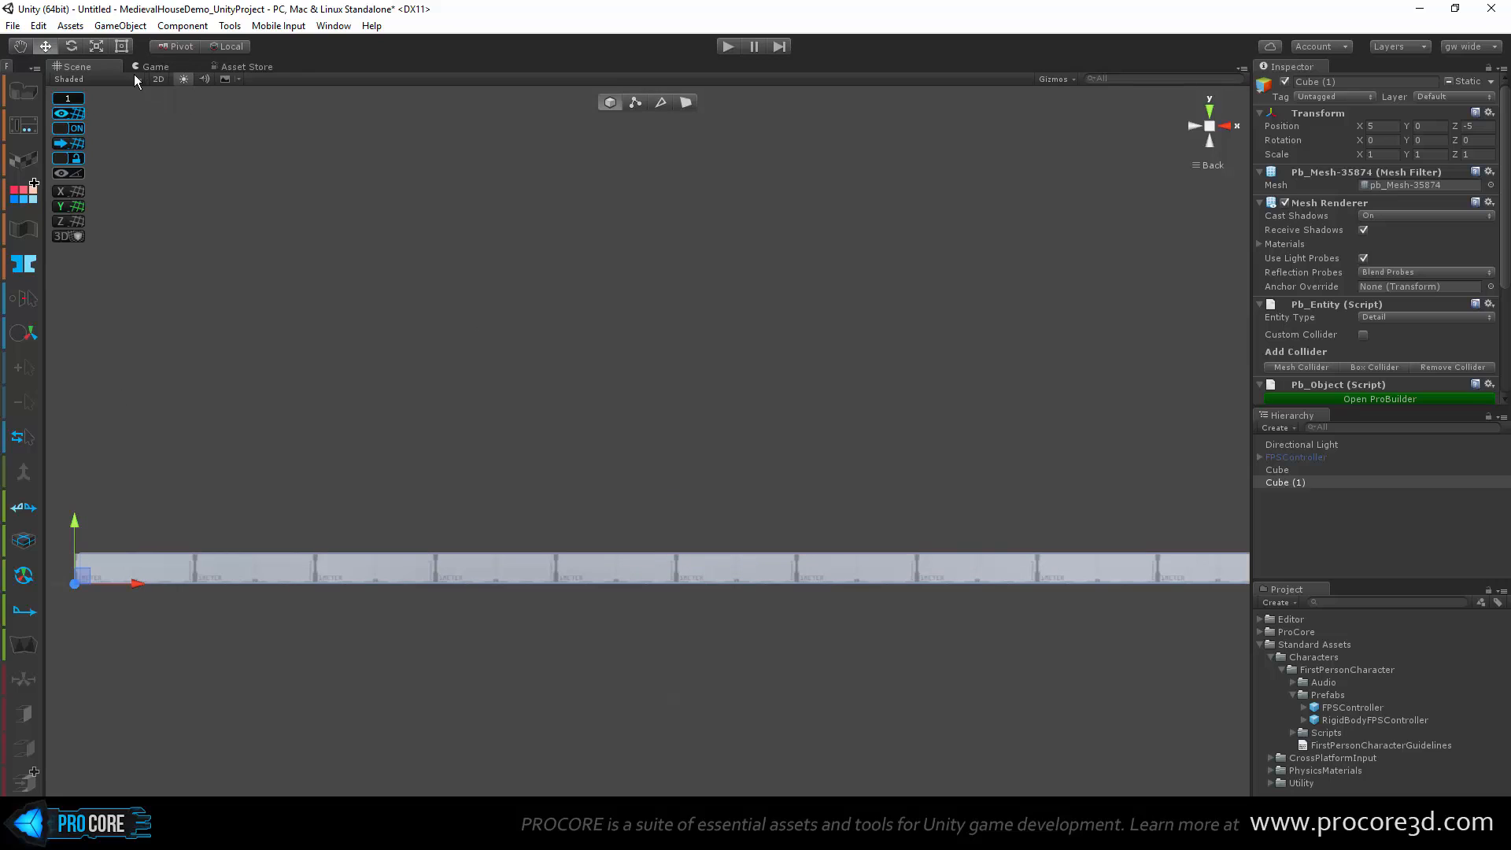
{"action": "middle_click_drag", "start_coordinate": [188, 272], "coordinate": [321, 283]}
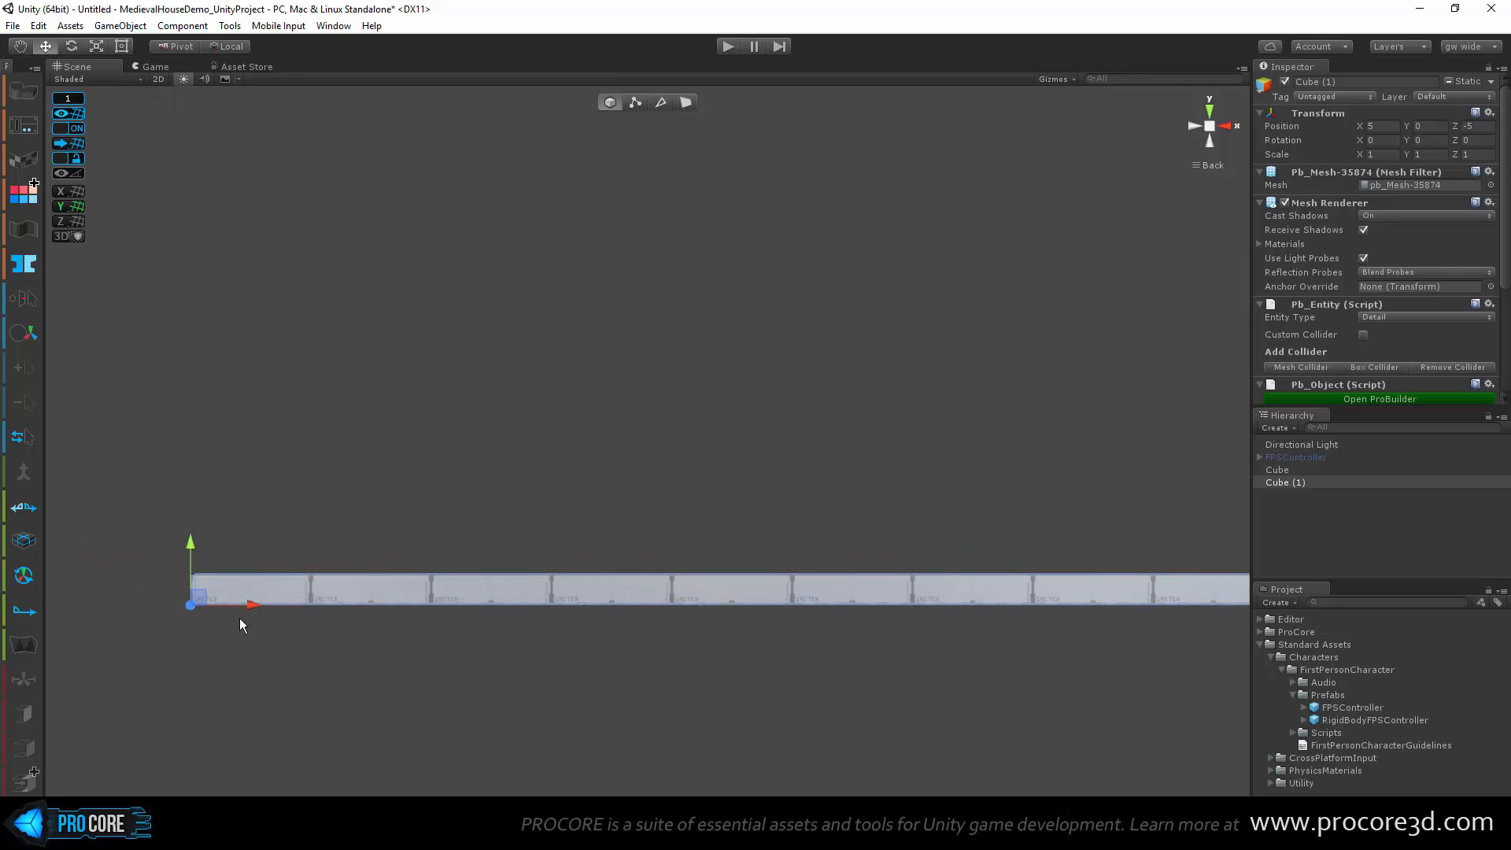
Step: Examine the duplicated slab's edge and pivot position from the back view, near and far
{"action": "middle_click_drag", "start_coordinate": [240, 617], "coordinate": [309, 509]}
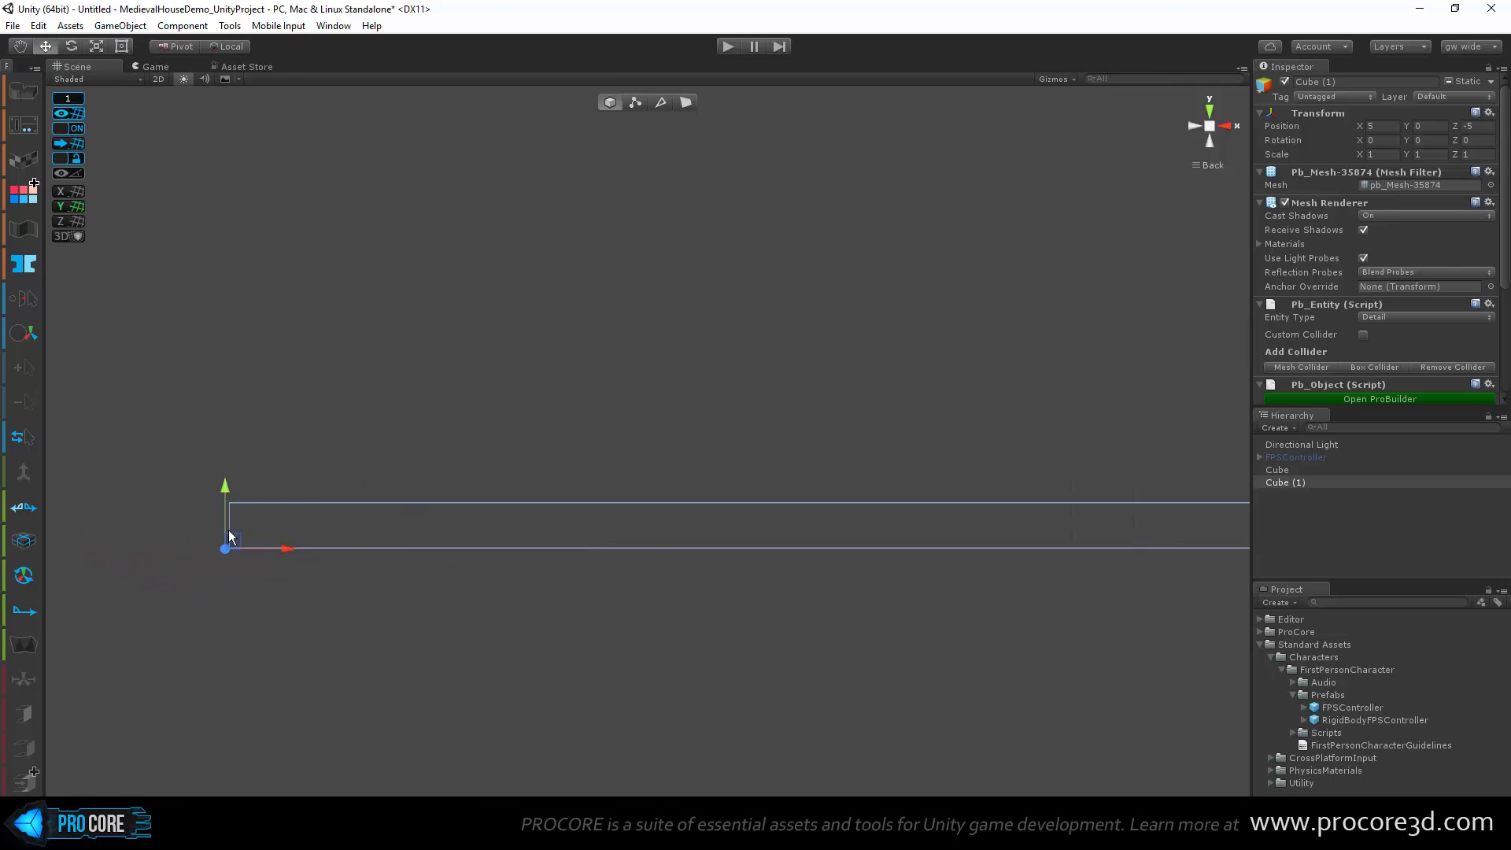
{"action": "middle_click_drag", "start_coordinate": [222, 573], "coordinate": [318, 529]}
{"action": "scroll", "coordinate": [435, 537], "scroll_direction": "down", "scroll_amount": 14}
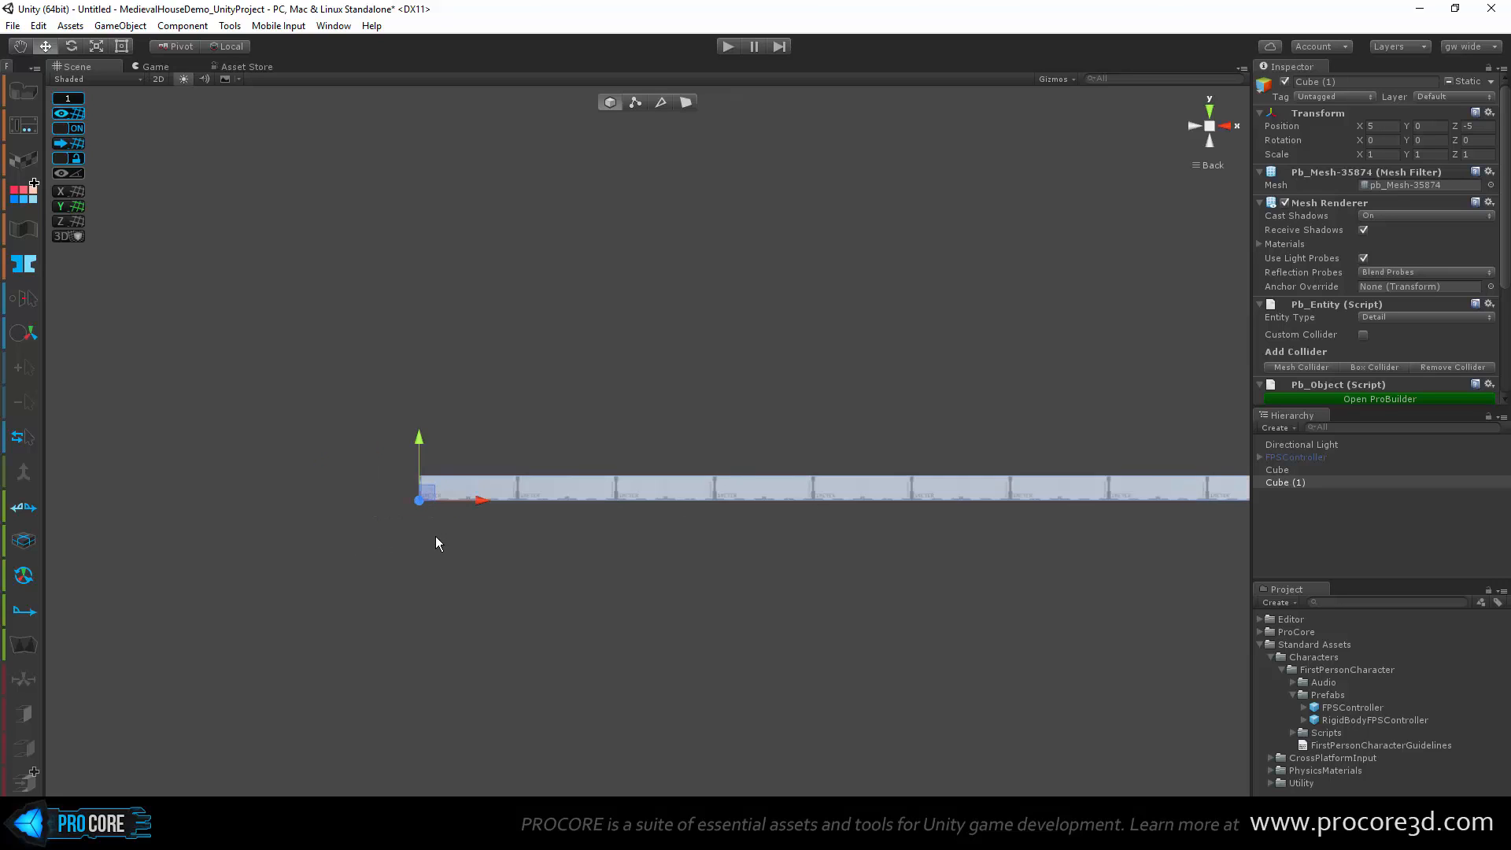
{"action": "middle_click_drag", "start_coordinate": [850, 458], "coordinate": [691, 507]}
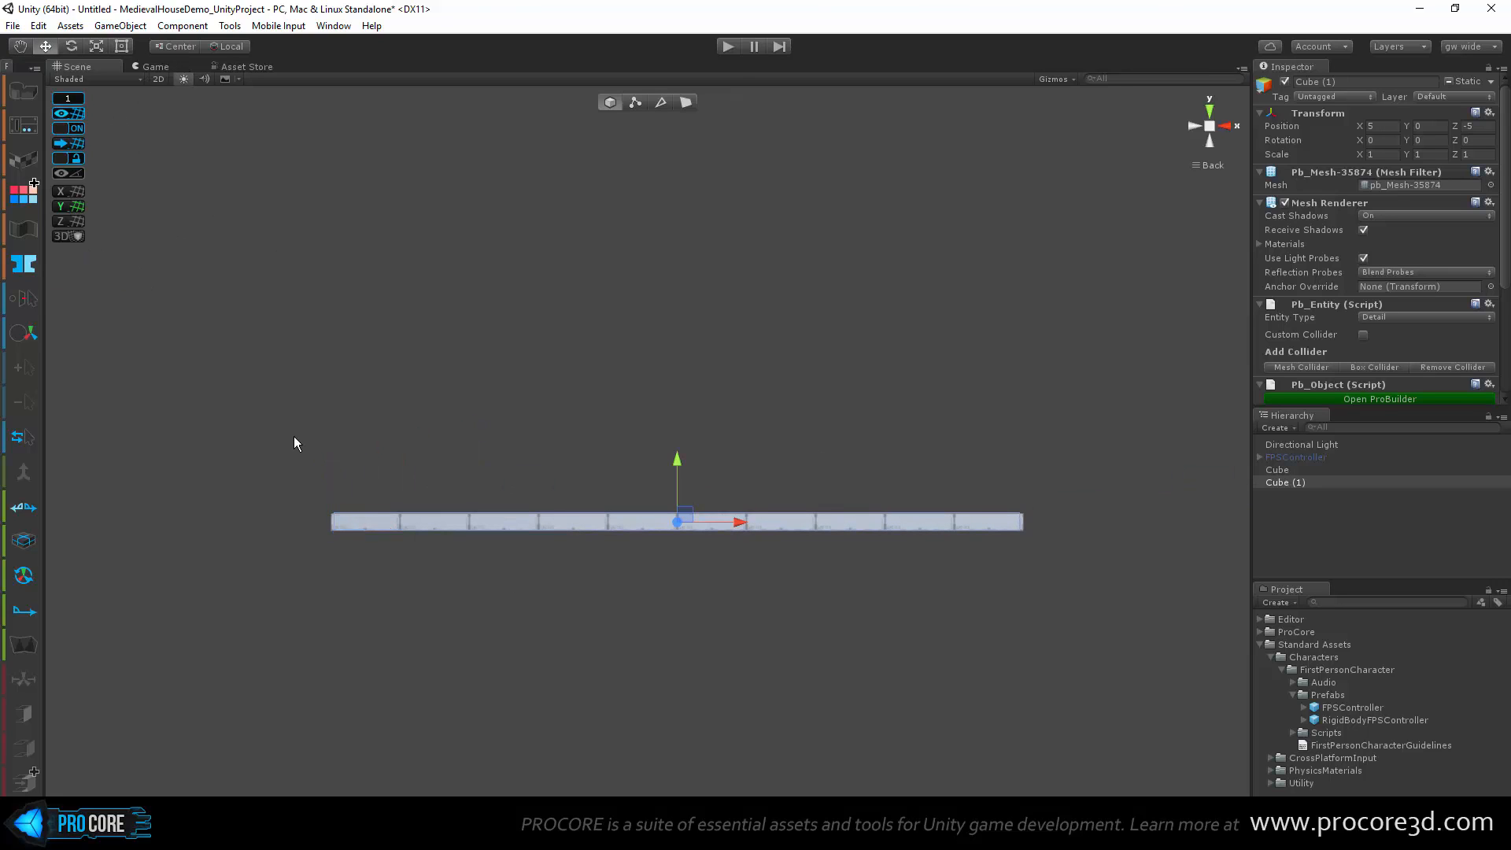
{"action": "middle_click_drag", "start_coordinate": [593, 303], "coordinate": [500, 413]}
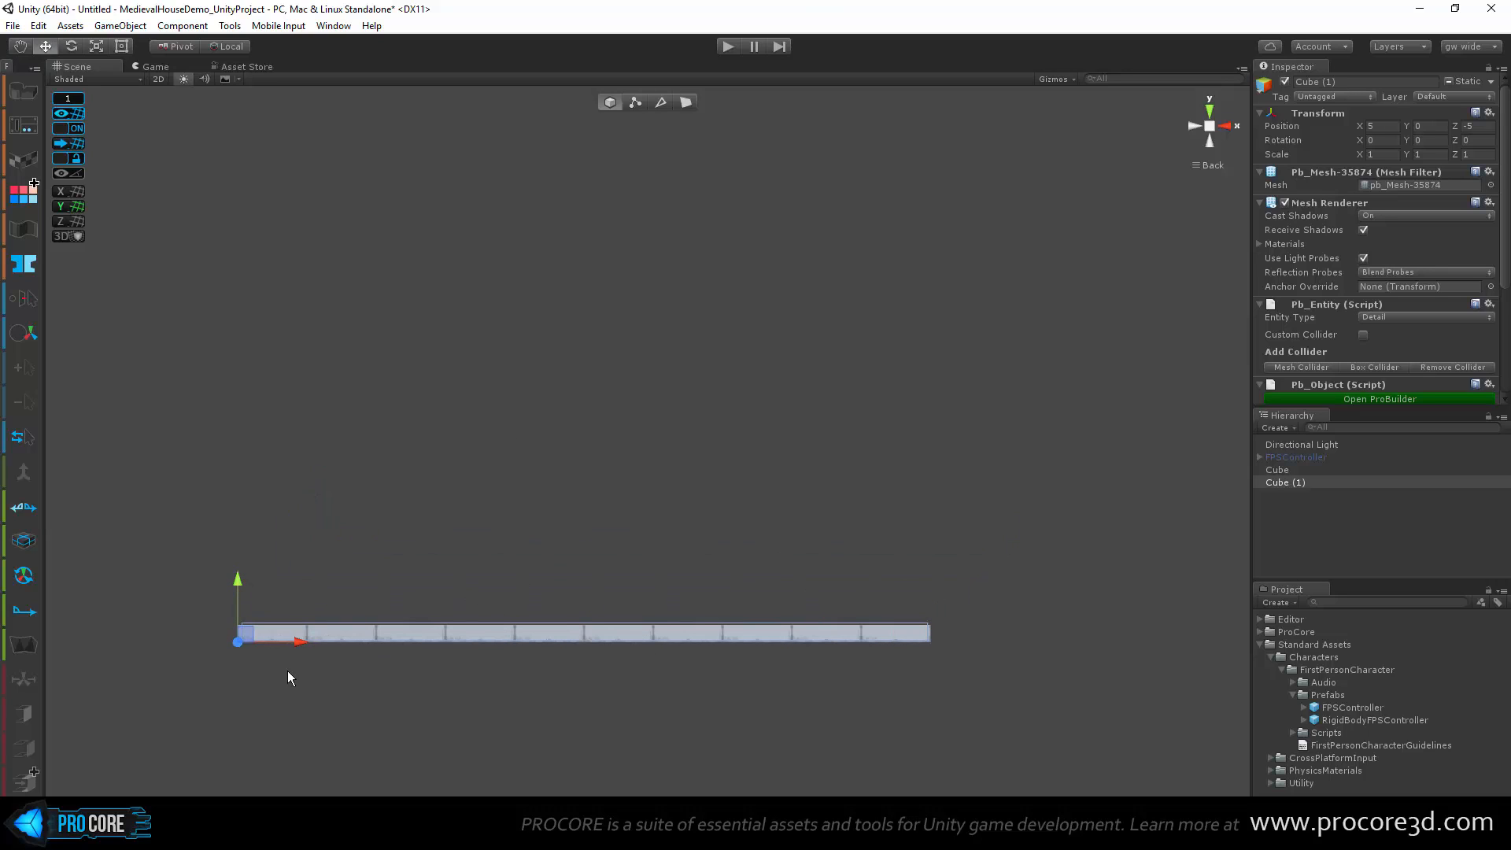
{"action": "scroll", "coordinate": [329, 674], "scroll_direction": "up", "scroll_amount": 6}
{"action": "middle_click_drag", "start_coordinate": [334, 574], "coordinate": [582, 439]}
{"action": "scroll", "coordinate": [486, 507], "scroll_direction": "up", "scroll_amount": 14}
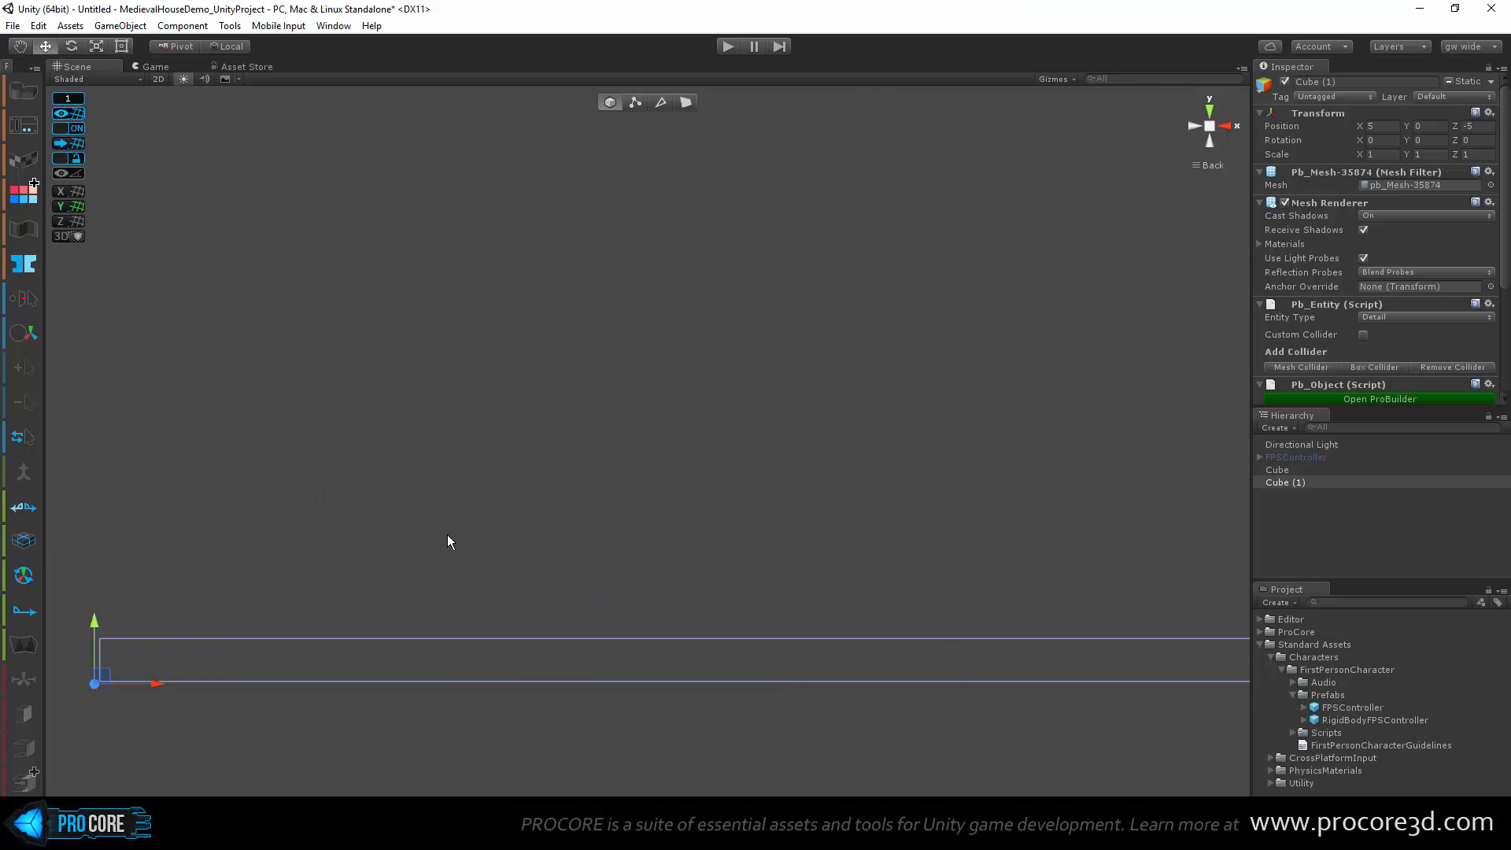
{"action": "scroll", "coordinate": [448, 537], "scroll_direction": "down", "scroll_amount": 2}
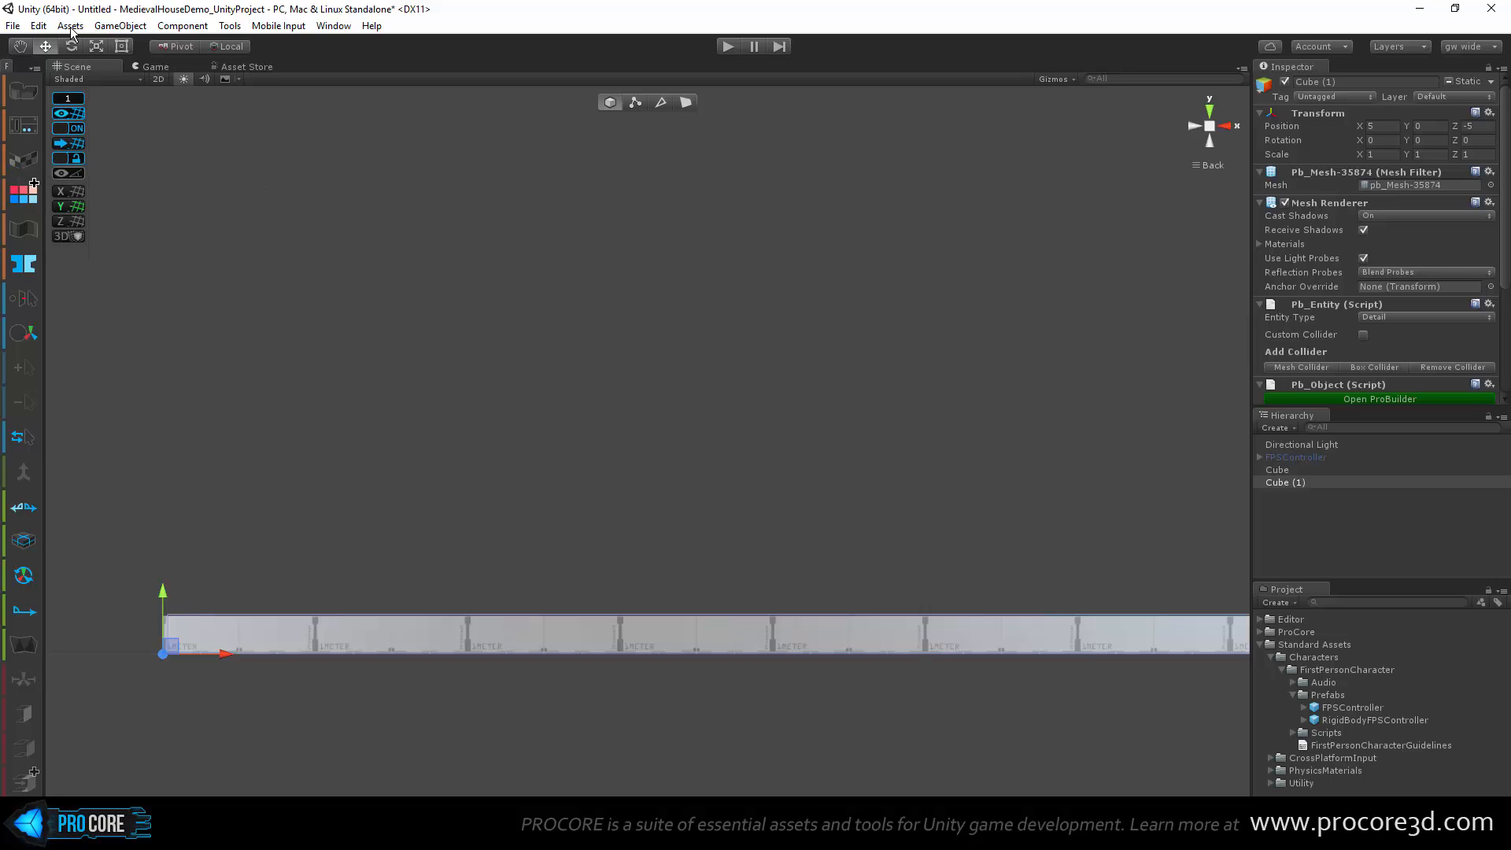
Step: In the ProGrids preferences, set the alpha of the Z axis grid color to 87
{"action": "left_click", "coordinate": [39, 26]}
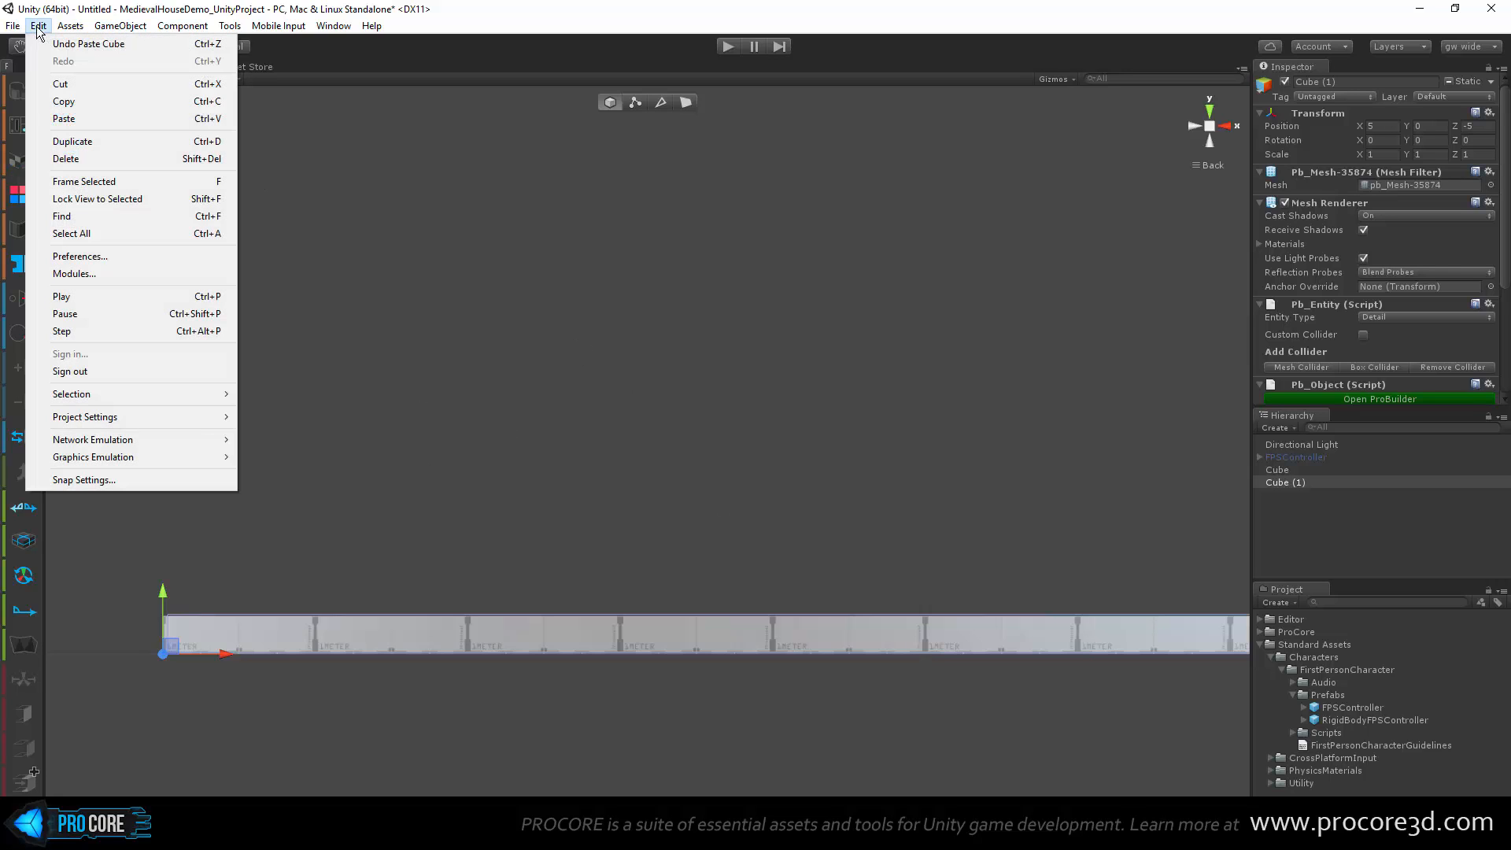
{"action": "left_click", "coordinate": [91, 259]}
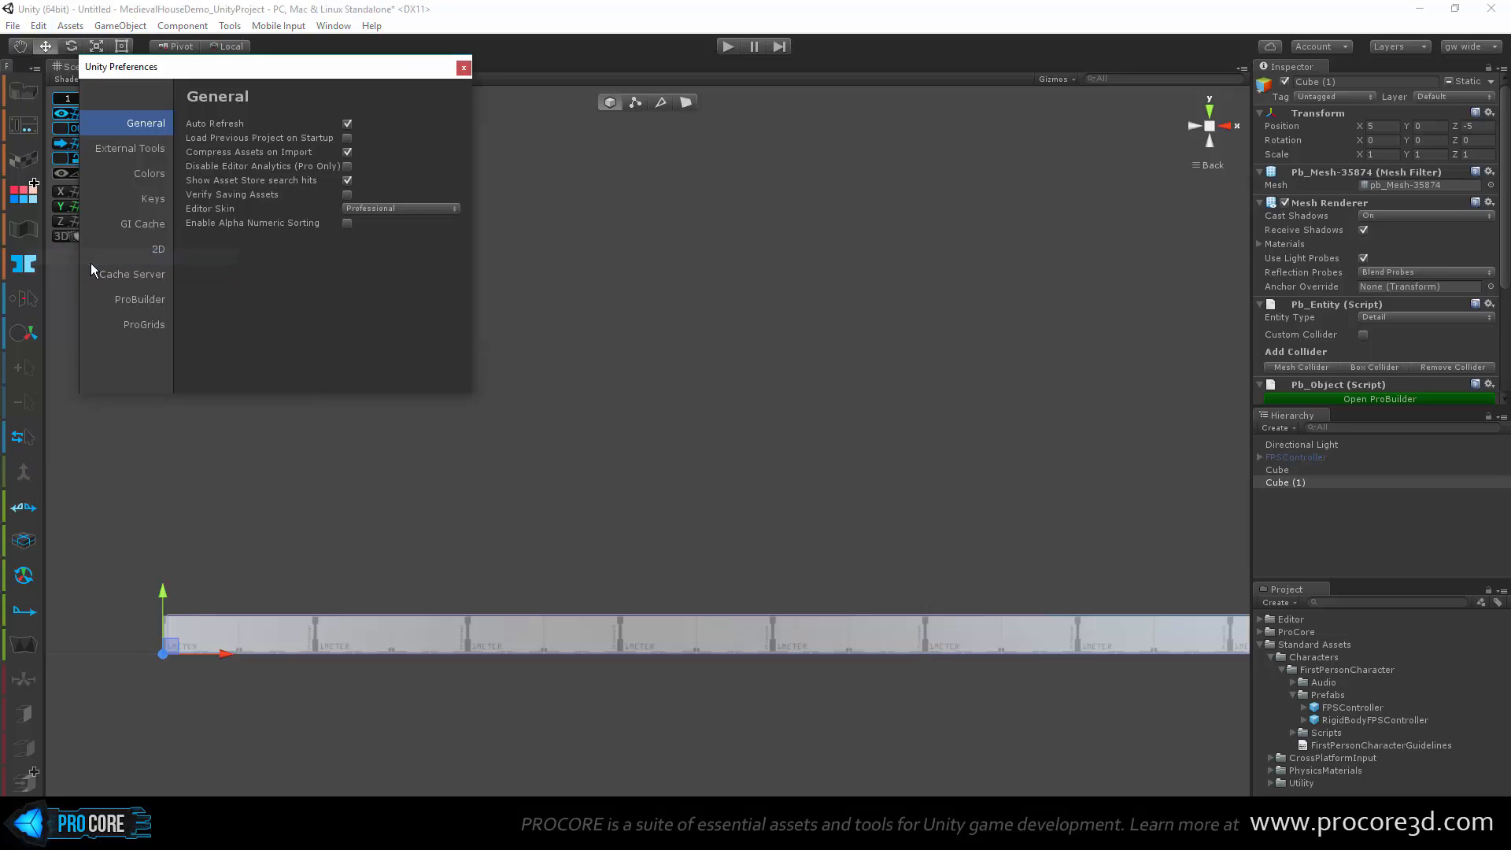
{"action": "left_click", "coordinate": [153, 325]}
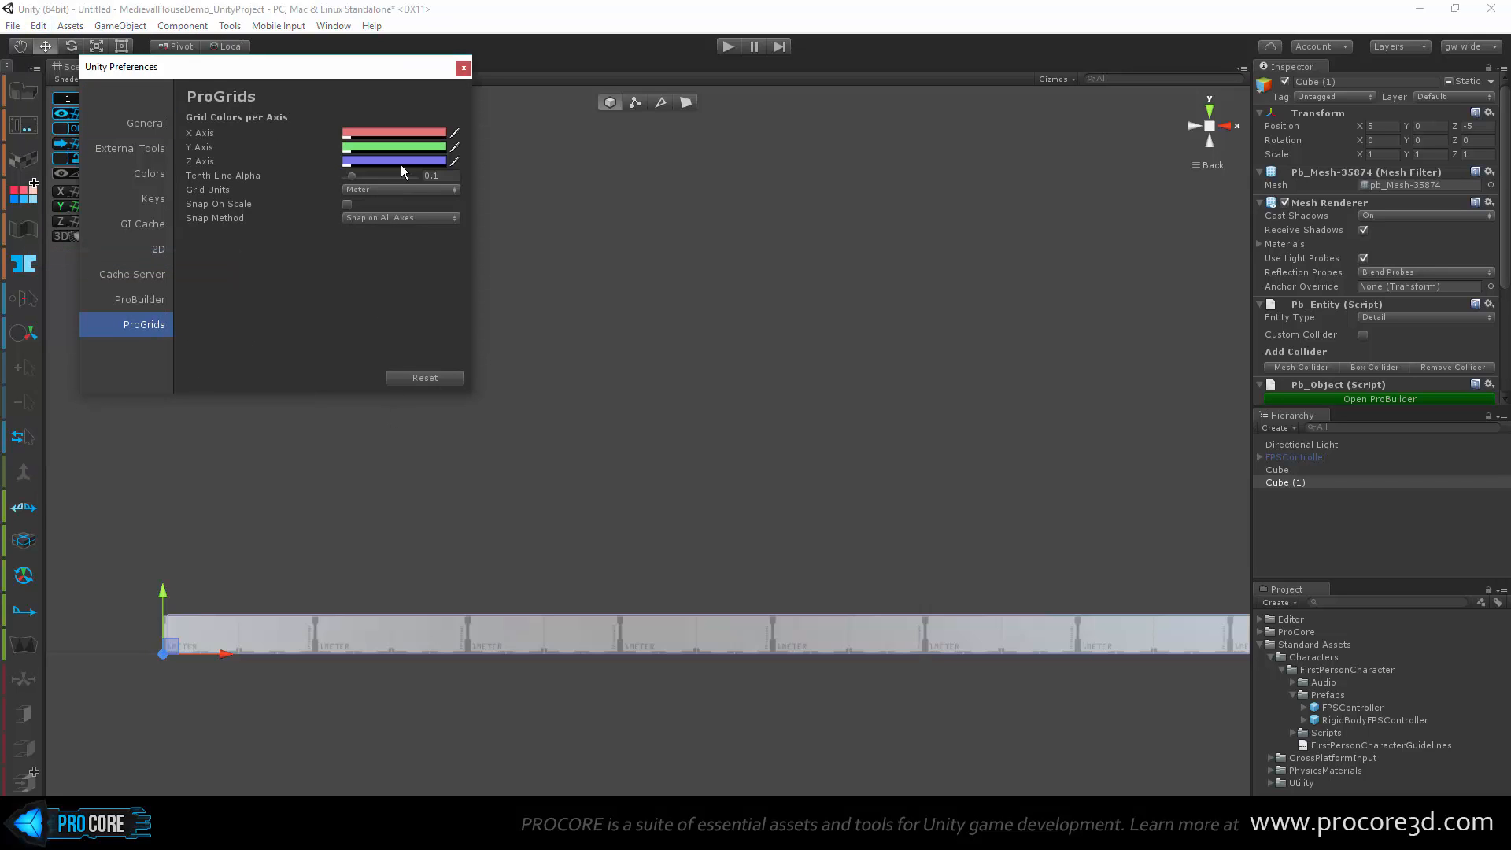
{"action": "left_click", "coordinate": [349, 162]}
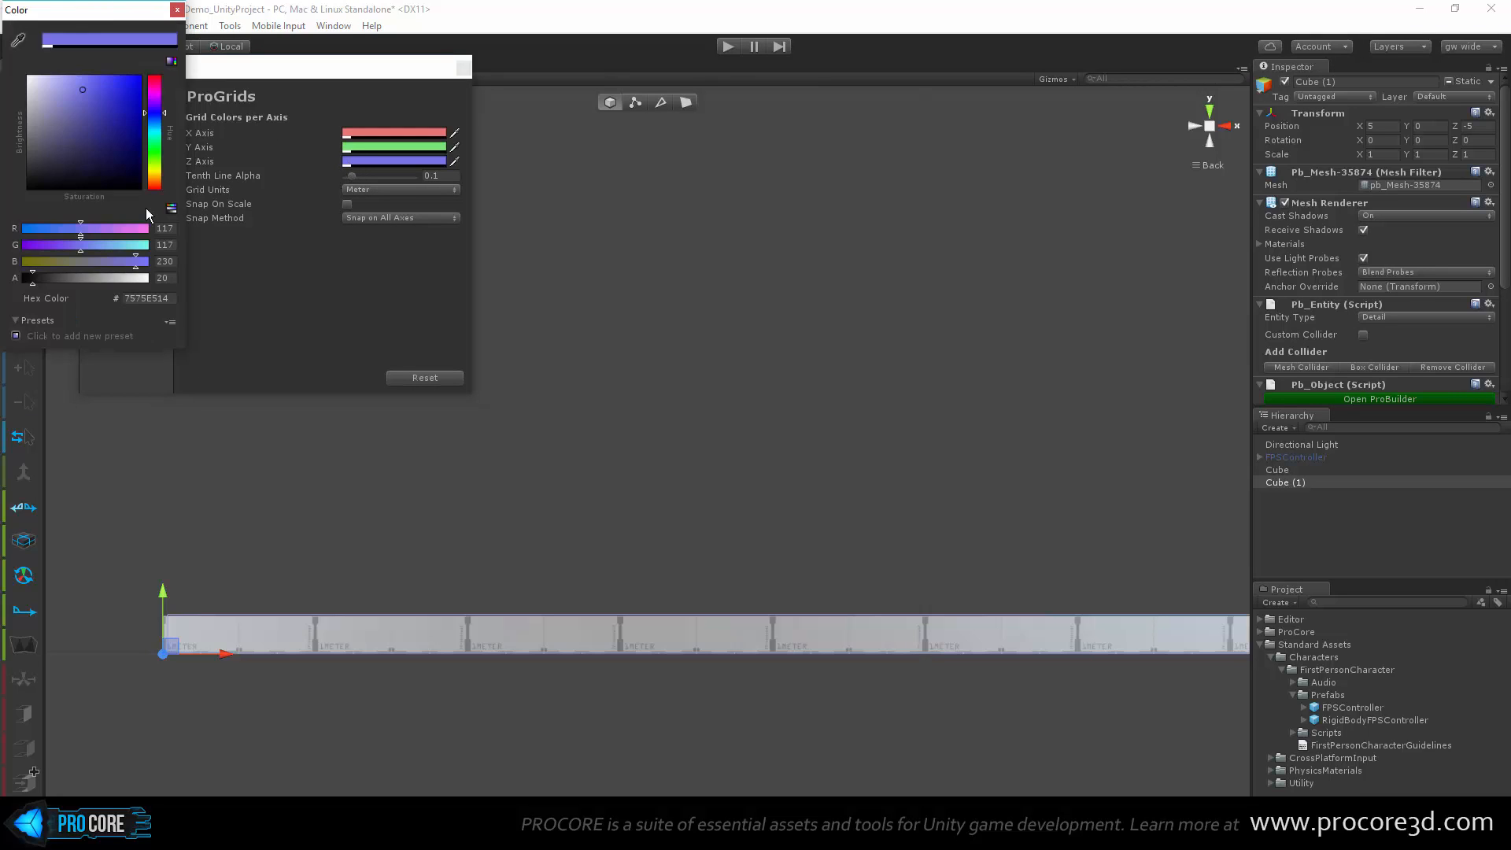
{"action": "mouse_move", "coordinate": [65, 279]}
{"action": "left_mouse_down"}
{"action": "mouse_move", "coordinate": [78, 282]}
{"action": "mouse_move", "coordinate": [65, 284]}
{"action": "left_mouse_up"}
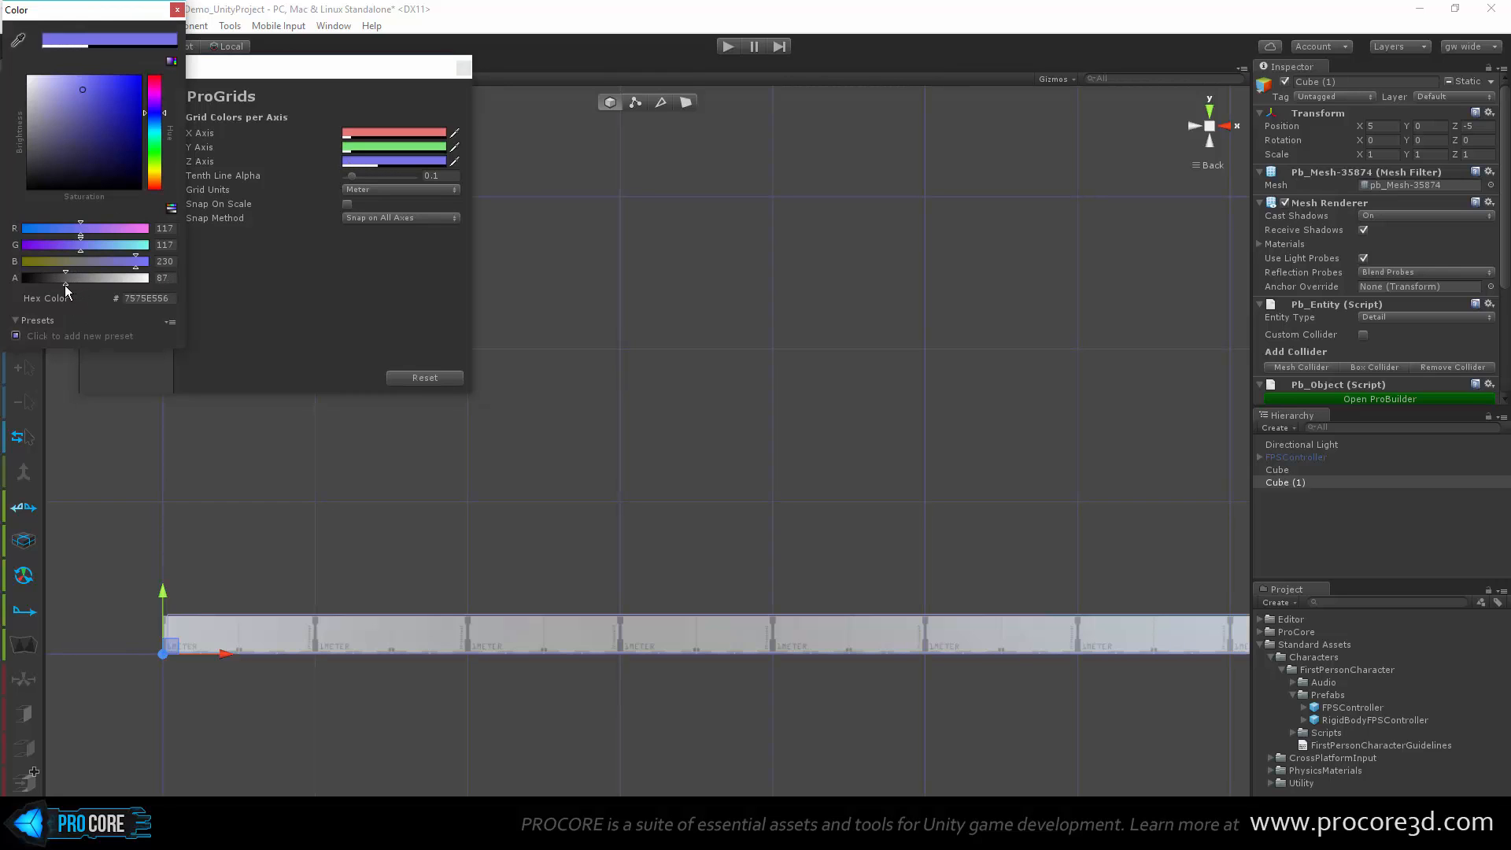
{"action": "left_click", "coordinate": [177, 10]}
Step: Raise the alpha of the Y and X axis grid colors to match Z, and set the Tenth Line Alpha to about 0.62
{"action": "left_click", "coordinate": [351, 147]}
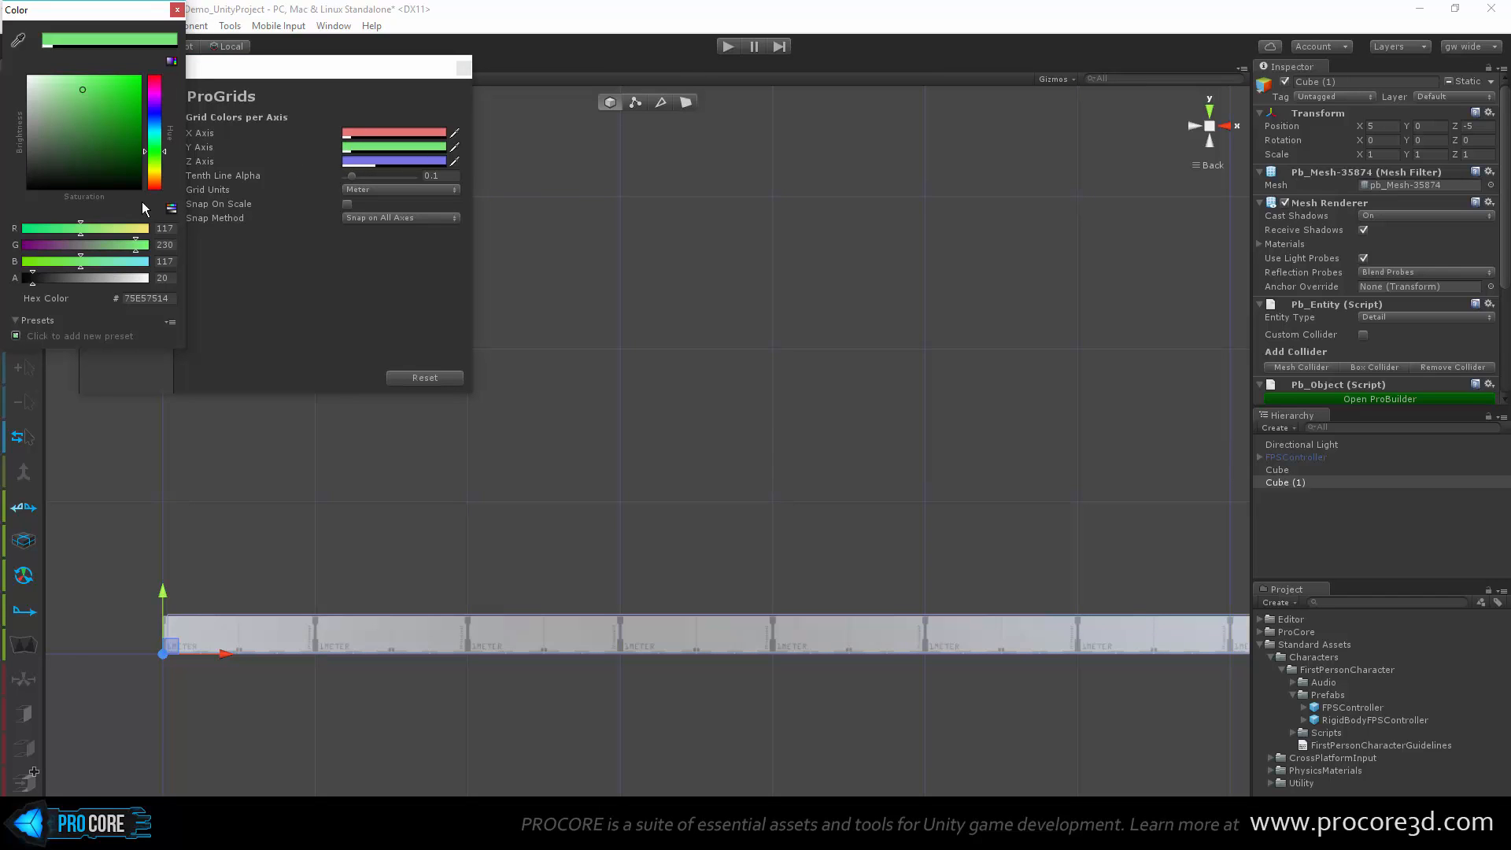
{"action": "left_click_drag", "start_coordinate": [43, 282], "coordinate": [65, 284]}
{"action": "left_click", "coordinate": [177, 9]}
{"action": "left_click", "coordinate": [359, 133]}
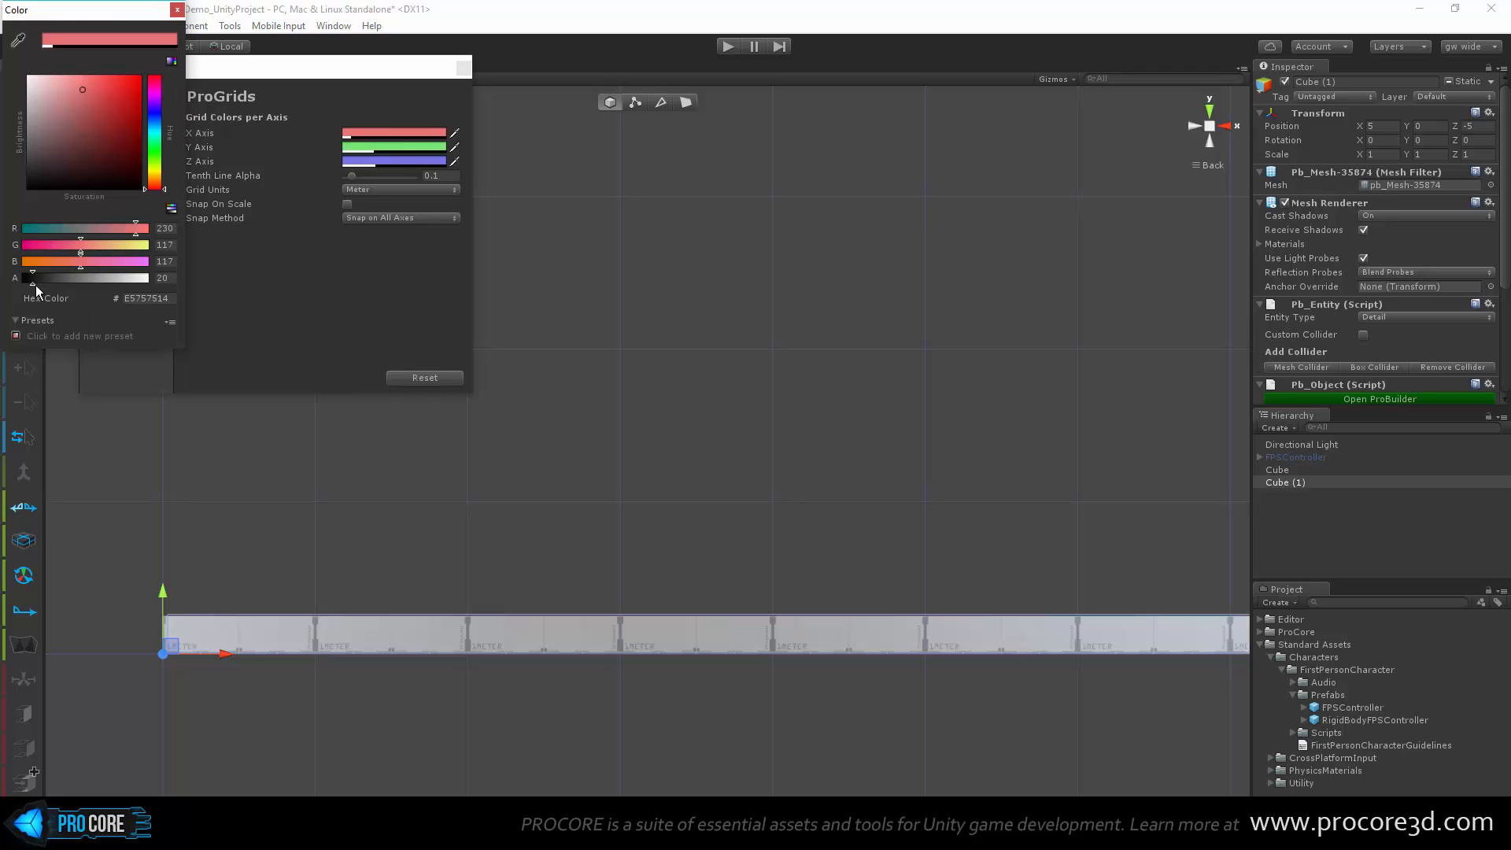
{"action": "left_click_drag", "start_coordinate": [37, 283], "coordinate": [65, 284]}
{"action": "left_click", "coordinate": [177, 9]}
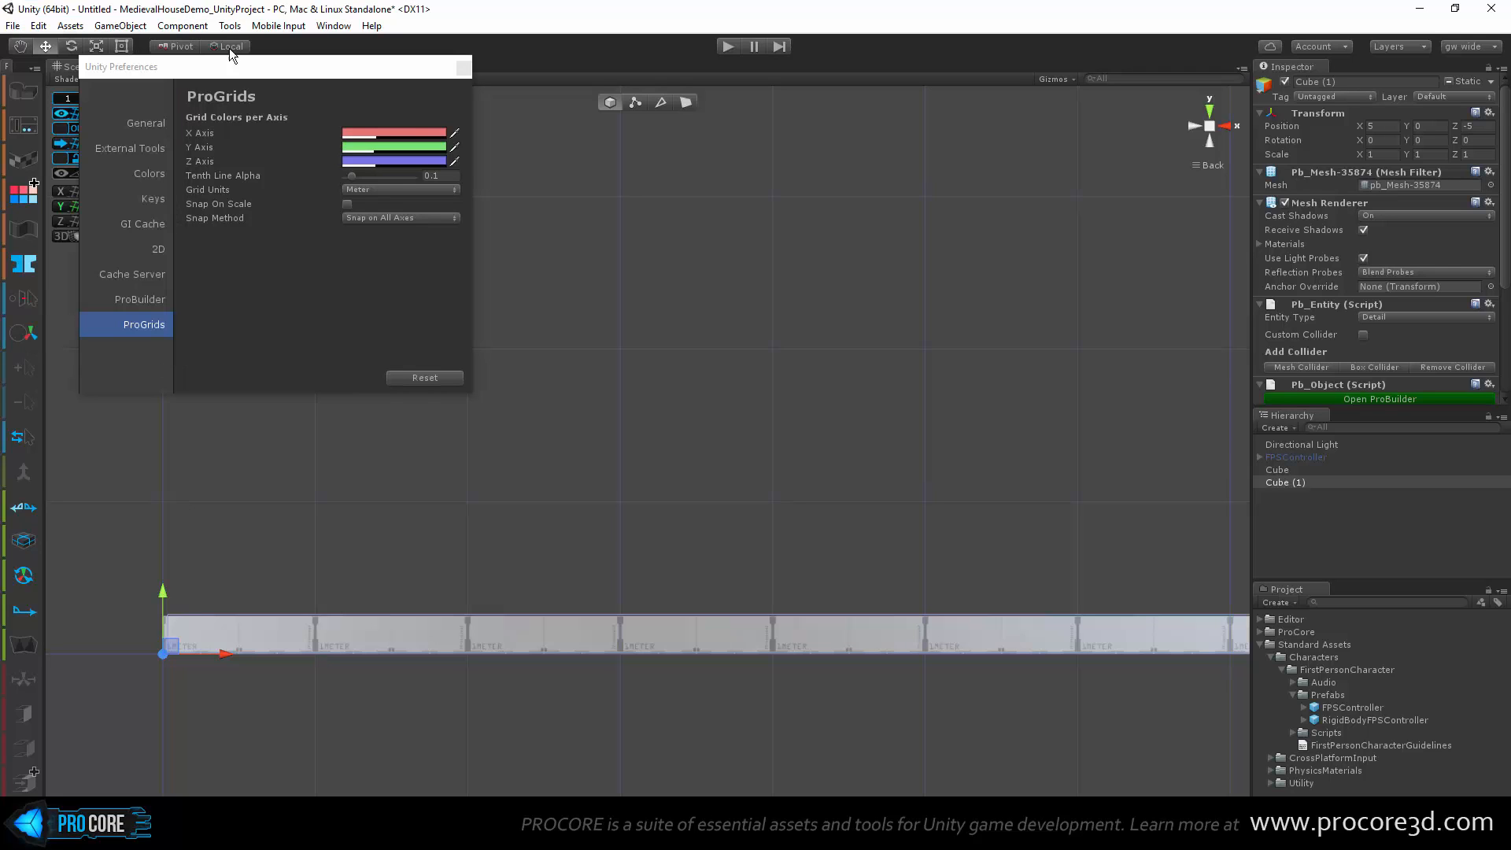
{"action": "left_click_drag", "start_coordinate": [351, 175], "coordinate": [382, 177]}
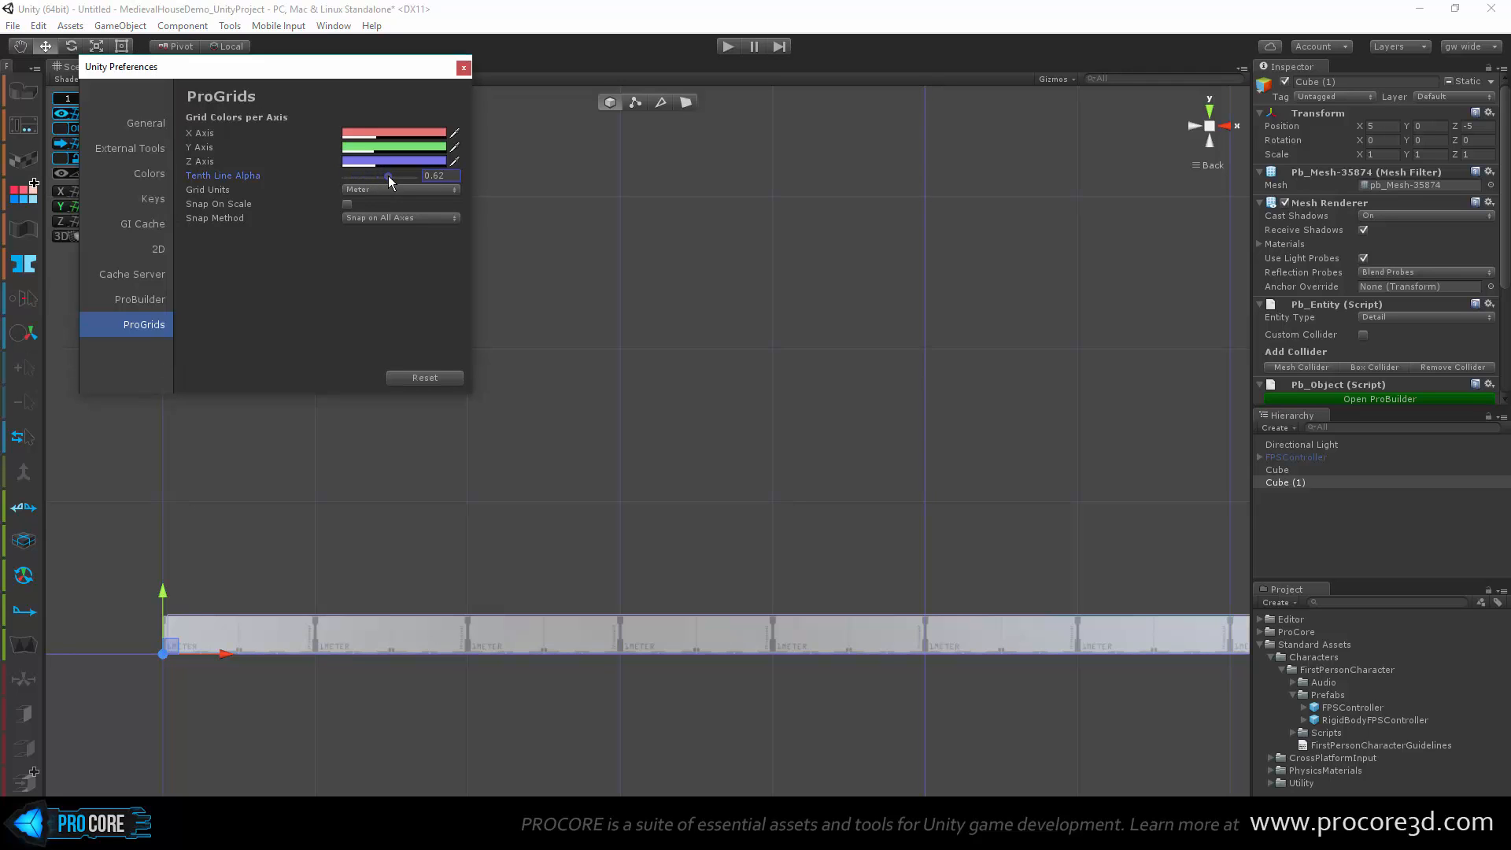
{"action": "left_click", "coordinate": [463, 68]}
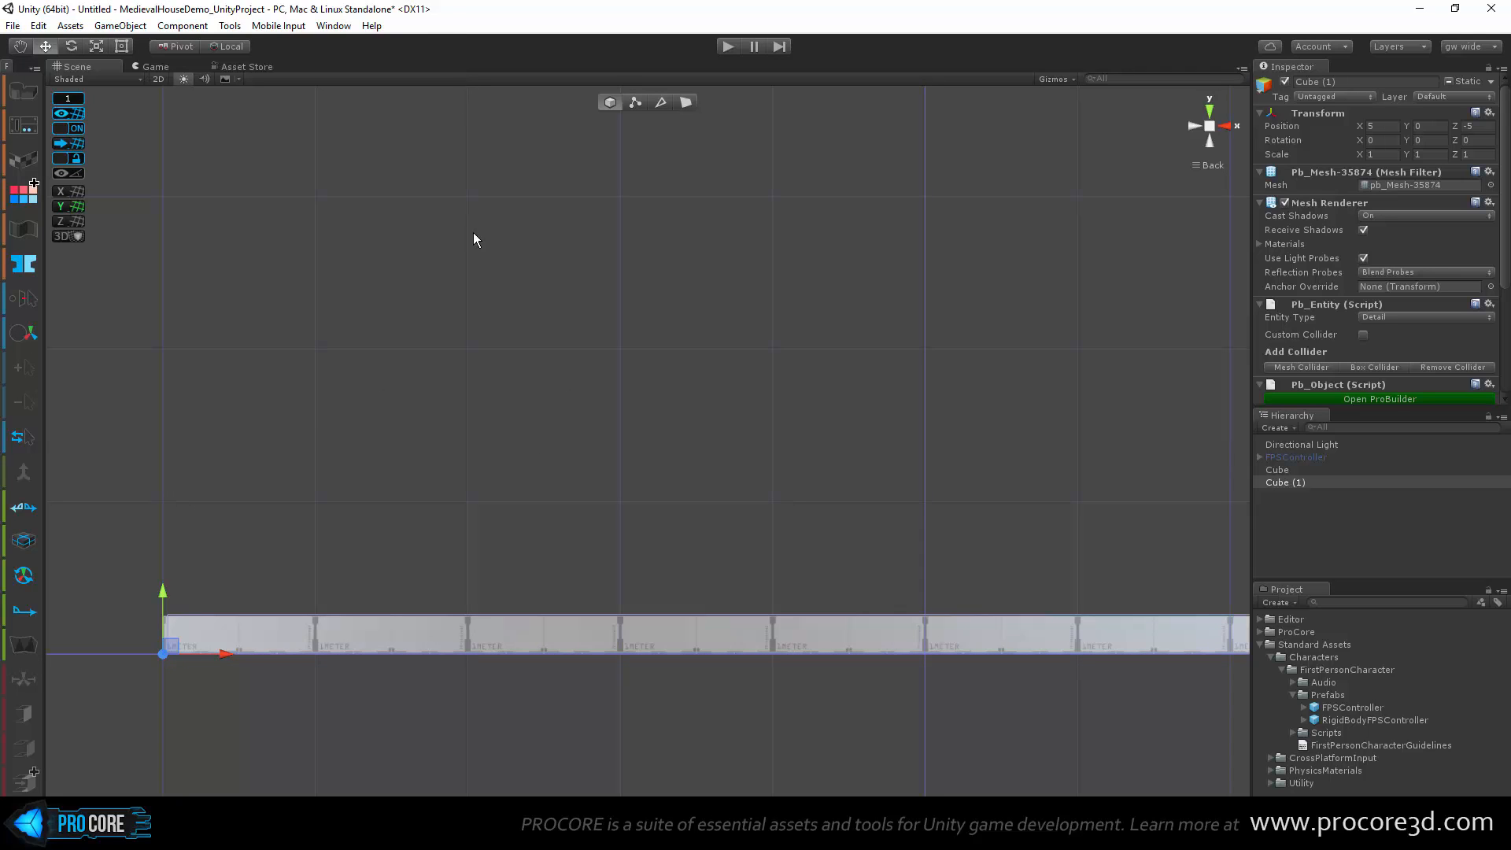
Step: Raise the duplicated slab to a Y position of 2 and delete it
{"action": "scroll", "coordinate": [600, 512], "scroll_direction": "down", "scroll_amount": 5}
{"action": "middle_click_drag", "start_coordinate": [637, 428], "coordinate": [554, 457]}
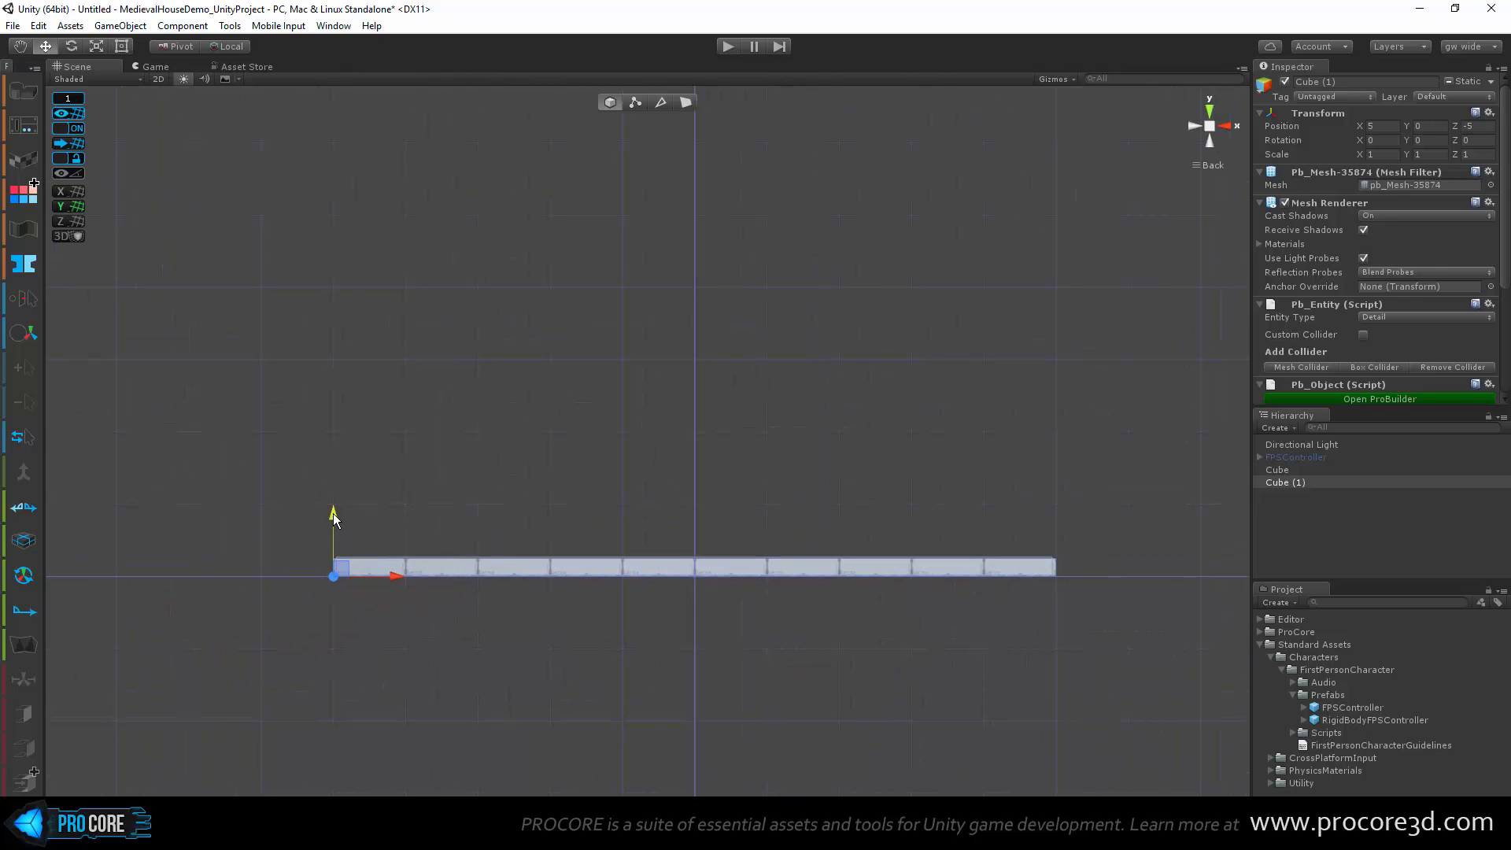
{"action": "left_click_drag", "start_coordinate": [333, 517], "coordinate": [333, 373]}
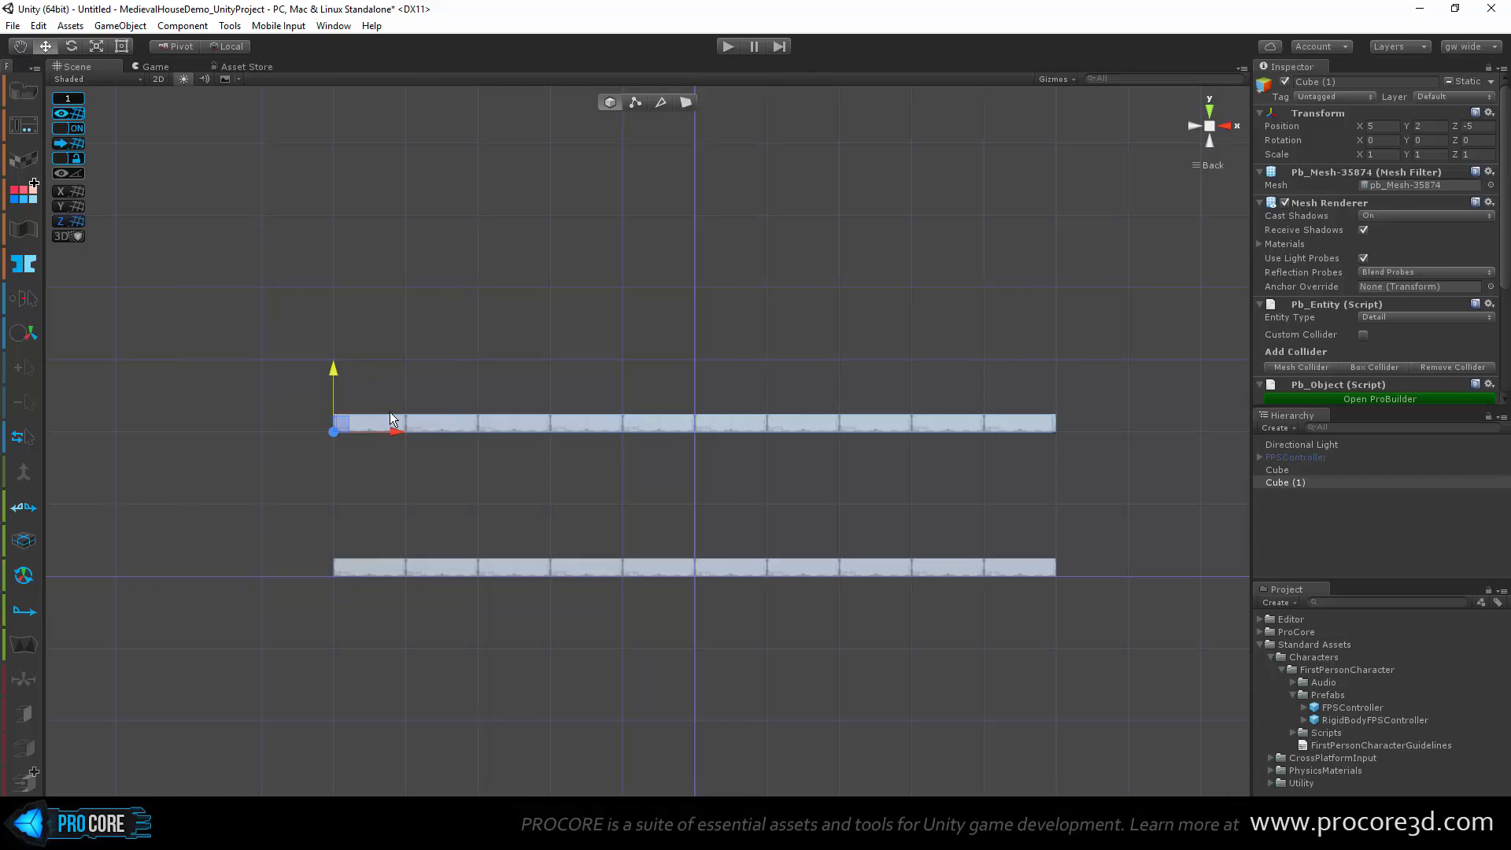
{"action": "key", "text": "Delete"}
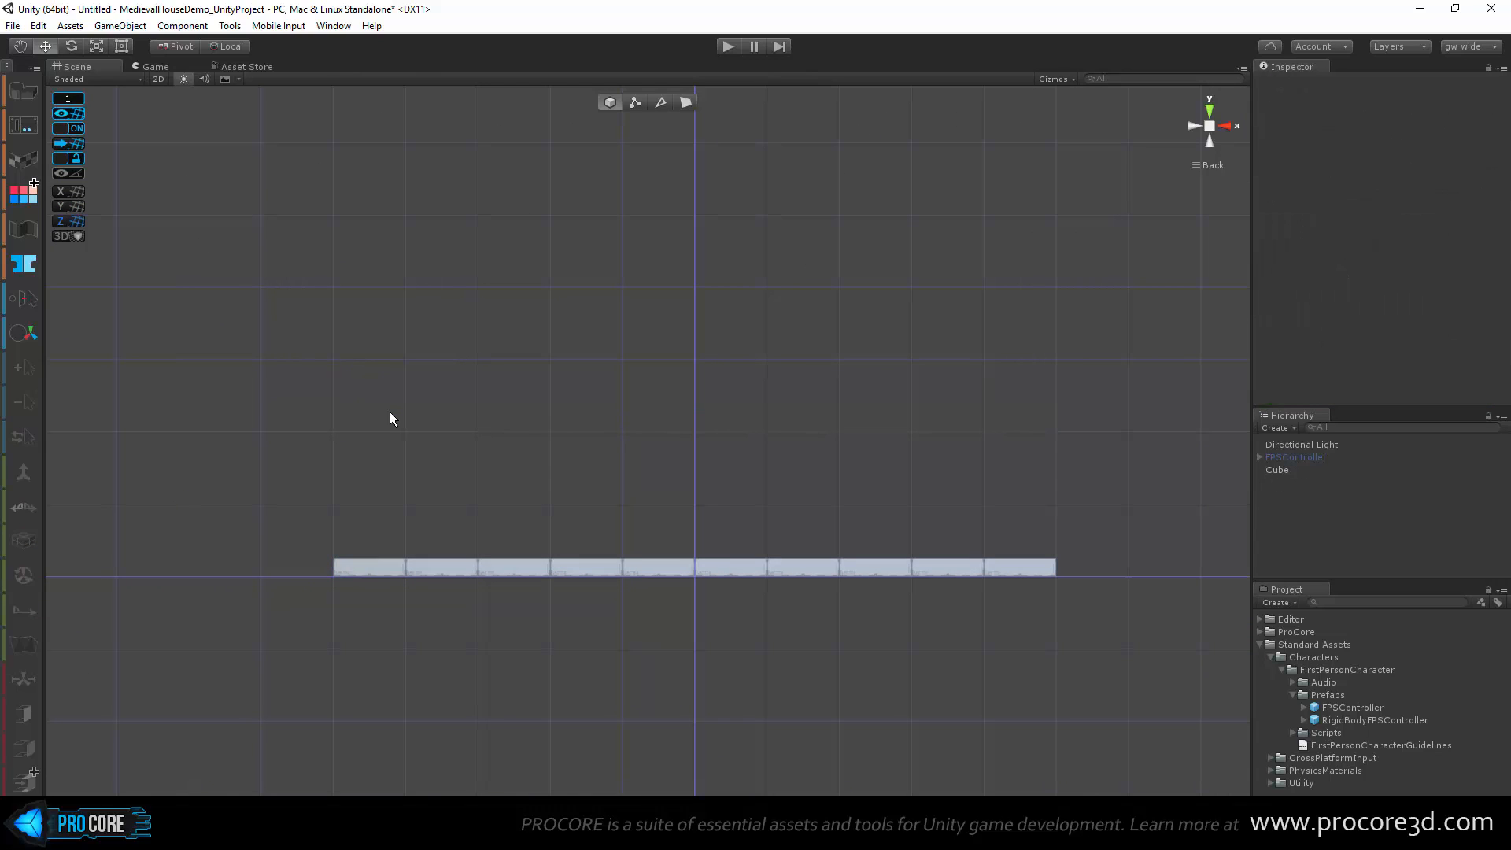
Step: Duplicate the remaining floor slab and raise the copy to a Y position of 3
{"action": "left_click", "coordinate": [370, 563]}
{"action": "key", "text": "ctrl+d"}
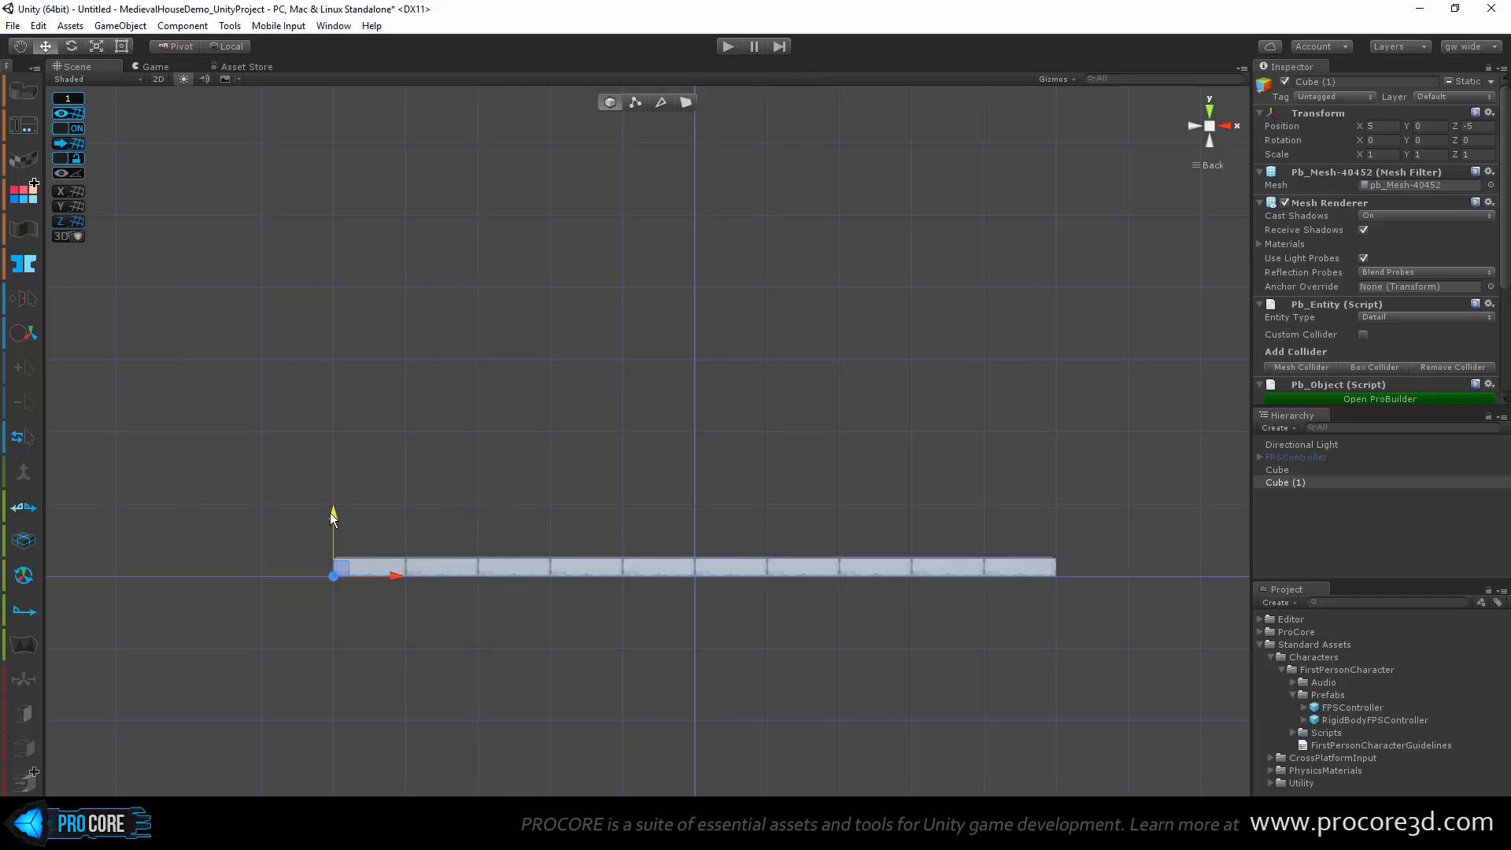
{"action": "left_click_drag", "start_coordinate": [330, 512], "coordinate": [342, 386]}
{"action": "scroll", "coordinate": [333, 493], "scroll_direction": "up", "scroll_amount": 3}
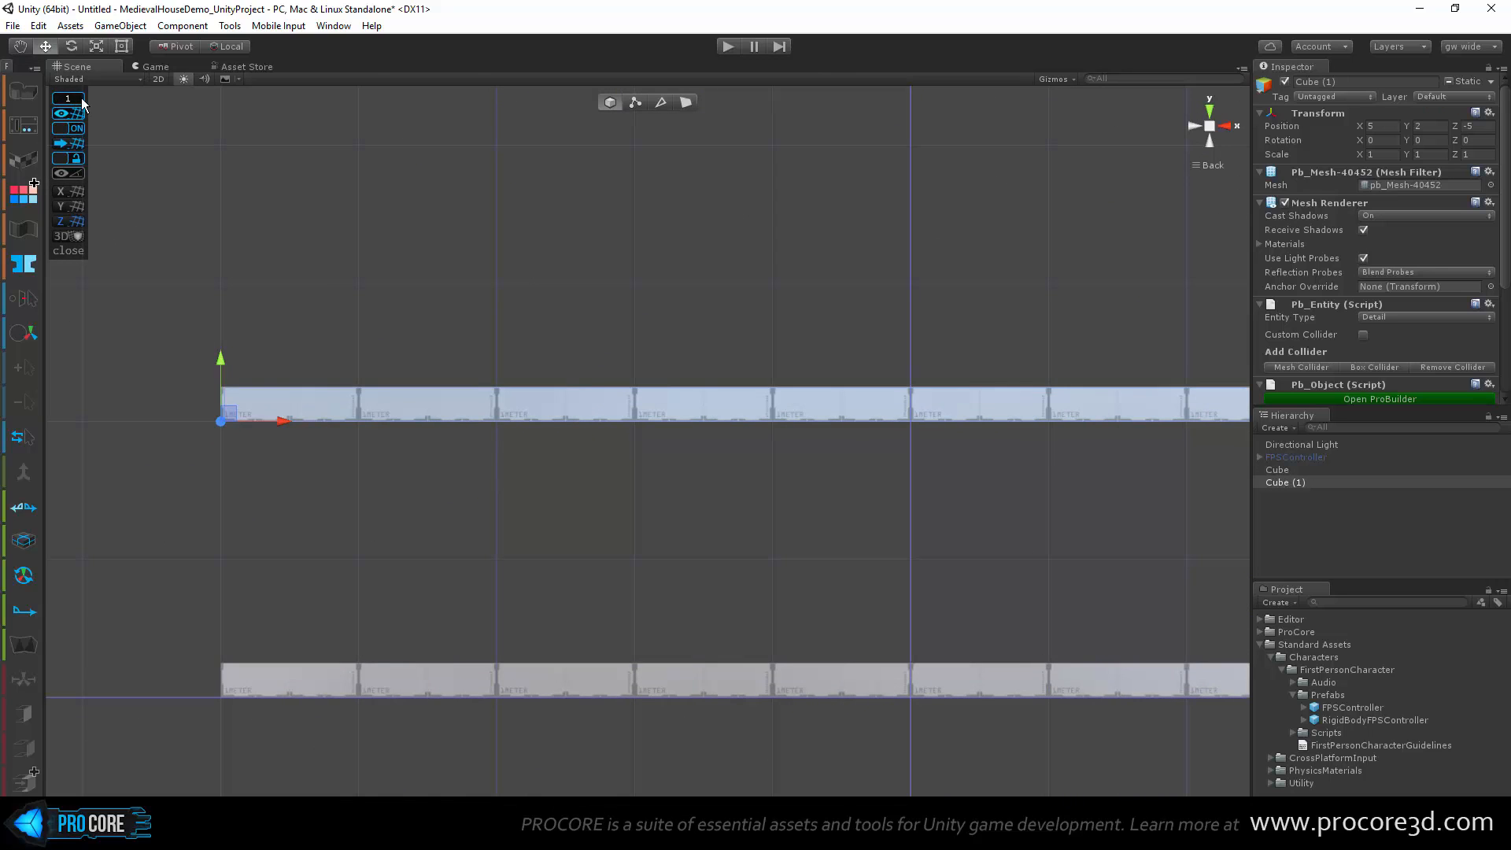
{"action": "scroll", "coordinate": [540, 494], "scroll_direction": "down", "scroll_amount": 3}
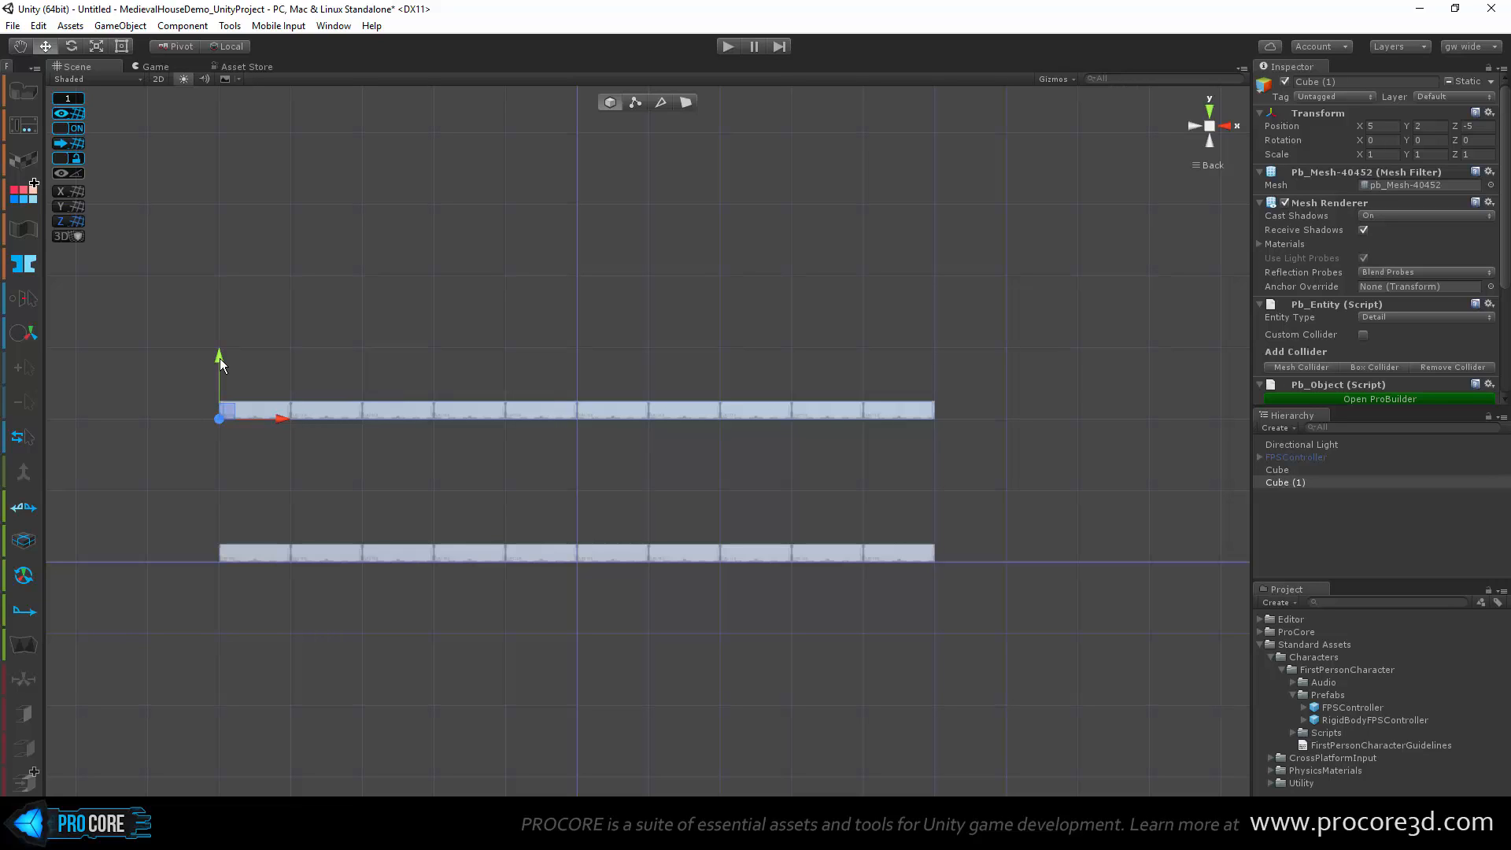
{"action": "left_click_drag", "start_coordinate": [220, 357], "coordinate": [223, 308]}
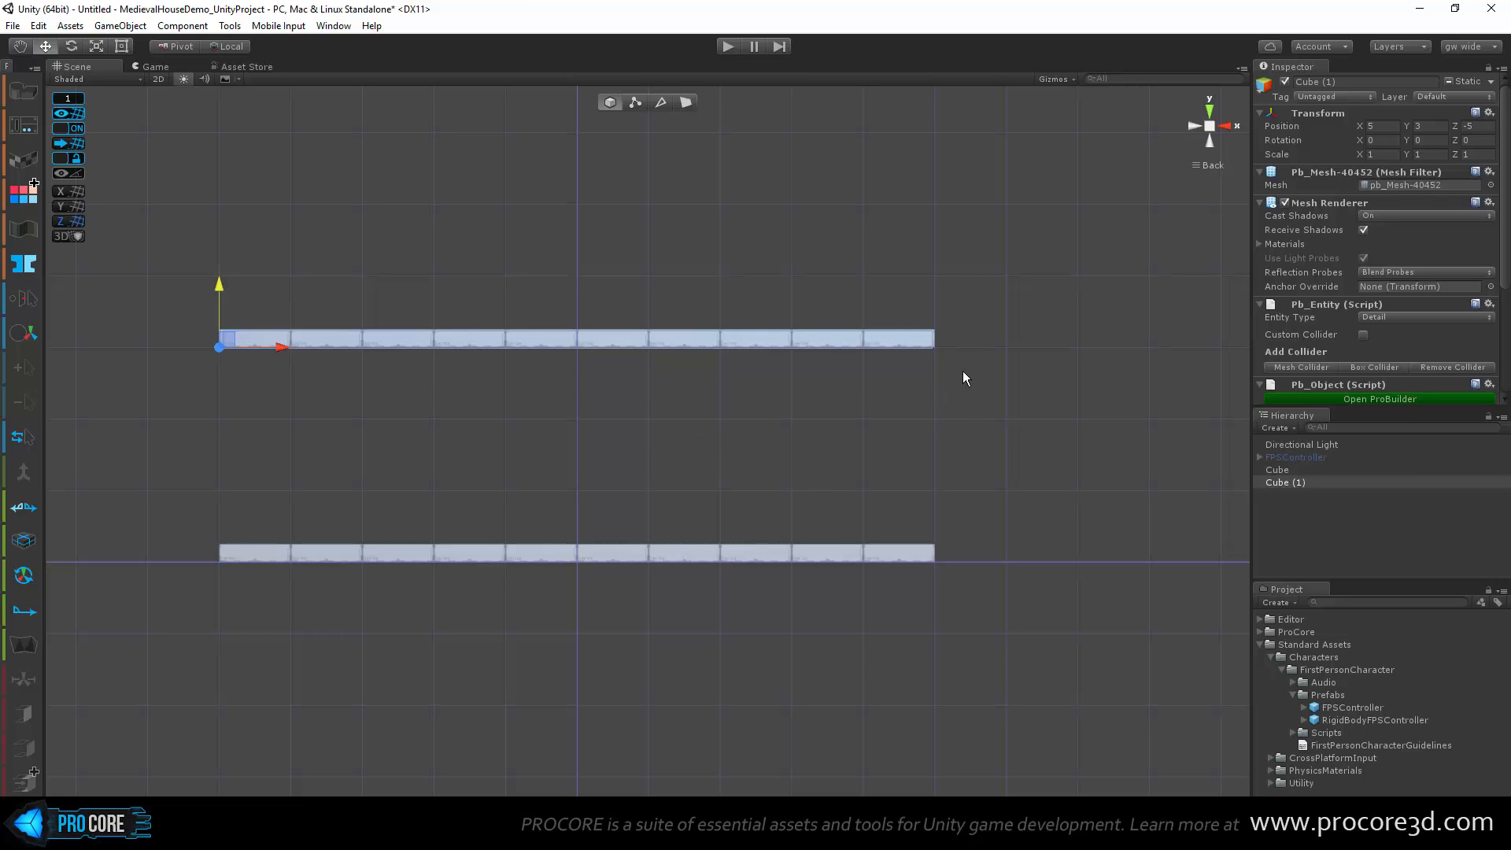
Step: Orbit out of the back view and switch the scene view to perspective, showing both slabs at an angle
{"action": "left_click_drag", "start_coordinate": [961, 370], "coordinate": [728, 483], "text": "alt"}
{"action": "scroll", "coordinate": [728, 483], "scroll_direction": "down", "scroll_amount": 8}
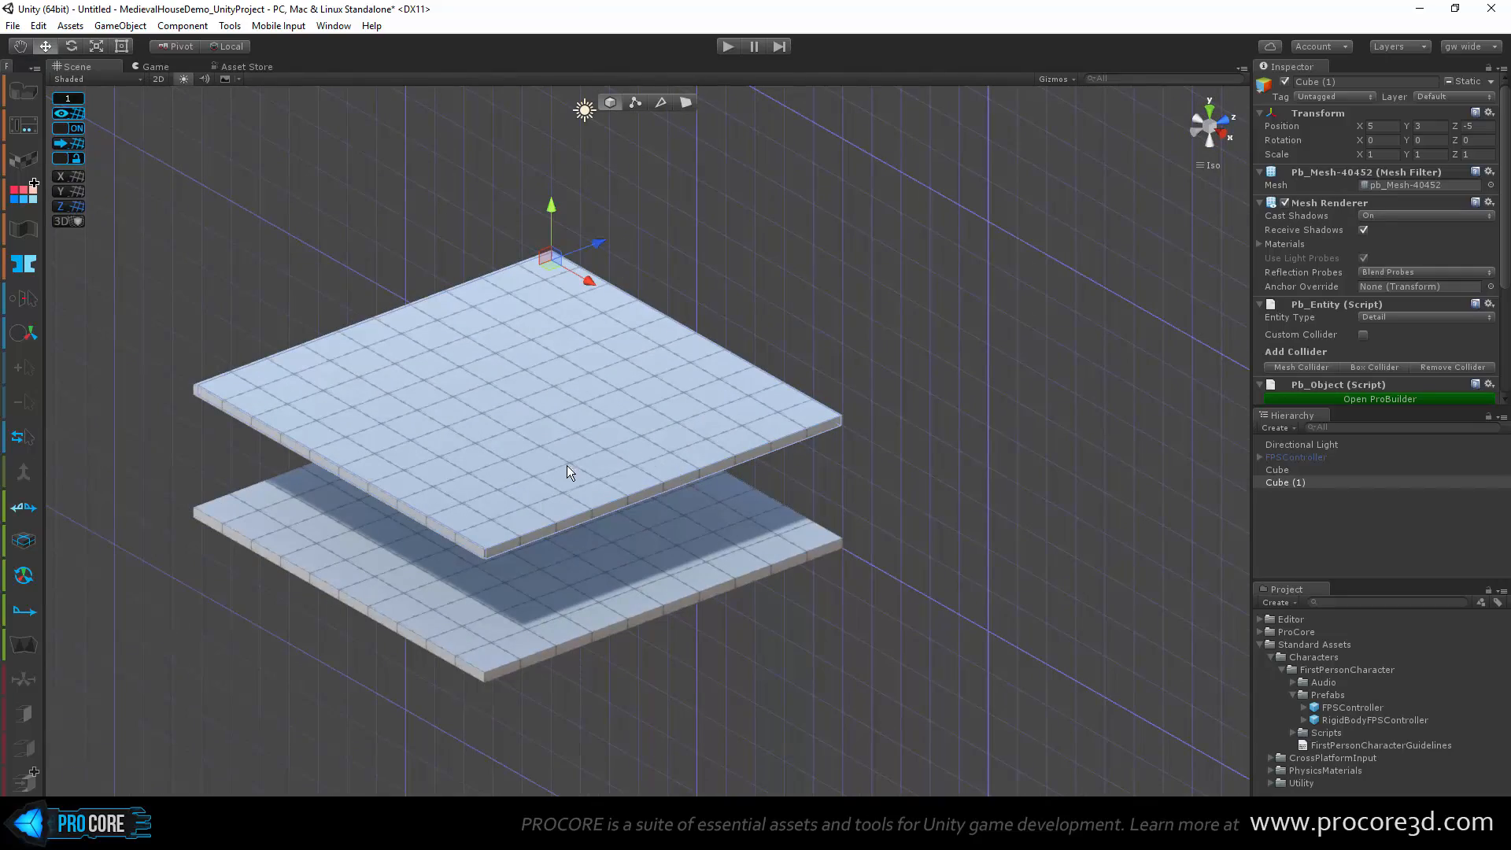
{"action": "left_click", "coordinate": [1210, 137]}
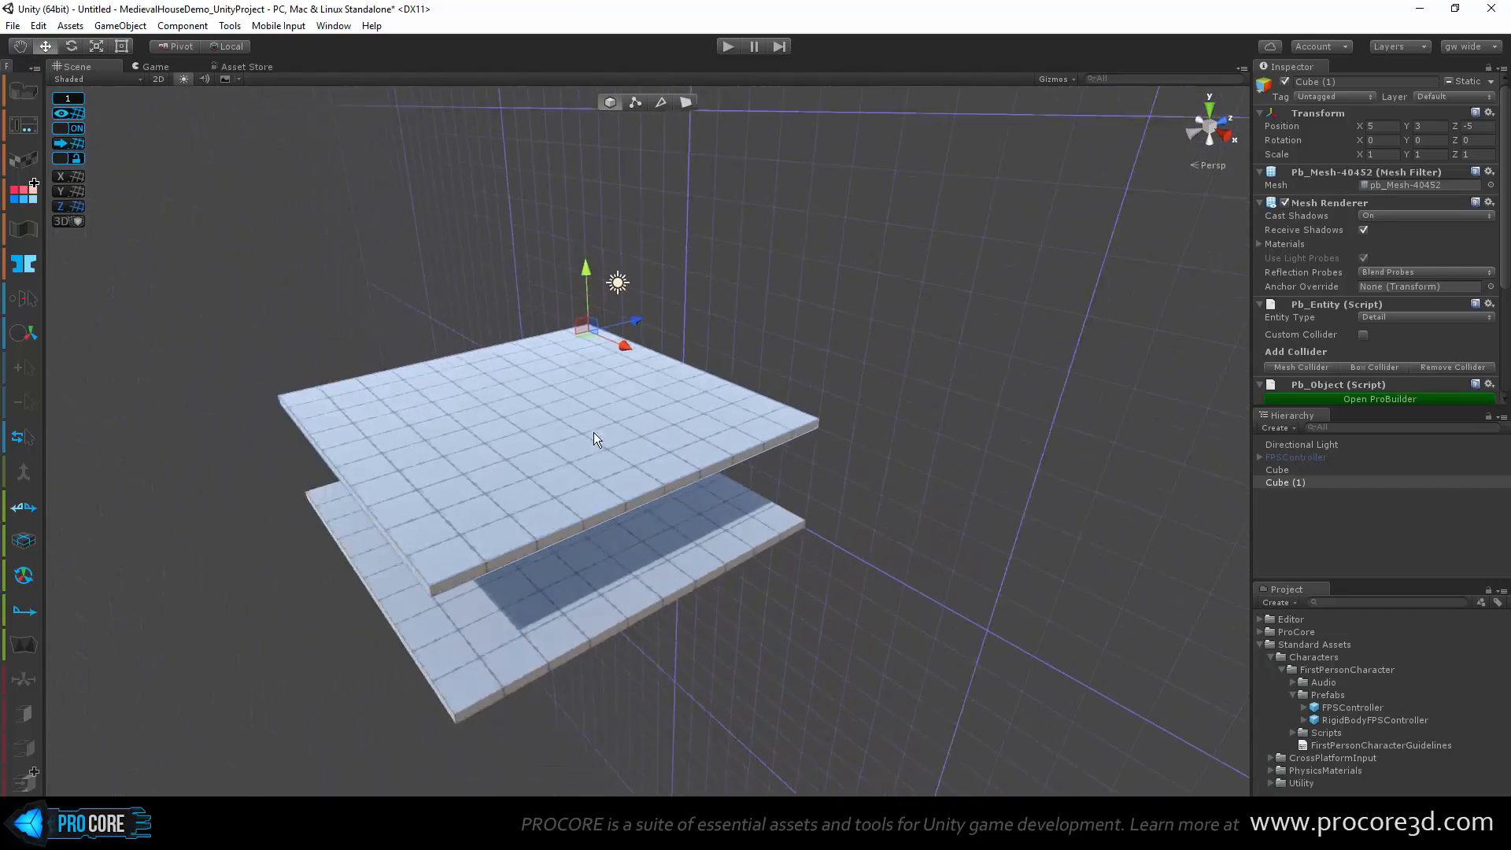
{"action": "left_click_drag", "start_coordinate": [595, 433], "coordinate": [569, 588], "text": "alt"}
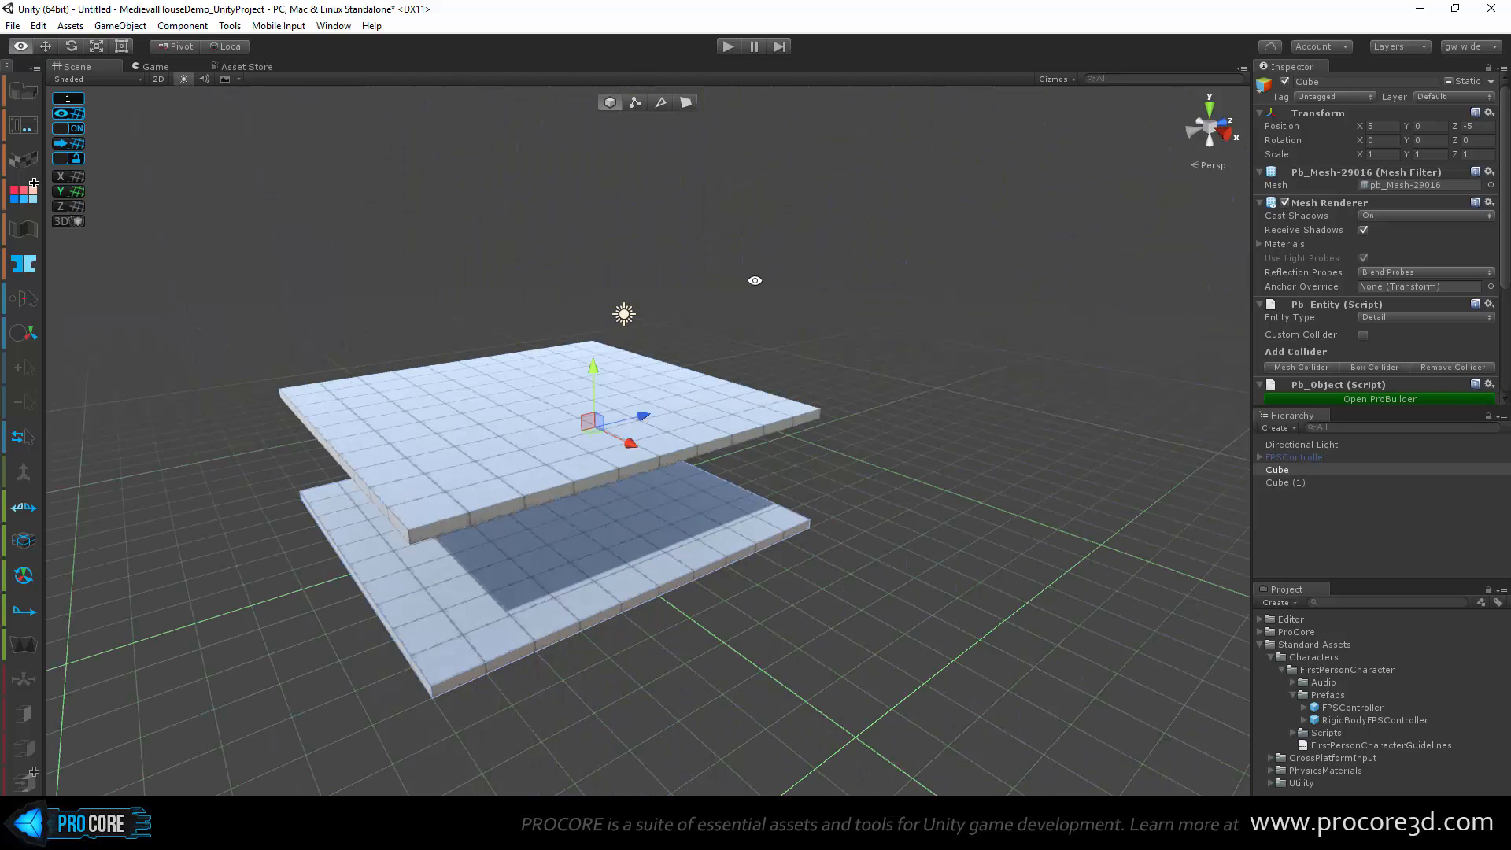
{"action": "left_click_drag", "start_coordinate": [755, 280], "coordinate": [818, 233], "text": "alt"}
Step: Switch to face editing and select the side face of the upper slab that points along positive X
{"action": "left_click", "coordinate": [686, 102]}
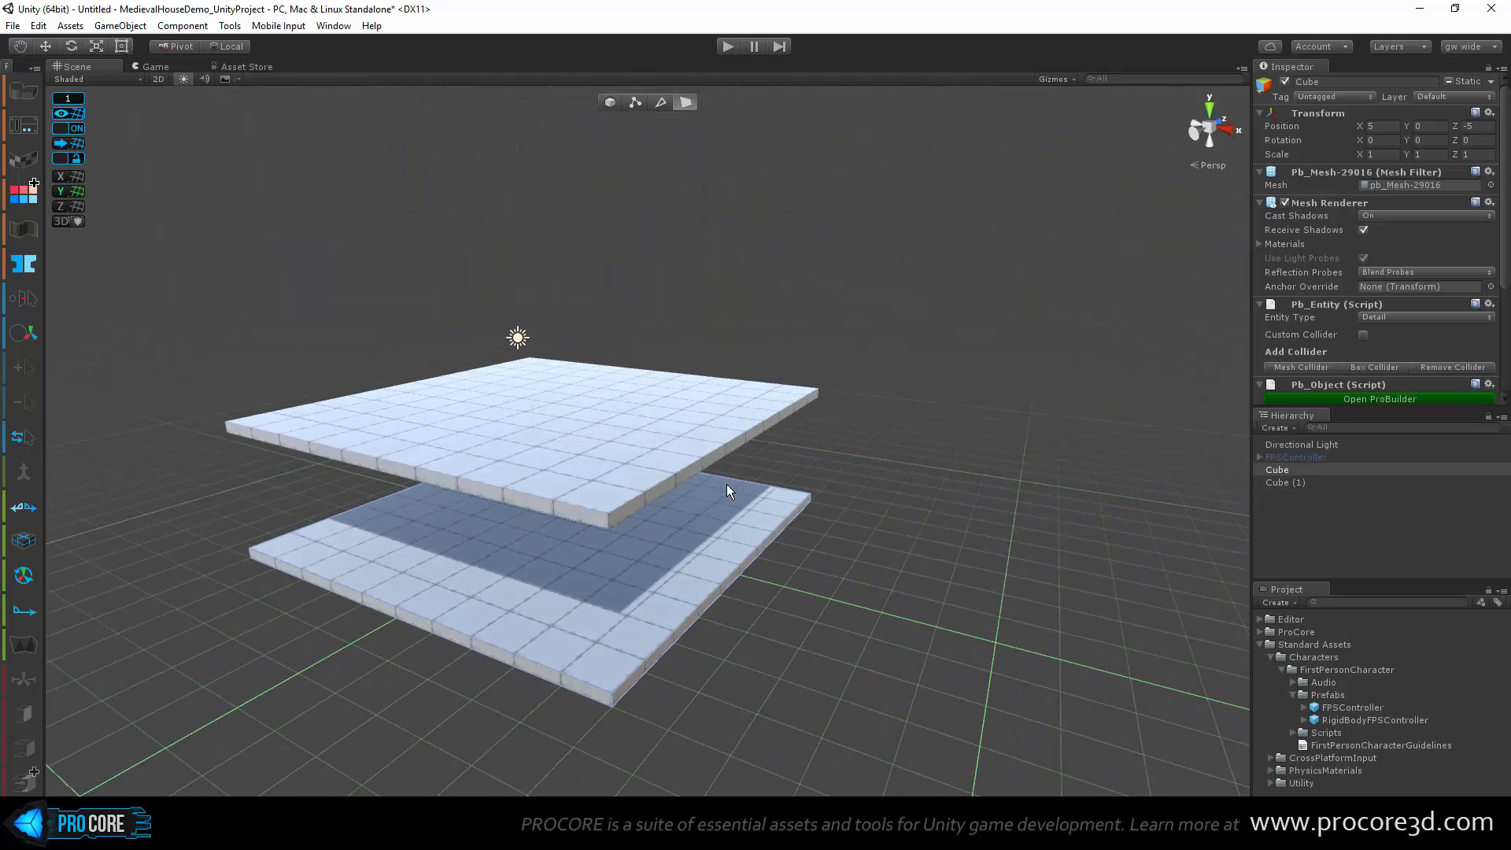
{"action": "scroll", "coordinate": [717, 472], "scroll_direction": "up", "scroll_amount": 2}
{"action": "left_click", "coordinate": [717, 469]}
{"action": "left_click_drag", "start_coordinate": [717, 465], "coordinate": [778, 563], "text": "alt"}
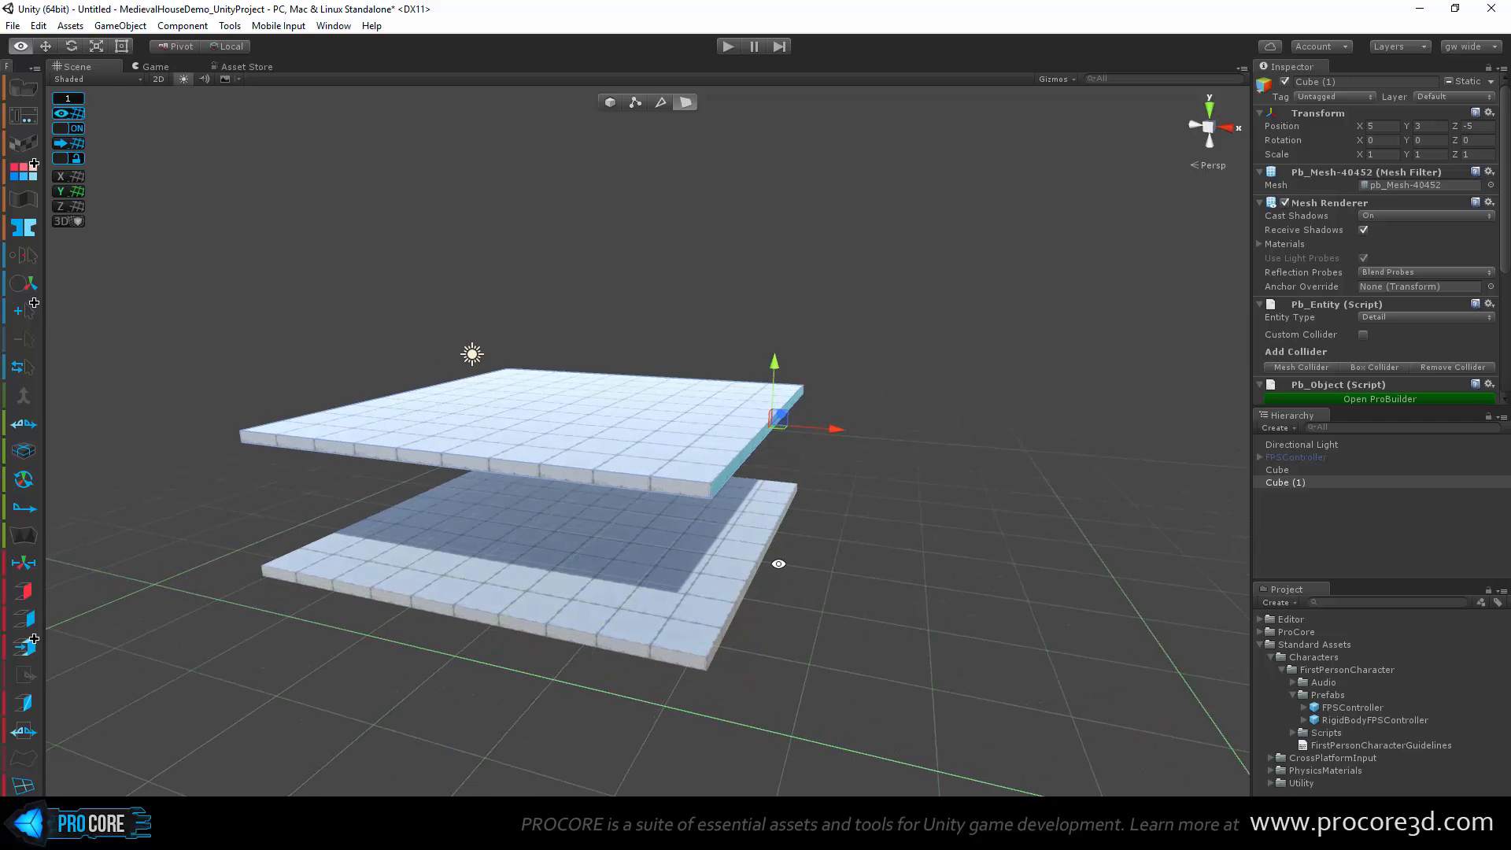
Step: Change the displayed ProGrids plane to the Z plane
{"action": "left_click", "coordinate": [63, 177]}
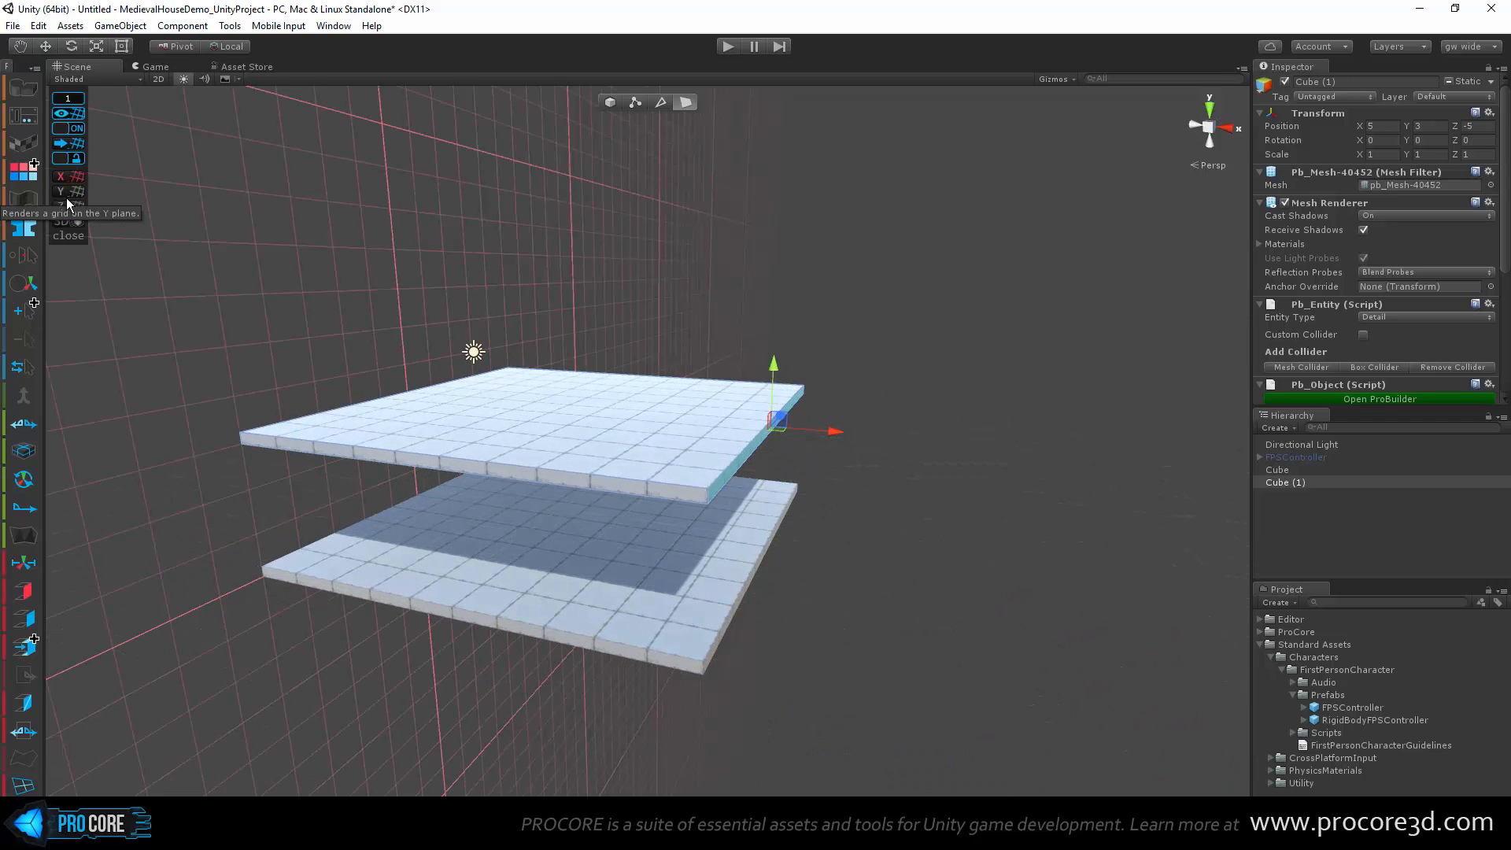
{"action": "left_click", "coordinate": [69, 205]}
{"action": "left_click_drag", "start_coordinate": [565, 417], "coordinate": [637, 494], "text": "alt"}
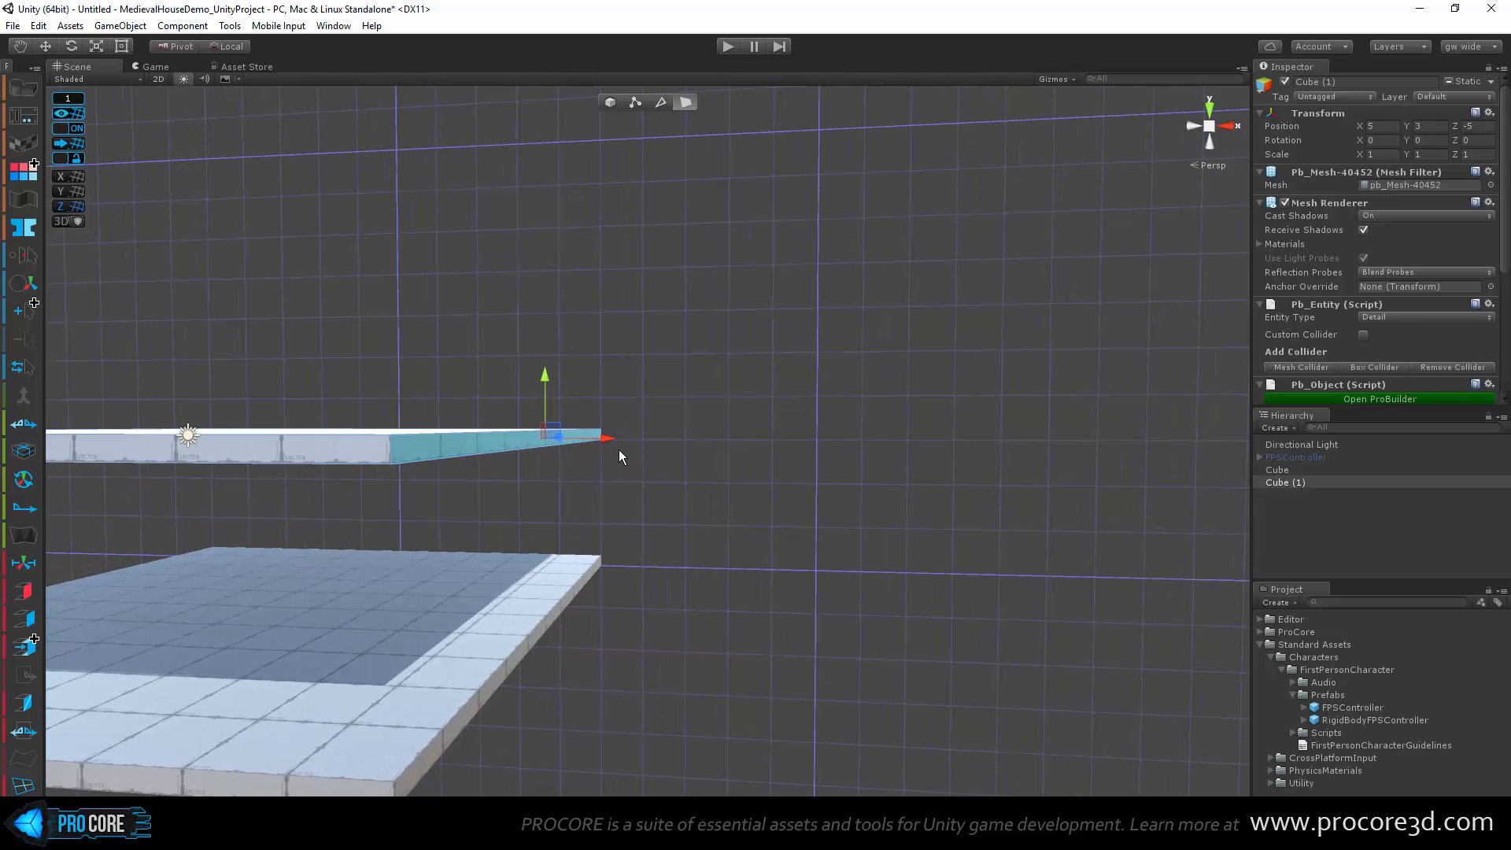
Step: Try to move the upper slab's selected side face along X with grid snapping, and undo the move
{"action": "scroll", "coordinate": [611, 483], "scroll_direction": "up", "scroll_amount": 2}
{"action": "left_click_drag", "start_coordinate": [611, 485], "coordinate": [682, 504], "text": "alt"}
{"action": "scroll", "coordinate": [534, 488], "scroll_direction": "down", "scroll_amount": 2}
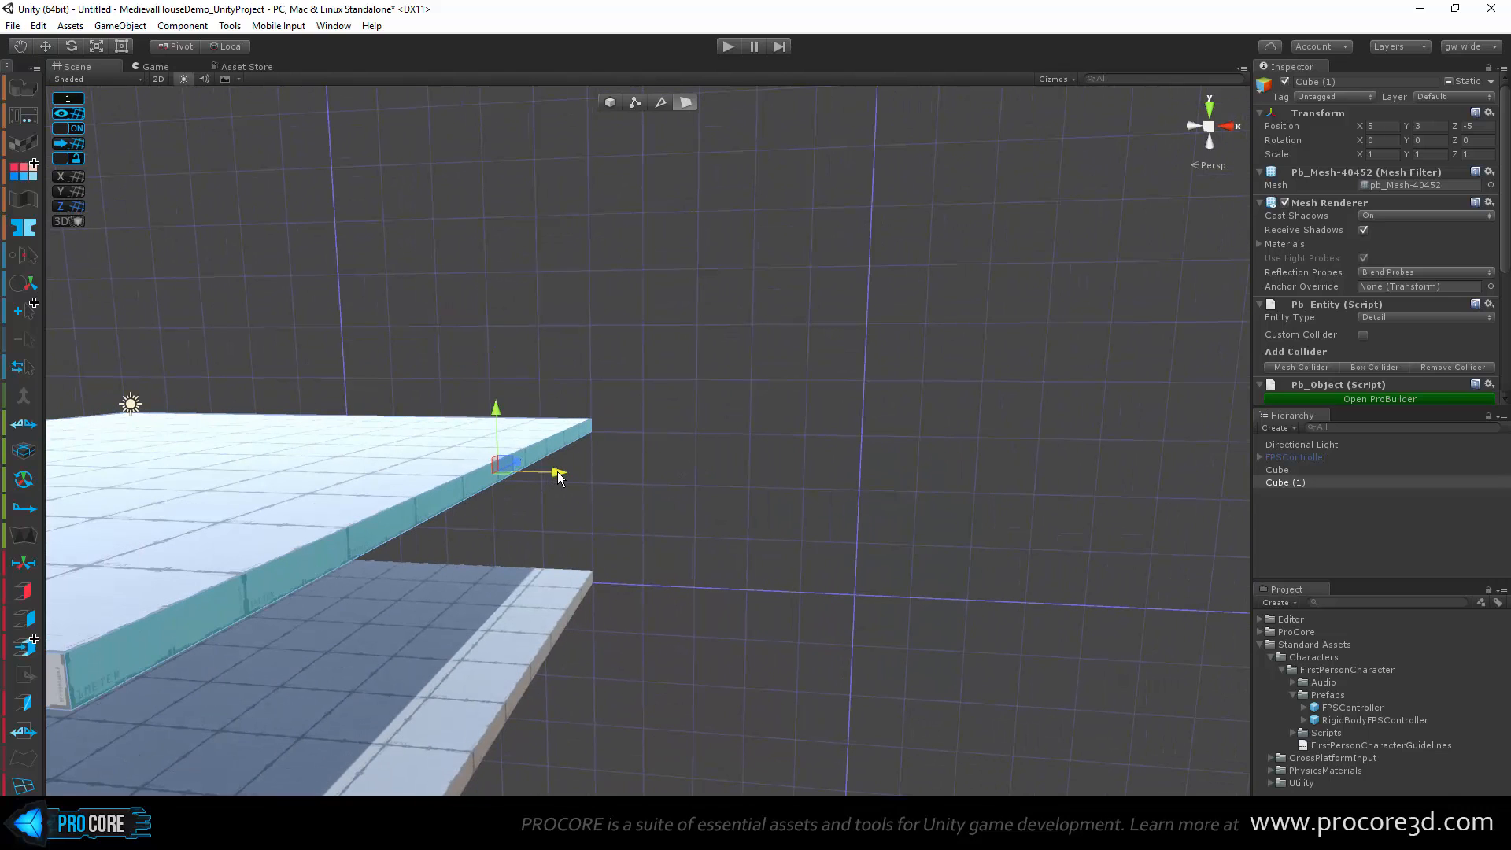
{"action": "left_click_drag", "start_coordinate": [557, 471], "coordinate": [615, 546]}
{"action": "middle_click_drag", "start_coordinate": [615, 547], "coordinate": [670, 483]}
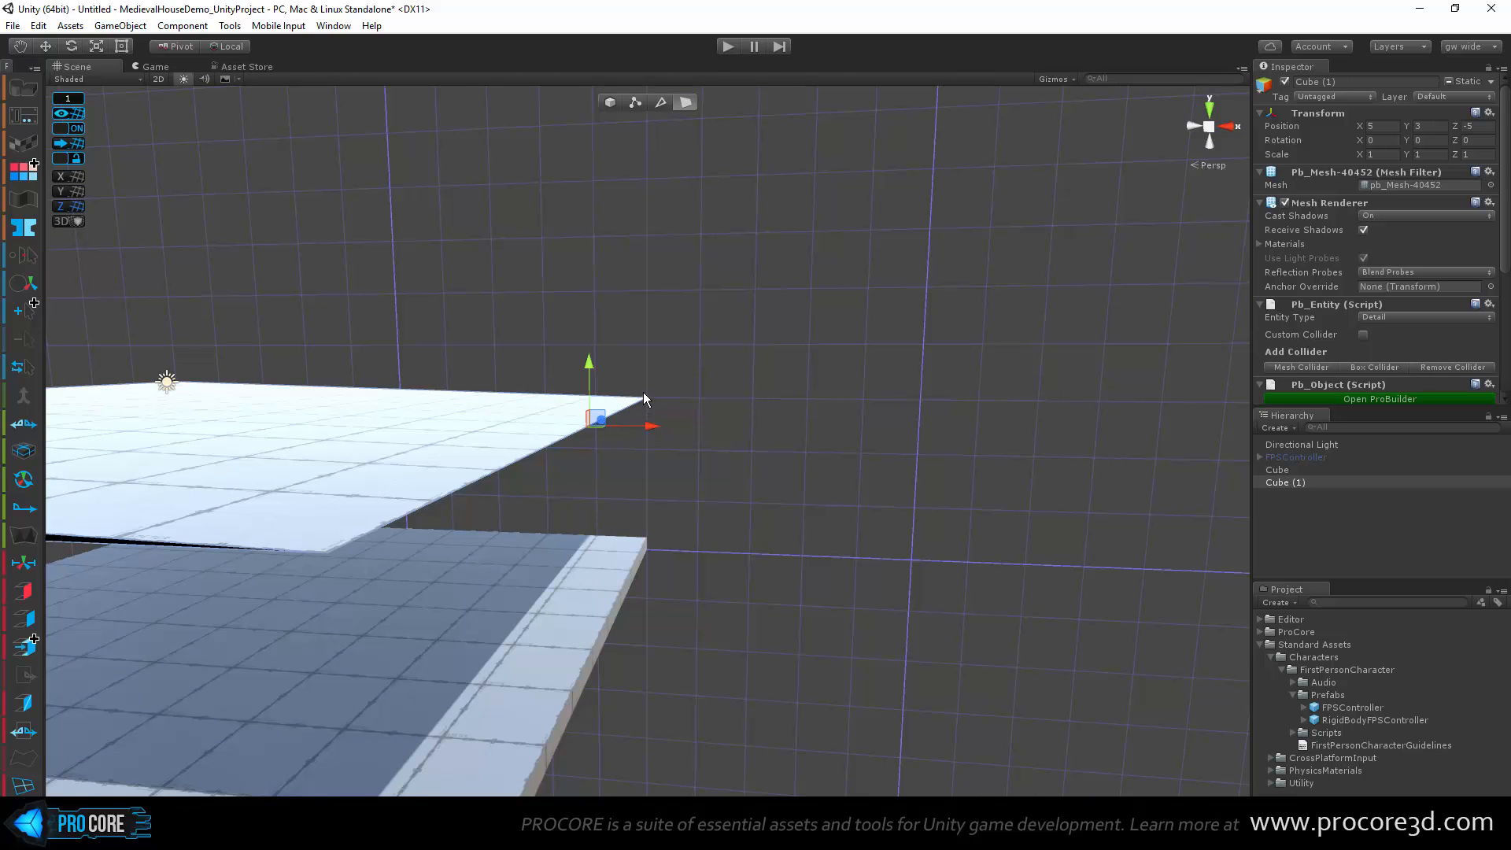
{"action": "middle_click_drag", "start_coordinate": [643, 392], "coordinate": [611, 444]}
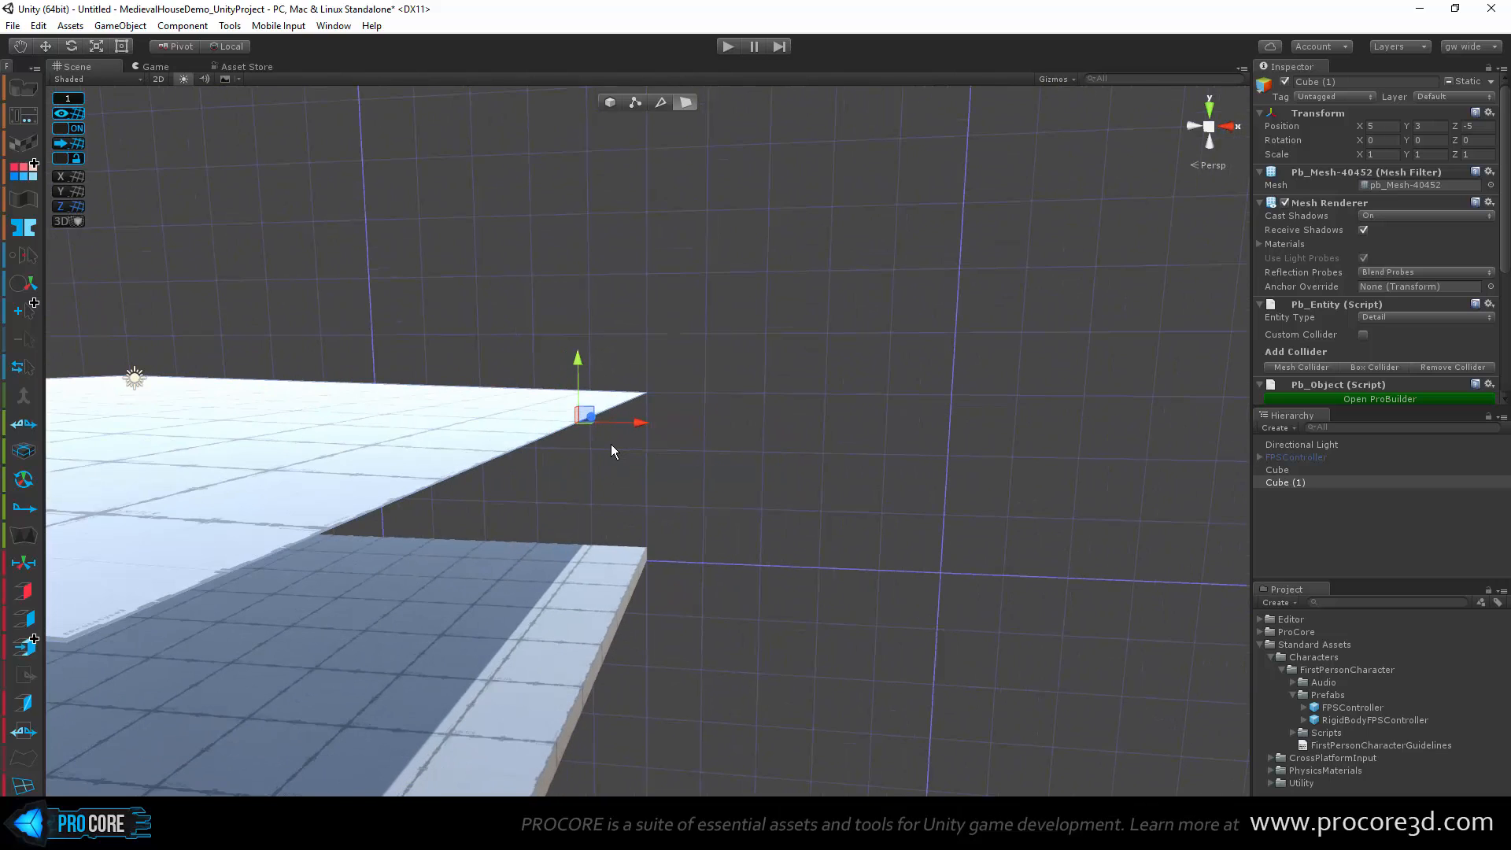
{"action": "key", "text": "ctrl+z"}
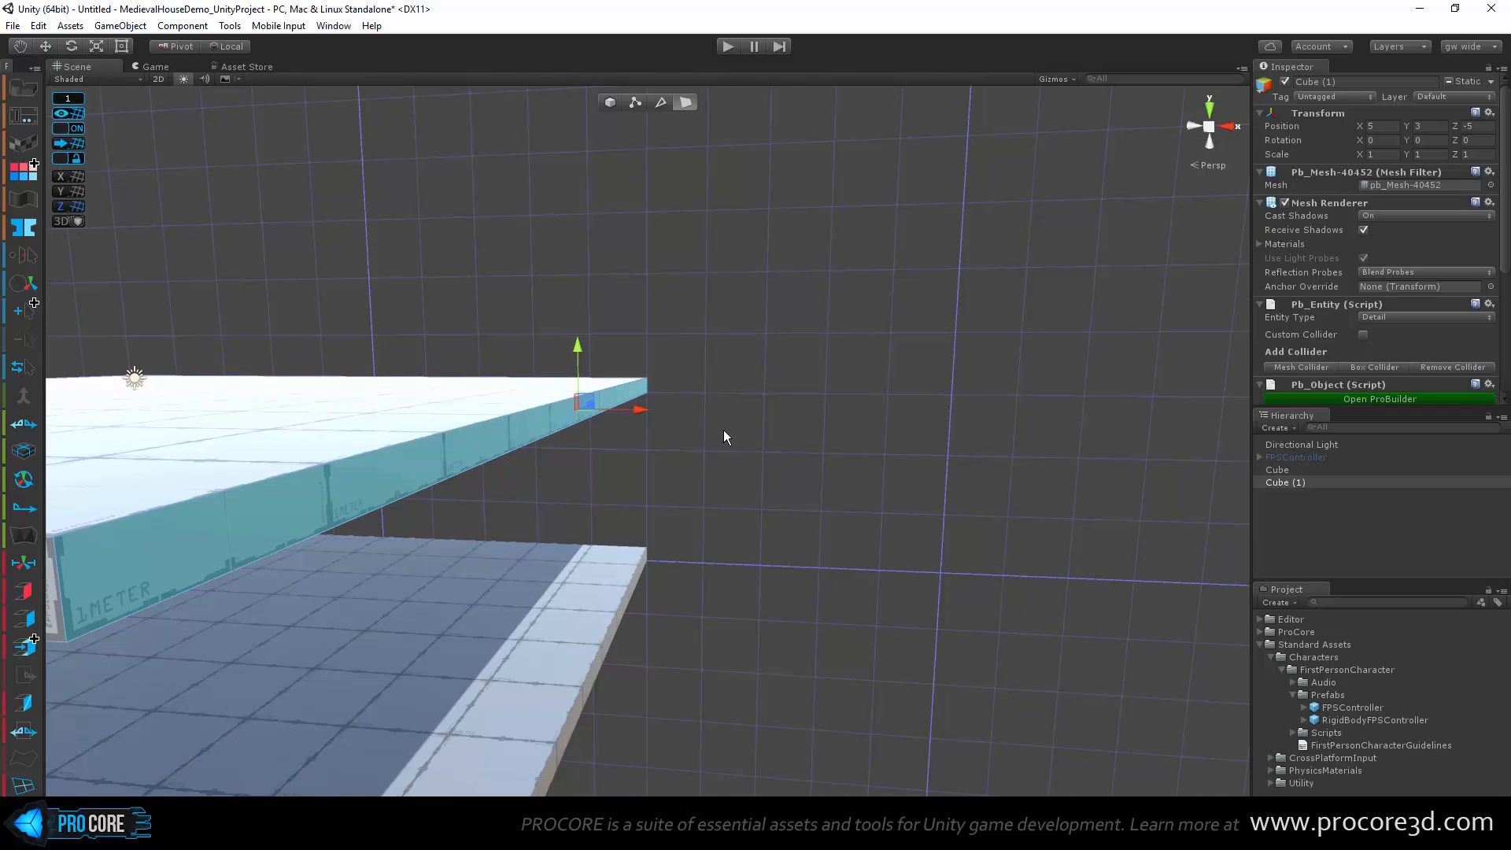
{"action": "scroll", "coordinate": [621, 453], "scroll_direction": "down", "scroll_amount": 5}
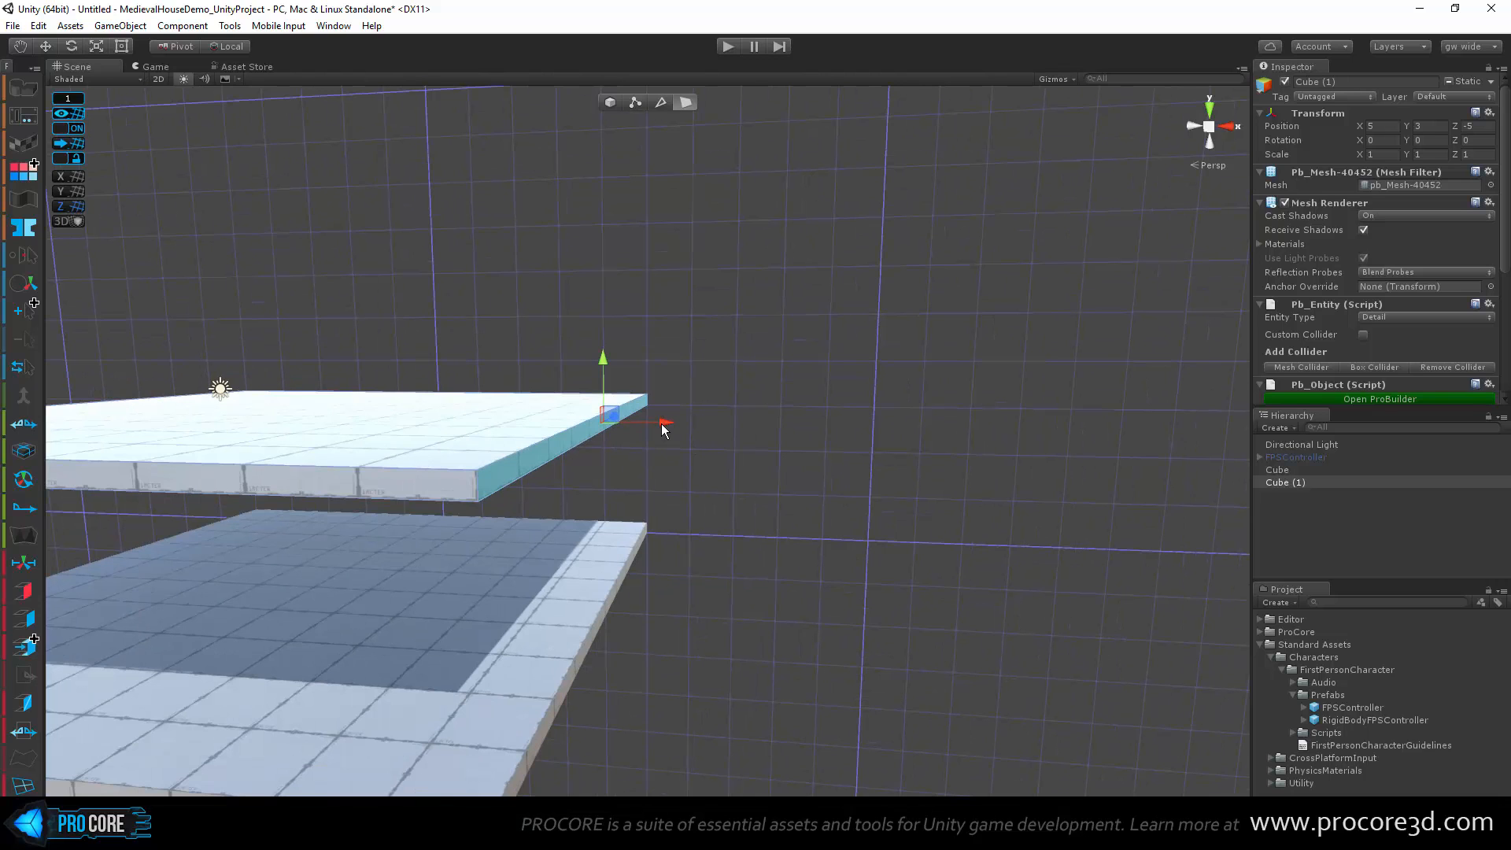
Step: Try to move the upper slab's selected side face along X with the grid snap at 0.25, and restore the snap to 1
{"action": "key", "text": "minus"}
{"action": "key", "text": "minus"}
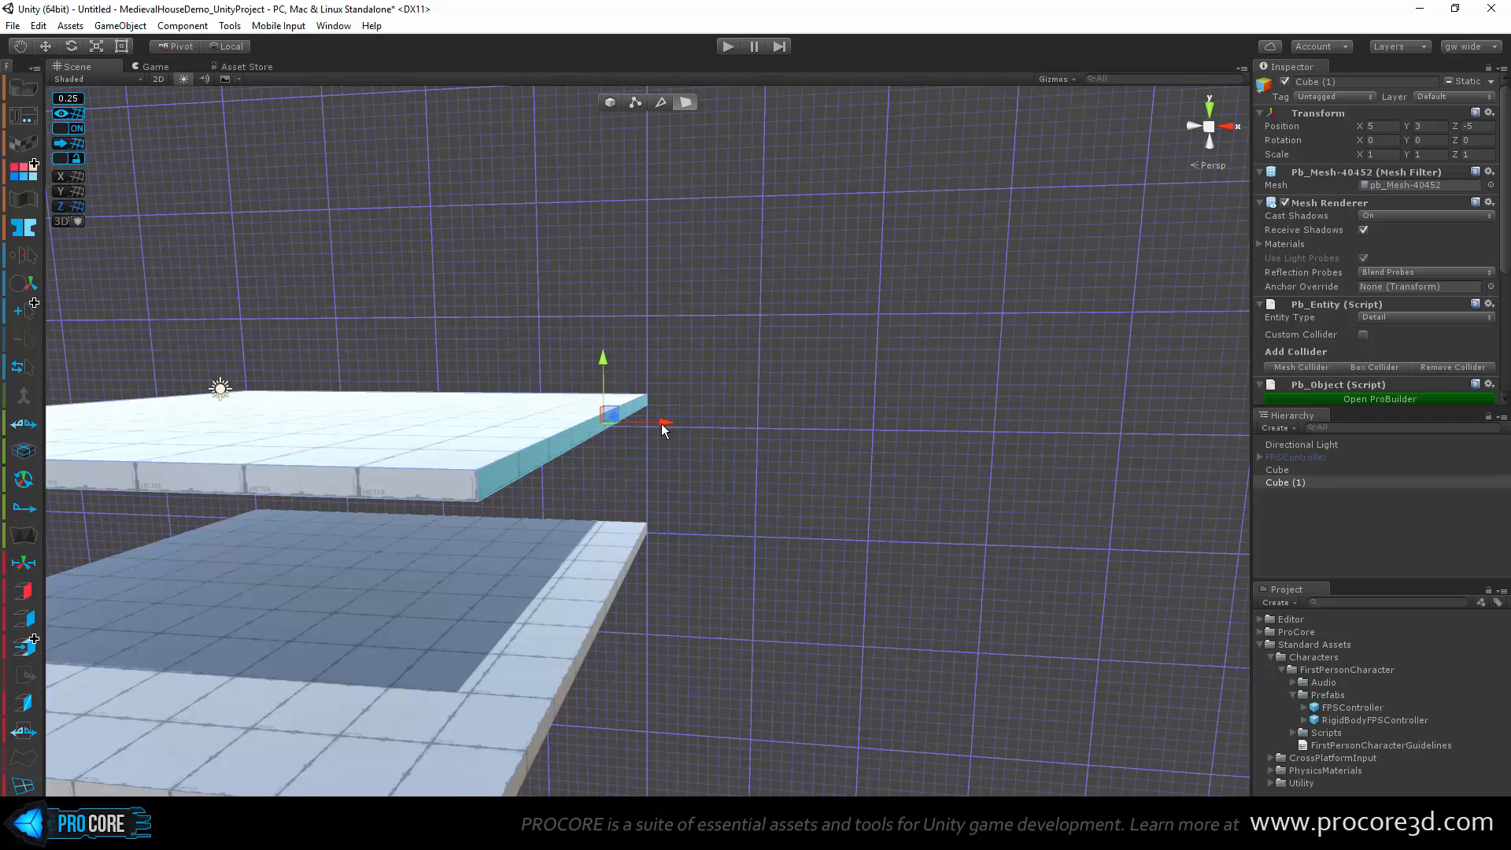
{"action": "left_click_drag", "start_coordinate": [662, 424], "coordinate": [730, 431]}
{"action": "key", "text": "equal"}
{"action": "key", "text": "equal"}
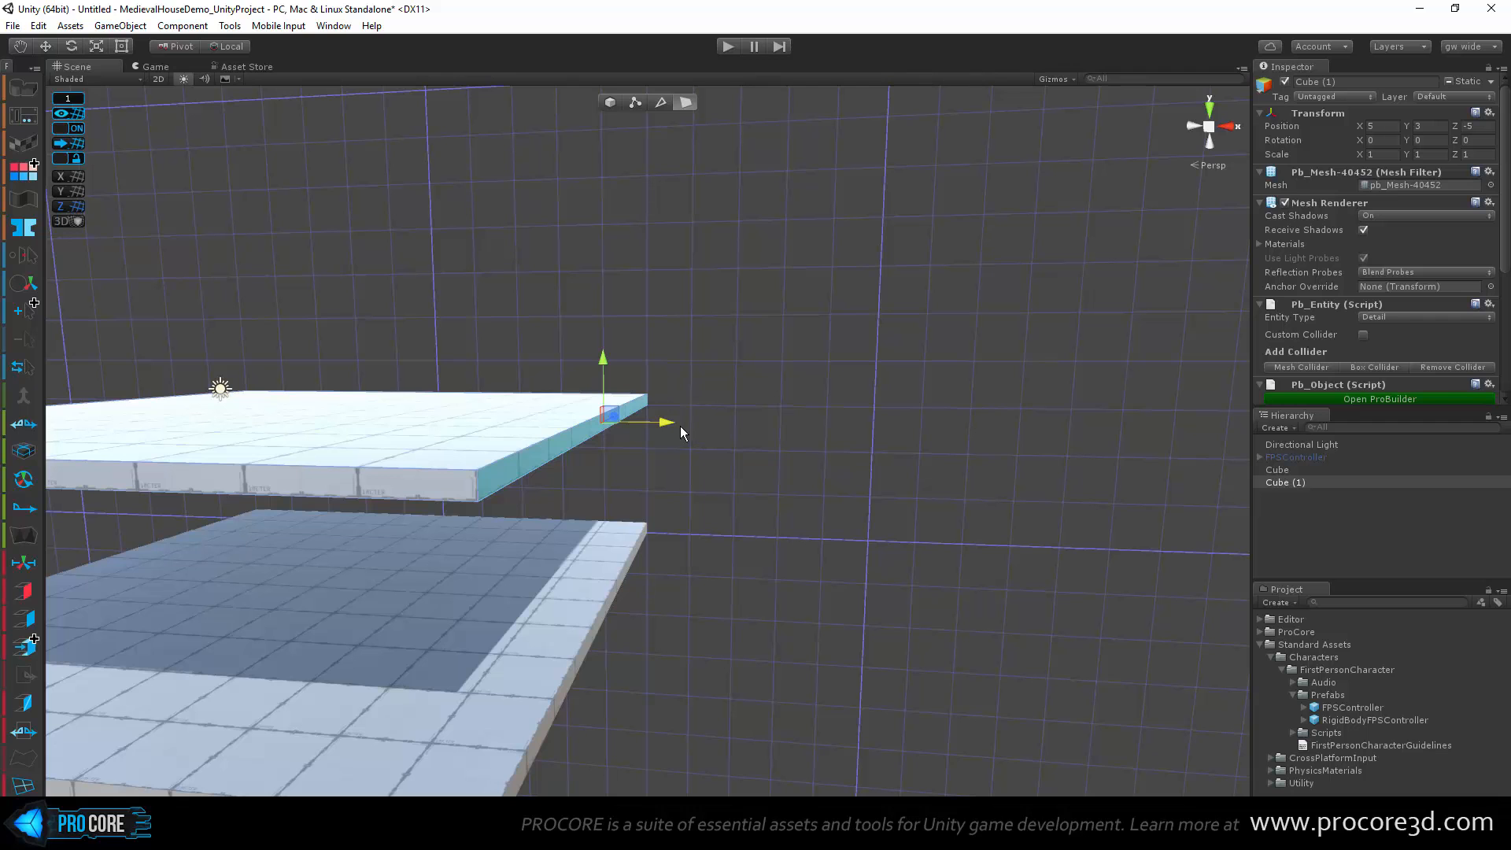
Step: Pull the upper slab's selected side face outward along X on the 1 m grid until the slab is about 13 m long
{"action": "left_click_drag", "start_coordinate": [667, 422], "coordinate": [786, 426]}
{"action": "scroll", "coordinate": [784, 431], "scroll_direction": "down", "scroll_amount": 5}
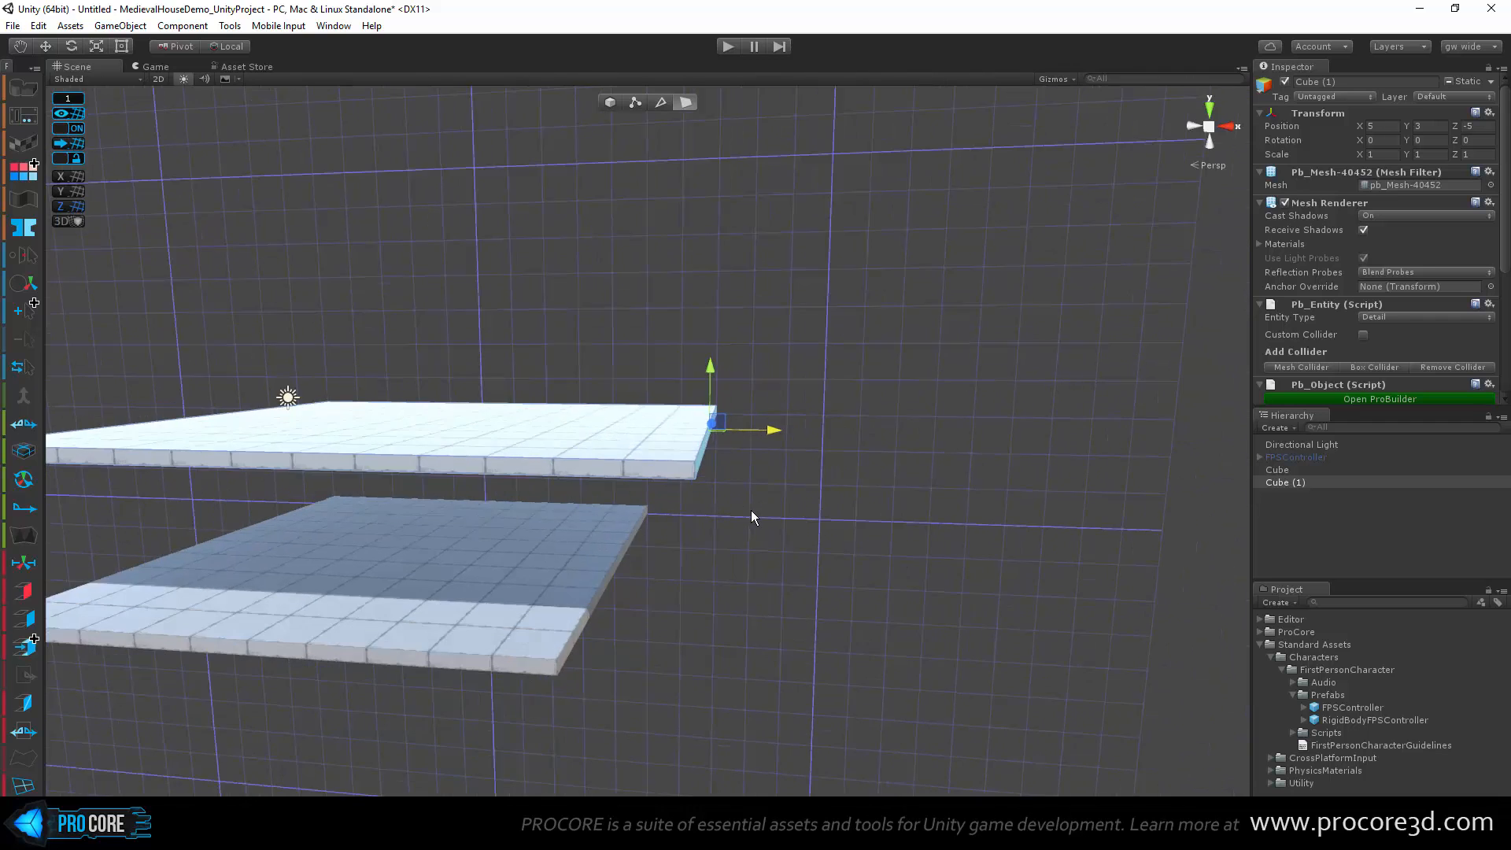
{"action": "left_click_drag", "start_coordinate": [785, 426], "coordinate": [810, 427]}
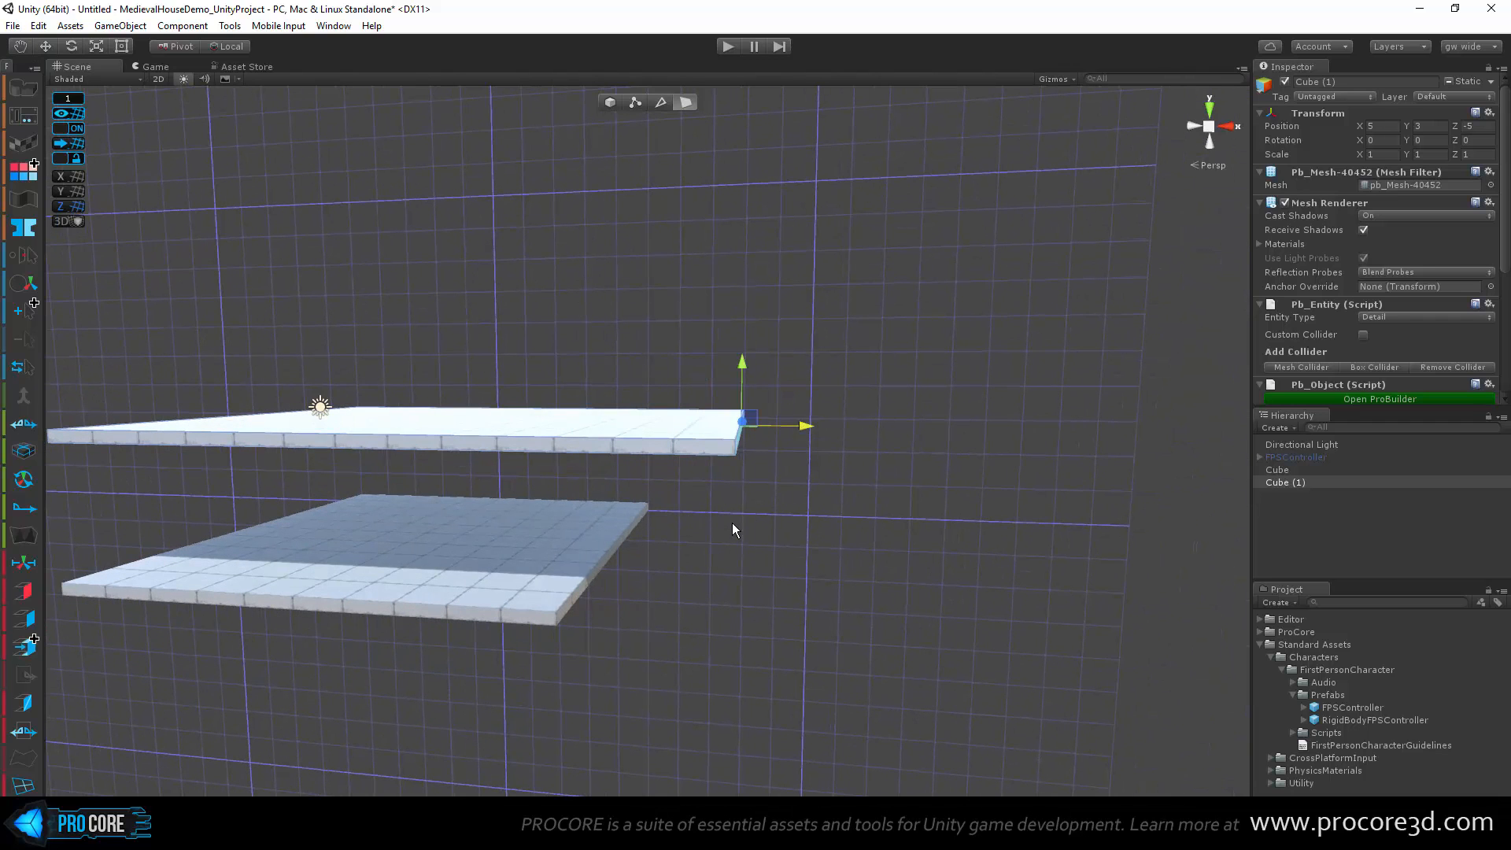
{"action": "scroll", "coordinate": [732, 522], "scroll_direction": "down", "scroll_amount": 7}
Step: Select the long side face of the upper slab that faces along Z, viewing the slab from below
{"action": "left_click_drag", "start_coordinate": [830, 520], "coordinate": [374, 459], "text": "alt"}
{"action": "scroll", "coordinate": [729, 410], "scroll_direction": "up", "scroll_amount": 5}
{"action": "scroll", "coordinate": [729, 409], "scroll_direction": "up", "scroll_amount": 7}
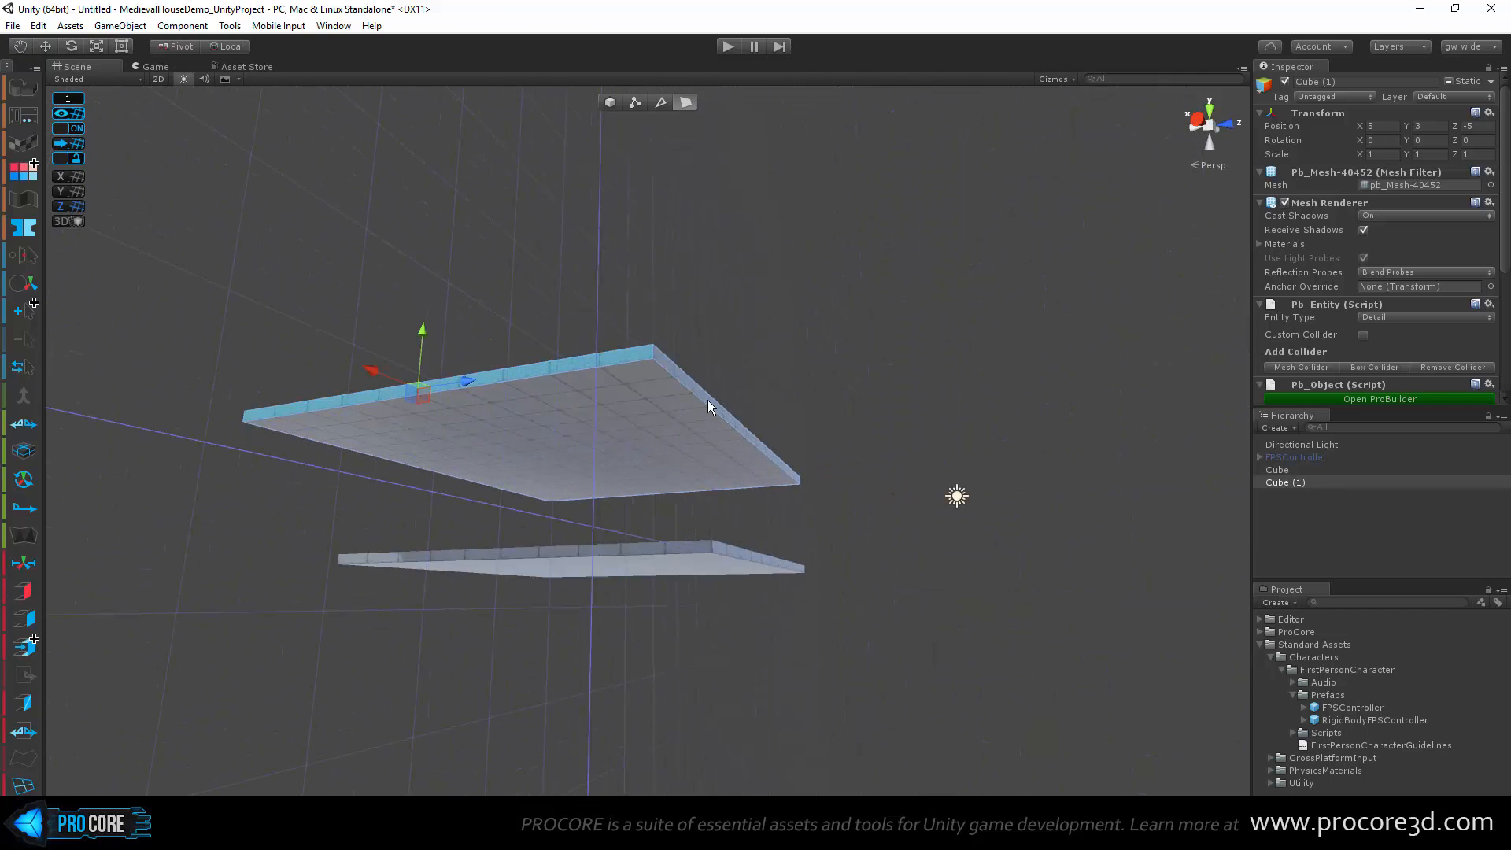
{"action": "left_click", "coordinate": [715, 361]}
{"action": "left_click_drag", "start_coordinate": [851, 475], "coordinate": [750, 546], "text": "alt"}
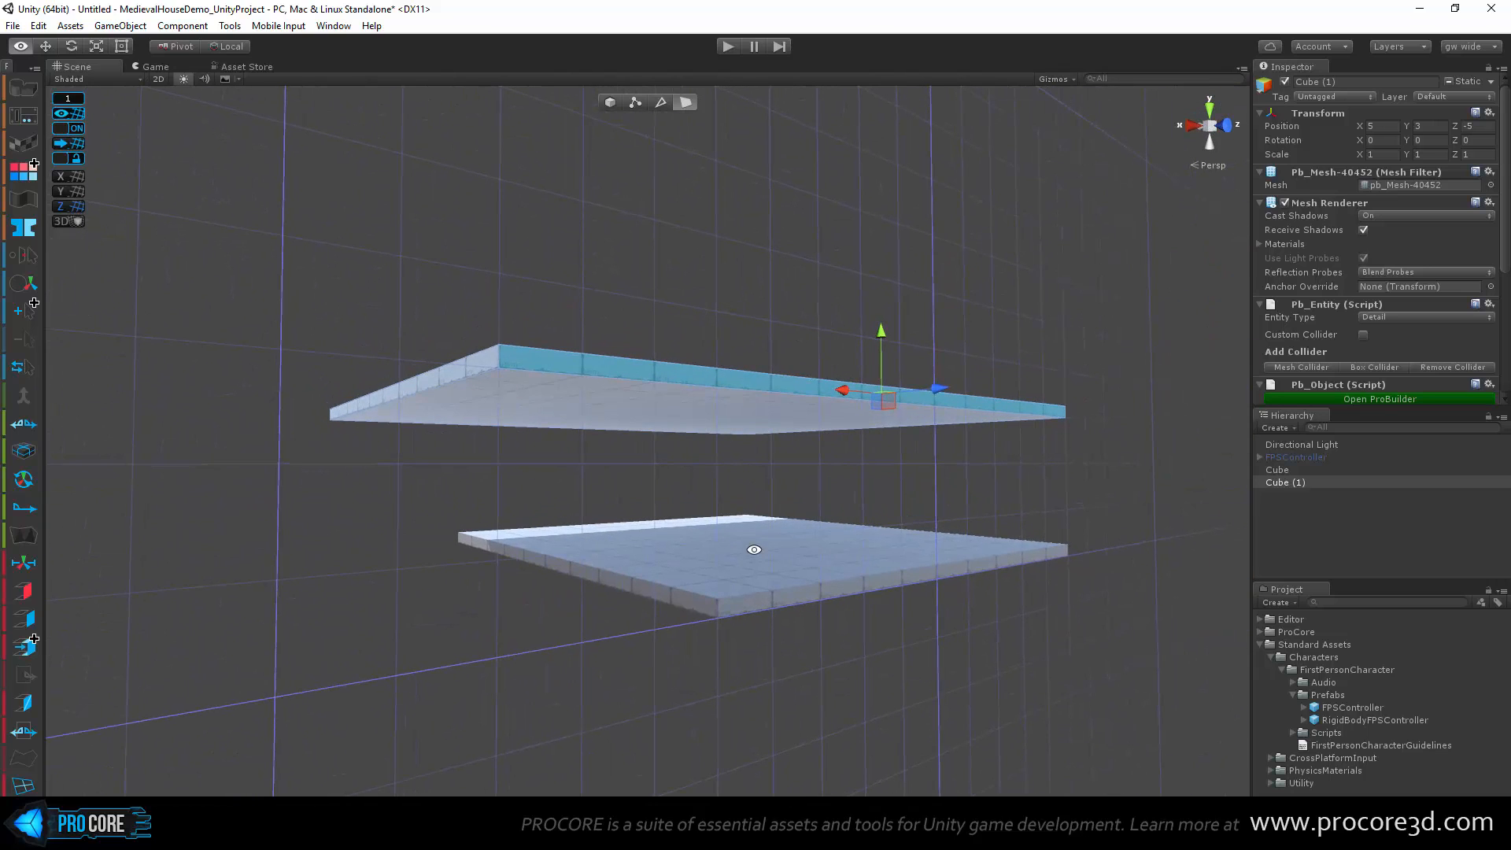
{"action": "scroll", "coordinate": [747, 515], "scroll_direction": "up", "scroll_amount": 2}
{"action": "left_click_drag", "start_coordinate": [607, 542], "coordinate": [593, 462], "text": "alt"}
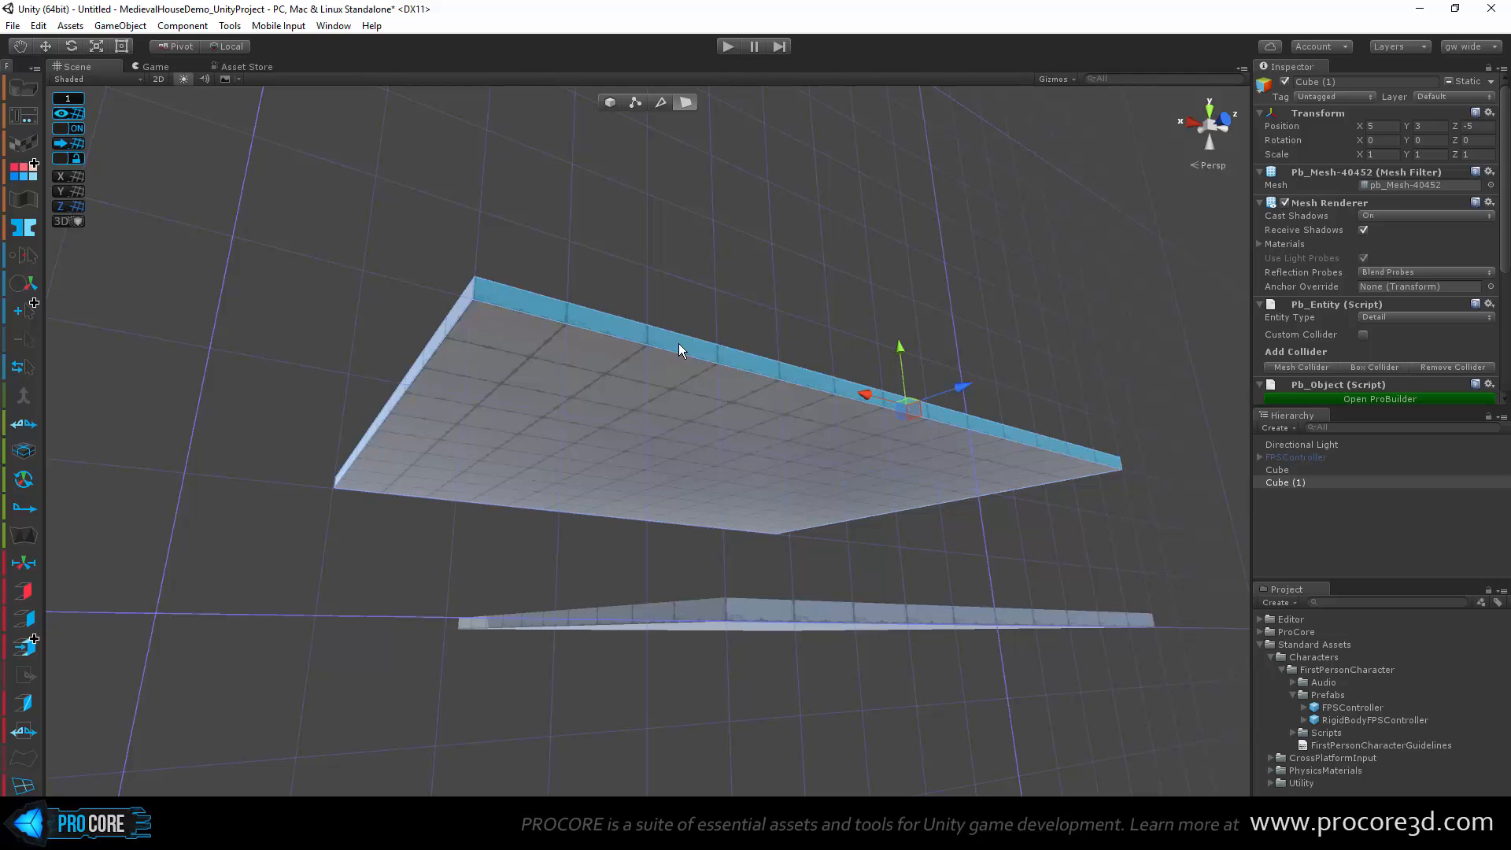
{"action": "left_click_drag", "start_coordinate": [711, 402], "coordinate": [700, 348], "text": "alt"}
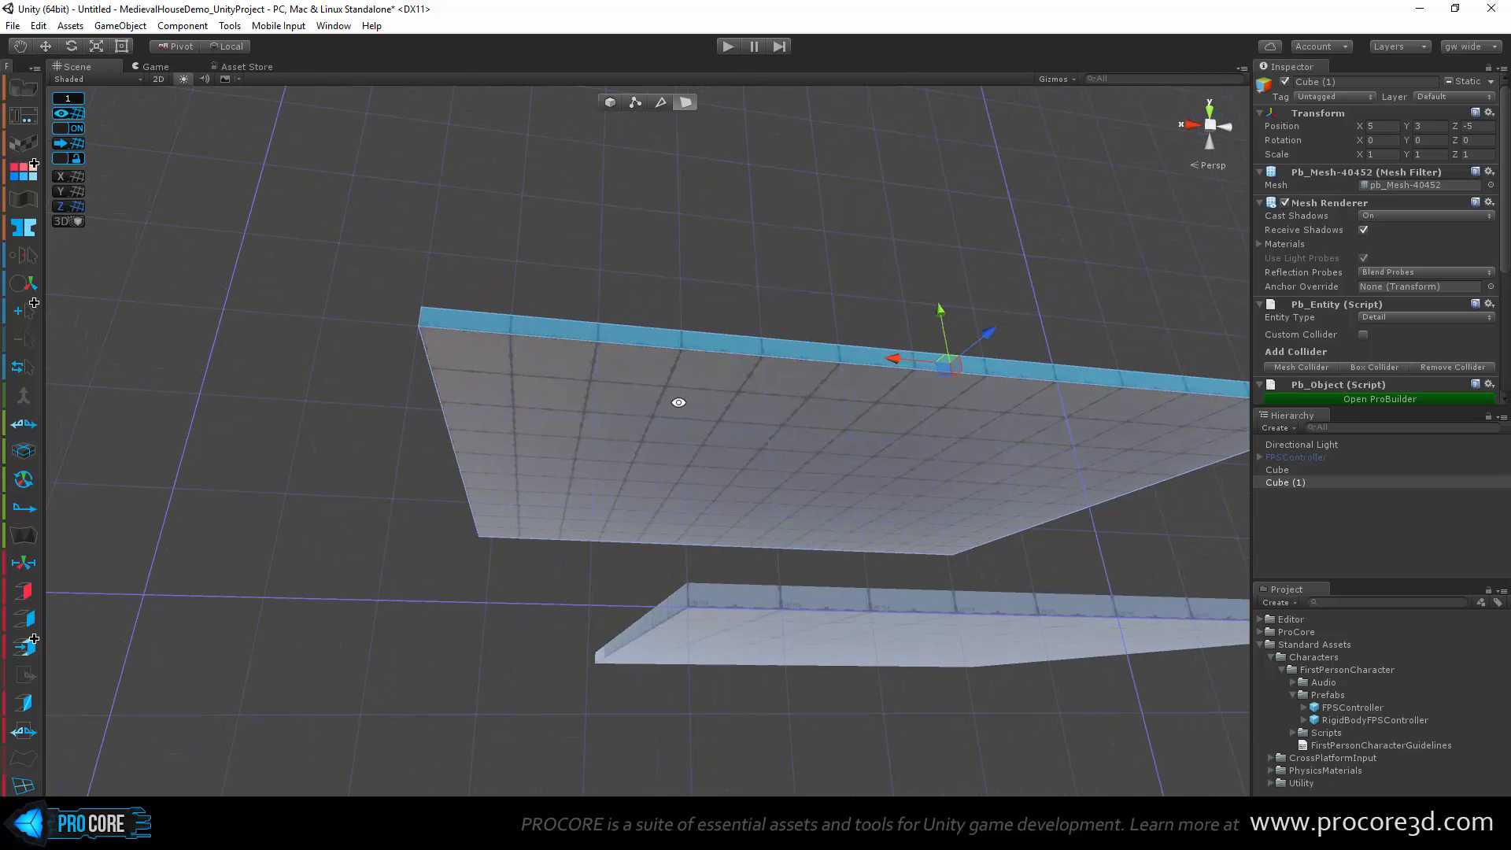
{"action": "left_click_drag", "start_coordinate": [676, 402], "coordinate": [745, 270], "text": "alt"}
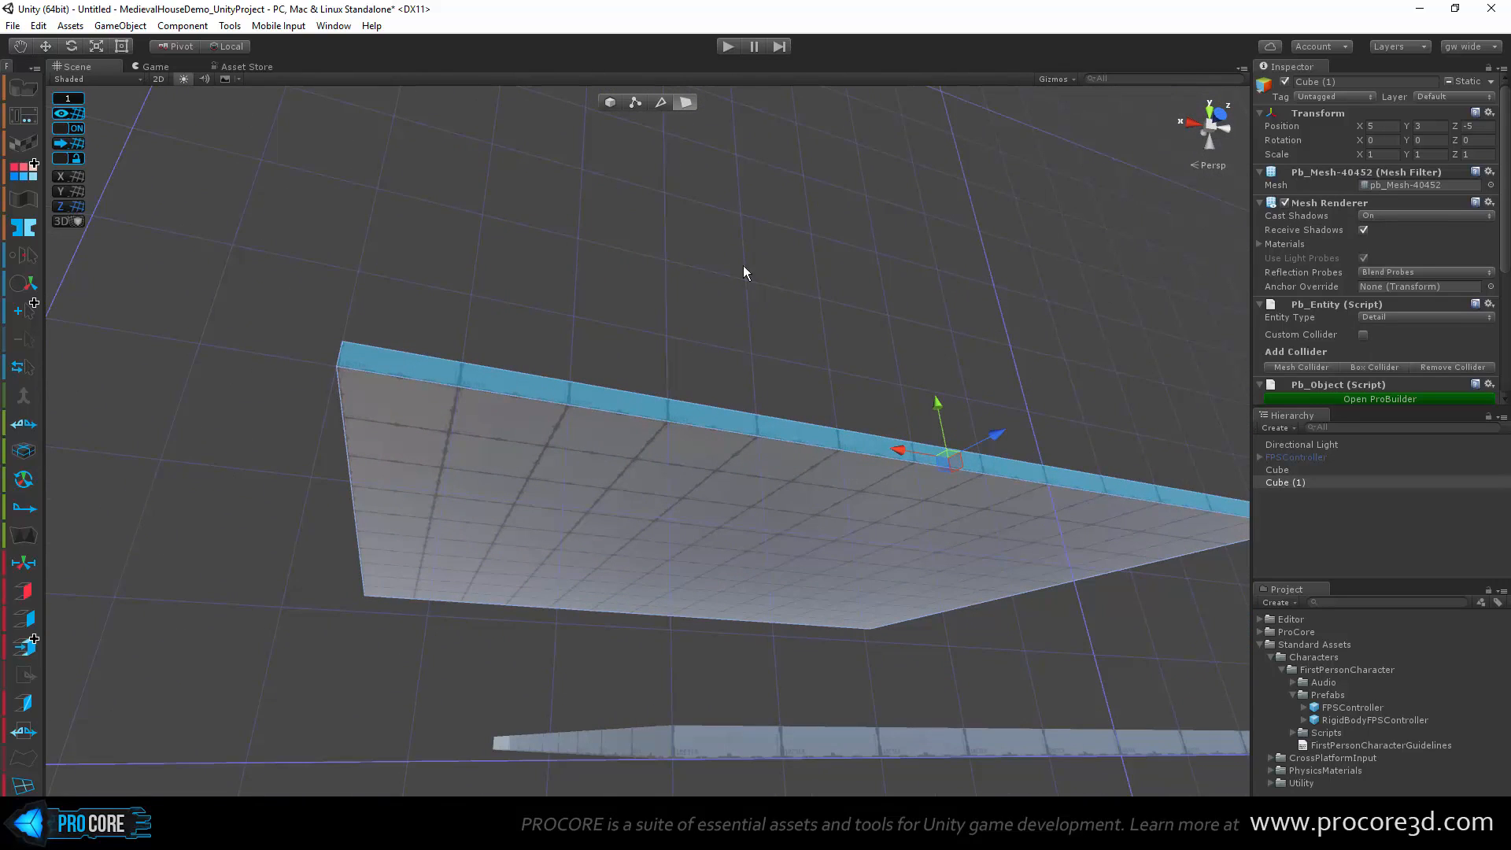
Step: Switch to edge editing, select the lower long edge of that side face and insert an edge loop across the upper slab
{"action": "left_click", "coordinate": [661, 103]}
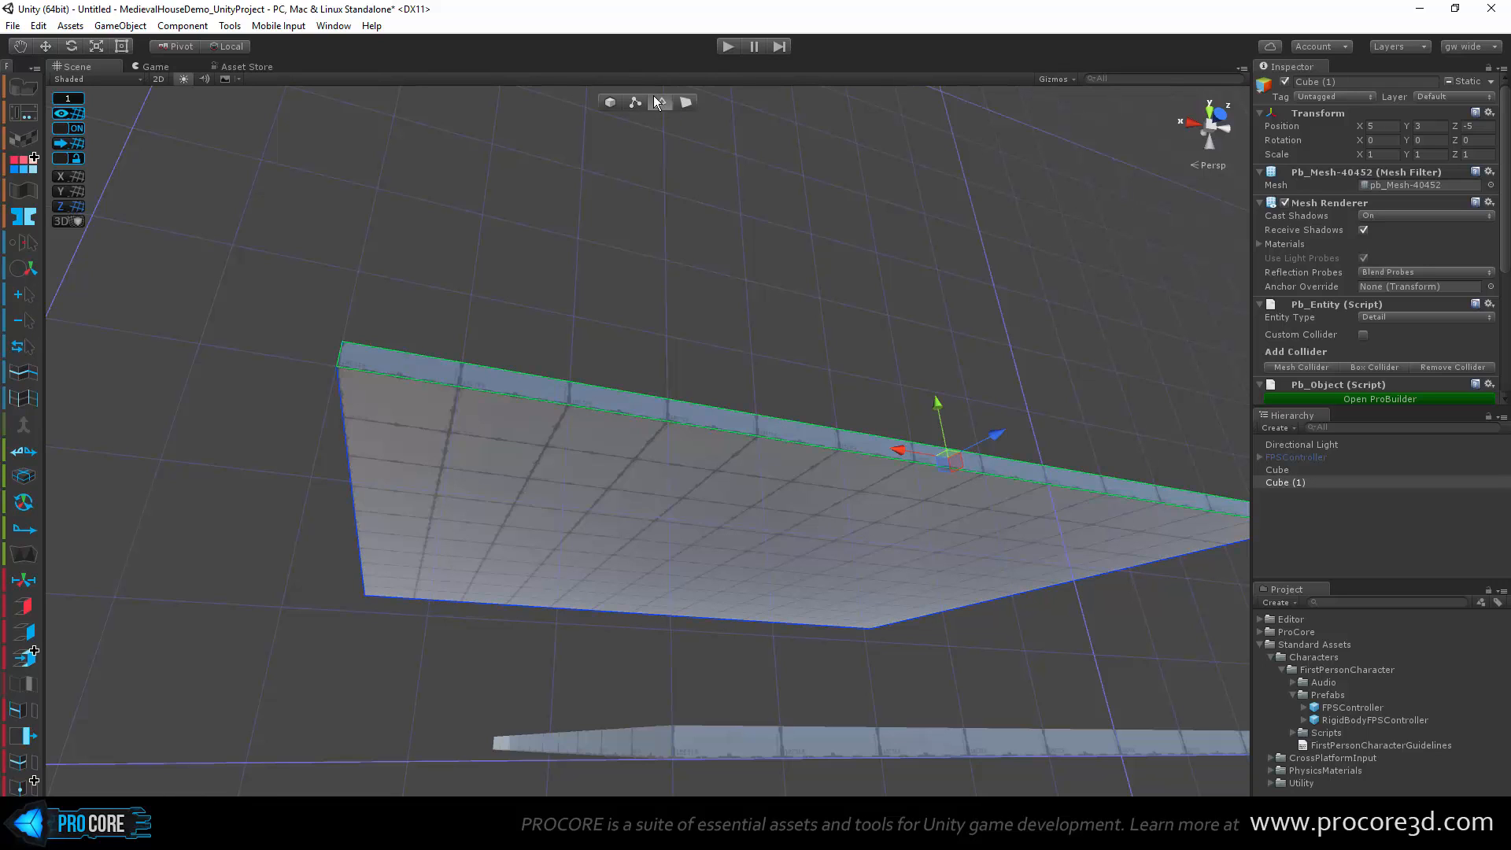
{"action": "left_click", "coordinate": [727, 429]}
{"action": "left_click", "coordinate": [727, 428]}
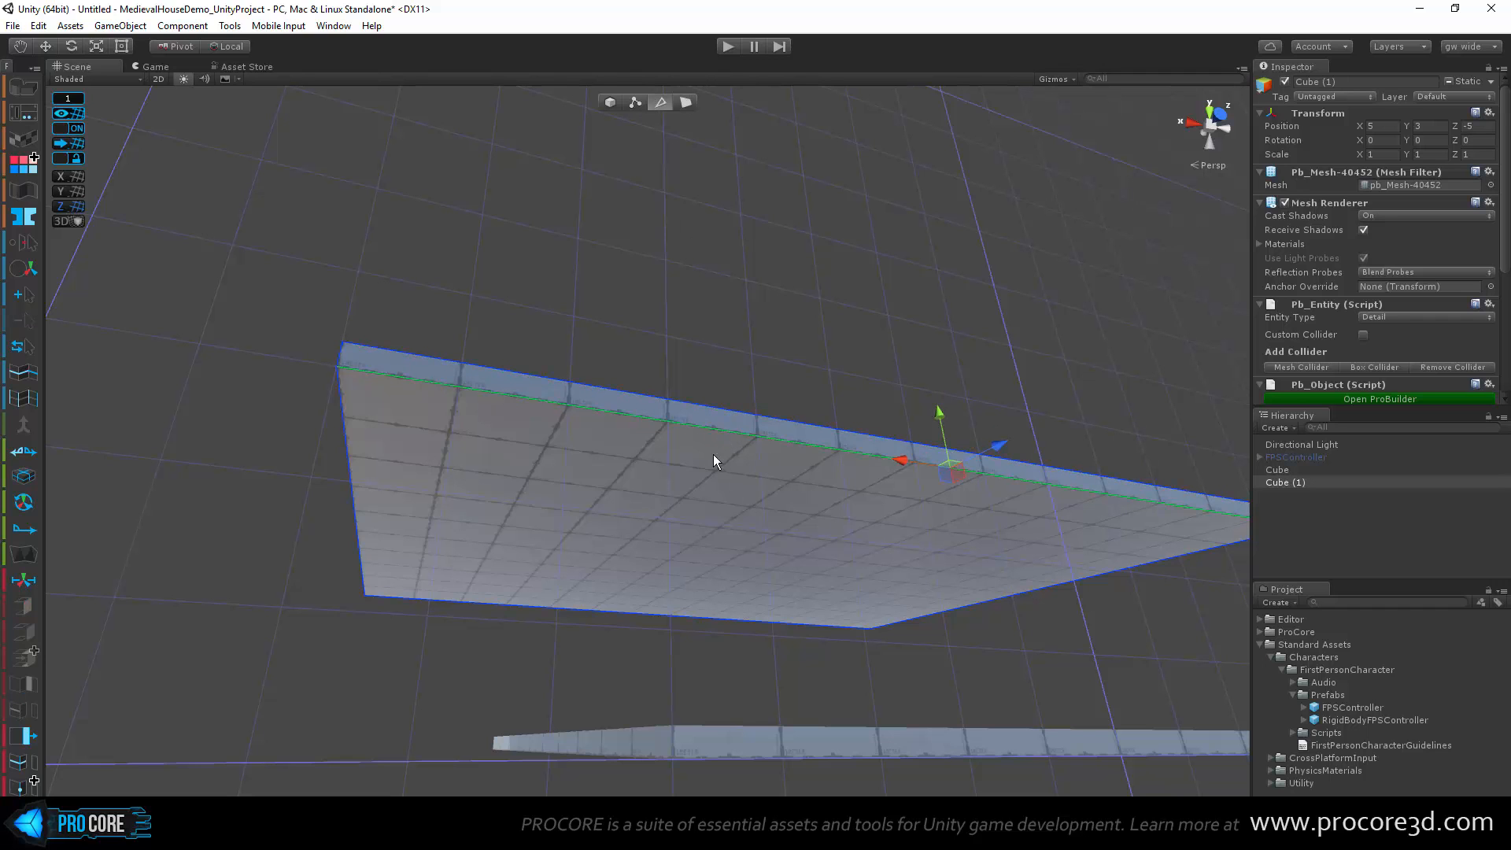
{"action": "left_click_drag", "start_coordinate": [698, 409], "coordinate": [715, 555], "text": "alt"}
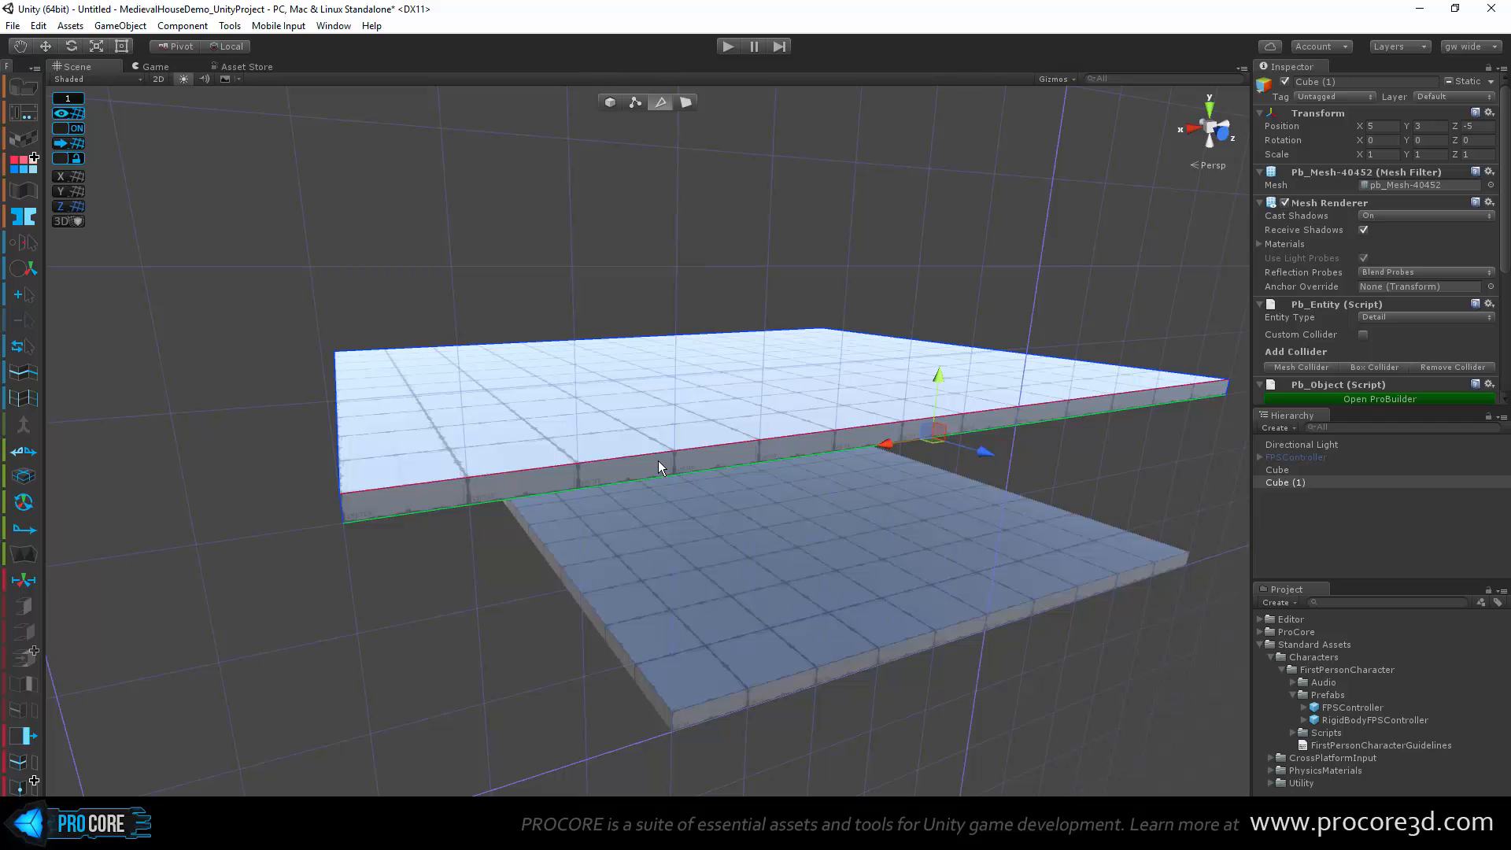
{"action": "key", "text": "alt+u"}
Step: Move the complete inserted edge loop along X to about 3 m from the upper slab's extended end, undoing the distorted first attempt
{"action": "left_click_drag", "start_coordinate": [697, 474], "coordinate": [536, 321], "text": "alt"}
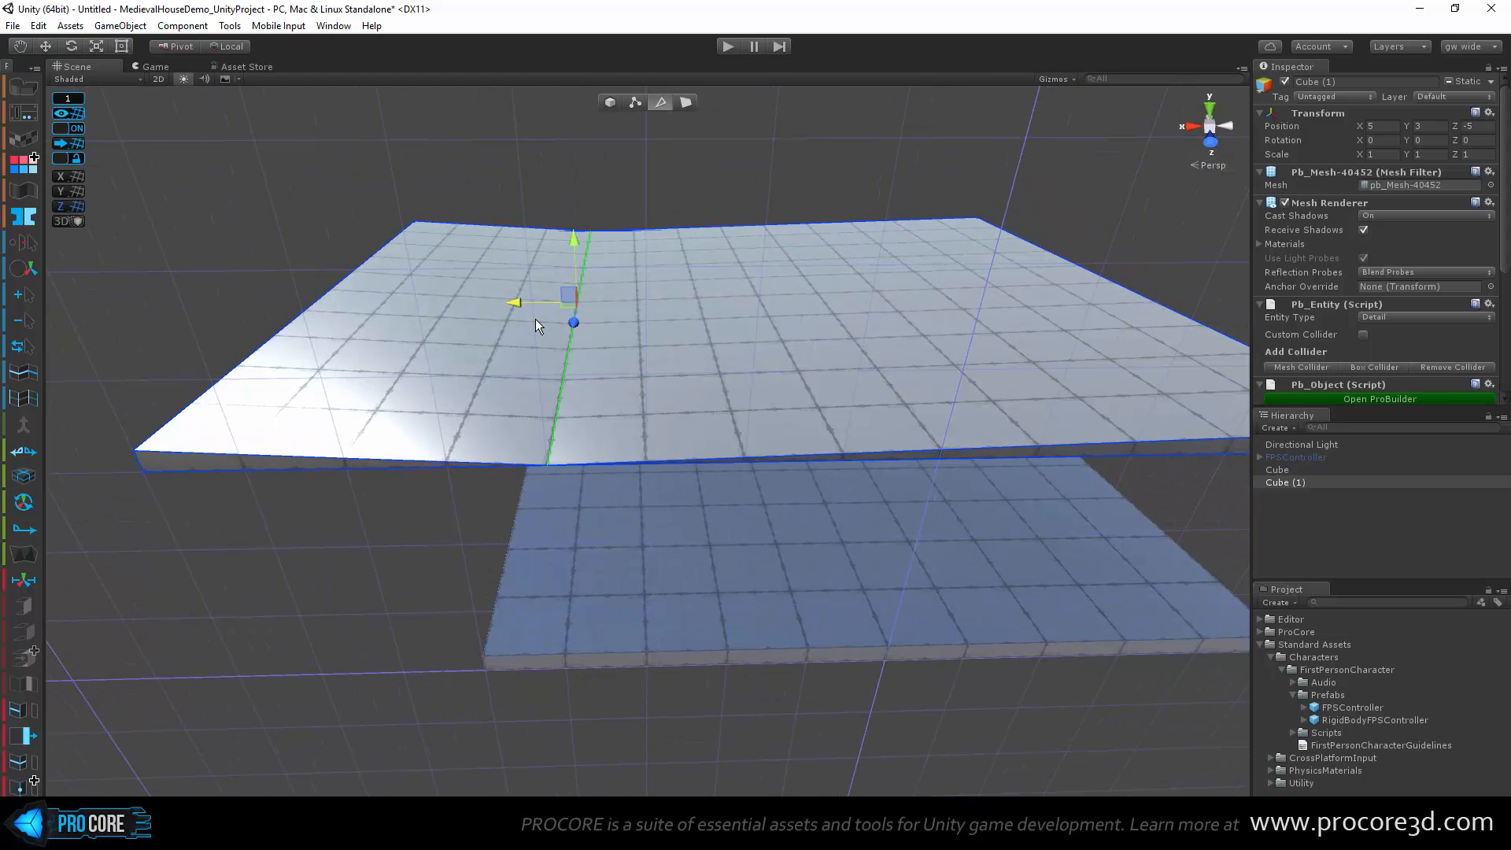
{"action": "key", "text": "ctrl+z"}
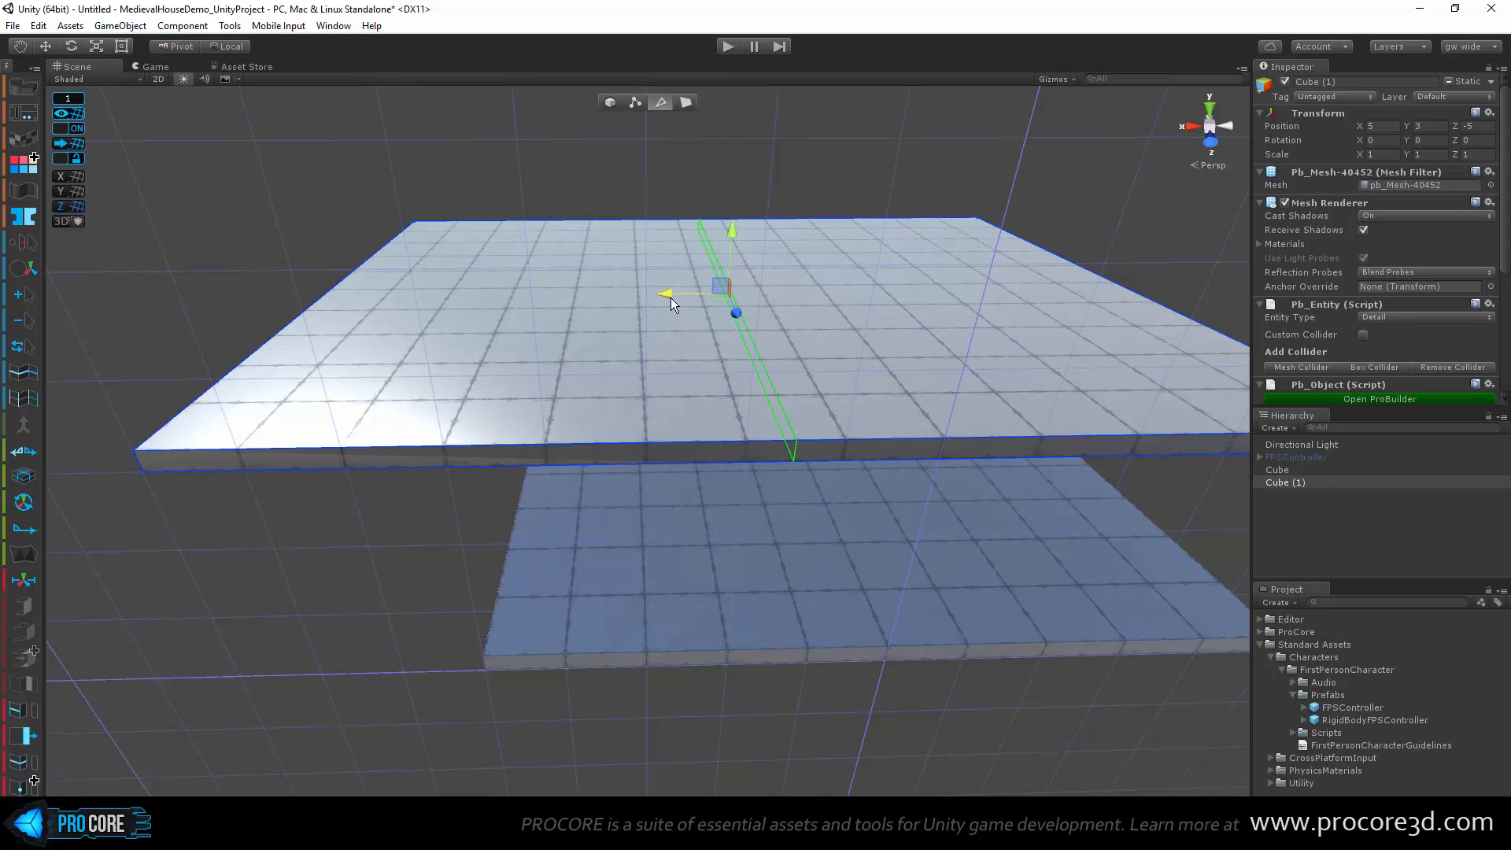
{"action": "left_click_drag", "start_coordinate": [671, 298], "coordinate": [478, 333]}
{"action": "left_click_drag", "start_coordinate": [630, 499], "coordinate": [776, 371], "text": "alt"}
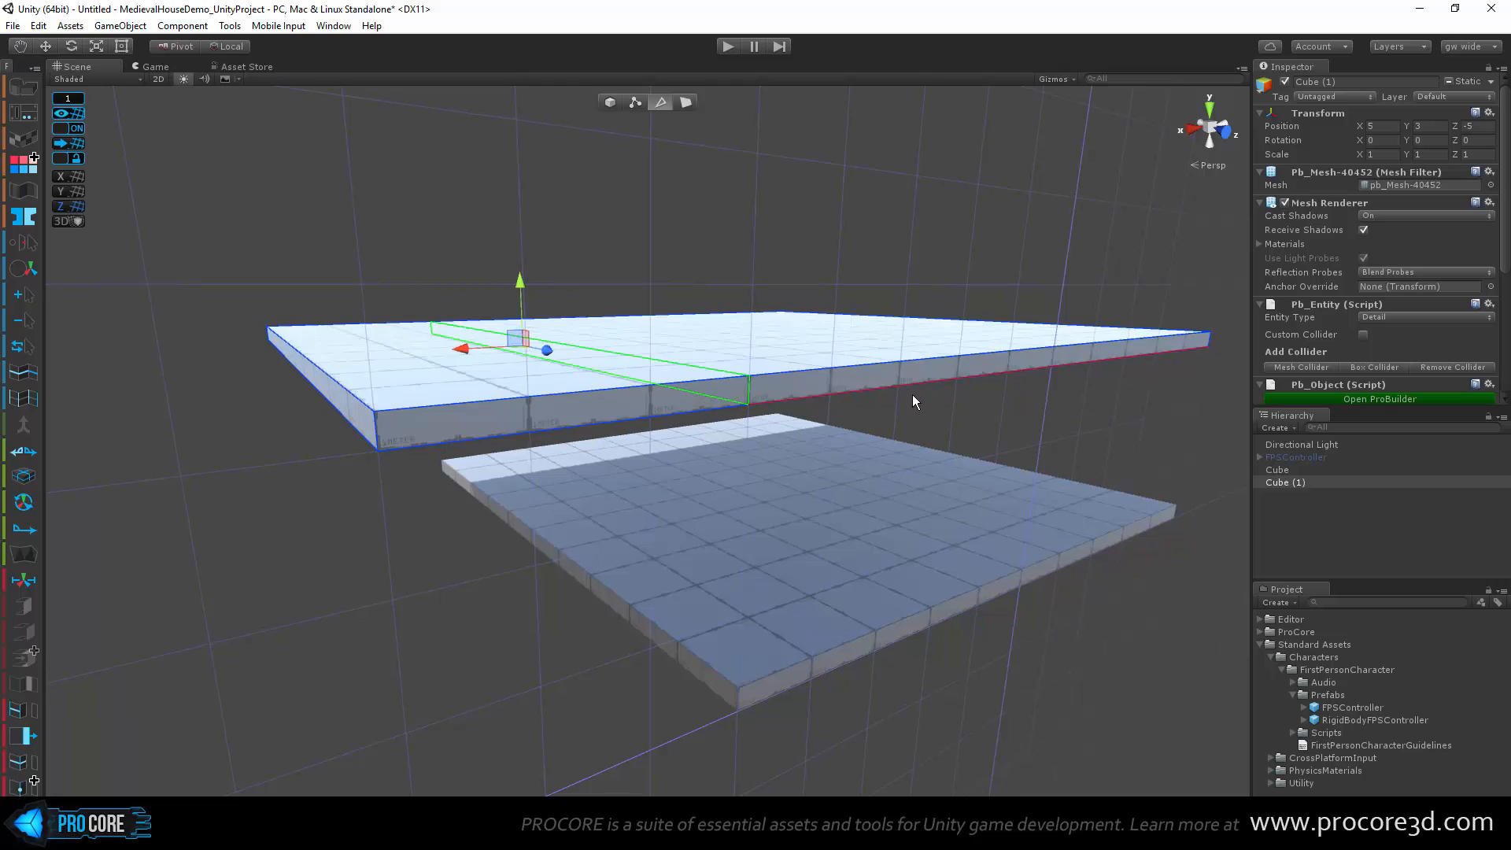
{"action": "left_click_drag", "start_coordinate": [949, 461], "coordinate": [914, 539], "text": "alt"}
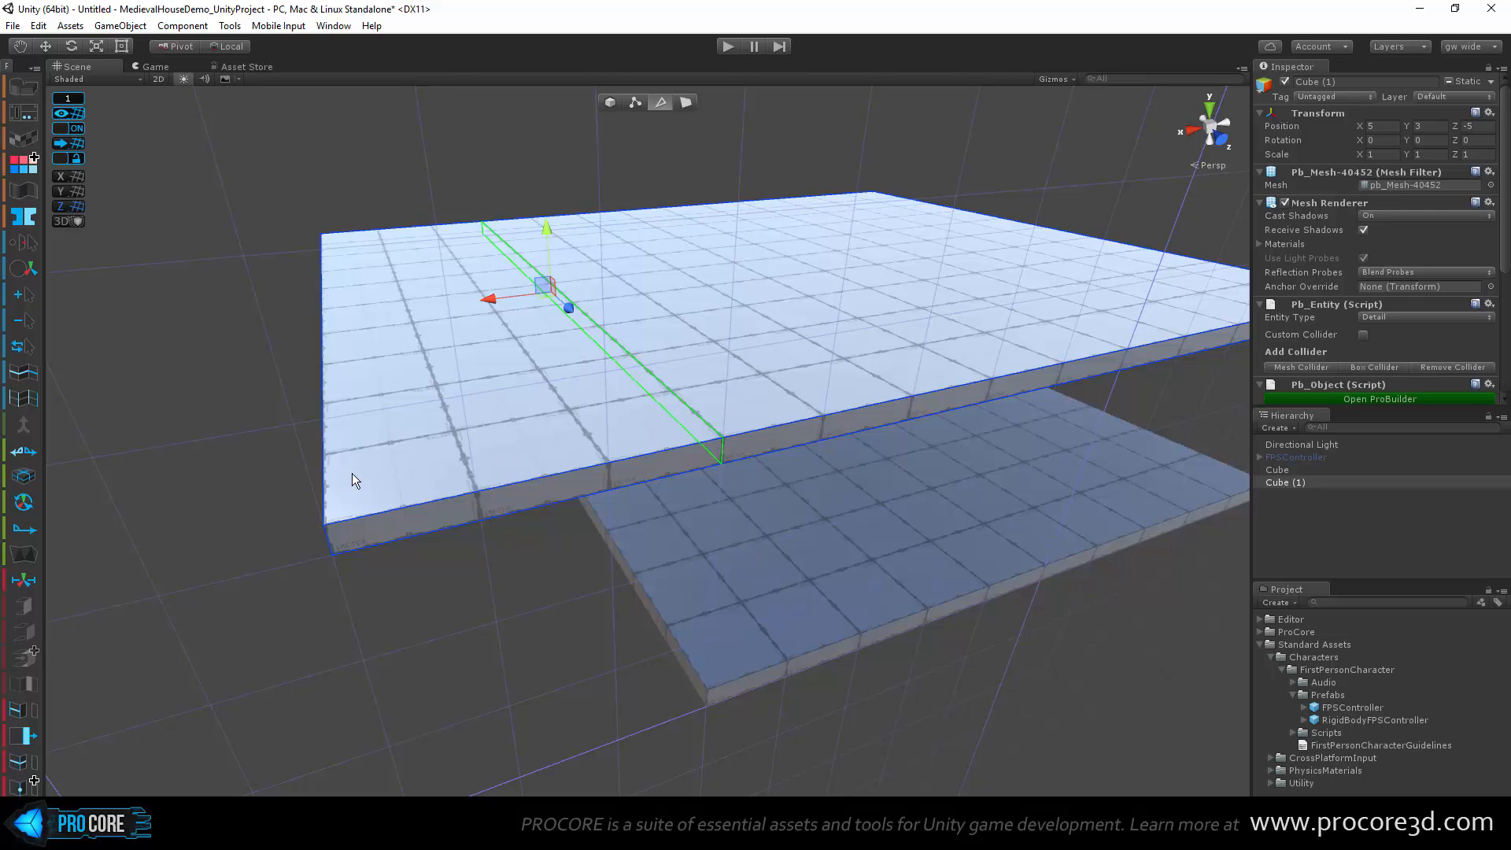
Step: Switch to face editing and select the end face of the upper slab's overhang
{"action": "left_click_drag", "start_coordinate": [351, 473], "coordinate": [630, 177], "text": "alt"}
{"action": "left_click", "coordinate": [685, 103]}
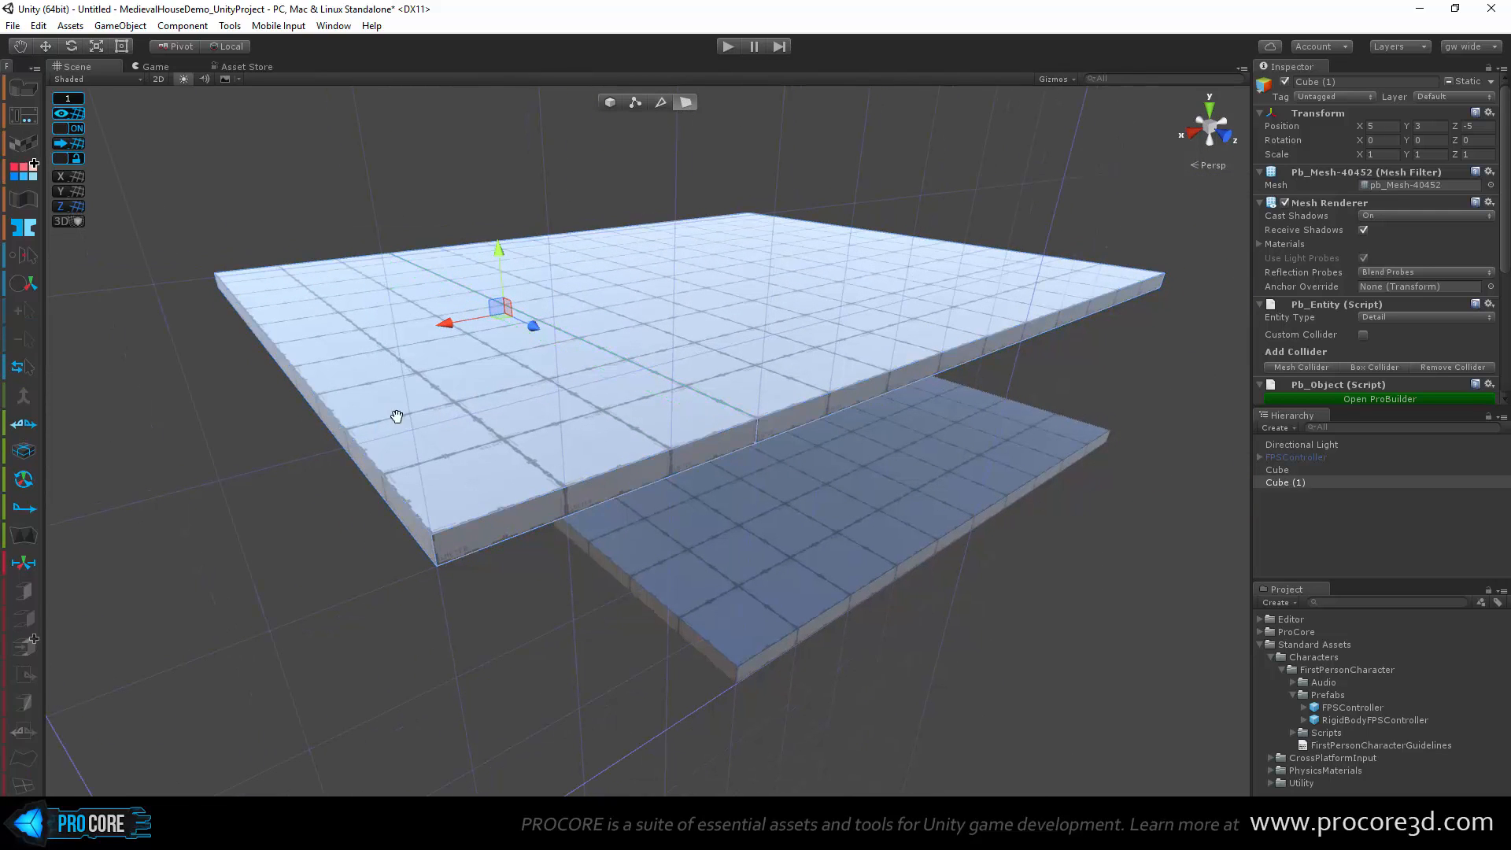
{"action": "left_click_drag", "start_coordinate": [399, 418], "coordinate": [488, 409], "text": "alt"}
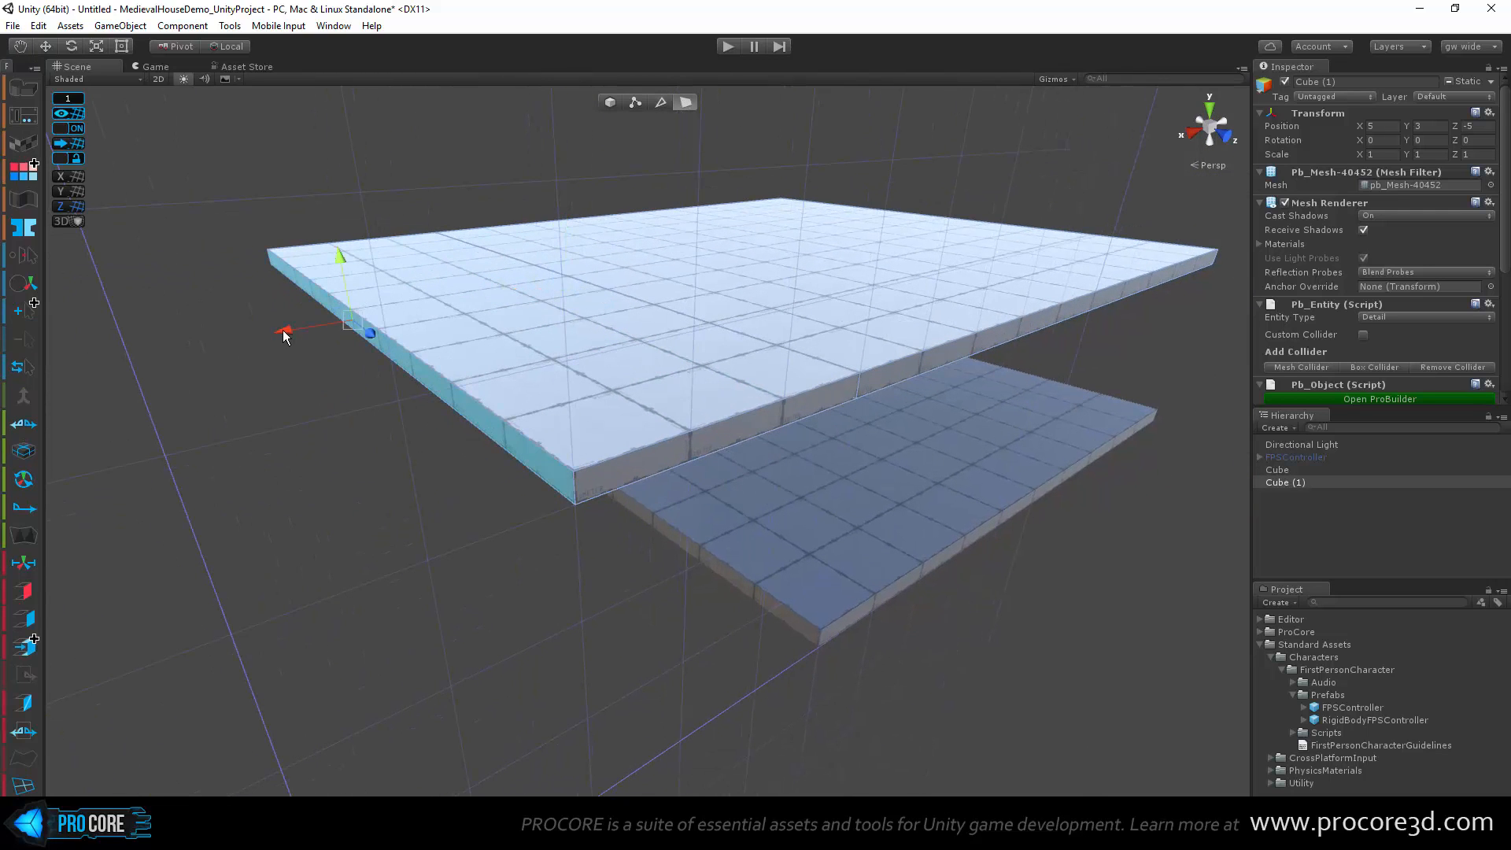
Step: Try to extrude the overhang's end face outward along X by about 2 m, and undo each extrusion
{"action": "left_click_drag", "start_coordinate": [284, 328], "coordinate": [132, 395], "text": "shift"}
{"action": "key", "text": "ctrl+z"}
{"action": "left_click_drag", "start_coordinate": [284, 330], "coordinate": [101, 384], "text": "shift"}
{"action": "key", "text": "ctrl+z"}
{"action": "left_click_drag", "start_coordinate": [285, 334], "coordinate": [131, 374], "text": "shift"}
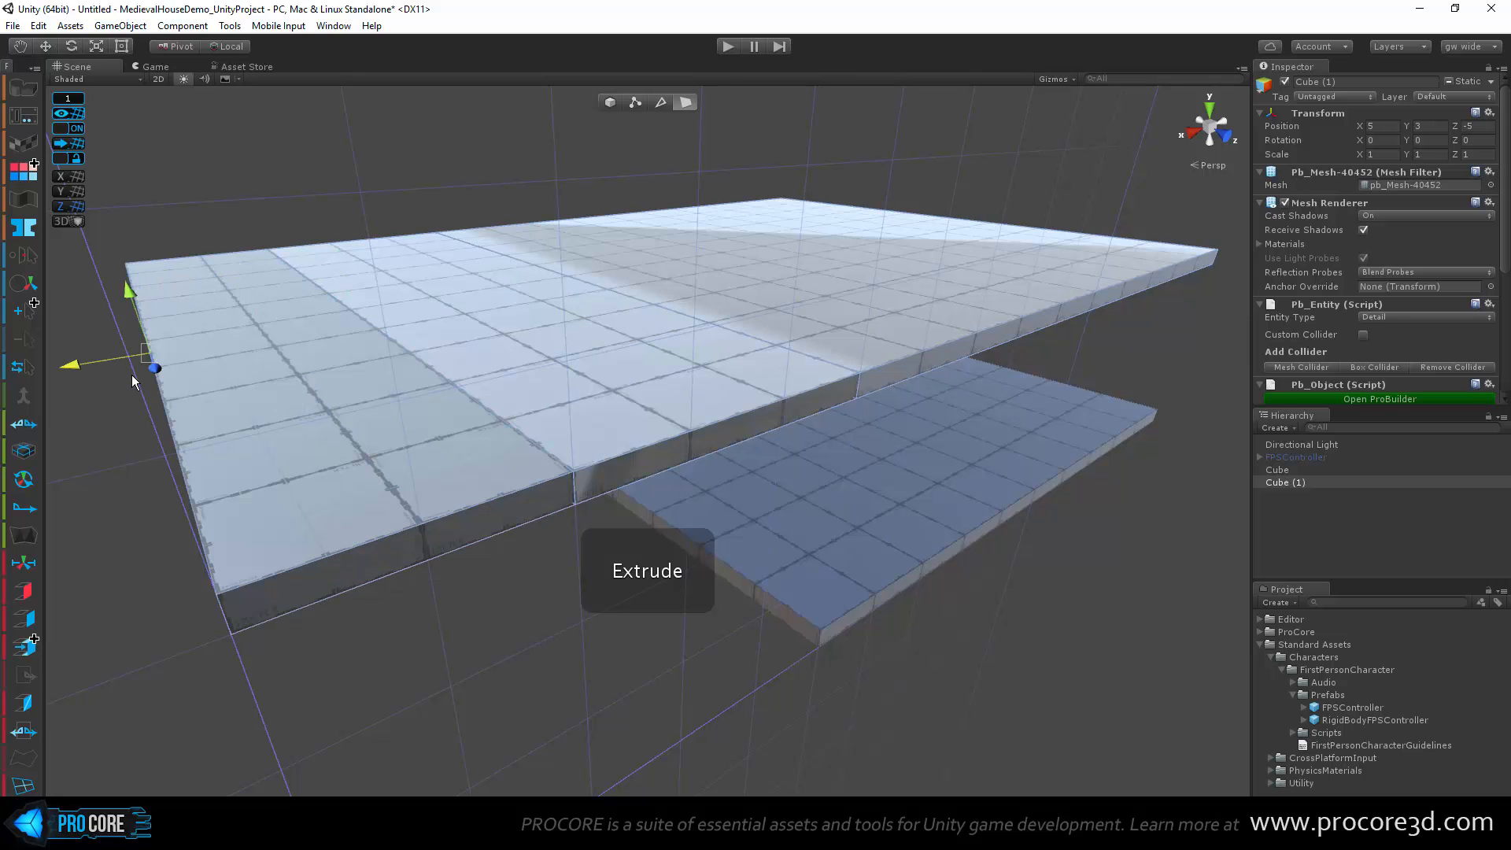
{"action": "left_click_drag", "start_coordinate": [409, 479], "coordinate": [501, 462], "text": "alt"}
{"action": "scroll", "coordinate": [496, 469], "scroll_direction": "up", "scroll_amount": 3}
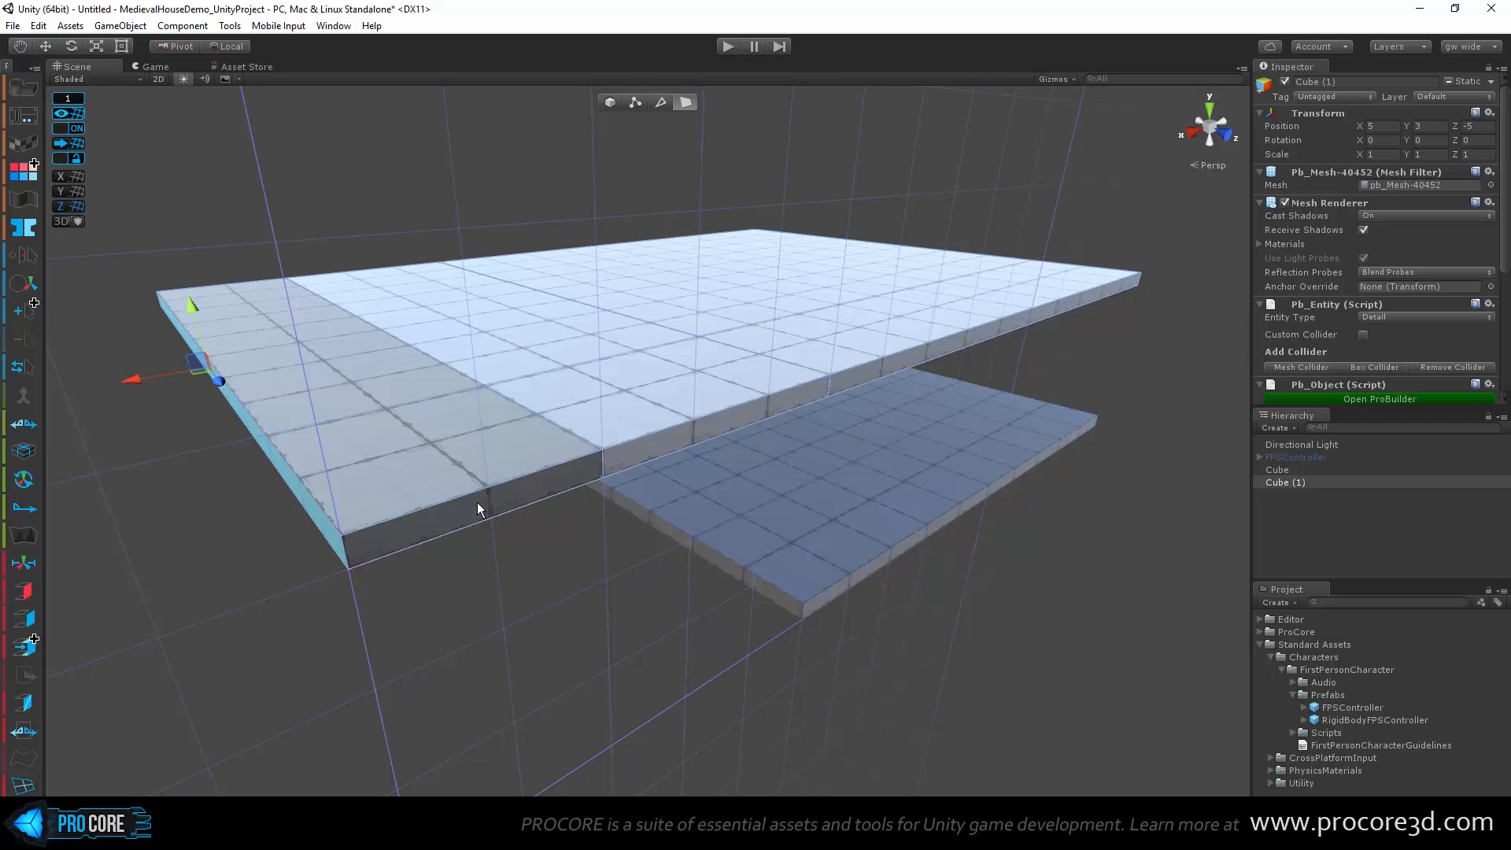
{"action": "key", "text": "ctrl+z"}
{"action": "key", "text": "ctrl+z"}
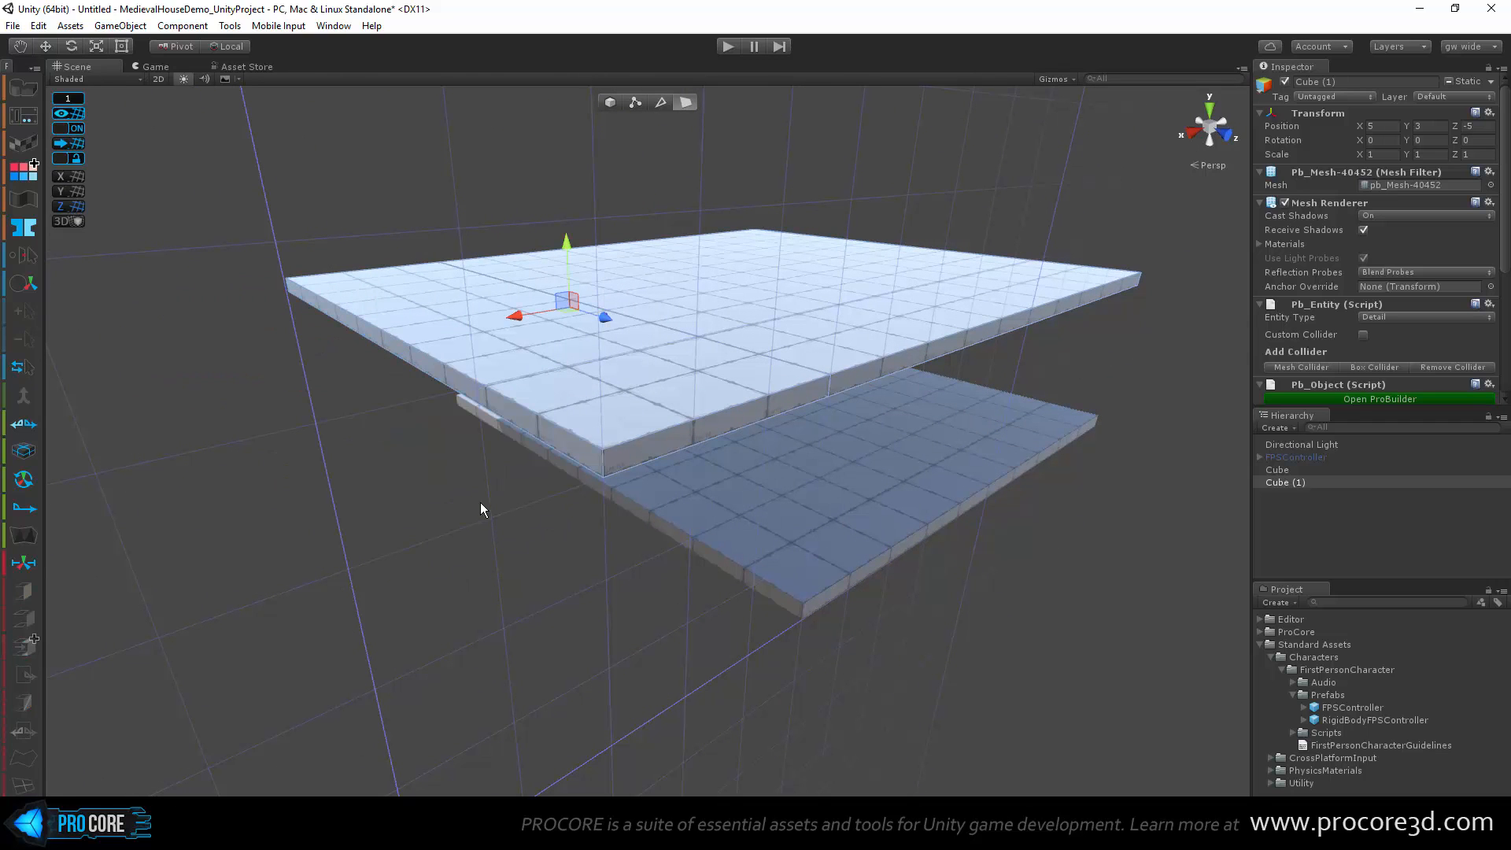
Step: Set the grid snap to 0.25 and reselect the end face of the upper slab's overhang
{"action": "left_click_drag", "start_coordinate": [809, 506], "coordinate": [693, 541], "text": "alt"}
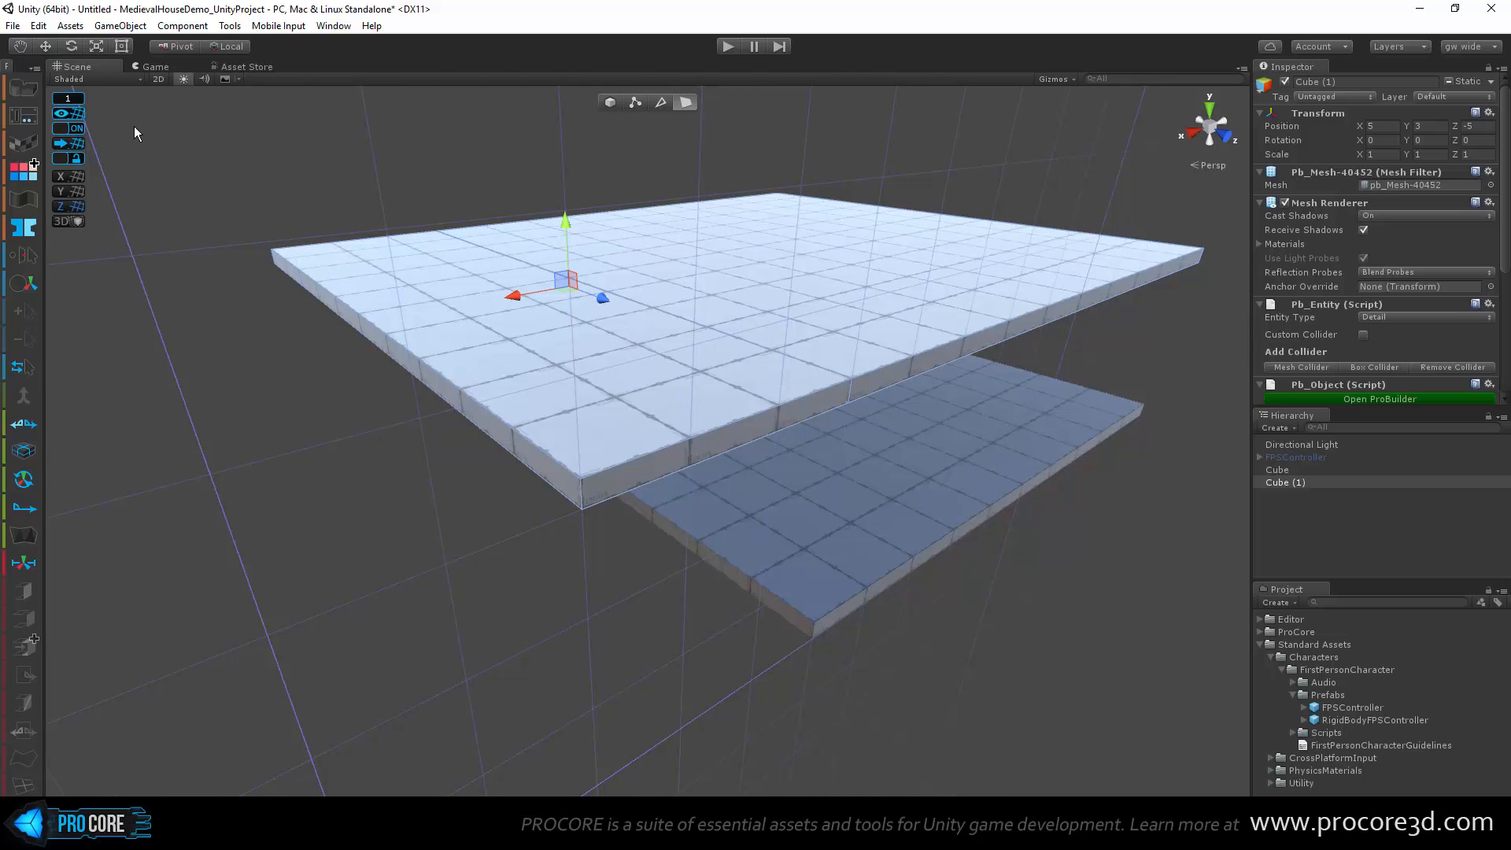
{"action": "key", "text": "minus"}
{"action": "key", "text": "minus"}
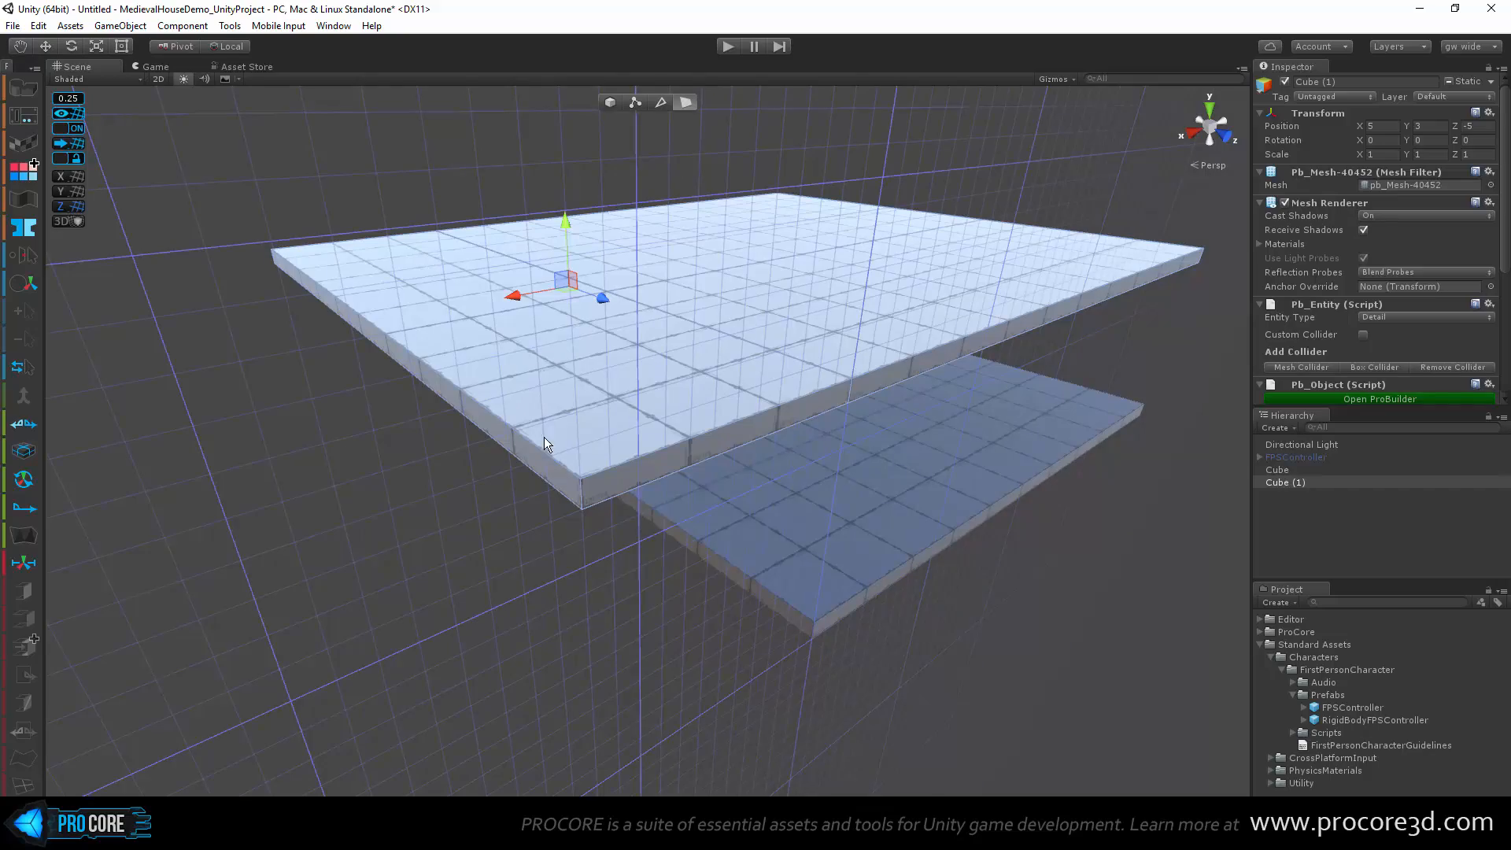
{"action": "left_click_drag", "start_coordinate": [449, 445], "coordinate": [1045, 502], "text": "alt"}
{"action": "left_click", "coordinate": [792, 391]}
Step: Try to extrude the selected end face about 4 m outward along X, and undo the extrusion
{"action": "key", "text": "ctrl+e"}
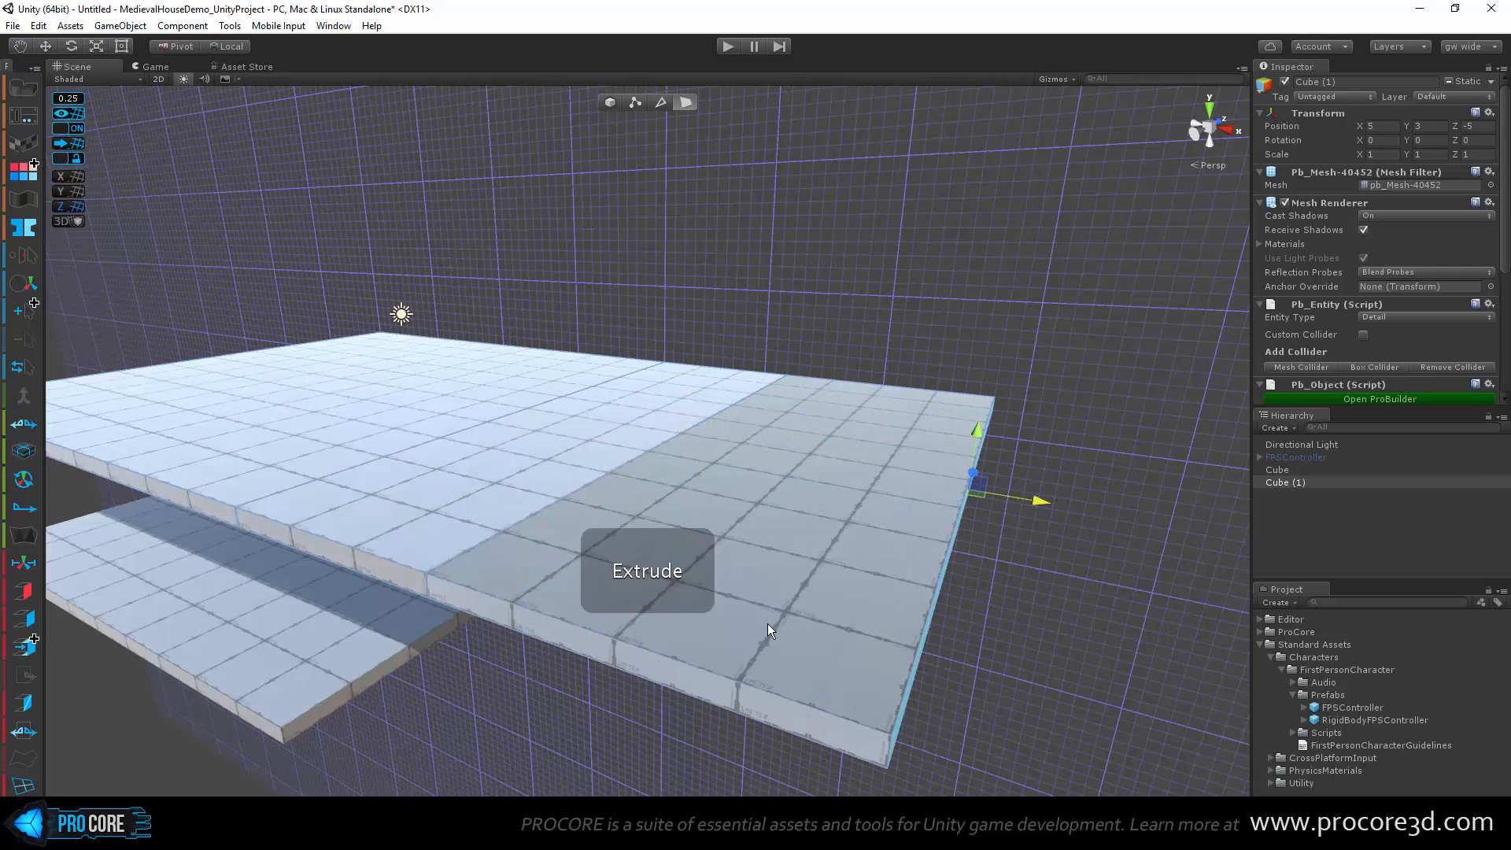
{"action": "key", "text": "ctrl+z"}
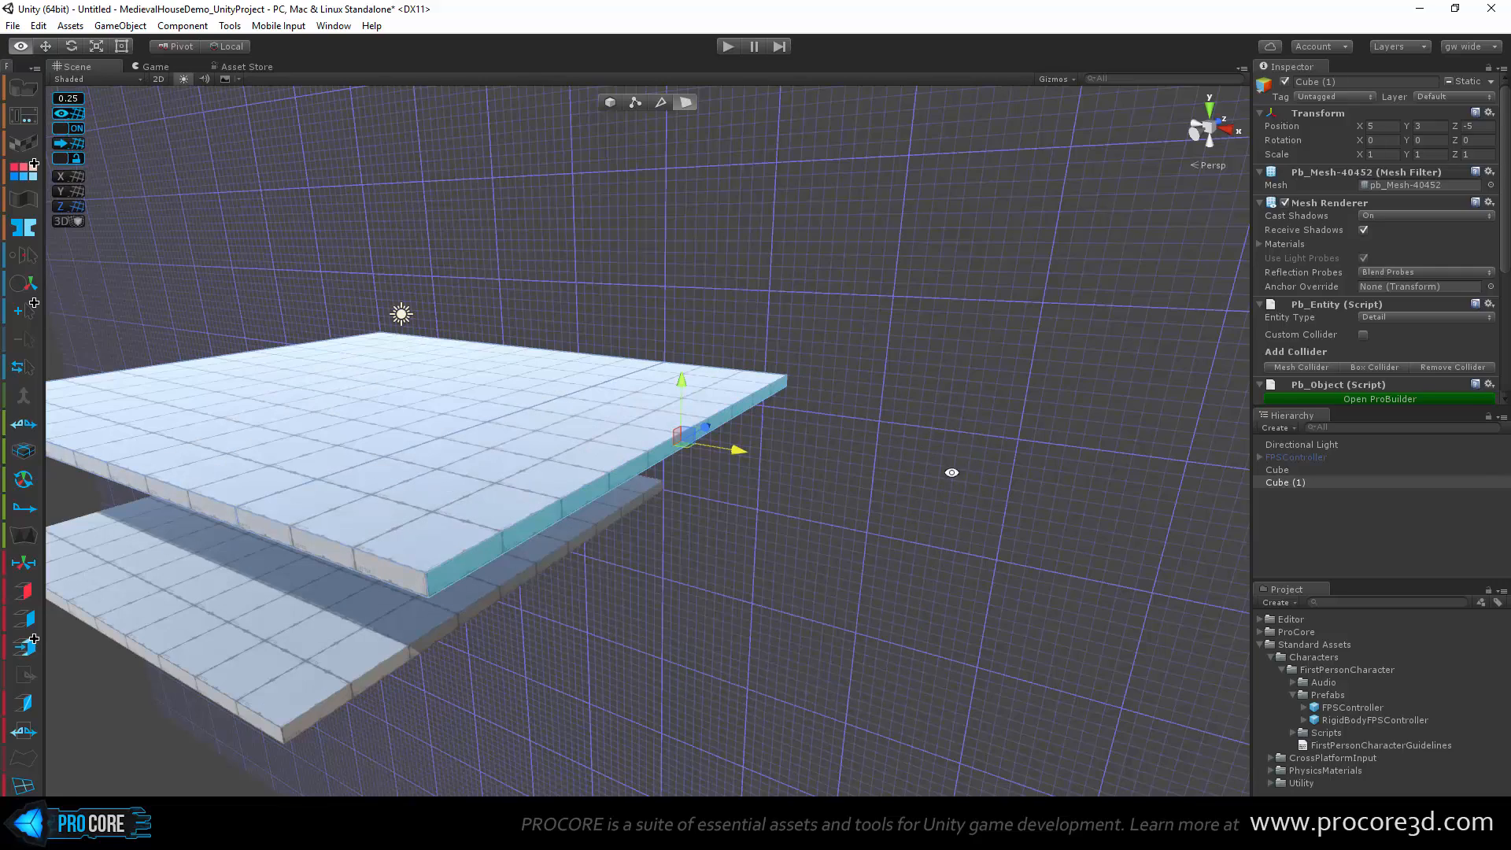
{"action": "left_click_drag", "start_coordinate": [951, 472], "coordinate": [740, 449], "text": "alt"}
{"action": "middle_click_drag", "start_coordinate": [740, 449], "coordinate": [654, 480]}
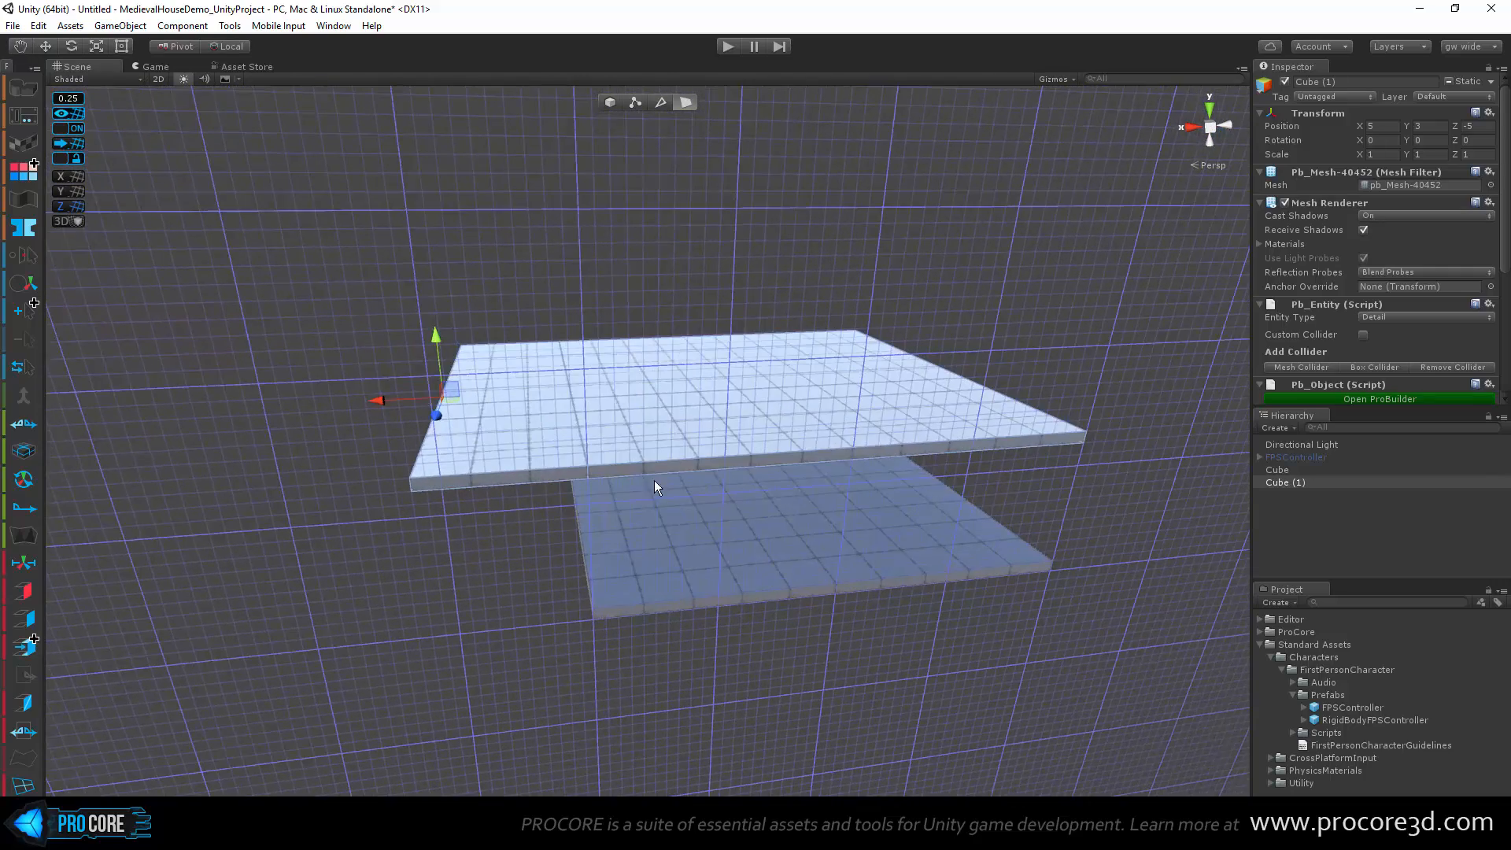
{"action": "scroll", "coordinate": [635, 477], "scroll_direction": "up", "scroll_amount": 7}
{"action": "left_click_drag", "start_coordinate": [587, 469], "coordinate": [693, 470], "text": "alt"}
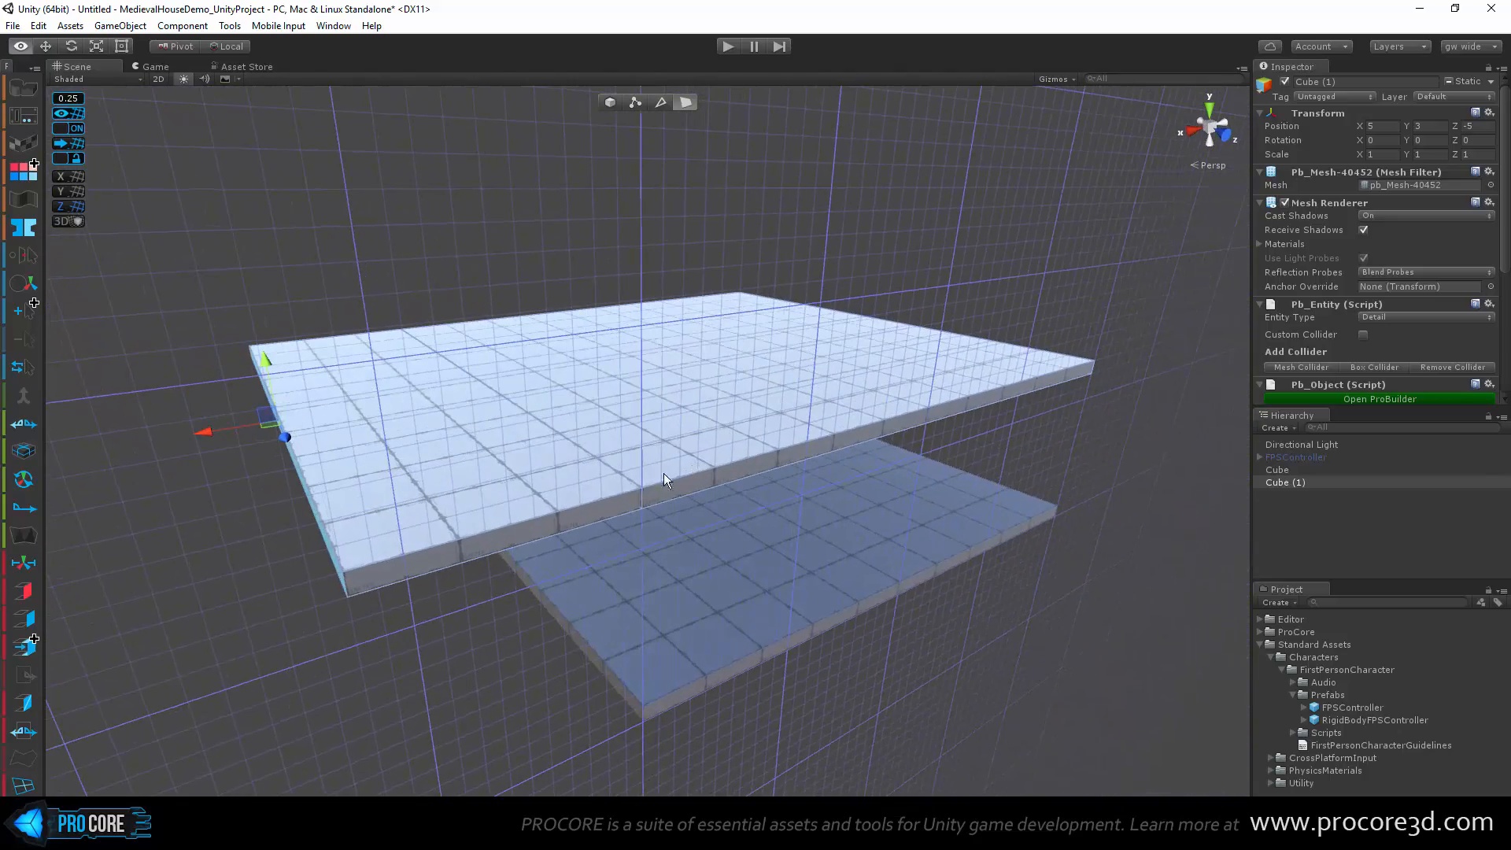
Step: Try to pull the overhang's end face further out along X with 0.25 grid snapping, and undo the changes
{"action": "left_click_drag", "start_coordinate": [537, 496], "coordinate": [1074, 476], "text": "alt"}
{"action": "scroll", "coordinate": [1071, 475], "scroll_direction": "down", "scroll_amount": 3}
{"action": "middle_click_drag", "start_coordinate": [1069, 474], "coordinate": [929, 406]}
{"action": "left_click_drag", "start_coordinate": [836, 499], "coordinate": [872, 499], "text": "shift"}
{"action": "left_click_drag", "start_coordinate": [937, 516], "coordinate": [1044, 550]}
{"action": "key", "text": "ctrl+z"}
{"action": "left_click_drag", "start_coordinate": [912, 438], "coordinate": [1140, 387]}
{"action": "scroll", "coordinate": [1342, 284], "scroll_direction": "down", "scroll_amount": 3}
{"action": "scroll", "coordinate": [1340, 282], "scroll_direction": "up", "scroll_amount": 3}
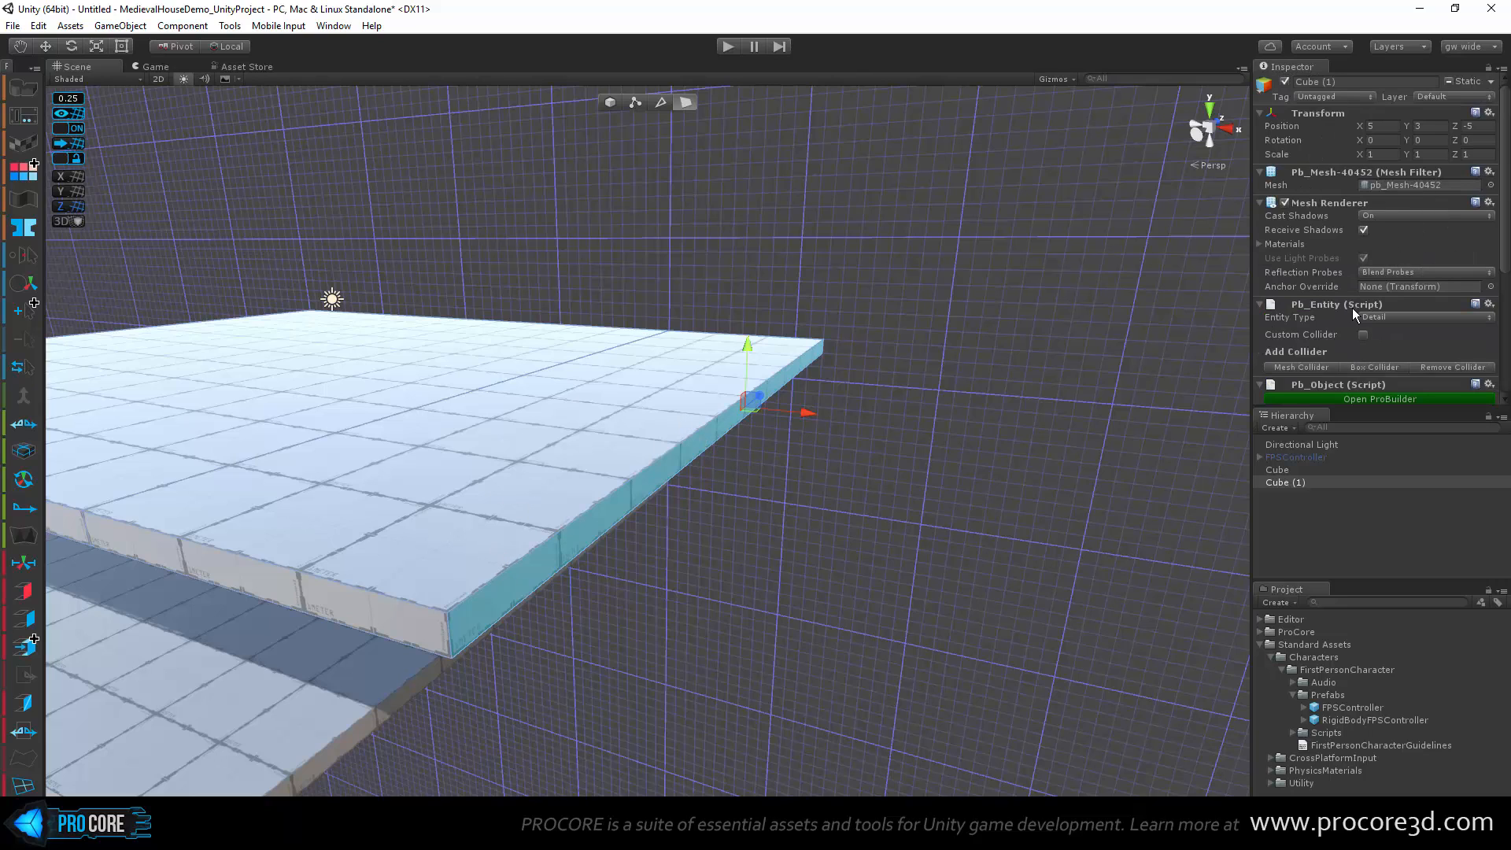
Step: Try Quick Offset values of 2 and 2.157 along X on the overhang's end face, and undo the offsets
{"action": "scroll", "coordinate": [1353, 308], "scroll_direction": "down", "scroll_amount": 5}
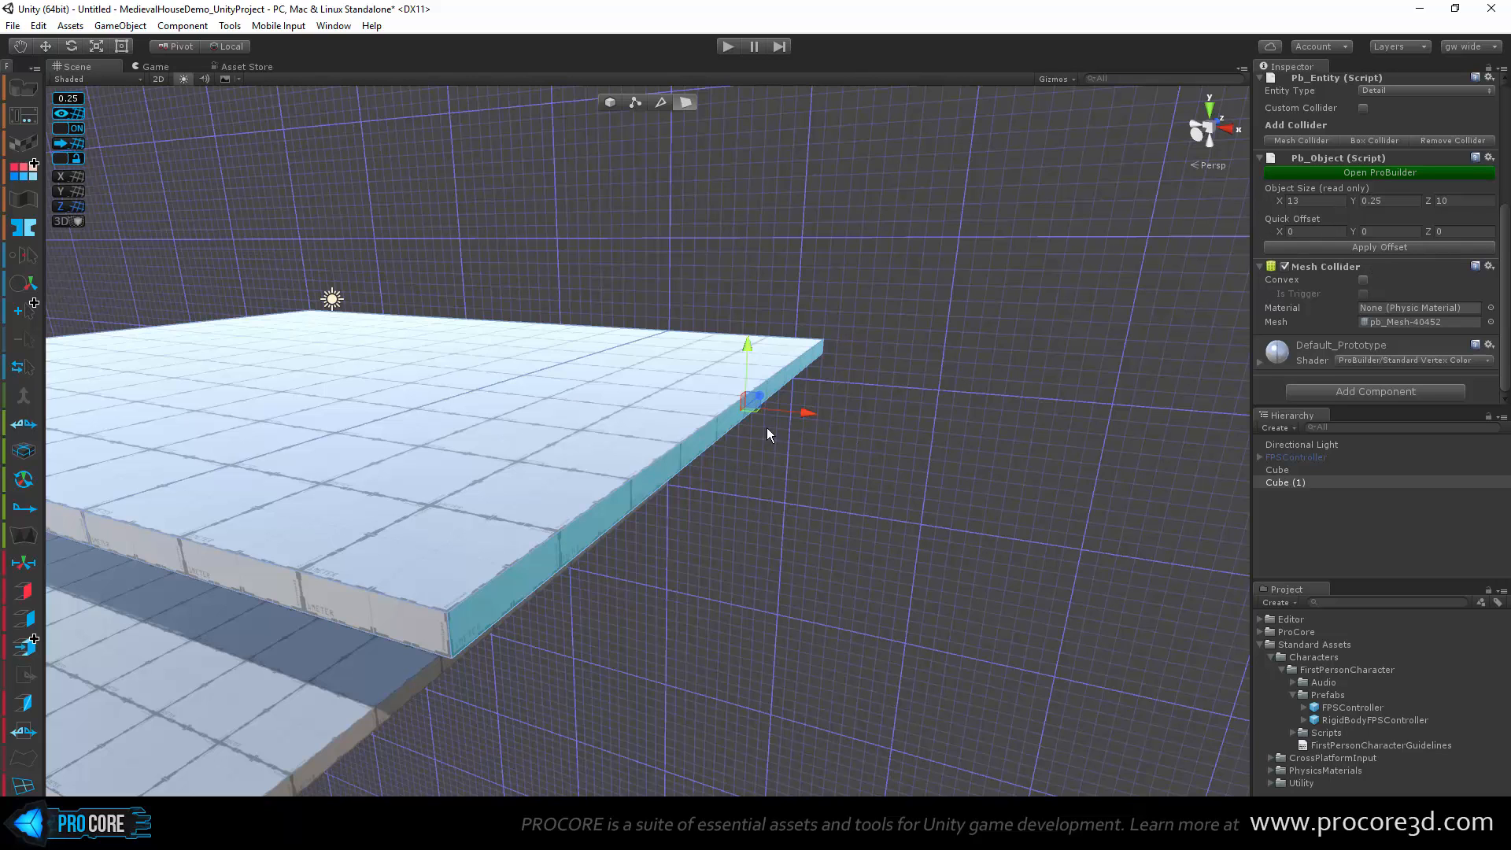
{"action": "left_click_drag", "start_coordinate": [834, 437], "coordinate": [812, 456], "text": "alt"}
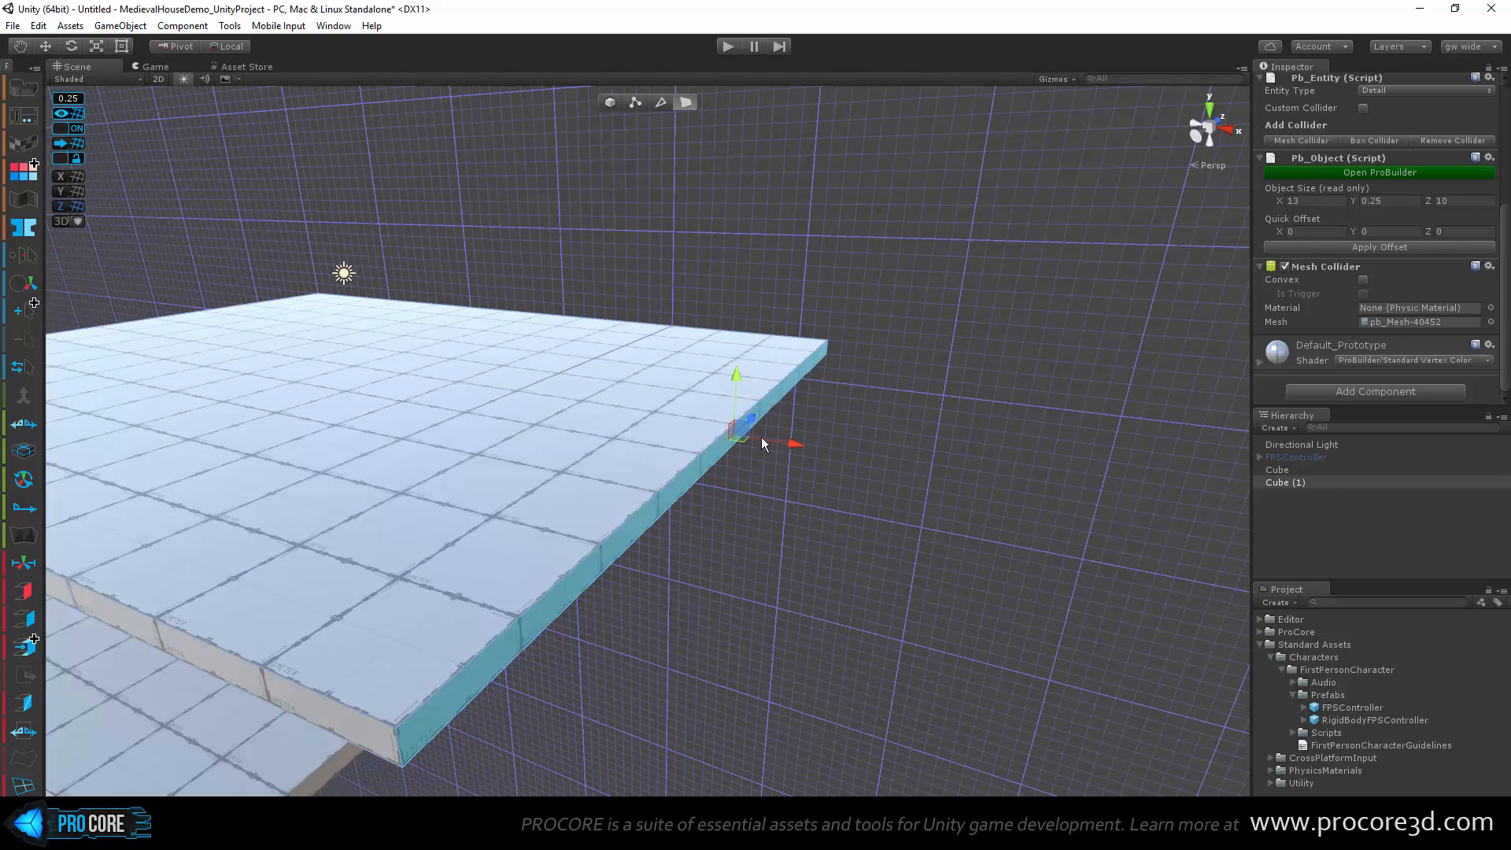
{"action": "left_click", "coordinate": [1313, 232]}
{"action": "type", "text": "2"}
{"action": "left_click", "coordinate": [1322, 244]}
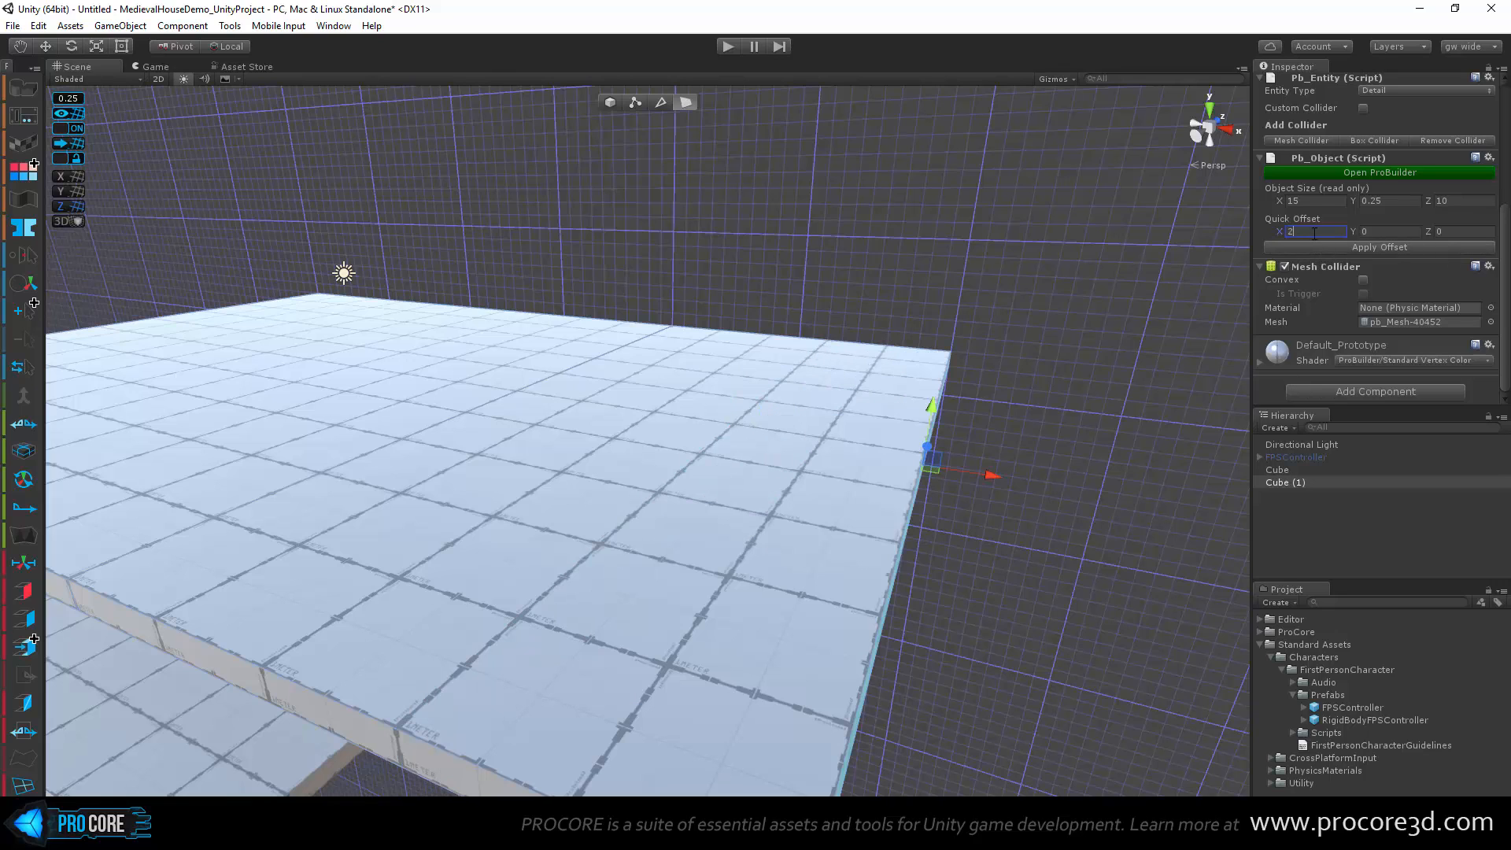
{"action": "type", "text": "2.157"}
{"action": "left_click", "coordinate": [1302, 247]}
{"action": "scroll", "coordinate": [900, 436], "scroll_direction": "down", "scroll_amount": 3}
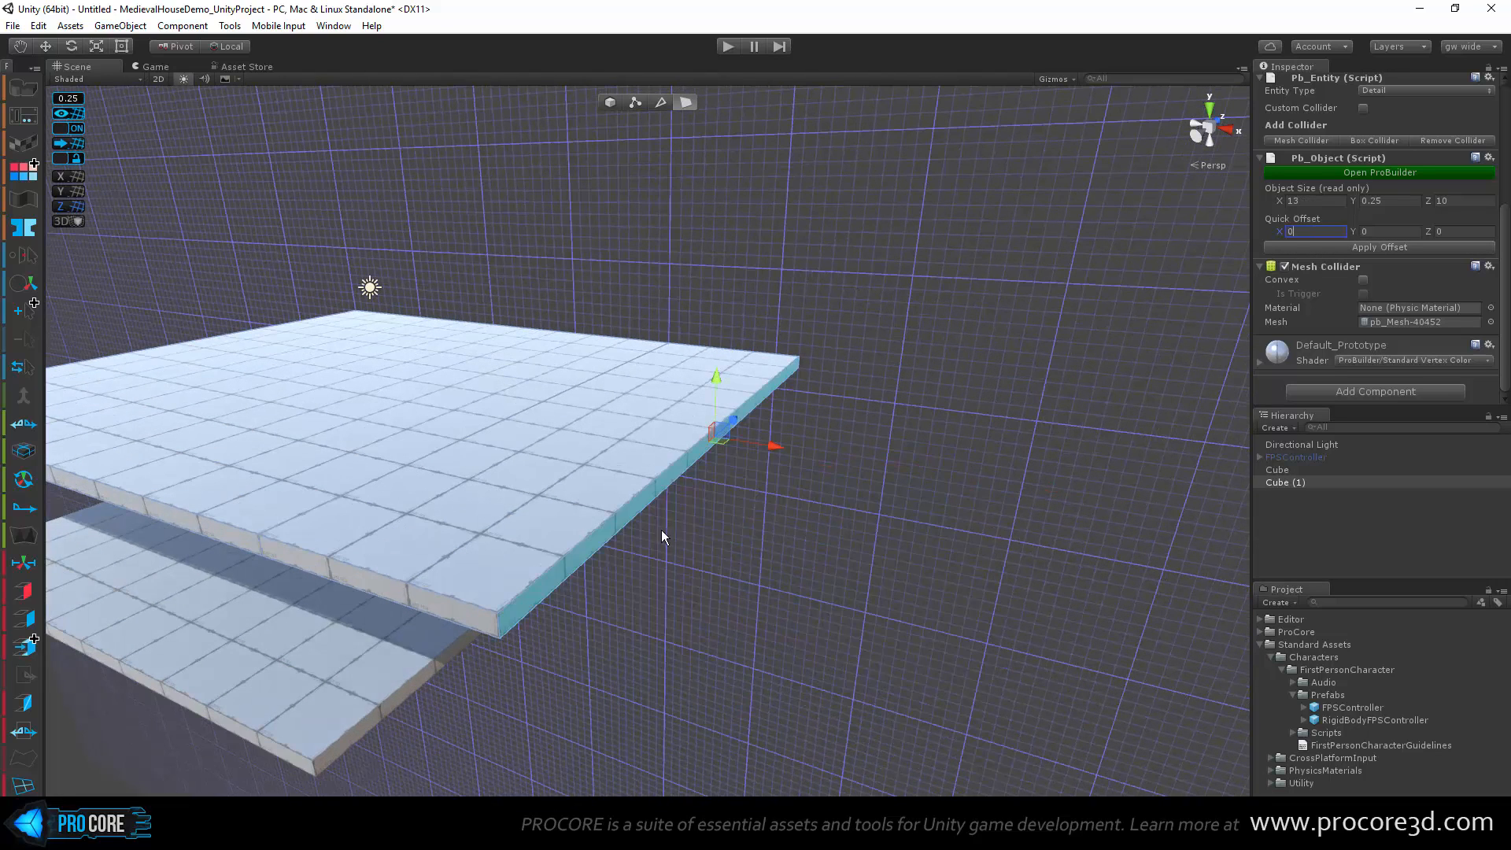
Step: Select the overhanging section of the upper slab's long side face, between the edge loop and the extended end
{"action": "left_click", "coordinate": [640, 535]}
{"action": "left_click_drag", "start_coordinate": [651, 590], "coordinate": [300, 485], "text": "alt"}
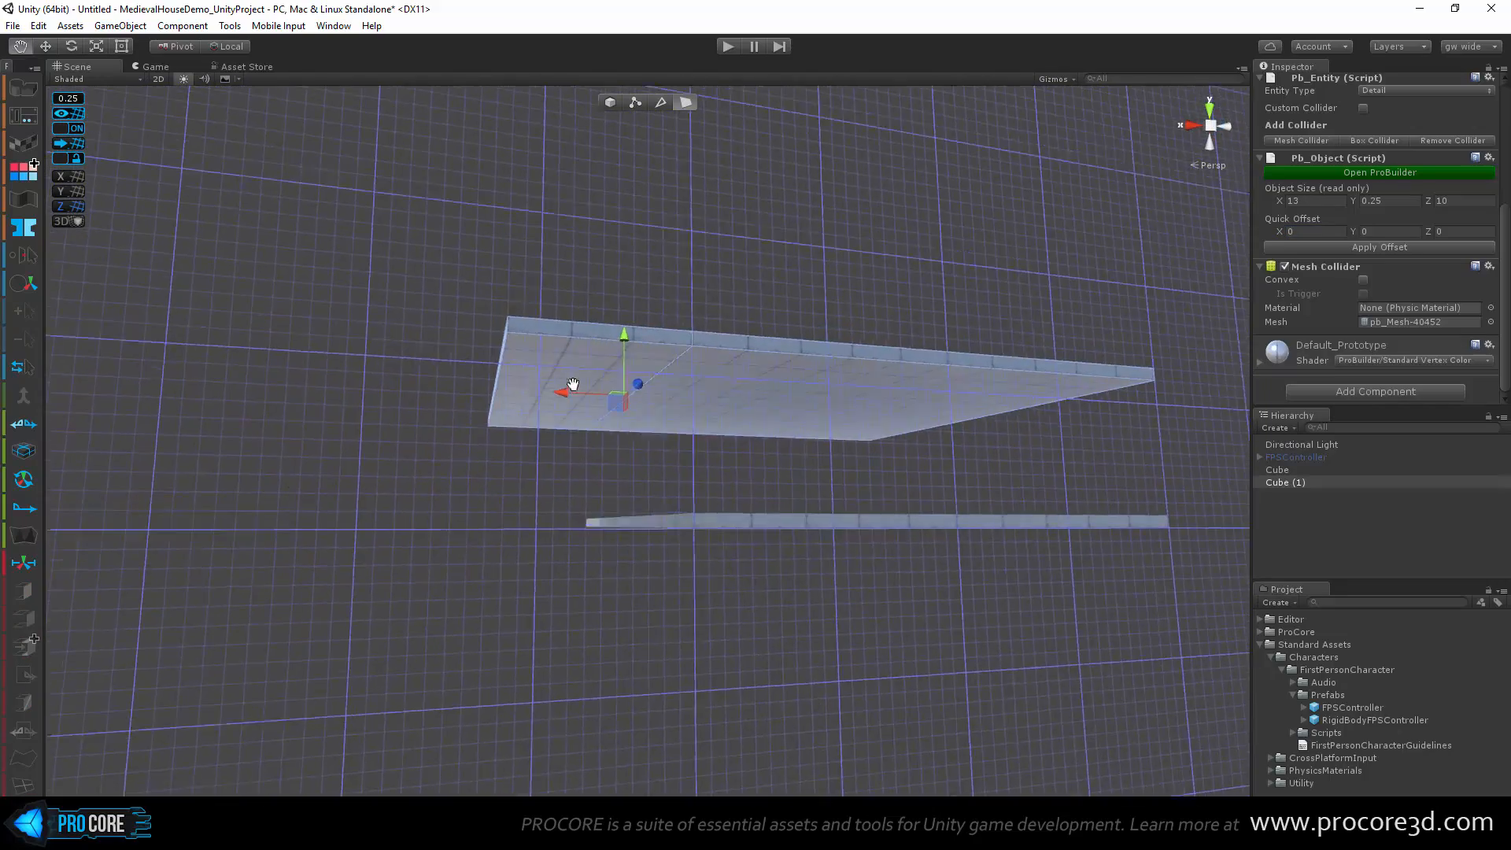
{"action": "middle_click_drag", "start_coordinate": [573, 384], "coordinate": [582, 429]}
{"action": "scroll", "coordinate": [703, 431], "scroll_direction": "up", "scroll_amount": 3}
{"action": "left_click_drag", "start_coordinate": [791, 485], "coordinate": [771, 436], "text": "alt"}
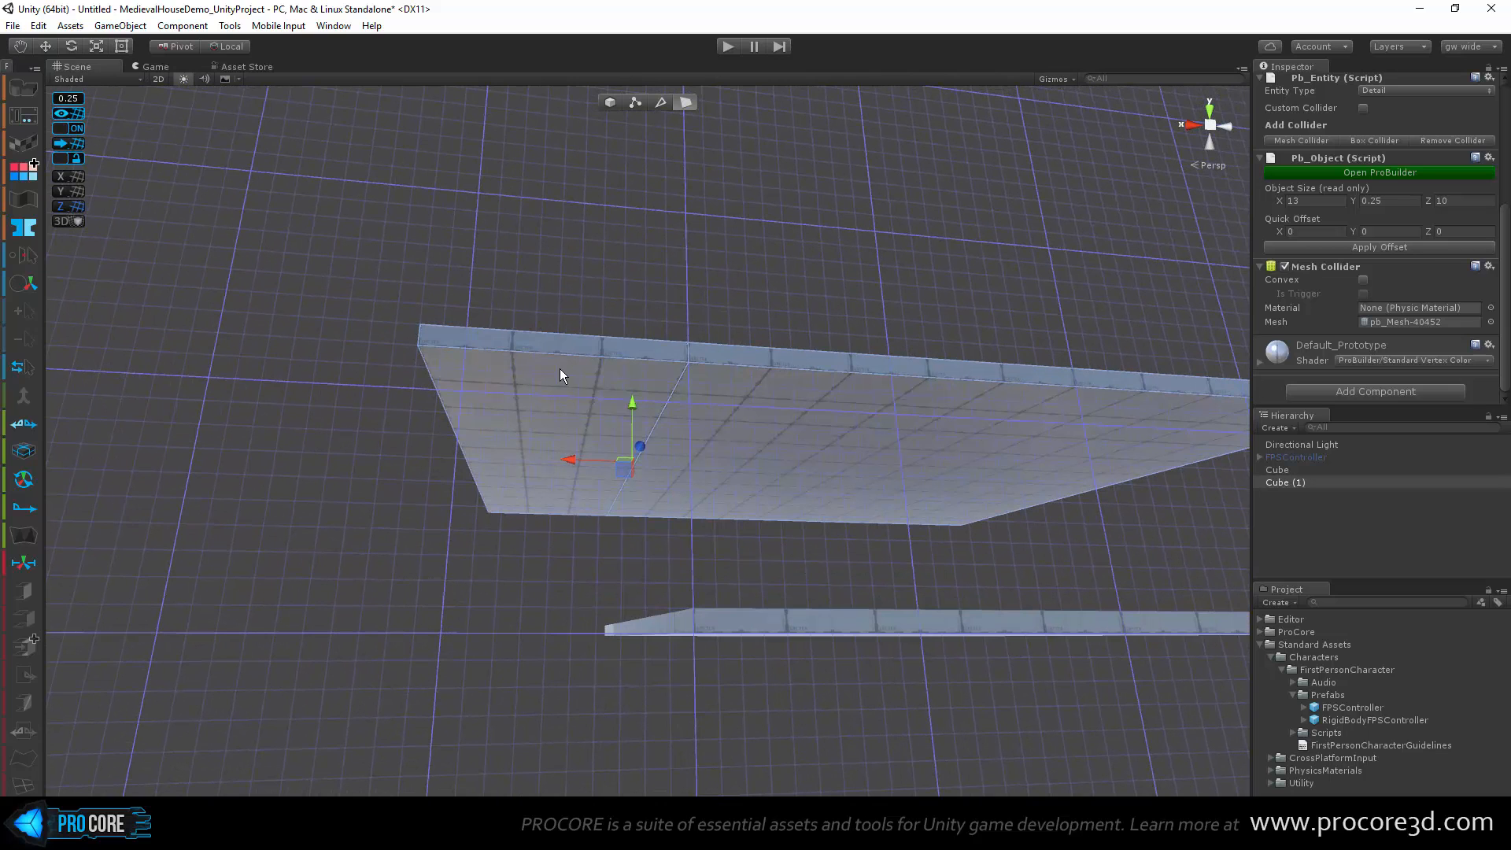
{"action": "left_click_drag", "start_coordinate": [726, 386], "coordinate": [762, 464], "text": "alt"}
{"action": "left_click", "coordinate": [647, 350]}
{"action": "left_click_drag", "start_coordinate": [685, 519], "coordinate": [941, 492], "text": "alt"}
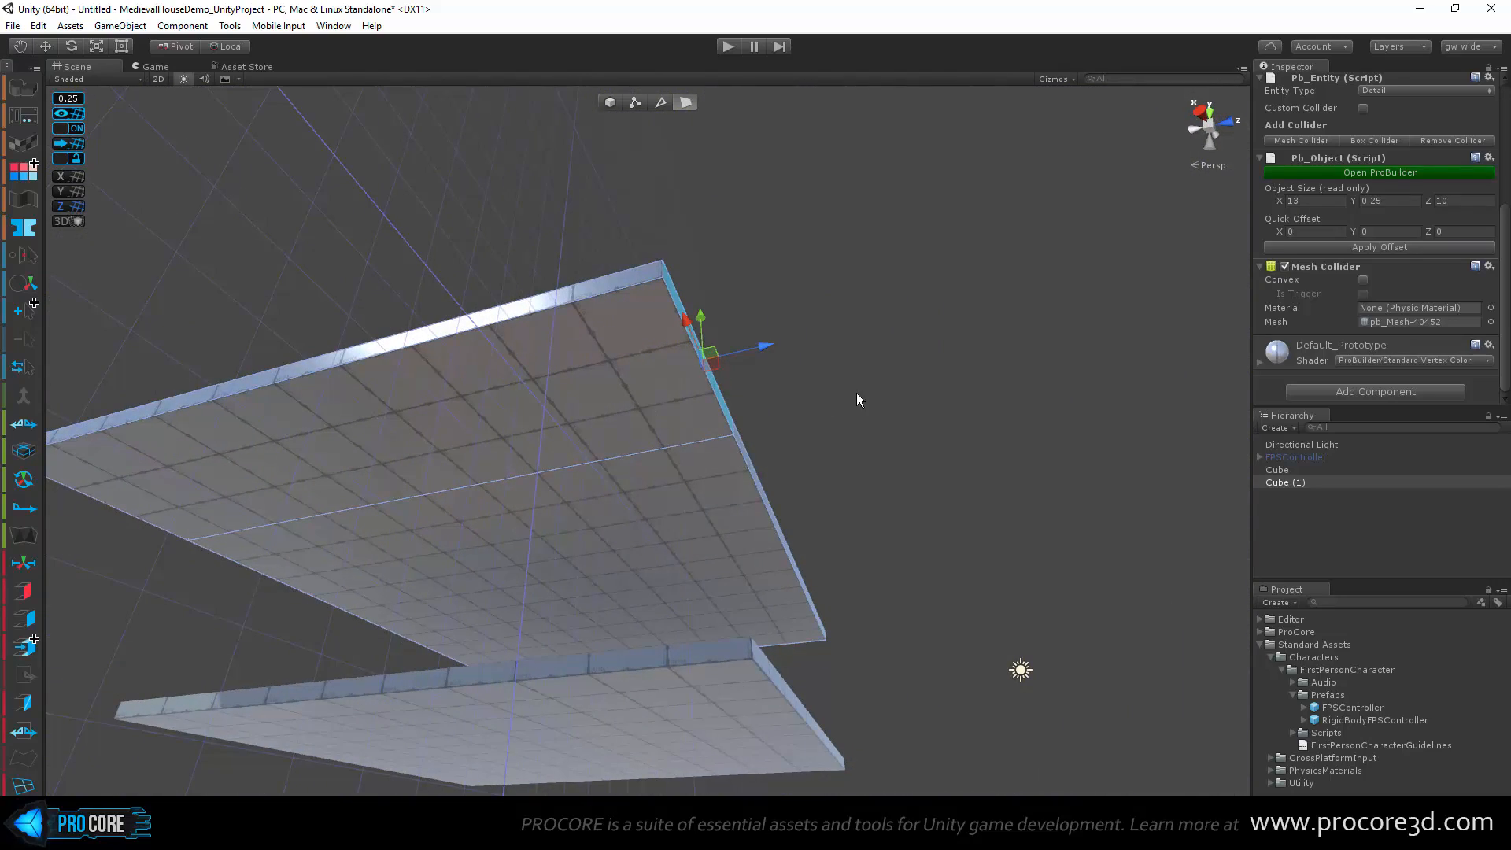
Step: Set the grid snapping increment to 1 for the upper slab
{"action": "left_click_drag", "start_coordinate": [856, 395], "coordinate": [663, 491], "text": "alt"}
{"action": "left_click_drag", "start_coordinate": [548, 450], "coordinate": [630, 482], "text": "alt"}
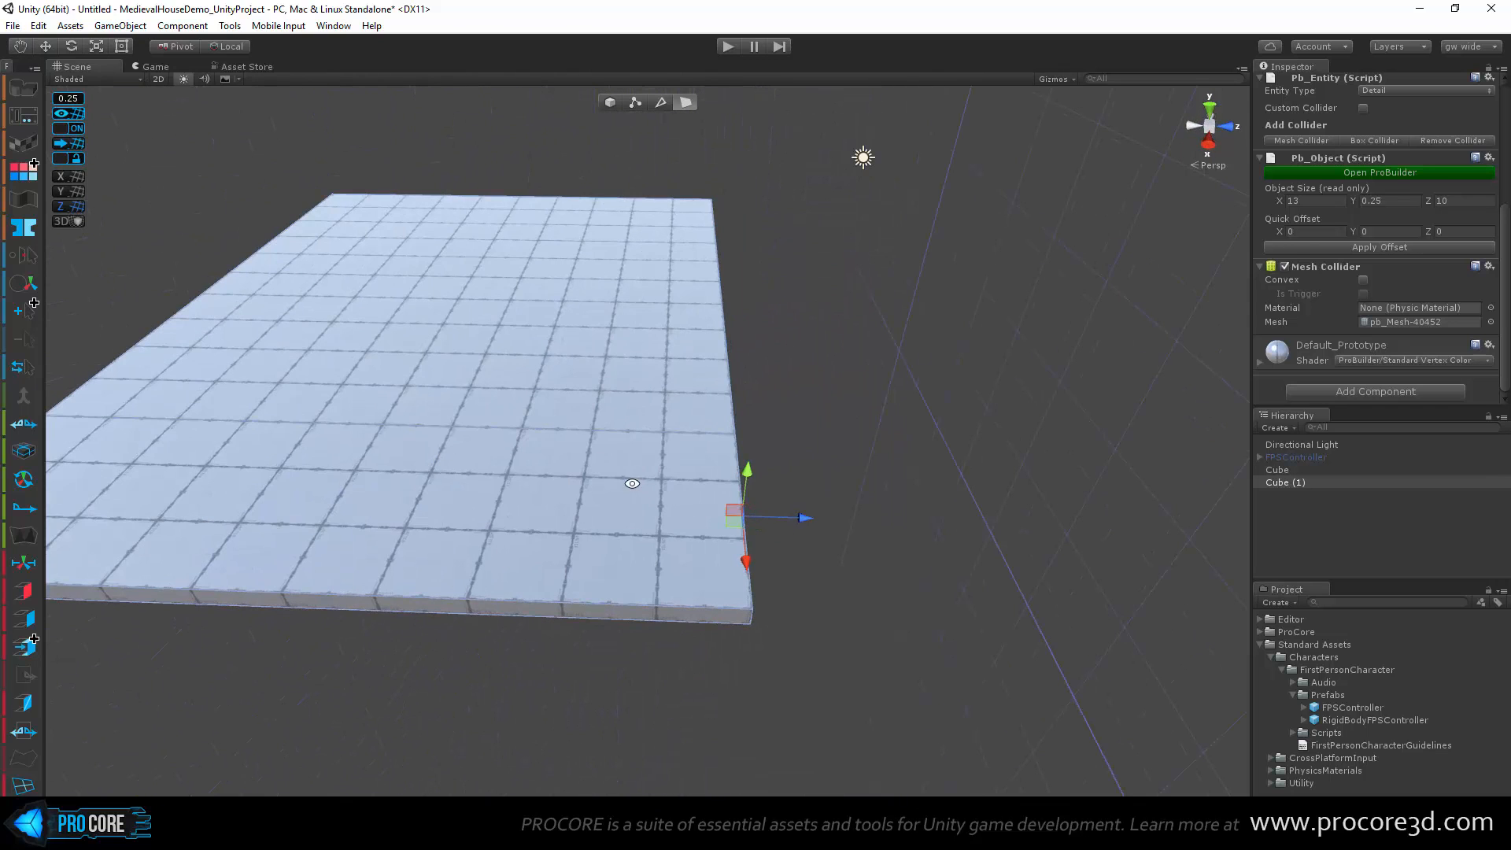
{"action": "left_click_drag", "start_coordinate": [1018, 525], "coordinate": [852, 502], "text": "alt"}
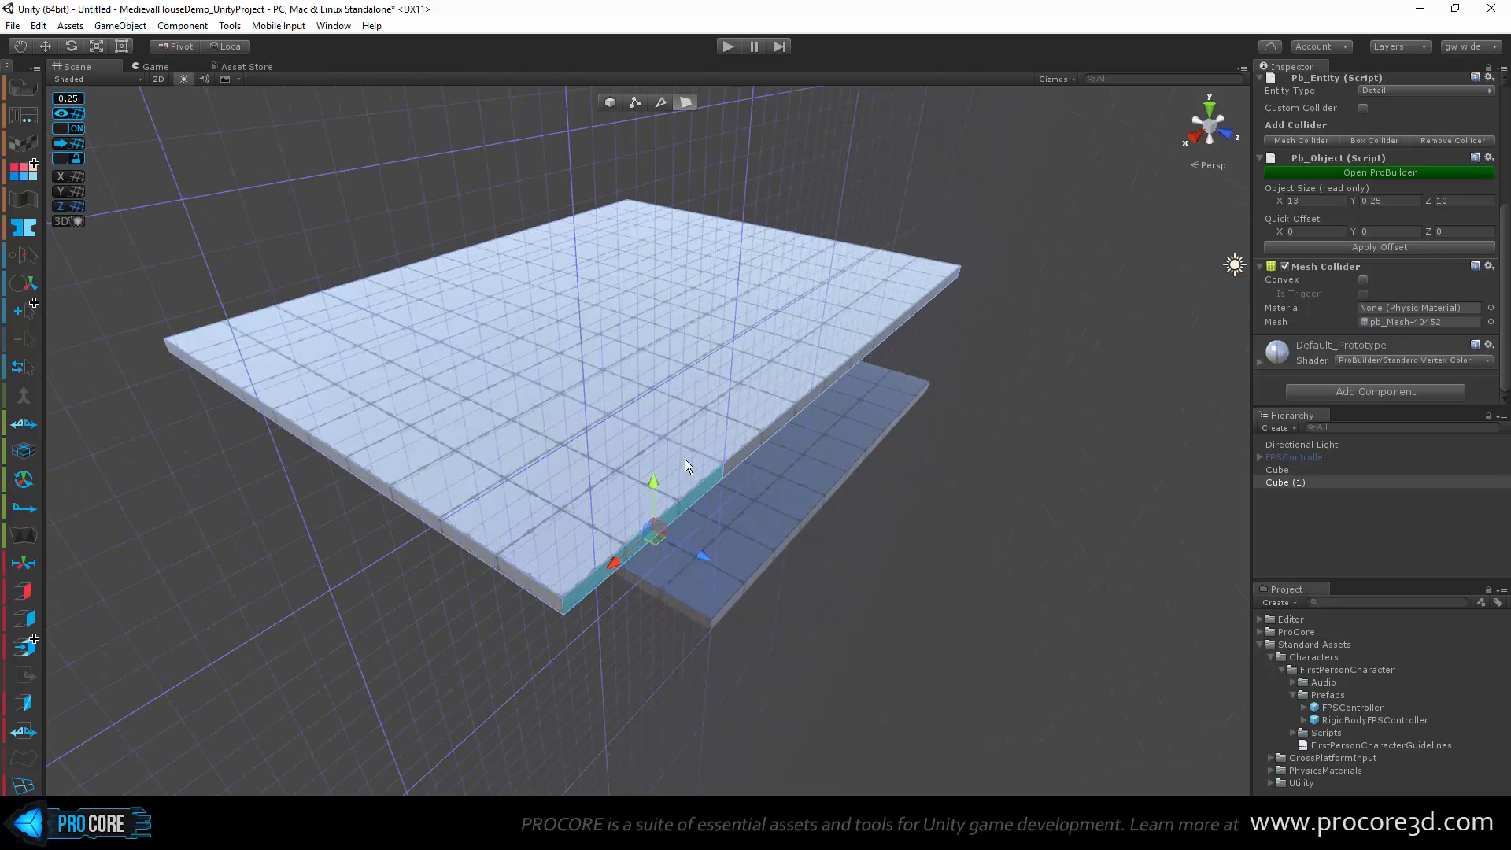
{"action": "left_click_drag", "start_coordinate": [816, 634], "coordinate": [937, 677], "text": "alt"}
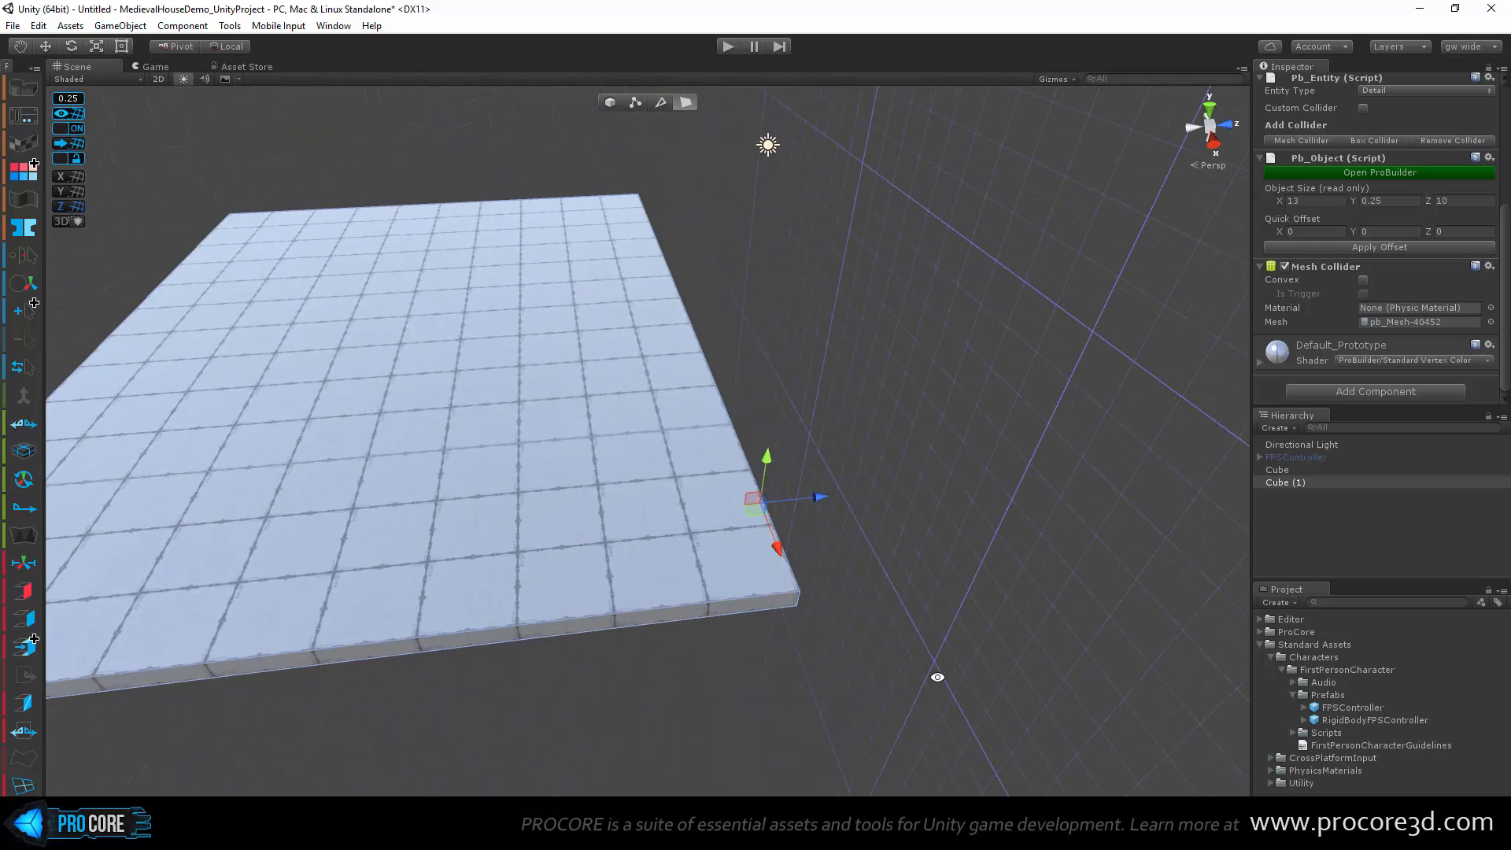
{"action": "key", "text": "equal"}
{"action": "key", "text": "equal"}
{"action": "left_click_drag", "start_coordinate": [937, 676], "coordinate": [312, 517], "text": "alt"}
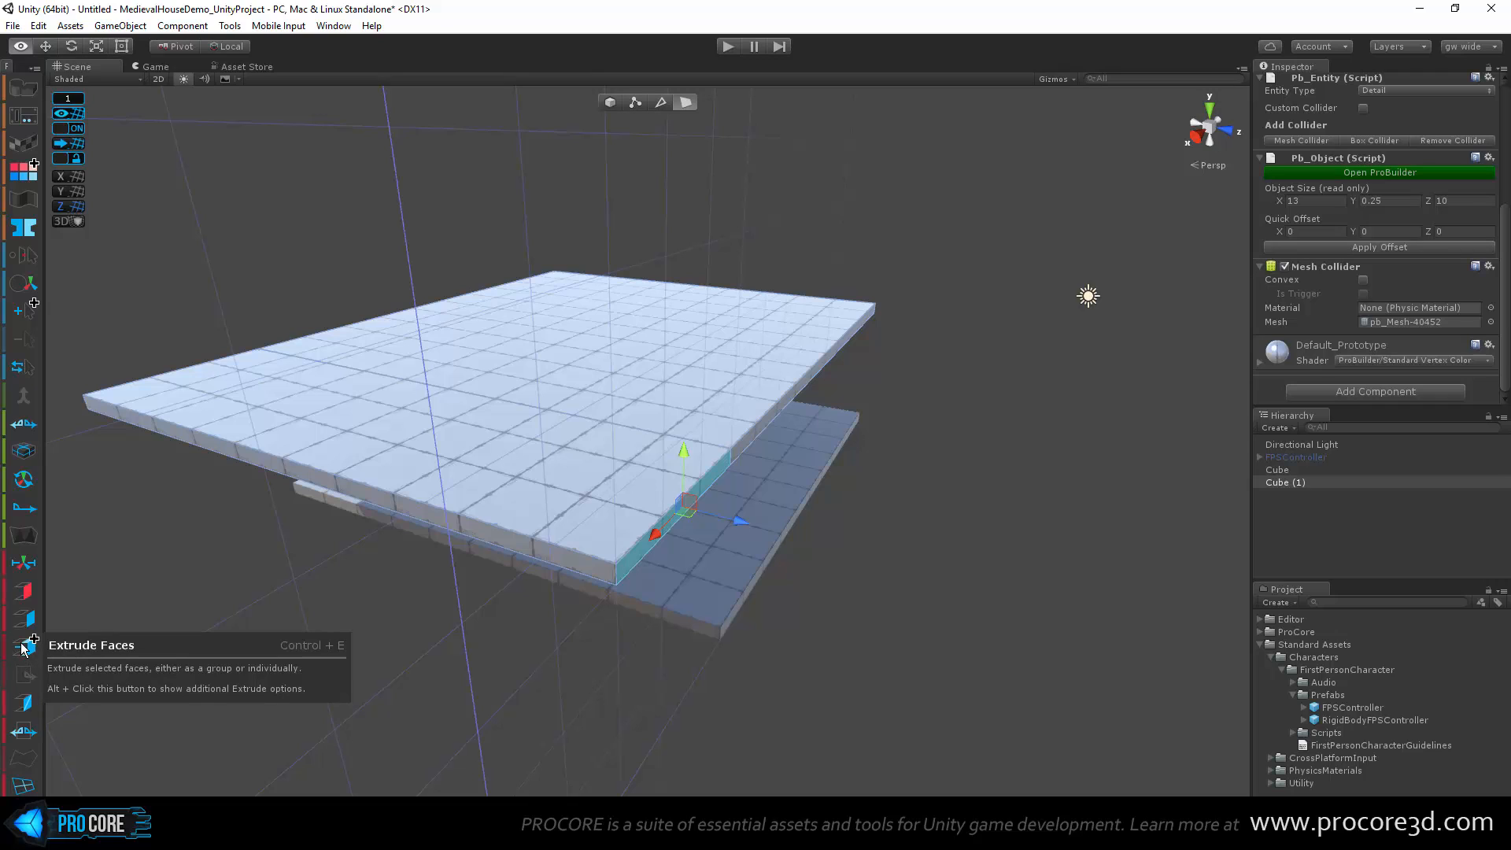
Step: Set the Extrude Faces distance to 3 with As Group enabled
{"action": "left_click", "coordinate": [25, 650], "text": "alt"}
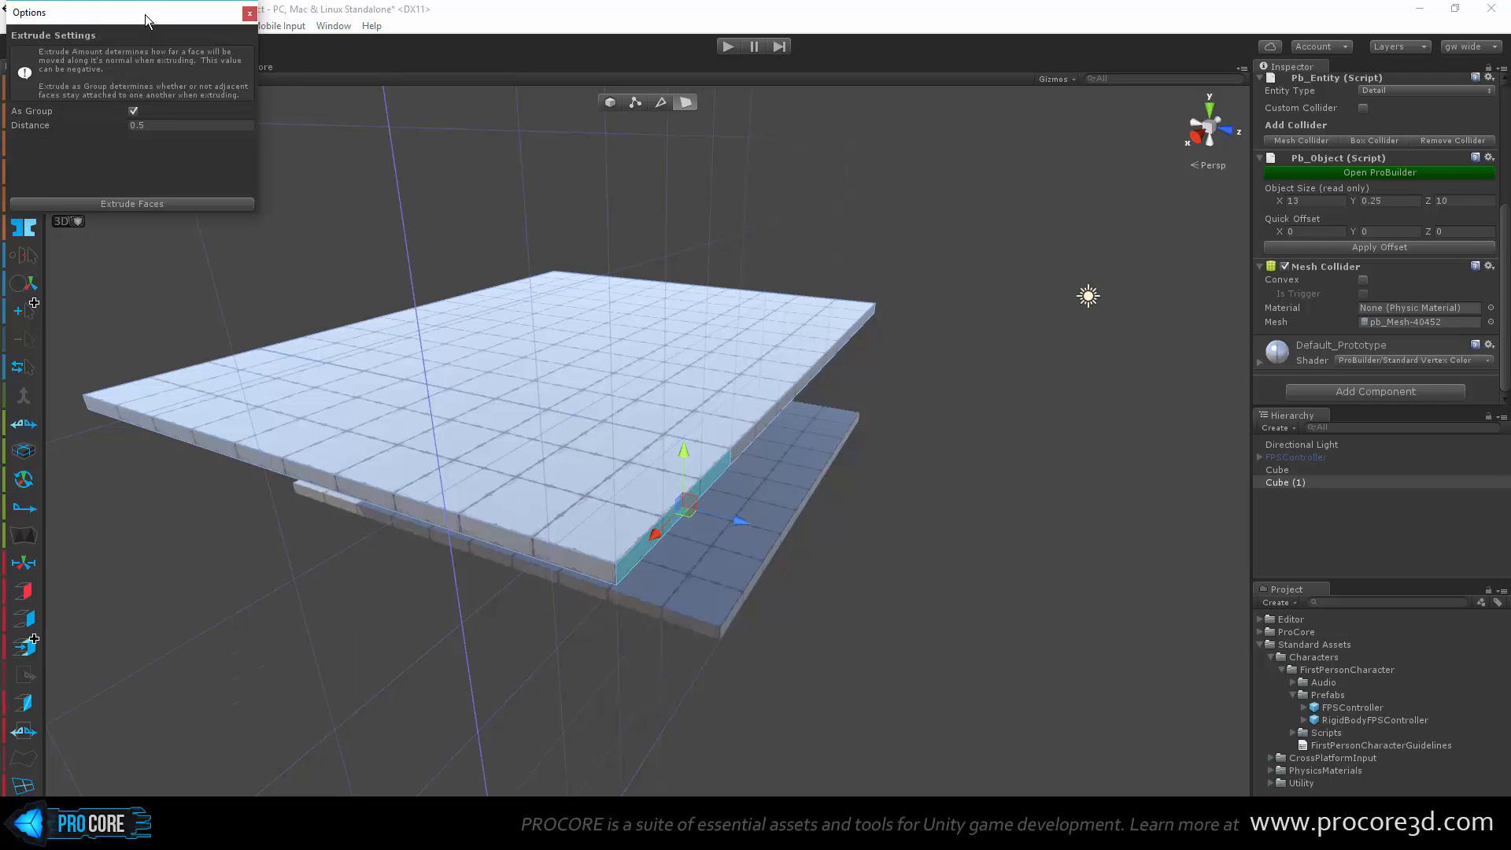
{"action": "left_click_drag", "start_coordinate": [142, 24], "coordinate": [440, 293]}
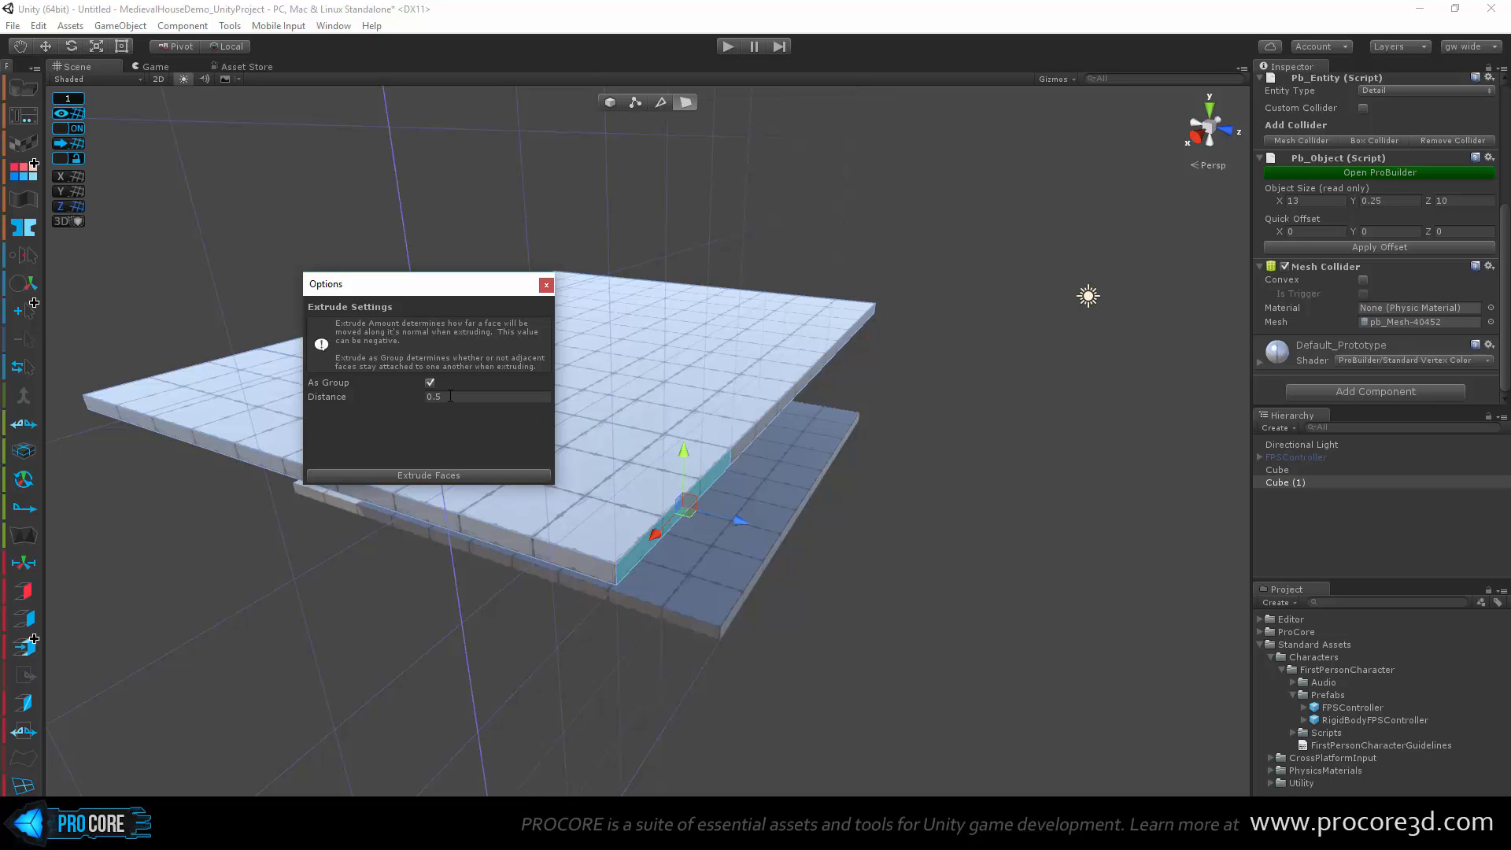
{"action": "left_click", "coordinate": [388, 398]}
{"action": "type", "text": "3"}
{"action": "left_click", "coordinate": [548, 284]}
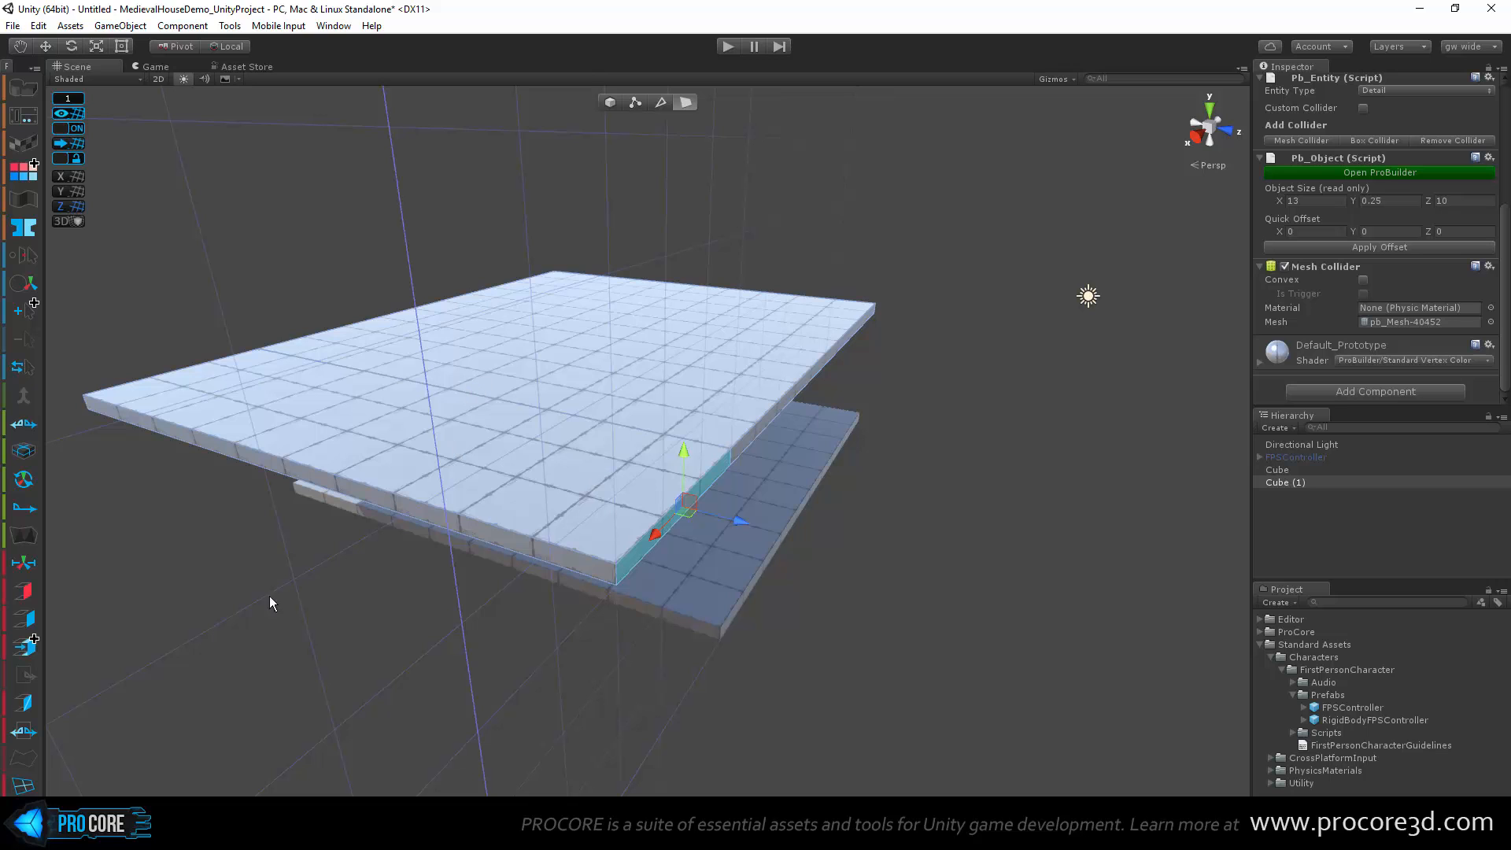
Step: Try two successive extrusions of 3 m on the overhang's selected side face, and undo both
{"action": "left_click", "coordinate": [24, 645]}
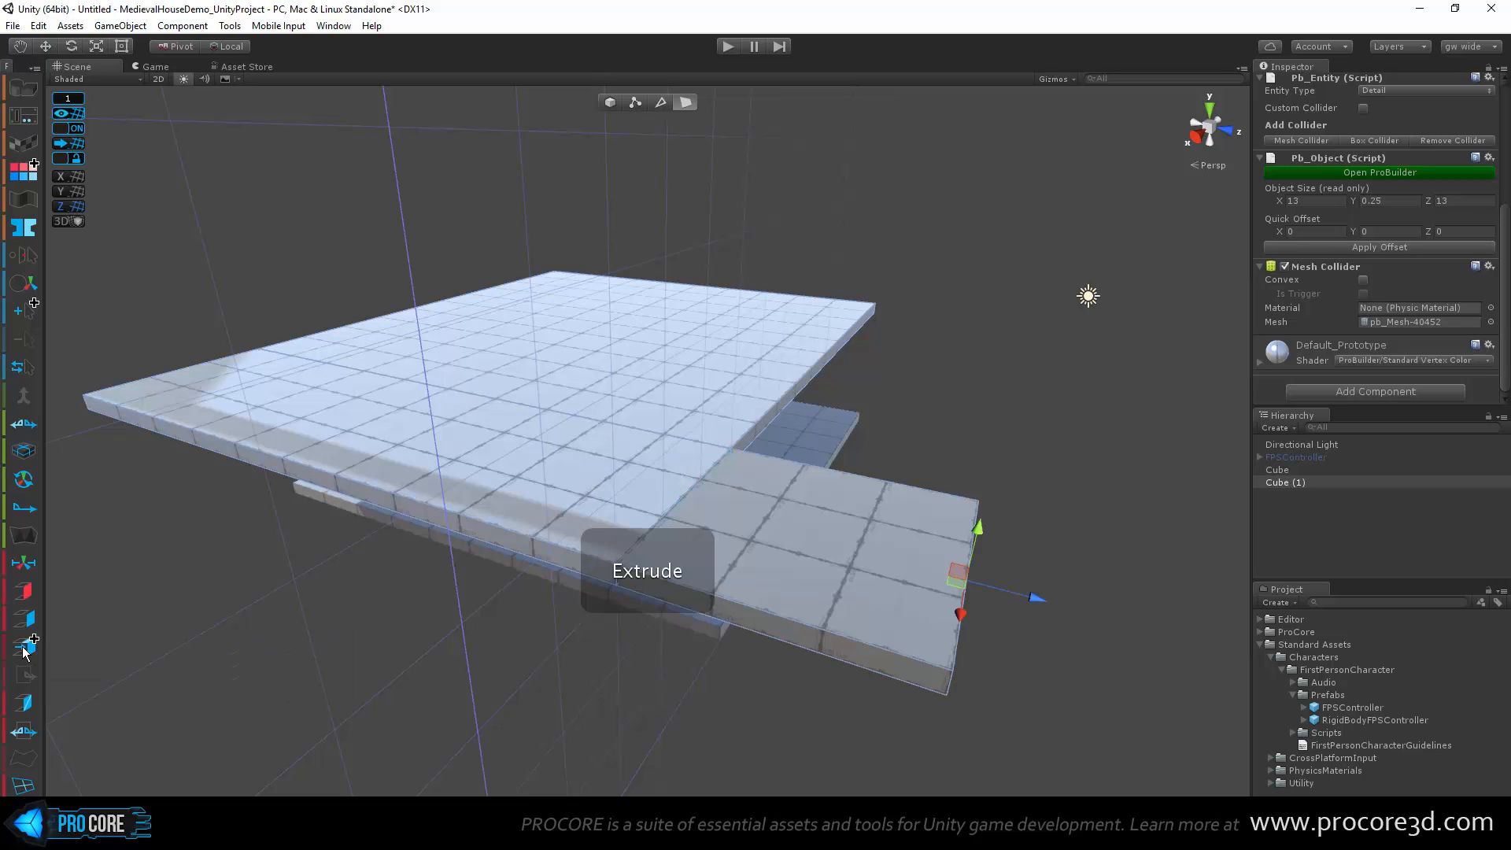
{"action": "left_click_drag", "start_coordinate": [464, 579], "coordinate": [340, 549], "text": "alt"}
{"action": "scroll", "coordinate": [334, 551], "scroll_direction": "down", "scroll_amount": 2}
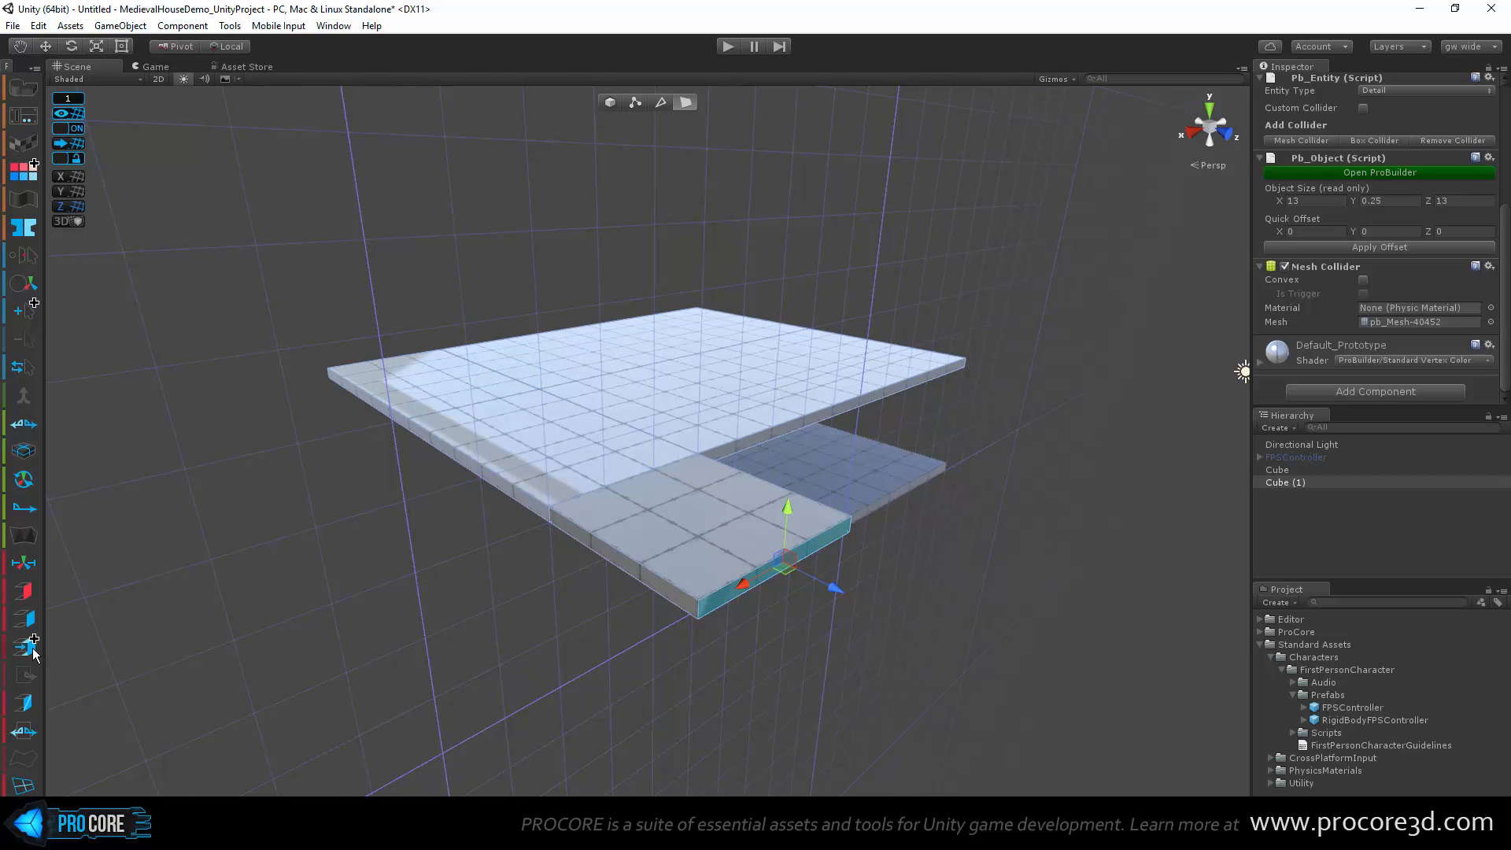
{"action": "left_click", "coordinate": [28, 647]}
{"action": "left_click_drag", "start_coordinate": [425, 523], "coordinate": [177, 592], "text": "alt"}
{"action": "key", "text": "ctrl+z"}
{"action": "key", "text": "ctrl+z"}
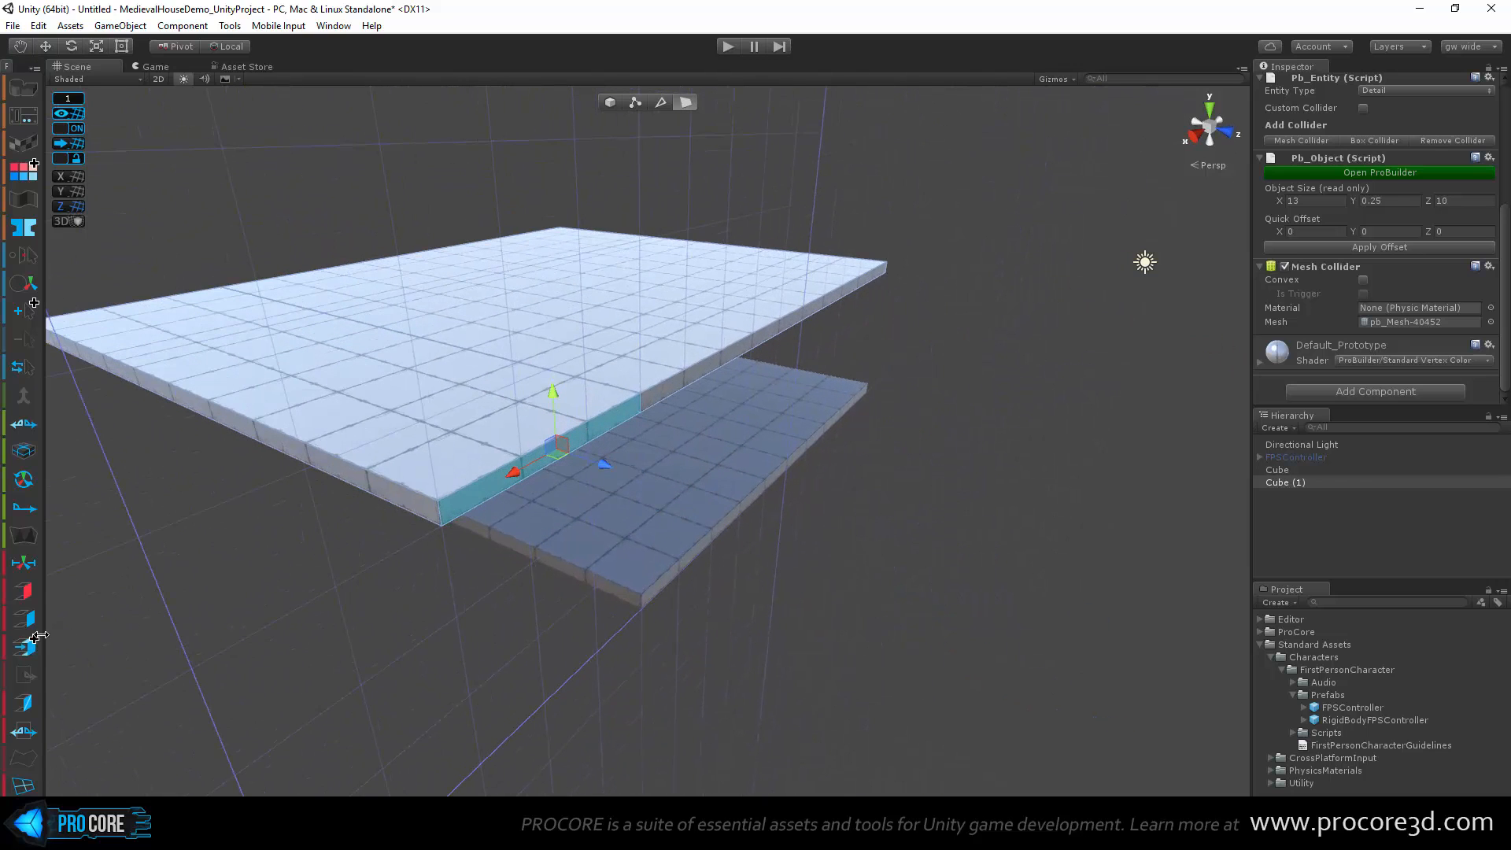
Step: Extrude the overhang's selected side face outward by 3 m as a group, using the extrude settings
{"action": "left_click", "coordinate": [35, 639], "text": "alt"}
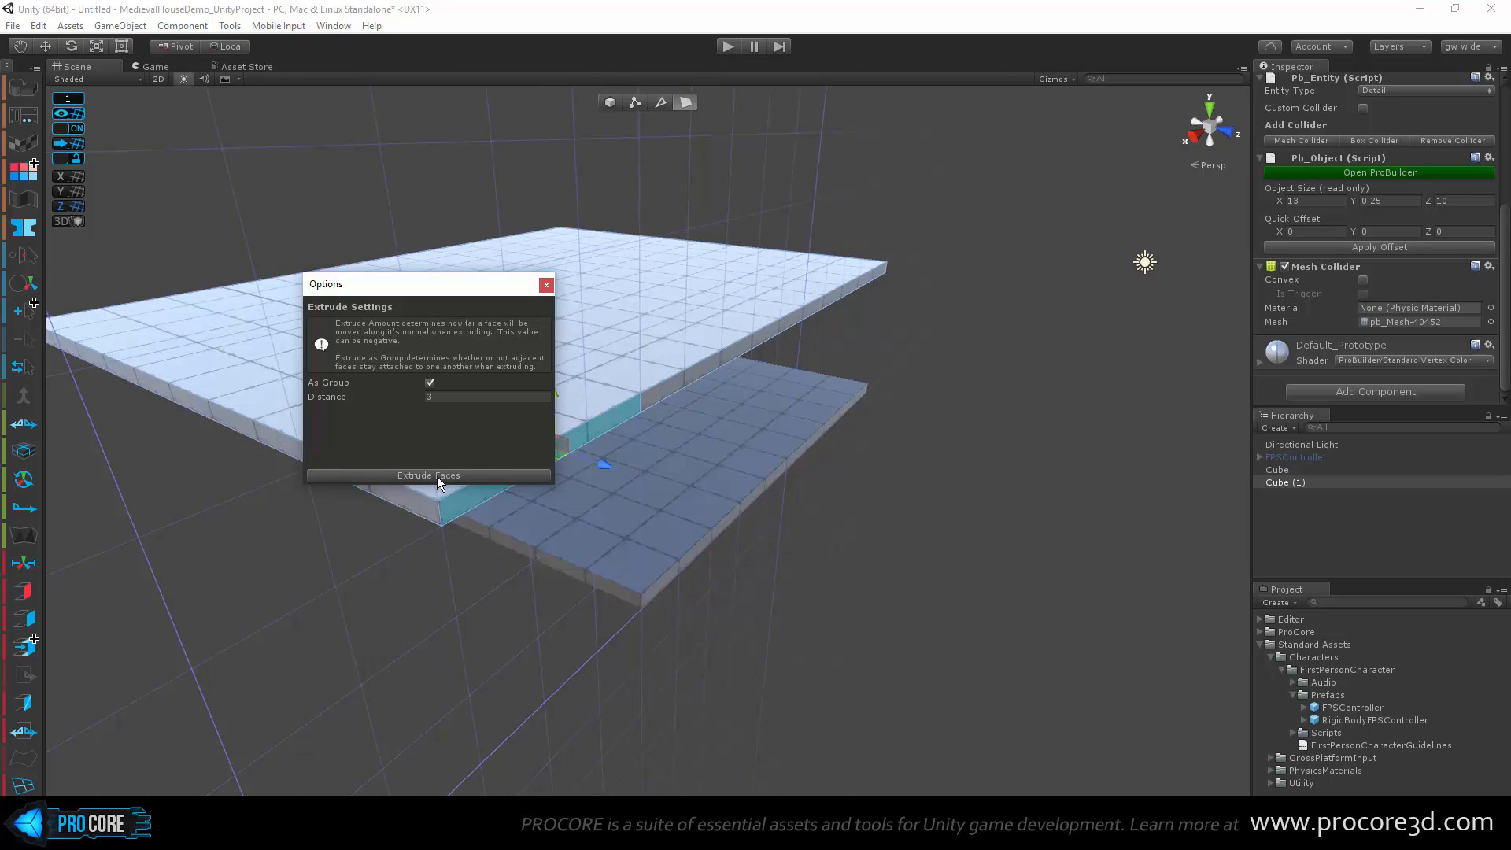
{"action": "left_click", "coordinate": [437, 475]}
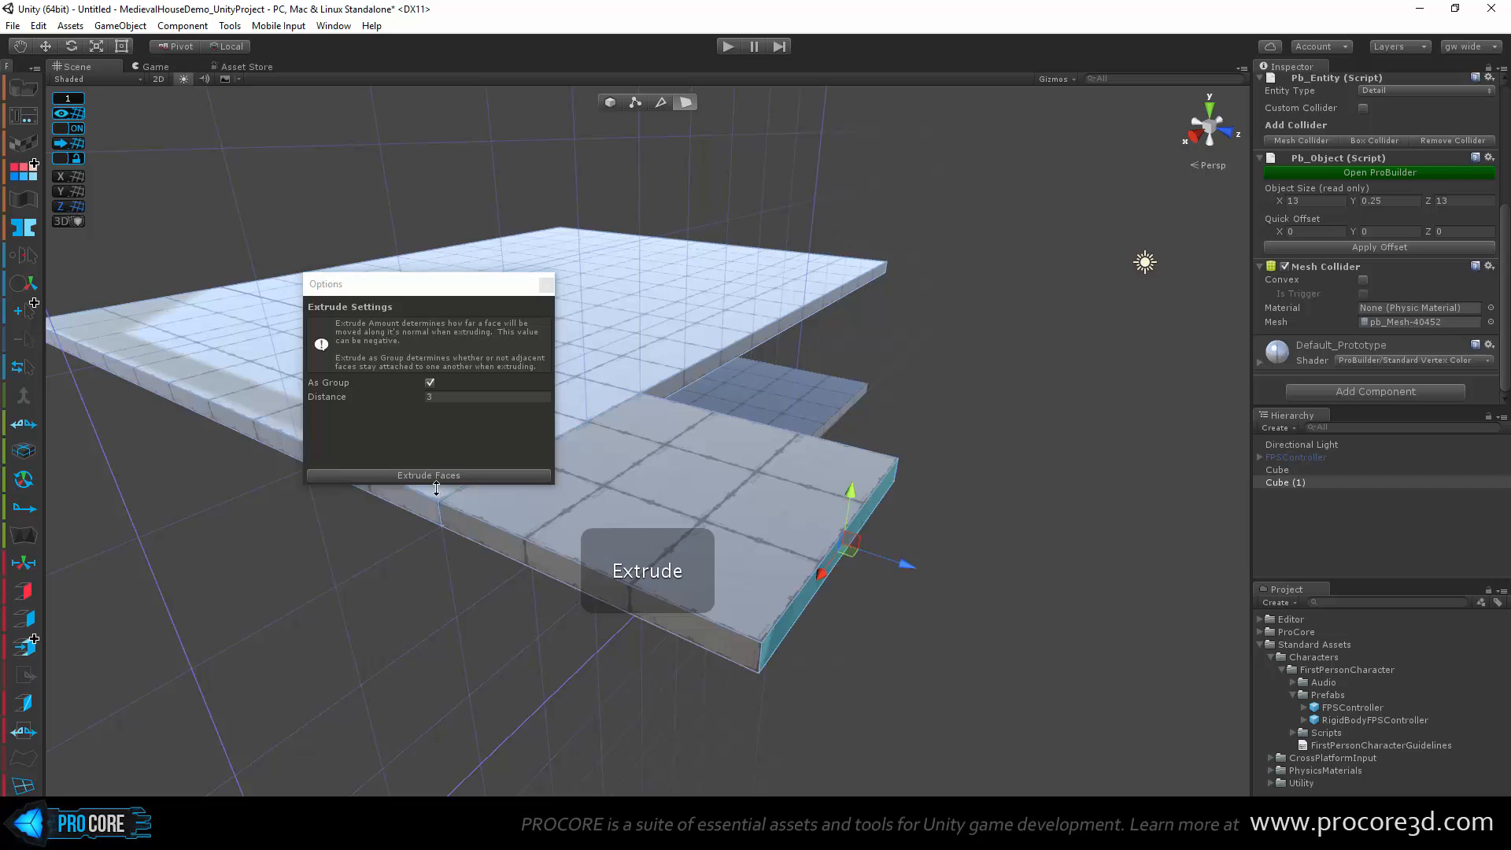
{"action": "left_click", "coordinate": [546, 285]}
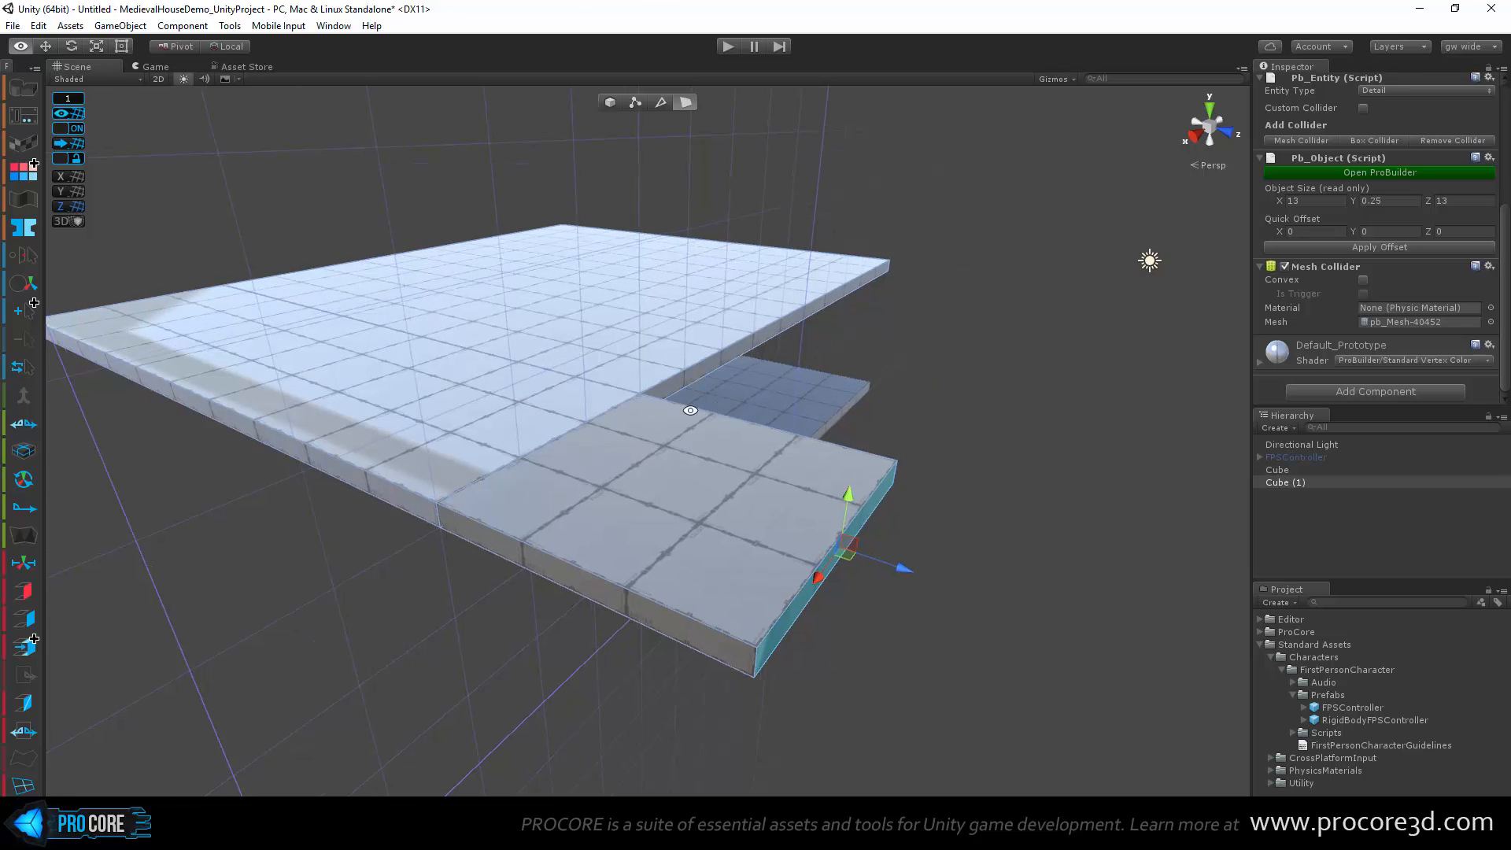
Step: Insert an edge loop across the middle of the lower slab, starting from its selected top side edge
{"action": "left_click_drag", "start_coordinate": [546, 293], "coordinate": [275, 429], "text": "alt"}
{"action": "left_click_drag", "start_coordinate": [508, 397], "coordinate": [1039, 389], "text": "alt"}
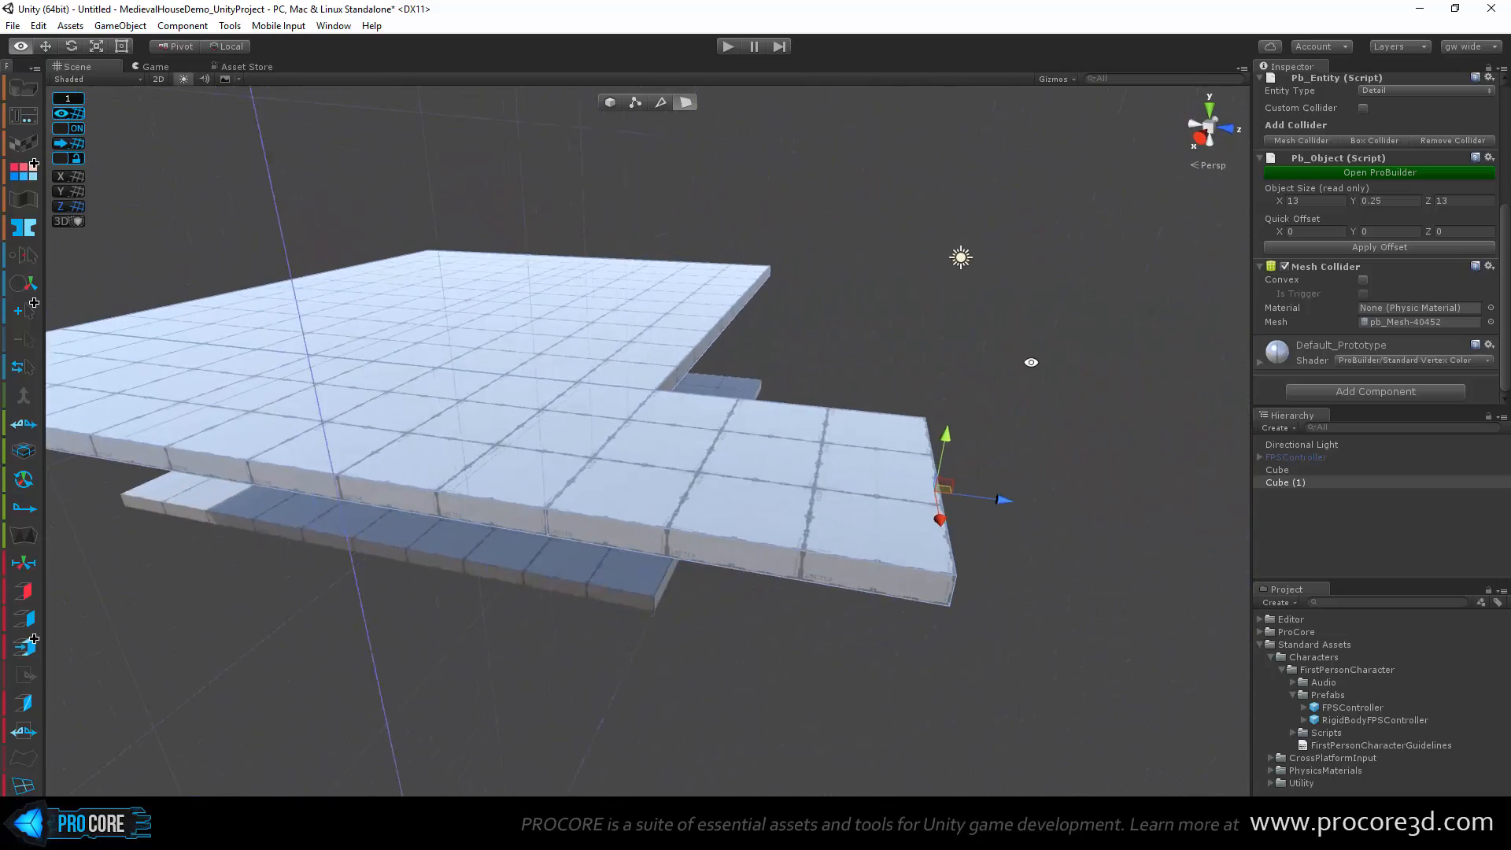
{"action": "left_click_drag", "start_coordinate": [724, 476], "coordinate": [472, 367], "text": "alt"}
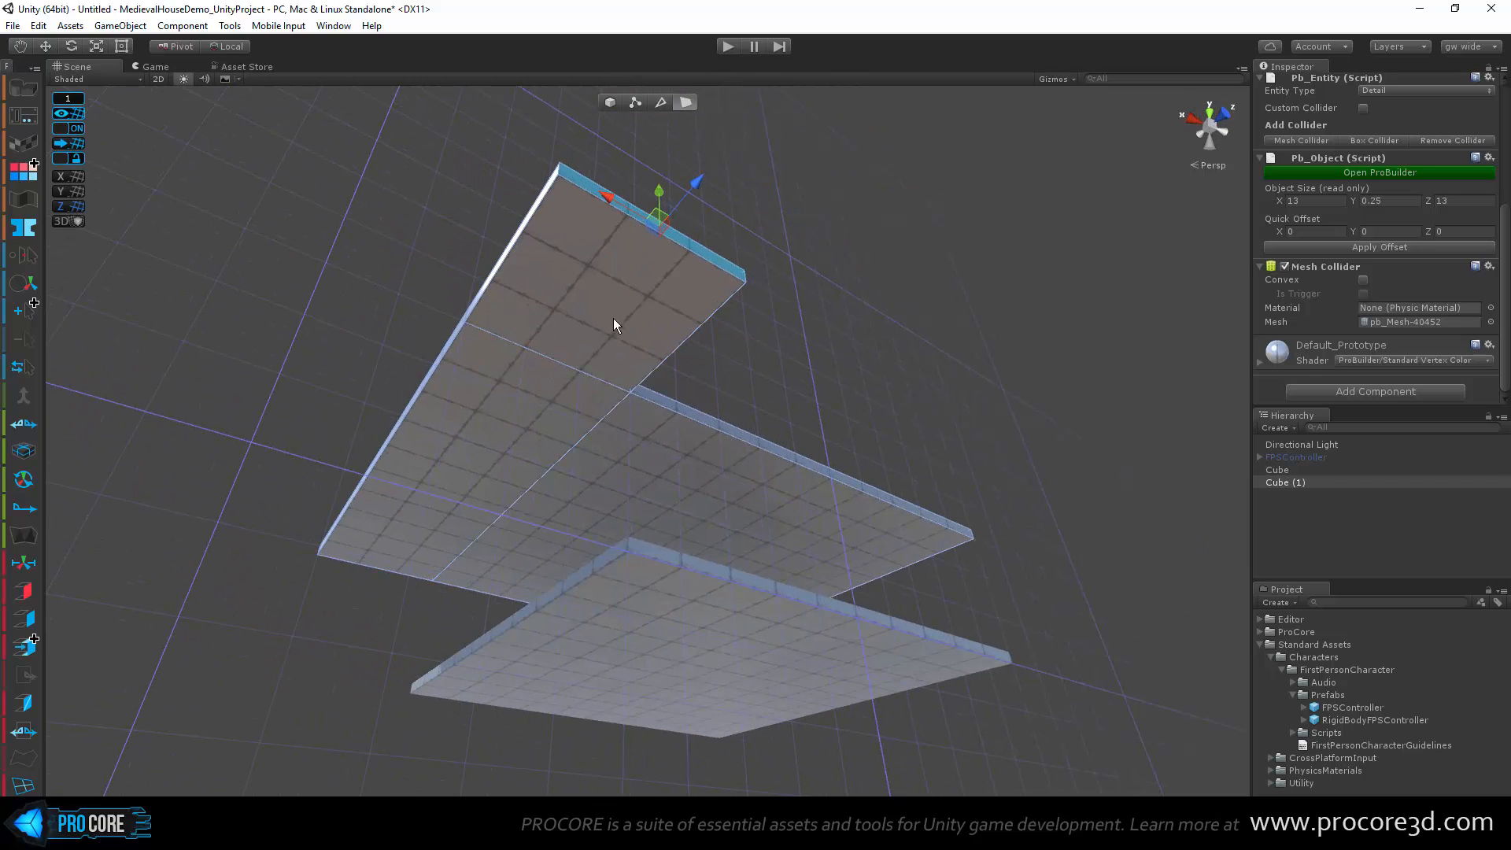
{"action": "left_click_drag", "start_coordinate": [612, 317], "coordinate": [660, 512], "text": "alt"}
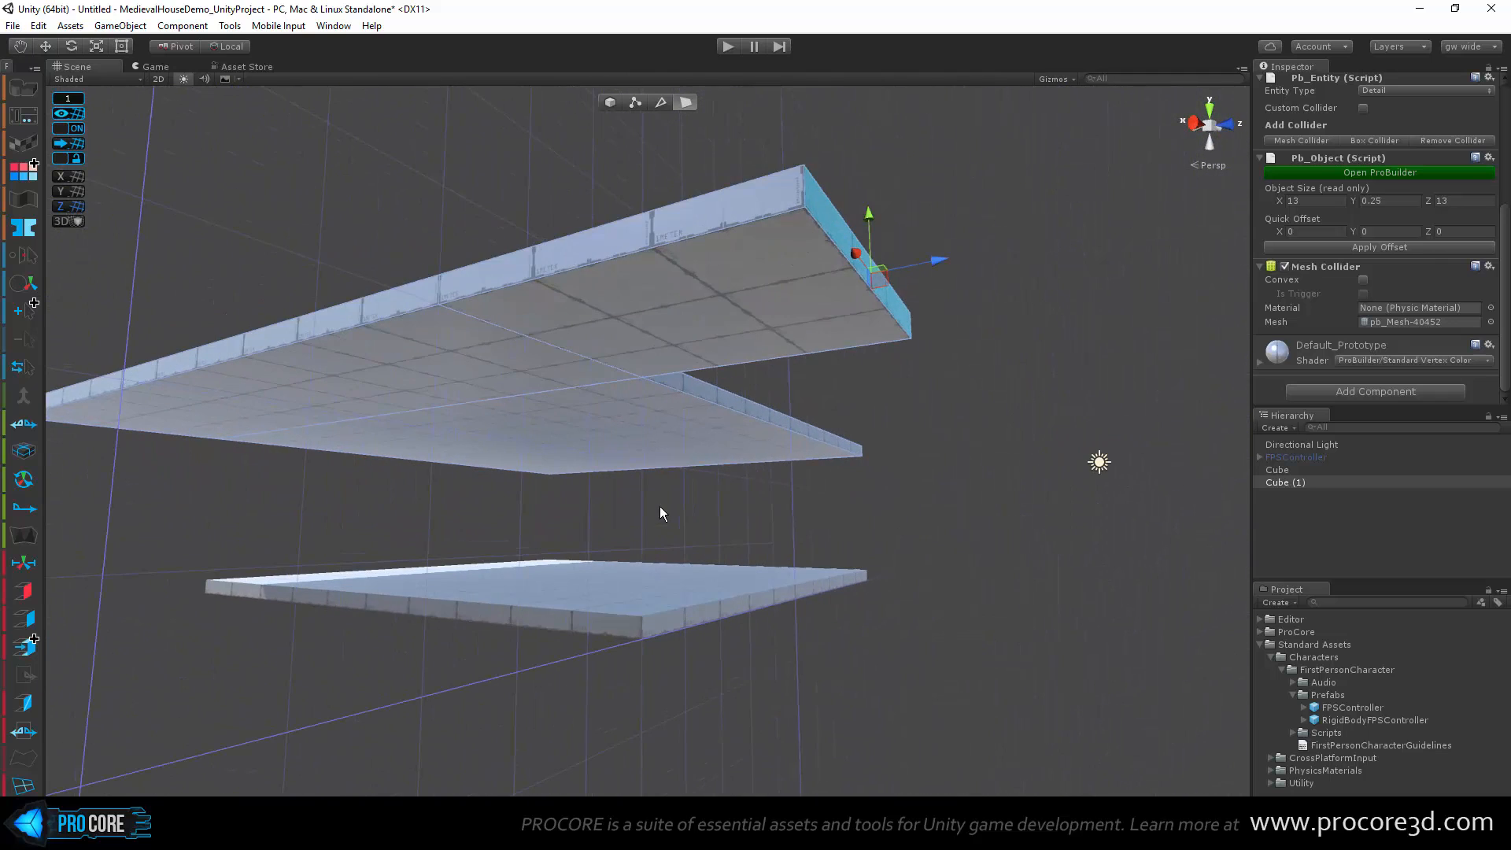
{"action": "left_click_drag", "start_coordinate": [642, 289], "coordinate": [672, 559], "text": "alt"}
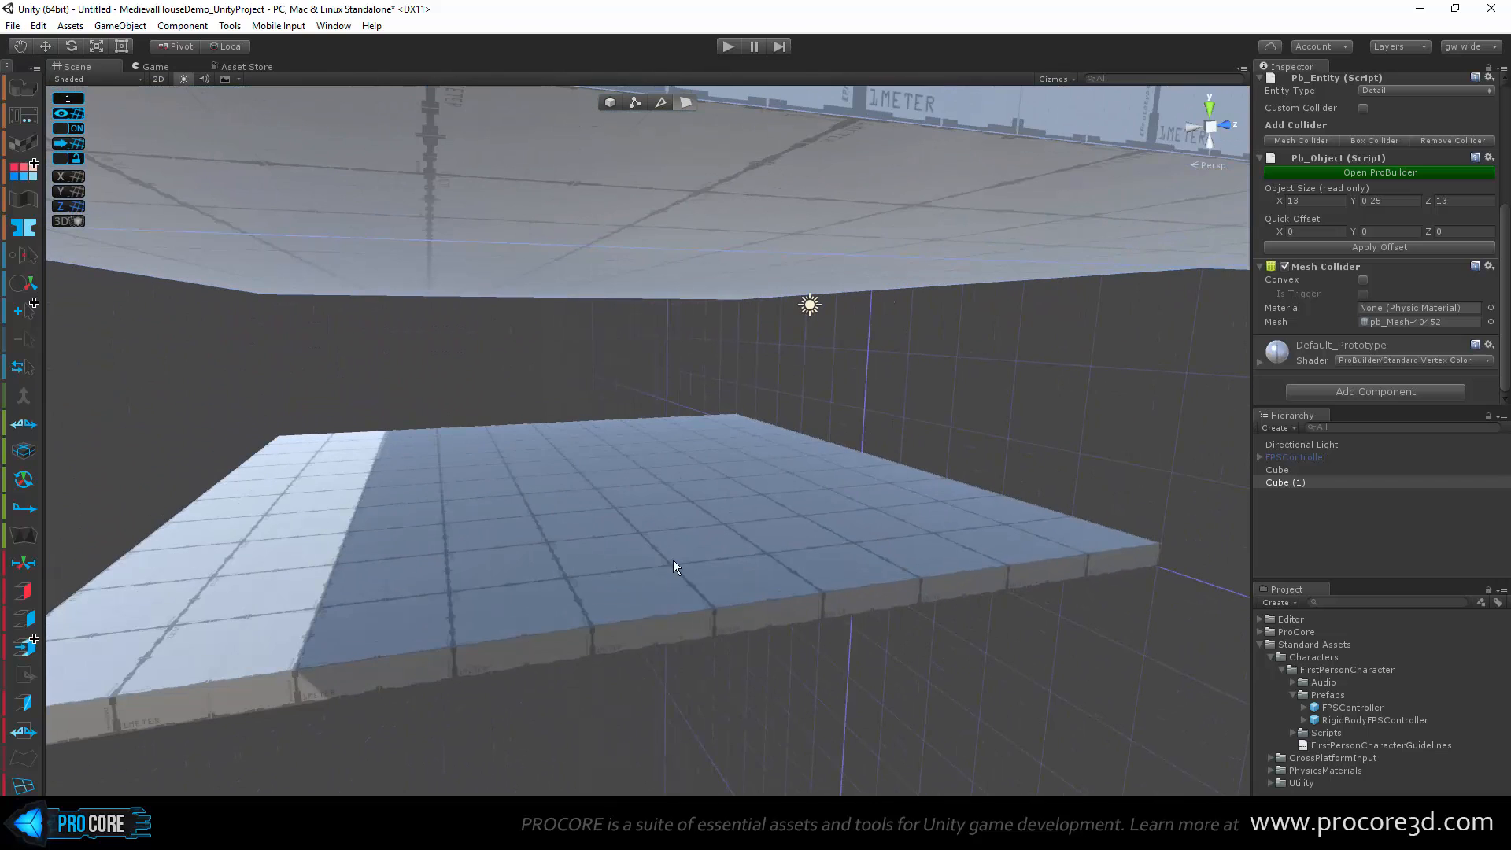
{"action": "left_click", "coordinate": [504, 523]}
{"action": "middle_click_drag", "start_coordinate": [389, 519], "coordinate": [429, 508]}
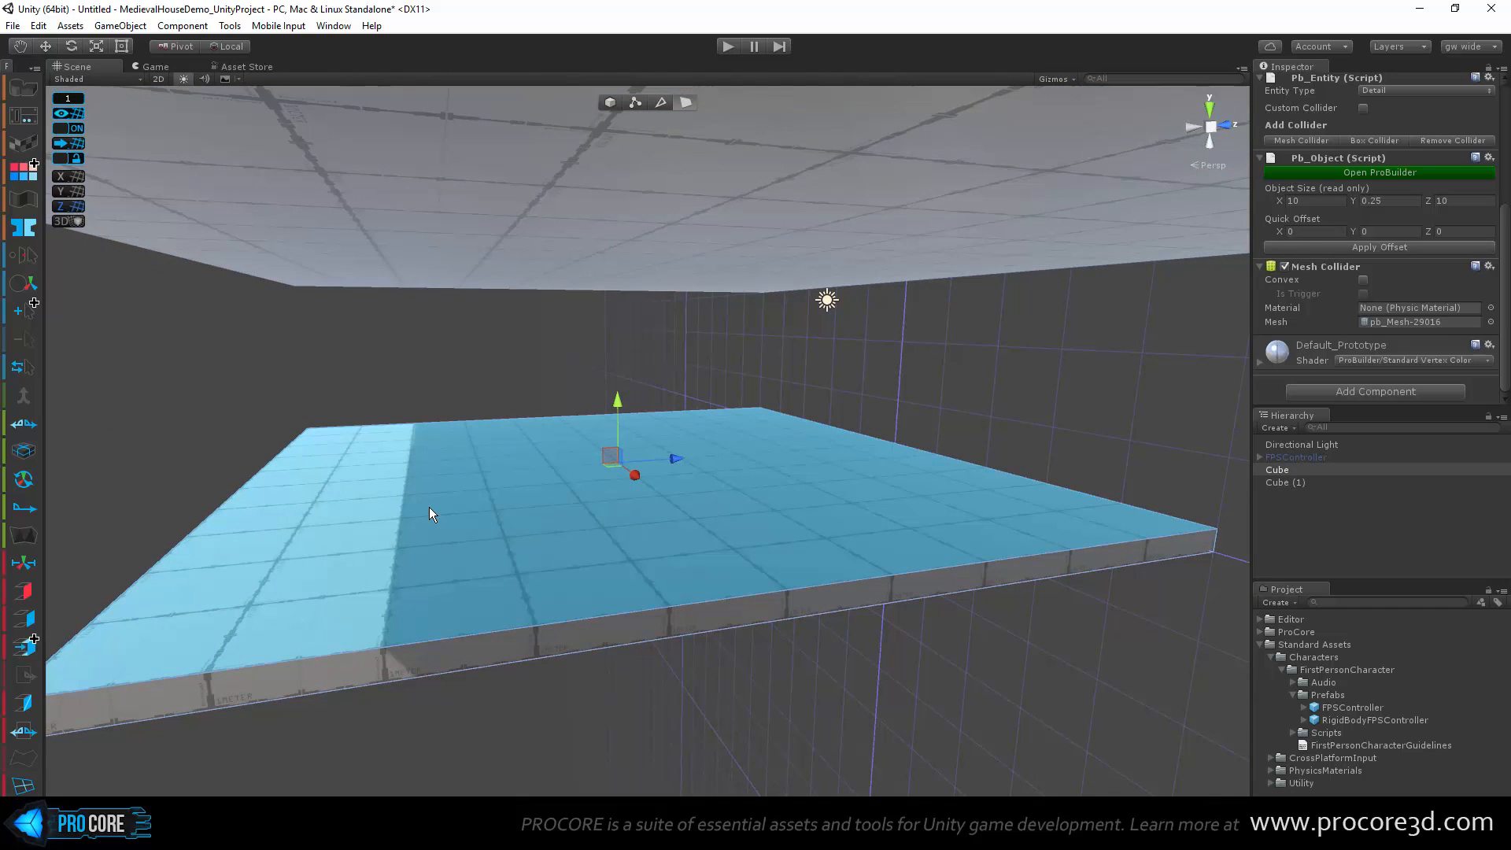
{"action": "left_click", "coordinate": [661, 103]}
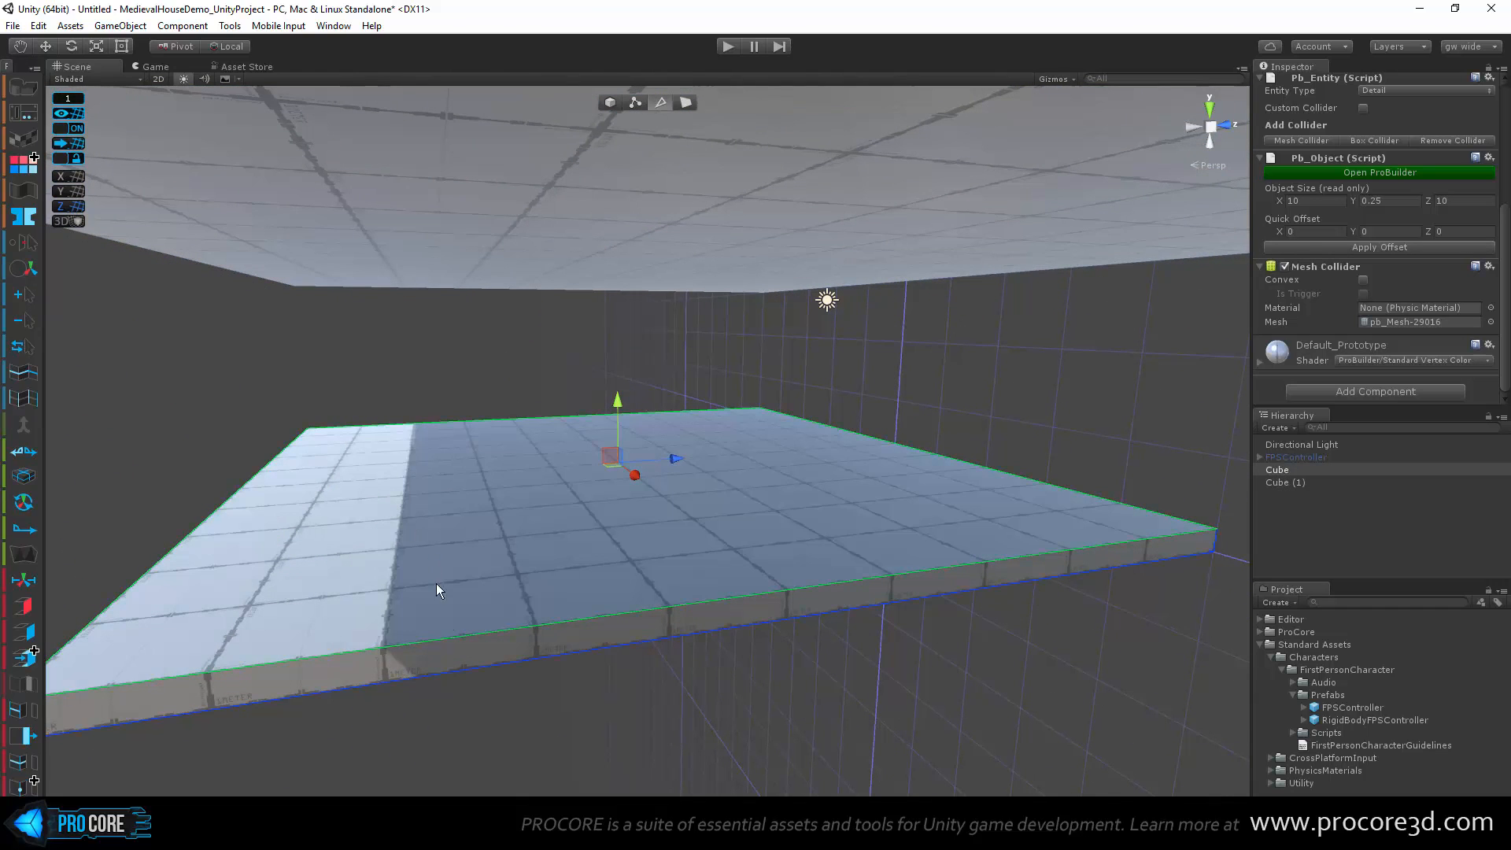
{"action": "left_click", "coordinate": [469, 634]}
{"action": "scroll", "coordinate": [461, 624], "scroll_direction": "down", "scroll_amount": 3}
{"action": "scroll", "coordinate": [437, 600], "scroll_direction": "down", "scroll_amount": 2}
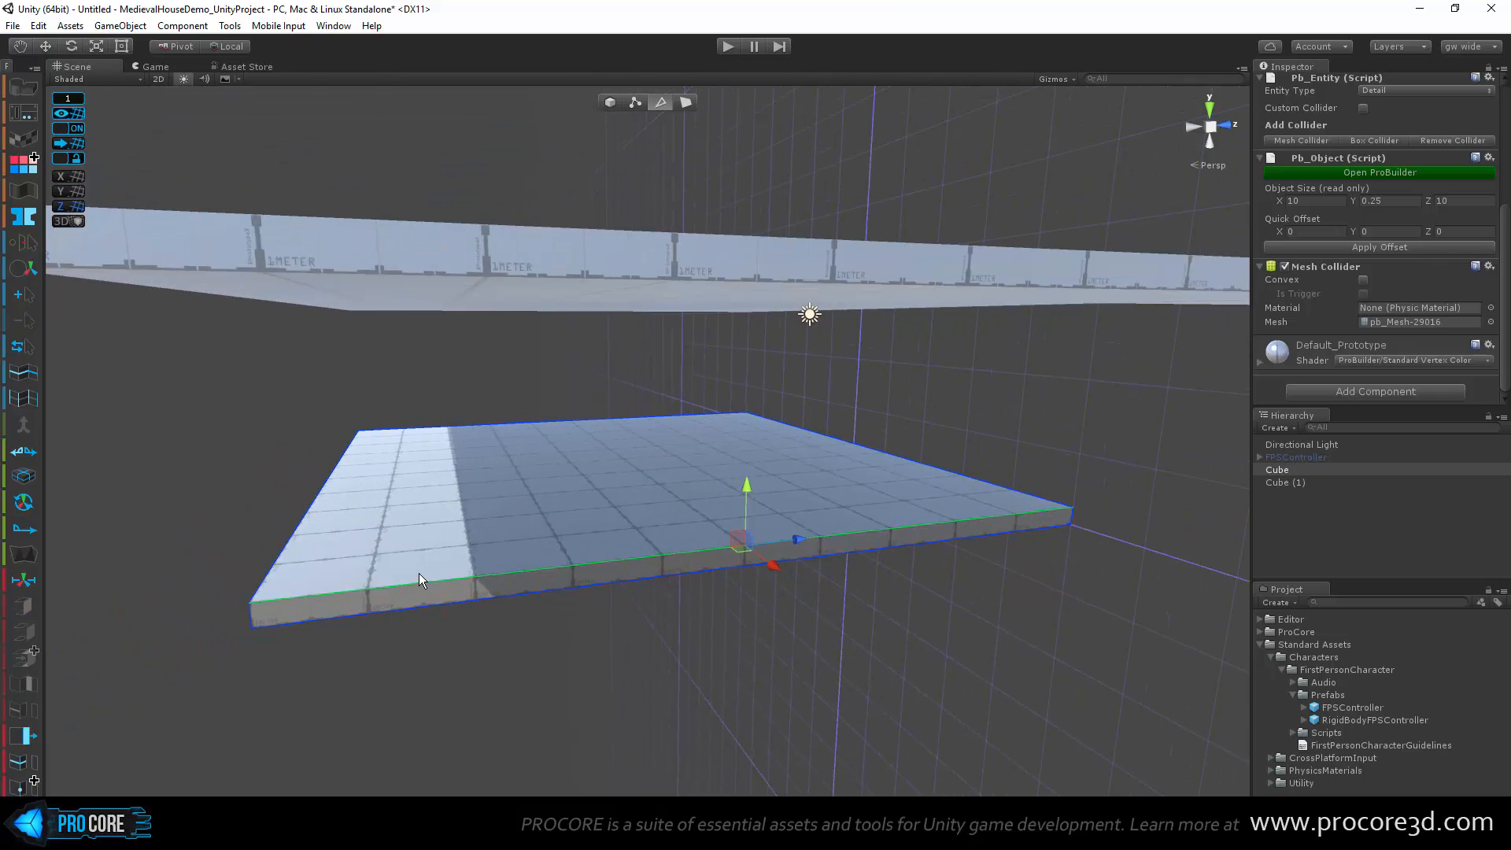
{"action": "key", "text": "alt+u"}
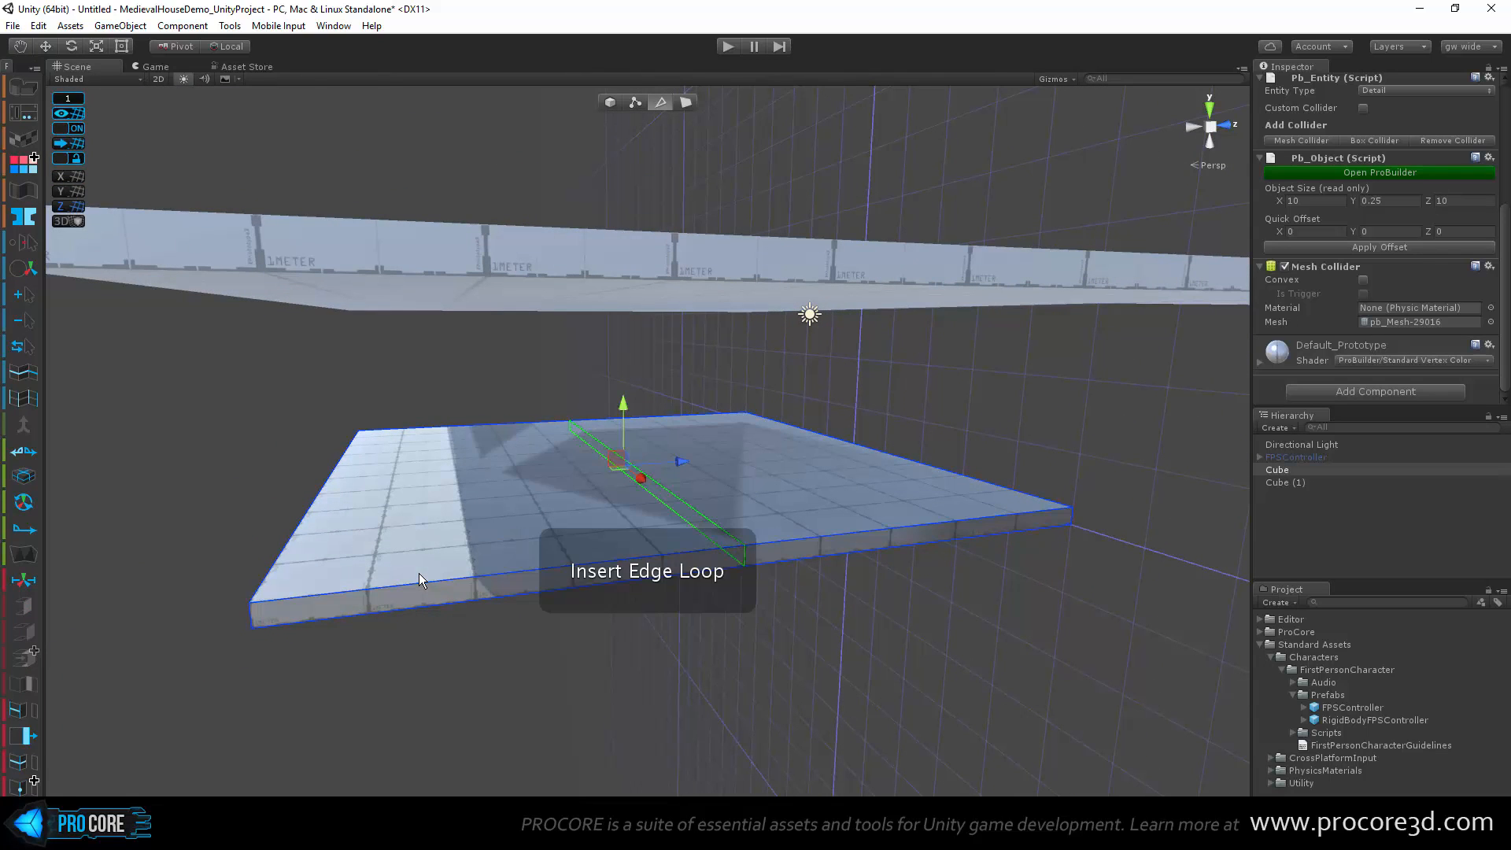
Step: Move the new edge loop along Z with 0.25 grid snapping, leaving a strip about 0.25 m wide at the slab's end
{"action": "key", "text": "f"}
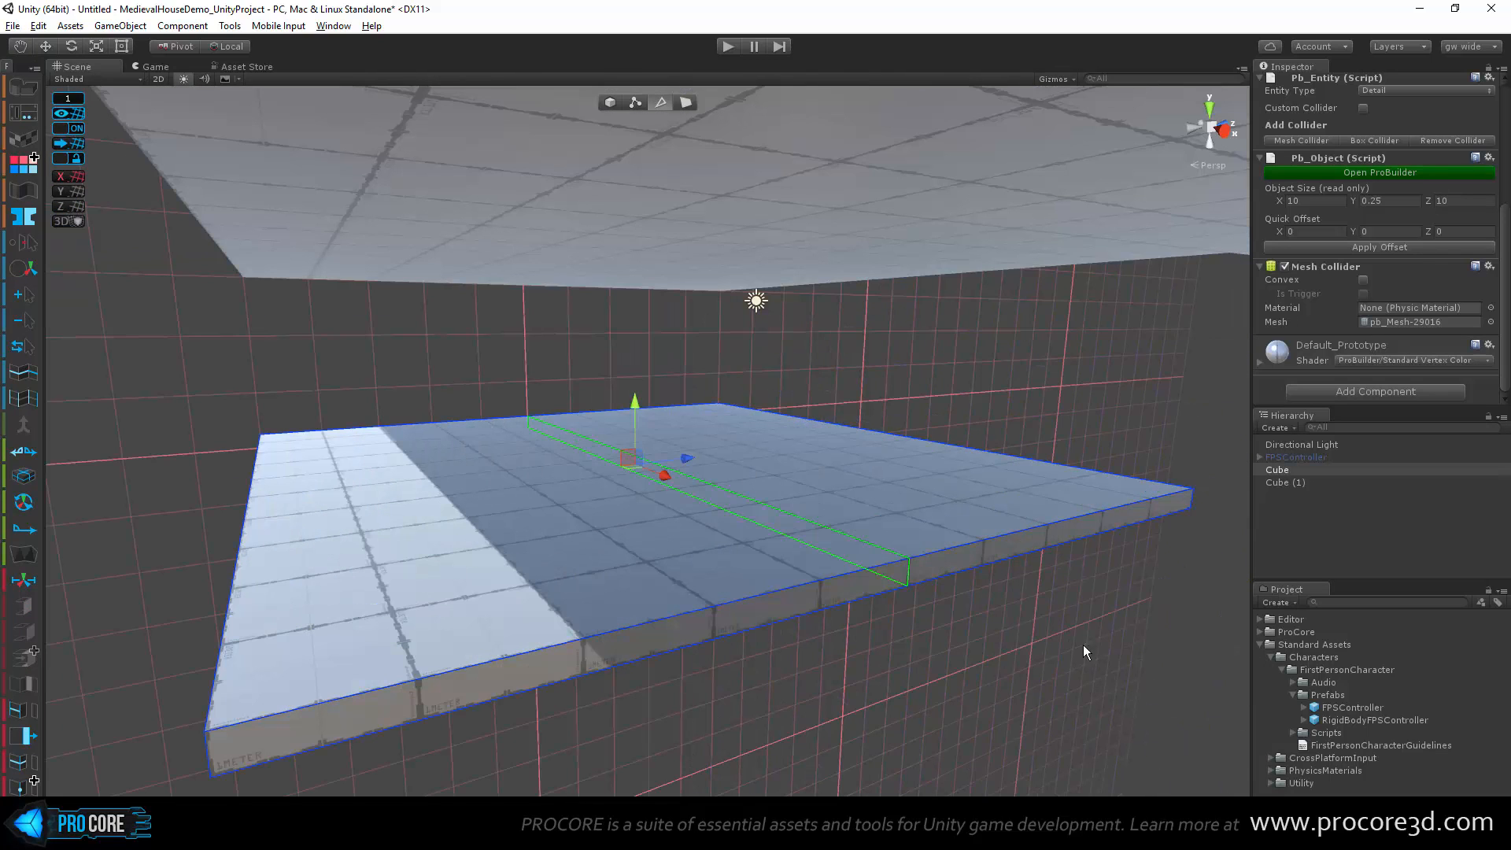
{"action": "left_click_drag", "start_coordinate": [690, 456], "coordinate": [455, 581]}
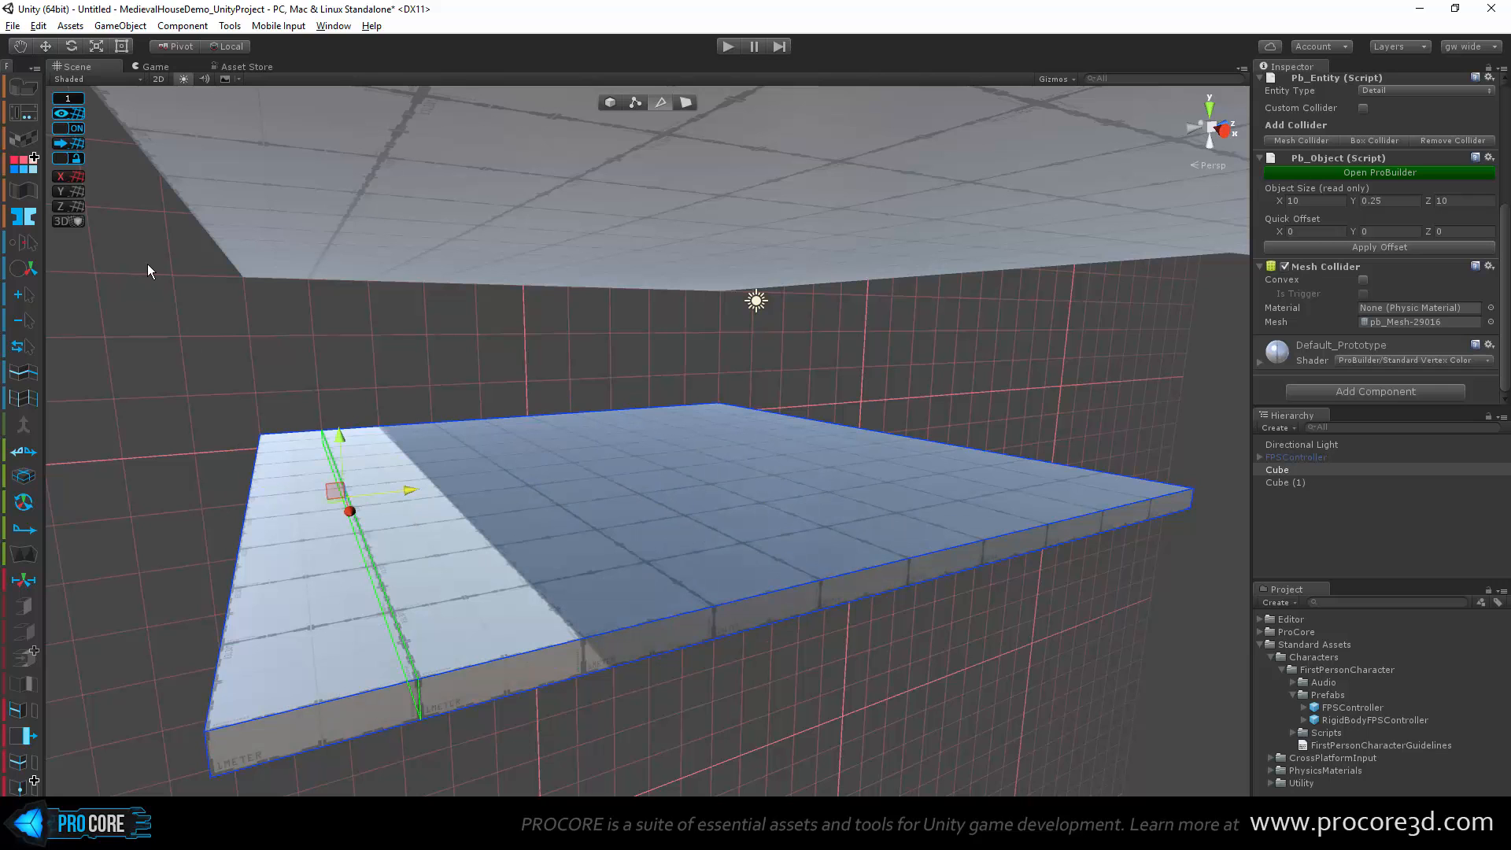
{"action": "key", "text": "minus"}
{"action": "key", "text": "minus"}
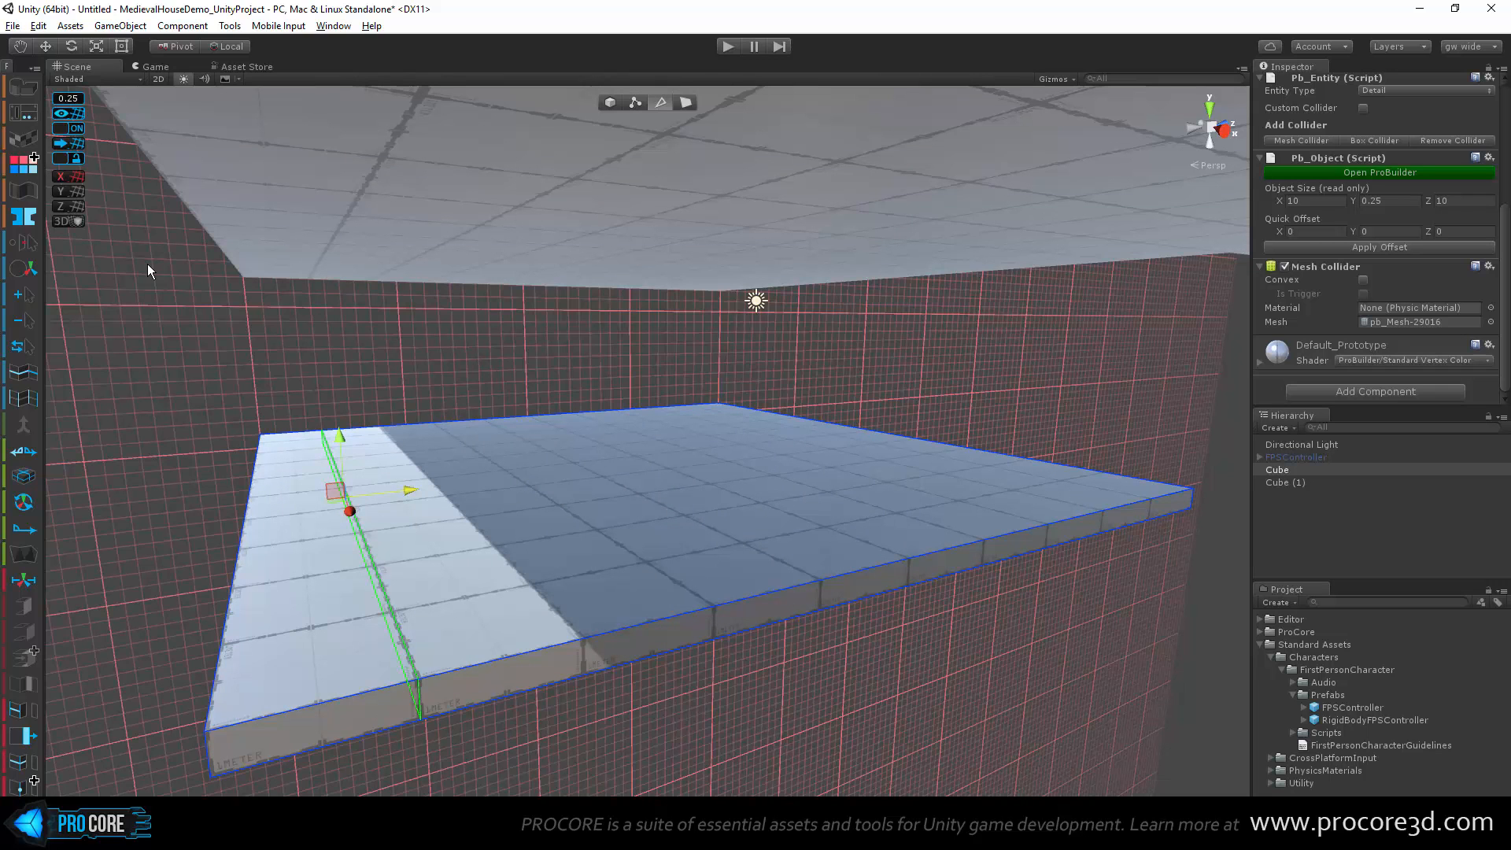
{"action": "middle_click_drag", "start_coordinate": [560, 462], "coordinate": [603, 427]}
{"action": "scroll", "coordinate": [556, 410], "scroll_direction": "up", "scroll_amount": 2}
{"action": "scroll", "coordinate": [598, 440], "scroll_direction": "up", "scroll_amount": 1}
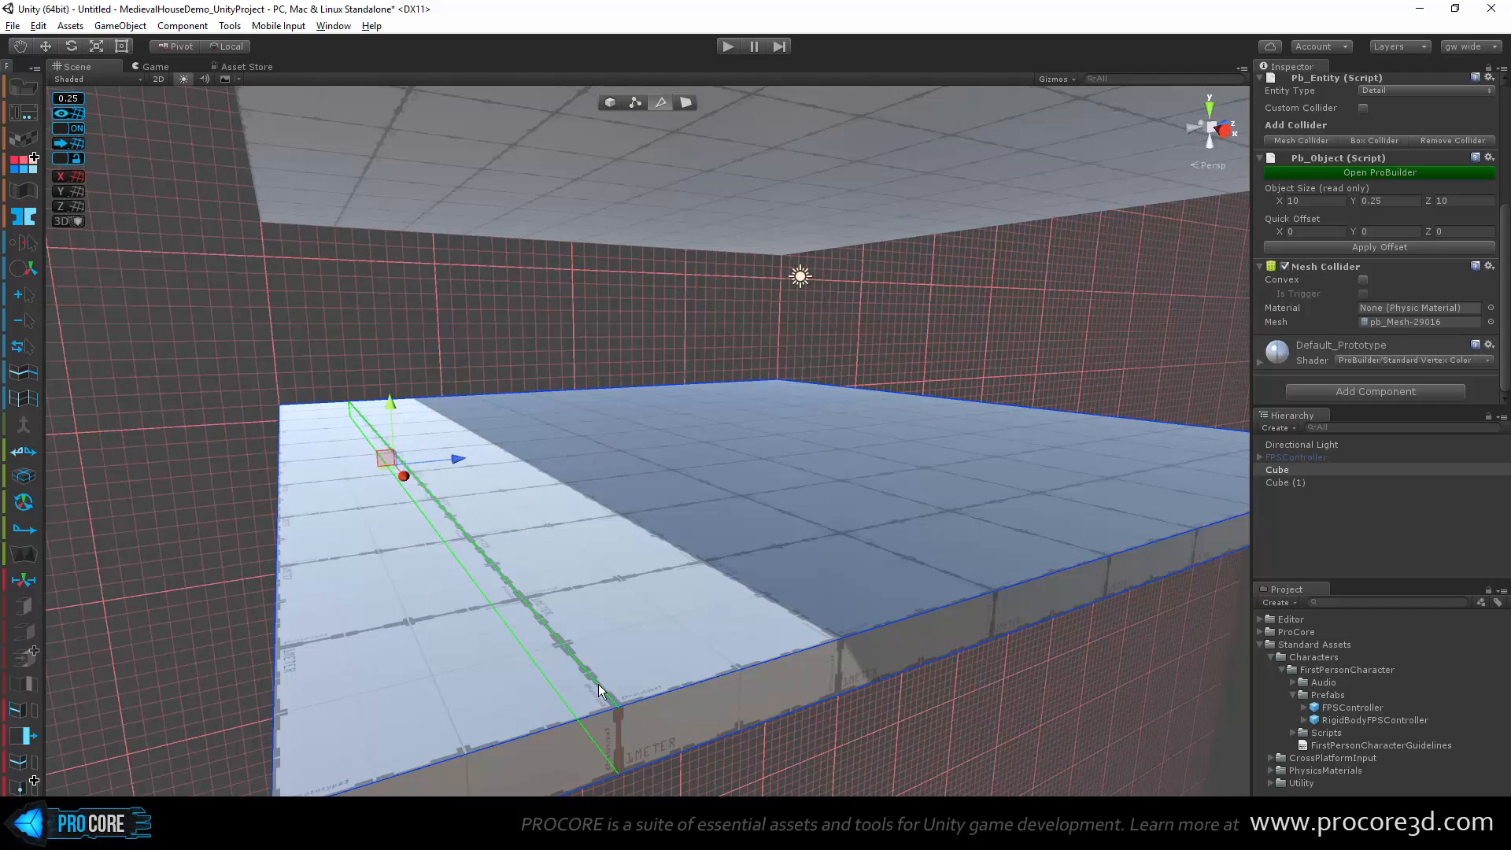
{"action": "scroll", "coordinate": [503, 418], "scroll_direction": "down", "scroll_amount": 3}
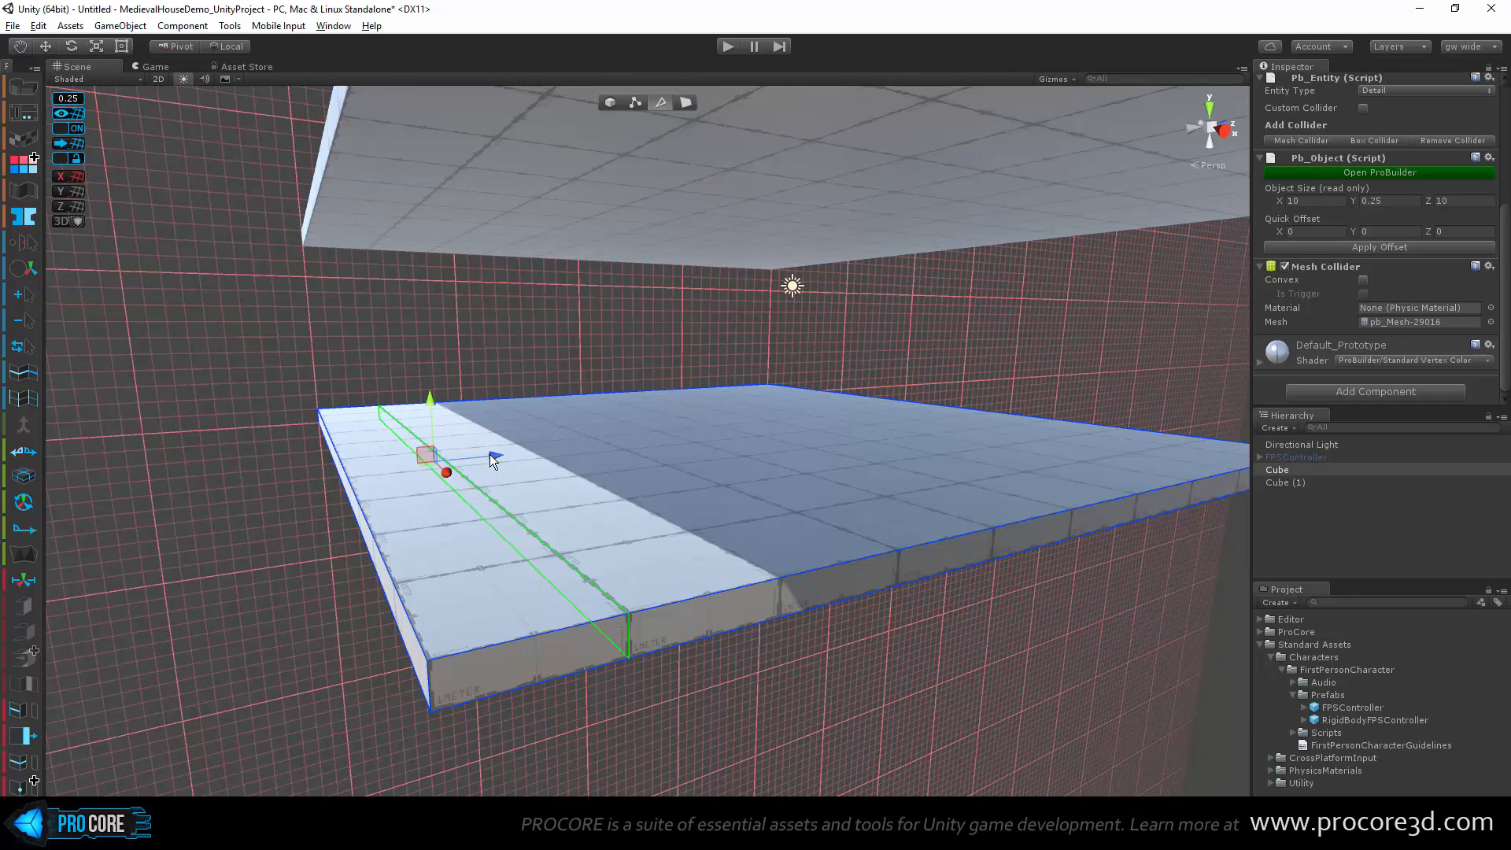
{"action": "left_click_drag", "start_coordinate": [494, 459], "coordinate": [425, 501]}
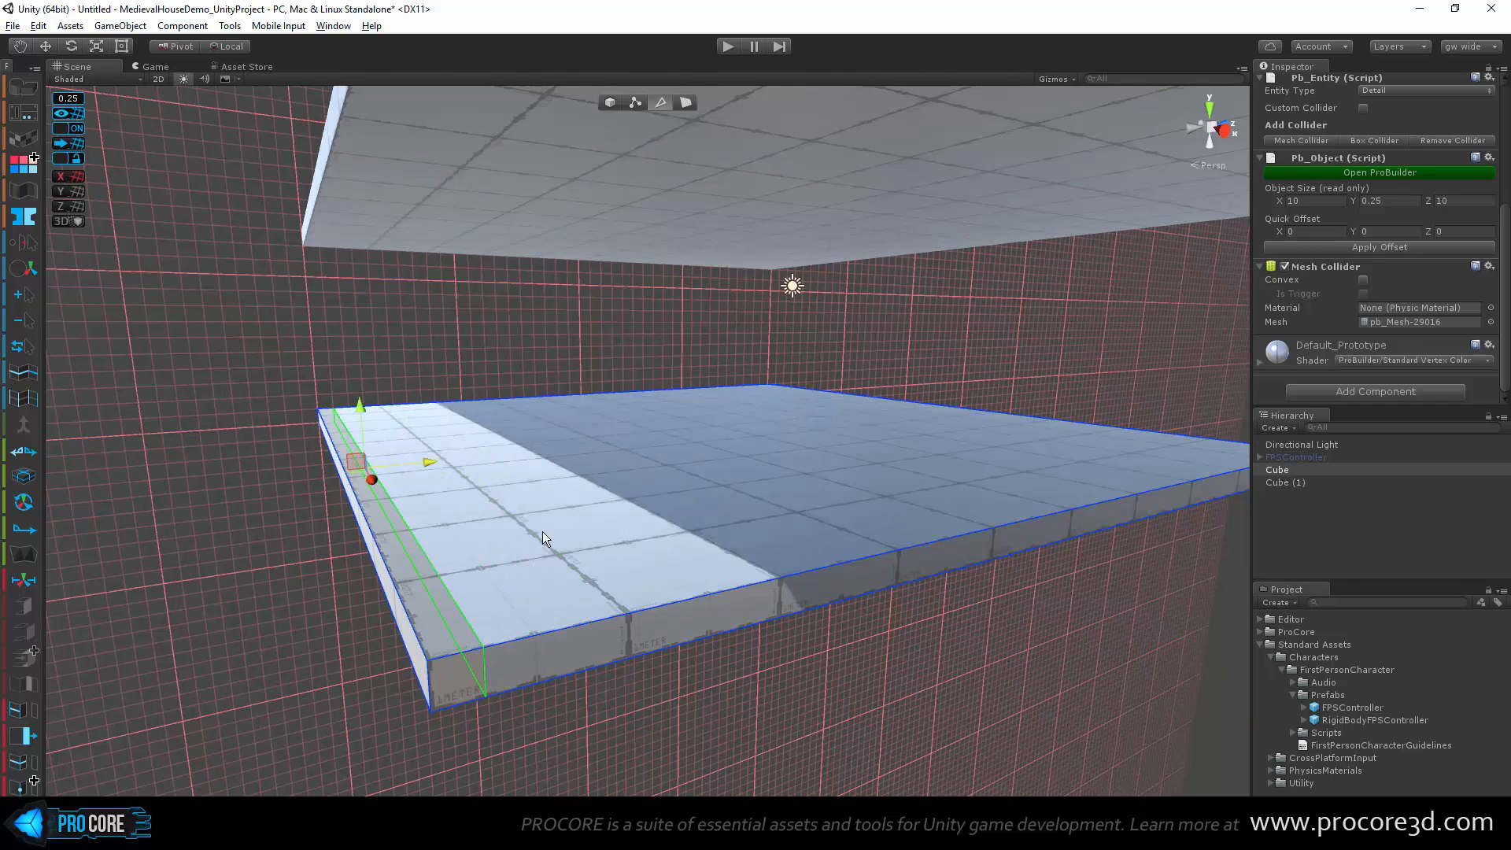
Step: Insert a second, perpendicular edge loop in the lower slab and move it along X to about 0.25 m from the adjacent side
{"action": "left_click_drag", "start_coordinate": [590, 507], "coordinate": [562, 503], "text": "alt"}
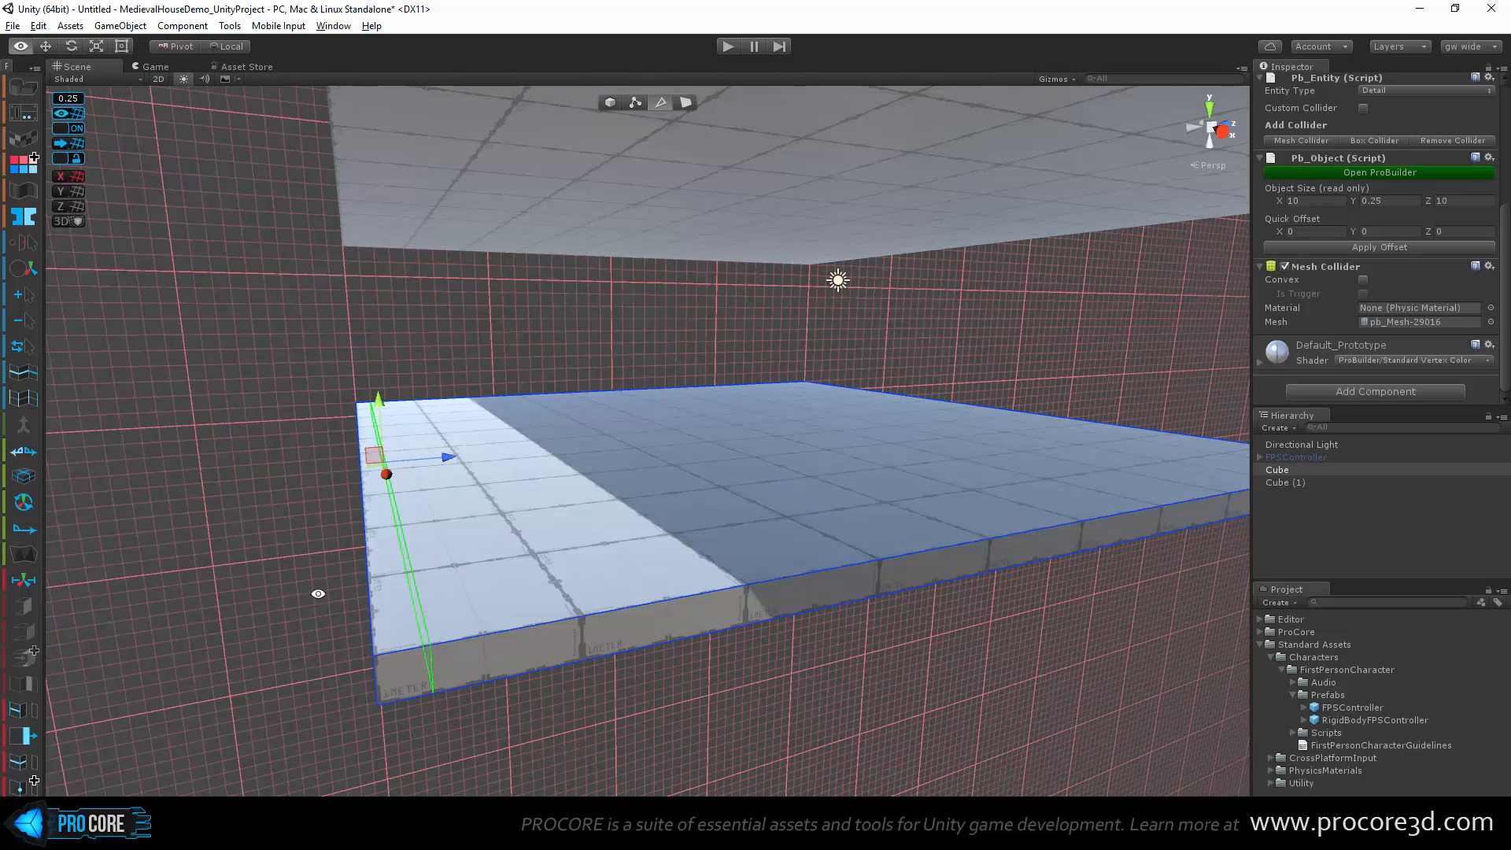
{"action": "left_click_drag", "start_coordinate": [489, 525], "coordinate": [473, 628], "text": "alt"}
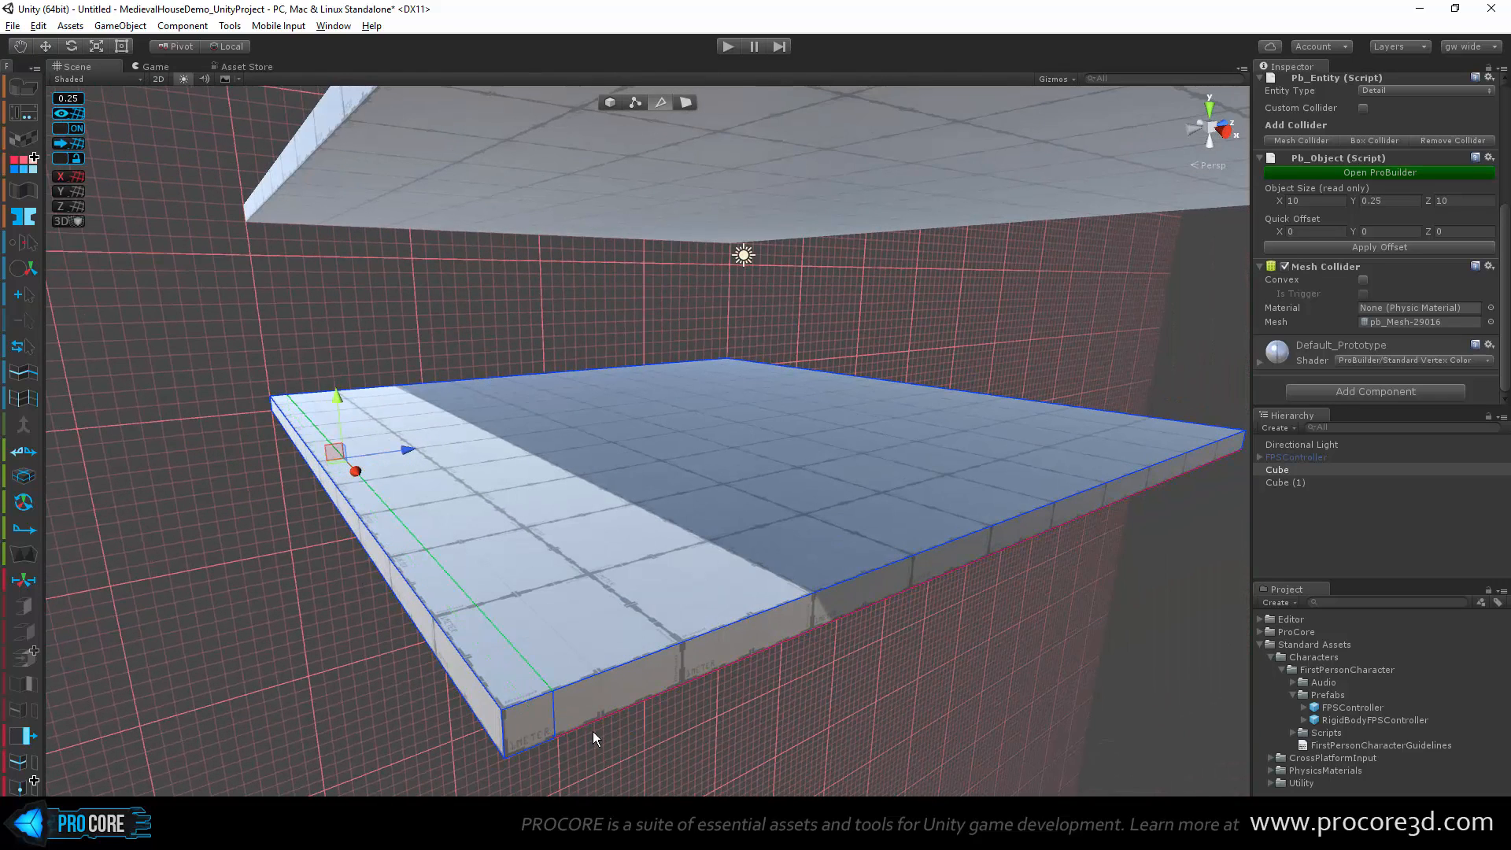
{"action": "key", "text": "alt+u"}
{"action": "left_click_drag", "start_coordinate": [580, 728], "coordinate": [873, 487], "text": "alt"}
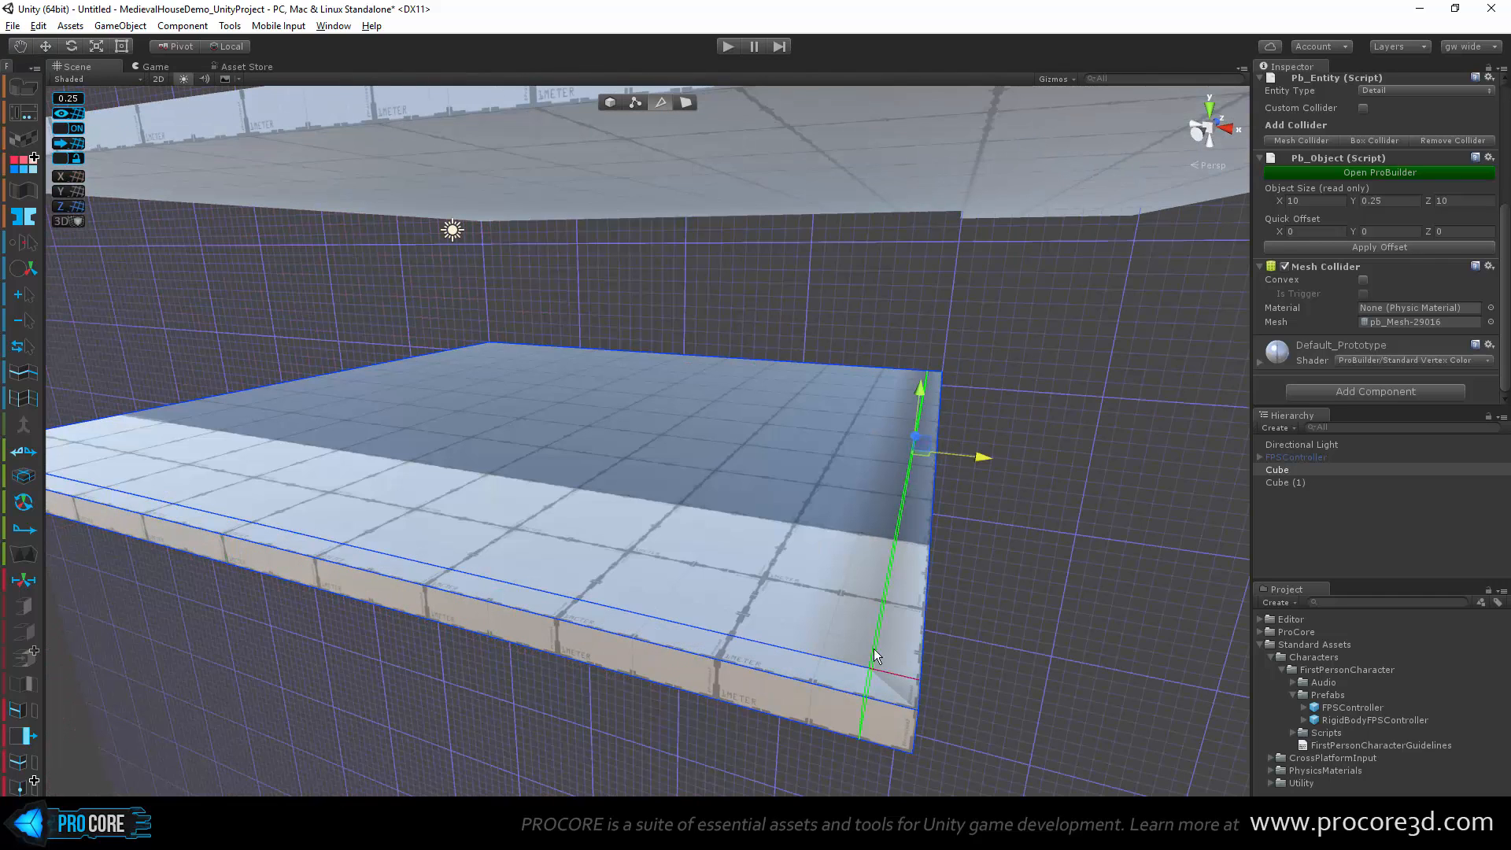
Step: Select the two narrow border faces and their shared corner face on top of the lower slab
{"action": "left_click", "coordinate": [686, 102]}
{"action": "left_click", "coordinate": [903, 579]}
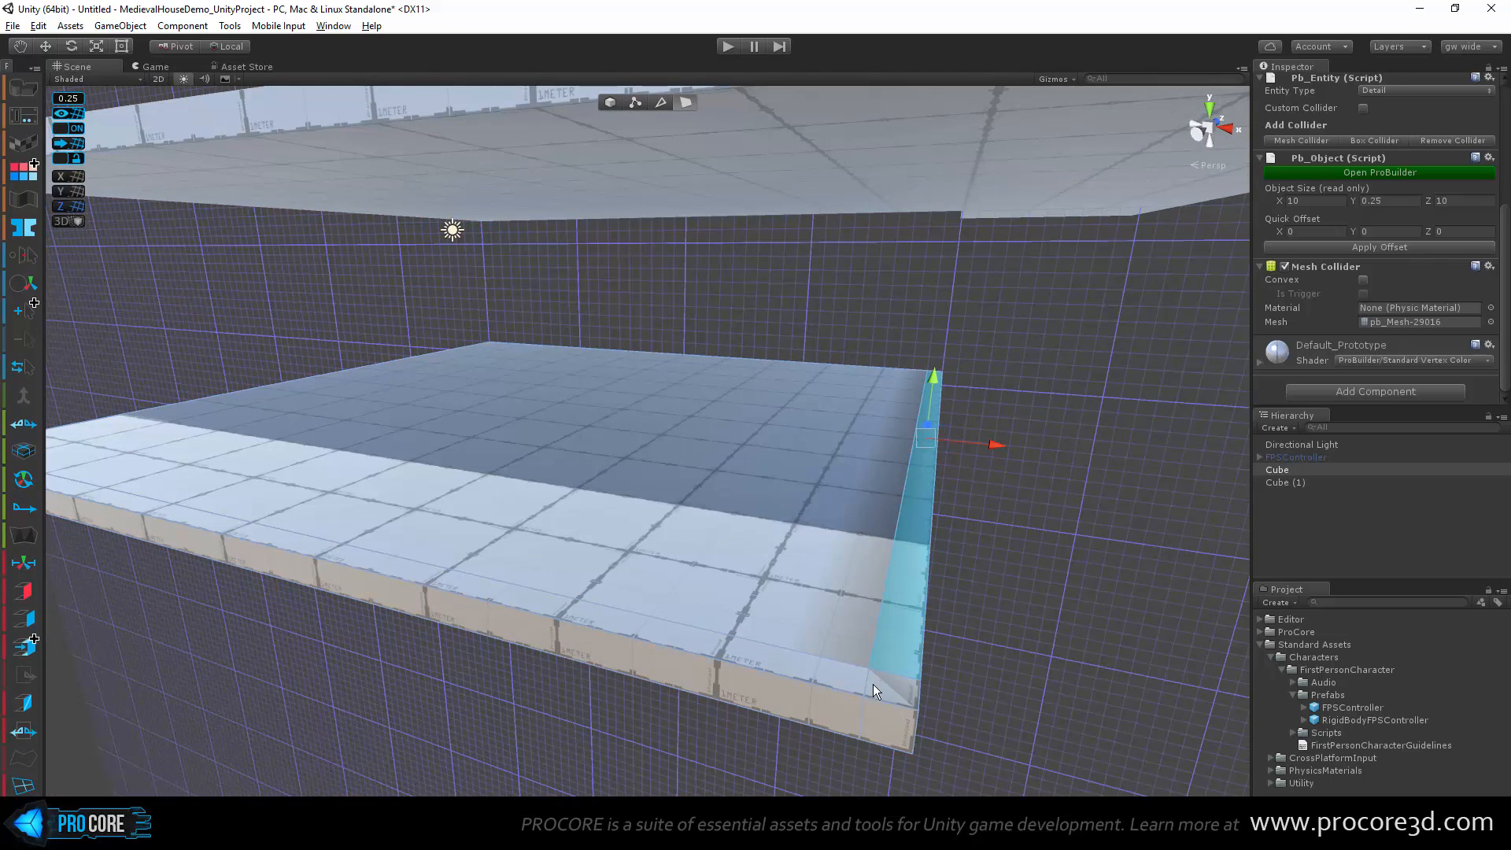
{"action": "left_click", "coordinate": [887, 689], "text": "shift"}
{"action": "left_click", "coordinate": [828, 675], "text": "shift"}
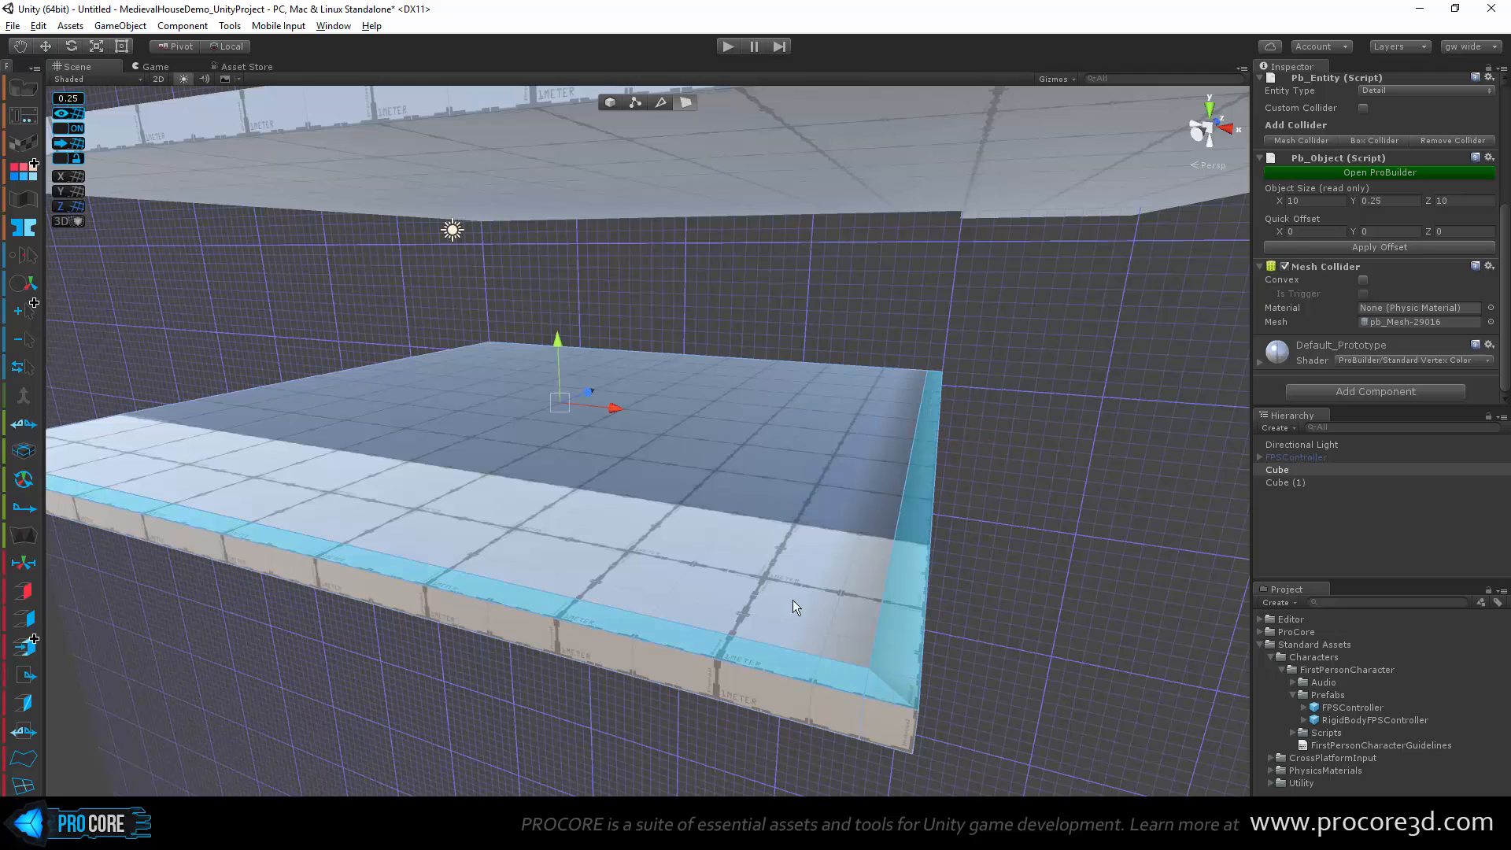
{"action": "left_click_drag", "start_coordinate": [749, 544], "coordinate": [558, 533], "text": "alt"}
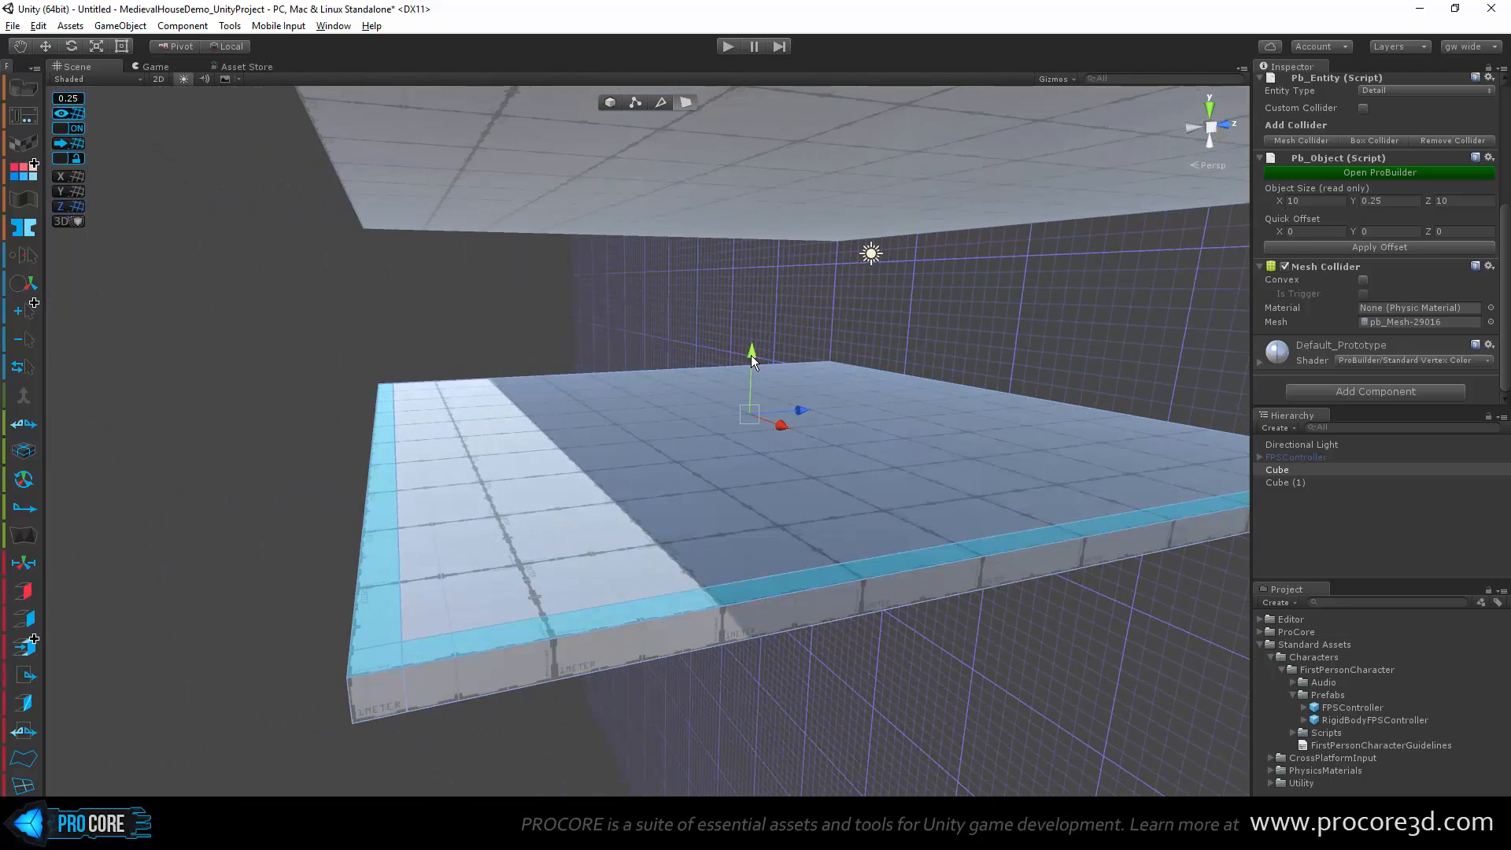
Step: Try to extrude the selected border faces 3 m upward into walls, and undo the extrusion
{"action": "left_click_drag", "start_coordinate": [750, 356], "coordinate": [805, 401], "text": "shift"}
{"action": "scroll", "coordinate": [601, 499], "scroll_direction": "up", "scroll_amount": 6}
{"action": "left_click_drag", "start_coordinate": [601, 499], "coordinate": [644, 487], "text": "alt"}
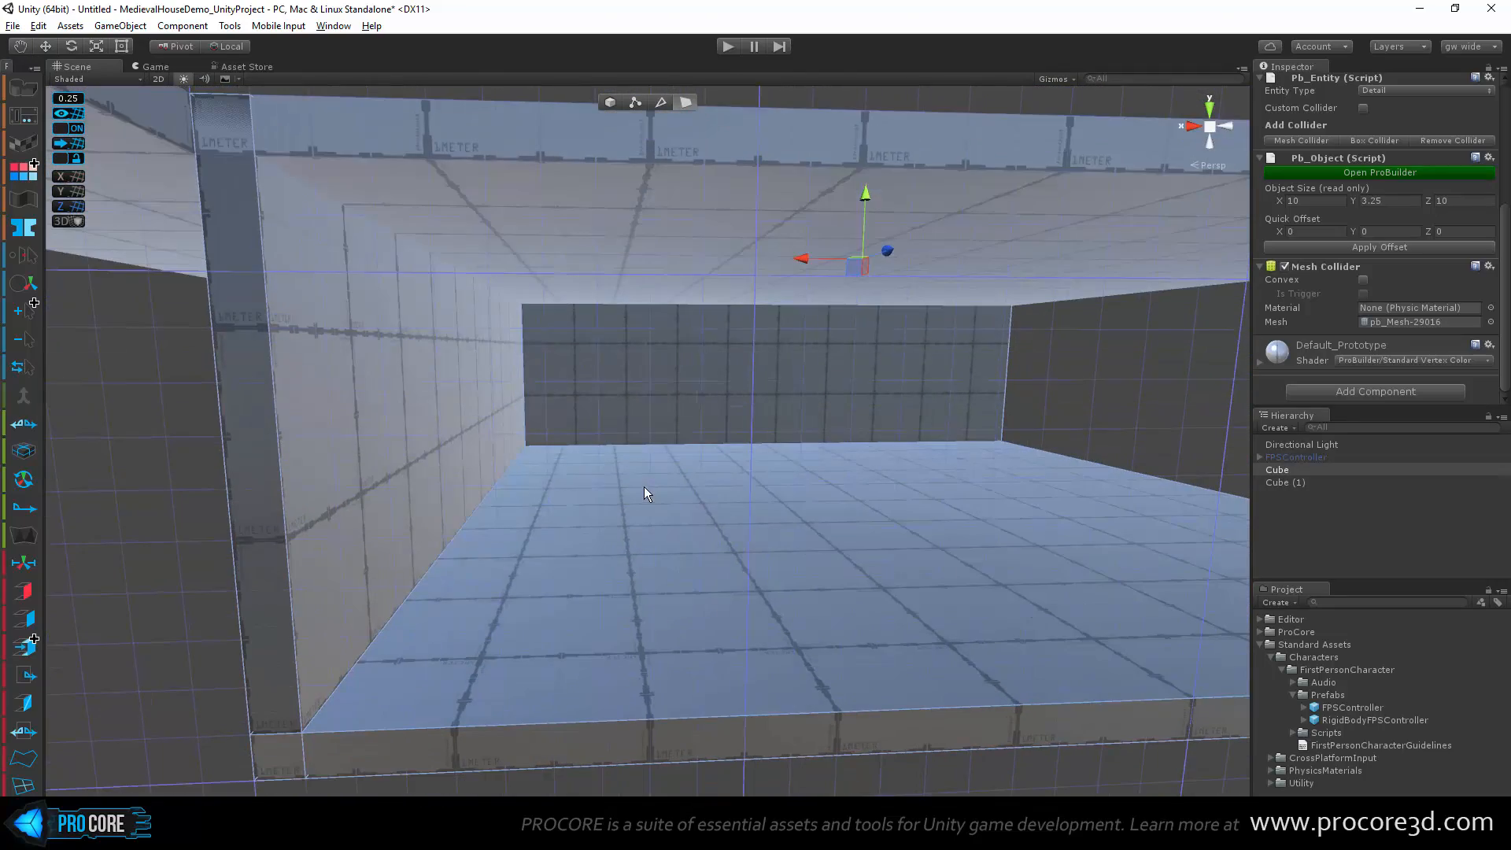
{"action": "key", "text": "ctrl+z"}
{"action": "key", "text": "ctrl+z"}
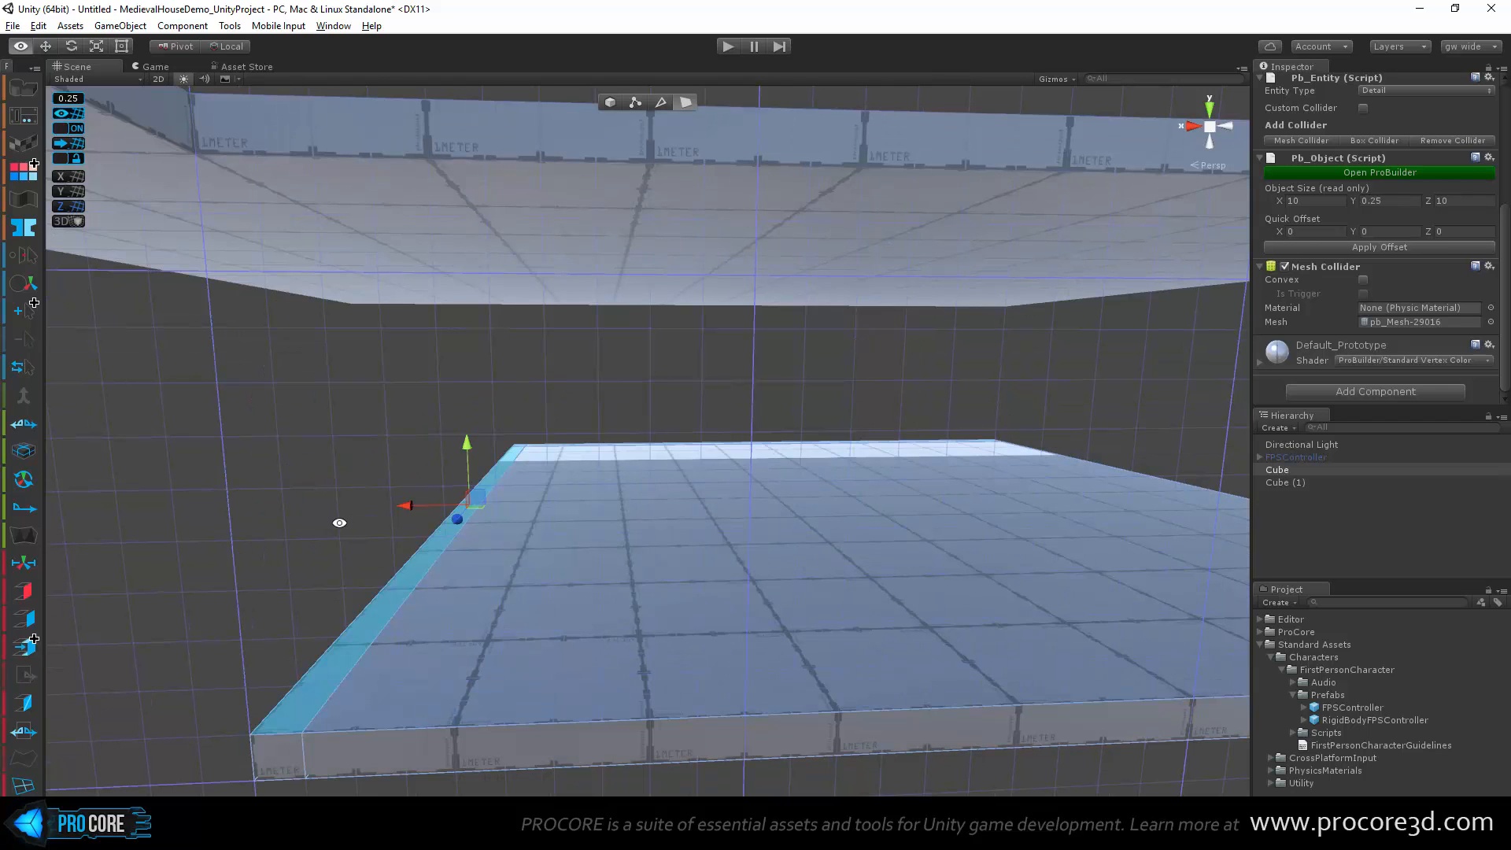
Step: Undo the perpendicular edge loops and their moves on the lower slab, restoring its undivided top
{"action": "left_click_drag", "start_coordinate": [338, 522], "coordinate": [747, 540], "text": "alt"}
{"action": "key", "text": "ctrl+z"}
{"action": "key", "text": "ctrl+z"}
{"action": "key", "text": "ctrl+z"}
{"action": "key", "text": "ctrl+z"}
{"action": "key", "text": "ctrl+z"}
{"action": "key", "text": "ctrl+z"}
{"action": "key", "text": "ctrl+z"}
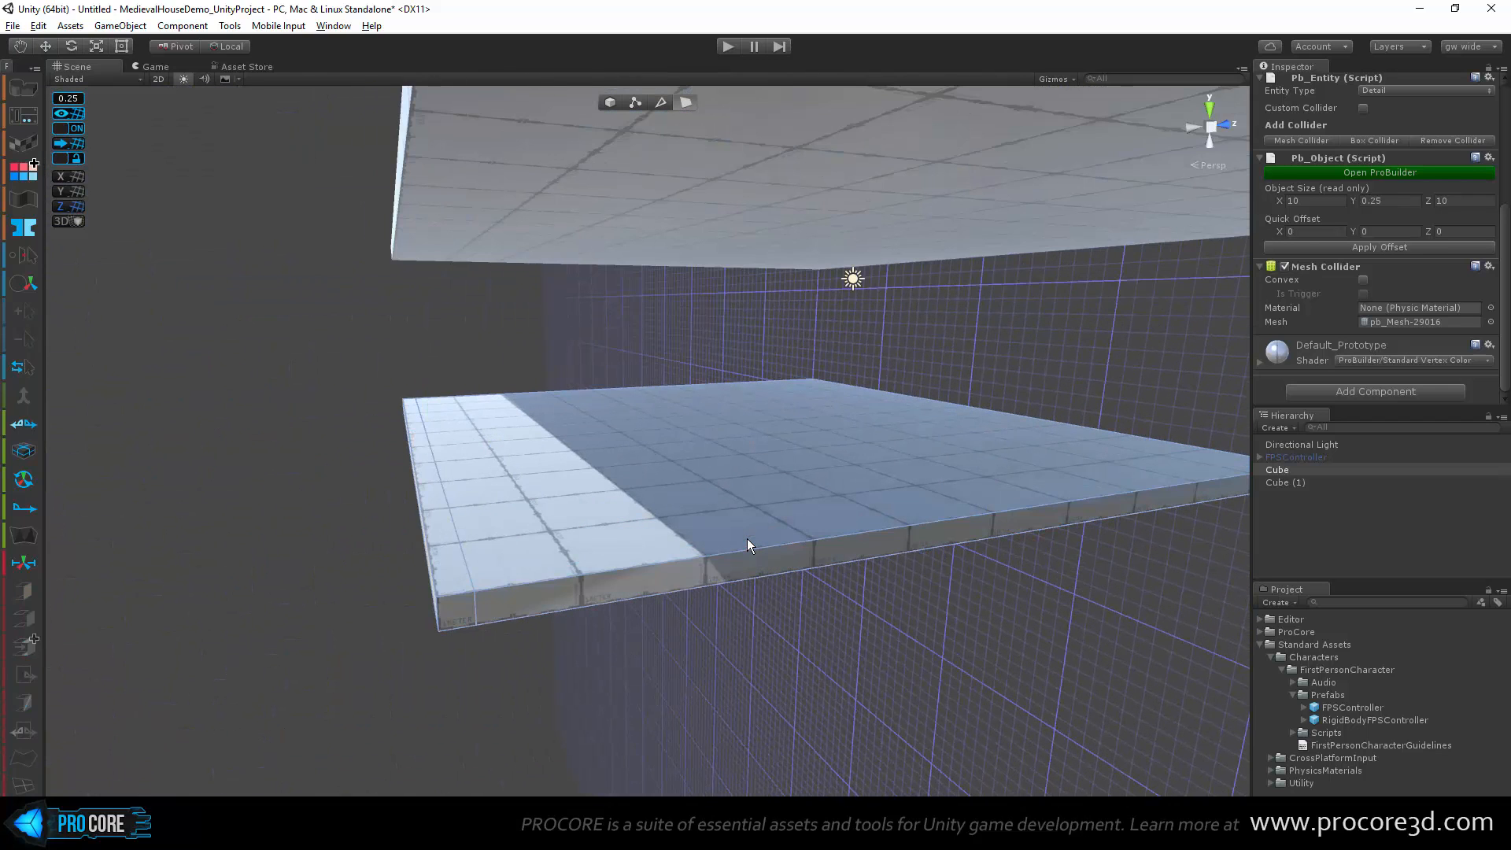
{"action": "key", "text": "ctrl+z"}
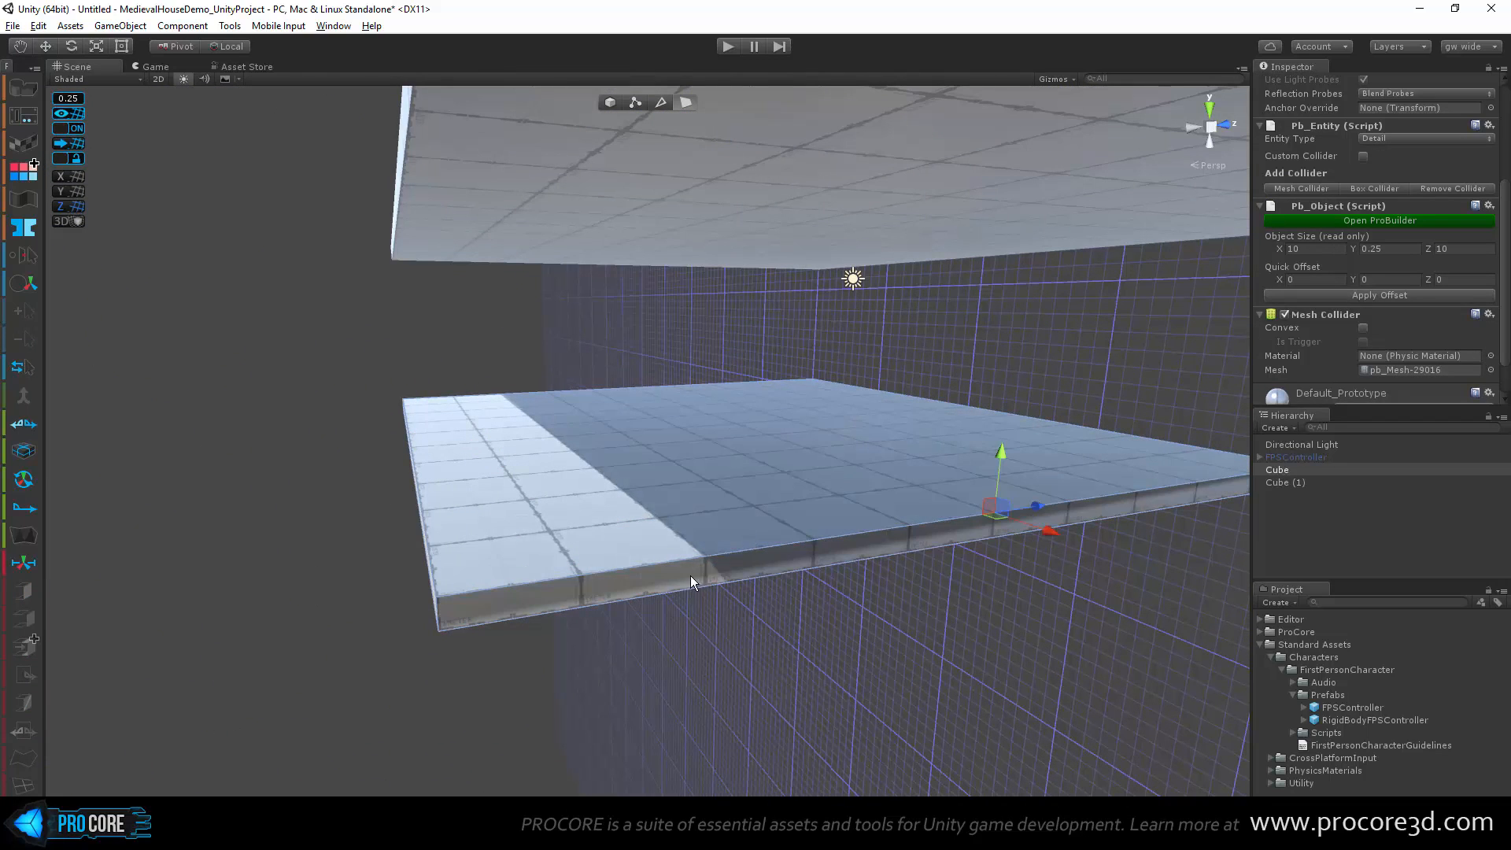
Step: Try to extrude two adjacent side faces of the lower slab outward by 0.25 m each
{"action": "left_click_drag", "start_coordinate": [691, 575], "coordinate": [626, 377], "text": "alt"}
{"action": "left_click", "coordinate": [446, 592]}
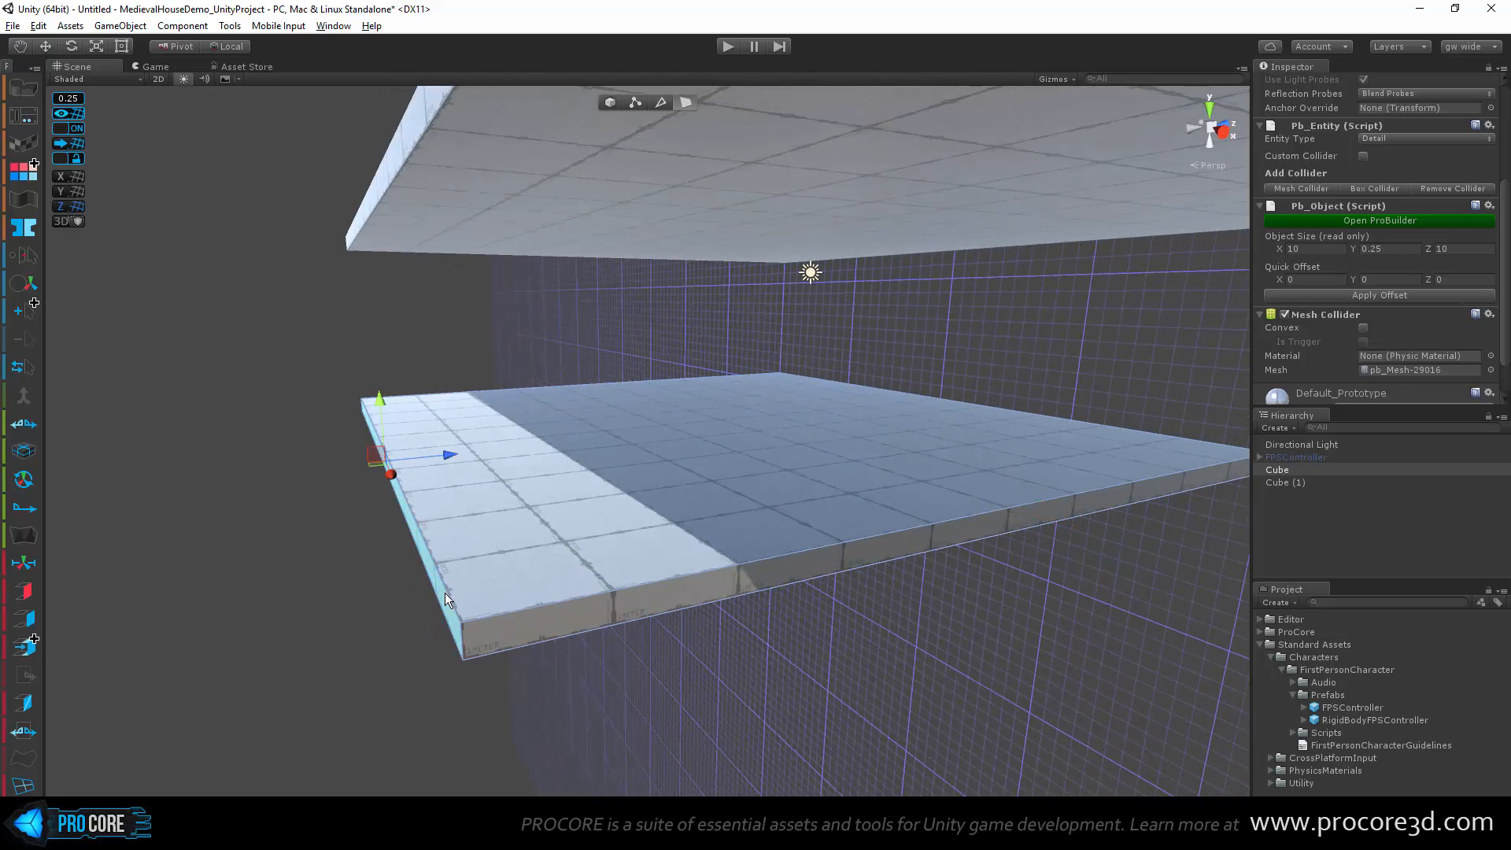
{"action": "left_click_drag", "start_coordinate": [573, 527], "coordinate": [559, 513], "text": "alt"}
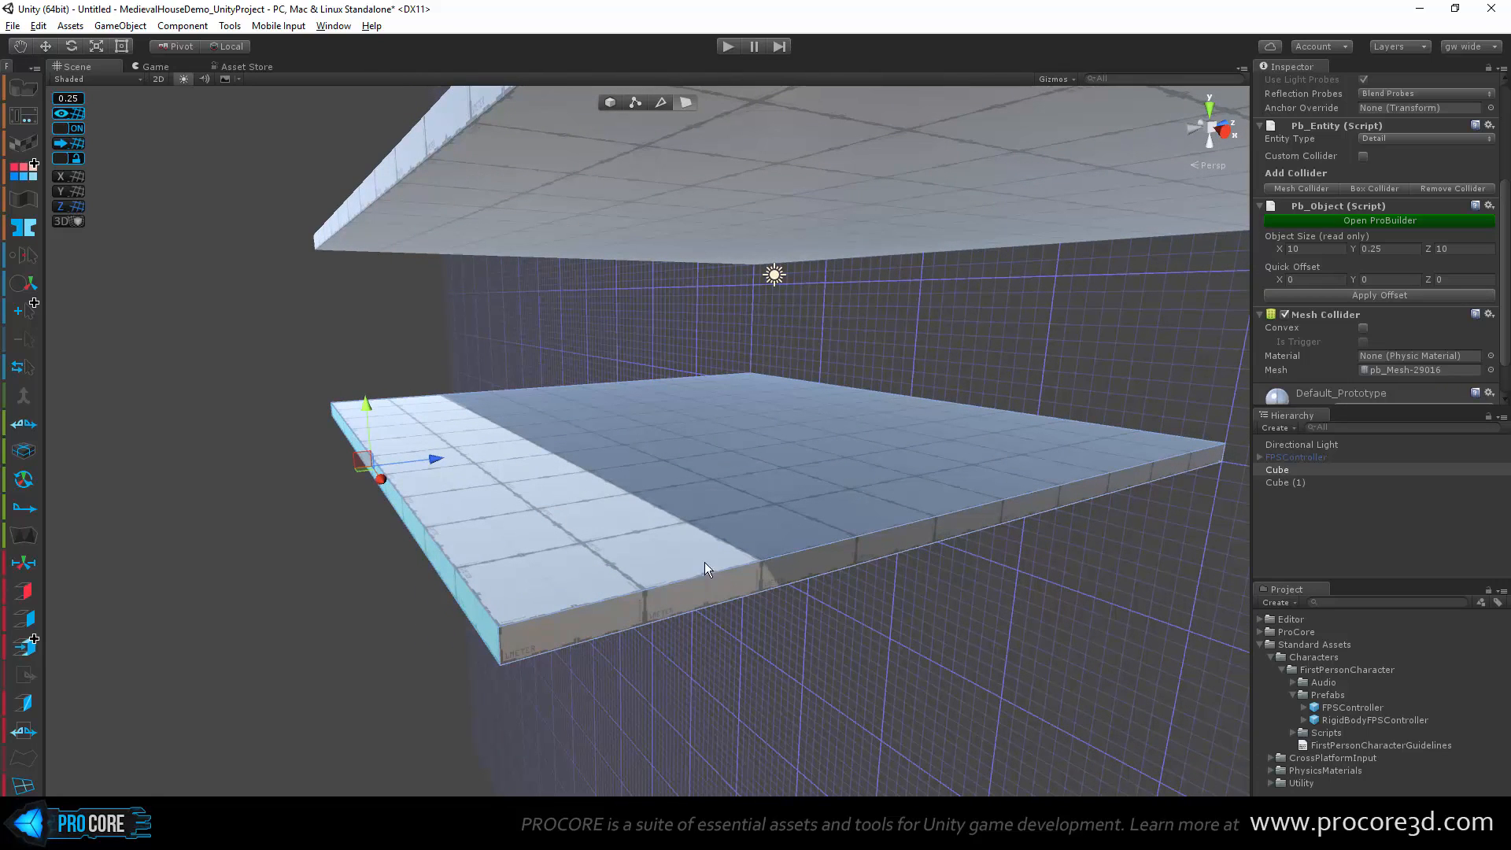
{"action": "scroll", "coordinate": [463, 527], "scroll_direction": "up", "scroll_amount": 2}
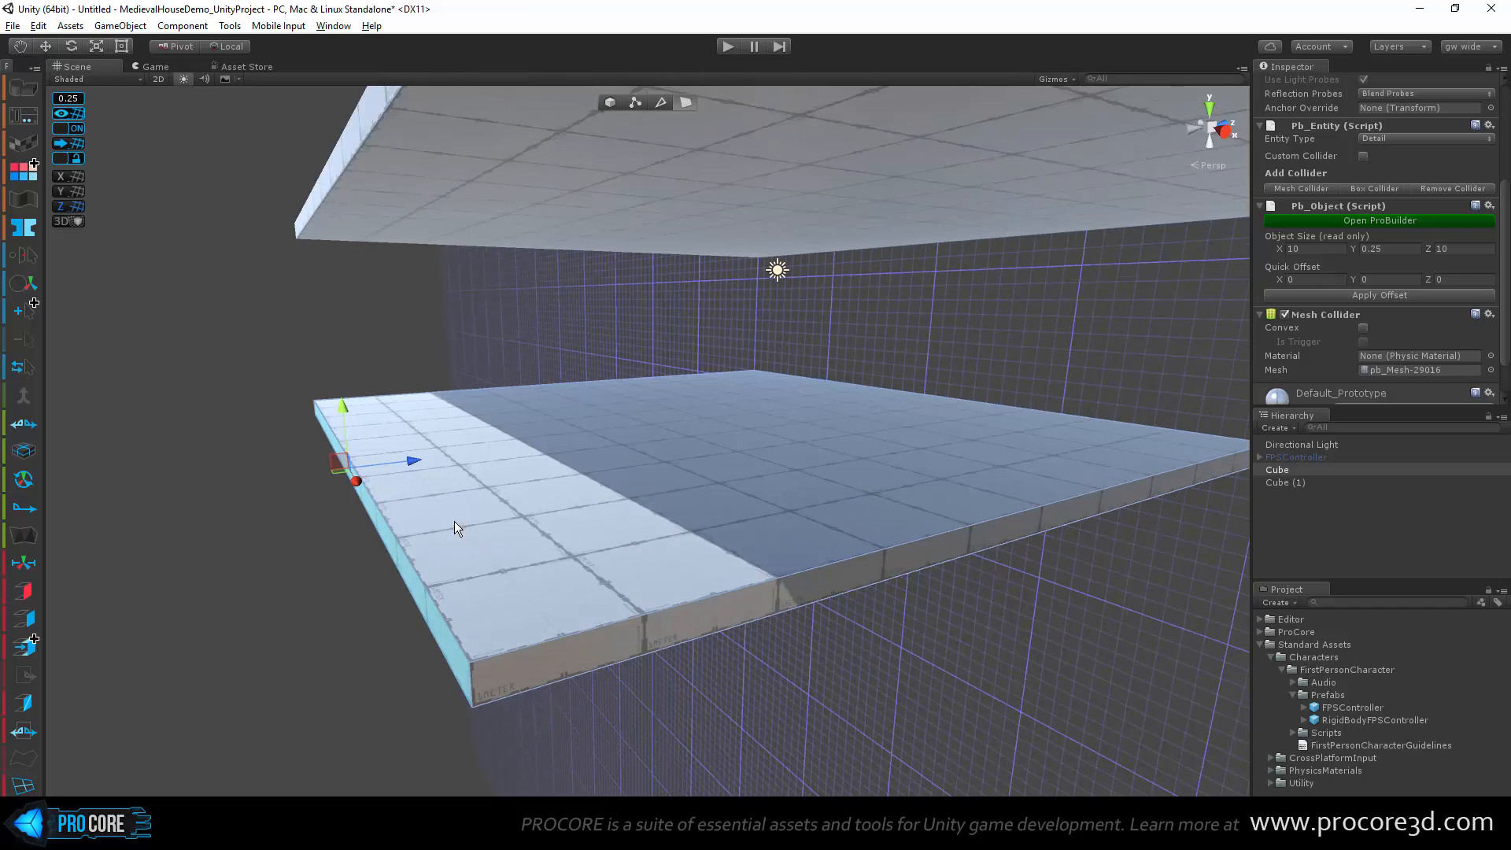
{"action": "left_click_drag", "start_coordinate": [414, 461], "coordinate": [395, 464], "text": "shift"}
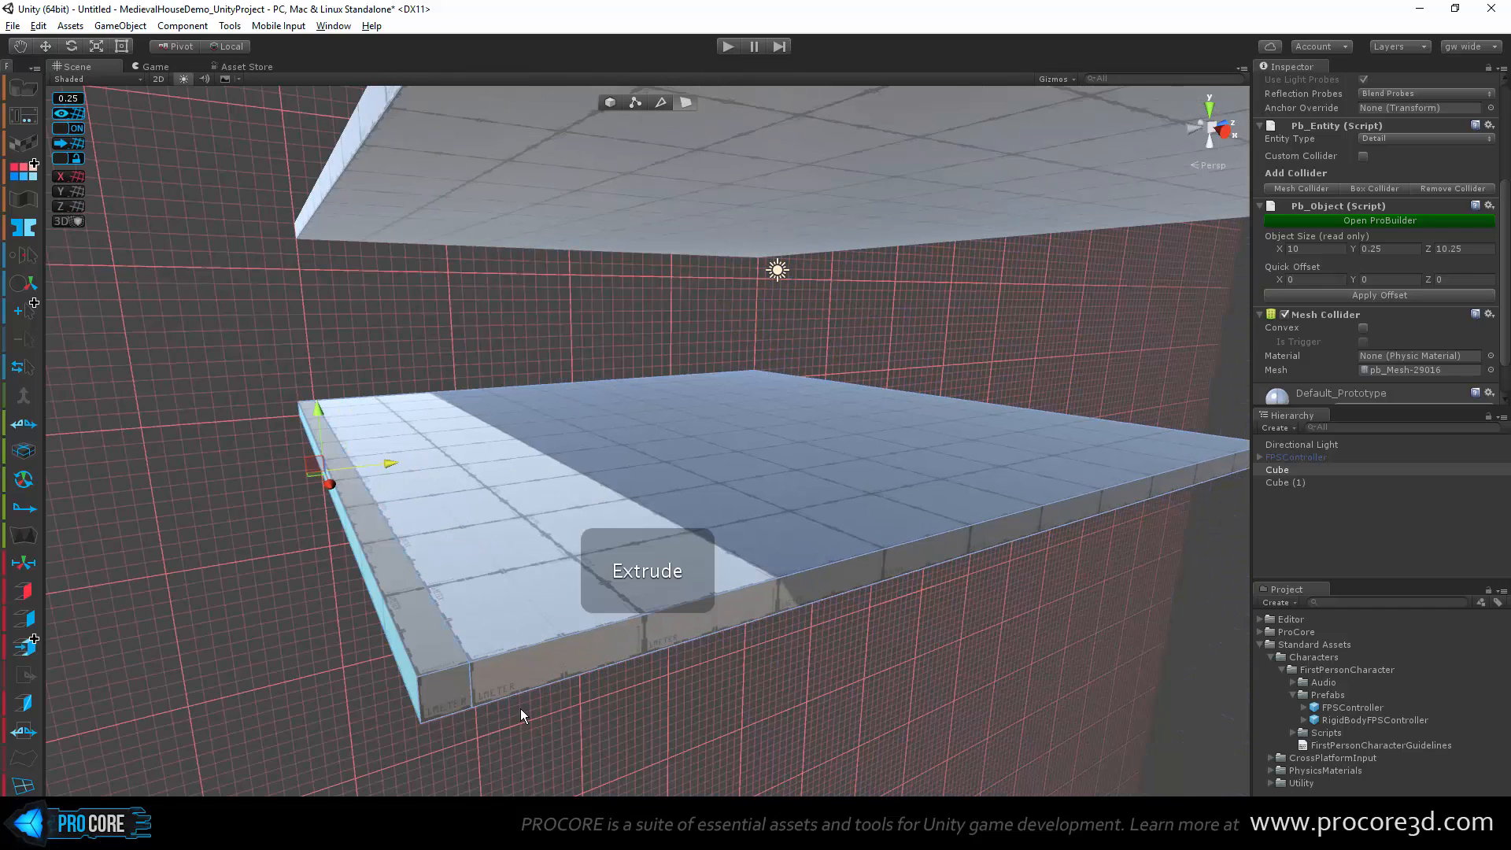
{"action": "left_click", "coordinate": [510, 678]}
{"action": "left_click_drag", "start_coordinate": [489, 719], "coordinate": [792, 696], "text": "alt"}
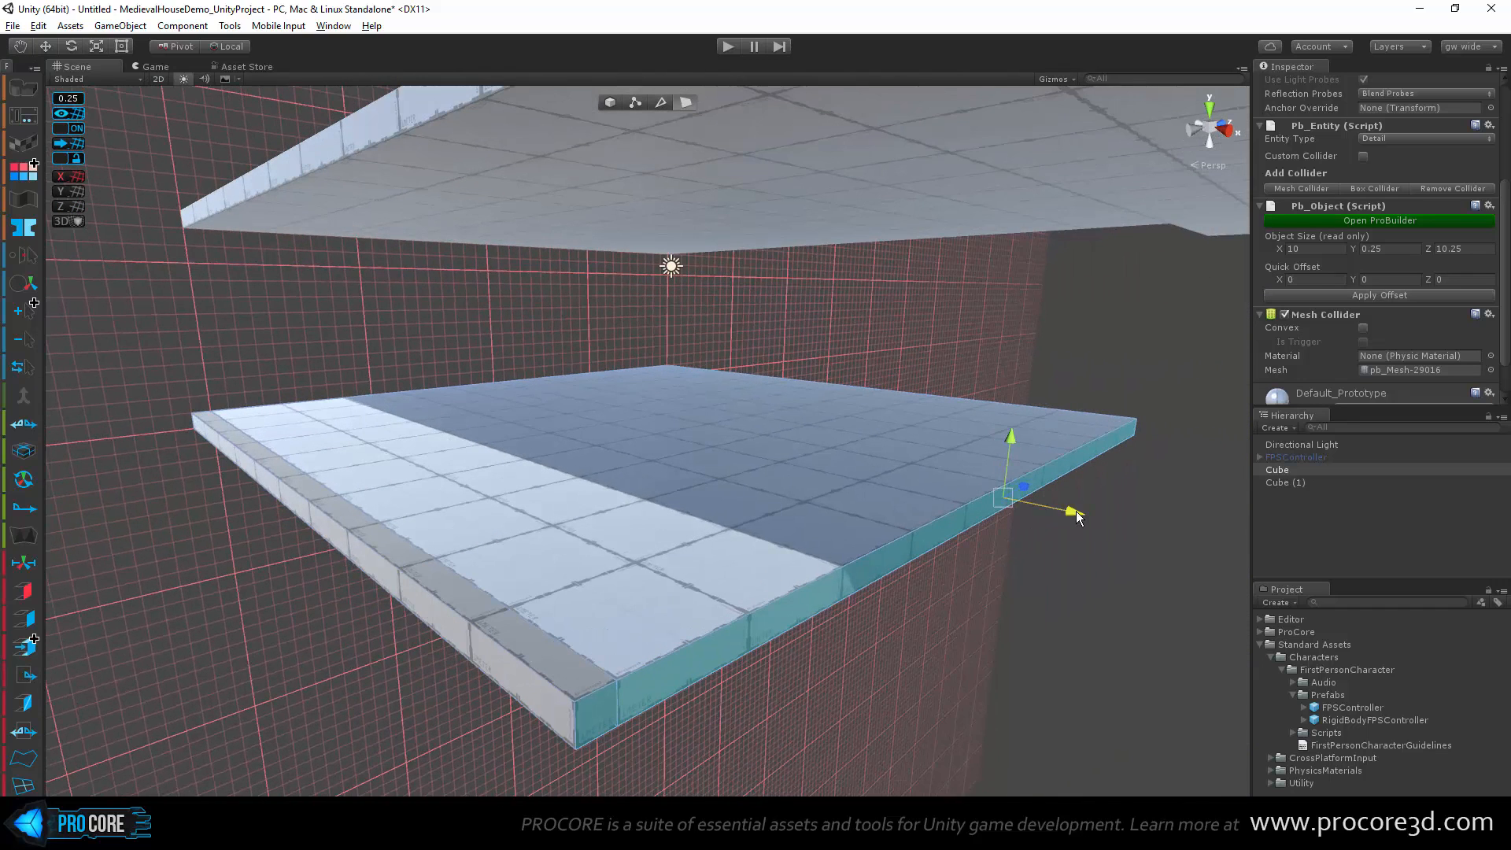
{"action": "left_click_drag", "start_coordinate": [1075, 511], "coordinate": [1092, 521], "text": "shift"}
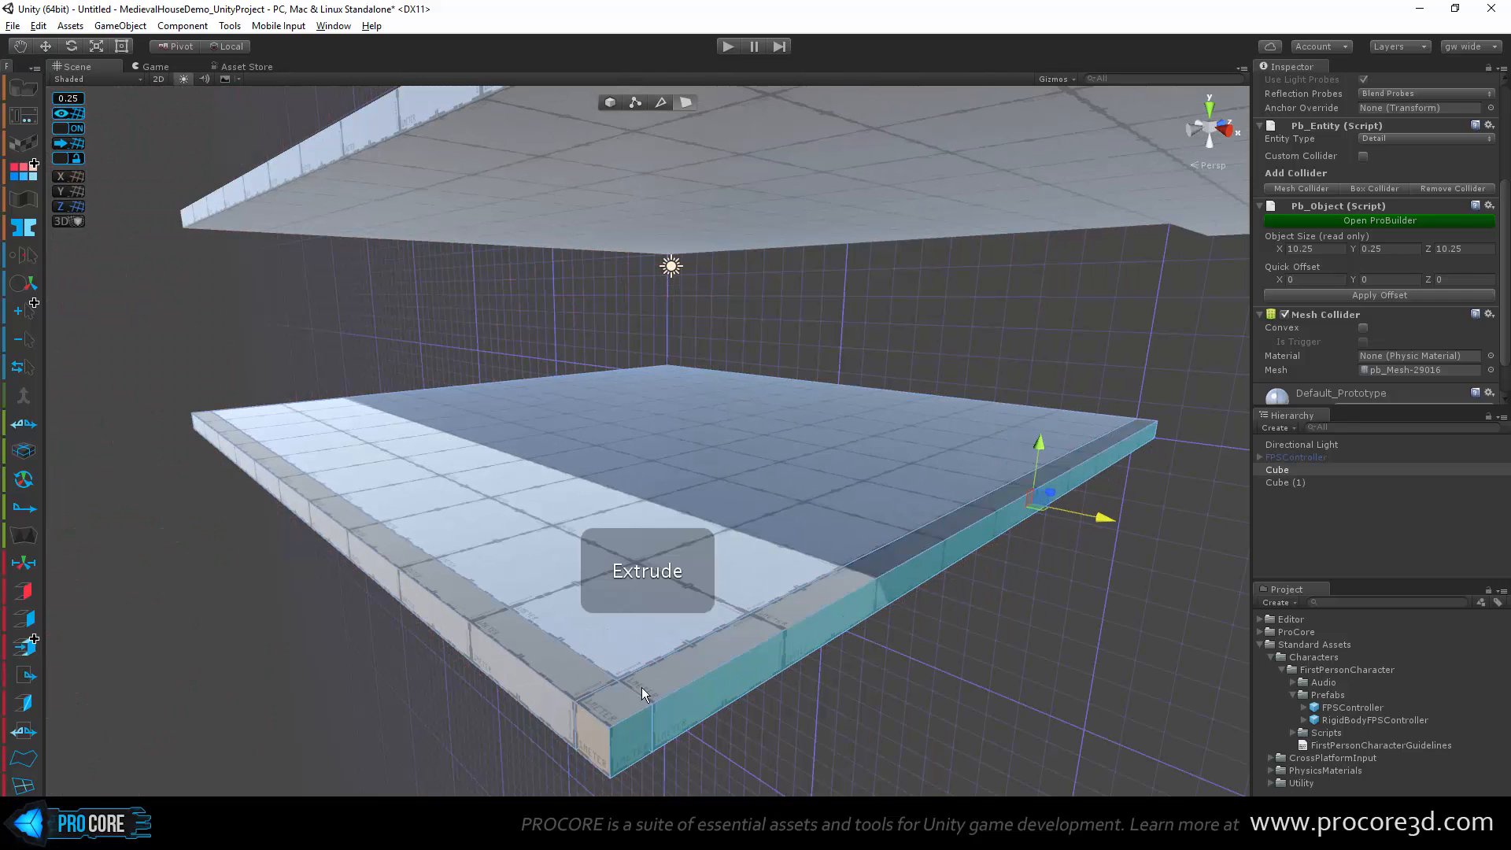
Step: Try to extrude the new top border faces of the lower slab 2 m upward as walls
{"action": "left_click", "coordinate": [621, 702]}
{"action": "left_click", "coordinate": [568, 674], "text": "shift"}
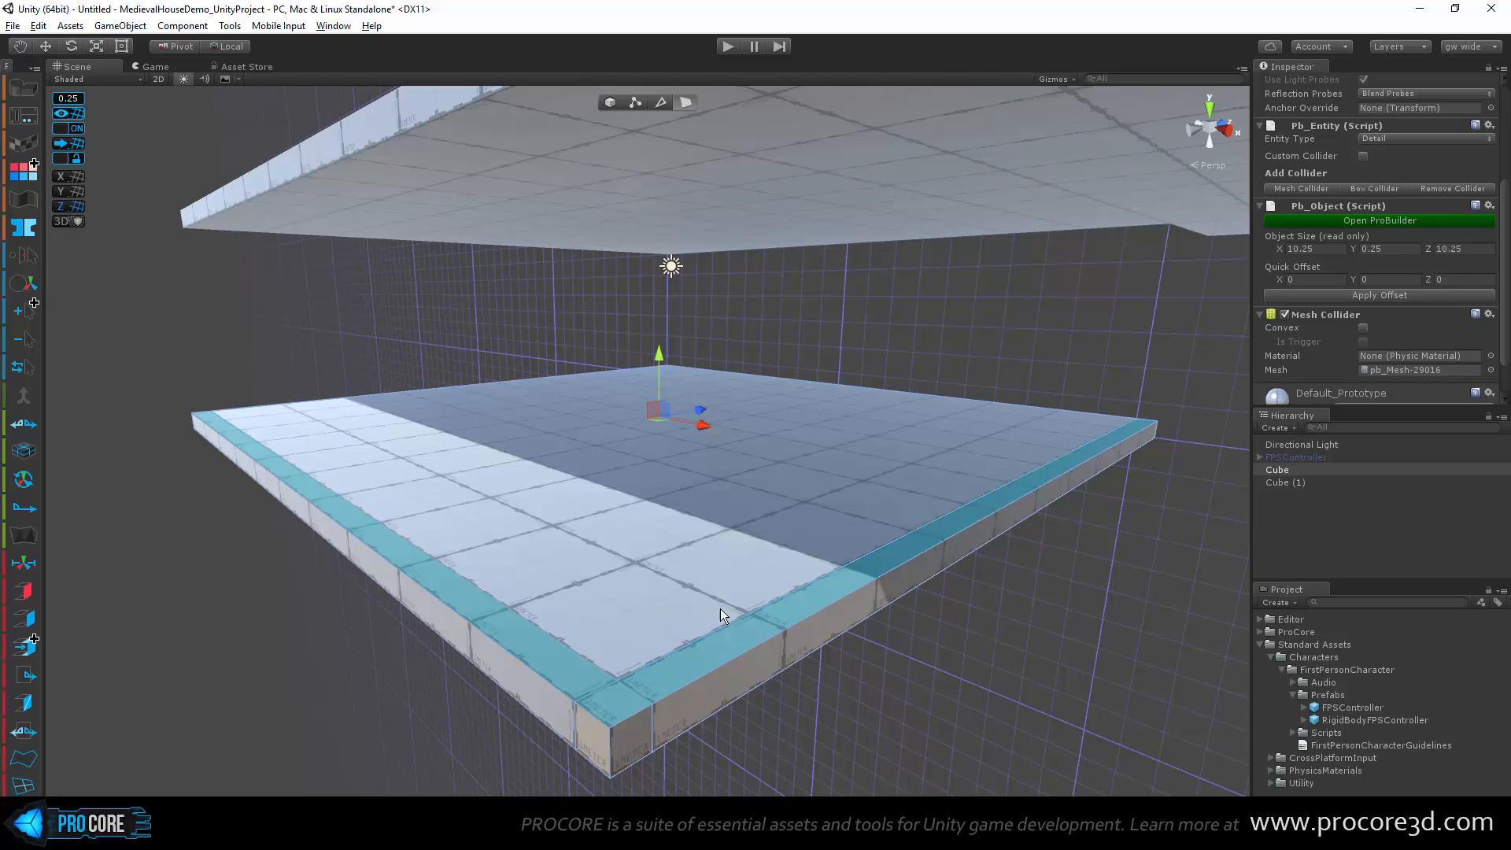
{"action": "left_click_drag", "start_coordinate": [656, 357], "coordinate": [659, 222], "text": "shift"}
{"action": "scroll", "coordinate": [755, 378], "scroll_direction": "down", "scroll_amount": 3}
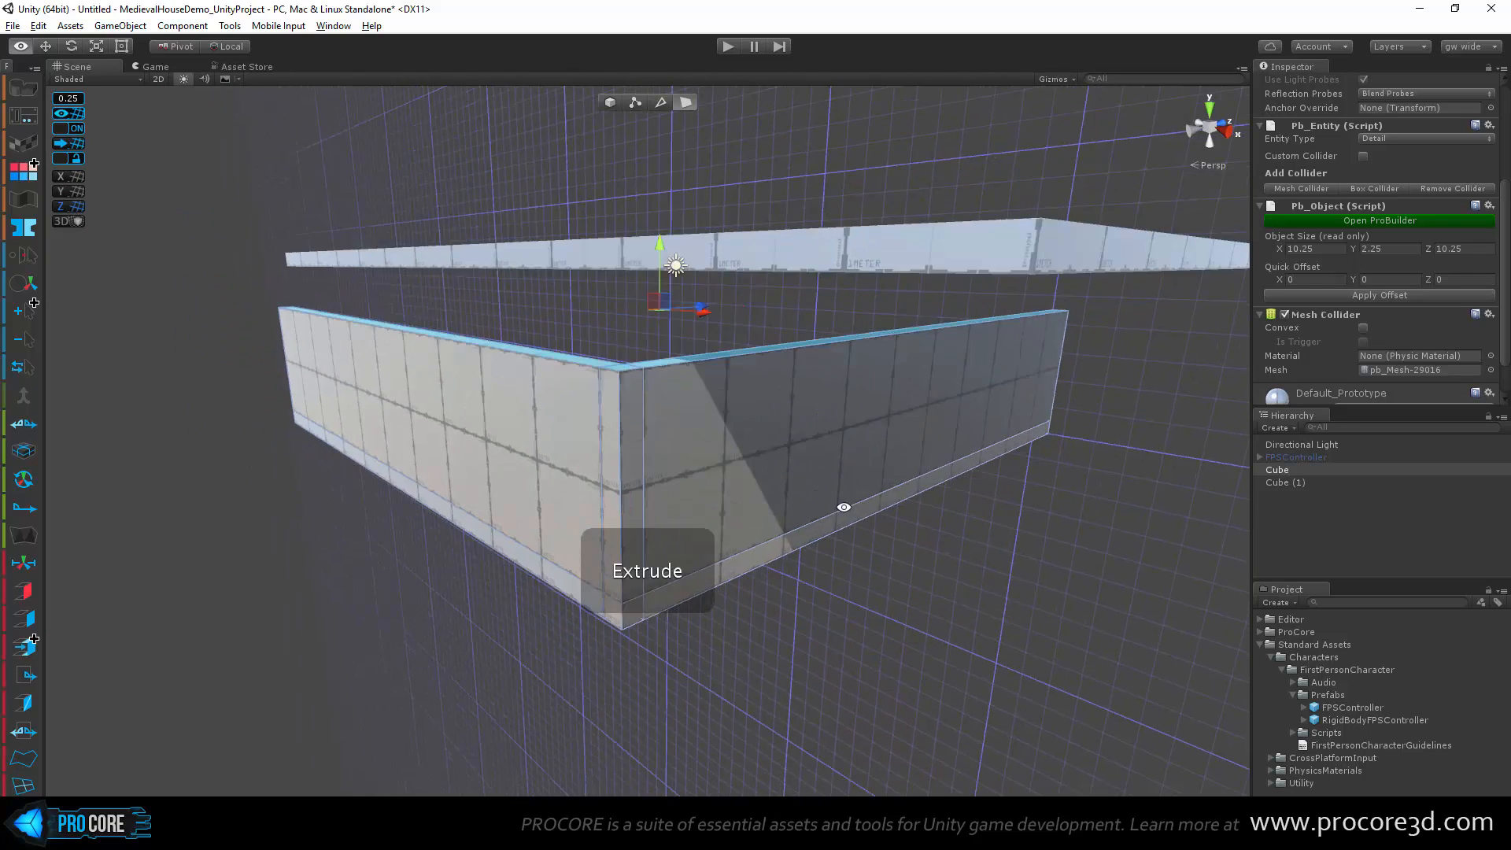
{"action": "left_click_drag", "start_coordinate": [842, 506], "coordinate": [391, 449], "text": "alt"}
{"action": "left_click_drag", "start_coordinate": [493, 482], "coordinate": [829, 561], "text": "alt"}
Step: Undo the wall extrusion and both outward side extrusions on the lower slab
{"action": "key", "text": "ctrl+z"}
{"action": "key", "text": "ctrl+z"}
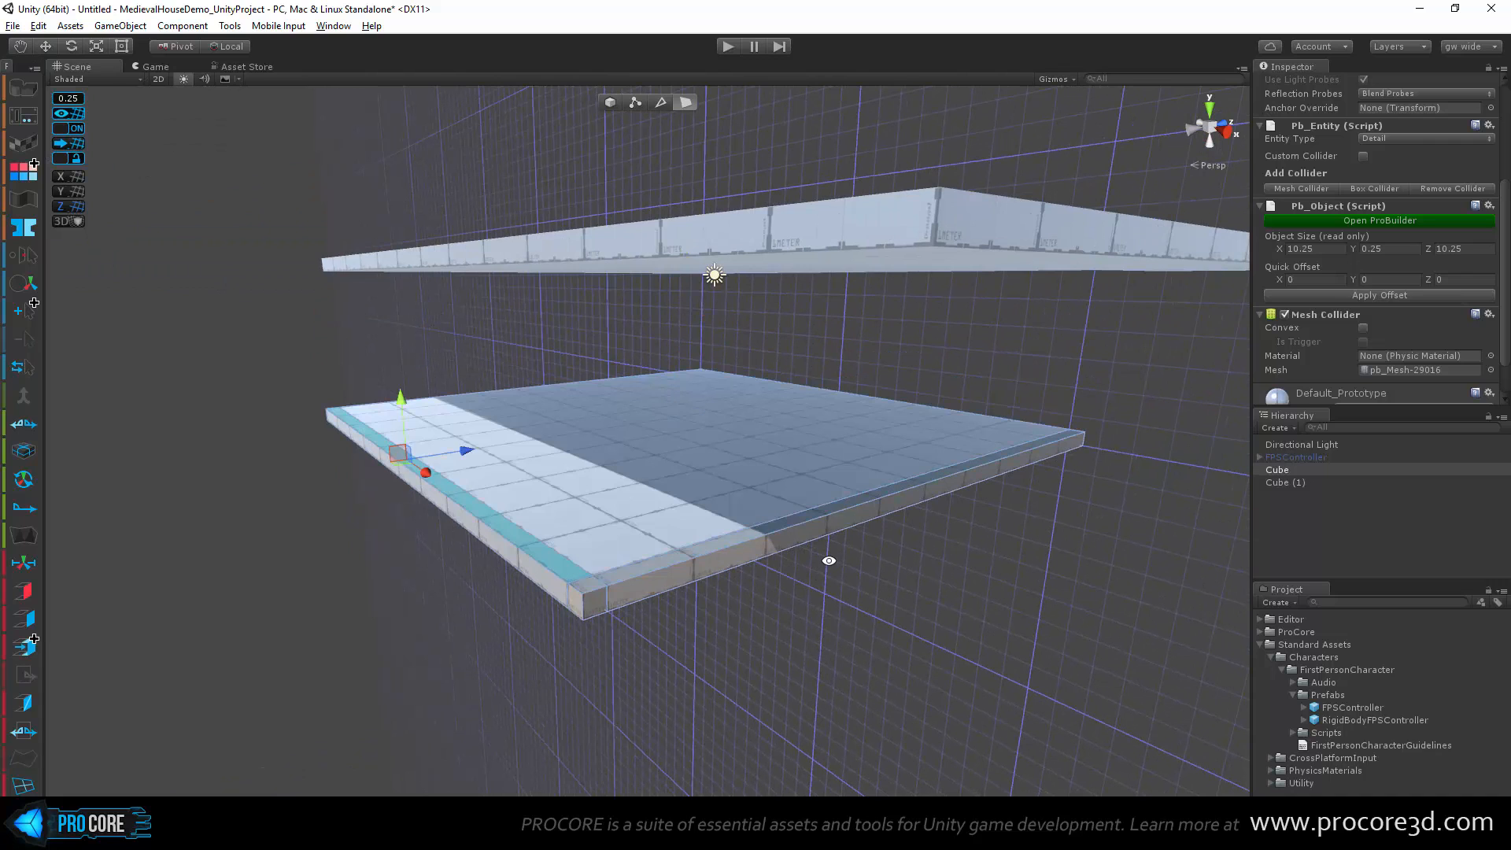
{"action": "key", "text": "ctrl+z"}
{"action": "key", "text": "ctrl+z"}
{"action": "key", "text": "ctrl+z"}
{"action": "key", "text": "ctrl+z"}
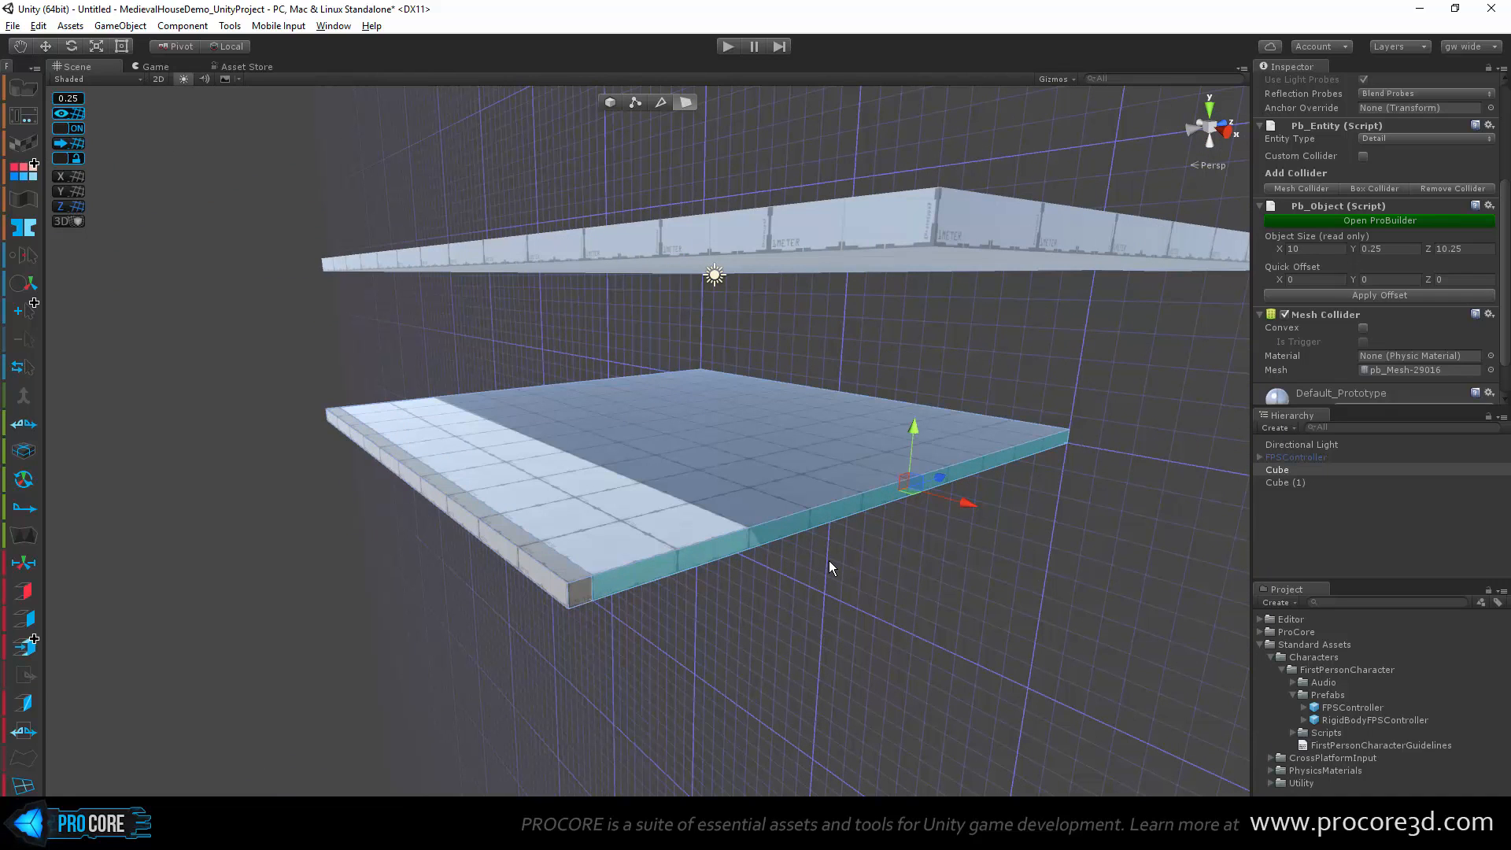
{"action": "scroll", "coordinate": [629, 527], "scroll_direction": "up", "scroll_amount": 2}
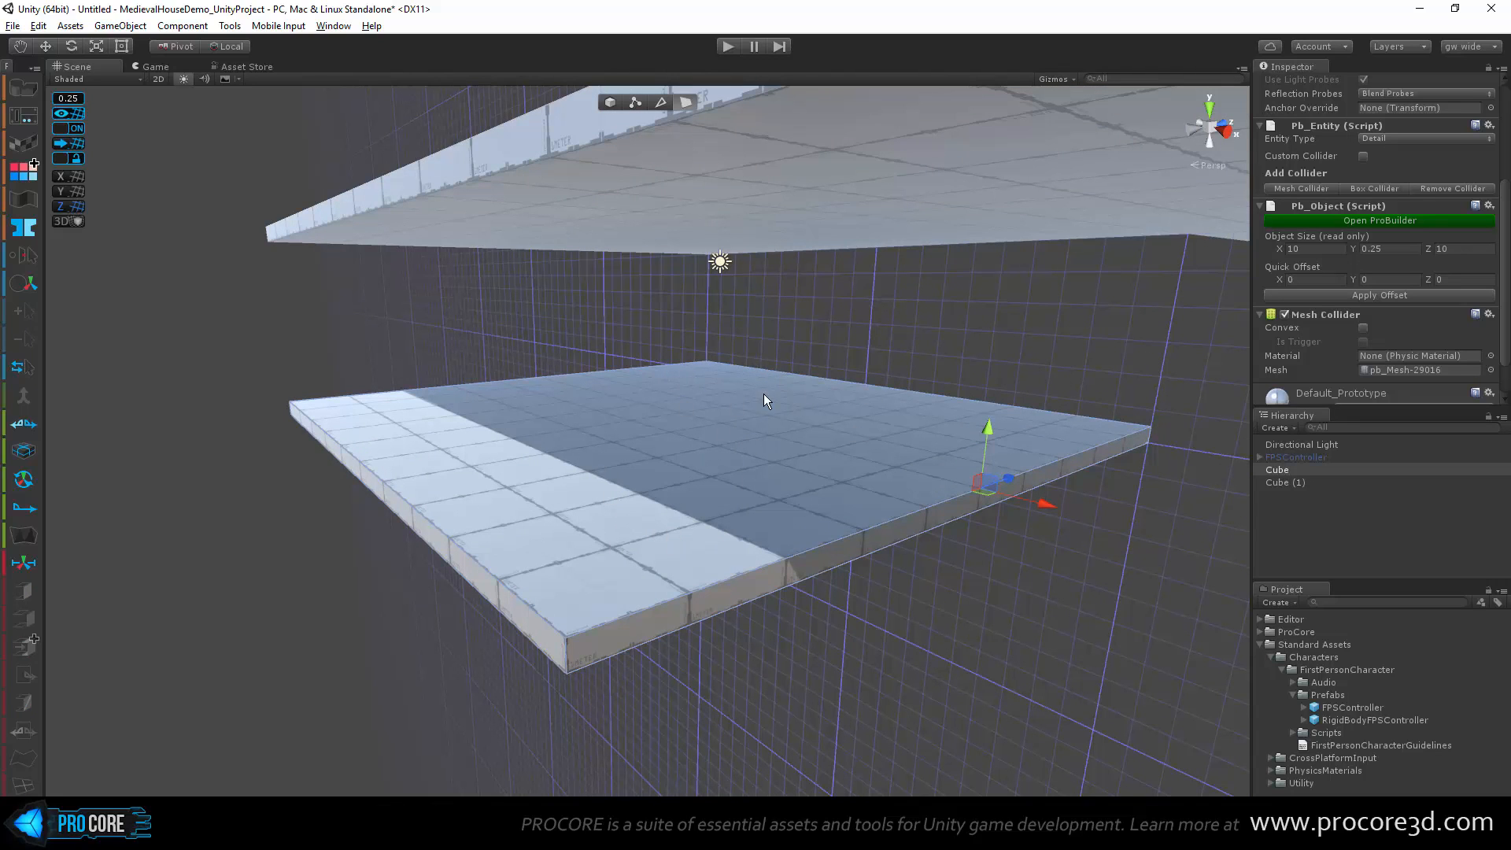
{"action": "scroll", "coordinate": [379, 378], "scroll_direction": "up", "scroll_amount": 2}
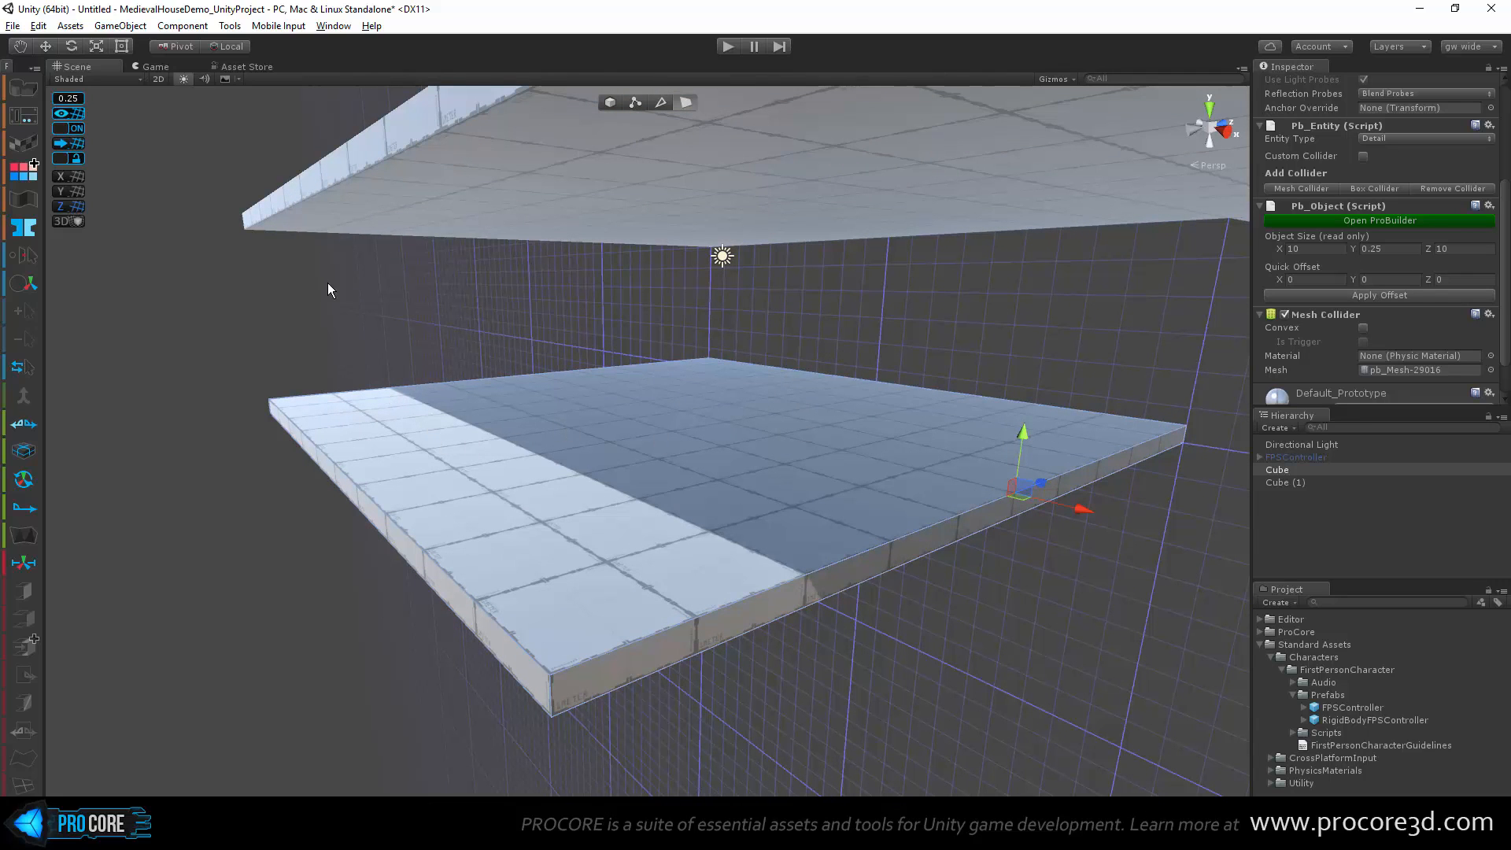
{"action": "scroll", "coordinate": [327, 282], "scroll_direction": "down", "scroll_amount": 1}
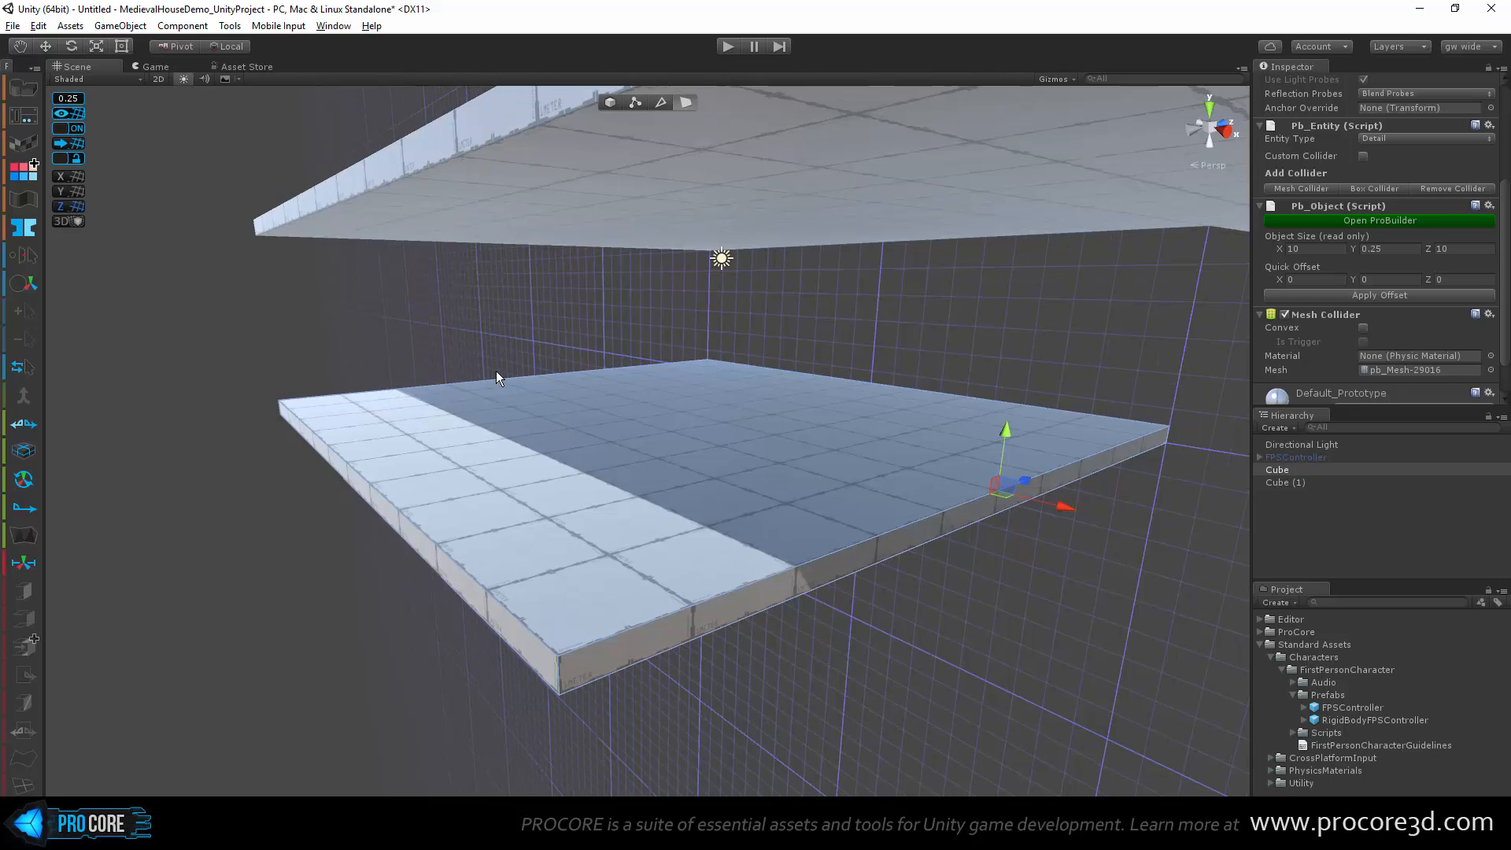
Step: Create a new ProBuilder cube and place it on top of the lower slab, flush with one corner
{"action": "key", "text": "ctrl+k"}
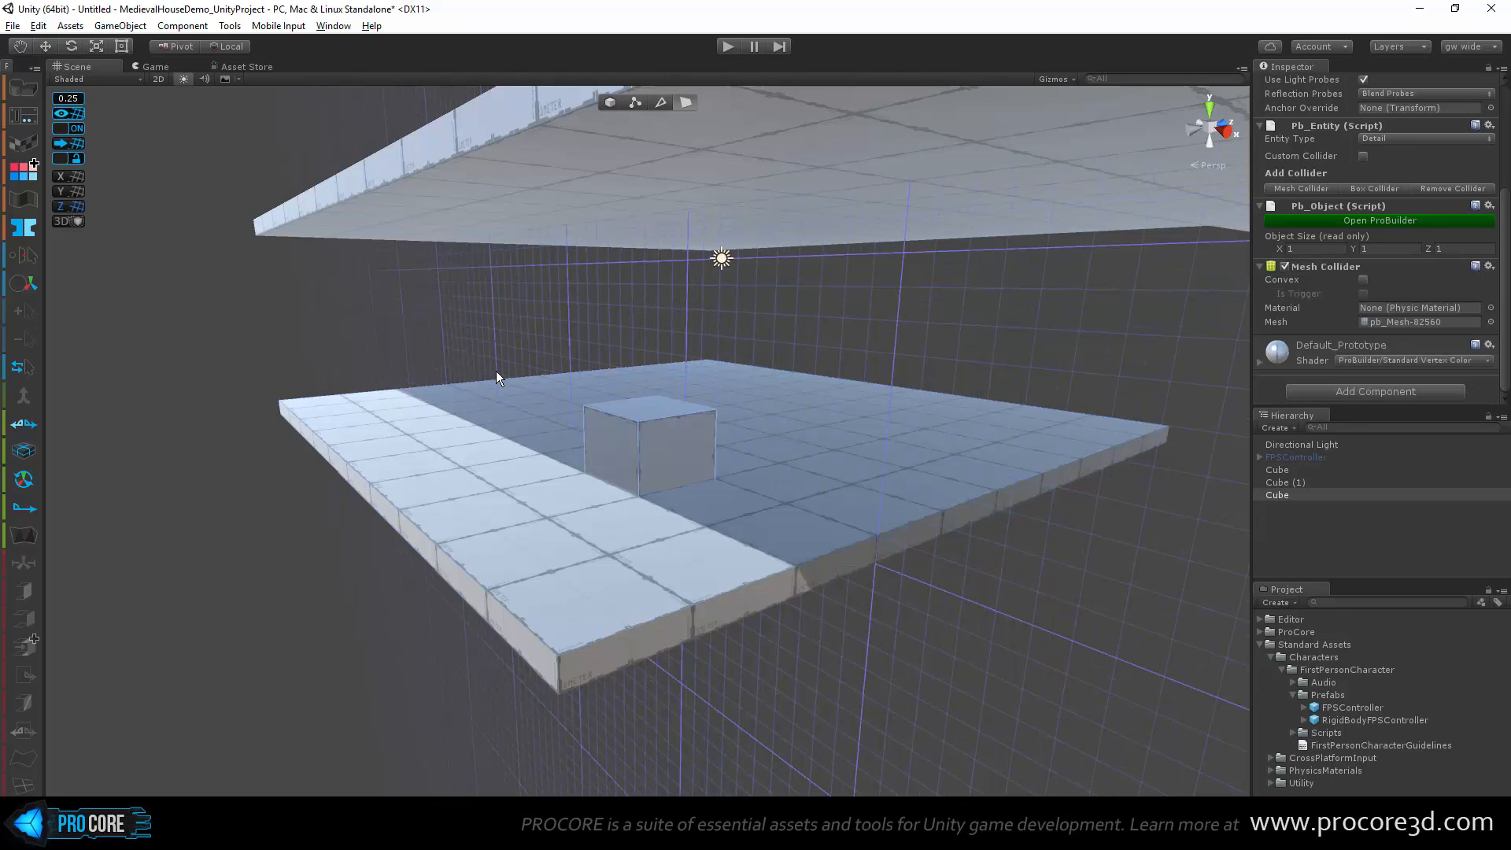
{"action": "left_click_drag", "start_coordinate": [655, 422], "coordinate": [648, 367]}
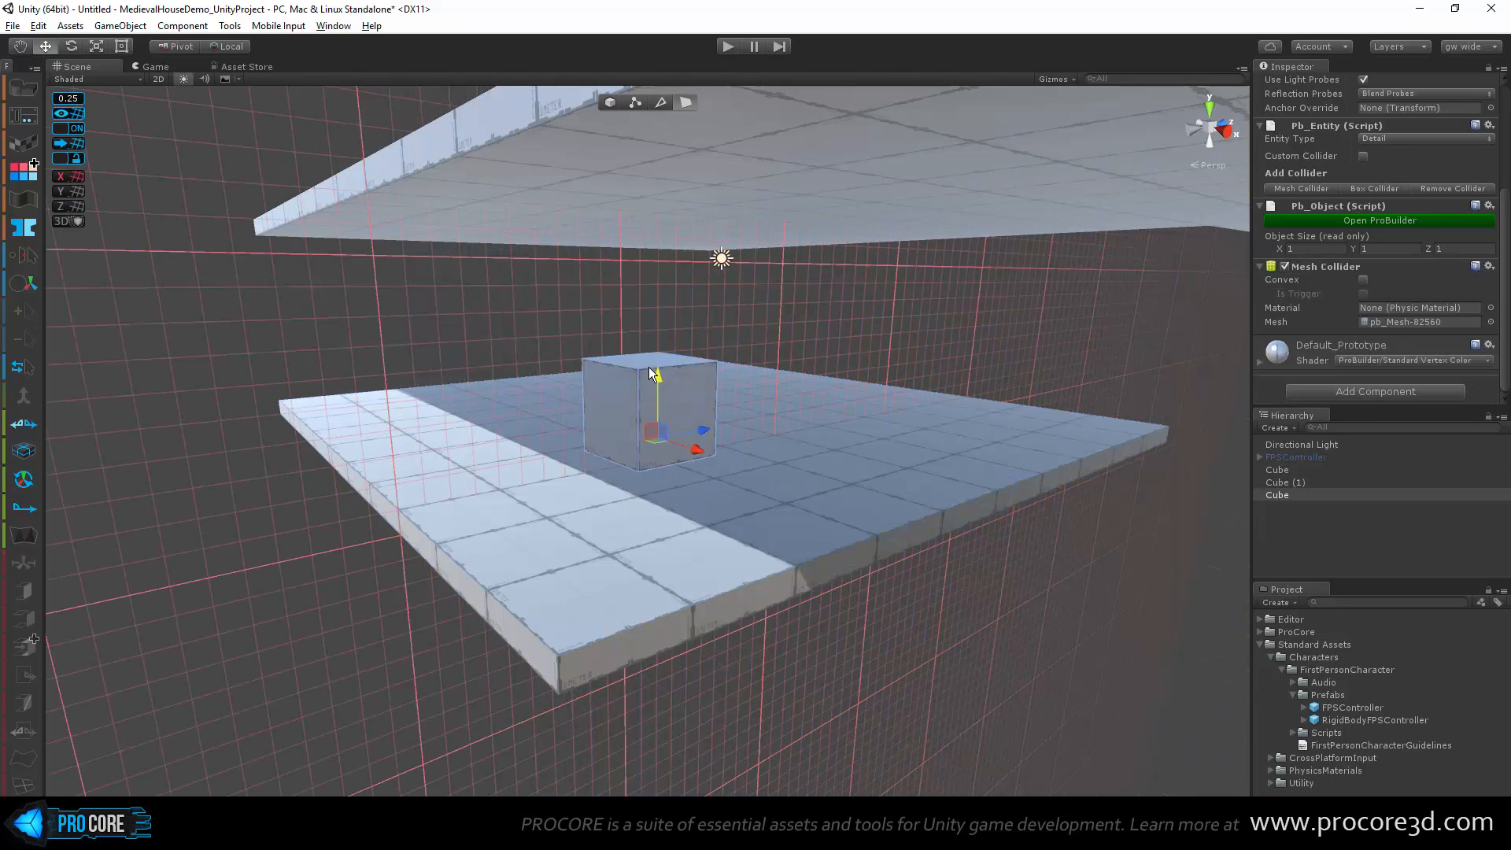
{"action": "left_click", "coordinate": [609, 103]}
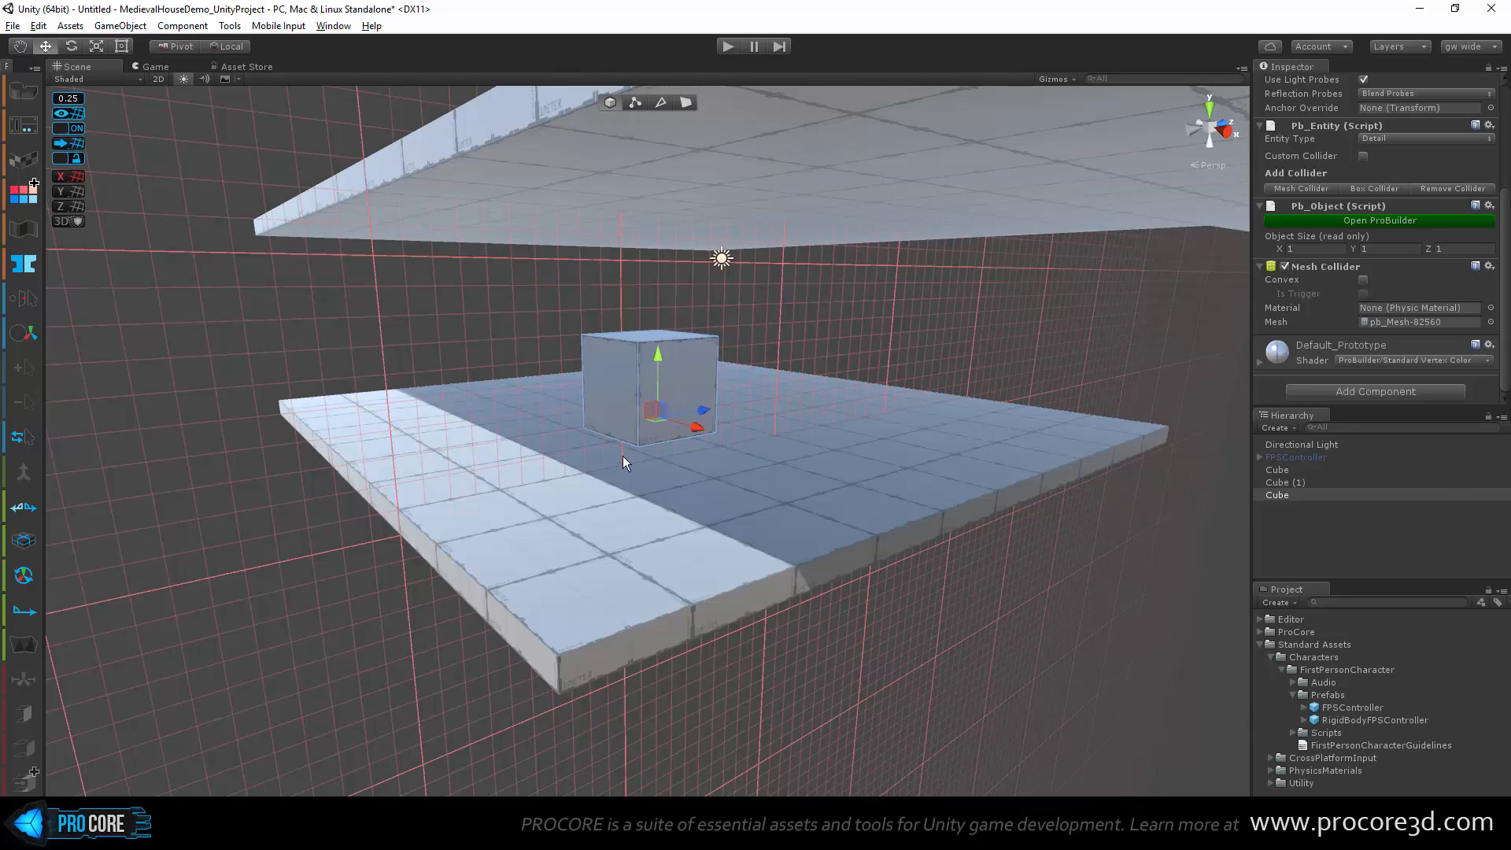
{"action": "left_click", "coordinate": [66, 191]}
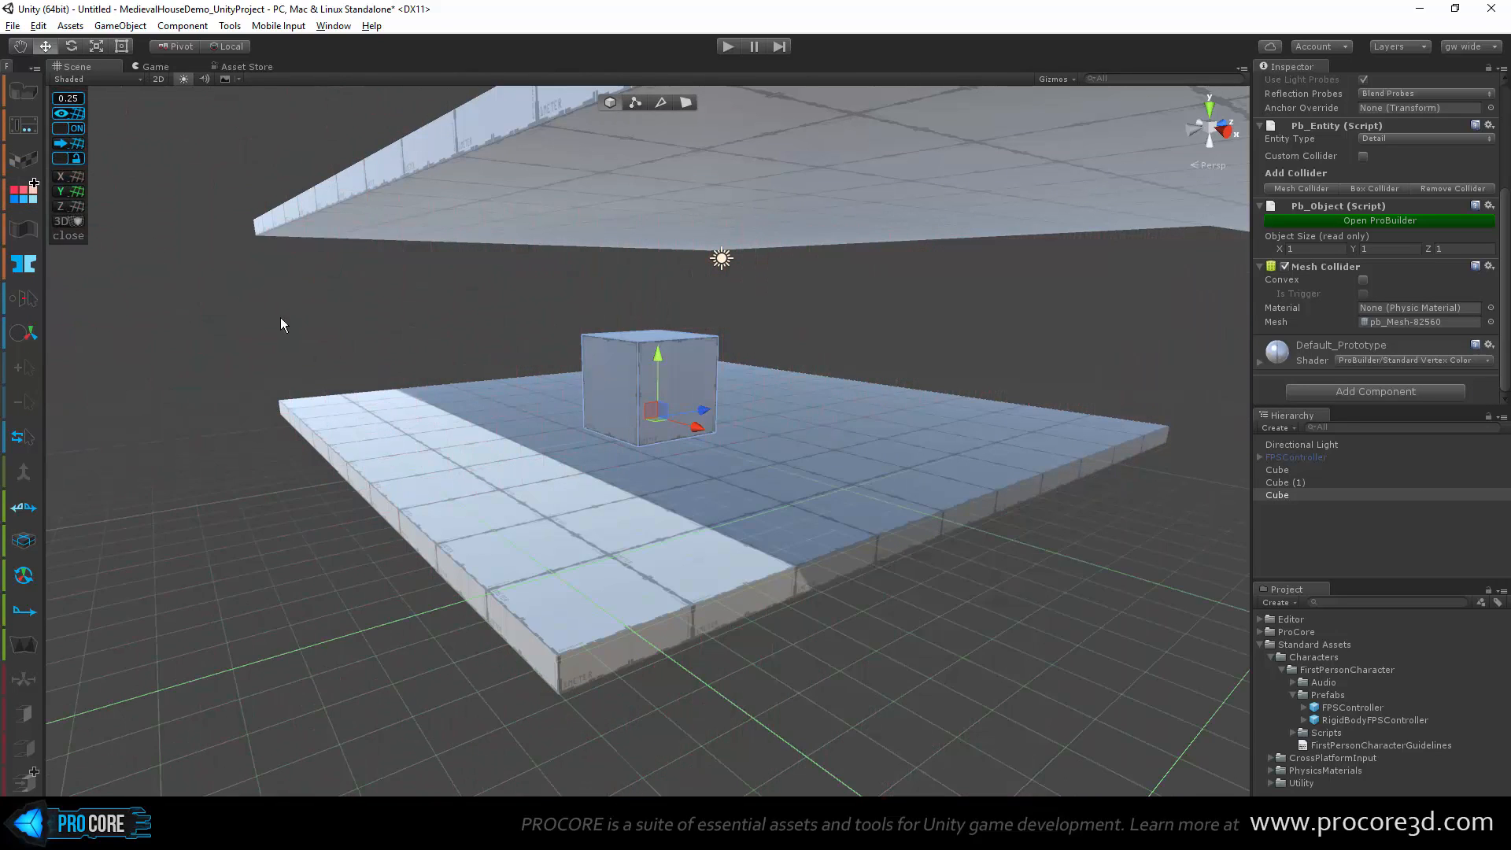
{"action": "left_click_drag", "start_coordinate": [280, 318], "coordinate": [211, 394], "text": "alt"}
{"action": "key", "text": "f"}
{"action": "left_click_drag", "start_coordinate": [317, 452], "coordinate": [736, 466], "text": "alt"}
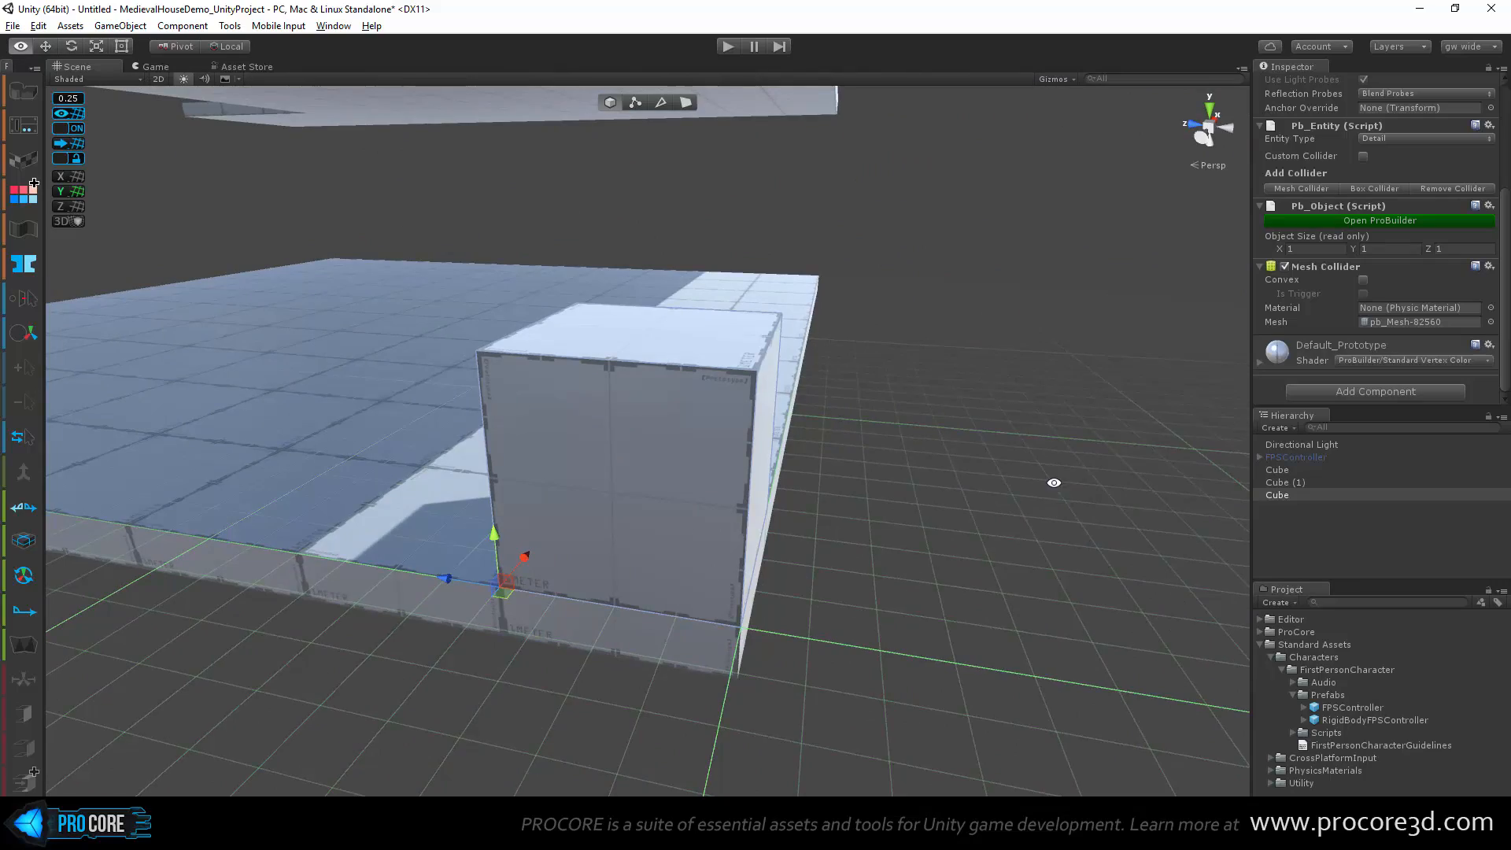
{"action": "left_click_drag", "start_coordinate": [709, 575], "coordinate": [128, 444], "text": "alt"}
Step: Move the cube's inward side face along Z to thin it into a 0.25 m thick wall block
{"action": "scroll", "coordinate": [589, 145], "scroll_direction": "down", "scroll_amount": 8}
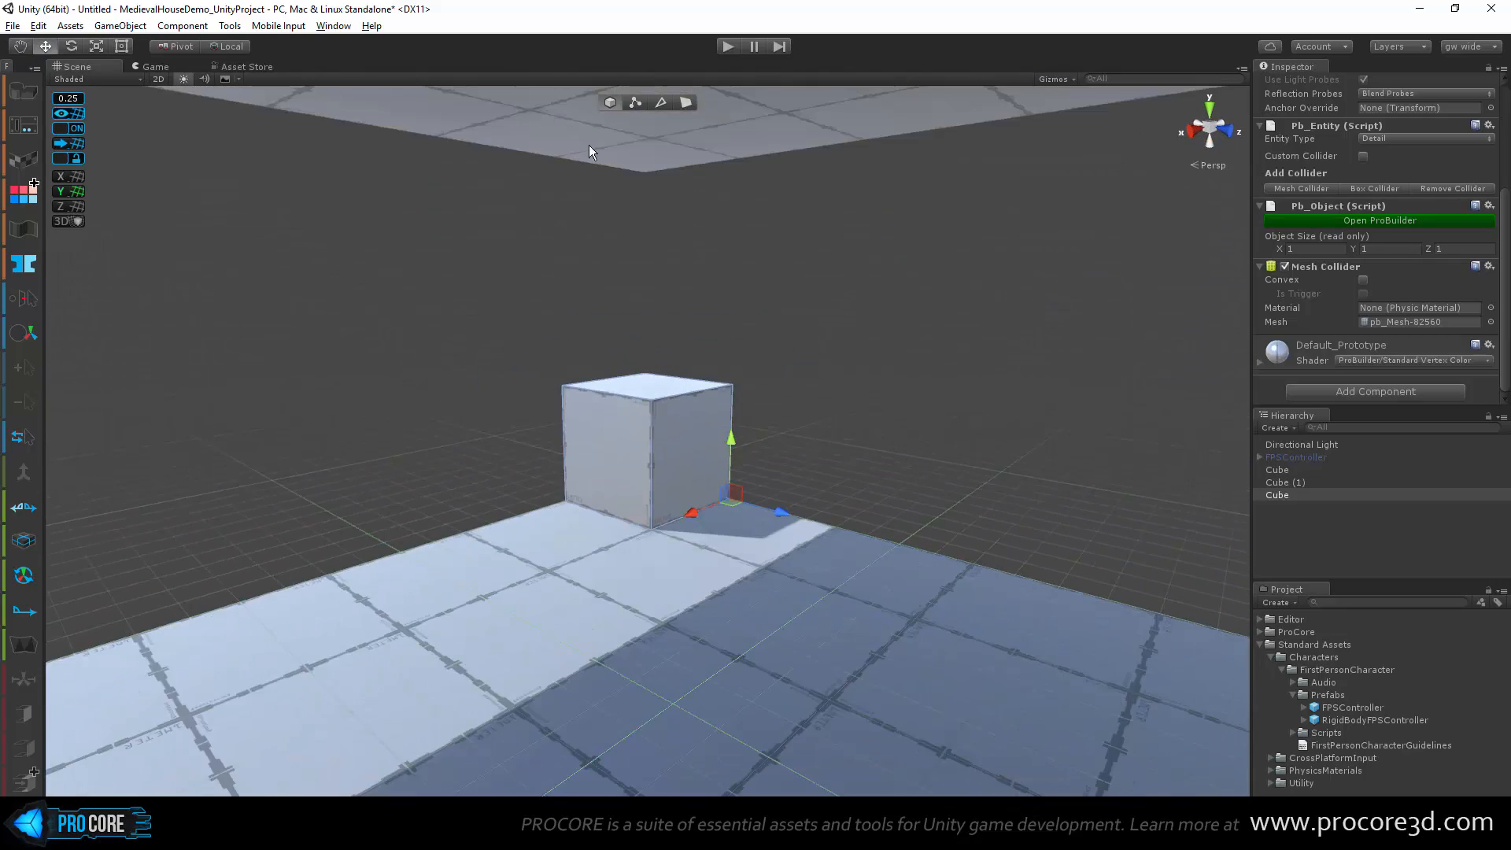
{"action": "left_click", "coordinate": [684, 102]}
{"action": "left_click_drag", "start_coordinate": [725, 314], "coordinate": [720, 409], "text": "alt"}
{"action": "left_click", "coordinate": [708, 442]}
{"action": "scroll", "coordinate": [710, 446], "scroll_direction": "up", "scroll_amount": 4}
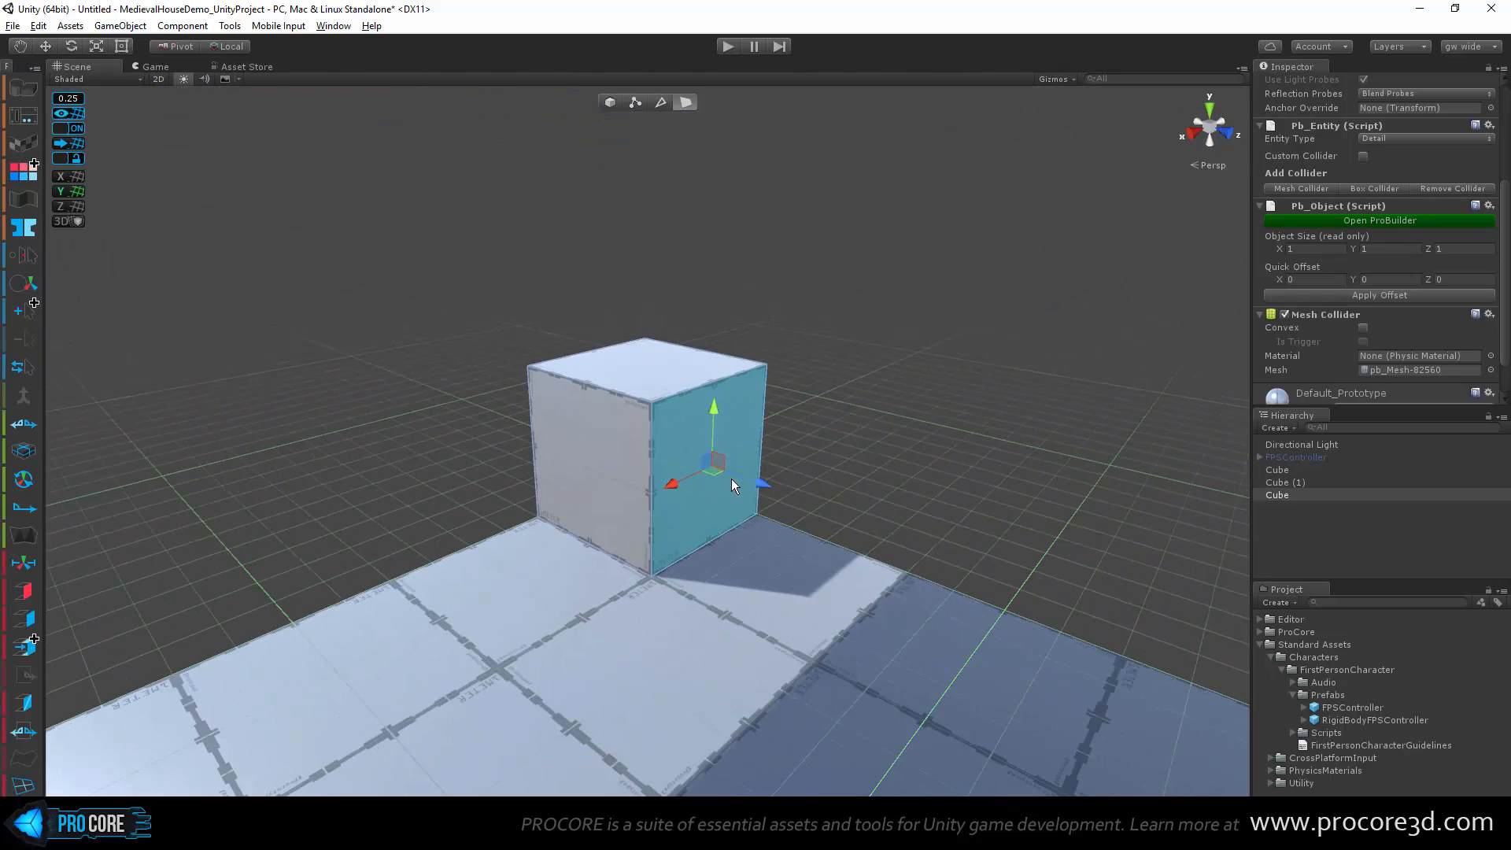
{"action": "left_click_drag", "start_coordinate": [762, 488], "coordinate": [643, 479]}
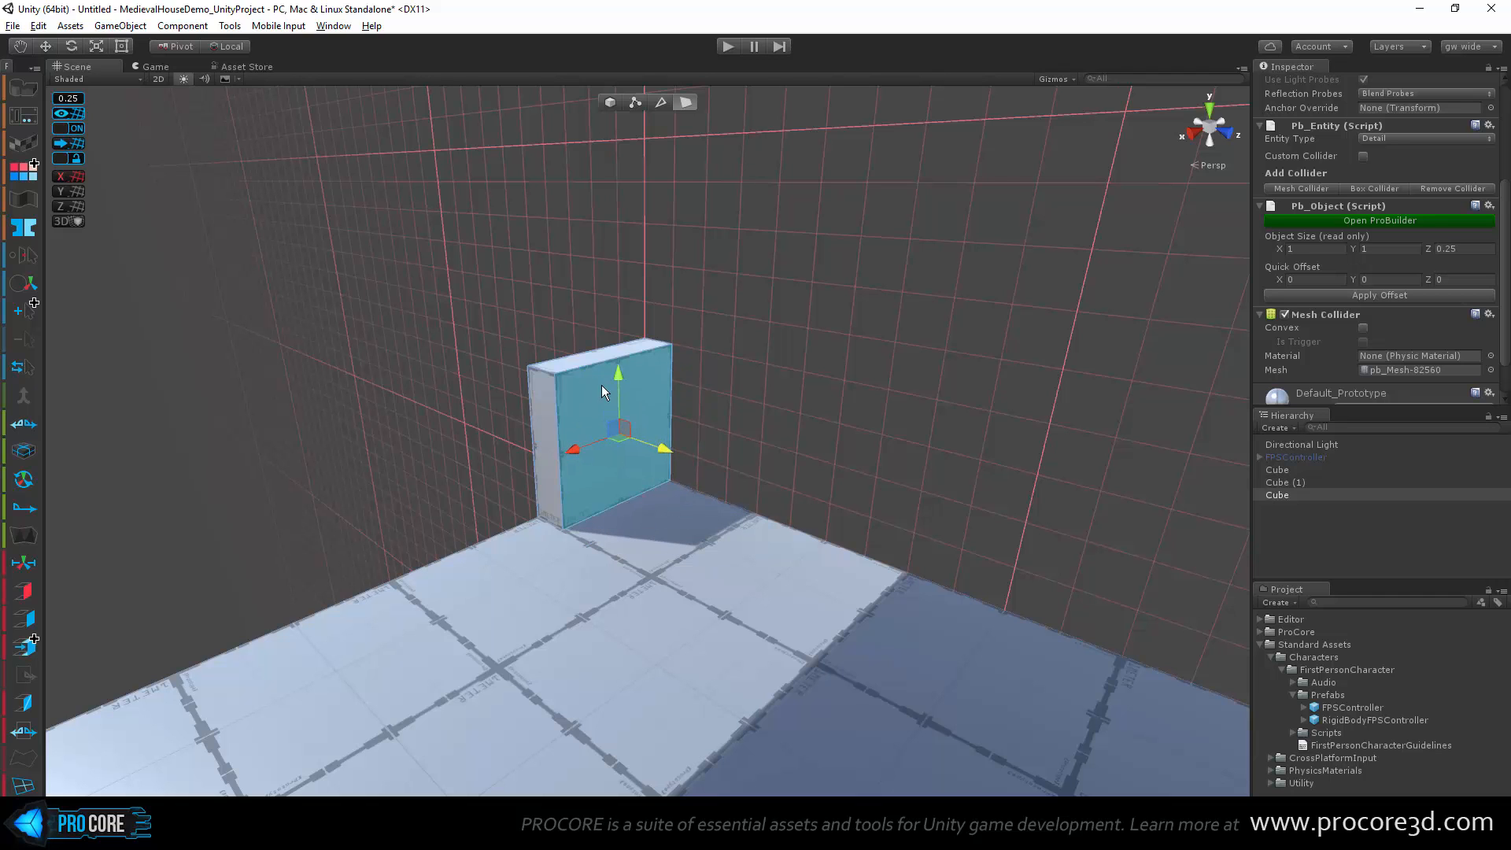
Step: Try a wall block thickness of 0.5 m by moving its inner side face along Z
{"action": "left_click", "coordinate": [582, 364]}
{"action": "left_click_drag", "start_coordinate": [582, 362], "coordinate": [488, 621], "text": "alt"}
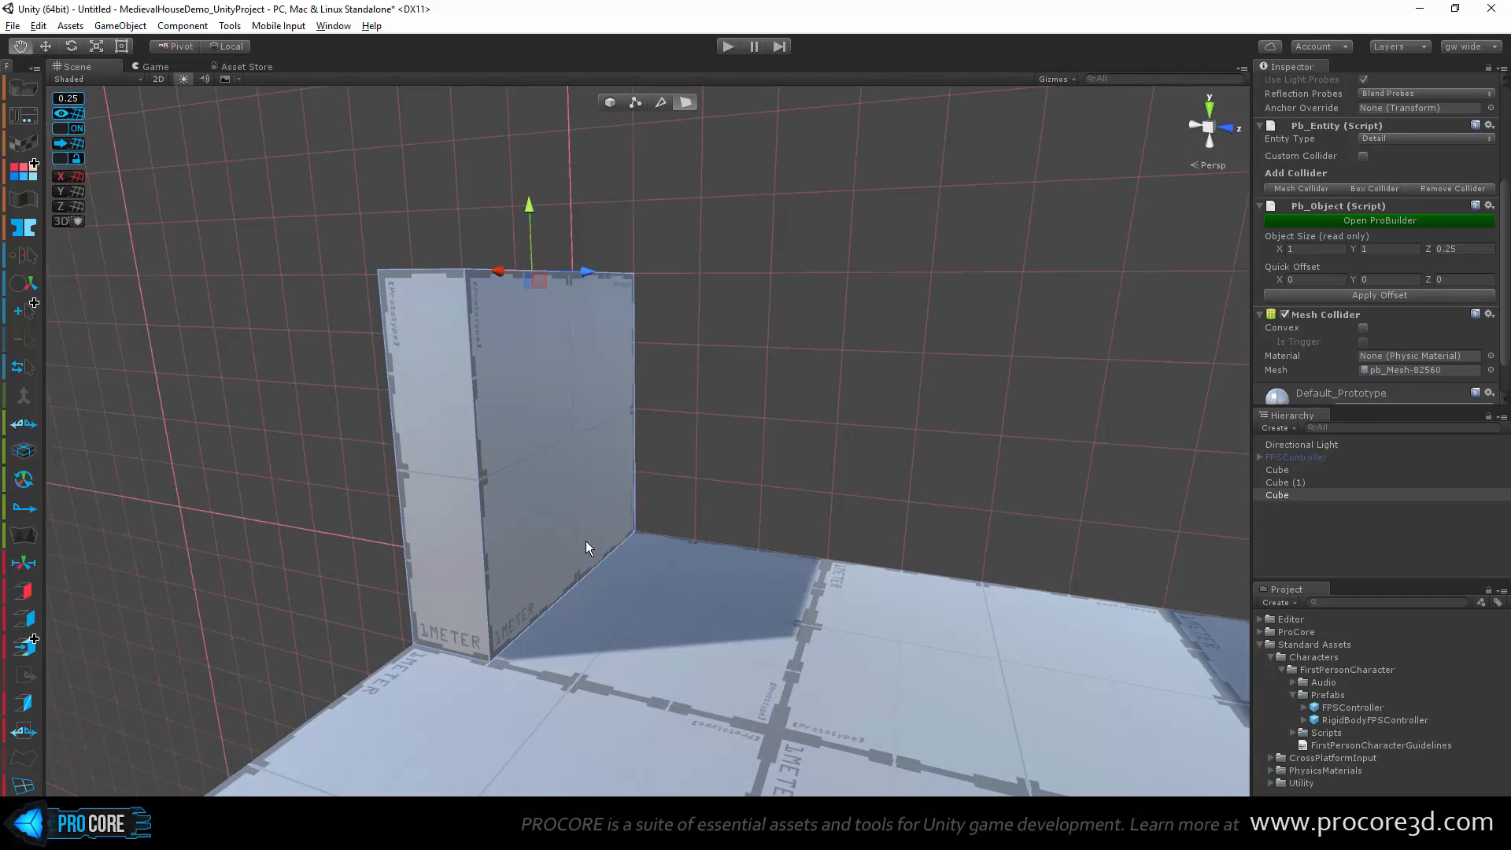
{"action": "middle_click_drag", "start_coordinate": [585, 542], "coordinate": [559, 512]}
{"action": "scroll", "coordinate": [535, 492], "scroll_direction": "down", "scroll_amount": 6}
{"action": "left_click_drag", "start_coordinate": [520, 478], "coordinate": [528, 488], "text": "alt"}
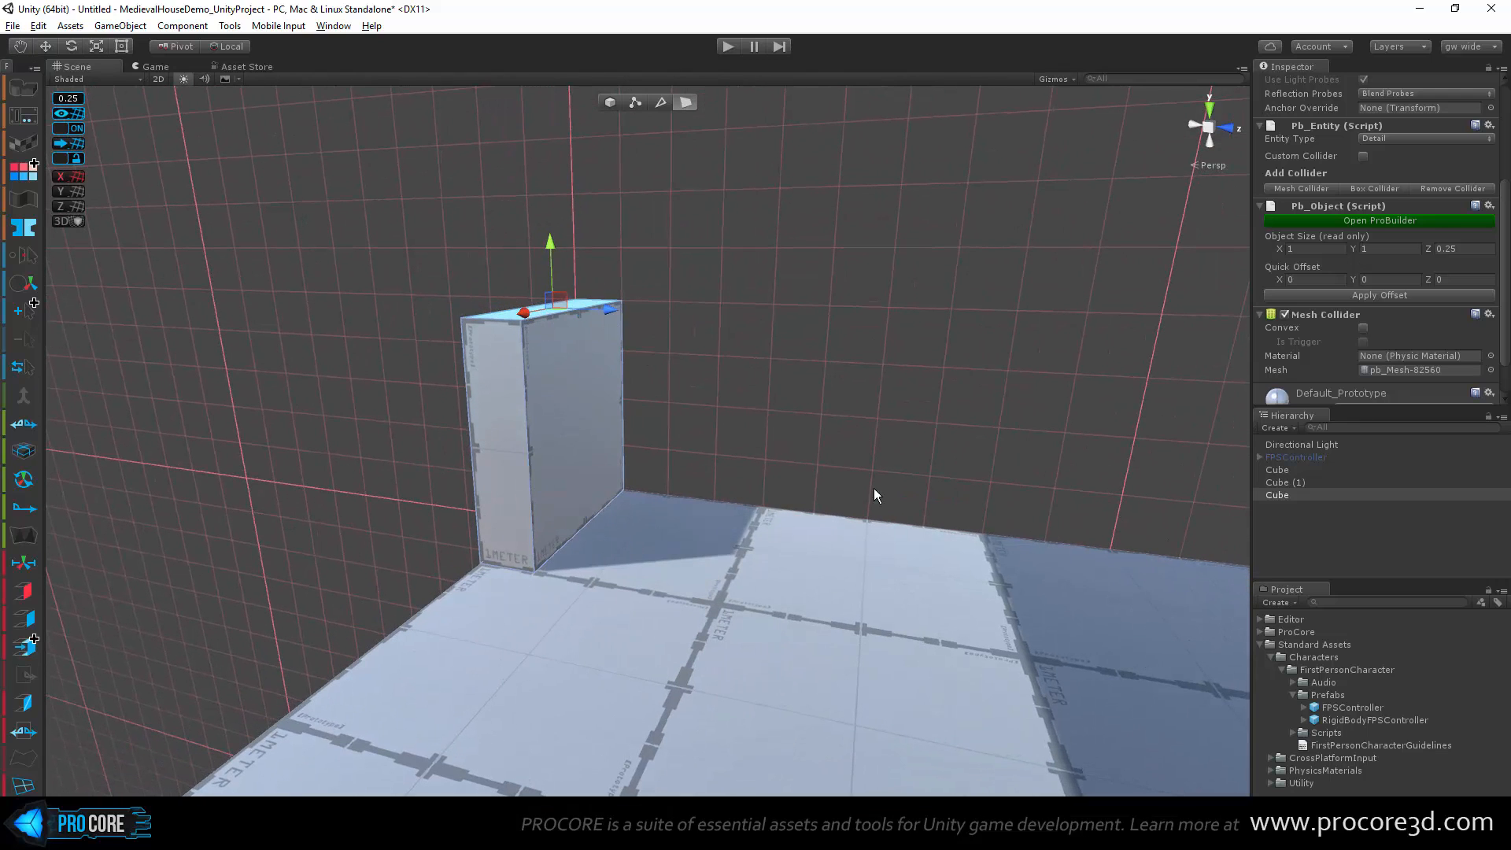
{"action": "left_click_drag", "start_coordinate": [611, 309], "coordinate": [650, 348]}
{"action": "left_click", "coordinate": [575, 420]}
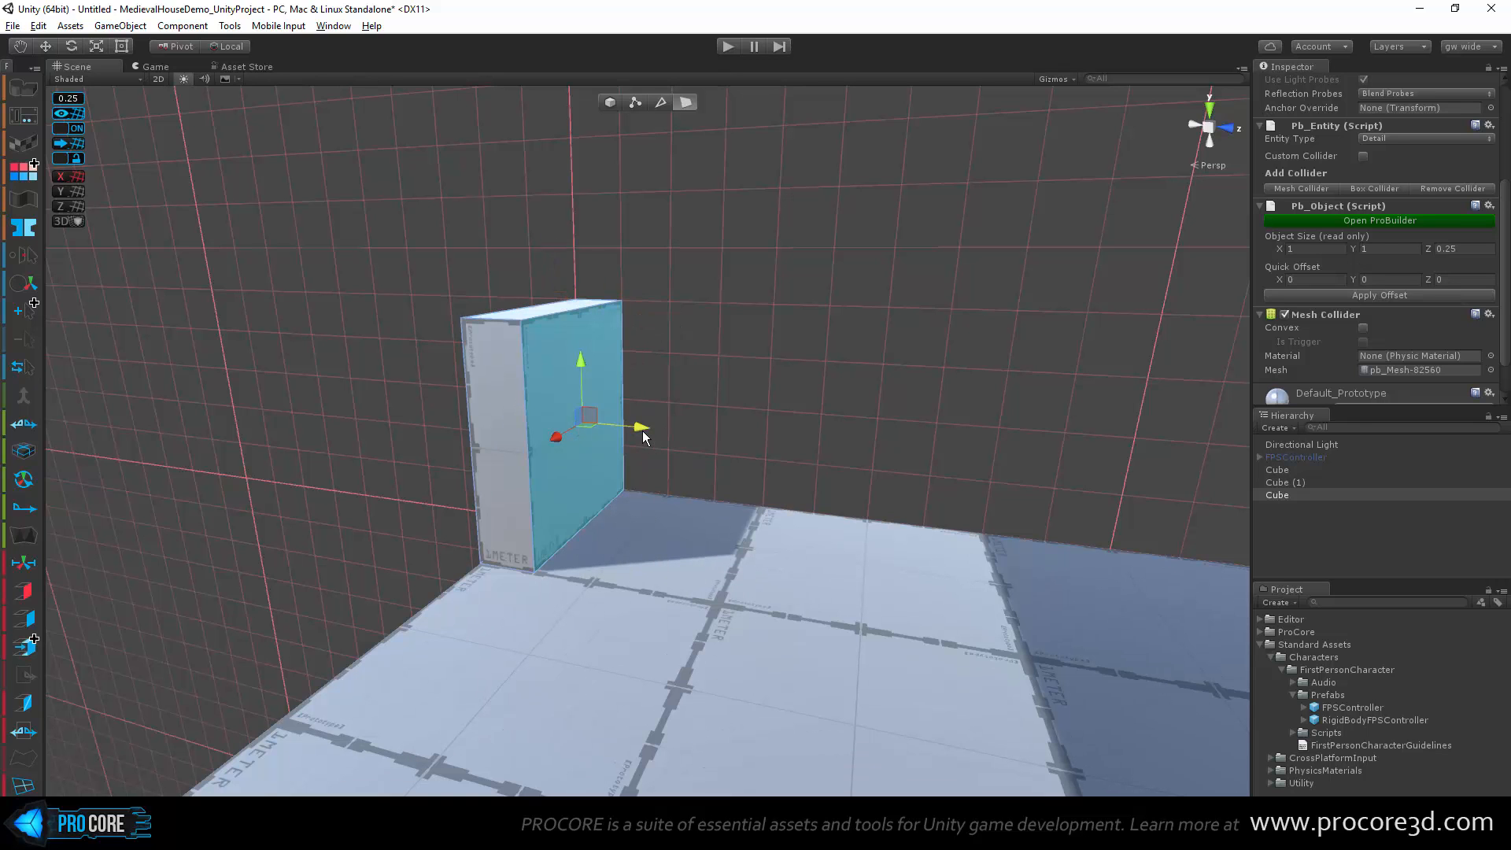
{"action": "left_click_drag", "start_coordinate": [642, 431], "coordinate": [699, 437]}
{"action": "left_click_drag", "start_coordinate": [732, 555], "coordinate": [789, 674], "text": "alt"}
{"action": "middle_click_drag", "start_coordinate": [739, 516], "coordinate": [737, 453]}
{"action": "scroll", "coordinate": [693, 500], "scroll_direction": "up", "scroll_amount": 4}
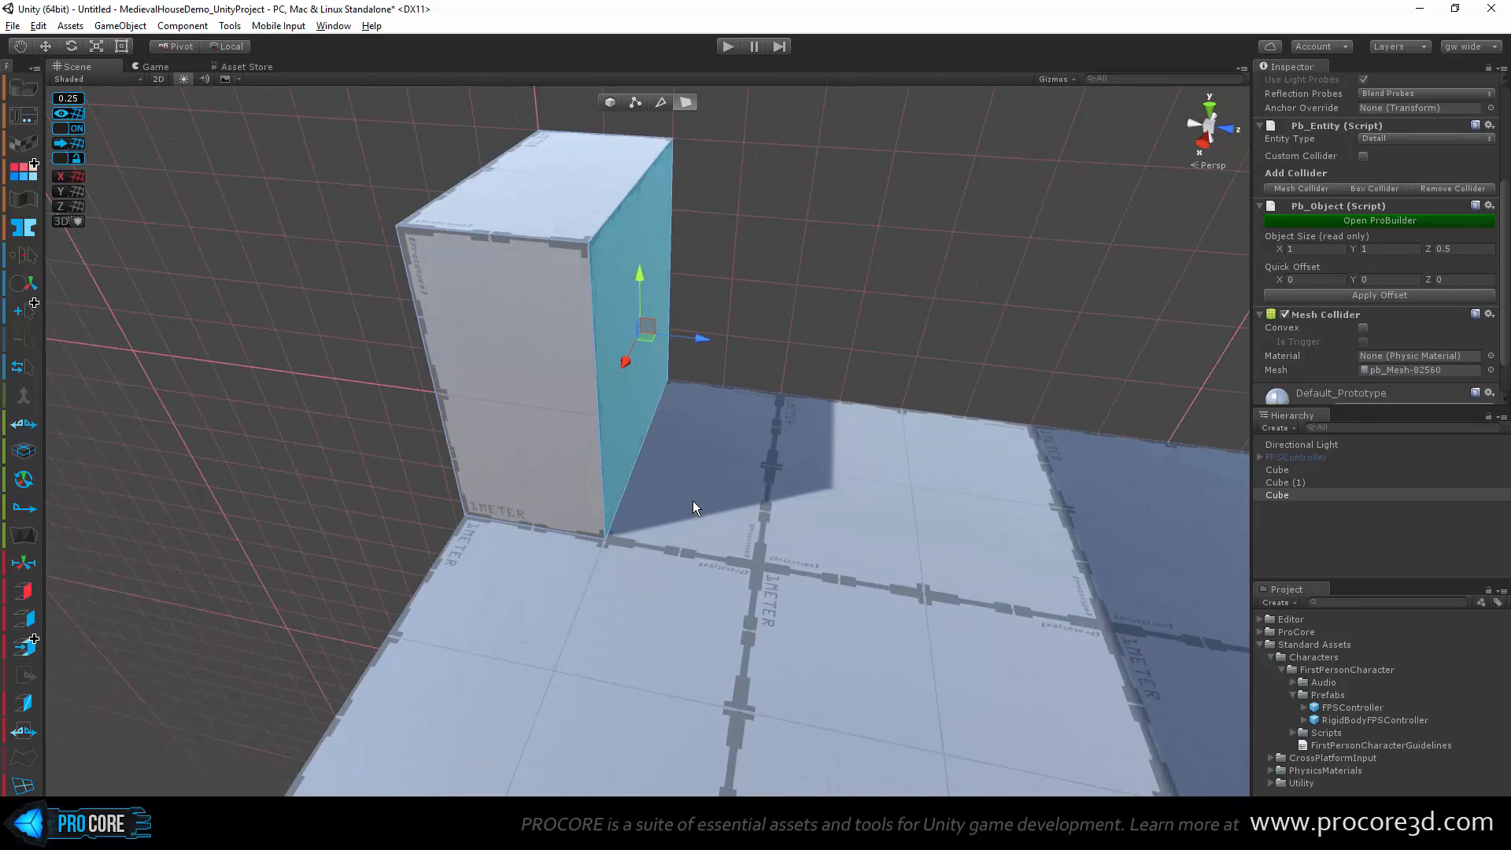
{"action": "scroll", "coordinate": [692, 500], "scroll_direction": "up", "scroll_amount": 2}
{"action": "scroll", "coordinate": [712, 570], "scroll_direction": "up", "scroll_amount": 2}
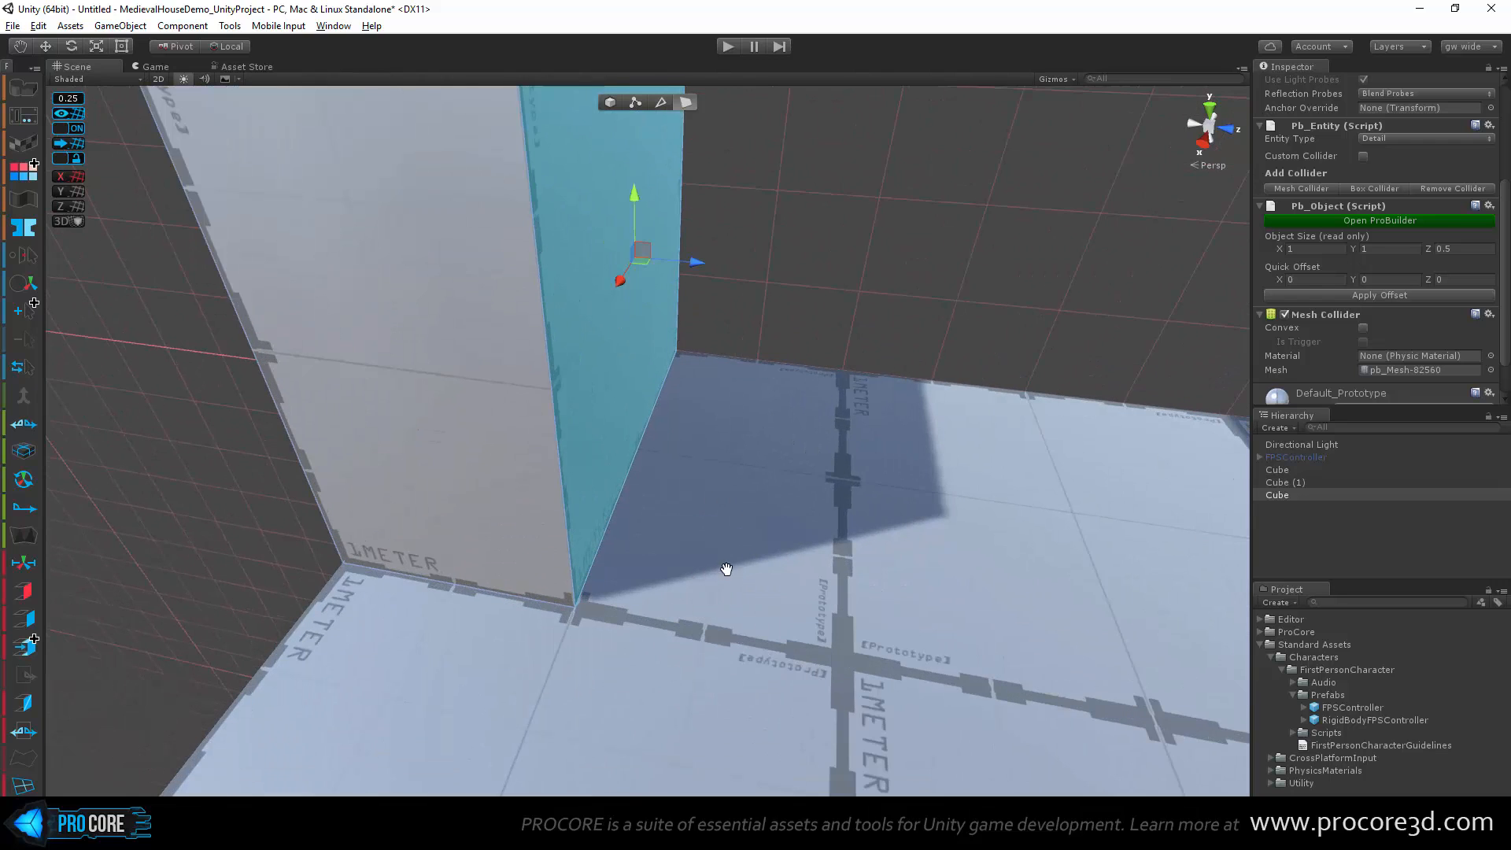
{"action": "middle_click_drag", "start_coordinate": [726, 569], "coordinate": [705, 538]}
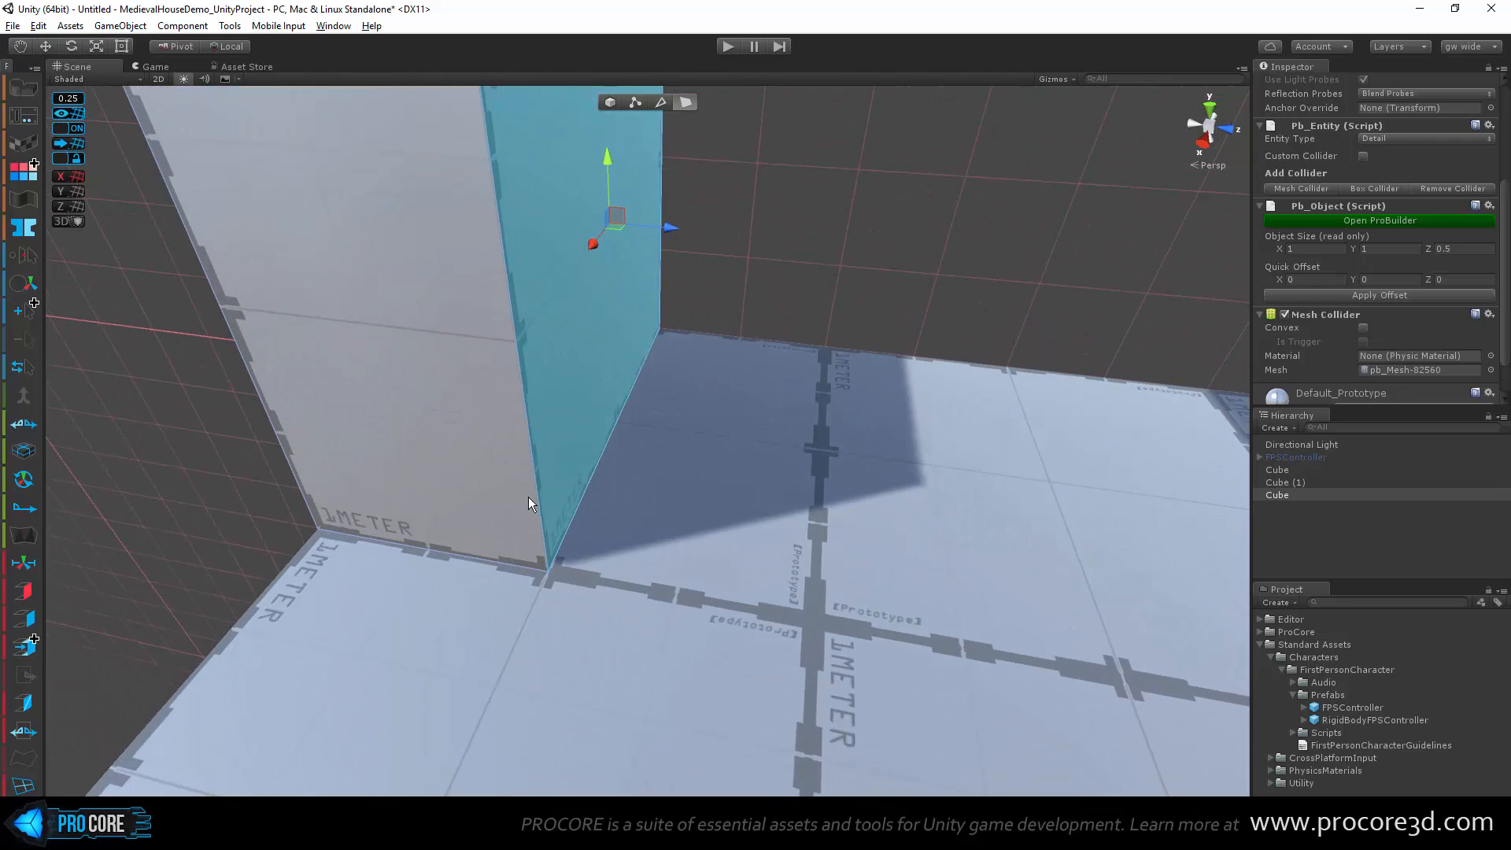
Step: Move the wall block's inner side face back along Z to a thickness of 0.25 m
{"action": "left_click_drag", "start_coordinate": [668, 229], "coordinate": [562, 271]}
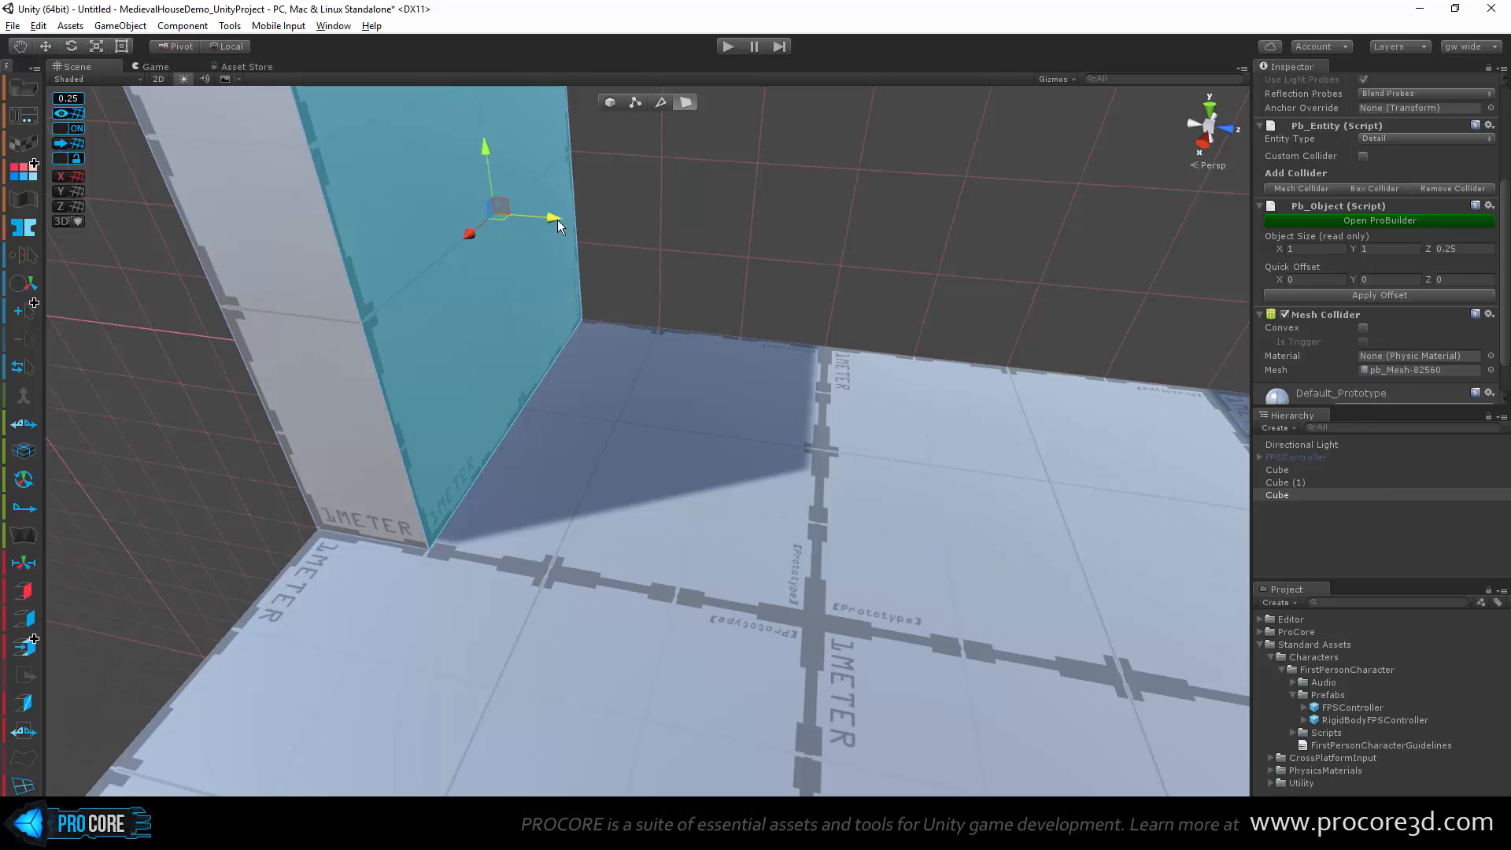
{"action": "left_click_drag", "start_coordinate": [554, 218], "coordinate": [503, 301]}
{"action": "left_click_drag", "start_coordinate": [551, 218], "coordinate": [554, 306]}
{"action": "scroll", "coordinate": [677, 393], "scroll_direction": "down", "scroll_amount": 5}
Step: Move the wall block's narrow end face along X, following the slab's edge, to make it 4 m long
{"action": "left_click_drag", "start_coordinate": [677, 380], "coordinate": [470, 458], "text": "alt"}
{"action": "scroll", "coordinate": [471, 458], "scroll_direction": "down", "scroll_amount": 3}
{"action": "left_click", "coordinate": [559, 376]}
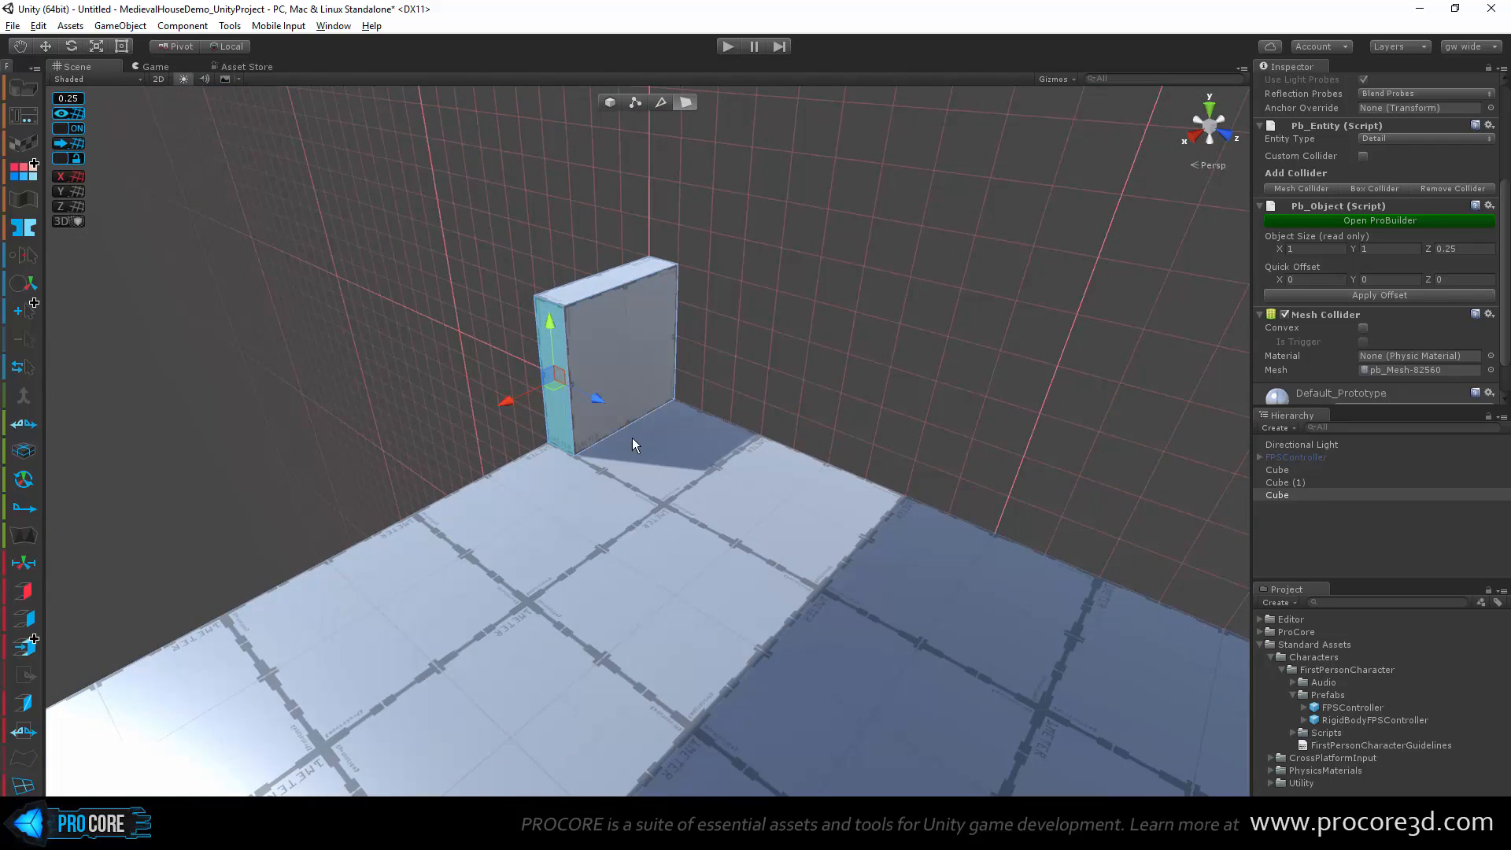
{"action": "left_click_drag", "start_coordinate": [631, 438], "coordinate": [557, 439], "text": "alt"}
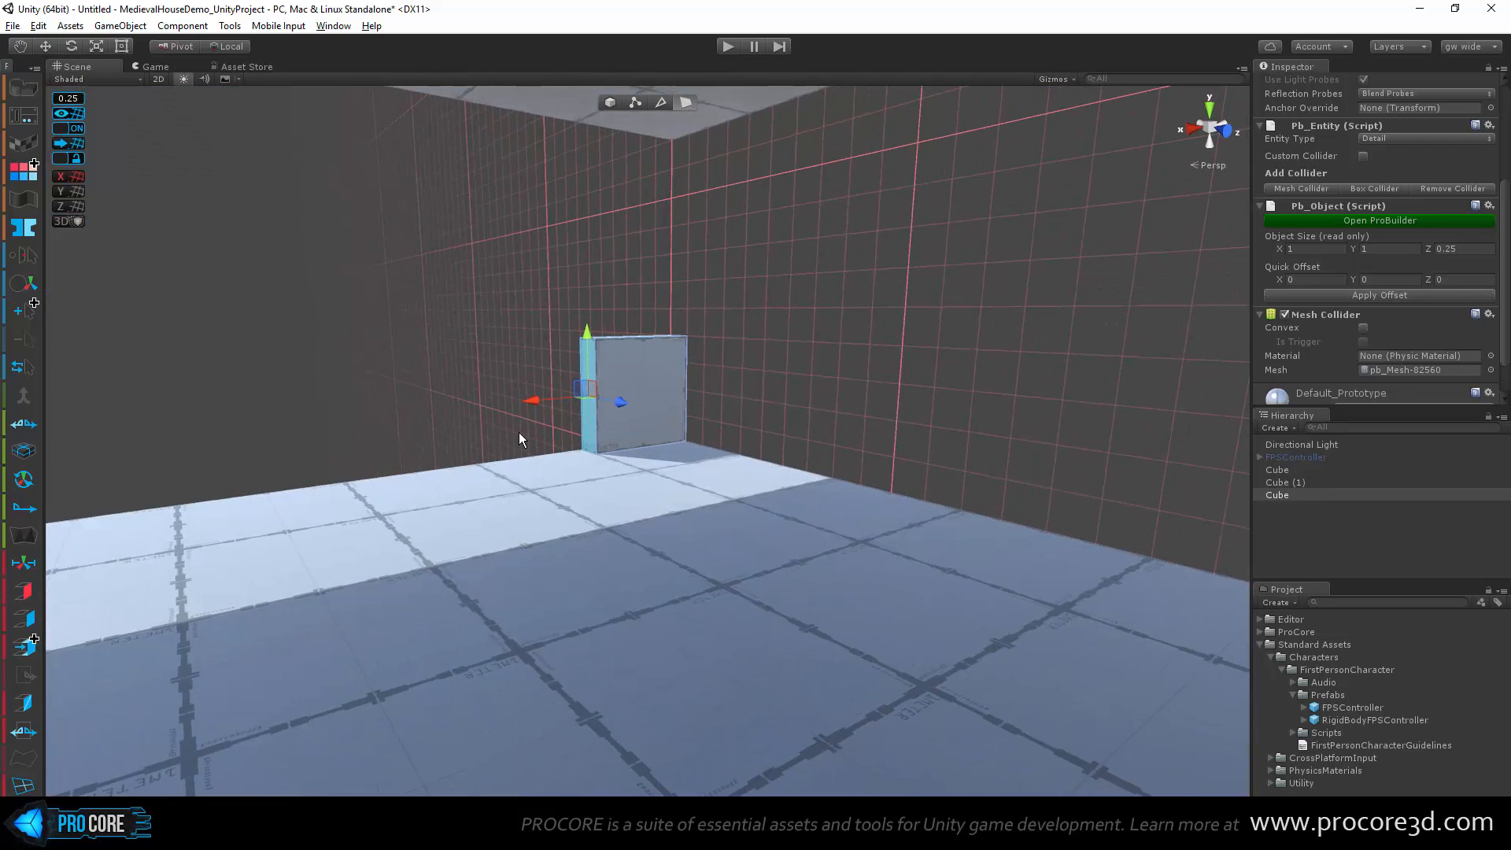
{"action": "left_click_drag", "start_coordinate": [518, 432], "coordinate": [488, 455], "text": "alt"}
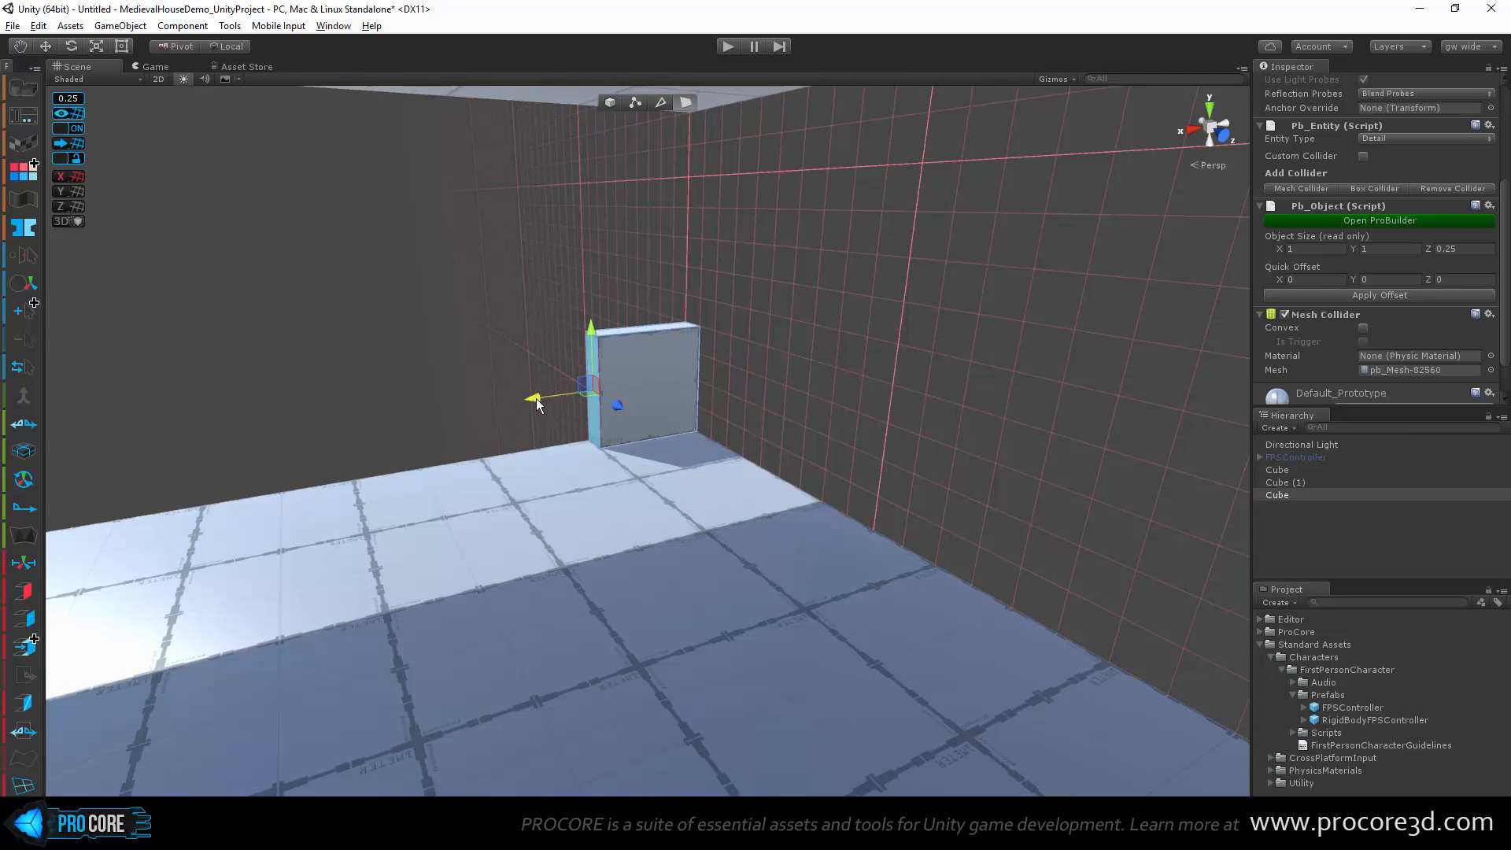
{"action": "left_click_drag", "start_coordinate": [537, 403], "coordinate": [247, 497]}
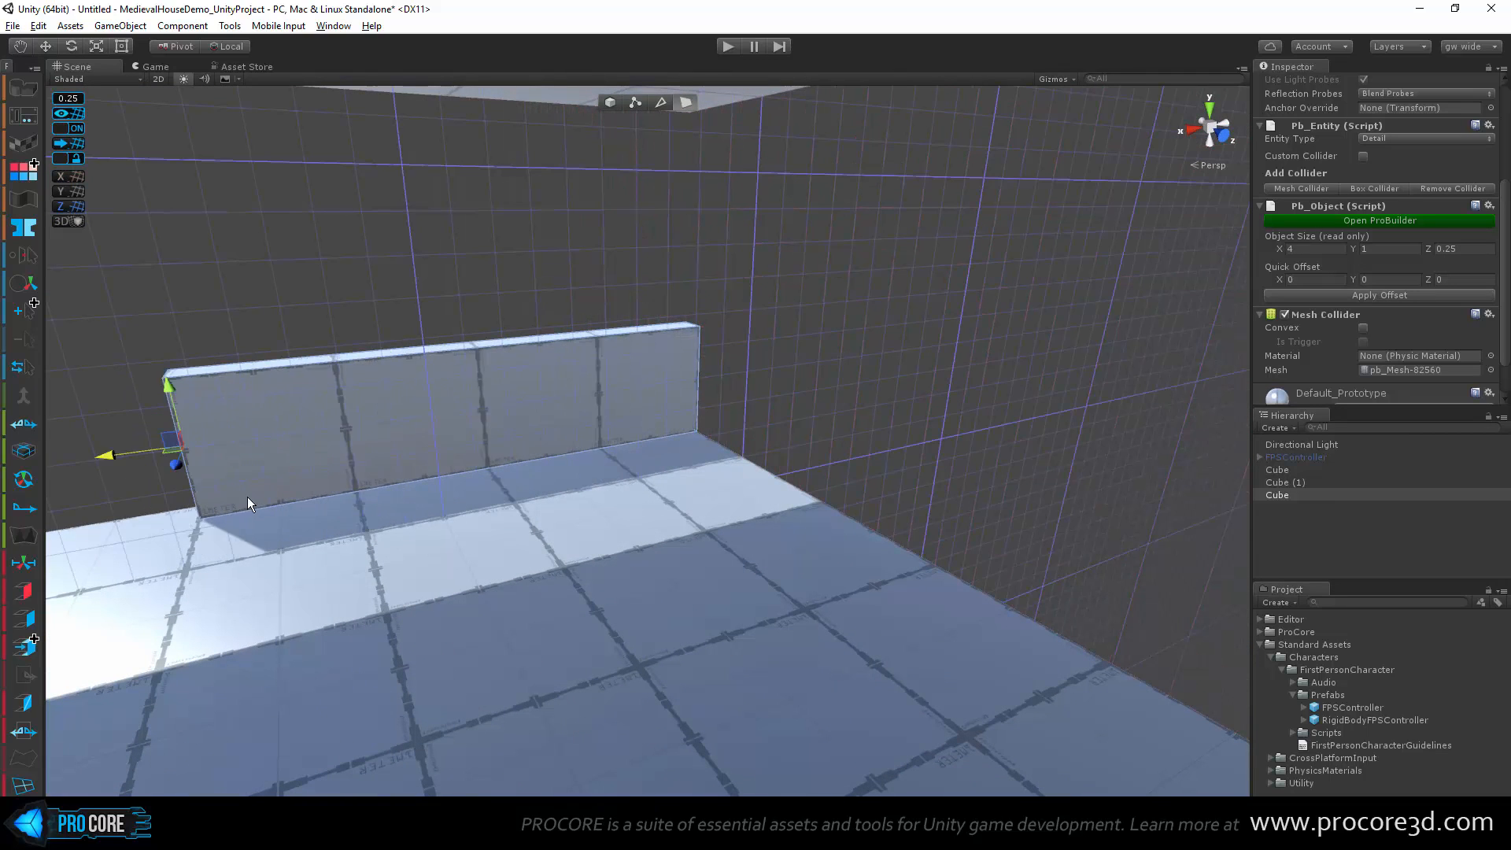
{"action": "left_click_drag", "start_coordinate": [659, 481], "coordinate": [721, 506], "text": "alt"}
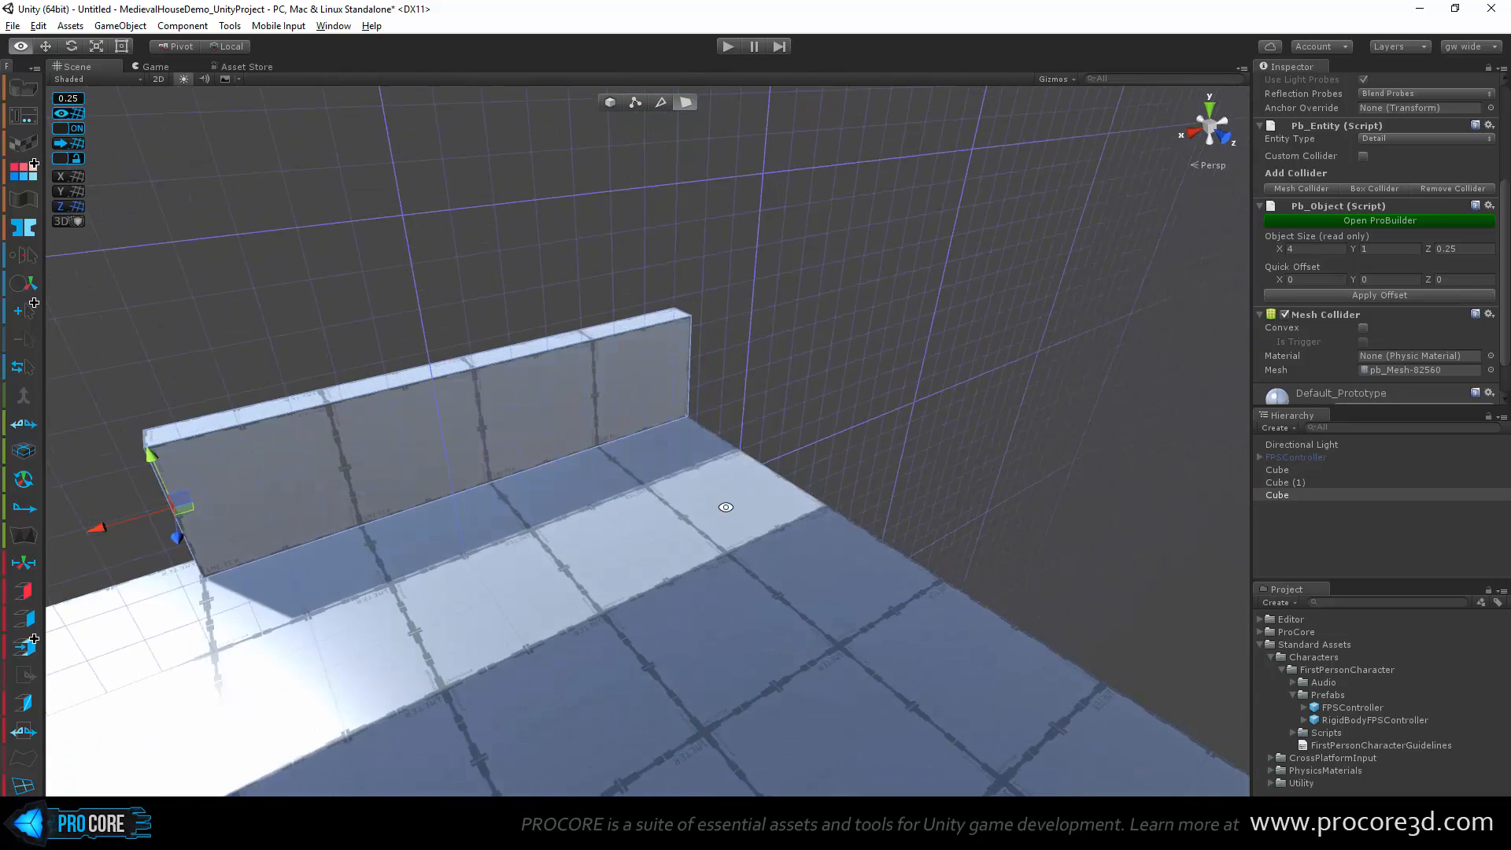
Step: Try moving the wall block's narrow end face along Y, Z and X, undoing each move
{"action": "middle_click_drag", "start_coordinate": [722, 506], "coordinate": [870, 381]}
{"action": "scroll", "coordinate": [590, 429], "scroll_direction": "up", "scroll_amount": 4}
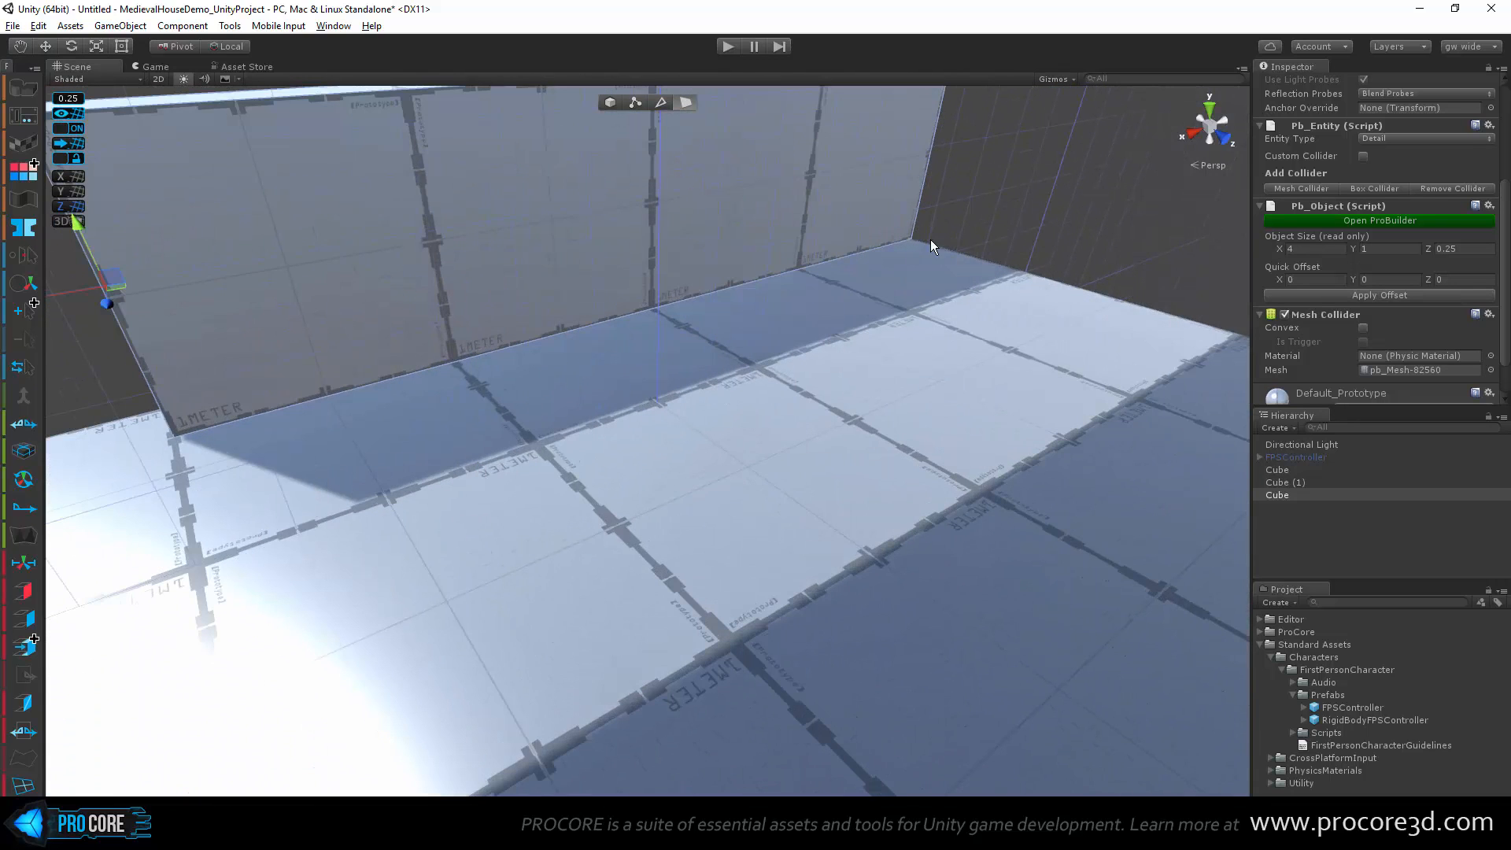
{"action": "left_click_drag", "start_coordinate": [988, 248], "coordinate": [725, 497], "text": "alt"}
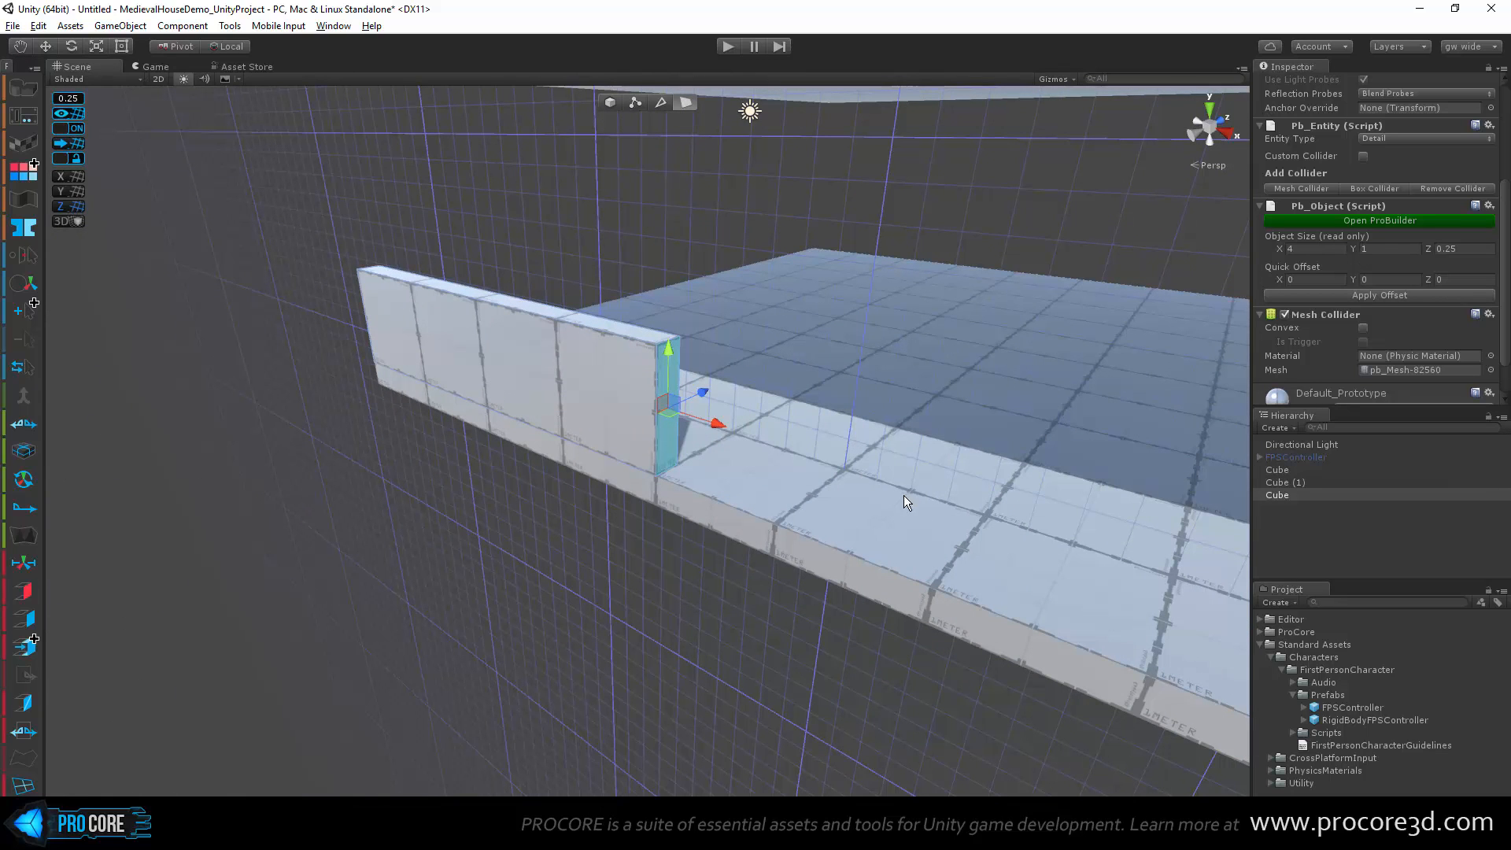
{"action": "mouse_move", "coordinate": [963, 546]}
{"action": "left_mouse_down", "text": "alt"}
{"action": "mouse_move", "coordinate": [759, 530]}
{"action": "mouse_move", "coordinate": [981, 546]}
{"action": "left_mouse_up", "text": "alt"}
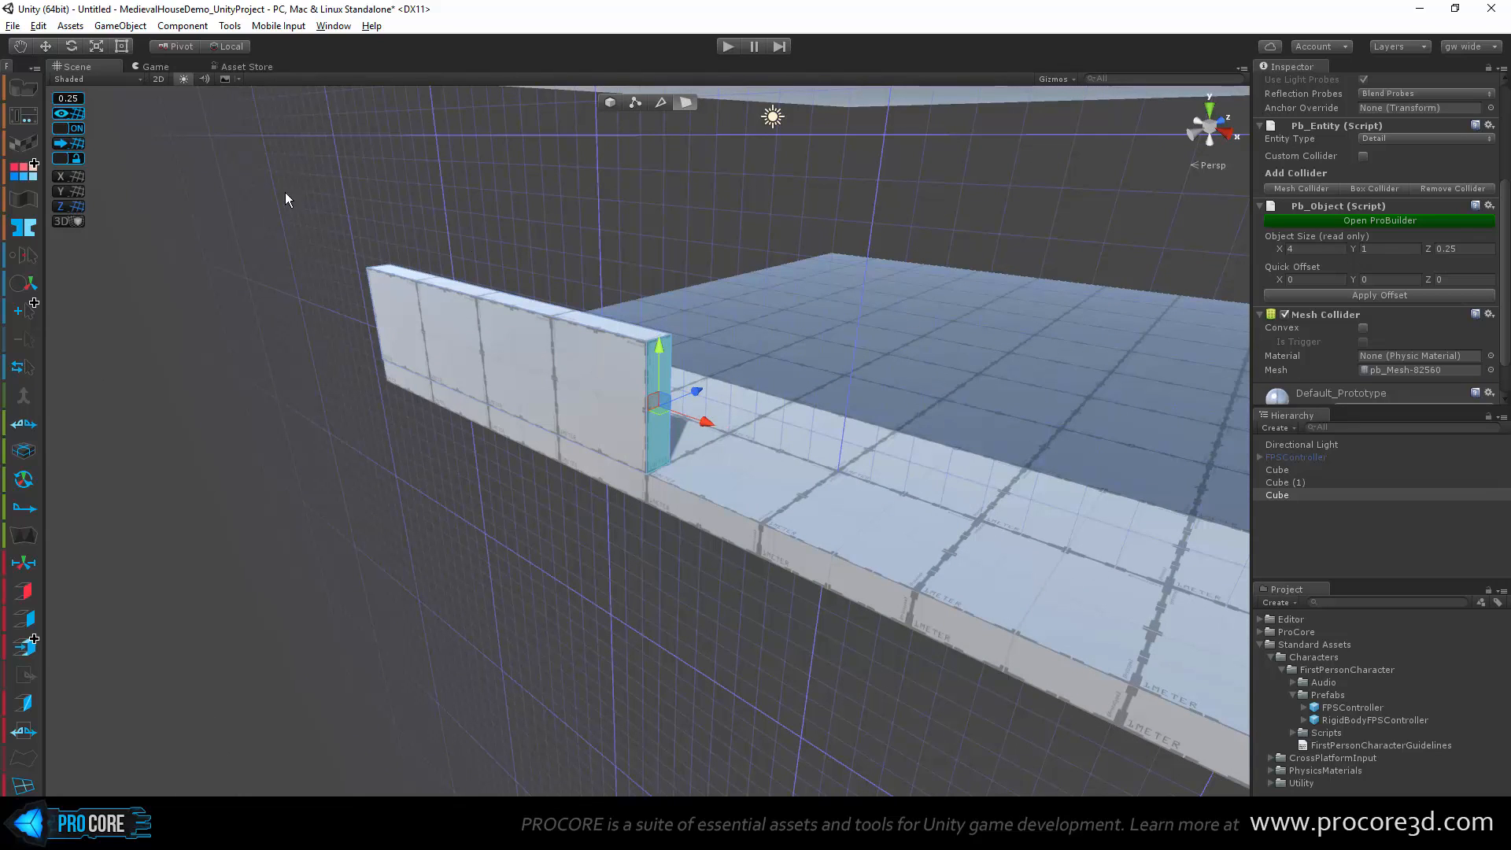
{"action": "left_click_drag", "start_coordinate": [653, 352], "coordinate": [650, 242]}
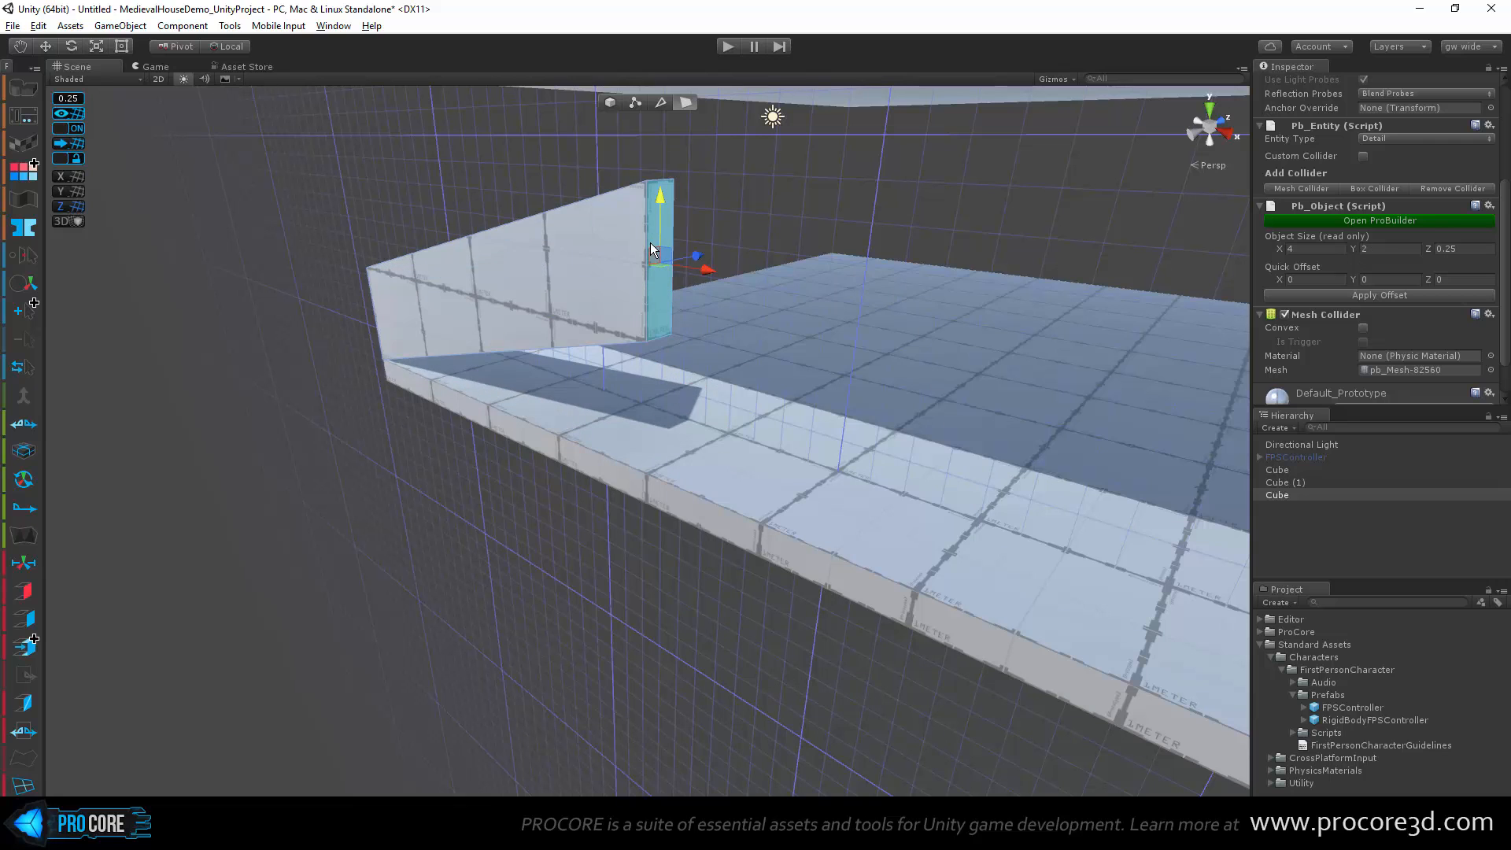
{"action": "key", "text": "ctrl+z"}
{"action": "left_click_drag", "start_coordinate": [699, 391], "coordinate": [607, 425]}
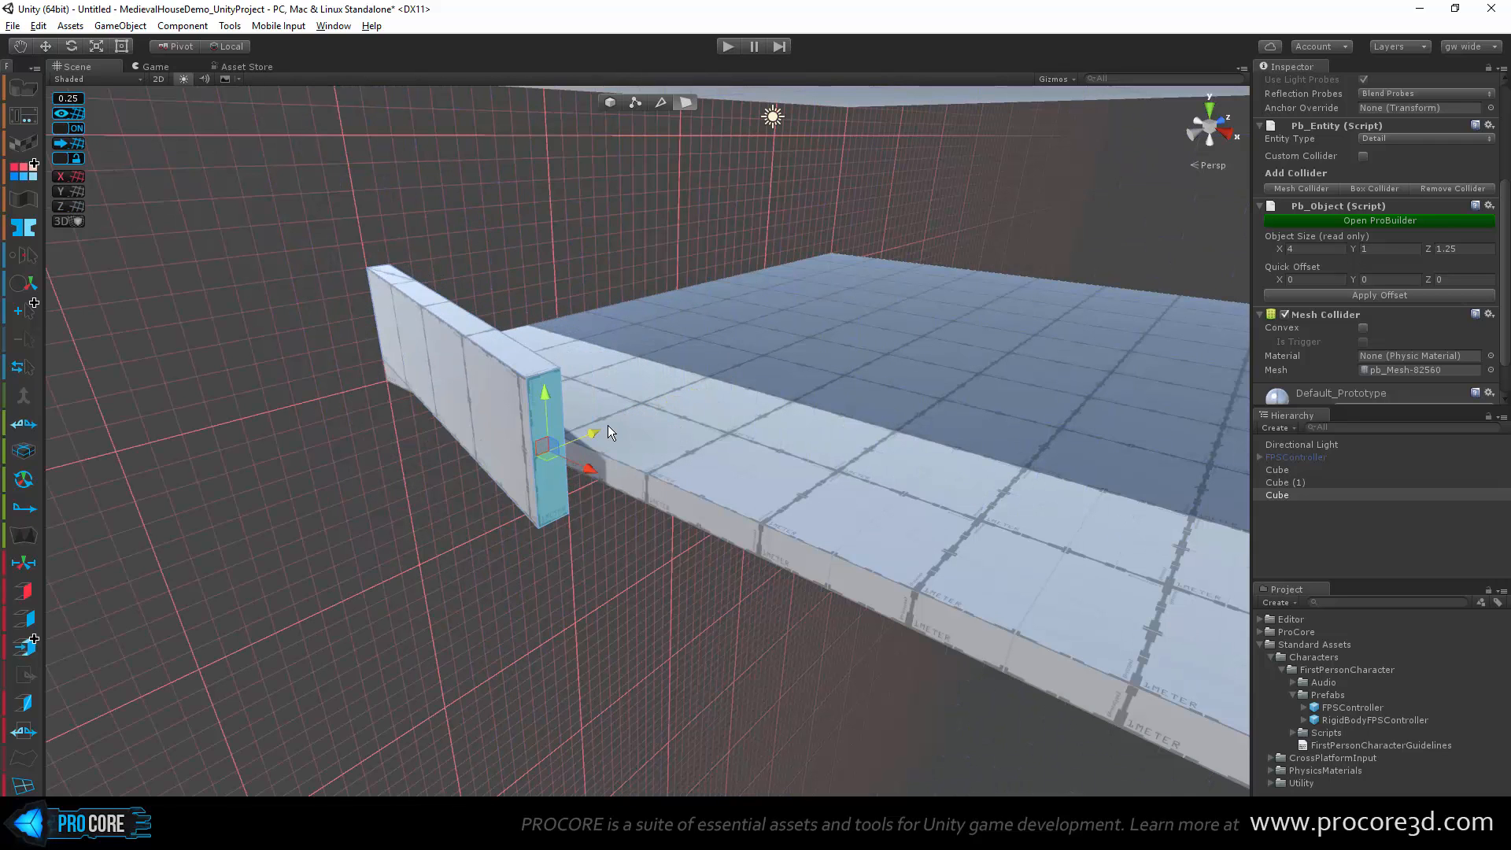
{"action": "key", "text": "ctrl+z"}
{"action": "left_click_drag", "start_coordinate": [707, 422], "coordinate": [774, 446]}
{"action": "key", "text": "ctrl+z"}
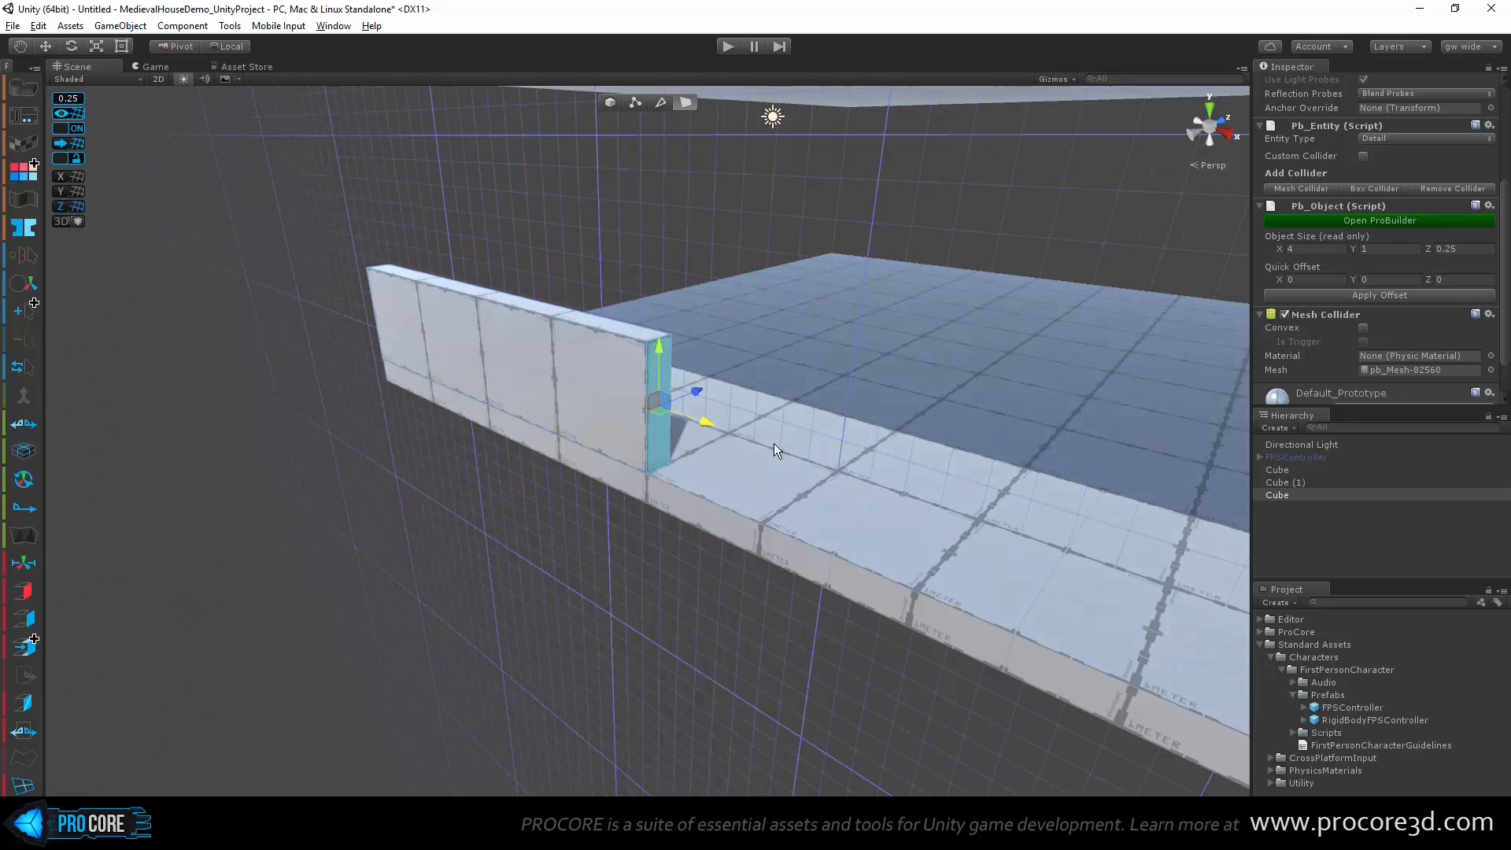
Step: Examine the ProGrids section of the Unity Preferences
{"action": "left_click", "coordinate": [38, 26]}
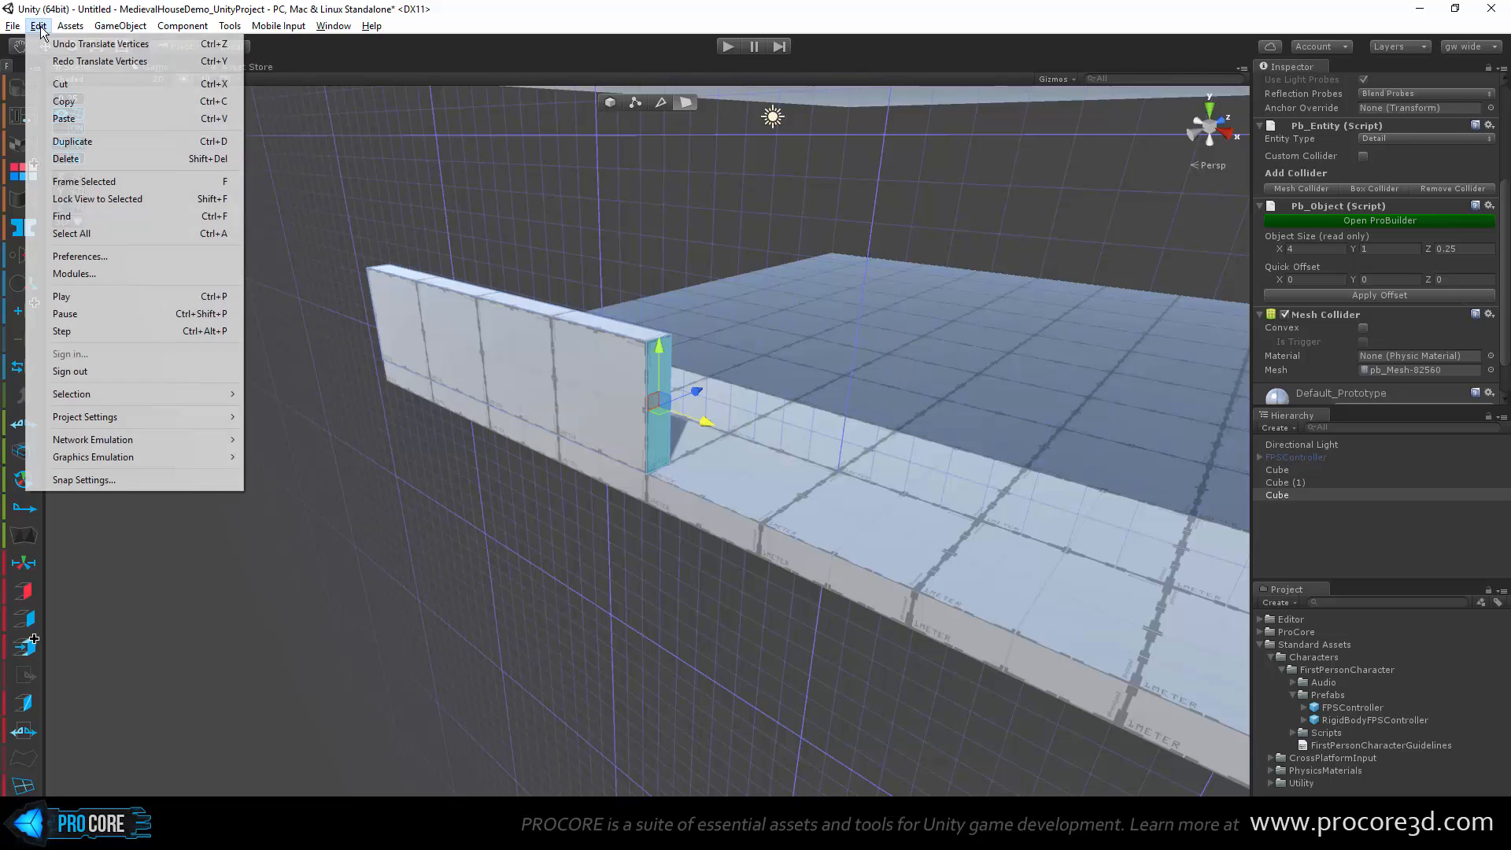
{"action": "left_click", "coordinate": [82, 256]}
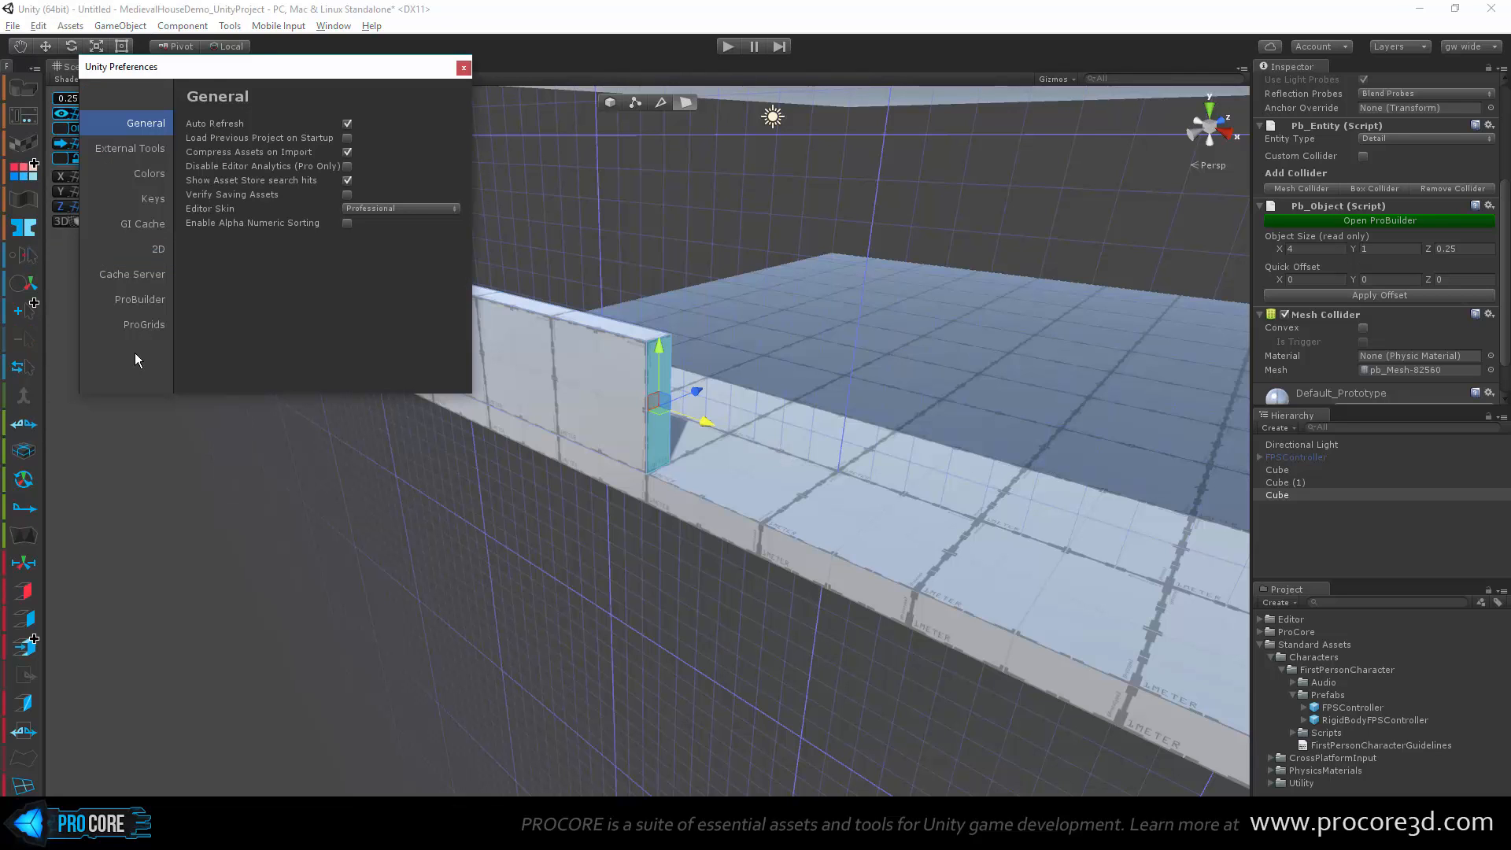
{"action": "left_click", "coordinate": [135, 326]}
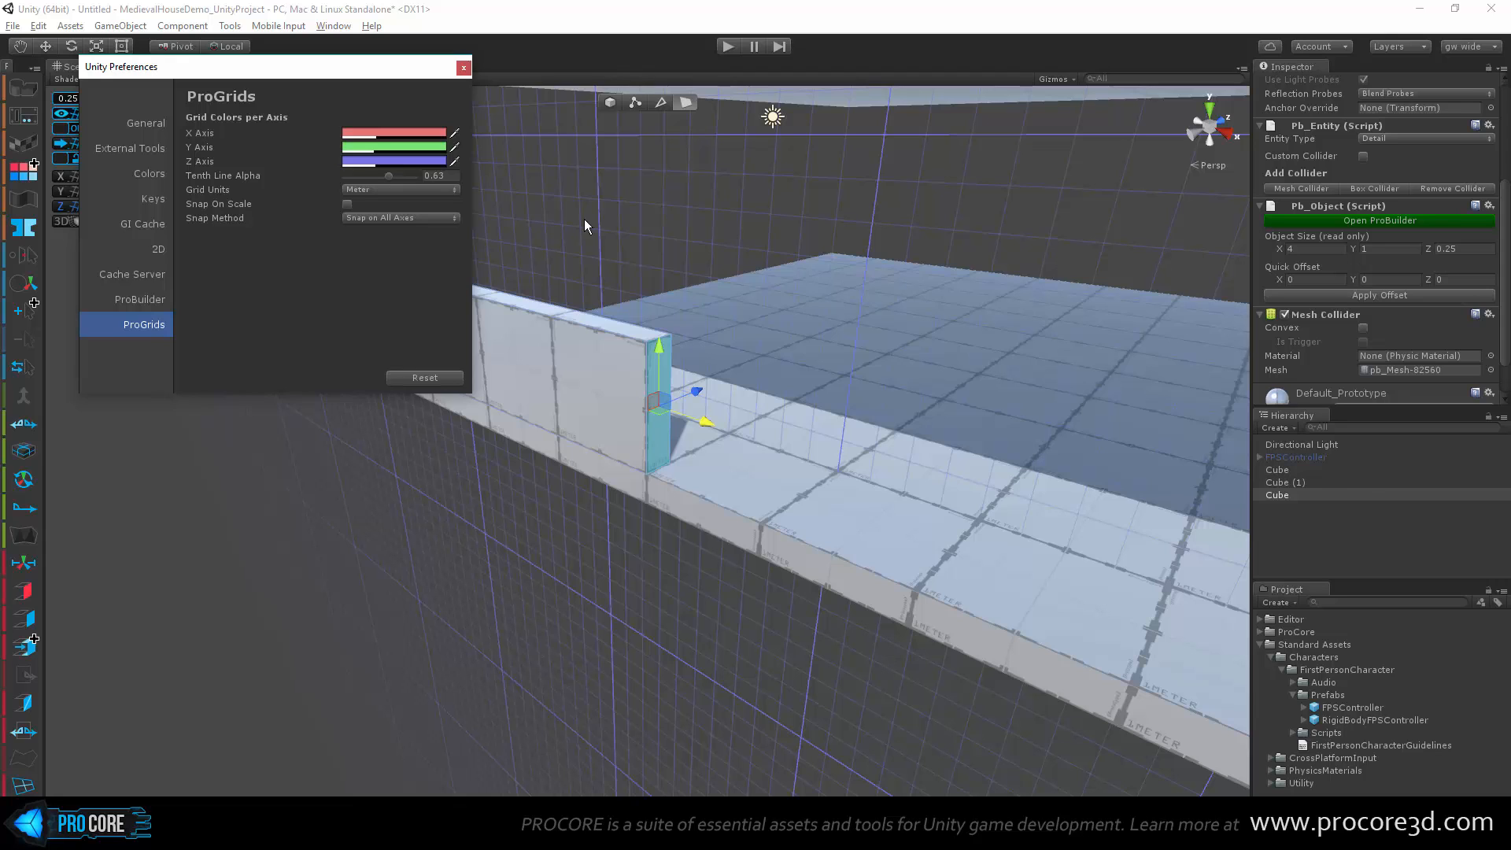
{"action": "left_click", "coordinate": [464, 69]}
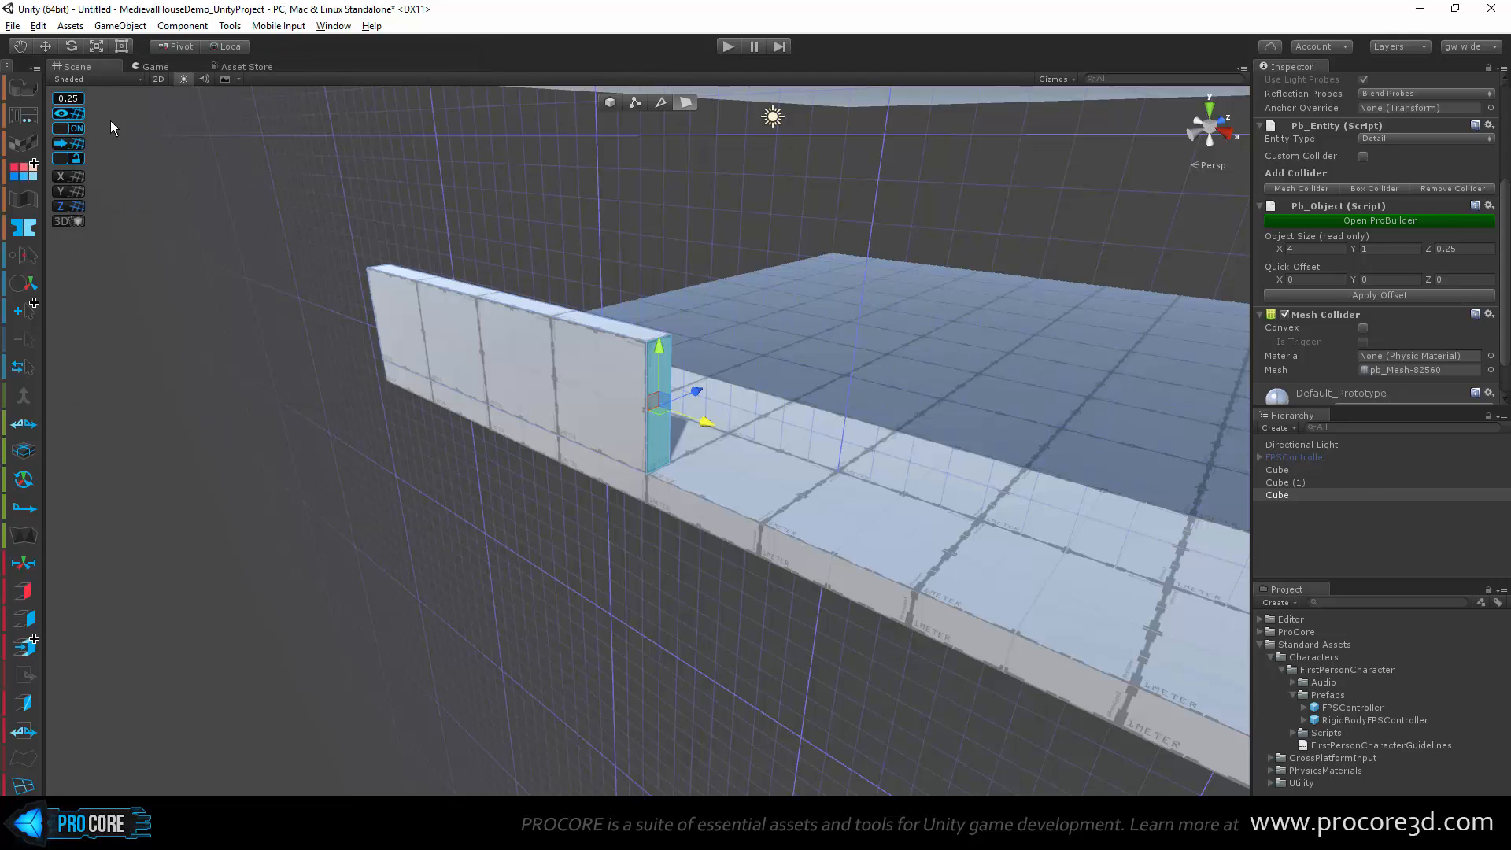
Step: Disable Predictive Grid in the ProGrids snap settings
{"action": "left_click", "coordinate": [67, 98]}
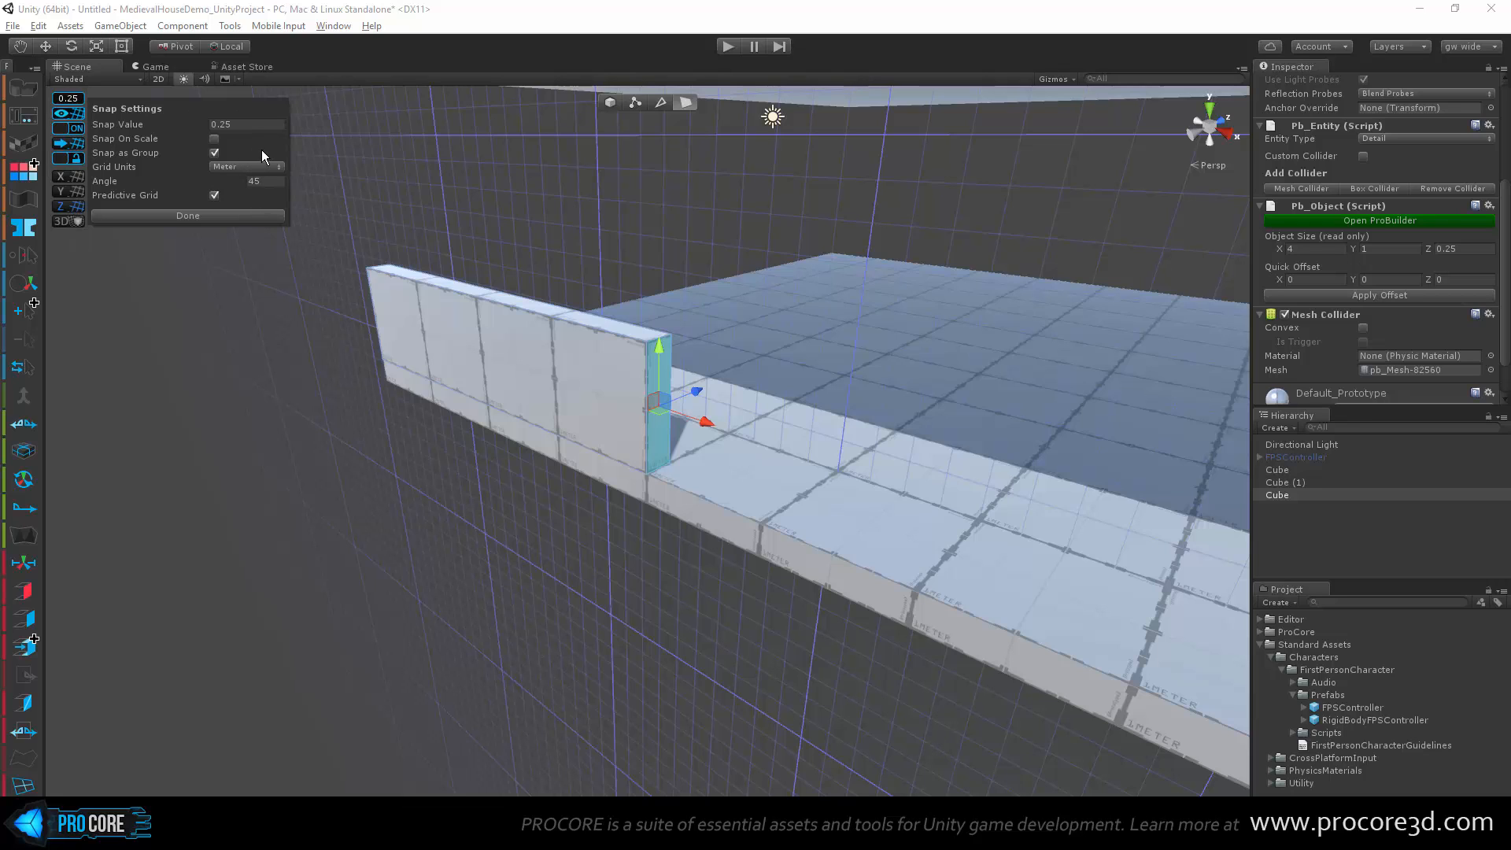
{"action": "left_click", "coordinate": [214, 196]}
{"action": "left_click", "coordinate": [228, 214]}
Step: Try moving the wall block's end face with Predictive Grid disabled, and undo the test moves
{"action": "left_click_drag", "start_coordinate": [673, 551], "coordinate": [600, 540], "text": "alt"}
{"action": "left_click_drag", "start_coordinate": [609, 437], "coordinate": [697, 459], "text": "alt"}
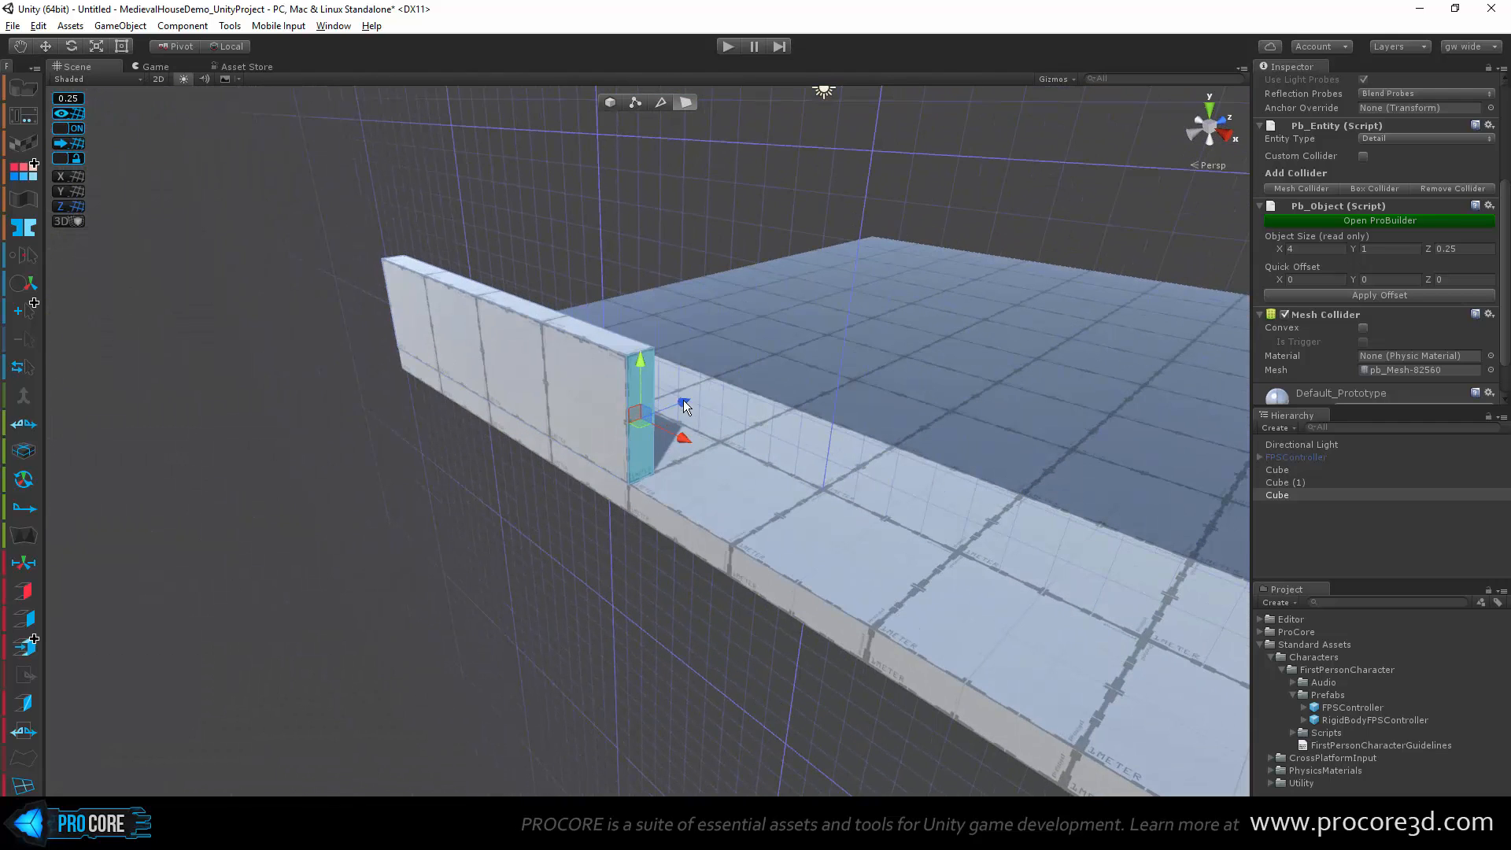
{"action": "left_click_drag", "start_coordinate": [684, 402], "coordinate": [631, 463]}
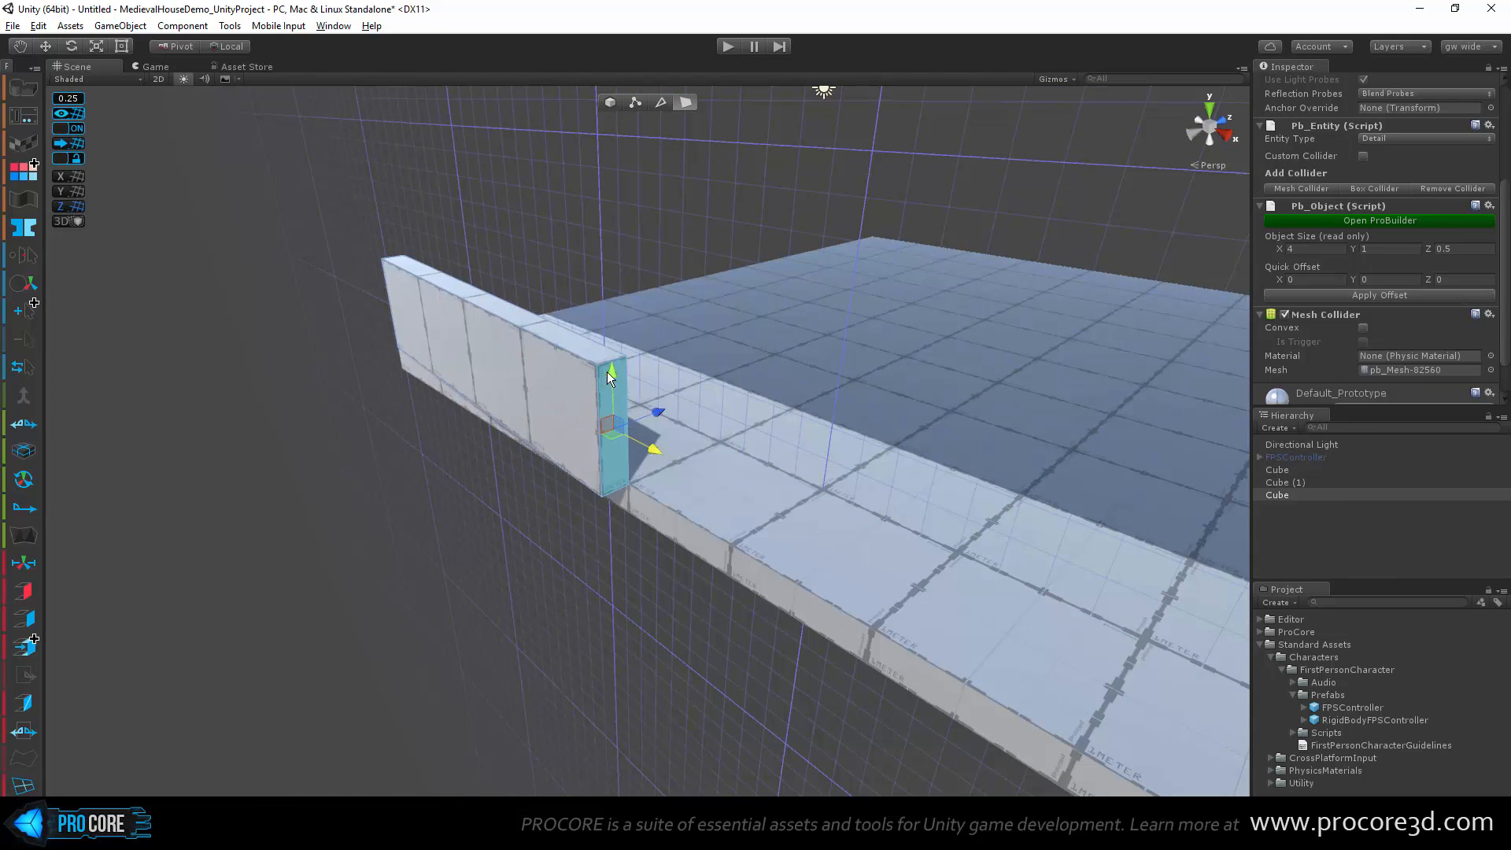
{"action": "left_click_drag", "start_coordinate": [608, 373], "coordinate": [638, 345]}
{"action": "key", "text": "ctrl+z"}
{"action": "key", "text": "ctrl+z"}
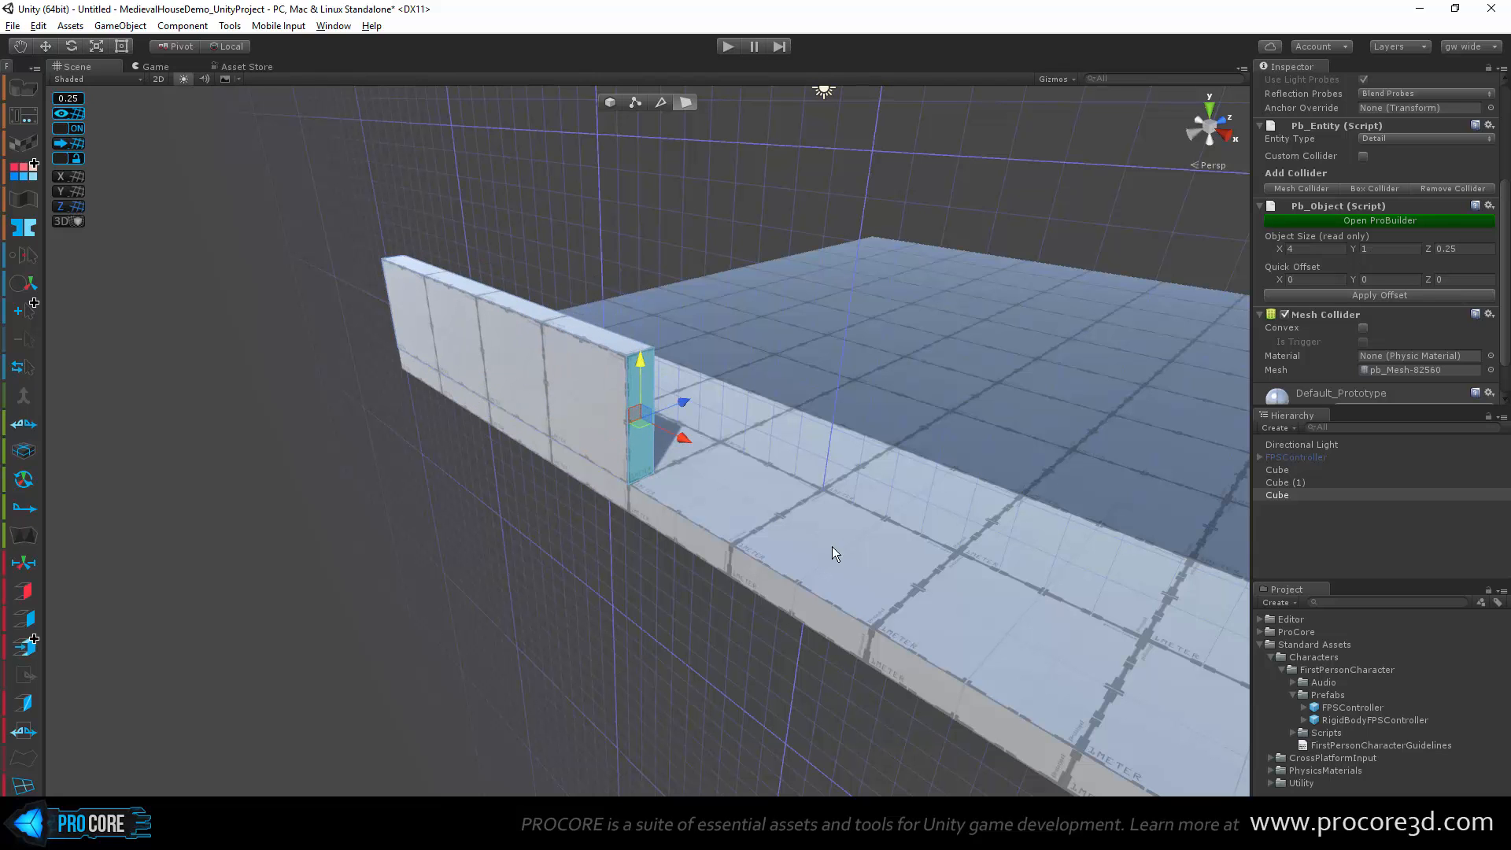
Step: Switch the ProGrids grid to the Y-axis plane
{"action": "left_click_drag", "start_coordinate": [381, 454], "coordinate": [405, 440], "text": "alt"}
{"action": "left_click", "coordinate": [69, 191]}
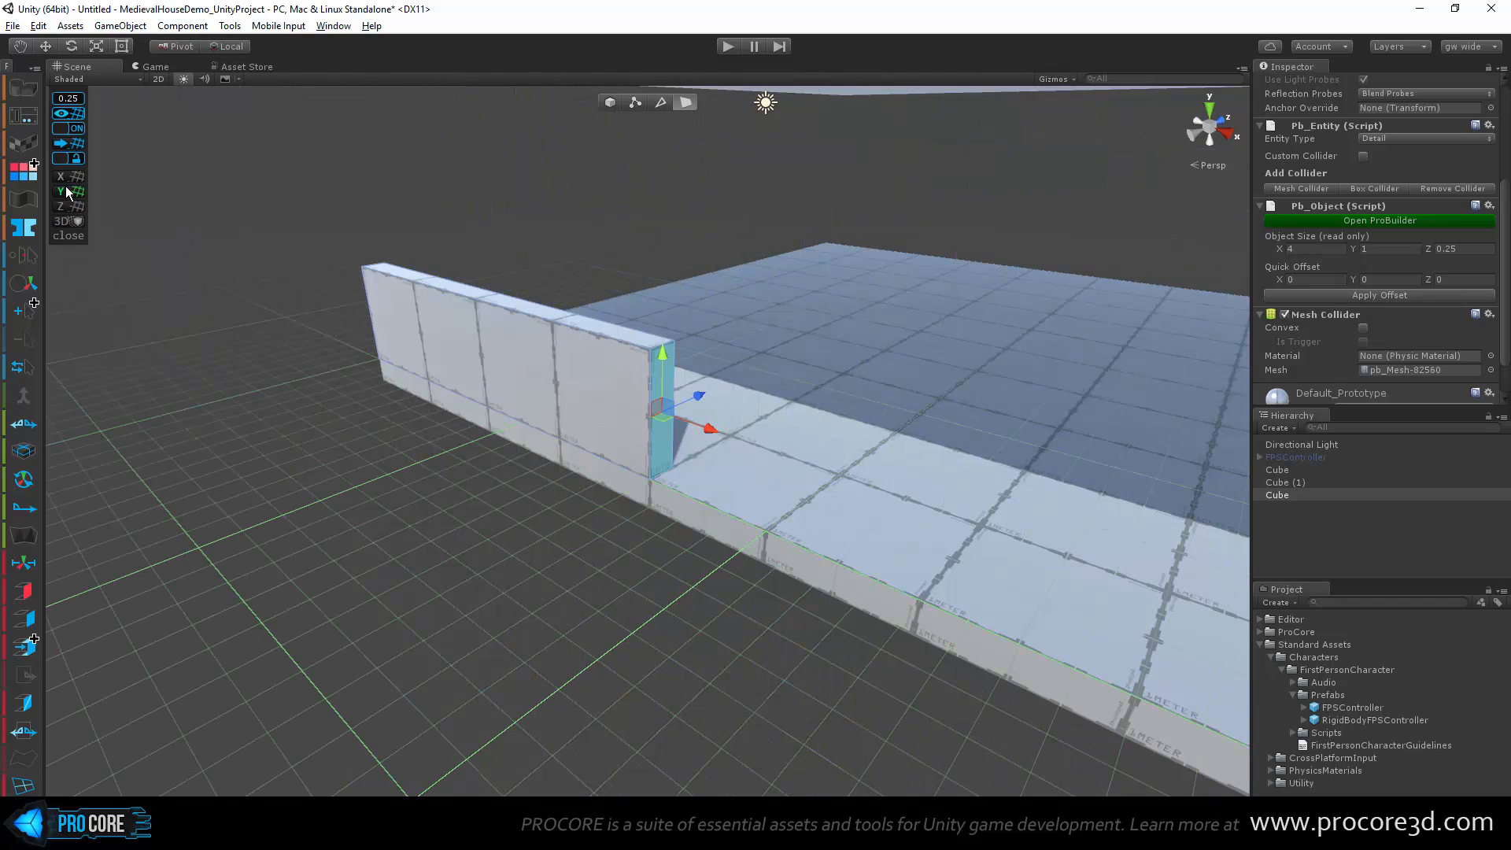
{"action": "left_click_drag", "start_coordinate": [326, 309], "coordinate": [472, 465], "text": "alt"}
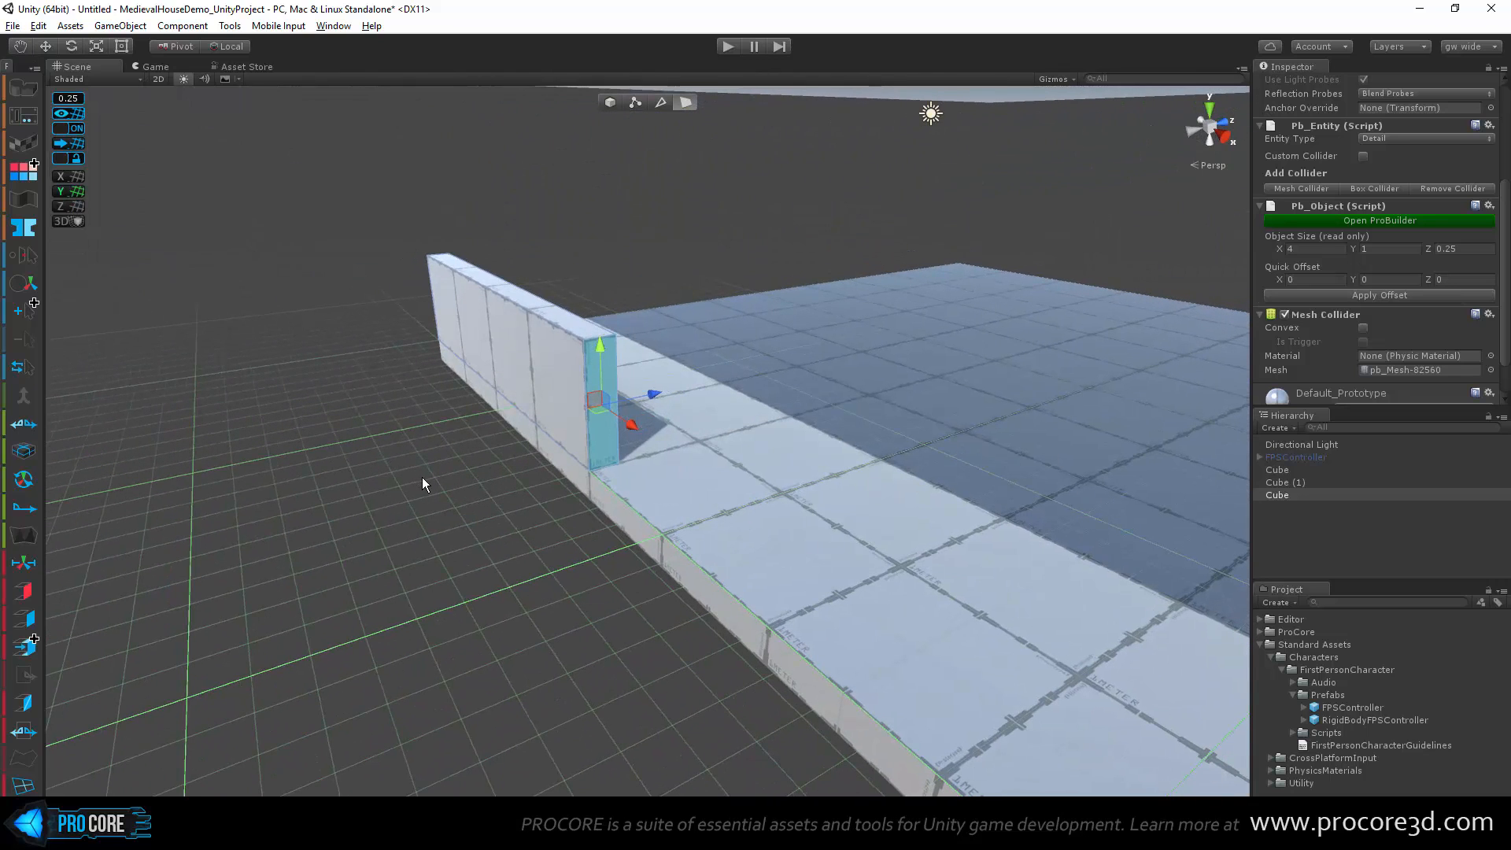
Step: Toggle Unity's built-in scene grid while the ProGrids grid is hidden, and show the ProGrids grid again
{"action": "left_click", "coordinate": [76, 116]}
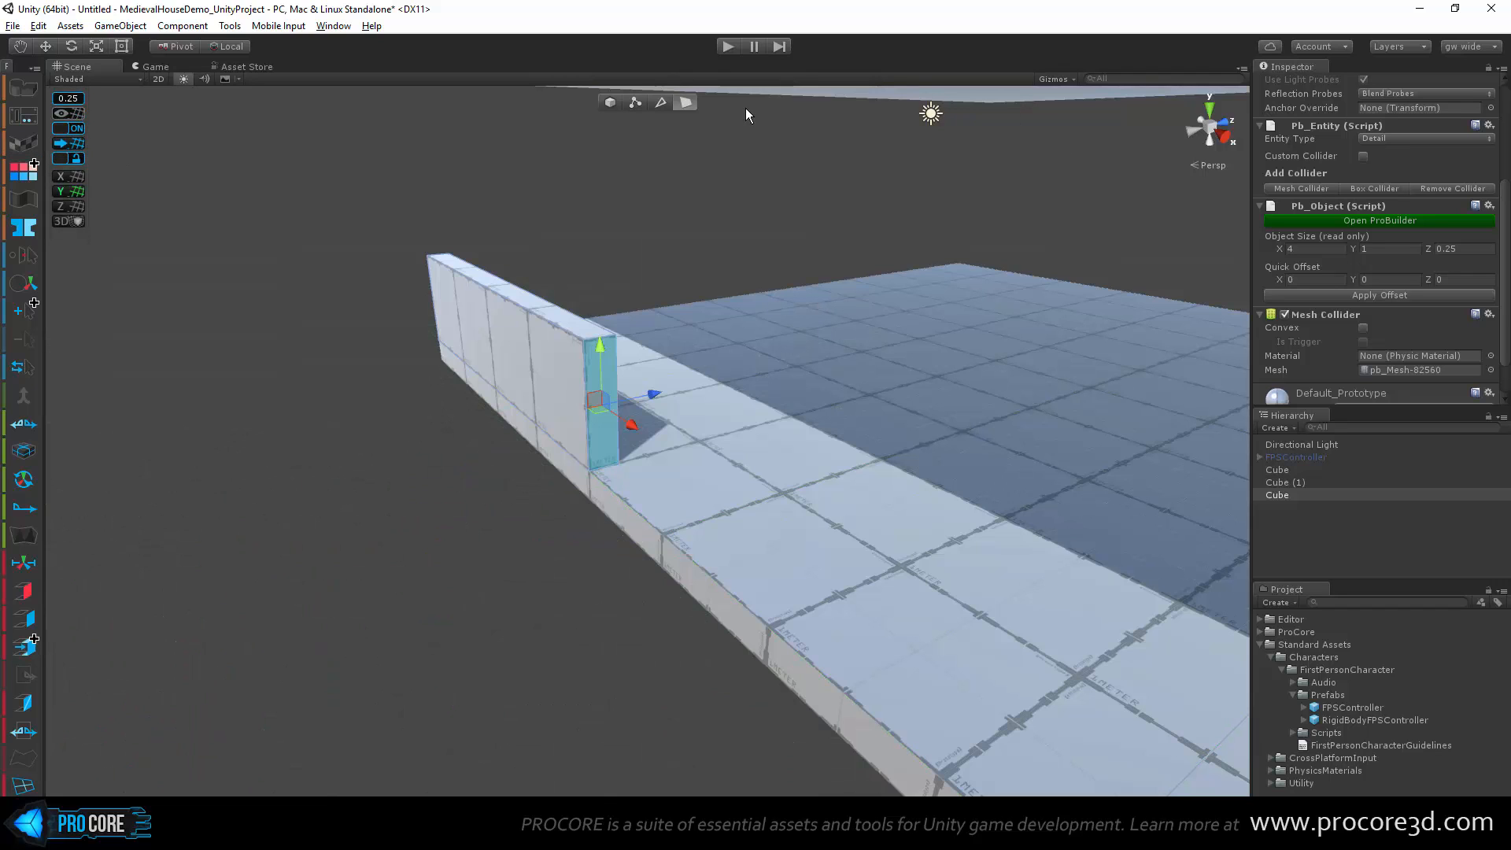
{"action": "left_click", "coordinate": [1055, 79]}
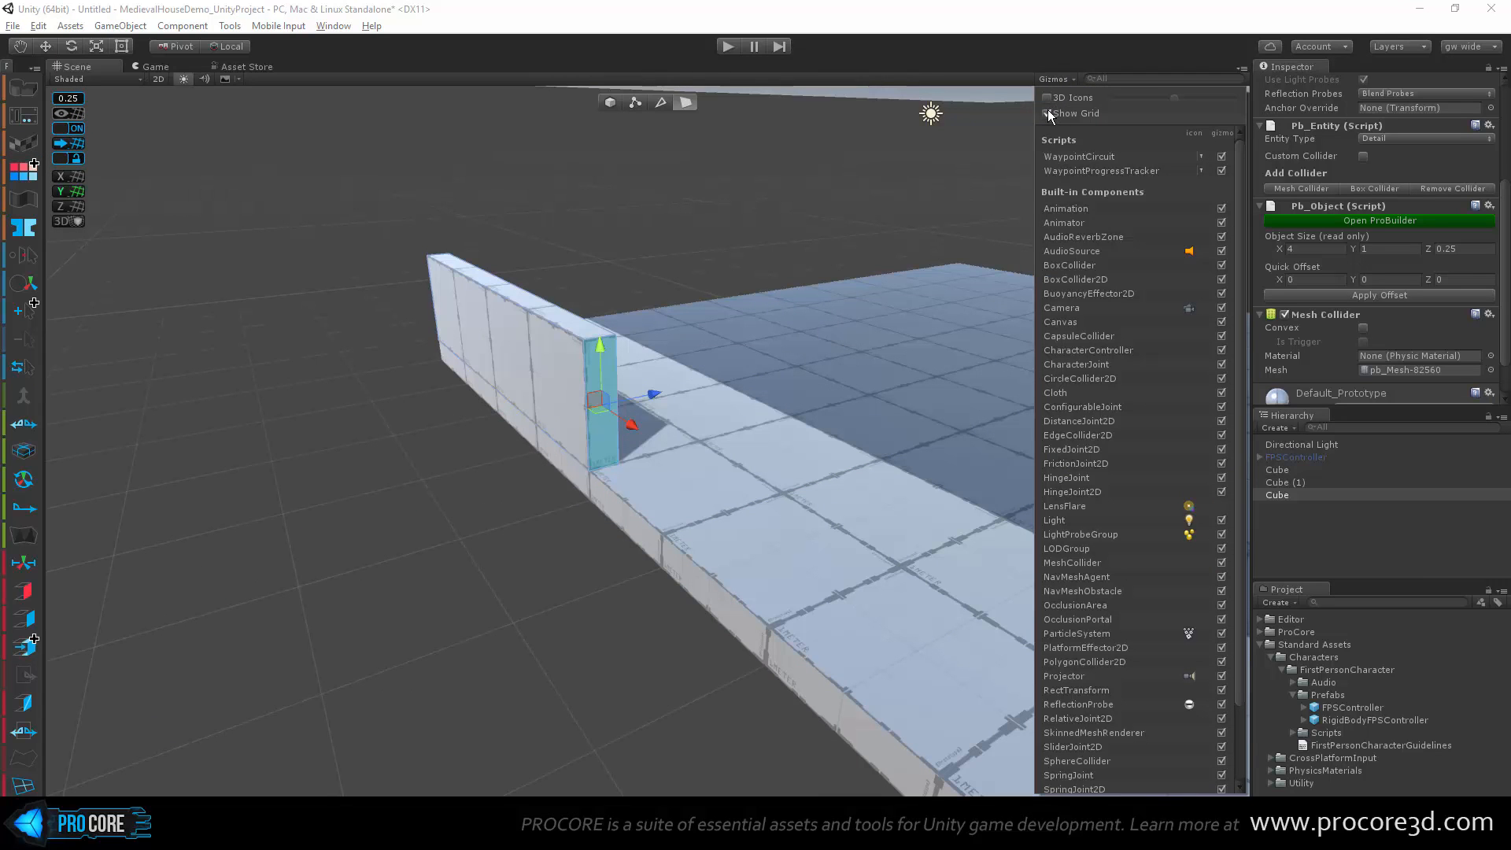
{"action": "left_click", "coordinate": [1047, 113]}
{"action": "left_click", "coordinate": [1108, 50]}
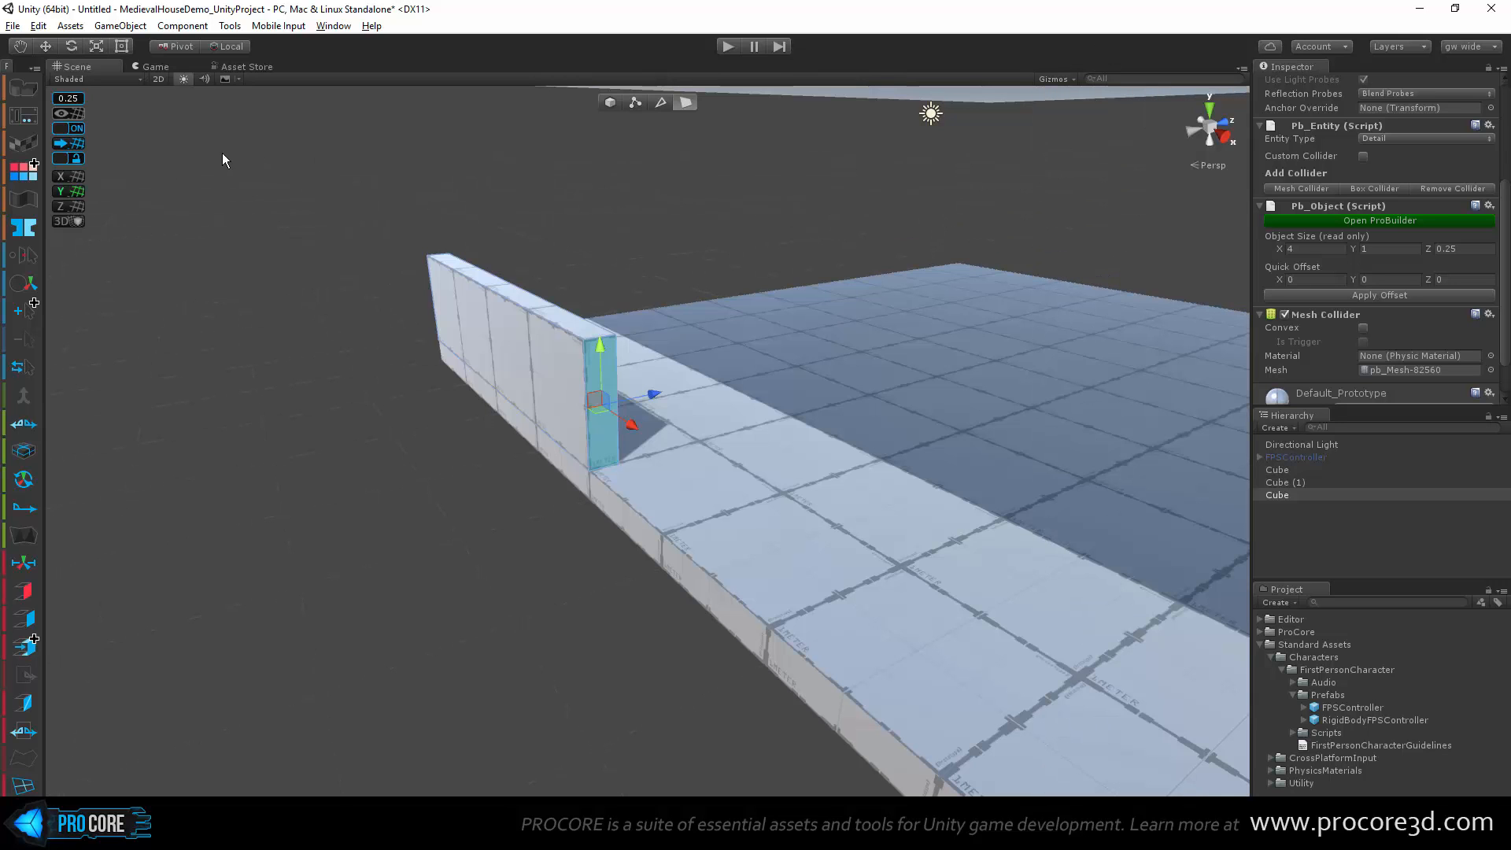
{"action": "left_click", "coordinate": [68, 113]}
Step: Move the wall block's end face along X to the slab's far edge, making the wall 10 m long
{"action": "left_click_drag", "start_coordinate": [347, 397], "coordinate": [471, 484], "text": "alt"}
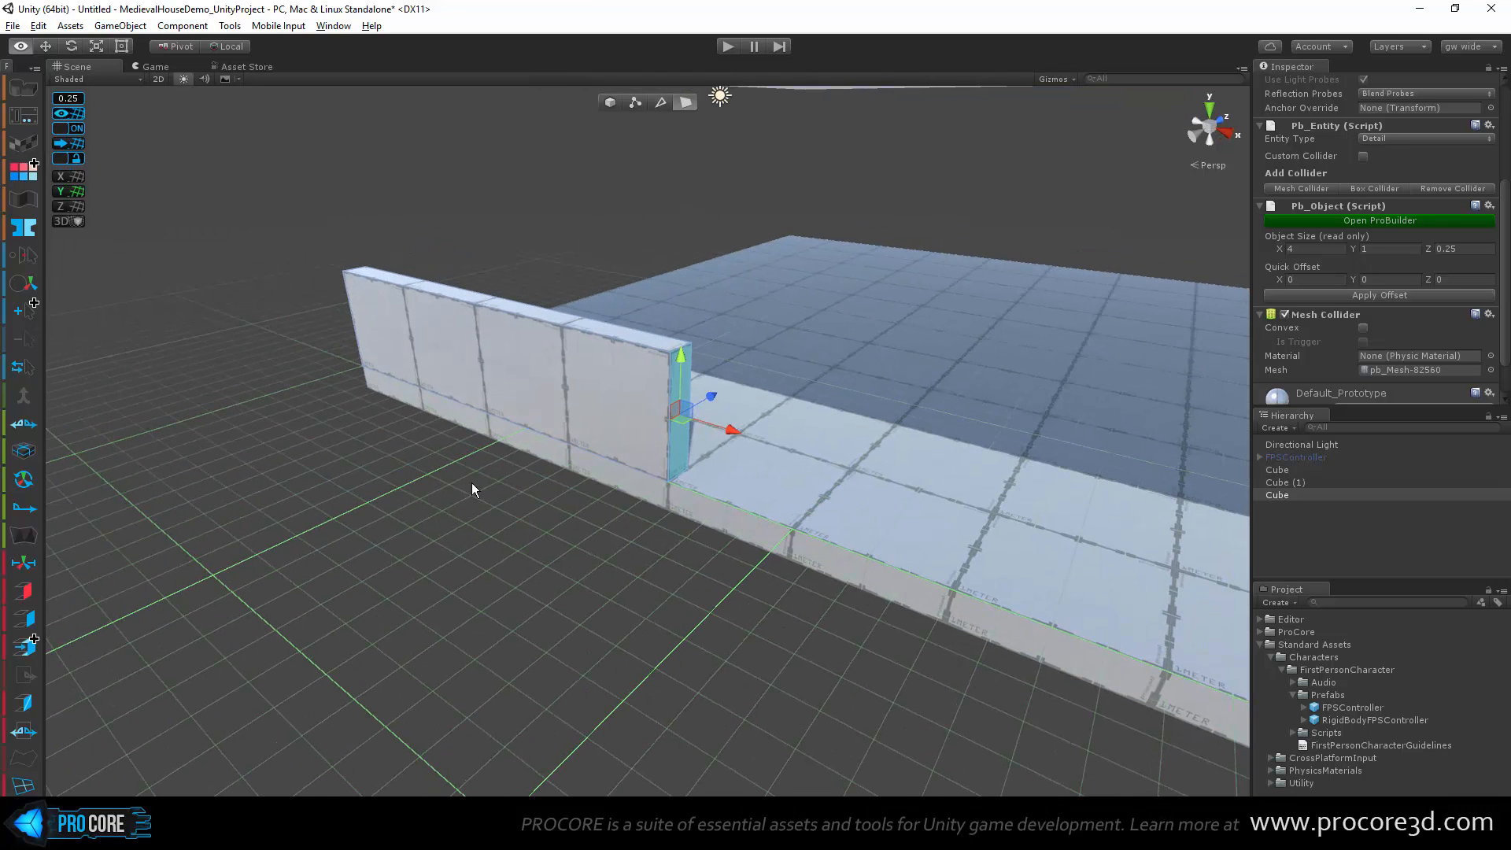
{"action": "left_click_drag", "start_coordinate": [766, 476], "coordinate": [796, 555], "text": "alt"}
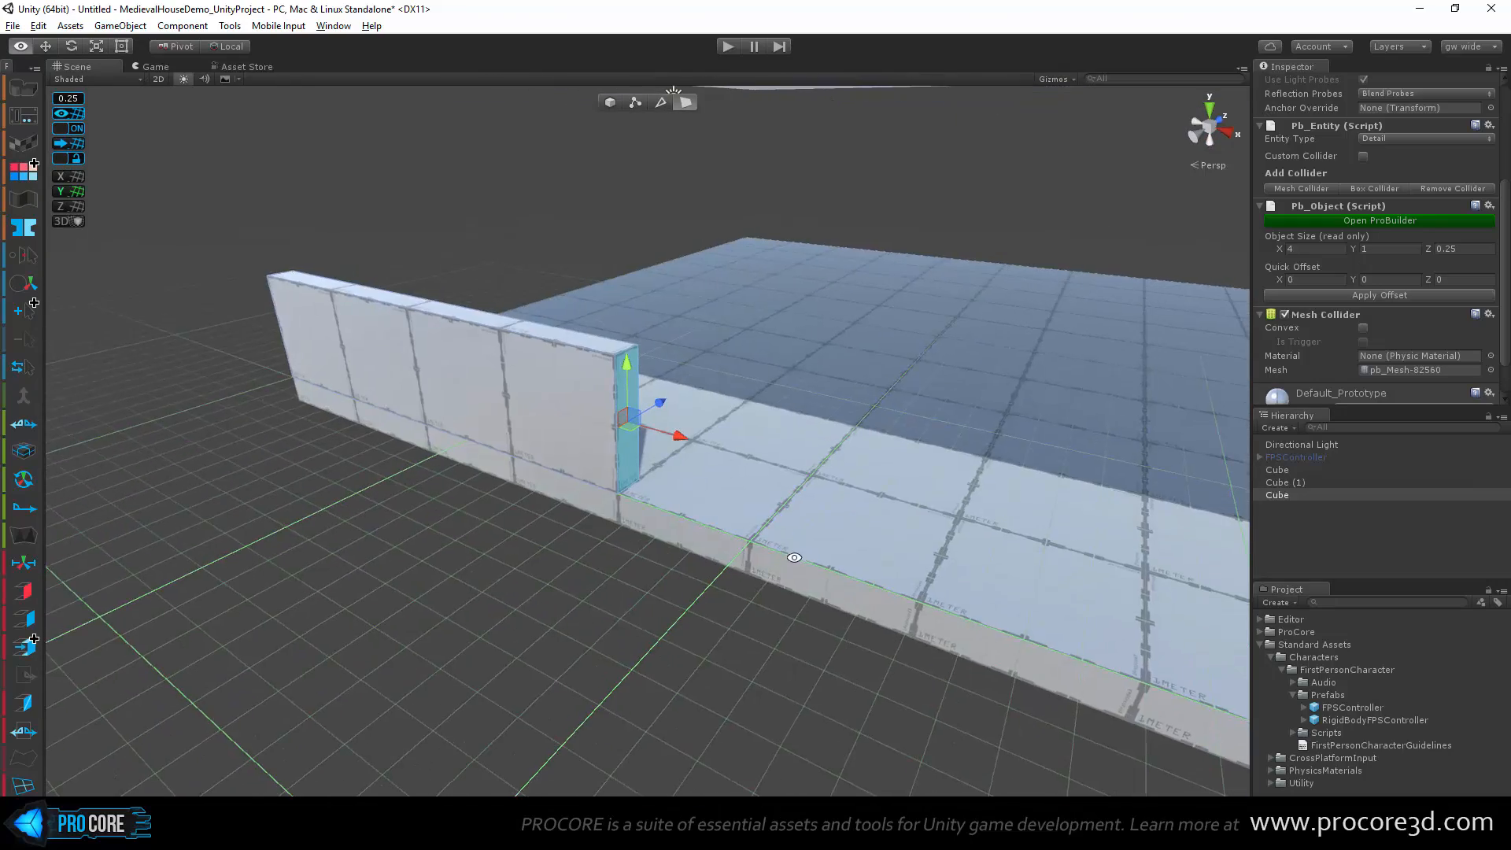
{"action": "scroll", "coordinate": [784, 555], "scroll_direction": "down", "scroll_amount": 10}
{"action": "middle_click_drag", "start_coordinate": [718, 529], "coordinate": [623, 501]}
{"action": "scroll", "coordinate": [622, 495], "scroll_direction": "up", "scroll_amount": 6}
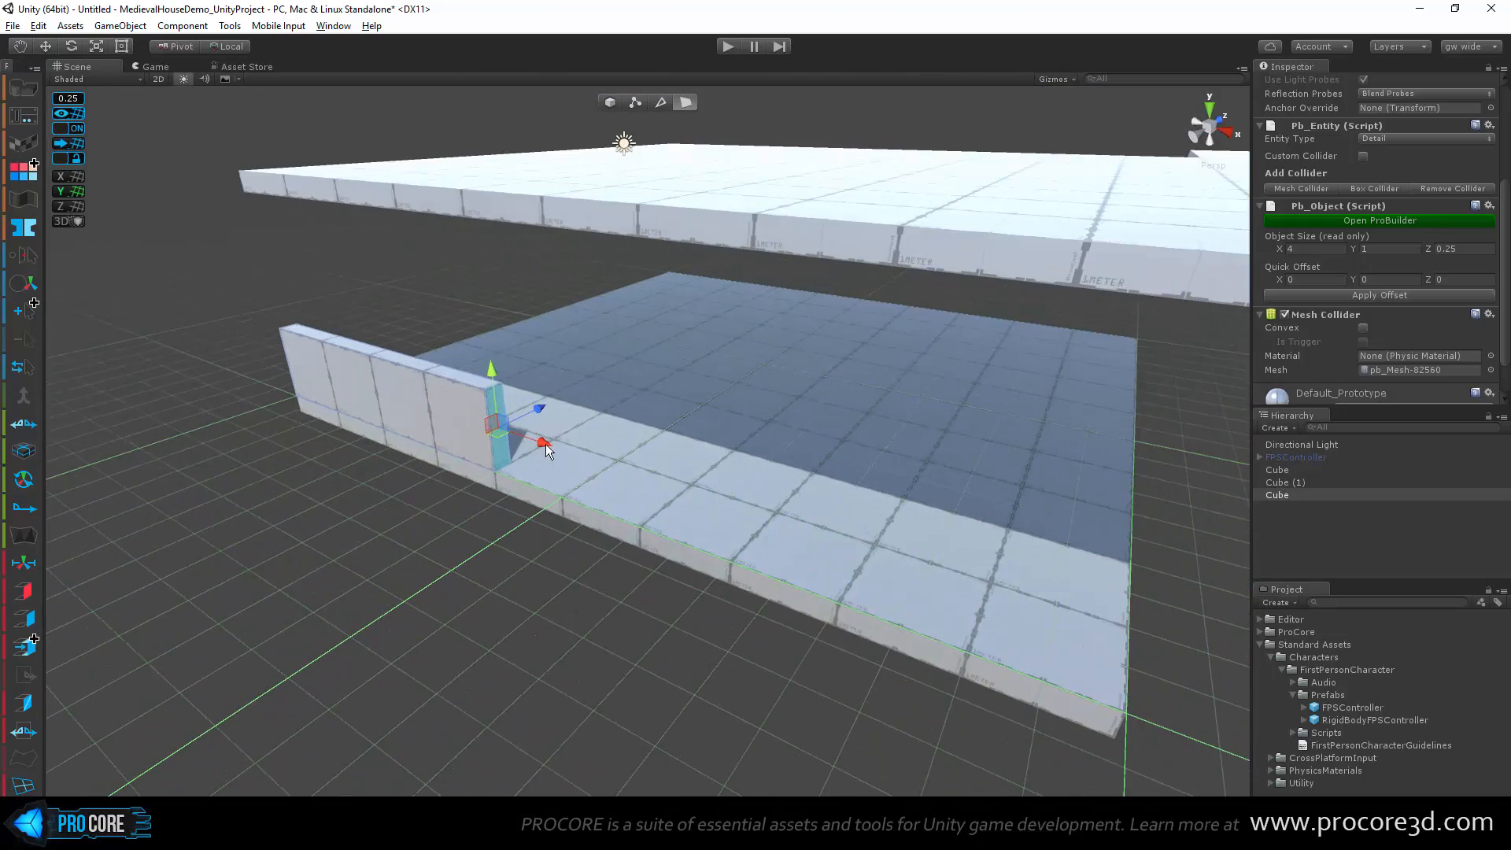
{"action": "left_click_drag", "start_coordinate": [545, 443], "coordinate": [909, 530]}
Step: Move the same end face inward along X by 0.25 m, shortening the wall to 9.75 m
{"action": "left_click_drag", "start_coordinate": [941, 647], "coordinate": [381, 549], "text": "alt"}
{"action": "middle_click_drag", "start_coordinate": [275, 519], "coordinate": [420, 504]}
{"action": "scroll", "coordinate": [420, 504], "scroll_direction": "up", "scroll_amount": 4}
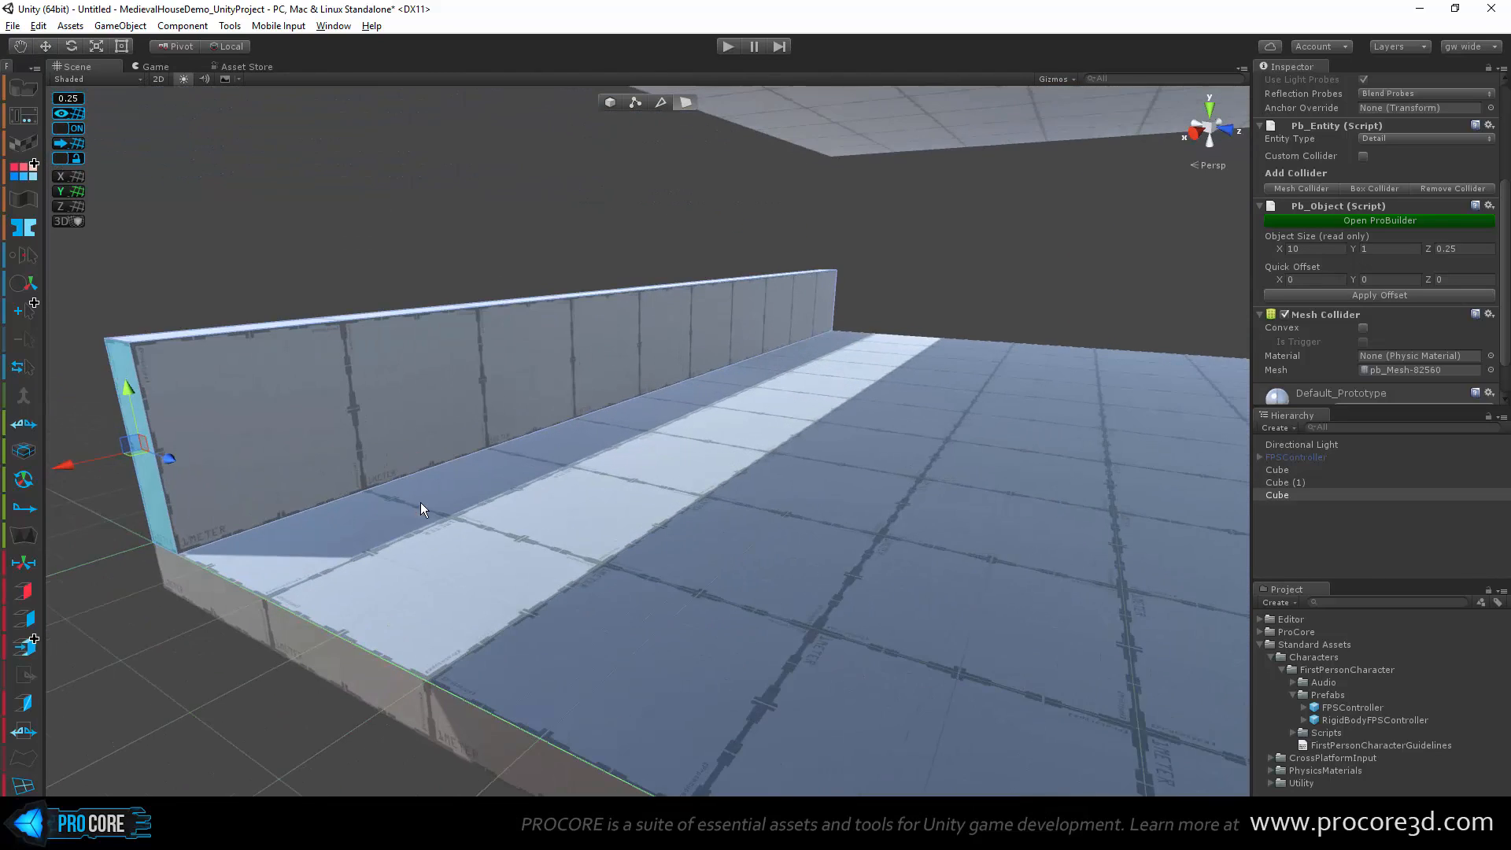
{"action": "scroll", "coordinate": [126, 488], "scroll_direction": "down", "scroll_amount": 2}
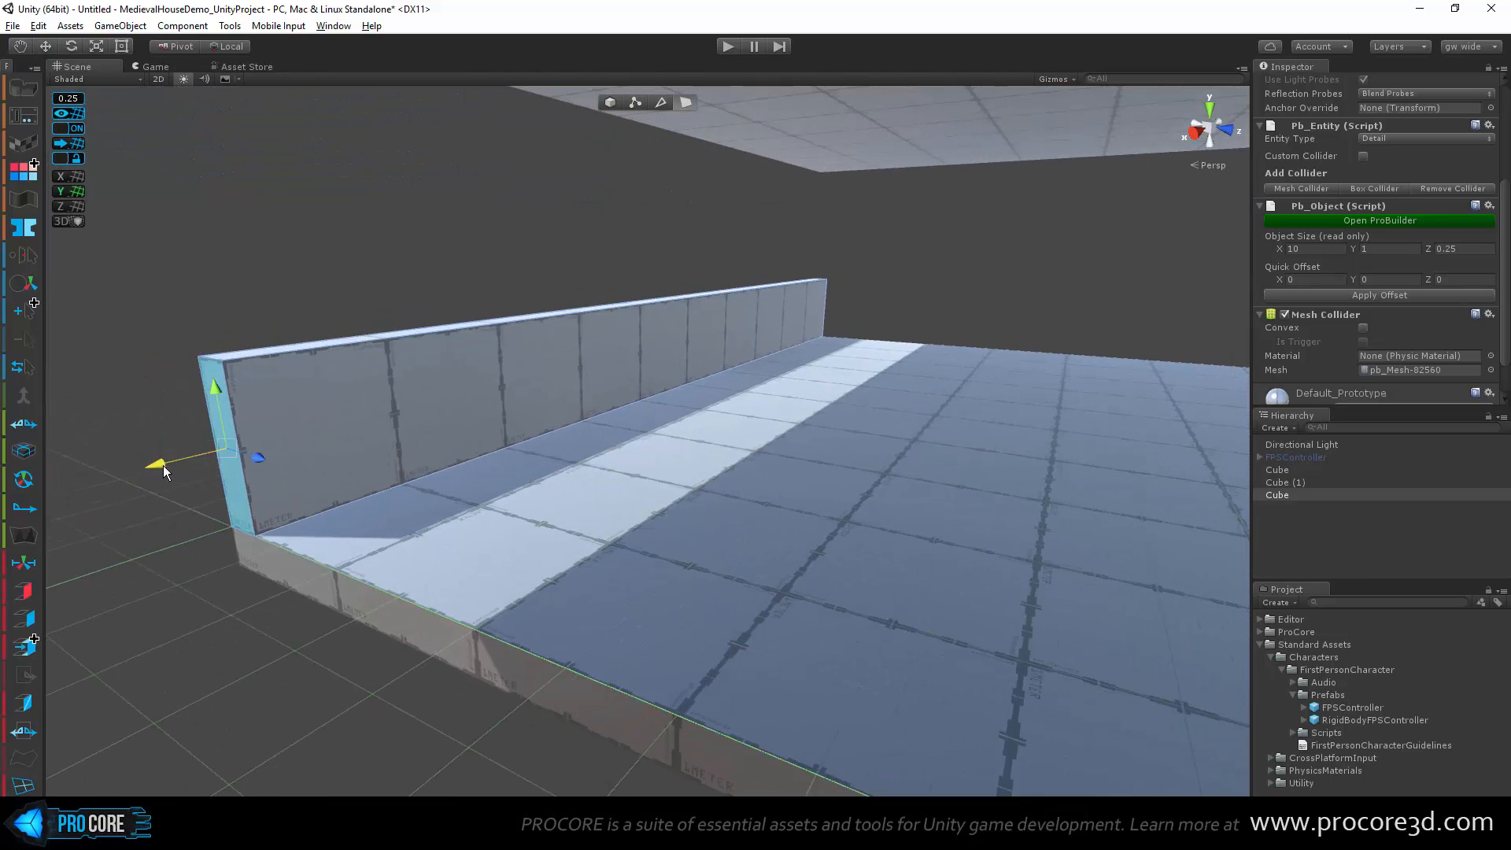
{"action": "left_click_drag", "start_coordinate": [163, 465], "coordinate": [196, 466], "text": "shift"}
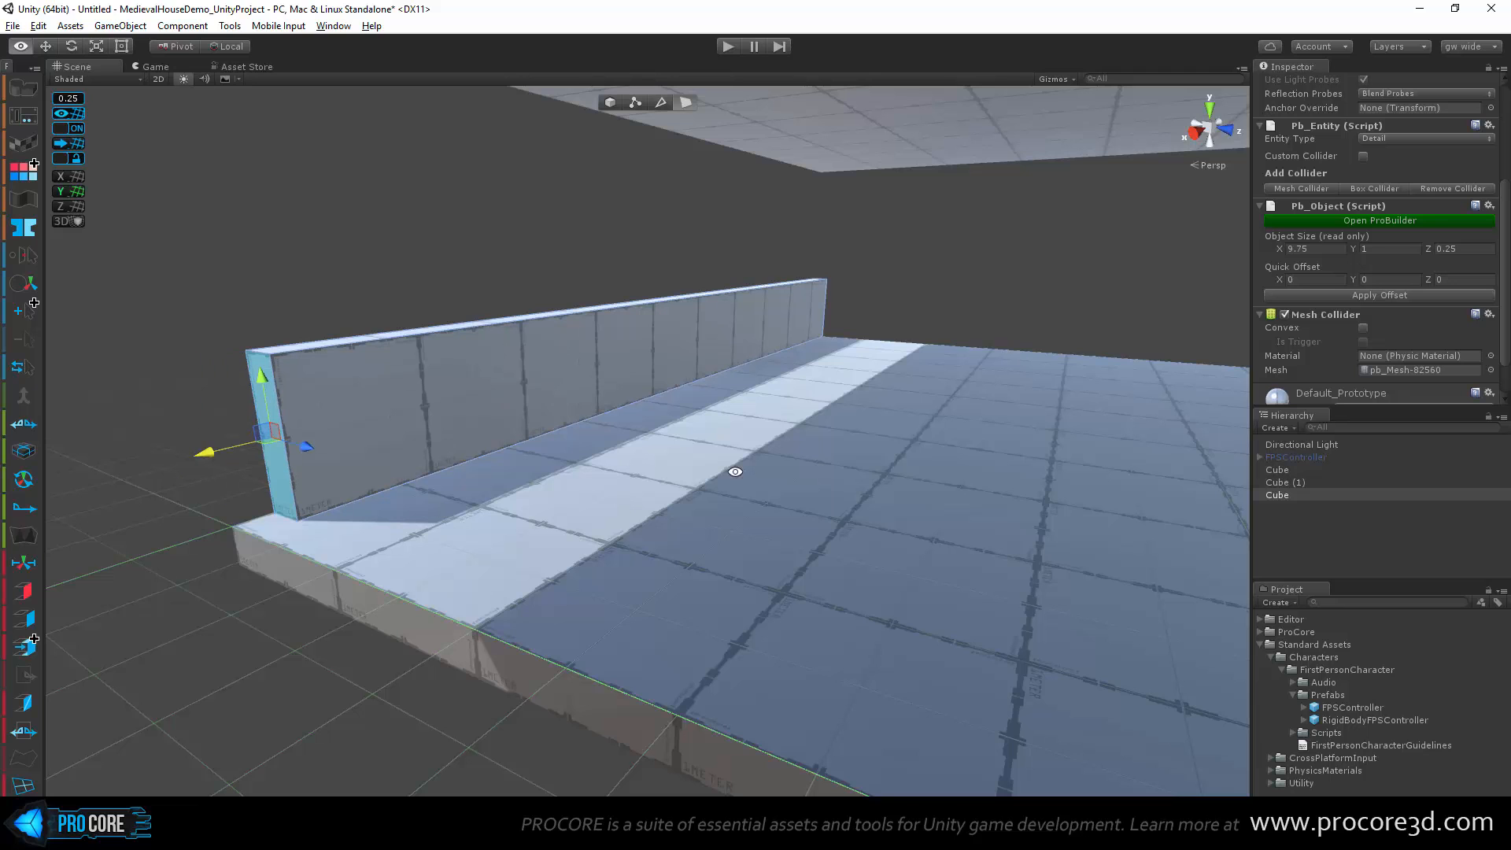
Step: Move the wall's opposite end face inward along X to a length of 9.5 m and return to object-level editing
{"action": "left_click_drag", "start_coordinate": [993, 449], "coordinate": [468, 450], "text": "alt"}
{"action": "left_click_drag", "start_coordinate": [891, 441], "coordinate": [871, 465], "text": "alt"}
{"action": "scroll", "coordinate": [836, 499], "scroll_direction": "down", "scroll_amount": 2}
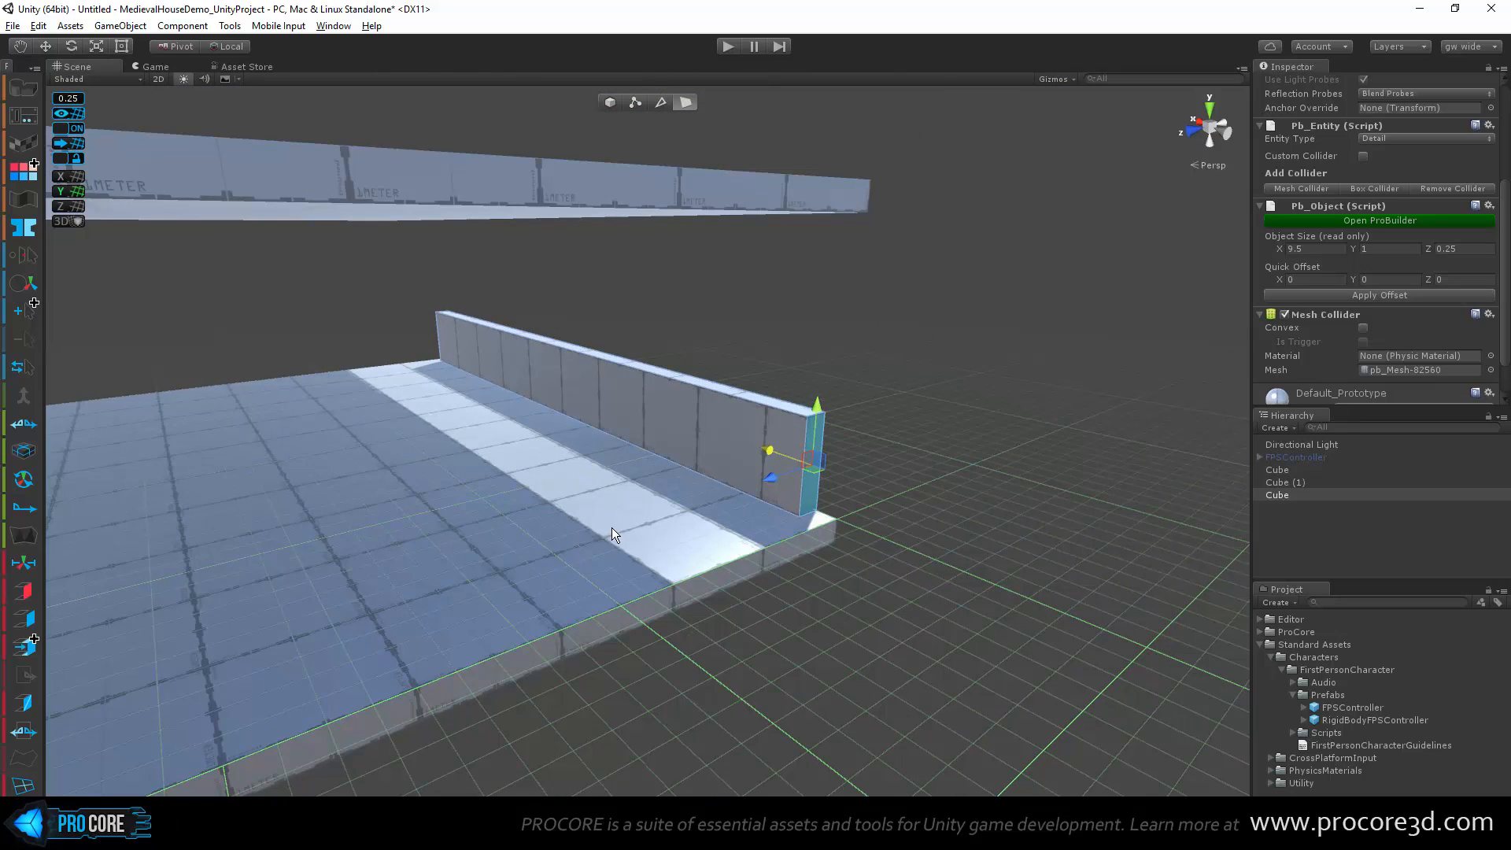
{"action": "middle_click_drag", "start_coordinate": [611, 527], "coordinate": [989, 425]}
{"action": "scroll", "coordinate": [840, 483], "scroll_direction": "down", "scroll_amount": 3}
{"action": "key", "text": "Escape"}
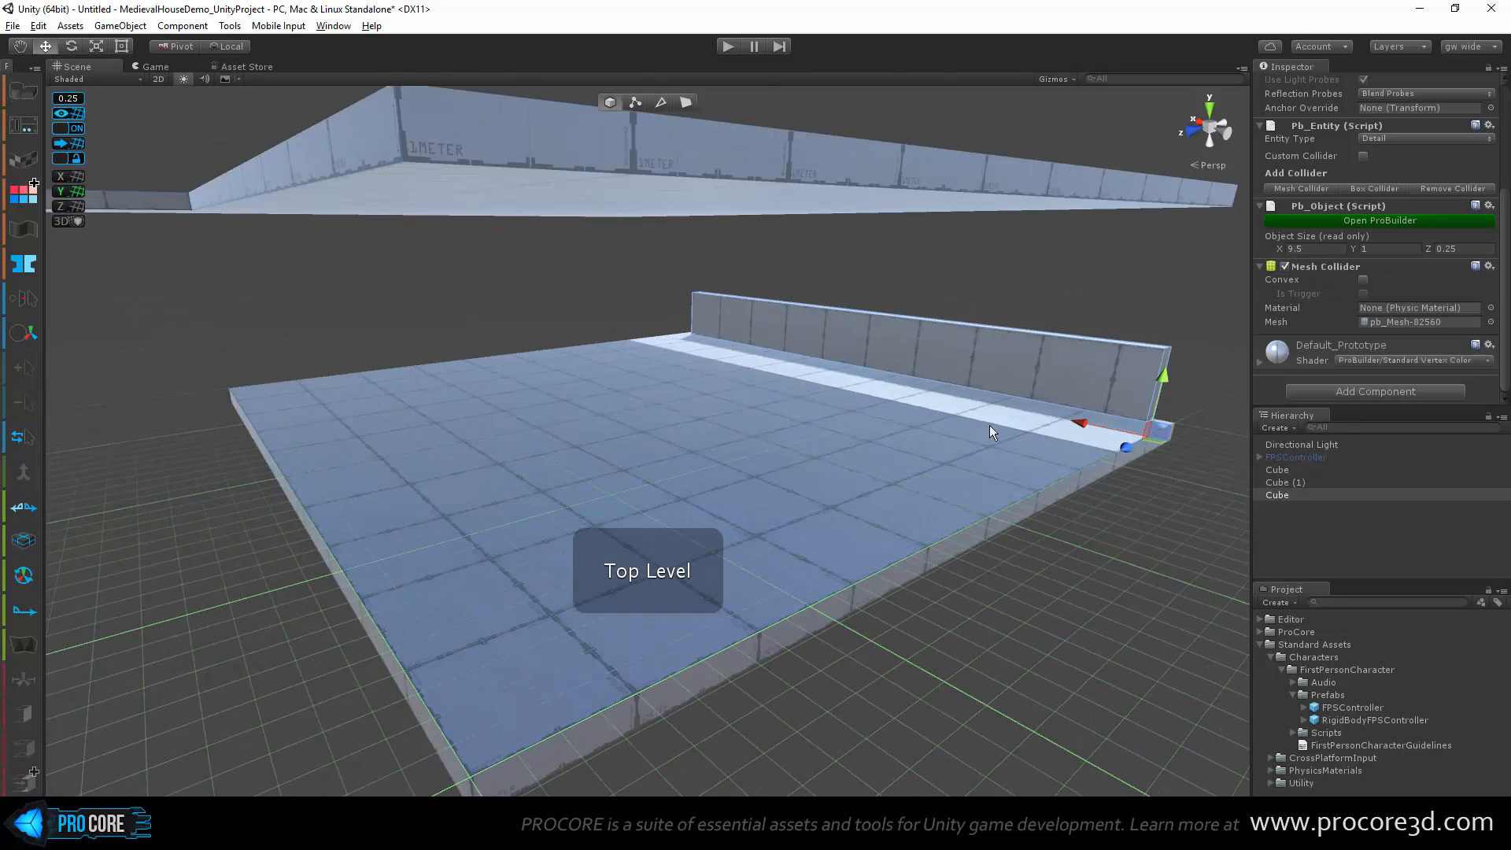
Step: Duplicate the 9.5 m wall and move the copy along Z to the slab's opposite edge
{"action": "scroll", "coordinate": [1088, 523], "scroll_direction": "up", "scroll_amount": 3}
{"action": "key", "text": "ctrl+d"}
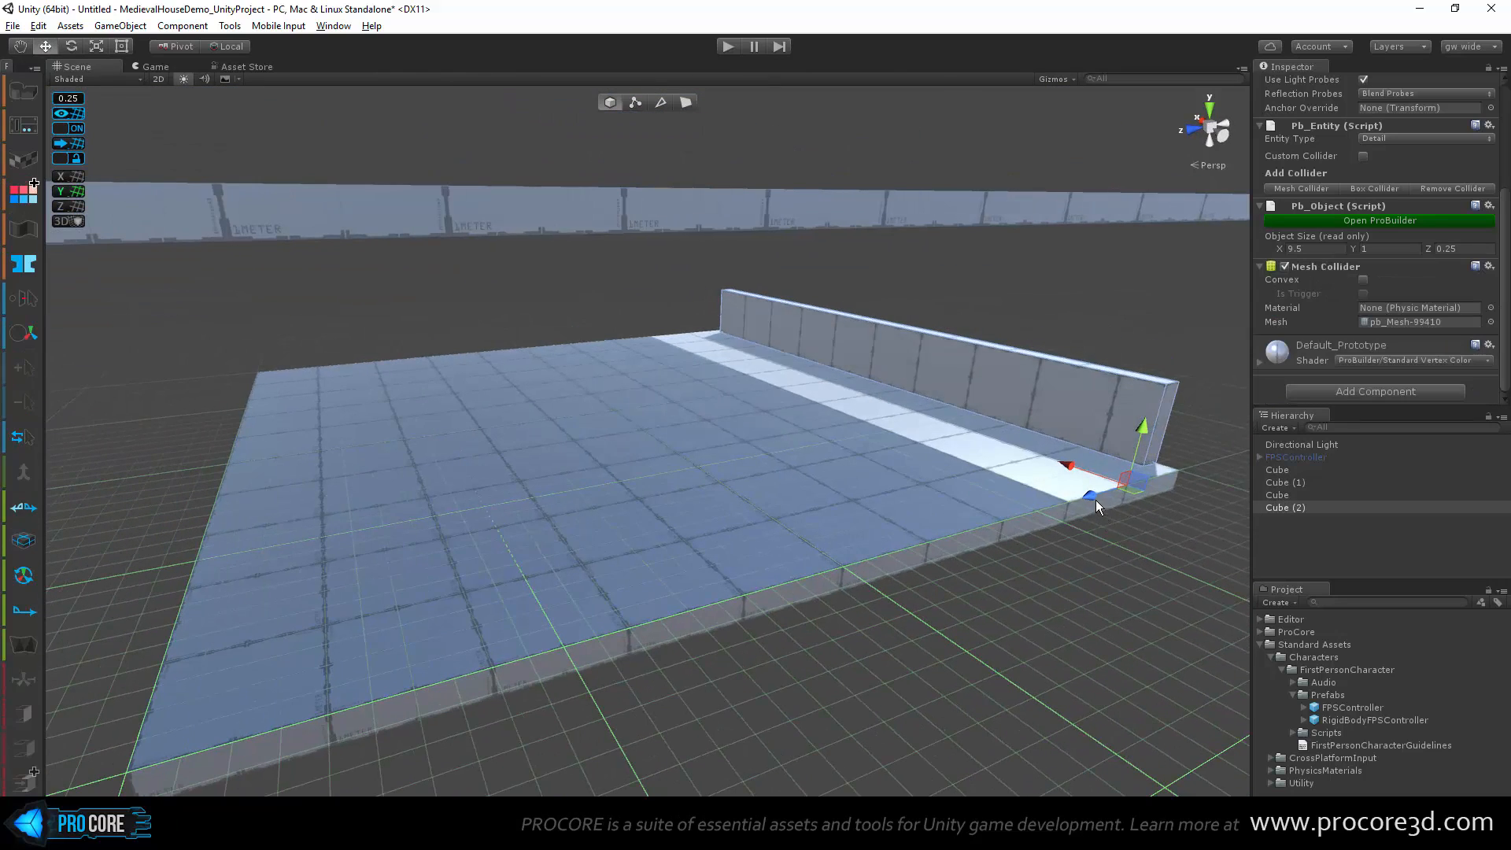
{"action": "left_click_drag", "start_coordinate": [1095, 498], "coordinate": [583, 627]}
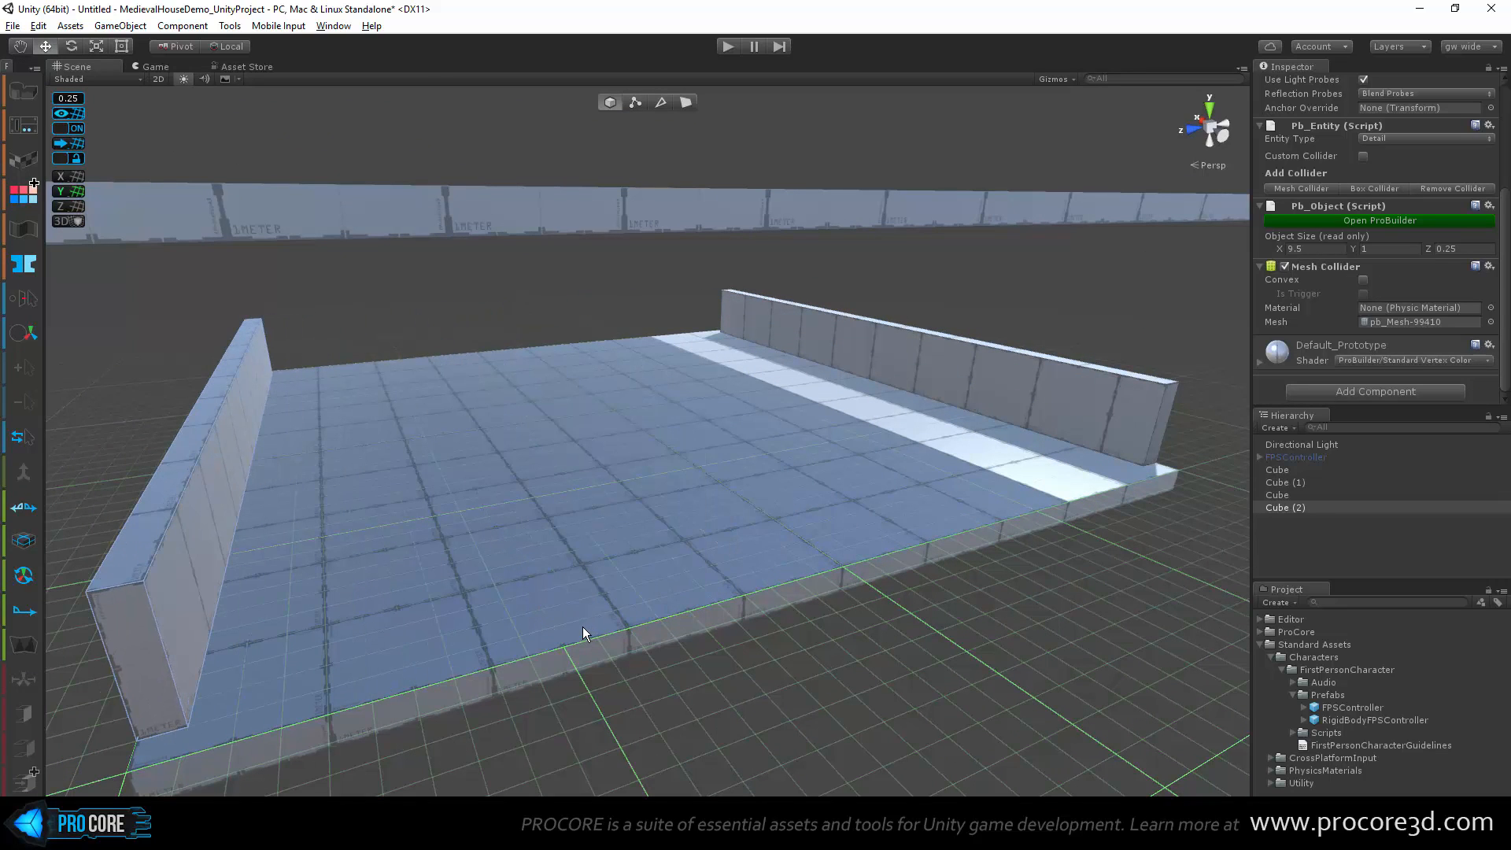
Step: Duplicate the wall again, rotate the copy 90 degrees about Y, and vertex-snap it along an open side of the slab
{"action": "scroll", "coordinate": [887, 409], "scroll_direction": "down", "scroll_amount": 5}
{"action": "key", "text": "ctrl+d"}
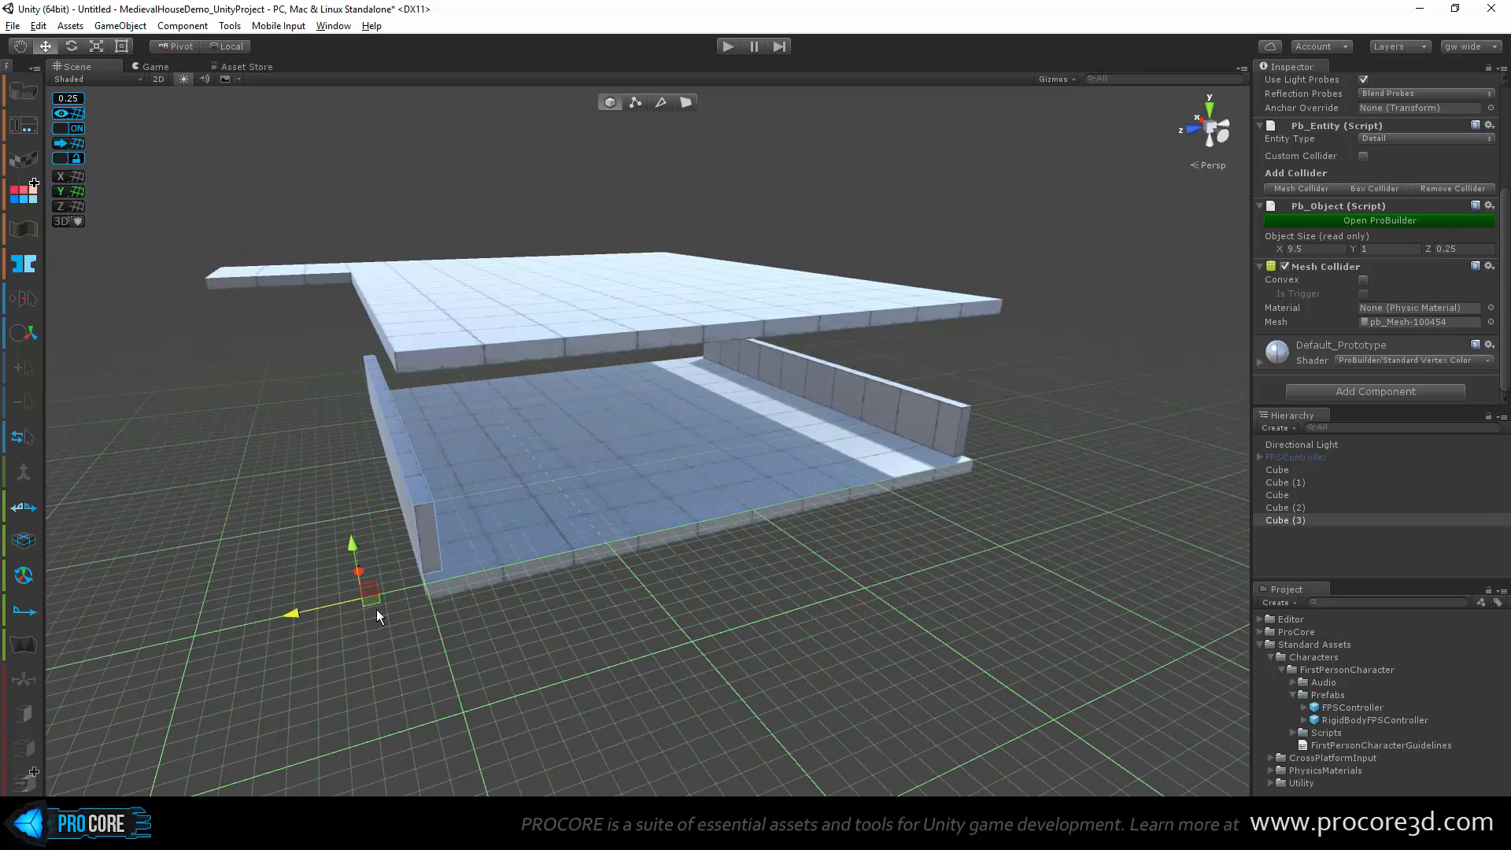
{"action": "key", "text": "e"}
{"action": "left_click_drag", "start_coordinate": [398, 626], "coordinate": [601, 598]}
{"action": "scroll", "coordinate": [602, 599], "scroll_direction": "down", "scroll_amount": 3}
{"action": "key", "text": "w"}
{"action": "left_click_drag", "start_coordinate": [484, 530], "coordinate": [846, 467]}
{"action": "key", "text": "v"}
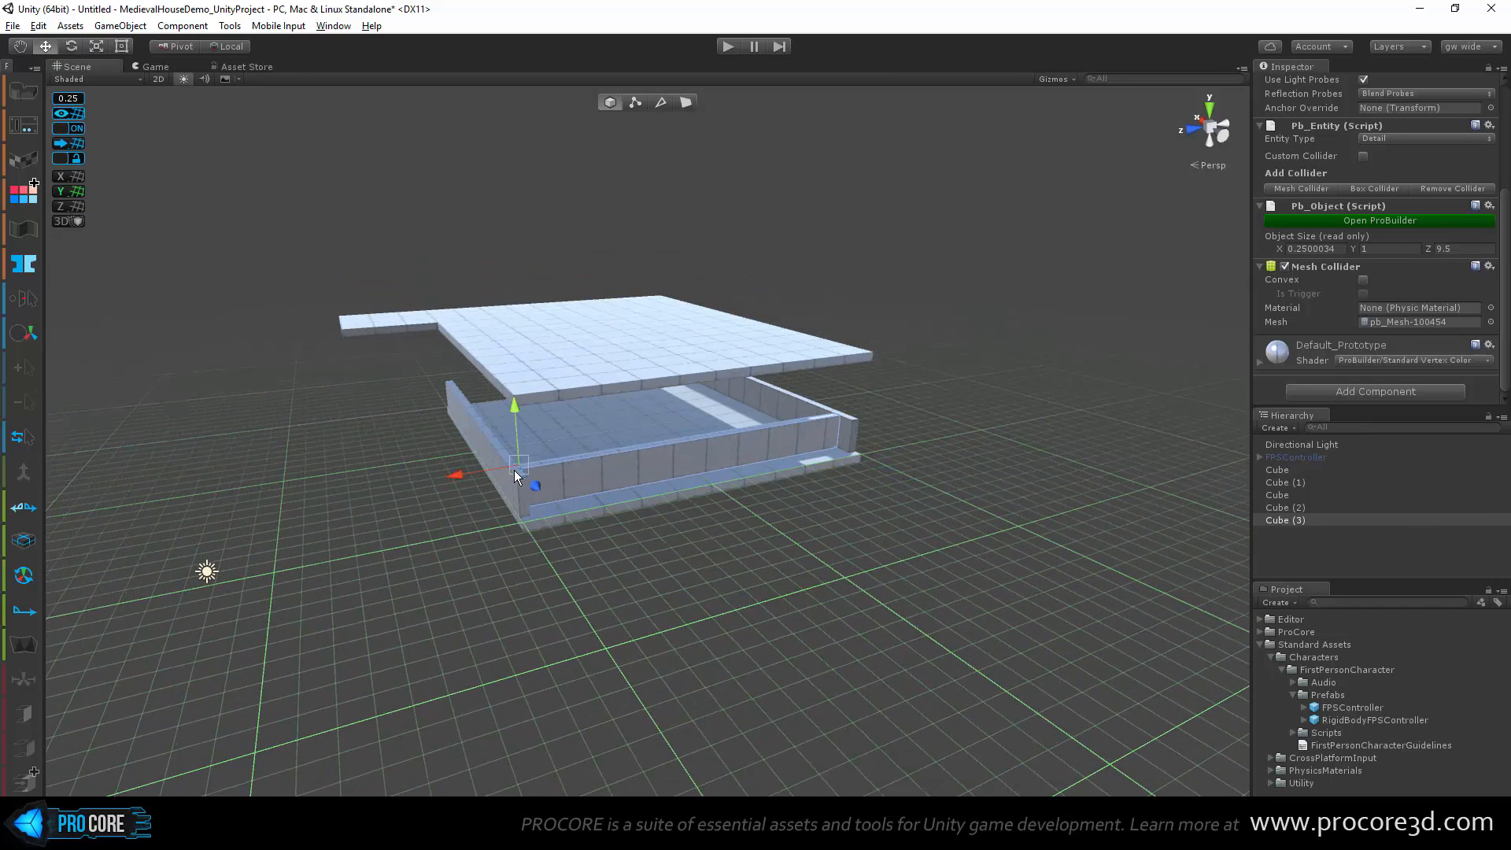
{"action": "left_click_drag", "start_coordinate": [516, 470], "coordinate": [526, 478]}
Step: Duplicate the rotated wall and move the copy to the slab's remaining open edge
{"action": "scroll", "coordinate": [537, 521], "scroll_direction": "up", "scroll_amount": 4}
{"action": "left_click_drag", "start_coordinate": [534, 557], "coordinate": [873, 551], "text": "alt"}
{"action": "key", "text": "ctrl+d"}
{"action": "key", "text": "ctrl+s"}
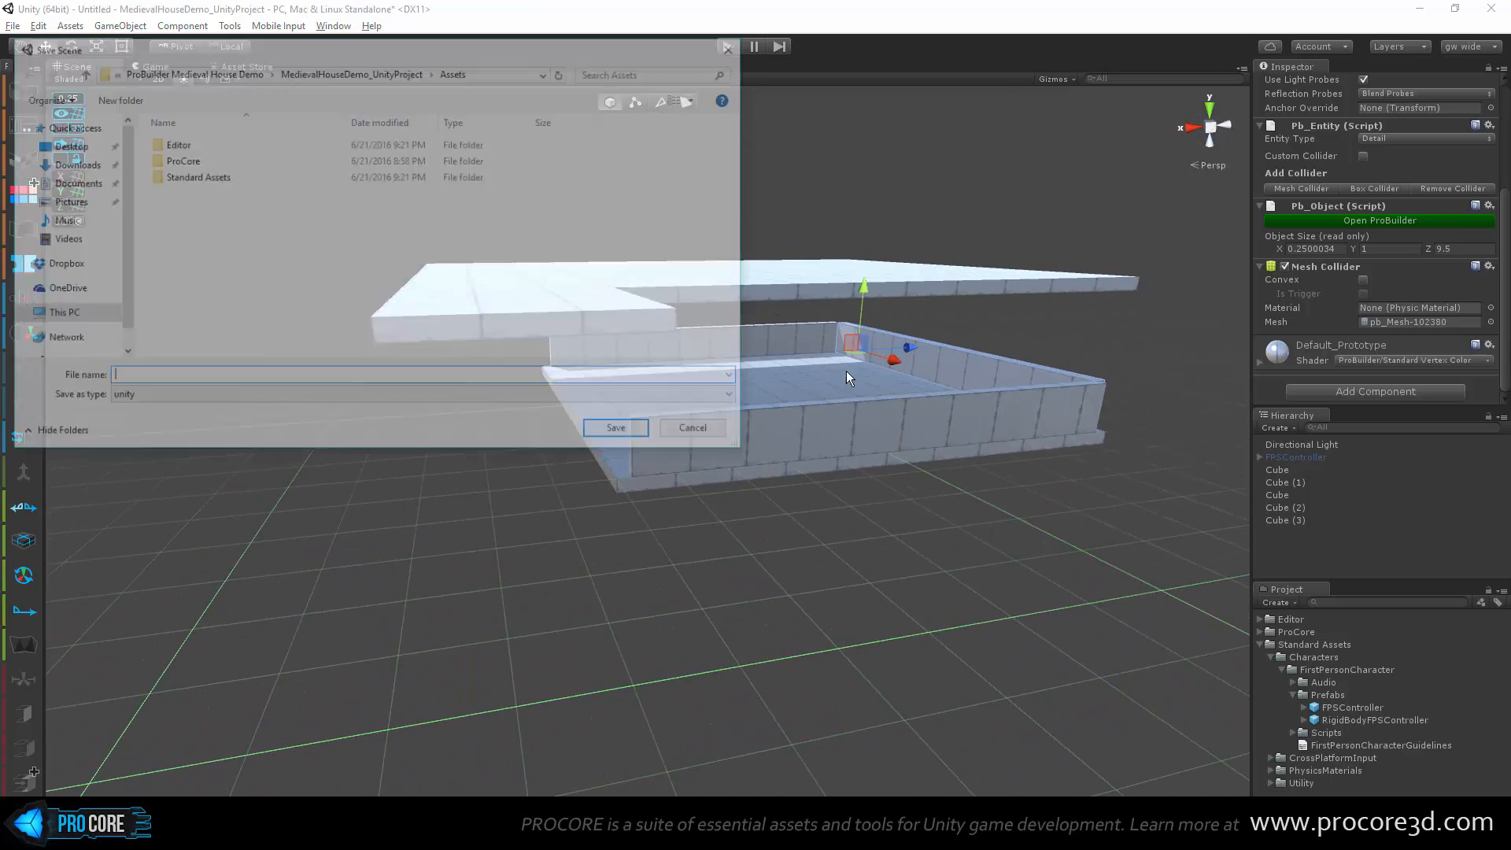
{"action": "left_click", "coordinate": [715, 436]}
{"action": "left_click_drag", "start_coordinate": [904, 346], "coordinate": [658, 426]}
{"action": "scroll", "coordinate": [669, 470], "scroll_direction": "up", "scroll_amount": 5}
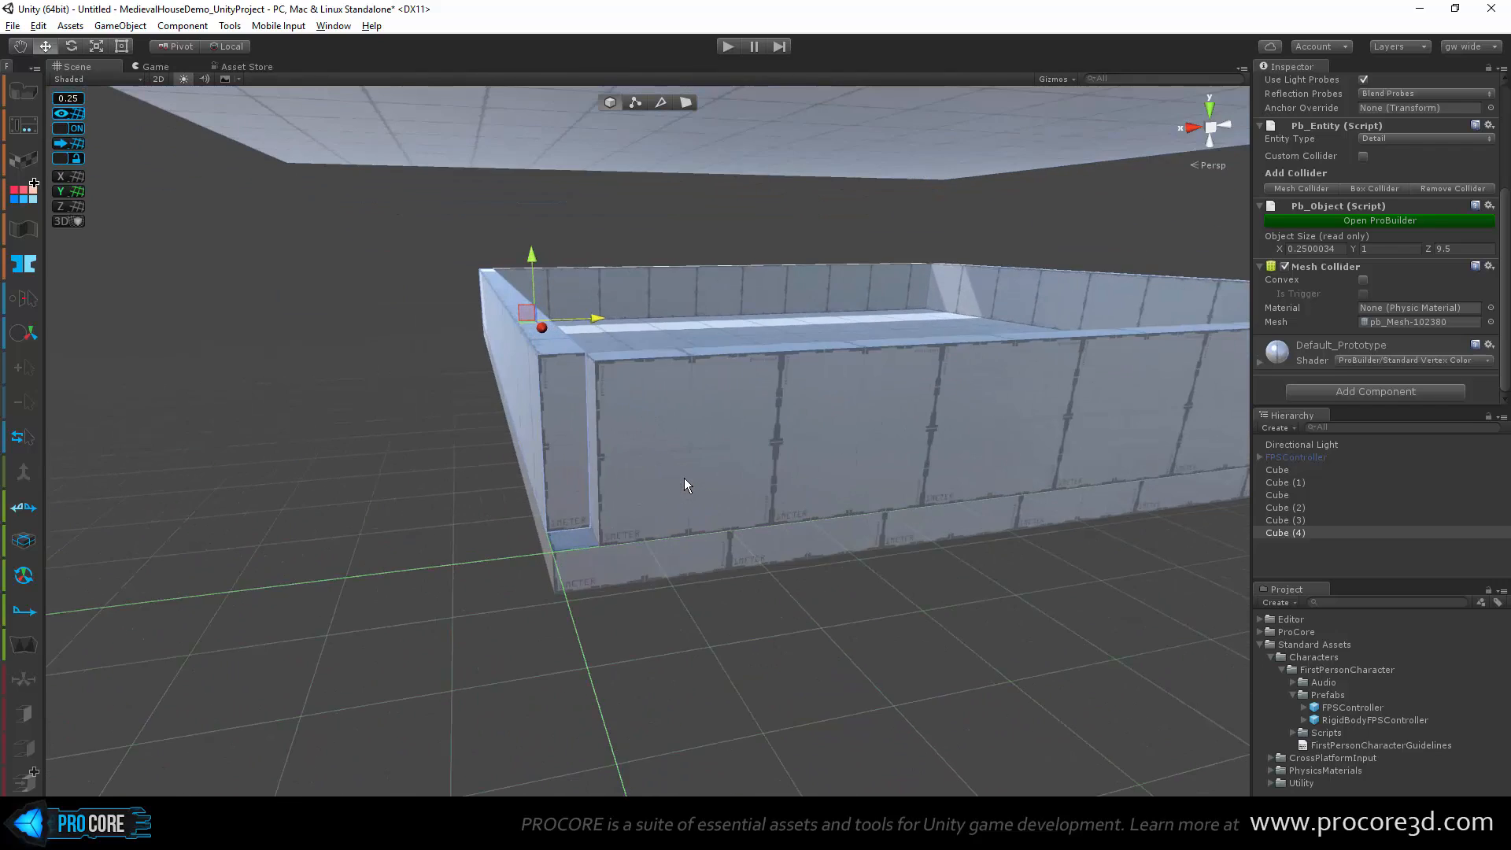
Step: Select the top faces of all four walls and raise them to the upper slab, making the walls 2.75 m high
{"action": "left_click_drag", "start_coordinate": [683, 478], "coordinate": [959, 449], "text": "alt"}
{"action": "middle_click_drag", "start_coordinate": [958, 449], "coordinate": [863, 471]}
{"action": "left_click_drag", "start_coordinate": [863, 471], "coordinate": [914, 460], "text": "alt"}
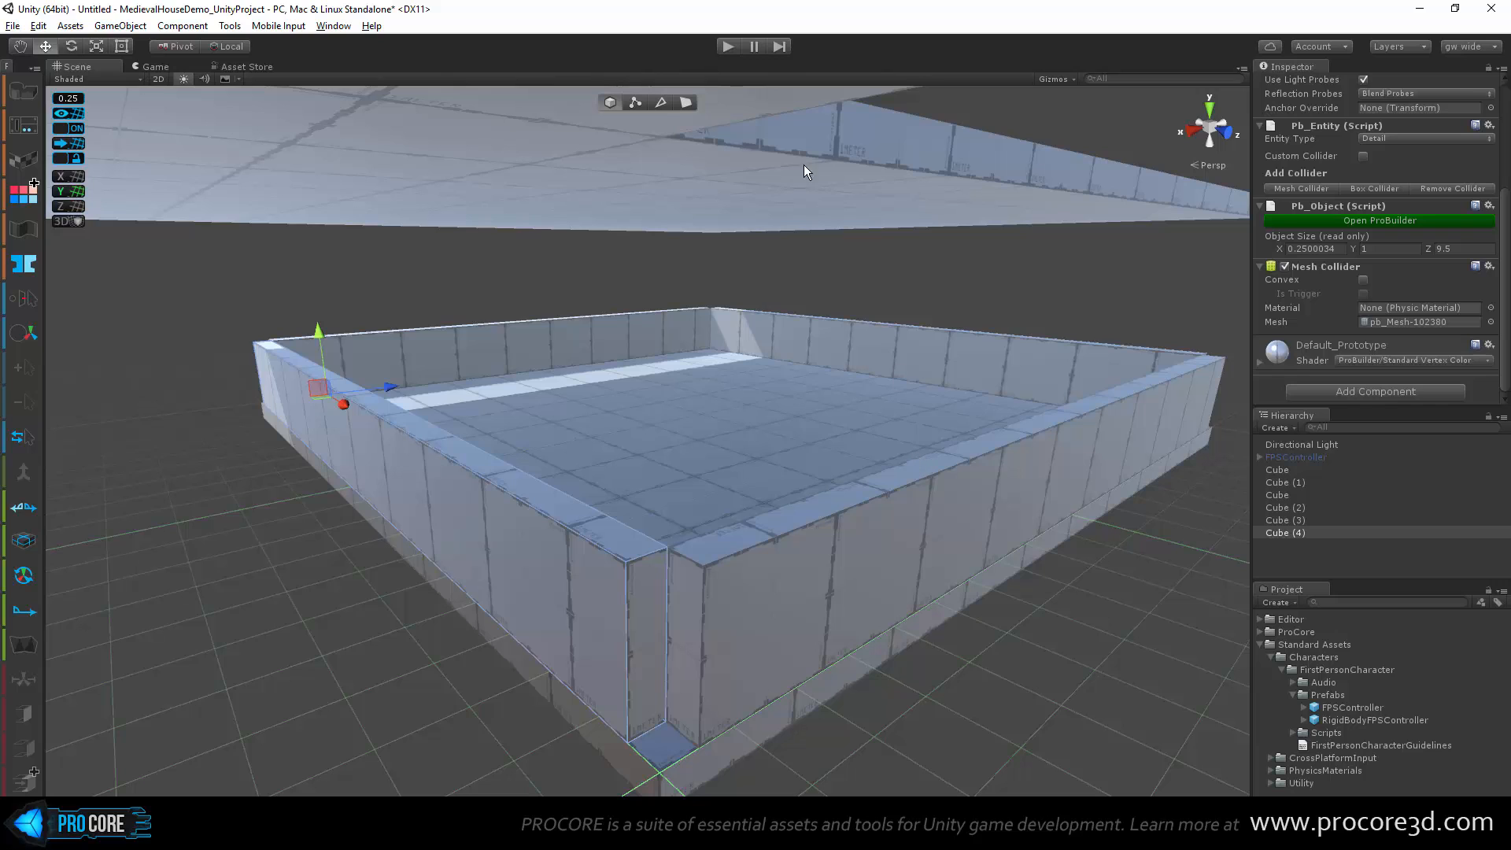
{"action": "left_click", "coordinate": [686, 102]}
{"action": "left_click_drag", "start_coordinate": [385, 429], "coordinate": [507, 515], "text": "alt"}
{"action": "left_click", "coordinate": [391, 449]}
{"action": "left_click", "coordinate": [655, 593], "text": "shift"}
{"action": "left_click_drag", "start_coordinate": [965, 428], "coordinate": [763, 557], "text": "alt"}
{"action": "left_click", "coordinate": [788, 527], "text": "shift"}
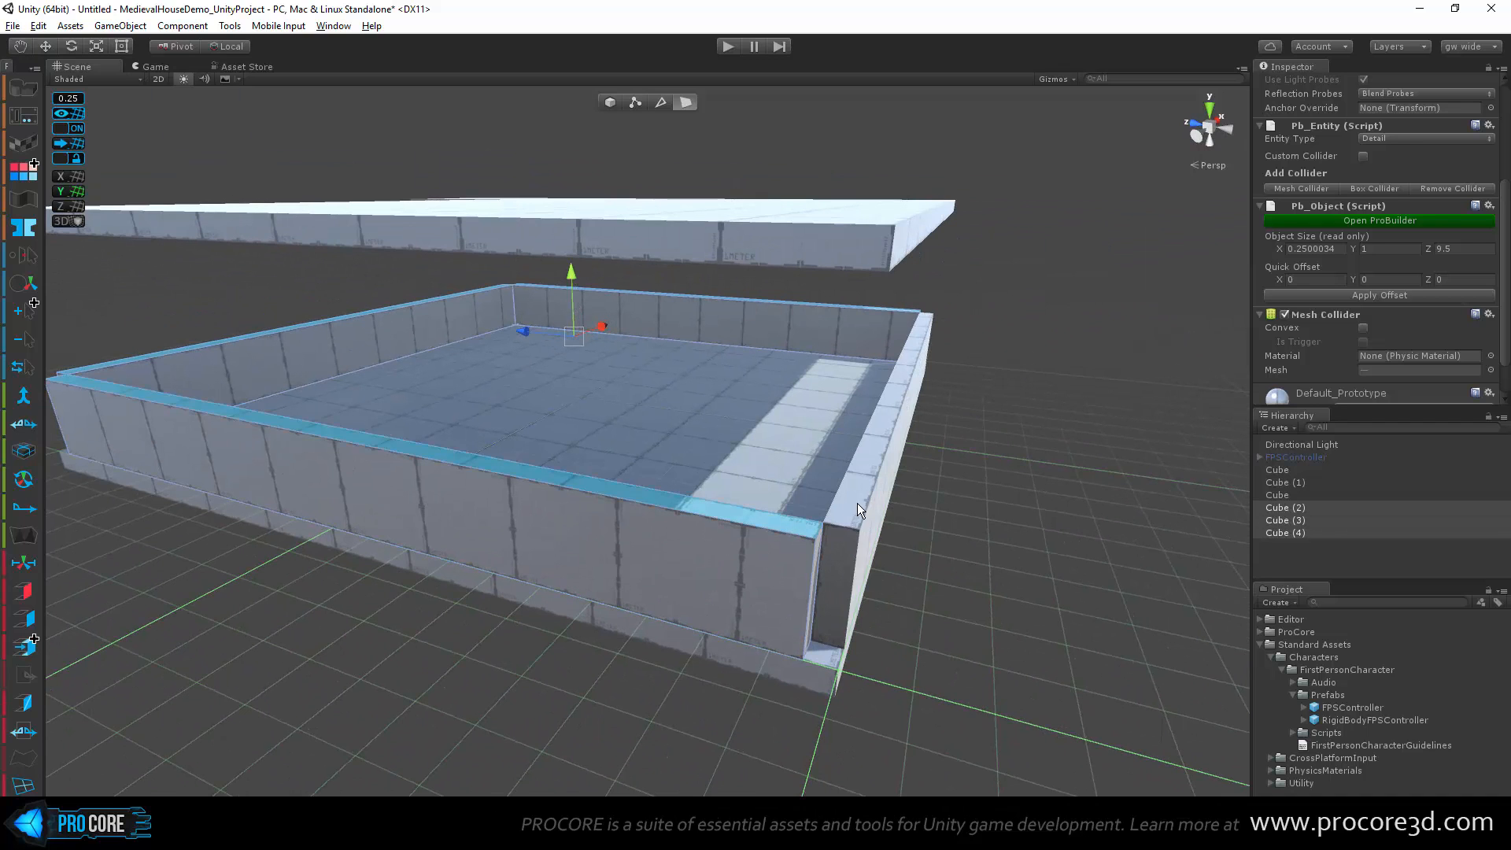
{"action": "left_click", "coordinate": [857, 503], "text": "shift"}
{"action": "left_click_drag", "start_coordinate": [959, 559], "coordinate": [662, 344], "text": "alt"}
{"action": "left_click_drag", "start_coordinate": [581, 282], "coordinate": [582, 173]}
Step: Move the front wall's end face along Z to shorten the wall to 2.75 m, and return to object-level editing
{"action": "left_click_drag", "start_coordinate": [655, 258], "coordinate": [745, 530], "text": "alt"}
{"action": "left_click", "coordinate": [715, 444]}
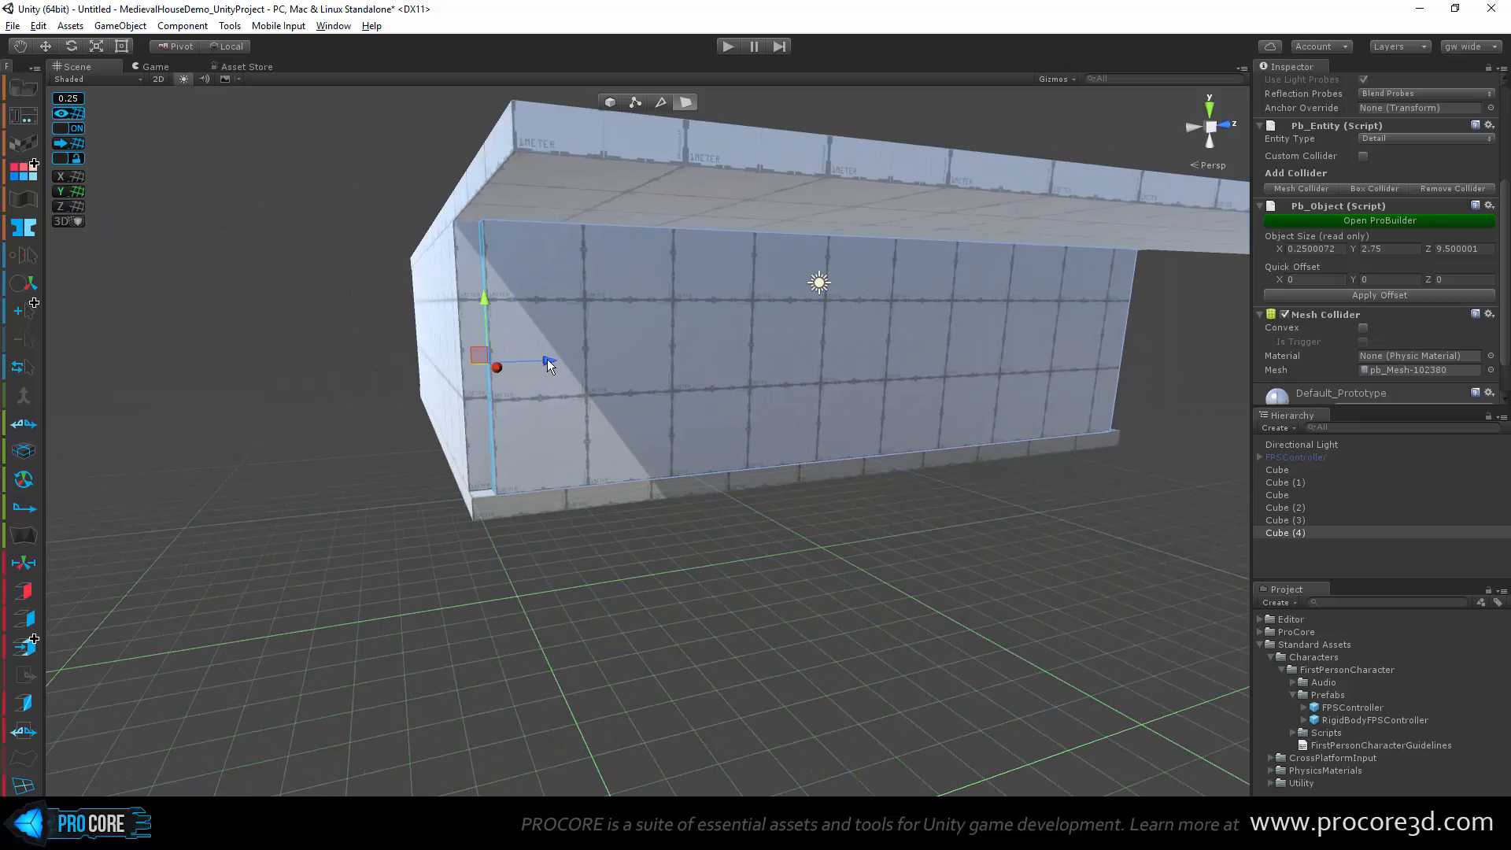
{"action": "left_click_drag", "start_coordinate": [820, 479], "coordinate": [720, 541], "text": "alt"}
{"action": "scroll", "coordinate": [587, 487], "scroll_direction": "up", "scroll_amount": 6}
{"action": "scroll", "coordinate": [724, 494], "scroll_direction": "down", "scroll_amount": 6}
{"action": "scroll", "coordinate": [823, 546], "scroll_direction": "down", "scroll_amount": 5}
{"action": "left_click_drag", "start_coordinate": [491, 469], "coordinate": [931, 506]}
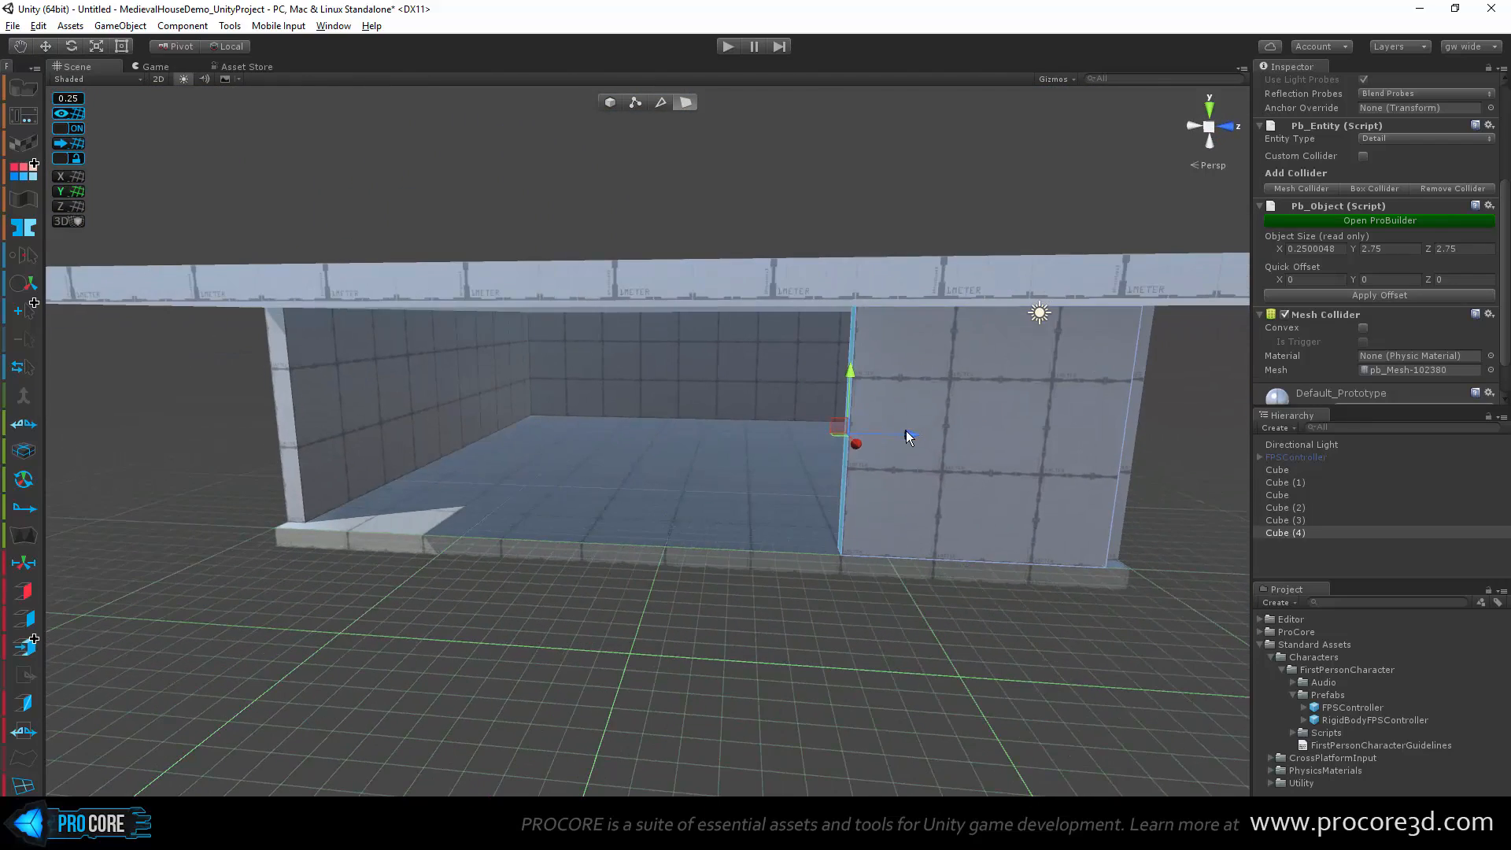
{"action": "left_click_drag", "start_coordinate": [944, 590], "coordinate": [1021, 573], "text": "alt"}
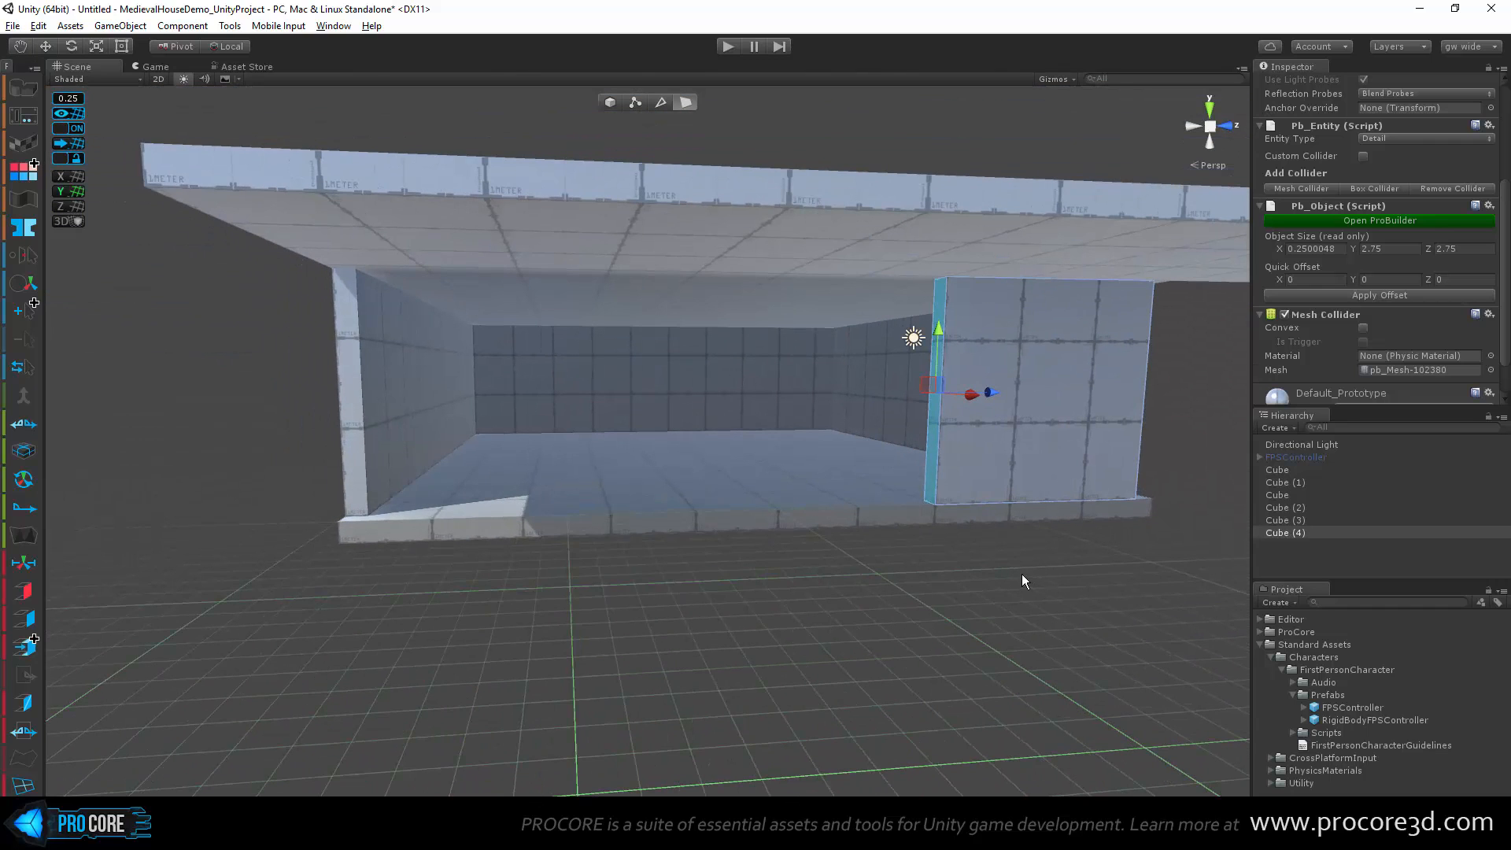
{"action": "key", "text": "Escape"}
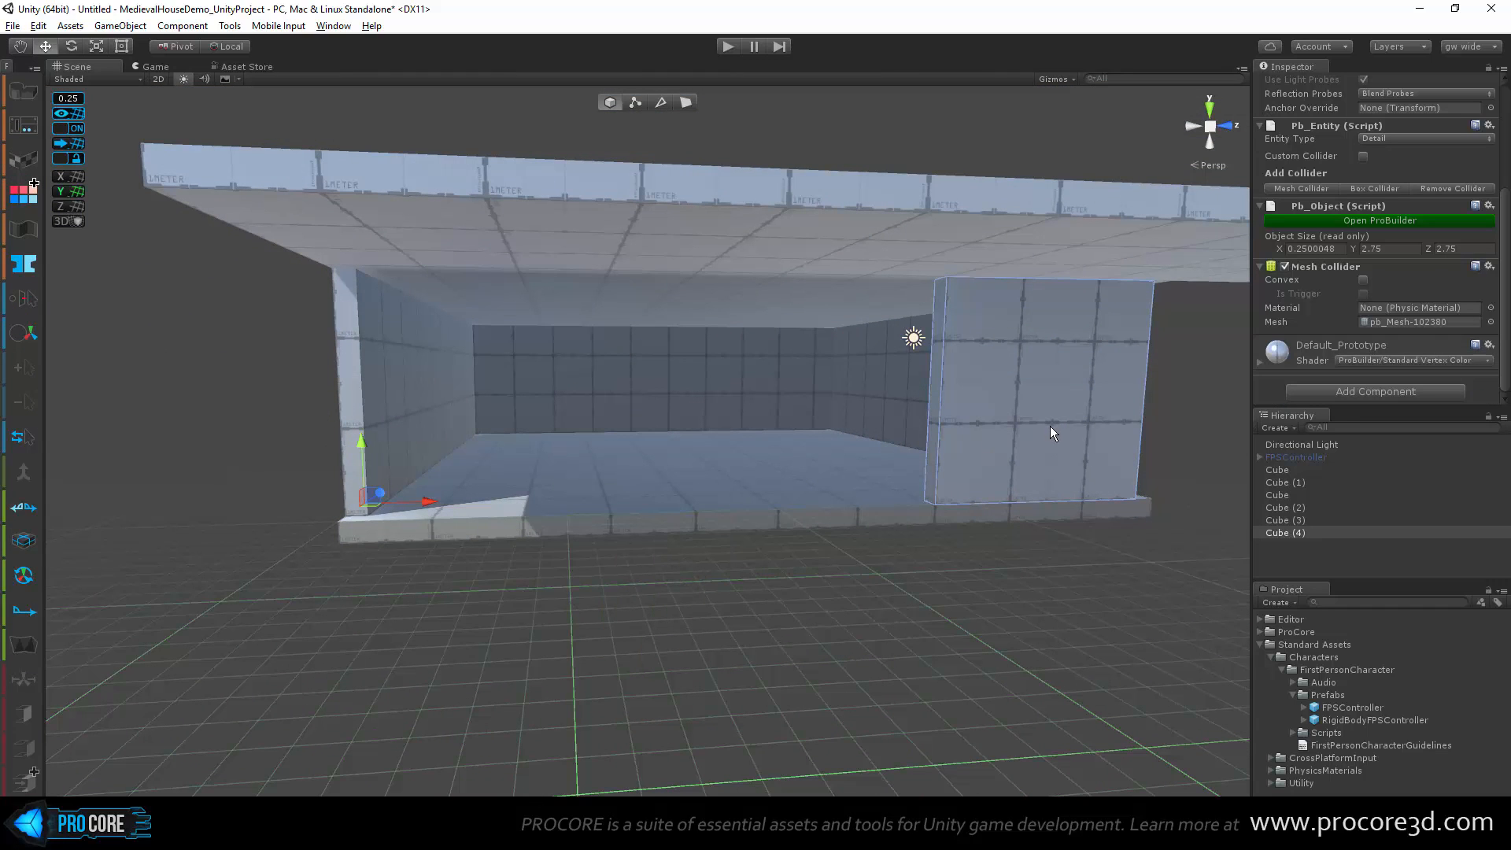
Step: Duplicate the 2.75 m front wall and move the copy to the opposite end of the open side
{"action": "key", "text": "ctrl+d"}
{"action": "left_click_drag", "start_coordinate": [427, 499], "coordinate": [1344, 584]}
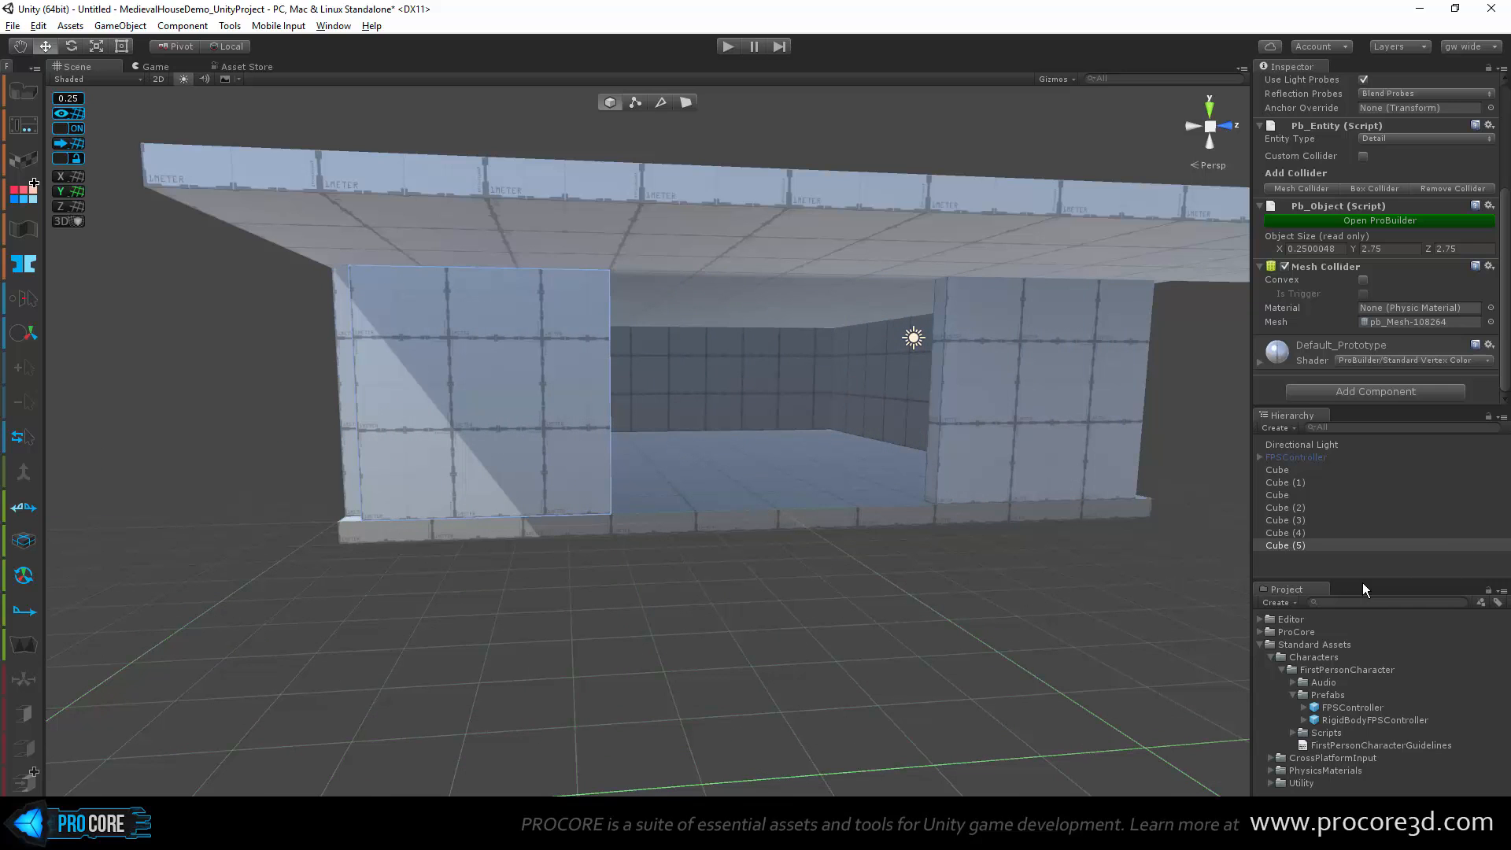
{"action": "left_click_drag", "start_coordinate": [847, 464], "coordinate": [630, 499], "text": "alt"}
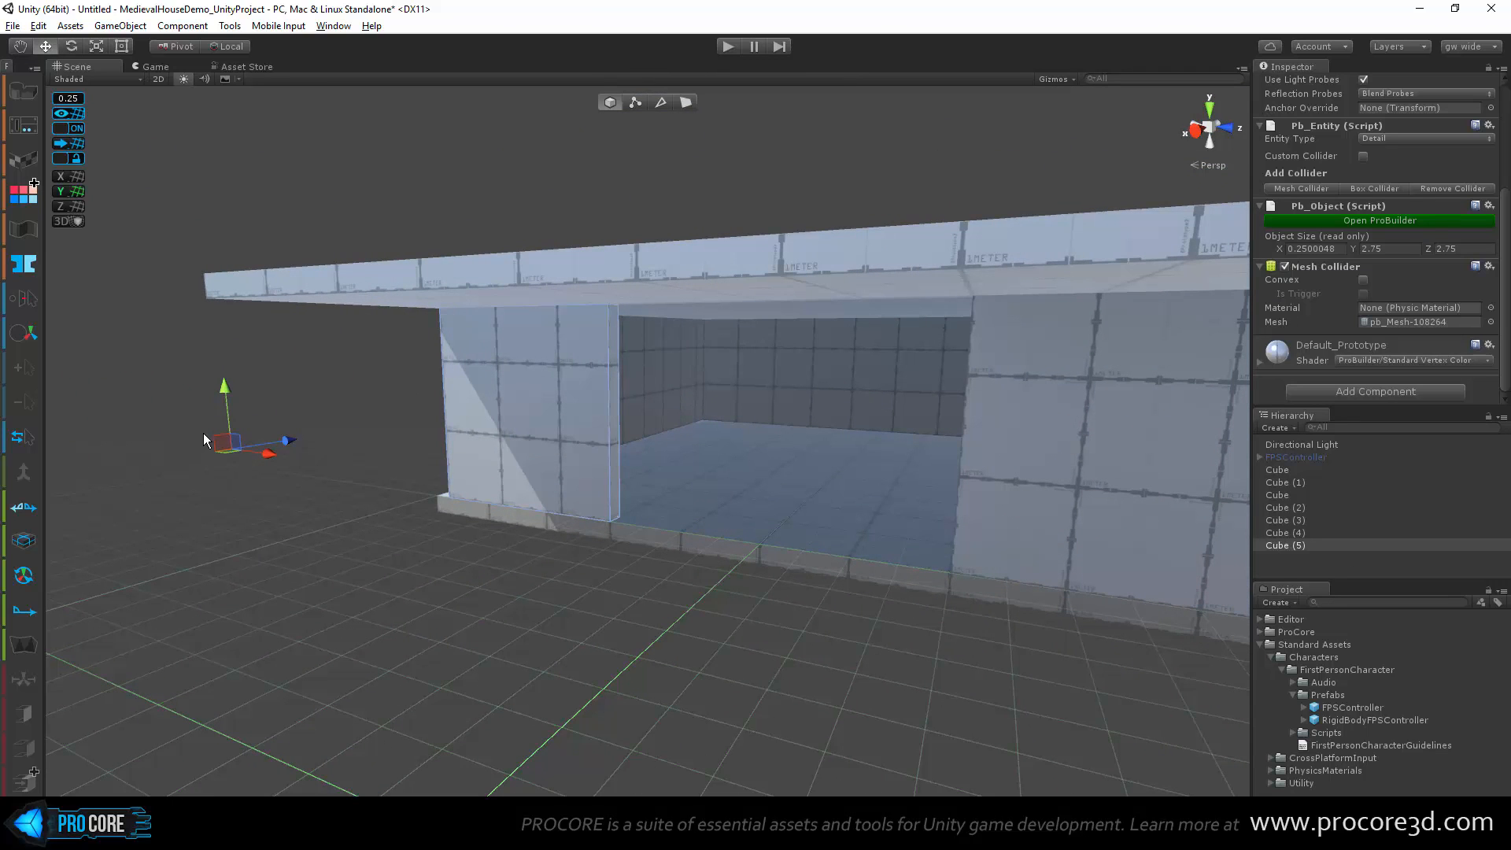
Step: Select different walls in turn and examine where each pivot sits relative to its geometry
{"action": "left_click_drag", "start_coordinate": [545, 471], "coordinate": [569, 485], "text": "alt"}
{"action": "scroll", "coordinate": [564, 493], "scroll_direction": "up", "scroll_amount": 3}
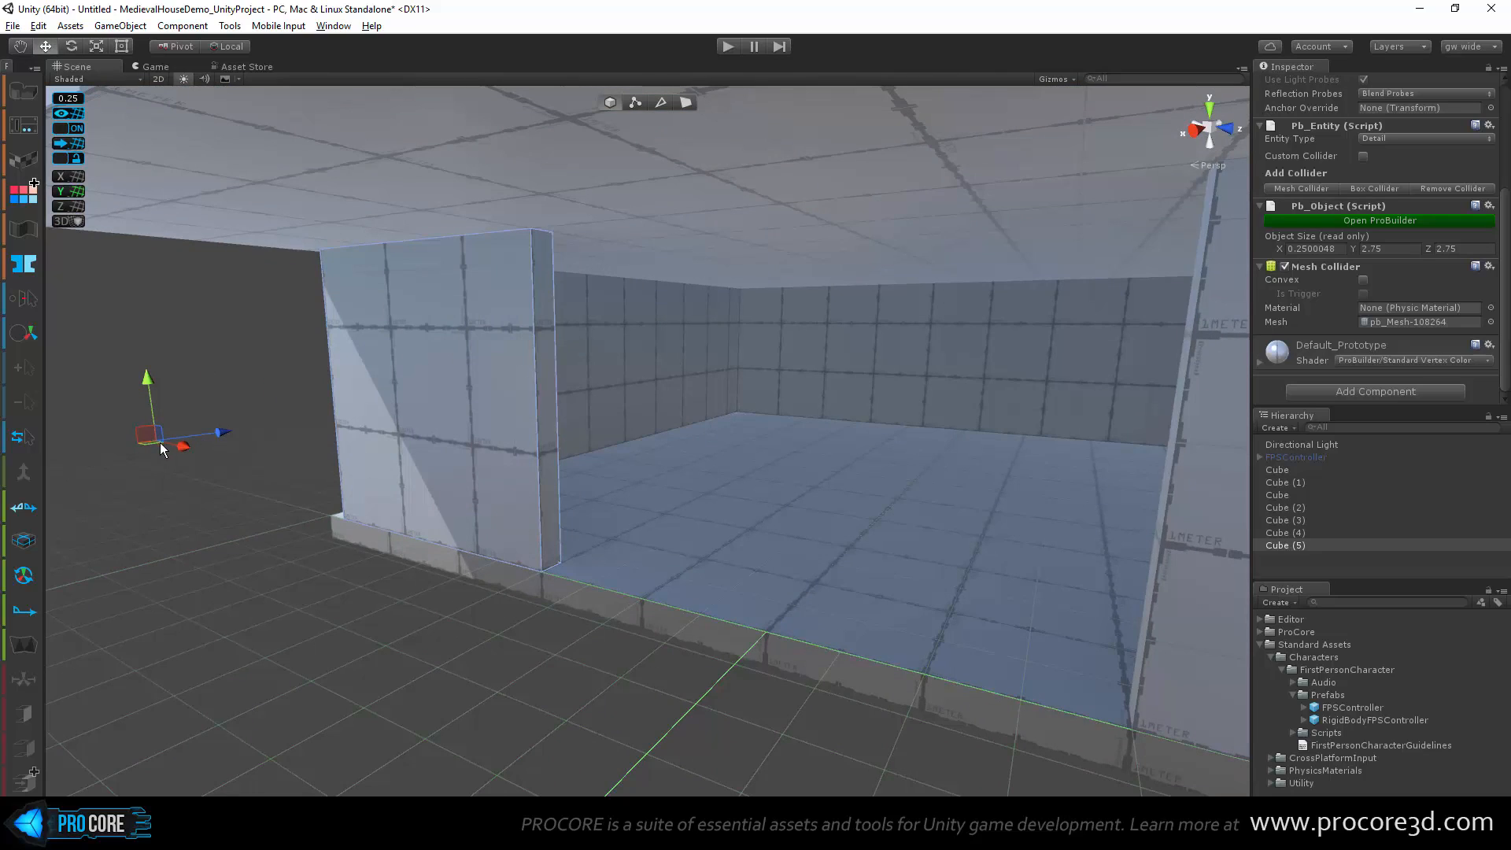
{"action": "scroll", "coordinate": [382, 478], "scroll_direction": "down", "scroll_amount": 5}
{"action": "left_click_drag", "start_coordinate": [385, 478], "coordinate": [655, 408], "text": "alt"}
{"action": "left_click", "coordinate": [651, 410]}
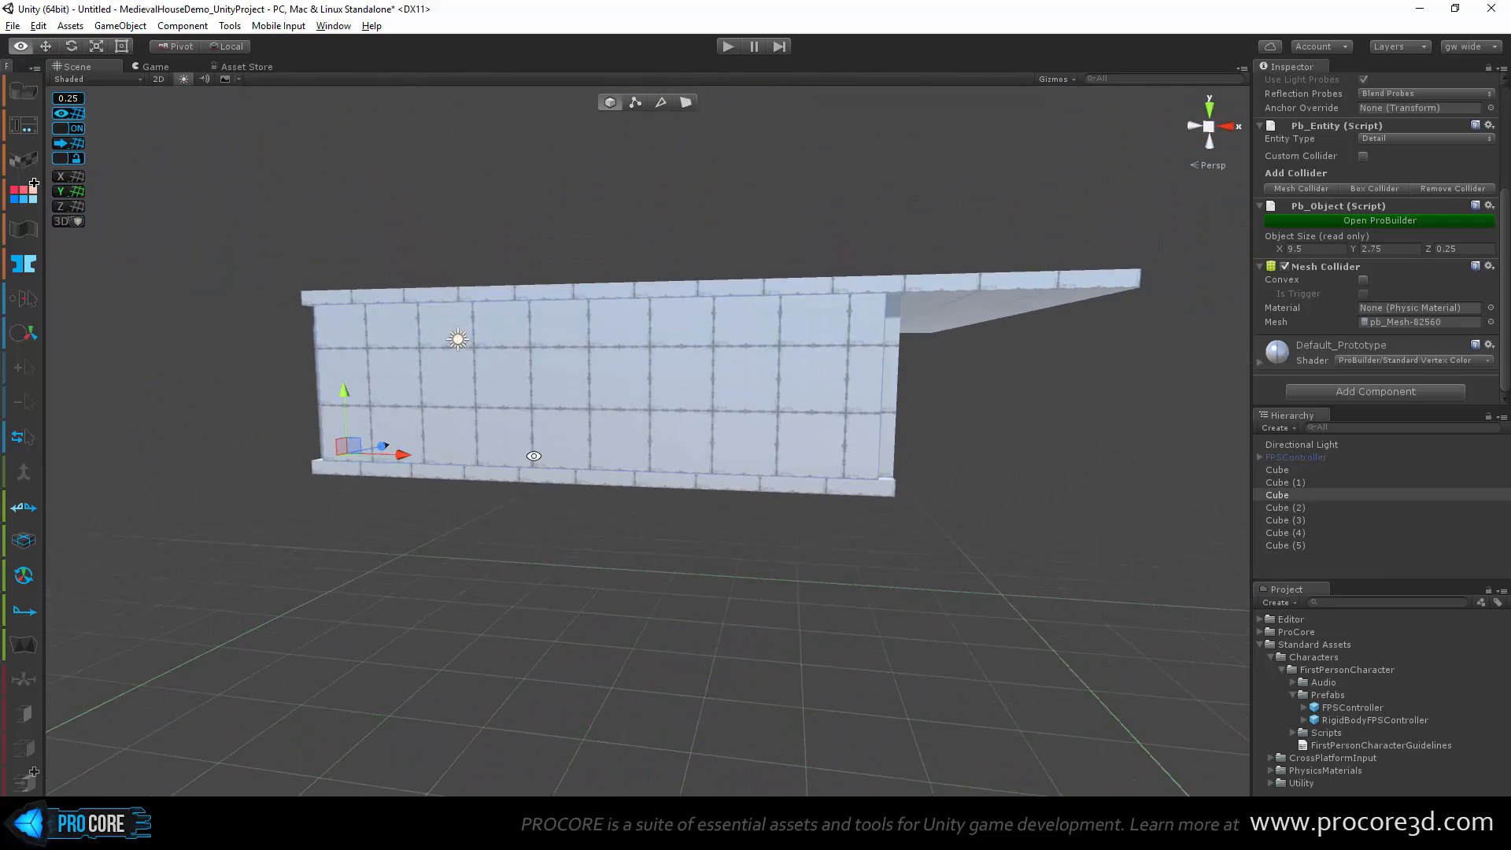
{"action": "scroll", "coordinate": [378, 464], "scroll_direction": "up", "scroll_amount": 3}
{"action": "left_click_drag", "start_coordinate": [259, 450], "coordinate": [592, 454], "text": "alt"}
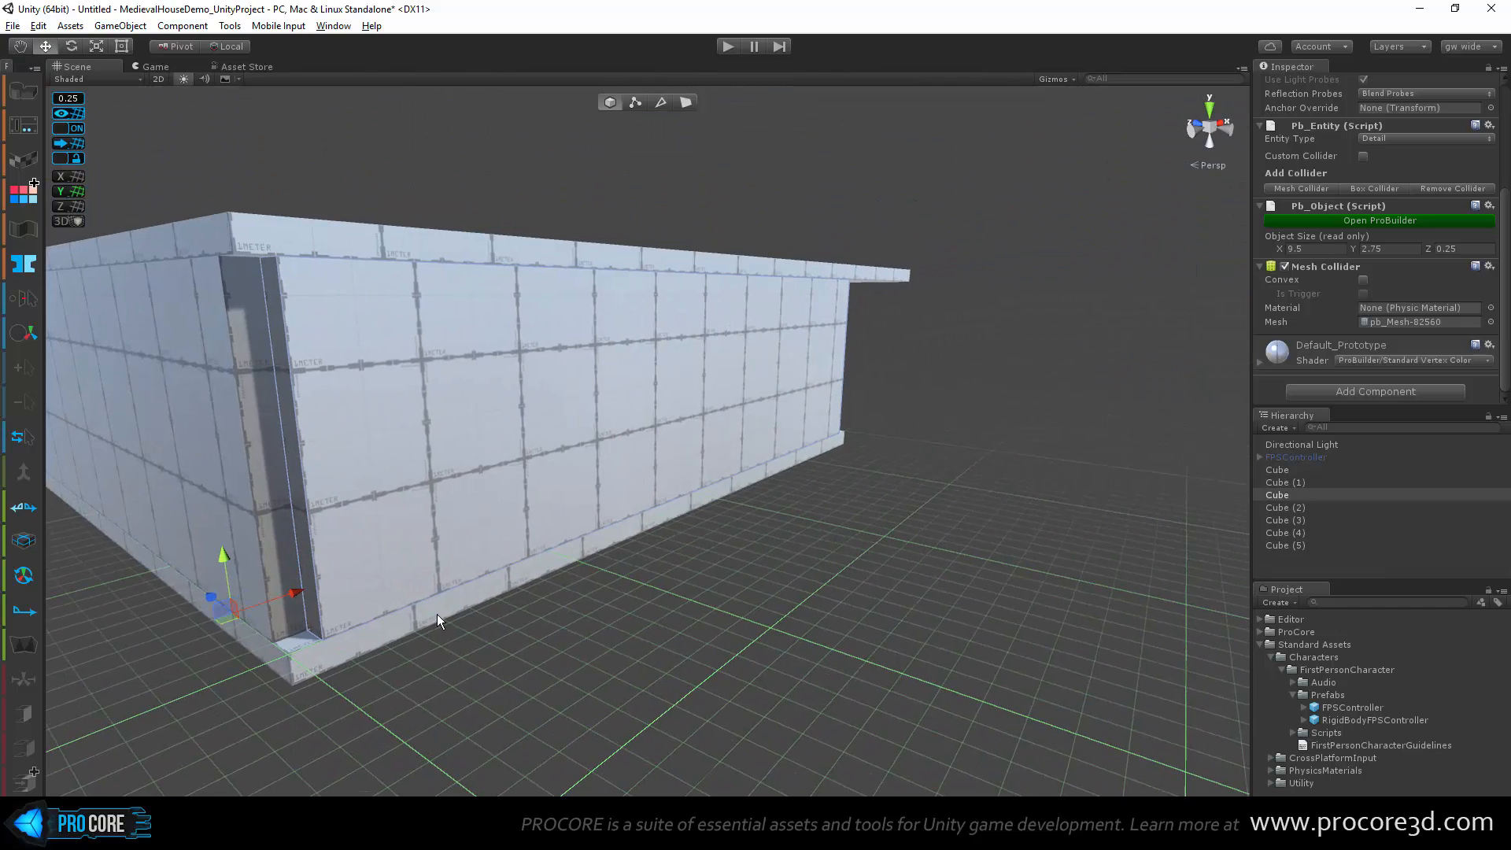
{"action": "left_click_drag", "start_coordinate": [932, 558], "coordinate": [441, 532], "text": "alt"}
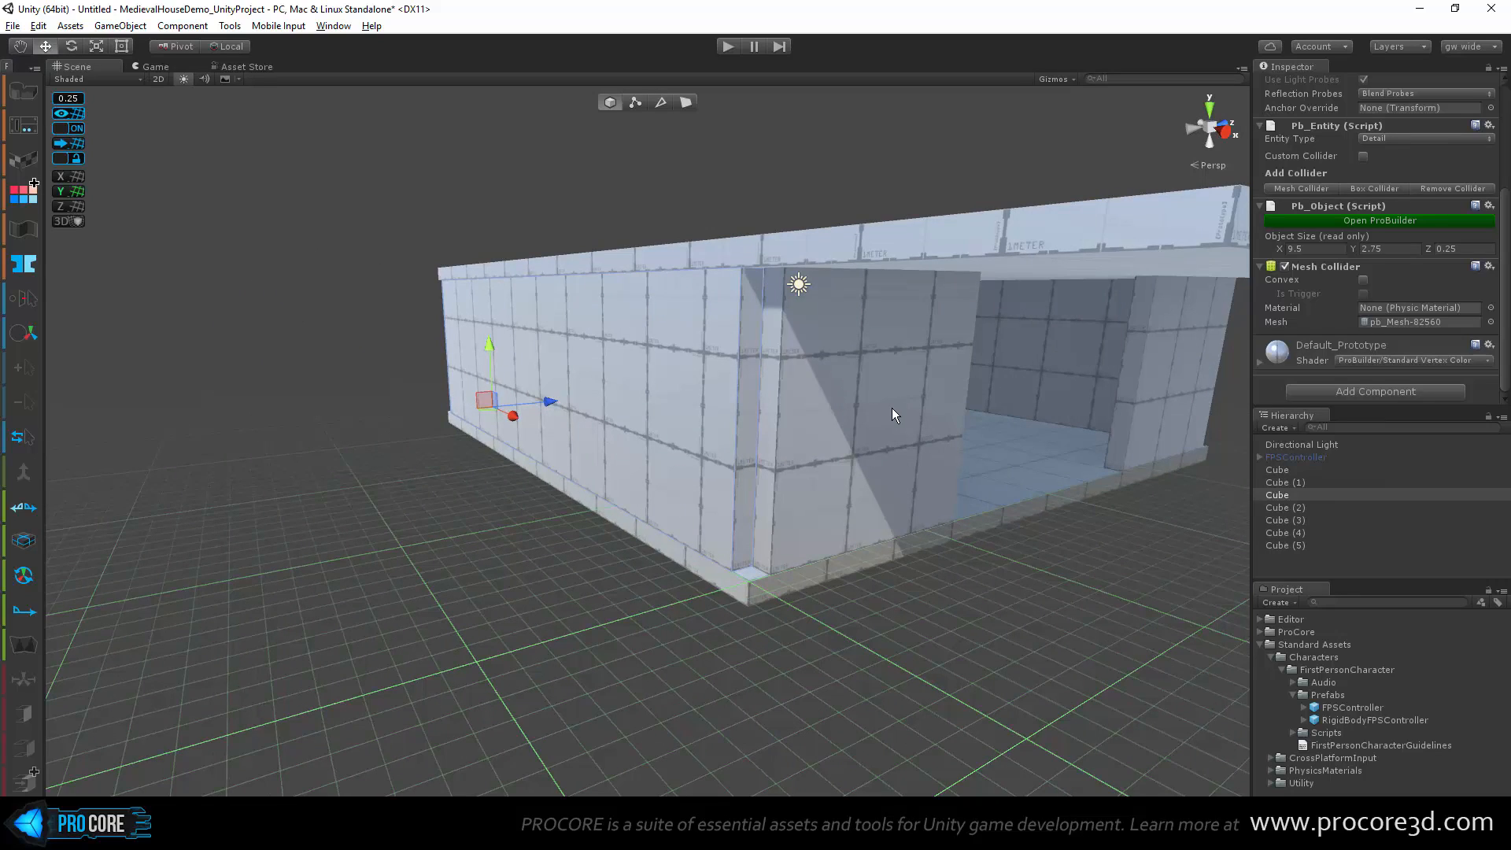
{"action": "left_click_drag", "start_coordinate": [1026, 468], "coordinate": [730, 461], "text": "alt"}
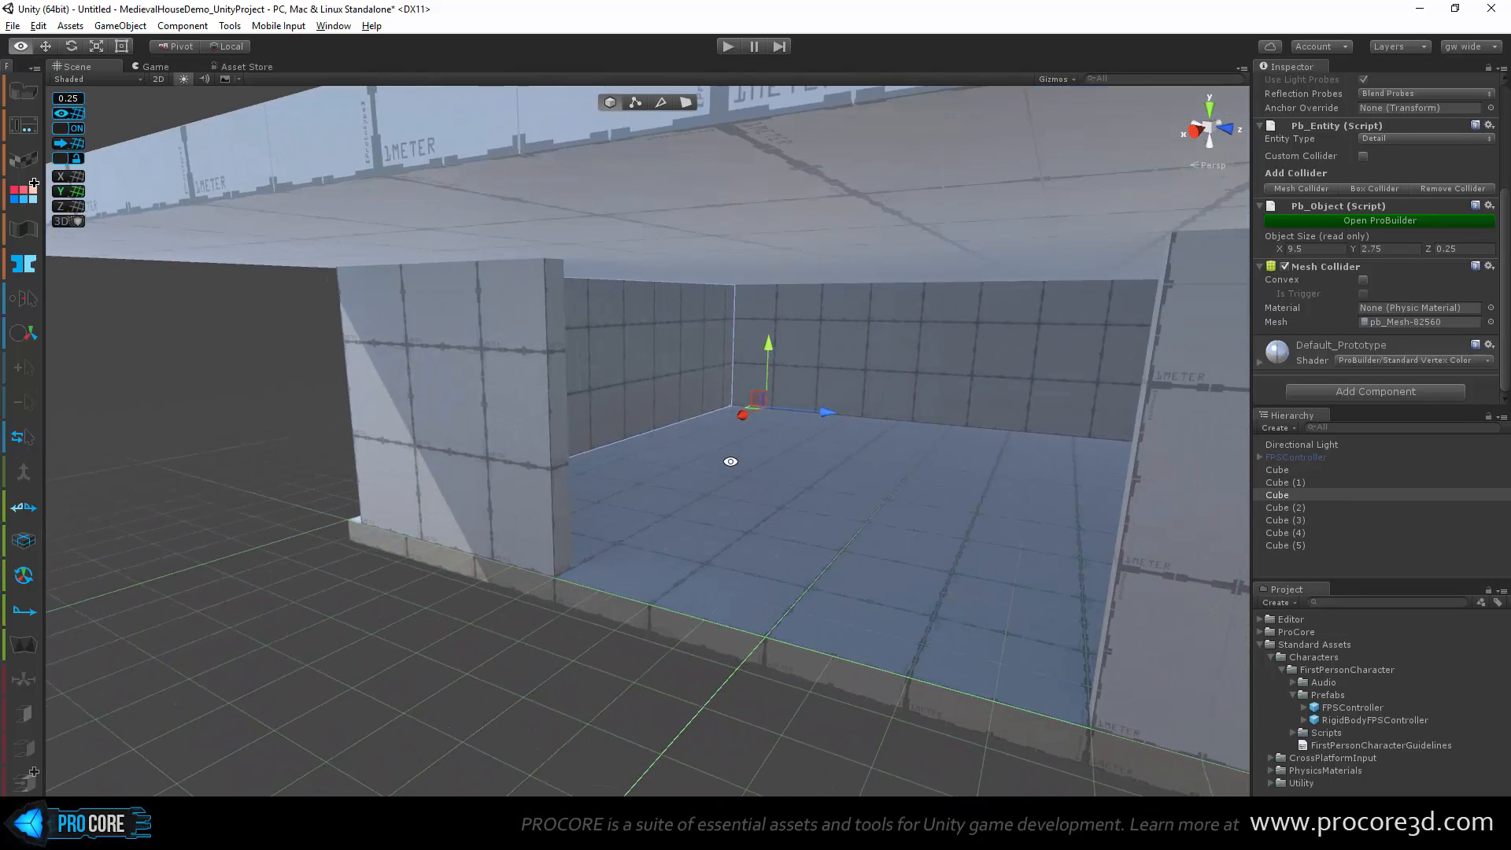
{"action": "left_click", "coordinate": [530, 431]}
{"action": "scroll", "coordinate": [531, 435], "scroll_direction": "down", "scroll_amount": 3}
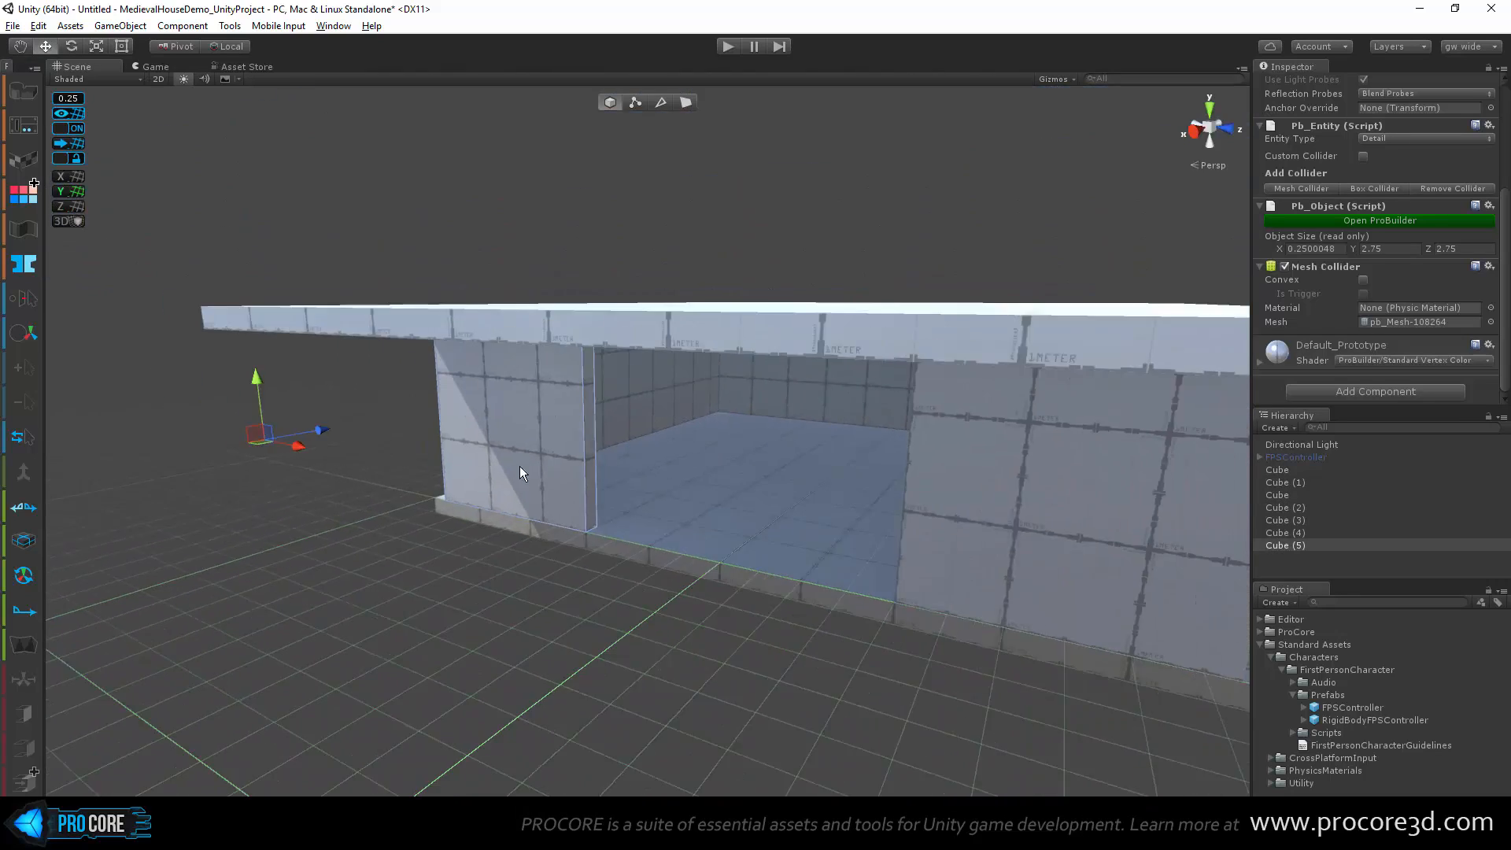
{"action": "left_click_drag", "start_coordinate": [519, 466], "coordinate": [462, 506], "text": "alt"}
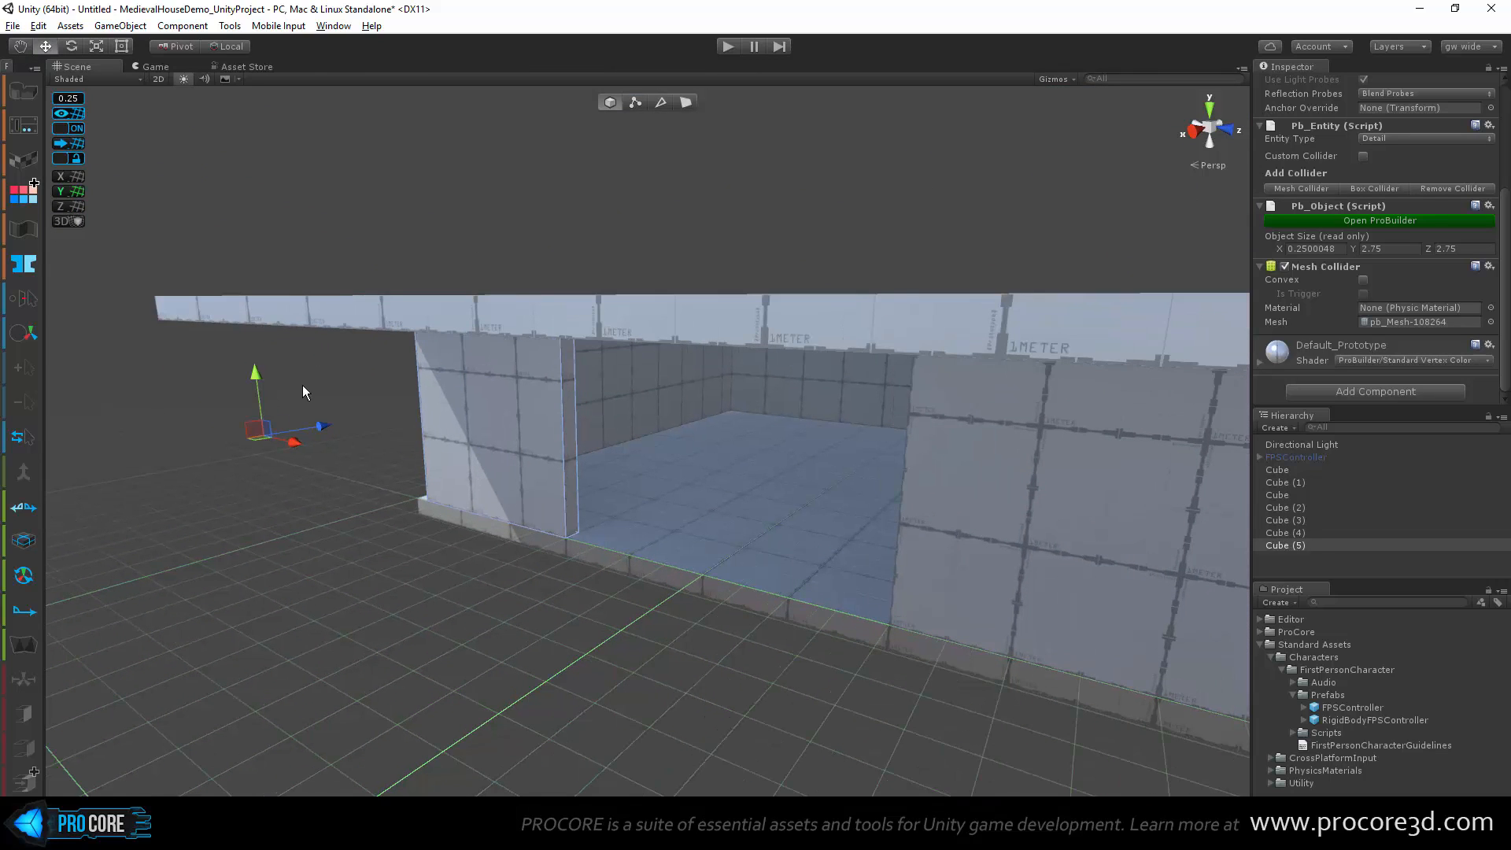
{"action": "left_click_drag", "start_coordinate": [284, 475], "coordinate": [297, 476], "text": "alt"}
{"action": "scroll", "coordinate": [988, 497], "scroll_direction": "down", "scroll_amount": 3}
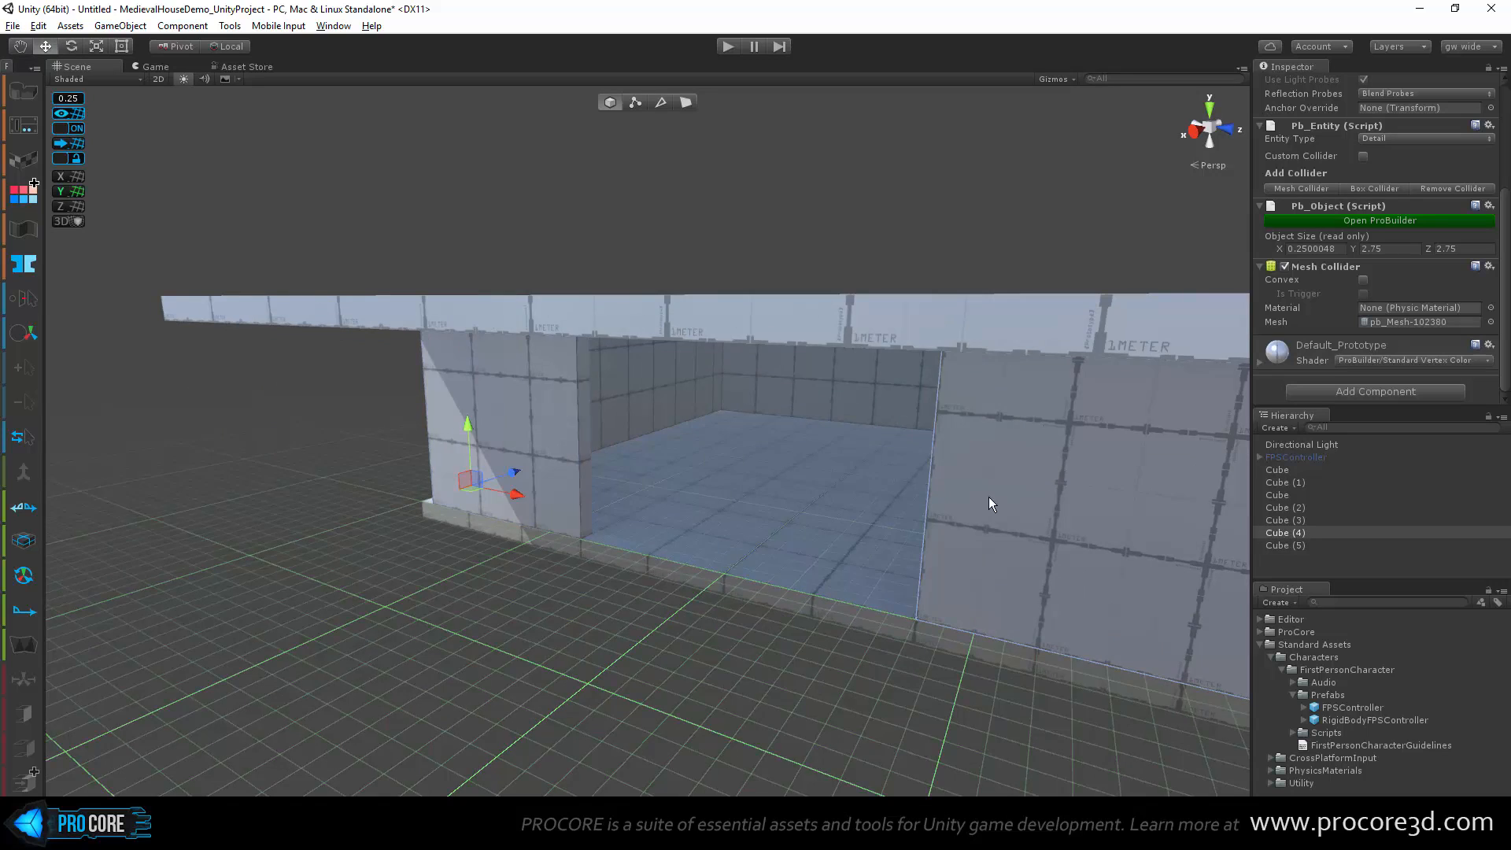
{"action": "scroll", "coordinate": [519, 463], "scroll_direction": "up", "scroll_amount": 5}
{"action": "scroll", "coordinate": [597, 472], "scroll_direction": "up", "scroll_amount": 3}
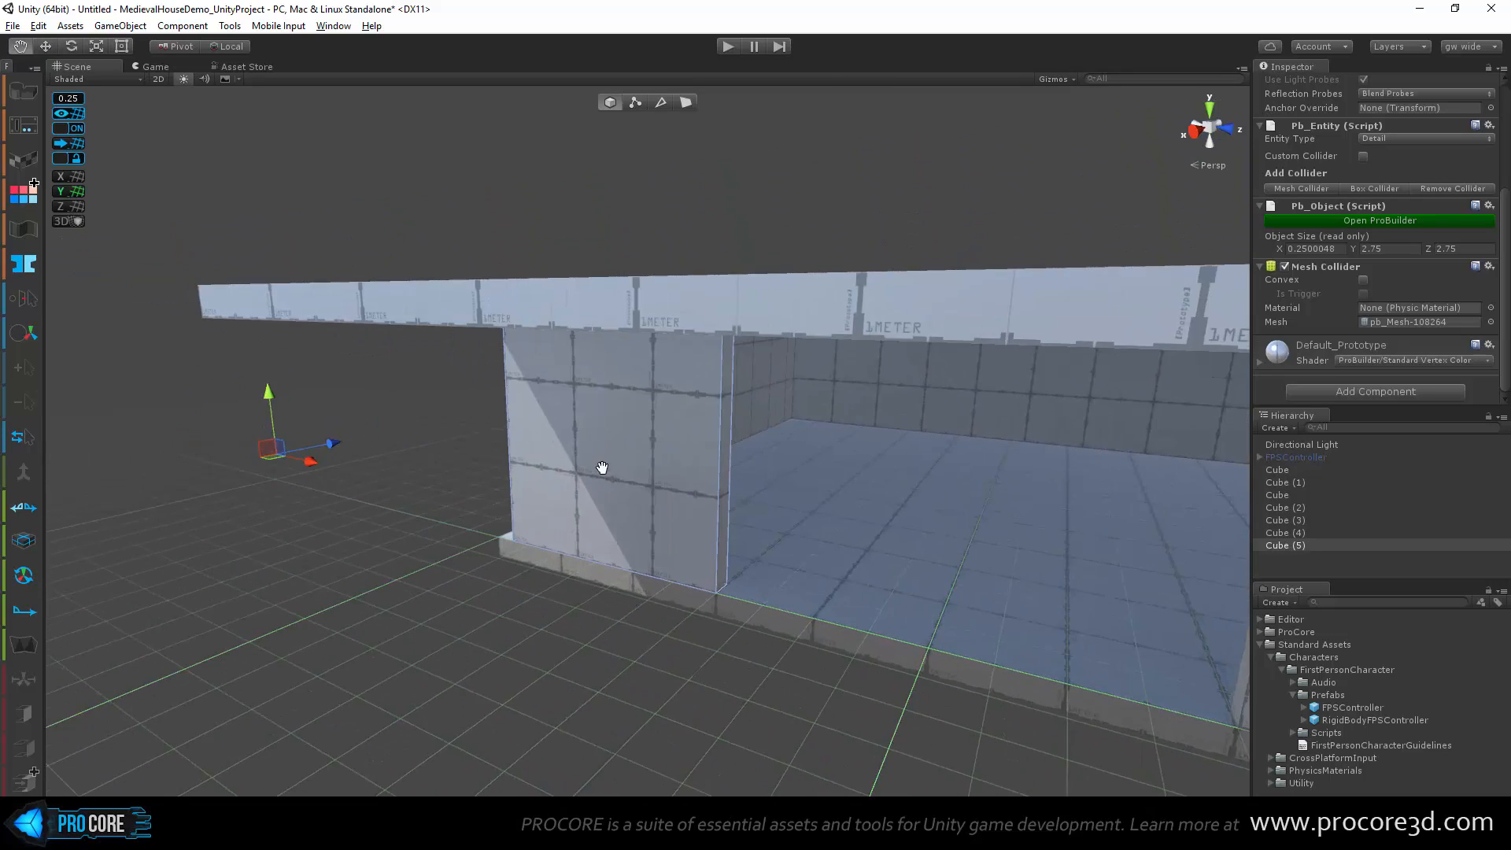
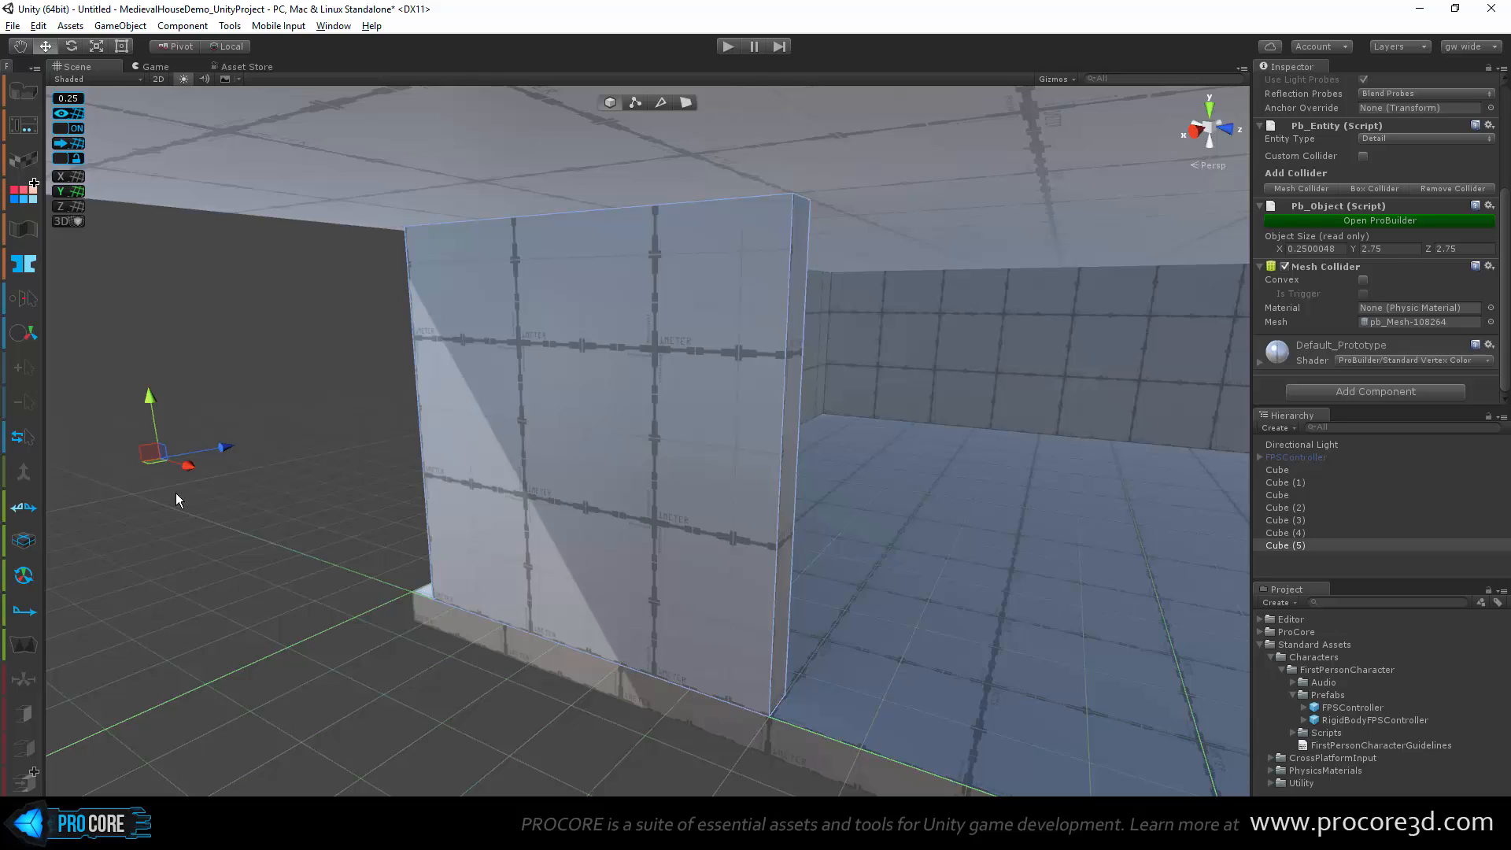
Step: Set the duplicated short wall's pivot to its bottom inside vertex near the slab corner, and return to object-level editing
{"action": "left_click", "coordinate": [639, 104]}
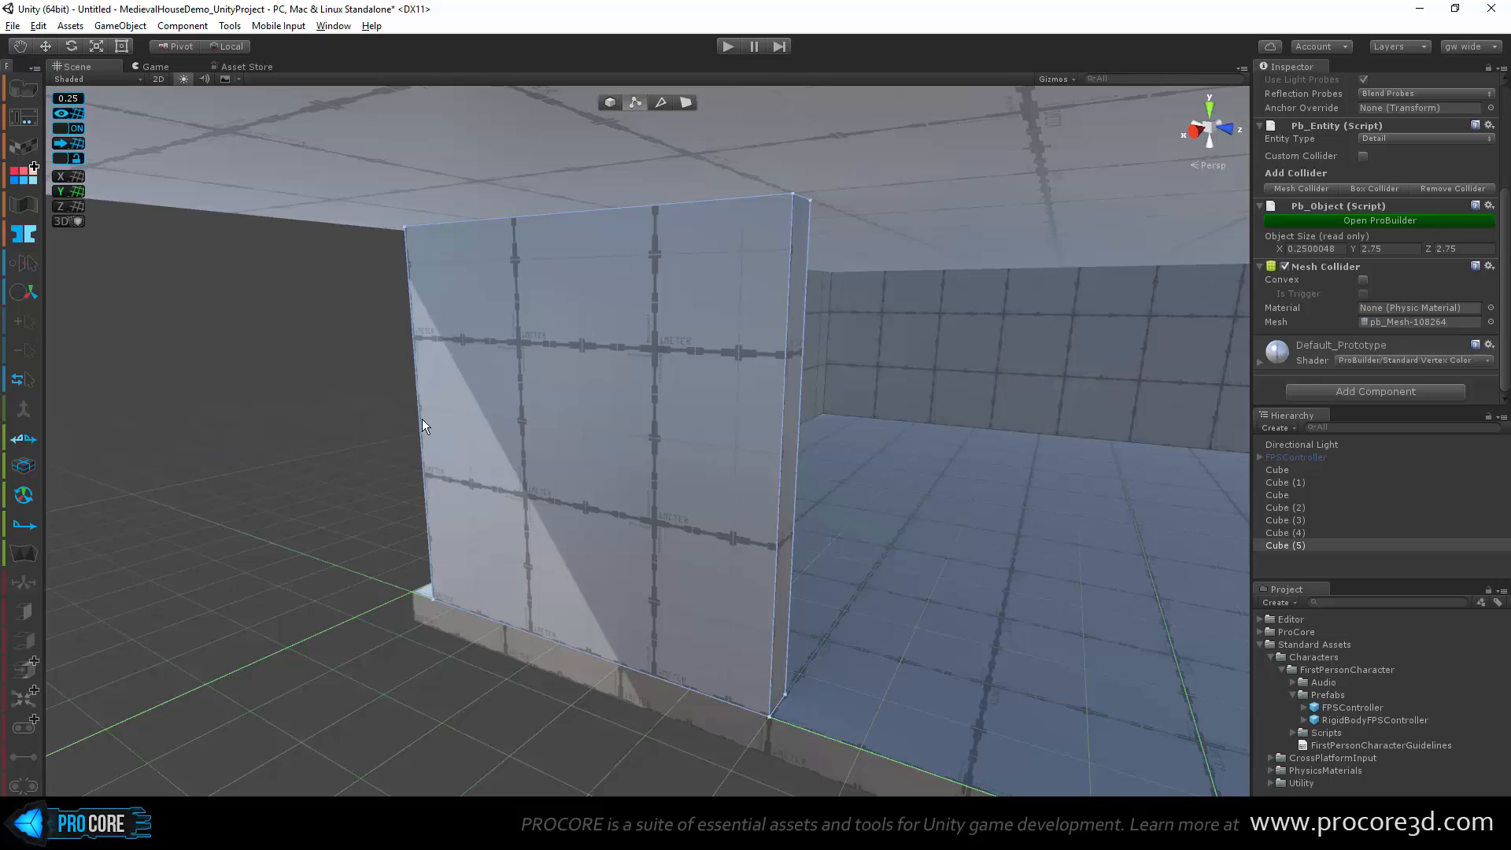
{"action": "left_click_drag", "start_coordinate": [351, 569], "coordinate": [704, 615], "text": "alt"}
{"action": "left_click_drag", "start_coordinate": [782, 722], "coordinate": [785, 723]}
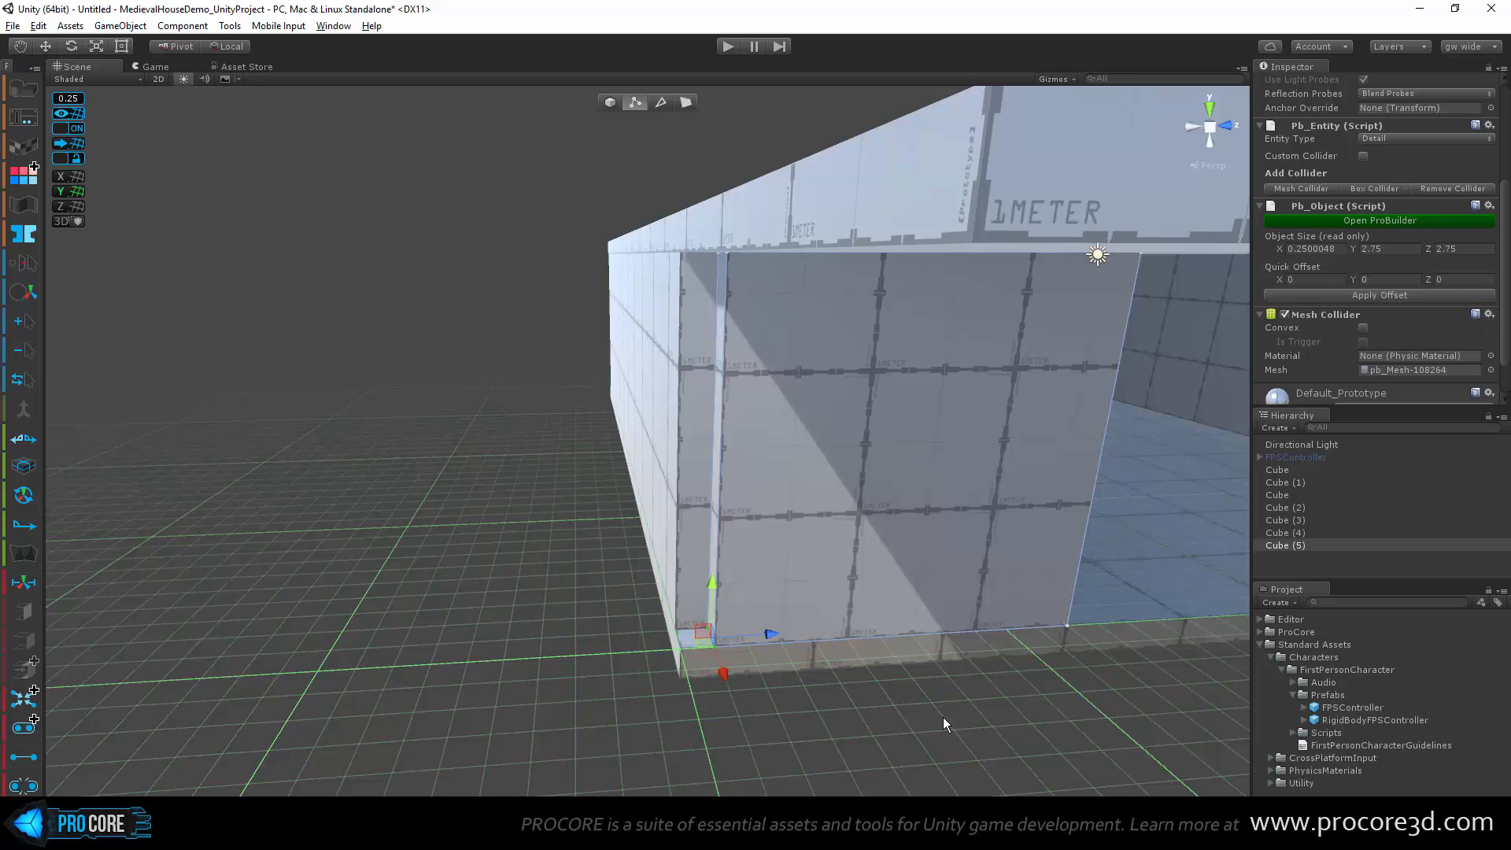
{"action": "scroll", "coordinate": [853, 616], "scroll_direction": "up", "scroll_amount": 3}
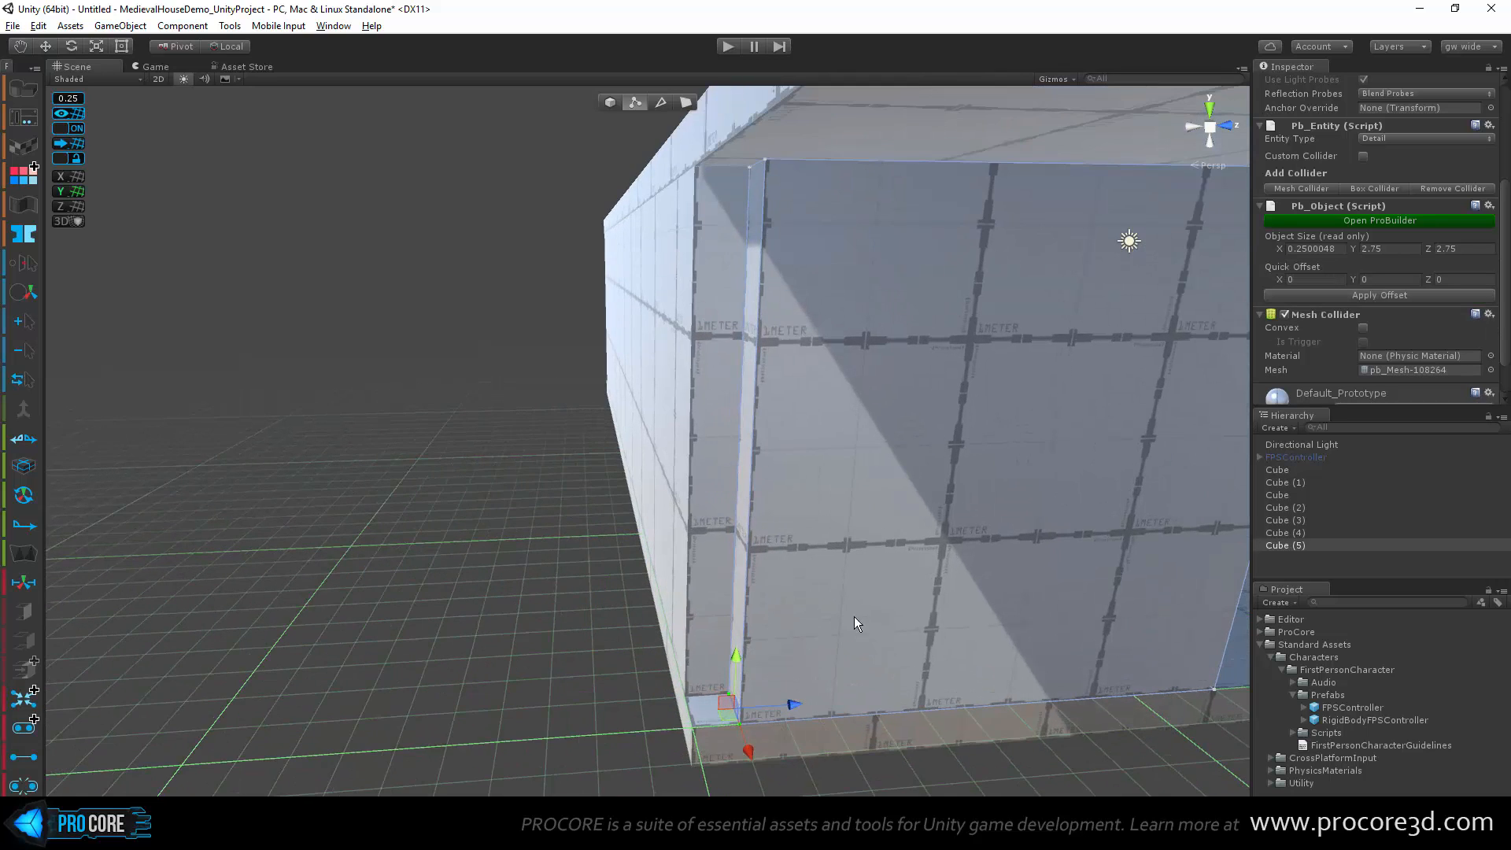
{"action": "middle_click_drag", "start_coordinate": [900, 609], "coordinate": [902, 559]}
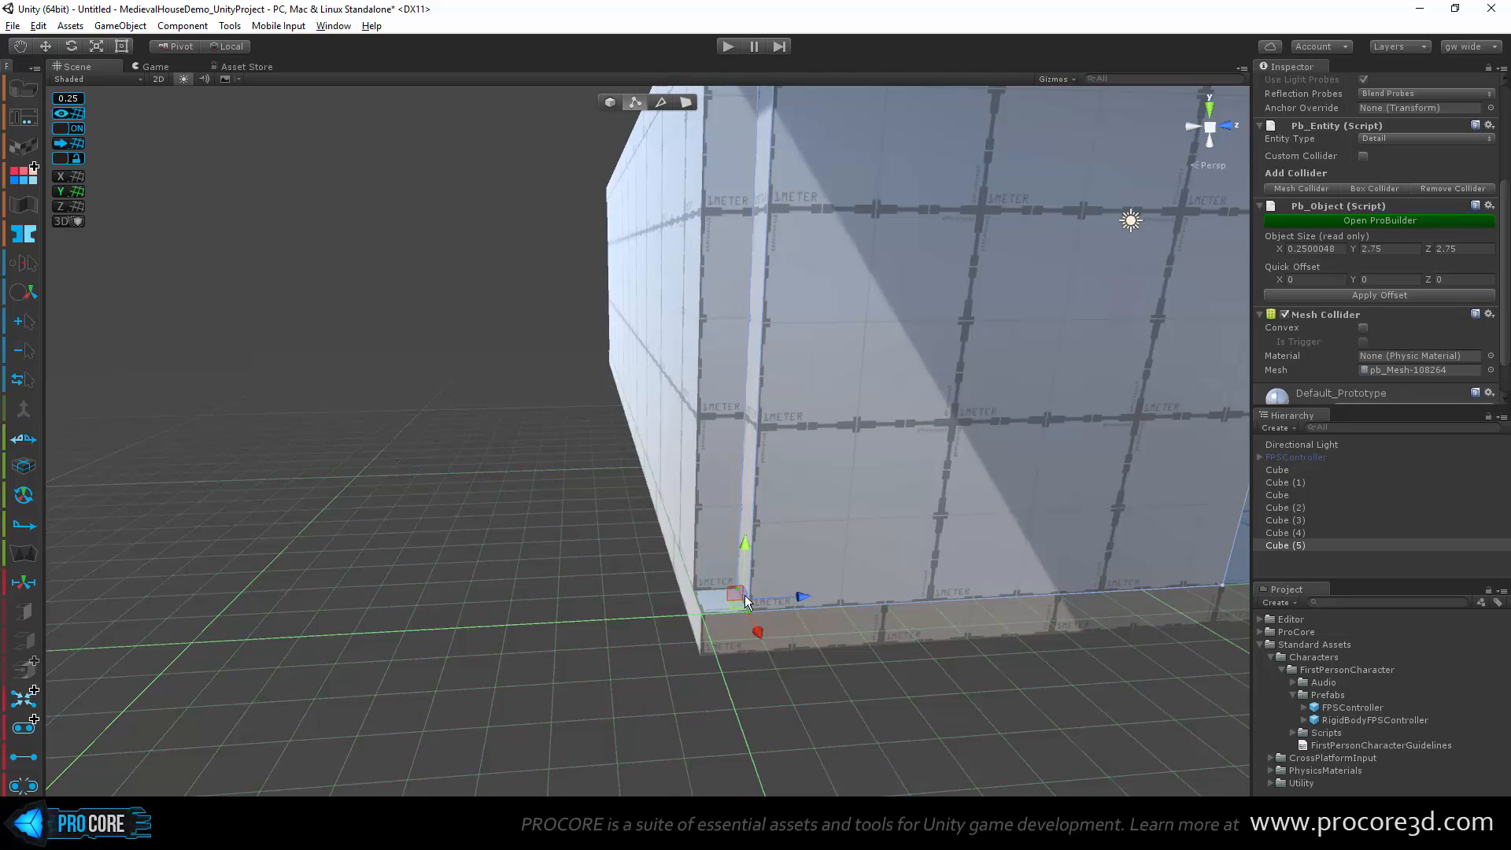
{"action": "left_click_drag", "start_coordinate": [746, 602], "coordinate": [830, 602], "text": "alt"}
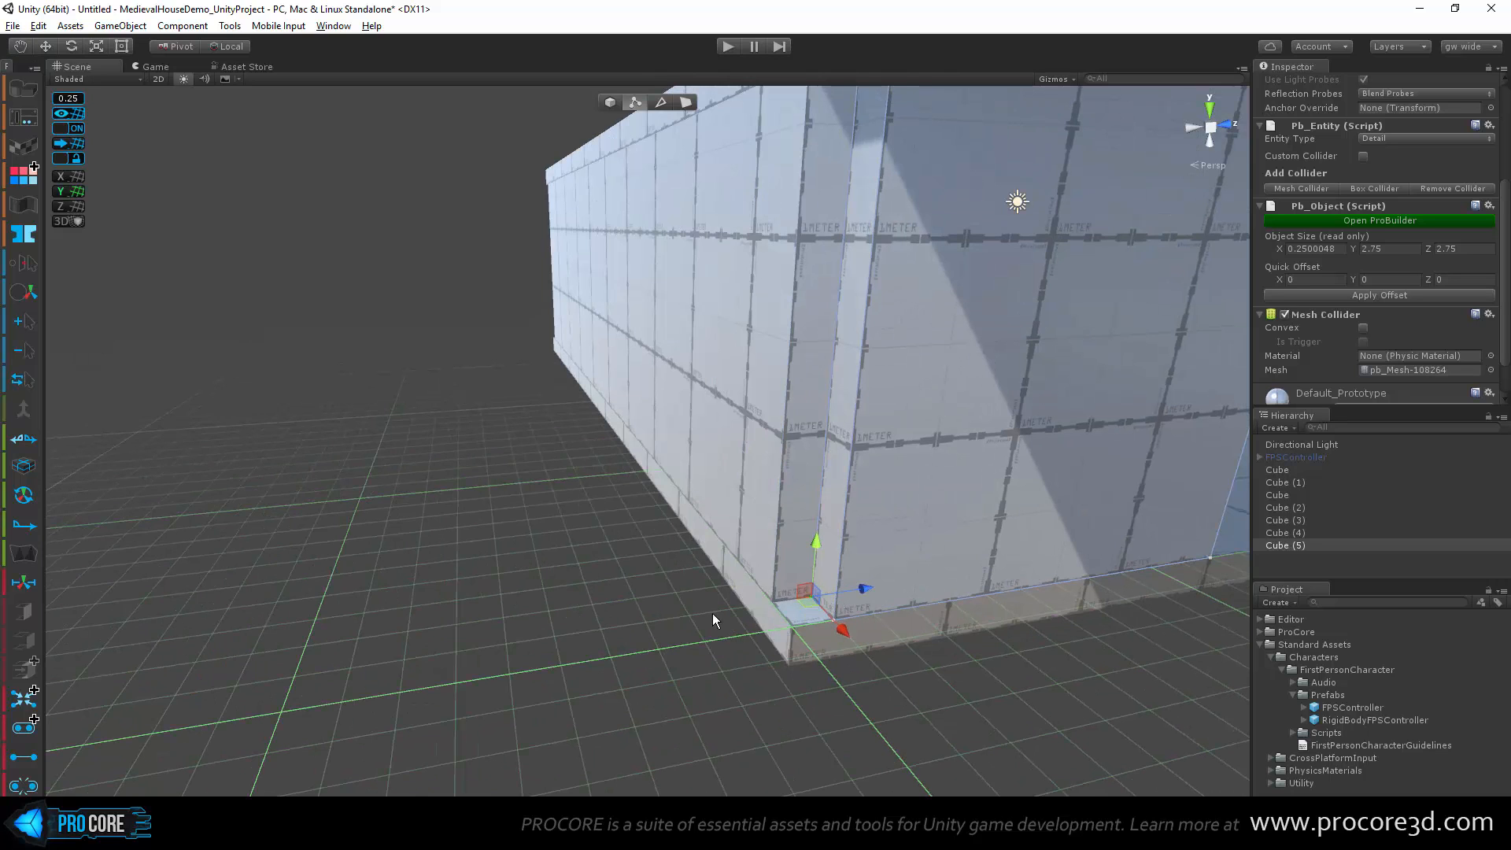
{"action": "scroll", "coordinate": [818, 604], "scroll_direction": "up", "scroll_amount": 3}
{"action": "middle_click_drag", "start_coordinate": [818, 610], "coordinate": [726, 534]}
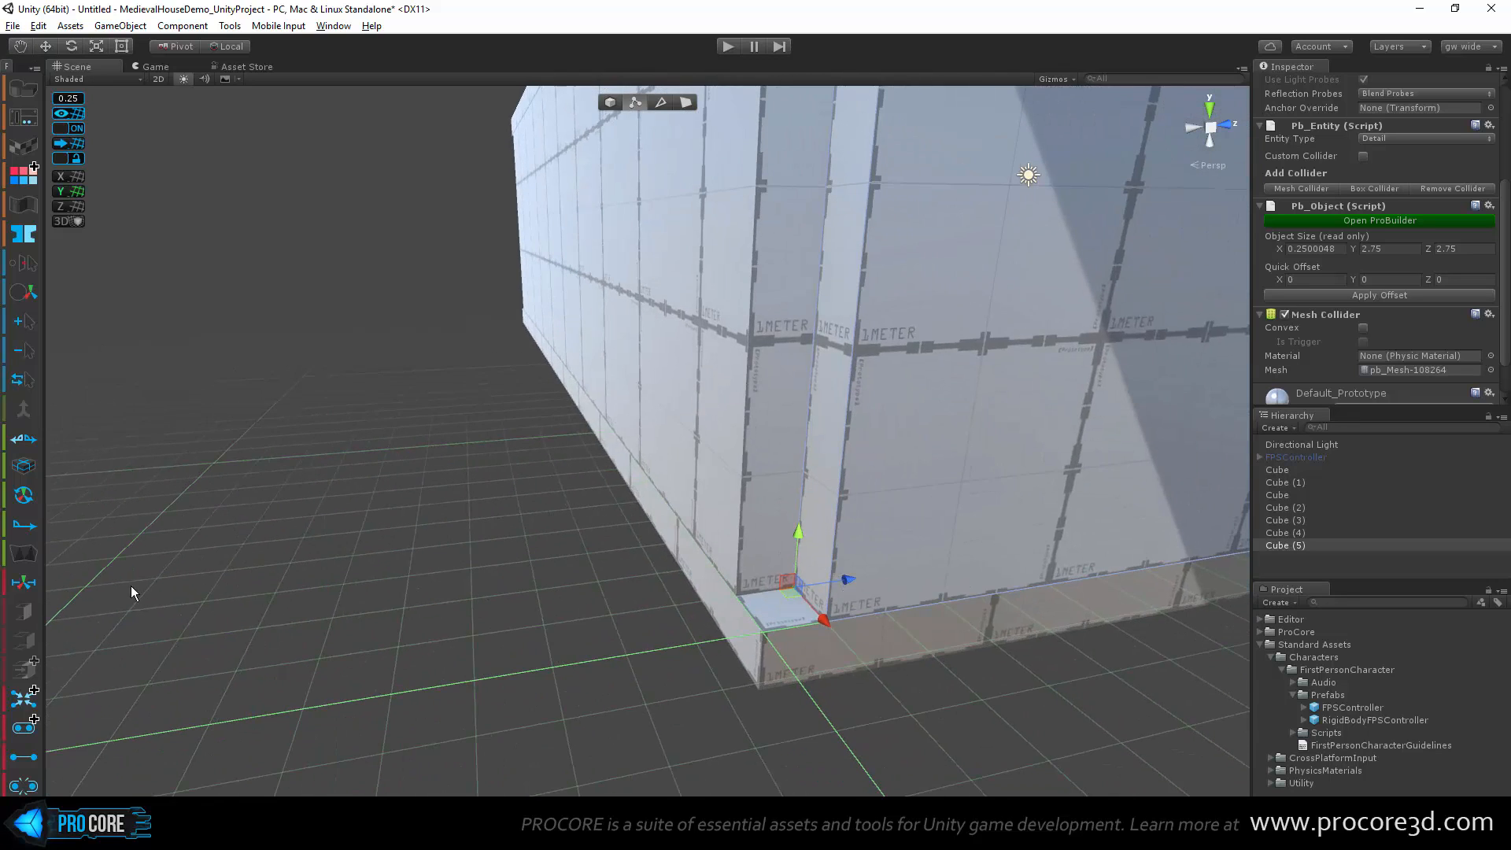
{"action": "left_click", "coordinate": [26, 584]}
{"action": "scroll", "coordinate": [592, 611], "scroll_direction": "down", "scroll_amount": 3}
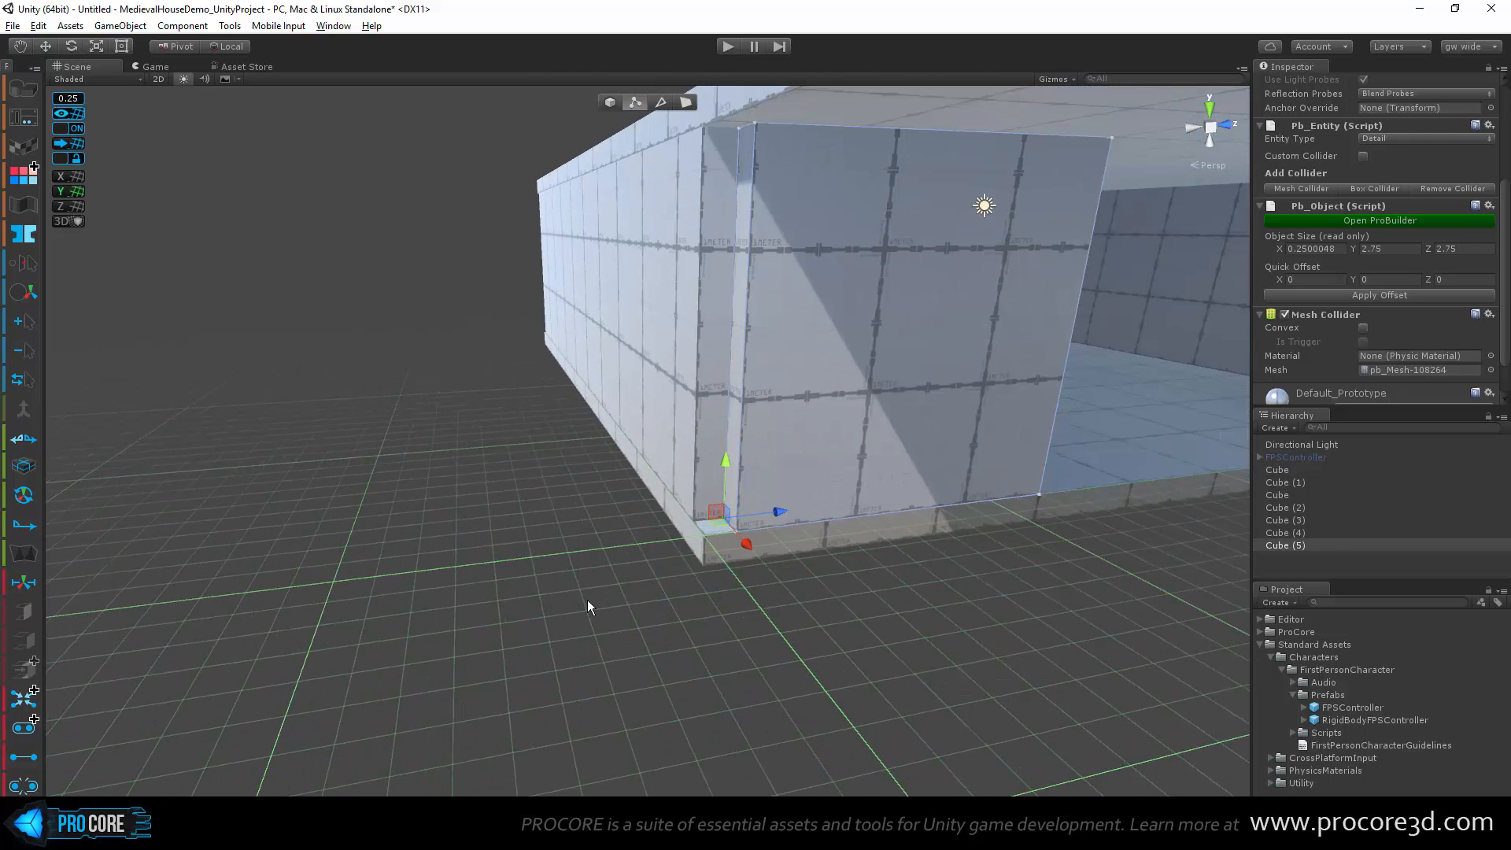
{"action": "left_click", "coordinate": [613, 107]}
Step: Reselect the duplicated short wall and compare its Pivot and Center handle placement, finishing in Pivot mode
{"action": "left_click_drag", "start_coordinate": [819, 458], "coordinate": [831, 505], "text": "alt"}
{"action": "left_click", "coordinate": [1040, 504]}
{"action": "left_click", "coordinate": [927, 373]}
{"action": "mouse_move", "coordinate": [741, 491]}
{"action": "left_mouse_down"}
{"action": "mouse_move", "coordinate": [784, 543]}
{"action": "mouse_move", "coordinate": [738, 491]}
{"action": "left_mouse_up"}
{"action": "left_click_drag", "start_coordinate": [984, 602], "coordinate": [994, 603], "text": "alt"}
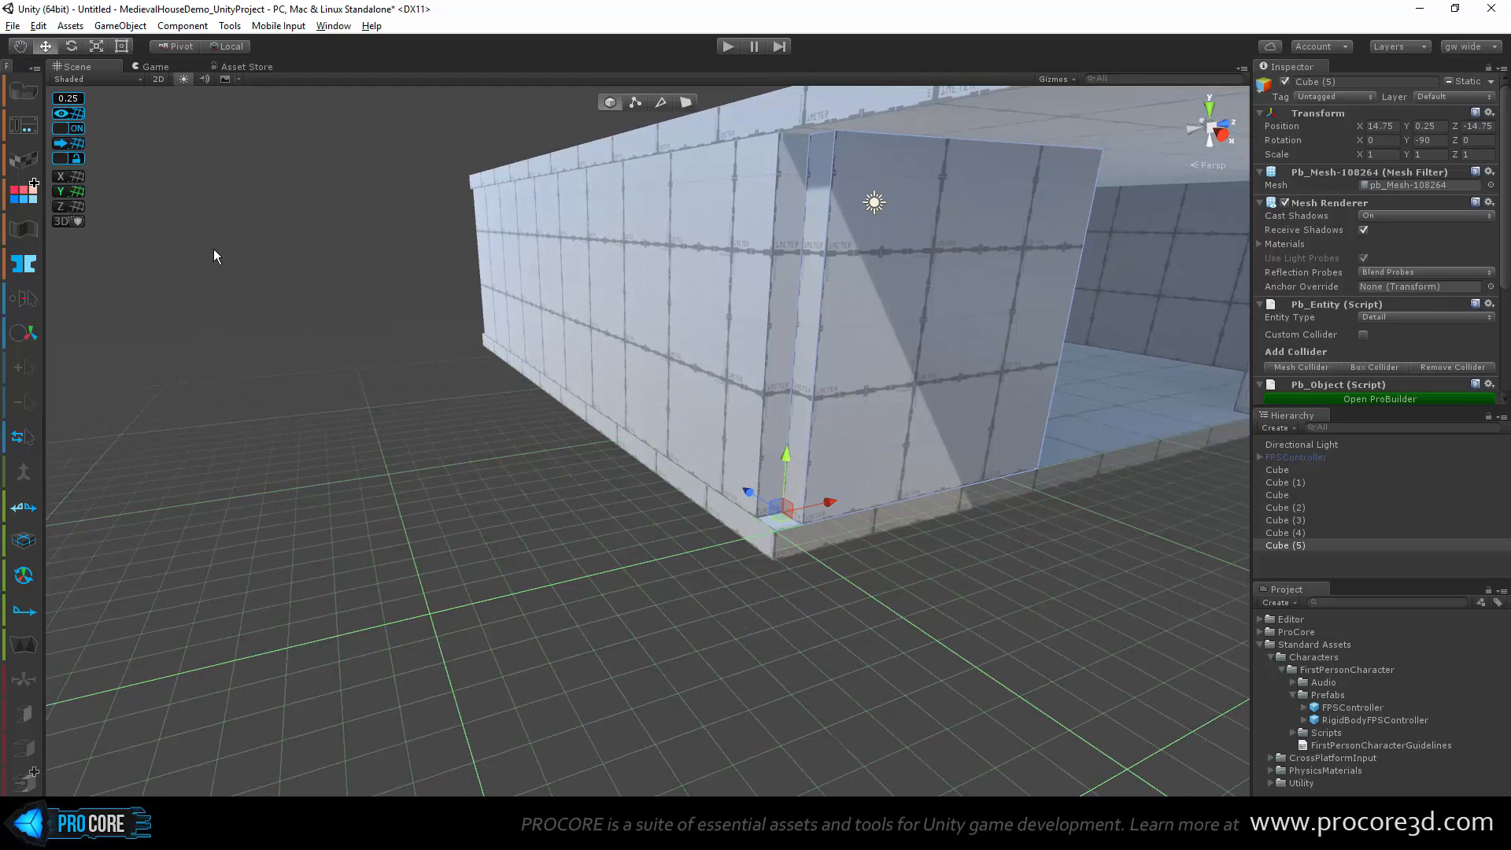
{"action": "left_click", "coordinate": [175, 47]}
{"action": "mouse_move", "coordinate": [914, 328]}
{"action": "left_mouse_down"}
{"action": "mouse_move", "coordinate": [990, 365]}
{"action": "mouse_move", "coordinate": [900, 328]}
{"action": "left_mouse_up"}
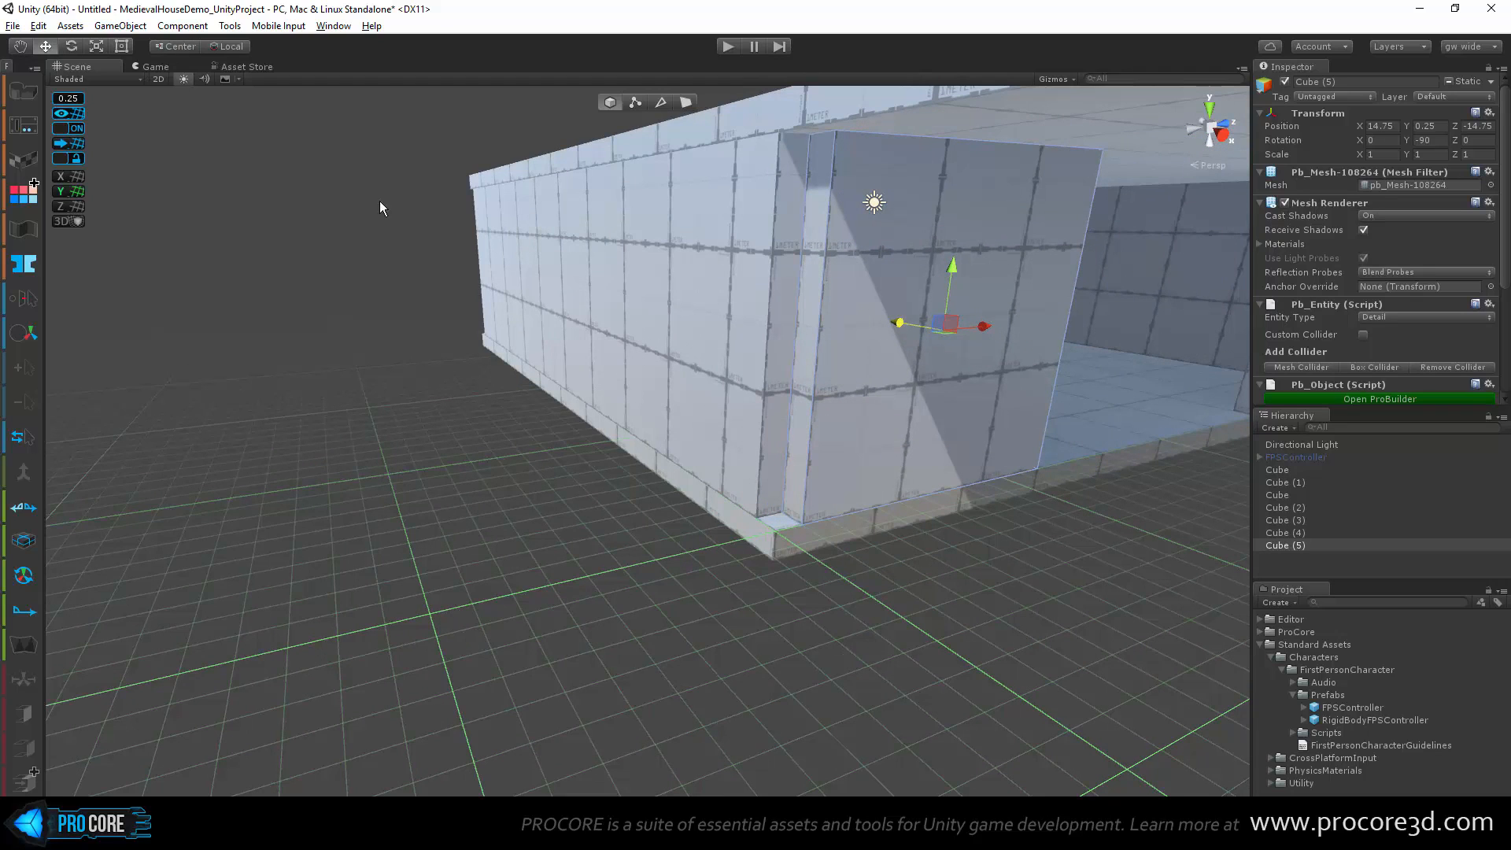
{"action": "left_click", "coordinate": [172, 50]}
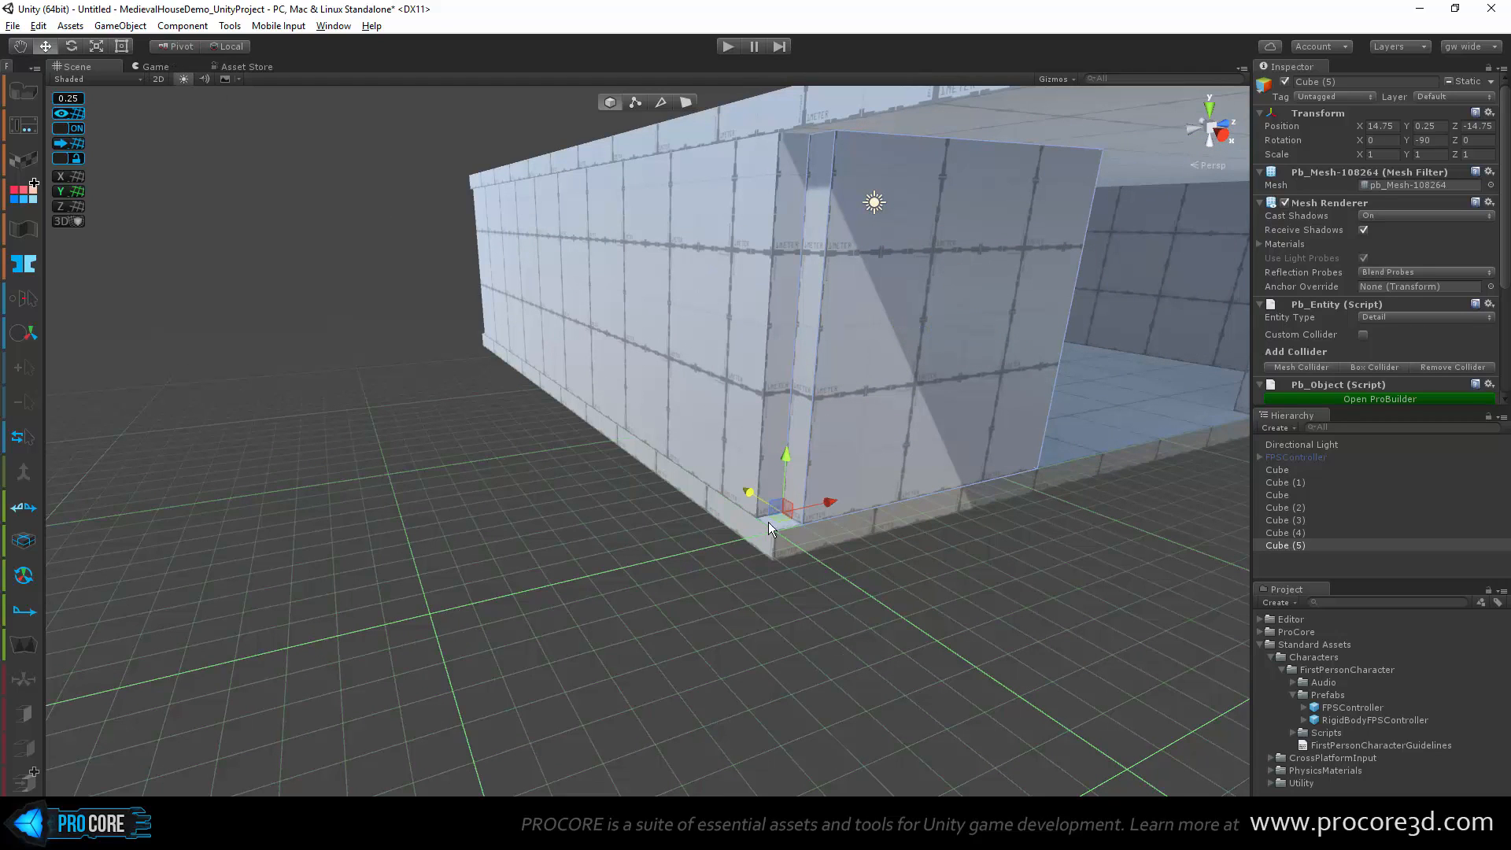
{"action": "left_click_drag", "start_coordinate": [1042, 568], "coordinate": [741, 531], "text": "alt"}
{"action": "scroll", "coordinate": [944, 489], "scroll_direction": "down", "scroll_amount": 4}
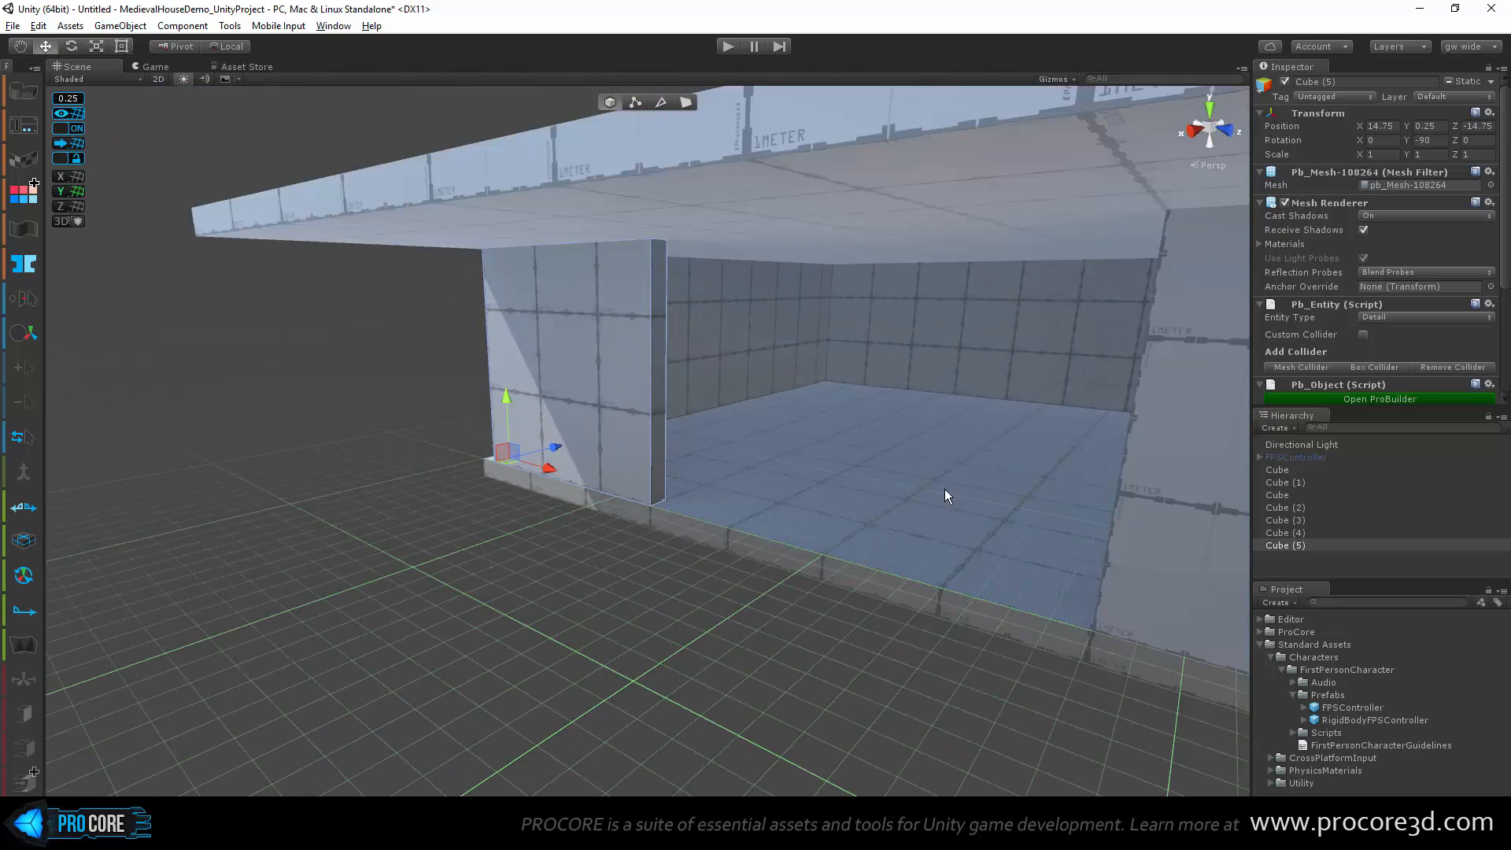
Step: Set the other short front wall's pivot to its bottom inside vertex near the slab corner, and select the adjoining long wall as an object
{"action": "left_click_drag", "start_coordinate": [945, 489], "coordinate": [861, 451], "text": "alt"}
{"action": "left_click", "coordinate": [861, 451]}
{"action": "left_click", "coordinate": [183, 50]}
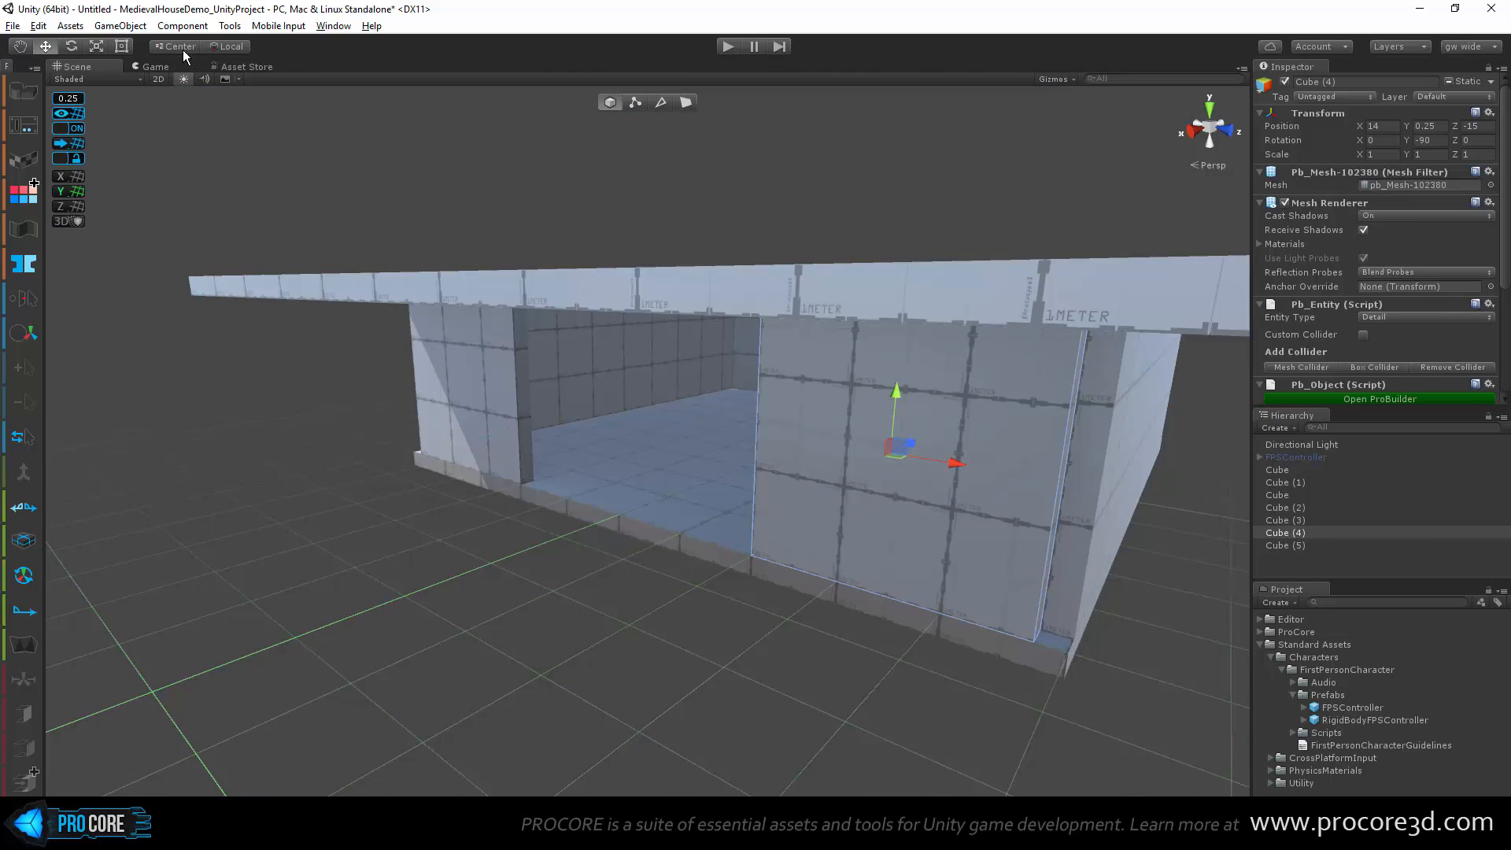
{"action": "left_click", "coordinate": [182, 50]}
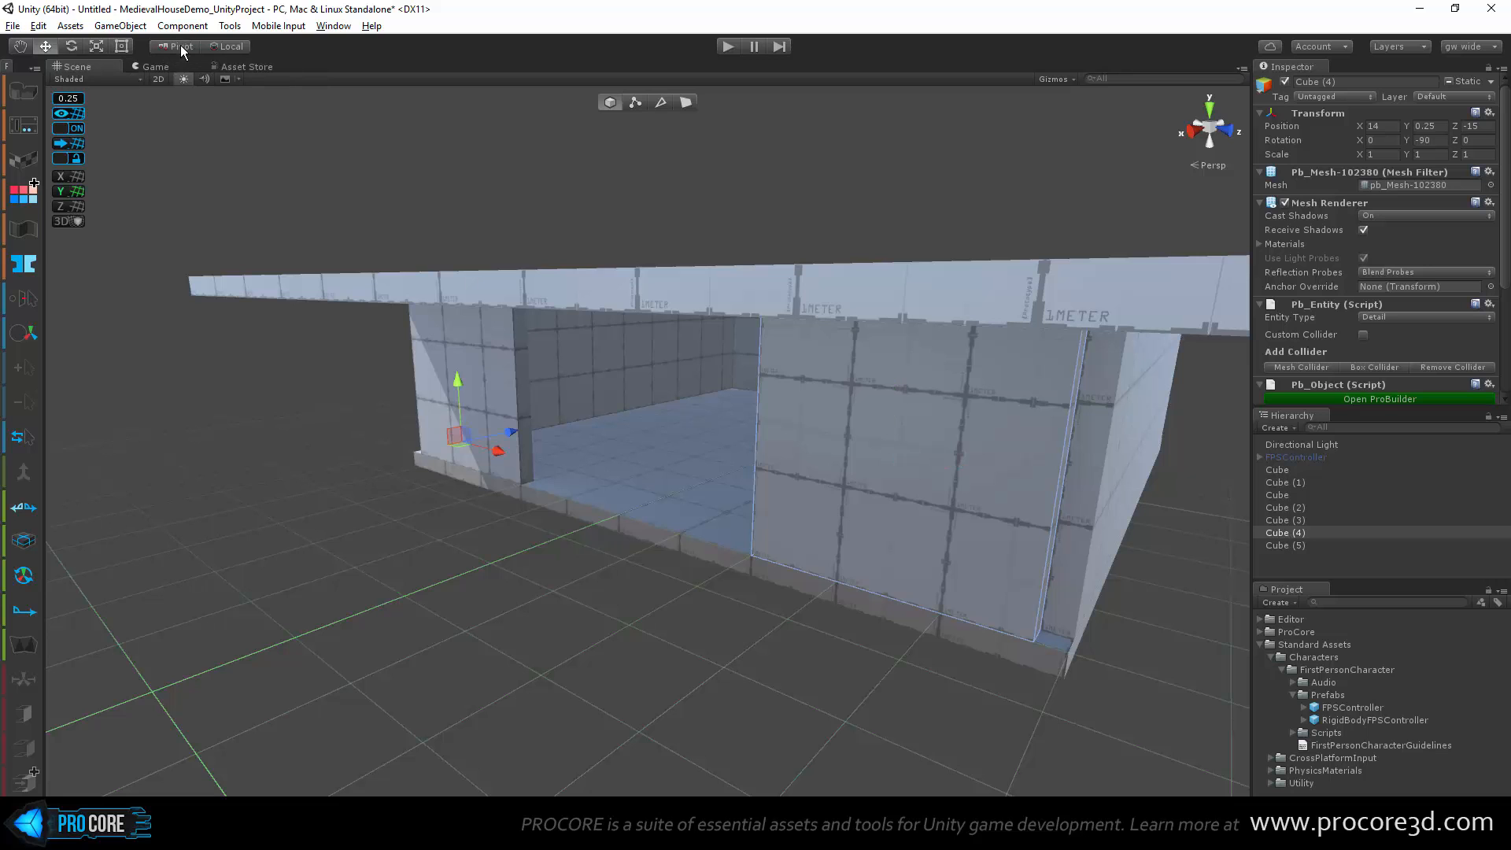
{"action": "left_click_drag", "start_coordinate": [750, 541], "coordinate": [731, 570], "text": "alt"}
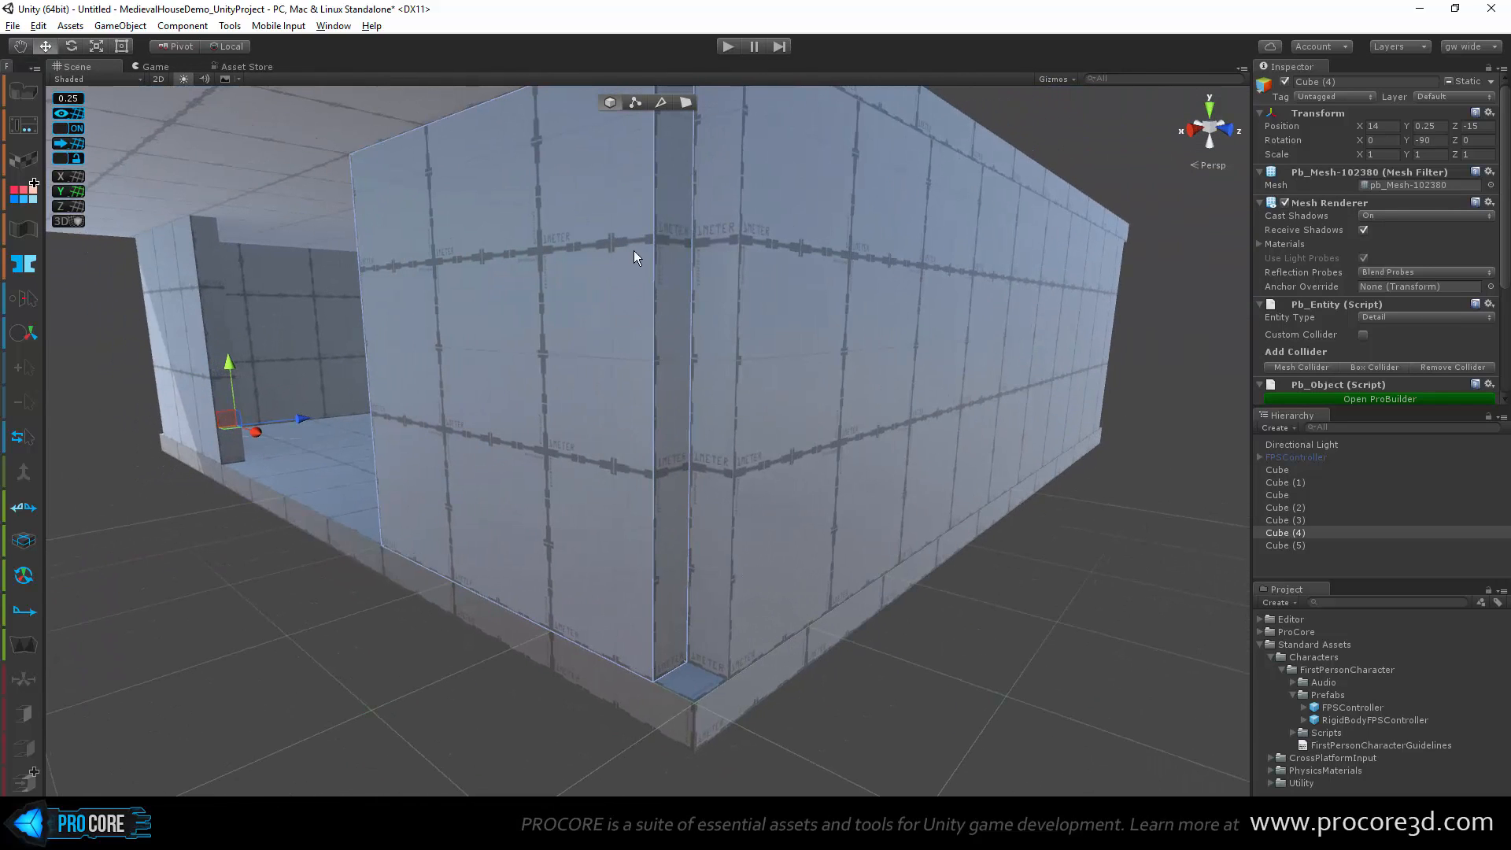
{"action": "left_click", "coordinate": [634, 103]}
{"action": "left_click", "coordinate": [688, 661]}
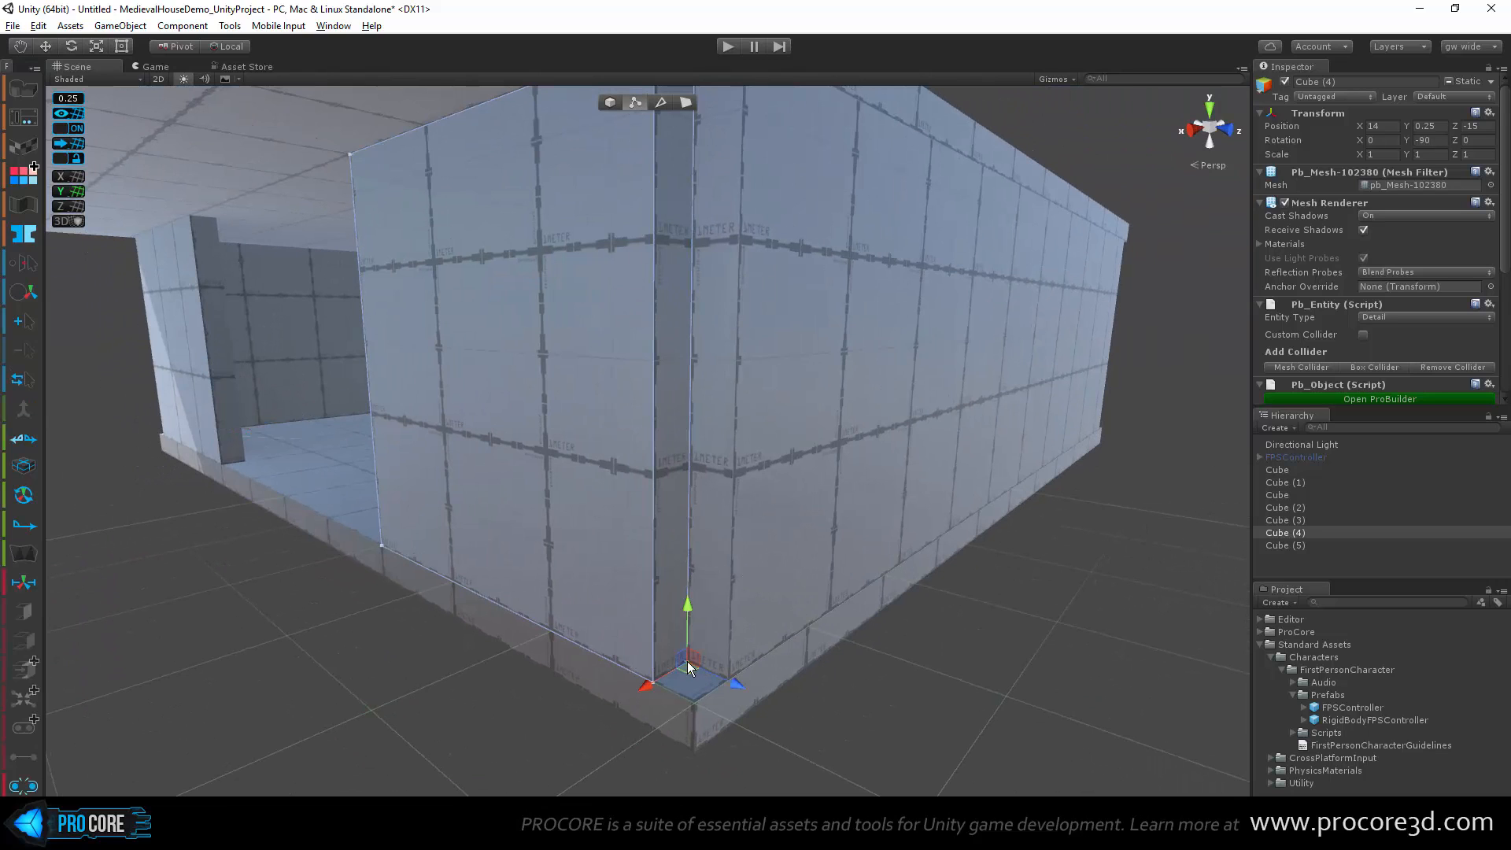
{"action": "left_click", "coordinate": [22, 589]}
{"action": "scroll", "coordinate": [321, 576], "scroll_direction": "down", "scroll_amount": 8}
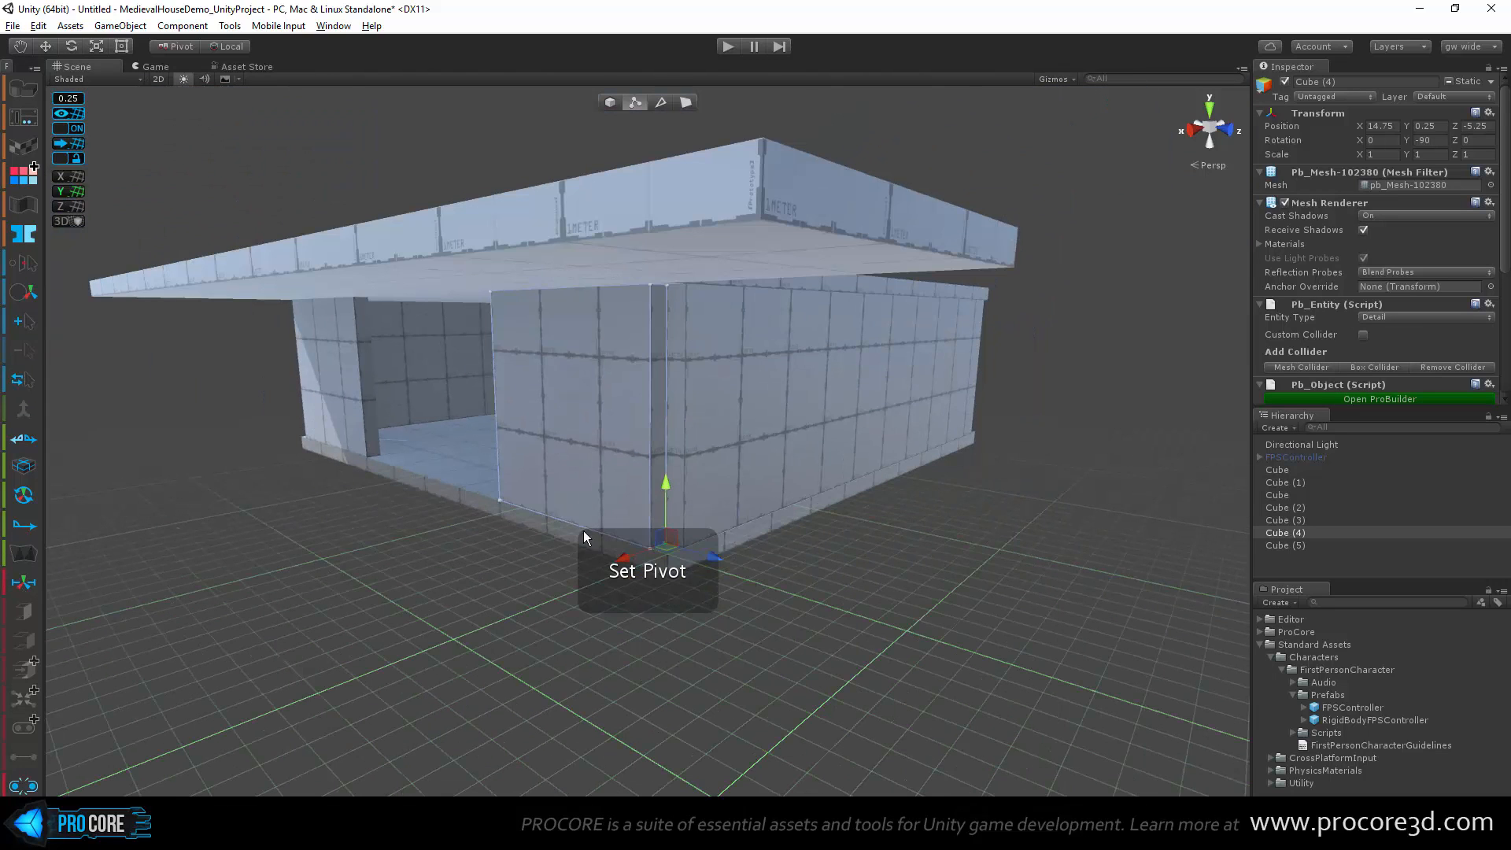
{"action": "left_click", "coordinate": [752, 428]}
{"action": "left_click", "coordinate": [609, 101]}
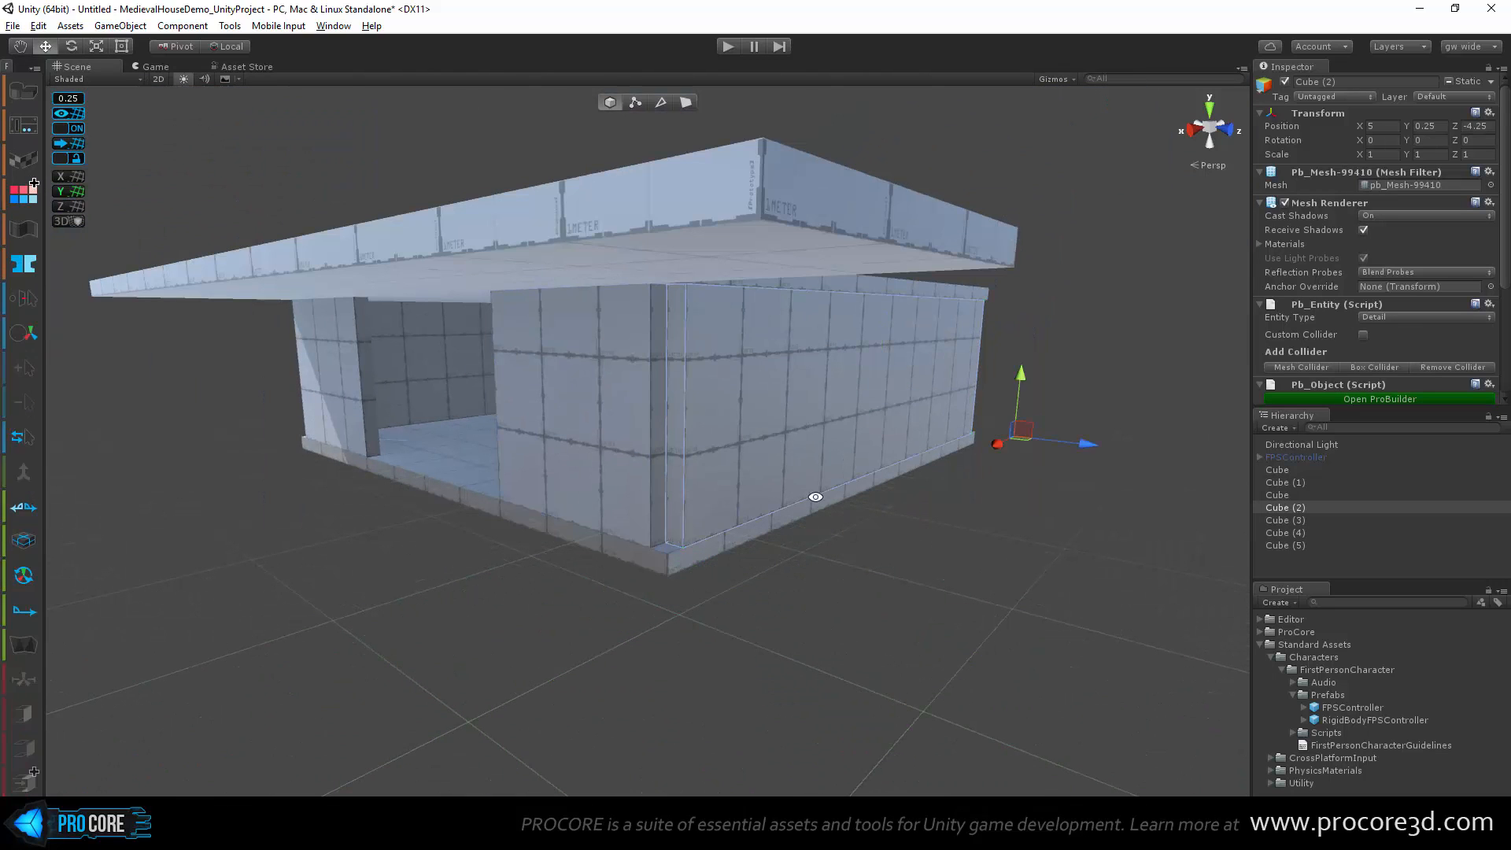
Step: Move the end face of the short front wall toward the opposite front wall to narrow the front opening, and return to object-level editing
{"action": "left_click_drag", "start_coordinate": [813, 496], "coordinate": [964, 547], "text": "alt"}
{"action": "left_click", "coordinate": [964, 547]}
{"action": "scroll", "coordinate": [596, 559], "scroll_direction": "up", "scroll_amount": 3}
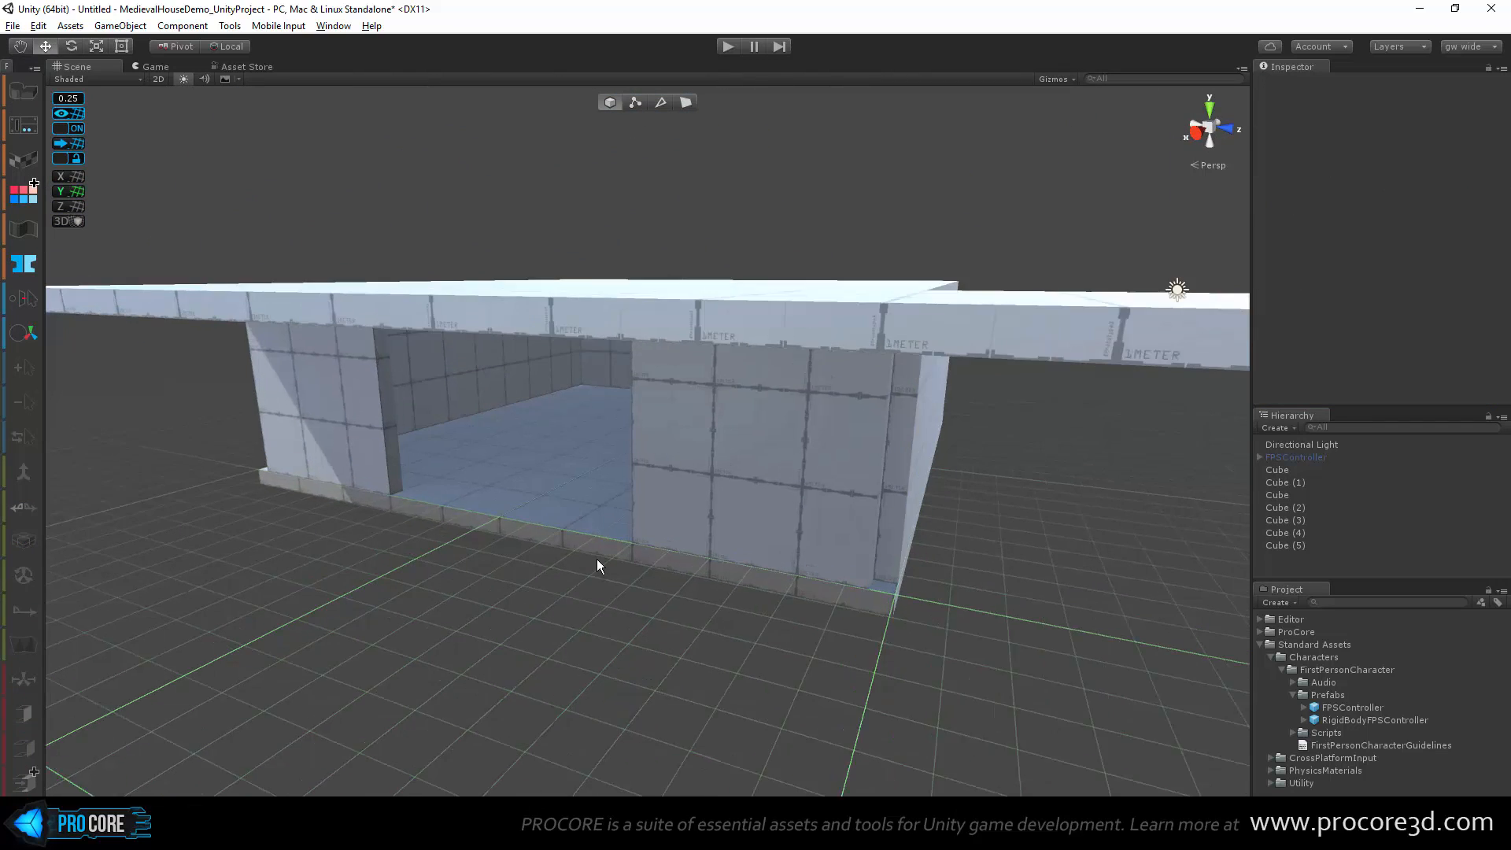
{"action": "left_click_drag", "start_coordinate": [597, 560], "coordinate": [658, 559], "text": "alt"}
{"action": "scroll", "coordinate": [658, 560], "scroll_direction": "up", "scroll_amount": 4}
{"action": "scroll", "coordinate": [657, 561], "scroll_direction": "up", "scroll_amount": 3}
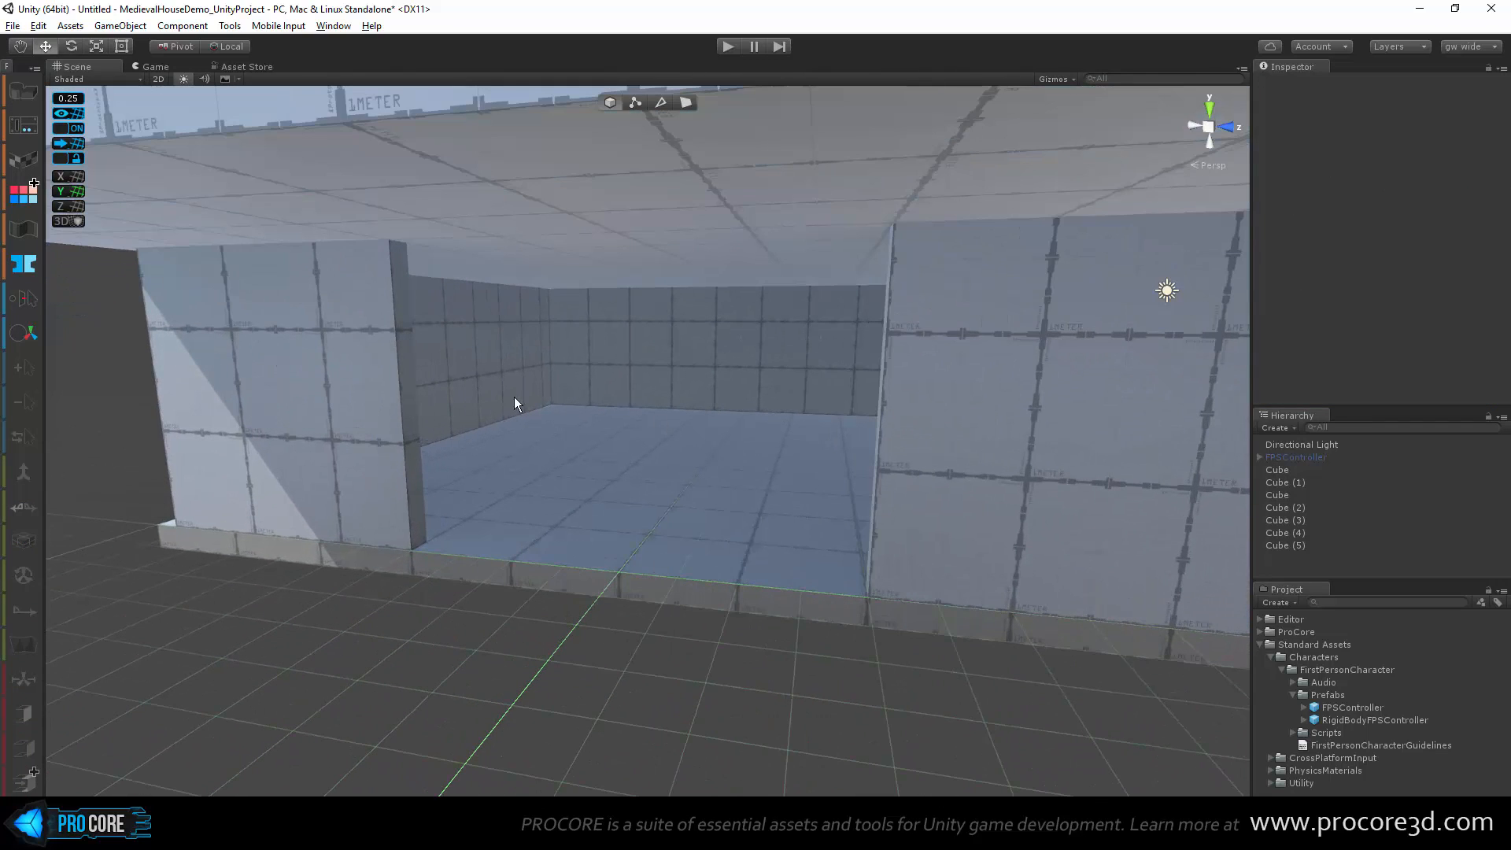
{"action": "left_click", "coordinate": [362, 359]}
{"action": "key", "text": "g"}
{"action": "left_click", "coordinate": [401, 331]}
{"action": "key", "text": "h"}
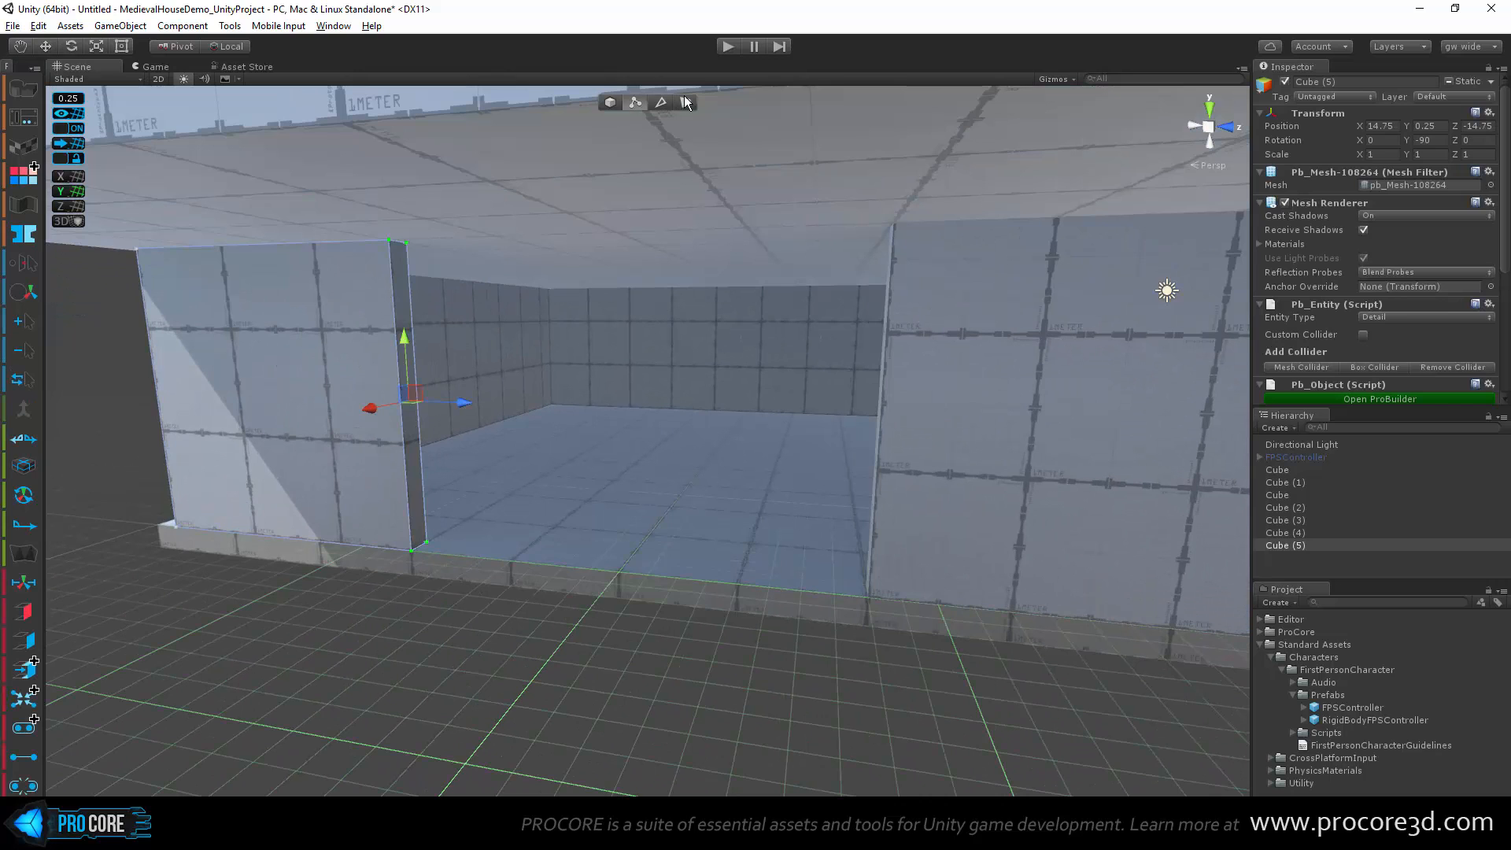
{"action": "key", "text": "h"}
{"action": "left_click_drag", "start_coordinate": [442, 399], "coordinate": [659, 438]}
{"action": "scroll", "coordinate": [620, 588], "scroll_direction": "up", "scroll_amount": 2}
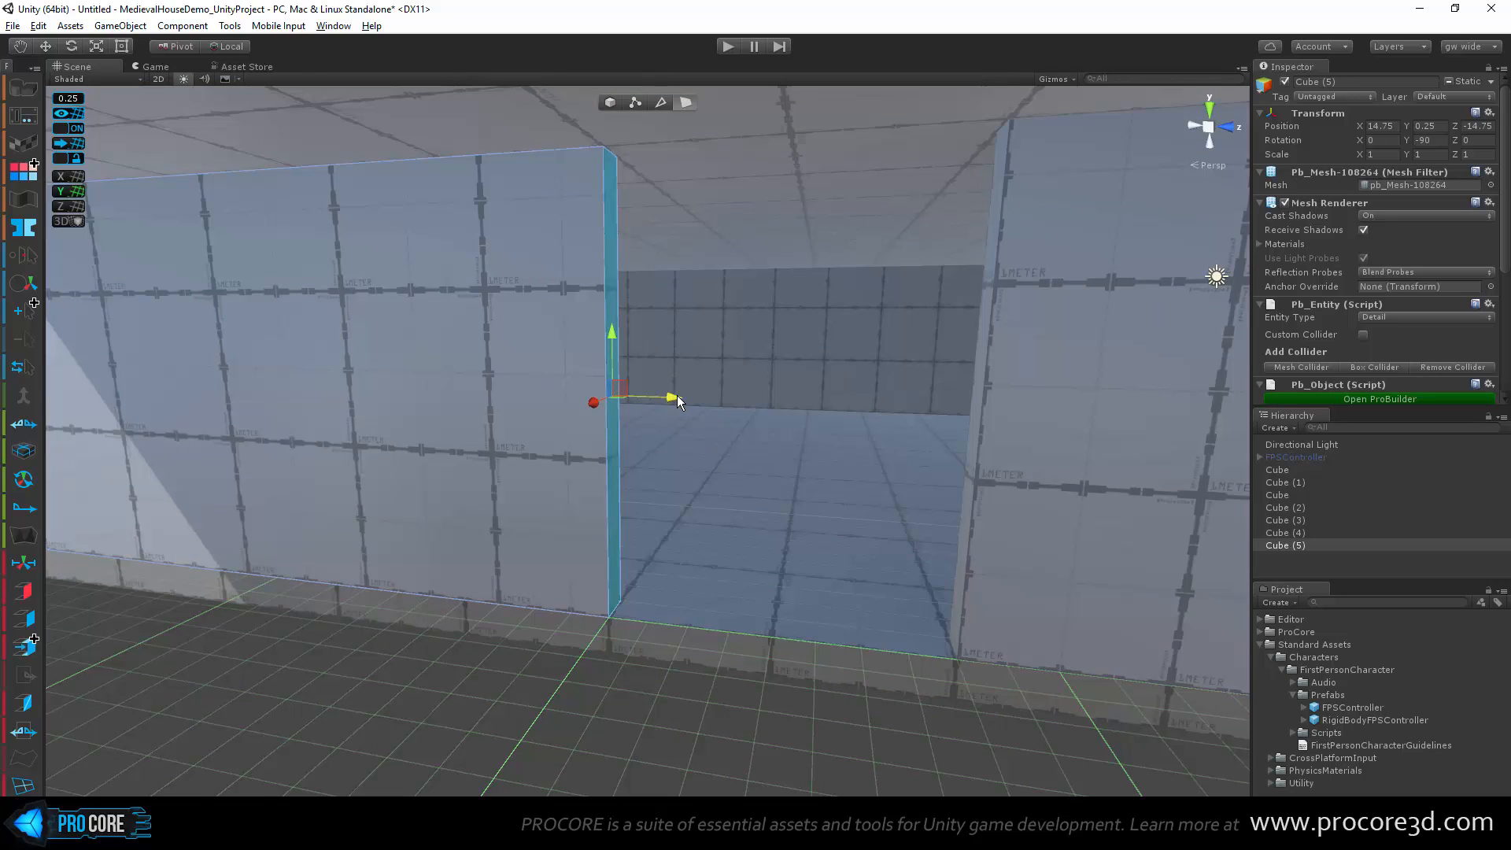
{"action": "left_click_drag", "start_coordinate": [687, 401], "coordinate": [733, 413]}
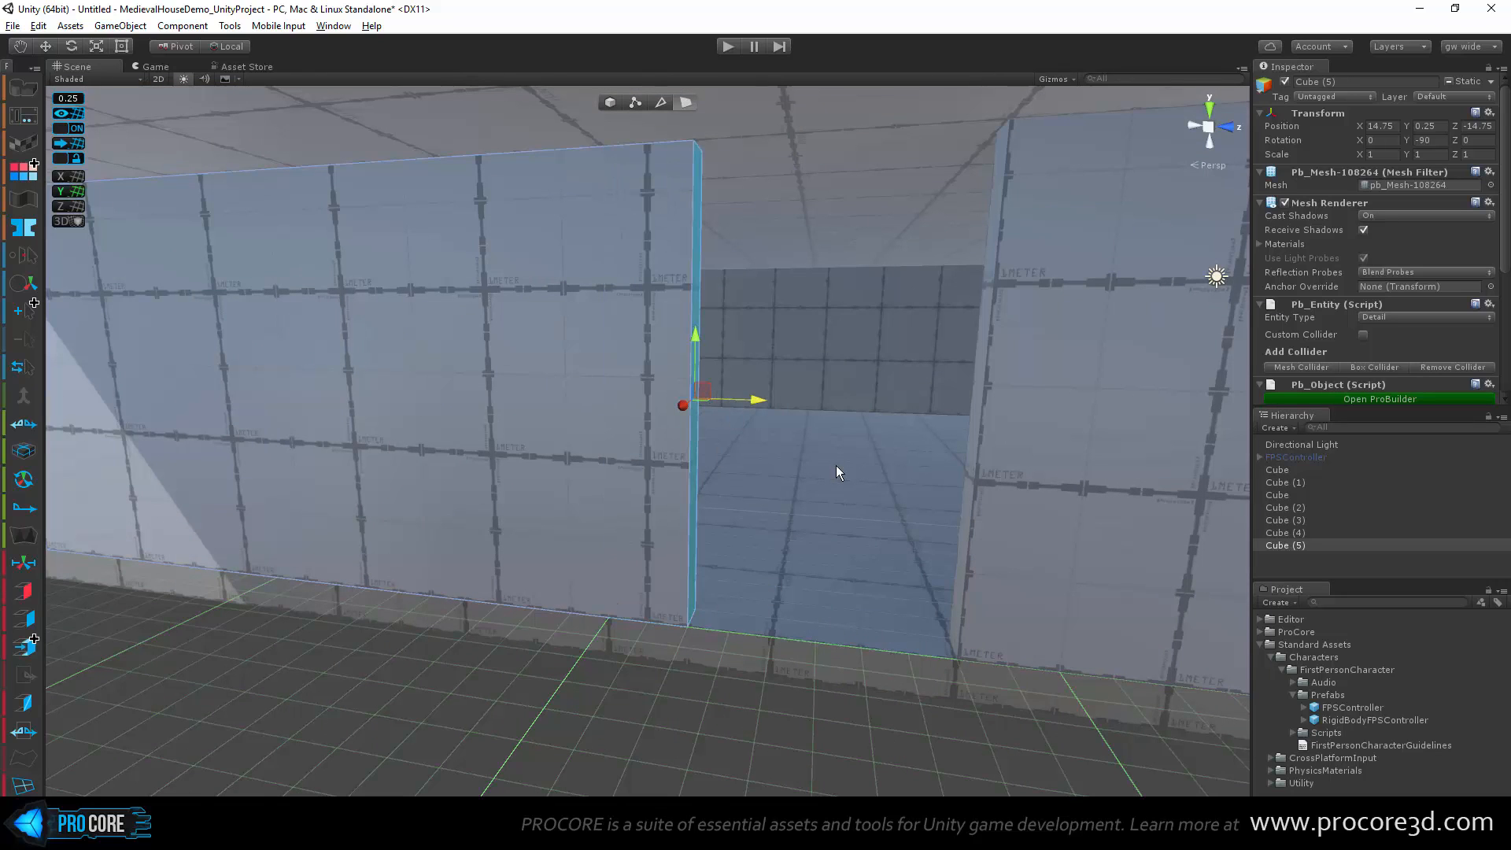
{"action": "scroll", "coordinate": [793, 466], "scroll_direction": "down", "scroll_amount": 2}
{"action": "scroll", "coordinate": [793, 466], "scroll_direction": "up", "scroll_amount": 2}
{"action": "key", "text": "g"}
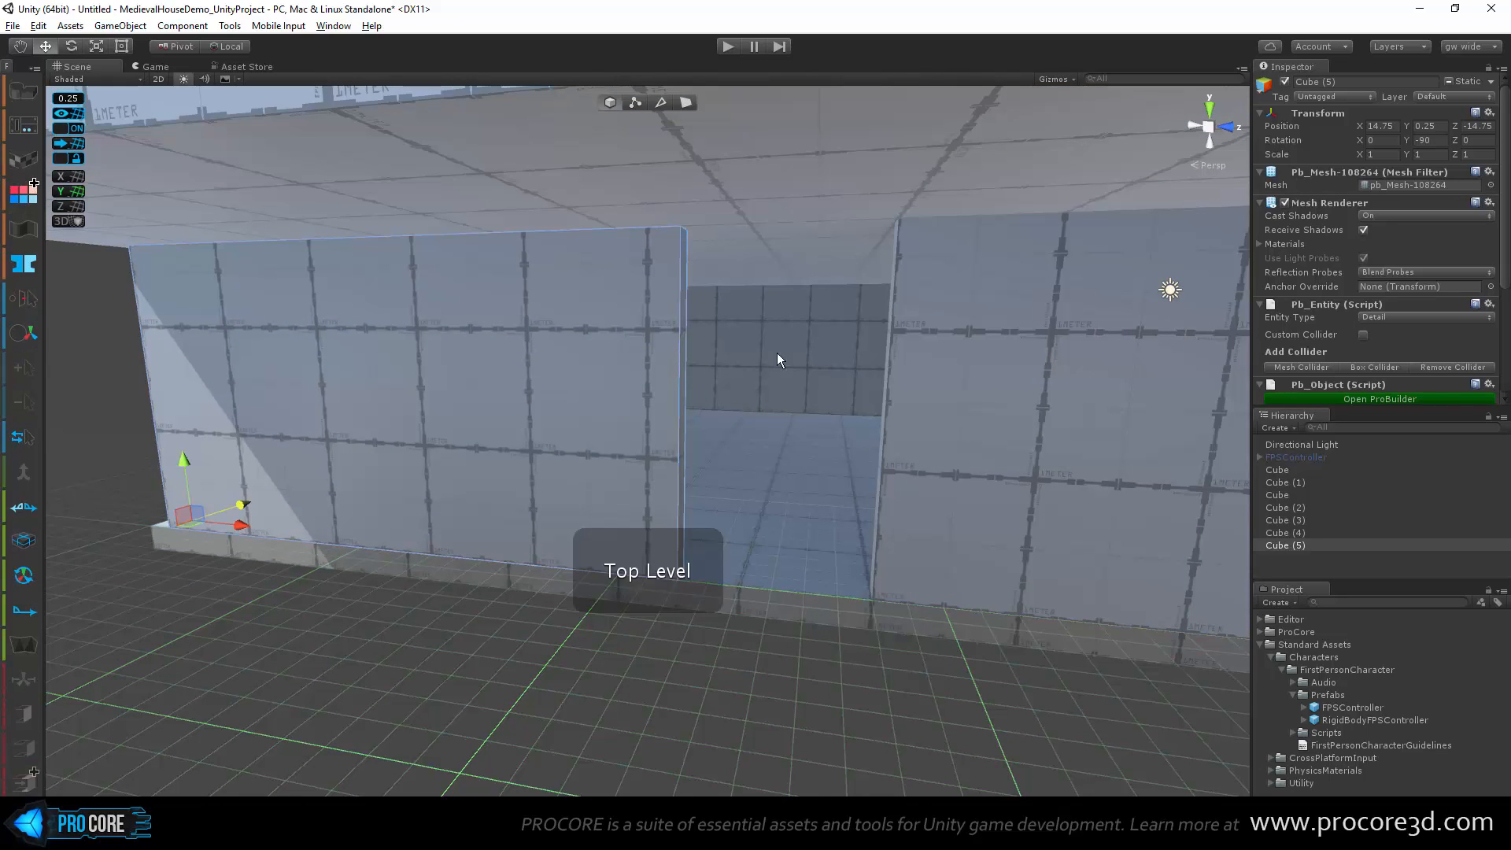
Step: Activate the FPSController object in the scene and start Play mode
{"action": "left_click", "coordinate": [745, 663]}
{"action": "scroll", "coordinate": [865, 634], "scroll_direction": "down", "scroll_amount": 1}
{"action": "middle_click_drag", "start_coordinate": [865, 634], "coordinate": [814, 644]}
{"action": "scroll", "coordinate": [813, 643], "scroll_direction": "up", "scroll_amount": 3}
{"action": "left_click", "coordinate": [1369, 456]}
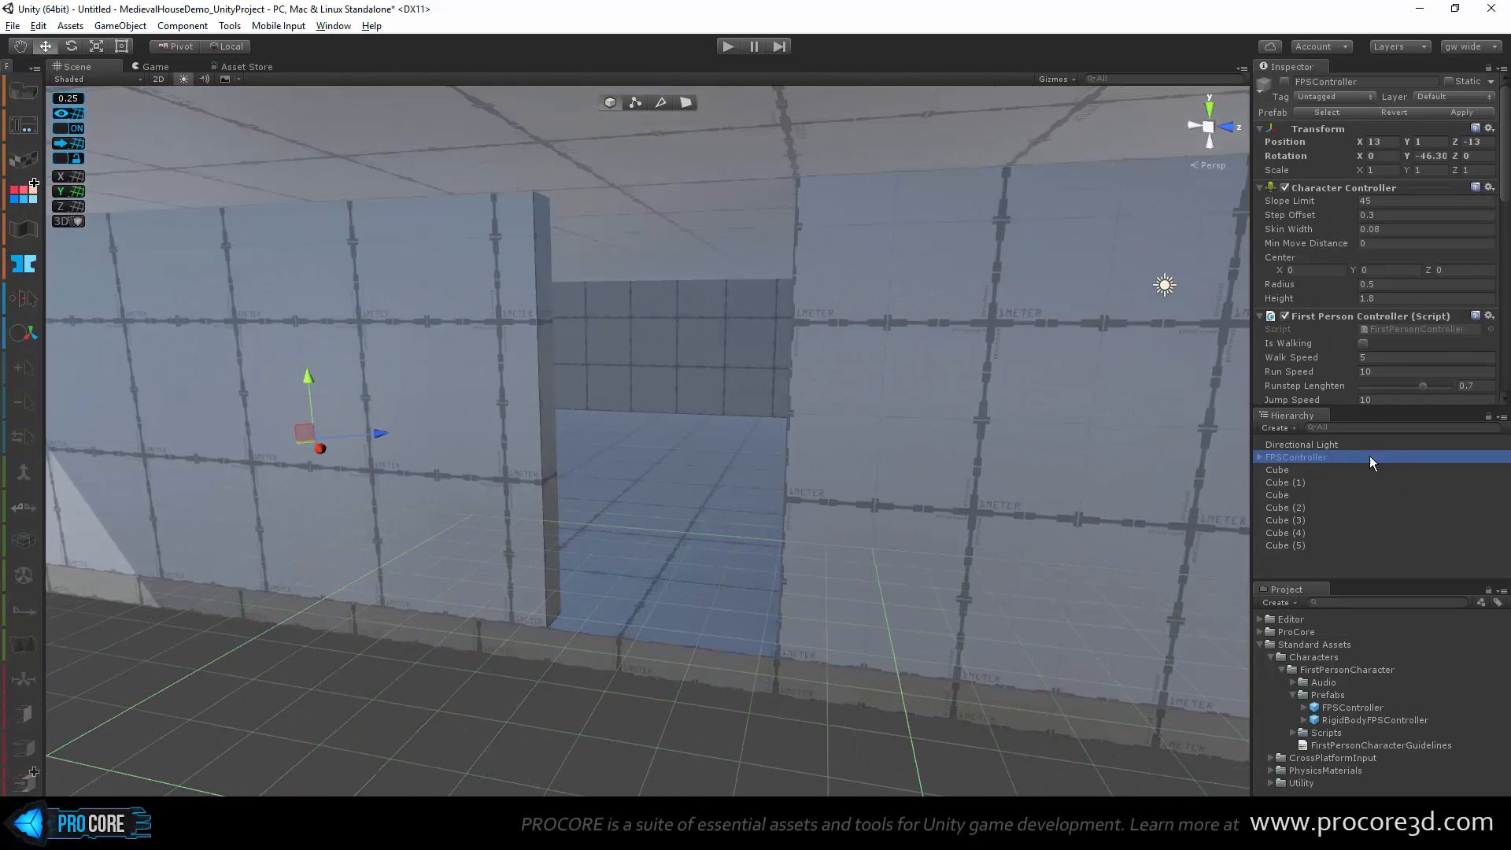
{"action": "left_click", "coordinate": [1284, 81]}
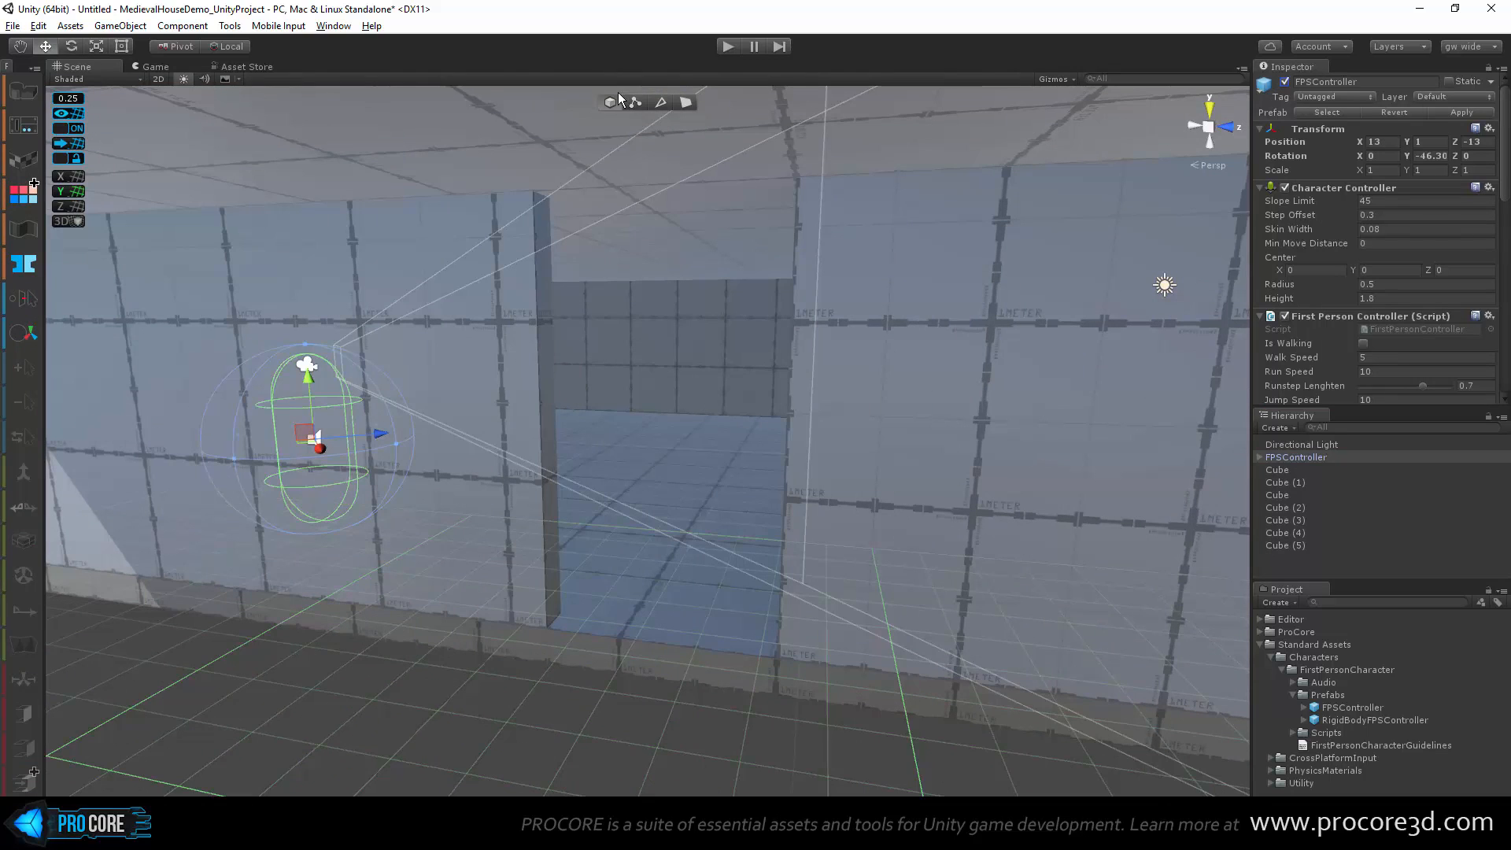
{"action": "left_click", "coordinate": [726, 46]}
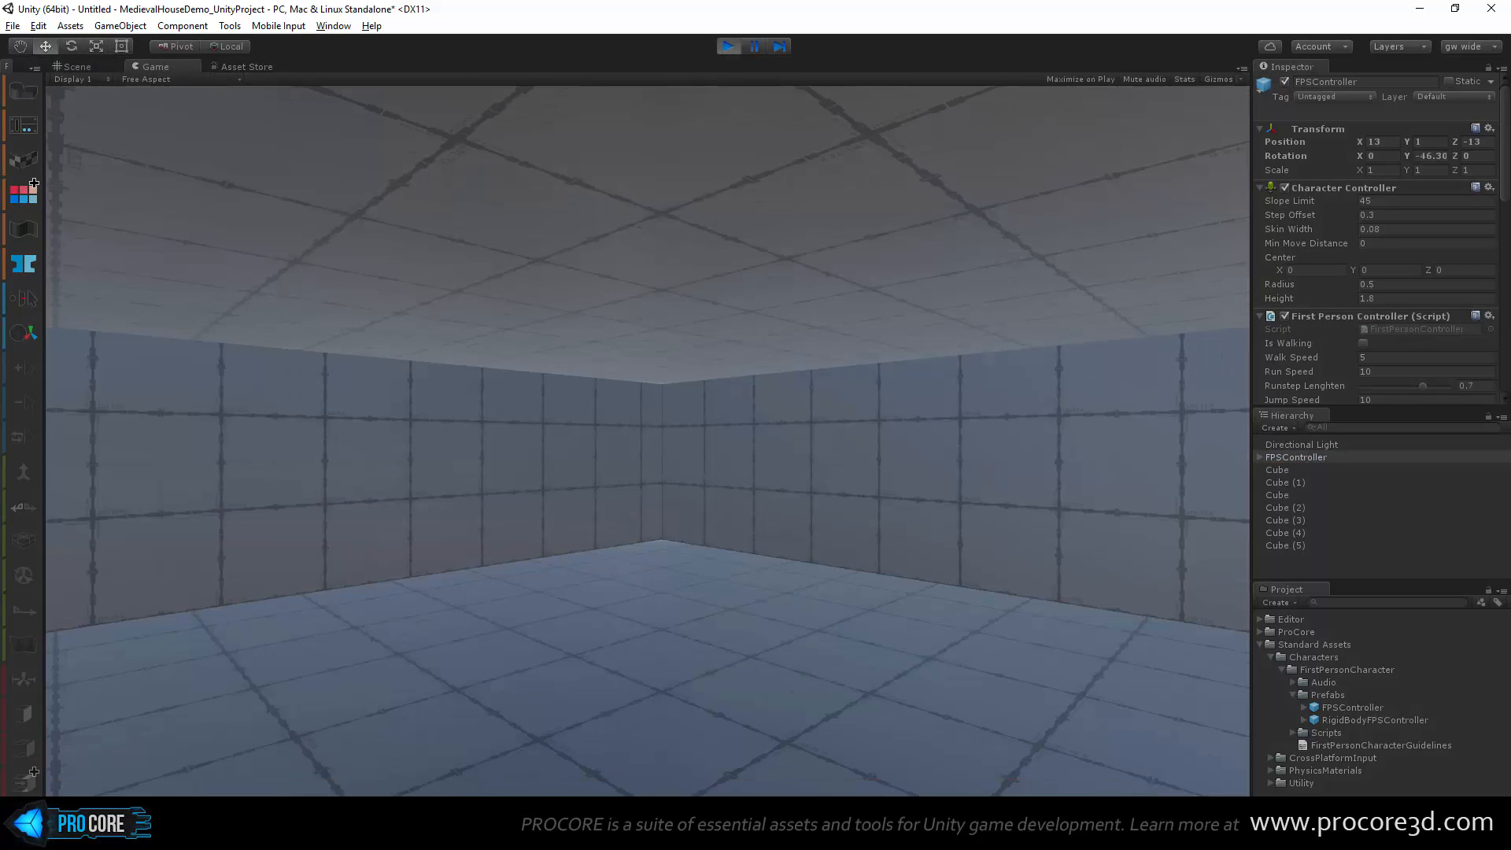
Step: Walk up to the narrowed front opening in first person and examine its width and clearance from inside
{"action": "key", "text": "w"}
{"action": "key", "text": "w"}
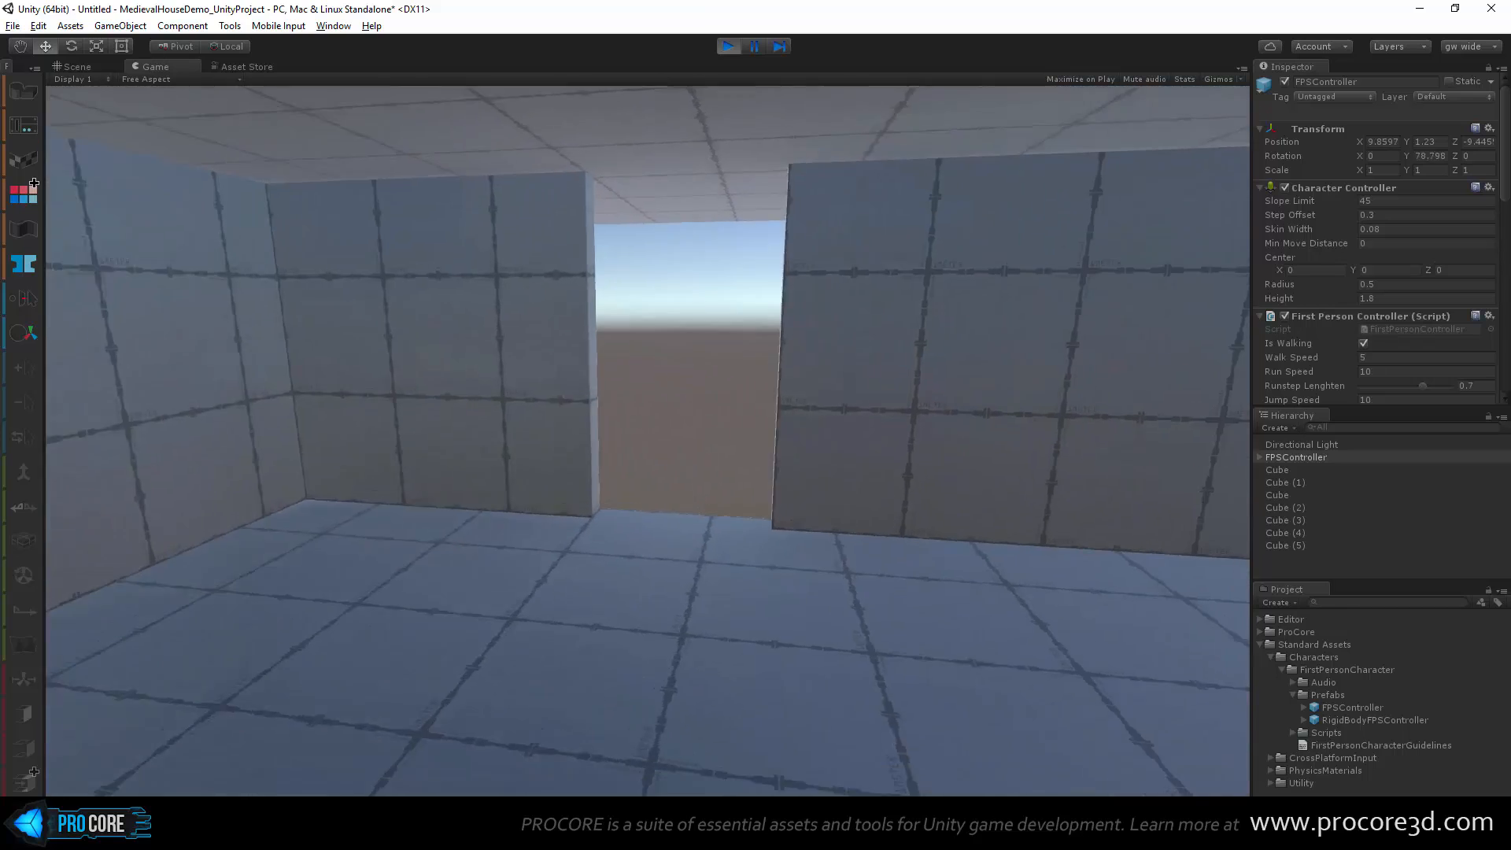
{"action": "key", "text": "s"}
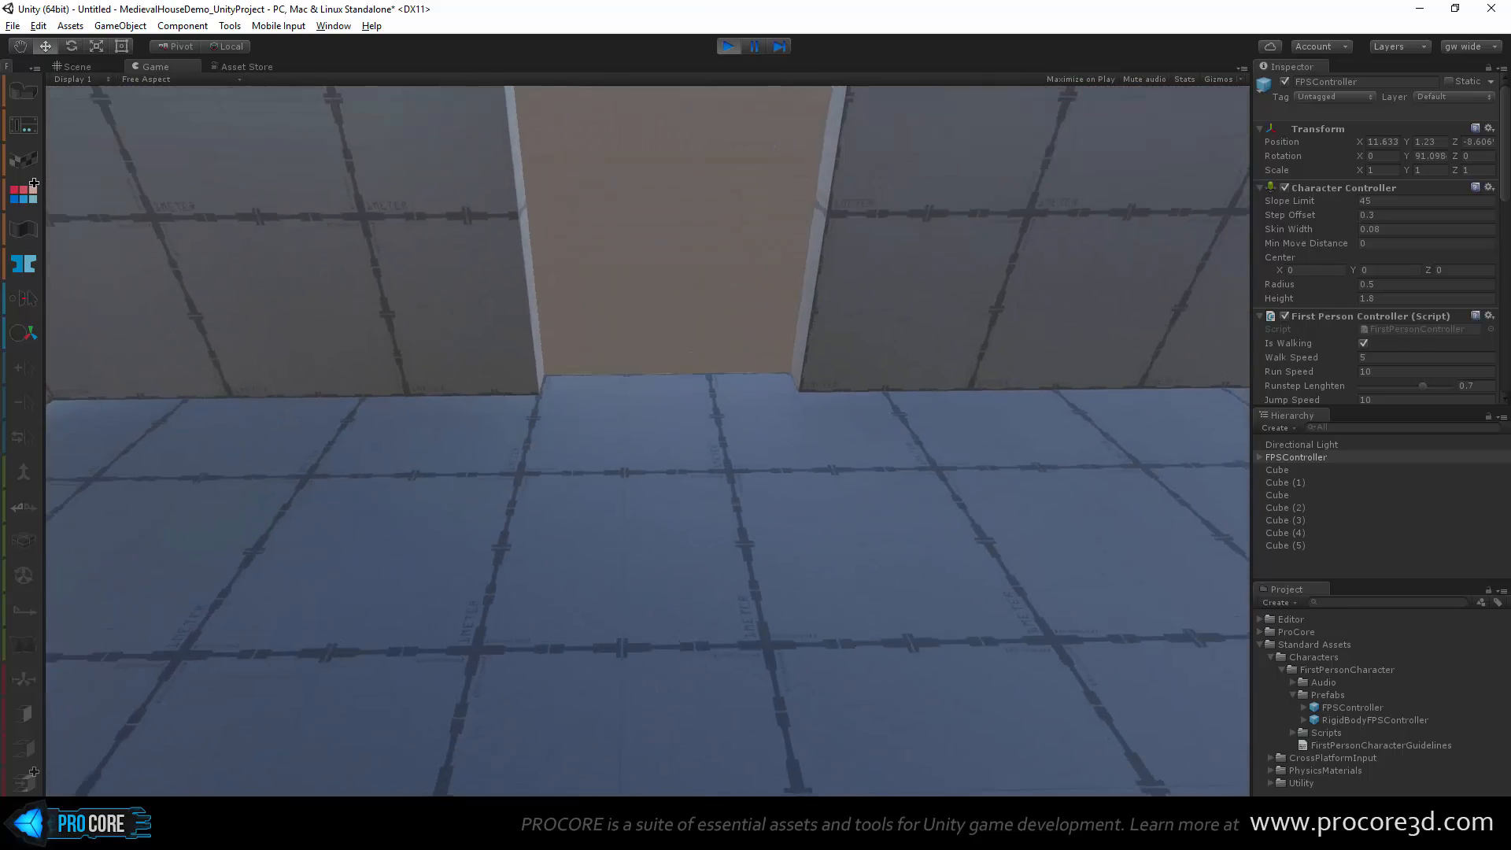
{"action": "key", "text": "w"}
{"action": "key", "text": "d"}
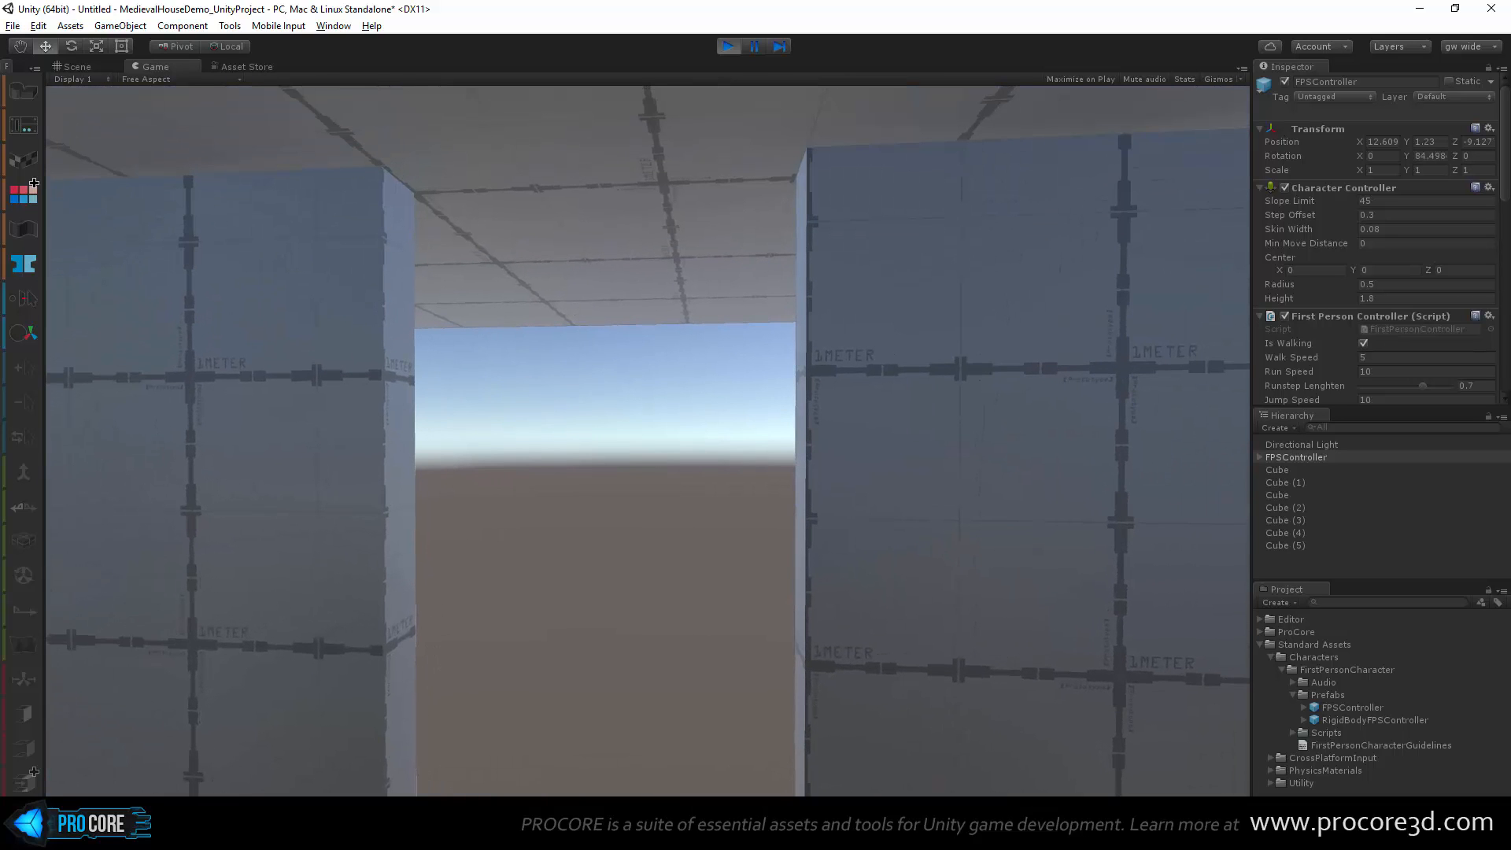
{"action": "key", "text": "w"}
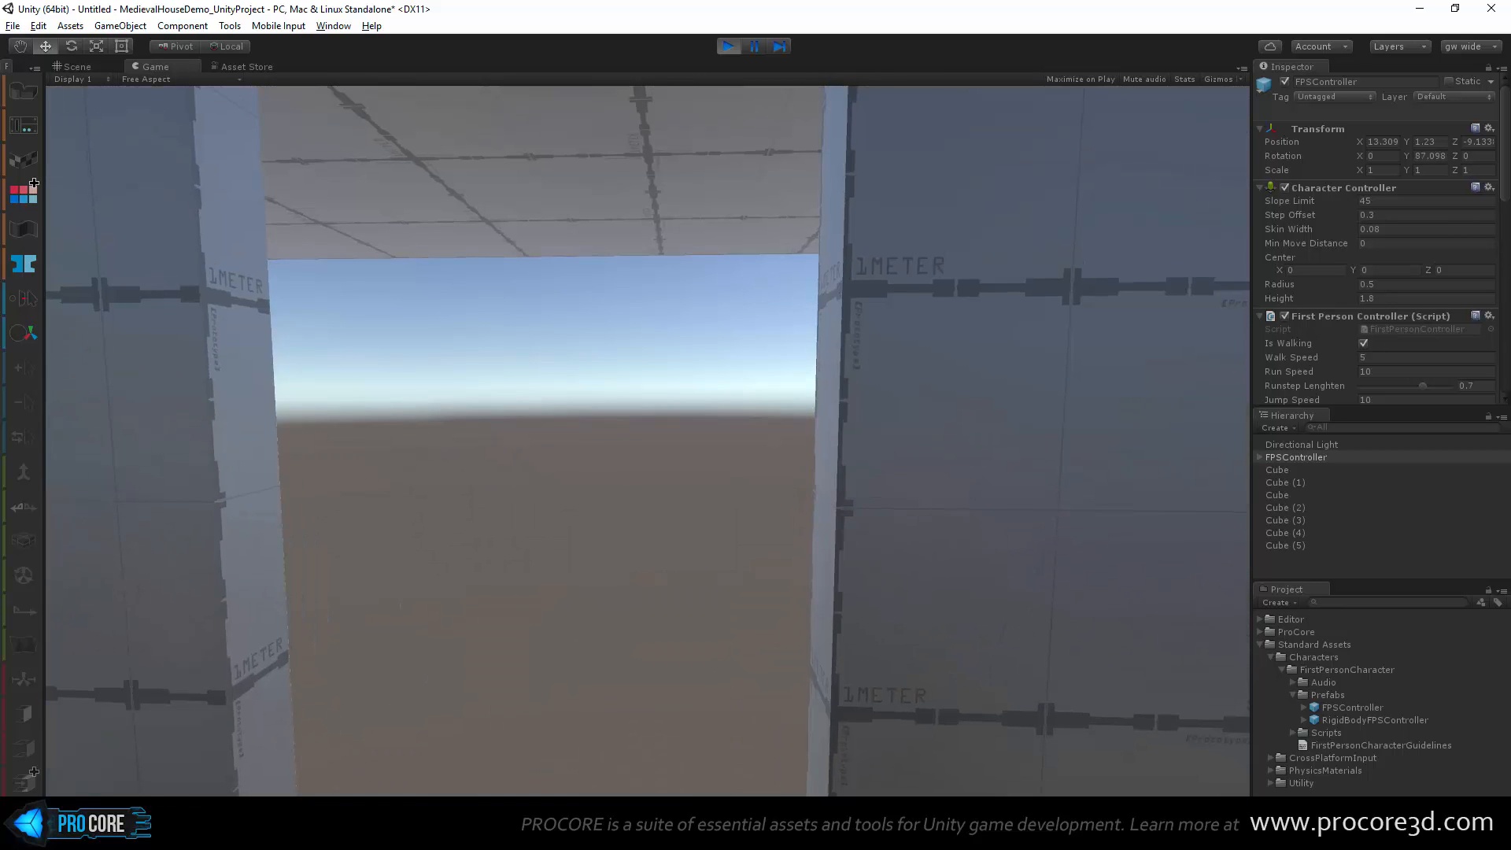
{"action": "key", "text": "w"}
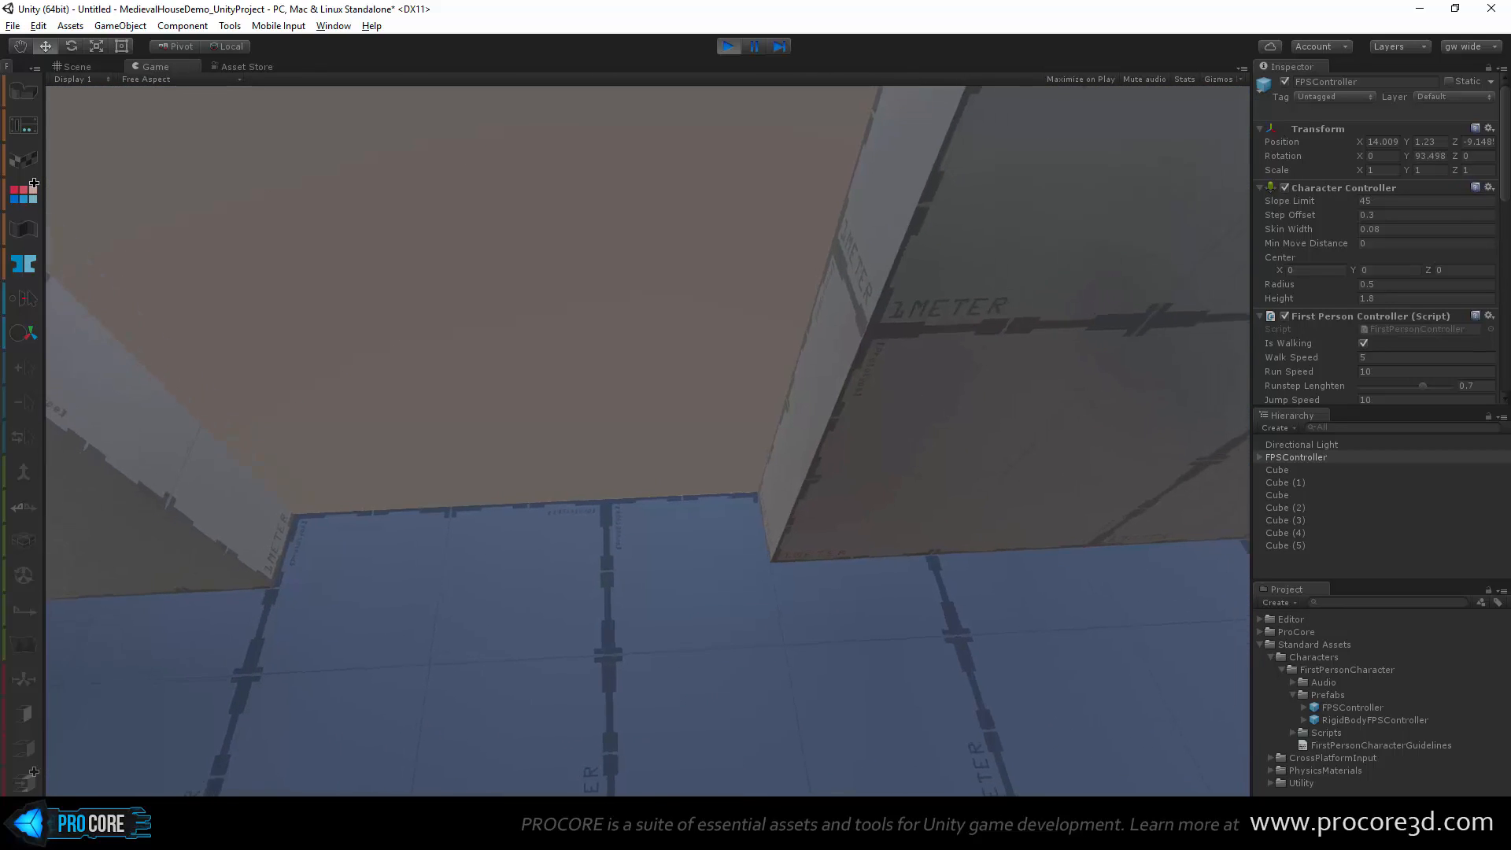
{"action": "key", "text": "a"}
{"action": "key", "text": "s"}
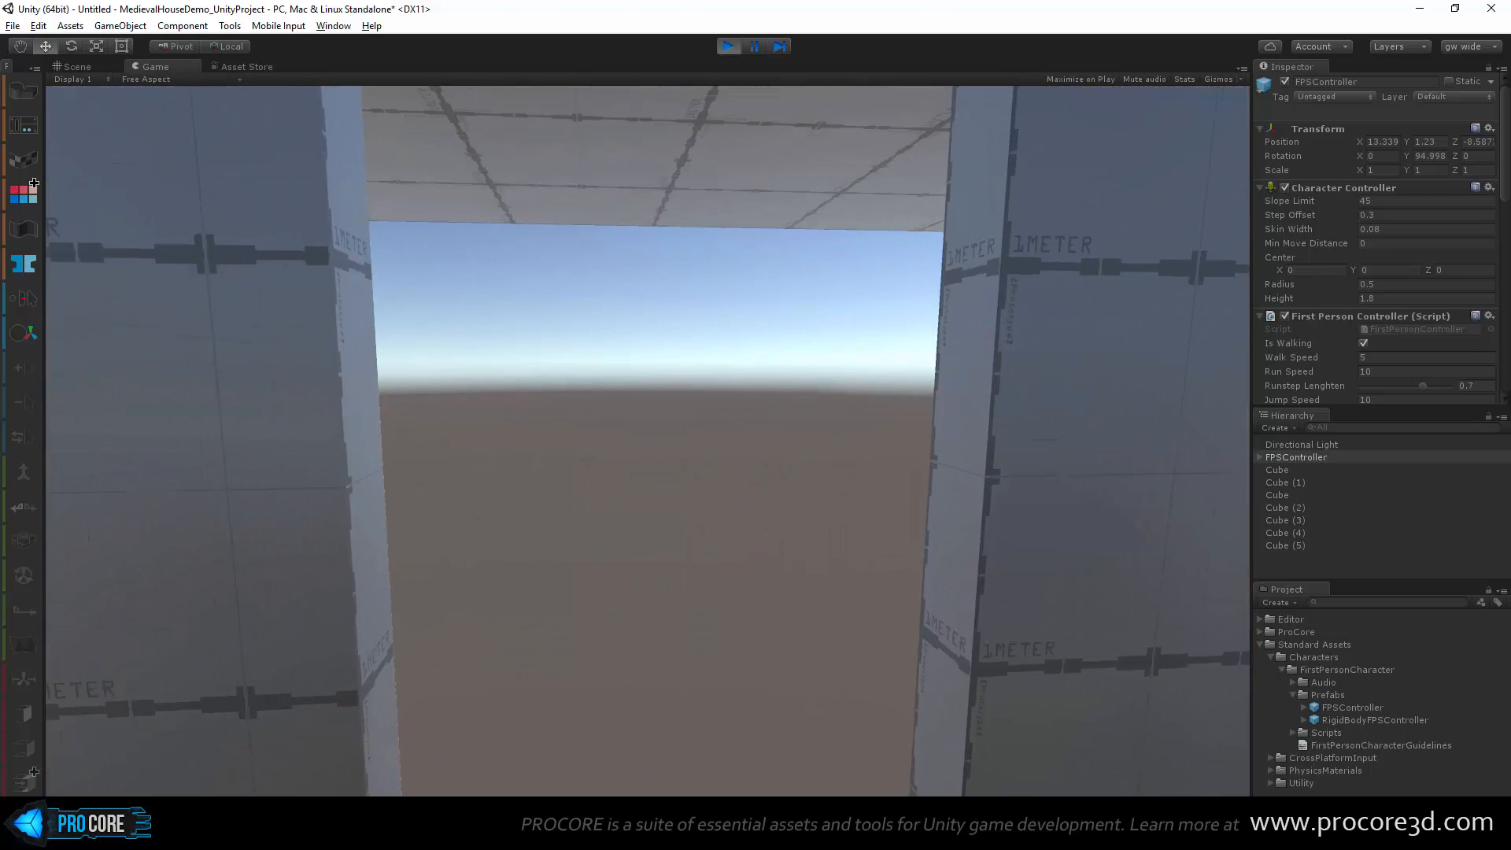
Step: Walk around the ground-floor room in first person to examine its size and ceiling height, and stop Play mode
{"action": "key", "text": "s"}
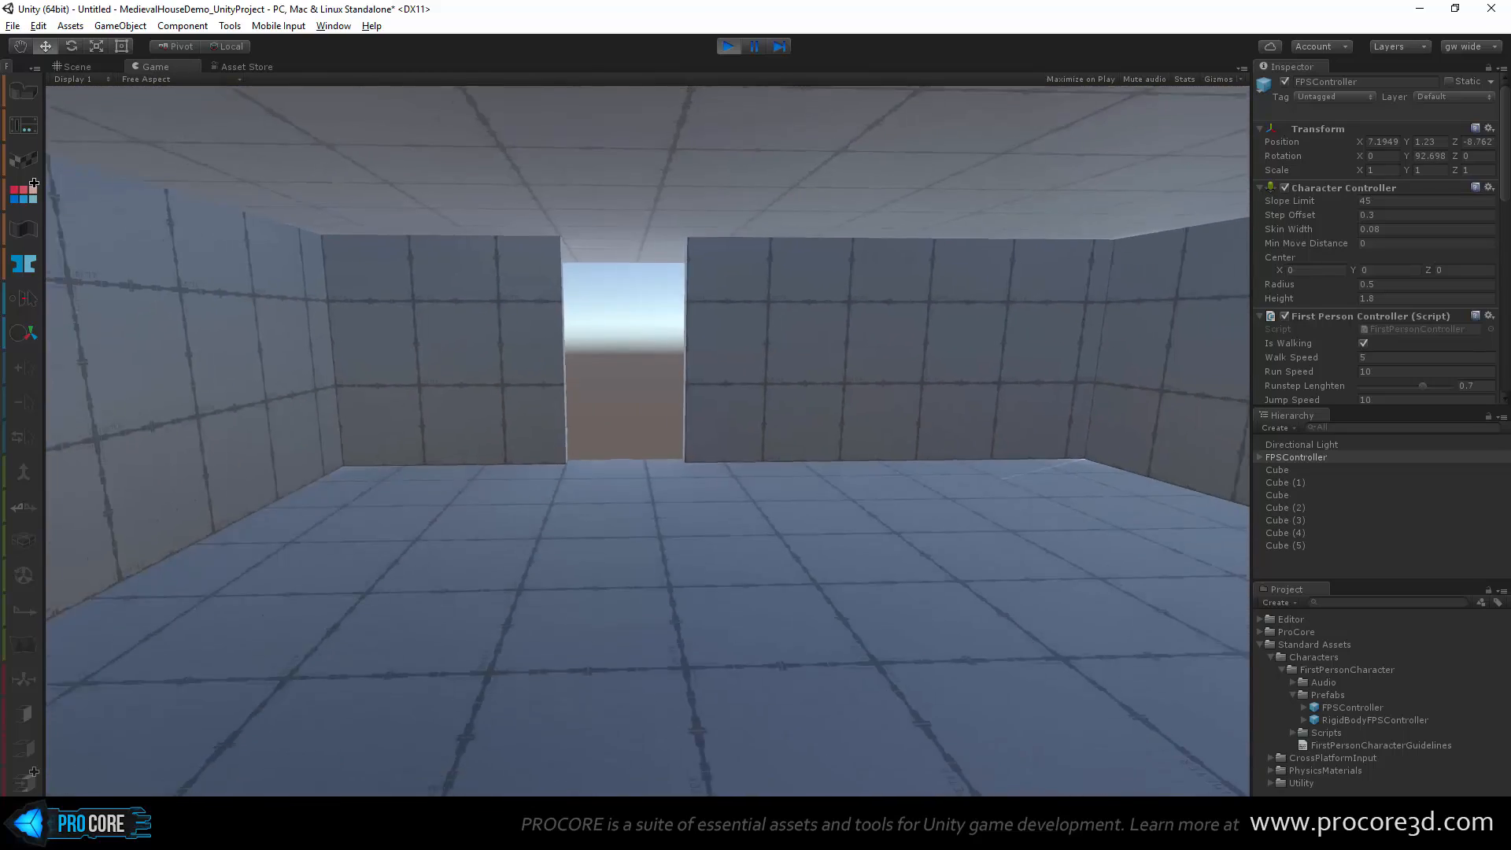
{"action": "key", "text": "w"}
{"action": "key", "text": "a"}
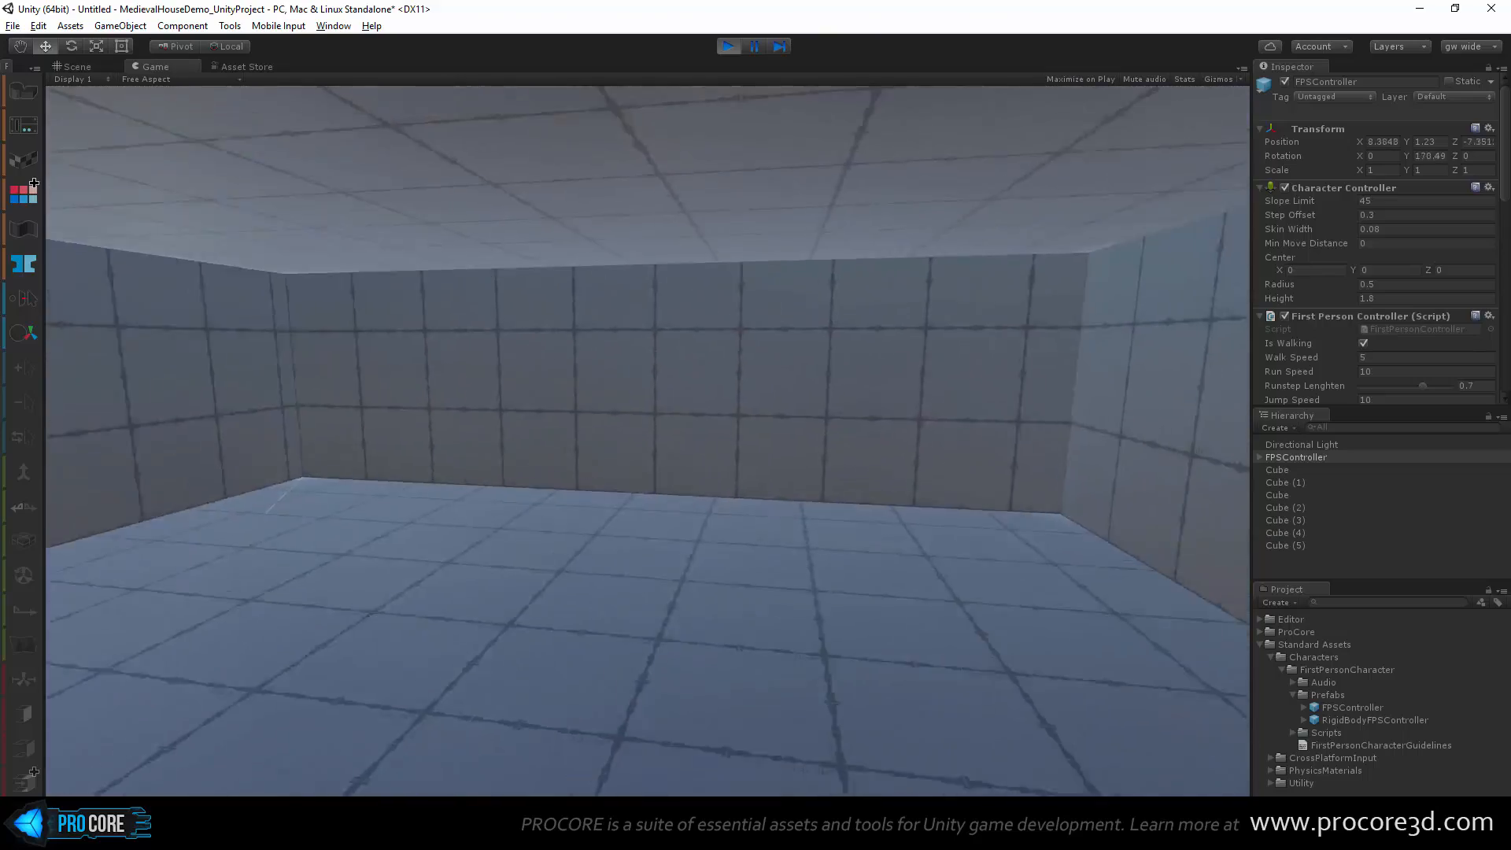
{"action": "key", "text": "w"}
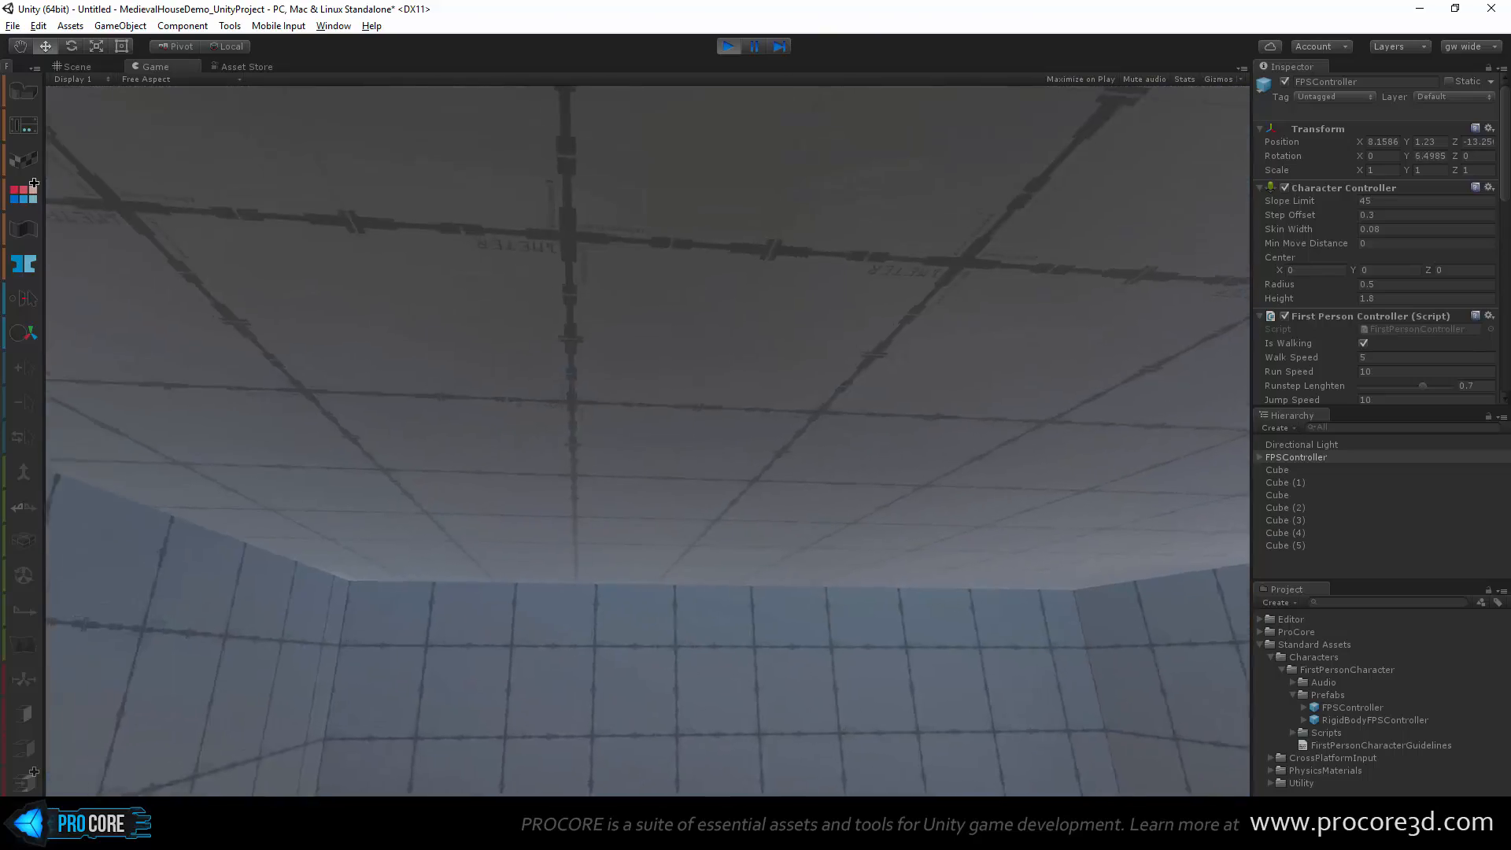
{"action": "key", "text": "w"}
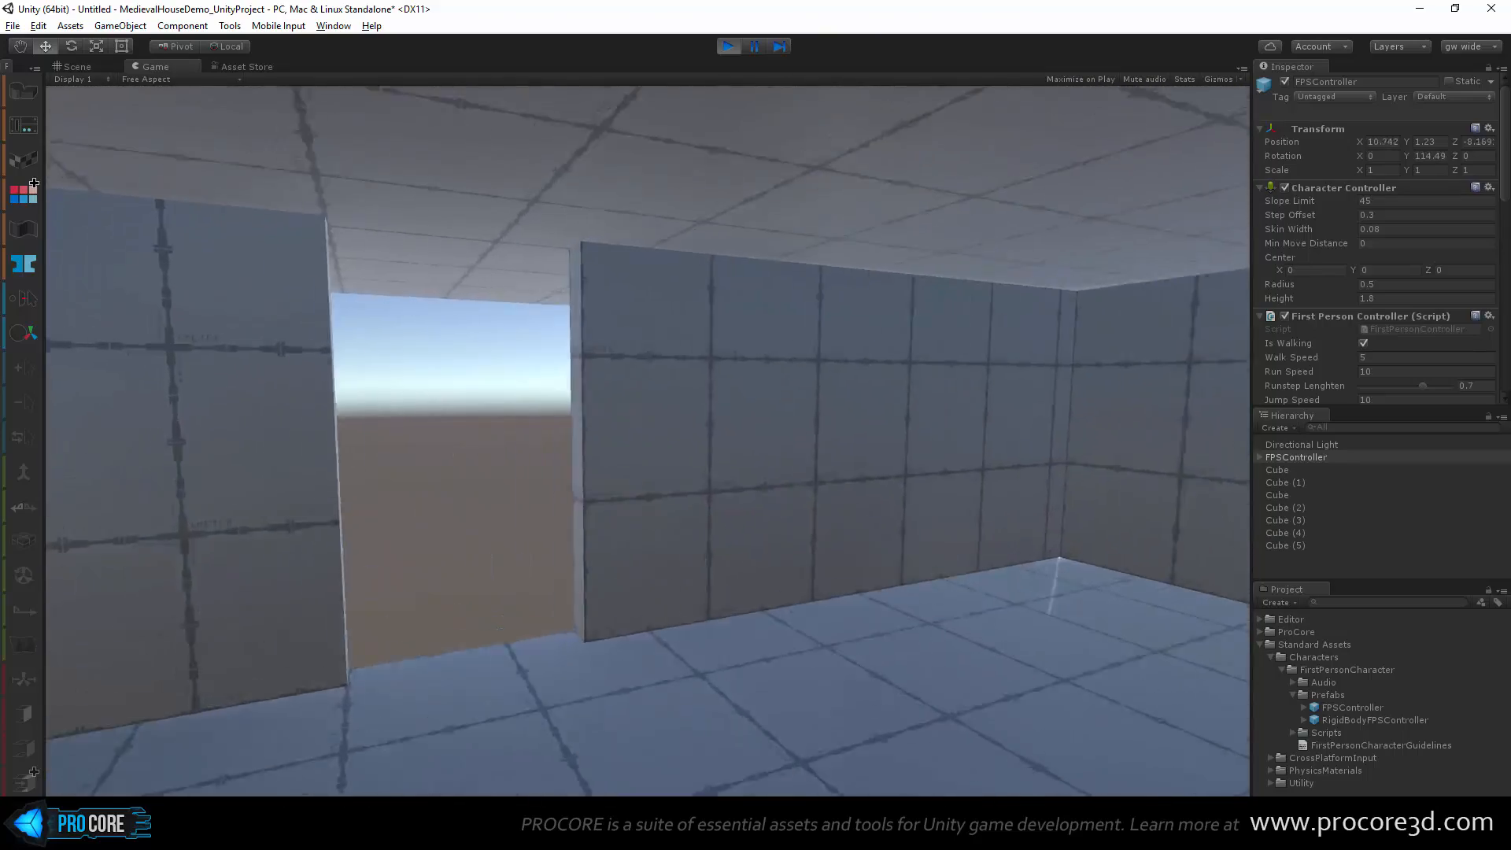
{"action": "key", "text": "w"}
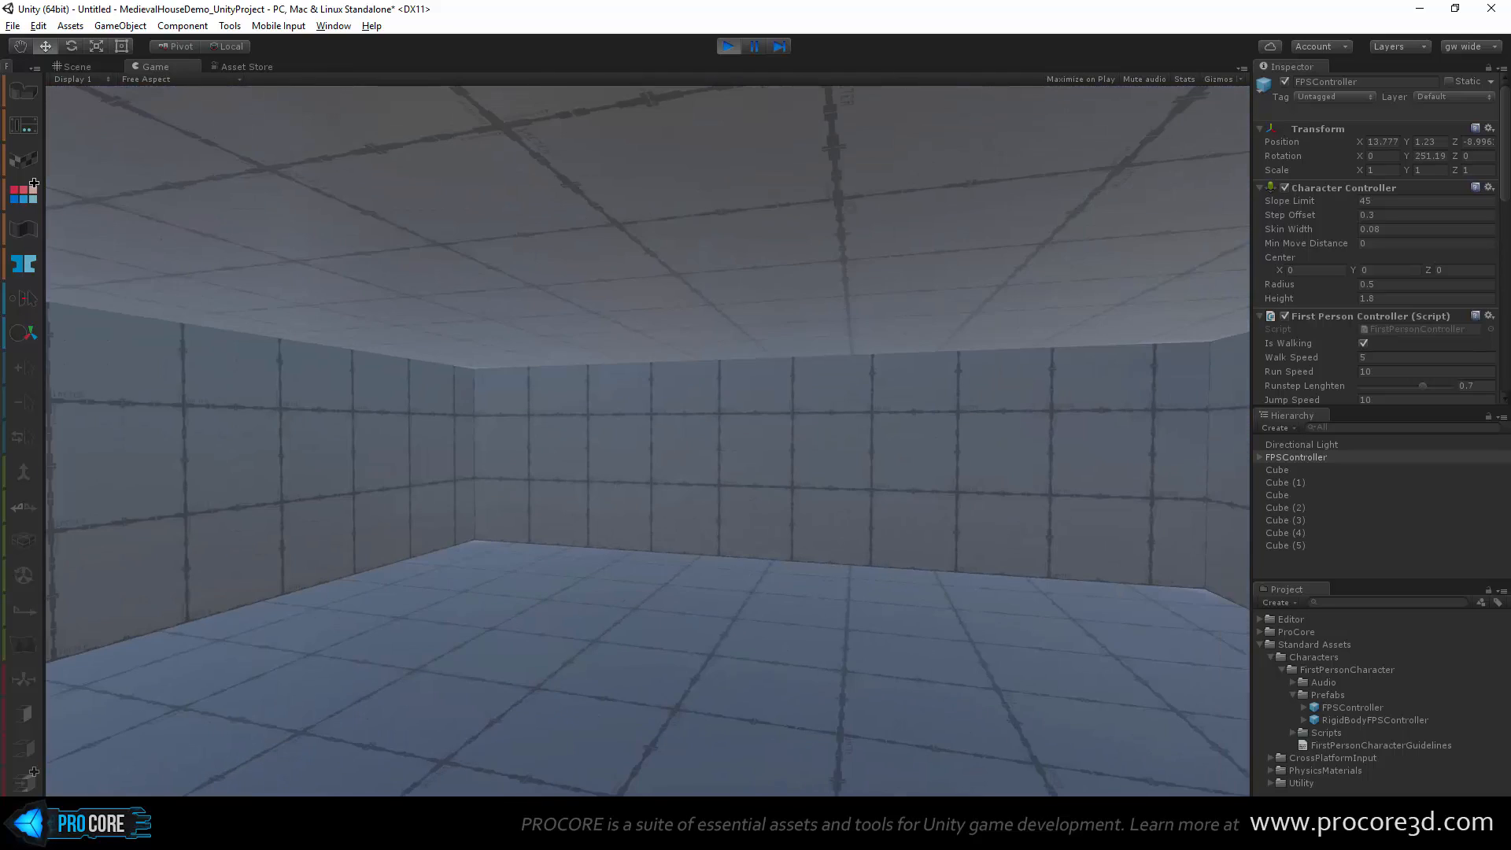
{"action": "key", "text": "w"}
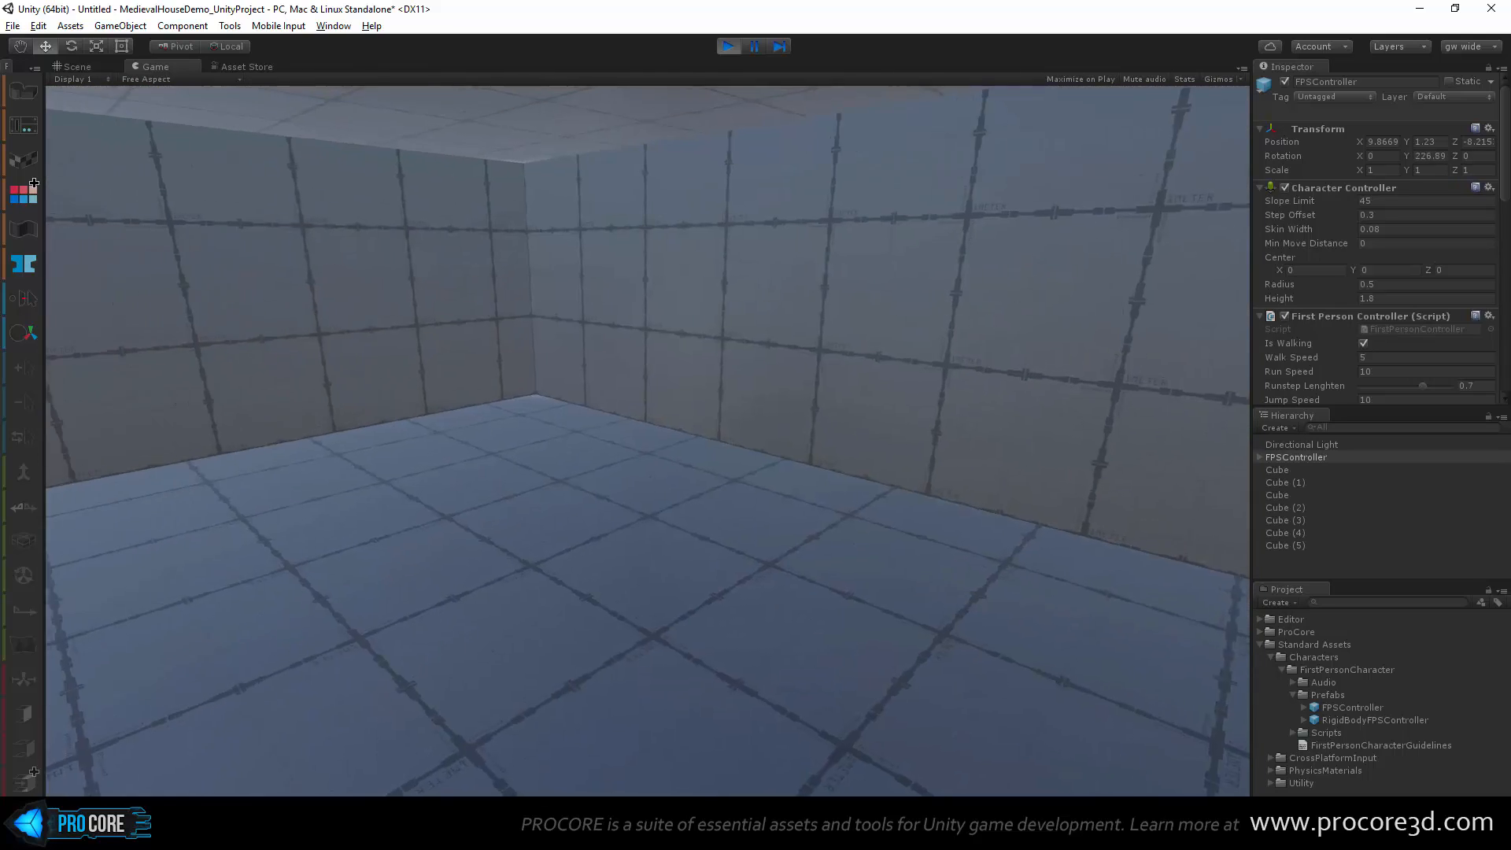
{"action": "key", "text": "Escape"}
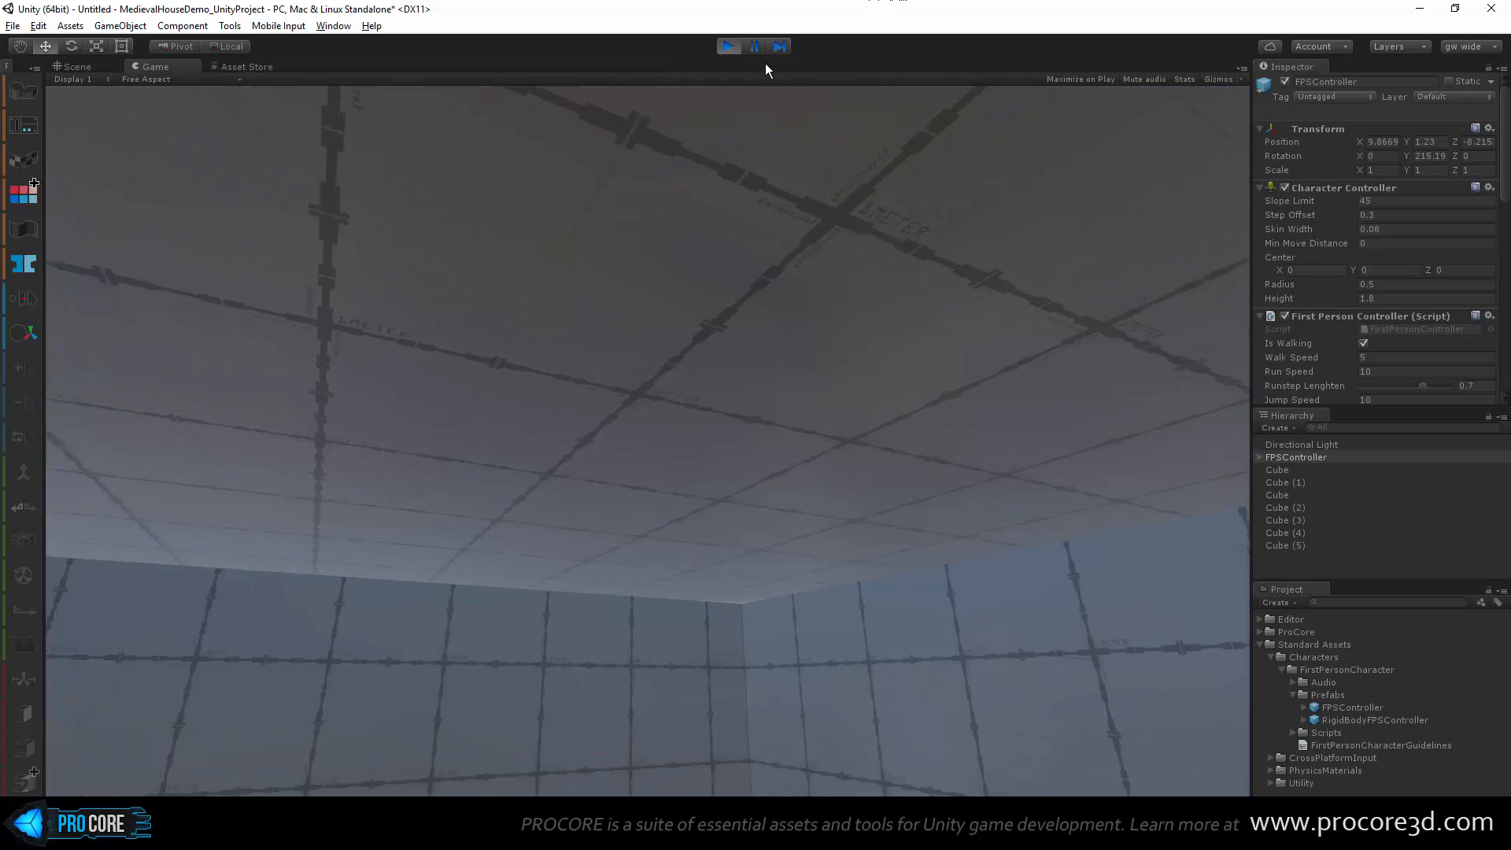
{"action": "left_click", "coordinate": [728, 48]}
Step: Pull the end face of the lengthened front wall back slightly to widen the doorway, and return to object-level editing
{"action": "left_click_drag", "start_coordinate": [664, 525], "coordinate": [571, 523], "text": "alt"}
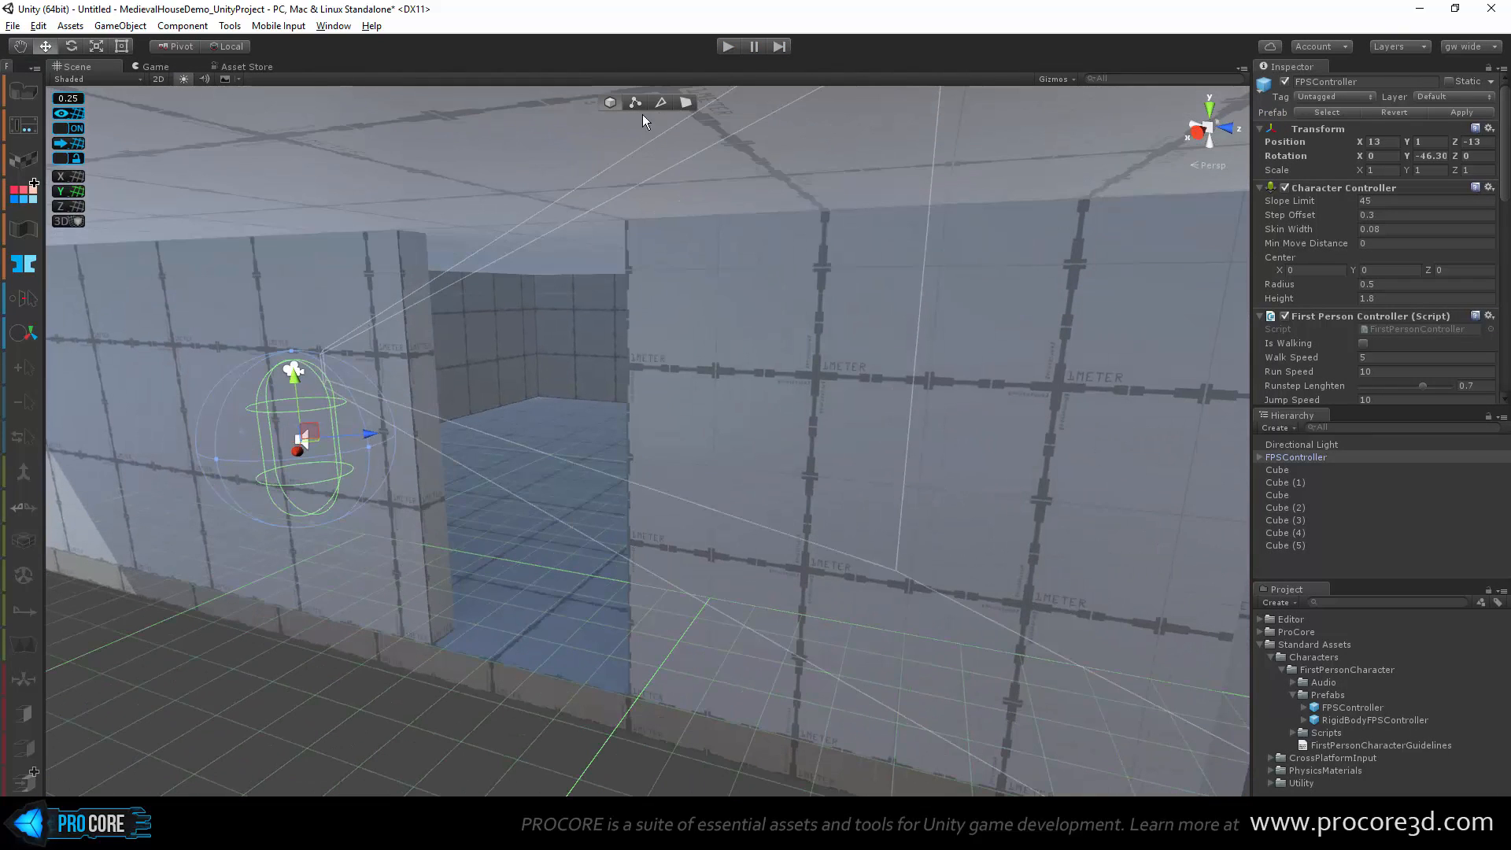
{"action": "left_click", "coordinate": [683, 103]}
{"action": "left_click", "coordinate": [428, 343]}
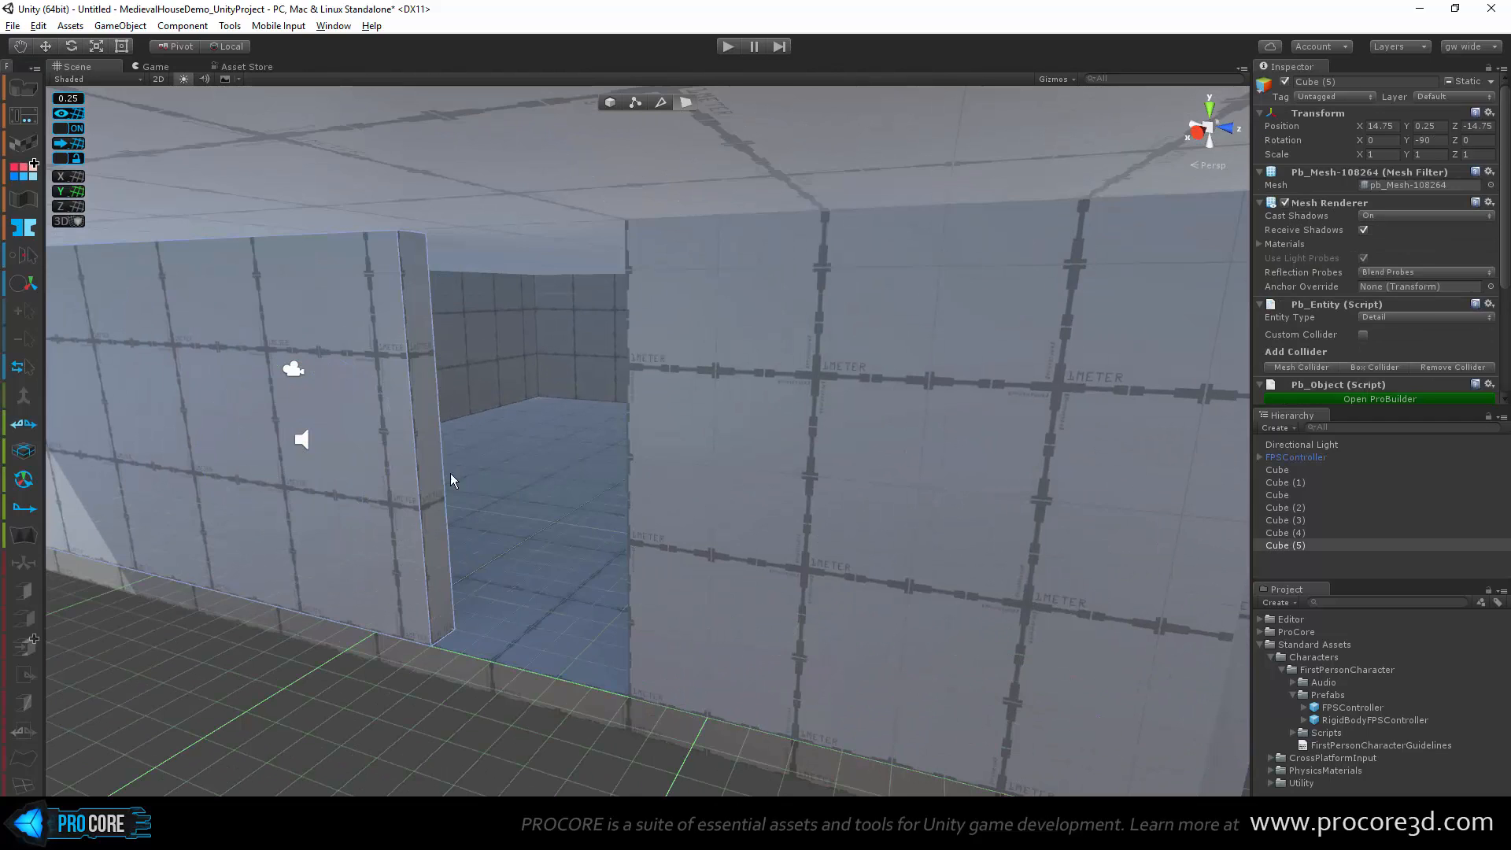
{"action": "scroll", "coordinate": [450, 473], "scroll_direction": "up", "scroll_amount": 4}
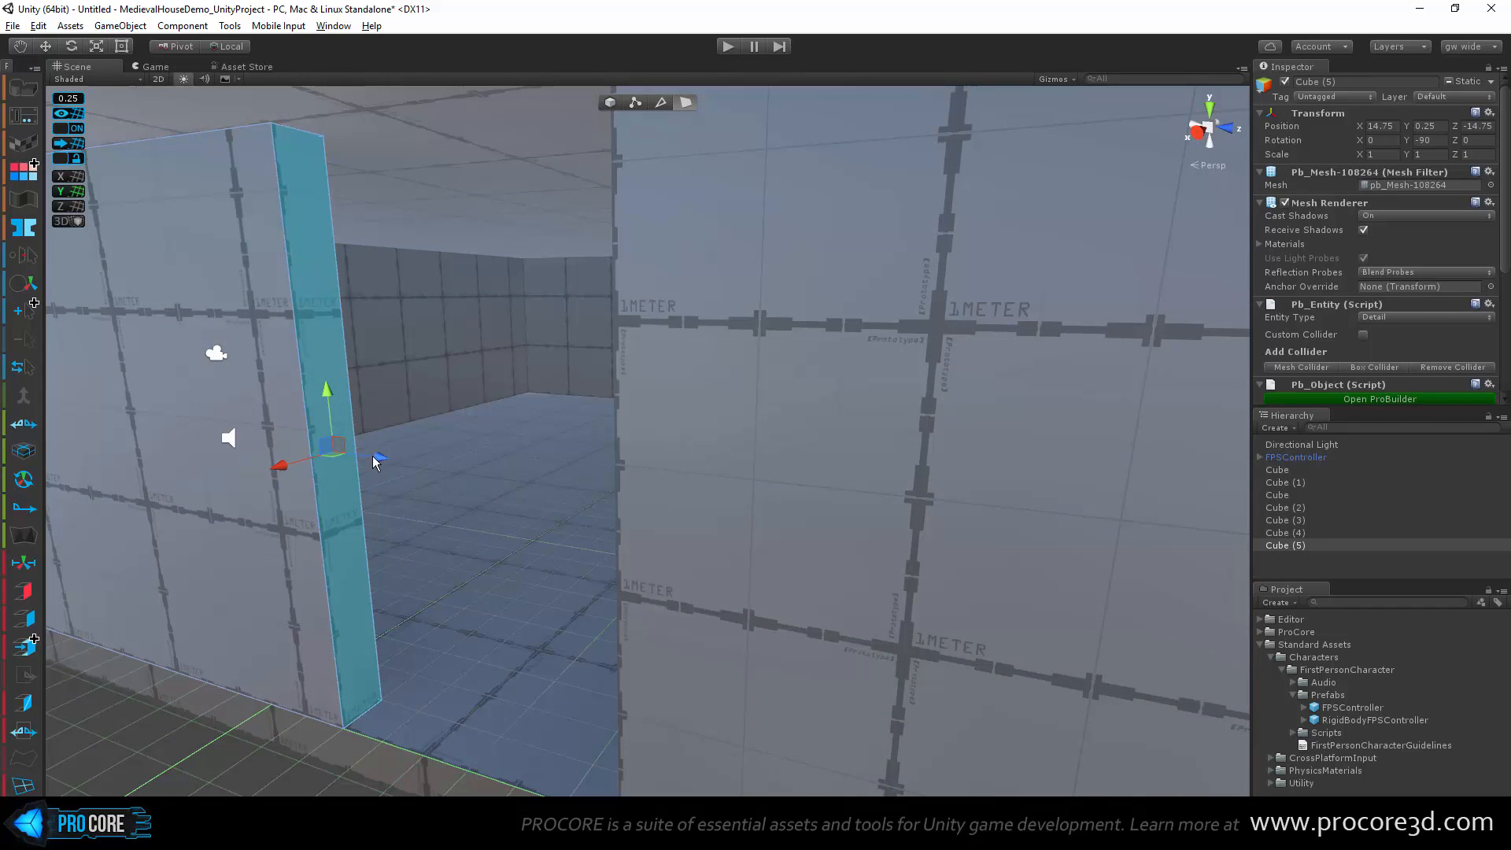
{"action": "left_click_drag", "start_coordinate": [374, 457], "coordinate": [319, 462]}
{"action": "scroll", "coordinate": [455, 577], "scroll_direction": "down", "scroll_amount": 4}
{"action": "key", "text": "Escape"}
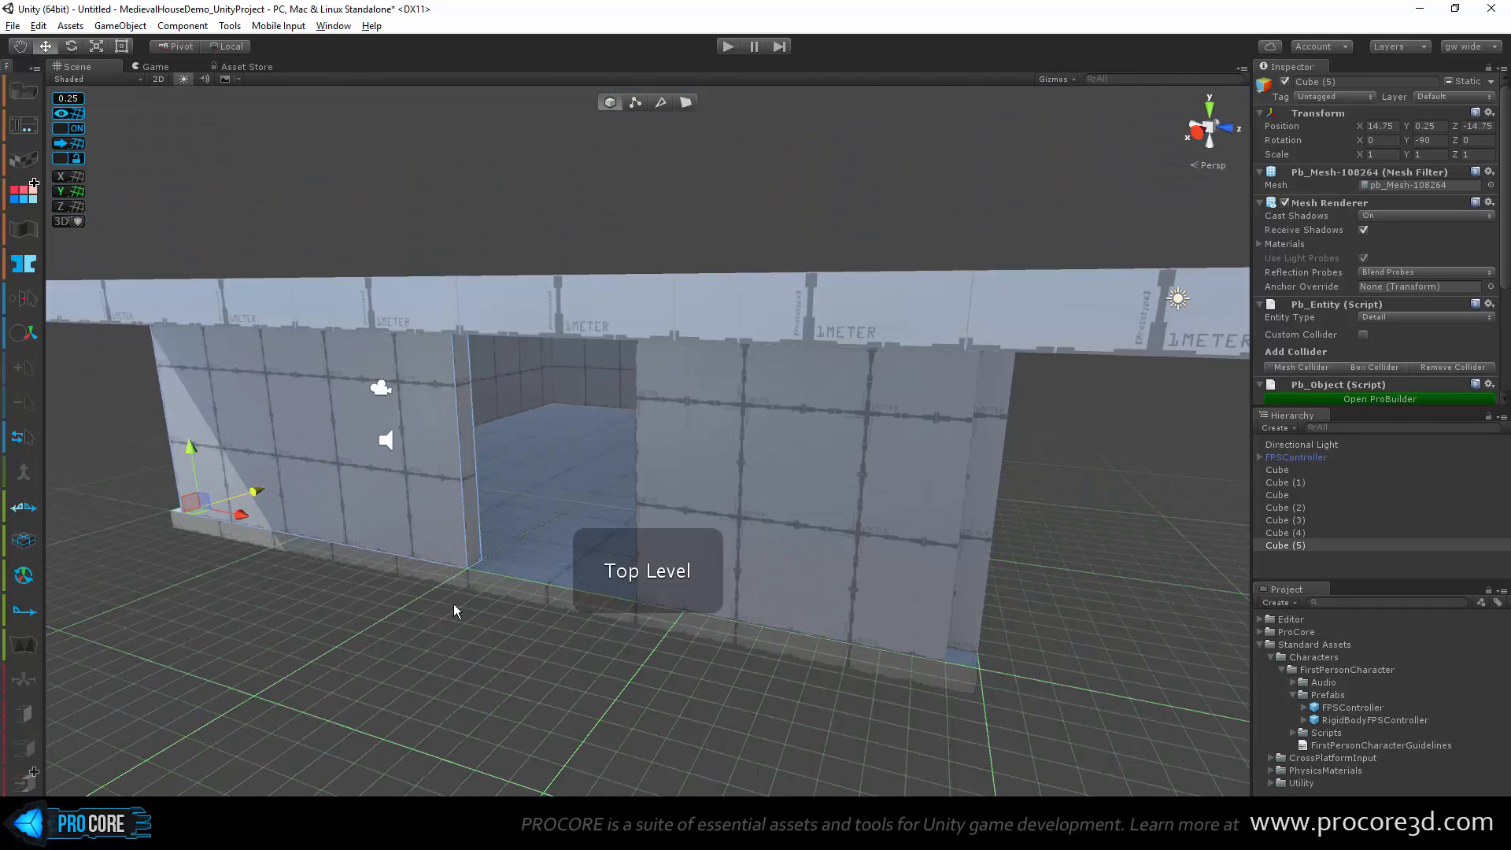
Step: Examine the adjusted doorway from outside and the room's ceiling from inside, with the upper slab selected
{"action": "scroll", "coordinate": [456, 611], "scroll_direction": "up", "scroll_amount": 4}
{"action": "left_click_drag", "start_coordinate": [456, 610], "coordinate": [482, 585], "text": "alt"}
{"action": "left_click", "coordinate": [486, 586]}
{"action": "scroll", "coordinate": [623, 393], "scroll_direction": "down", "scroll_amount": 4}
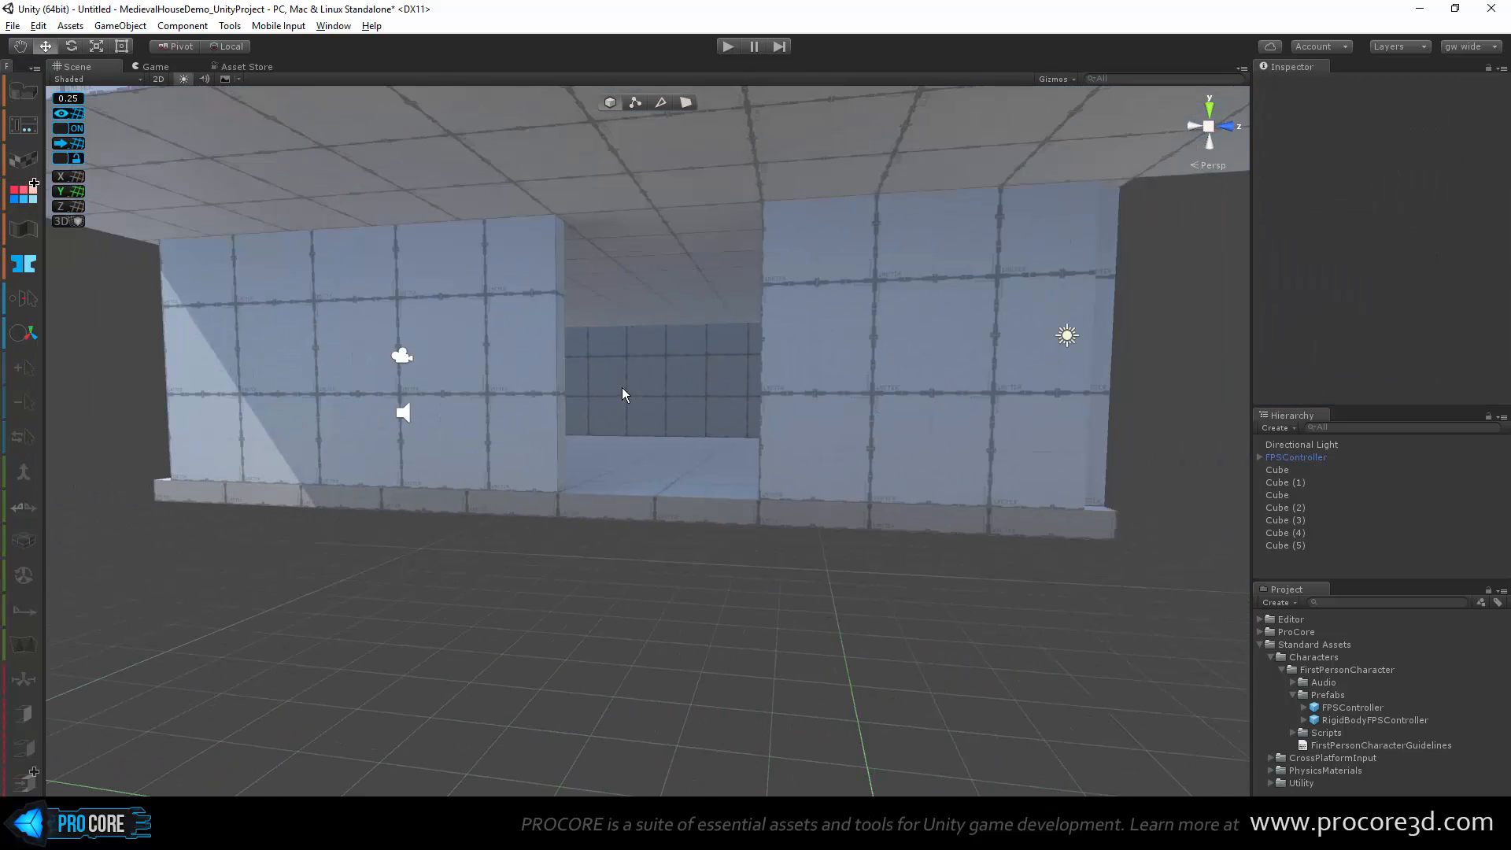
{"action": "left_click_drag", "start_coordinate": [622, 393], "coordinate": [654, 466], "text": "alt"}
{"action": "left_click", "coordinate": [607, 357]}
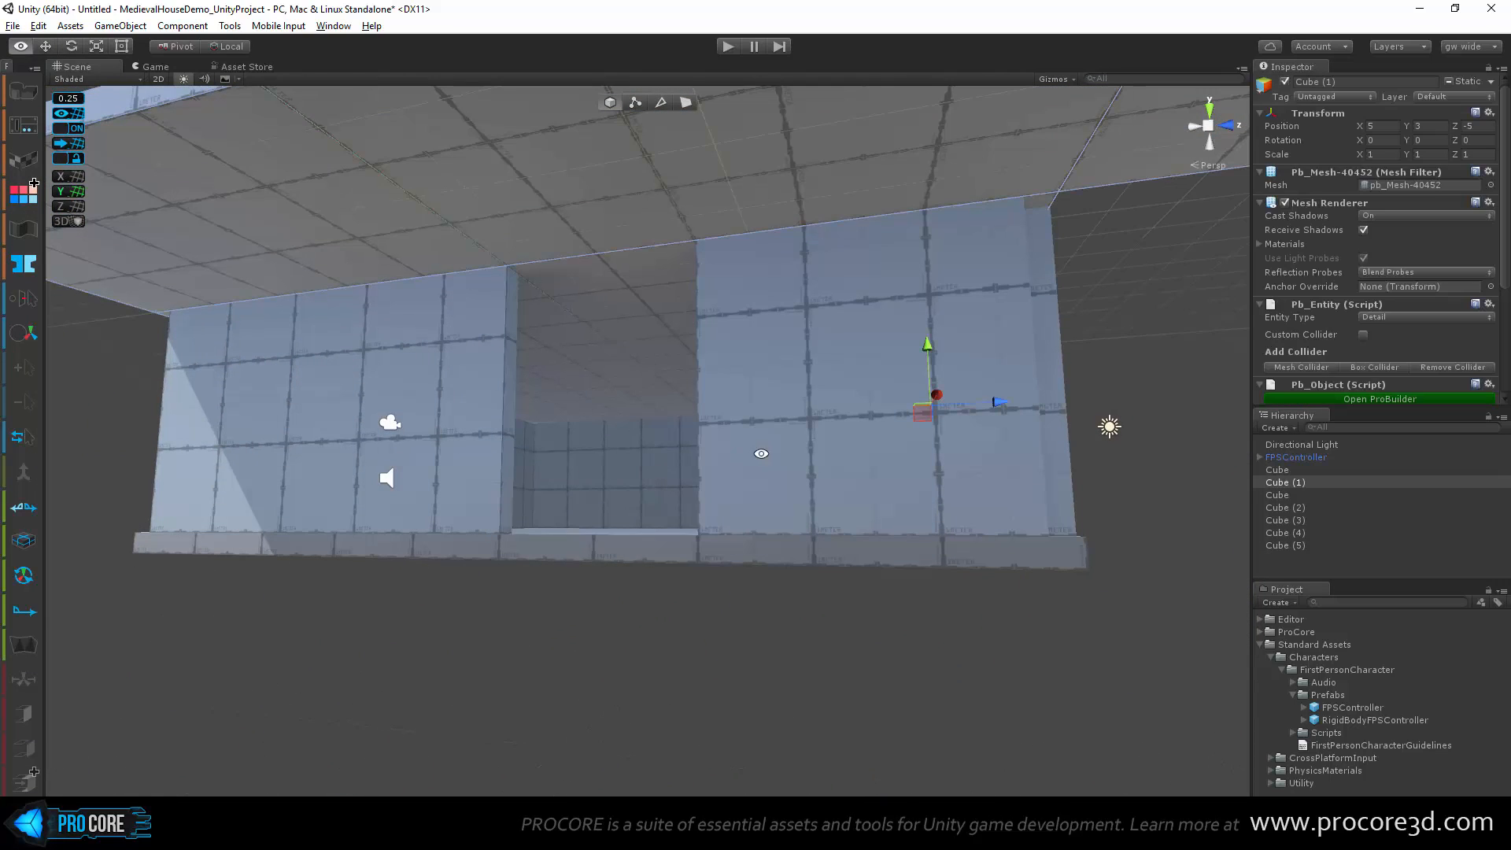
{"action": "mouse_move", "coordinate": [761, 454]}
{"action": "left_mouse_down", "text": "alt"}
{"action": "mouse_move", "coordinate": [687, 550]}
{"action": "mouse_move", "coordinate": [786, 432]}
{"action": "mouse_move", "coordinate": [518, 462]}
{"action": "mouse_move", "coordinate": [650, 375]}
{"action": "mouse_move", "coordinate": [743, 365]}
{"action": "mouse_move", "coordinate": [706, 441]}
{"action": "mouse_move", "coordinate": [738, 436]}
{"action": "left_mouse_up", "text": "alt"}
{"action": "scroll", "coordinate": [738, 437], "scroll_direction": "up", "scroll_amount": 5}
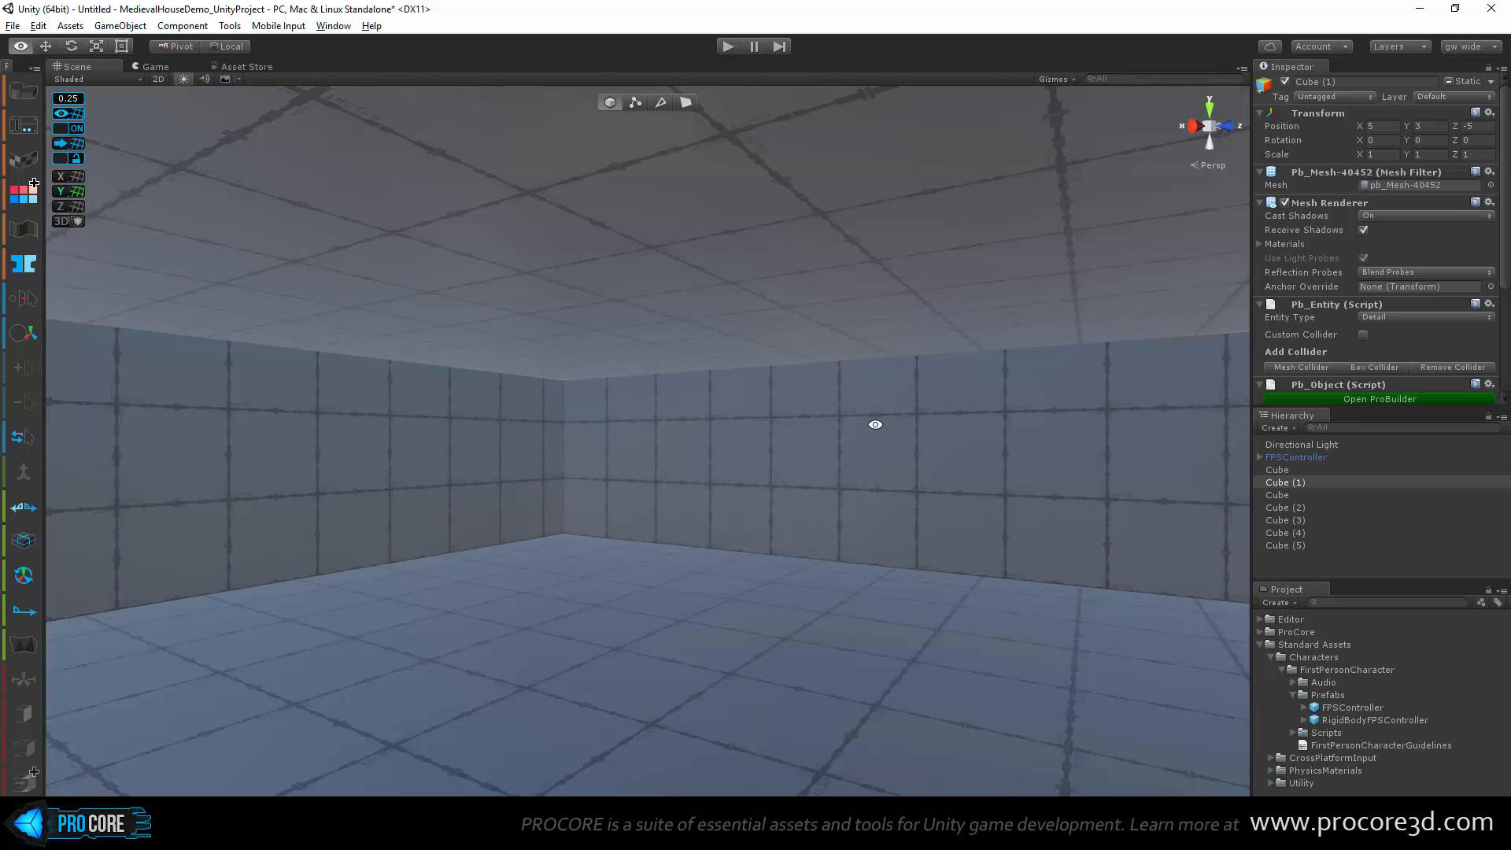
{"action": "left_click_drag", "start_coordinate": [873, 422], "coordinate": [631, 365], "text": "alt"}
Step: Select the top face and the ceiling face of the upper slab together in face editing
{"action": "left_click", "coordinate": [690, 103]}
{"action": "left_click", "coordinate": [636, 366]}
{"action": "left_click_drag", "start_coordinate": [763, 624], "coordinate": [712, 627], "text": "alt"}
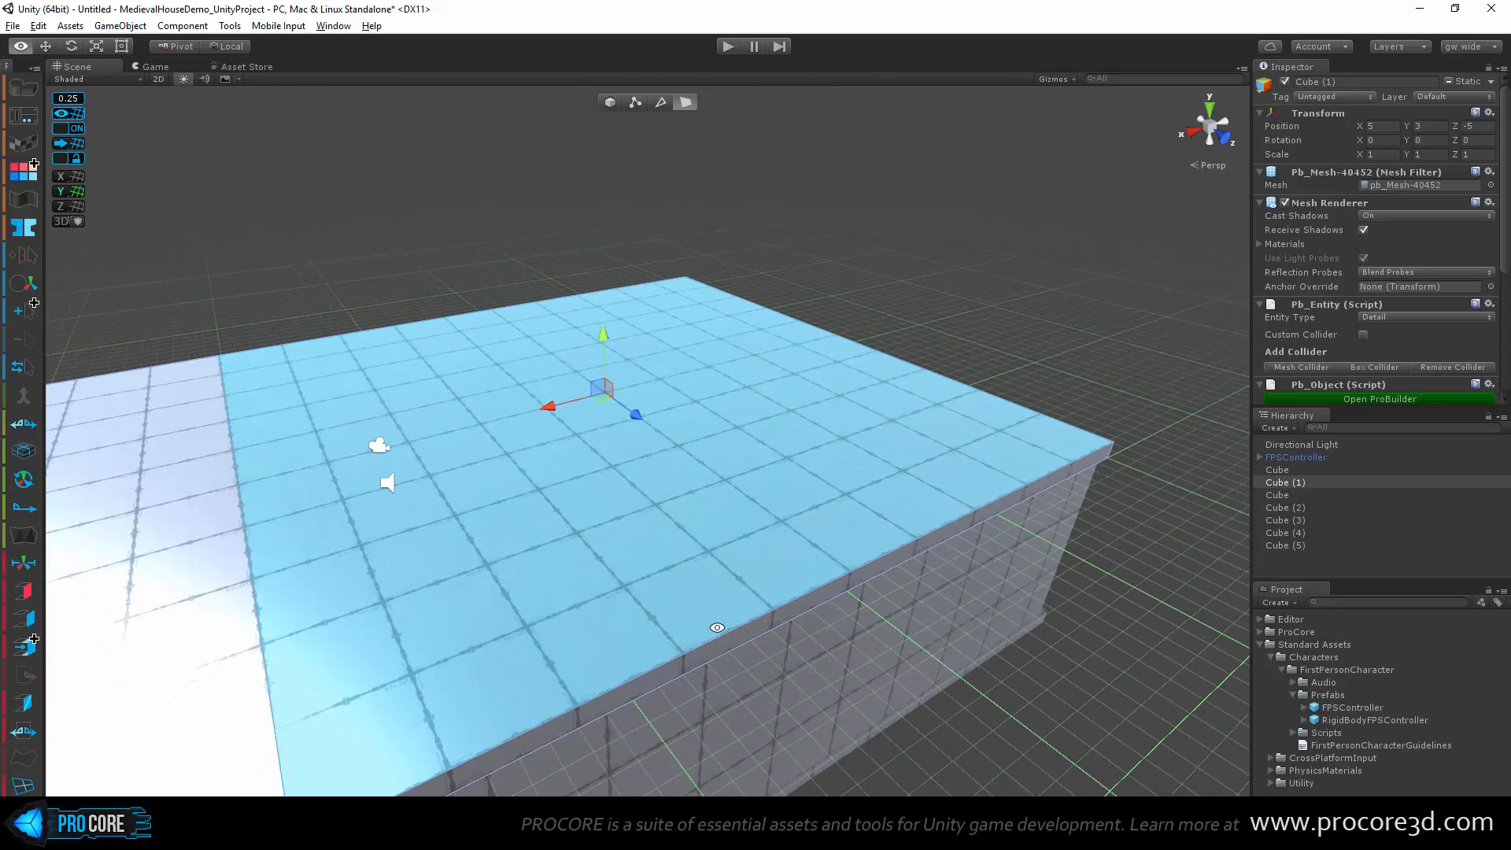
{"action": "left_click_drag", "start_coordinate": [617, 620], "coordinate": [782, 449], "text": "alt"}
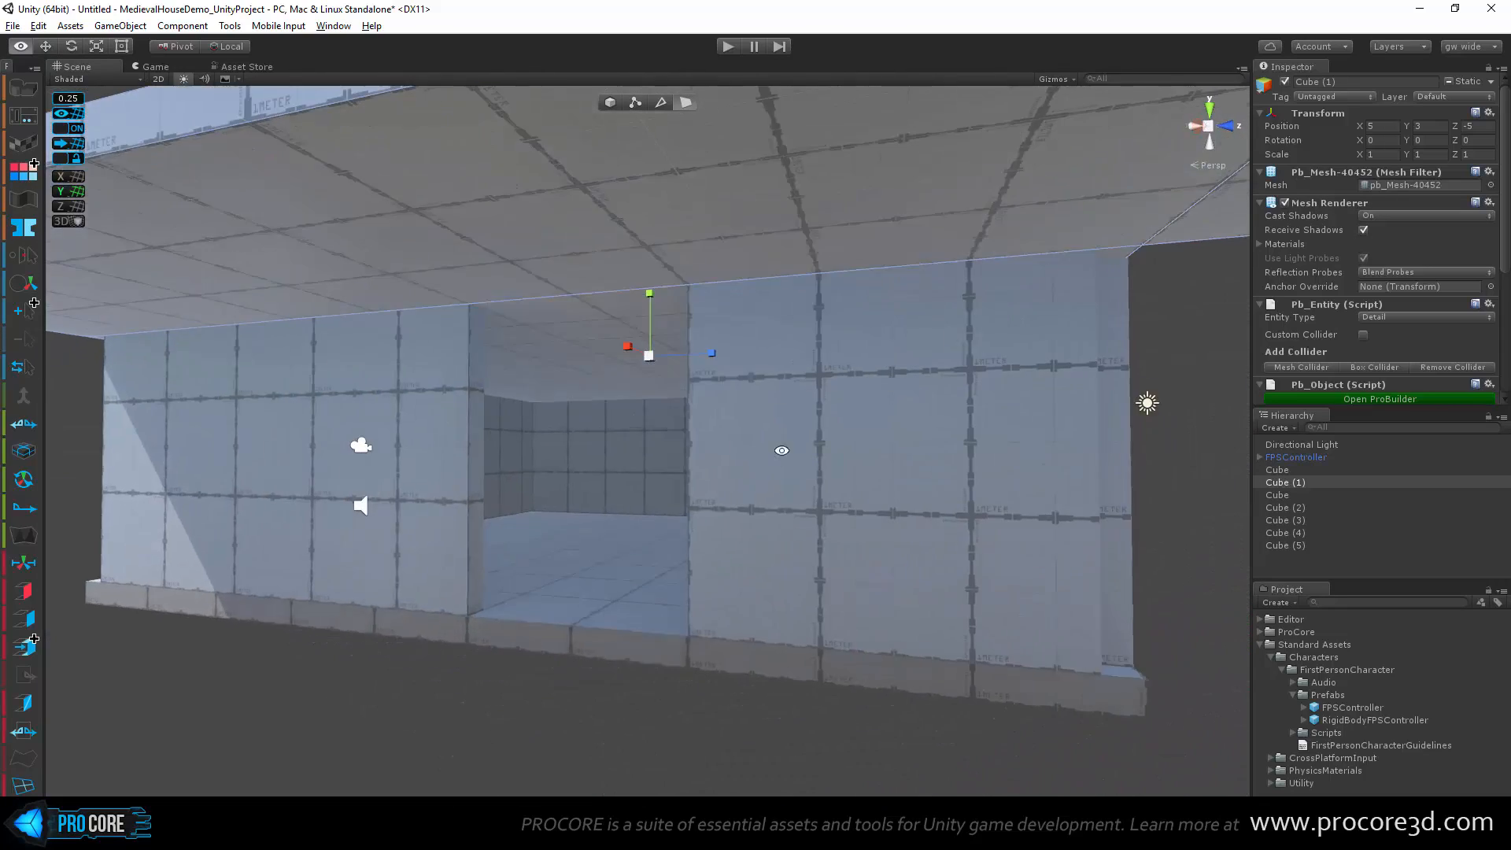
{"action": "scroll", "coordinate": [705, 434], "scroll_direction": "up", "scroll_amount": 8}
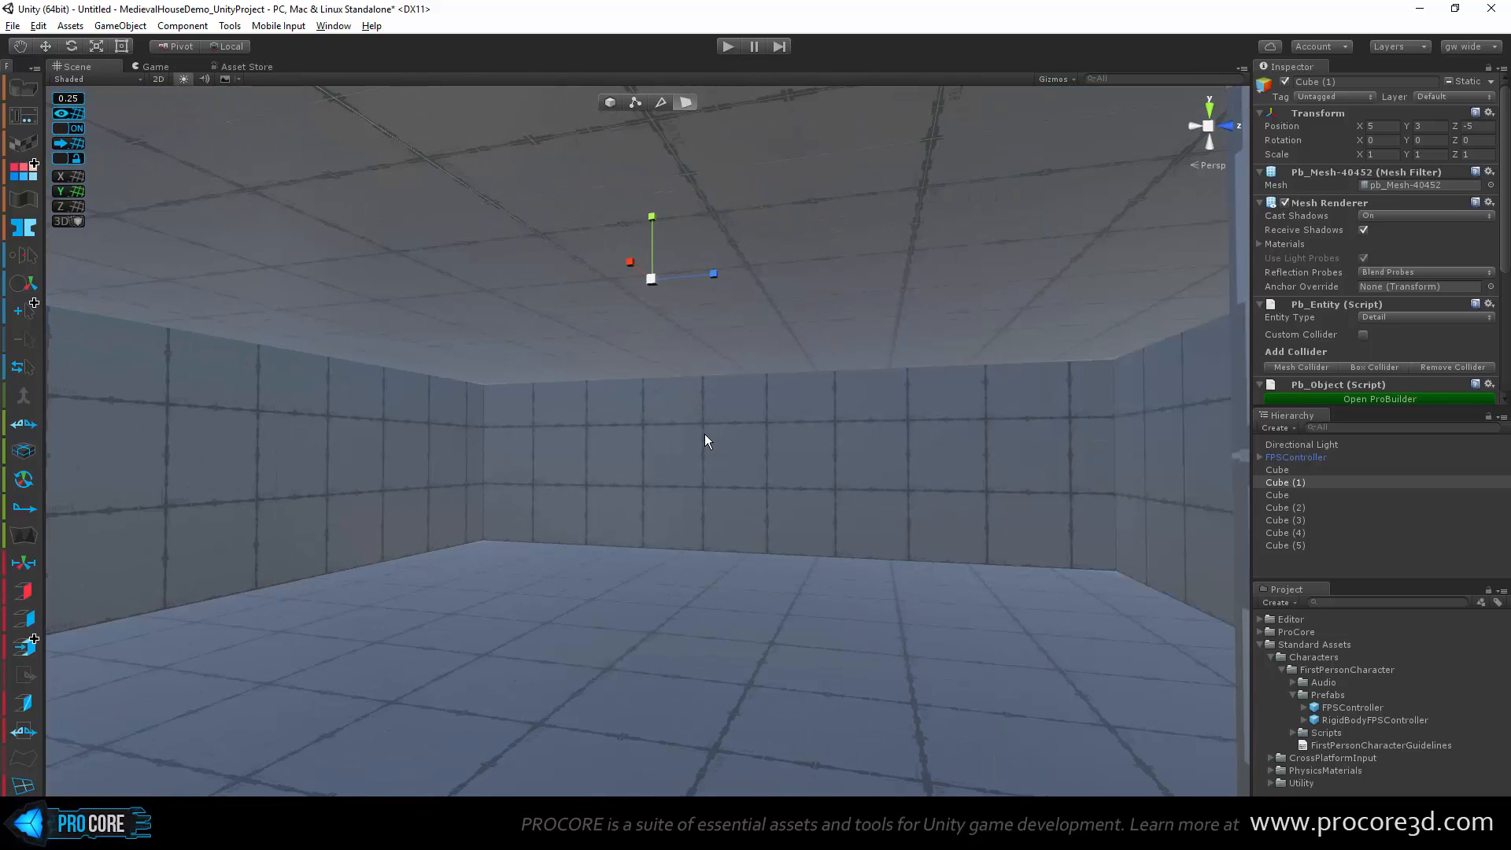
{"action": "left_click", "coordinate": [799, 280]}
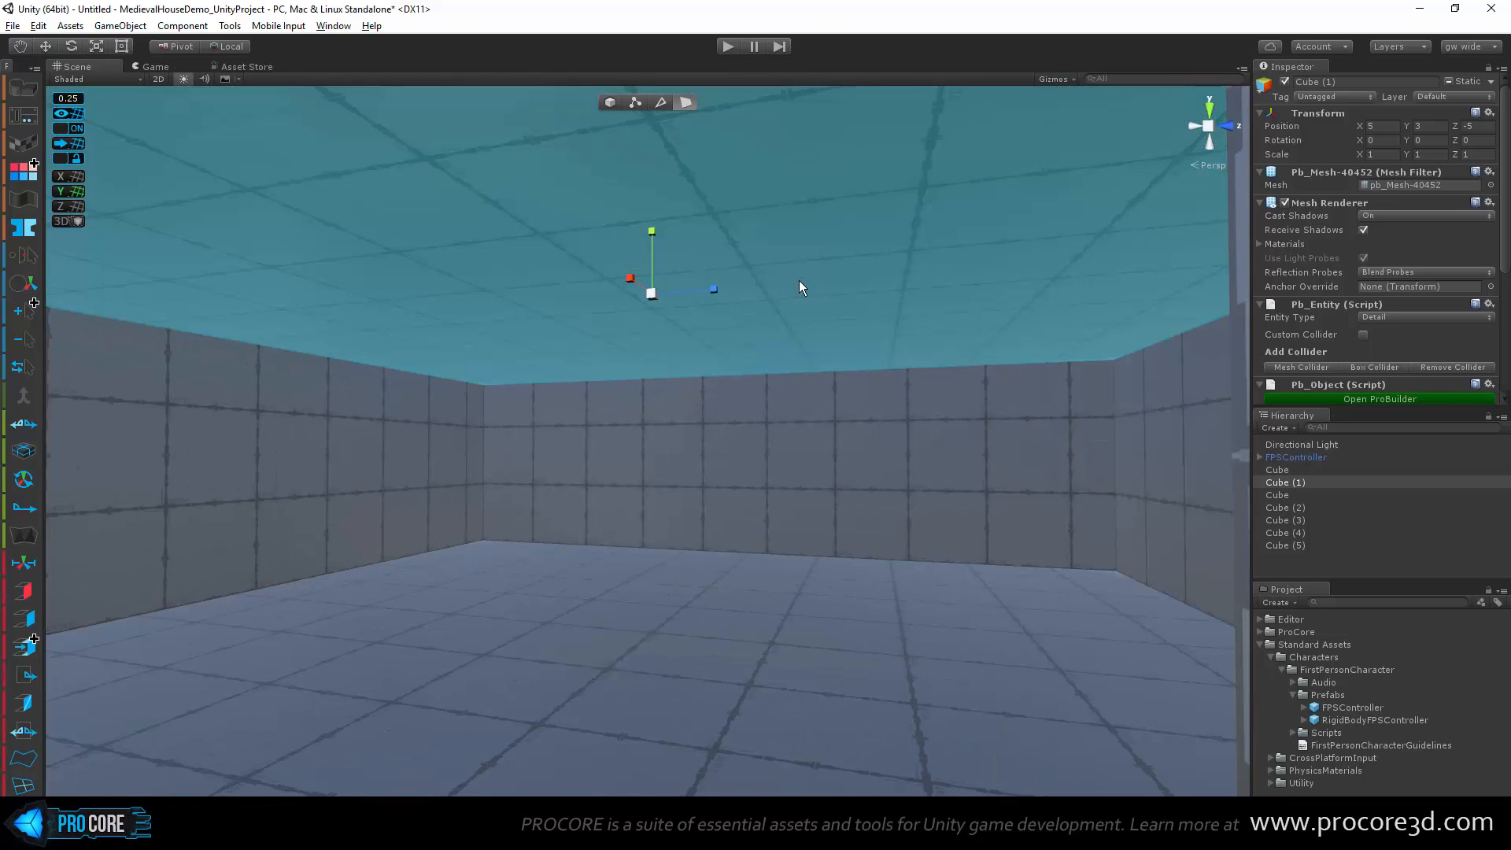
Step: Inset both selected slab faces along both horizontal axes into a smaller central rectangle and delete them to open a hole
{"action": "left_click_drag", "start_coordinate": [815, 281], "coordinate": [527, 337], "text": "alt"}
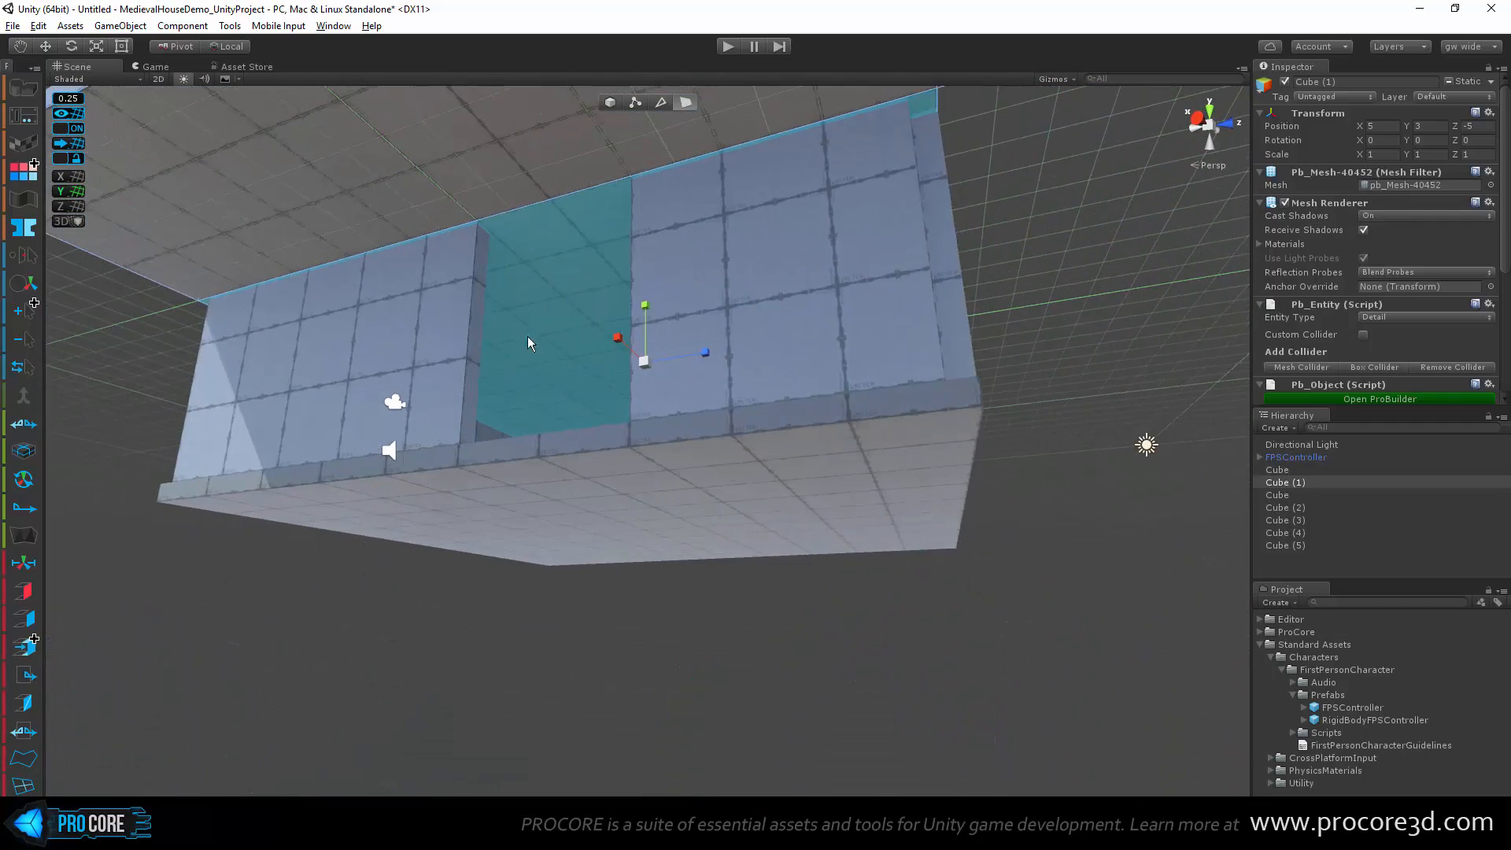
{"action": "left_click_drag", "start_coordinate": [588, 295], "coordinate": [644, 428], "text": "alt"}
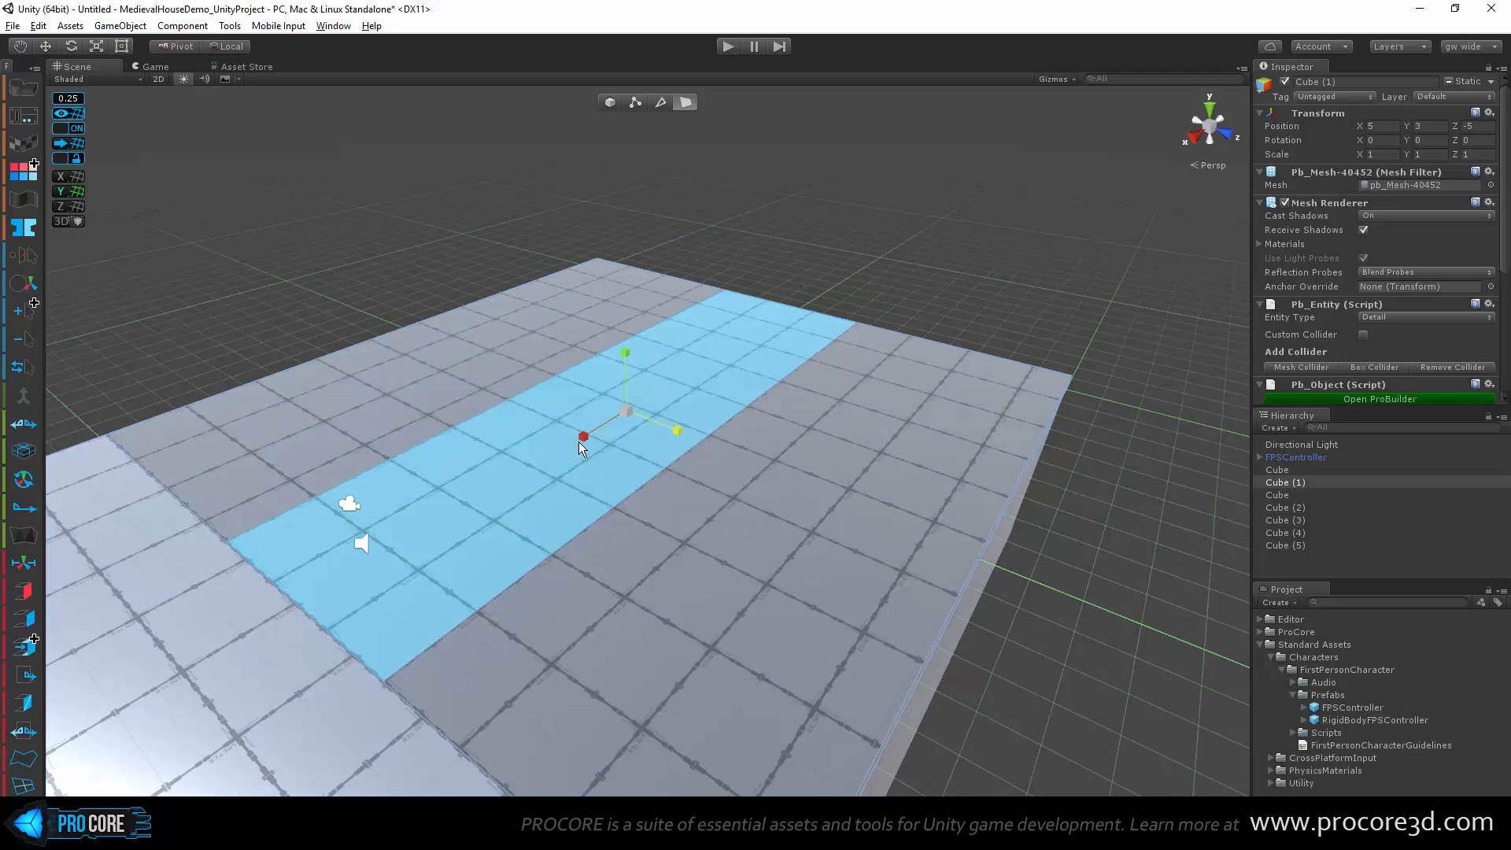
{"action": "left_click_drag", "start_coordinate": [582, 440], "coordinate": [710, 386]}
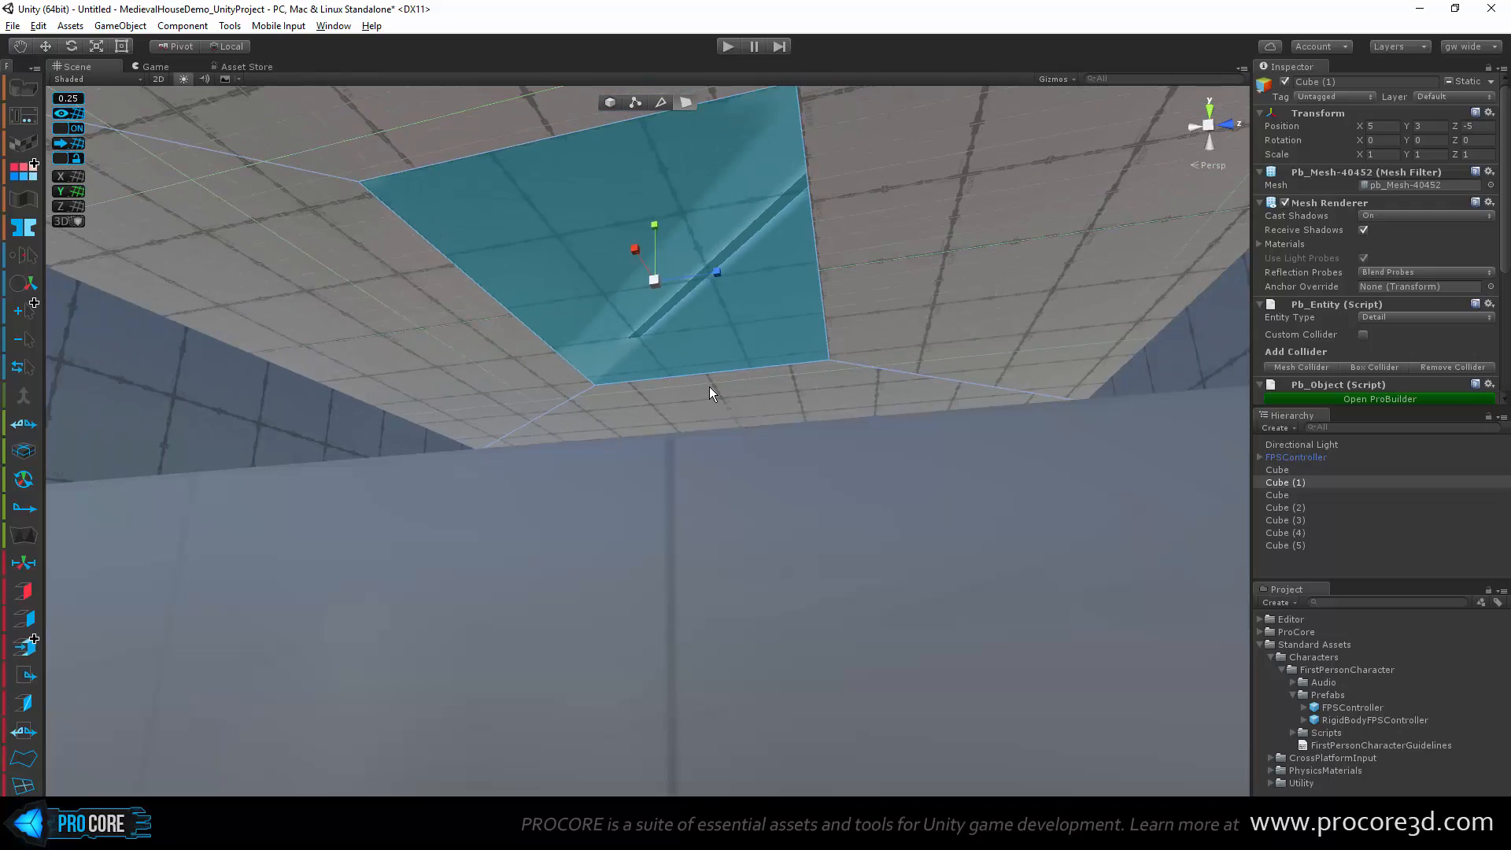
{"action": "key", "text": "Delete"}
Step: Try extruding the slab's top face beside the opening straight up, and undo the extrusion
{"action": "left_click_drag", "start_coordinate": [627, 357], "coordinate": [596, 443], "text": "alt"}
{"action": "scroll", "coordinate": [596, 443], "scroll_direction": "down", "scroll_amount": 5}
{"action": "scroll", "coordinate": [597, 443], "scroll_direction": "down", "scroll_amount": 2}
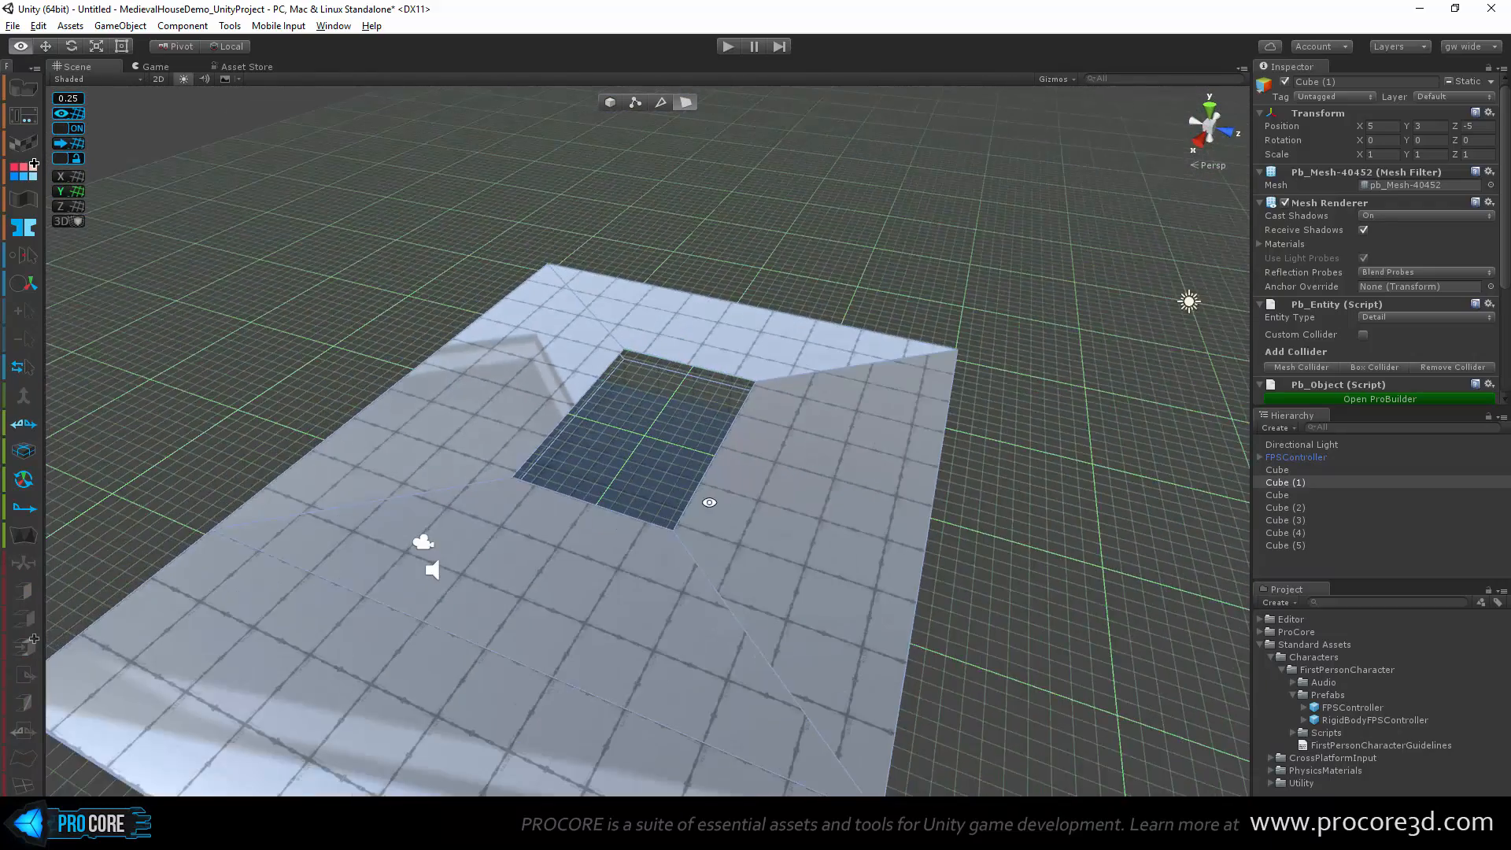
{"action": "left_click_drag", "start_coordinate": [708, 503], "coordinate": [528, 494], "text": "alt"}
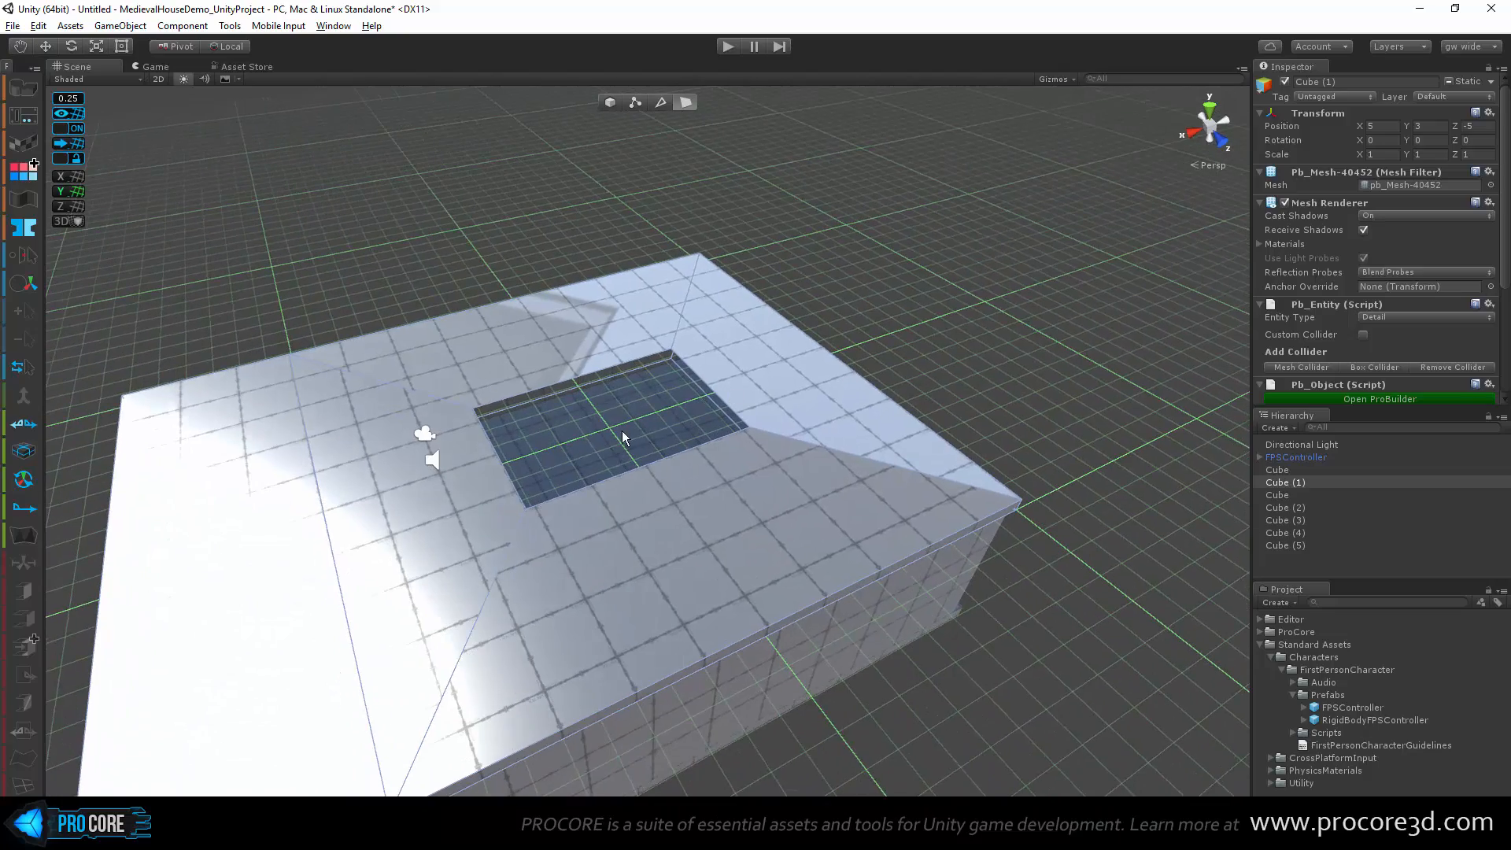
{"action": "scroll", "coordinate": [612, 423], "scroll_direction": "up", "scroll_amount": 5}
{"action": "left_click_drag", "start_coordinate": [594, 428], "coordinate": [708, 415], "text": "alt"}
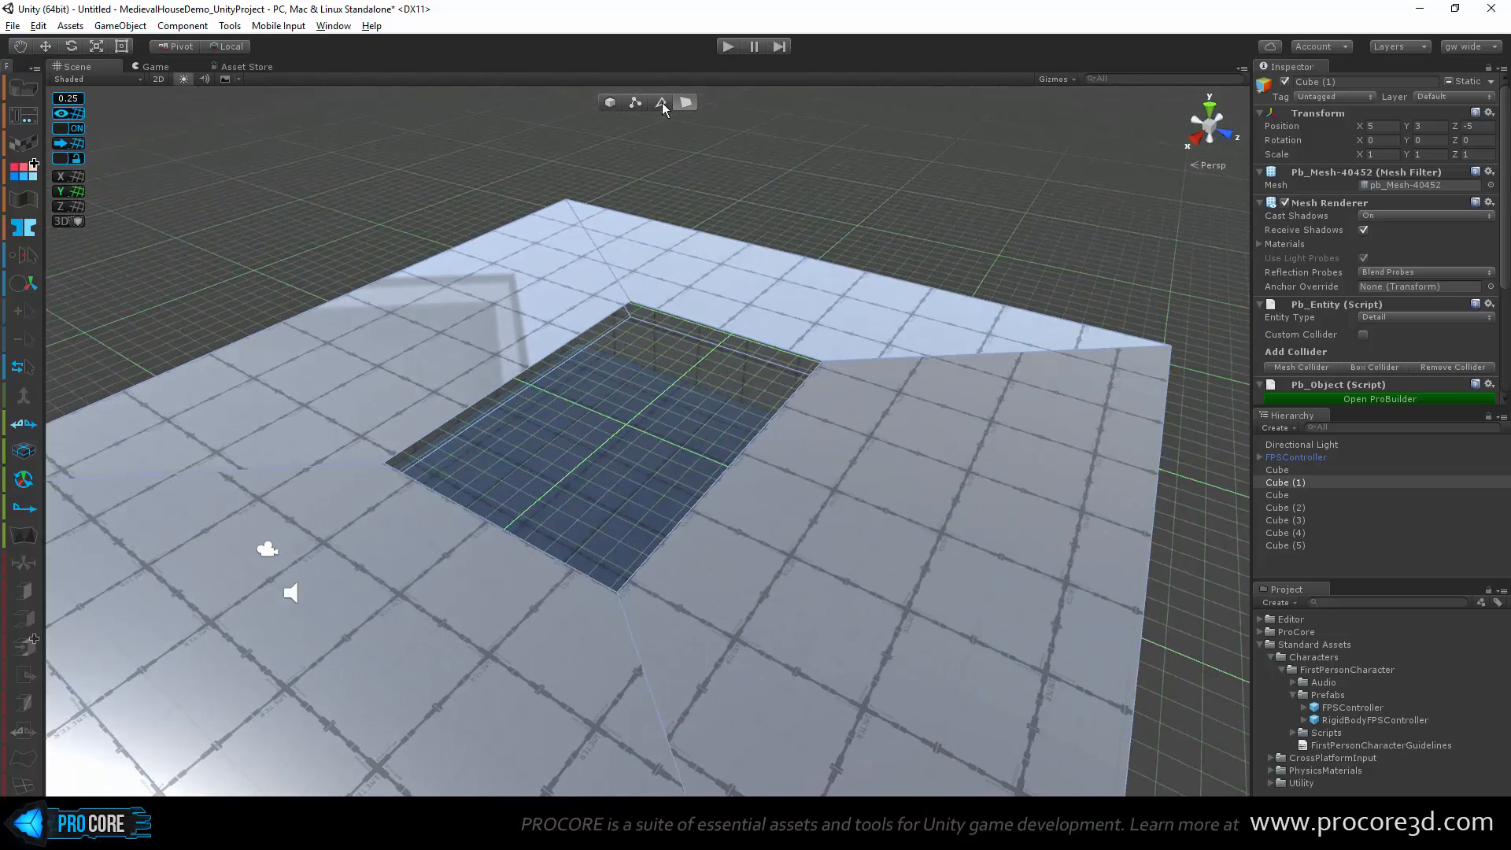
{"action": "left_click", "coordinate": [493, 356]}
{"action": "left_click_drag", "start_coordinate": [493, 356], "coordinate": [603, 380], "text": "alt"}
{"action": "key", "text": "ctrl+z"}
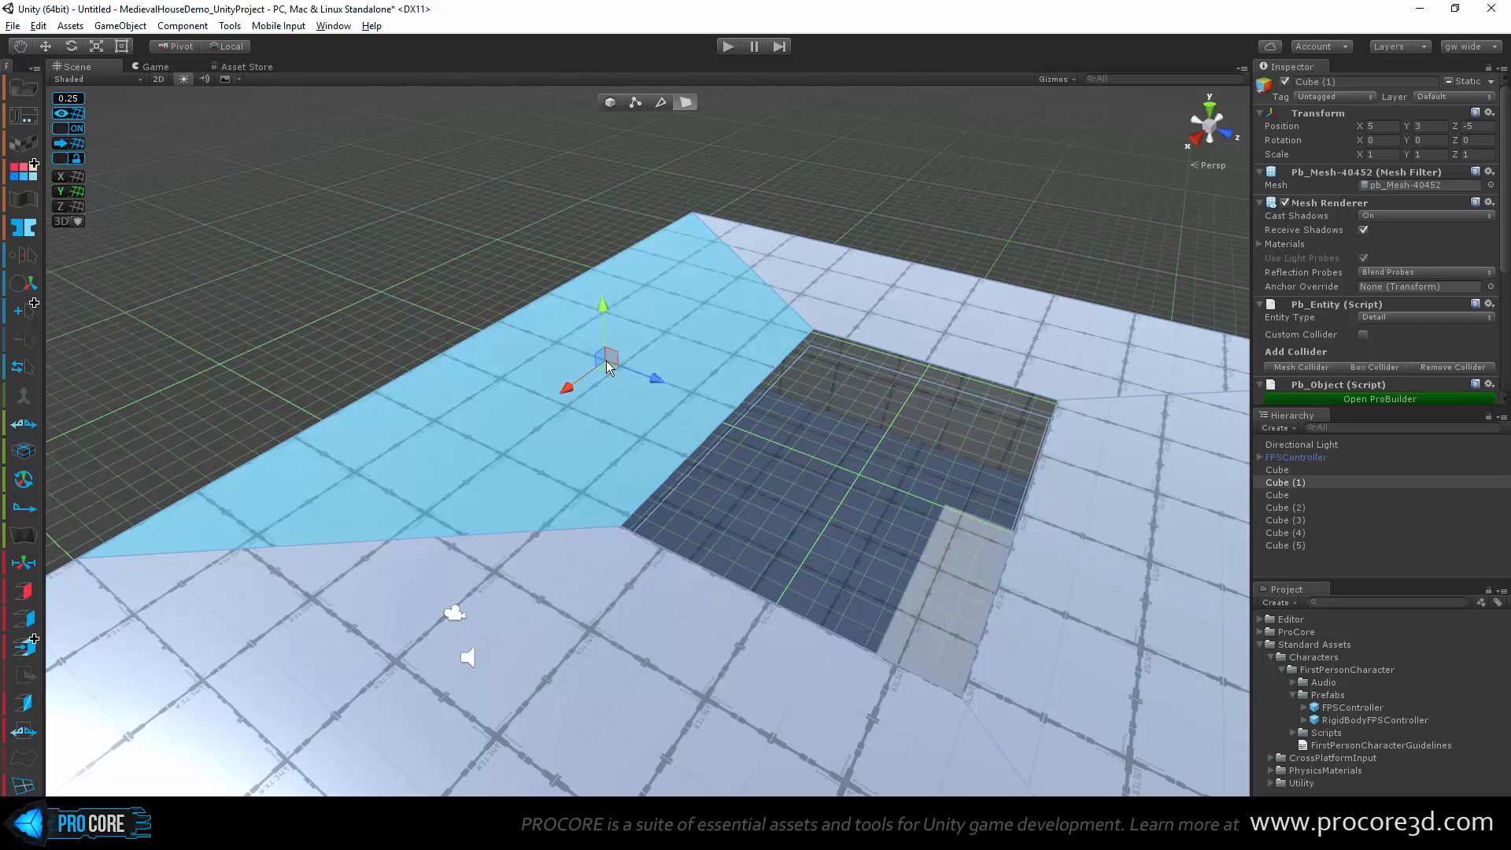
{"action": "left_click_drag", "start_coordinate": [599, 308], "coordinate": [593, 242], "text": "shift"}
{"action": "key", "text": "ctrl+z"}
Step: Try a rotated extrusion of the top face beside the opening, raise it high above the slab, and undo both changes
{"action": "key", "text": "e"}
{"action": "left_click_drag", "start_coordinate": [638, 338], "coordinate": [691, 431], "text": "shift"}
{"action": "key", "text": "w"}
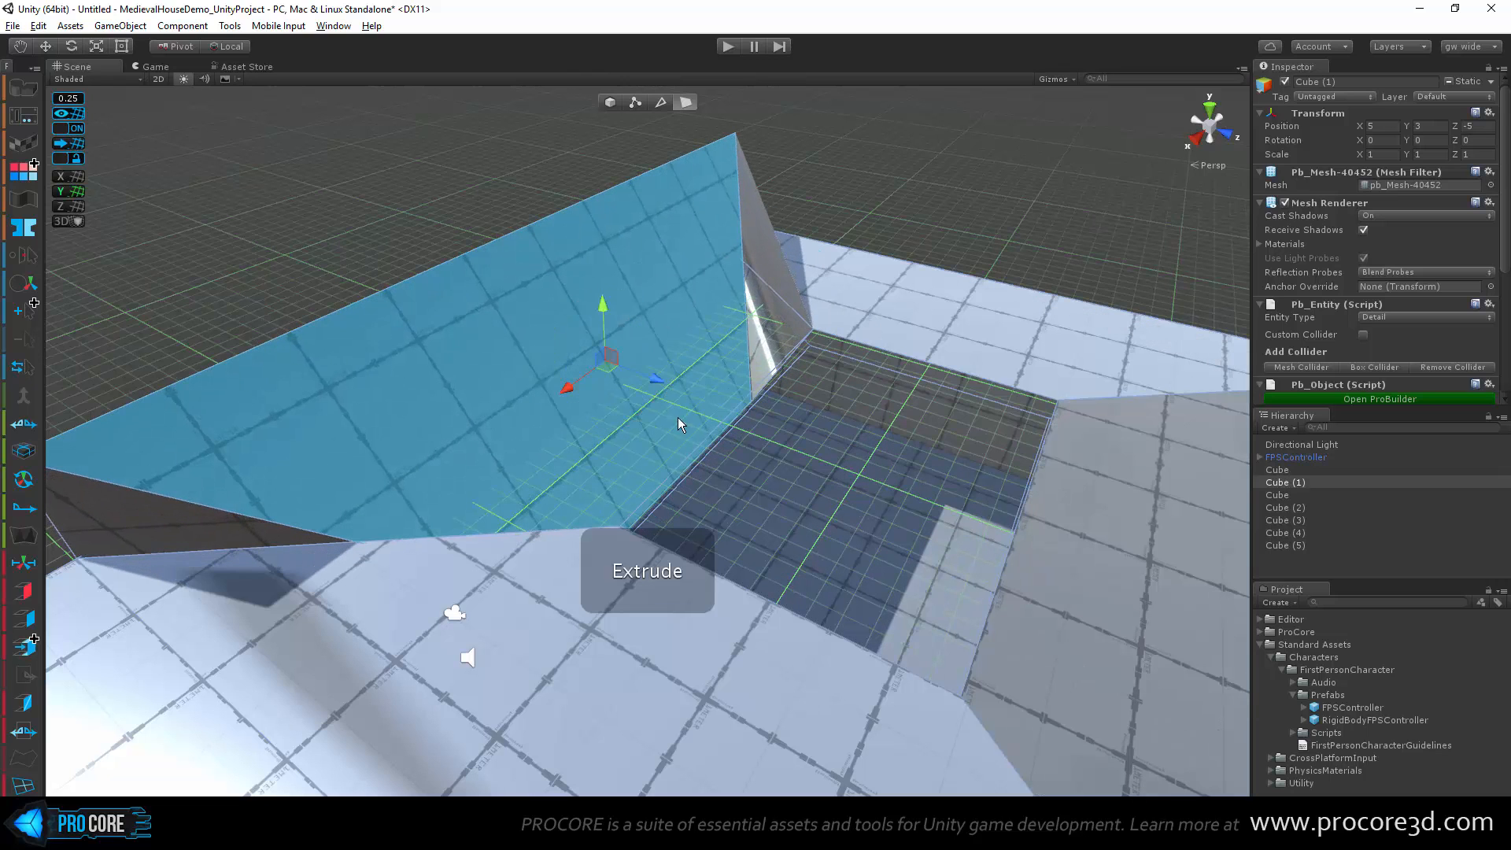
{"action": "left_click_drag", "start_coordinate": [602, 308], "coordinate": [583, 150]}
{"action": "scroll", "coordinate": [669, 390], "scroll_direction": "down", "scroll_amount": 3}
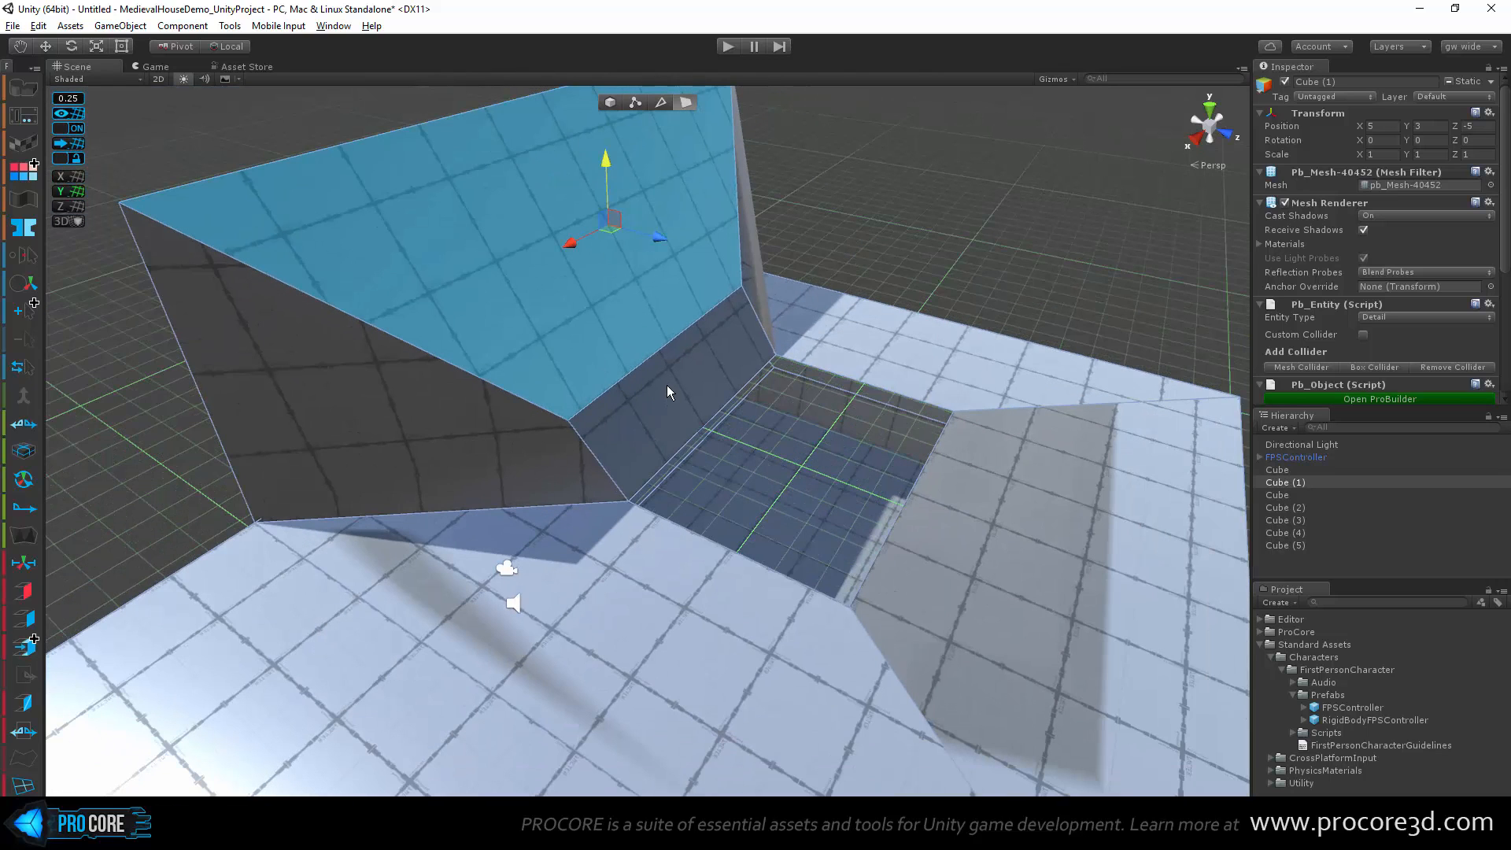
{"action": "key", "text": "ctrl+z"}
{"action": "key", "text": "ctrl+z"}
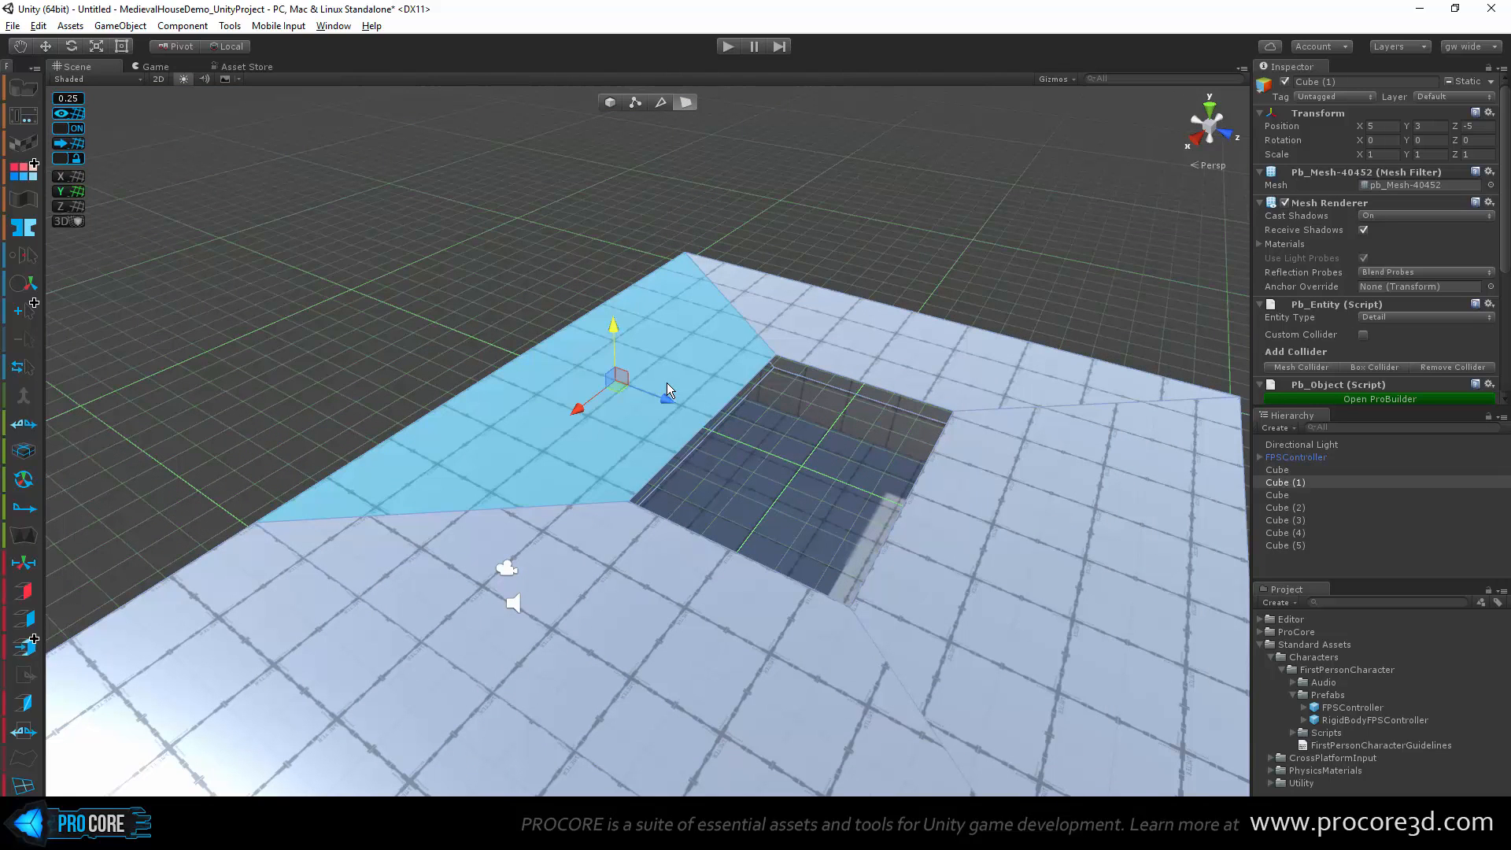
Step: Examine the opening in the slab and look up the Boolean (CSG) Tool among ProBuilder's experimental commands
{"action": "left_click_drag", "start_coordinate": [872, 511], "coordinate": [873, 435], "text": "alt"}
{"action": "left_click_drag", "start_coordinate": [881, 354], "coordinate": [854, 463], "text": "alt"}
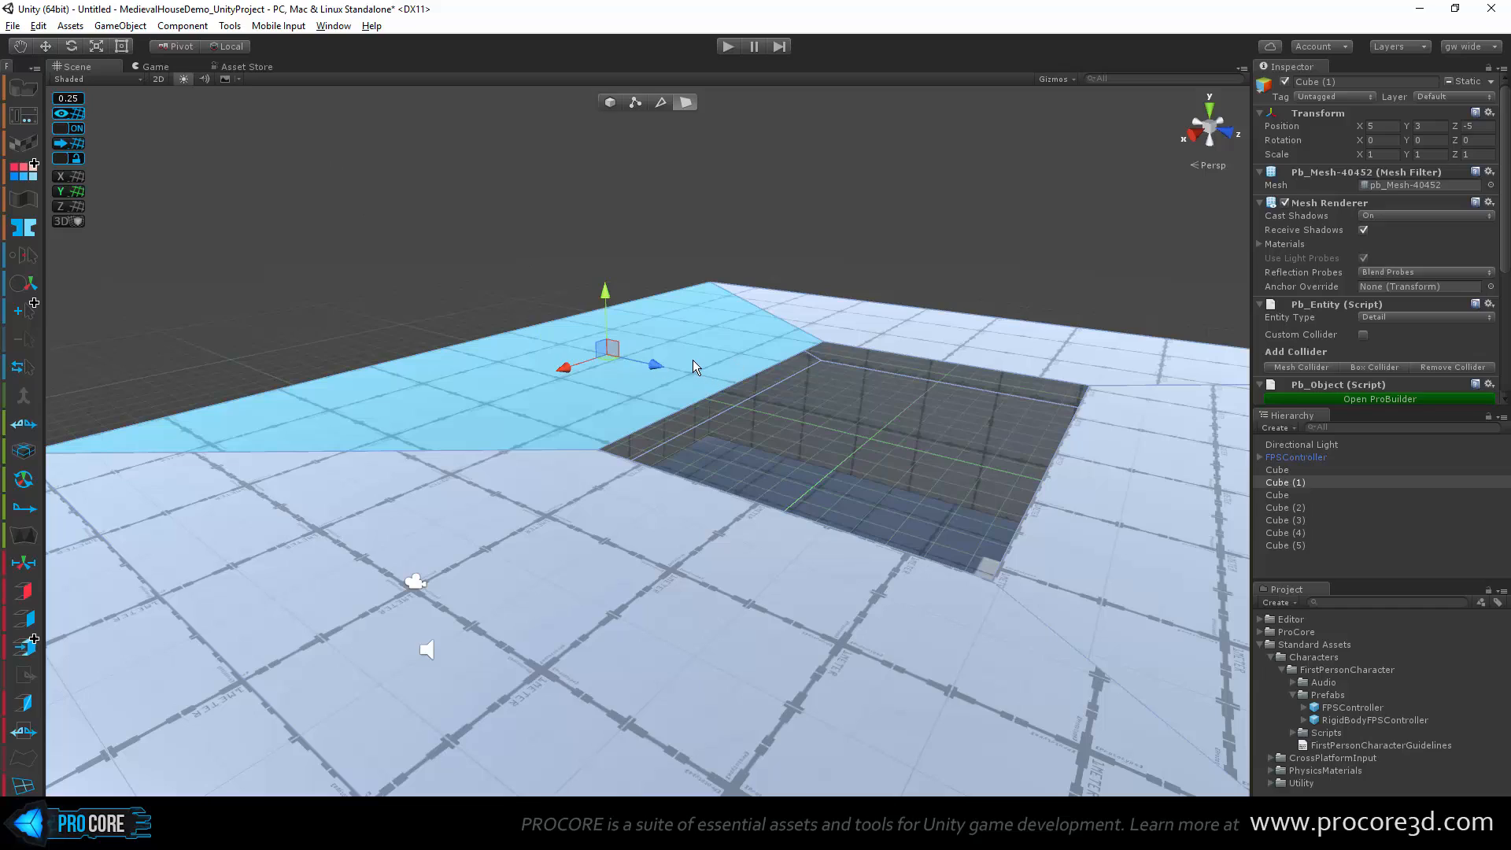
{"action": "left_click_drag", "start_coordinate": [786, 428], "coordinate": [813, 498], "text": "alt"}
{"action": "scroll", "coordinate": [936, 409], "scroll_direction": "down", "scroll_amount": 7}
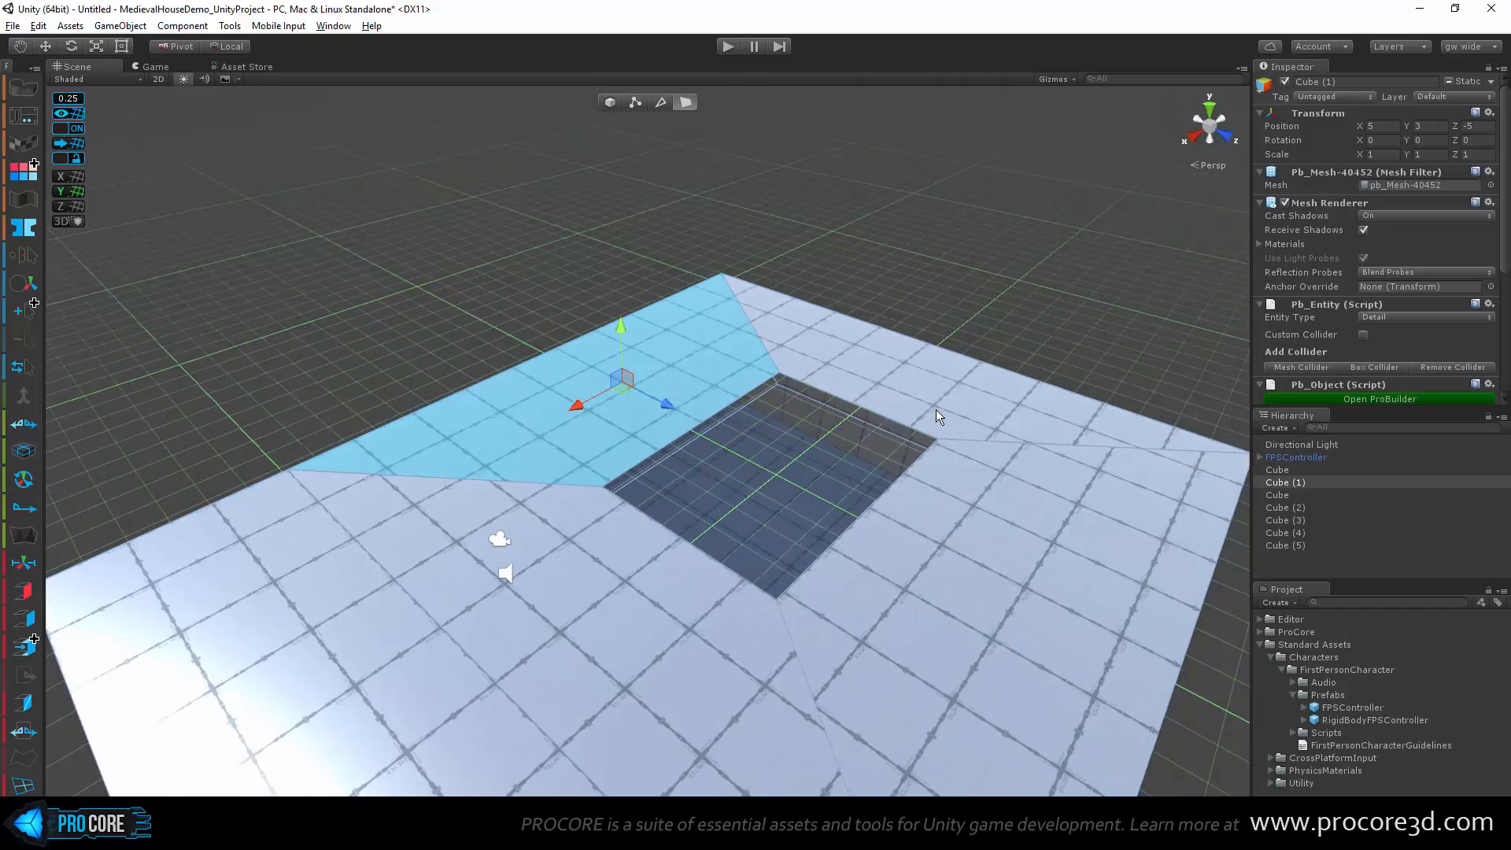
{"action": "scroll", "coordinate": [779, 431], "scroll_direction": "up", "scroll_amount": 4}
{"action": "left_click", "coordinate": [229, 26]}
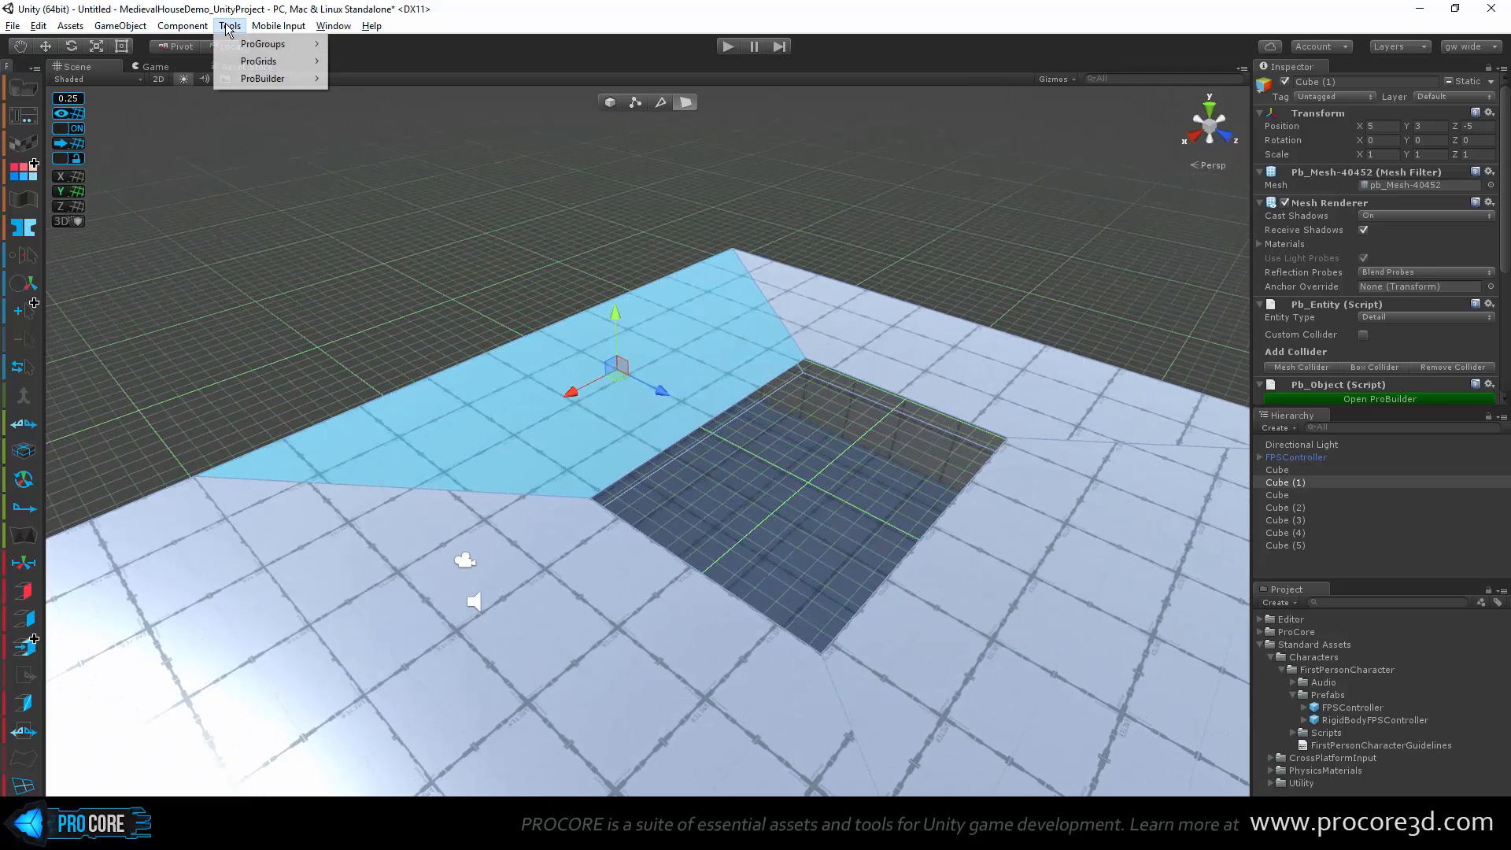
{"action": "mouse_move", "coordinate": [268, 80]}
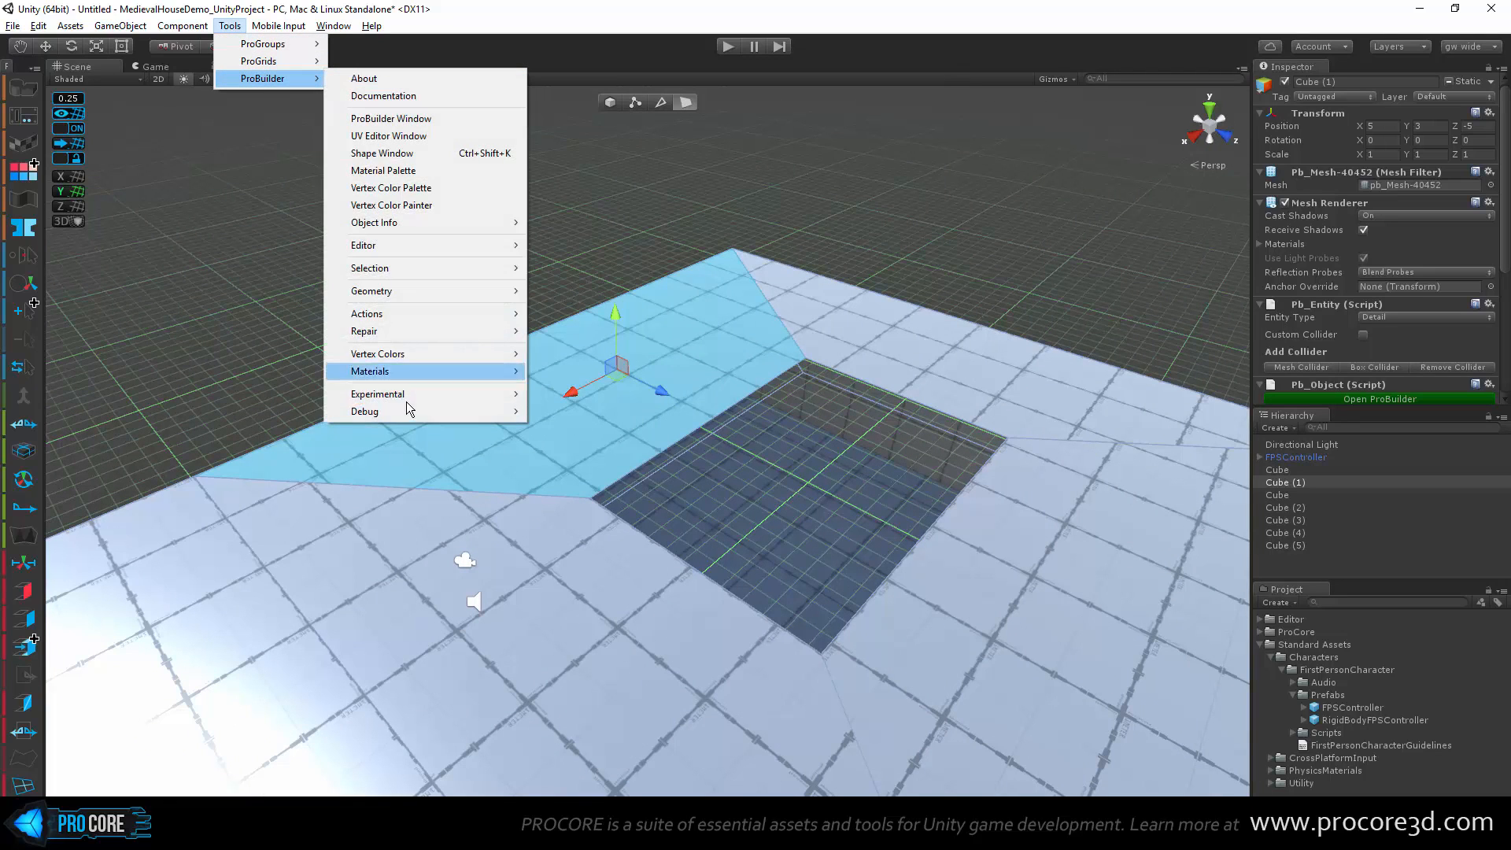
{"action": "mouse_move", "coordinate": [402, 398]}
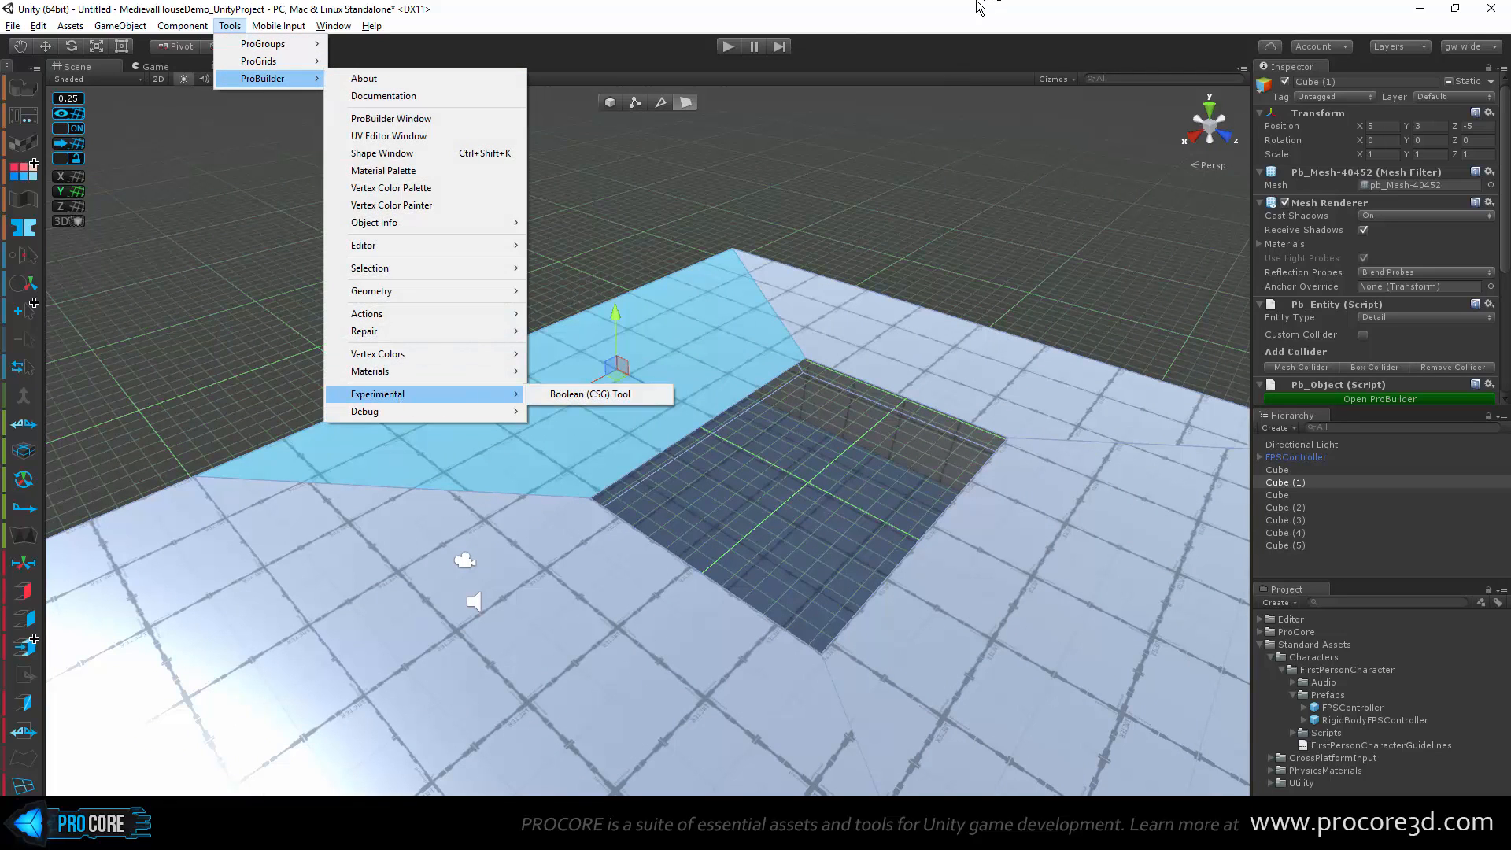
{"action": "left_click", "coordinate": [858, 26]}
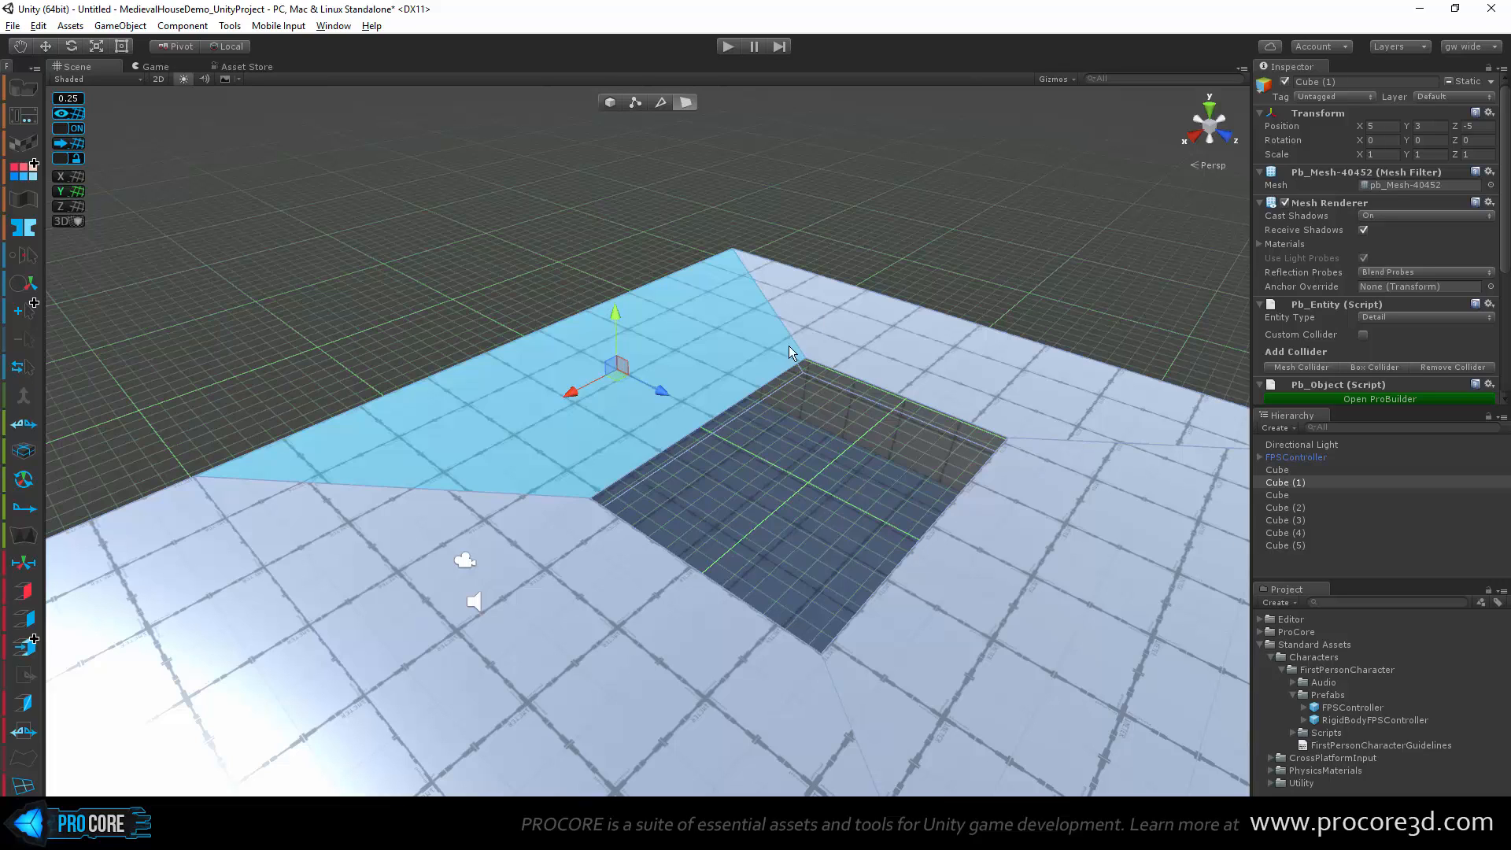
Step: Select the four top edges around the slab opening and extrude them down to the ceiling to form its inner walls
{"action": "left_click_drag", "start_coordinate": [903, 360], "coordinate": [979, 266], "text": "alt"}
{"action": "middle_click_drag", "start_coordinate": [1016, 268], "coordinate": [996, 255]}
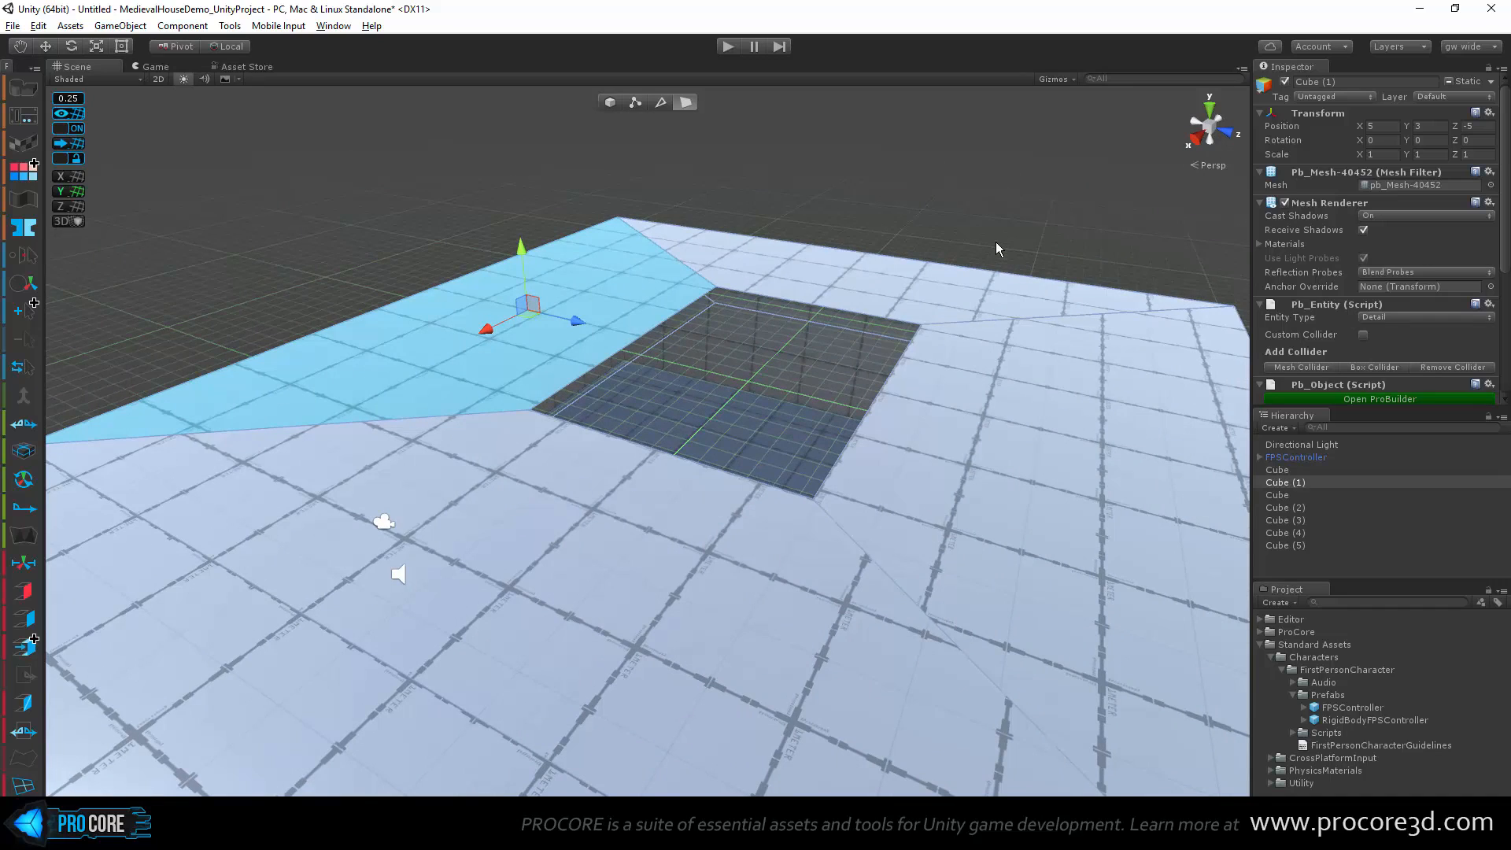
{"action": "scroll", "coordinate": [776, 344], "scroll_direction": "up", "scroll_amount": 4}
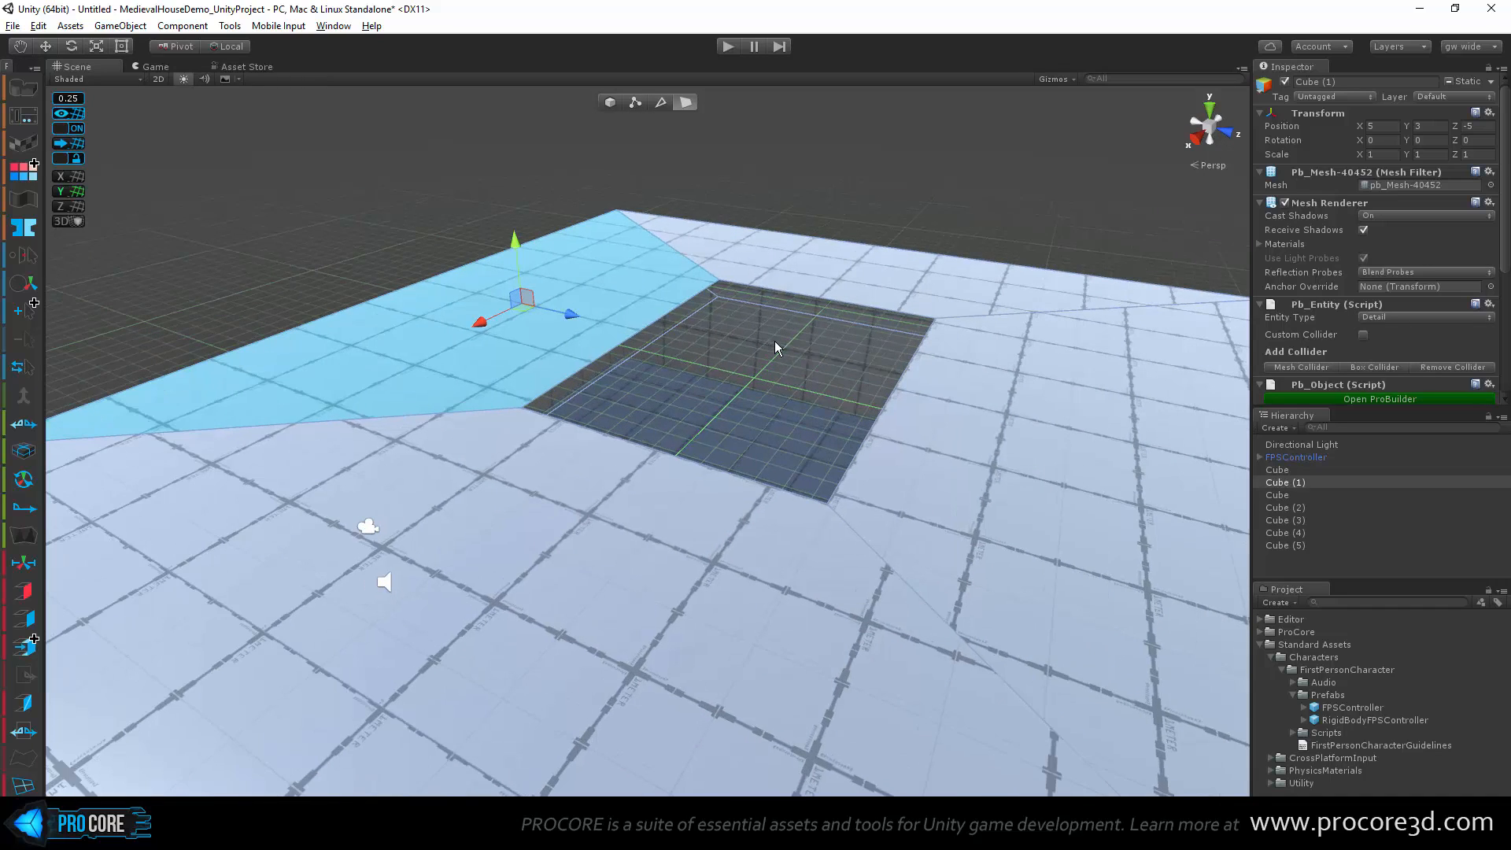
{"action": "scroll", "coordinate": [819, 378], "scroll_direction": "up", "scroll_amount": 3}
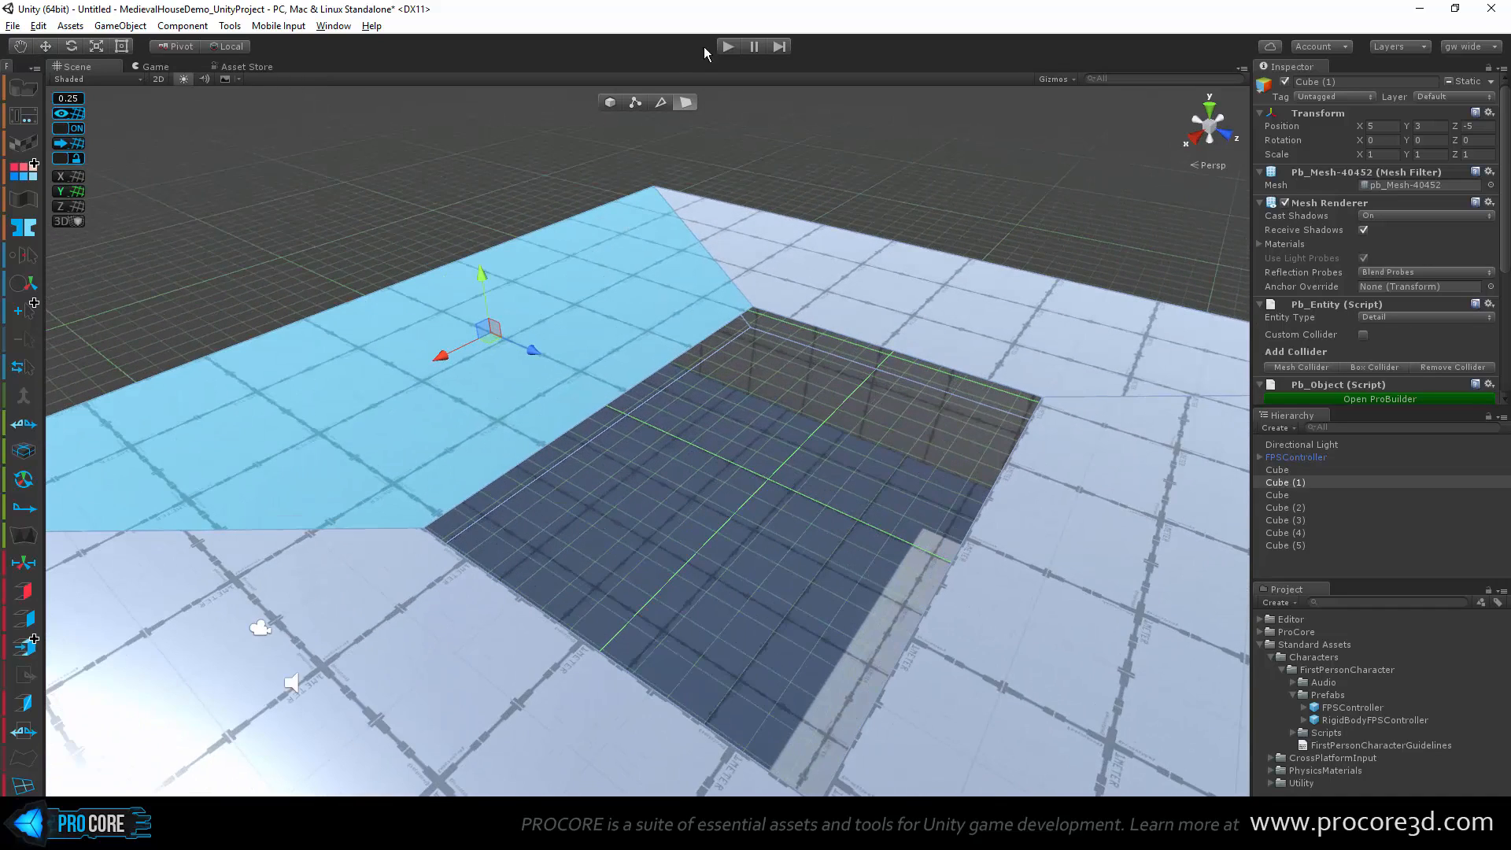
{"action": "left_click", "coordinate": [661, 103]}
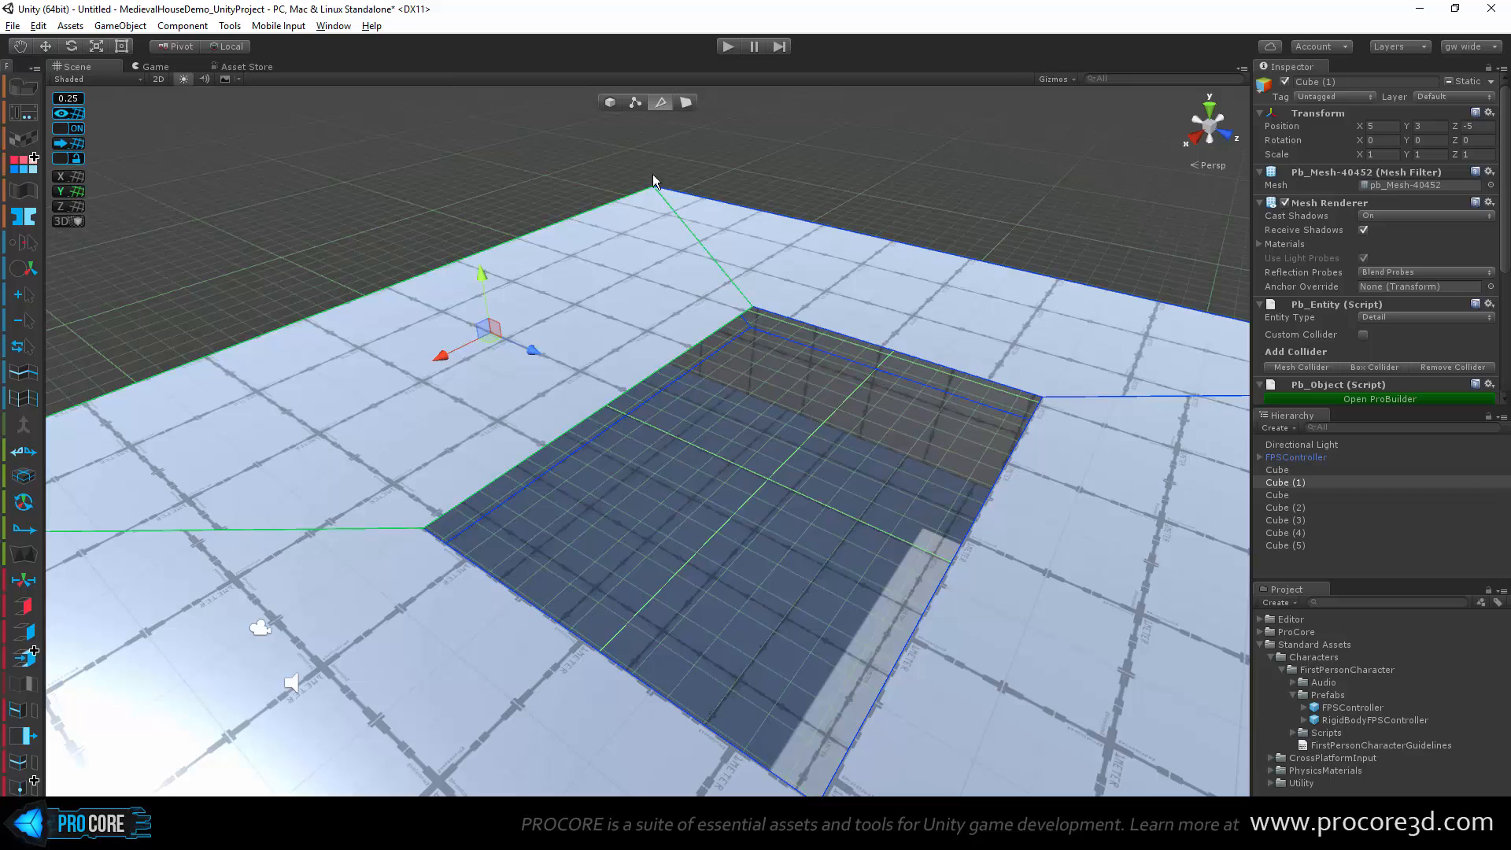
{"action": "left_click", "coordinate": [806, 321]}
{"action": "left_click", "coordinate": [712, 331], "text": "shift"}
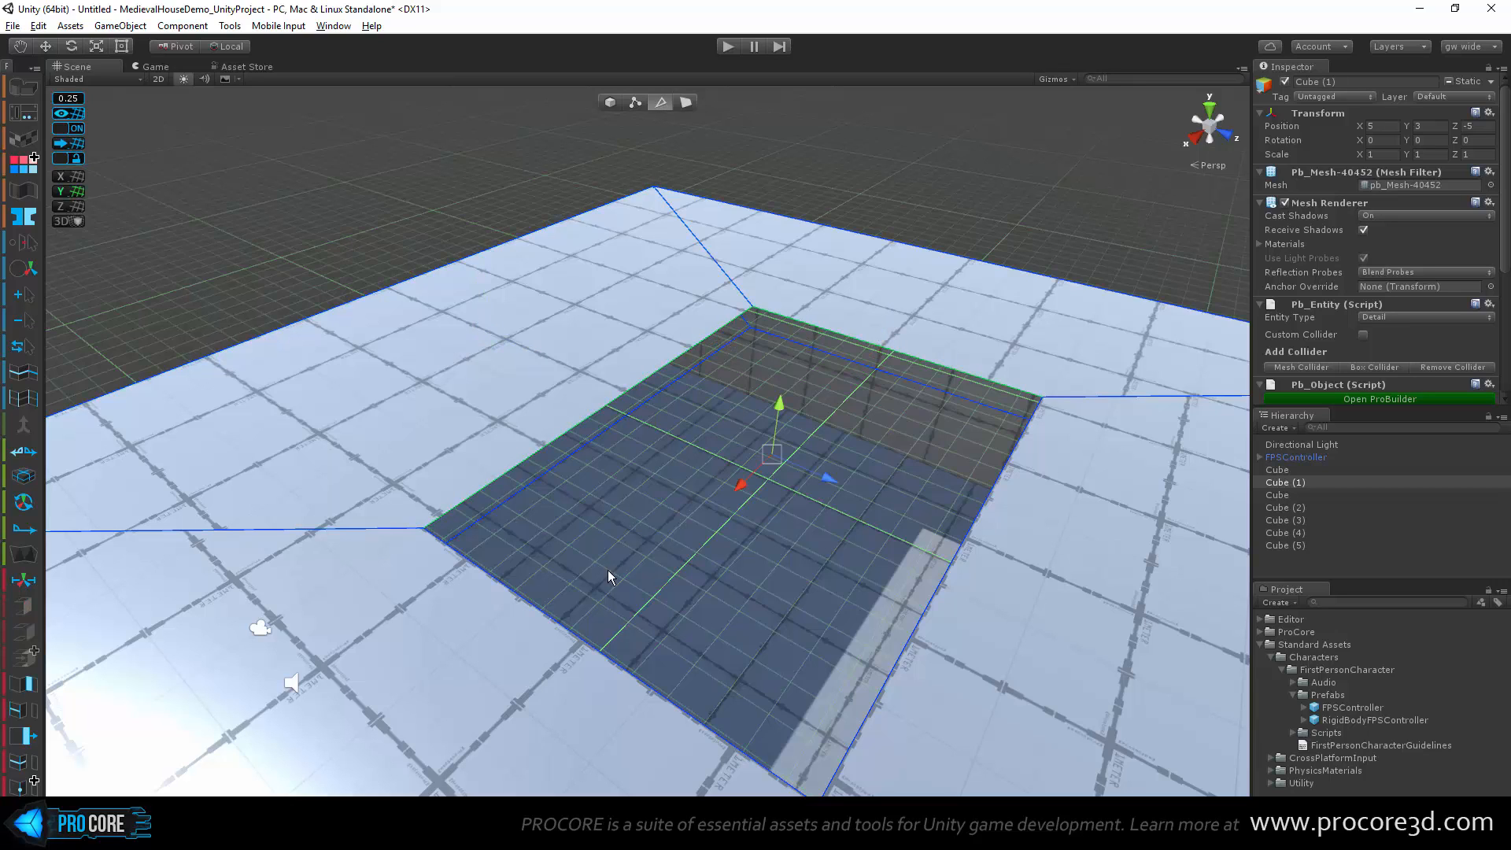
{"action": "left_click", "coordinate": [565, 635], "text": "shift"}
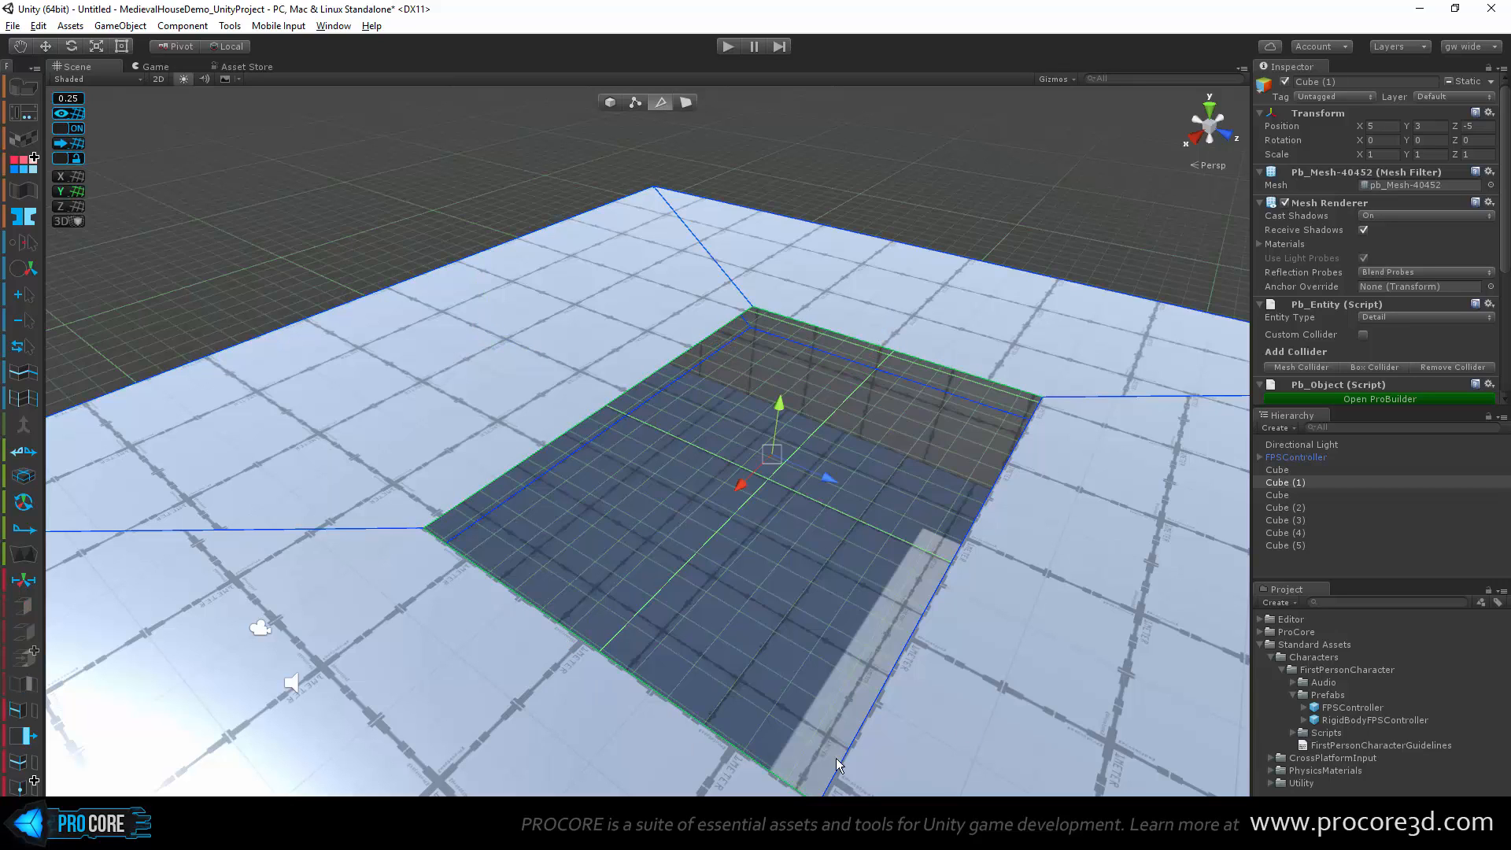
{"action": "left_click", "coordinate": [993, 503], "text": "shift"}
{"action": "left_click_drag", "start_coordinate": [701, 617], "coordinate": [785, 582], "text": "alt"}
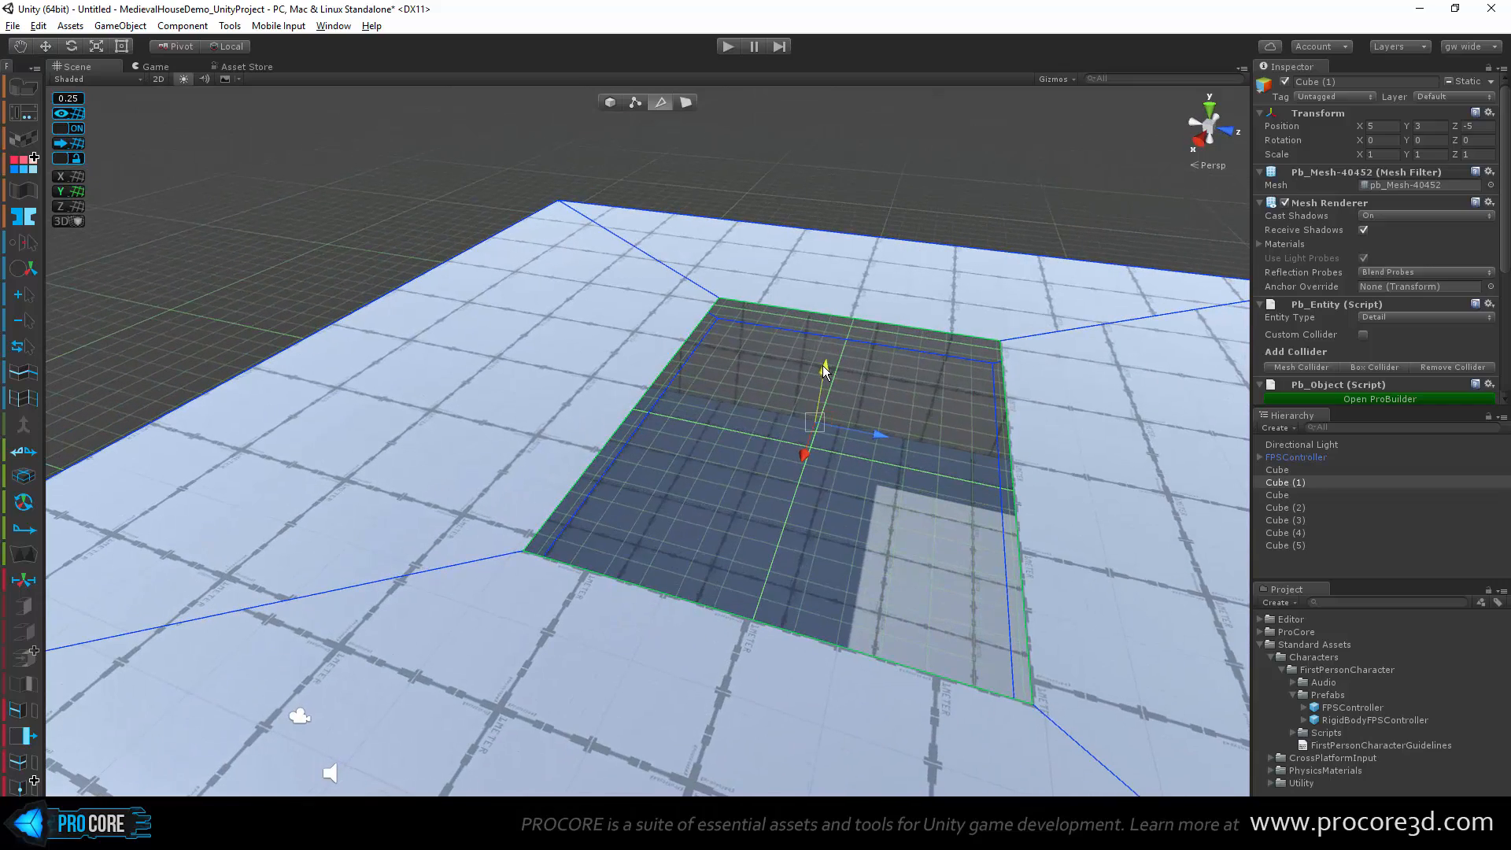
{"action": "left_click_drag", "start_coordinate": [823, 365], "coordinate": [573, 361], "text": "shift"}
{"action": "left_click_drag", "start_coordinate": [664, 414], "coordinate": [605, 391], "text": "alt"}
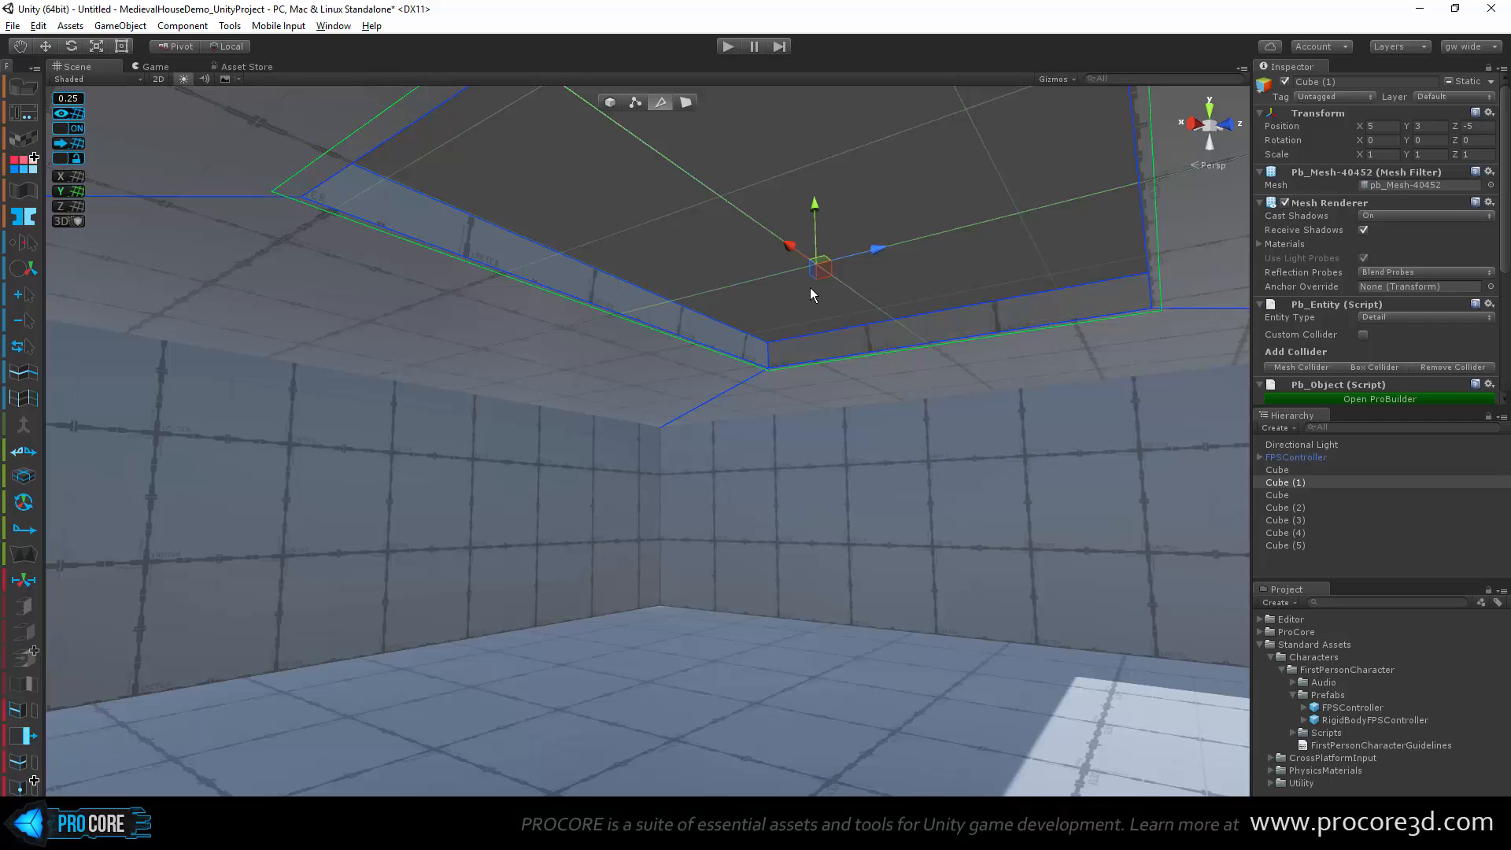
{"action": "mouse_move", "coordinate": [813, 207]}
{"action": "left_mouse_down"}
{"action": "mouse_move", "coordinate": [818, 281]}
{"action": "mouse_move", "coordinate": [811, 206]}
{"action": "left_mouse_up"}
Step: Select all four upper rim edges of the slab opening and snap them to the 0.25 grid
{"action": "left_click", "coordinate": [591, 268]}
{"action": "left_click", "coordinate": [804, 338], "text": "shift"}
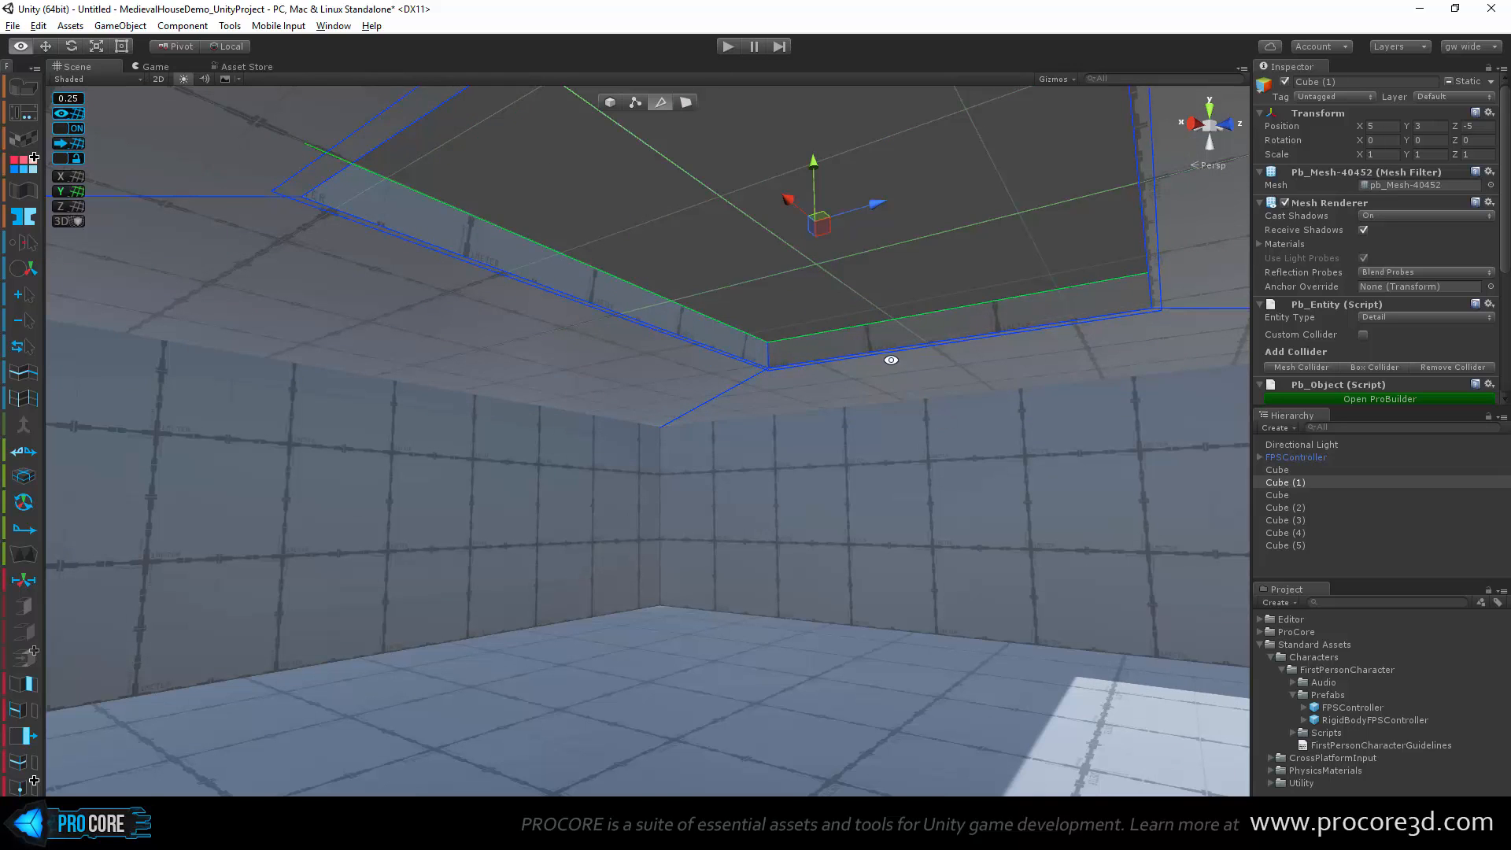
{"action": "left_click_drag", "start_coordinate": [890, 357], "coordinate": [1062, 492], "text": "alt"}
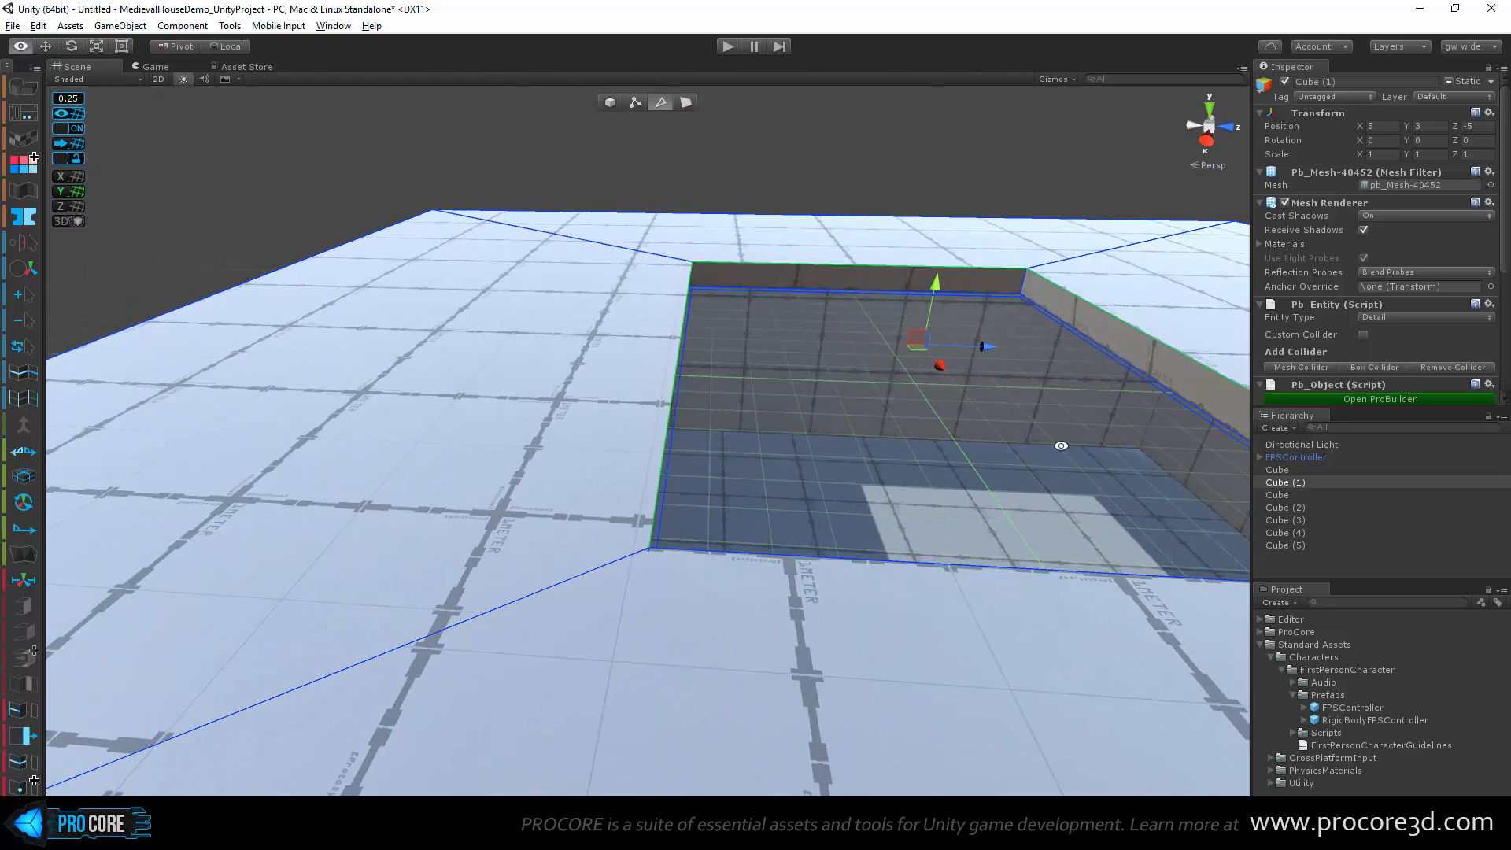
{"action": "left_click_drag", "start_coordinate": [1110, 319], "coordinate": [293, 219], "text": "alt"}
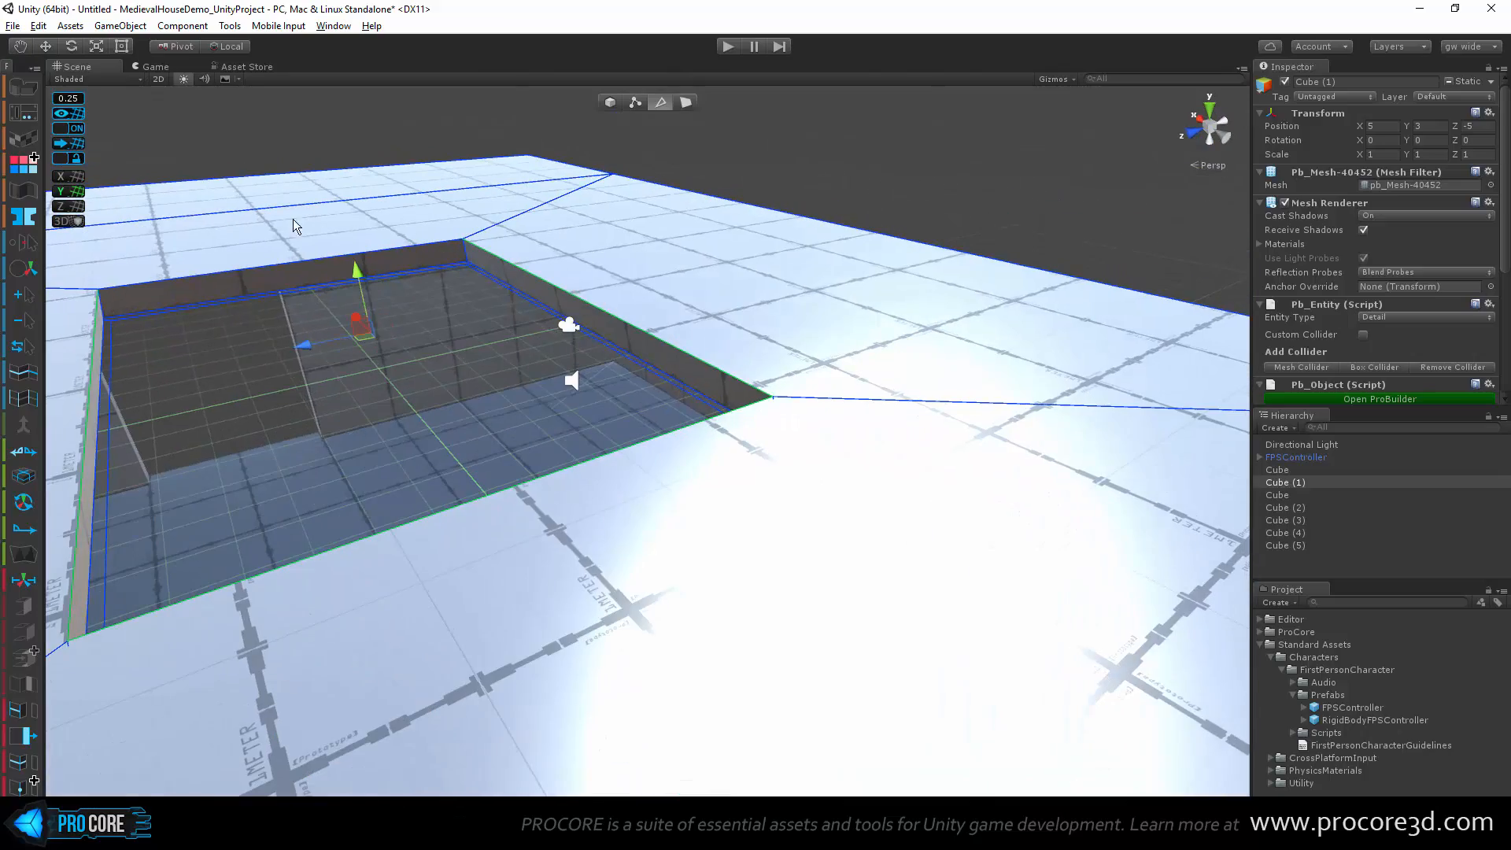
{"action": "left_click", "coordinate": [251, 275], "text": "shift"}
{"action": "left_click_drag", "start_coordinate": [307, 421], "coordinate": [614, 416], "text": "alt"}
{"action": "middle_click_drag", "start_coordinate": [609, 497], "coordinate": [635, 462]}
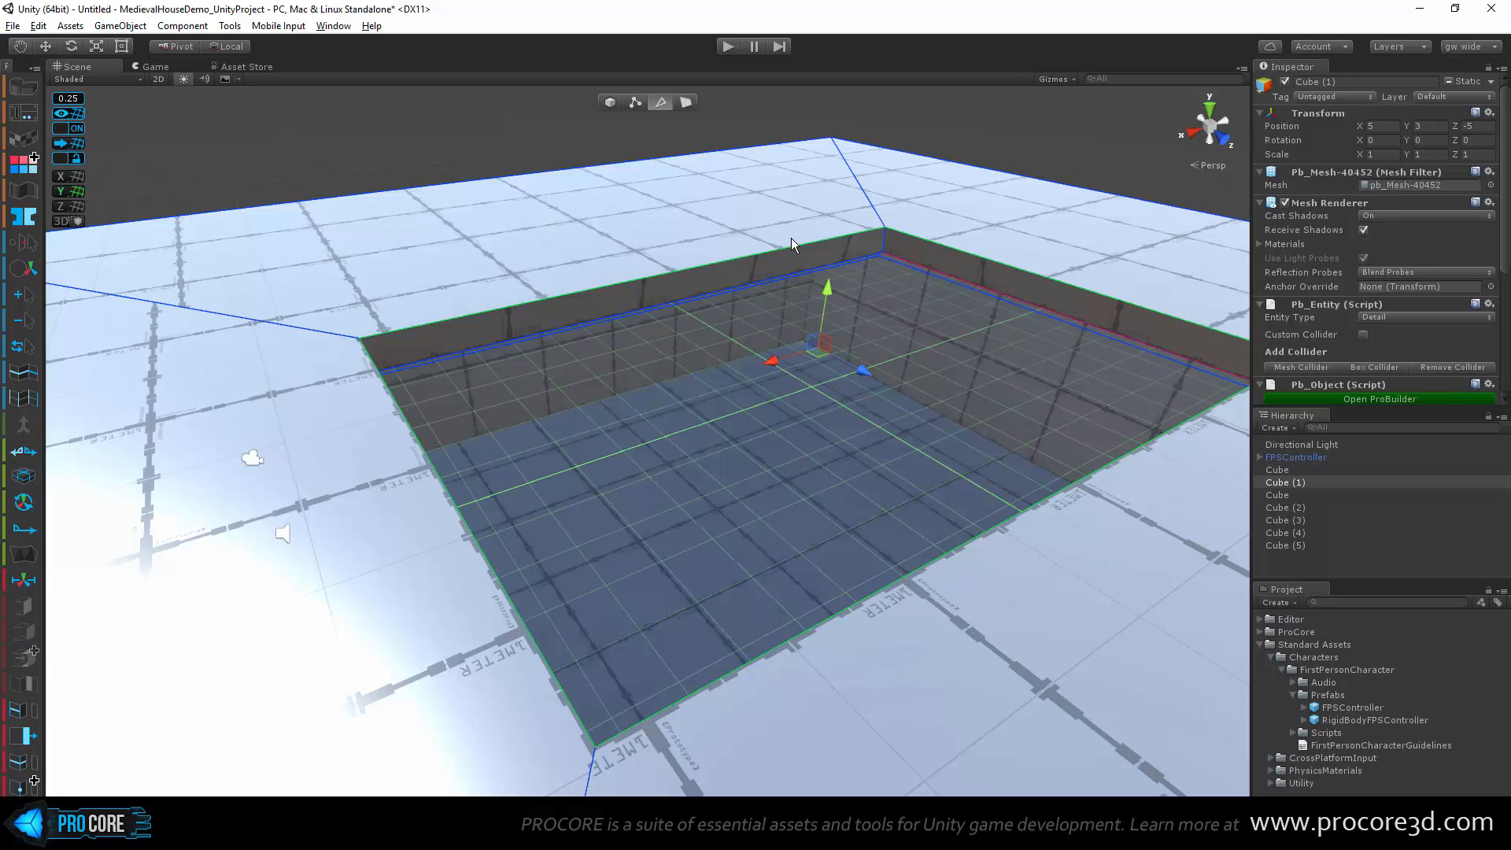
{"action": "left_click_drag", "start_coordinate": [865, 435], "coordinate": [862, 298], "text": "alt"}
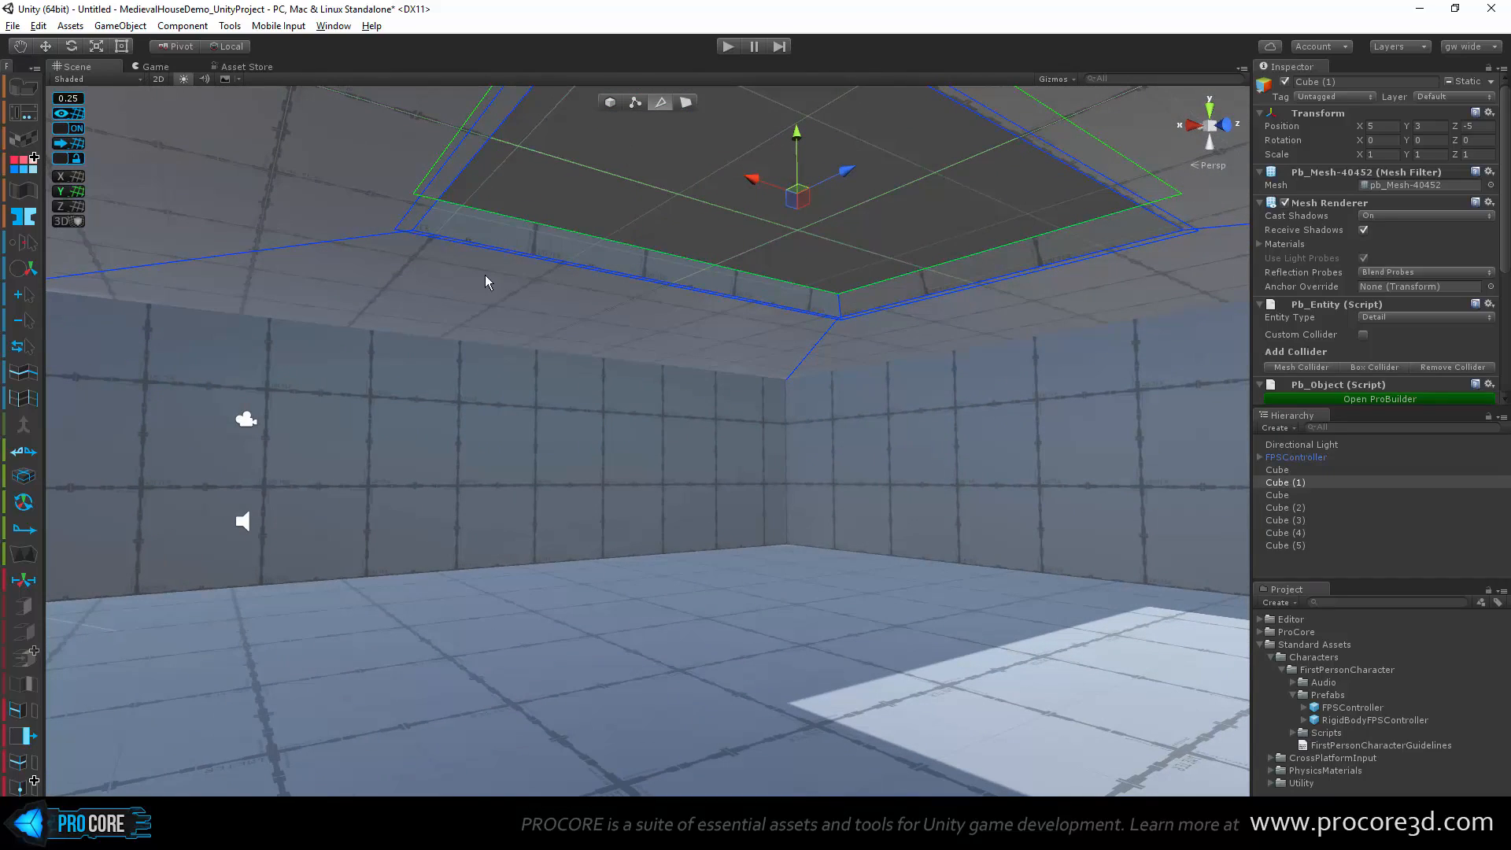
{"action": "left_click_drag", "start_coordinate": [423, 231], "coordinate": [643, 447], "text": "alt"}
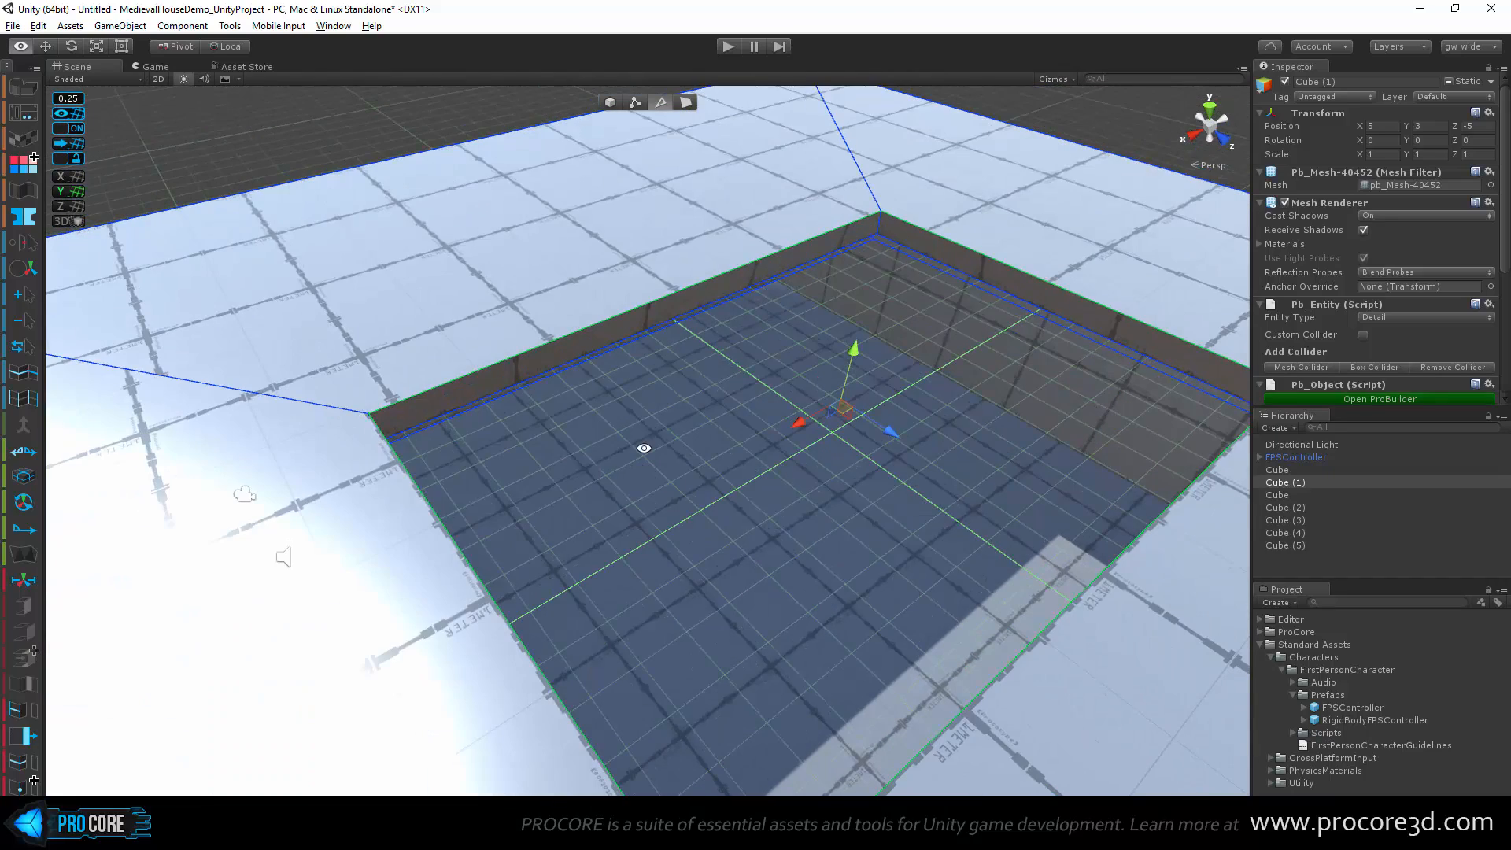
{"action": "left_click", "coordinate": [74, 143]}
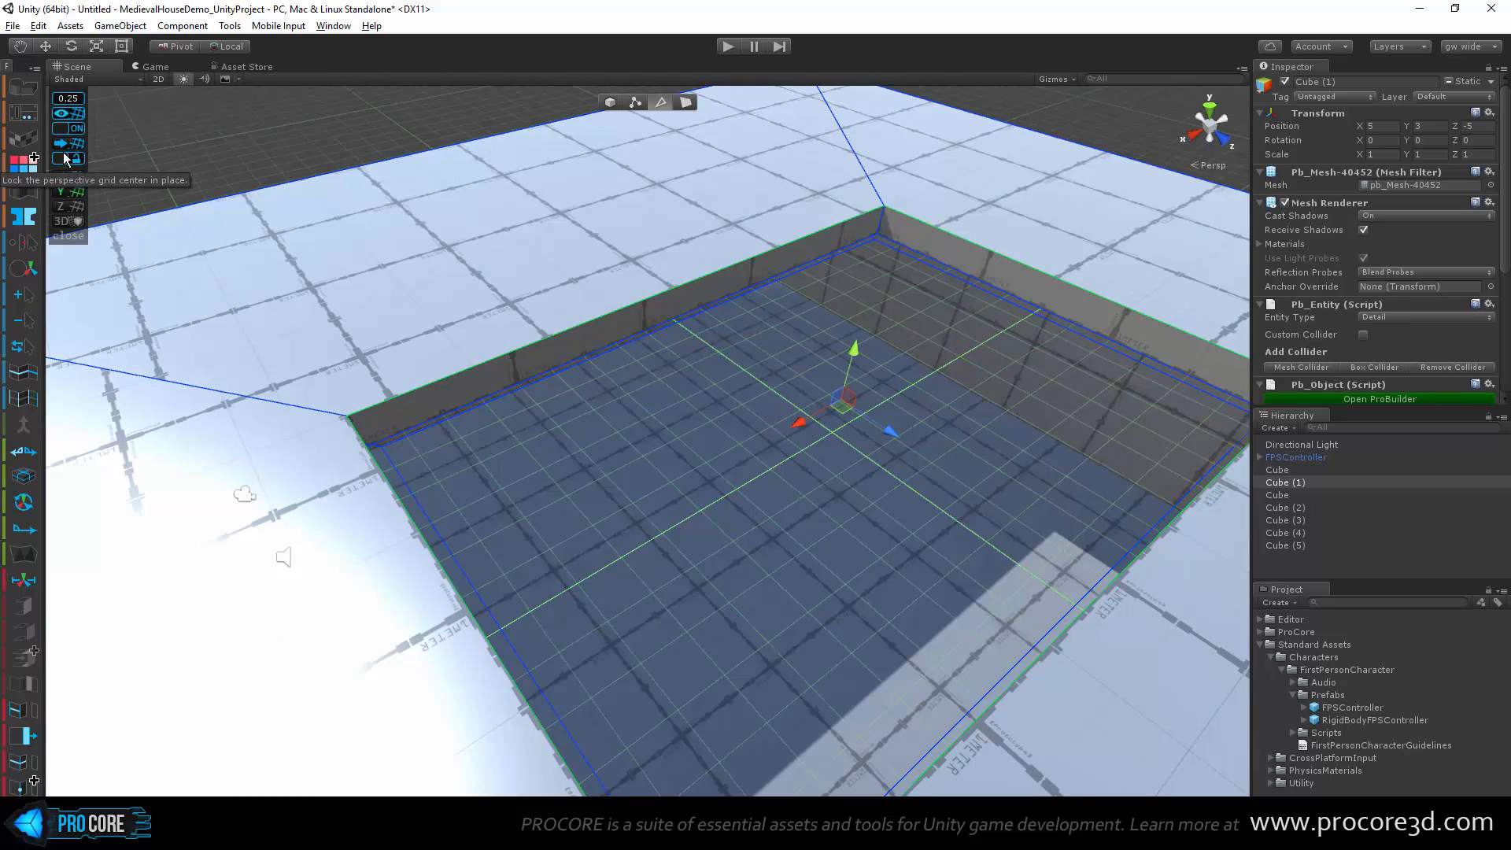
Step: Examine the slab opening from inside the room, selecting and framing the vertex at one of its lower corners
{"action": "left_click_drag", "start_coordinate": [703, 561], "coordinate": [757, 321], "text": "alt"}
{"action": "left_click_drag", "start_coordinate": [517, 245], "coordinate": [972, 572], "text": "alt"}
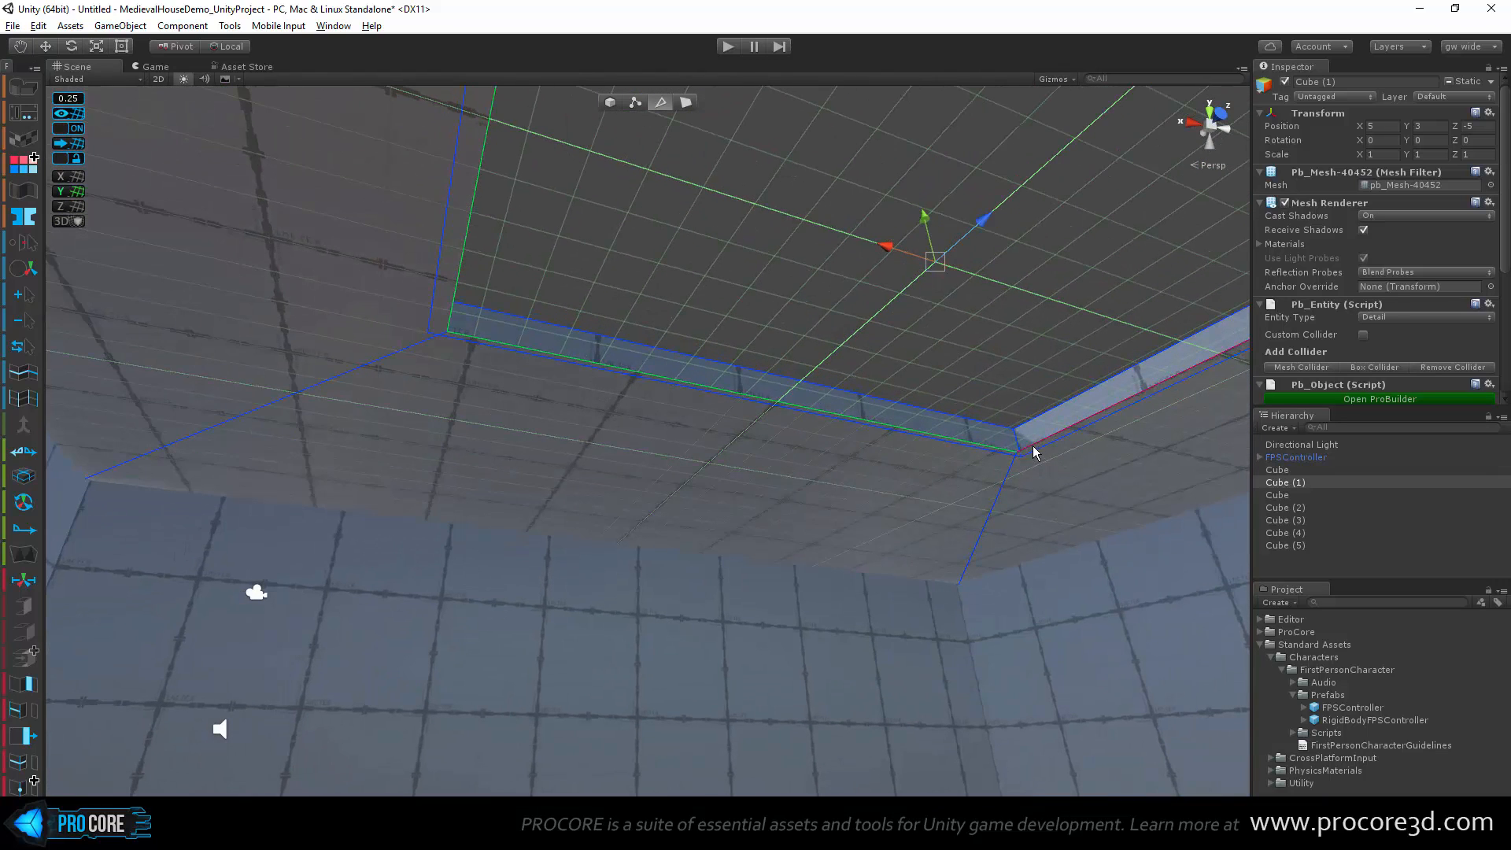
{"action": "left_click_drag", "start_coordinate": [772, 570], "coordinate": [957, 495], "text": "alt"}
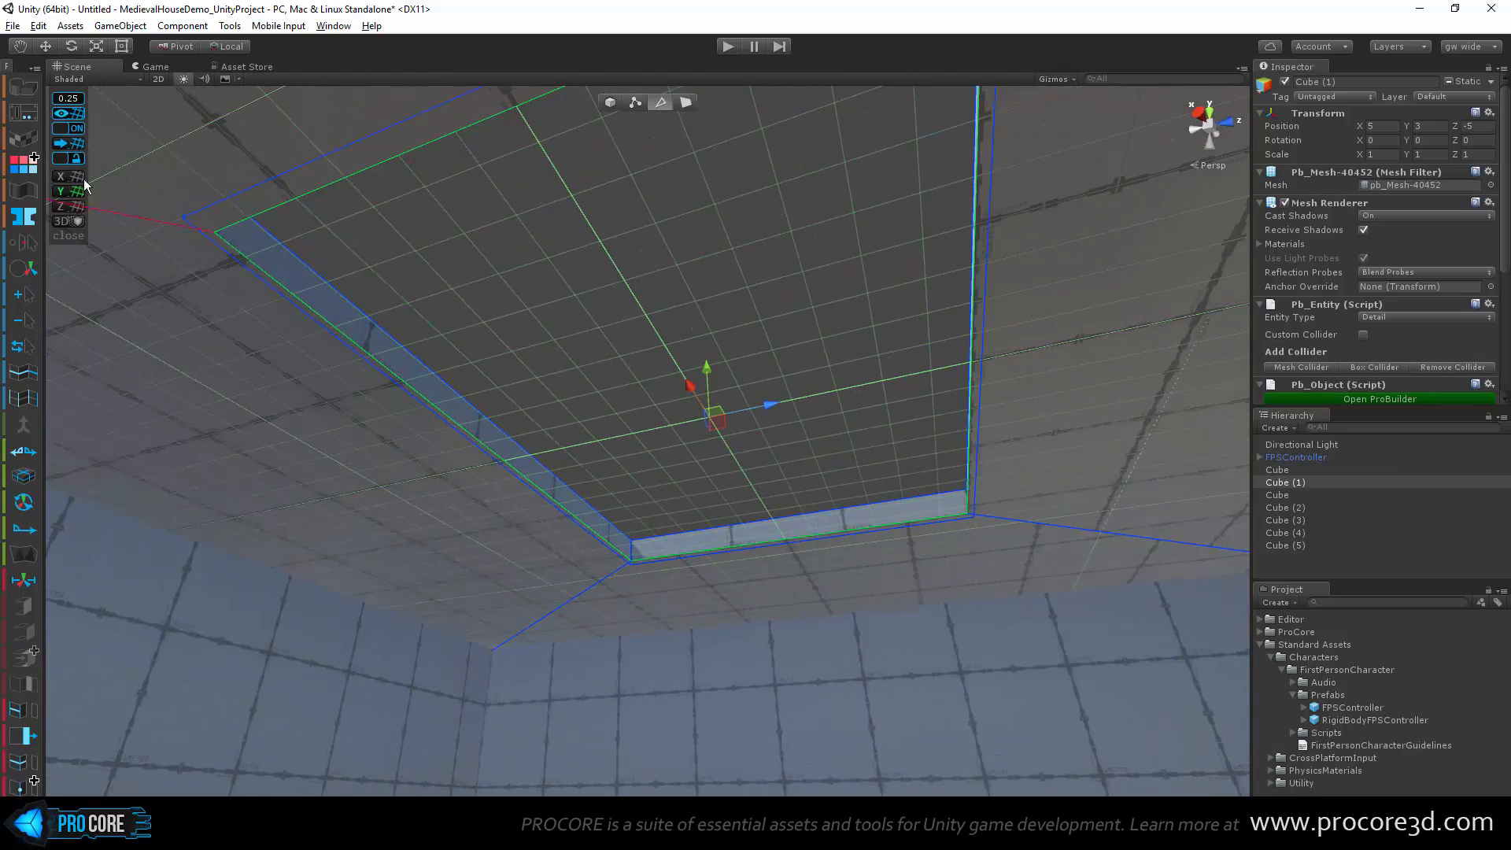
{"action": "left_click_drag", "start_coordinate": [597, 479], "coordinate": [615, 107], "text": "alt"}
{"action": "left_click", "coordinate": [635, 102]}
{"action": "left_click_drag", "start_coordinate": [600, 338], "coordinate": [612, 450], "text": "alt"}
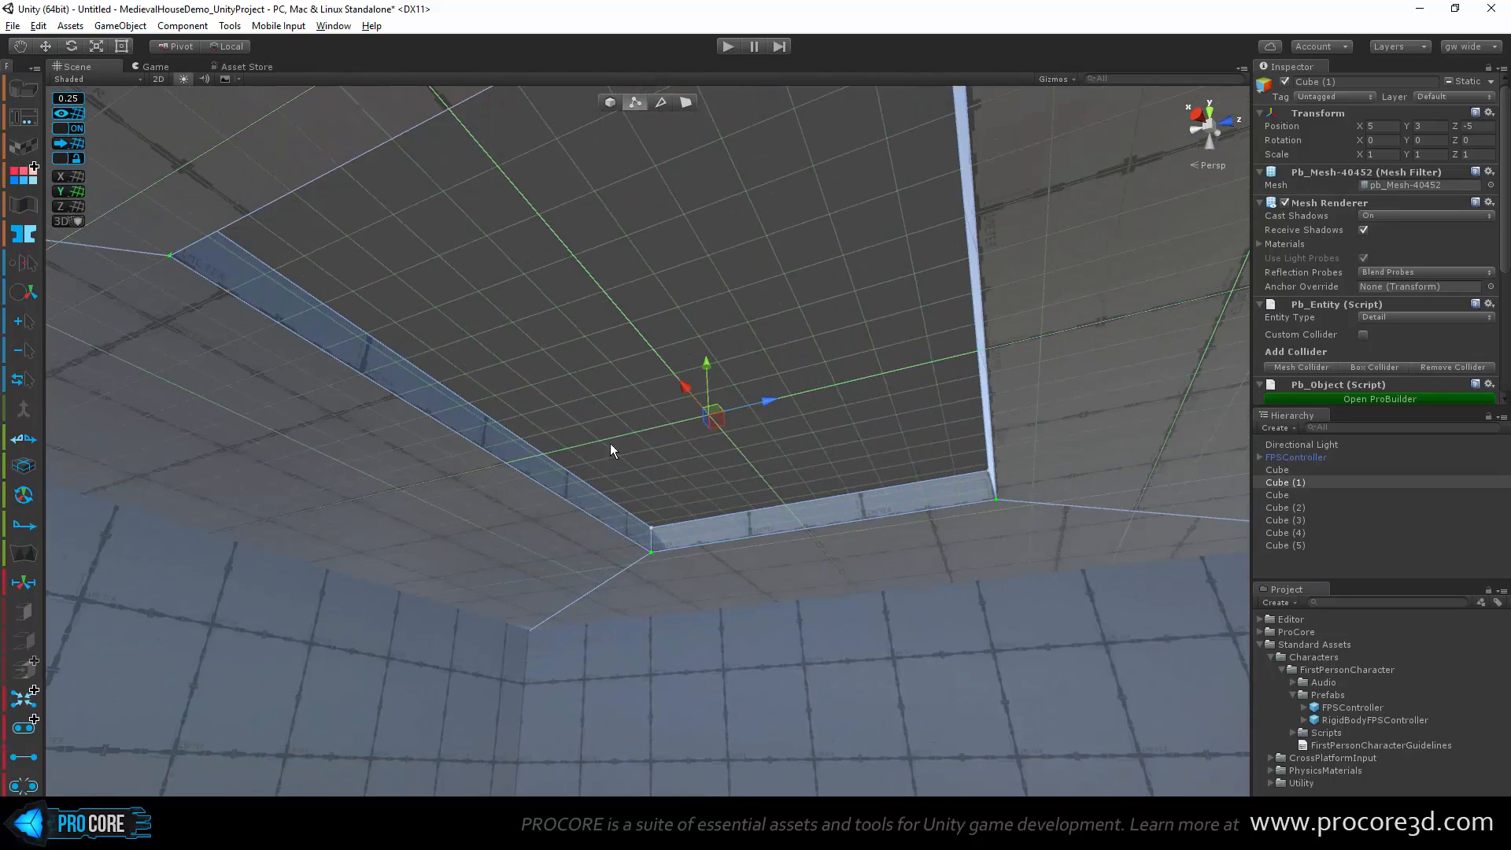
{"action": "left_click", "coordinate": [652, 548]}
{"action": "key", "text": "f"}
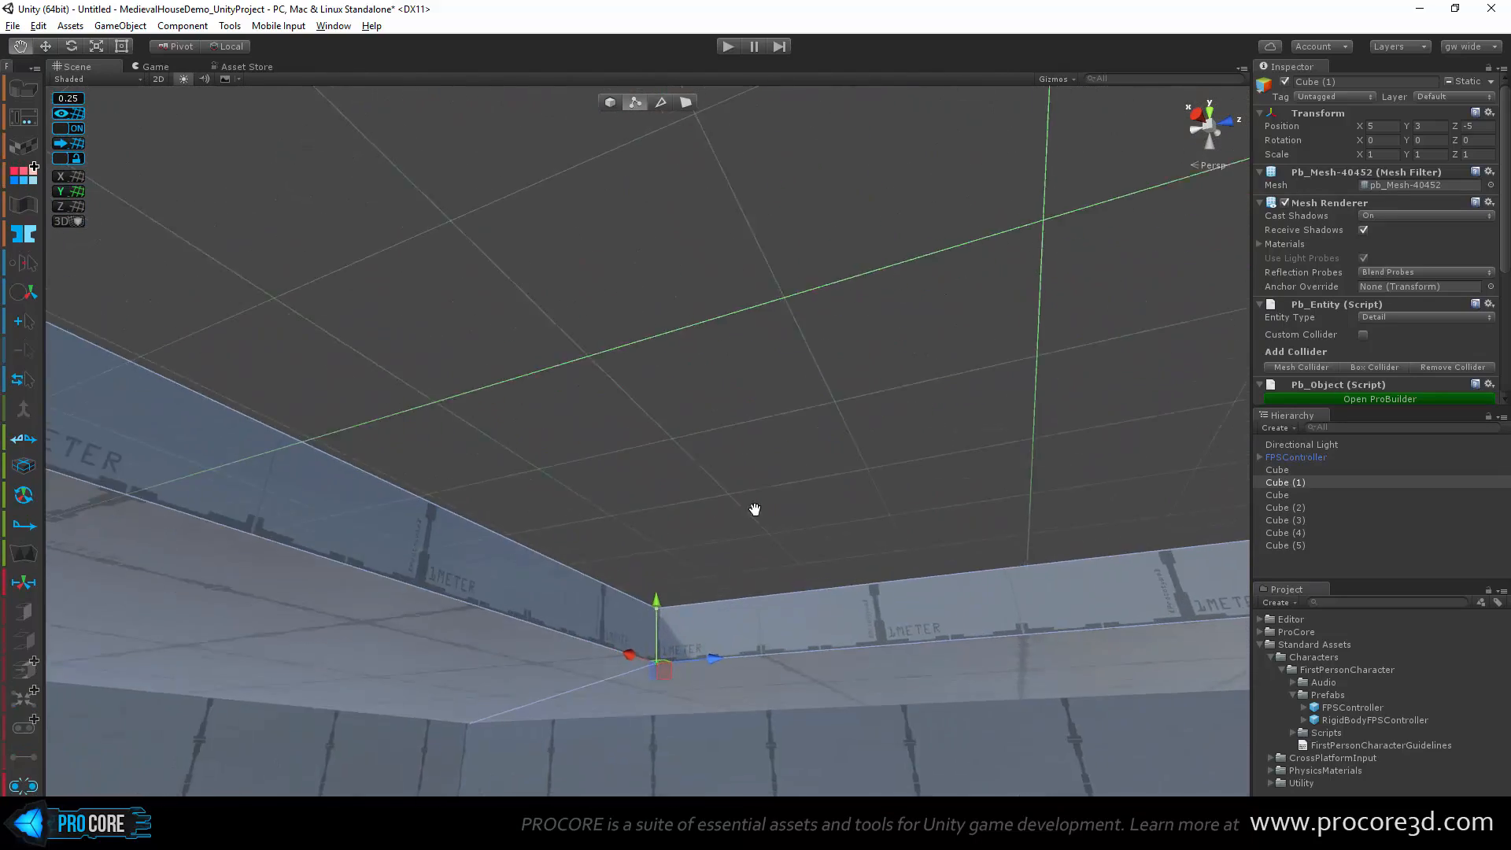
Step: Try raising a lower edge of the opening's inner wall to test whether it is attached to the ceiling
{"action": "left_click", "coordinate": [661, 102]}
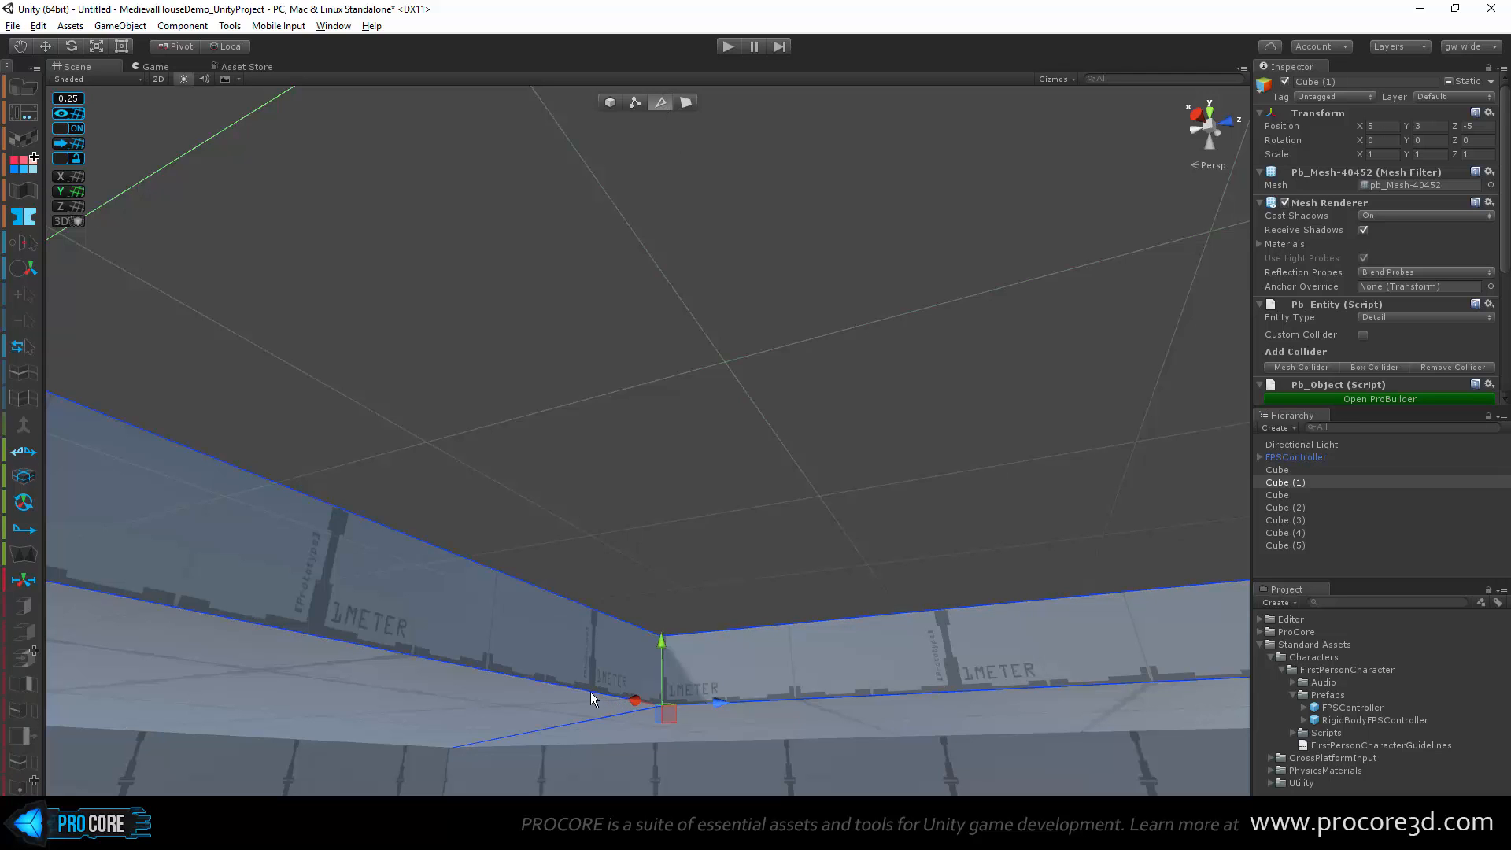
{"action": "left_click", "coordinate": [555, 690]}
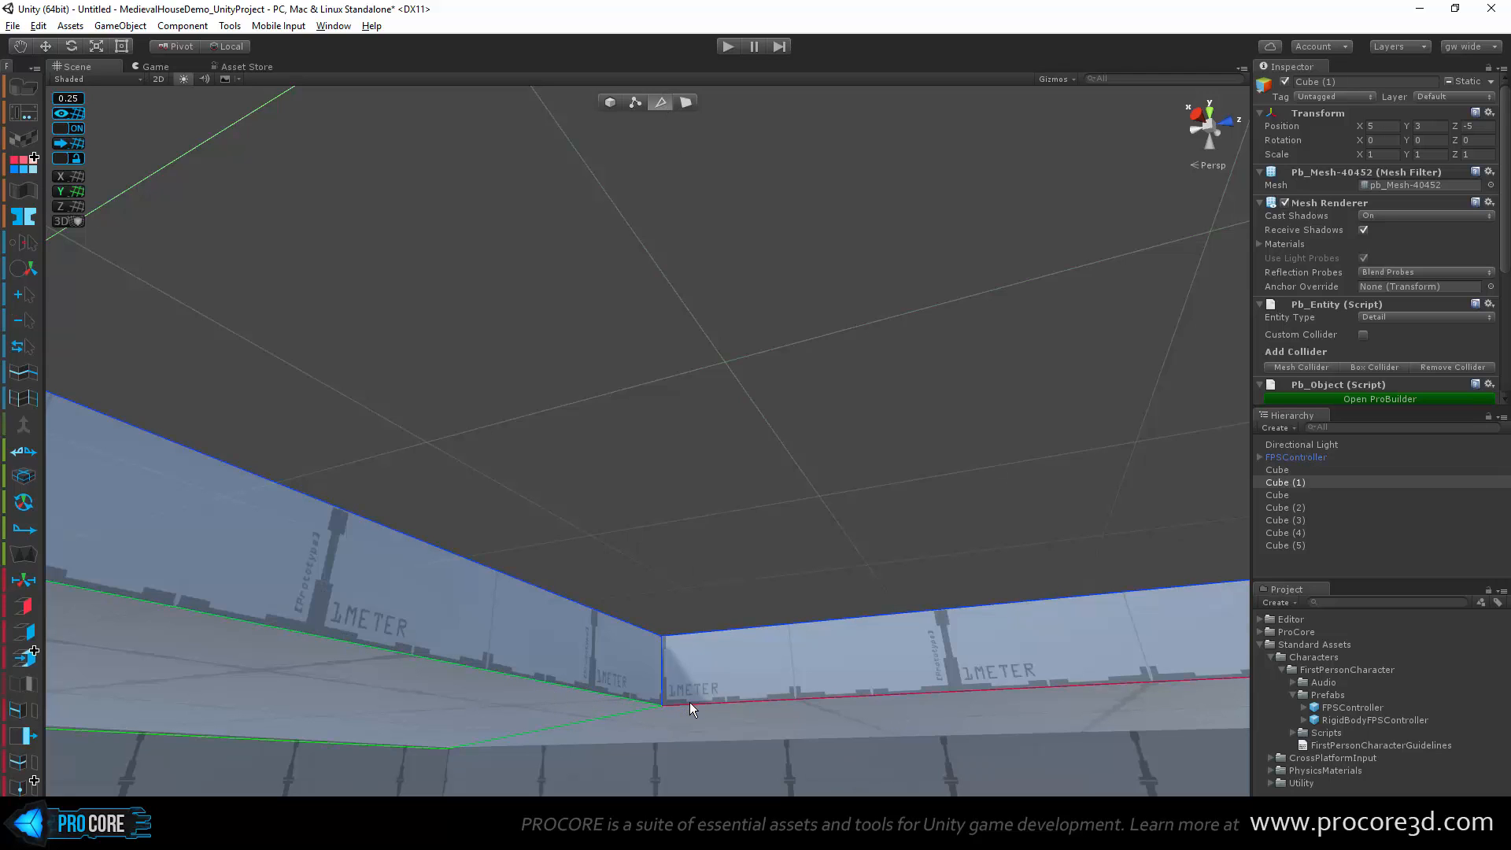
{"action": "left_click", "coordinate": [689, 701]}
{"action": "key", "text": "f"}
{"action": "mouse_move", "coordinate": [967, 546]}
{"action": "left_mouse_down", "text": "shift"}
{"action": "mouse_move", "coordinate": [983, 630]}
{"action": "mouse_move", "coordinate": [984, 471]}
{"action": "mouse_move", "coordinate": [979, 532]}
{"action": "left_mouse_up", "text": "shift"}
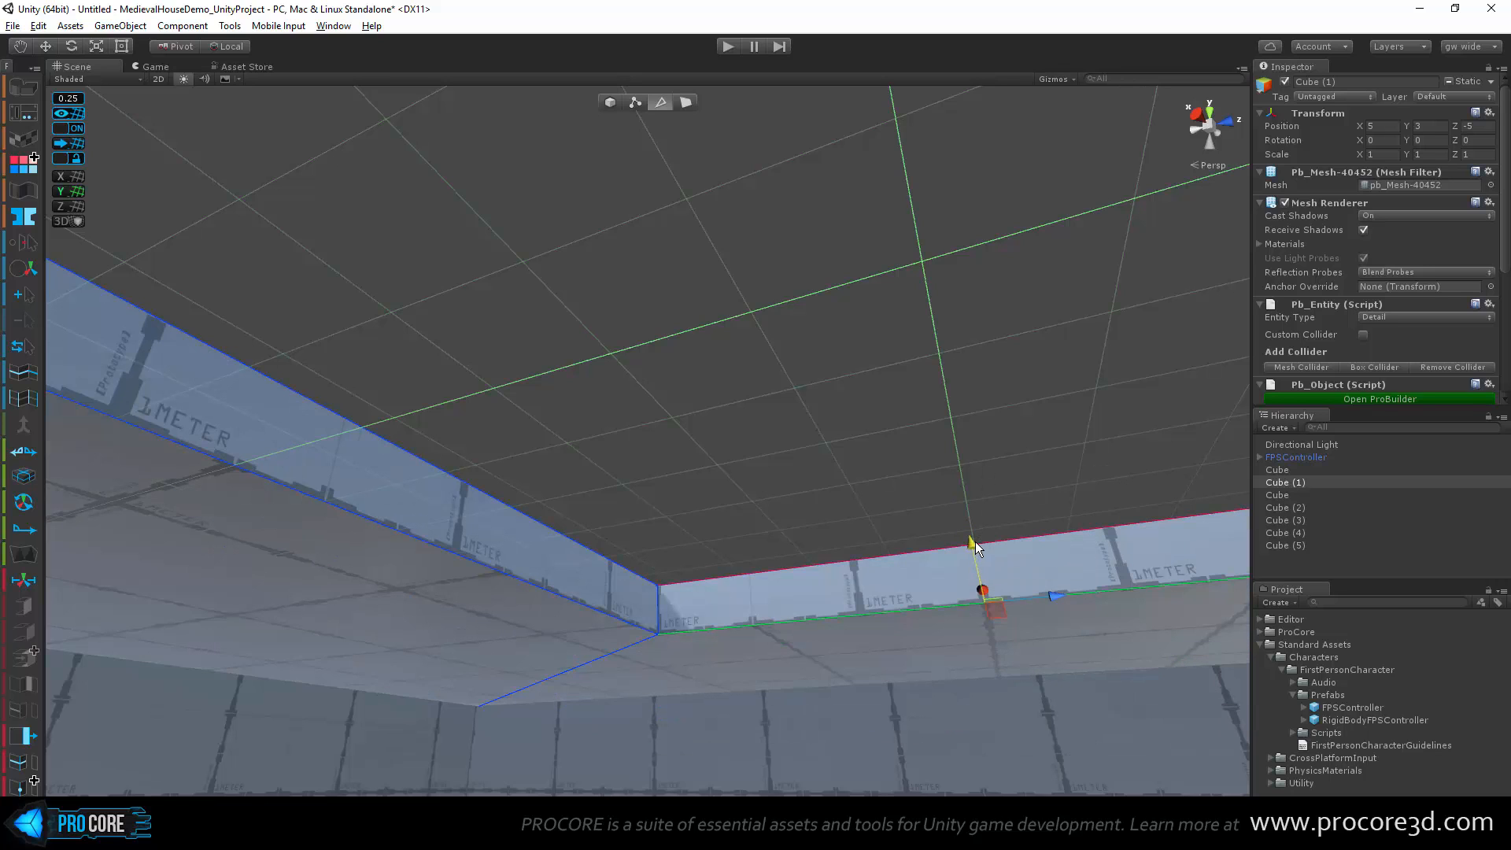
{"action": "left_click_drag", "start_coordinate": [974, 541], "coordinate": [980, 490], "text": "shift"}
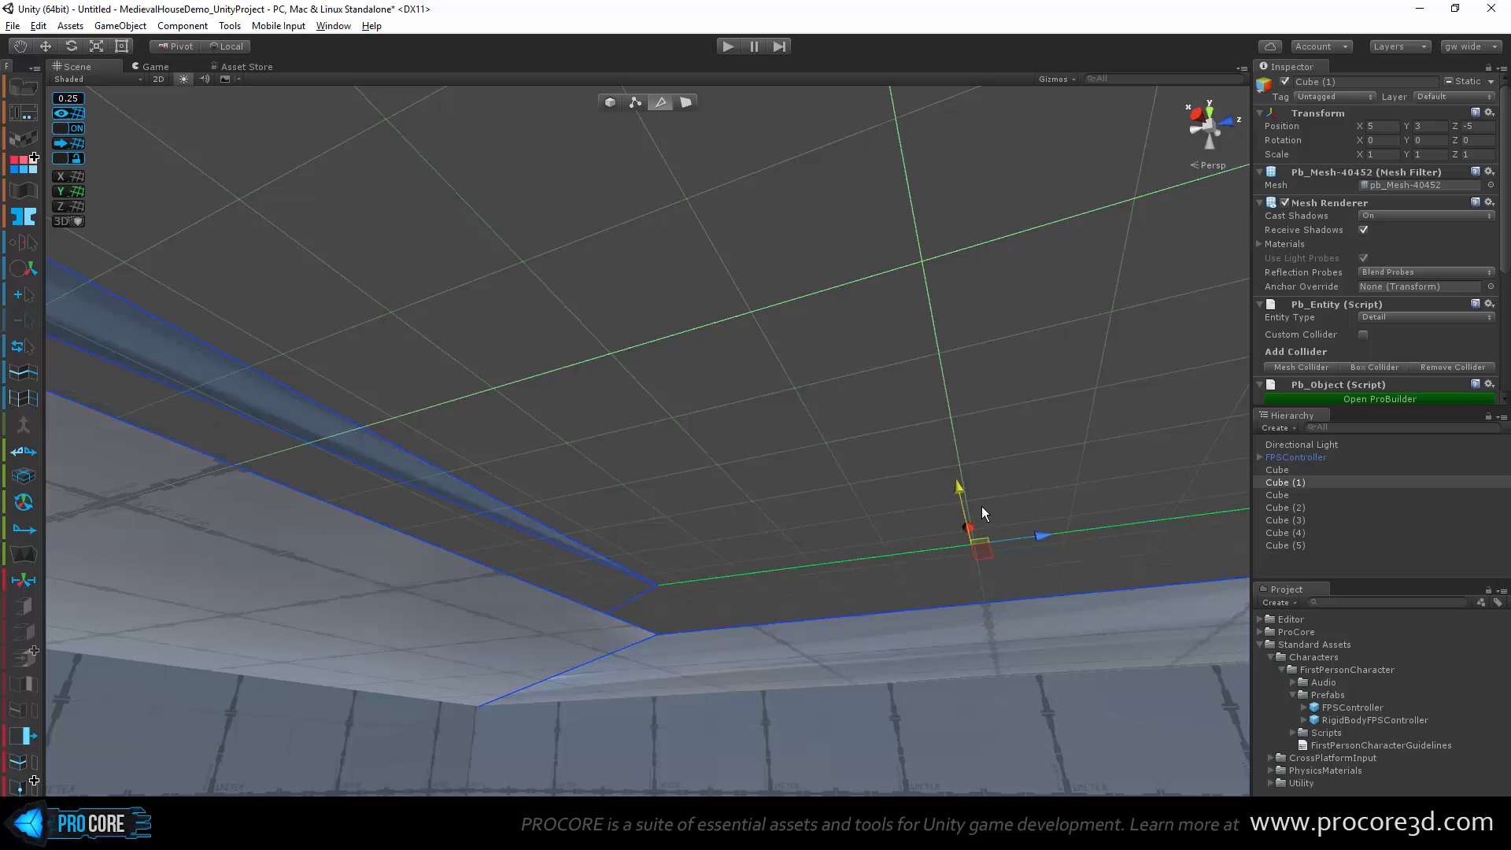
Step: Turn off grid snapping and select the slab's vertices, including all those around the opening
{"action": "left_click", "coordinate": [69, 127]}
{"action": "mouse_move", "coordinate": [968, 543]}
{"action": "left_mouse_down"}
{"action": "mouse_move", "coordinate": [977, 512]}
{"action": "mouse_move", "coordinate": [979, 527]}
{"action": "left_mouse_up"}
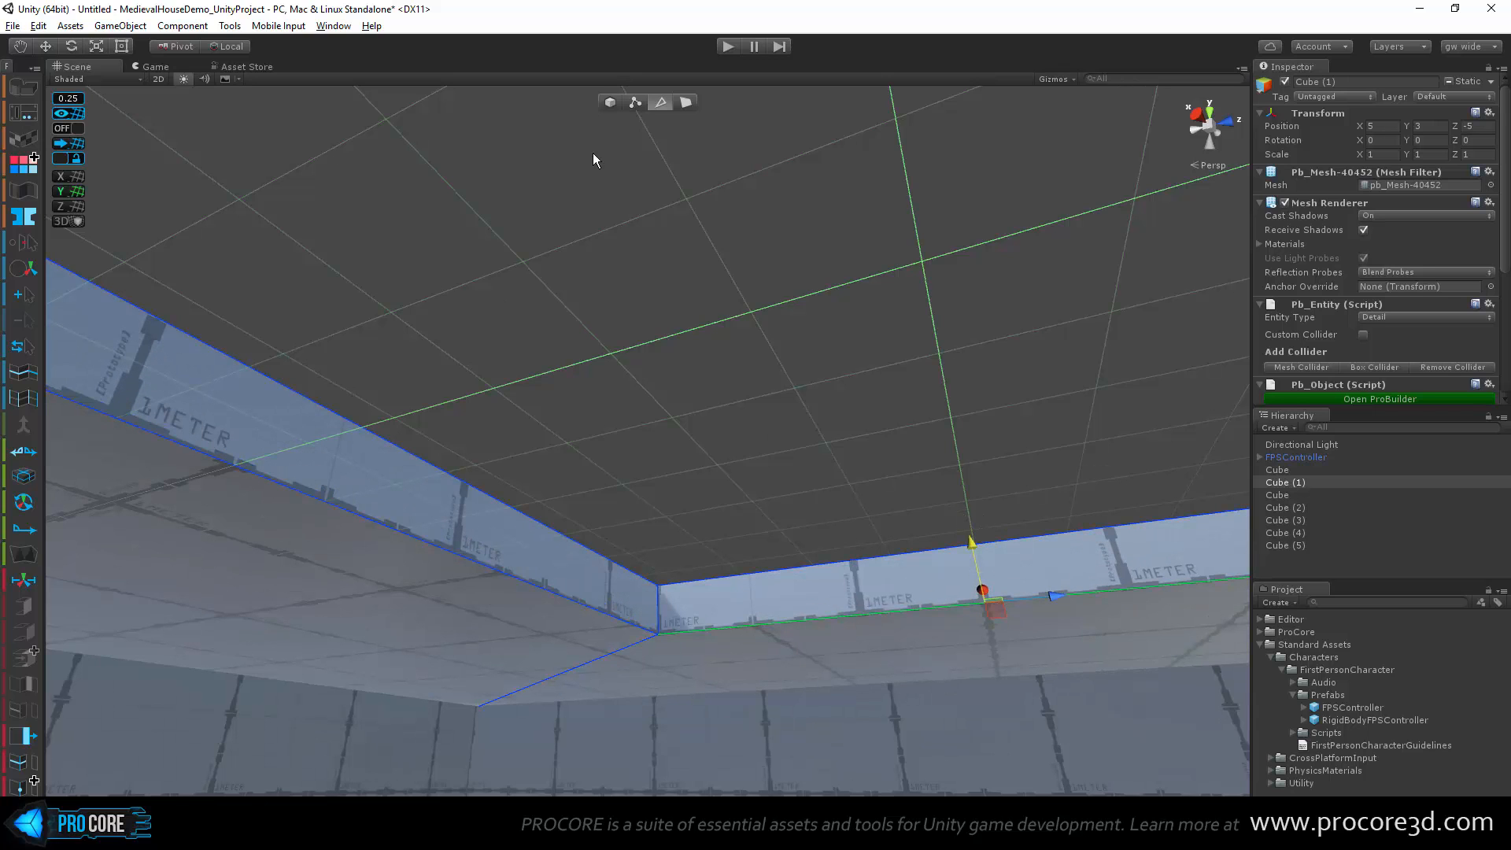
{"action": "left_click", "coordinate": [631, 102]}
{"action": "scroll", "coordinate": [620, 369], "scroll_direction": "down", "scroll_amount": 10}
{"action": "left_click_drag", "start_coordinate": [697, 404], "coordinate": [747, 422], "text": "alt"}
{"action": "left_click_drag", "start_coordinate": [183, 112], "coordinate": [184, 114]}
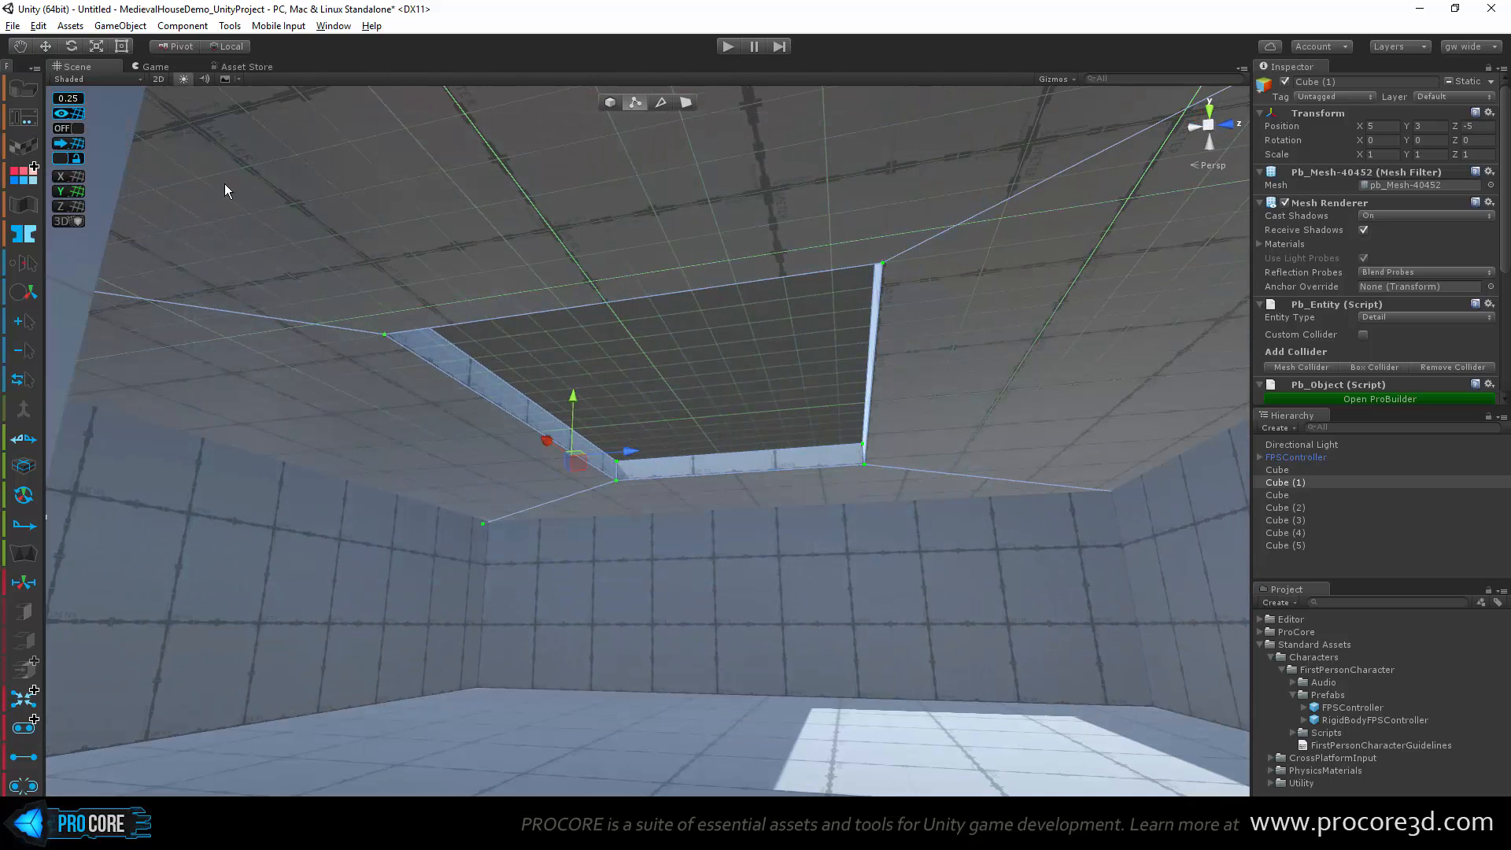
{"action": "left_click_drag", "start_coordinate": [719, 398], "coordinate": [689, 491], "text": "alt"}
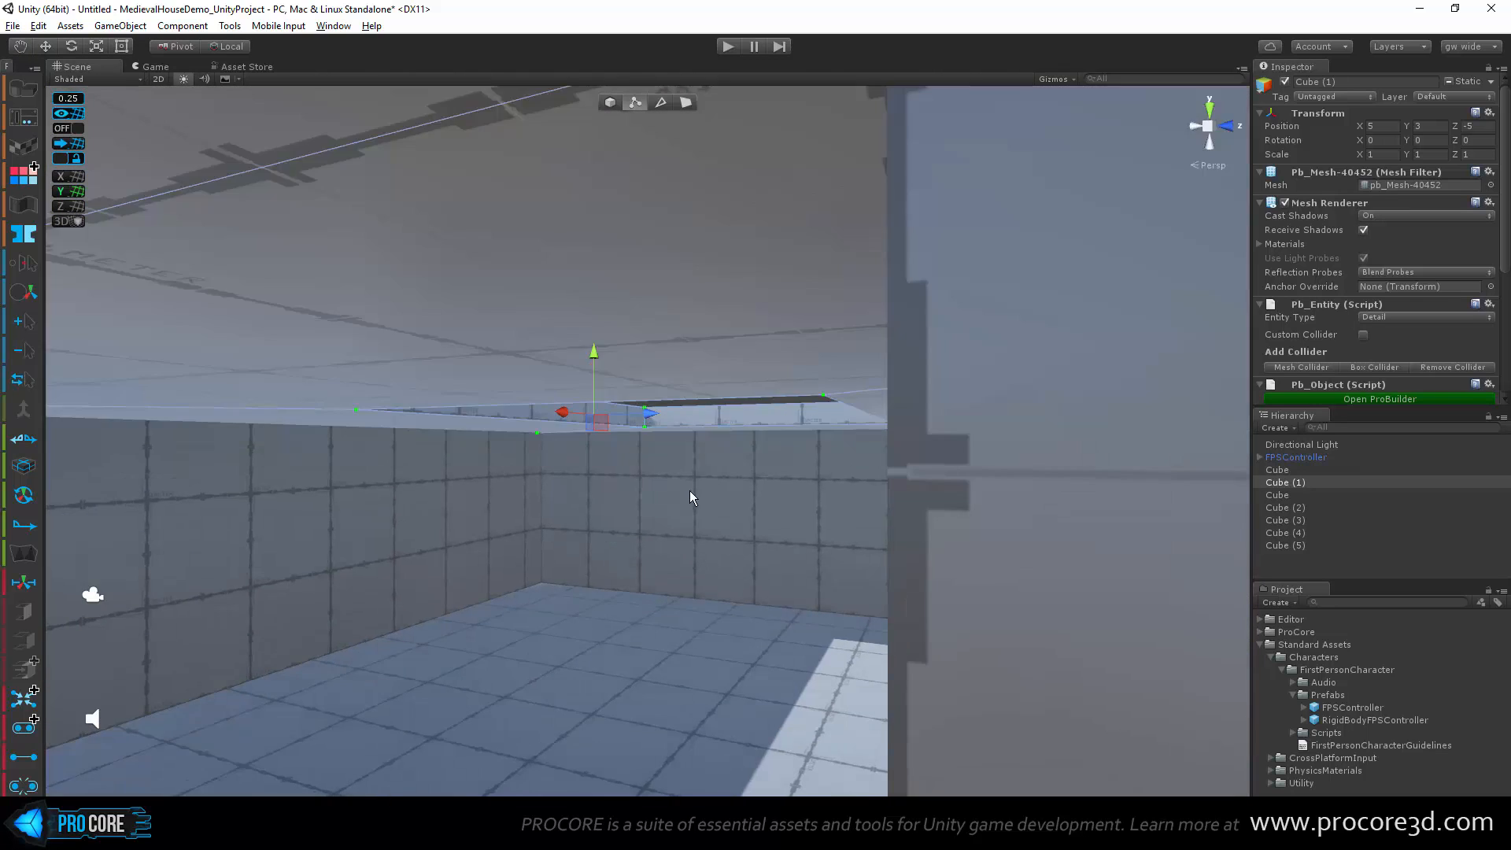
{"action": "scroll", "coordinate": [688, 491], "scroll_direction": "up", "scroll_amount": 5}
{"action": "scroll", "coordinate": [688, 494], "scroll_direction": "up", "scroll_amount": 2}
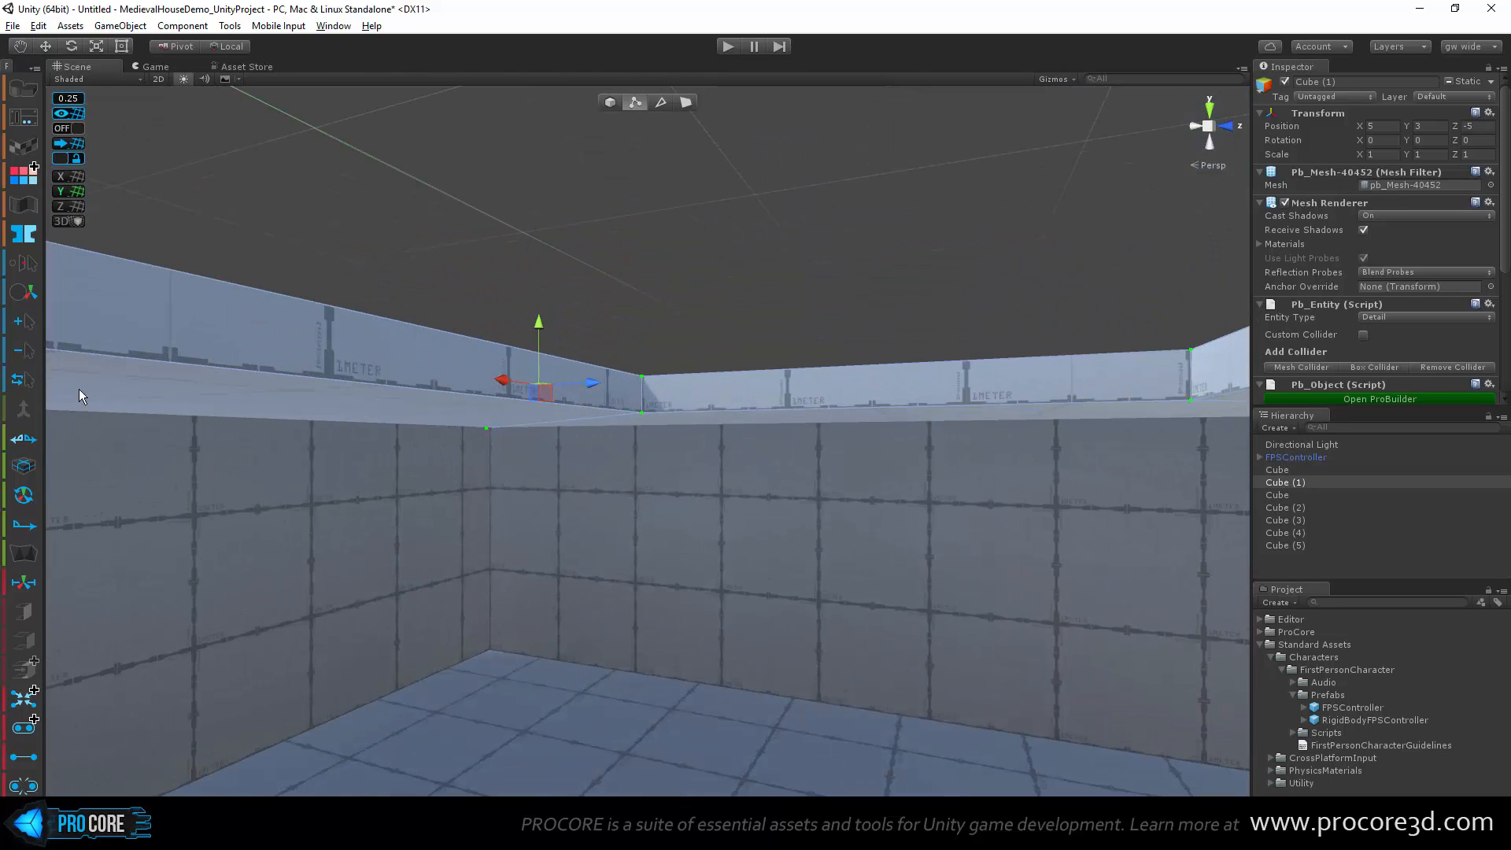
Step: Set the Weld Distance for welding vertices to 0.001
{"action": "left_click", "coordinate": [27, 733], "text": "alt"}
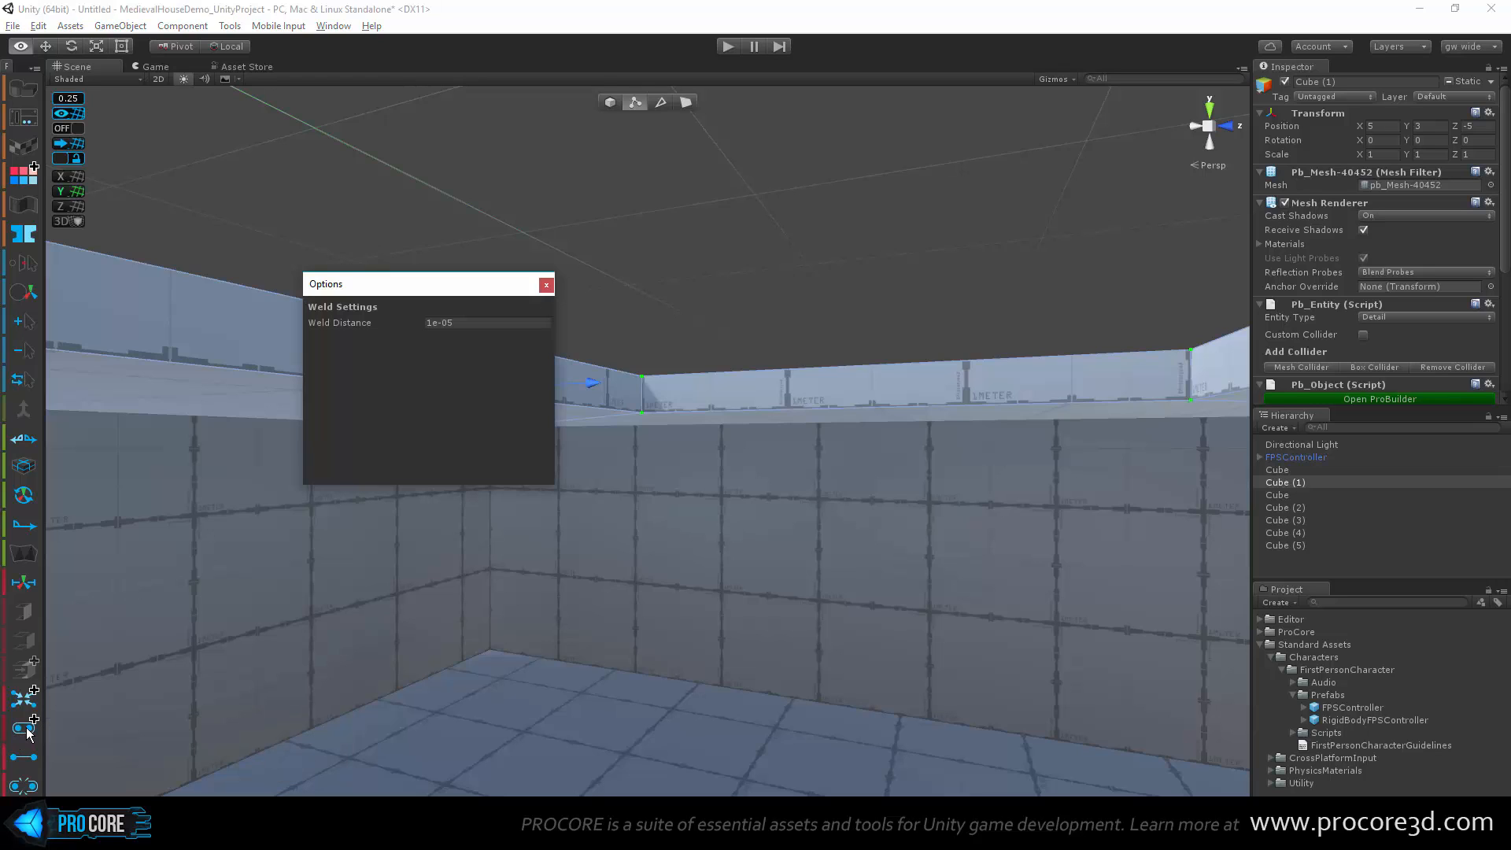
{"action": "left_click", "coordinate": [468, 324]}
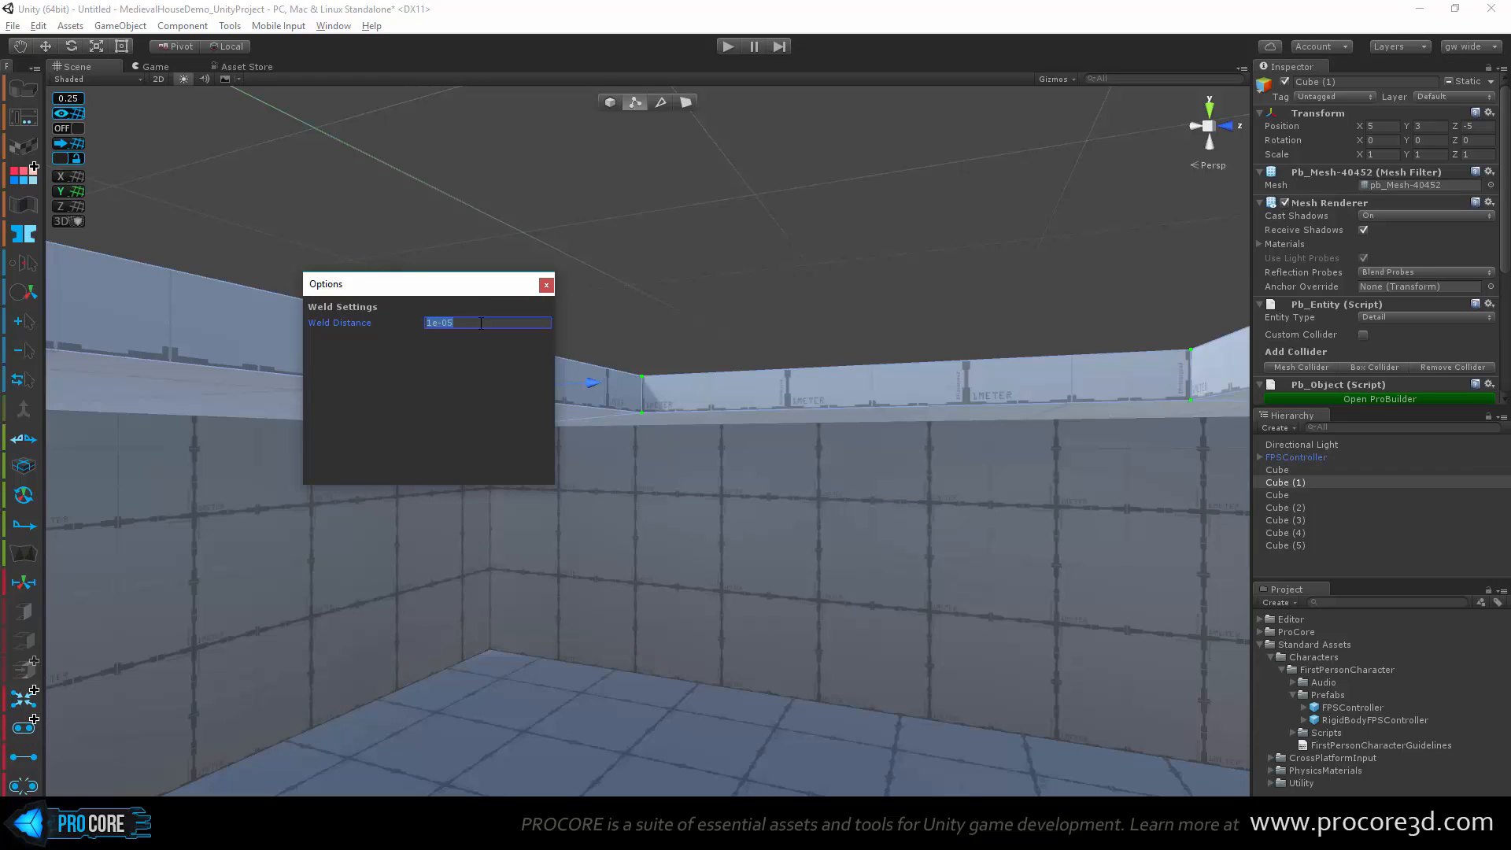
{"action": "type", "text": ".001"}
{"action": "key", "text": "Return"}
{"action": "left_click", "coordinate": [543, 285]}
{"action": "left_click_drag", "start_coordinate": [657, 527], "coordinate": [655, 446], "text": "alt"}
{"action": "scroll", "coordinate": [713, 546], "scroll_direction": "down", "scroll_amount": 3}
{"action": "scroll", "coordinate": [712, 545], "scroll_direction": "down", "scroll_amount": 1}
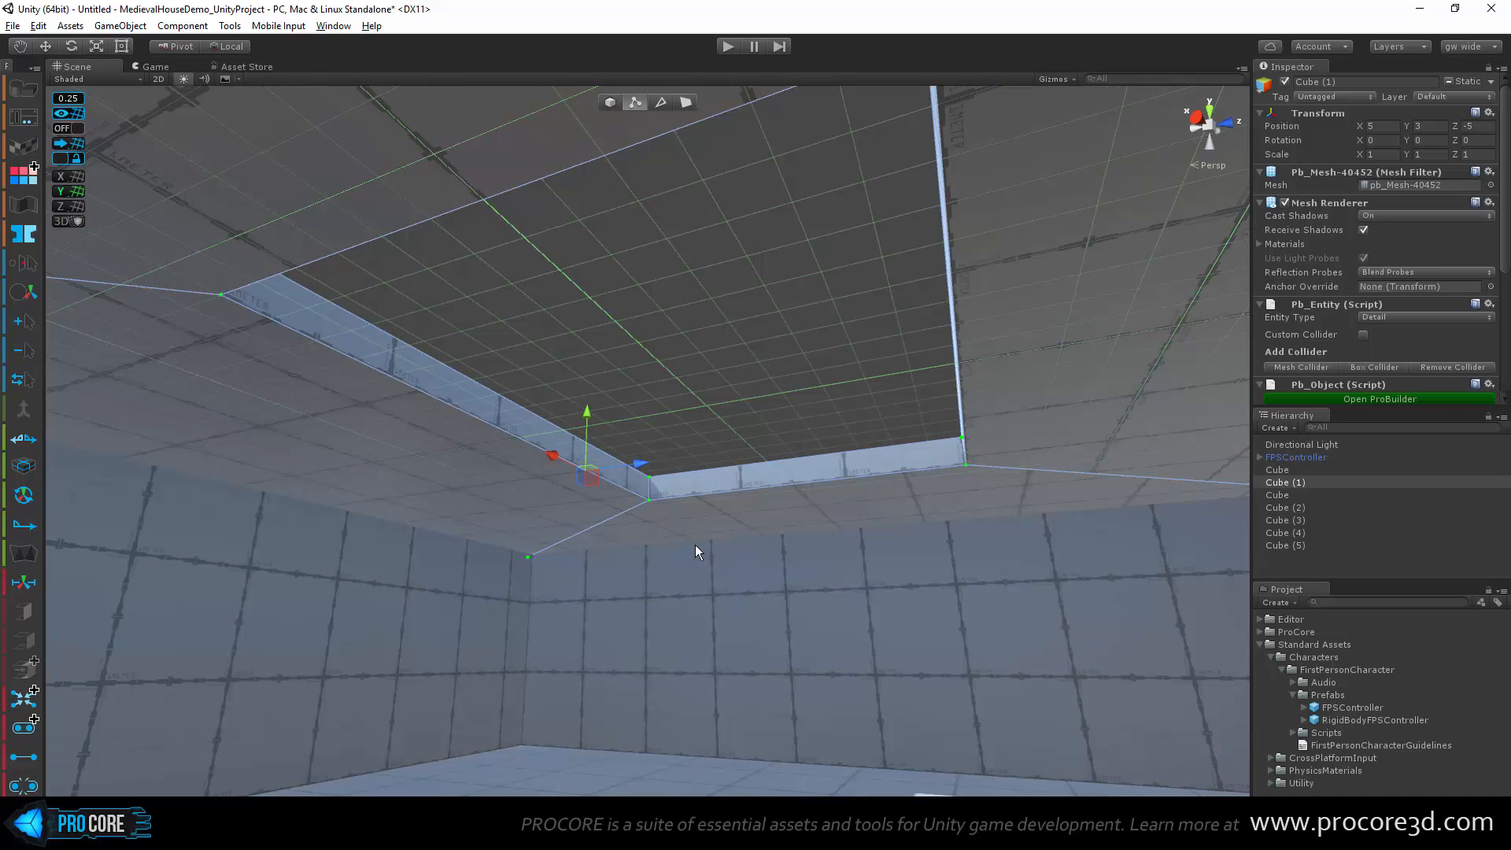
Step: Try Collapse Vertices on the selected slab vertices and undo it
{"action": "left_click", "coordinate": [23, 698]}
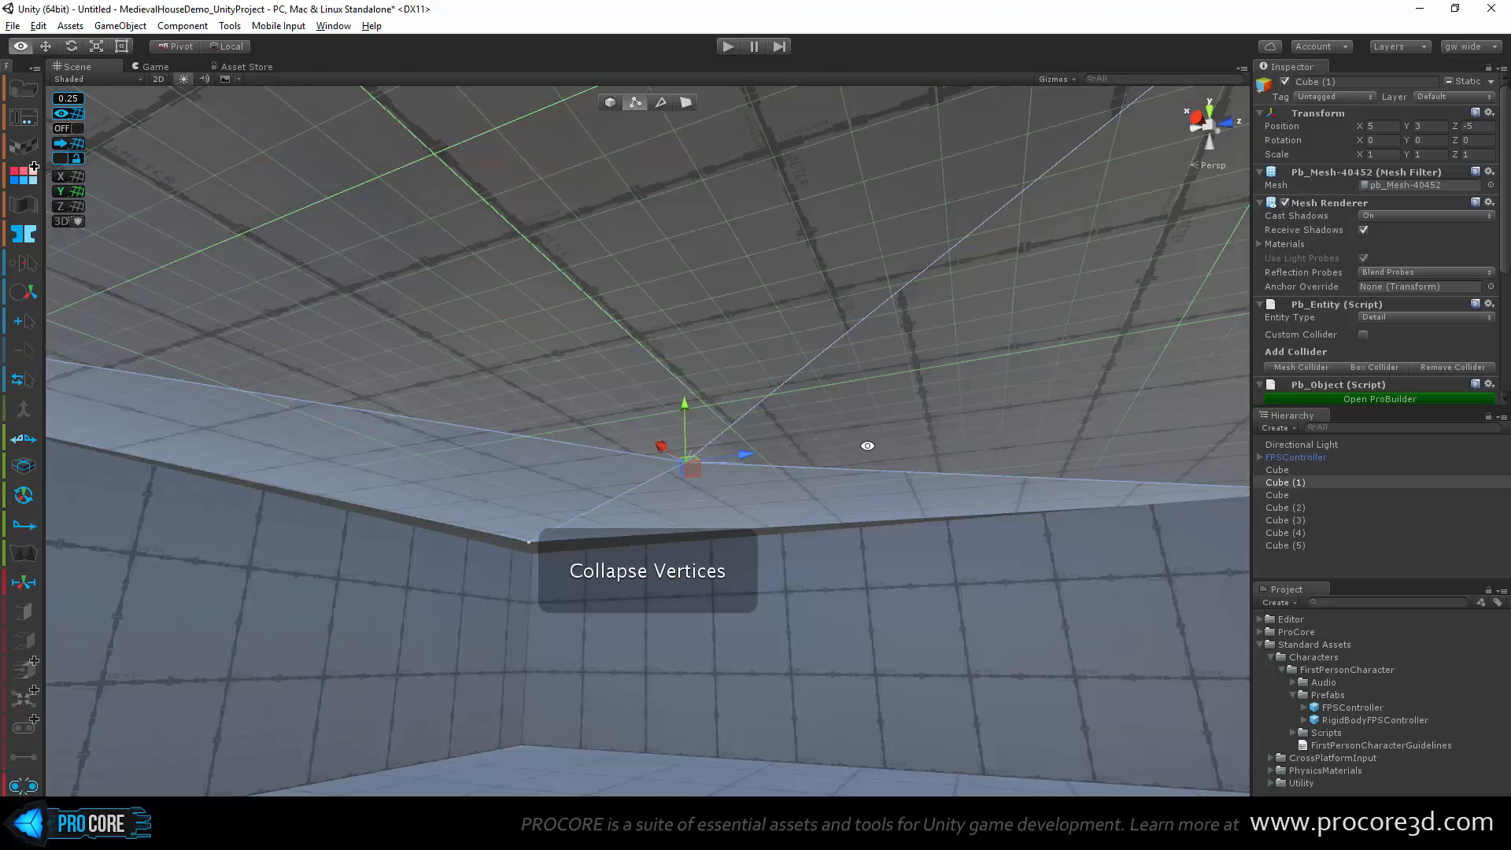
{"action": "mouse_move", "coordinate": [865, 442]}
{"action": "left_mouse_down", "text": "alt"}
{"action": "mouse_move", "coordinate": [845, 599]}
{"action": "mouse_move", "coordinate": [918, 692]}
{"action": "mouse_move", "coordinate": [823, 688]}
{"action": "mouse_move", "coordinate": [843, 458]}
{"action": "left_mouse_up", "text": "alt"}
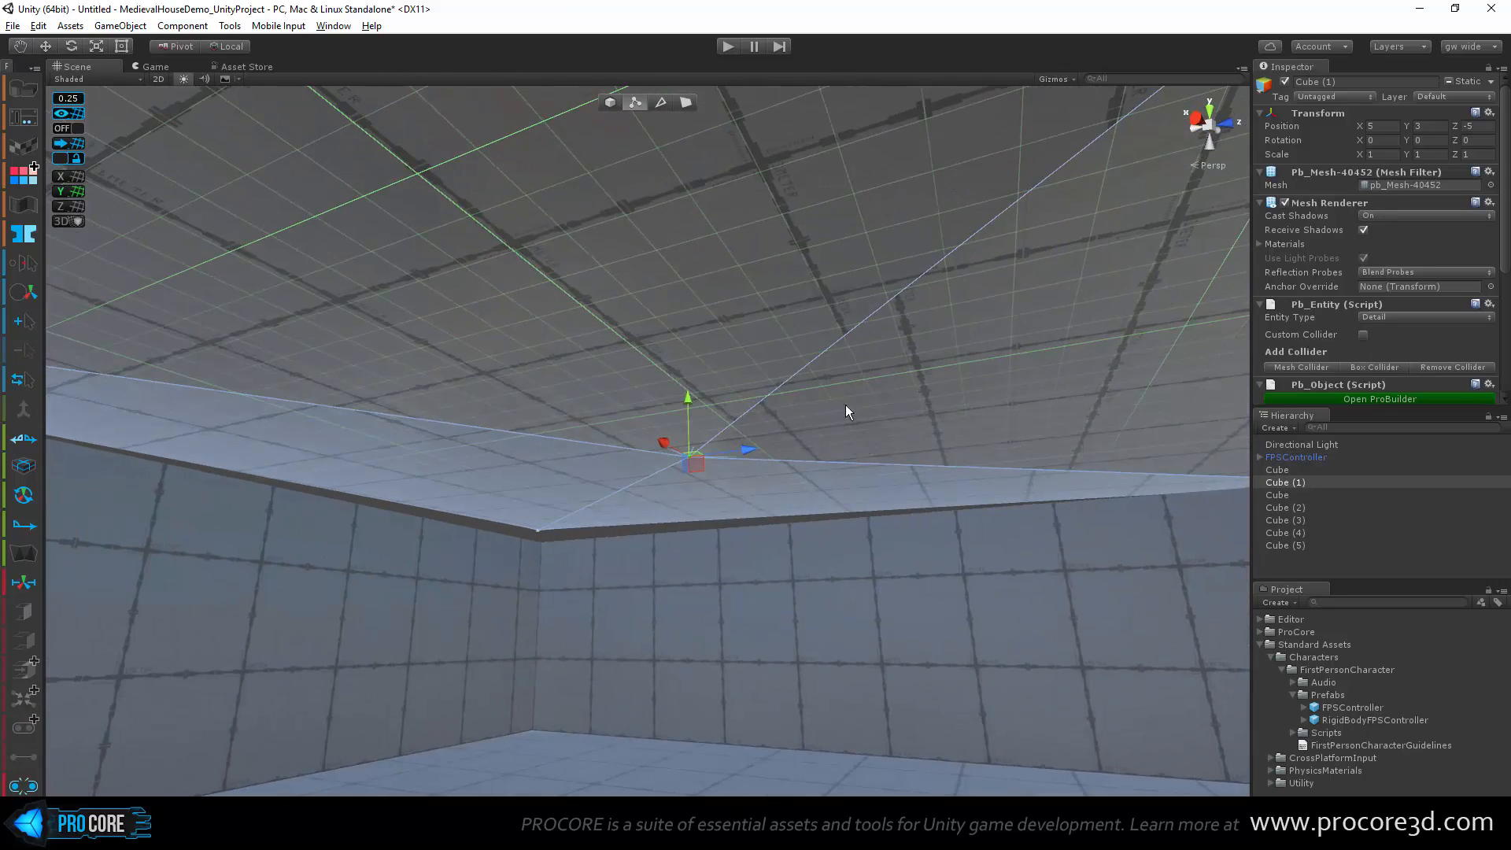
{"action": "key", "text": "ctrl+z"}
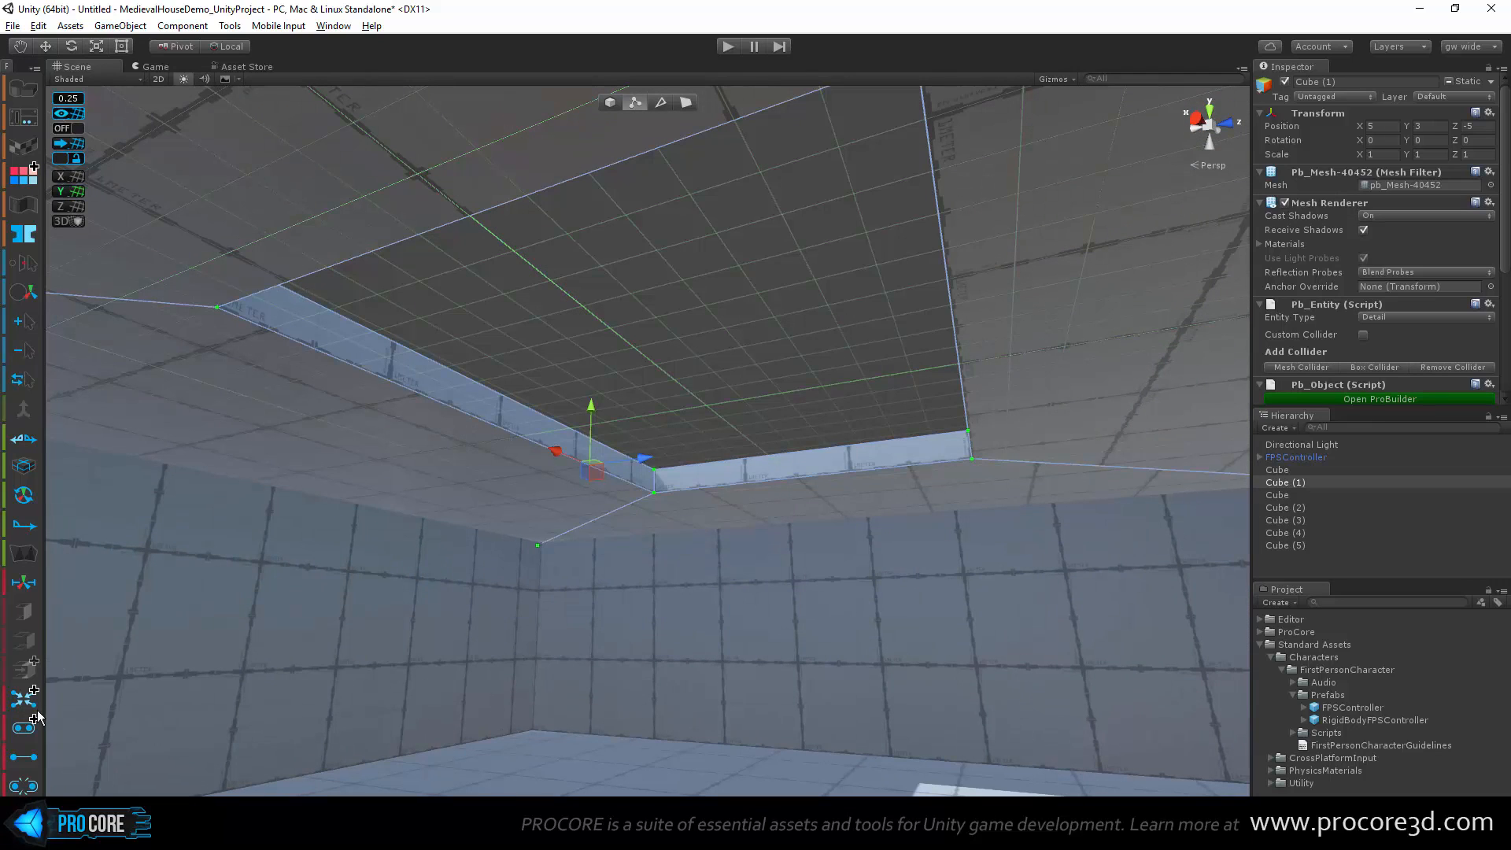
Step: Weld the selected slab vertices using the 0.001 weld distance and return to object selection
{"action": "left_click", "coordinate": [26, 728]}
{"action": "left_click", "coordinate": [34, 719]}
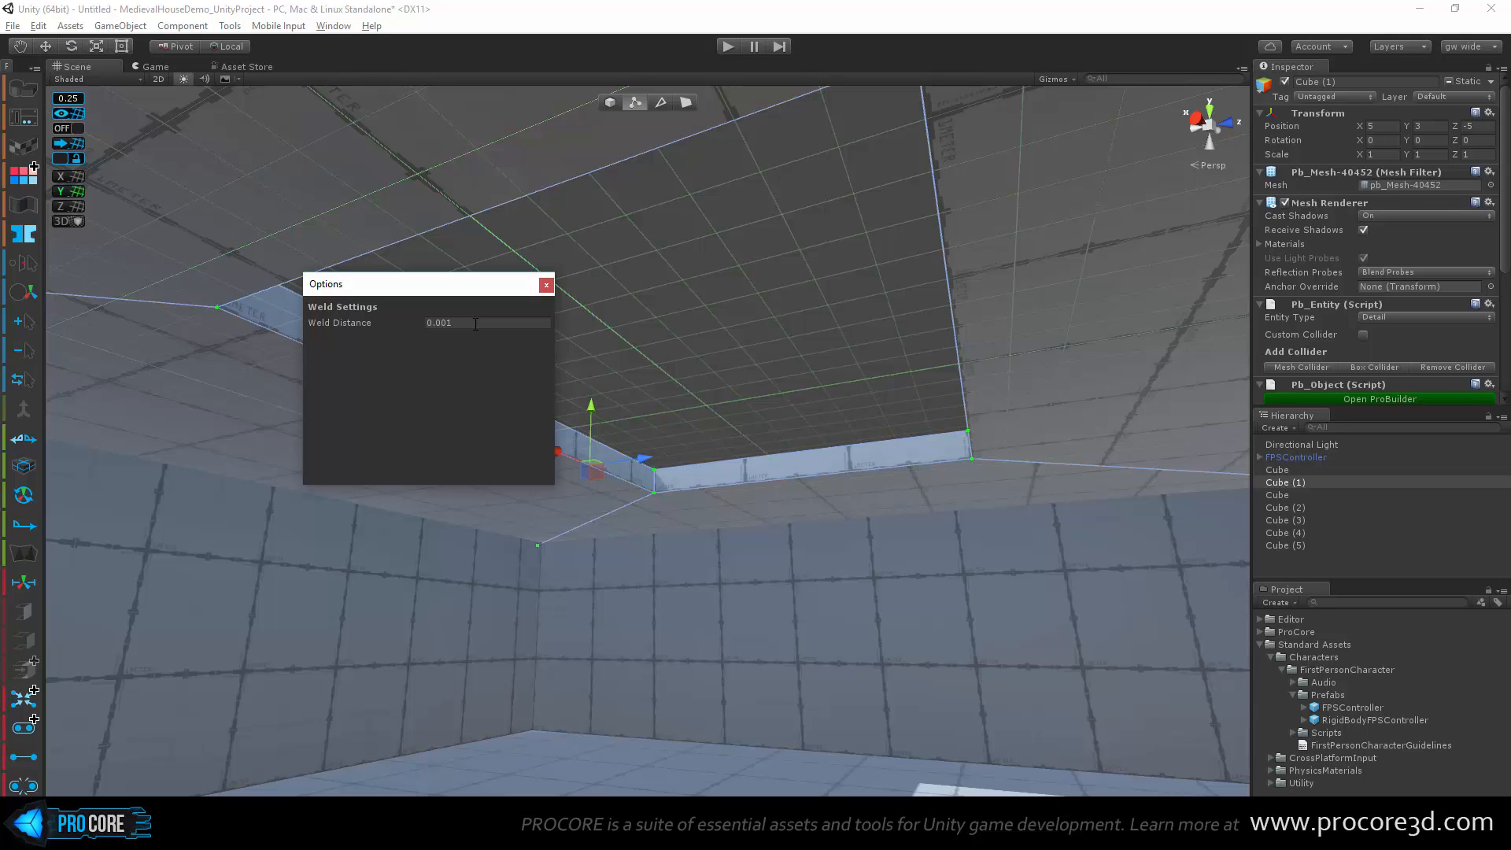
{"action": "left_click", "coordinate": [551, 287]}
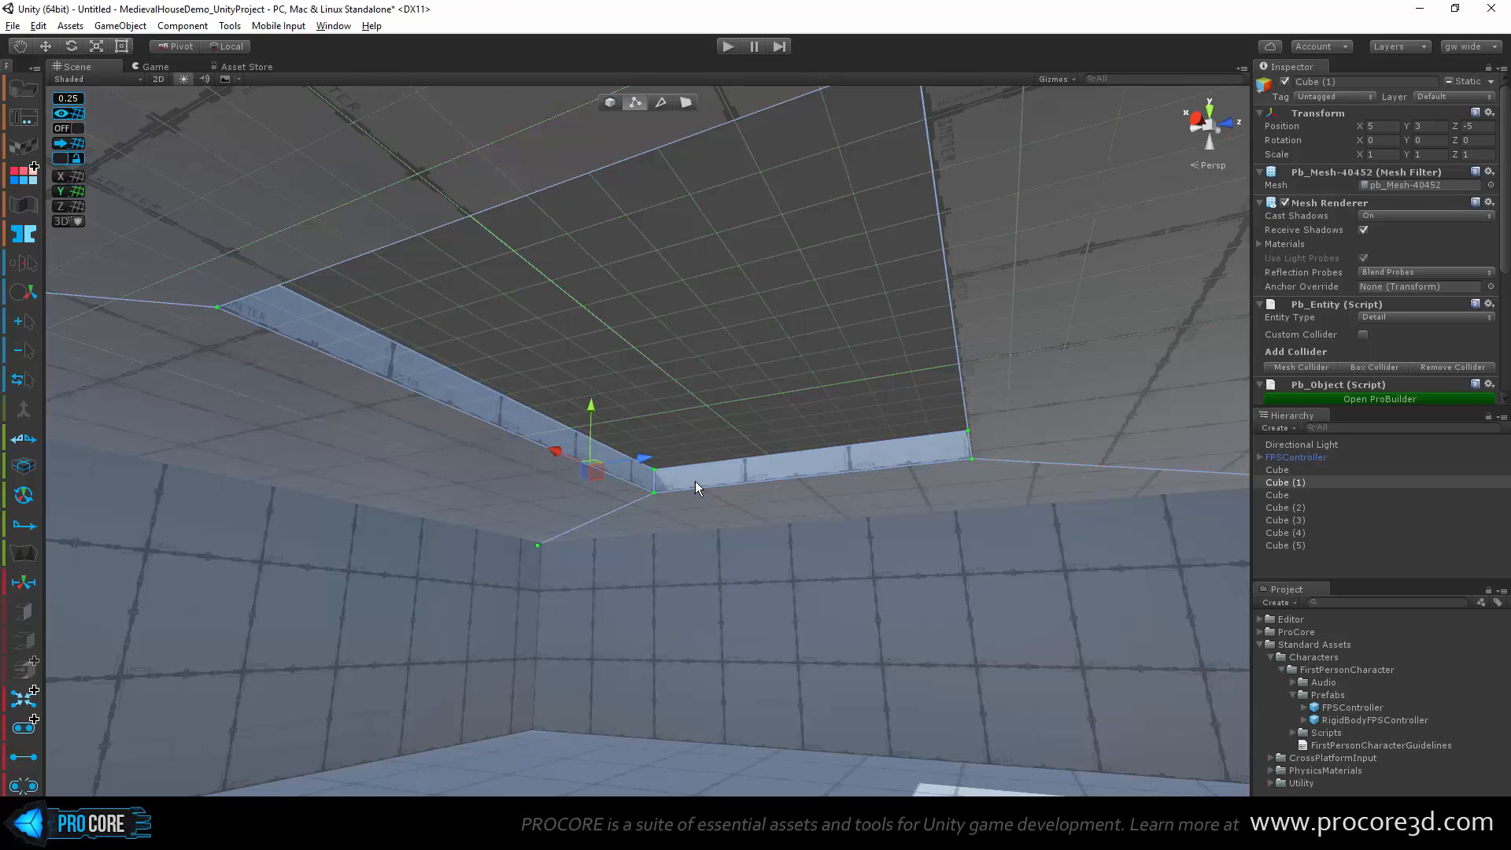
{"action": "left_click_drag", "start_coordinate": [695, 480], "coordinate": [705, 494], "text": "alt"}
{"action": "scroll", "coordinate": [705, 496], "scroll_direction": "up", "scroll_amount": 3}
{"action": "left_click_drag", "start_coordinate": [708, 571], "coordinate": [739, 538], "text": "alt"}
{"action": "left_click", "coordinate": [709, 554]}
{"action": "key", "text": "ctrl+z"}
{"action": "scroll", "coordinate": [676, 157], "scroll_direction": "down", "scroll_amount": 3}
{"action": "left_click", "coordinate": [606, 99]}
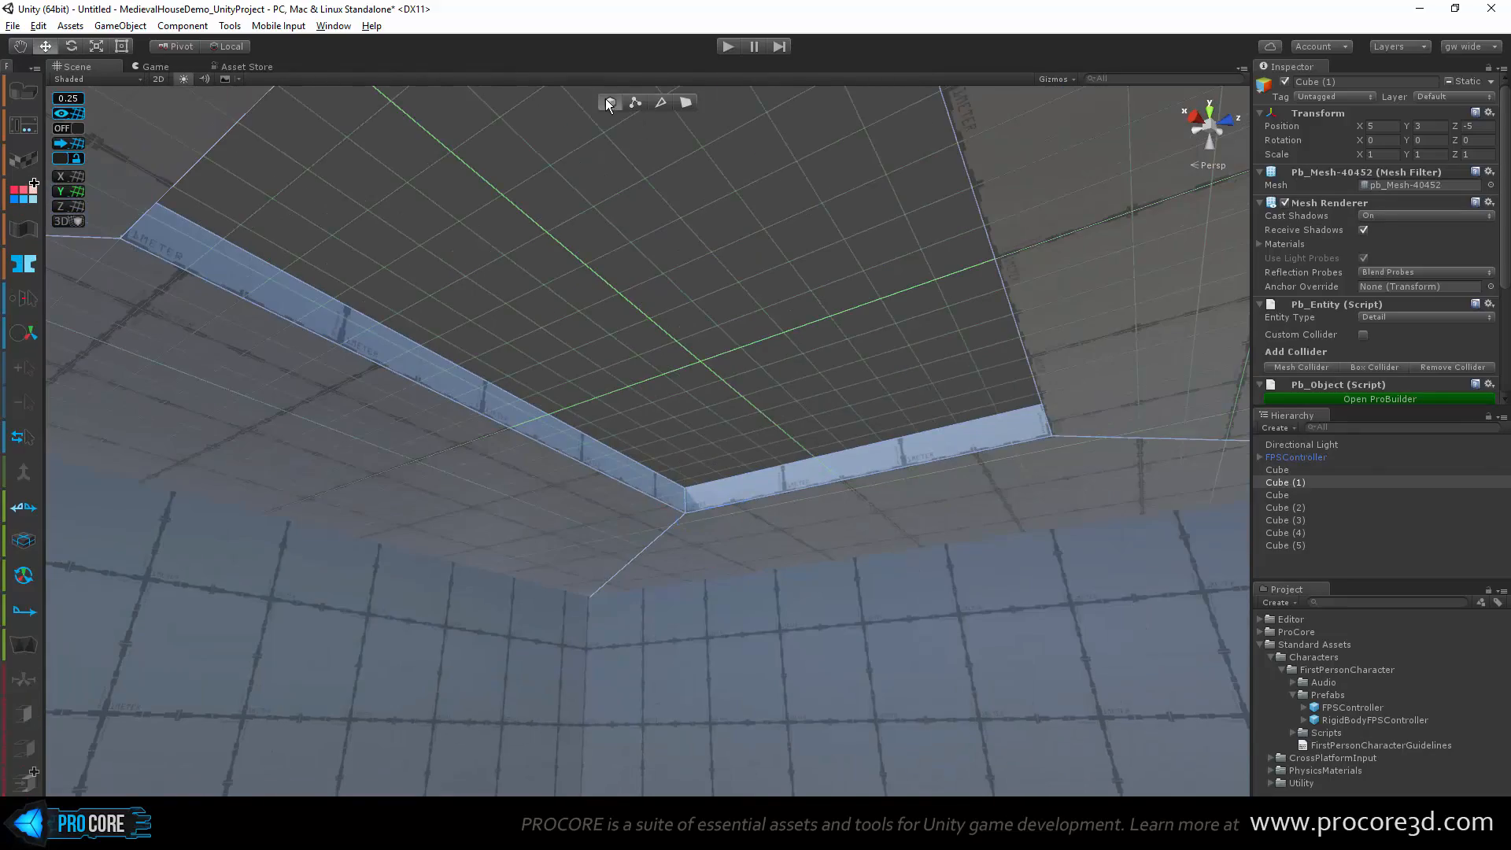
Step: Examine the slab opening and its inner walls from above and from several sides
{"action": "left_click_drag", "start_coordinate": [780, 265], "coordinate": [767, 585], "text": "alt"}
{"action": "scroll", "coordinate": [713, 368], "scroll_direction": "down", "scroll_amount": 4}
{"action": "scroll", "coordinate": [713, 369], "scroll_direction": "down", "scroll_amount": 2}
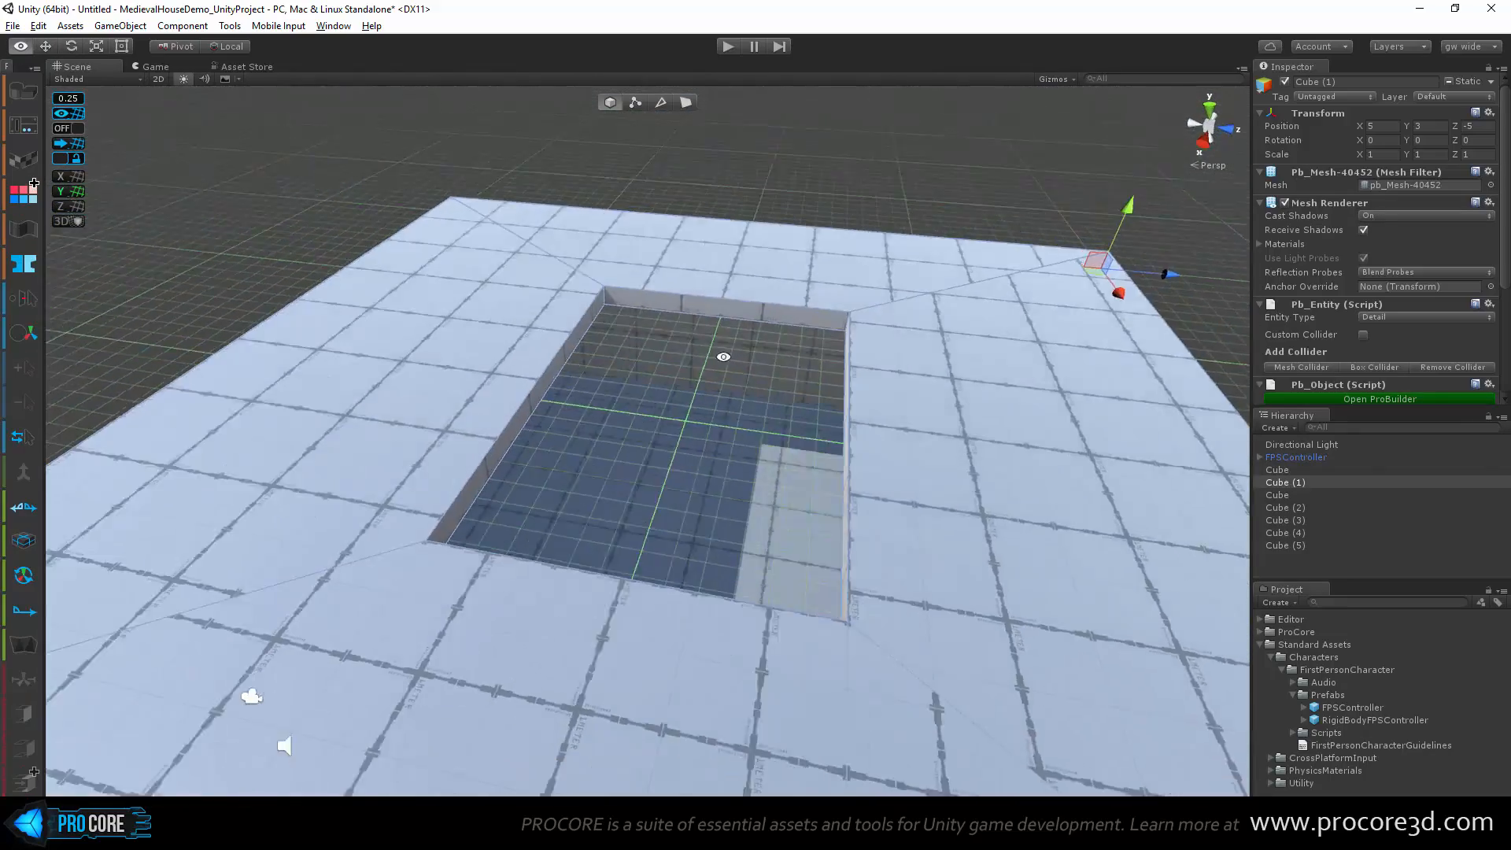
{"action": "scroll", "coordinate": [644, 348], "scroll_direction": "up", "scroll_amount": 5}
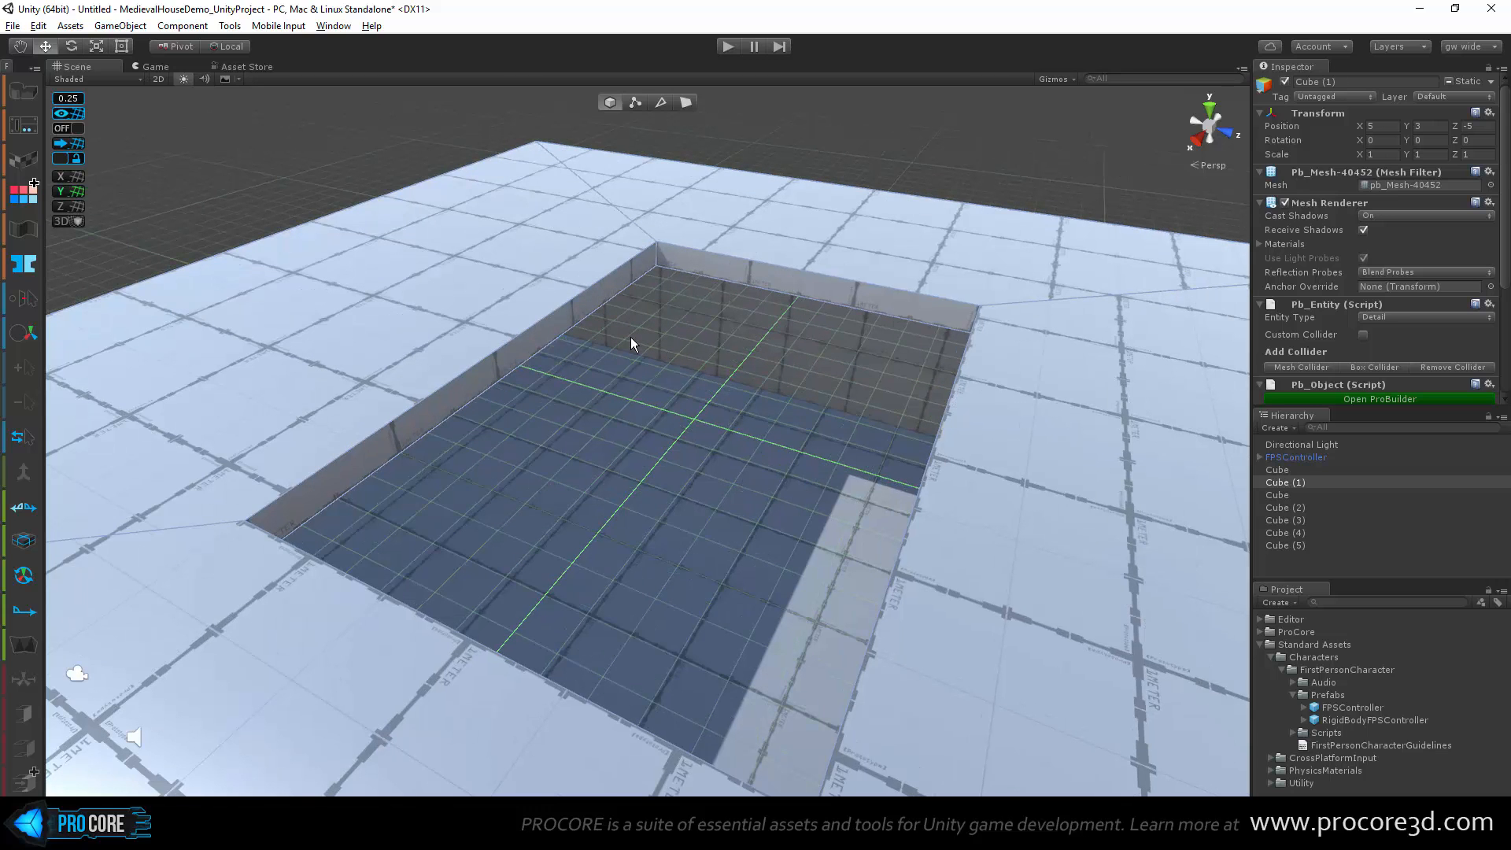
{"action": "left_click_drag", "start_coordinate": [759, 472], "coordinate": [883, 445], "text": "alt"}
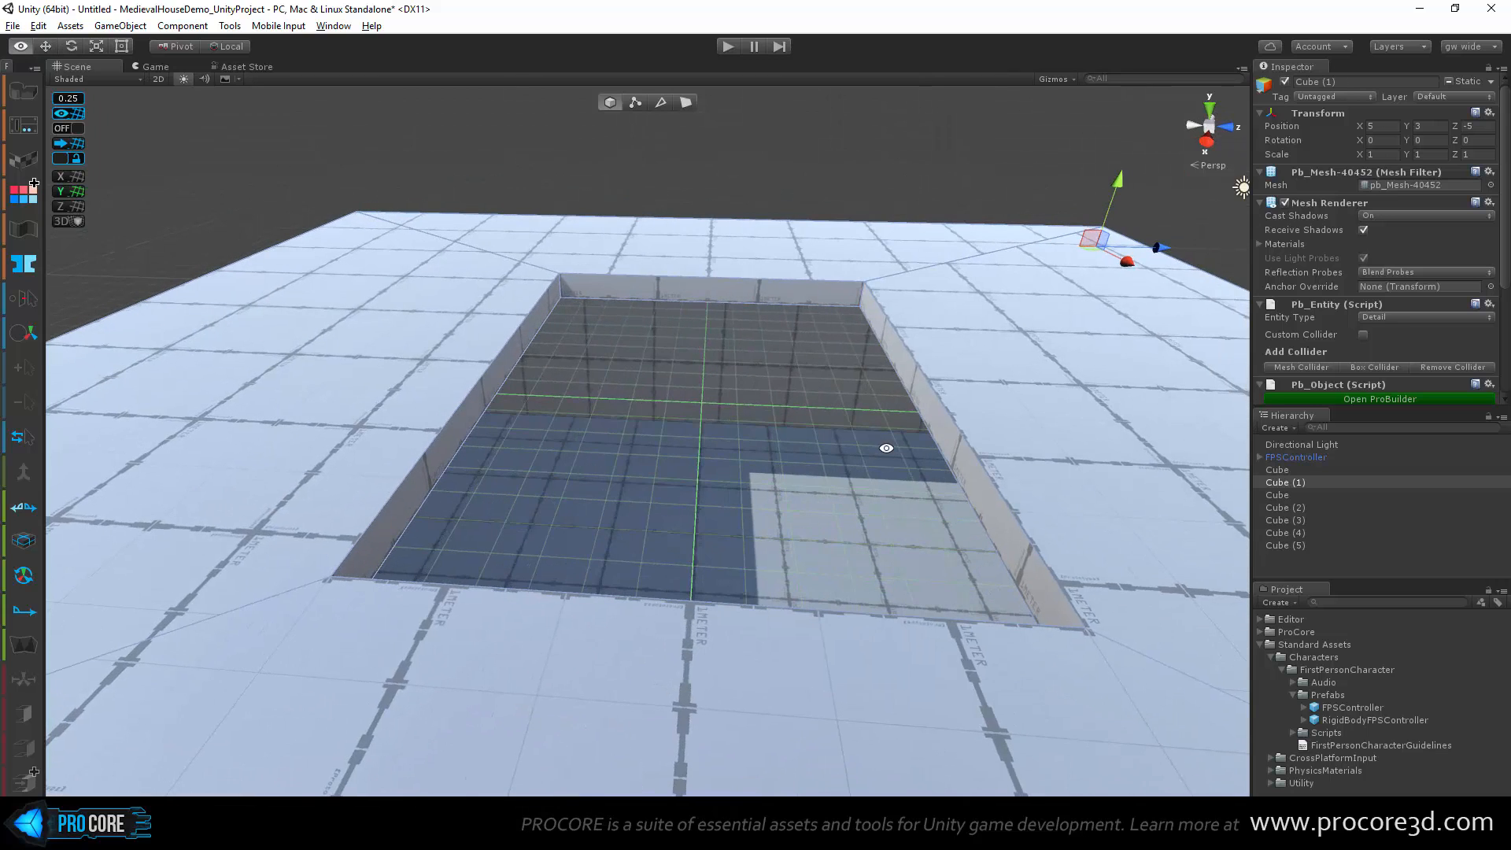
{"action": "left_click_drag", "start_coordinate": [890, 340], "coordinate": [688, 447], "text": "alt"}
{"action": "scroll", "coordinate": [688, 447], "scroll_direction": "up", "scroll_amount": 3}
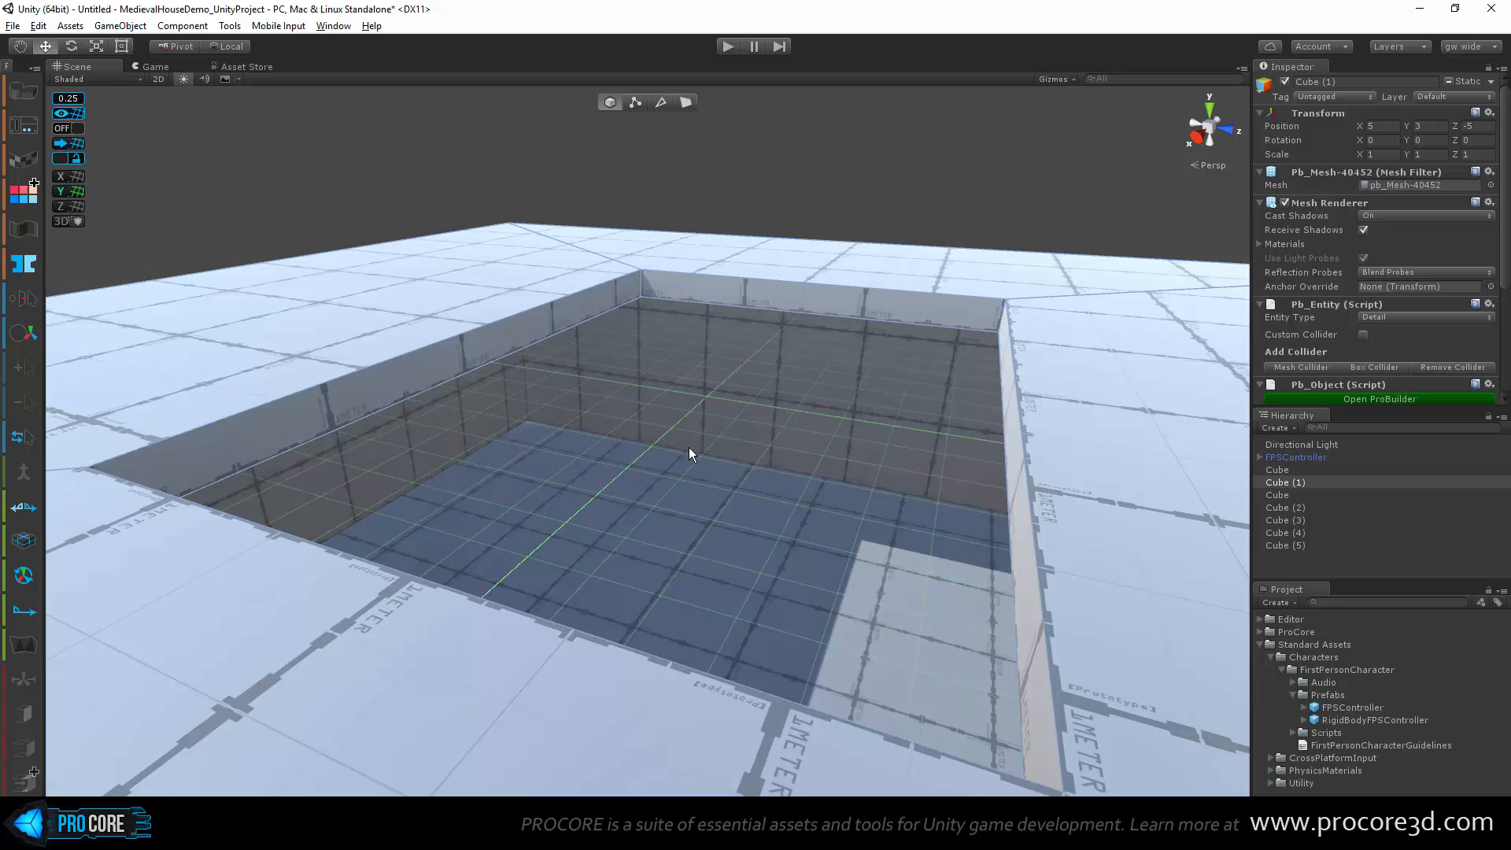
{"action": "scroll", "coordinate": [759, 380], "scroll_direction": "down", "scroll_amount": 5}
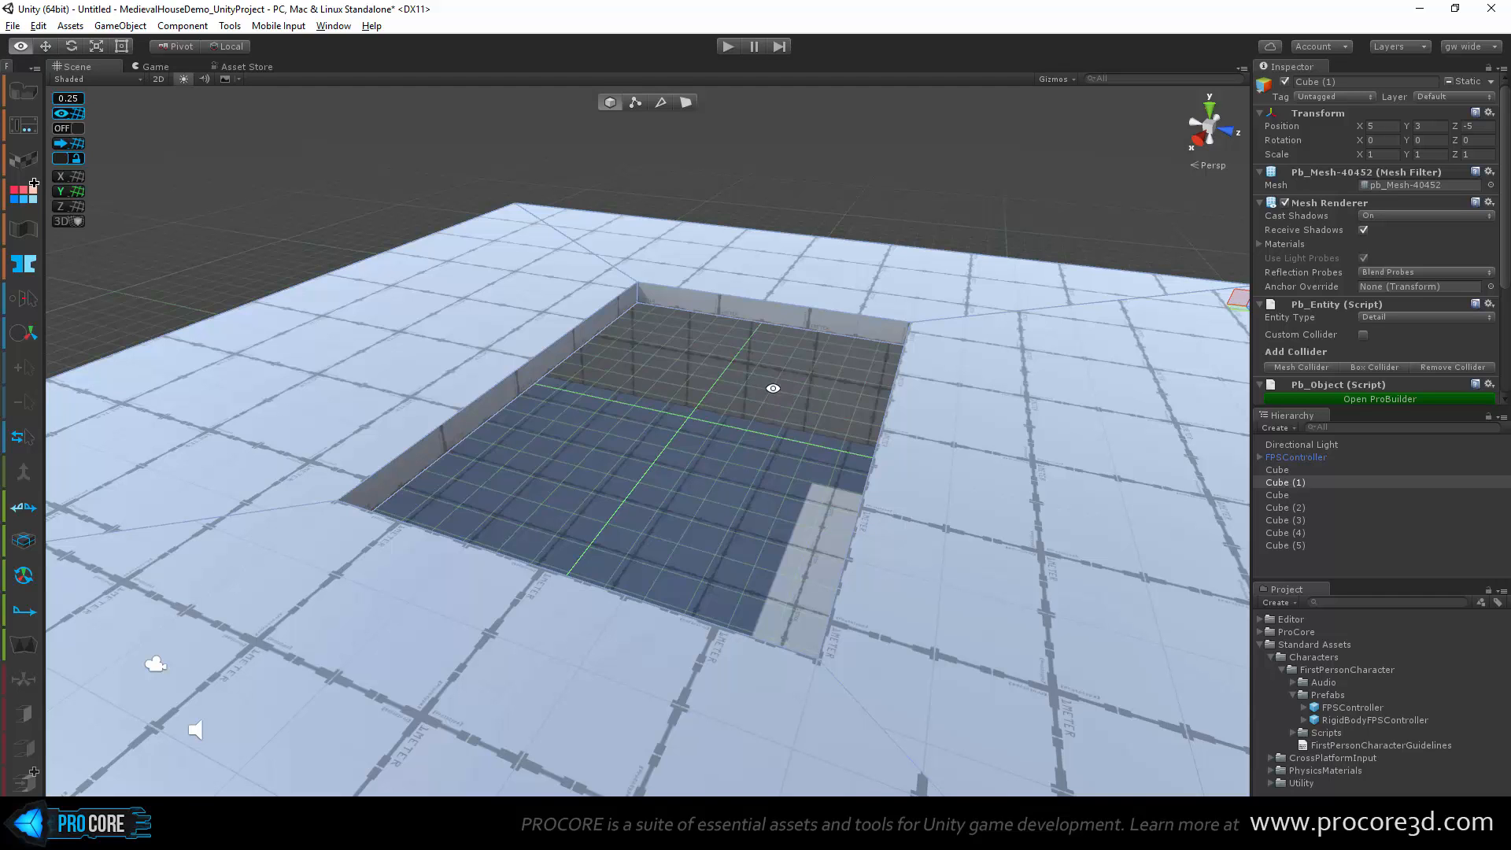
{"action": "left_click_drag", "start_coordinate": [770, 387], "coordinate": [851, 412], "text": "alt"}
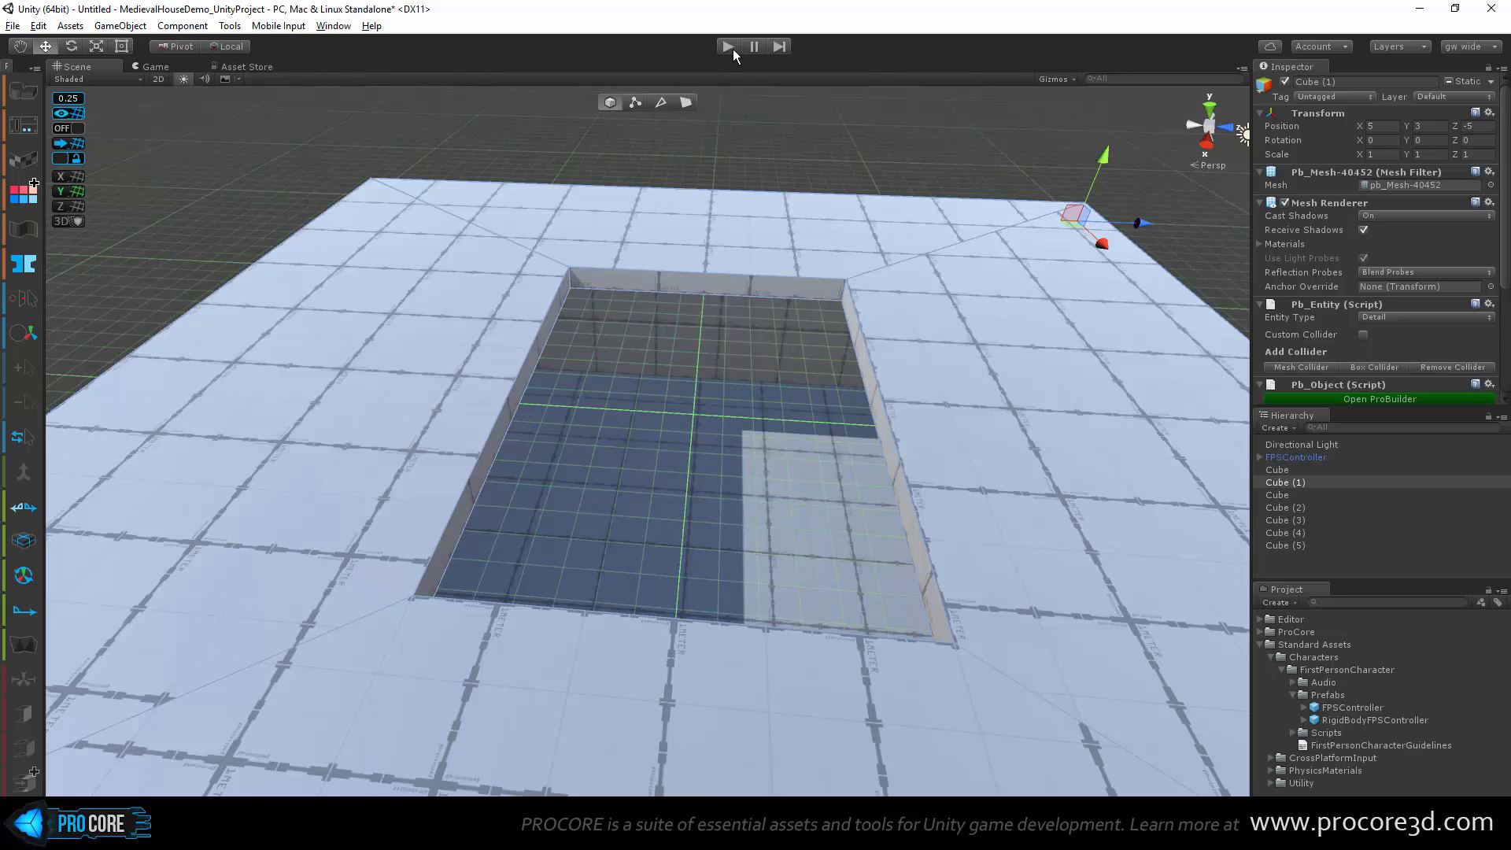
Step: Select the inner wall face along one long side of the slab opening and inspect the opening around it
{"action": "left_click", "coordinate": [687, 102]}
{"action": "left_click_drag", "start_coordinate": [697, 381], "coordinate": [551, 425], "text": "alt"}
{"action": "left_click", "coordinate": [554, 344]}
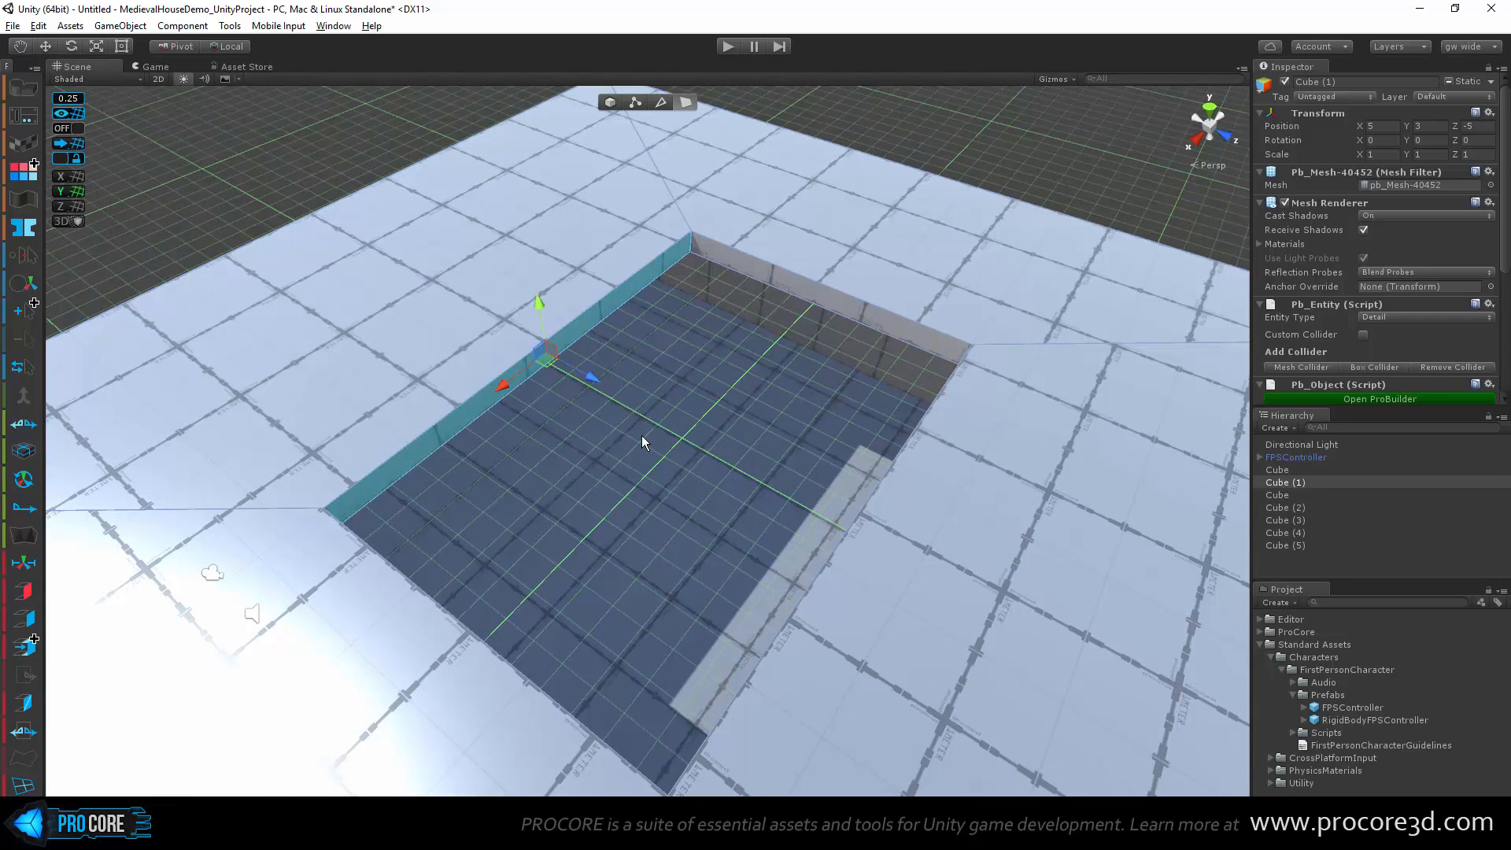
{"action": "left_click_drag", "start_coordinate": [708, 530], "coordinate": [894, 397], "text": "alt"}
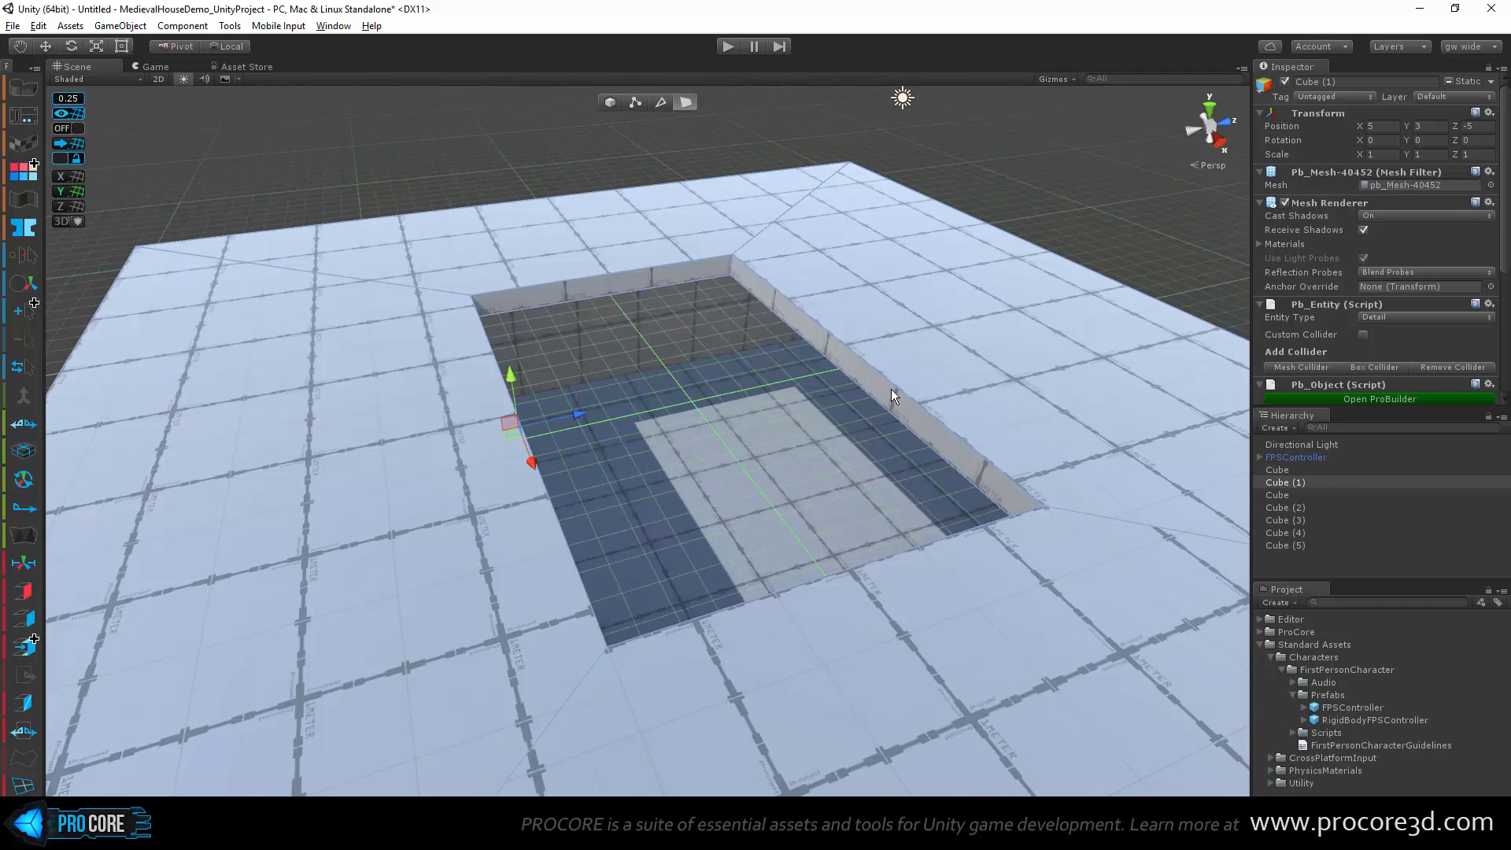
{"action": "left_click_drag", "start_coordinate": [842, 407], "coordinate": [790, 412], "text": "alt"}
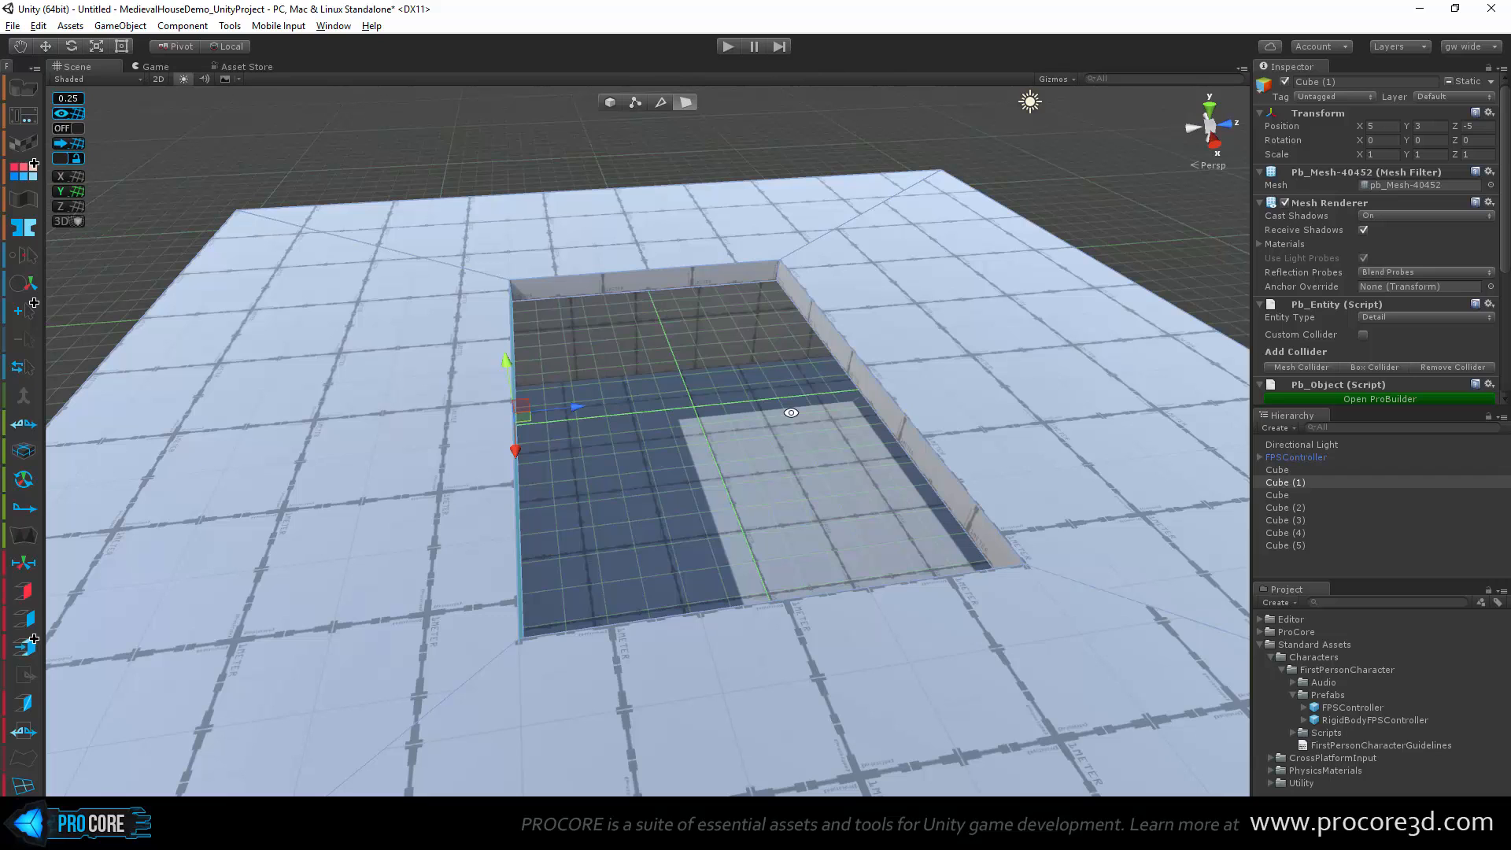
{"action": "scroll", "coordinate": [791, 413], "scroll_direction": "up", "scroll_amount": 3}
{"action": "left_click_drag", "start_coordinate": [791, 413], "coordinate": [681, 424], "text": "alt"}
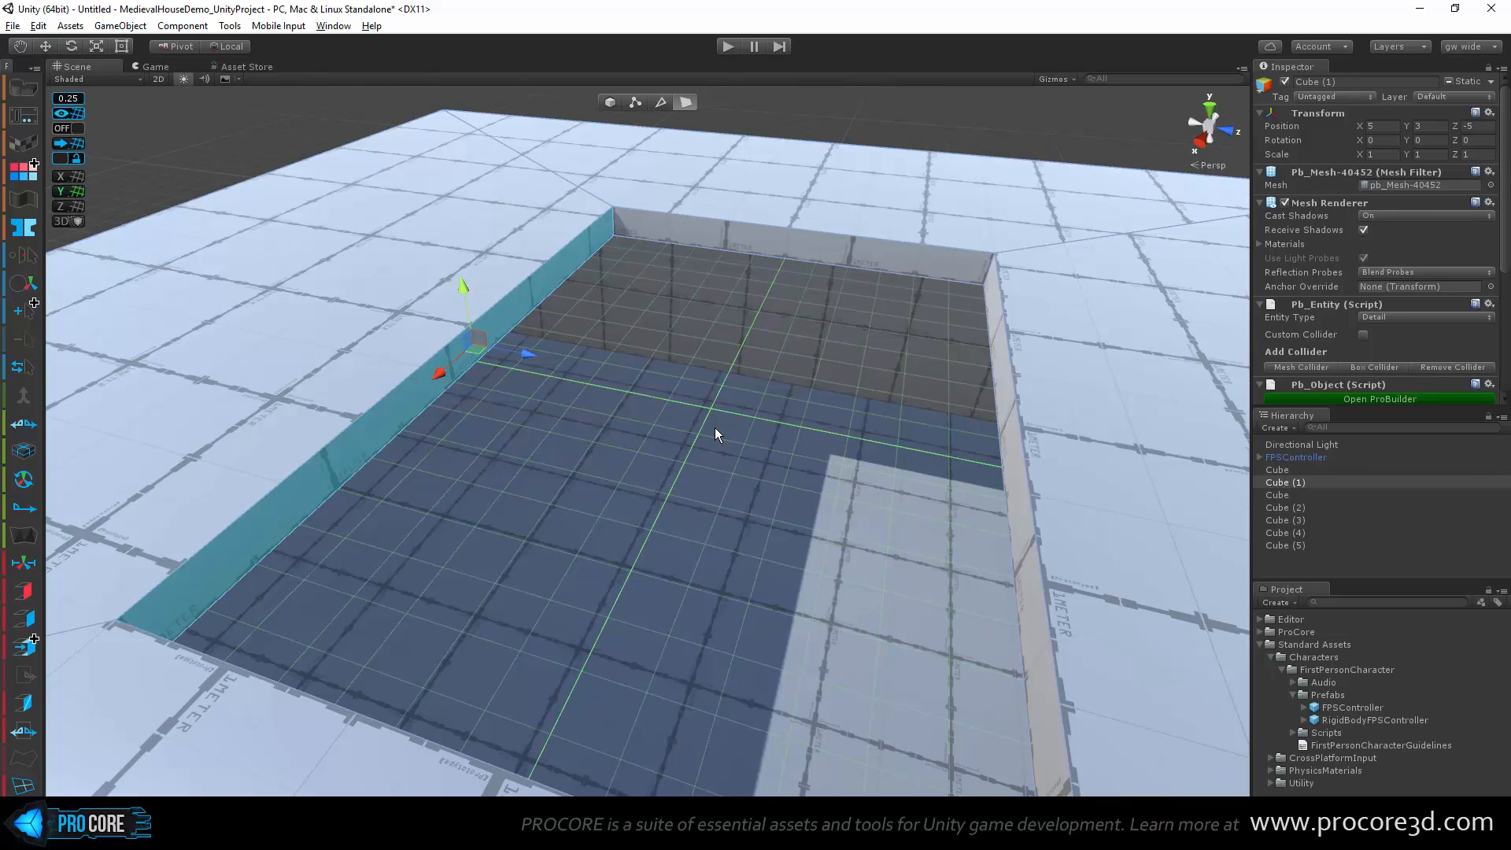
Step: Select the opposite long inner wall face of the opening and survey the slab around it
{"action": "left_click", "coordinate": [993, 338]}
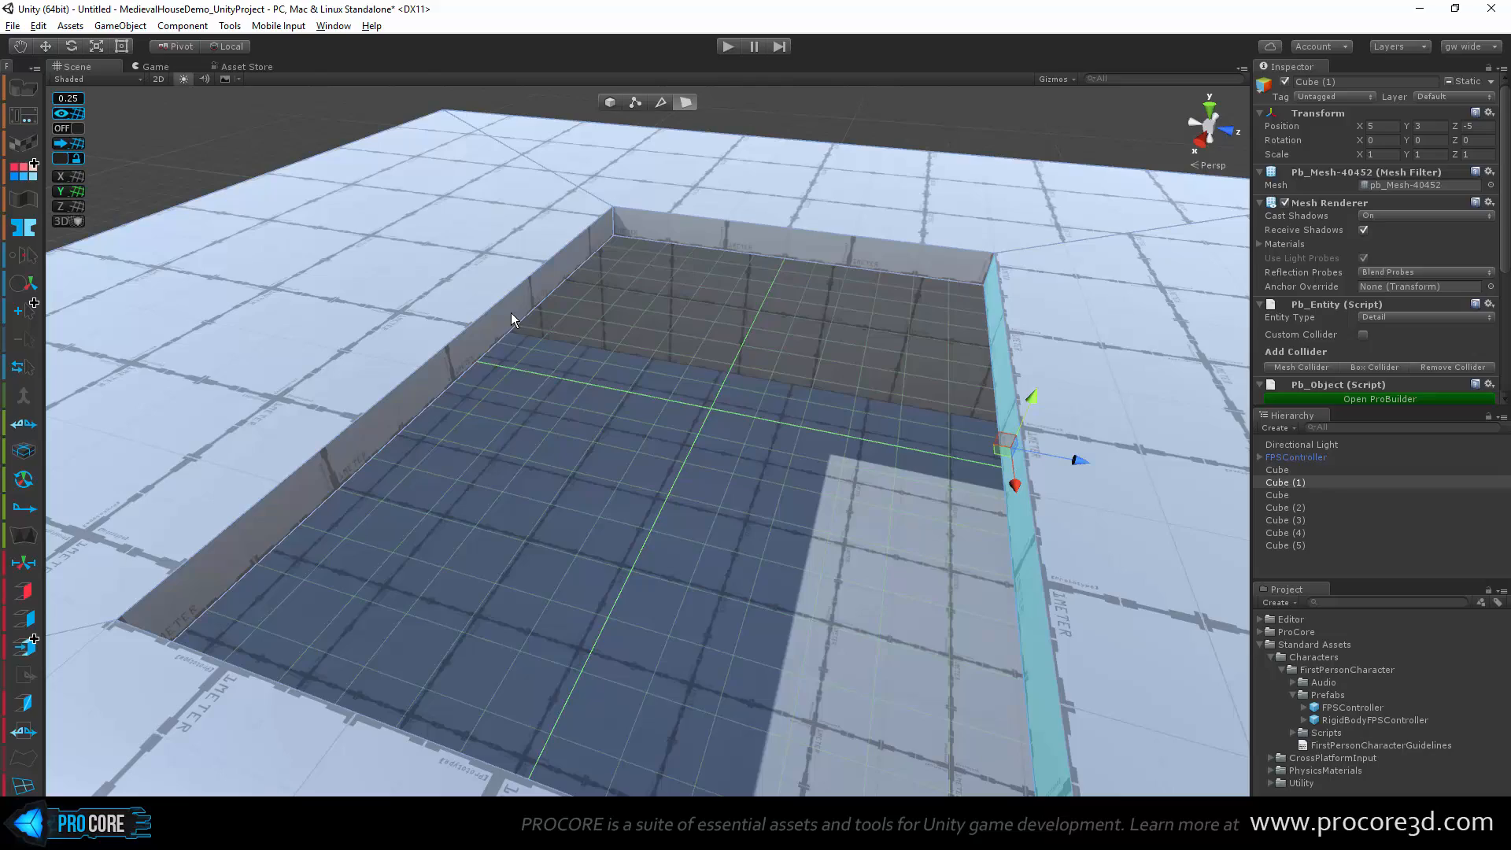
{"action": "left_click_drag", "start_coordinate": [511, 313], "coordinate": [1150, 402], "text": "alt"}
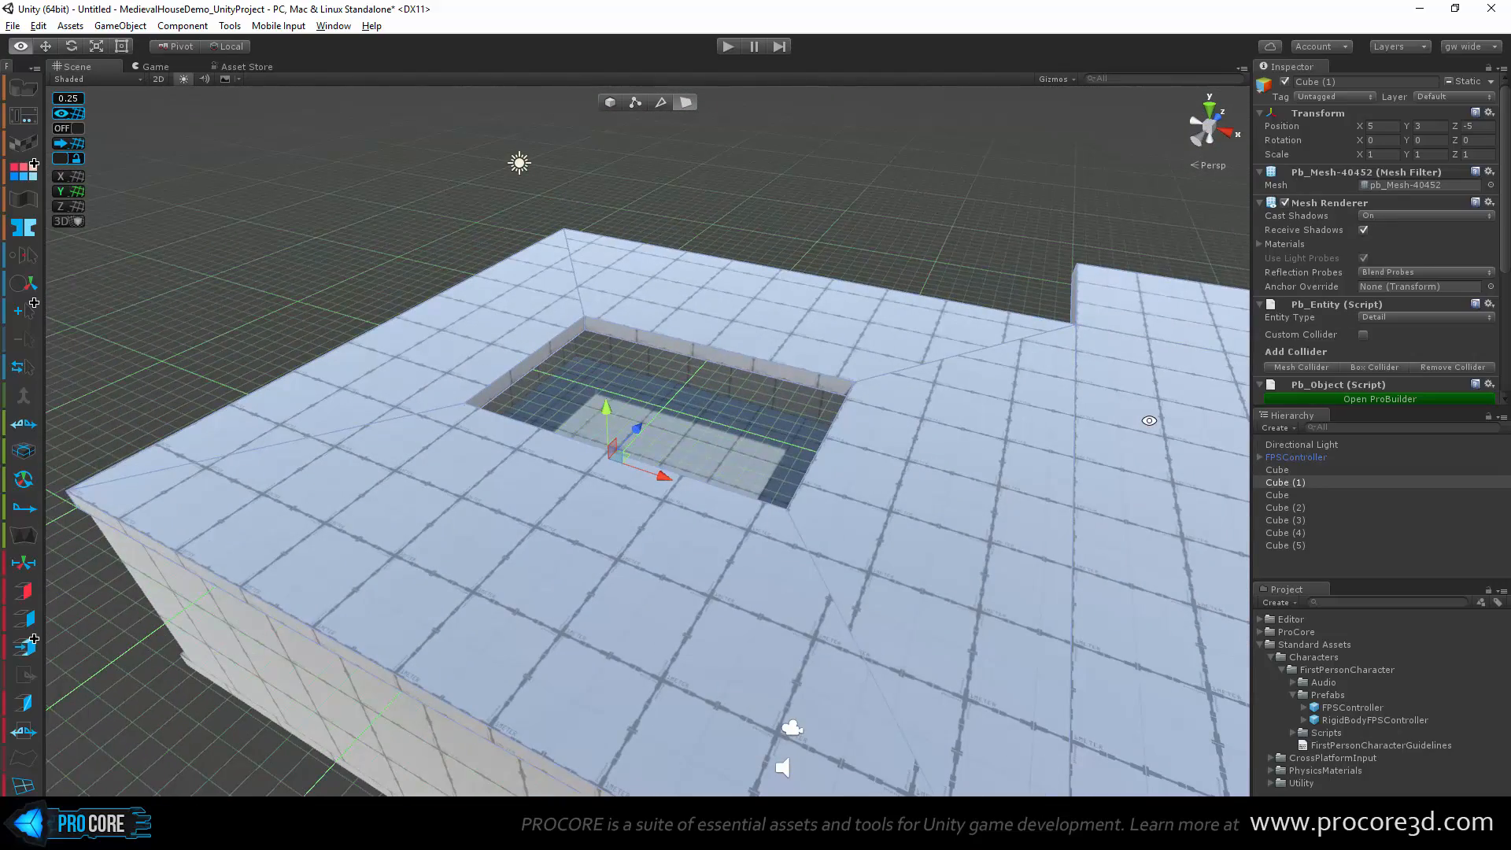
{"action": "middle_click_drag", "start_coordinate": [1150, 402], "coordinate": [1065, 379]}
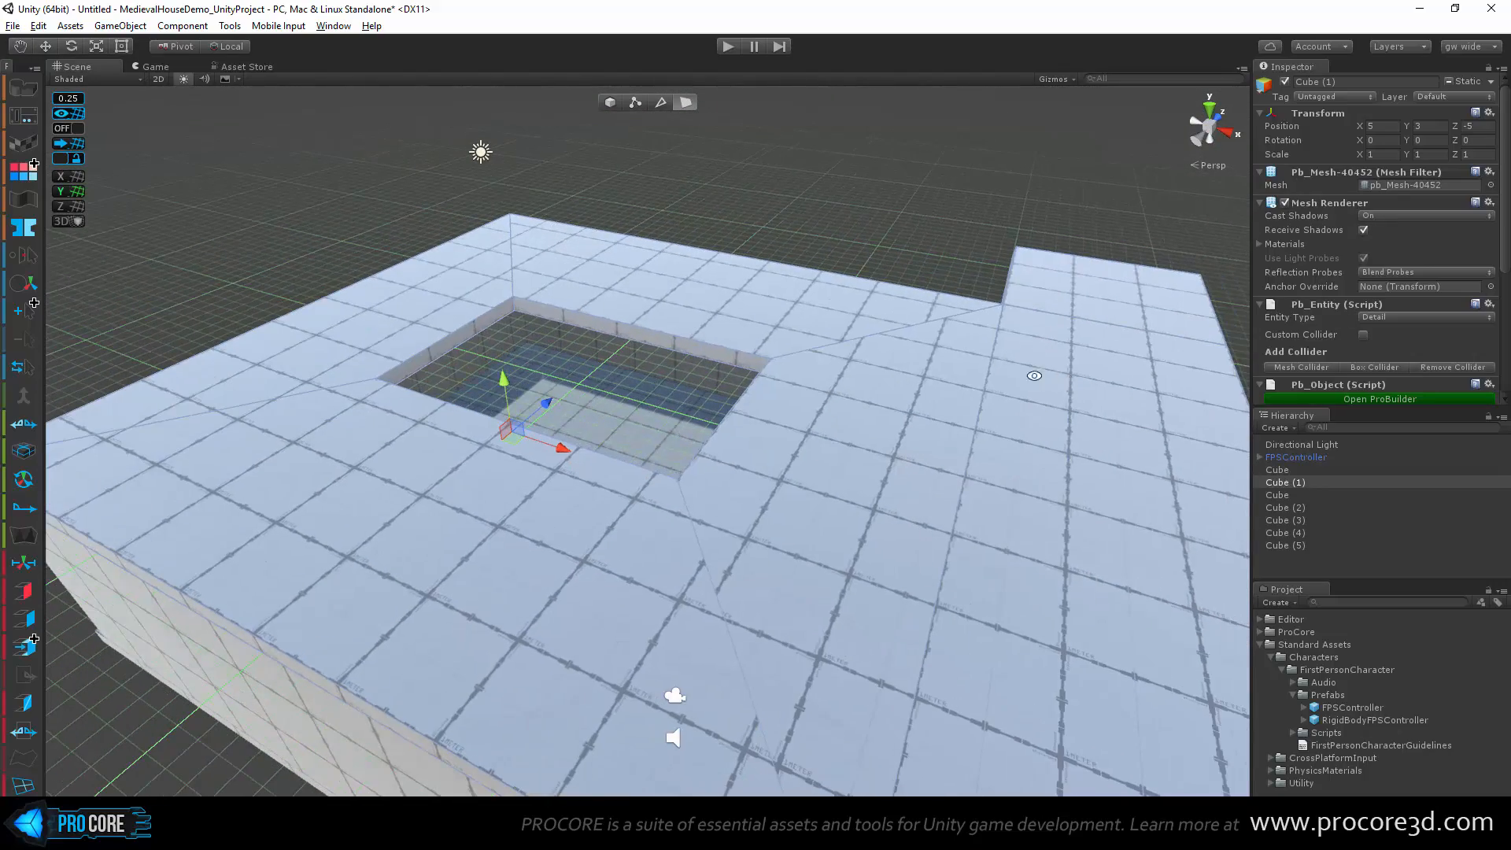
{"action": "left_click_drag", "start_coordinate": [1066, 380], "coordinate": [435, 401], "text": "alt"}
{"action": "scroll", "coordinate": [461, 327], "scroll_direction": "up", "scroll_amount": 5}
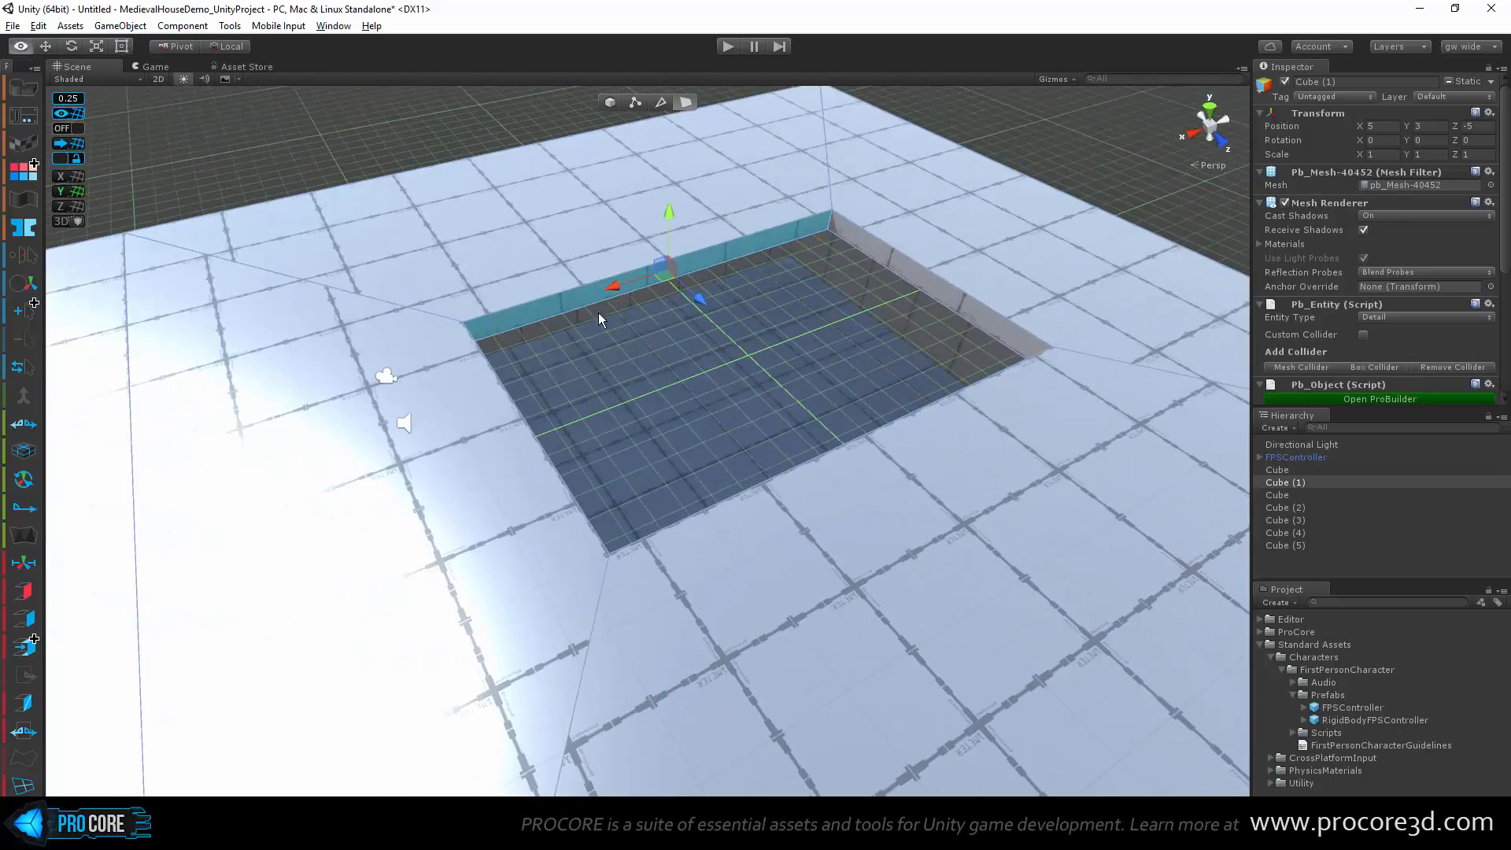
{"action": "left_click_drag", "start_coordinate": [890, 258], "coordinate": [961, 295], "text": "alt"}
{"action": "middle_click_drag", "start_coordinate": [961, 295], "coordinate": [923, 352]}
{"action": "scroll", "coordinate": [672, 417], "scroll_direction": "up", "scroll_amount": 2}
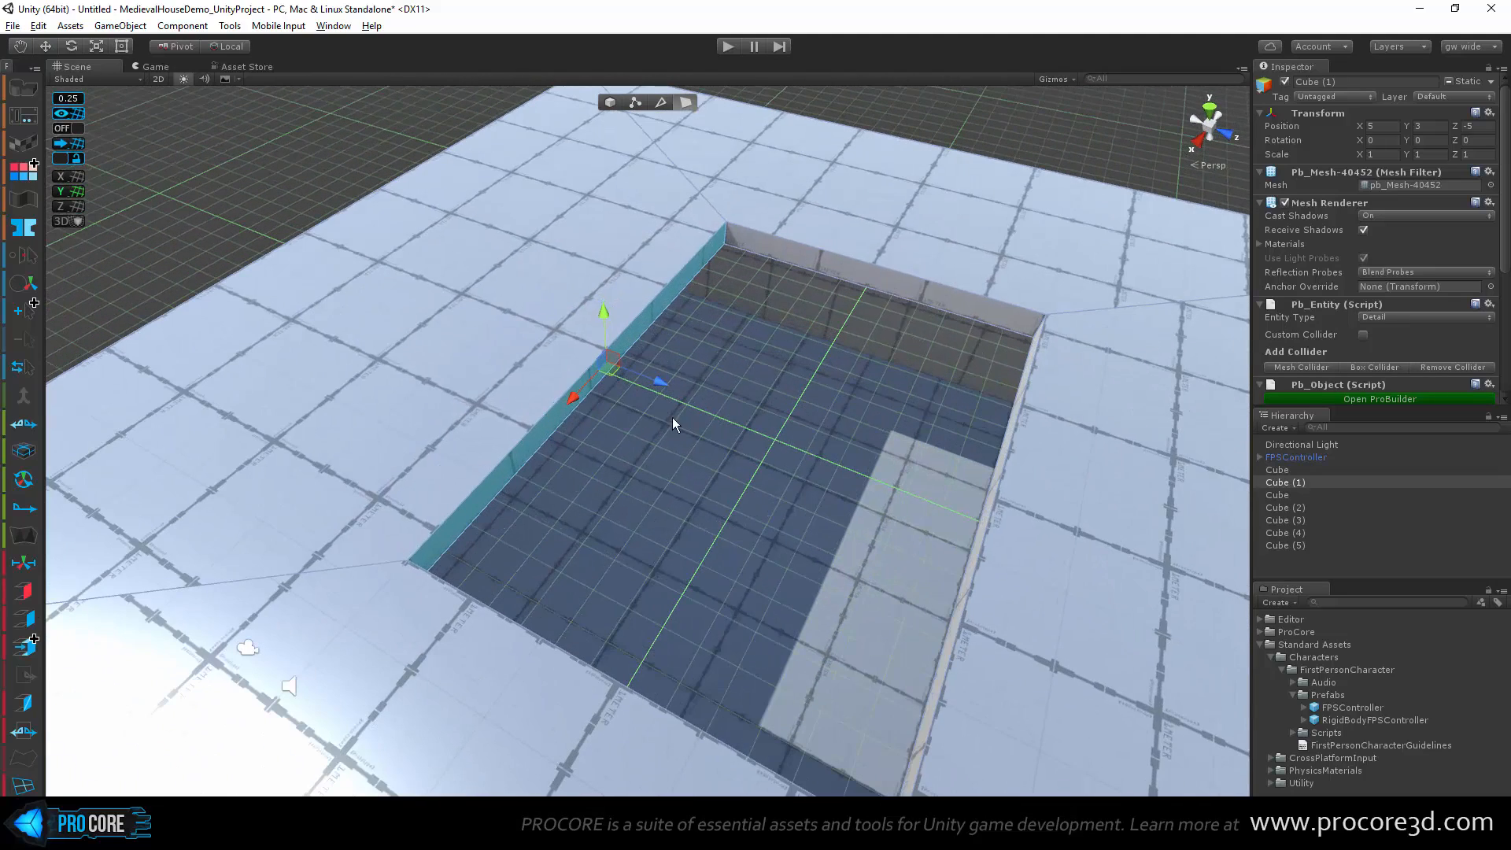
{"action": "scroll", "coordinate": [660, 384], "scroll_direction": "up", "scroll_amount": 2}
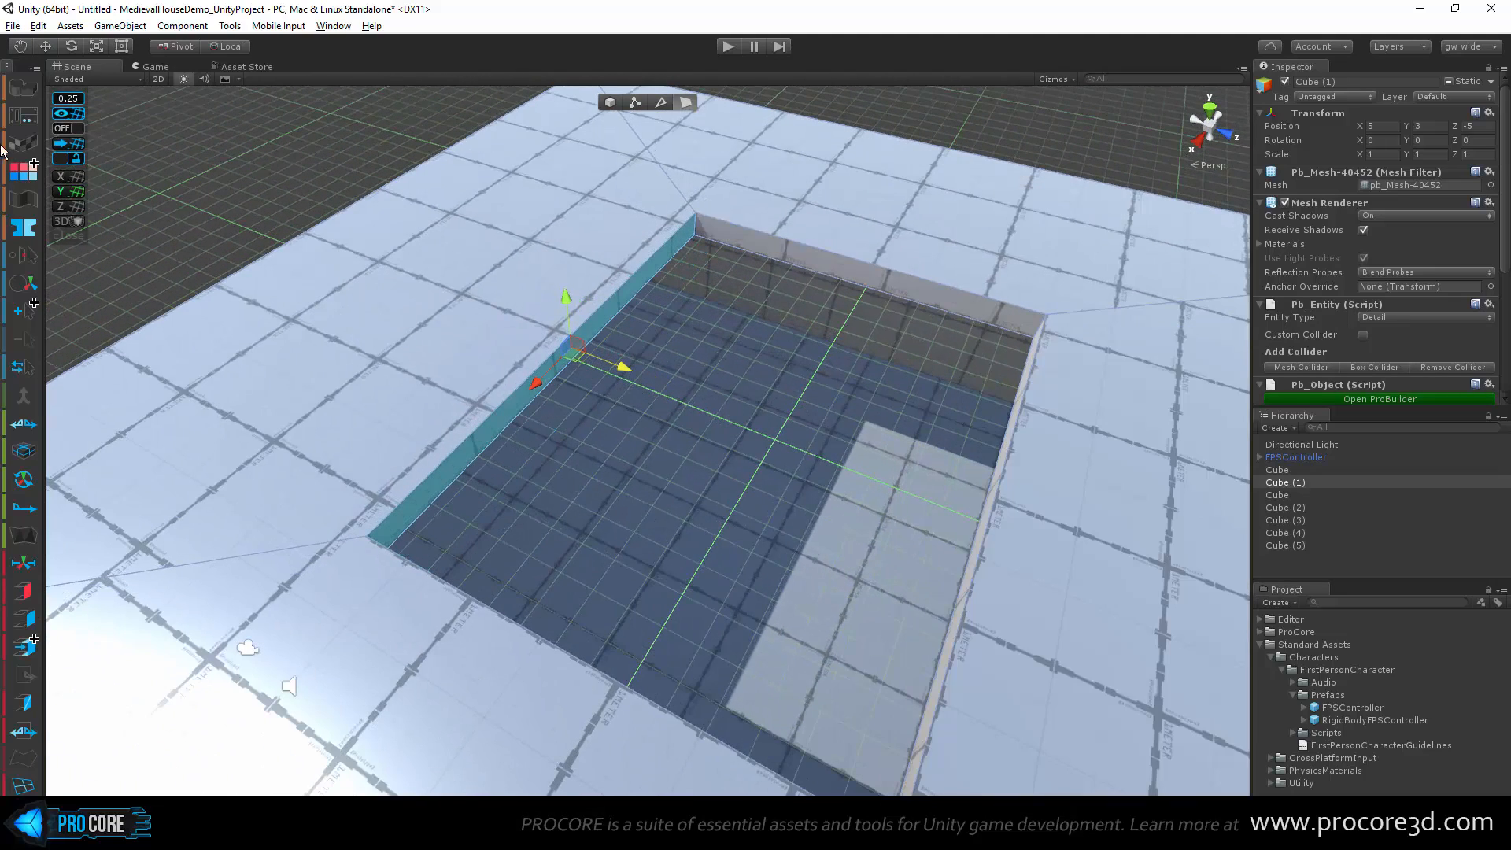
{"action": "key", "text": "ctrl+z"}
Step: Turn on grid snapping and move the long inner wall face inward to narrow the slab opening
{"action": "left_click", "coordinate": [67, 131]}
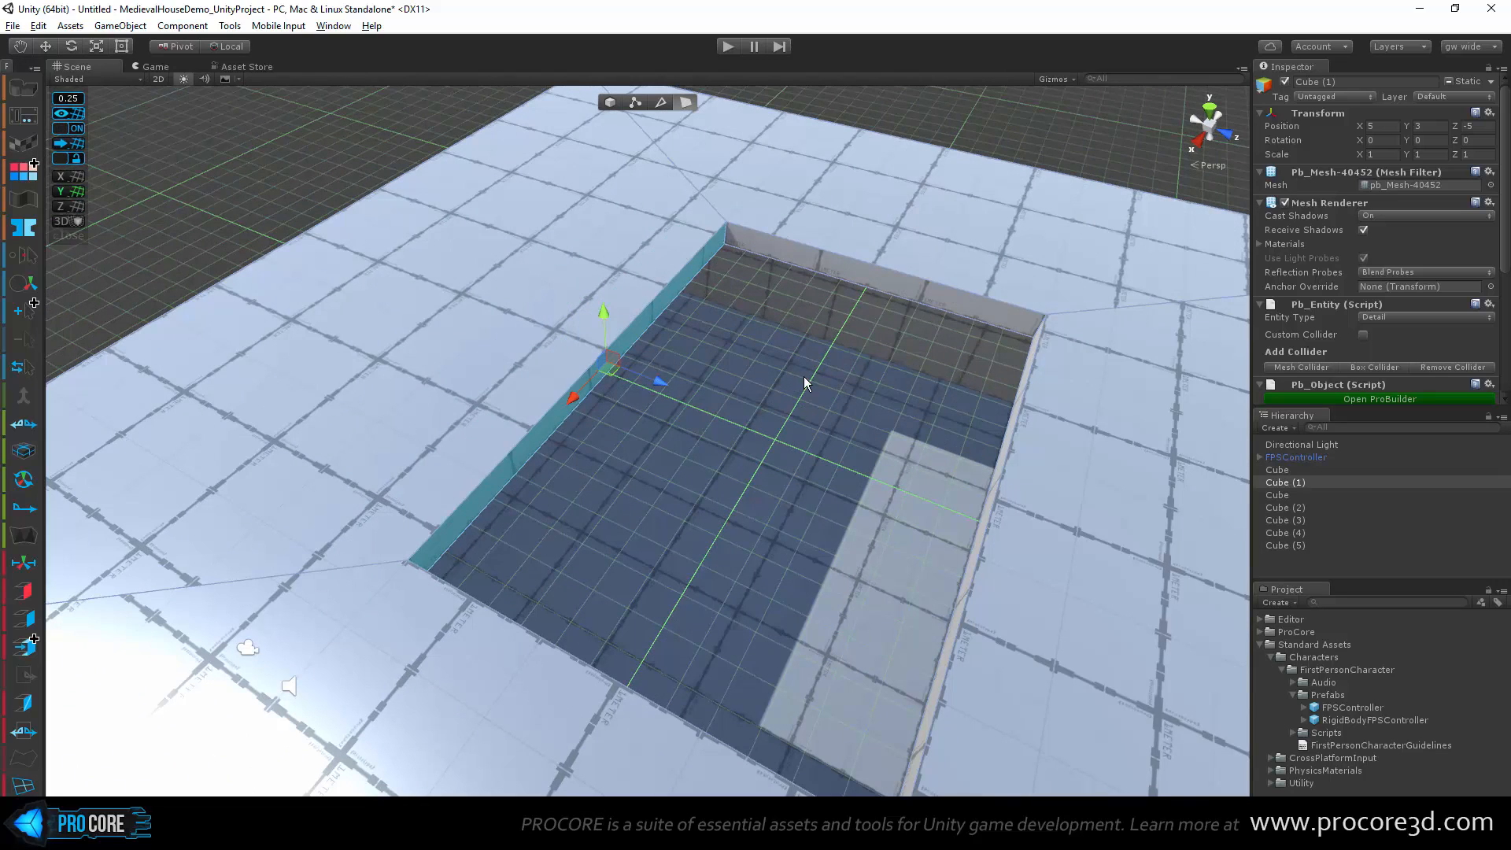
{"action": "left_click_drag", "start_coordinate": [657, 382], "coordinate": [905, 390]}
{"action": "left_click_drag", "start_coordinate": [886, 300], "coordinate": [767, 354]}
{"action": "left_click_drag", "start_coordinate": [604, 521], "coordinate": [1135, 511], "text": "alt"}
Step: Select the short inner wall face at one end of the opening and add the other inner wall faces to the selection
{"action": "left_click", "coordinate": [777, 323]}
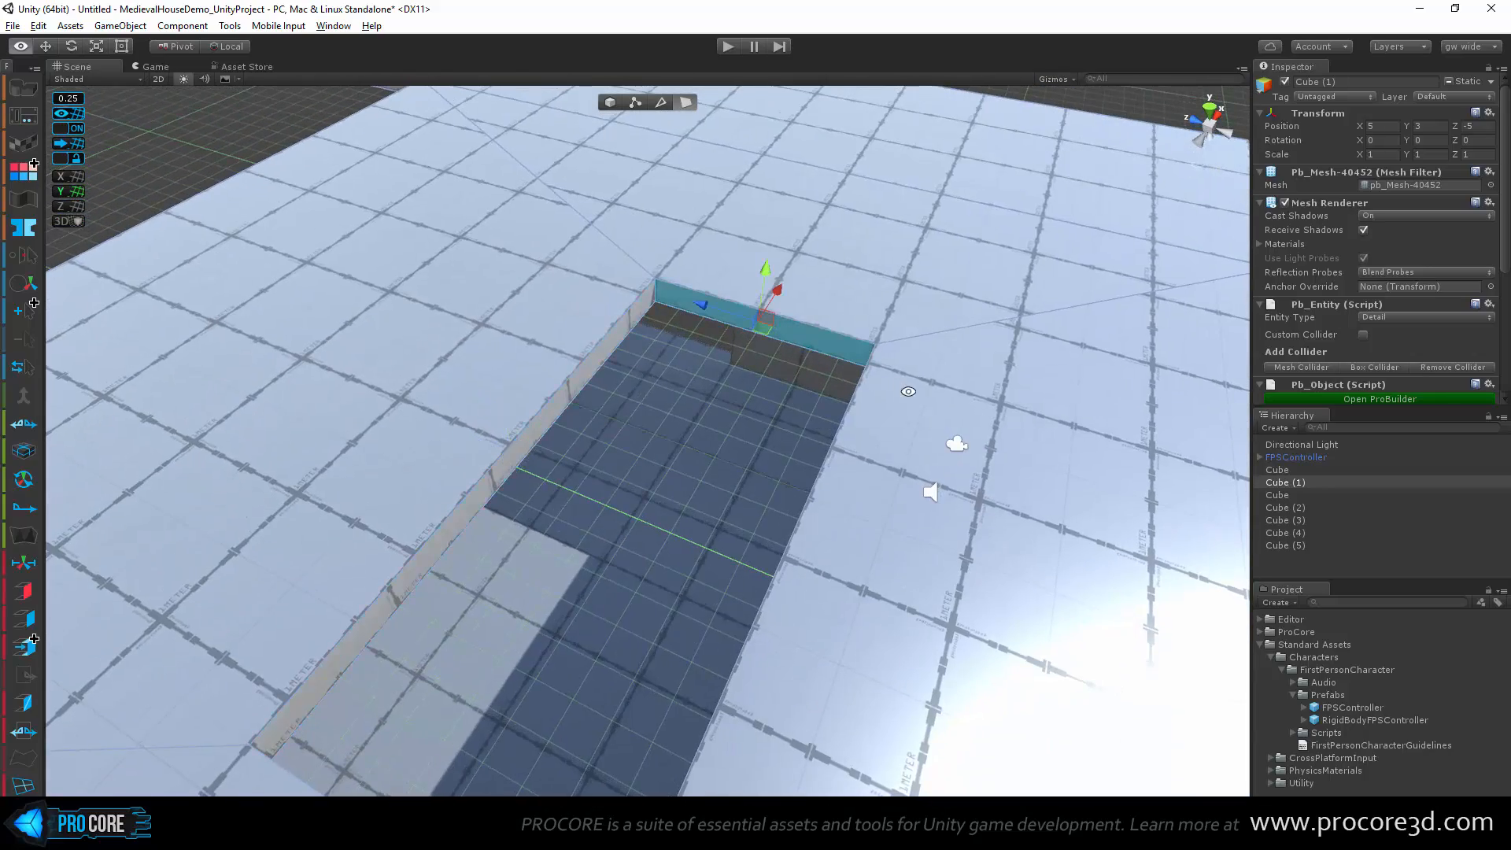
{"action": "left_click_drag", "start_coordinate": [904, 388], "coordinate": [565, 361], "text": "alt"}
{"action": "left_click", "coordinate": [602, 347]}
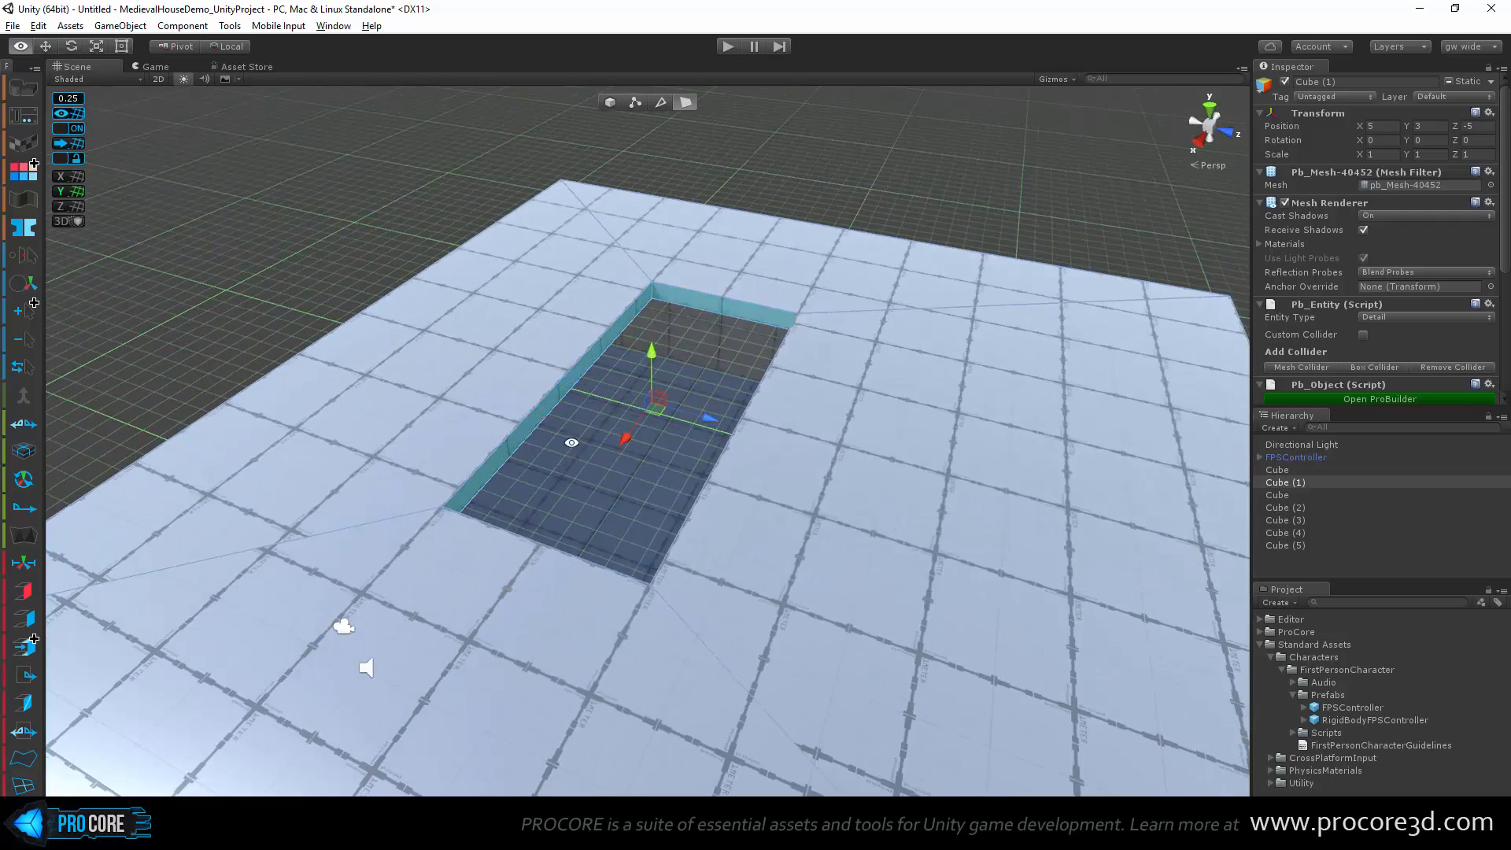
{"action": "left_click_drag", "start_coordinate": [693, 308], "coordinate": [880, 360], "text": "alt"}
{"action": "left_click_drag", "start_coordinate": [675, 387], "coordinate": [1153, 401], "text": "alt"}
{"action": "left_click", "coordinate": [625, 369], "text": "shift"}
{"action": "left_click_drag", "start_coordinate": [435, 443], "coordinate": [1037, 560], "text": "alt"}
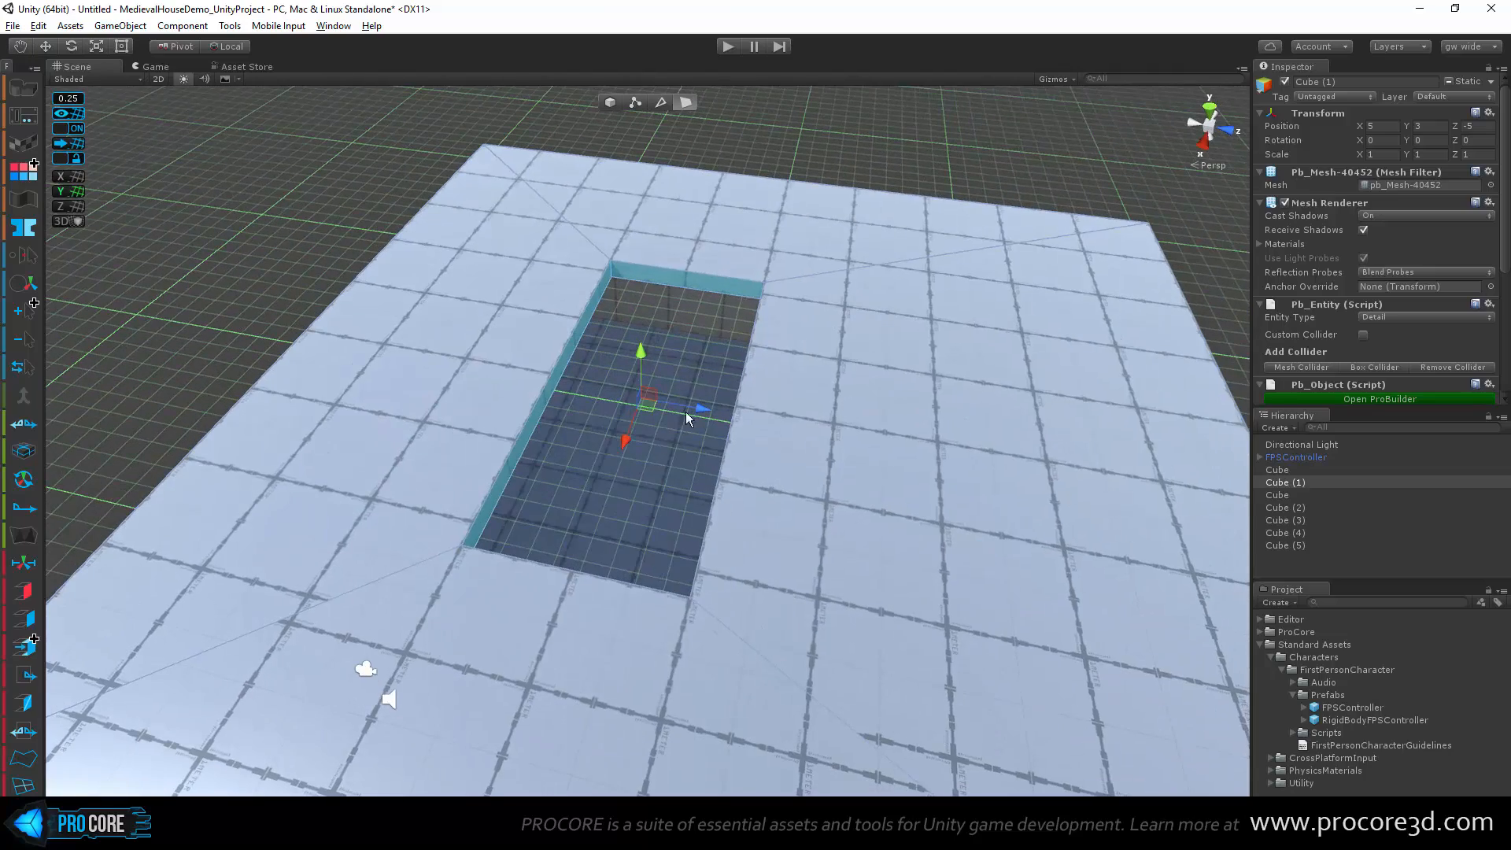
Step: Examine the rectangular opening in the ceiling slab from above and from inside the room
{"action": "left_click_drag", "start_coordinate": [650, 404], "coordinate": [502, 615], "text": "alt"}
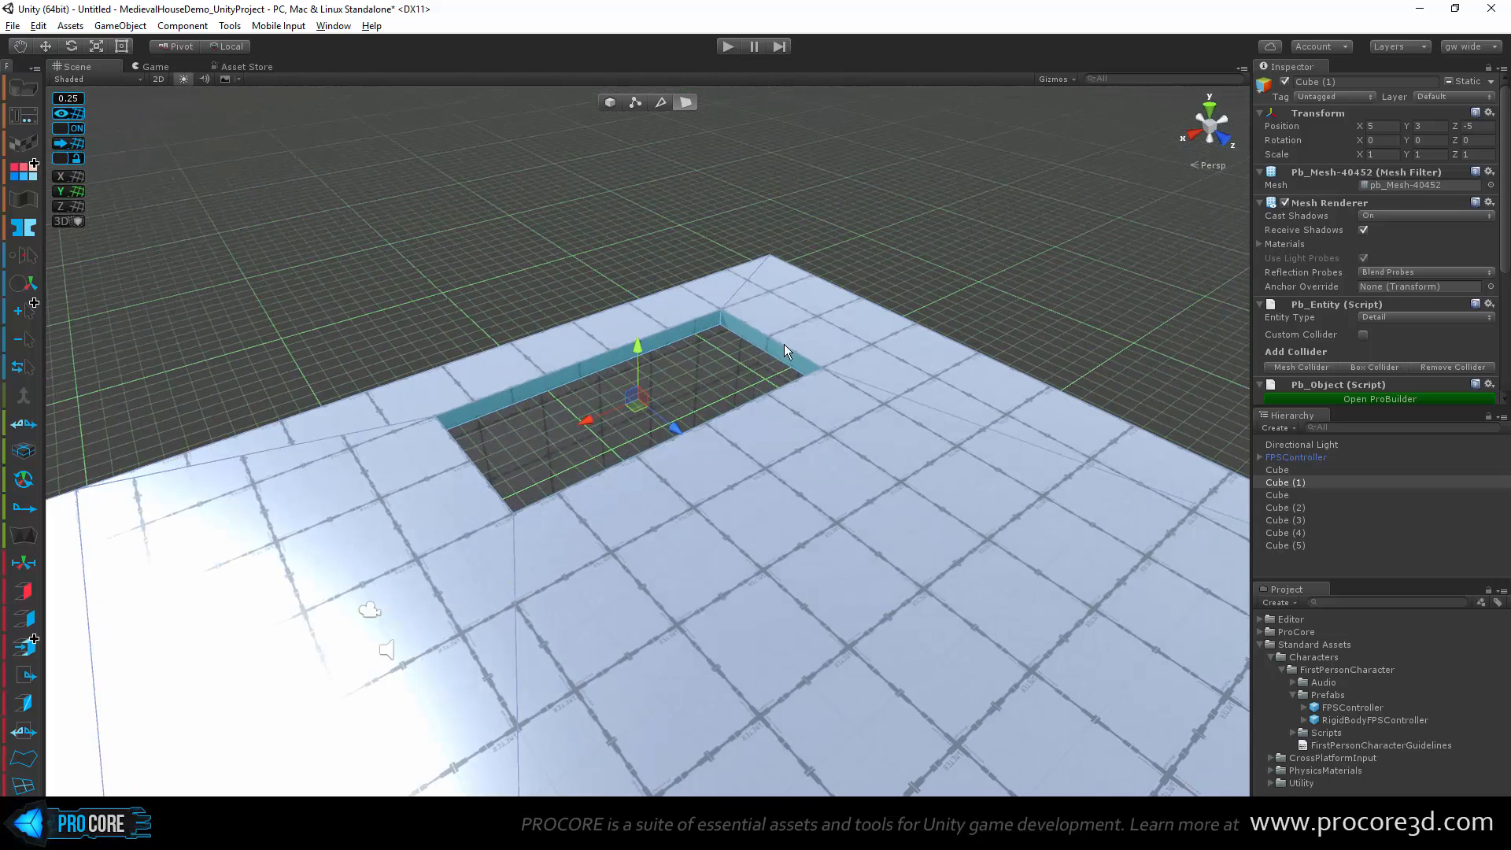
{"action": "left_click_drag", "start_coordinate": [784, 343], "coordinate": [639, 410], "text": "alt"}
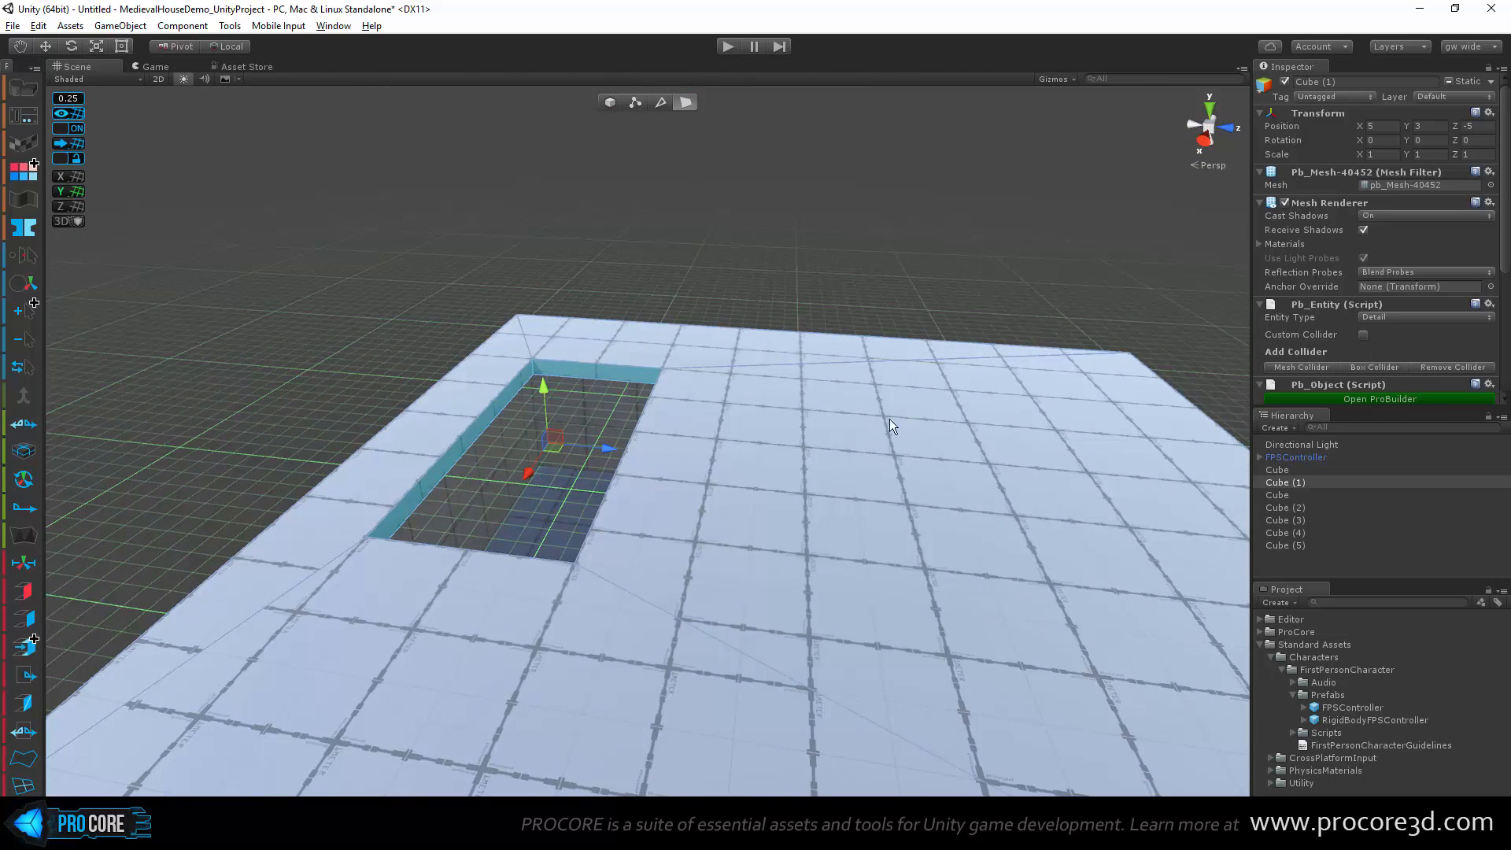
{"action": "left_click_drag", "start_coordinate": [889, 426], "coordinate": [836, 586], "text": "alt"}
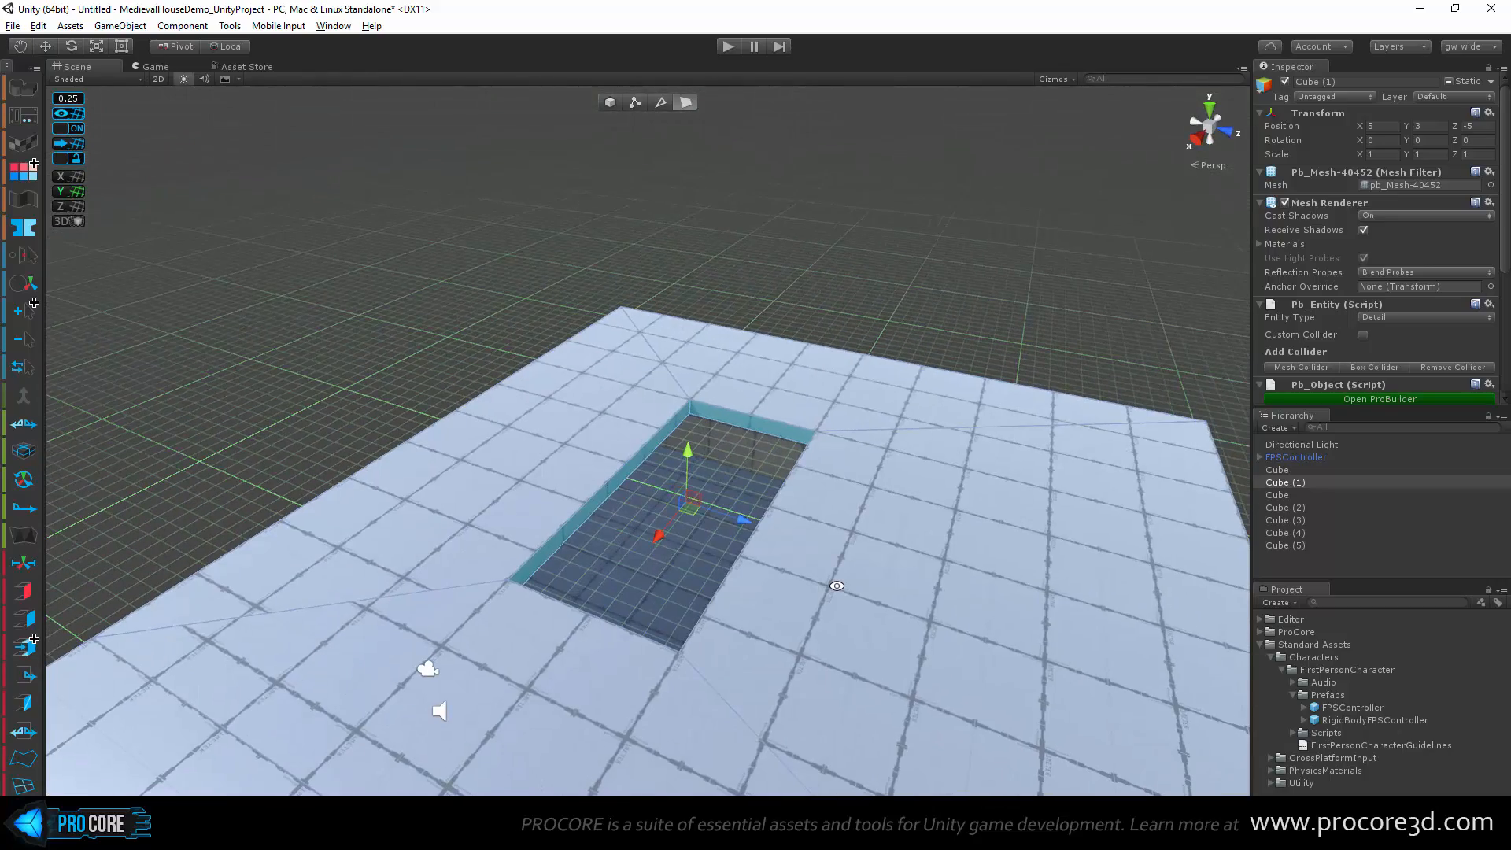
{"action": "scroll", "coordinate": [809, 559], "scroll_direction": "down", "scroll_amount": 3}
{"action": "mouse_move", "coordinate": [808, 561]}
{"action": "left_mouse_down", "text": "alt"}
{"action": "mouse_move", "coordinate": [344, 571]}
{"action": "mouse_move", "coordinate": [786, 569]}
{"action": "left_mouse_up", "text": "alt"}
{"action": "scroll", "coordinate": [786, 569], "scroll_direction": "up", "scroll_amount": 3}
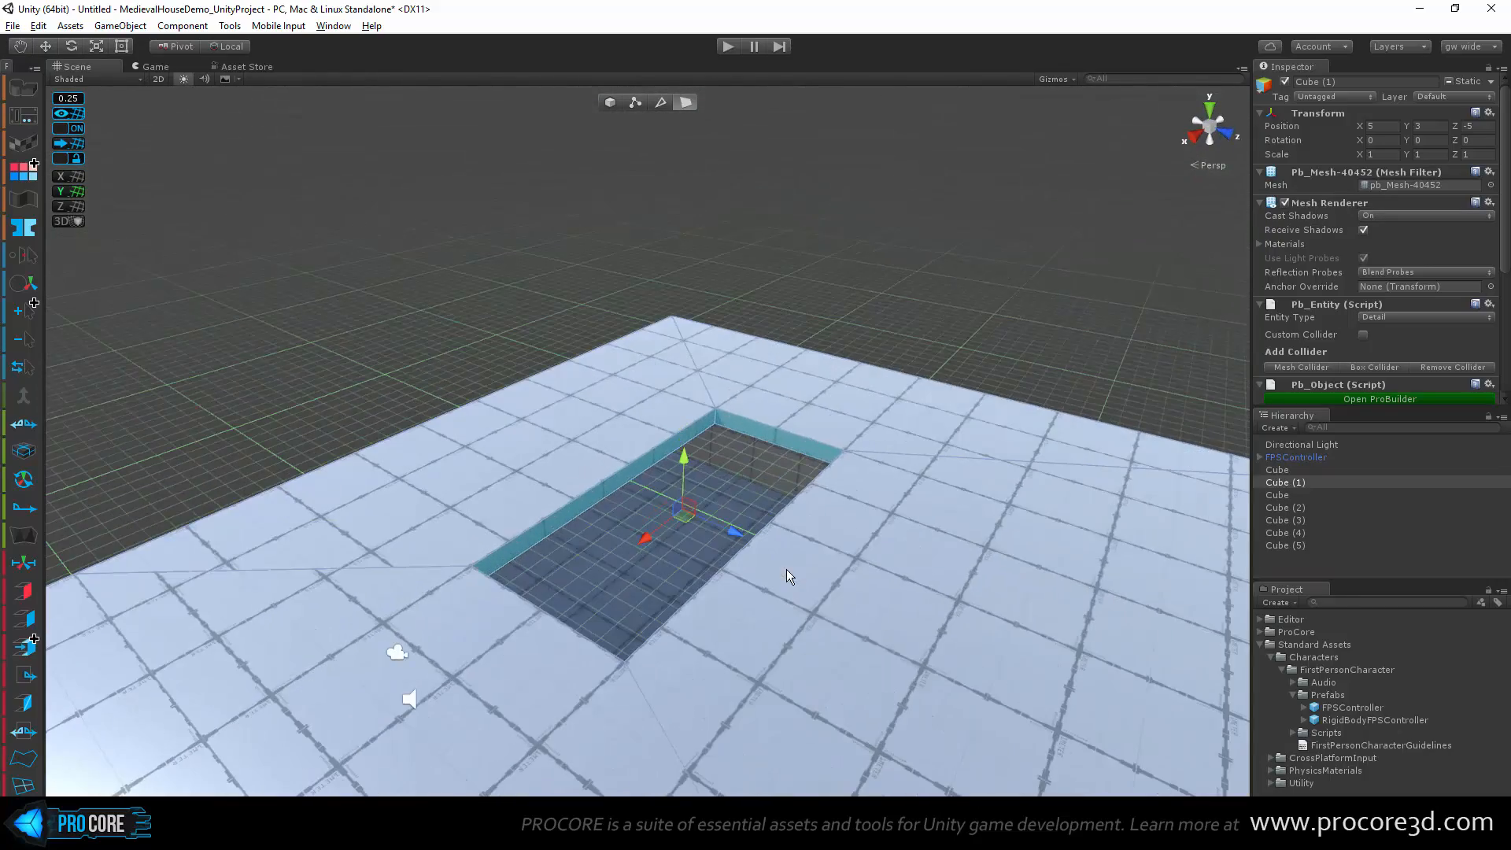
{"action": "scroll", "coordinate": [847, 560], "scroll_direction": "up", "scroll_amount": 8}
{"action": "left_click_drag", "start_coordinate": [798, 683], "coordinate": [759, 475], "text": "alt"}
Step: Start a new ProBuilder shape with nothing selected and choose Stair as the shape type
{"action": "left_click", "coordinate": [487, 133]}
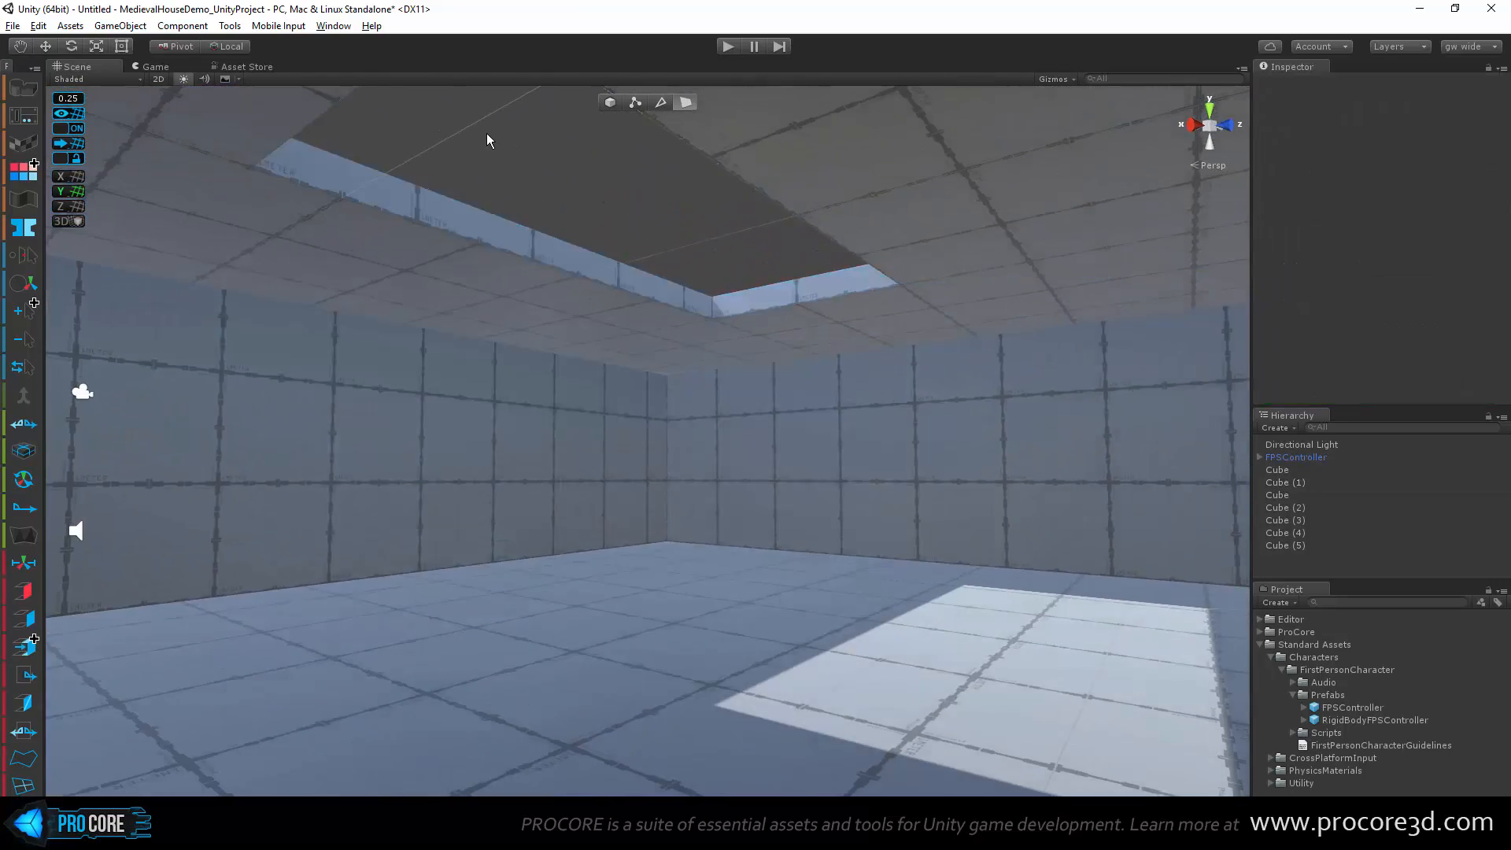
{"action": "key", "text": "ctrl+shift+k"}
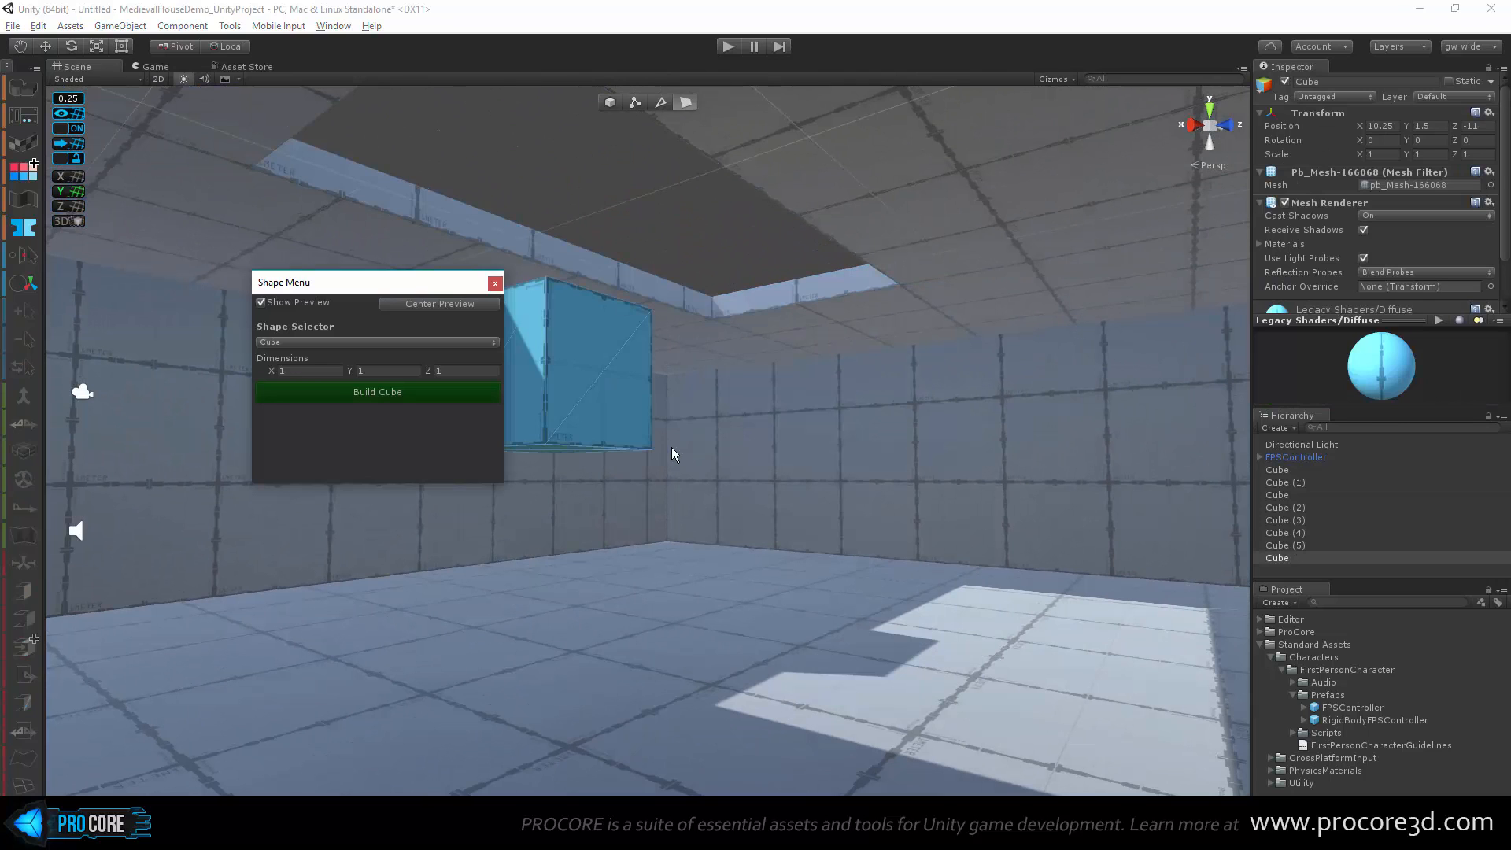
{"action": "left_click", "coordinate": [347, 340]}
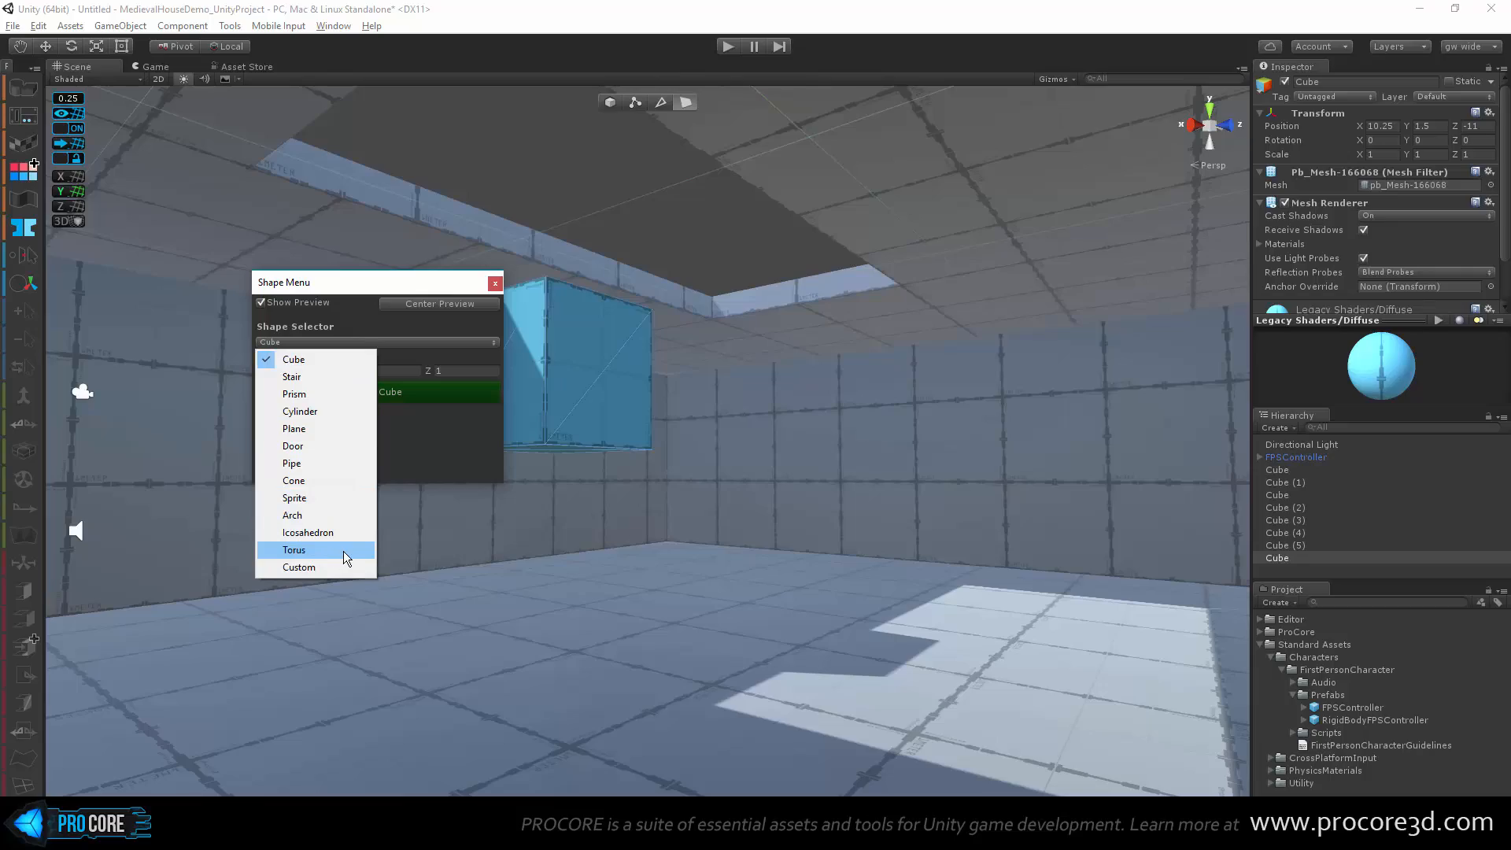
{"action": "left_click", "coordinate": [302, 381]}
Step: Examine the stair preview from inside the room in relation to the ceiling opening
{"action": "left_click_drag", "start_coordinate": [789, 510], "coordinate": [736, 480], "text": "alt"}
{"action": "middle_click_drag", "start_coordinate": [673, 414], "coordinate": [1002, 452]}
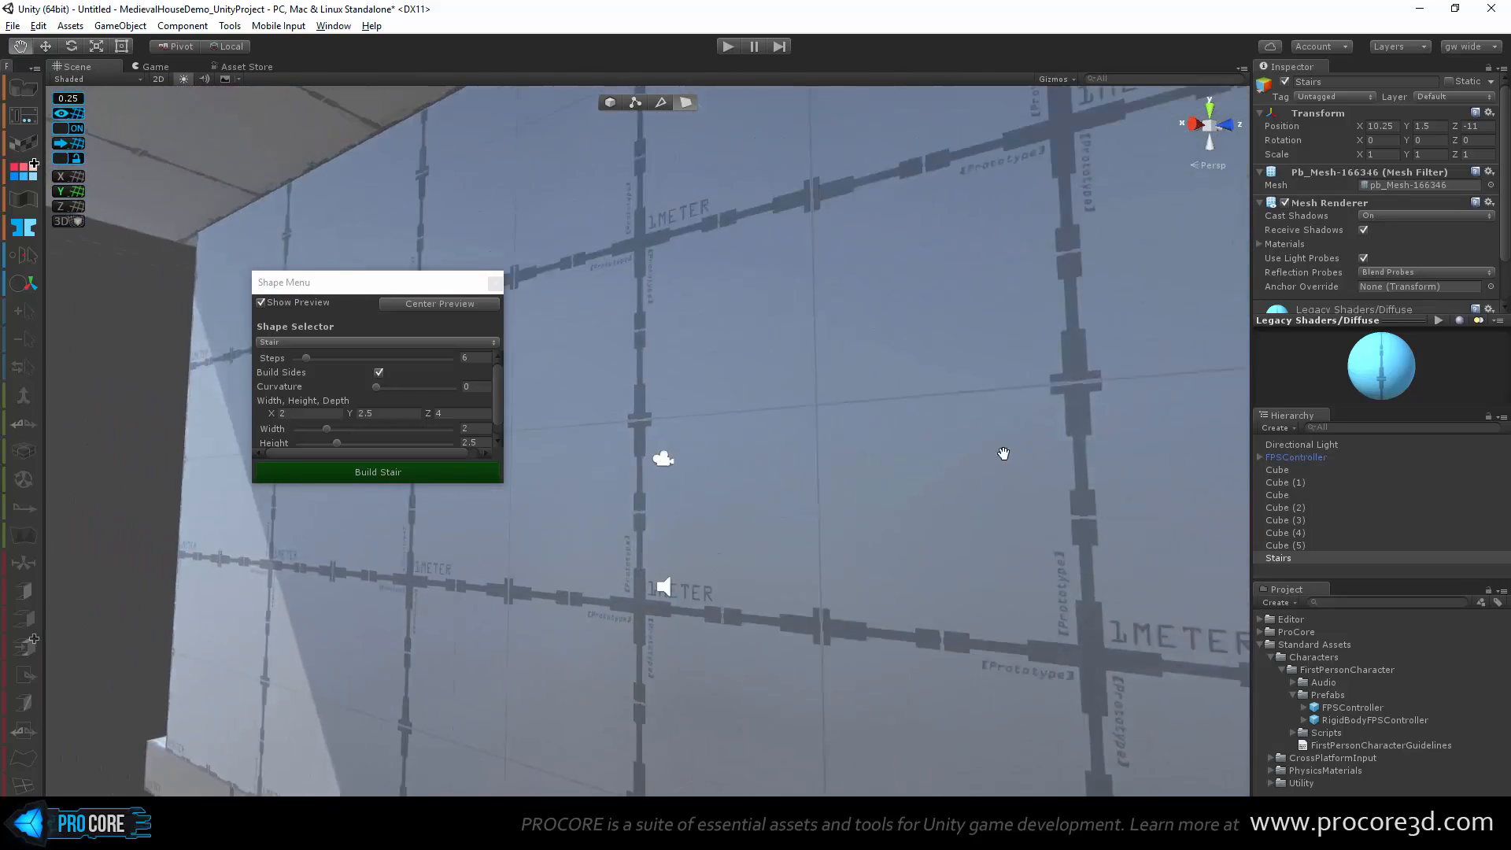
{"action": "left_click_drag", "start_coordinate": [1002, 452], "coordinate": [789, 487], "text": "alt"}
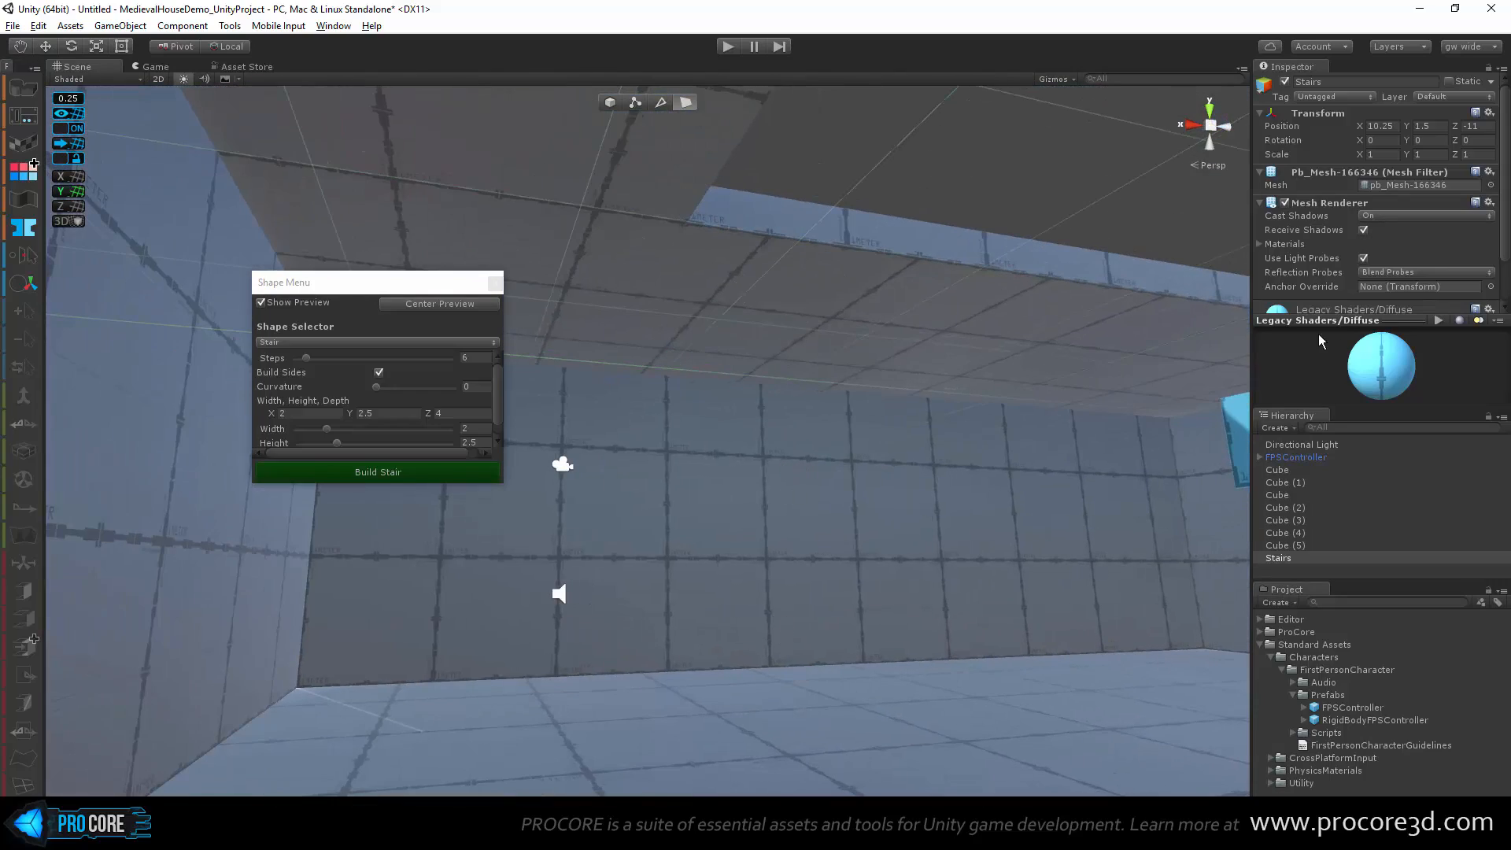
{"action": "middle_click_drag", "start_coordinate": [1318, 334], "coordinate": [1079, 321]}
{"action": "middle_click_drag", "start_coordinate": [1085, 323], "coordinate": [954, 341]}
{"action": "mouse_move", "coordinate": [955, 341]}
{"action": "left_mouse_down", "text": "alt"}
{"action": "mouse_move", "coordinate": [985, 371]}
{"action": "mouse_move", "coordinate": [976, 338]}
{"action": "left_mouse_up", "text": "alt"}
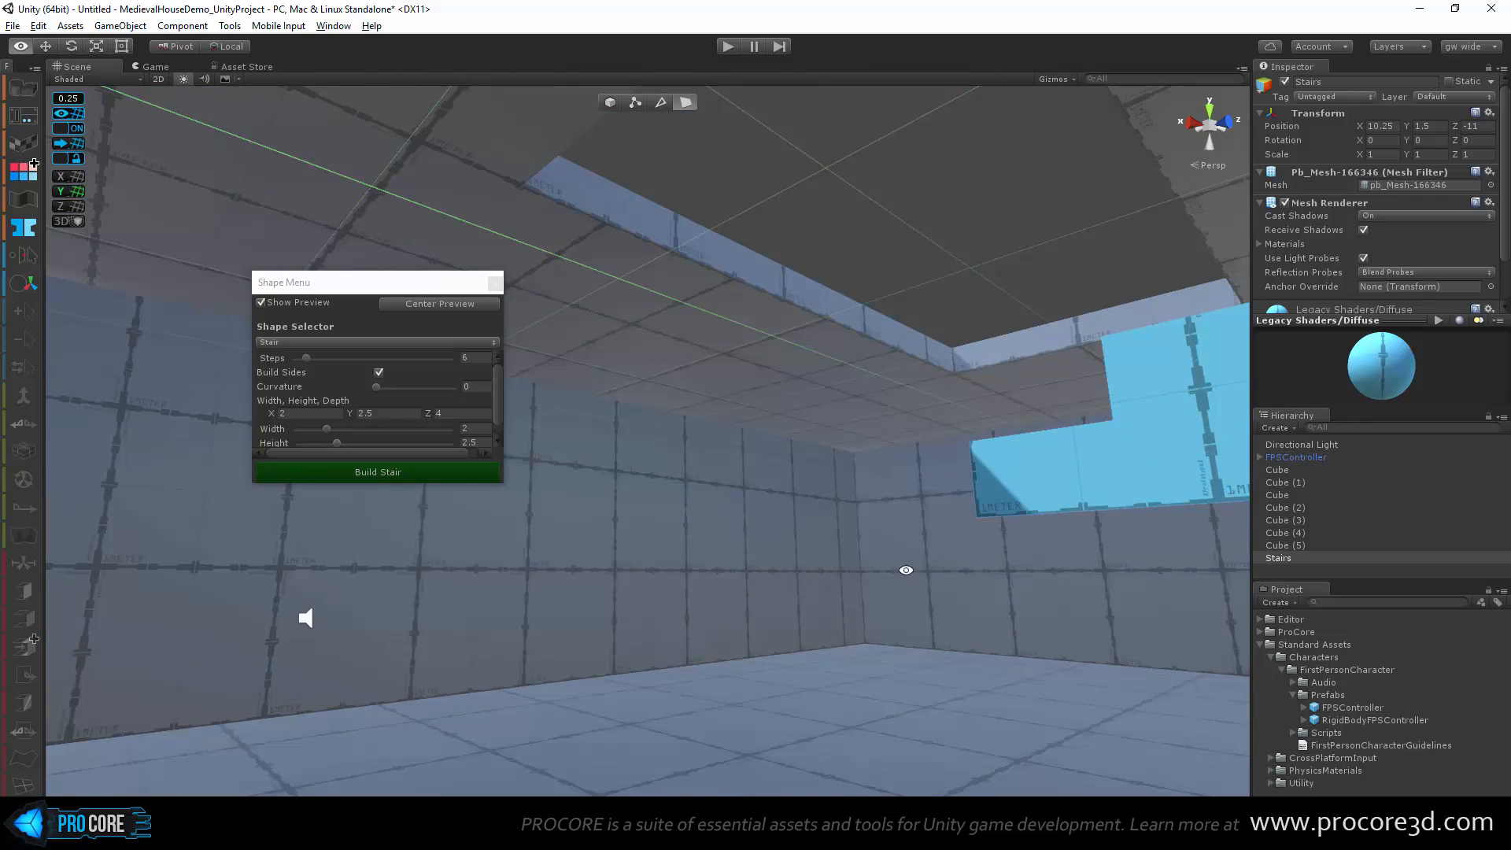
{"action": "left_click_drag", "start_coordinate": [904, 573], "coordinate": [768, 411], "text": "alt"}
{"action": "middle_click_drag", "start_coordinate": [769, 411], "coordinate": [806, 448]}
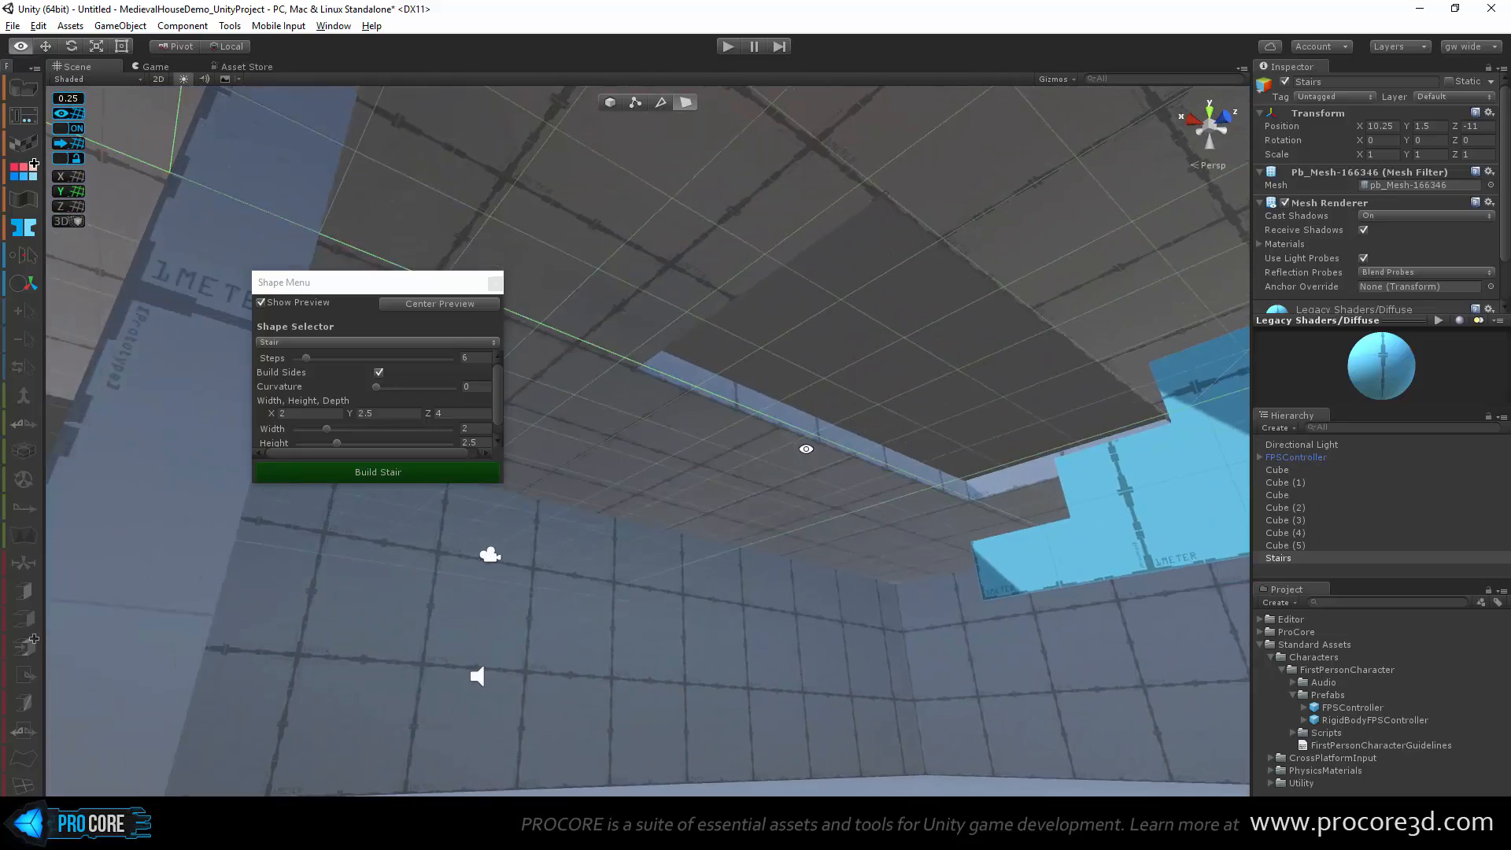
{"action": "left_click_drag", "start_coordinate": [805, 448], "coordinate": [857, 463], "text": "alt"}
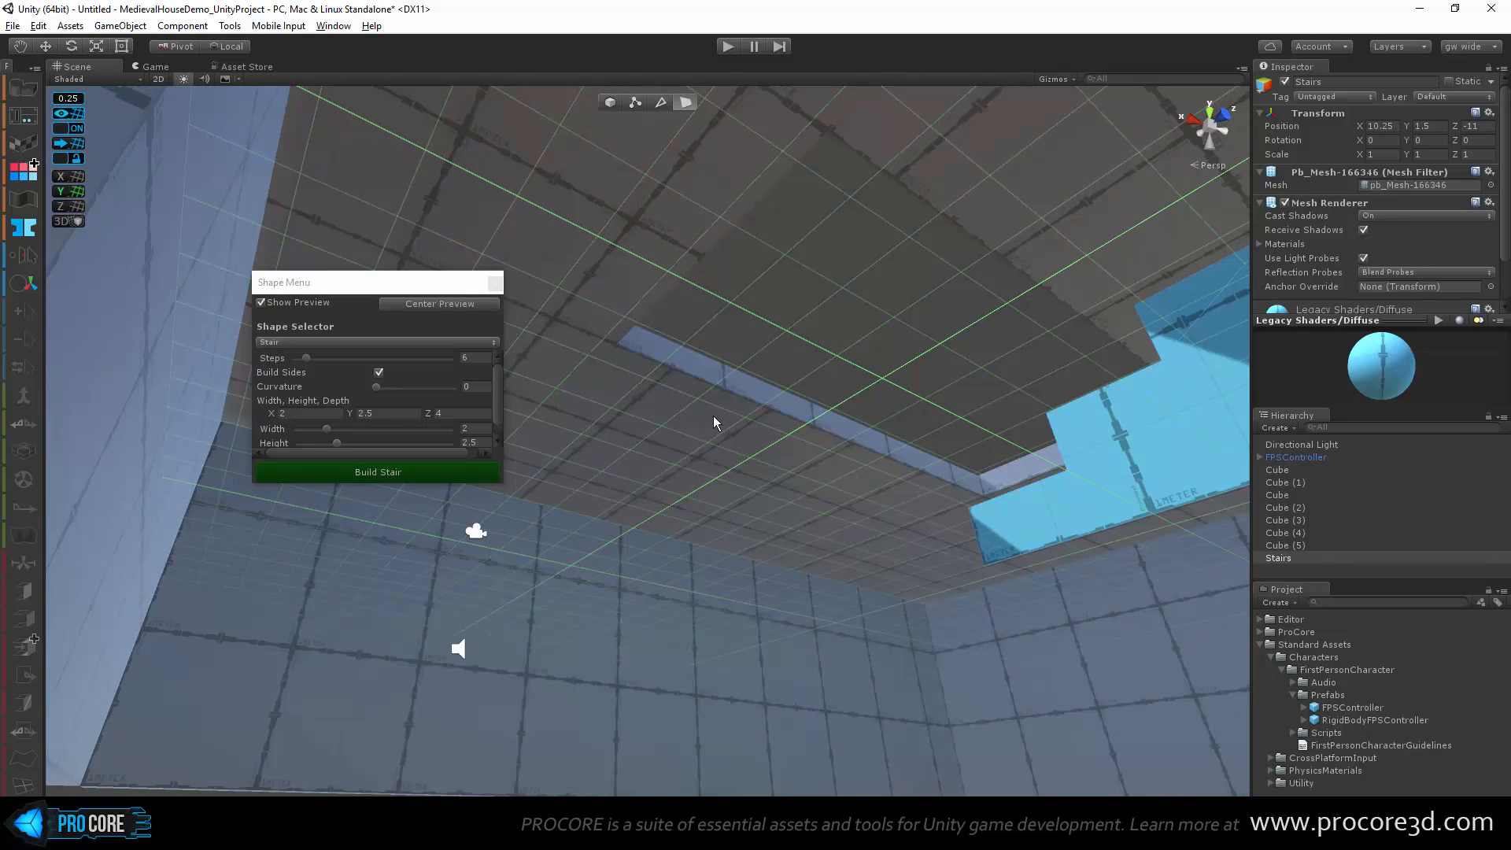
{"action": "left_click_drag", "start_coordinate": [780, 433], "coordinate": [594, 692], "text": "alt"}
{"action": "middle_click_drag", "start_coordinate": [594, 692], "coordinate": [678, 563]}
Step: Select the end face of the ceiling opening and inspect the space for the stairs from above and below
{"action": "left_click", "coordinate": [659, 474]}
{"action": "left_click_drag", "start_coordinate": [659, 474], "coordinate": [717, 518], "text": "alt"}
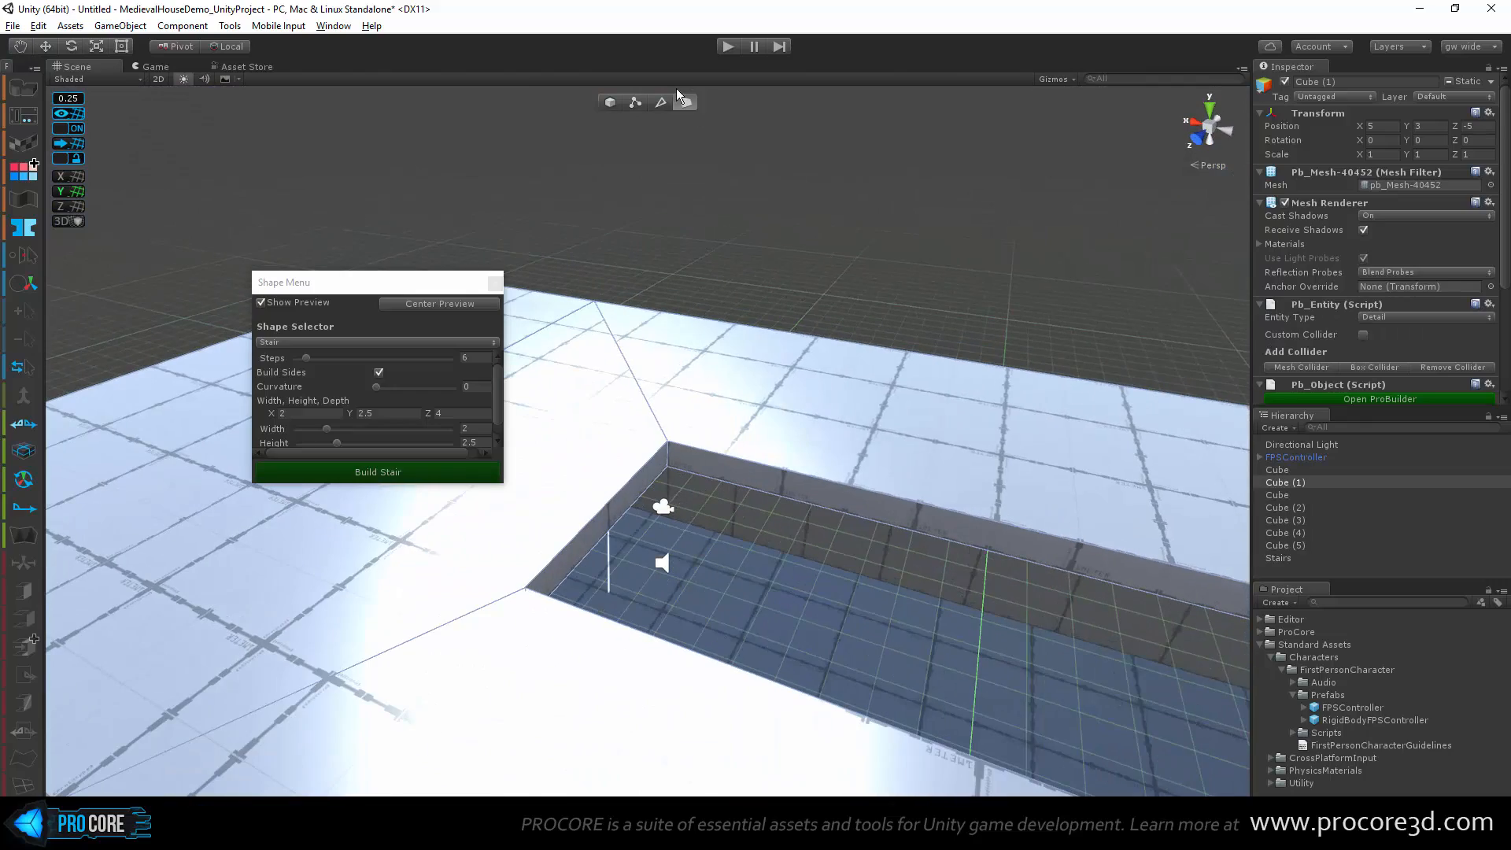
{"action": "left_click", "coordinate": [653, 467]}
{"action": "left_click_drag", "start_coordinate": [678, 578], "coordinate": [912, 653], "text": "alt"}
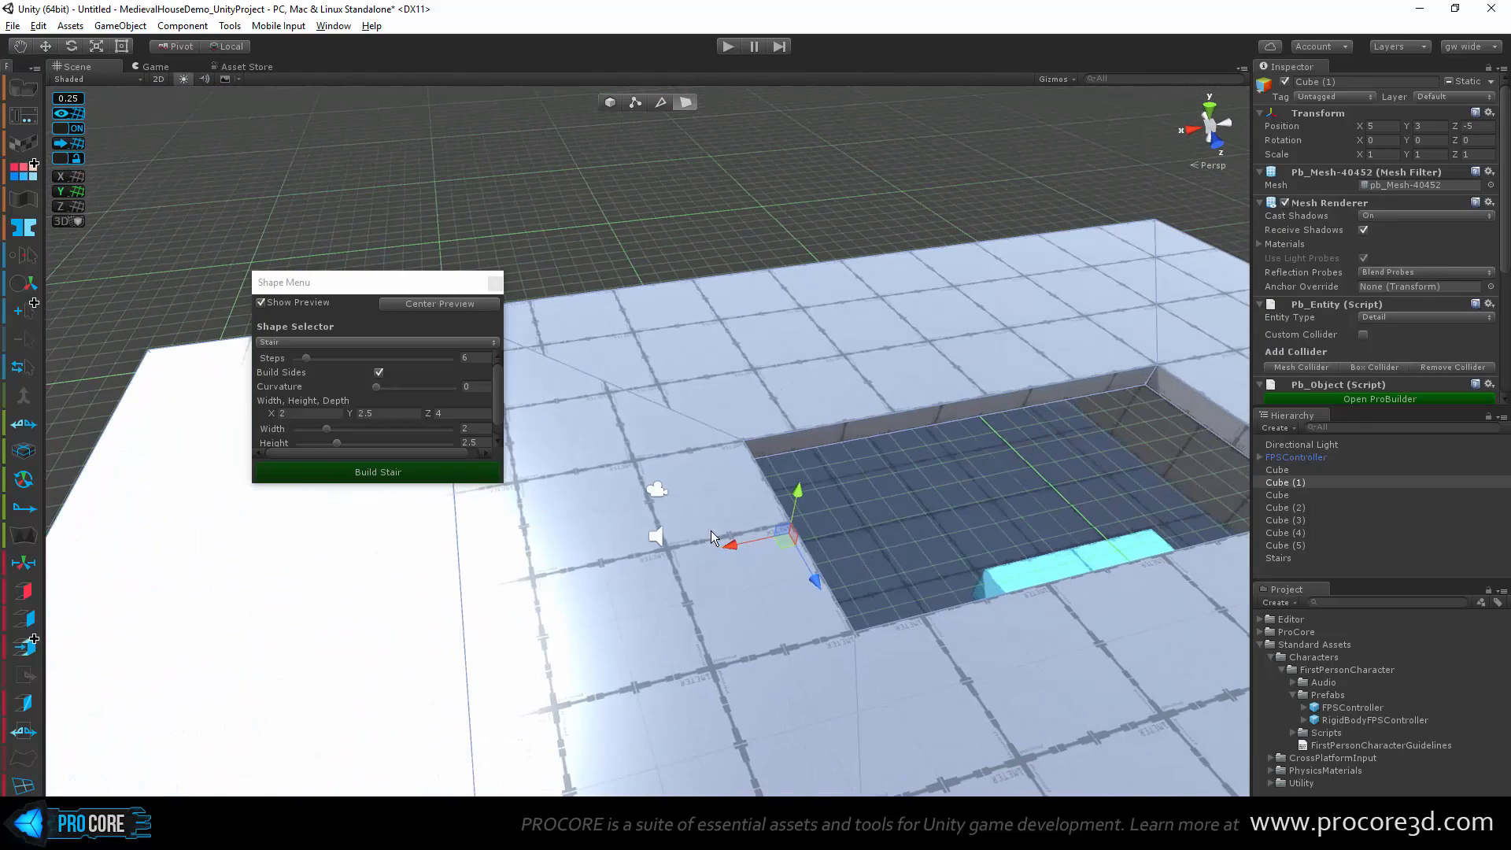
{"action": "left_click_drag", "start_coordinate": [692, 564], "coordinate": [958, 664], "text": "alt"}
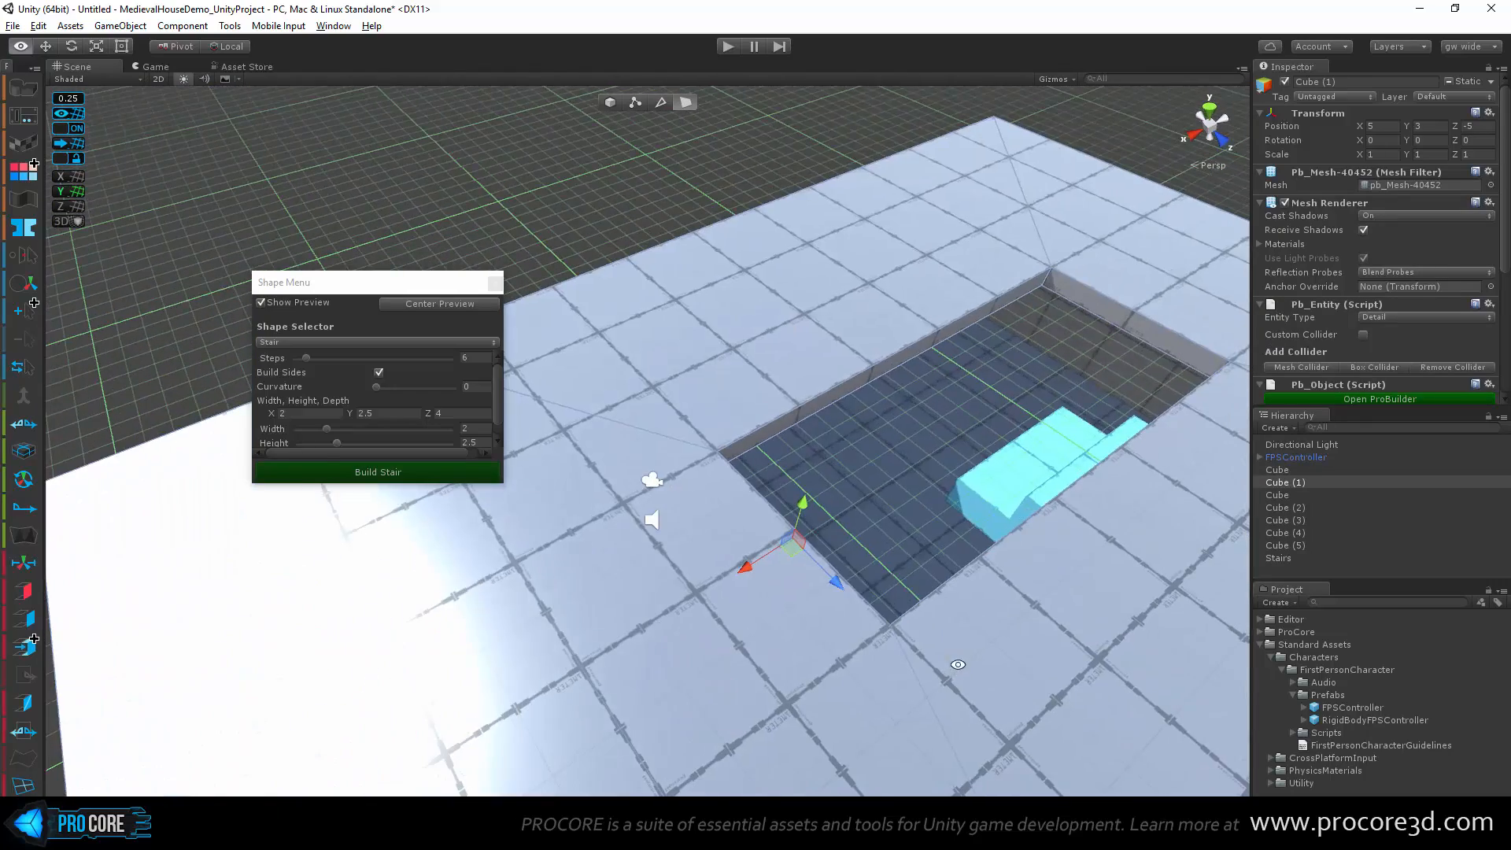
{"action": "middle_click_drag", "start_coordinate": [957, 590], "coordinate": [789, 606]}
{"action": "scroll", "coordinate": [789, 606], "scroll_direction": "up", "scroll_amount": 2}
{"action": "left_click_drag", "start_coordinate": [914, 701], "coordinate": [914, 515], "text": "alt"}
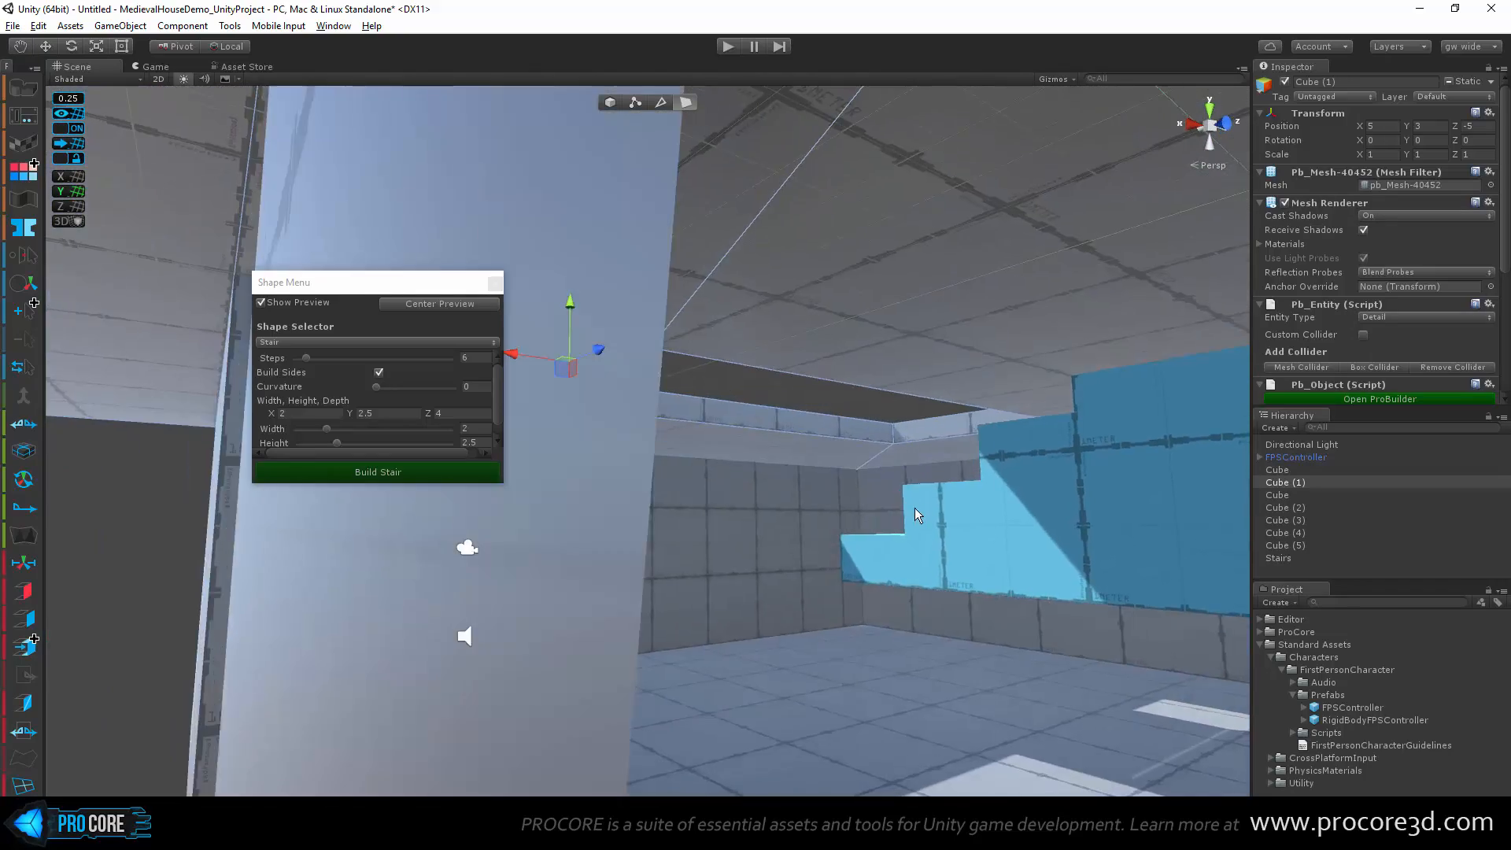
{"action": "scroll", "coordinate": [913, 524], "scroll_direction": "up", "scroll_amount": 2}
{"action": "middle_click_drag", "start_coordinate": [902, 500], "coordinate": [789, 512]}
{"action": "left_click_drag", "start_coordinate": [789, 511], "coordinate": [867, 489], "text": "alt"}
{"action": "scroll", "coordinate": [870, 556], "scroll_direction": "down", "scroll_amount": 3}
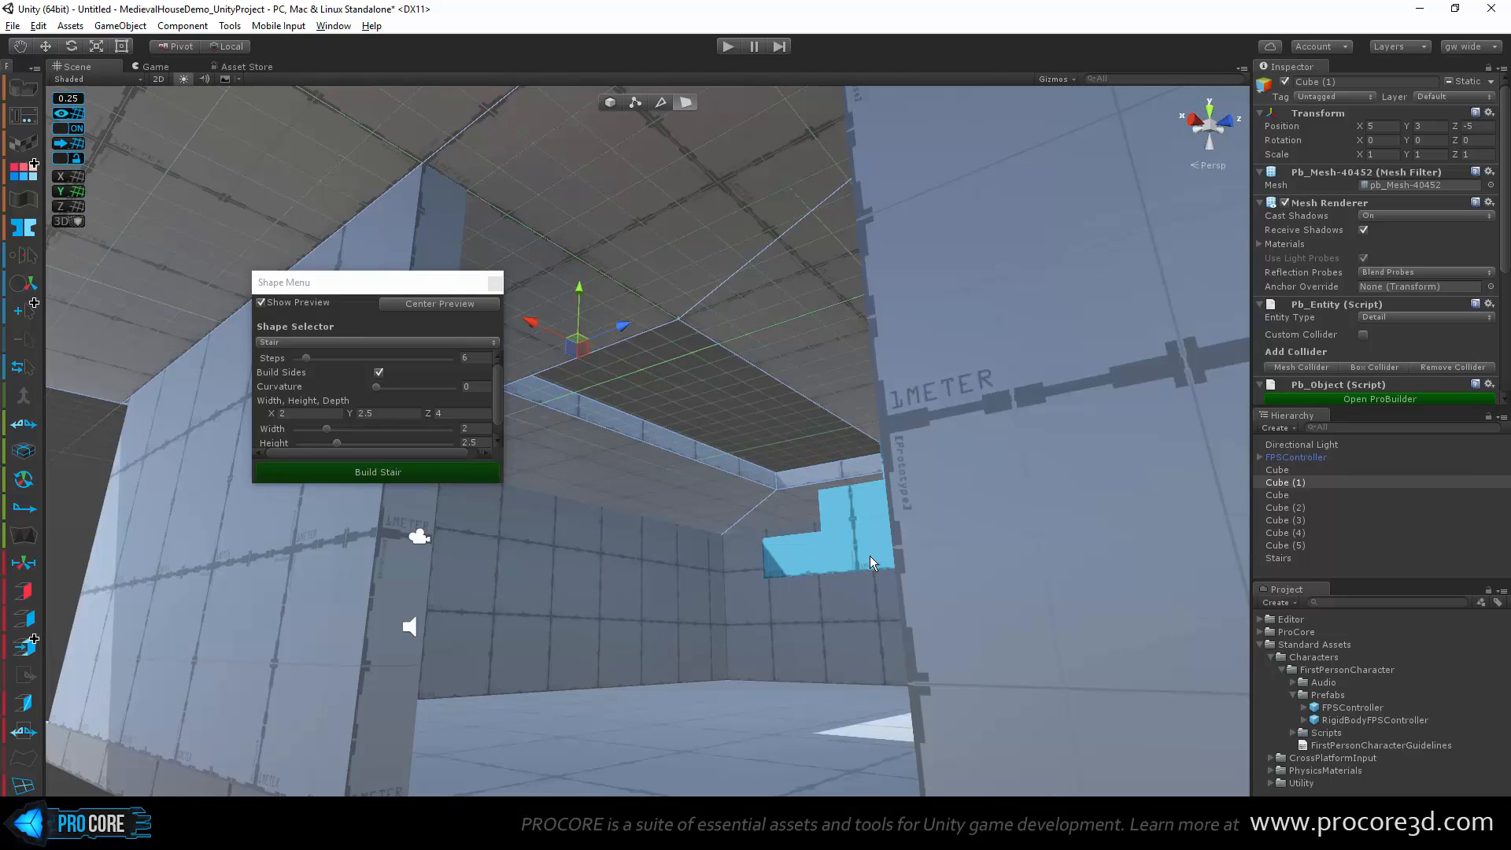
{"action": "left_click_drag", "start_coordinate": [870, 556], "coordinate": [767, 523], "text": "alt"}
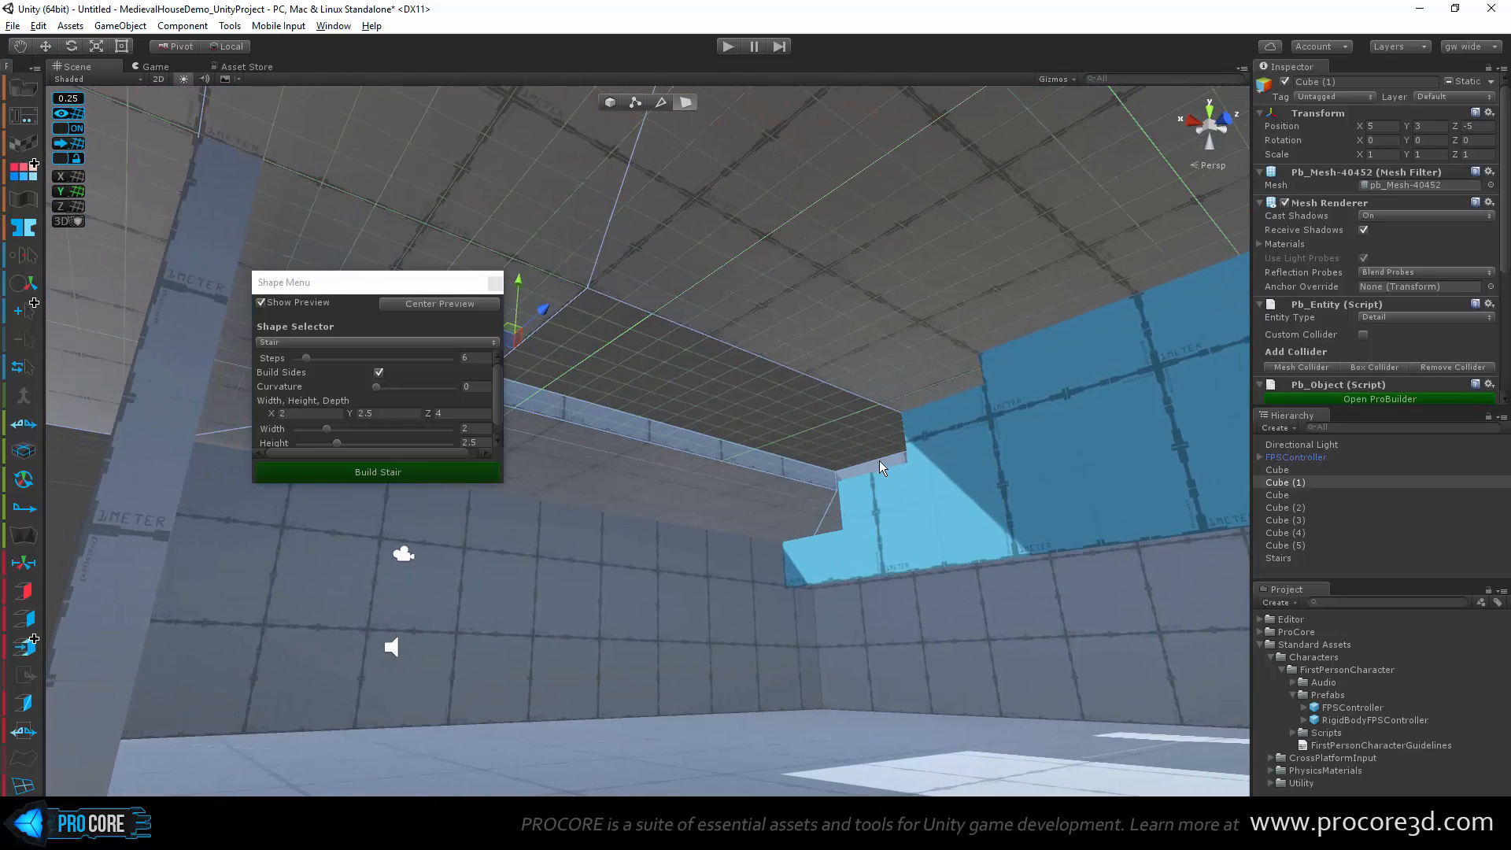
{"action": "left_click_drag", "start_coordinate": [815, 460], "coordinate": [738, 406], "text": "alt"}
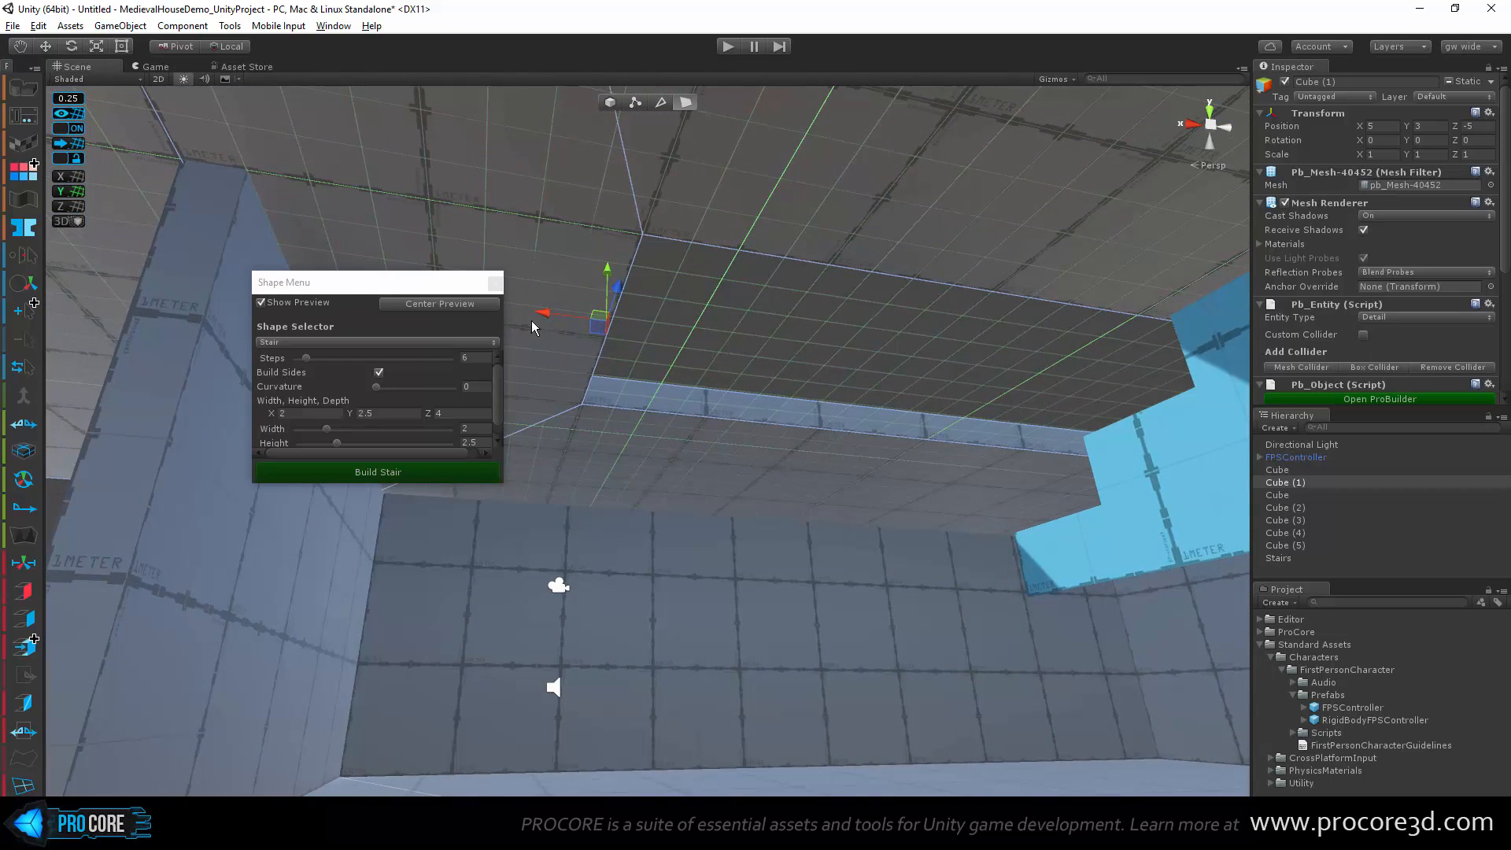
{"action": "middle_click_drag", "start_coordinate": [715, 383], "coordinate": [793, 399]}
{"action": "left_click_drag", "start_coordinate": [633, 321], "coordinate": [493, 332]}
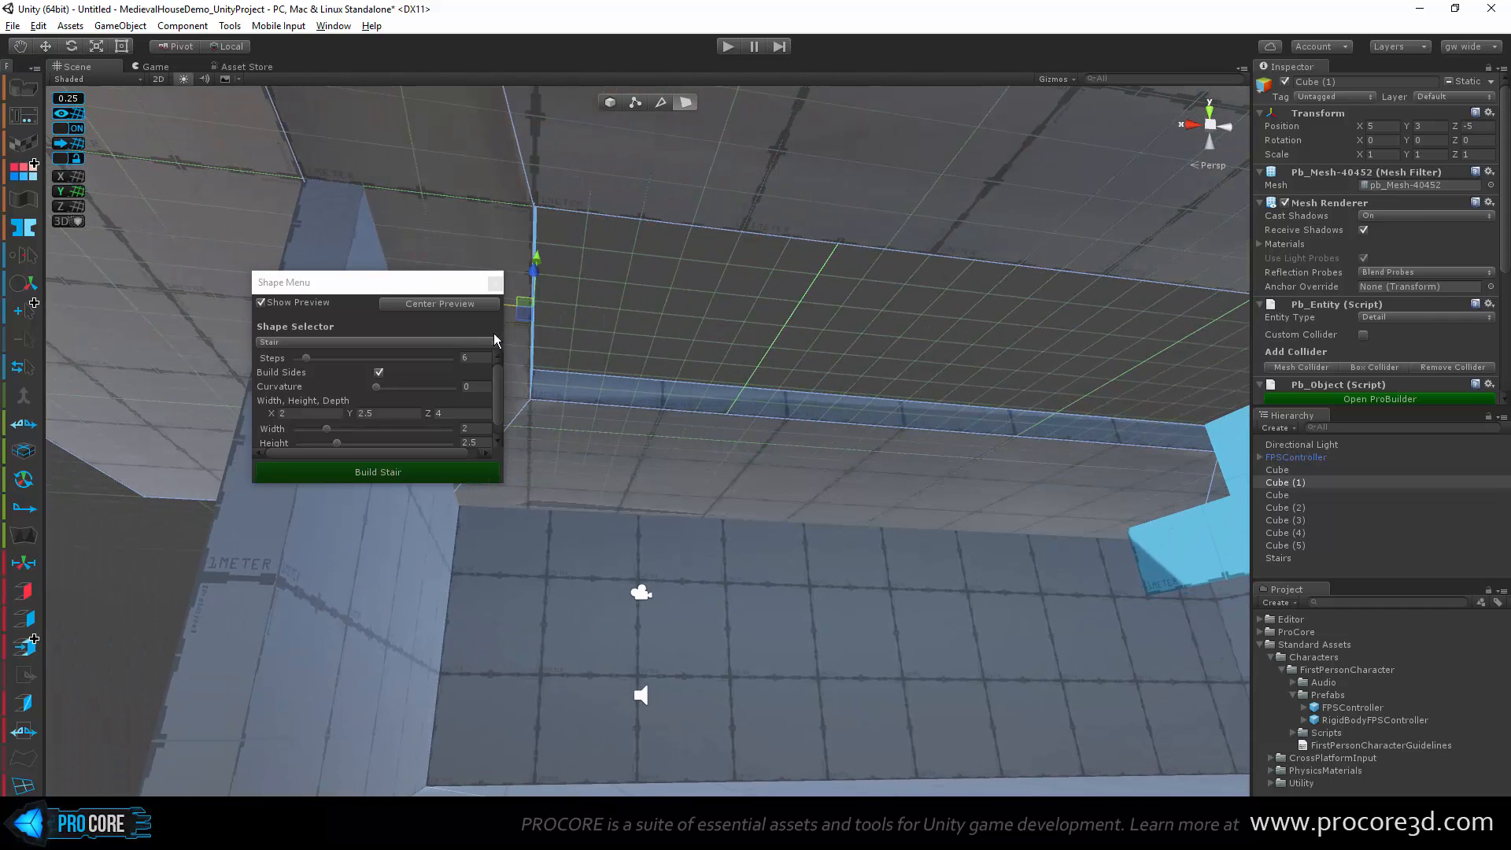
{"action": "left_click_drag", "start_coordinate": [866, 449], "coordinate": [744, 417], "text": "alt"}
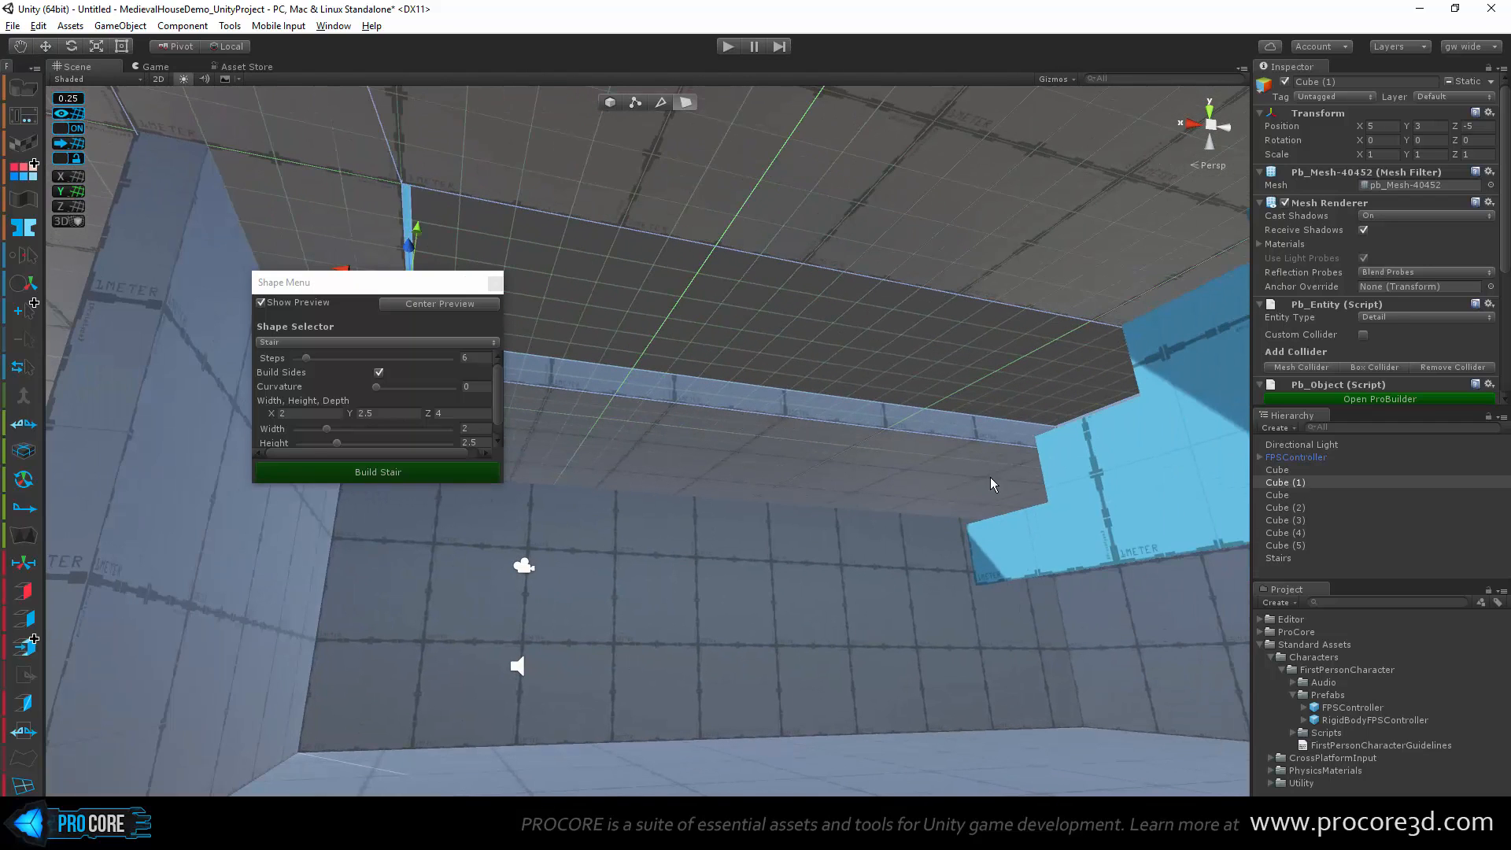
{"action": "left_click_drag", "start_coordinate": [822, 464], "coordinate": [875, 361], "text": "alt"}
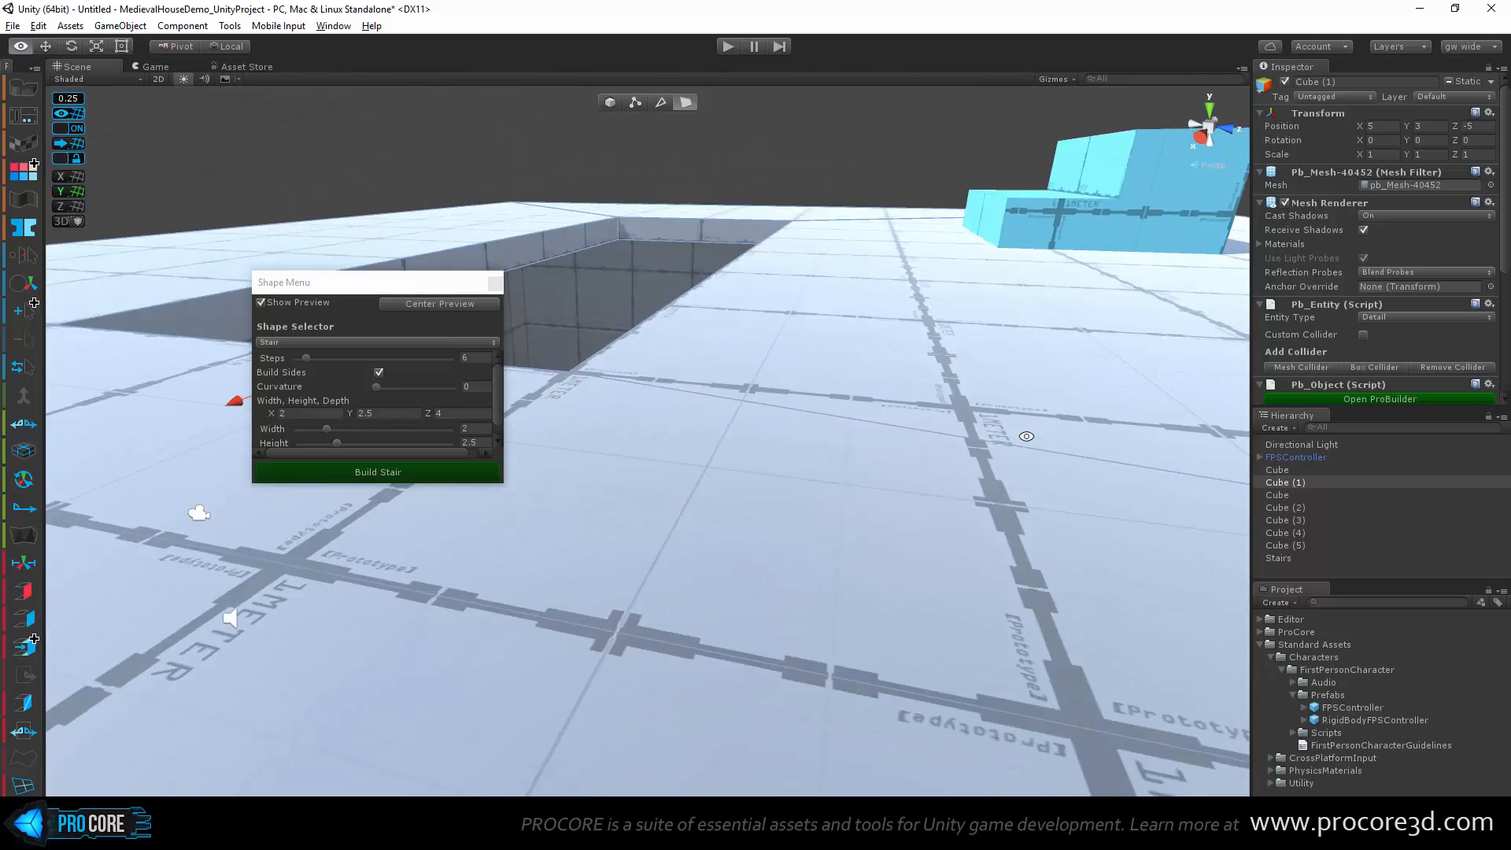
{"action": "mouse_move", "coordinate": [846, 354]}
{"action": "left_mouse_down"}
{"action": "mouse_move", "coordinate": [819, 342]}
{"action": "mouse_move", "coordinate": [859, 380]}
{"action": "left_mouse_up"}
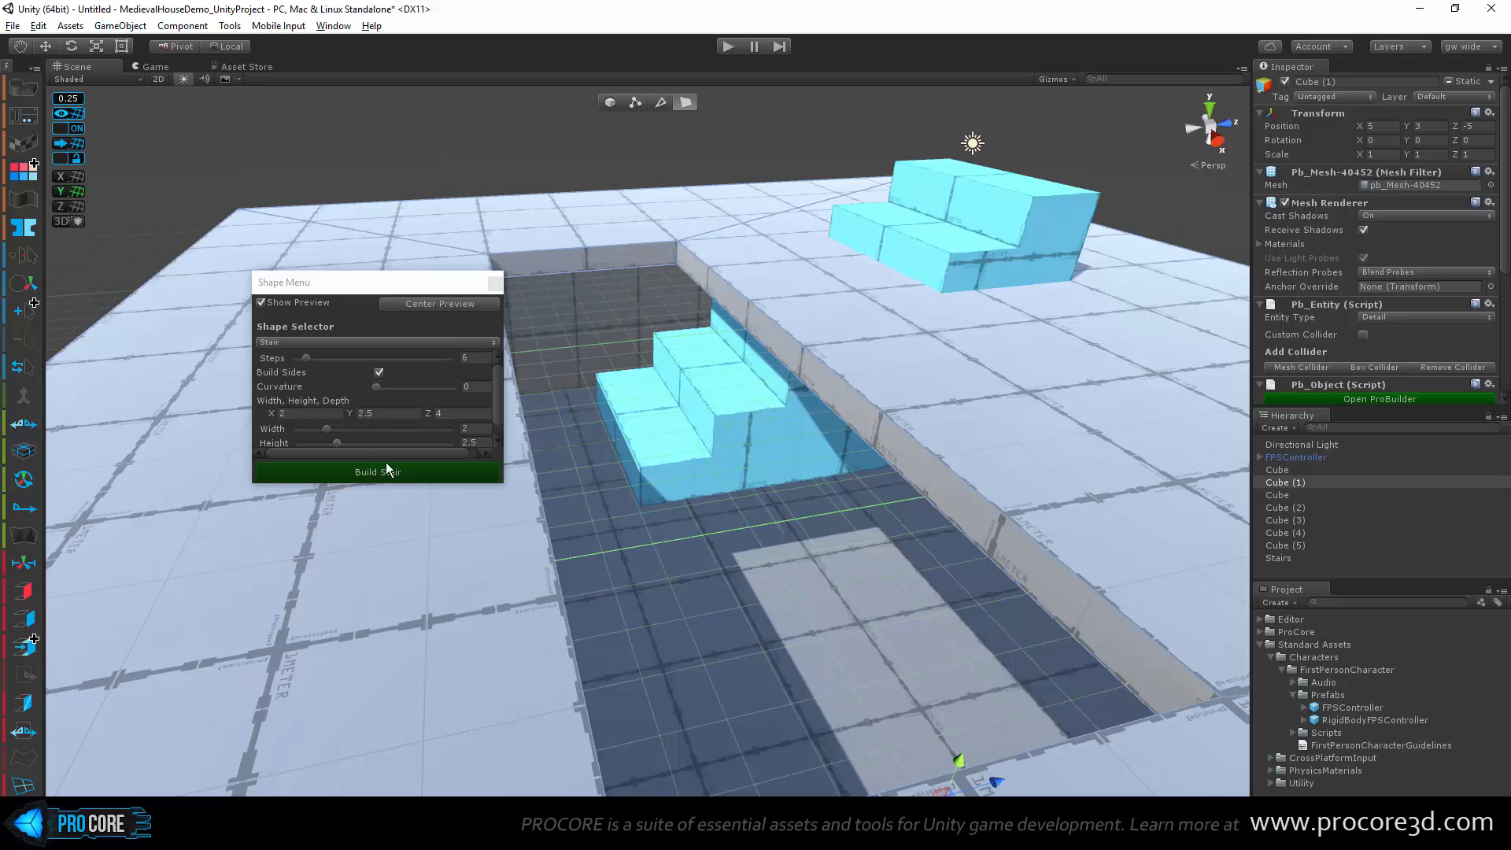
Step: Set the stair preview's height to 3 and its depth to 6
{"action": "left_click_drag", "start_coordinate": [379, 385], "coordinate": [338, 405]}
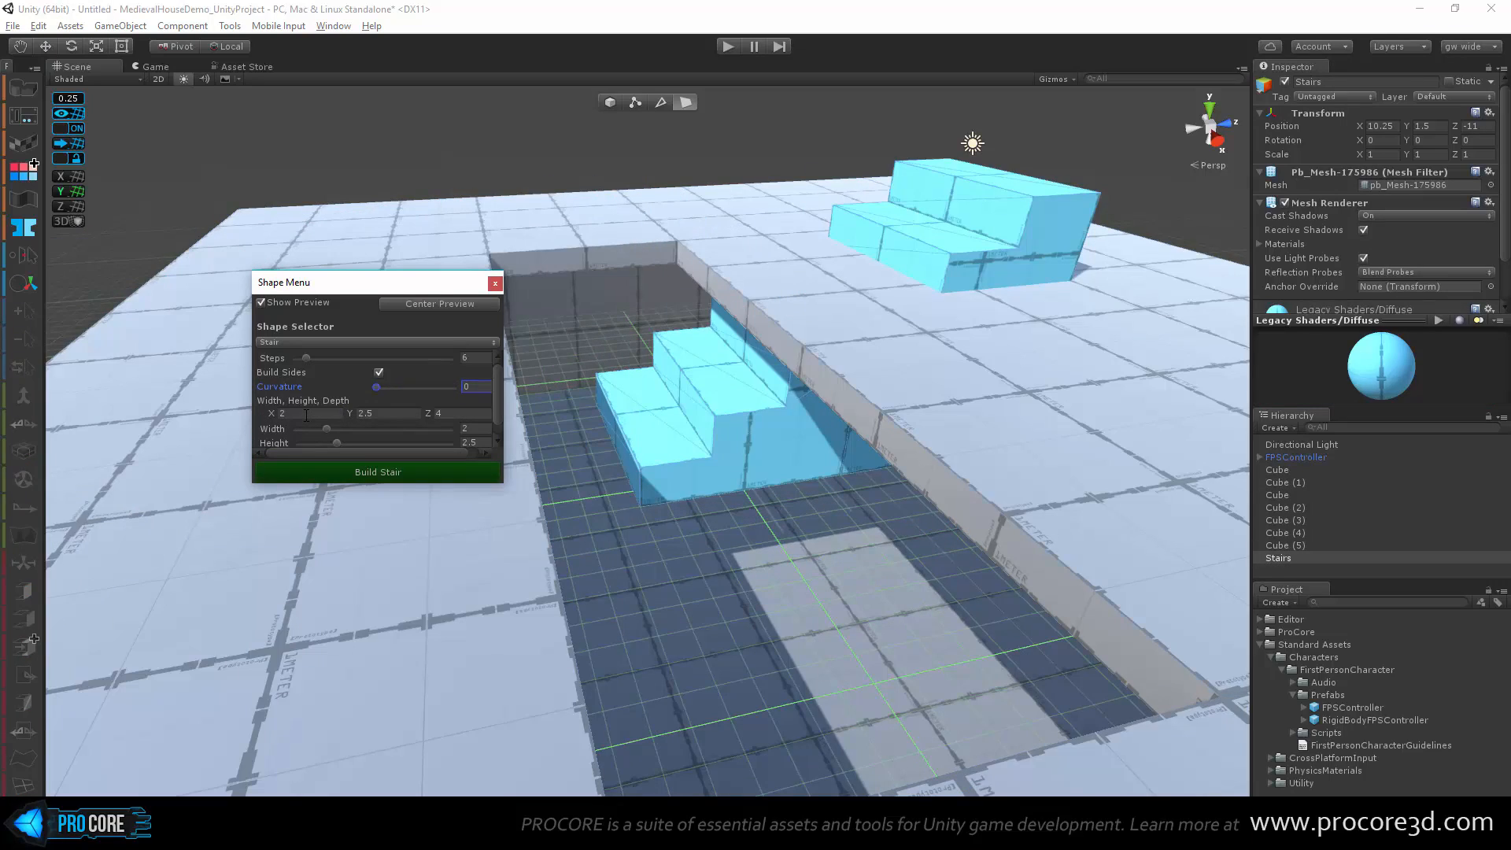
{"action": "scroll", "coordinate": [630, 479], "scroll_direction": "down", "scroll_amount": 5}
{"action": "left_click_drag", "start_coordinate": [631, 479], "coordinate": [910, 530], "text": "alt"}
{"action": "scroll", "coordinate": [793, 474], "scroll_direction": "down", "scroll_amount": 3}
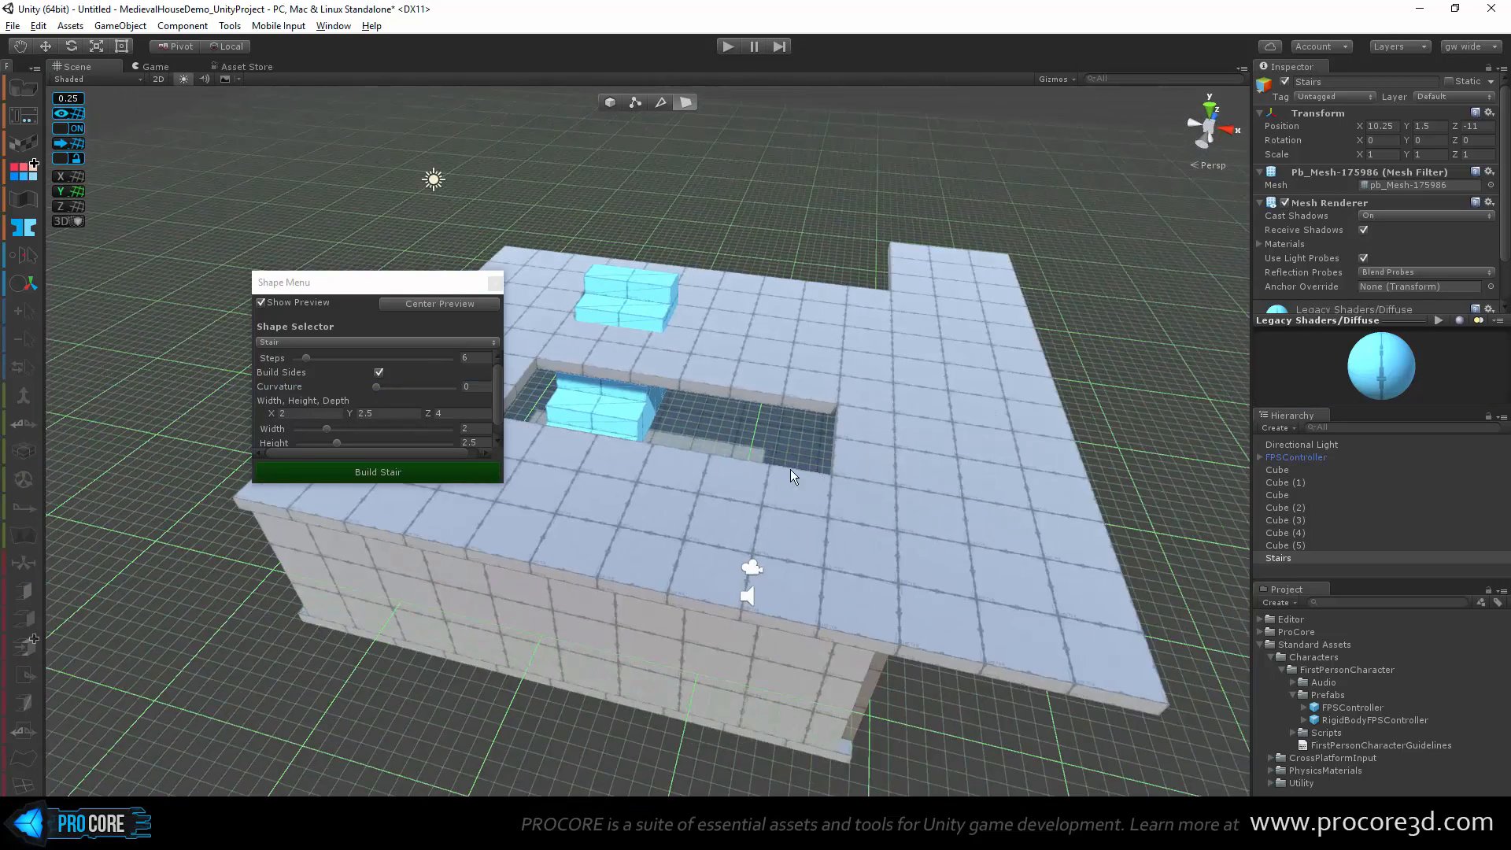
{"action": "middle_click_drag", "start_coordinate": [706, 435], "coordinate": [812, 472]}
{"action": "scroll", "coordinate": [756, 457], "scroll_direction": "up", "scroll_amount": 3}
{"action": "left_click_drag", "start_coordinate": [851, 485], "coordinate": [460, 411], "text": "alt"}
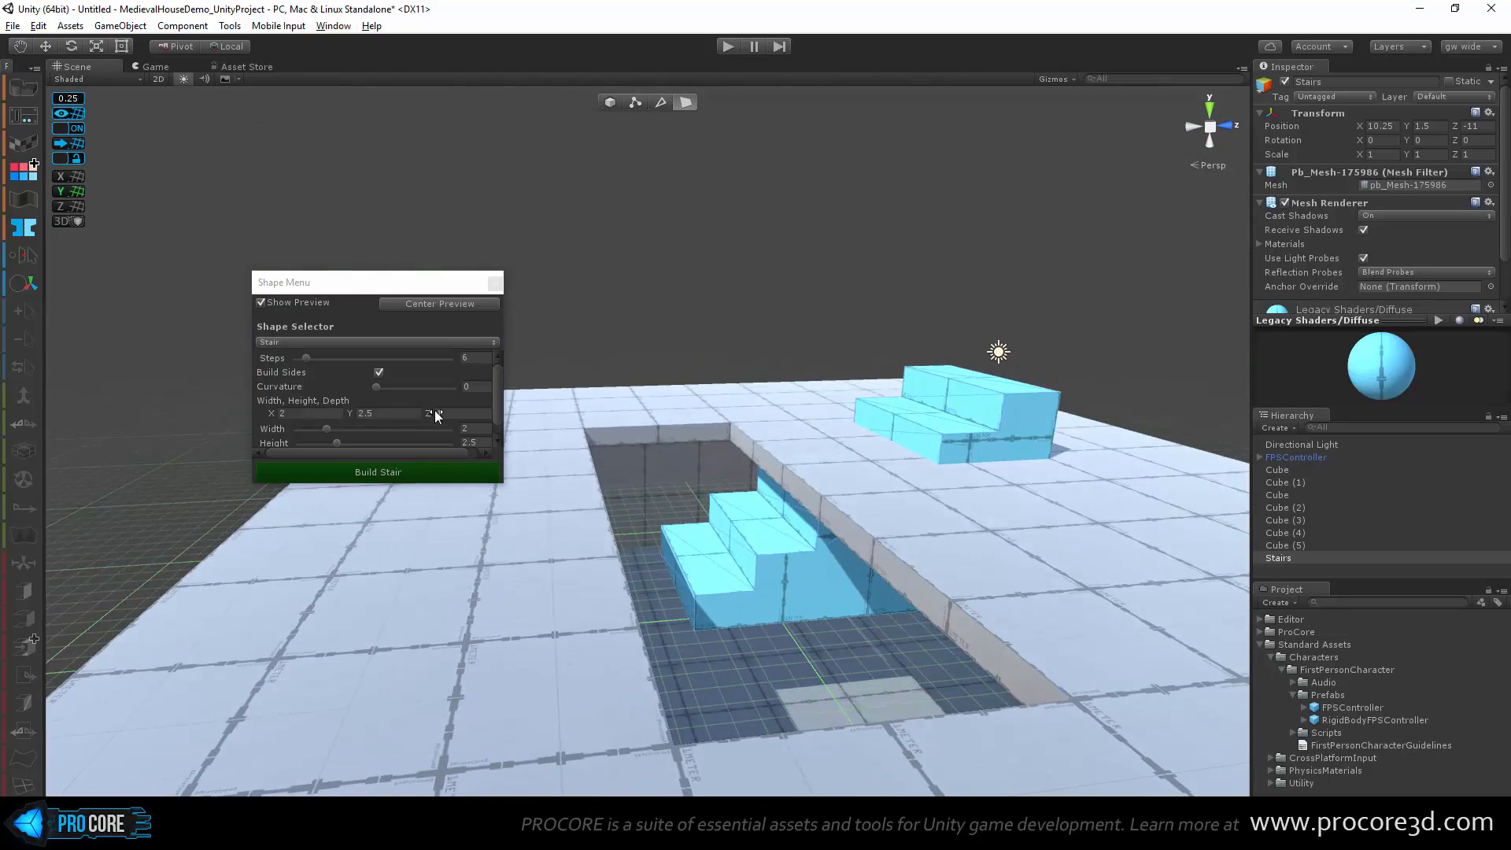
{"action": "left_click", "coordinate": [388, 415]}
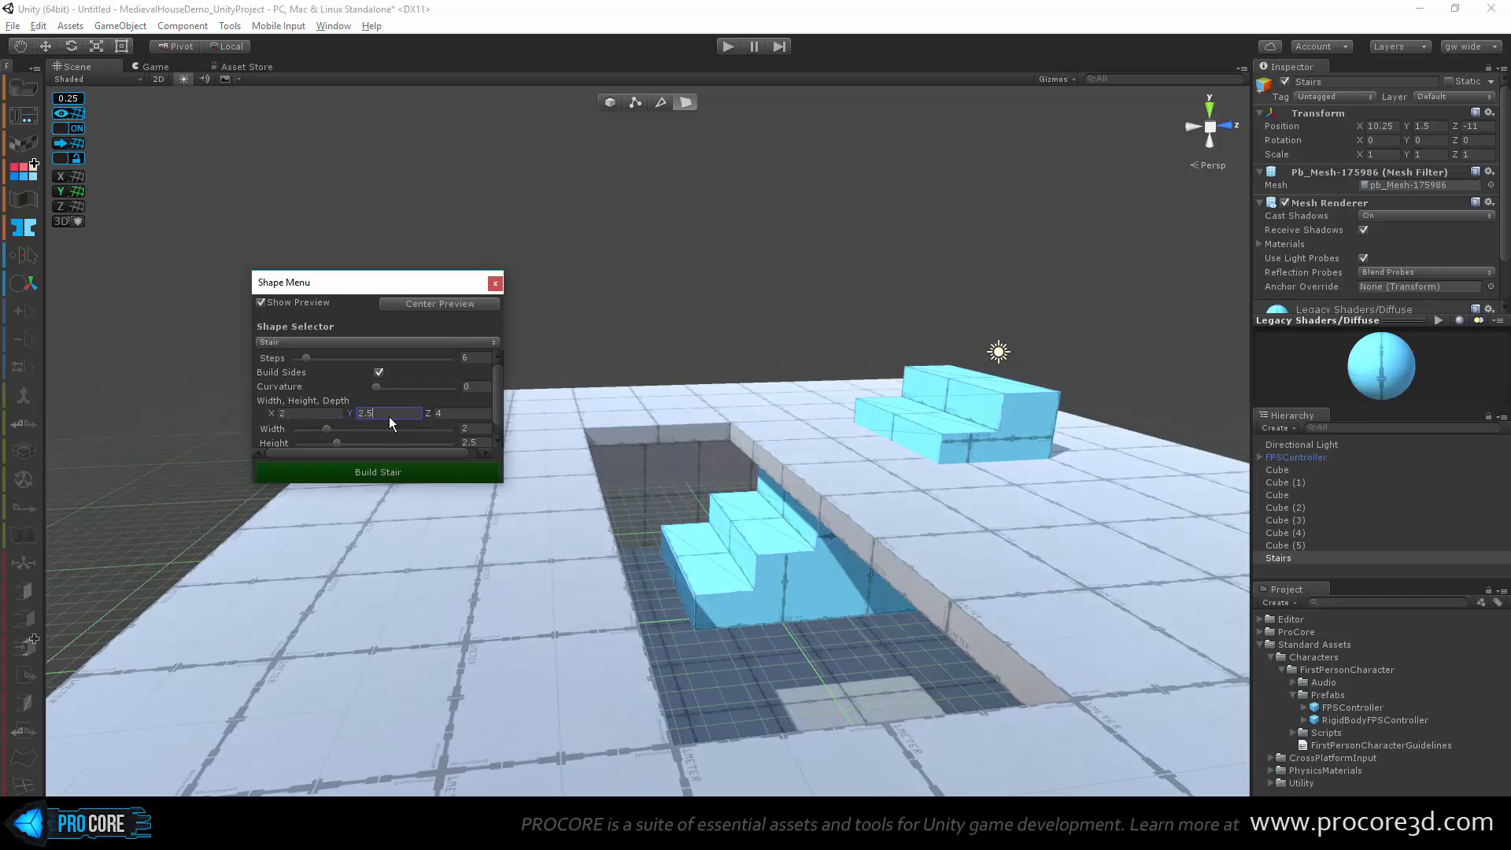
{"action": "type", "text": "3"}
{"action": "key", "text": "Tab"}
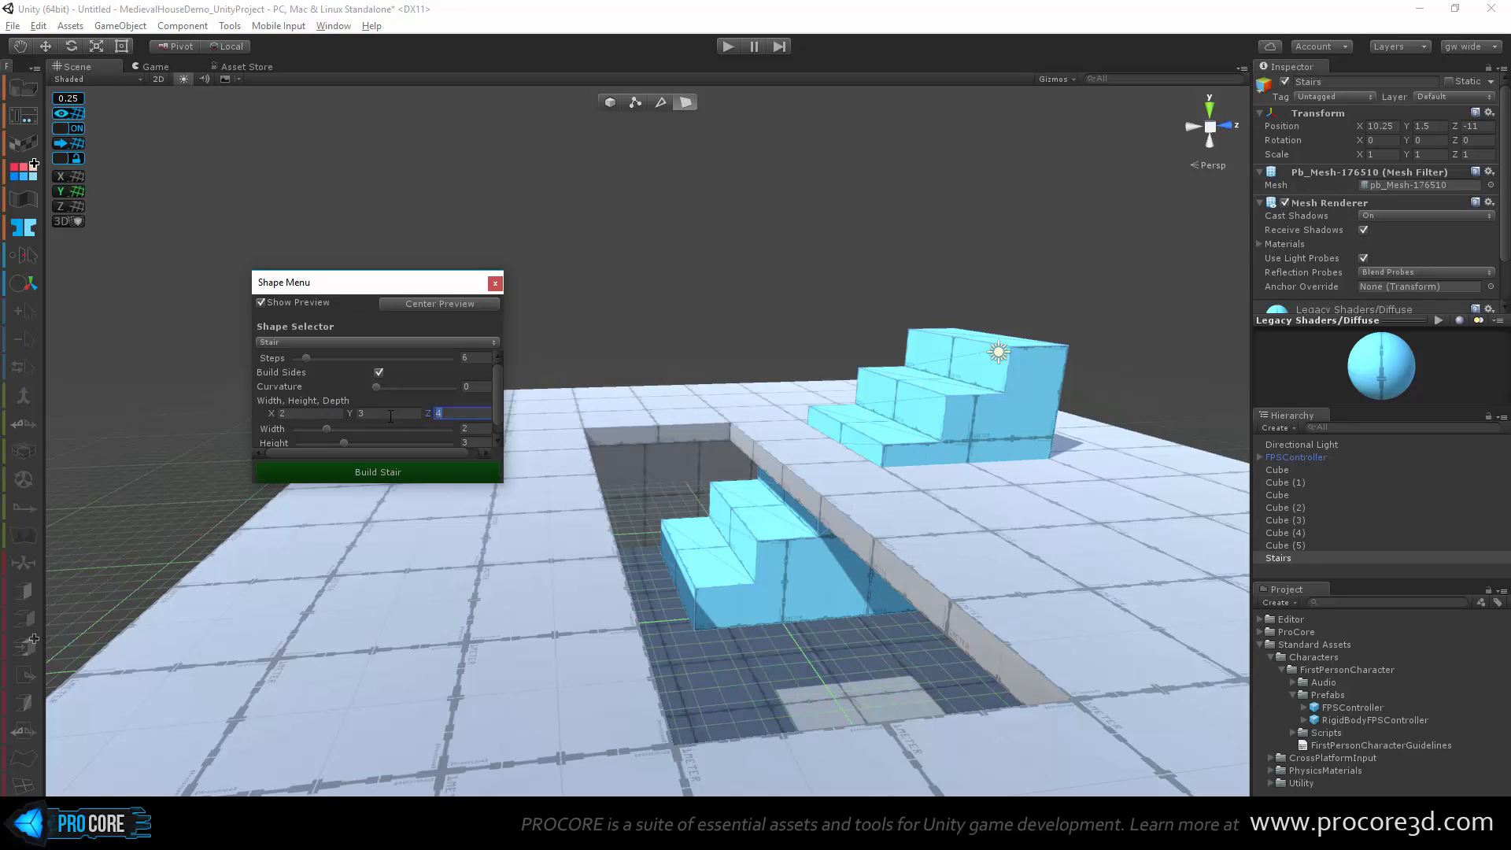
{"action": "type", "text": "6"}
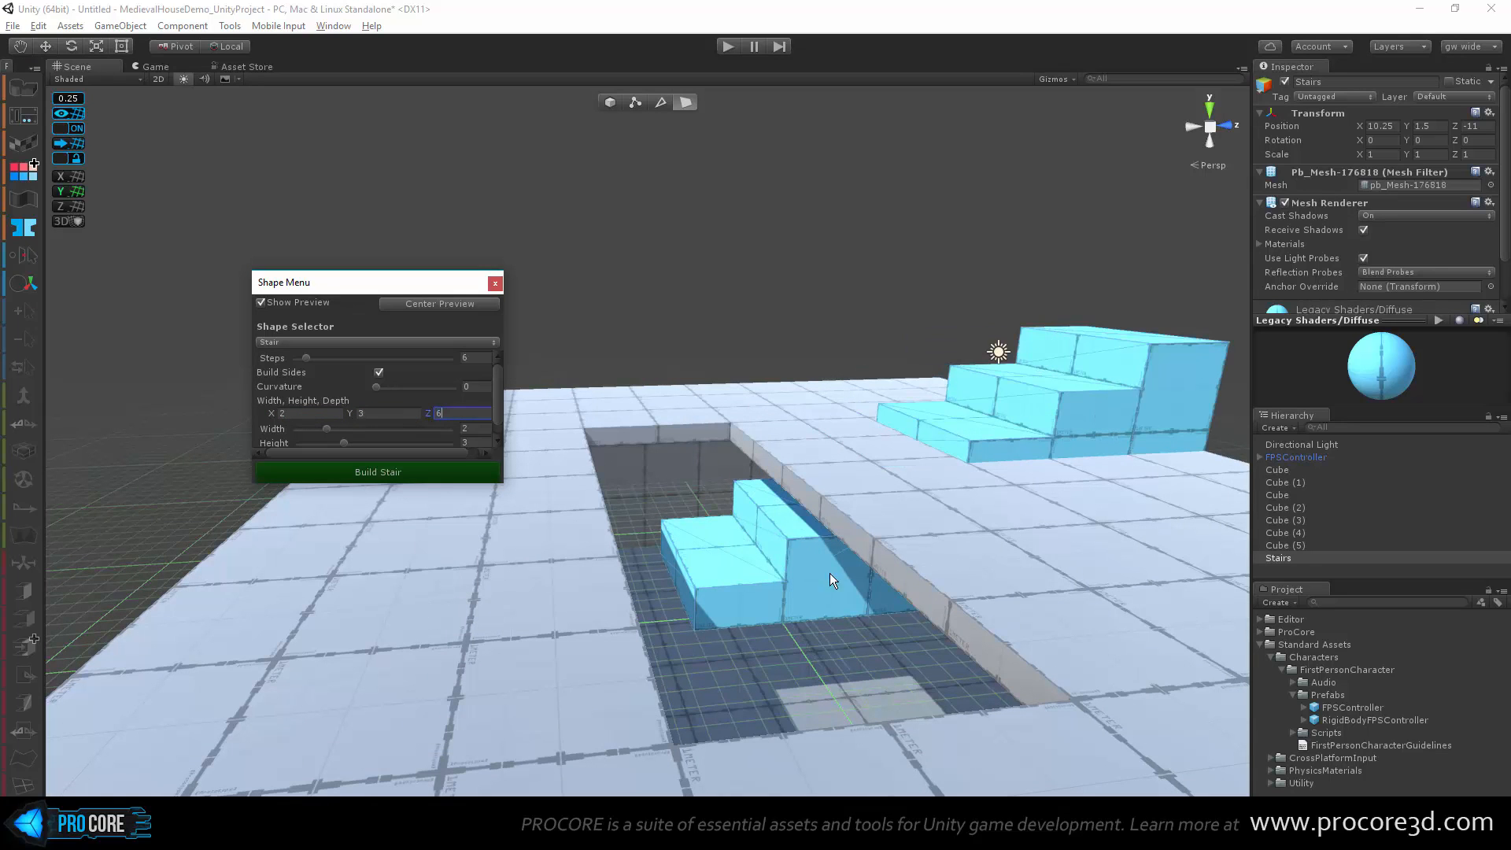
Step: Inspect the resized stair preview below the opening and set its number of steps to 12
{"action": "middle_click_drag", "start_coordinate": [880, 453], "coordinate": [724, 510]}
{"action": "left_click_drag", "start_coordinate": [724, 509], "coordinate": [766, 509], "text": "alt"}
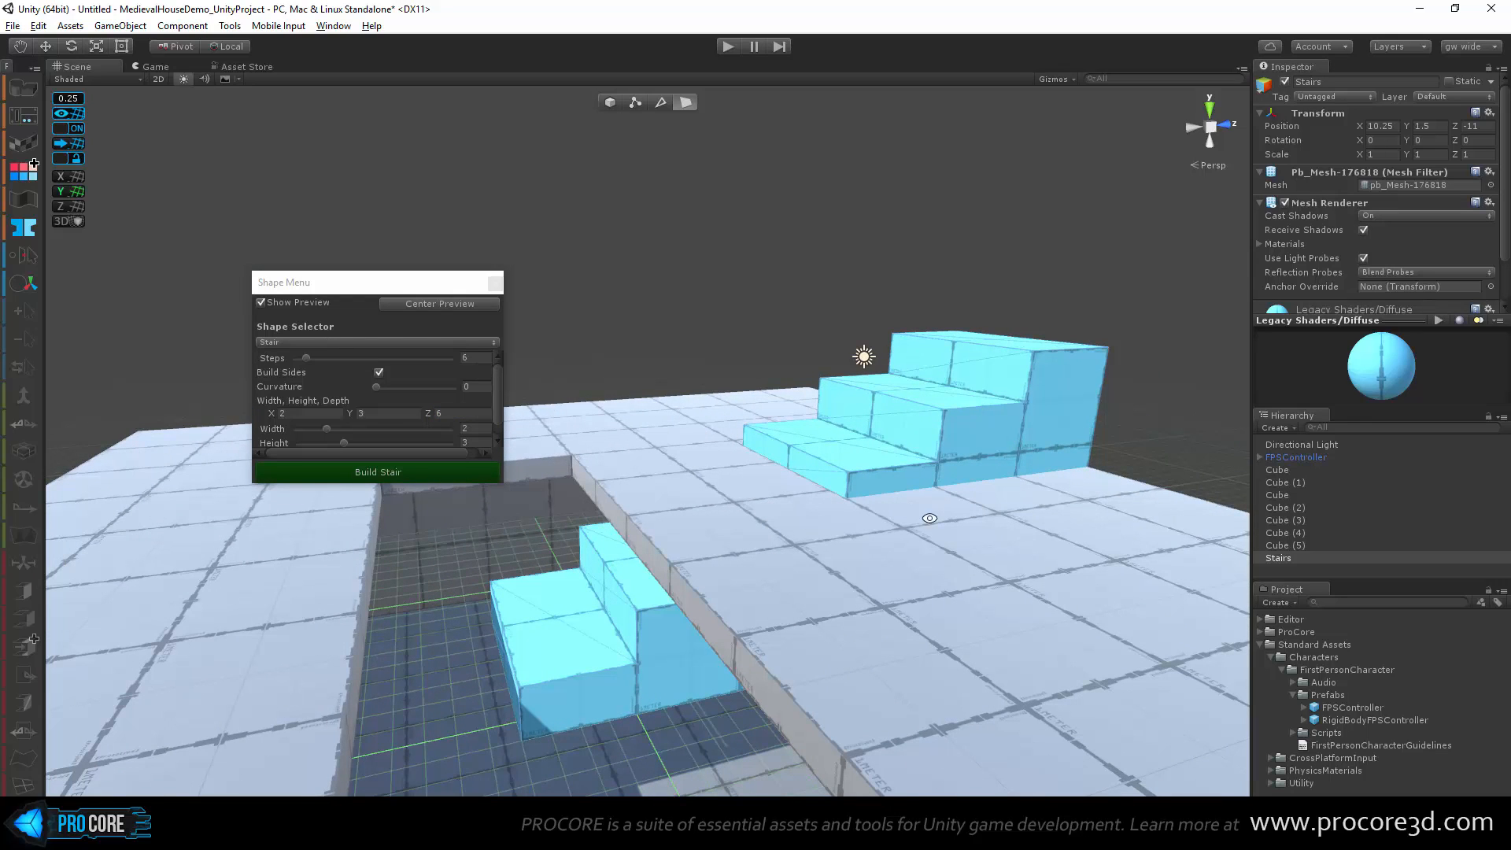
{"action": "left_click_drag", "start_coordinate": [929, 517], "coordinate": [969, 428], "text": "alt"}
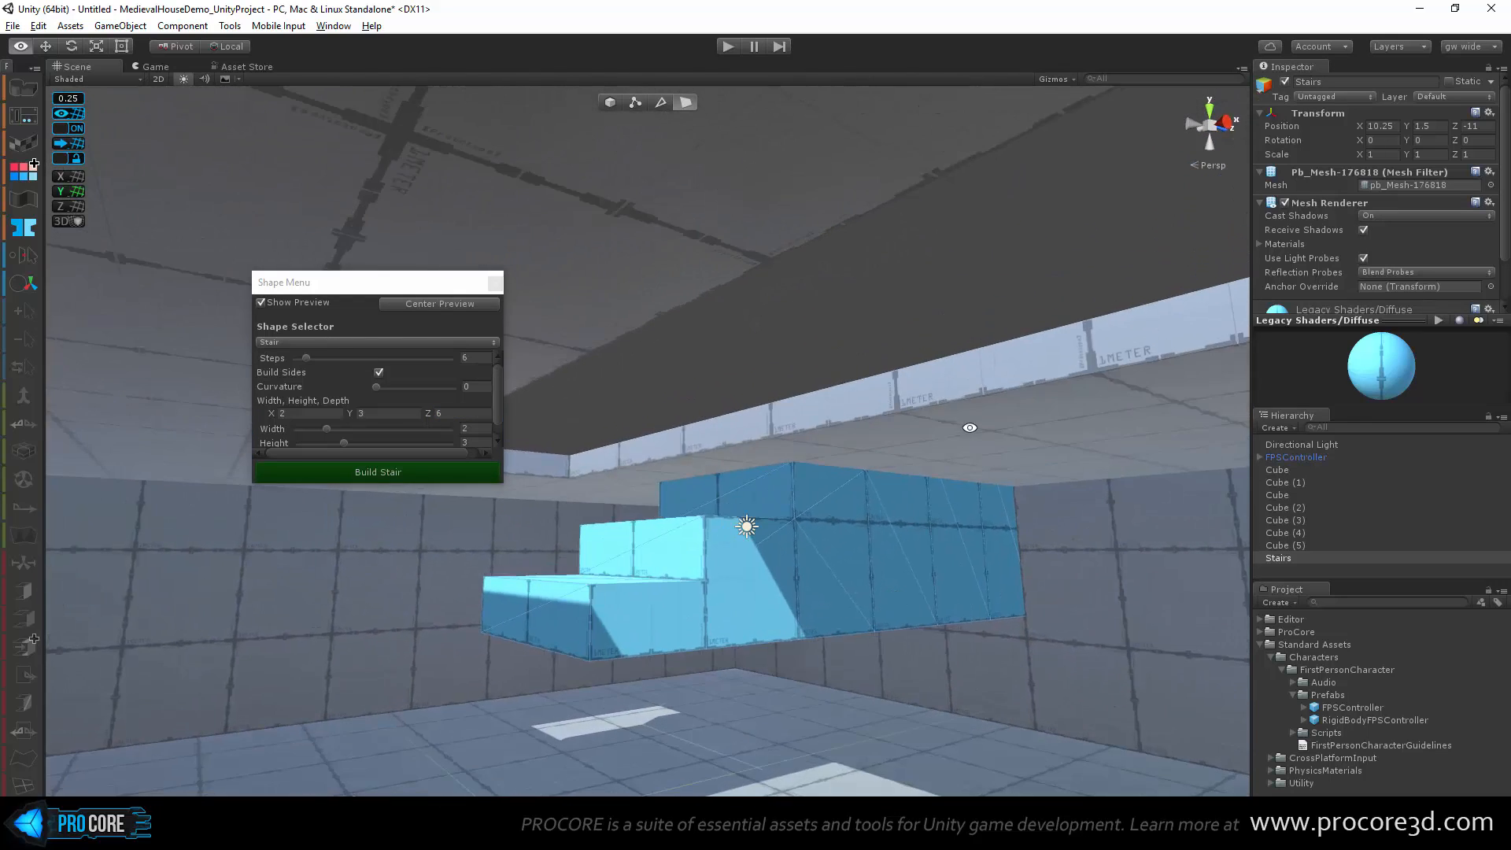
{"action": "left_click", "coordinate": [486, 360]}
{"action": "type", "text": "12"}
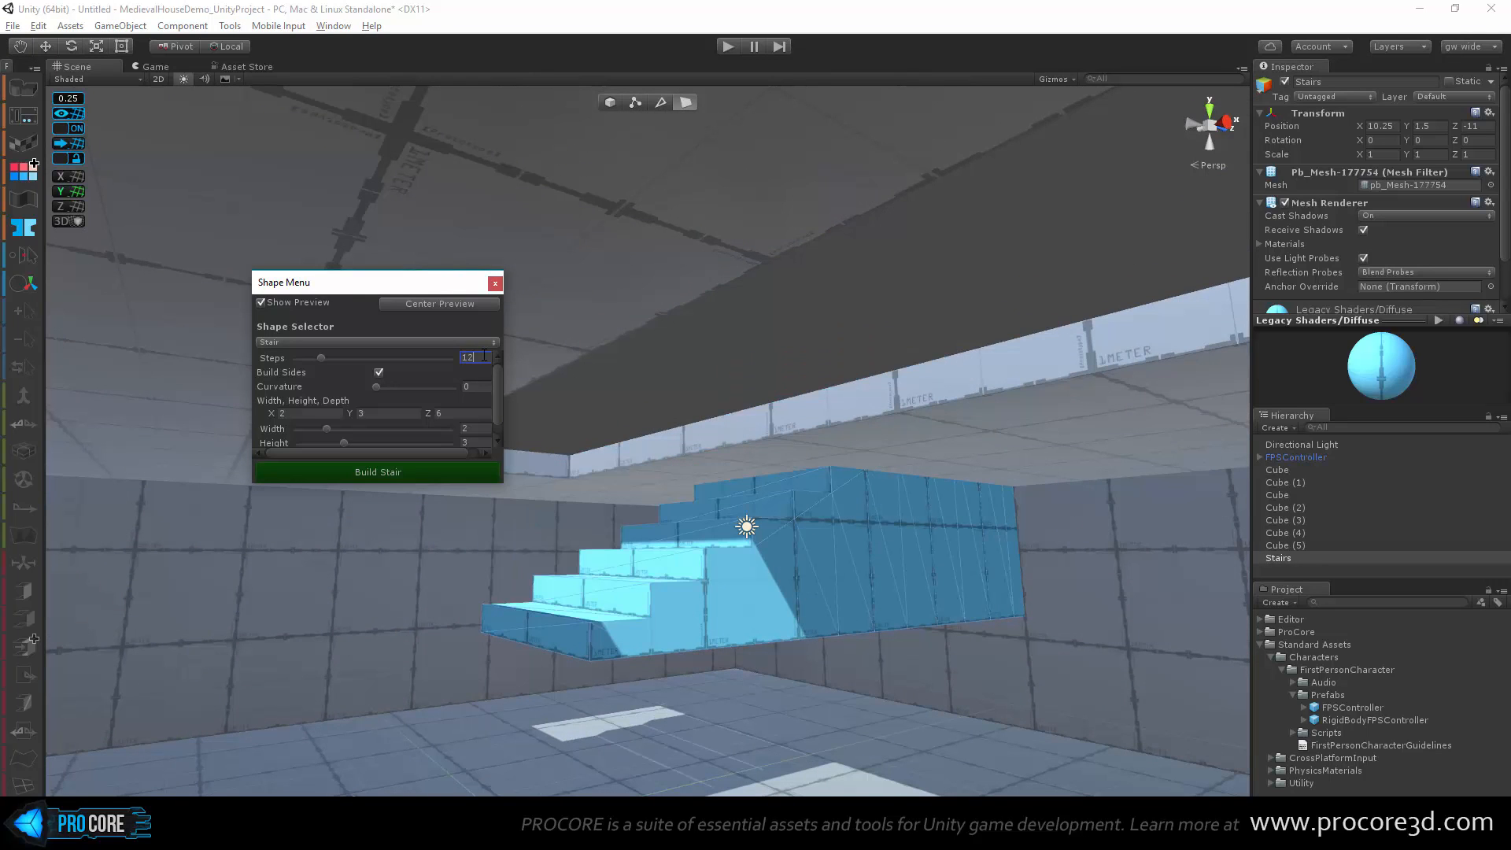
Step: Build the stair from the preview and close the shape settings
{"action": "left_click_drag", "start_coordinate": [701, 465], "coordinate": [641, 551], "text": "alt"}
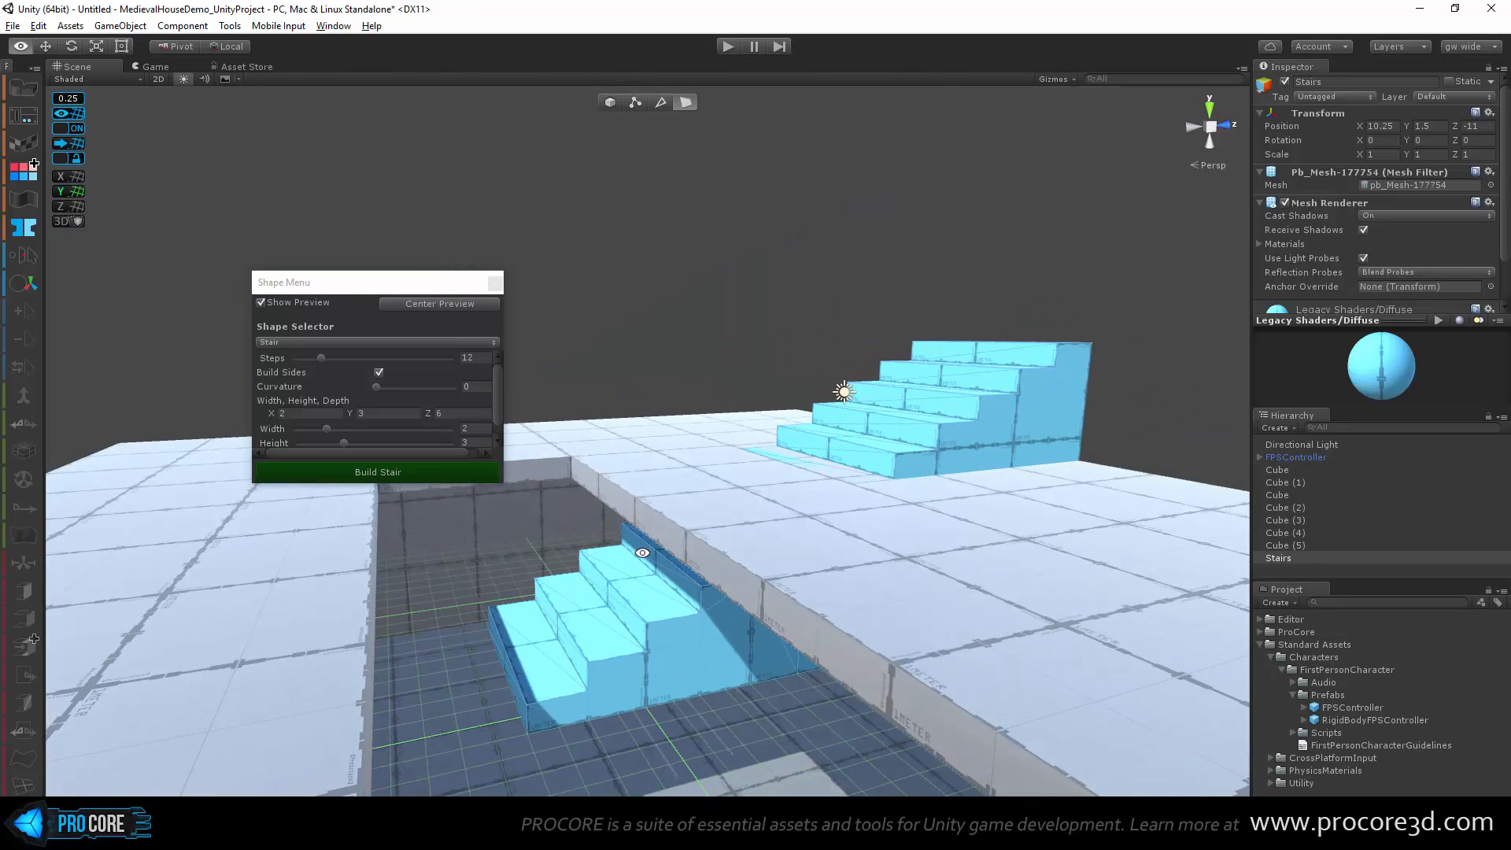
{"action": "left_click", "coordinate": [389, 470]}
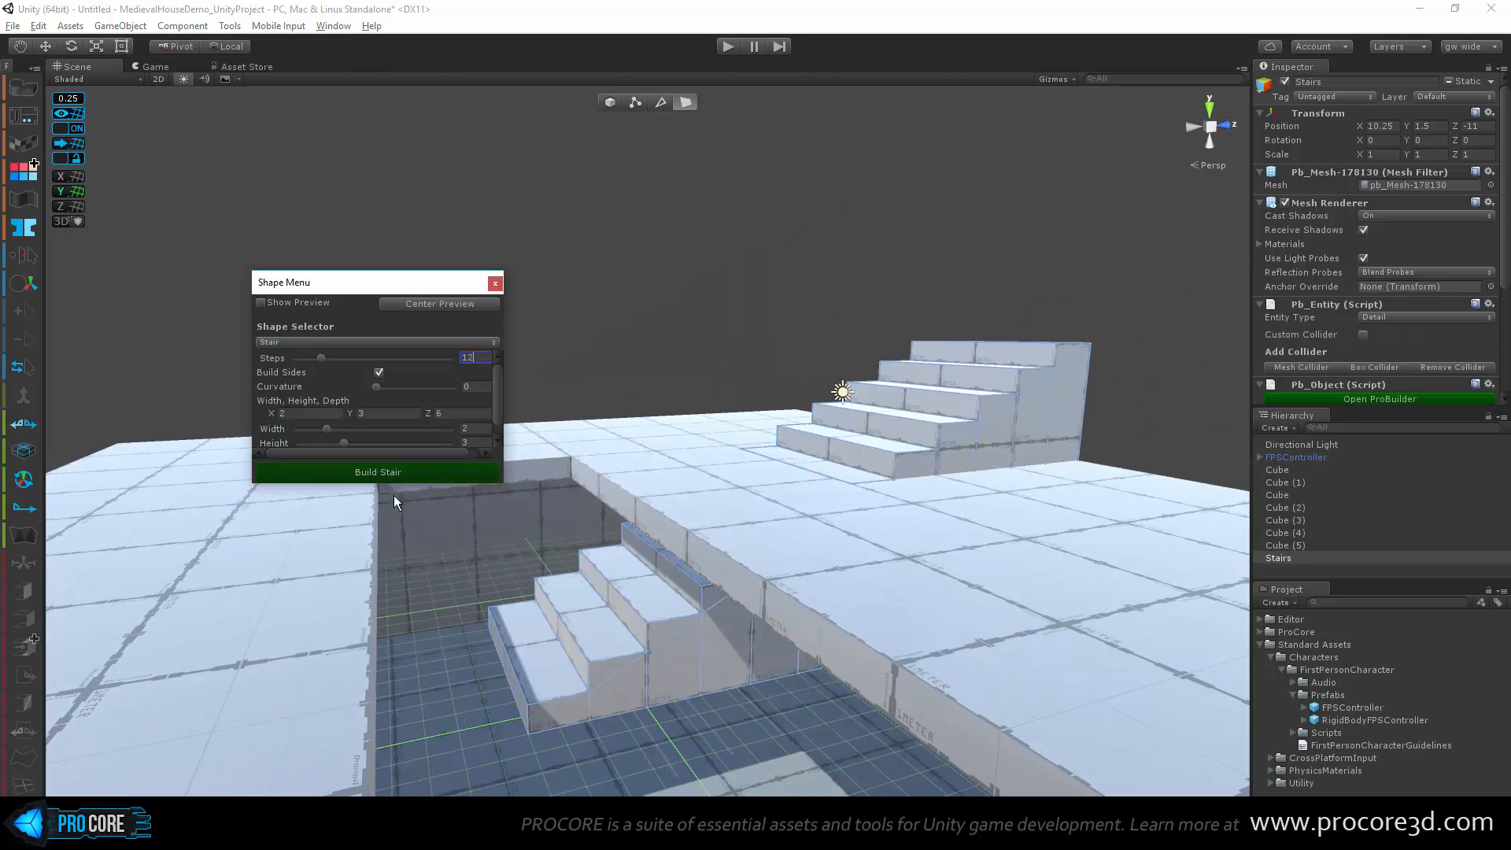
{"action": "left_click", "coordinate": [495, 281]}
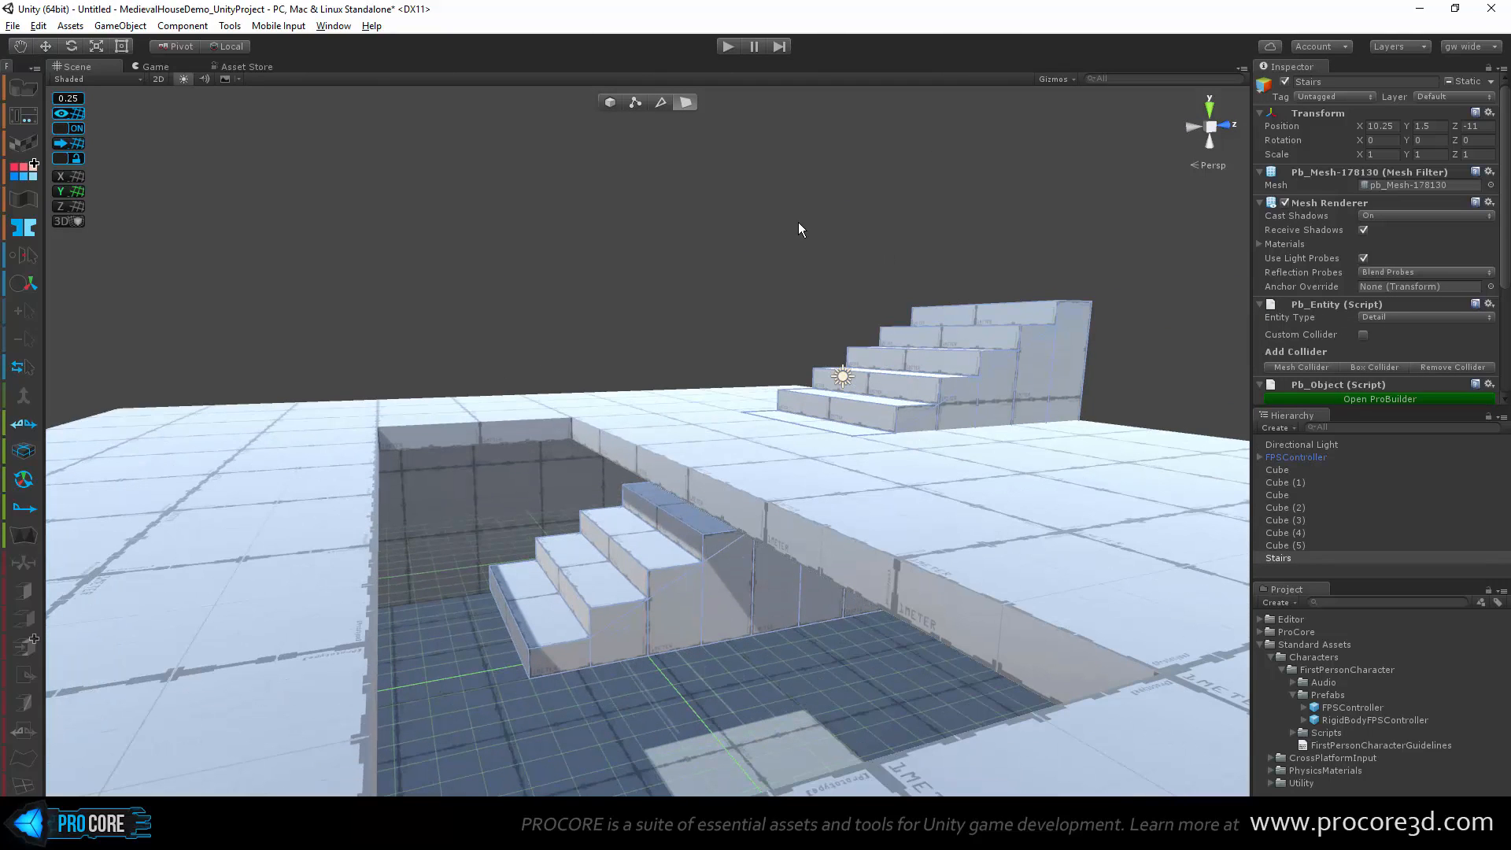
Step: Check the new stairs' edges, return to whole-object editing, and rotate the stairs to -90 degrees around the Y axis
{"action": "key", "text": "w"}
{"action": "left_click", "coordinate": [612, 102]}
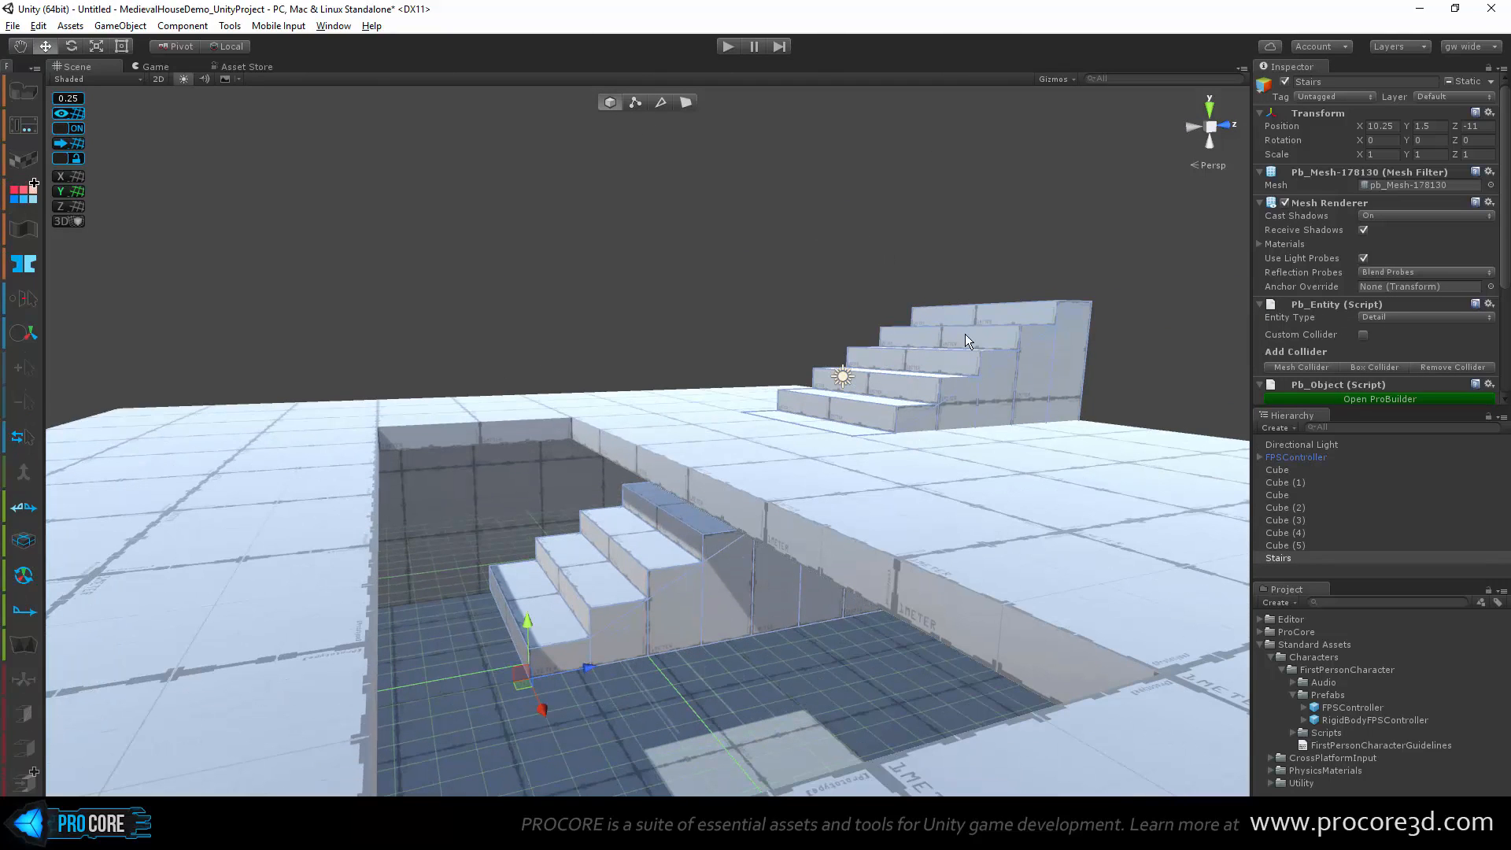
{"action": "left_click", "coordinate": [662, 103]}
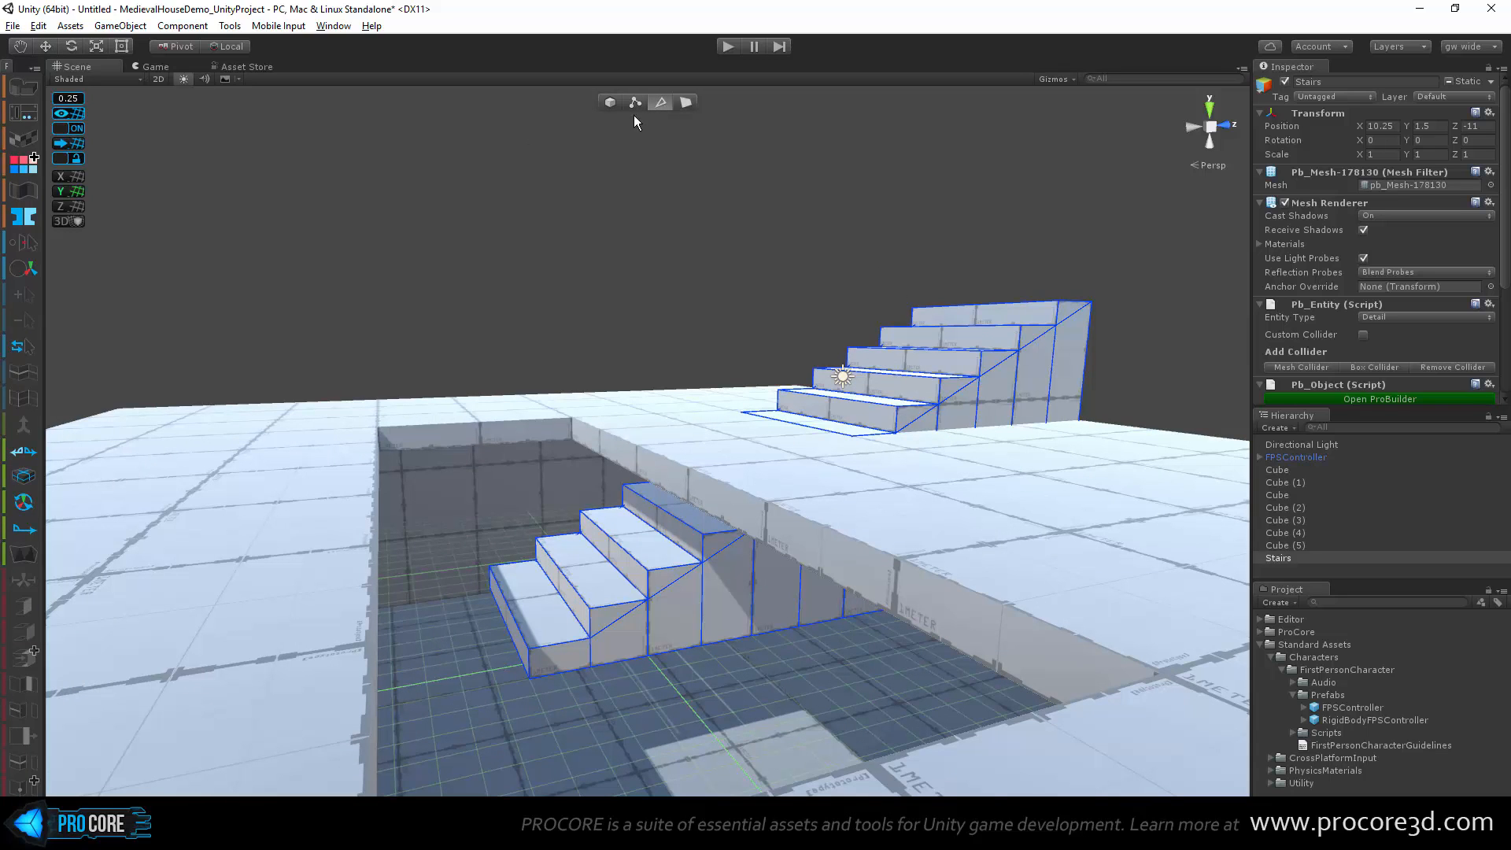
{"action": "left_click_drag", "start_coordinate": [814, 378], "coordinate": [909, 446], "text": "alt"}
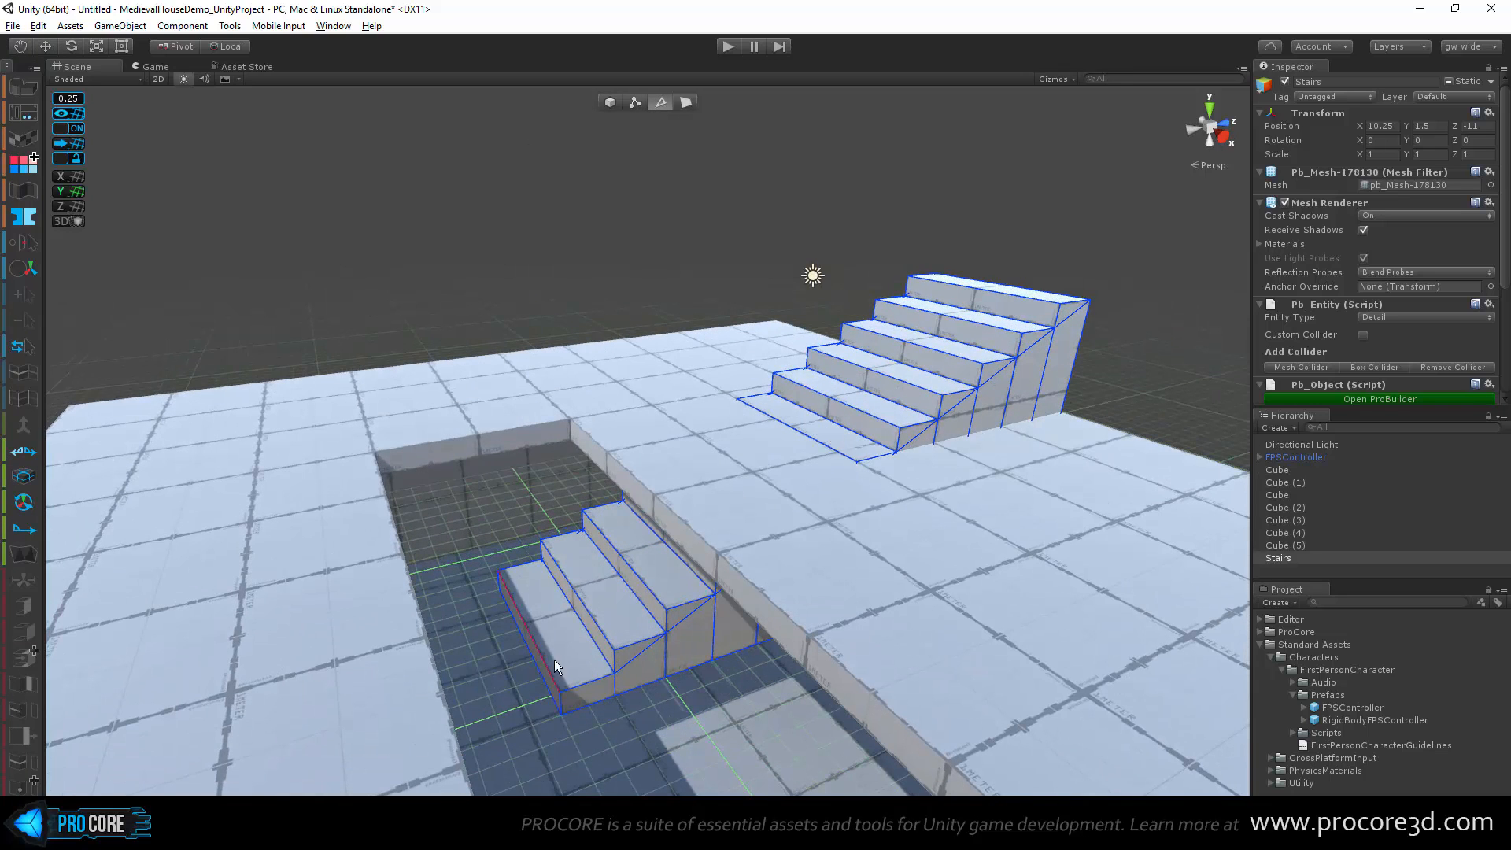
{"action": "left_click", "coordinate": [610, 103]}
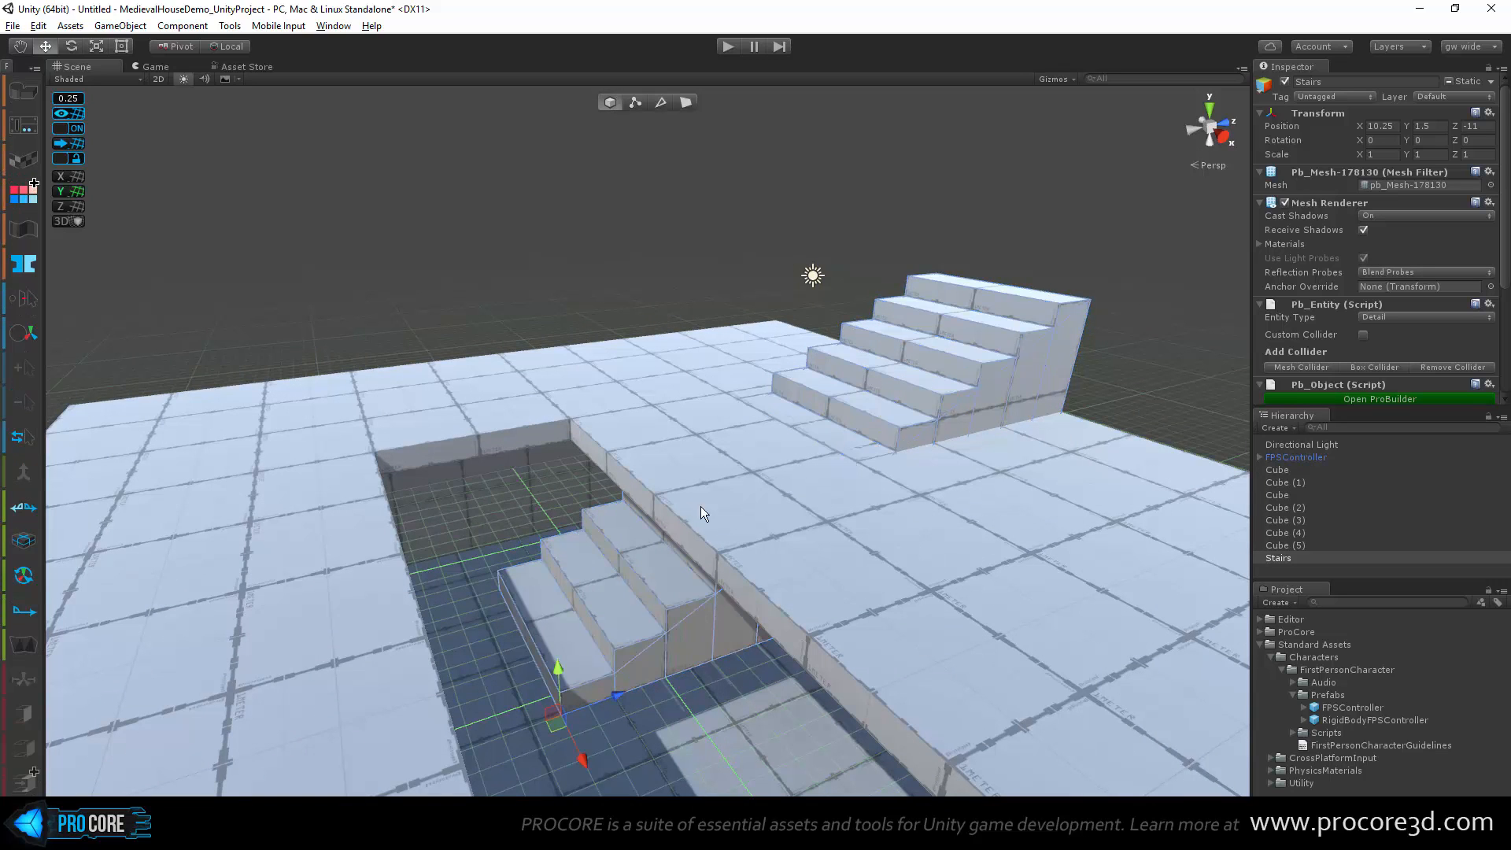
{"action": "left_click_drag", "start_coordinate": [802, 598], "coordinate": [692, 676], "text": "alt"}
{"action": "key", "text": "e"}
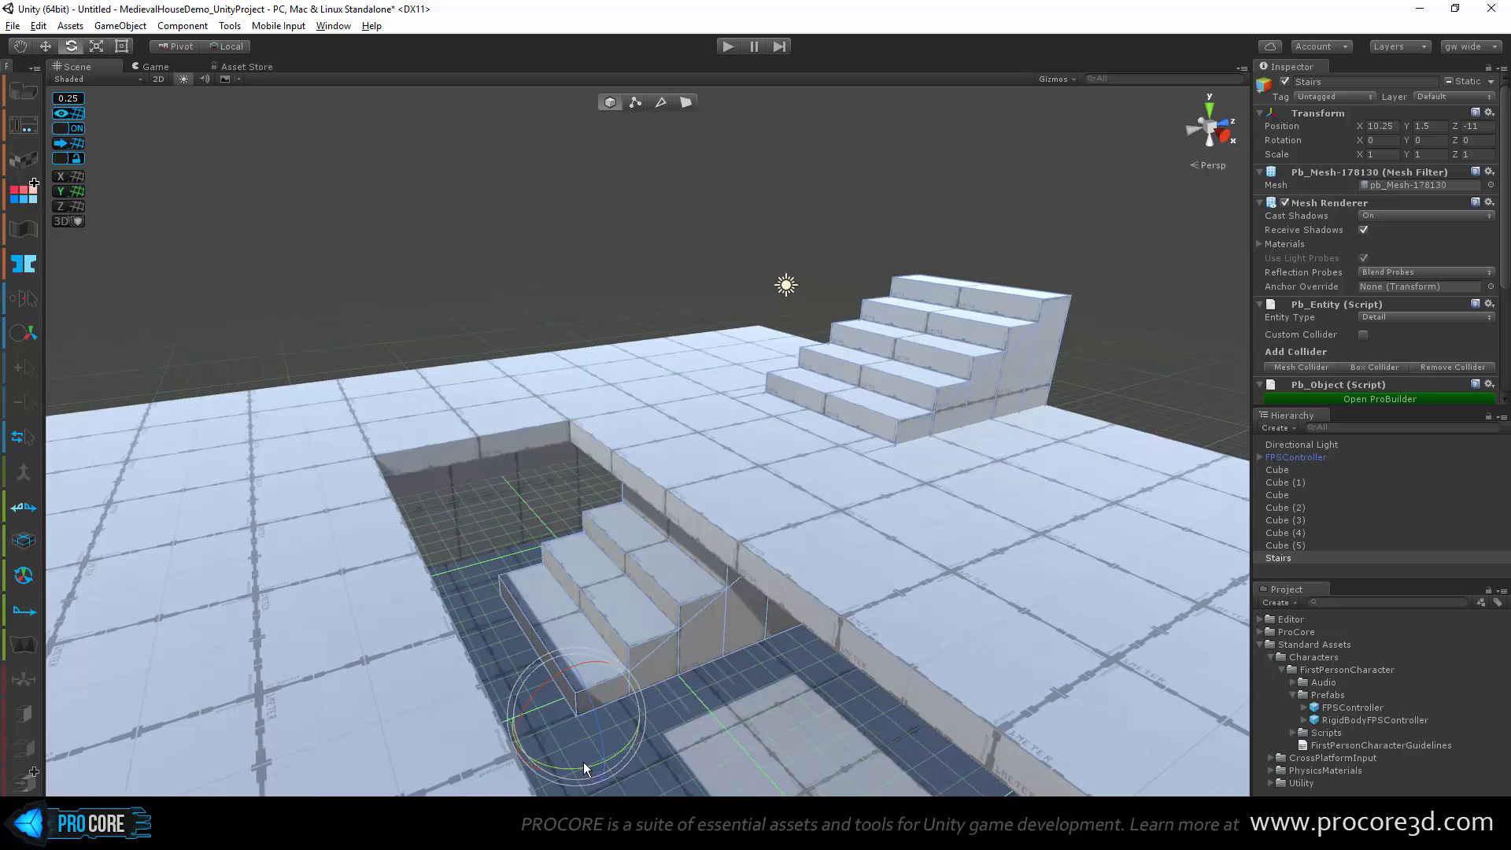
{"action": "left_click_drag", "start_coordinate": [583, 761], "coordinate": [540, 516]}
Step: Move the rotated stairs to X 14, Y 0.25, Z -10 so they stand on the floor beneath the ceiling opening
{"action": "scroll", "coordinate": [540, 516], "scroll_direction": "up", "scroll_amount": 3}
{"action": "middle_click_drag", "start_coordinate": [540, 516], "coordinate": [778, 488]}
{"action": "left_click_drag", "start_coordinate": [779, 488], "coordinate": [718, 529], "text": "alt"}
{"action": "middle_click_drag", "start_coordinate": [719, 530], "coordinate": [834, 538]}
{"action": "key", "text": "w"}
{"action": "left_click_drag", "start_coordinate": [785, 480], "coordinate": [538, 579]}
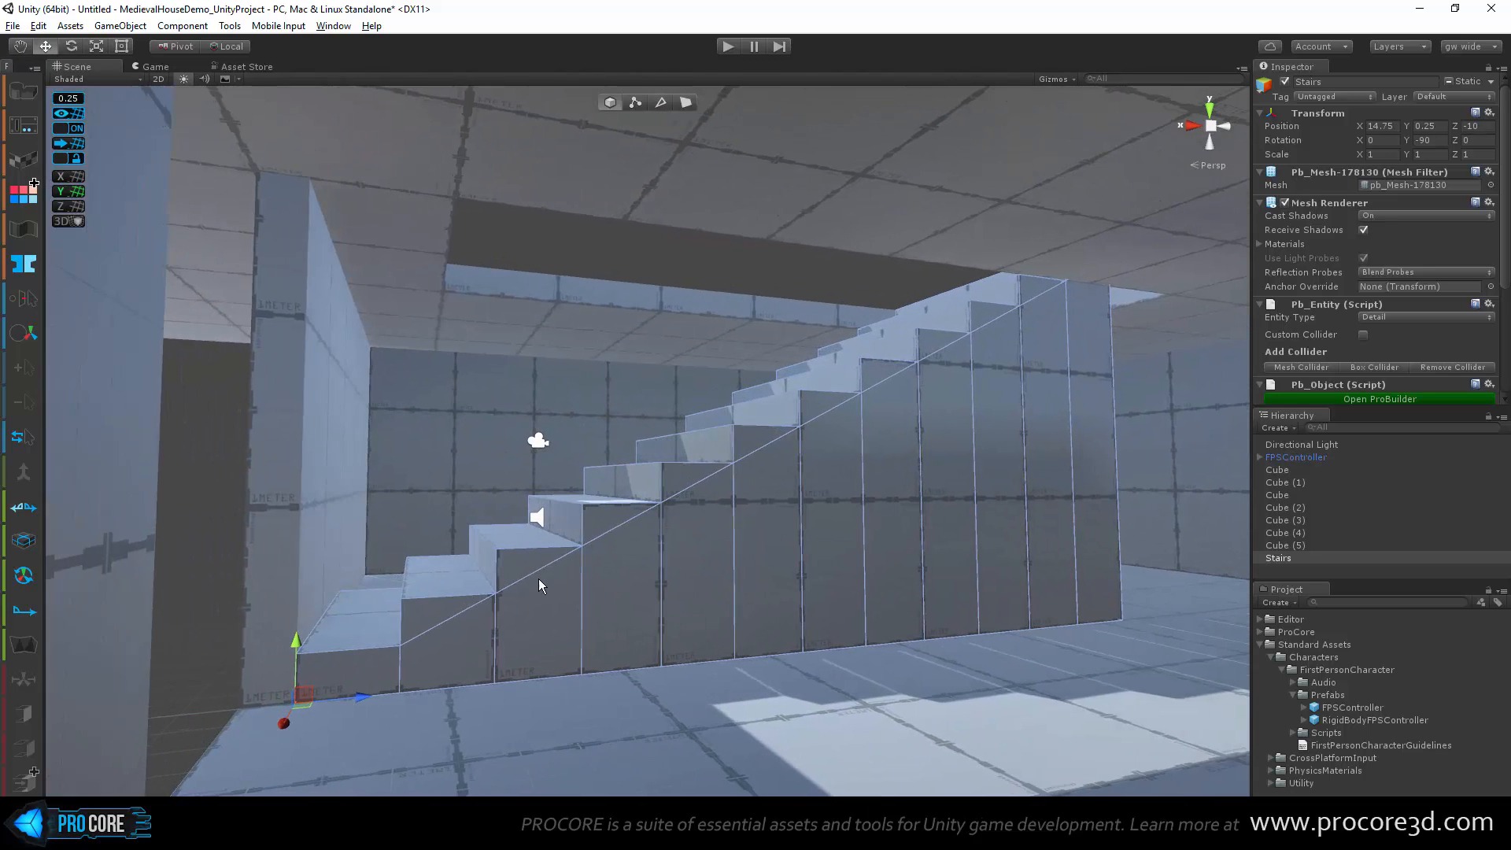
{"action": "left_click_drag", "start_coordinate": [261, 724], "coordinate": [481, 253]}
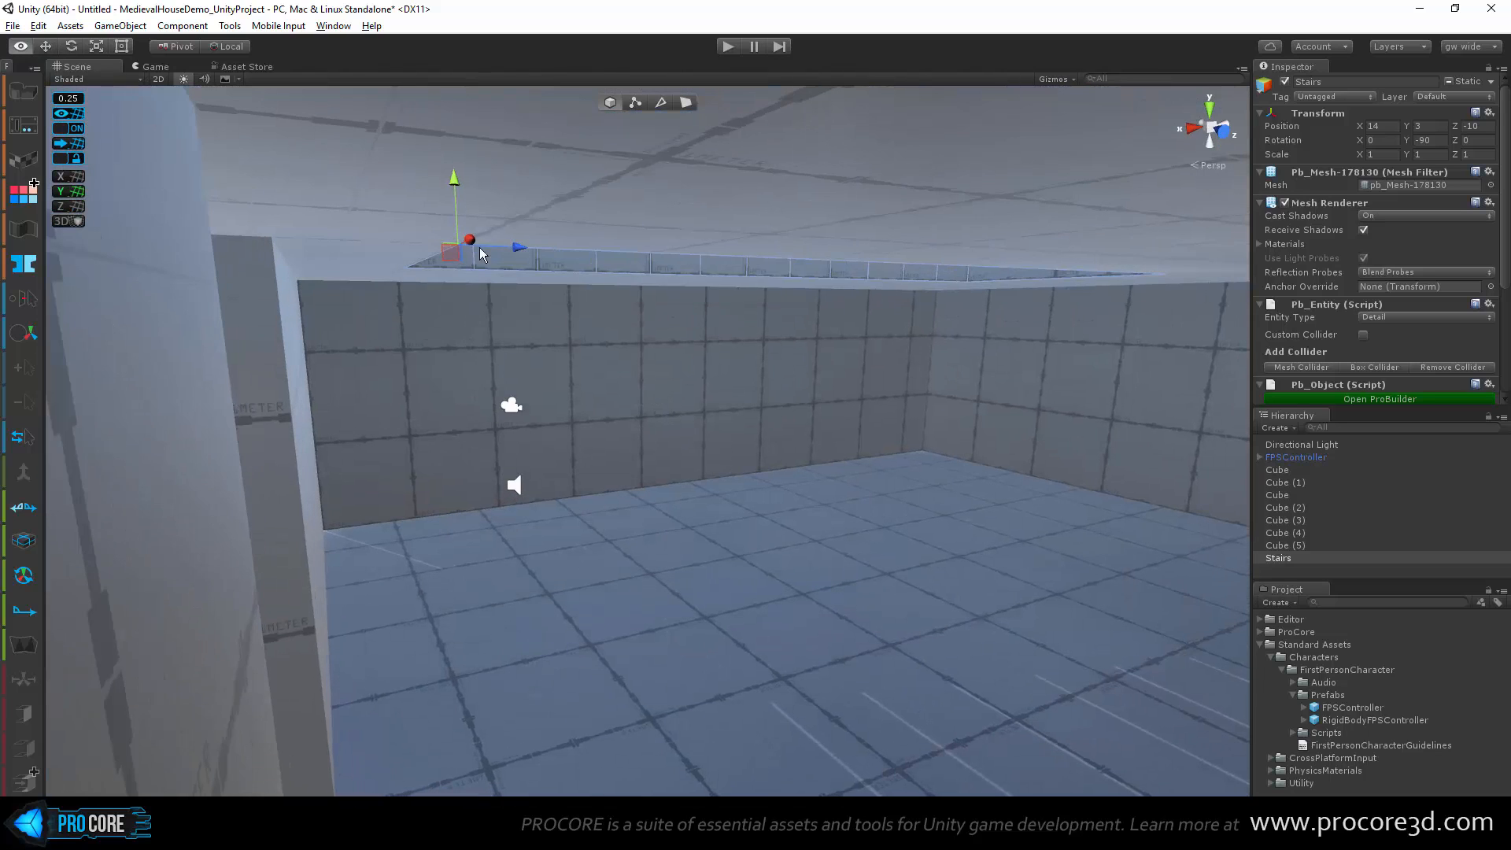
{"action": "left_click_drag", "start_coordinate": [455, 177], "coordinate": [525, 757]}
Step: Examine how the stairs fit the ceiling opening from above and from inside the room
{"action": "left_click_drag", "start_coordinate": [552, 669], "coordinate": [792, 677], "text": "alt"}
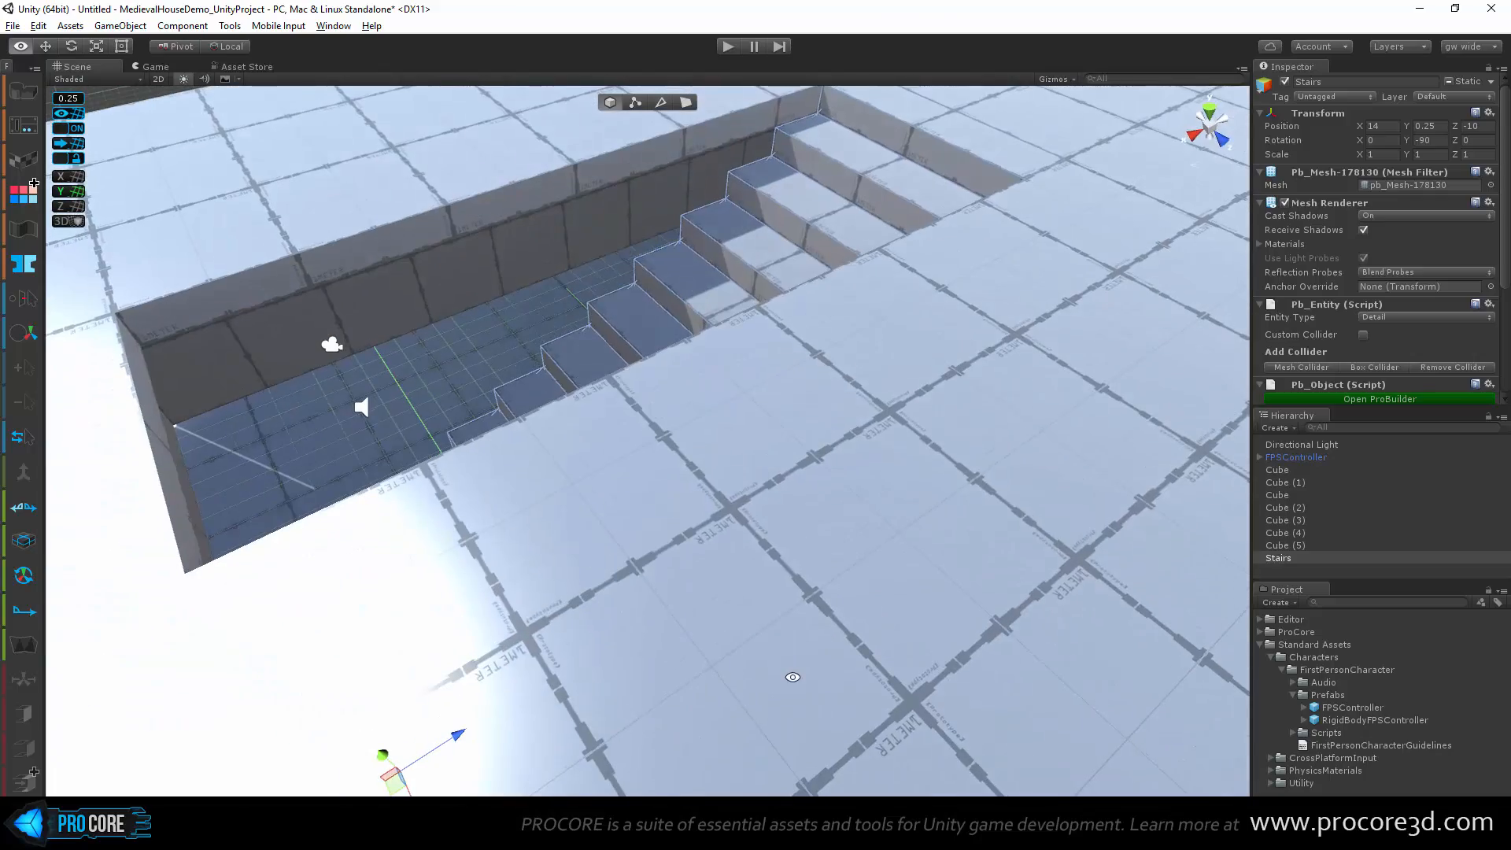
{"action": "scroll", "coordinate": [934, 310], "scroll_direction": "down", "scroll_amount": 5}
{"action": "middle_click_drag", "start_coordinate": [873, 338], "coordinate": [823, 446]}
{"action": "left_click_drag", "start_coordinate": [823, 445], "coordinate": [1012, 357], "text": "alt"}
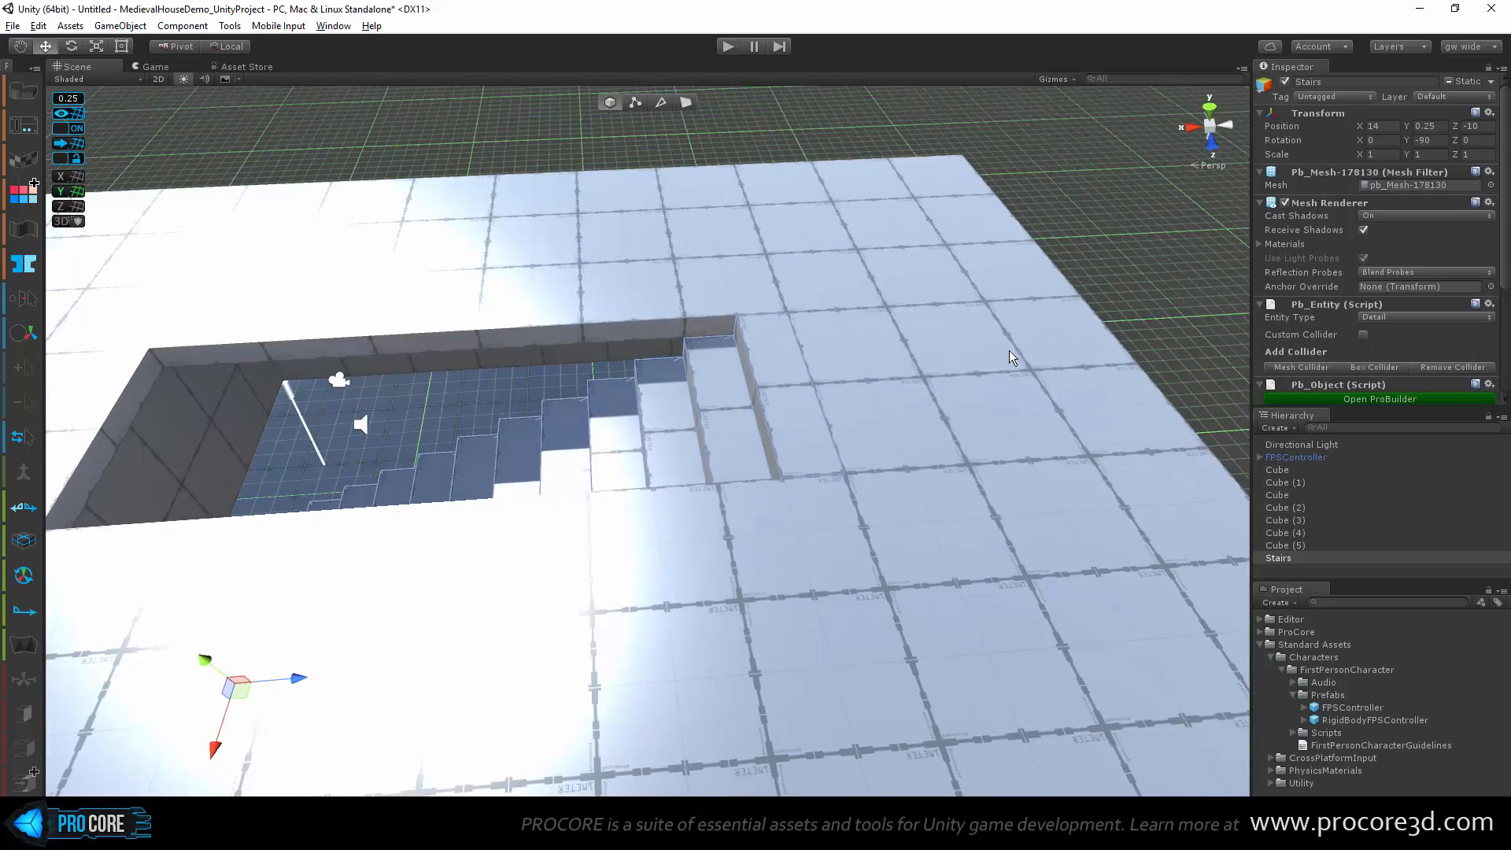
{"action": "left_click_drag", "start_coordinate": [936, 509], "coordinate": [881, 270], "text": "alt"}
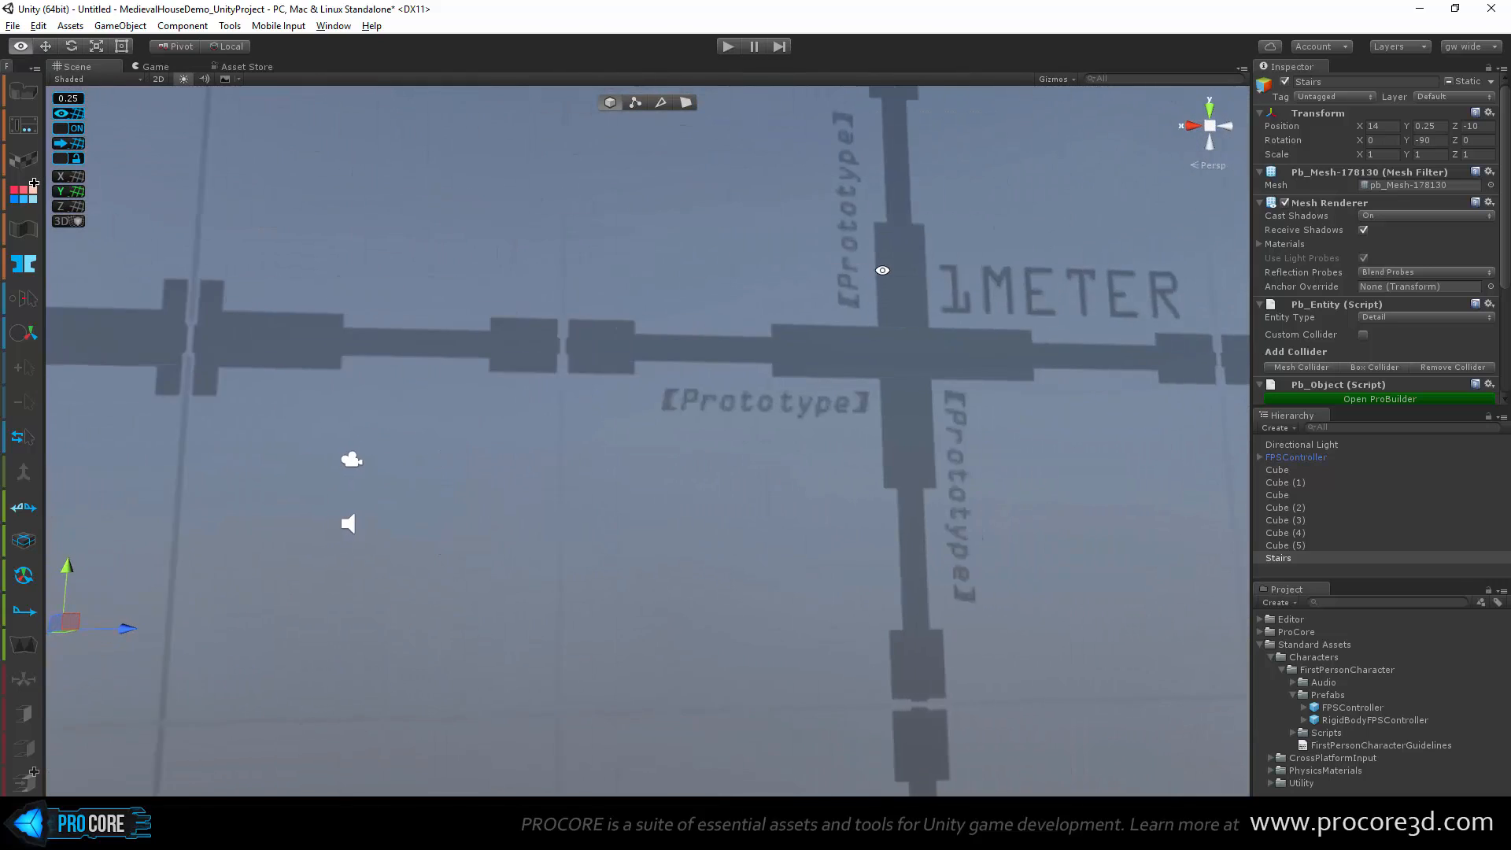
{"action": "scroll", "coordinate": [881, 271], "scroll_direction": "up", "scroll_amount": 3}
{"action": "left_click_drag", "start_coordinate": [906, 404], "coordinate": [819, 417], "text": "alt"}
{"action": "scroll", "coordinate": [813, 429], "scroll_direction": "down", "scroll_amount": 3}
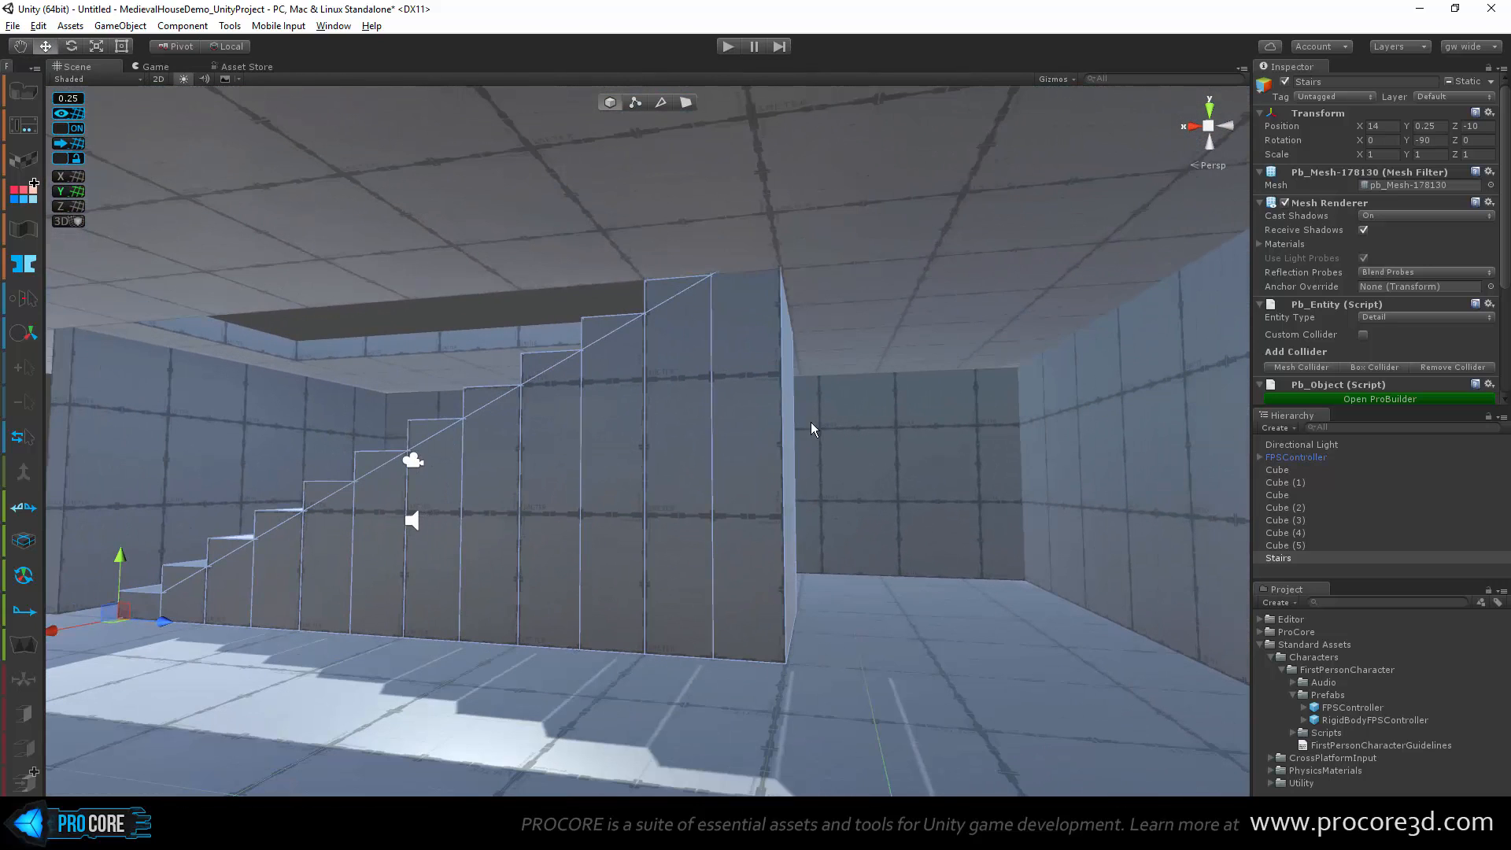
Step: Move the stairs against the room's side wall, to X 13 and Z -12.75
{"action": "left_click_drag", "start_coordinate": [167, 620], "coordinate": [242, 630]}
{"action": "left_click_drag", "start_coordinate": [376, 430], "coordinate": [707, 424], "text": "alt"}
{"action": "scroll", "coordinate": [699, 659], "scroll_direction": "down", "scroll_amount": 3}
{"action": "left_click_drag", "start_coordinate": [834, 644], "coordinate": [465, 665], "text": "alt"}
{"action": "left_click_drag", "start_coordinate": [759, 472], "coordinate": [699, 579], "text": "alt"}
{"action": "scroll", "coordinate": [679, 504], "scroll_direction": "up", "scroll_amount": 3}
{"action": "left_click_drag", "start_coordinate": [611, 740], "coordinate": [417, 681]}
Step: Select the ceiling slab and move the side faces of its opening so the hole lines up above the stairs
{"action": "left_click_drag", "start_coordinate": [726, 432], "coordinate": [723, 314], "text": "alt"}
{"action": "left_click", "coordinate": [722, 313]}
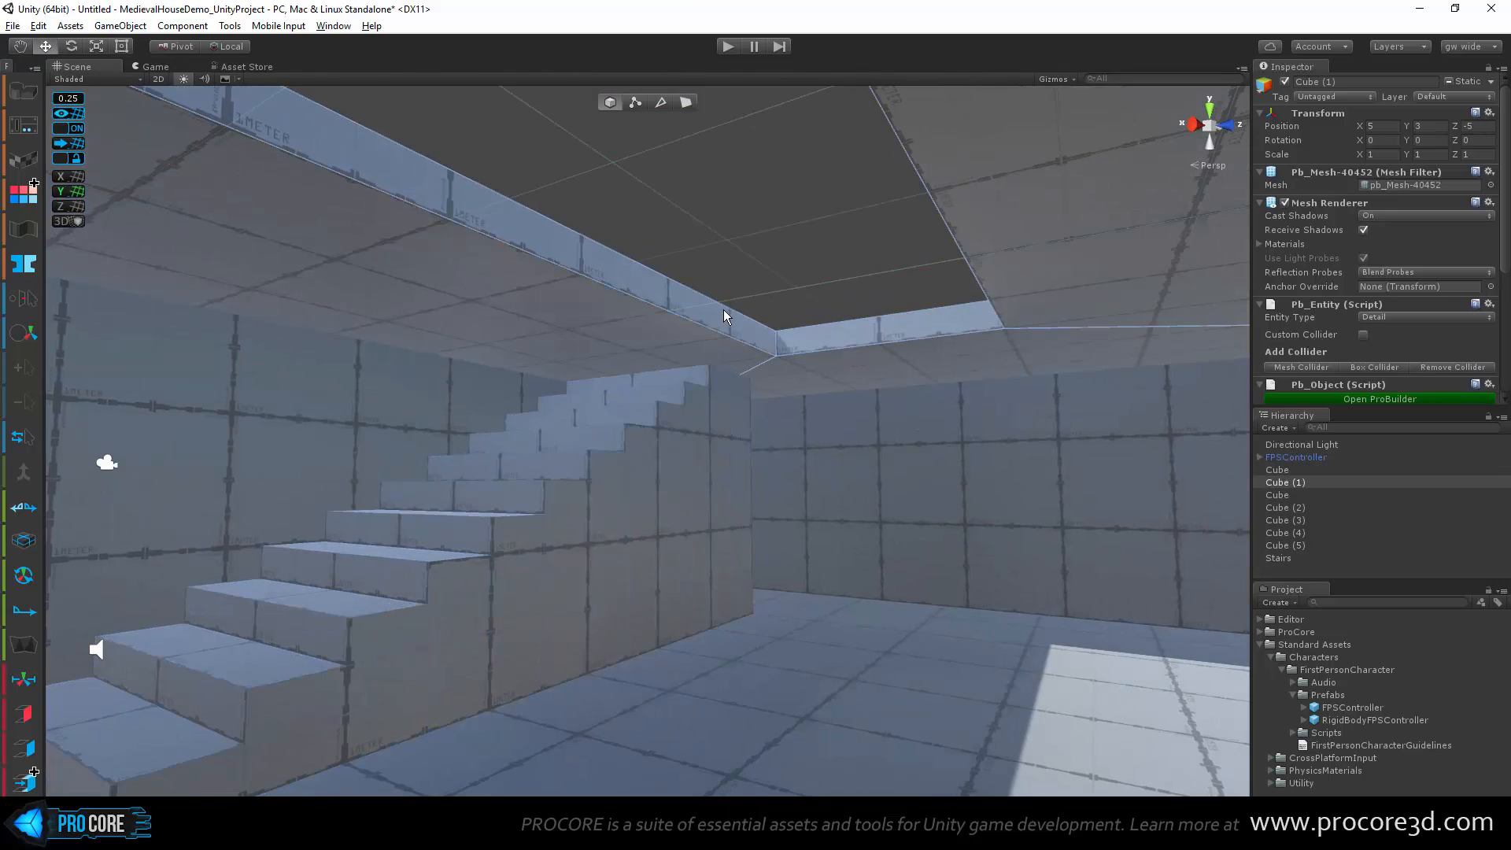
{"action": "key", "text": "g"}
{"action": "left_click", "coordinate": [701, 324]}
{"action": "left_click", "coordinate": [685, 102]}
{"action": "left_click", "coordinate": [688, 309]}
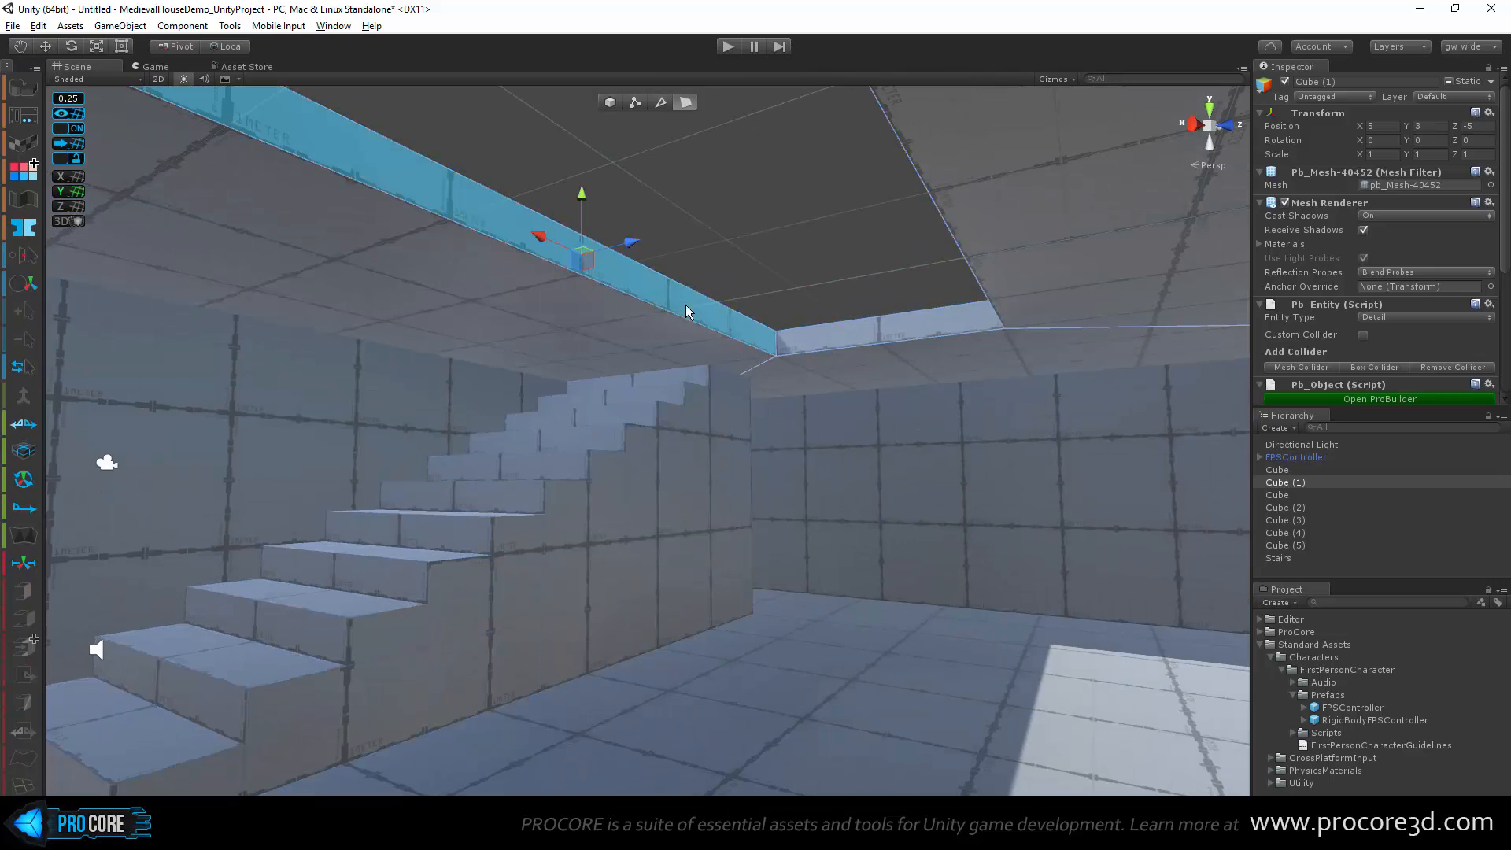
{"action": "left_click", "coordinate": [863, 333], "text": "shift"}
{"action": "left_click_drag", "start_coordinate": [790, 468], "coordinate": [651, 426], "text": "alt"}
{"action": "left_click_drag", "start_coordinate": [474, 376], "coordinate": [511, 236], "text": "alt"}
{"action": "left_click_drag", "start_coordinate": [391, 621], "coordinate": [390, 449], "text": "alt"}
{"action": "middle_click_drag", "start_coordinate": [390, 449], "coordinate": [514, 456]}
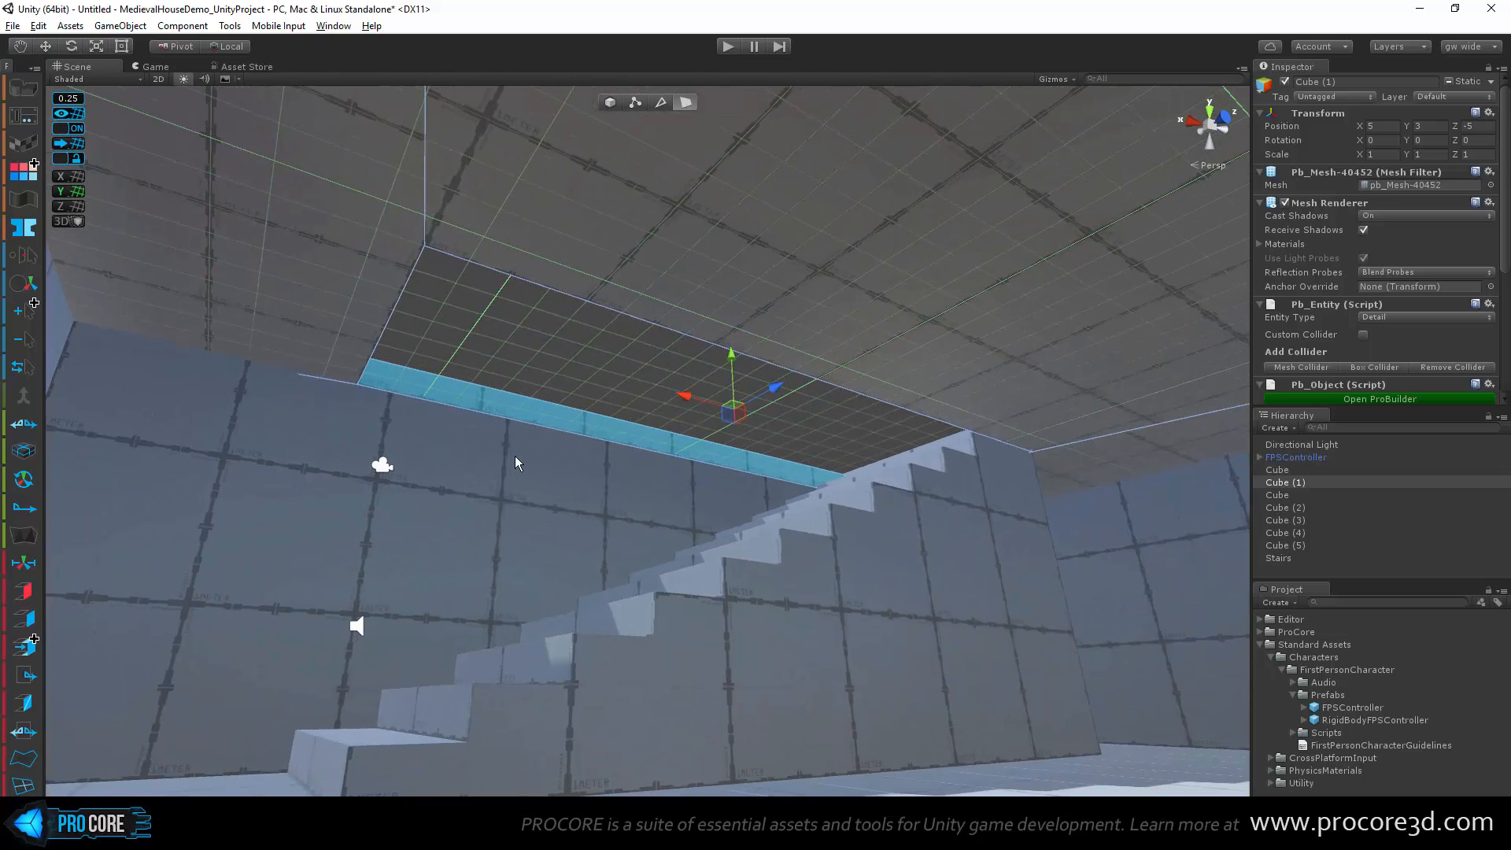
Step: Clear the selection, play-test the scene by walking up the stairs and around the ground floor, and stop the game
{"action": "key", "text": "Escape"}
{"action": "left_click_drag", "start_coordinate": [800, 432], "coordinate": [862, 439], "text": "alt"}
{"action": "left_click", "coordinate": [875, 298]}
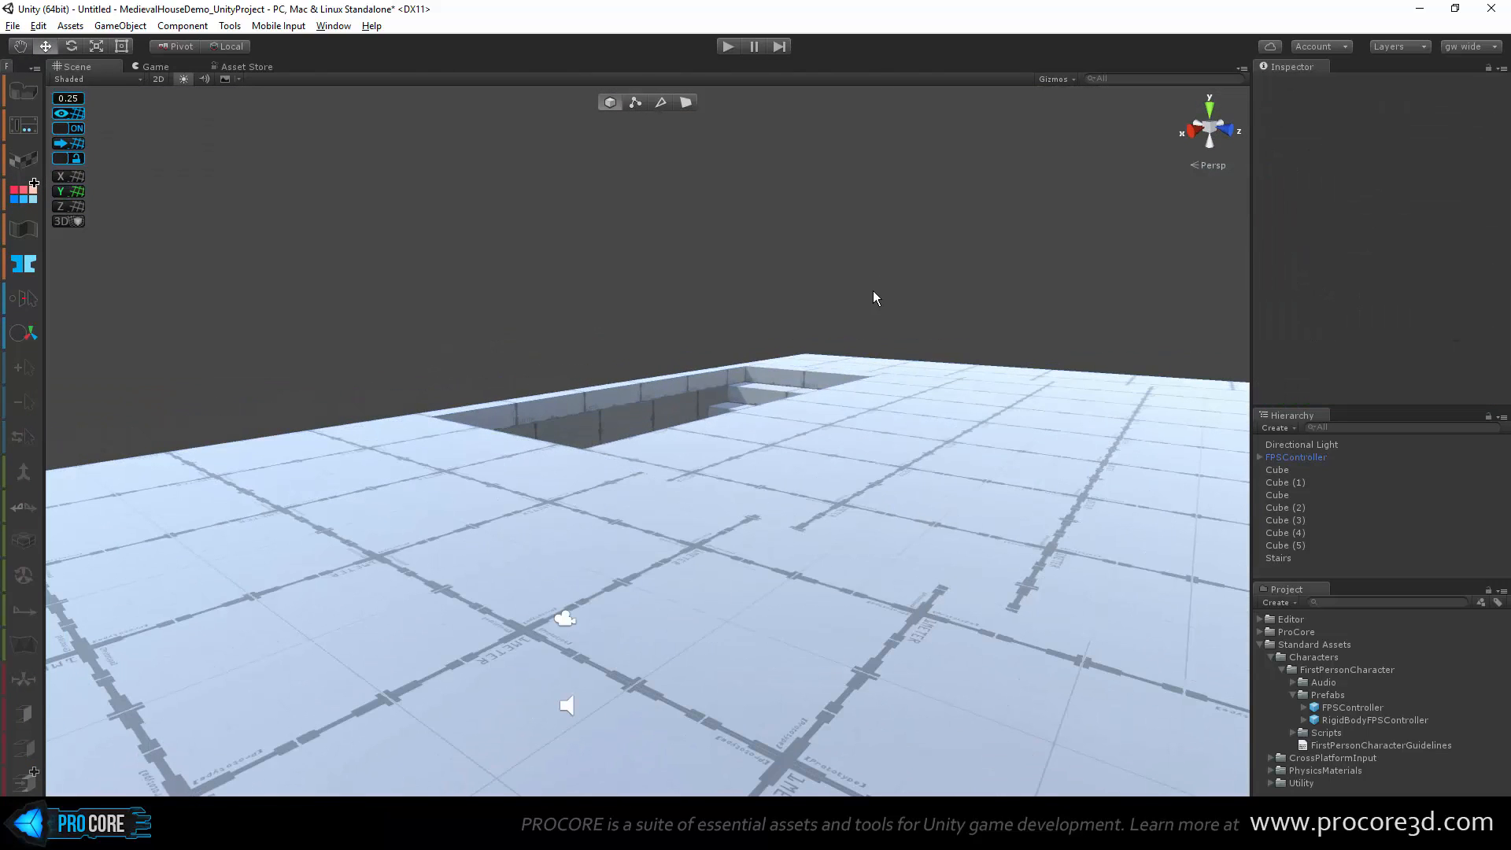
{"action": "left_click", "coordinate": [729, 47]}
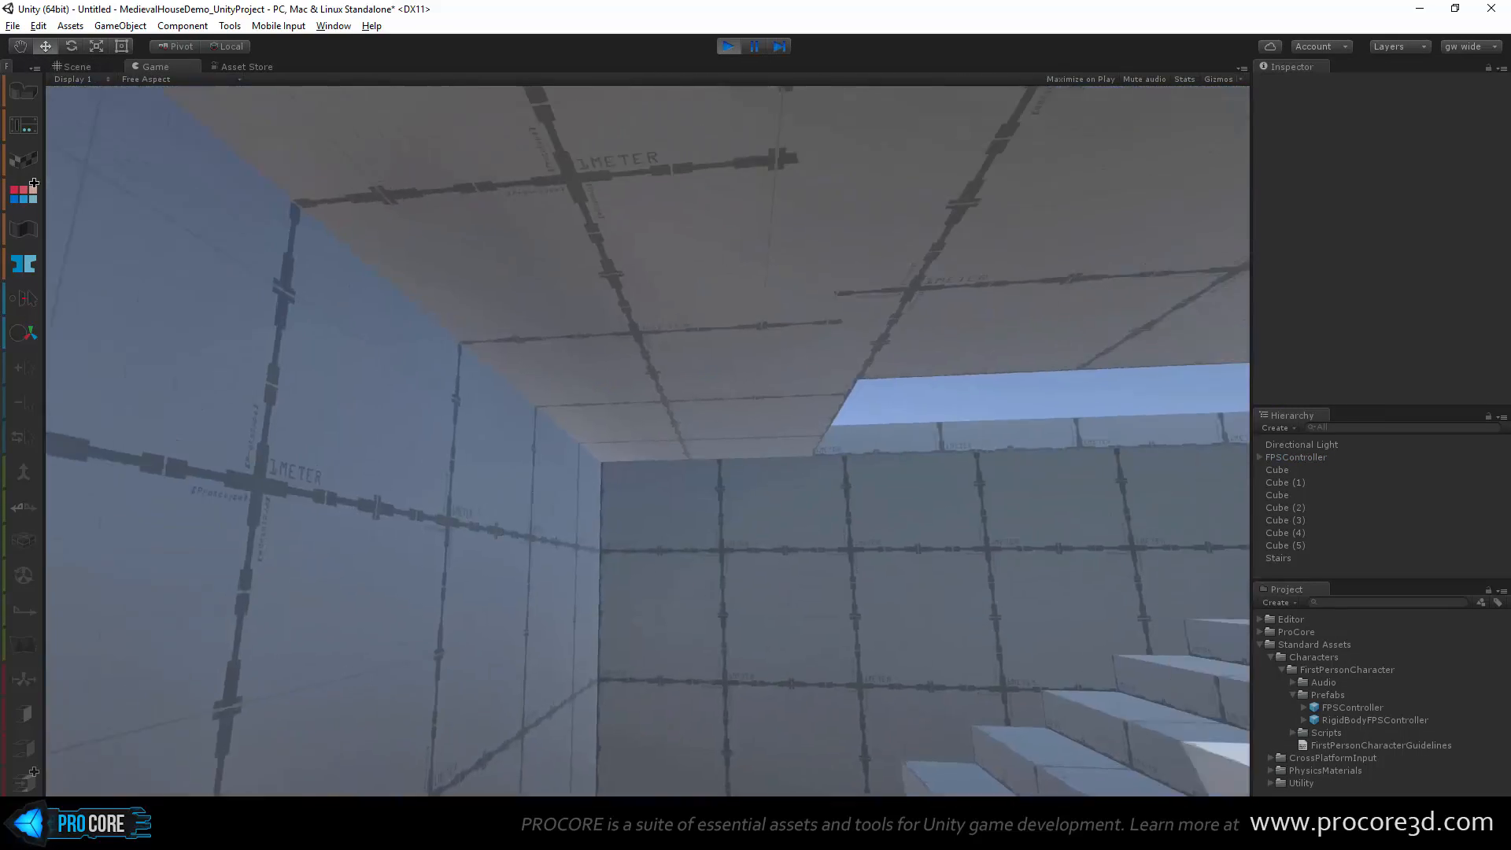
{"action": "key", "text": "w"}
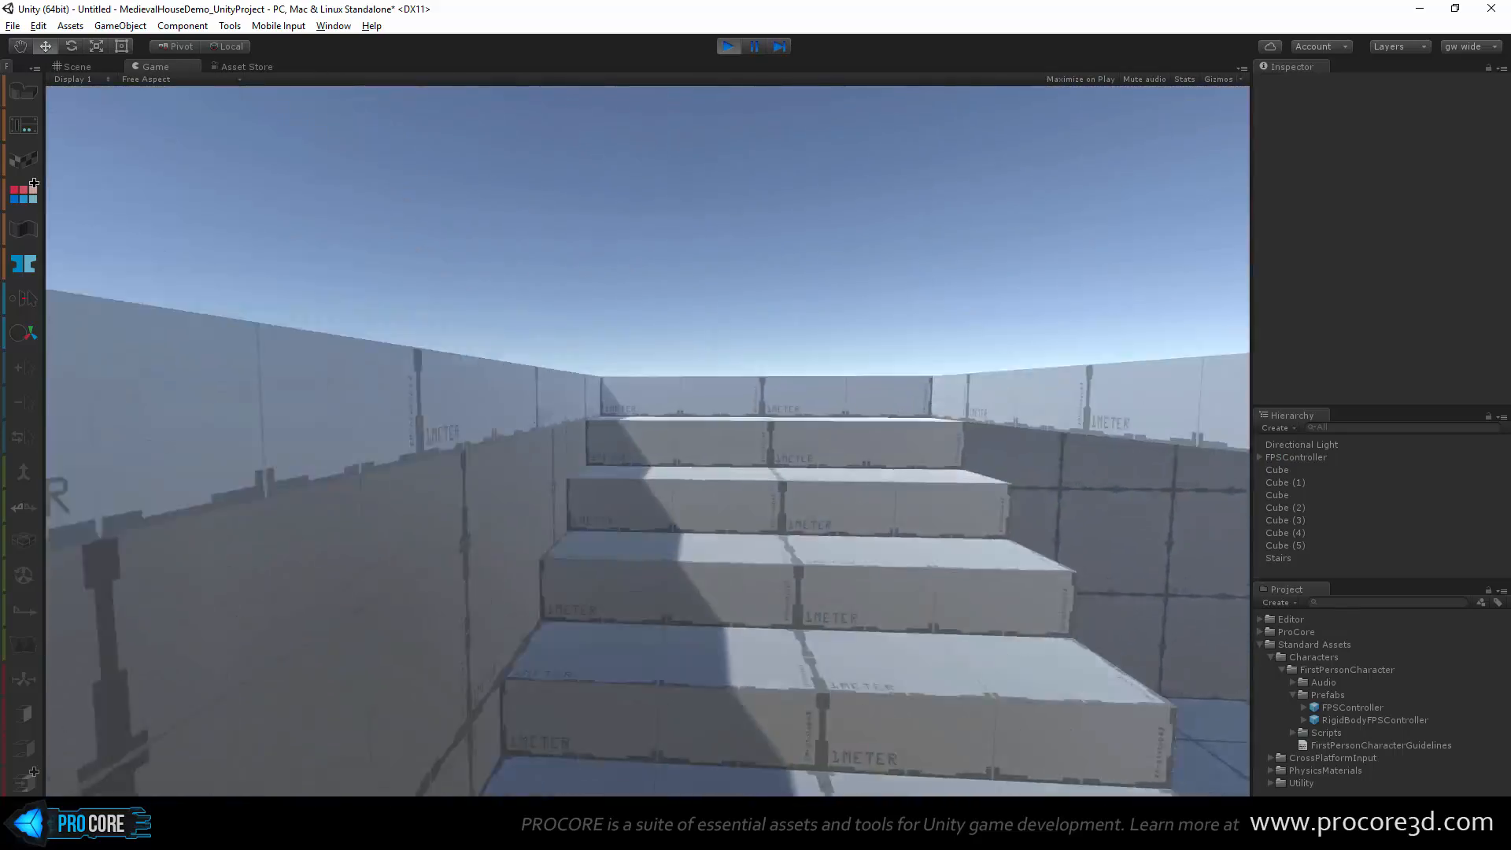
{"action": "key", "text": "w"}
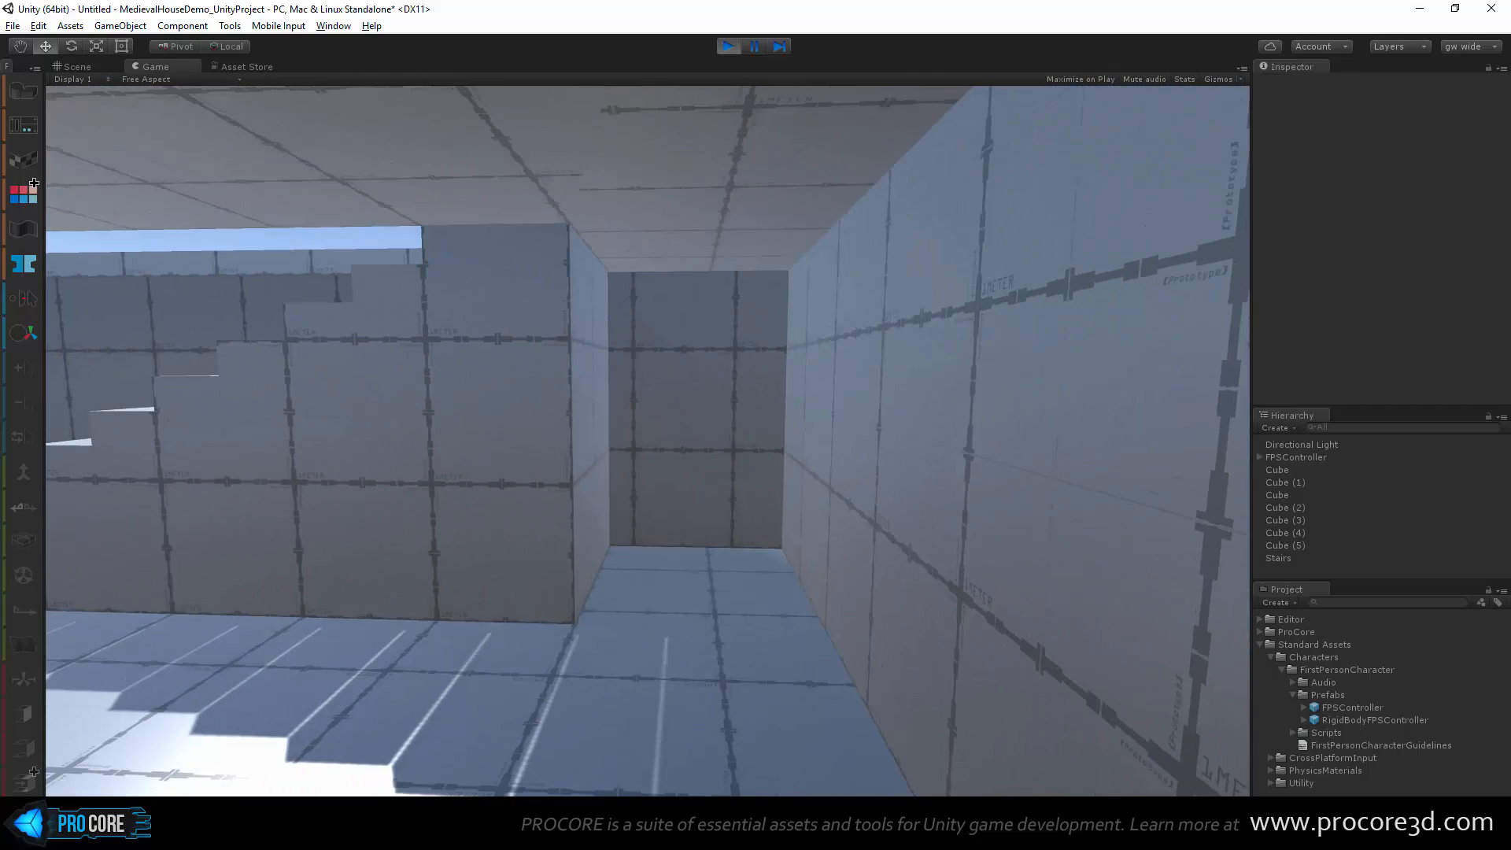
{"action": "key", "text": "w"}
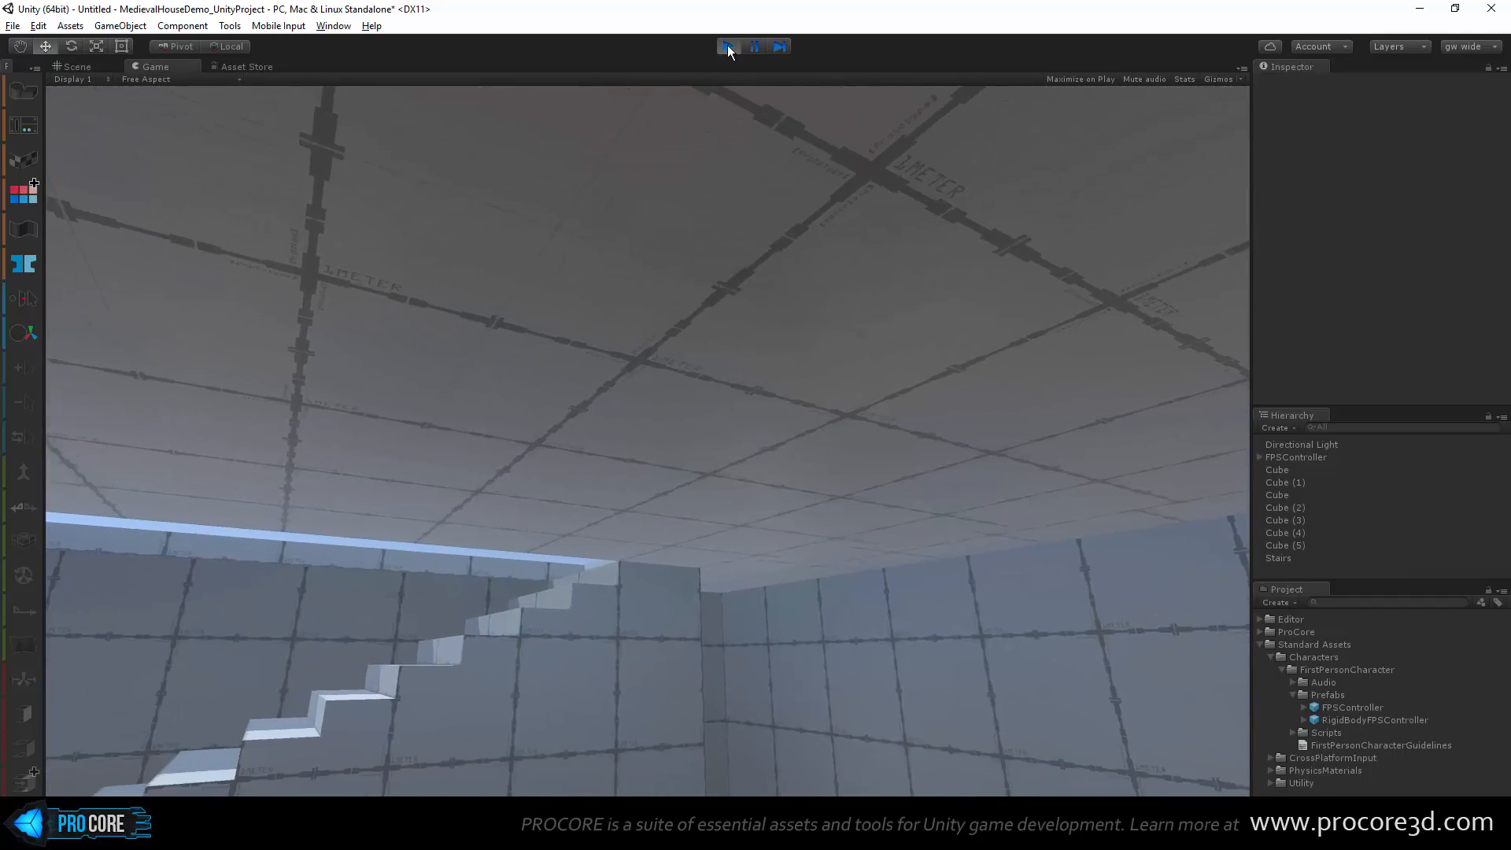
{"action": "left_click", "coordinate": [727, 46]}
Step: Select the stairs and move them away from the wall along Z to -10.5
{"action": "left_click_drag", "start_coordinate": [726, 483], "coordinate": [478, 498], "text": "alt"}
{"action": "middle_click_drag", "start_coordinate": [478, 498], "coordinate": [479, 464]}
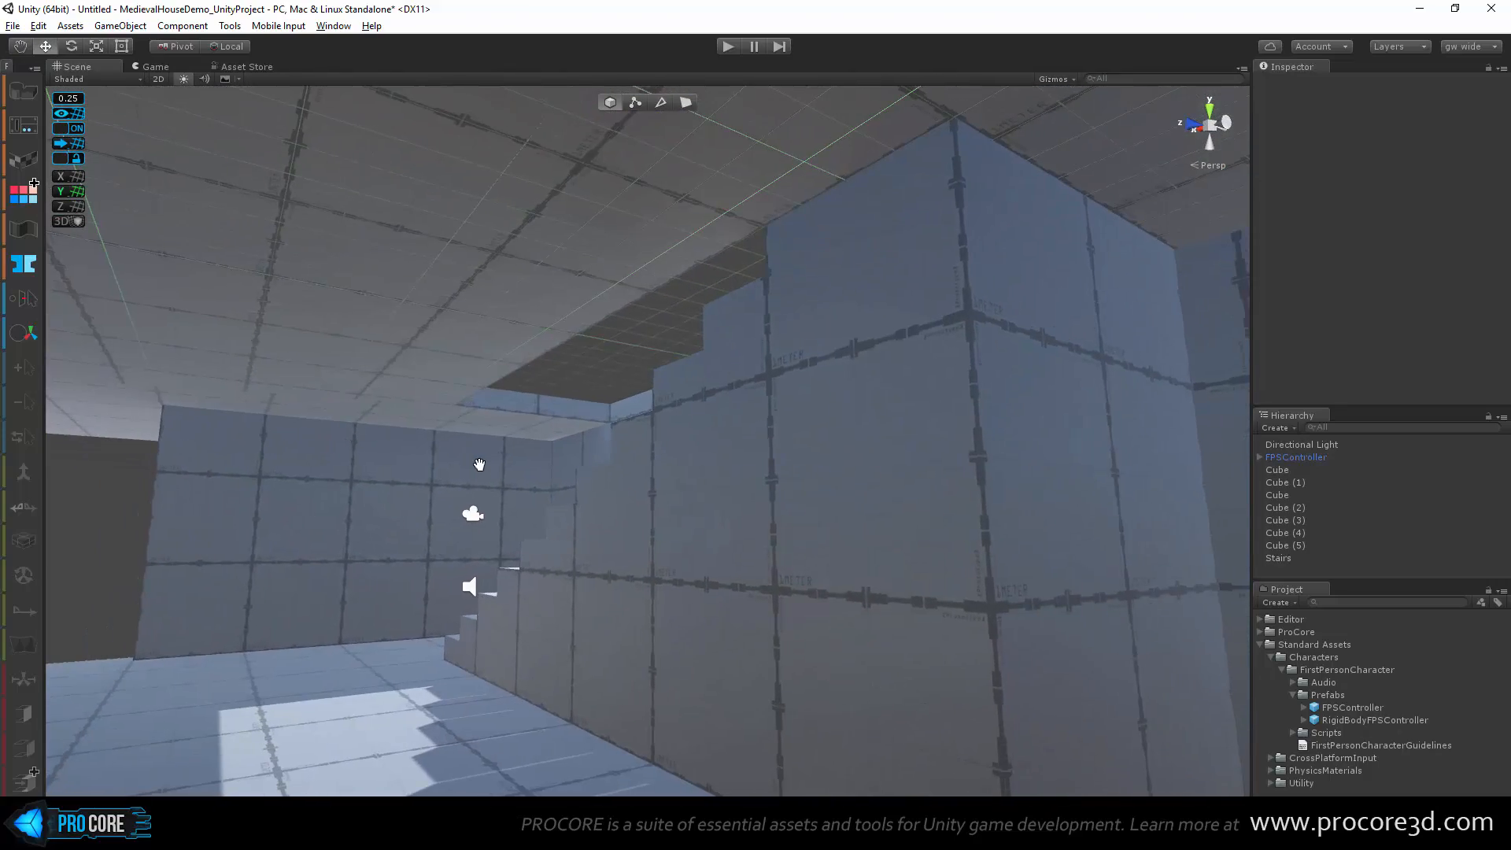
{"action": "left_click", "coordinate": [735, 578]}
{"action": "key", "text": "f"}
{"action": "left_click_drag", "start_coordinate": [840, 587], "coordinate": [870, 577], "text": "alt"}
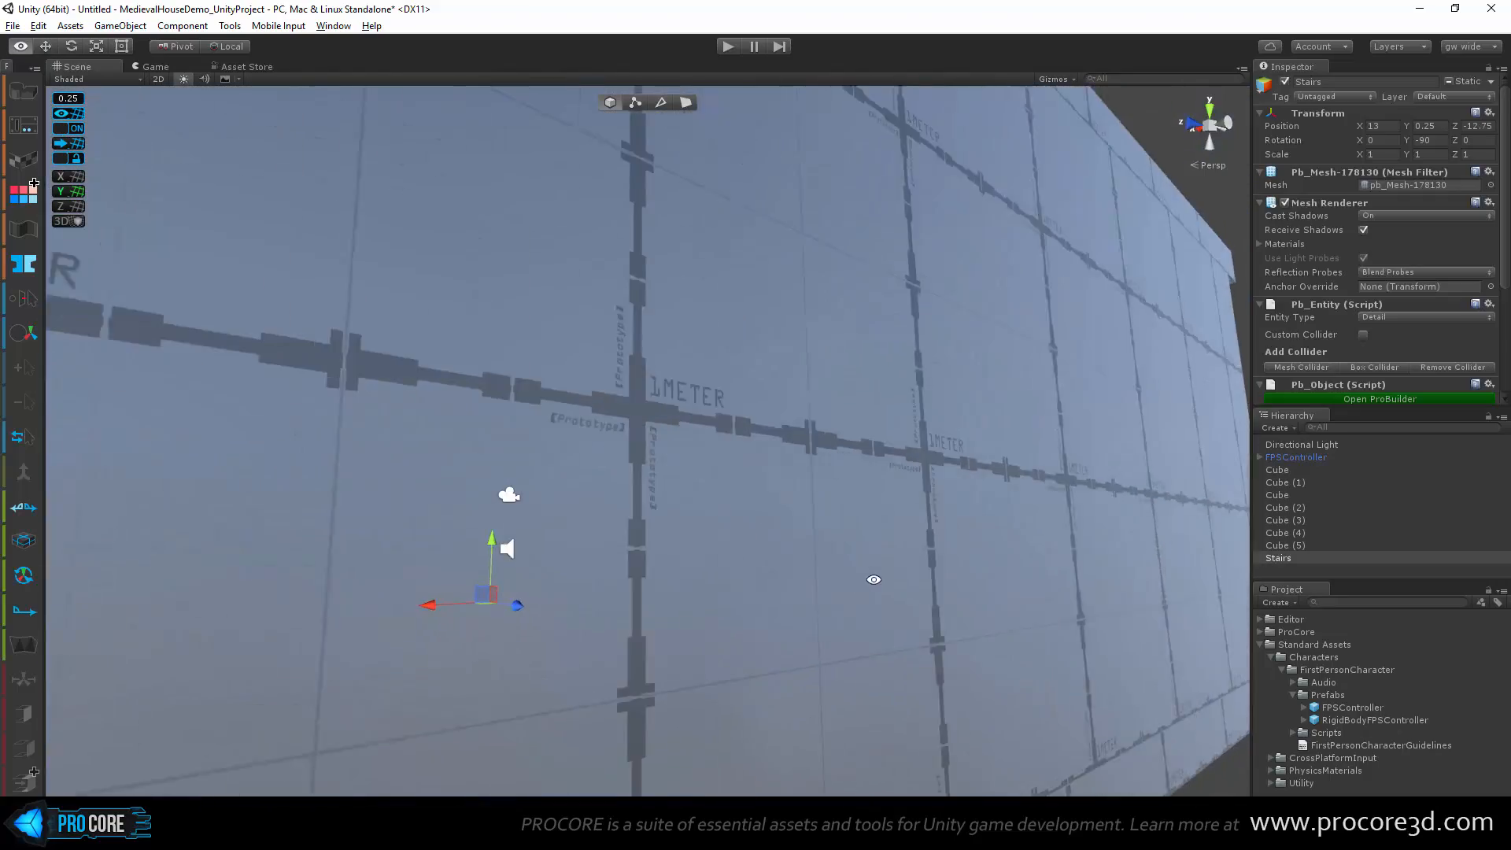
{"action": "scroll", "coordinate": [868, 574], "scroll_direction": "up", "scroll_amount": 3}
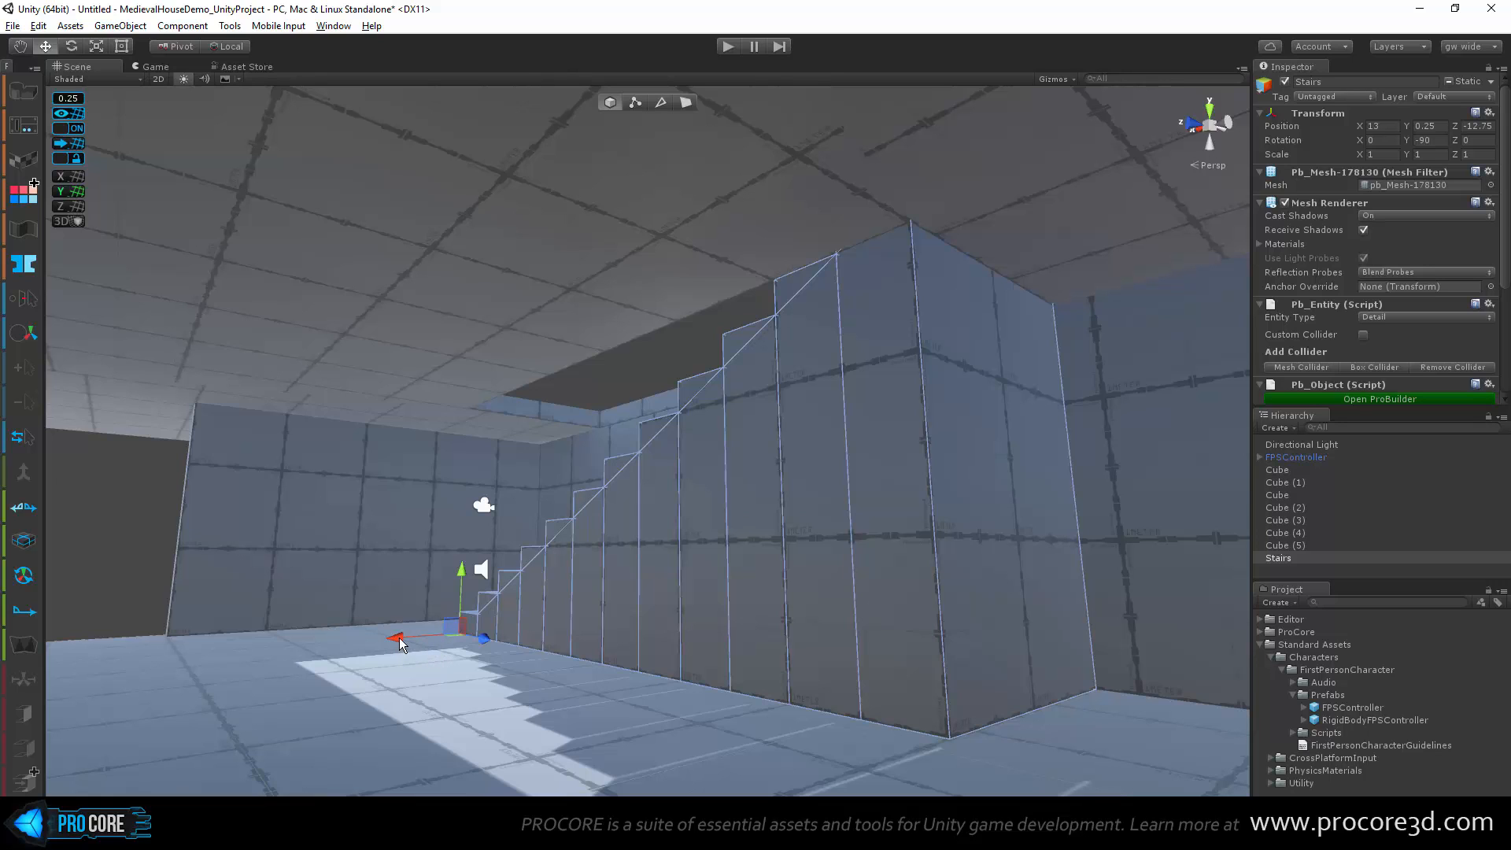
{"action": "left_click_drag", "start_coordinate": [401, 642], "coordinate": [306, 694]}
{"action": "right_click_drag", "start_coordinate": [904, 561], "coordinate": [673, 507]}
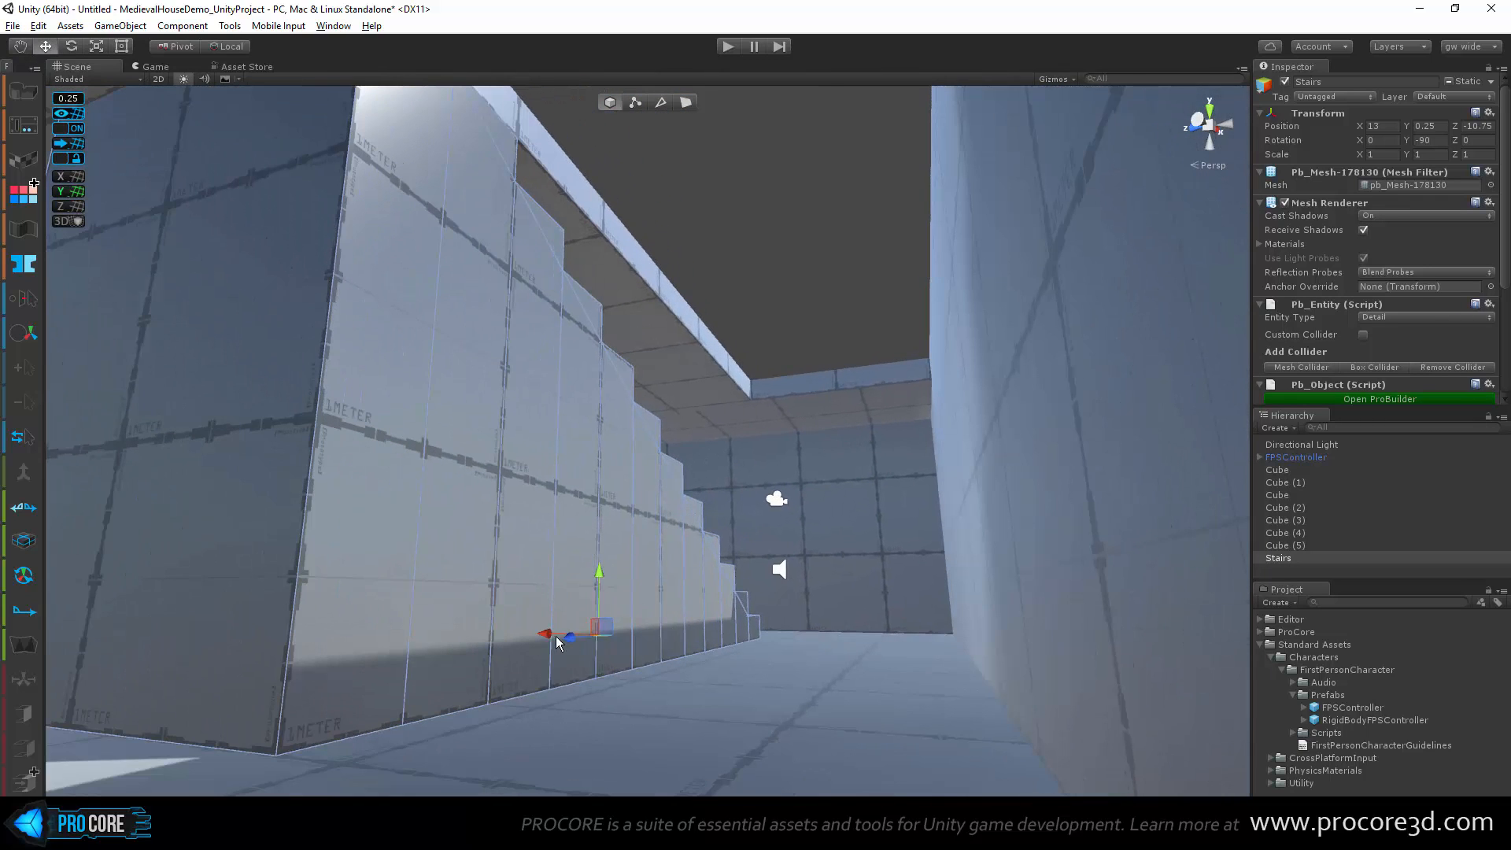
{"action": "left_click_drag", "start_coordinate": [556, 637], "coordinate": [323, 418]}
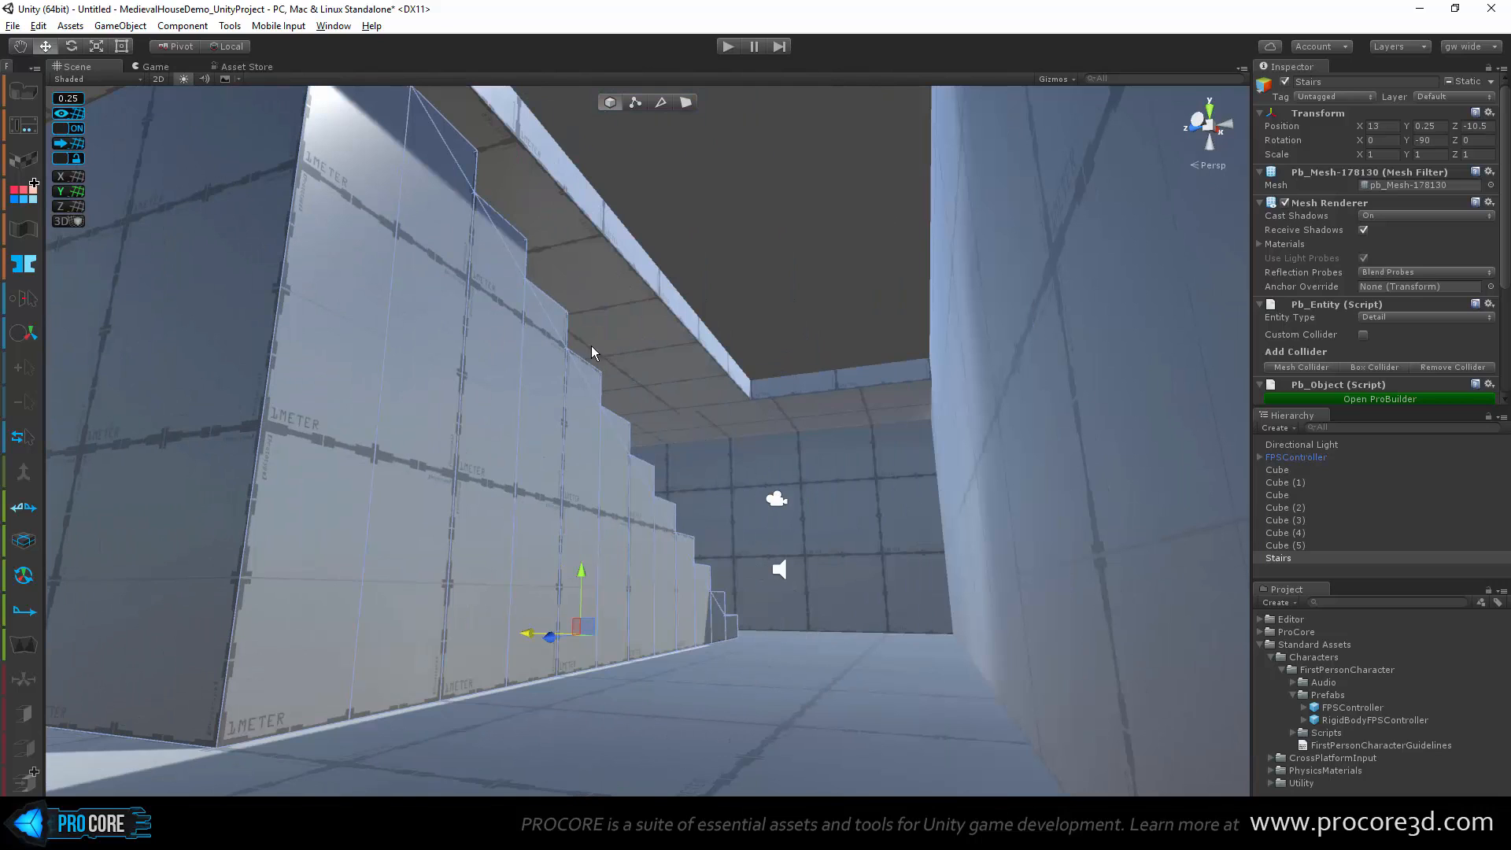
Step: Select neighbouring faces on the side of the stairs and enable Restrict to Angle in the Grow Selection options
{"action": "left_click", "coordinate": [687, 102]}
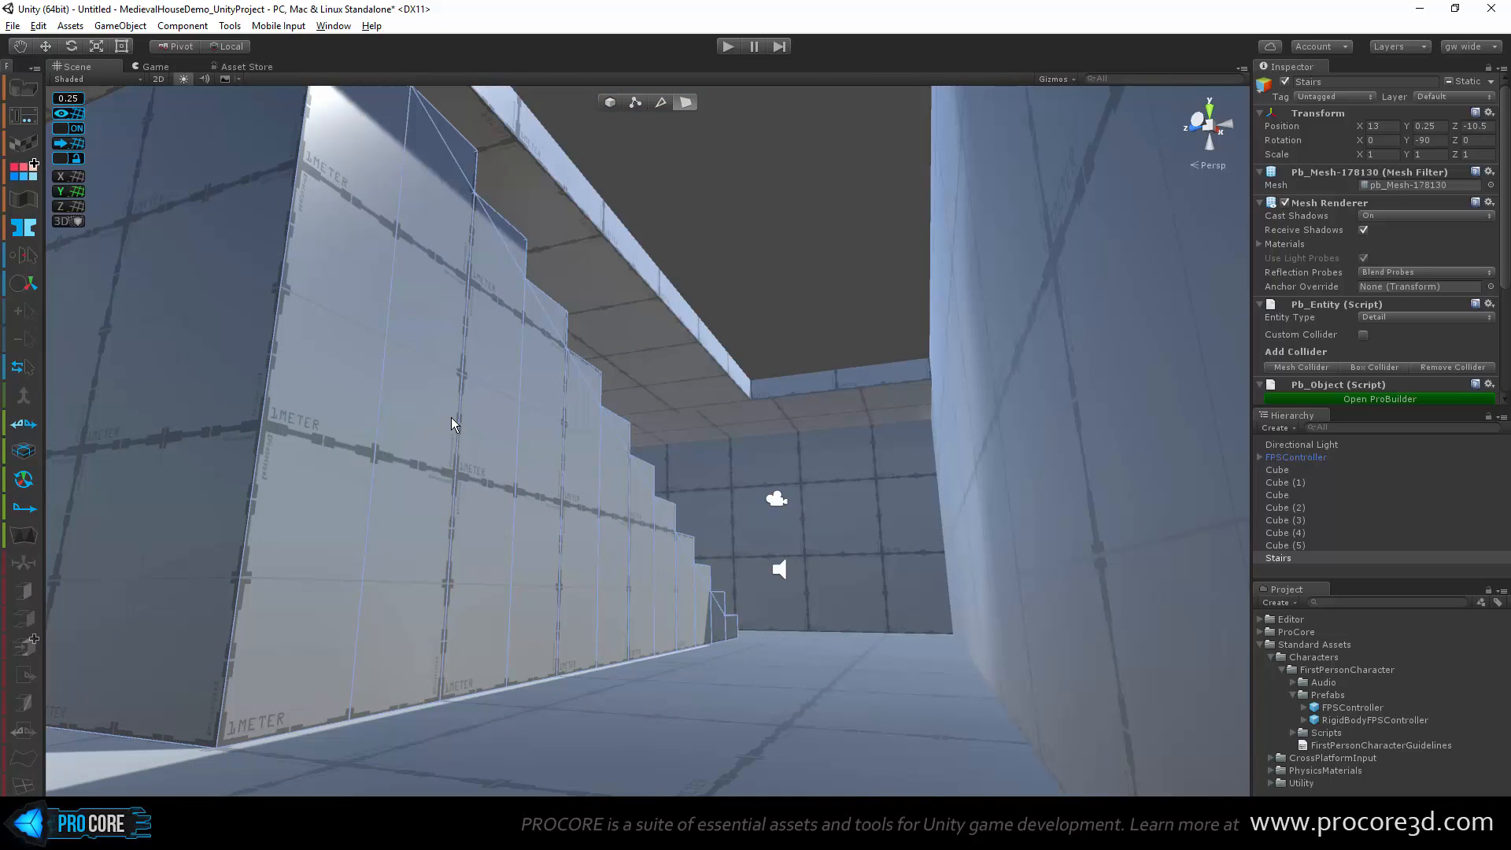
{"action": "left_click", "coordinate": [323, 409]}
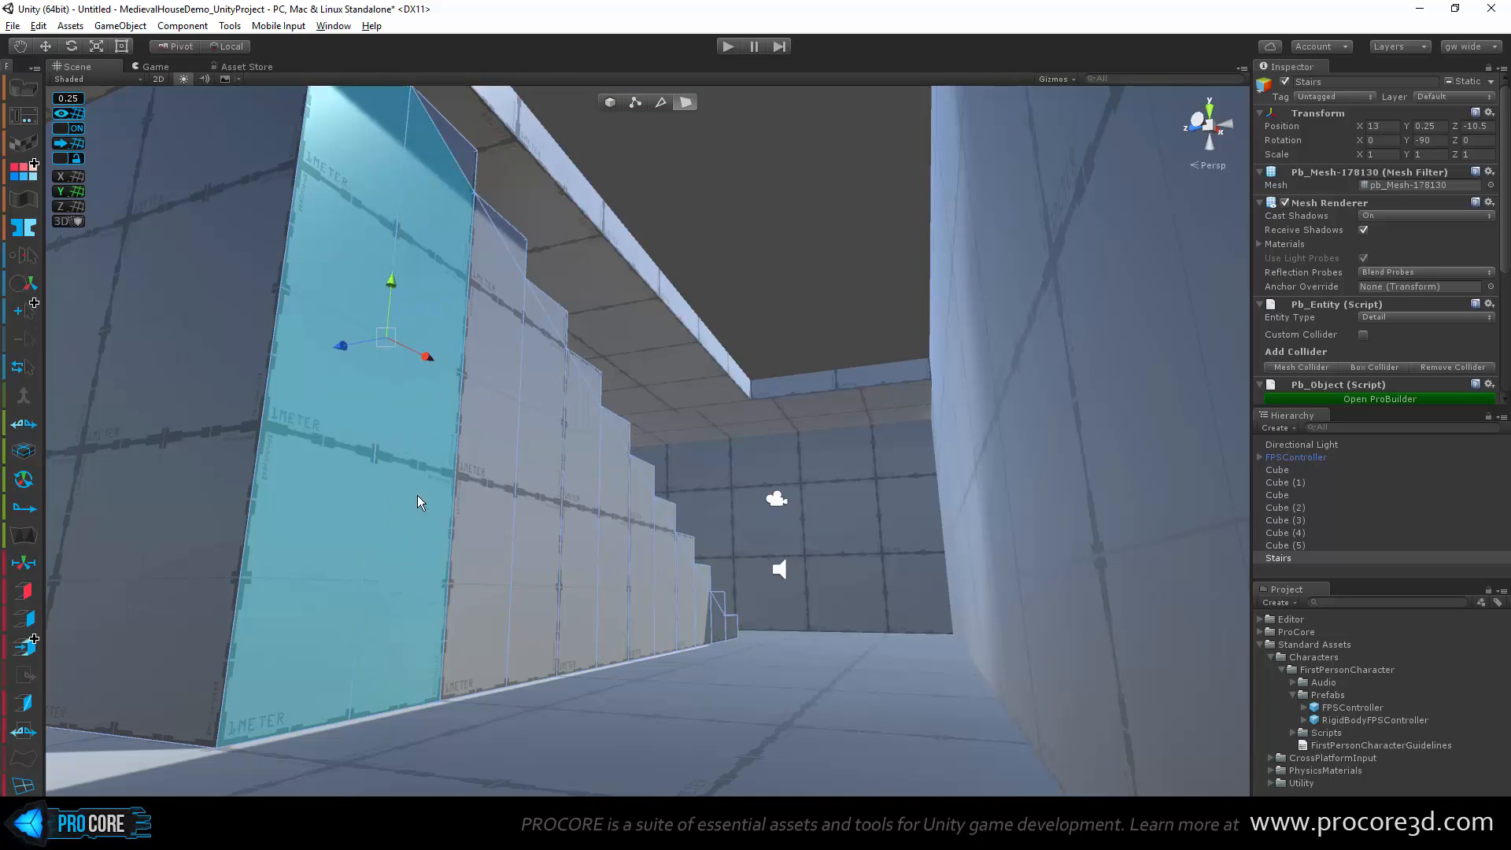
{"action": "left_click", "coordinate": [498, 494], "text": "shift"}
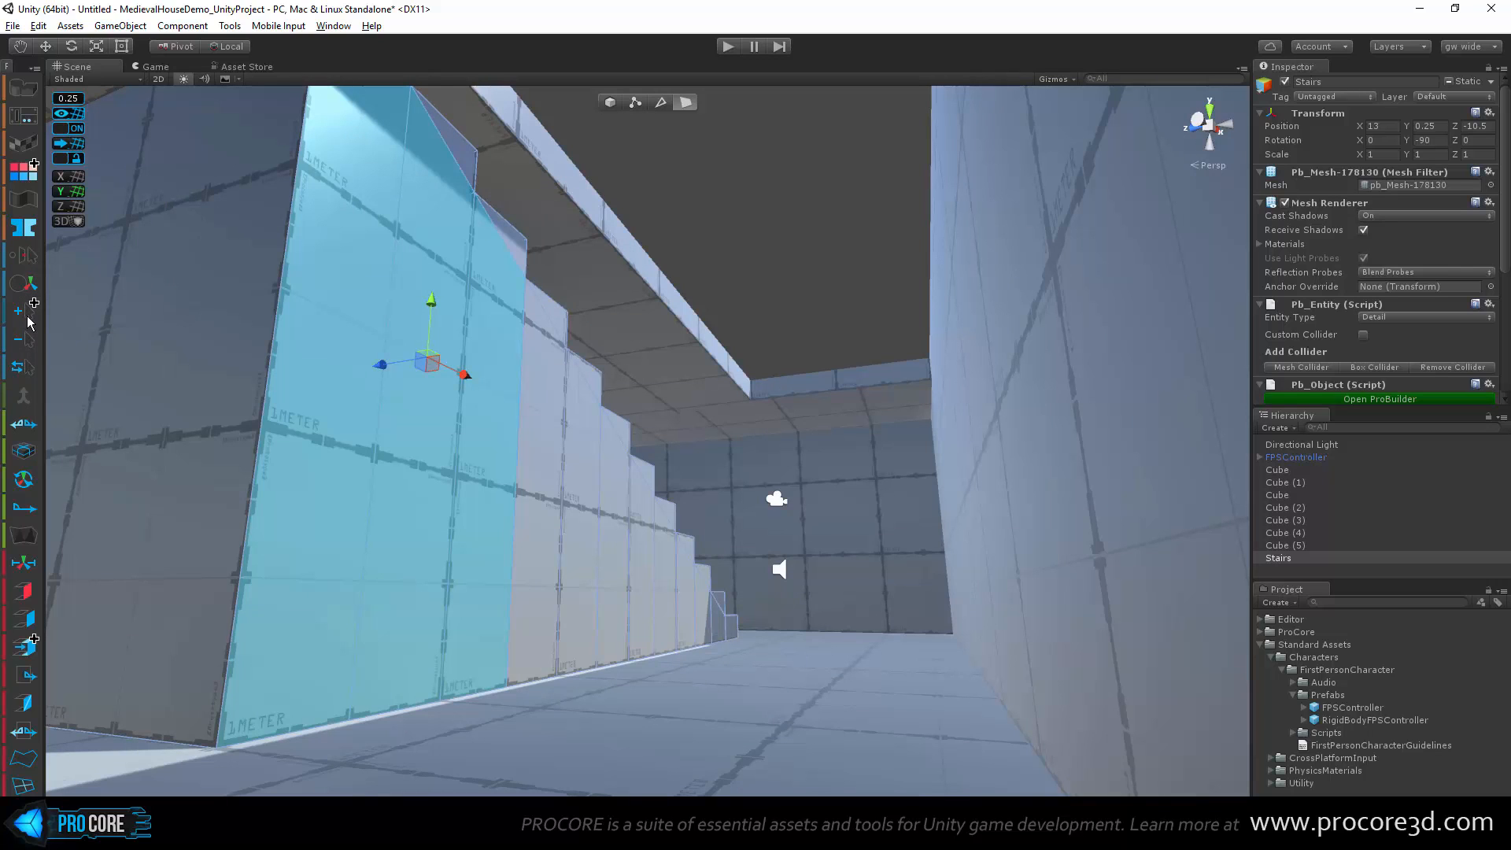
{"action": "left_click", "coordinate": [26, 312], "text": "alt"}
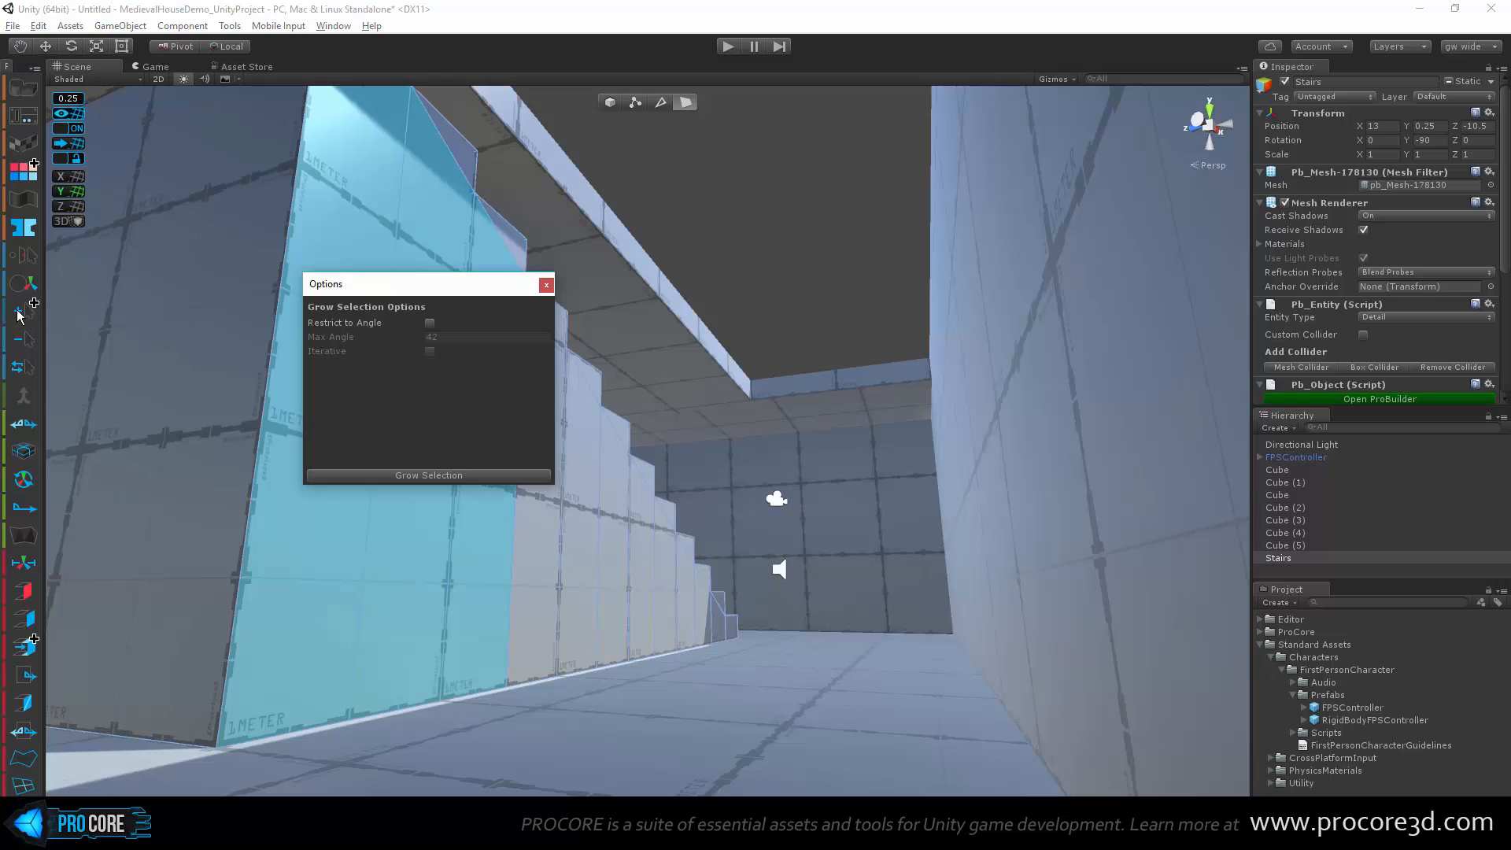
{"action": "left_click_drag", "start_coordinate": [352, 288], "coordinate": [377, 296]}
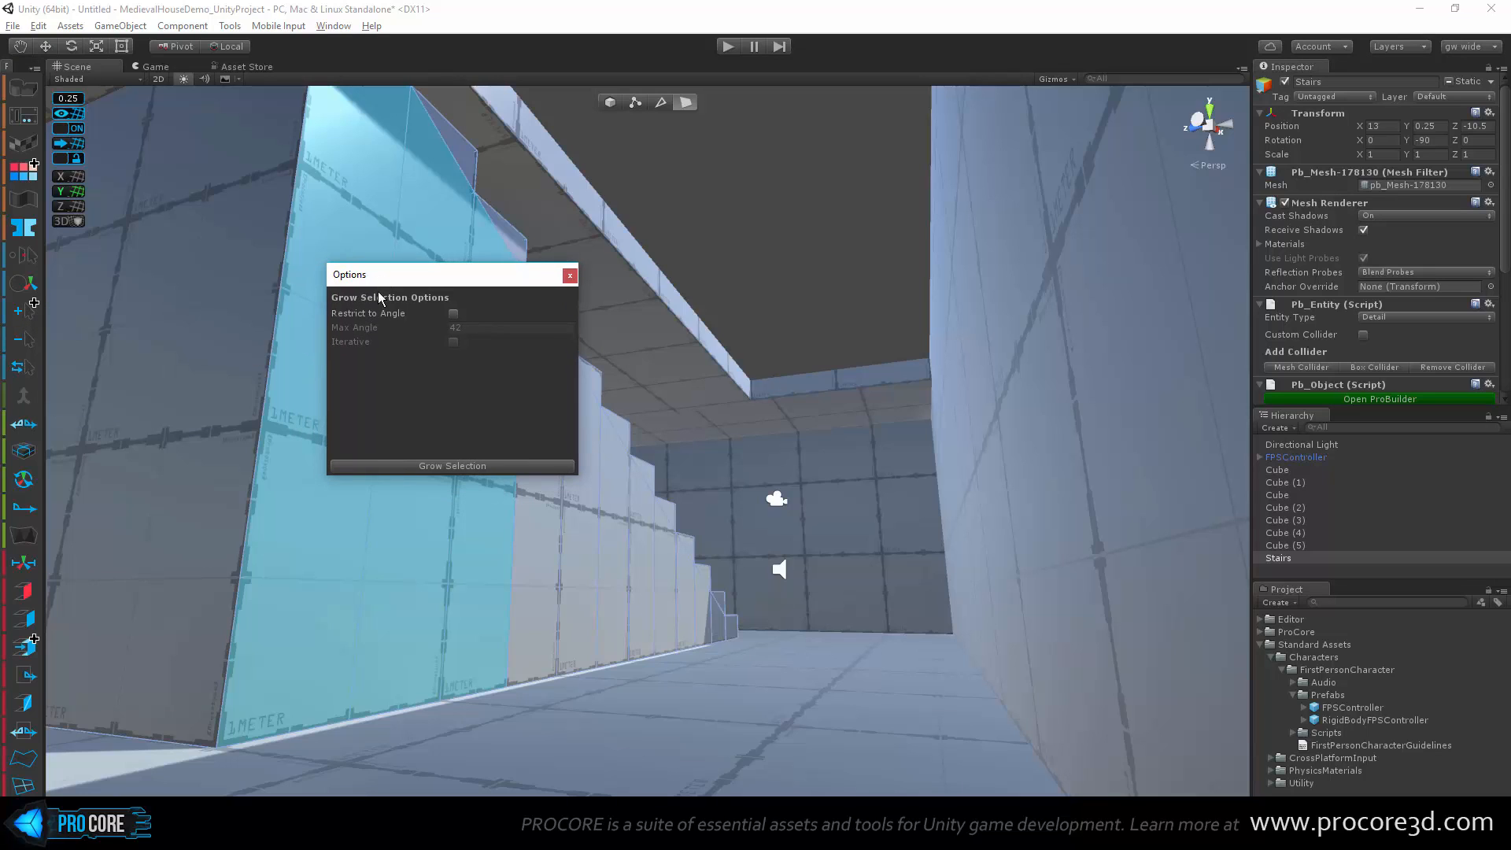
{"action": "left_click", "coordinate": [453, 312]}
{"action": "left_click", "coordinate": [469, 328]}
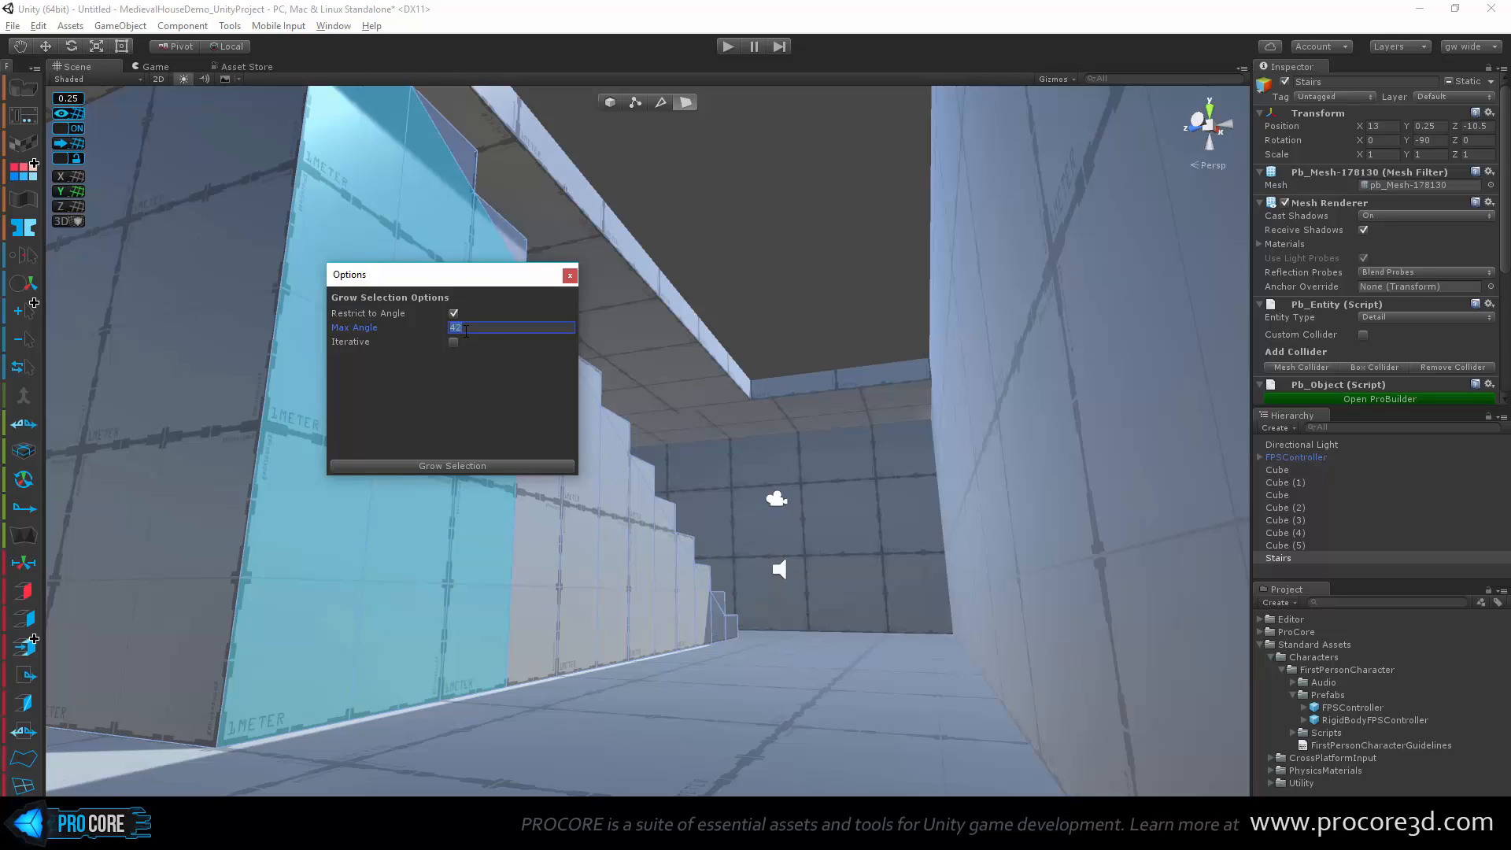
{"action": "left_click", "coordinate": [570, 276]}
Step: Select the tallest side face of the stairs and grow the selection across the entire side
{"action": "left_click", "coordinate": [182, 347]}
{"action": "left_click", "coordinate": [327, 417]}
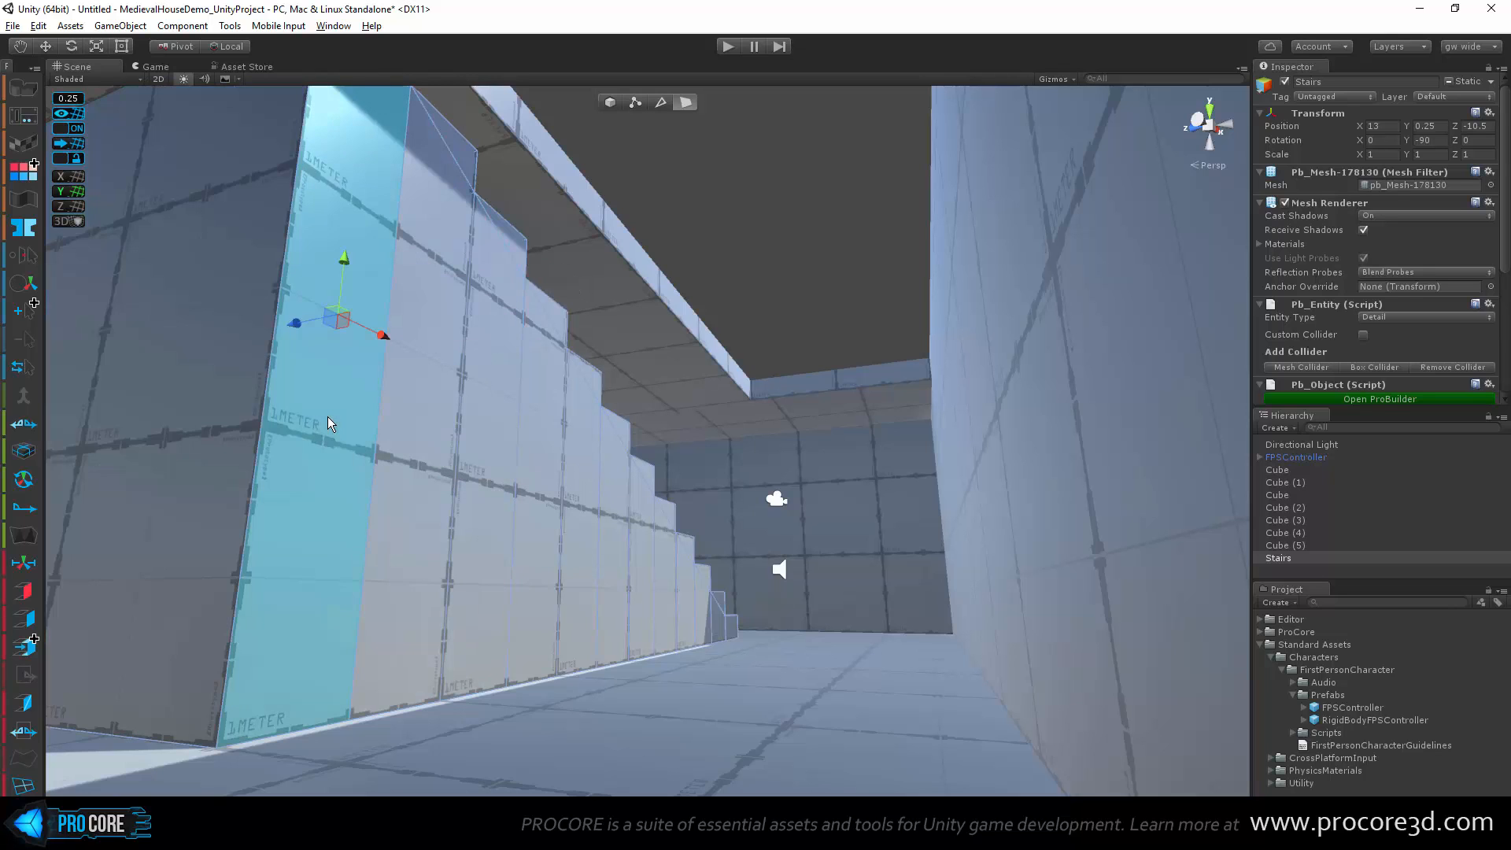
{"action": "key", "text": "alt+g"}
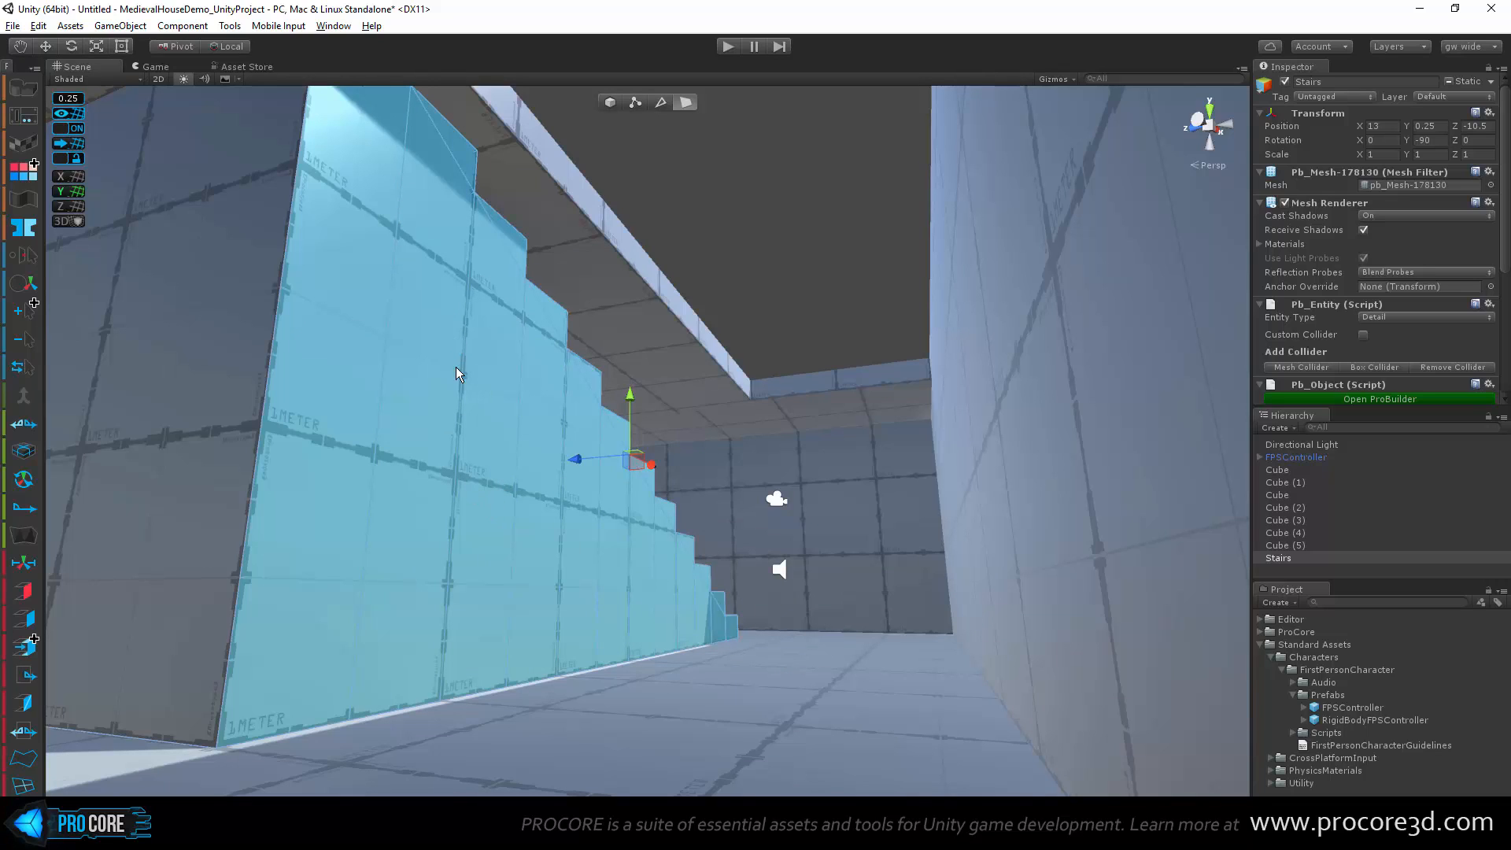
Step: Select the back face of the stairs, then one of the upper treads, and grow the selection from that tread
{"action": "scroll", "coordinate": [324, 362], "scroll_direction": "down", "scroll_amount": 1}
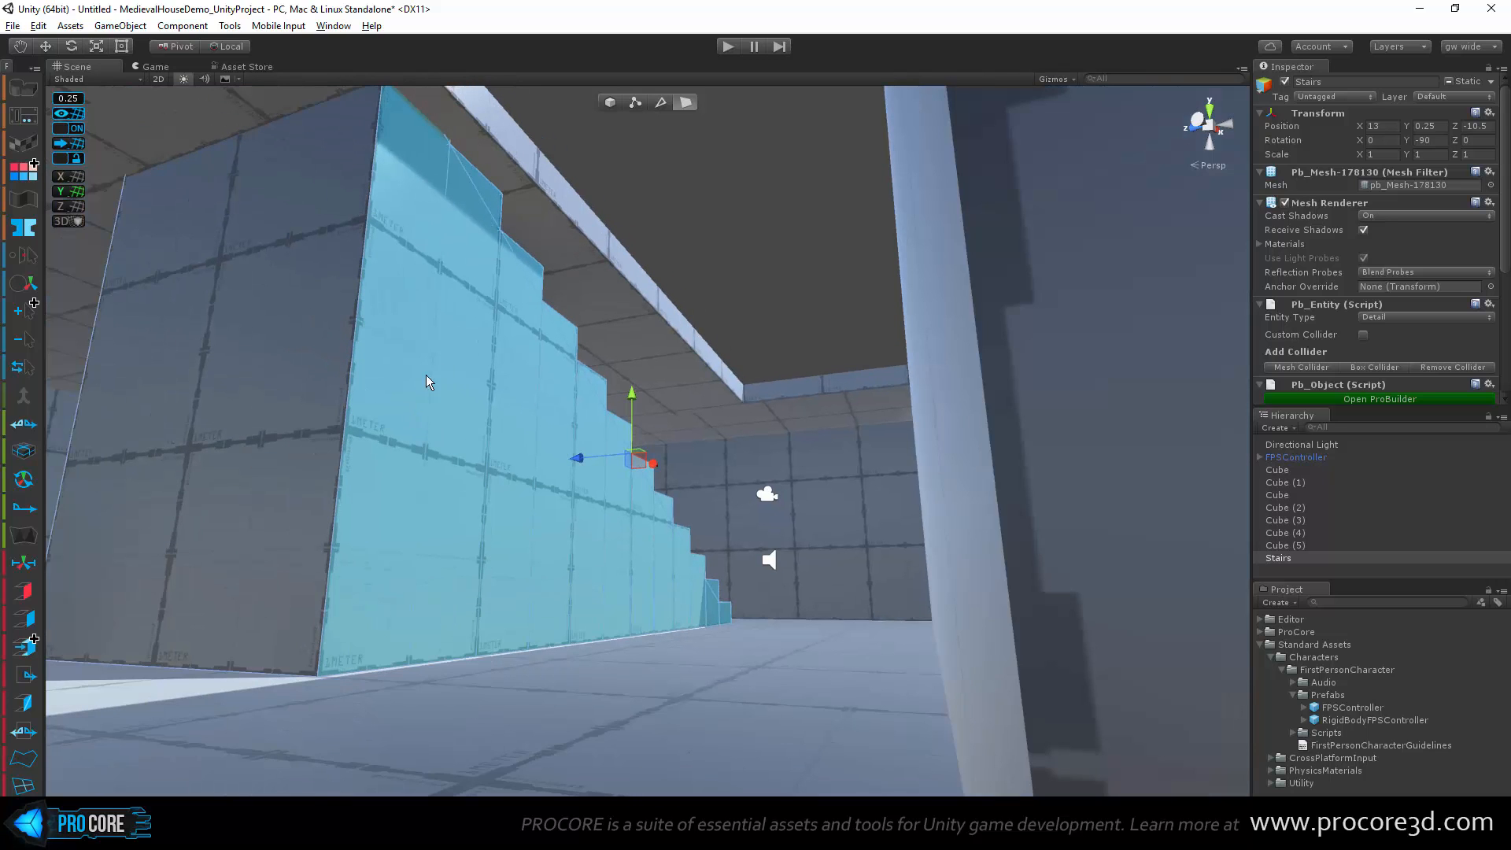
{"action": "left_click", "coordinate": [269, 340]}
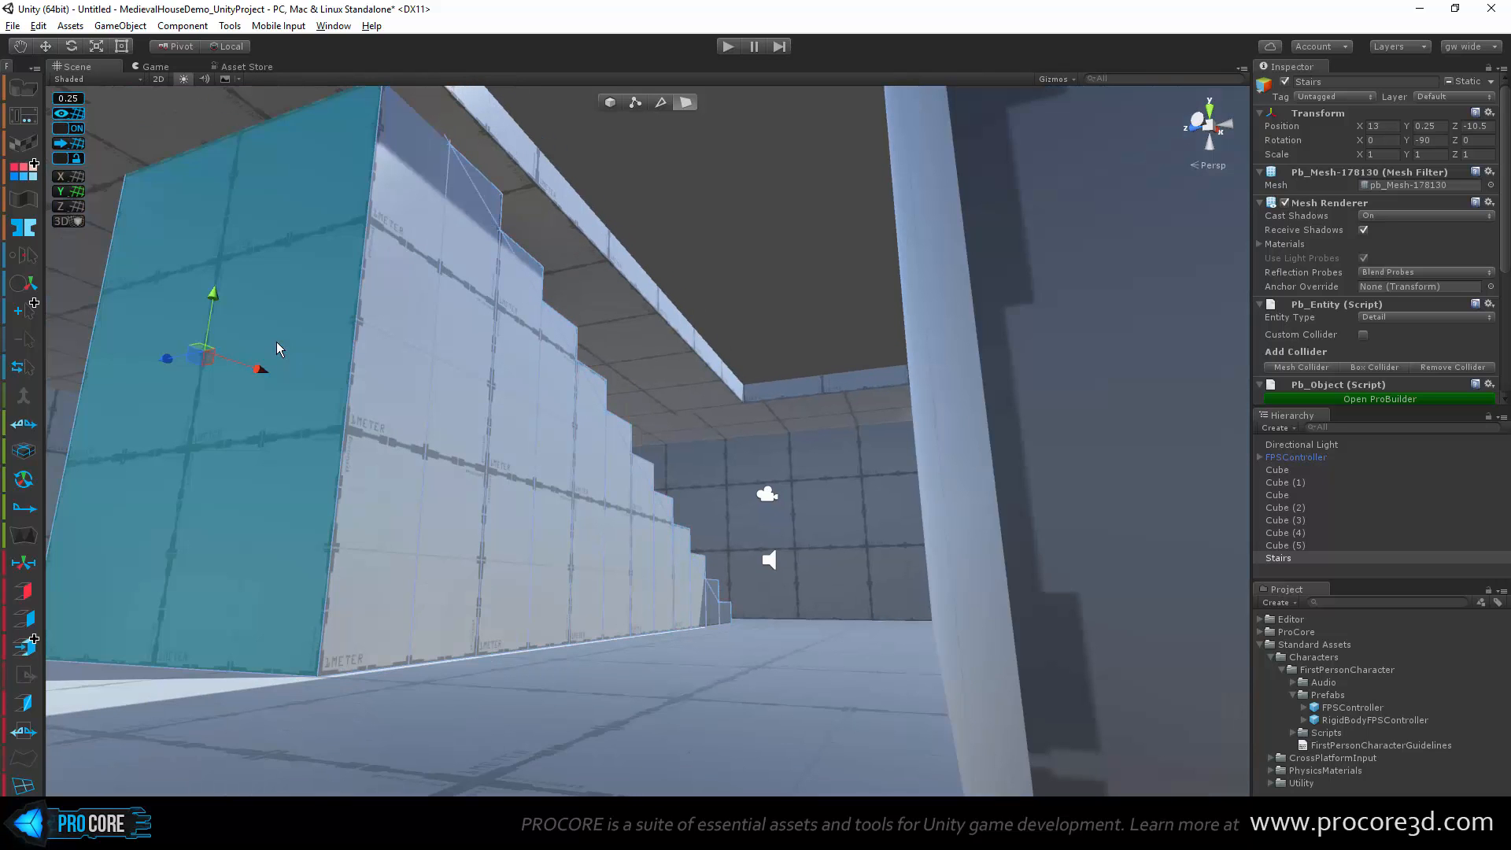
{"action": "left_click_drag", "start_coordinate": [469, 324], "coordinate": [928, 443], "text": "alt"}
{"action": "scroll", "coordinate": [443, 567], "scroll_direction": "up", "scroll_amount": 3}
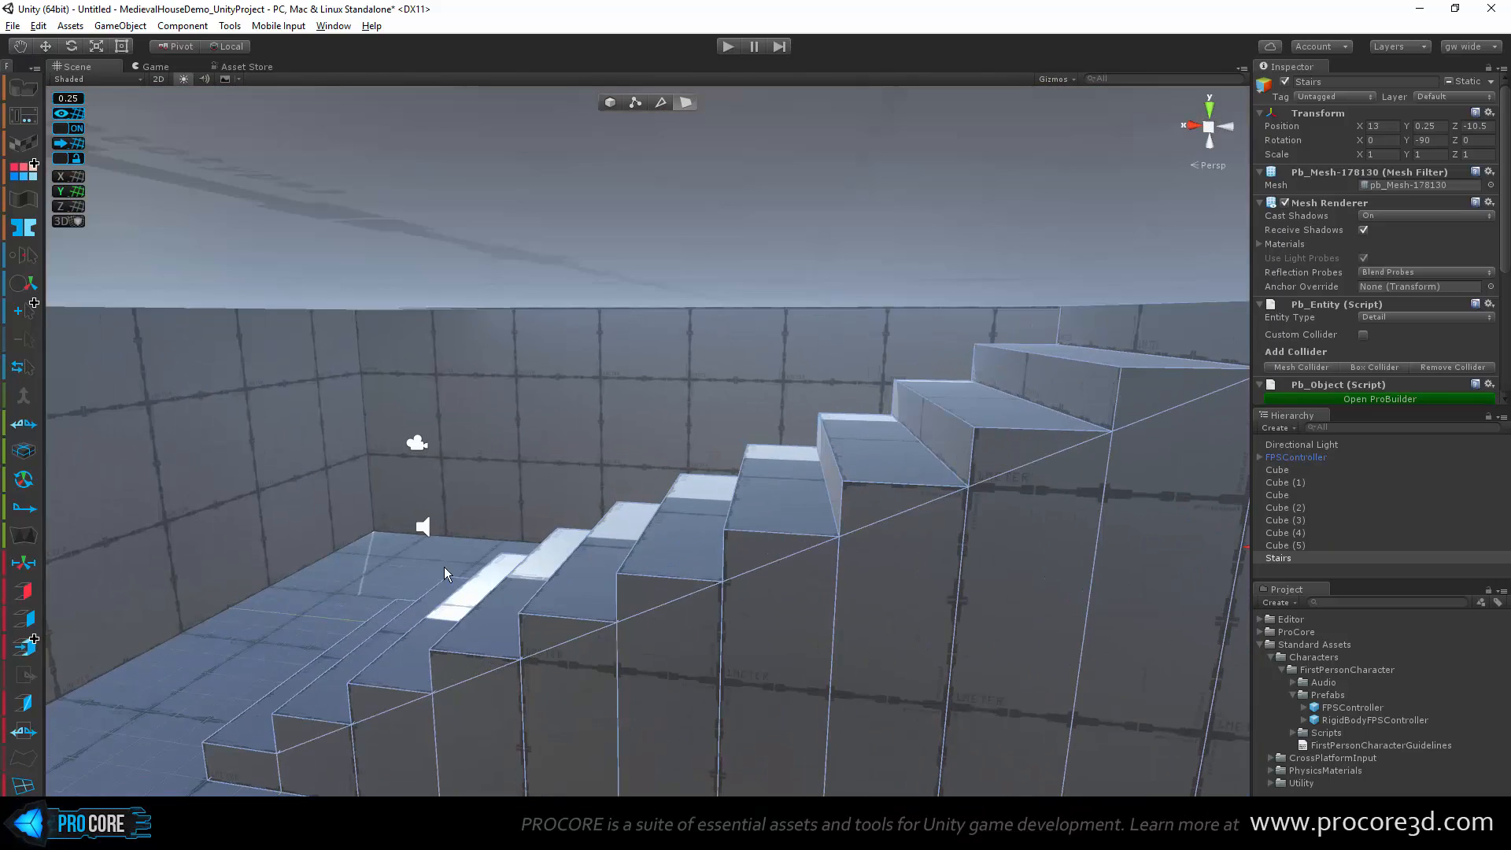
{"action": "left_click_drag", "start_coordinate": [516, 542], "coordinate": [726, 482], "text": "alt"}
{"action": "left_click", "coordinate": [698, 568]}
{"action": "left_click_drag", "start_coordinate": [776, 583], "coordinate": [722, 582], "text": "alt"}
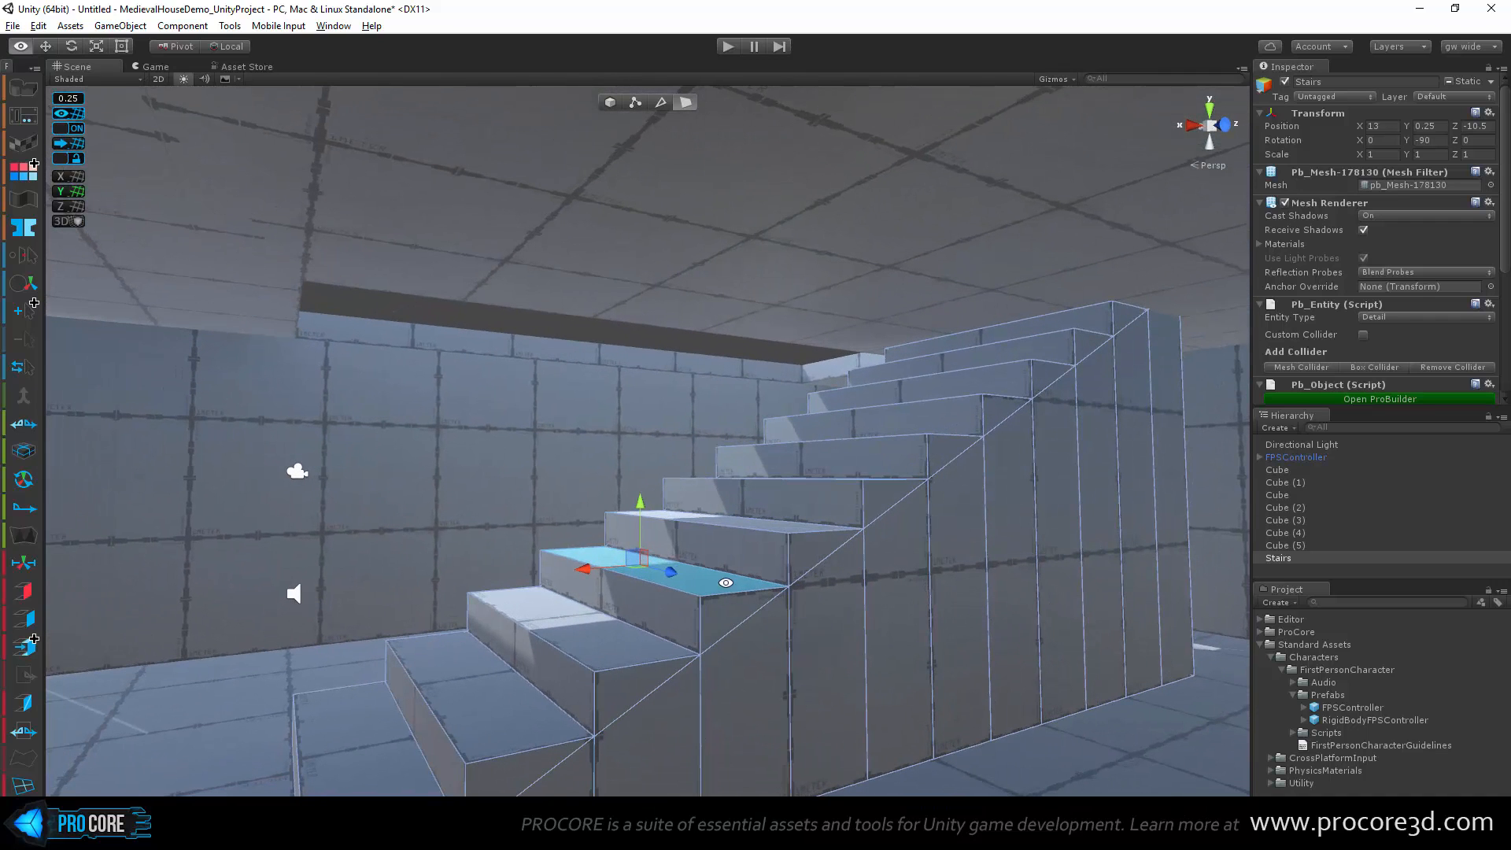
{"action": "key", "text": "alt+g"}
Step: Select a middle face on the room-facing side of the stairs and grow the selection from it
{"action": "left_click_drag", "start_coordinate": [566, 622], "coordinate": [758, 598], "text": "alt"}
{"action": "left_click", "coordinate": [765, 624]}
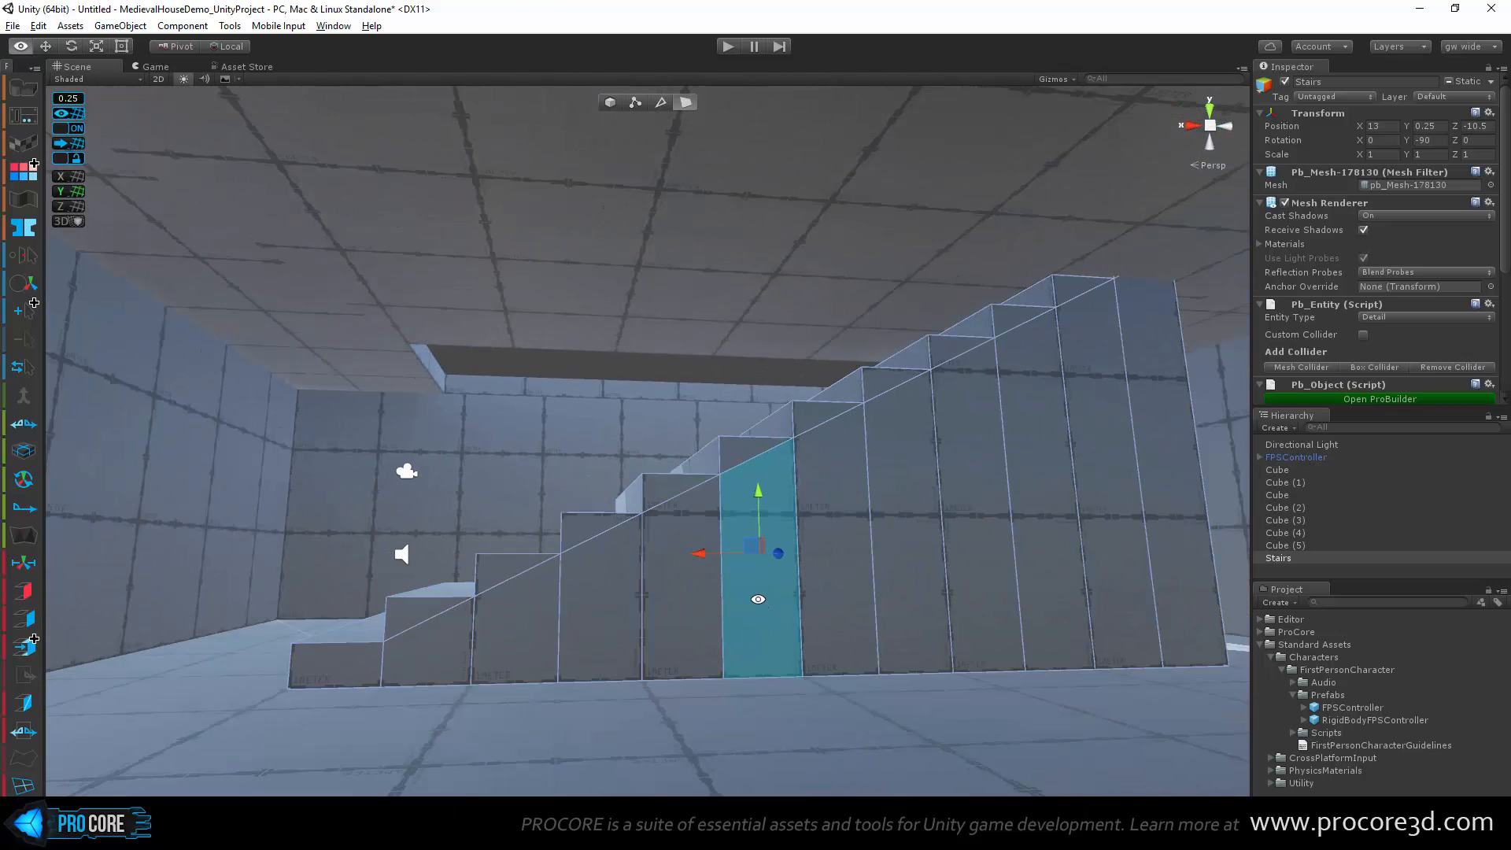
{"action": "key", "text": "alt+g"}
Step: Grow a face selection across the wall-facing side of the stairs, delete those faces, and return to object selection mode
{"action": "left_click_drag", "start_coordinate": [1045, 685], "coordinate": [543, 535], "text": "alt"}
{"action": "scroll", "coordinate": [504, 657], "scroll_direction": "up", "scroll_amount": 3}
{"action": "left_click", "coordinate": [507, 496]}
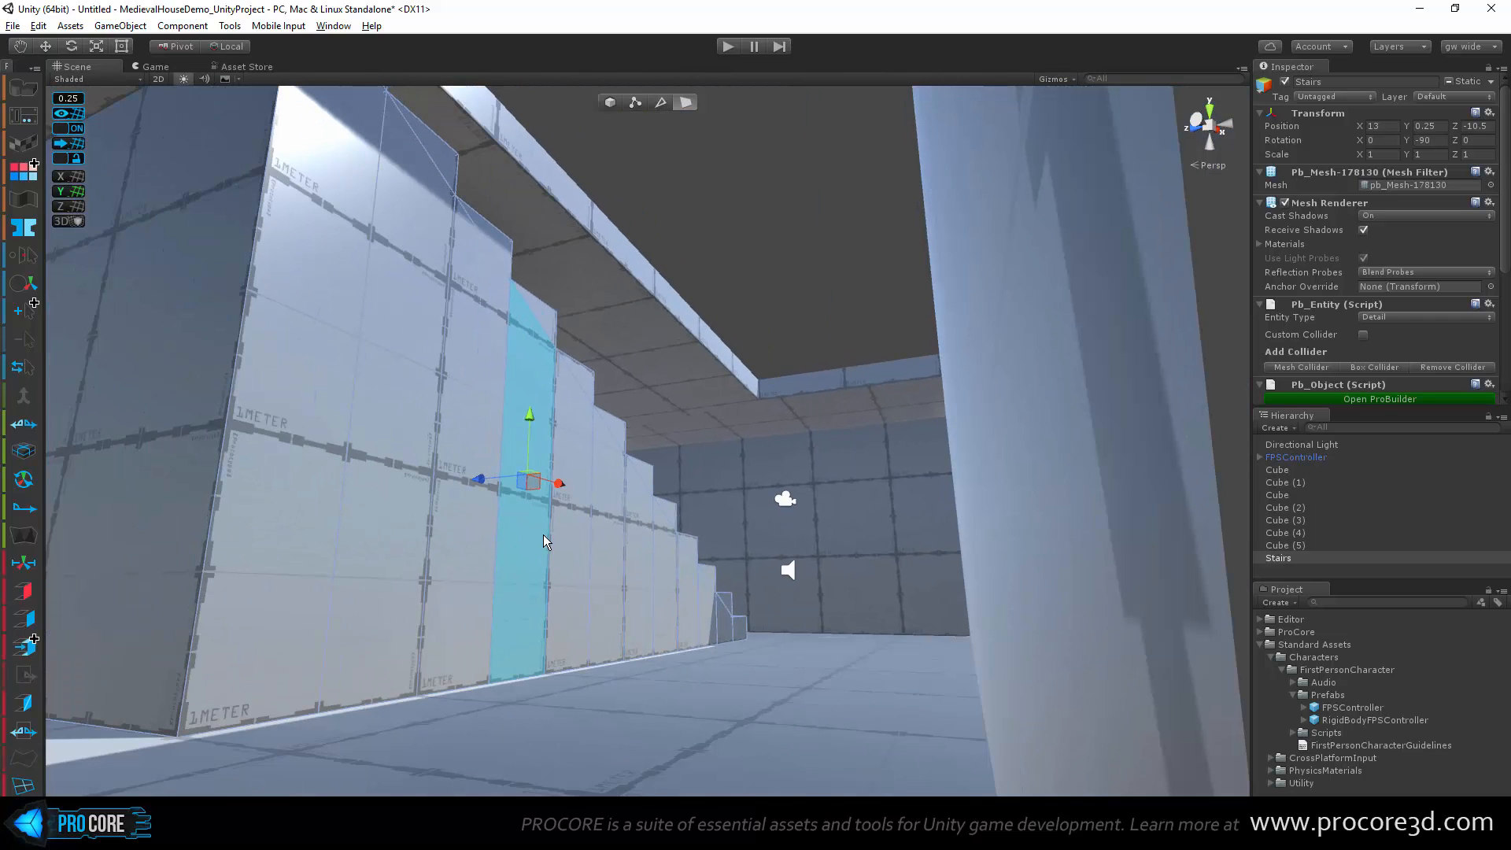
{"action": "key", "text": "alt+g"}
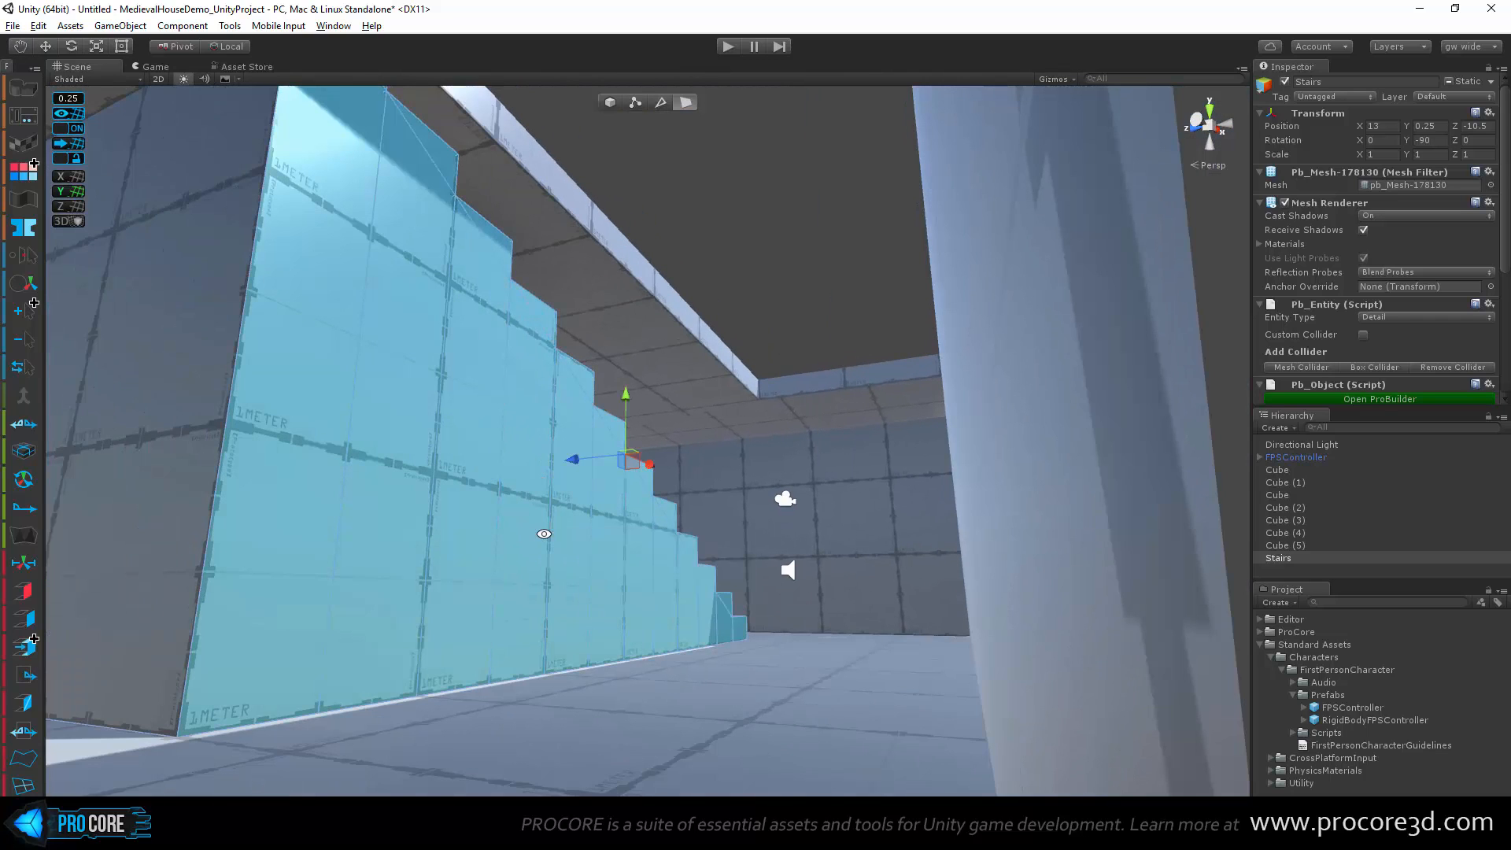
{"action": "key", "text": "BackSpace"}
{"action": "key", "text": "backslash"}
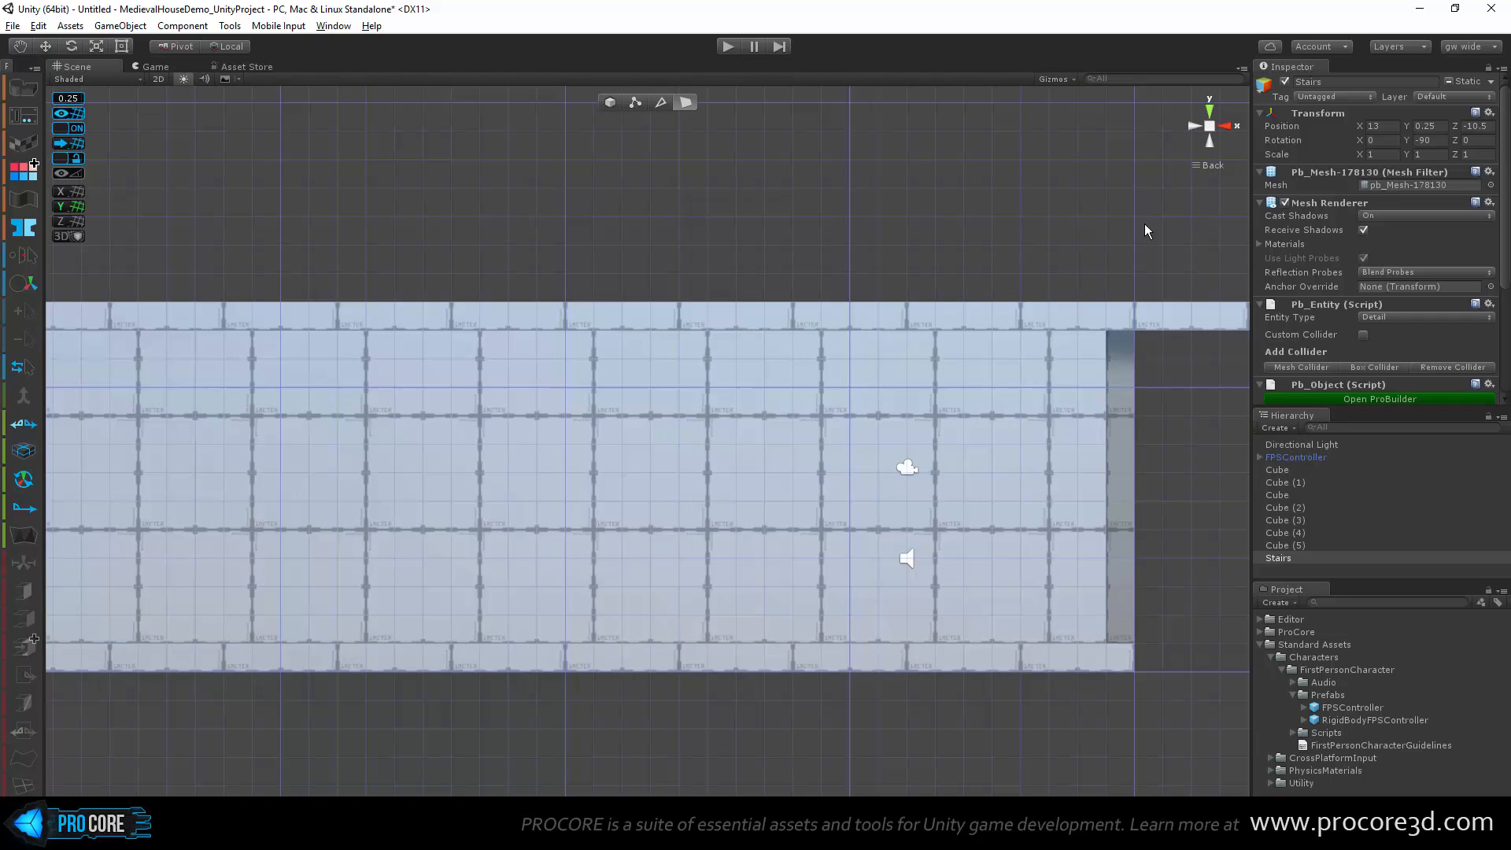
{"action": "left_click", "coordinate": [1209, 128]}
{"action": "left_click_drag", "start_coordinate": [189, 398], "coordinate": [727, 661], "text": "alt"}
{"action": "scroll", "coordinate": [549, 636], "scroll_direction": "up", "scroll_amount": 4}
{"action": "key", "text": "ctrl+z"}
{"action": "key", "text": "alt+g"}
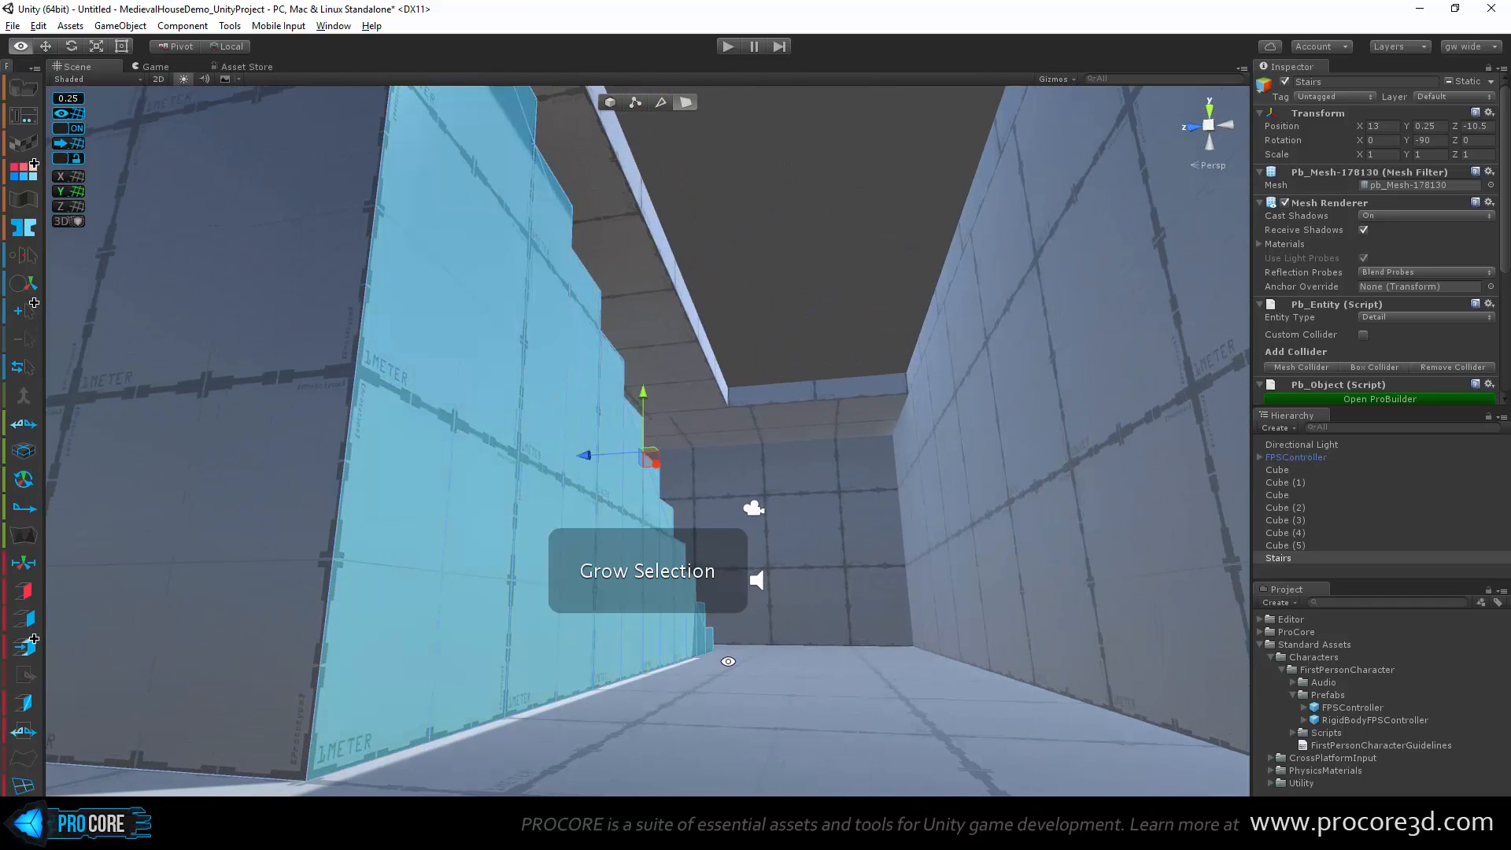
{"action": "key", "text": "Delete"}
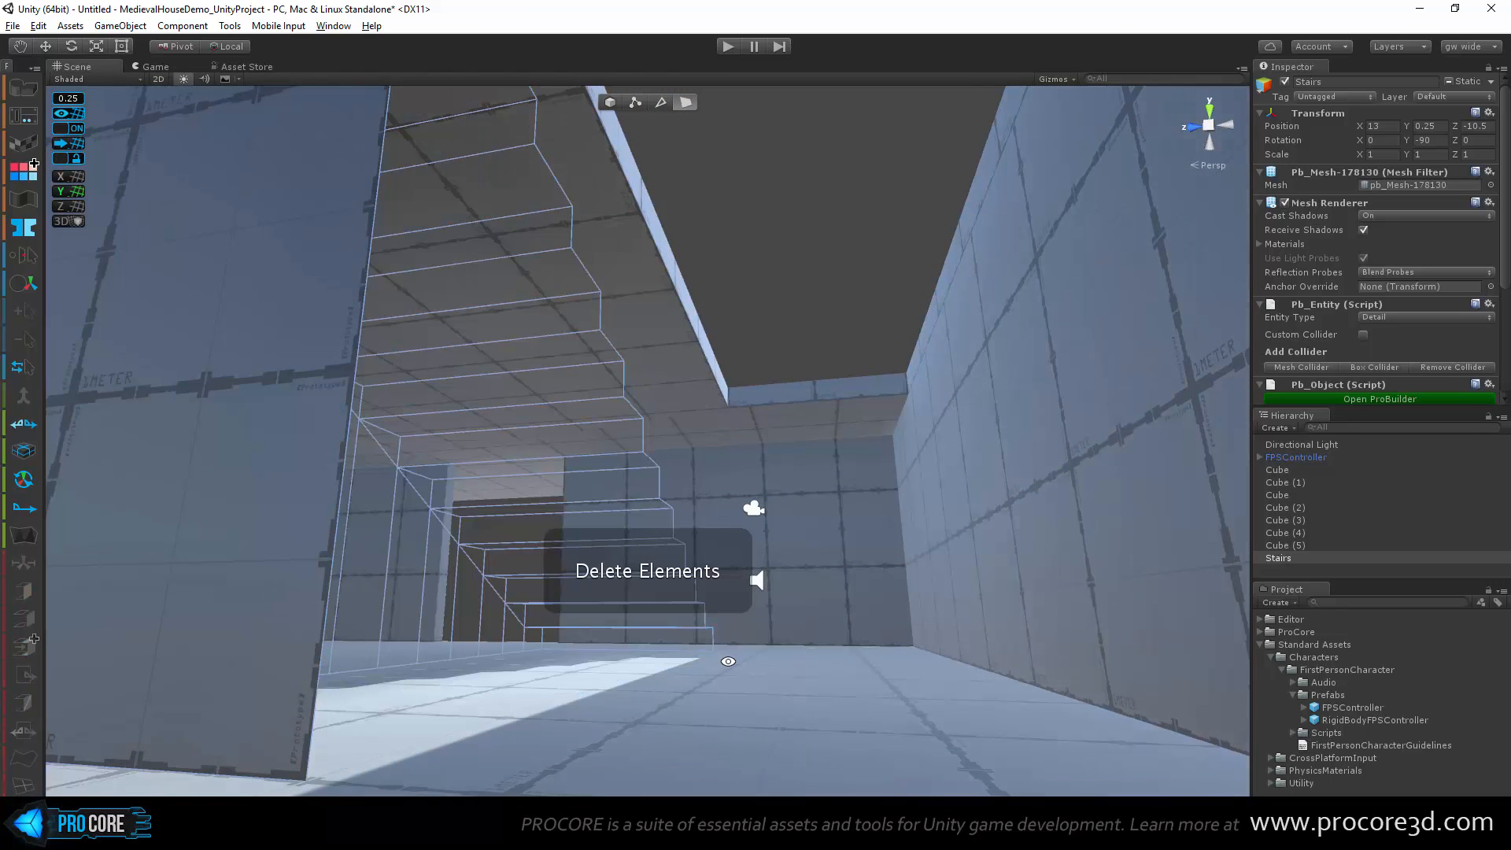
{"action": "left_click_drag", "start_coordinate": [720, 712], "coordinate": [739, 236], "text": "alt"}
{"action": "left_click", "coordinate": [611, 103]}
Step: Try raising the stairs vertically out of the house, then undo the move
{"action": "scroll", "coordinate": [496, 493], "scroll_direction": "down", "scroll_amount": 6}
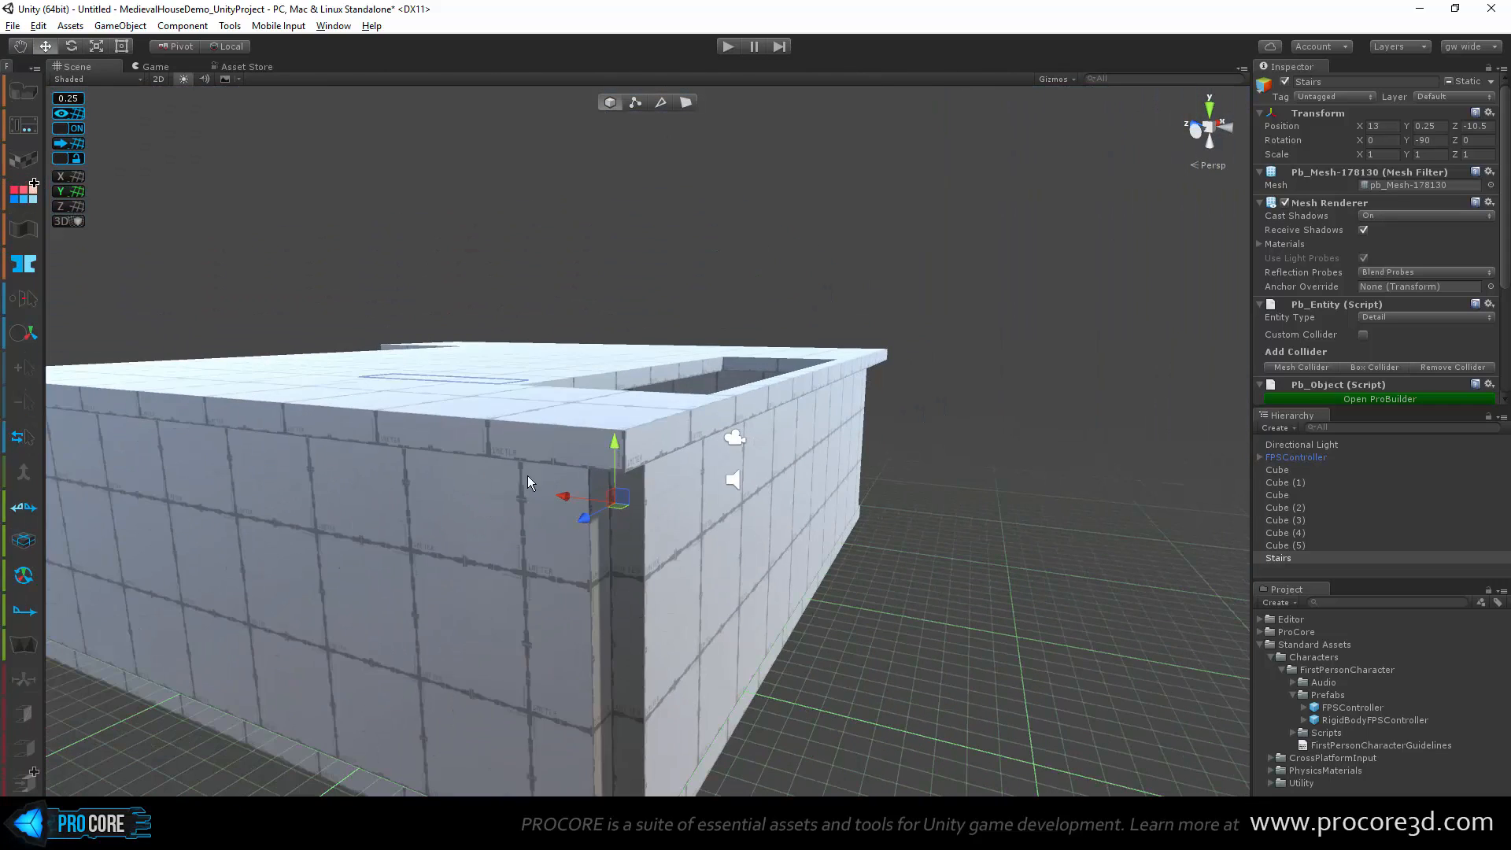
{"action": "left_click_drag", "start_coordinate": [622, 431], "coordinate": [617, 104]}
{"action": "left_click_drag", "start_coordinate": [614, 472], "coordinate": [829, 563], "text": "alt"}
{"action": "key", "text": "ctrl+z"}
{"action": "scroll", "coordinate": [729, 534], "scroll_direction": "up", "scroll_amount": 5}
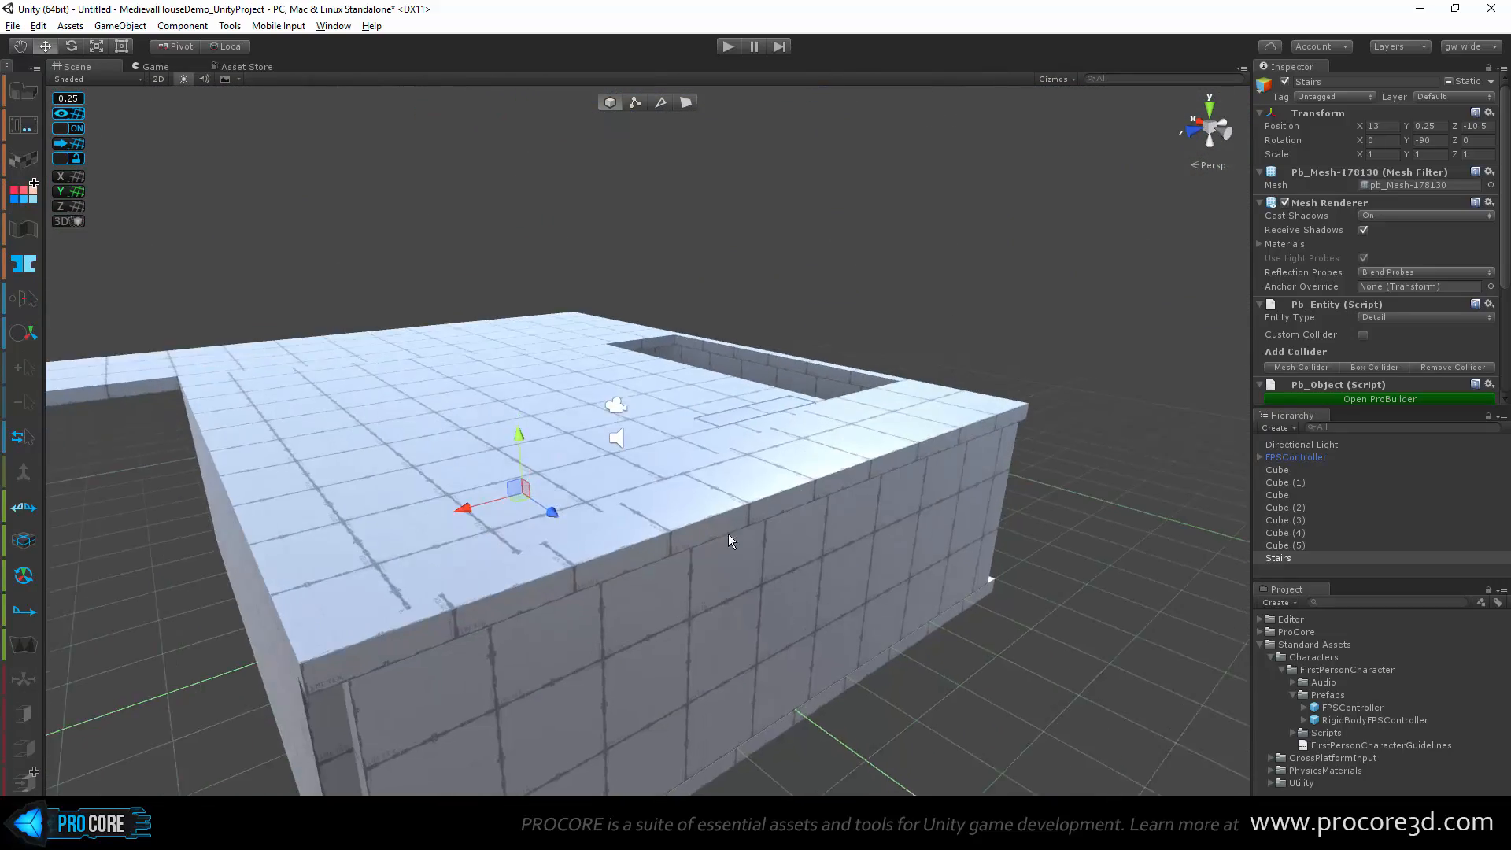
Step: Move the stairs back against the wall along Z to -12.75
{"action": "scroll", "coordinate": [670, 565], "scroll_direction": "up", "scroll_amount": 3}
{"action": "left_click_drag", "start_coordinate": [670, 566], "coordinate": [1133, 472], "text": "alt"}
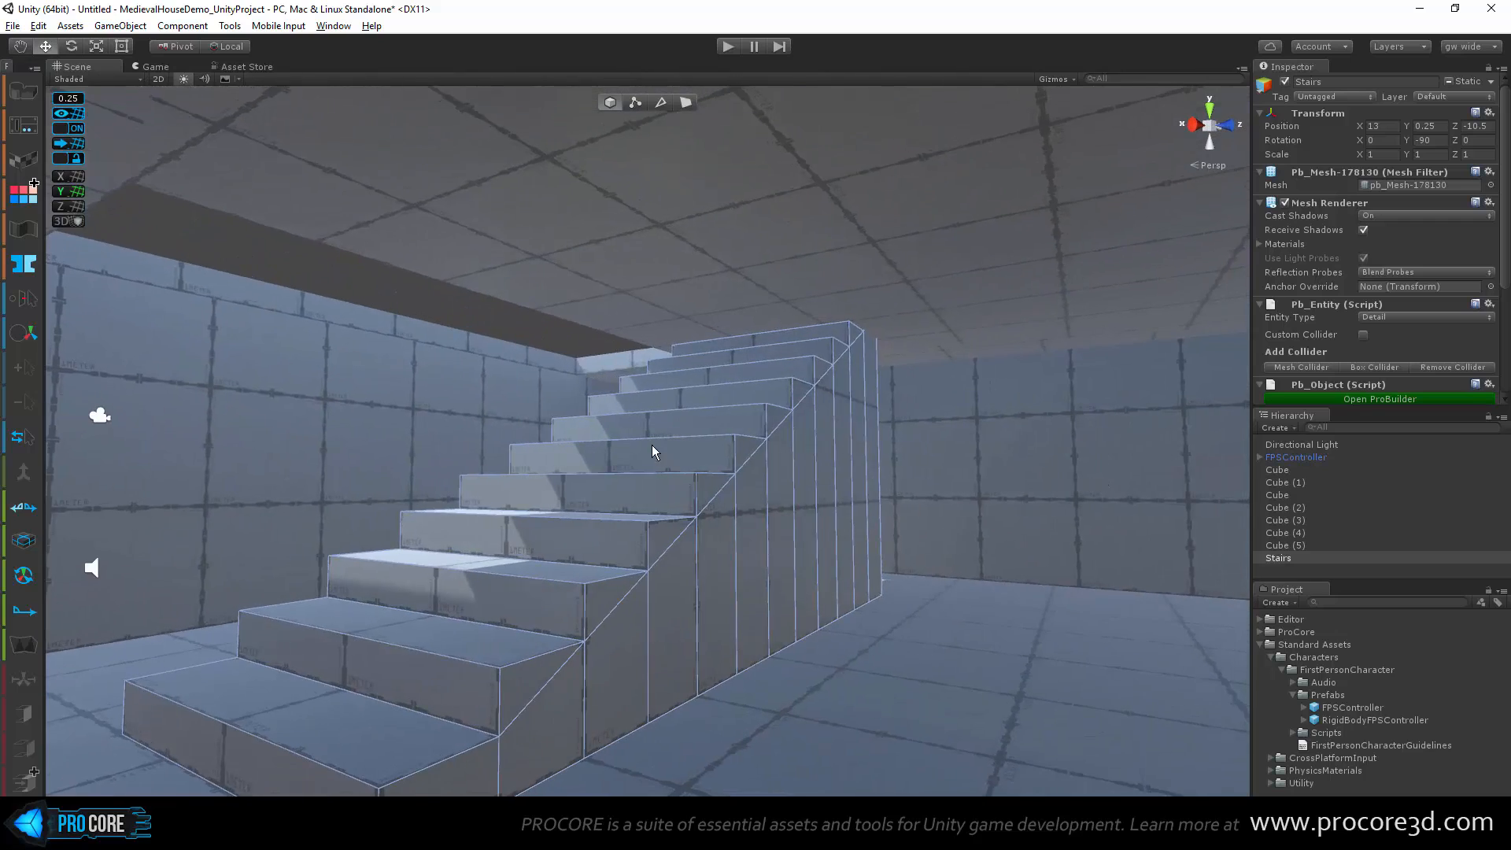
{"action": "scroll", "coordinate": [630, 418], "scroll_direction": "down", "scroll_amount": 3}
{"action": "left_click_drag", "start_coordinate": [631, 418], "coordinate": [710, 455], "text": "alt"}
{"action": "scroll", "coordinate": [710, 454], "scroll_direction": "up", "scroll_amount": 3}
{"action": "middle_click_drag", "start_coordinate": [710, 454], "coordinate": [703, 419]}
{"action": "left_click_drag", "start_coordinate": [565, 499], "coordinate": [610, 493], "text": "alt"}
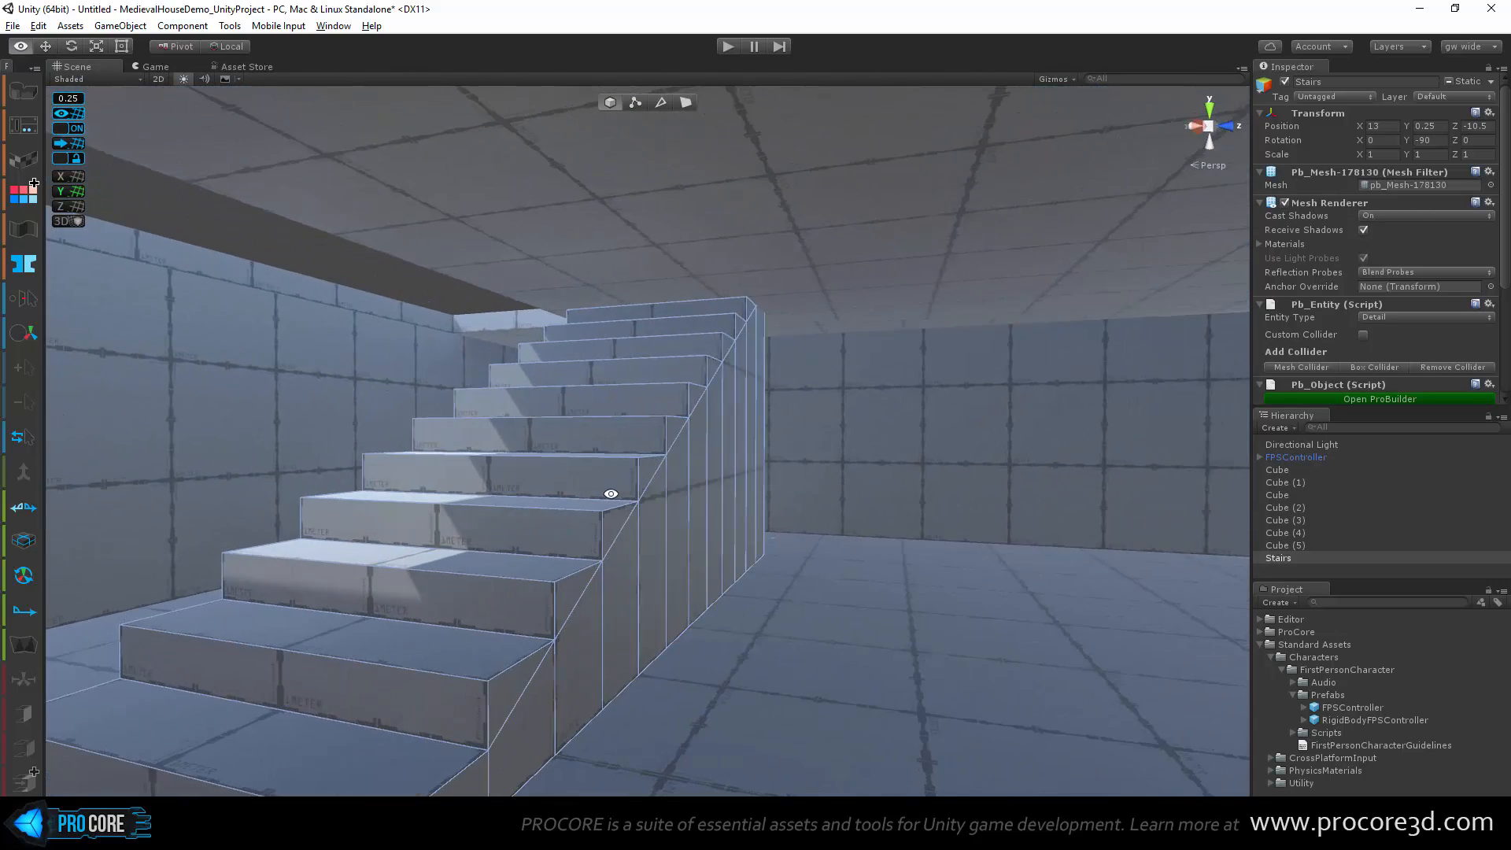
{"action": "middle_click_drag", "start_coordinate": [611, 493], "coordinate": [824, 462]}
{"action": "left_click_drag", "start_coordinate": [824, 462], "coordinate": [661, 516], "text": "alt"}
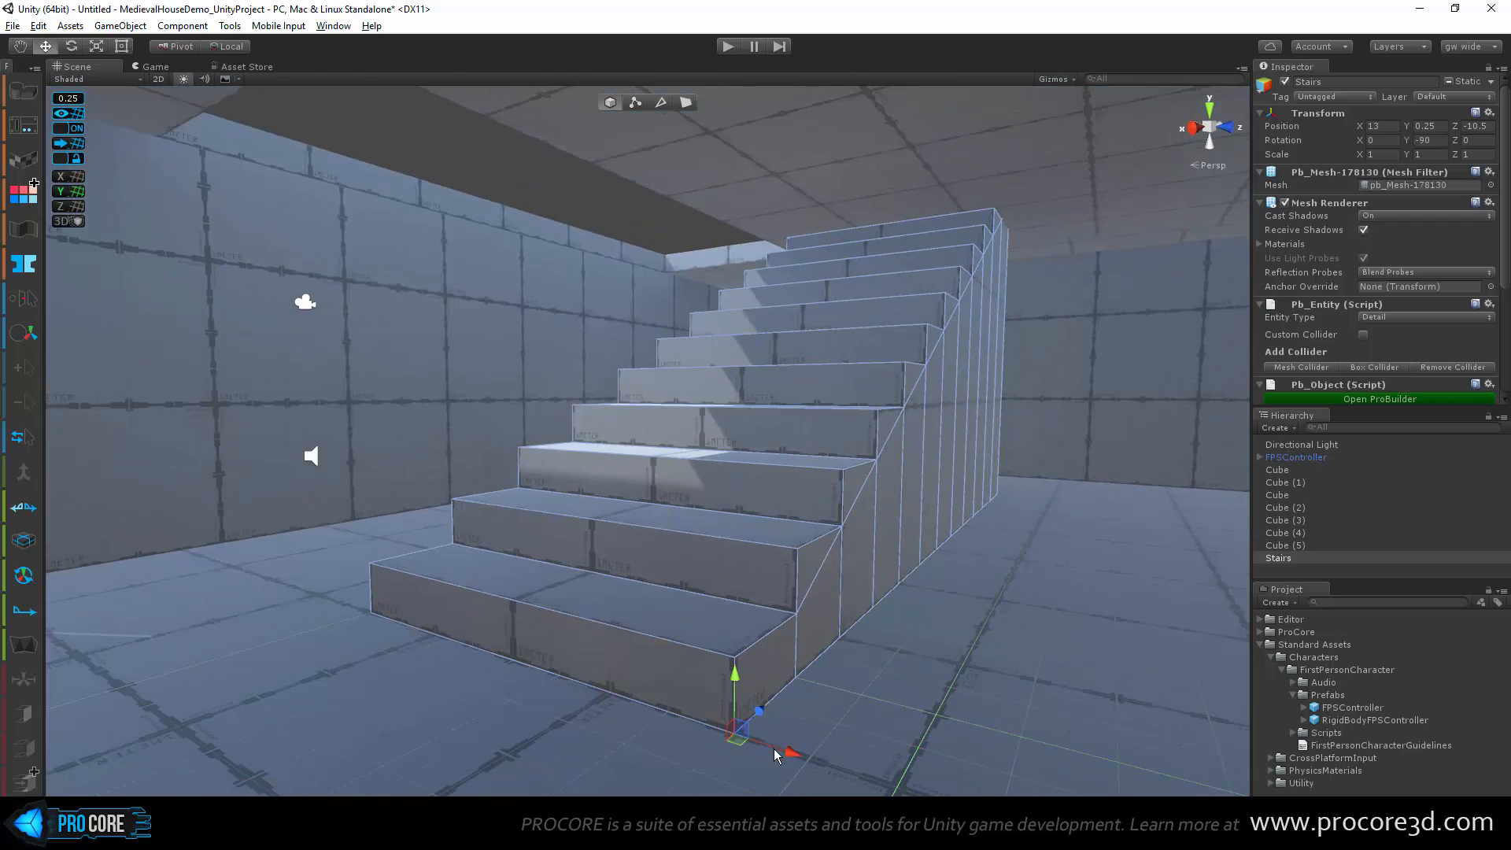
{"action": "left_click_drag", "start_coordinate": [779, 754], "coordinate": [278, 692]}
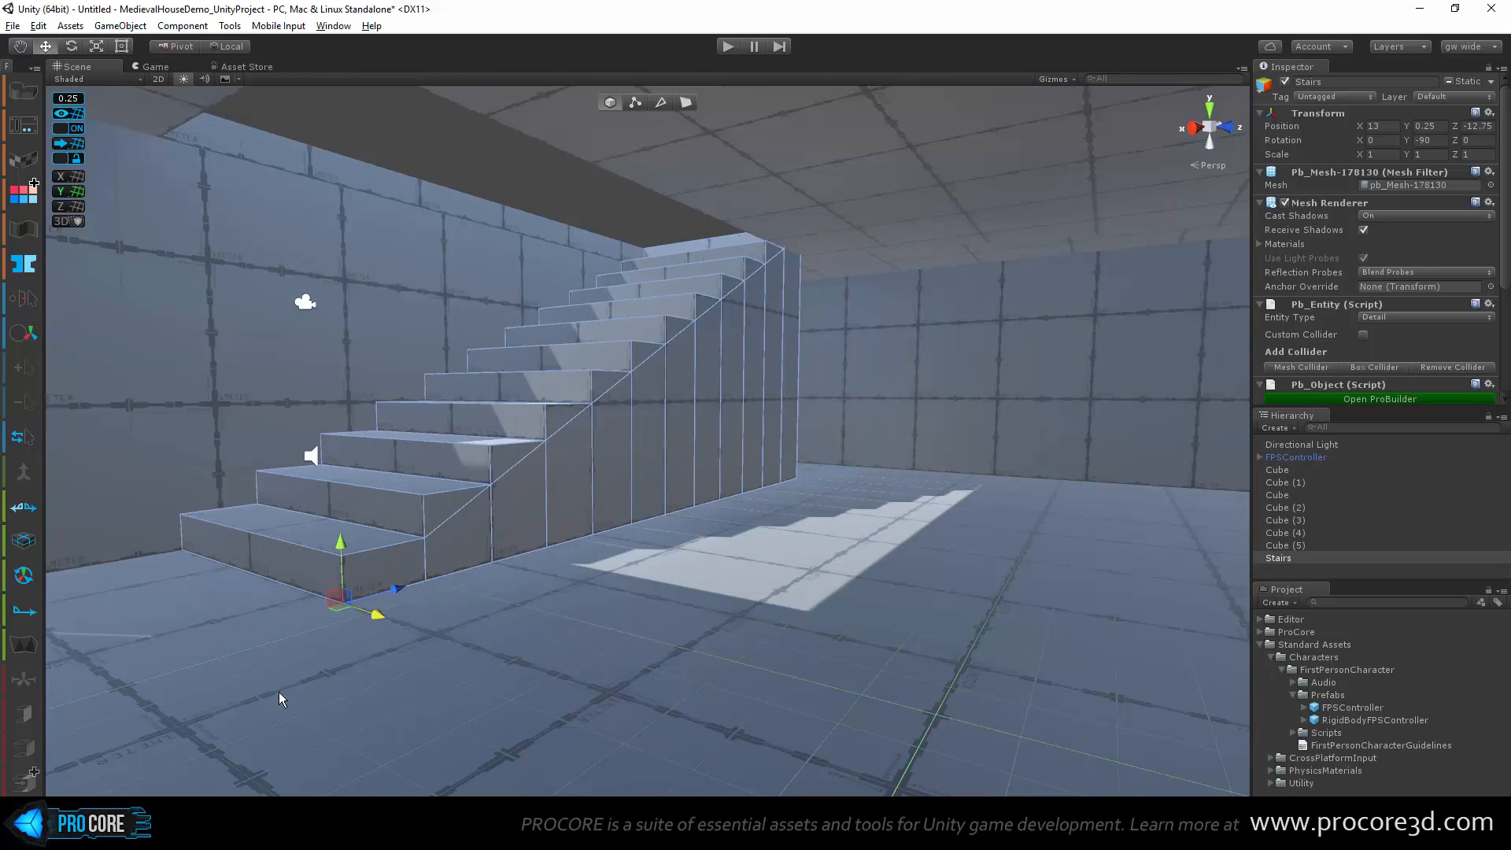
Step: Deselect the stairs and check their fit under the ceiling opening from inside and above the house
{"action": "left_click_drag", "start_coordinate": [604, 576], "coordinate": [977, 547], "text": "alt"}
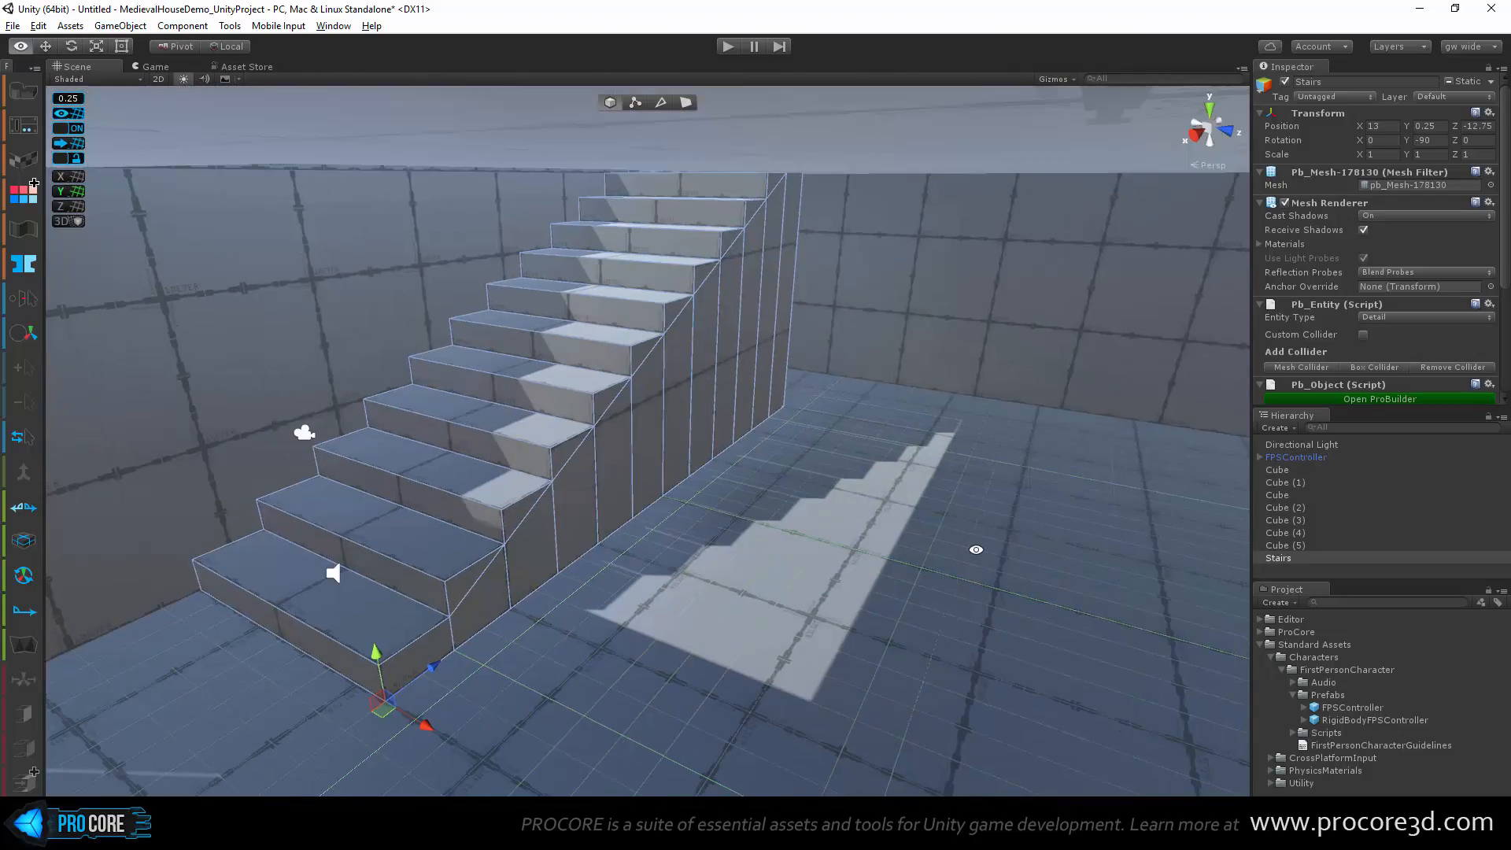
{"action": "scroll", "coordinate": [704, 403], "scroll_direction": "down", "scroll_amount": 4}
{"action": "left_click", "coordinate": [428, 174]}
{"action": "left_click_drag", "start_coordinate": [431, 189], "coordinate": [685, 376], "text": "alt"}
{"action": "scroll", "coordinate": [730, 372], "scroll_direction": "down", "scroll_amount": 3}
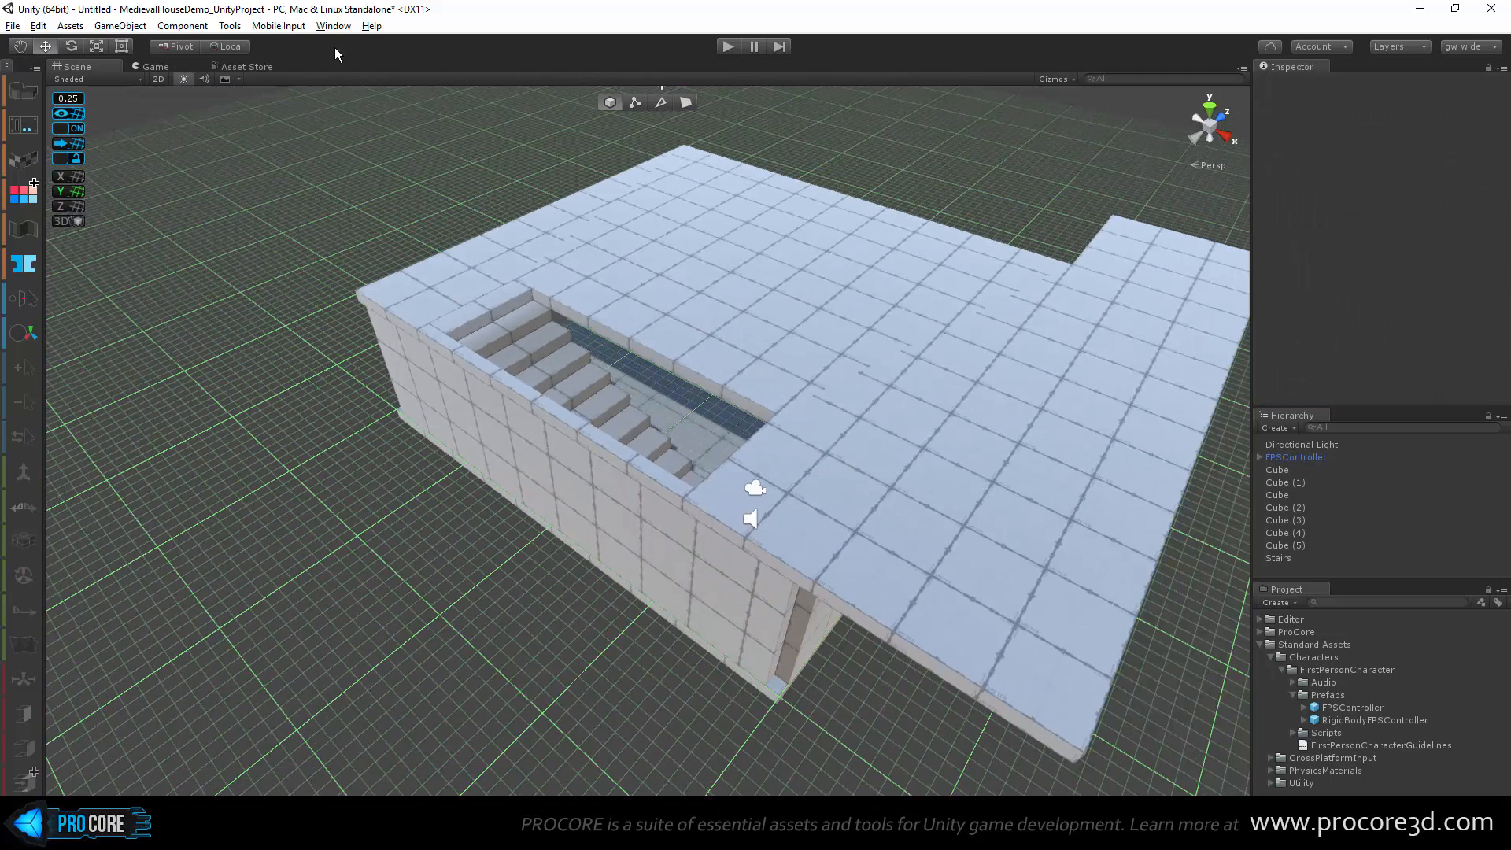
Step: Open the ProGroups window, move it beside the house in the scene, and make it narrower
{"action": "left_click", "coordinate": [229, 26]}
{"action": "mouse_move", "coordinate": [263, 44]}
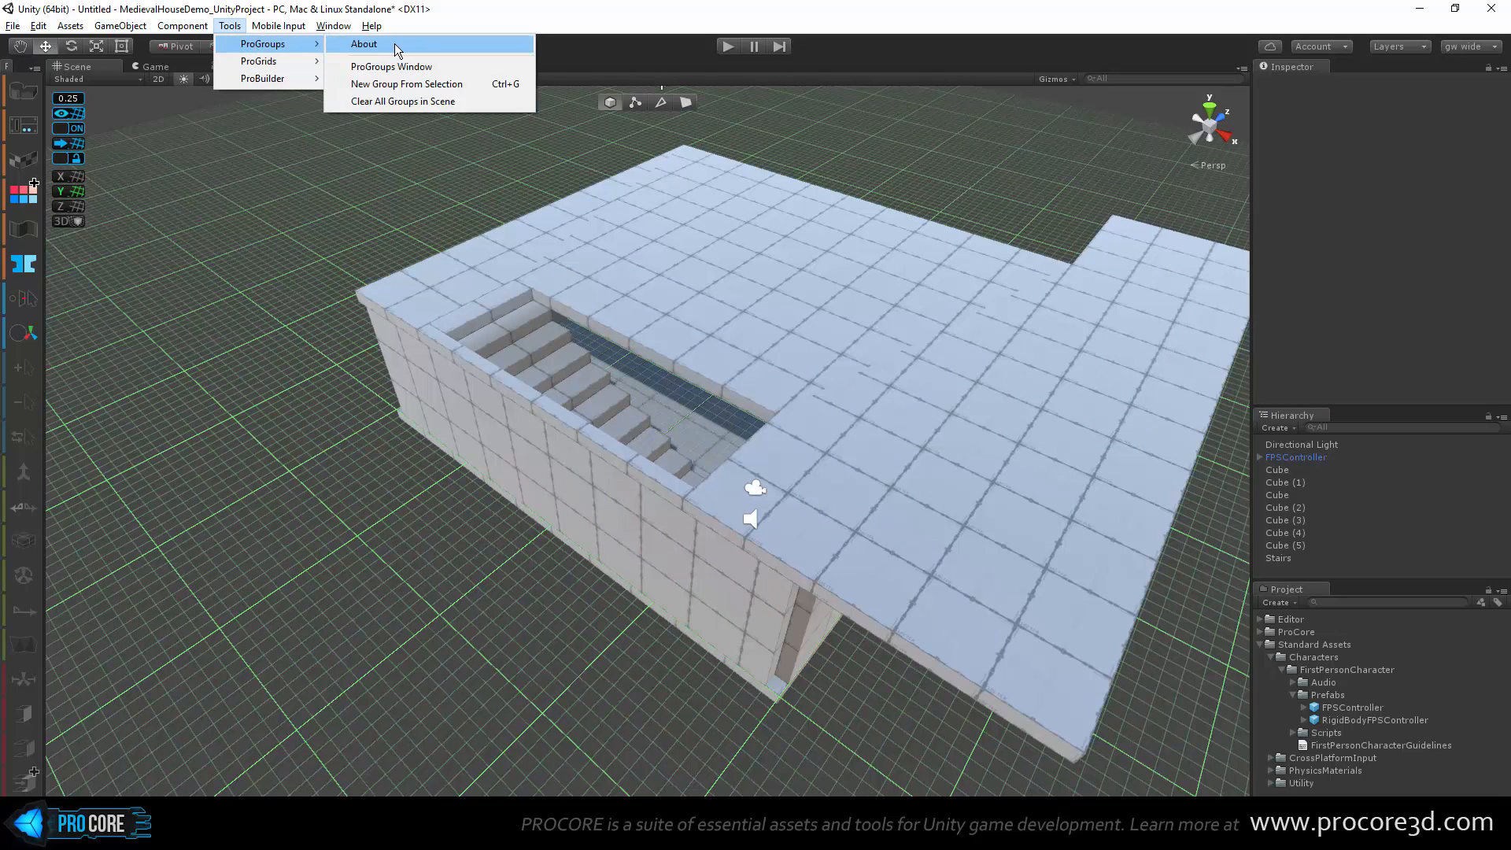
{"action": "left_click", "coordinate": [403, 67]}
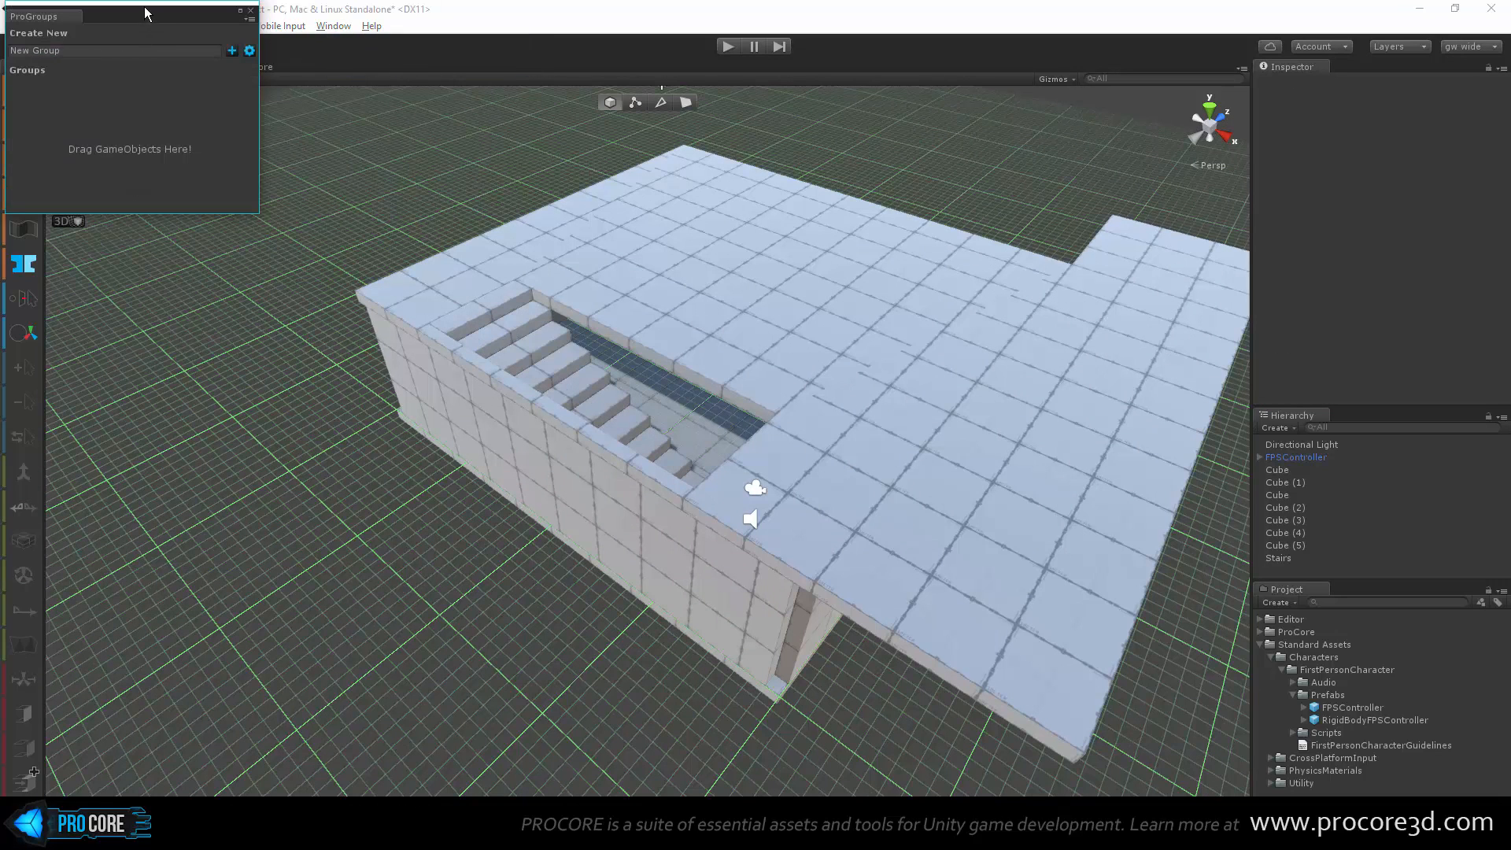
{"action": "left_click_drag", "start_coordinate": [143, 15], "coordinate": [313, 365]}
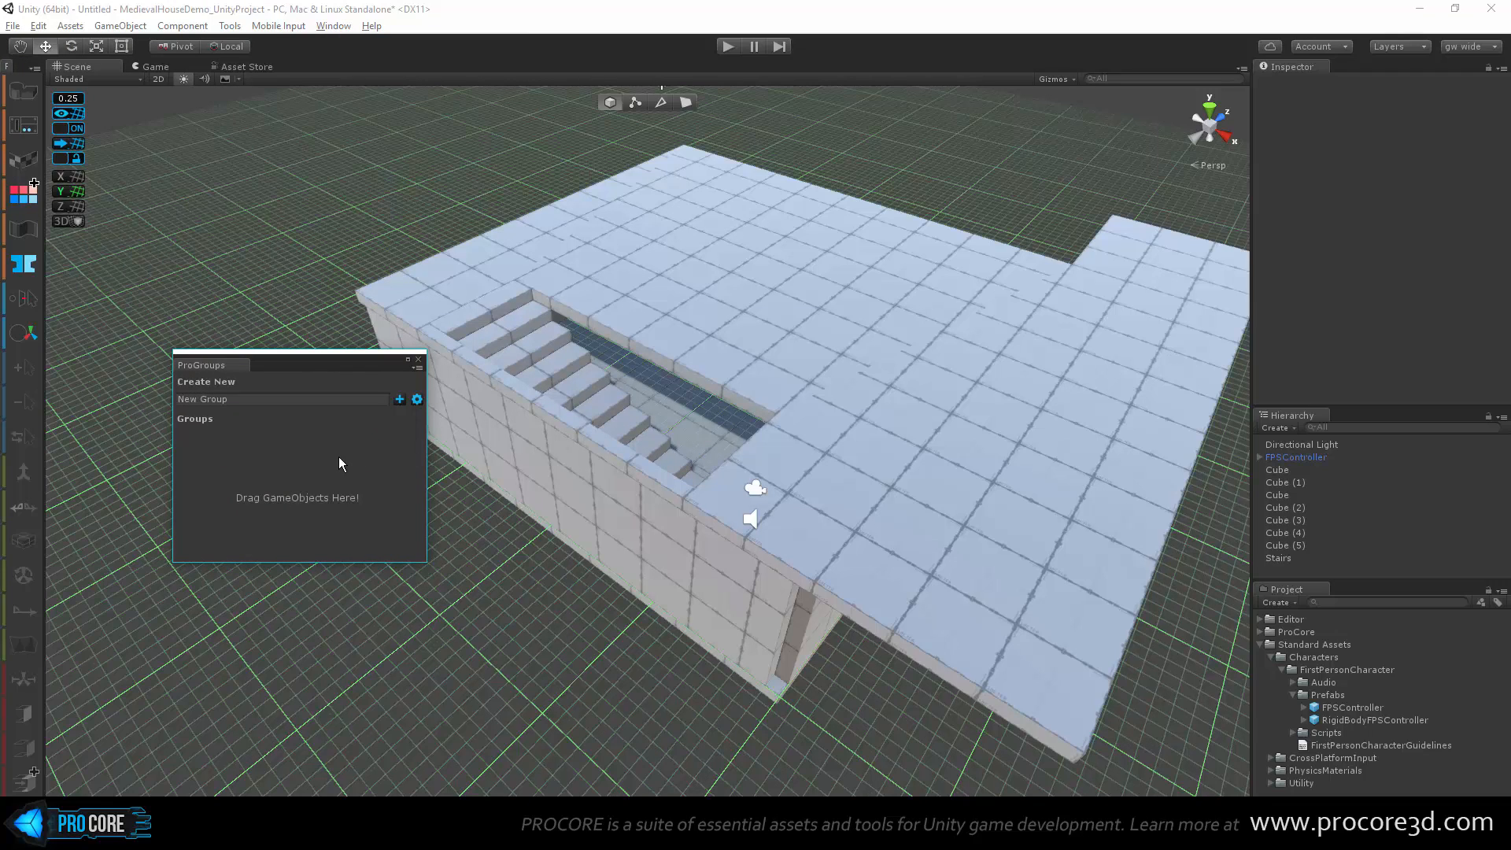
{"action": "left_click_drag", "start_coordinate": [428, 461], "coordinate": [336, 450]}
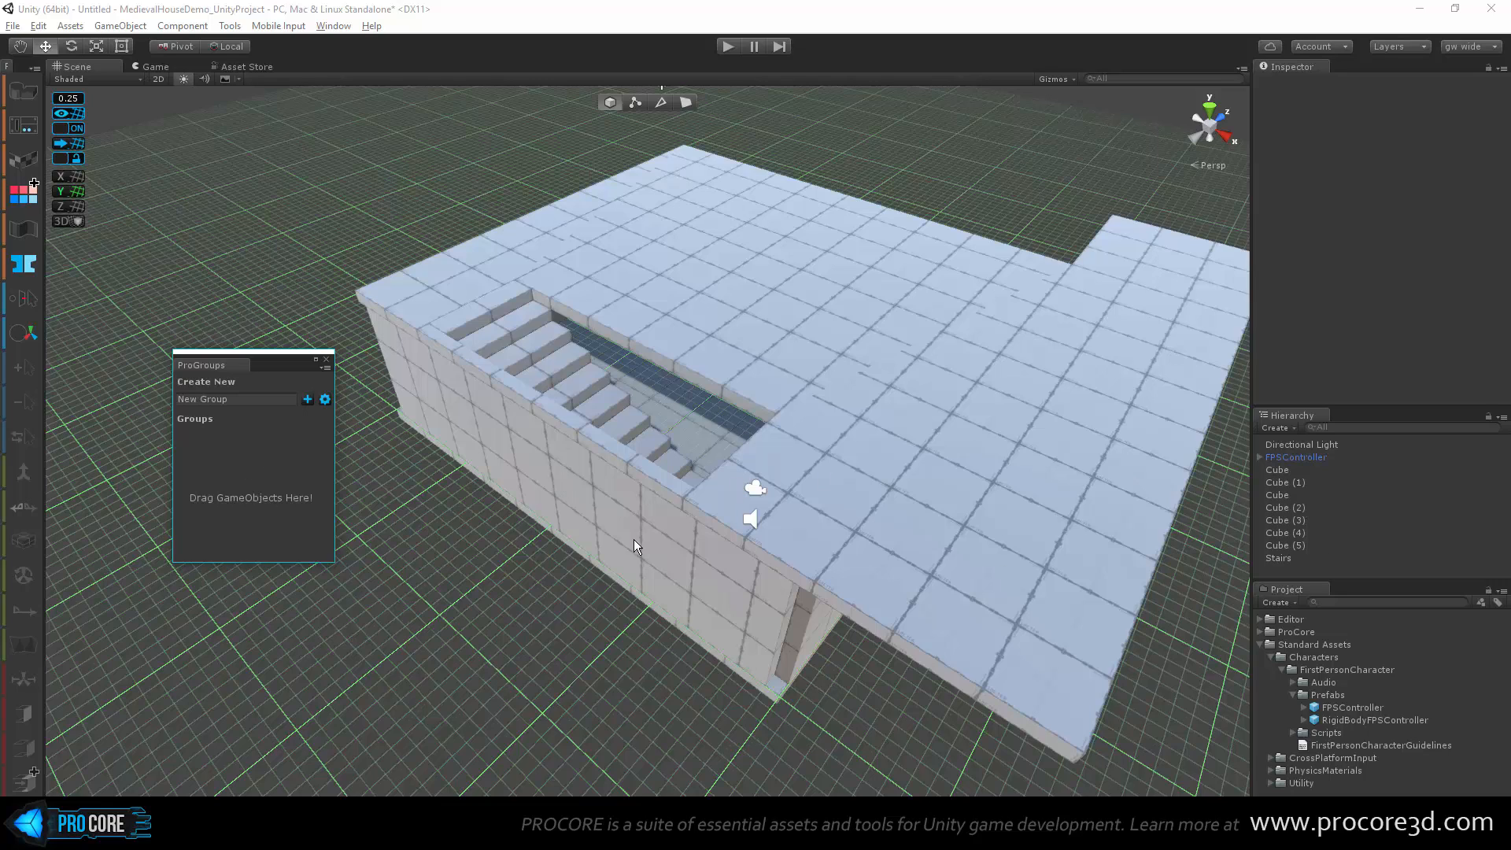
Step: Select the long outer wall beside the stairs and rename it Wall1
{"action": "left_click", "coordinate": [617, 526]}
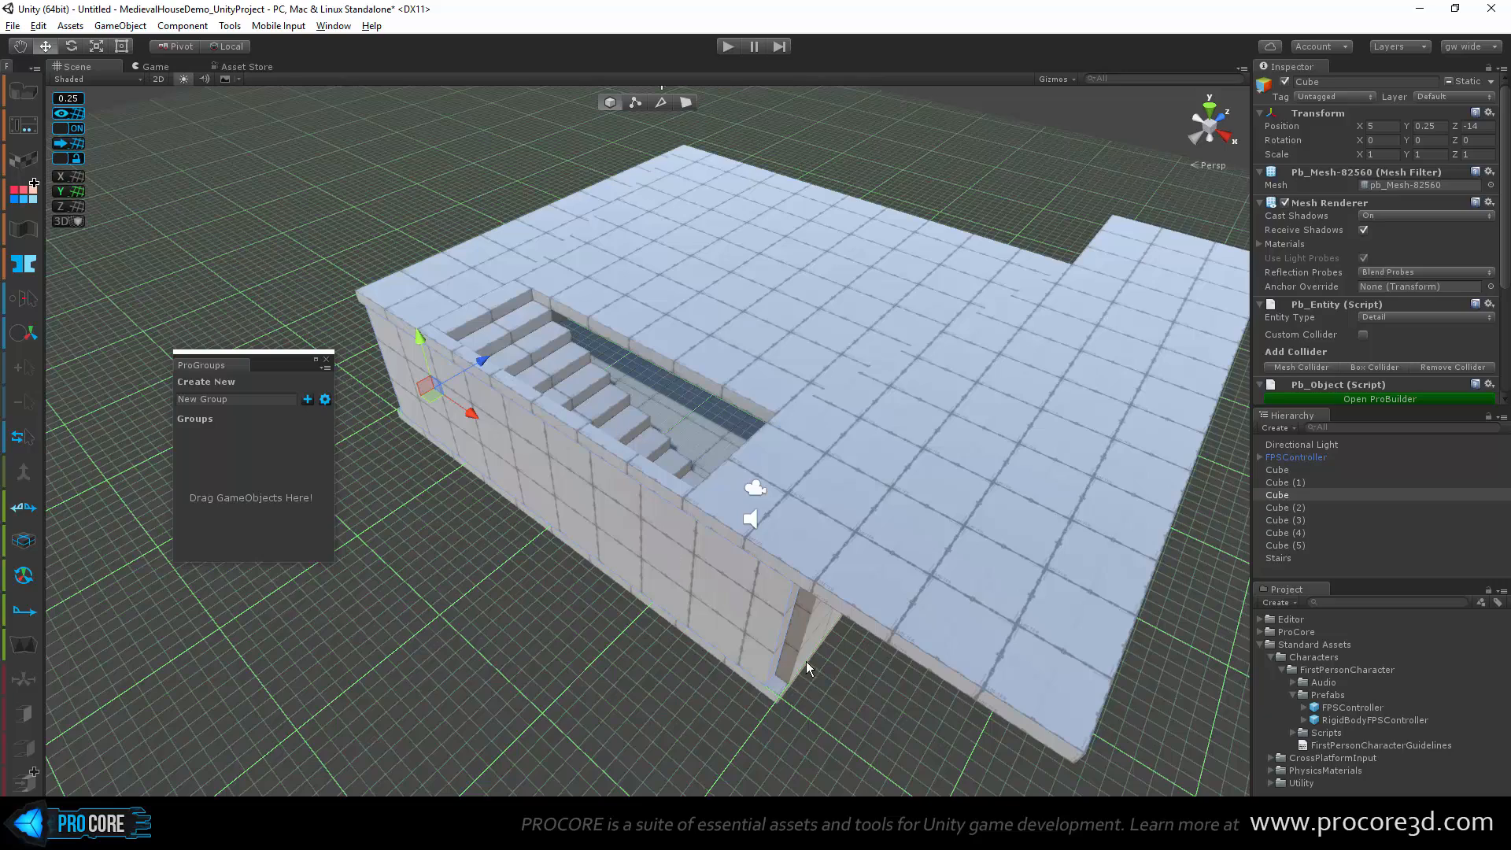
{"action": "left_click_drag", "start_coordinate": [805, 661], "coordinate": [884, 417], "text": "alt"}
{"action": "left_click", "coordinate": [1315, 494]}
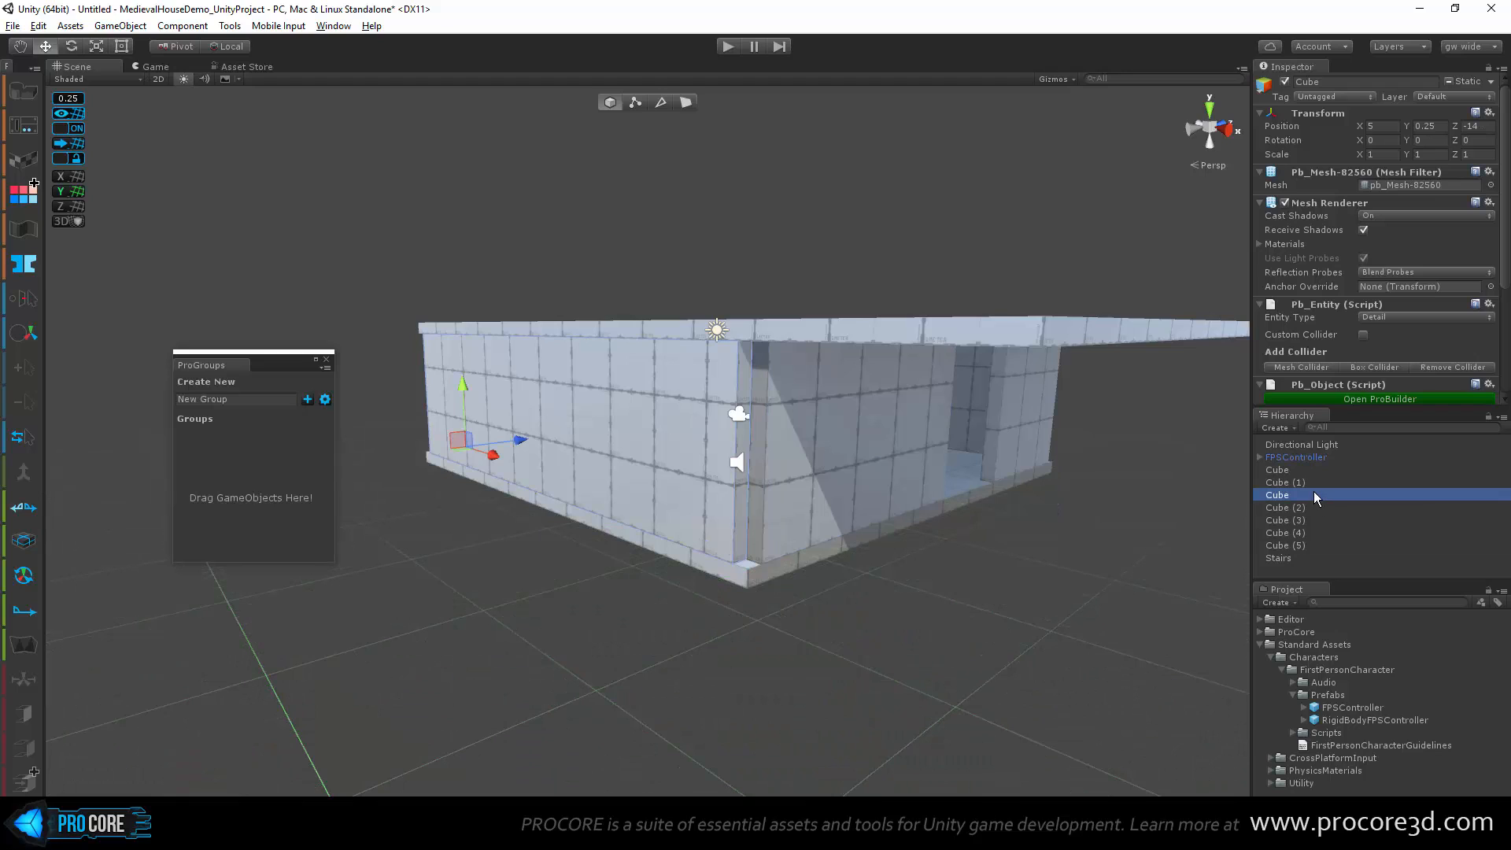
{"action": "left_click", "coordinate": [1314, 495]}
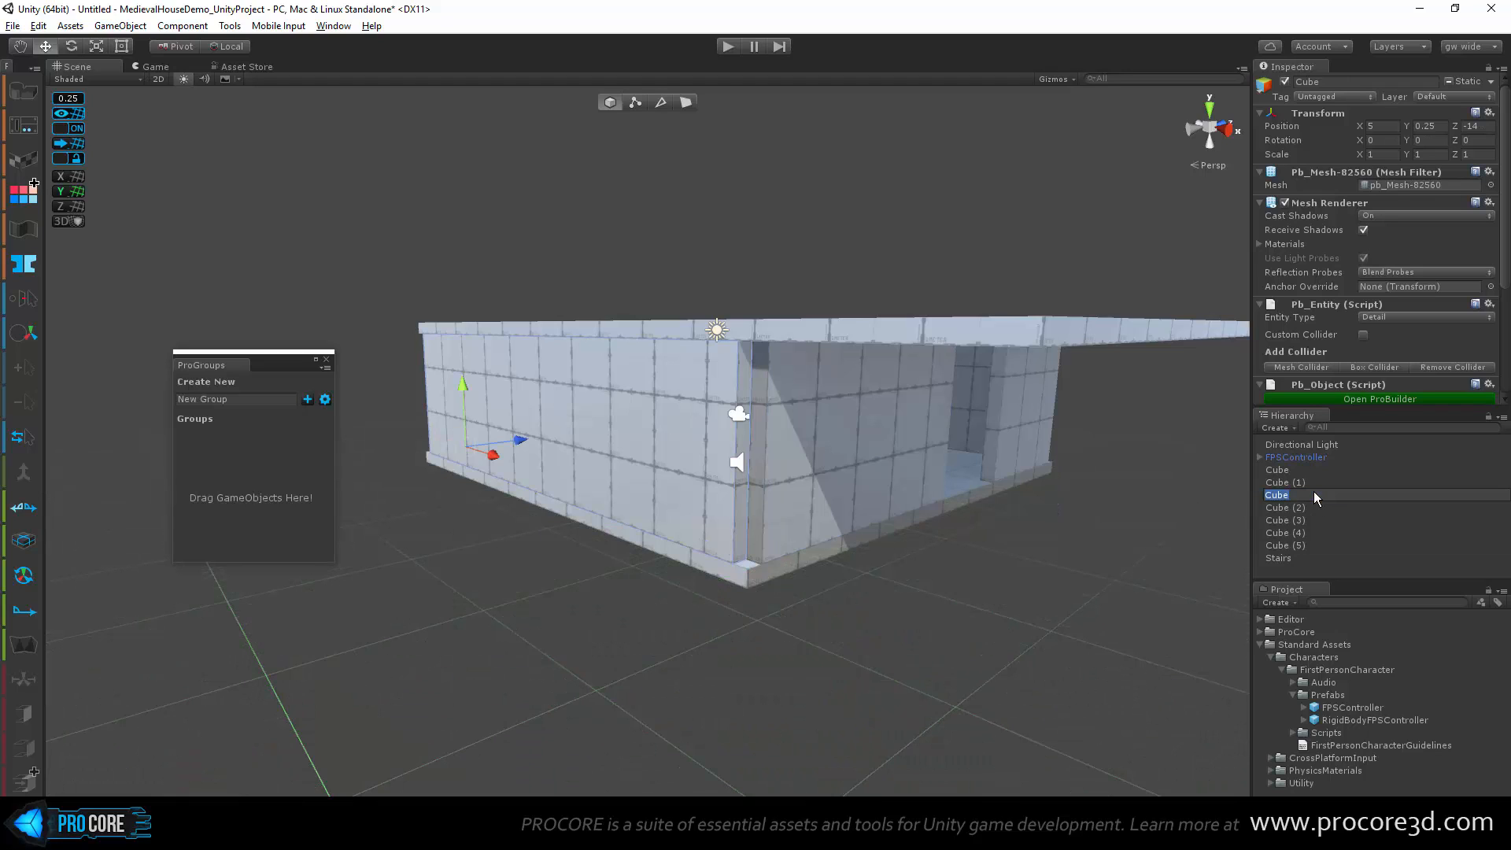
{"action": "type", "text": "Wall1"}
{"action": "key", "text": "Return"}
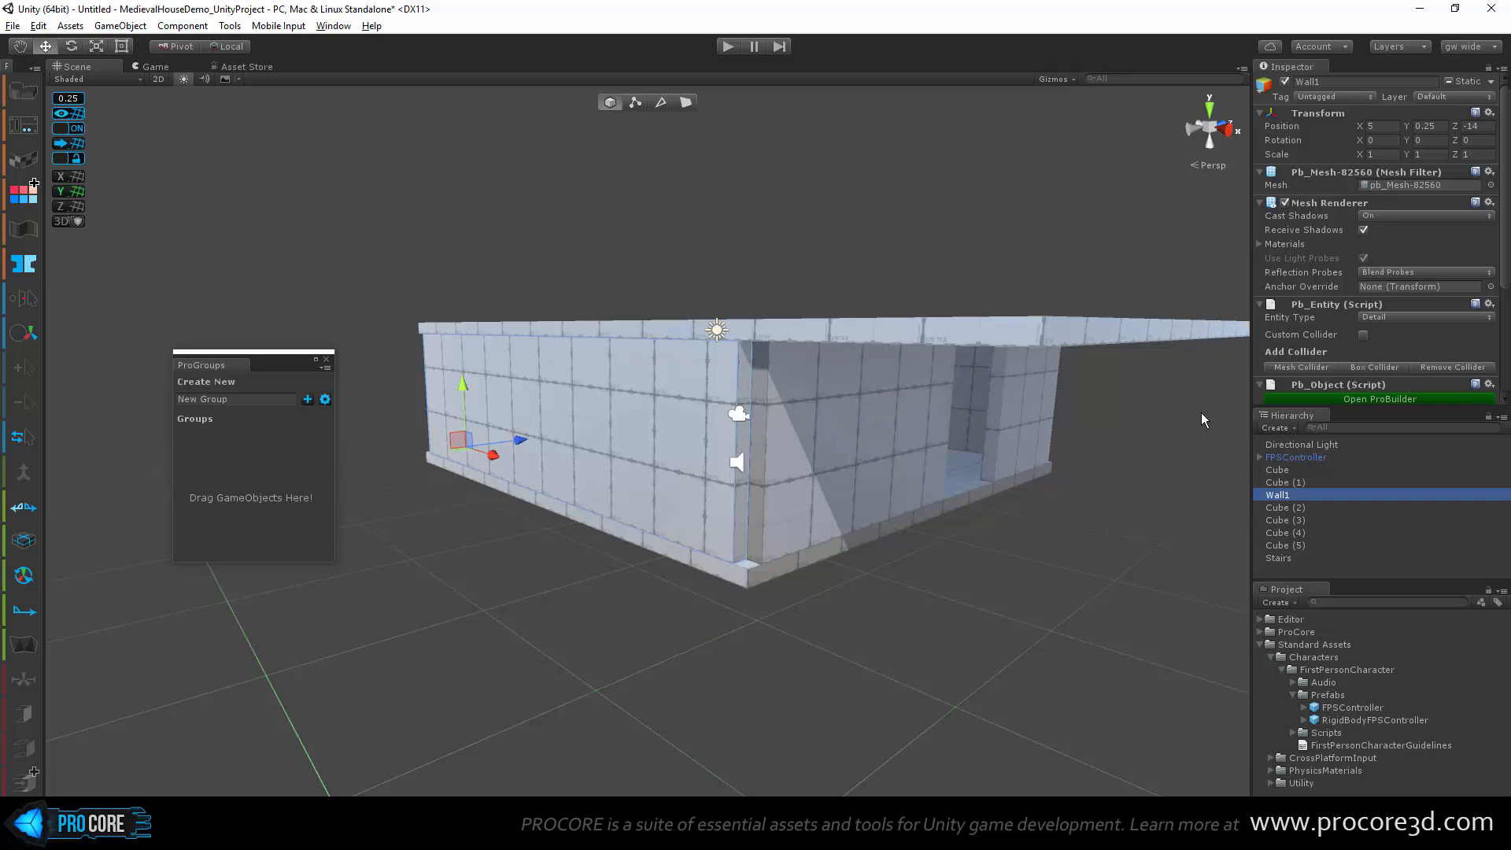
Step: Select the wider wall section next to the doorway, adjoining Wall1's corner, and rename it Wall2
{"action": "left_click", "coordinate": [846, 418]}
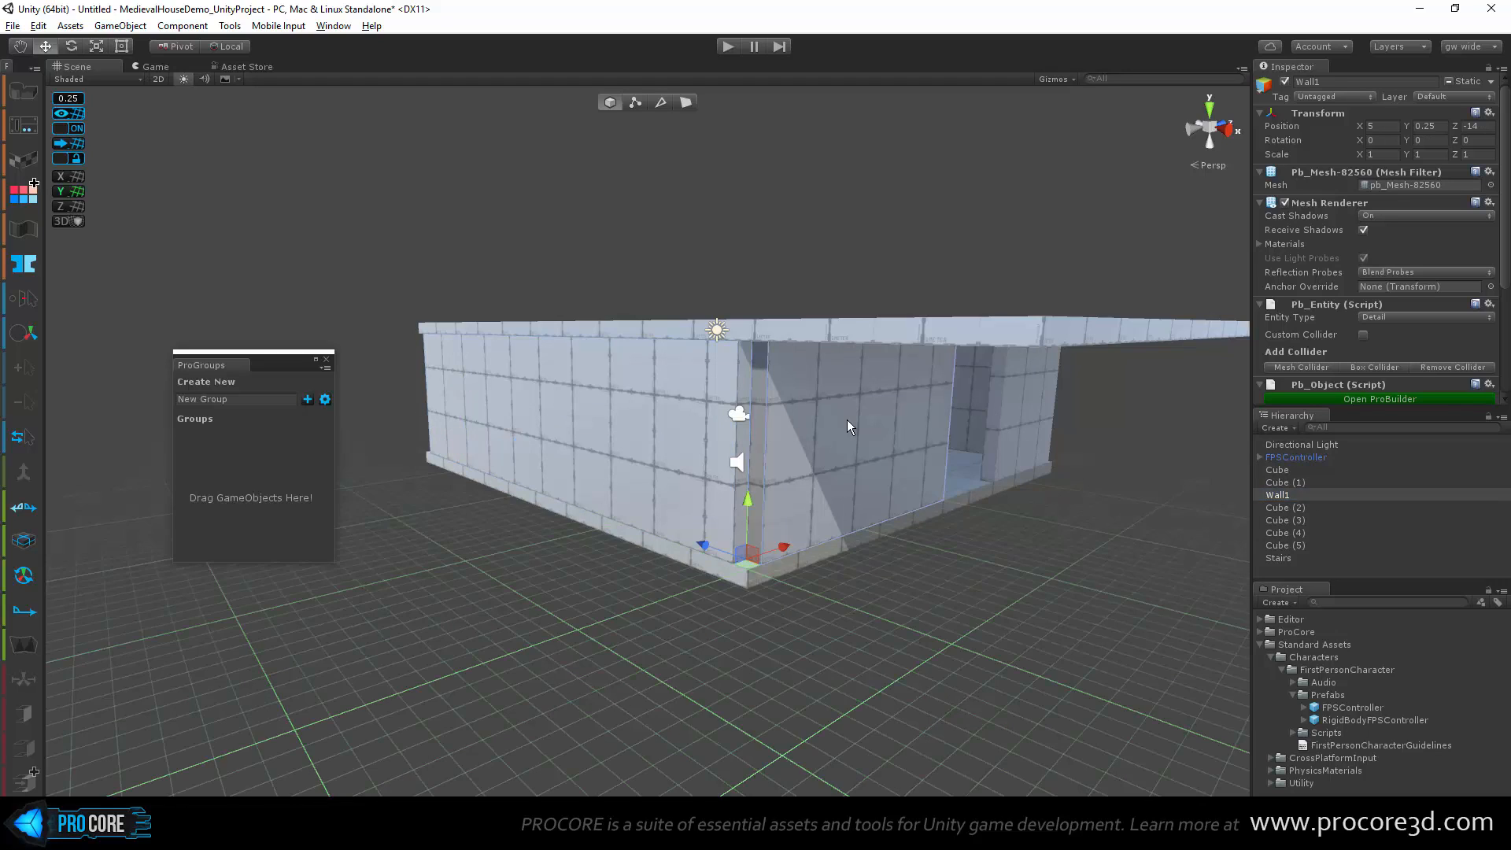
{"action": "left_click", "coordinate": [1311, 546]}
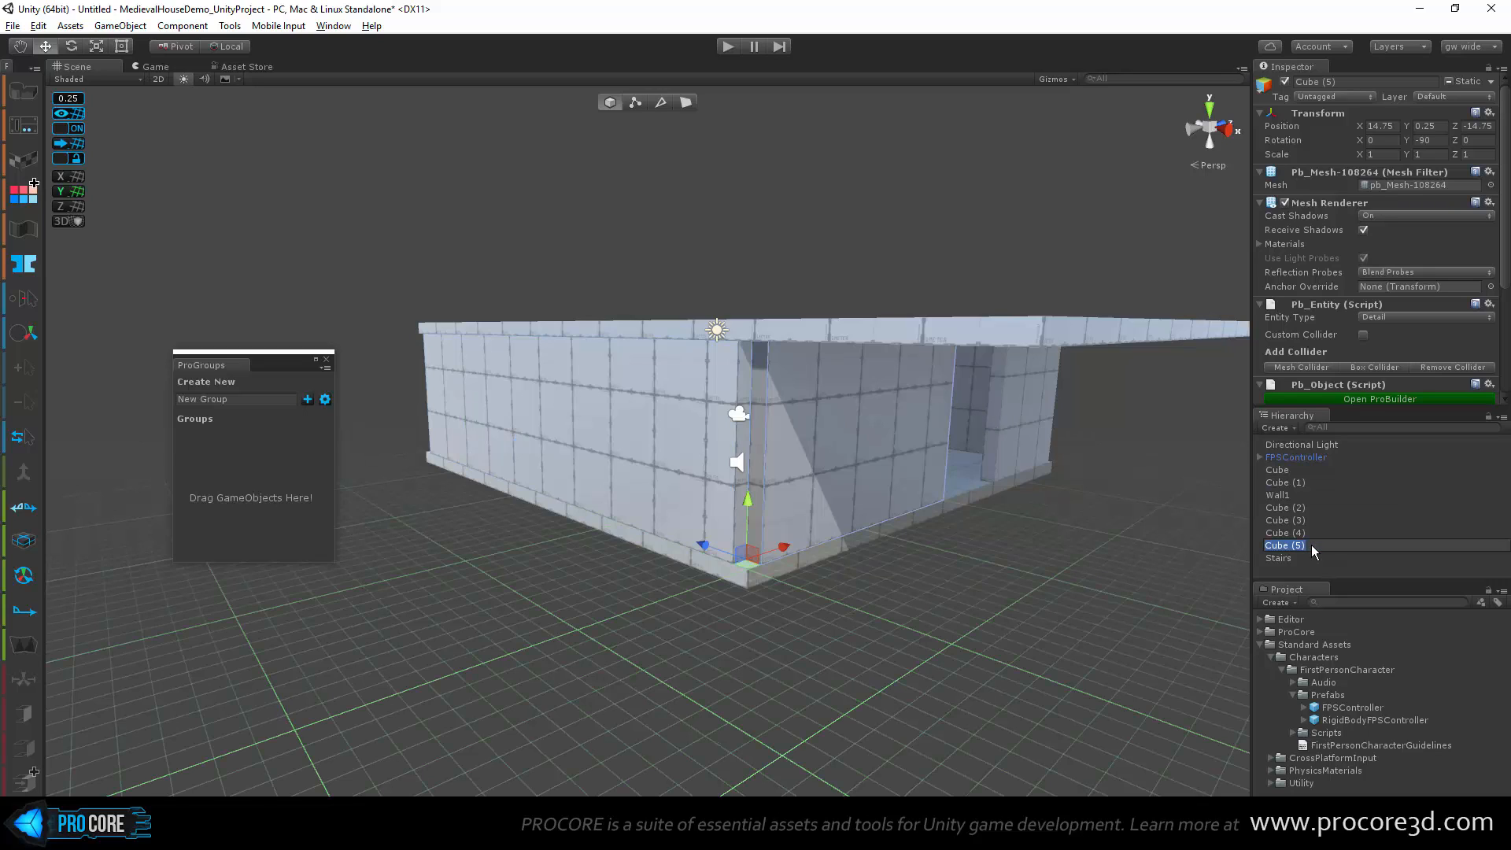
{"action": "type", "text": "Wall2"}
{"action": "key", "text": "Return"}
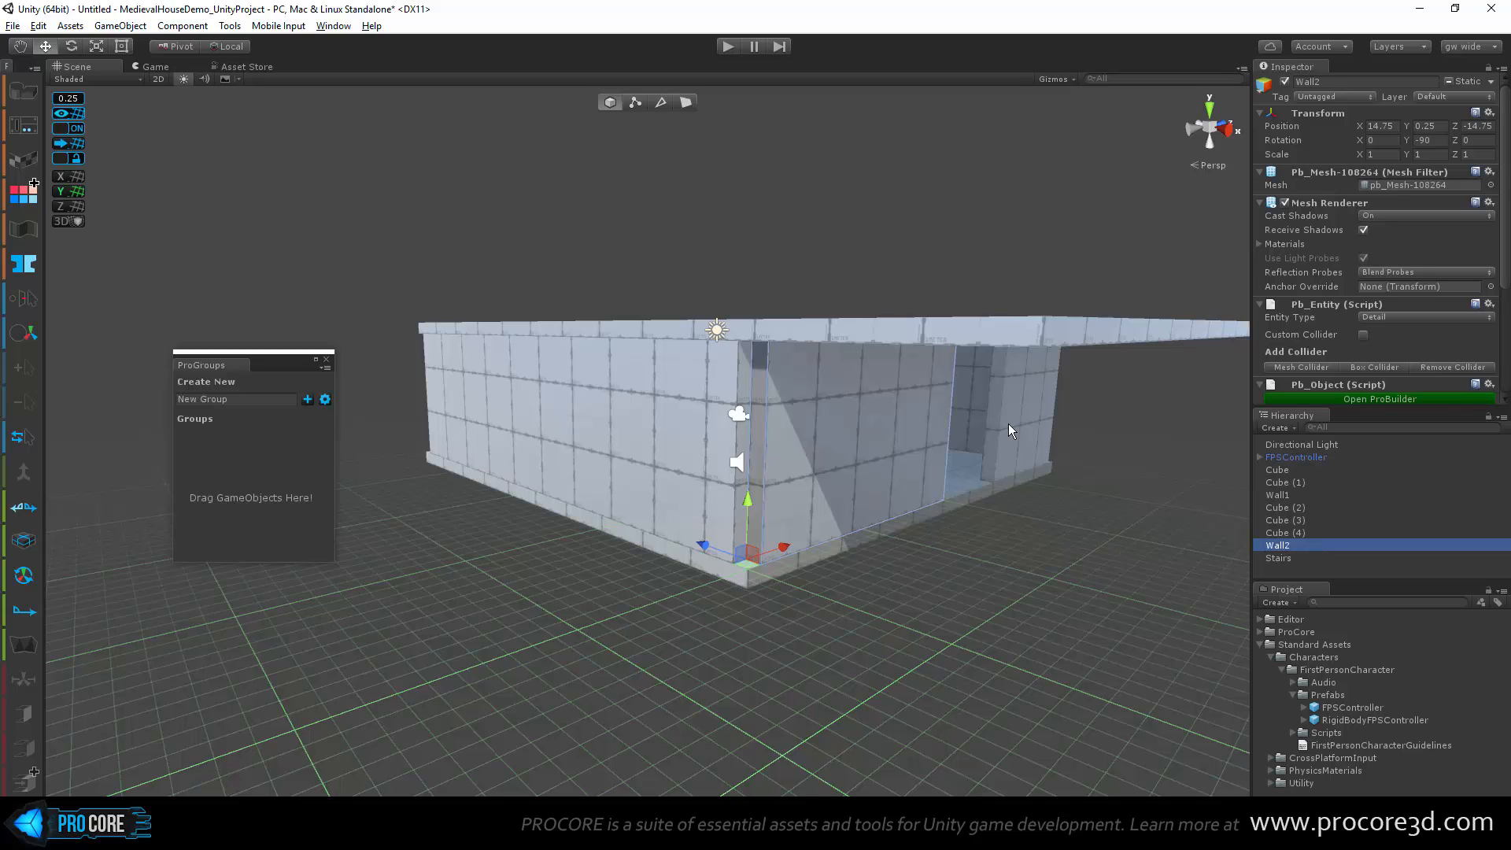
Step: Select the narrow wall section on the far side of the doorway and rename it Wall3
{"action": "left_click", "coordinate": [1007, 423]}
{"action": "left_click", "coordinate": [1291, 535]}
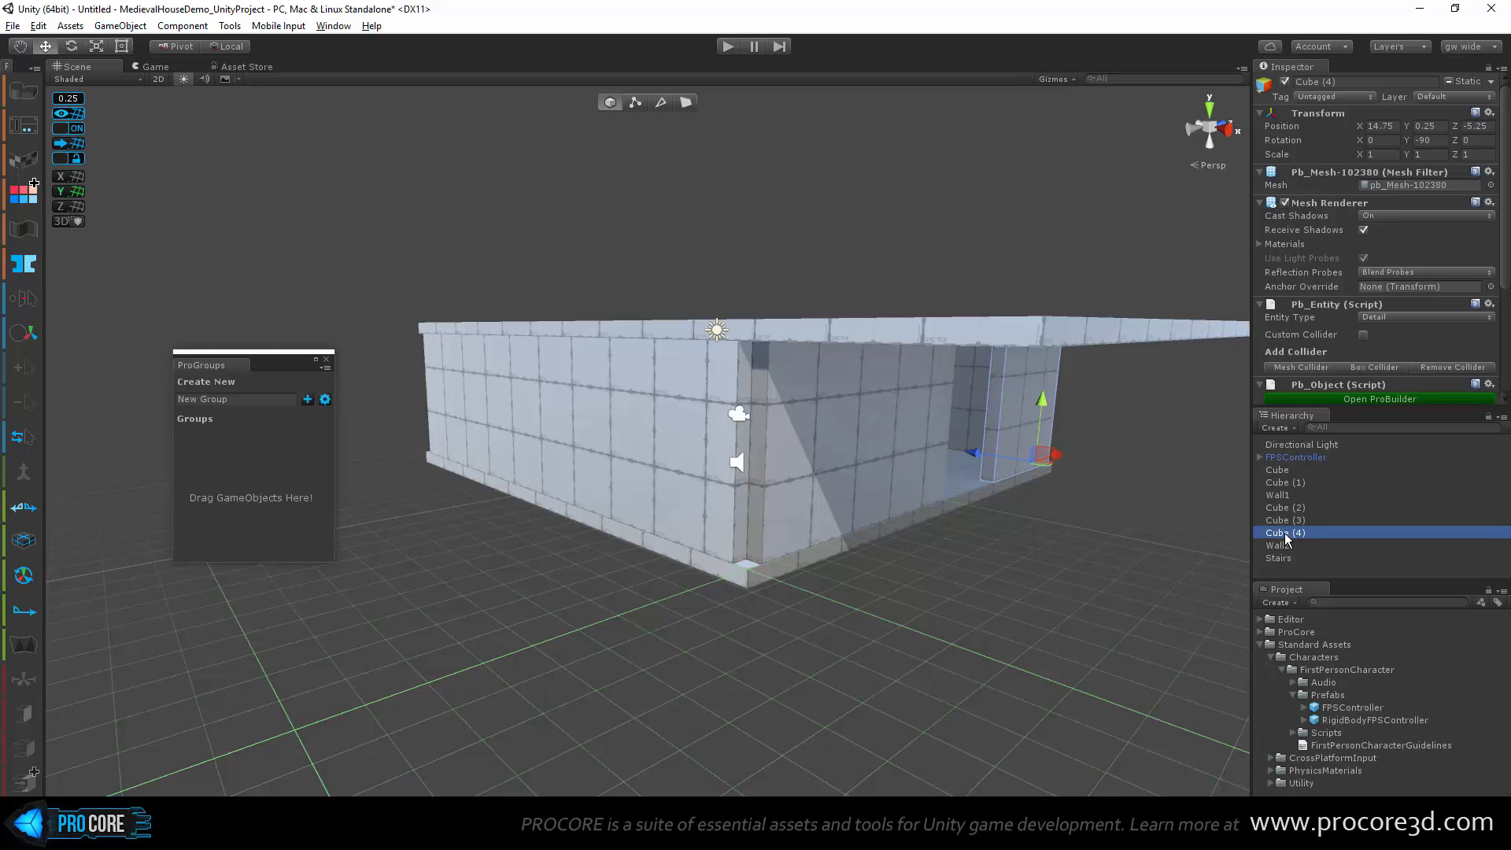
{"action": "type", "text": "Wall3"}
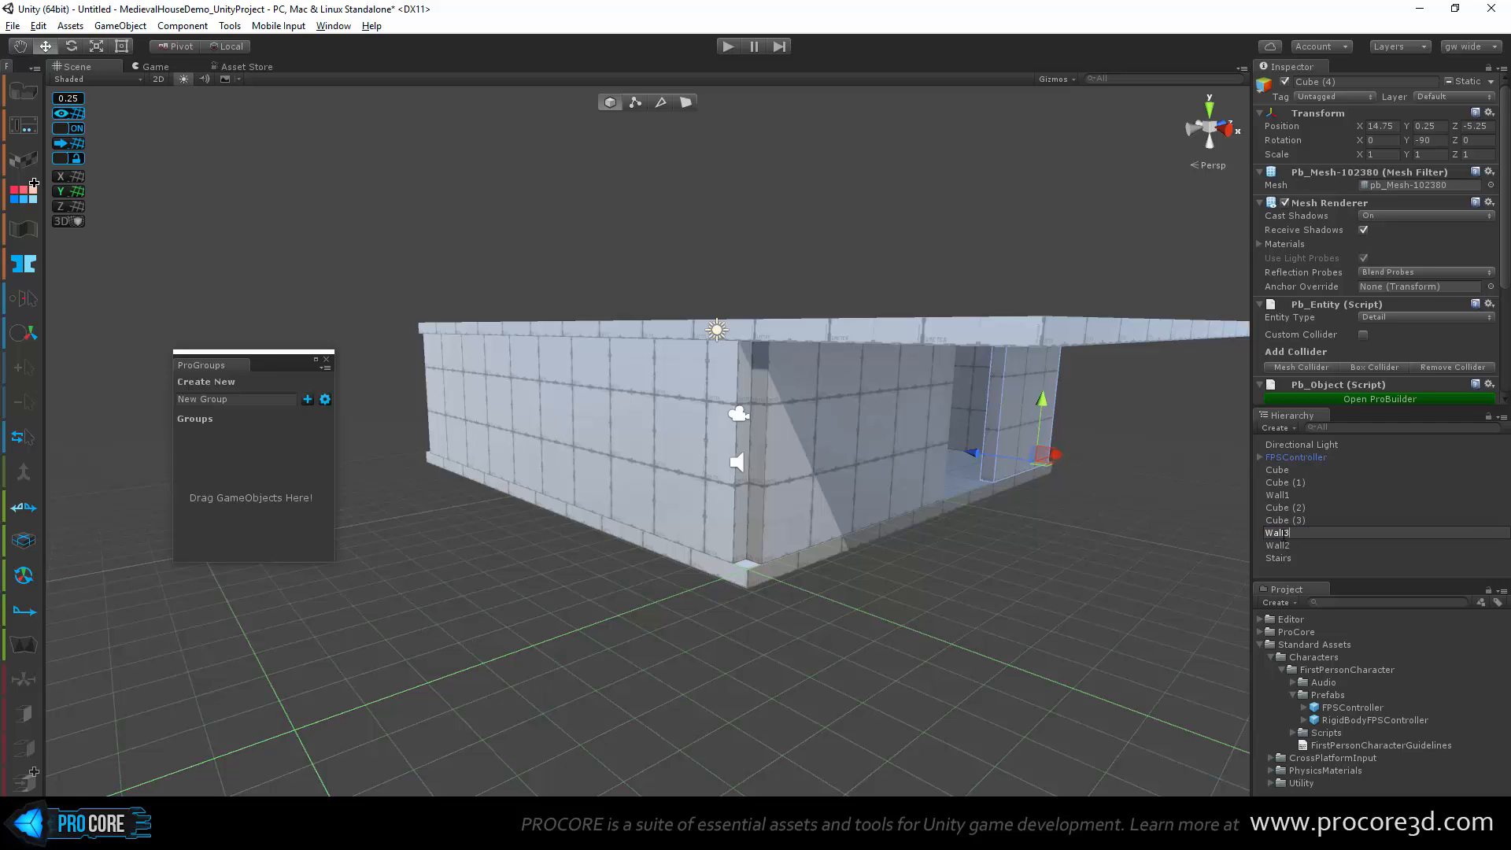
{"action": "key", "text": "Return"}
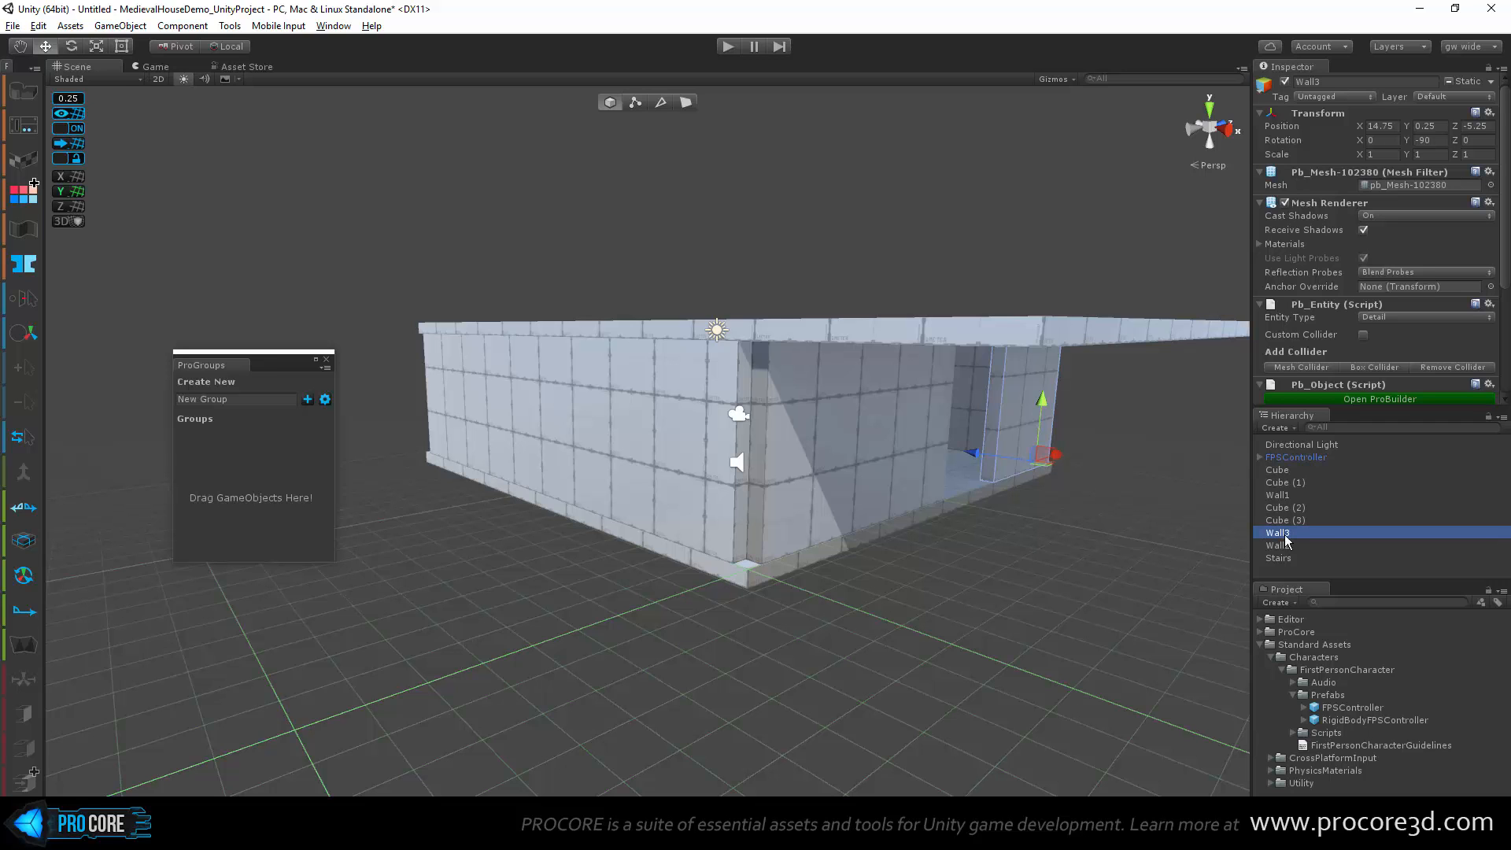
Step: Select the long outer wall opposite Wall1 and rename it Wall4
{"action": "left_click_drag", "start_coordinate": [1163, 553], "coordinate": [733, 458], "text": "alt"}
{"action": "left_click", "coordinate": [734, 459]}
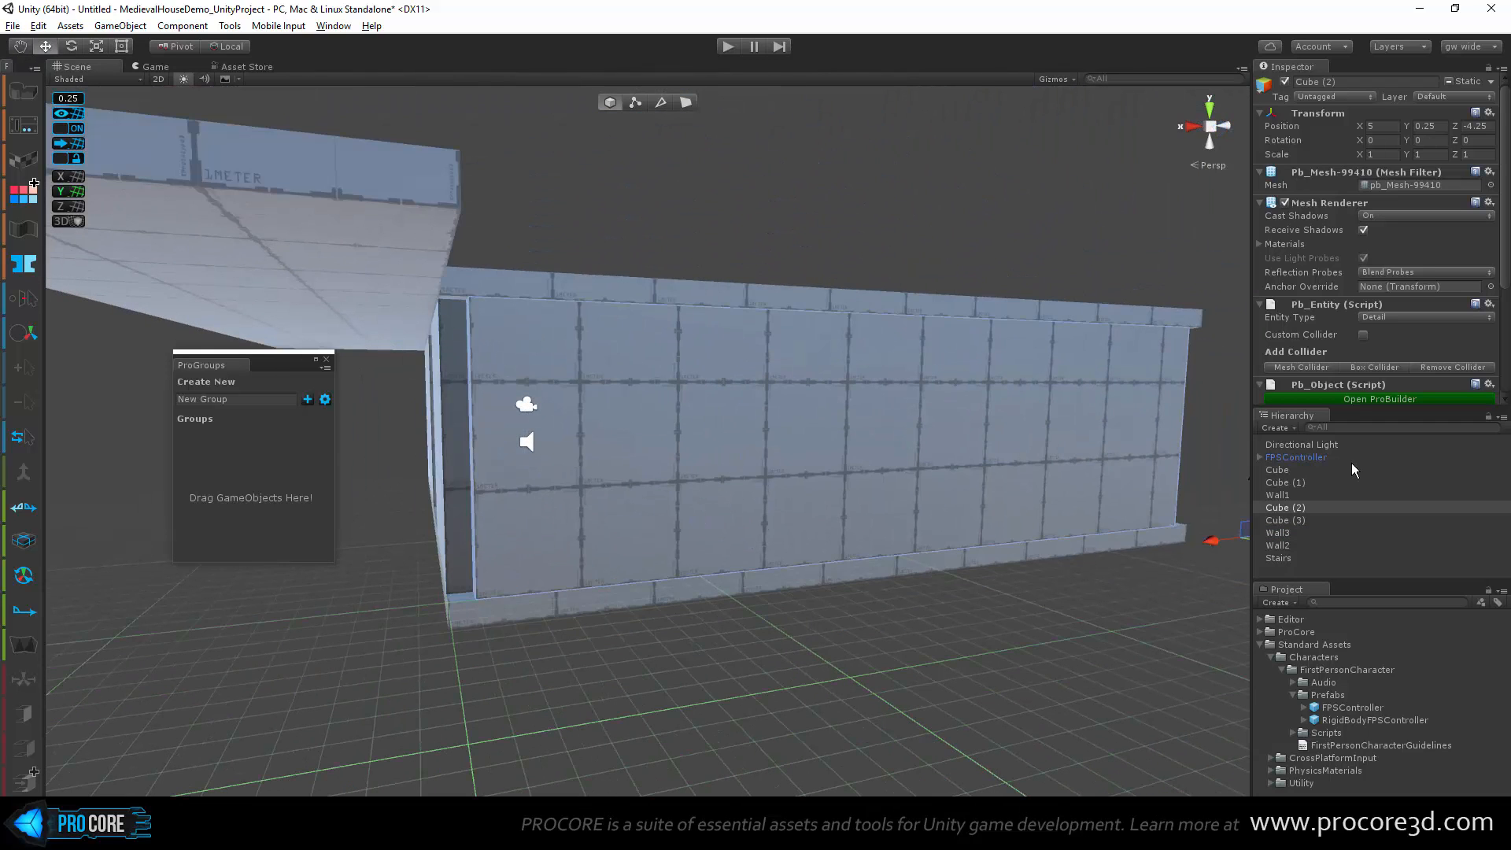
{"action": "left_click", "coordinate": [1306, 508]}
{"action": "type", "text": "W"}
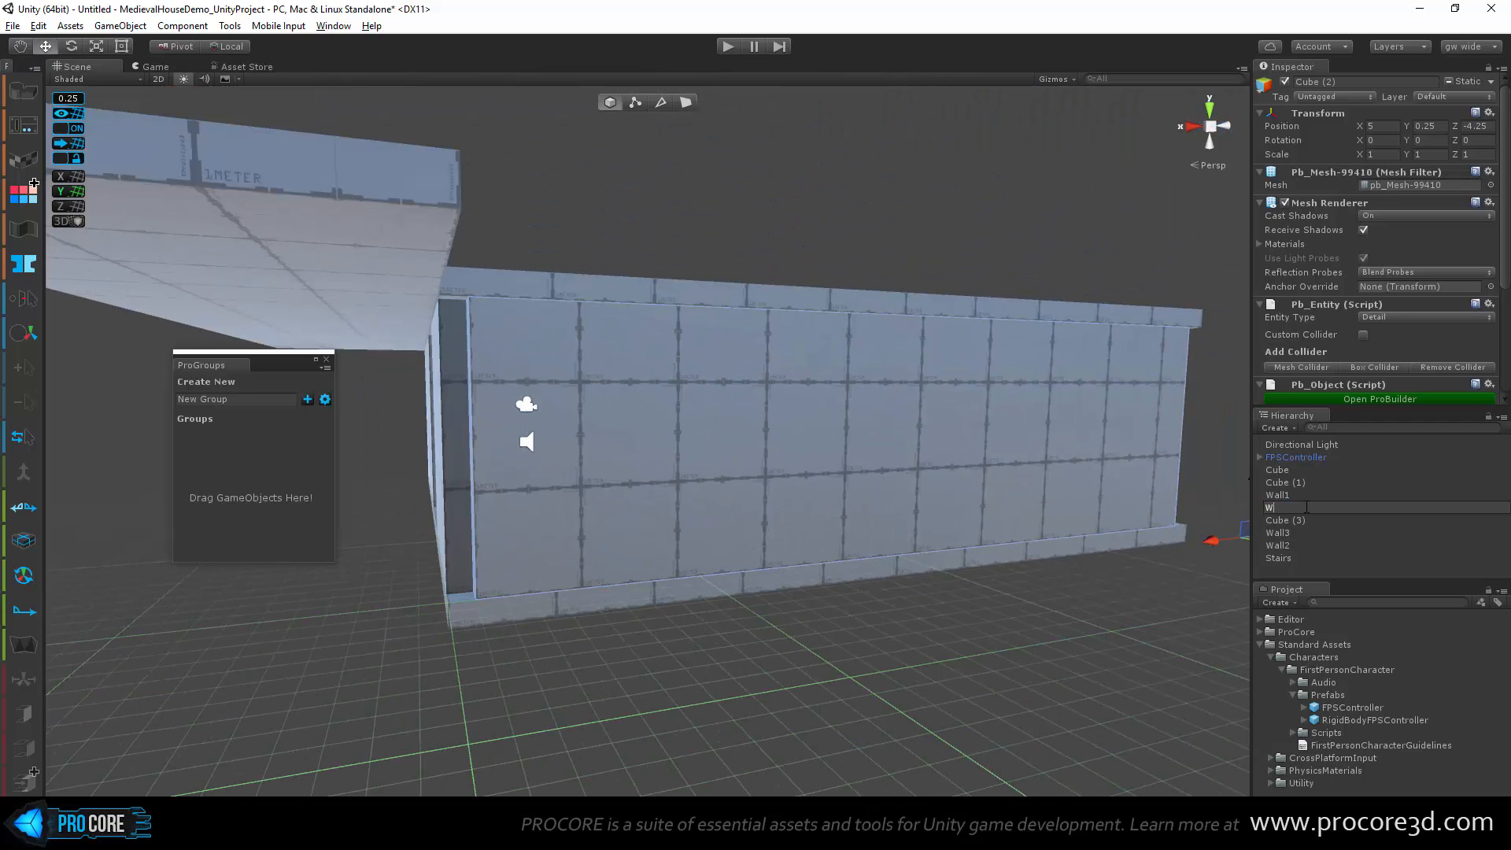
{"action": "type", "text": "all4"}
{"action": "key", "text": "Return"}
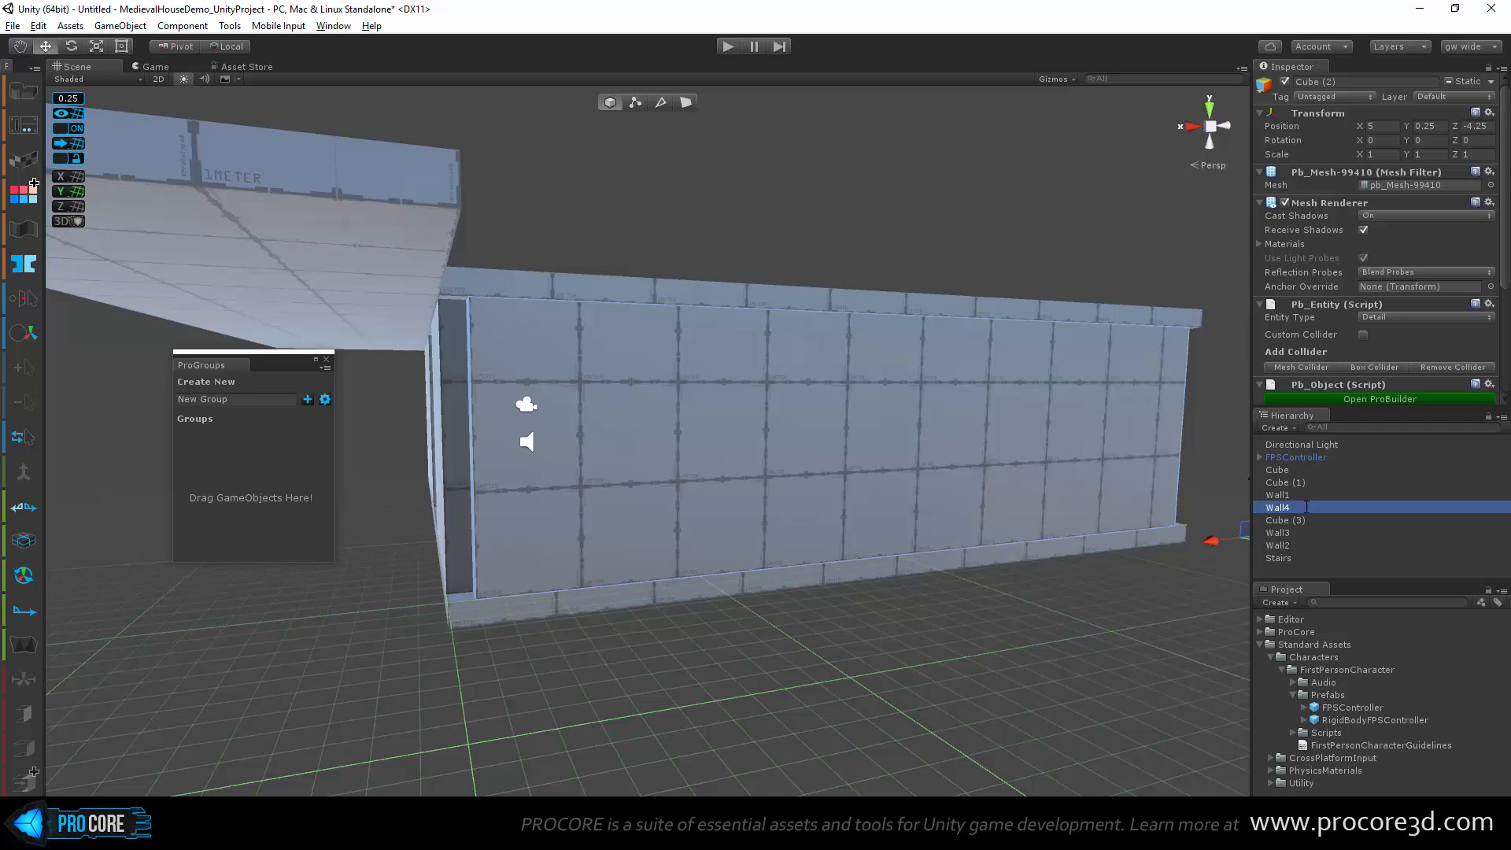
Step: Select the remaining outer wall opposite the doorway, Cube (3), and rename it Wall5
{"action": "left_click_drag", "start_coordinate": [833, 587], "coordinate": [678, 496], "text": "alt"}
{"action": "left_click", "coordinate": [676, 493]}
{"action": "left_click", "coordinate": [1304, 517]}
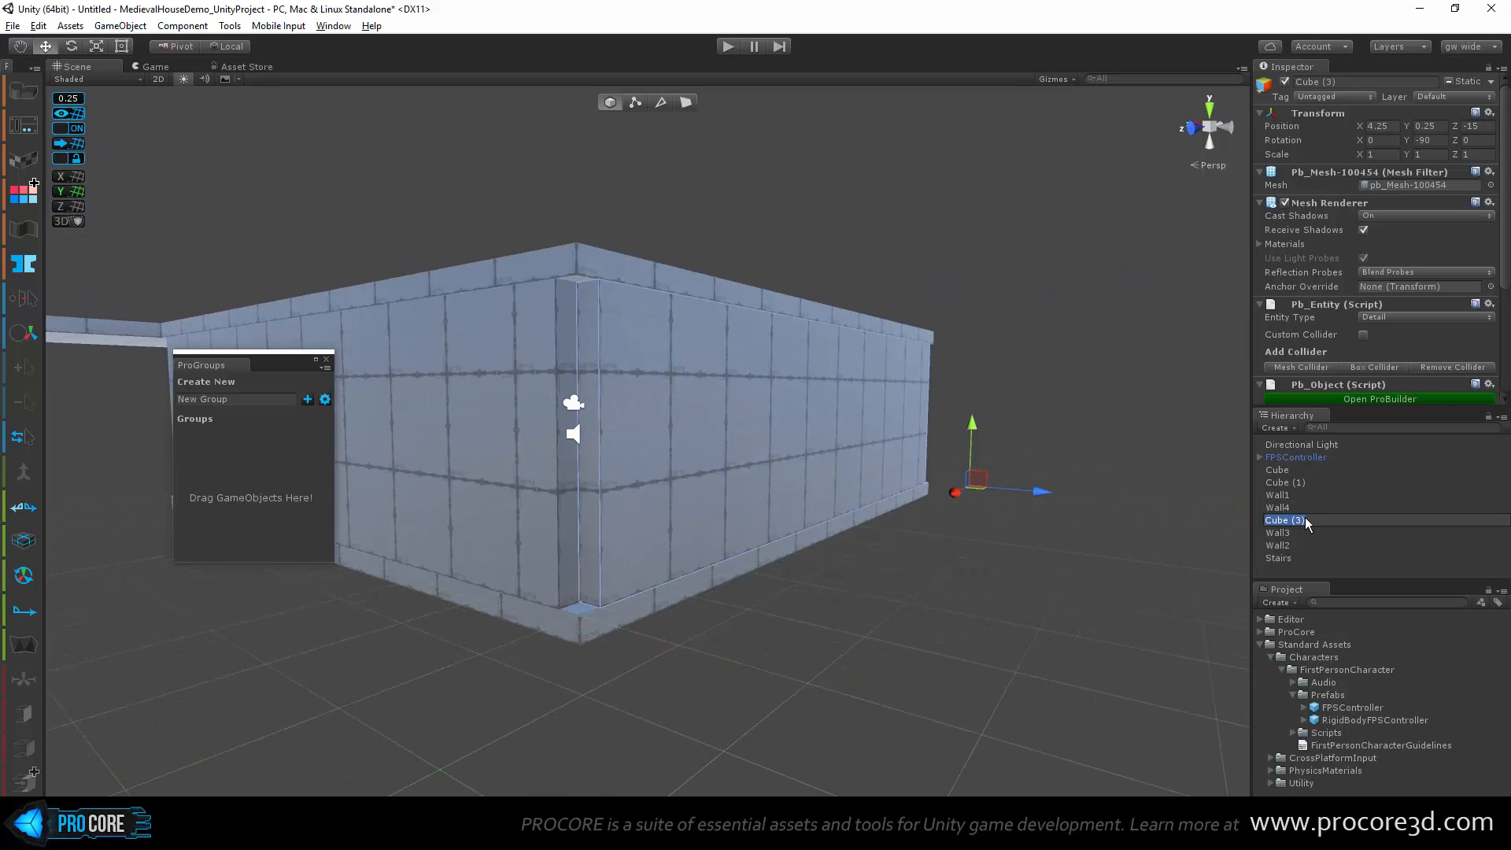
{"action": "type", "text": "Wall5"}
{"action": "key", "text": "Return"}
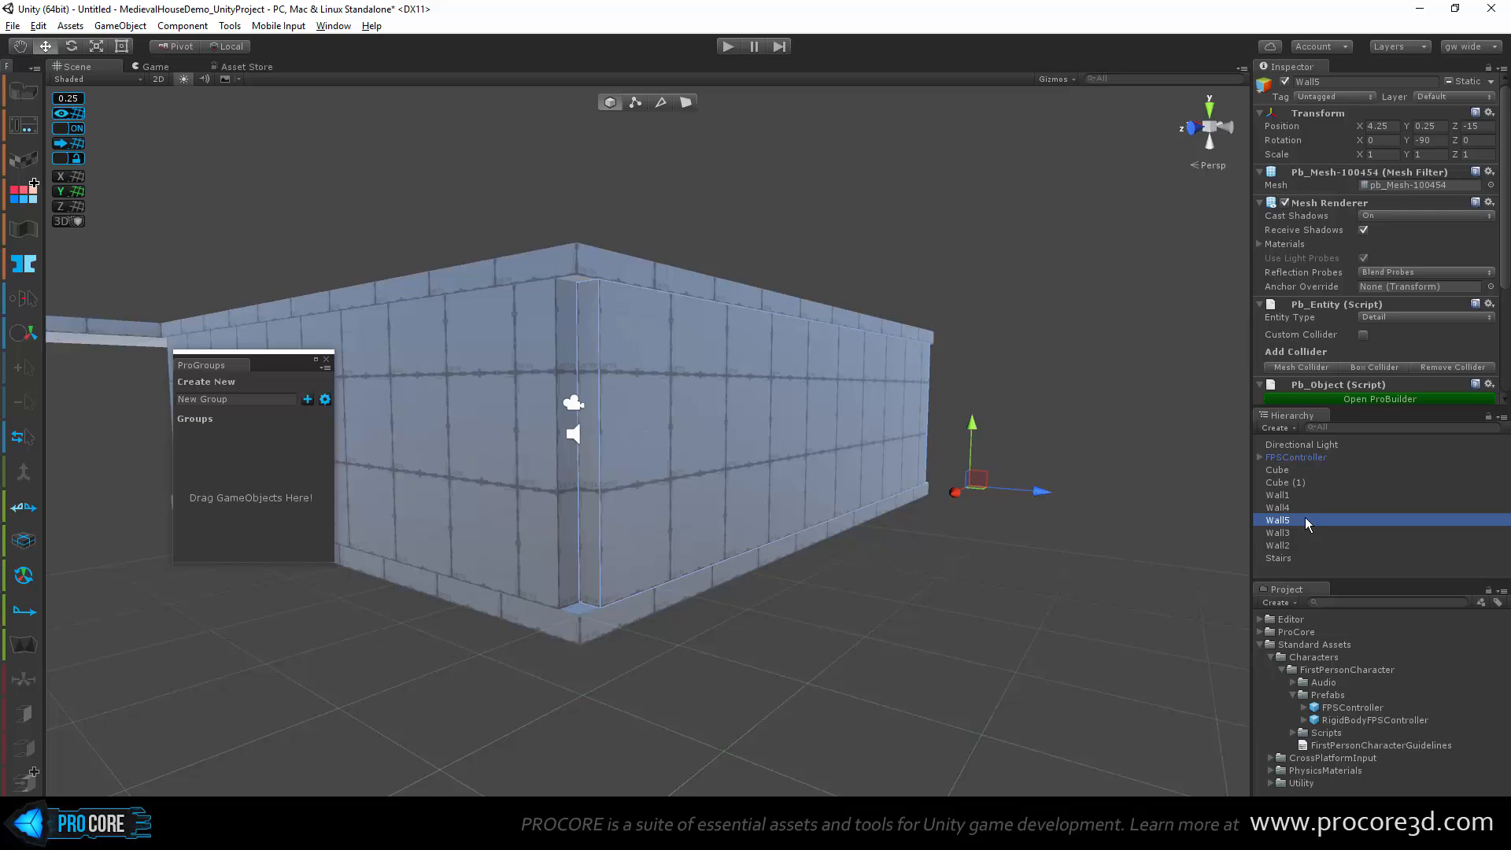
Step: Select the upper floor slab with the stair opening and rename it Floor2
{"action": "left_click_drag", "start_coordinate": [651, 388], "coordinate": [748, 426], "text": "alt"}
{"action": "left_click", "coordinate": [1284, 482]}
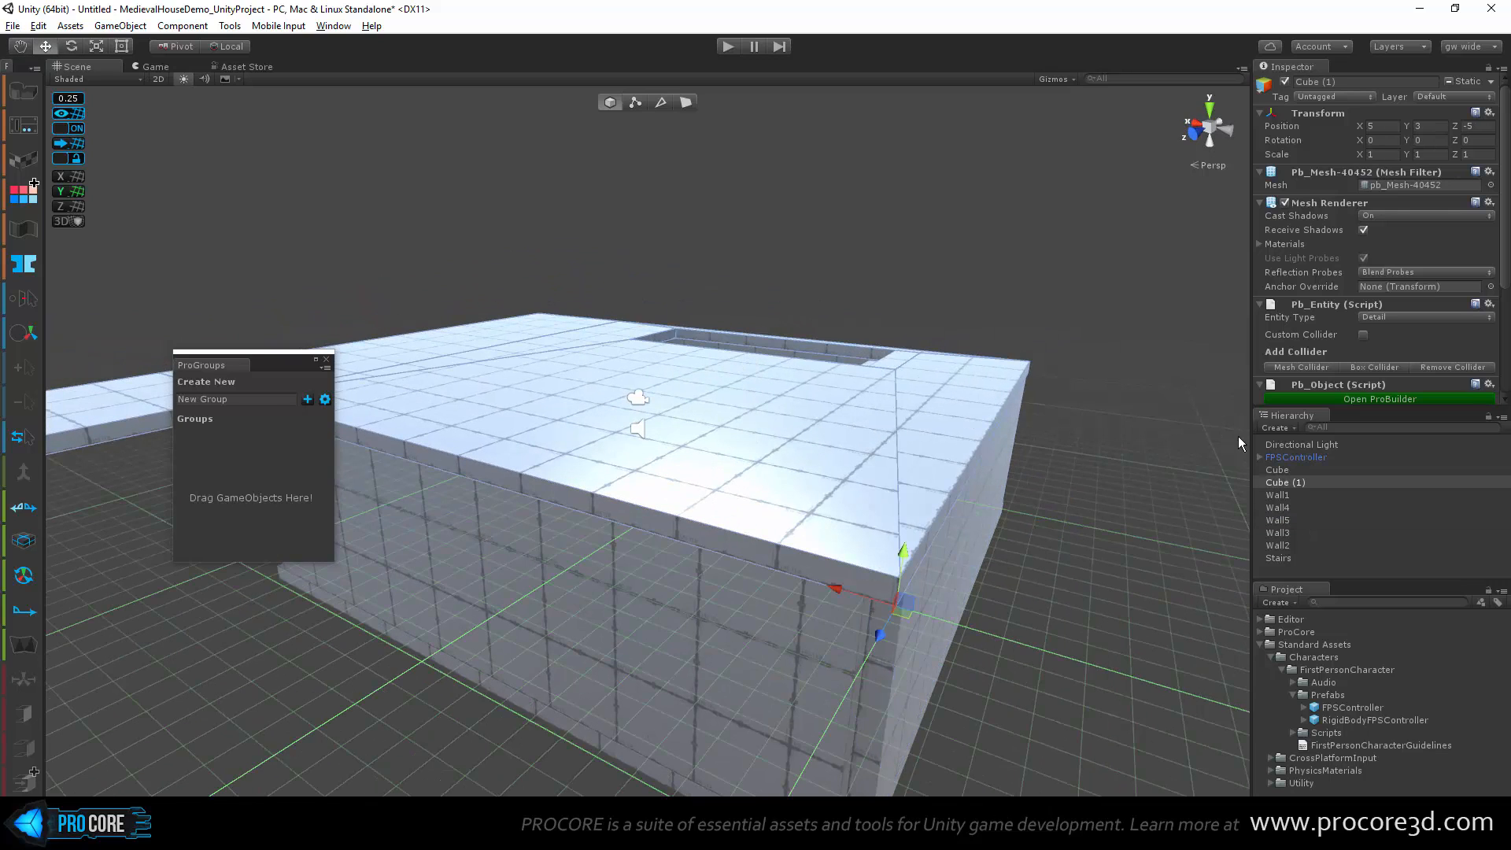
{"action": "left_click", "coordinate": [1286, 485]}
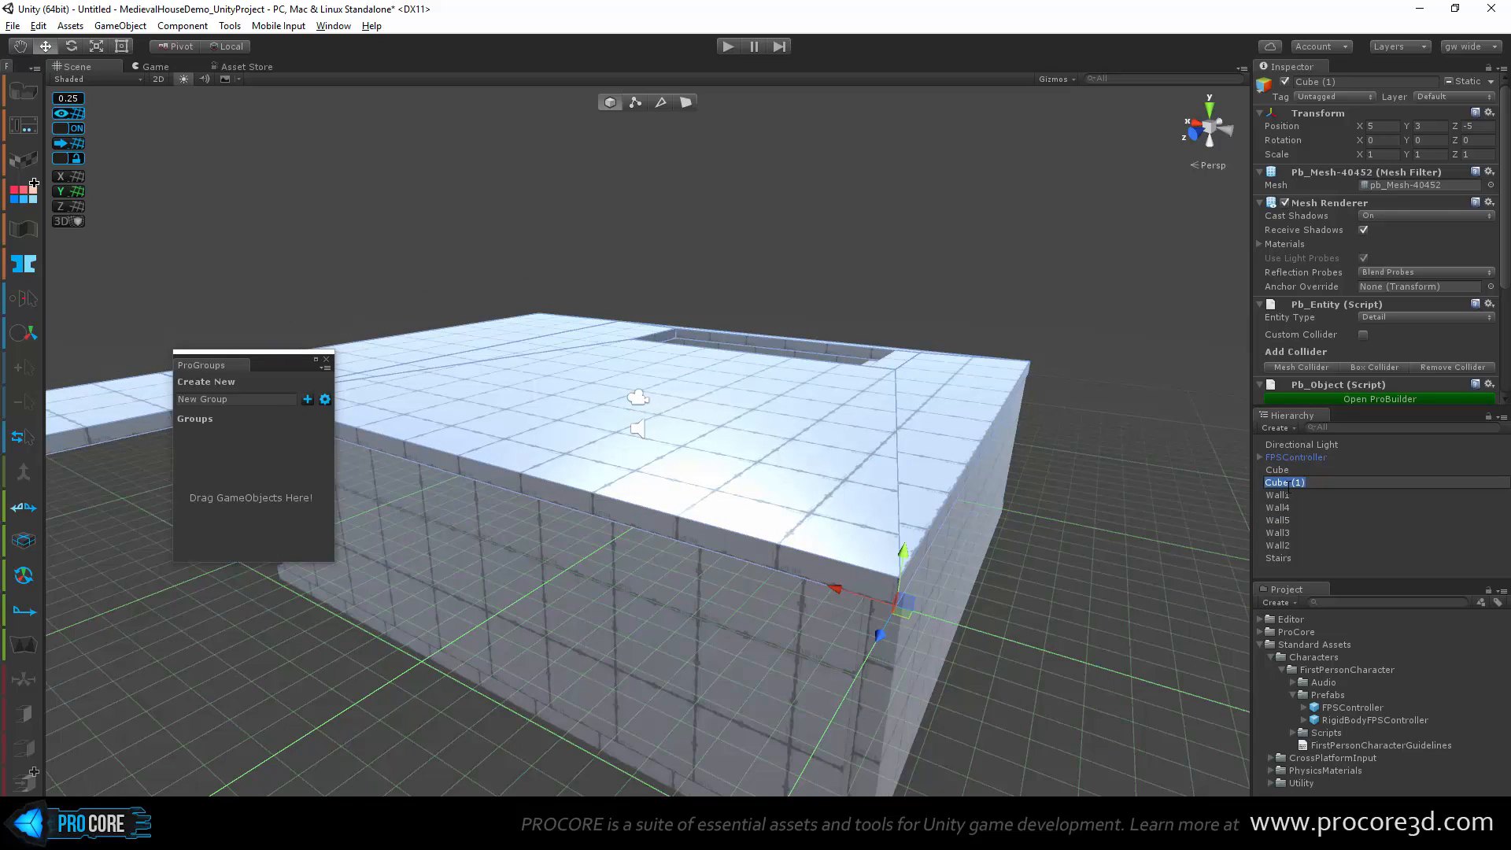
{"action": "key", "text": "F2"}
{"action": "type", "text": "Floor2"}
{"action": "key", "text": "Return"}
{"action": "key", "text": "f"}
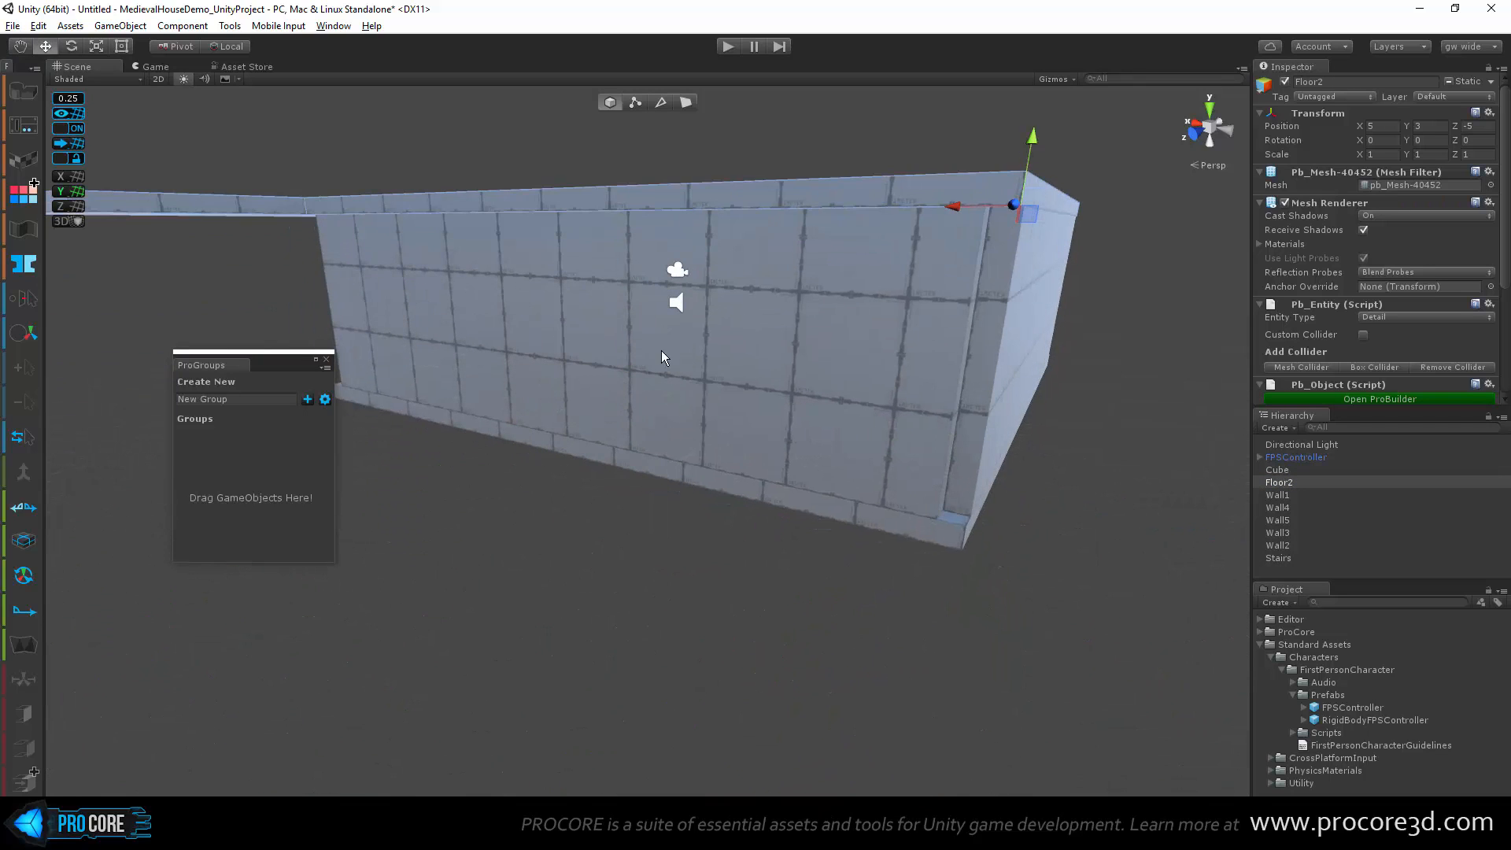
Step: Select the ground floor slab, Cube, and rename it Floor1
{"action": "left_click", "coordinate": [1298, 469]}
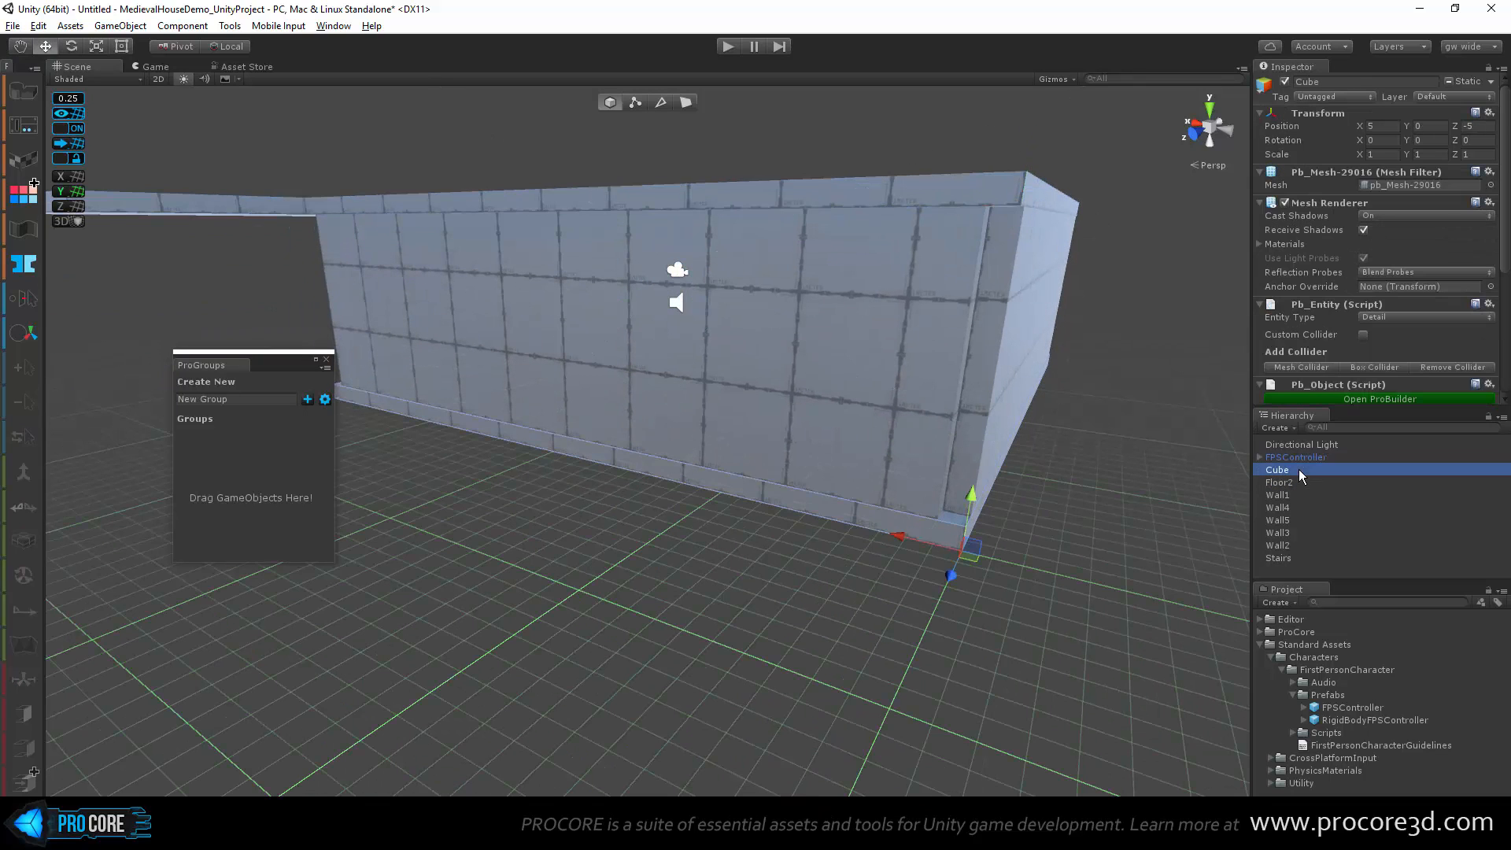
{"action": "type", "text": "Floor1"}
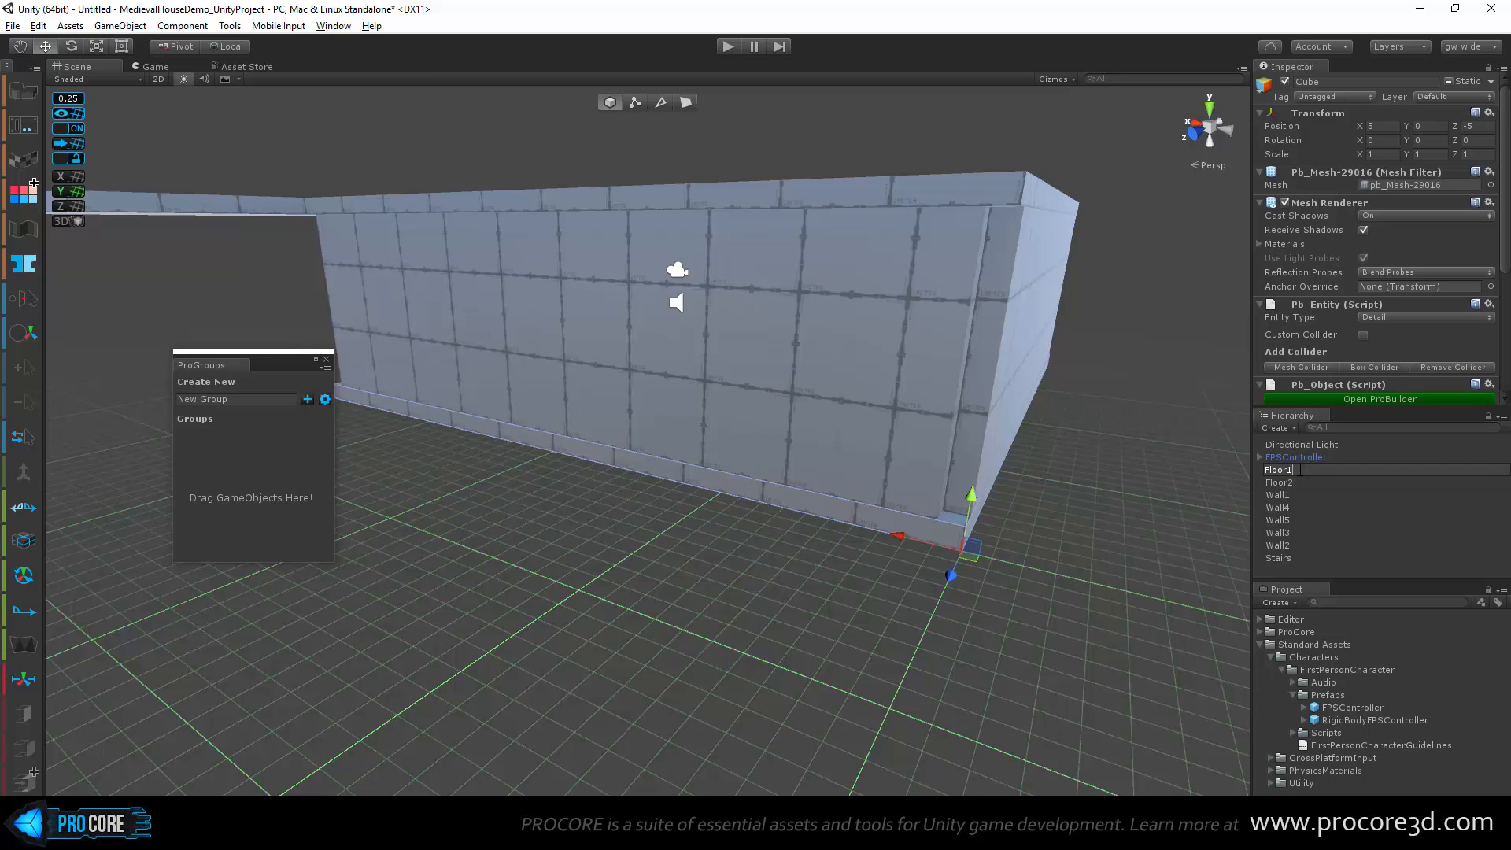
{"action": "key", "text": "Return"}
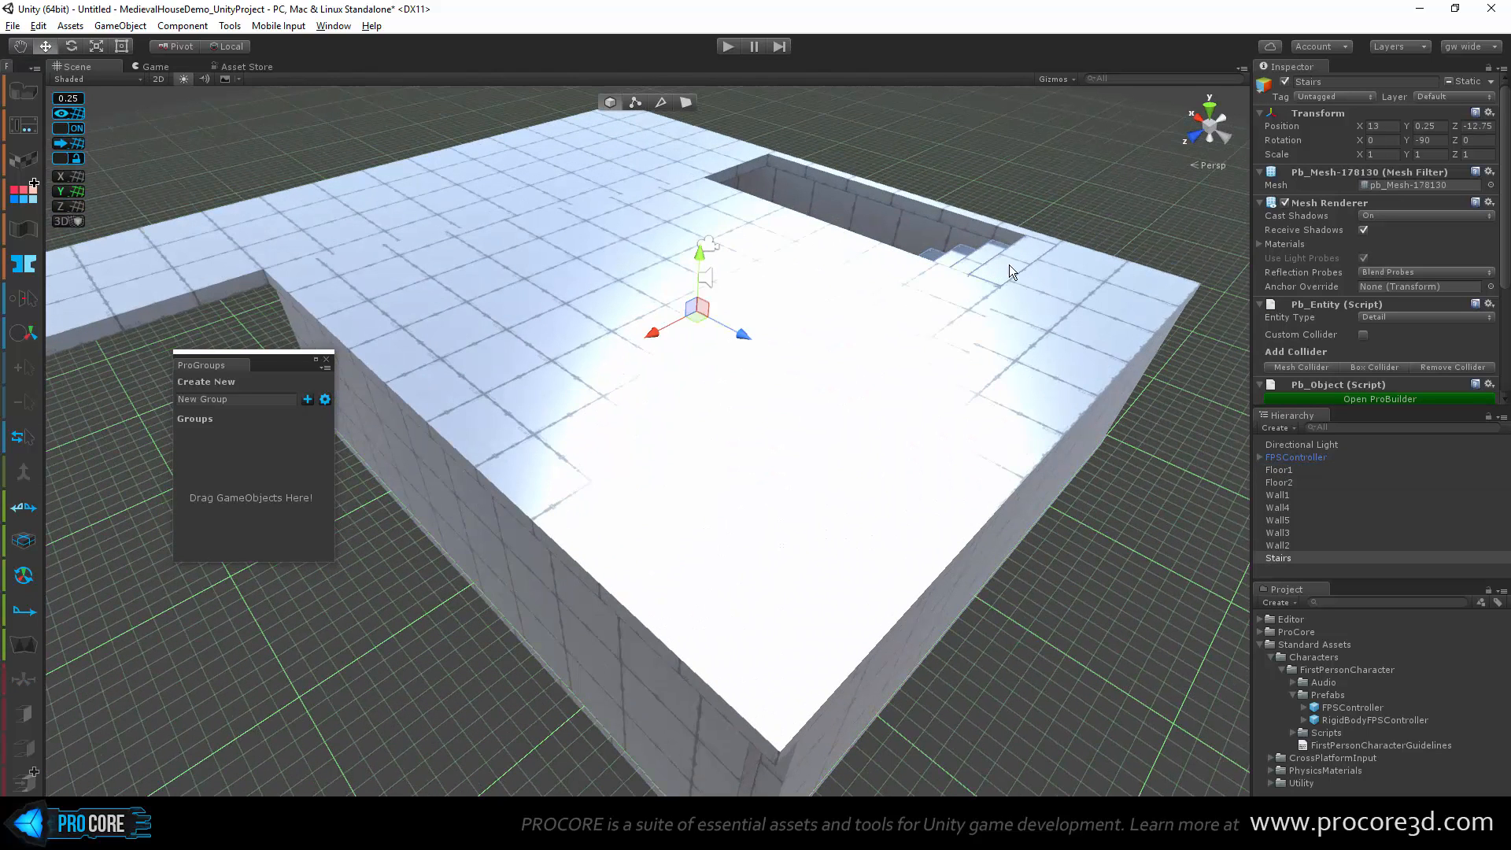
Step: Create a ProGroups group named Walls containing the five wall objects, Wall1 to Wall5
{"action": "left_click", "coordinate": [1296, 557]}
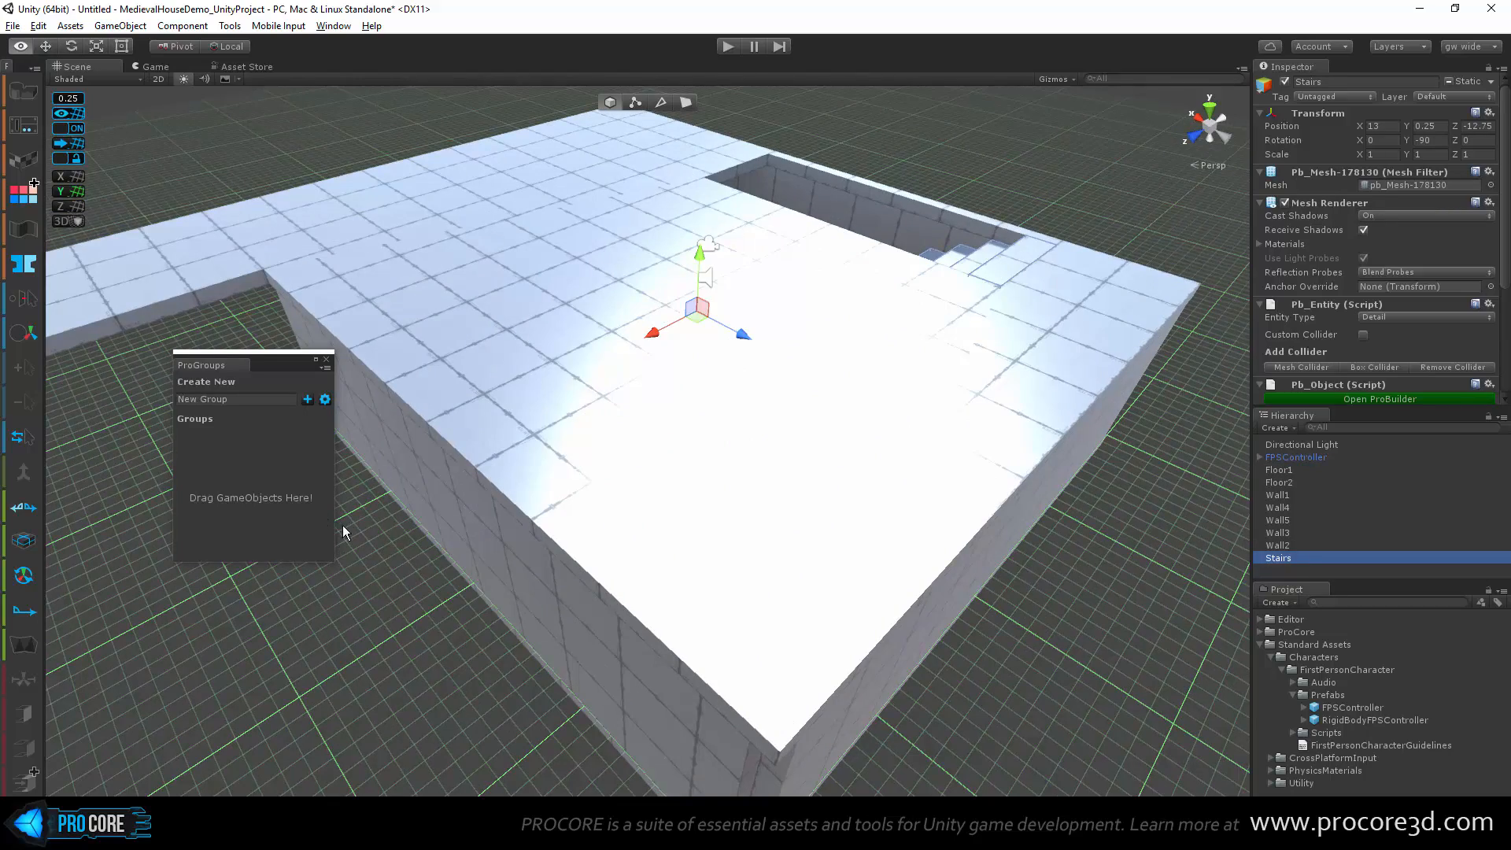
{"action": "left_click_drag", "start_coordinate": [494, 614], "coordinate": [809, 469], "text": "alt"}
{"action": "scroll", "coordinate": [817, 497], "scroll_direction": "up", "scroll_amount": 4}
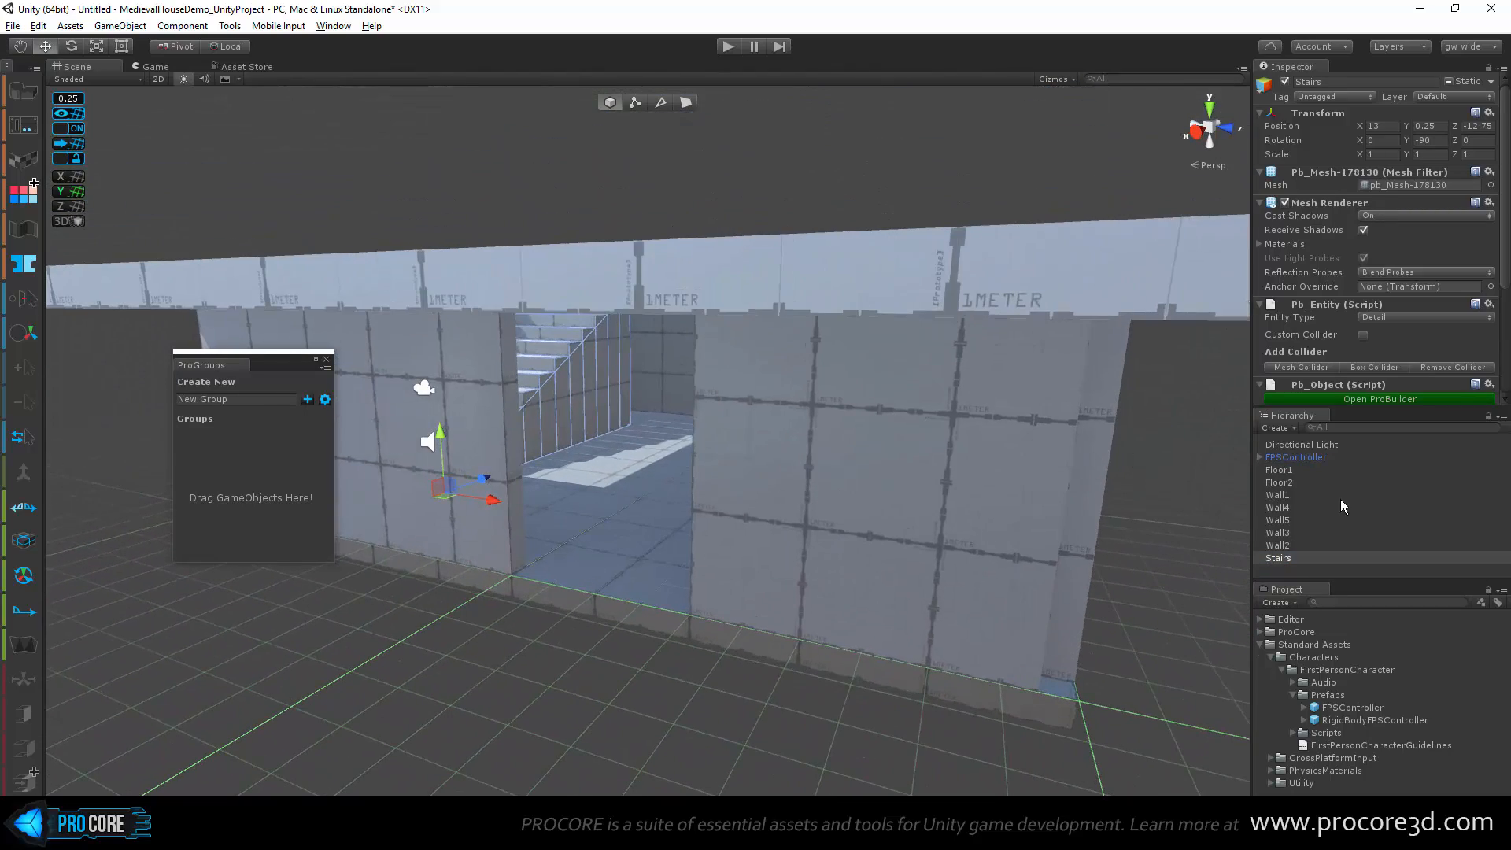
{"action": "left_click", "coordinate": [246, 399]}
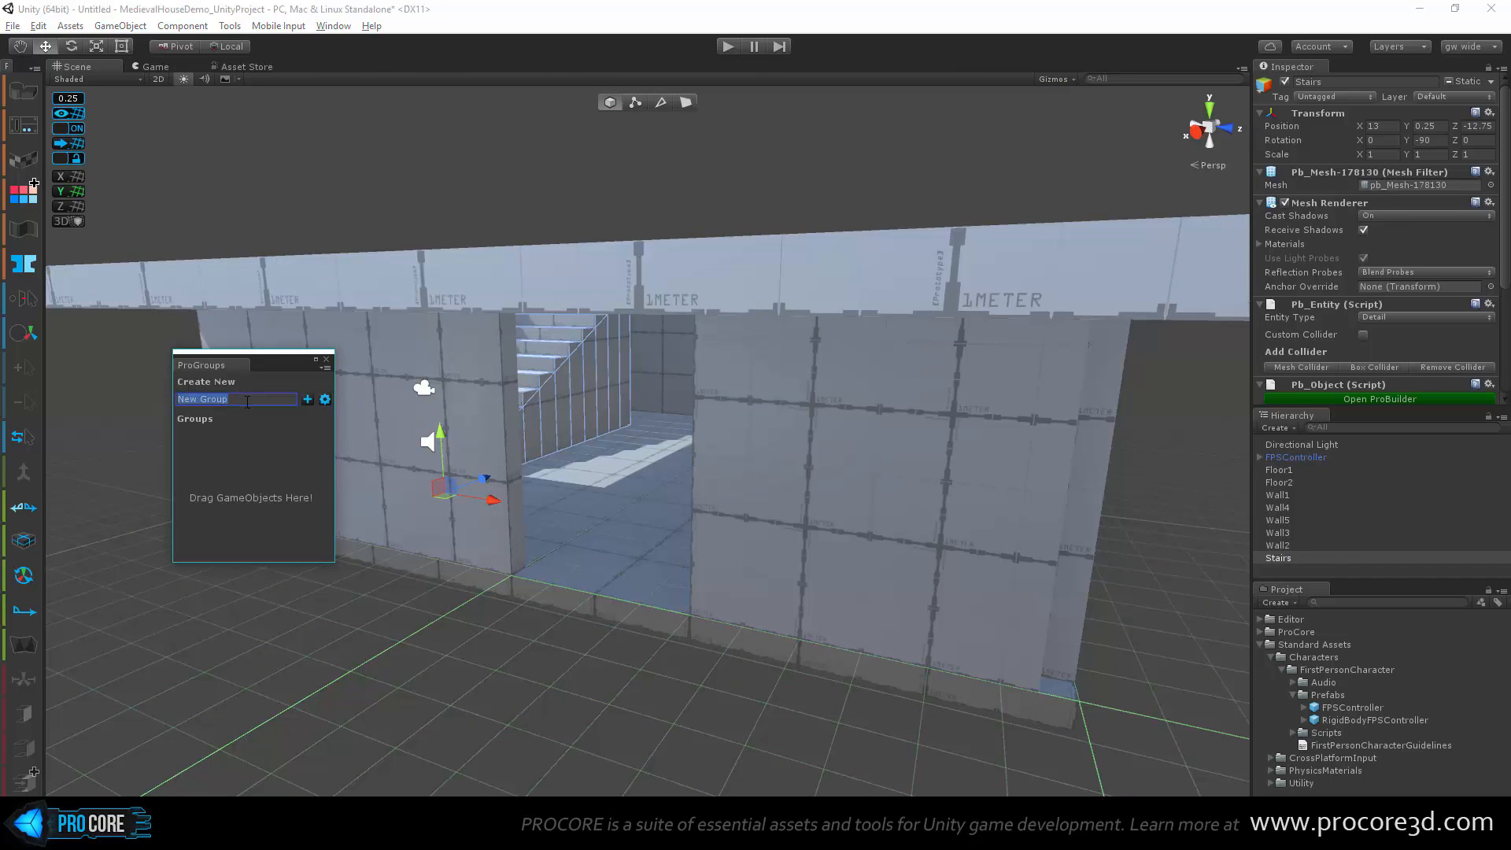
{"action": "type", "text": "Walls"}
{"action": "left_click", "coordinate": [1299, 497]}
{"action": "left_click", "coordinate": [1294, 545], "text": "shift"}
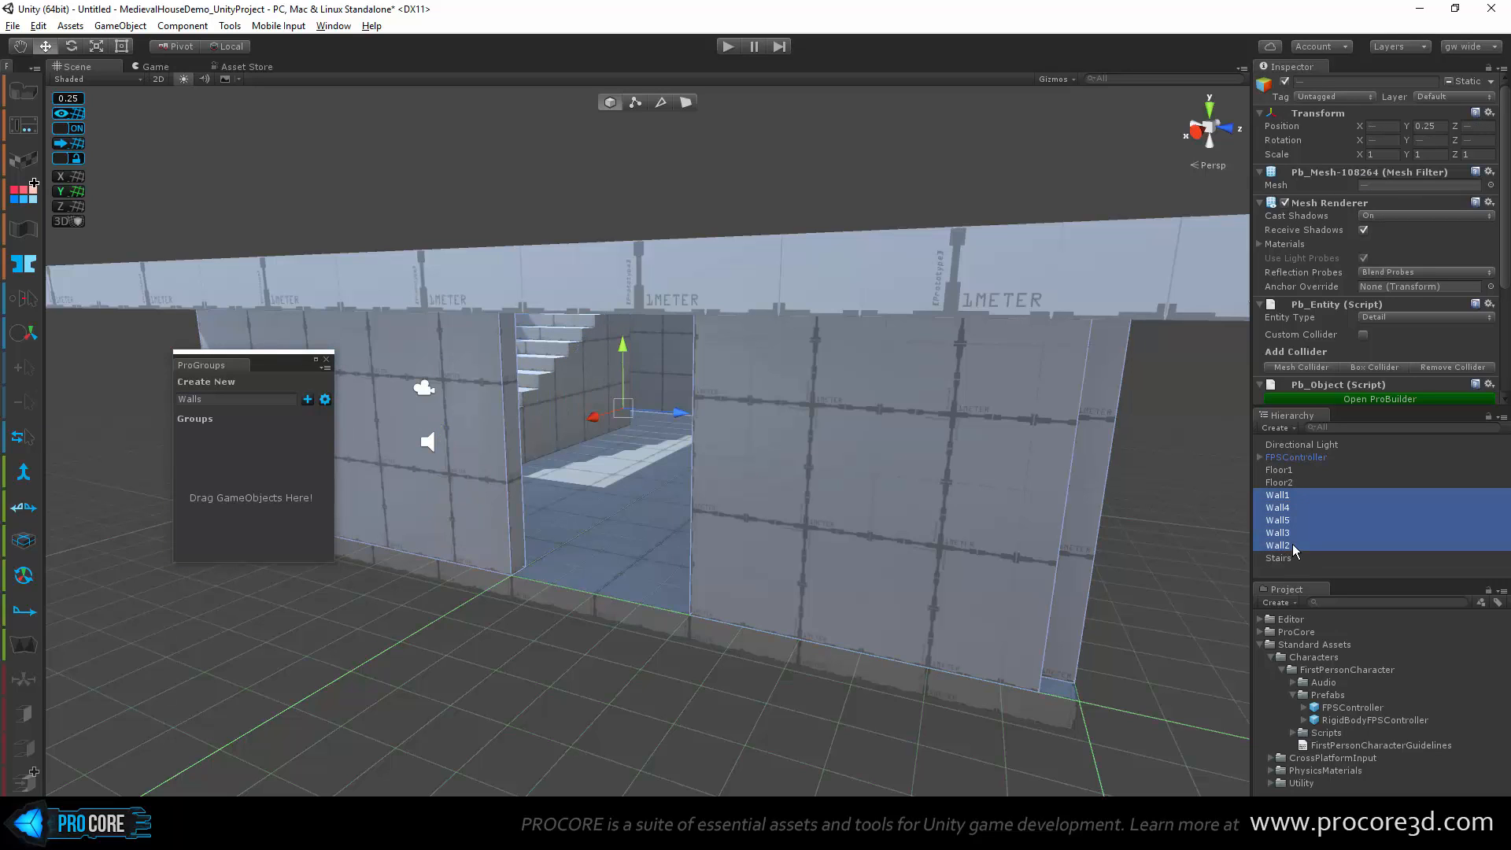
{"action": "left_click", "coordinate": [306, 399]}
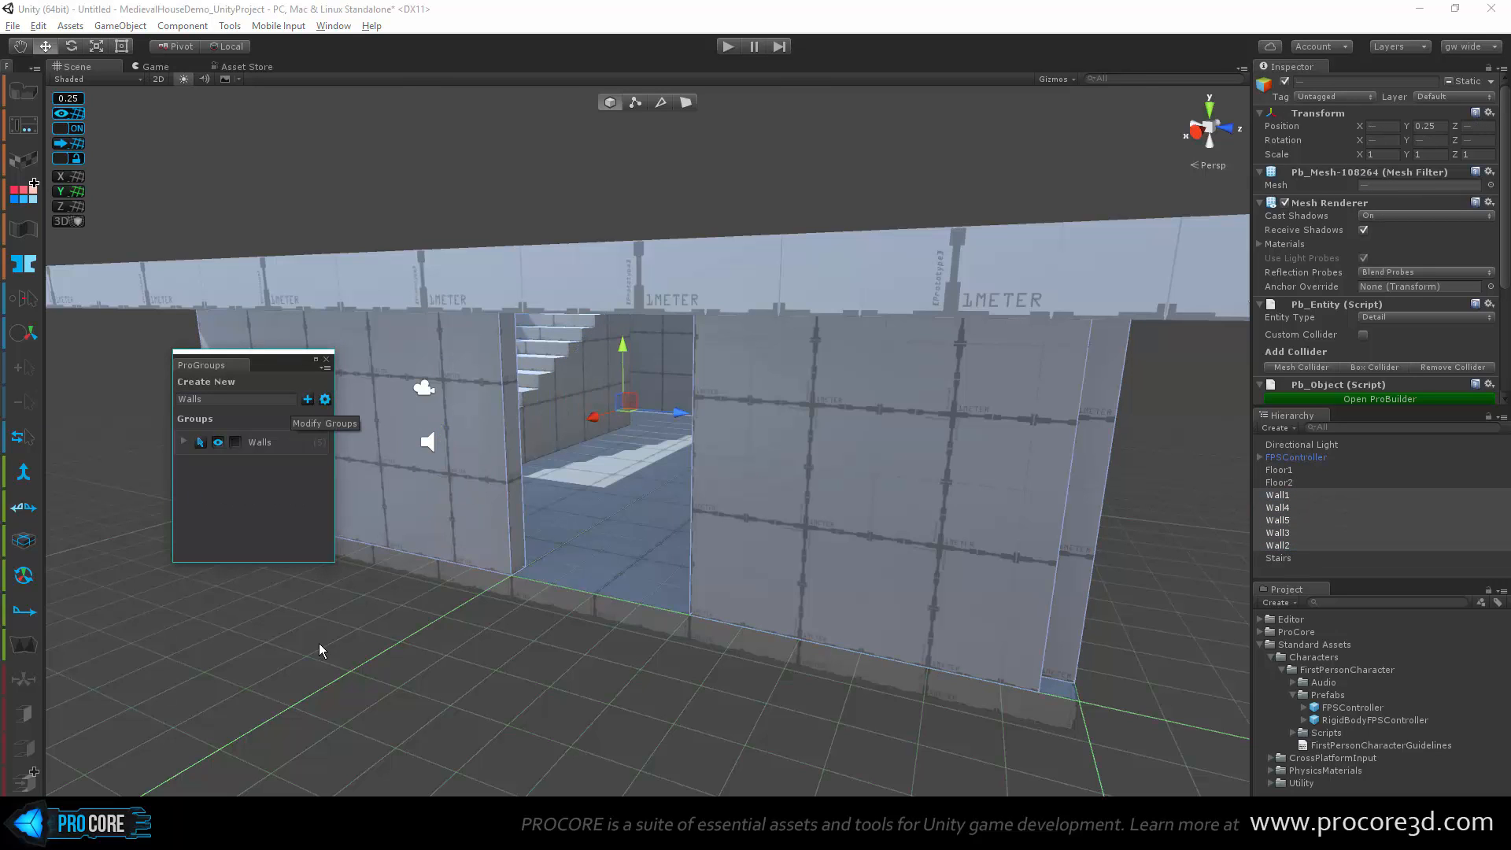
Step: Toggle the Walls group's visibility to view the house without its walls, leaving the group shown
{"action": "left_click", "coordinate": [218, 442]}
{"action": "left_click", "coordinate": [519, 675]}
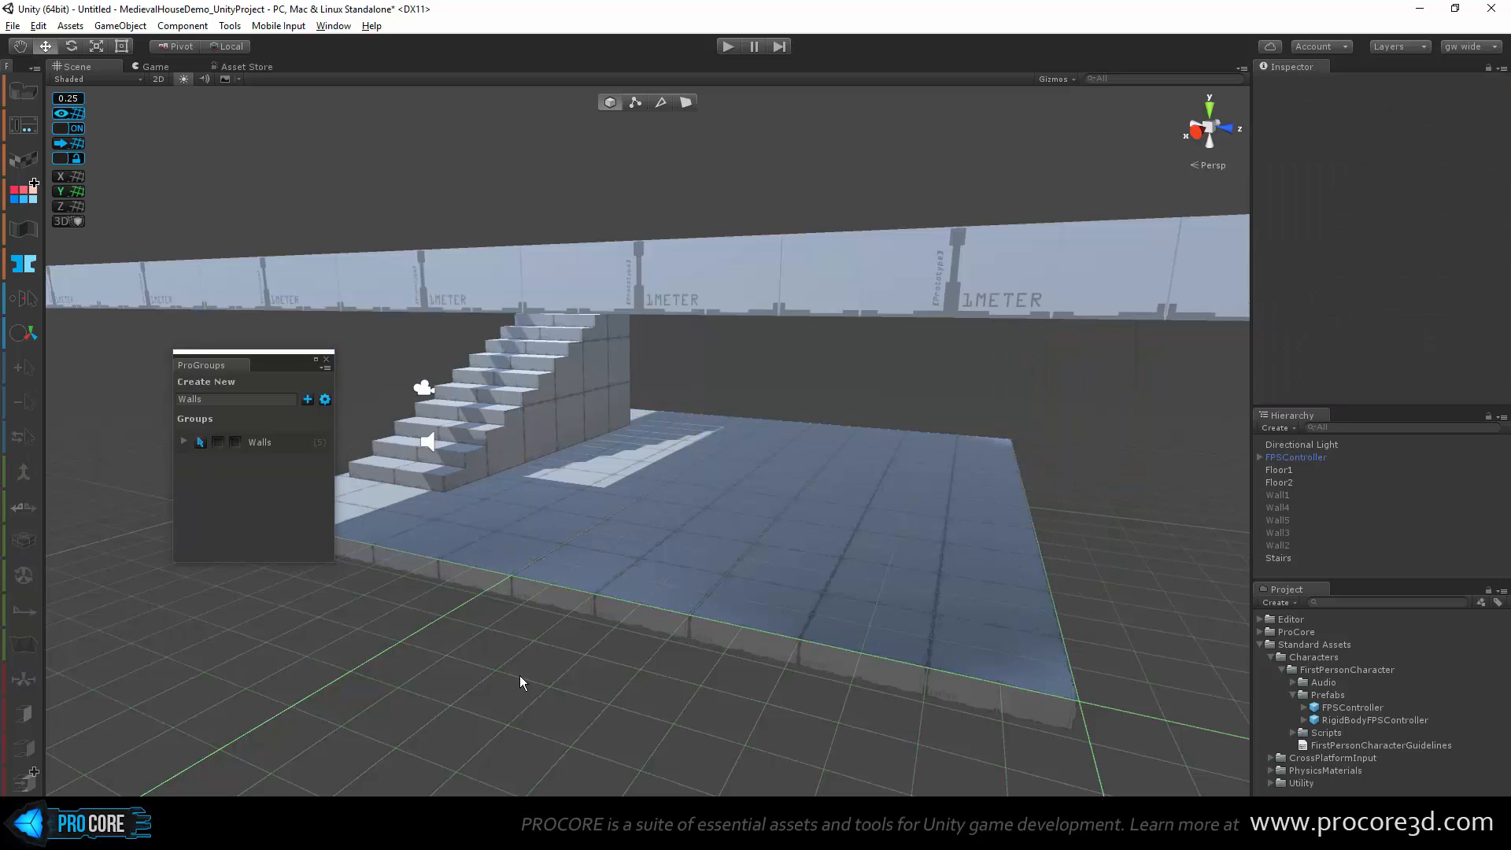
{"action": "left_click_drag", "start_coordinate": [519, 675], "coordinate": [657, 632], "text": "alt"}
{"action": "left_click", "coordinate": [217, 442]}
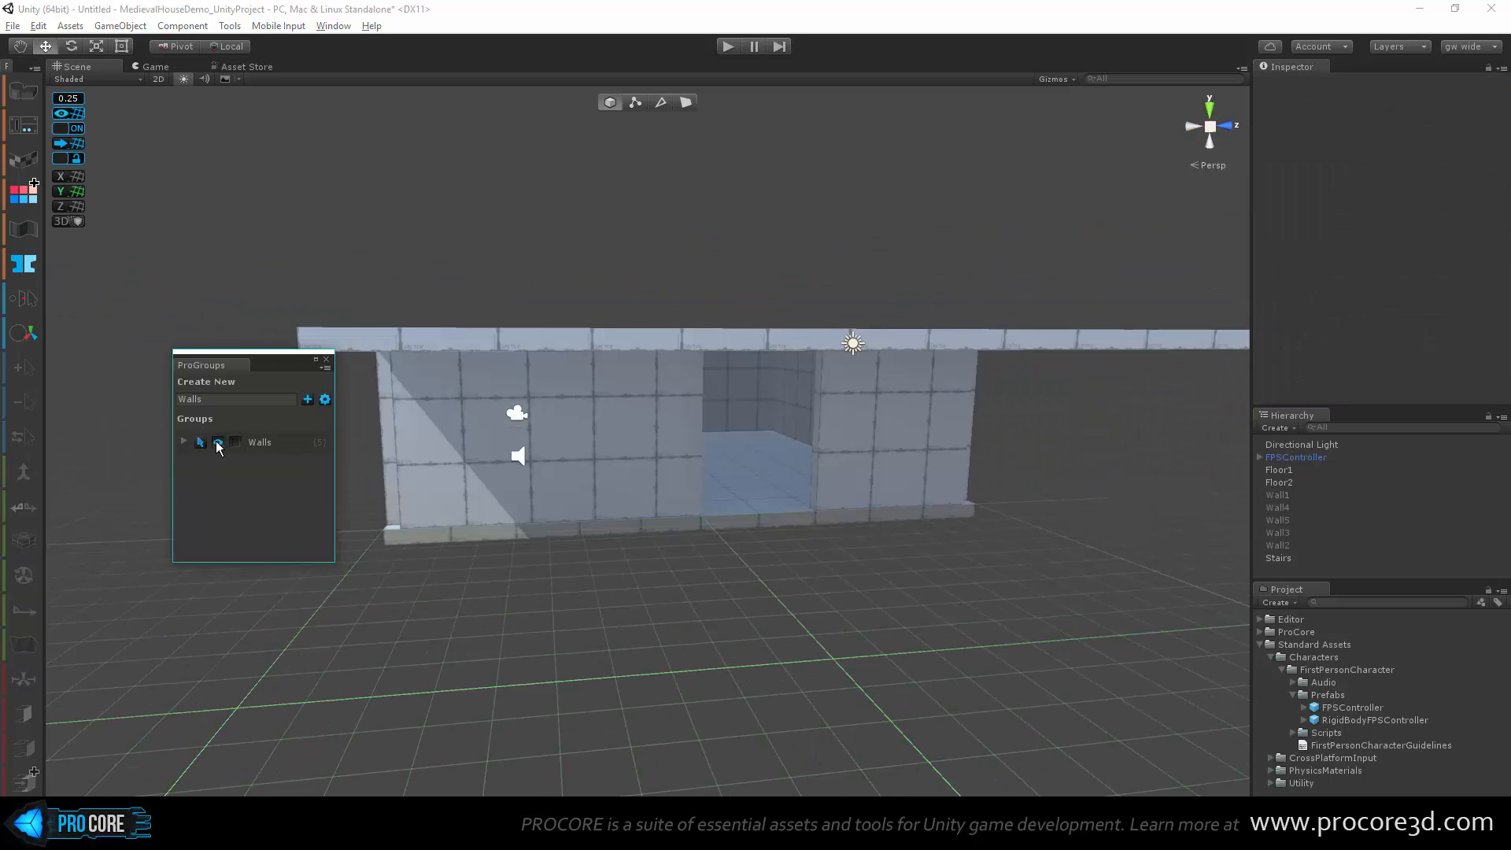
{"action": "left_click", "coordinate": [218, 442]}
{"action": "left_click", "coordinate": [218, 442]}
Step: Select the Walls group's objects, freeze the group and try picking its walls in the scene
{"action": "left_click", "coordinate": [201, 442]}
{"action": "left_click", "coordinate": [234, 442]}
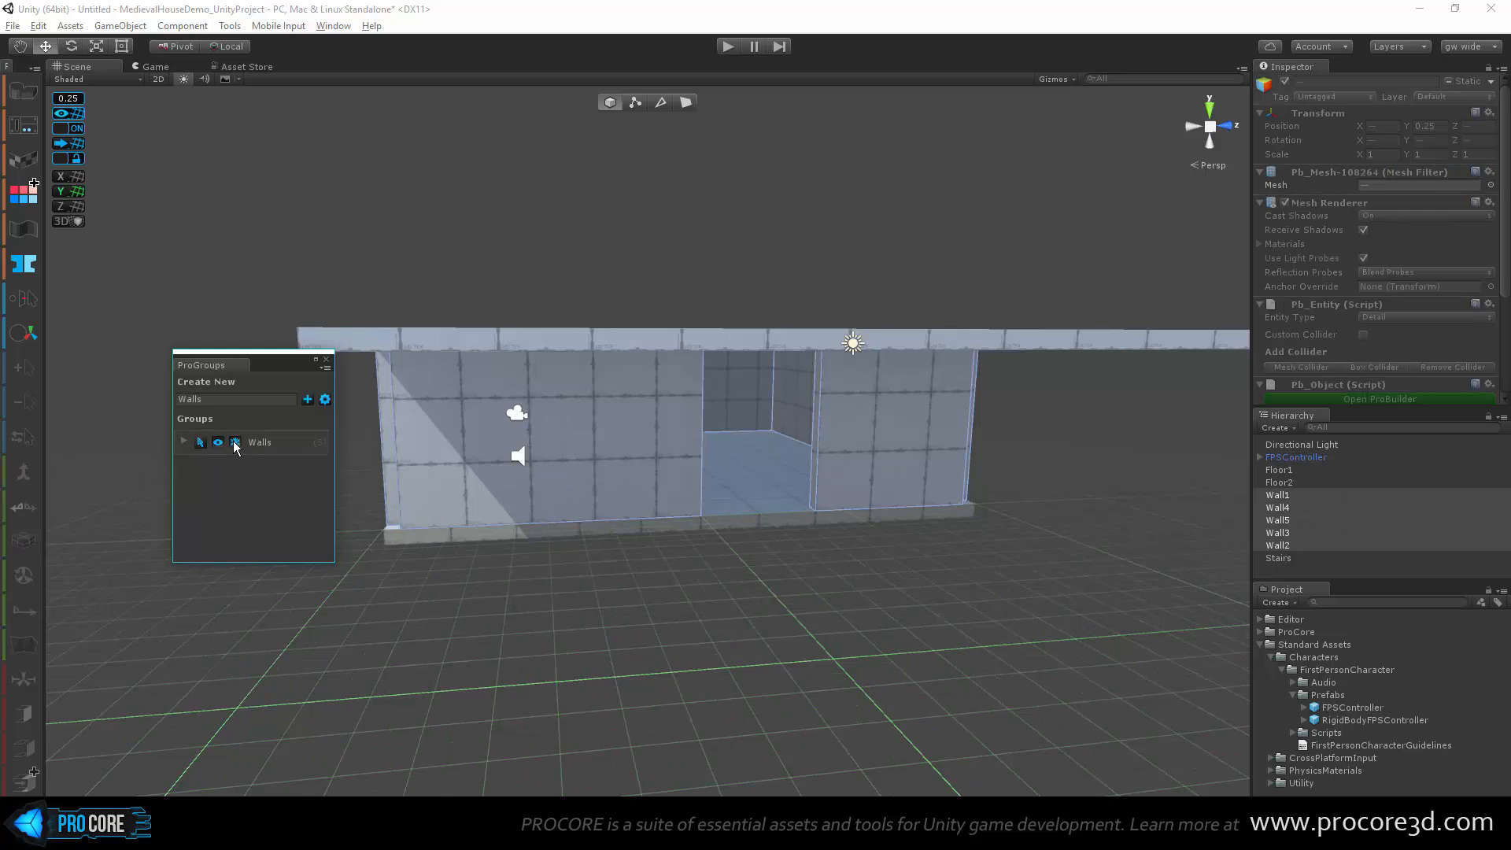
{"action": "left_click", "coordinate": [618, 436]}
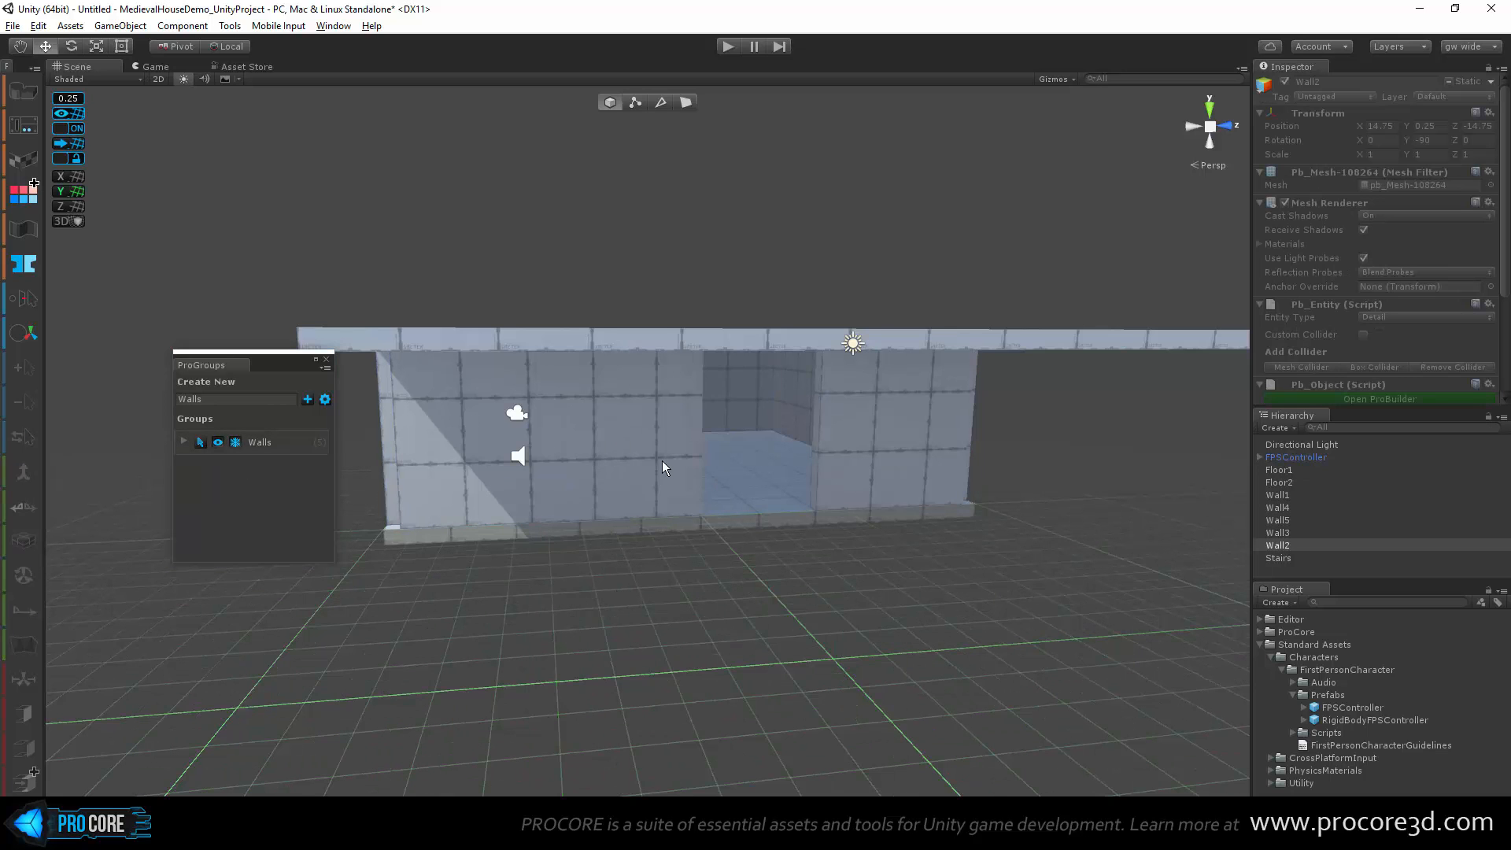
{"action": "left_click_drag", "start_coordinate": [663, 460], "coordinate": [566, 535], "text": "alt"}
{"action": "left_click", "coordinate": [556, 437]}
{"action": "scroll", "coordinate": [983, 689], "scroll_direction": "down", "scroll_amount": 5}
{"action": "left_click_drag", "start_coordinate": [1026, 696], "coordinate": [210, 202]}
{"action": "left_click", "coordinate": [744, 508]}
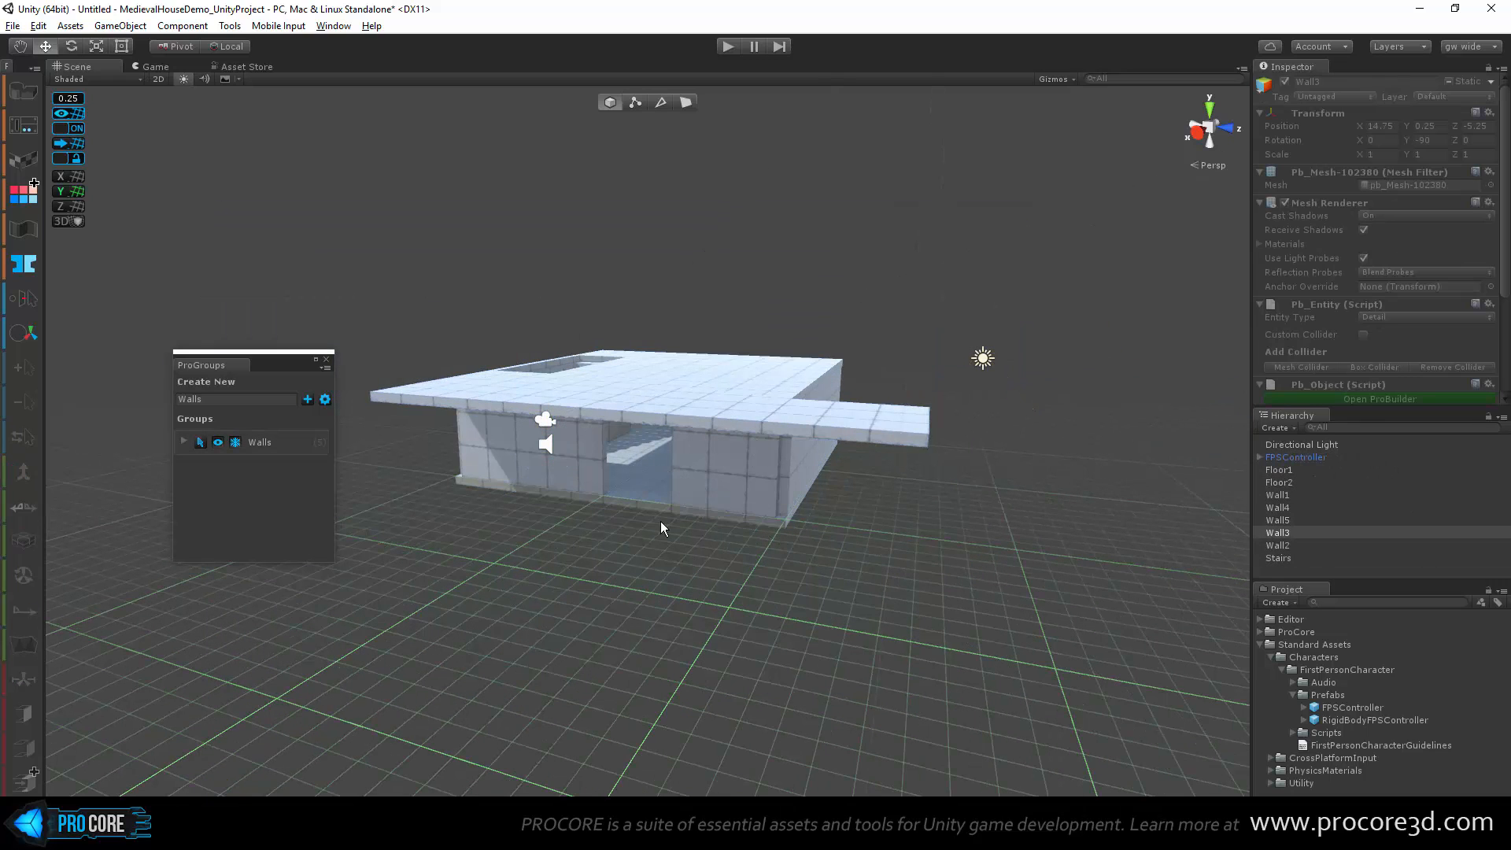
Step: Hide the Walls group and move the ProGroups window clear of the stairs and floor
{"action": "scroll", "coordinate": [657, 515], "scroll_direction": "up", "scroll_amount": 3}
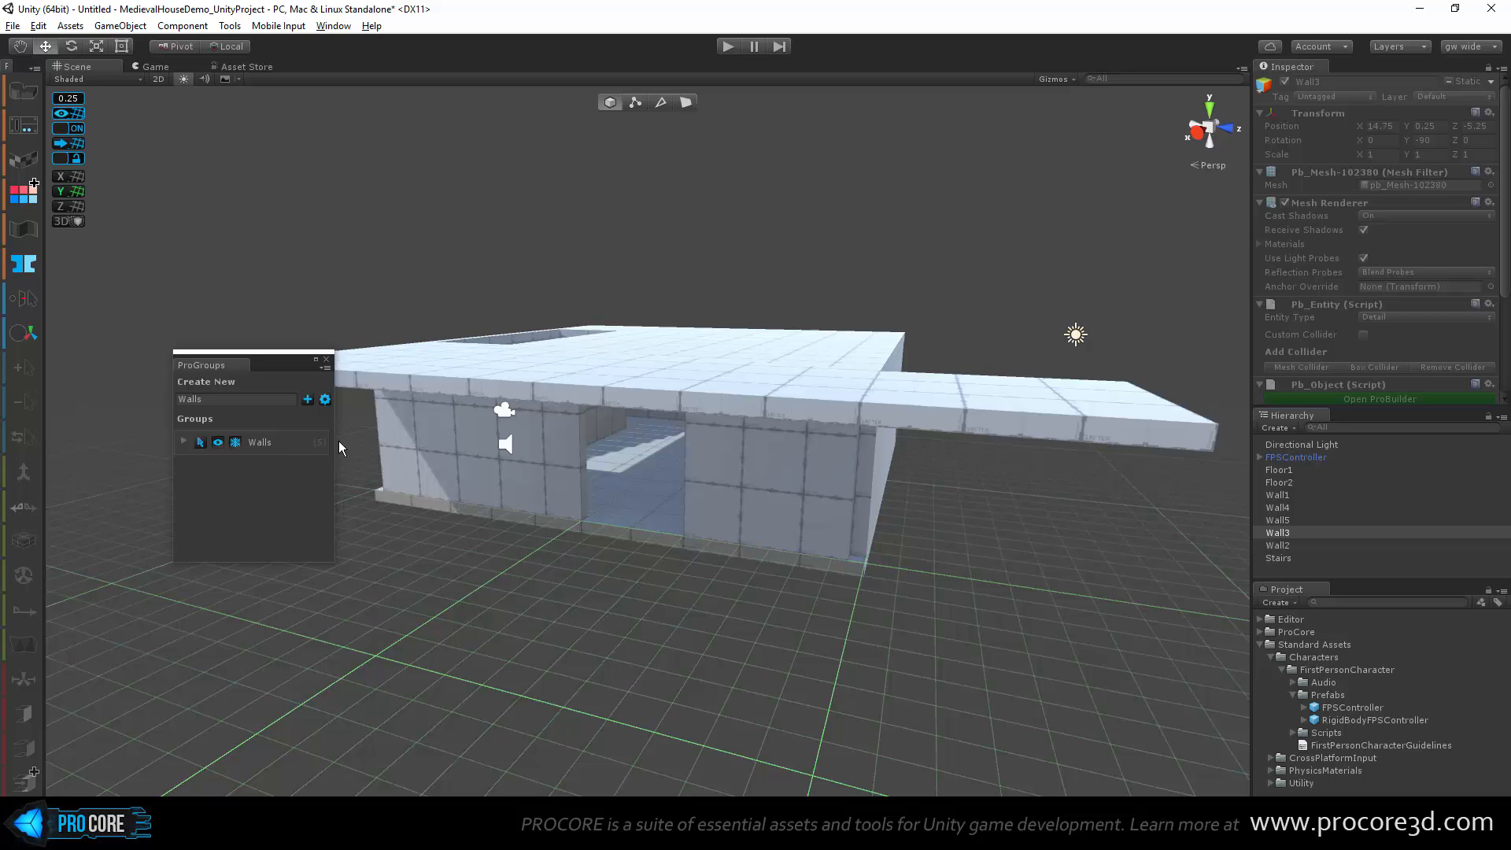
{"action": "scroll", "coordinate": [716, 516], "scroll_direction": "up", "scroll_amount": 4}
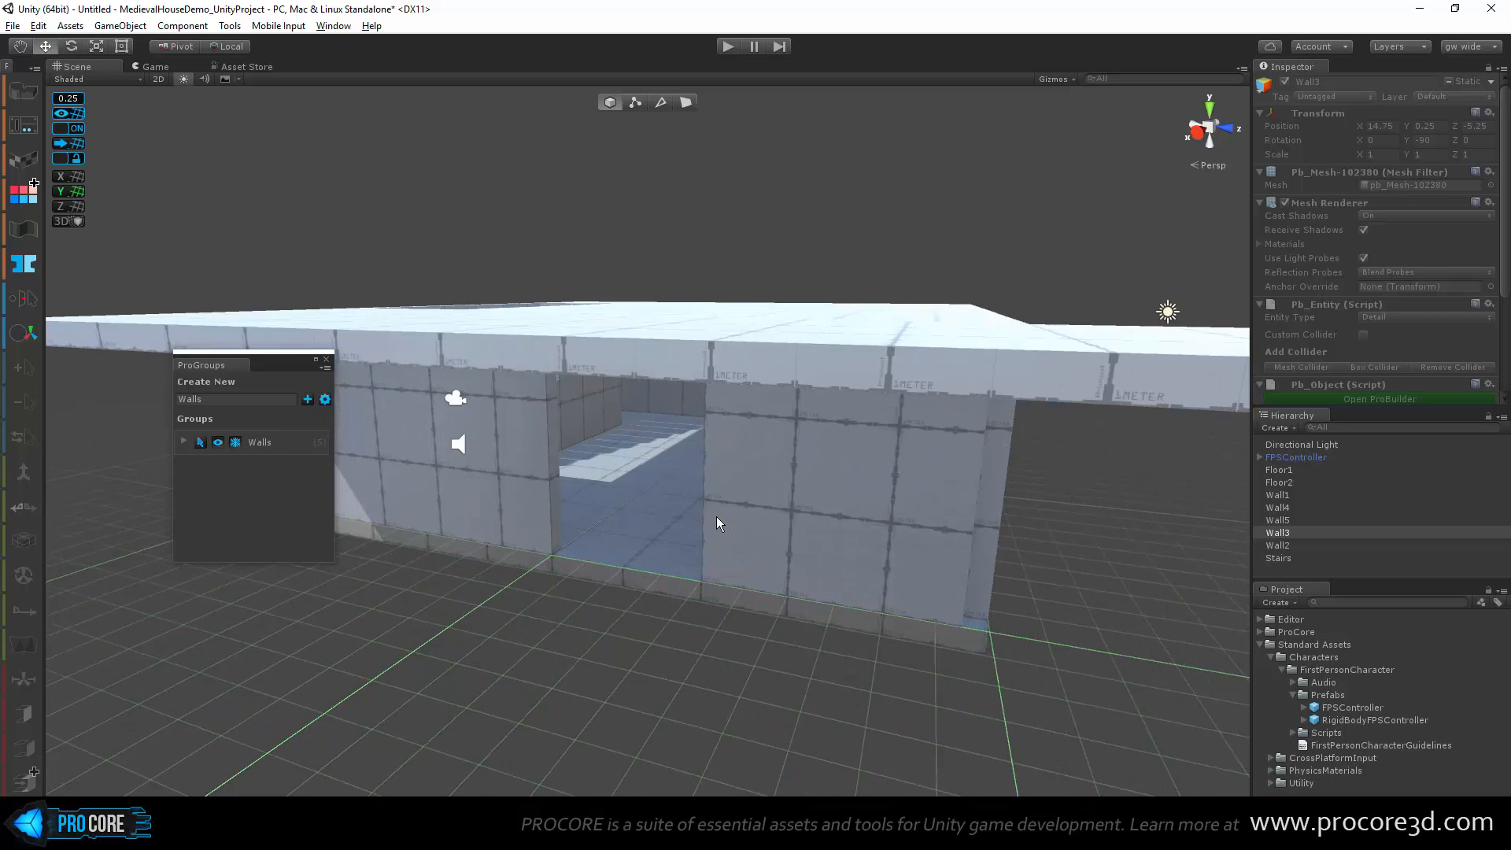
{"action": "left_click", "coordinate": [216, 442]}
{"action": "left_click_drag", "start_coordinate": [786, 236], "coordinate": [709, 513], "text": "alt"}
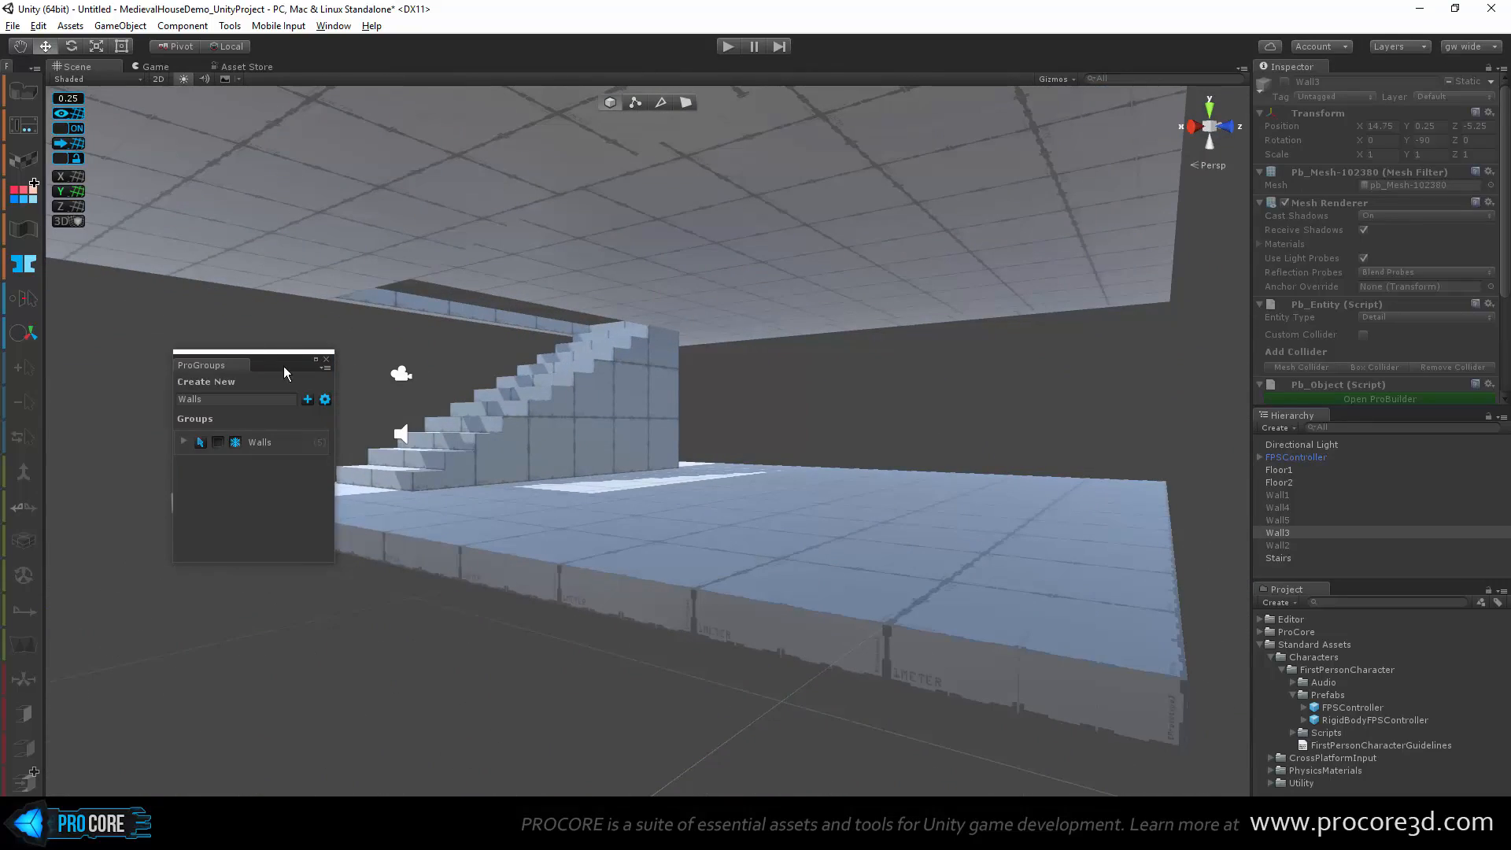
{"action": "left_click_drag", "start_coordinate": [283, 366], "coordinate": [163, 260]}
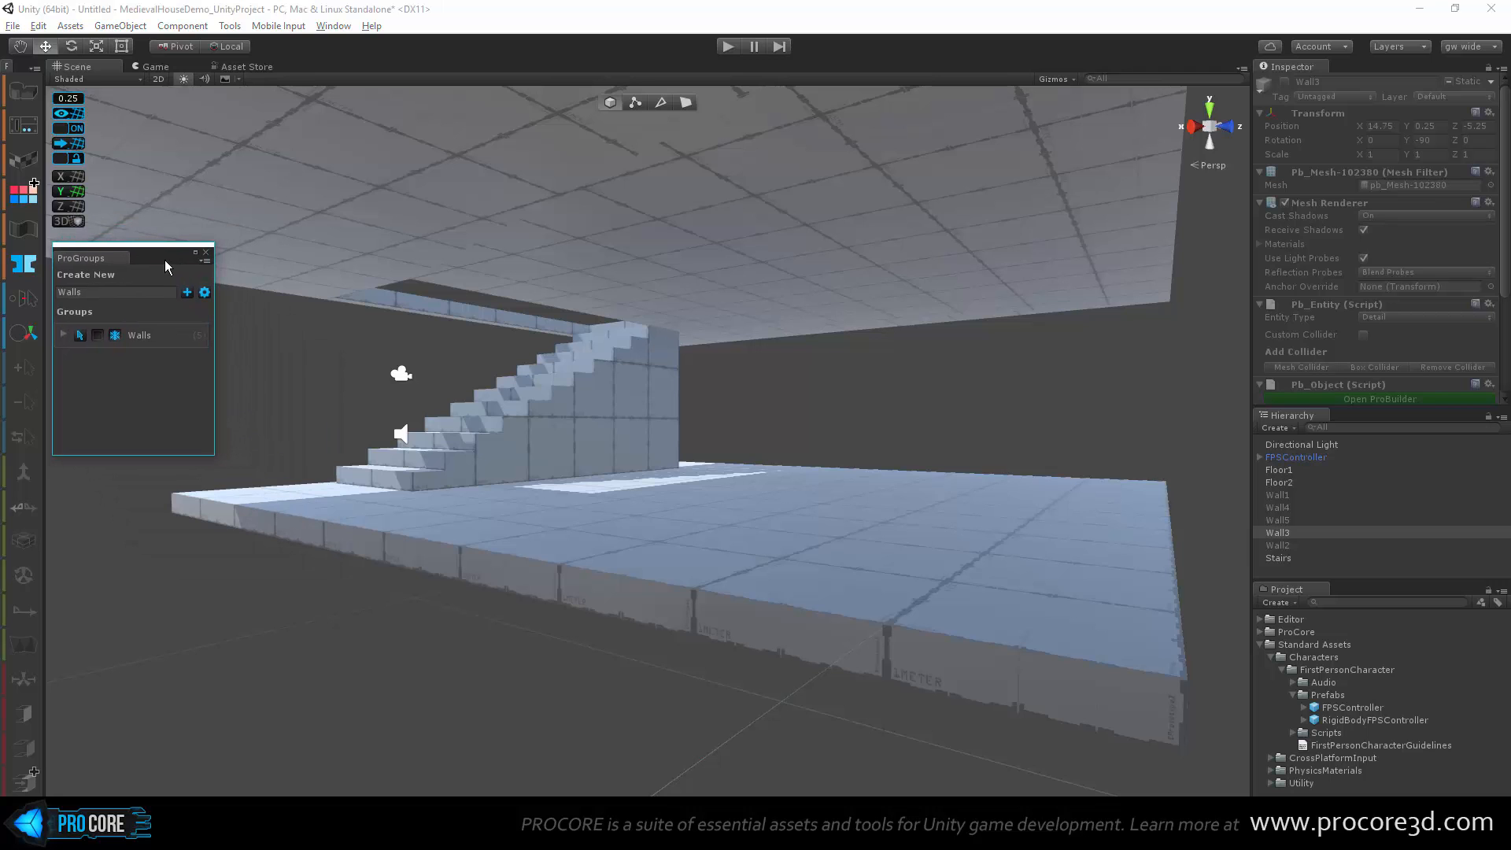
{"action": "left_click_drag", "start_coordinate": [595, 504], "coordinate": [665, 522], "text": "alt"}
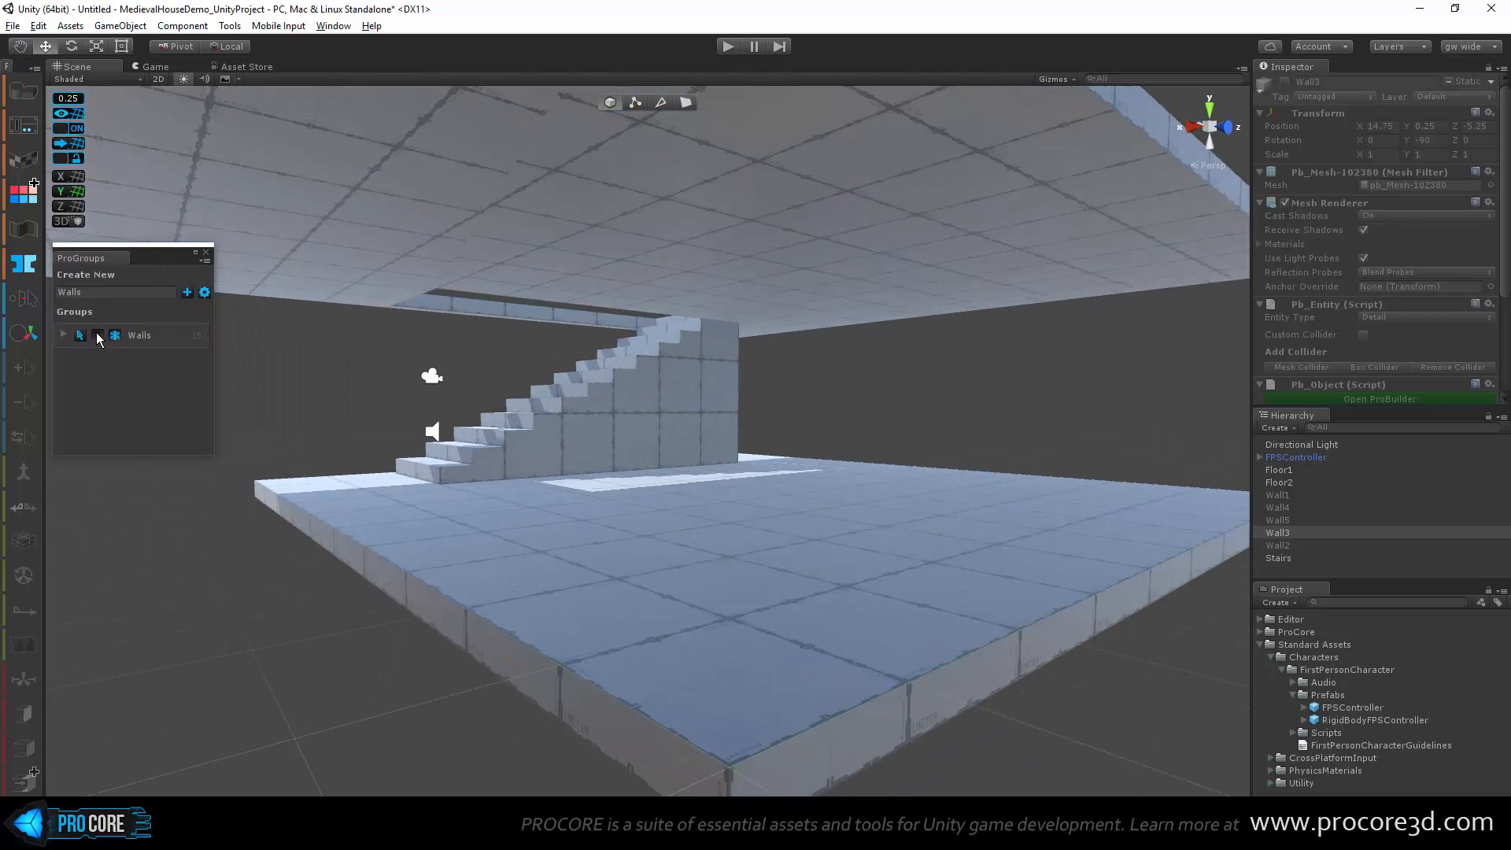
Step: Show the Walls group and toggle its visibility to compare the house with and without walls
{"action": "left_click", "coordinate": [96, 336]}
{"action": "scroll", "coordinate": [616, 478], "scroll_direction": "down", "scroll_amount": 5}
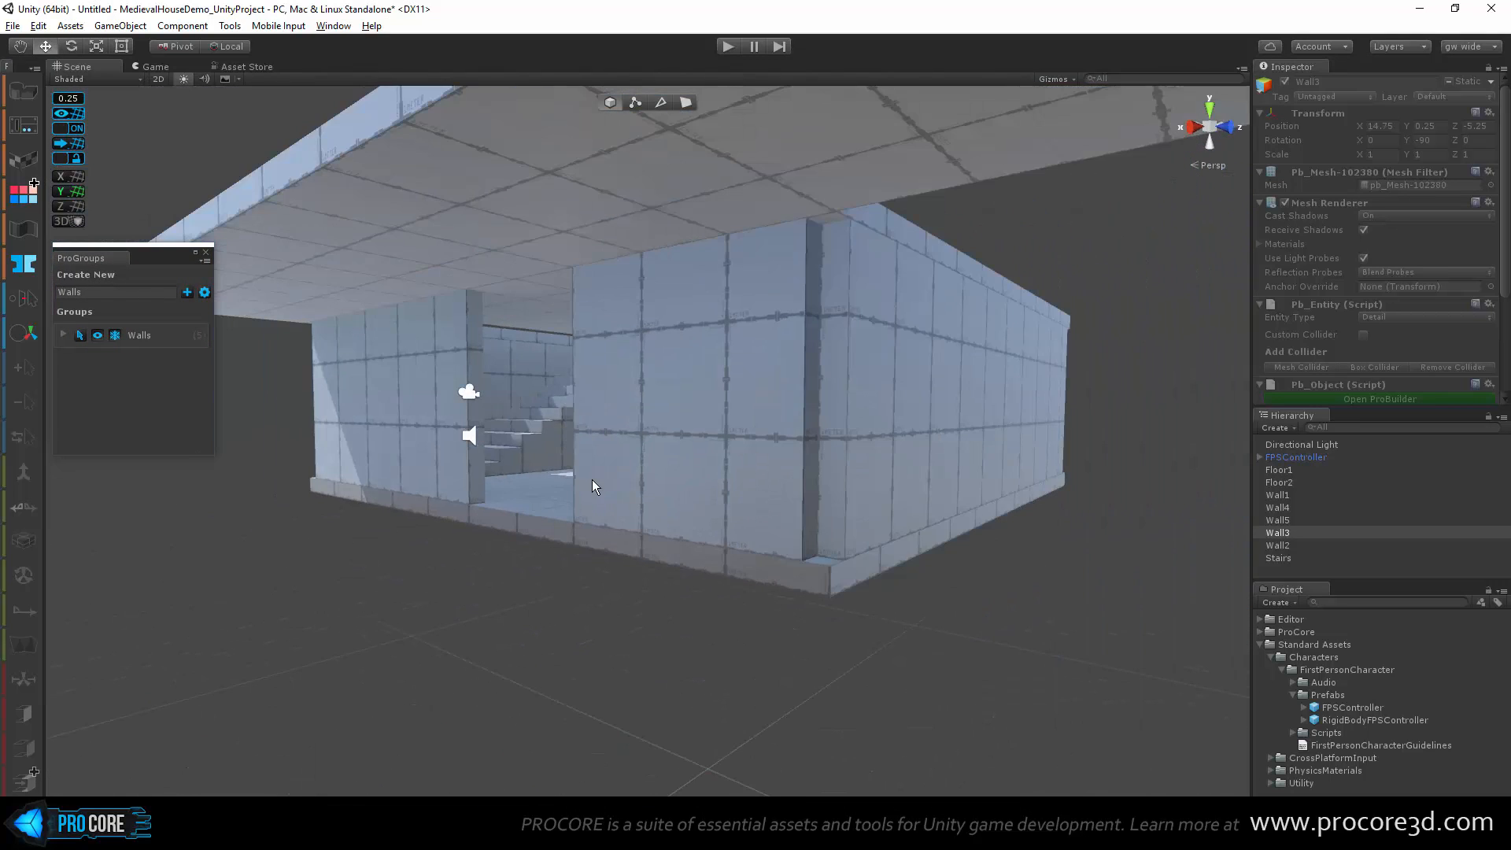
{"action": "left_click_drag", "start_coordinate": [592, 479], "coordinate": [599, 482], "text": "alt"}
{"action": "left_click", "coordinate": [98, 333]}
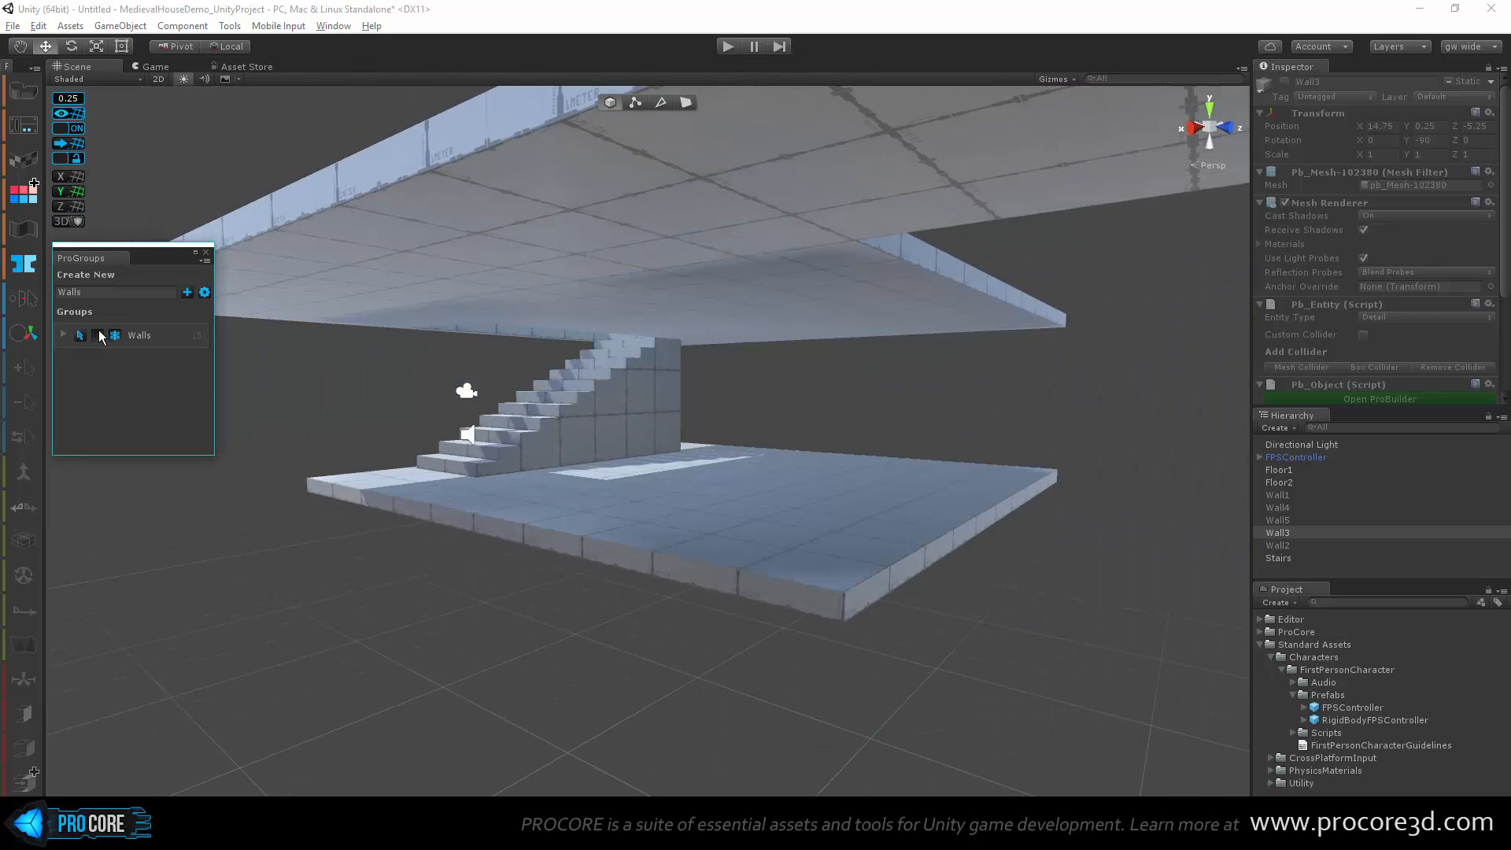
{"action": "left_click", "coordinate": [99, 333]}
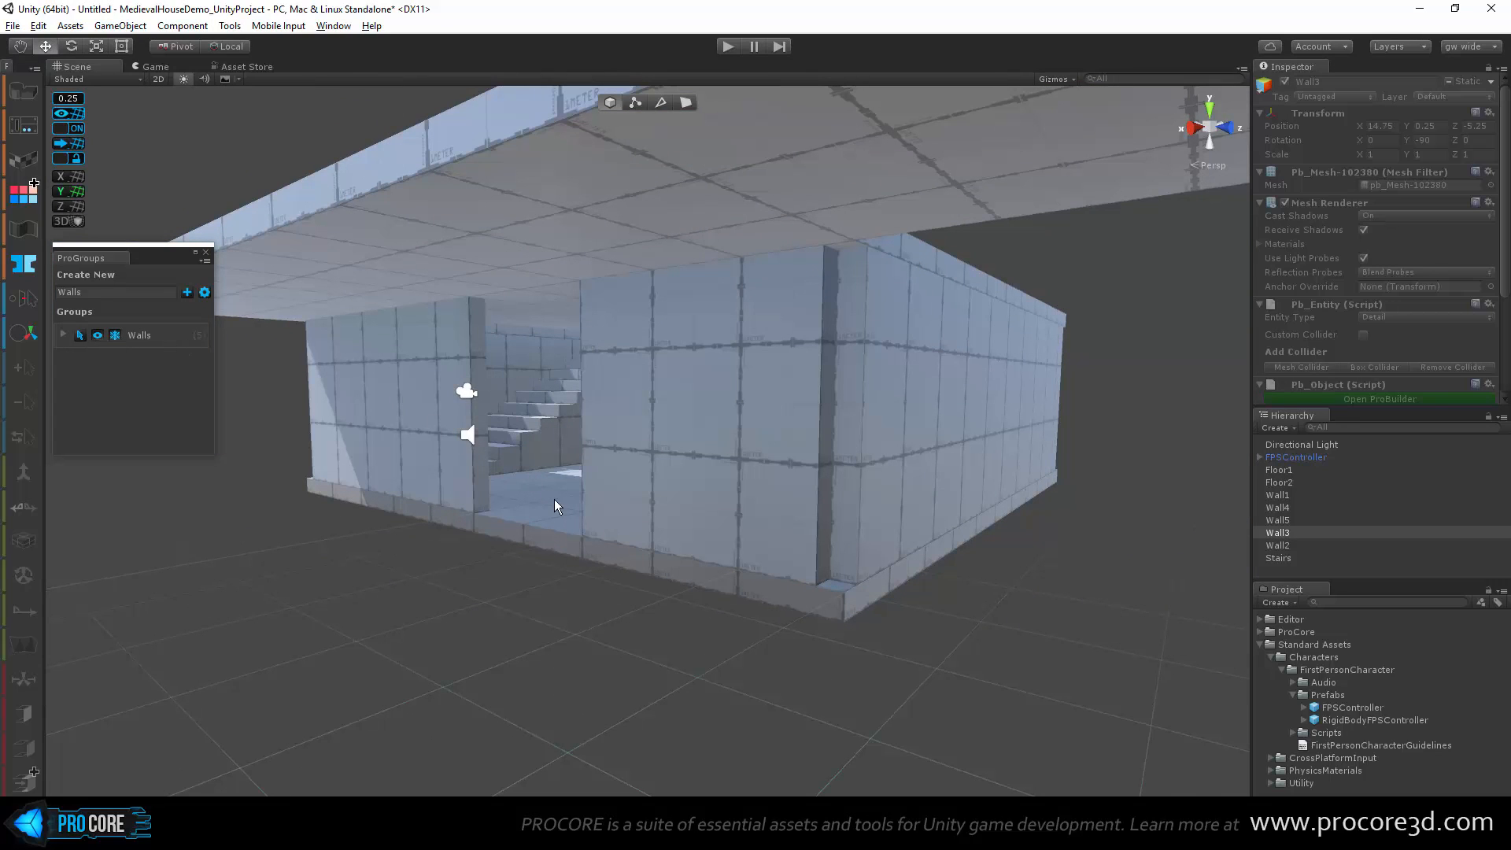
Step: Create a ProGroups group named Floors containing Floor1 and Floor2
{"action": "left_click", "coordinate": [1295, 470]}
{"action": "left_click", "coordinate": [1298, 482], "text": "shift"}
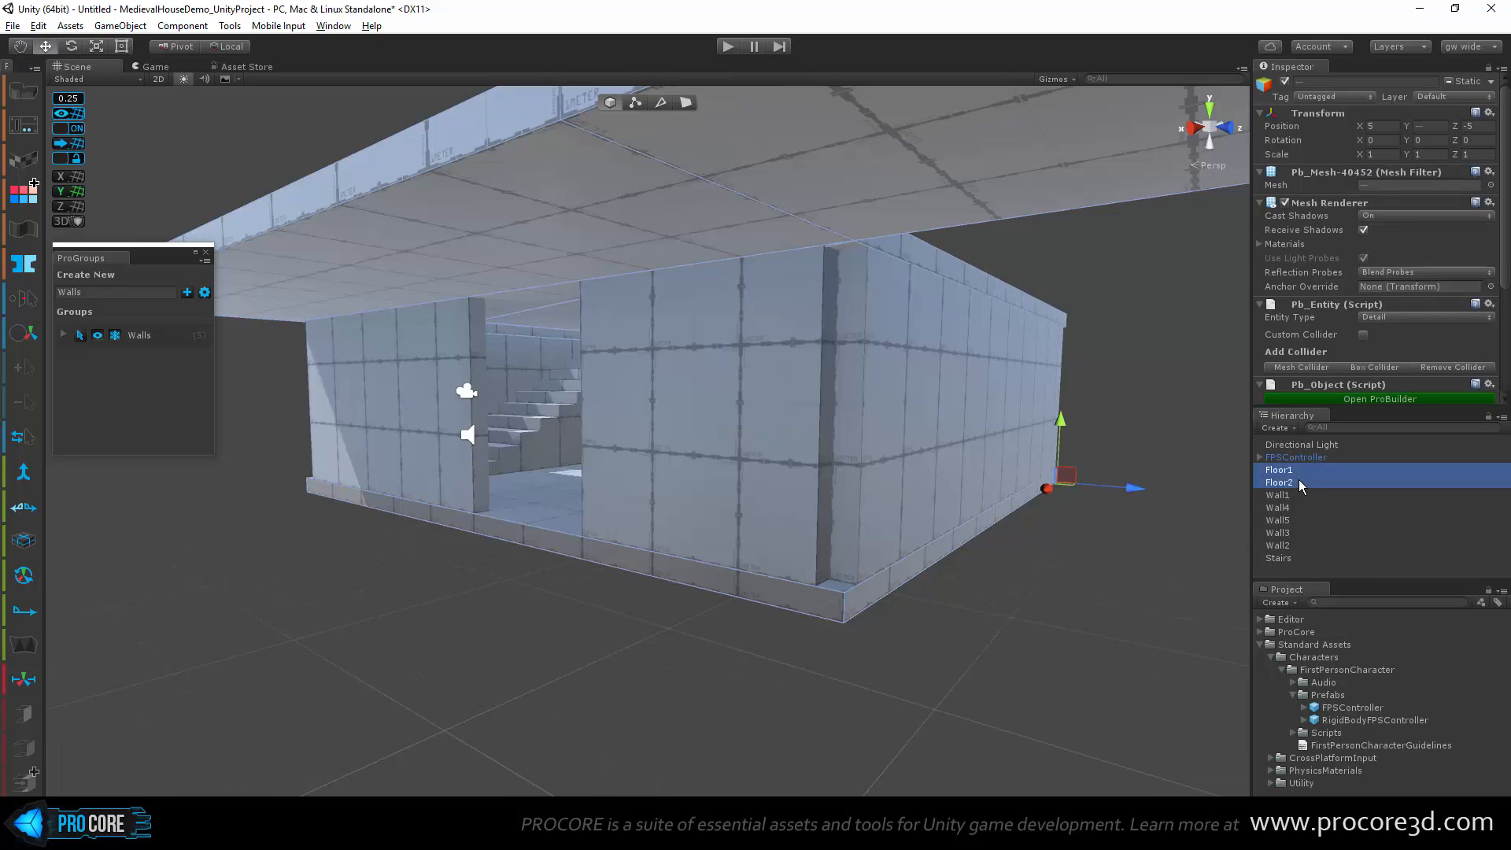
{"action": "left_click", "coordinate": [147, 291]}
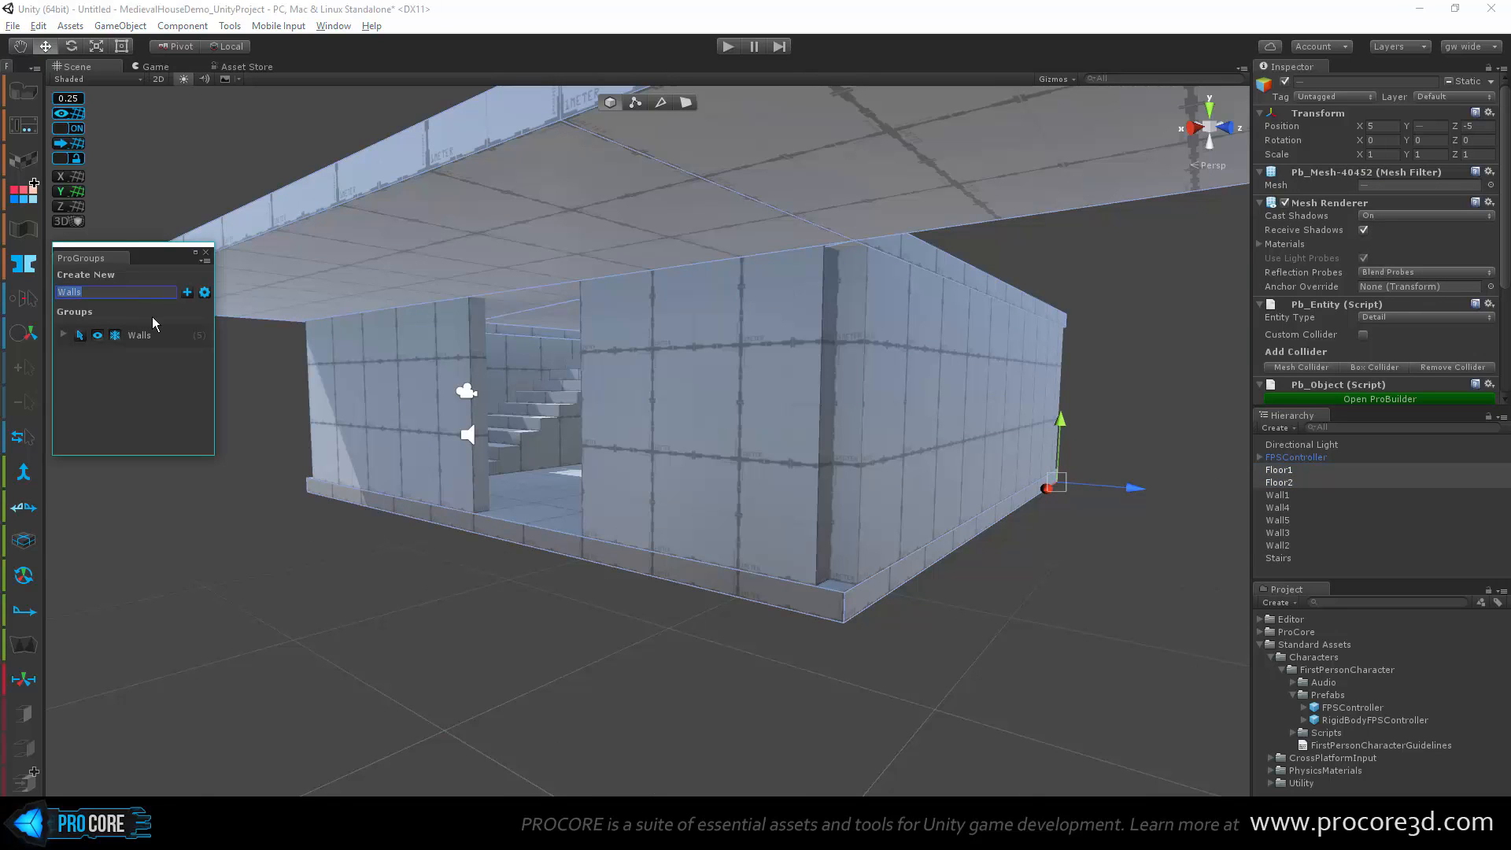
{"action": "type", "text": "Floors"}
{"action": "left_click", "coordinate": [188, 293]}
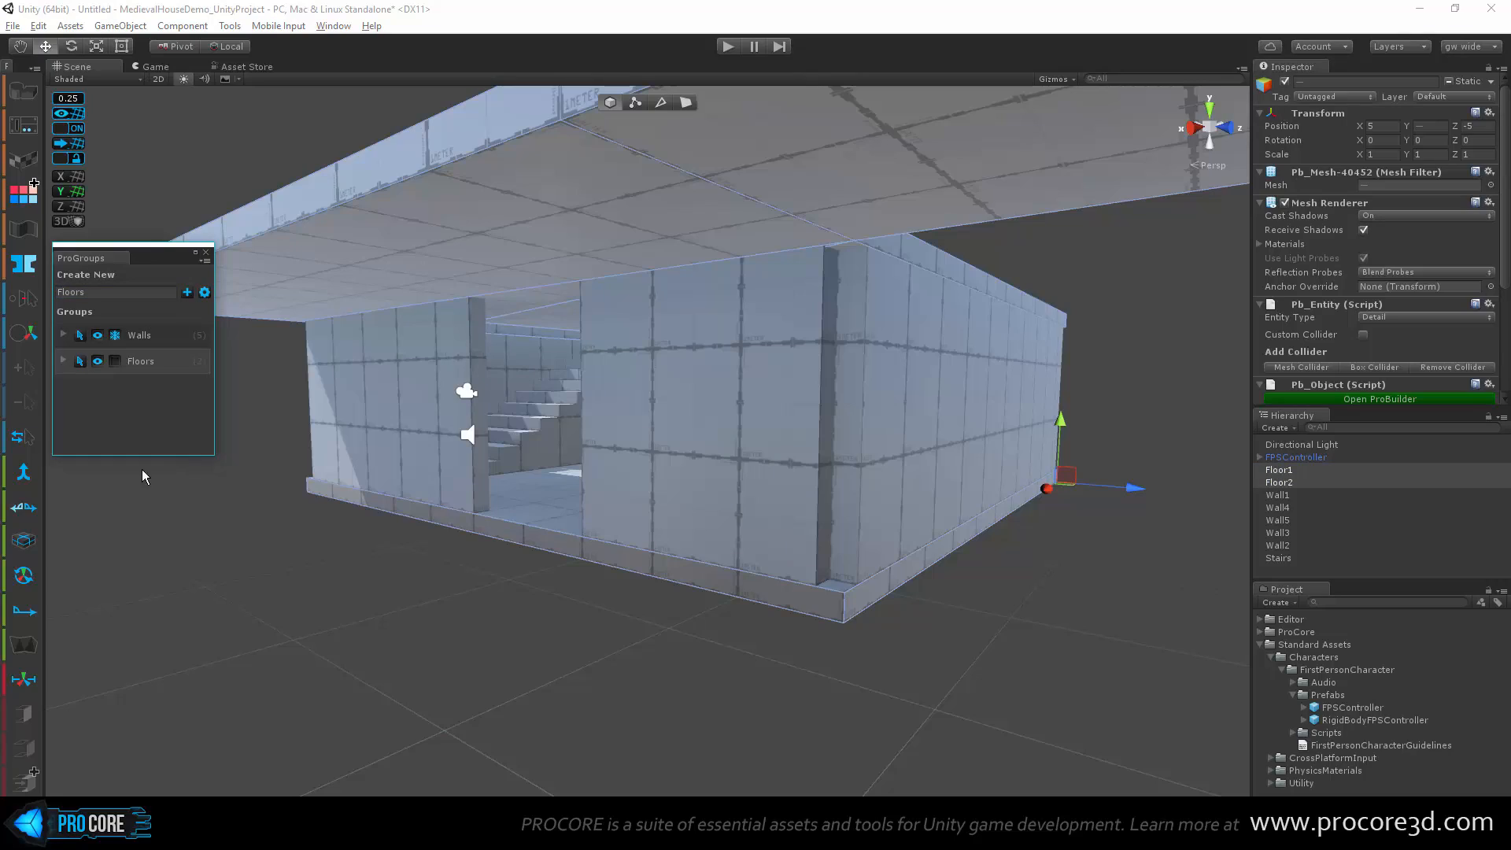
Step: Toggle the Floors group's visibility to view the walls and stairs from above, leaving the floors shown
{"action": "left_click", "coordinate": [93, 363]}
{"action": "left_click_drag", "start_coordinate": [449, 566], "coordinate": [585, 410], "text": "alt"}
{"action": "left_click", "coordinate": [532, 698]}
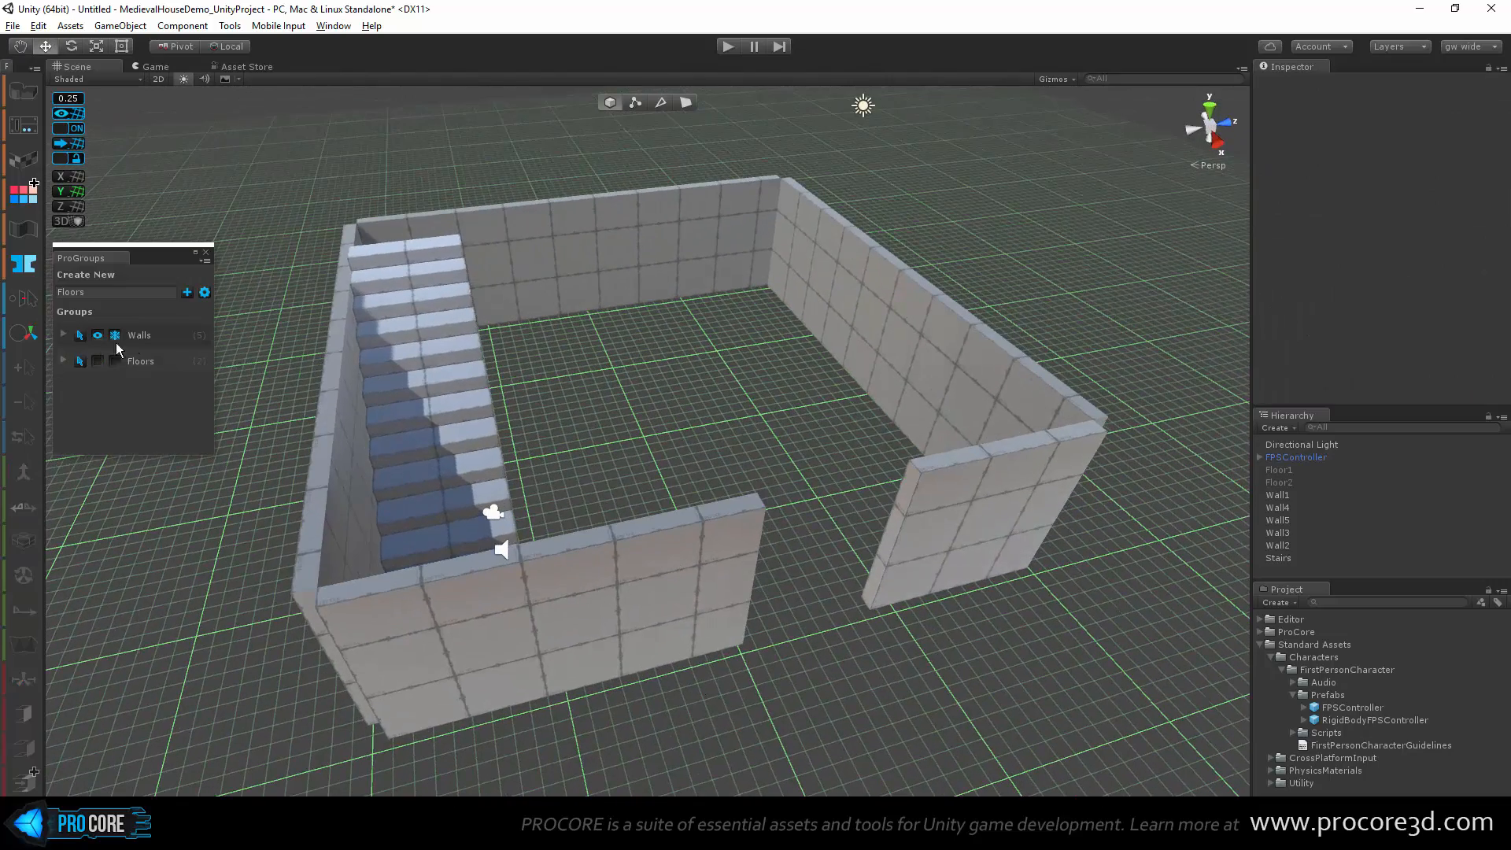
{"action": "left_click", "coordinate": [98, 361]}
{"action": "left_click", "coordinate": [98, 360]}
{"action": "left_click", "coordinate": [98, 360]}
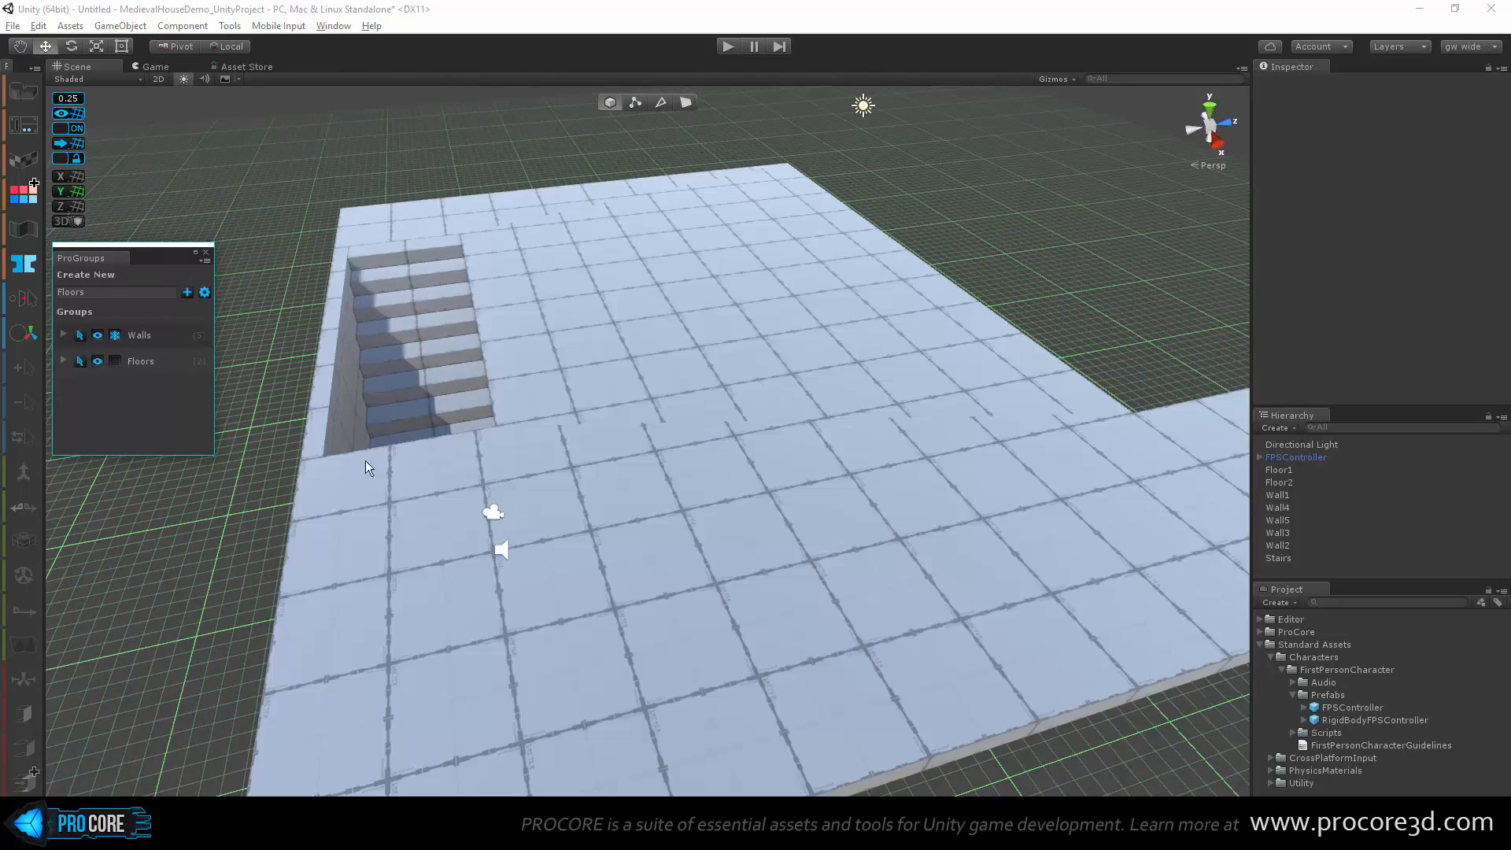
{"action": "left_click_drag", "start_coordinate": [810, 570], "coordinate": [686, 440], "text": "alt"}
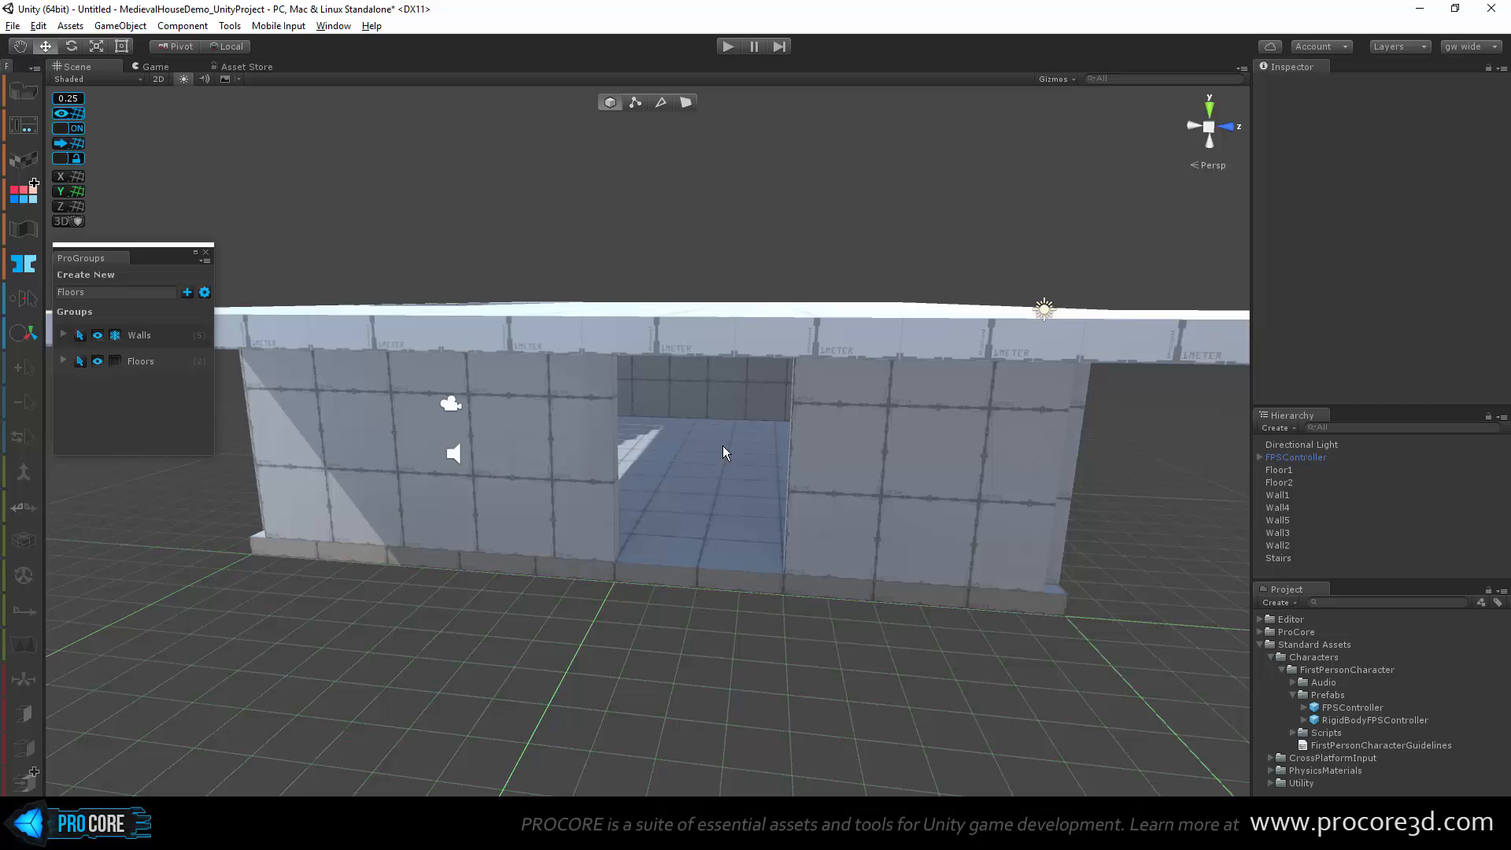
{"action": "left_click_drag", "start_coordinate": [806, 462], "coordinate": [786, 490], "text": "alt"}
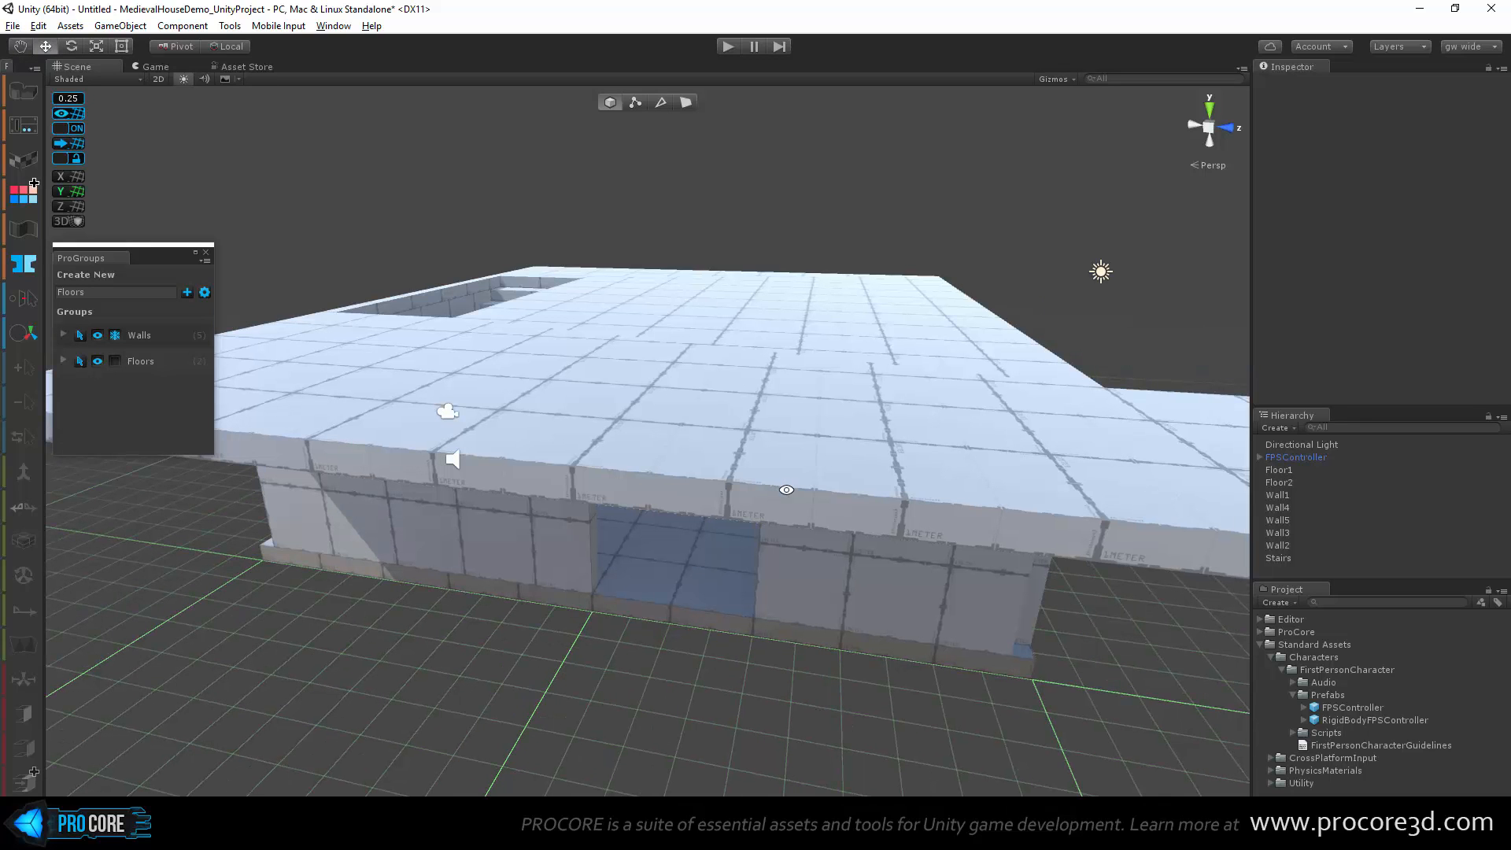
{"action": "scroll", "coordinate": [476, 484], "scroll_direction": "up", "scroll_amount": 1}
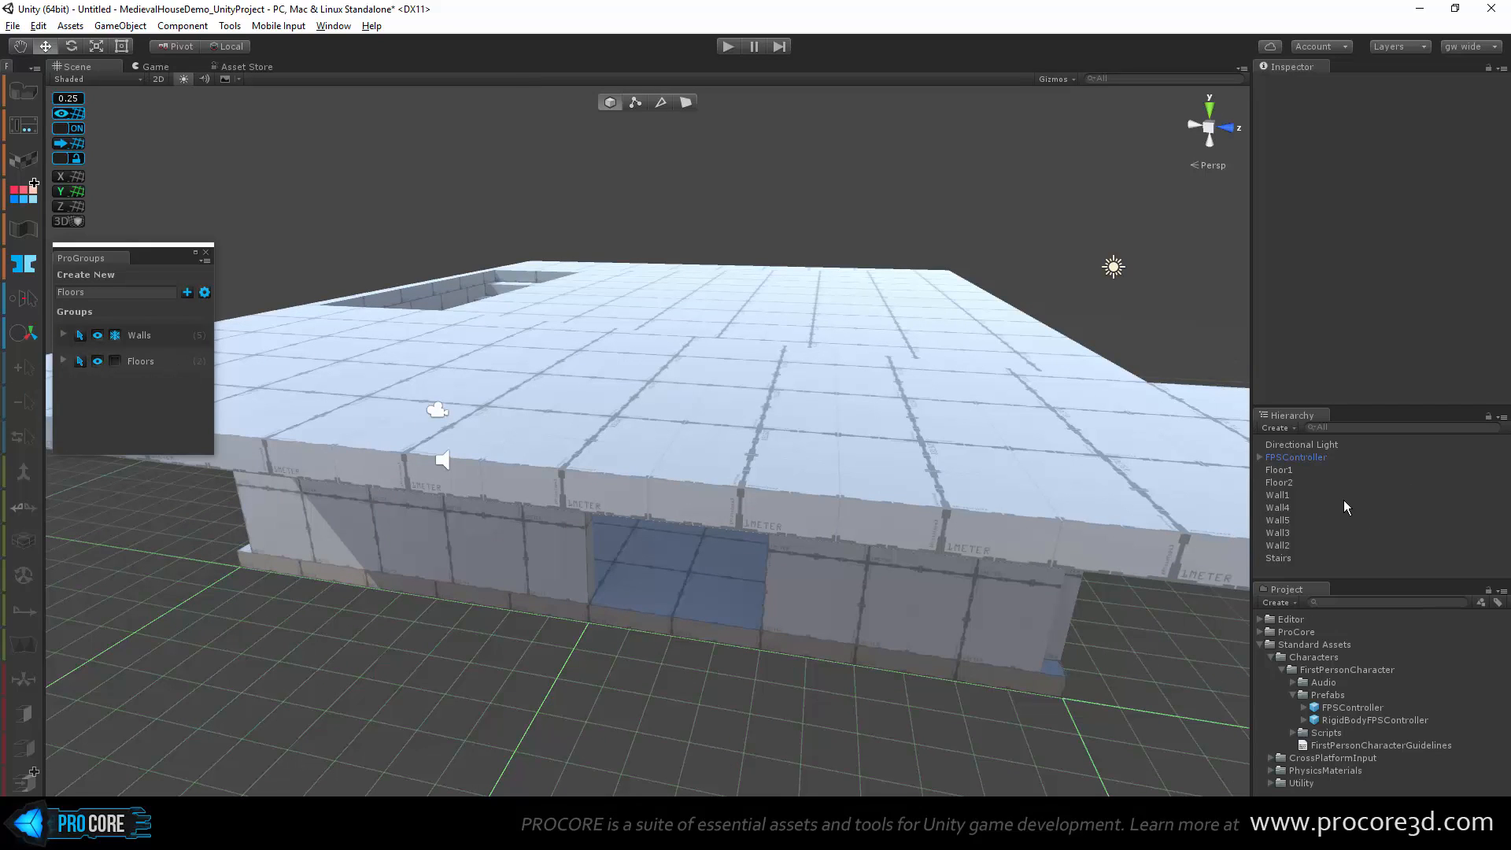
{"action": "left_click_drag", "start_coordinate": [1285, 471], "coordinate": [1084, 2]}
{"action": "left_click_drag", "start_coordinate": [870, 446], "coordinate": [681, 437], "text": "alt"}
{"action": "left_click_drag", "start_coordinate": [819, 581], "coordinate": [1037, 600], "text": "alt"}
{"action": "scroll", "coordinate": [676, 499], "scroll_direction": "up", "scroll_amount": 5, "text": "alt"}
{"action": "scroll", "coordinate": [708, 519], "scroll_direction": "up", "scroll_amount": 4}
{"action": "scroll", "coordinate": [692, 536], "scroll_direction": "down", "scroll_amount": 7}
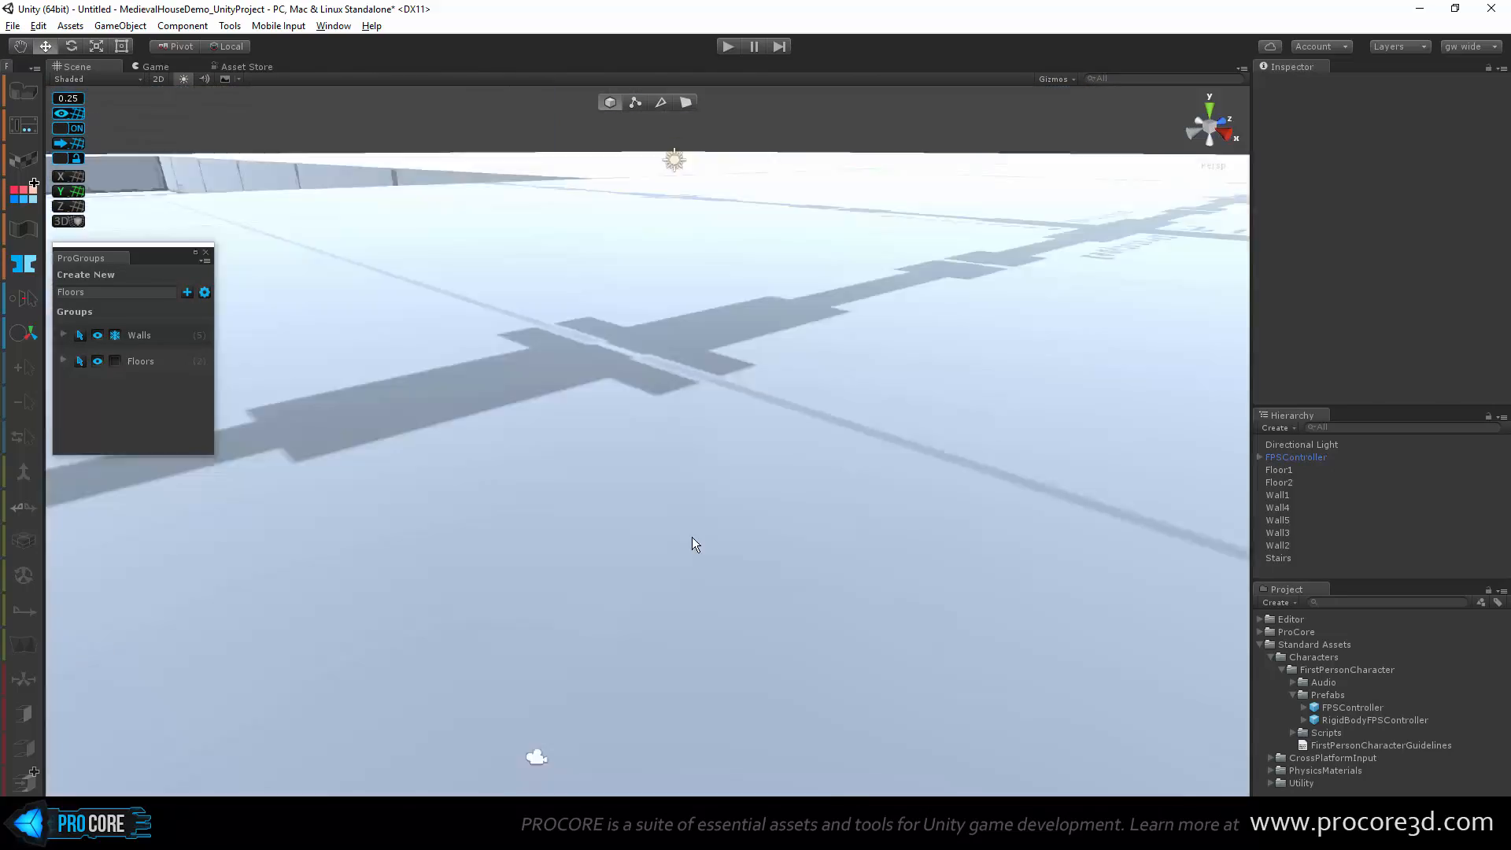
Step: Inspect the house from outside, from below the overhang and above the stairwell to check its walls and floors
{"action": "mouse_move", "coordinate": [520, 374]}
{"action": "left_mouse_down", "text": "alt"}
{"action": "mouse_move", "coordinate": [850, 479]}
{"action": "mouse_move", "coordinate": [1026, 472]}
{"action": "mouse_move", "coordinate": [947, 493]}
{"action": "mouse_move", "coordinate": [553, 472]}
{"action": "mouse_move", "coordinate": [525, 346]}
{"action": "left_mouse_up", "text": "alt"}
{"action": "middle_click_drag", "start_coordinate": [526, 346], "coordinate": [637, 478]}
{"action": "left_click_drag", "start_coordinate": [637, 478], "coordinate": [703, 323], "text": "alt"}
{"action": "key", "text": "w"}
{"action": "right_click_drag", "start_coordinate": [717, 396], "coordinate": [367, 415]}
{"action": "scroll", "coordinate": [692, 551], "scroll_direction": "down", "scroll_amount": 8}
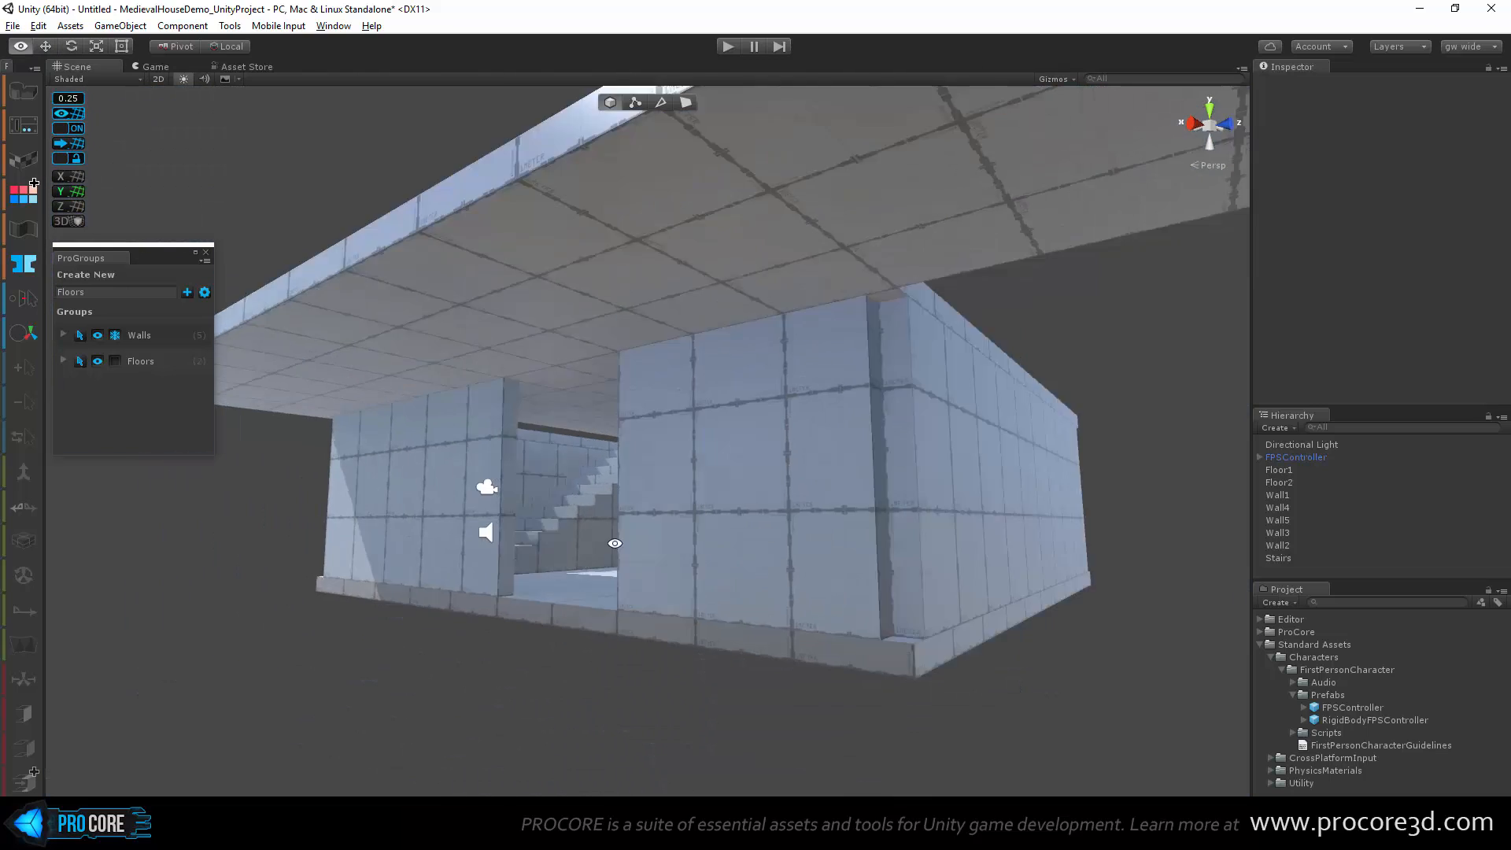
{"action": "left_click_drag", "start_coordinate": [693, 549], "coordinate": [503, 710], "text": "alt"}
{"action": "left_click", "coordinate": [659, 417]}
{"action": "left_click_drag", "start_coordinate": [659, 417], "coordinate": [764, 449], "text": "alt"}
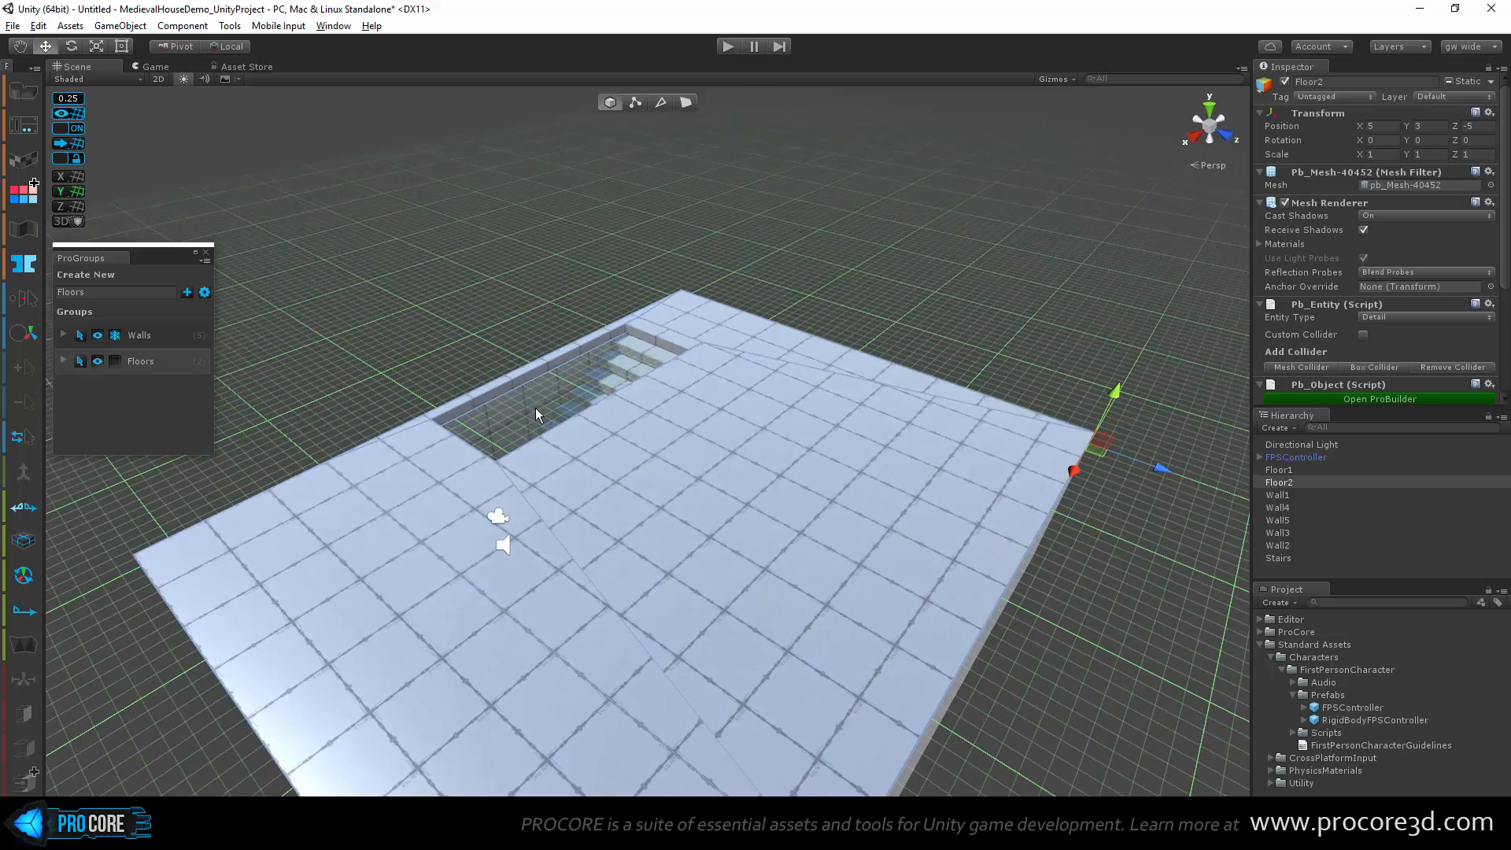
{"action": "scroll", "coordinate": [598, 354], "scroll_direction": "up", "scroll_amount": 3}
{"action": "left_click_drag", "start_coordinate": [686, 290], "coordinate": [510, 347], "text": "alt"}
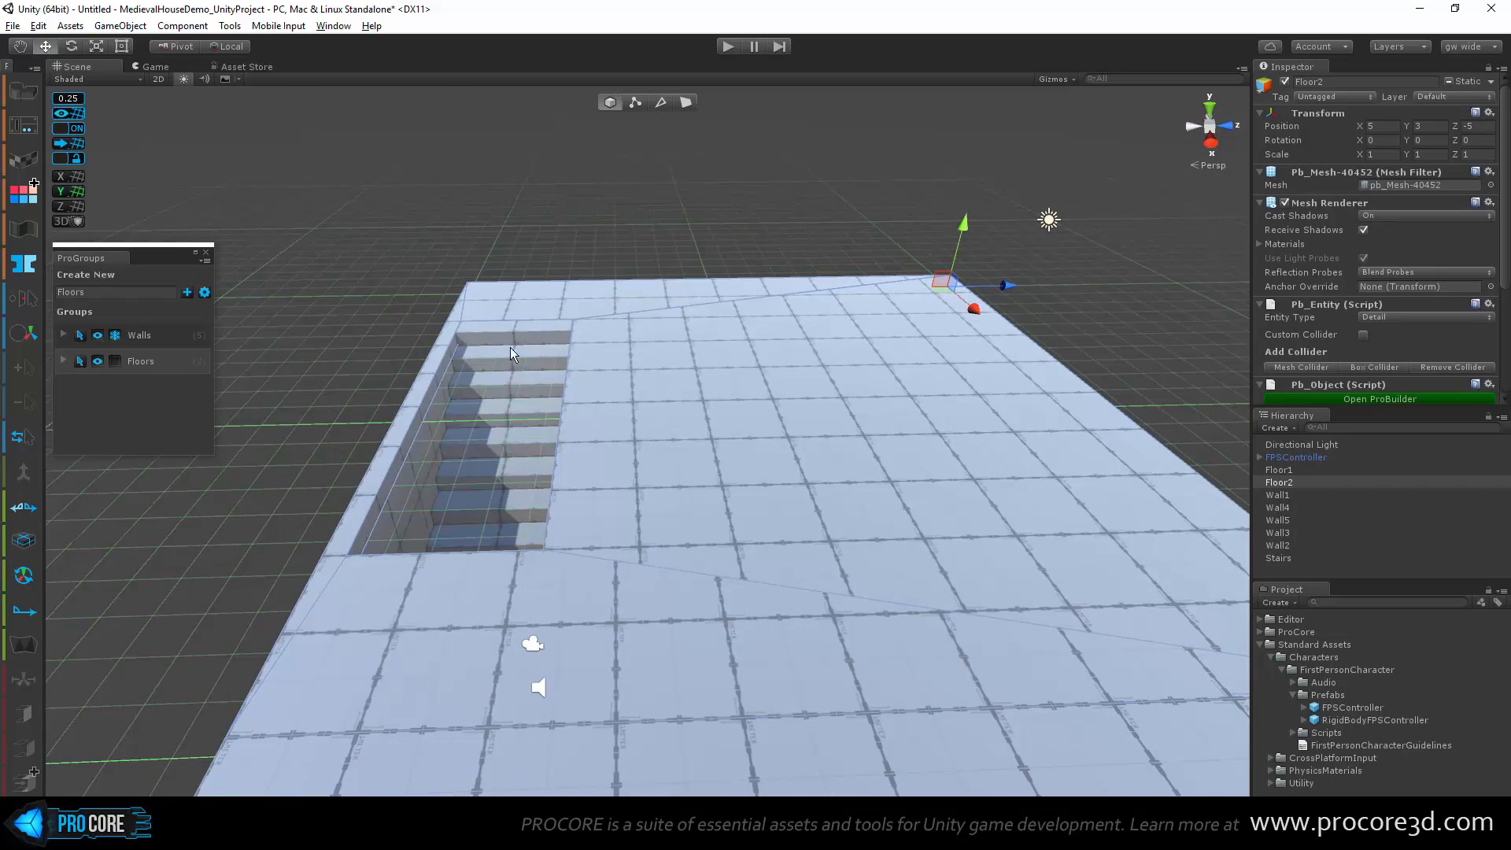
{"action": "left_click_drag", "start_coordinate": [642, 527], "coordinate": [661, 437], "text": "alt"}
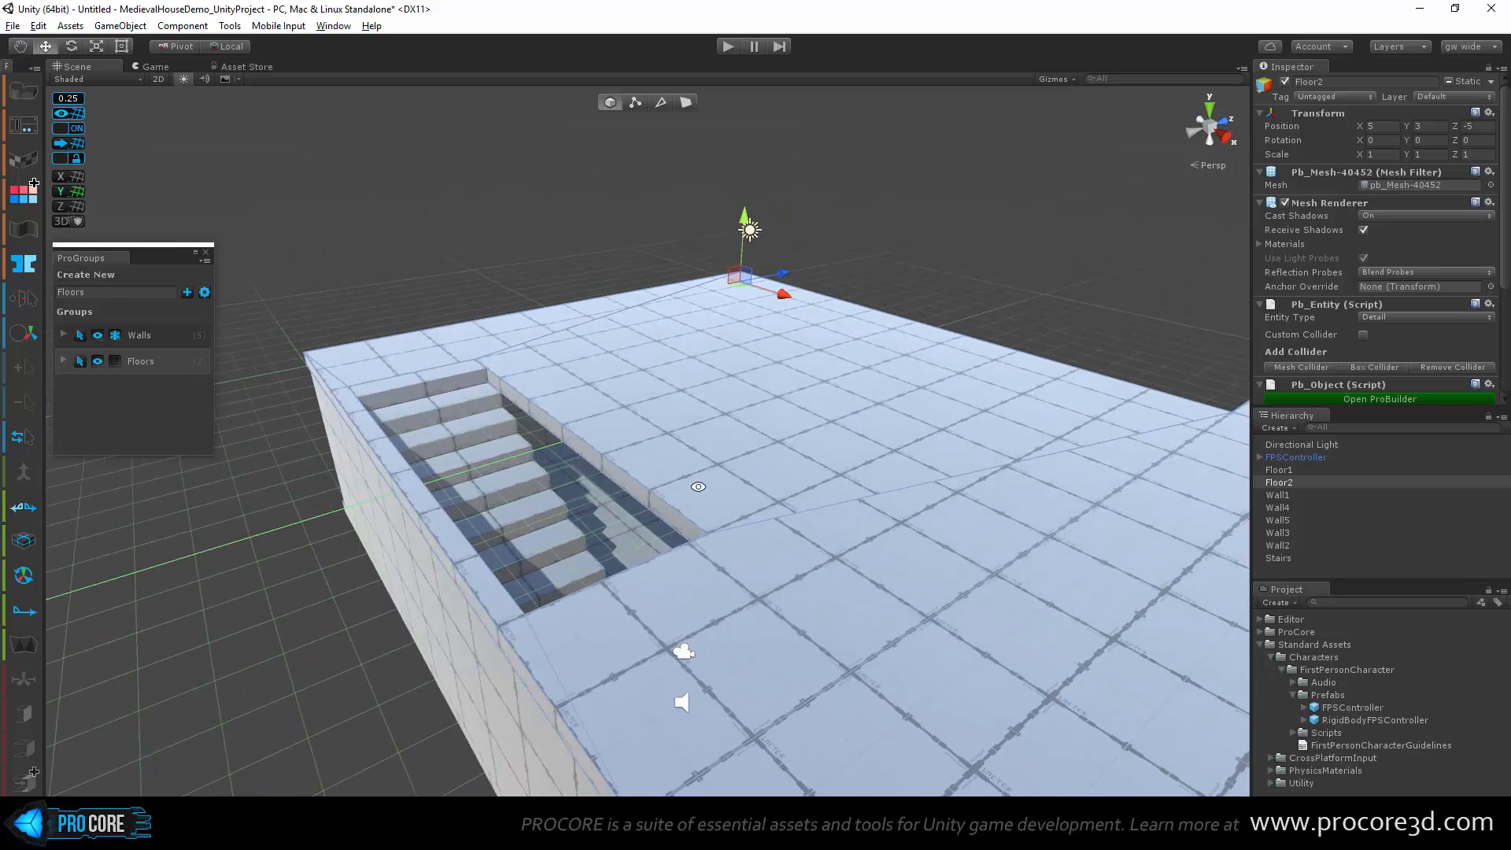
{"action": "left_click_drag", "start_coordinate": [697, 488], "coordinate": [901, 474], "text": "alt"}
{"action": "left_click_drag", "start_coordinate": [909, 587], "coordinate": [810, 469], "text": "alt"}
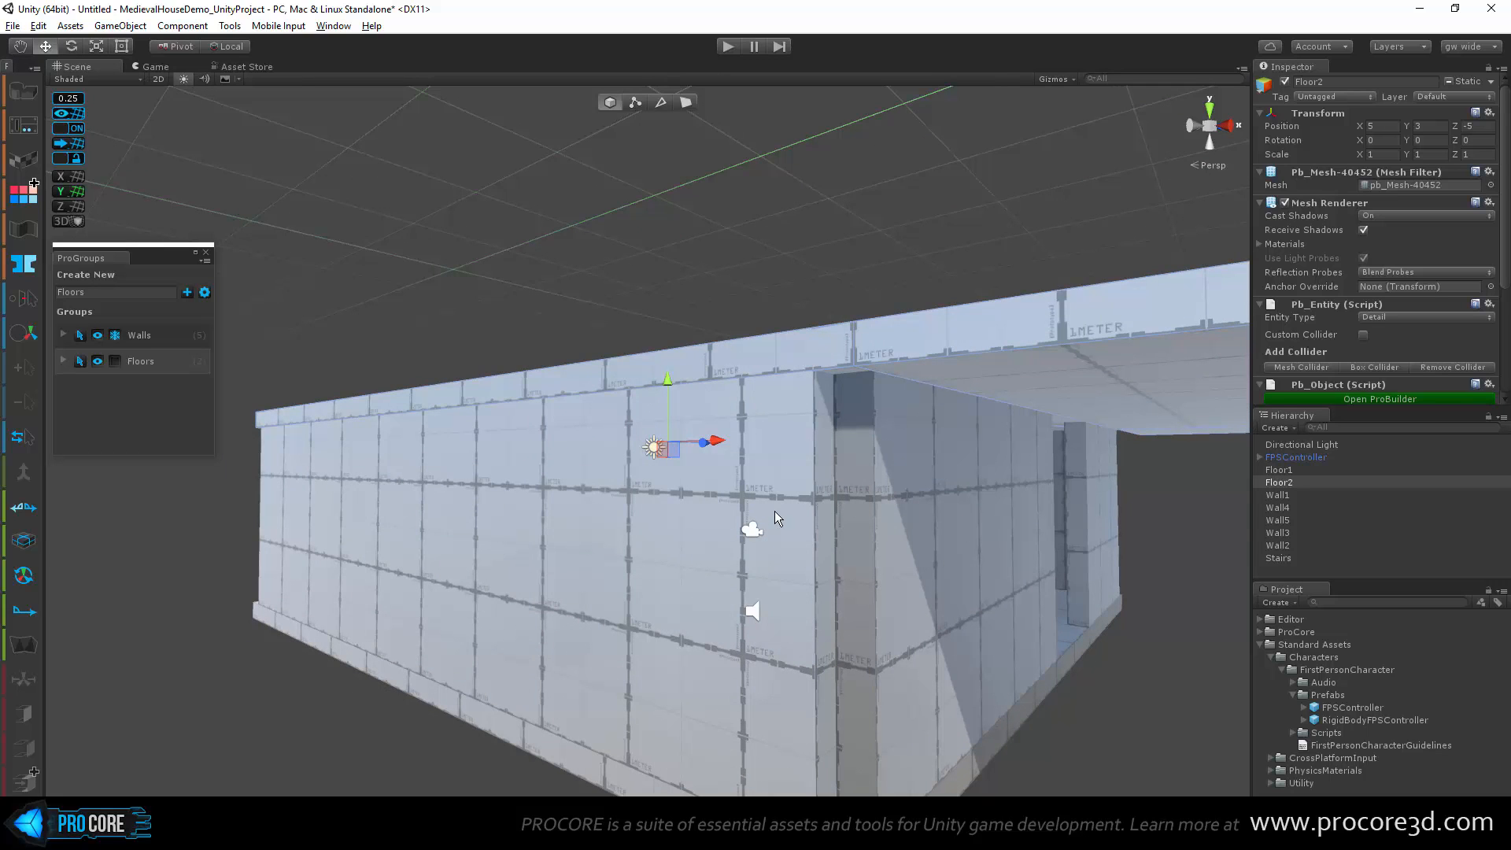
{"action": "left_click_drag", "start_coordinate": [774, 511], "coordinate": [342, 281], "text": "alt"}
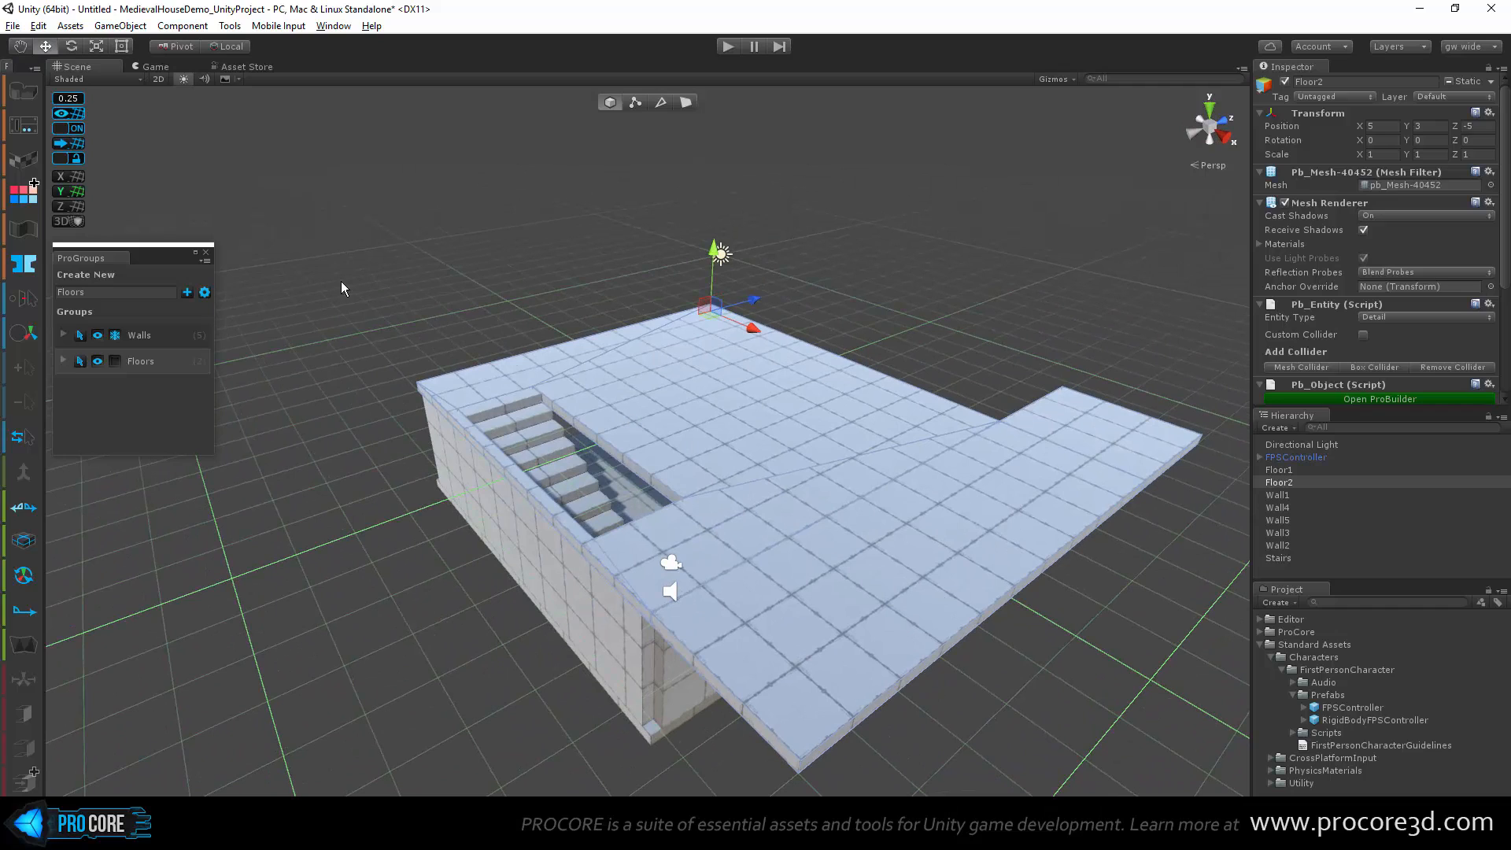
Step: Unfreeze the Walls group so that its walls can be edited
{"action": "left_click", "coordinate": [535, 545]}
{"action": "left_click_drag", "start_coordinate": [535, 545], "coordinate": [473, 542], "text": "alt"}
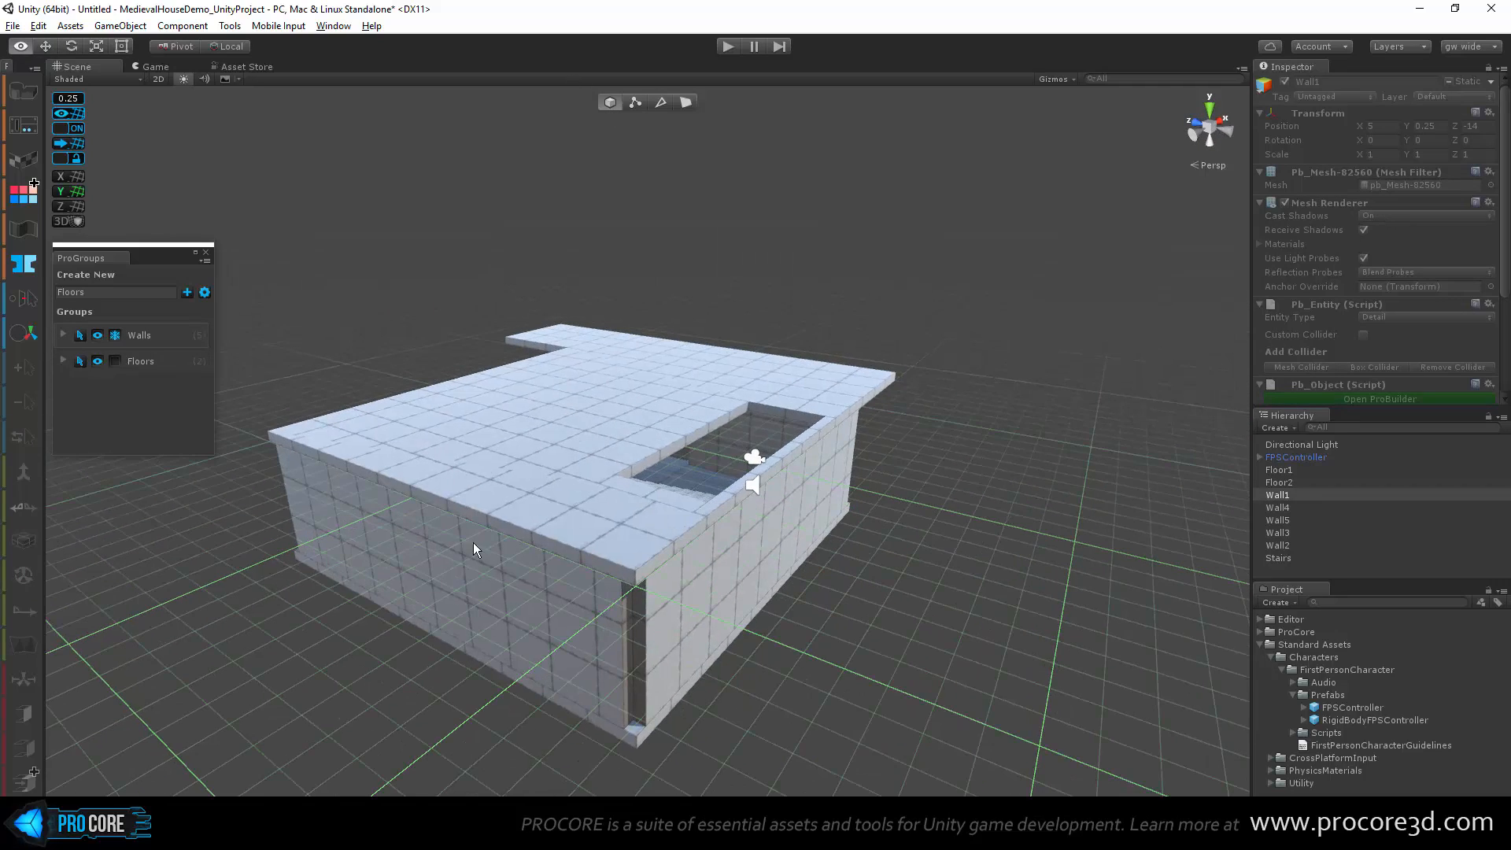
{"action": "left_click", "coordinate": [498, 558]}
{"action": "scroll", "coordinate": [543, 527], "scroll_direction": "up", "scroll_amount": 3}
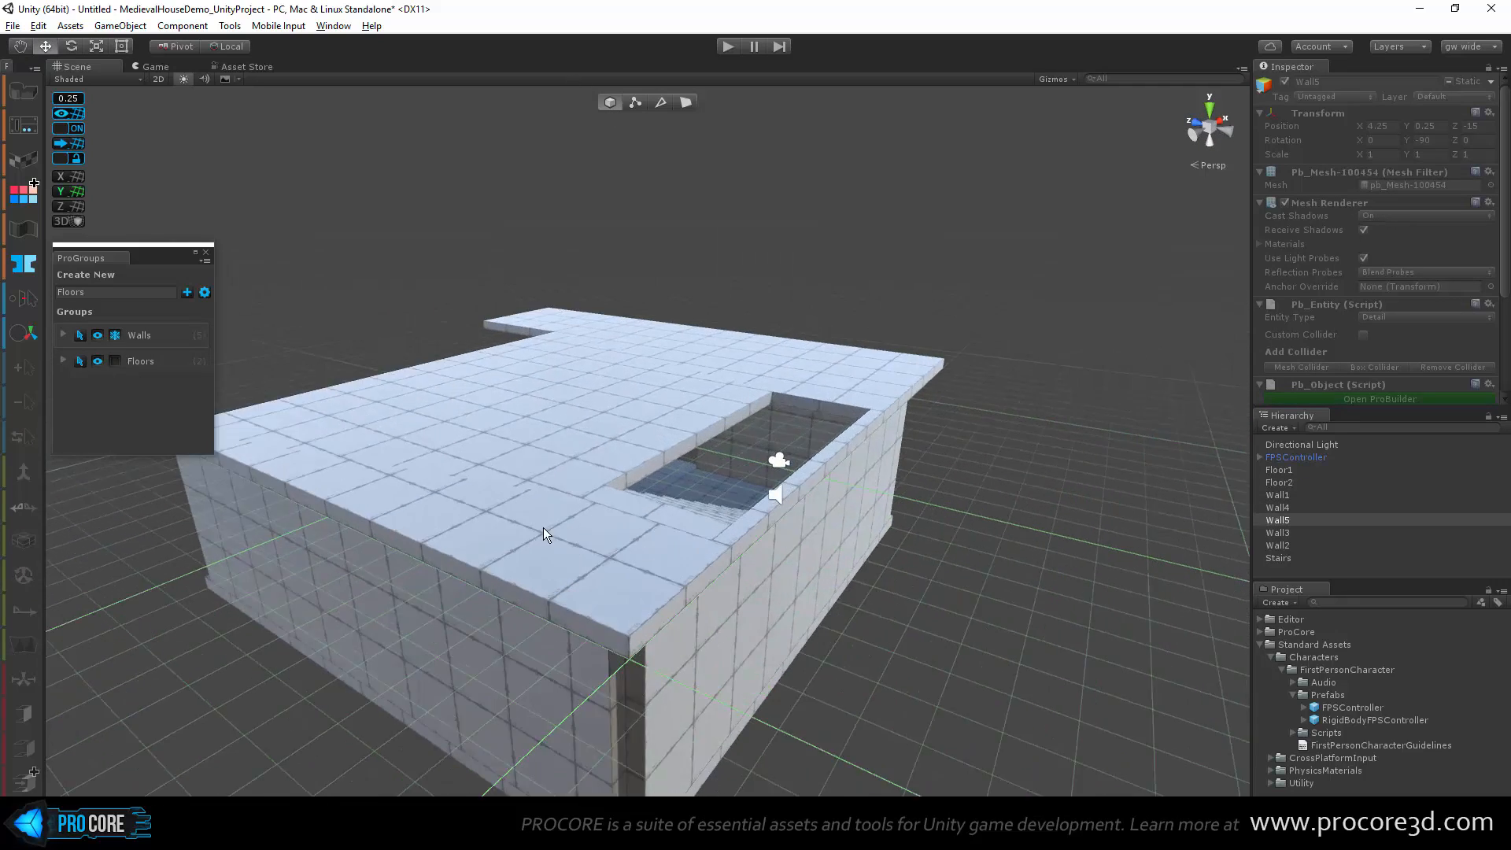
{"action": "middle_click_drag", "start_coordinate": [543, 527], "coordinate": [565, 466]}
{"action": "left_click", "coordinate": [112, 333]}
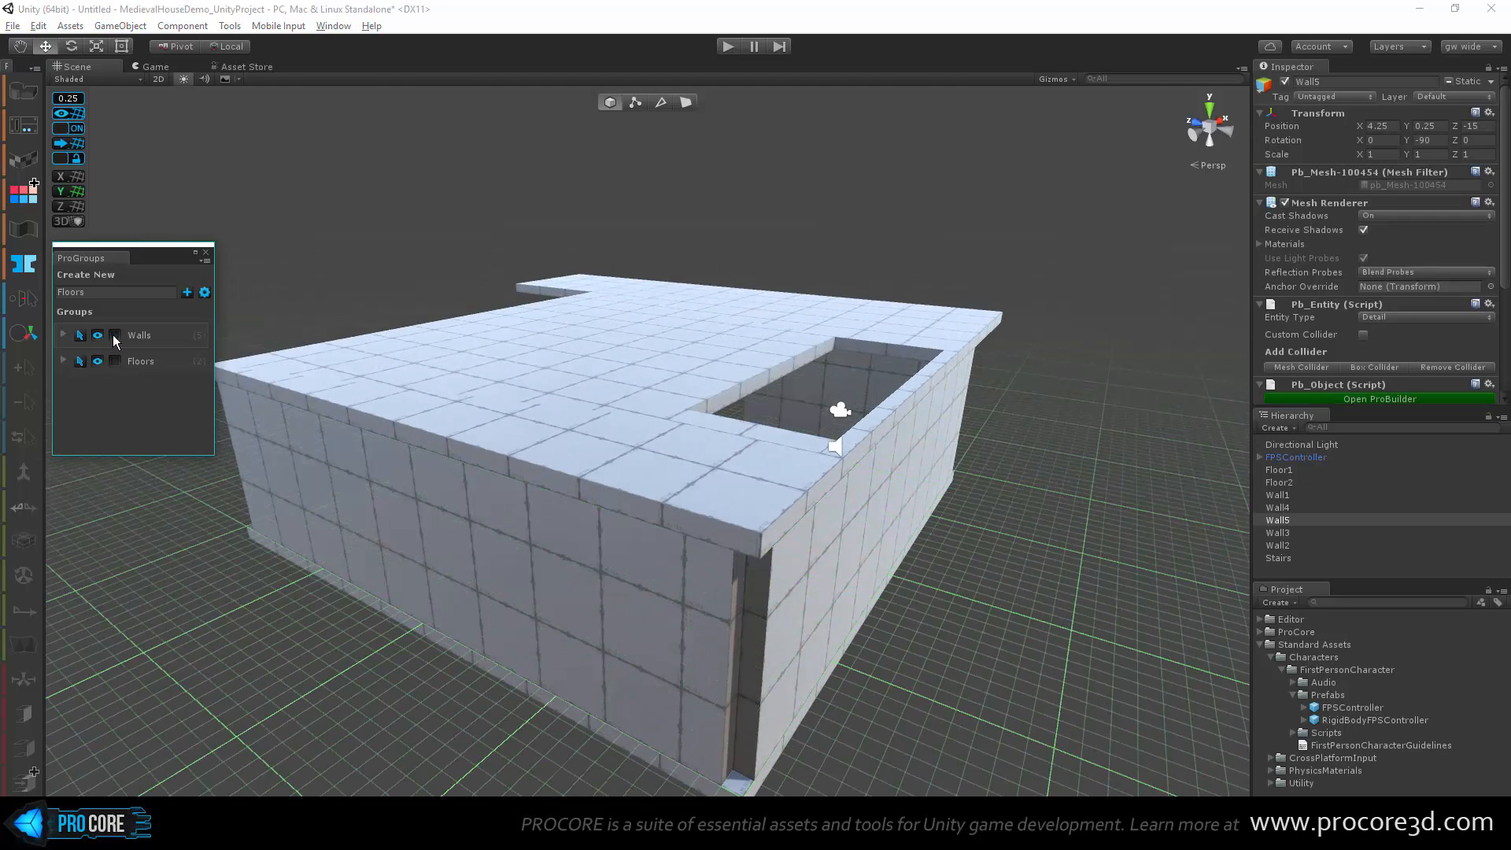
Step: Duplicate Wall1 through Wall5 together and raise the copies onto the upper floor at Y 3.25
{"action": "left_click", "coordinate": [493, 557]}
{"action": "left_click", "coordinate": [630, 610]}
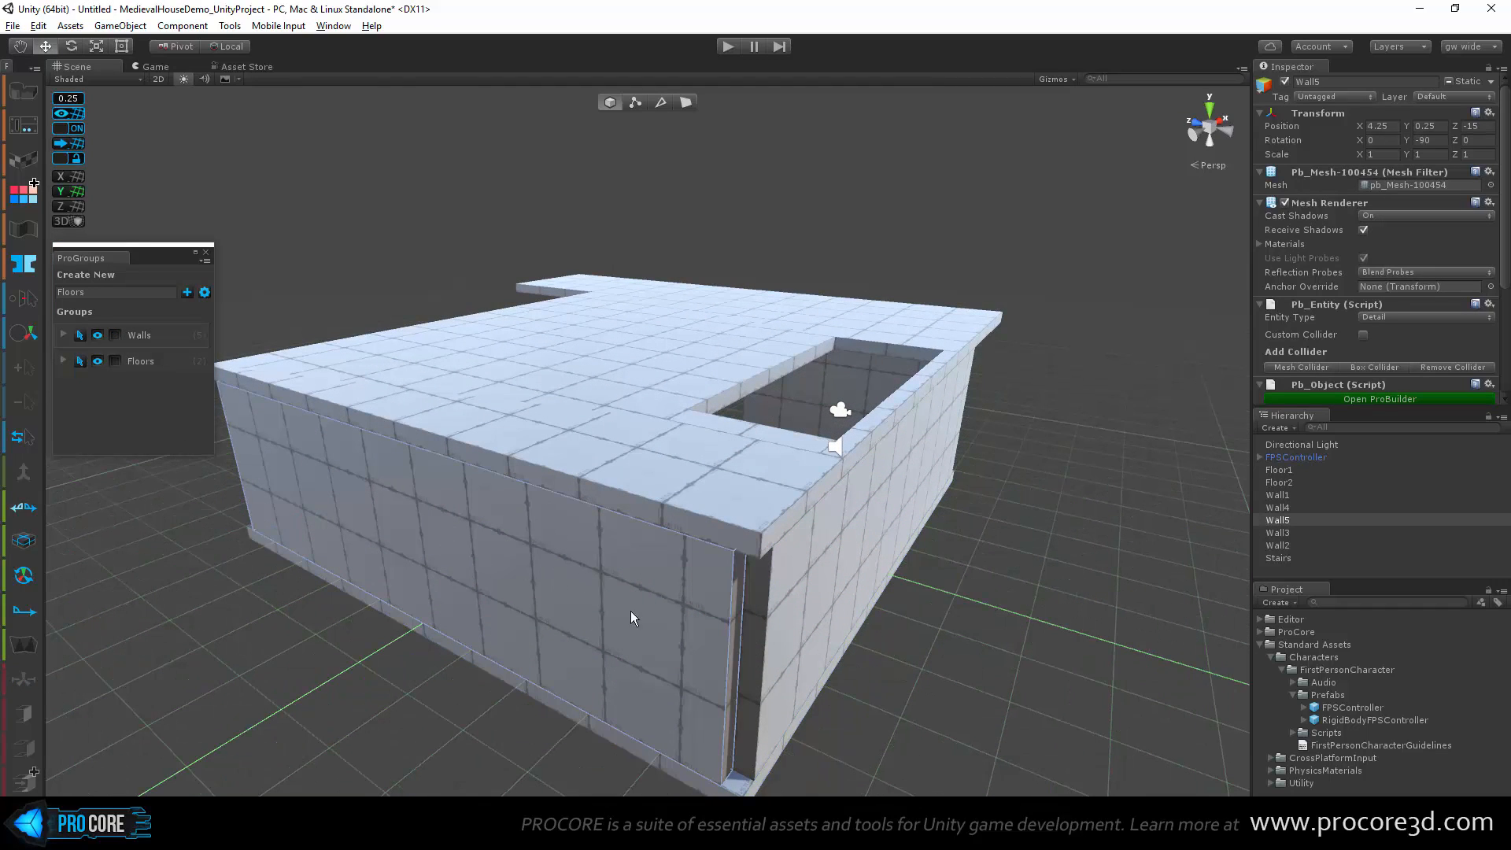
{"action": "left_click", "coordinate": [861, 528], "text": "shift"}
{"action": "left_click_drag", "start_coordinate": [525, 631], "coordinate": [563, 536], "text": "alt"}
{"action": "left_click", "coordinate": [394, 461], "text": "shift"}
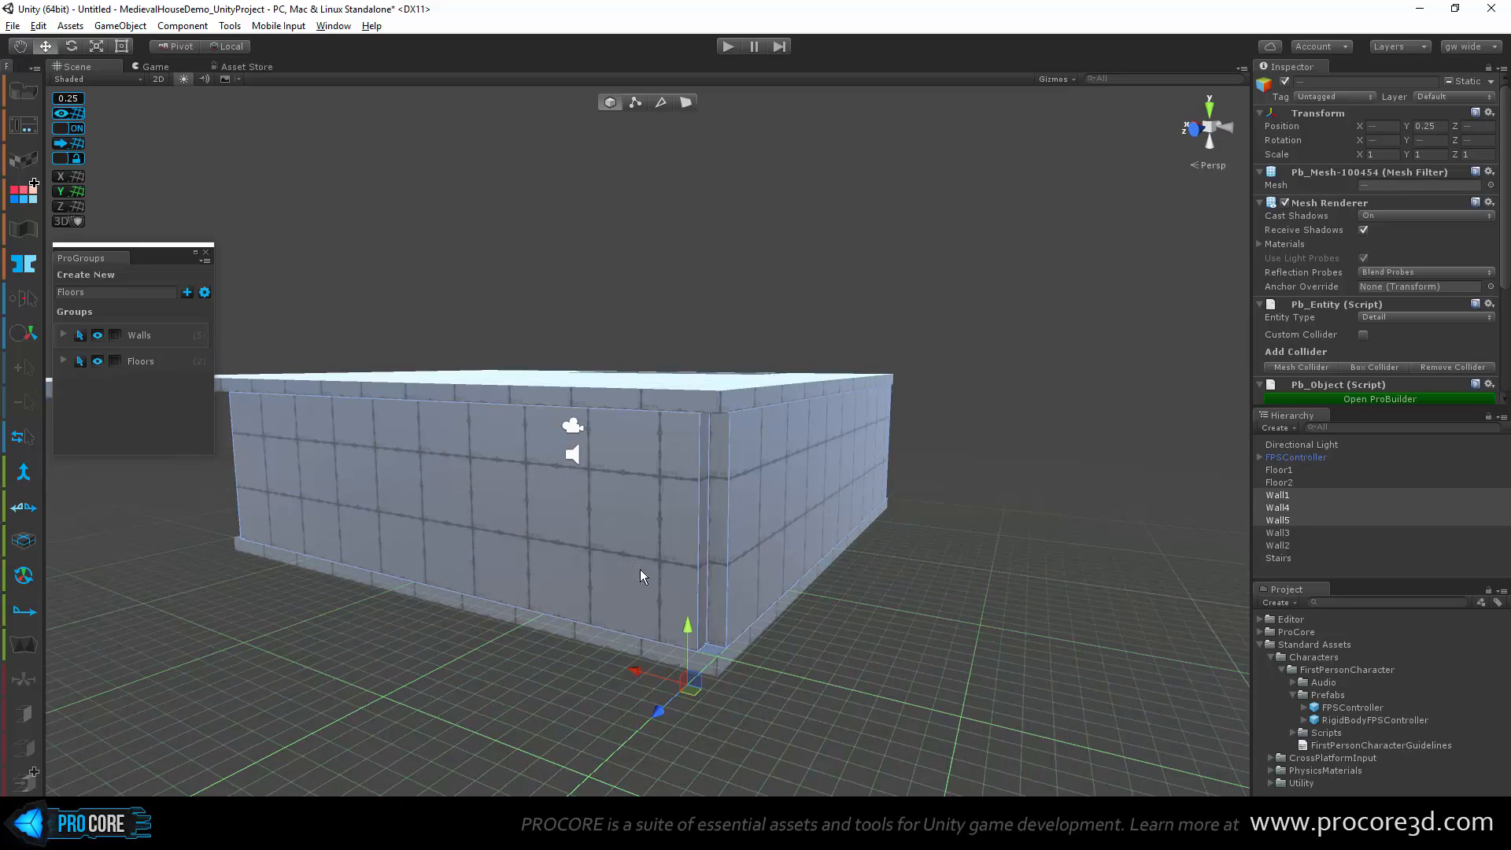
{"action": "left_click_drag", "start_coordinate": [640, 569], "coordinate": [560, 598], "text": "alt"}
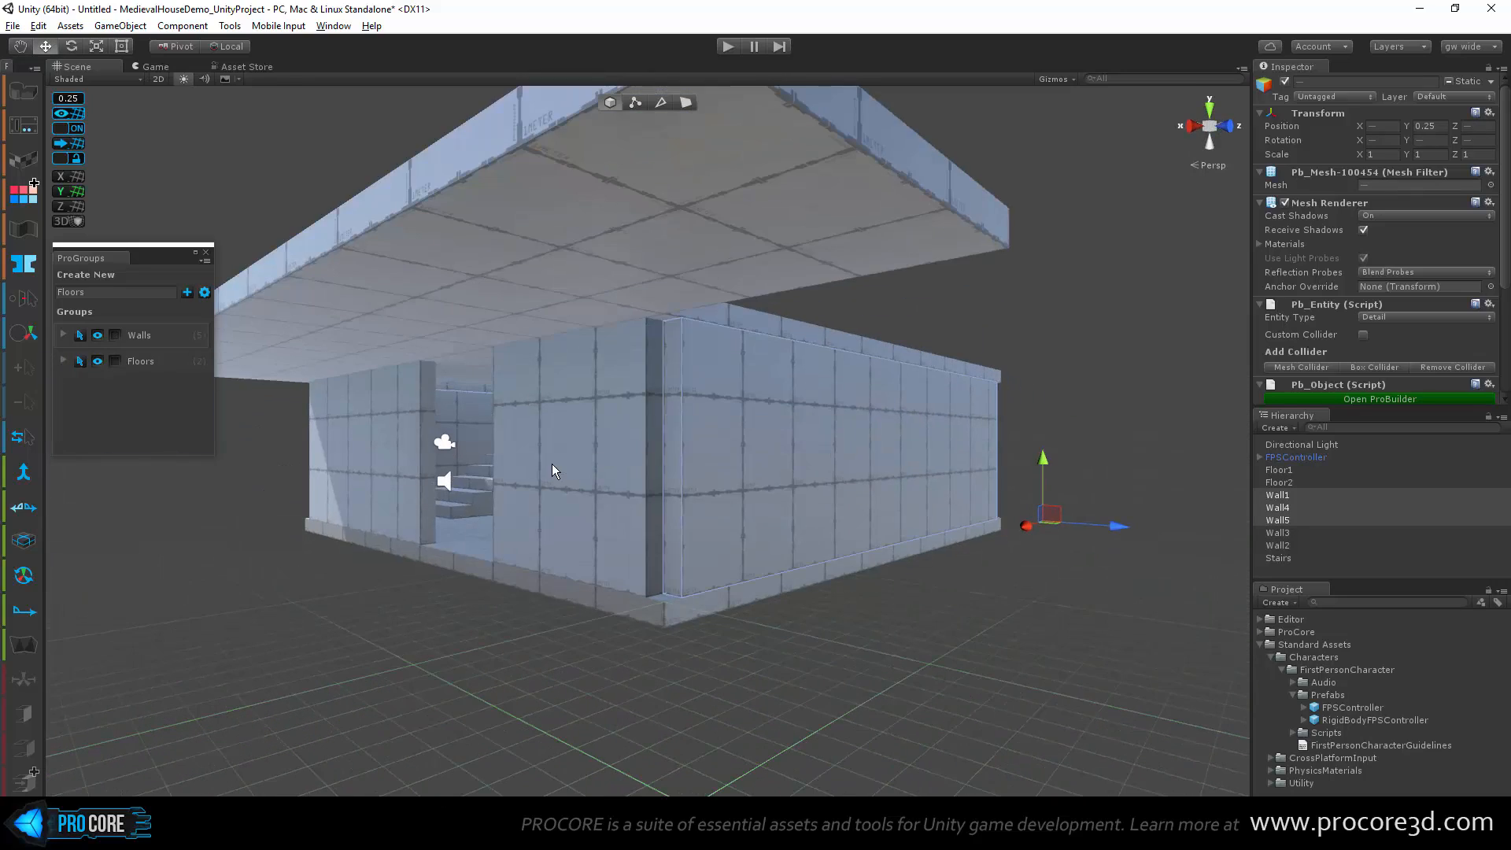
{"action": "left_click", "coordinate": [404, 442], "text": "shift"}
{"action": "left_click", "coordinate": [479, 422], "text": "shift"}
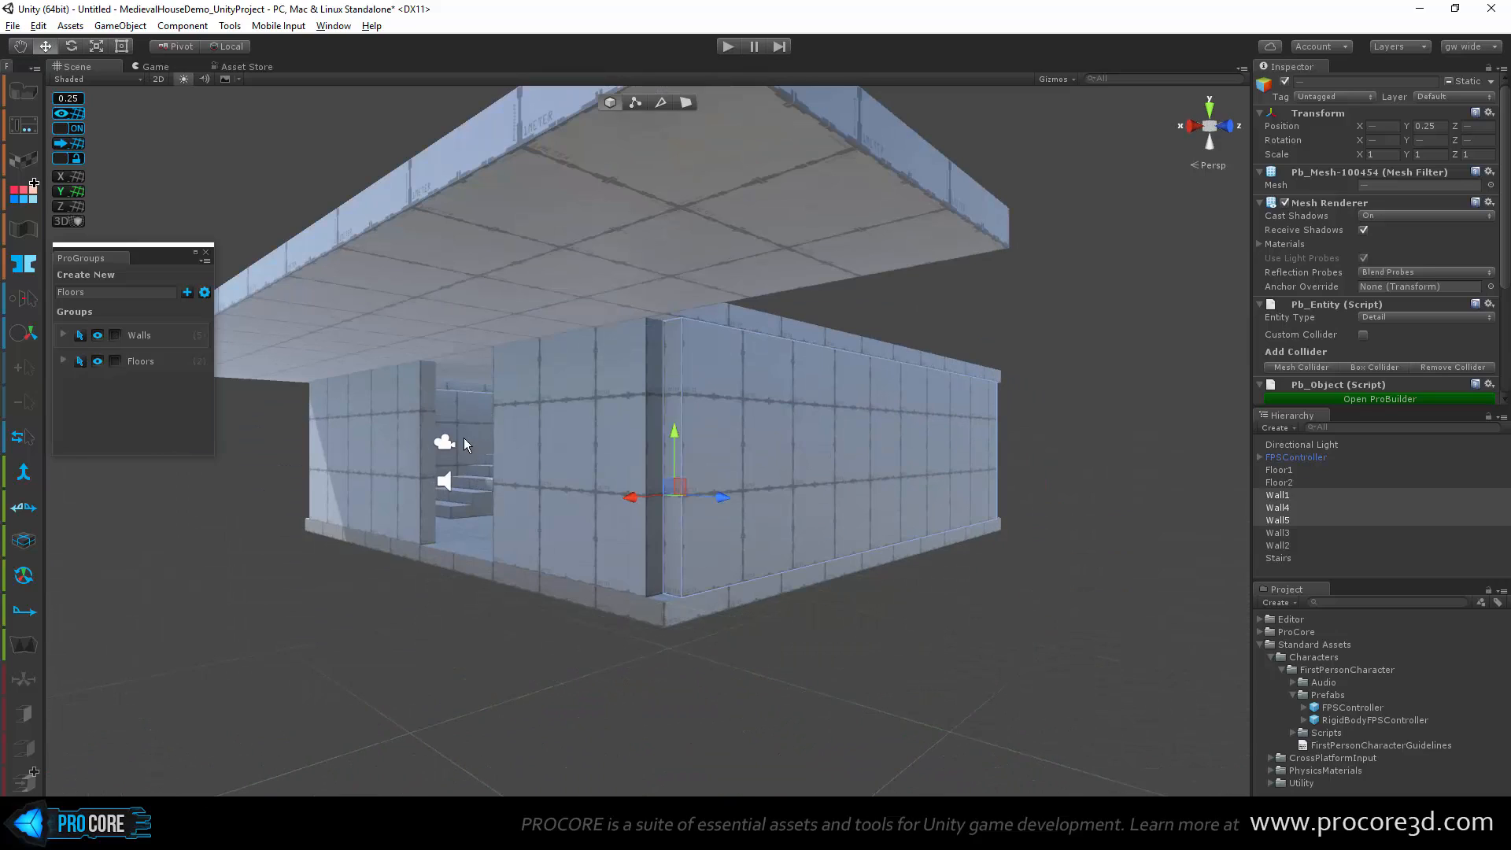
{"action": "left_click_drag", "start_coordinate": [464, 437], "coordinate": [636, 594], "text": "alt"}
{"action": "left_click", "coordinate": [864, 584], "text": "shift"}
{"action": "left_click", "coordinate": [790, 697], "text": "shift"}
{"action": "left_click_drag", "start_coordinate": [785, 702], "coordinate": [669, 560], "text": "alt"}
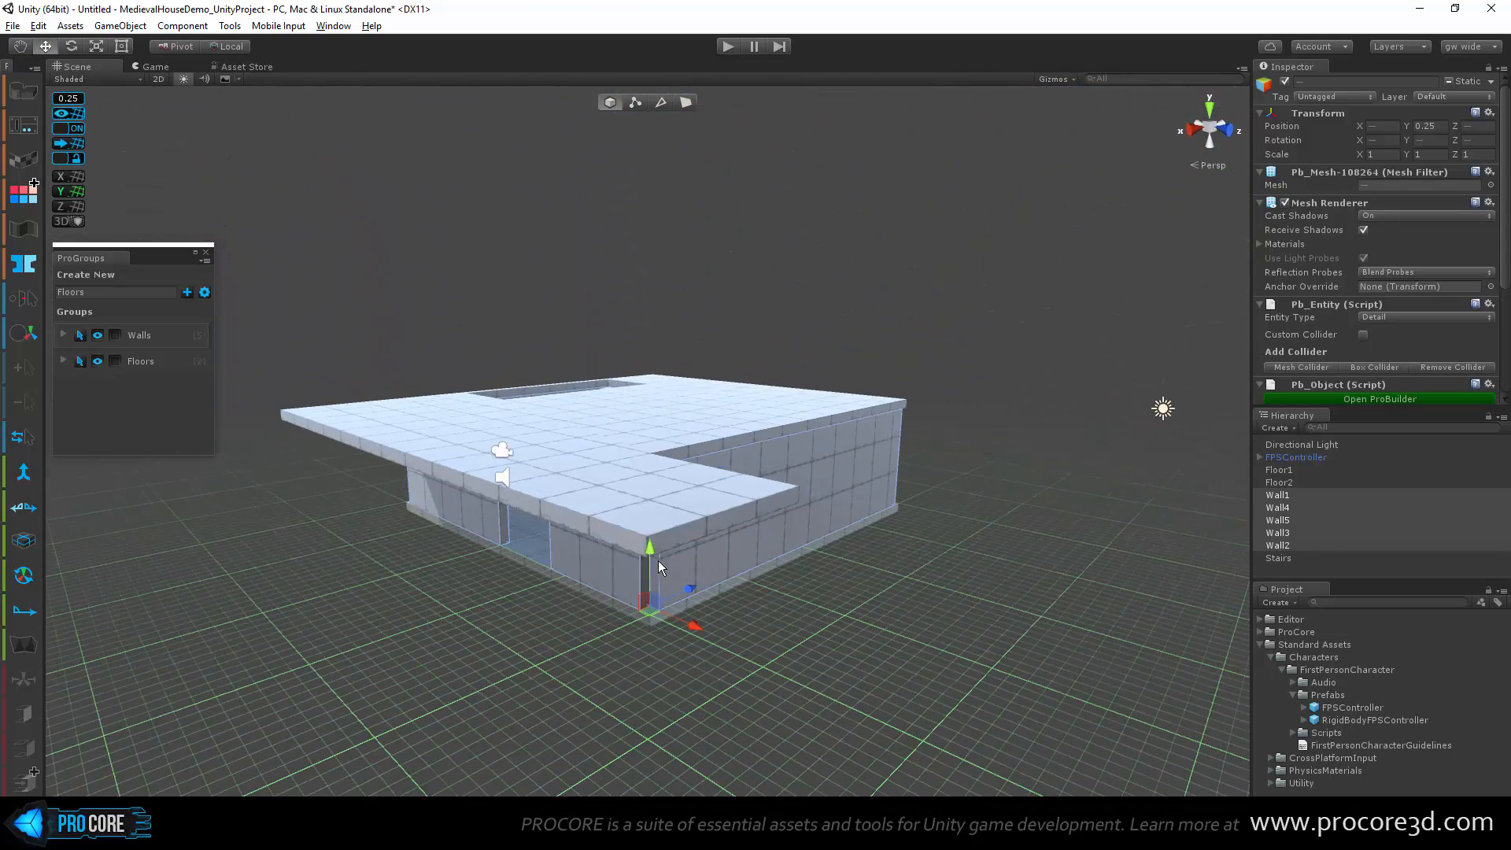
{"action": "key", "text": "ctrl+d"}
{"action": "left_click_drag", "start_coordinate": [672, 394], "coordinate": [705, 319]}
Step: Delete the short upper-floor wall Wall3 (1) beside the overhanging floor
{"action": "left_click_drag", "start_coordinate": [553, 405], "coordinate": [678, 640], "text": "alt"}
{"action": "scroll", "coordinate": [614, 547], "scroll_direction": "up", "scroll_amount": 5}
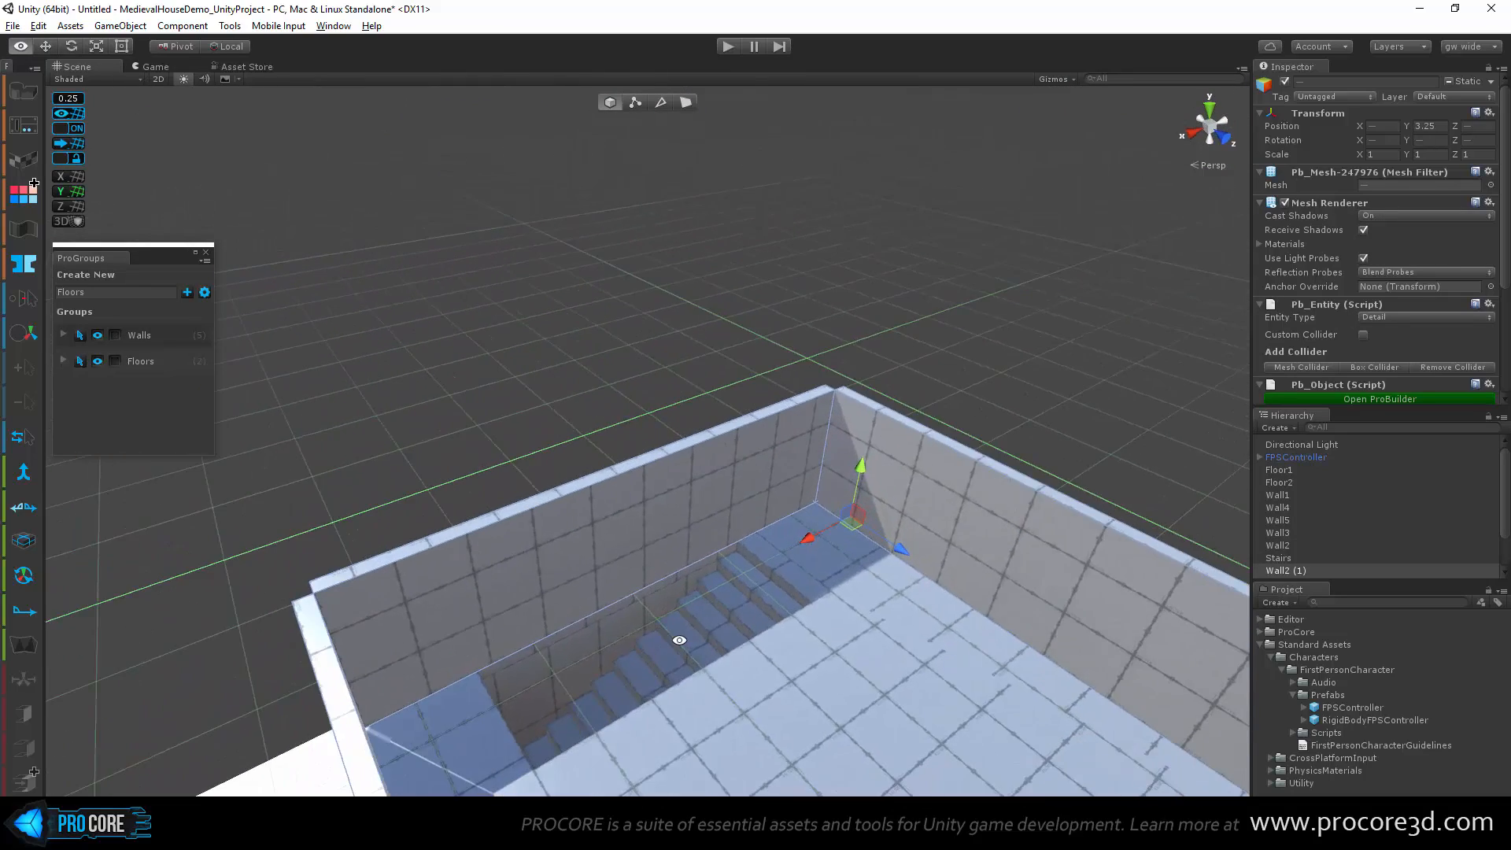
{"action": "left_click", "coordinate": [471, 328]}
{"action": "left_click_drag", "start_coordinate": [470, 329], "coordinate": [535, 436], "text": "alt"}
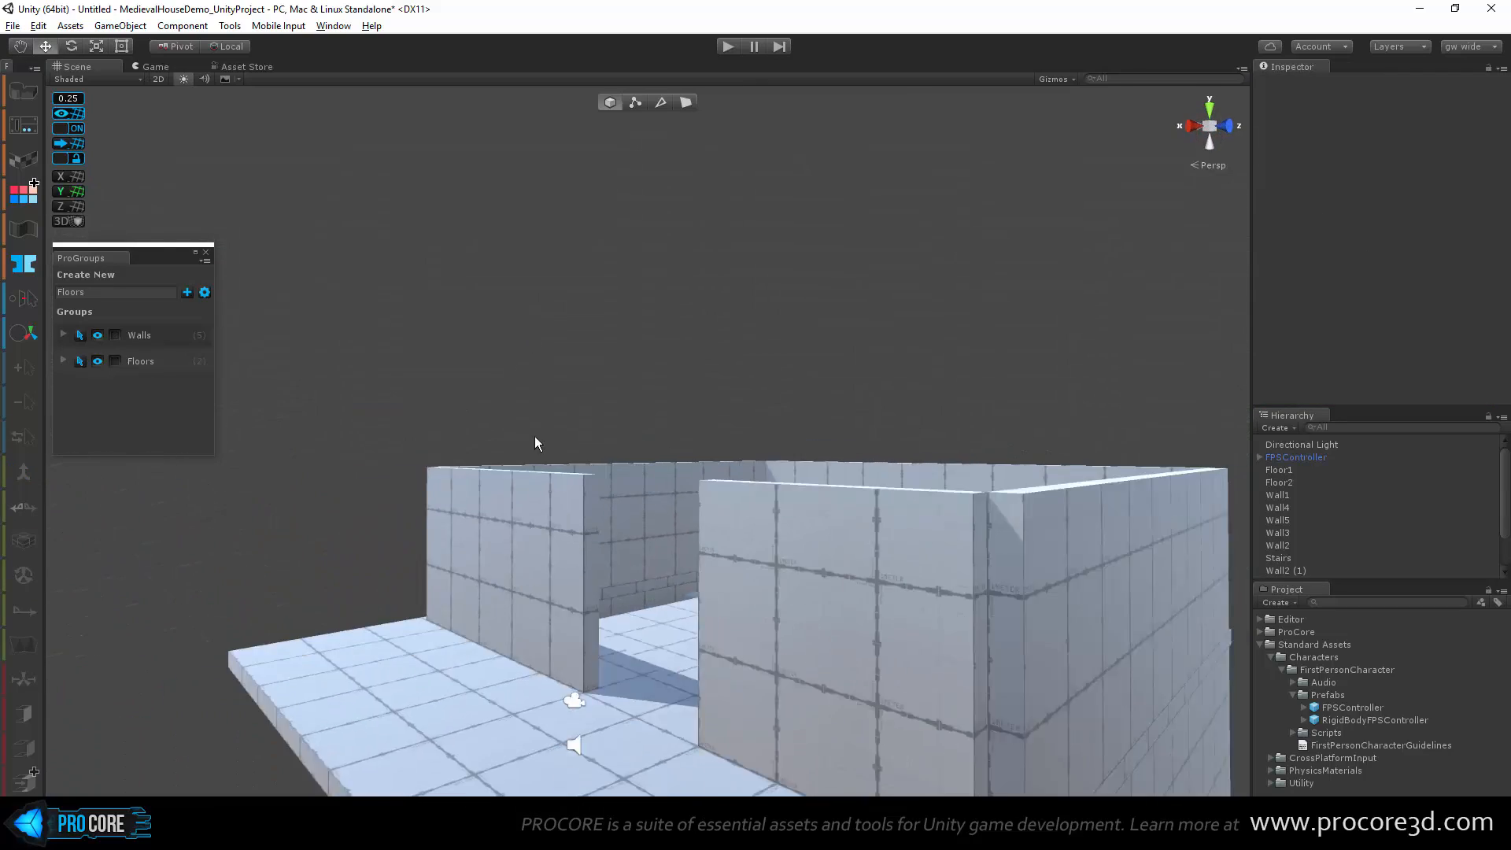
{"action": "left_click", "coordinate": [546, 543]}
{"action": "left_click_drag", "start_coordinate": [546, 543], "coordinate": [571, 391], "text": "alt"}
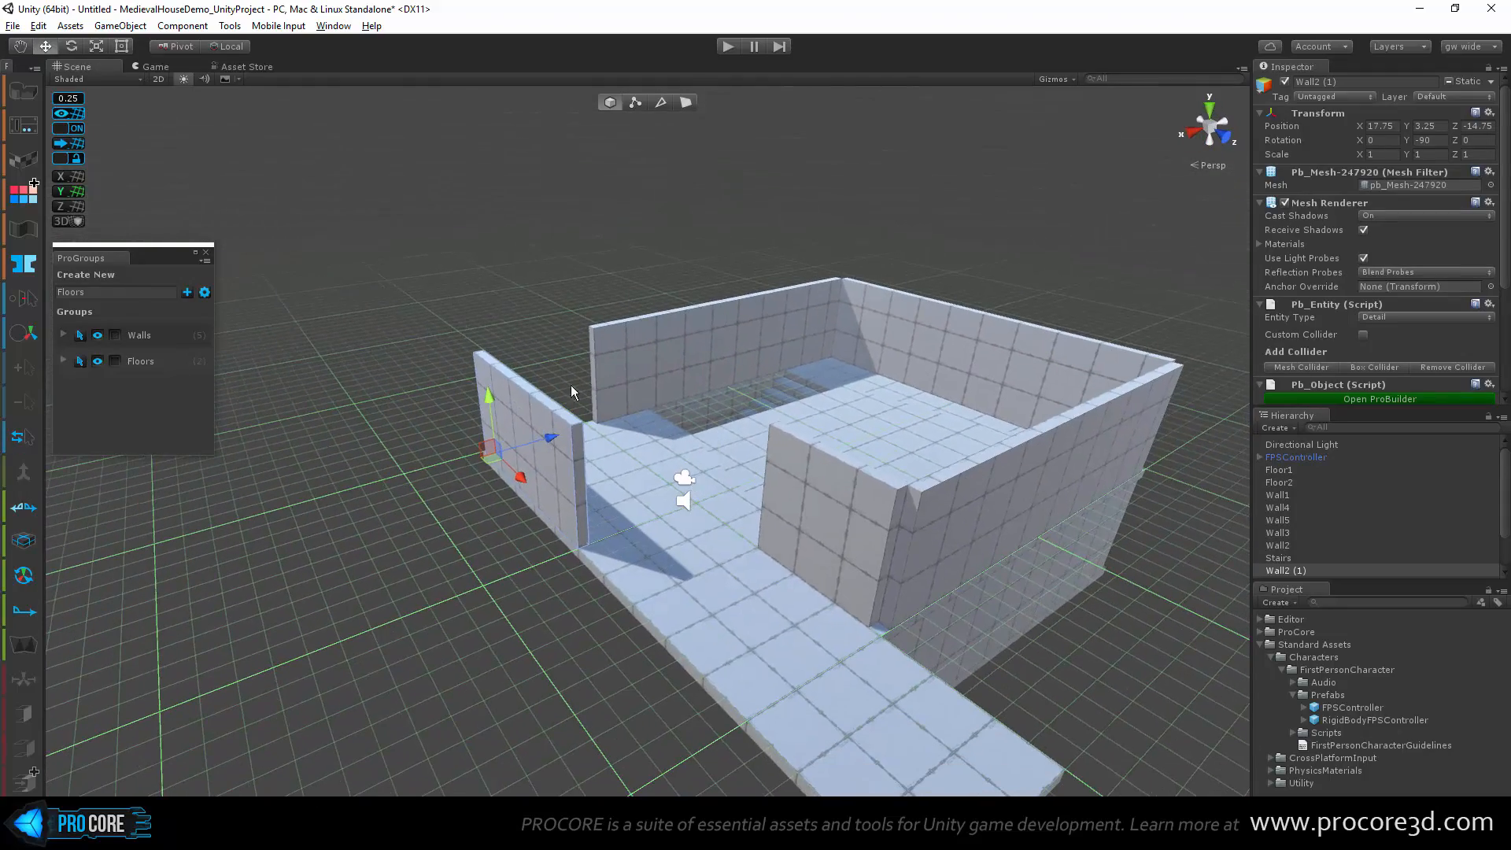
{"action": "left_click", "coordinate": [891, 522]}
{"action": "key", "text": "ctrl+d"}
{"action": "left_click_drag", "start_coordinate": [914, 602], "coordinate": [876, 641]}
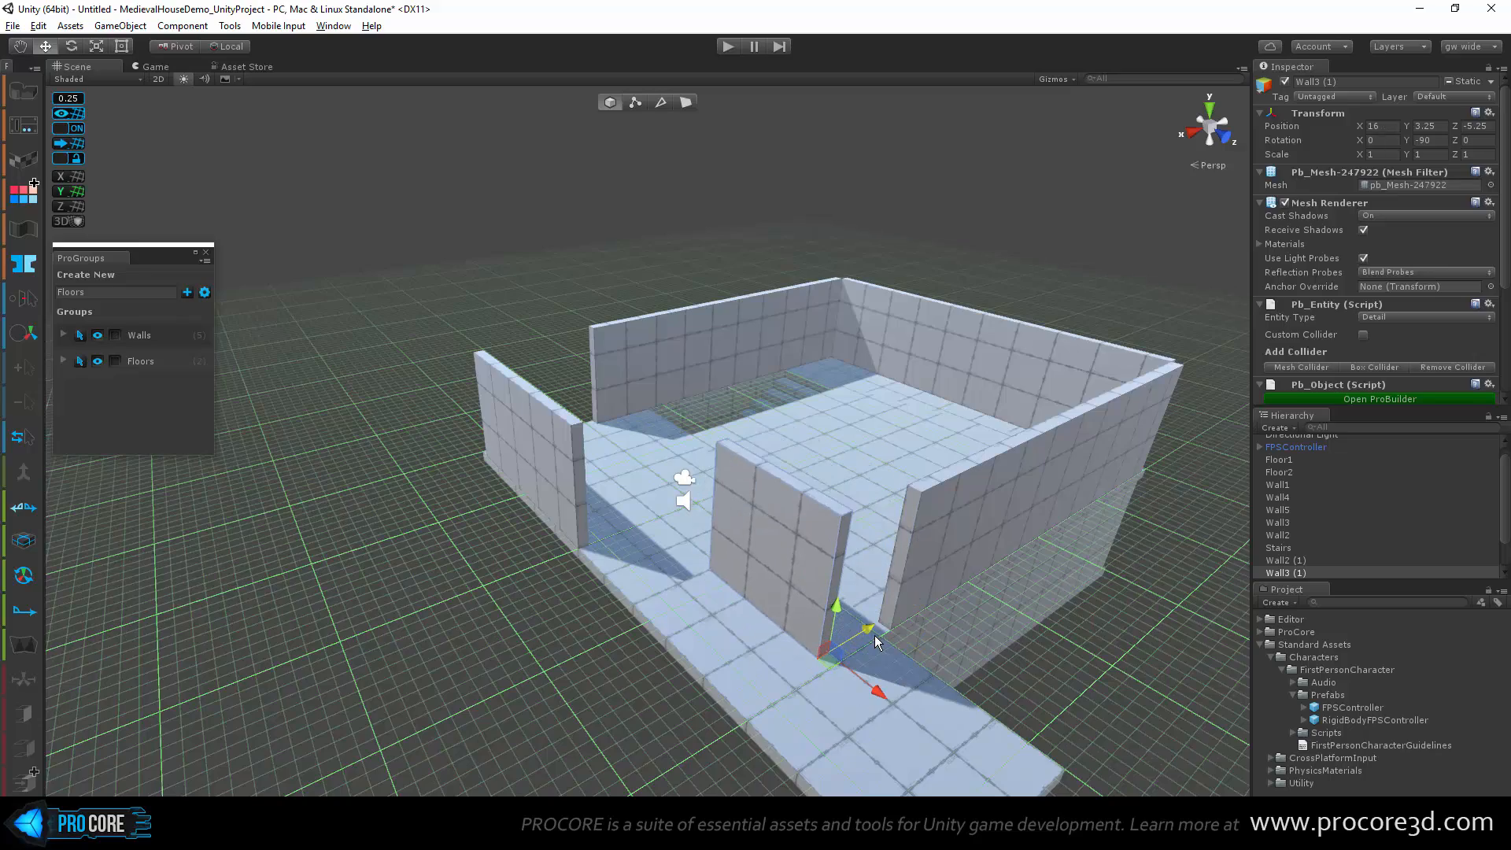
{"action": "key", "text": "Delete"}
Step: In face editing, extend the open end face of Wall4 (1) outward toward the overhanging floor
{"action": "left_click_drag", "start_coordinate": [656, 636], "coordinate": [730, 527], "text": "alt"}
{"action": "left_click", "coordinate": [730, 527]}
{"action": "scroll", "coordinate": [725, 541], "scroll_direction": "up", "scroll_amount": 5}
{"action": "left_click", "coordinate": [629, 367]}
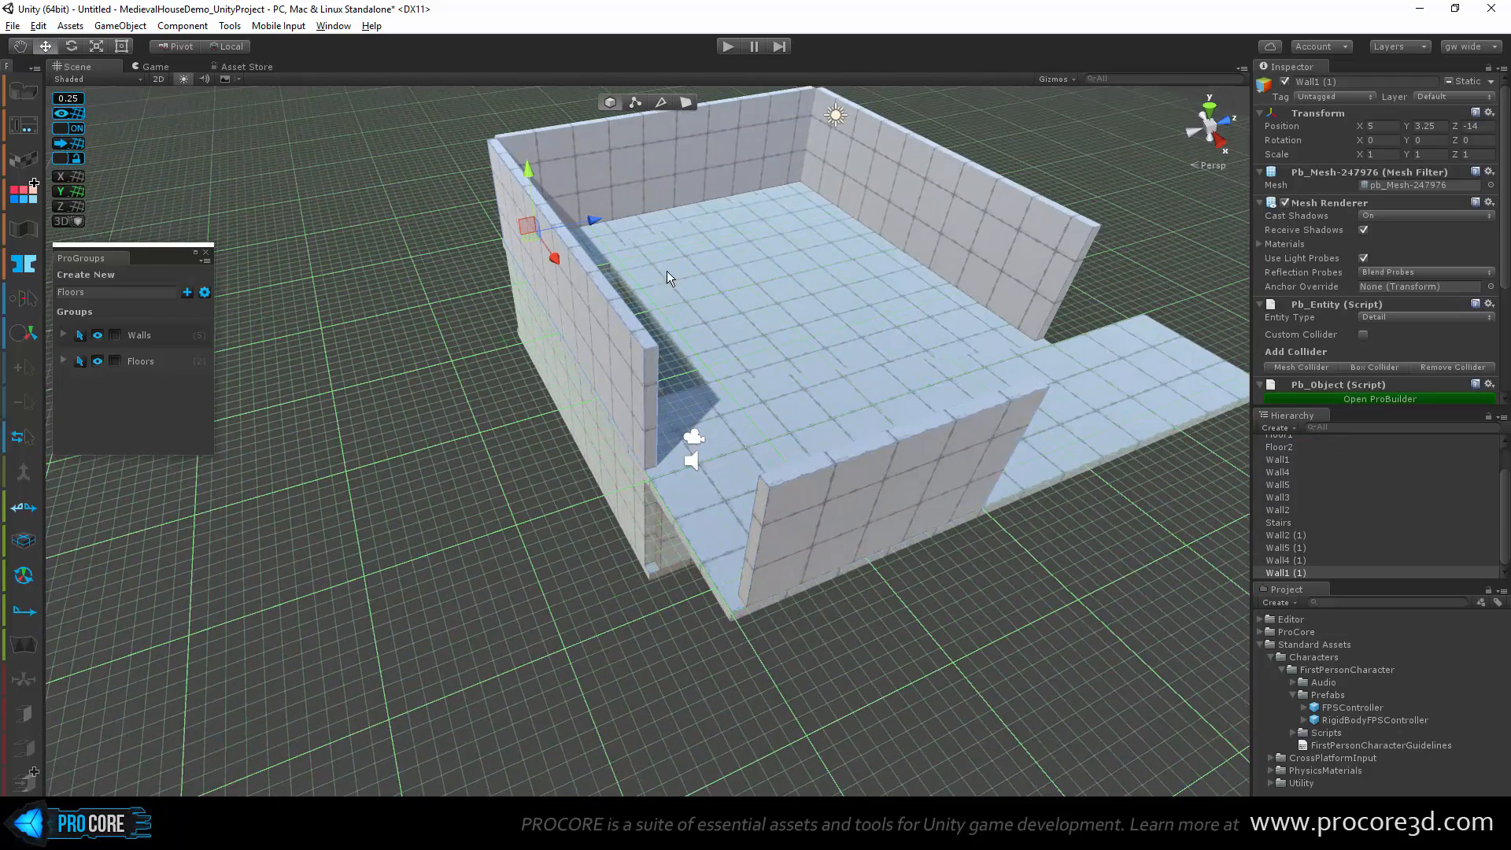
{"action": "scroll", "coordinate": [667, 271], "scroll_direction": "up", "scroll_amount": 1}
{"action": "left_click", "coordinate": [686, 102]}
{"action": "left_click", "coordinate": [653, 408]}
{"action": "left_click_drag", "start_coordinate": [678, 557], "coordinate": [782, 549], "text": "alt"}
{"action": "left_click_drag", "start_coordinate": [791, 559], "coordinate": [745, 528], "text": "alt"}
{"action": "middle_click_drag", "start_coordinate": [745, 529], "coordinate": [639, 522]}
{"action": "scroll", "coordinate": [639, 522], "scroll_direction": "up", "scroll_amount": 4}
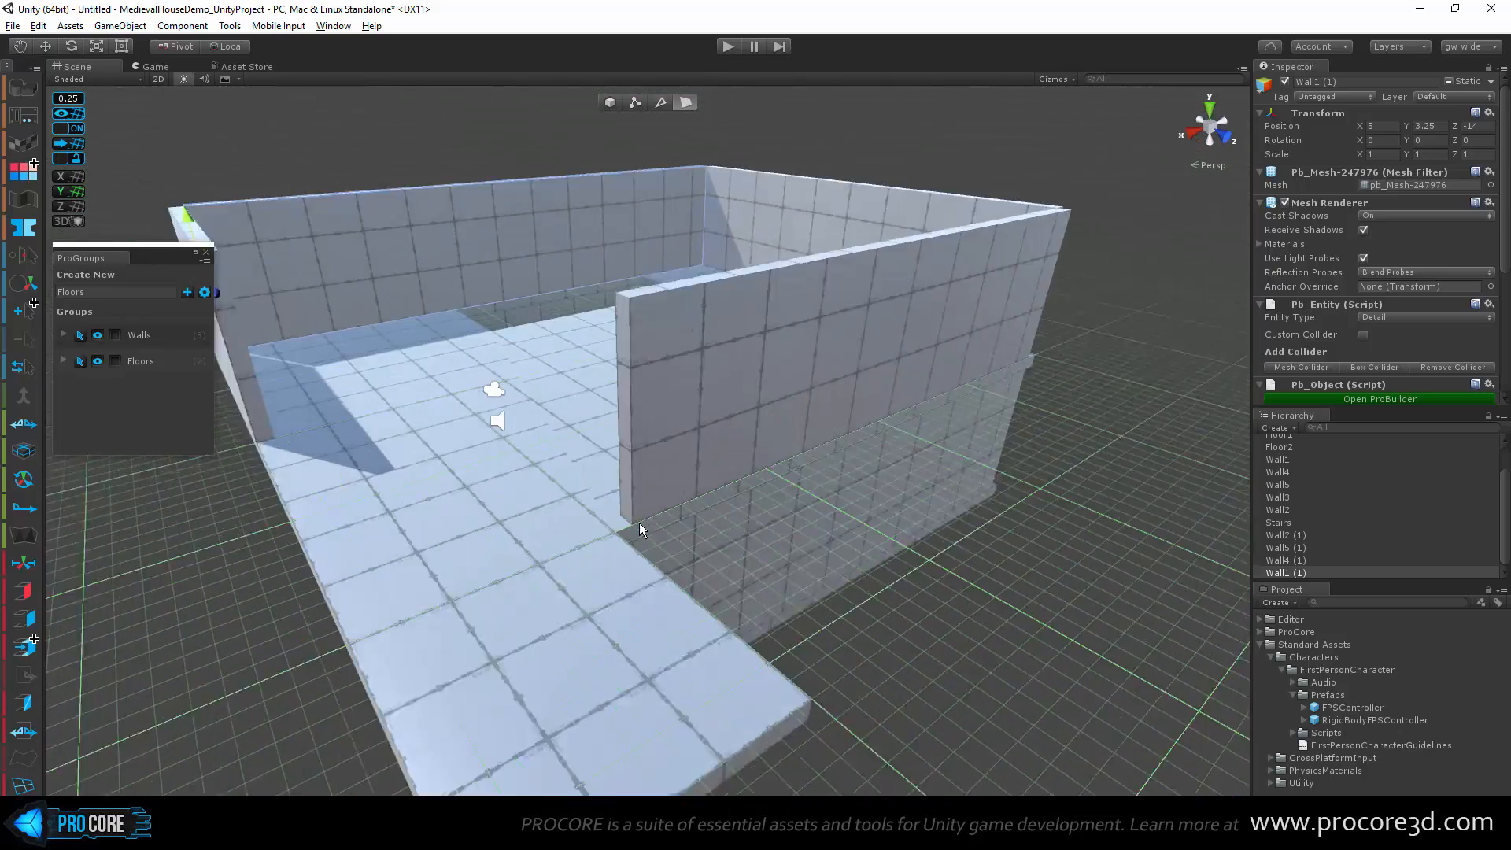
{"action": "left_click", "coordinate": [603, 507]}
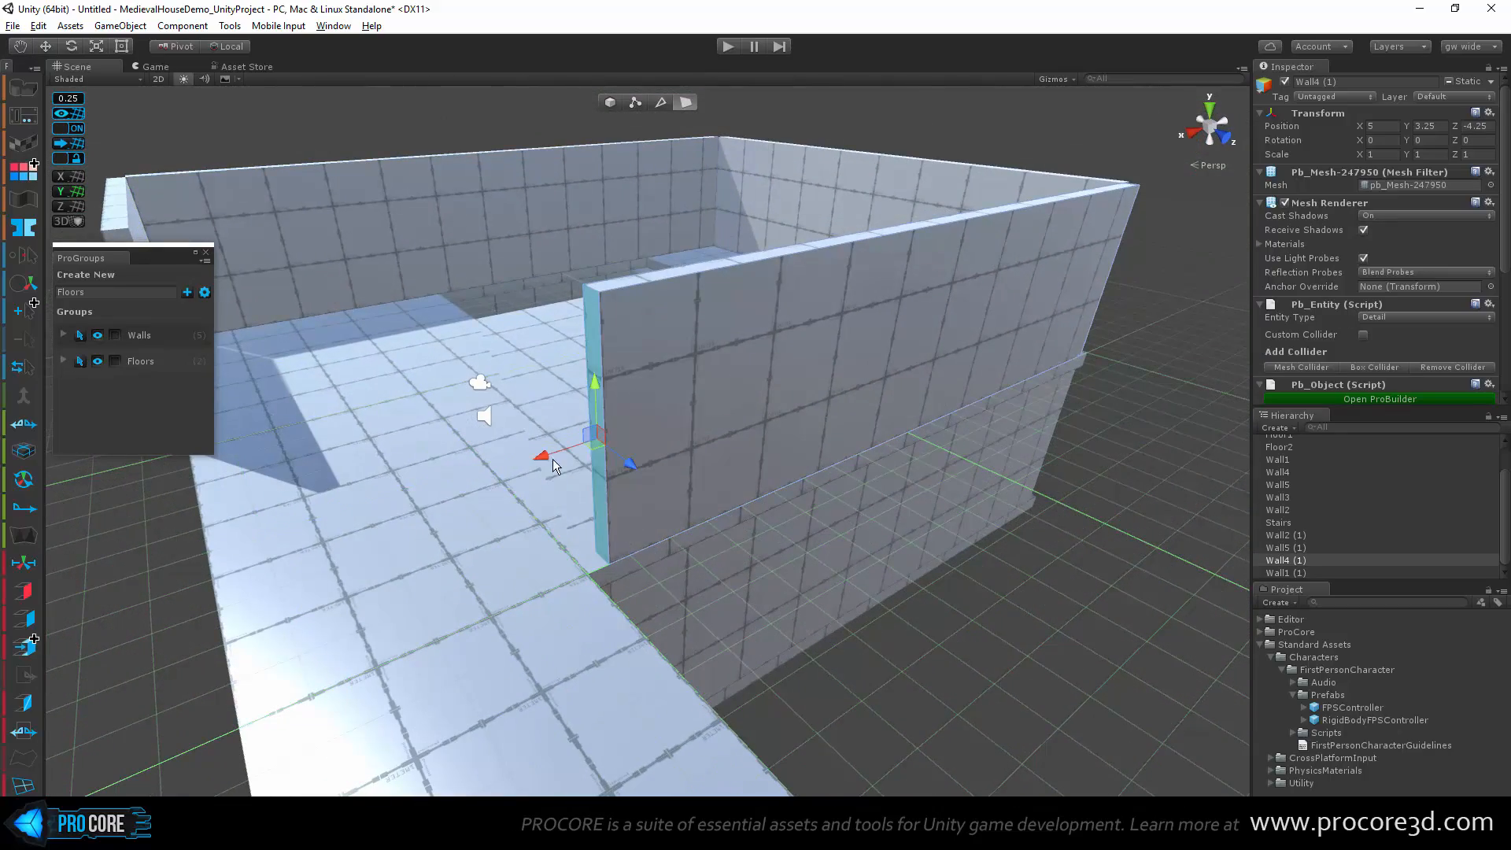
{"action": "left_click_drag", "start_coordinate": [553, 464], "coordinate": [532, 468]}
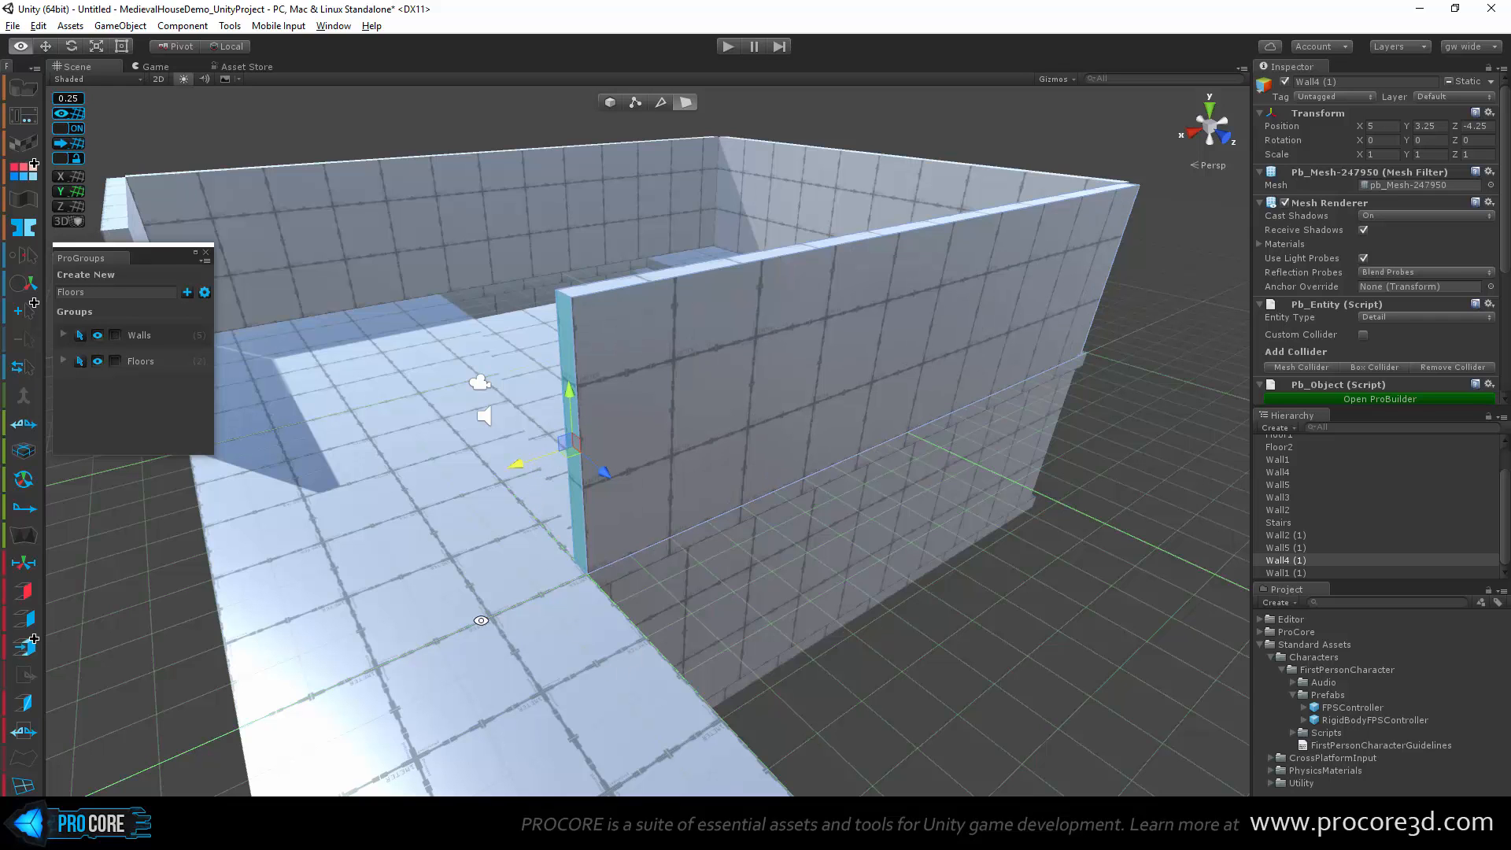
Step: Extrude the end of Wall4 (1) by a corner piece, and extrude that piece's side face outward to the overhang's outer edge
{"action": "left_click_drag", "start_coordinate": [480, 620], "coordinate": [544, 634], "text": "alt"}
{"action": "scroll", "coordinate": [645, 620], "scroll_direction": "down", "scroll_amount": 4}
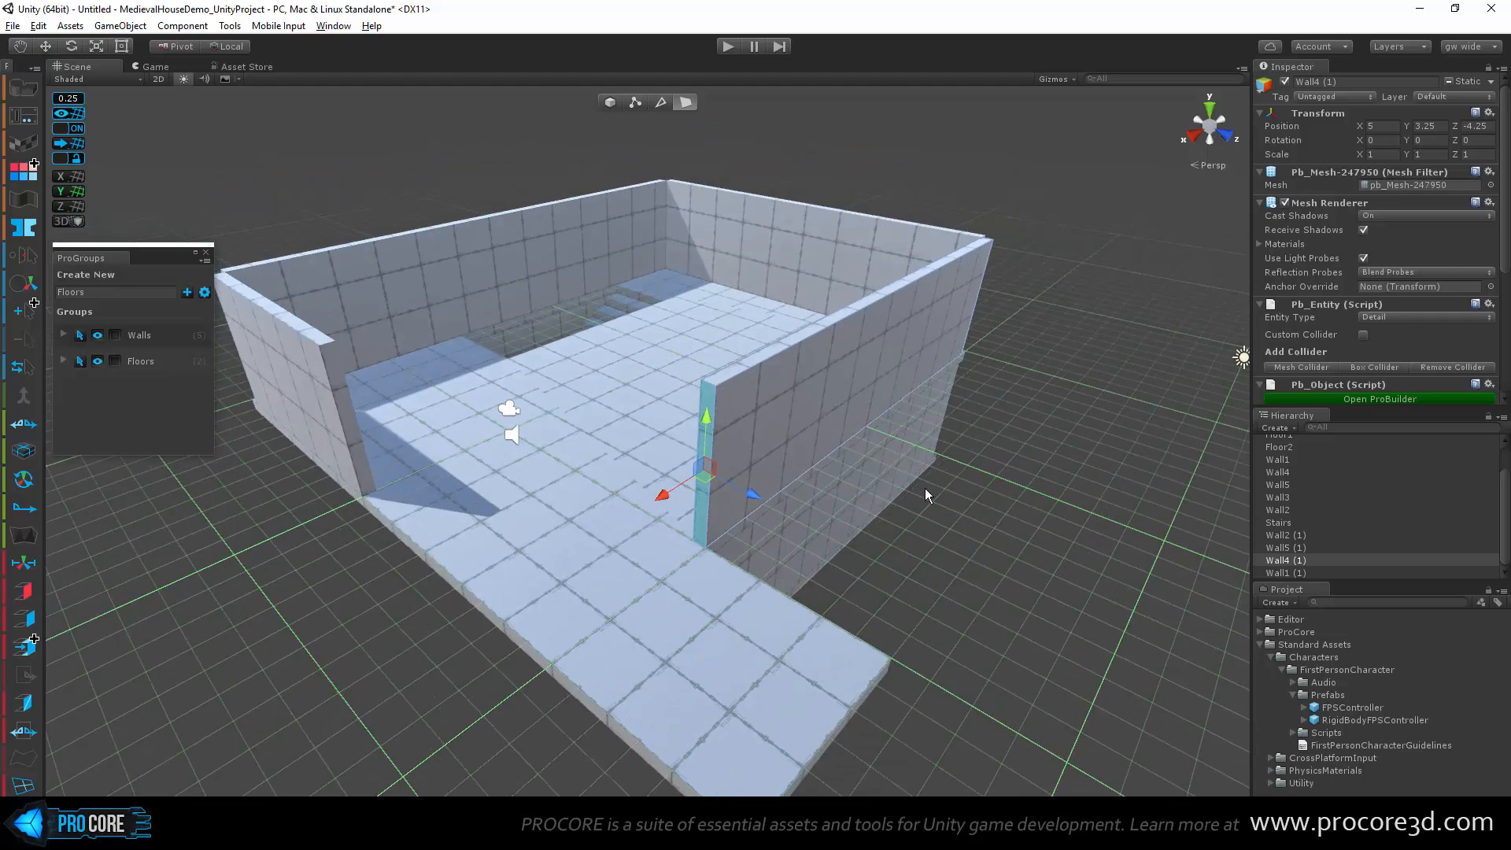
{"action": "left_click_drag", "start_coordinate": [927, 496], "coordinate": [599, 520], "text": "alt"}
{"action": "scroll", "coordinate": [632, 631], "scroll_direction": "up", "scroll_amount": 3}
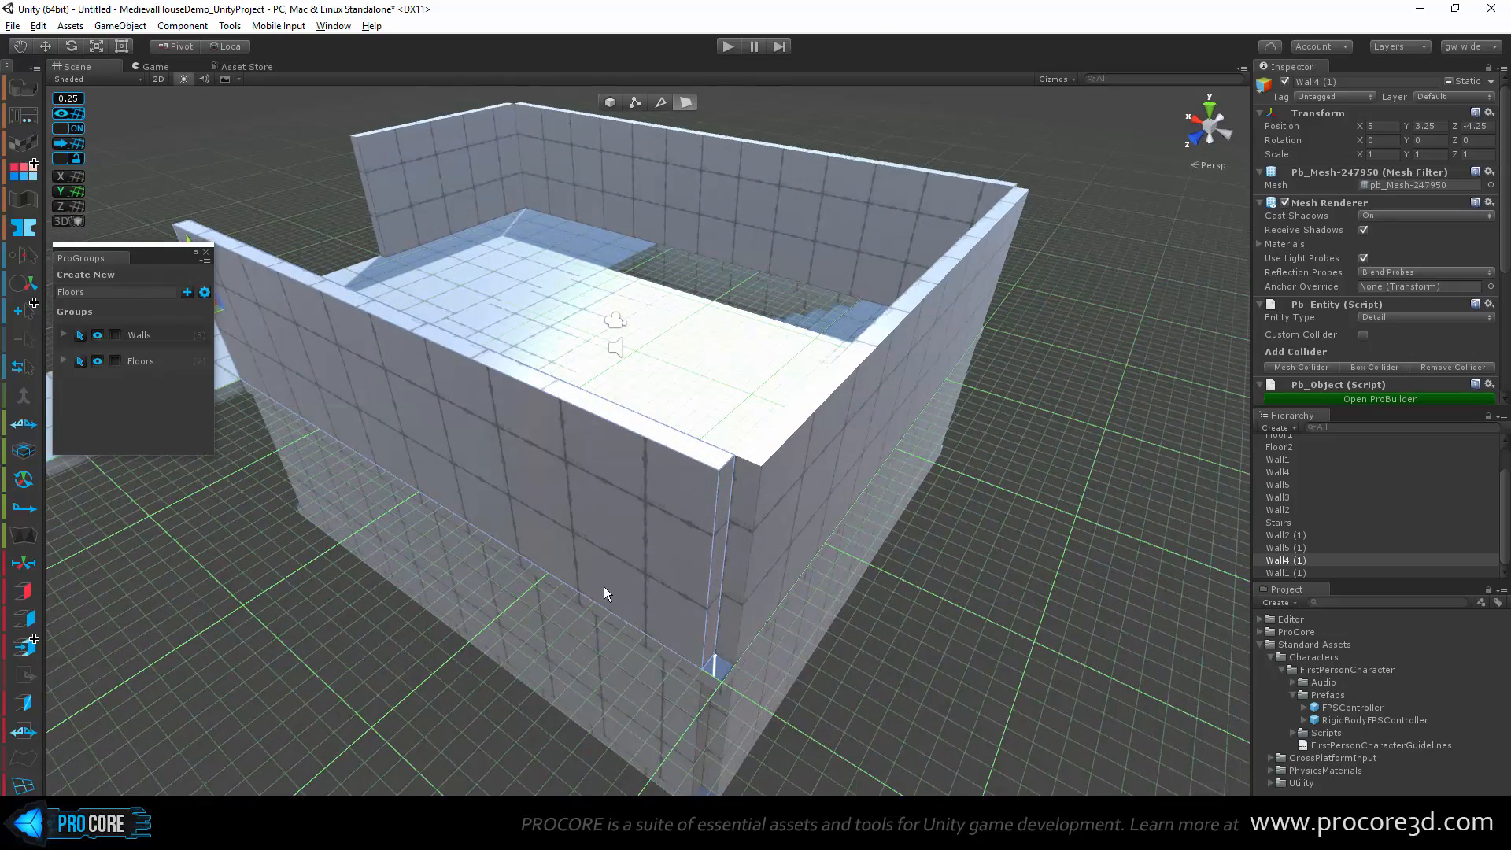
{"action": "left_click_drag", "start_coordinate": [523, 639], "coordinate": [1093, 641], "text": "alt"}
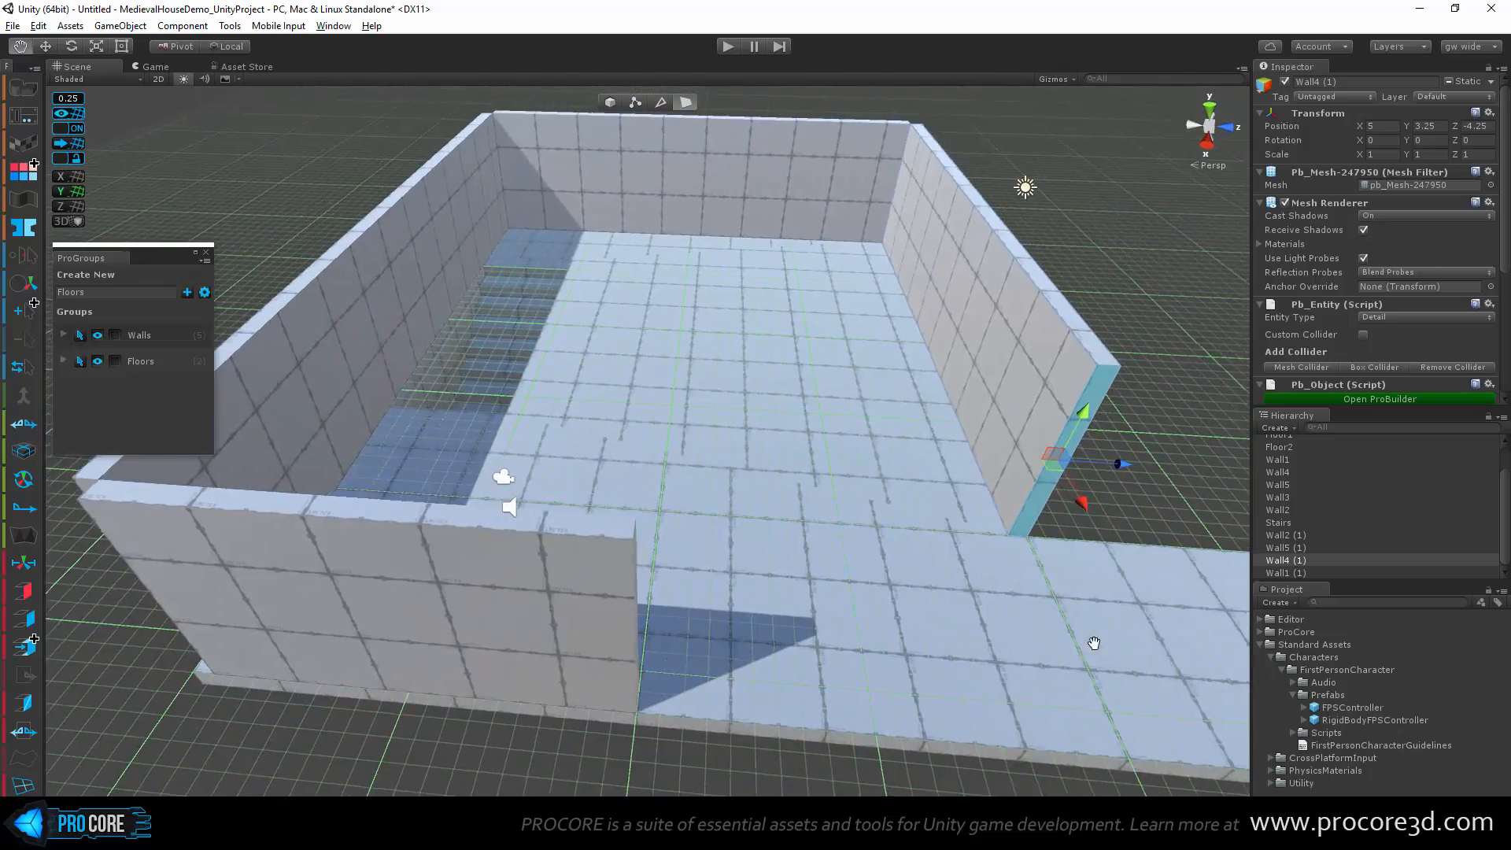
{"action": "middle_click_drag", "start_coordinate": [1093, 640], "coordinate": [874, 618]}
{"action": "left_click_drag", "start_coordinate": [875, 578], "coordinate": [675, 573], "text": "alt"}
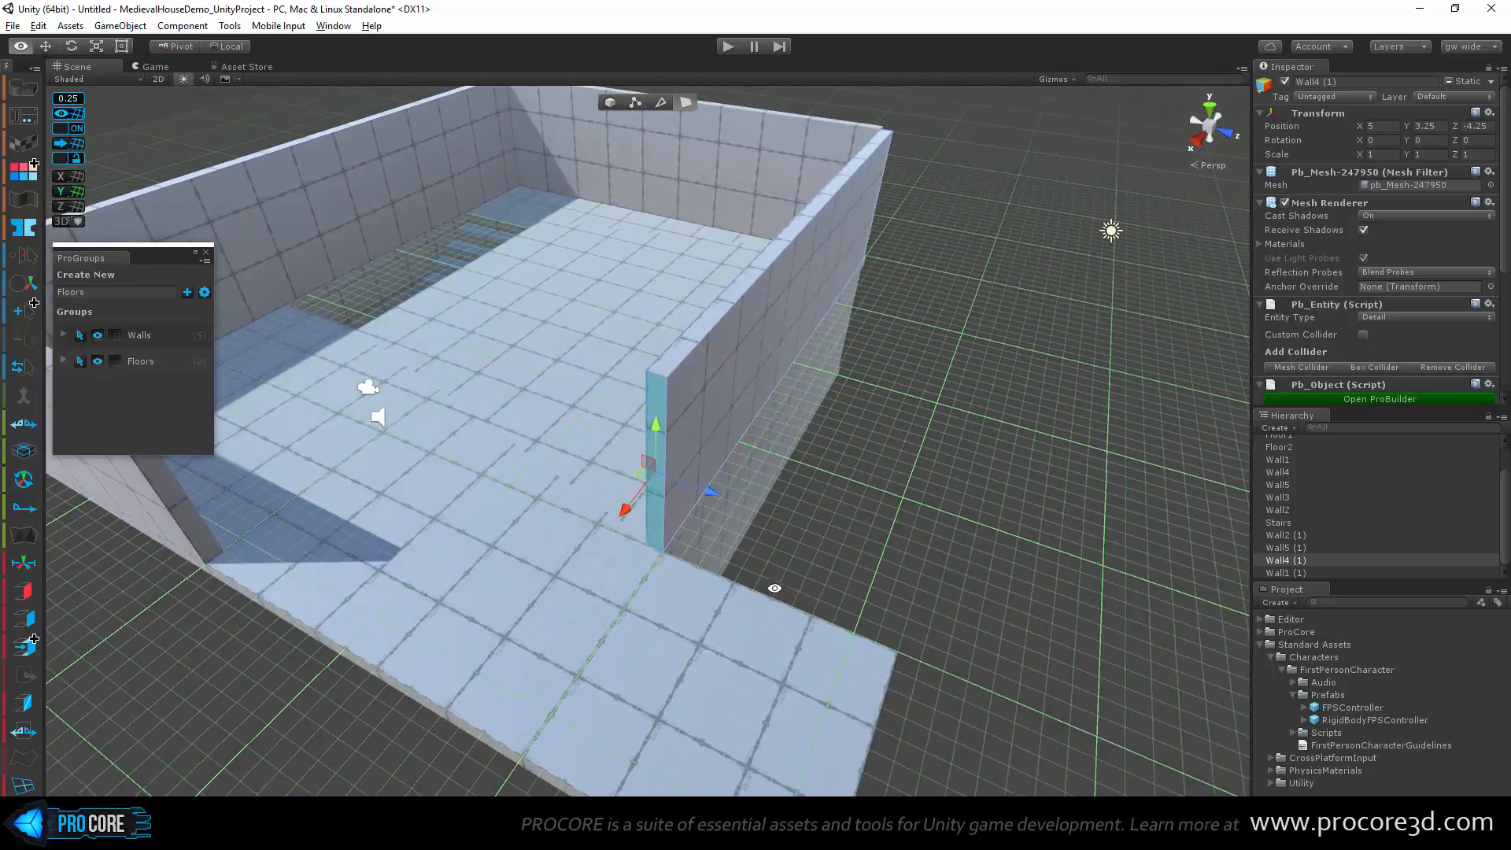
{"action": "scroll", "coordinate": [673, 573], "scroll_direction": "up", "scroll_amount": 2}
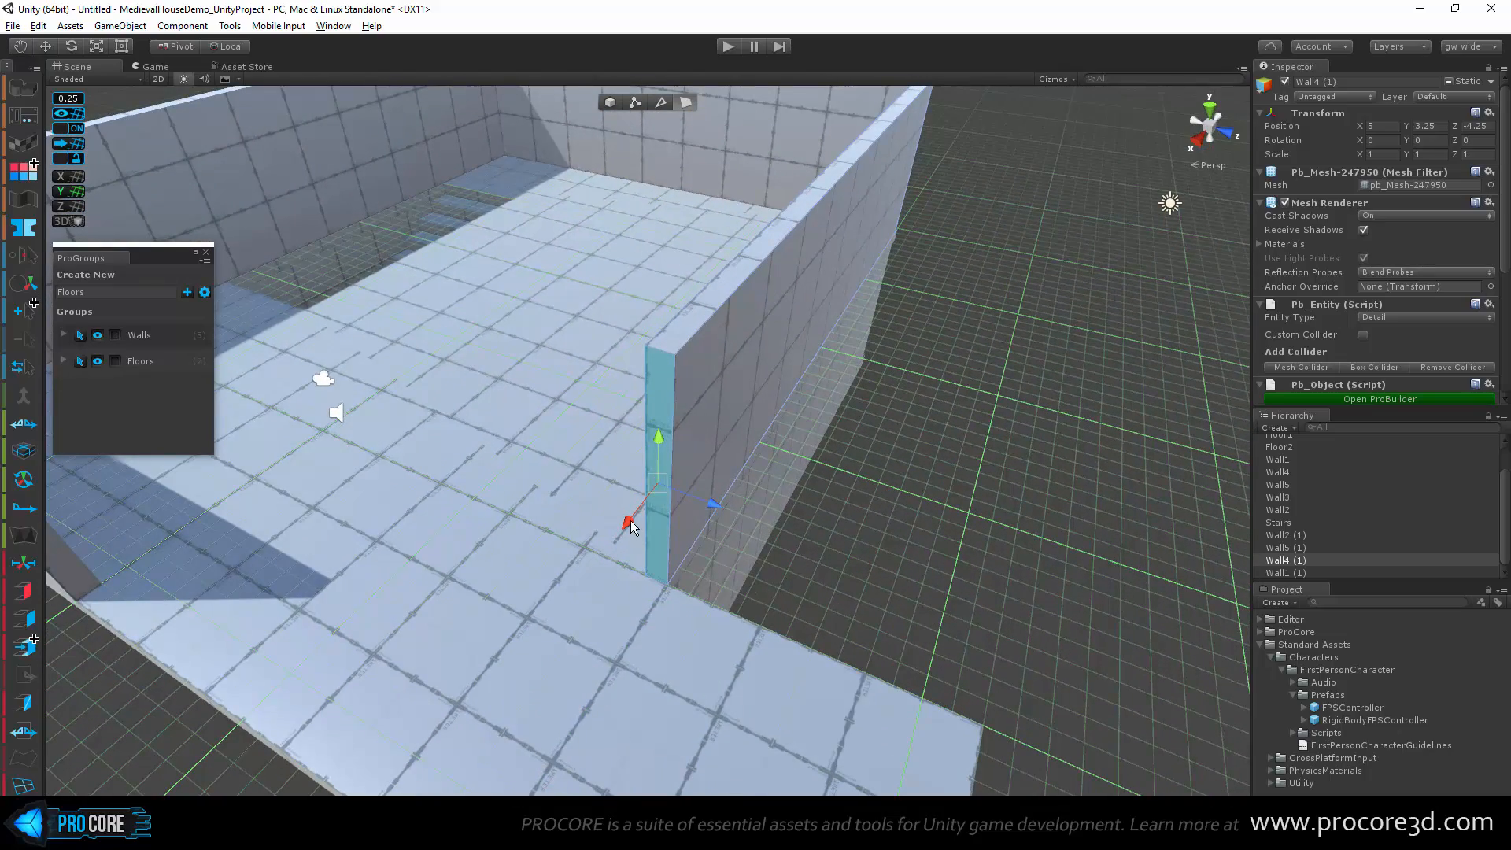
{"action": "left_click_drag", "start_coordinate": [630, 521], "coordinate": [617, 540], "text": "shift"}
{"action": "left_click", "coordinate": [667, 399]}
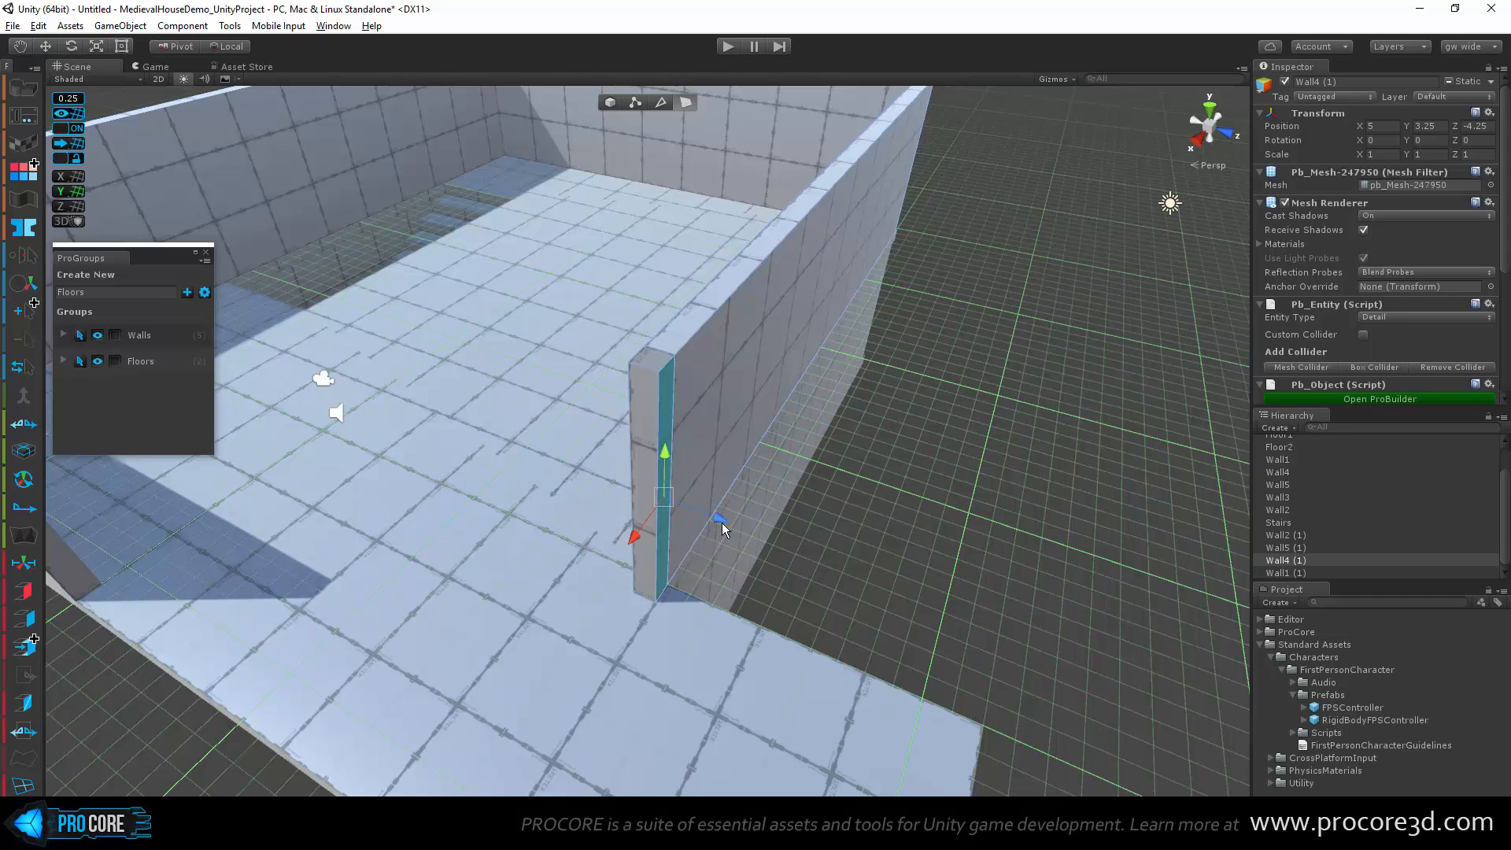
{"action": "left_click_drag", "start_coordinate": [723, 523], "coordinate": [988, 610], "text": "shift"}
{"action": "middle_click_drag", "start_coordinate": [1035, 775], "coordinate": [725, 507]}
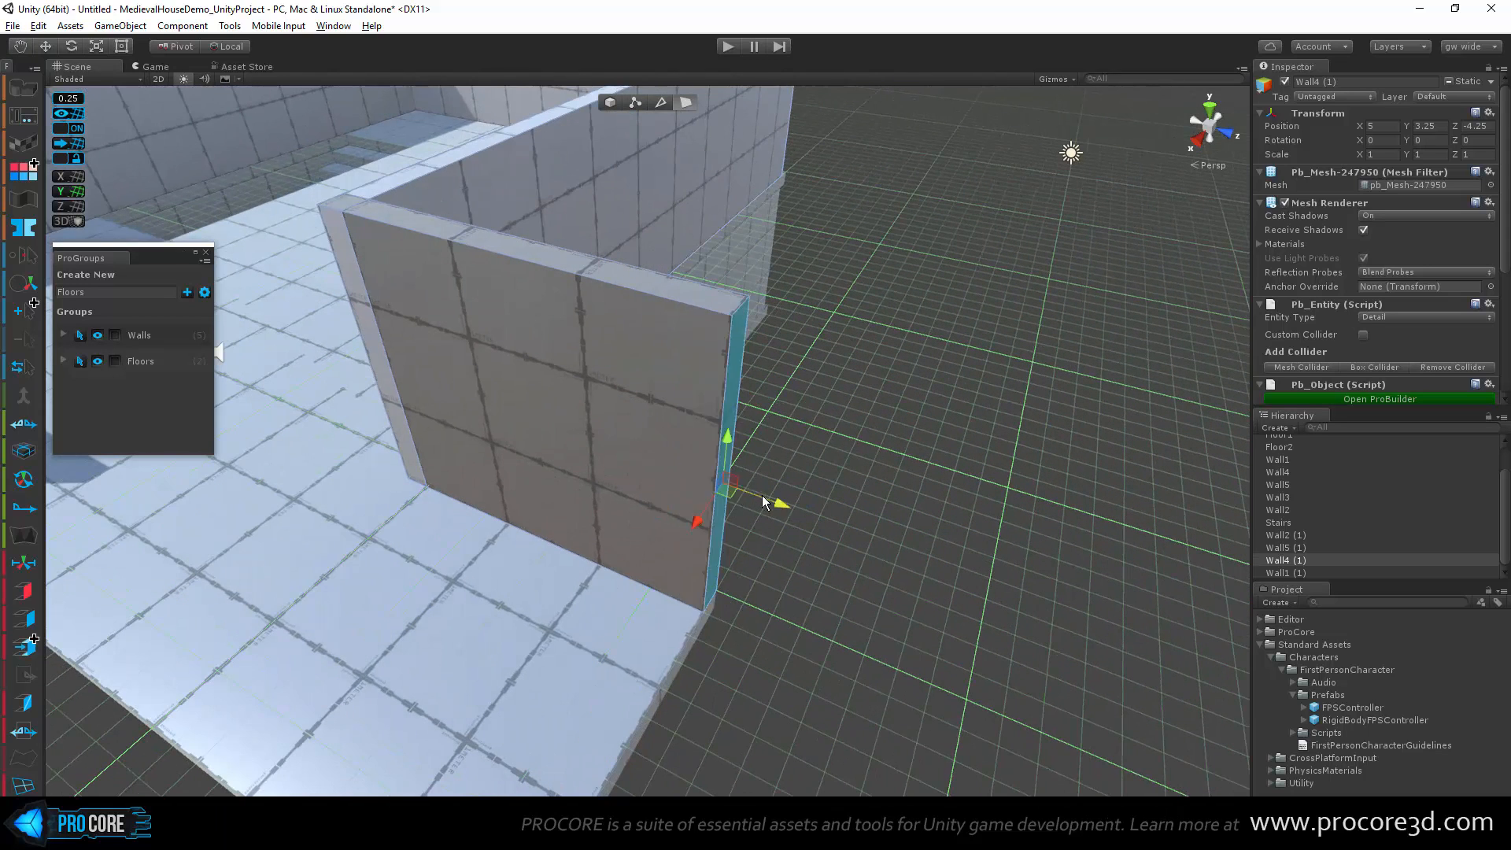
Step: Extrude another corner piece at the new wall's end, and extrude its inner face along the overhang's outer edge
{"action": "left_click_drag", "start_coordinate": [761, 494], "coordinate": [763, 498], "text": "shift"}
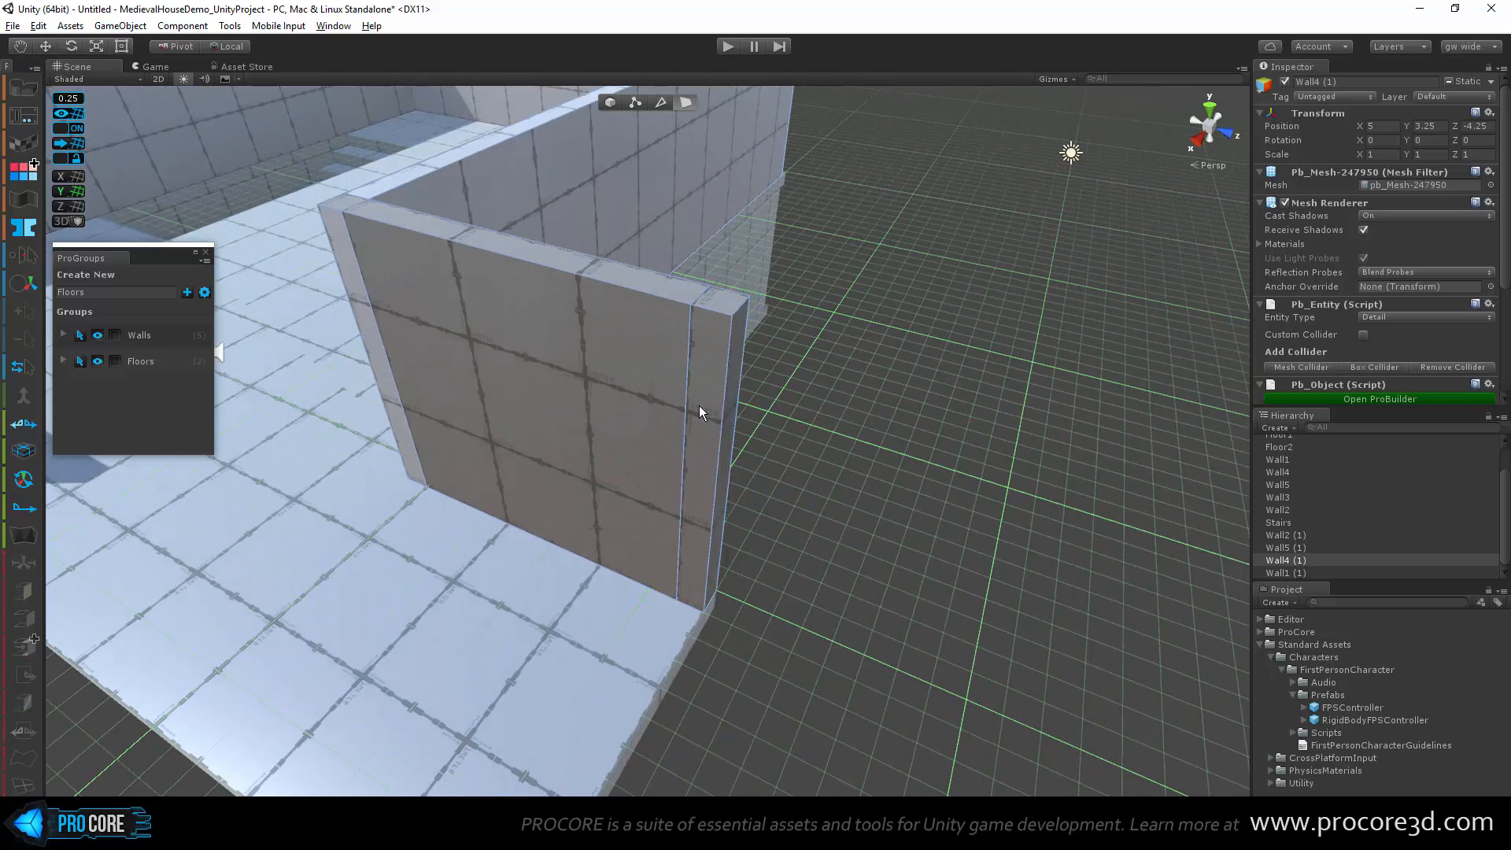
{"action": "left_click", "coordinate": [701, 445]}
{"action": "left_click_drag", "start_coordinate": [673, 529], "coordinate": [1072, 523], "text": "shift"}
{"action": "scroll", "coordinate": [554, 641], "scroll_direction": "down", "scroll_amount": 3}
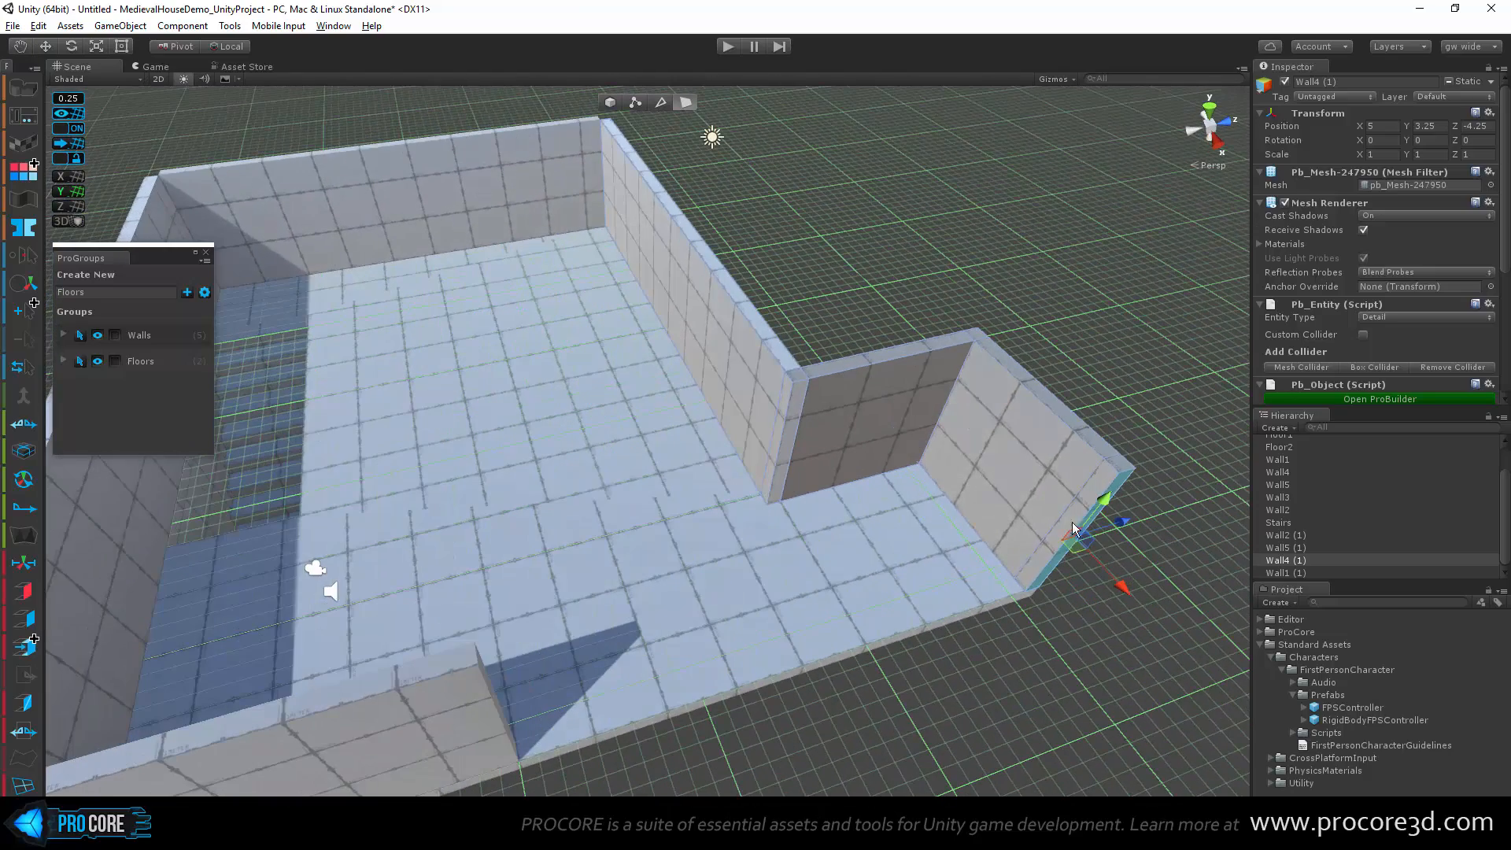
Step: Try to turn the corner and extrude the wall along the overhang's open edge to meet Wall2 (1)
{"action": "left_click", "coordinate": [1106, 476]}
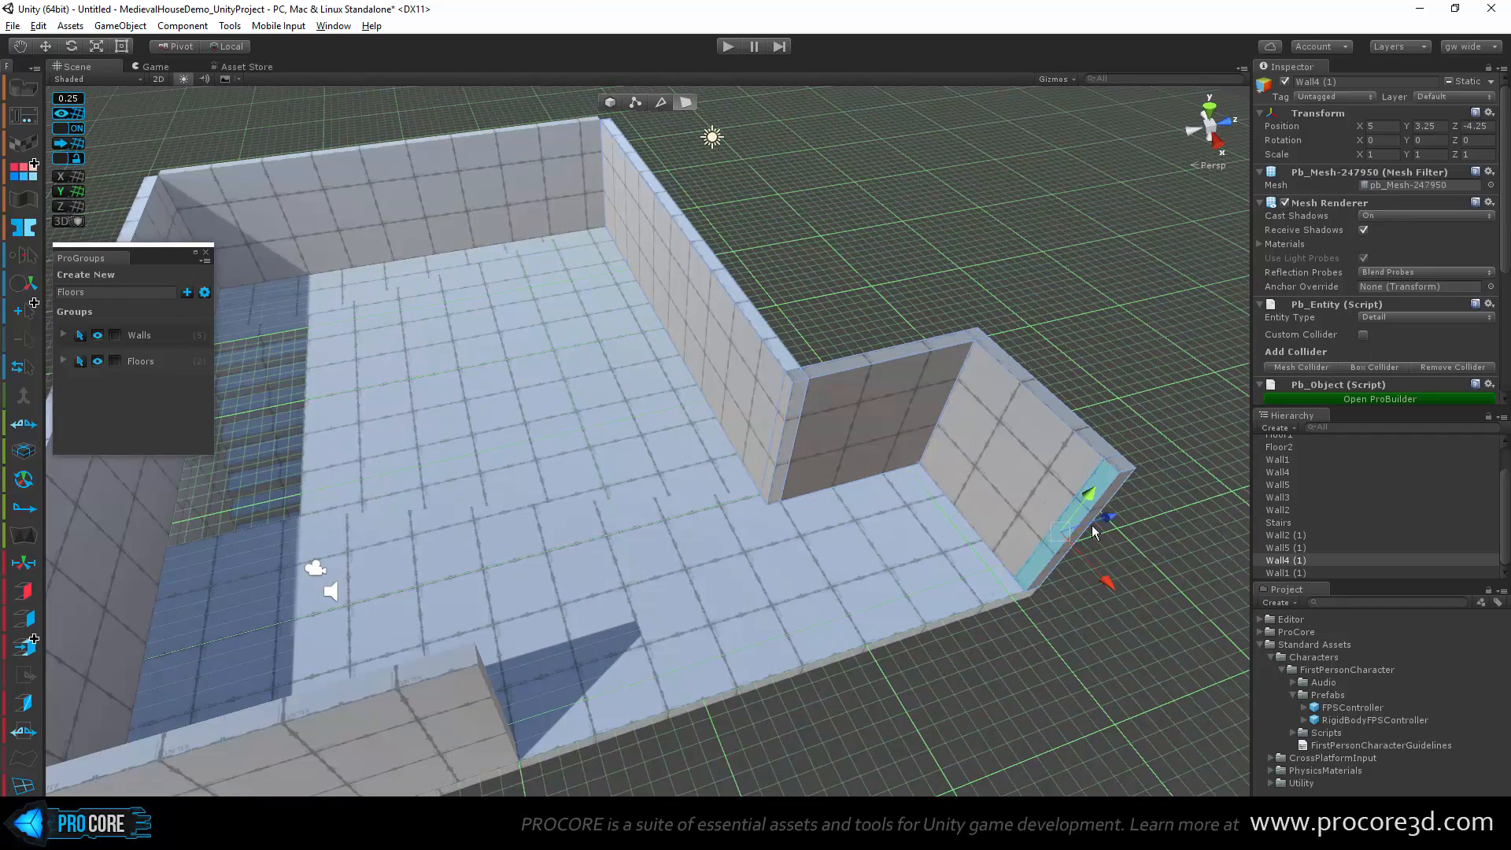
{"action": "left_click_drag", "start_coordinate": [1092, 526], "coordinate": [753, 489], "text": "shift"}
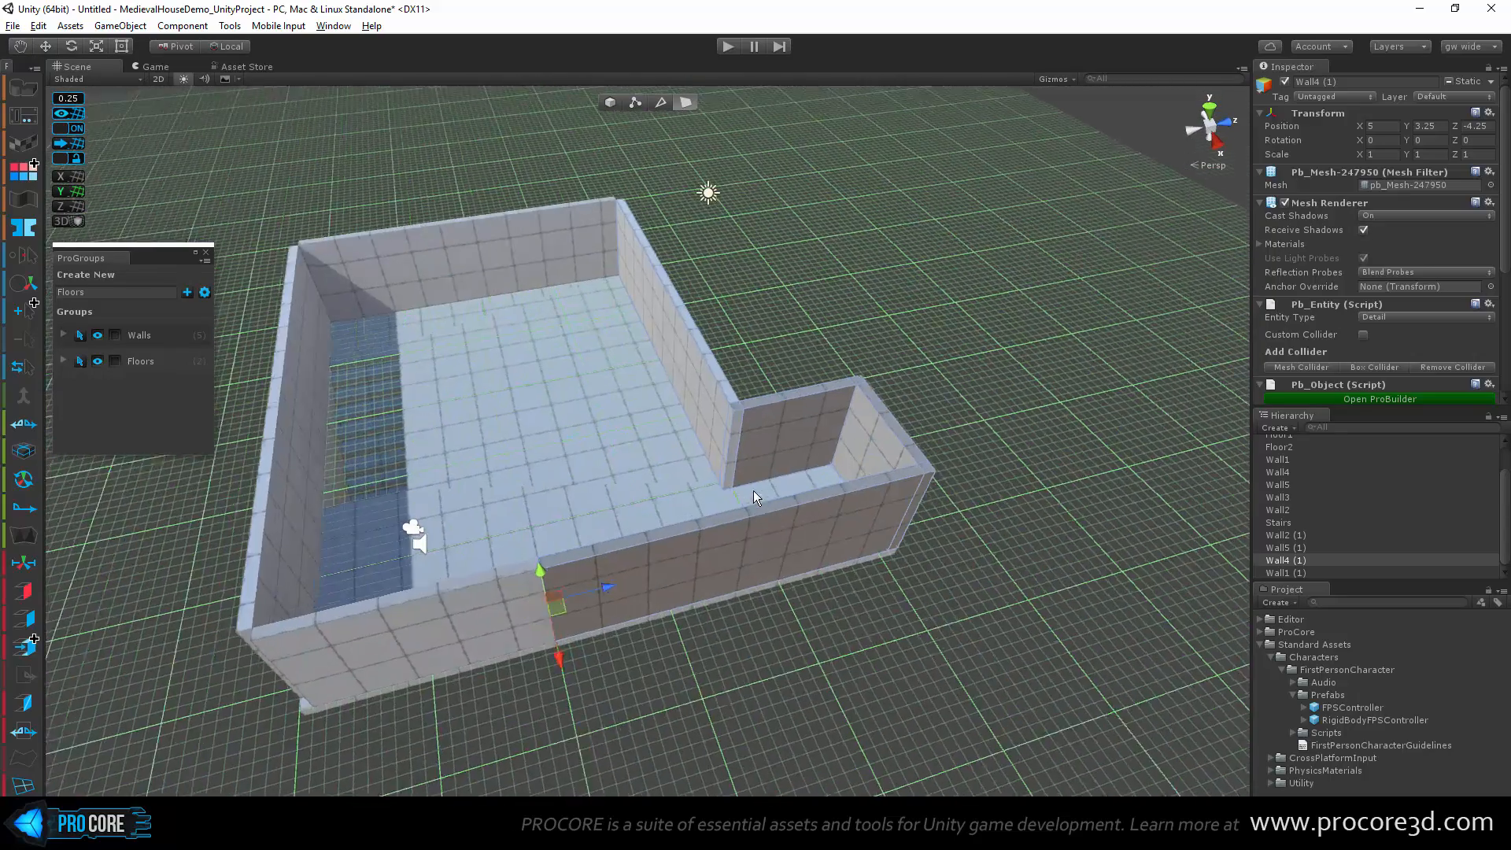
{"action": "scroll", "coordinate": [752, 475], "scroll_direction": "up", "scroll_amount": 5}
{"action": "scroll", "coordinate": [752, 475], "scroll_direction": "down", "scroll_amount": 2}
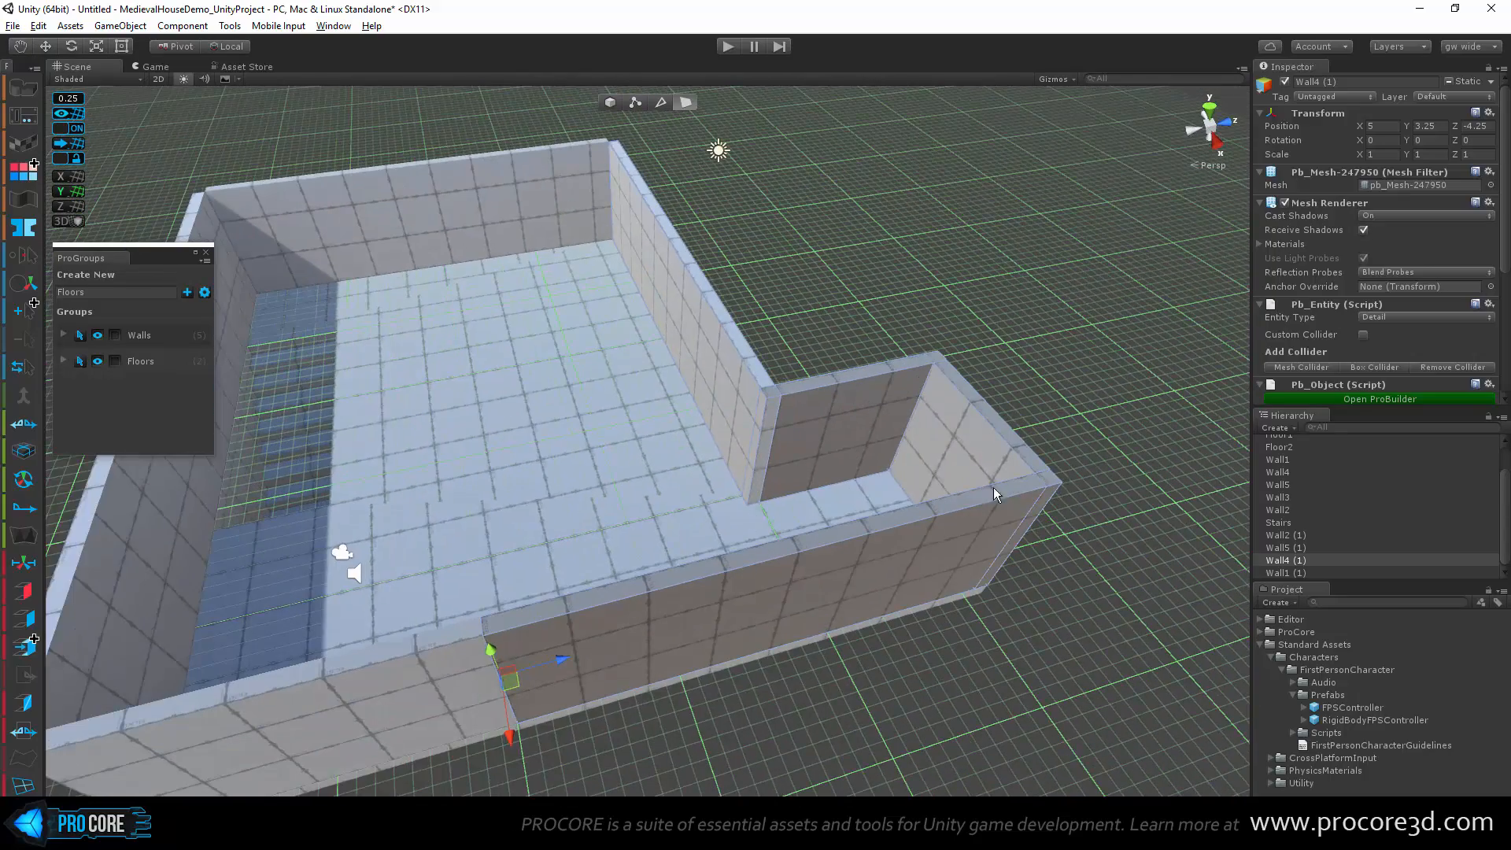
Step: Undo the wall extrusion along the overhang's open edge, including its corner piece
{"action": "key", "text": "ctrl+z"}
{"action": "key", "text": "ctrl+z"}
{"action": "key", "text": "ctrl+z"}
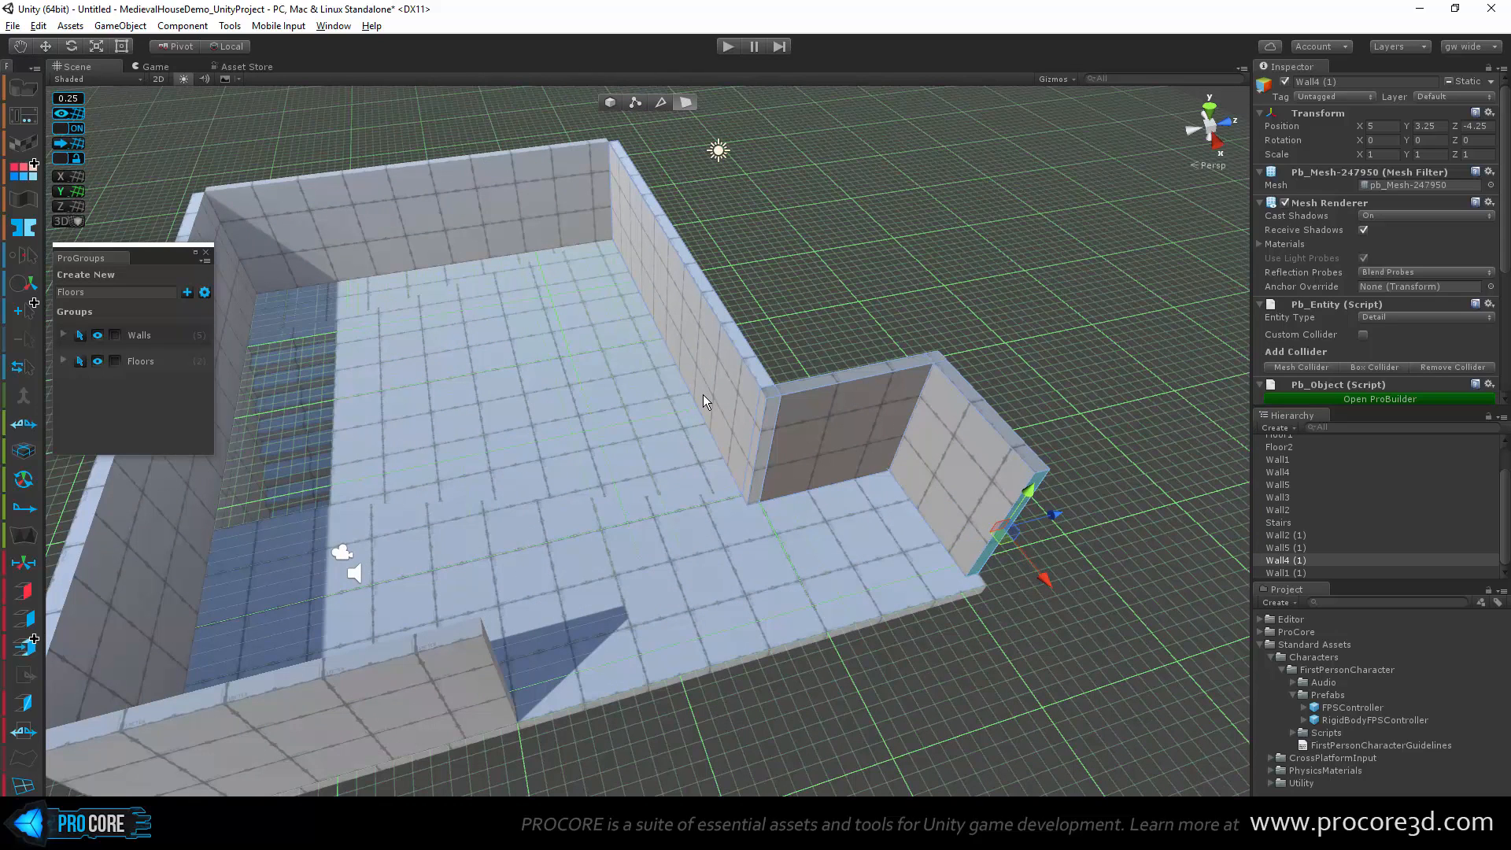
Step: Undo the remaining extrusions and corner pieces added to the end of Wall4 (1) around the overhang
{"action": "key", "text": "ctrl+z"}
{"action": "key", "text": "ctrl+z"}
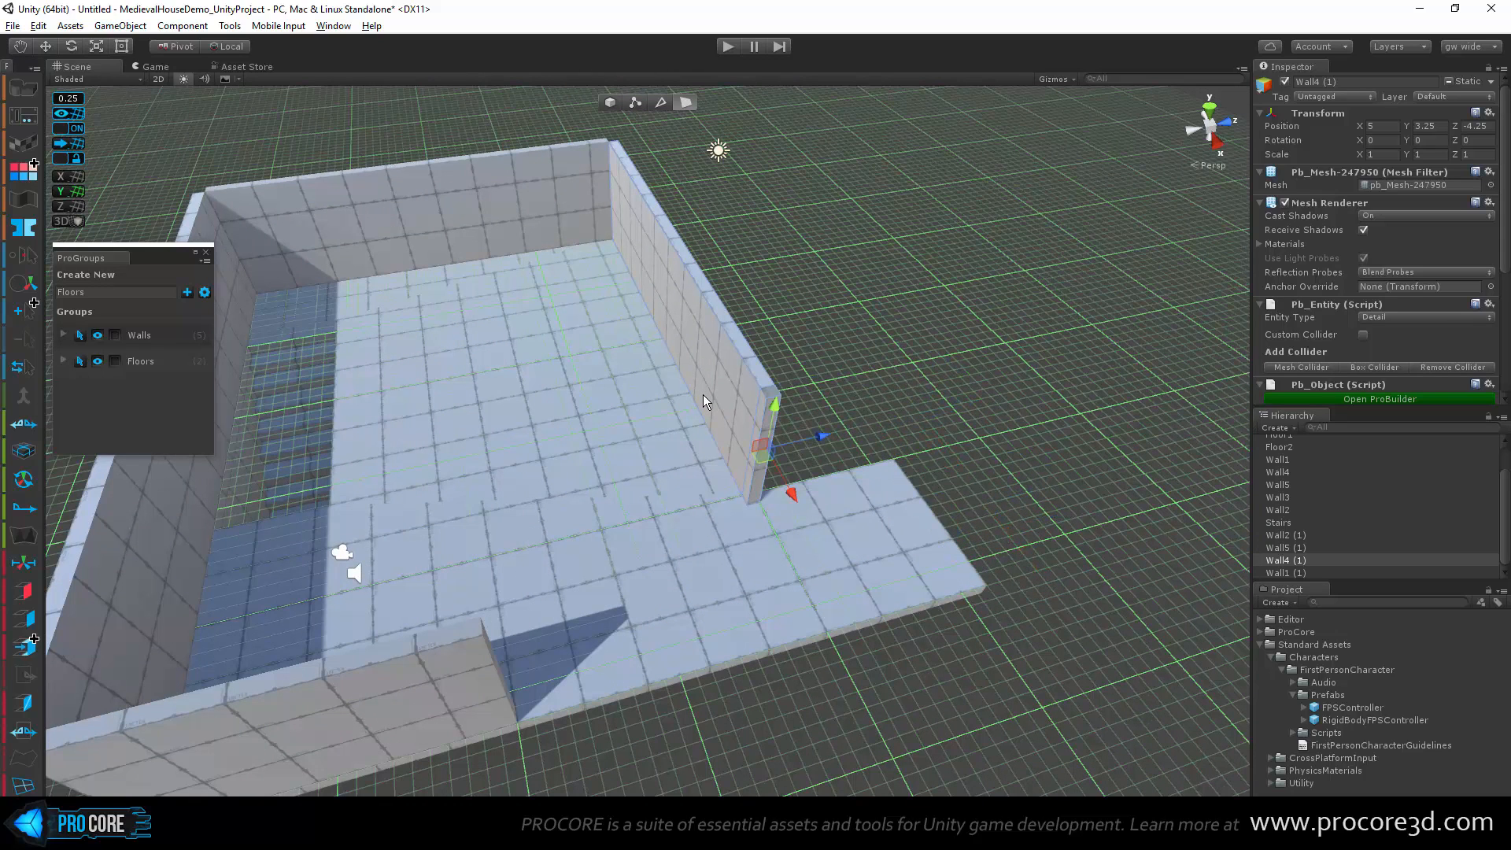
{"action": "key", "text": "ctrl+z"}
{"action": "key", "text": "ctrl+z"}
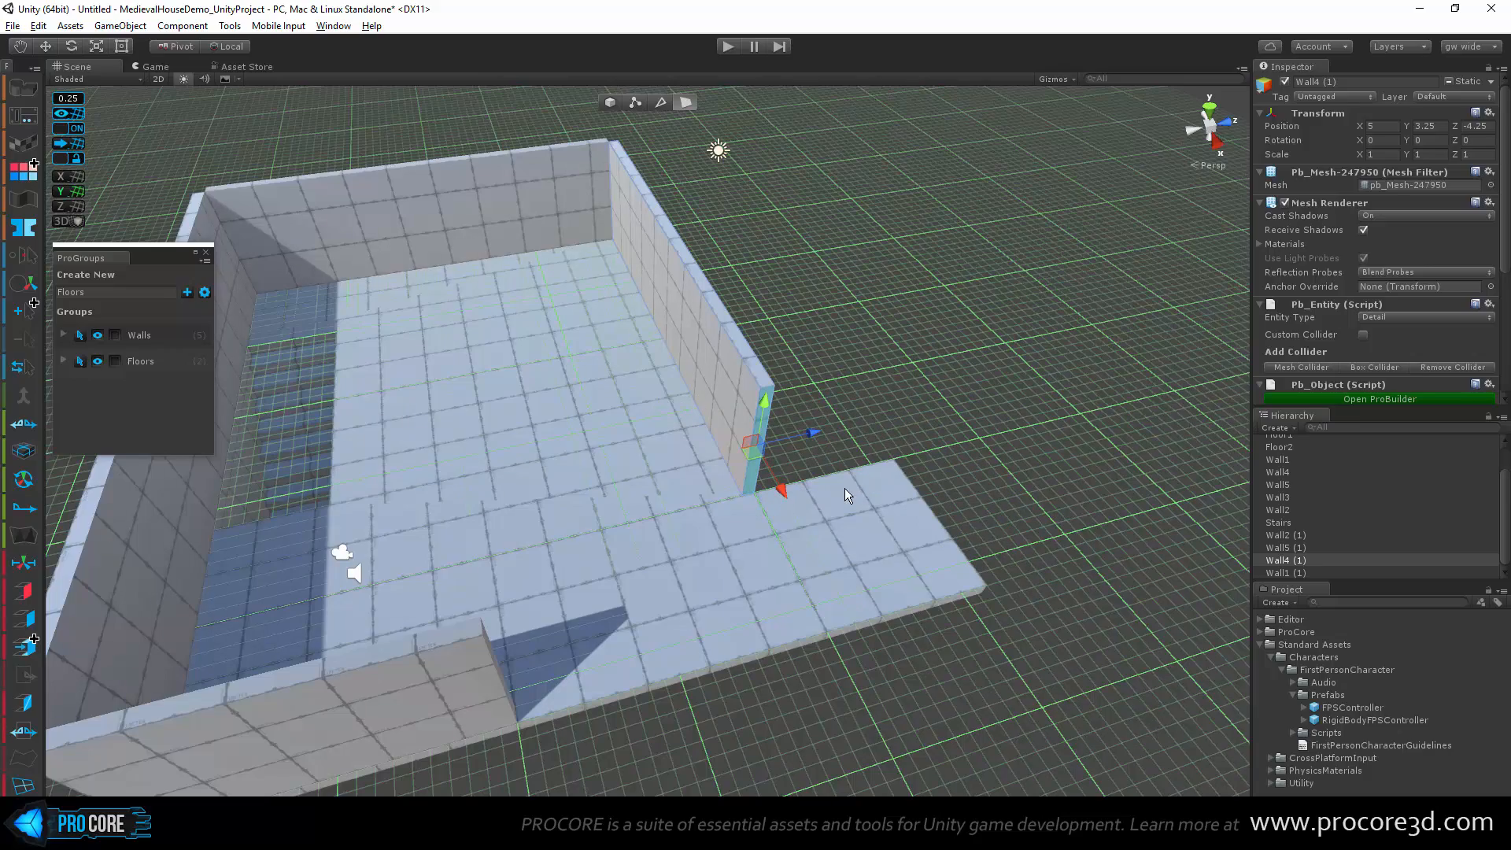
{"action": "left_click_drag", "start_coordinate": [887, 530], "coordinate": [785, 559], "text": "alt"}
{"action": "key", "text": "Escape"}
Step: Duplicate Wall1 (1) and move the copy to Z -1.25 along the overhang's outer edge
{"action": "scroll", "coordinate": [494, 544], "scroll_direction": "down", "scroll_amount": 5}
{"action": "middle_click_drag", "start_coordinate": [411, 350], "coordinate": [491, 405]}
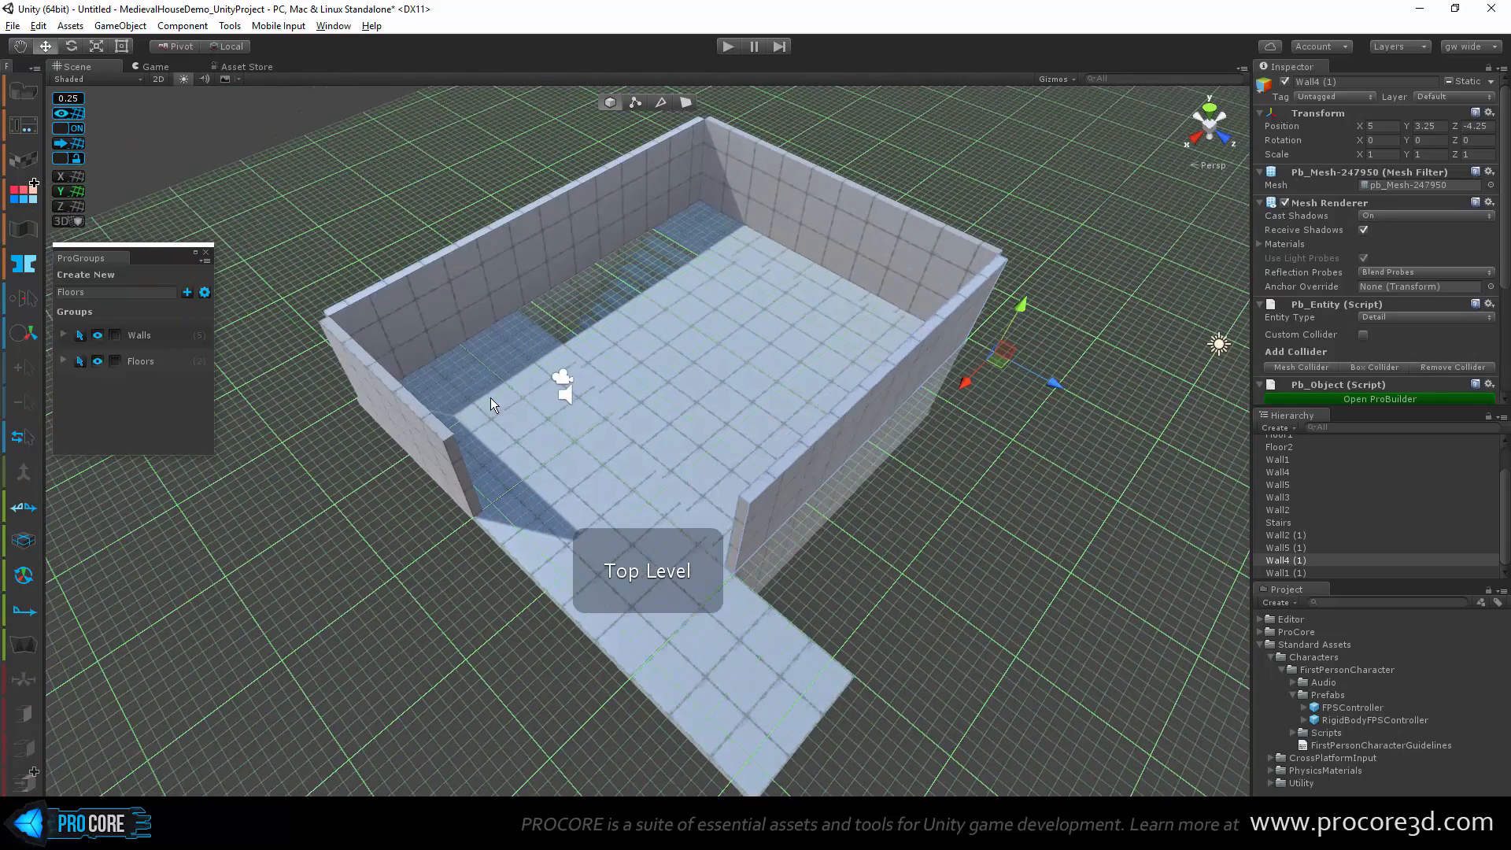
{"action": "left_click", "coordinate": [478, 280]}
{"action": "scroll", "coordinate": [584, 417], "scroll_direction": "down", "scroll_amount": 5}
{"action": "key", "text": "ctrl+d"}
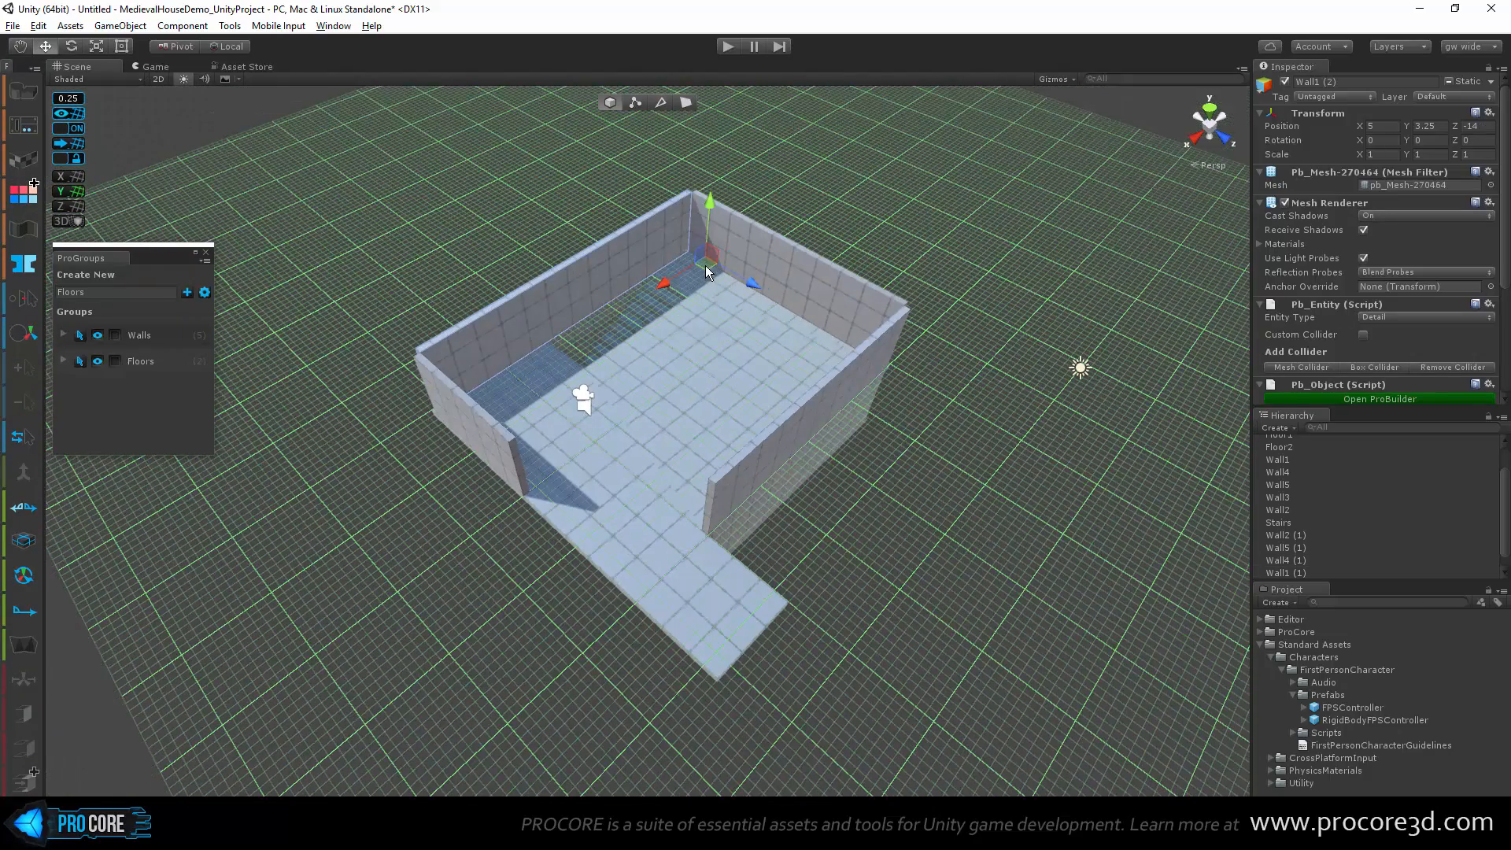
{"action": "left_click_drag", "start_coordinate": [703, 262], "coordinate": [990, 435]}
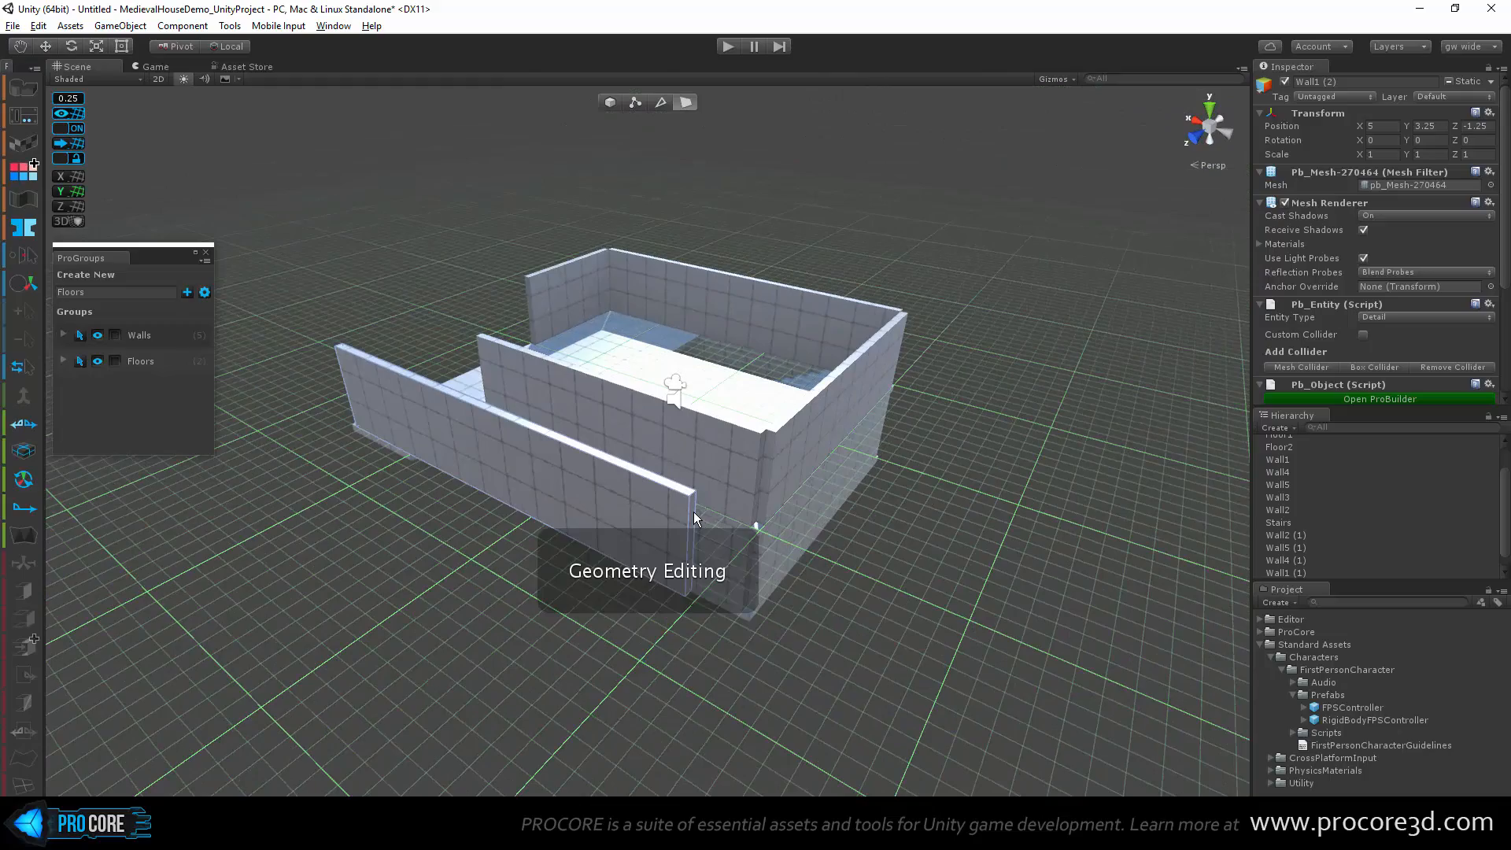
Step: Shorten the duplicated wall by moving its end face in to the width of the overhang
{"action": "left_click", "coordinate": [692, 512]}
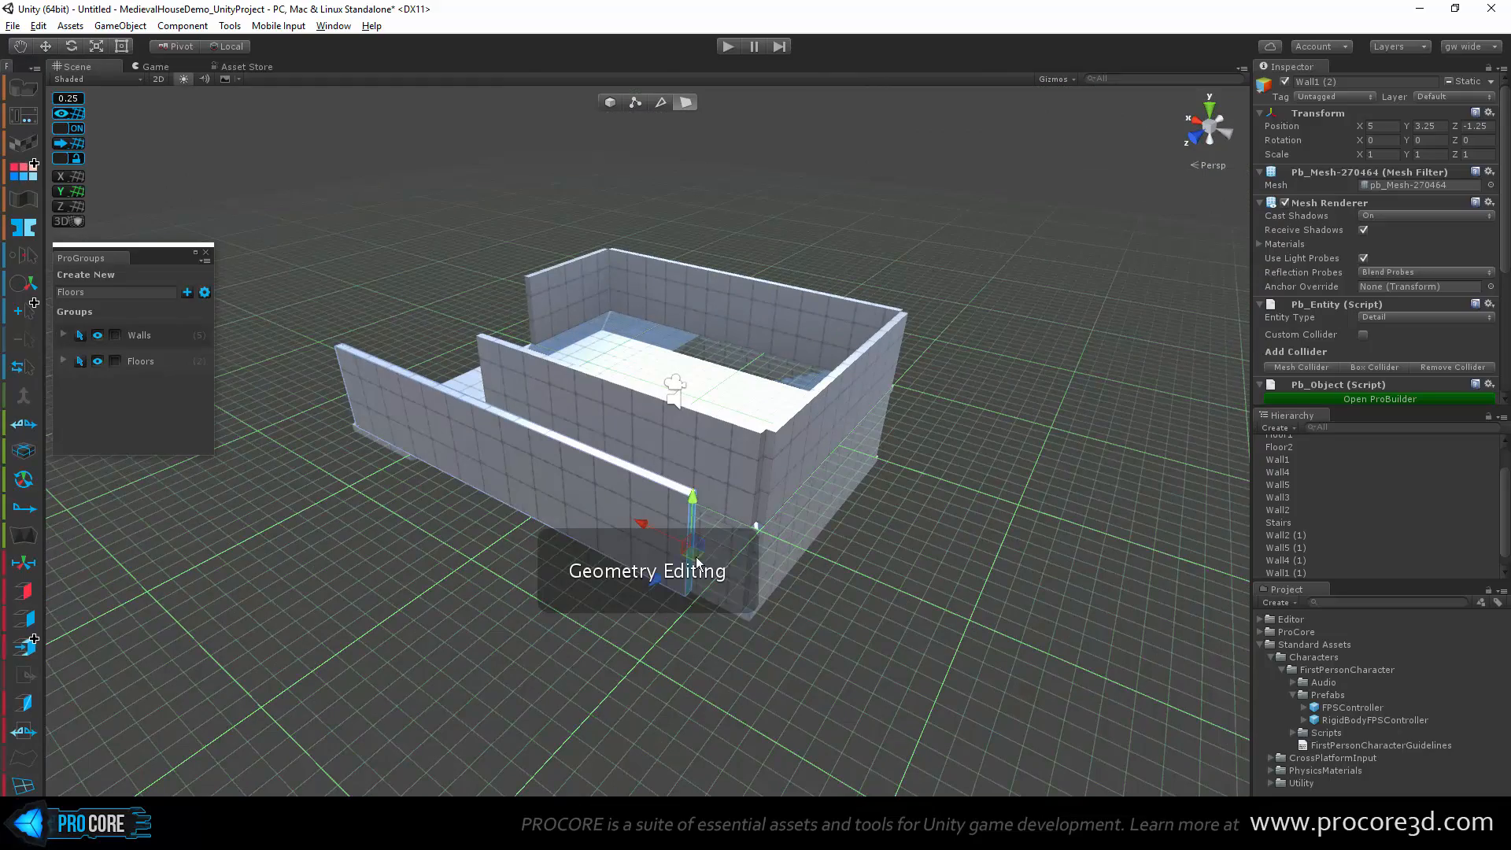
{"action": "left_click_drag", "start_coordinate": [639, 526], "coordinate": [245, 385]}
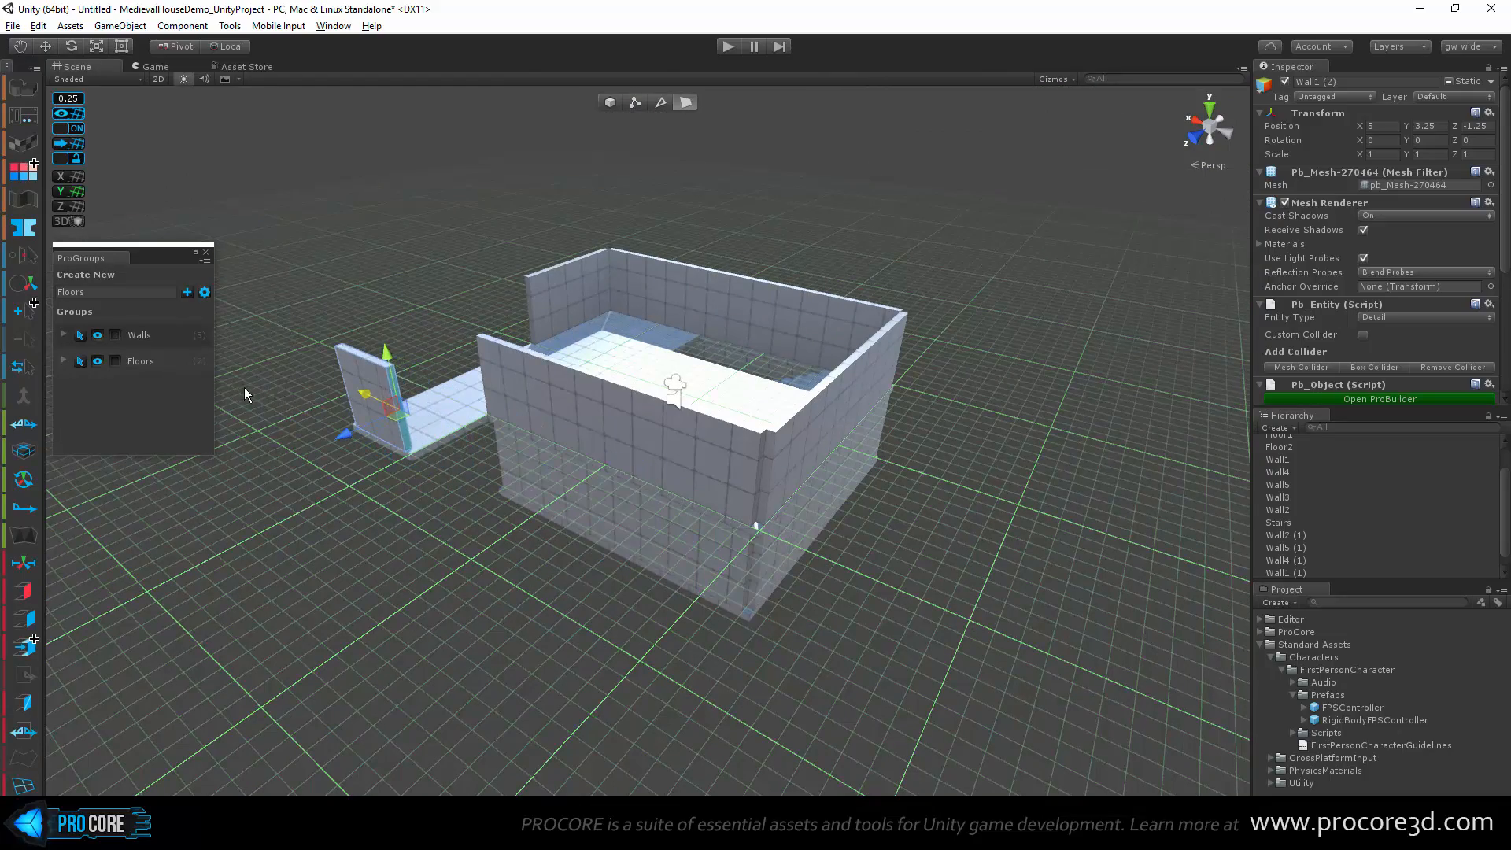
{"action": "key", "text": "f"}
{"action": "left_click_drag", "start_coordinate": [381, 560], "coordinate": [897, 637], "text": "alt"}
{"action": "scroll", "coordinate": [897, 637], "scroll_direction": "down", "scroll_amount": 4}
{"action": "key", "text": "Escape"}
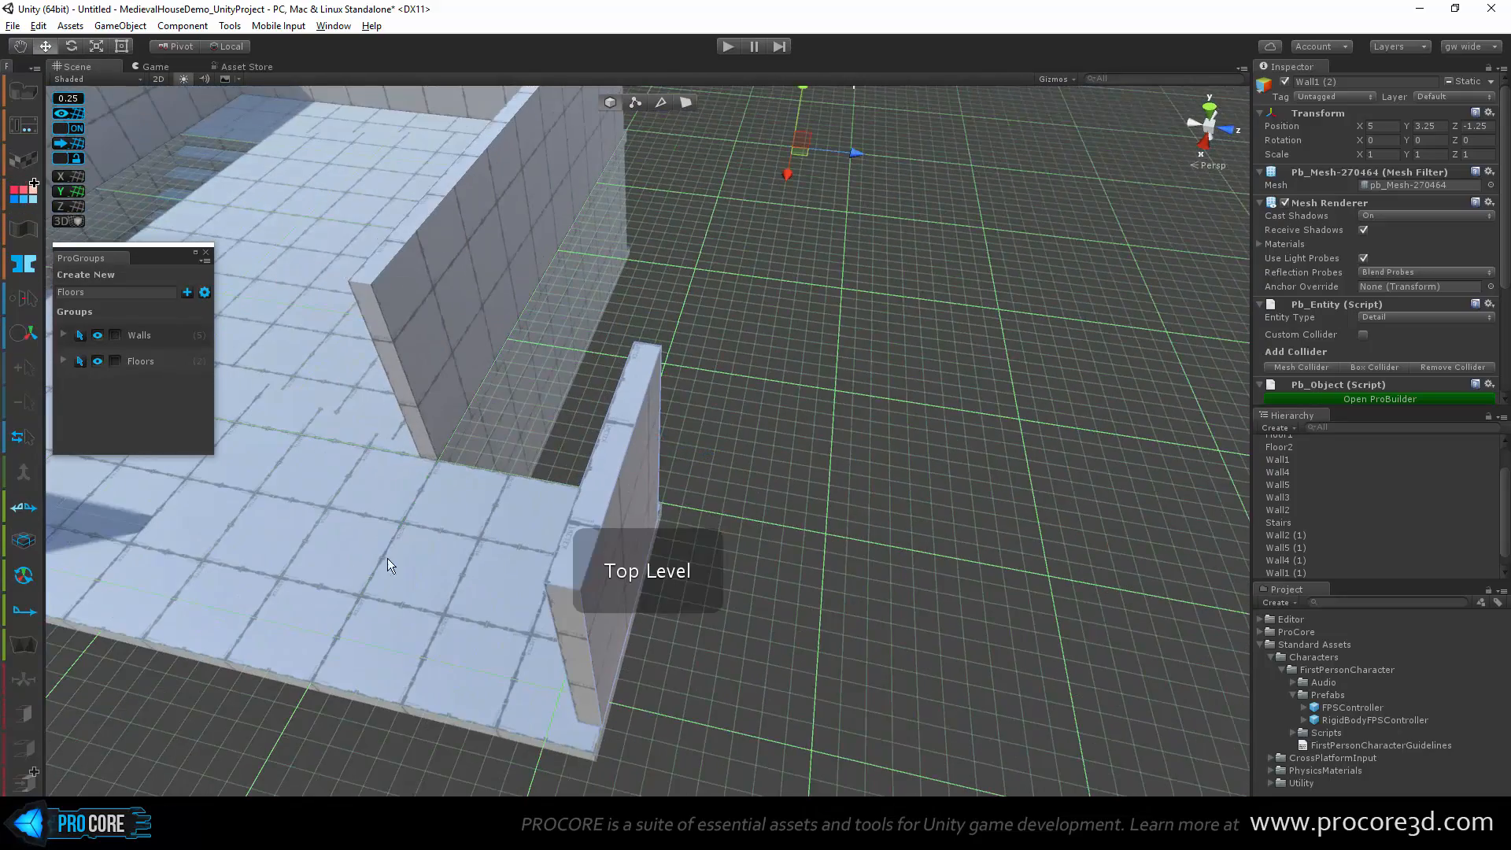
Step: Extend the end face of Wall2 (1) along the overhang's open edge to meet the new outer wall
{"action": "scroll", "coordinate": [267, 554], "scroll_direction": "down", "scroll_amount": 5}
{"action": "middle_click_drag", "start_coordinate": [446, 509], "coordinate": [689, 512]}
{"action": "left_click", "coordinate": [354, 460]}
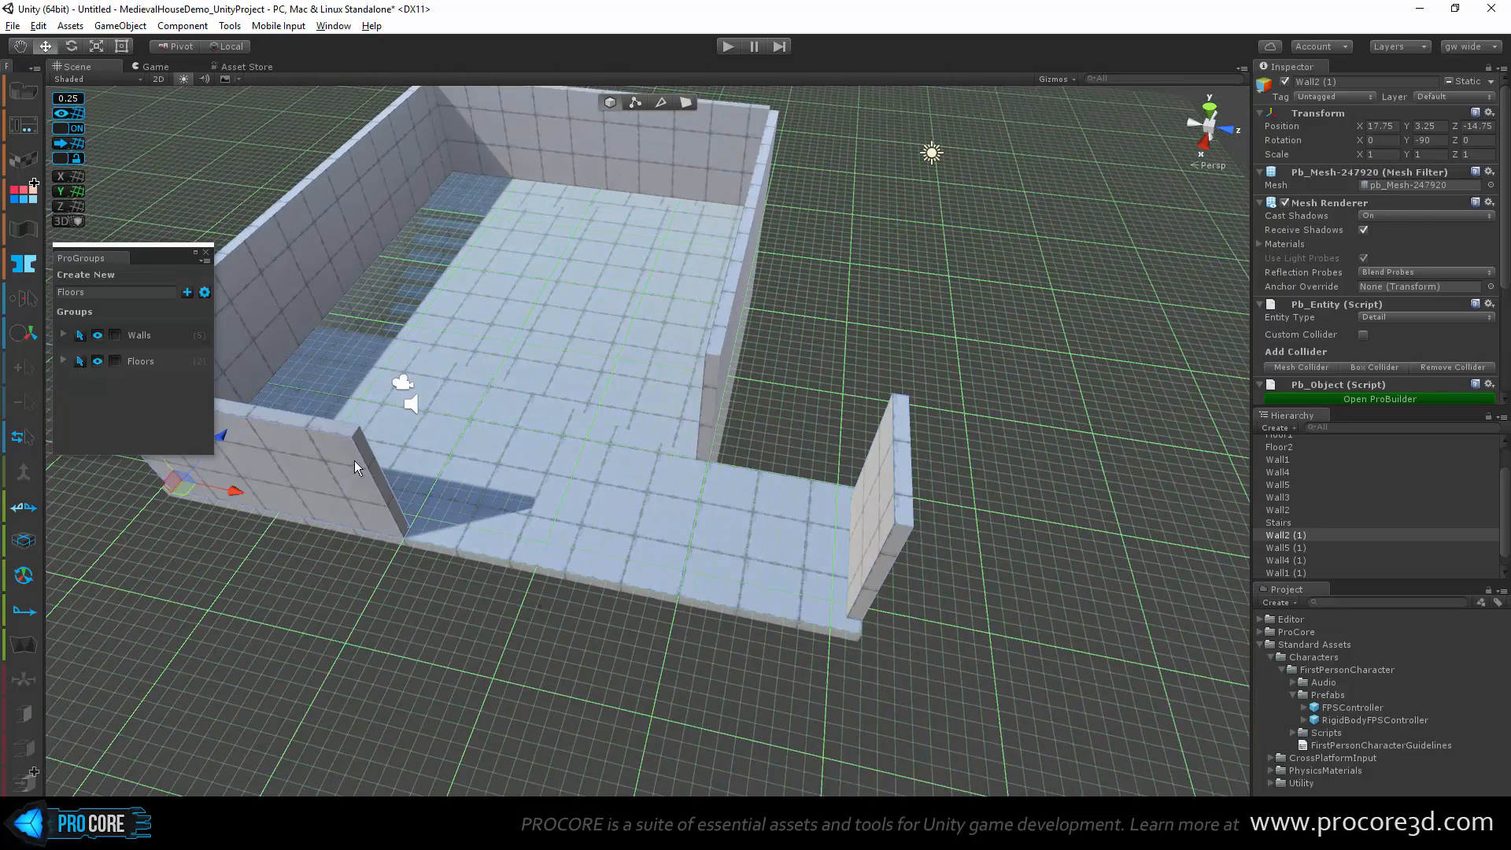
{"action": "key", "text": "g"}
{"action": "left_click_drag", "start_coordinate": [434, 507], "coordinate": [748, 551]}
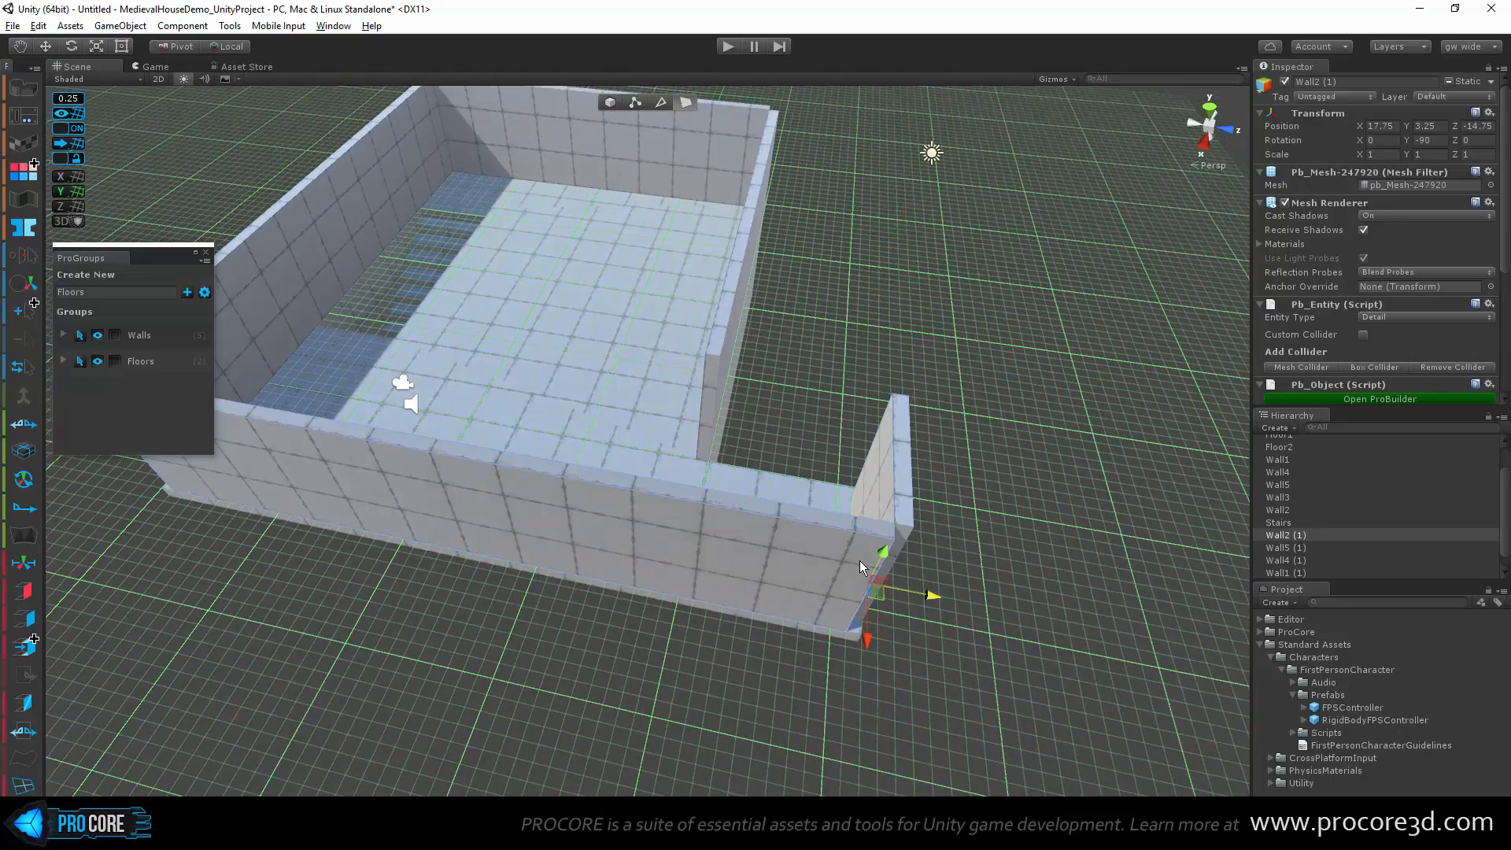
{"action": "left_click_drag", "start_coordinate": [1038, 521], "coordinate": [781, 568], "text": "alt"}
{"action": "left_click", "coordinate": [753, 496]}
{"action": "scroll", "coordinate": [781, 568], "scroll_direction": "up", "scroll_amount": 3}
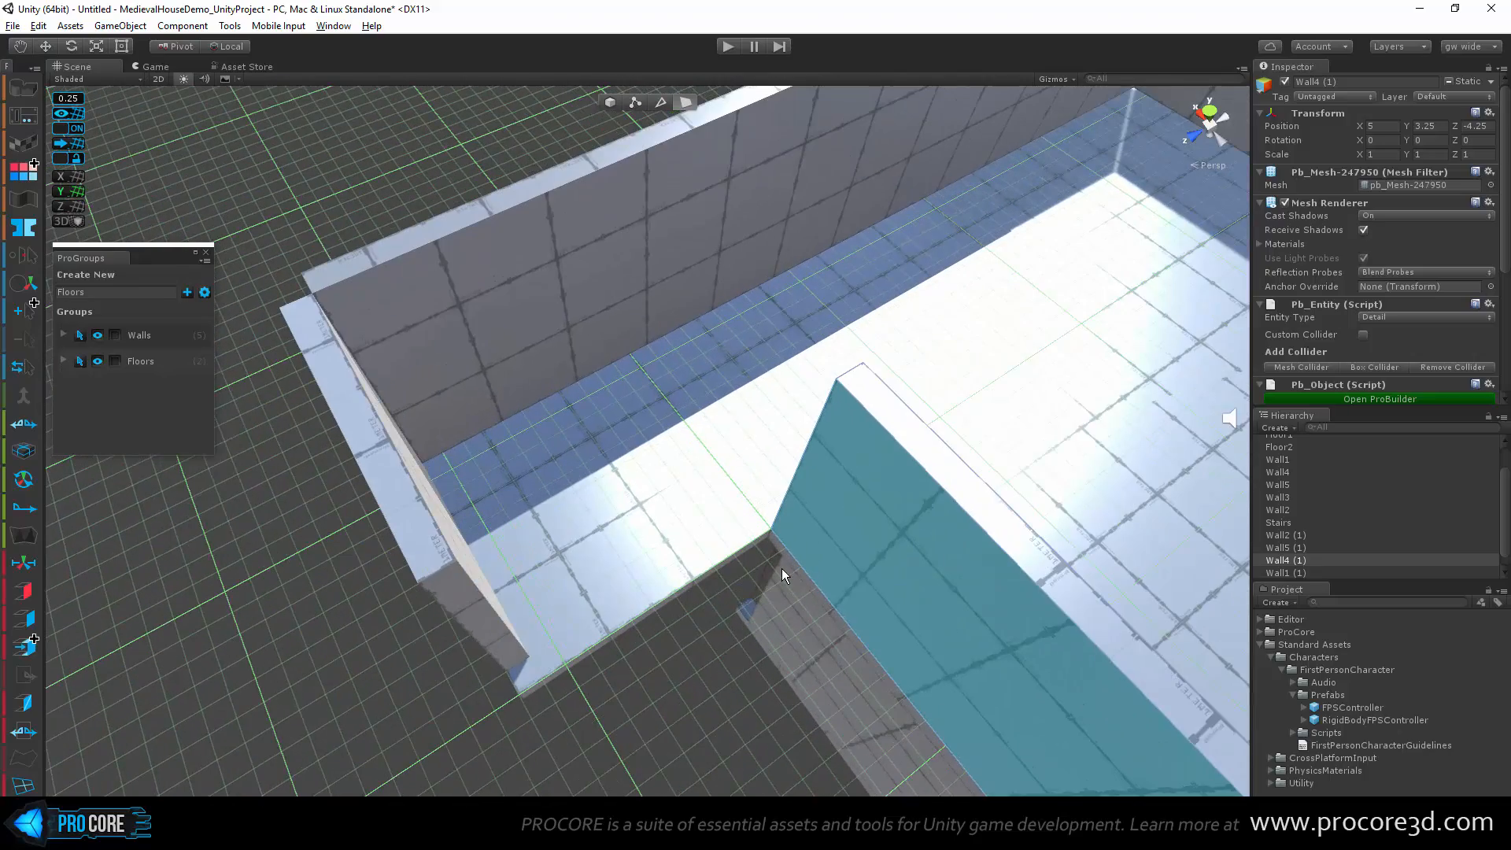
{"action": "left_click_drag", "start_coordinate": [790, 495], "coordinate": [739, 543], "text": "alt"}
{"action": "scroll", "coordinate": [441, 407], "scroll_direction": "down", "scroll_amount": 2}
{"action": "key", "text": "Escape"}
Step: Set the pivot of Wall1 (2) to the bottom corner vertex at its open end
{"action": "left_click", "coordinate": [373, 507]}
{"action": "scroll", "coordinate": [373, 508], "scroll_direction": "down", "scroll_amount": 2}
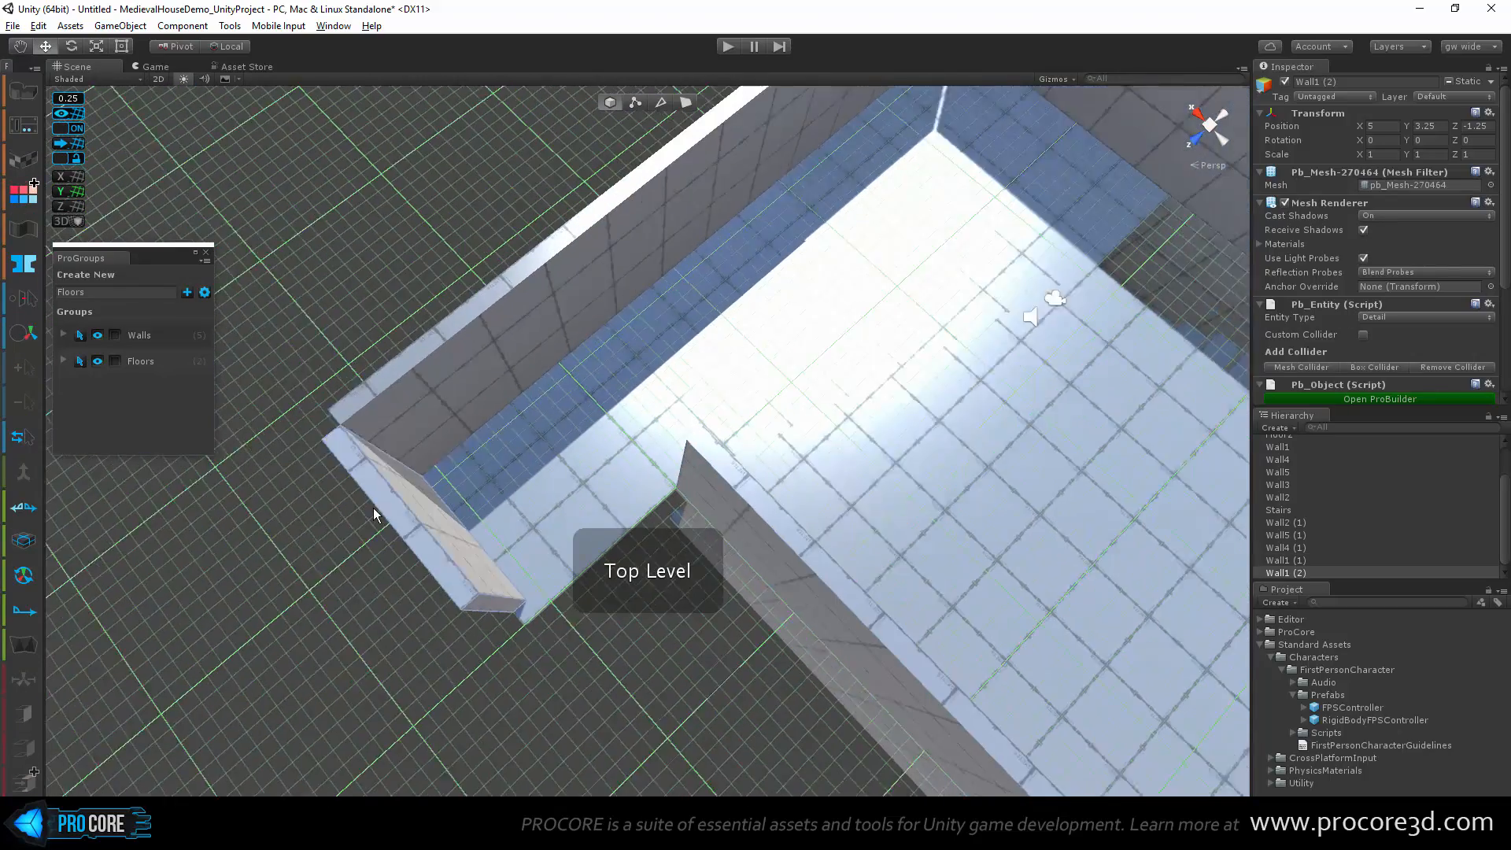
{"action": "left_click_drag", "start_coordinate": [467, 546], "coordinate": [504, 456], "text": "alt"}
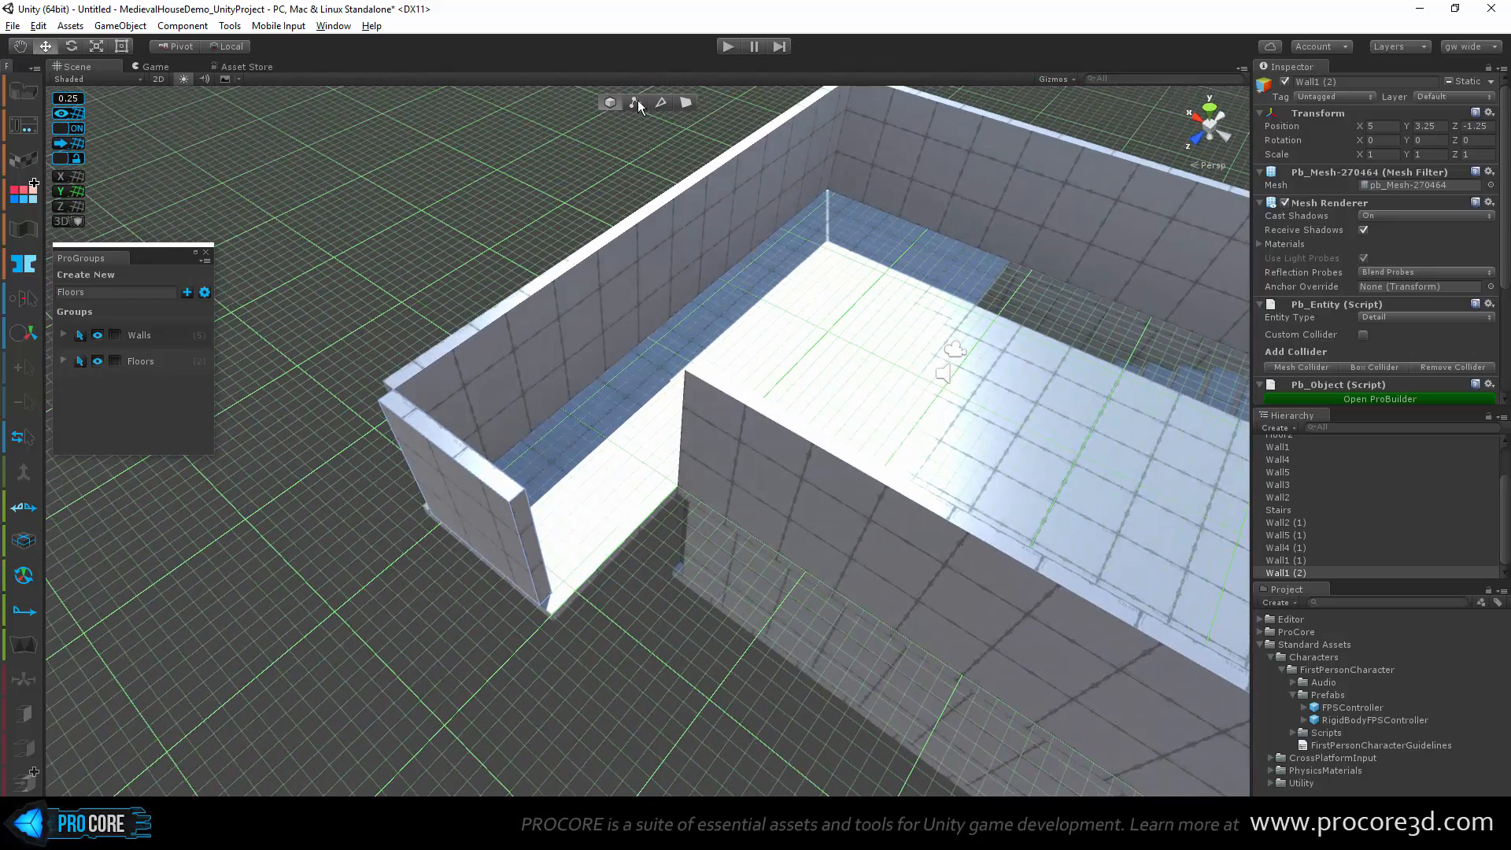
{"action": "left_click", "coordinate": [637, 102]}
{"action": "left_click_drag", "start_coordinate": [751, 421], "coordinate": [757, 322], "text": "alt"}
{"action": "left_click", "coordinate": [543, 627]}
{"action": "left_click_drag", "start_coordinate": [543, 626], "coordinate": [555, 614]}
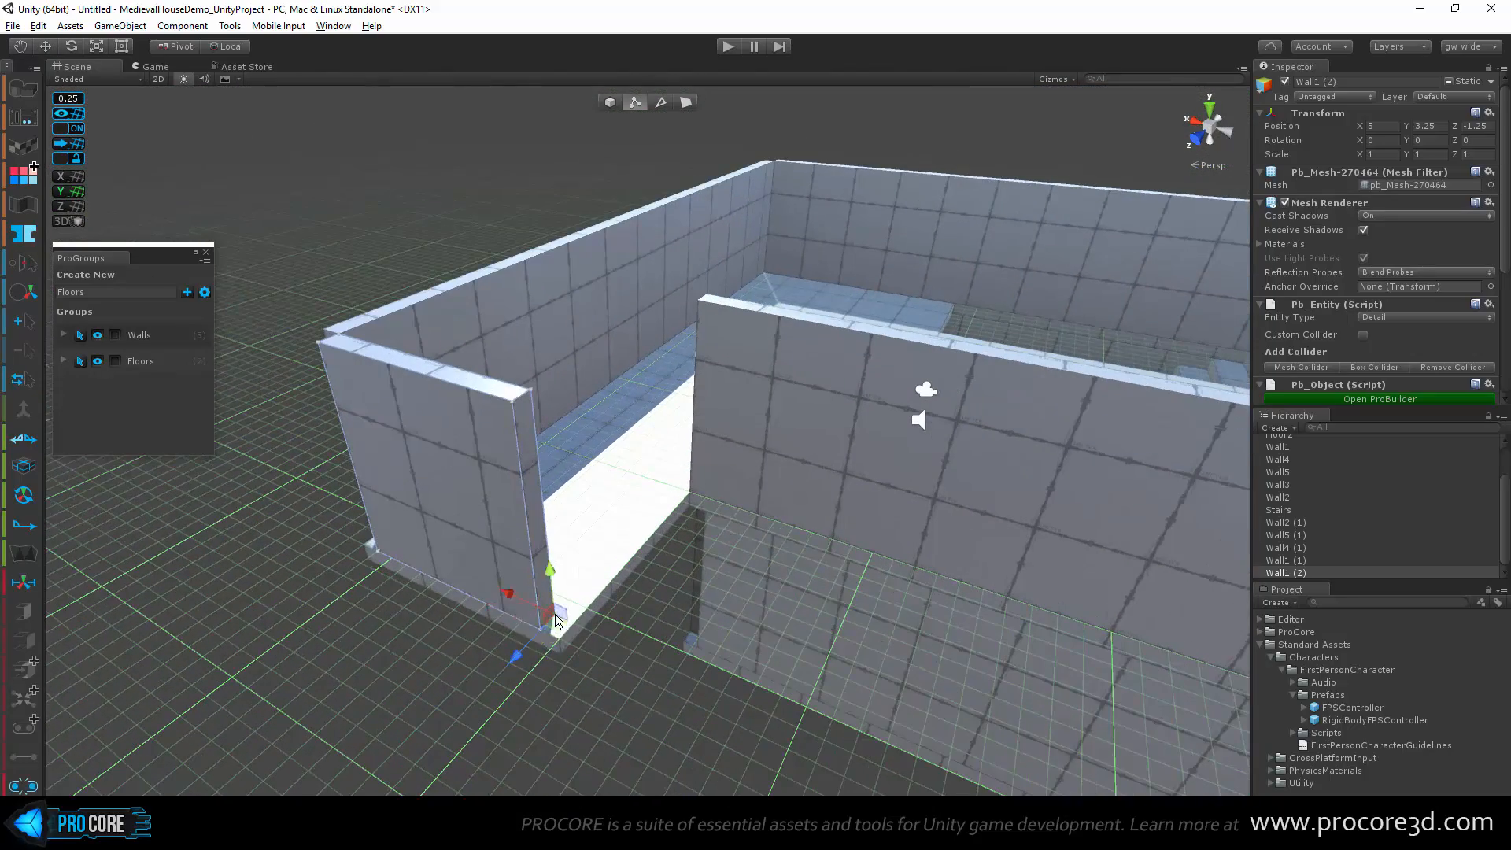
{"action": "left_click", "coordinate": [35, 592]}
{"action": "left_click_drag", "start_coordinate": [543, 452], "coordinate": [528, 527], "text": "alt"}
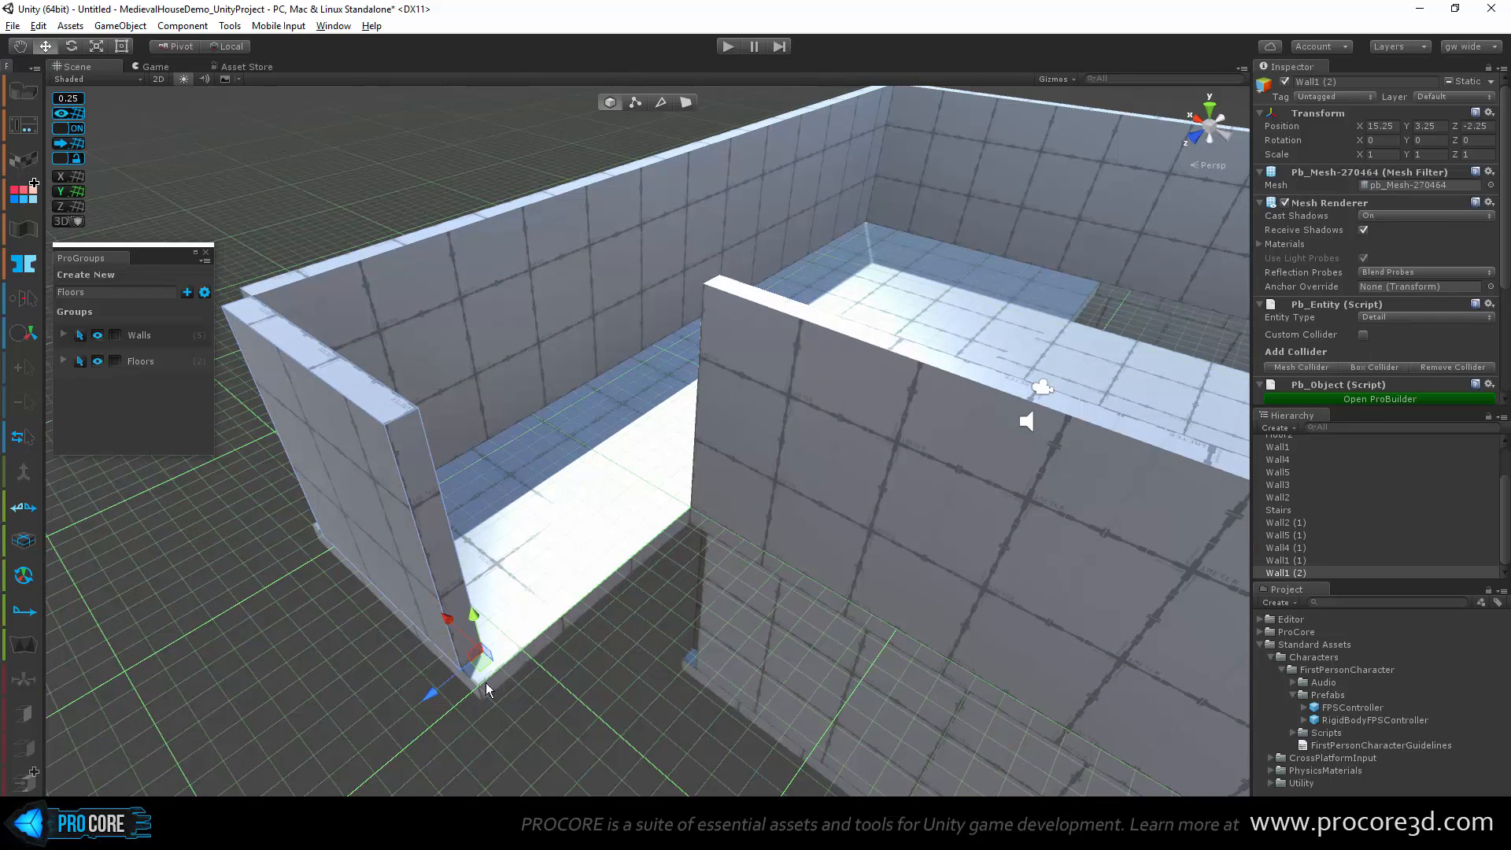
Step: Duplicate Wall1 (2), rotate the copy to -90 degrees on Y, and place it along the overhang's inner edge
{"action": "key", "text": "ctrl+d"}
{"action": "left_click_drag", "start_coordinate": [483, 682], "coordinate": [814, 593]}
{"action": "key", "text": "e"}
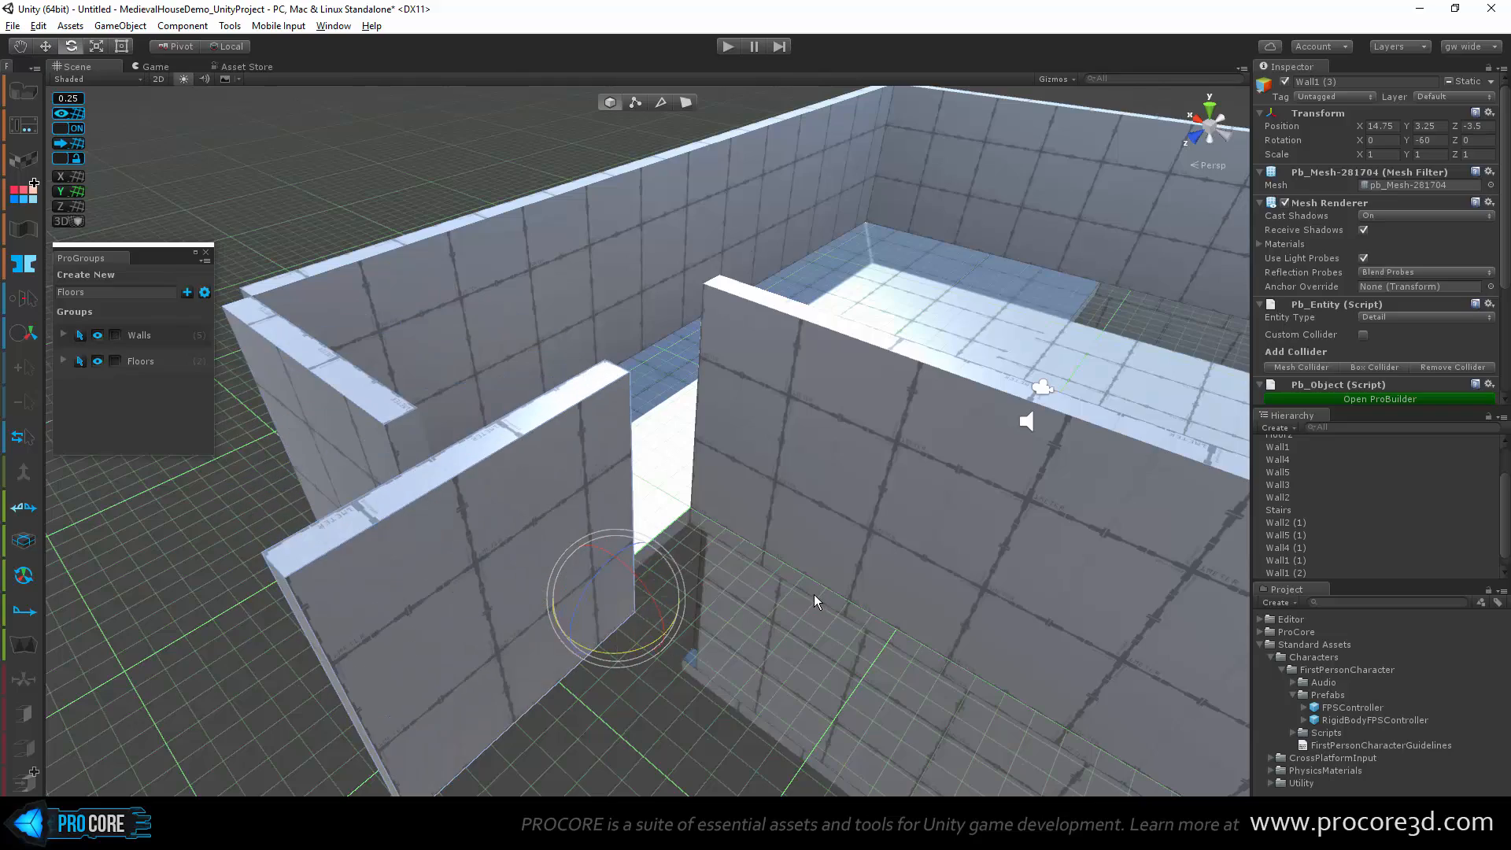
{"action": "key", "text": "w"}
{"action": "left_click_drag", "start_coordinate": [693, 534], "coordinate": [743, 451], "text": "alt"}
Step: Pull the end vertices of Wall4 (1) back to leave a gap at the inner corner beside the overhang wall
{"action": "left_click", "coordinate": [740, 446]}
{"action": "left_click_drag", "start_coordinate": [558, 467], "coordinate": [905, 370], "text": "alt"}
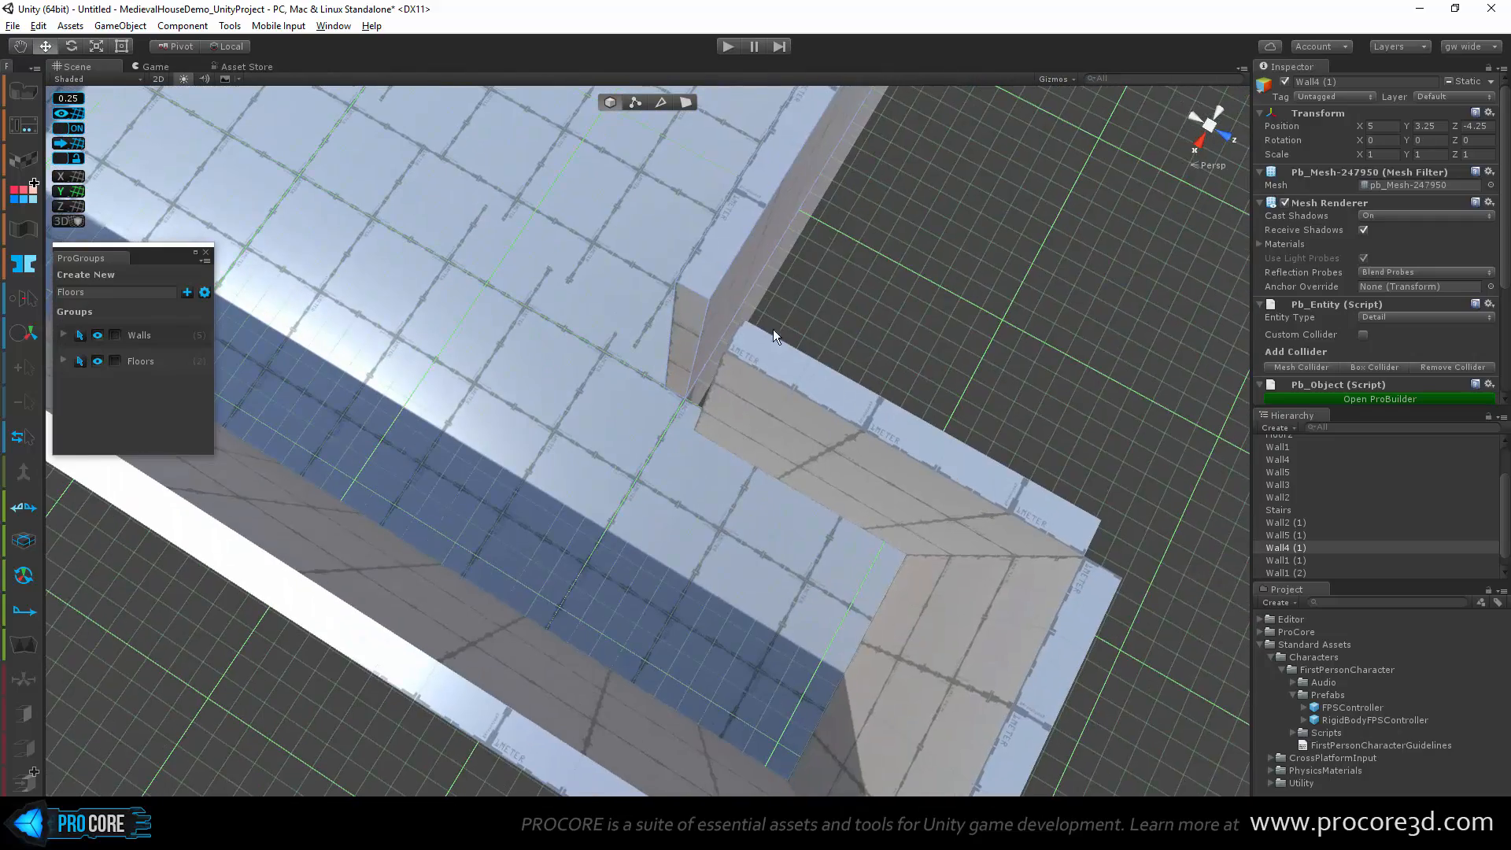
{"action": "key", "text": "g"}
{"action": "left_click", "coordinate": [692, 325]}
{"action": "left_click_drag", "start_coordinate": [586, 437], "coordinate": [787, 425], "text": "alt"}
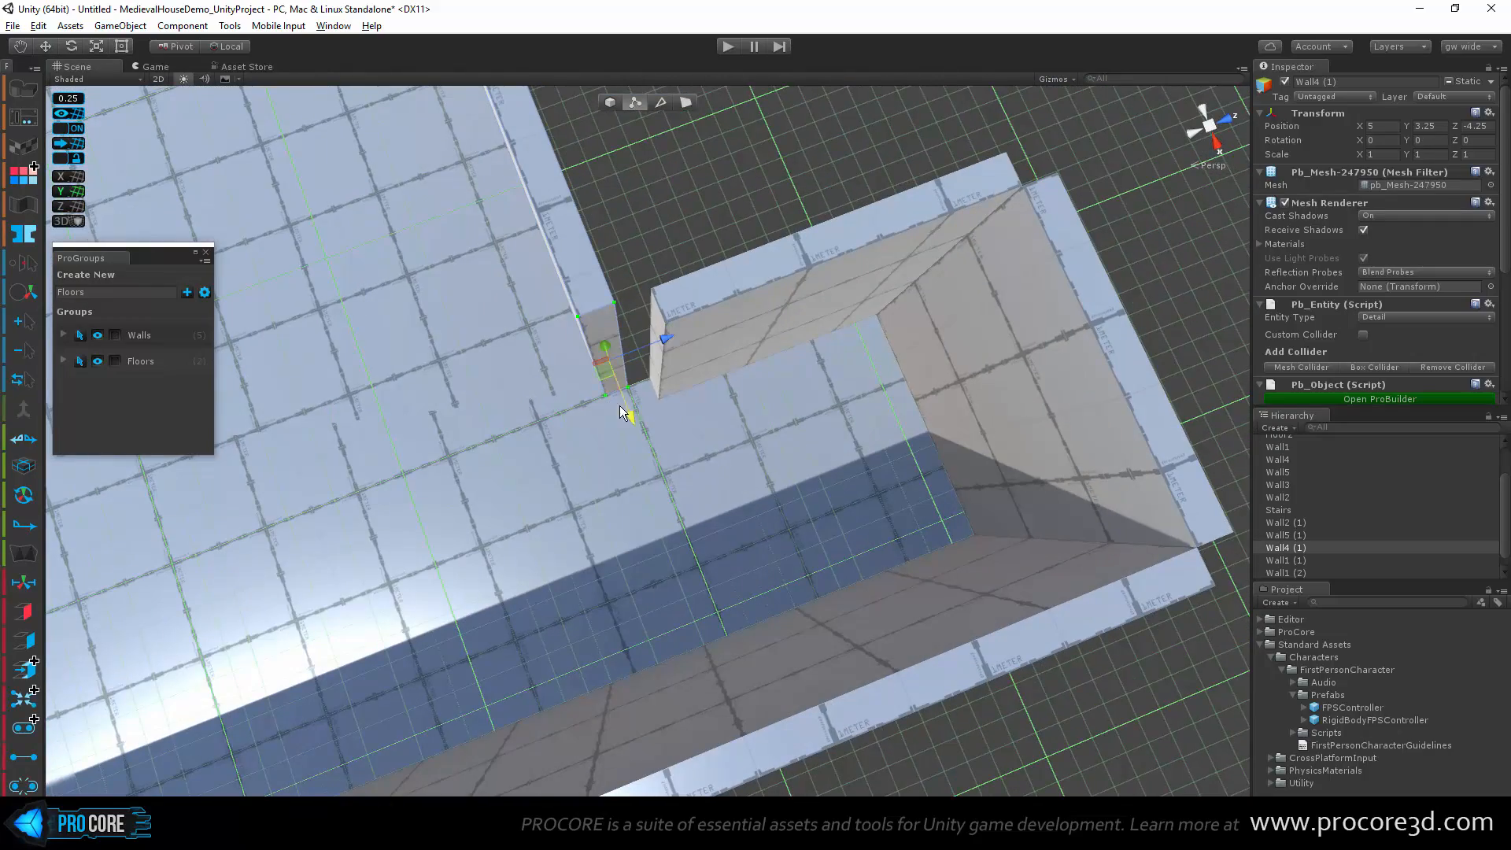
{"action": "left_click_drag", "start_coordinate": [488, 508], "coordinate": [600, 625], "text": "alt"}
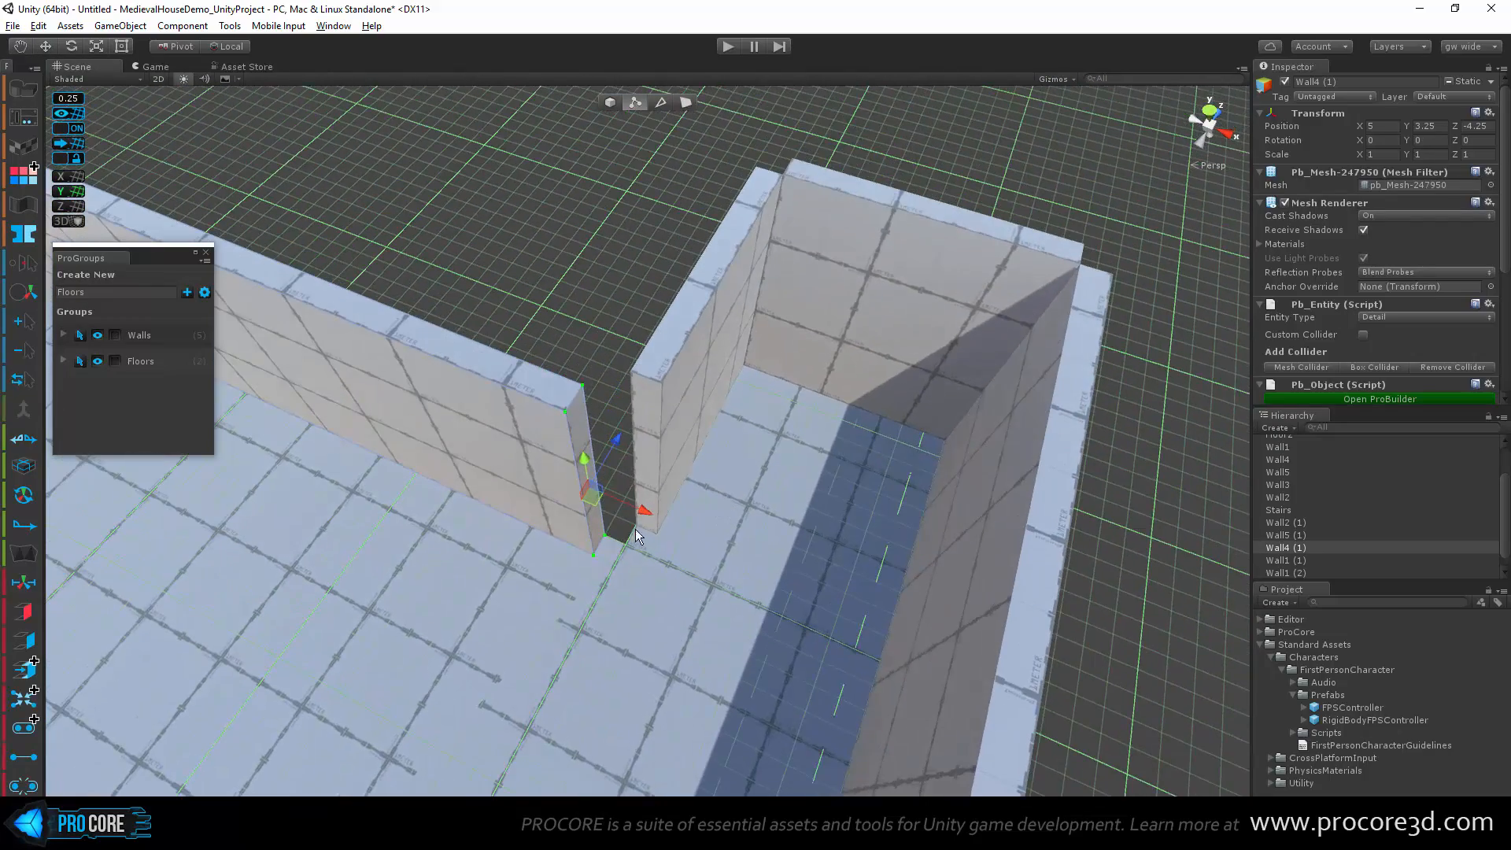
Step: Pull back the adjoining end faces of Wall1 (2) and Wall1 (3) to open a gap at the overhang's outer corner
{"action": "left_click_drag", "start_coordinate": [865, 535], "coordinate": [698, 726], "text": "alt"}
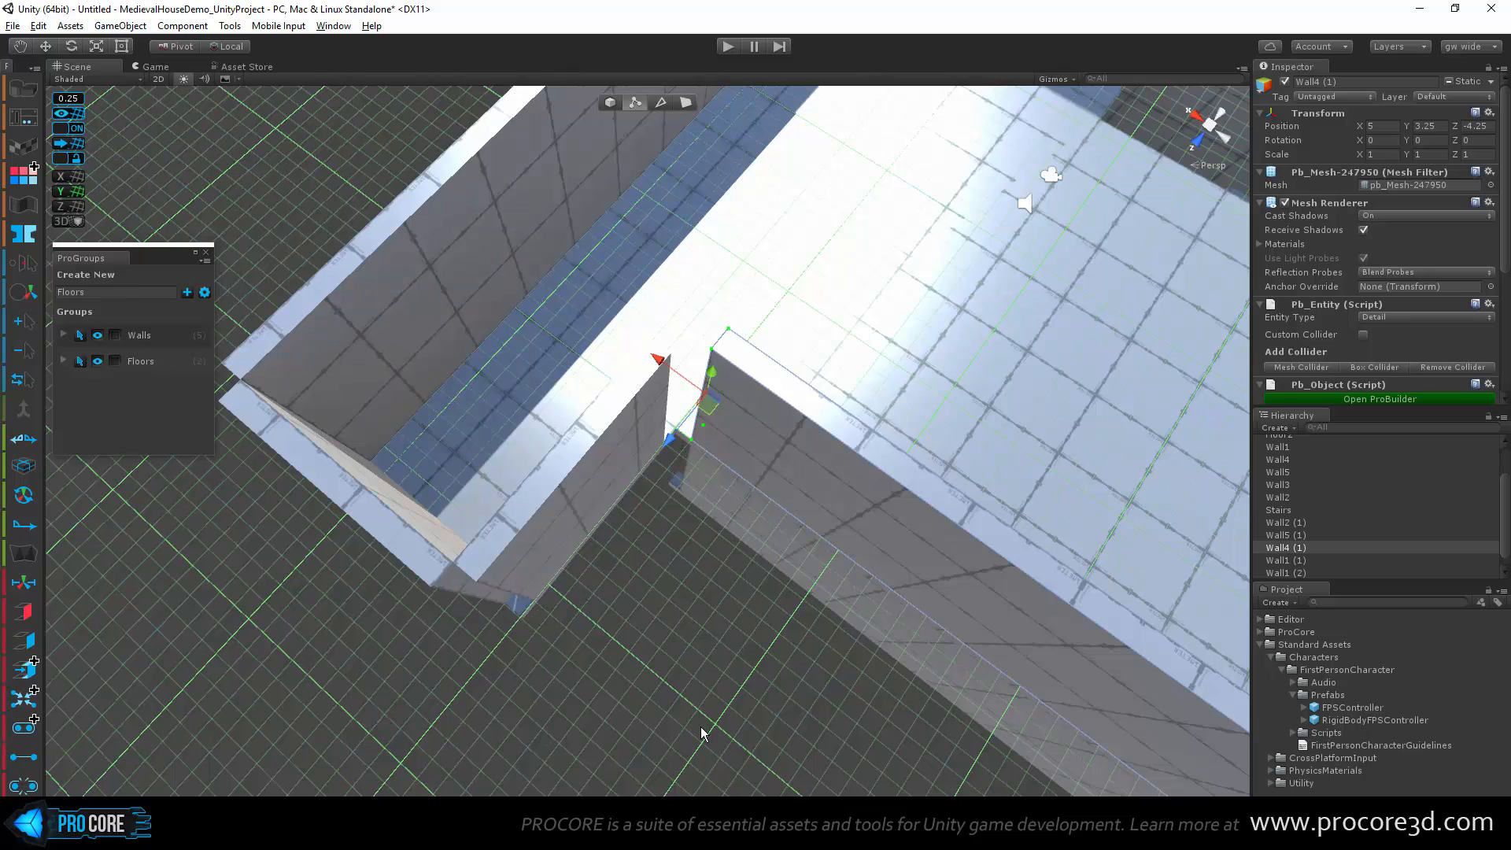
{"action": "left_click_drag", "start_coordinate": [496, 624], "coordinate": [468, 579], "text": "alt"}
{"action": "scroll", "coordinate": [491, 523], "scroll_direction": "up", "scroll_amount": 3}
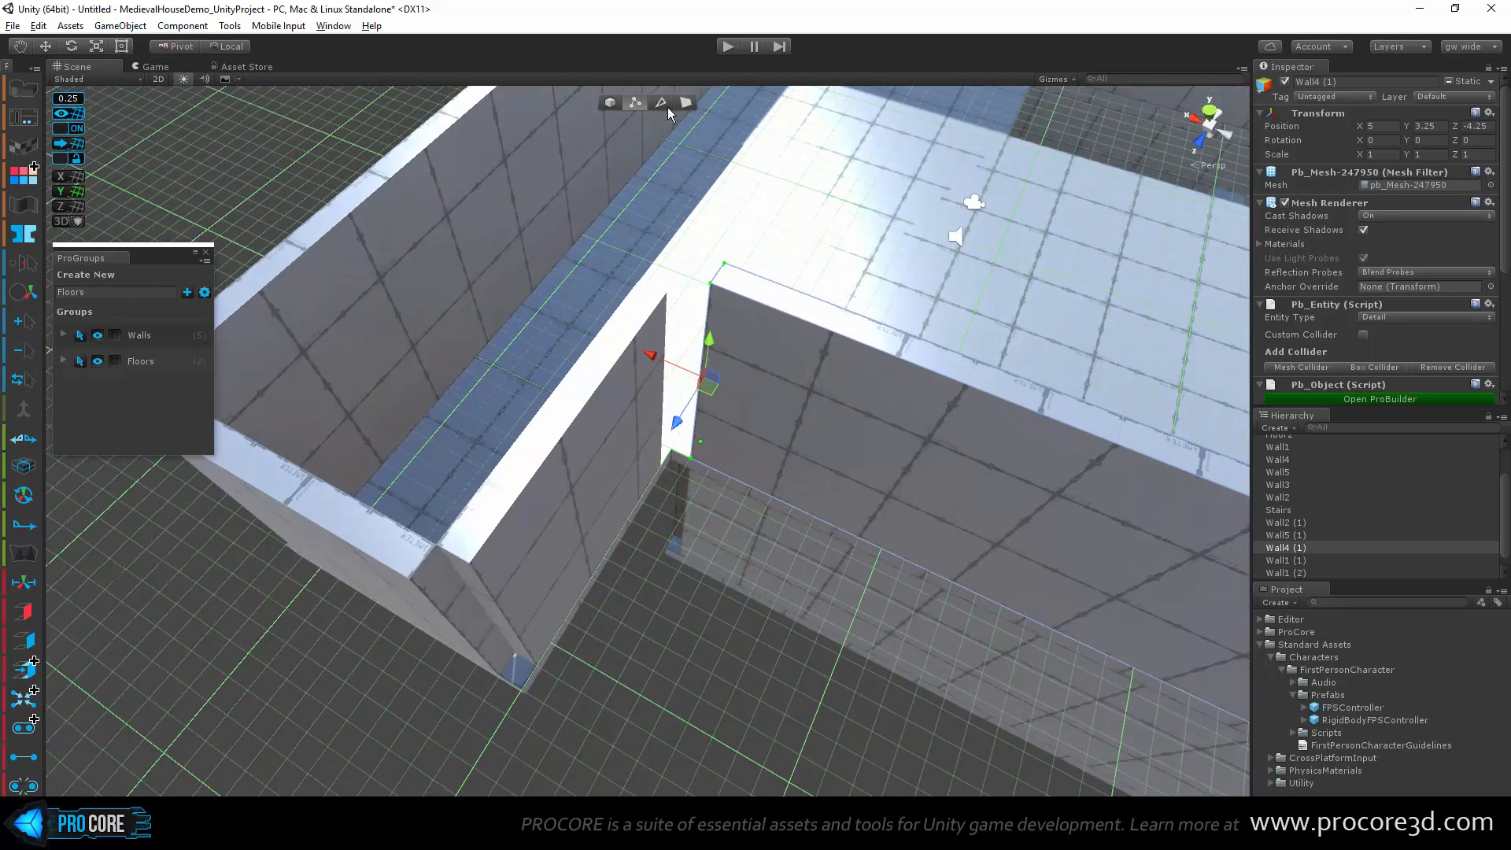
{"action": "left_click", "coordinate": [431, 587]}
{"action": "middle_click_drag", "start_coordinate": [465, 669], "coordinate": [565, 651]}
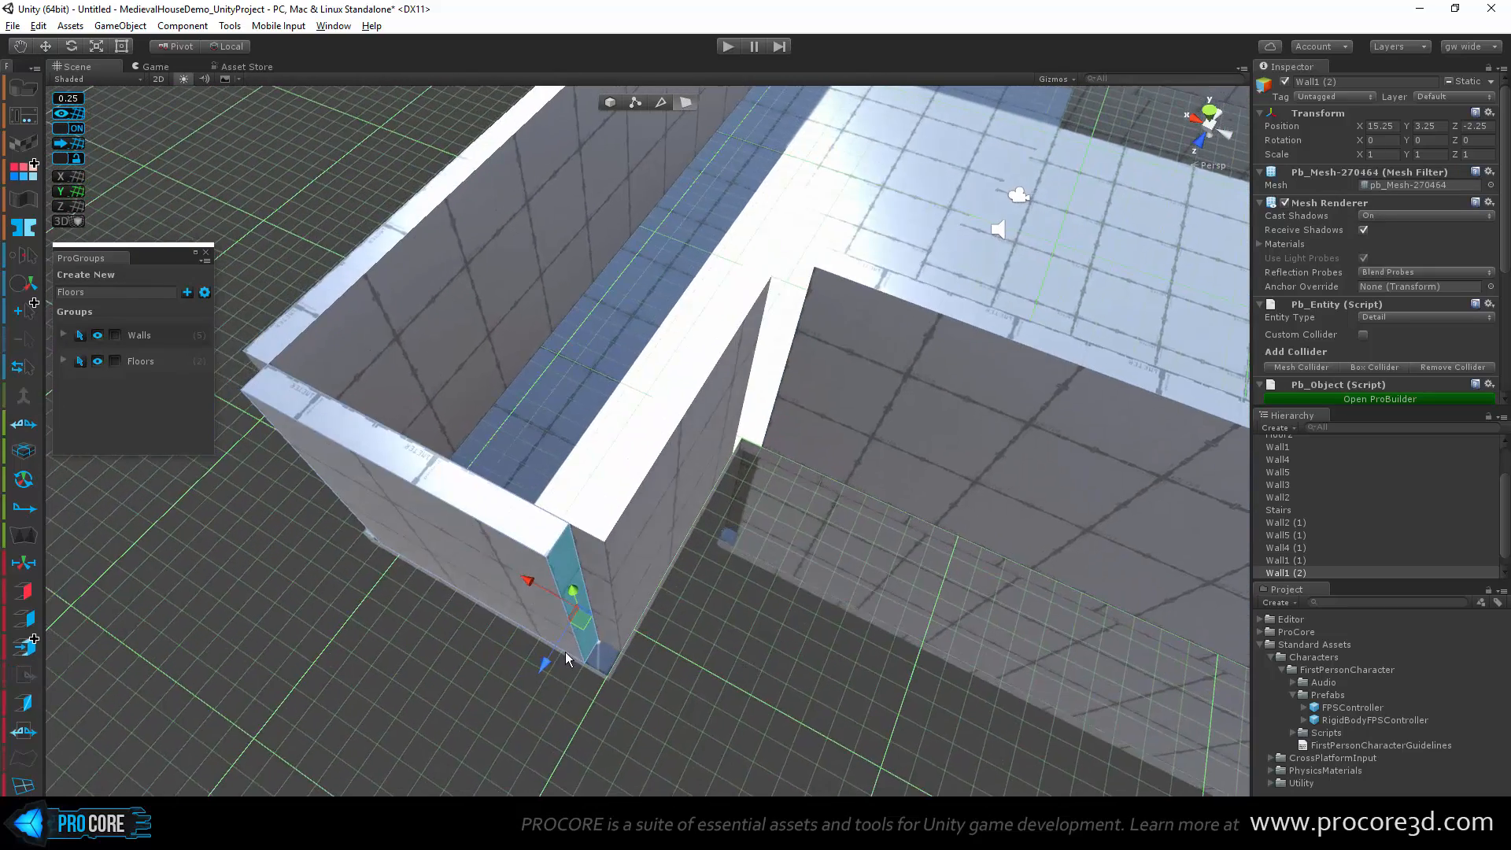
{"action": "left_click_drag", "start_coordinate": [531, 576], "coordinate": [503, 572]}
{"action": "left_click", "coordinate": [606, 603]}
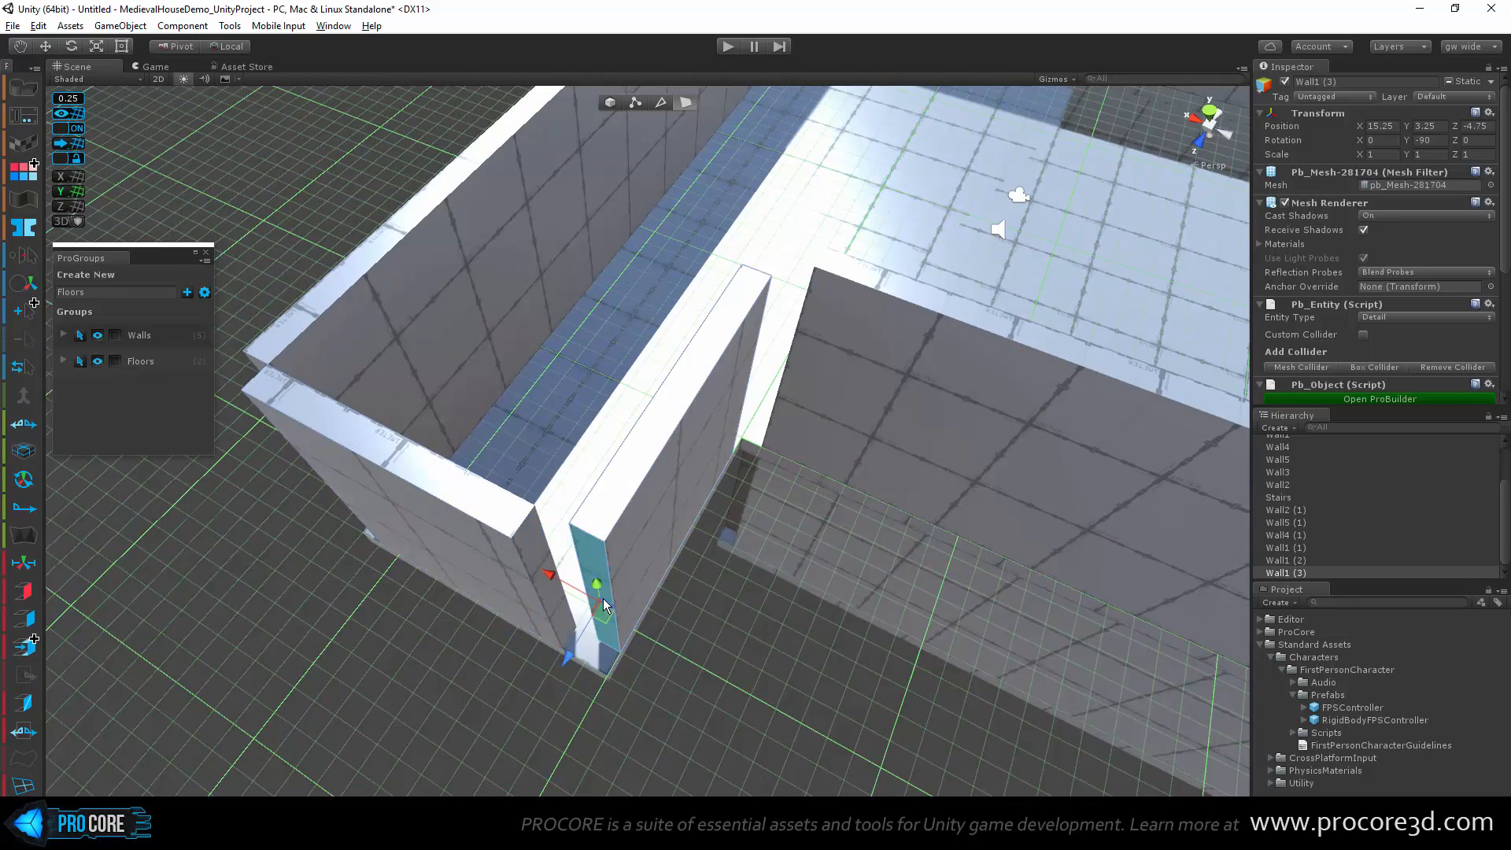
{"action": "left_click_drag", "start_coordinate": [564, 653], "coordinate": [581, 635]}
{"action": "left_click_drag", "start_coordinate": [640, 681], "coordinate": [702, 740], "text": "alt"}
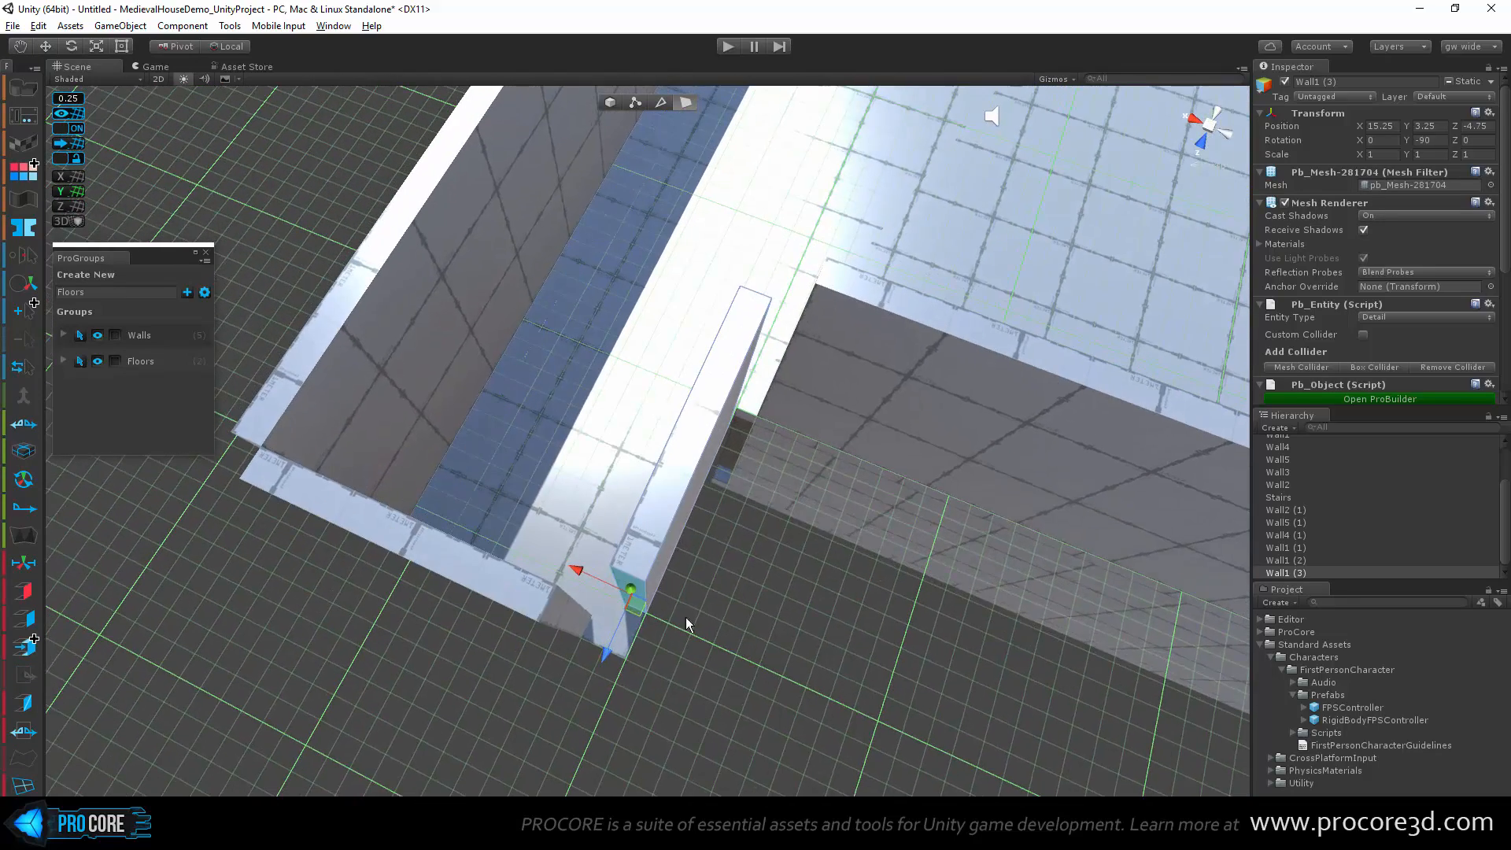
Step: Create a new cube and move it to the overhang's outer corner at X 14.5, Z -1.5
{"action": "left_click_drag", "start_coordinate": [658, 670], "coordinate": [701, 513], "text": "alt"}
{"action": "key", "text": "Escape"}
{"action": "scroll", "coordinate": [698, 519], "scroll_direction": "up", "scroll_amount": 3}
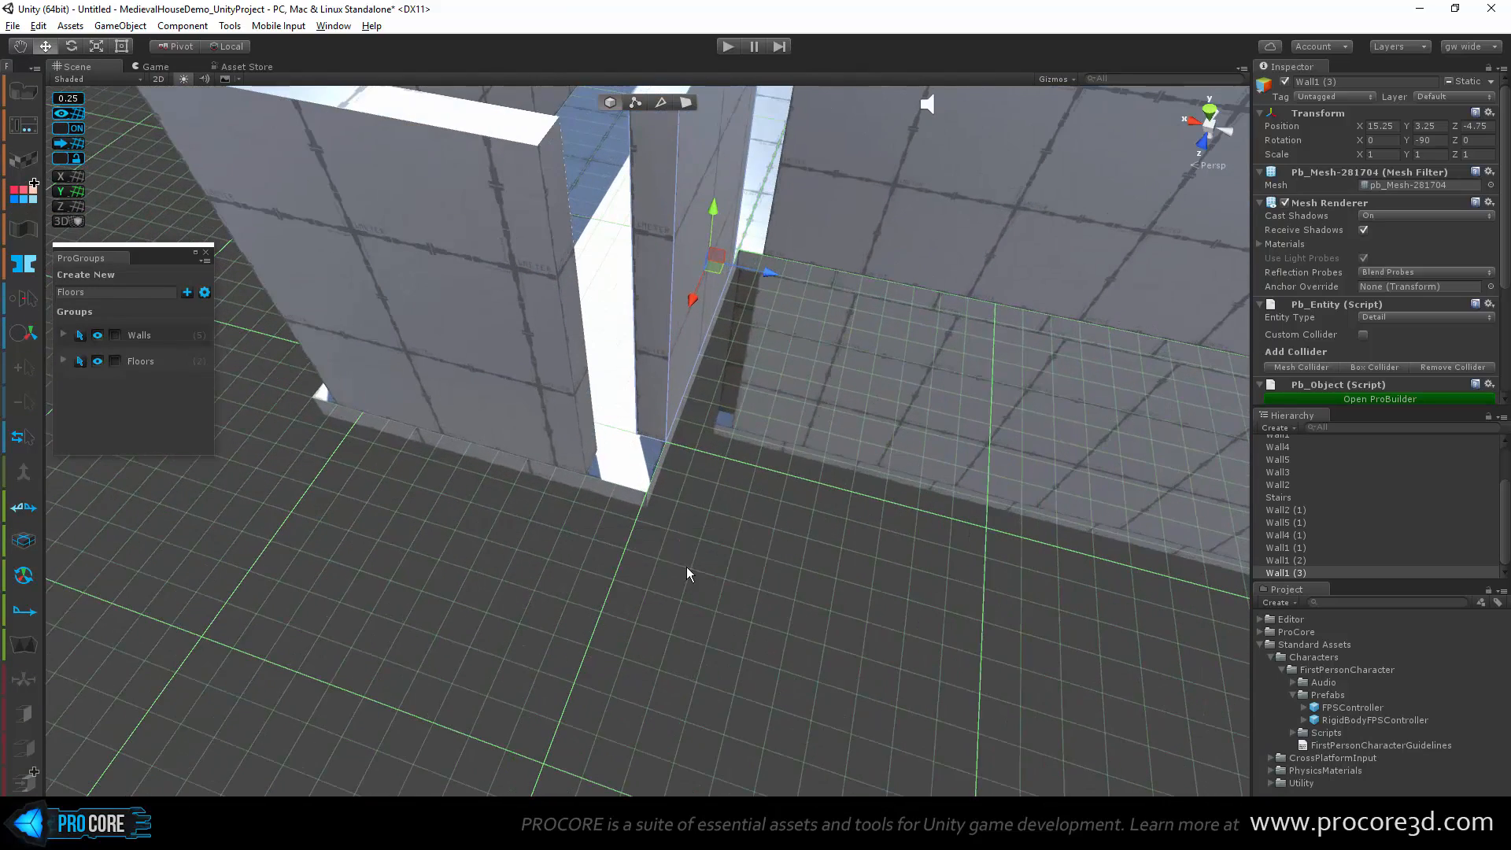
{"action": "left_click_drag", "start_coordinate": [686, 570], "coordinate": [650, 574], "text": "alt"}
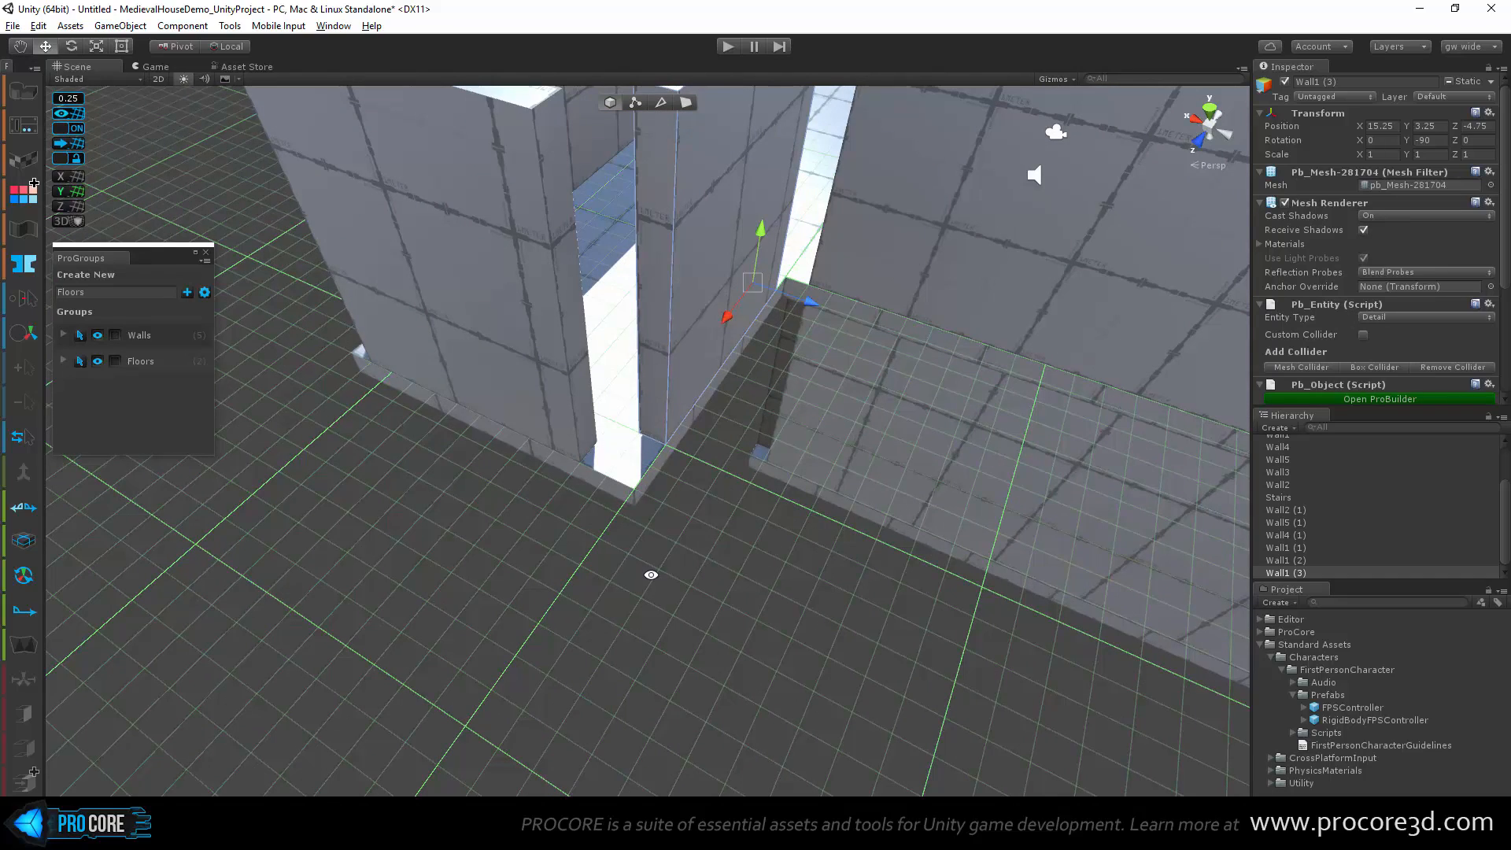
{"action": "key", "text": "ctrl+k"}
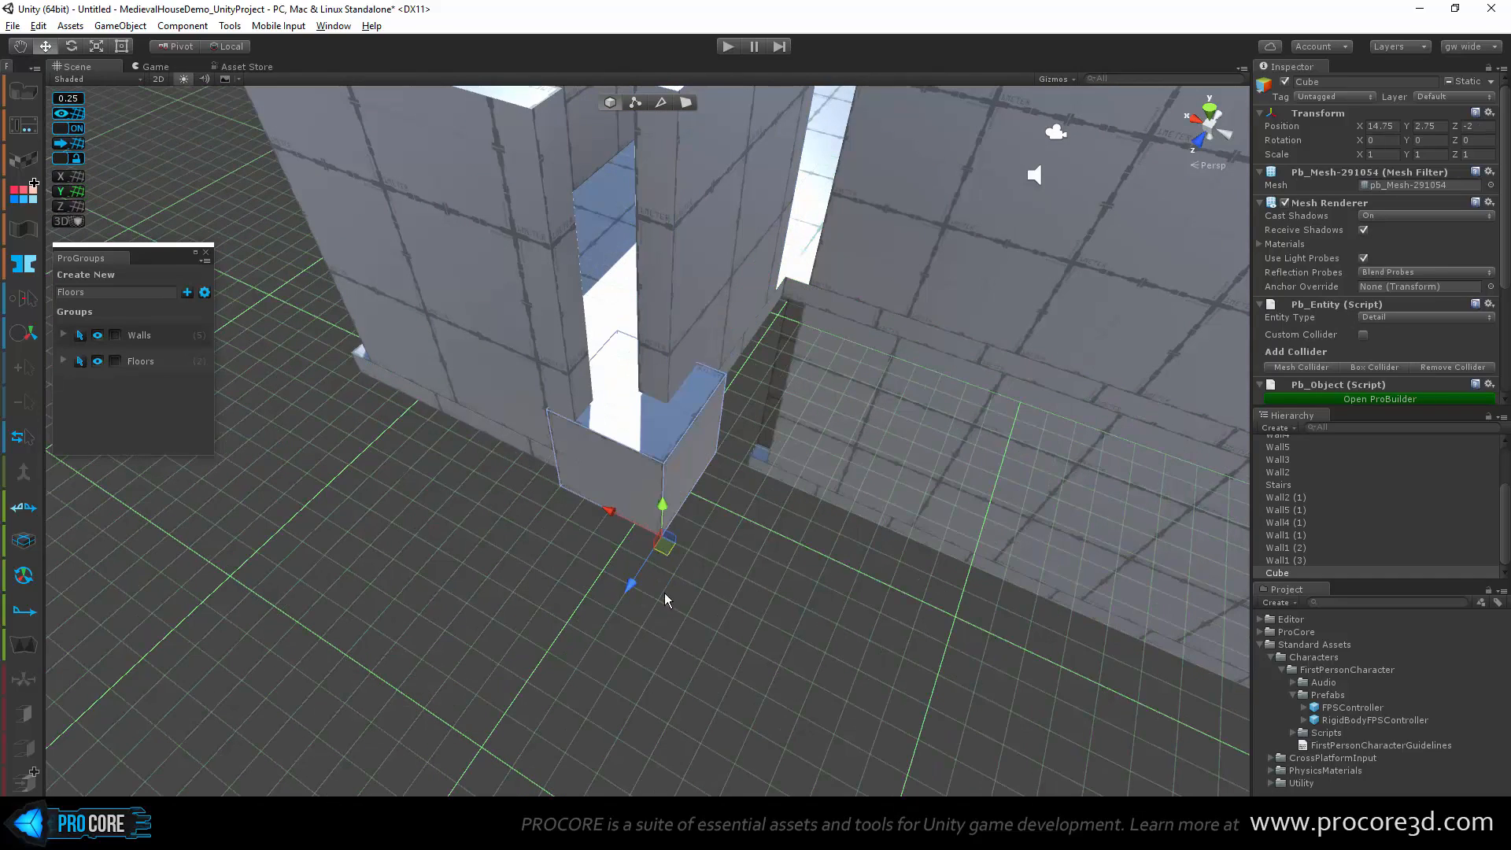
{"action": "left_click_drag", "start_coordinate": [664, 592], "coordinate": [645, 617]}
Step: Move the cube's side faces inward to fit the gap between the two wall ends
{"action": "left_click_drag", "start_coordinate": [721, 414], "coordinate": [669, 366], "text": "alt"}
{"action": "left_click", "coordinate": [686, 103]}
{"action": "left_click_drag", "start_coordinate": [580, 522], "coordinate": [762, 570], "text": "alt"}
{"action": "left_click", "coordinate": [709, 519]}
{"action": "left_click_drag", "start_coordinate": [927, 506], "coordinate": [681, 506], "text": "alt"}
{"action": "left_click", "coordinate": [612, 462]}
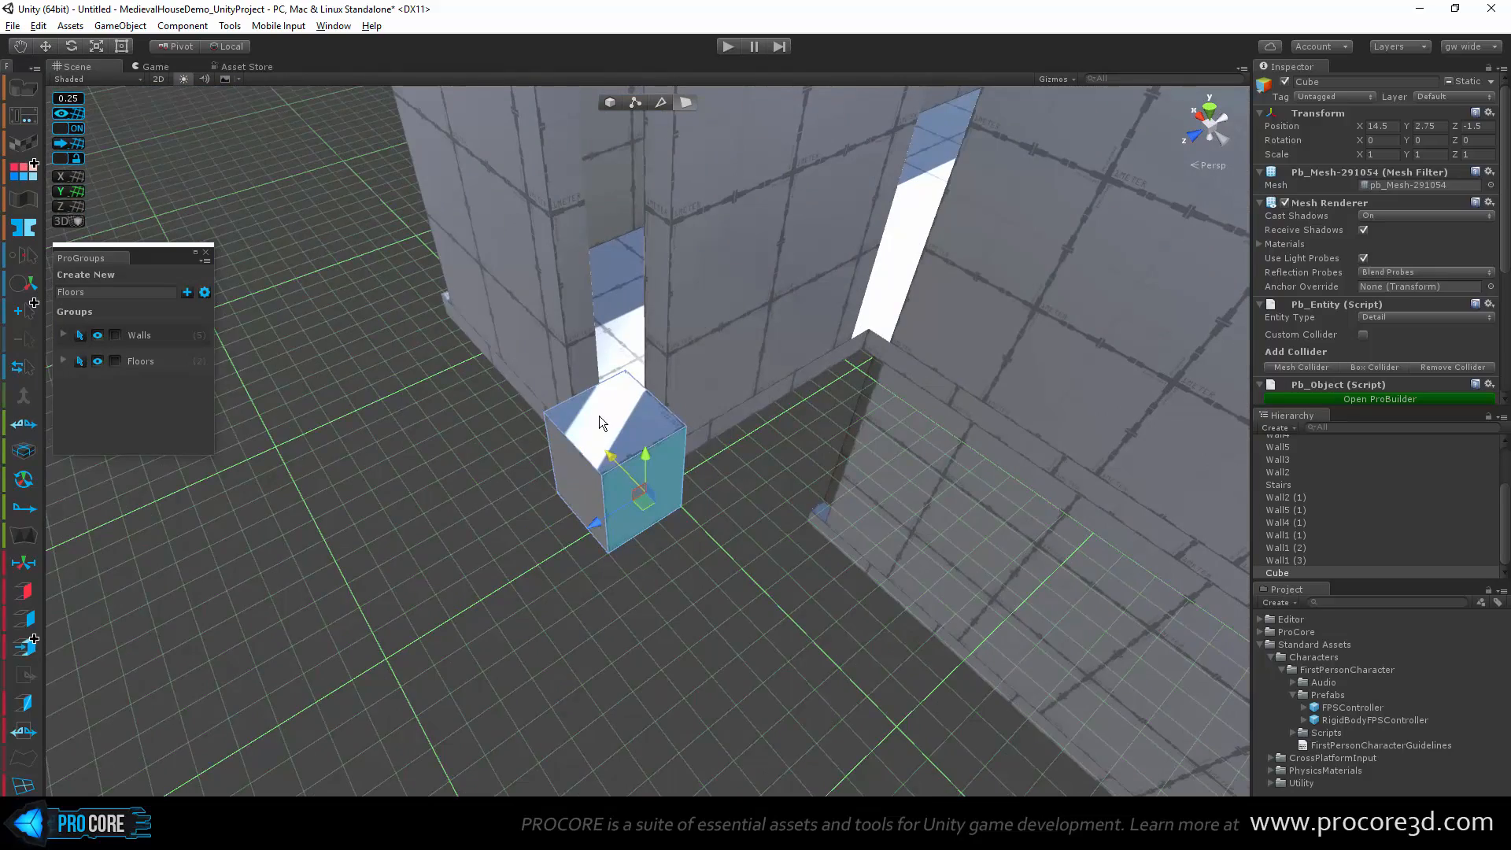
Step: Stretch the cube into a corner post by raising its top face to wall height and extending its bottom face below the overhang
{"action": "left_click_drag", "start_coordinate": [598, 416], "coordinate": [629, 326], "text": "alt"}
{"action": "left_click_drag", "start_coordinate": [603, 655], "coordinate": [692, 359], "text": "alt"}
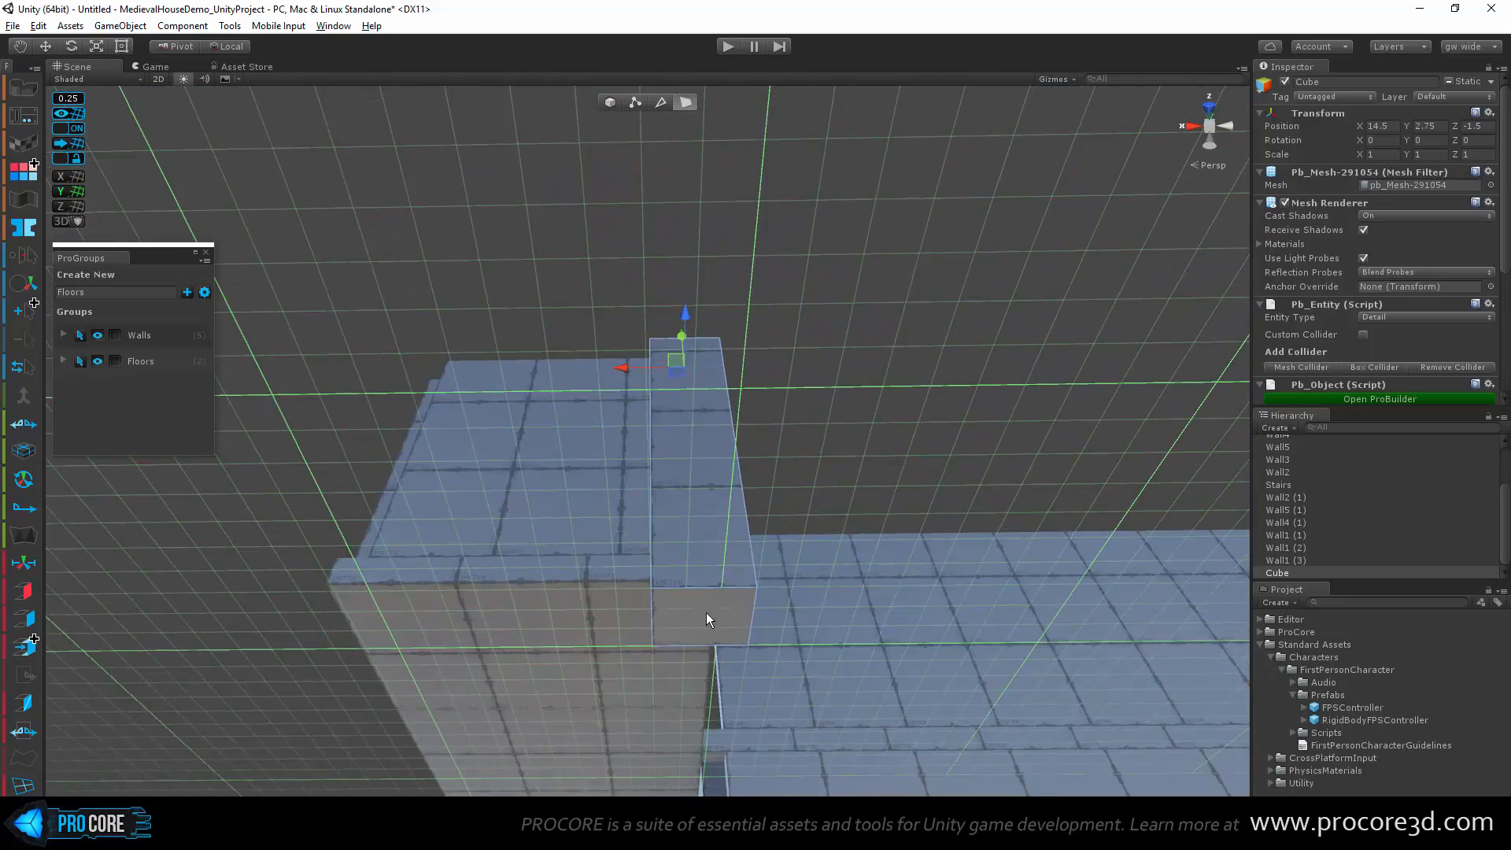
{"action": "left_click_drag", "start_coordinate": [705, 619], "coordinate": [709, 387], "text": "alt"}
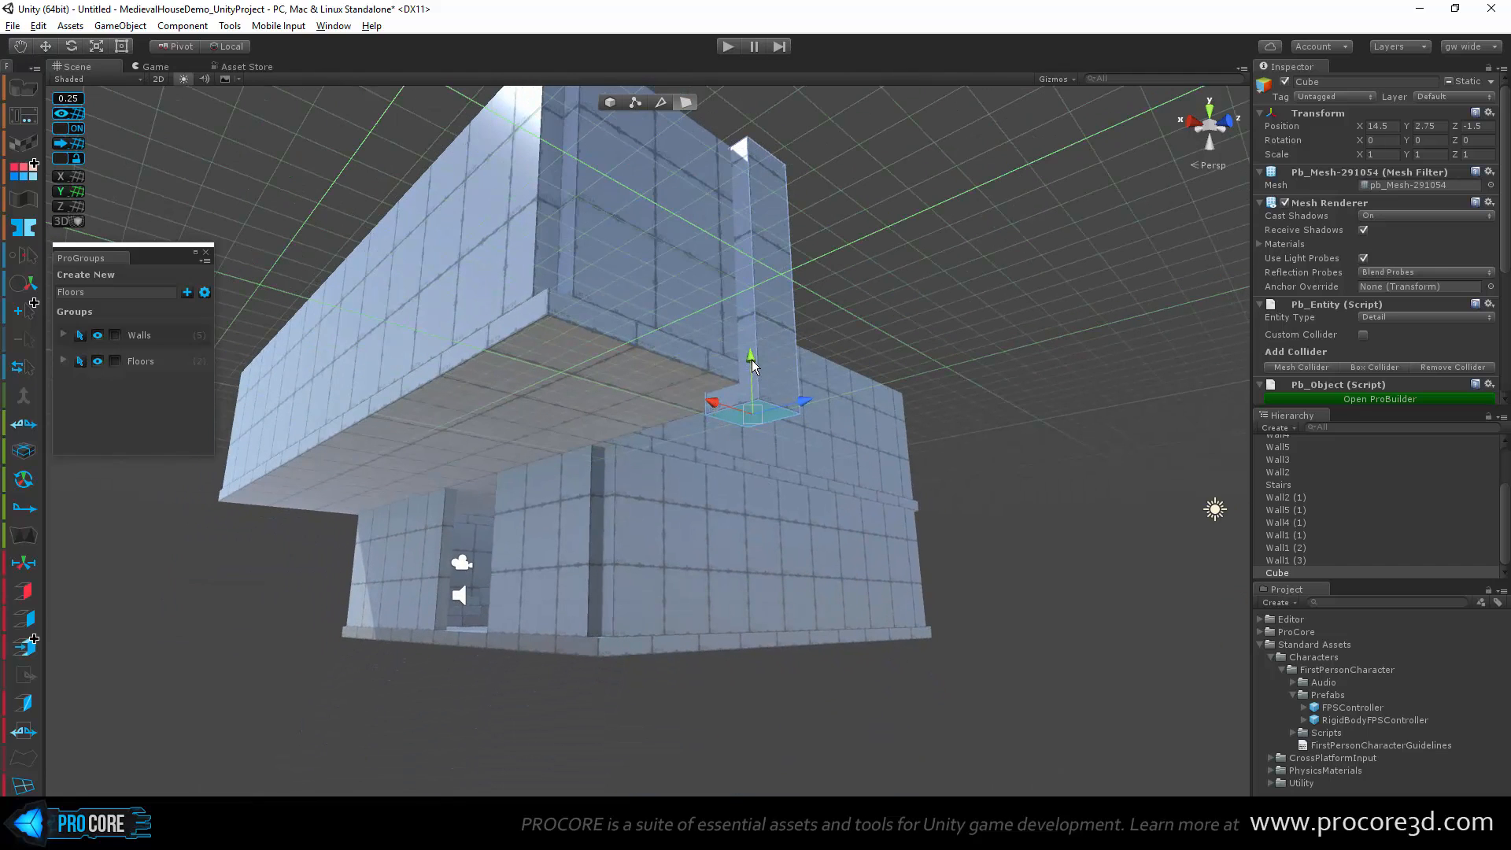
{"action": "left_click_drag", "start_coordinate": [752, 356], "coordinate": [607, 656]}
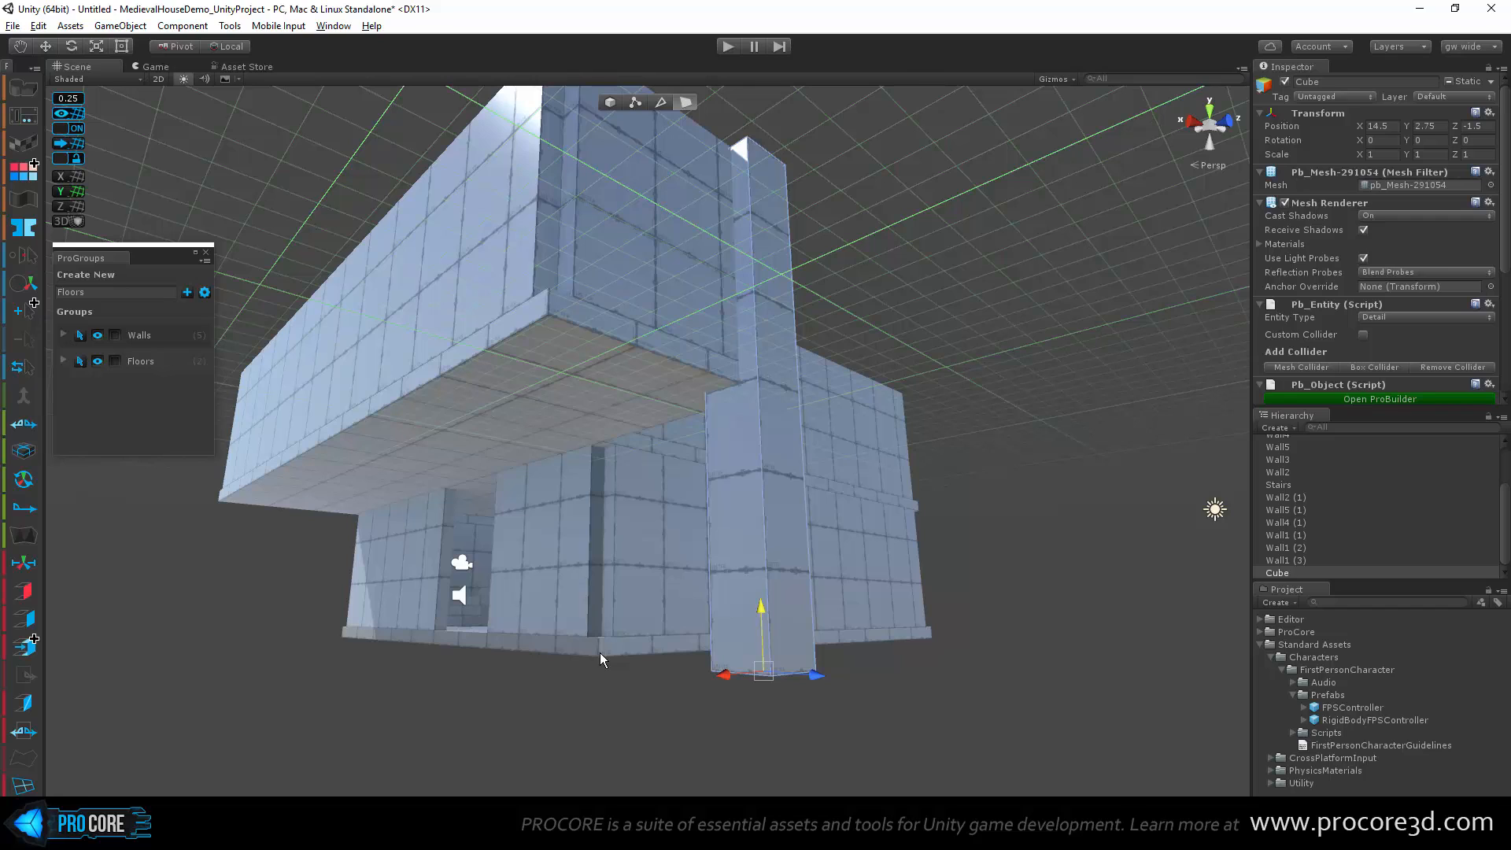
{"action": "left_click_drag", "start_coordinate": [755, 566], "coordinate": [596, 655]}
Step: Move the corner post's two outer side faces inward so they sit flush with the outer wall surfaces
{"action": "left_click_drag", "start_coordinate": [581, 551], "coordinate": [794, 551], "text": "alt"}
{"action": "scroll", "coordinate": [892, 483], "scroll_direction": "up", "scroll_amount": 1}
{"action": "middle_click_drag", "start_coordinate": [893, 484], "coordinate": [823, 548]}
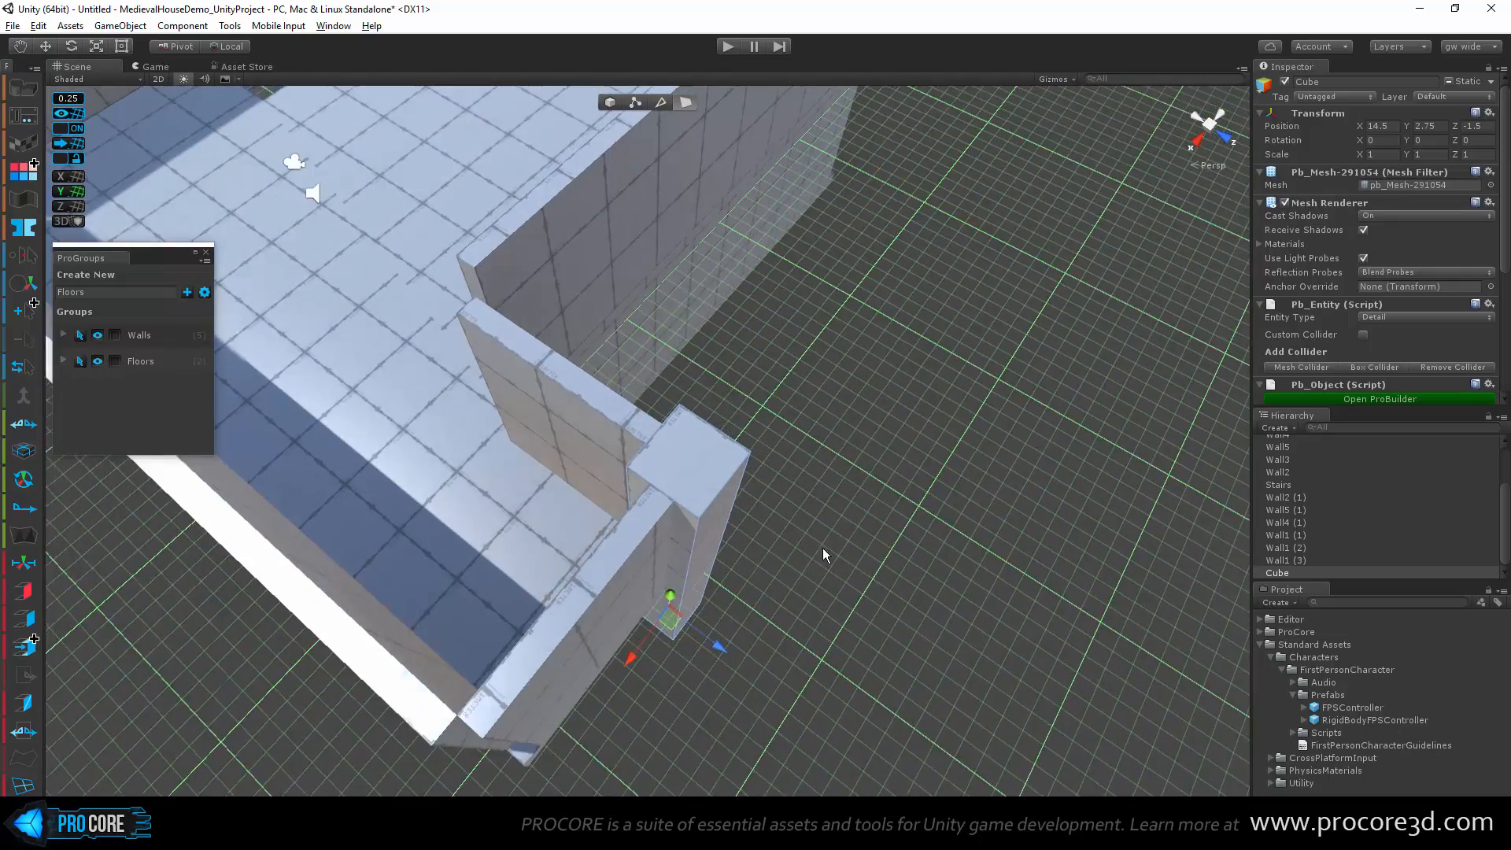
{"action": "scroll", "coordinate": [786, 549], "scroll_direction": "up", "scroll_amount": 3}
{"action": "left_click_drag", "start_coordinate": [860, 572], "coordinate": [766, 584], "text": "alt"}
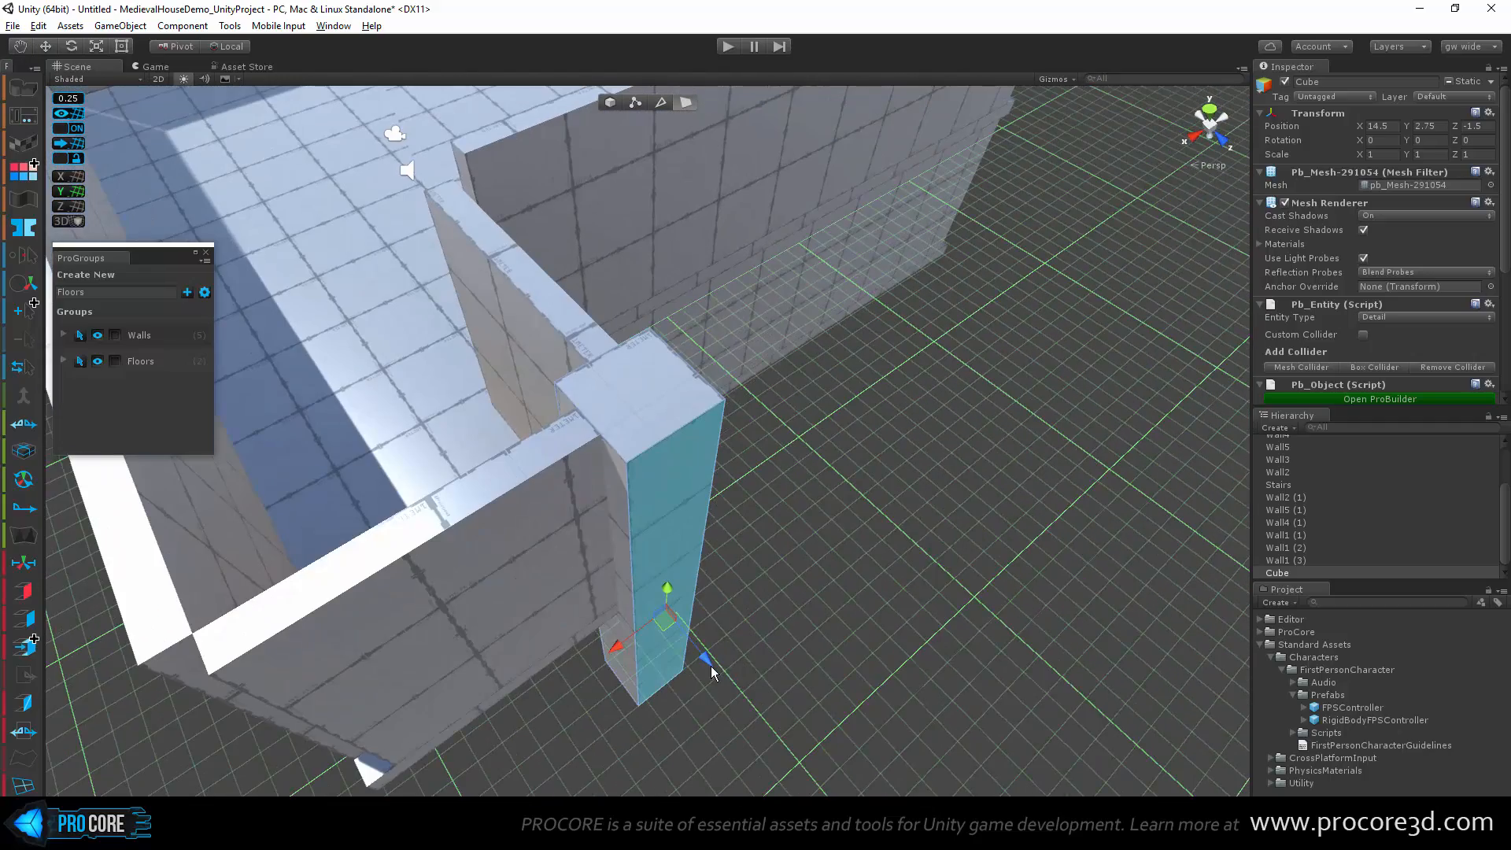
{"action": "left_click_drag", "start_coordinate": [710, 665], "coordinate": [604, 496], "text": "alt"}
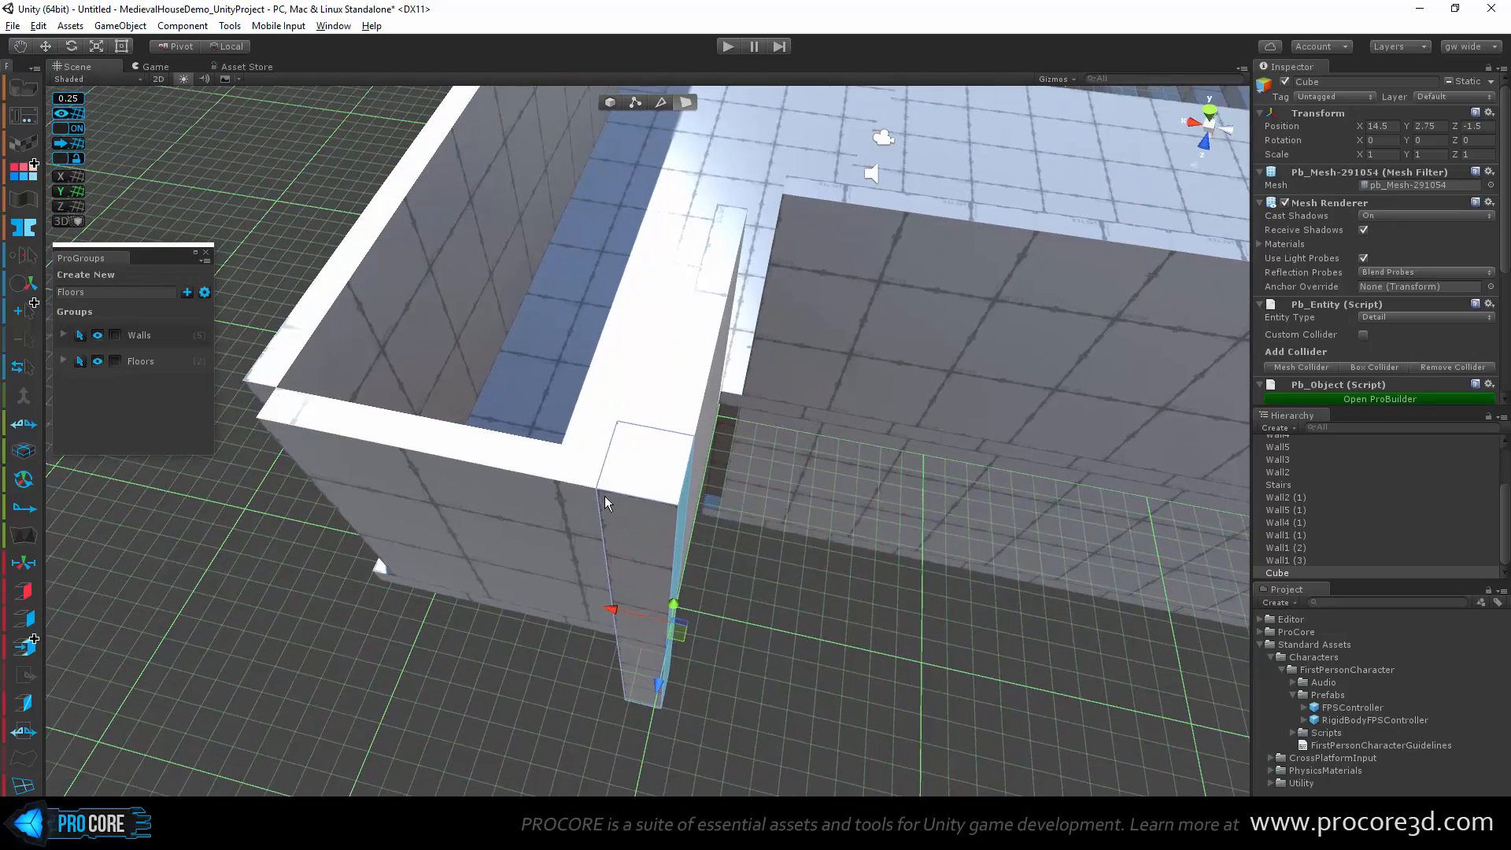
Step: Set the grid snap to 0.125 and push the post's two outer side faces slightly out past the walls
{"action": "left_click", "coordinate": [625, 516]}
{"action": "left_click_drag", "start_coordinate": [625, 516], "coordinate": [686, 544], "text": "alt"}
{"action": "left_click_drag", "start_coordinate": [547, 685], "coordinate": [539, 694]}
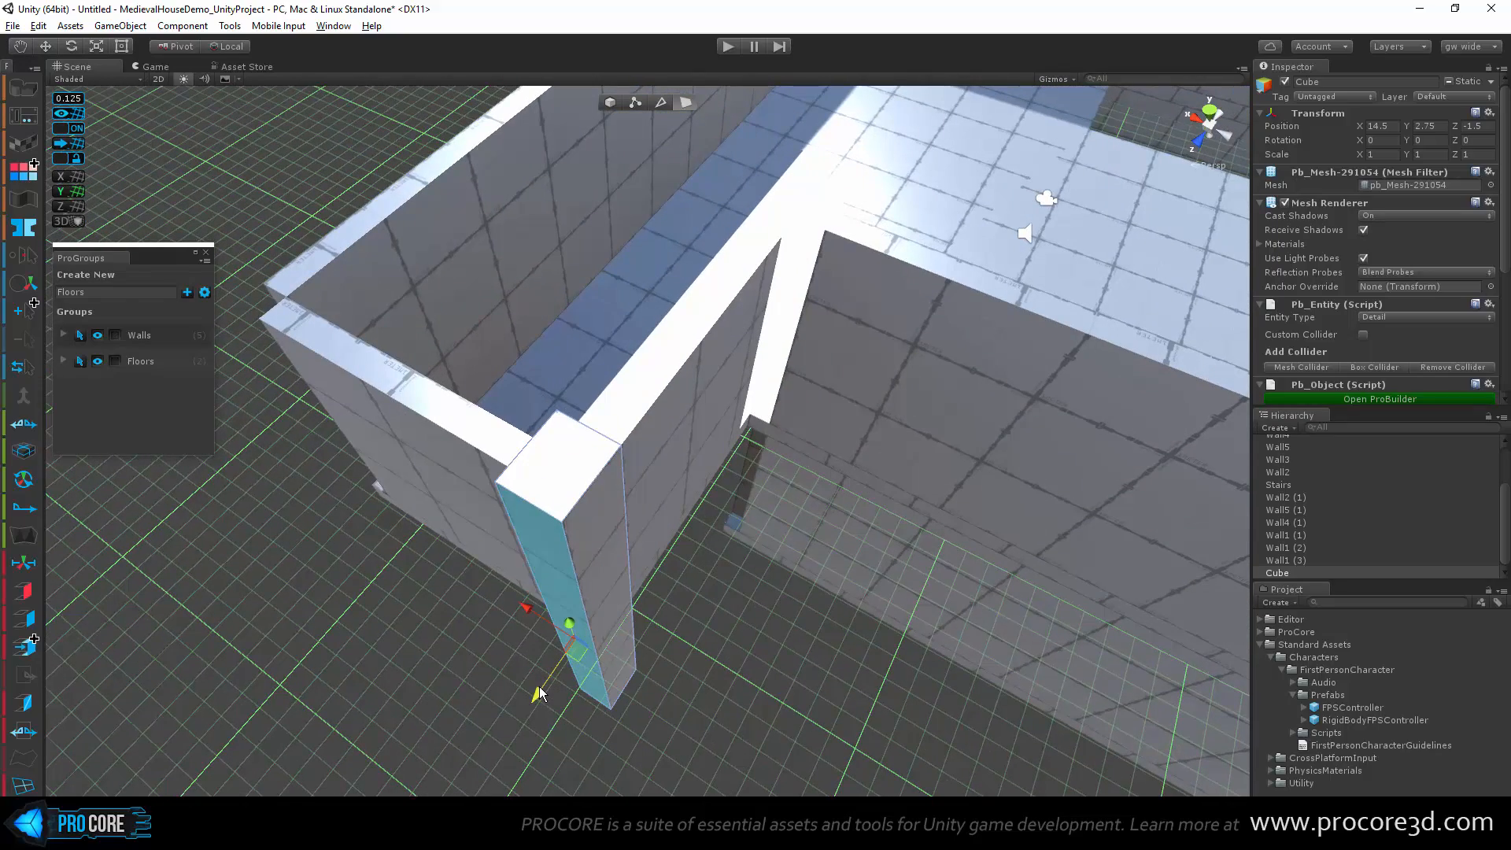
{"action": "left_click", "coordinate": [592, 565]}
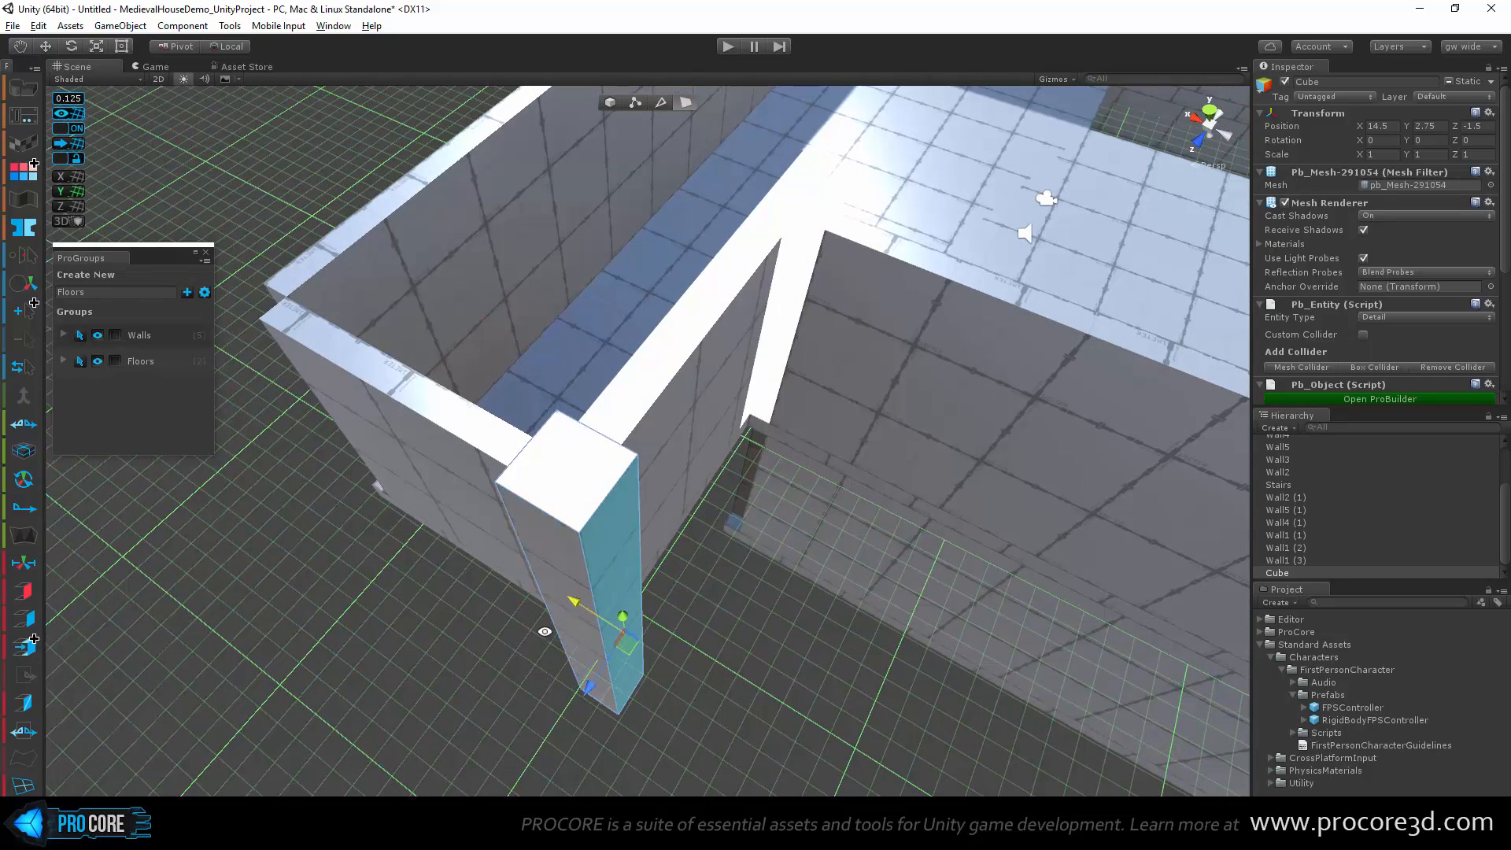
{"action": "left_click_drag", "start_coordinate": [563, 601], "coordinate": [802, 416], "text": "alt"}
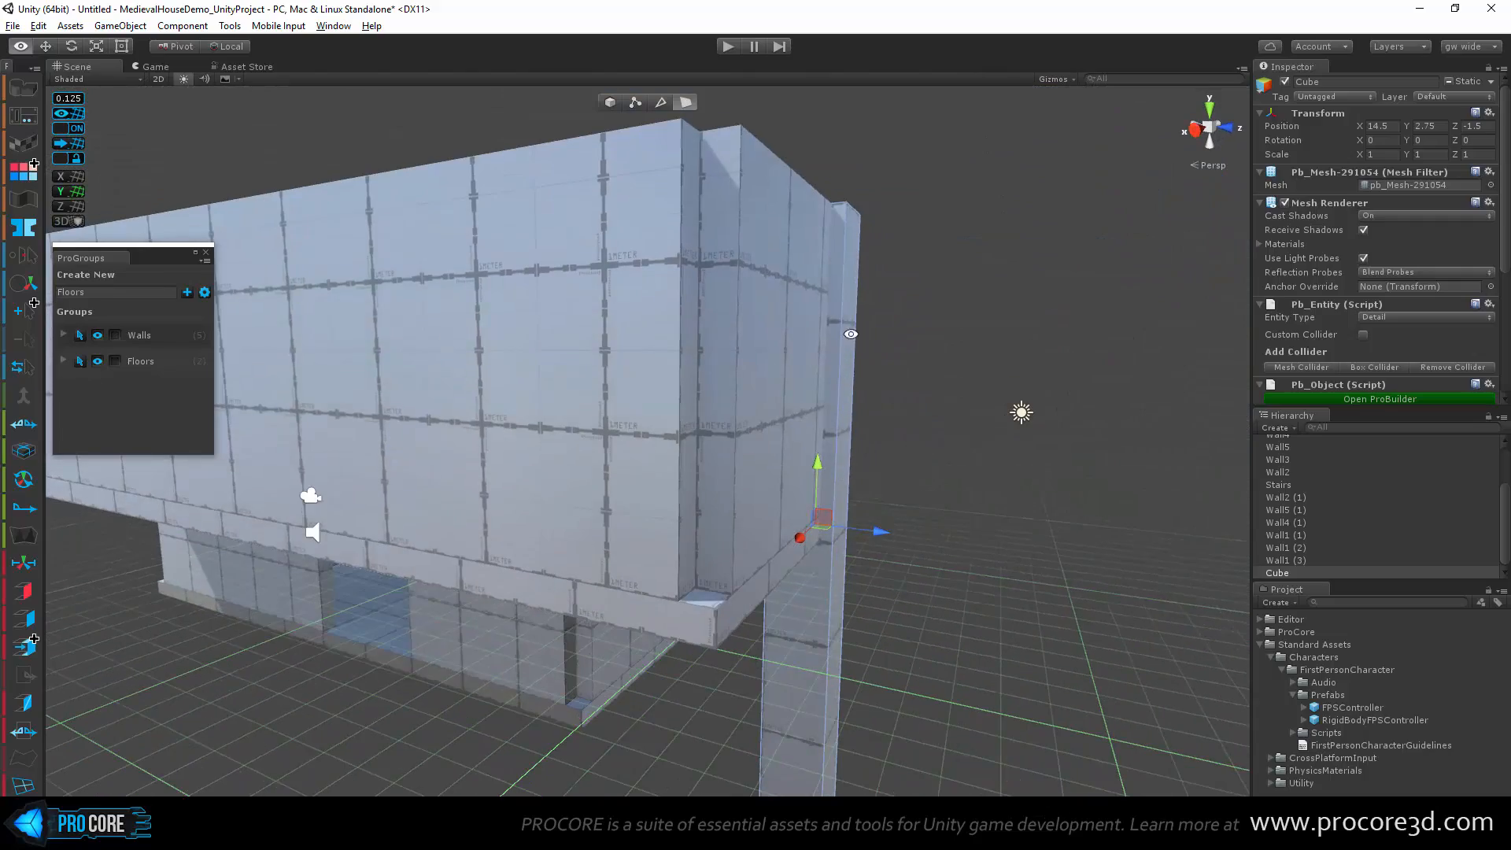
{"action": "left_click_drag", "start_coordinate": [850, 334], "coordinate": [854, 405], "text": "alt"}
{"action": "left_click_drag", "start_coordinate": [890, 451], "coordinate": [958, 666], "text": "alt"}
{"action": "key", "text": "g"}
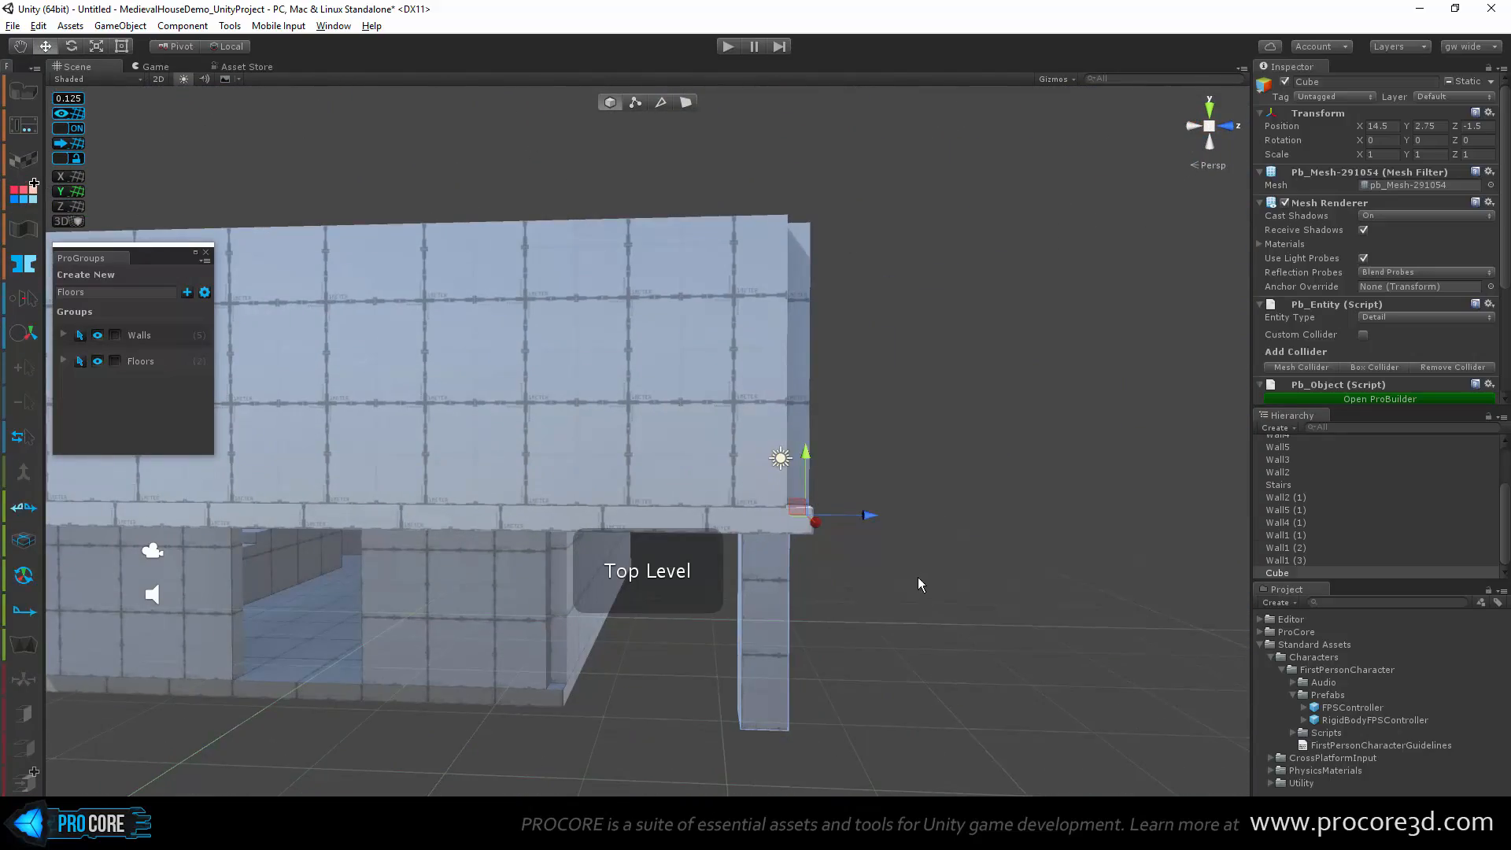
Step: Try placing a duplicate of the post at the overhang's other outer corner at X 17.375, and delete the copy
{"action": "left_click", "coordinate": [918, 583]}
{"action": "left_click_drag", "start_coordinate": [919, 583], "coordinate": [777, 543], "text": "alt"}
{"action": "left_click", "coordinate": [776, 543]}
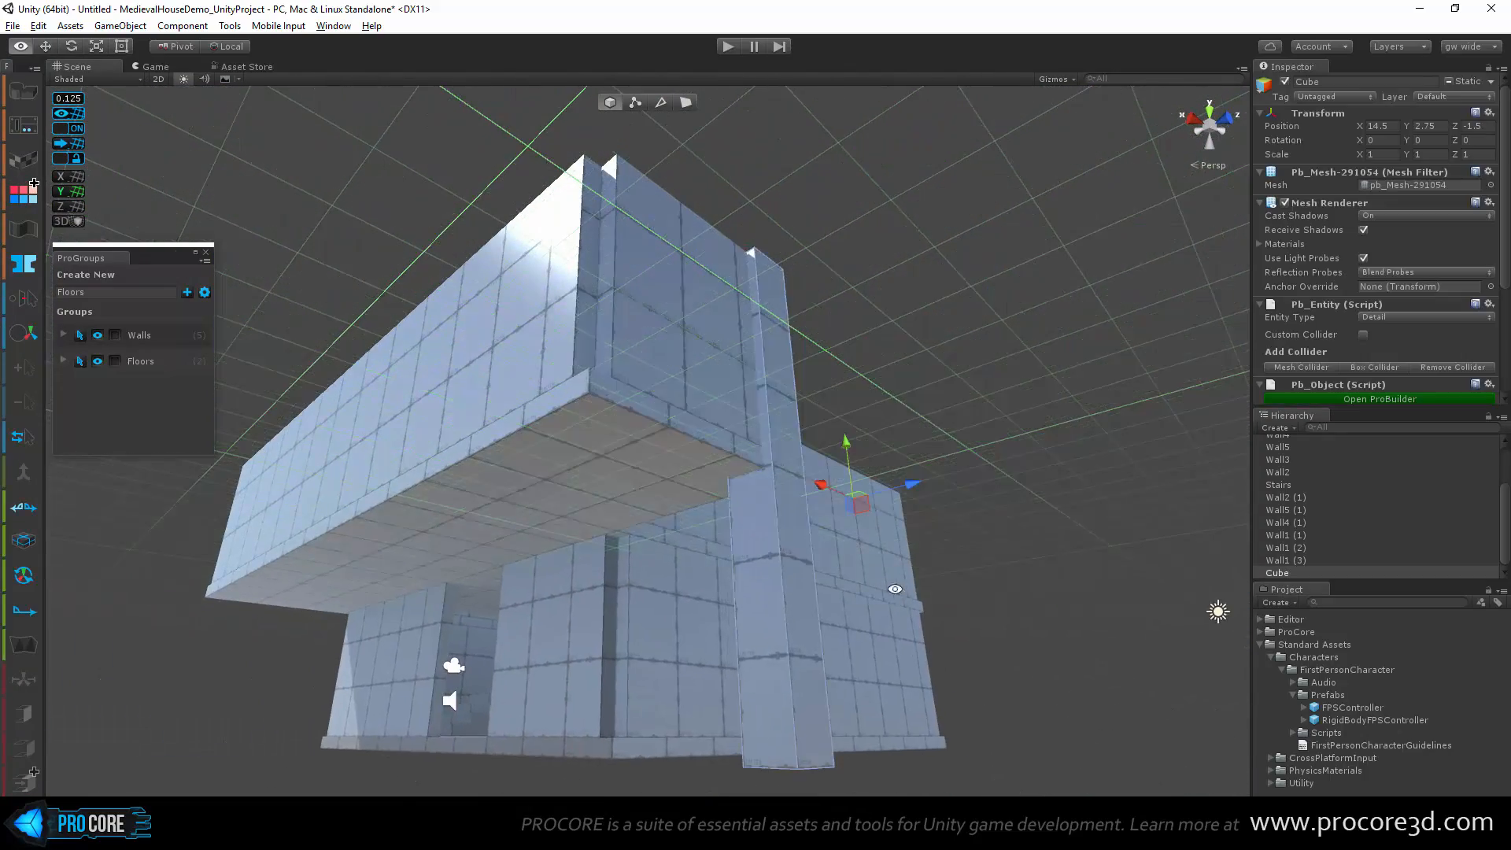
{"action": "key", "text": "f"}
{"action": "key", "text": "ctrl+d"}
{"action": "left_click_drag", "start_coordinate": [775, 435], "coordinate": [443, 731]}
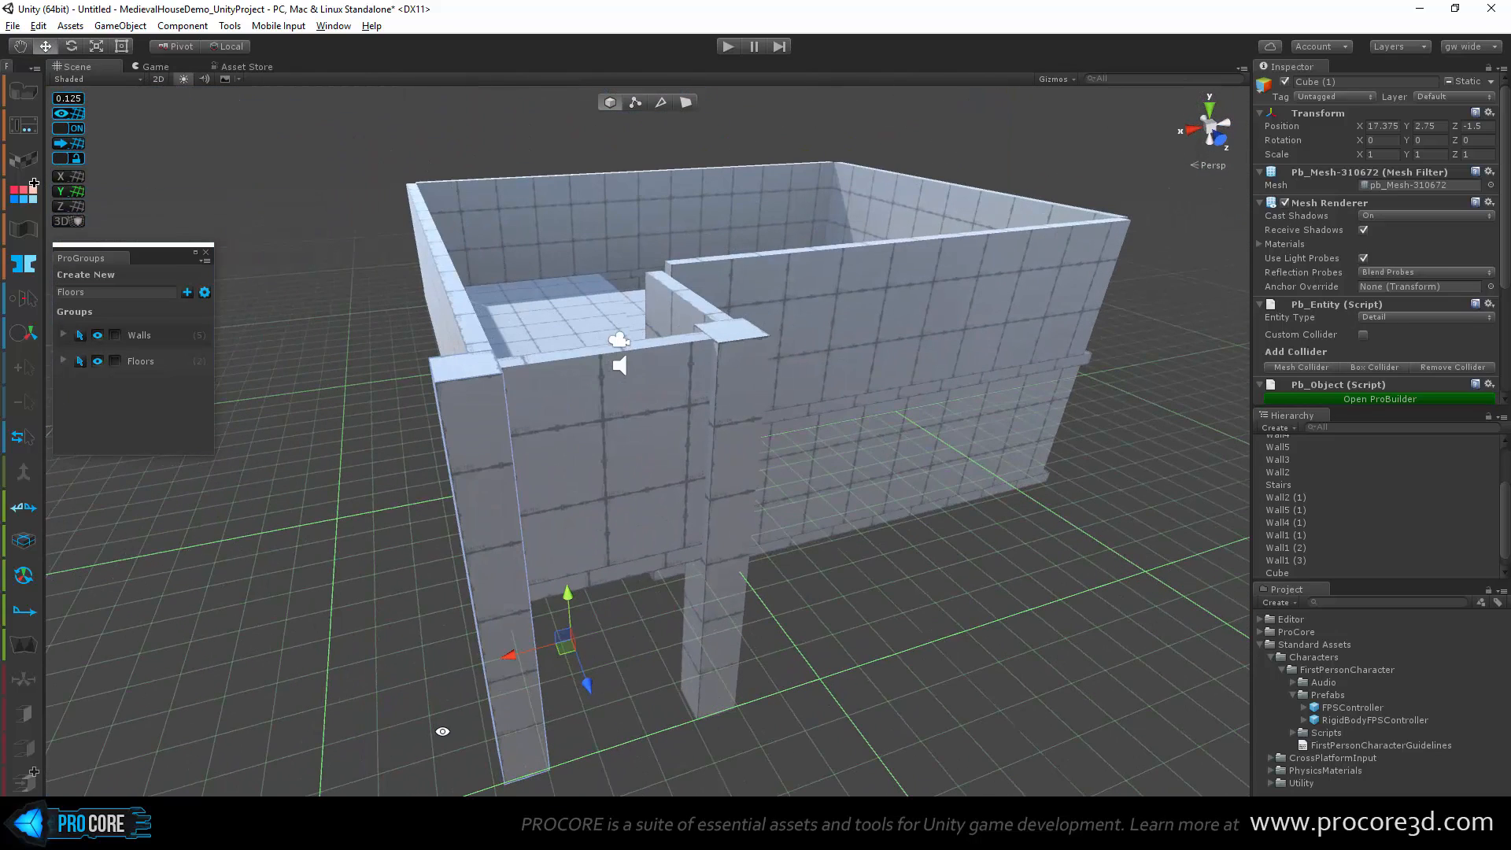
{"action": "key", "text": "Delete"}
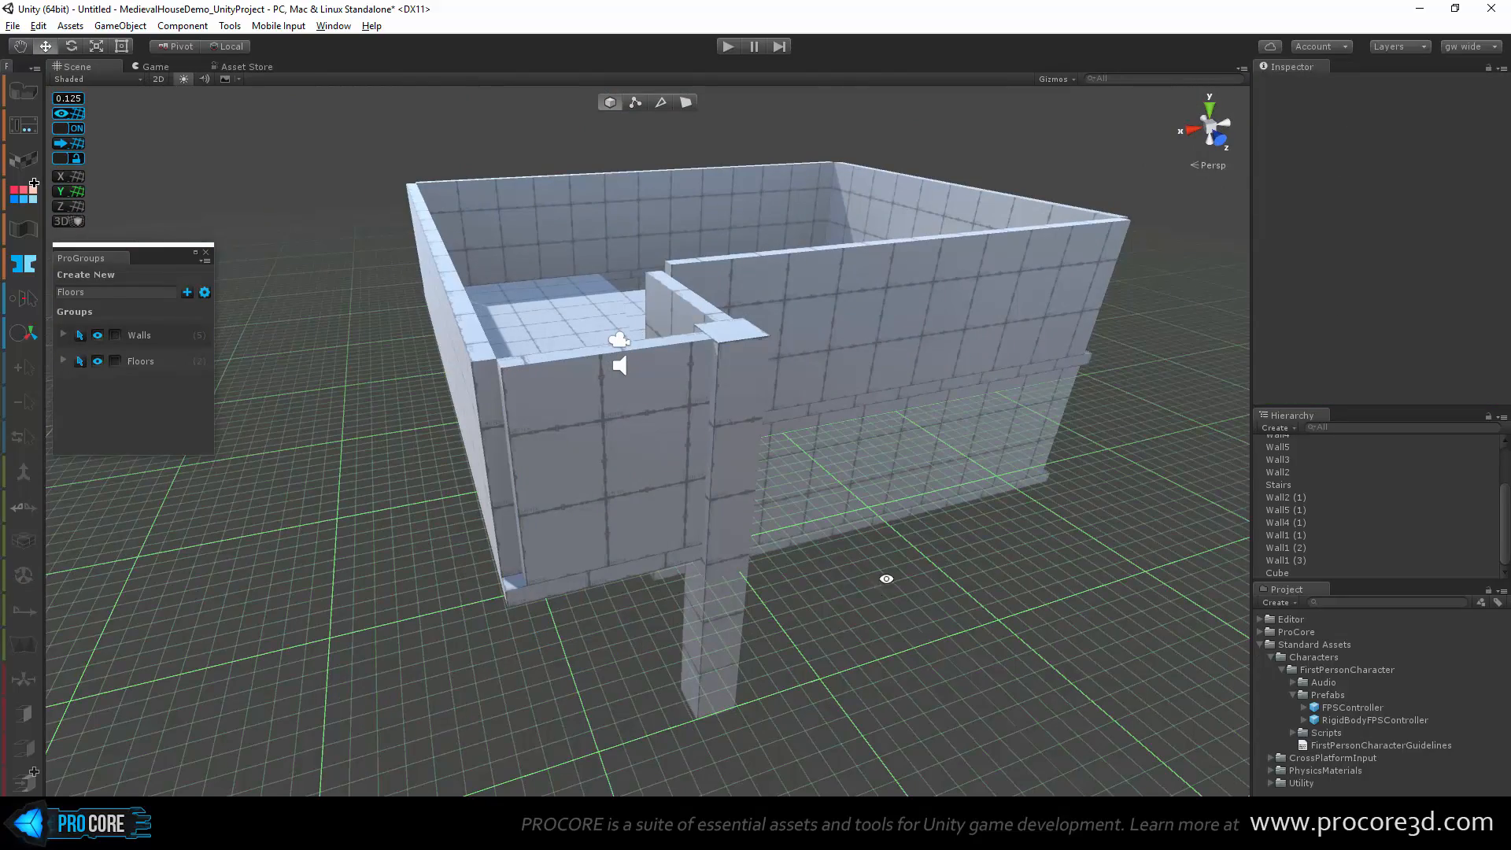
Step: Move the original post's two outer side faces back in, flush with the adjoining walls
{"action": "left_click_drag", "start_coordinate": [878, 573], "coordinate": [589, 552], "text": "alt"}
{"action": "left_click_drag", "start_coordinate": [593, 475], "coordinate": [750, 579], "text": "alt"}
{"action": "left_click", "coordinate": [556, 462]}
{"action": "left_click", "coordinate": [685, 103]}
{"action": "left_click", "coordinate": [631, 537]}
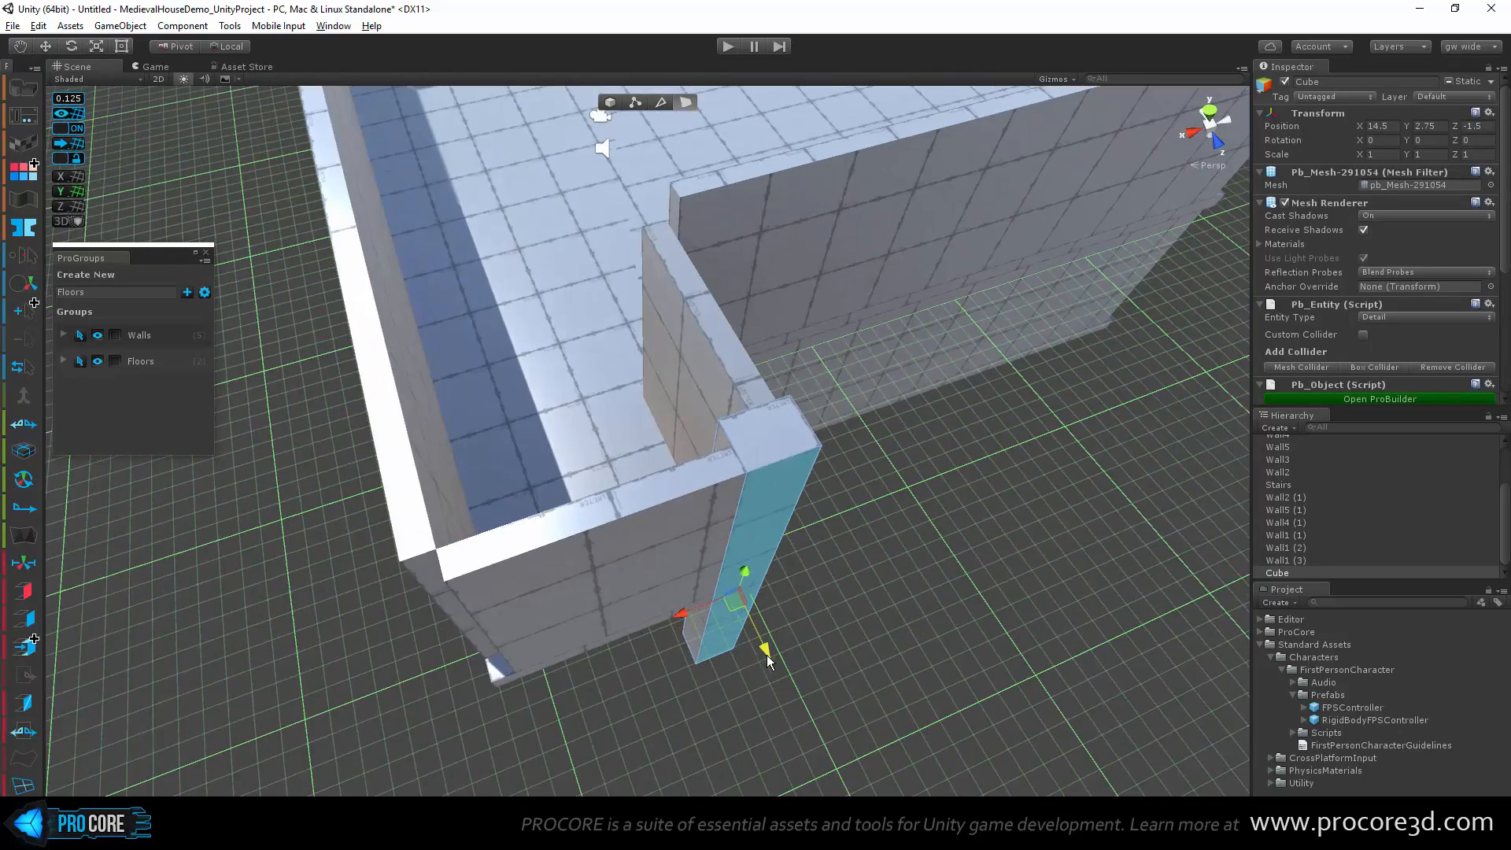
{"action": "left_click_drag", "start_coordinate": [767, 655], "coordinate": [593, 479], "text": "alt"}
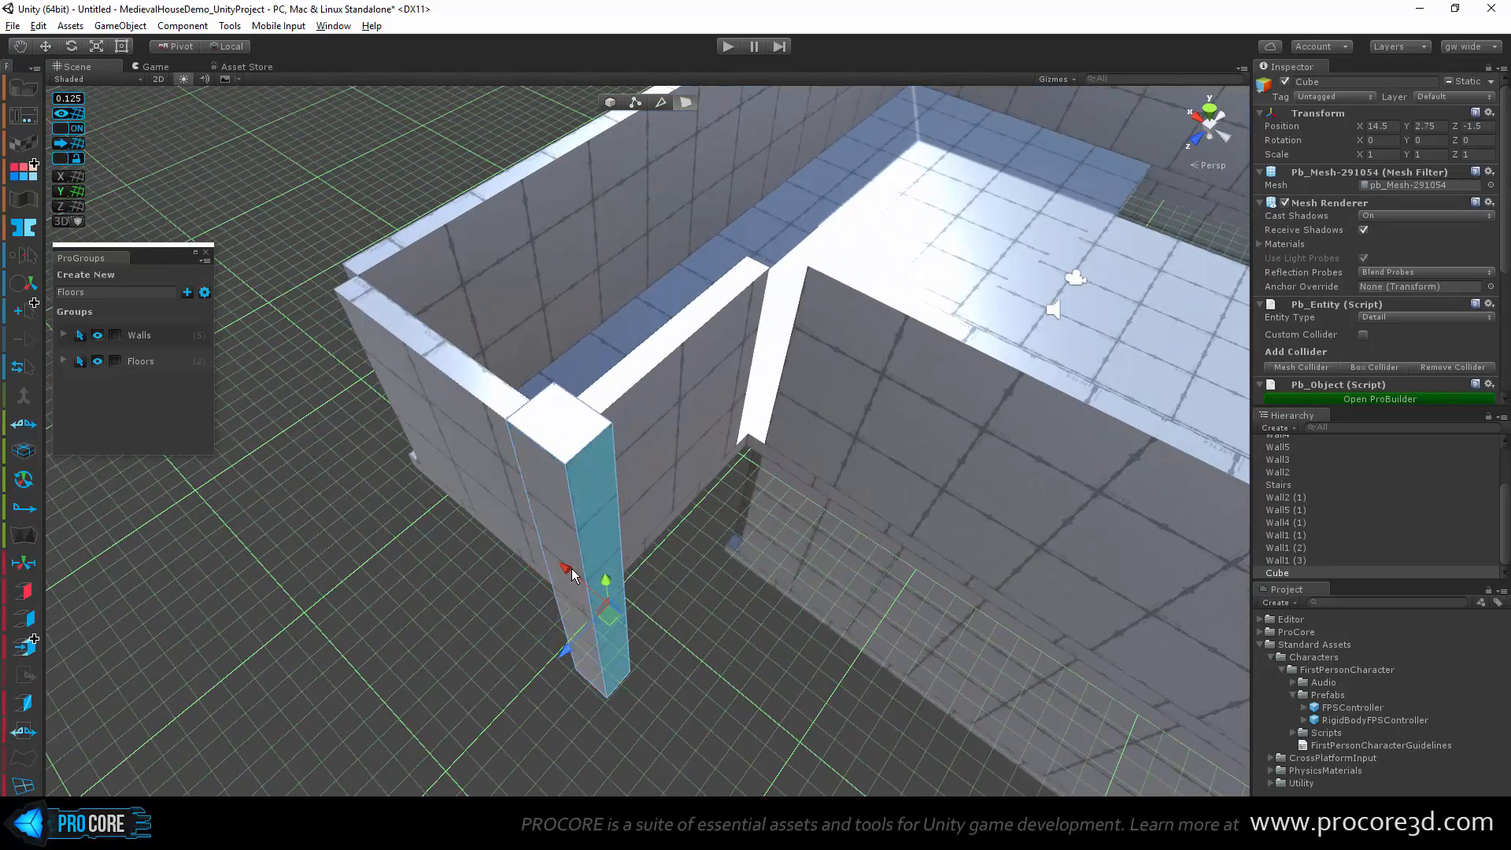
{"action": "left_click_drag", "start_coordinate": [558, 563], "coordinate": [670, 525], "text": "alt"}
{"action": "key", "text": "Escape"}
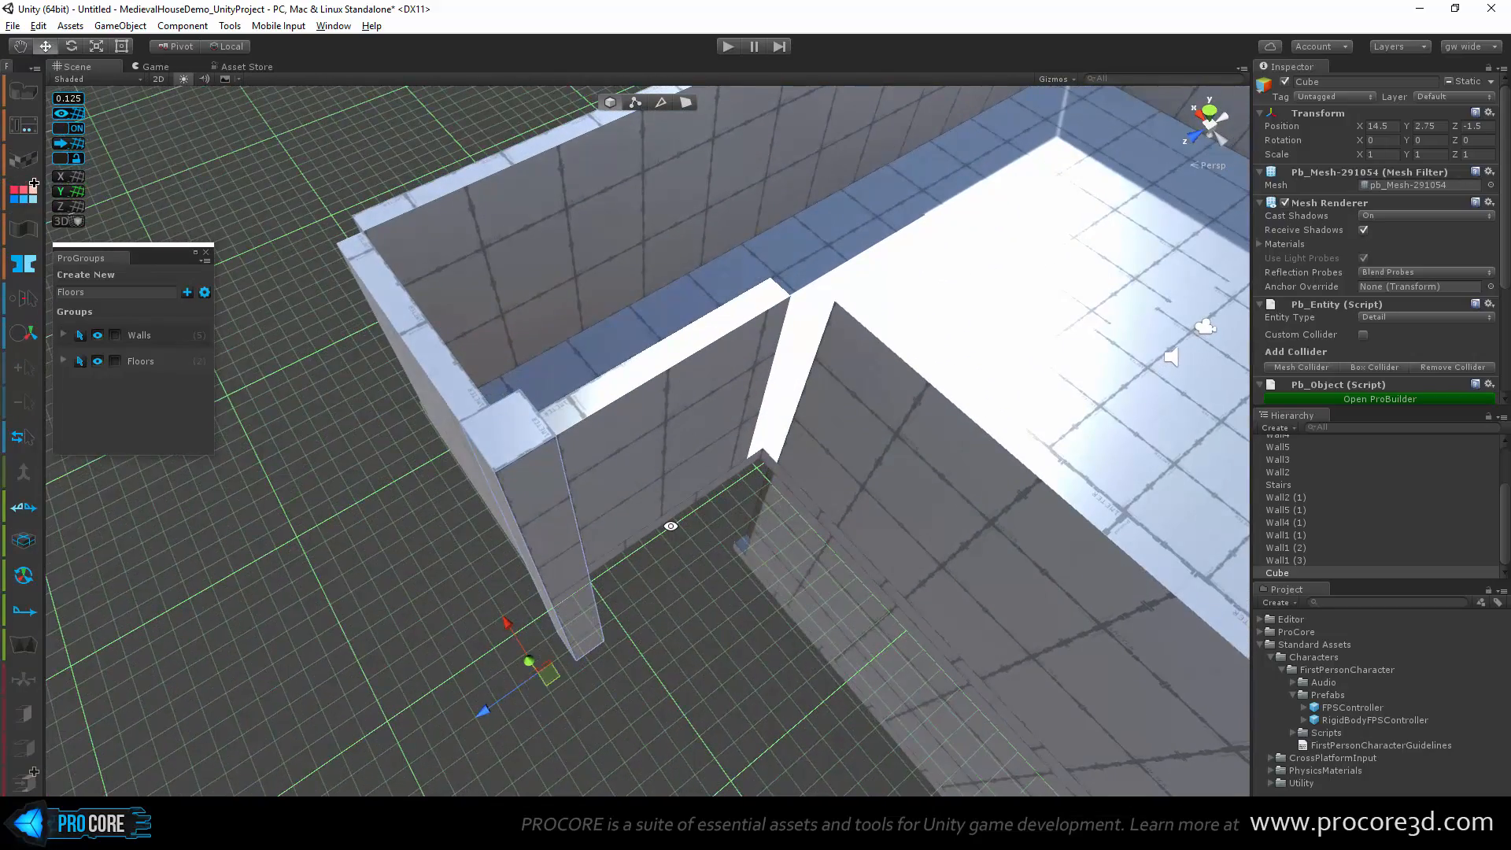
Step: Duplicate the post and move the copy to the inner corner beside the overhang at X 14.25, Z -4.25
{"action": "key", "text": "ctrl+d"}
{"action": "left_click_drag", "start_coordinate": [560, 677], "coordinate": [763, 549]}
{"action": "left_click_drag", "start_coordinate": [658, 612], "coordinate": [696, 491], "text": "alt"}
{"action": "scroll", "coordinate": [446, 492], "scroll_direction": "down", "scroll_amount": 4}
{"action": "middle_click_drag", "start_coordinate": [445, 492], "coordinate": [1013, 395]}
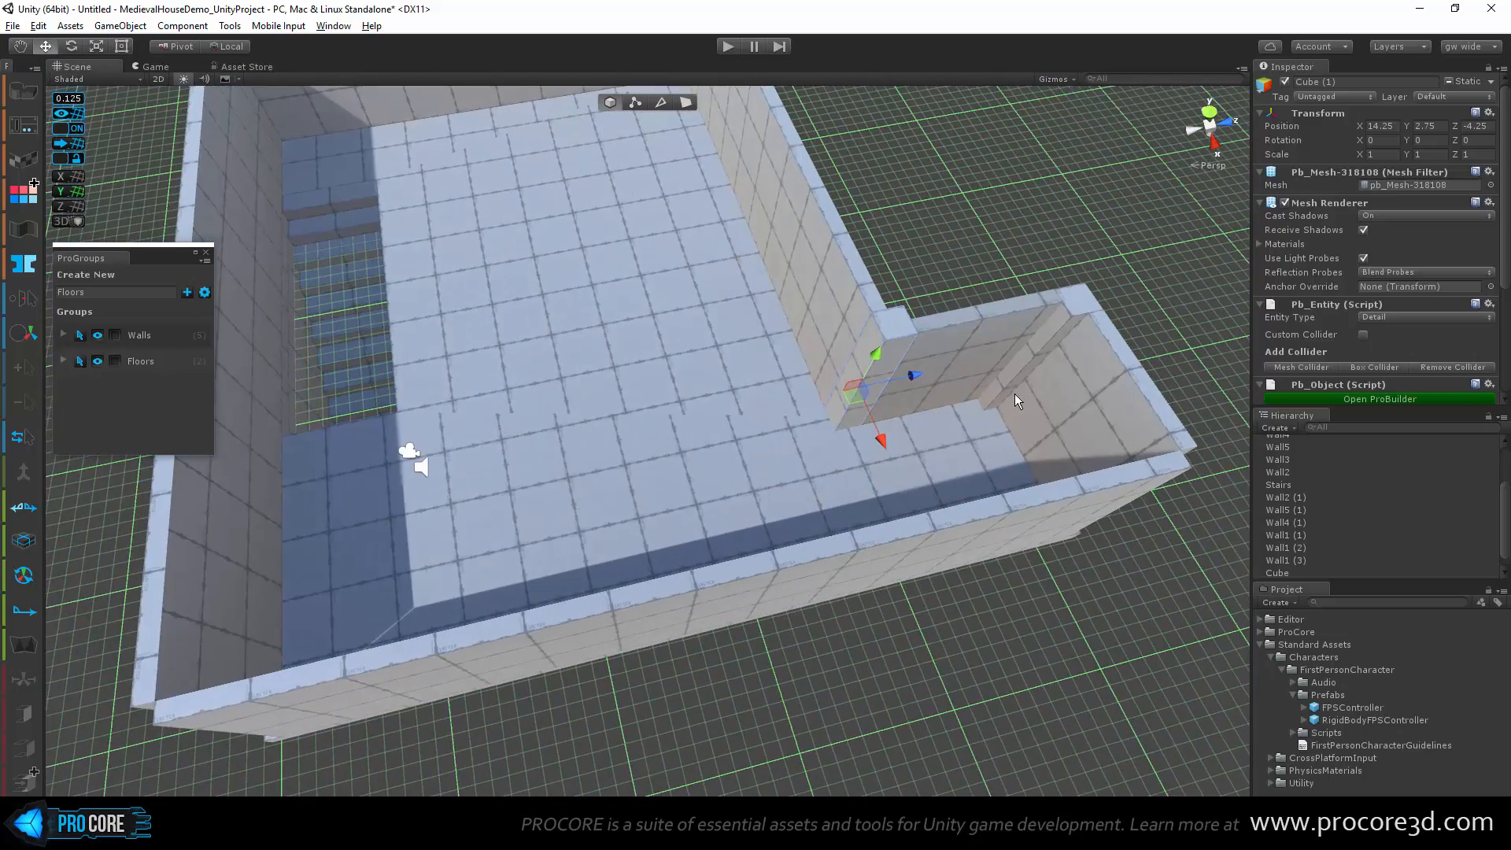
Step: Duplicate the post again and move the copy just outside the corner where Wall1 (1) and Wall2 (1) meet
{"action": "key", "text": "ctrl+d"}
{"action": "left_click_drag", "start_coordinate": [869, 406], "coordinate": [333, 677]}
{"action": "middle_click_drag", "start_coordinate": [474, 524], "coordinate": [630, 397]}
{"action": "left_click_drag", "start_coordinate": [464, 594], "coordinate": [786, 630], "text": "alt"}
Step: Pull back the adjoining end faces of Wall1 (1) and Wall2 (1) to open a gap at their corner
{"action": "left_click", "coordinate": [612, 549]}
{"action": "left_click", "coordinate": [690, 102]}
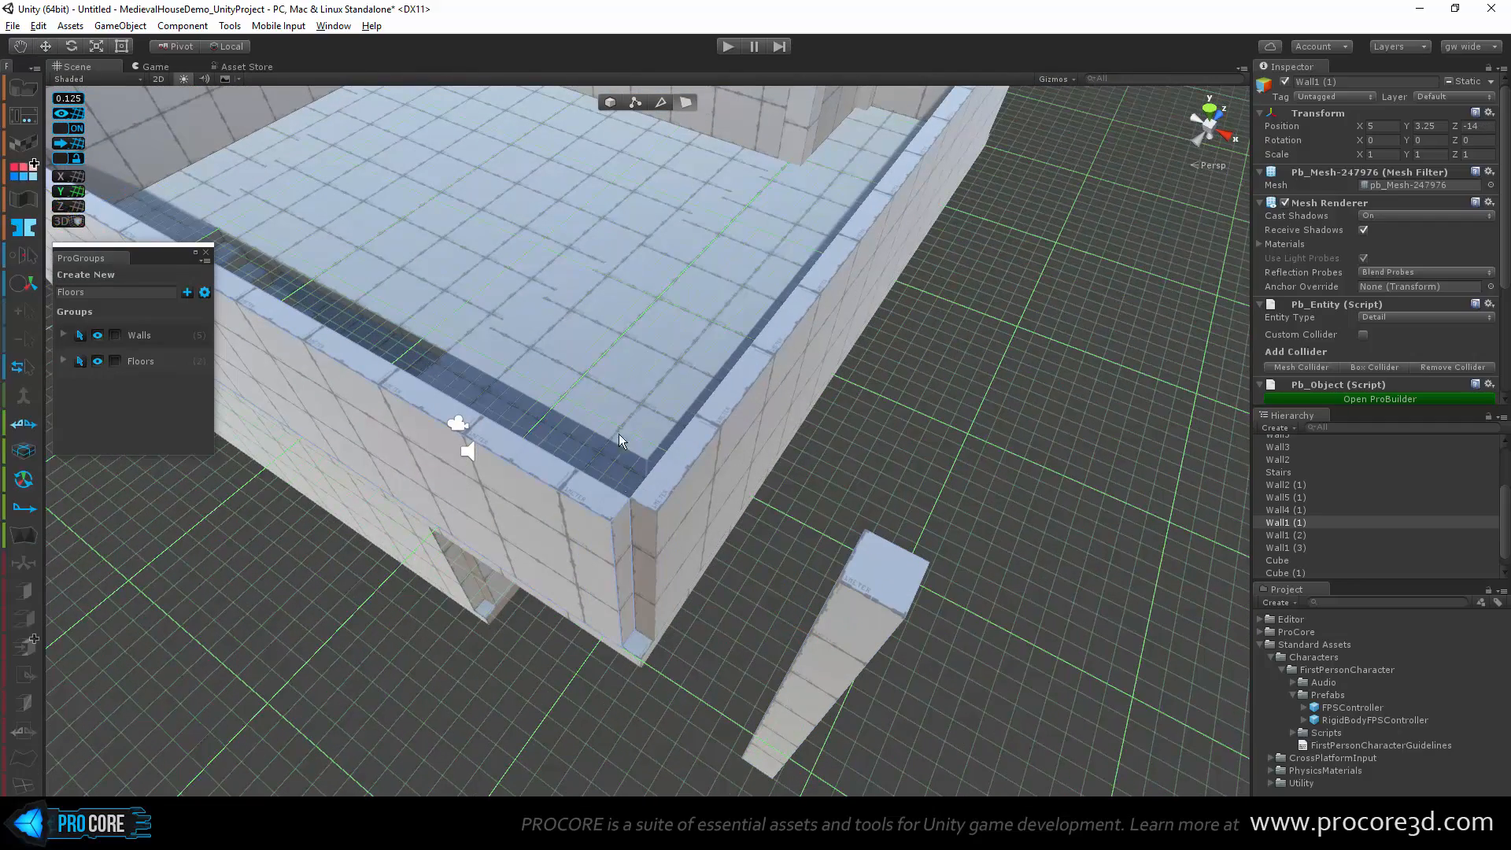
{"action": "left_click", "coordinate": [622, 536]}
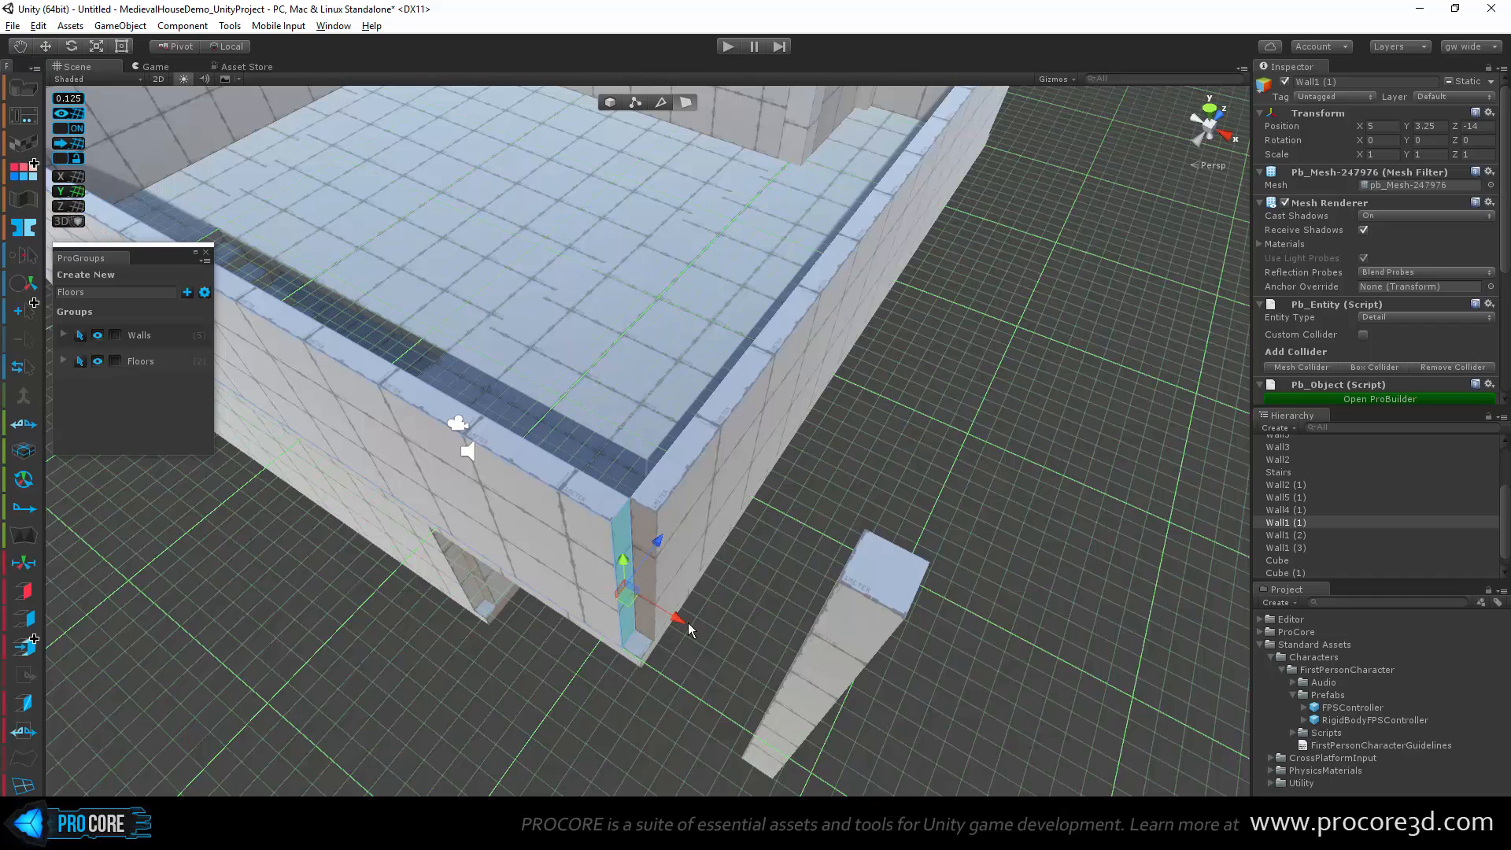
{"action": "left_click_drag", "start_coordinate": [666, 616], "coordinate": [655, 611]}
{"action": "left_click", "coordinate": [650, 542]}
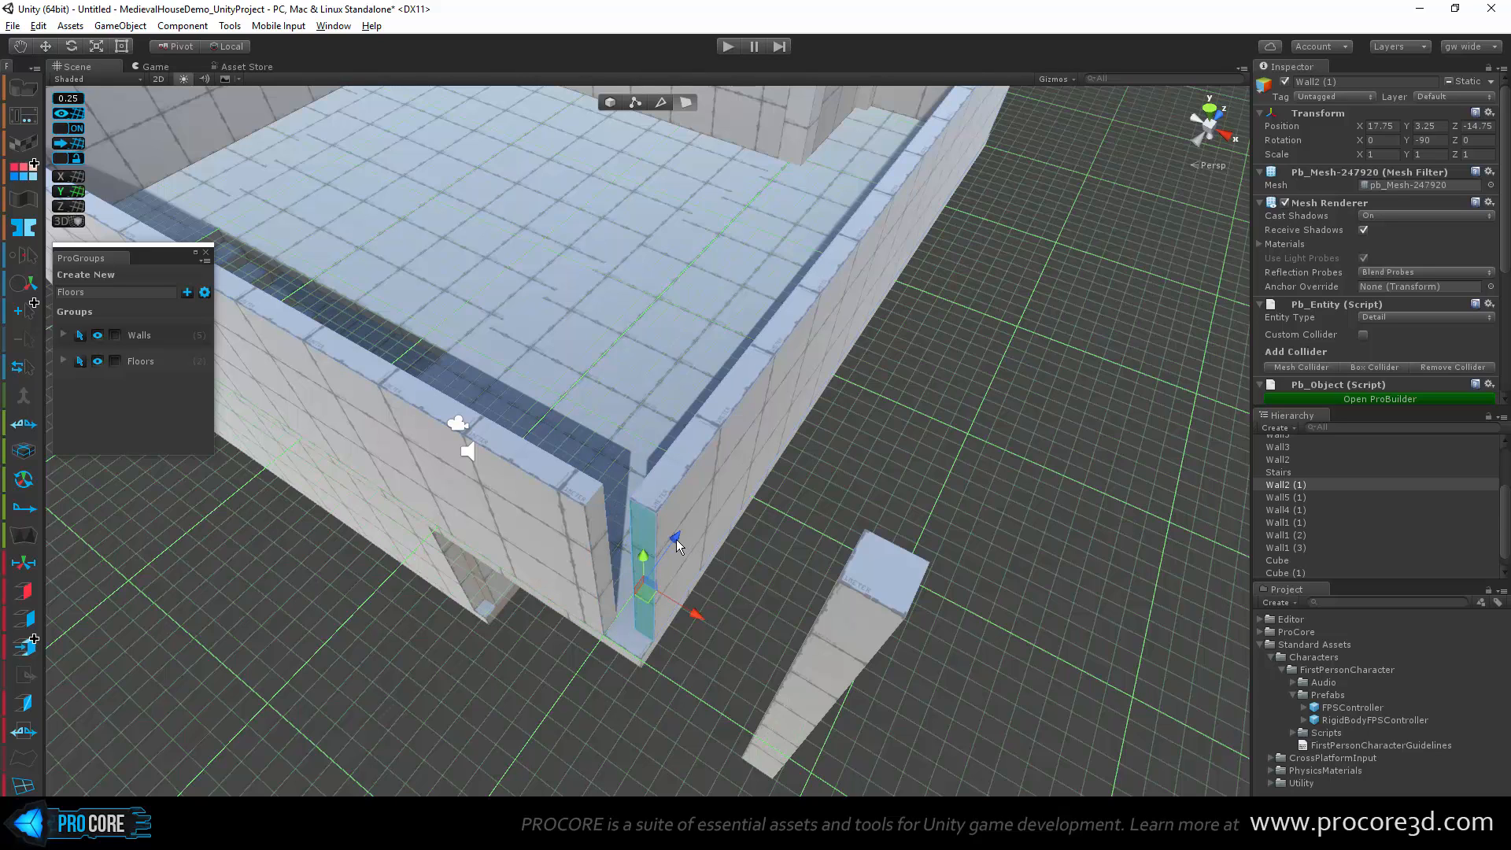
{"action": "left_click_drag", "start_coordinate": [676, 540], "coordinate": [691, 525]}
Step: Move the waiting post into the gap between Wall1 (1) and Wall2 (1) at X 17, Z -14
{"action": "key", "text": "g"}
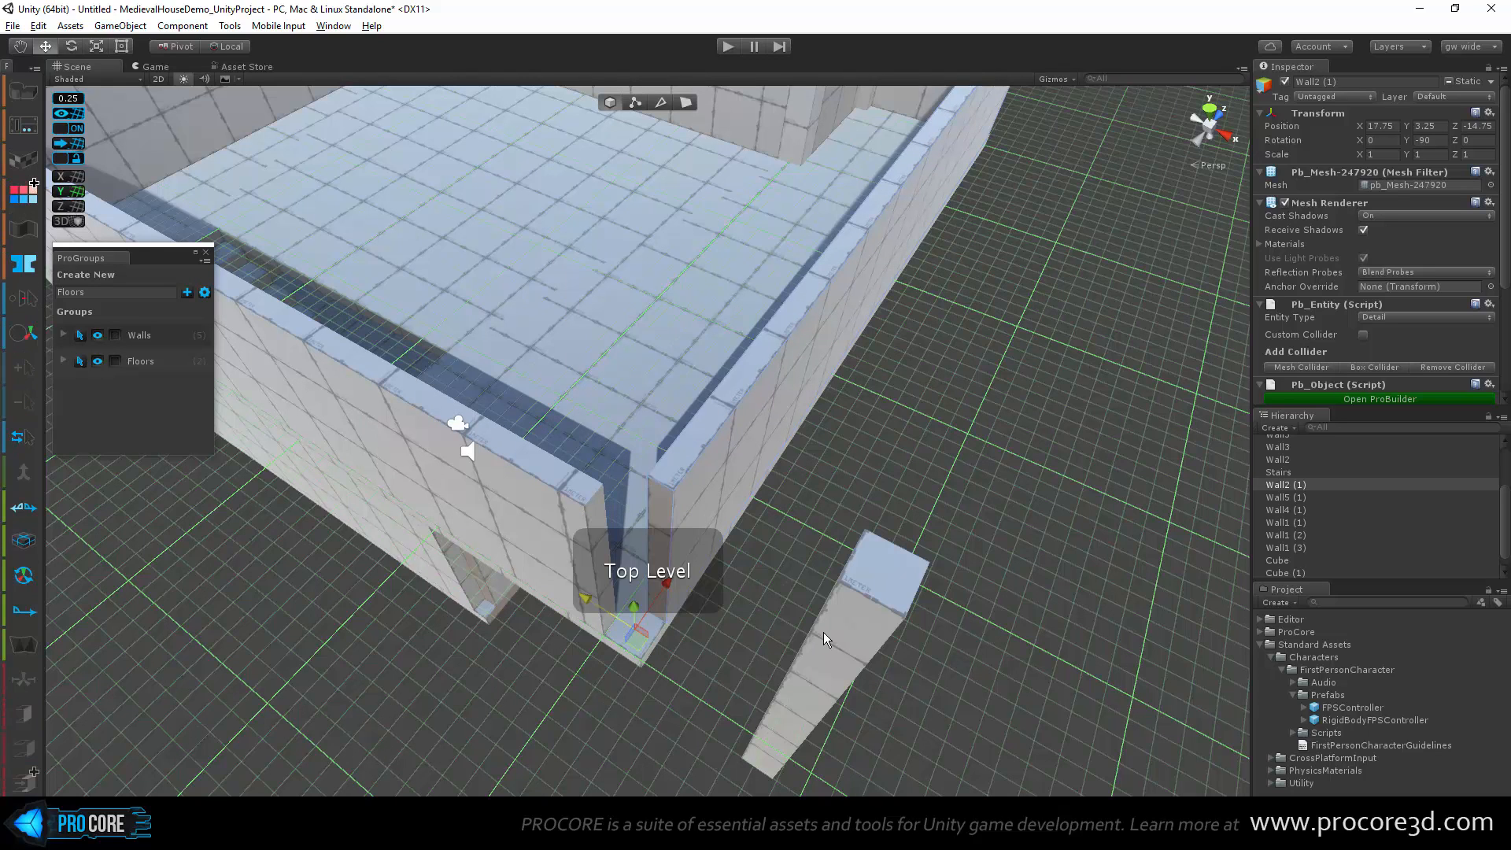
{"action": "left_click", "coordinate": [823, 631]}
{"action": "left_click_drag", "start_coordinate": [773, 645], "coordinate": [870, 483]}
Step: Duplicate that post, move the copy along X to the corner of Wall1 (1) and Wall5 (1), and shift it clear of the walls
{"action": "scroll", "coordinate": [682, 584], "scroll_direction": "down", "scroll_amount": 5}
{"action": "scroll", "coordinate": [871, 482], "scroll_direction": "down", "scroll_amount": 7, "text": "alt"}
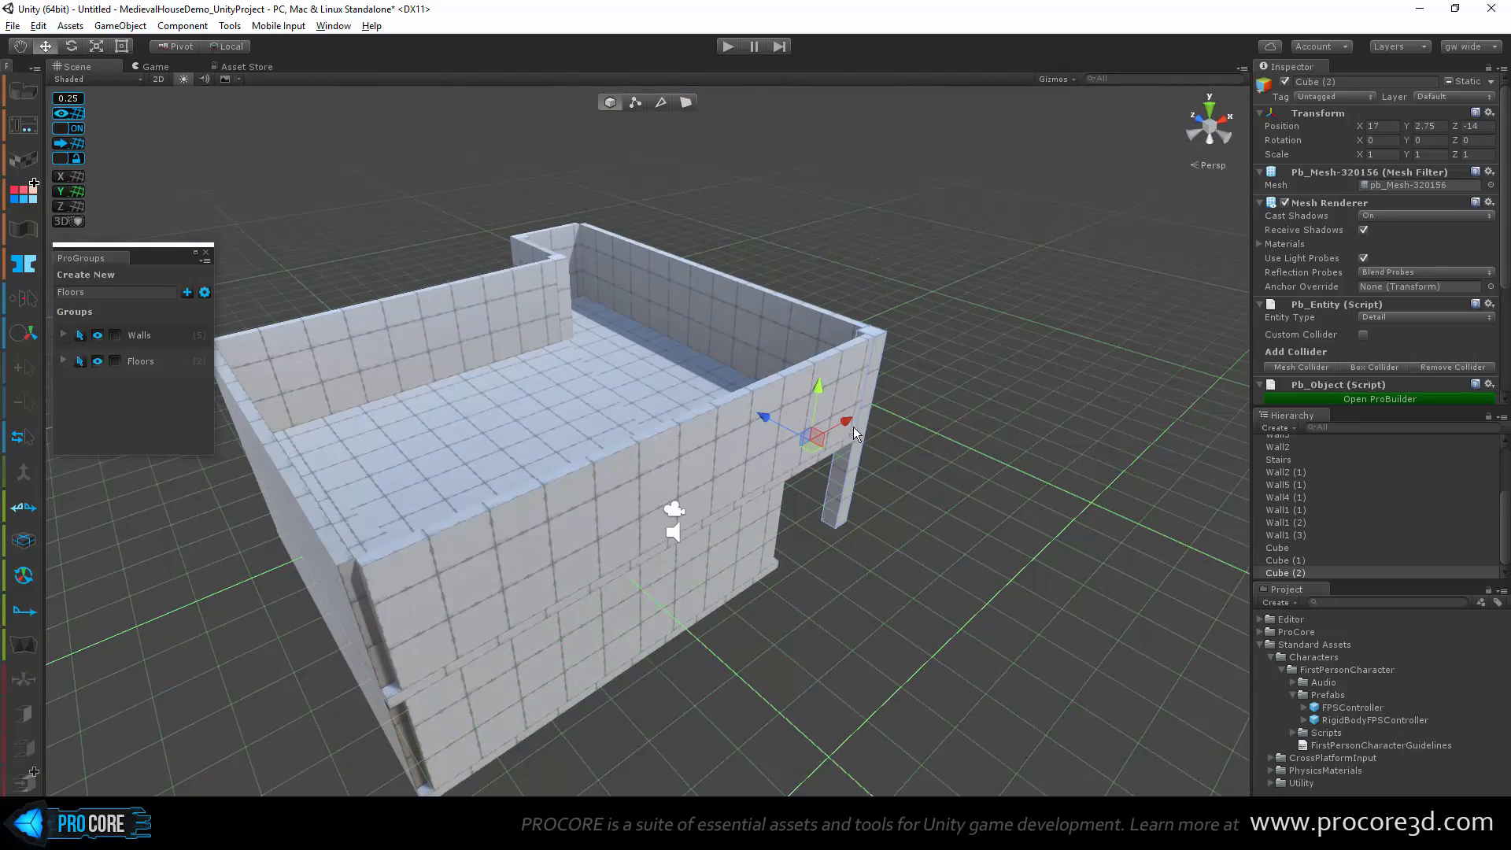
{"action": "key", "text": "ctrl+d"}
{"action": "left_click_drag", "start_coordinate": [853, 426], "coordinate": [595, 513]}
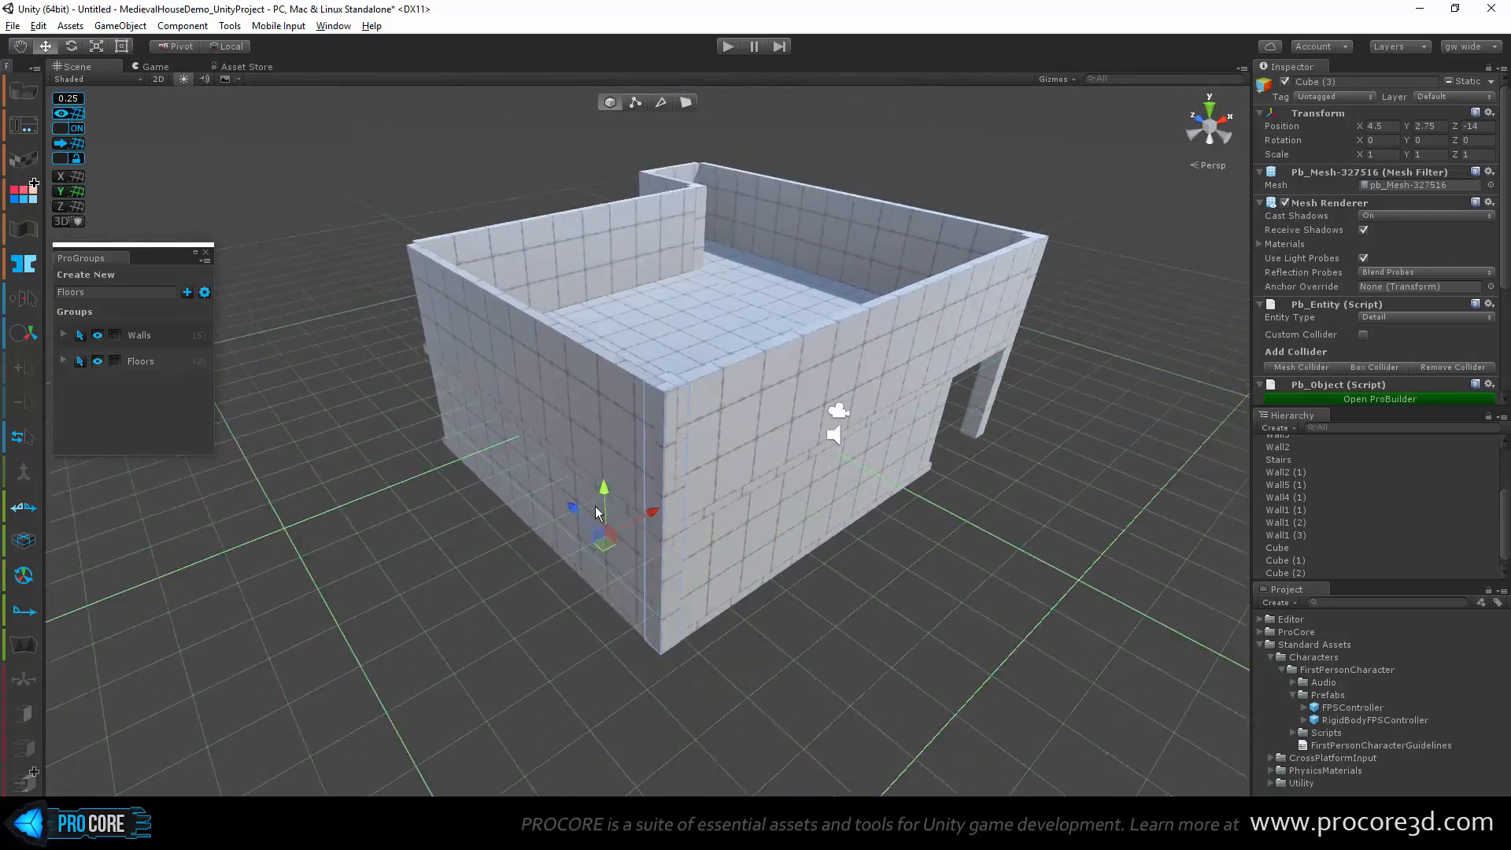
{"action": "scroll", "coordinate": [596, 513], "scroll_direction": "up", "scroll_amount": 8}
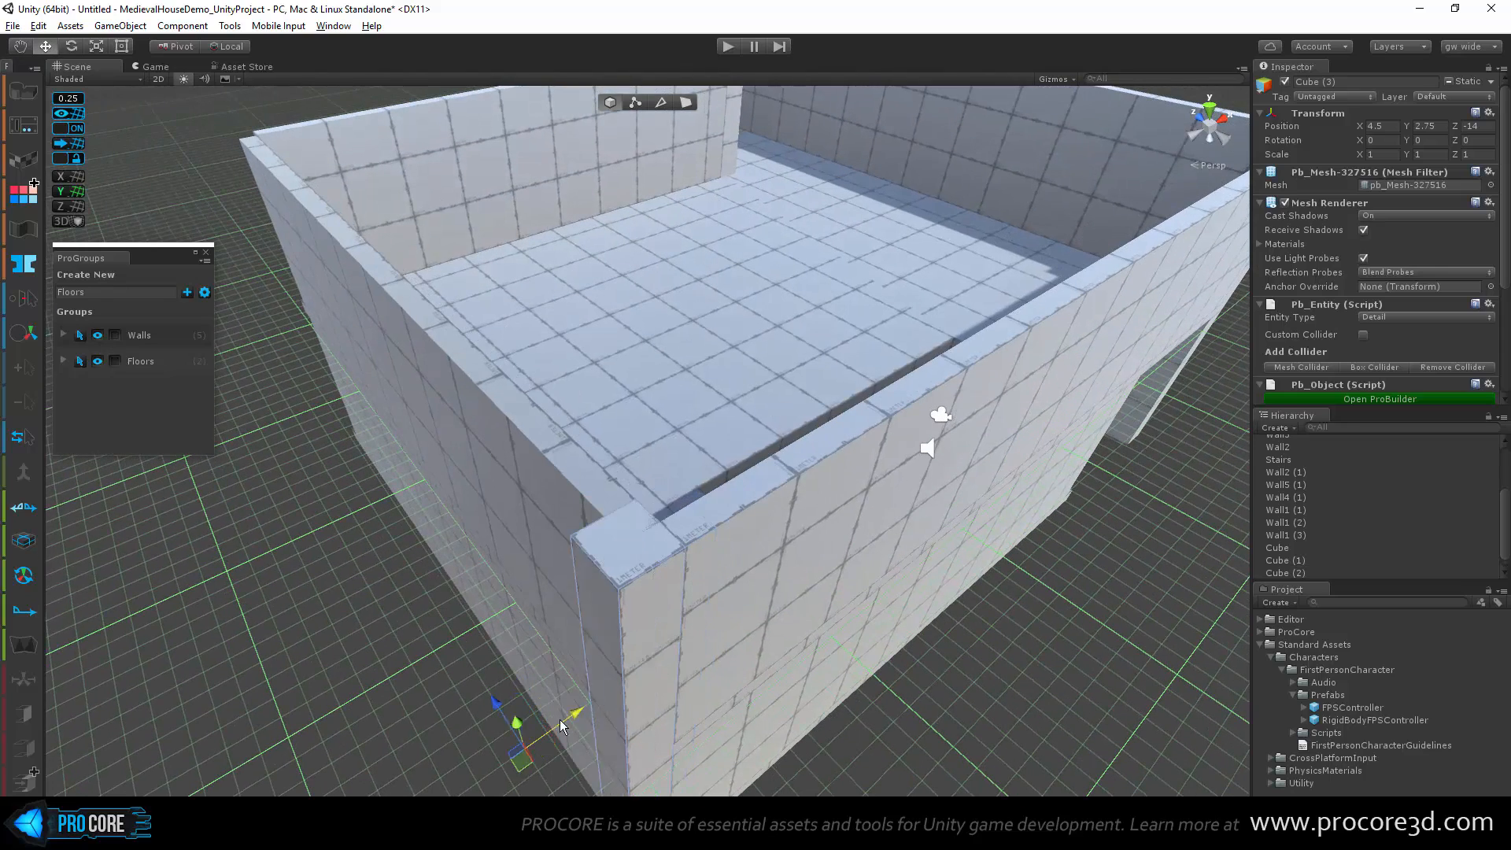
{"action": "left_click_drag", "start_coordinate": [559, 719], "coordinate": [590, 601]}
Step: Pull back the adjoining end faces of Wall5 (1) and Wall1 (1) to open a gap for the post
{"action": "left_click", "coordinate": [616, 506]}
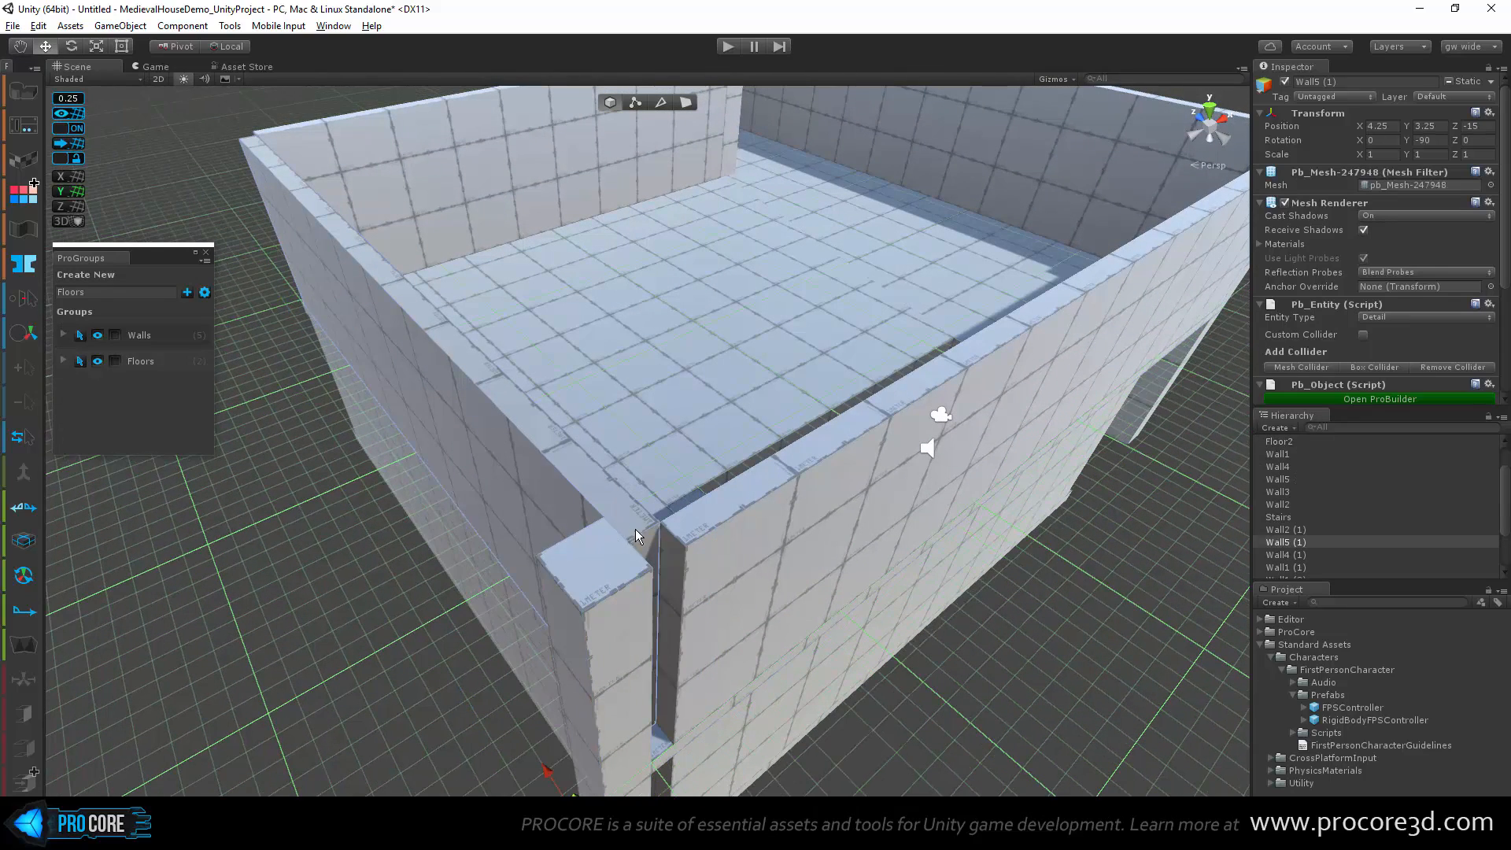
{"action": "key", "text": "g"}
{"action": "left_click_drag", "start_coordinate": [615, 602], "coordinate": [593, 588]}
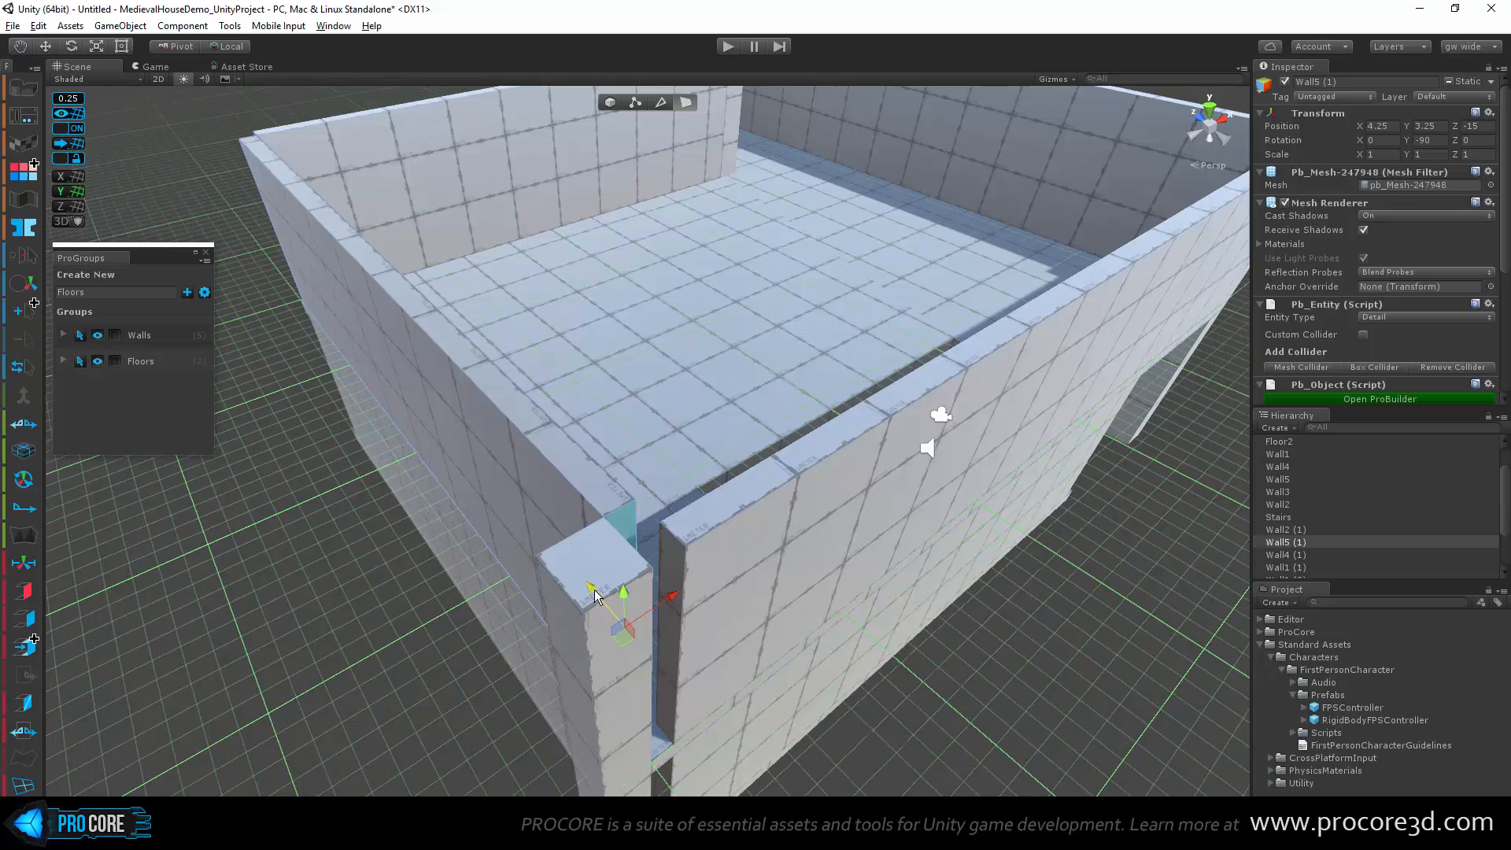
{"action": "left_click", "coordinate": [674, 554]}
{"action": "key", "text": "g"}
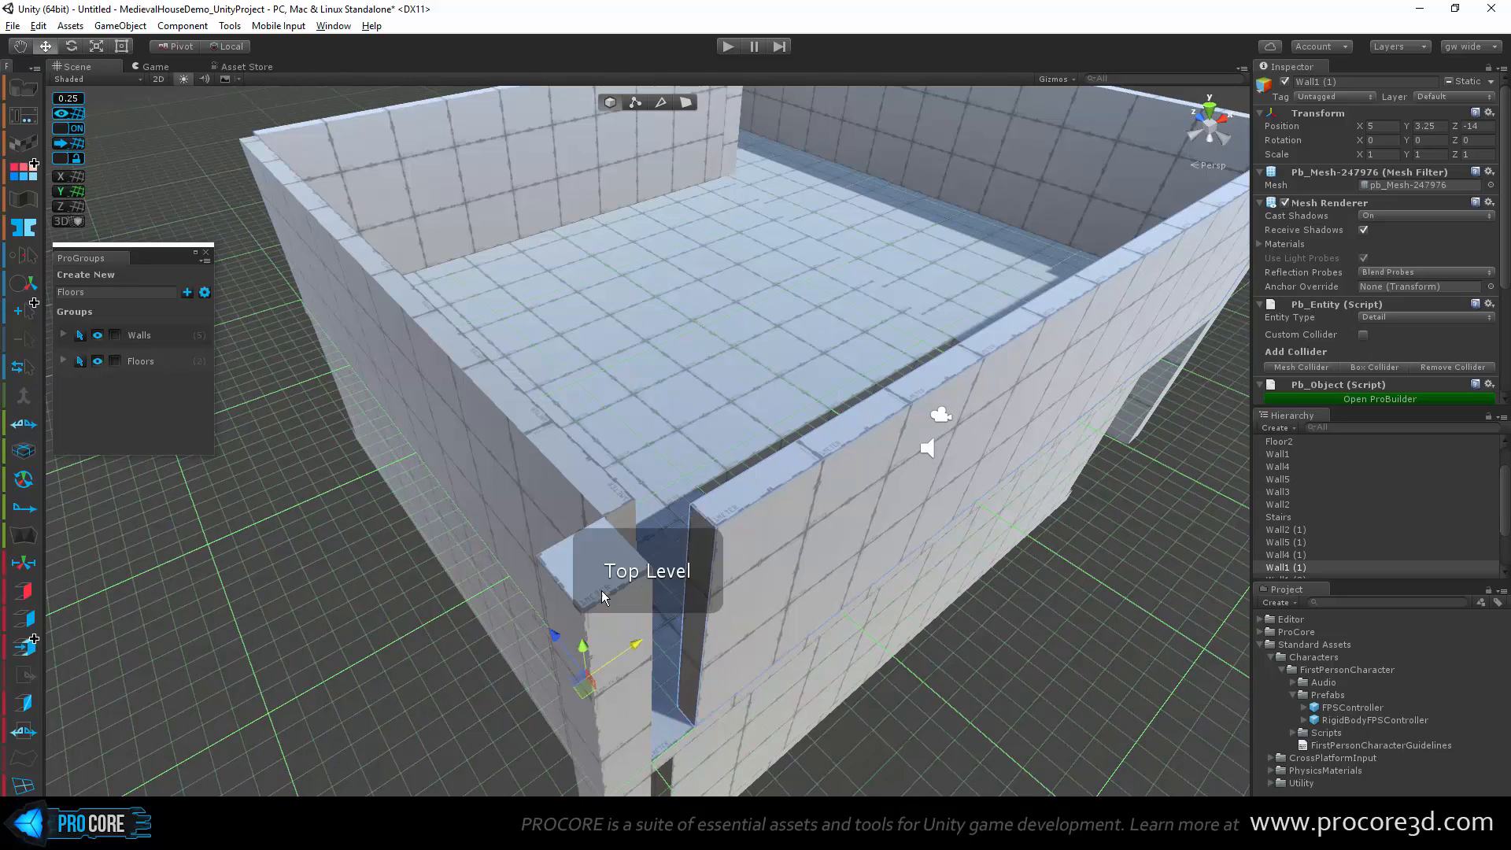
Step: Move the post back into the gap between Wall5 (1) and Wall1 (1) at X 4.5, Z -14
{"action": "left_click", "coordinate": [606, 630]}
{"action": "left_click_drag", "start_coordinate": [565, 711], "coordinate": [625, 676]}
{"action": "scroll", "coordinate": [870, 577], "scroll_direction": "down", "scroll_amount": 6}
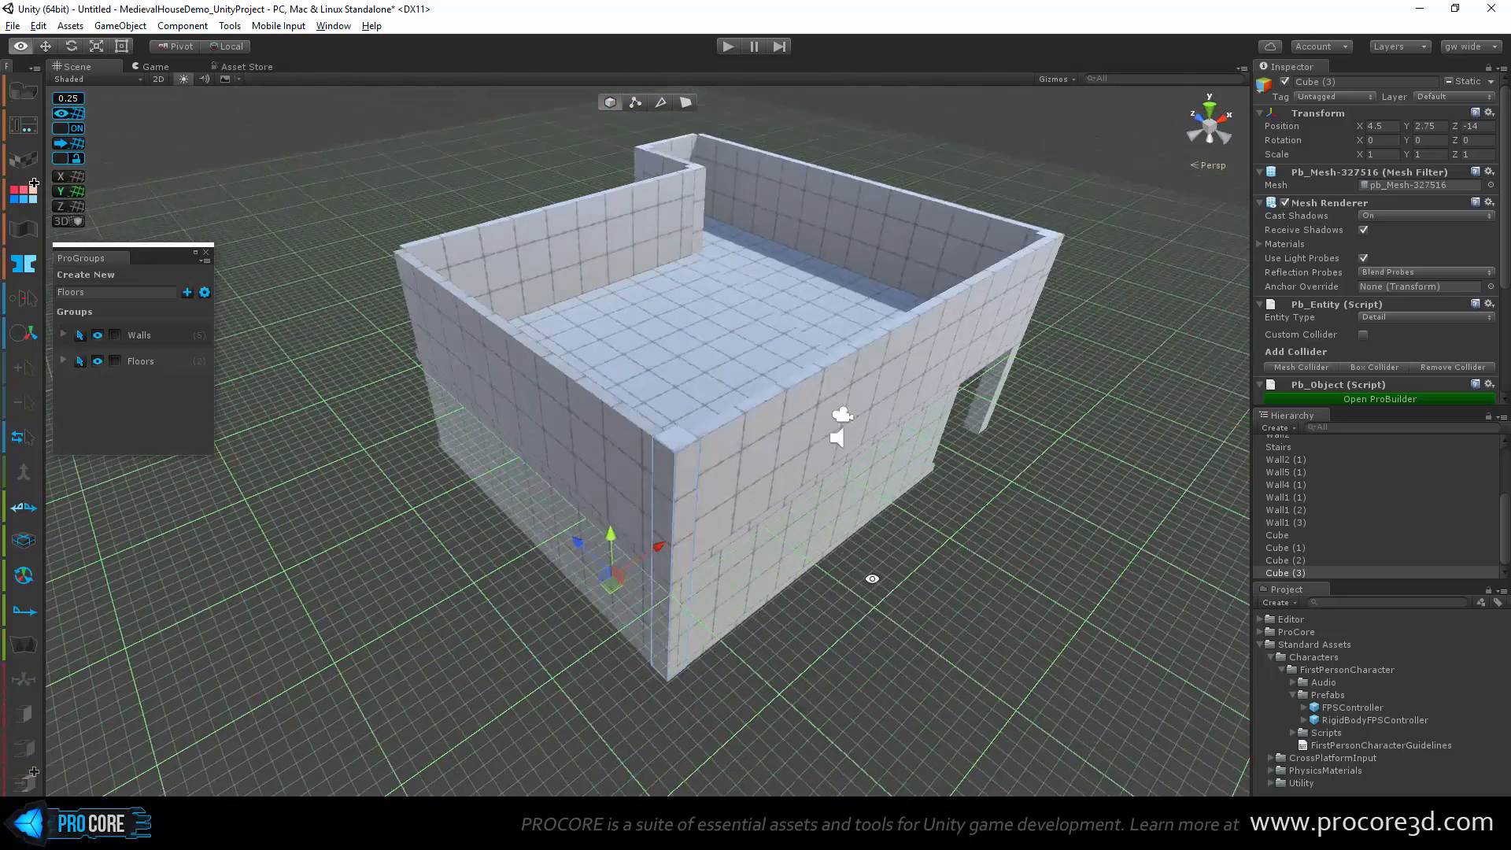
Step: Select all four corner posts and put them in a new ProGroups group named VerticalPoles
{"action": "left_click_drag", "start_coordinate": [871, 577], "coordinate": [622, 502], "text": "alt"}
{"action": "scroll", "coordinate": [491, 452], "scroll_direction": "down", "scroll_amount": 4}
{"action": "left_click_drag", "start_coordinate": [493, 453], "coordinate": [483, 482], "text": "alt"}
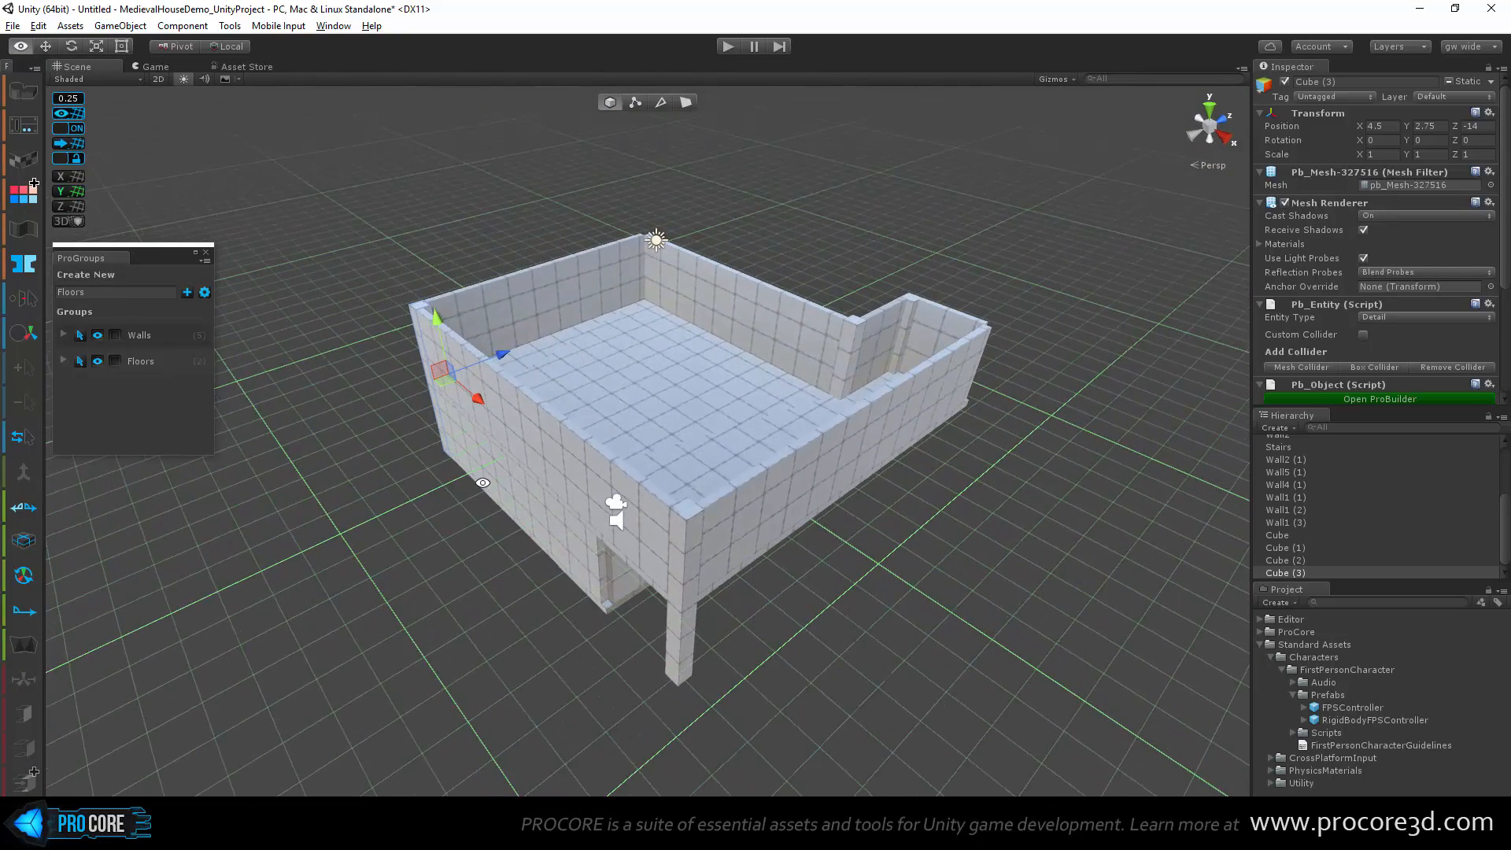
{"action": "left_click", "coordinate": [684, 640], "text": "shift"}
{"action": "left_click_drag", "start_coordinate": [1014, 563], "coordinate": [844, 387], "text": "alt"}
{"action": "left_click", "coordinate": [844, 387], "text": "shift"}
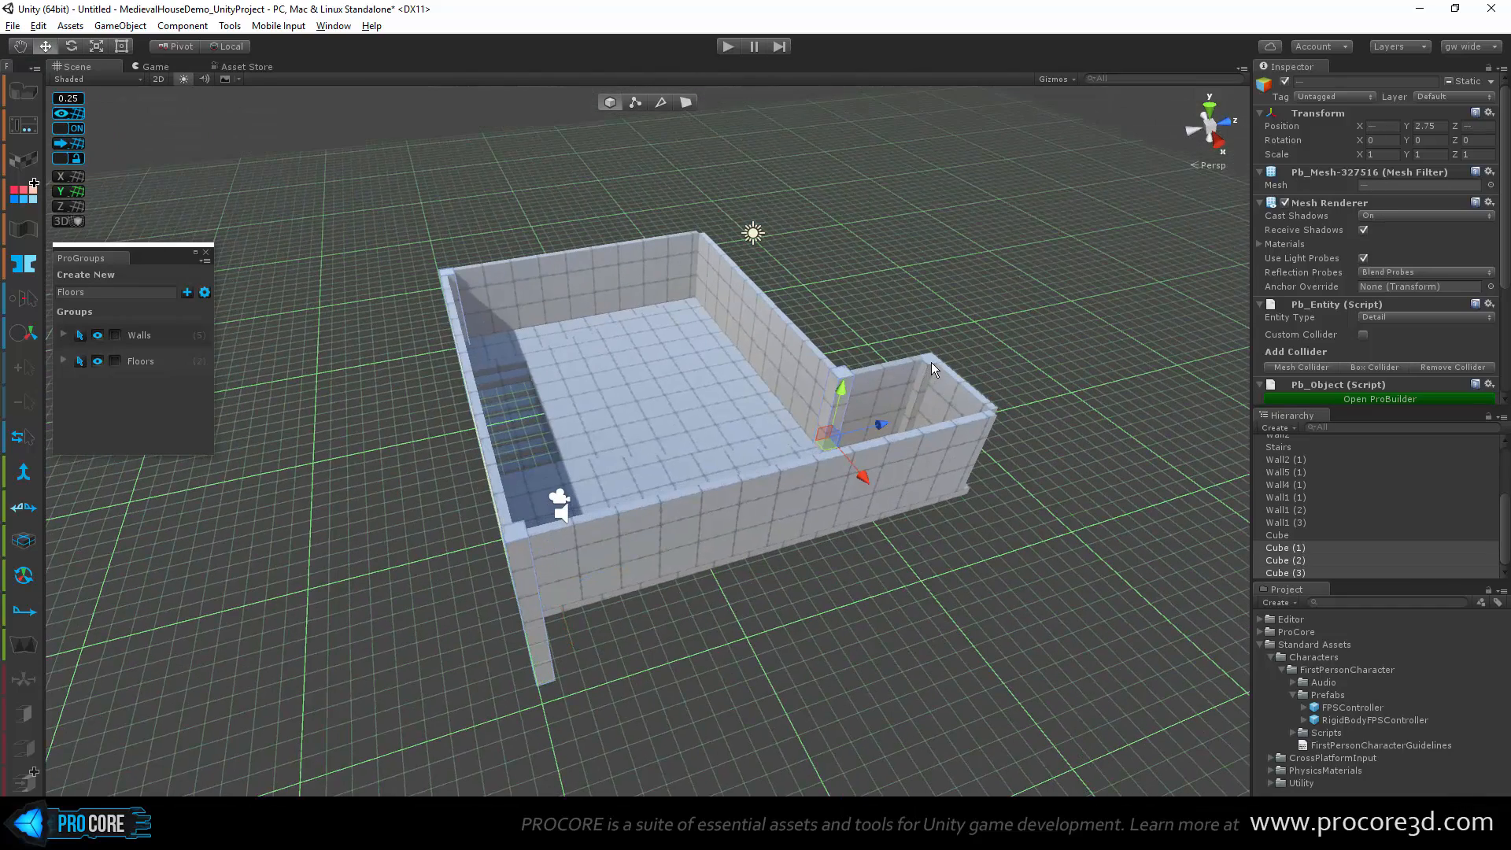
{"action": "left_click", "coordinate": [931, 362], "text": "shift"}
{"action": "left_click_drag", "start_coordinate": [931, 362], "coordinate": [190, 288], "text": "alt"}
{"action": "left_click", "coordinate": [111, 294]}
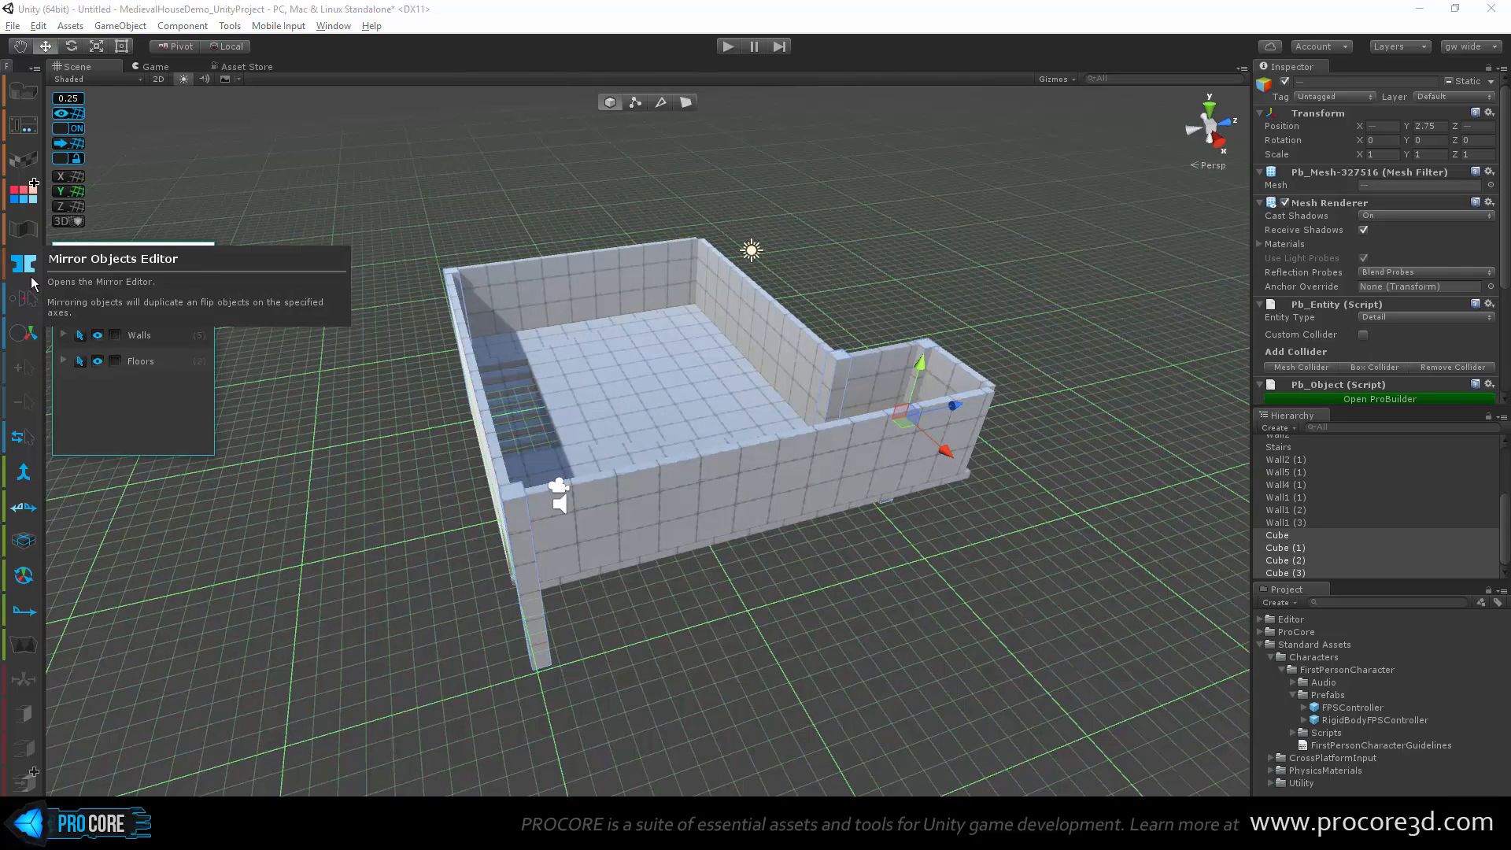
{"action": "type", "text": "Vert"}
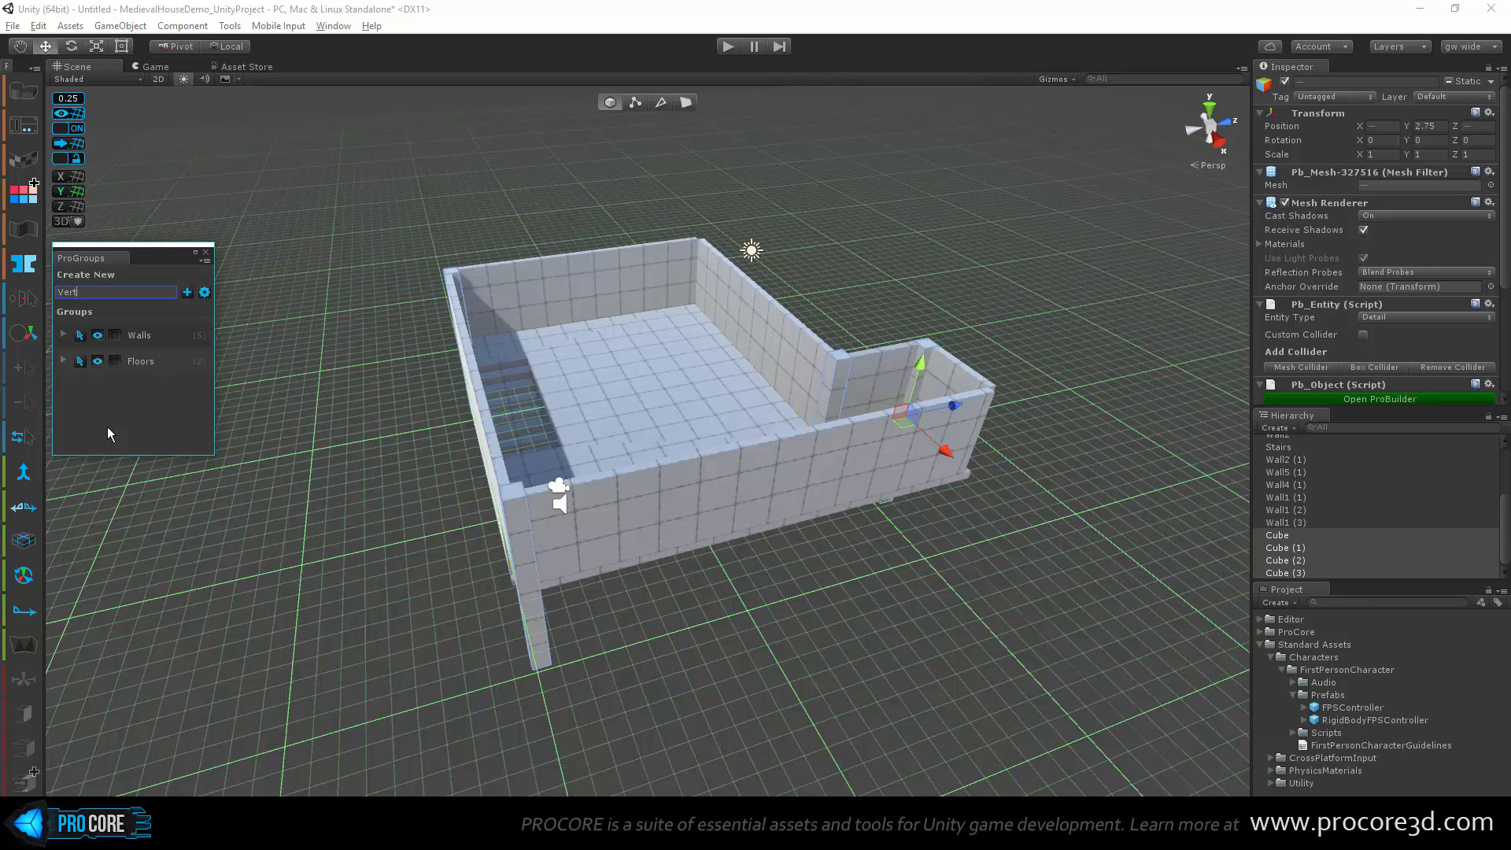
{"action": "type", "text": "icalsPoles"}
{"action": "left_click", "coordinate": [187, 292]}
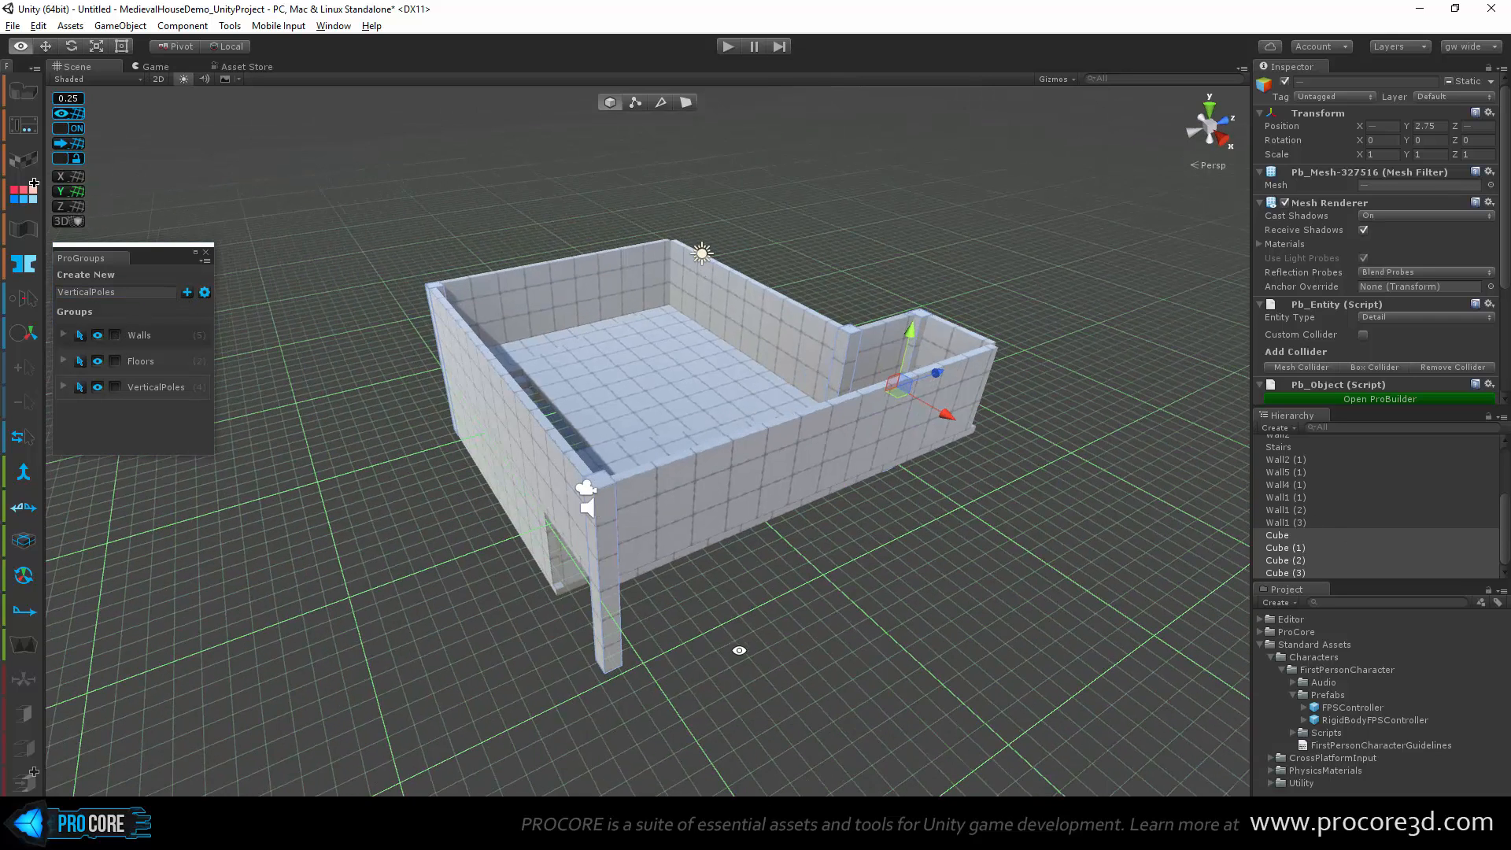
Step: Test the VerticalPoles group by toggling its visibility off and on and selecting all its posts
{"action": "left_click", "coordinate": [231, 390]}
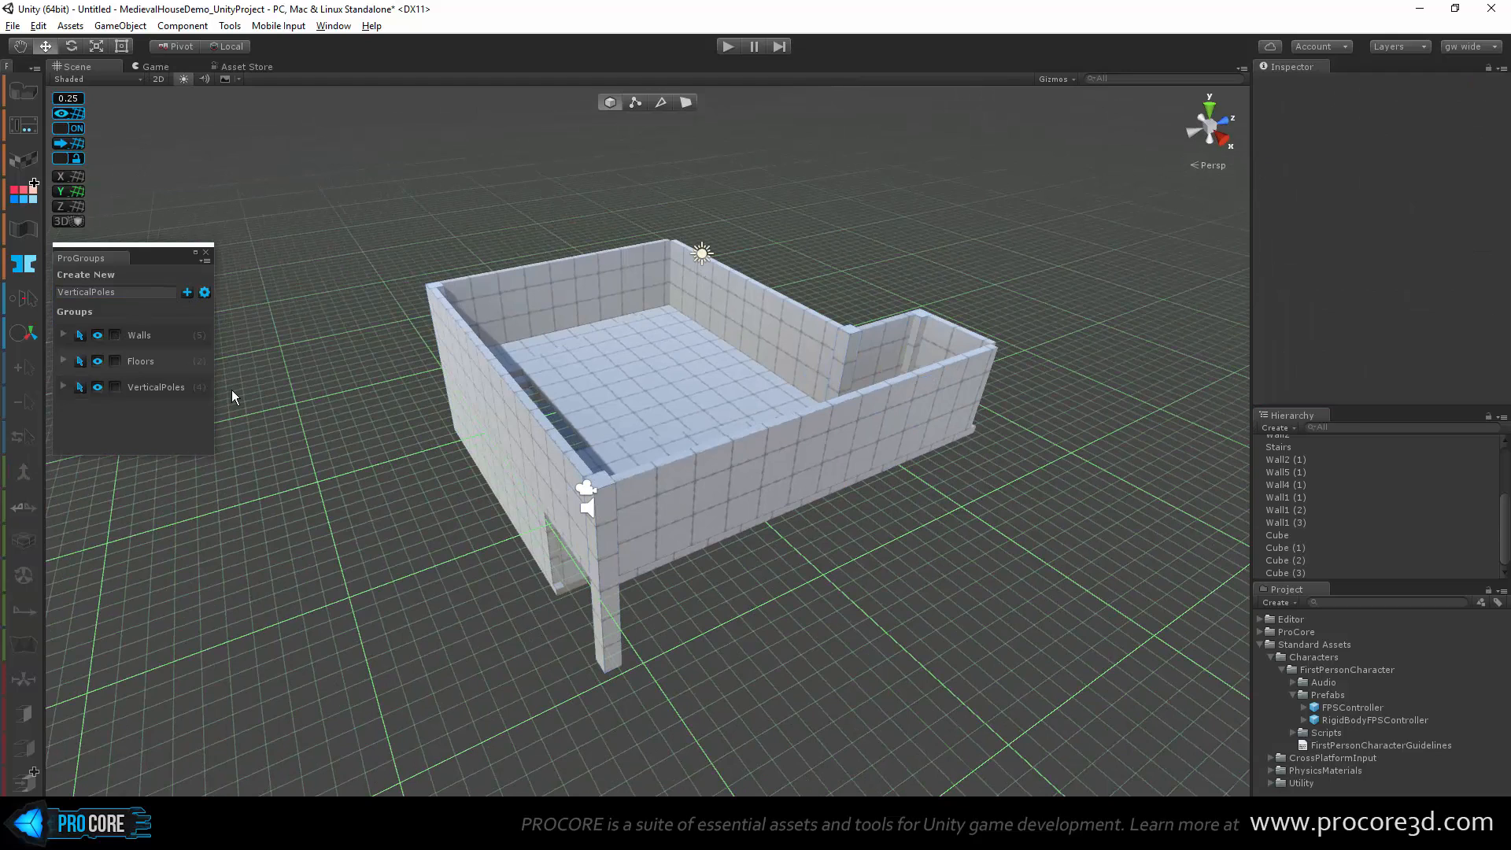
{"action": "left_click", "coordinate": [120, 388]}
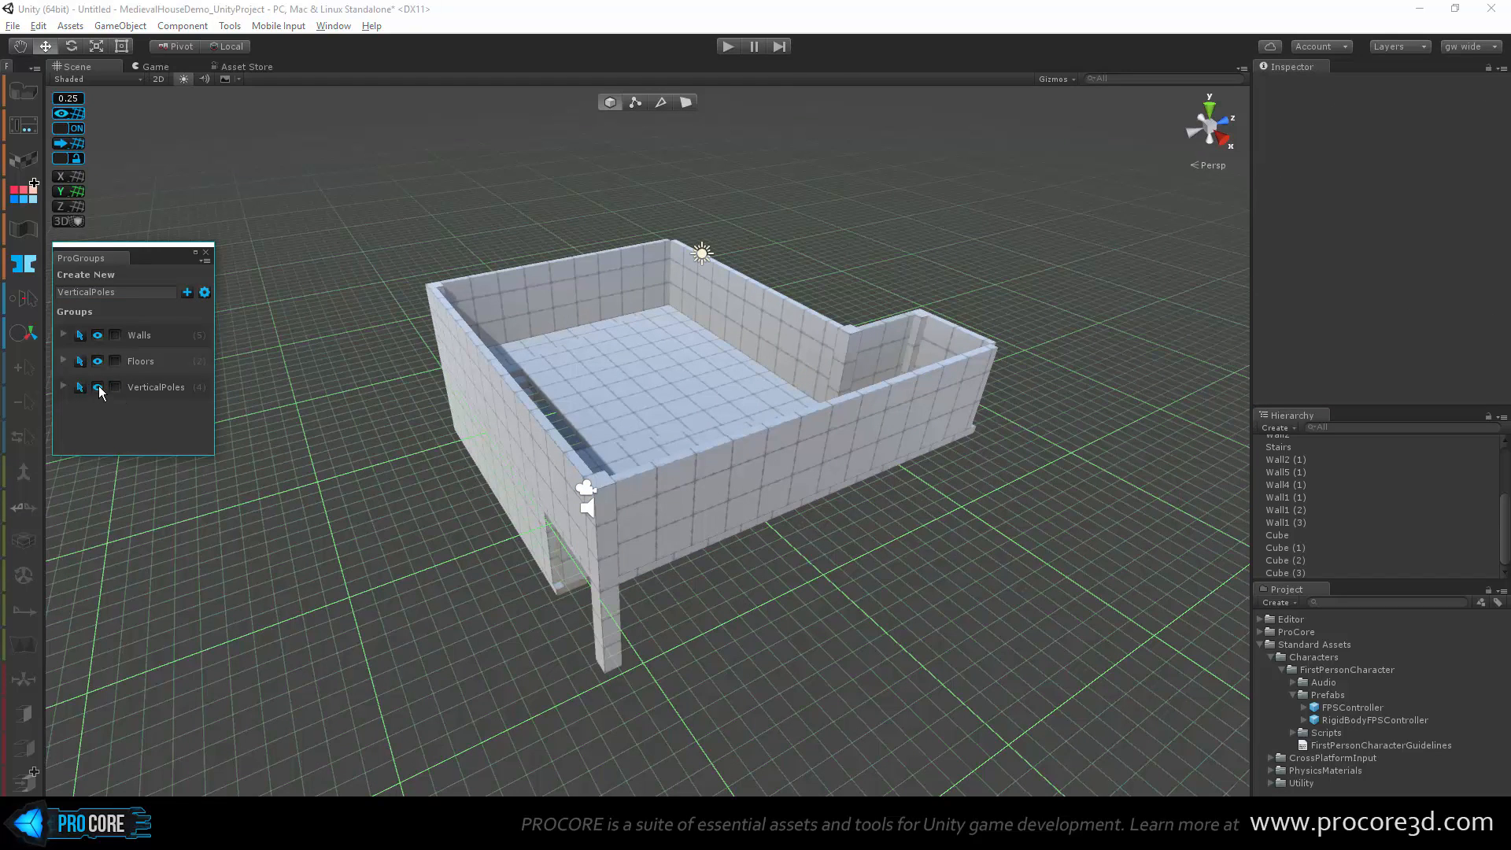
{"action": "left_click", "coordinate": [99, 387]}
{"action": "left_click", "coordinate": [99, 387]}
{"action": "left_click", "coordinate": [99, 387]}
{"action": "left_click", "coordinate": [98, 388]}
{"action": "left_click", "coordinate": [82, 388]}
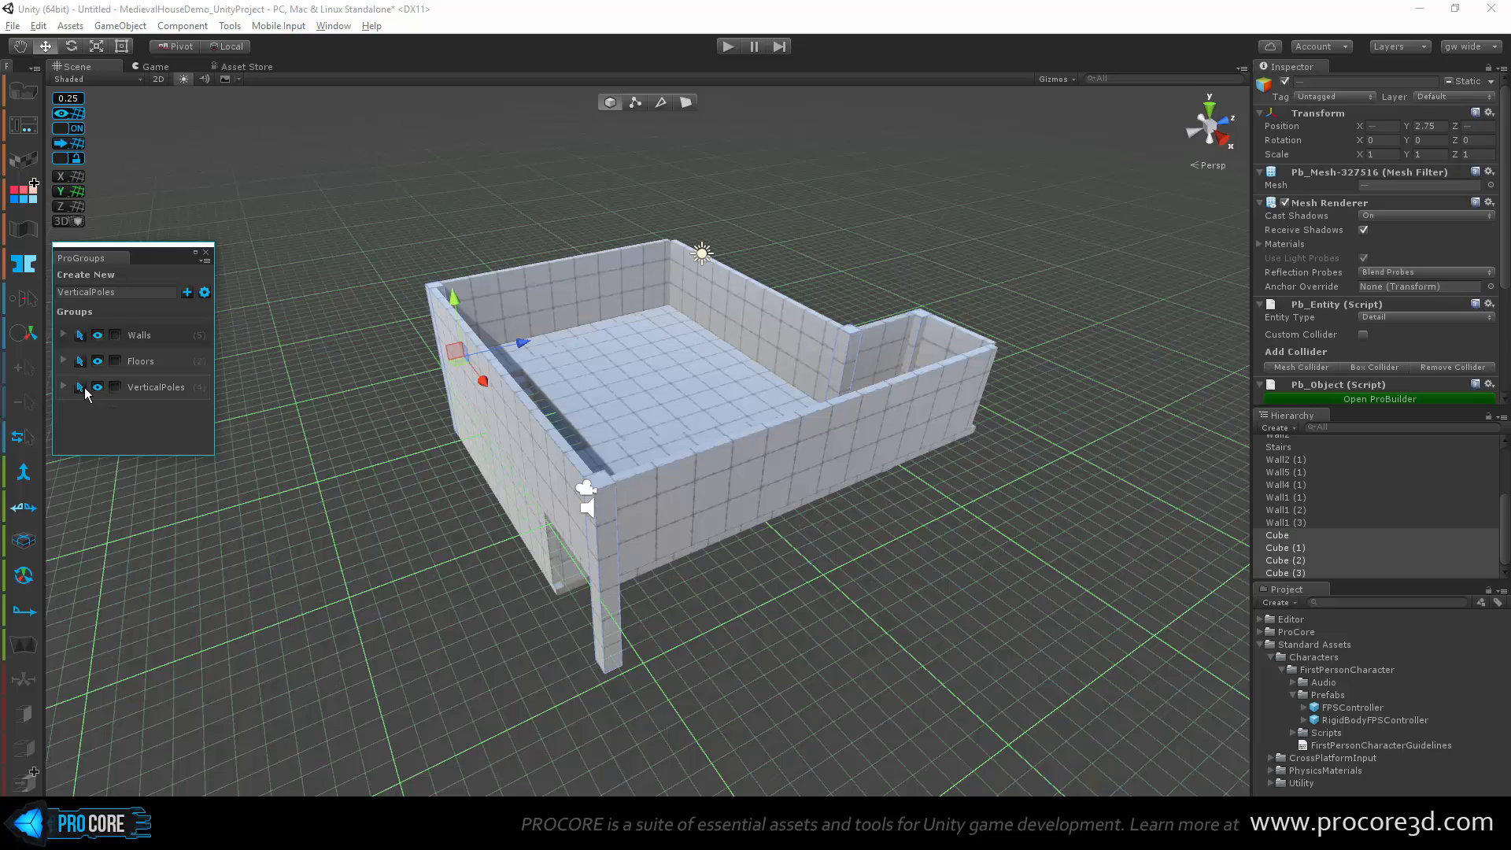
{"action": "left_click_drag", "start_coordinate": [704, 492], "coordinate": [802, 452], "text": "alt"}
{"action": "right_click_drag", "start_coordinate": [707, 441], "coordinate": [921, 458], "text": "alt"}
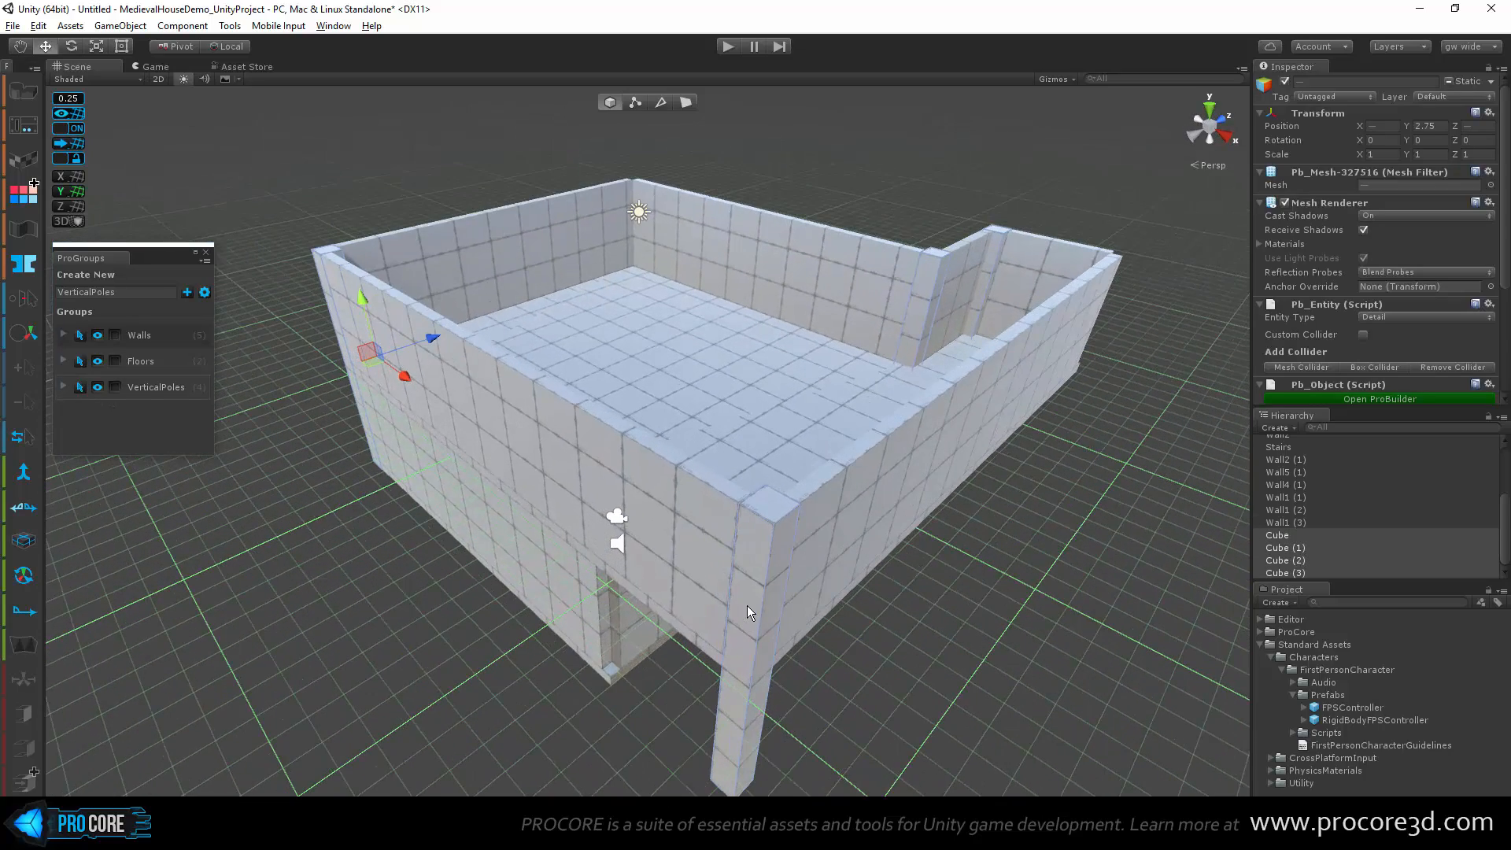
{"action": "middle_click_drag", "start_coordinate": [843, 583], "coordinate": [781, 542]}
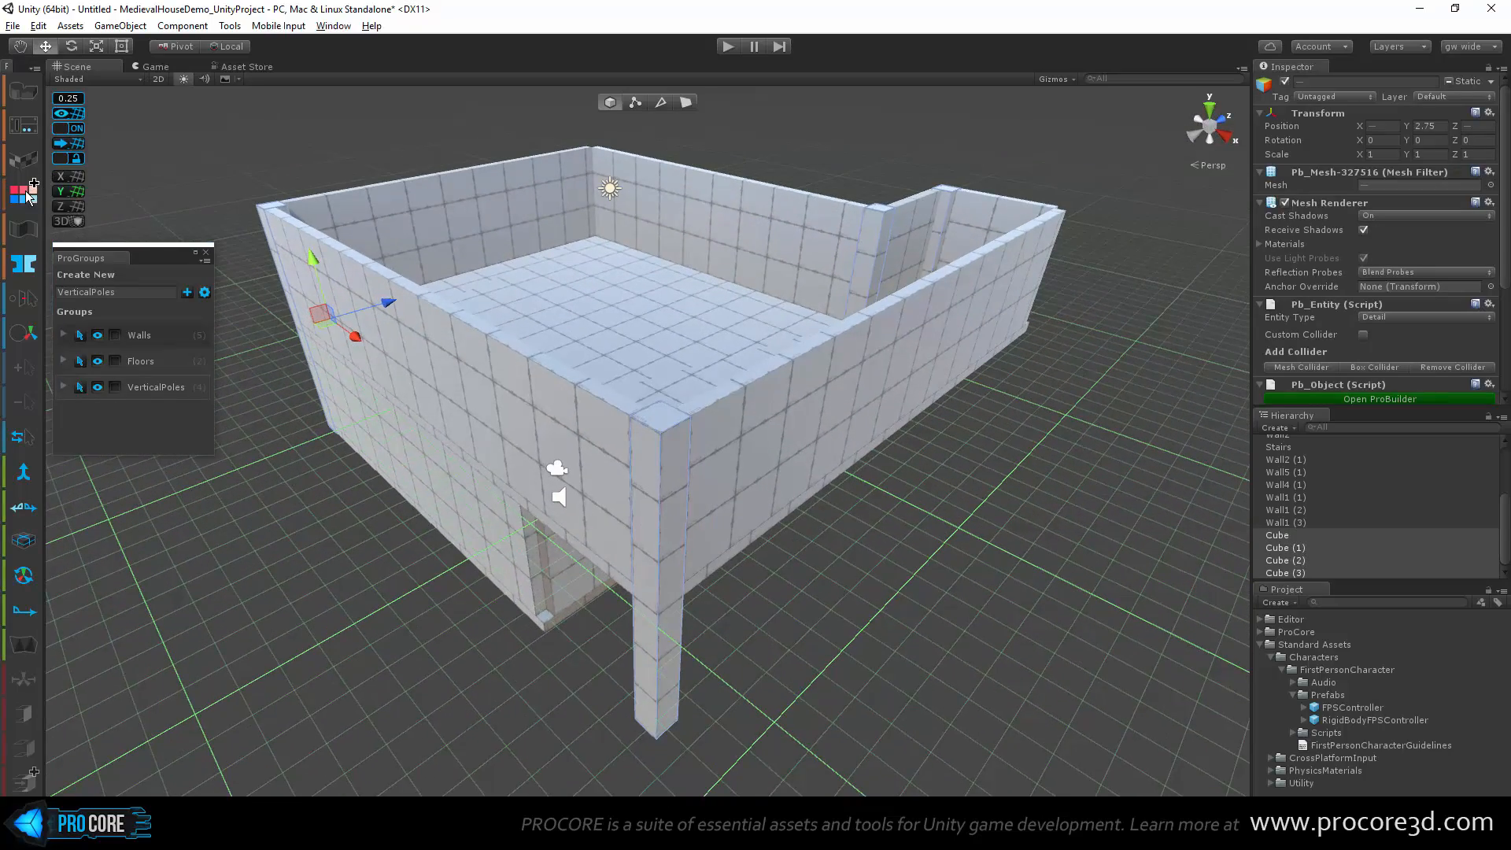
Step: Change the grey swatch in the ProBuilder Vertex Painter to a dark grey with hex color 544F4FFF
{"action": "left_click", "coordinate": [26, 194]}
{"action": "scroll", "coordinate": [247, 142], "scroll_direction": "down", "scroll_amount": 1}
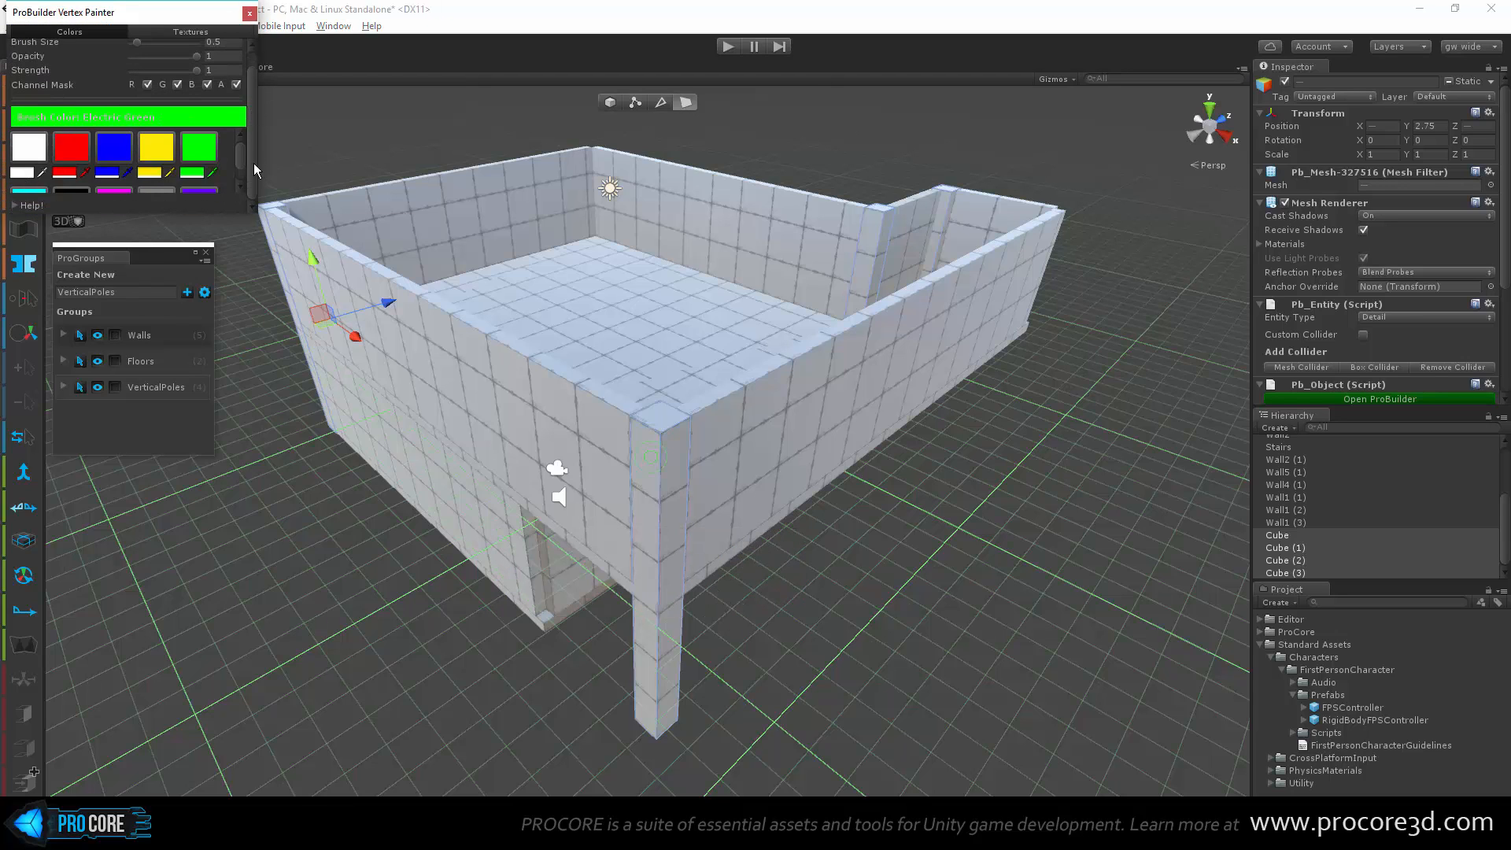
{"action": "left_click_drag", "start_coordinate": [218, 214], "coordinate": [222, 280]}
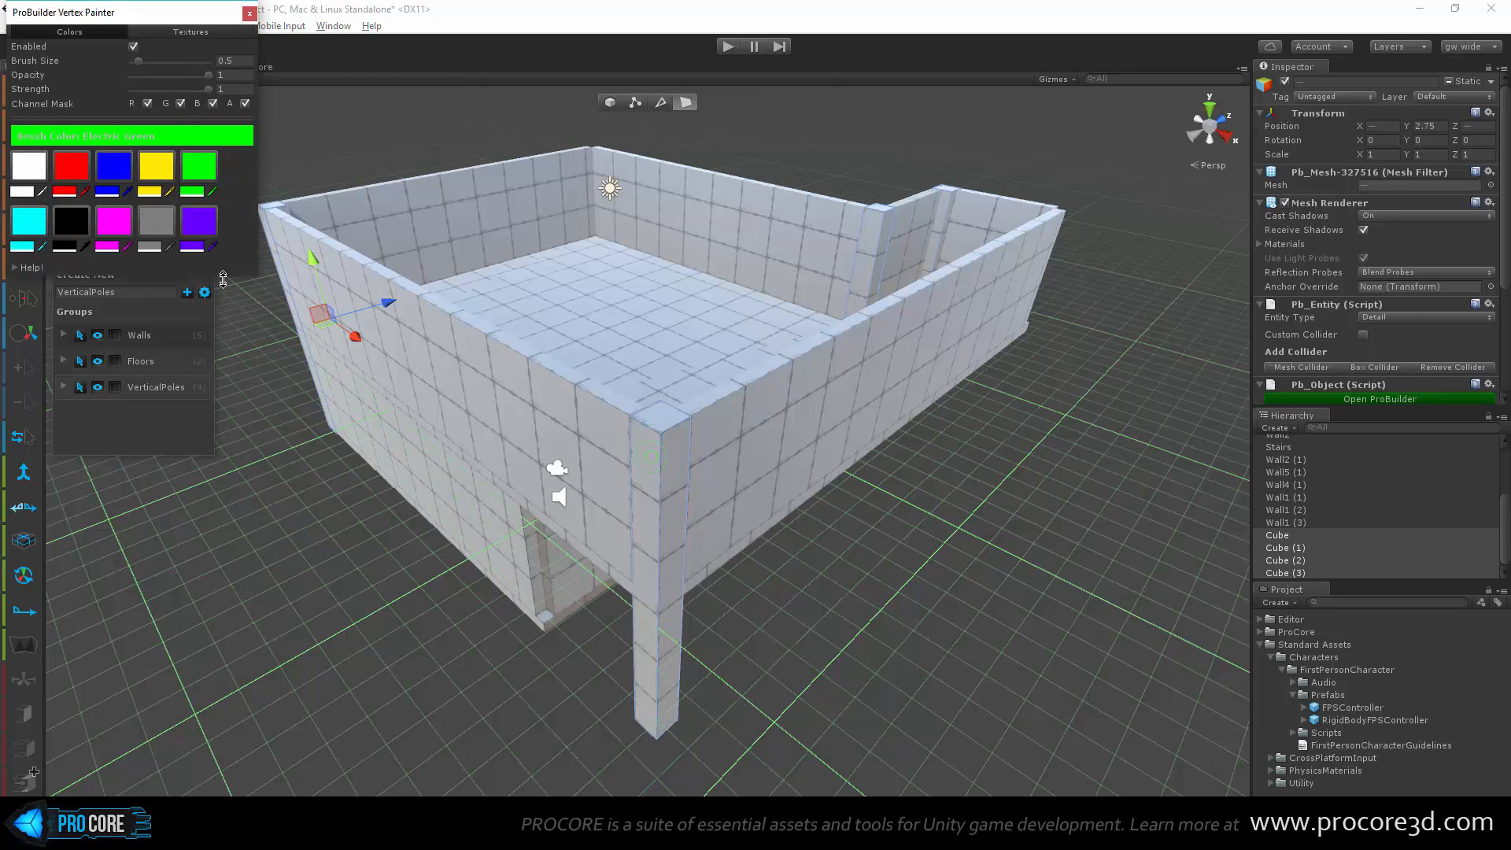
{"action": "left_click", "coordinate": [150, 246]}
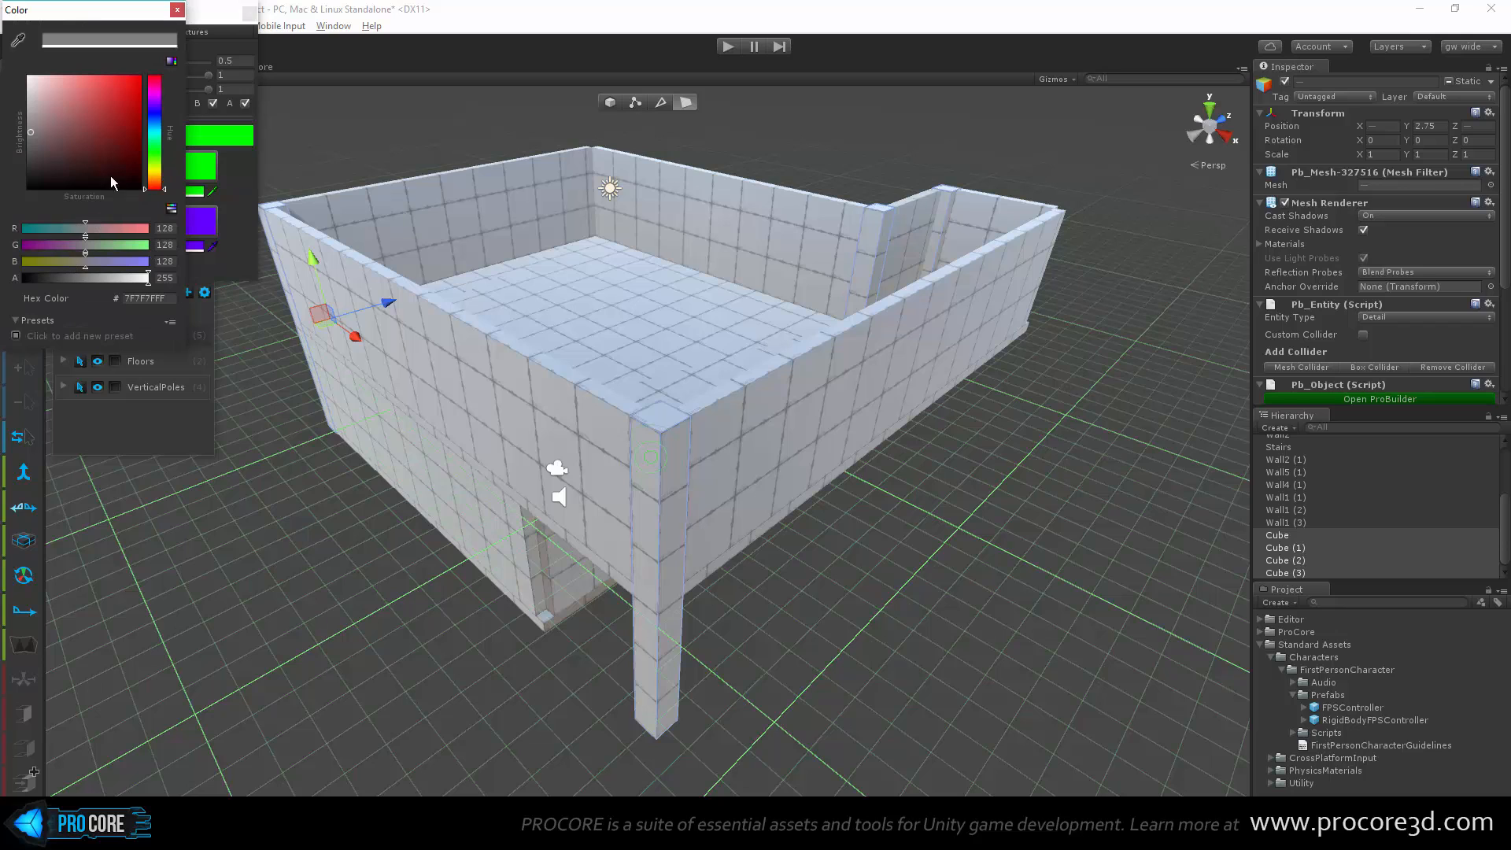
{"action": "mouse_move", "coordinate": [32, 167]}
{"action": "left_mouse_down"}
{"action": "mouse_move", "coordinate": [41, 118]}
{"action": "mouse_move", "coordinate": [36, 150]}
{"action": "left_mouse_up"}
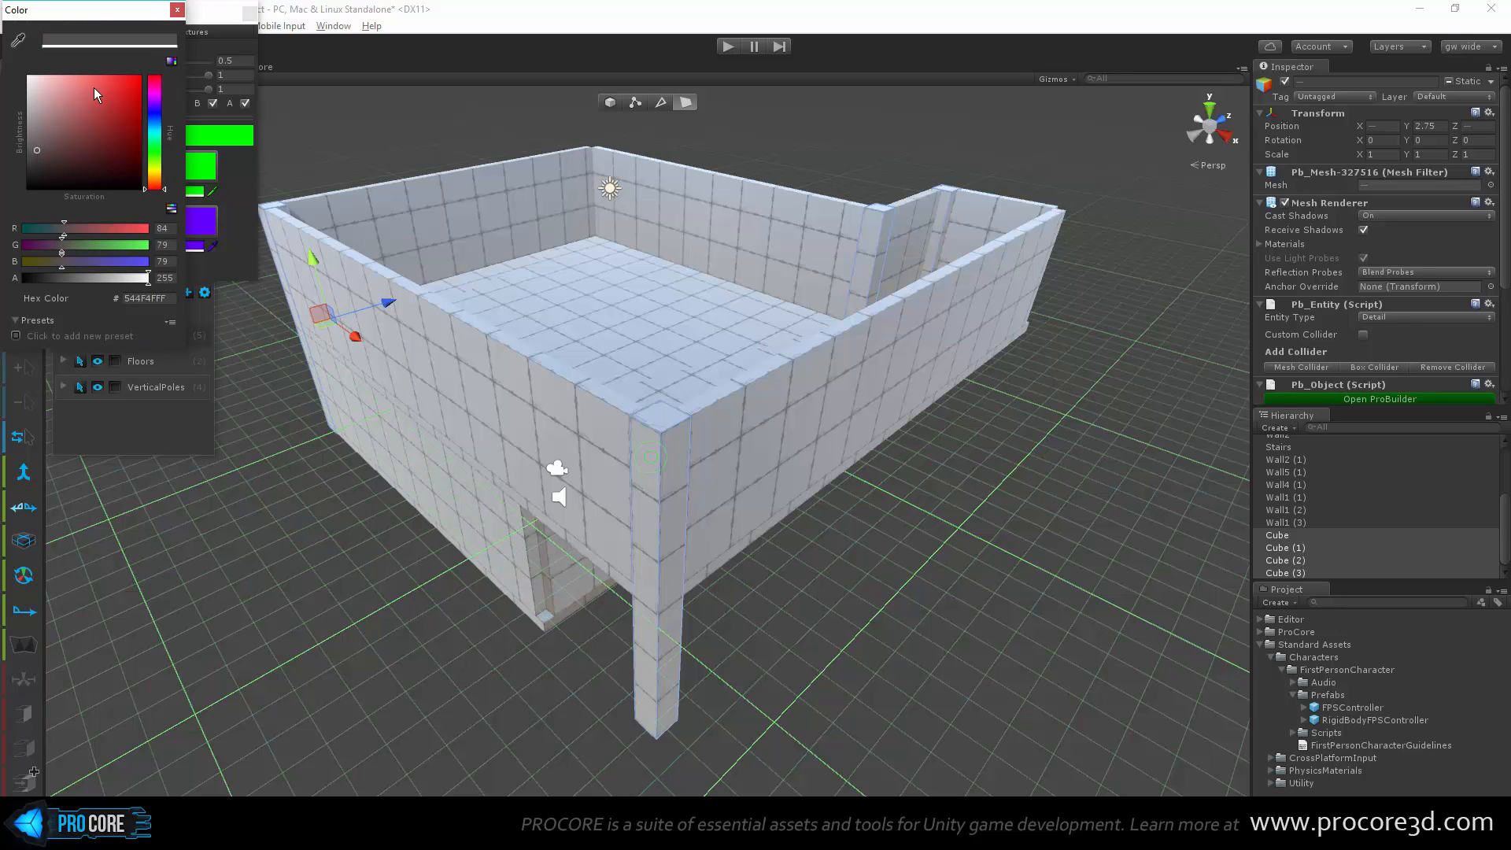
{"action": "left_click", "coordinate": [178, 11]}
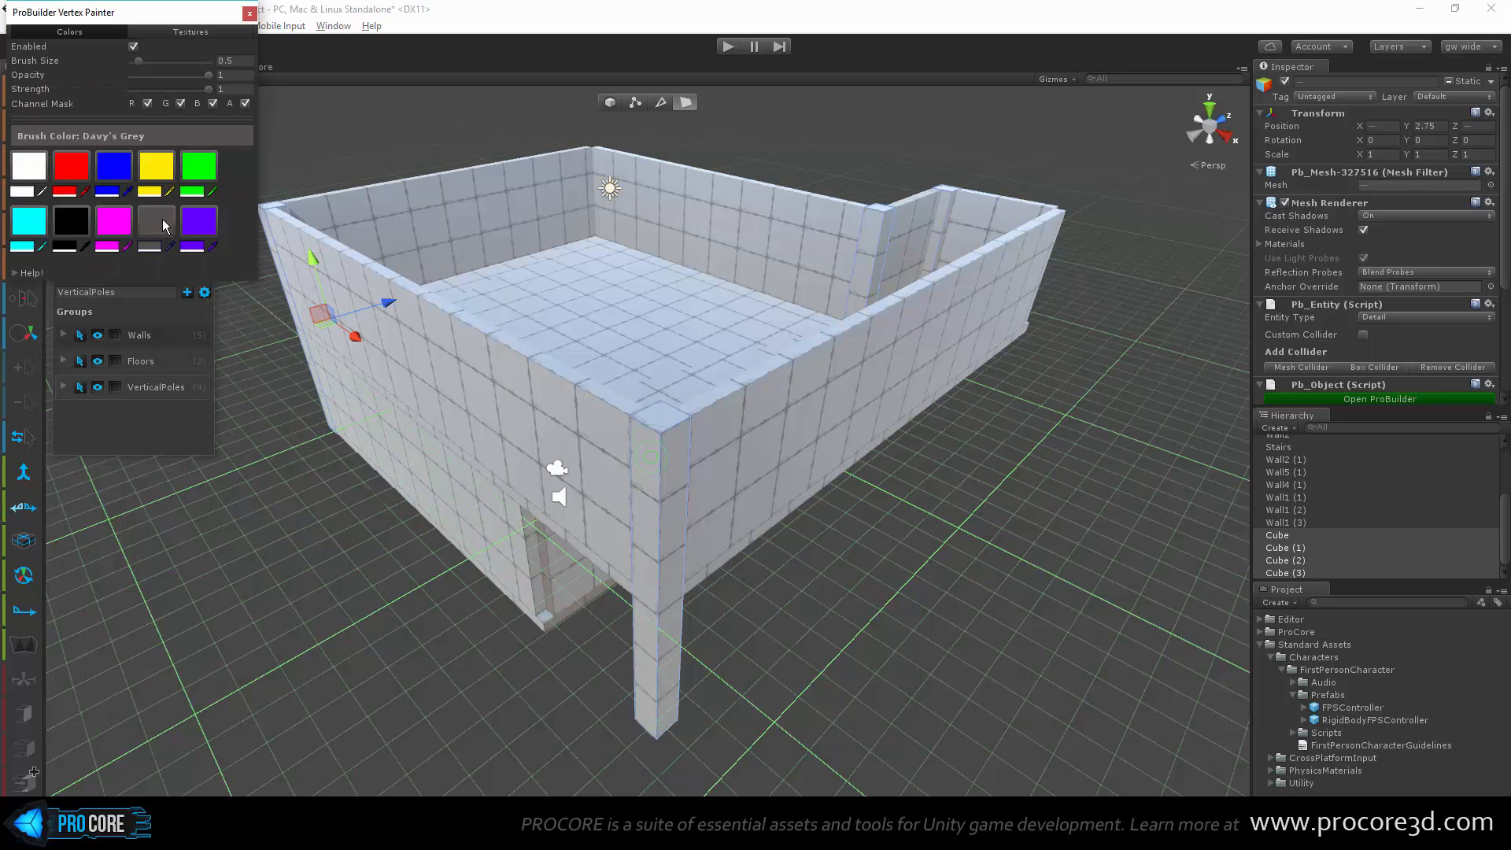
{"action": "left_click", "coordinate": [250, 12]}
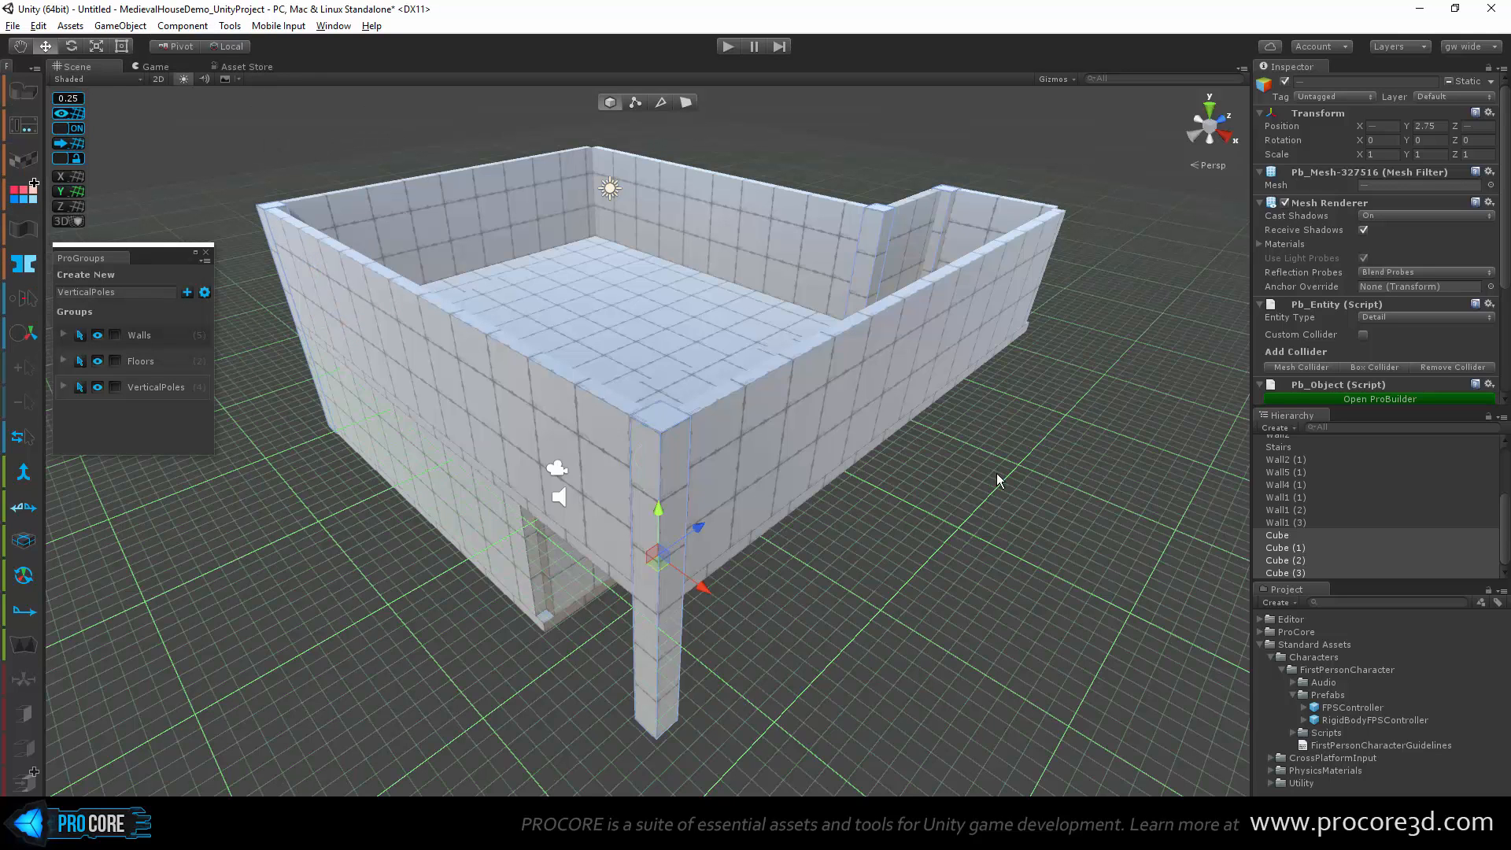
Step: Search the available materials for "vert" and "sta" from the Material Palette's second slot
{"action": "left_click", "coordinate": [24, 193]}
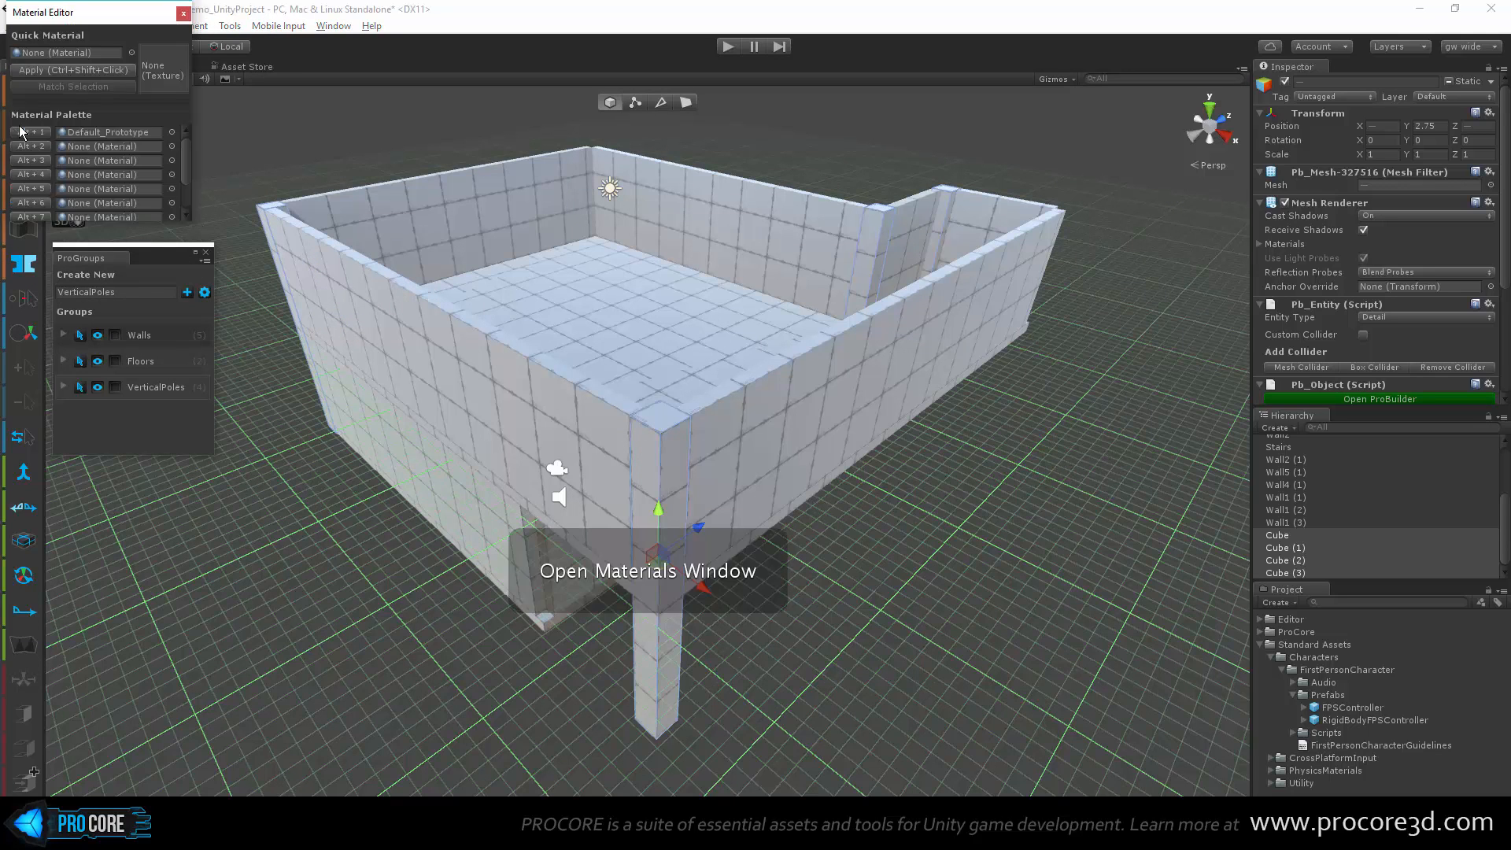
{"action": "left_click", "coordinate": [171, 147]}
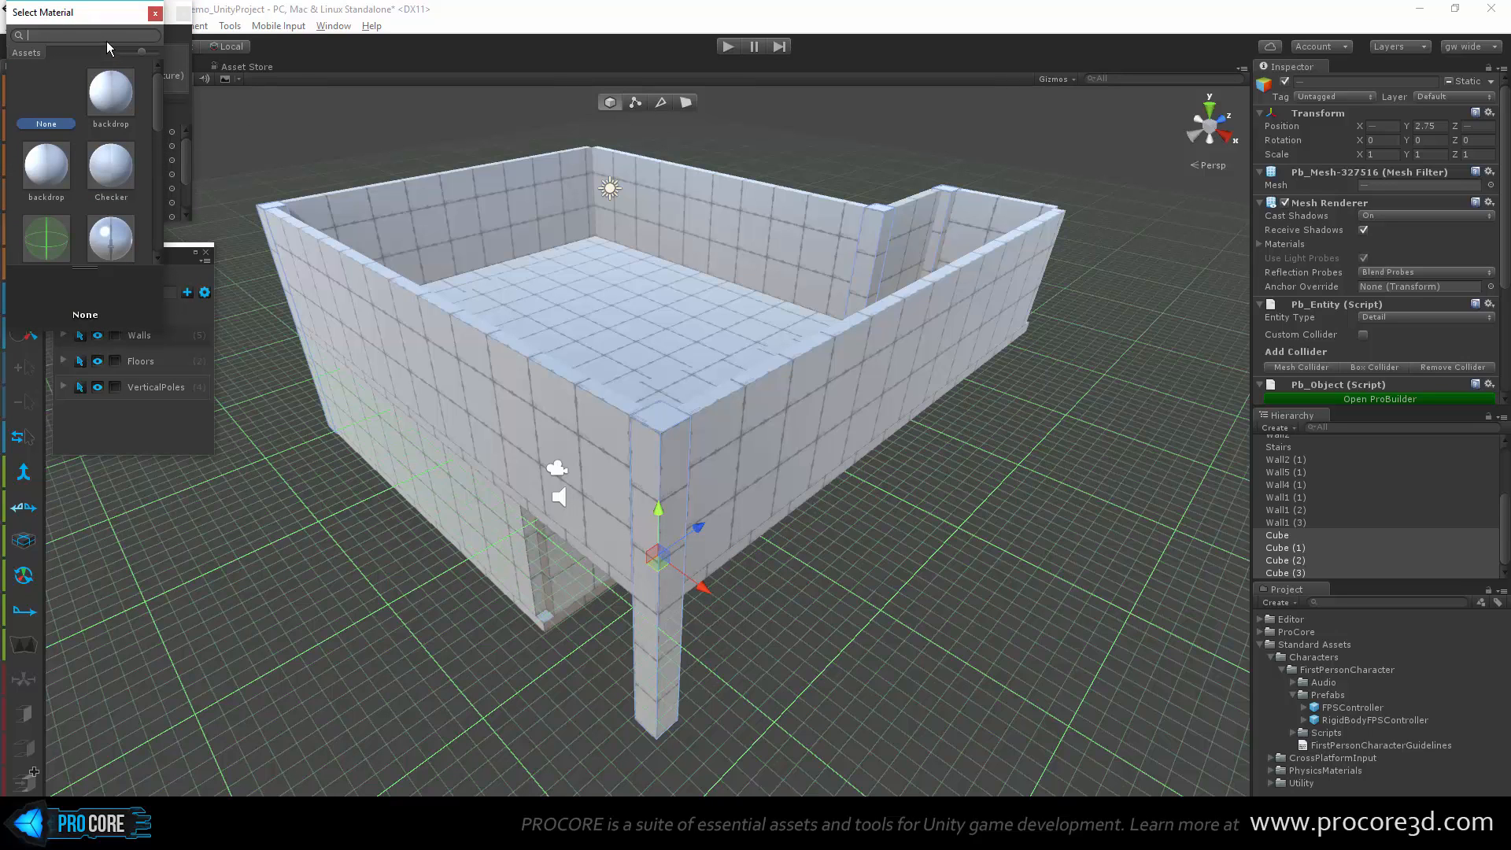
{"action": "type", "text": "vert"}
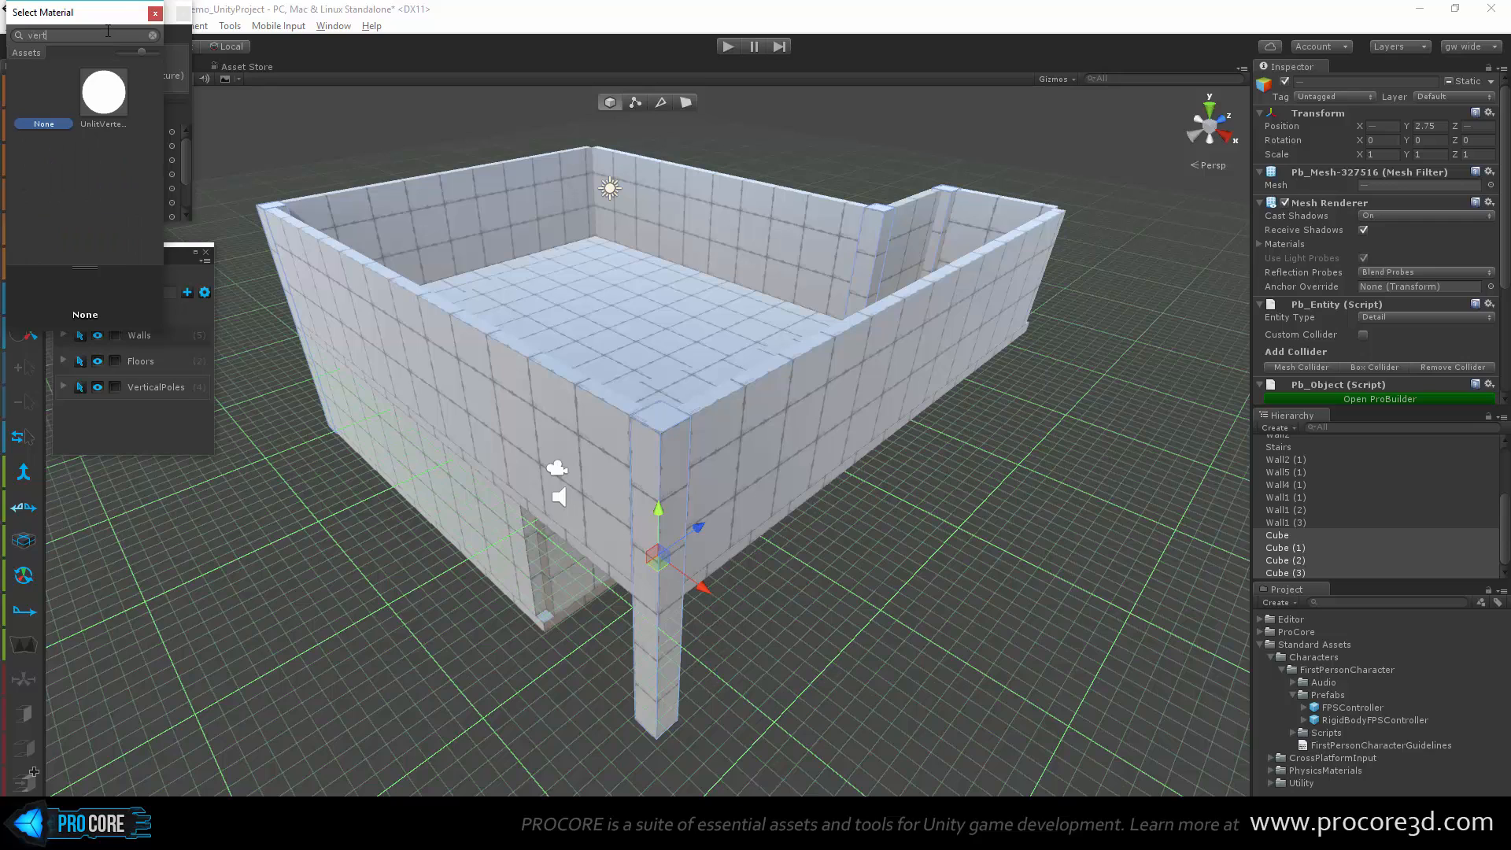
{"action": "key", "text": "BackSpace"}
{"action": "key", "text": "BackSpace"}
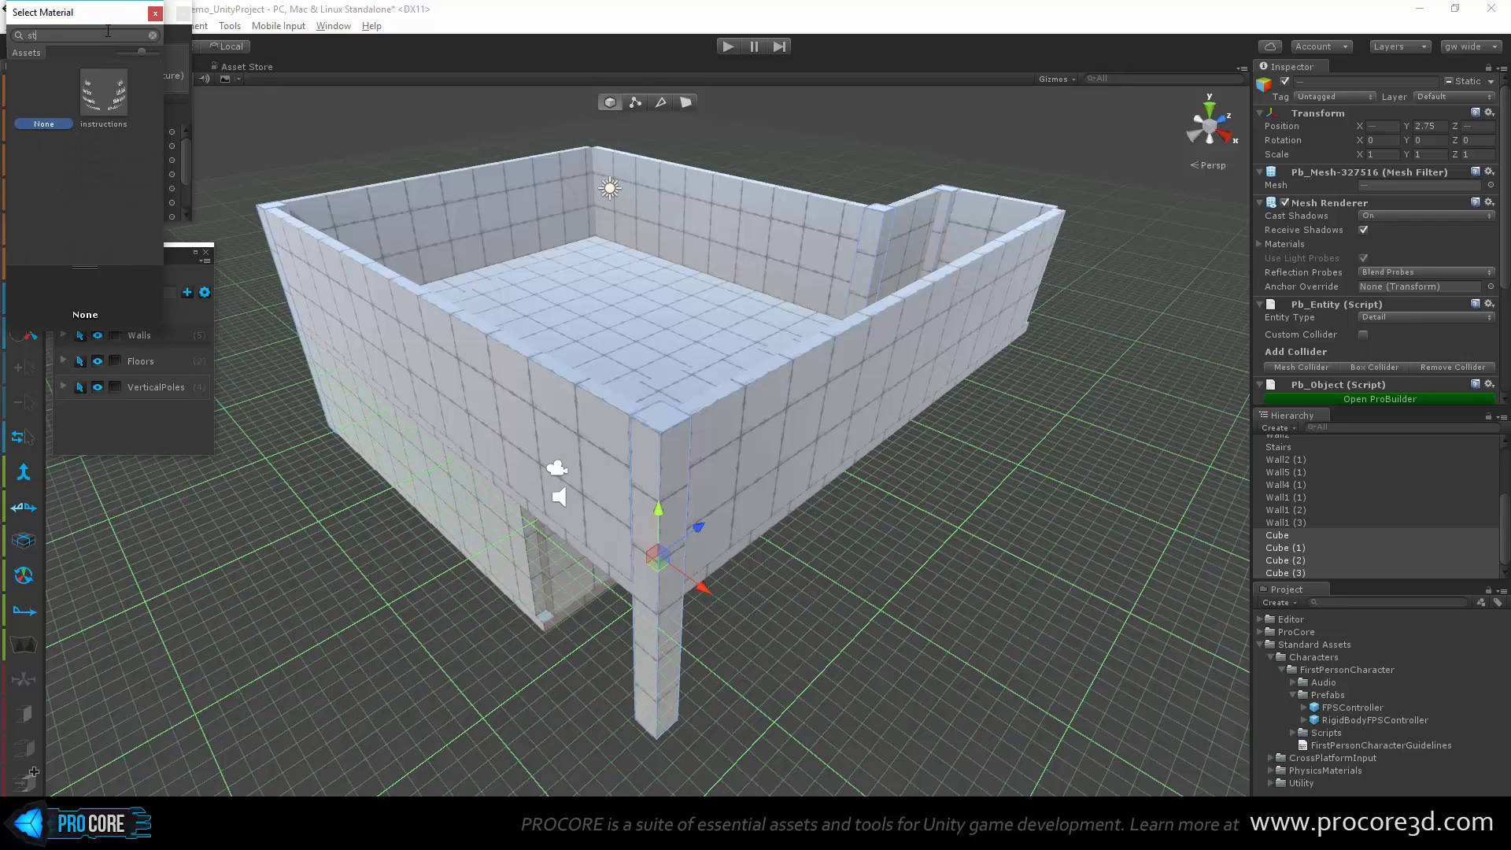
{"action": "type", "text": "sta"}
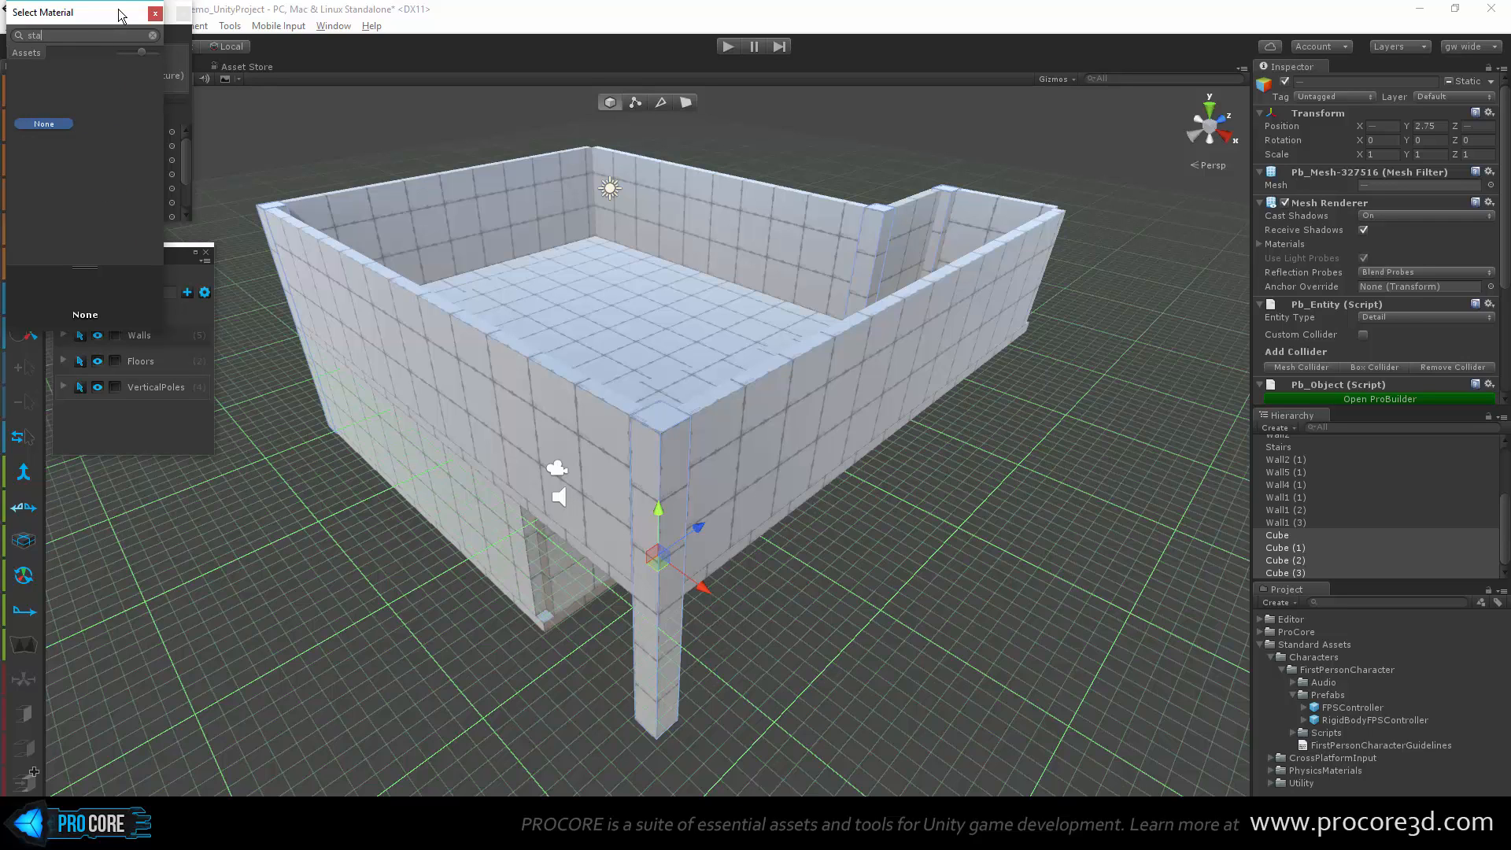
{"action": "left_click", "coordinate": [155, 13]}
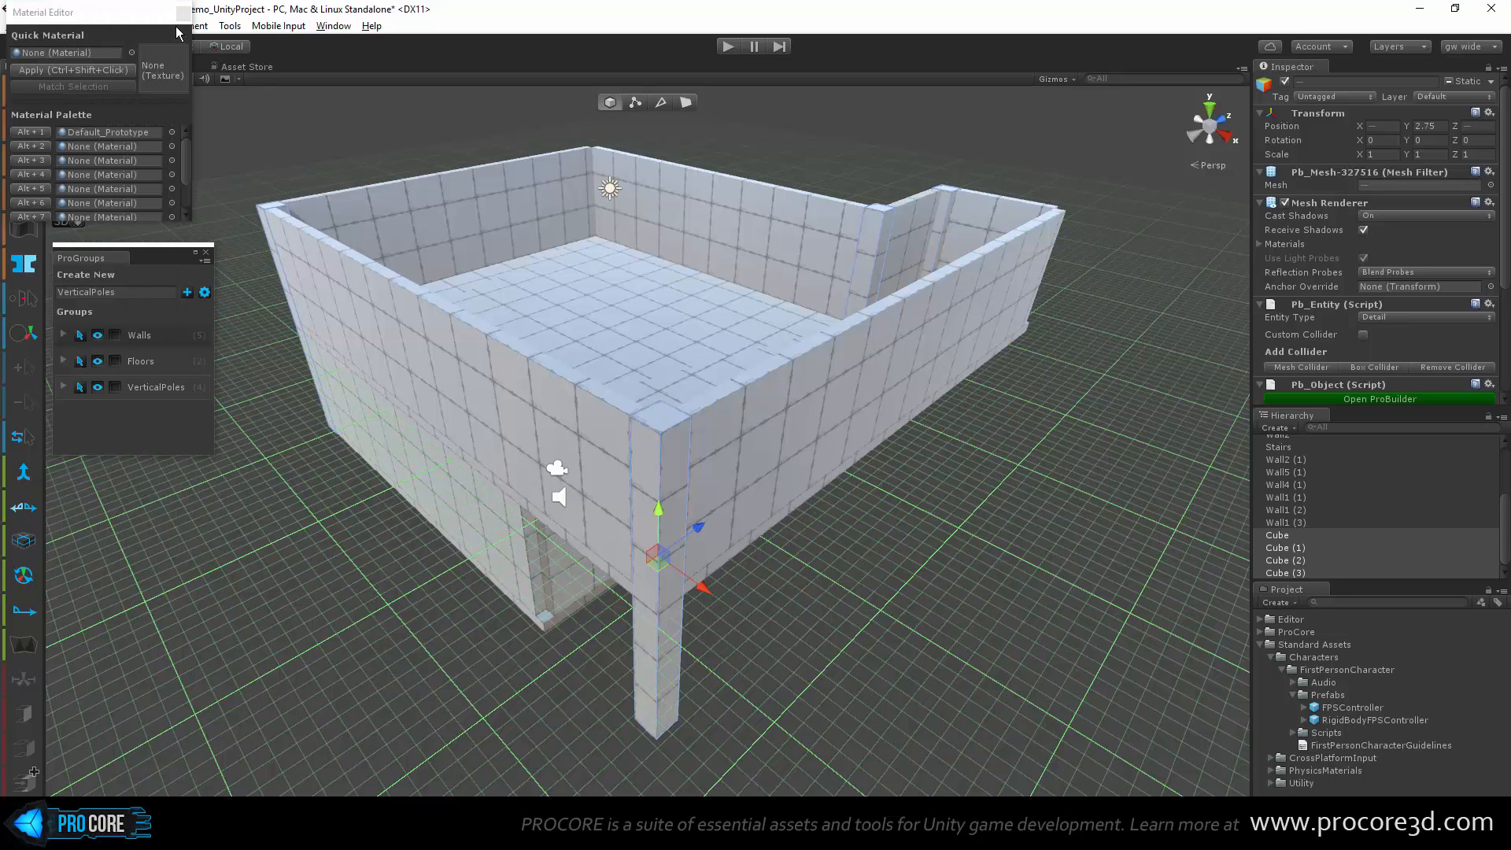
{"action": "left_click", "coordinate": [183, 14]}
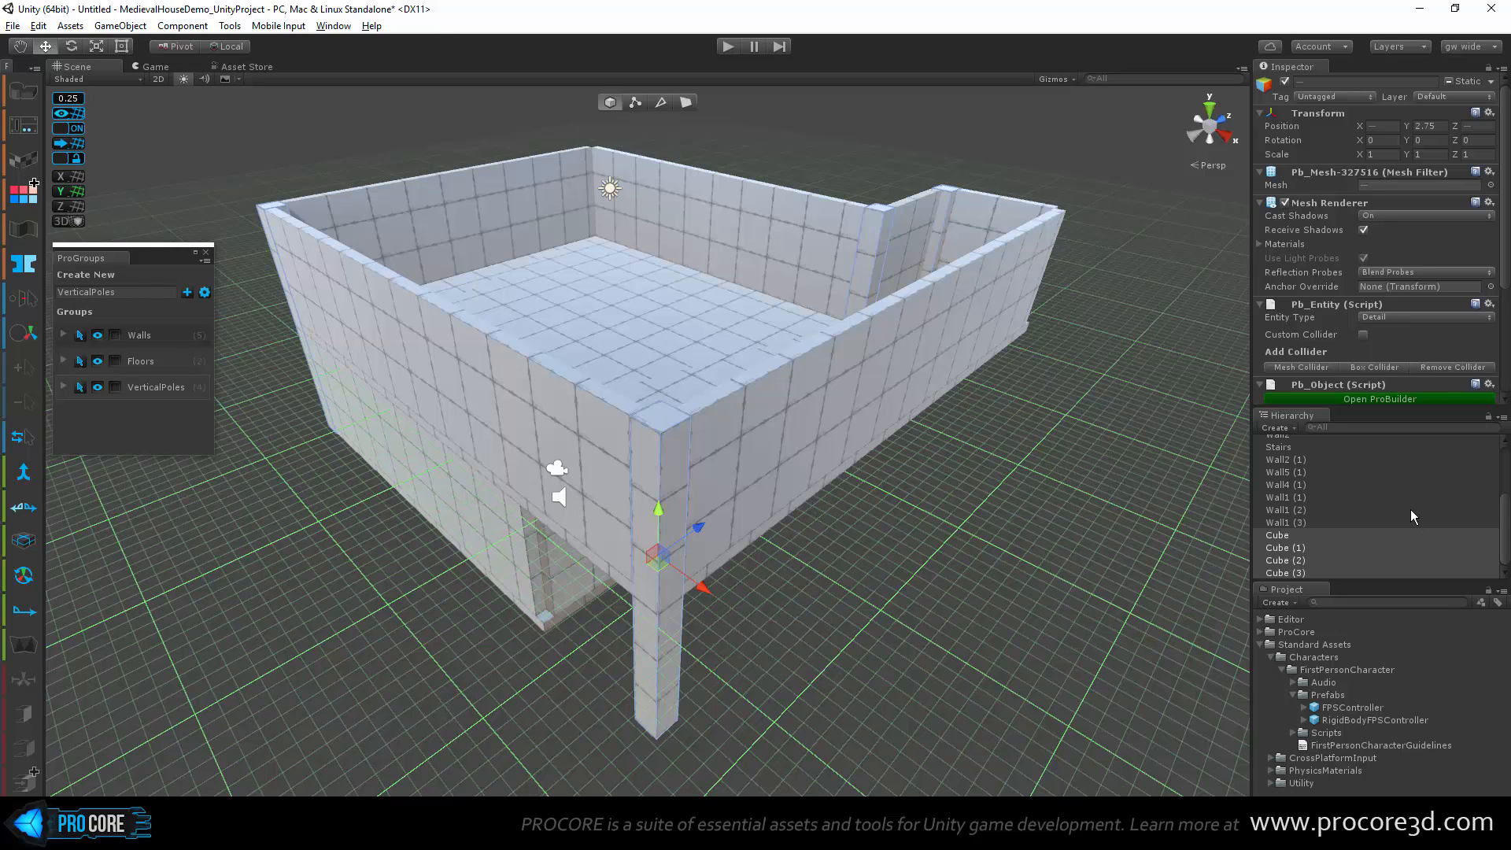
Step: Look through the Materials folder in ProBuilder's Resources for a suitable vertex color material
{"action": "left_click", "coordinate": [1262, 643]}
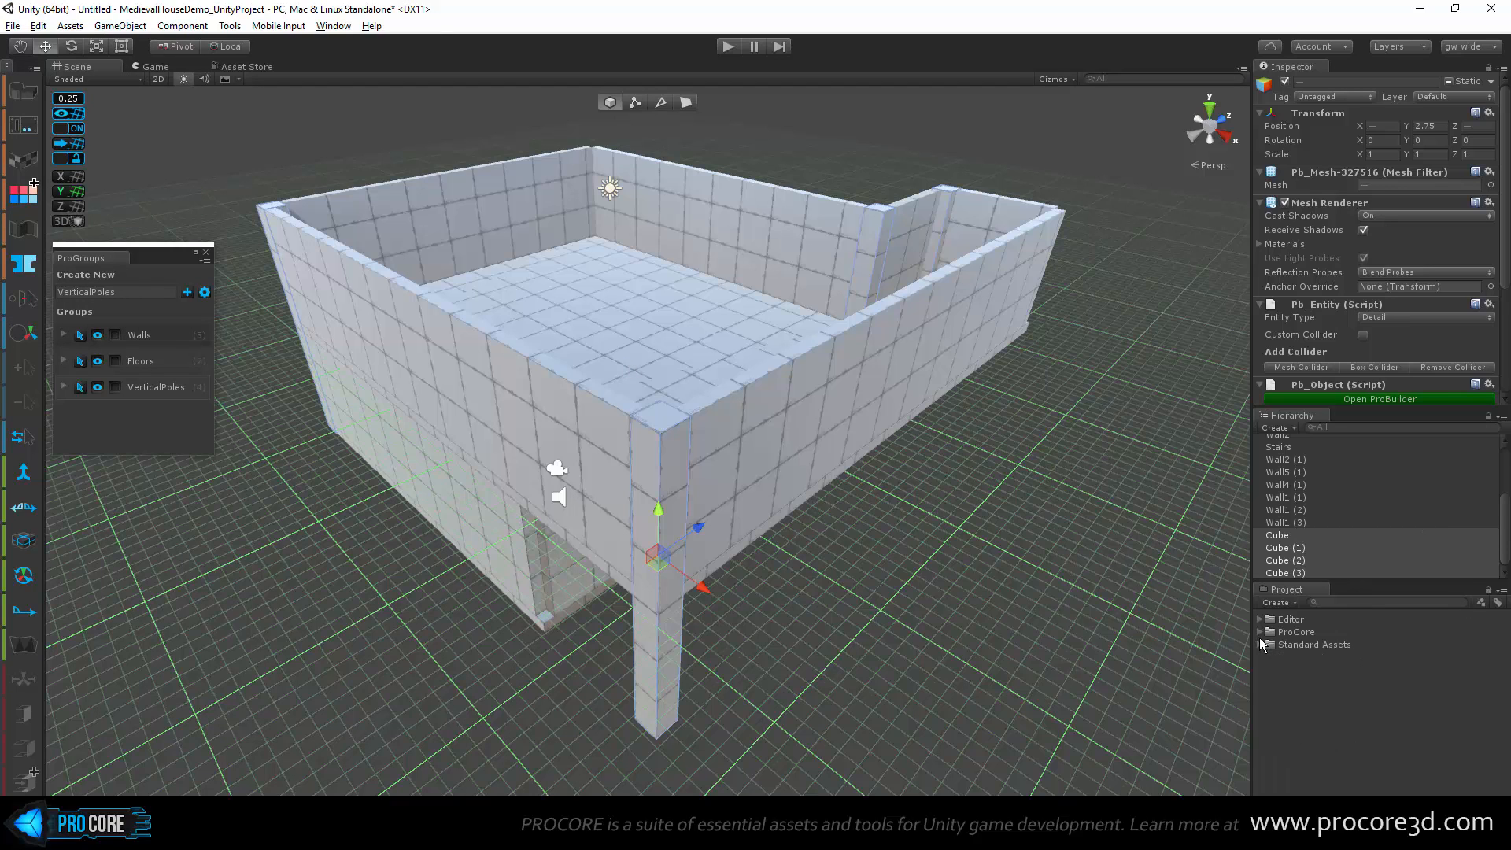
{"action": "left_click", "coordinate": [1258, 632]}
{"action": "left_click", "coordinate": [1269, 644]}
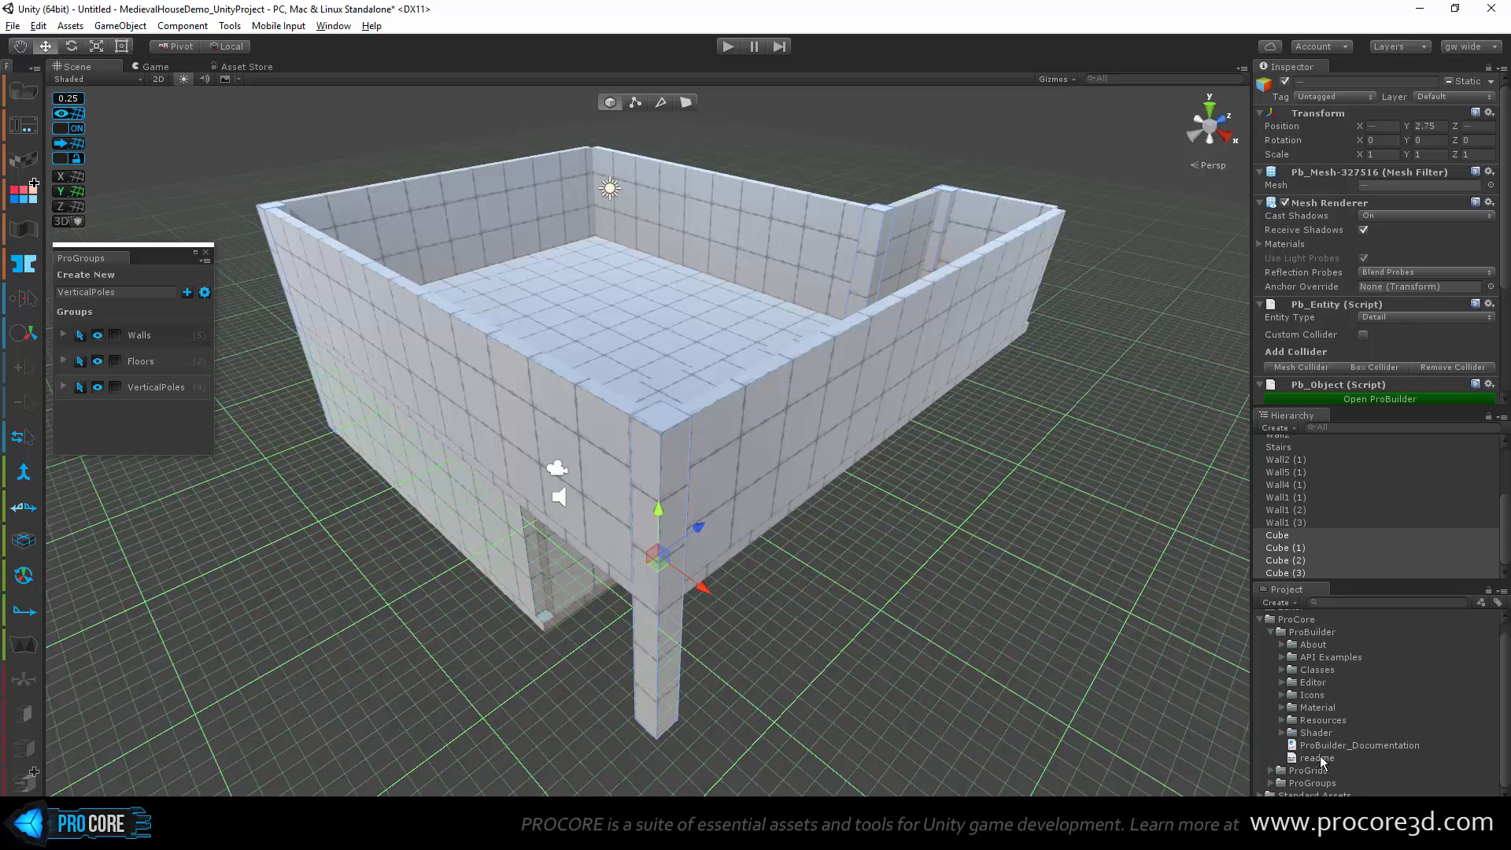
{"action": "left_click", "coordinate": [1283, 720]}
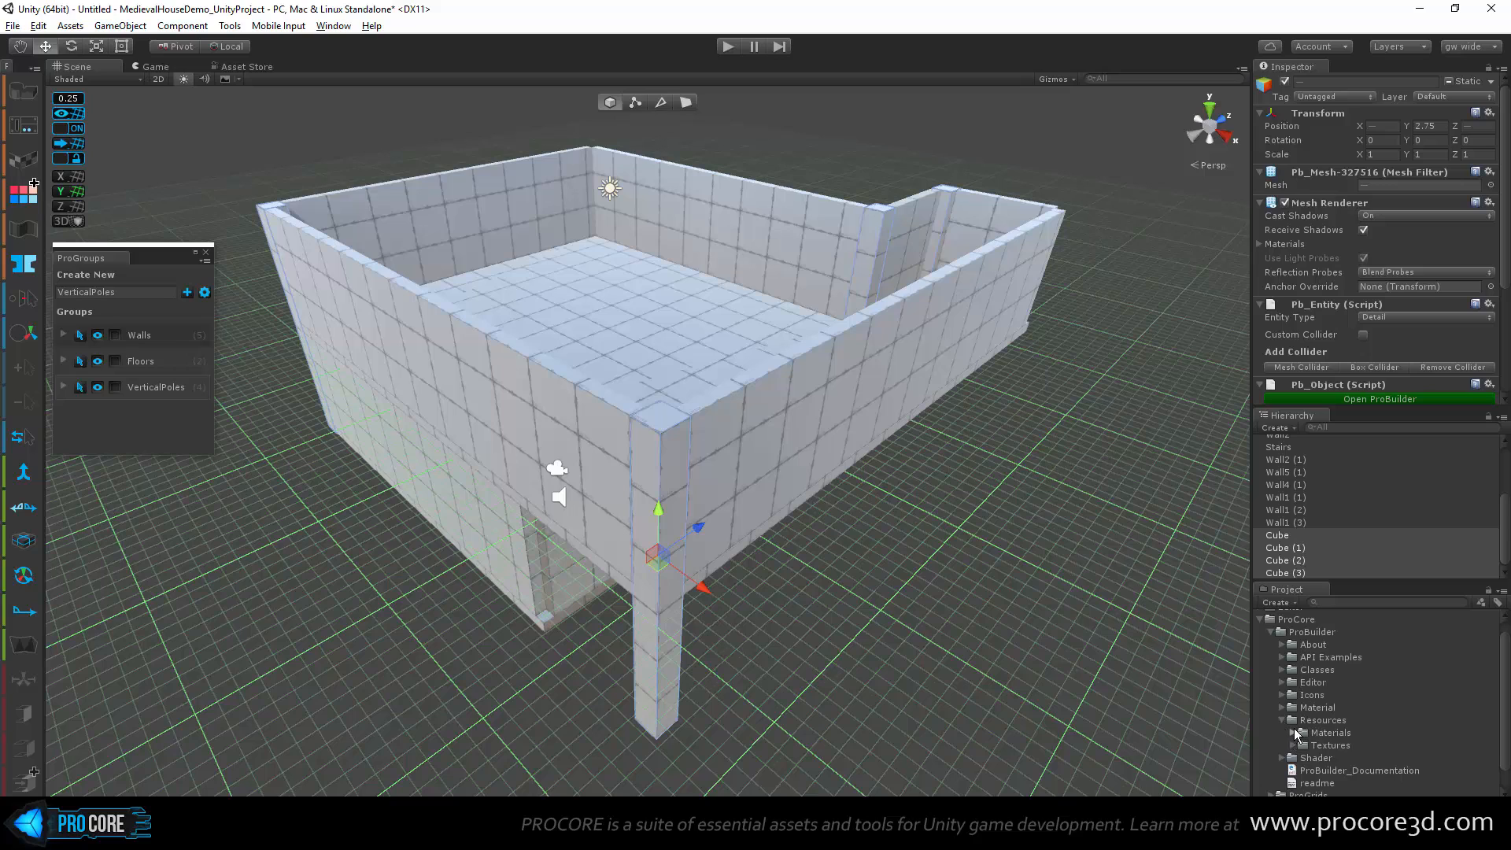
{"action": "left_click", "coordinate": [1294, 732]}
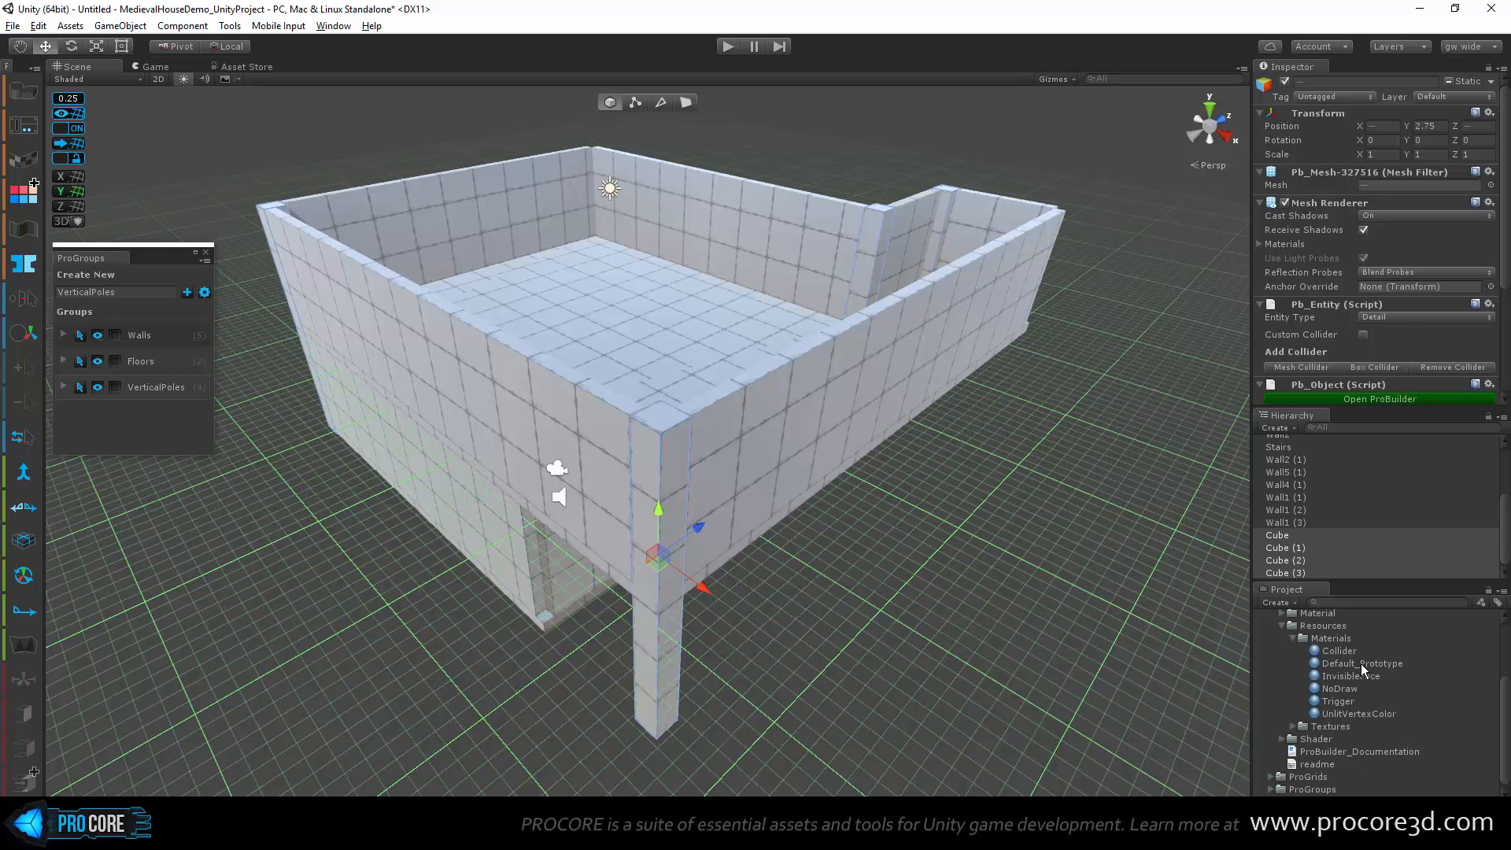
{"action": "scroll", "coordinate": [1329, 646], "scroll_direction": "up", "scroll_amount": 3}
{"action": "left_click", "coordinate": [1262, 631]}
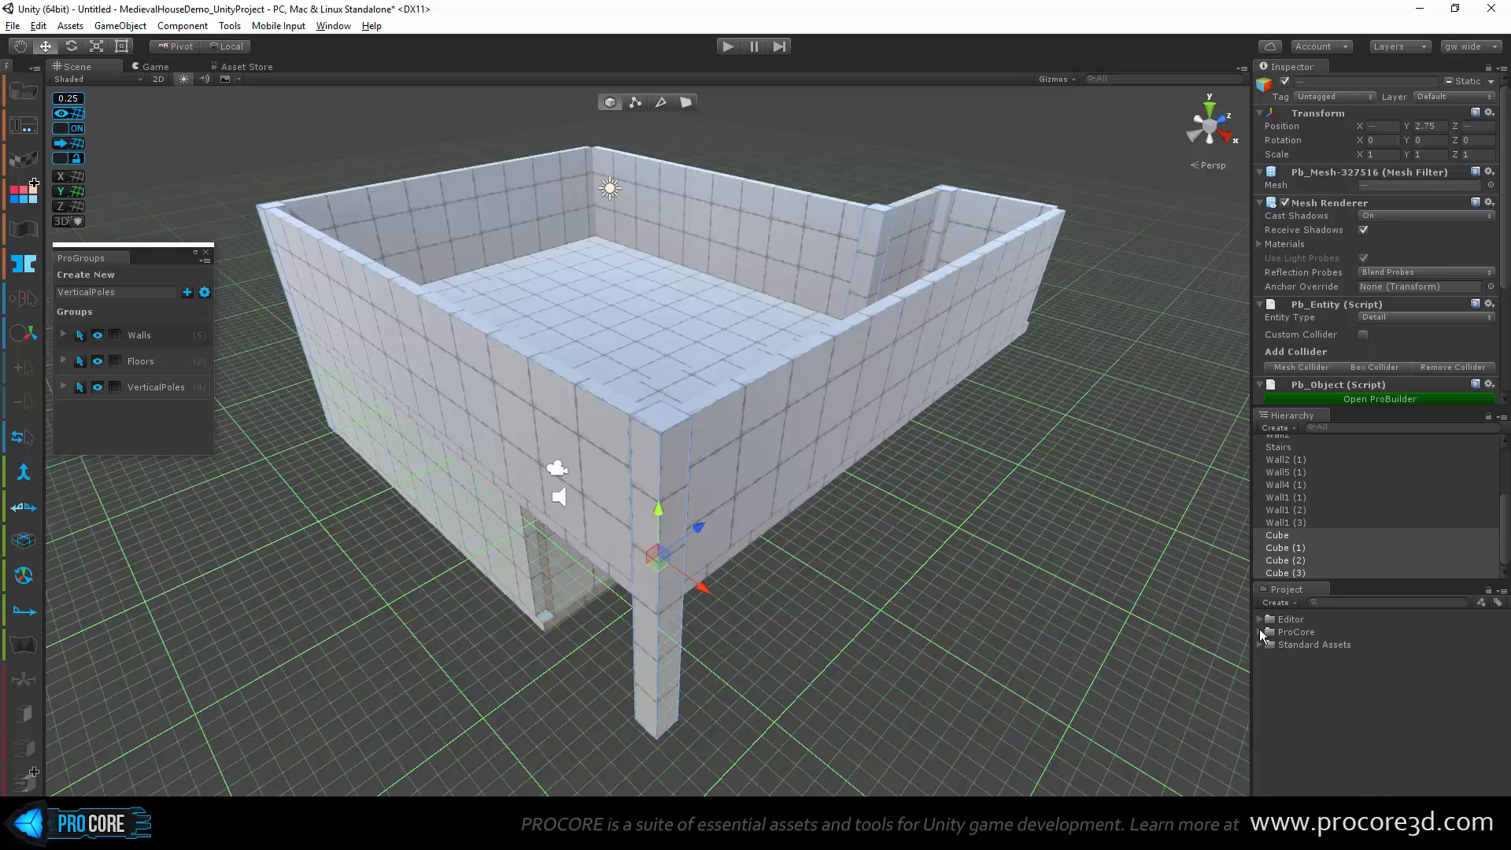
Step: Create a new material in the project assets and name it VertexColored
{"action": "right_click", "coordinate": [1268, 654]}
{"action": "mouse_move", "coordinate": [1318, 371]}
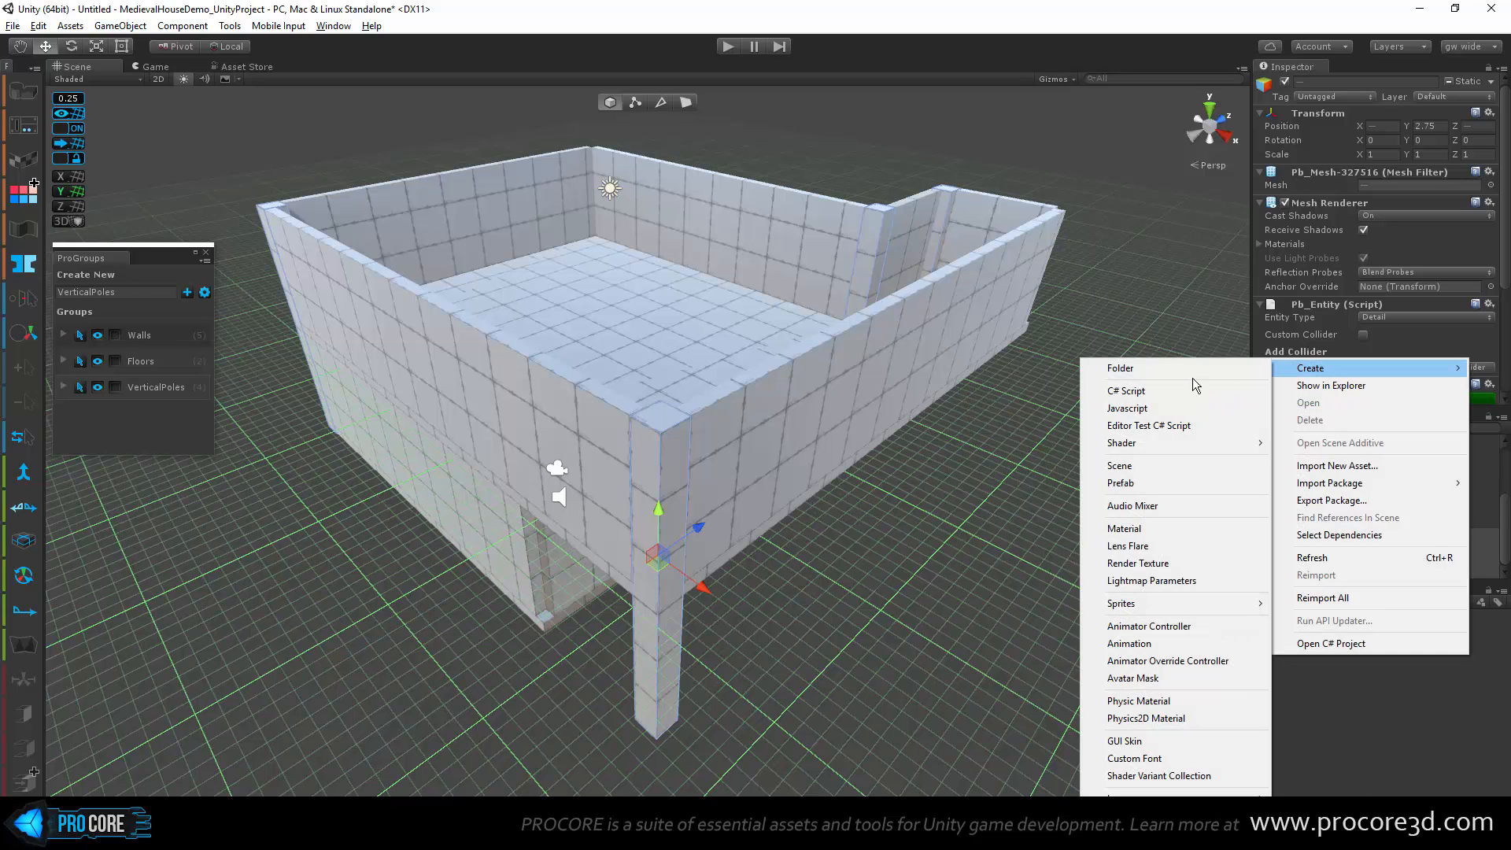
{"action": "left_click", "coordinate": [1155, 529]}
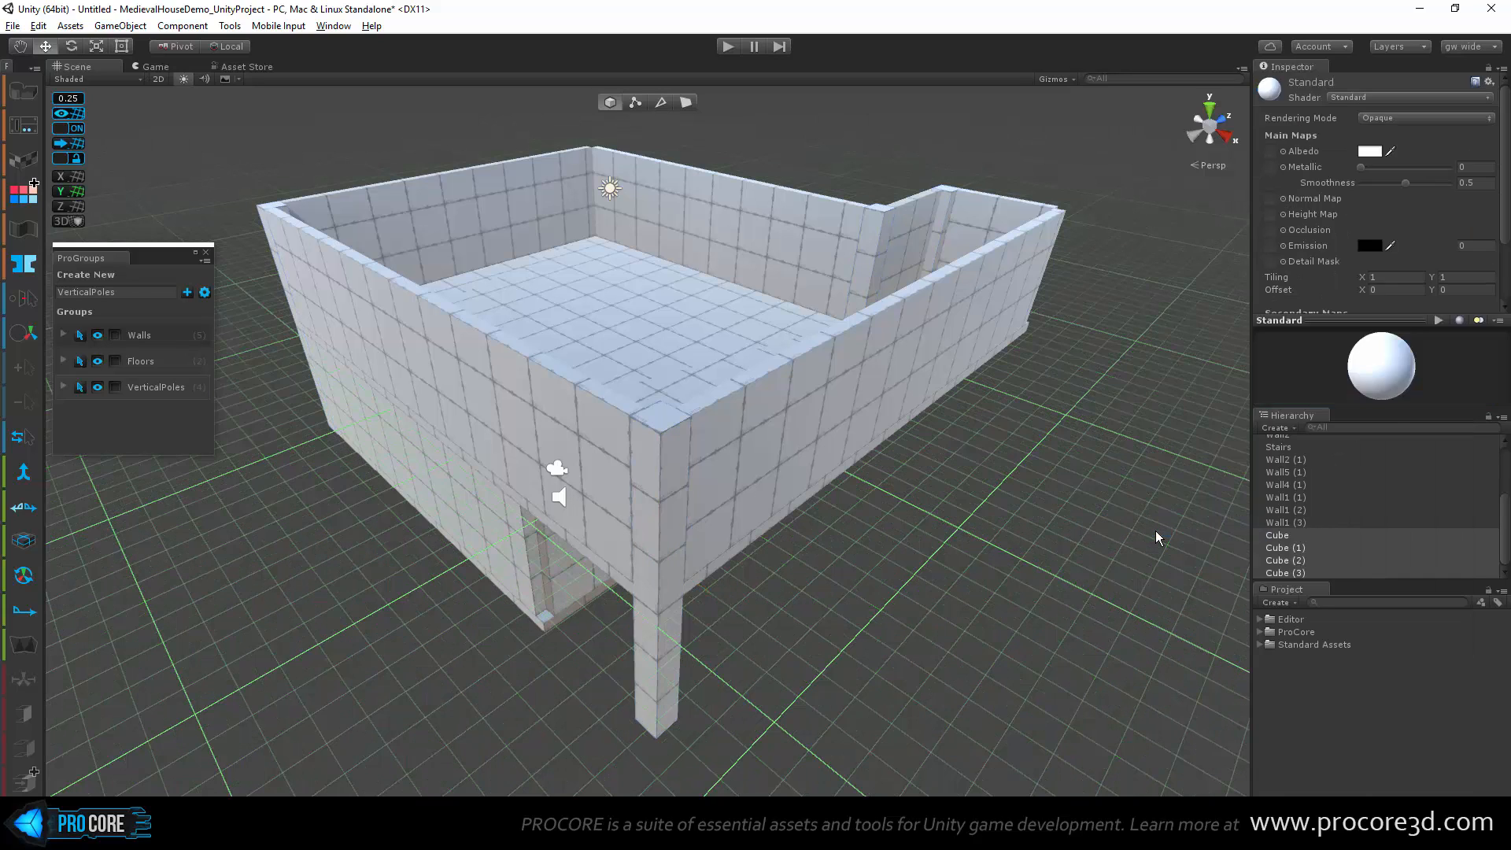
{"action": "type", "text": "Ver"}
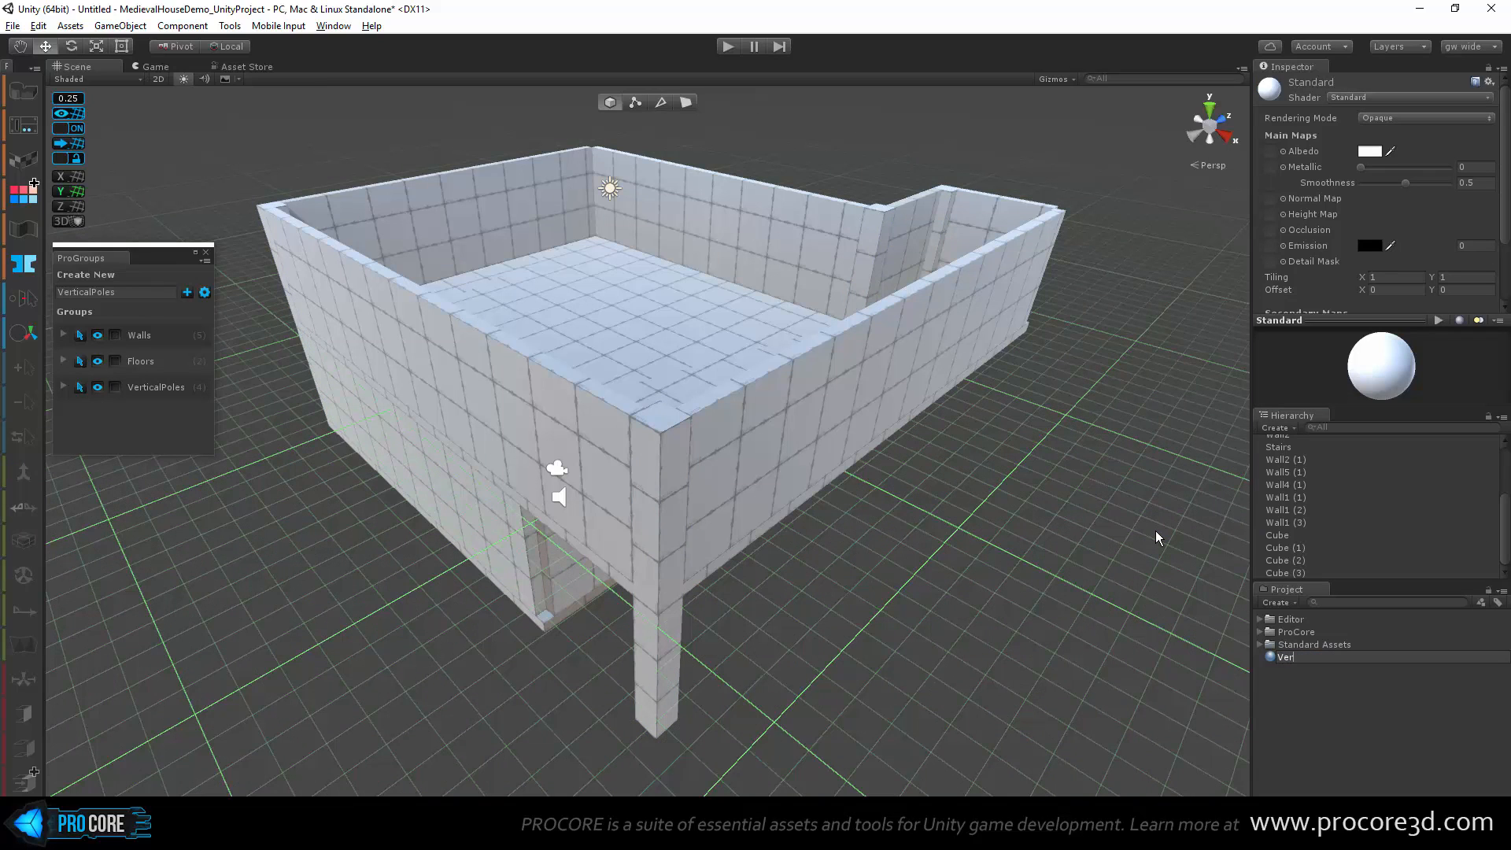
{"action": "type", "text": "texColored"}
{"action": "key", "text": "Return"}
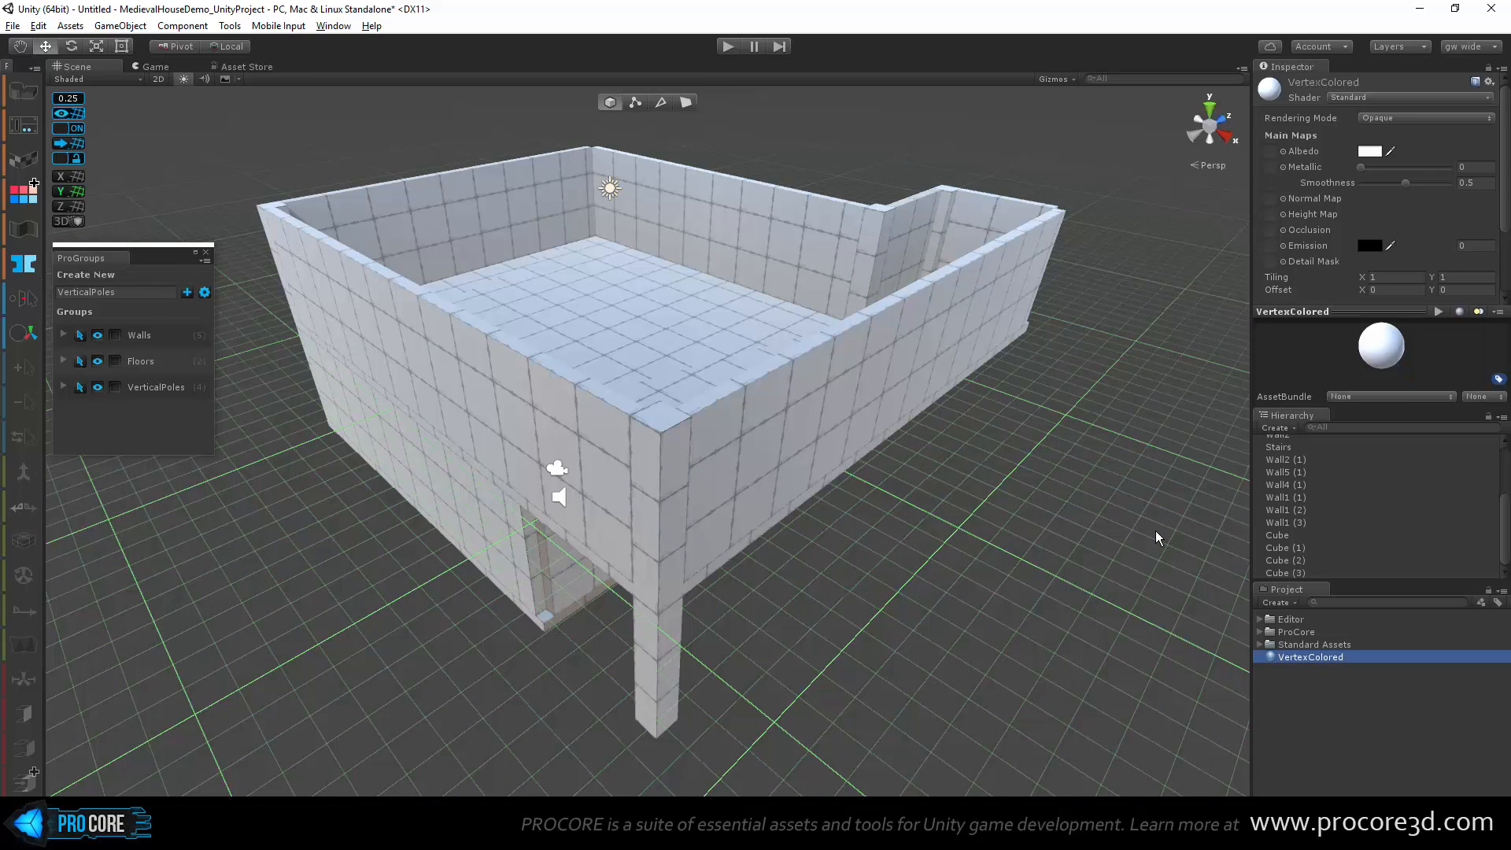
Step: Set the VertexColored material's shader to ProBuilder/Standard Vertex Color
{"action": "left_click", "coordinate": [1360, 98]}
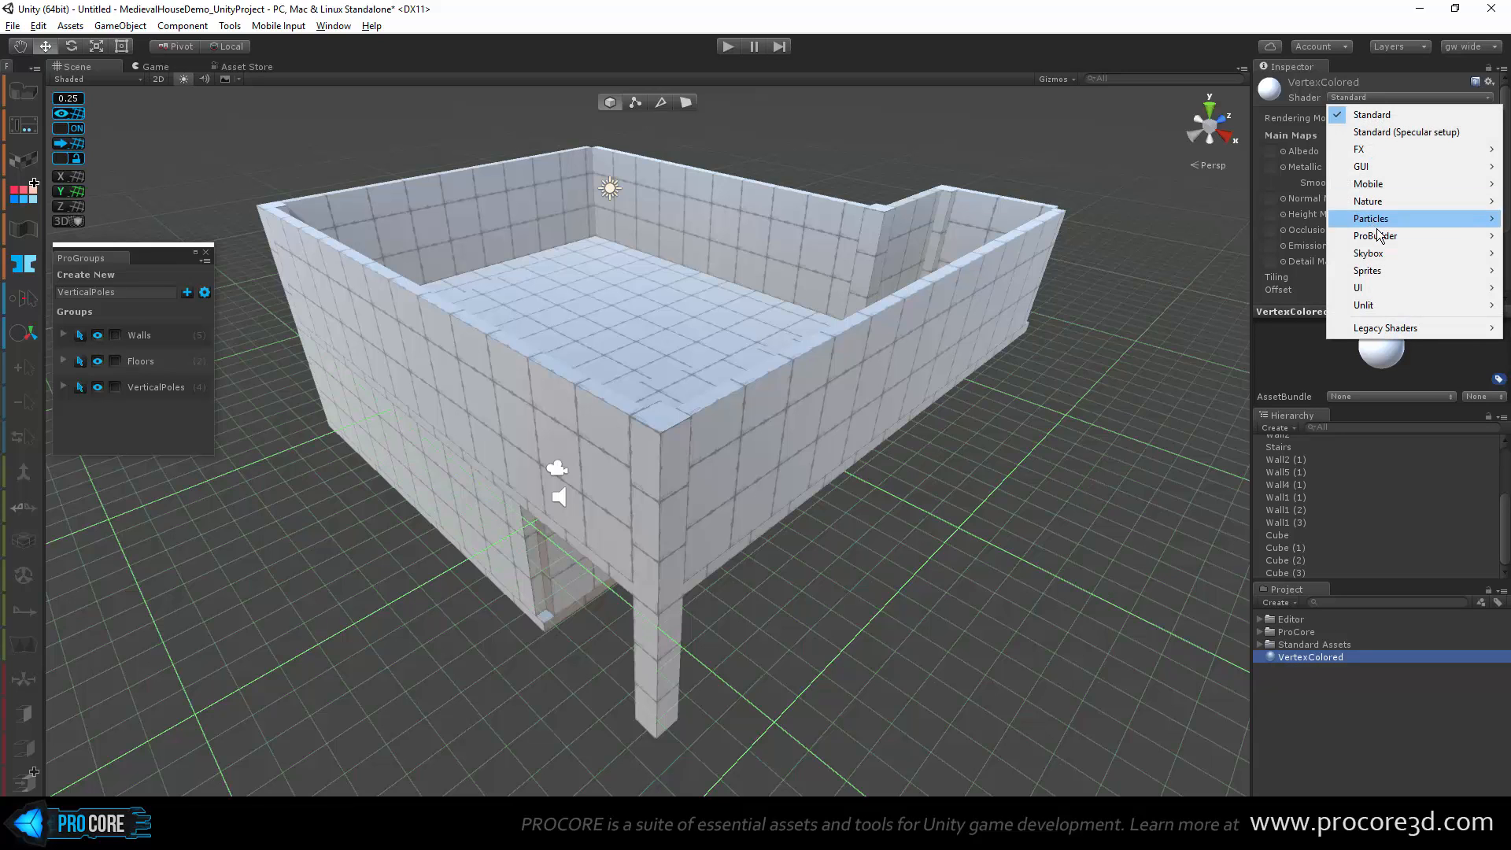
{"action": "mouse_move", "coordinate": [1377, 237]}
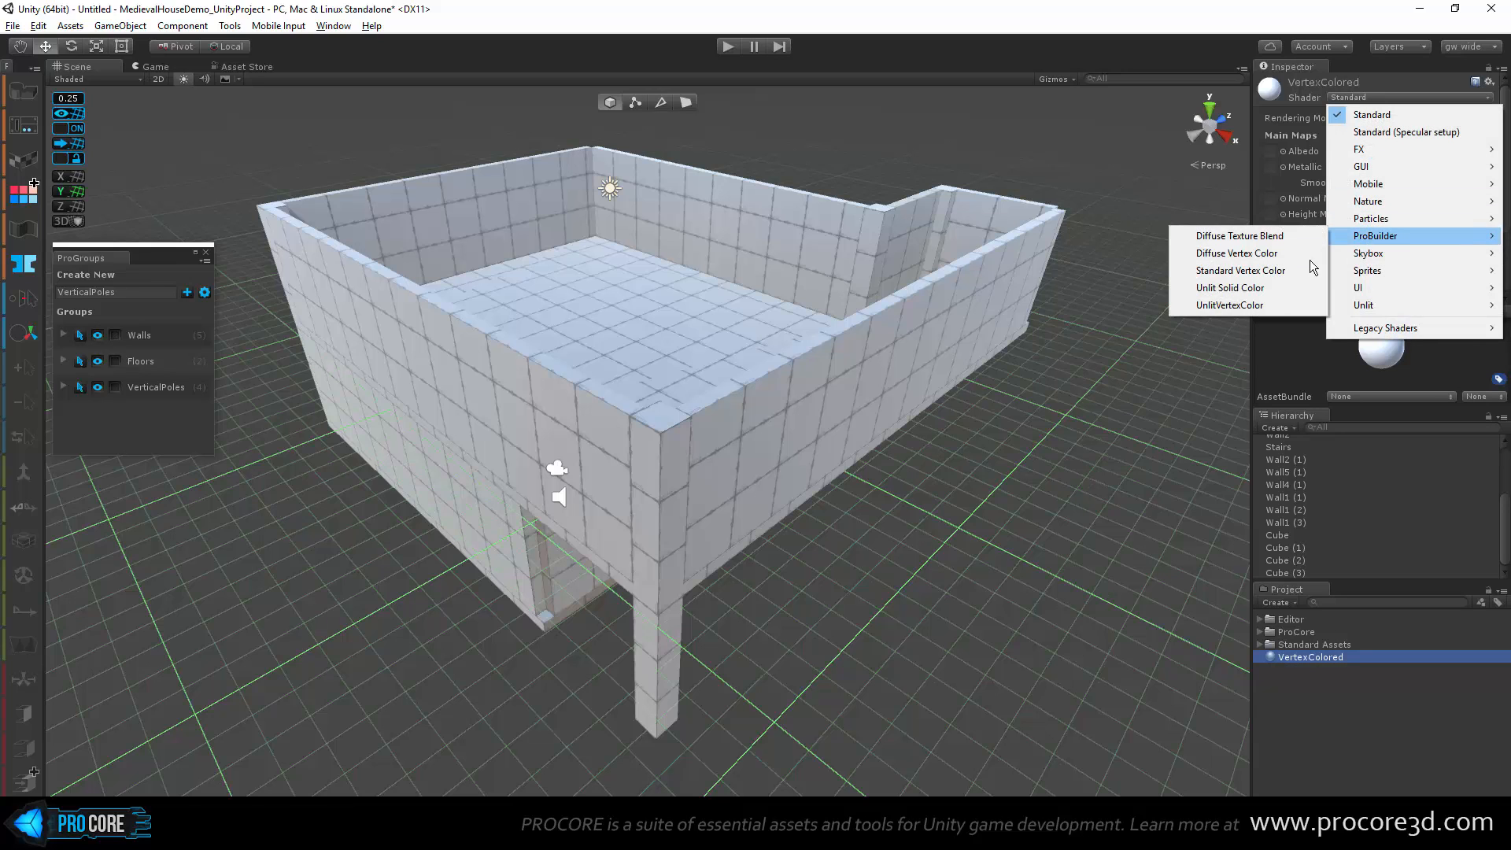
{"action": "left_click", "coordinate": [1280, 271]}
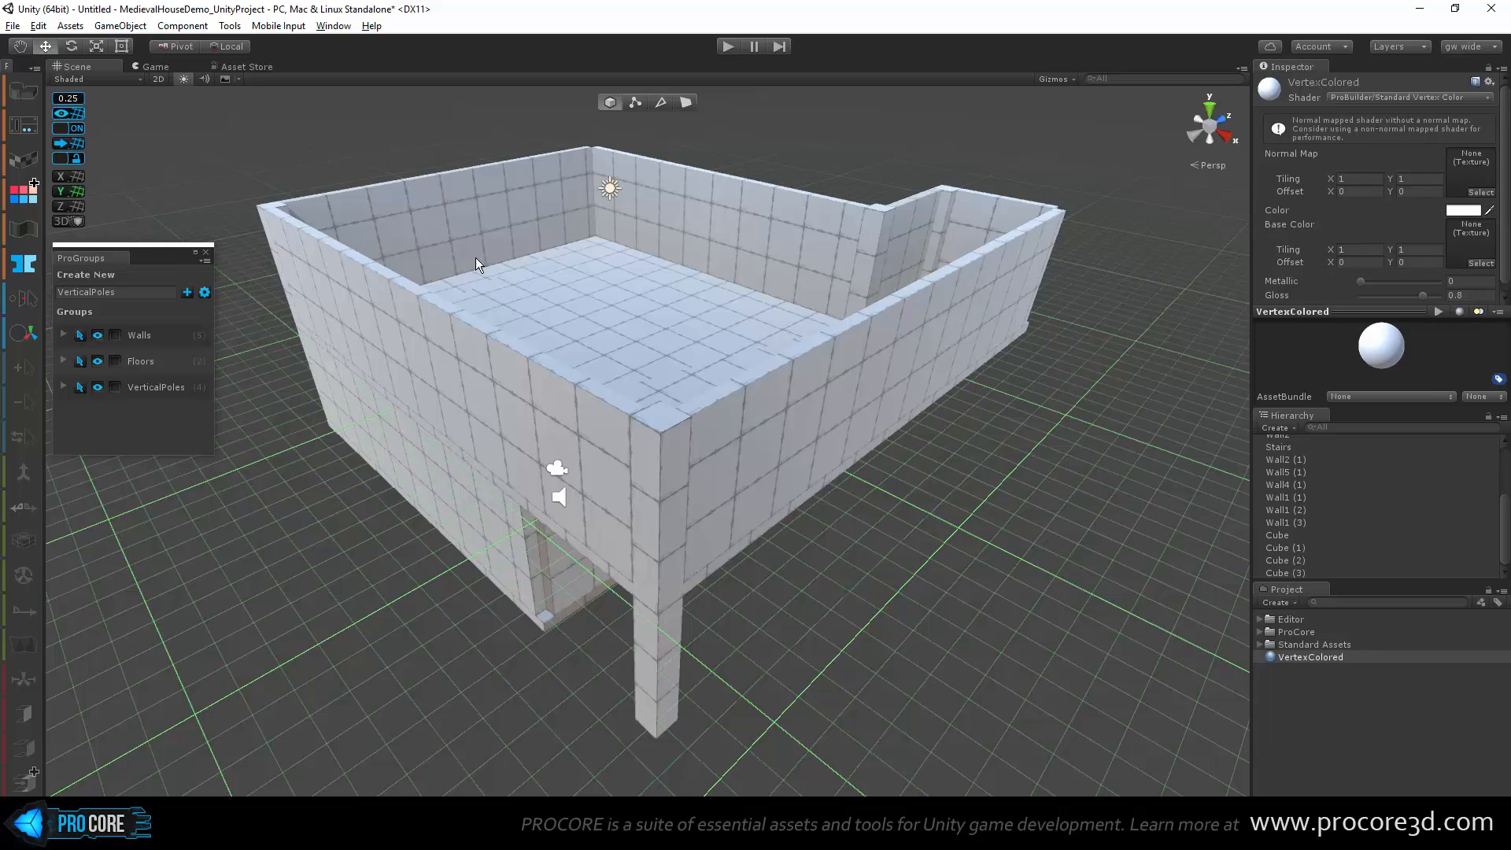
Step: Assign VertexColored to the Material Palette's Alt + 2 slot and apply it to all posts in the VerticalPoles group
{"action": "left_click", "coordinate": [660, 469]}
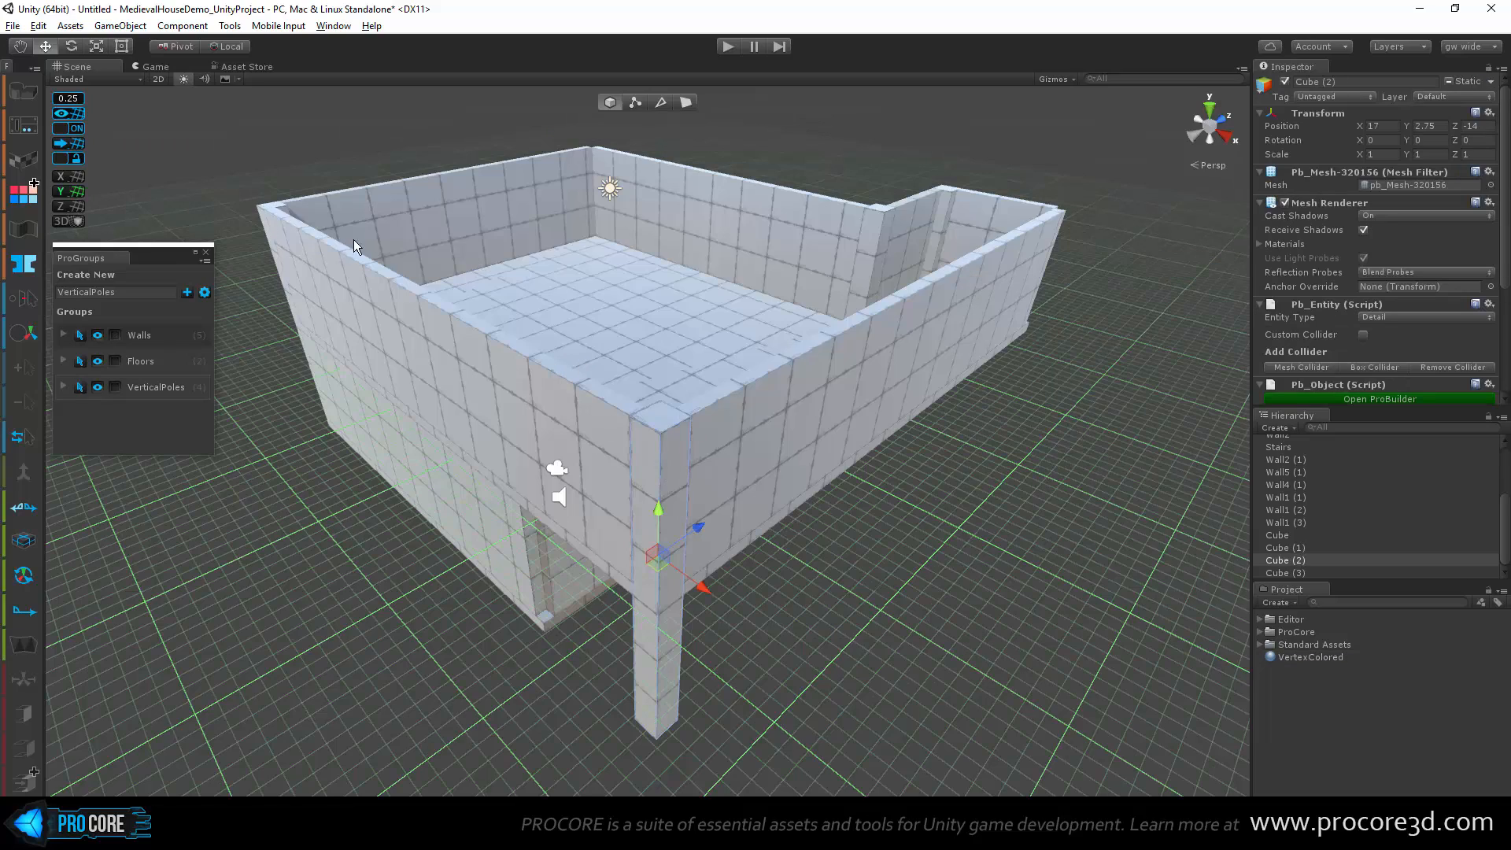
{"action": "left_click_drag", "start_coordinate": [380, 230], "coordinate": [361, 310], "text": "alt"}
{"action": "scroll", "coordinate": [361, 310], "scroll_direction": "down", "scroll_amount": 2}
{"action": "left_click", "coordinate": [297, 261], "text": "shift"}
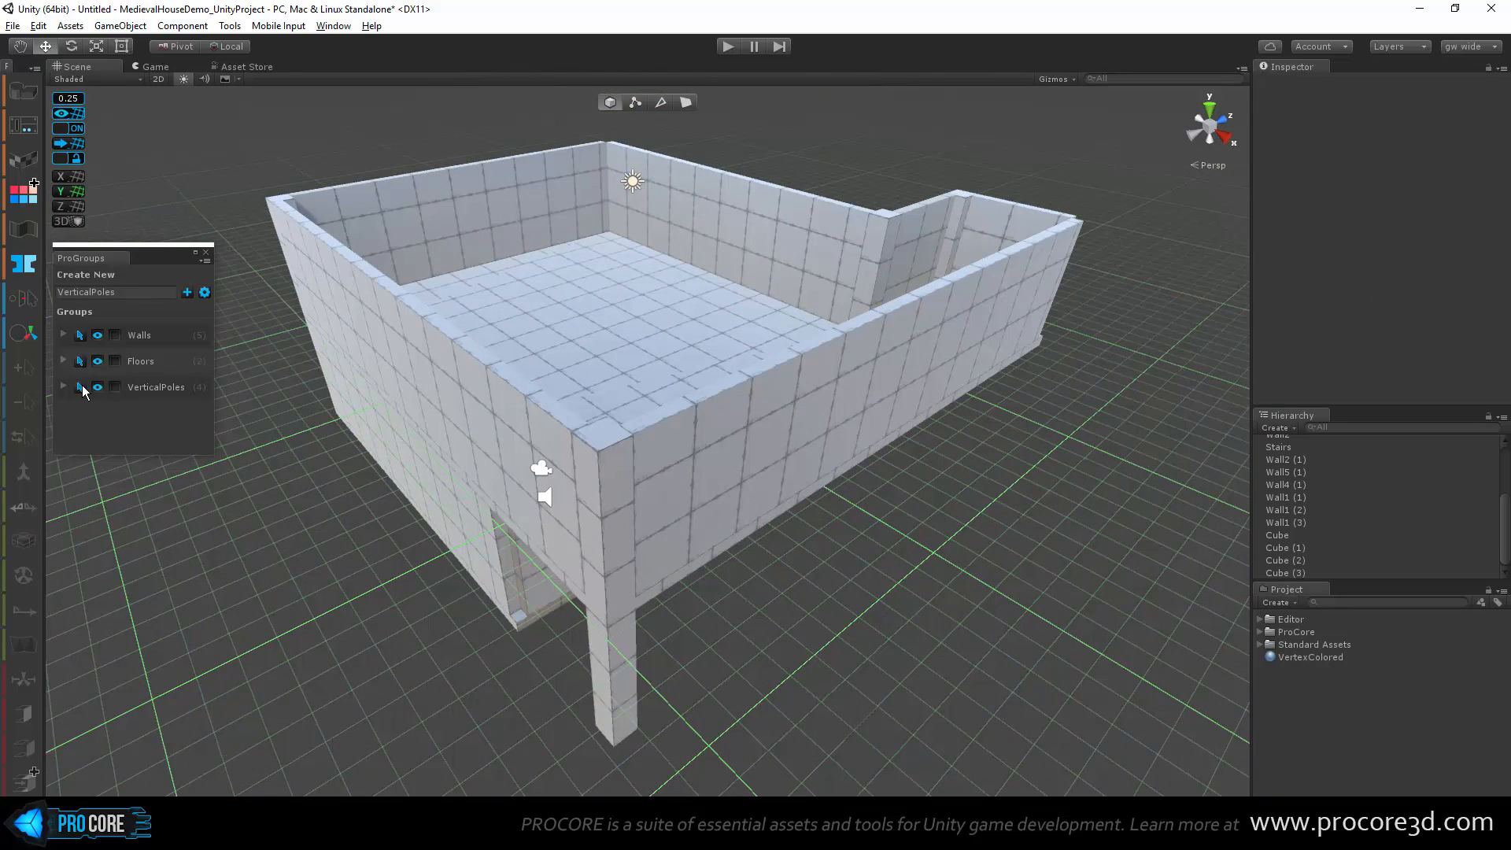
{"action": "left_click", "coordinate": [80, 386]}
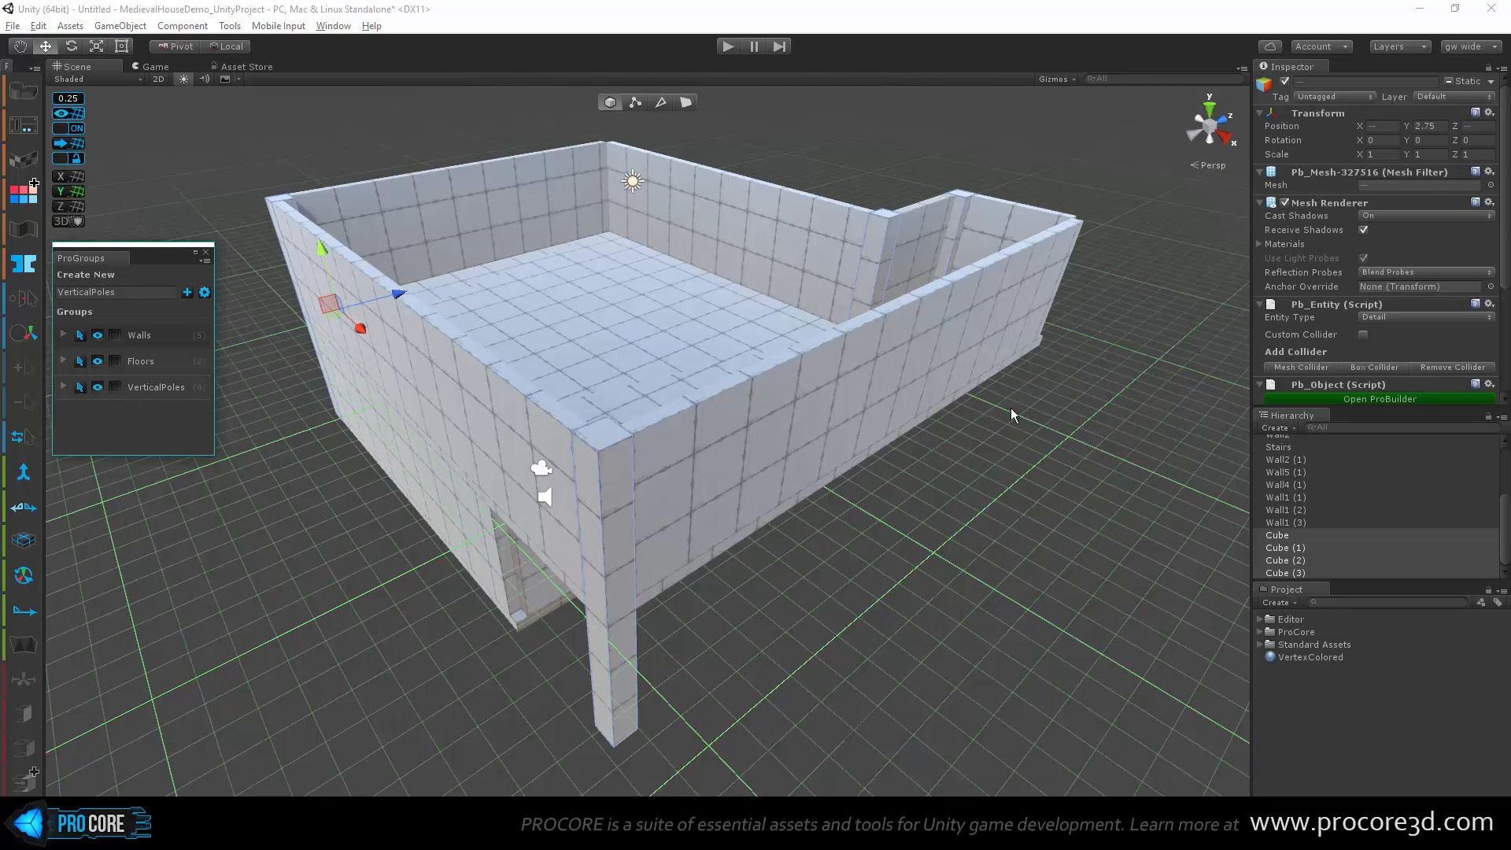
{"action": "left_click_drag", "start_coordinate": [953, 267], "coordinate": [936, 288], "text": "alt"}
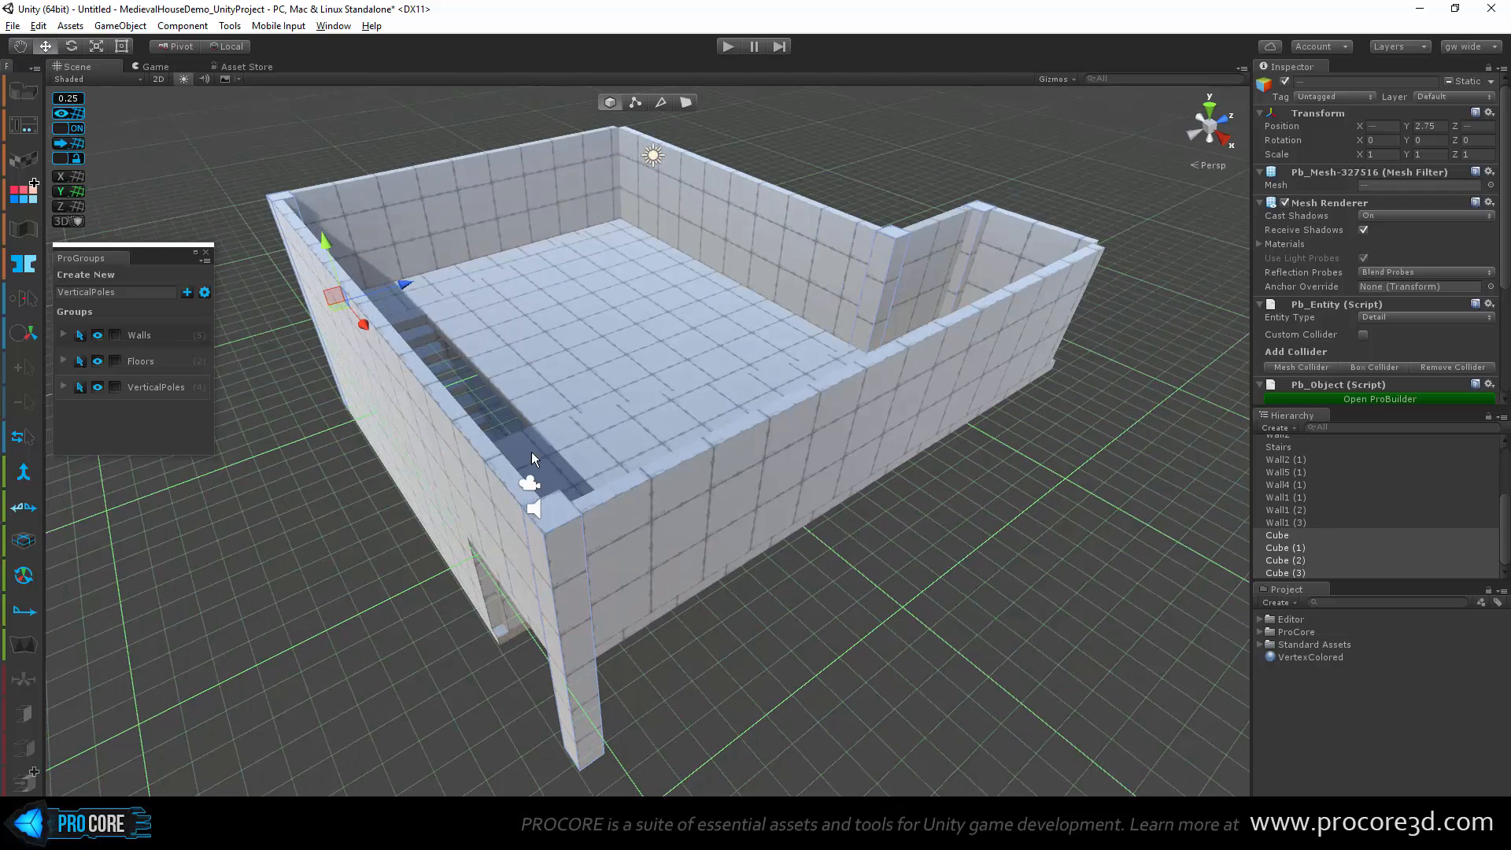
{"action": "left_click", "coordinate": [23, 129]}
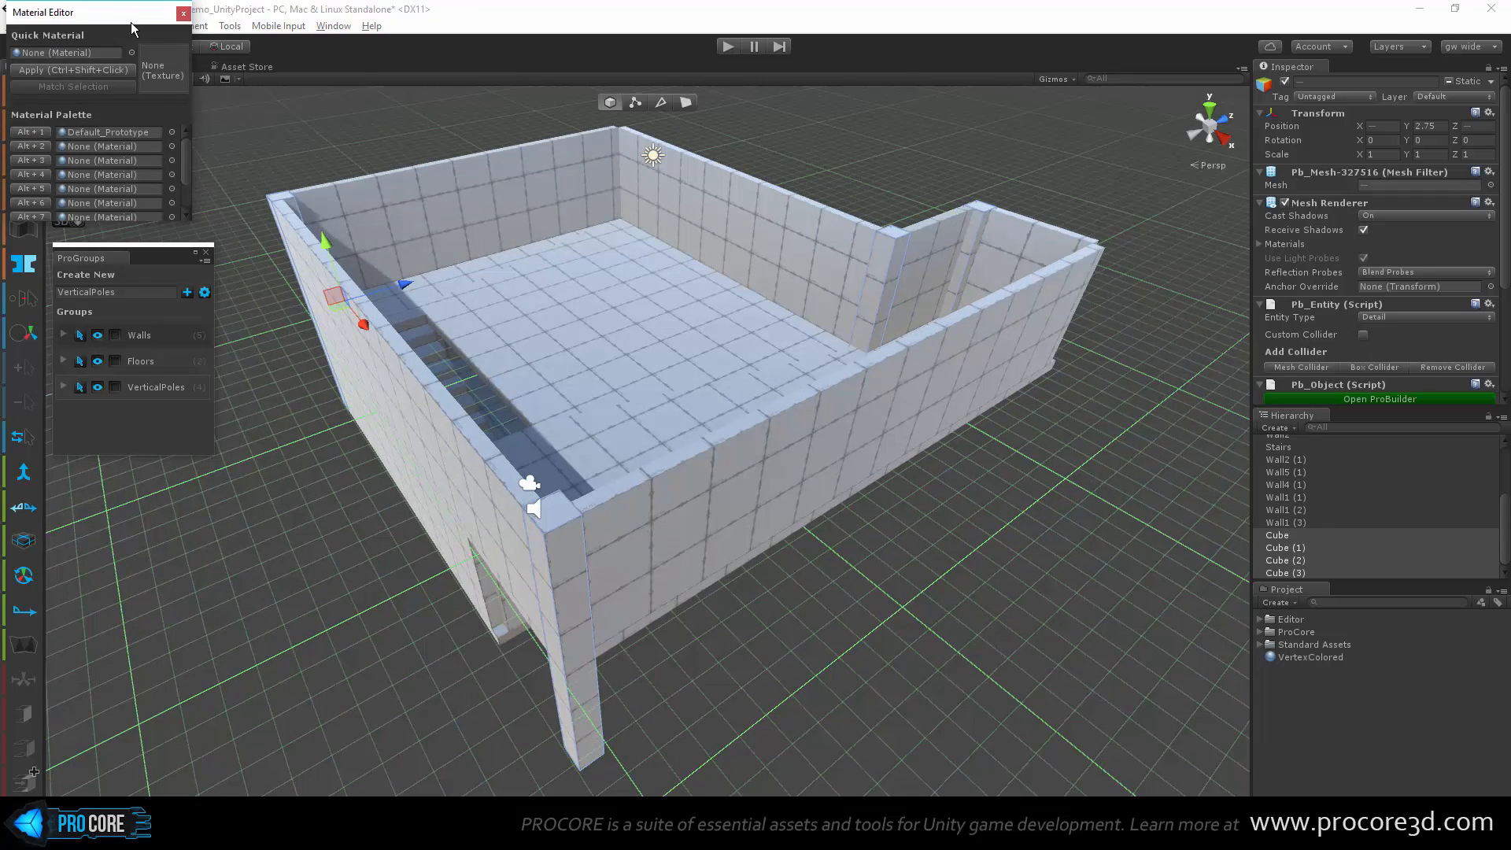
{"action": "left_click_drag", "start_coordinate": [132, 23], "coordinate": [472, 201]}
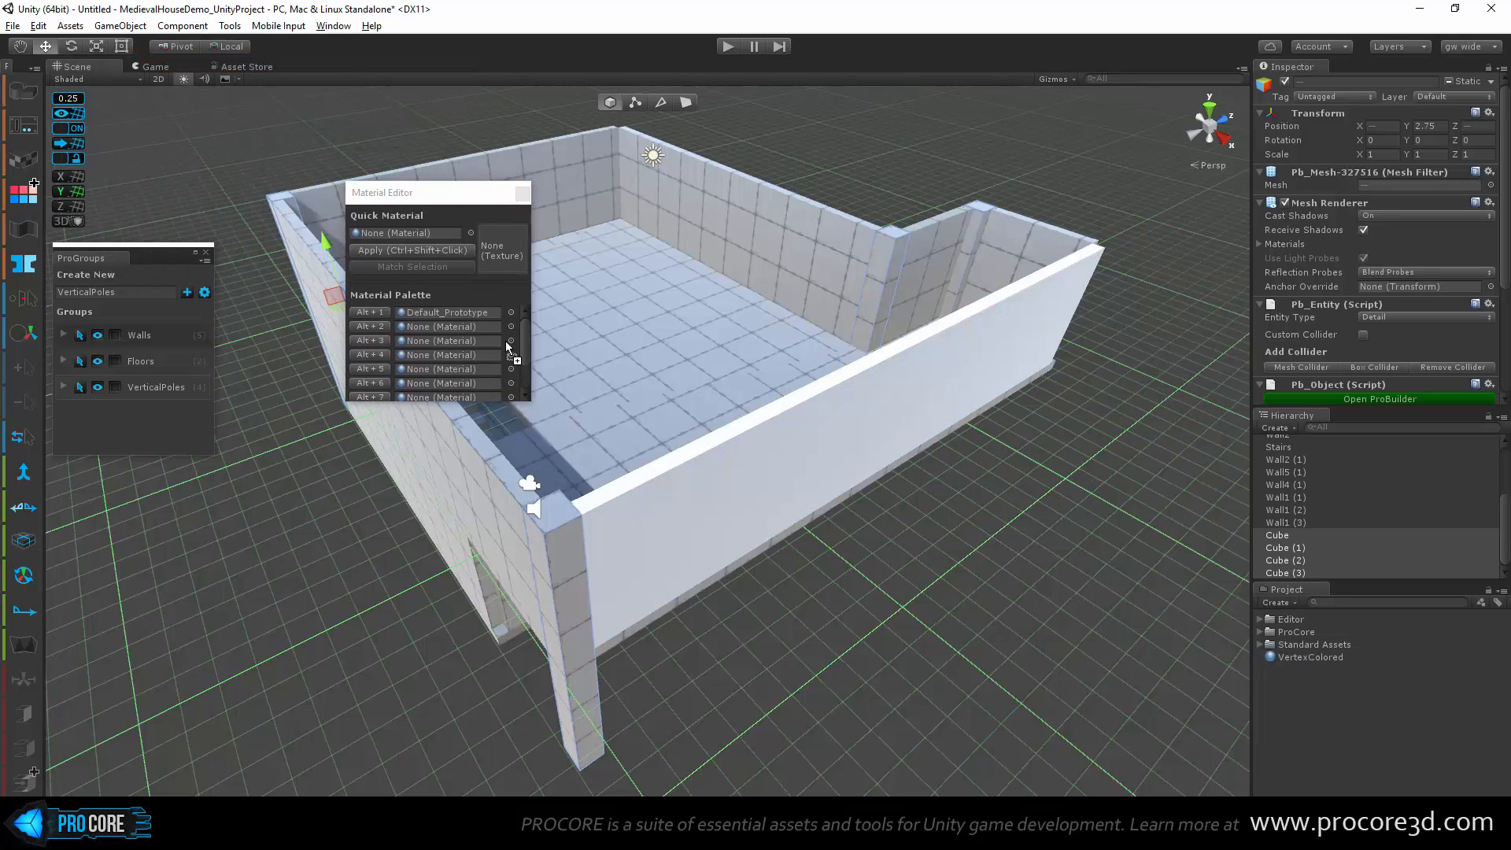
{"action": "left_click_drag", "start_coordinate": [450, 322], "coordinate": [442, 326]}
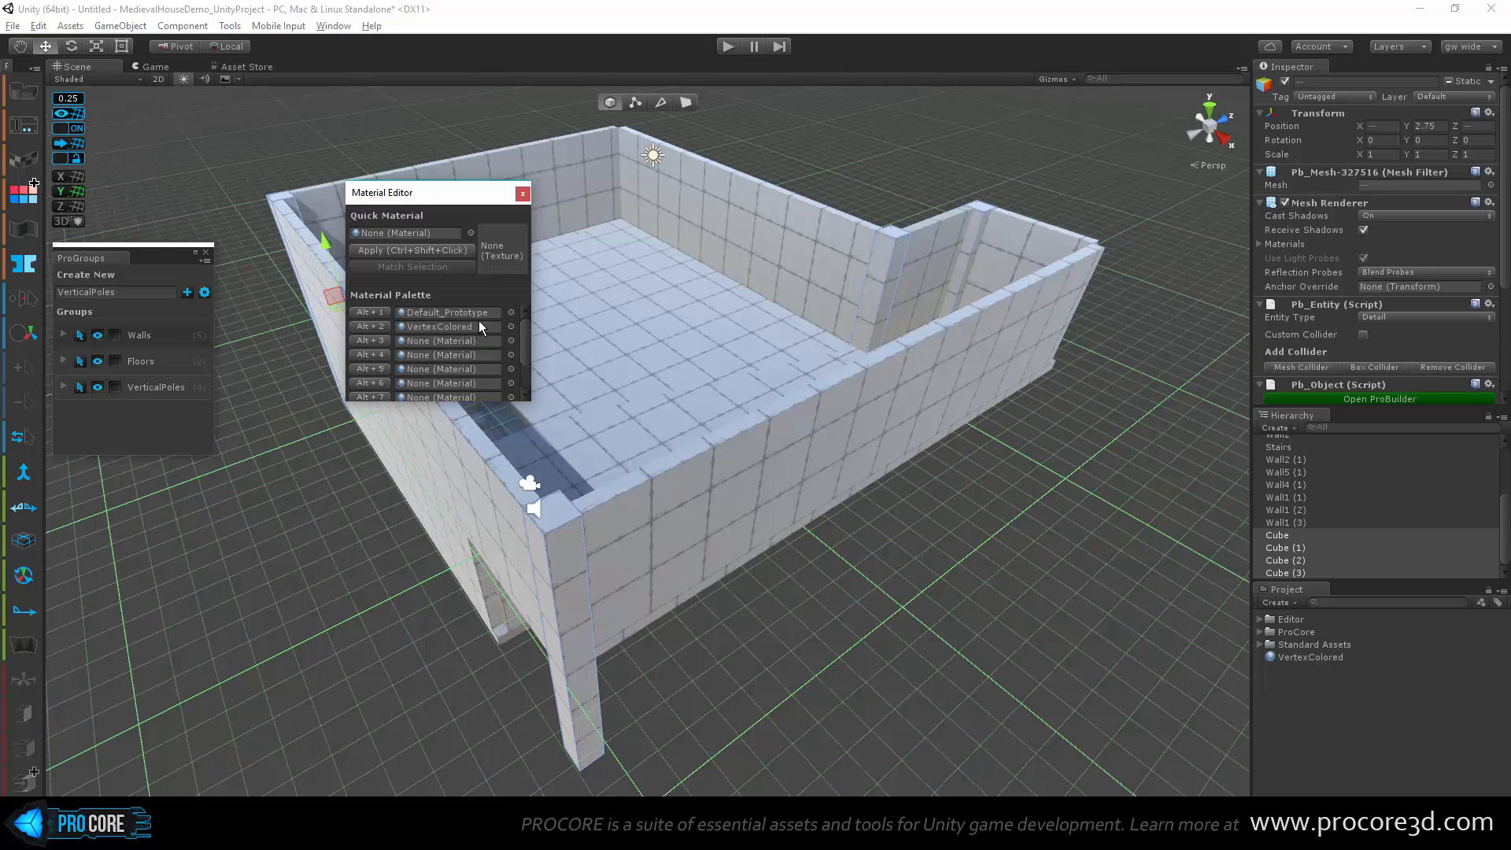
{"action": "left_click", "coordinate": [370, 328]}
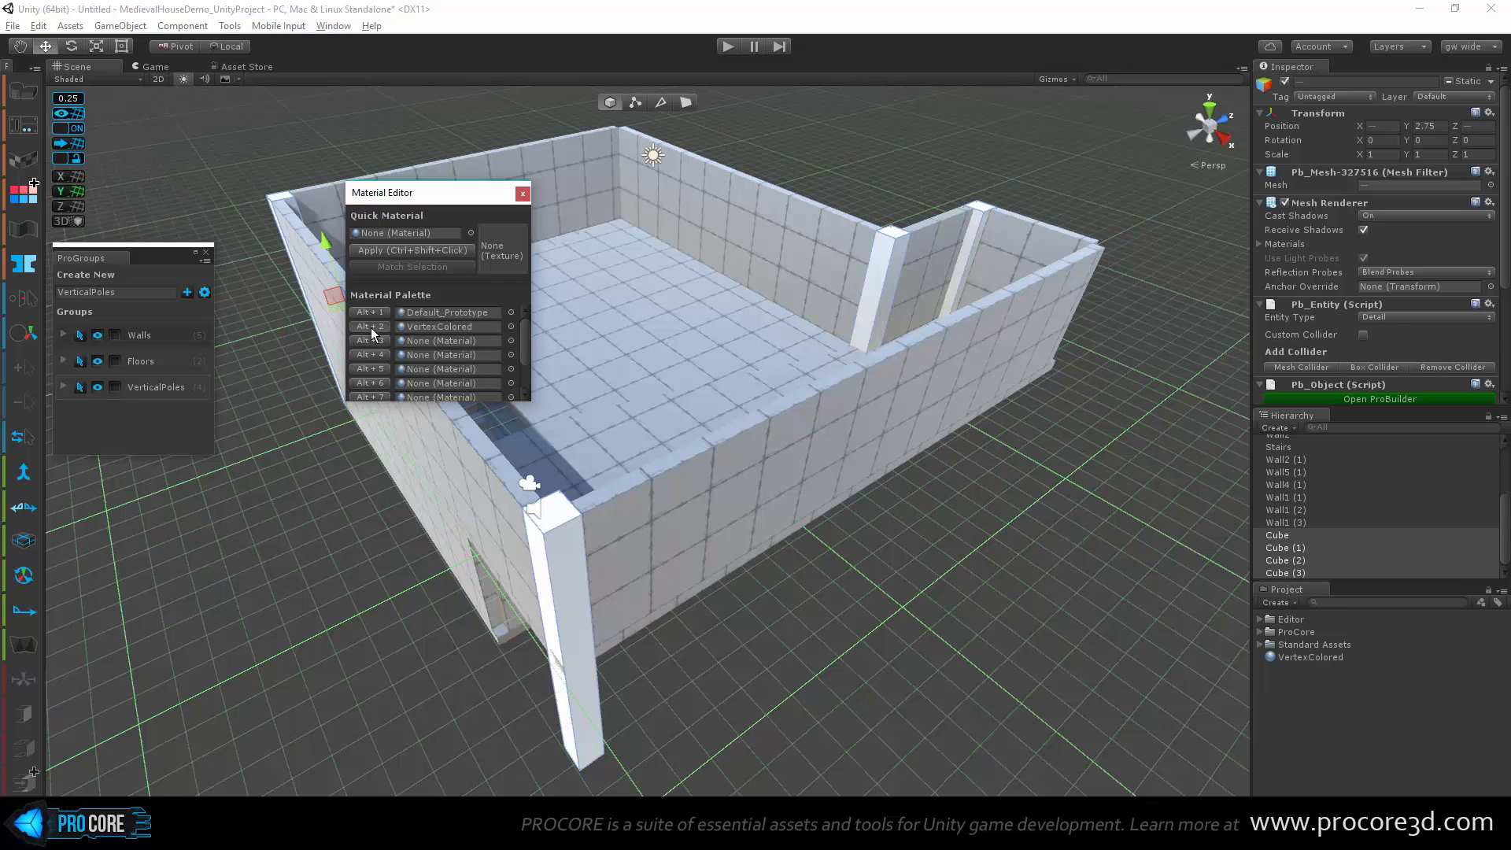
{"action": "left_click", "coordinate": [523, 195]}
{"action": "left_click_drag", "start_coordinate": [586, 350], "coordinate": [603, 276], "text": "alt"}
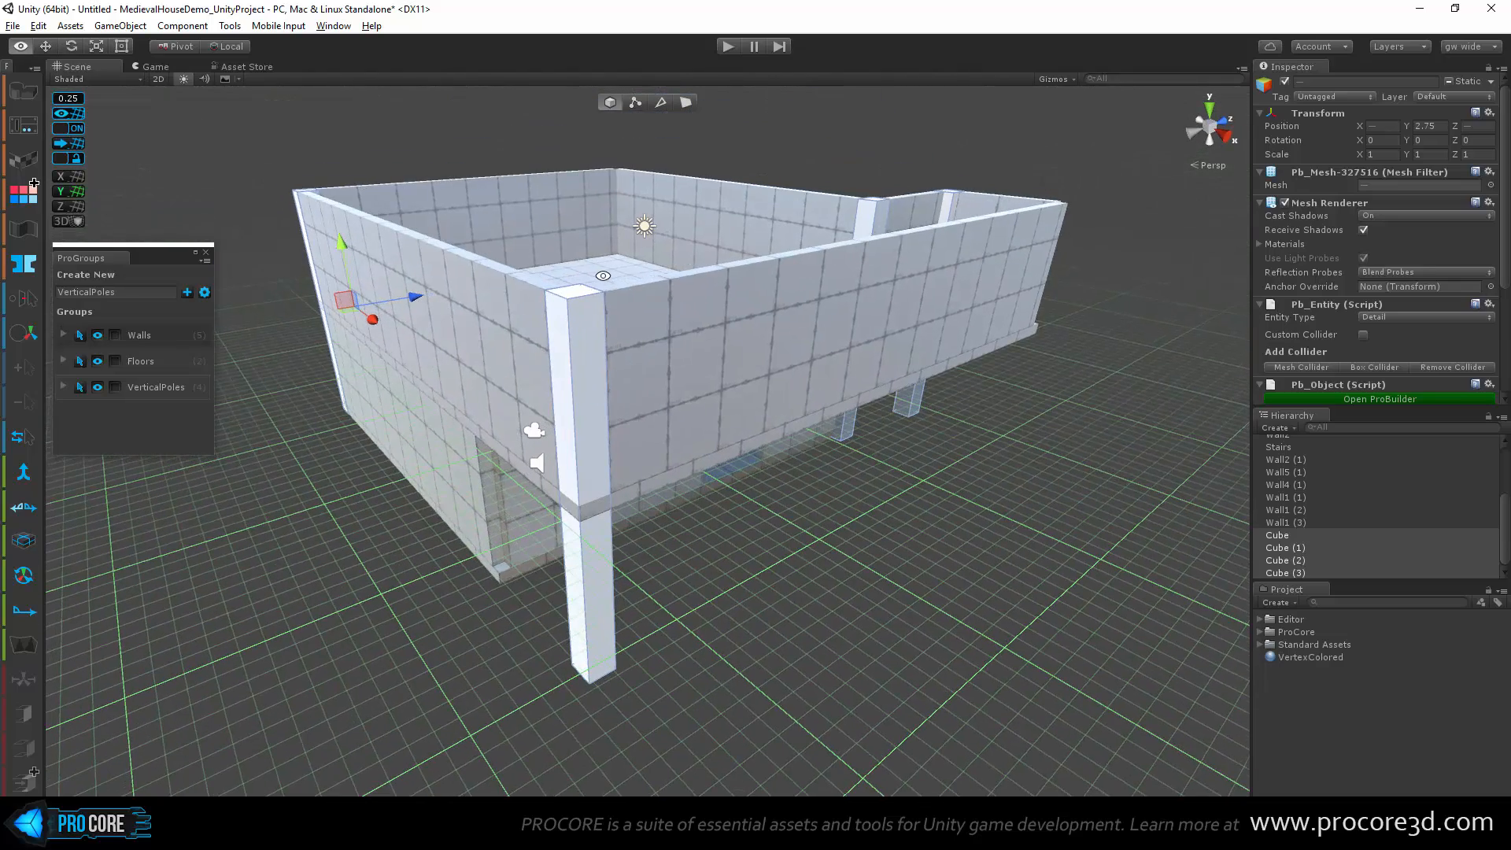
Step: Set the VertexColored material's Base Color texture to GridBox_Default, searching the textures for "grid"
{"action": "left_click", "coordinate": [1311, 657]}
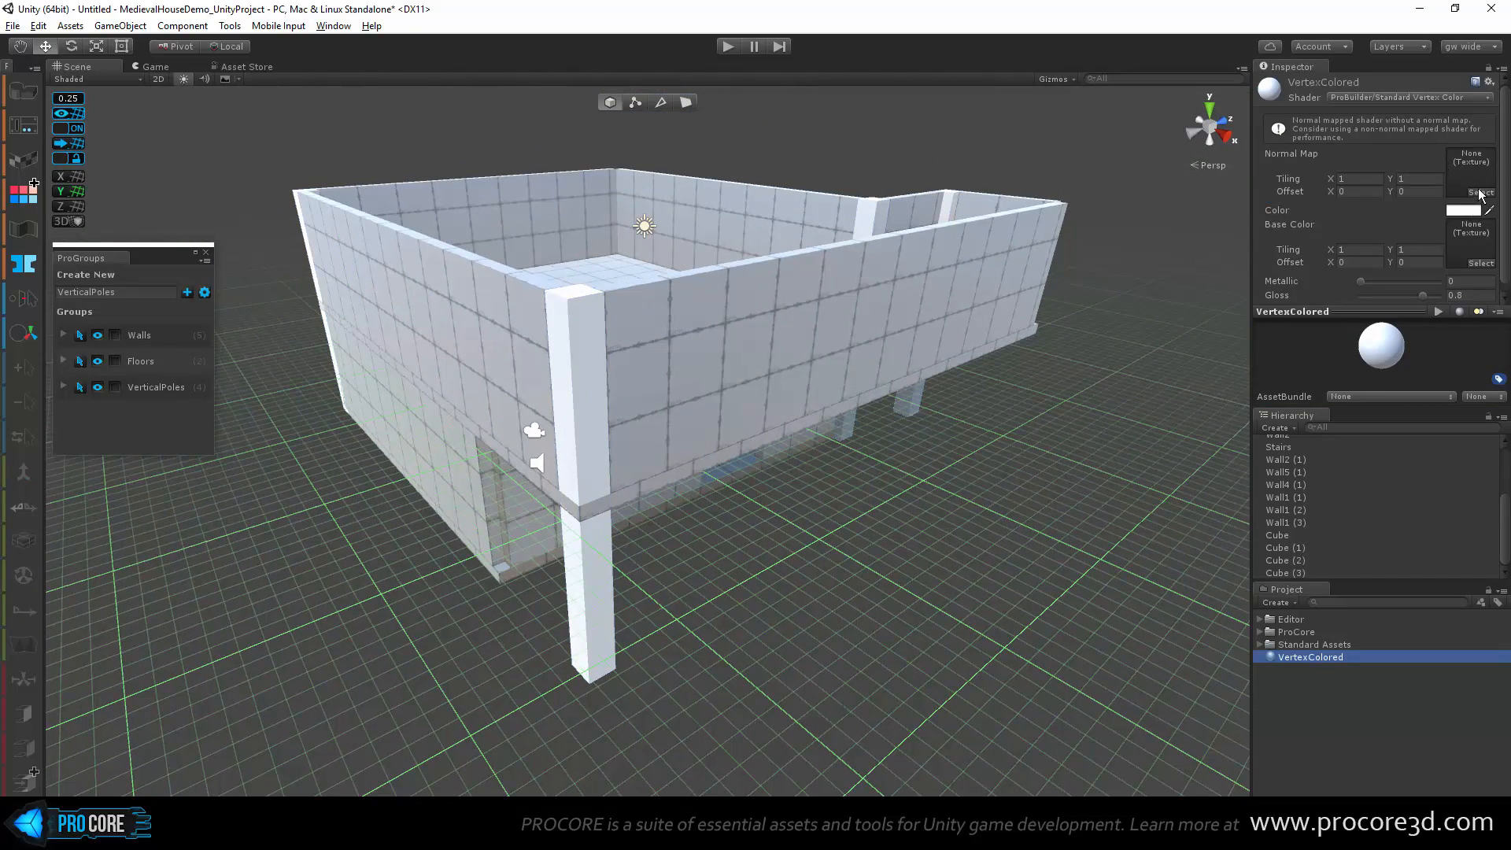
{"action": "scroll", "coordinate": [1381, 247], "scroll_direction": "down", "scroll_amount": 1}
{"action": "left_click", "coordinate": [1480, 255]}
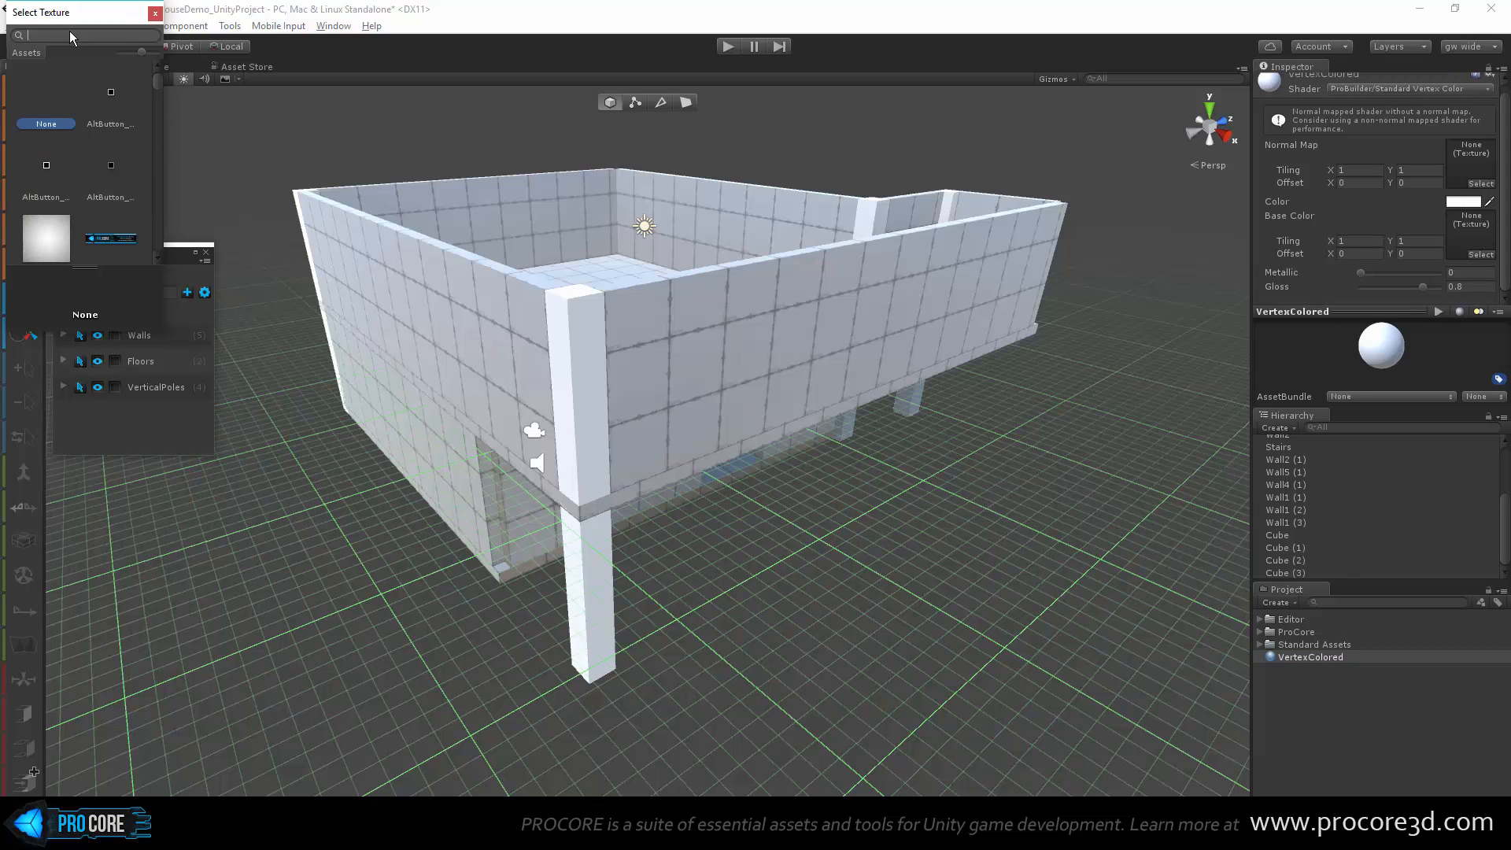
{"action": "type", "text": "prototype"}
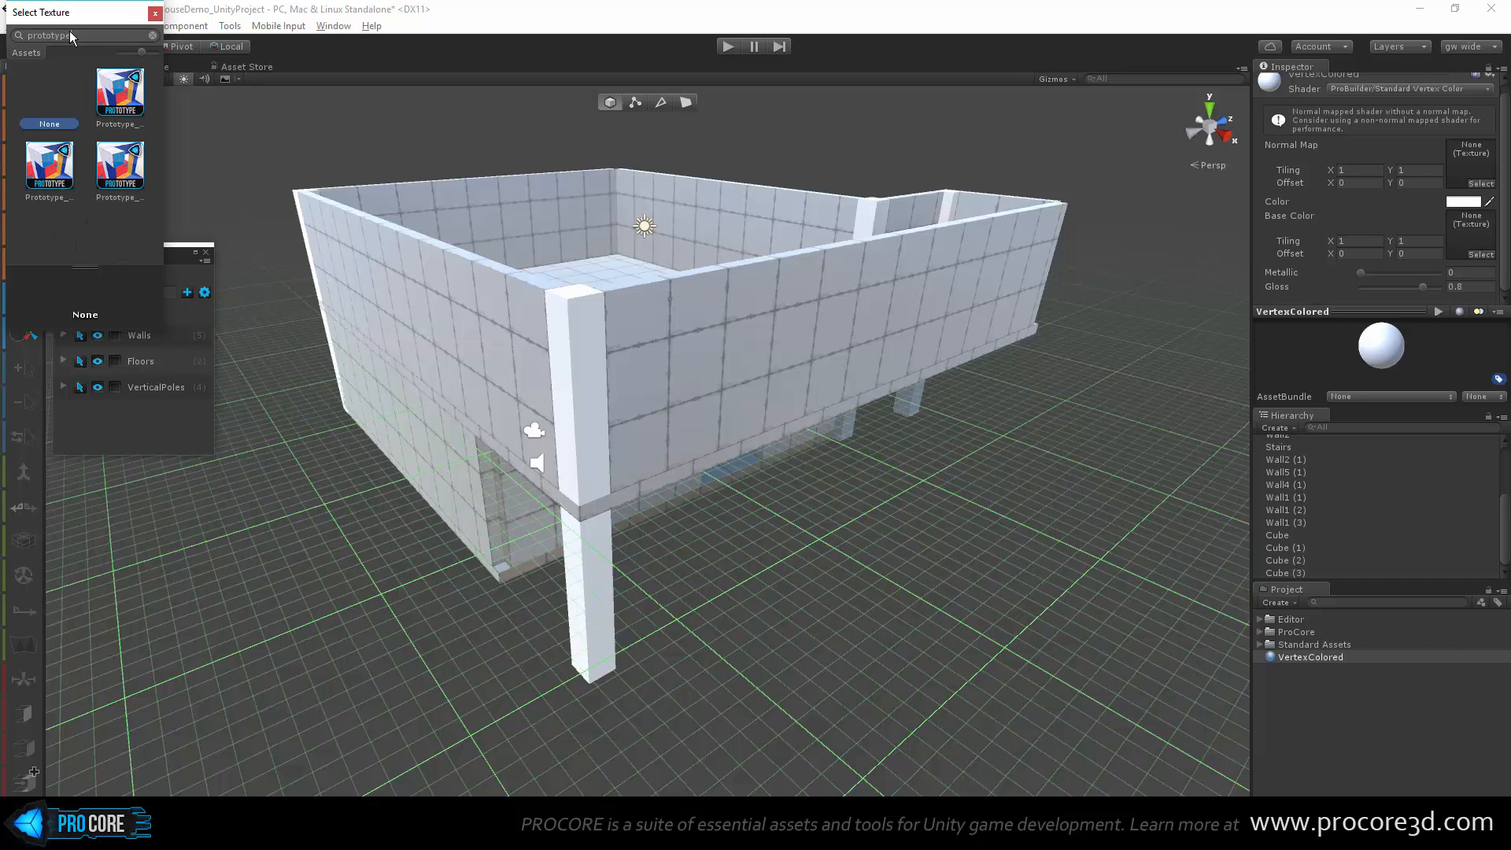
{"action": "key", "text": "ctrl+a"}
{"action": "key", "text": "BackSpace"}
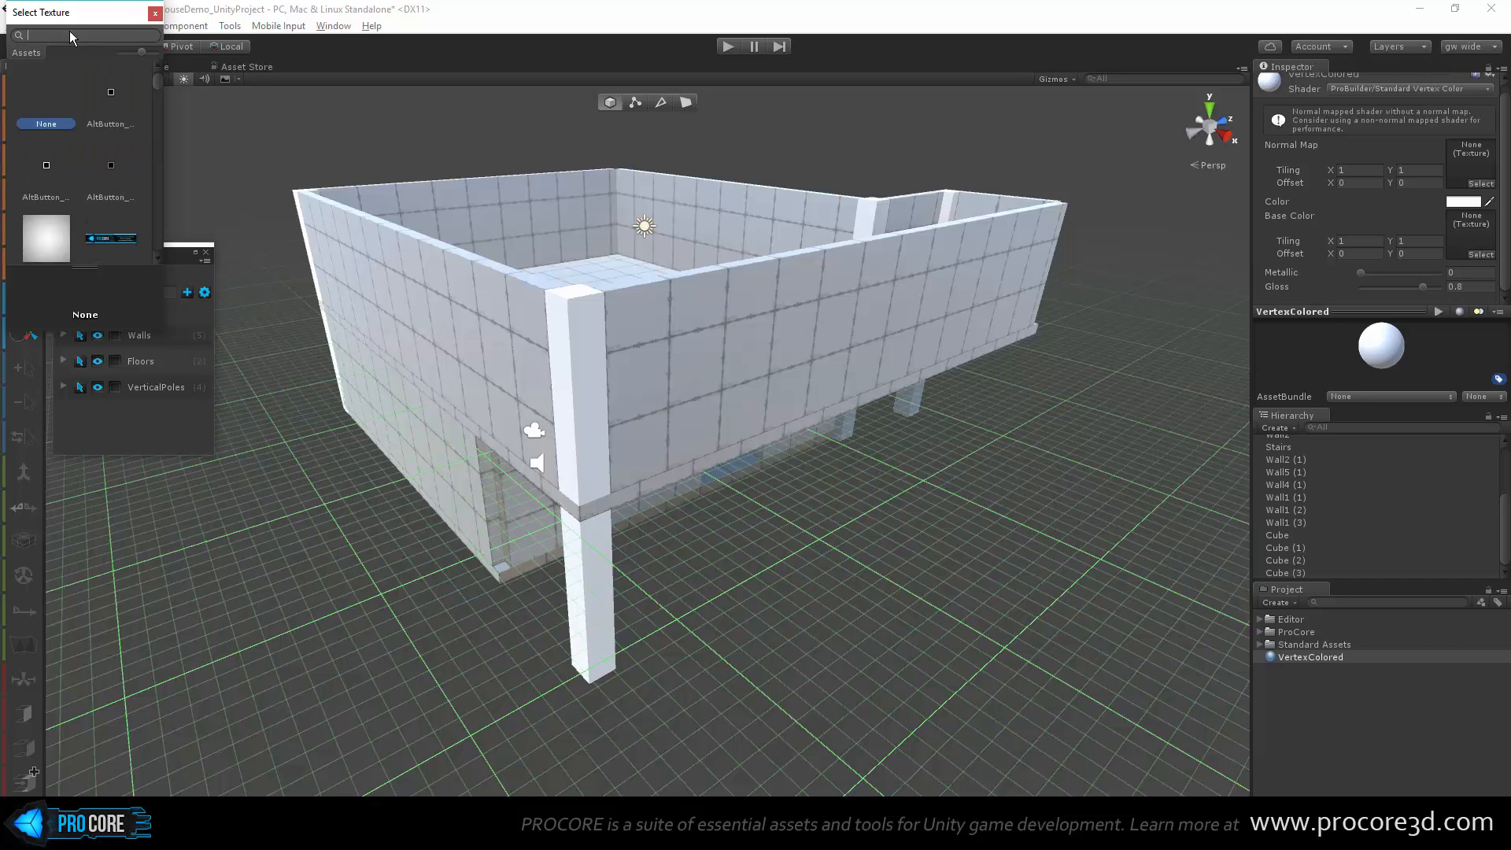
{"action": "type", "text": "grid"}
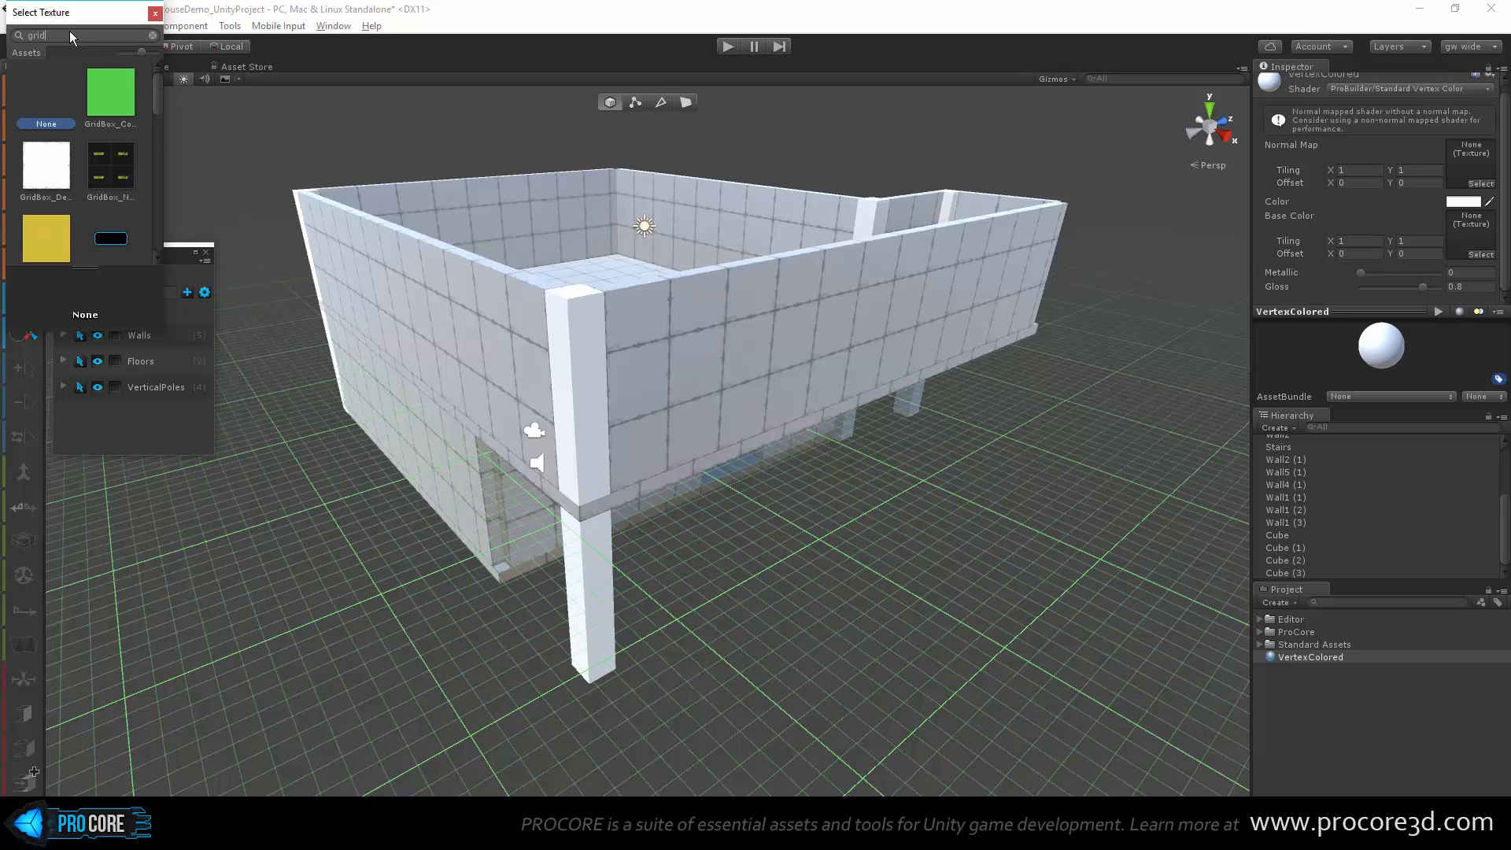
{"action": "left_click", "coordinate": [54, 173]}
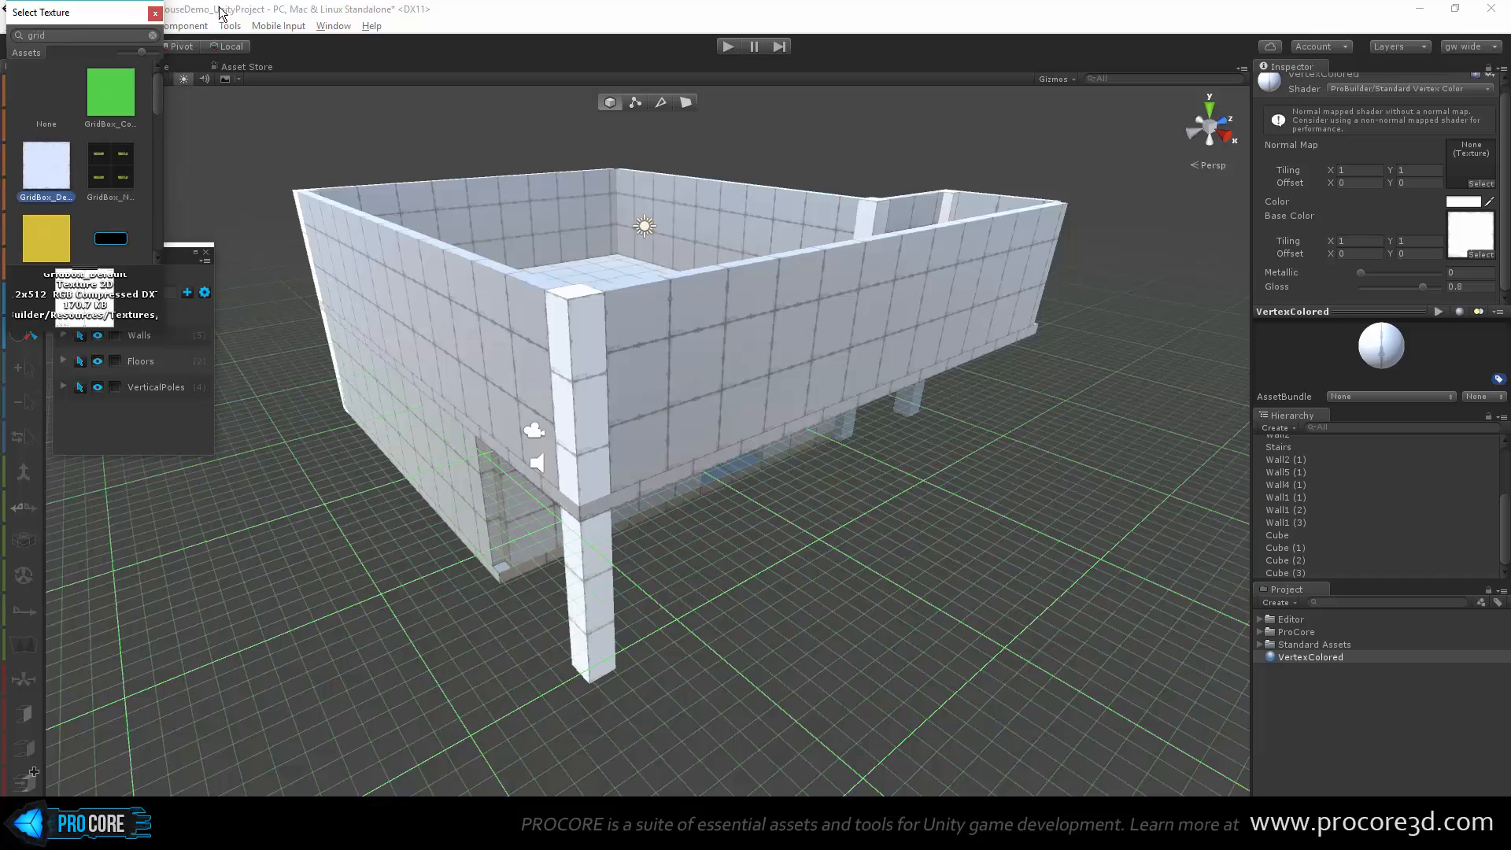
{"action": "left_click", "coordinate": [155, 14]}
Step: Select all corner posts in the VerticalPoles group
{"action": "left_click_drag", "start_coordinate": [708, 349], "coordinate": [612, 464], "text": "alt"}
{"action": "left_click", "coordinate": [612, 461]}
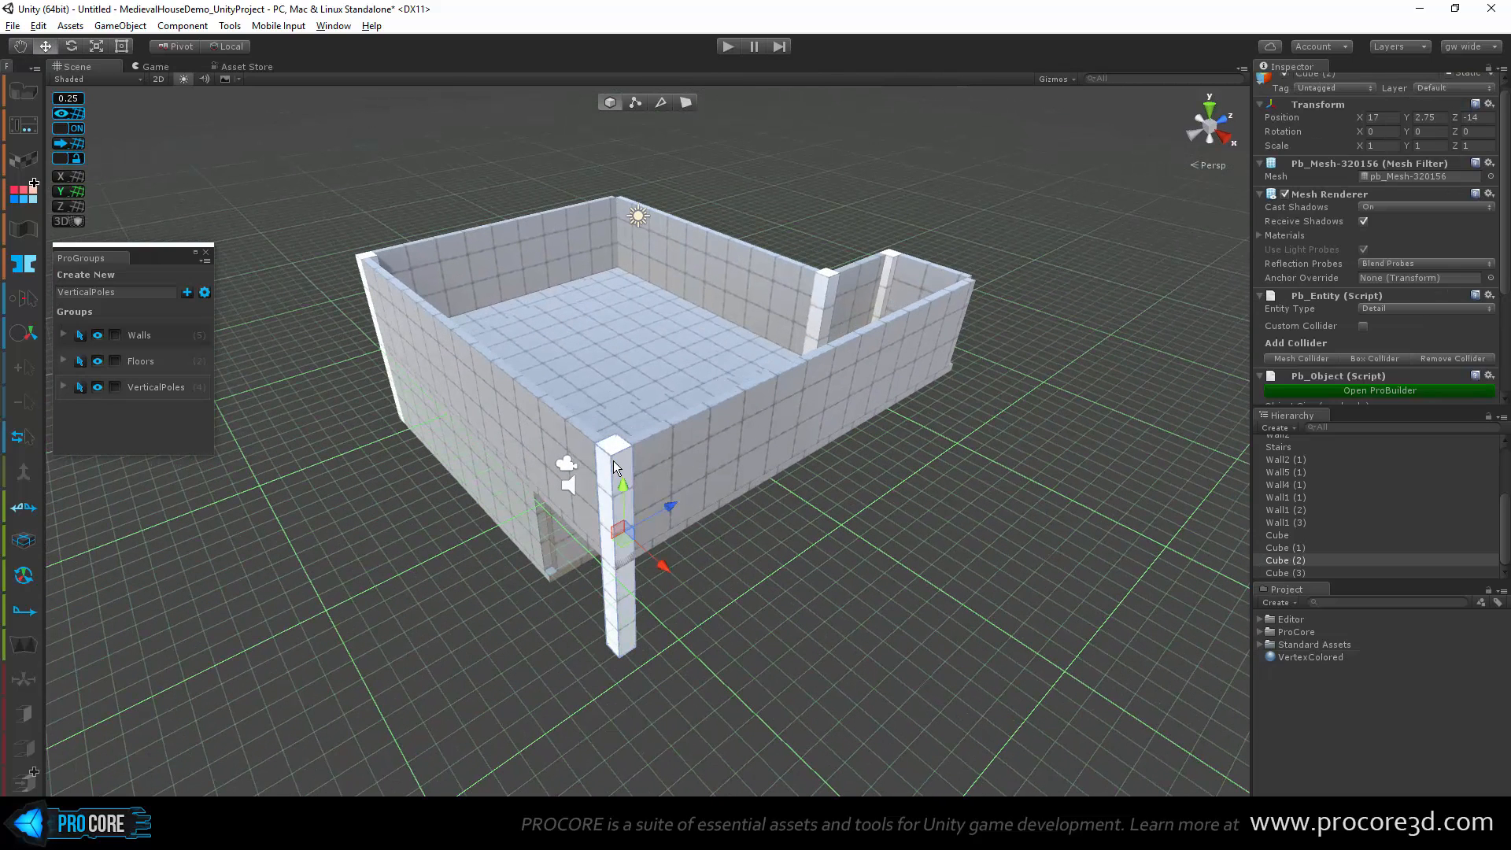
{"action": "left_click", "coordinate": [86, 386]}
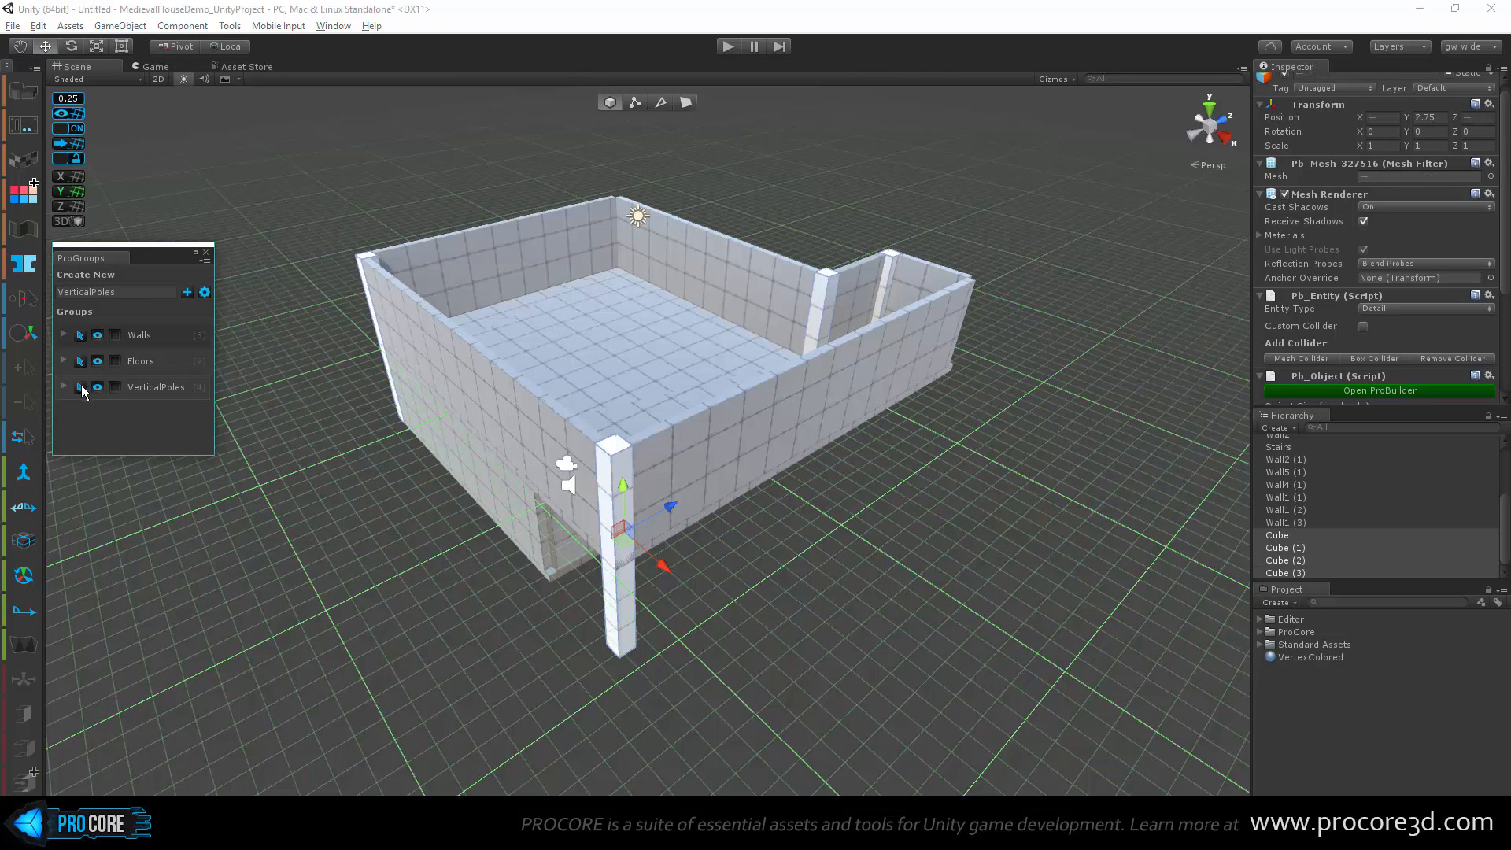
{"action": "left_click", "coordinate": [28, 196]}
{"action": "left_click", "coordinate": [158, 163]}
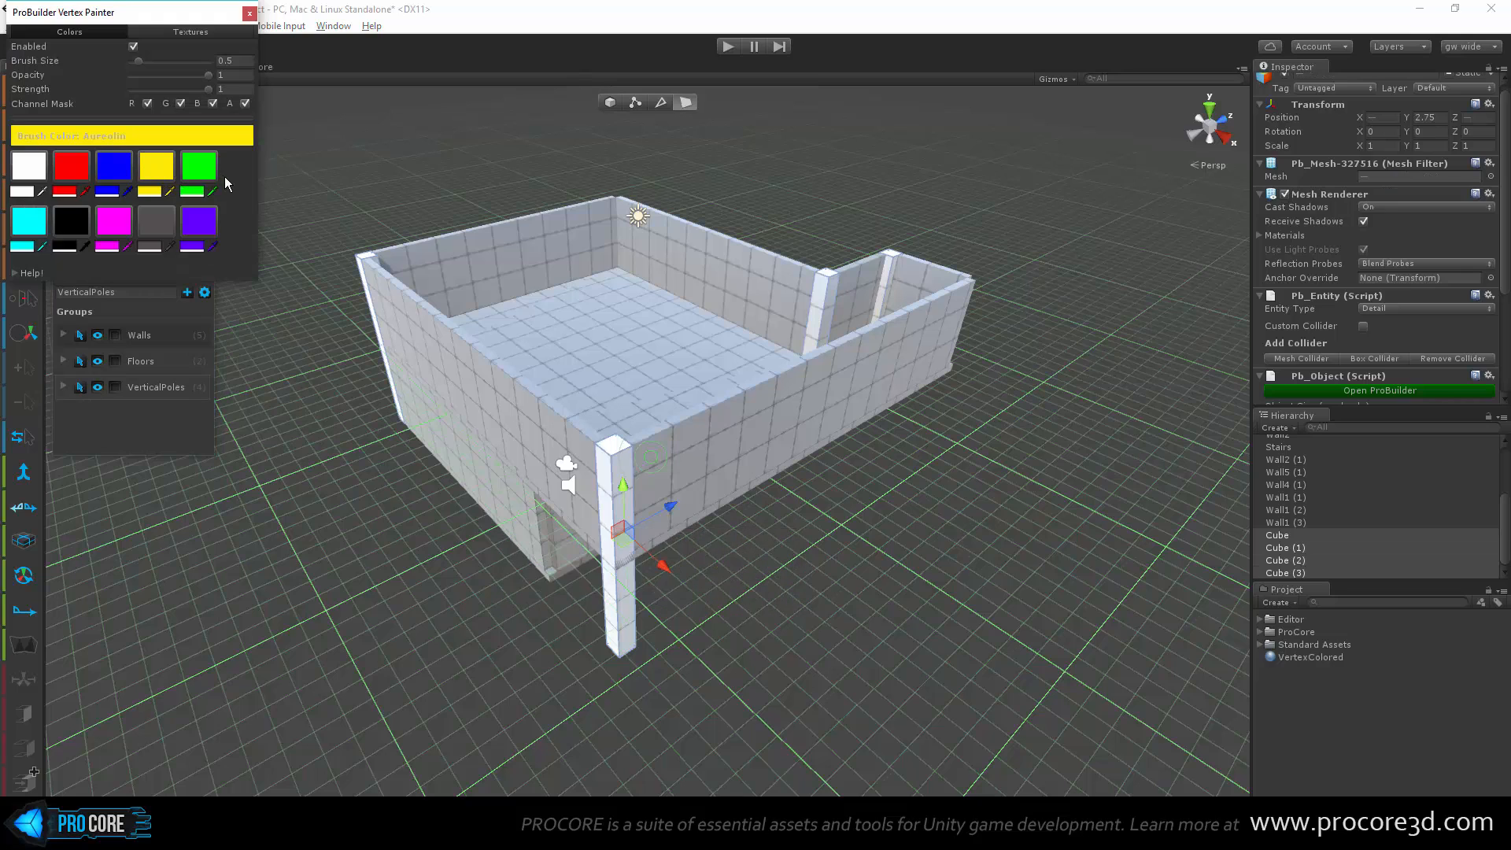
{"action": "left_click", "coordinate": [208, 167]}
{"action": "left_click", "coordinate": [166, 168]}
{"action": "left_click", "coordinate": [249, 14]}
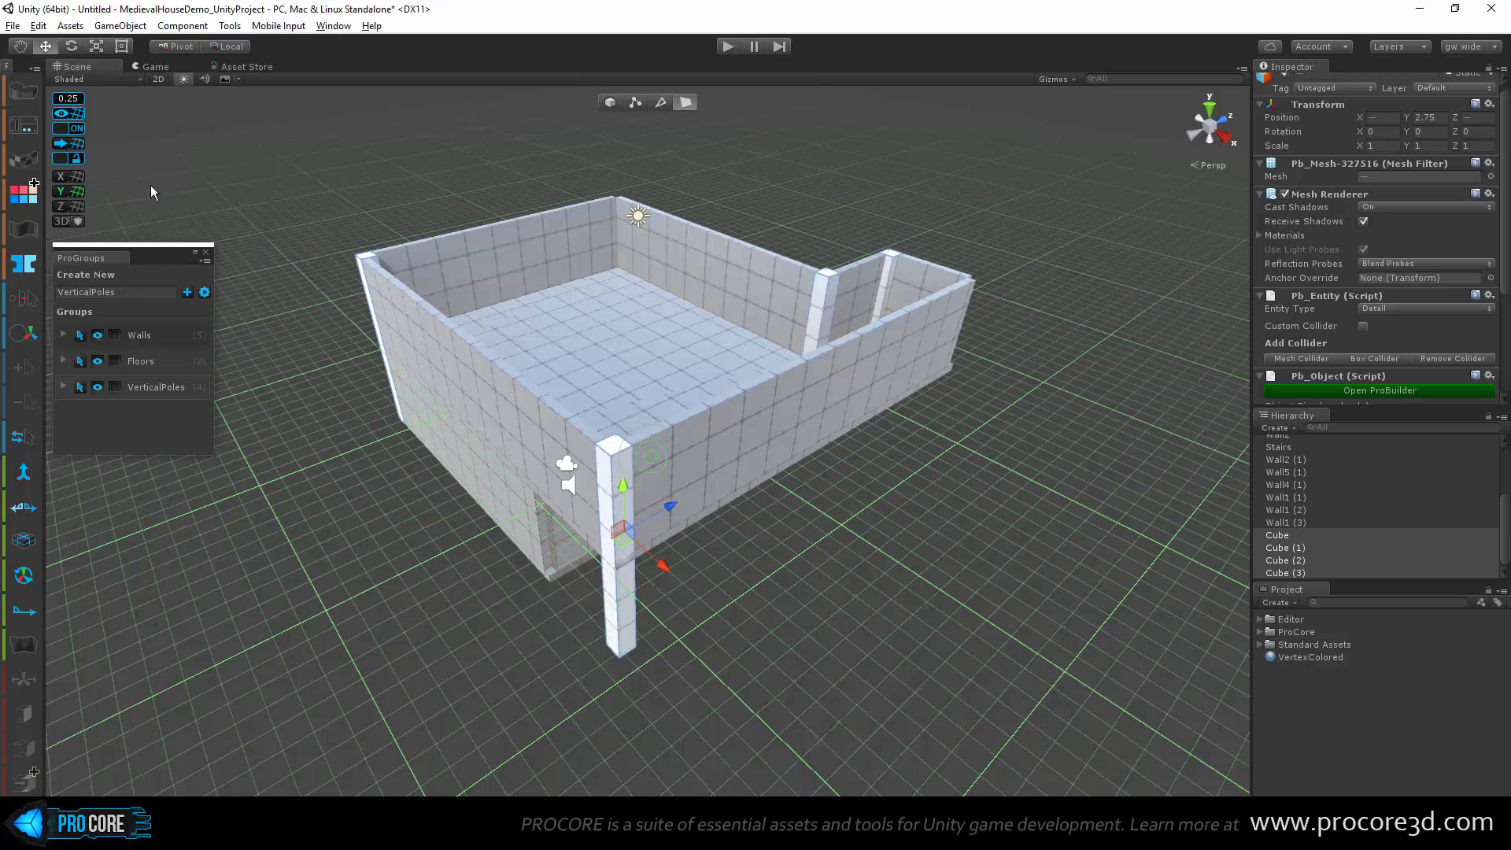
{"action": "left_click", "coordinate": [23, 194]}
{"action": "left_click", "coordinate": [250, 14]}
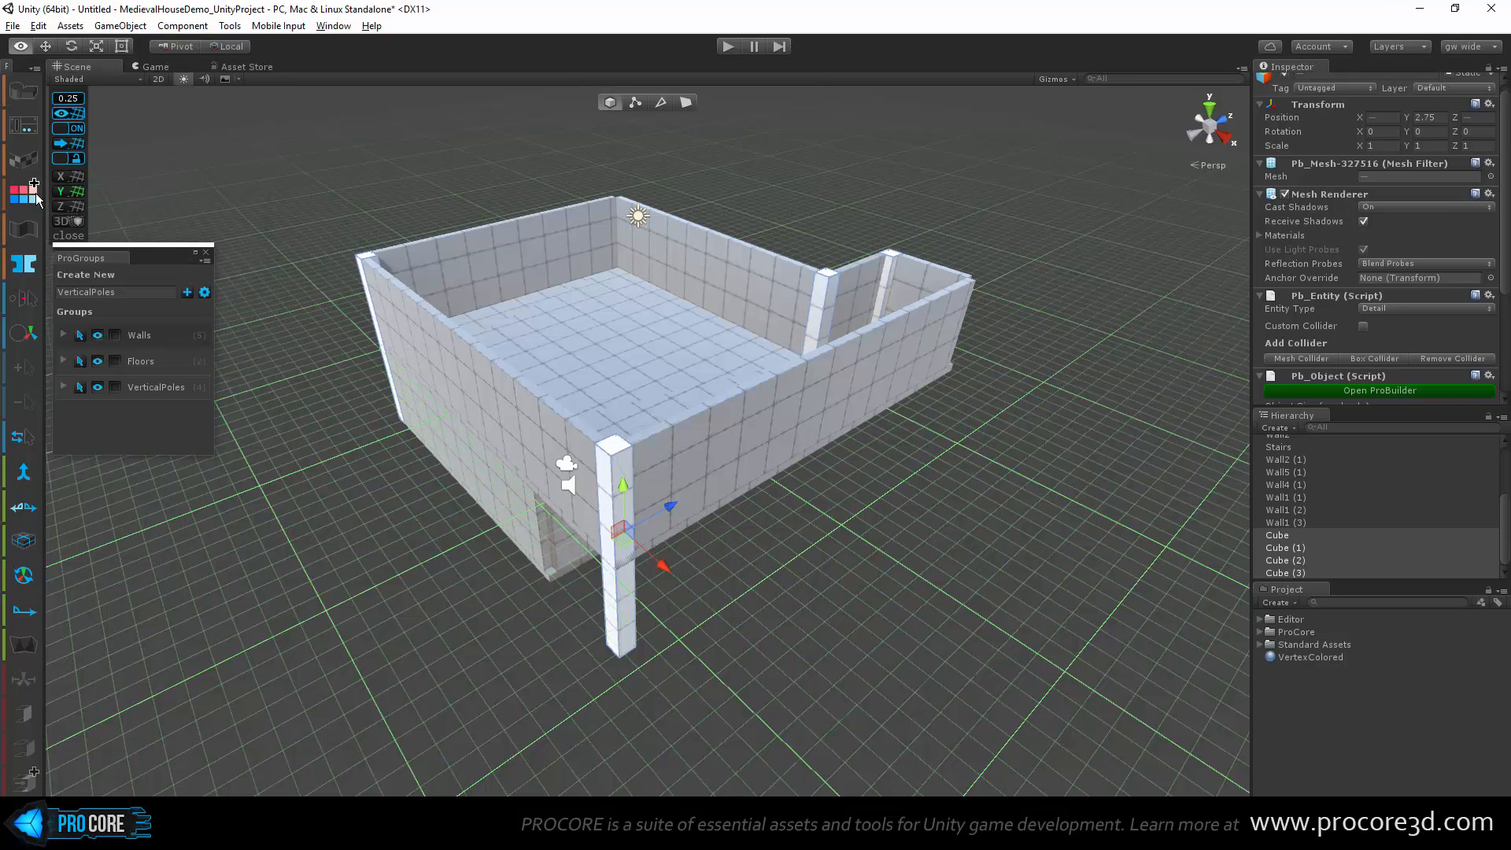
Step: Set the Vertex Color Editor option to Palette and open the Vertex Colors palette
{"action": "left_click", "coordinate": [33, 186]}
{"action": "left_click", "coordinate": [472, 313]}
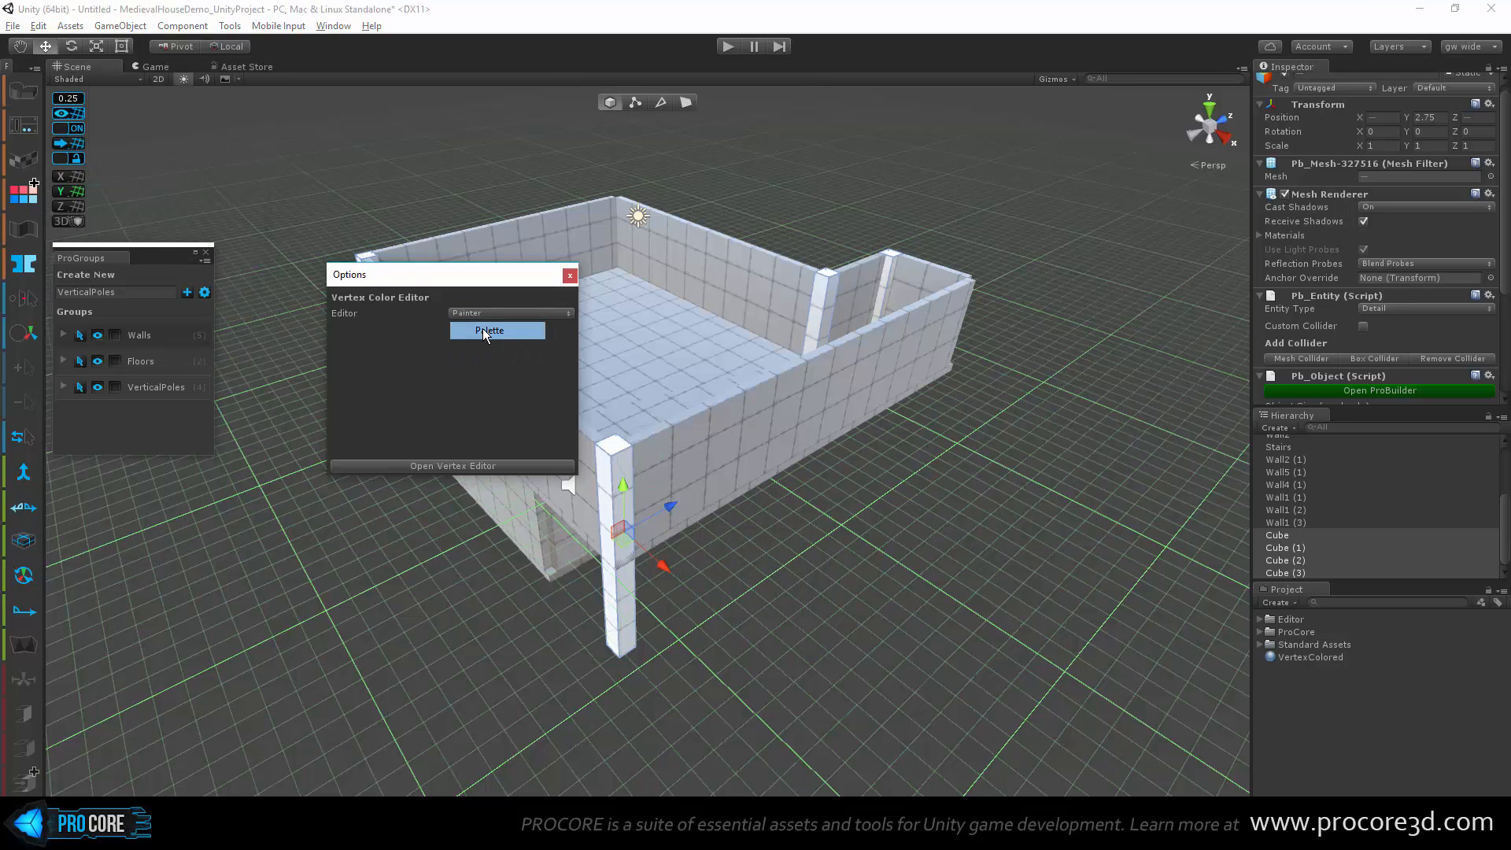
{"action": "left_click", "coordinate": [483, 328]}
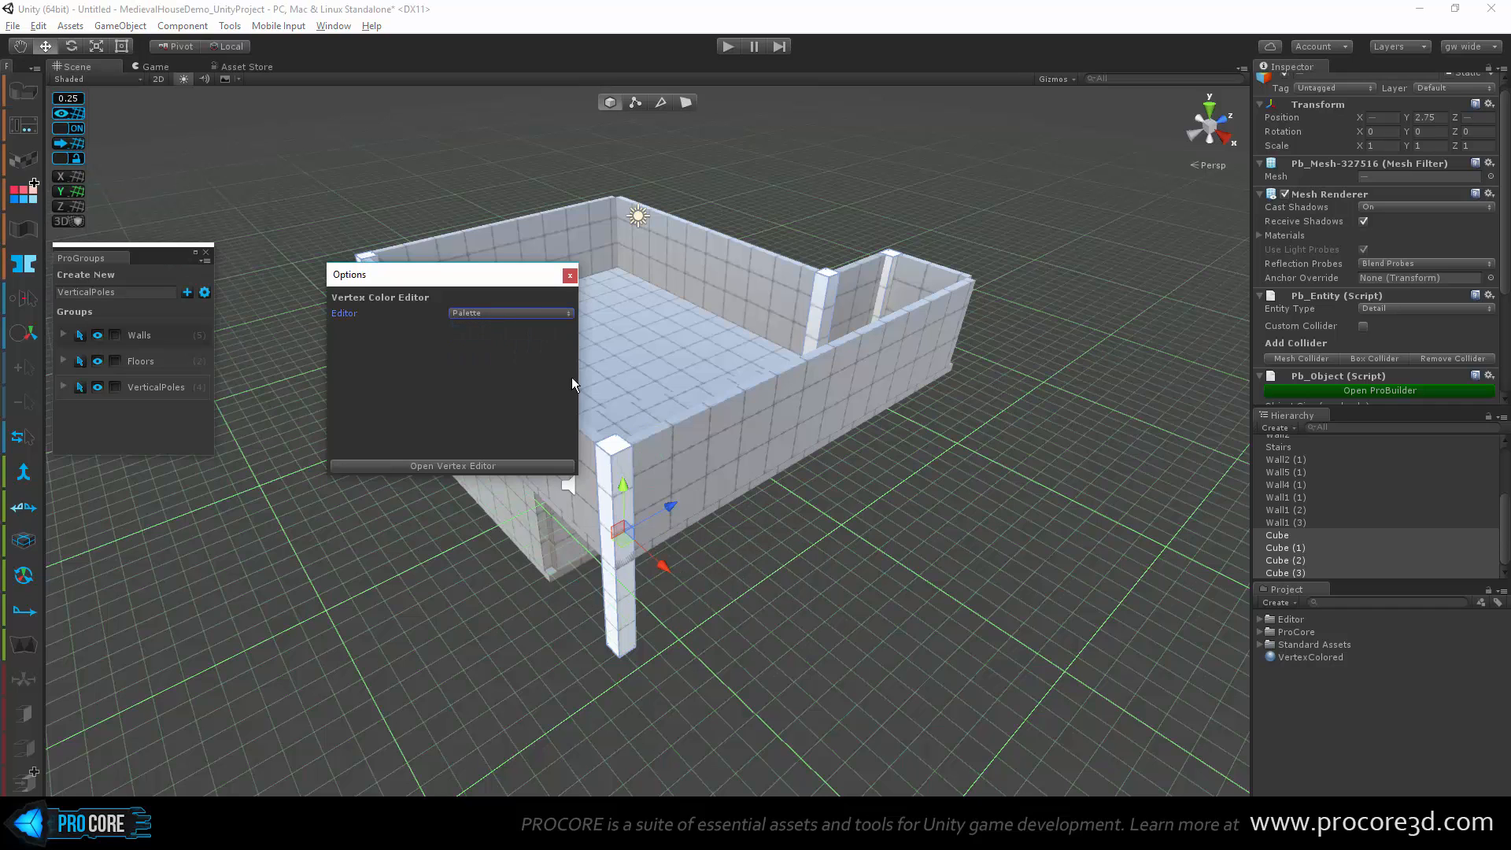
{"action": "left_click", "coordinate": [510, 465]}
{"action": "left_click", "coordinate": [569, 274]}
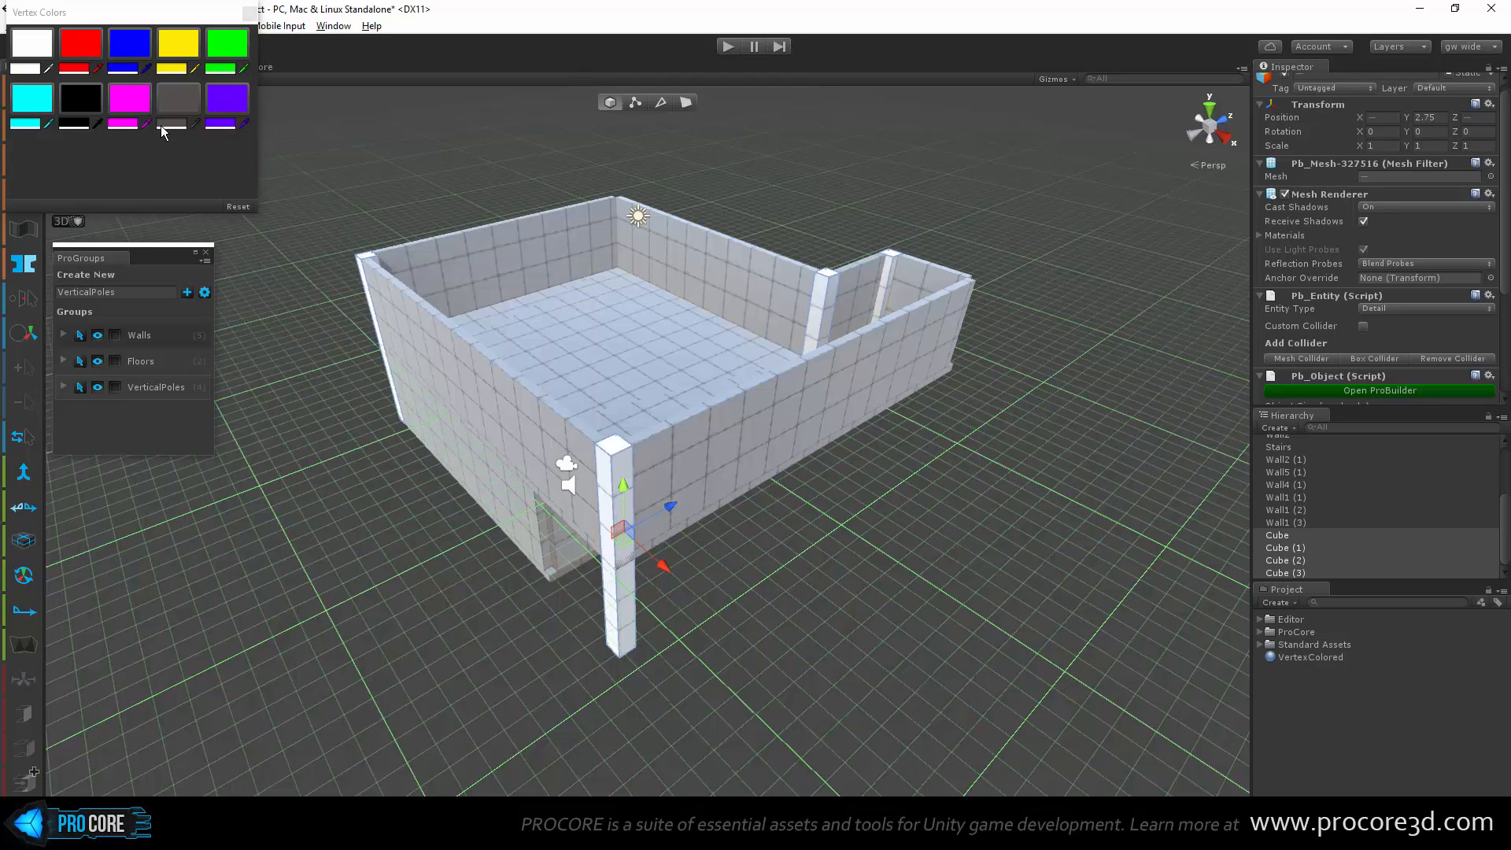
Step: Apply the dark gray vertex color to the selected VerticalPoles posts, deselect them and close the palette
{"action": "left_click", "coordinate": [160, 125]}
{"action": "left_click_drag", "start_coordinate": [696, 461], "coordinate": [547, 535], "text": "alt"}
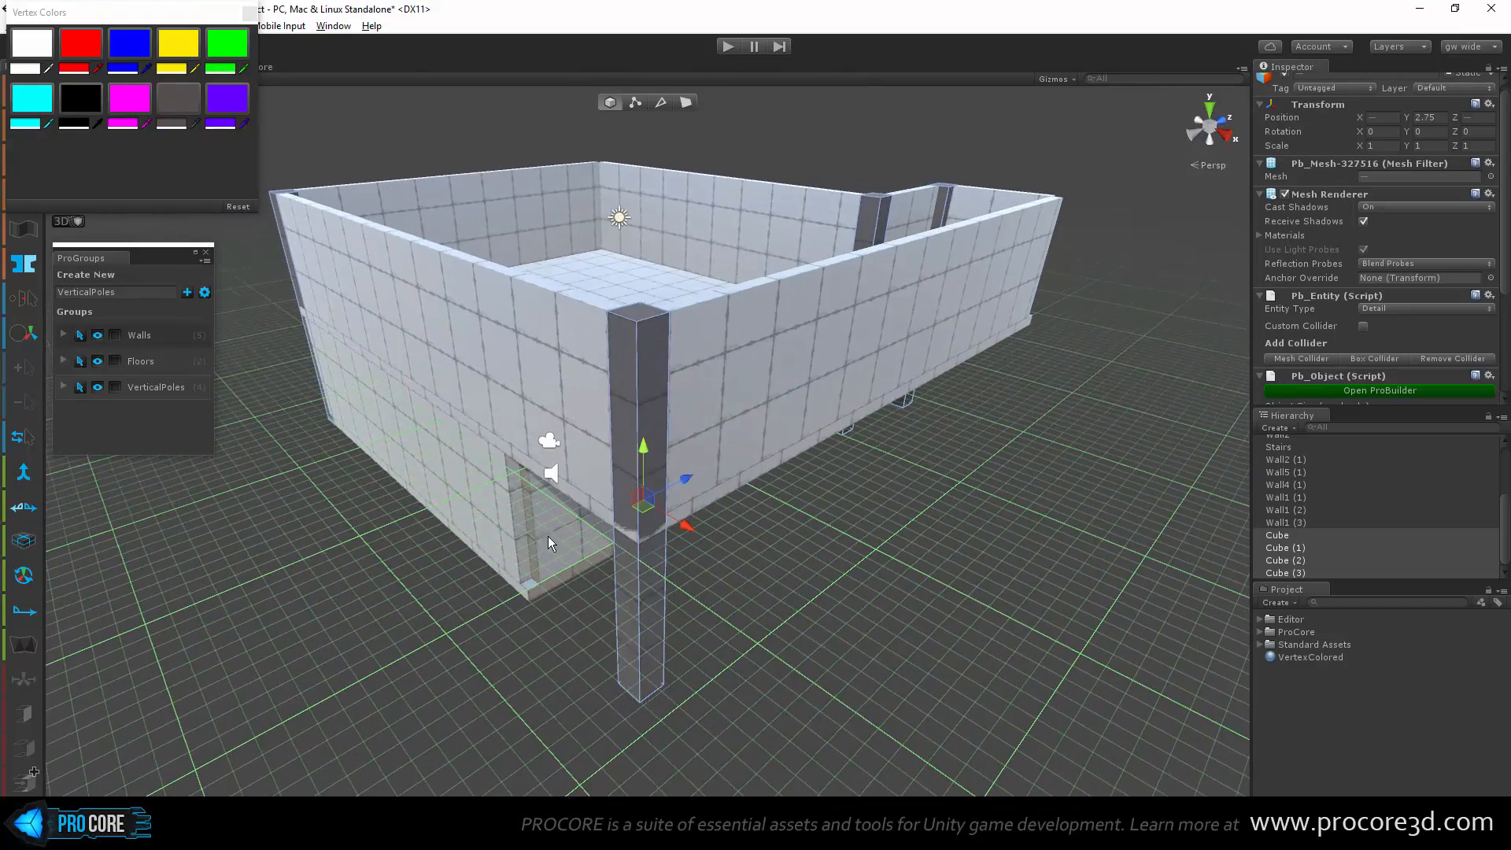
{"action": "left_click", "coordinate": [801, 594]}
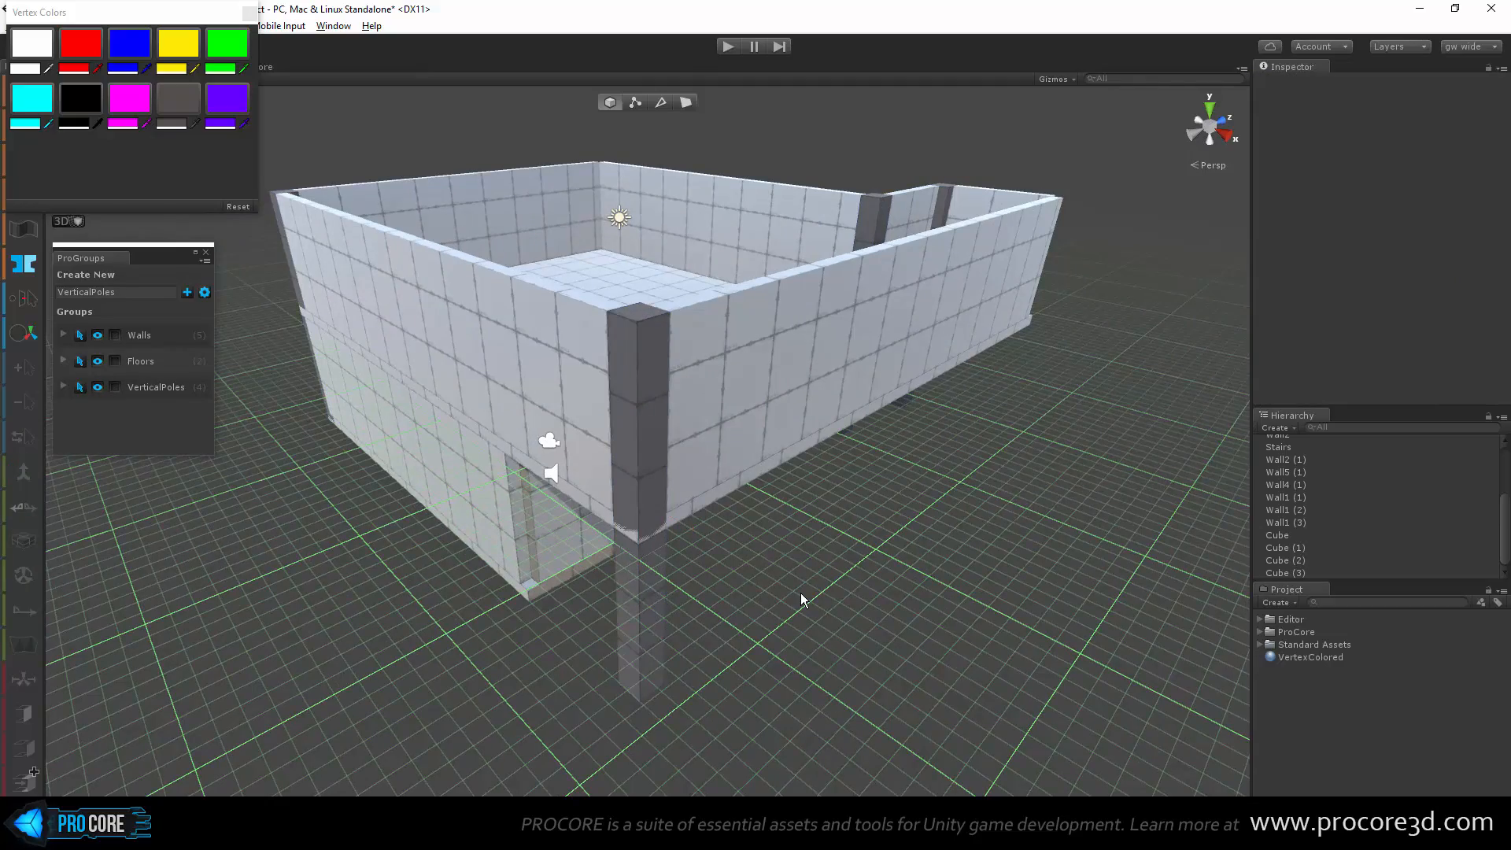
{"action": "left_click_drag", "start_coordinate": [801, 593], "coordinate": [646, 447], "text": "alt"}
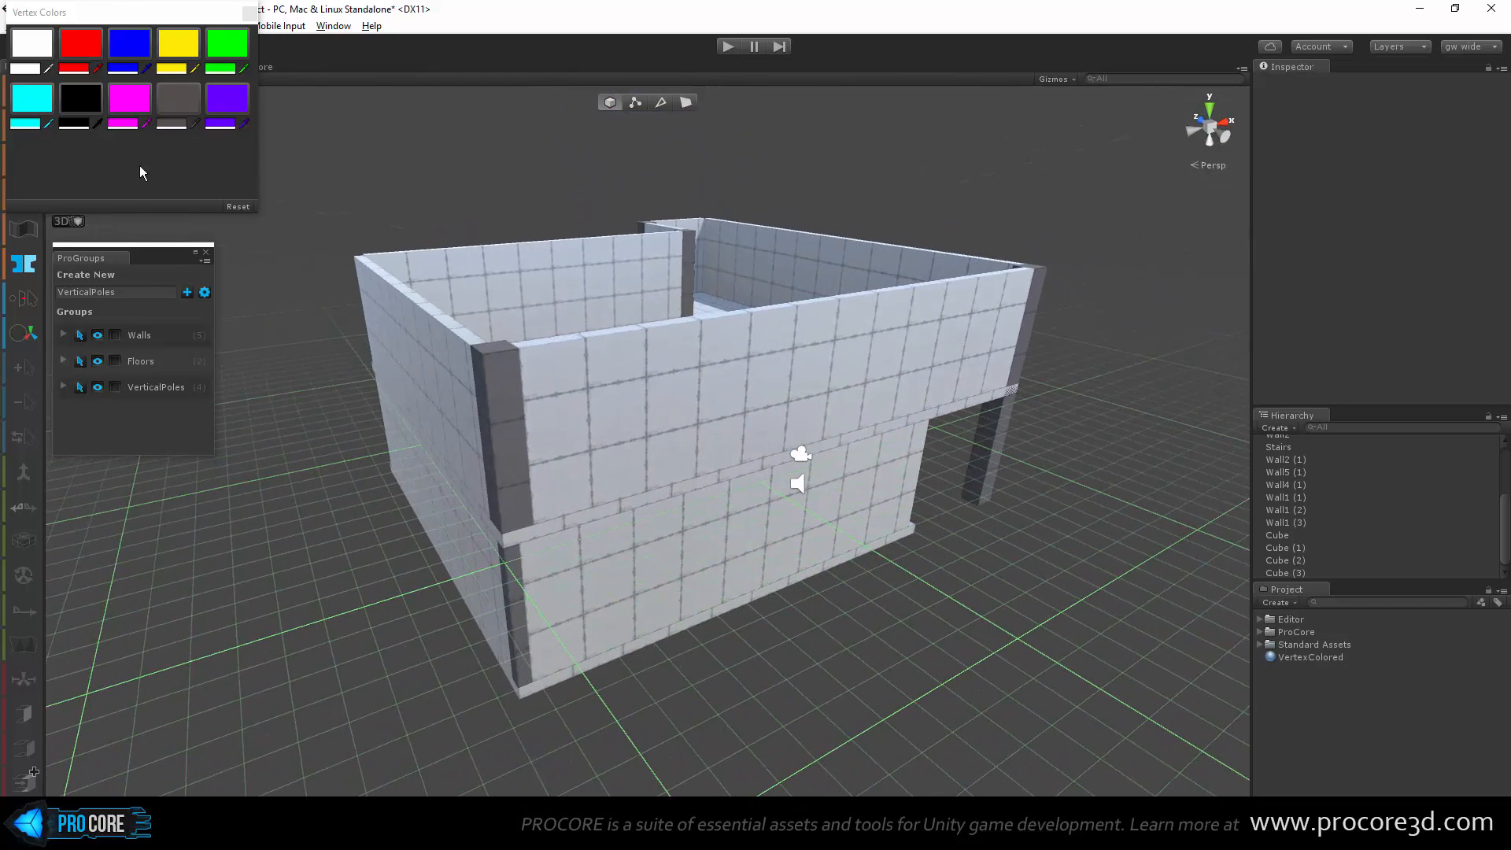
{"action": "left_click", "coordinate": [249, 14]}
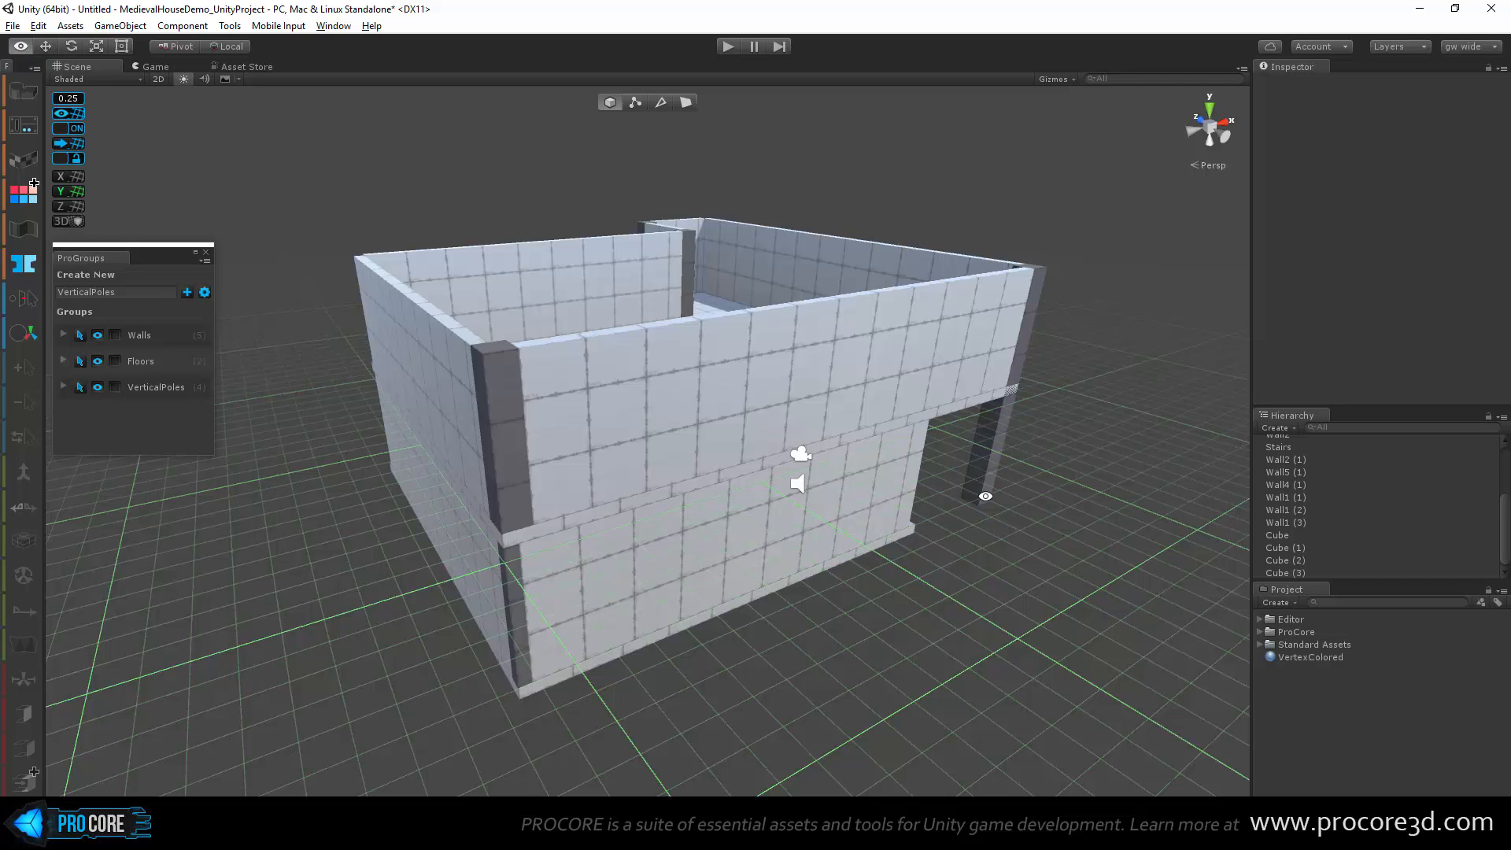
{"action": "left_click_drag", "start_coordinate": [985, 496], "coordinate": [604, 496], "text": "alt"}
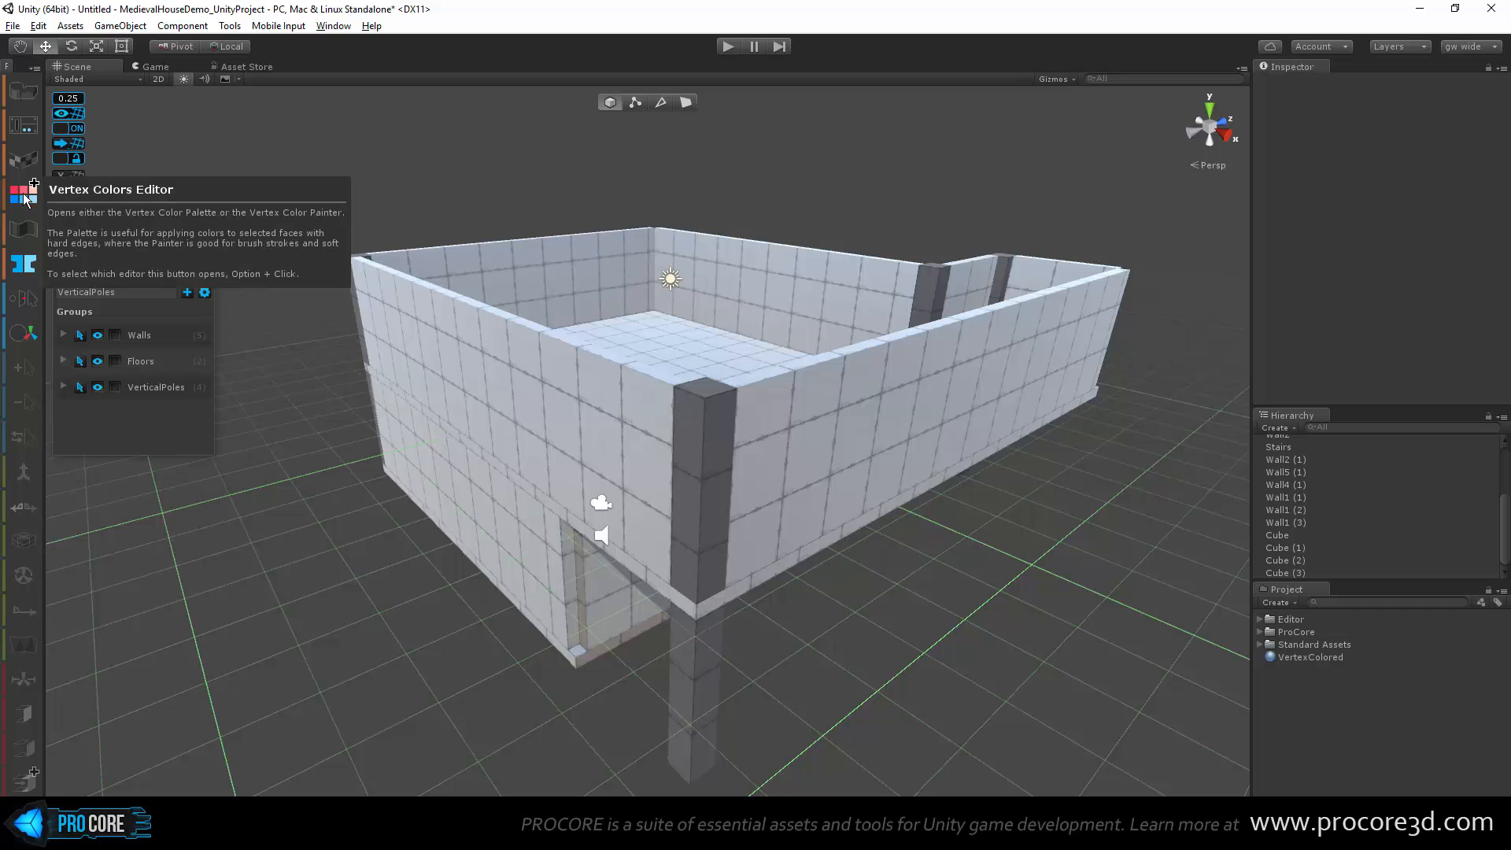
Step: Switch the Vertex Color Editor option to Painter and open the Vertex Painter
{"action": "left_click", "coordinate": [24, 199]}
{"action": "left_click", "coordinate": [248, 16]}
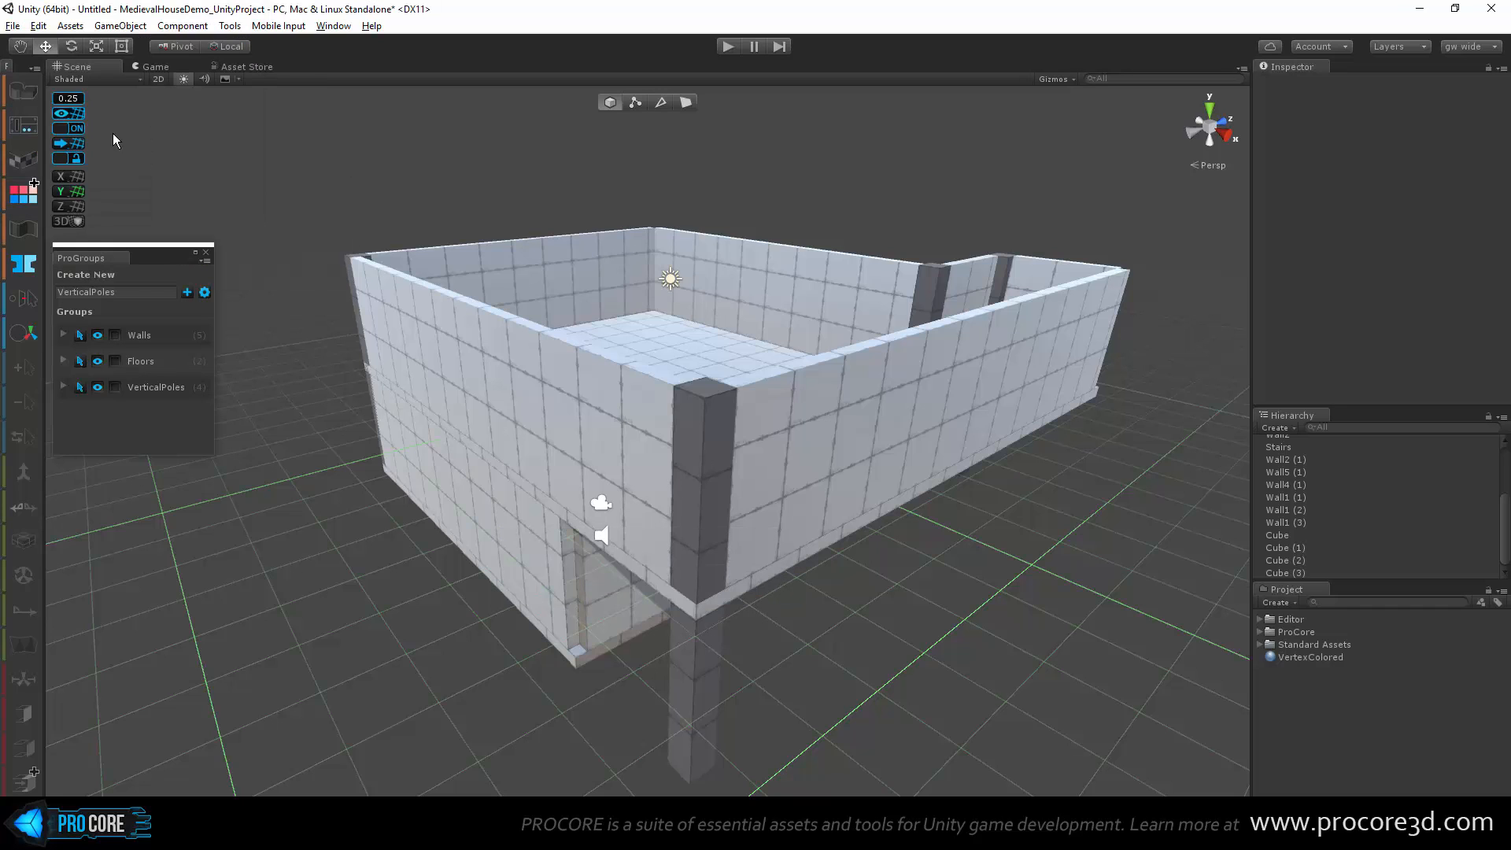
{"action": "left_click", "coordinate": [29, 197], "text": "alt"}
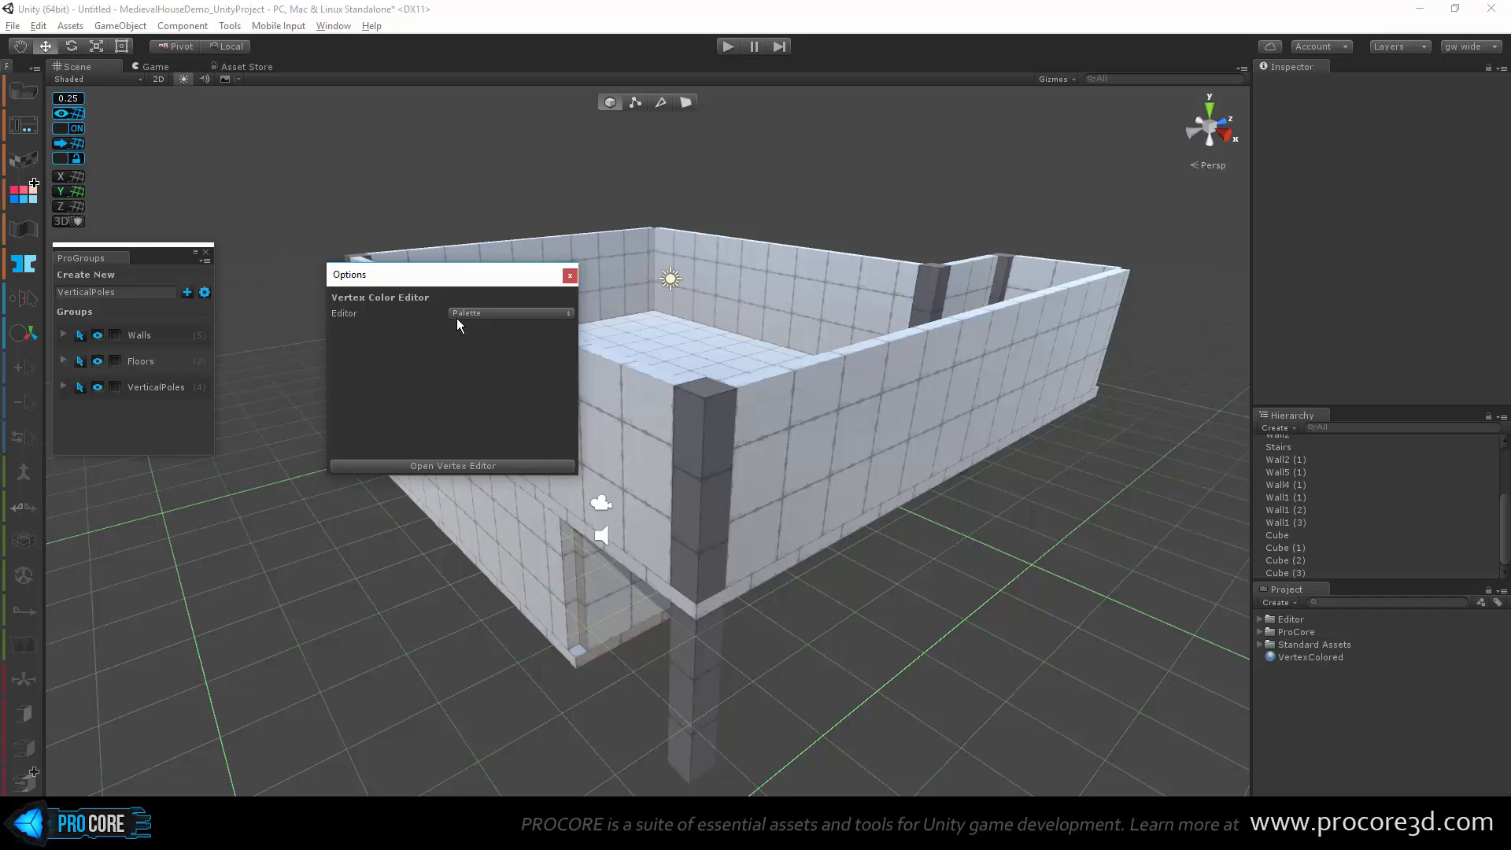
{"action": "left_click_drag", "start_coordinate": [505, 273], "coordinate": [473, 249]}
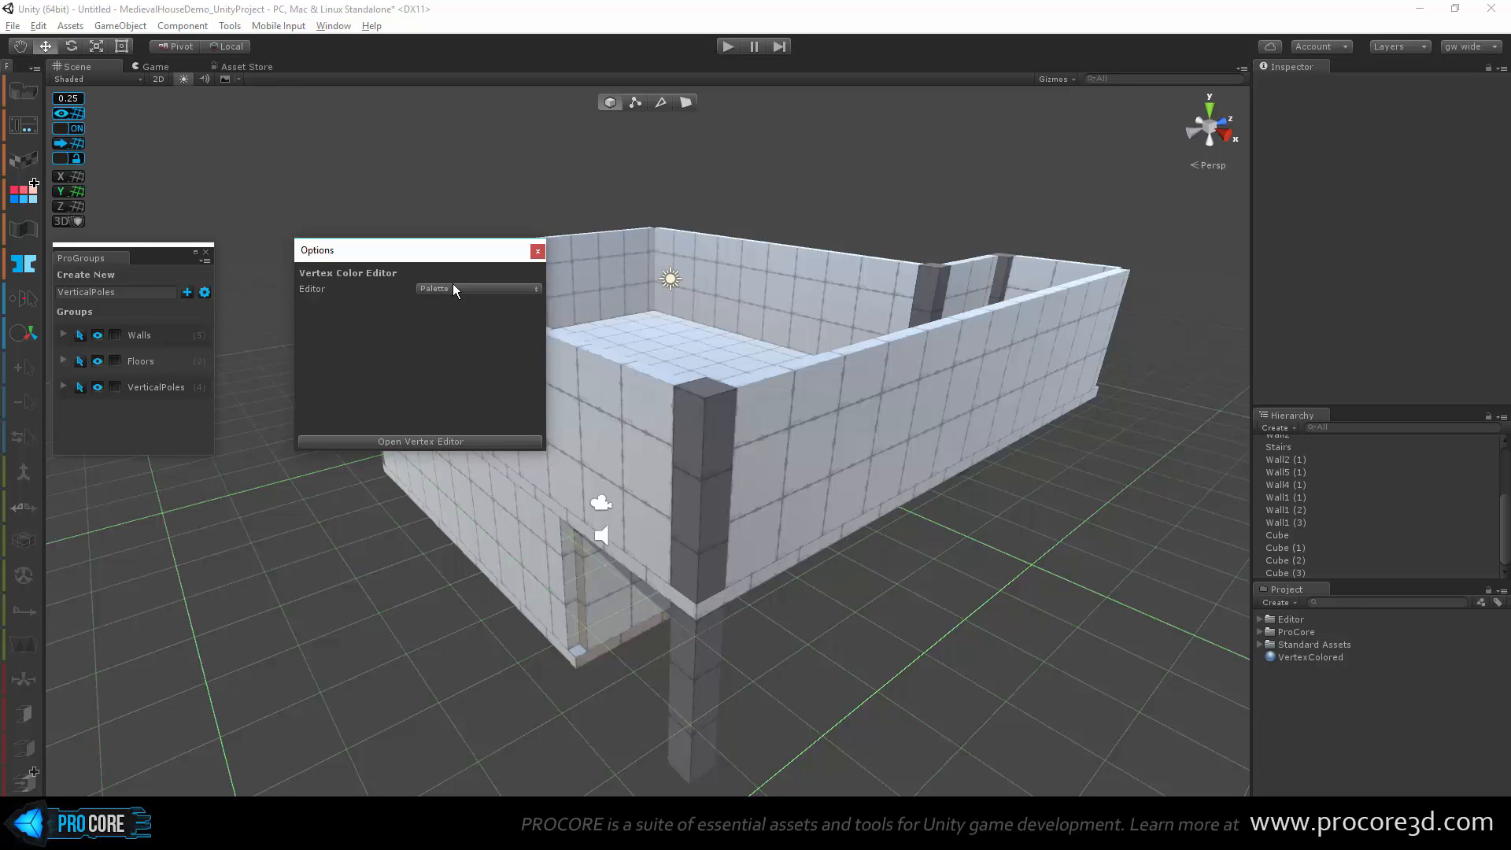
{"action": "left_click", "coordinate": [453, 289]}
{"action": "left_click", "coordinate": [470, 325]}
{"action": "left_click", "coordinate": [432, 440]}
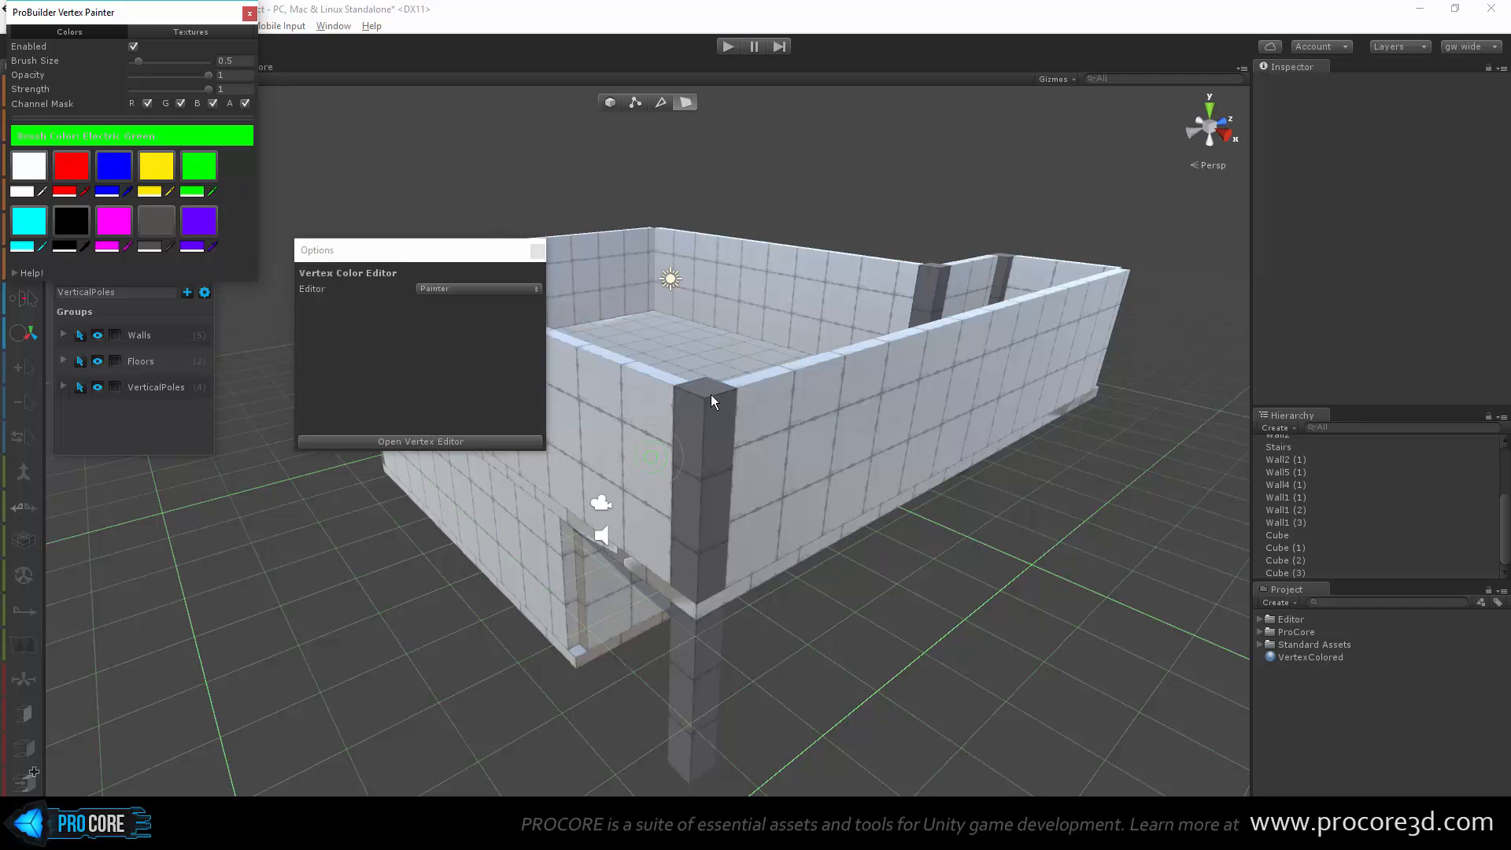
Step: Paint the top of the front corner post green and its bottom end red, and close the Vertex Painter
{"action": "mouse_move", "coordinate": [710, 395]}
{"action": "left_mouse_down"}
{"action": "mouse_move", "coordinate": [692, 427]}
{"action": "mouse_move", "coordinate": [708, 601]}
{"action": "mouse_move", "coordinate": [725, 405]}
{"action": "mouse_move", "coordinate": [831, 357]}
{"action": "left_mouse_up"}
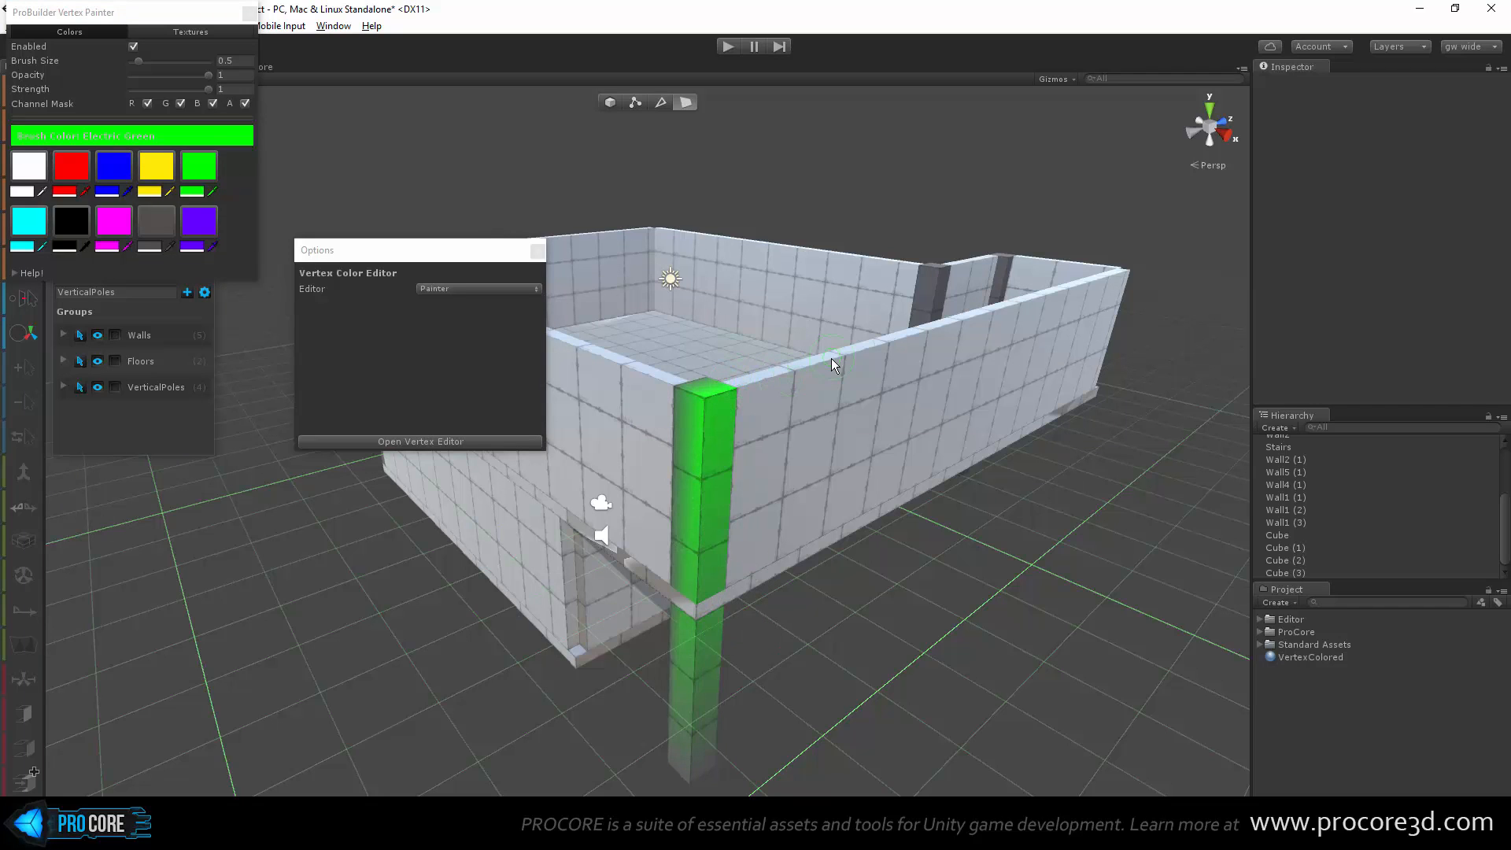
{"action": "left_click", "coordinate": [71, 166]}
{"action": "left_click_drag", "start_coordinate": [711, 723], "coordinate": [697, 775]}
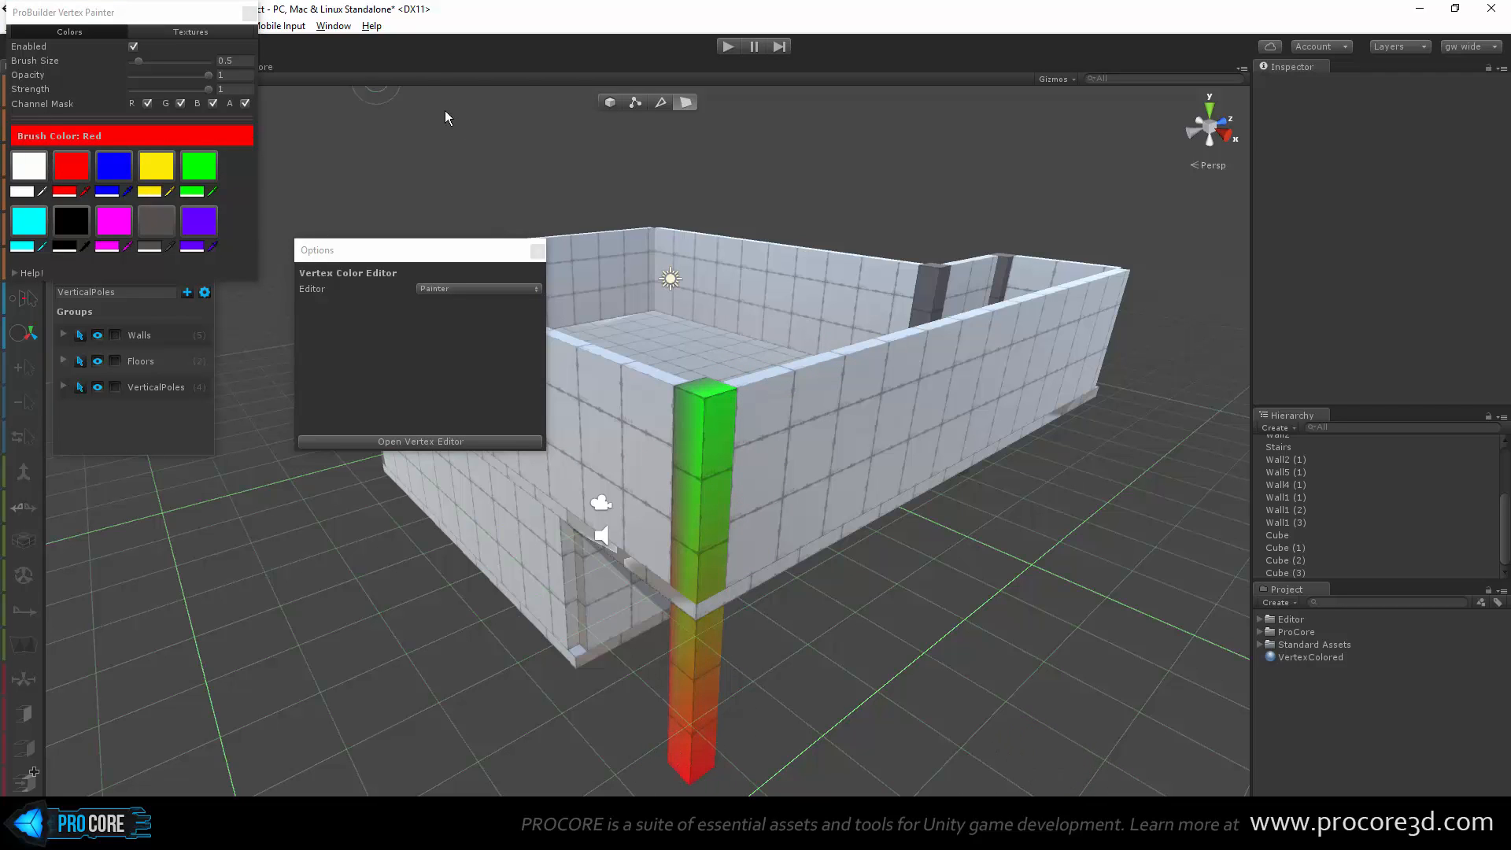
{"action": "left_click", "coordinate": [537, 251]}
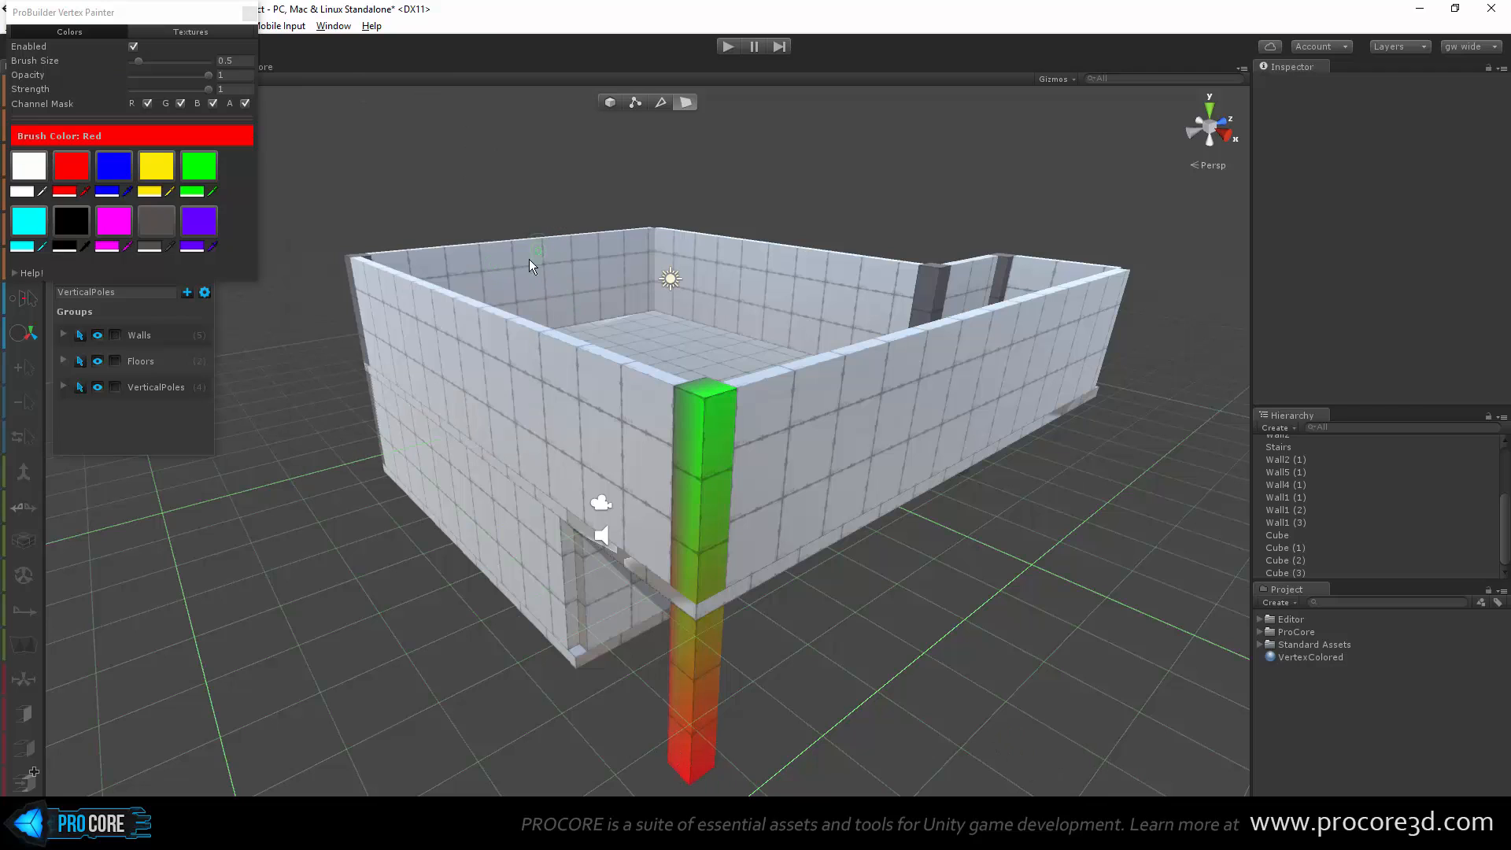
{"action": "left_click", "coordinate": [249, 12]}
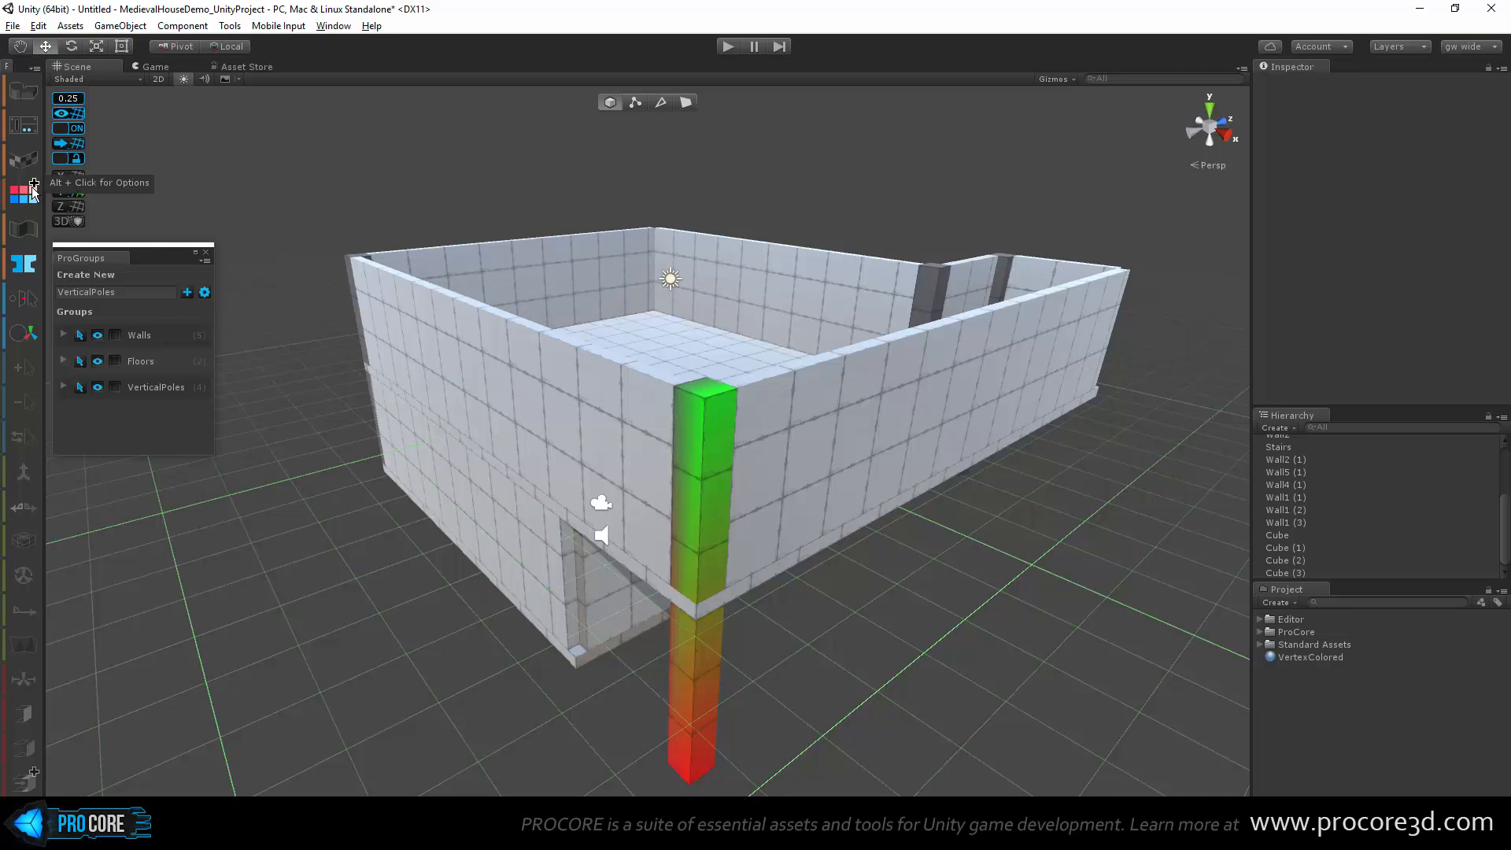
Step: Switch the Vertex Color Editor option back to Palette and reopen the color palette
{"action": "left_click", "coordinate": [33, 183]}
{"action": "left_click", "coordinate": [457, 290]}
{"action": "left_click", "coordinate": [458, 307]}
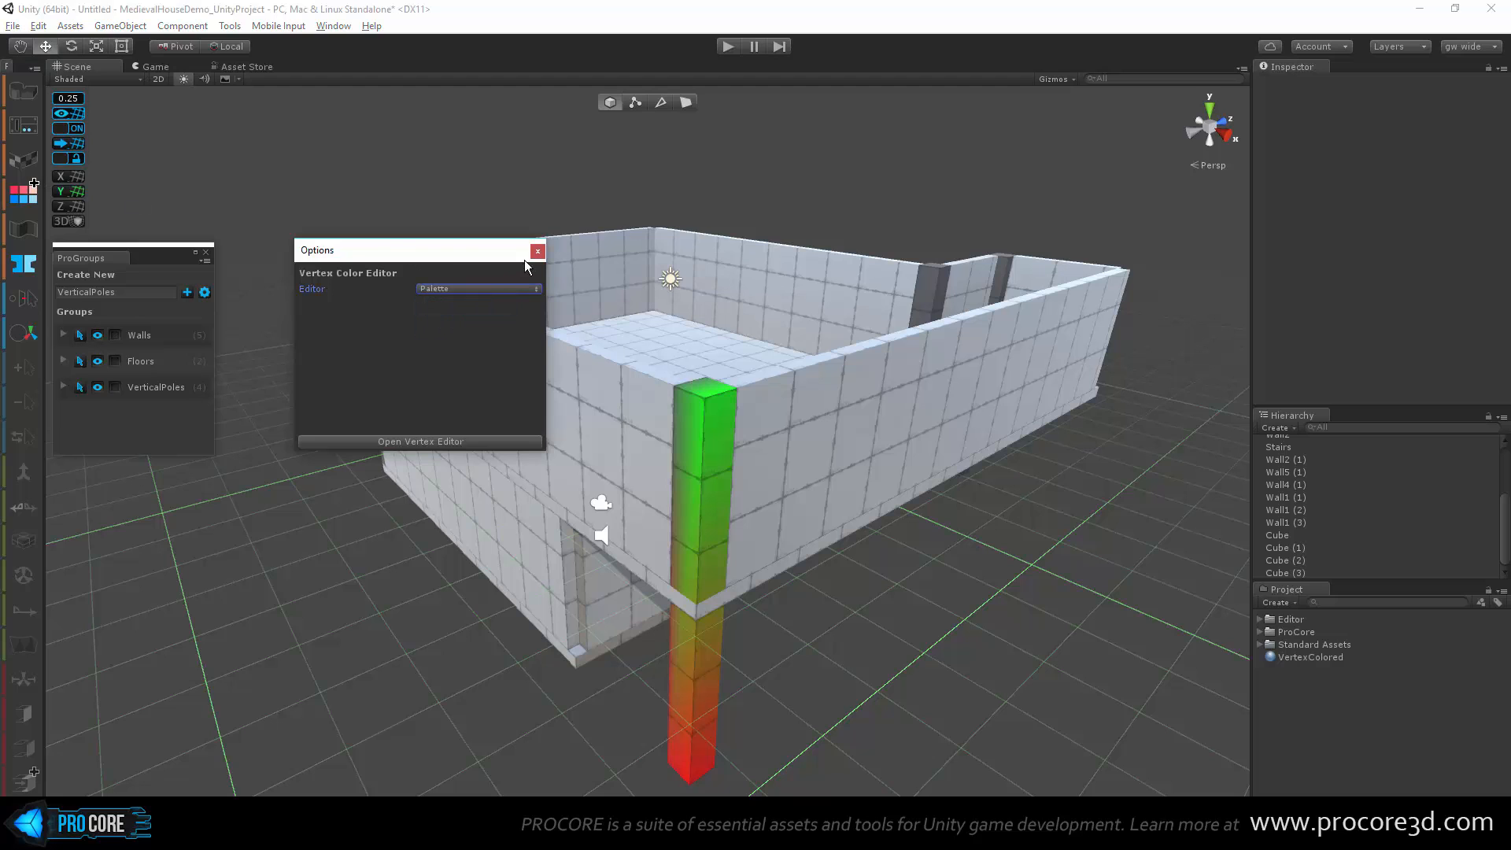
{"action": "left_click", "coordinate": [465, 439]}
{"action": "left_click", "coordinate": [538, 251]}
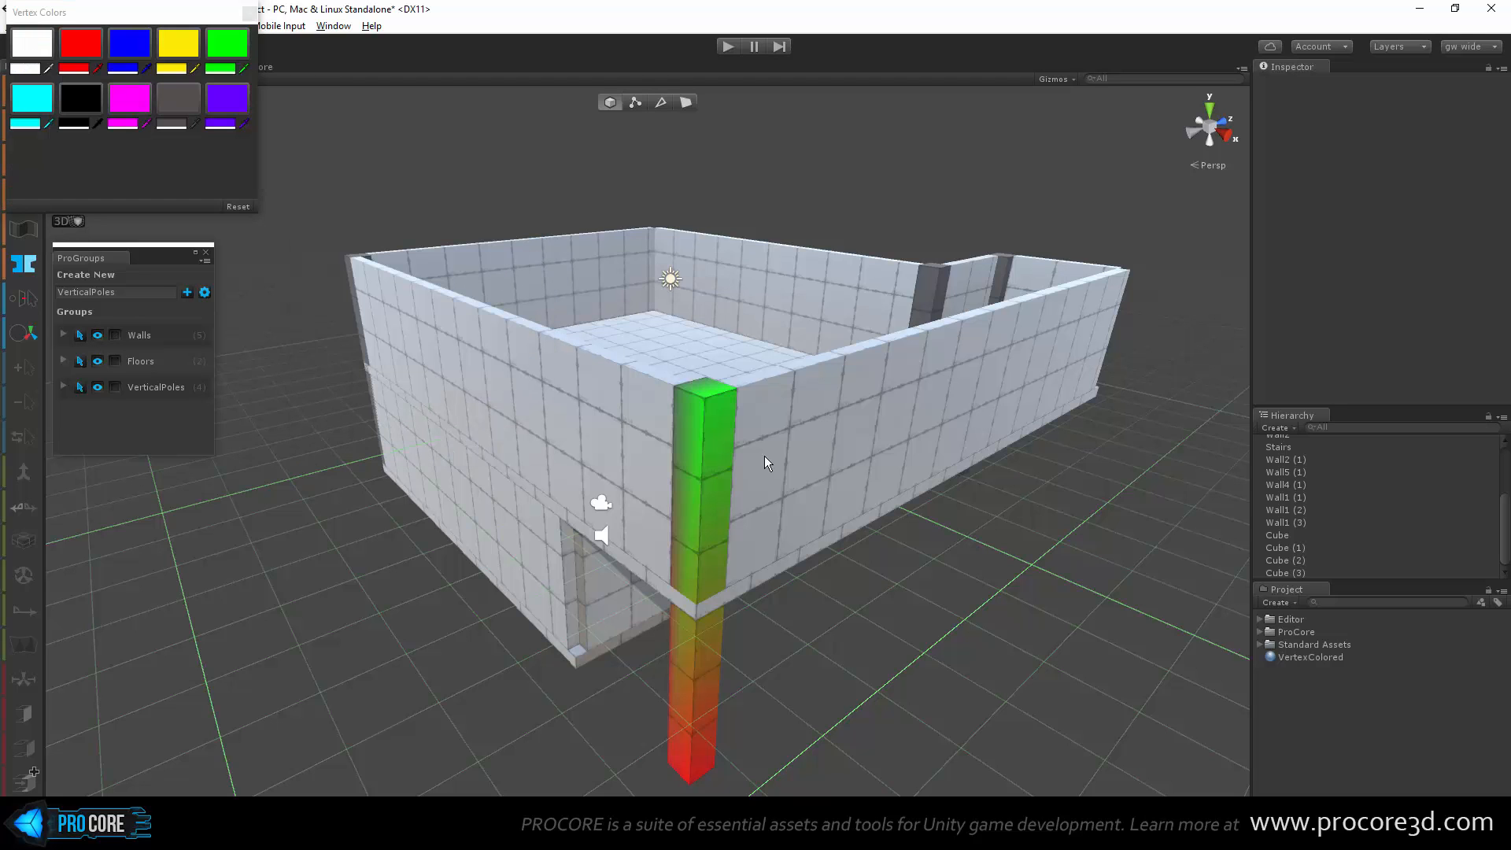
Step: Recolor the green-and-red front corner post dark gray and close the palette
{"action": "left_click", "coordinate": [695, 457]}
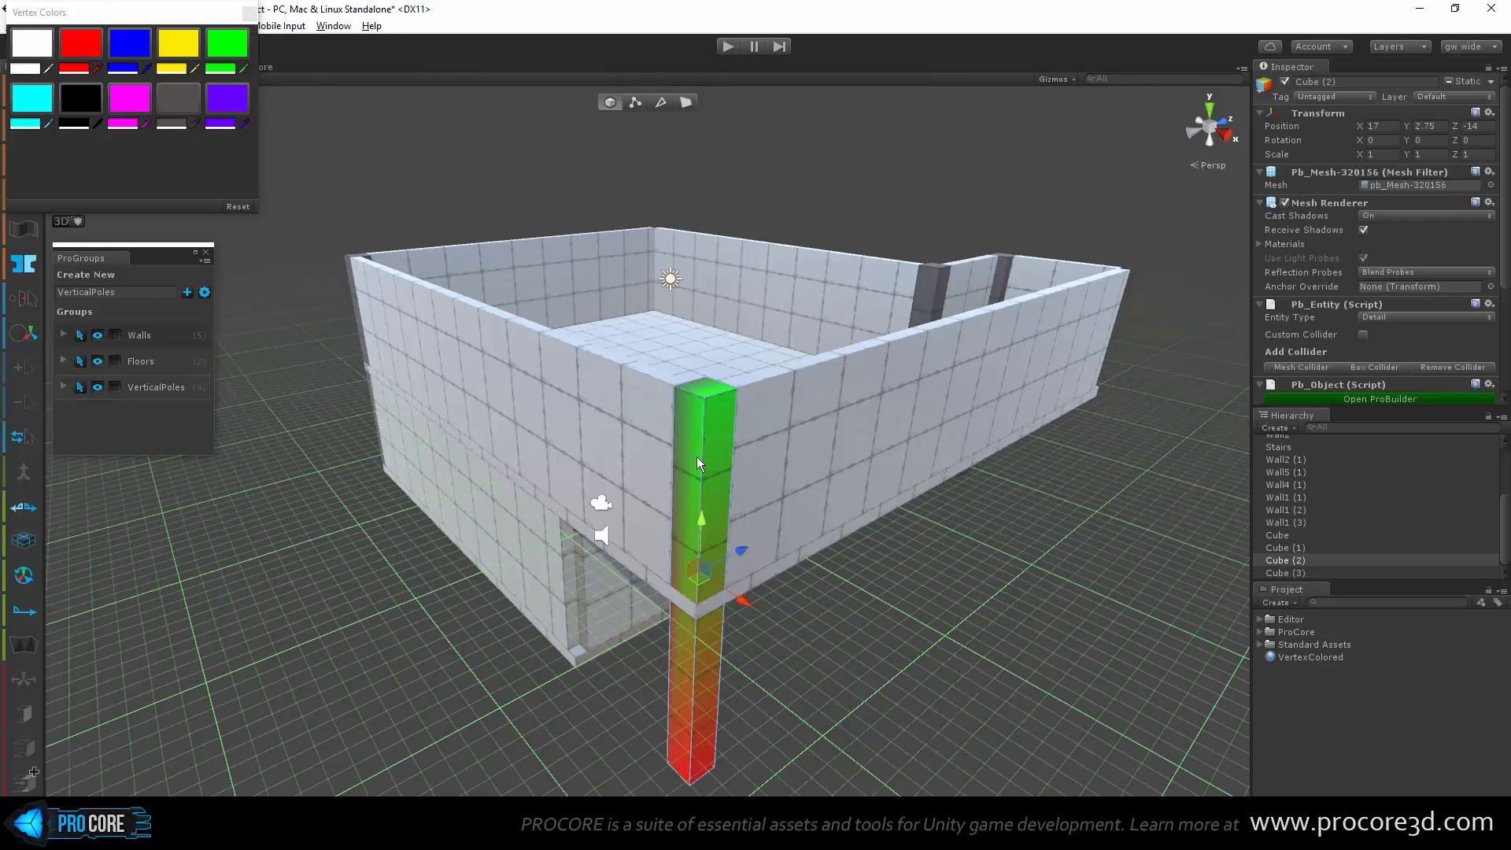
{"action": "left_click", "coordinate": [181, 99]}
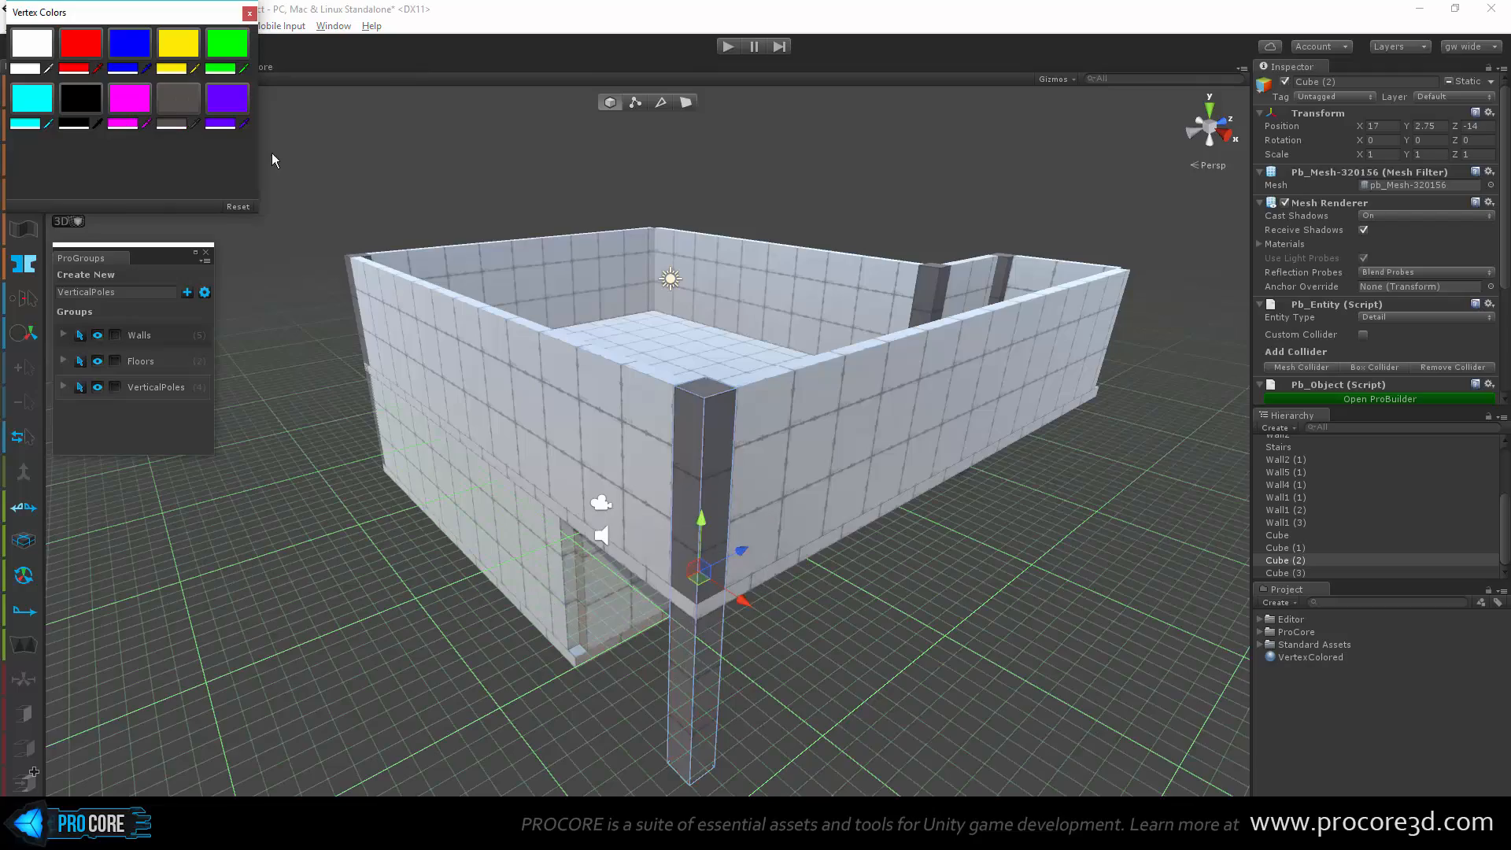
{"action": "left_click_drag", "start_coordinate": [837, 419], "coordinate": [963, 435], "text": "alt"}
{"action": "left_click", "coordinate": [250, 12]}
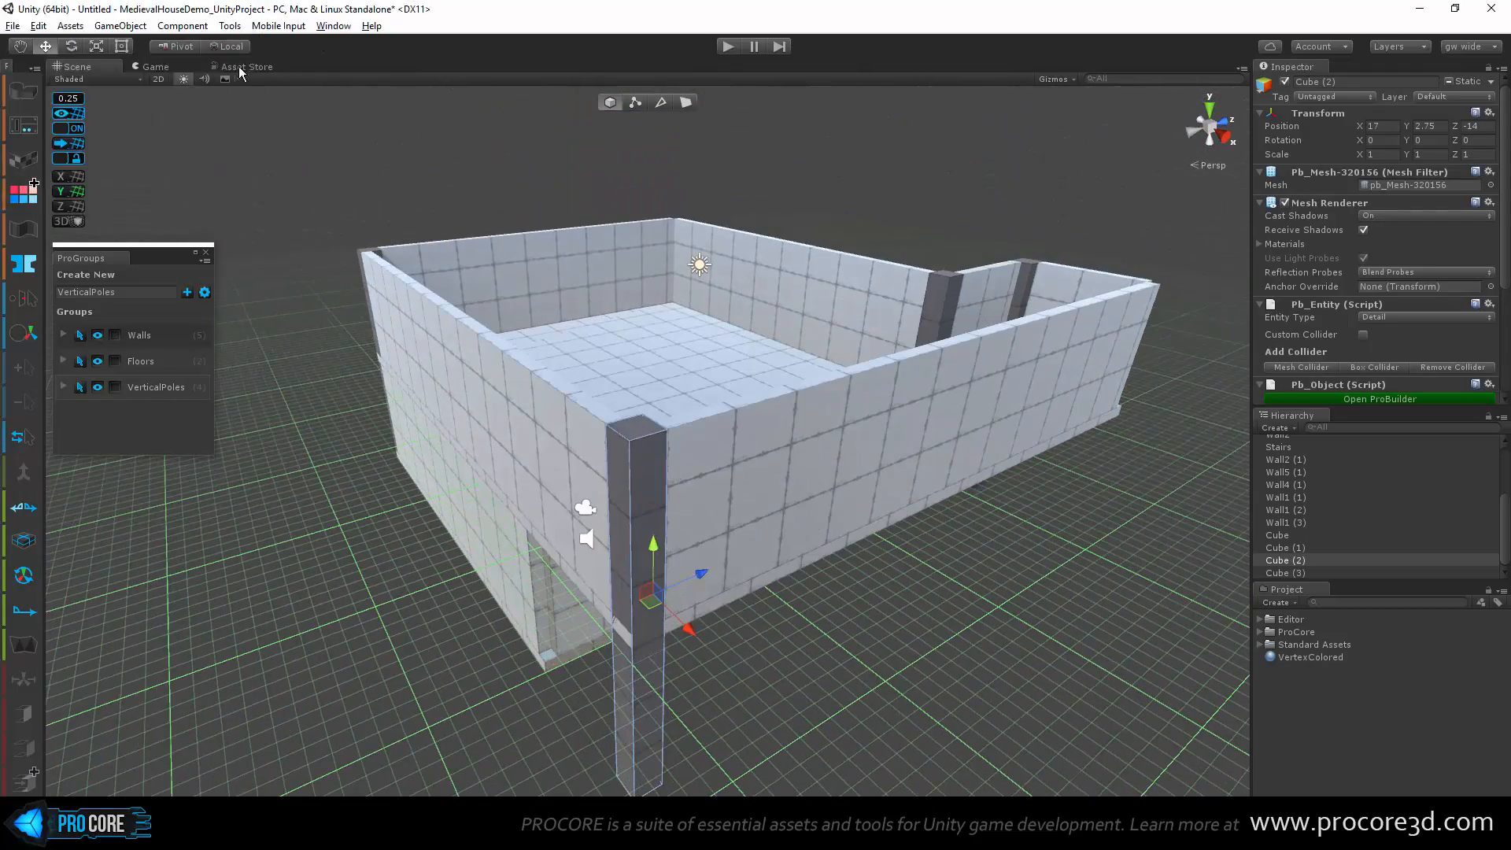
Step: Hide the VerticalPoles group to check the house without its posts, and show the group again
{"action": "left_click", "coordinate": [97, 386]}
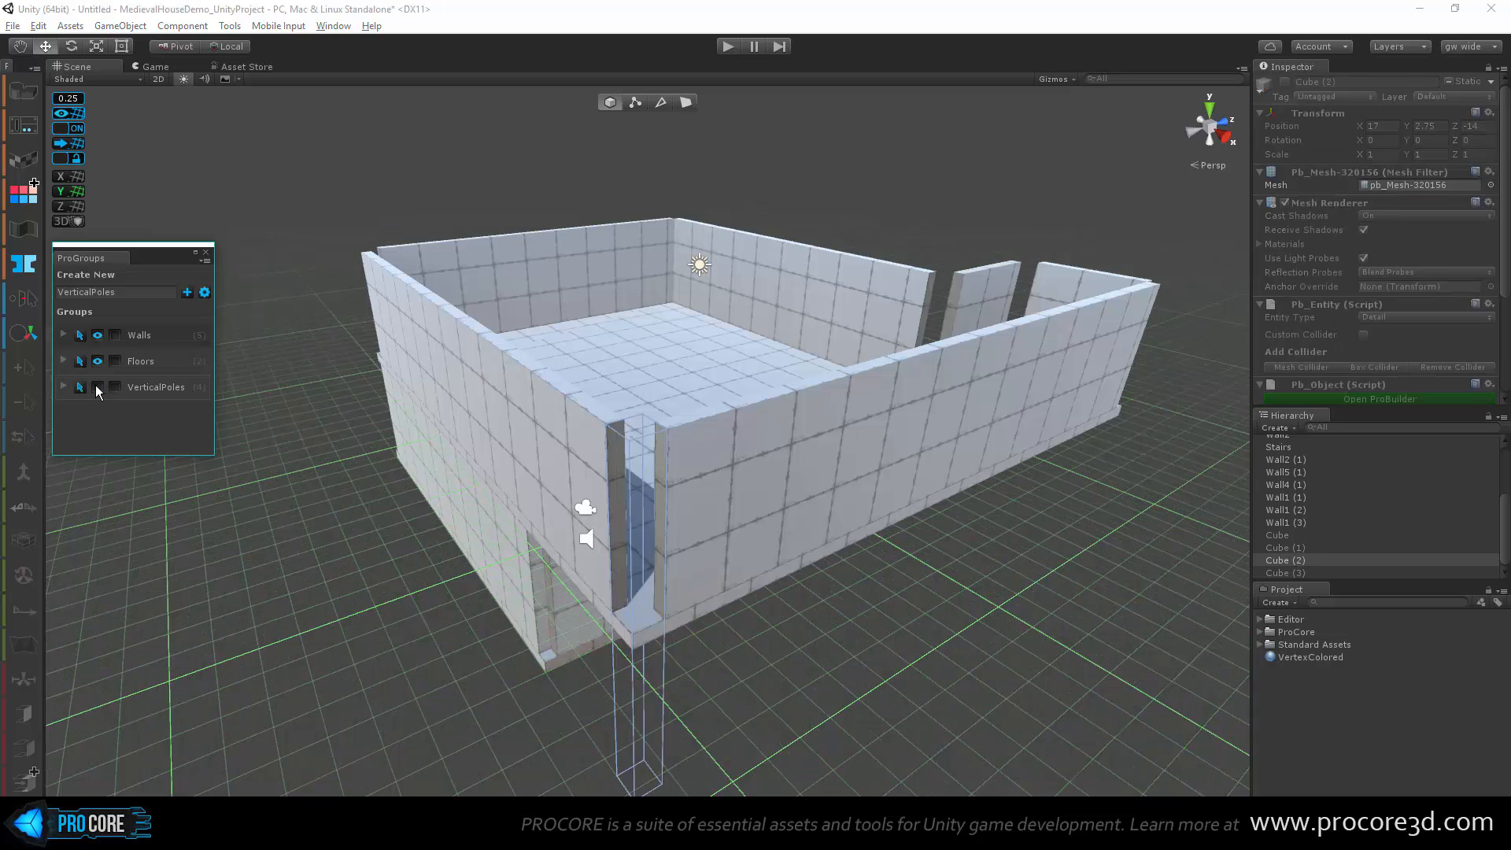
{"action": "left_click", "coordinate": [254, 548]}
{"action": "left_click", "coordinate": [97, 386]}
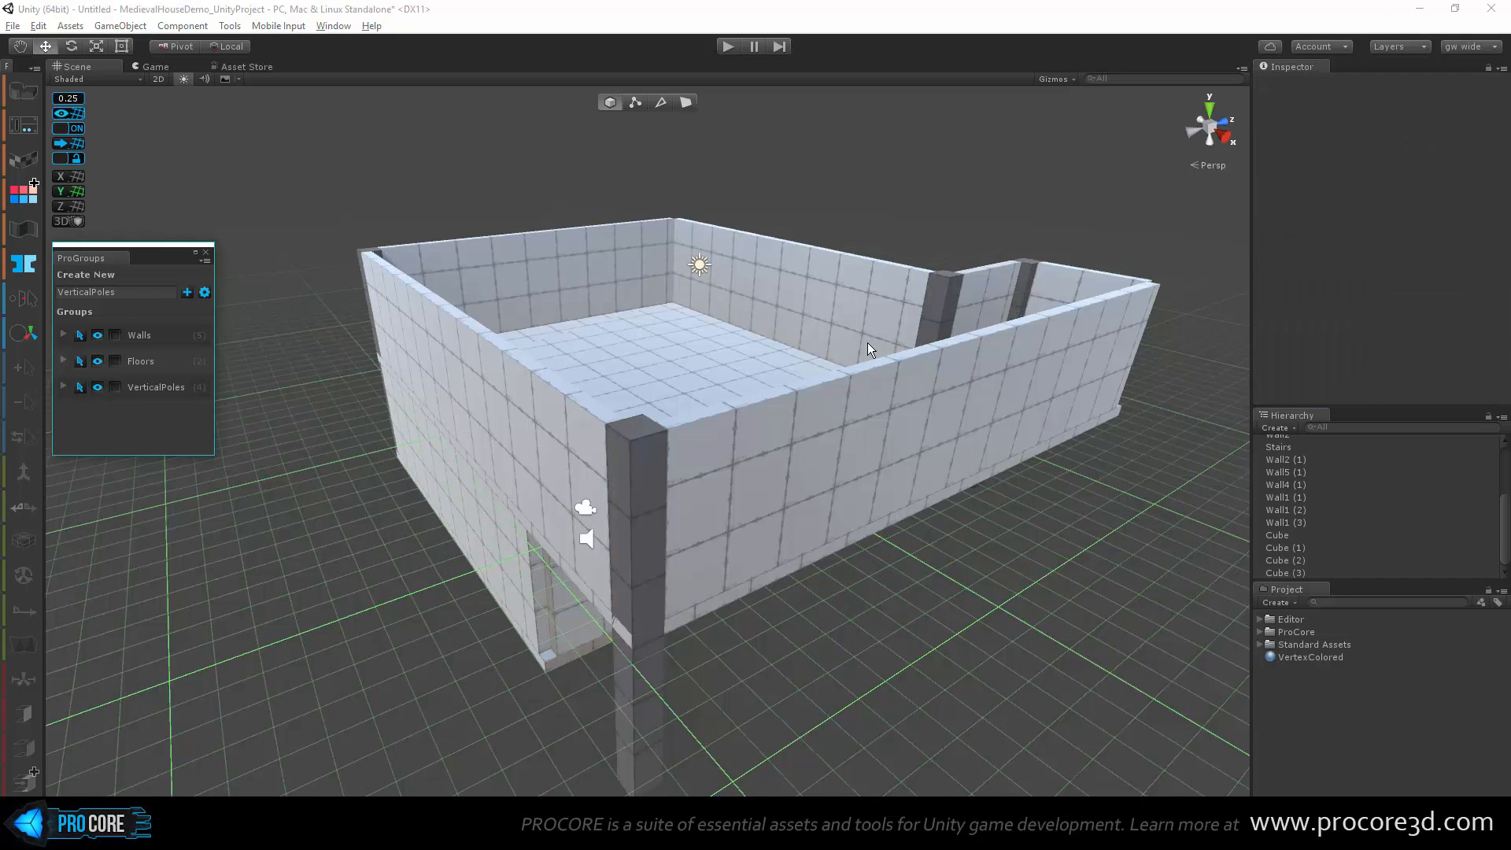
{"action": "left_click_drag", "start_coordinate": [867, 342], "coordinate": [668, 389], "text": "alt"}
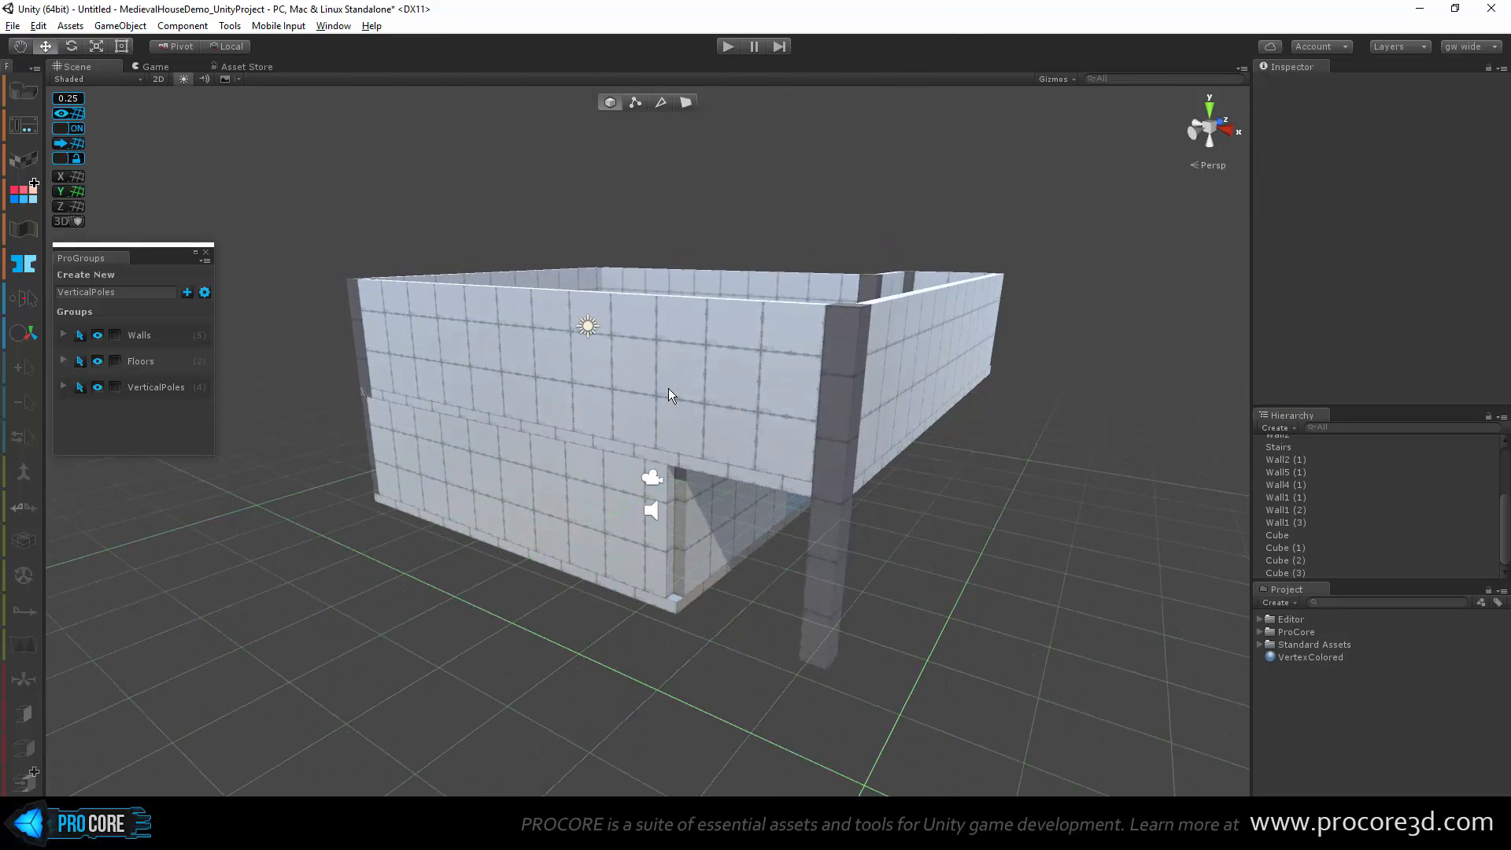
Step: Add all the second-storey walls to the existing Walls group and check the group's member list
{"action": "left_click", "coordinate": [82, 337]}
{"action": "left_click_drag", "start_coordinate": [553, 519], "coordinate": [505, 555], "text": "alt"}
{"action": "left_click", "coordinate": [504, 360]}
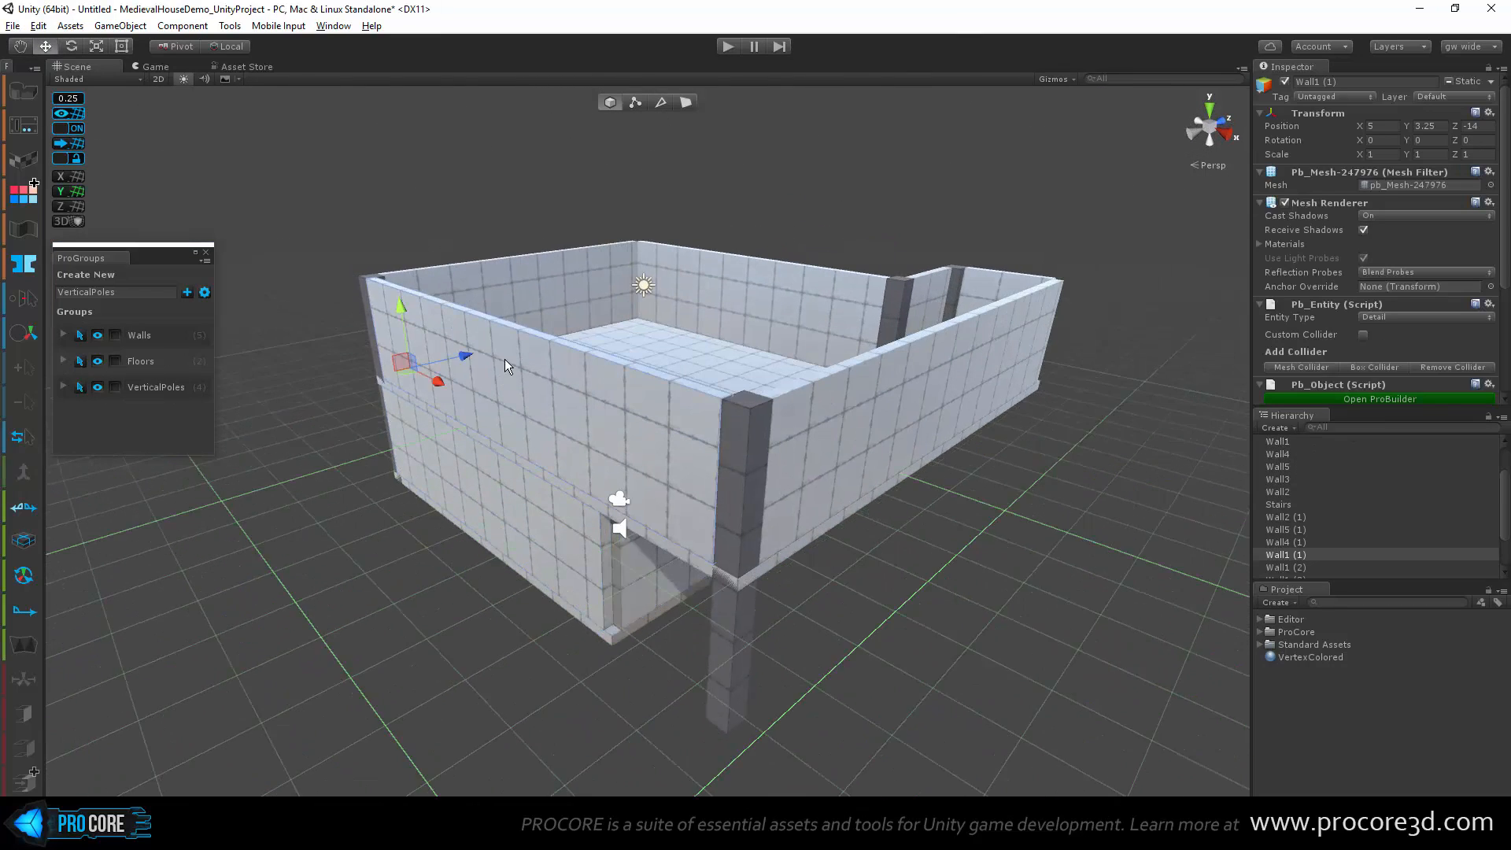
{"action": "left_click_drag", "start_coordinate": [747, 489], "coordinate": [571, 461], "text": "alt"}
{"action": "left_click", "coordinate": [687, 448], "text": "shift"}
{"action": "left_click_drag", "start_coordinate": [989, 525], "coordinate": [692, 495], "text": "alt"}
{"action": "left_click", "coordinate": [677, 430], "text": "shift"}
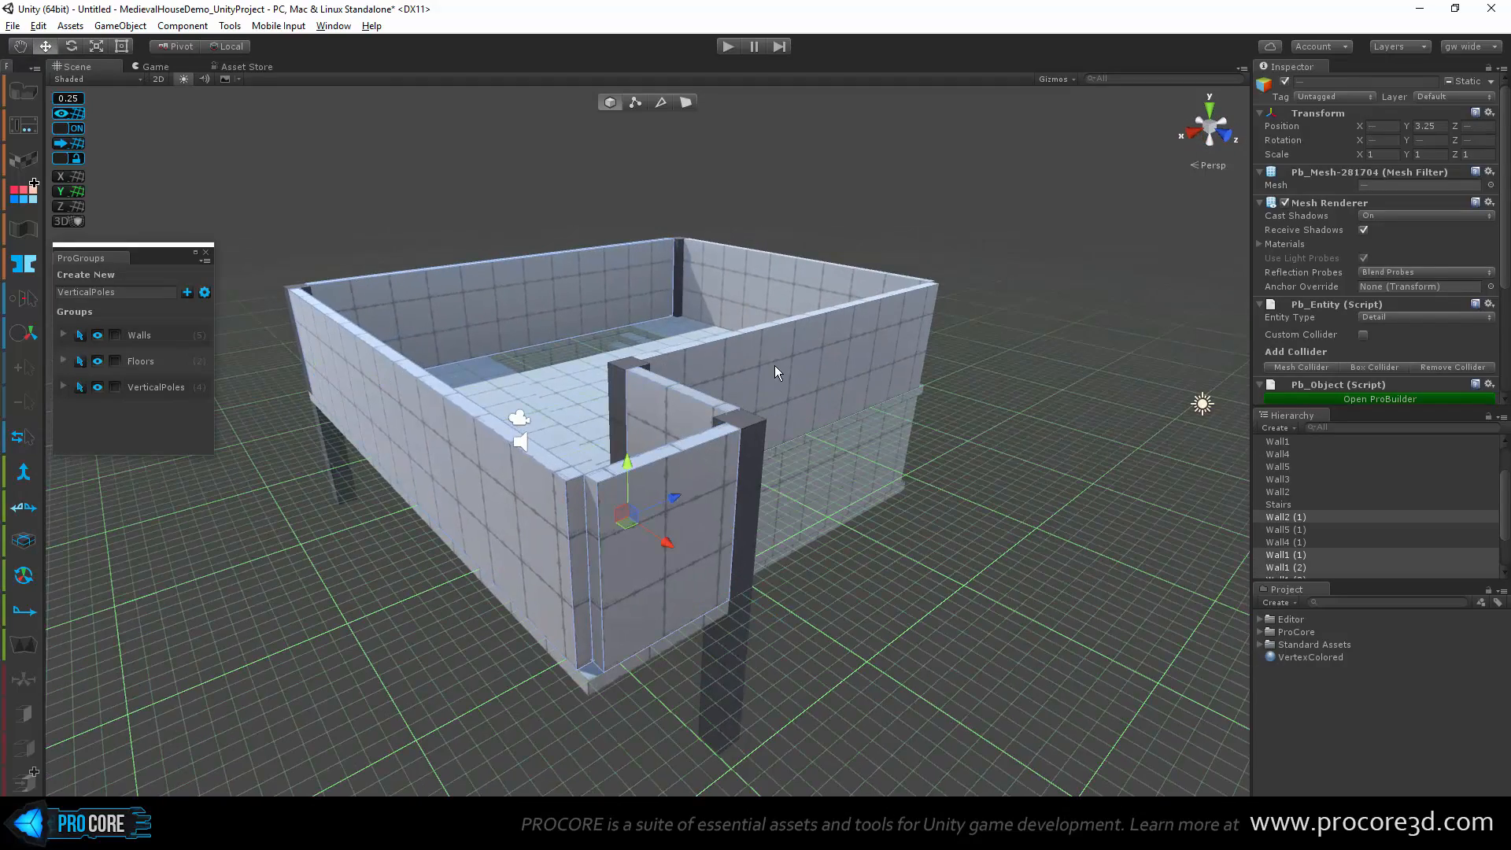
{"action": "left_click", "coordinate": [772, 292], "text": "shift"}
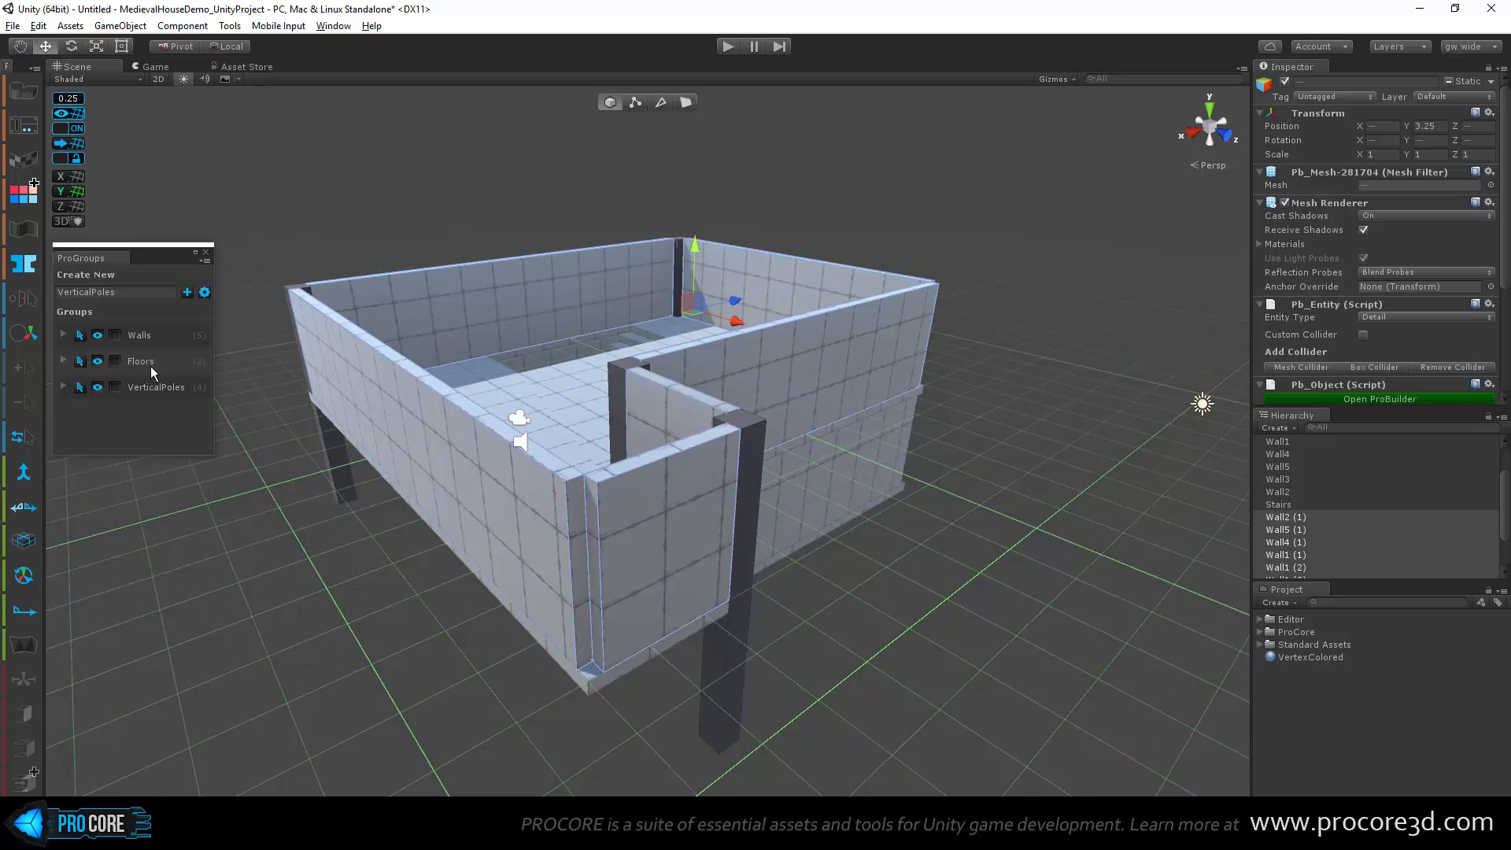
{"action": "left_click", "coordinate": [64, 338]}
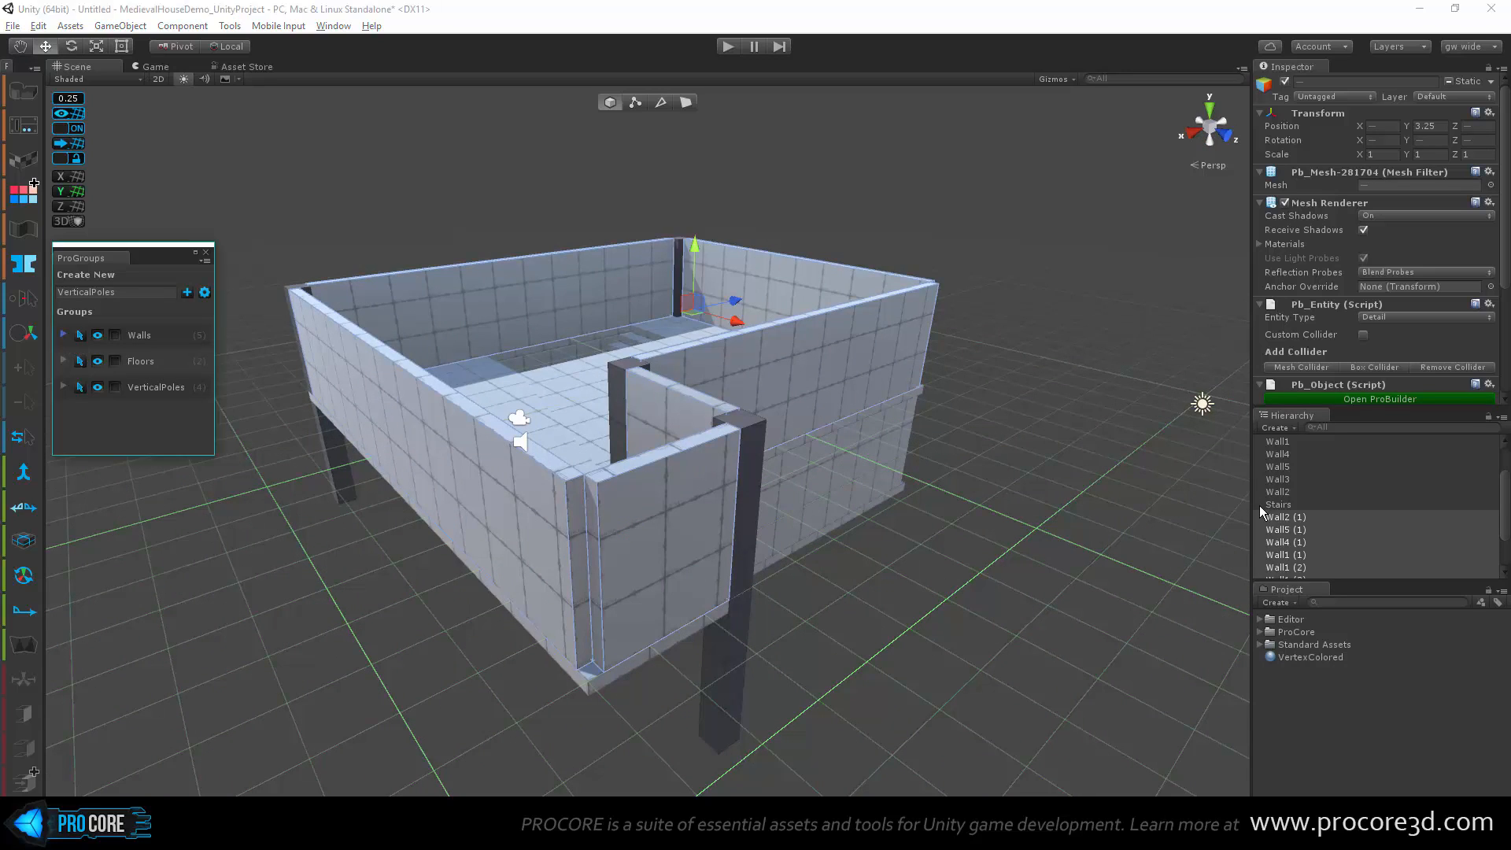
{"action": "left_click_drag", "start_coordinate": [1284, 517], "coordinate": [167, 334]}
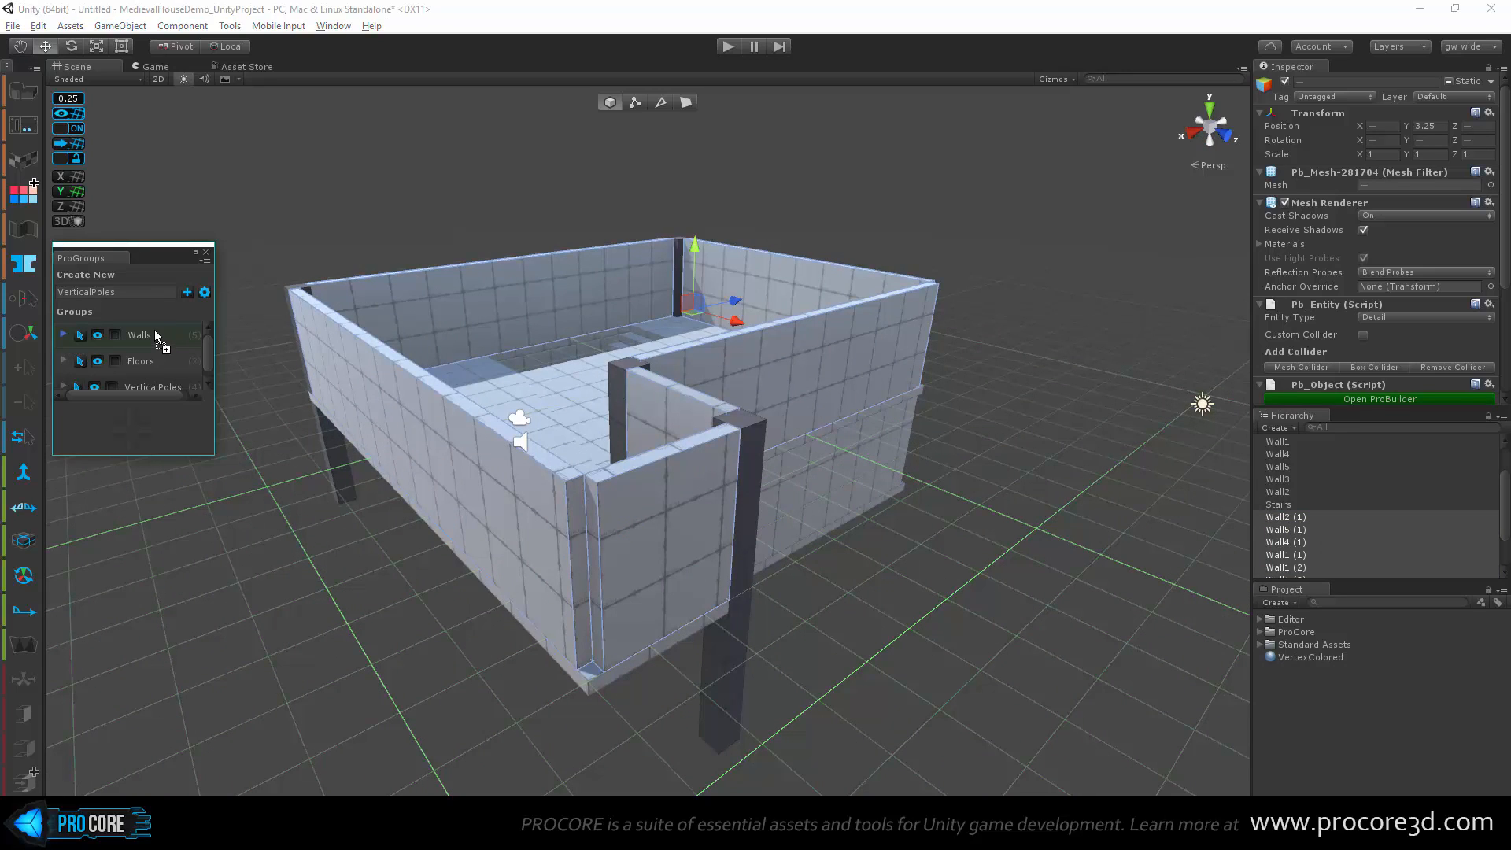
{"action": "left_click_drag", "start_coordinate": [156, 334], "coordinate": [156, 334]}
{"action": "left_click", "coordinate": [63, 335]}
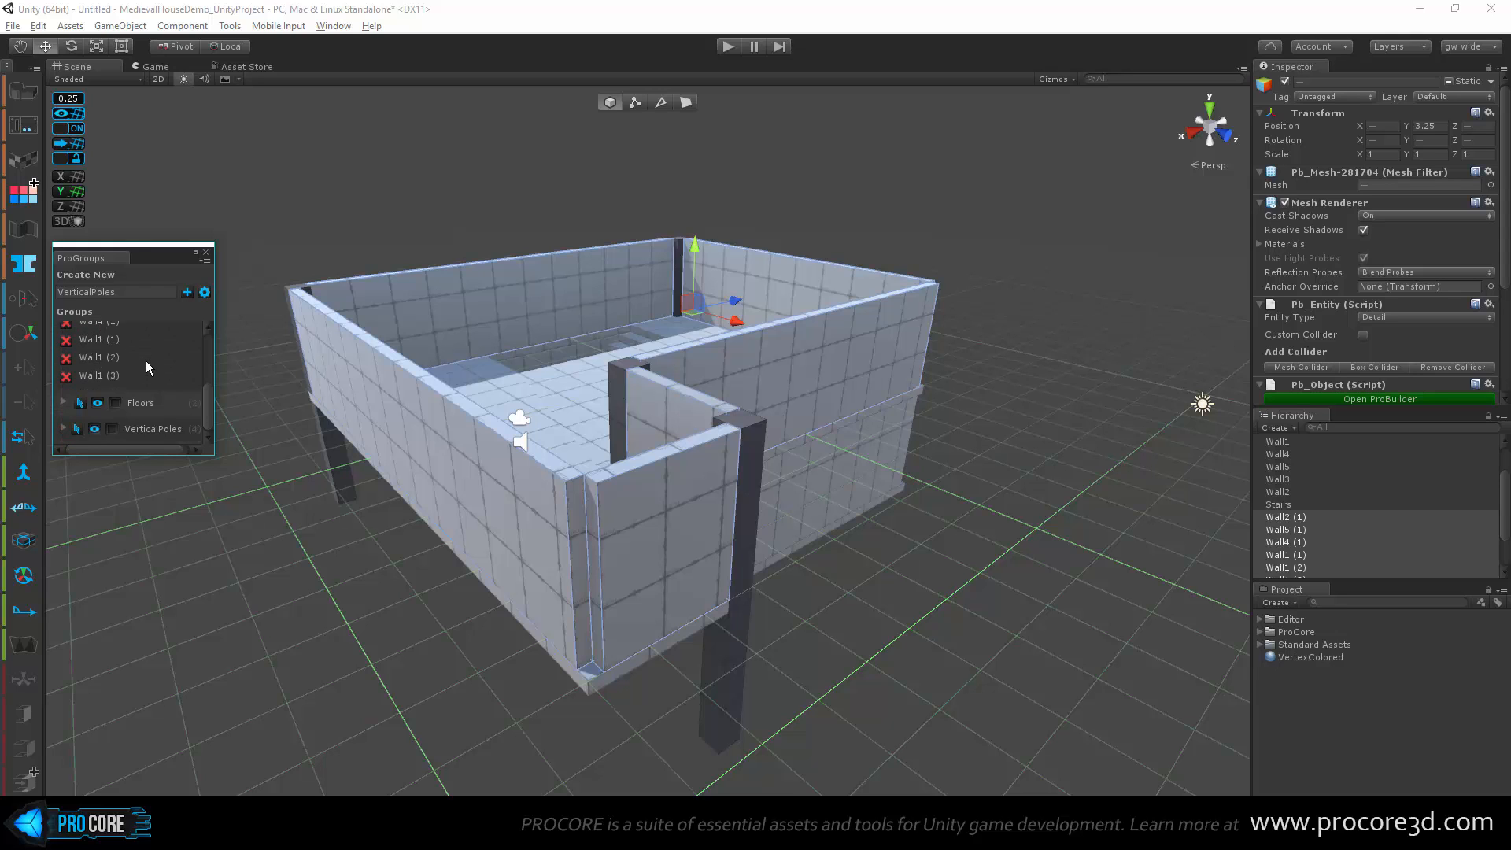
{"action": "left_click", "coordinate": [63, 335]}
Step: Hide the Walls group to check its members, show it again, and clear the selection
{"action": "left_click", "coordinate": [97, 336]}
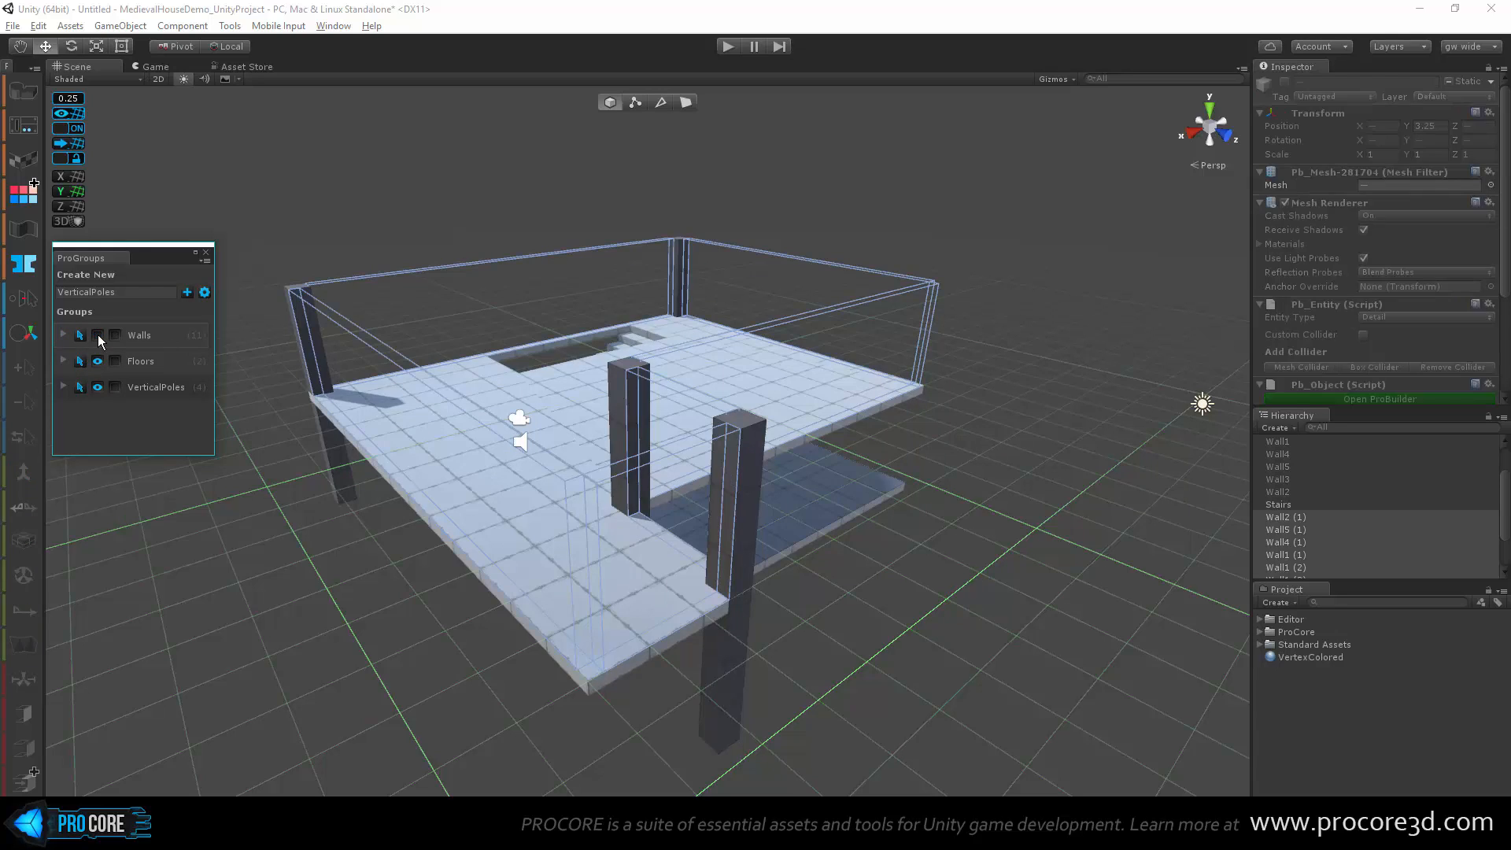
{"action": "left_click", "coordinate": [98, 336]}
{"action": "left_click", "coordinate": [308, 571]}
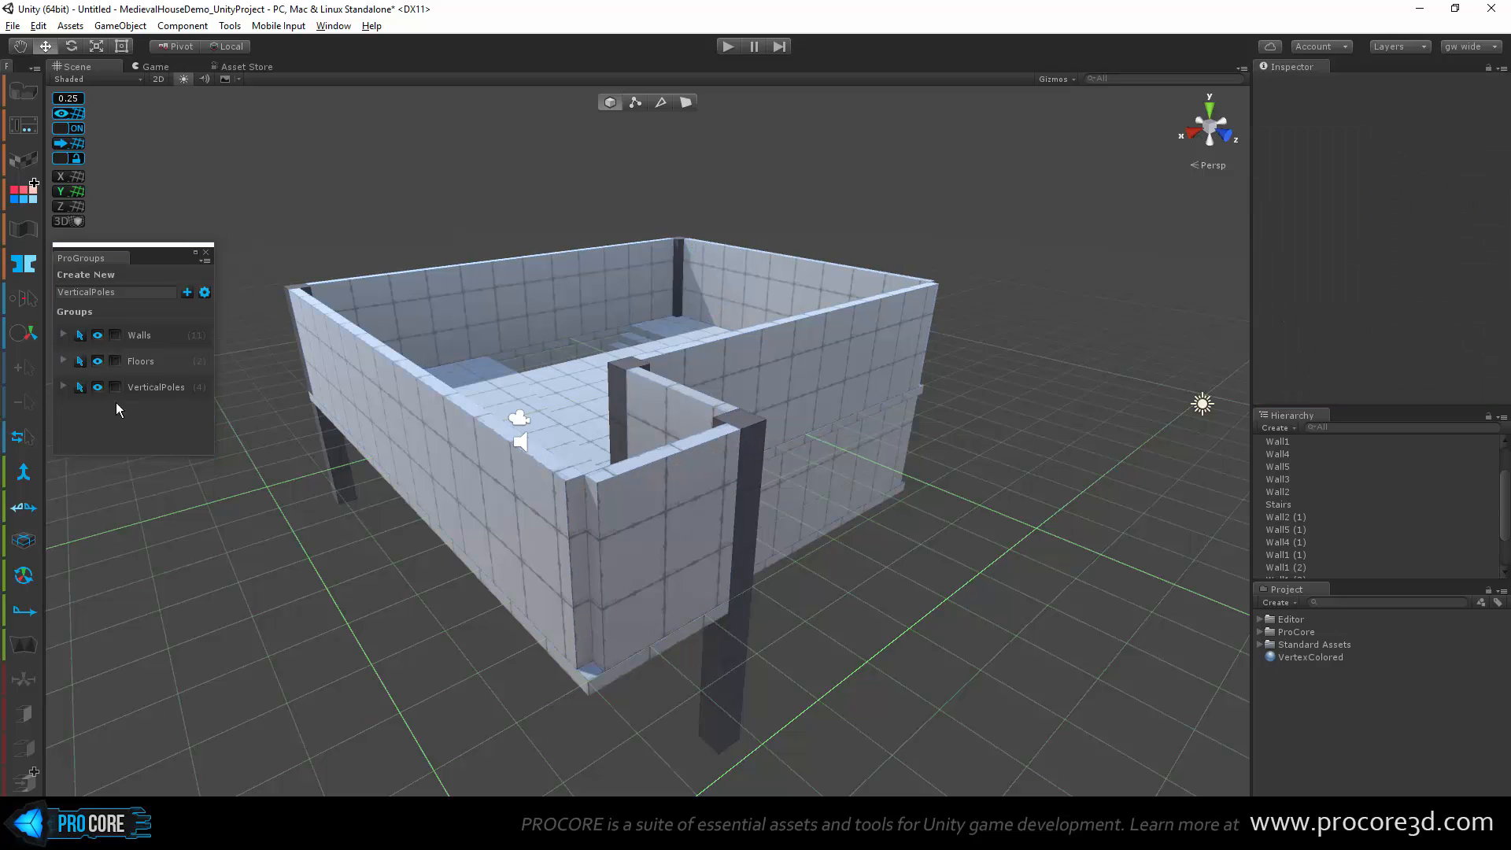
Step: Select every wall in the Walls group and color them fuchsia from the vertex color palette
{"action": "left_click", "coordinate": [80, 336]}
{"action": "left_click_drag", "start_coordinate": [382, 521], "coordinate": [473, 527], "text": "alt"}
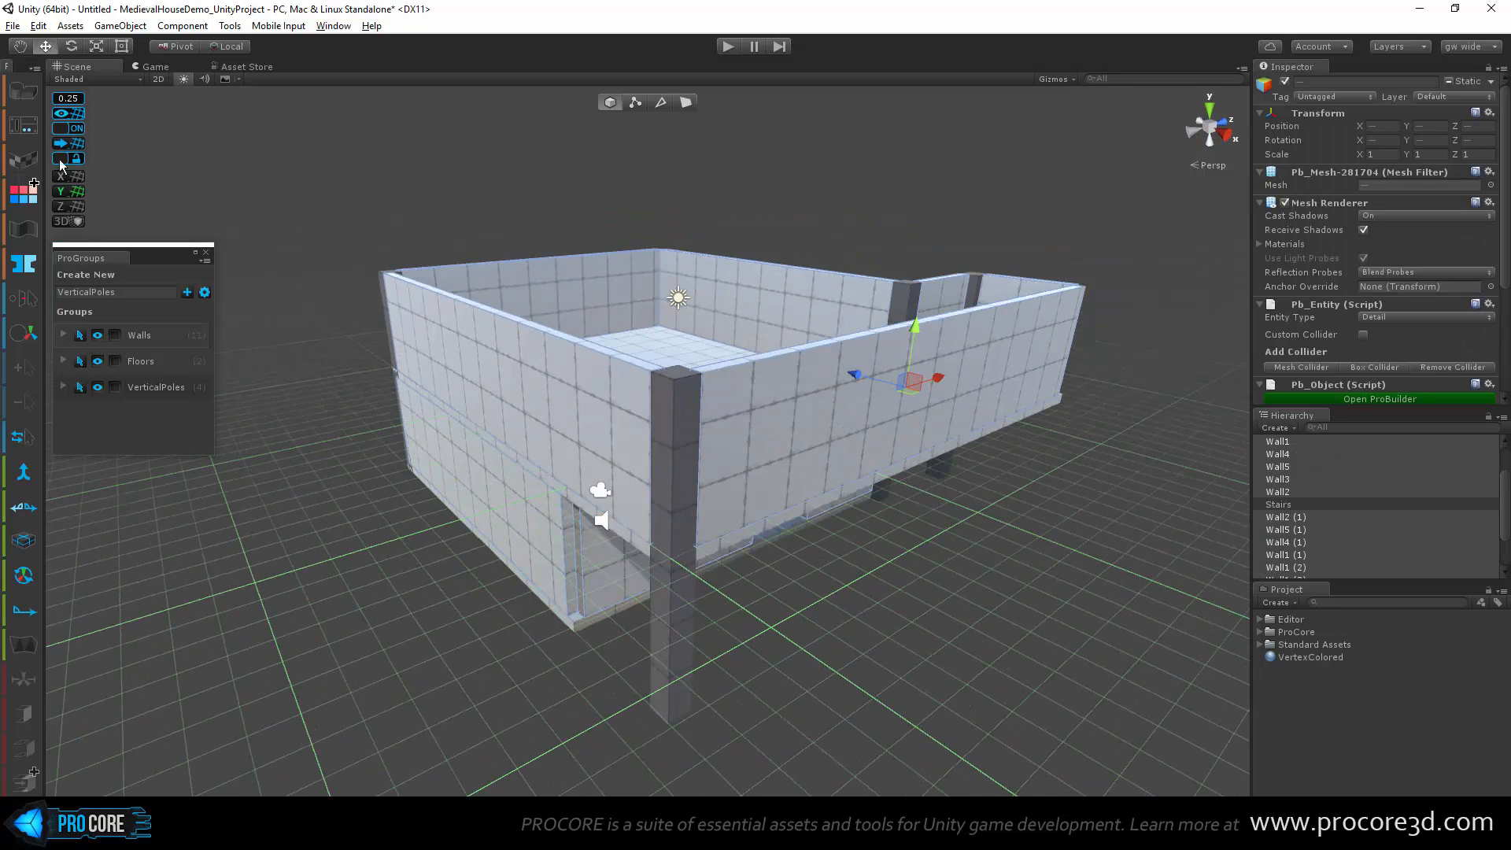
{"action": "left_click", "coordinate": [28, 203]}
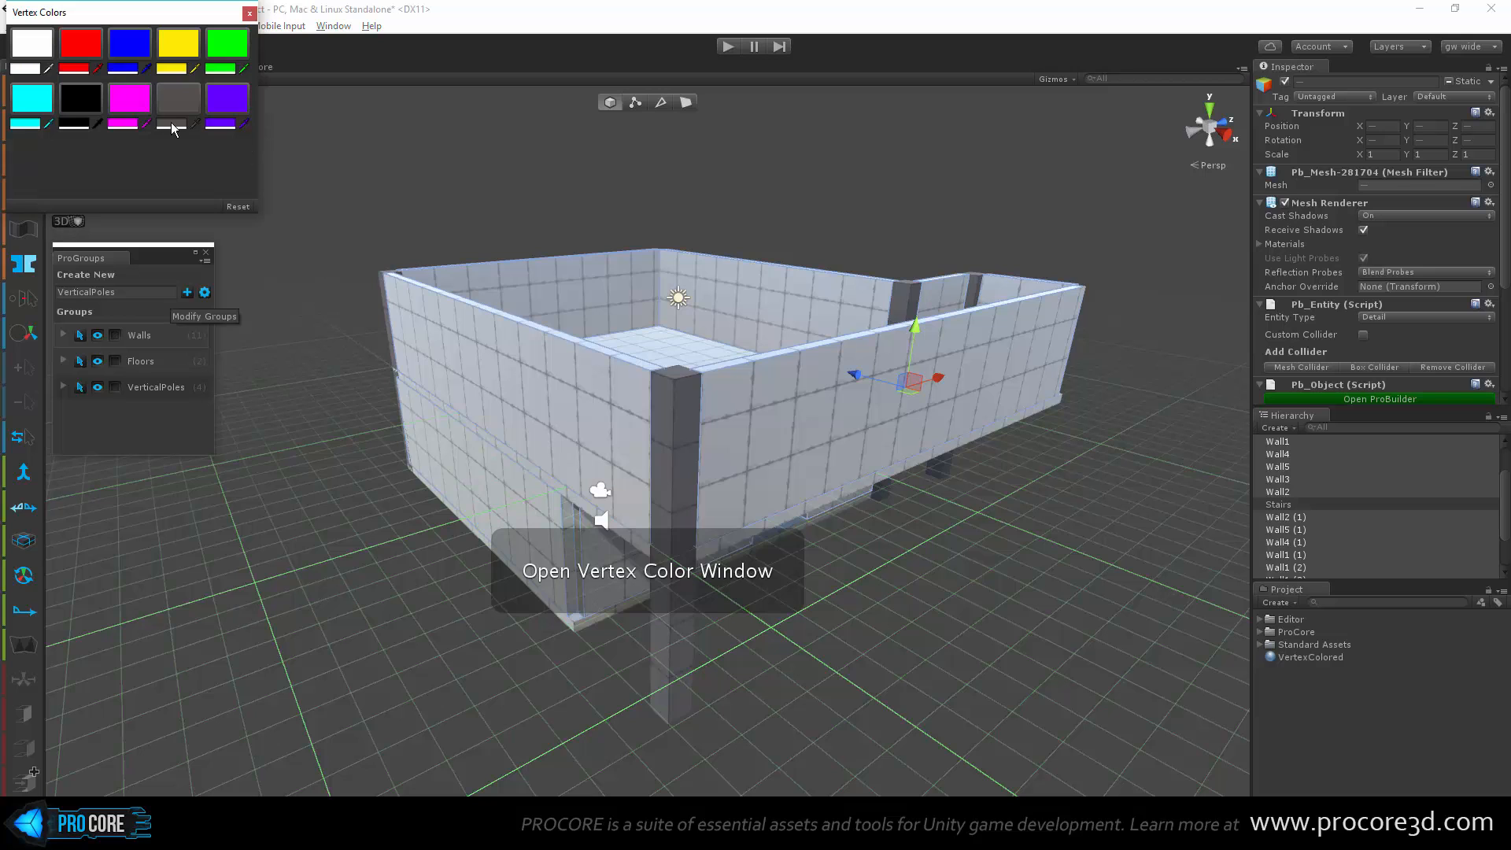
{"action": "left_click", "coordinate": [124, 123]}
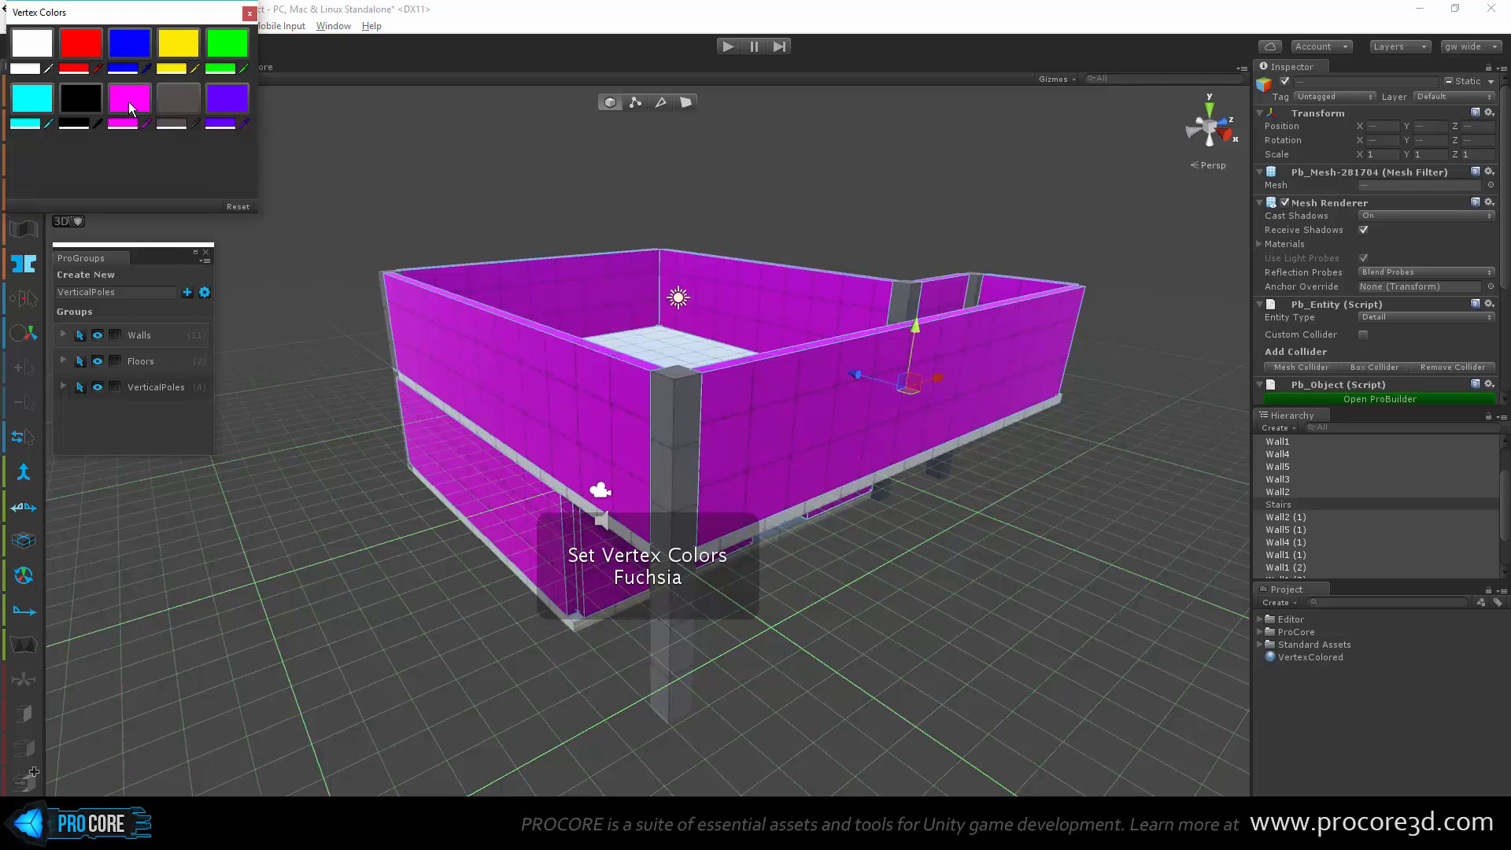
{"action": "left_click_drag", "start_coordinate": [472, 338], "coordinate": [403, 535], "text": "alt"}
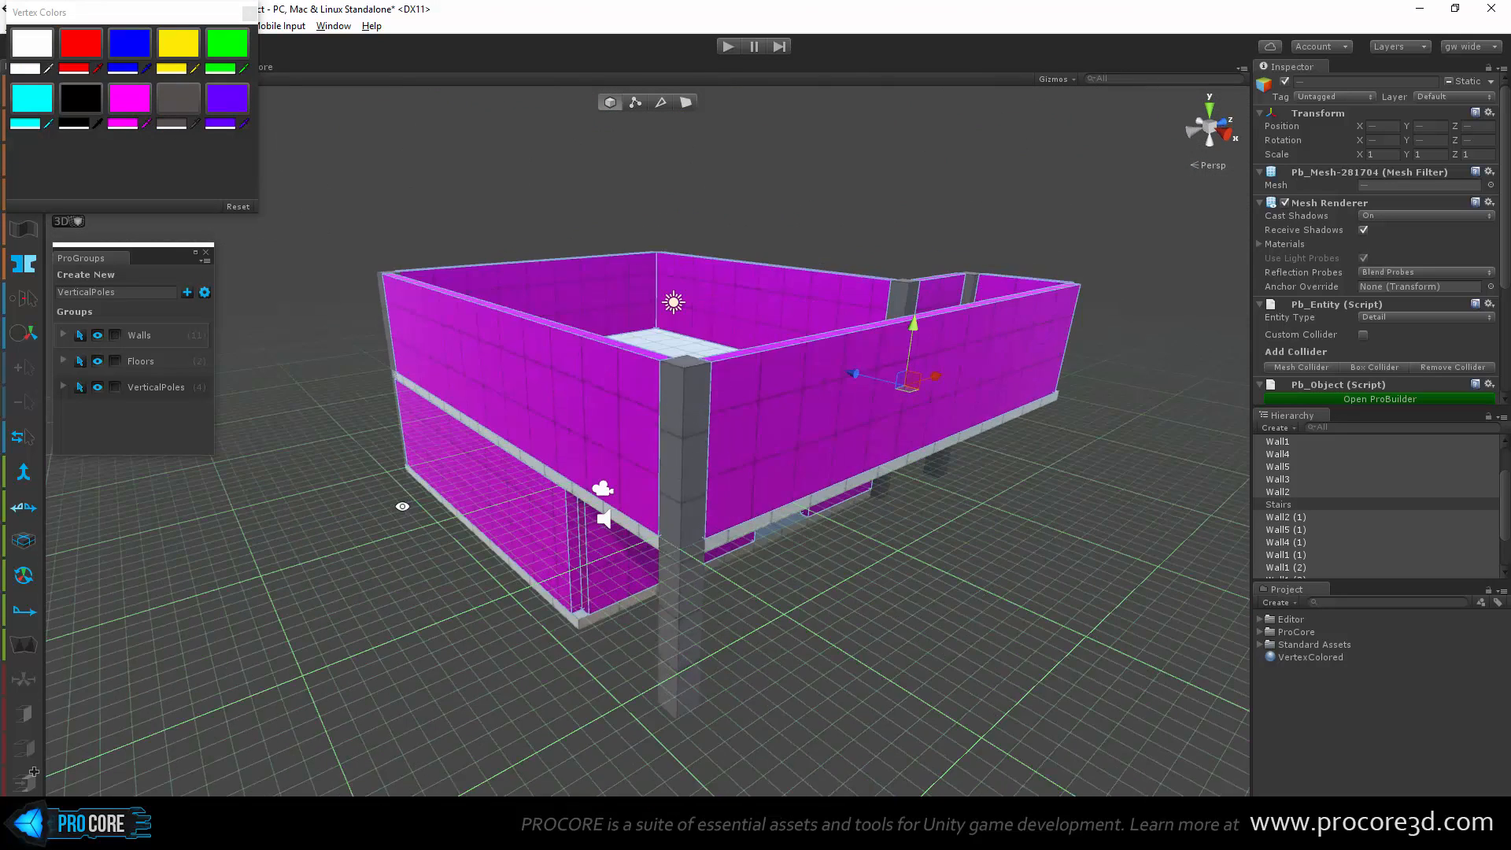
Step: Change the fuchsia palette swatch to a light pearl beige, apply it to the walls, and close the palette
{"action": "left_click", "coordinate": [128, 125]}
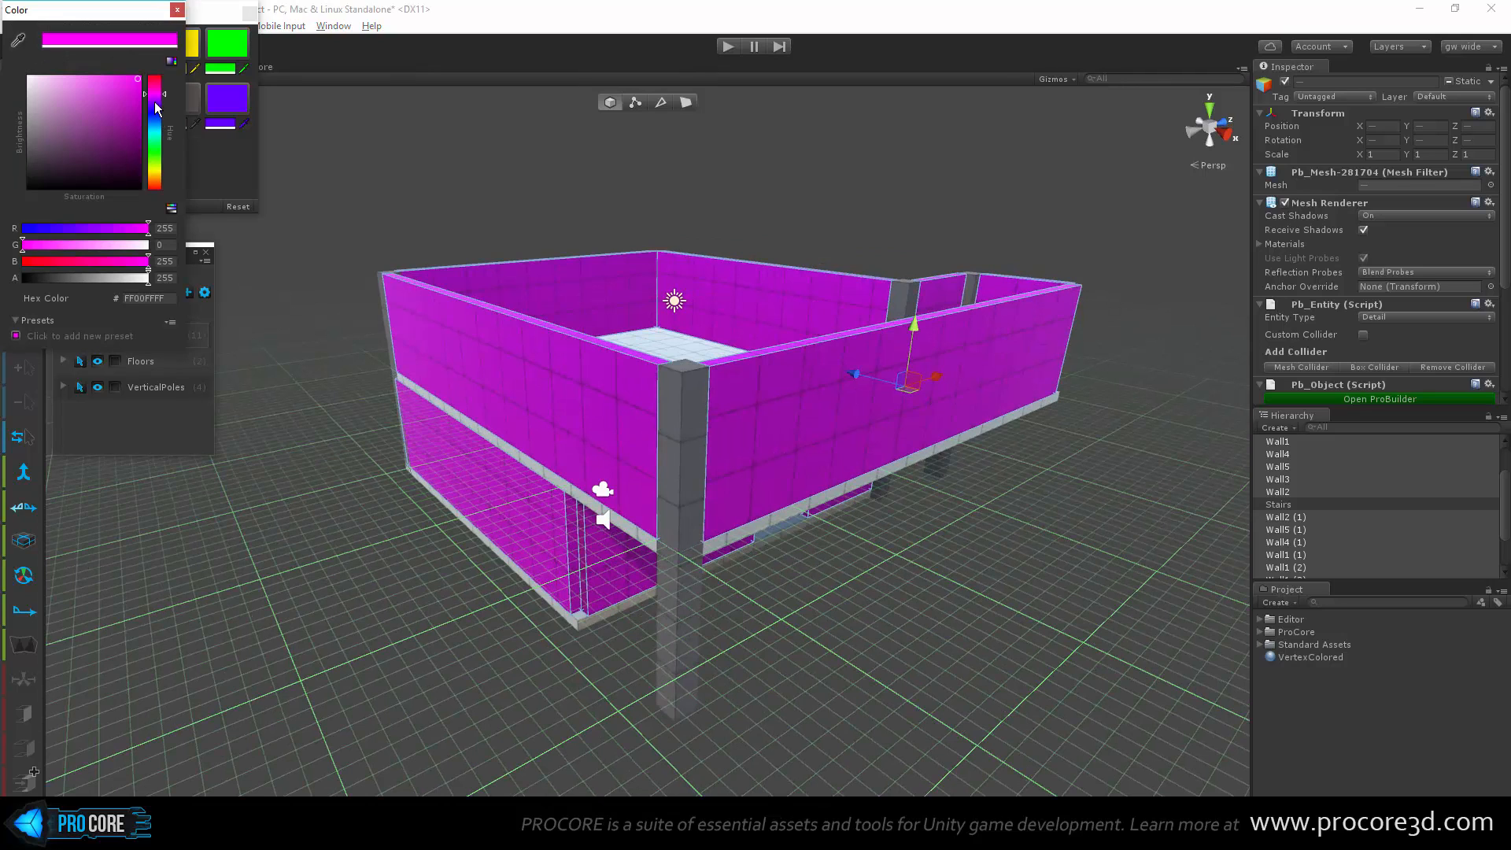
{"action": "left_click_drag", "start_coordinate": [155, 110], "coordinate": [155, 173]}
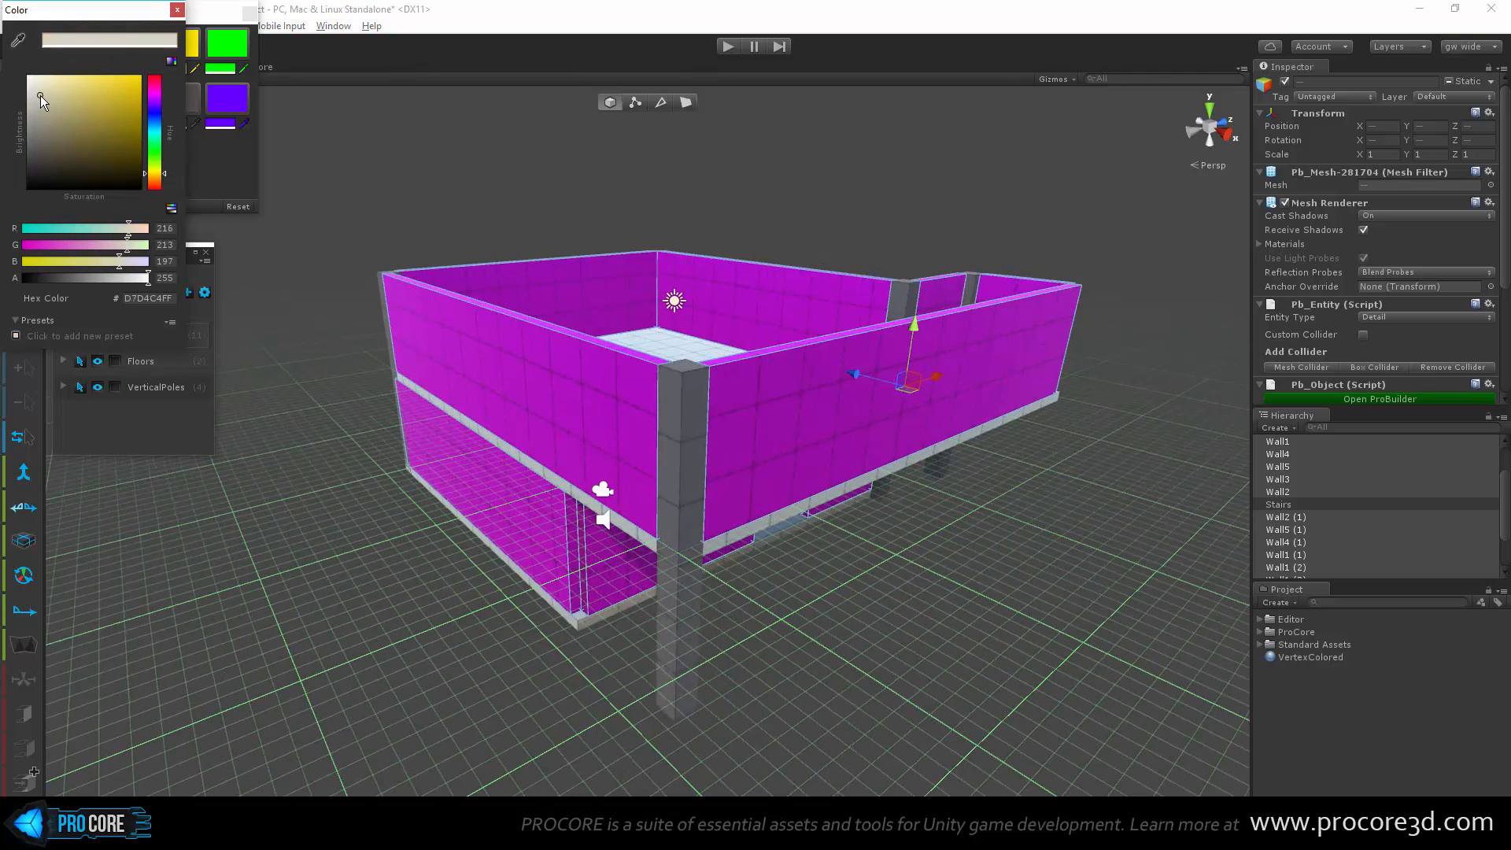
{"action": "left_click", "coordinate": [177, 9]}
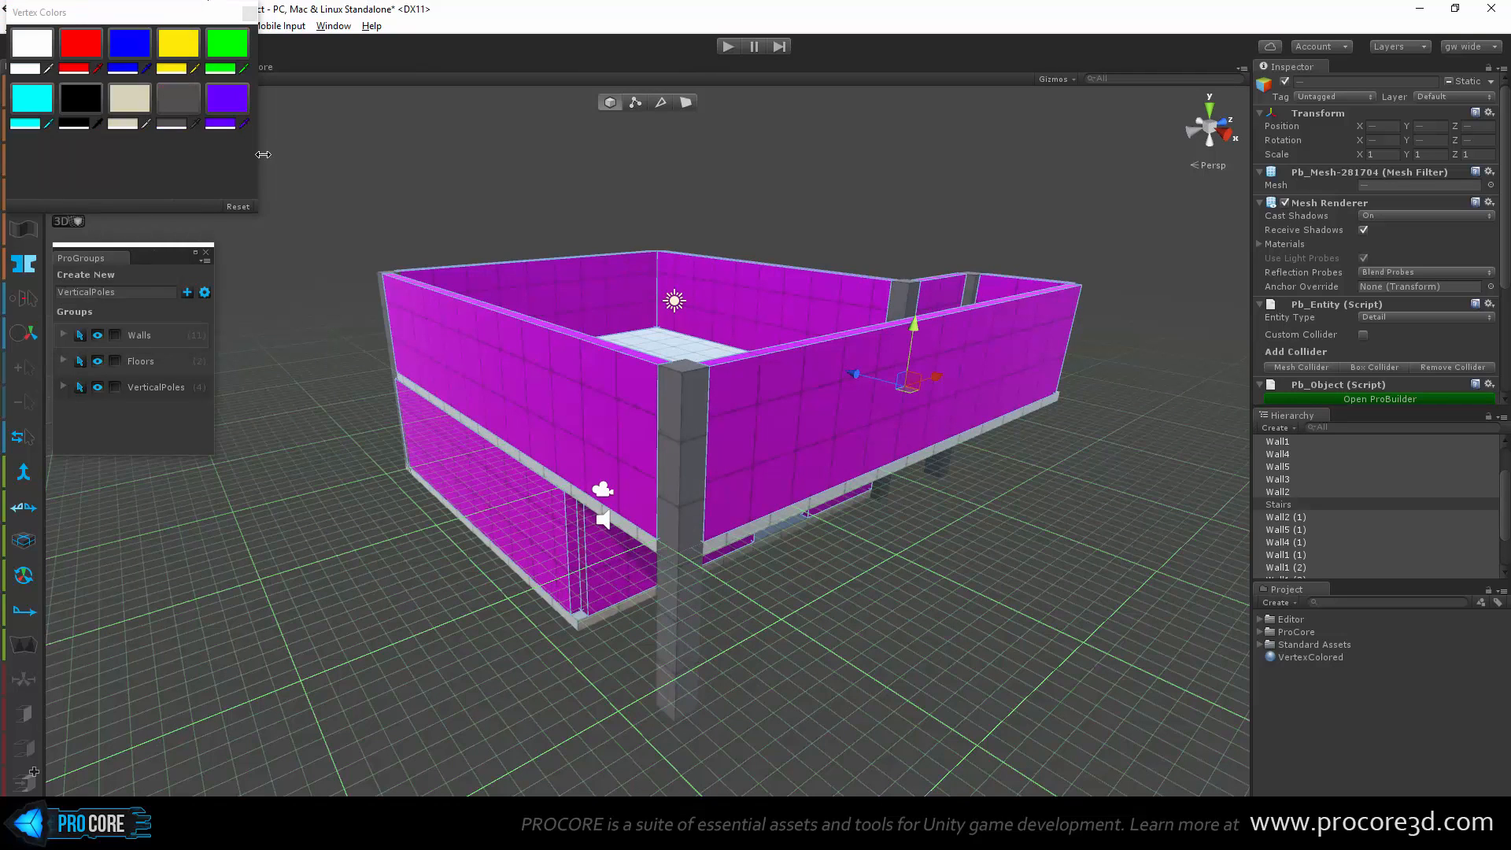
{"action": "left_click", "coordinate": [133, 101]}
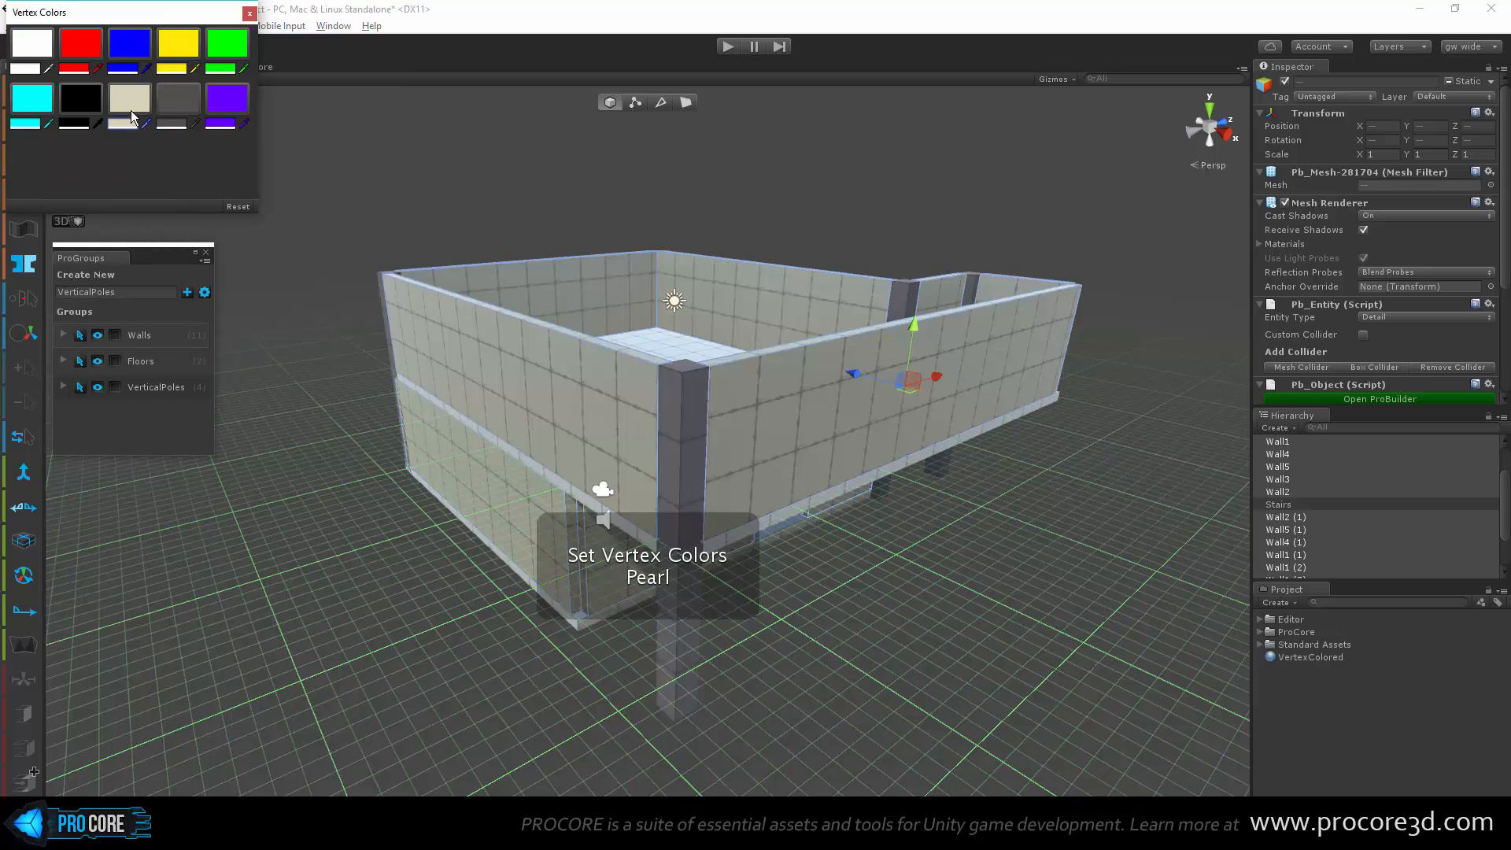
{"action": "left_click", "coordinate": [249, 14]}
{"action": "left_click_drag", "start_coordinate": [314, 418], "coordinate": [351, 403], "text": "alt"}
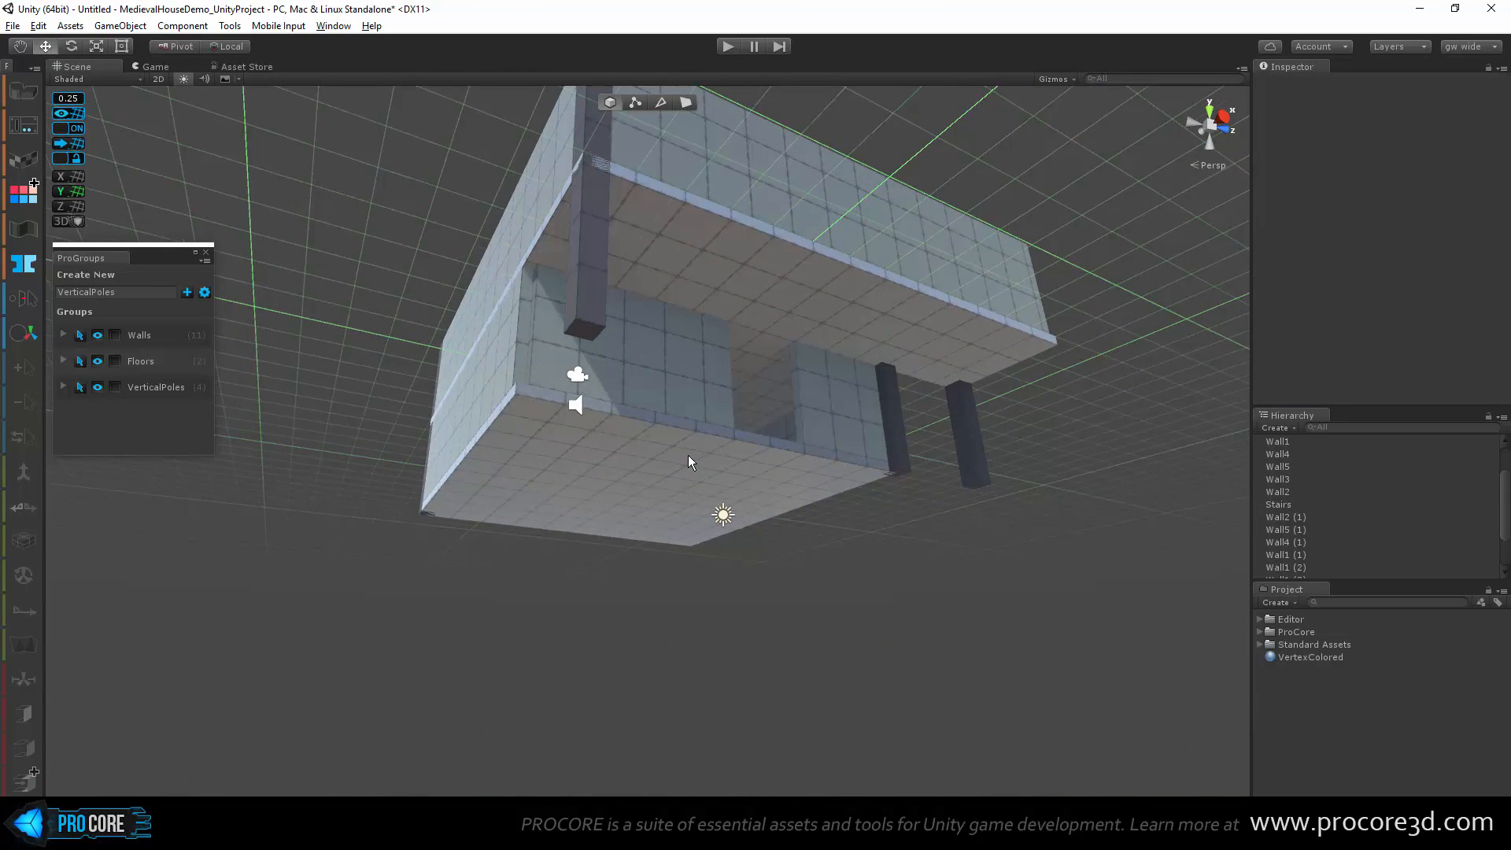
{"action": "left_click", "coordinate": [687, 455]}
{"action": "left_click_drag", "start_coordinate": [688, 455], "coordinate": [722, 489], "text": "alt"}
{"action": "mouse_move", "coordinate": [683, 323]}
{"action": "left_mouse_down", "text": "alt"}
{"action": "mouse_move", "coordinate": [699, 357]}
{"action": "mouse_move", "coordinate": [693, 315]}
{"action": "left_mouse_up", "text": "alt"}
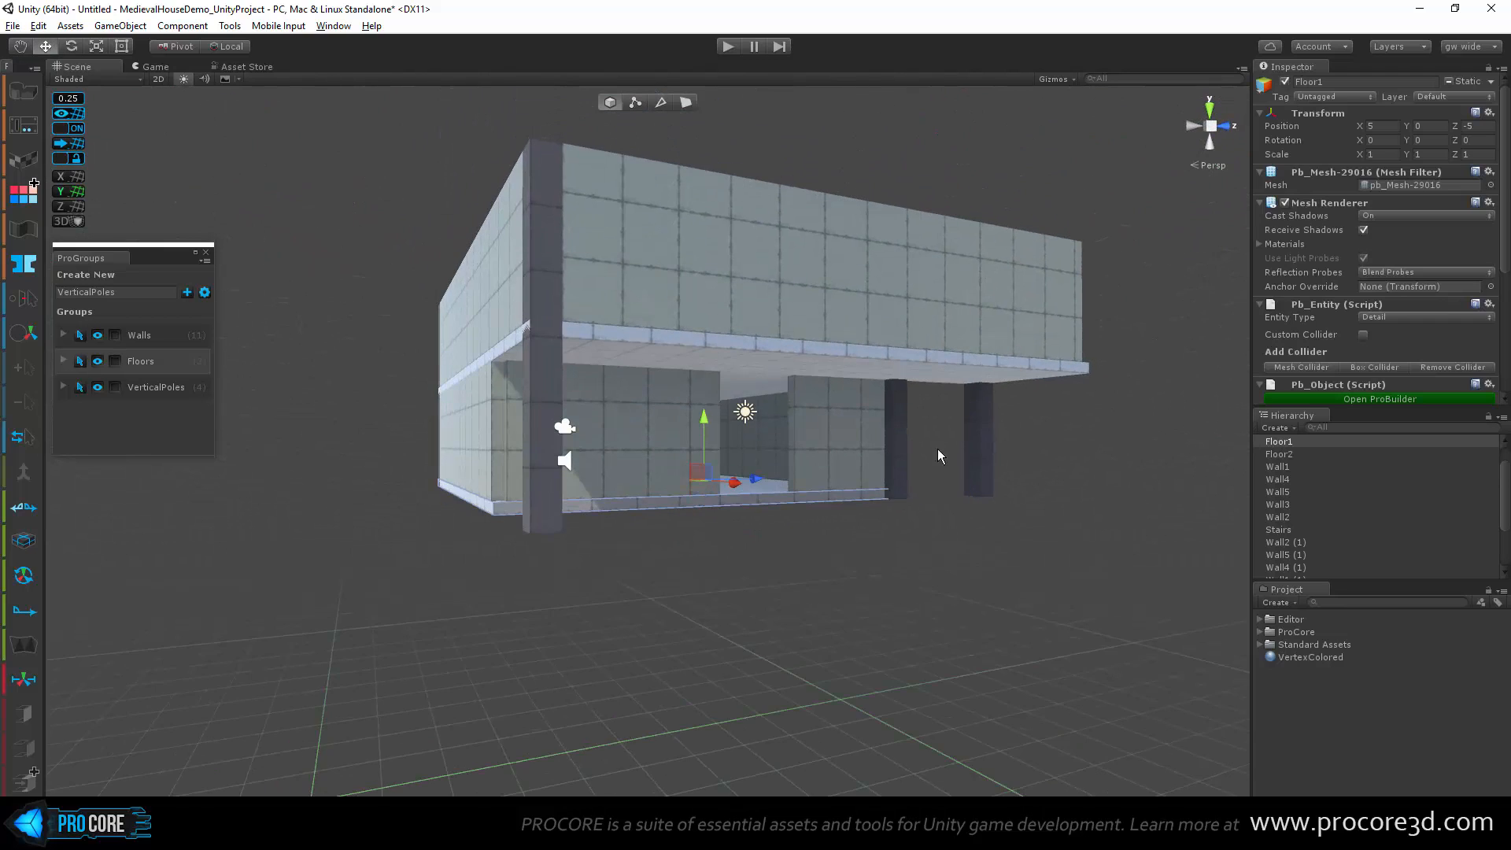
{"action": "left_click", "coordinate": [347, 537]}
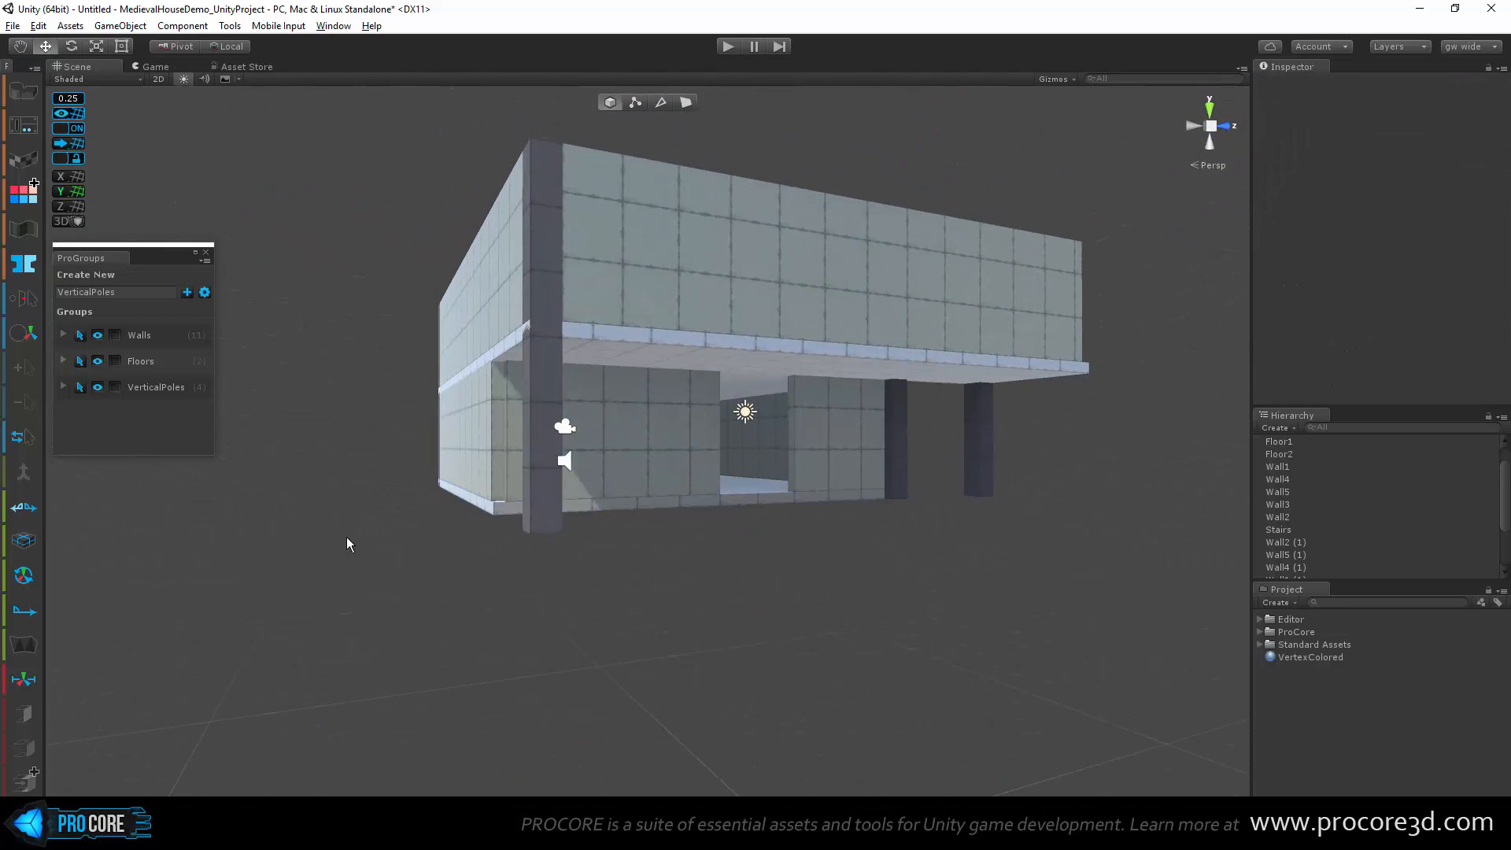
Step: Change the purple vertex color swatch to a muted brown and apply it to the VerticalPoles group
{"action": "left_click", "coordinate": [77, 386]}
{"action": "left_click", "coordinate": [25, 192]}
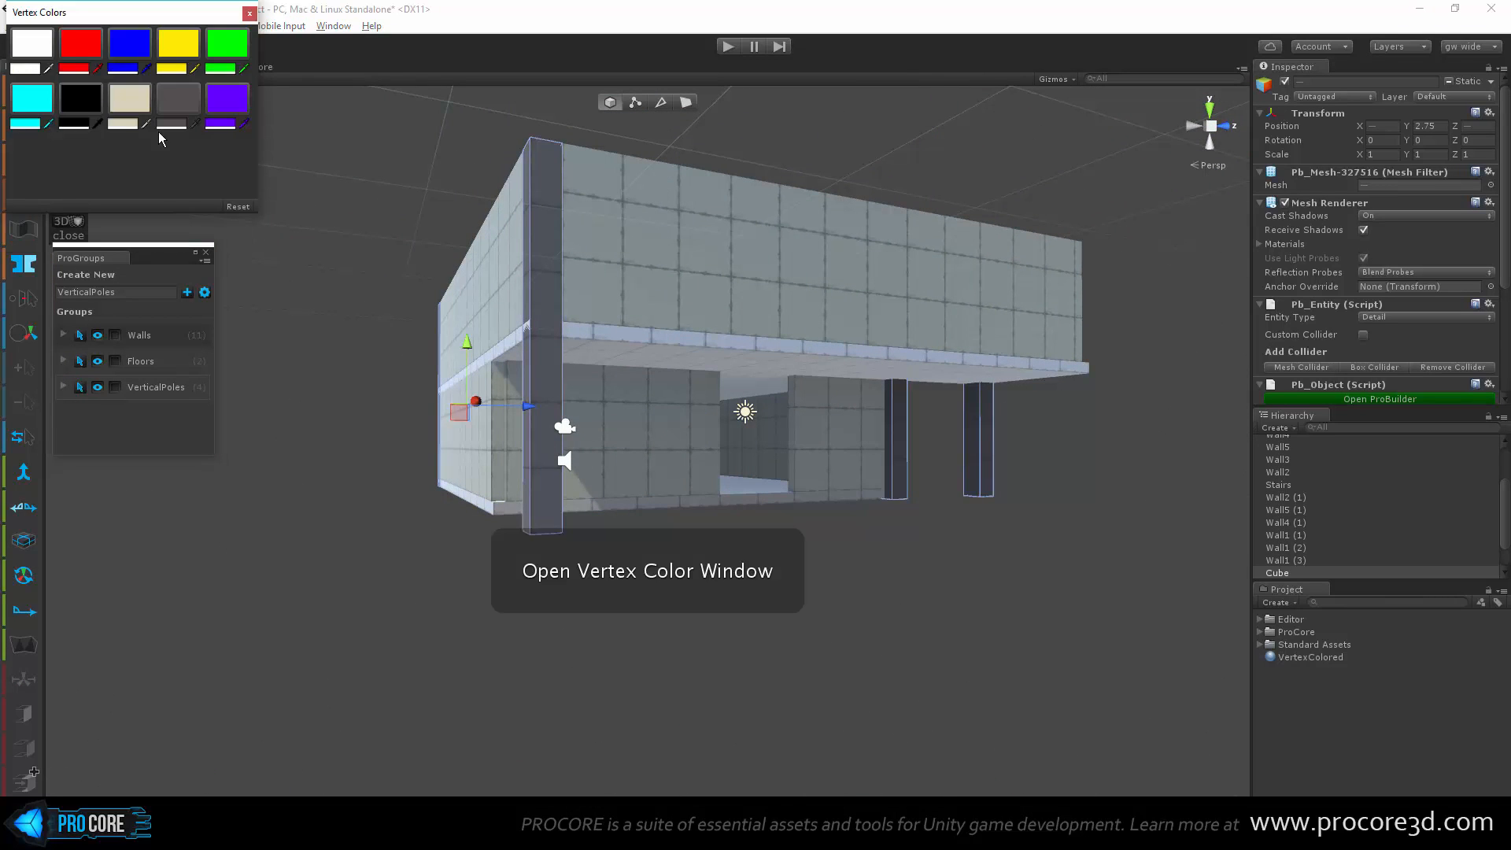
{"action": "left_click", "coordinate": [222, 124]}
{"action": "left_click_drag", "start_coordinate": [154, 146], "coordinate": [155, 182]}
{"action": "left_click", "coordinate": [62, 152]}
{"action": "left_click_drag", "start_coordinate": [71, 147], "coordinate": [61, 135]}
{"action": "left_click", "coordinate": [177, 10]}
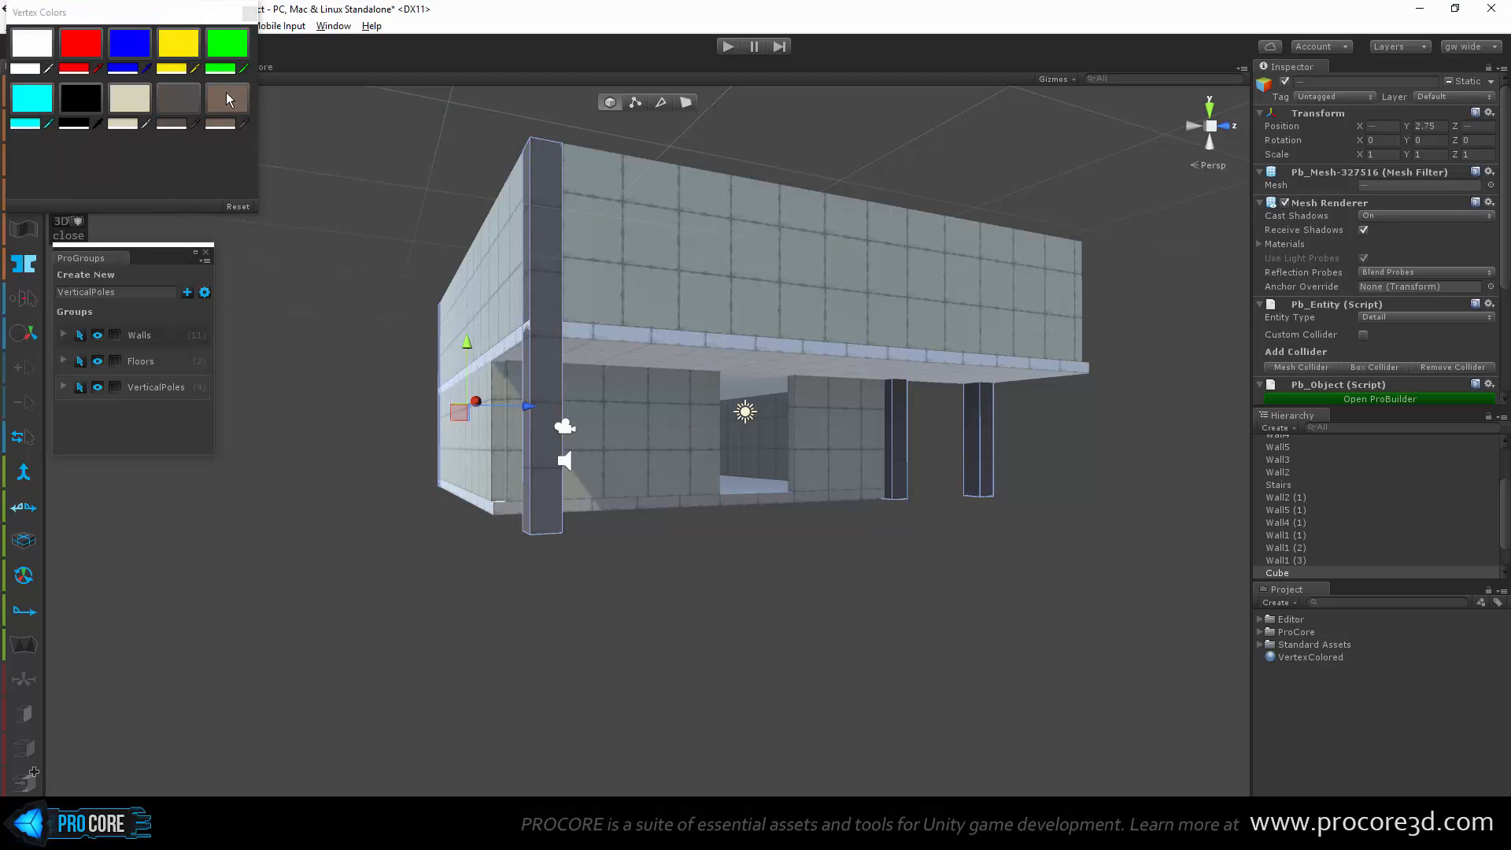
{"action": "left_click", "coordinate": [227, 97]}
{"action": "left_click_drag", "start_coordinate": [463, 387], "coordinate": [503, 348], "text": "alt"}
Step: Change the dark gray swatch to a darker bluish gray, hex 383A3BFF, and apply it to both floors
{"action": "left_click", "coordinate": [725, 483]}
{"action": "left_click_drag", "start_coordinate": [727, 486], "coordinate": [711, 649], "text": "alt"}
{"action": "left_click", "coordinate": [675, 354], "text": "shift"}
{"action": "left_click_drag", "start_coordinate": [603, 384], "coordinate": [661, 480], "text": "alt"}
{"action": "left_click", "coordinate": [178, 126]}
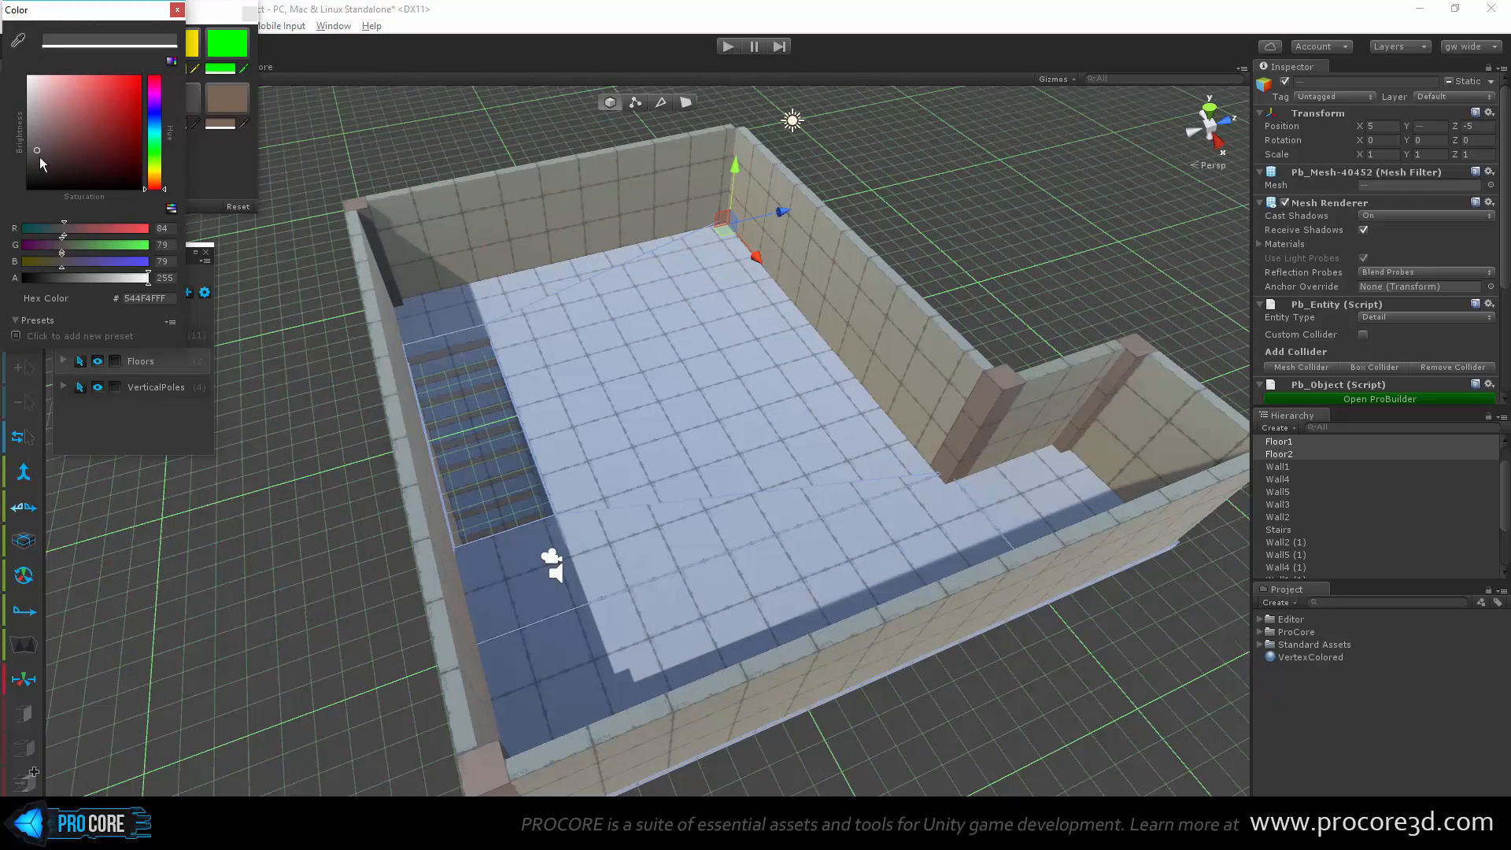
{"action": "left_click_drag", "start_coordinate": [42, 163], "coordinate": [36, 160]}
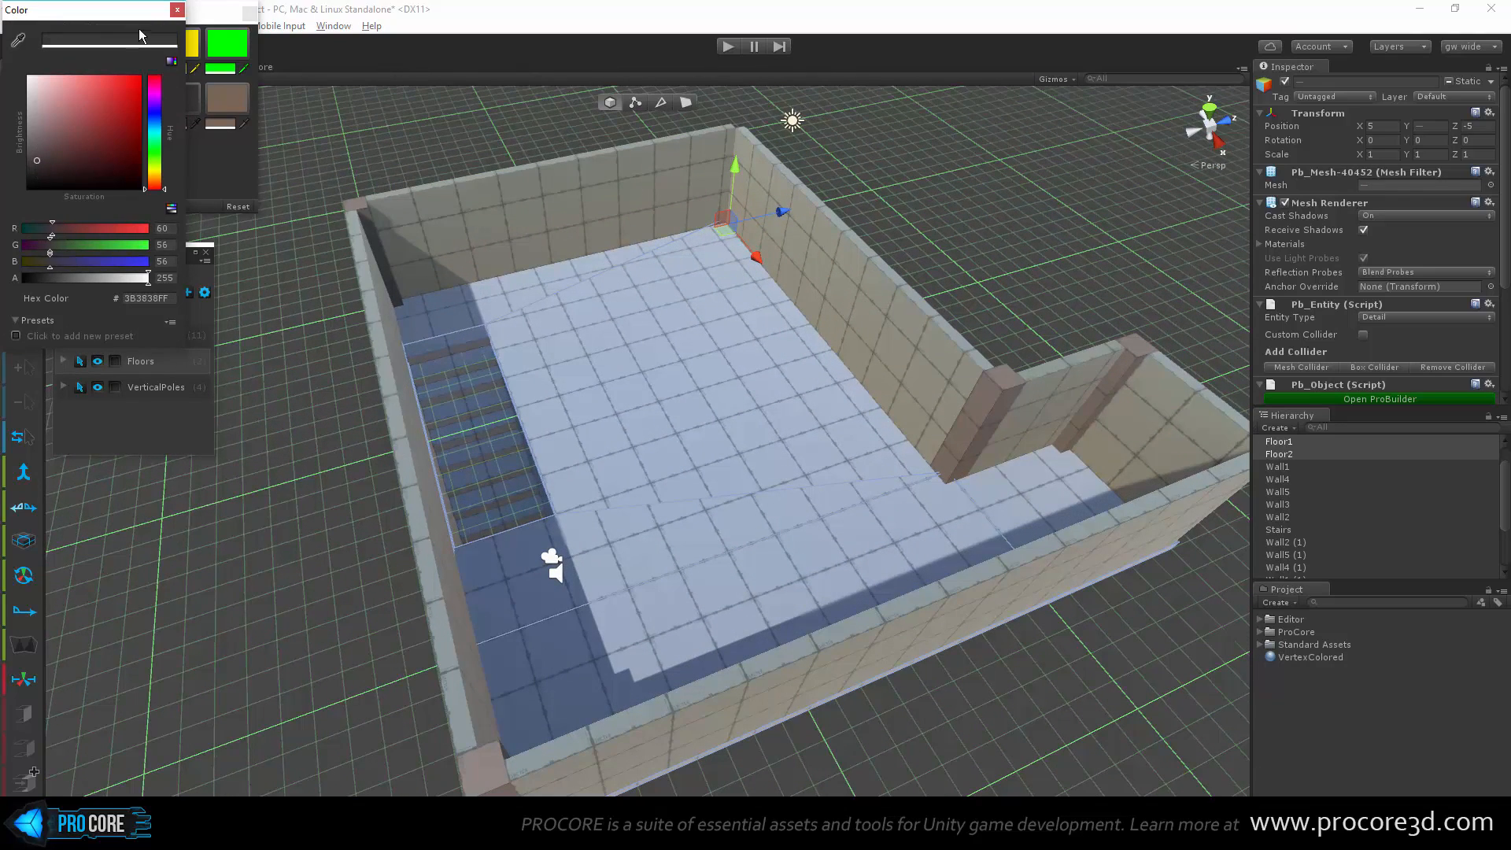
{"action": "left_click_drag", "start_coordinate": [154, 188], "coordinate": [155, 123]}
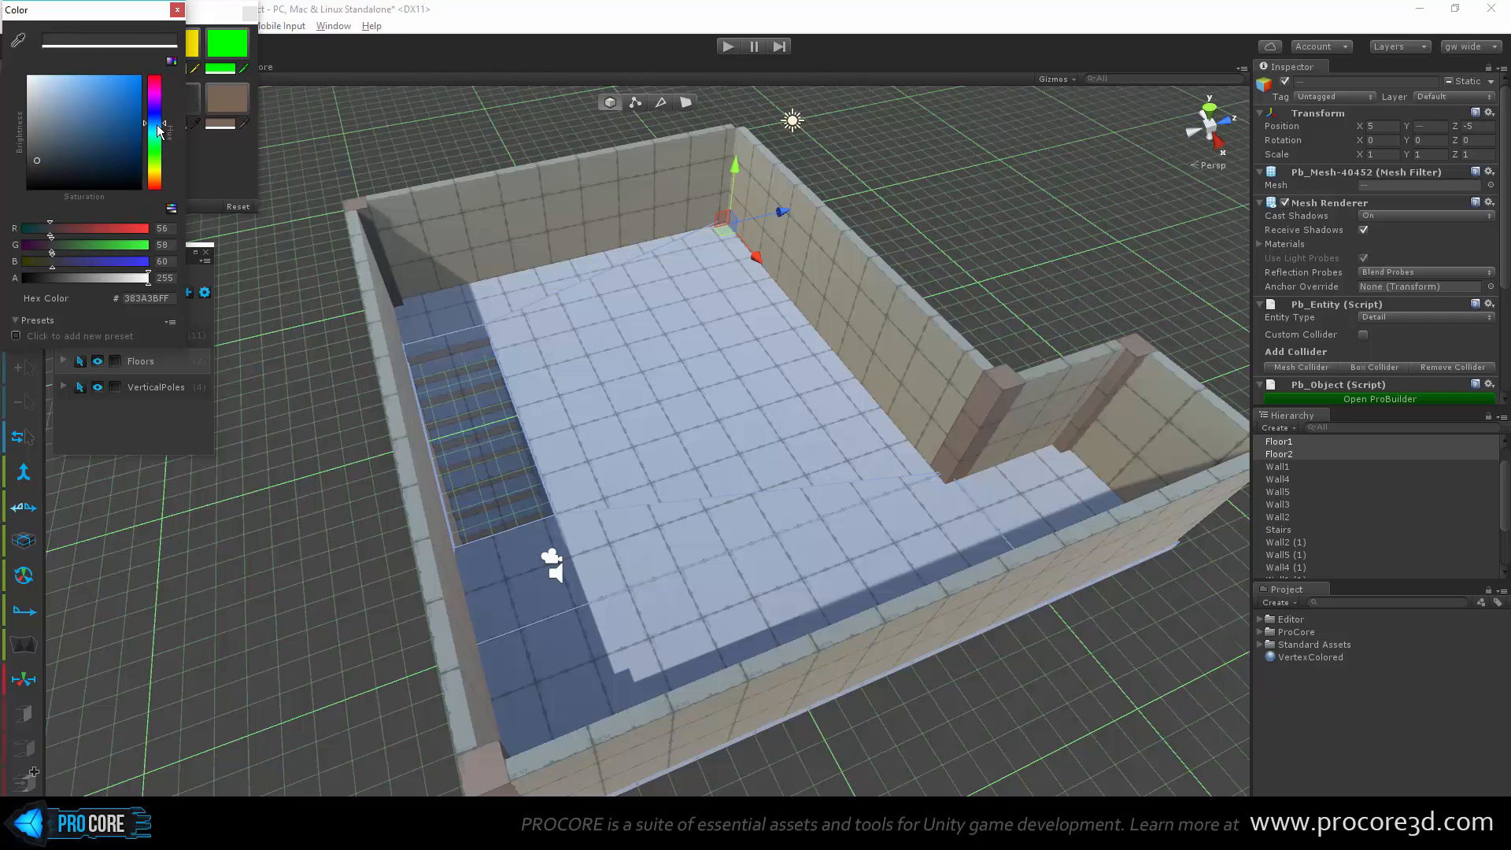
{"action": "left_click", "coordinate": [178, 11]}
{"action": "left_click", "coordinate": [177, 102]}
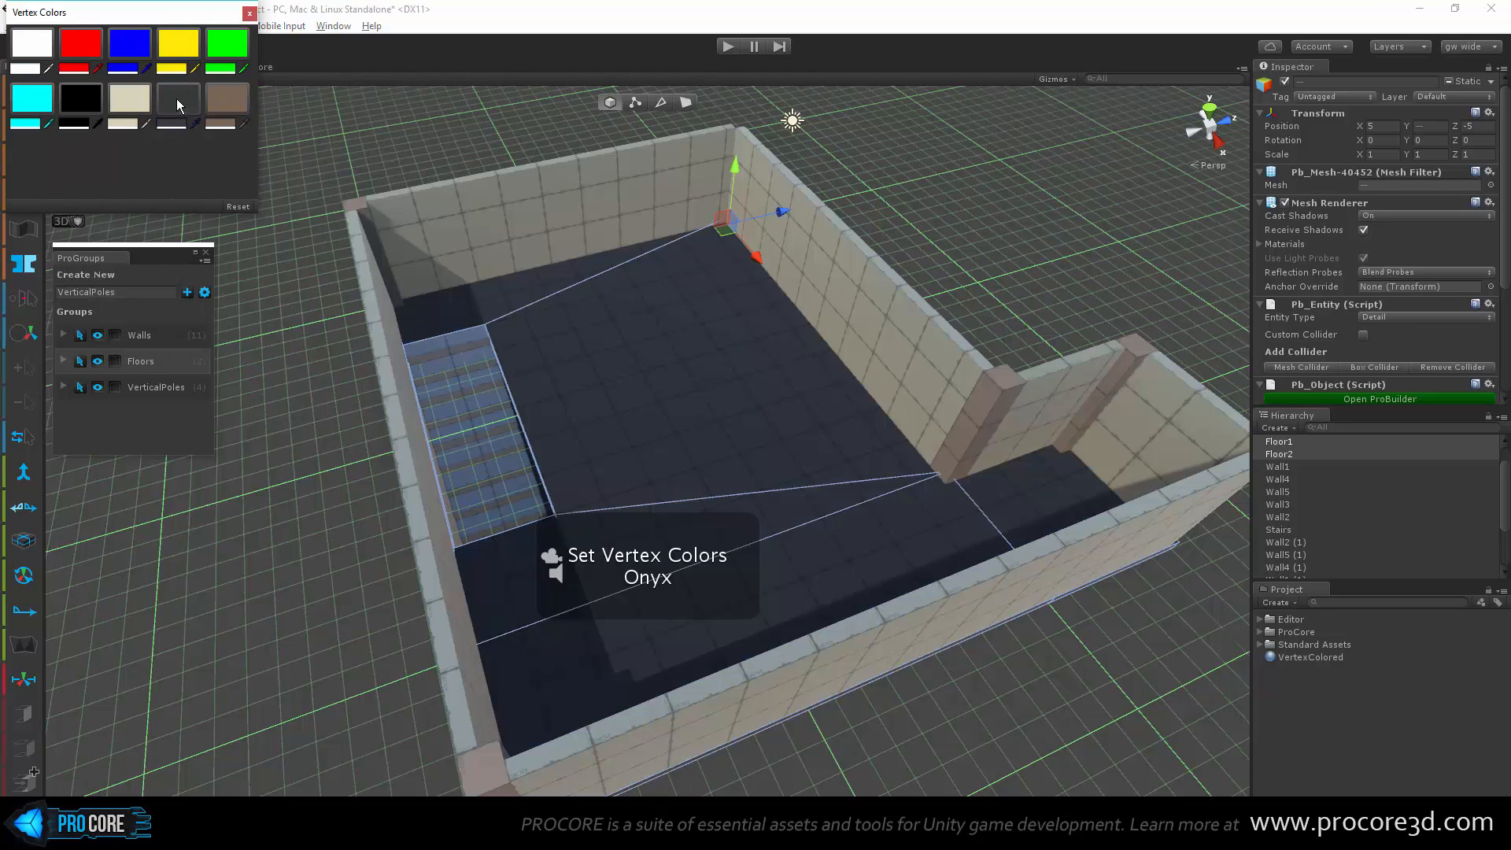
Step: Deselect the floors and examine the recolored house from above and below
{"action": "left_click", "coordinate": [1004, 214]}
{"action": "mouse_move", "coordinate": [661, 480]}
{"action": "left_mouse_down", "text": "alt"}
{"action": "mouse_move", "coordinate": [795, 331]}
{"action": "mouse_move", "coordinate": [567, 288]}
{"action": "mouse_move", "coordinate": [681, 493]}
{"action": "left_mouse_up", "text": "alt"}
{"action": "scroll", "coordinate": [550, 491], "scroll_direction": "up", "scroll_amount": 4}
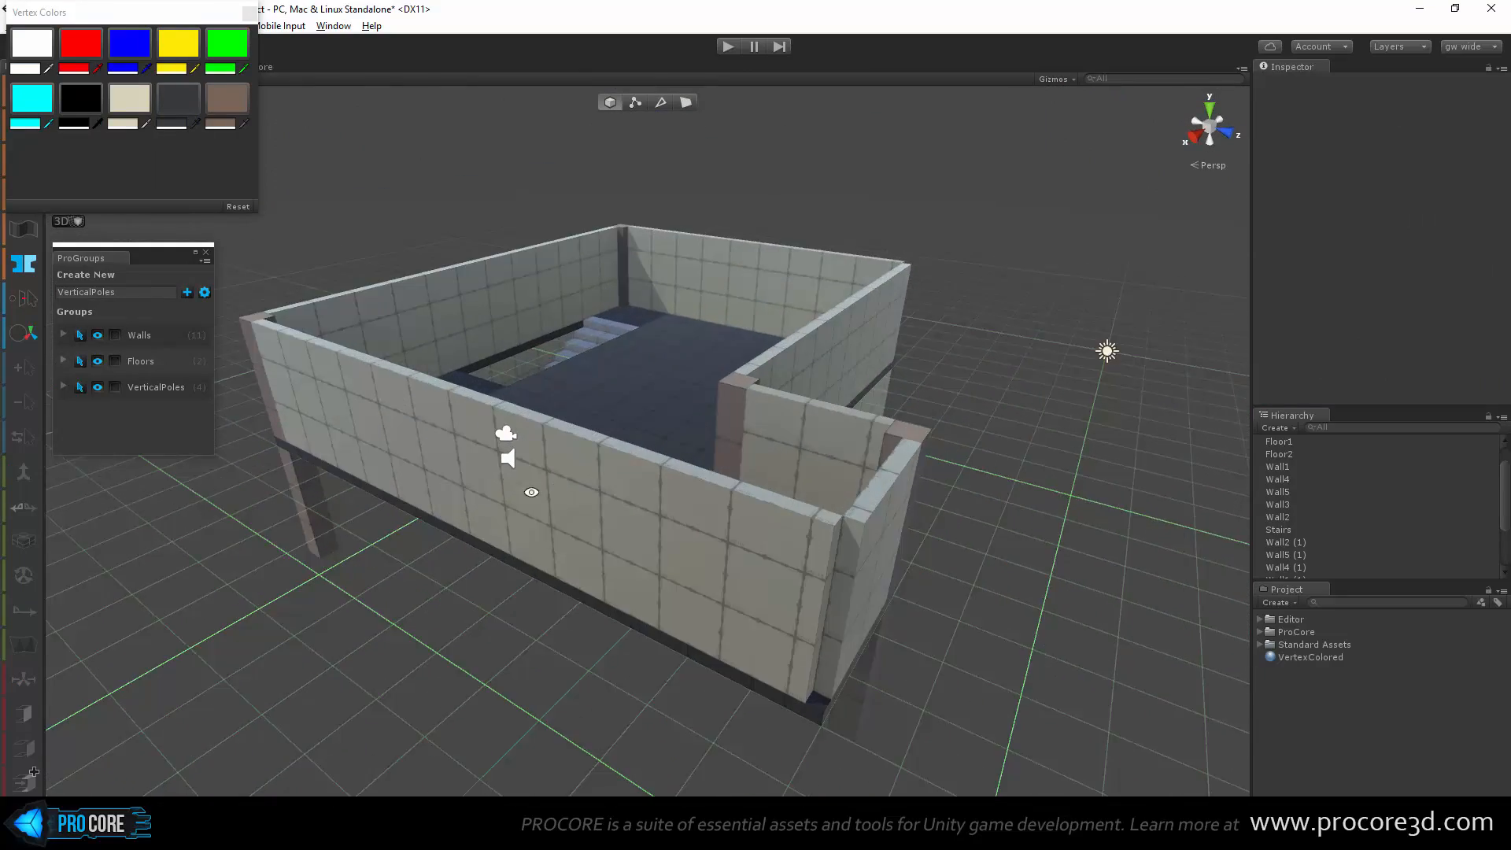
{"action": "left_click_drag", "start_coordinate": [529, 493], "coordinate": [646, 417], "text": "alt"}
{"action": "scroll", "coordinate": [574, 417], "scroll_direction": "up", "scroll_amount": 2}
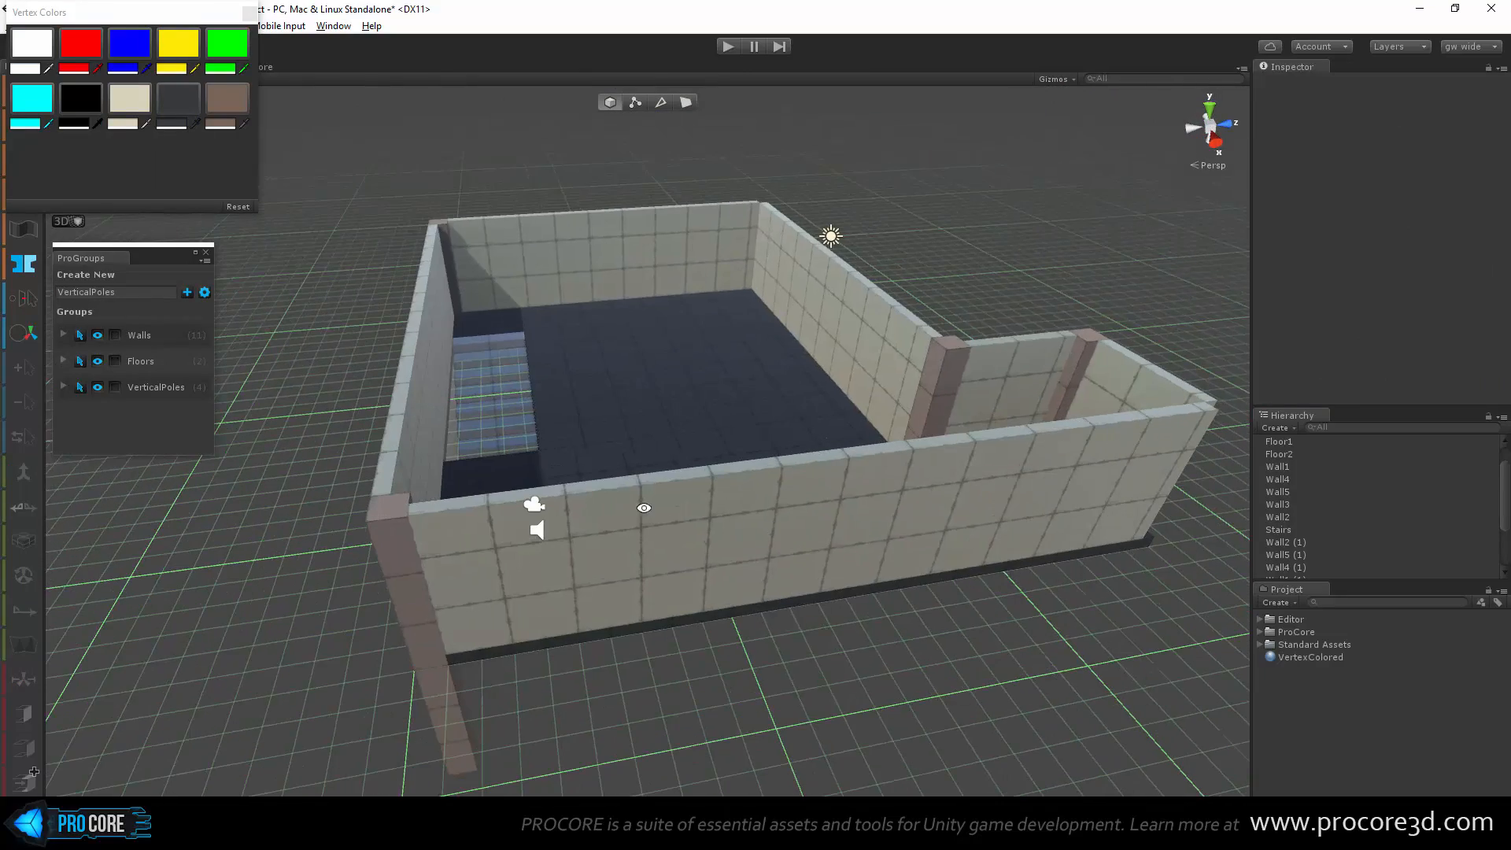
{"action": "left_click_drag", "start_coordinate": [643, 509], "coordinate": [743, 338], "text": "alt"}
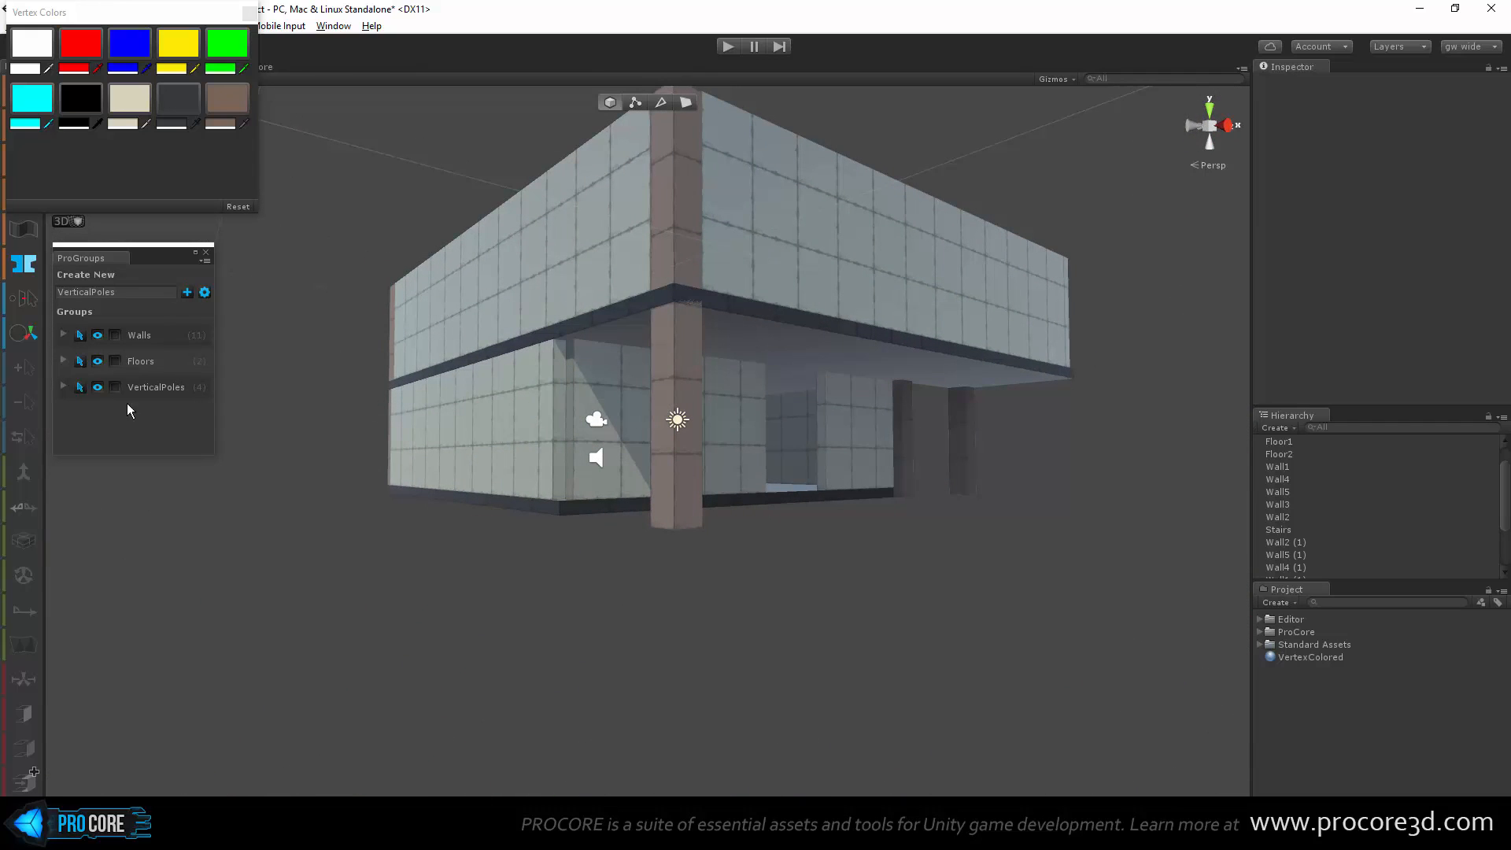
Step: Select the Walls group and lighten the dark bluish-gray palette swatch to a medium gray
{"action": "left_click", "coordinate": [80, 335]}
{"action": "left_click", "coordinate": [172, 128]}
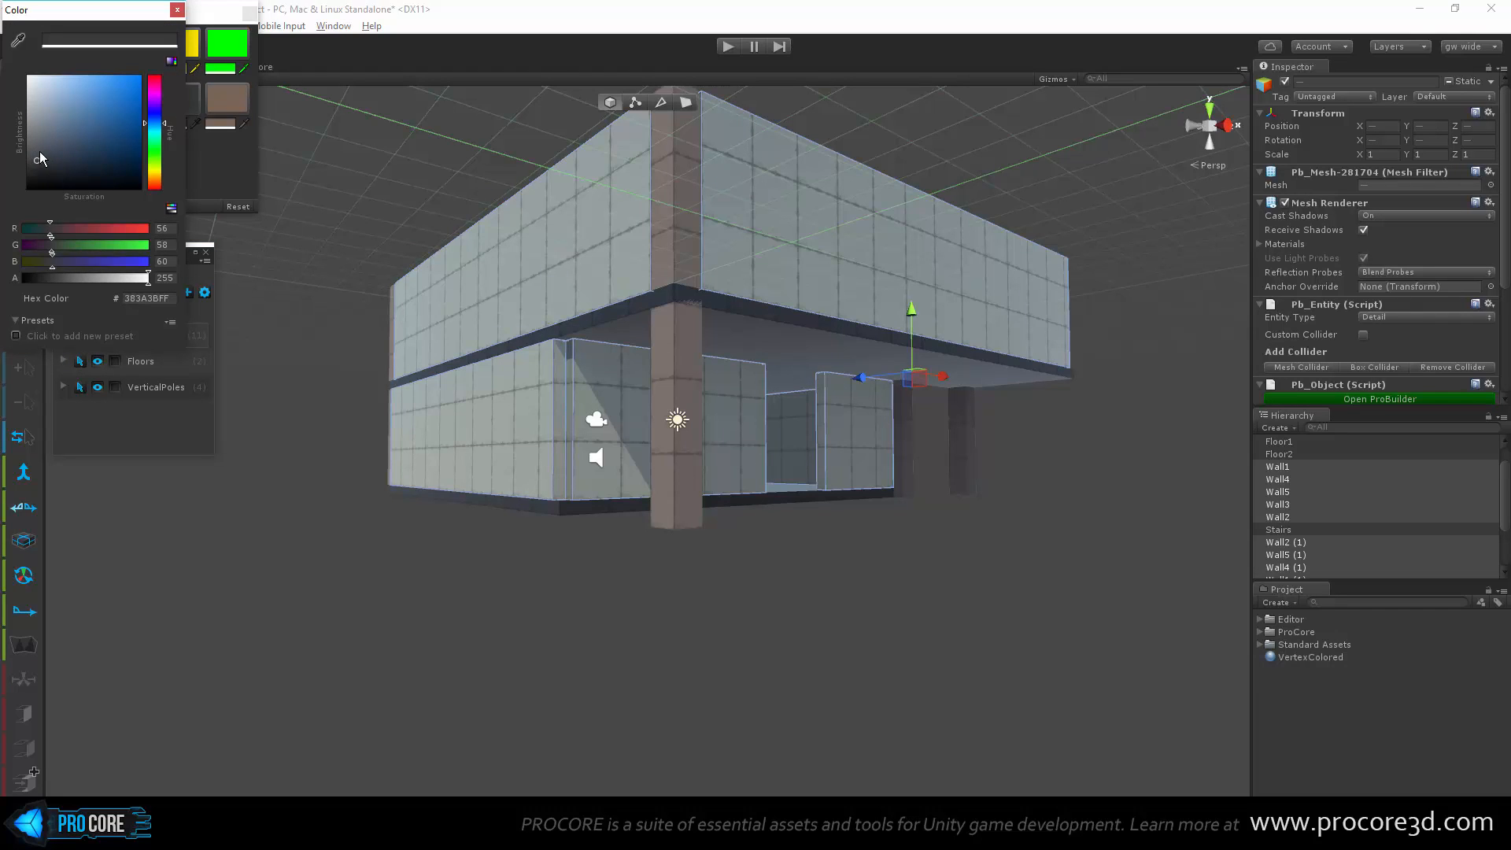
{"action": "left_click_drag", "start_coordinate": [39, 151], "coordinate": [39, 129]}
{"action": "left_click", "coordinate": [177, 9]}
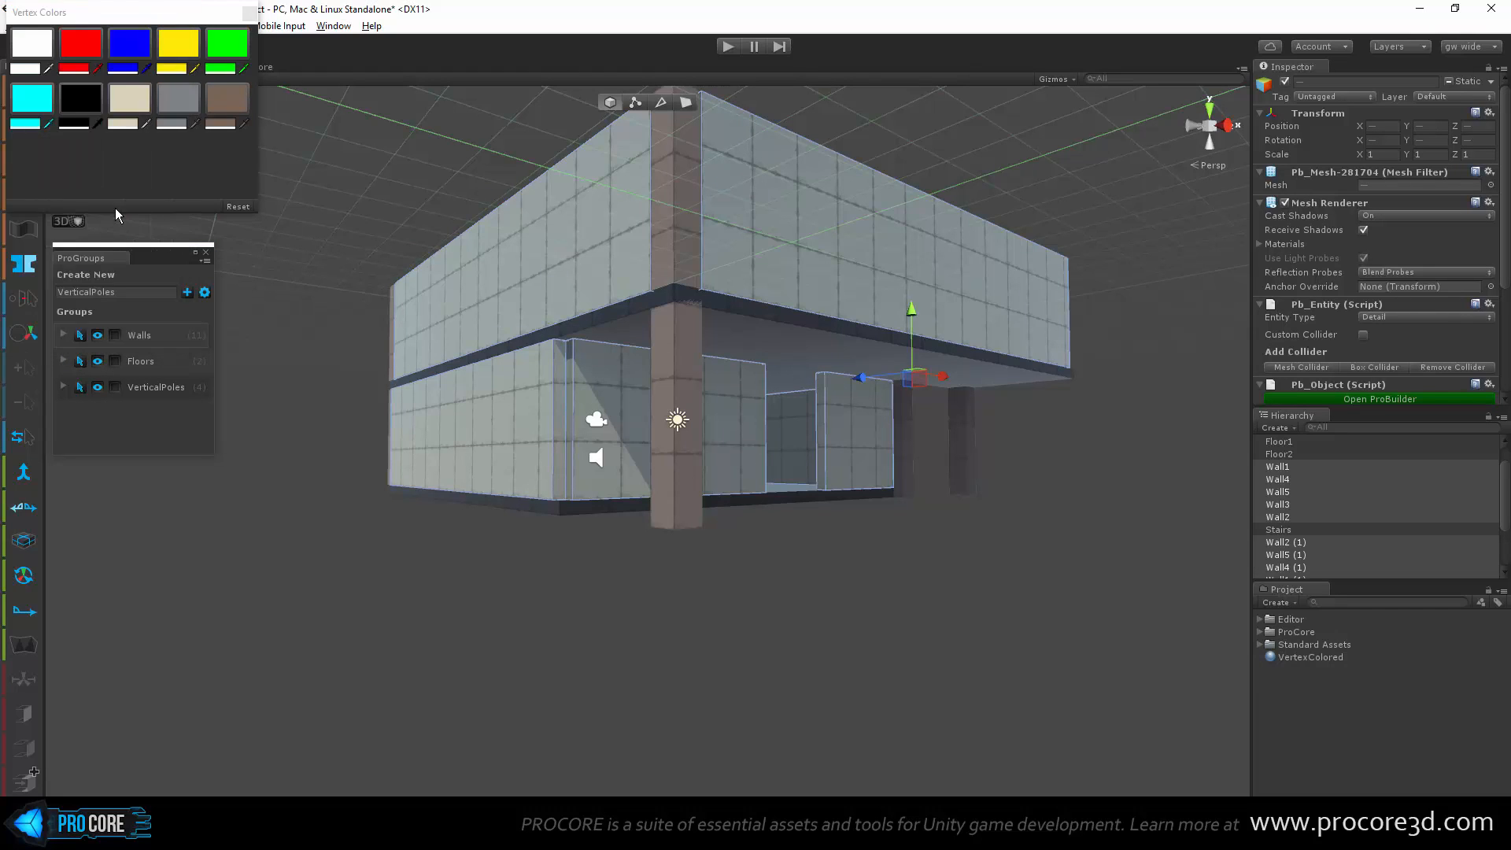
Step: Try the medium gray on the Walls group and undo the recoloring
{"action": "left_click", "coordinate": [181, 107]}
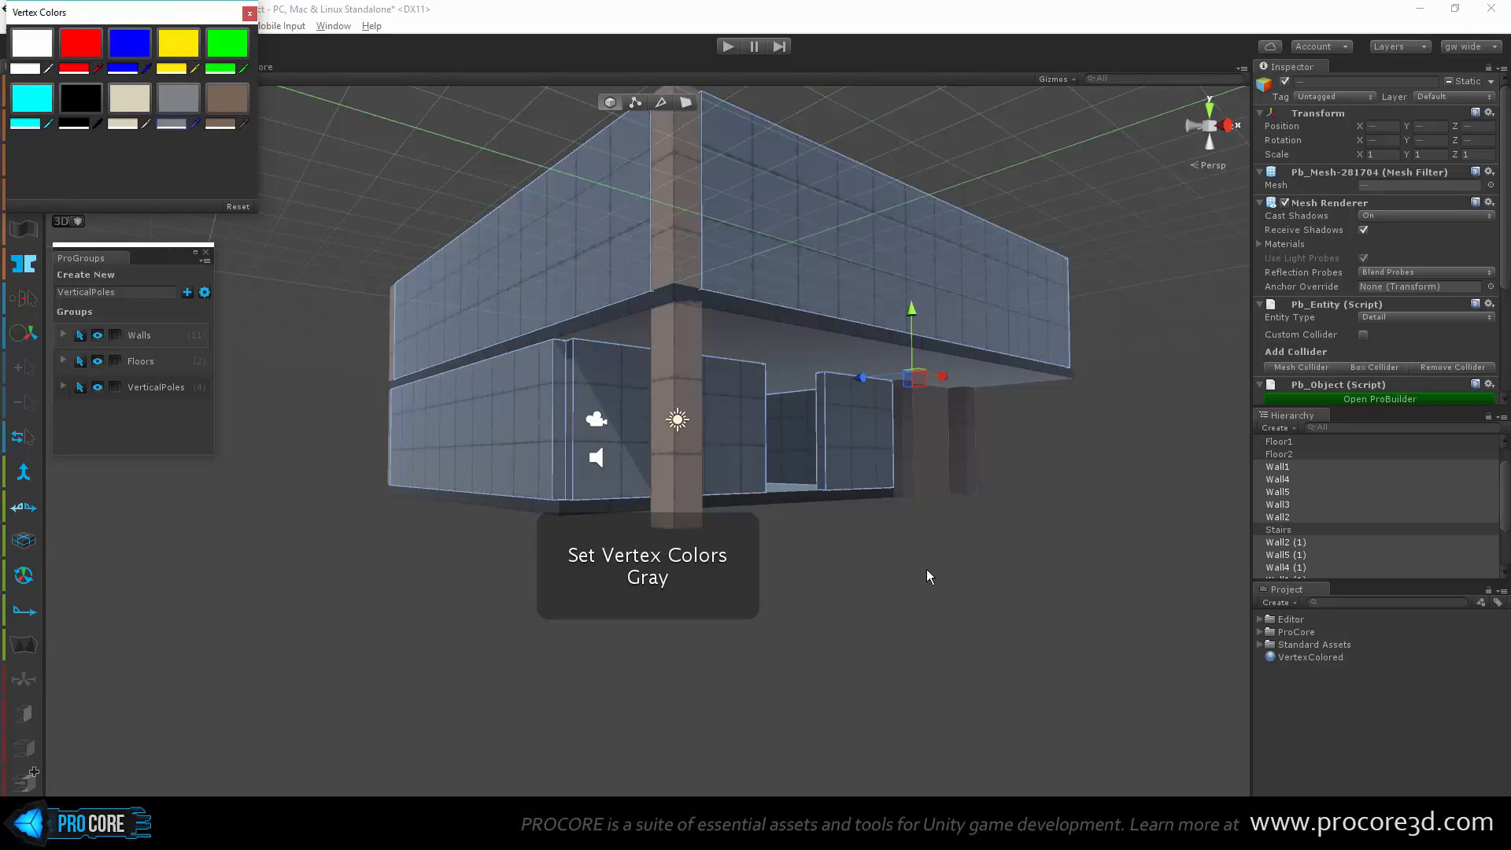
{"action": "left_click_drag", "start_coordinate": [971, 516], "coordinate": [971, 563], "text": "alt"}
{"action": "left_click_drag", "start_coordinate": [346, 409], "coordinate": [326, 434], "text": "alt"}
{"action": "left_click_drag", "start_coordinate": [803, 557], "coordinate": [577, 513], "text": "alt"}
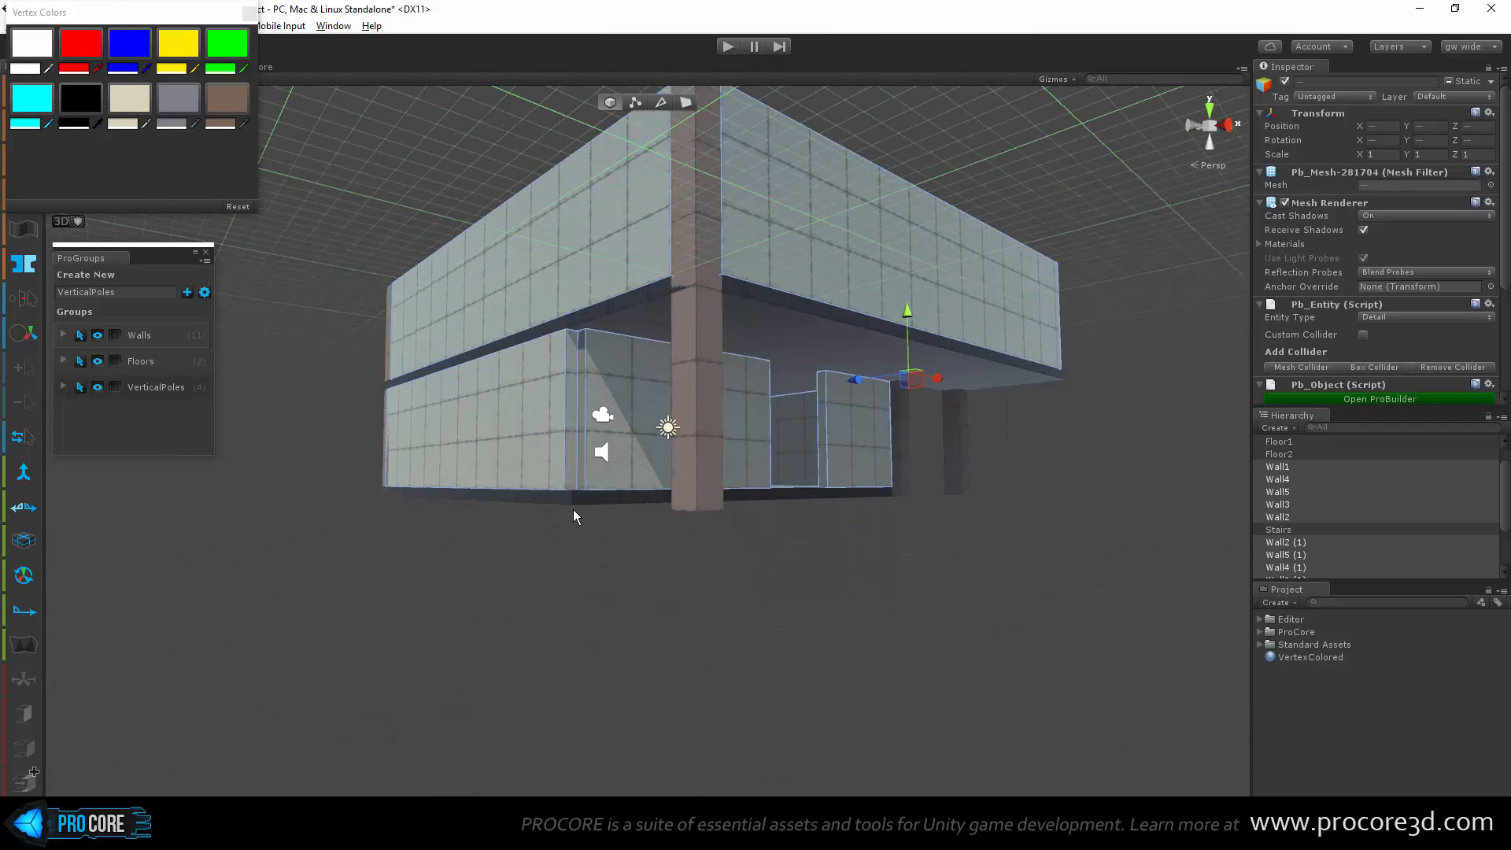
Step: Recolor the floors with the medium gray swatch, and close the vertex color palette and the ProGroups window
{"action": "left_click", "coordinate": [582, 502]}
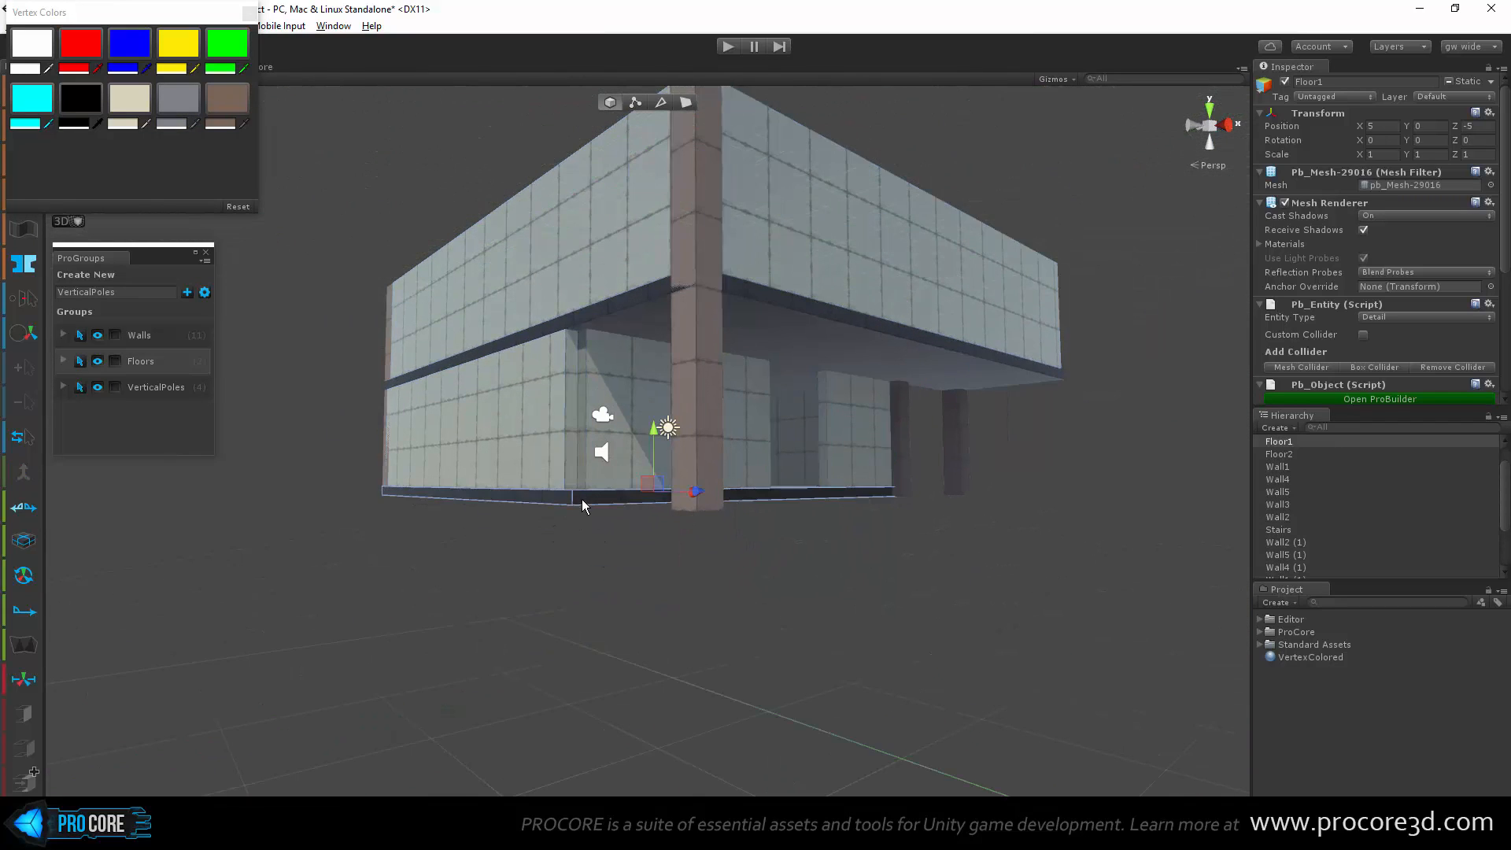
{"action": "left_click", "coordinate": [182, 106]}
{"action": "left_click", "coordinate": [823, 634]}
{"action": "left_click_drag", "start_coordinate": [823, 634], "coordinate": [539, 790], "text": "alt"}
{"action": "left_click_drag", "start_coordinate": [667, 378], "coordinate": [547, 549], "text": "alt"}
{"action": "scroll", "coordinate": [719, 266], "scroll_direction": "up", "scroll_amount": 4}
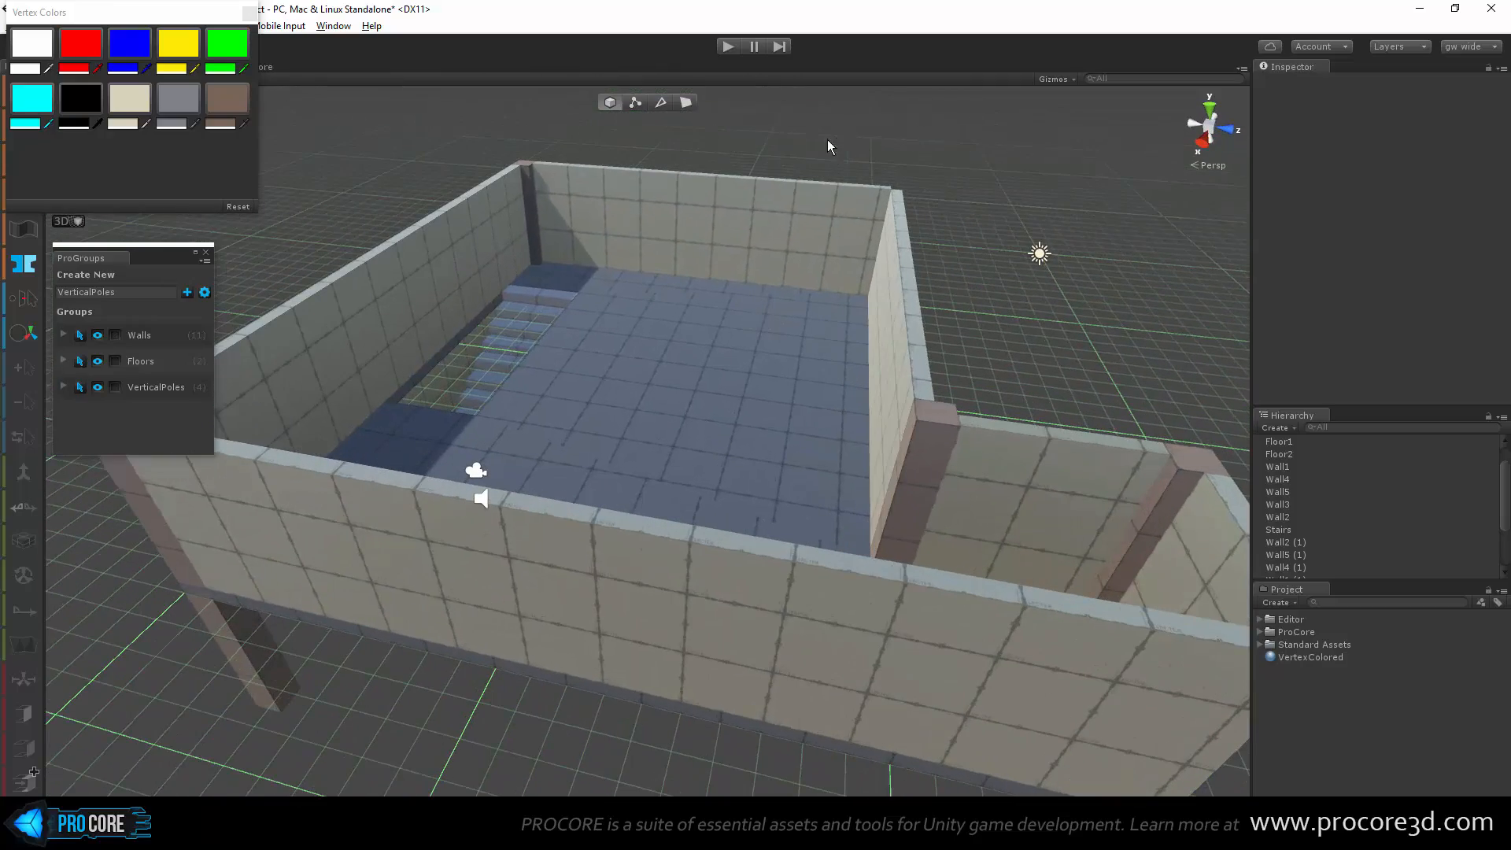
{"action": "left_click", "coordinate": [249, 14]}
{"action": "left_click", "coordinate": [205, 254]}
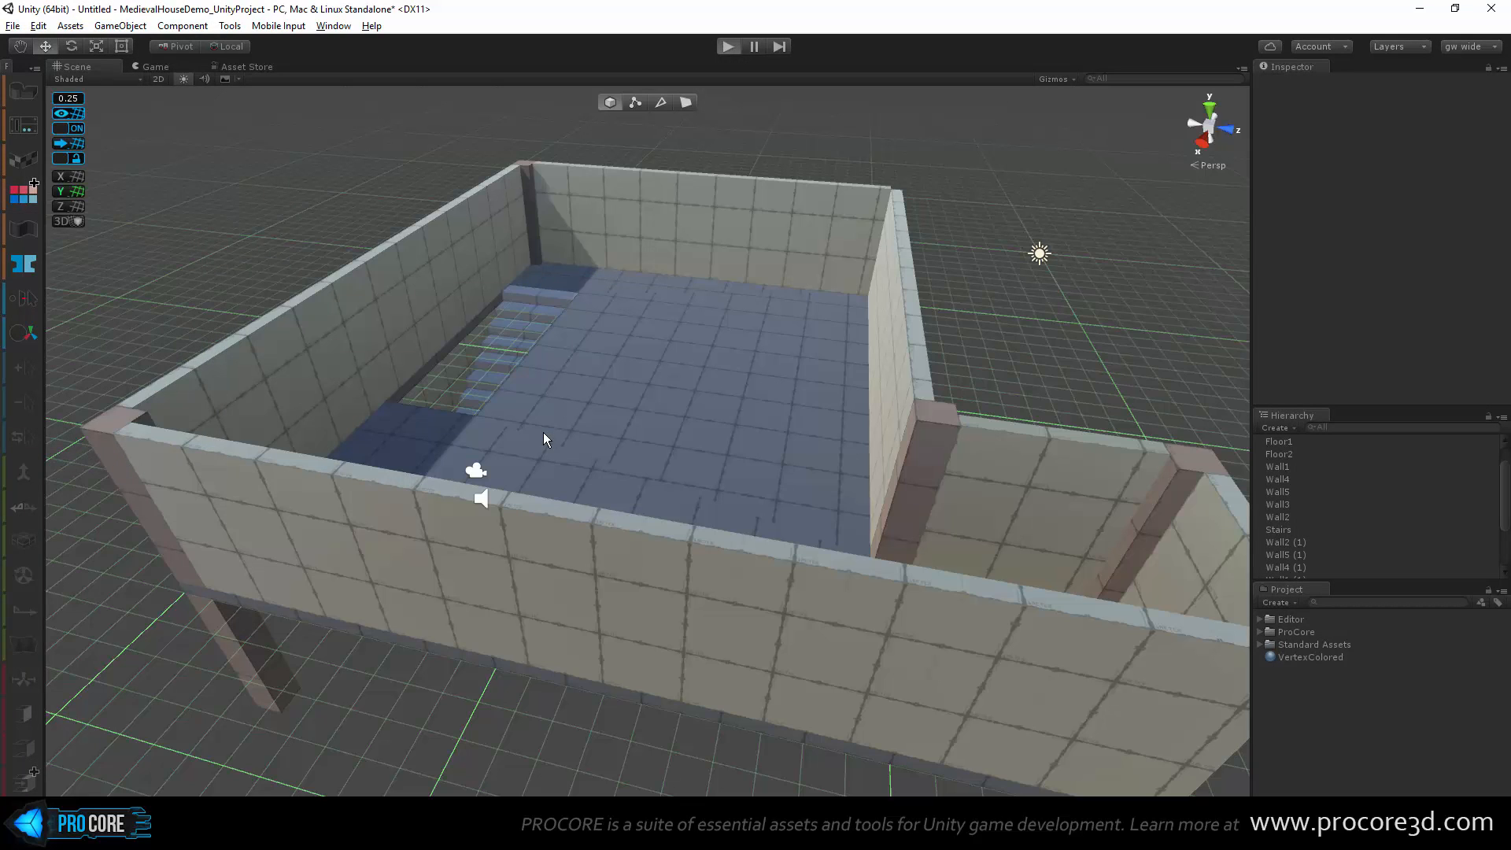
Step: Play-test the scene, walking up the stairs and through the upper floor to examine the recolored walls, floors and posts
{"action": "key", "text": "ctrl+p"}
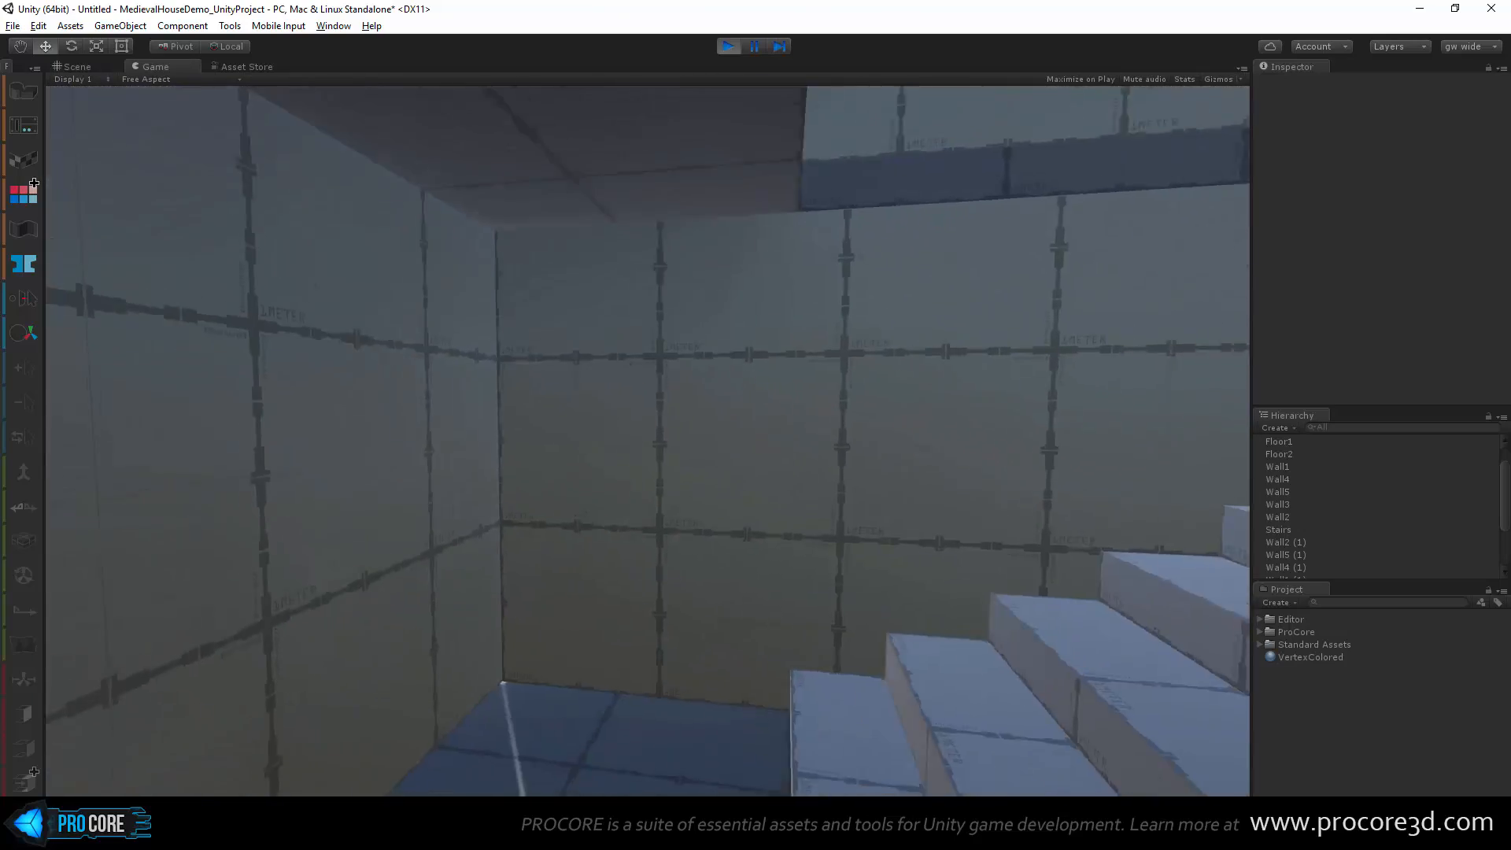
{"action": "key", "text": "s"}
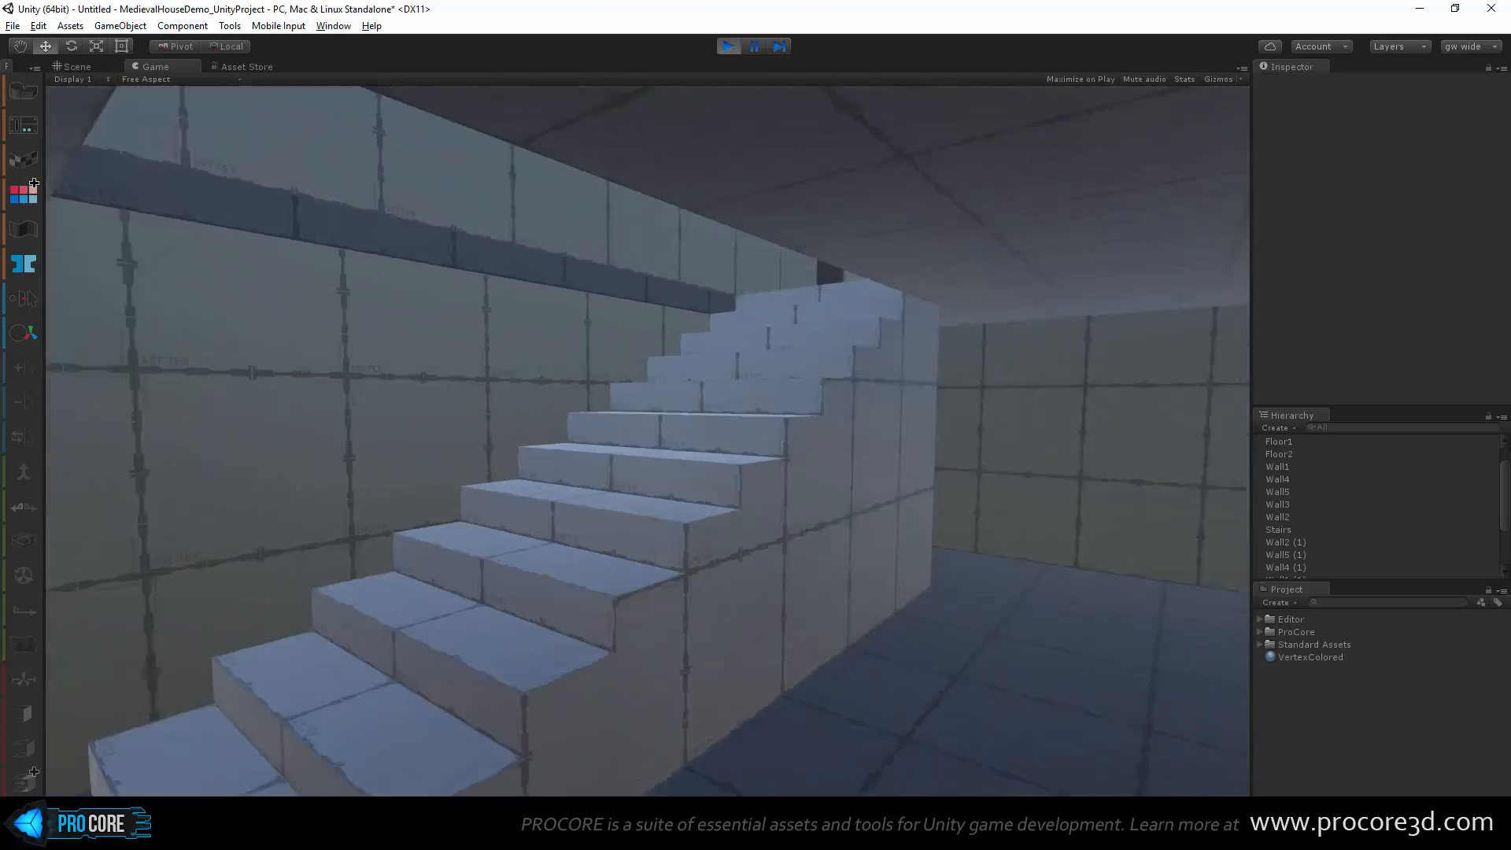
{"action": "key", "text": "w"}
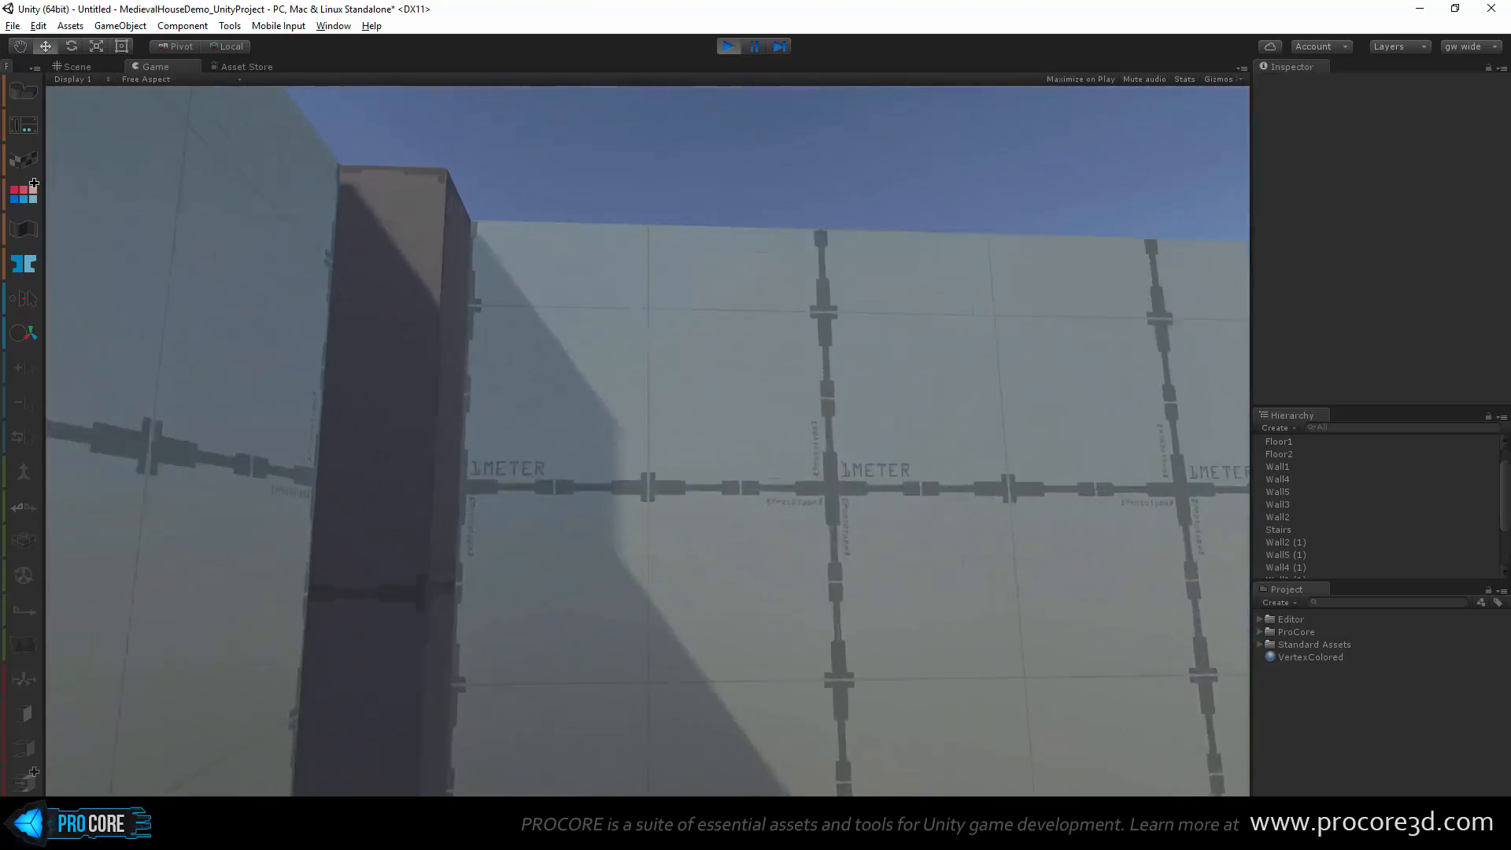
{"action": "key", "text": "w"}
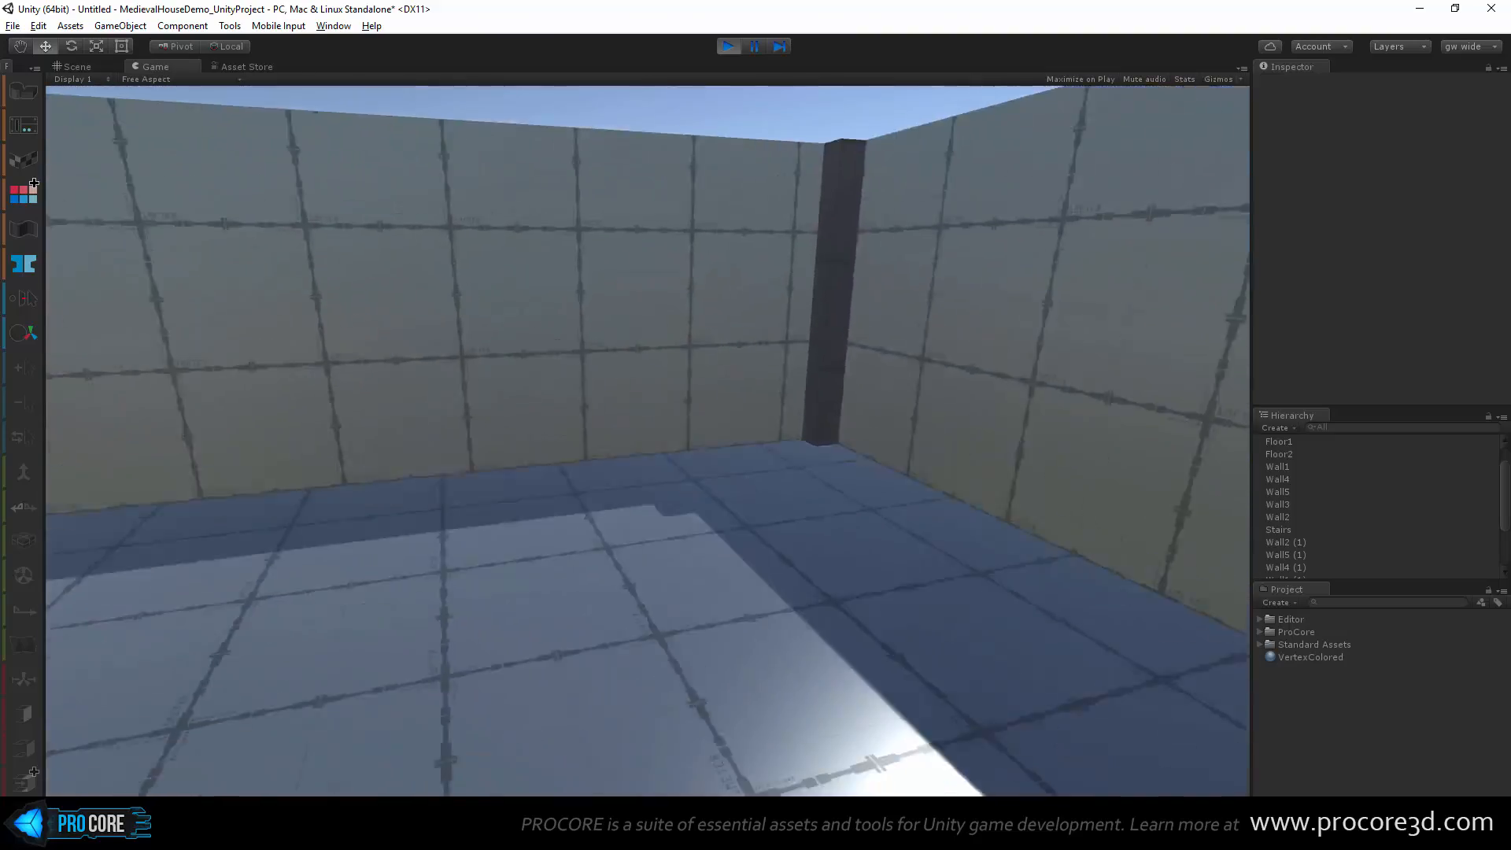
{"action": "key", "text": "w"}
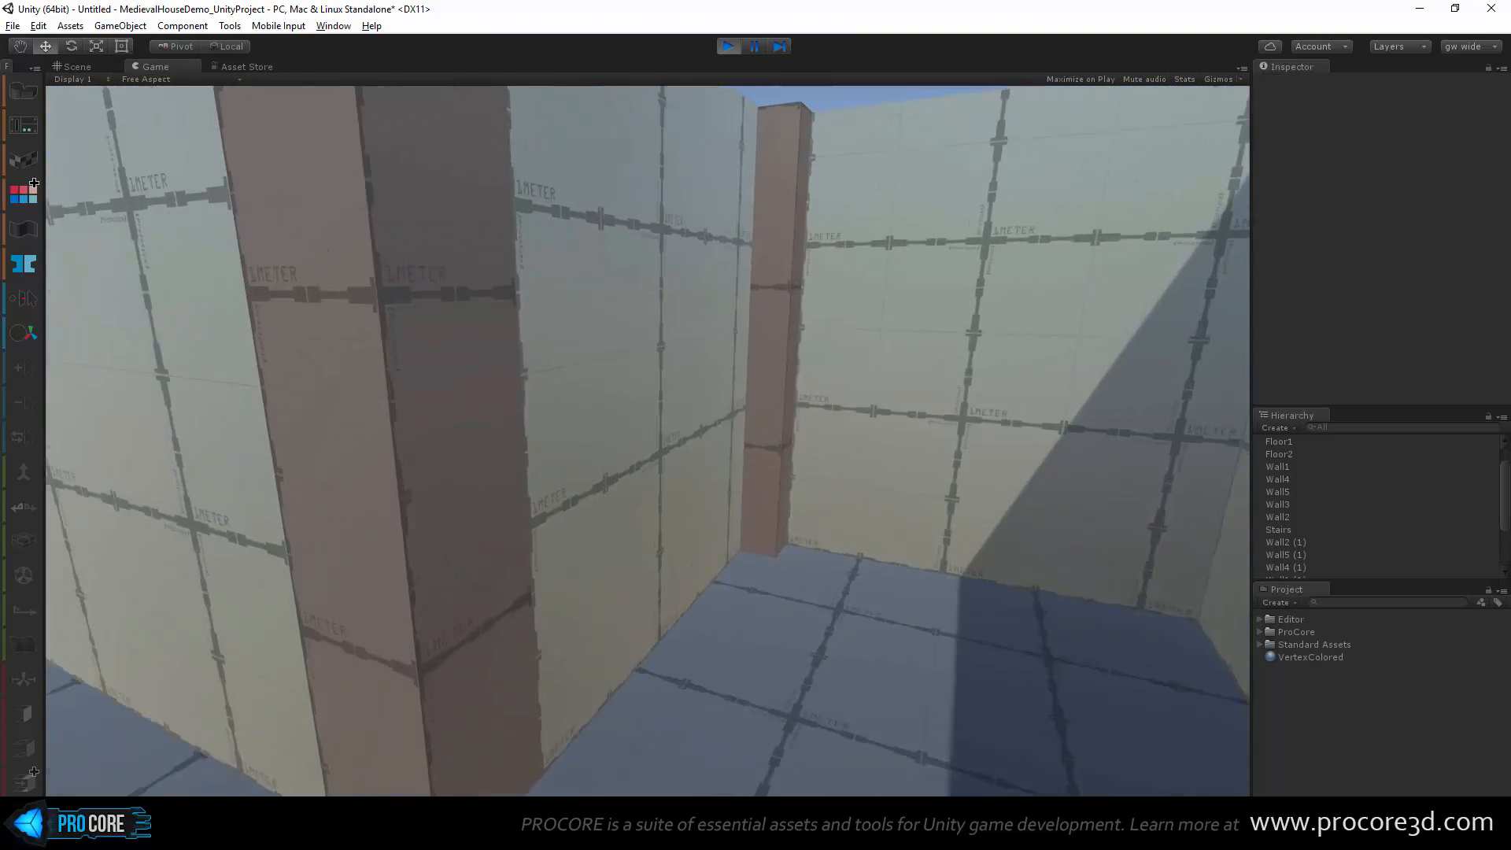
{"action": "key", "text": "w"}
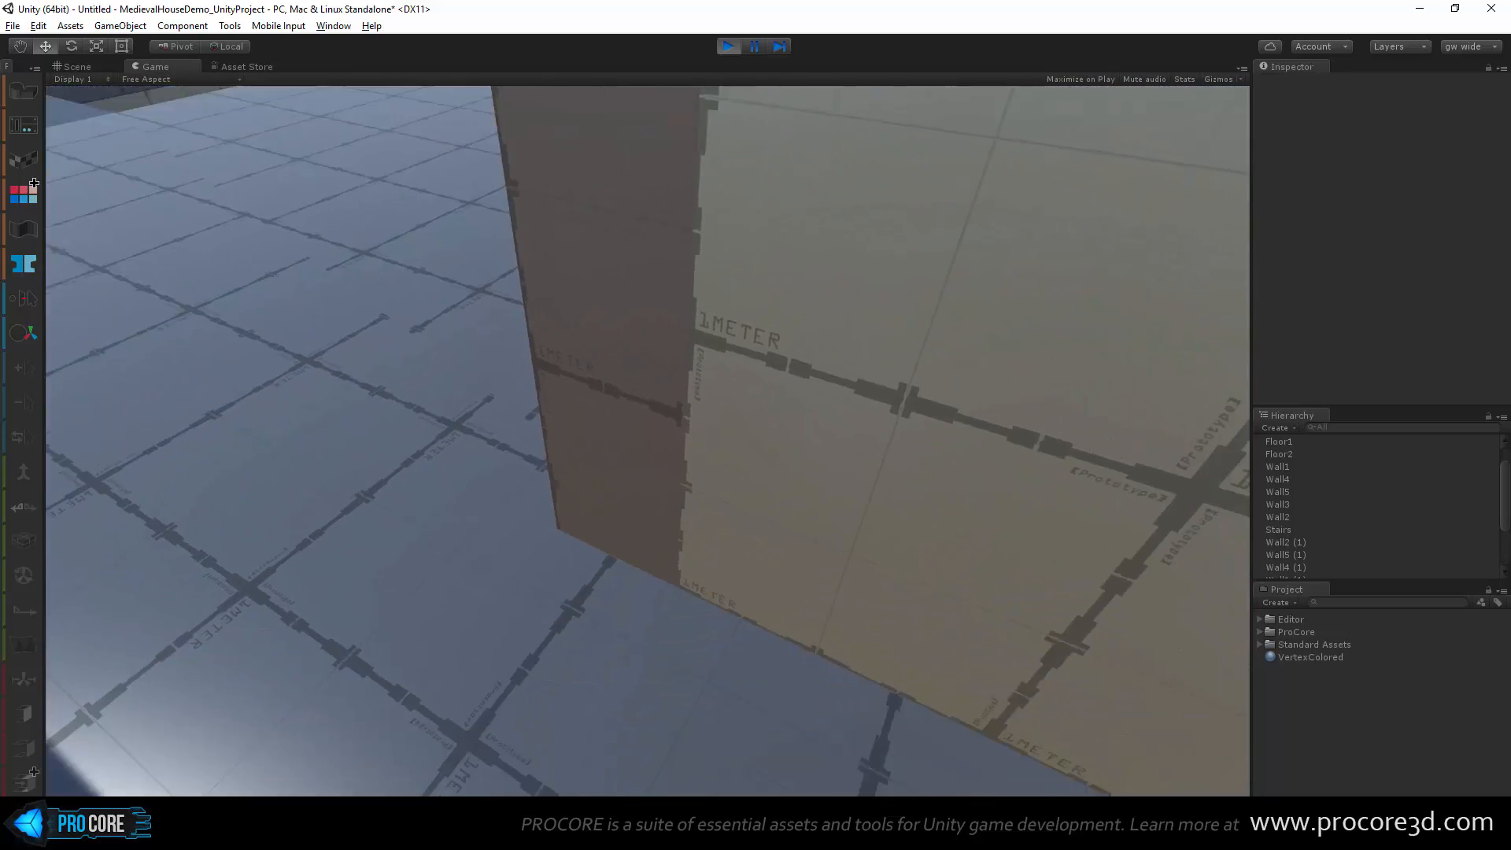
Step: Walk through the upper and lower floors of the house in play mode and end the playtest
{"action": "key", "text": "w"}
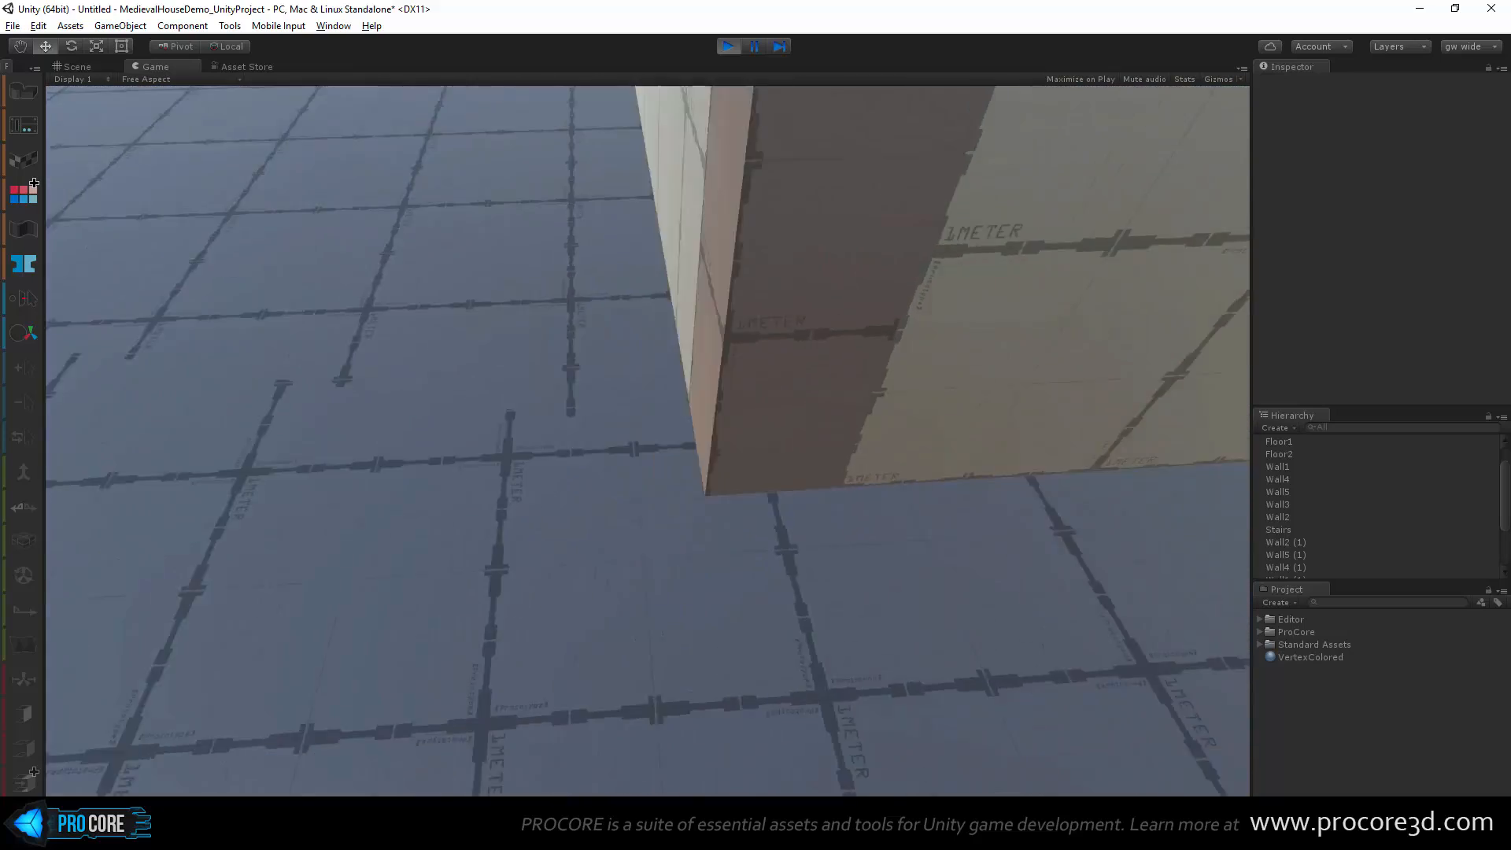
{"action": "key", "text": "w"}
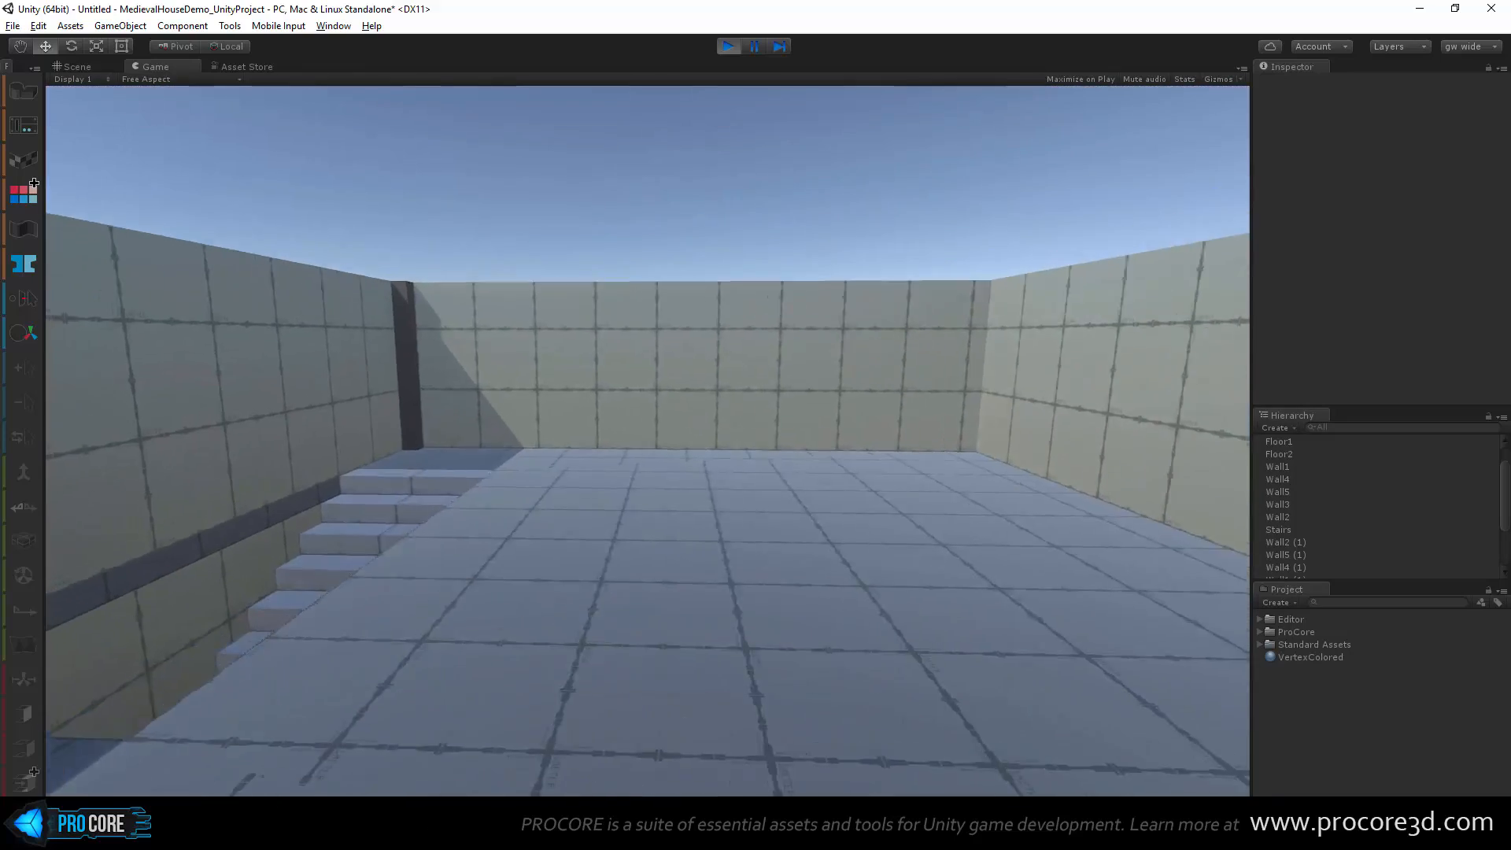
{"action": "key", "text": "w"}
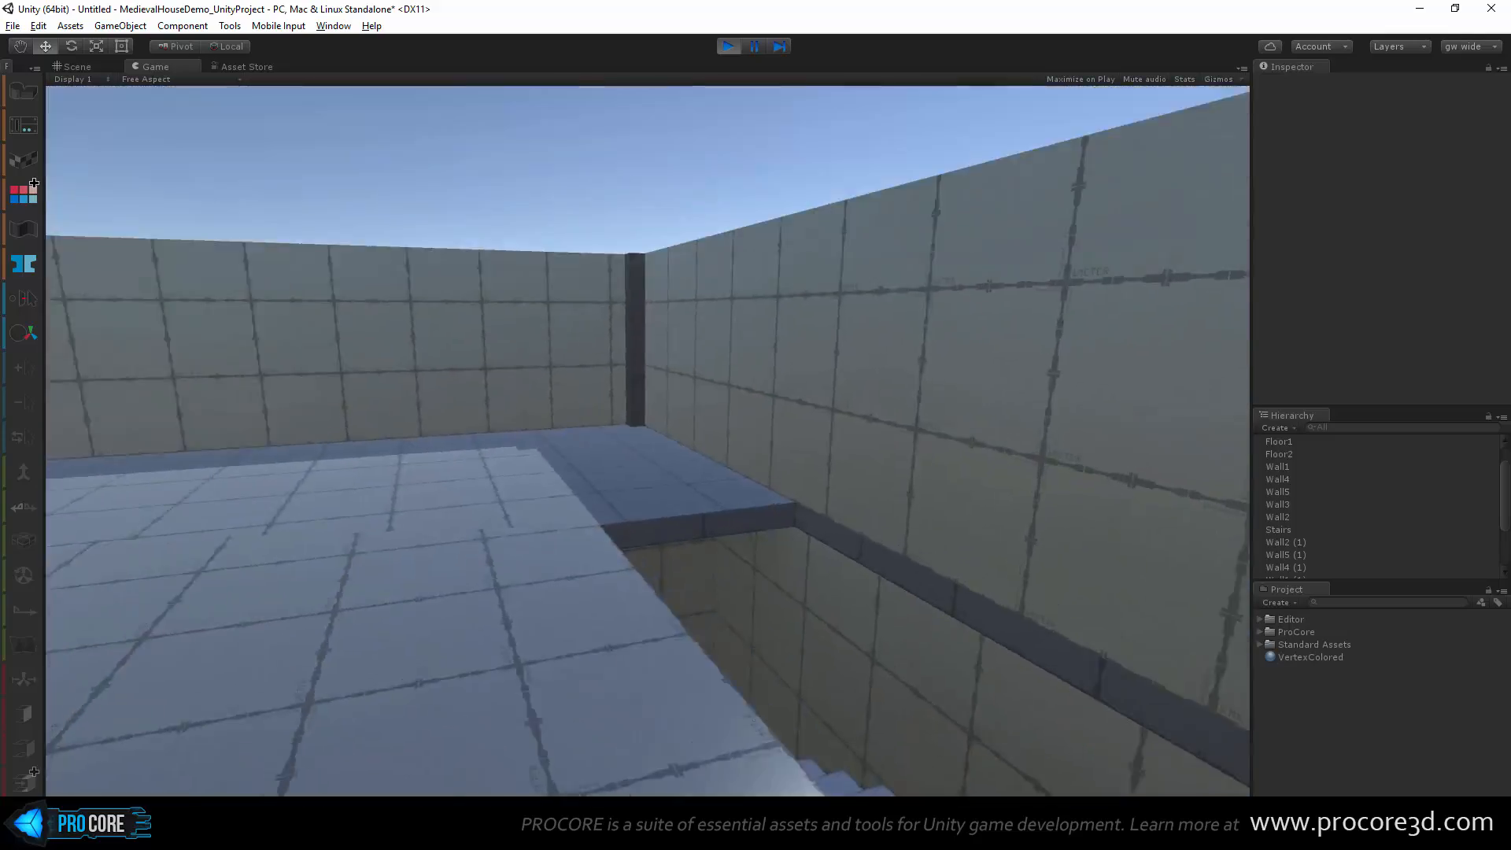
{"action": "key", "text": "w"}
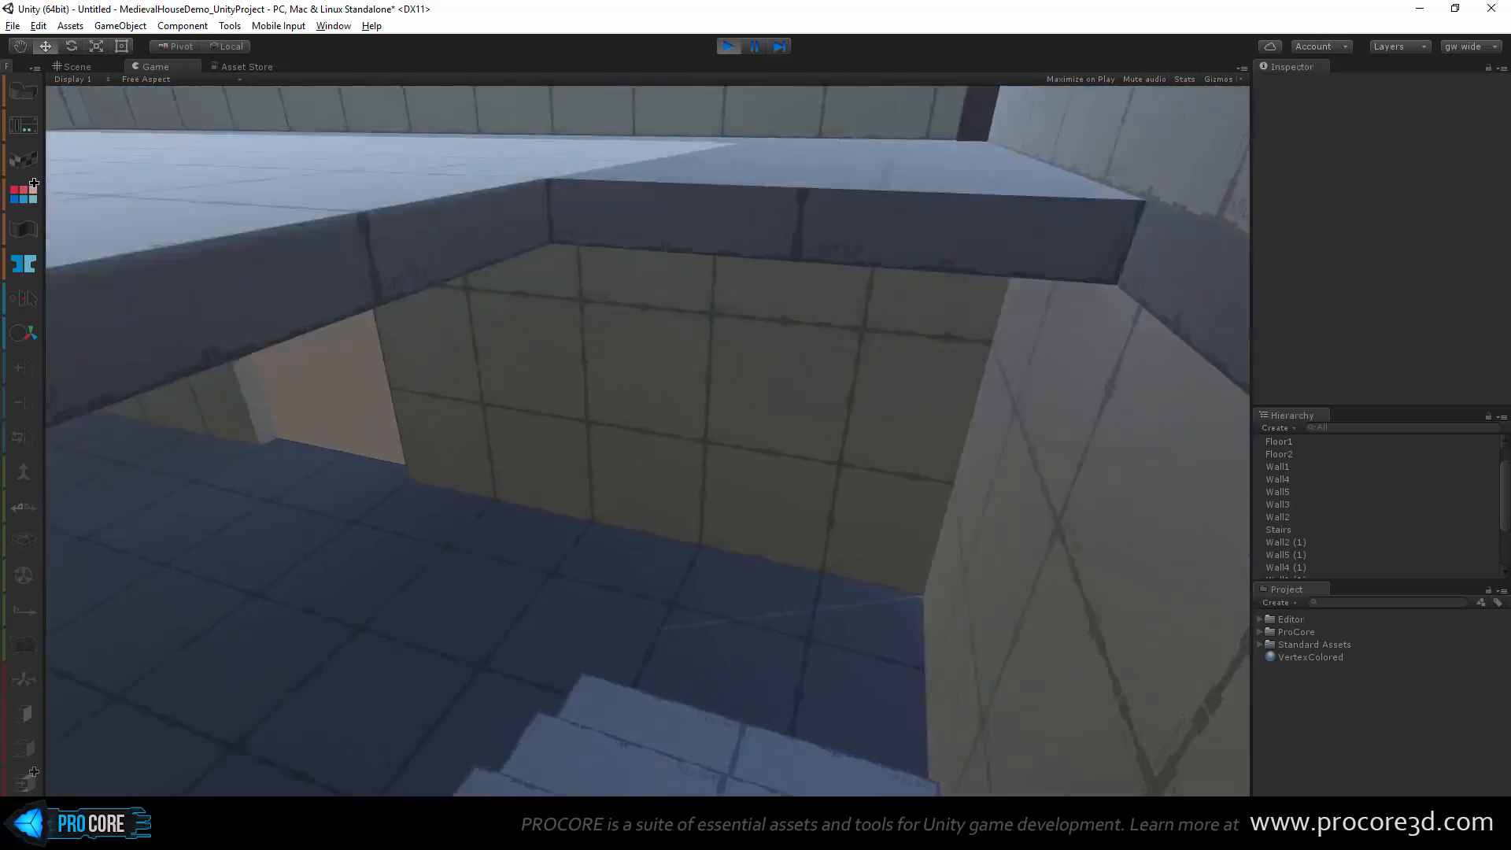
{"action": "key", "text": "w"}
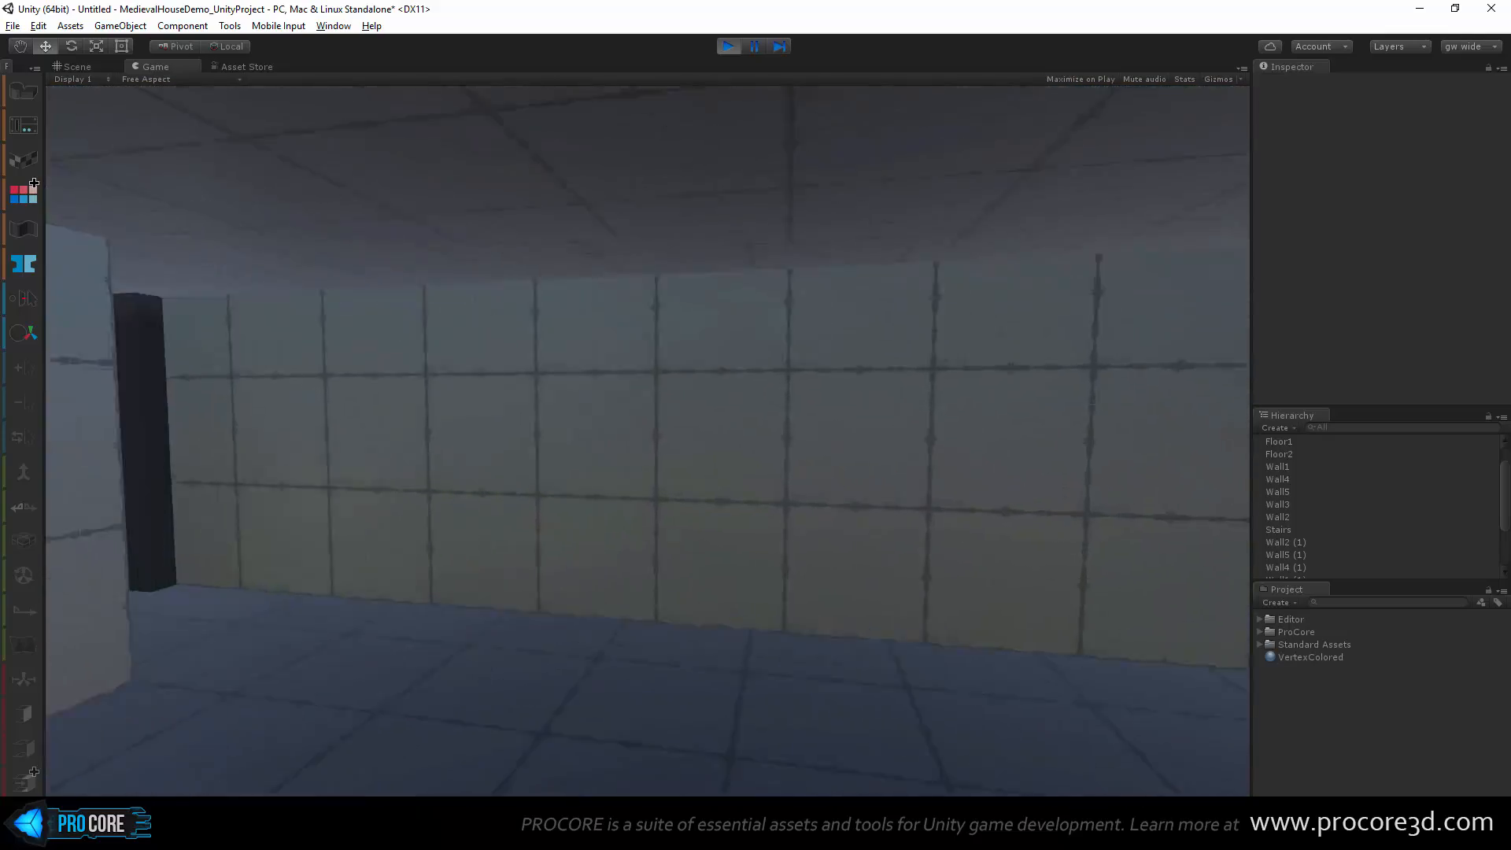
{"action": "key", "text": "w"}
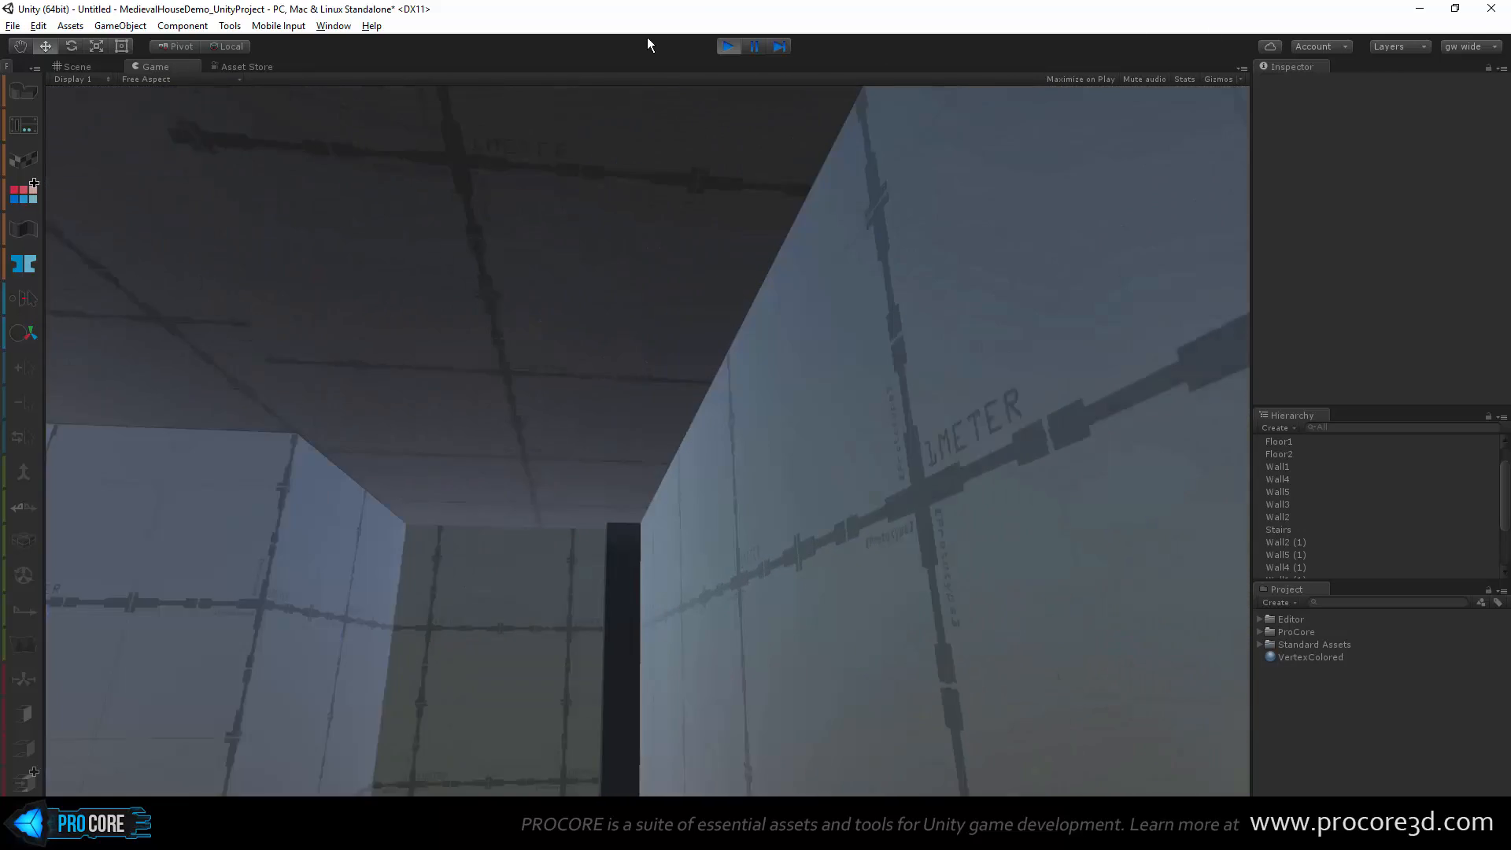
{"action": "left_click", "coordinate": [726, 45]}
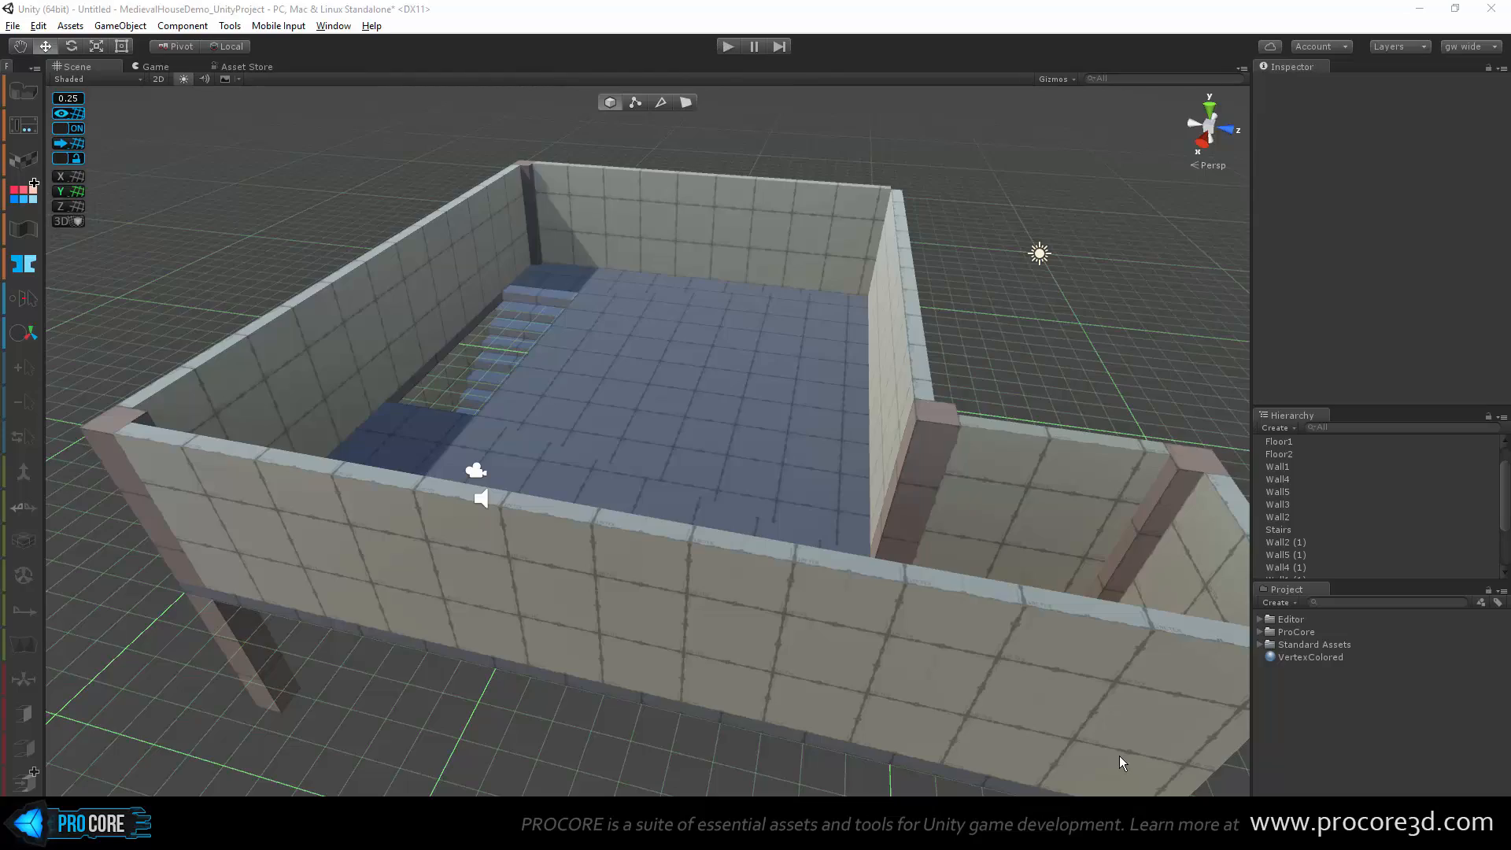
Step: Duplicate a corner post and place the copy at the house's open corner, at X 4.5, Z -4
{"action": "left_click_drag", "start_coordinate": [978, 491], "coordinate": [429, 475], "text": "alt"}
{"action": "left_click", "coordinate": [315, 261]}
{"action": "left_click_drag", "start_coordinate": [315, 263], "coordinate": [692, 777], "text": "alt"}
{"action": "key", "text": "ctrl+d"}
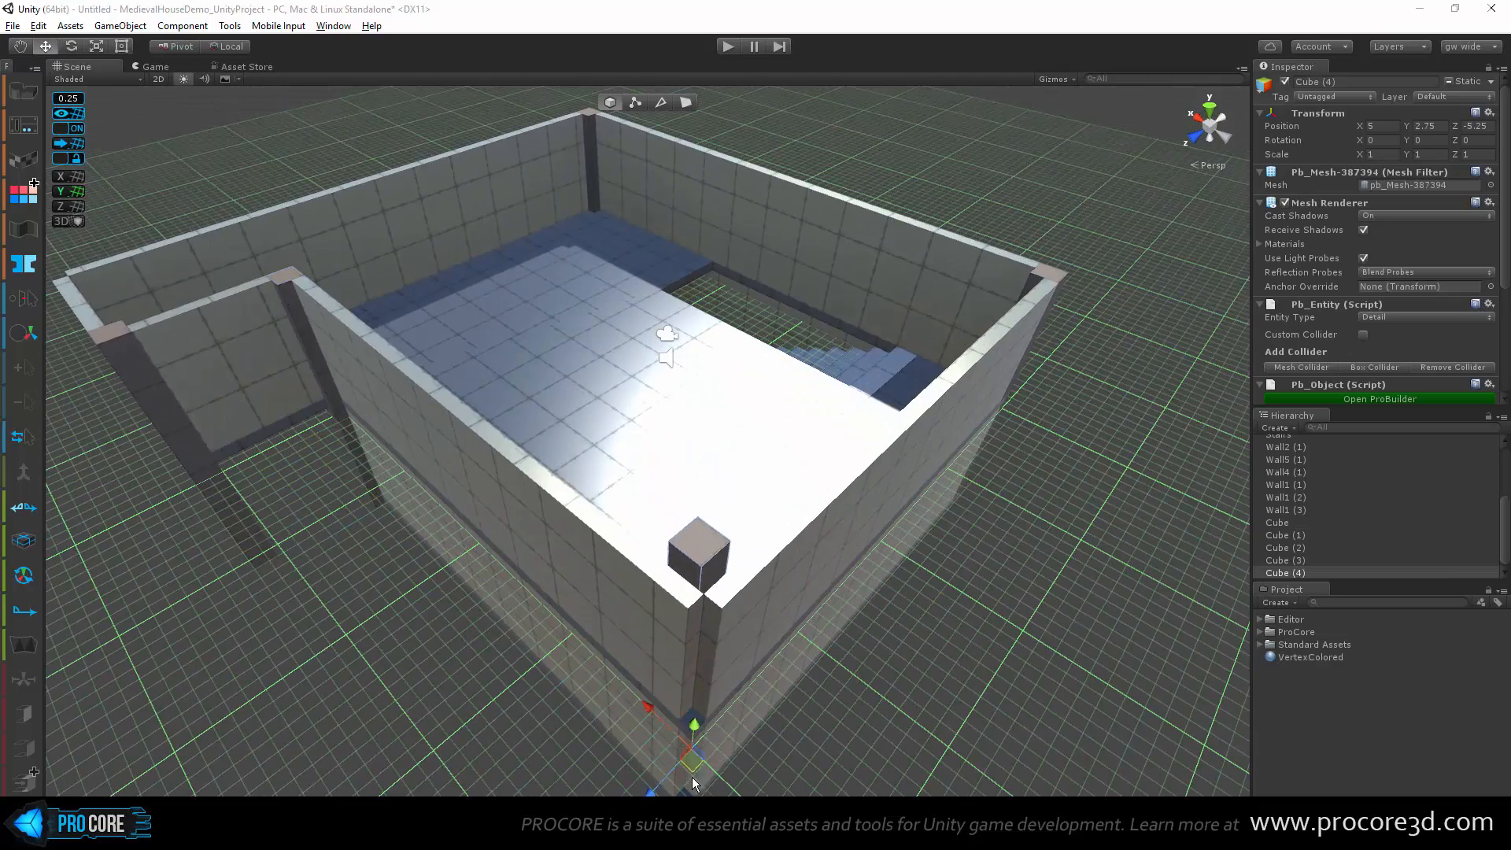
{"action": "key", "text": "f"}
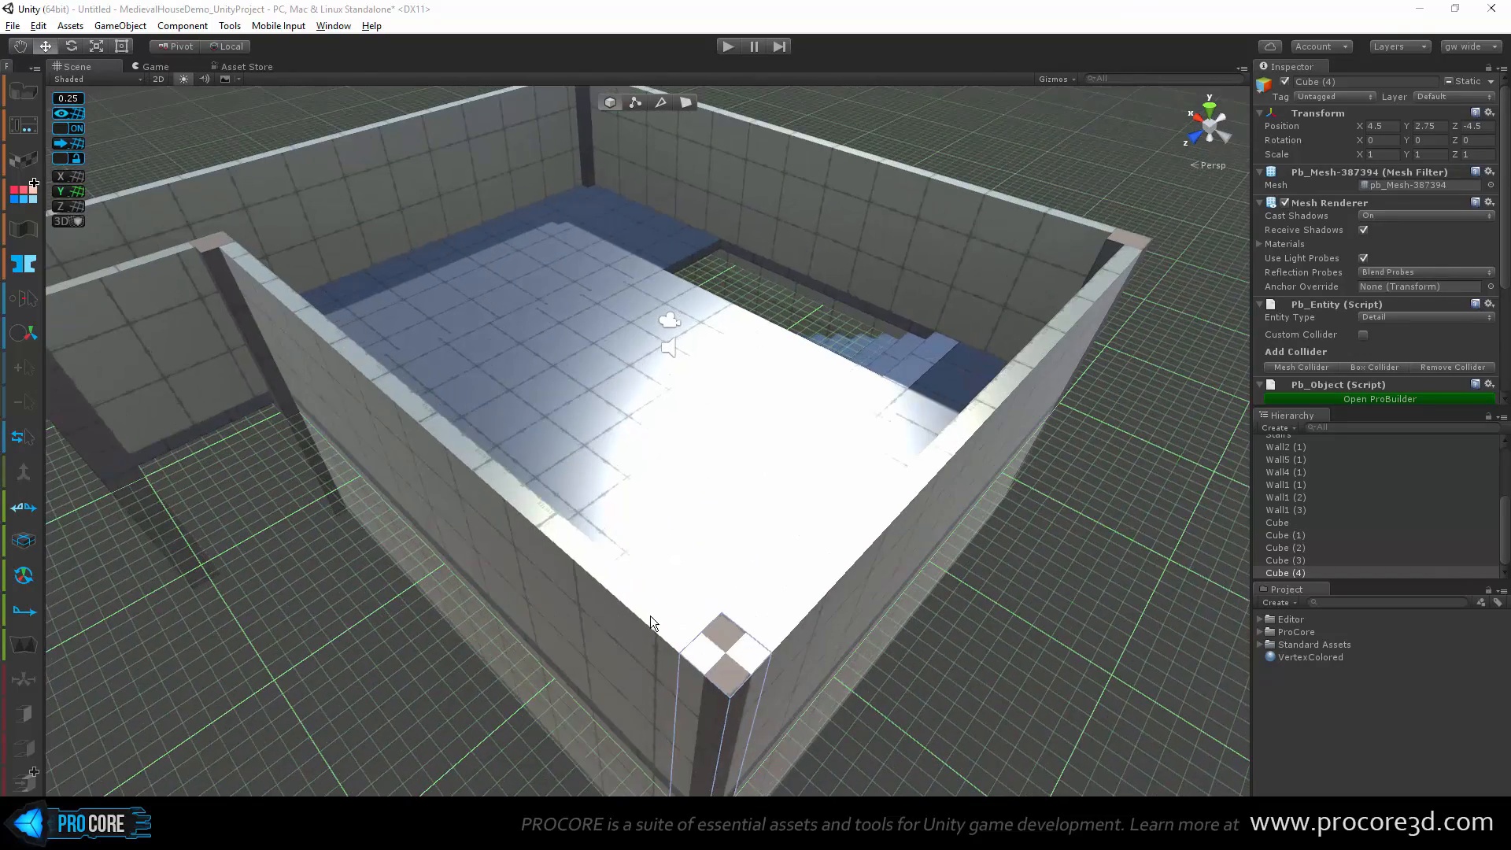
{"action": "left_click_drag", "start_coordinate": [484, 673], "coordinate": [436, 713]}
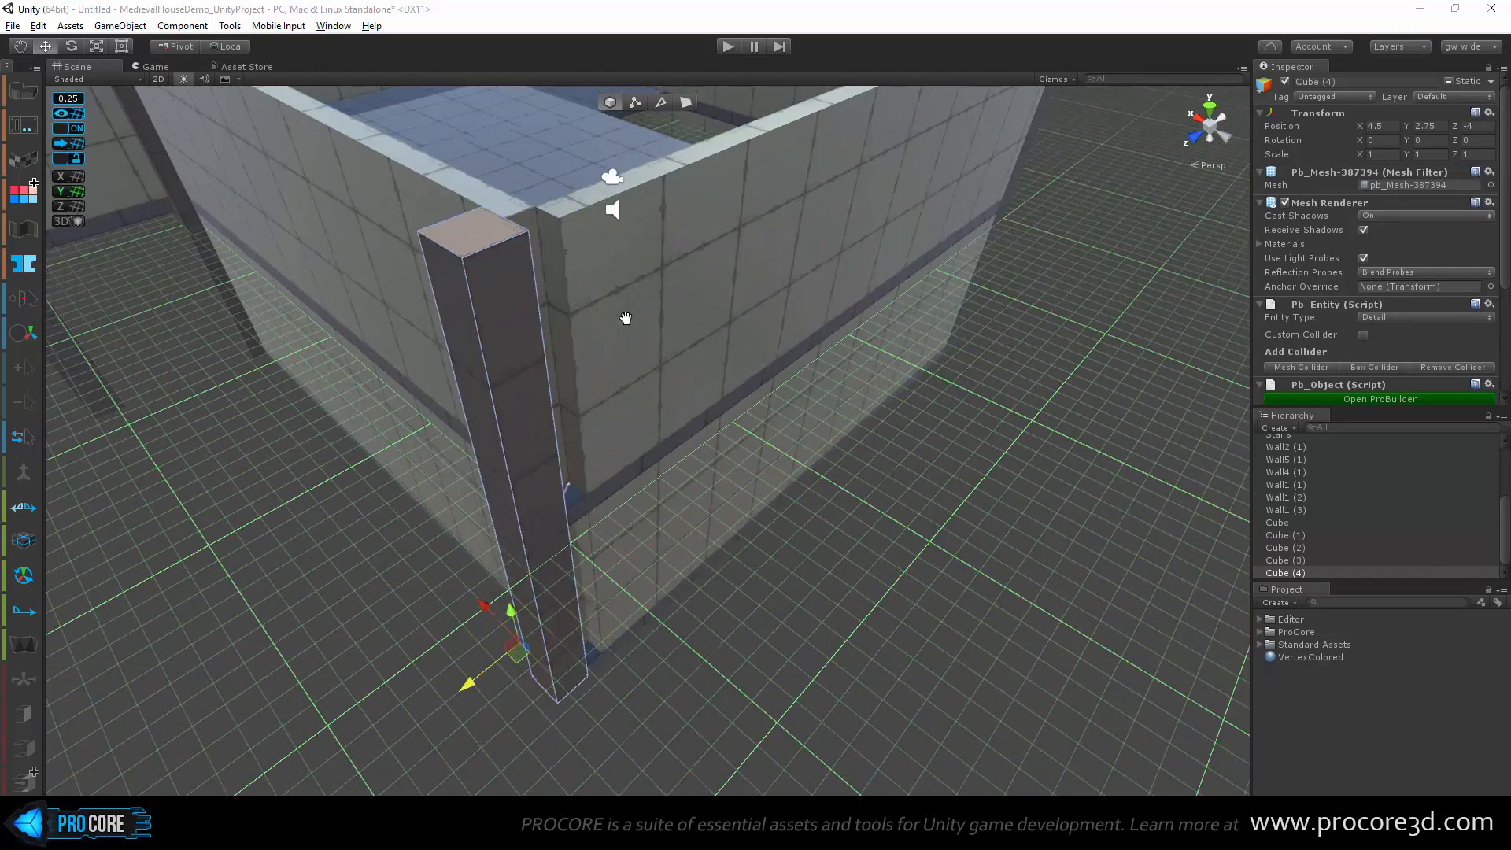
Step: Shorten upper walls Wall4 (1) and Wall5 (1) by pulling their end faces back from the new post's corner
{"action": "middle_click_drag", "start_coordinate": [624, 320], "coordinate": [592, 433]}
{"action": "scroll", "coordinate": [562, 494], "scroll_direction": "up", "scroll_amount": 1}
{"action": "left_click", "coordinate": [536, 588]}
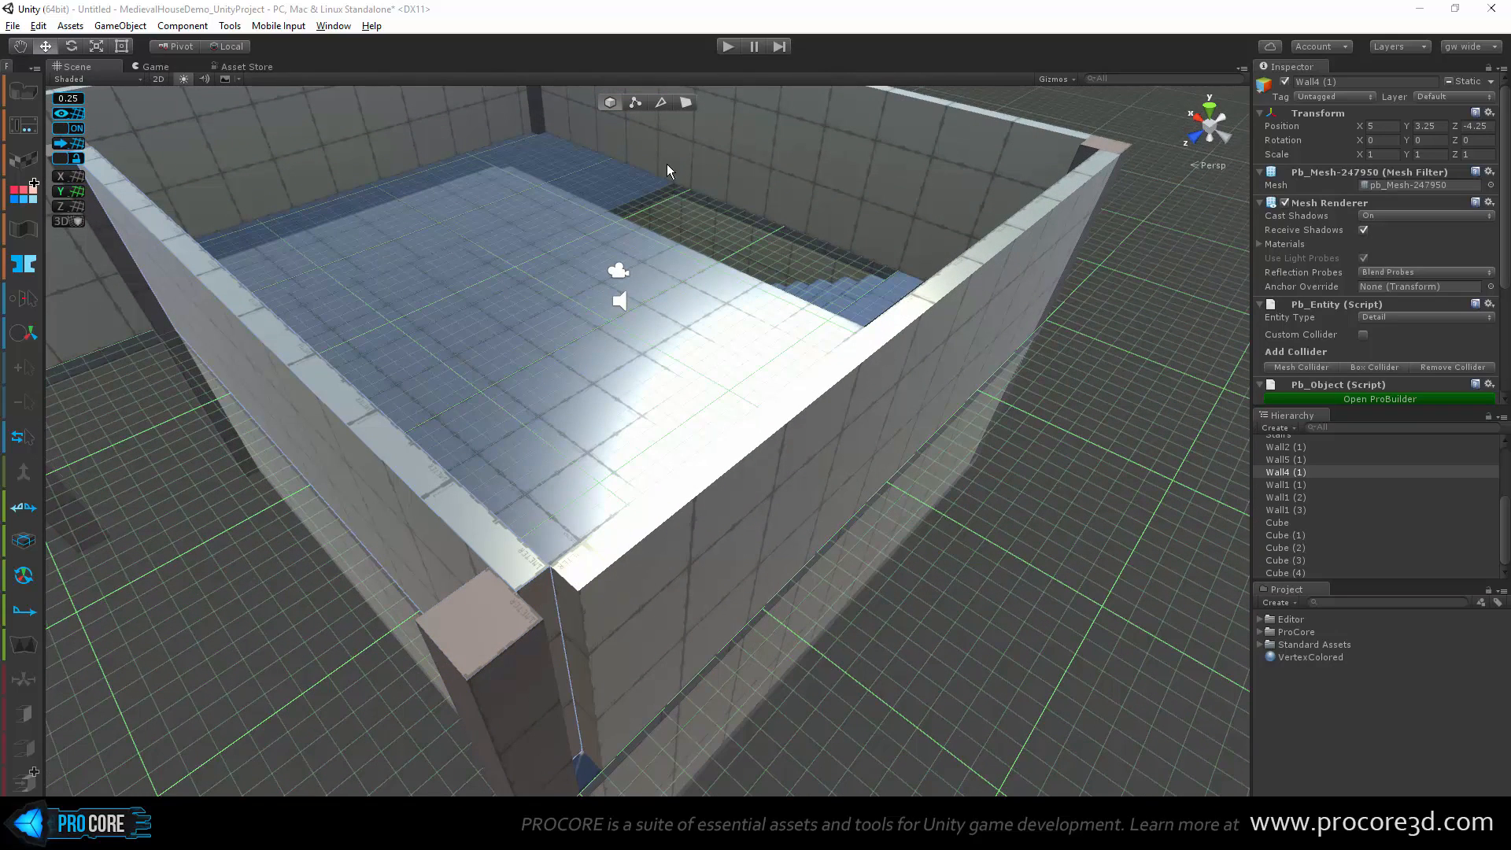
{"action": "left_click", "coordinate": [536, 597]}
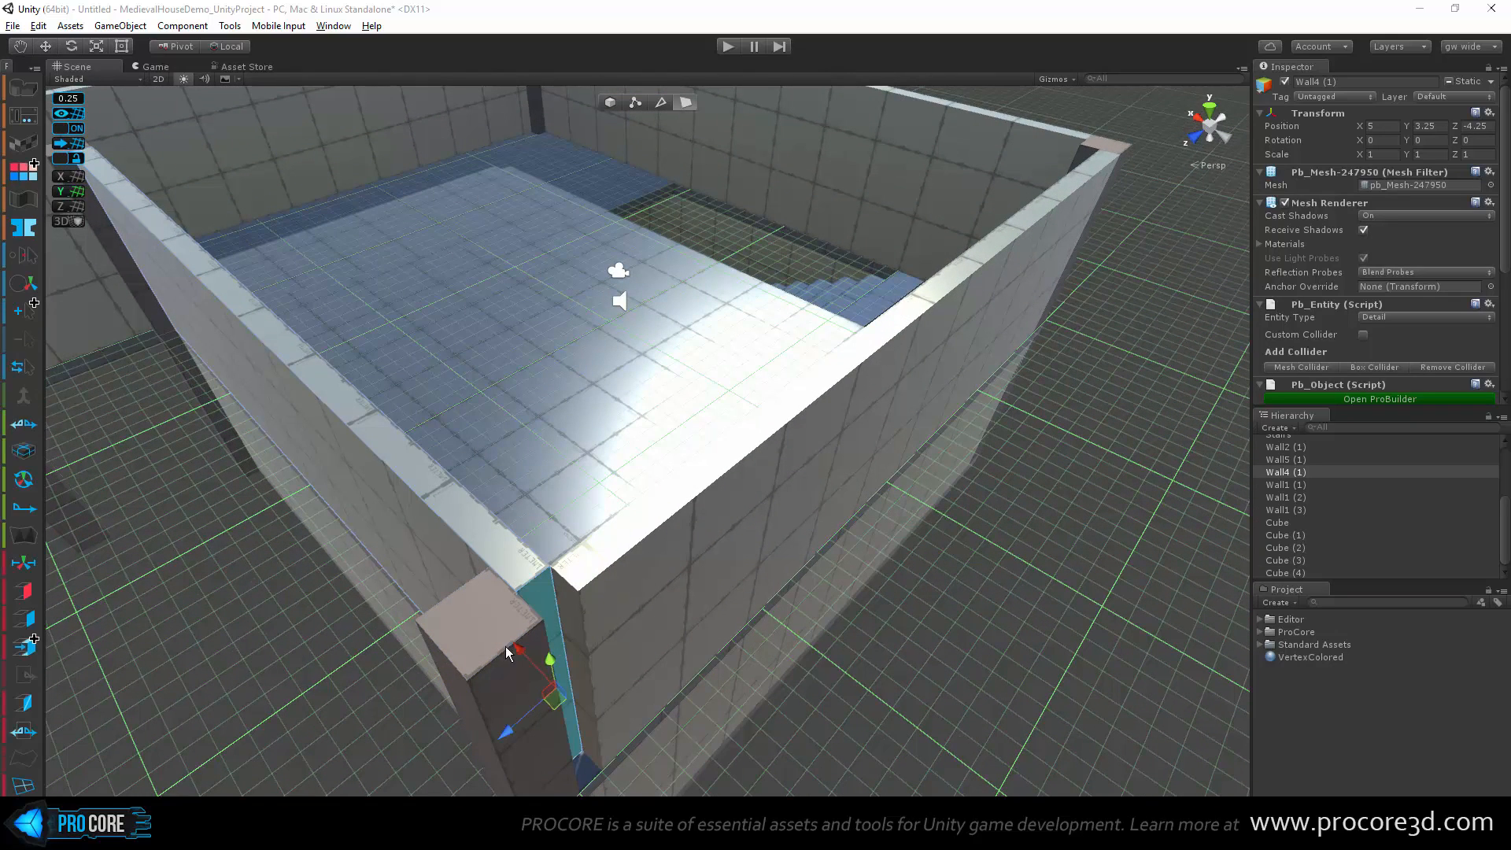
{"action": "left_click", "coordinate": [569, 611]}
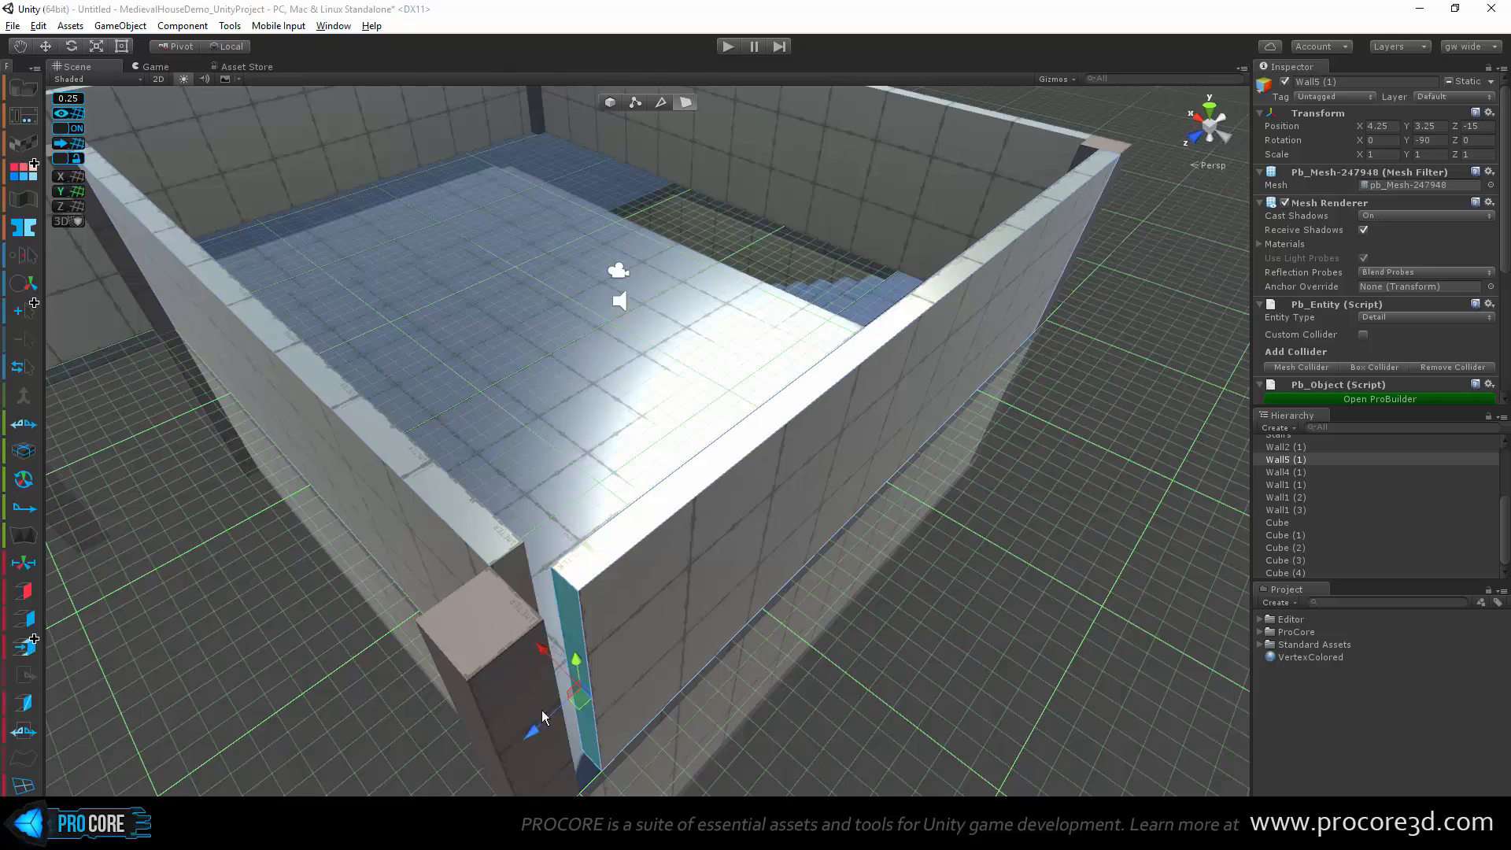
{"action": "scroll", "coordinate": [545, 670], "scroll_direction": "down", "scroll_amount": 4}
{"action": "middle_click_drag", "start_coordinate": [545, 670], "coordinate": [554, 645]}
{"action": "key", "text": "g"}
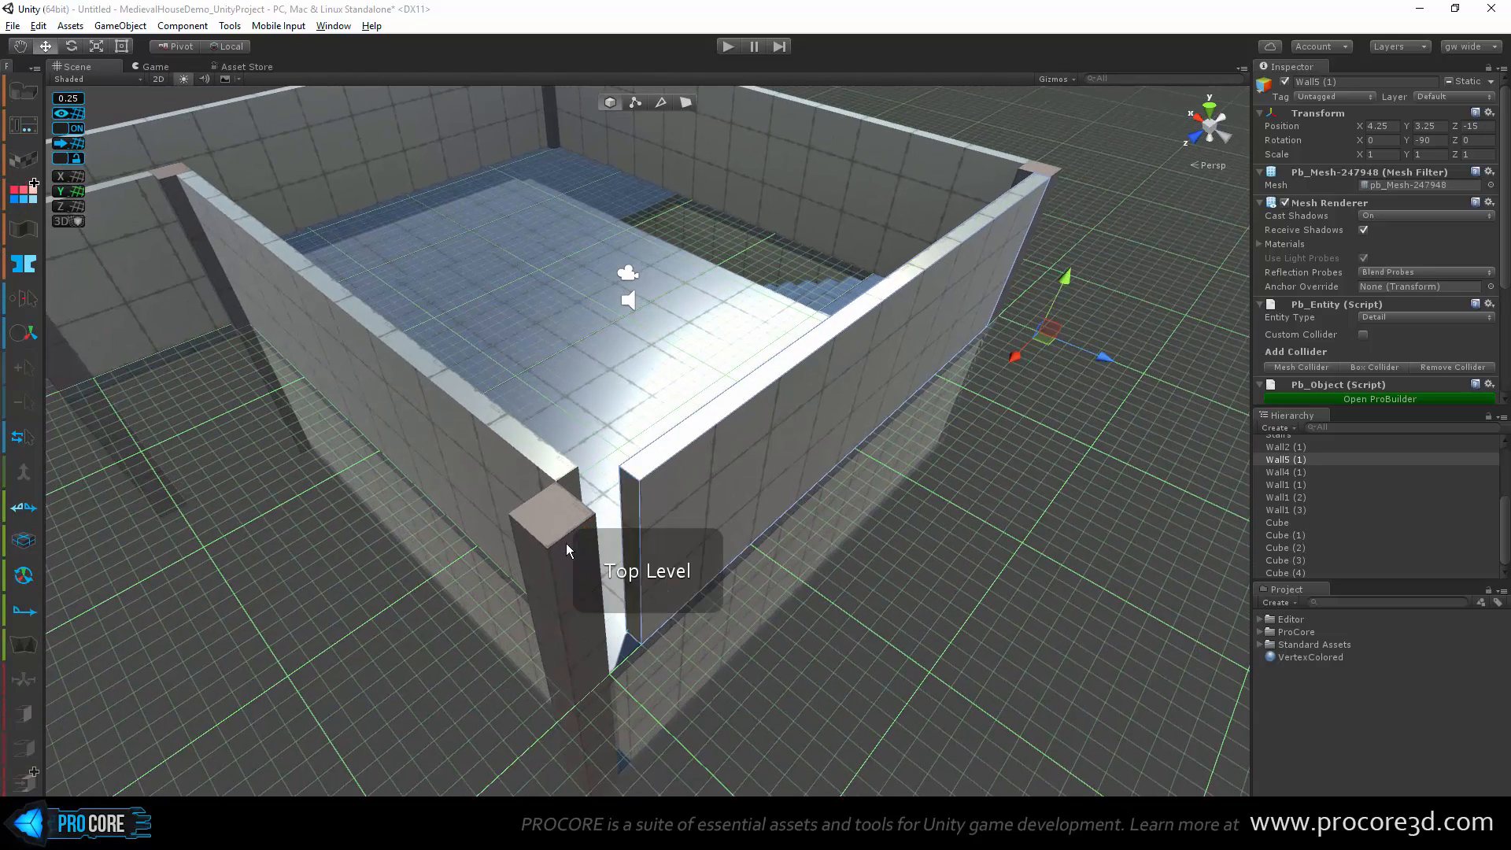
Step: Move the new corner post, Cube (4), to Z -4.5 so it fills the gap between the shortened walls
{"action": "left_click", "coordinate": [561, 541]}
{"action": "middle_click_drag", "start_coordinate": [685, 689], "coordinate": [662, 668]}
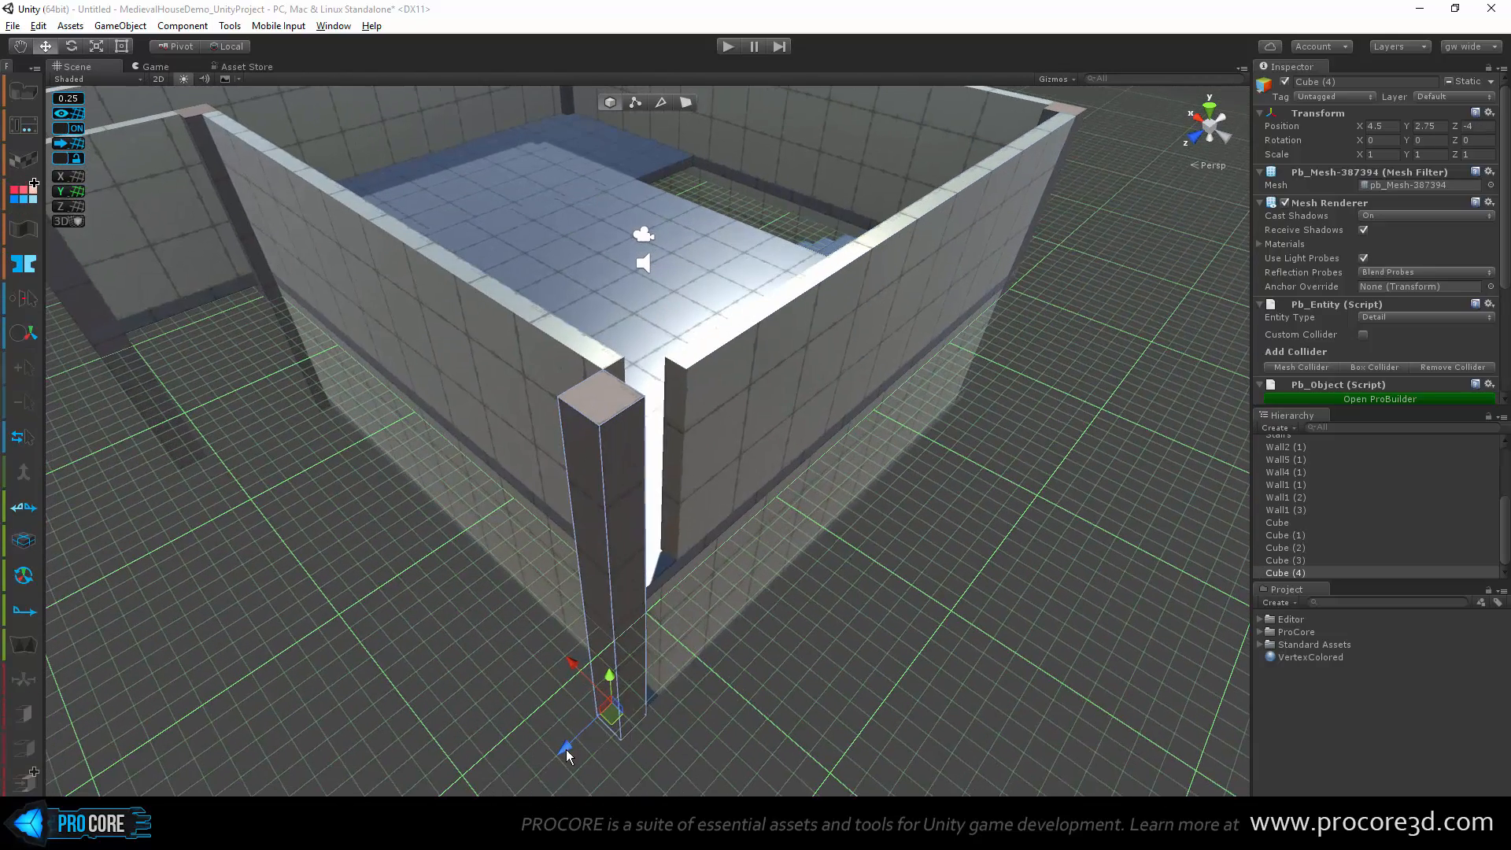
{"action": "left_click_drag", "start_coordinate": [564, 749], "coordinate": [591, 729]}
{"action": "scroll", "coordinate": [732, 454], "scroll_direction": "down", "scroll_amount": 3}
{"action": "mouse_move", "coordinate": [732, 454]}
{"action": "left_mouse_down", "text": "alt"}
{"action": "mouse_move", "coordinate": [701, 418]}
{"action": "mouse_move", "coordinate": [757, 339]}
{"action": "mouse_move", "coordinate": [730, 450]}
{"action": "left_mouse_up", "text": "alt"}
{"action": "scroll", "coordinate": [708, 535], "scroll_direction": "up", "scroll_amount": 3}
{"action": "left_click_drag", "start_coordinate": [688, 609], "coordinate": [683, 493], "text": "alt"}
{"action": "scroll", "coordinate": [683, 494], "scroll_direction": "up", "scroll_amount": 3}
{"action": "scroll", "coordinate": [754, 433], "scroll_direction": "down", "scroll_amount": 4}
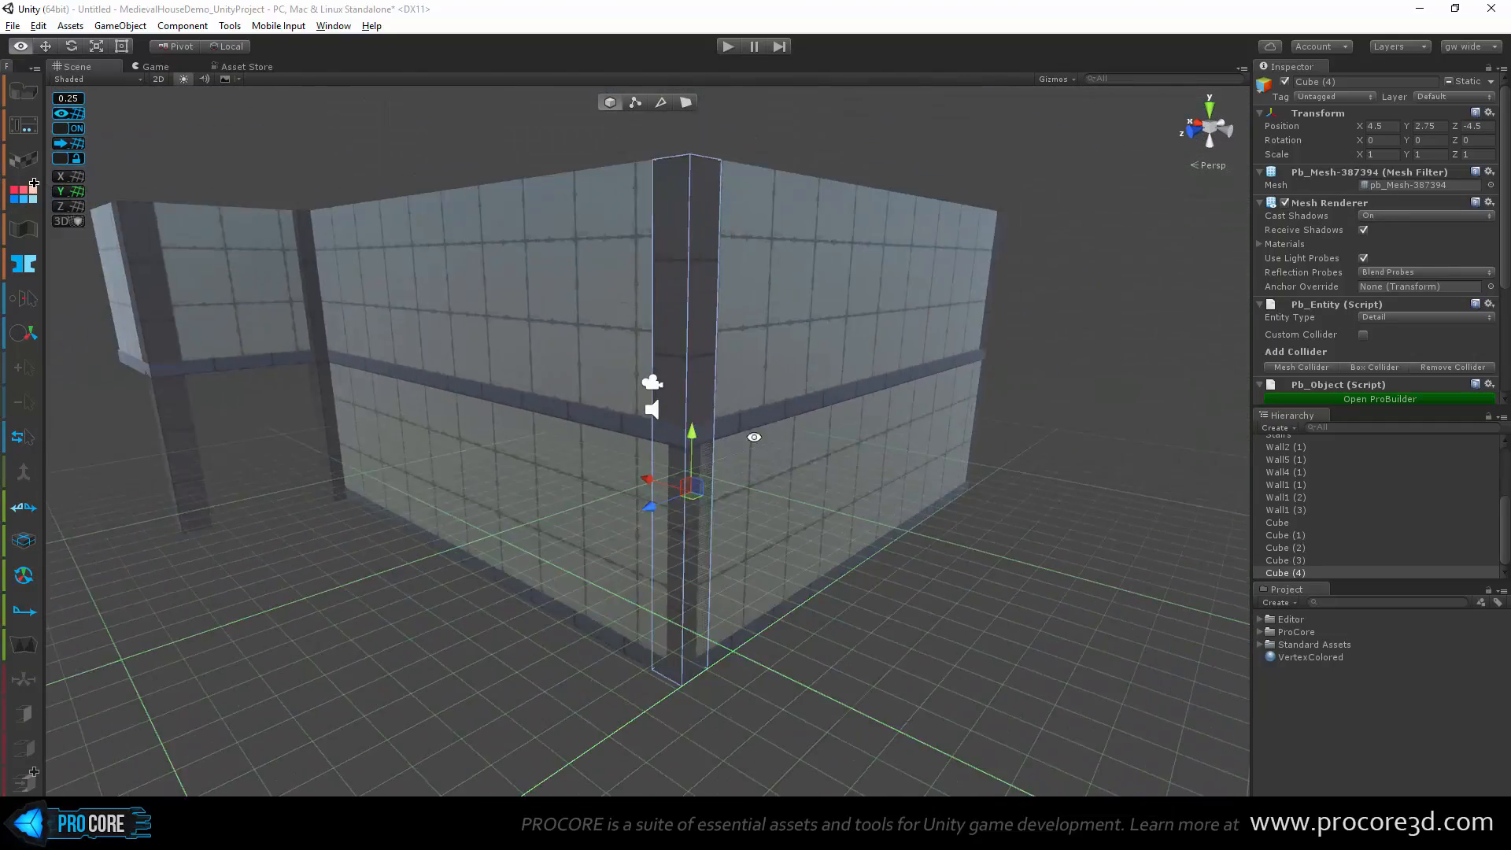
{"action": "left_click_drag", "start_coordinate": [749, 431], "coordinate": [753, 475], "text": "alt"}
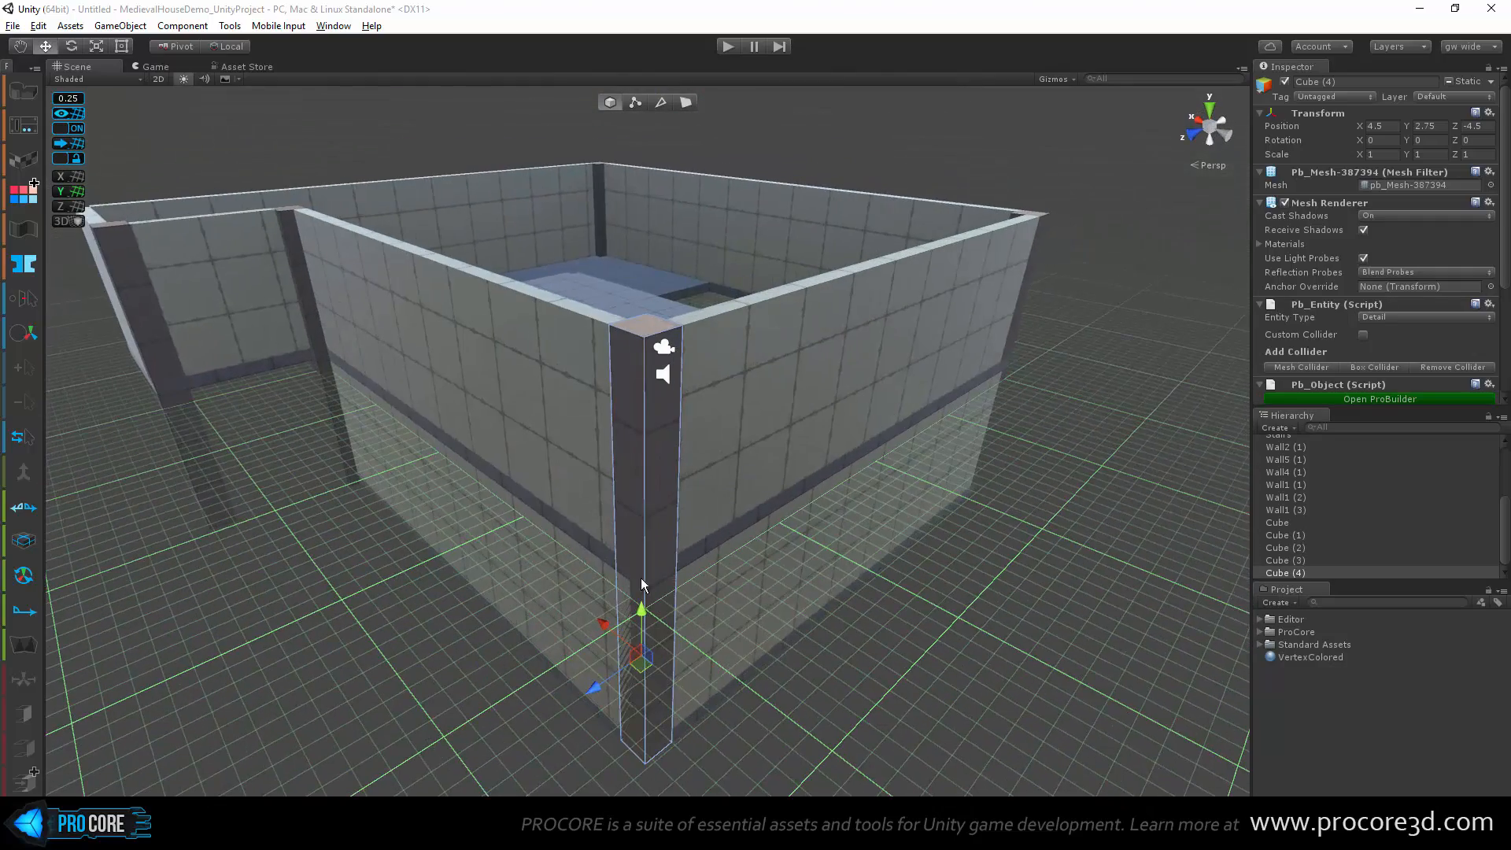
Step: Pull the end vertices of the ground-floor wall Wall4 back into the new corner post
{"action": "scroll", "coordinate": [640, 577], "scroll_direction": "up", "scroll_amount": 6}
{"action": "left_click", "coordinate": [574, 442]}
{"action": "mouse_move", "coordinate": [671, 699]}
{"action": "left_mouse_down", "text": "alt"}
{"action": "mouse_move", "coordinate": [694, 653]}
{"action": "mouse_move", "coordinate": [698, 712]}
{"action": "mouse_move", "coordinate": [680, 714]}
{"action": "left_mouse_up", "text": "alt"}
{"action": "left_click", "coordinate": [636, 102]}
{"action": "scroll", "coordinate": [692, 470], "scroll_direction": "down", "scroll_amount": 3}
{"action": "left_click_drag", "start_coordinate": [692, 478], "coordinate": [821, 491], "text": "alt"}
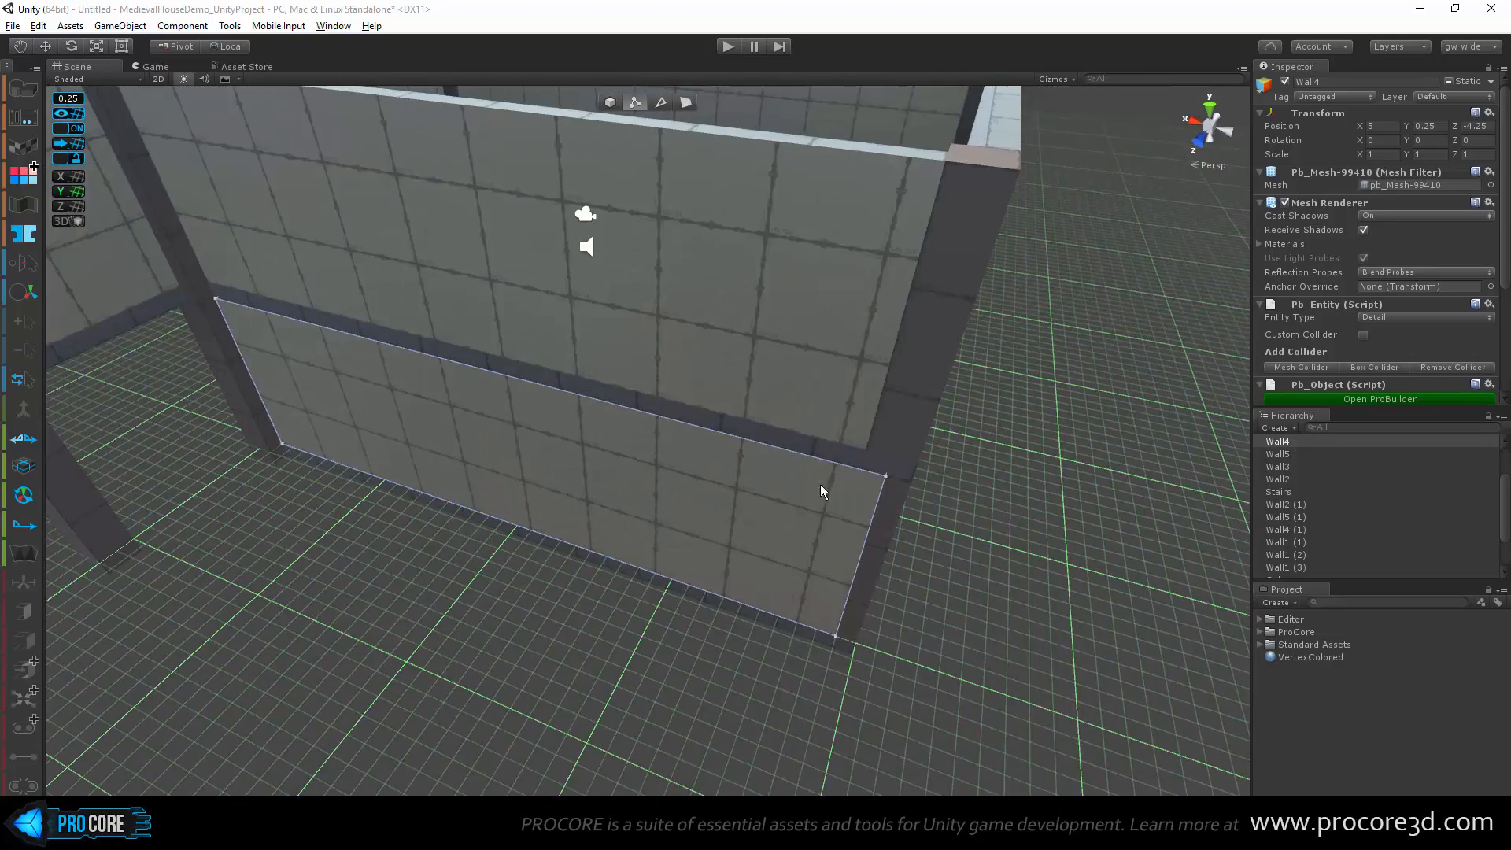
{"action": "left_click_drag", "start_coordinate": [1018, 794], "coordinate": [1019, 794]}
{"action": "left_click_drag", "start_coordinate": [928, 645], "coordinate": [789, 589], "text": "alt"}
{"action": "left_click_drag", "start_coordinate": [676, 513], "coordinate": [672, 502]}
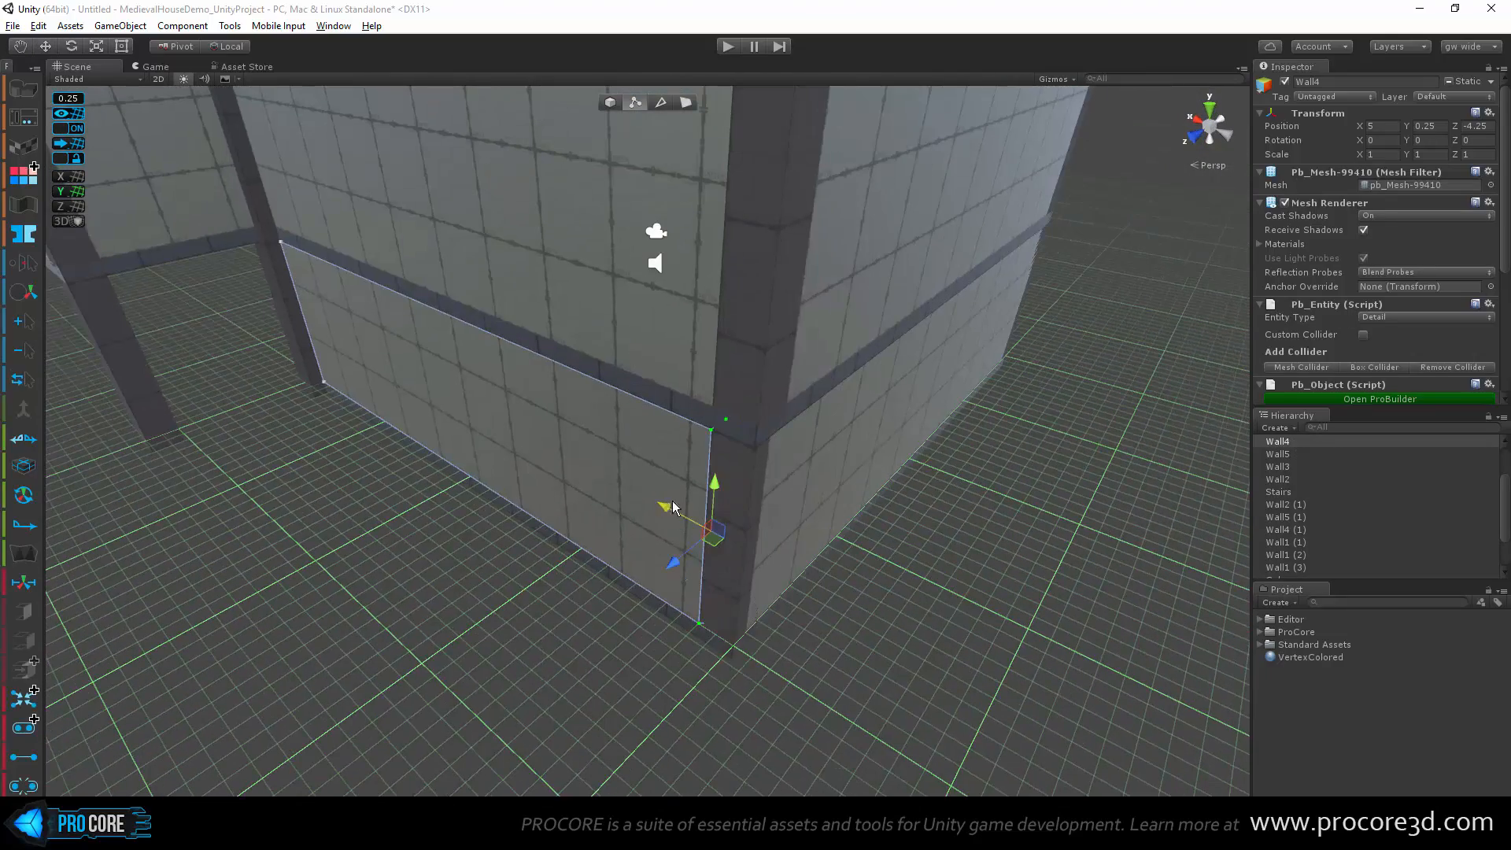
Step: Pull the vertices at both ends of the ground-floor wall Wall5 back into their corner posts
{"action": "left_click", "coordinate": [847, 469]}
{"action": "left_click_drag", "start_coordinate": [846, 469], "coordinate": [785, 546], "text": "alt"}
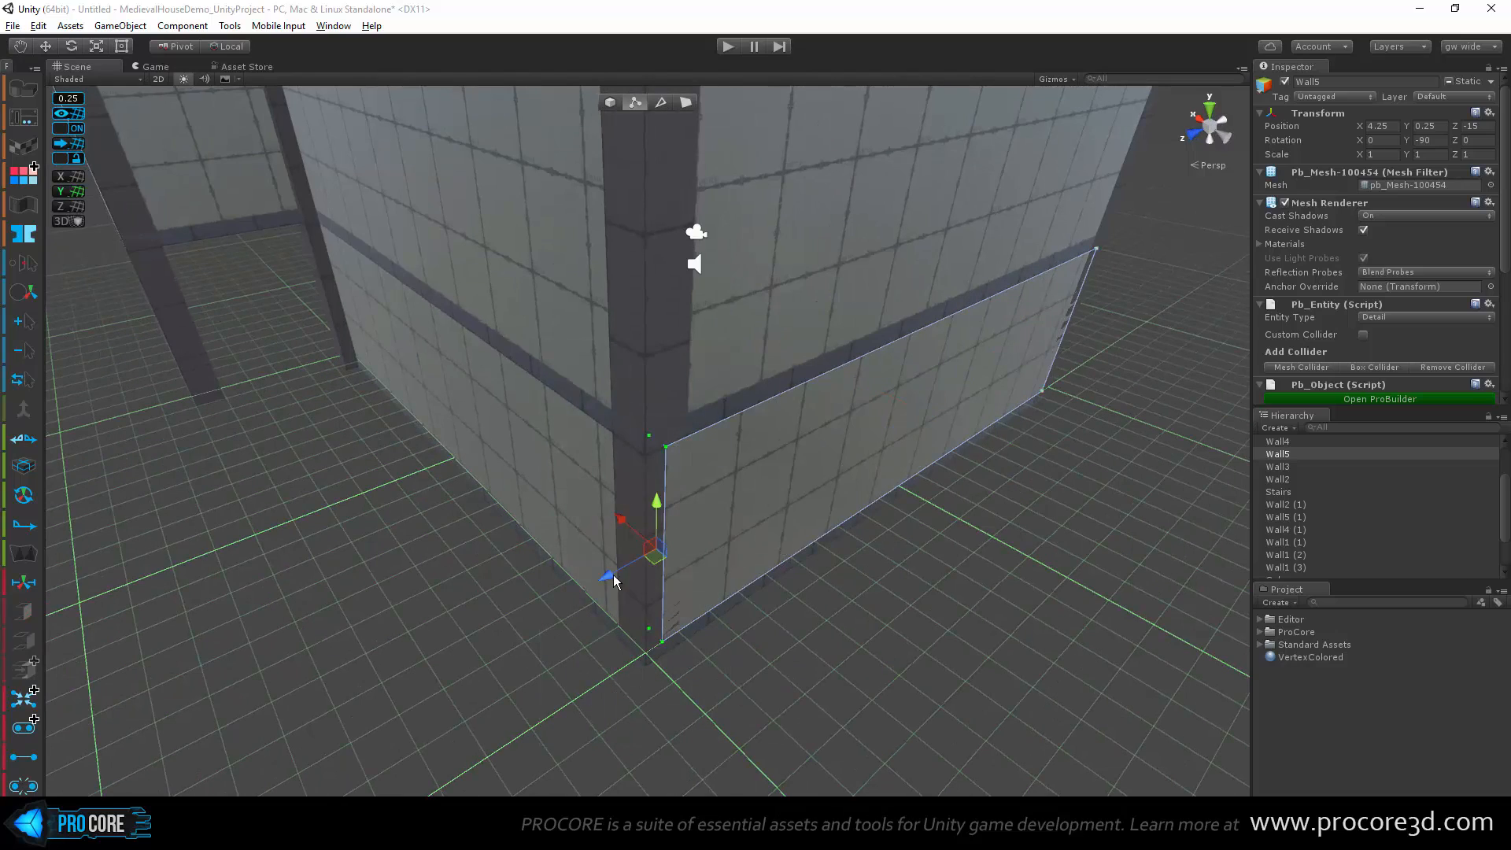
{"action": "mouse_move", "coordinate": [615, 580]}
{"action": "left_mouse_down"}
{"action": "mouse_move", "coordinate": [618, 602]}
{"action": "mouse_move", "coordinate": [639, 574]}
{"action": "left_mouse_up"}
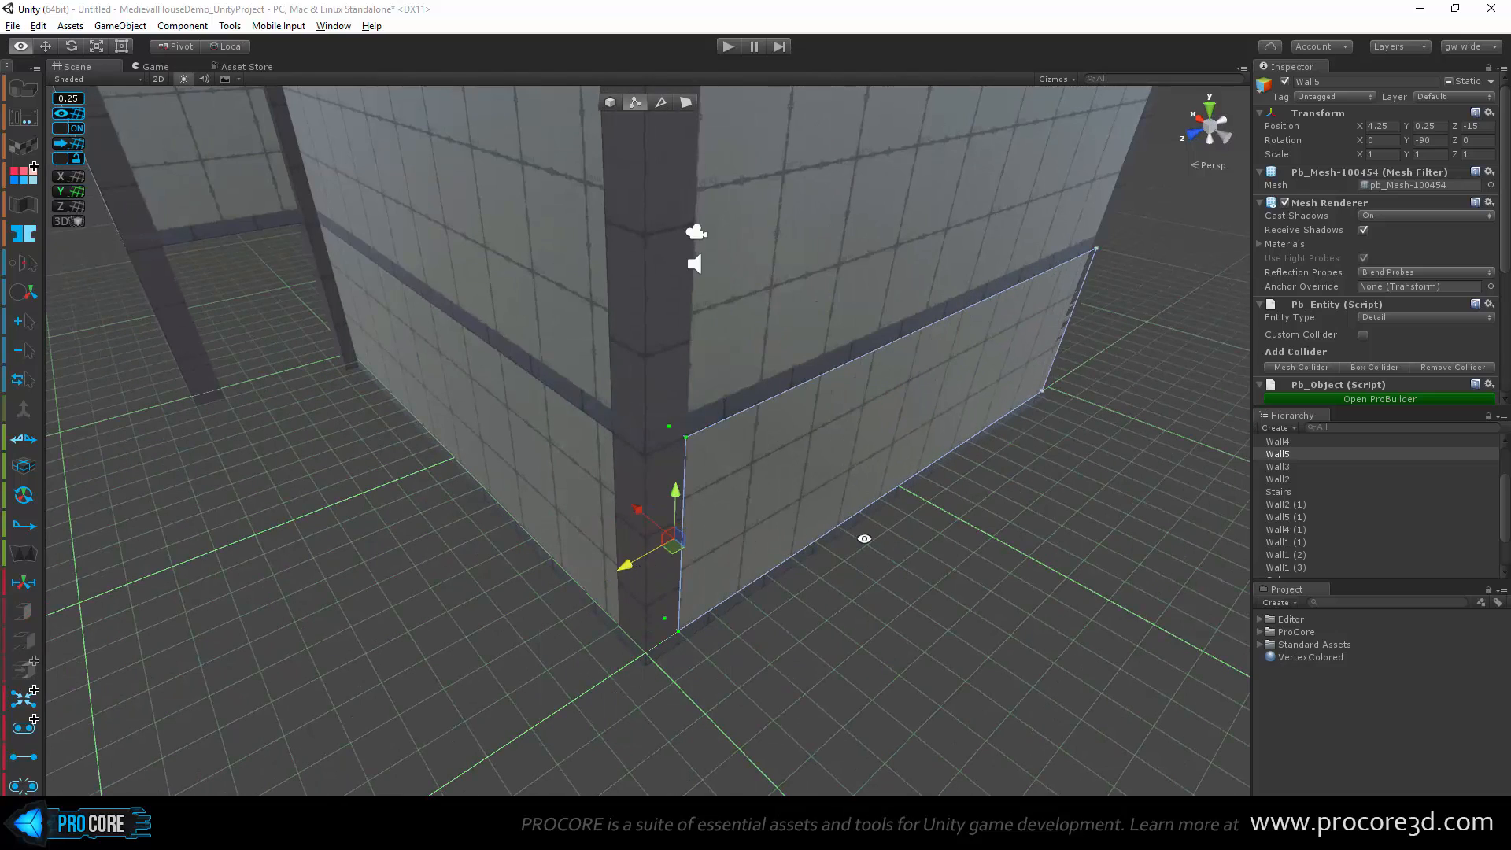
{"action": "left_click_drag", "start_coordinate": [866, 532], "coordinate": [563, 389], "text": "alt"}
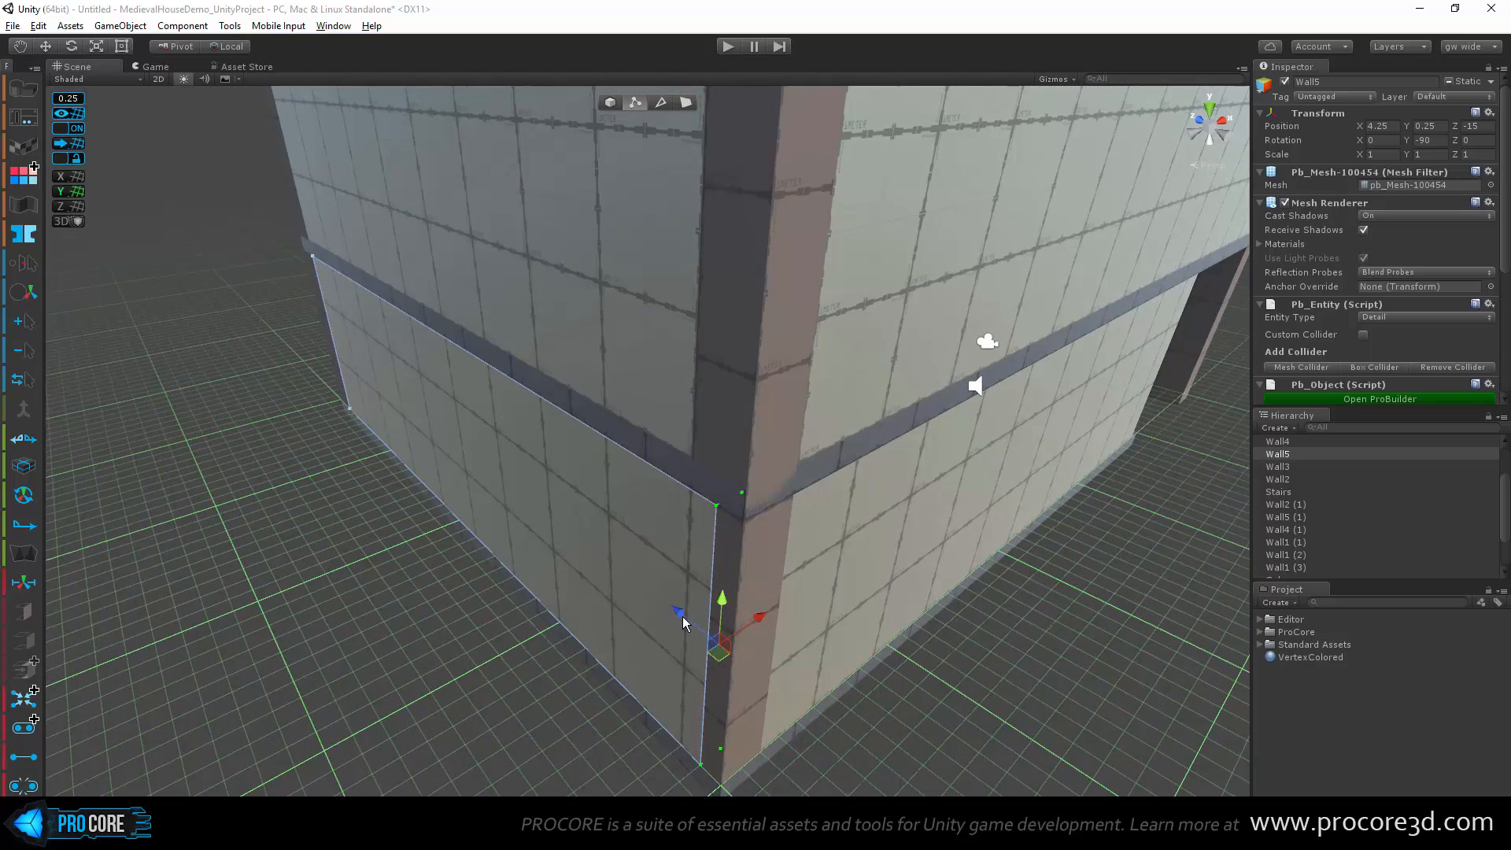
{"action": "left_click_drag", "start_coordinate": [904, 597], "coordinate": [686, 556], "text": "alt"}
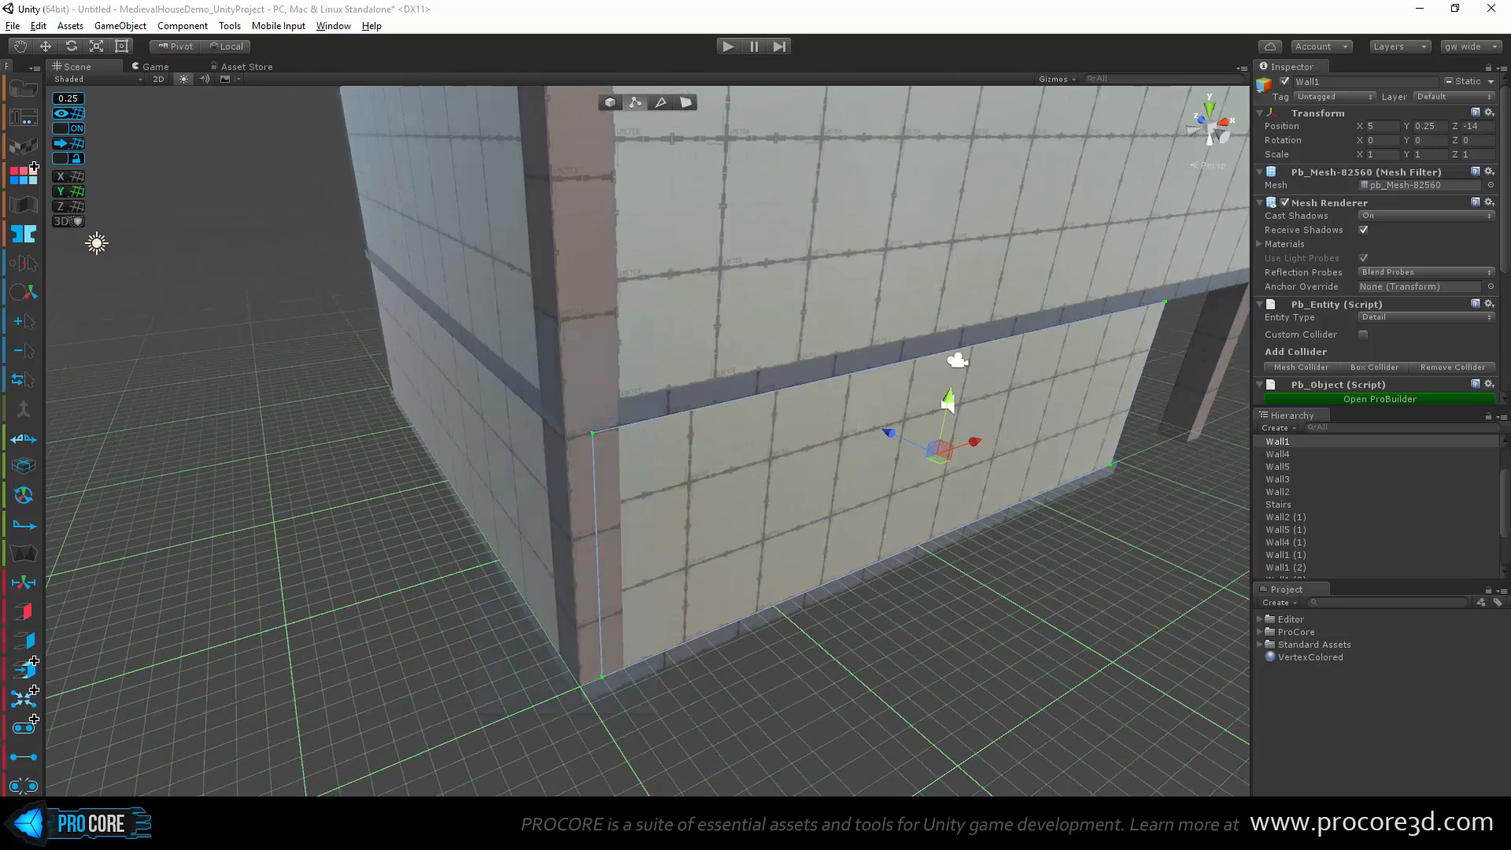
{"action": "left_click_drag", "start_coordinate": [1003, 602], "coordinate": [823, 516], "text": "alt"}
{"action": "key", "text": "Escape"}
{"action": "scroll", "coordinate": [824, 520], "scroll_direction": "down", "scroll_amount": 5}
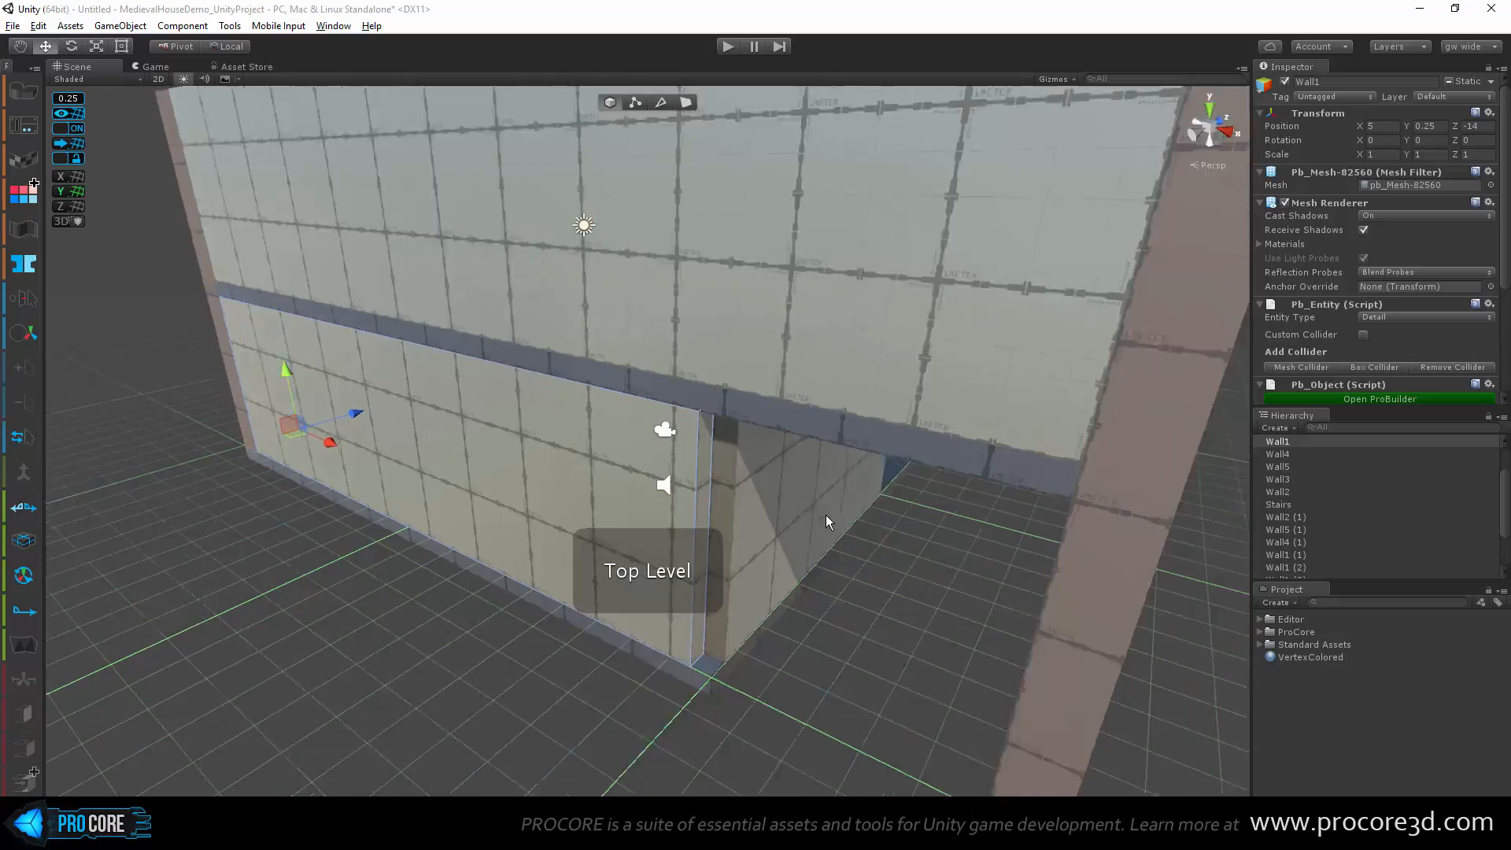
Step: Pull back the end faces of Wall2 (1) and the adjoining short upper wall at the overhang's outer corner
{"action": "left_click_drag", "start_coordinate": [991, 563], "coordinate": [877, 570], "text": "alt"}
{"action": "left_click_drag", "start_coordinate": [1086, 581], "coordinate": [602, 604], "text": "alt"}
{"action": "left_click", "coordinate": [576, 483]}
{"action": "scroll", "coordinate": [576, 483], "scroll_direction": "up", "scroll_amount": 3}
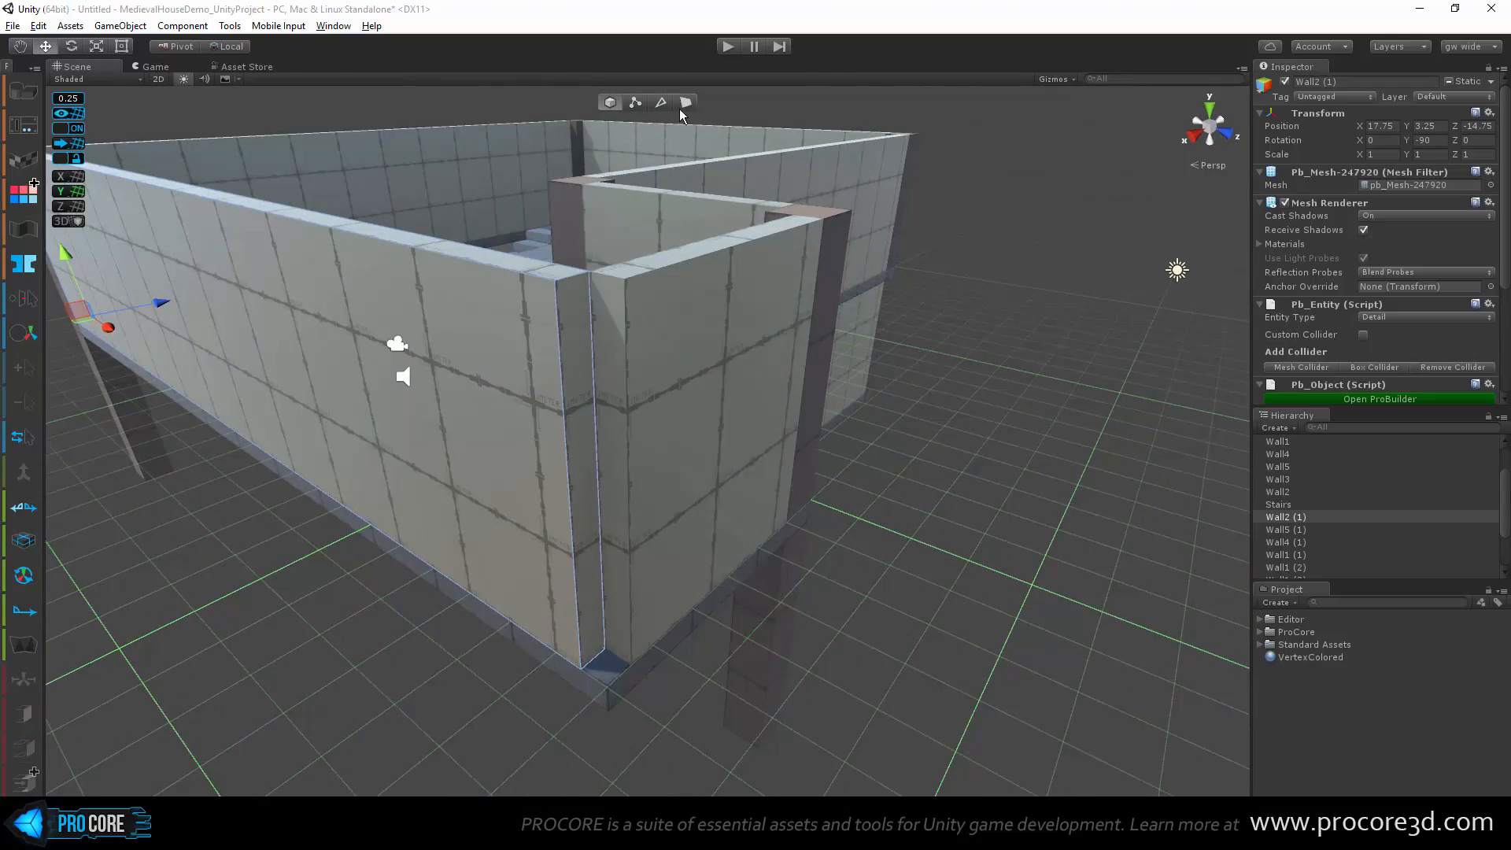
{"action": "left_click", "coordinate": [570, 300]}
{"action": "left_click_drag", "start_coordinate": [627, 529], "coordinate": [606, 522]}
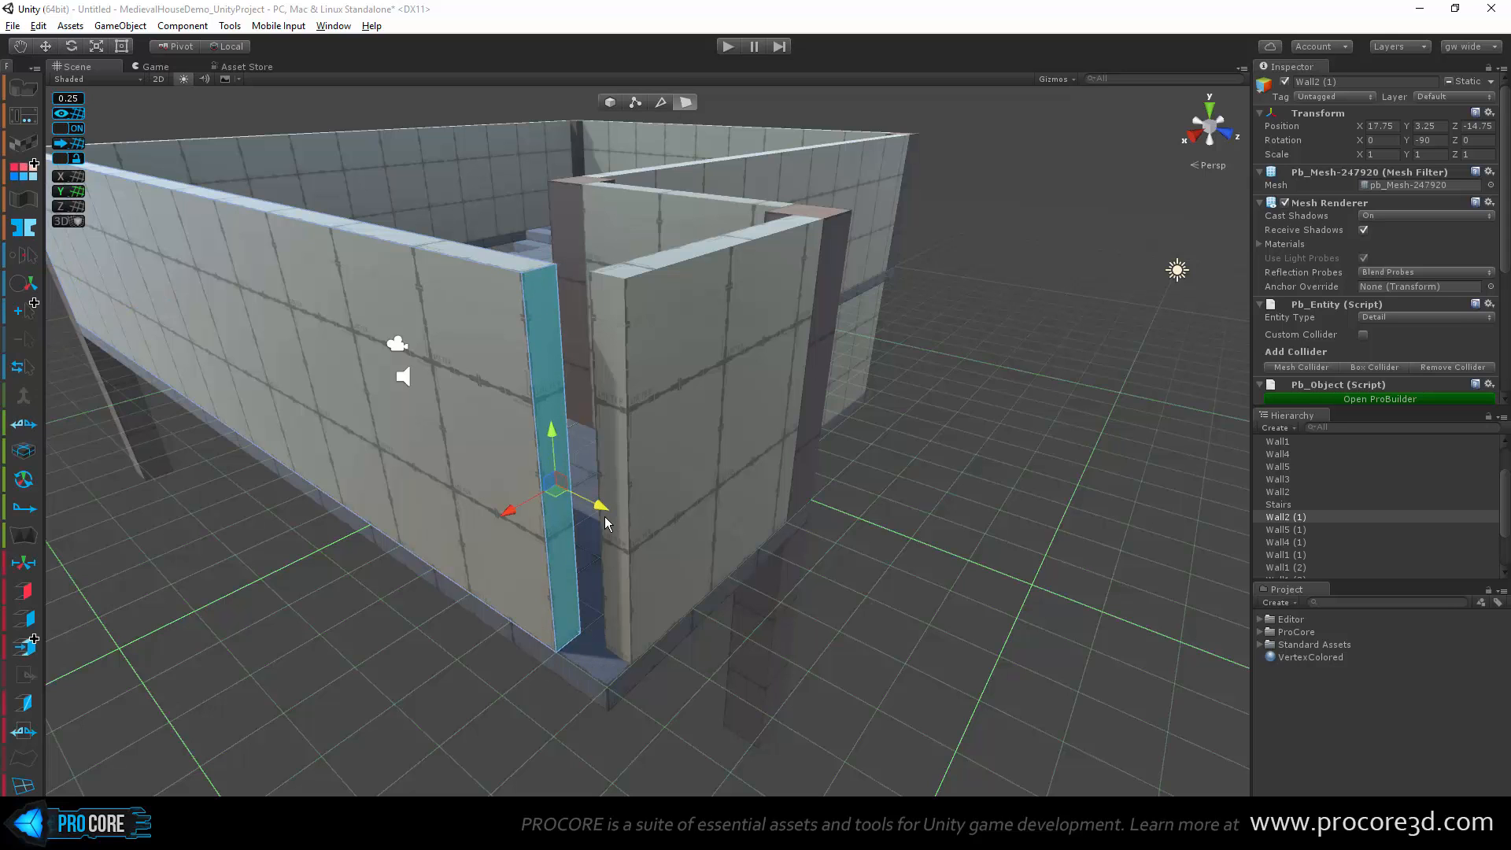
{"action": "left_click", "coordinate": [618, 395]}
Step: Duplicate the overhang's corner post and move the copy along X to X 17 at the open outer corner
{"action": "left_click_drag", "start_coordinate": [465, 556], "coordinate": [533, 574], "text": "alt"}
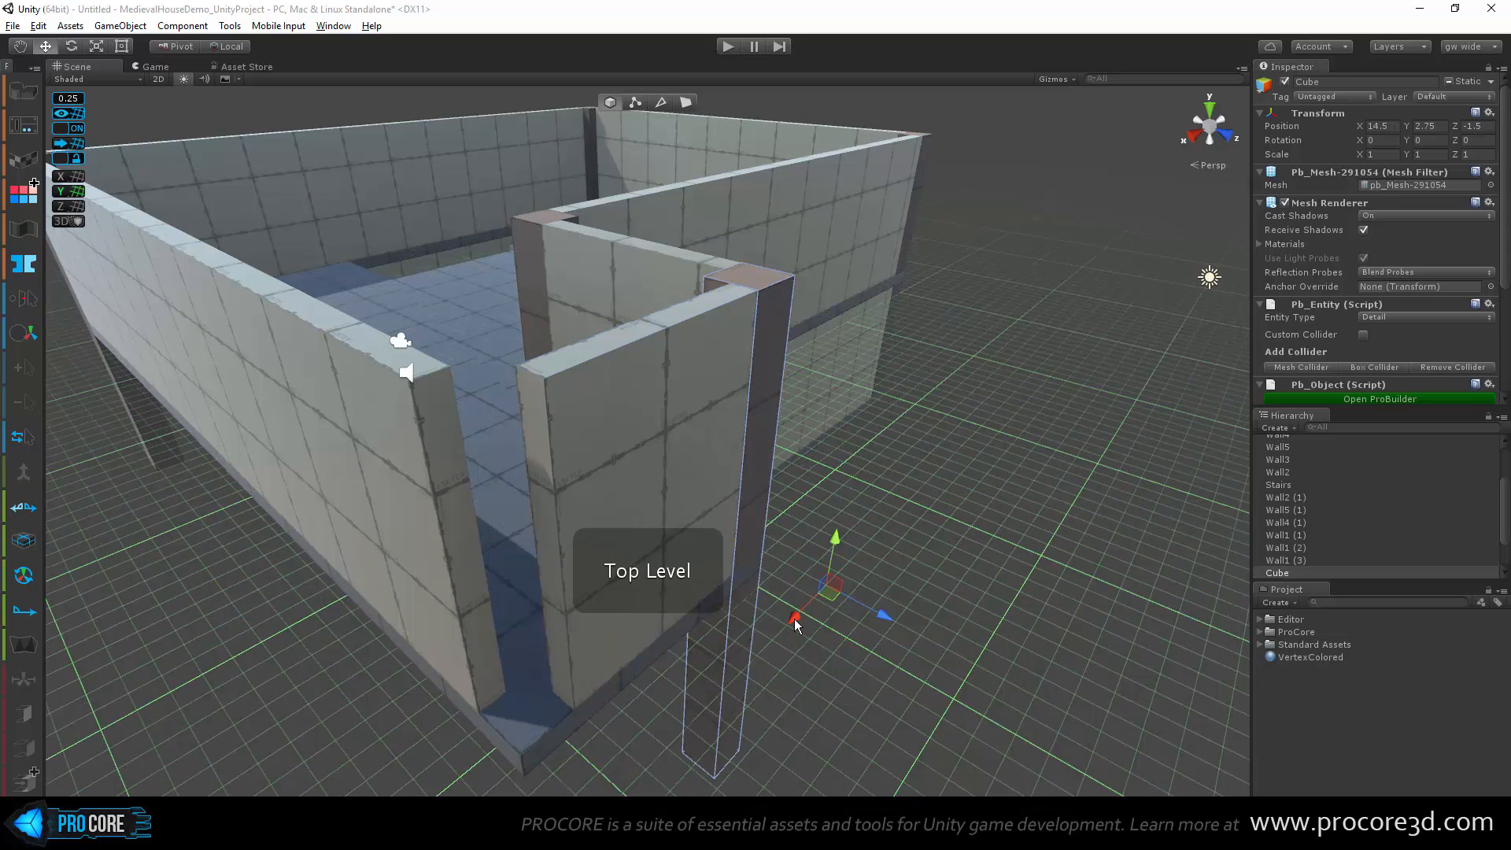
{"action": "key", "text": "ctrl+d"}
{"action": "left_click_drag", "start_coordinate": [795, 619], "coordinate": [658, 698]}
{"action": "scroll", "coordinate": [613, 634], "scroll_direction": "down", "scroll_amount": 3}
{"action": "left_click_drag", "start_coordinate": [439, 592], "coordinate": [753, 650], "text": "alt"}
{"action": "scroll", "coordinate": [622, 580], "scroll_direction": "up", "scroll_amount": 3}
{"action": "left_click_drag", "start_coordinate": [623, 586], "coordinate": [634, 498], "text": "alt"}
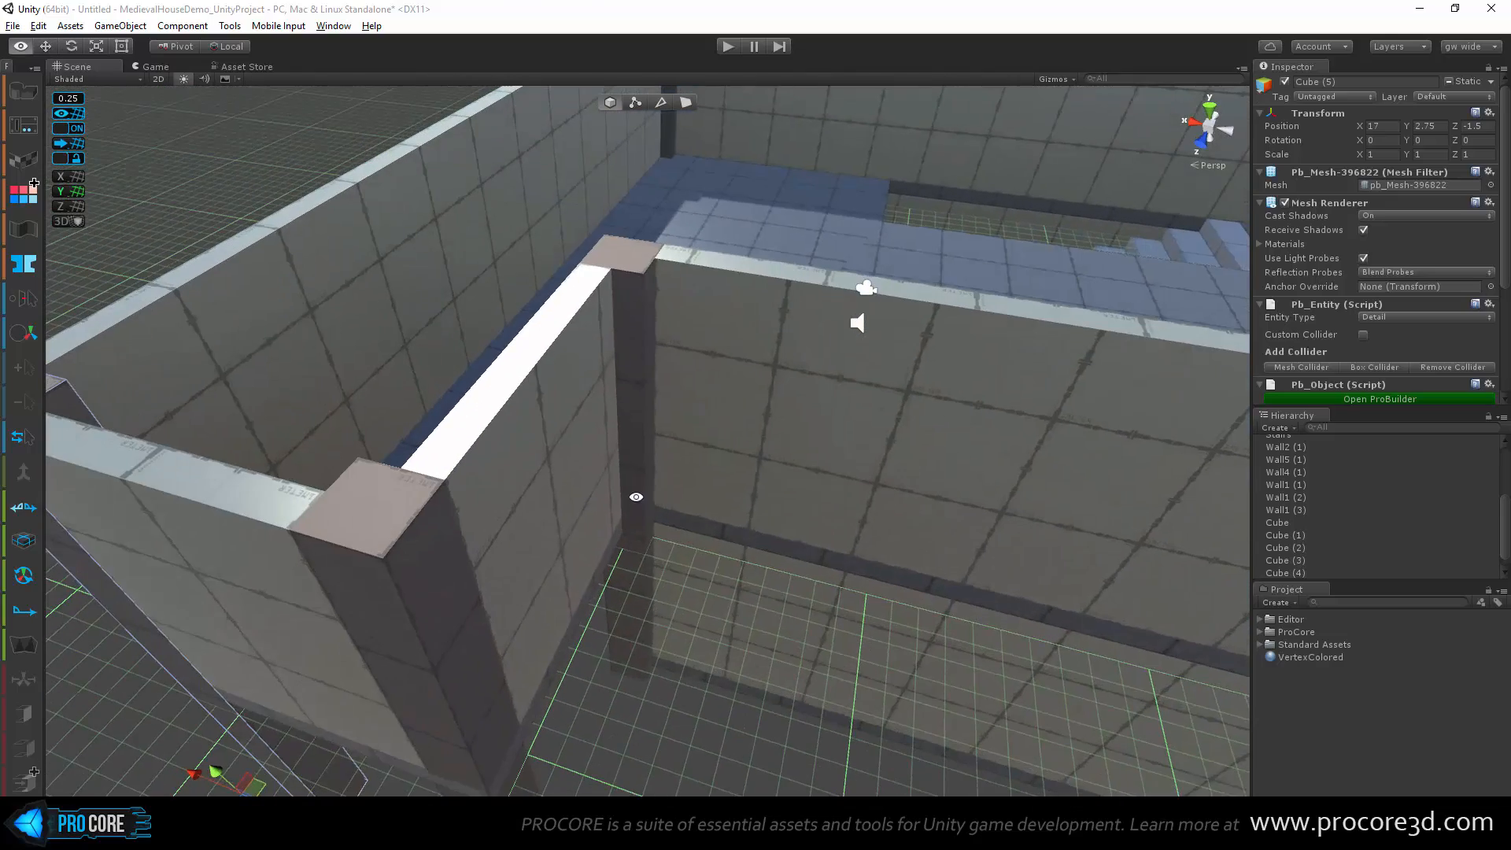
Step: Move the inner corner post, Cube (1), to X 14, Z -4.5 where the overhang meets the main room
{"action": "left_click", "coordinate": [634, 499]}
{"action": "left_click_drag", "start_coordinate": [796, 496], "coordinate": [640, 478], "text": "alt"}
{"action": "left_click_drag", "start_coordinate": [488, 455], "coordinate": [640, 587], "text": "alt"}
{"action": "left_click_drag", "start_coordinate": [730, 550], "coordinate": [646, 712], "text": "alt"}
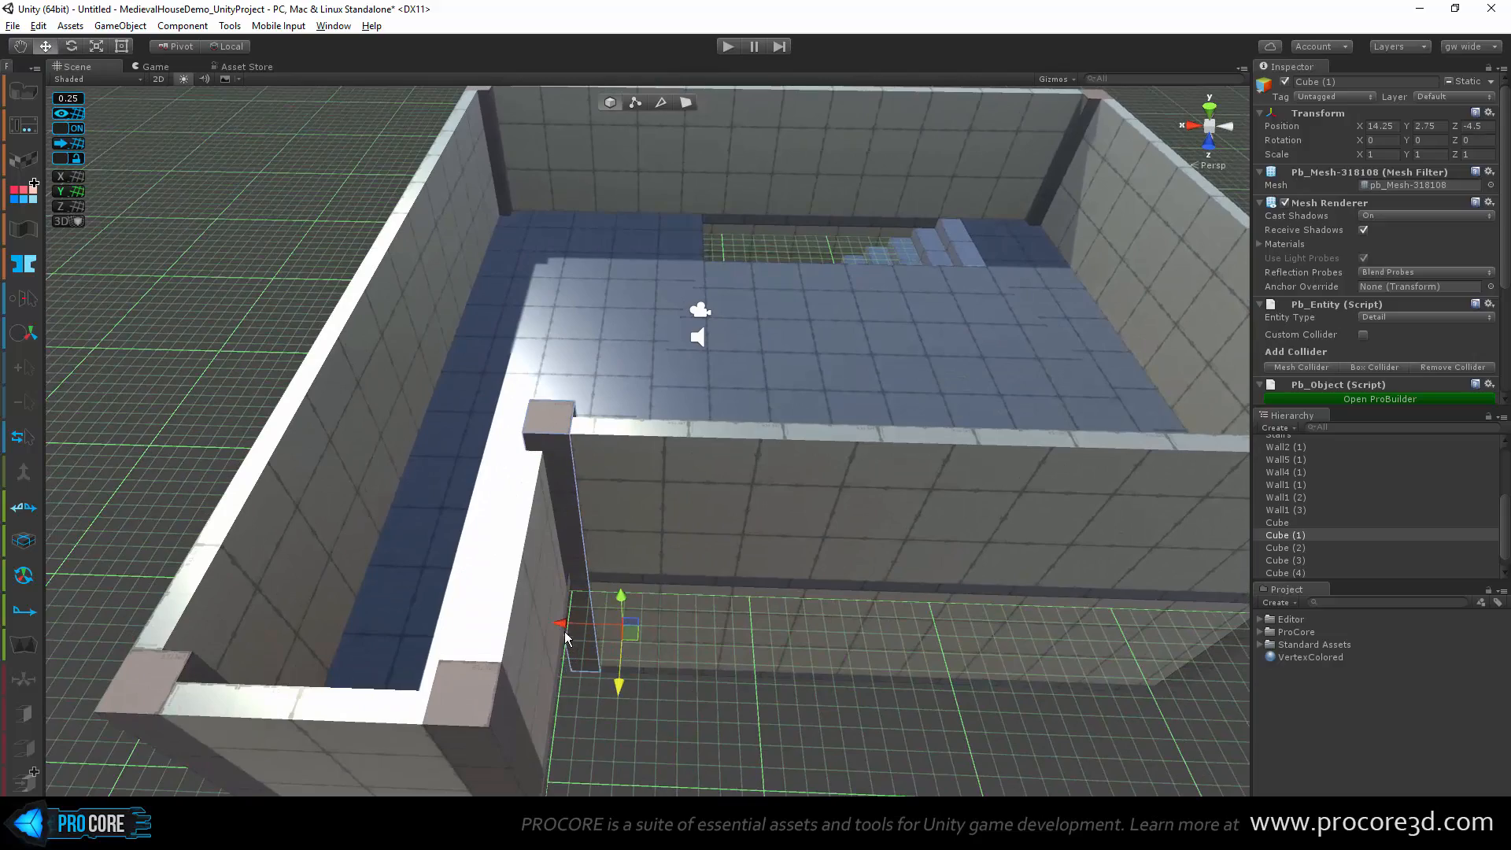
{"action": "left_click_drag", "start_coordinate": [577, 634], "coordinate": [416, 482], "text": "alt"}
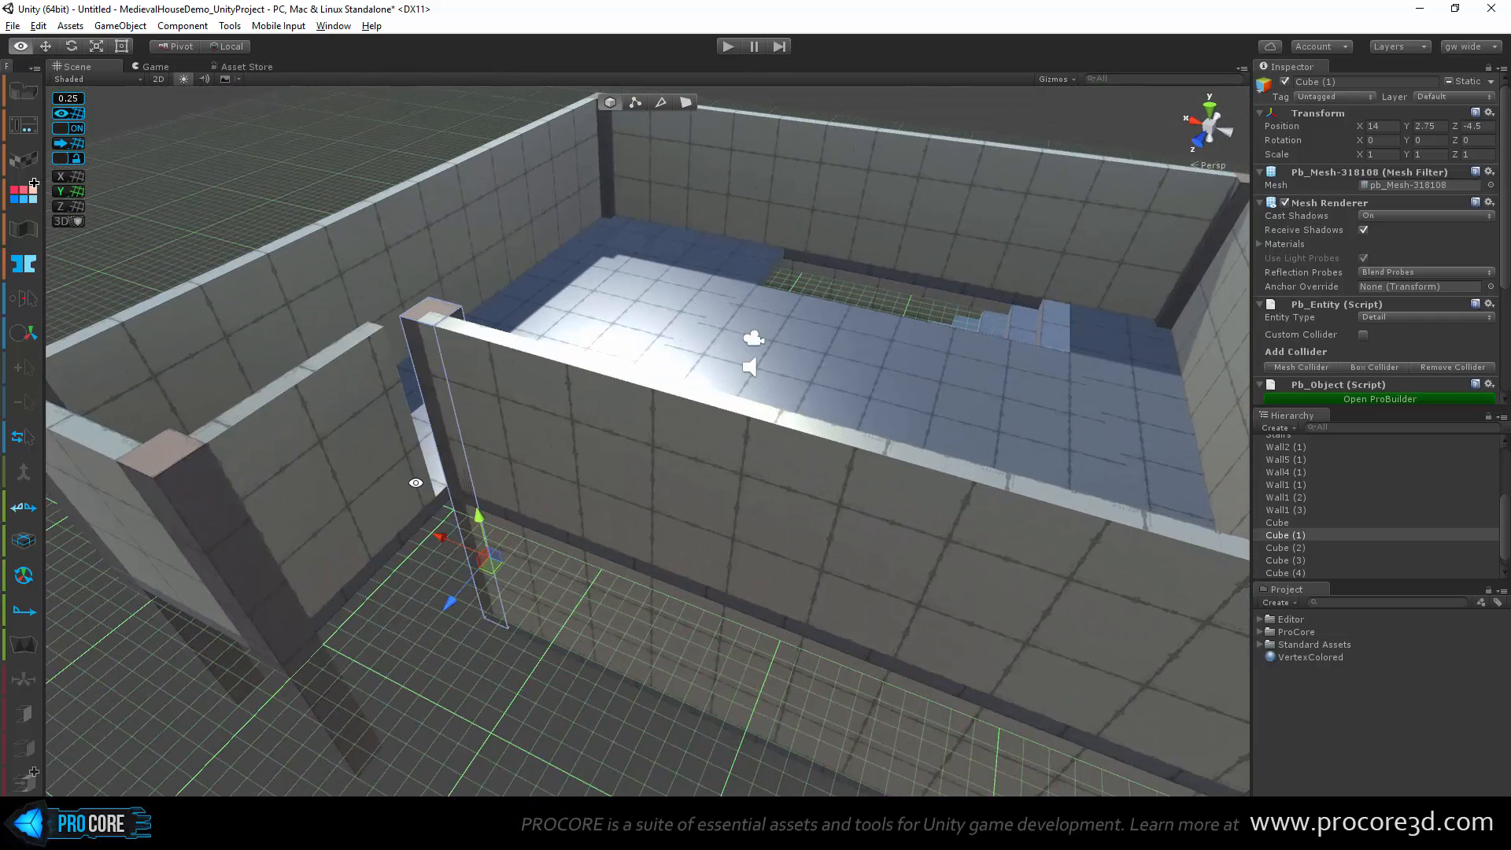
Step: Try the inner corner post at X 14.5 and X 14.25, and return it to X 14
{"action": "middle_click_drag", "start_coordinate": [421, 472], "coordinate": [532, 442]}
{"action": "scroll", "coordinate": [532, 442], "scroll_direction": "up", "scroll_amount": 3}
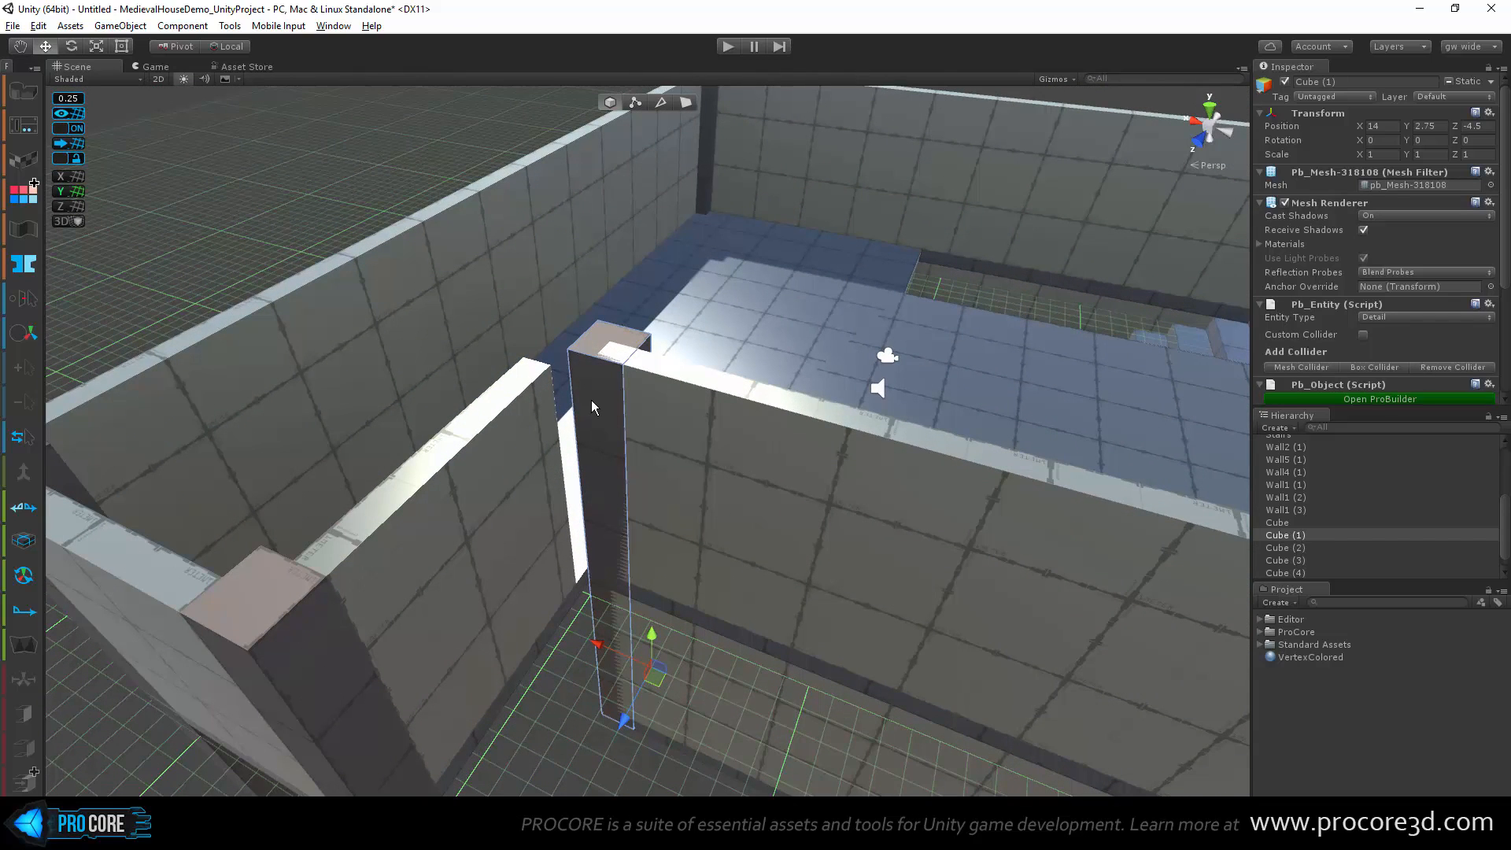
{"action": "left_click_drag", "start_coordinate": [592, 400], "coordinate": [572, 408], "text": "alt"}
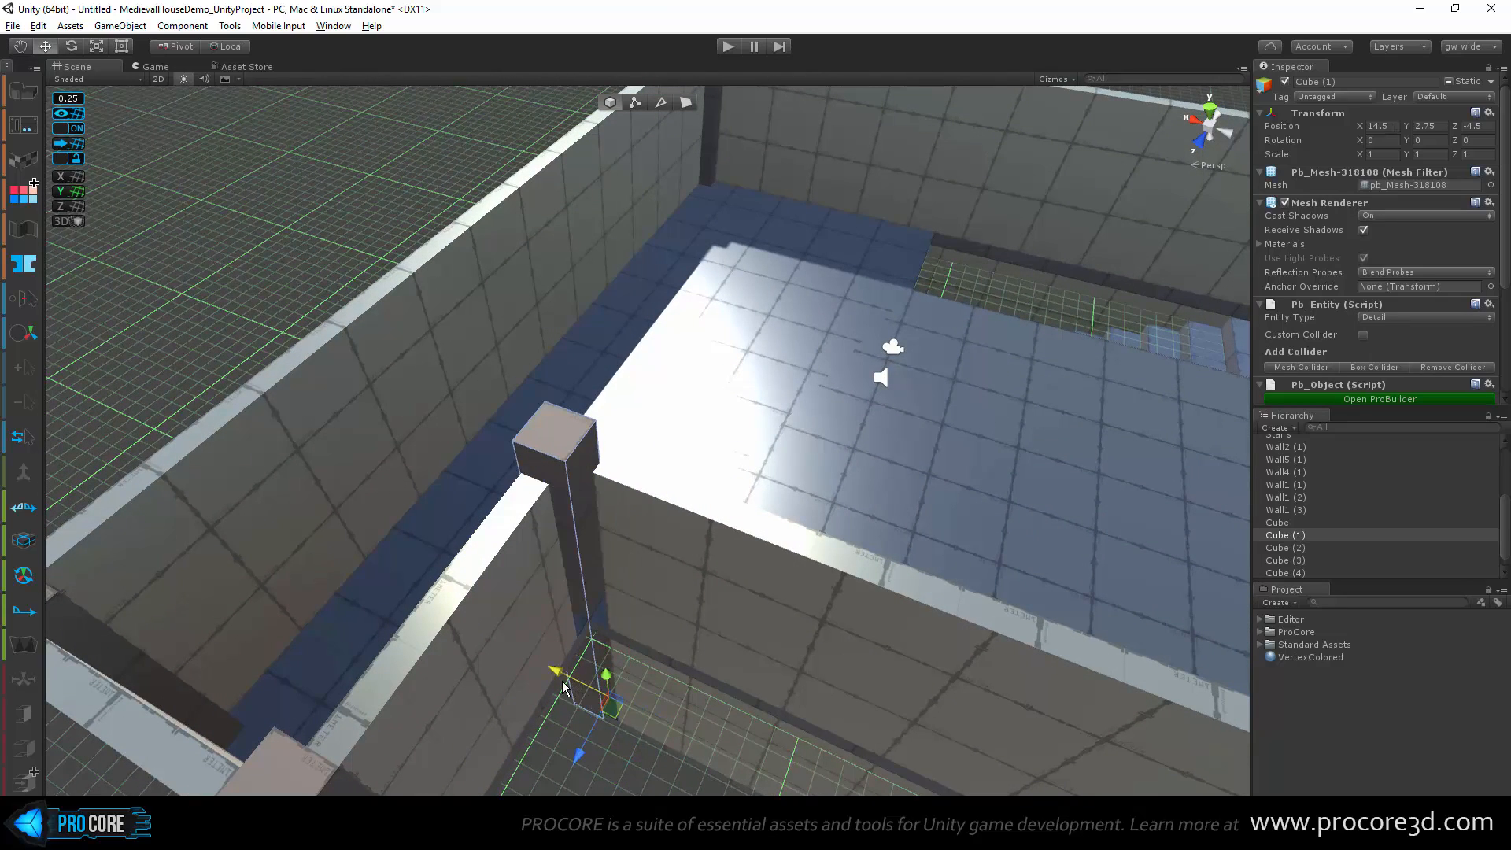
{"action": "left_click_drag", "start_coordinate": [698, 712], "coordinate": [686, 442], "text": "alt"}
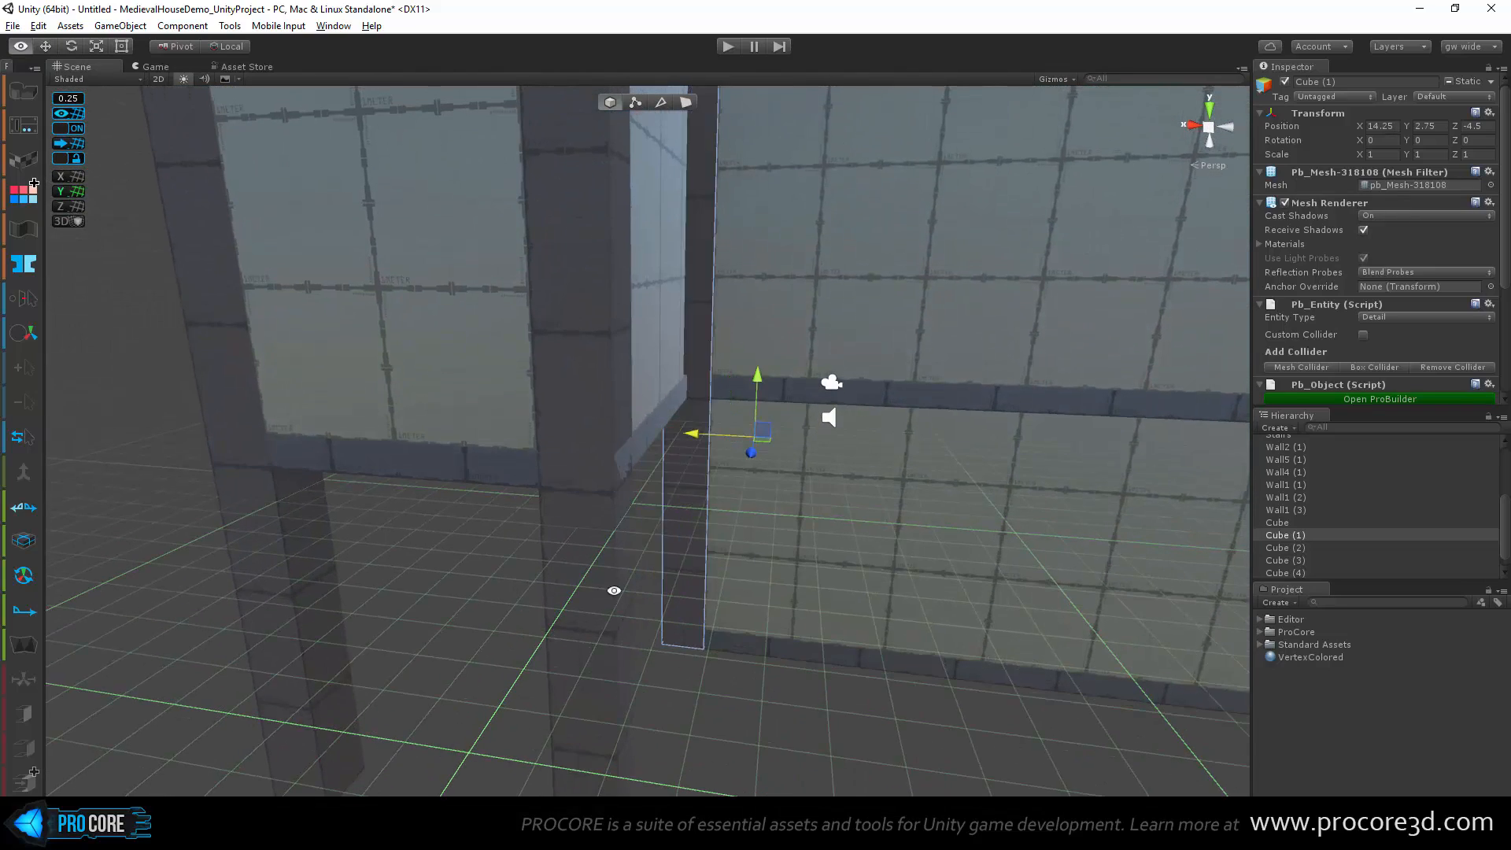
{"action": "left_click_drag", "start_coordinate": [614, 593], "coordinate": [693, 460], "text": "alt"}
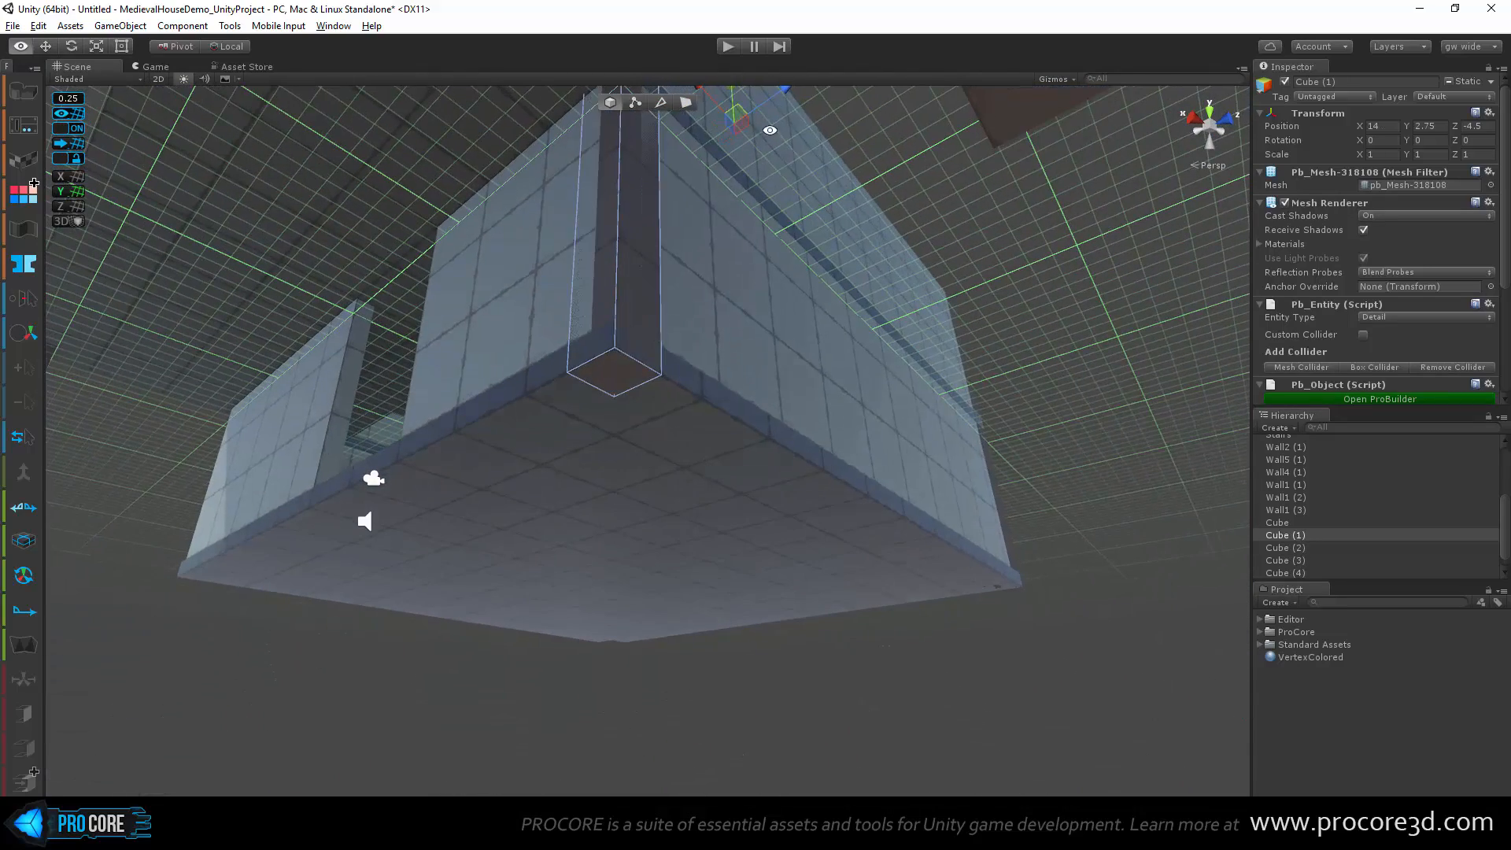
Step: Move the end face of Wall1 (3) to meet the inner corner post where the overhang joins the main room
{"action": "left_click_drag", "start_coordinate": [769, 130], "coordinate": [789, 501], "text": "alt"}
{"action": "left_click", "coordinate": [457, 493]}
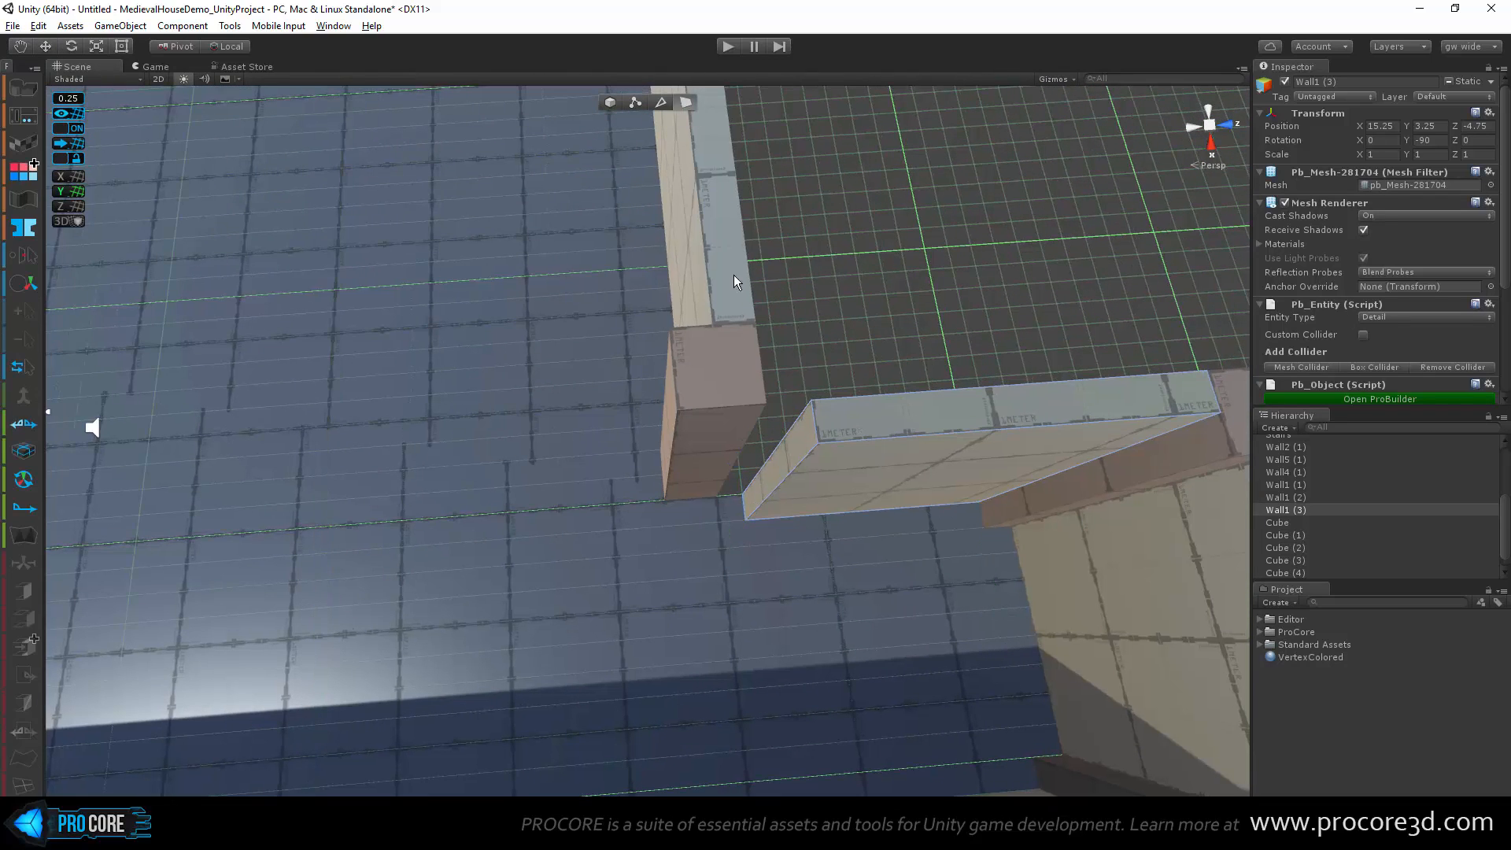
{"action": "left_click_drag", "start_coordinate": [824, 474], "coordinate": [636, 81]}
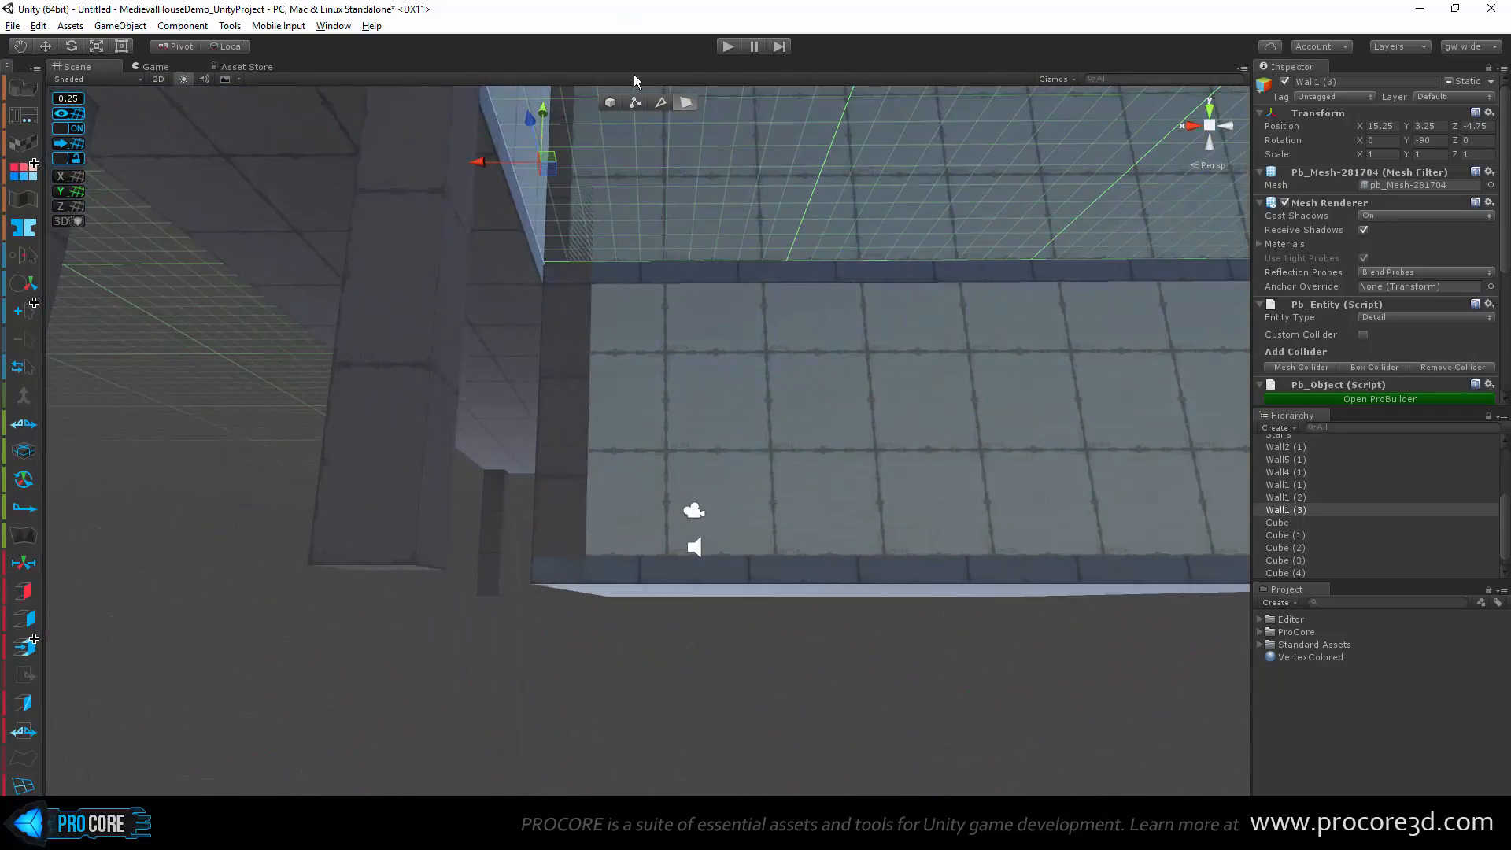
Step: Pull back the end vertices of the ground-floor walls Wall3 and Wall4 to meet the inner corner post
{"action": "left_click_drag", "start_coordinate": [622, 217], "coordinate": [976, 342], "text": "alt"}
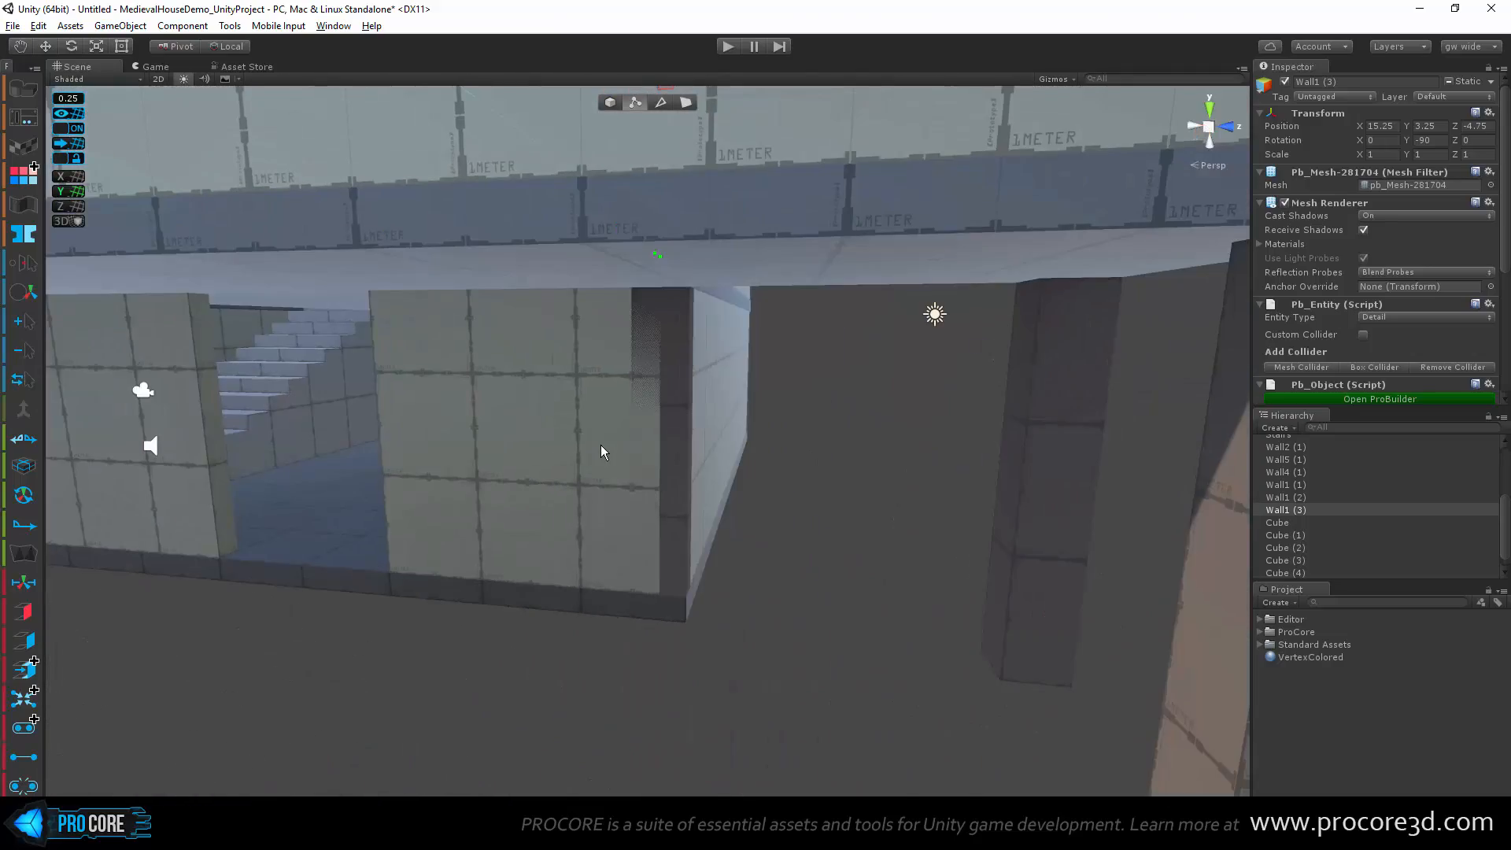
{"action": "left_click", "coordinate": [604, 451]}
{"action": "left_click_drag", "start_coordinate": [604, 452], "coordinate": [663, 456], "text": "alt"}
{"action": "left_click_drag", "start_coordinate": [609, 219], "coordinate": [607, 227]}
{"action": "scroll", "coordinate": [606, 232], "scroll_direction": "up", "scroll_amount": 3}
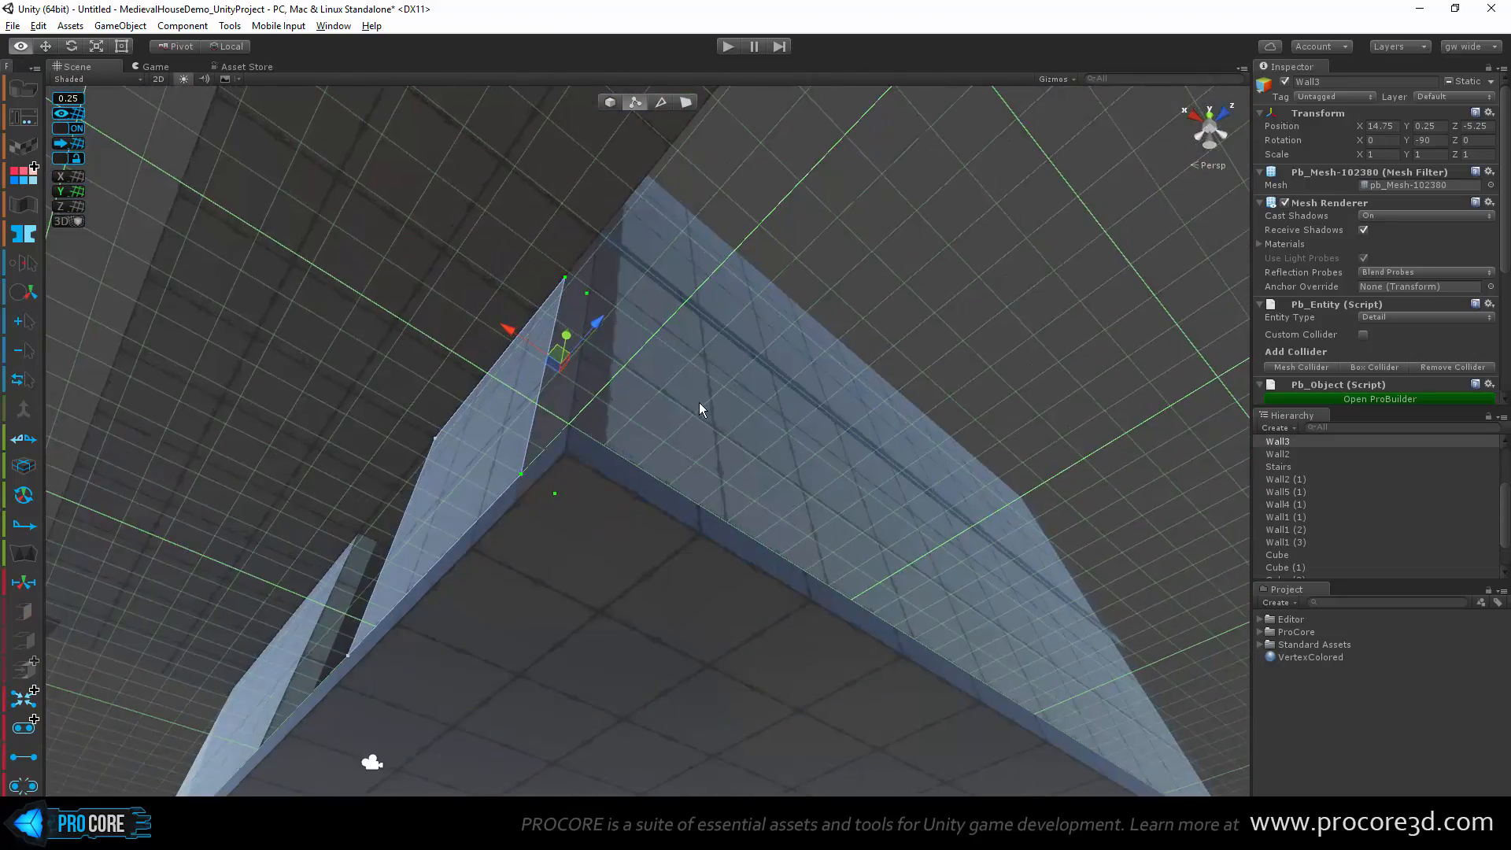
{"action": "mouse_move", "coordinate": [731, 404]}
{"action": "left_mouse_down", "text": "alt"}
{"action": "mouse_move", "coordinate": [720, 440]}
{"action": "mouse_move", "coordinate": [712, 425]}
{"action": "left_mouse_up", "text": "alt"}
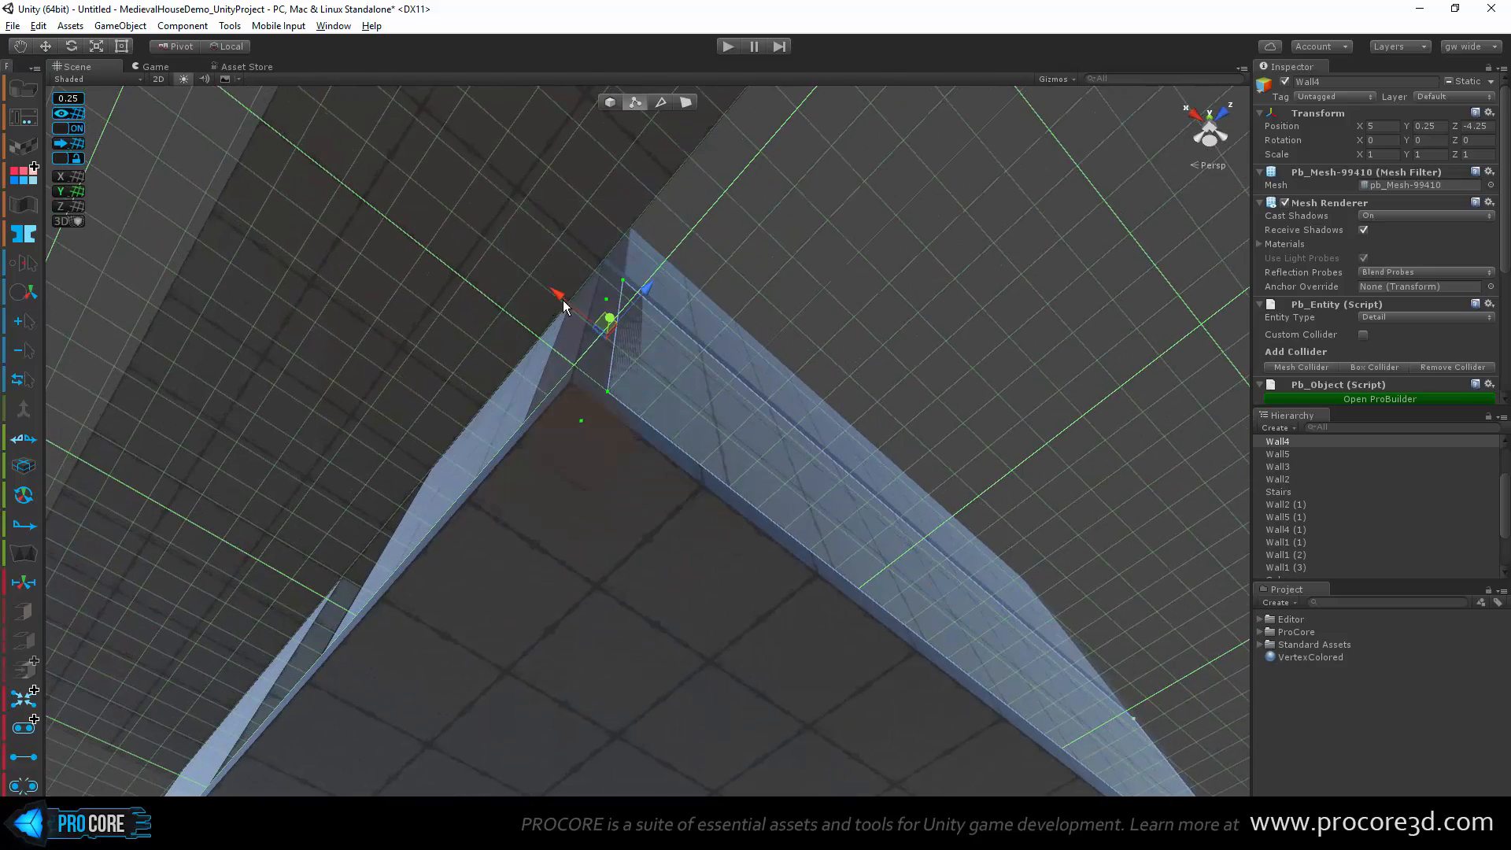
{"action": "left_click_drag", "start_coordinate": [765, 361], "coordinate": [663, 385], "text": "alt"}
Step: Pull back the end vertices of the upper wall Wall4 (1) to the edge of the inner corner post
{"action": "left_click_drag", "start_coordinate": [386, 402], "coordinate": [322, 562], "text": "alt"}
{"action": "left_click", "coordinate": [614, 277]}
{"action": "scroll", "coordinate": [614, 277], "scroll_direction": "down", "scroll_amount": 3}
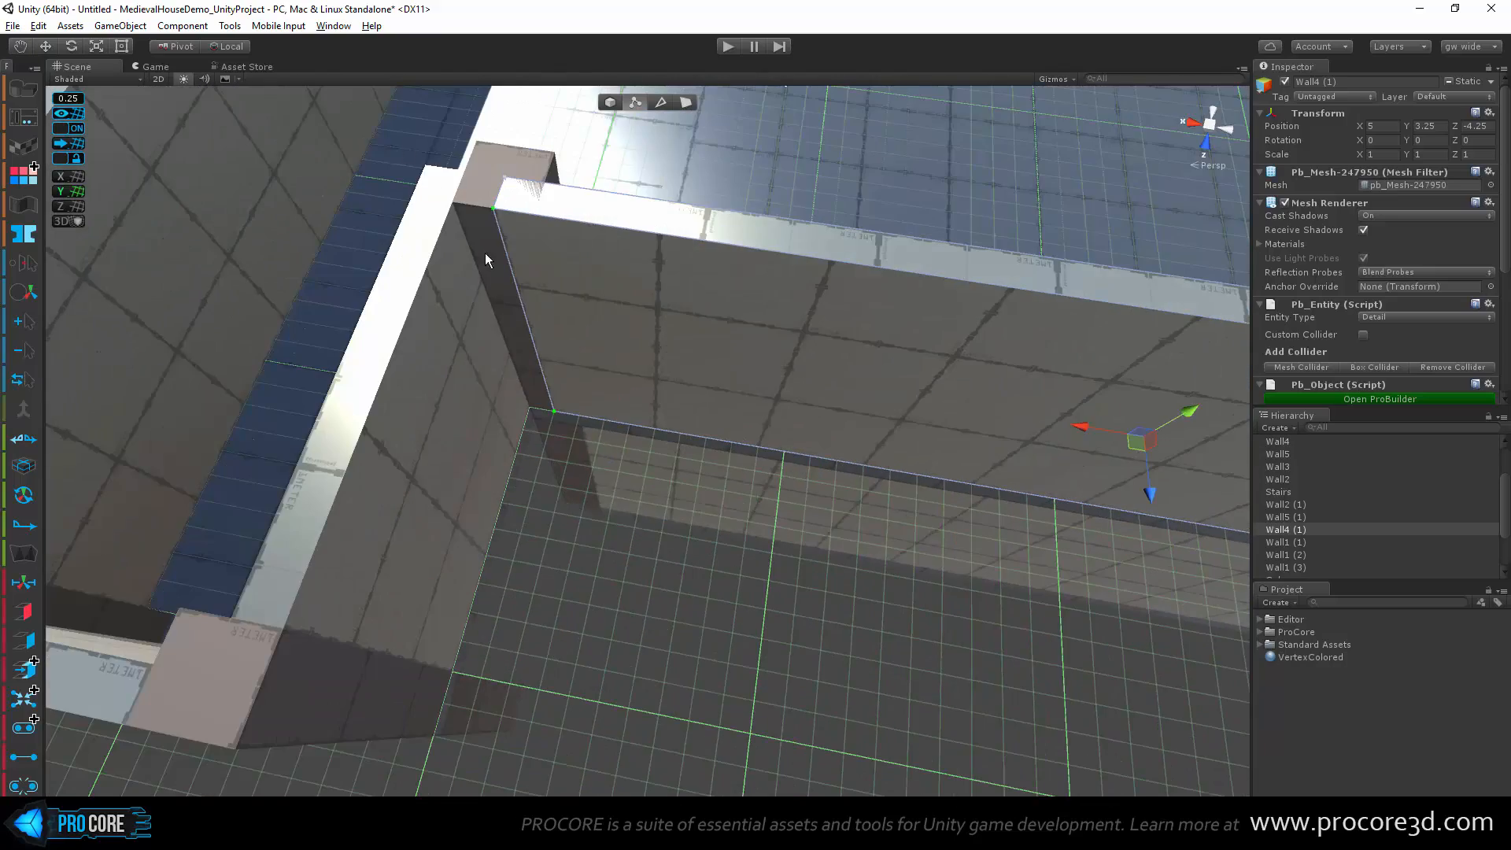
{"action": "left_click_drag", "start_coordinate": [460, 158], "coordinate": [568, 448]}
{"action": "scroll", "coordinate": [568, 448], "scroll_direction": "down", "scroll_amount": 3}
{"action": "mouse_move", "coordinate": [493, 326]}
{"action": "left_mouse_down"}
{"action": "mouse_move", "coordinate": [517, 336]}
{"action": "mouse_move", "coordinate": [529, 607]}
{"action": "mouse_move", "coordinate": [833, 347]}
{"action": "mouse_move", "coordinate": [1004, 239]}
{"action": "mouse_move", "coordinate": [580, 395]}
{"action": "mouse_move", "coordinate": [563, 482]}
{"action": "mouse_move", "coordinate": [472, 428]}
{"action": "mouse_move", "coordinate": [549, 390]}
{"action": "mouse_move", "coordinate": [502, 321]}
{"action": "left_mouse_up"}
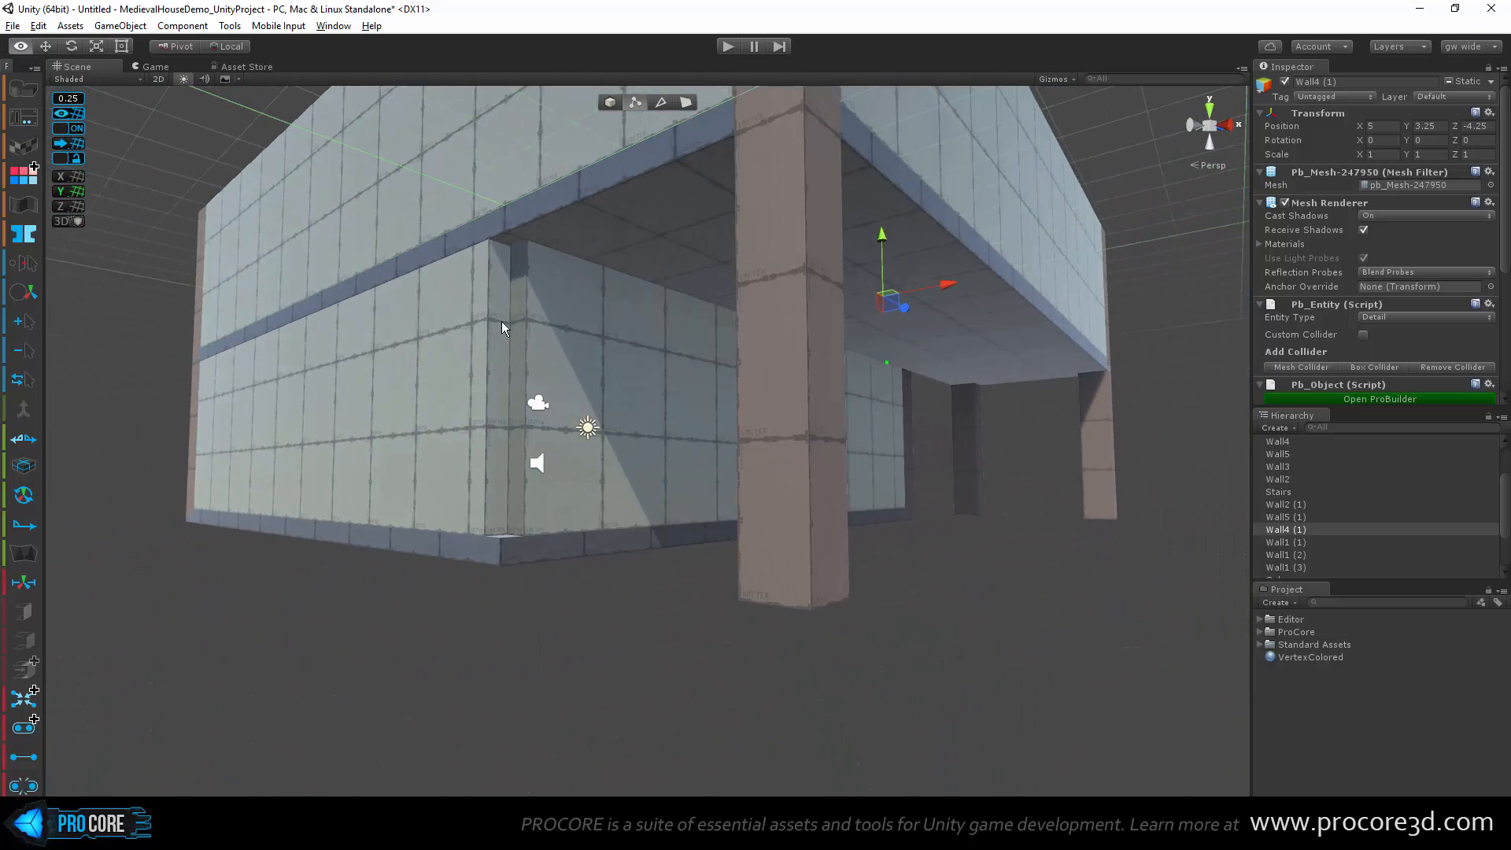
Step: Pull back Wall1's end vertices at the open ground-floor corner beneath the overhang
{"action": "left_click", "coordinate": [492, 299]}
{"action": "left_click_drag", "start_coordinate": [464, 484], "coordinate": [575, 456], "text": "alt"}
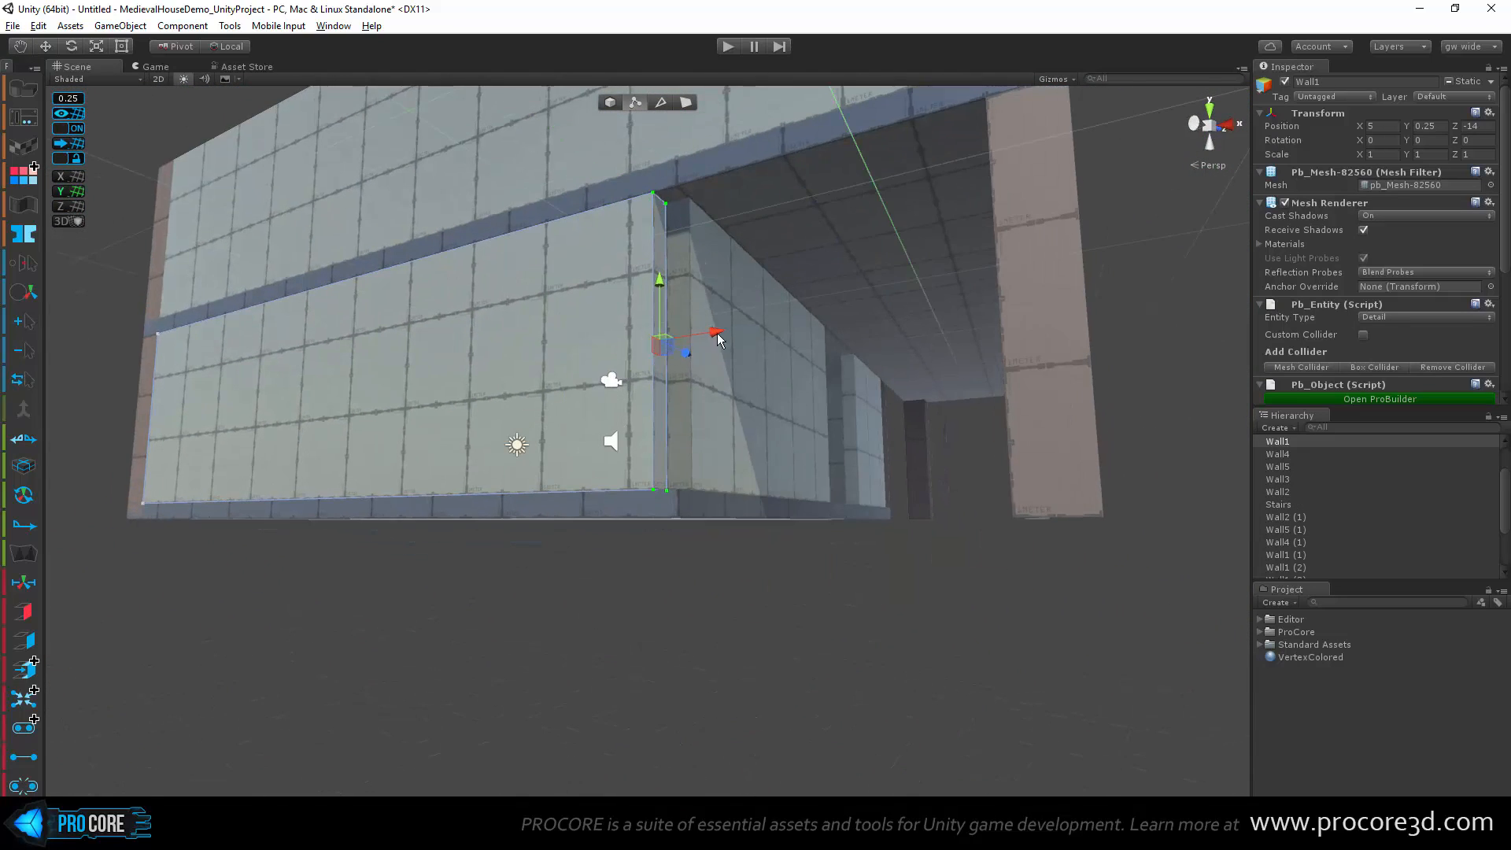
{"action": "left_click", "coordinate": [686, 274]}
{"action": "left_click_drag", "start_coordinate": [764, 312], "coordinate": [547, 282], "text": "alt"}
{"action": "mouse_move", "coordinate": [713, 415]}
{"action": "left_mouse_down", "text": "alt"}
{"action": "mouse_move", "coordinate": [742, 365]}
{"action": "mouse_move", "coordinate": [597, 606]}
{"action": "mouse_move", "coordinate": [806, 448]}
{"action": "mouse_move", "coordinate": [725, 420]}
{"action": "mouse_move", "coordinate": [740, 419]}
{"action": "left_mouse_up", "text": "alt"}
{"action": "key", "text": "Escape"}
Step: Duplicate a corner post and place the copy at X 14, Z -14 on the main room's open corner
{"action": "left_click", "coordinate": [765, 332]}
{"action": "left_click_drag", "start_coordinate": [794, 289], "coordinate": [624, 356]}
{"action": "left_click_drag", "start_coordinate": [710, 329], "coordinate": [705, 509], "text": "alt"}
{"action": "scroll", "coordinate": [705, 504], "scroll_direction": "up", "scroll_amount": 5}
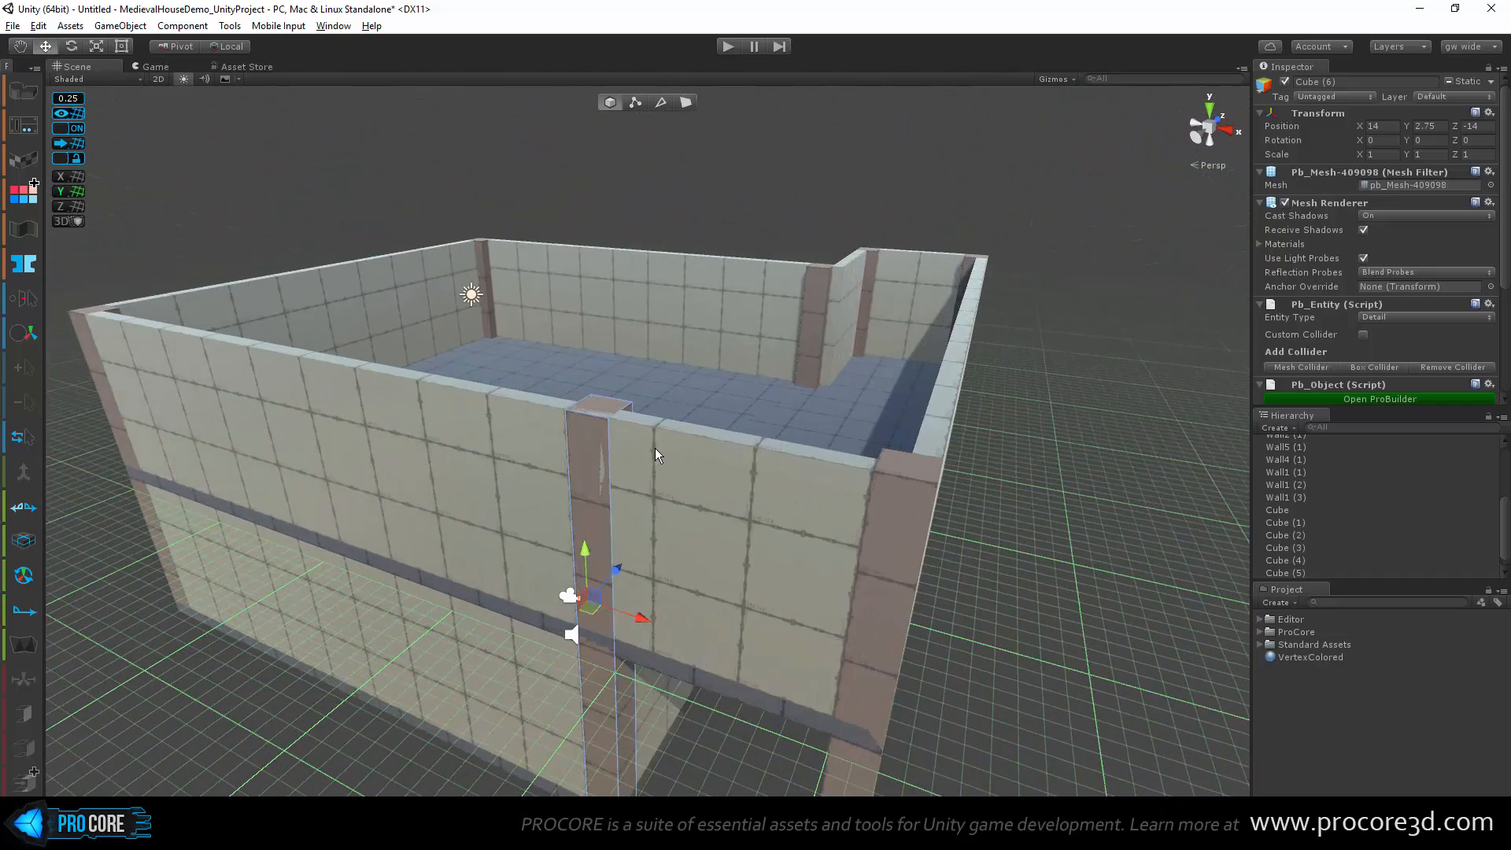
Step: Shorten the upper wall Wall1 (1) by moving its end vertices back along X to the new post at X 14
{"action": "scroll", "coordinate": [602, 374], "scroll_direction": "down", "scroll_amount": 5}
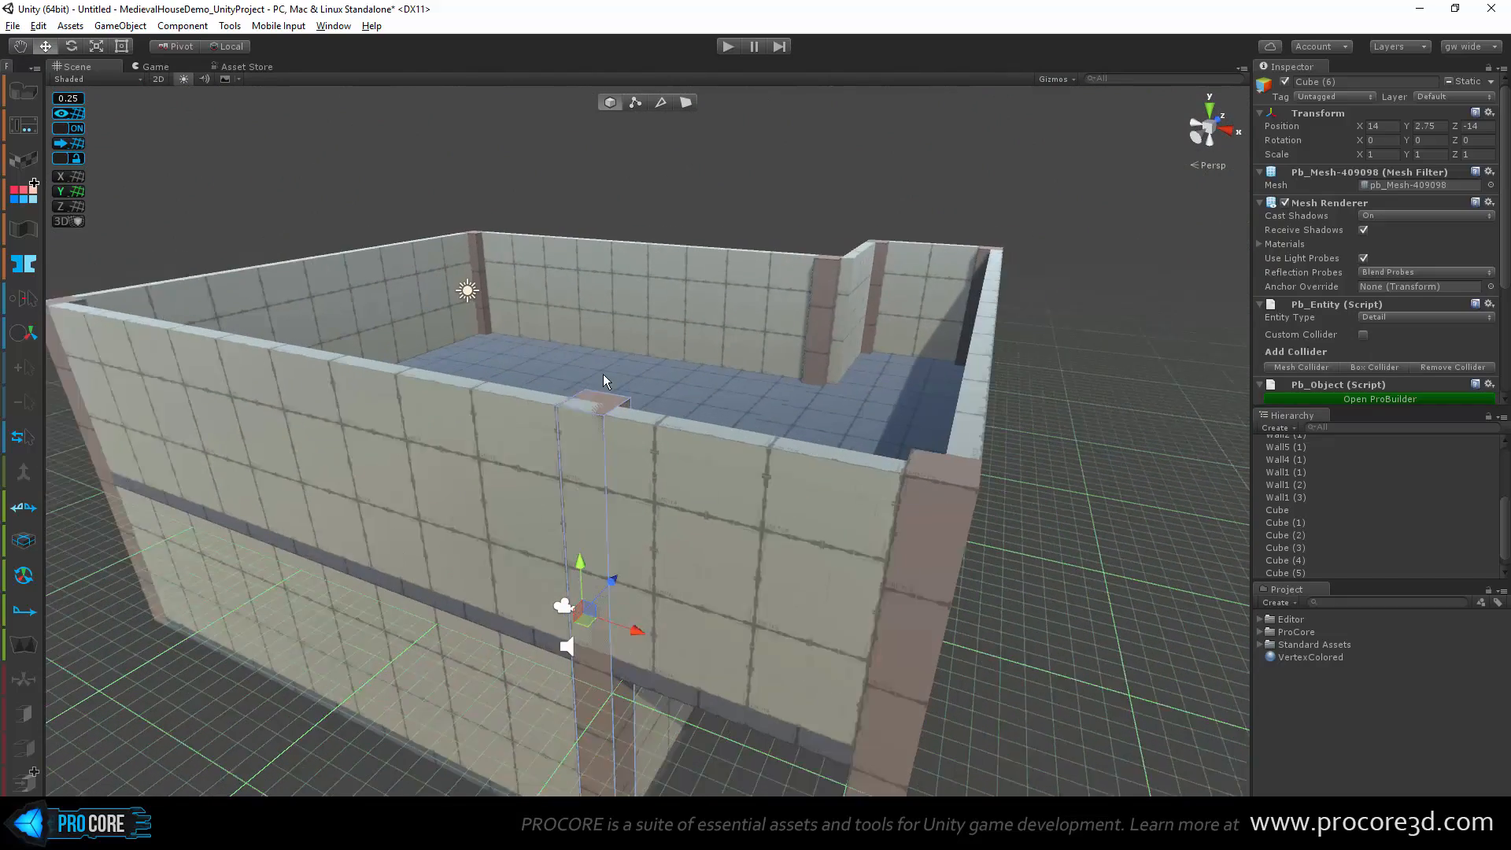
{"action": "left_click", "coordinate": [676, 488]}
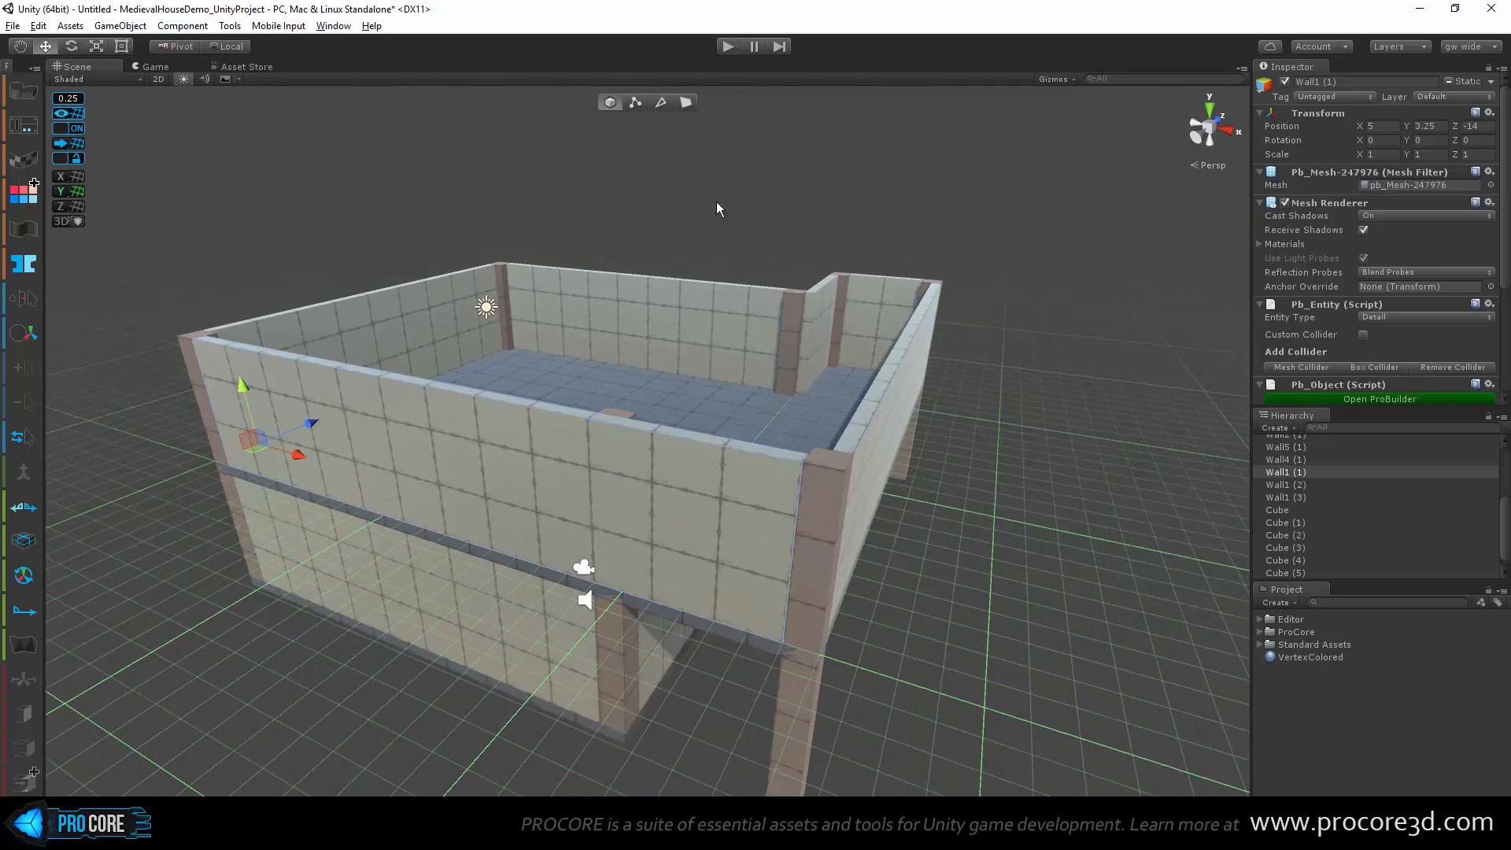
{"action": "left_click", "coordinate": [684, 104]}
{"action": "left_click", "coordinate": [641, 100]}
{"action": "left_click_drag", "start_coordinate": [856, 669], "coordinate": [743, 421]}
{"action": "scroll", "coordinate": [734, 557], "scroll_direction": "up", "scroll_amount": 2}
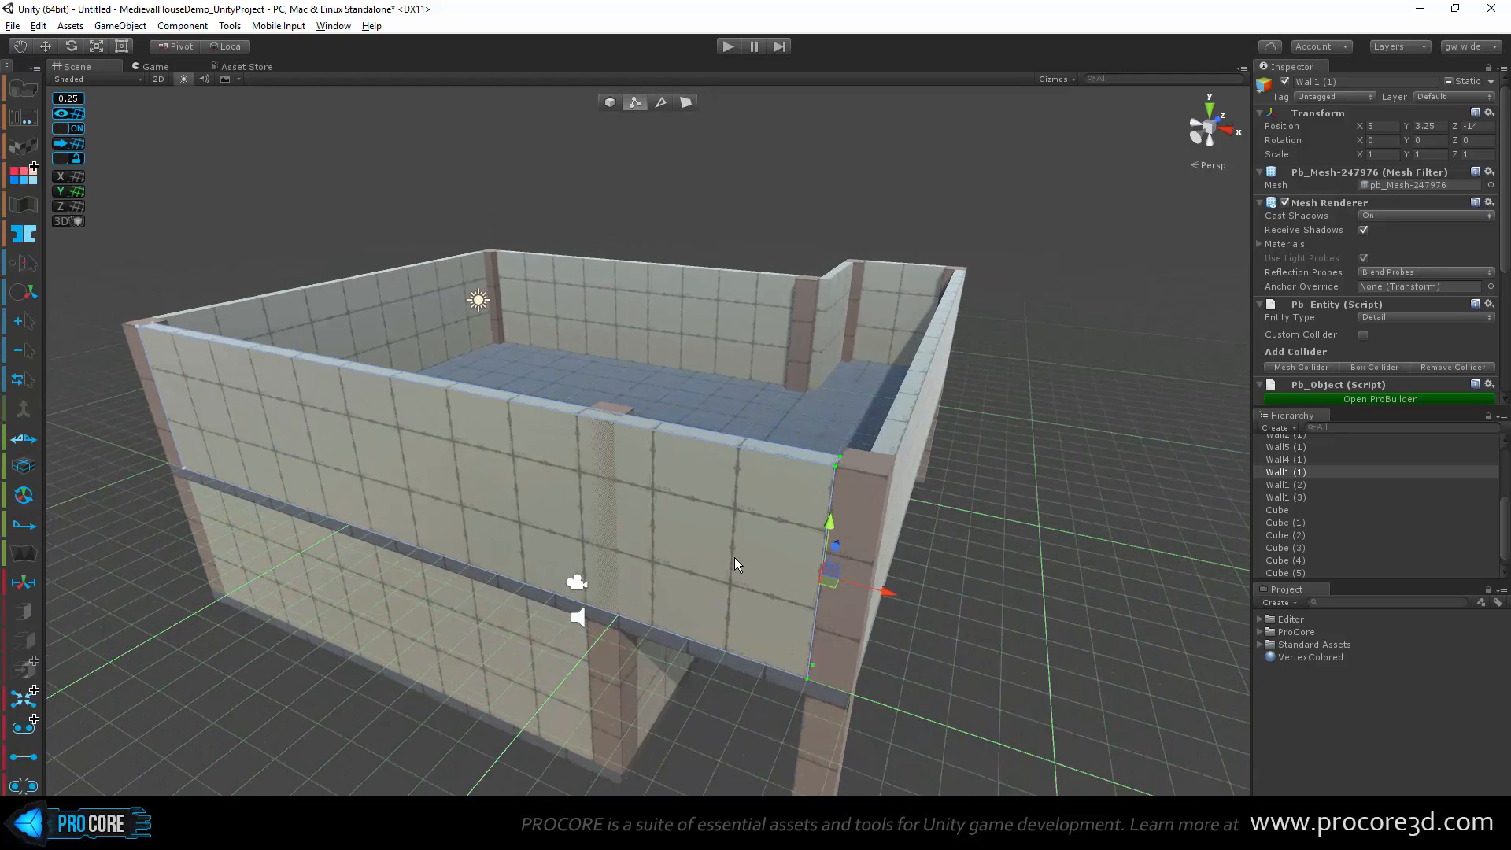
{"action": "left_click_drag", "start_coordinate": [899, 603], "coordinate": [592, 565]}
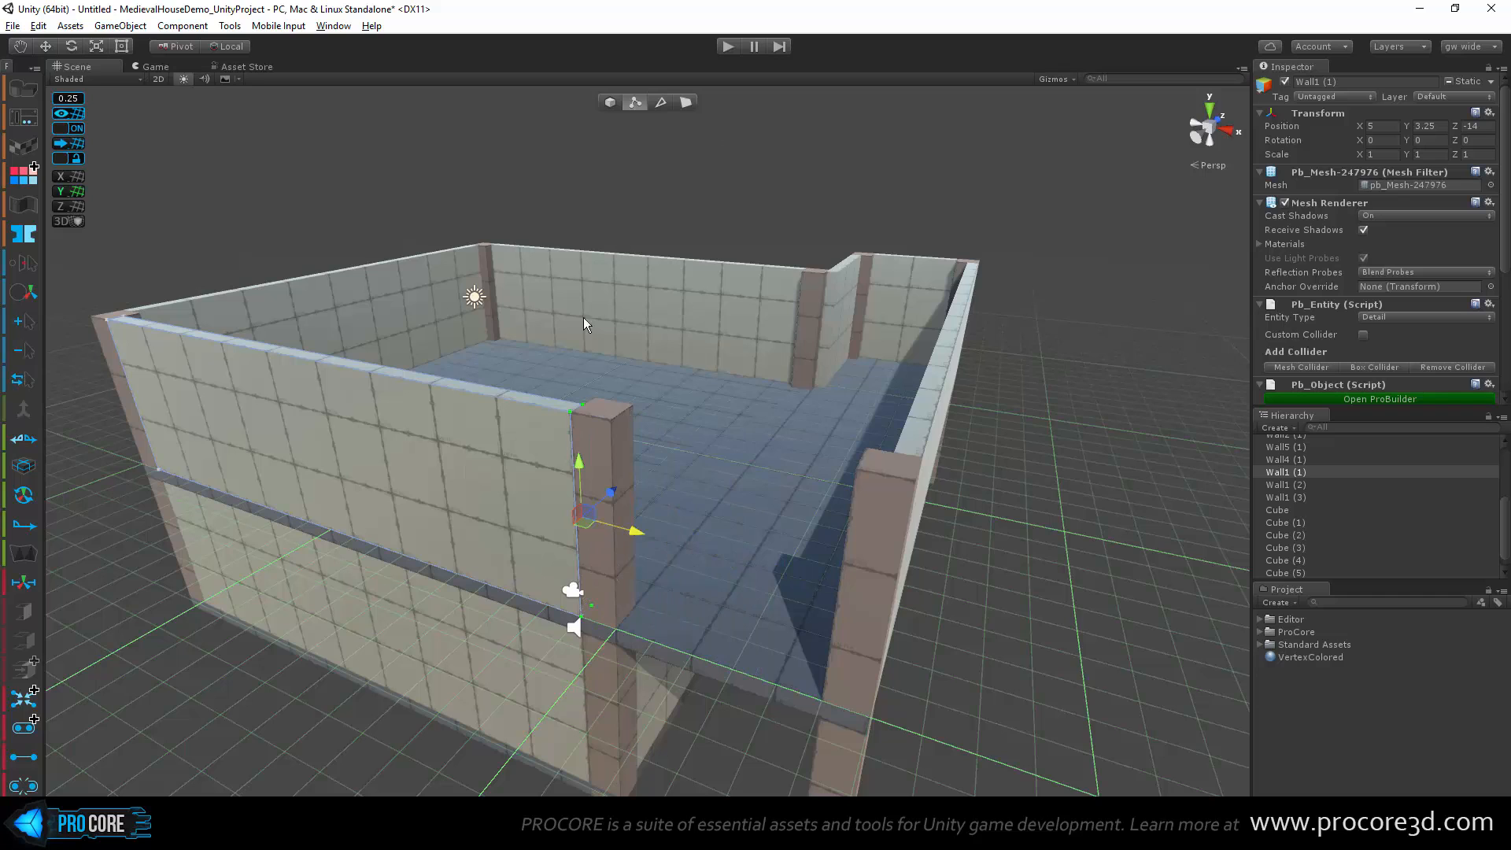
{"action": "key", "text": "Escape"}
Step: Duplicate the short upper wall Wall1 (2) and move the copy along Z to Z -15 in the open gap
{"action": "scroll", "coordinate": [832, 330], "scroll_direction": "down", "scroll_amount": 3}
{"action": "left_click", "coordinate": [852, 327]}
{"action": "left_click_drag", "start_coordinate": [944, 394], "coordinate": [853, 466], "text": "alt"}
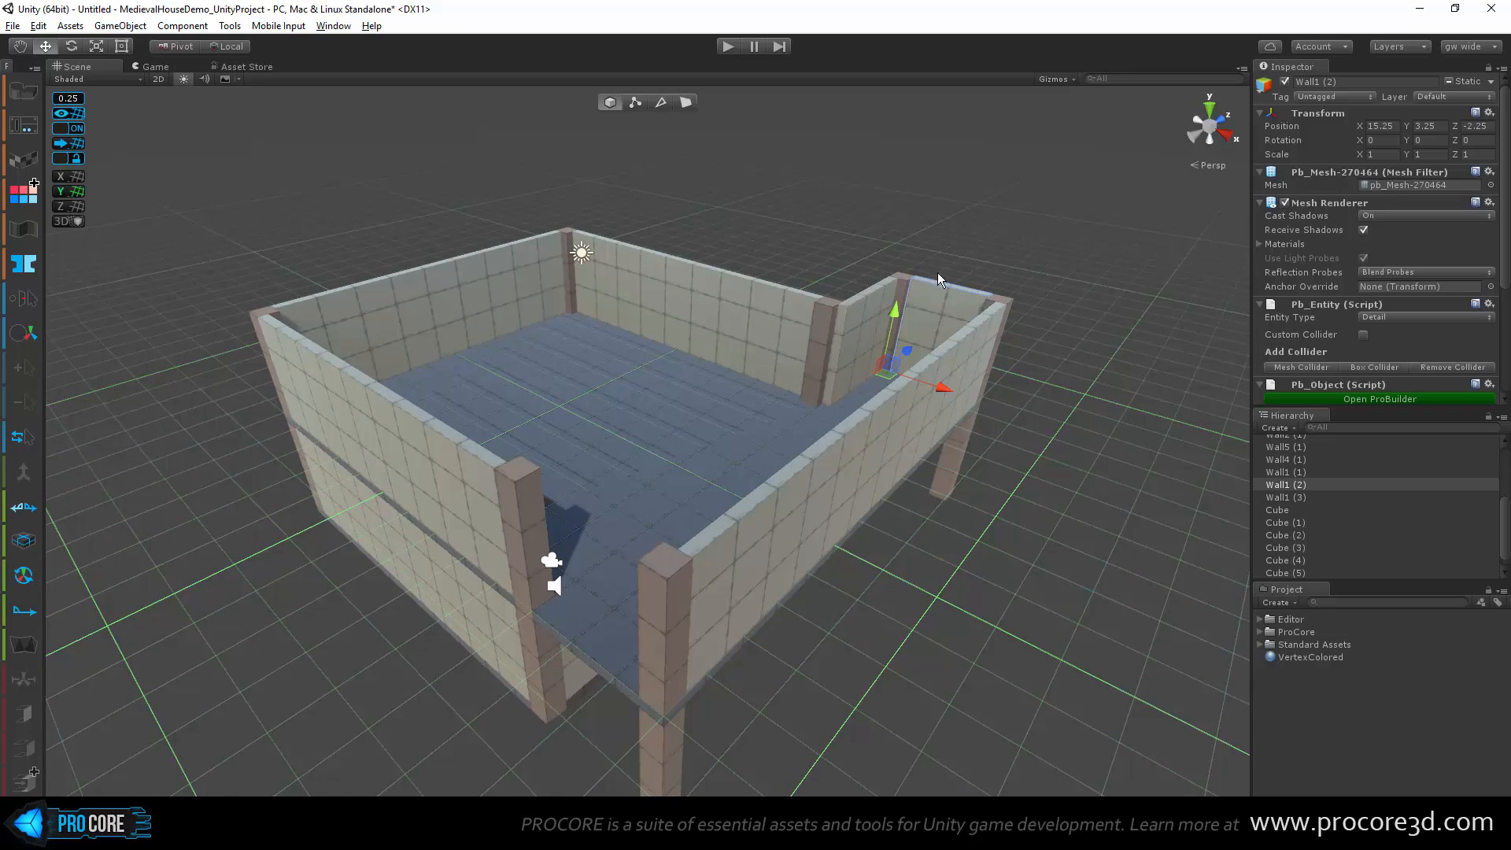
{"action": "key", "text": "ctrl+d"}
{"action": "left_click_drag", "start_coordinate": [910, 349], "coordinate": [809, 400]}
{"action": "scroll", "coordinate": [809, 398], "scroll_direction": "up", "scroll_amount": 3}
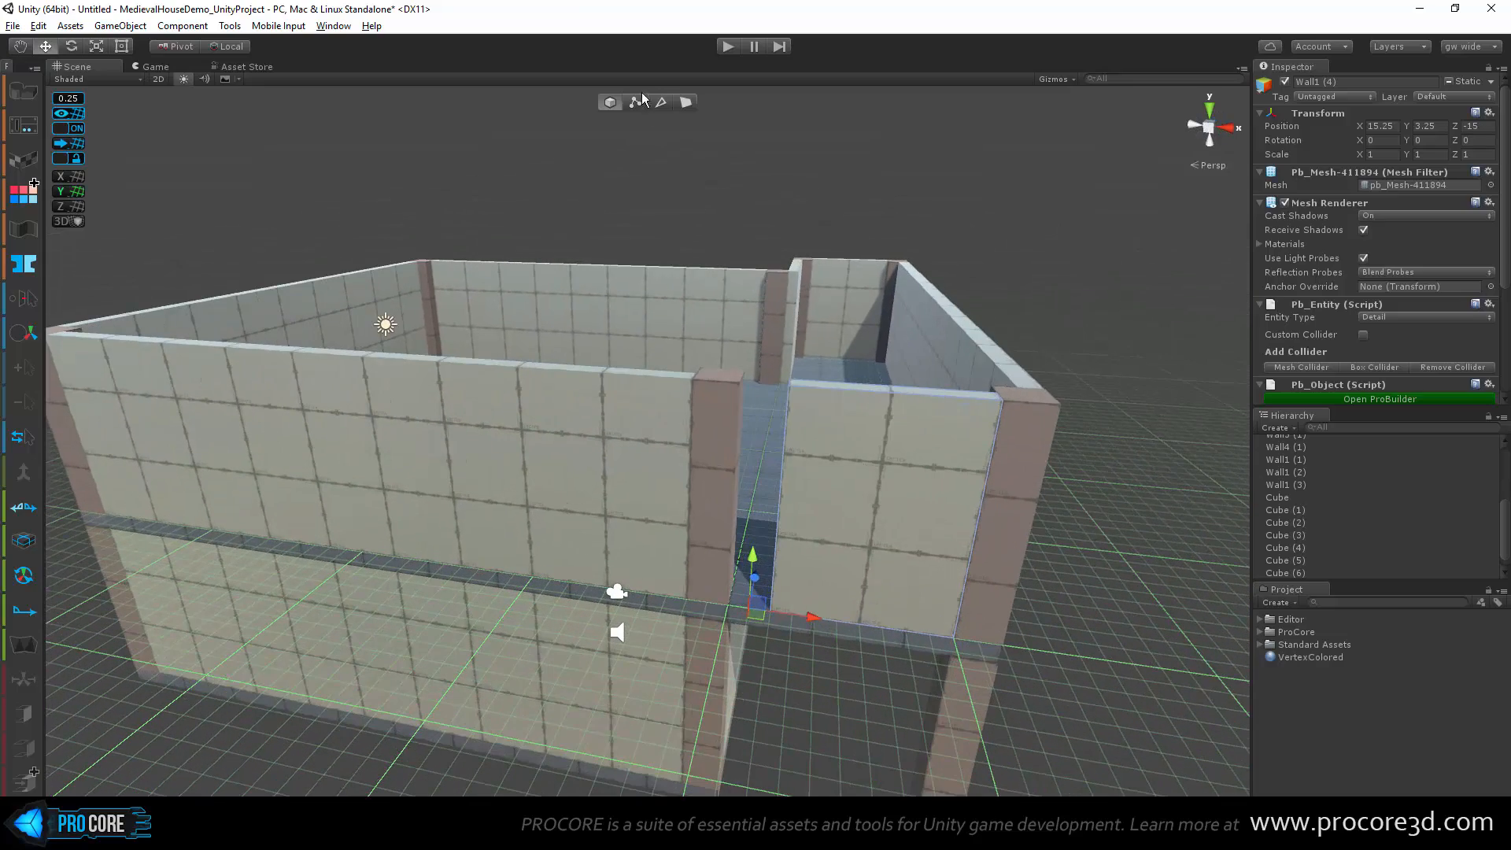
Step: Extend the end vertices of the duplicated short wall along X to meet the post at X 14
{"action": "left_click", "coordinate": [635, 102]}
{"action": "left_click_drag", "start_coordinate": [842, 508], "coordinate": [791, 513]}
{"action": "scroll", "coordinate": [793, 520], "scroll_direction": "down", "scroll_amount": 3}
{"action": "key", "text": "Escape"}
{"action": "left_click", "coordinate": [1056, 577]}
Step: Examine the upper floor's walls and corner posts from all sides of the house
{"action": "left_click_drag", "start_coordinate": [1050, 582], "coordinate": [549, 497], "text": "alt"}
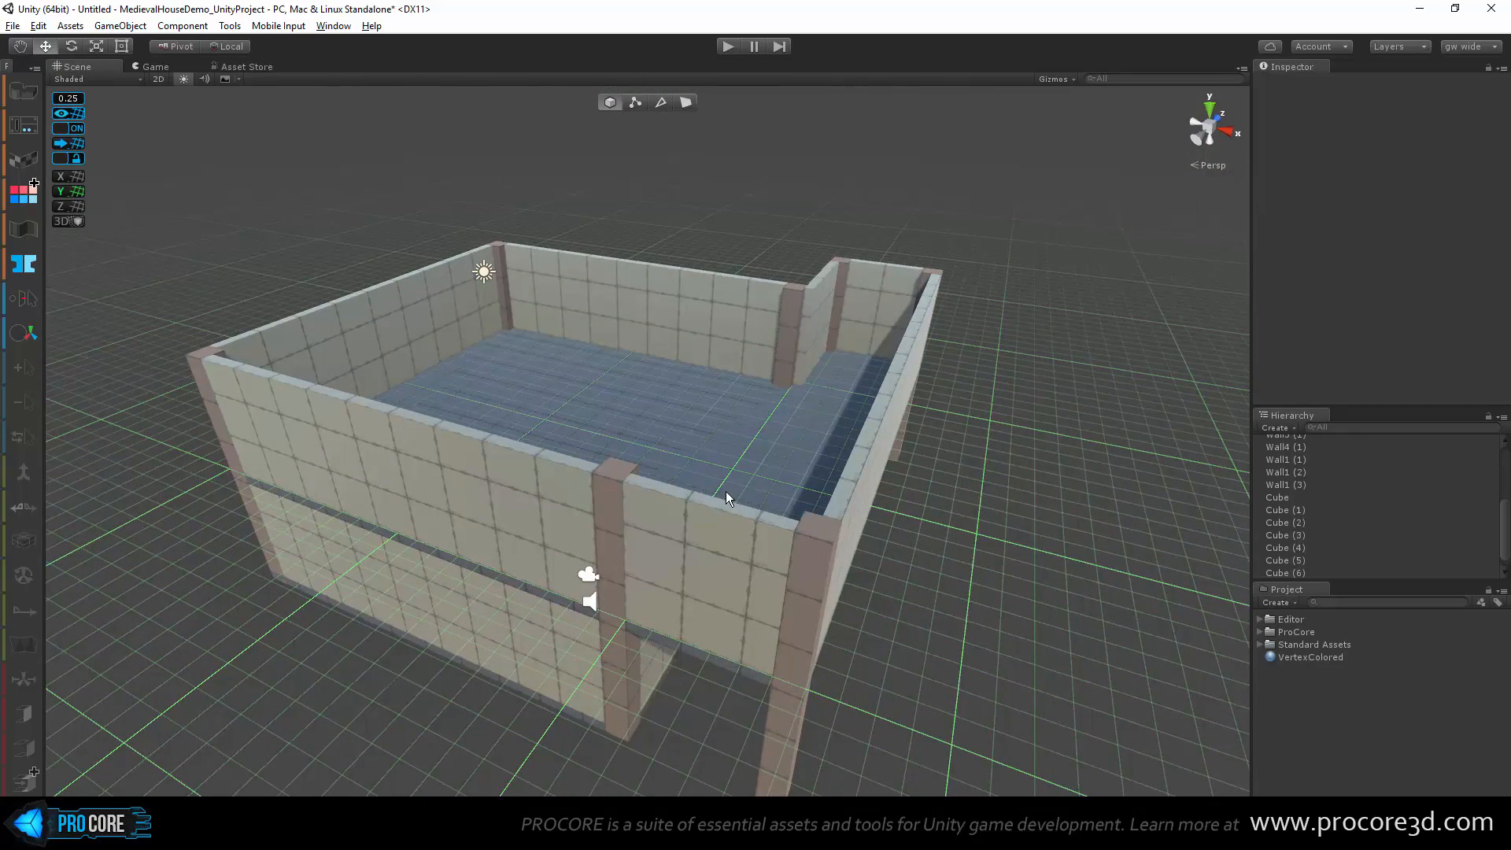
{"action": "left_click_drag", "start_coordinate": [675, 555], "coordinate": [548, 541], "text": "alt"}
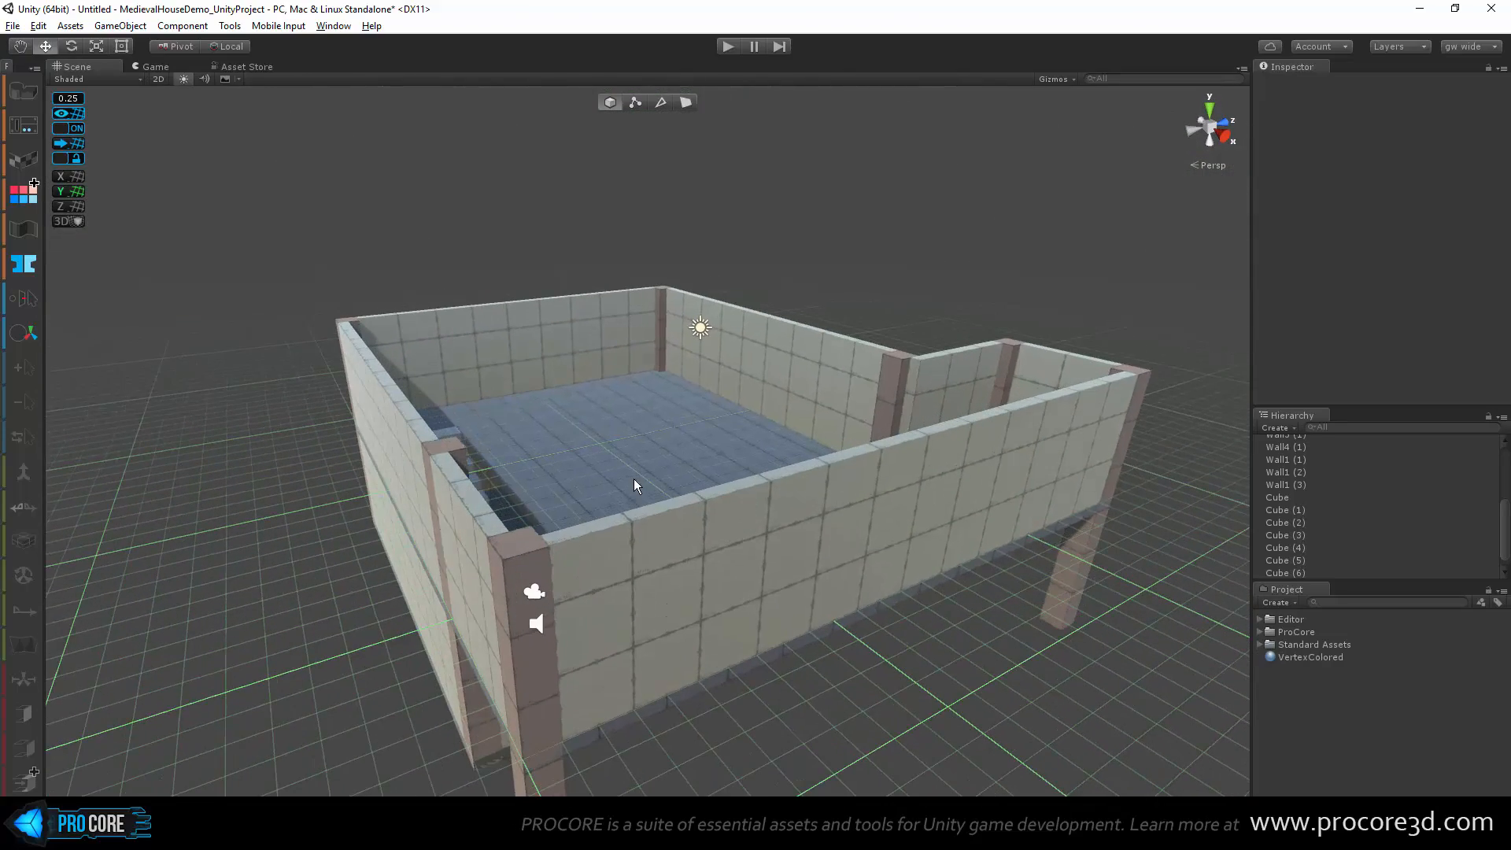
{"action": "left_click_drag", "start_coordinate": [644, 423], "coordinate": [624, 428], "text": "alt"}
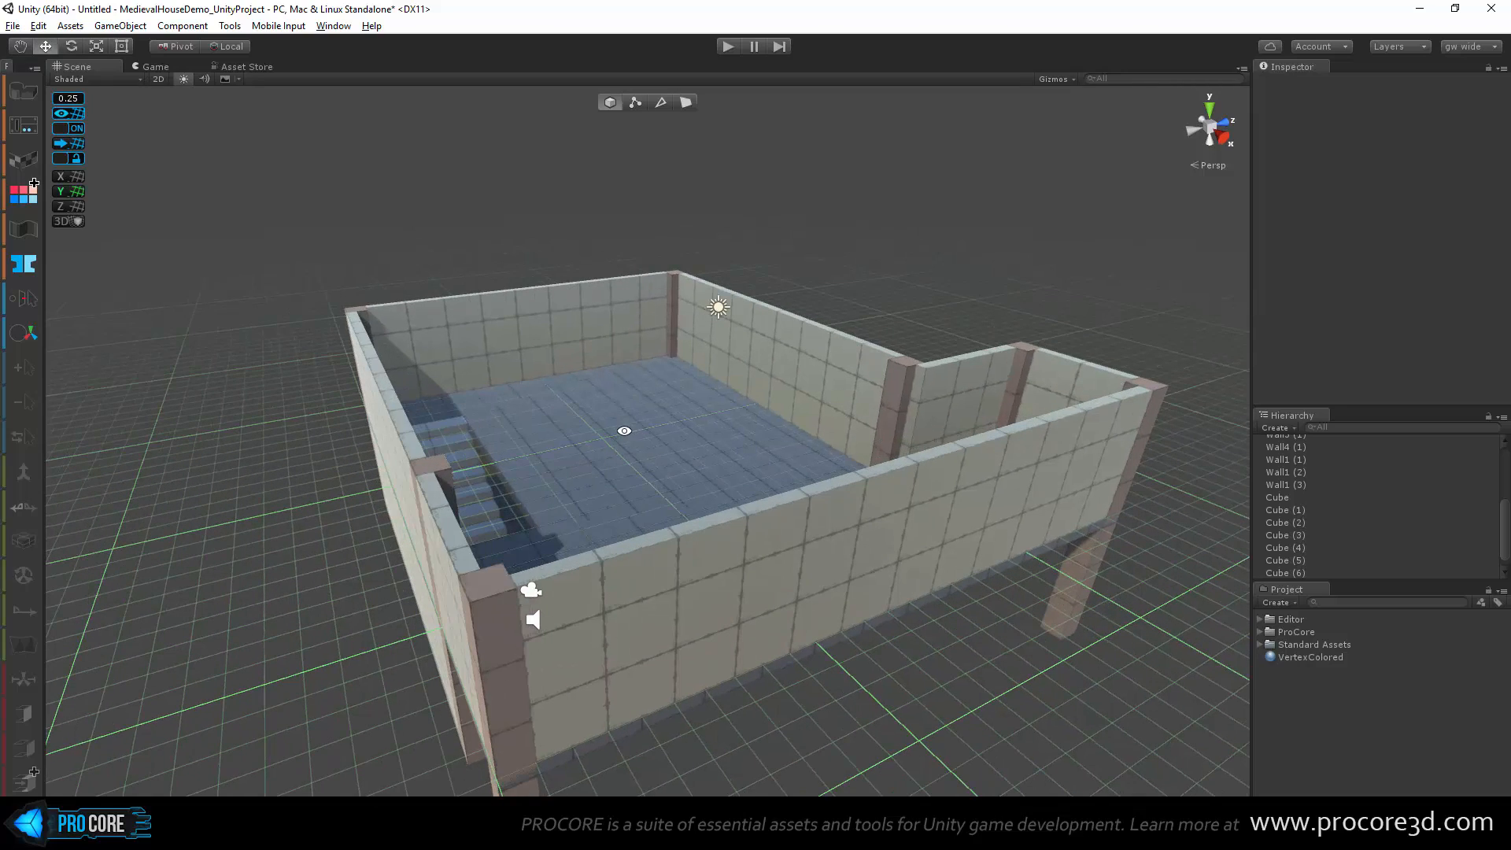
{"action": "left_click_drag", "start_coordinate": [752, 403], "coordinate": [960, 382], "text": "alt"}
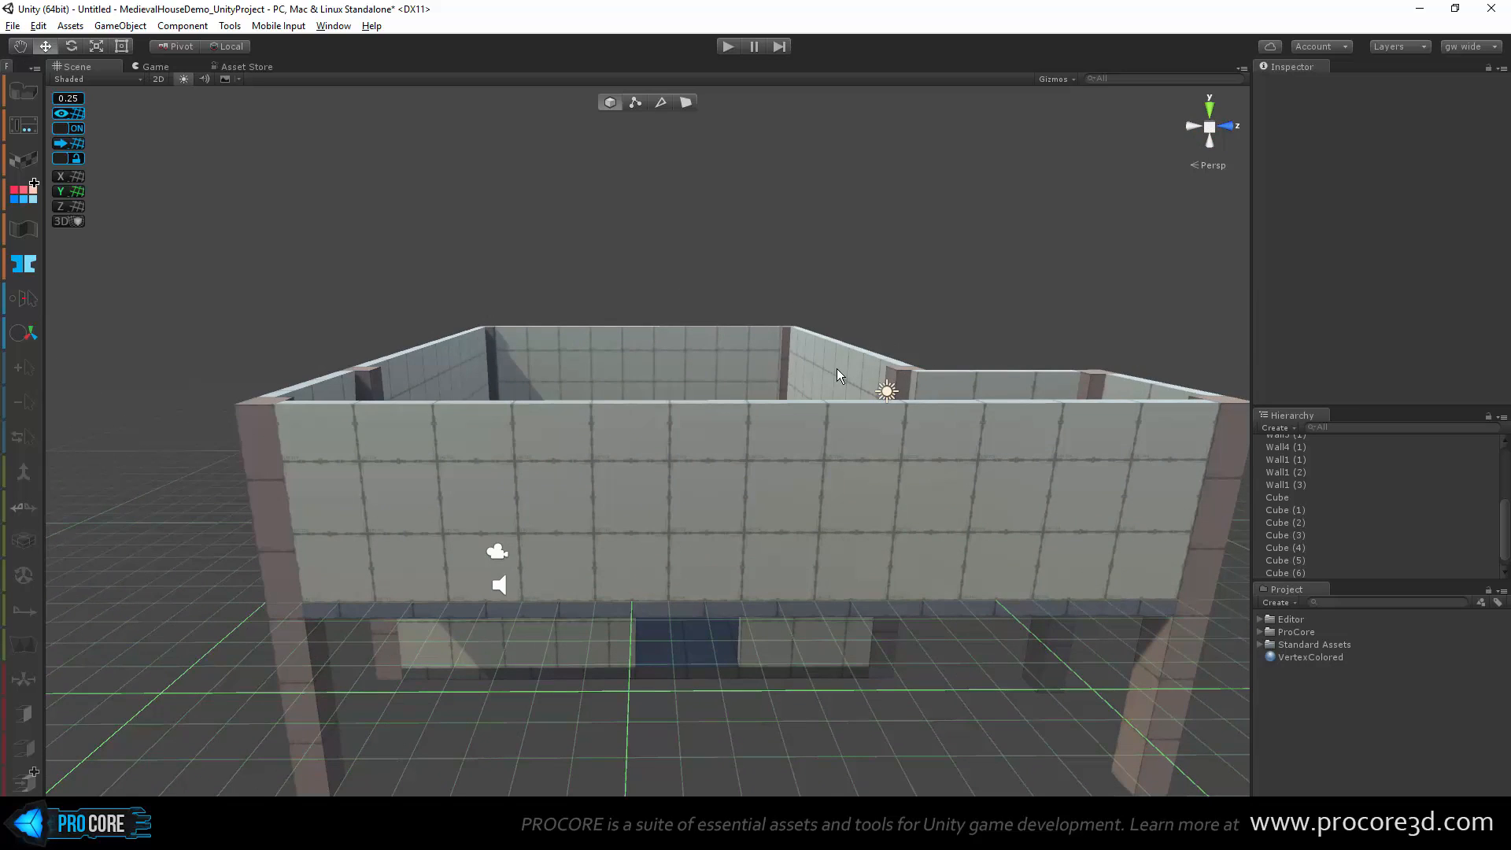
{"action": "left_click_drag", "start_coordinate": [357, 401], "coordinate": [649, 350], "text": "alt"}
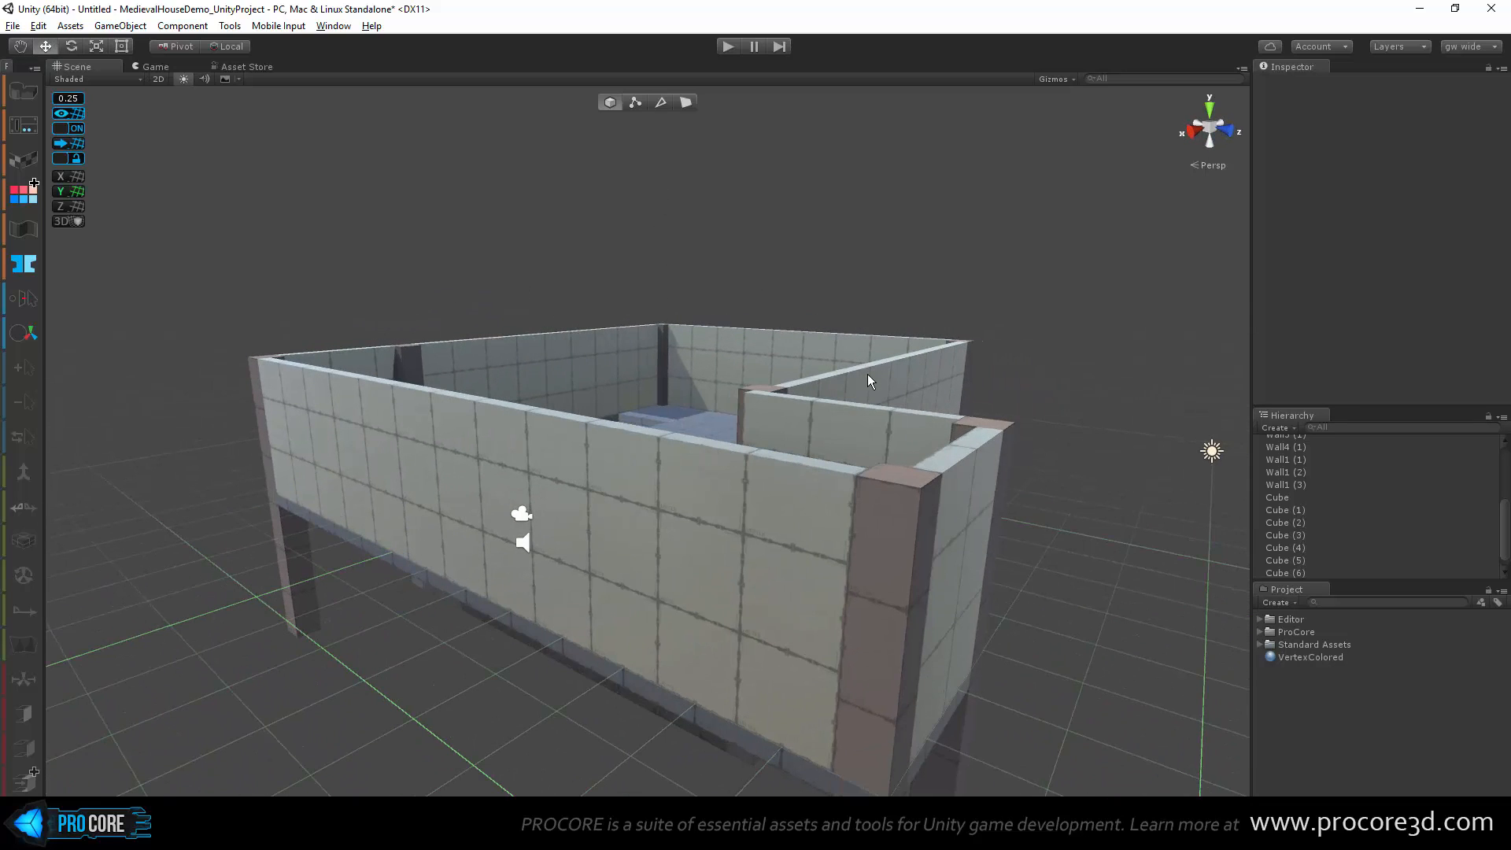
{"action": "left_click_drag", "start_coordinate": [820, 398], "coordinate": [702, 406], "text": "alt"}
{"action": "left_click_drag", "start_coordinate": [439, 432], "coordinate": [498, 459], "text": "alt"}
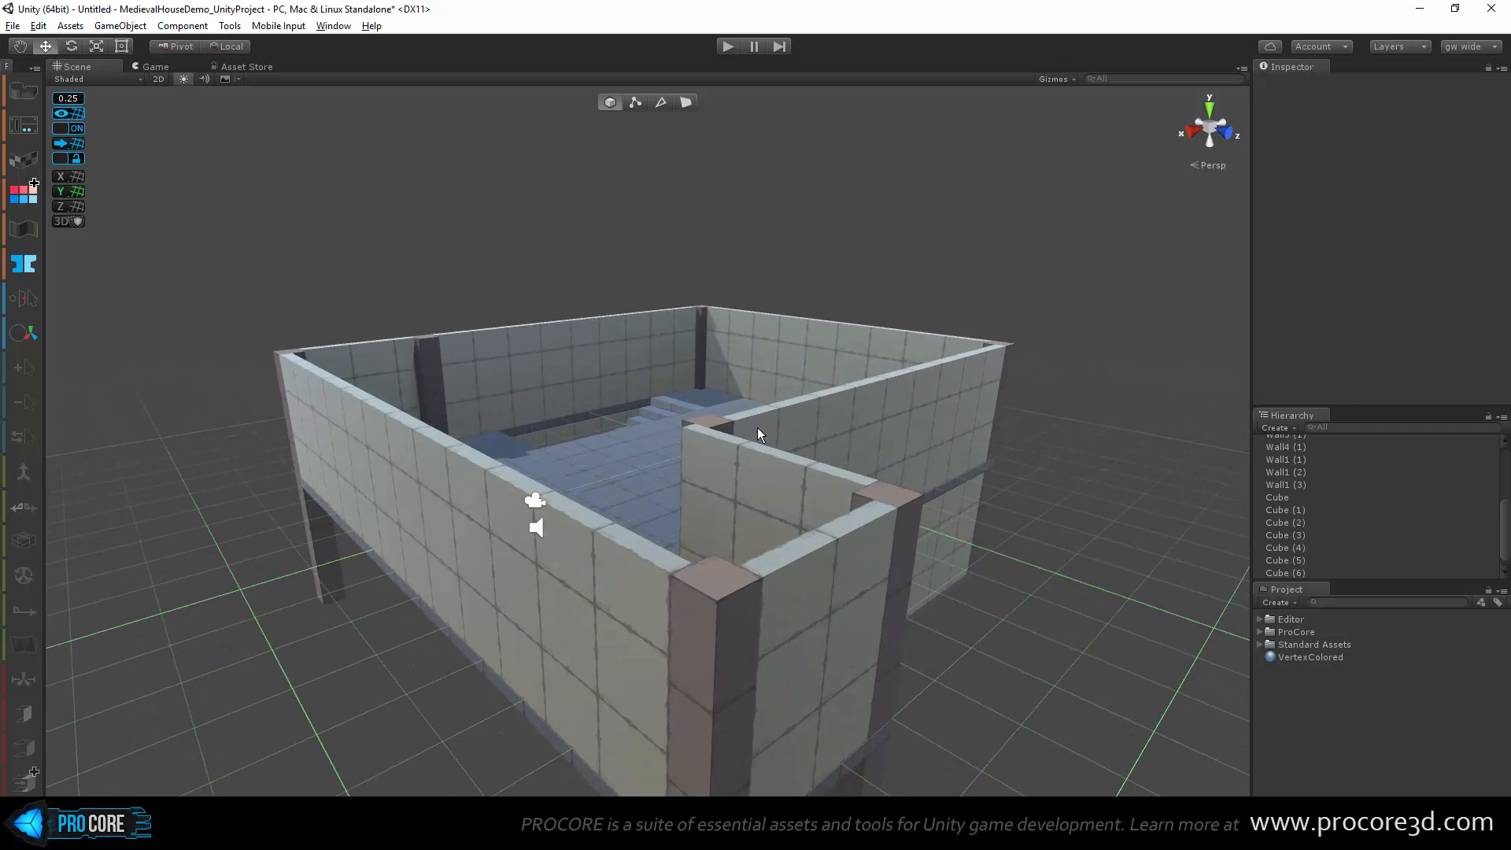
{"action": "left_click_drag", "start_coordinate": [755, 413], "coordinate": [901, 395], "text": "alt"}
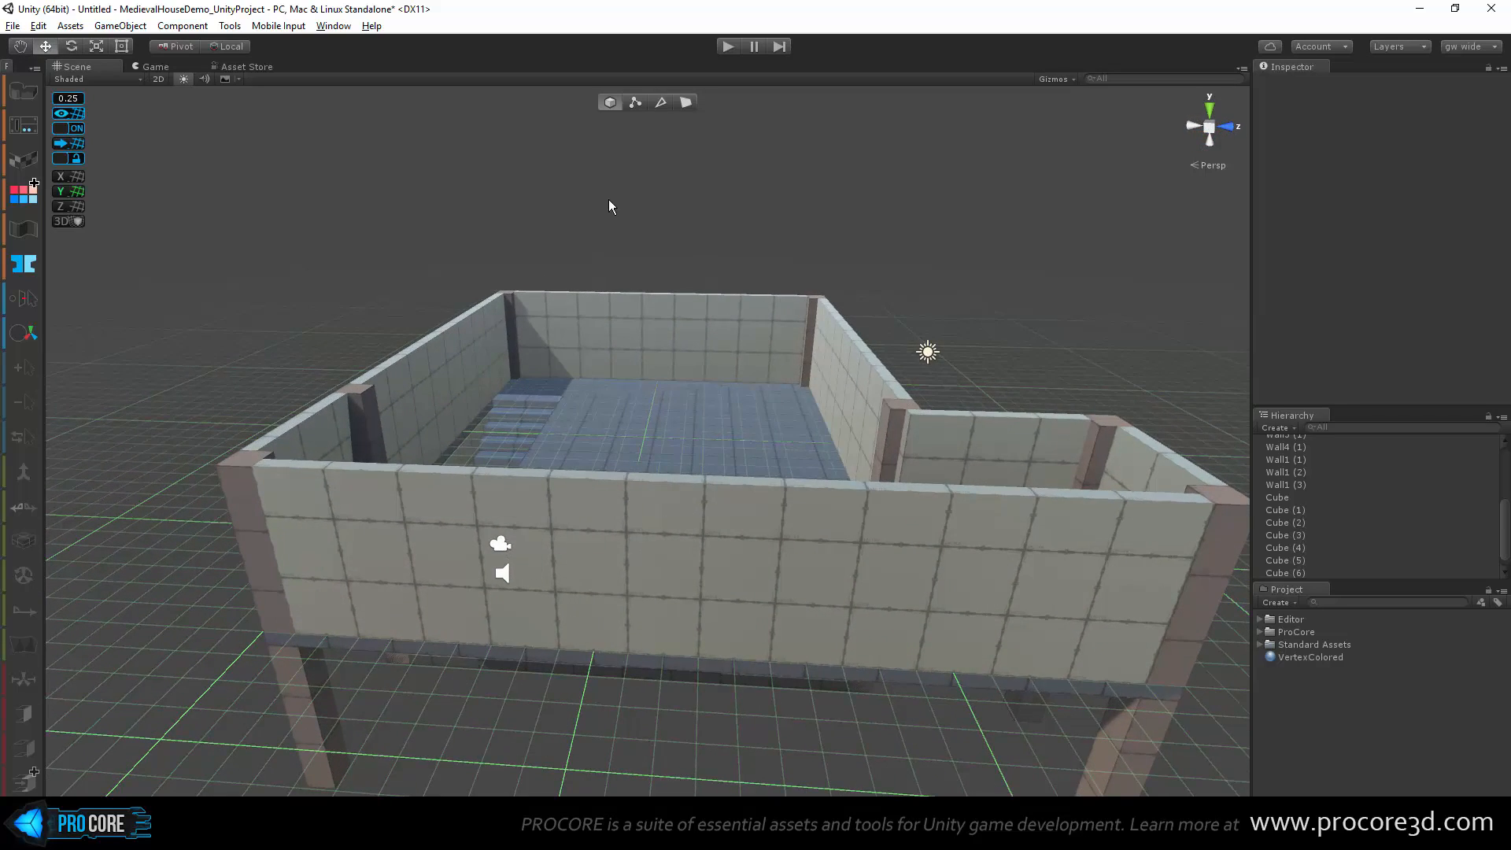
{"action": "left_click_drag", "start_coordinate": [855, 509], "coordinate": [338, 526], "text": "alt"}
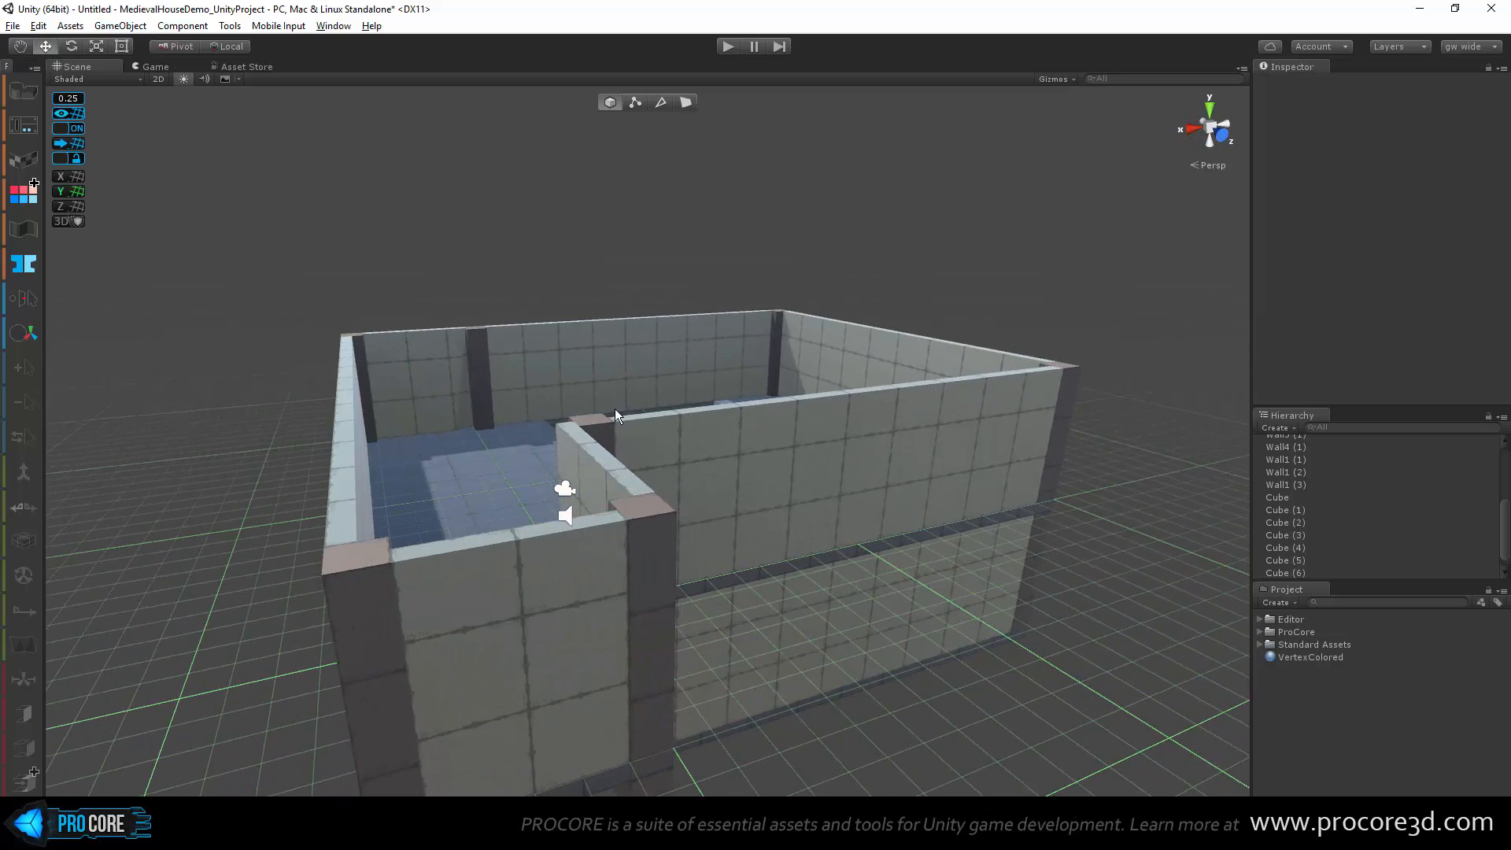
{"action": "left_click_drag", "start_coordinate": [564, 459], "coordinate": [608, 485], "text": "alt"}
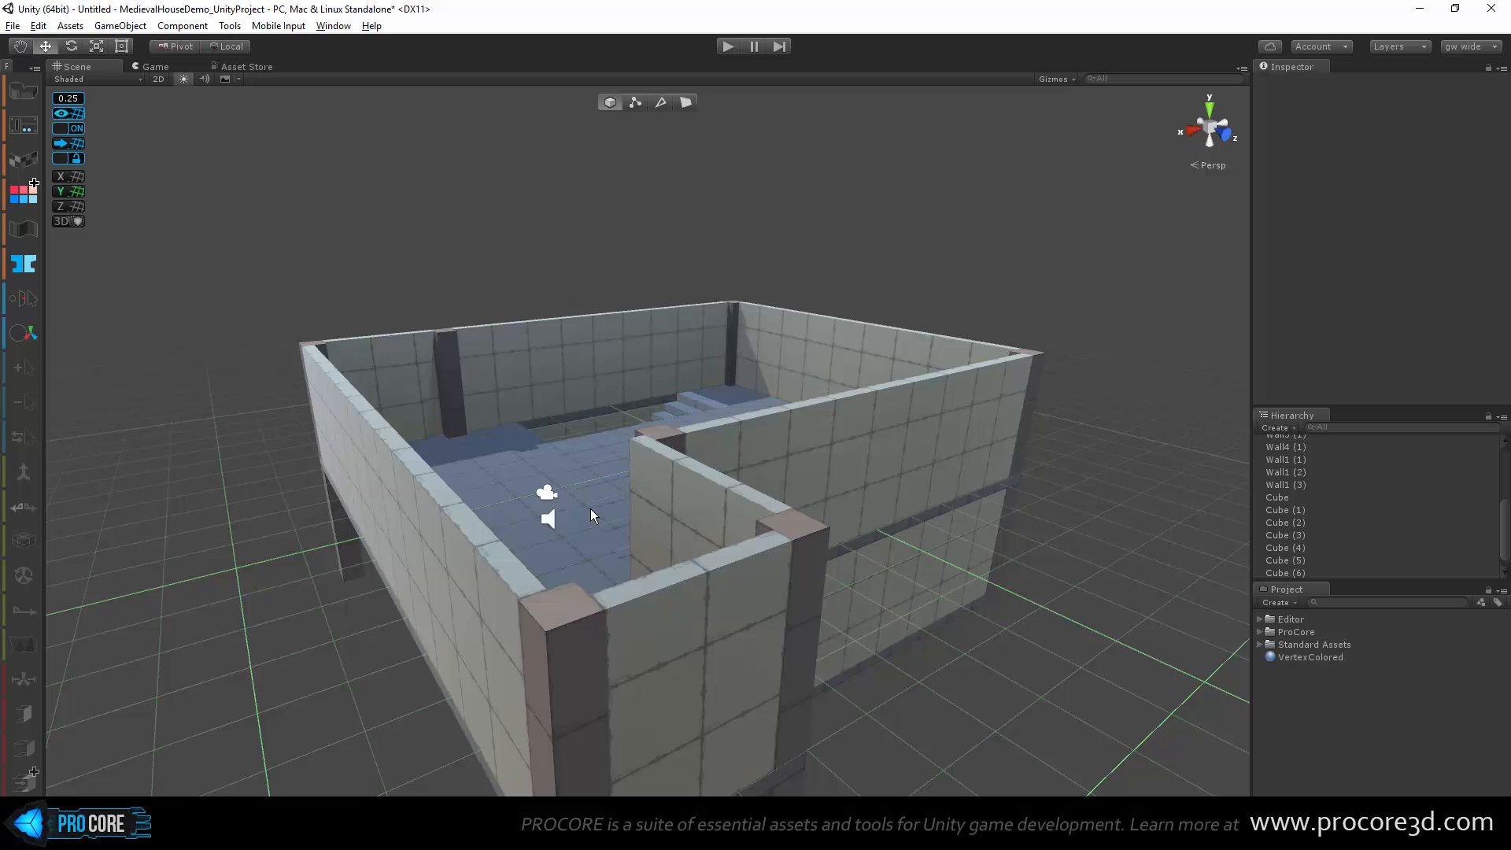
{"action": "left_click_drag", "start_coordinate": [591, 510], "coordinate": [728, 457], "text": "alt"}
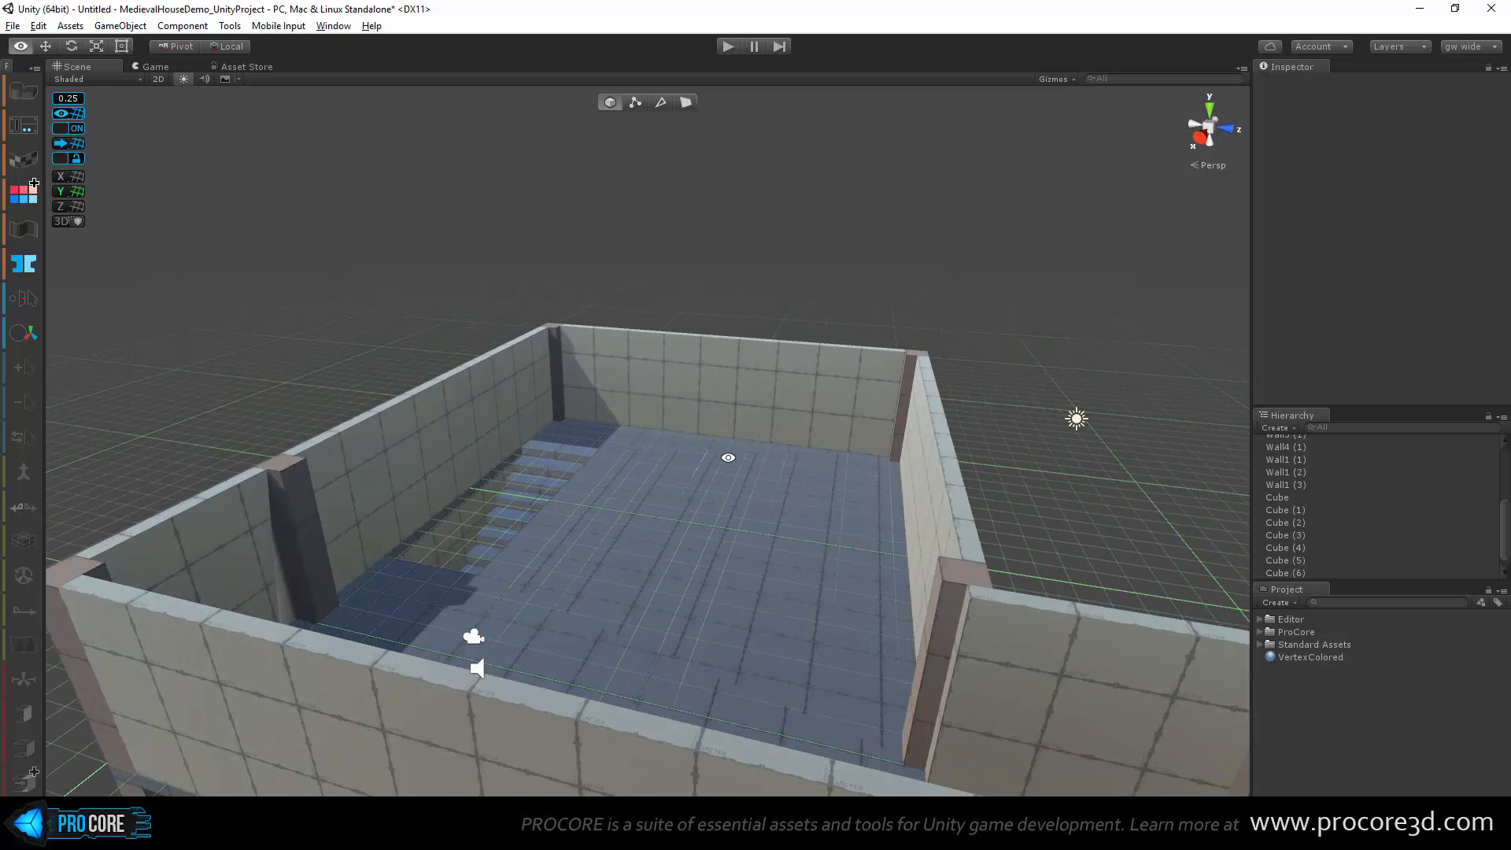
{"action": "scroll", "coordinate": [729, 458], "scroll_direction": "down", "scroll_amount": 2}
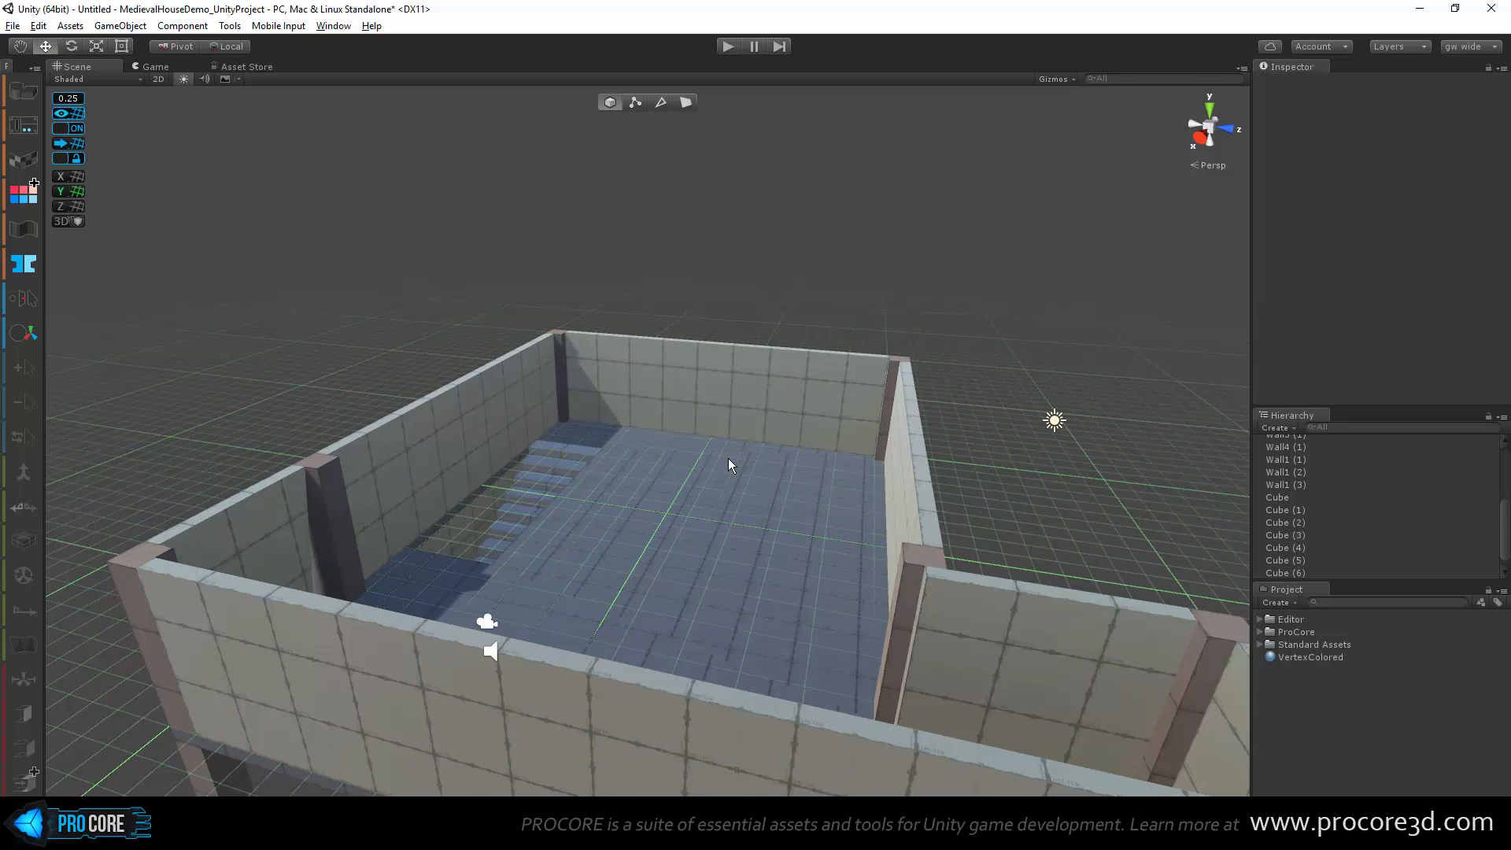
Step: Add a new ProBuilder cube and place it on top of the corner post at X 5, Y 6, Z -14
{"action": "key", "text": "ctrl+k"}
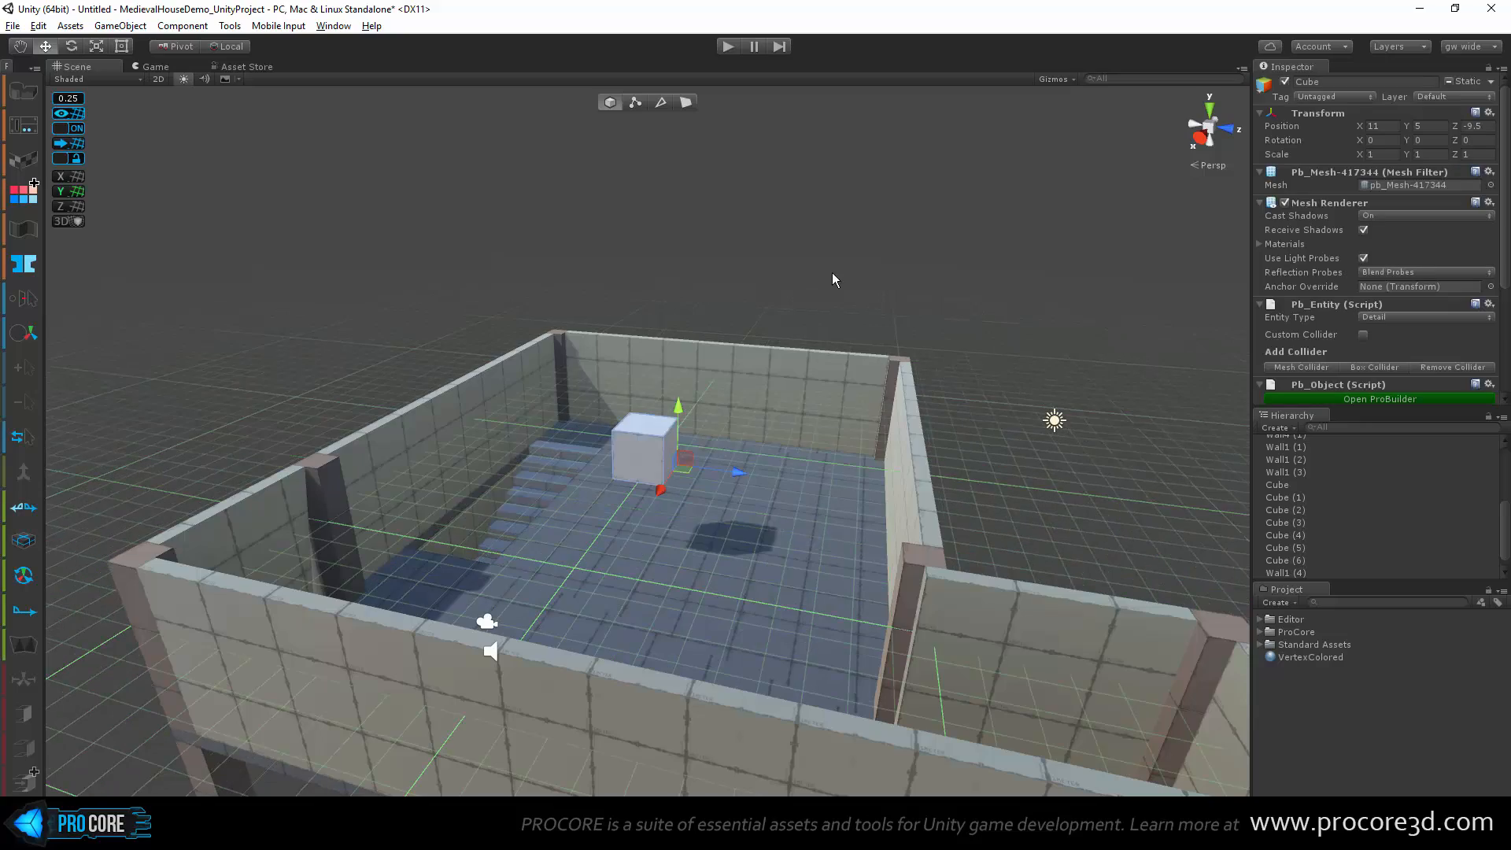
{"action": "left_click_drag", "start_coordinate": [795, 369], "coordinate": [197, 458], "text": "alt"}
{"action": "key", "text": "f"}
{"action": "left_click_drag", "start_coordinate": [422, 522], "coordinate": [553, 580], "text": "alt"}
{"action": "left_click_drag", "start_coordinate": [920, 496], "coordinate": [1129, 515], "text": "alt"}
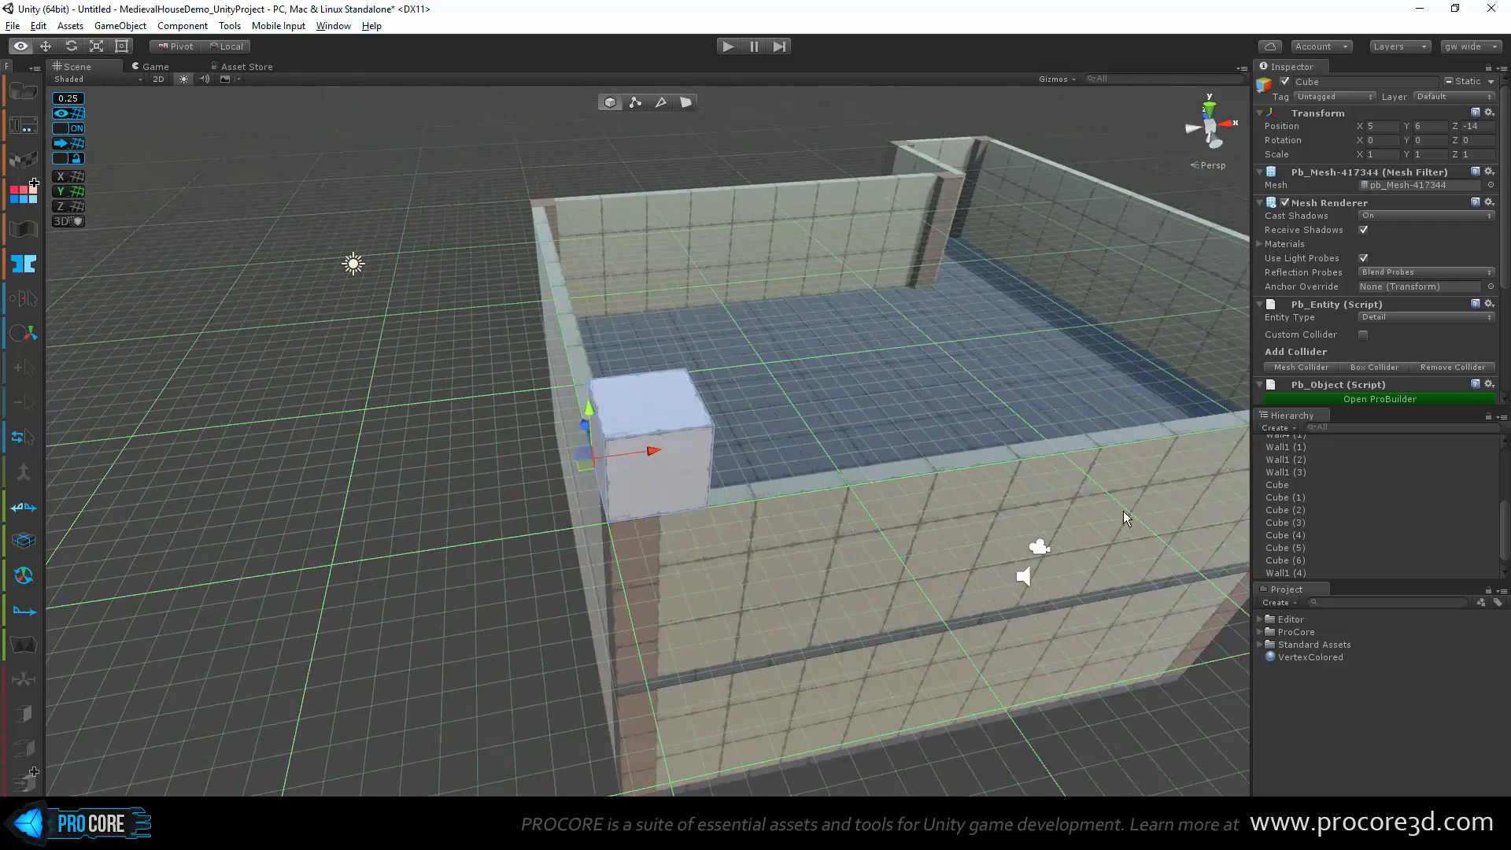
{"action": "left_click_drag", "start_coordinate": [588, 561], "coordinate": [806, 494], "text": "alt"}
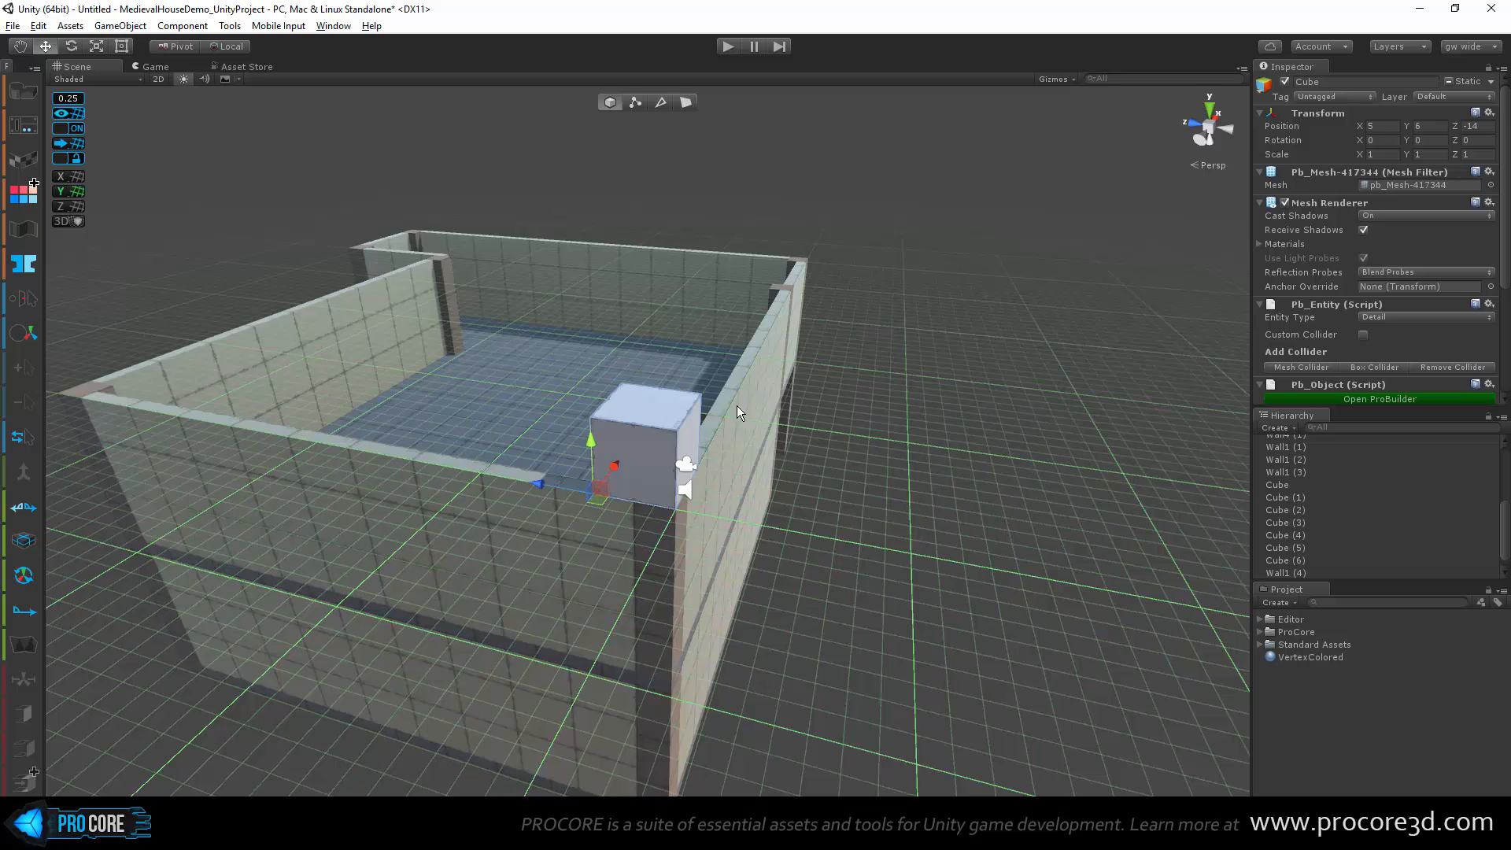
Step: Move the new cube along X to X -0.75, clear of the house
{"action": "left_click", "coordinate": [687, 102]}
{"action": "left_click_drag", "start_coordinate": [622, 354], "coordinate": [658, 487], "text": "alt"}
{"action": "left_click", "coordinate": [612, 465]}
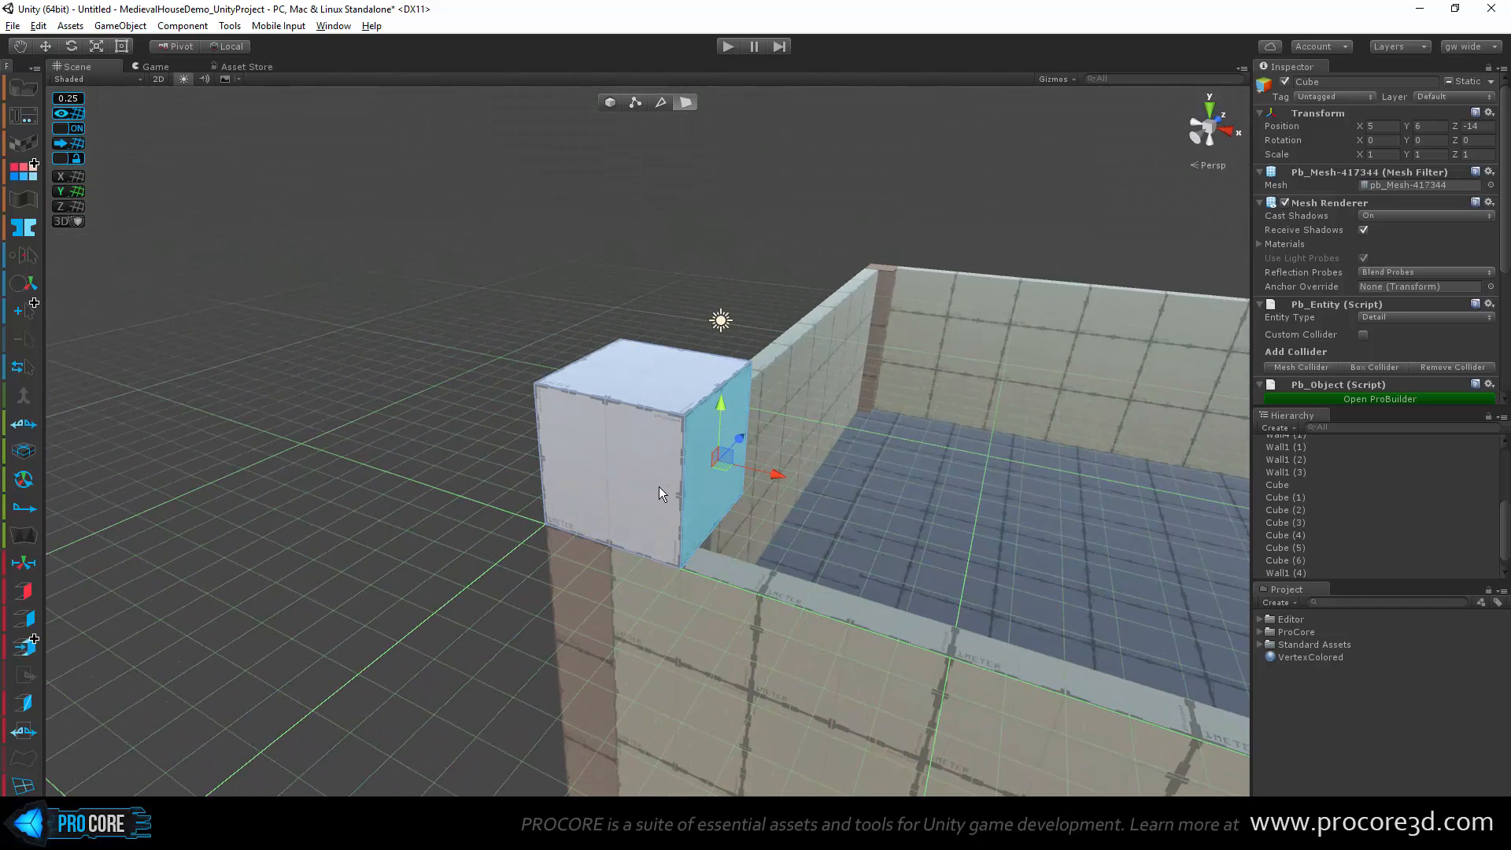
{"action": "key", "text": "Escape"}
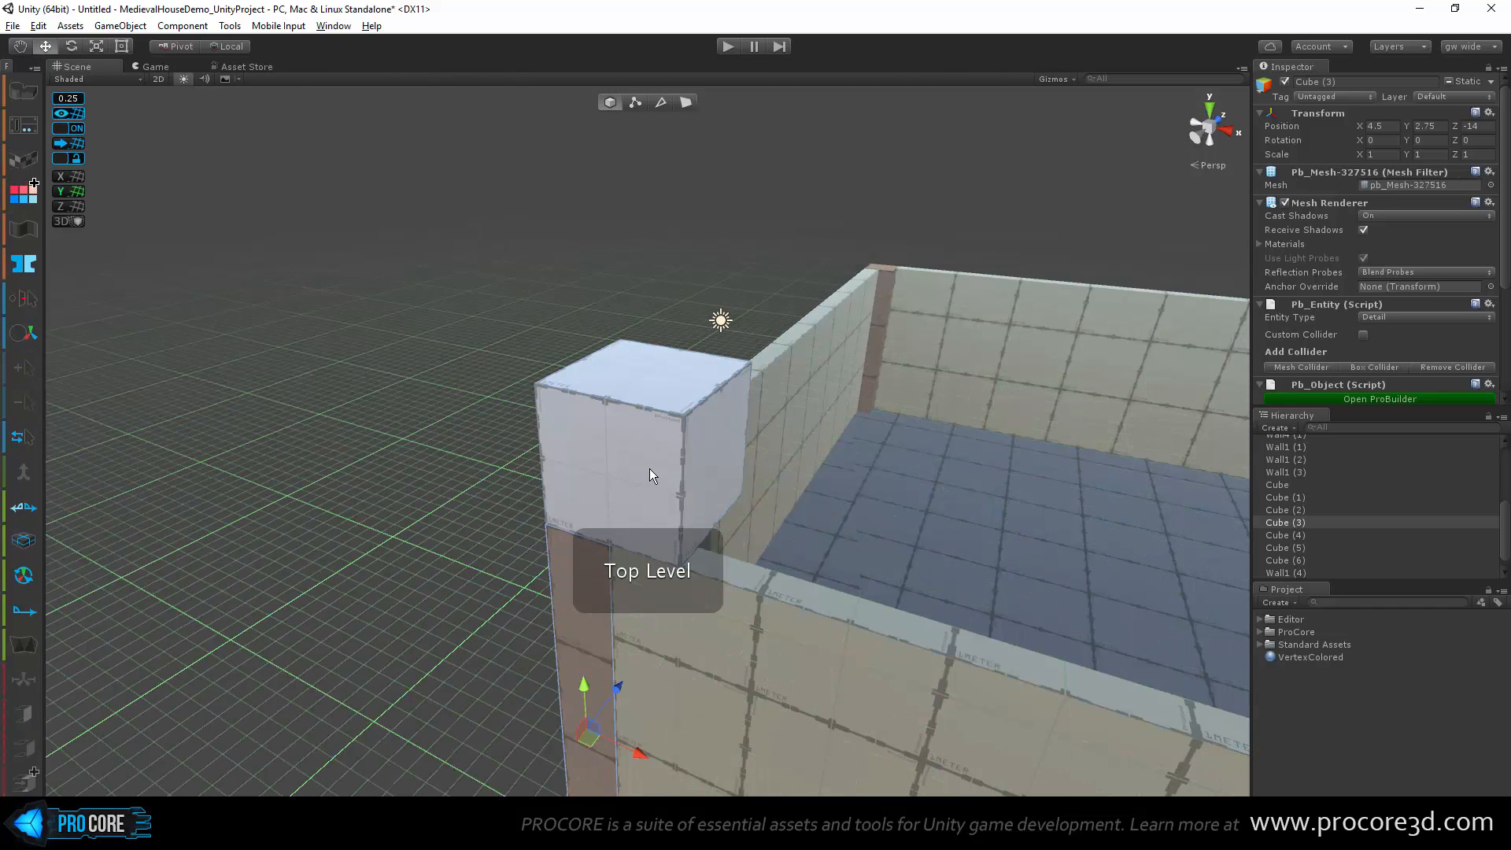
{"action": "left_click_drag", "start_coordinate": [677, 476], "coordinate": [98, 319]}
Step: Try to extend a long beam from the top face of the corner post, Cube (3)
{"action": "left_click", "coordinate": [631, 559]}
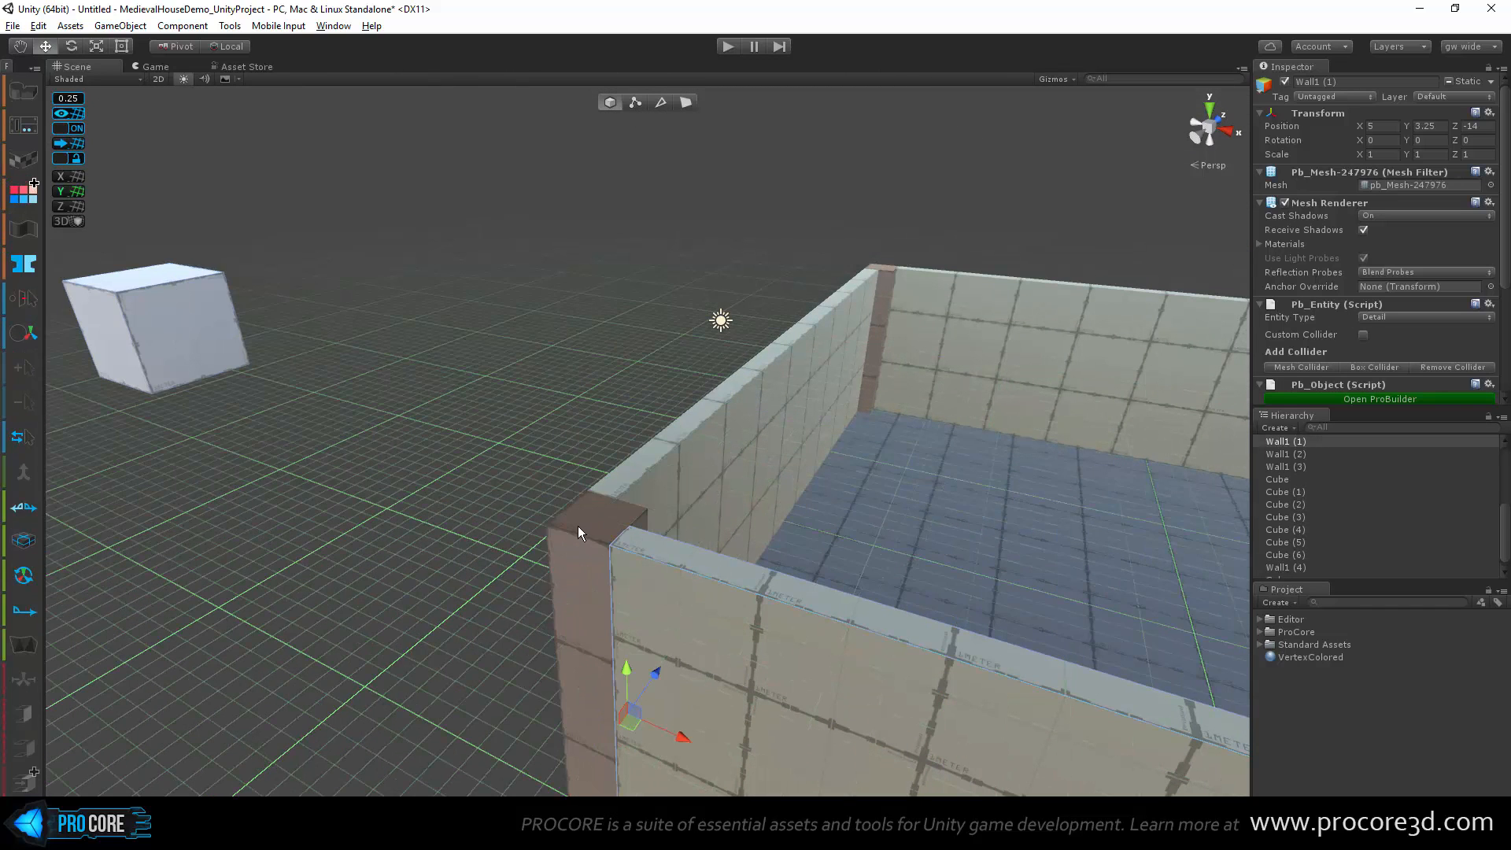
{"action": "left_click", "coordinate": [577, 525]}
{"action": "left_click", "coordinate": [681, 103]}
{"action": "left_click", "coordinate": [580, 522]}
{"action": "left_click_drag", "start_coordinate": [581, 521], "coordinate": [730, 477], "text": "alt"}
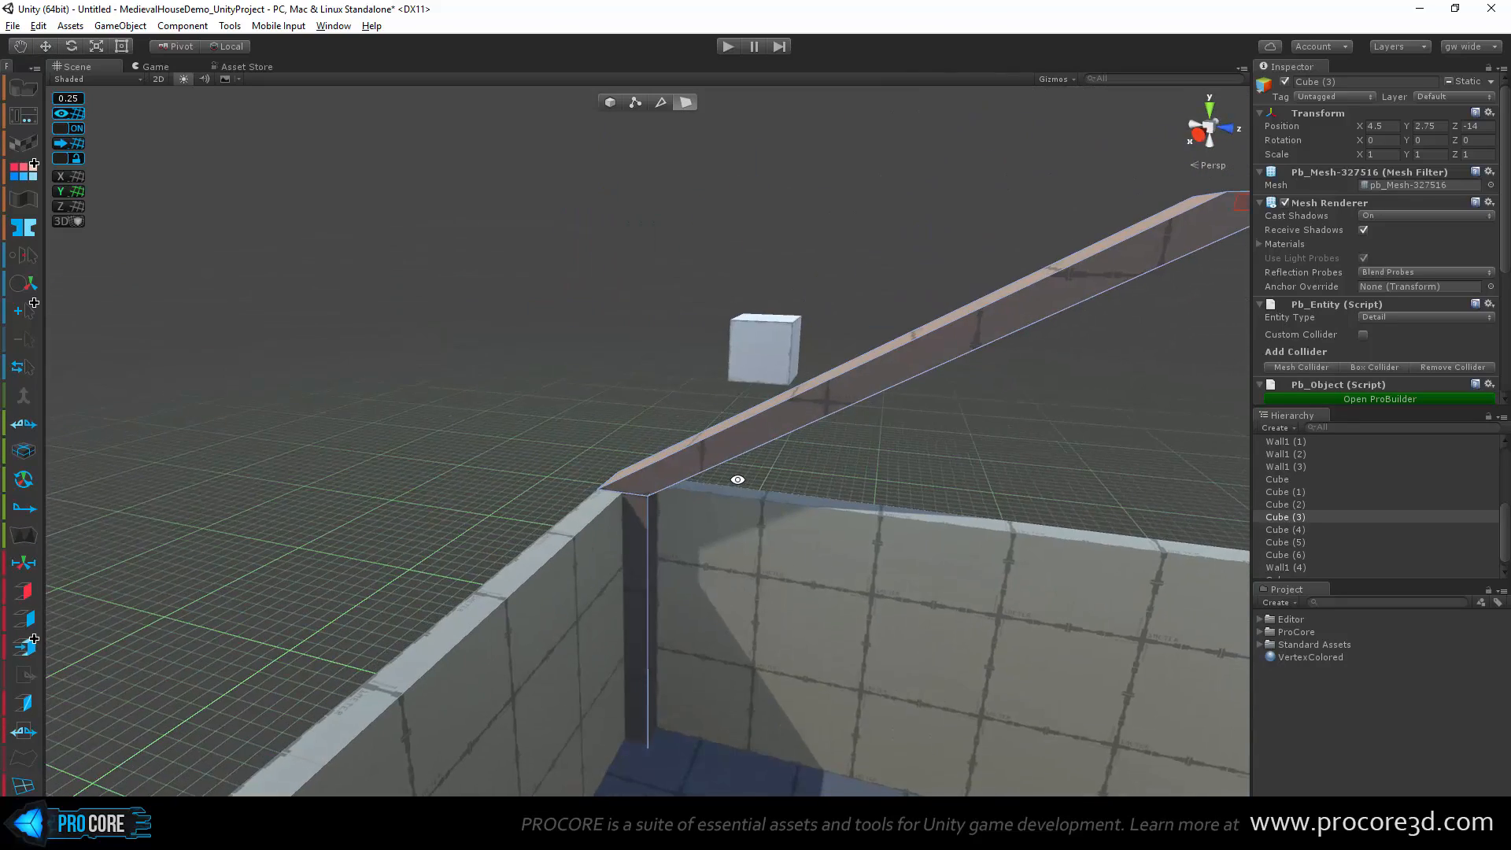
{"action": "key", "text": "ctrl+z"}
{"action": "key", "text": "ctrl+z"}
{"action": "key", "text": "g"}
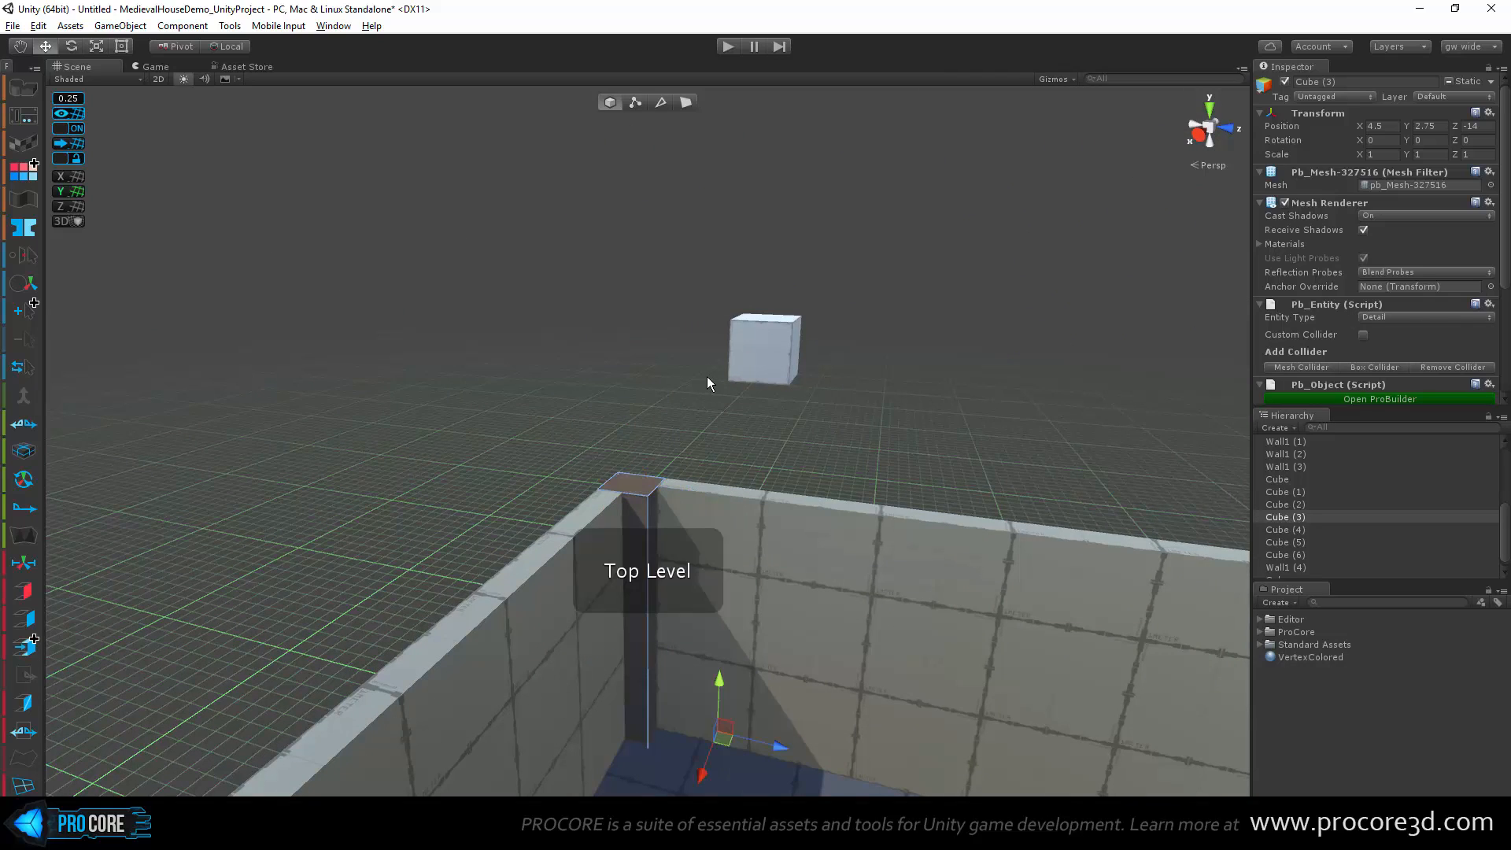
Step: Move the floating cube back on top of the corner post at X 5, Y 6, Z -14
{"action": "left_click", "coordinate": [772, 332]}
{"action": "left_click_drag", "start_coordinate": [597, 461], "coordinate": [889, 500], "text": "alt"}
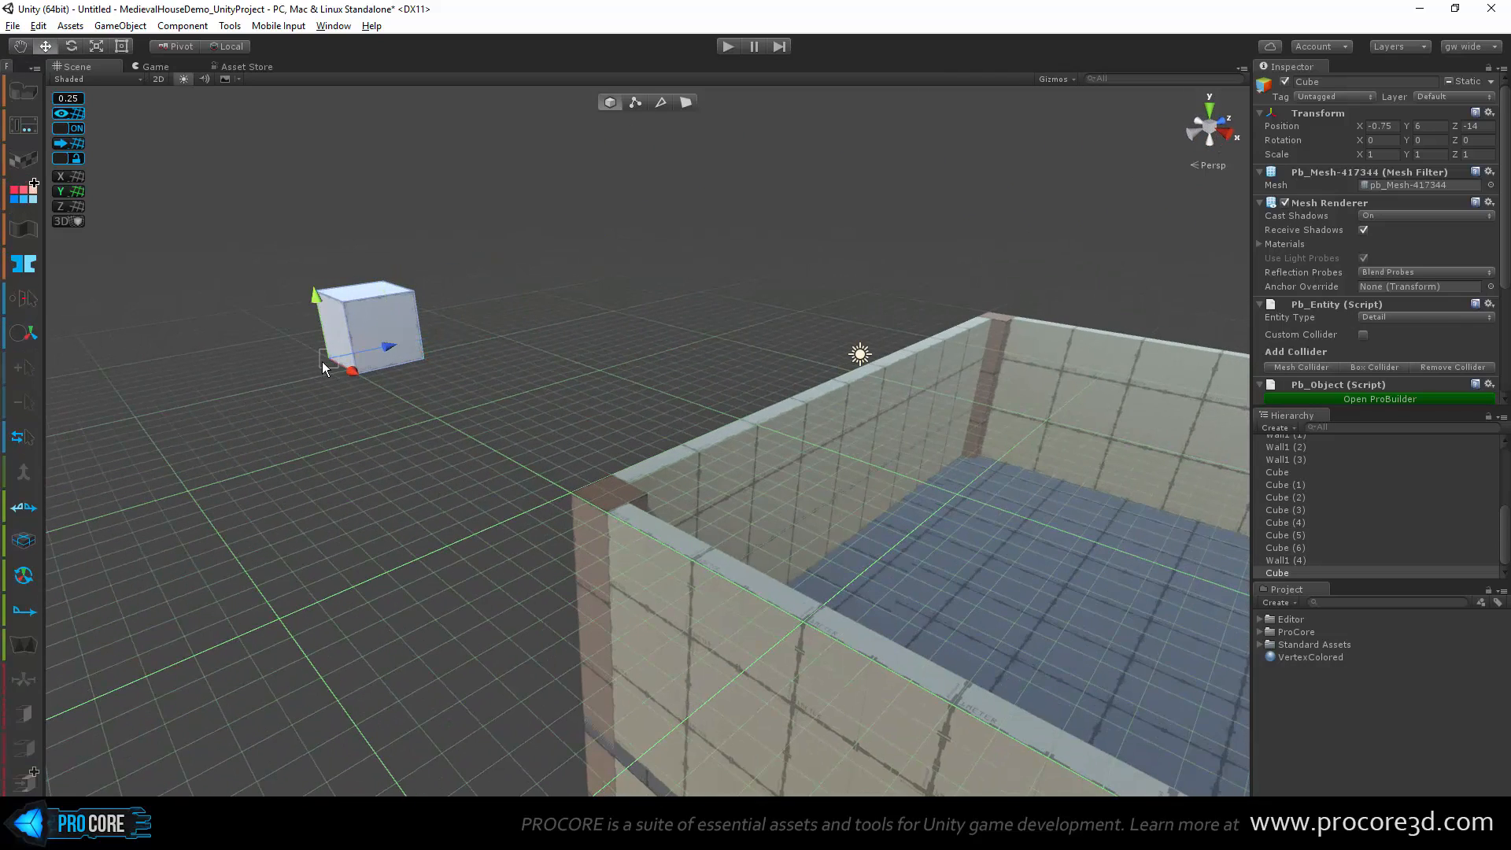
{"action": "left_click_drag", "start_coordinate": [326, 361], "coordinate": [555, 465]}
{"action": "left_click_drag", "start_coordinate": [621, 512], "coordinate": [689, 479], "text": "alt"}
Step: Pull in the cube's side faces so that it matches the footprint of the corner post beneath it
{"action": "key", "text": "g"}
{"action": "left_click", "coordinate": [719, 461]}
{"action": "left_click_drag", "start_coordinate": [912, 500], "coordinate": [733, 477], "text": "alt"}
{"action": "left_click_drag", "start_coordinate": [590, 580], "coordinate": [641, 397], "text": "alt"}
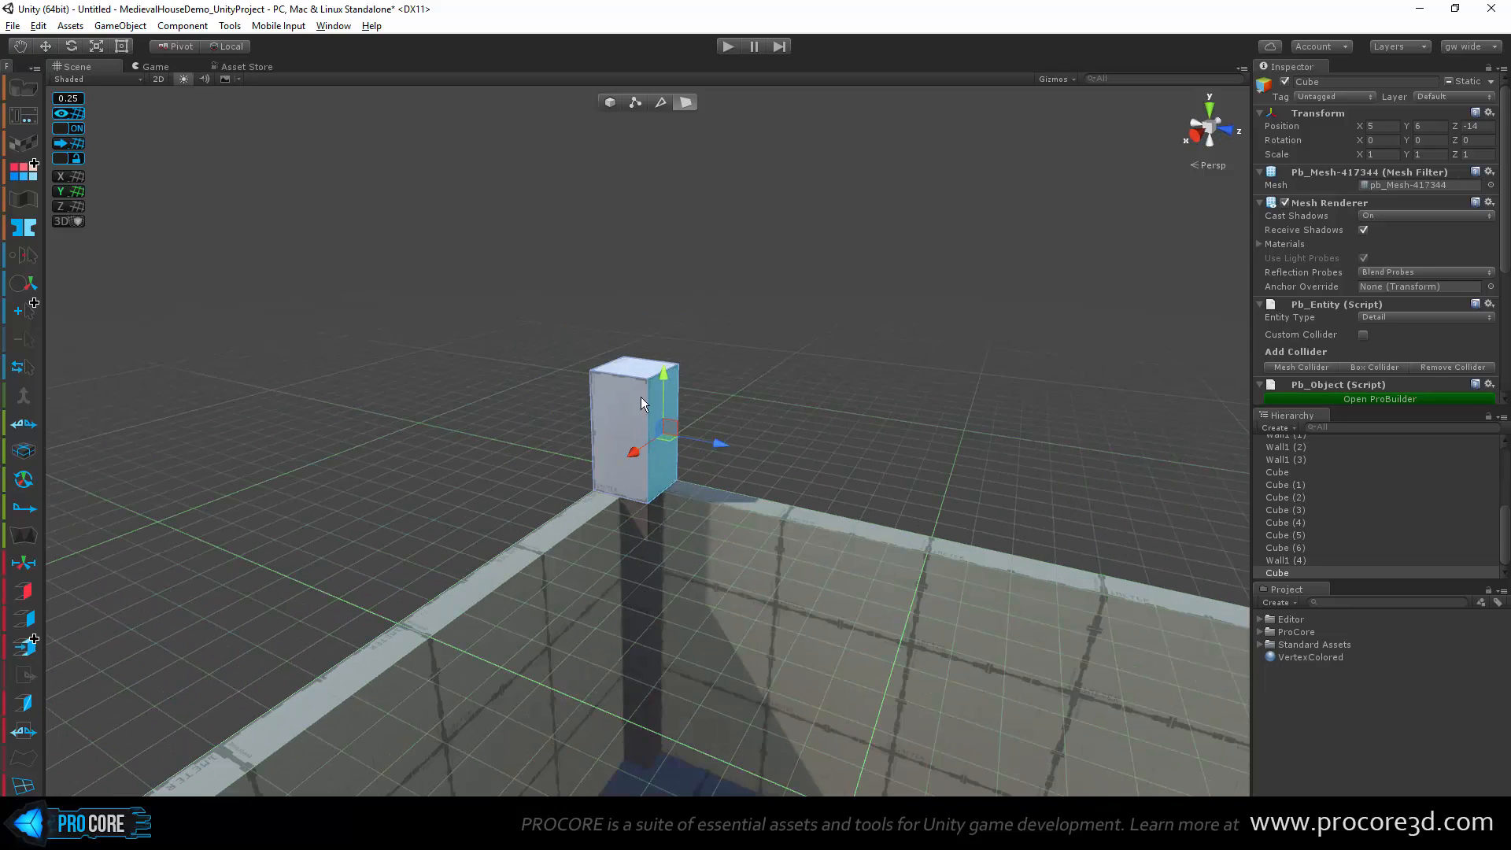
Step: Raise the cube's top face to form a column about 3 m tall above the corner post
{"action": "left_click", "coordinate": [636, 368]}
{"action": "left_click_drag", "start_coordinate": [618, 511], "coordinate": [595, 437], "text": "alt"}
{"action": "scroll", "coordinate": [594, 438], "scroll_direction": "up", "scroll_amount": 4}
{"action": "middle_click_drag", "start_coordinate": [637, 484], "coordinate": [629, 581]}
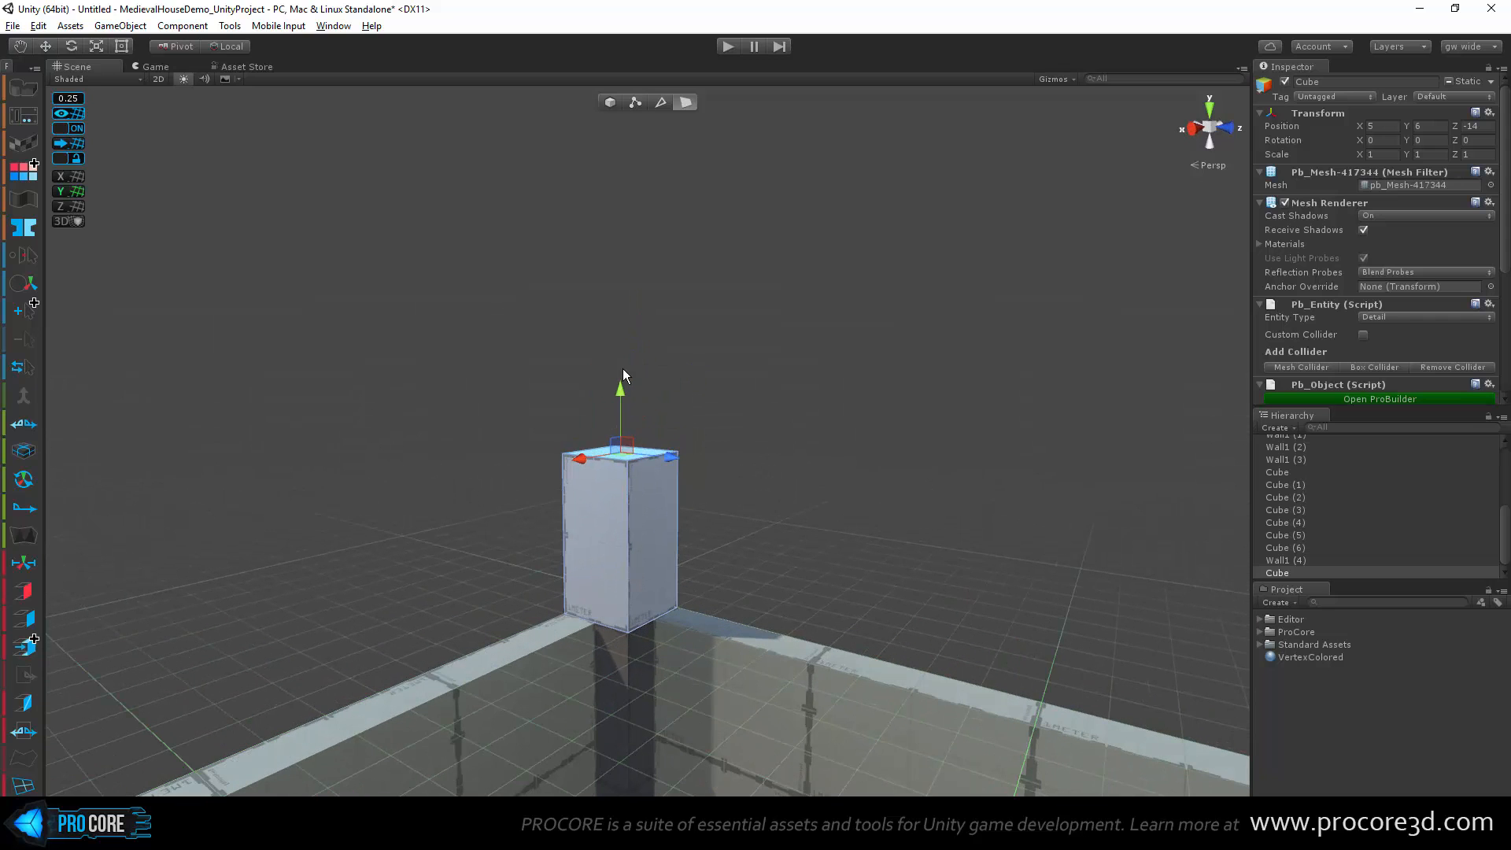
{"action": "scroll", "coordinate": [625, 394], "scroll_direction": "down", "scroll_amount": 3}
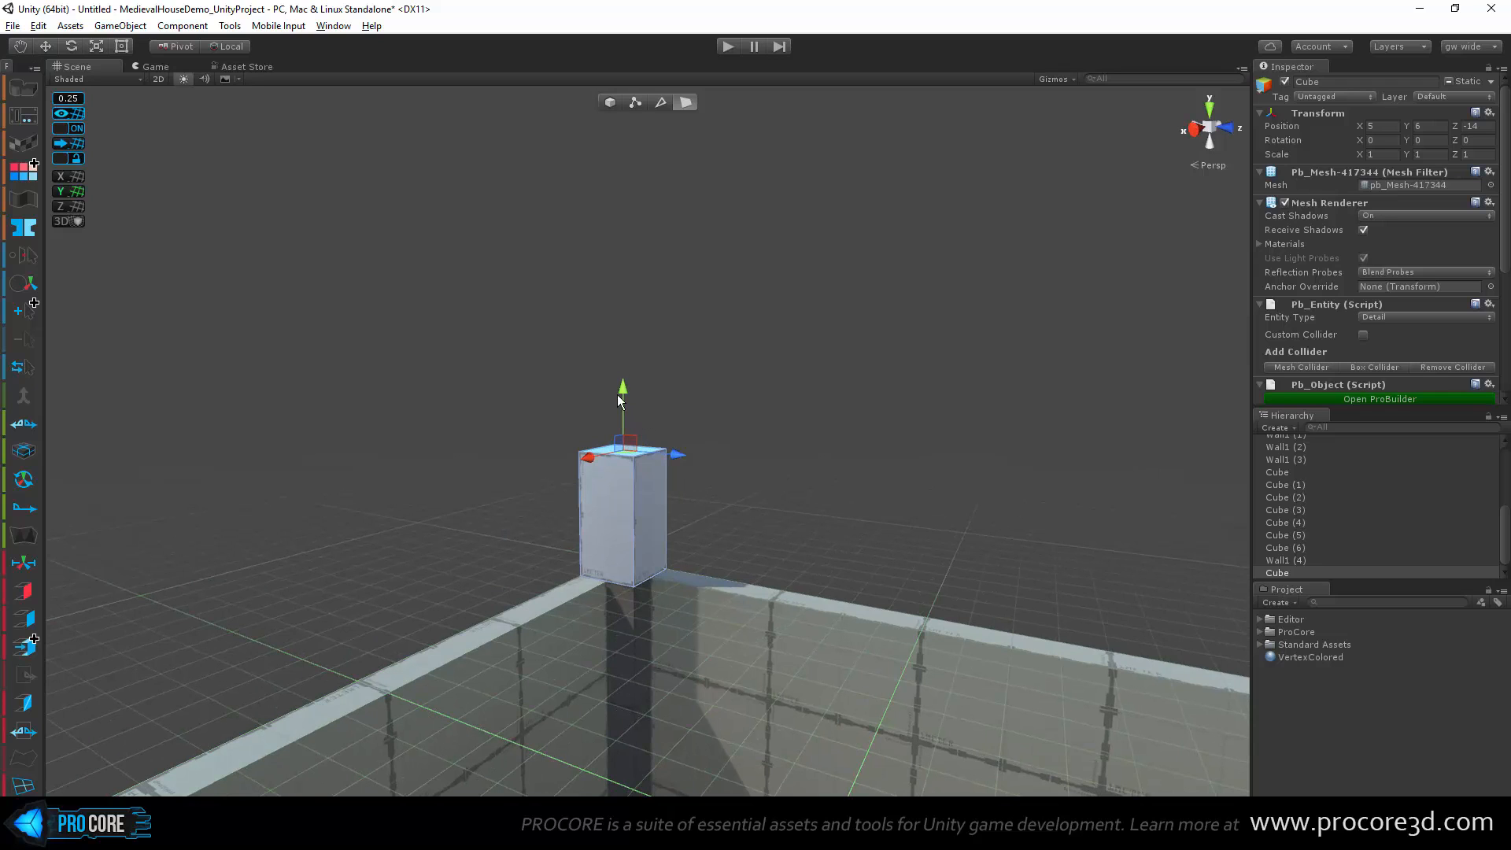
{"action": "left_click_drag", "start_coordinate": [625, 387], "coordinate": [645, 156]}
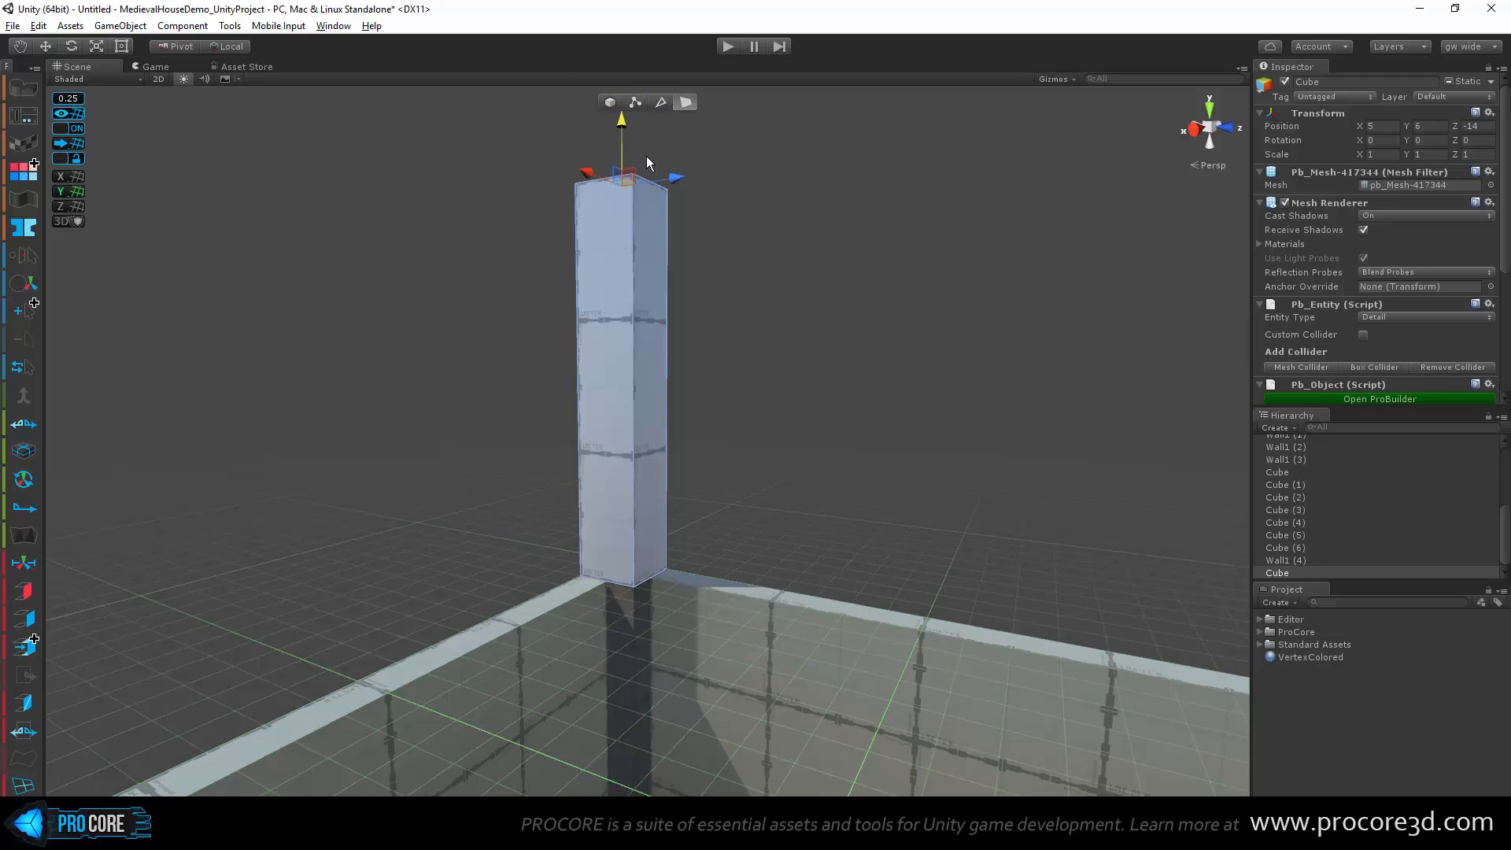
Step: Shift the column's top face along Z to about the middle of the adjoining wall, slanting the column into a roof rafter
{"action": "scroll", "coordinate": [663, 423], "scroll_direction": "down", "scroll_amount": 2}
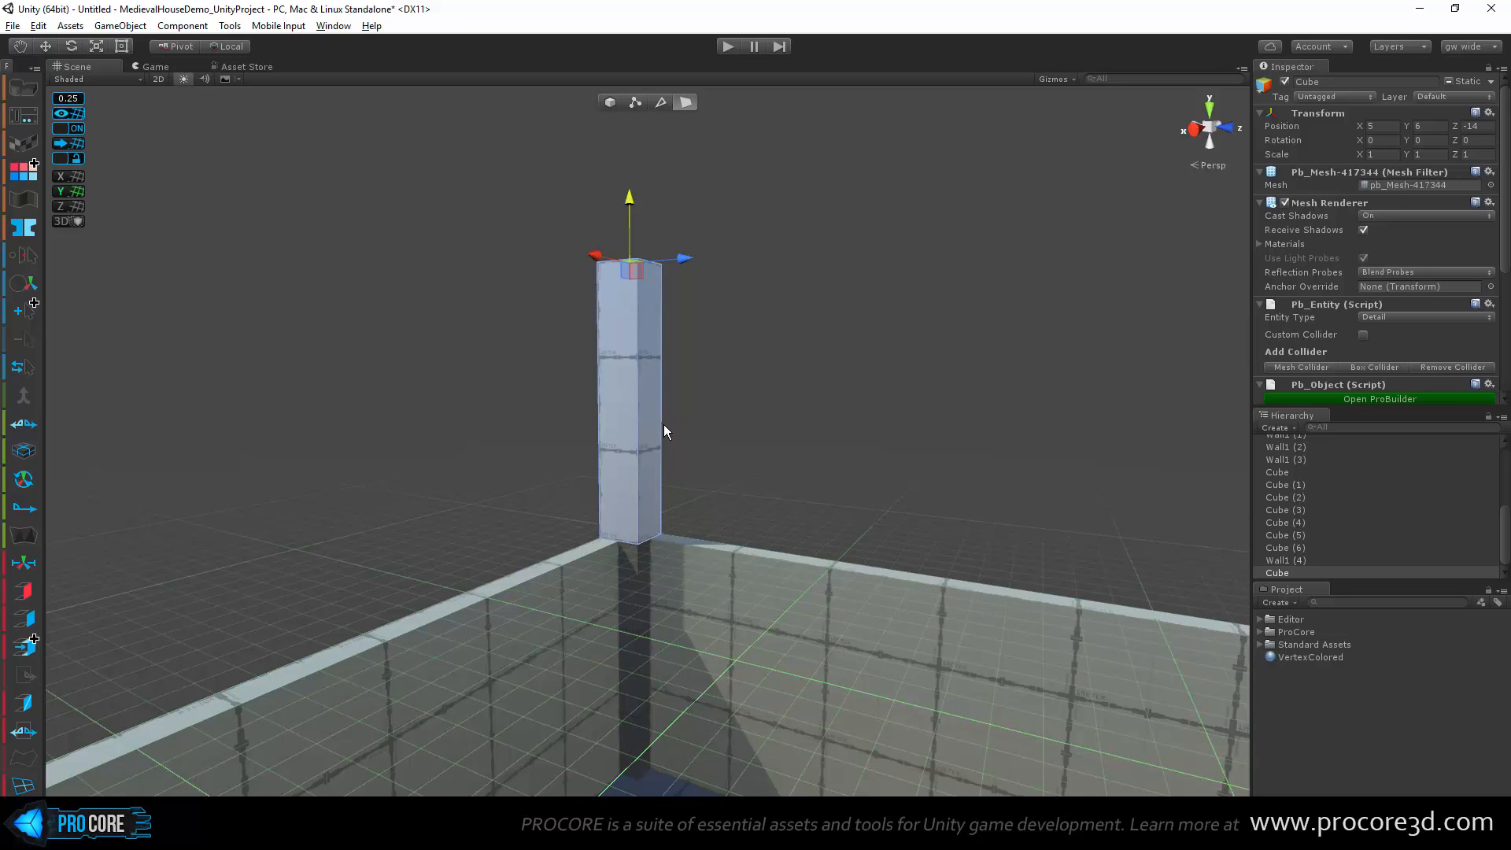
{"action": "scroll", "coordinate": [687, 447], "scroll_direction": "down", "scroll_amount": 6}
{"action": "middle_click_drag", "start_coordinate": [904, 559], "coordinate": [823, 518]}
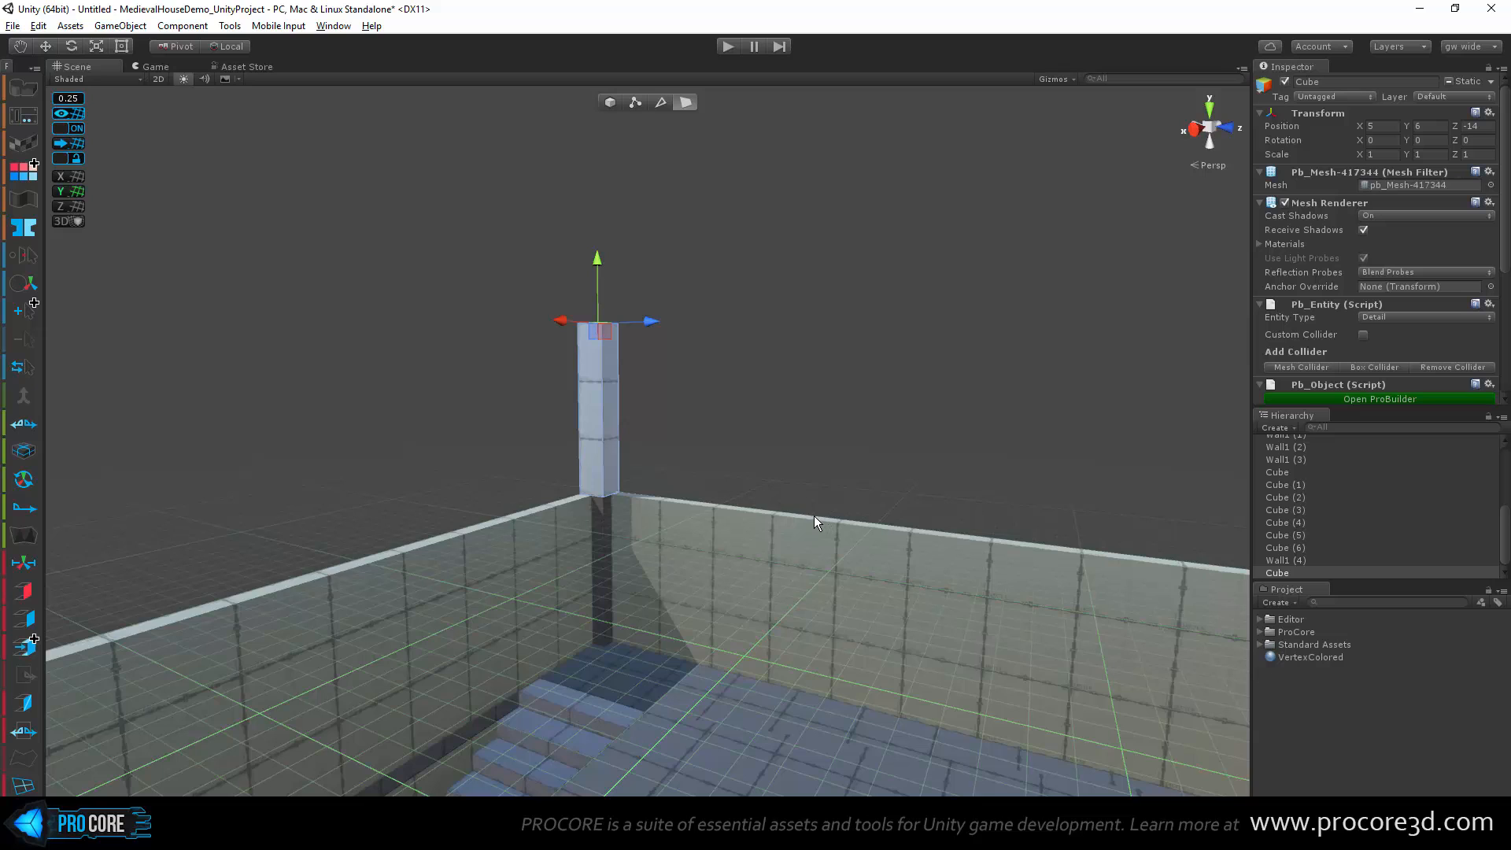
{"action": "scroll", "coordinate": [815, 513], "scroll_direction": "down", "scroll_amount": 2}
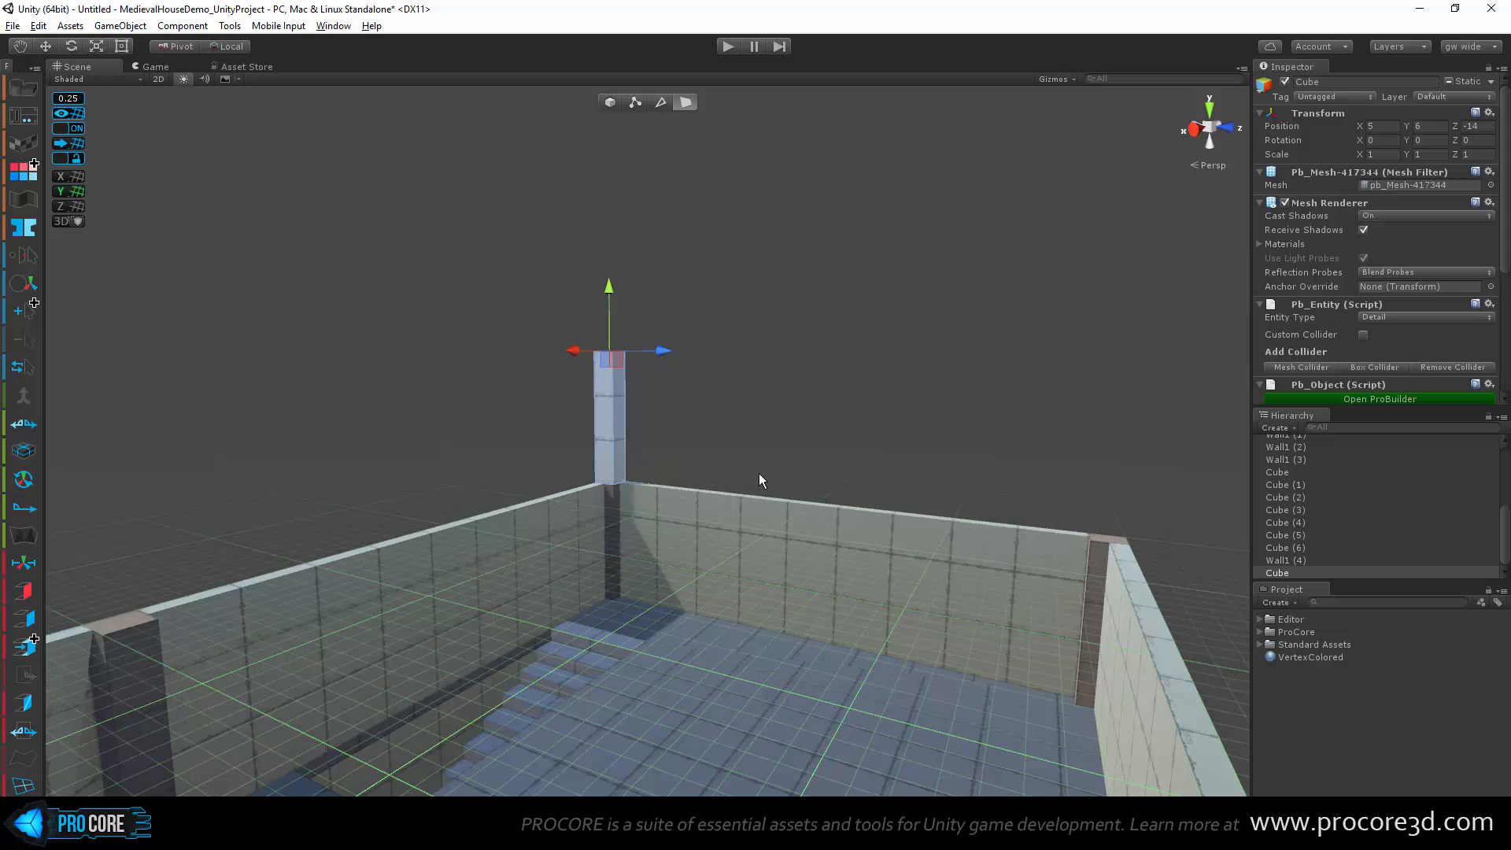
{"action": "left_click_drag", "start_coordinate": [700, 510], "coordinate": [708, 541], "text": "alt"}
{"action": "scroll", "coordinate": [706, 541], "scroll_direction": "up", "scroll_amount": 3}
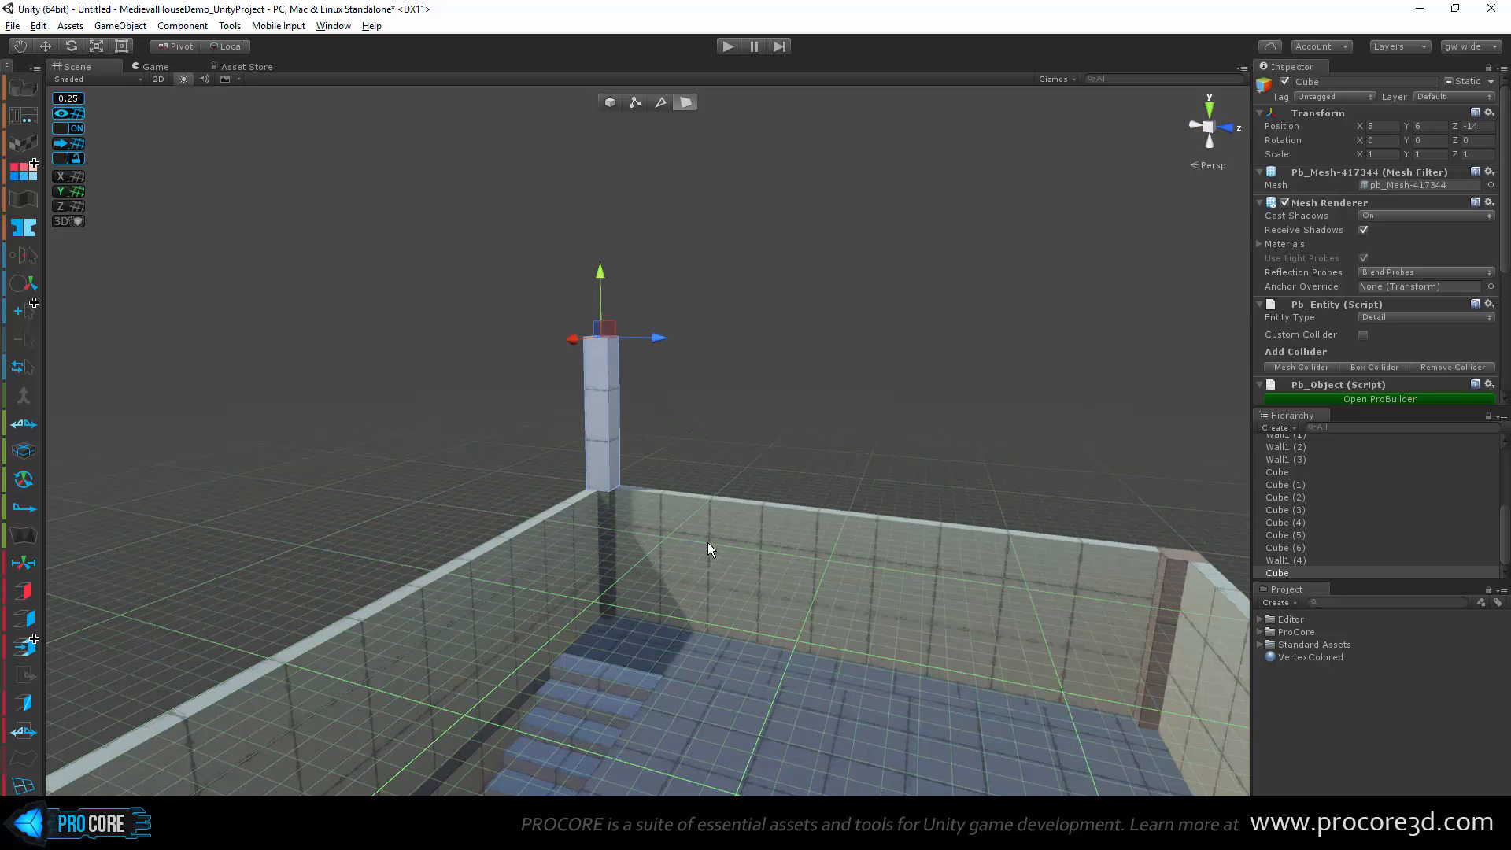
{"action": "left_click_drag", "start_coordinate": [829, 532], "coordinate": [766, 524], "text": "alt"}
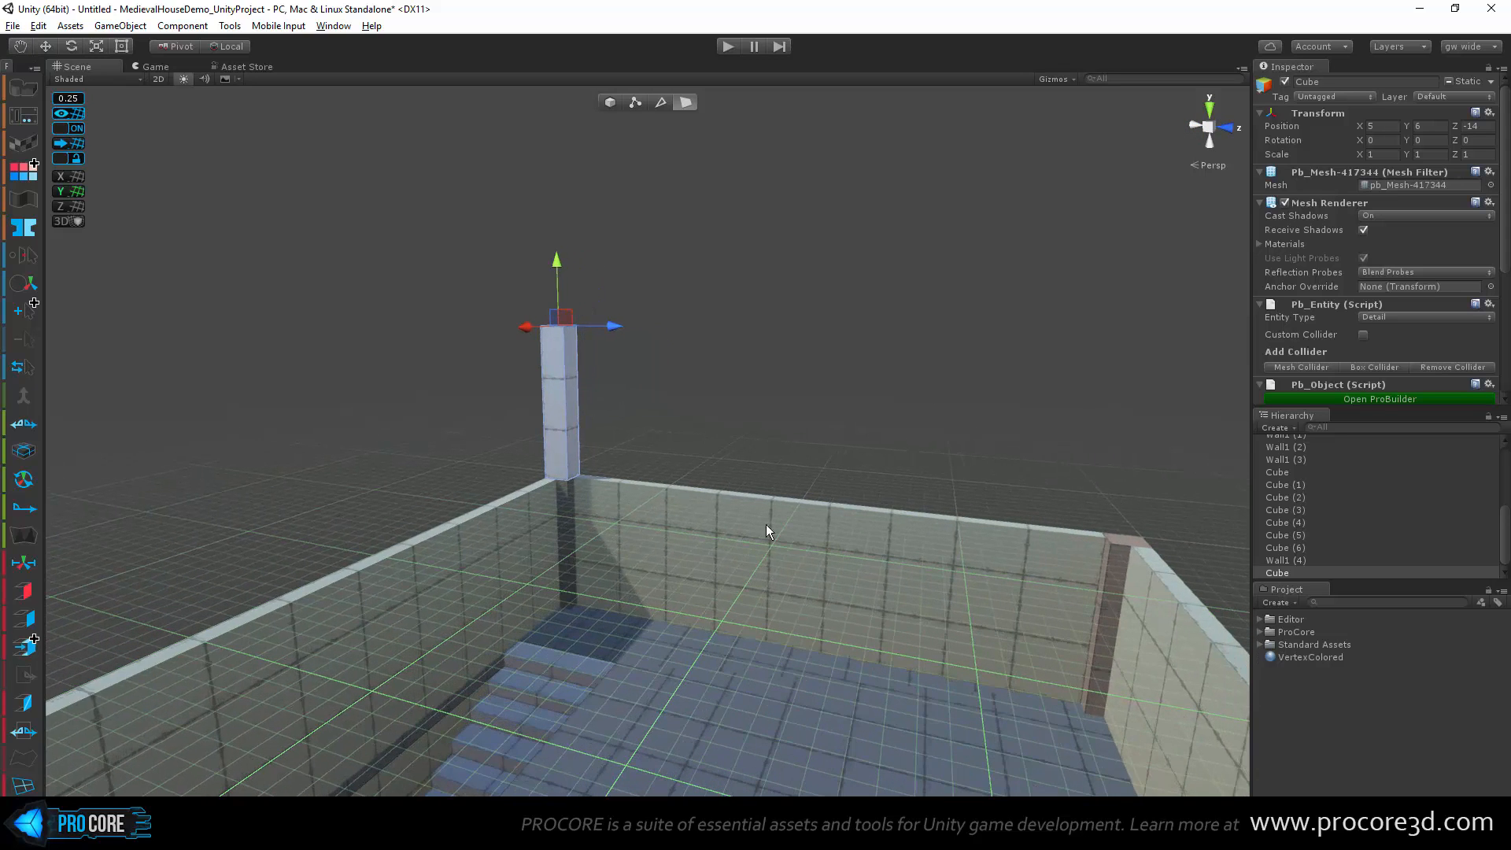
{"action": "left_click_drag", "start_coordinate": [618, 412], "coordinate": [630, 451], "text": "alt"}
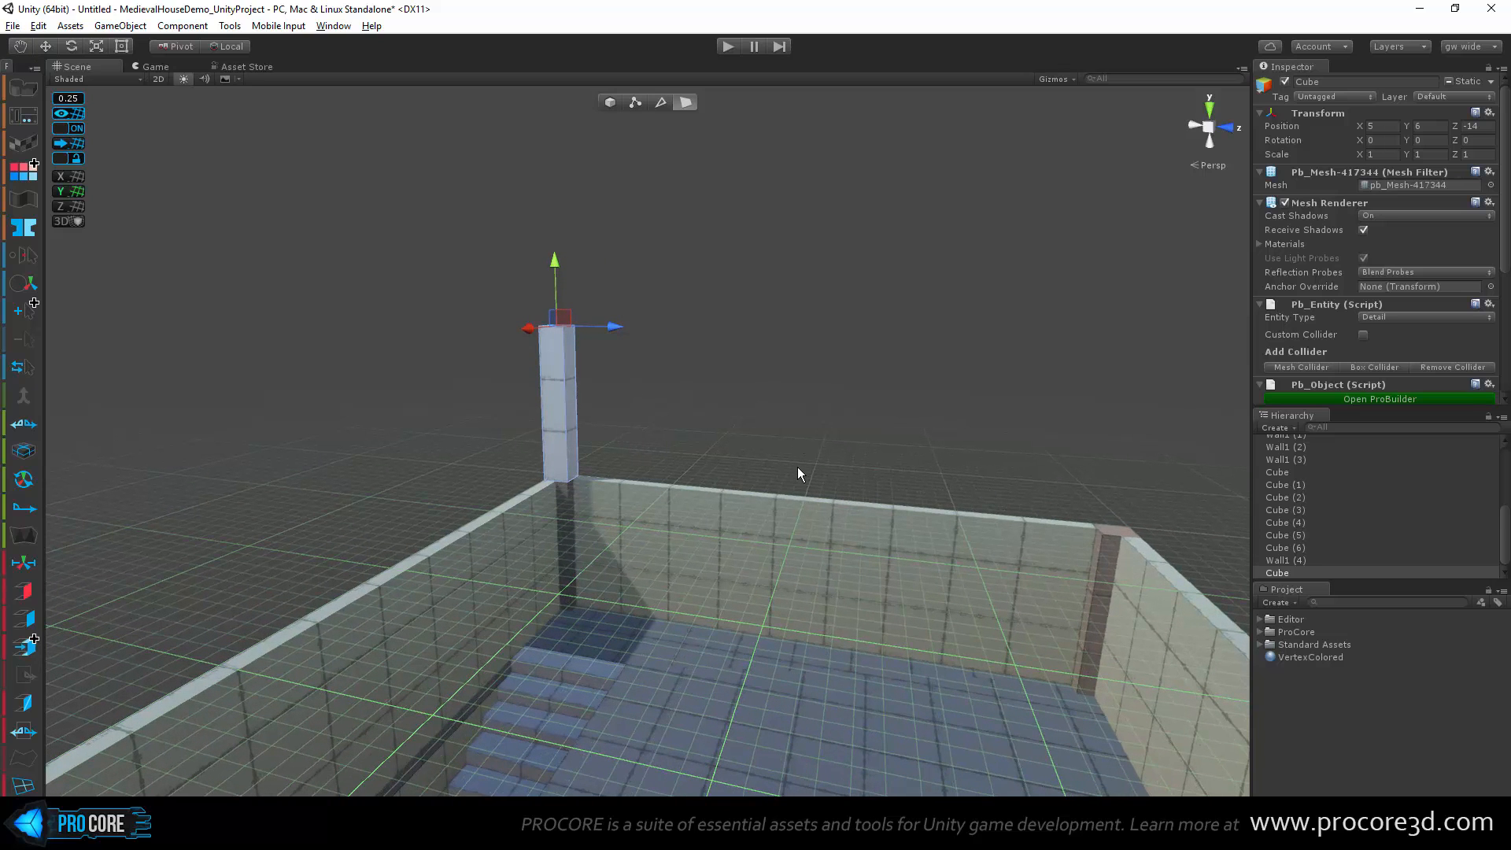
{"action": "left_click_drag", "start_coordinate": [805, 476], "coordinate": [640, 428], "text": "alt"}
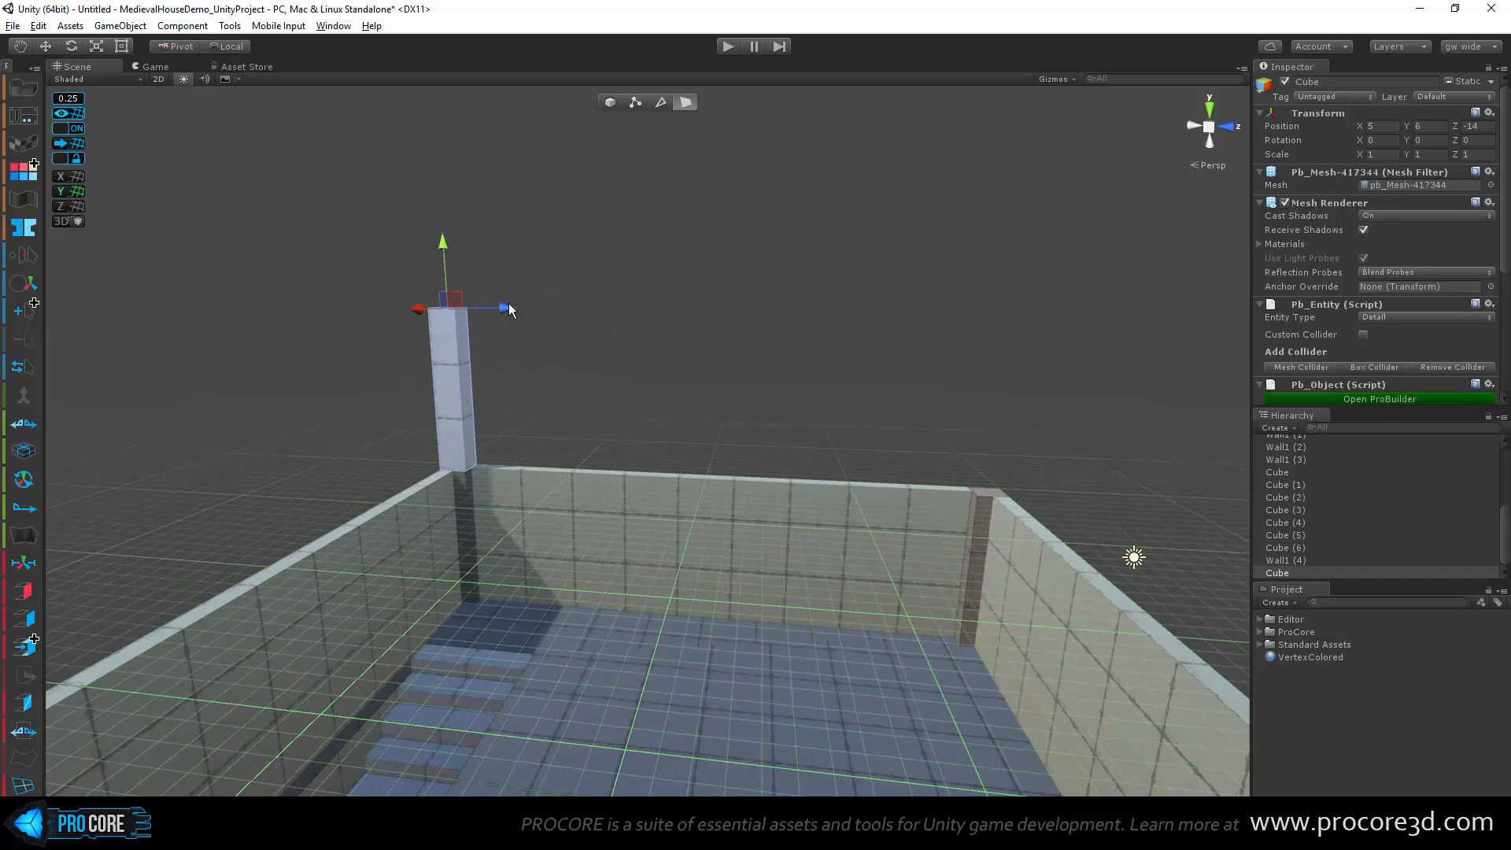
{"action": "left_click_drag", "start_coordinate": [508, 306], "coordinate": [760, 368]}
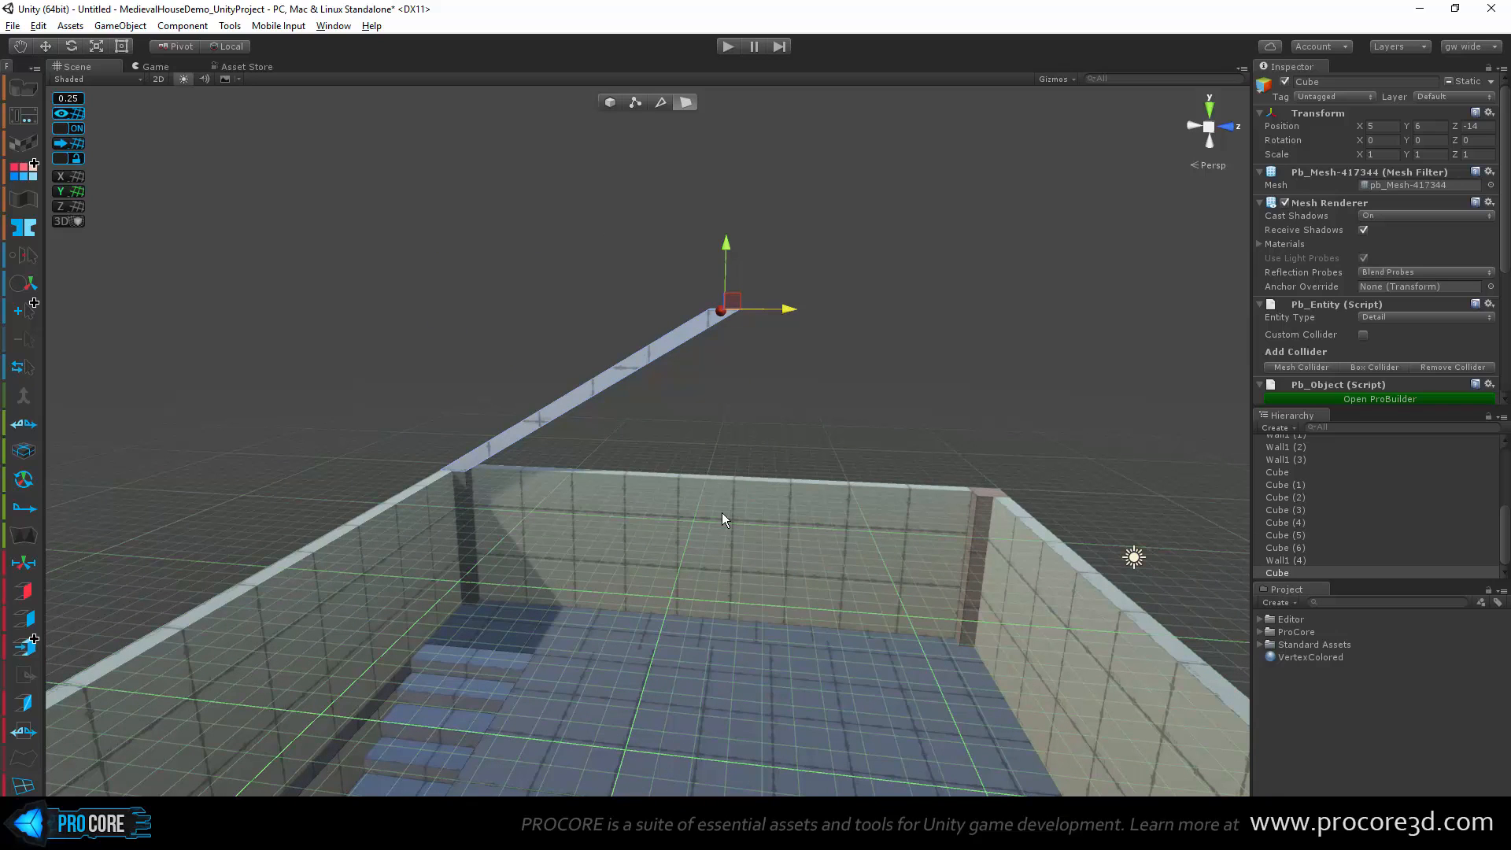
Step: Raise the inner top vertices of the corner post, Cube (3), along Y so its top slopes up beside the rafter
{"action": "left_click_drag", "start_coordinate": [1072, 296], "coordinate": [1059, 314], "text": "alt"}
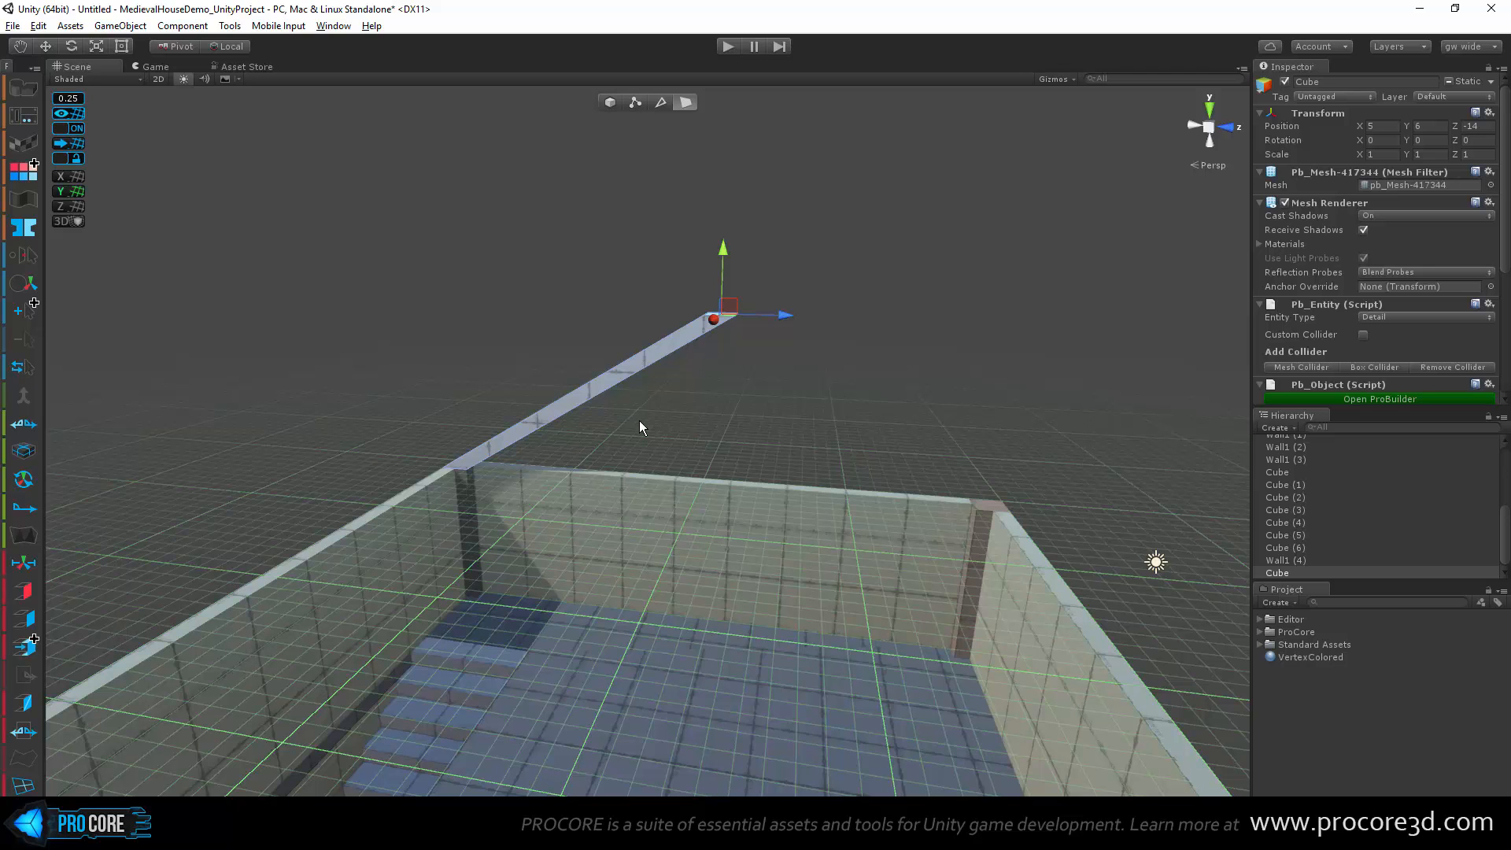
{"action": "left_click_drag", "start_coordinate": [639, 420], "coordinate": [616, 374], "text": "alt"}
{"action": "scroll", "coordinate": [489, 442], "scroll_direction": "up", "scroll_amount": 3}
{"action": "middle_click_drag", "start_coordinate": [572, 432], "coordinate": [732, 405]}
{"action": "scroll", "coordinate": [567, 434], "scroll_direction": "up", "scroll_amount": 3}
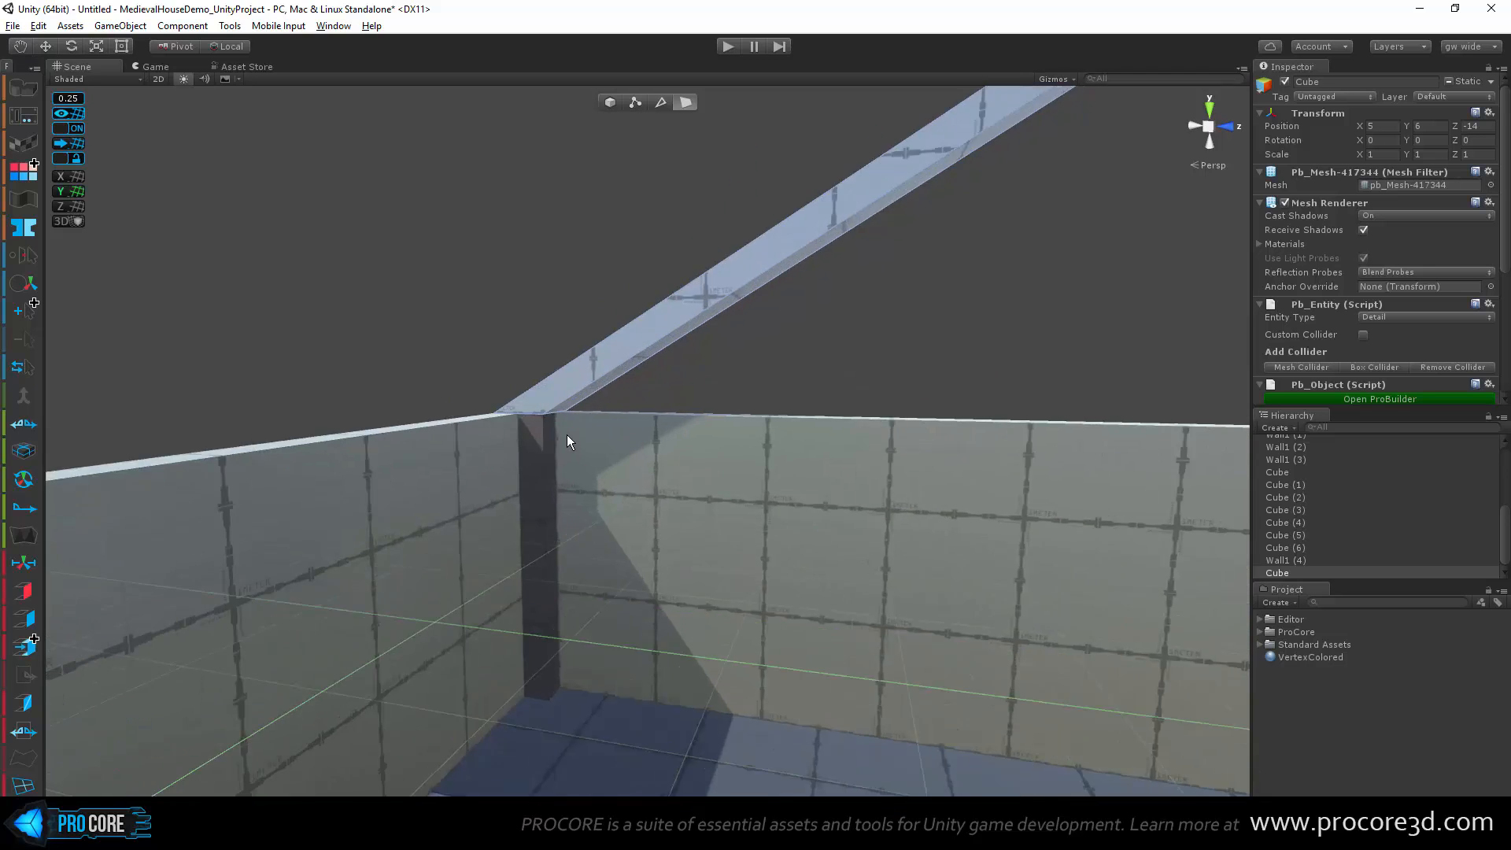
{"action": "scroll", "coordinate": [567, 435], "scroll_direction": "up", "scroll_amount": 2}
{"action": "left_click", "coordinate": [507, 411]}
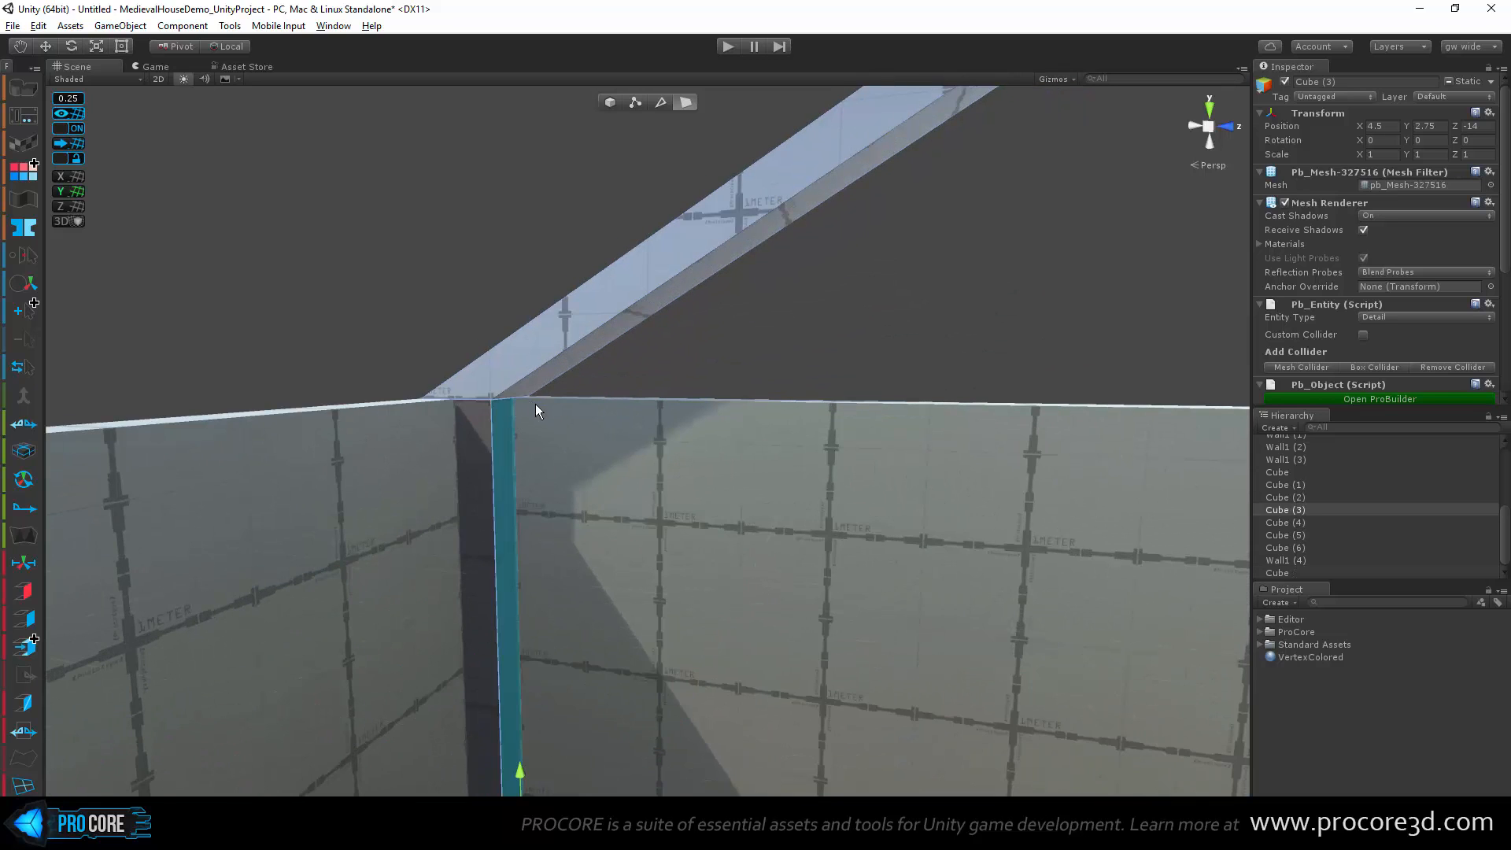
{"action": "scroll", "coordinate": [543, 405], "scroll_direction": "up", "scroll_amount": 3}
{"action": "left_click", "coordinate": [635, 102]}
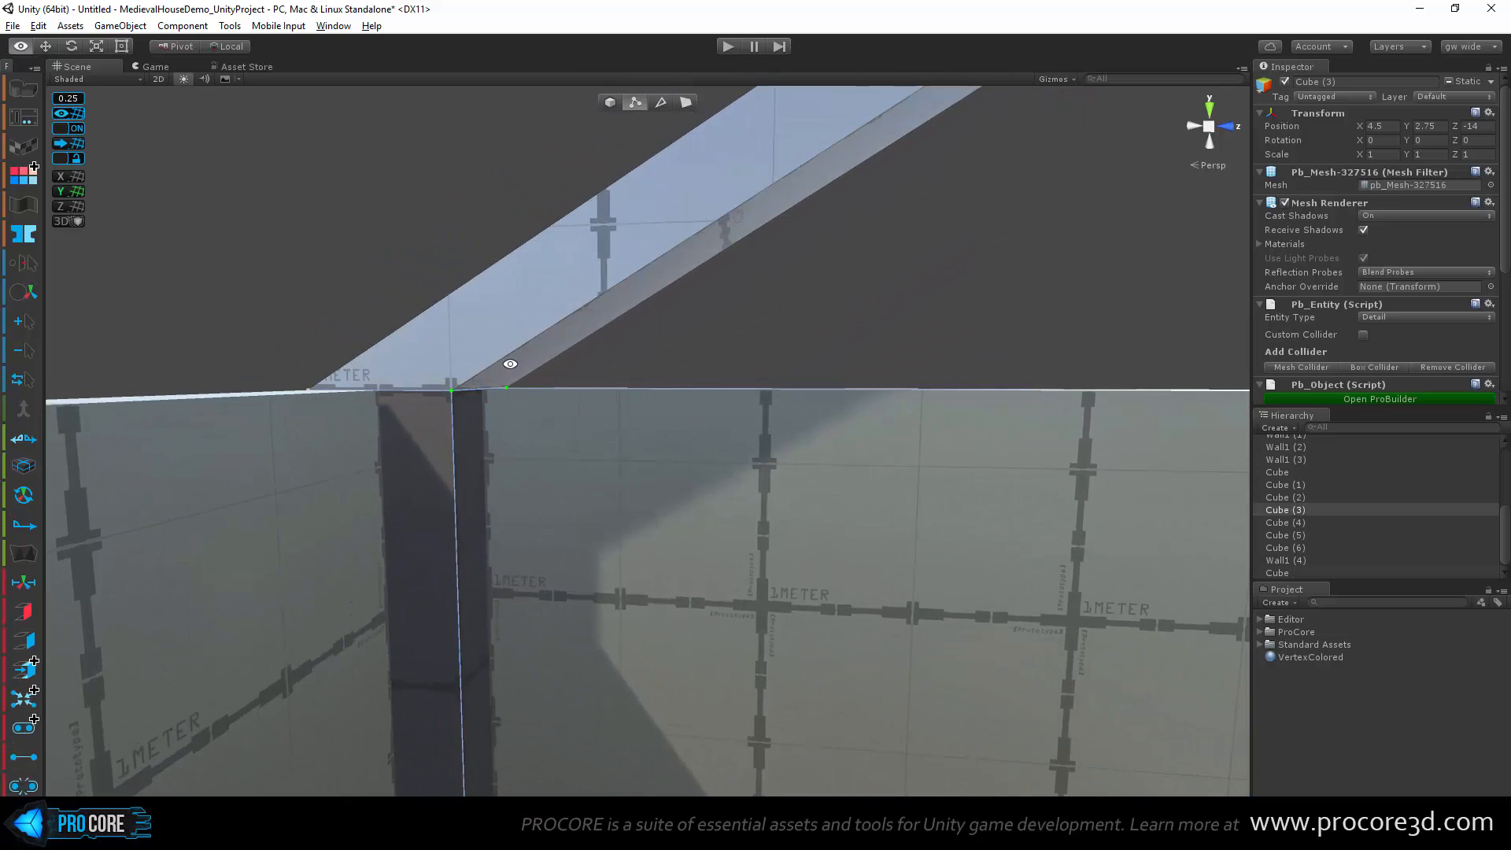
{"action": "left_click_drag", "start_coordinate": [425, 354], "coordinate": [615, 439]}
{"action": "left_click_drag", "start_coordinate": [615, 439], "coordinate": [628, 428], "text": "alt"}
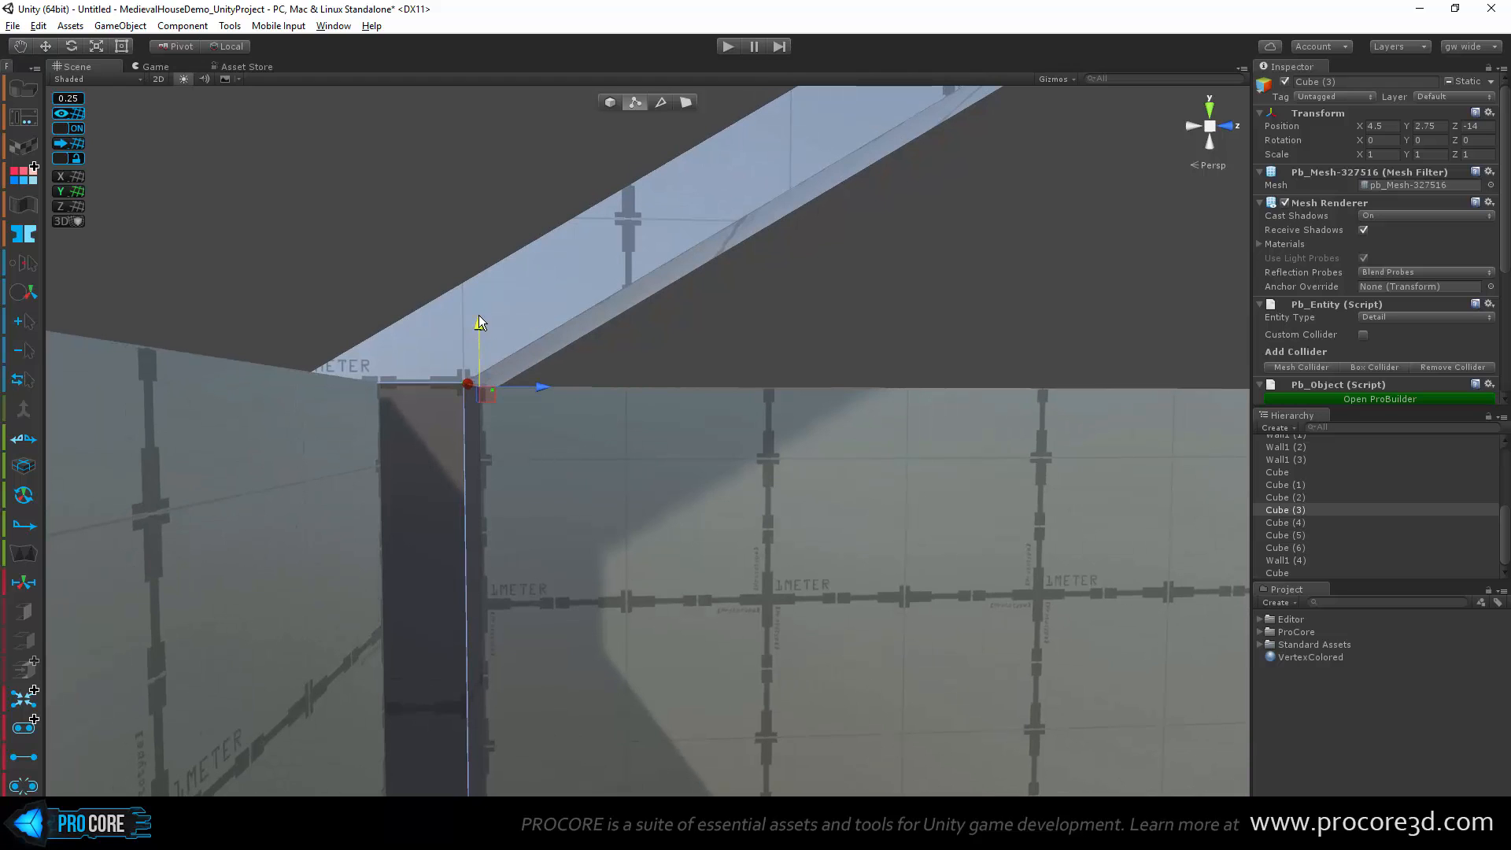
{"action": "left_click_drag", "start_coordinate": [479, 323], "coordinate": [479, 262]}
{"action": "left_click_drag", "start_coordinate": [603, 403], "coordinate": [625, 441], "text": "alt"}
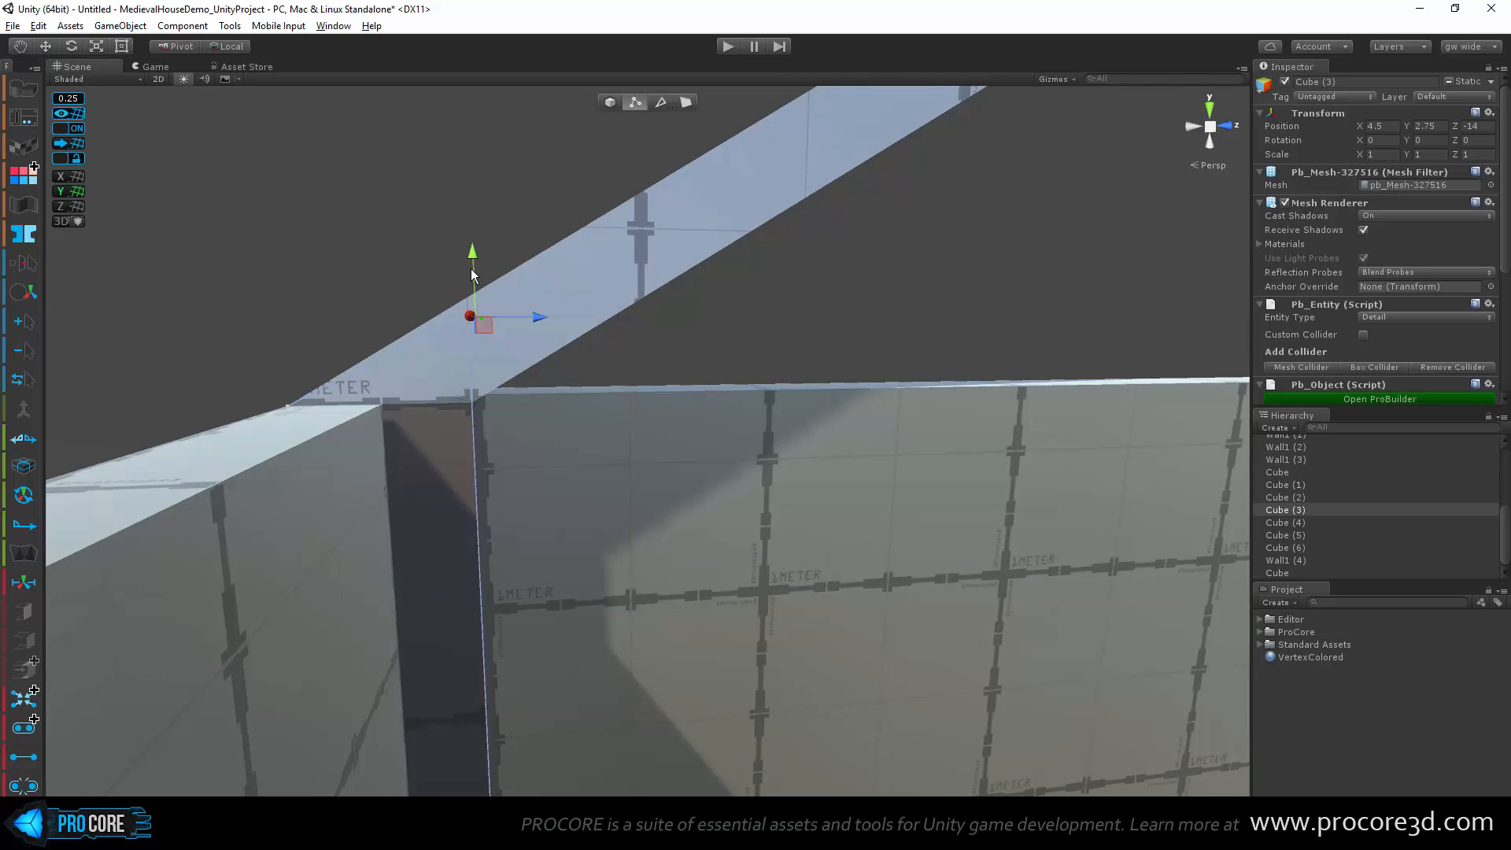
{"action": "scroll", "coordinate": [461, 273], "scroll_direction": "down", "scroll_amount": 3}
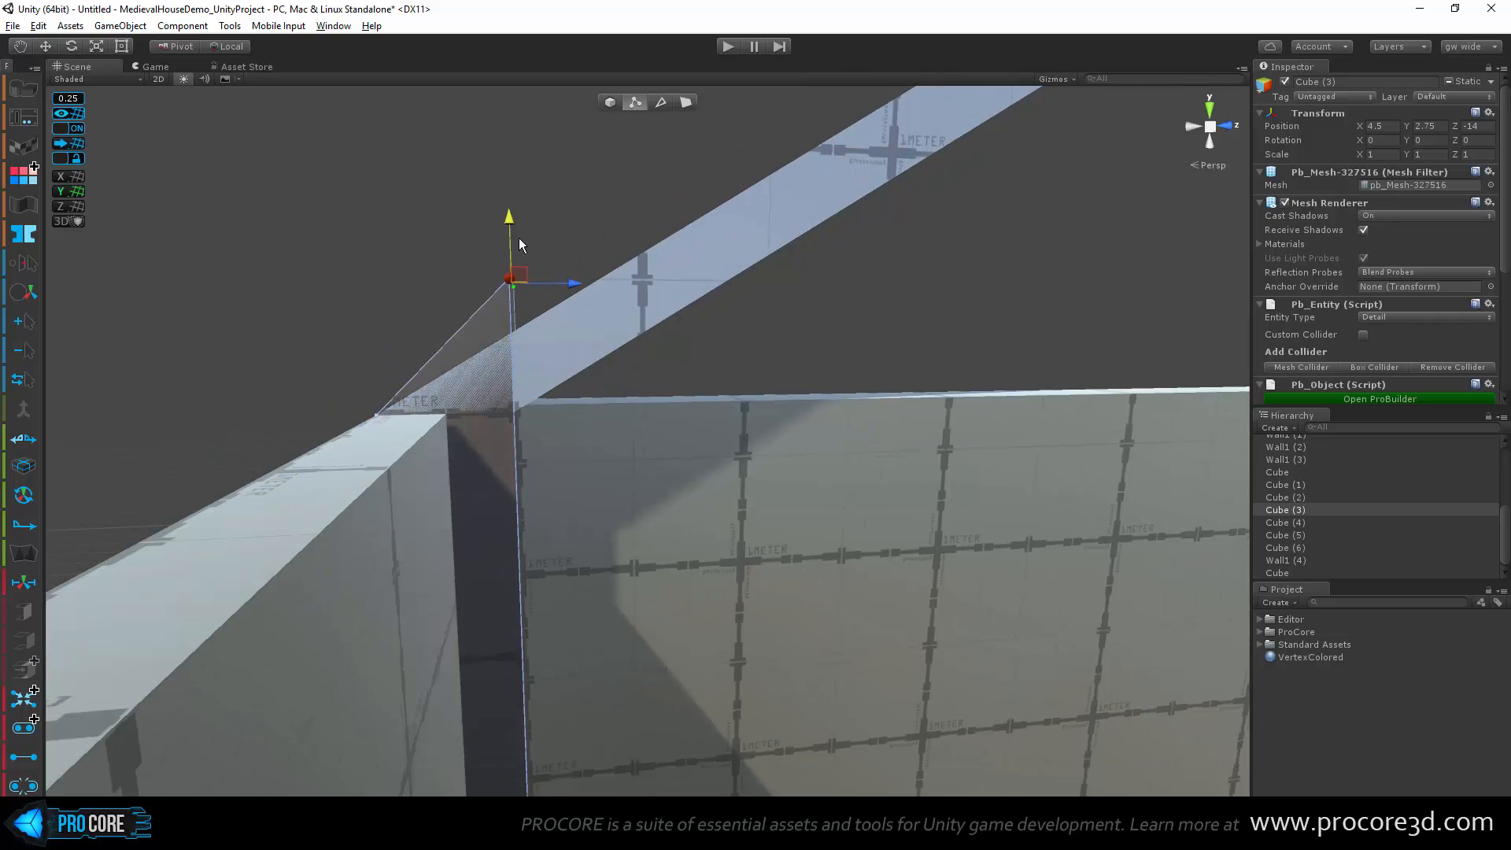
Step: Try to raise the rafter's bottom vertices above the corner post's sloped top
{"action": "left_click_drag", "start_coordinate": [517, 238], "coordinate": [555, 300], "text": "alt"}
{"action": "left_click", "coordinate": [677, 342]}
{"action": "left_click", "coordinate": [528, 429]}
{"action": "key", "text": "ctrl+z"}
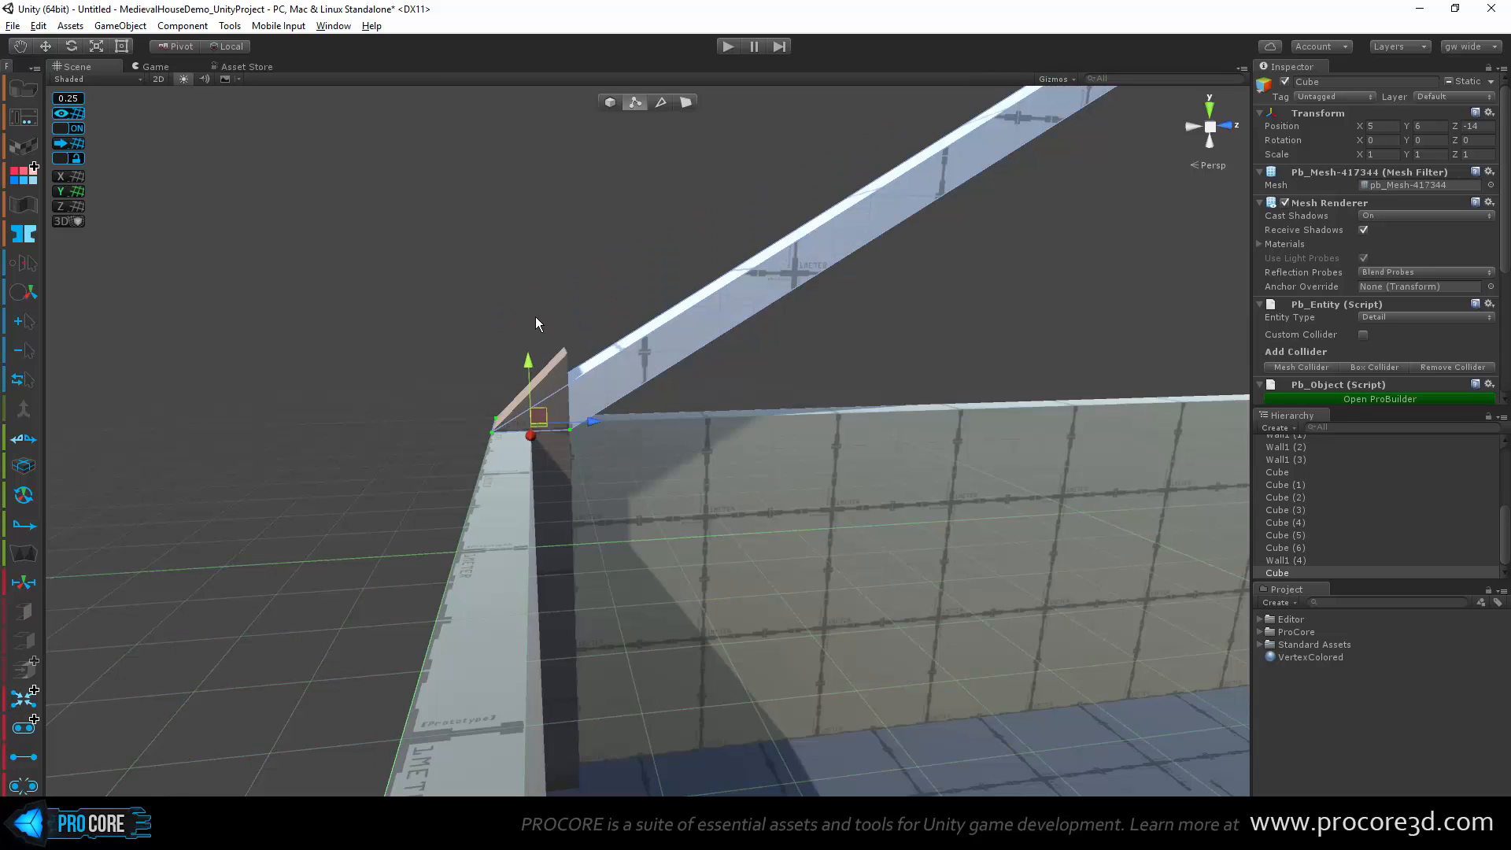
{"action": "scroll", "coordinate": [522, 464], "scroll_direction": "up", "scroll_amount": 3}
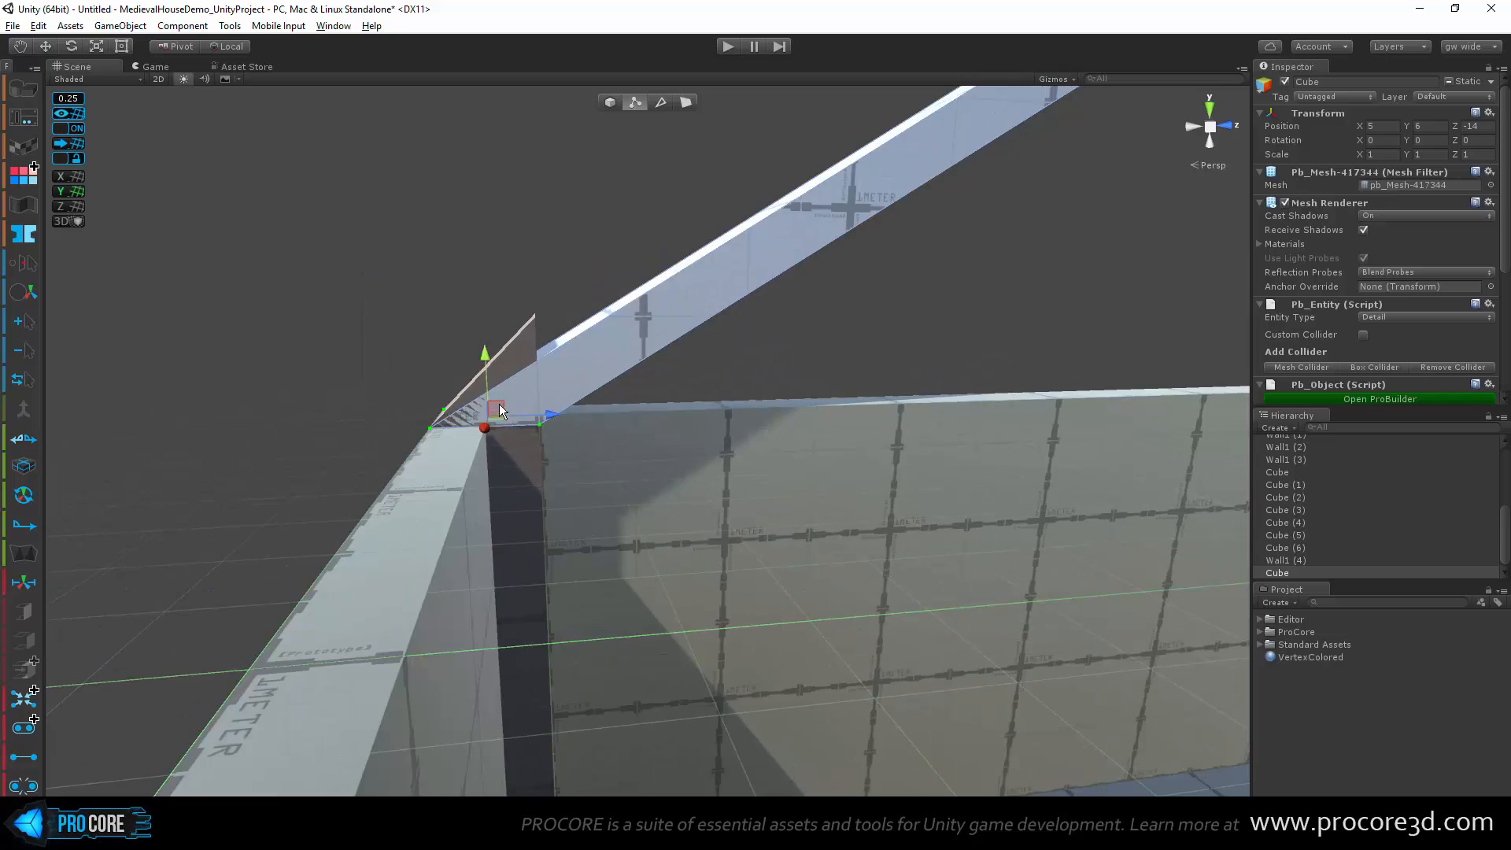
{"action": "left_click_drag", "start_coordinate": [499, 403], "coordinate": [522, 285]}
{"action": "key", "text": "ctrl+z"}
Step: Switch hidden element selection on and off again while examining the rafter's foot from several sides
{"action": "left_click_drag", "start_coordinate": [245, 282], "coordinate": [965, 395], "text": "alt"}
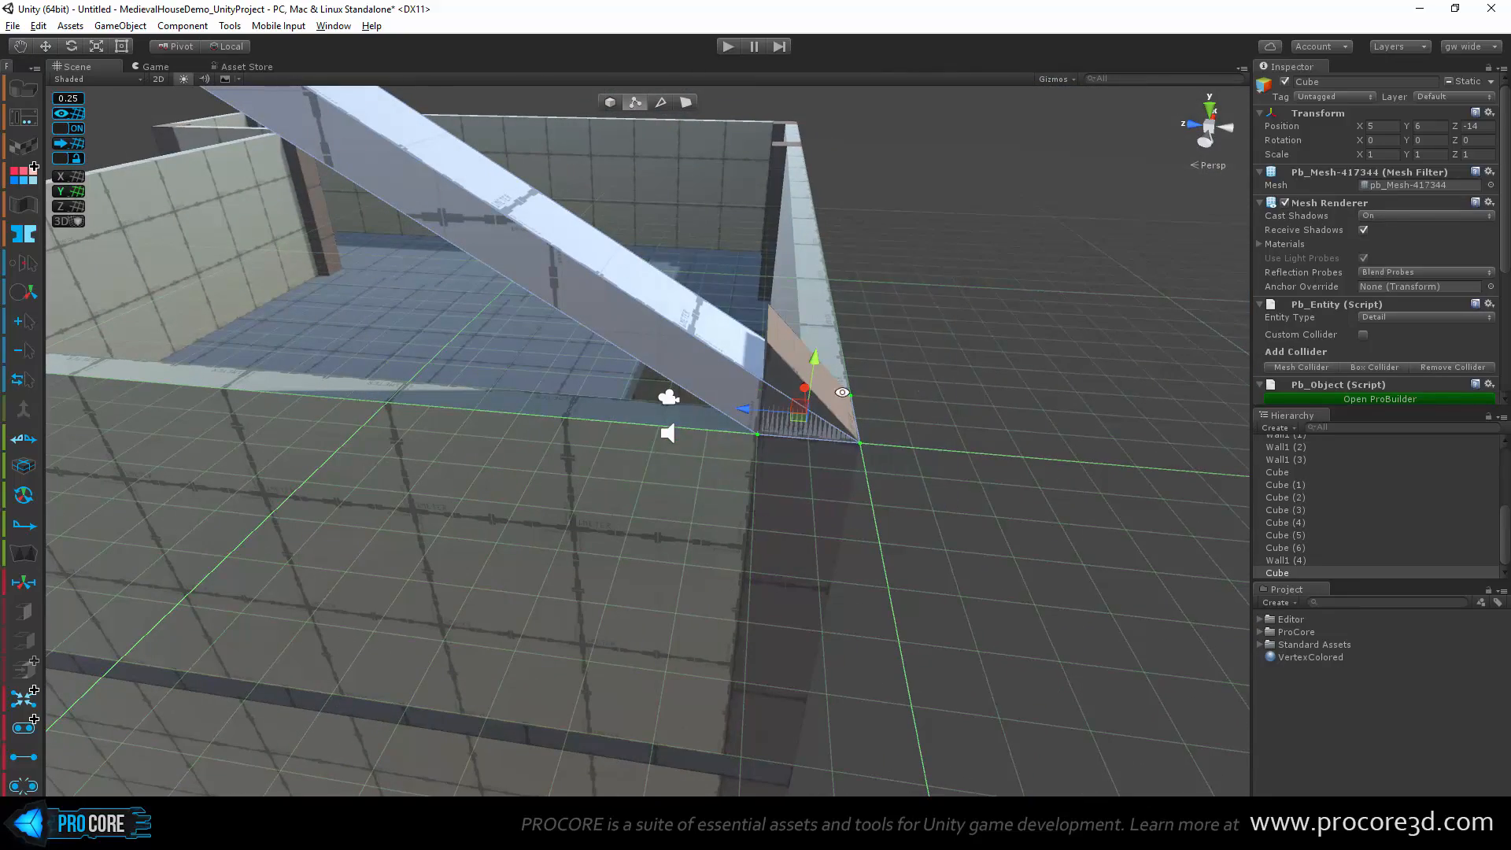
{"action": "left_click_drag", "start_coordinate": [842, 392], "coordinate": [117, 445], "text": "alt"}
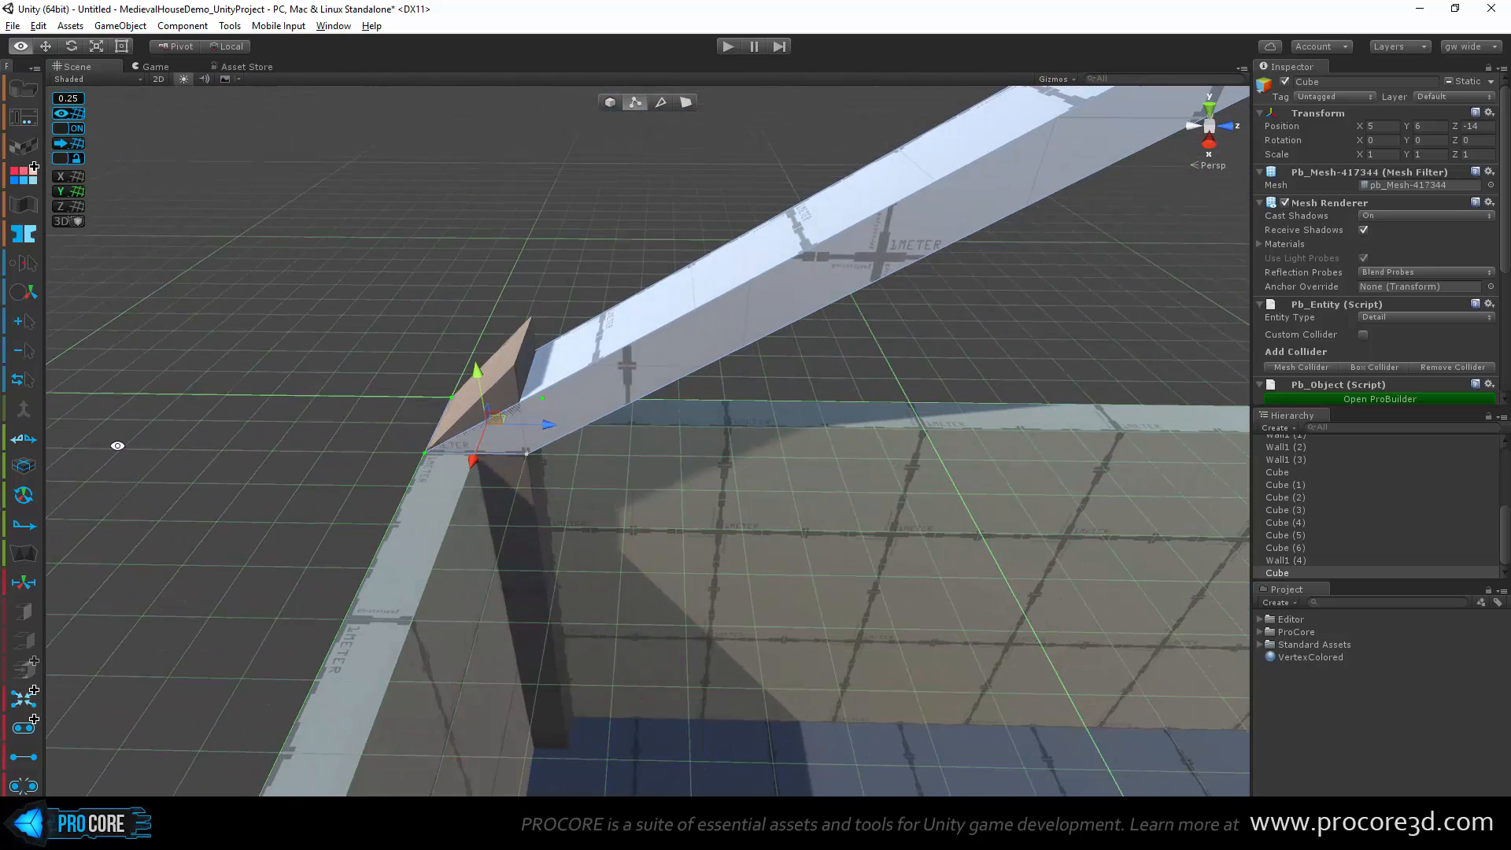
{"action": "left_click_drag", "start_coordinate": [118, 241], "coordinate": [94, 238], "text": "alt"}
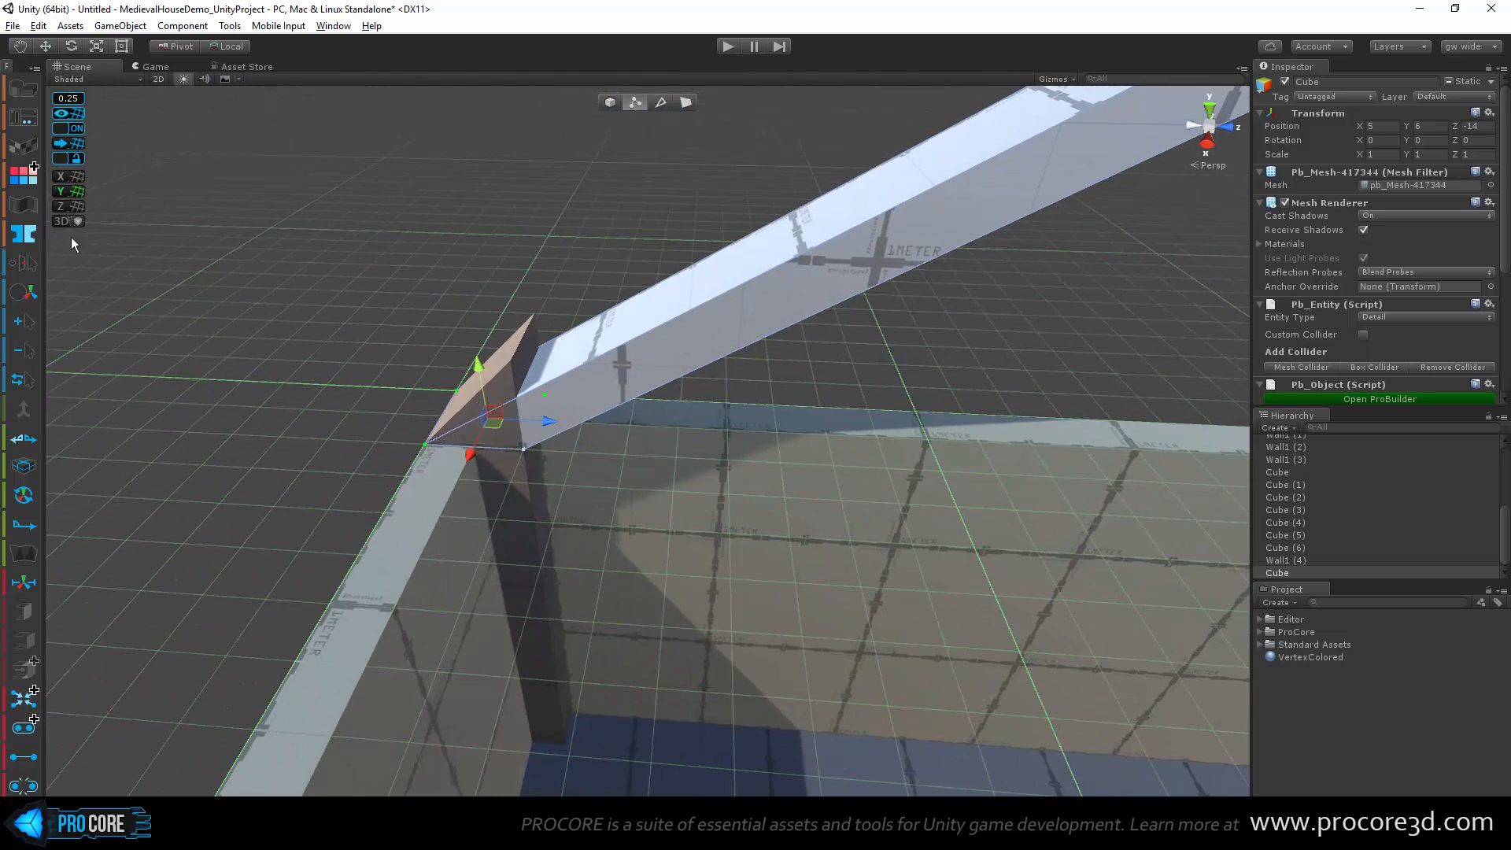
{"action": "left_click", "coordinate": [23, 269]}
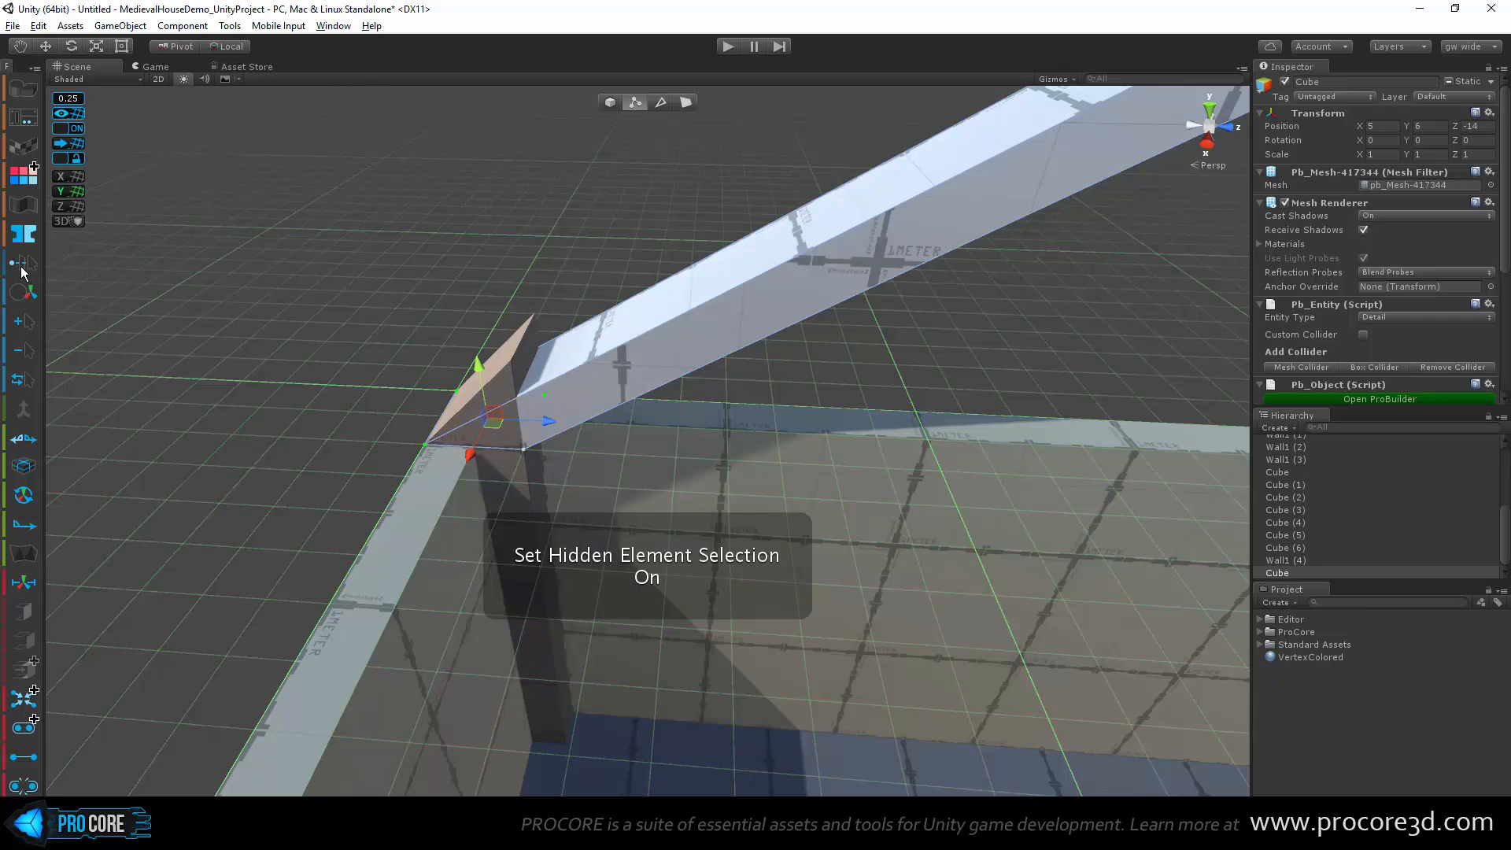
{"action": "left_click_drag", "start_coordinate": [427, 452], "coordinate": [265, 250], "text": "alt"}
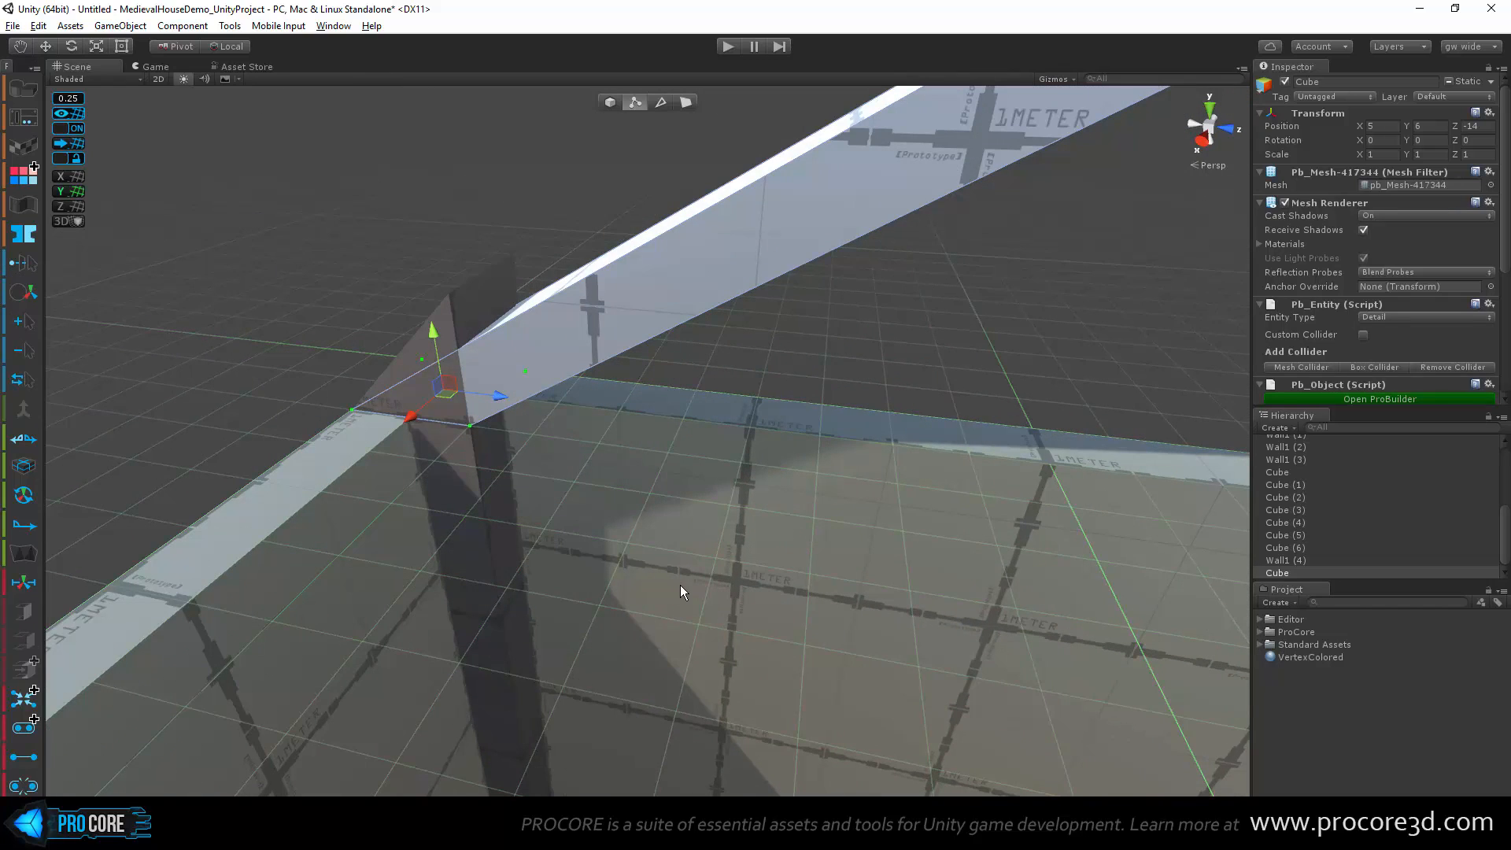
{"action": "left_click_drag", "start_coordinate": [681, 590], "coordinate": [624, 550], "text": "alt"}
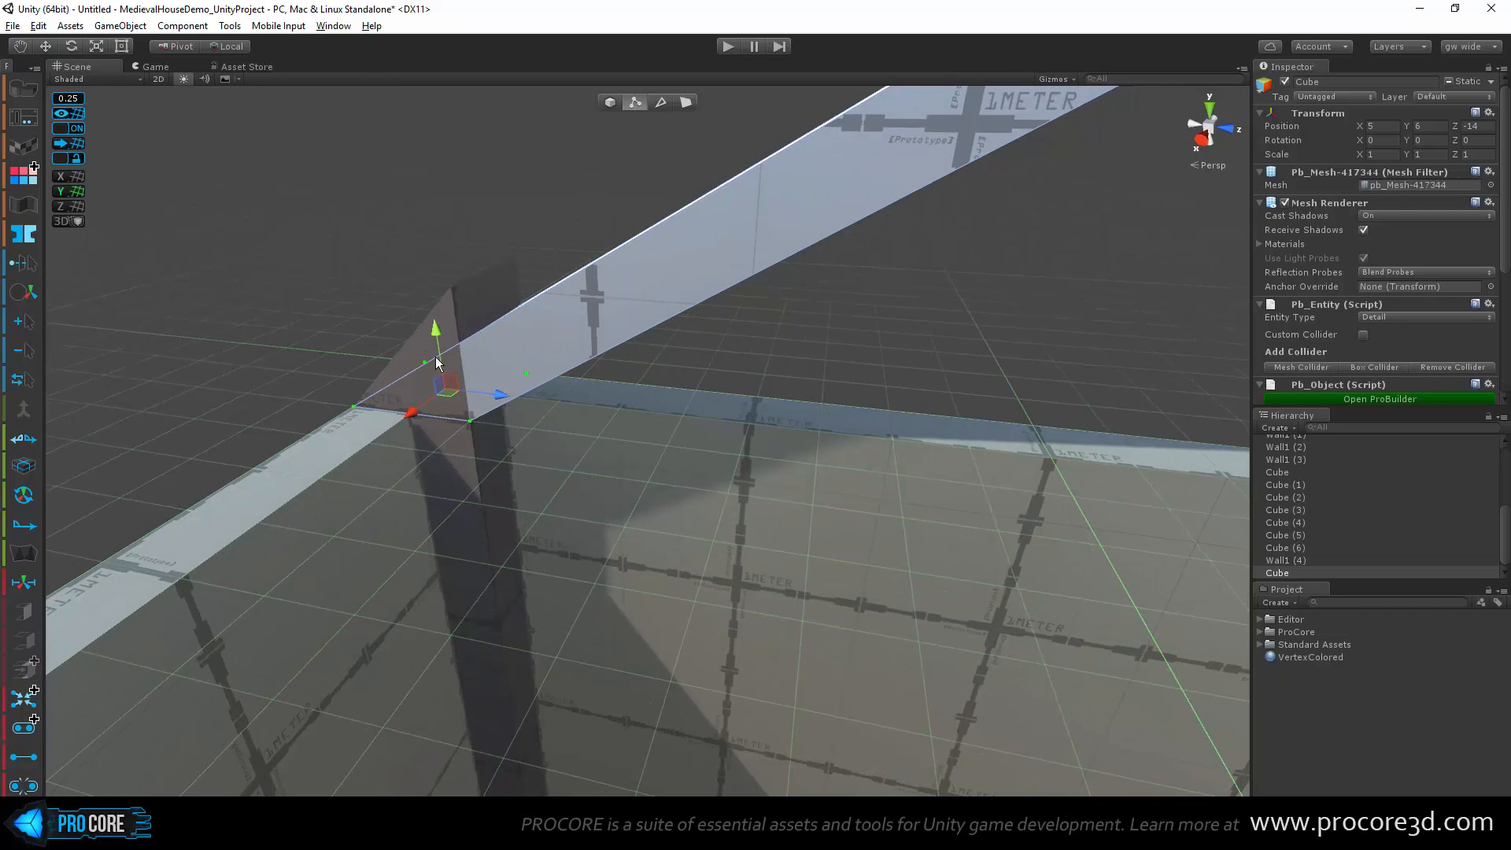
{"action": "left_click_drag", "start_coordinate": [465, 393], "coordinate": [303, 382], "text": "alt"}
{"action": "left_click", "coordinate": [25, 270]}
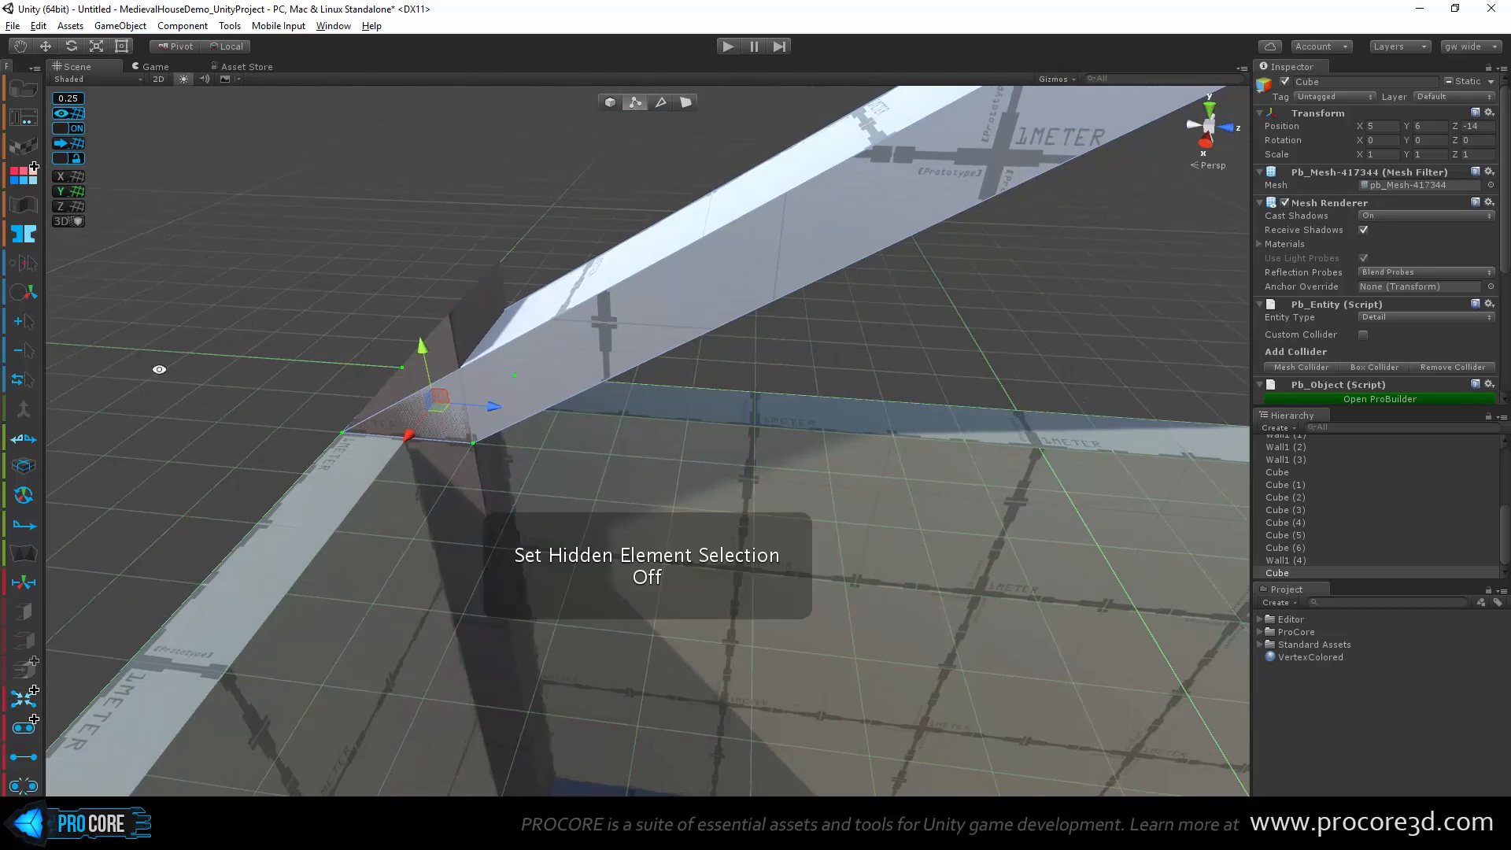
{"action": "left_click_drag", "start_coordinate": [158, 367], "coordinate": [123, 317], "text": "alt"}
{"action": "left_click_drag", "start_coordinate": [692, 526], "coordinate": [743, 413], "text": "alt"}
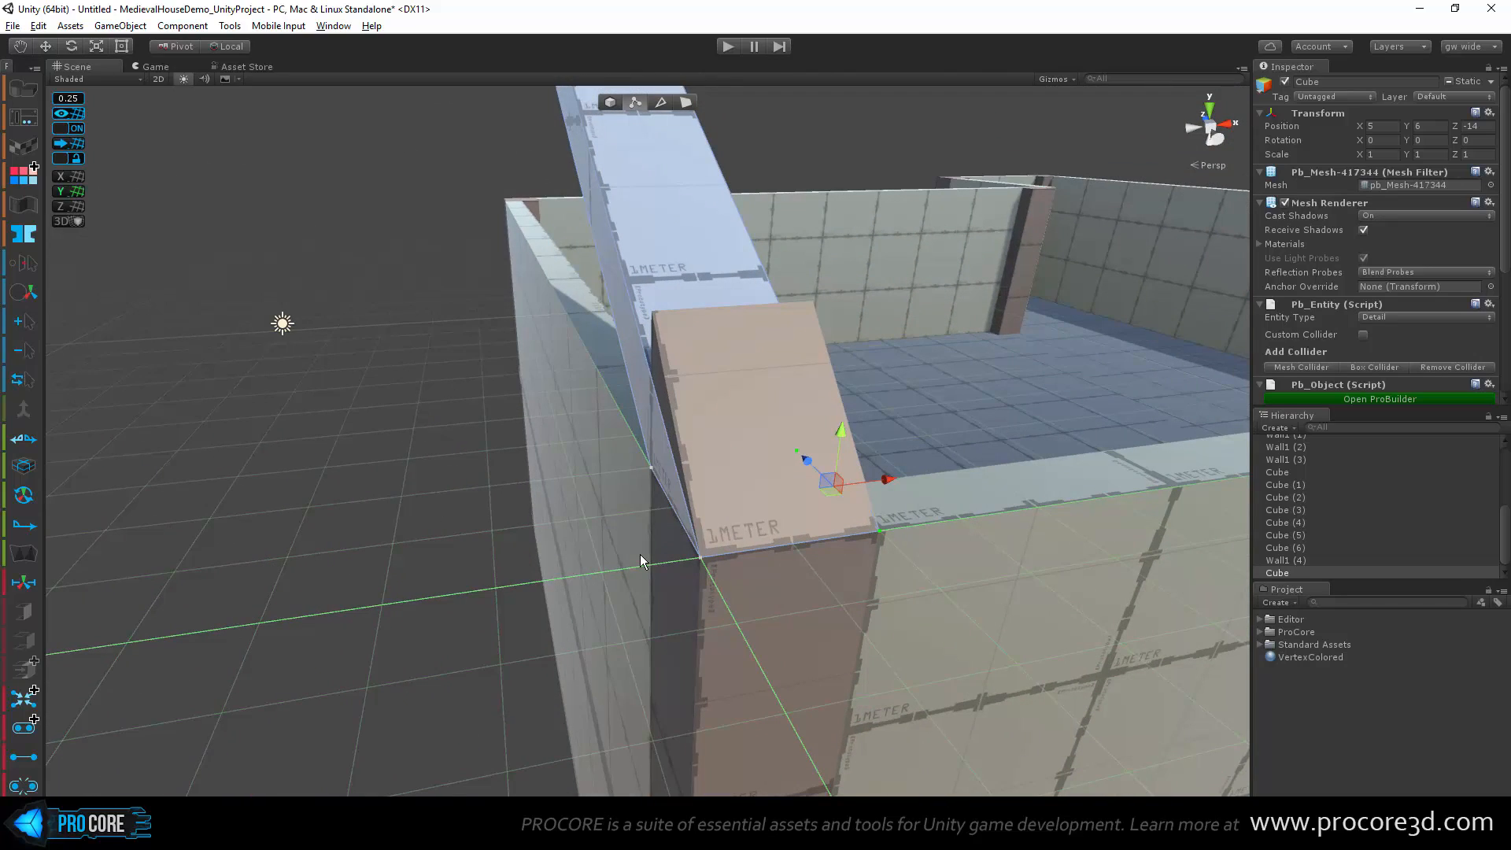
{"action": "left_click_drag", "start_coordinate": [860, 606], "coordinate": [551, 503], "text": "alt"}
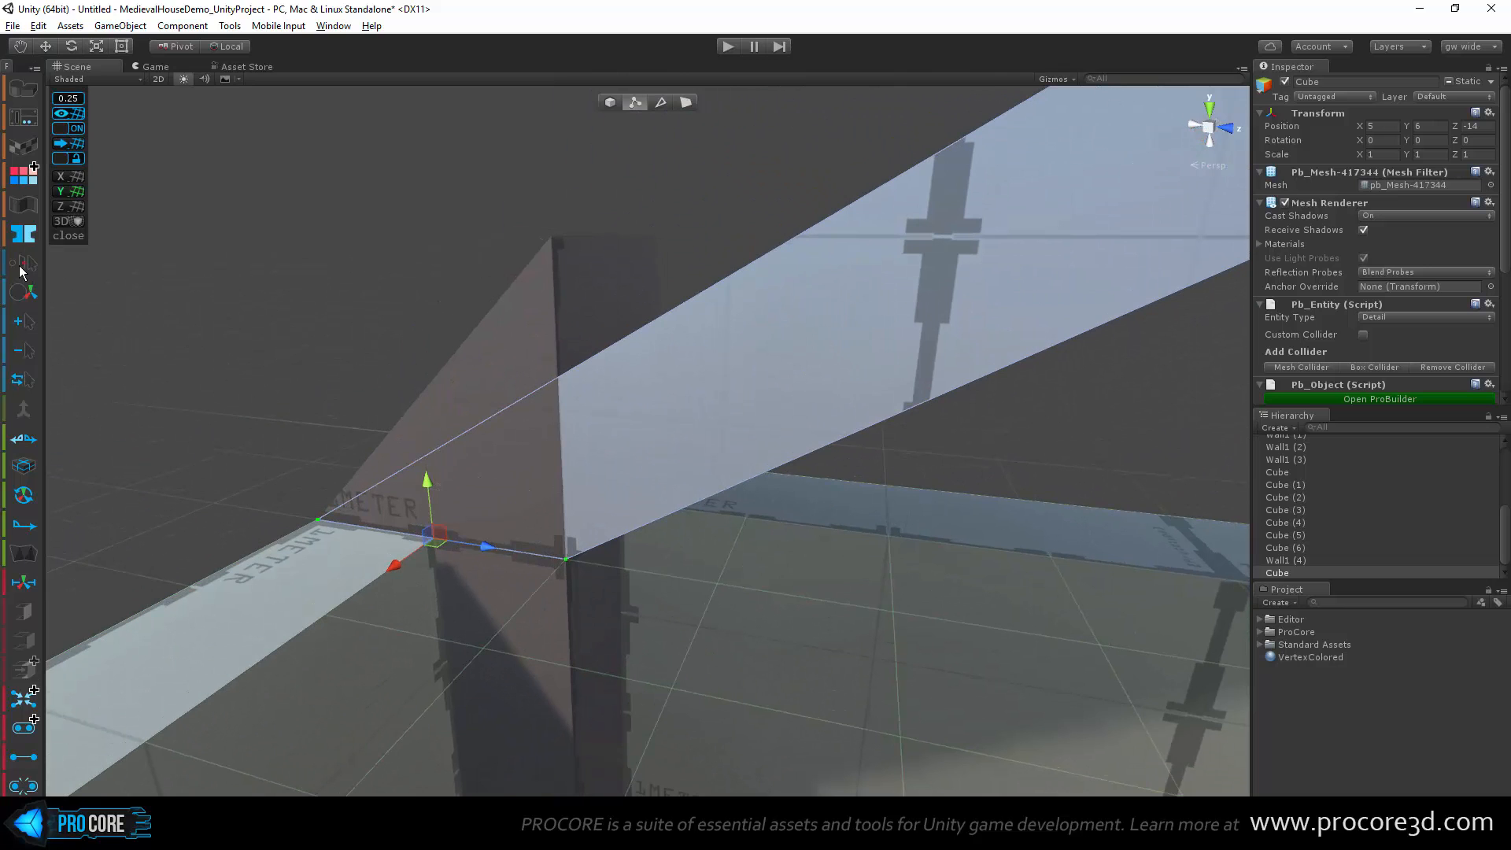
Step: With hidden element selection on, raise the rafter's bottom vertices to the post's peak and shift the outer pair up and inward along Z
{"action": "left_click", "coordinate": [24, 266]}
{"action": "mouse_move", "coordinate": [228, 303]}
{"action": "left_mouse_down", "text": "alt"}
{"action": "mouse_move", "coordinate": [293, 429]}
{"action": "mouse_move", "coordinate": [205, 307]}
{"action": "left_mouse_up", "text": "alt"}
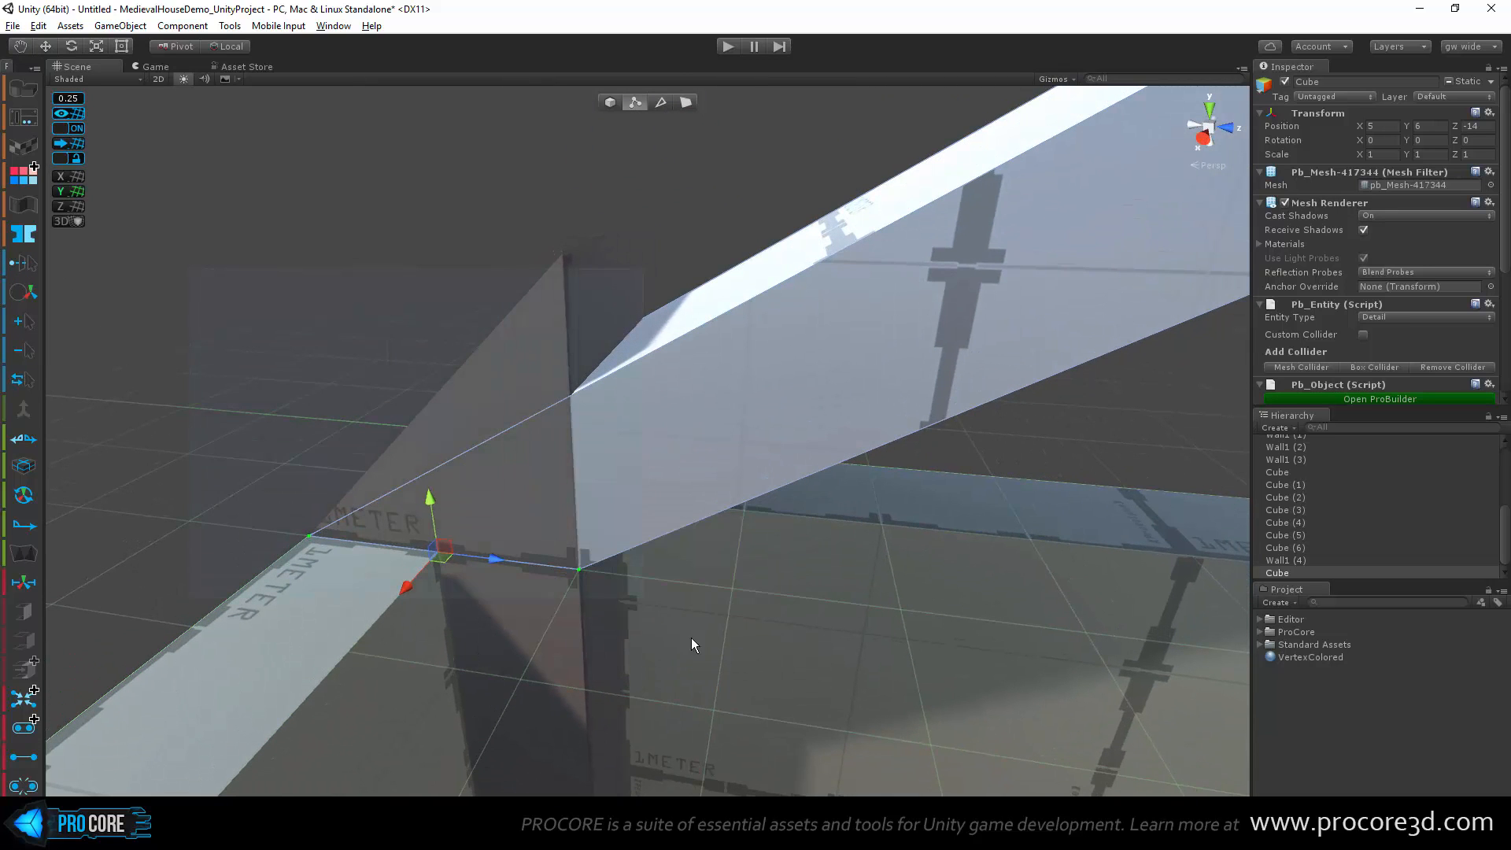
{"action": "left_click_drag", "start_coordinate": [691, 637], "coordinate": [827, 726]}
{"action": "left_click_drag", "start_coordinate": [238, 495], "coordinate": [453, 486], "text": "alt"}
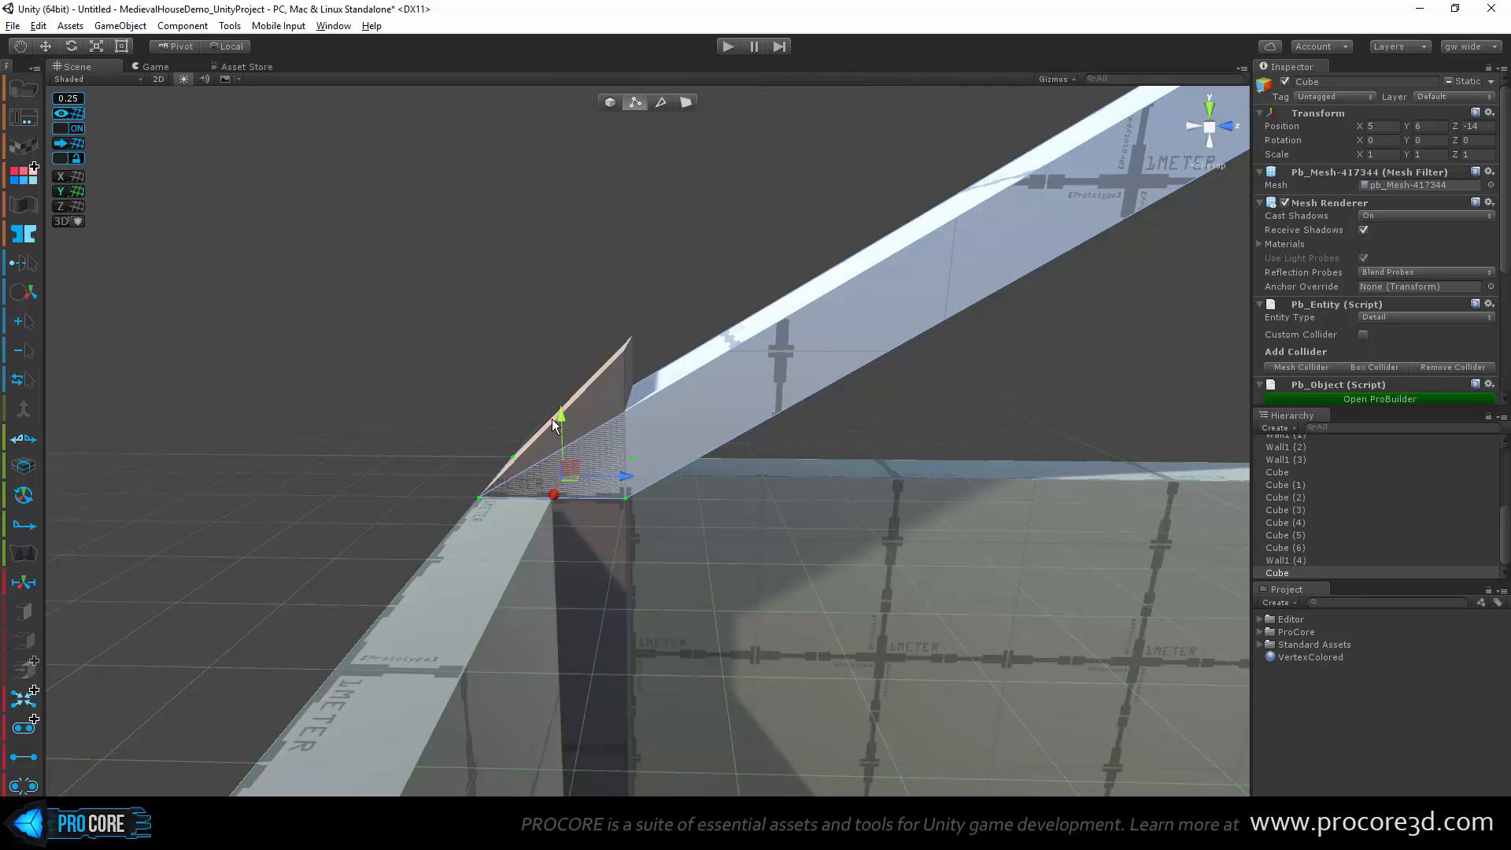
{"action": "left_click_drag", "start_coordinate": [553, 425], "coordinate": [535, 380]}
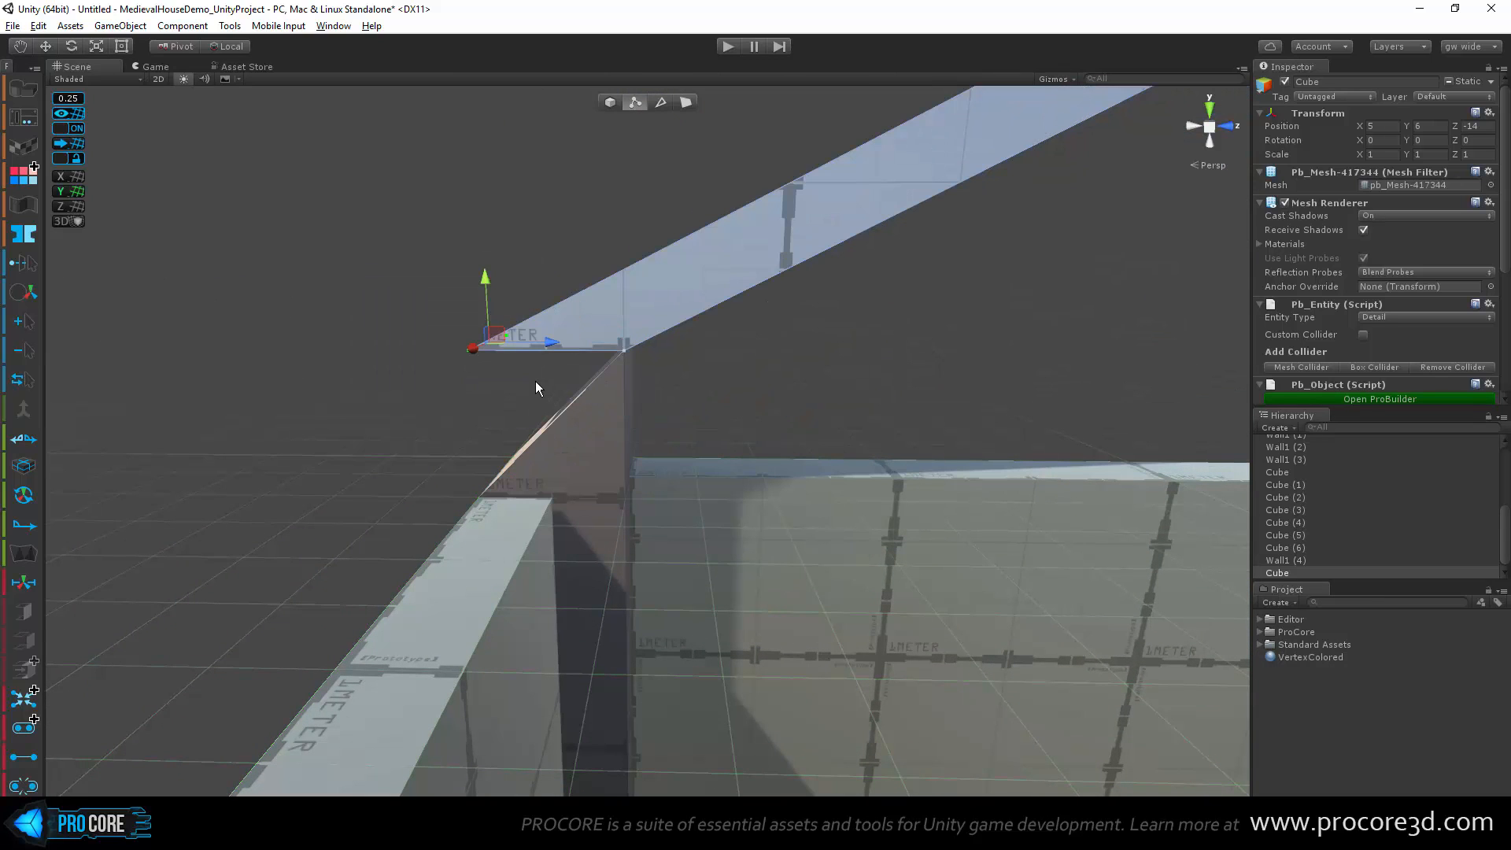
{"action": "left_click_drag", "start_coordinate": [501, 329], "coordinate": [593, 276]}
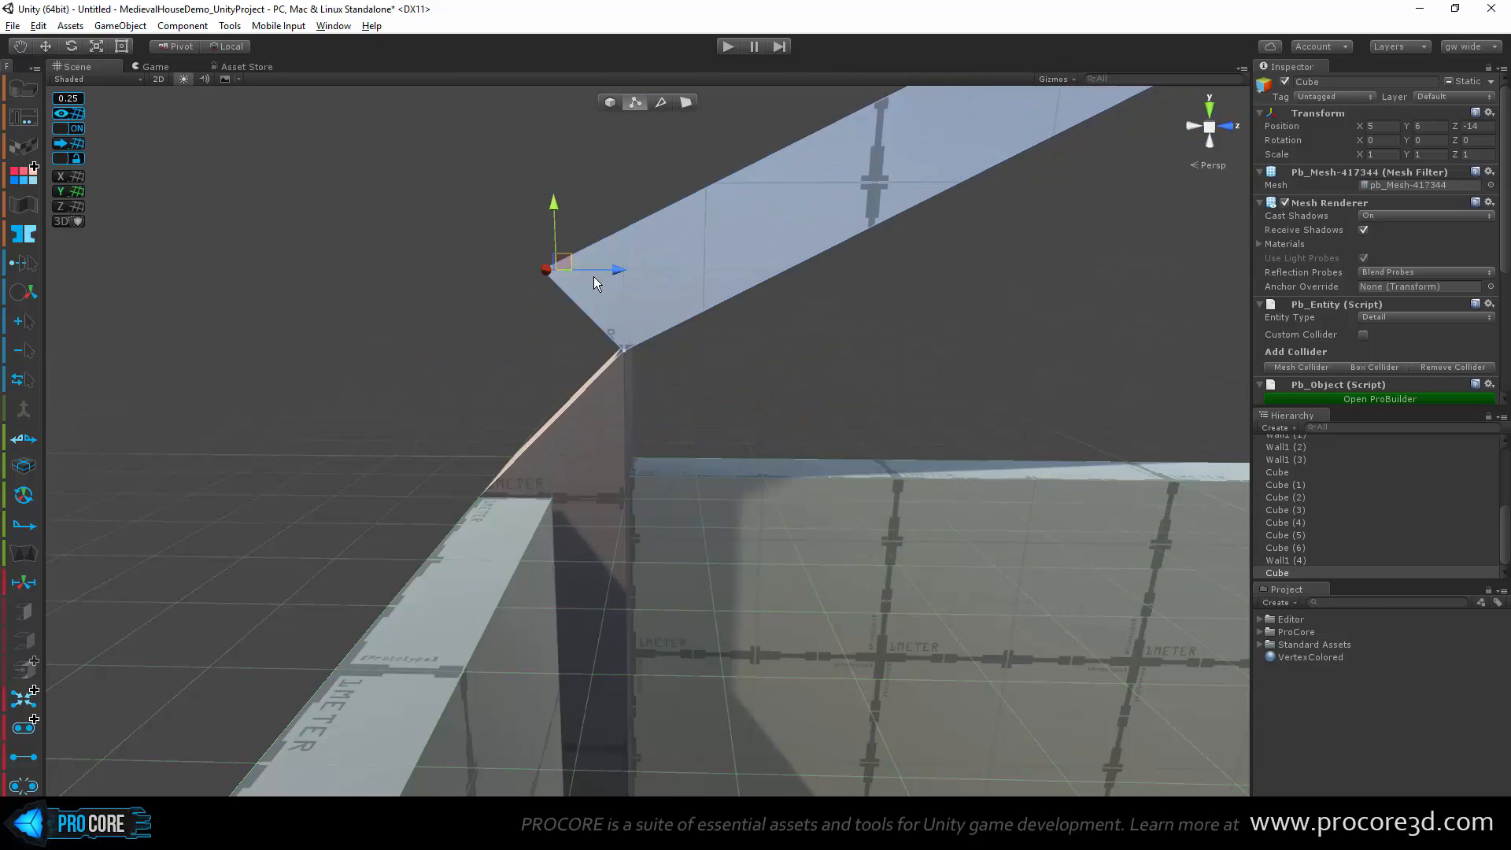
Step: Shorten the rafter by pulling its upper-end vertices down near the corner post, and switch to the orthographic Right view
{"action": "scroll", "coordinate": [610, 311], "scroll_direction": "down", "scroll_amount": 6}
{"action": "middle_click_drag", "start_coordinate": [865, 157], "coordinate": [626, 187]}
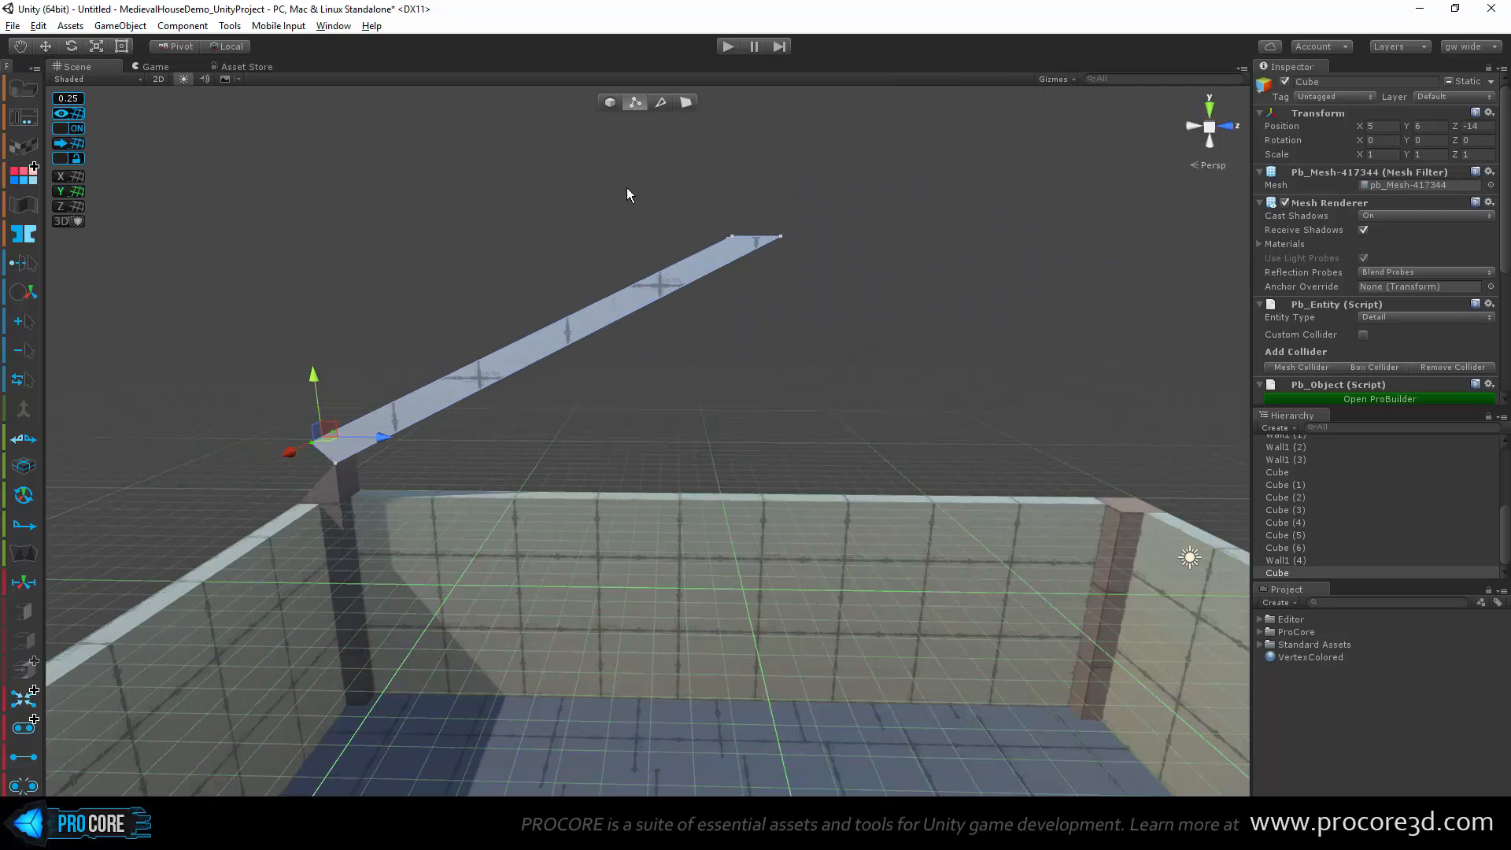
{"action": "left_click_drag", "start_coordinate": [641, 187], "coordinate": [839, 246]}
{"action": "left_click_drag", "start_coordinate": [746, 248], "coordinate": [347, 393]}
{"action": "scroll", "coordinate": [1013, 235], "scroll_direction": "up", "scroll_amount": 1}
{"action": "left_click", "coordinate": [1199, 164]}
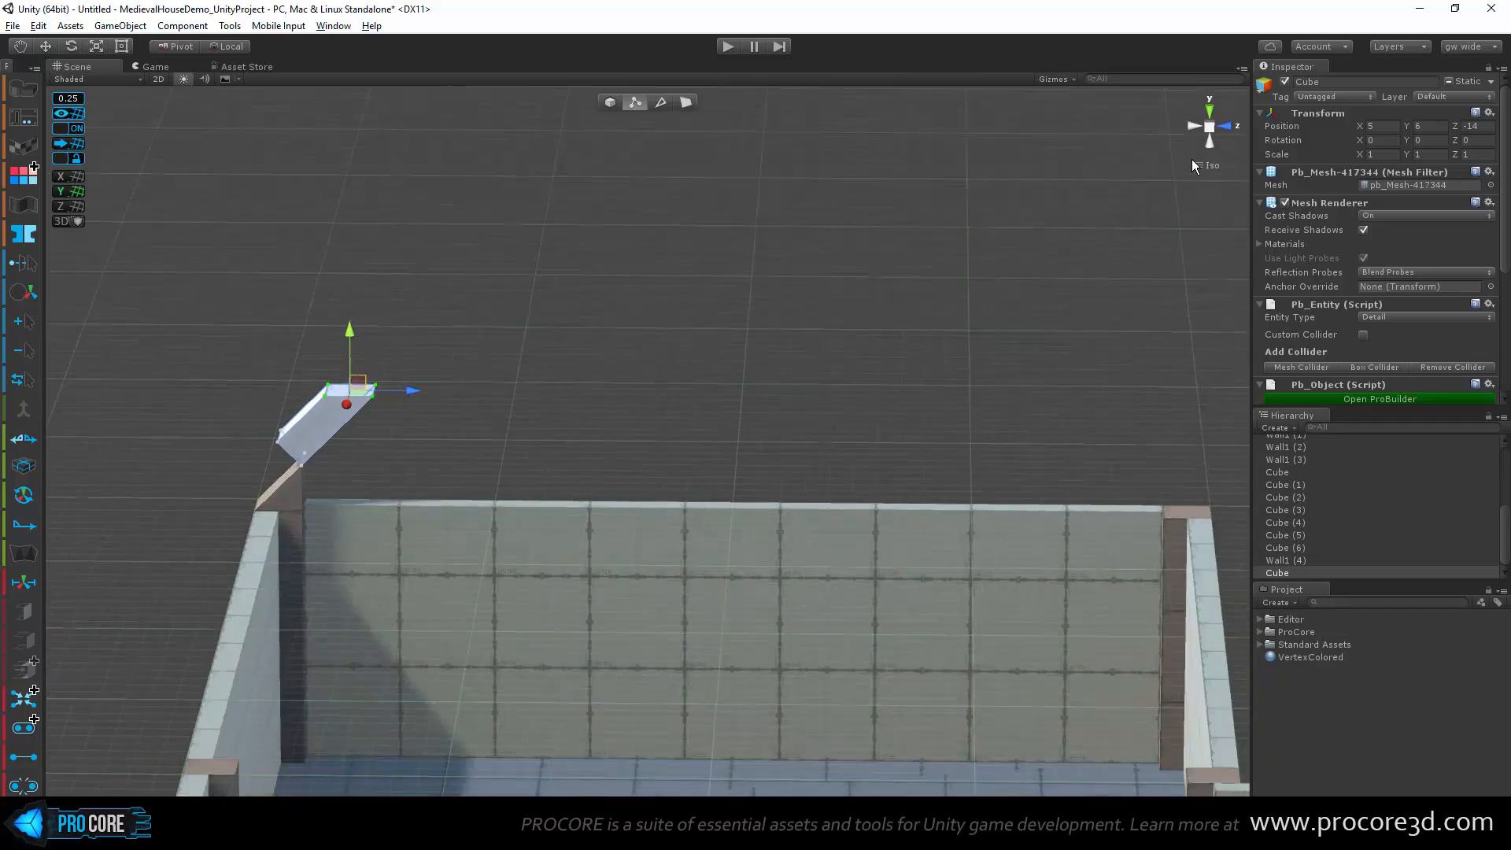
{"action": "left_click_drag", "start_coordinate": [1149, 213], "coordinate": [927, 197], "text": "alt"}
{"action": "left_click", "coordinate": [1190, 140]}
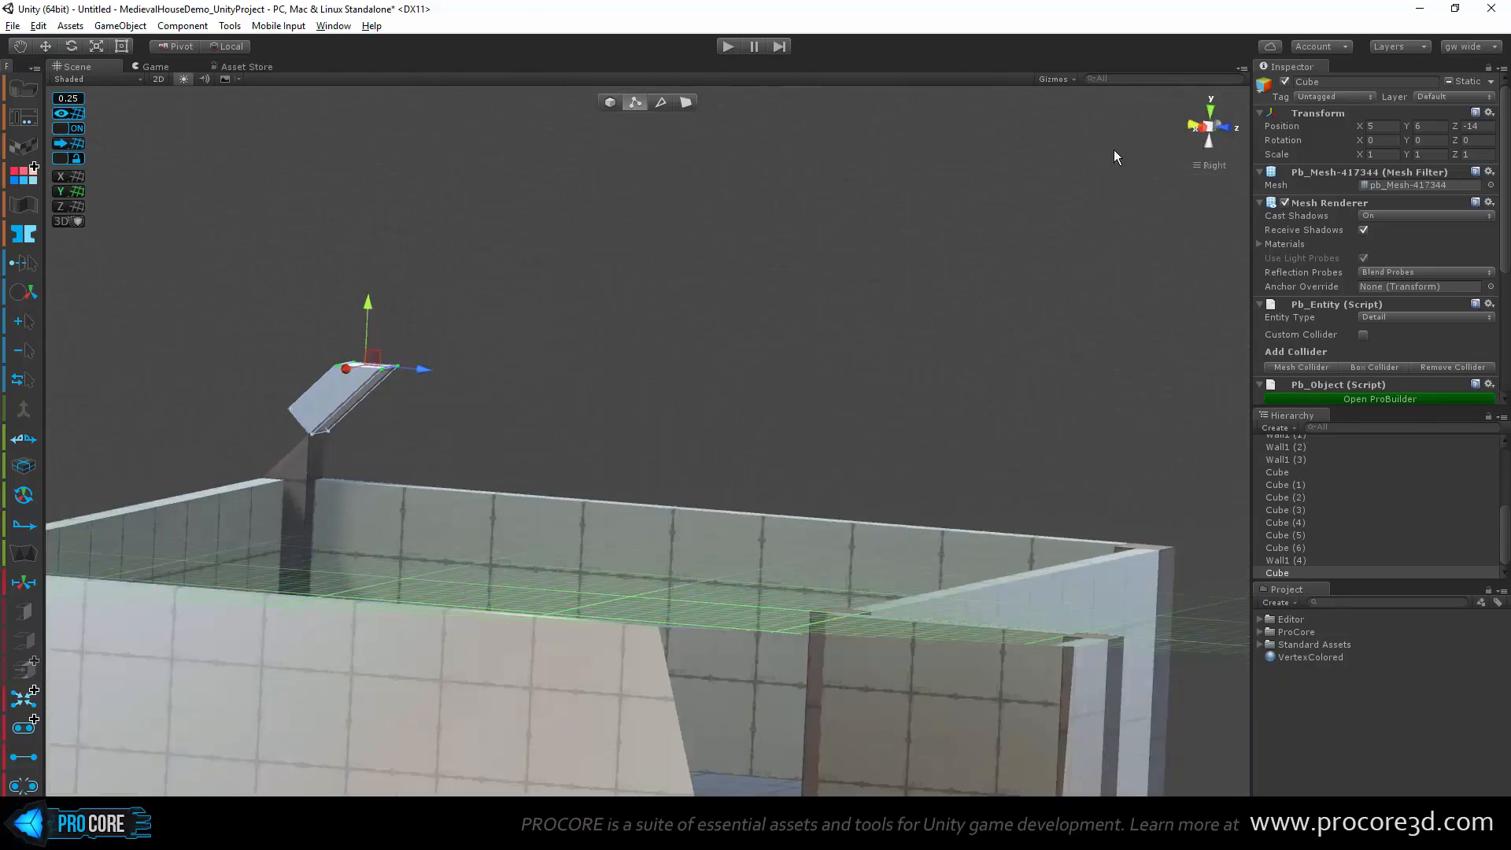
Step: Move the inner vertices of the rafter's top end down and outward so the end is square to the beam
{"action": "scroll", "coordinate": [275, 480], "scroll_direction": "up", "scroll_amount": 4}
{"action": "middle_click_drag", "start_coordinate": [187, 440], "coordinate": [701, 456]}
{"action": "scroll", "coordinate": [701, 456], "scroll_direction": "up", "scroll_amount": 3}
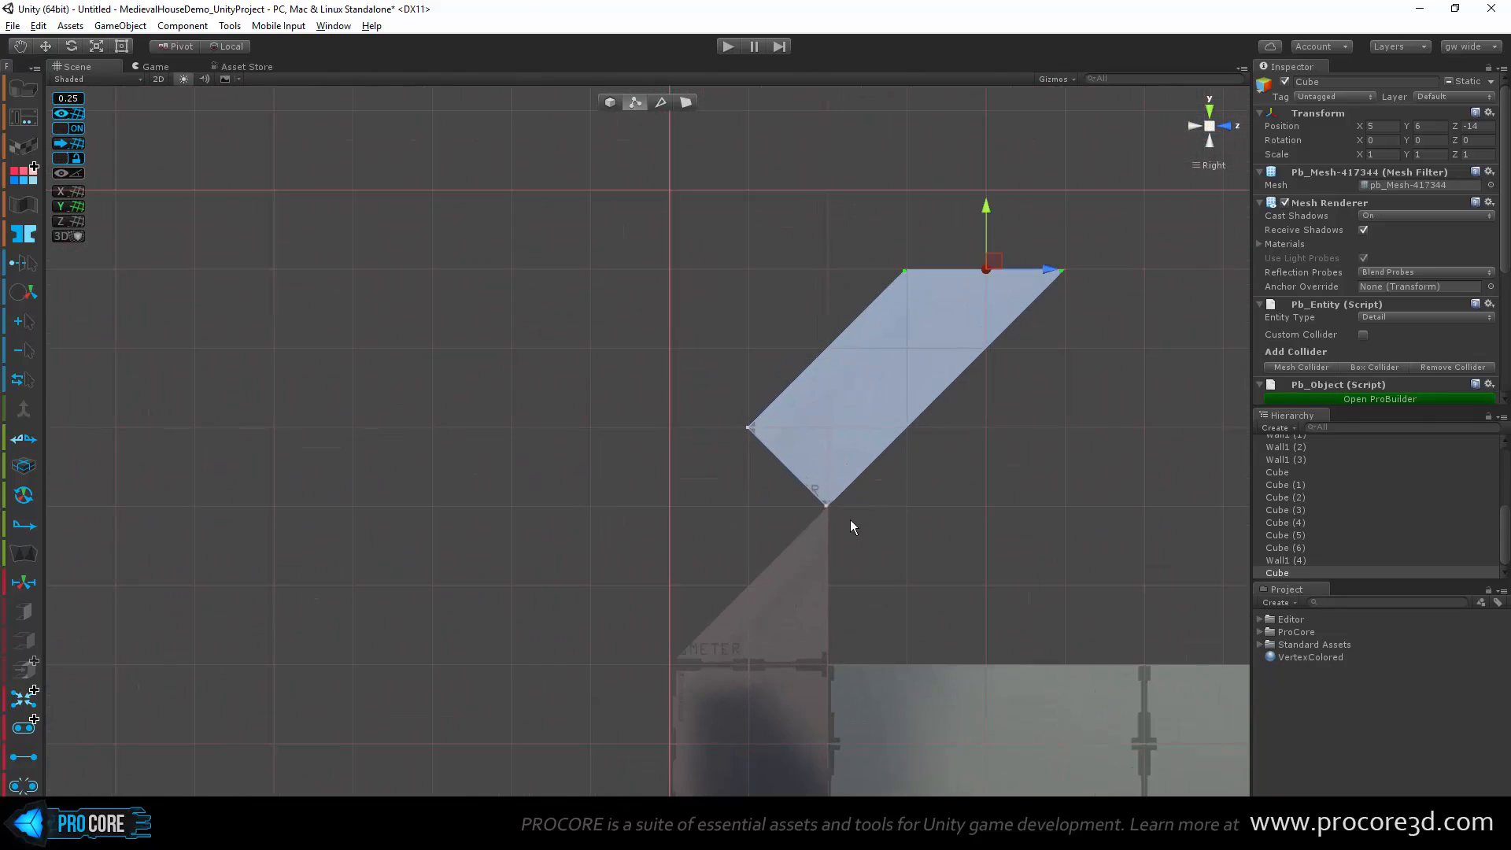
{"action": "middle_click_drag", "start_coordinate": [850, 522], "coordinate": [607, 523]}
{"action": "left_click_drag", "start_coordinate": [708, 277], "coordinate": [776, 233]}
{"action": "scroll", "coordinate": [630, 490], "scroll_direction": "down", "scroll_amount": 2}
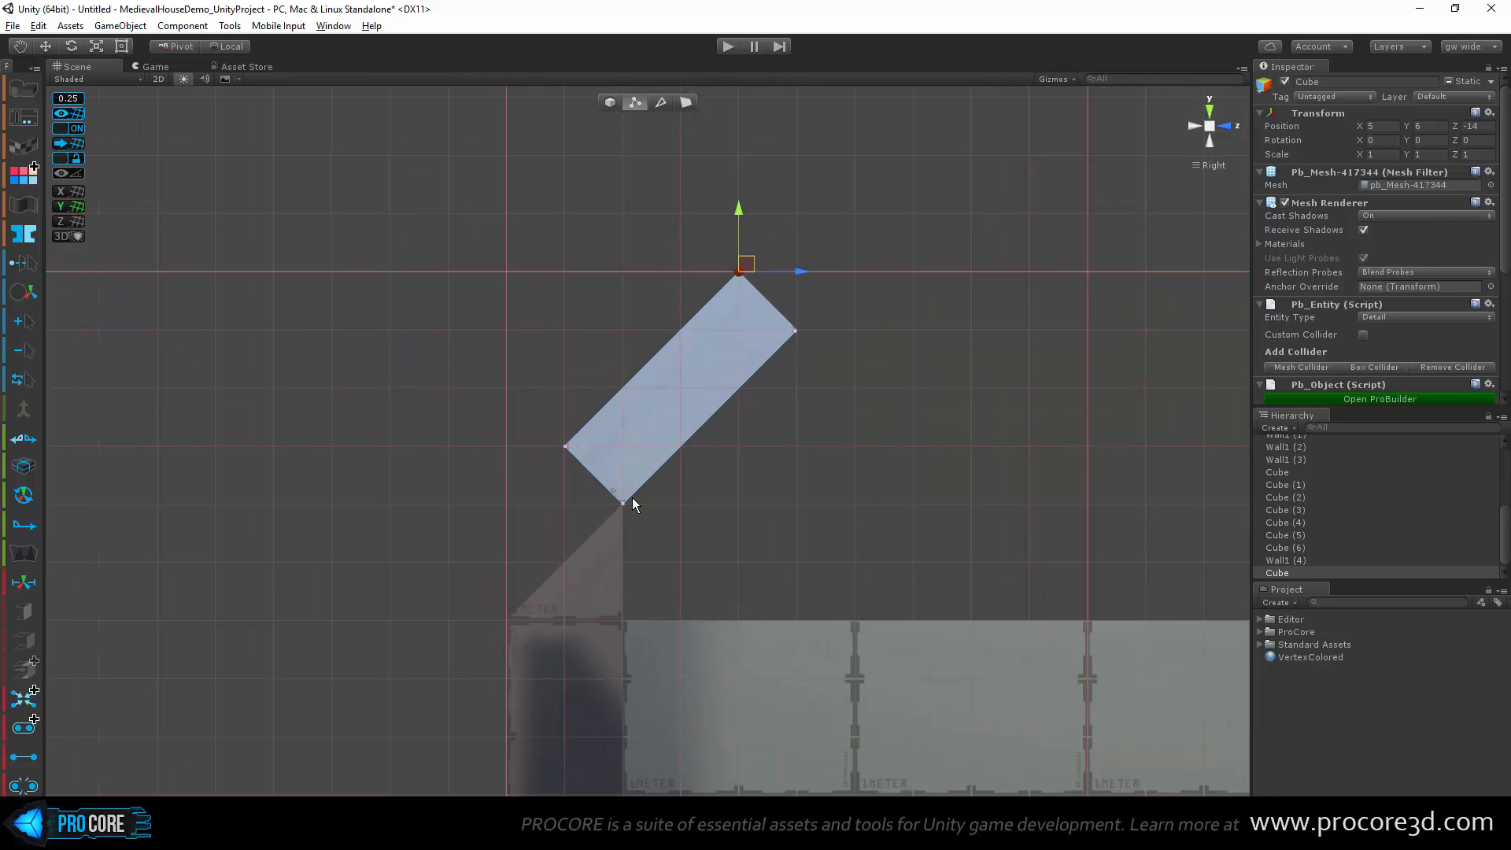
{"action": "scroll", "coordinate": [665, 411], "scroll_direction": "down", "scroll_amount": 4}
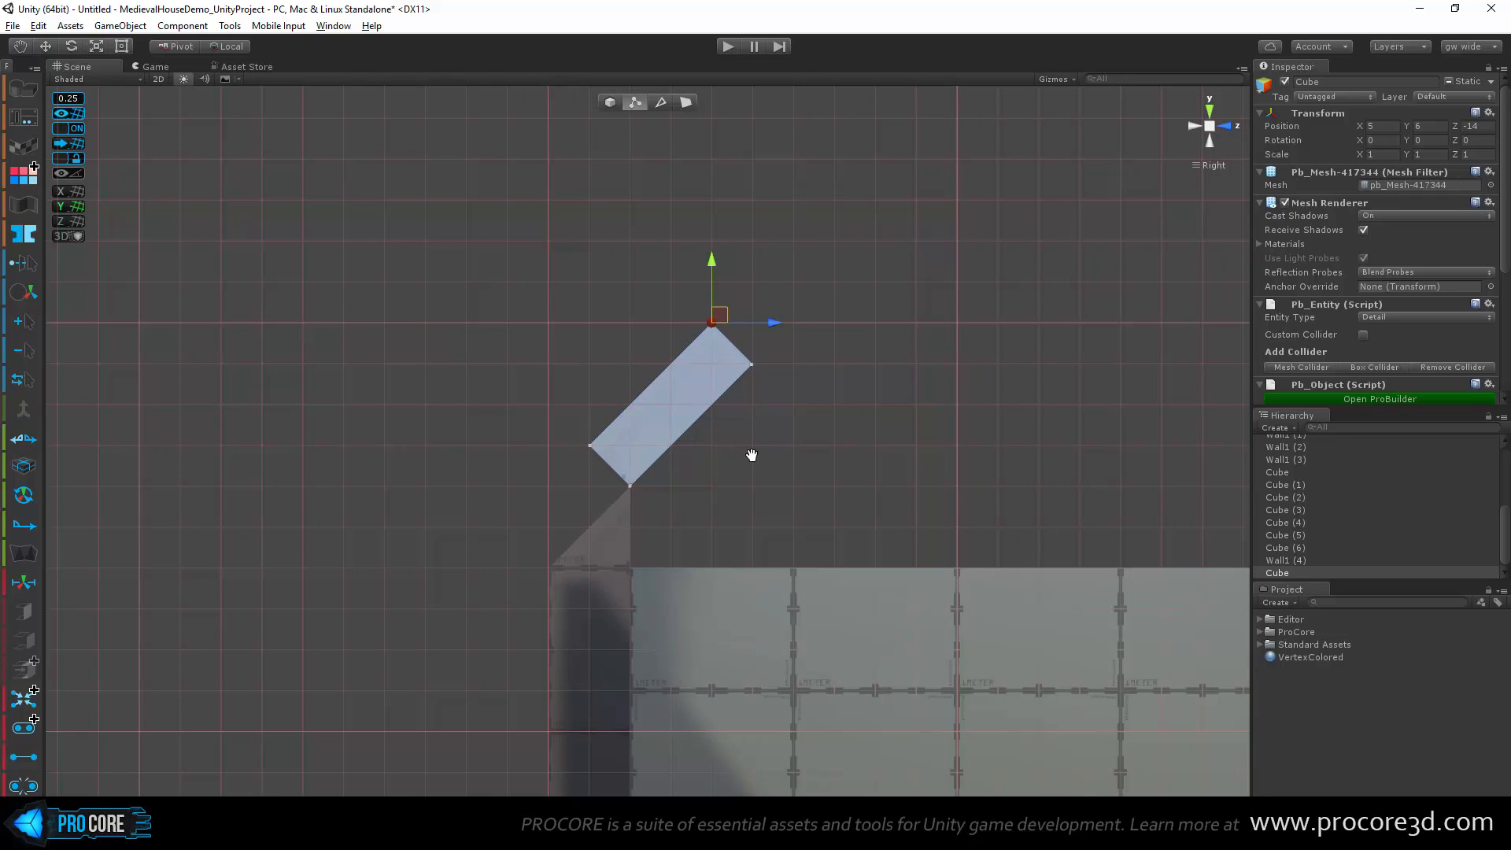
Step: Slide the rafter's bottom-end vertices diagonally down and outward past the corner post to form an overhang
{"action": "middle_click_drag", "start_coordinate": [749, 452], "coordinate": [574, 473]}
{"action": "left_click_drag", "start_coordinate": [457, 296], "coordinate": [688, 457]}
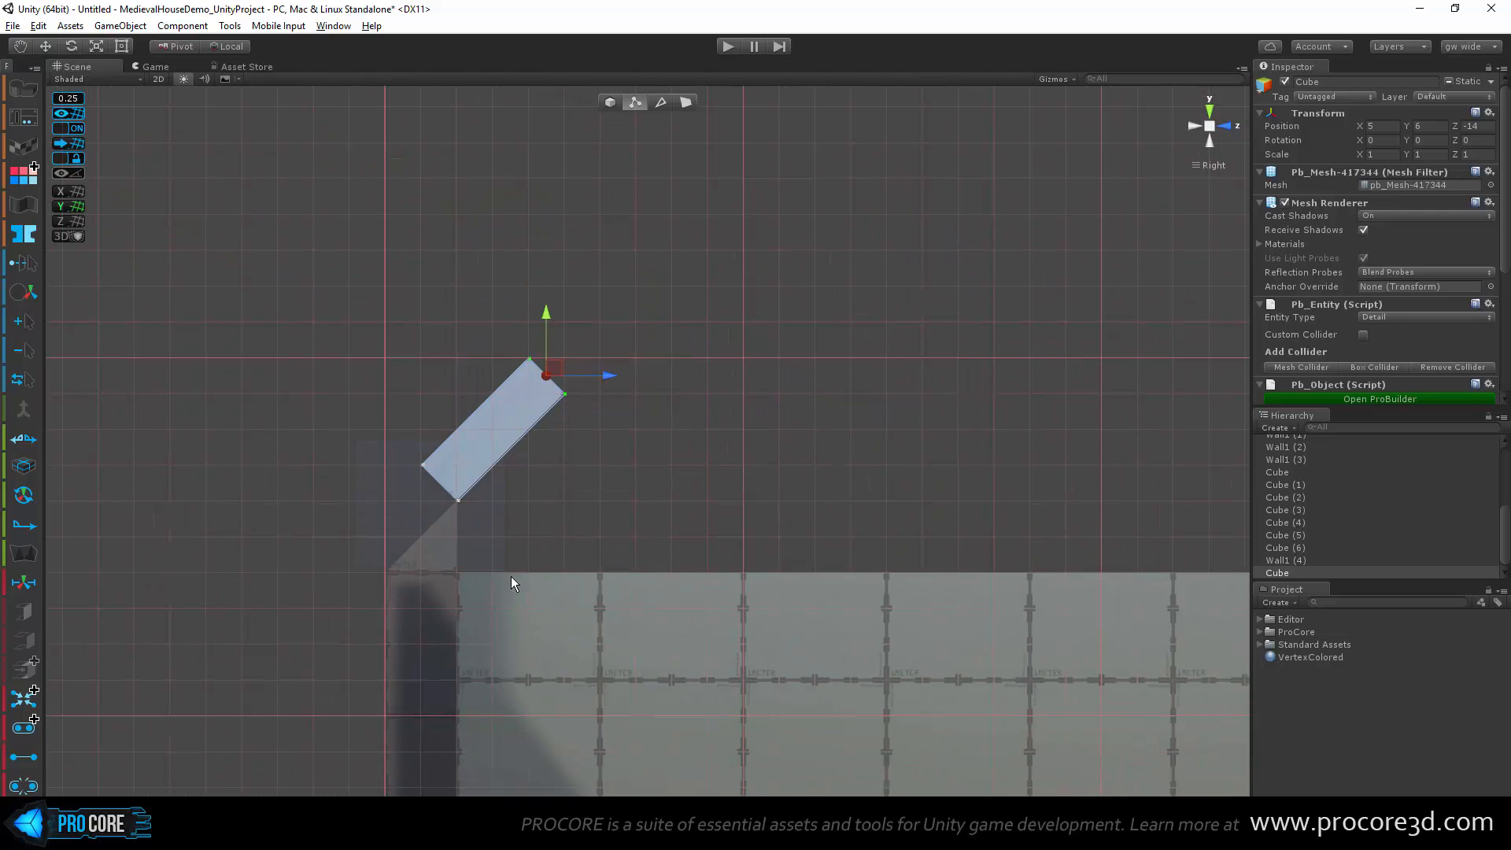
{"action": "left_click_drag", "start_coordinate": [511, 576], "coordinate": [351, 566]}
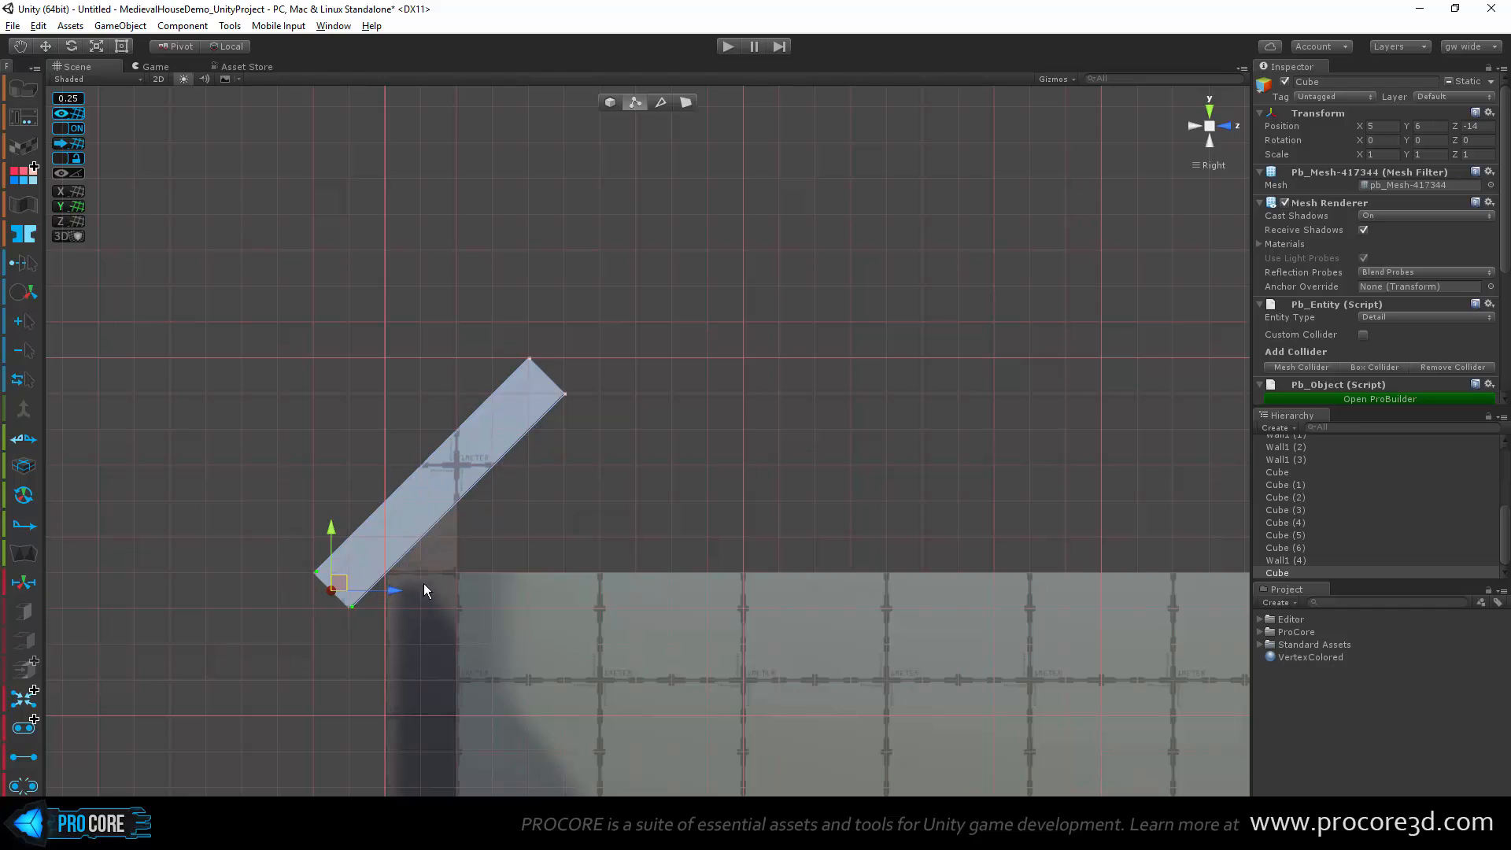
{"action": "scroll", "coordinate": [424, 583], "scroll_direction": "up", "scroll_amount": 7}
{"action": "middle_click_drag", "start_coordinate": [435, 513], "coordinate": [570, 415]}
Step: Select the vertices at the rafter's top end
{"action": "scroll", "coordinate": [332, 568], "scroll_direction": "down", "scroll_amount": 12}
{"action": "middle_click_drag", "start_coordinate": [731, 307], "coordinate": [339, 406]}
{"action": "scroll", "coordinate": [362, 606], "scroll_direction": "down", "scroll_amount": 3}
{"action": "scroll", "coordinate": [650, 394], "scroll_direction": "down", "scroll_amount": 12}
{"action": "middle_click_drag", "start_coordinate": [846, 435], "coordinate": [608, 392]}
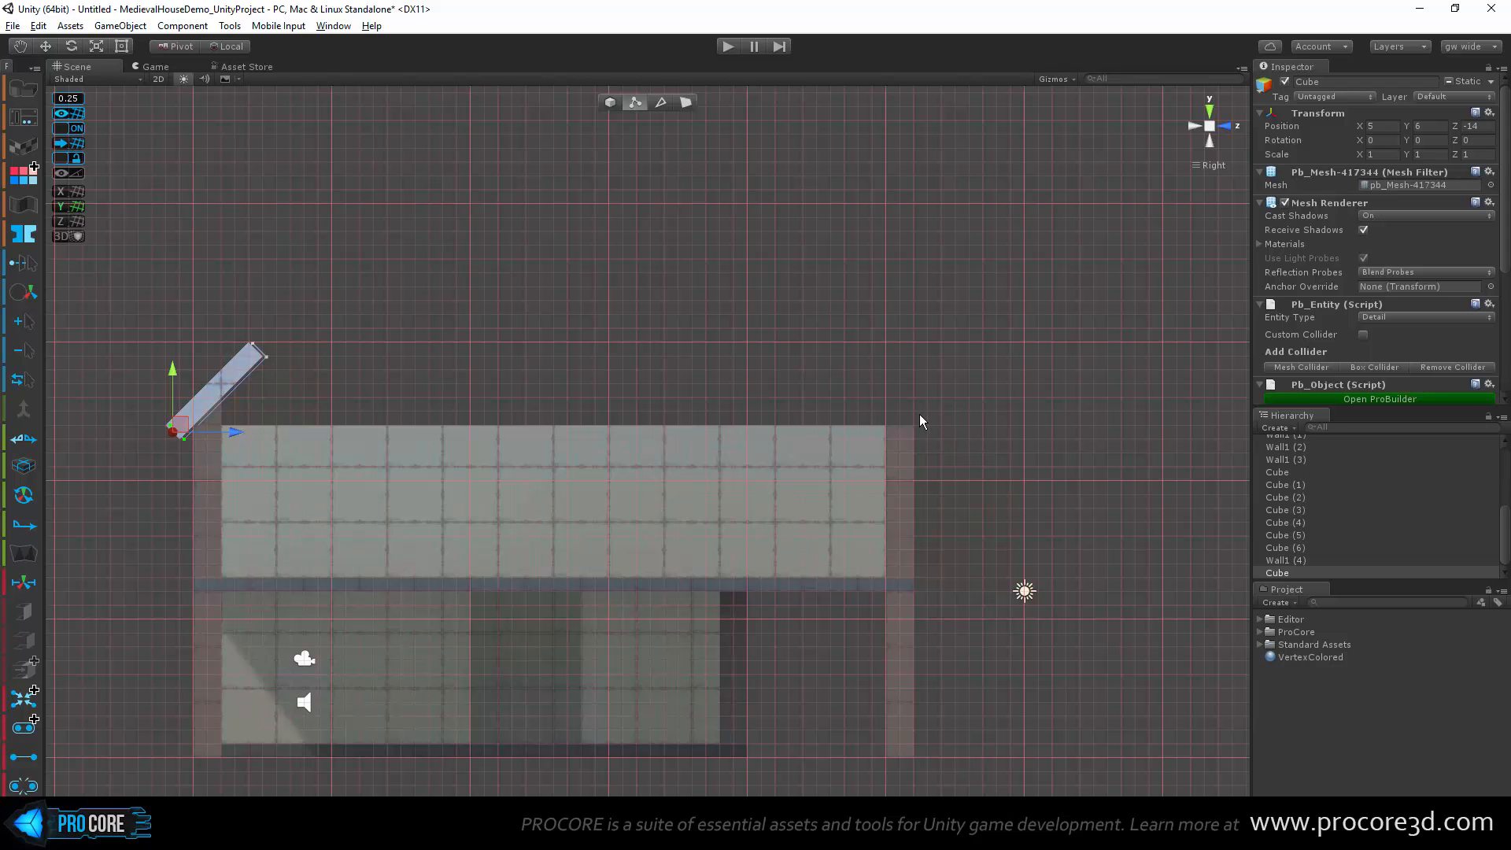
{"action": "middle_click_drag", "start_coordinate": [492, 342], "coordinate": [628, 340]}
{"action": "scroll", "coordinate": [375, 324], "scroll_direction": "up", "scroll_amount": 5}
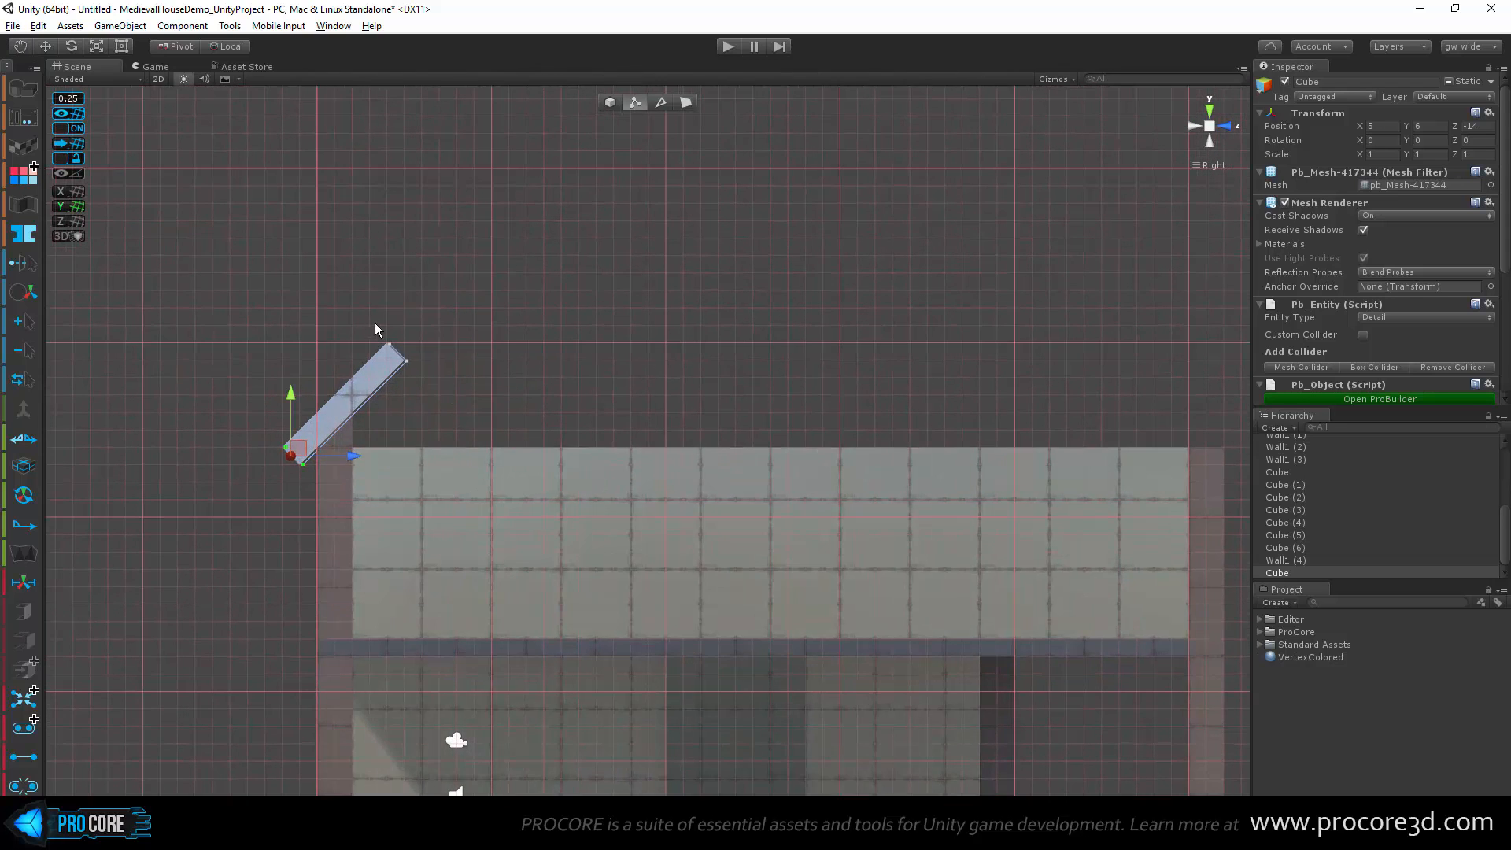
{"action": "left_click_drag", "start_coordinate": [468, 395], "coordinate": [469, 396]}
{"action": "middle_click_drag", "start_coordinate": [554, 407], "coordinate": [565, 467]}
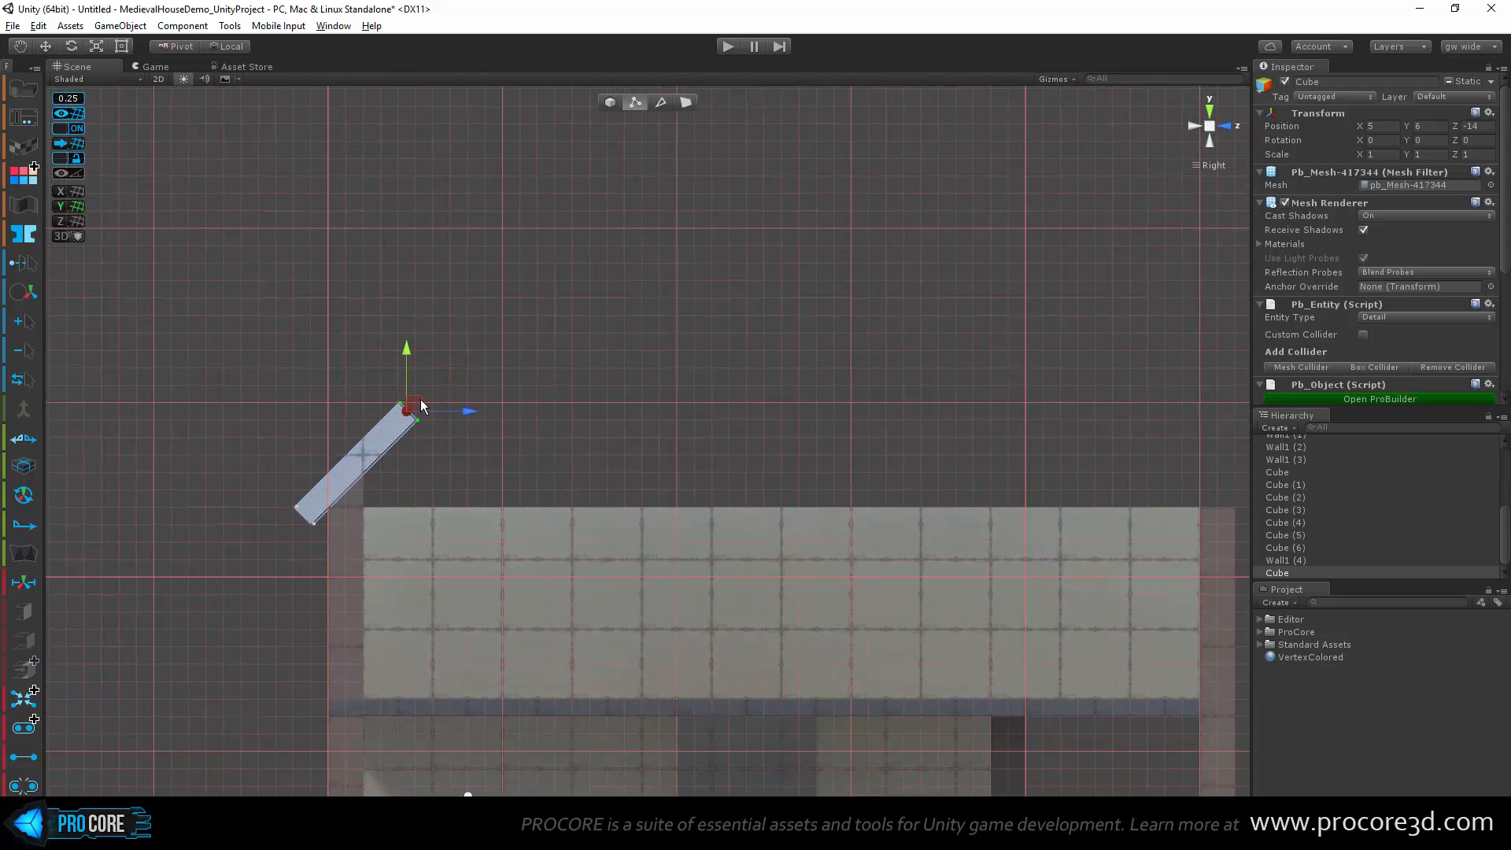
Step: Try to extend the rafter by moving its top-end vertices freely up toward the ridge
{"action": "left_click_drag", "start_coordinate": [421, 406], "coordinate": [704, 167]}
{"action": "key", "text": "ctrl+z"}
{"action": "scroll", "coordinate": [390, 427], "scroll_direction": "up", "scroll_amount": 12}
{"action": "middle_click_drag", "start_coordinate": [391, 426], "coordinate": [568, 469]}
{"action": "scroll", "coordinate": [568, 468], "scroll_direction": "up", "scroll_amount": 7}
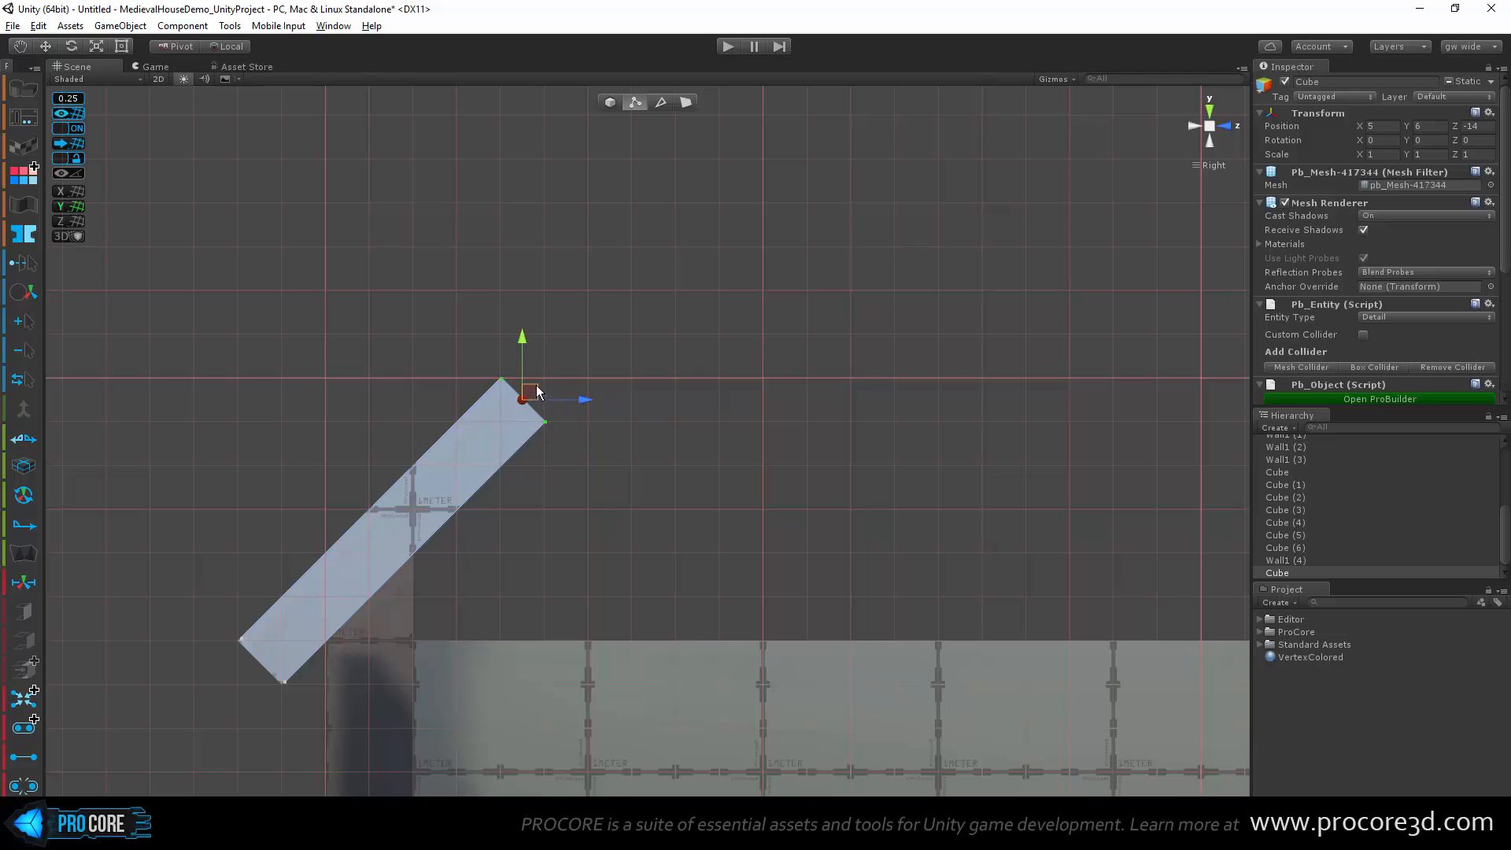
{"action": "mouse_move", "coordinate": [537, 393]}
{"action": "left_mouse_down"}
{"action": "mouse_move", "coordinate": [633, 312]}
{"action": "mouse_move", "coordinate": [550, 399]}
{"action": "left_mouse_up"}
Step: Show the ProGrids angle guides and extend the rafter's top-end vertices diagonally upward along the 45-degree guide
{"action": "mouse_move", "coordinate": [85, 148]}
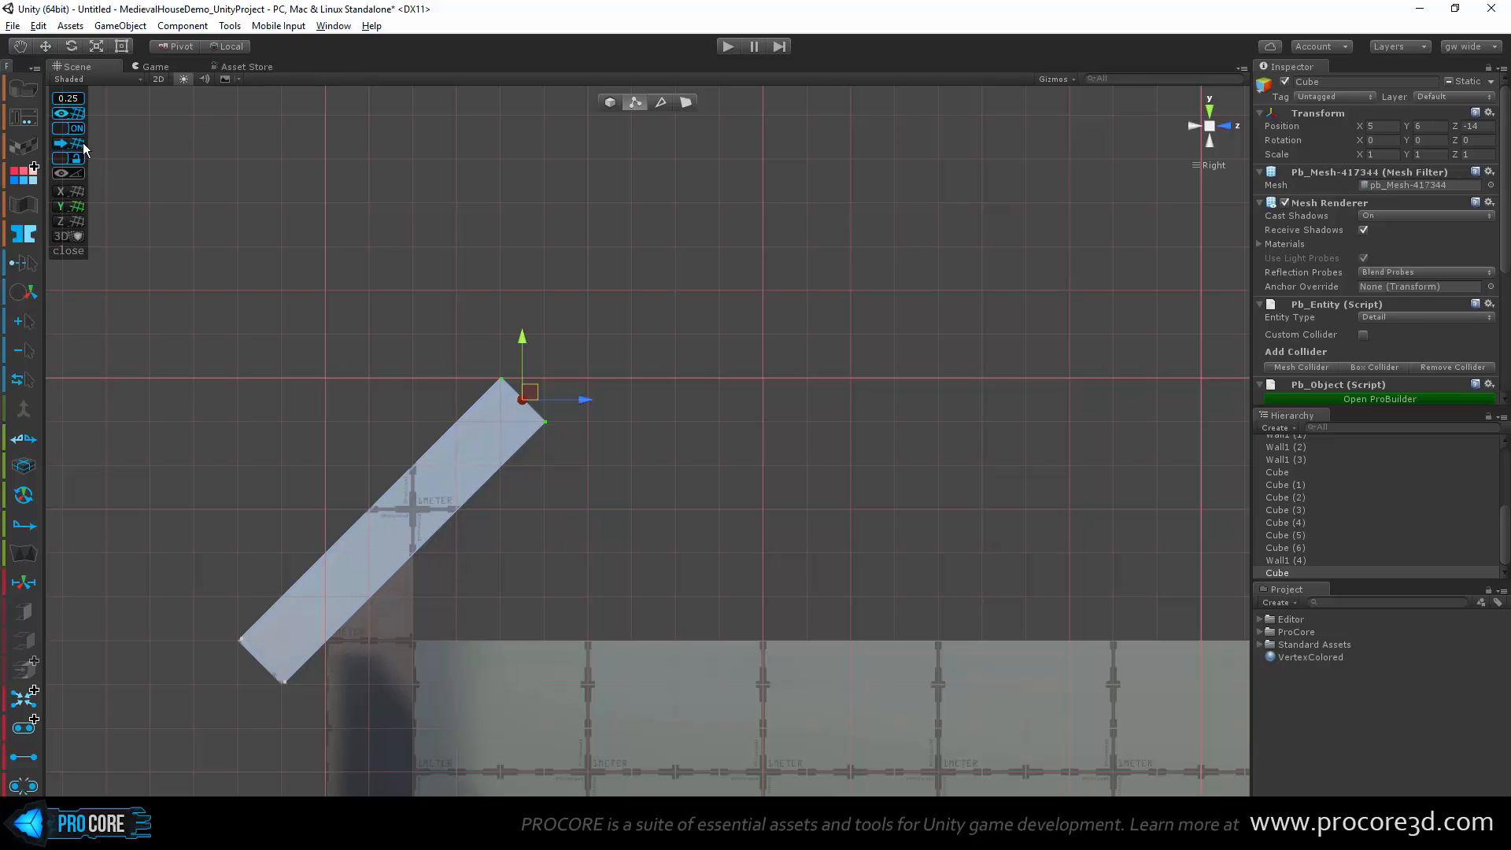
{"action": "left_click", "coordinate": [77, 173]}
{"action": "middle_click_drag", "start_coordinate": [738, 467], "coordinate": [900, 421]}
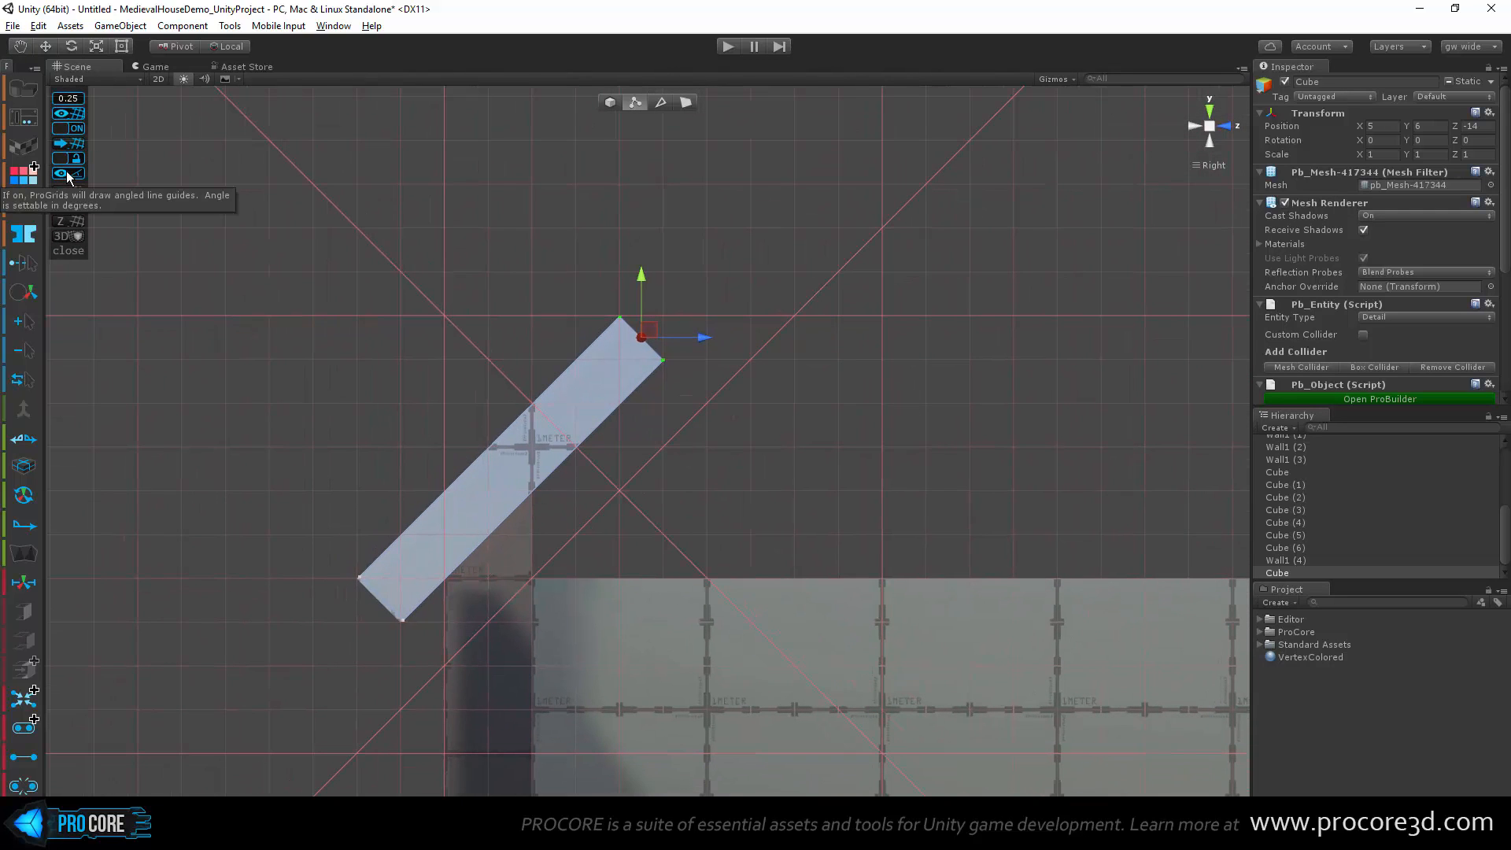
{"action": "middle_click_drag", "start_coordinate": [862, 455], "coordinate": [1089, 543]}
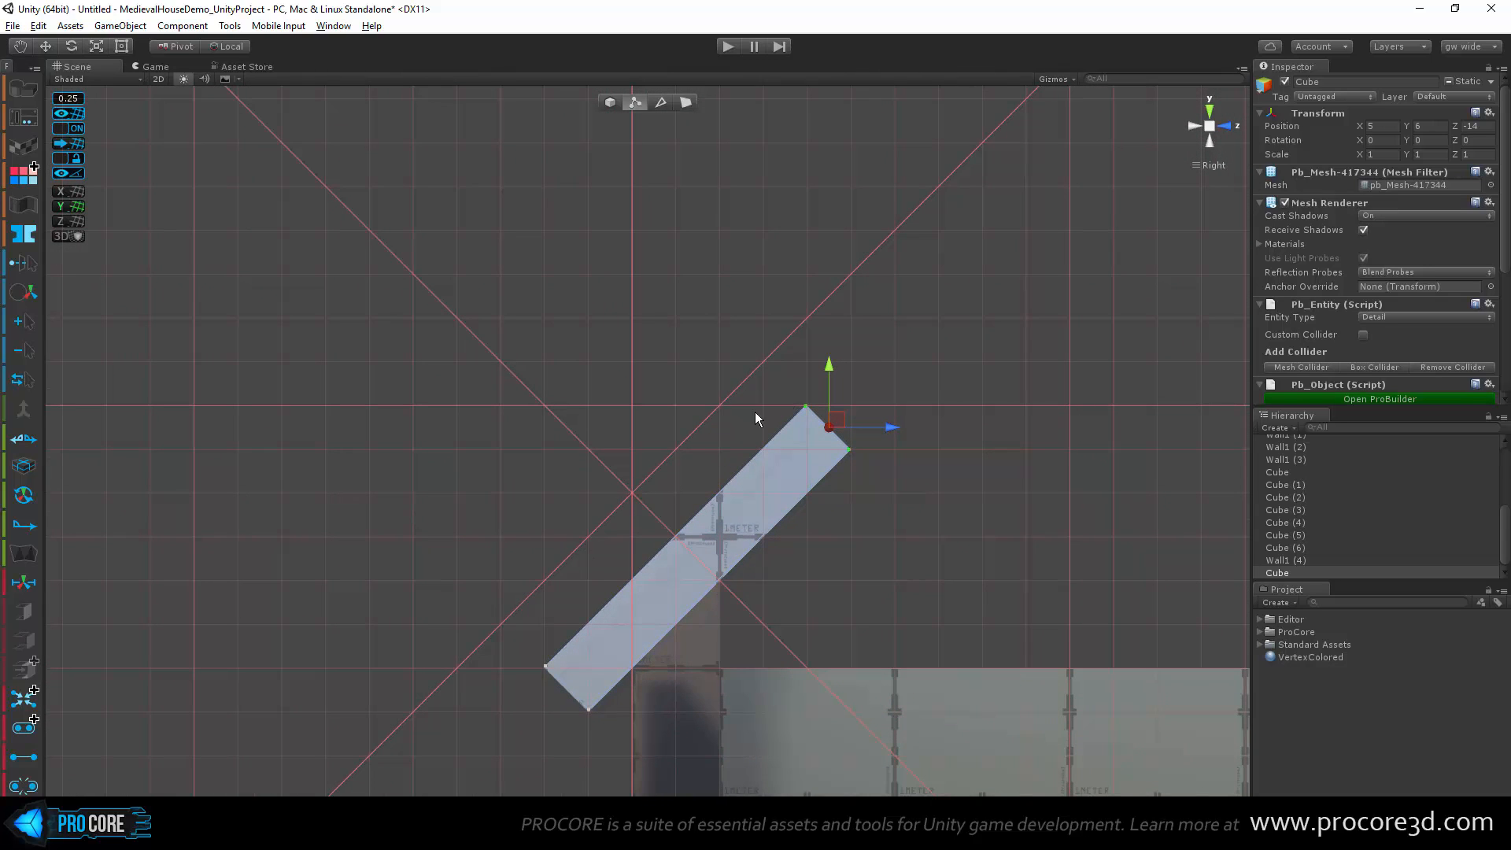
{"action": "middle_click_drag", "start_coordinate": [755, 413], "coordinate": [779, 377]}
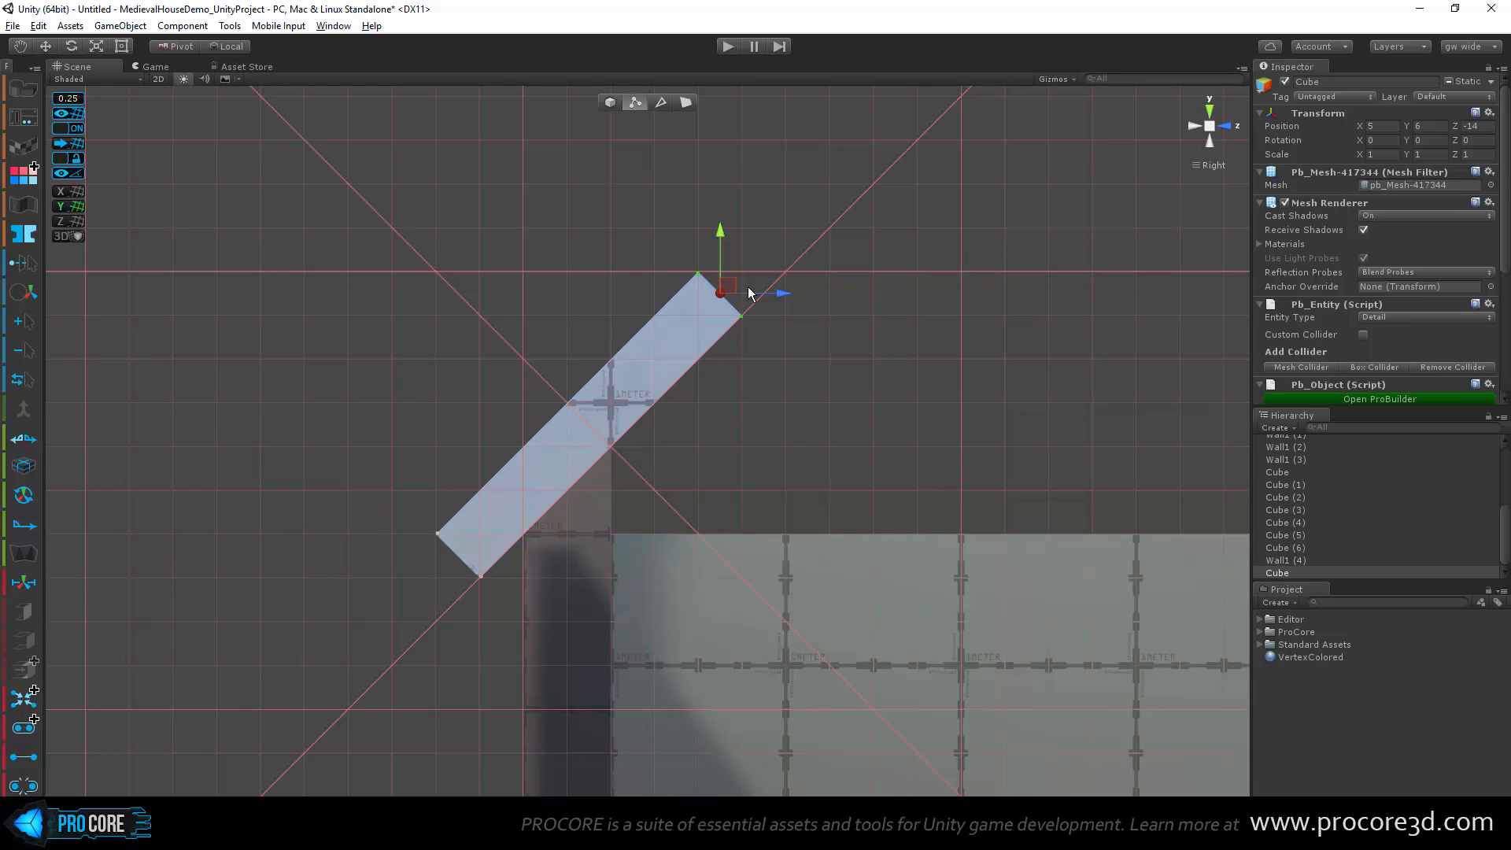
{"action": "left_click_drag", "start_coordinate": [734, 285], "coordinate": [899, 102]}
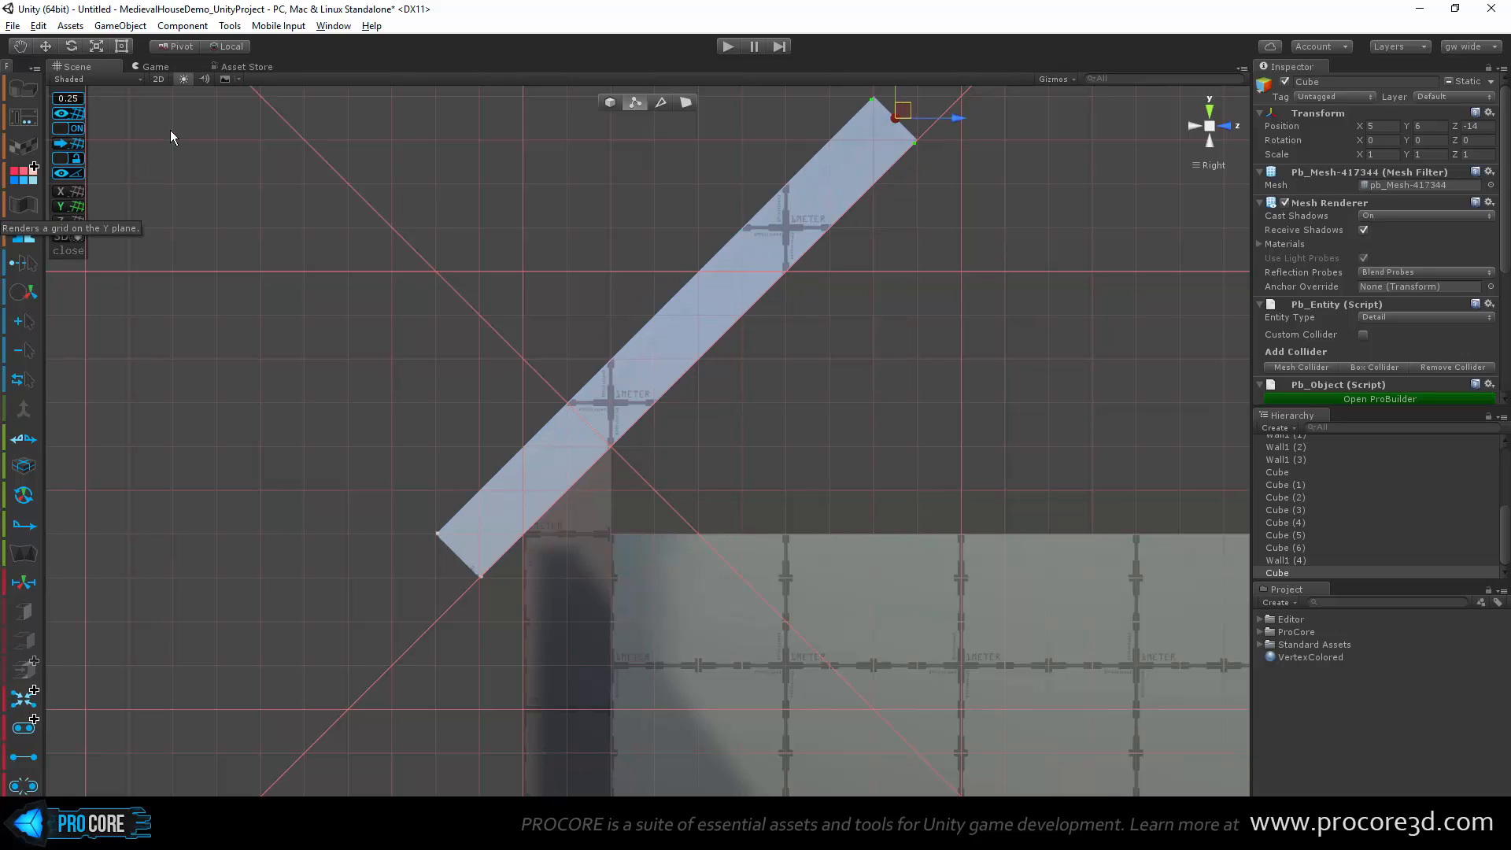
Step: Examine the ProGrids snap settings for the guide angle and close them unchanged
{"action": "left_click", "coordinate": [64, 99]}
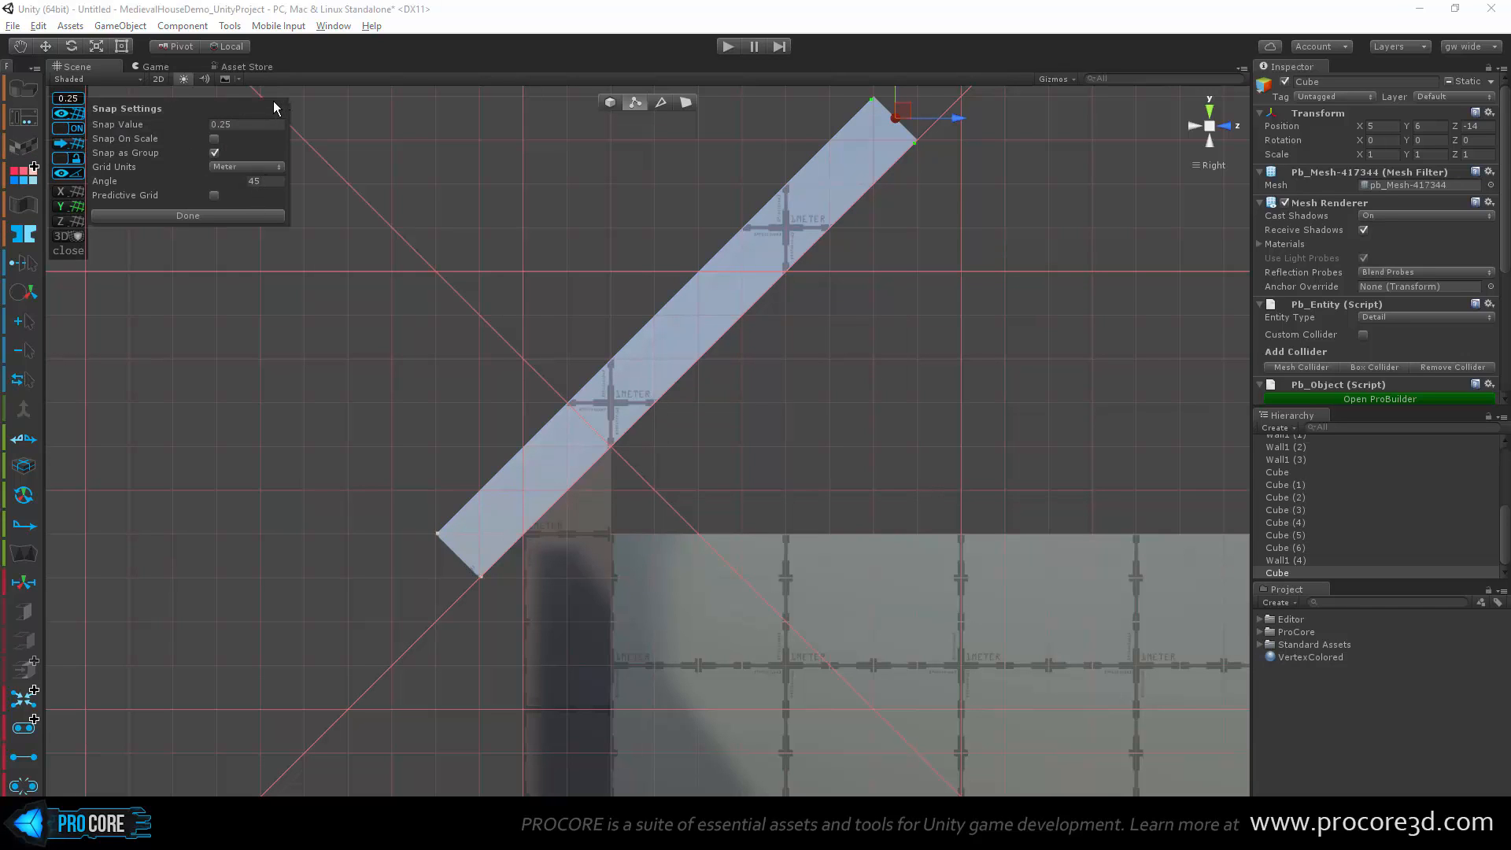
{"action": "left_click", "coordinate": [227, 214]}
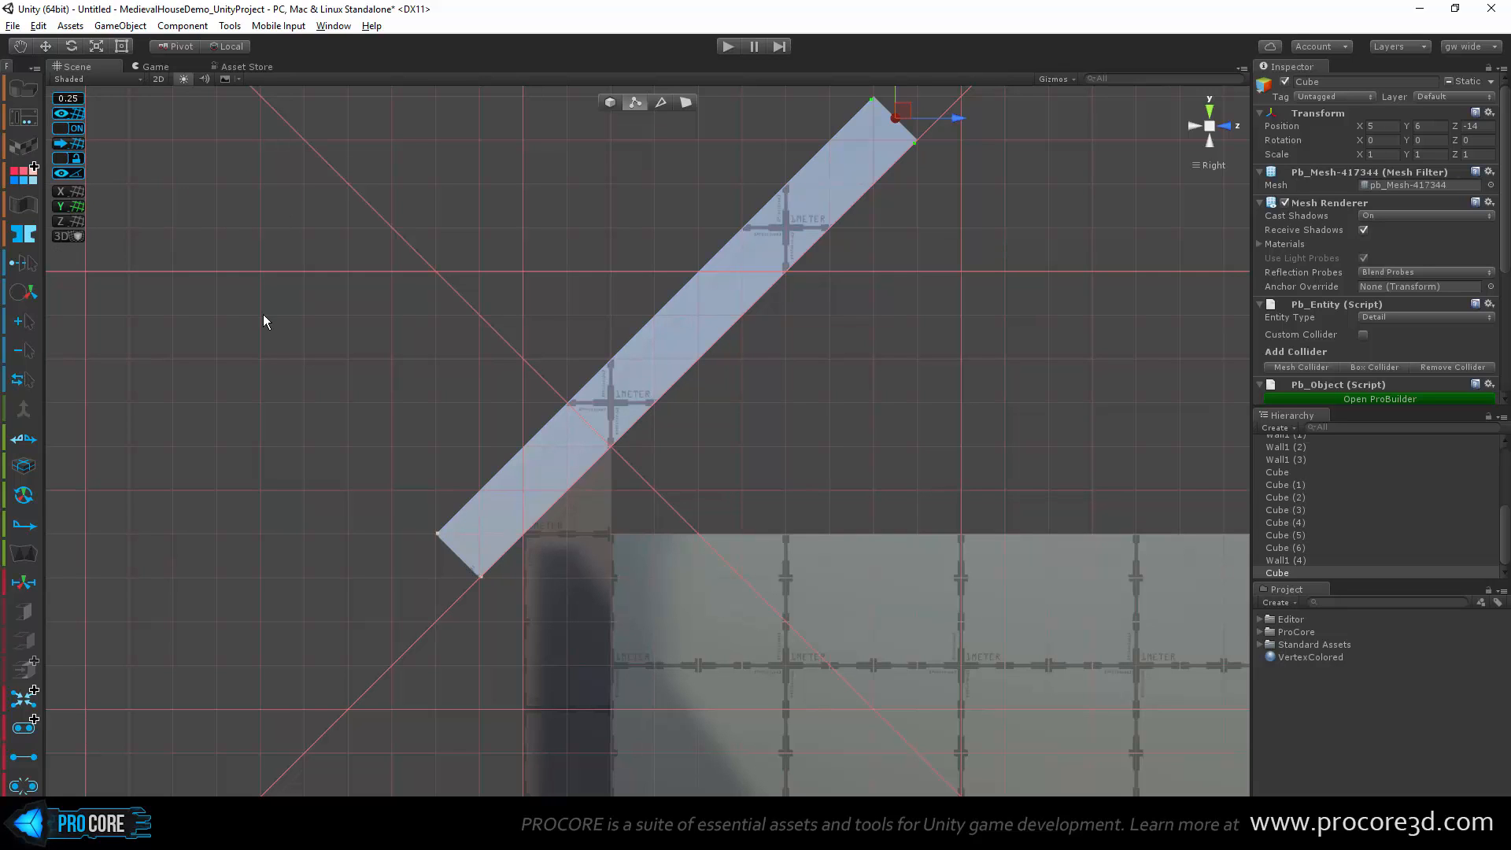
{"action": "scroll", "coordinate": [928, 315], "scroll_direction": "down", "scroll_amount": 3}
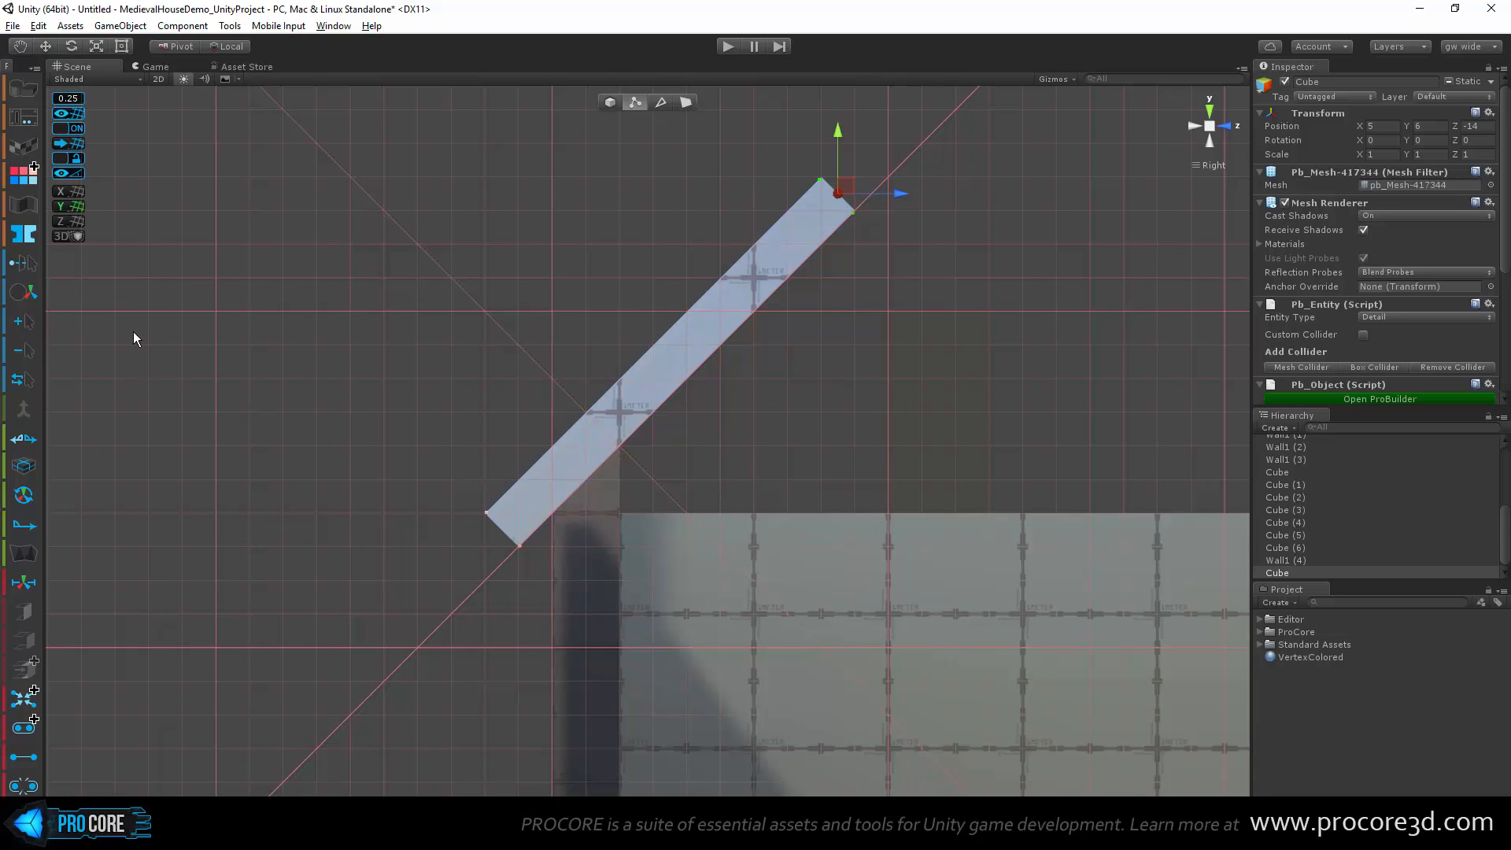
Step: Set the handle alignment to follow the selected element's normal and select the rafter's top end face
{"action": "left_click", "coordinate": [23, 297]}
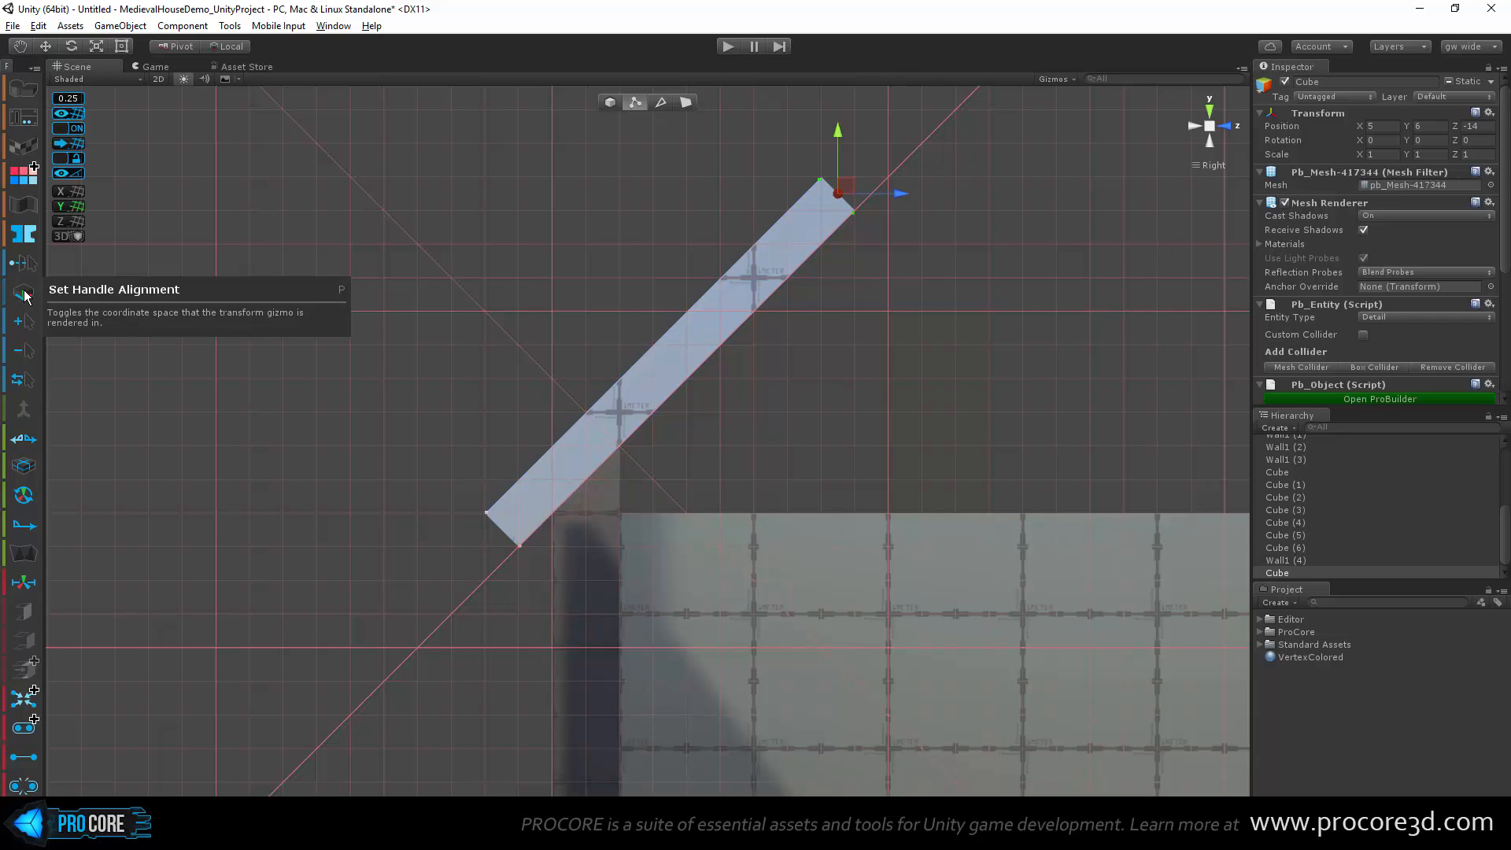
{"action": "left_click", "coordinate": [25, 296]}
{"action": "middle_click_drag", "start_coordinate": [890, 243], "coordinate": [806, 273]}
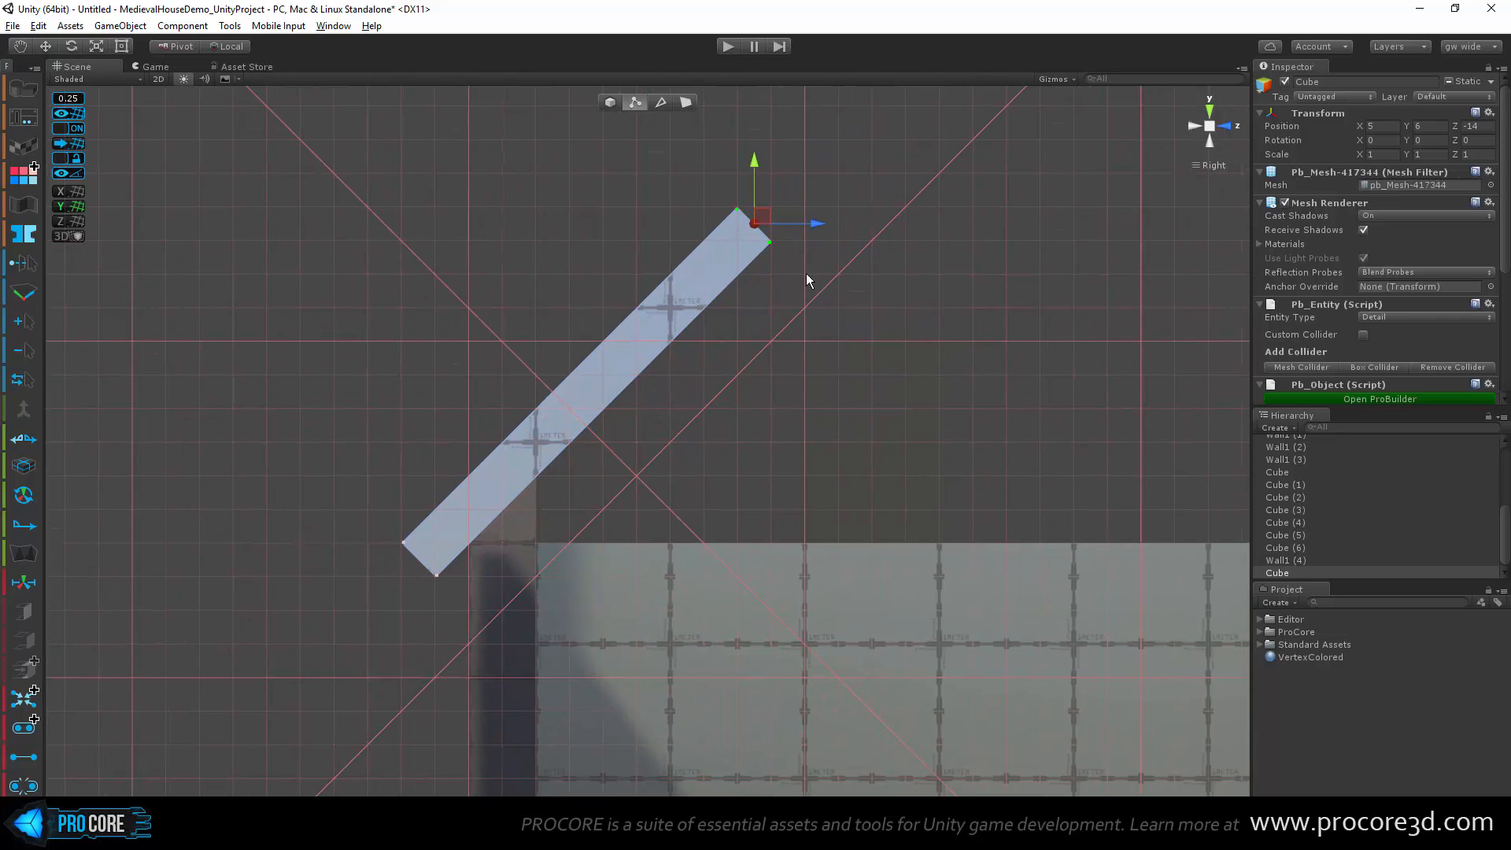
{"action": "left_click_drag", "start_coordinate": [805, 272], "coordinate": [661, 292], "text": "alt"}
{"action": "left_click", "coordinate": [685, 103]}
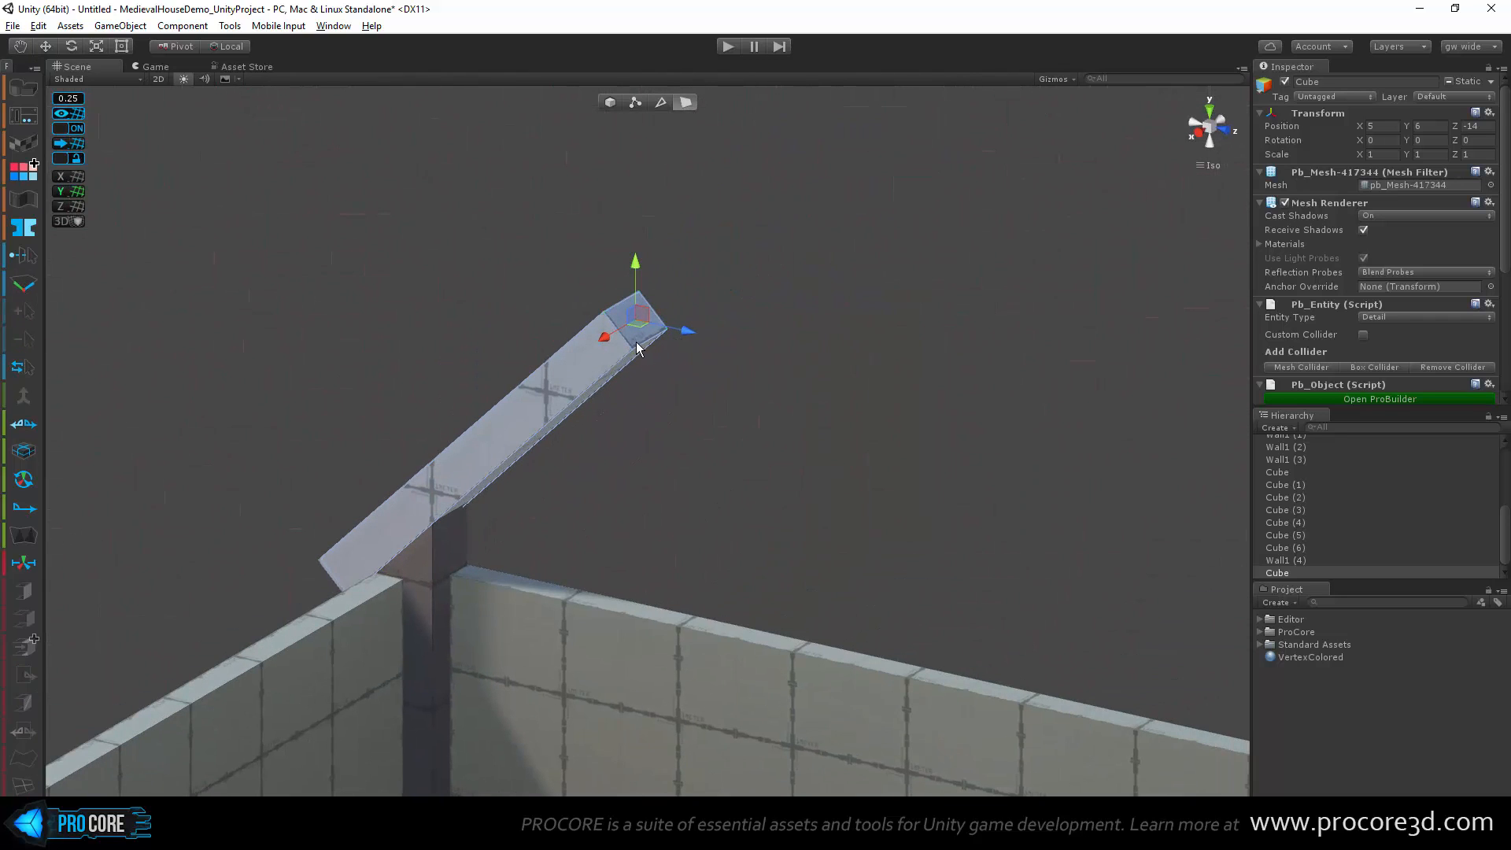
{"action": "left_click", "coordinate": [636, 341]}
Step: Select the rafter's upper side and underside faces to compare how the handle aligns to each
{"action": "left_click_drag", "start_coordinate": [602, 409], "coordinate": [545, 482], "text": "alt"}
{"action": "scroll", "coordinate": [554, 393], "scroll_direction": "up", "scroll_amount": 3}
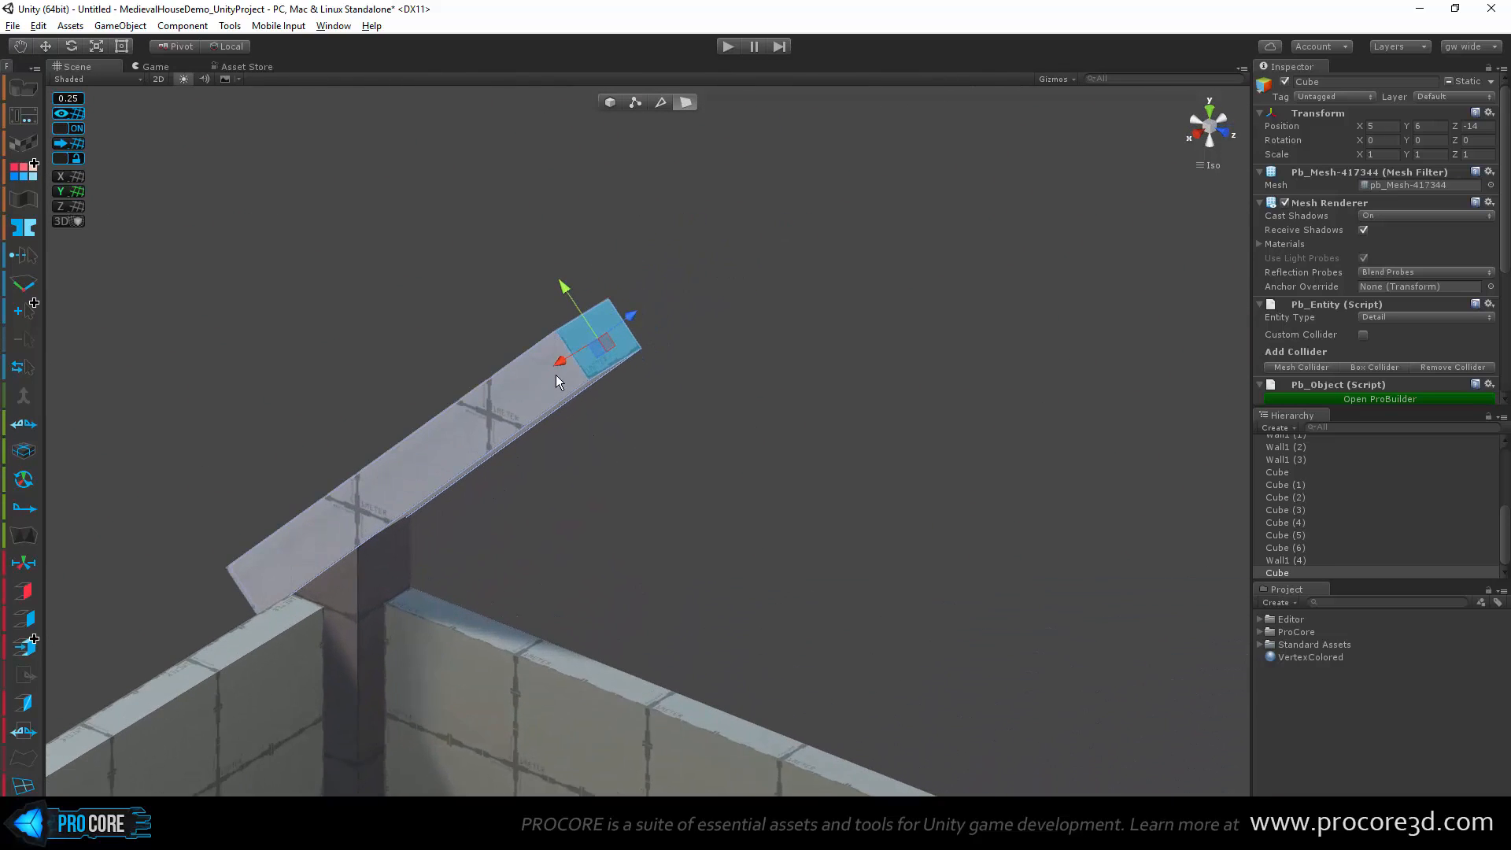
{"action": "left_click_drag", "start_coordinate": [592, 411], "coordinate": [711, 438], "text": "alt"}
{"action": "left_click_drag", "start_coordinate": [594, 522], "coordinate": [744, 373], "text": "alt"}
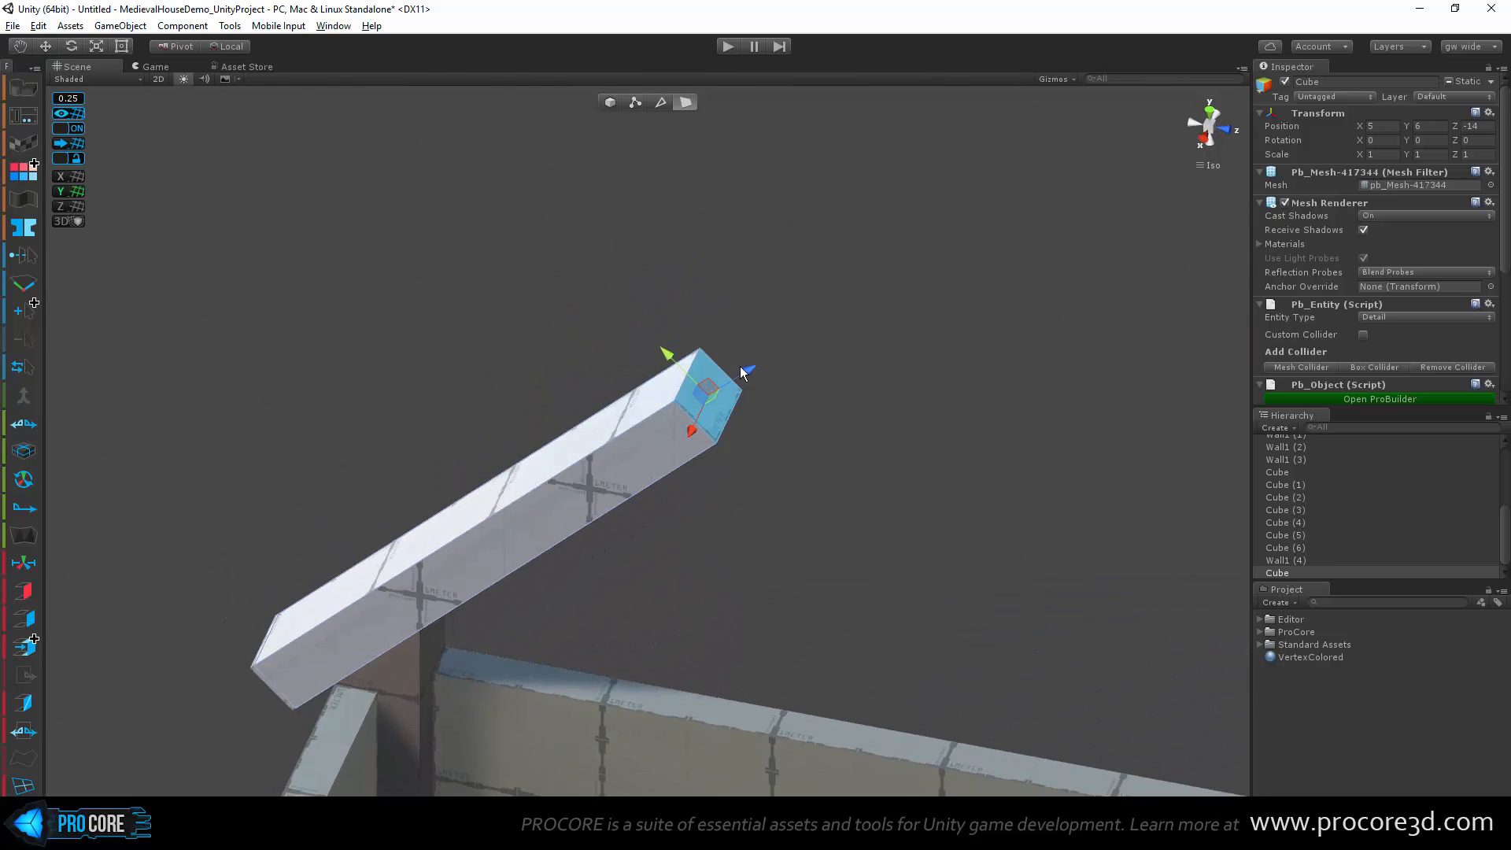
{"action": "left_click", "coordinate": [616, 426]}
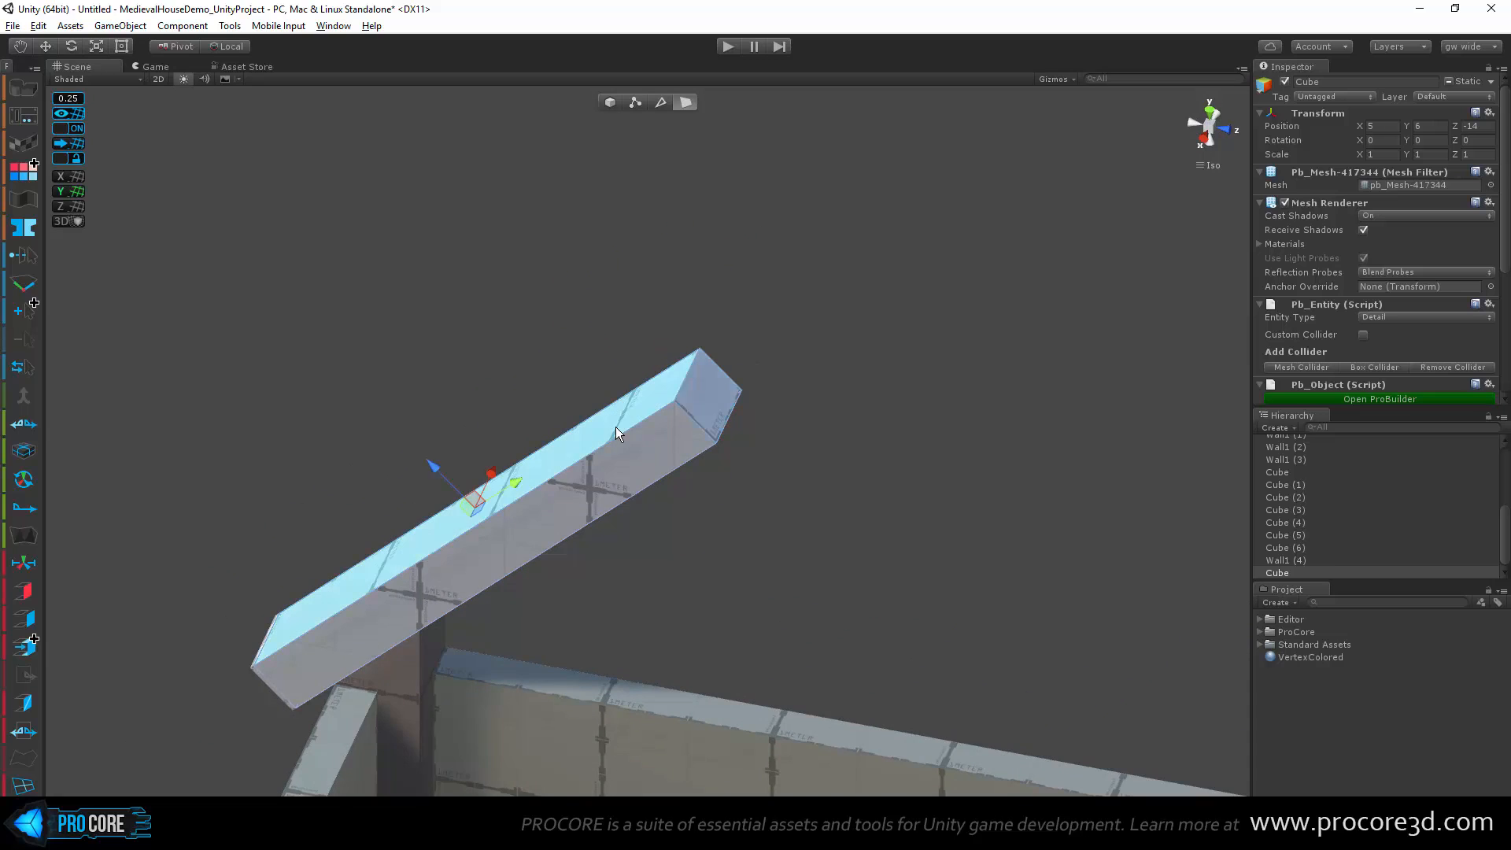
{"action": "left_click_drag", "start_coordinate": [616, 426], "coordinate": [573, 255], "text": "alt"}
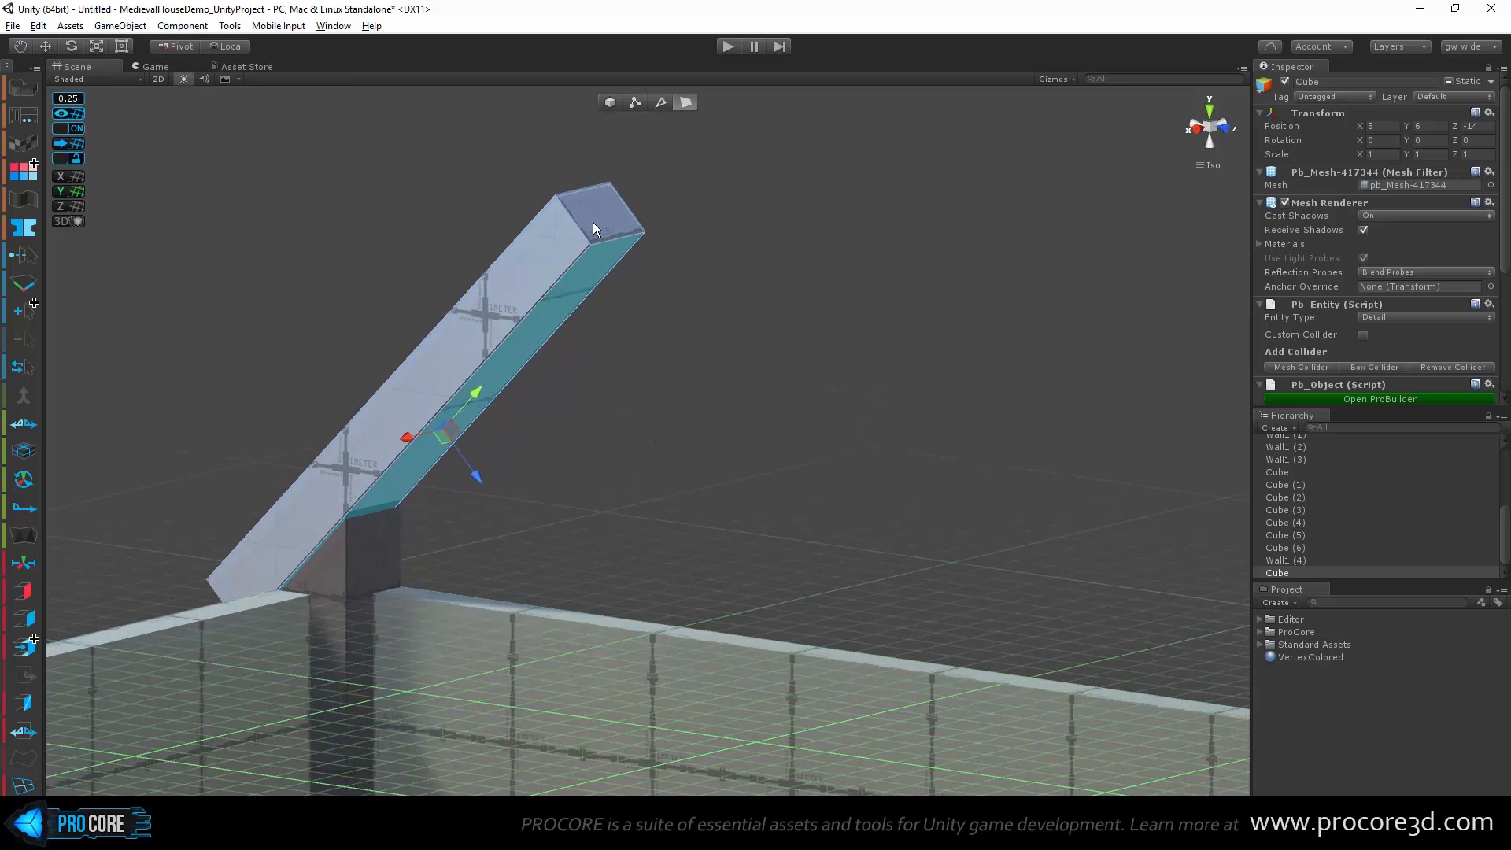
Step: Reselect the rafter's end face with the handle aligned to its normal, viewed squarely in the orthographic Right view
{"action": "left_click", "coordinate": [592, 224]}
{"action": "key", "text": "p"}
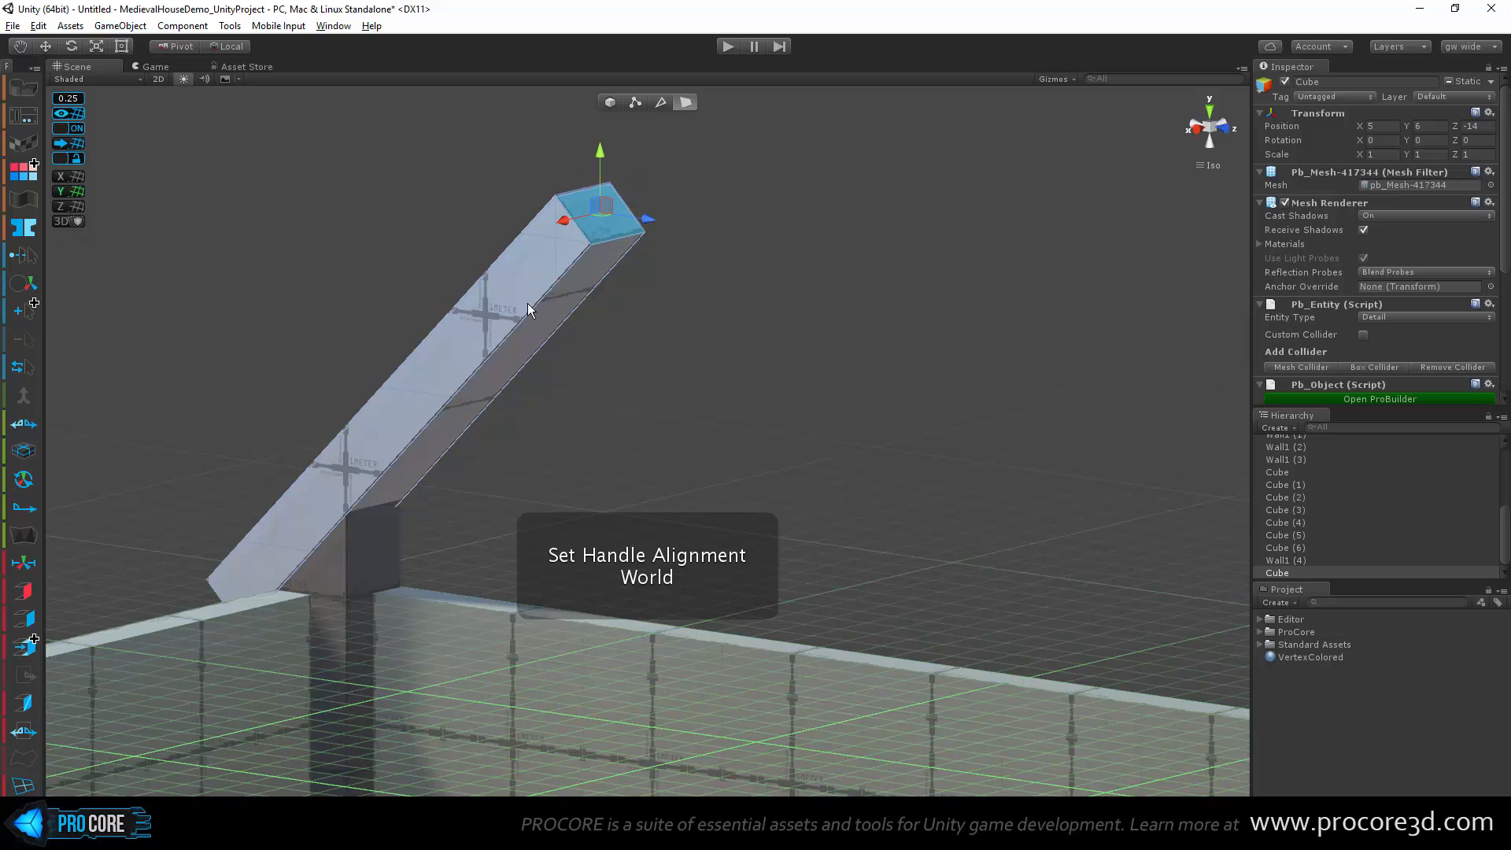
{"action": "left_click_drag", "start_coordinate": [1010, 272], "coordinate": [995, 314], "text": "alt"}
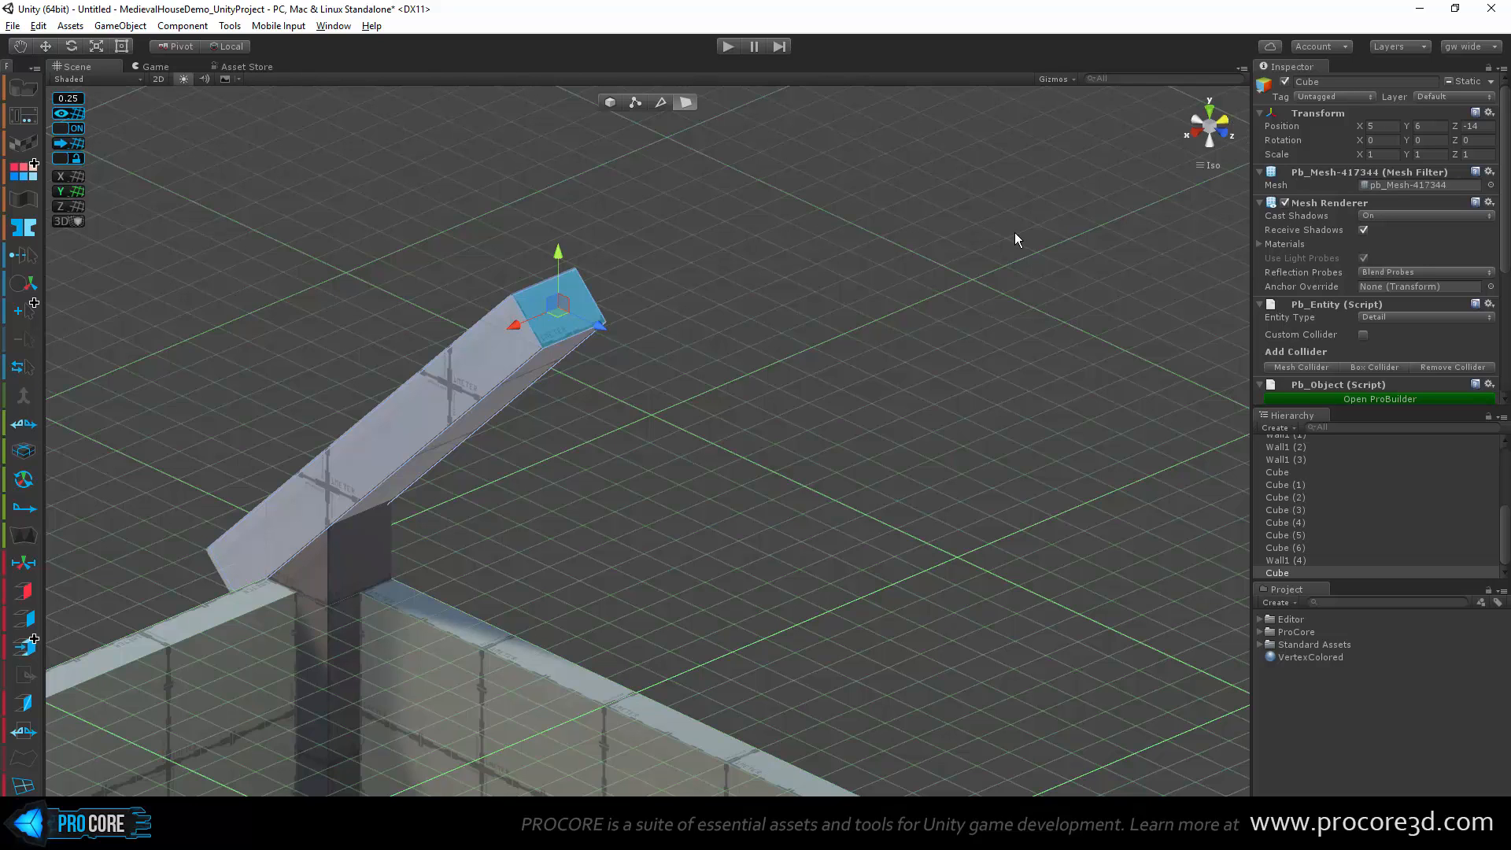
{"action": "left_click_drag", "start_coordinate": [1015, 239], "coordinate": [870, 331], "text": "alt"}
{"action": "left_click", "coordinate": [24, 284]}
{"action": "left_click", "coordinate": [23, 284]}
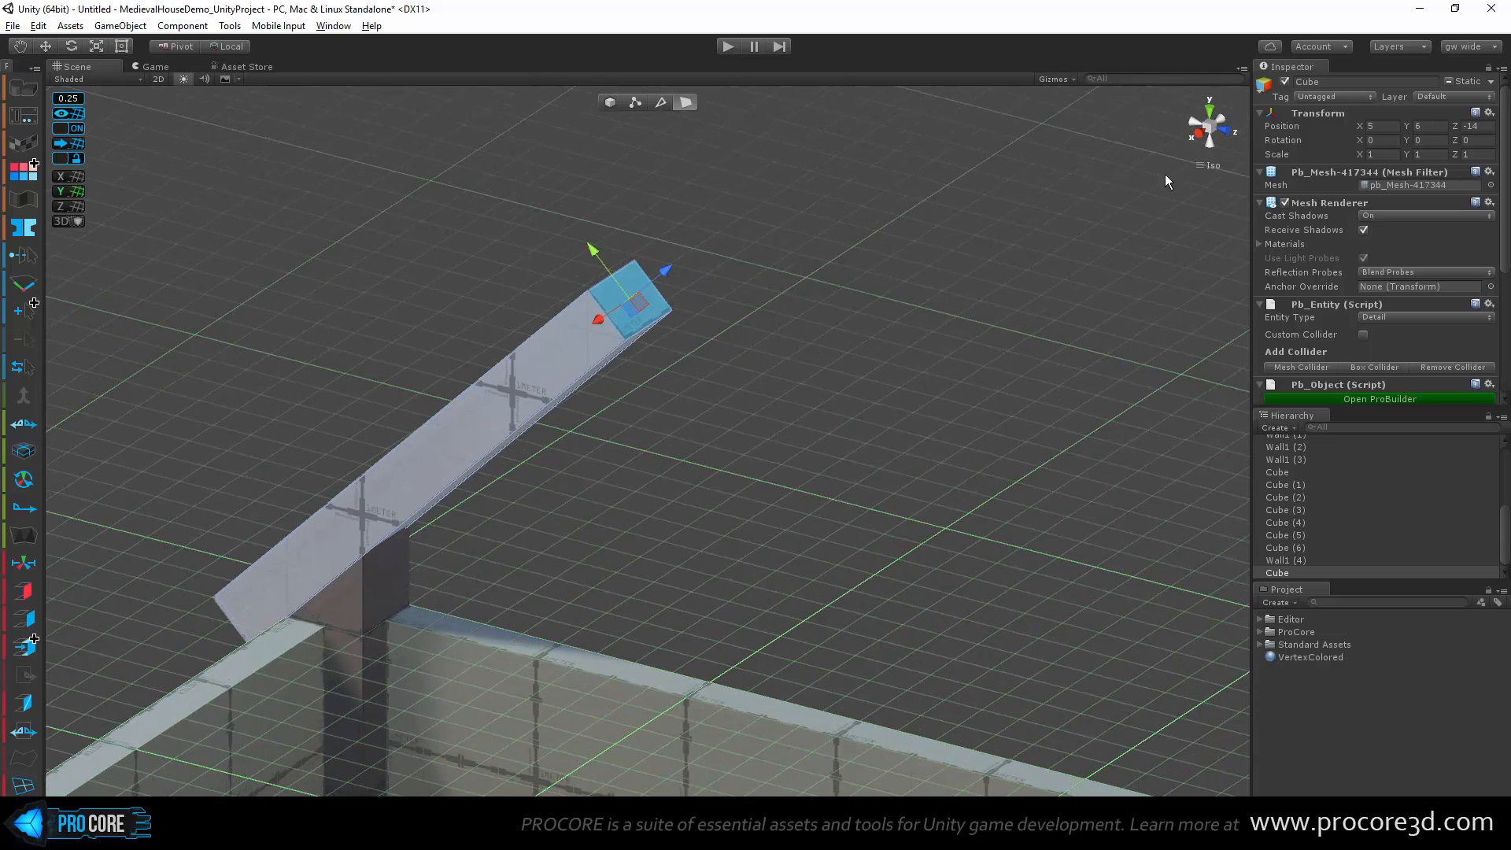
{"action": "left_click", "coordinate": [1202, 135]}
{"action": "middle_click_drag", "start_coordinate": [866, 406], "coordinate": [771, 419]}
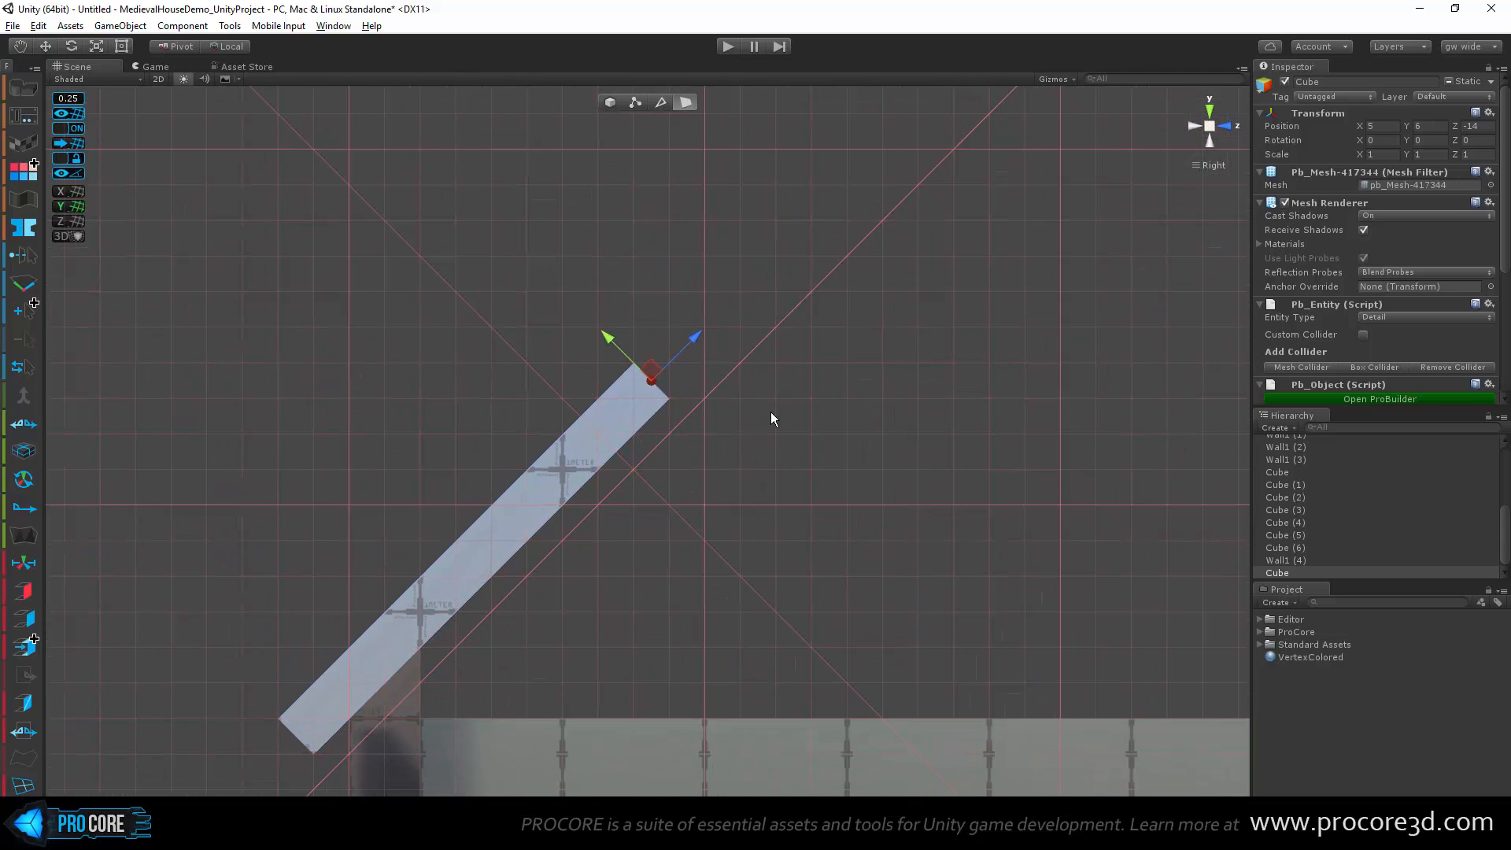
Step: Try to slide the rafter's end face diagonally upward after cycling the handle alignment through World and Local
{"action": "left_click_drag", "start_coordinate": [697, 342], "coordinate": [757, 418]}
{"action": "key", "text": "p"}
{"action": "key", "text": "p"}
{"action": "key", "text": "p"}
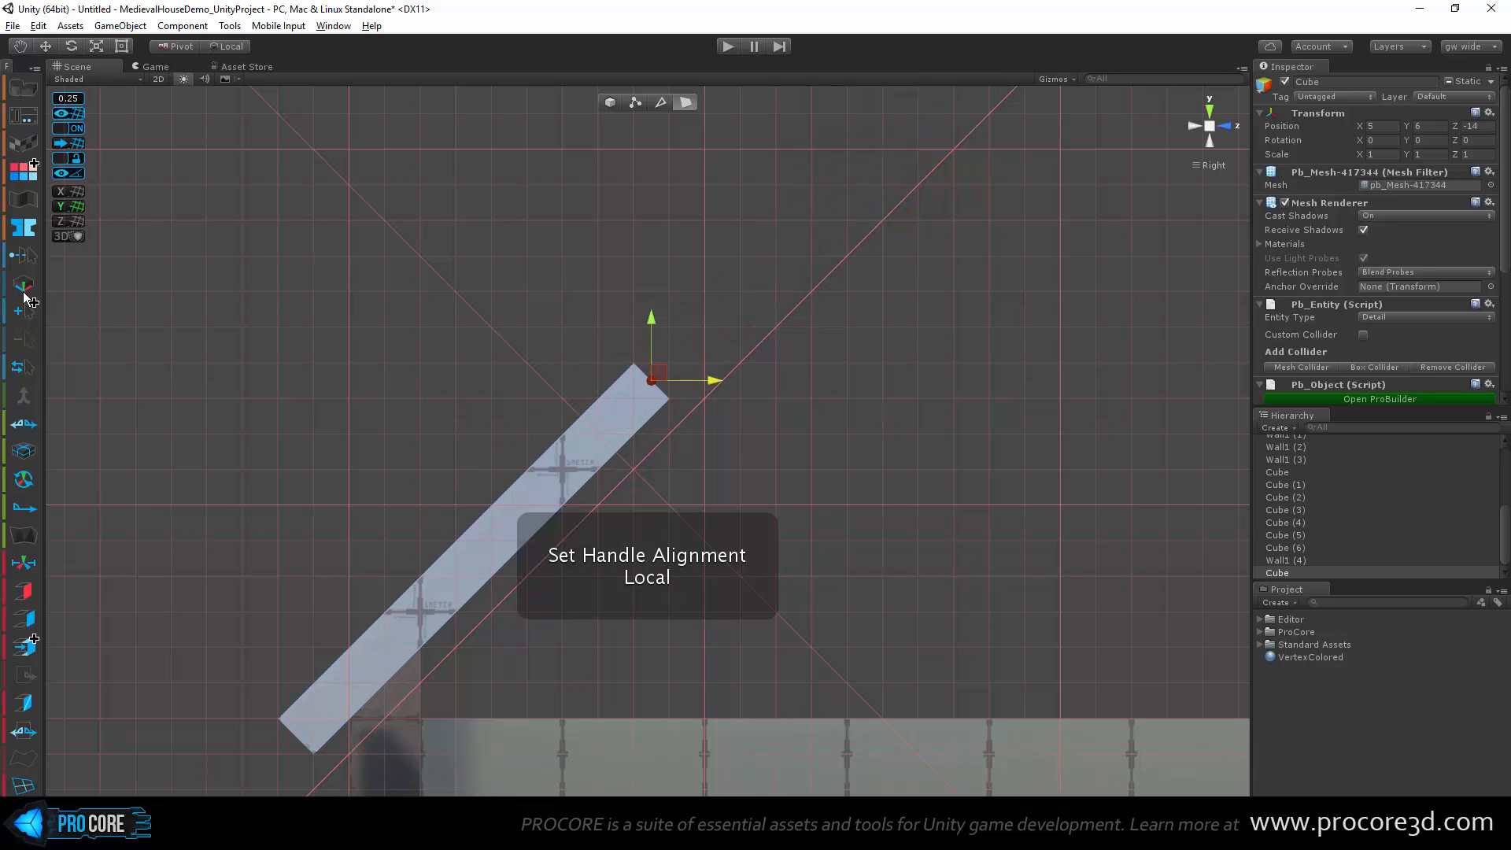
{"action": "left_click", "coordinate": [18, 289]}
{"action": "left_click_drag", "start_coordinate": [661, 373], "coordinate": [884, 201]}
{"action": "key", "text": "ctrl+z"}
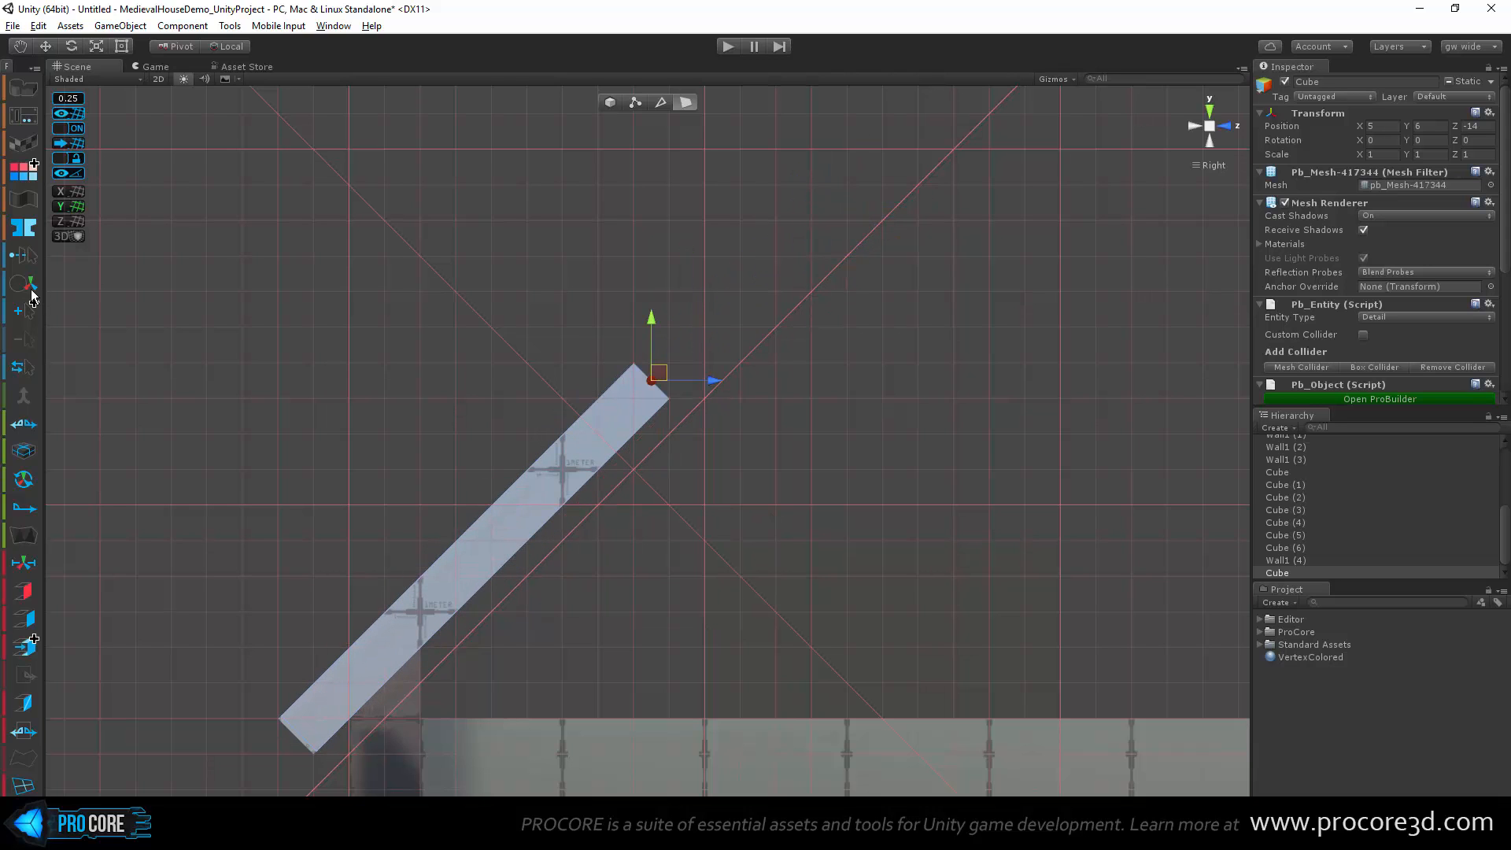
Step: Realign the handle to the end face's normal and extend the rafter along it until it passes the middle of the house
{"action": "left_click", "coordinate": [30, 291]}
{"action": "left_click", "coordinate": [30, 291]}
{"action": "left_click_drag", "start_coordinate": [696, 343], "coordinate": [953, 174]}
{"action": "scroll", "coordinate": [767, 551], "scroll_direction": "down", "scroll_amount": 15}
{"action": "middle_click_drag", "start_coordinate": [947, 463], "coordinate": [475, 565]}
{"action": "scroll", "coordinate": [468, 569], "scroll_direction": "down", "scroll_amount": 4}
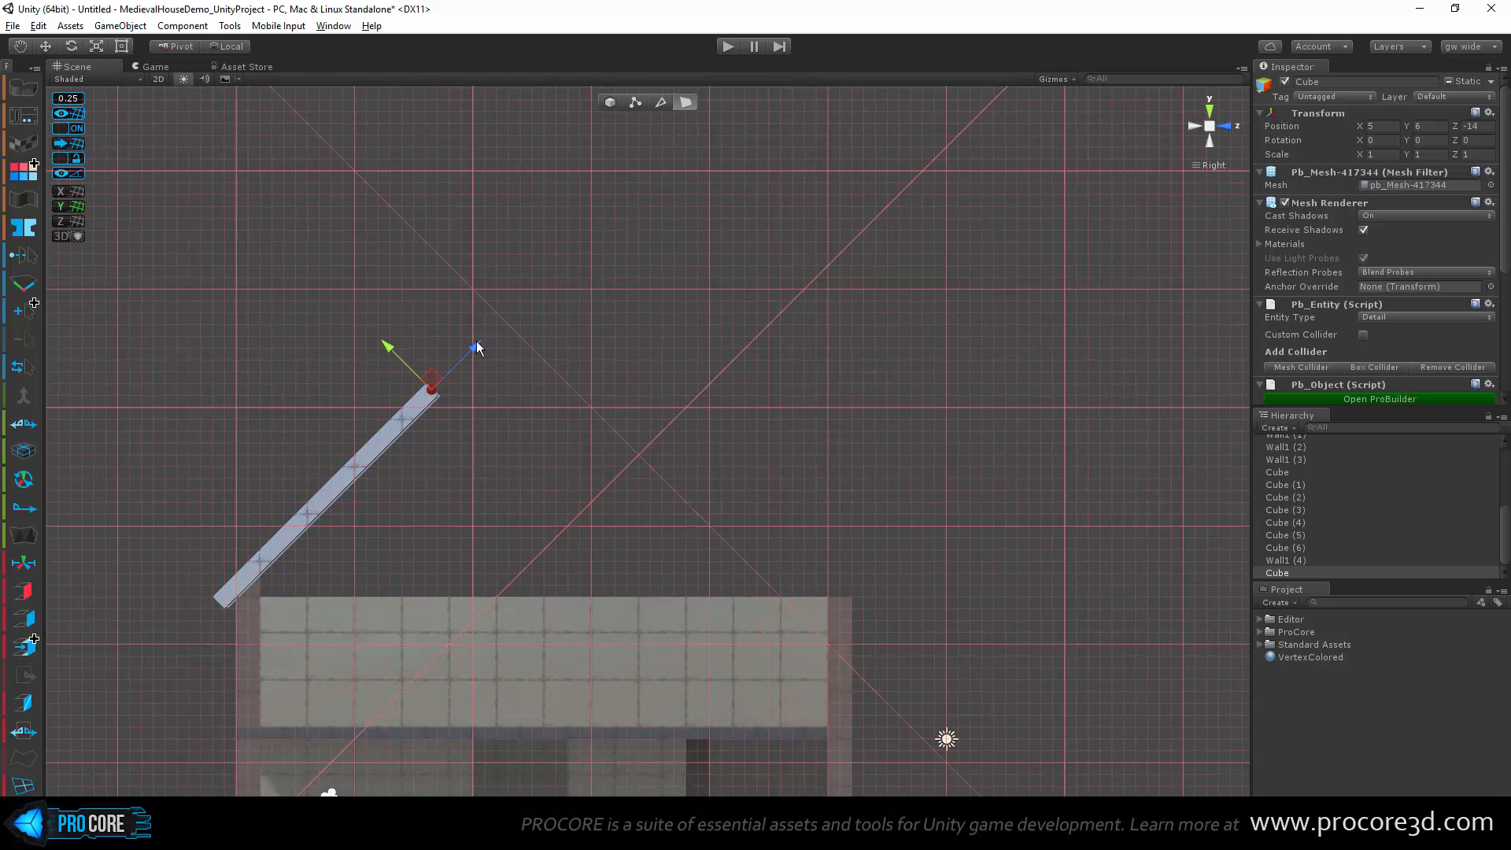
{"action": "left_click_drag", "start_coordinate": [473, 349], "coordinate": [809, 317]}
{"action": "middle_click_drag", "start_coordinate": [809, 318], "coordinate": [903, 477]}
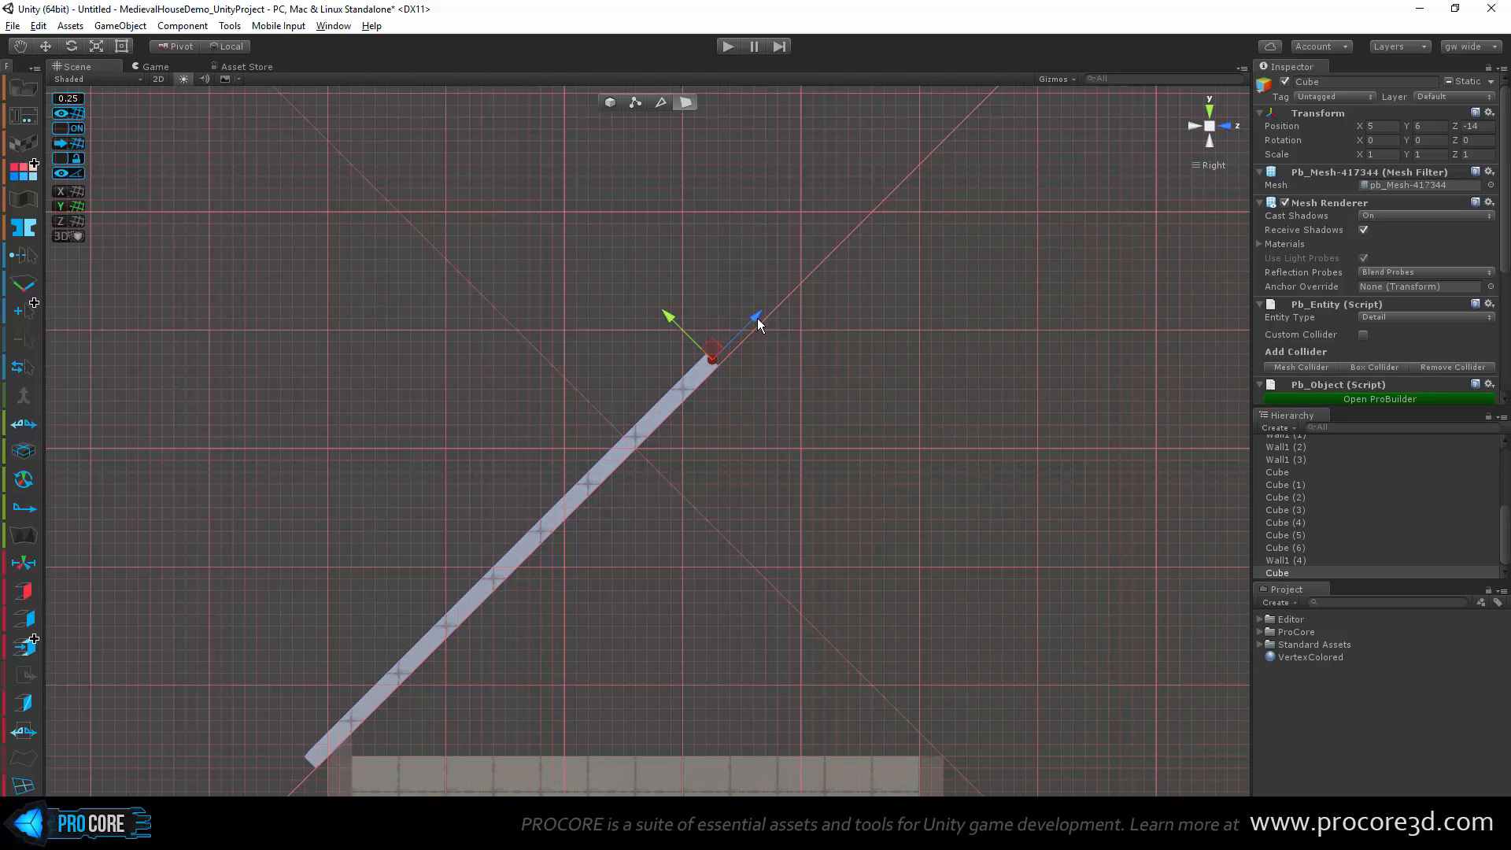
Step: Pull the rafter's upper end face back along its normal to the house's centre line and return to object editing
{"action": "left_click_drag", "start_coordinate": [757, 318], "coordinate": [672, 404]}
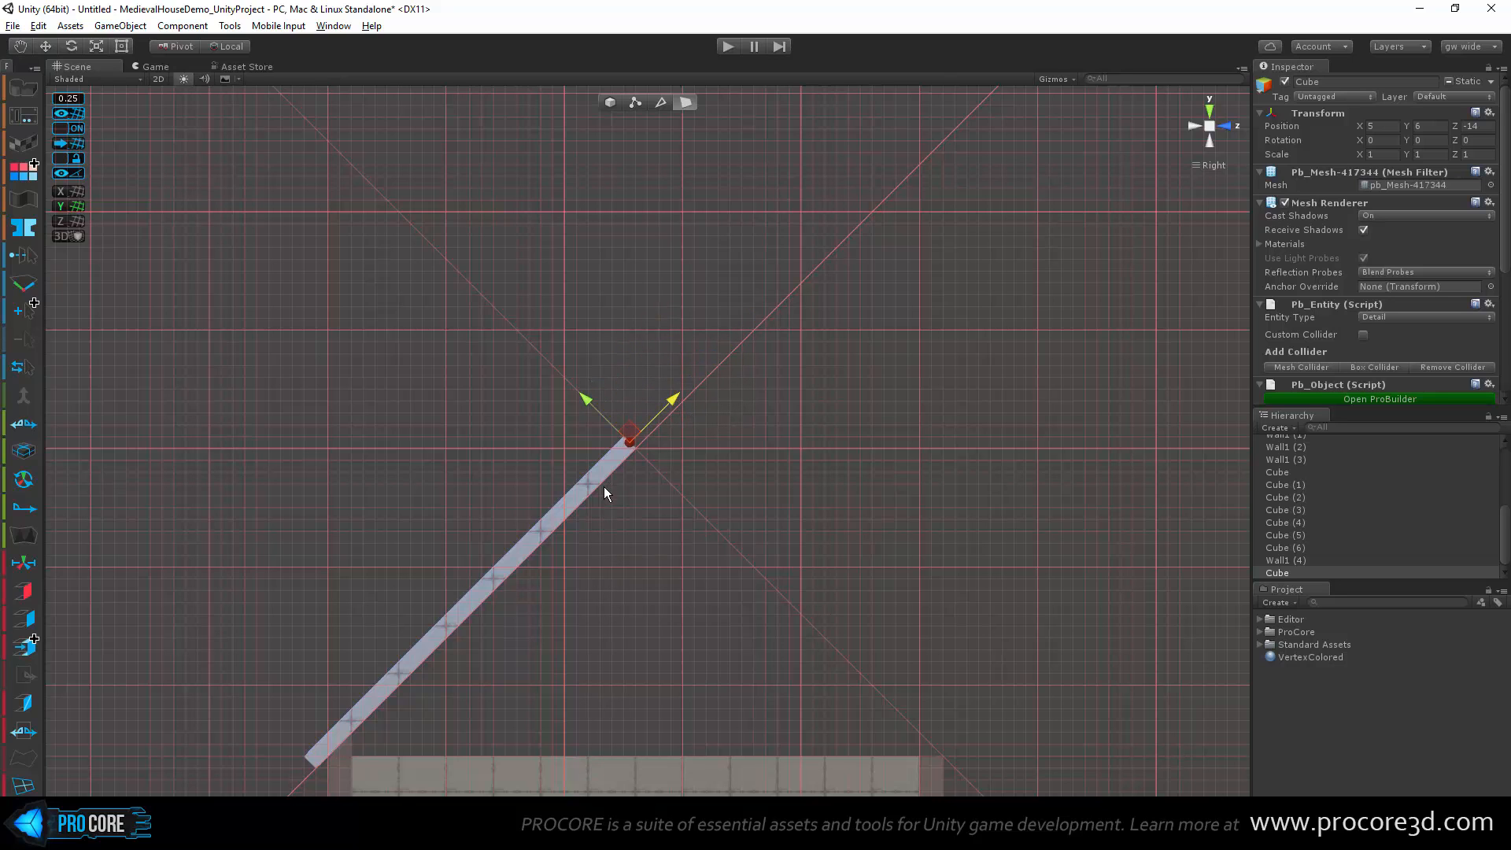
{"action": "left_click", "coordinate": [610, 102]}
Step: Duplicate the rafter, rotate the copy -180 degrees about Y, and move it to Z -3 to form the opposite roof slope
{"action": "middle_click_drag", "start_coordinate": [405, 793], "coordinate": [396, 668]}
{"action": "key", "text": "ctrl+d"}
{"action": "left_click_drag", "start_coordinate": [428, 628], "coordinate": [955, 631]}
{"action": "key", "text": "e"}
{"action": "key", "text": "w"}
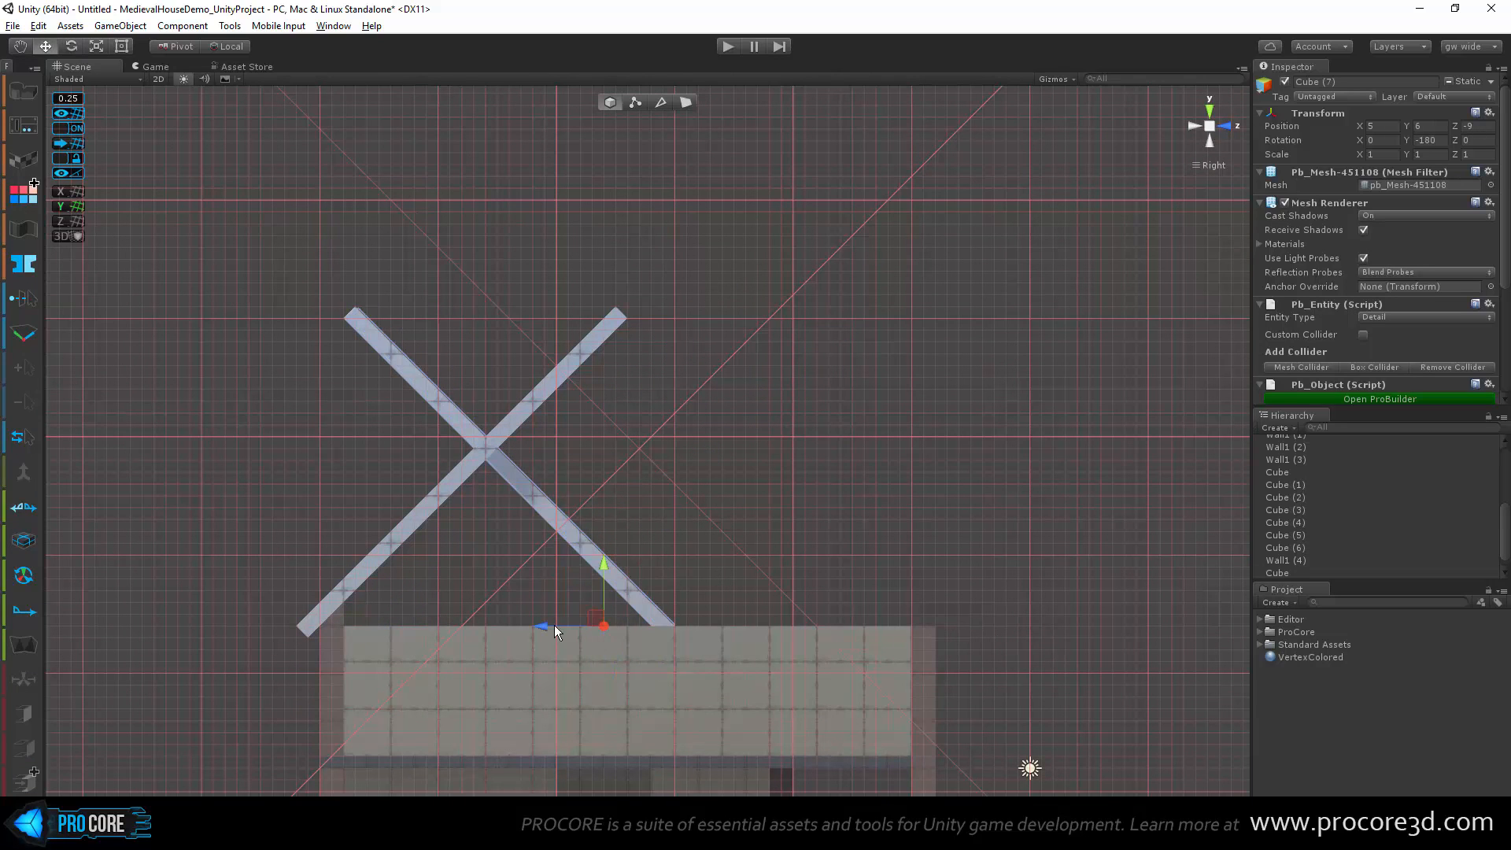
{"action": "left_click_drag", "start_coordinate": [554, 625], "coordinate": [833, 627]}
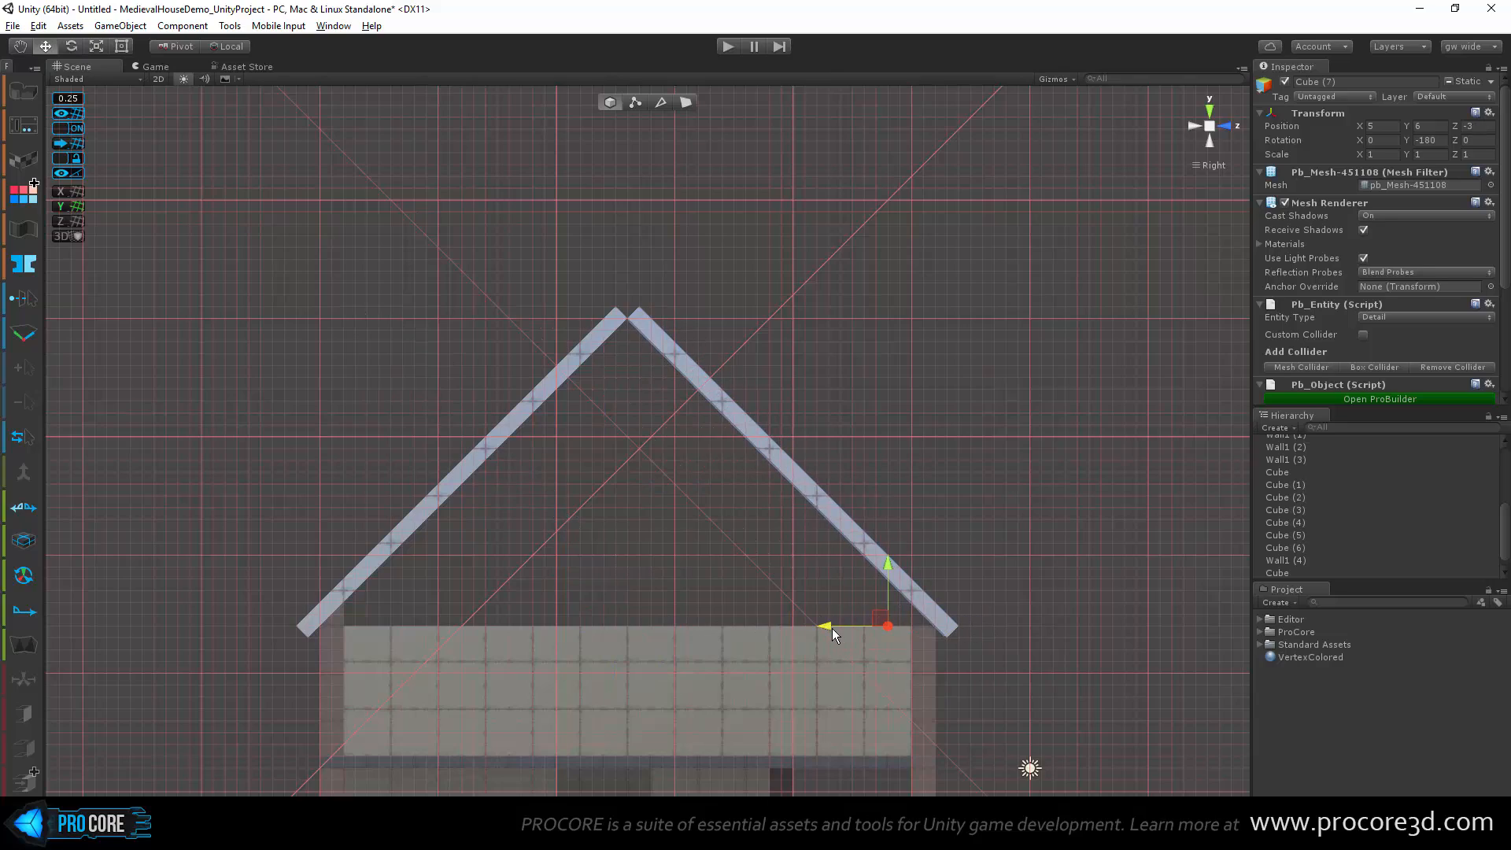
{"action": "scroll", "coordinate": [618, 354], "scroll_direction": "up", "scroll_amount": 8}
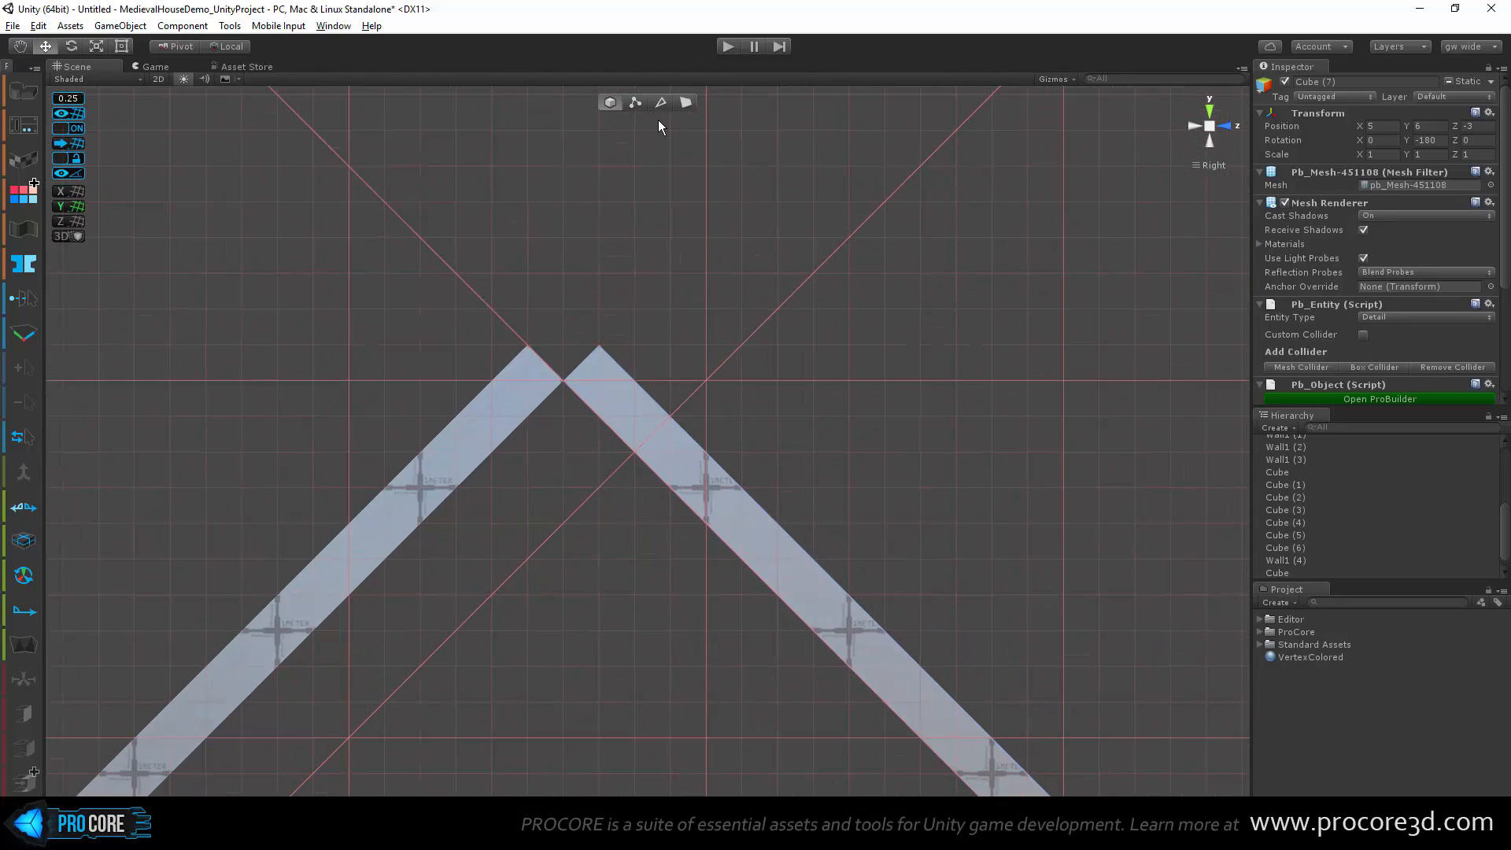
Step: Shift the duplicate rafter sideways to X 5.5 so it lines up with the first rafter
{"action": "left_click", "coordinate": [685, 102]}
{"action": "left_click_drag", "start_coordinate": [614, 472], "coordinate": [621, 414], "text": "alt"}
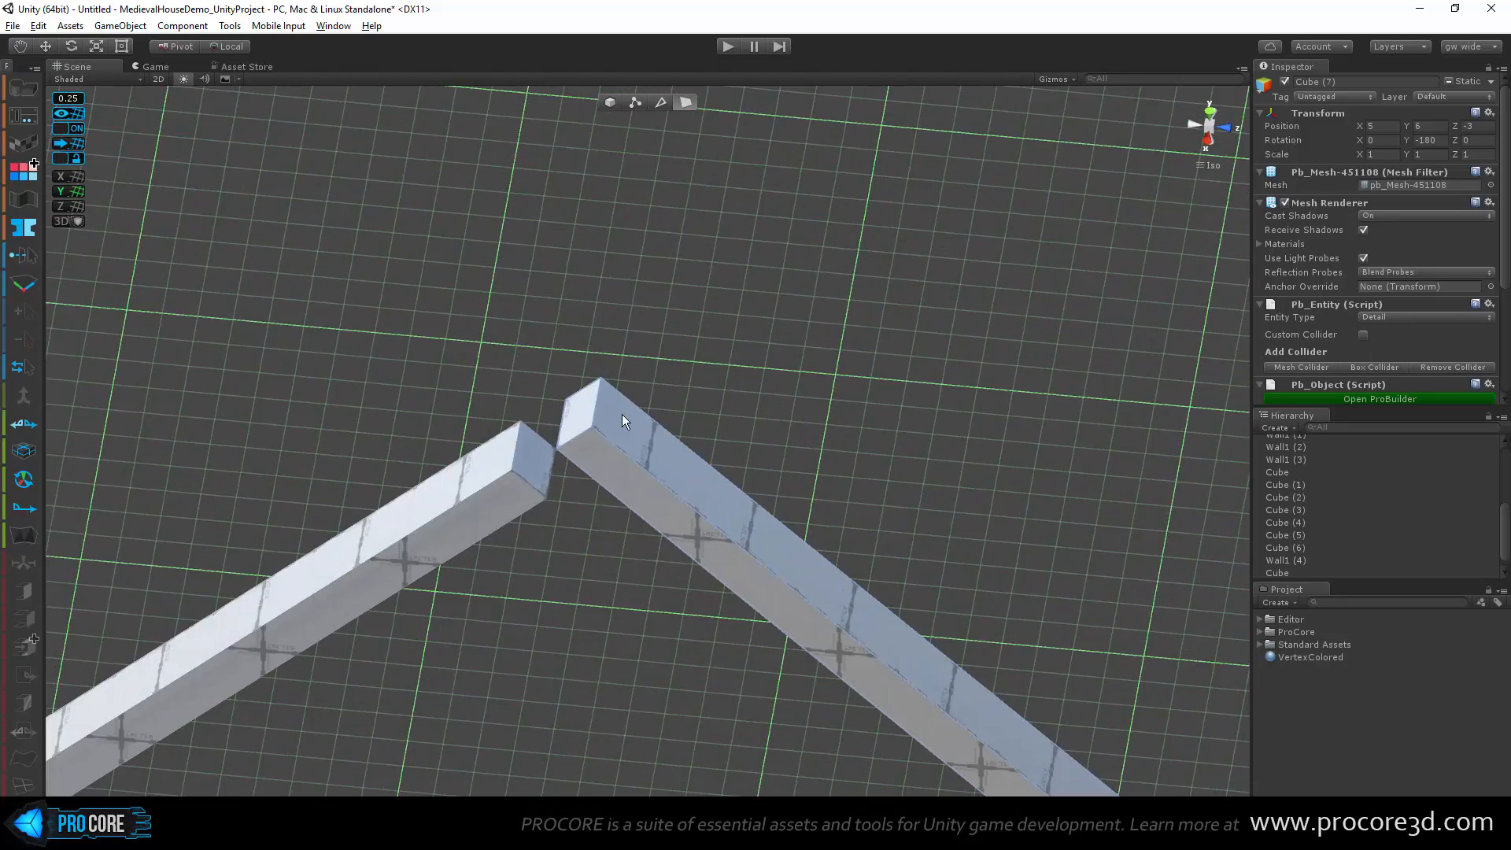
{"action": "scroll", "coordinate": [621, 417], "scroll_direction": "down", "scroll_amount": 5}
{"action": "key", "text": "Escape"}
{"action": "scroll", "coordinate": [690, 479], "scroll_direction": "down", "scroll_amount": 6}
{"action": "left_click_drag", "start_coordinate": [925, 617], "coordinate": [737, 529], "text": "alt"}
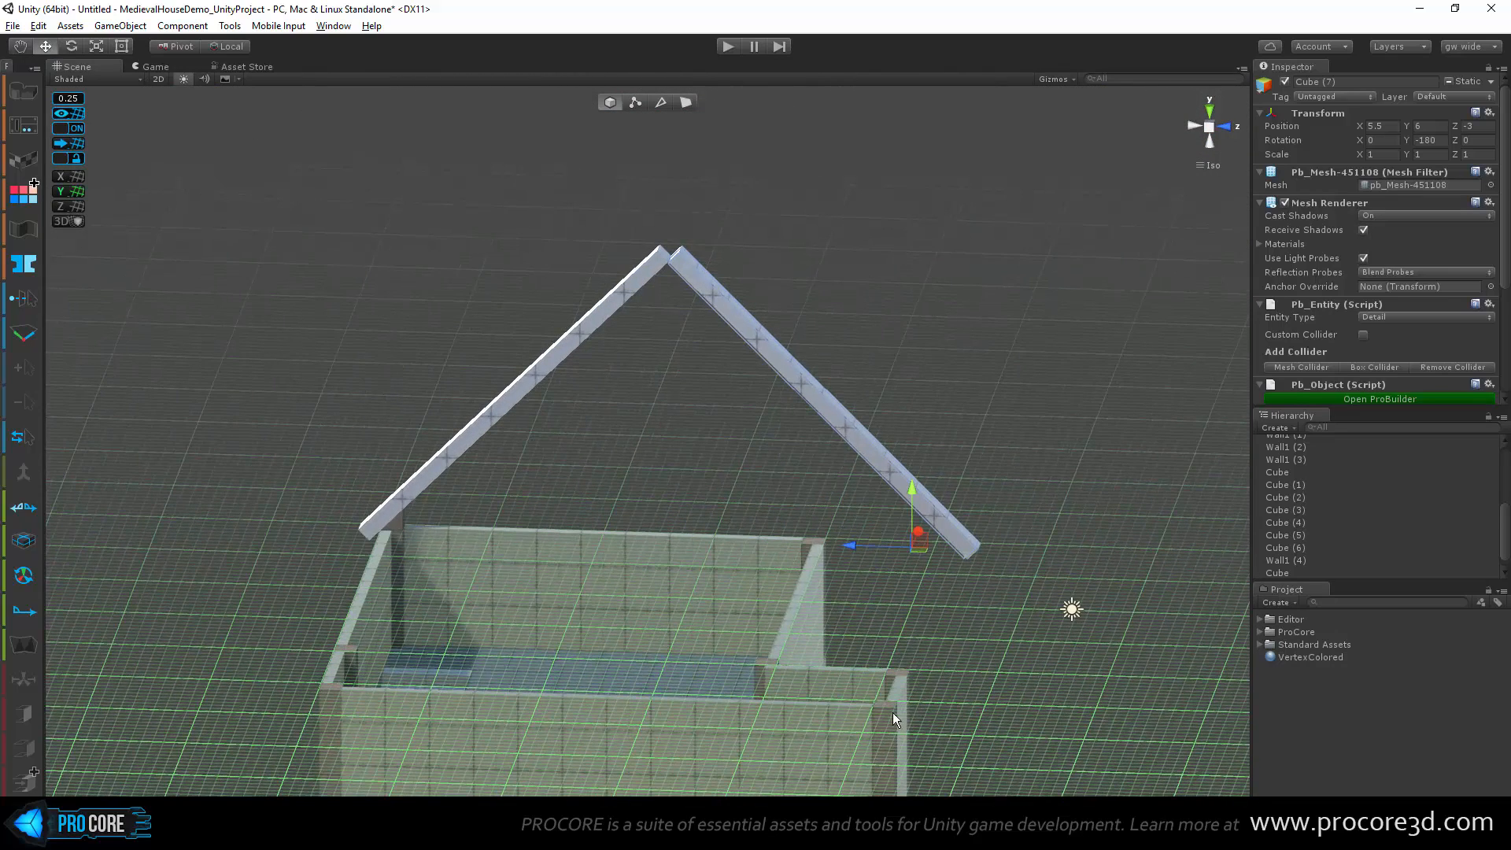
Step: Switch to perspective and move the duplicate rafter to Z -6, over the opposite corner post of the back wall
{"action": "left_click", "coordinate": [1212, 126]}
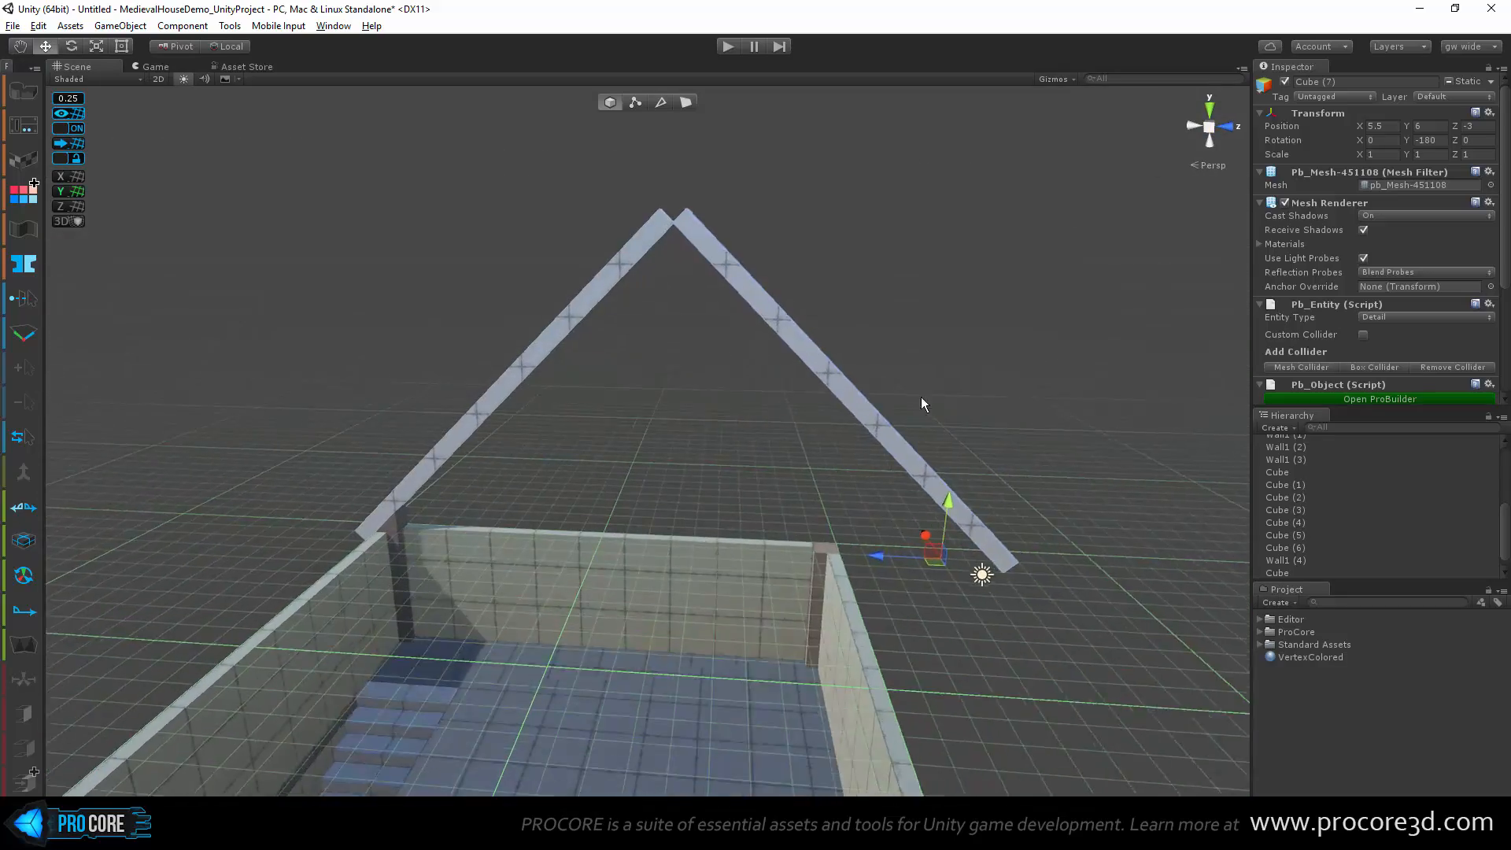
{"action": "left_click_drag", "start_coordinate": [922, 543], "coordinate": [871, 636], "text": "alt"}
{"action": "scroll", "coordinate": [871, 631], "scroll_direction": "up", "scroll_amount": 3}
{"action": "middle_click_drag", "start_coordinate": [871, 631], "coordinate": [810, 277]}
{"action": "scroll", "coordinate": [810, 276], "scroll_direction": "up", "scroll_amount": 3}
{"action": "left_click_drag", "start_coordinate": [810, 277], "coordinate": [792, 377], "text": "alt"}
{"action": "left_click_drag", "start_coordinate": [726, 330], "coordinate": [507, 381], "text": "alt"}
Step: Pull the upper end faces of both rafters back along their lengths until the rafters meet at the peak
{"action": "left_click", "coordinate": [635, 102]}
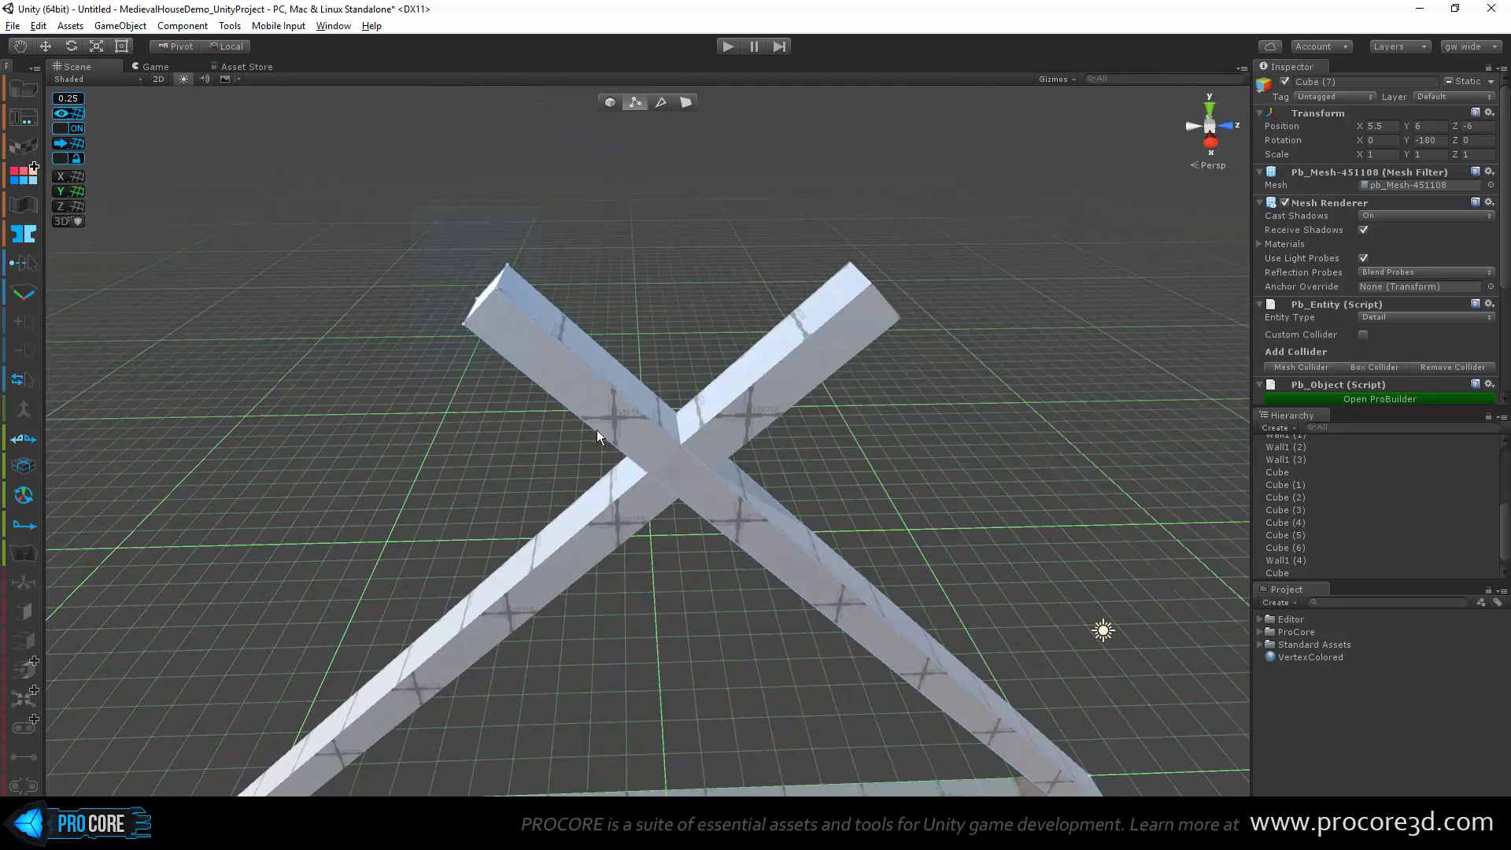
{"action": "left_click_drag", "start_coordinate": [586, 271], "coordinate": [728, 365], "text": "alt"}
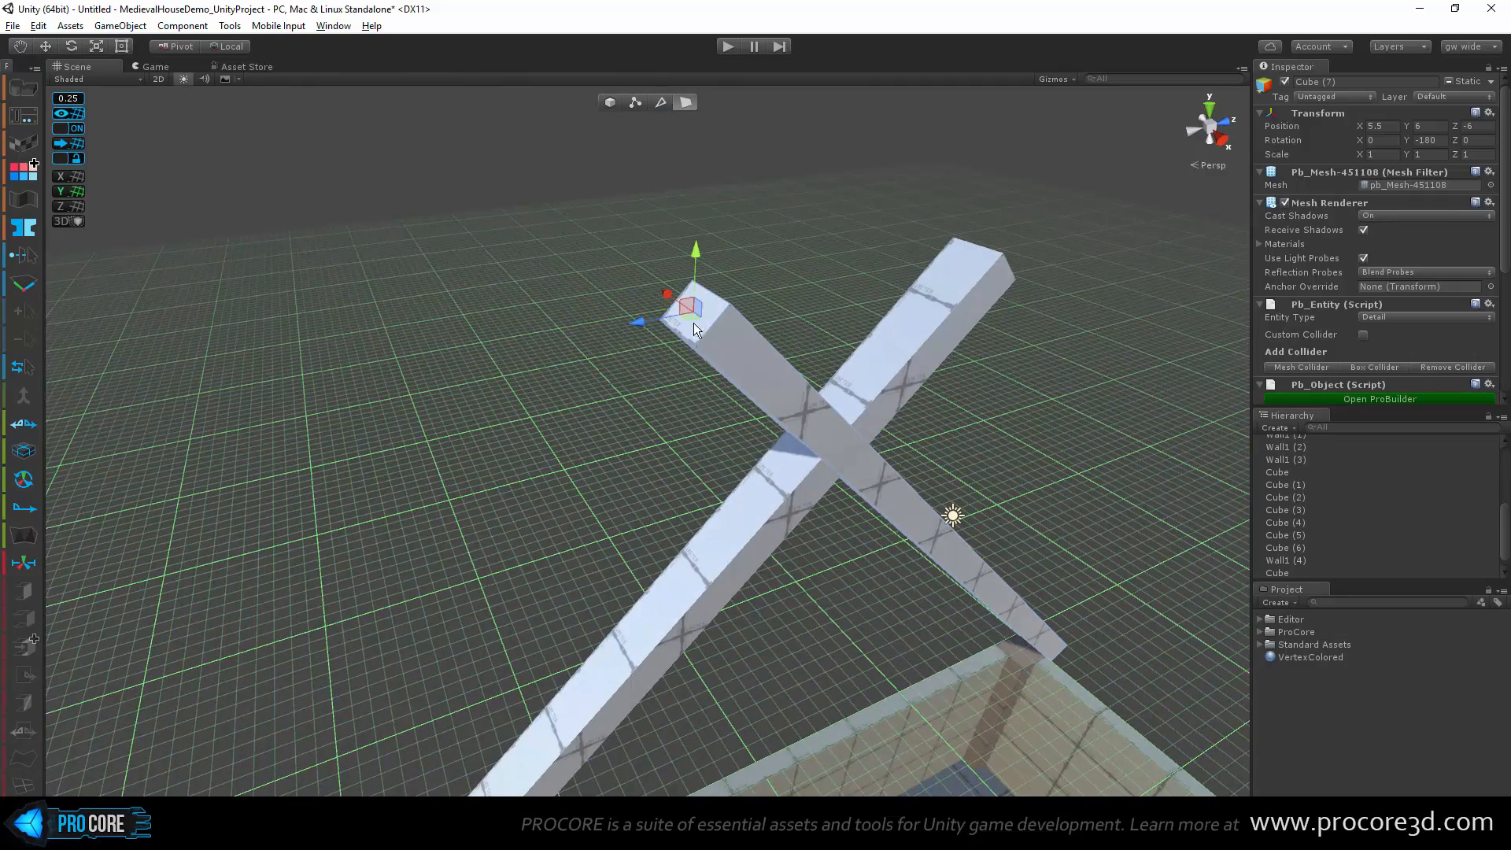
{"action": "left_click", "coordinate": [694, 325]}
{"action": "left_click_drag", "start_coordinate": [787, 449], "coordinate": [651, 375], "text": "alt"}
{"action": "left_click_drag", "start_coordinate": [513, 137], "coordinate": [518, 431]}
{"action": "left_click", "coordinate": [612, 332]}
{"action": "left_click_drag", "start_coordinate": [496, 617], "coordinate": [674, 502], "text": "alt"}
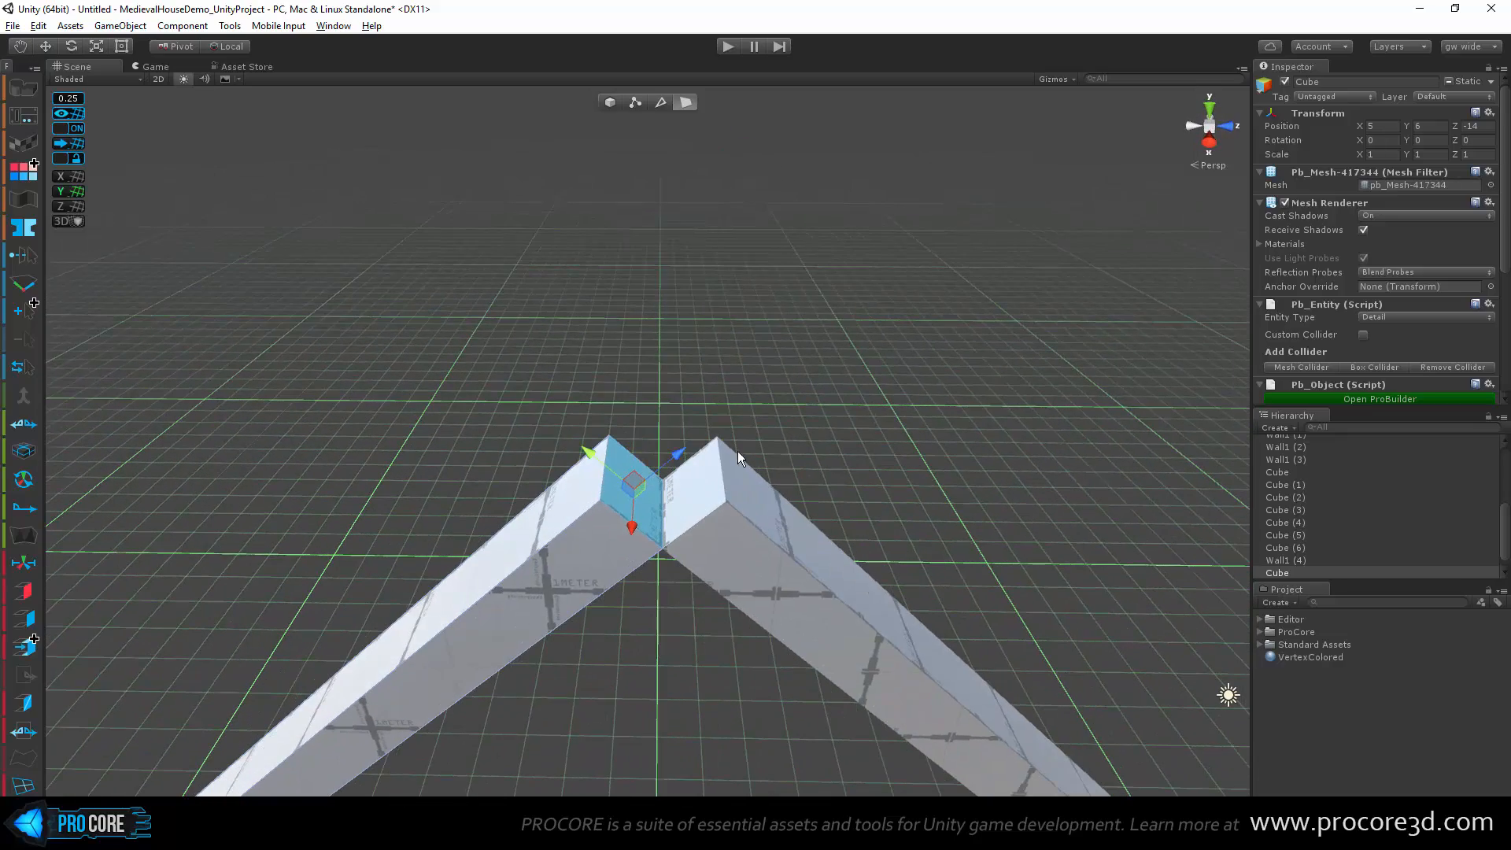
Step: Delete the duplicate rafter's upper end face and extrude the first rafter's end face to fill the gap at the peak
{"action": "left_click", "coordinate": [703, 487]}
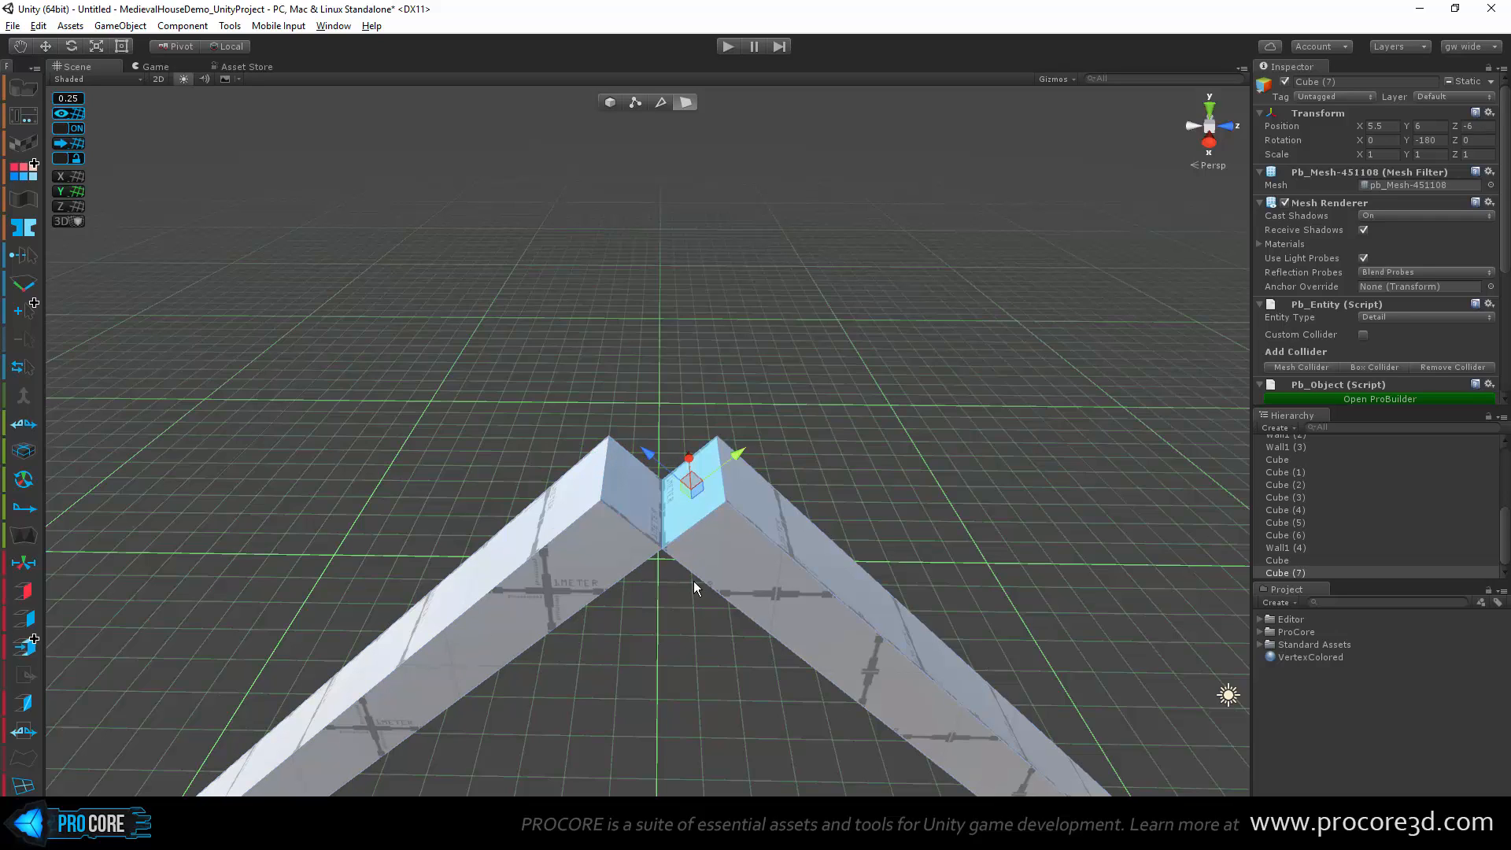
{"action": "key", "text": "Delete"}
{"action": "left_click", "coordinate": [620, 486]}
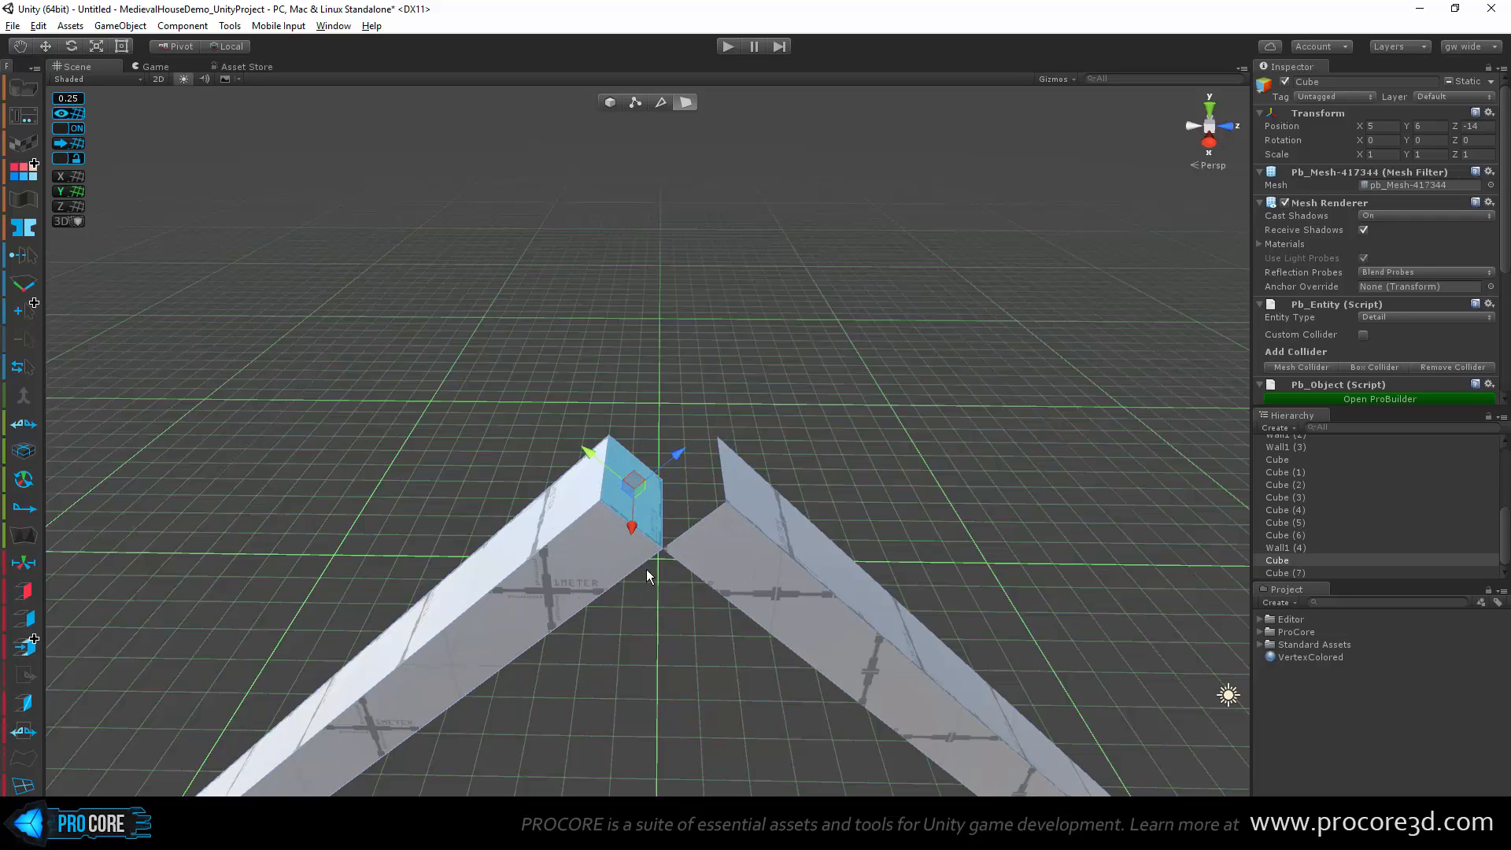
{"action": "left_click_drag", "start_coordinate": [668, 457], "coordinate": [724, 436], "text": "shift"}
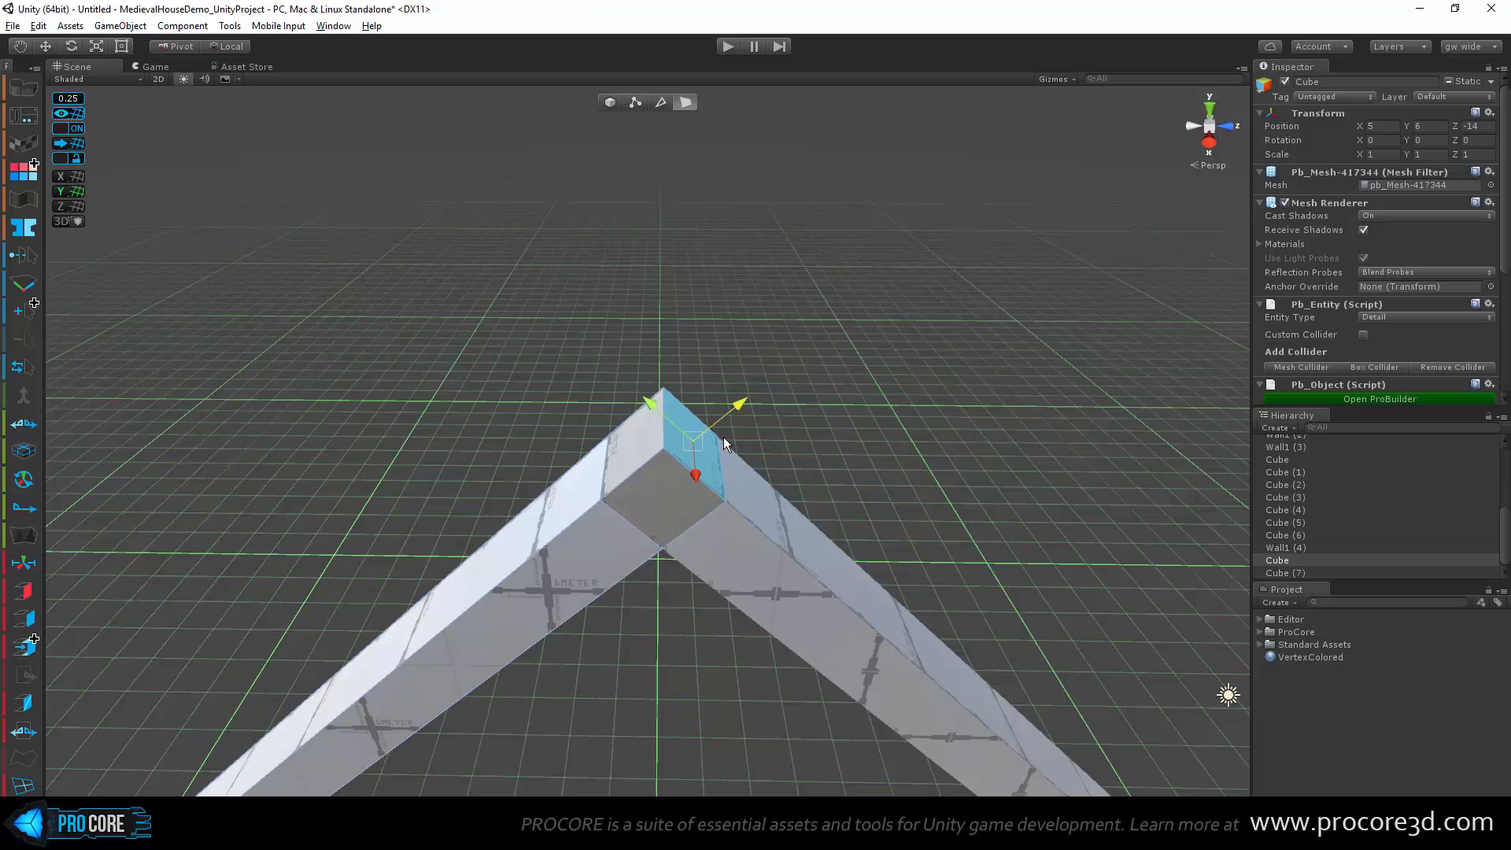
{"action": "left_click_drag", "start_coordinate": [714, 490], "coordinate": [681, 439], "text": "alt"}
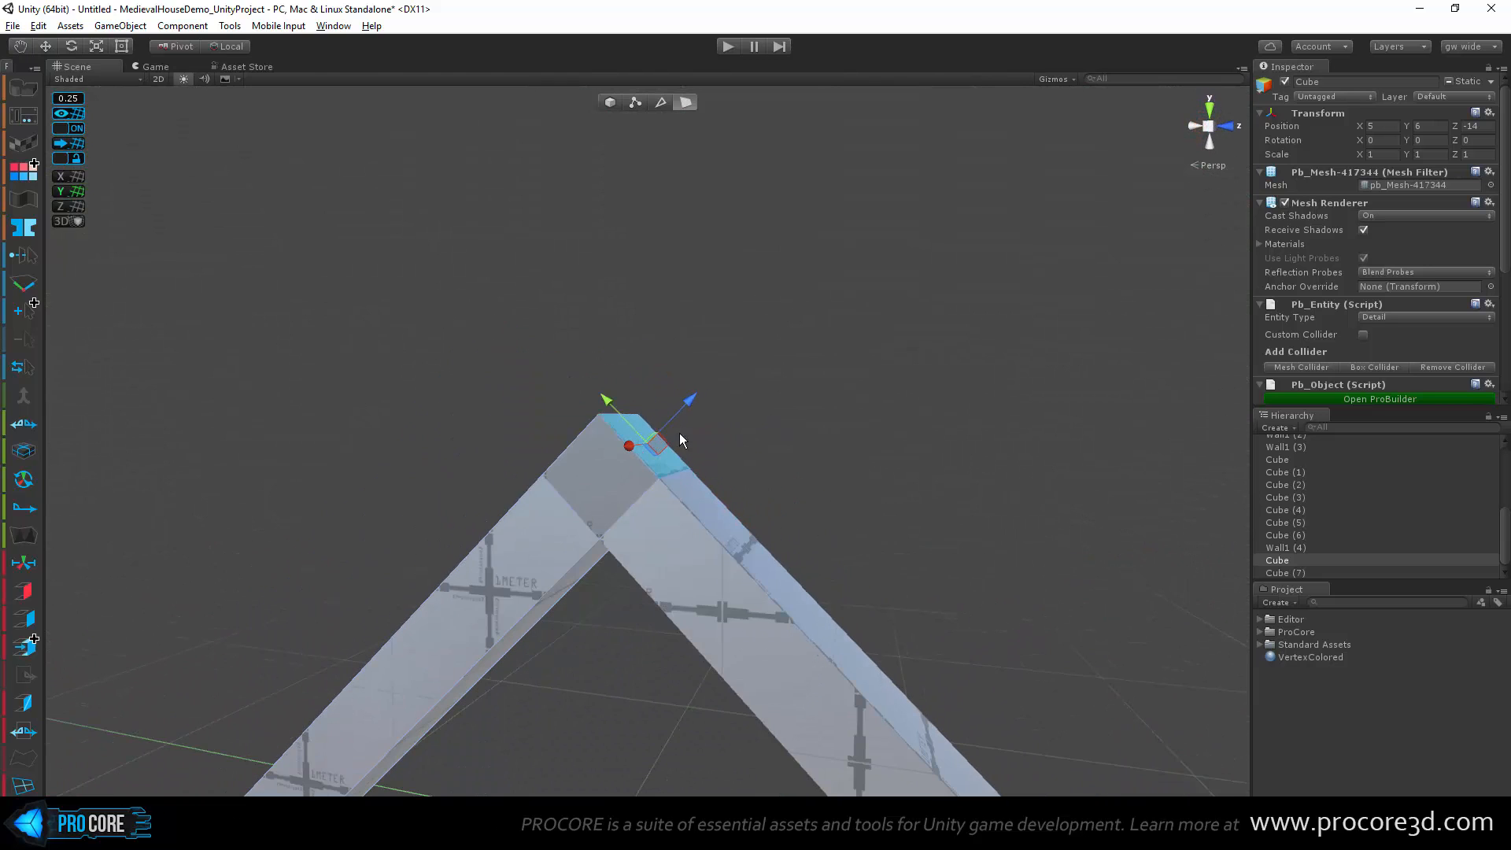
Step: Try sliding the extruded peak face outward, and undo both the move and the extrusion
{"action": "left_click_drag", "start_coordinate": [606, 403], "coordinate": [550, 346]}
{"action": "left_click_drag", "start_coordinate": [814, 496], "coordinate": [748, 630], "text": "alt"}
{"action": "key", "text": "ctrl+z"}
{"action": "key", "text": "ctrl+z"}
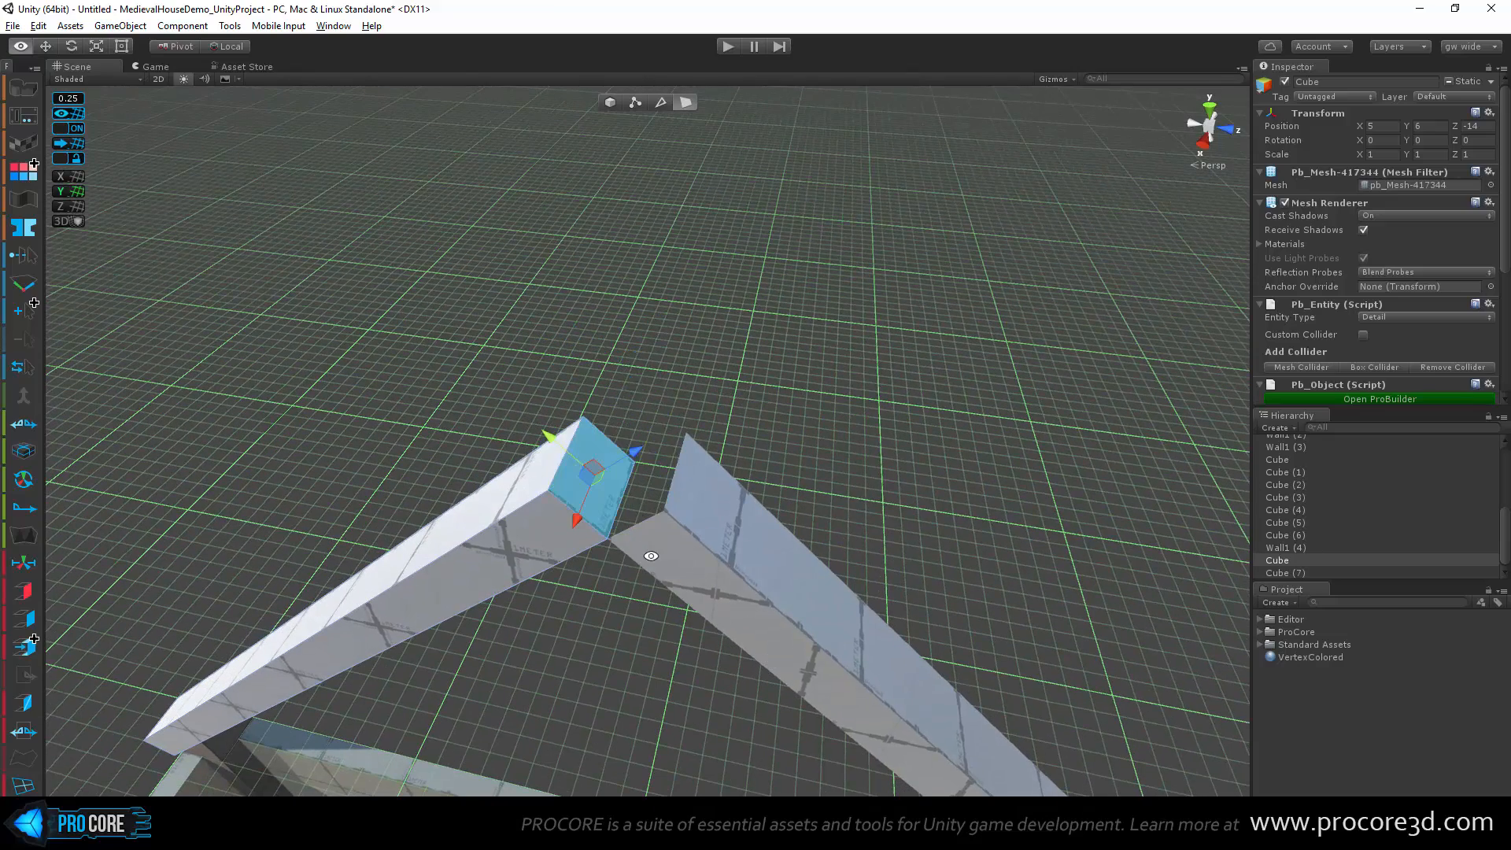
Step: Try raising the peak face and extruding it again, and undo back to the flush, filled peak
{"action": "left_click_drag", "start_coordinate": [682, 554], "coordinate": [543, 358], "text": "alt"}
{"action": "left_click_drag", "start_coordinate": [724, 478], "coordinate": [616, 470], "text": "alt"}
{"action": "scroll", "coordinate": [586, 492], "scroll_direction": "up", "scroll_amount": 6}
{"action": "scroll", "coordinate": [583, 495], "scroll_direction": "down", "scroll_amount": 5}
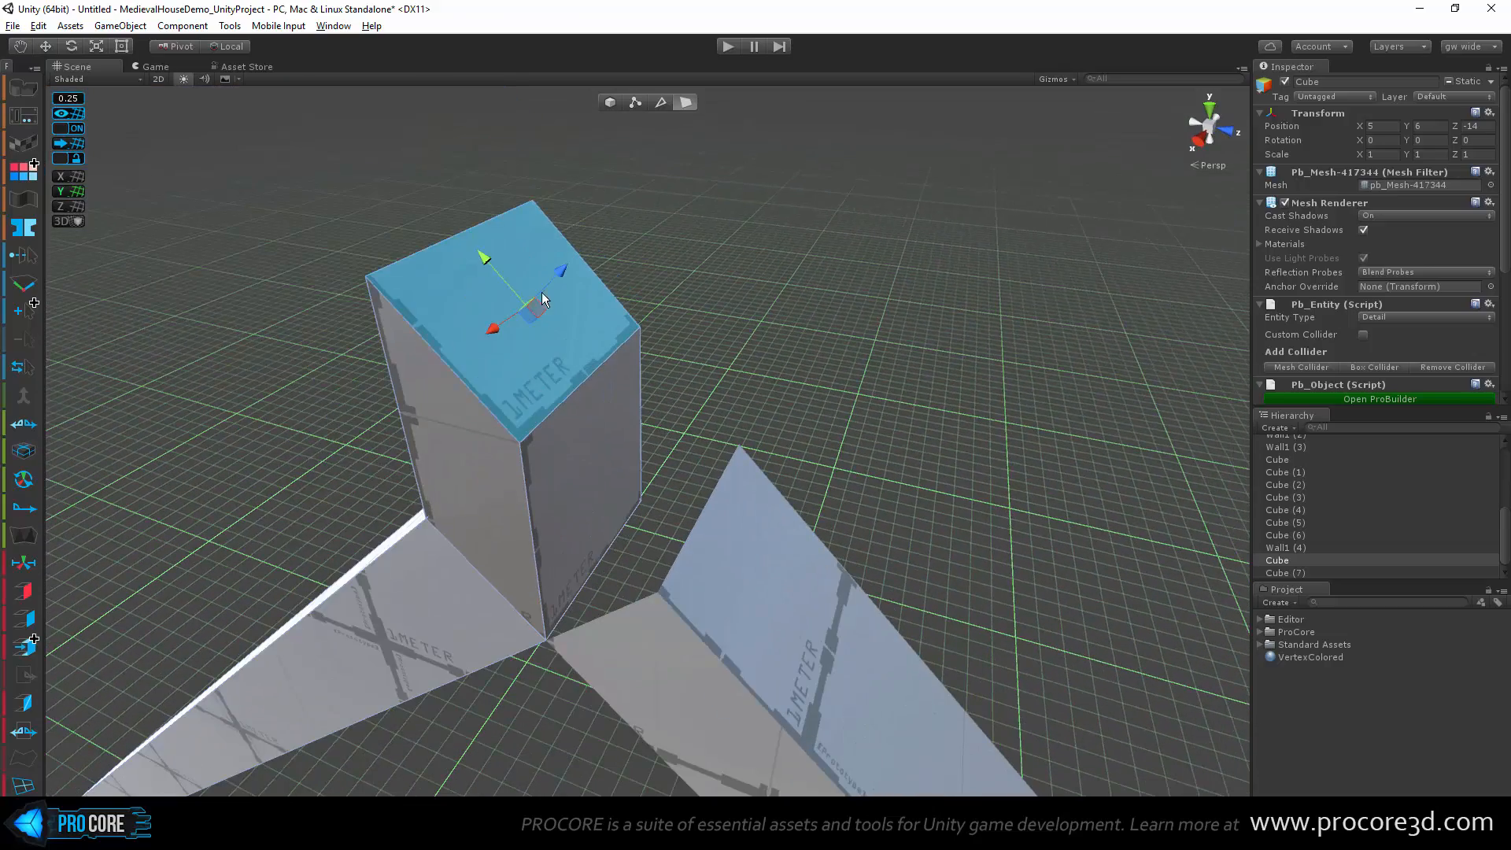
{"action": "left_click_drag", "start_coordinate": [561, 270], "coordinate": [658, 343], "text": "shift"}
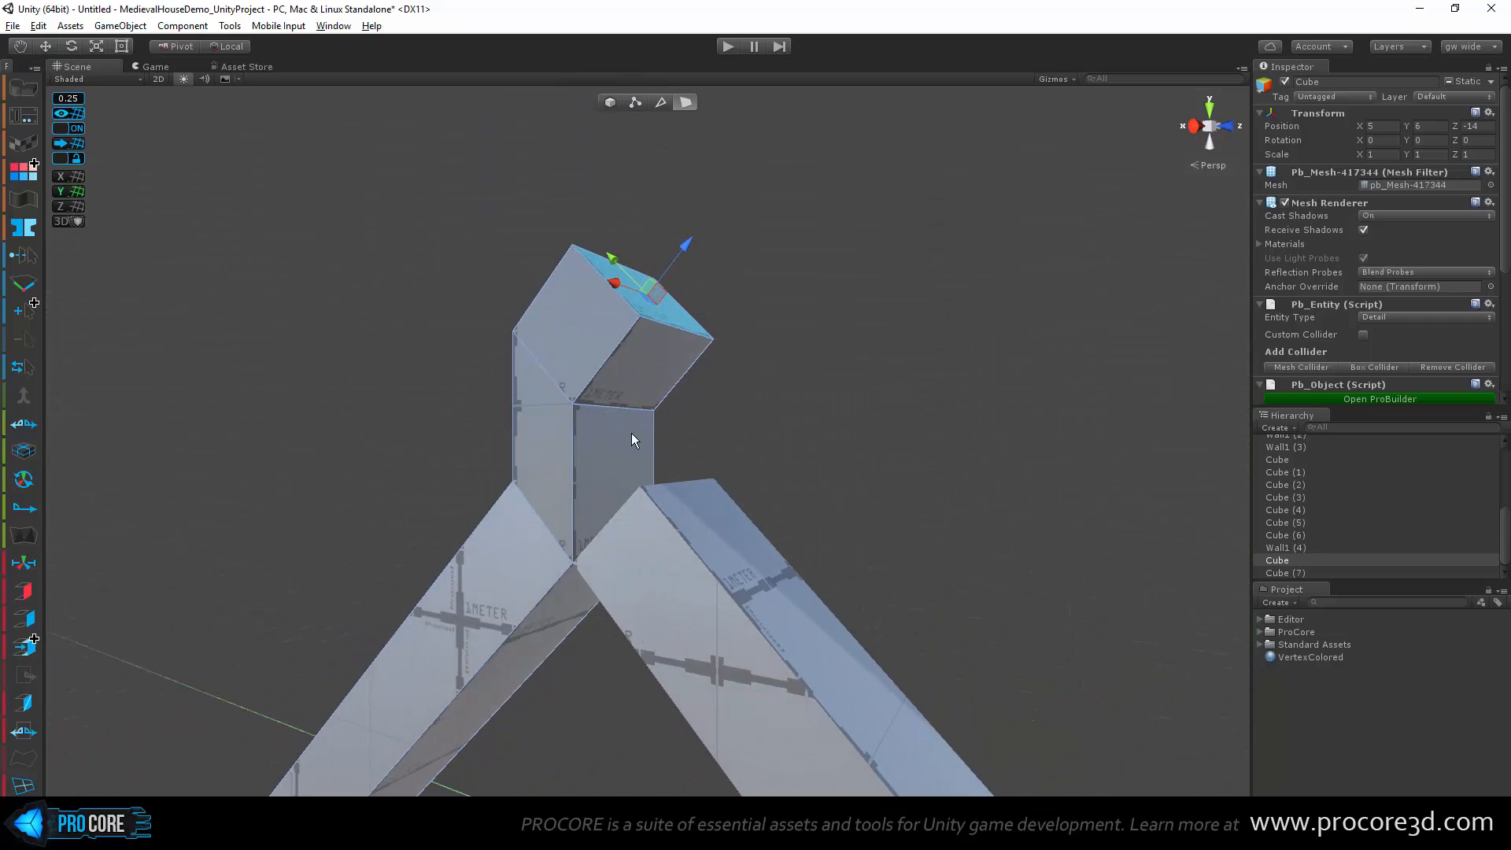
{"action": "left_click", "coordinate": [616, 460]}
{"action": "key", "text": "ctrl+z"}
{"action": "key", "text": "ctrl+z"}
{"action": "key", "text": "ctrl+z"}
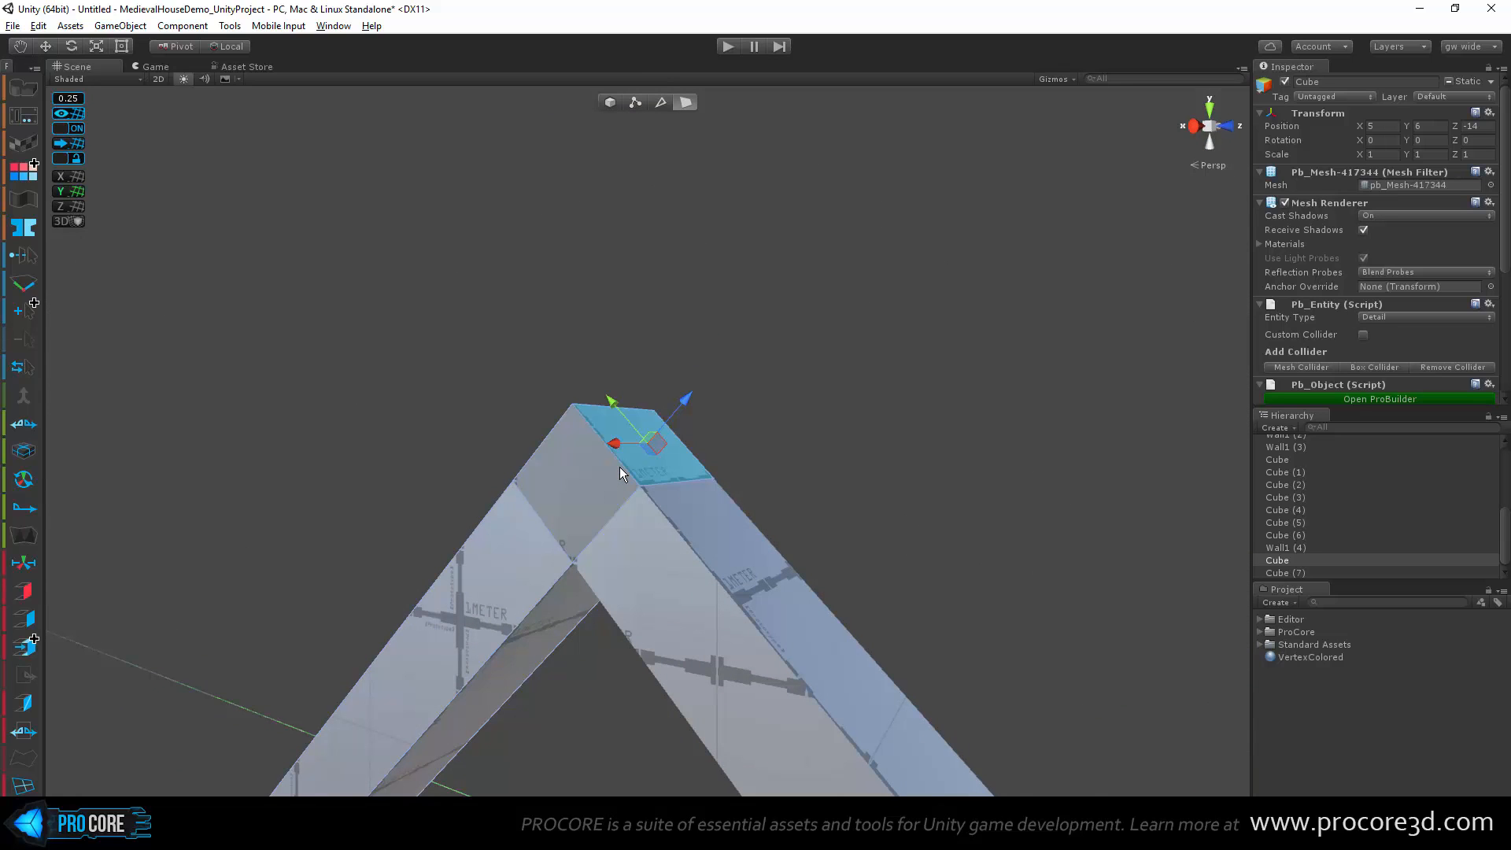
Step: Delete the hidden face of the peak block where it meets the second rafter's open end
{"action": "left_click_drag", "start_coordinate": [724, 577], "coordinate": [853, 708], "text": "alt"}
{"action": "scroll", "coordinate": [777, 587], "scroll_direction": "up", "scroll_amount": 5}
{"action": "key", "text": "Delete"}
Step: Try to weld the first rafter's vertices around the peak
{"action": "left_click", "coordinate": [610, 480]}
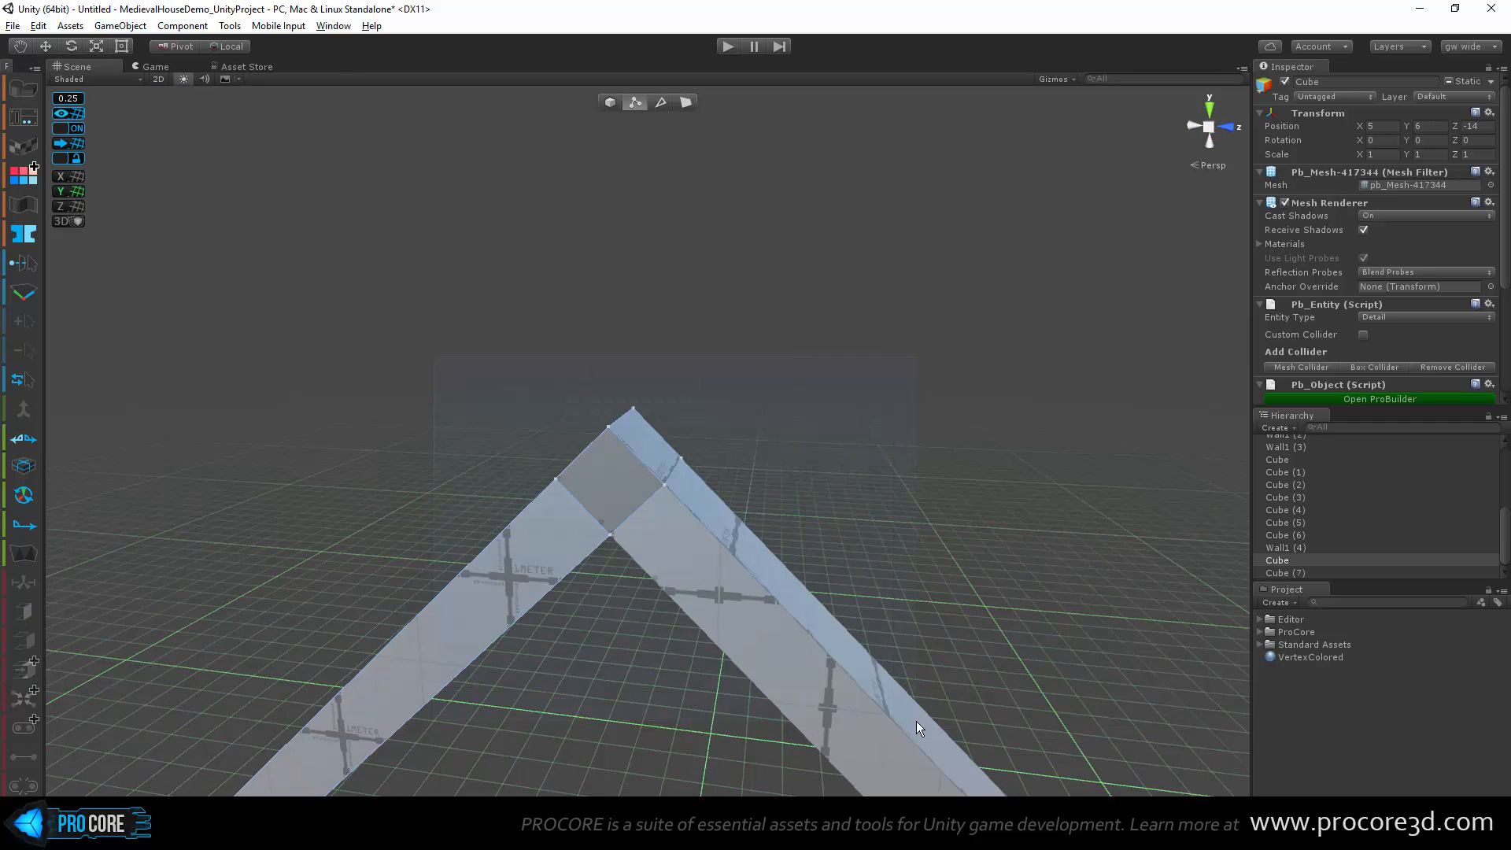
{"action": "key", "text": "alt+v"}
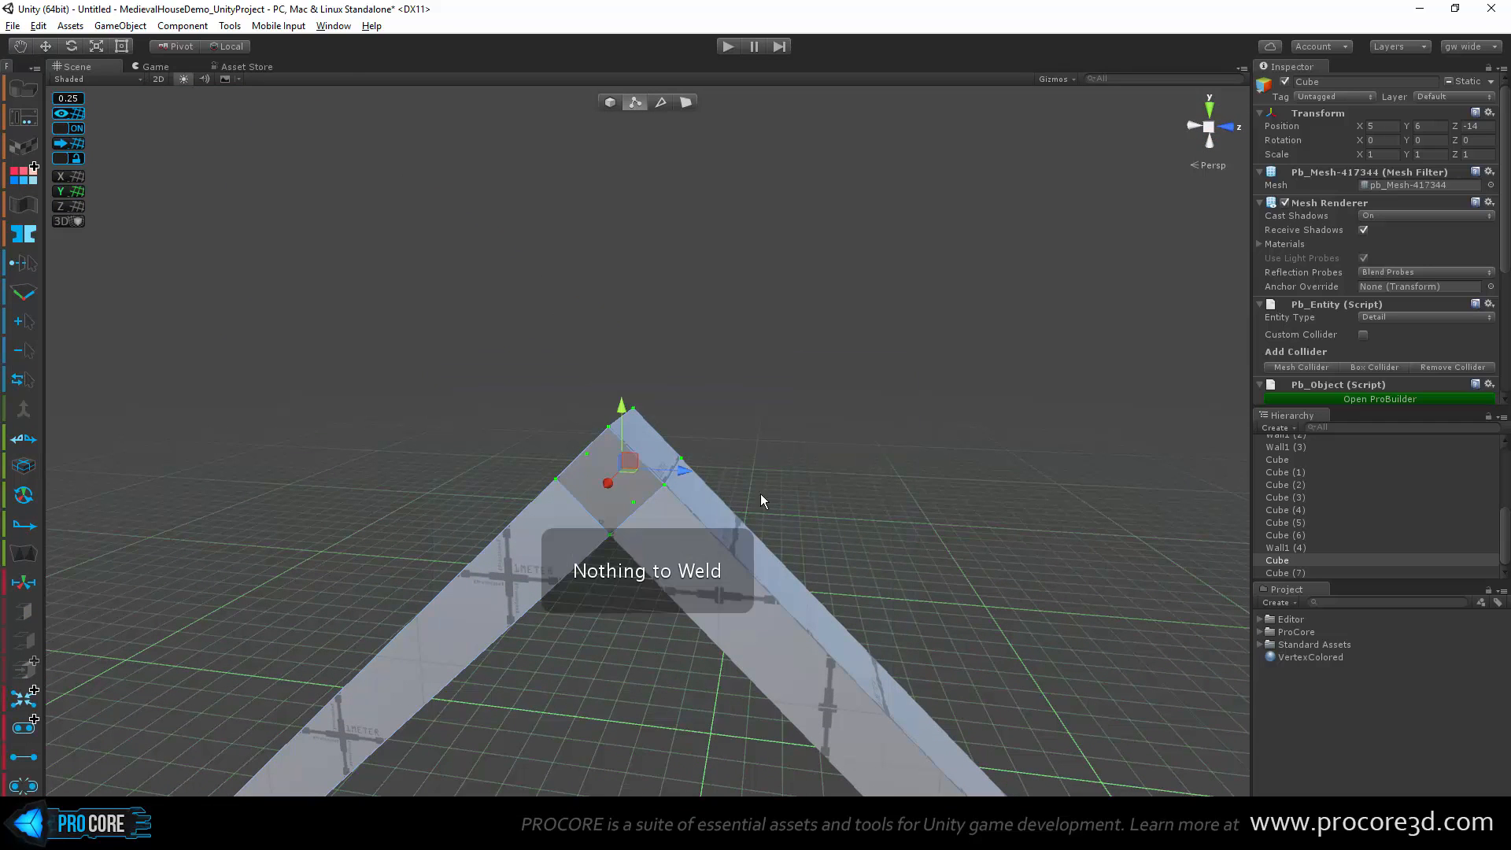
{"action": "scroll", "coordinate": [733, 516], "scroll_direction": "up", "scroll_amount": 2}
{"action": "scroll", "coordinate": [733, 516], "scroll_direction": "up", "scroll_amount": 3}
Step: Try moving the first rafter's peak vertices away from the joint, undo the moves, and leave vertex editing
{"action": "left_click", "coordinate": [663, 472]}
{"action": "scroll", "coordinate": [662, 472], "scroll_direction": "down", "scroll_amount": 4}
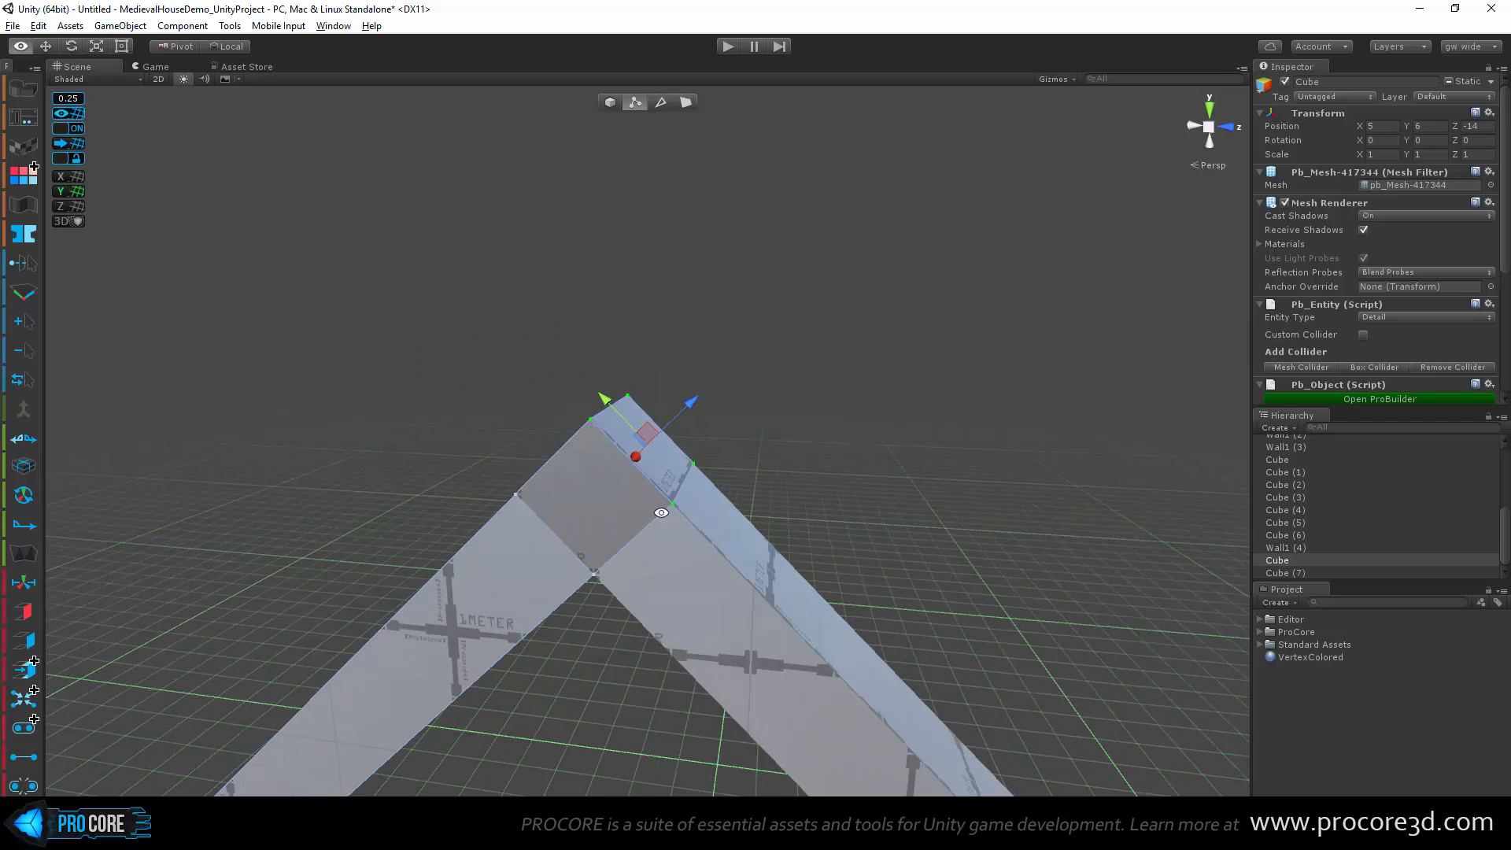
{"action": "left_click_drag", "start_coordinate": [702, 388], "coordinate": [610, 291]}
{"action": "key", "text": "ctrl+z"}
{"action": "left_click_drag", "start_coordinate": [665, 443], "coordinate": [790, 520], "text": "alt"}
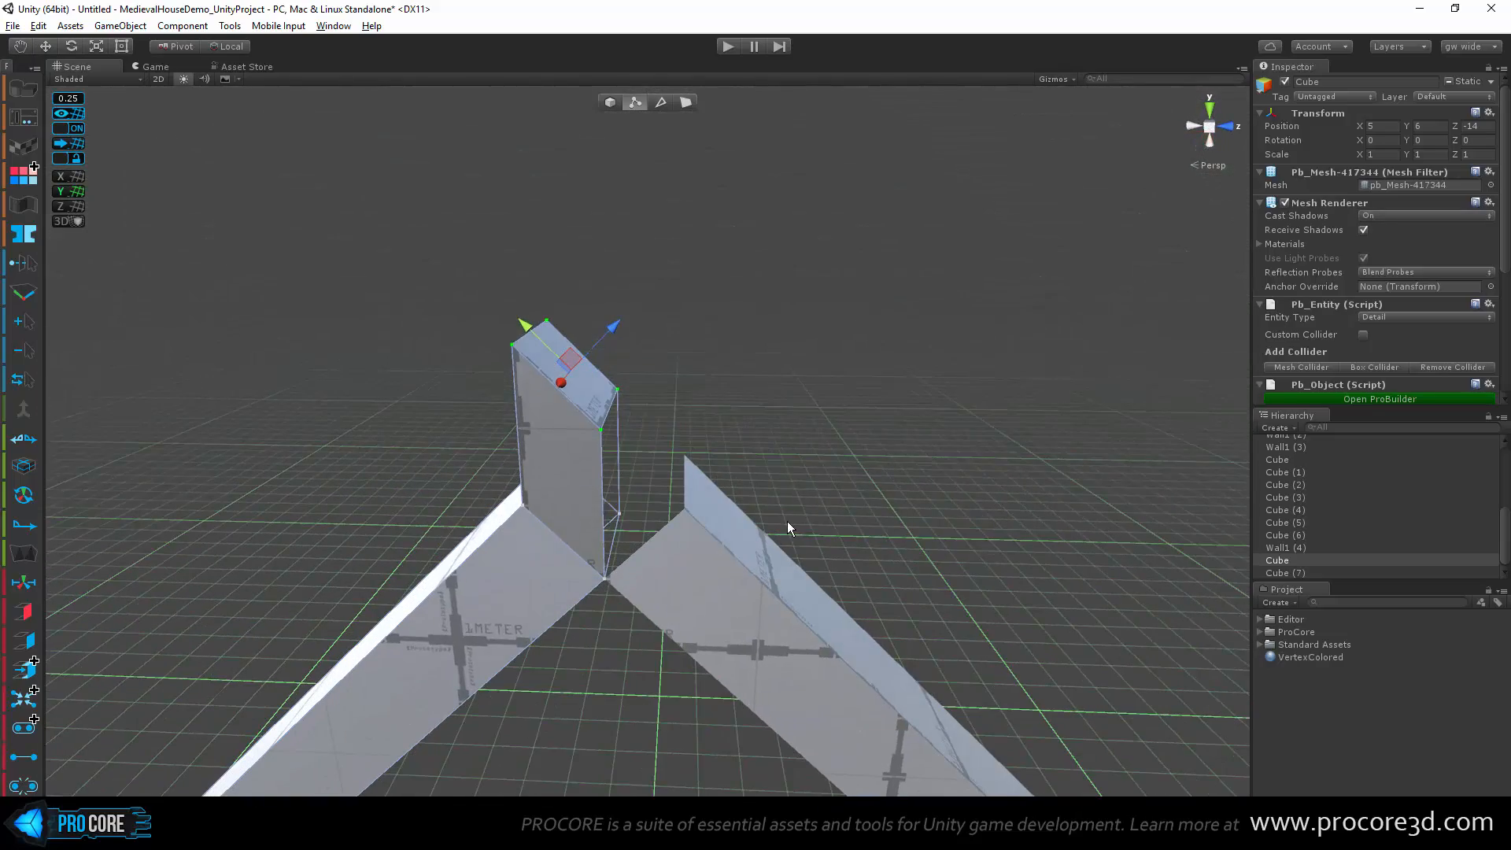
{"action": "key", "text": "ctrl+z"}
{"action": "key", "text": "Escape"}
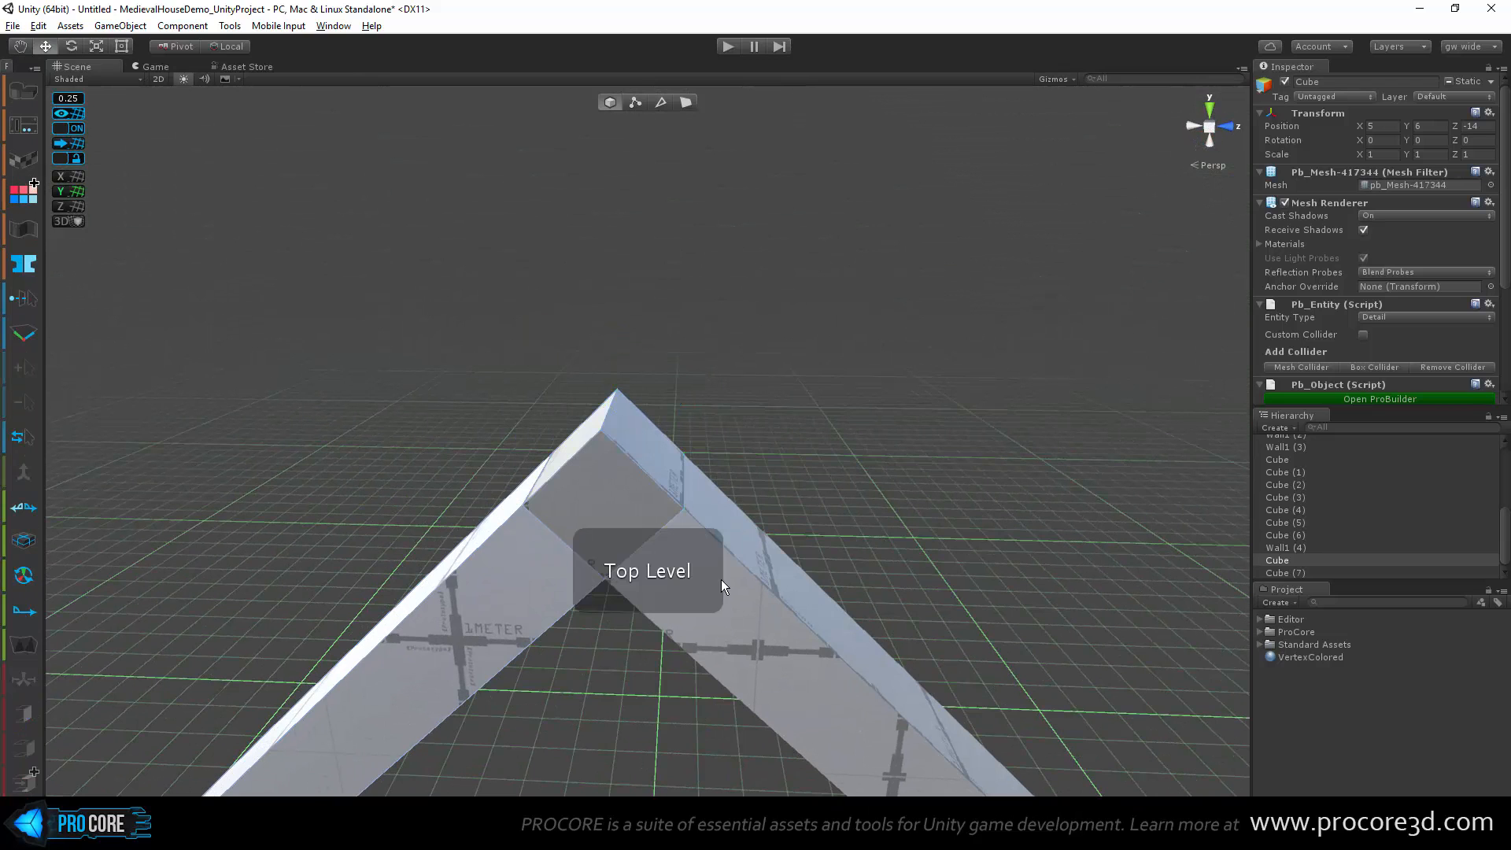
Step: Select the first rafter as a whole object and try nudging it along the Z axis
{"action": "left_click", "coordinate": [721, 579]}
{"action": "left_click", "coordinate": [503, 578]}
{"action": "scroll", "coordinate": [660, 500], "scroll_direction": "down", "scroll_amount": 3}
{"action": "left_click", "coordinate": [712, 476]}
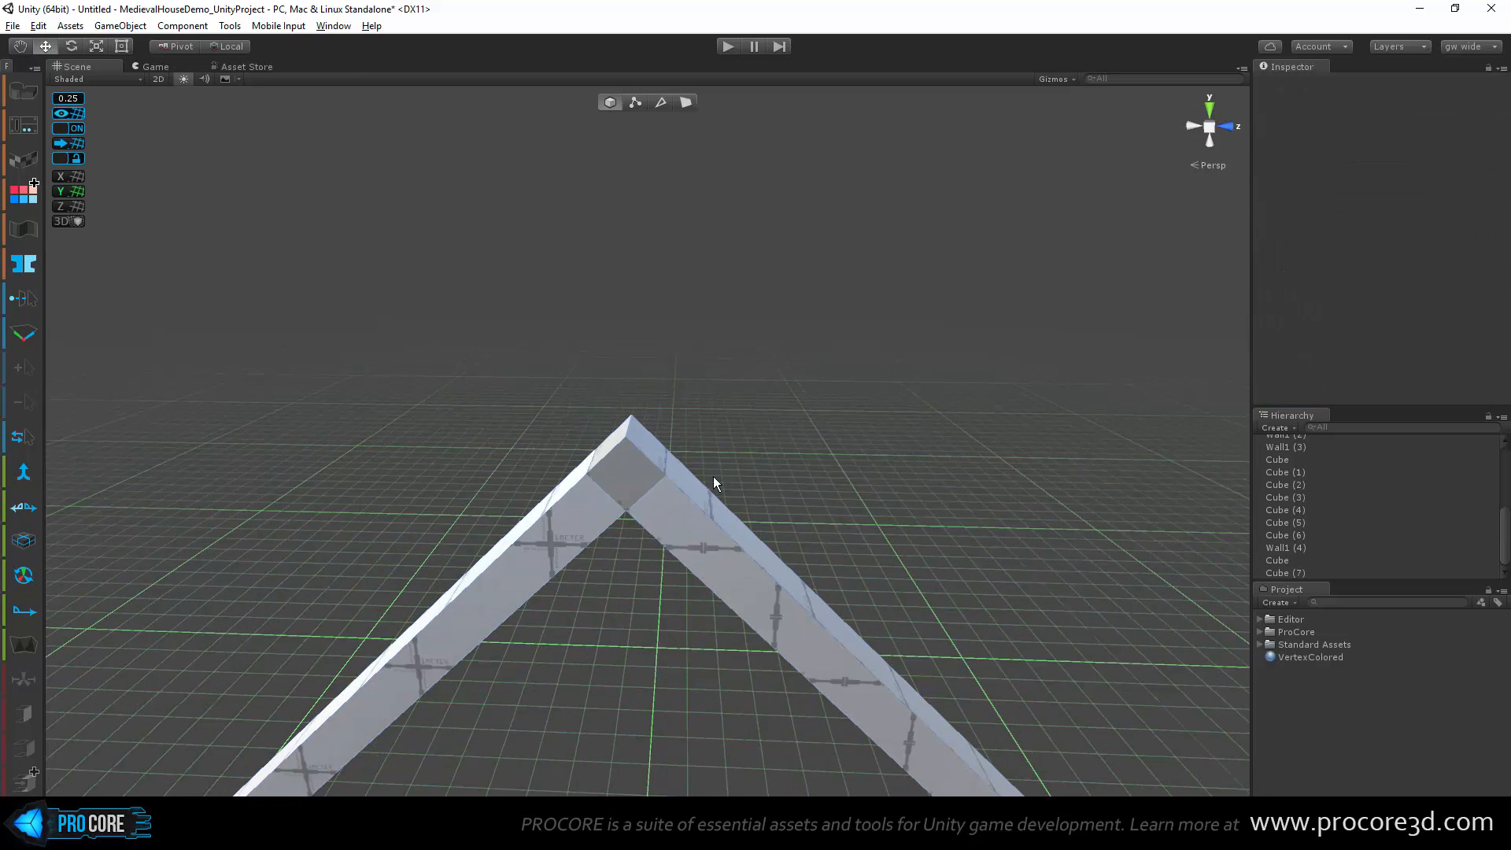
{"action": "left_click", "coordinate": [568, 540]}
{"action": "scroll", "coordinate": [601, 554], "scroll_direction": "up", "scroll_amount": 1}
{"action": "scroll", "coordinate": [594, 557], "scroll_direction": "down", "scroll_amount": 5}
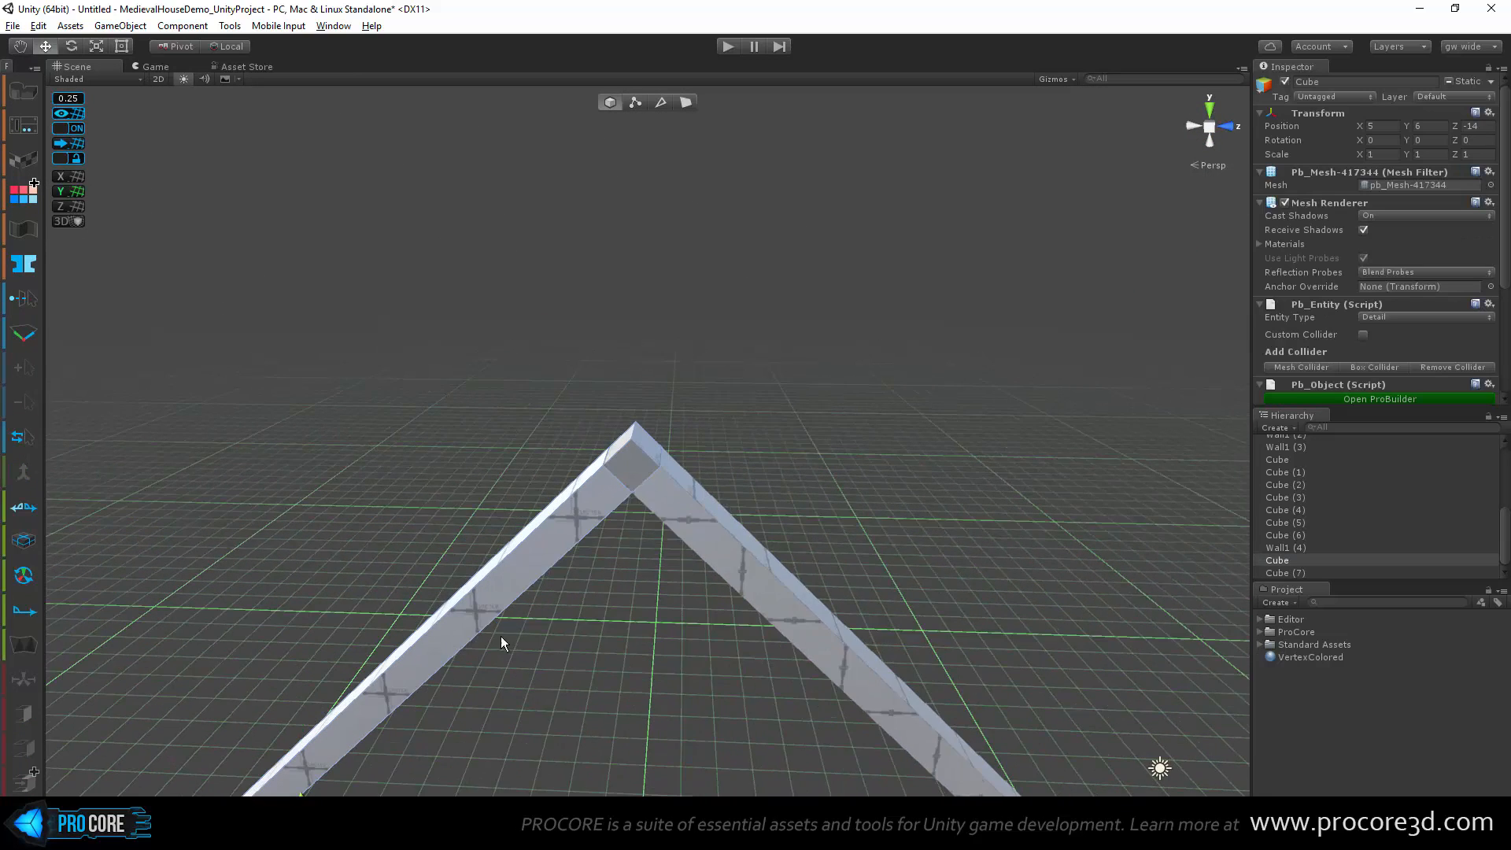
{"action": "mouse_move", "coordinate": [436, 753]}
{"action": "left_mouse_down"}
{"action": "mouse_move", "coordinate": [351, 758]}
{"action": "mouse_move", "coordinate": [455, 736]}
{"action": "left_mouse_up"}
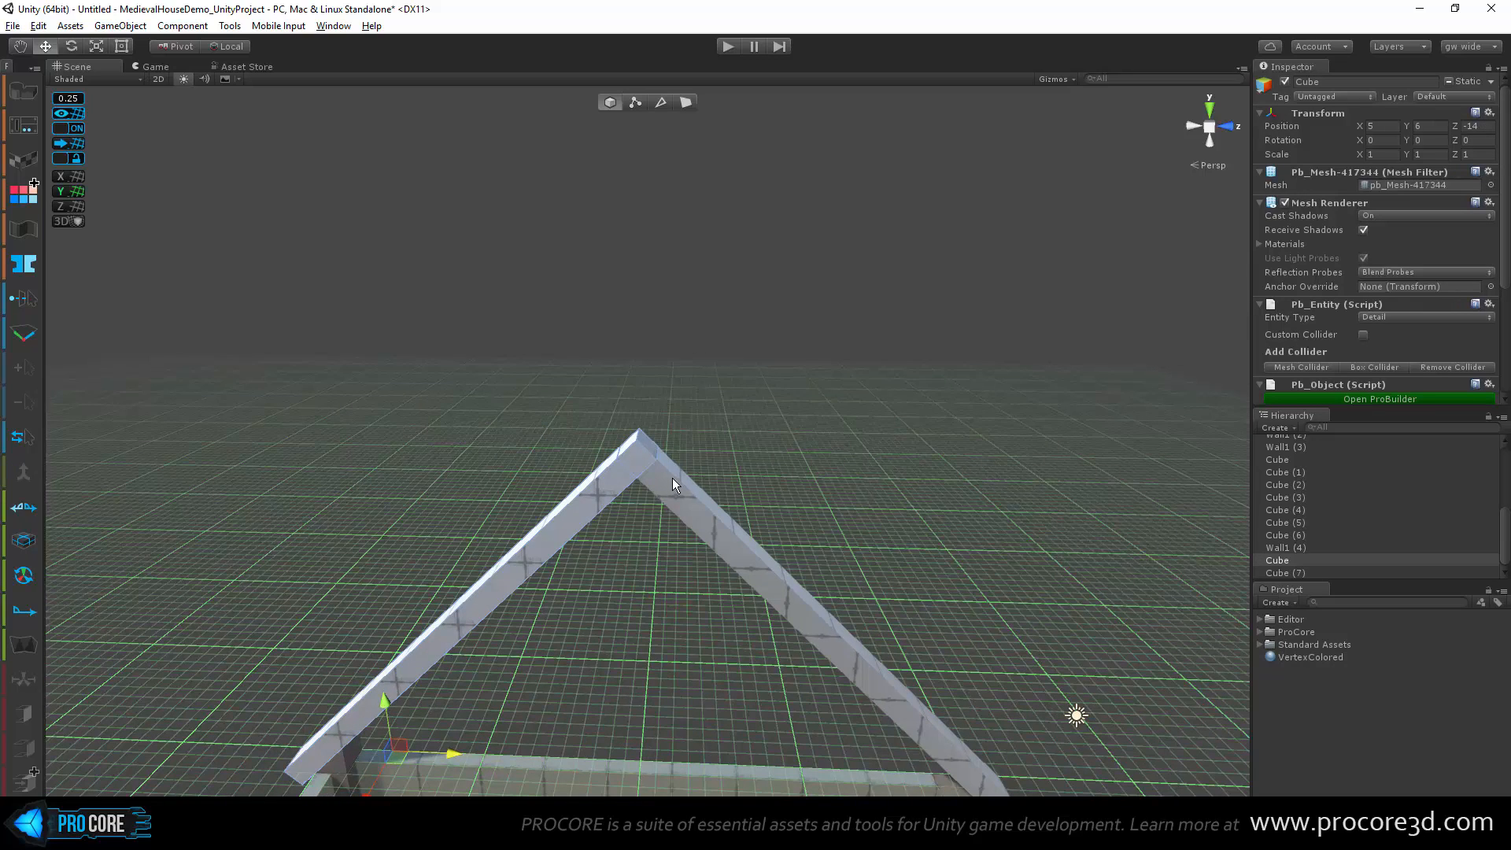
Step: Try moving the second rafter away from the first along Z, and undo the move
{"action": "left_click", "coordinate": [673, 482]}
{"action": "scroll", "coordinate": [879, 702], "scroll_direction": "down", "scroll_amount": 1}
{"action": "scroll", "coordinate": [876, 697], "scroll_direction": "down", "scroll_amount": 1}
{"action": "left_click_drag", "start_coordinate": [794, 726], "coordinate": [868, 727]}
{"action": "key", "text": "ctrl+z"}
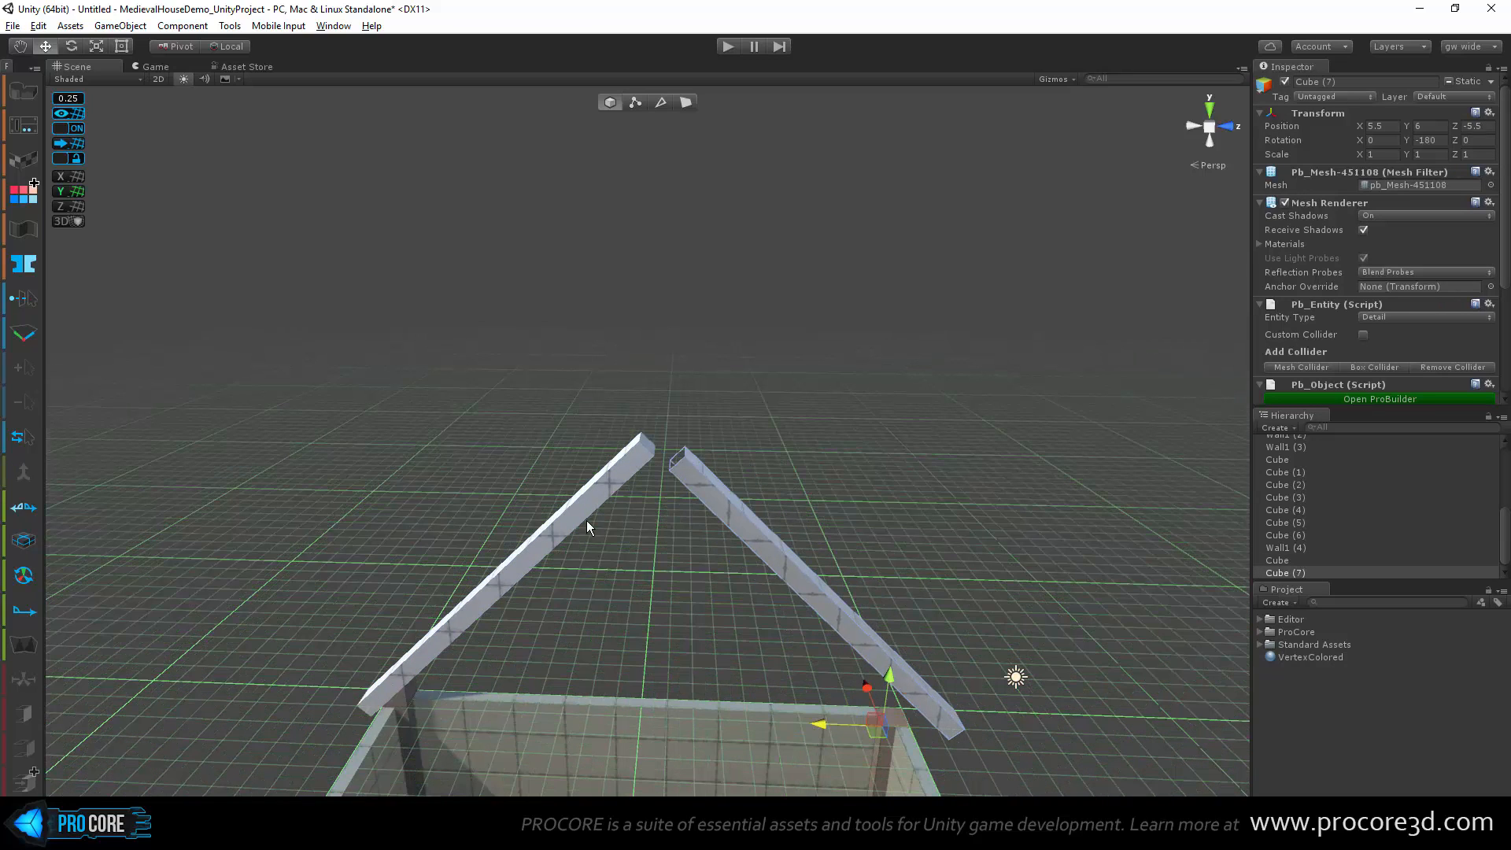
{"action": "key", "text": "ctrl+z"}
Step: Merge the two rafters into a single object with Merge Delete, discarding the originals
{"action": "left_click", "coordinate": [597, 494], "text": "shift"}
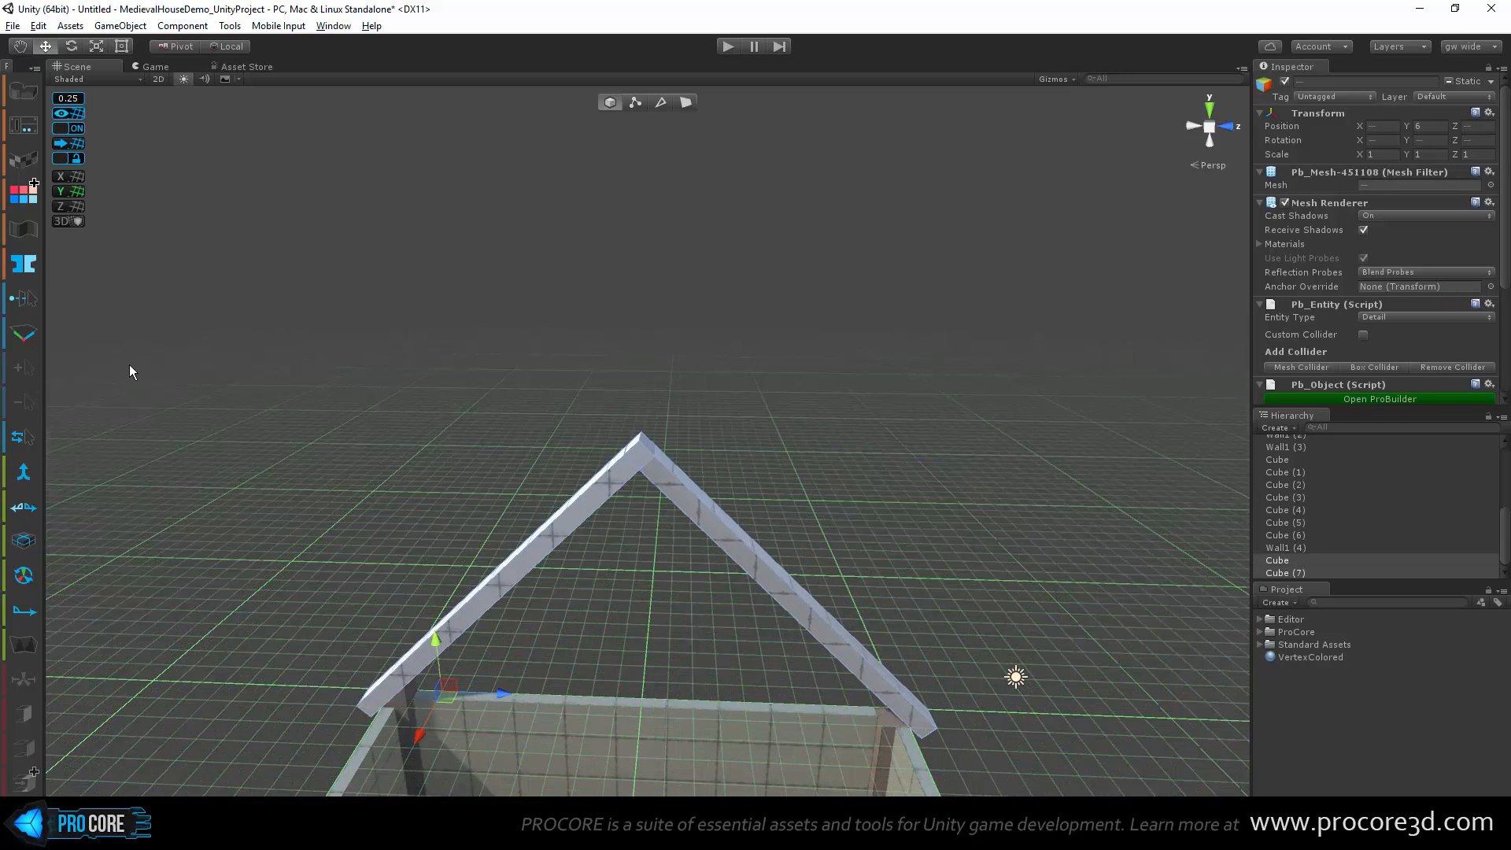
{"action": "left_click", "coordinate": [24, 474]}
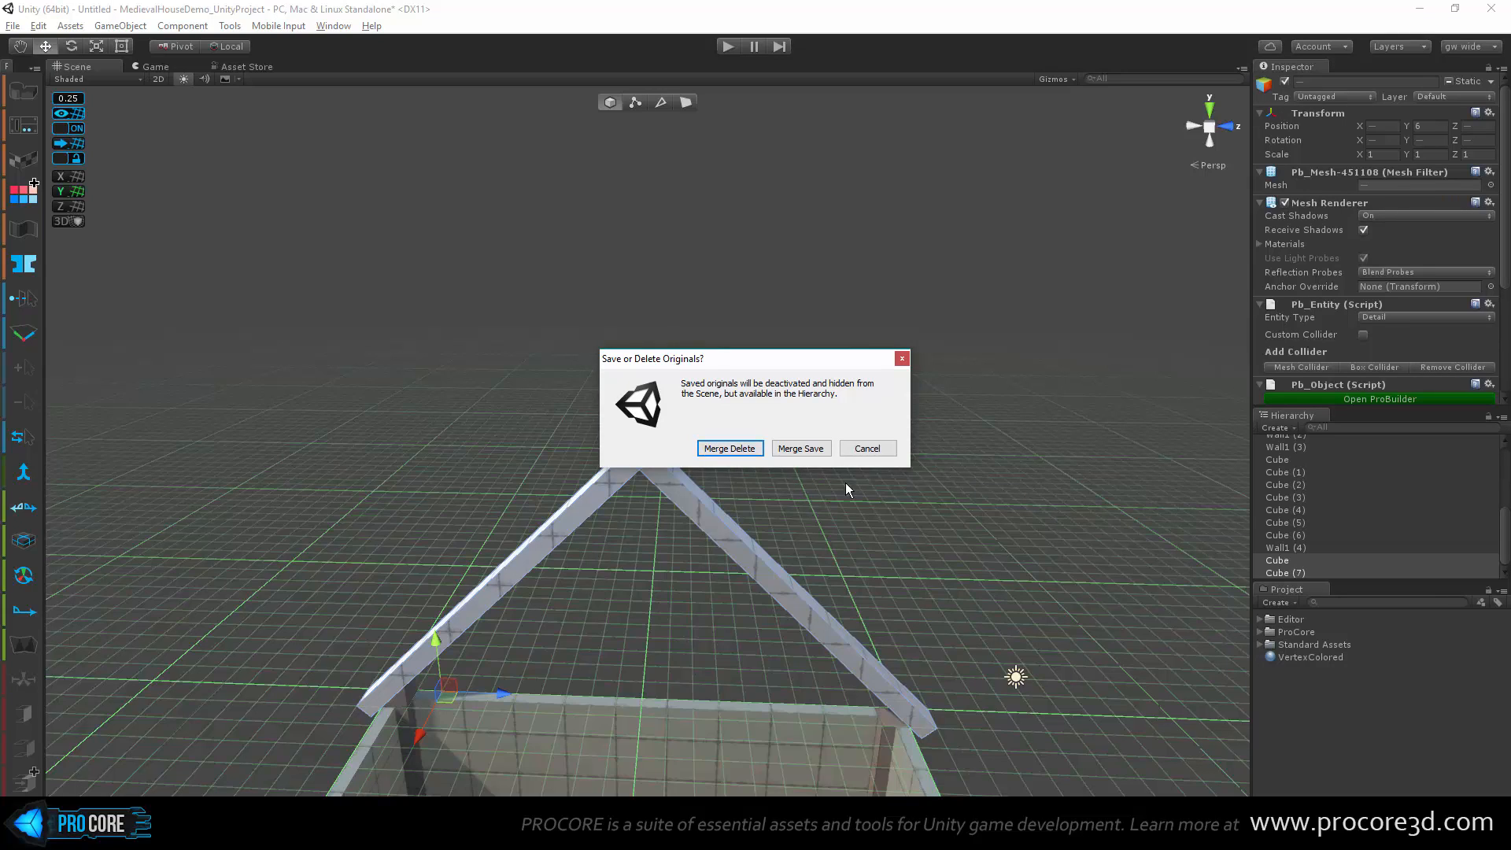
{"action": "left_click", "coordinate": [728, 449]}
{"action": "key", "text": "f"}
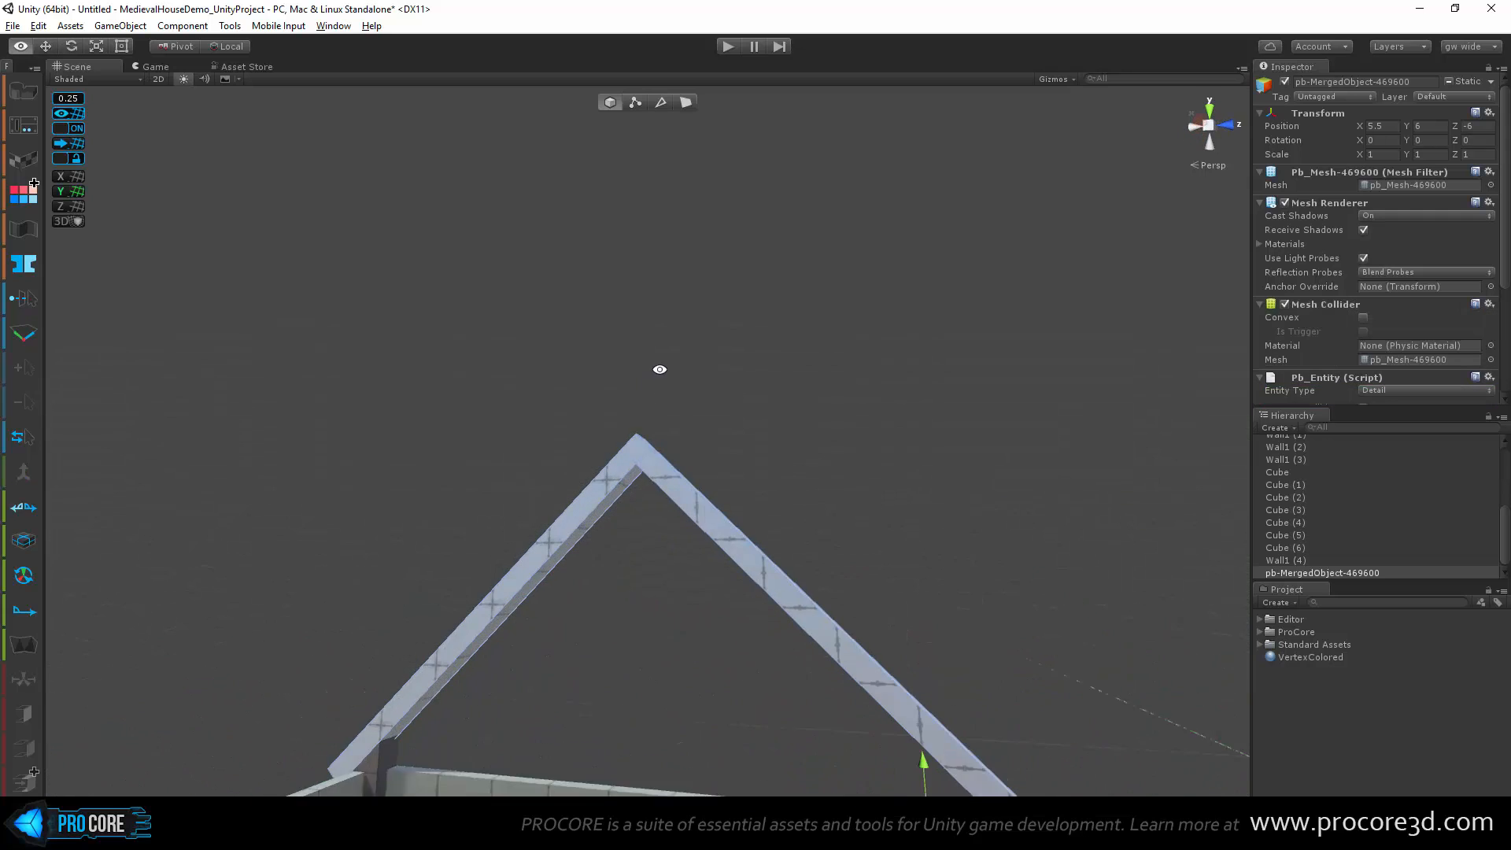
Step: Select all vertices around the merged rafters' peak and weld the overlapping ones
{"action": "key", "text": "g"}
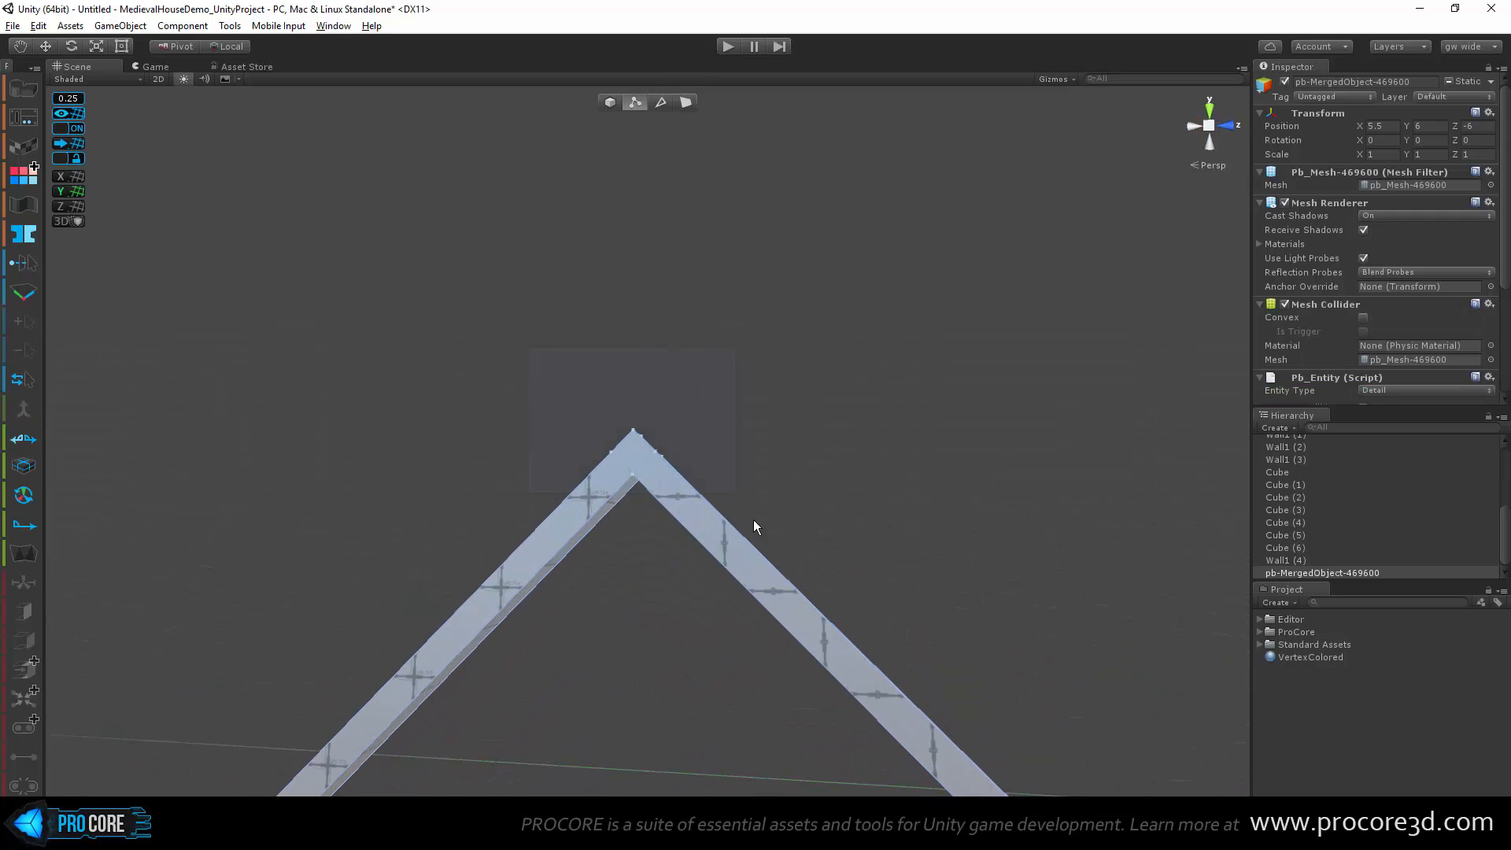
{"action": "left_click_drag", "start_coordinate": [753, 520], "coordinate": [633, 579]}
{"action": "scroll", "coordinate": [736, 557], "scroll_direction": "up", "scroll_amount": 3}
{"action": "key", "text": "alt+v"}
{"action": "scroll", "coordinate": [726, 551], "scroll_direction": "up", "scroll_amount": 3}
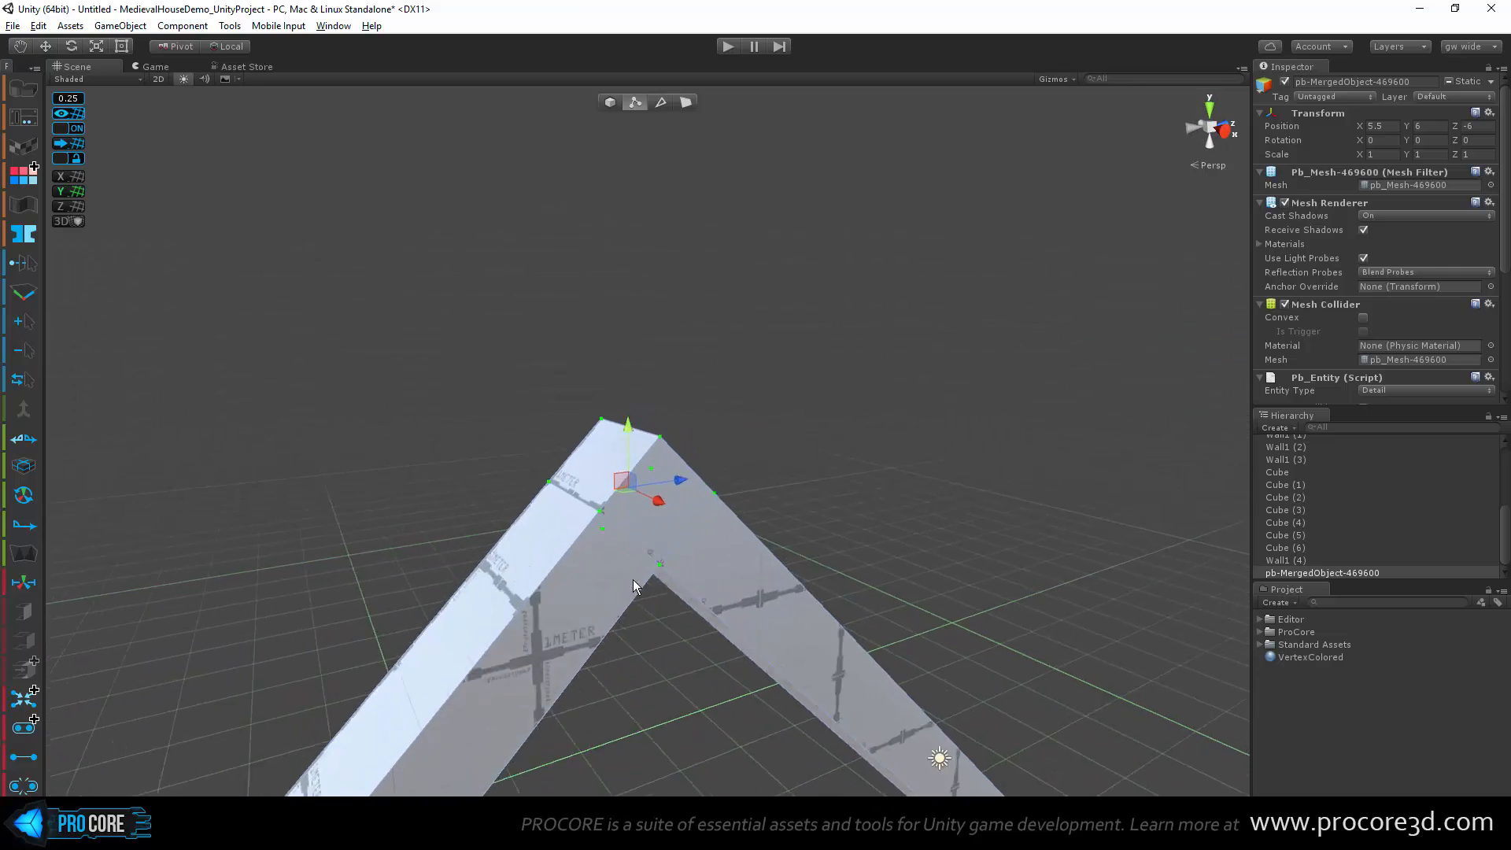
Step: Select the front peak vertex and the adjacent upper vertex of the first rafter, and check the Collapse To First option for Collapse Vertices
{"action": "scroll", "coordinate": [633, 579], "scroll_direction": "up", "scroll_amount": 3}
{"action": "left_click", "coordinate": [583, 532]}
{"action": "left_click_drag", "start_coordinate": [696, 504], "coordinate": [662, 461], "text": "alt"}
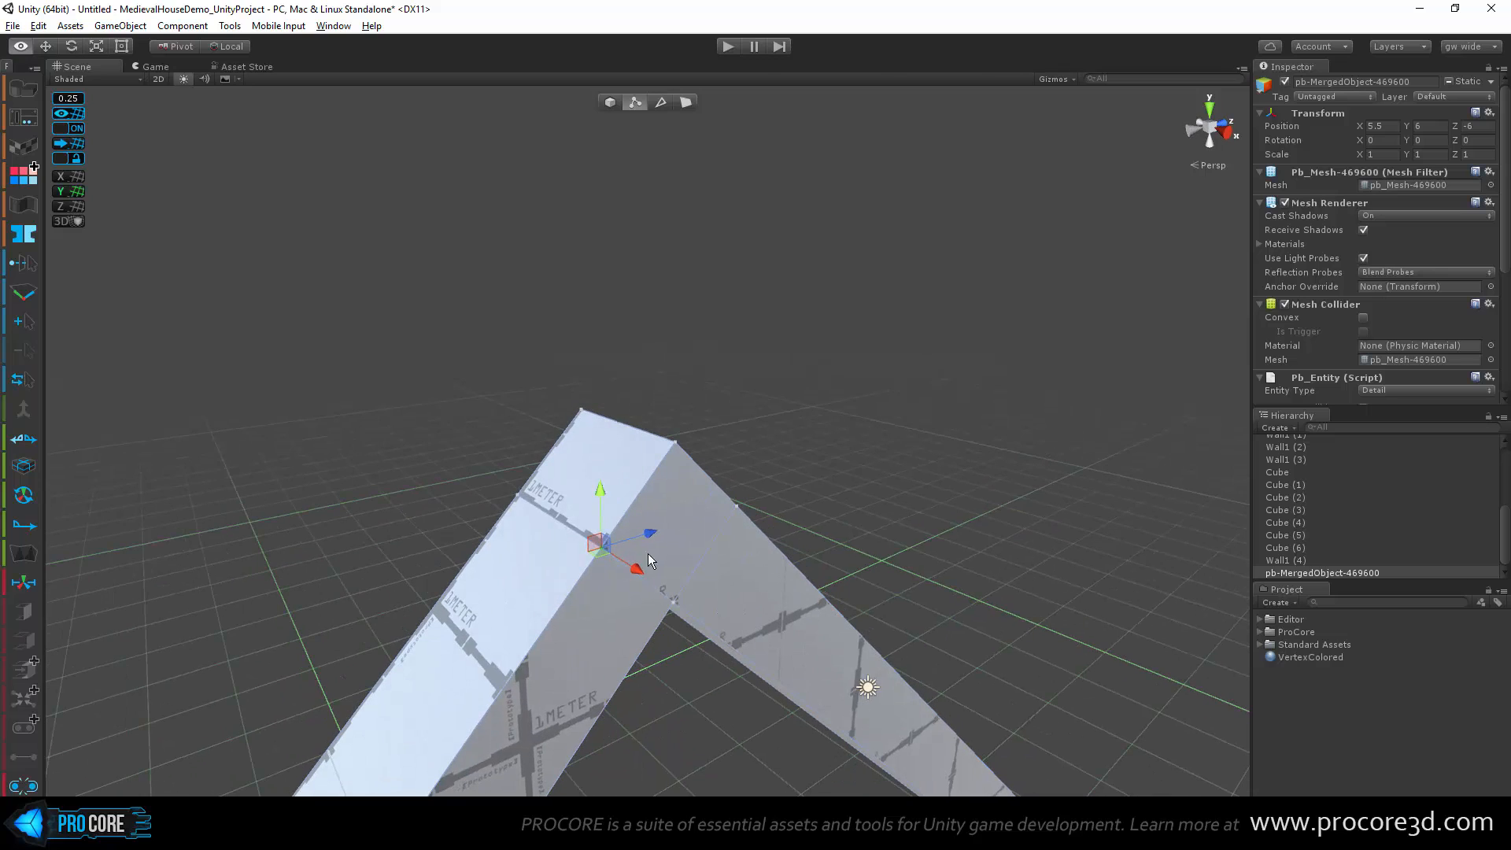
{"action": "left_click", "coordinate": [675, 442]}
{"action": "left_click", "coordinate": [601, 545], "text": "shift"}
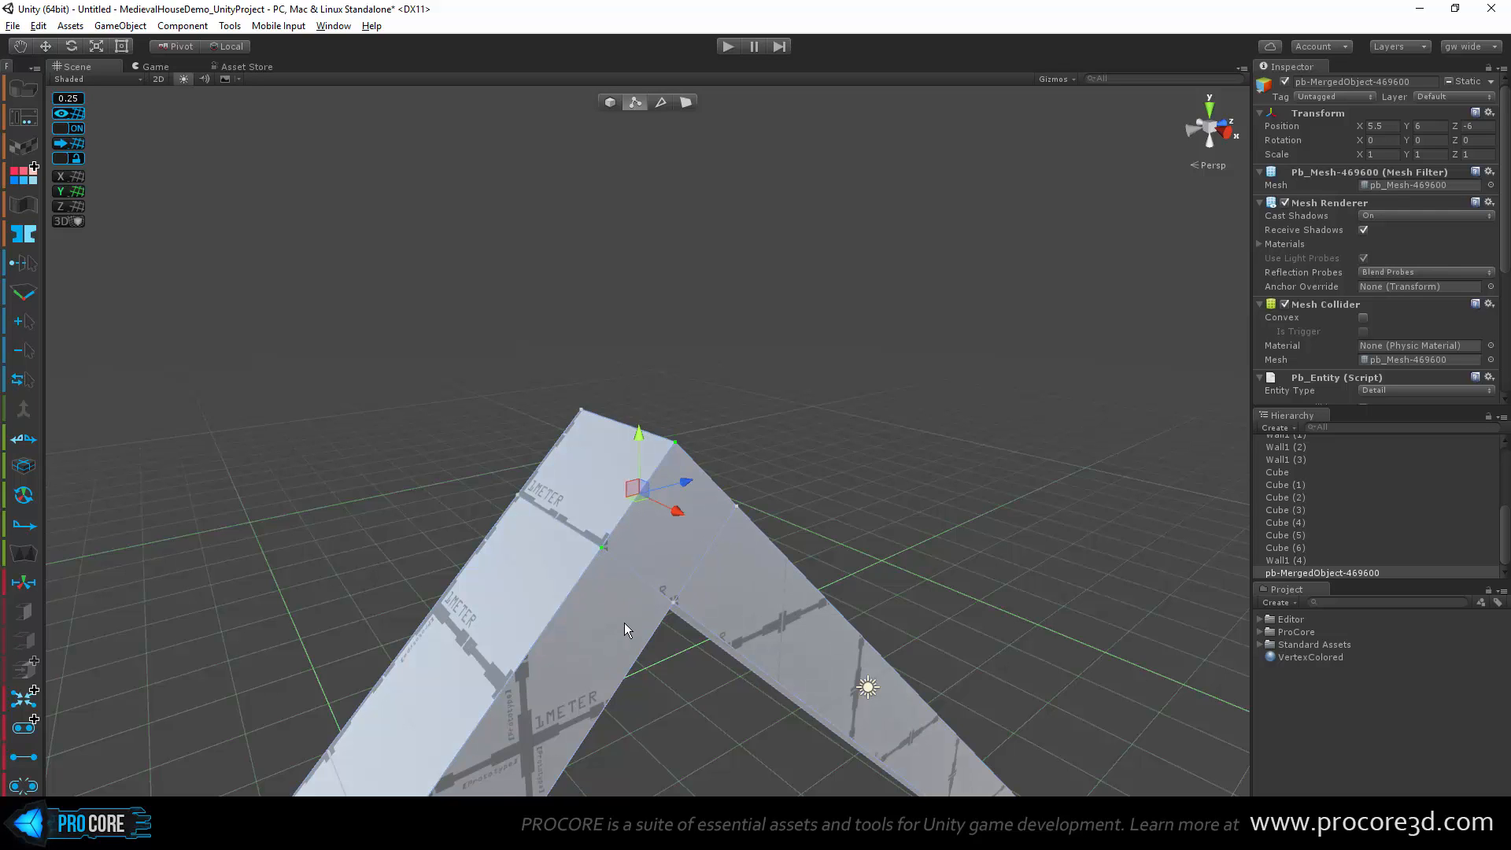
{"action": "key", "text": "alt+c"}
{"action": "left_click_drag", "start_coordinate": [625, 621], "coordinate": [555, 559], "text": "alt"}
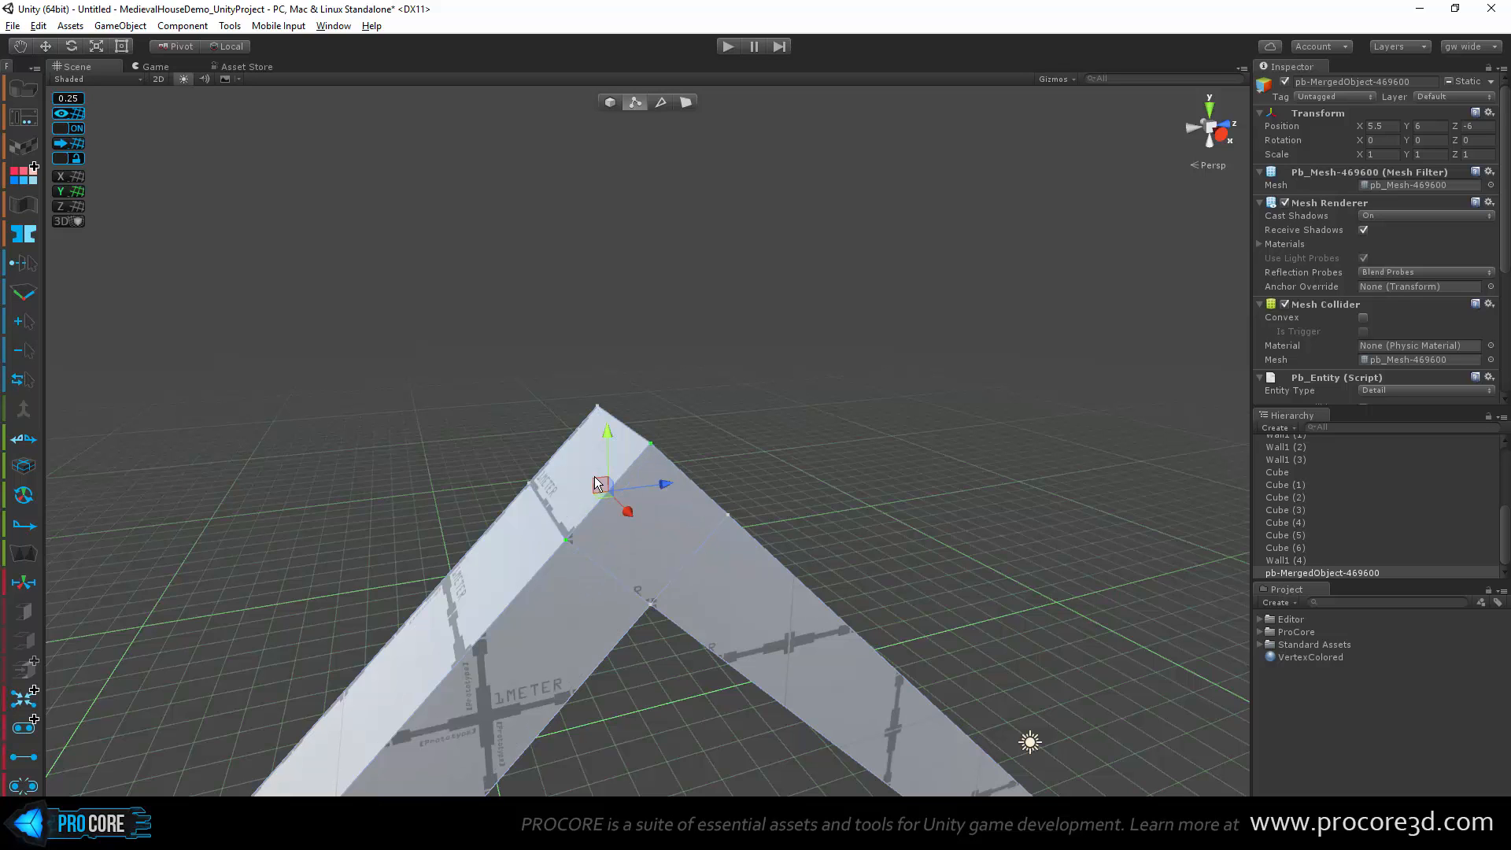
{"action": "left_click_drag", "start_coordinate": [606, 570], "coordinate": [641, 646], "text": "alt"}
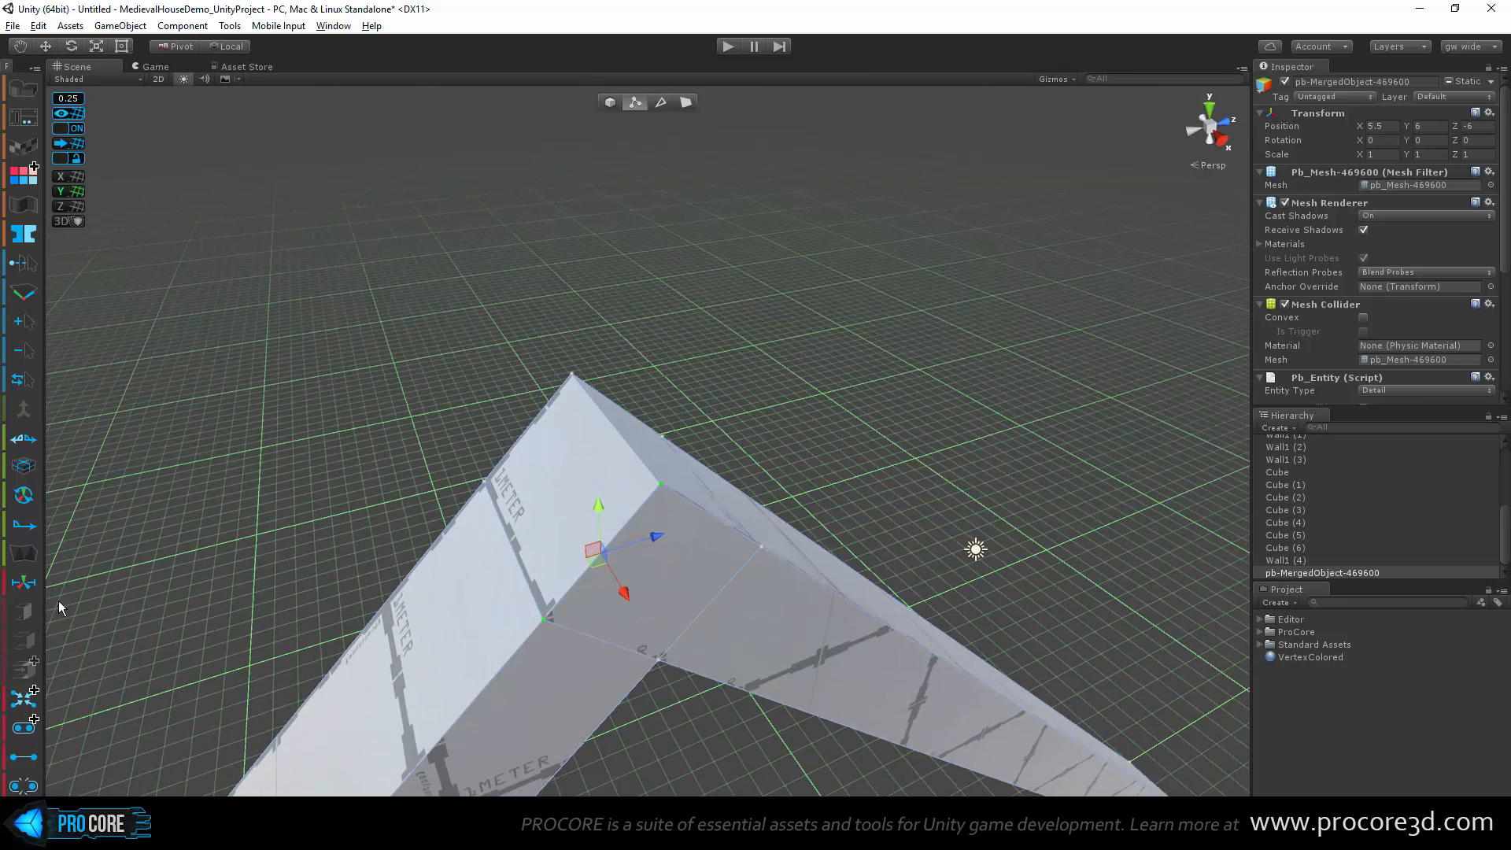
{"action": "left_click", "coordinate": [18, 699], "text": "alt"}
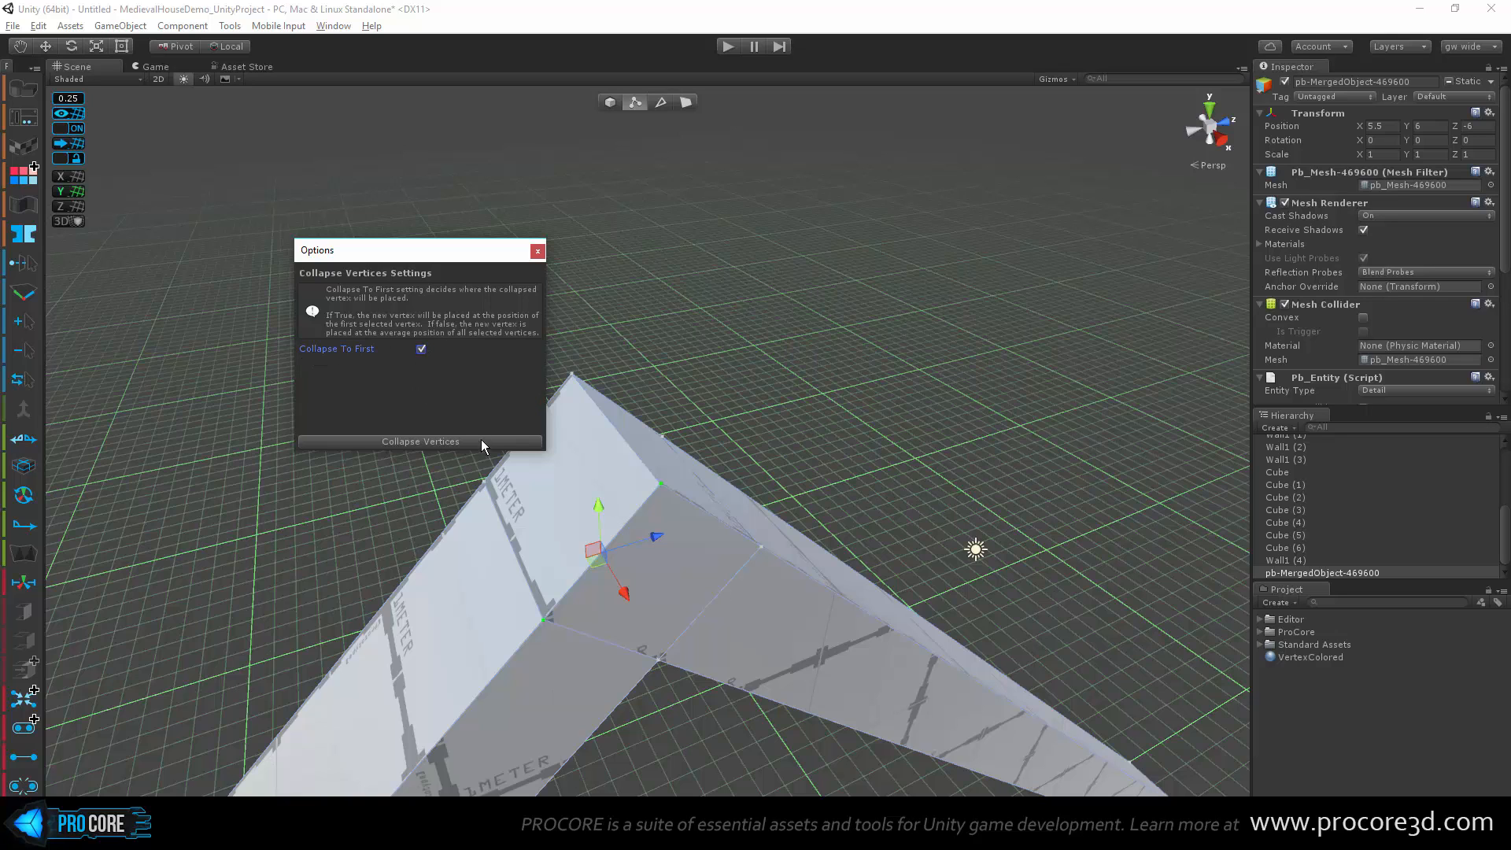
{"action": "left_click", "coordinate": [537, 250]}
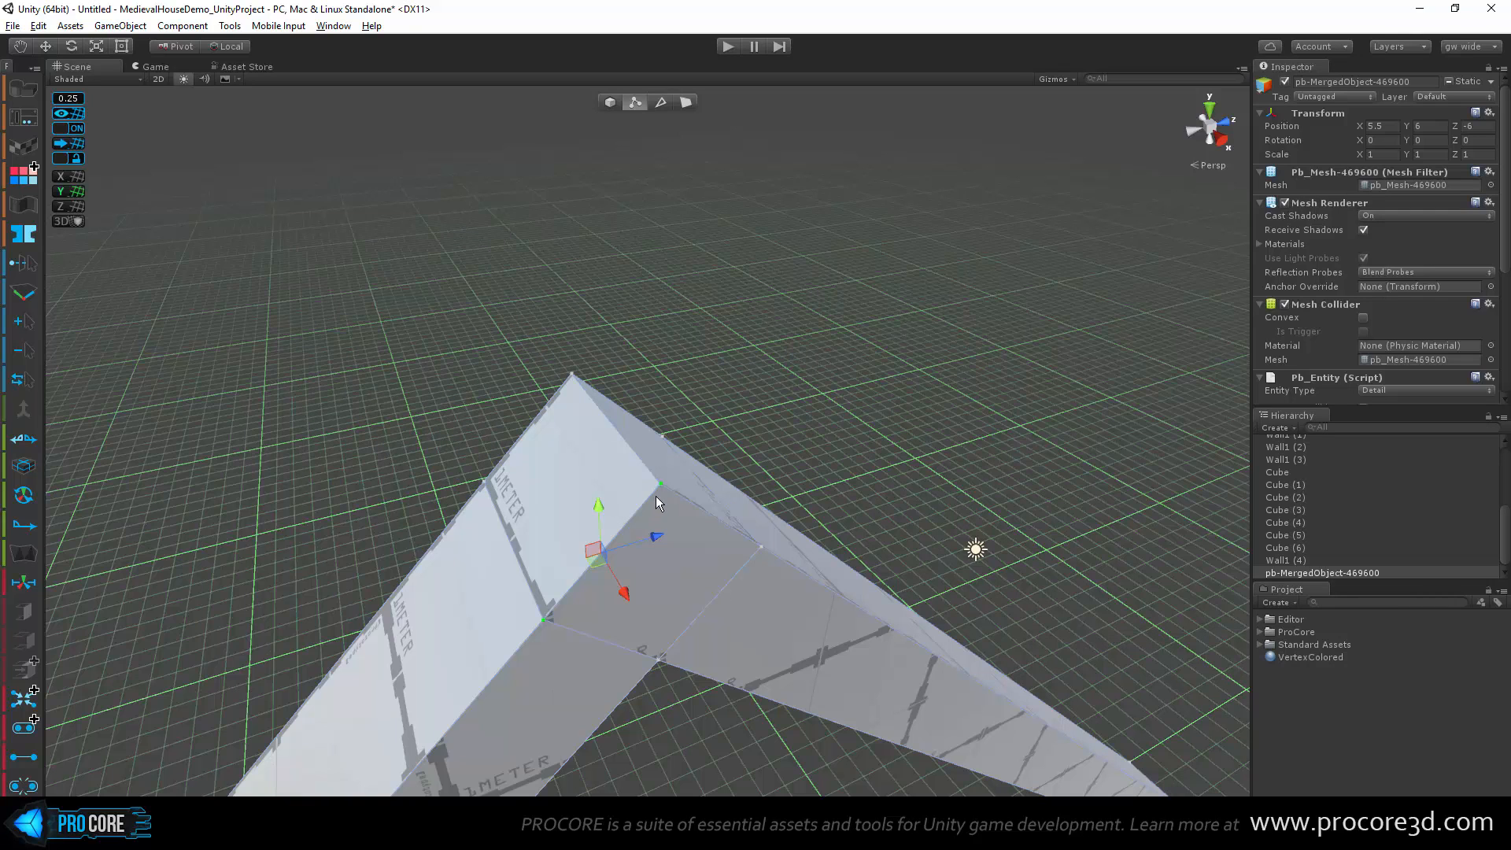
Step: Collapse the first rafter's adjacent upper vertex into the front peak vertex
{"action": "left_click_drag", "start_coordinate": [605, 632], "coordinate": [579, 618], "text": "alt"}
{"action": "left_click", "coordinate": [665, 470]}
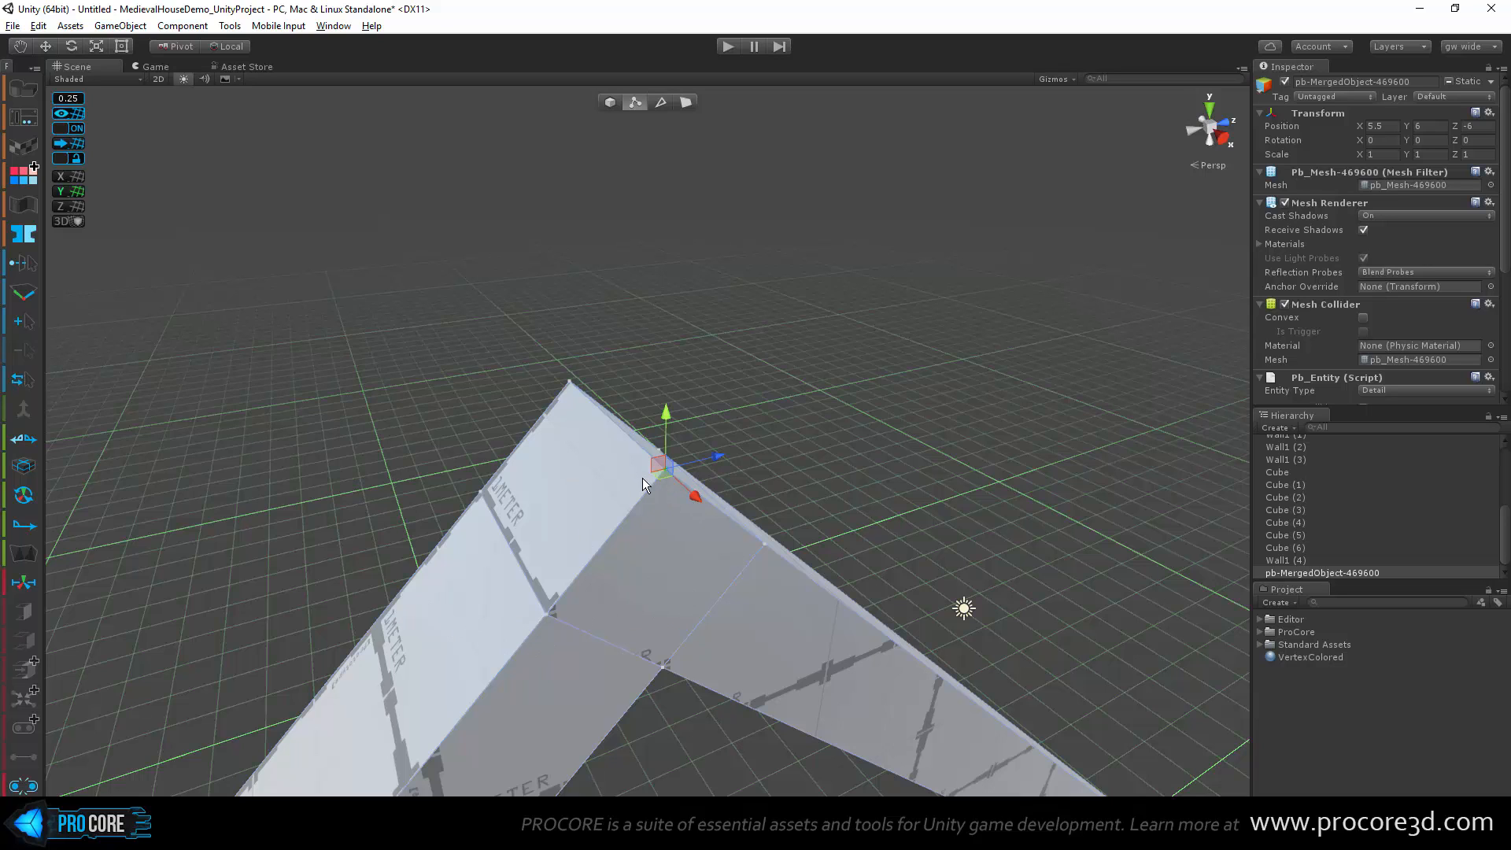
{"action": "left_click_drag", "start_coordinate": [657, 496], "coordinate": [656, 485], "text": "alt"}
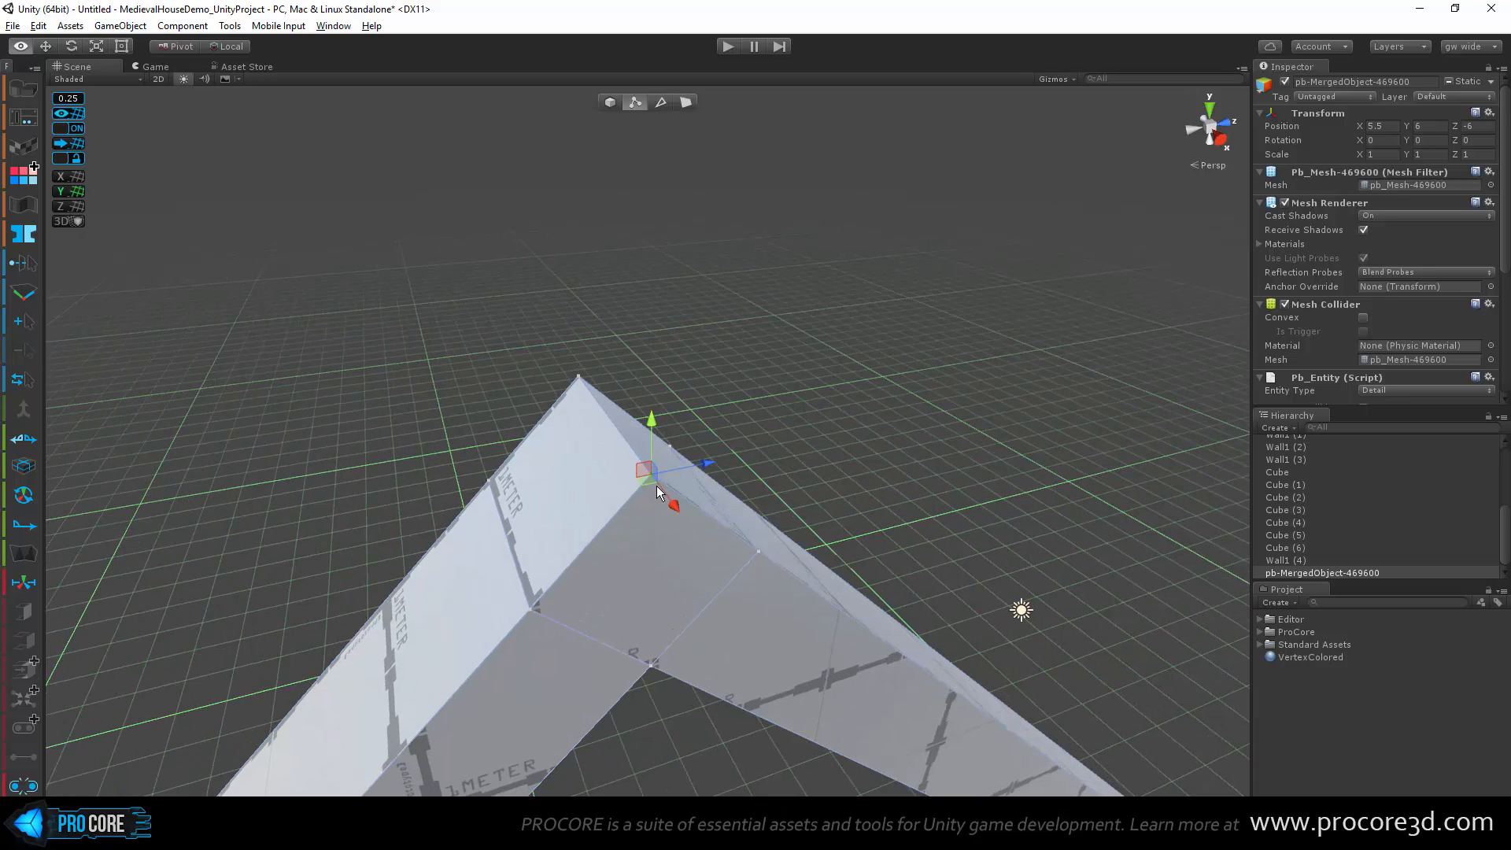
{"action": "left_click", "coordinate": [531, 607], "text": "shift"}
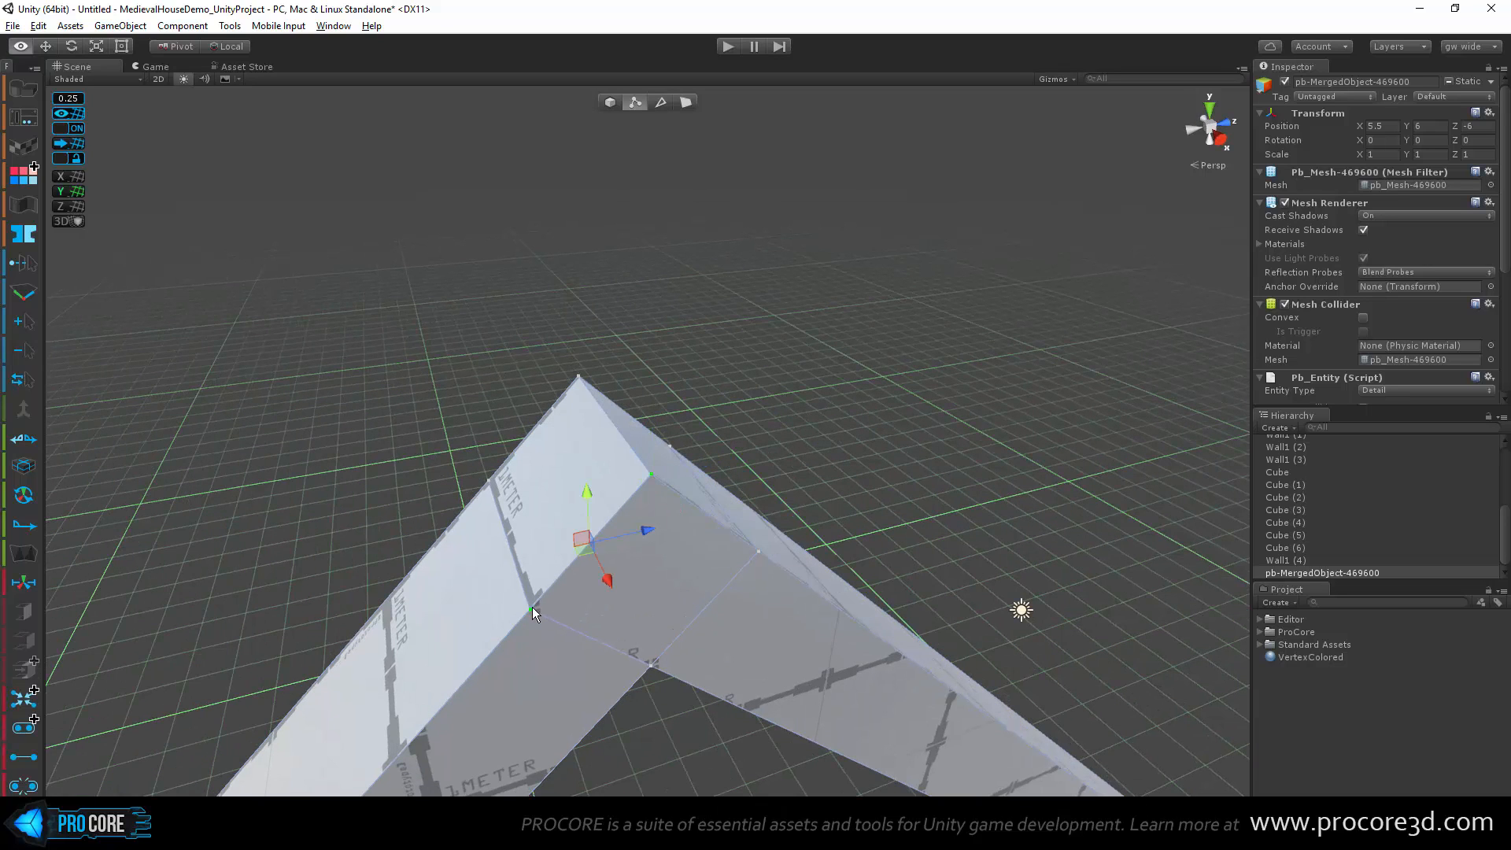
{"action": "key", "text": "alt+c"}
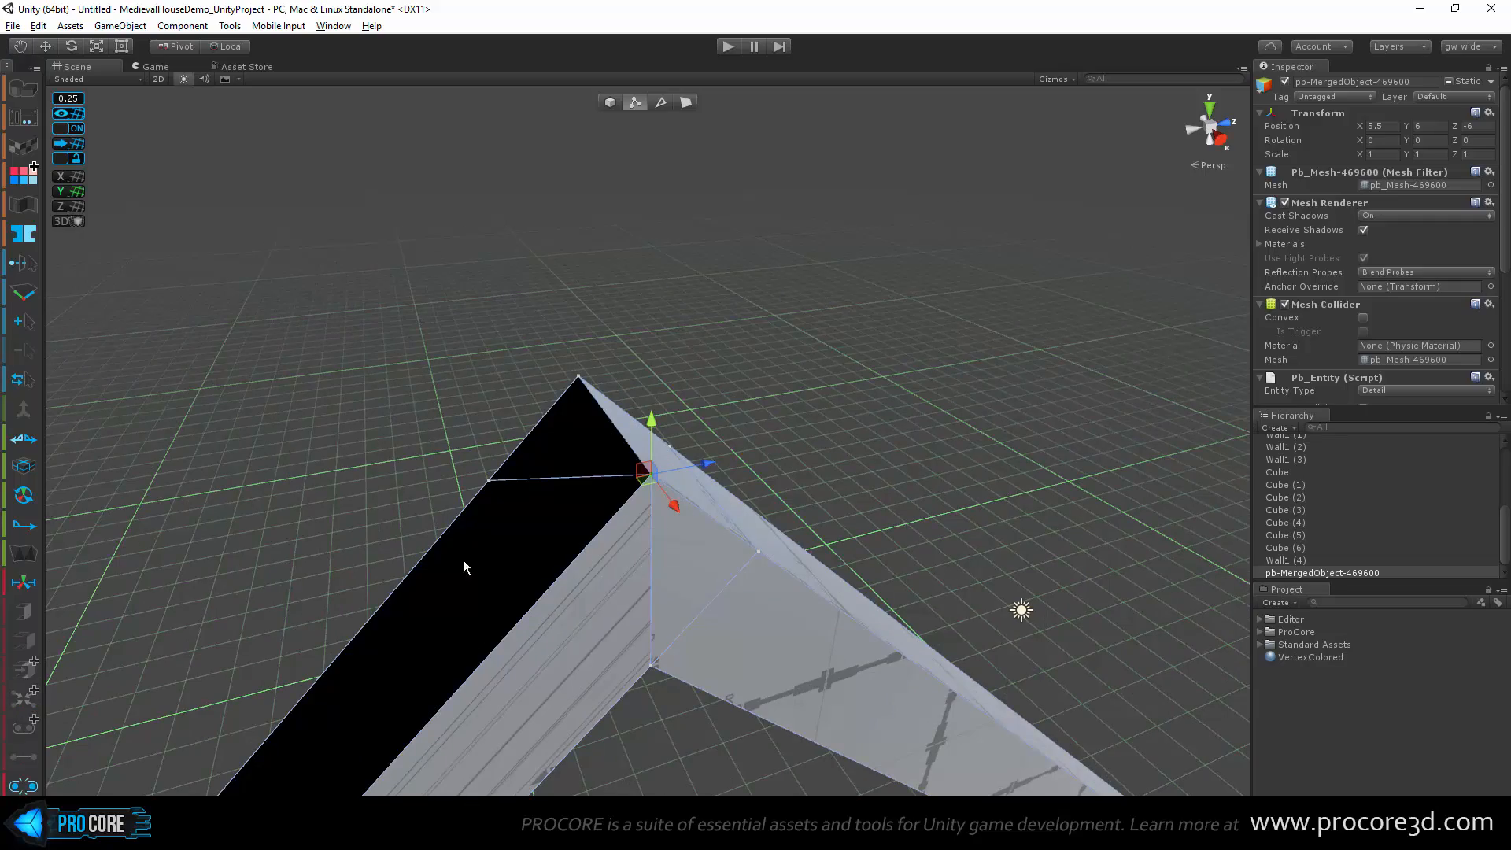
Step: On the opposite side of the frame, collapse the same rafter's upper vertex into the back peak vertex
{"action": "left_click_drag", "start_coordinate": [465, 567], "coordinate": [871, 563], "text": "alt"}
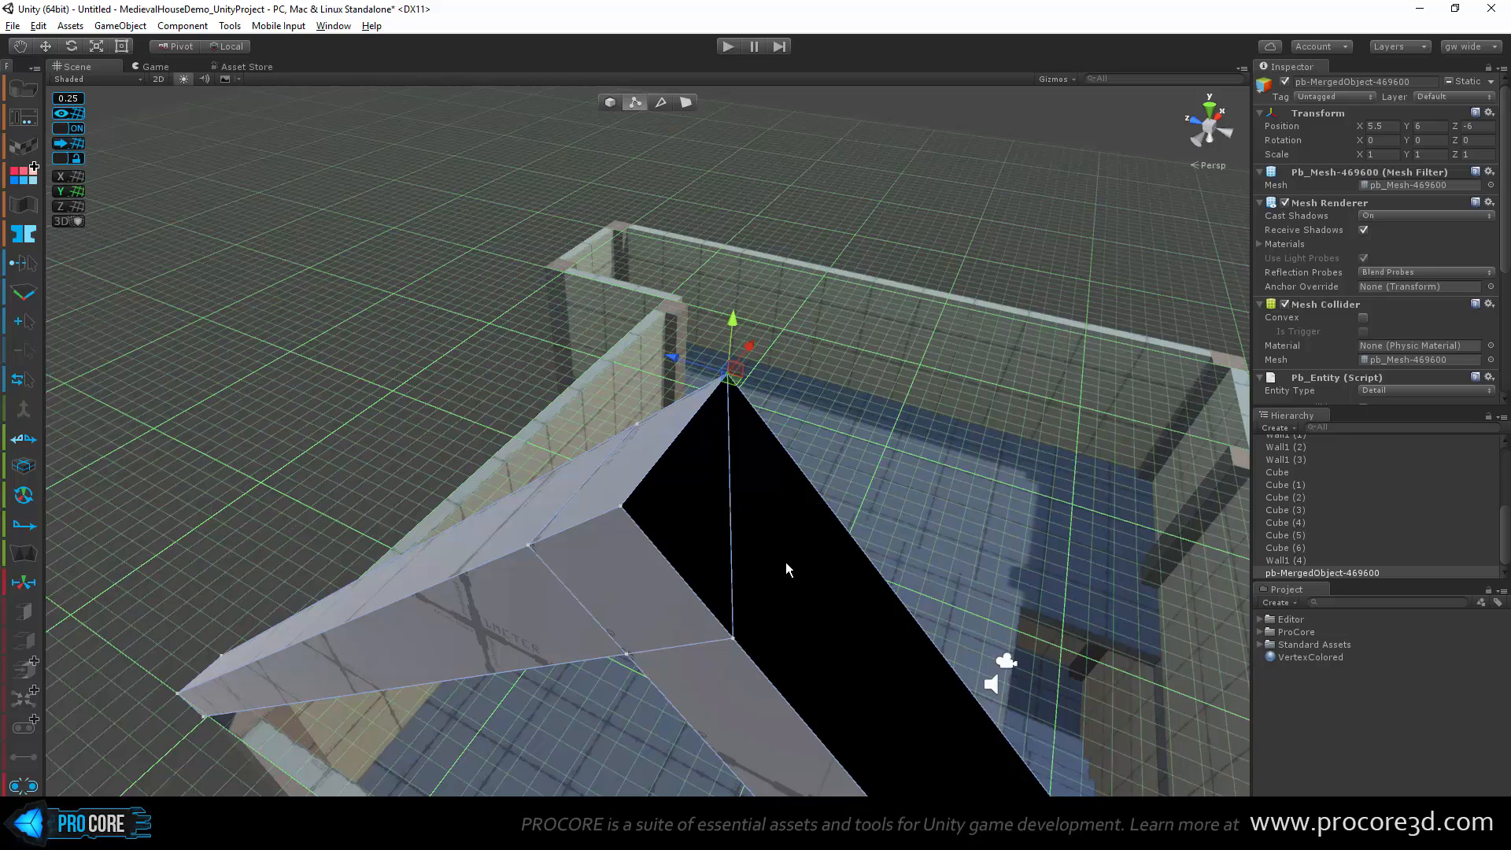
{"action": "left_click_drag", "start_coordinate": [789, 570], "coordinate": [737, 671], "text": "alt"}
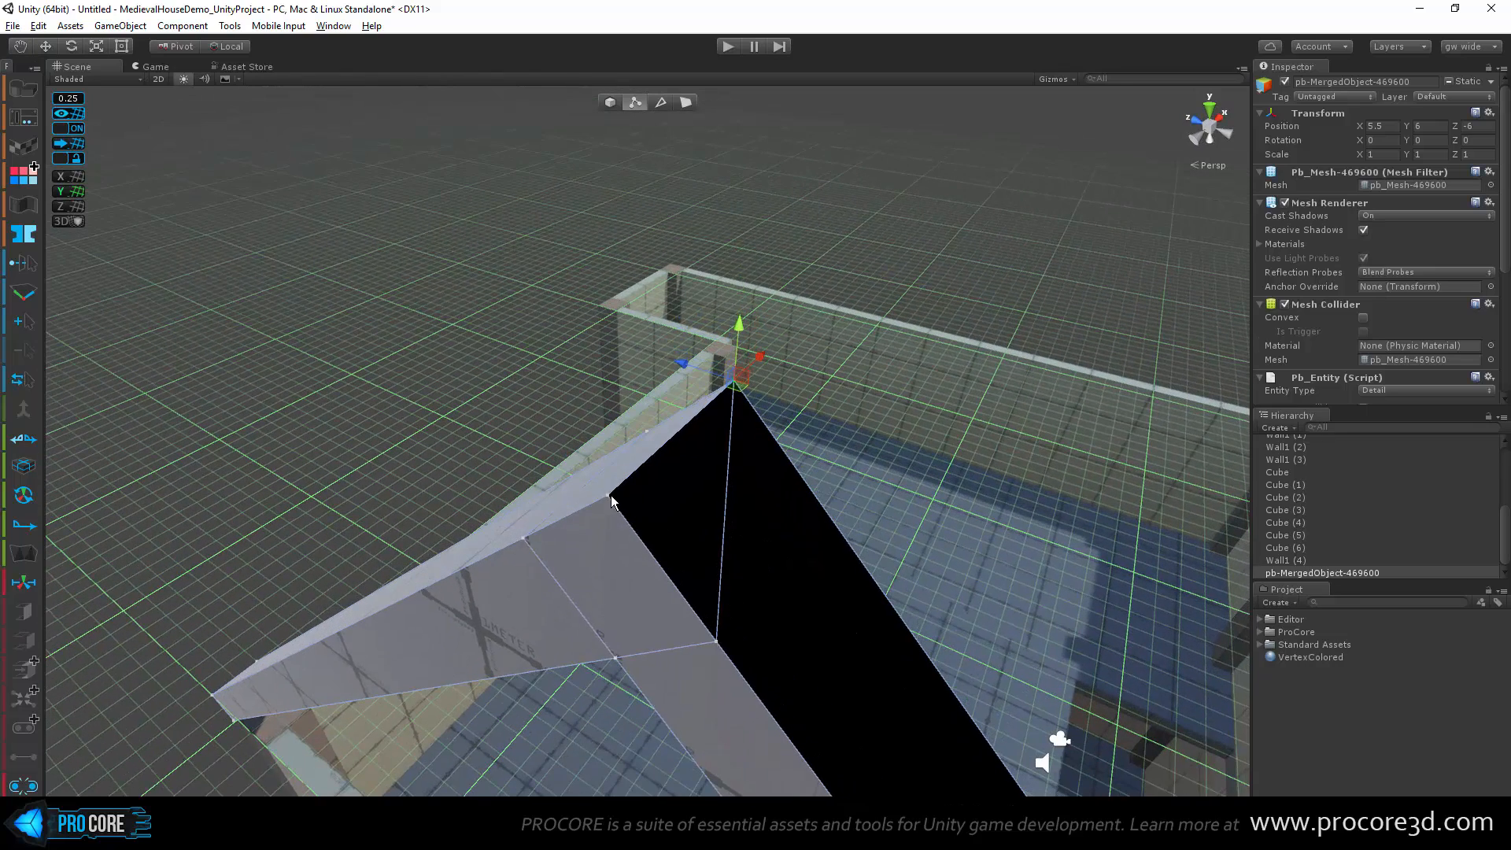
{"action": "left_click", "coordinate": [609, 497]}
{"action": "left_click", "coordinate": [716, 641], "text": "shift"}
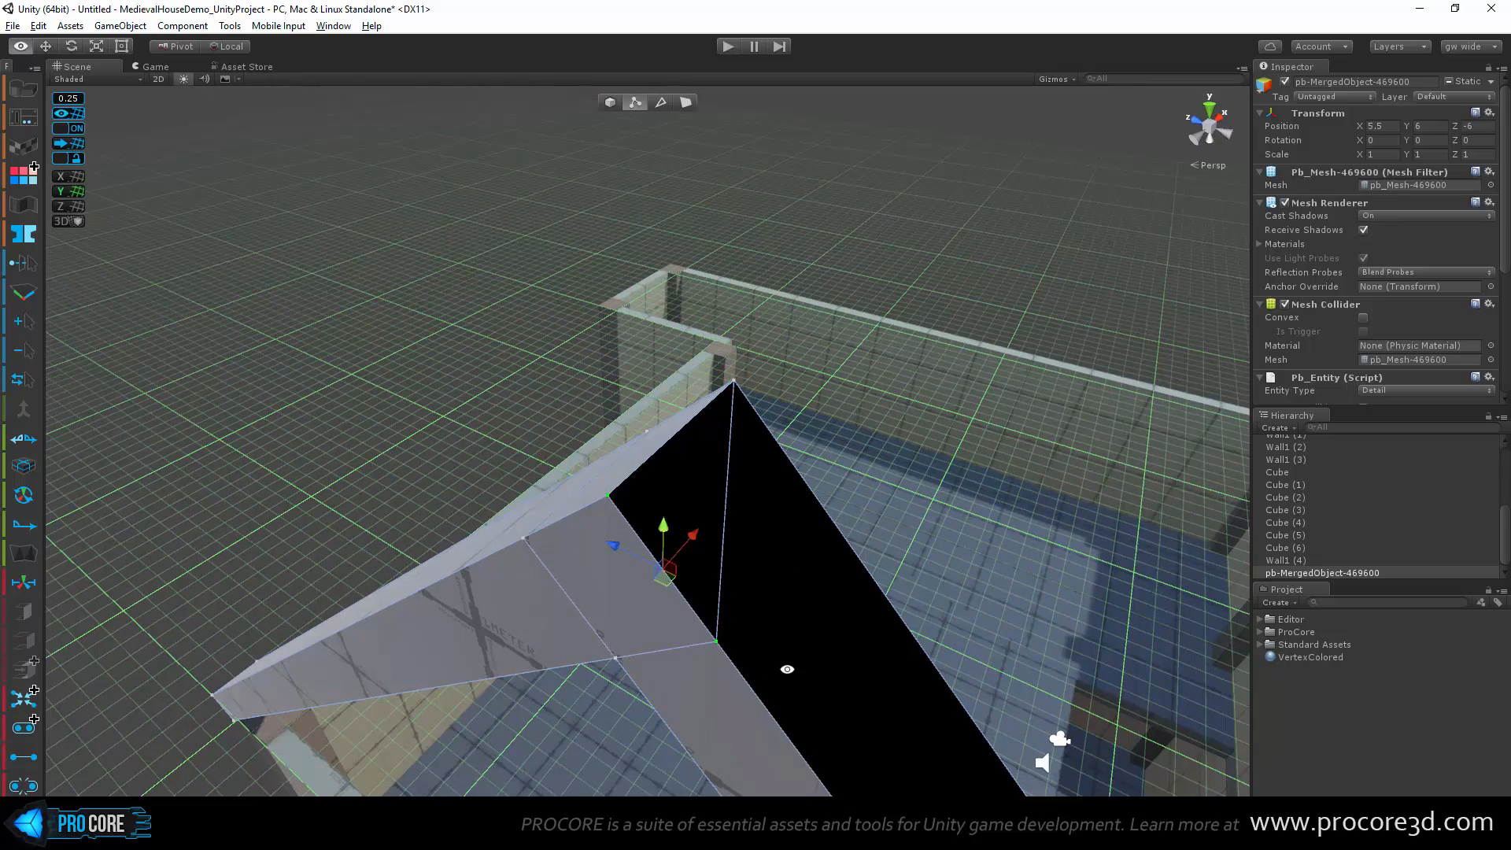
{"action": "key", "text": "alt+c"}
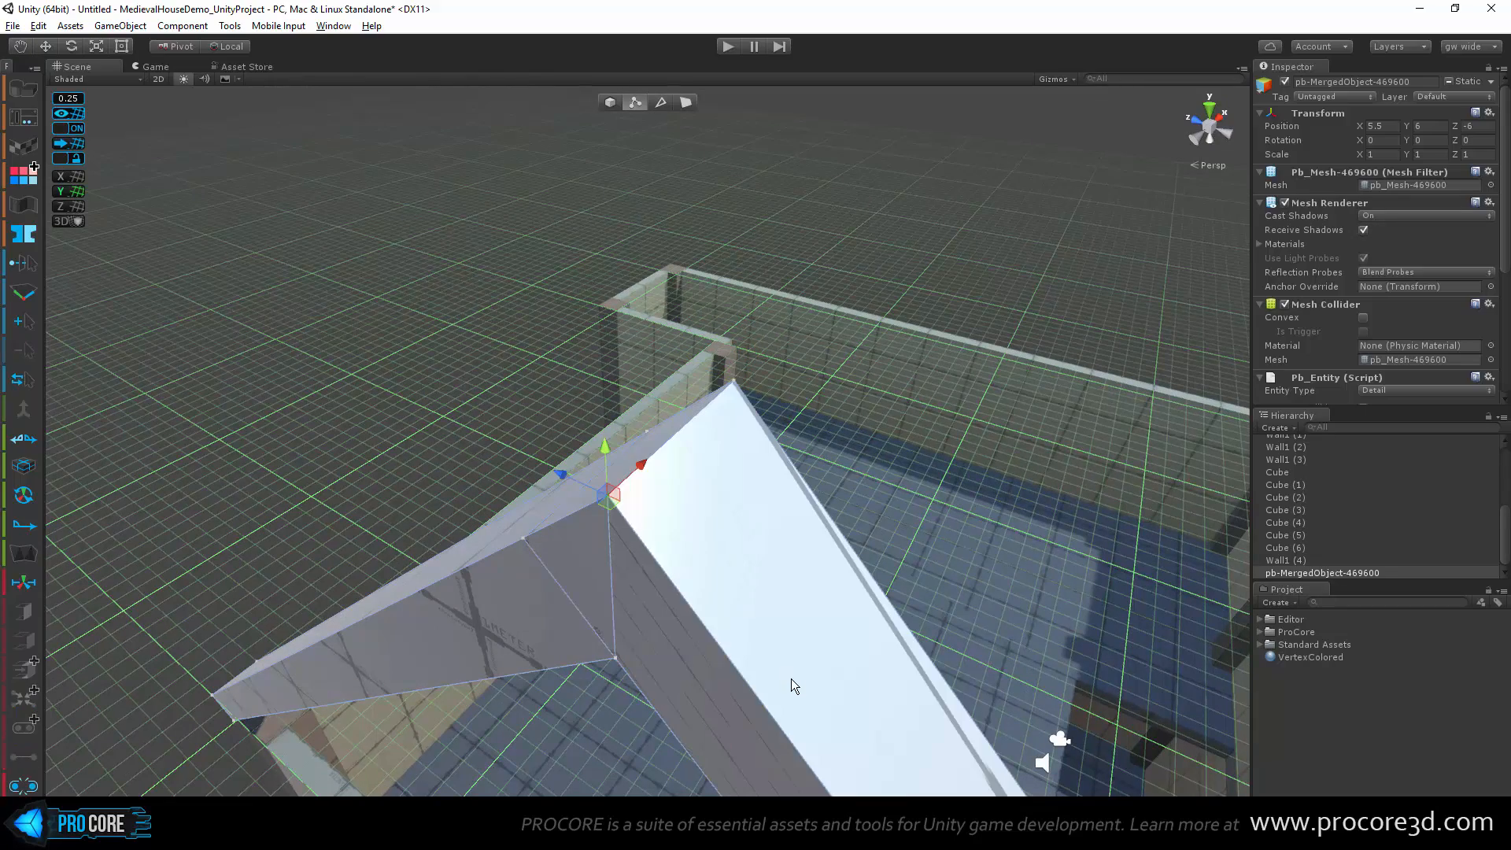
Step: Try collapsing the second rafter's two upper vertices into the peak vertices on the back and front sides
{"action": "left_click_drag", "start_coordinate": [790, 458], "coordinate": [650, 527], "text": "alt"}
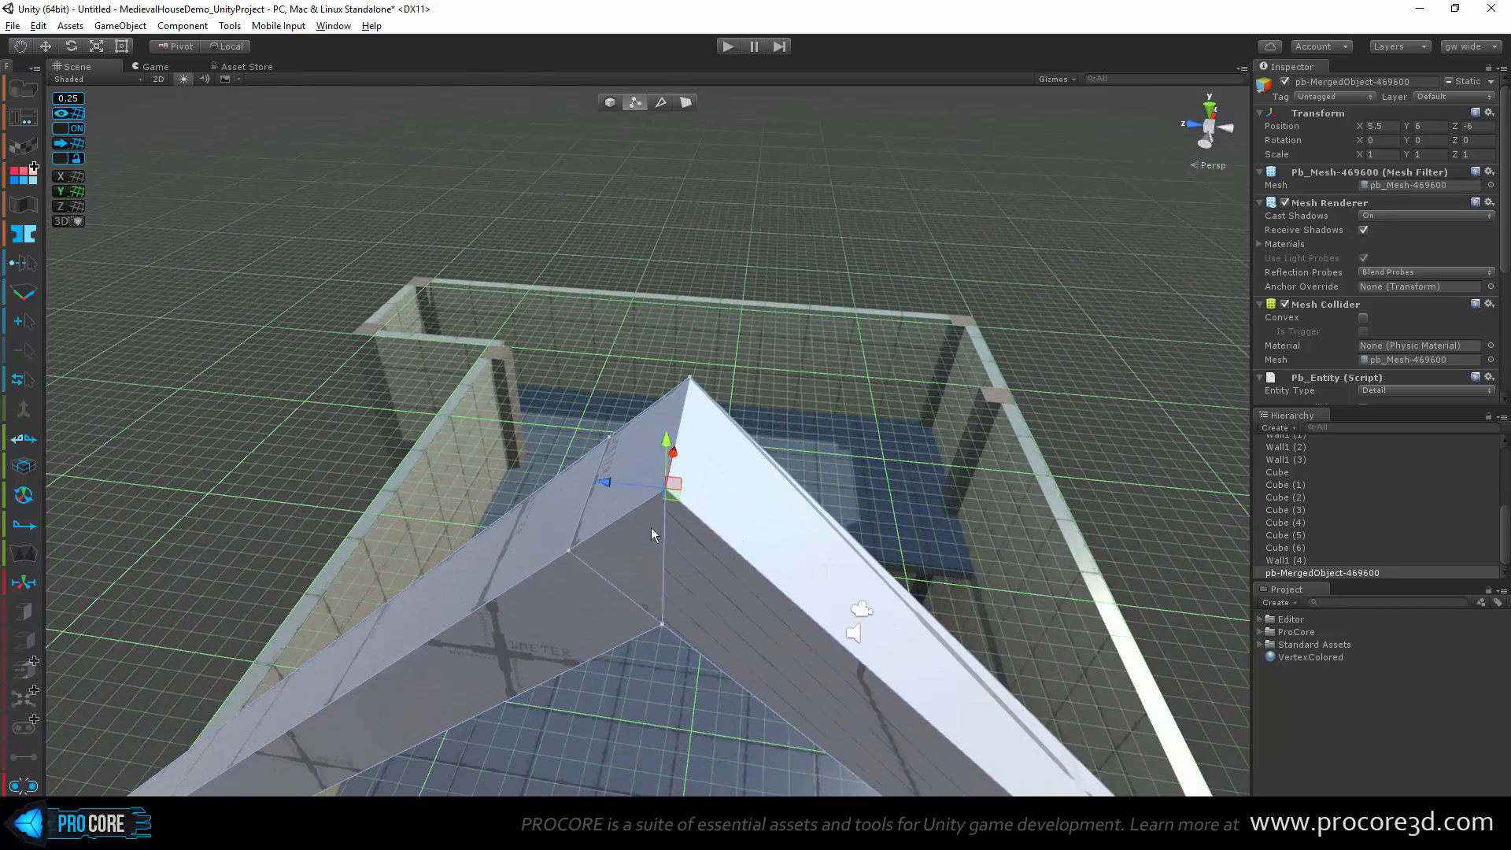
{"action": "left_click", "coordinate": [663, 489]}
{"action": "left_click", "coordinate": [568, 551], "text": "shift"}
{"action": "key", "text": "alt+c"}
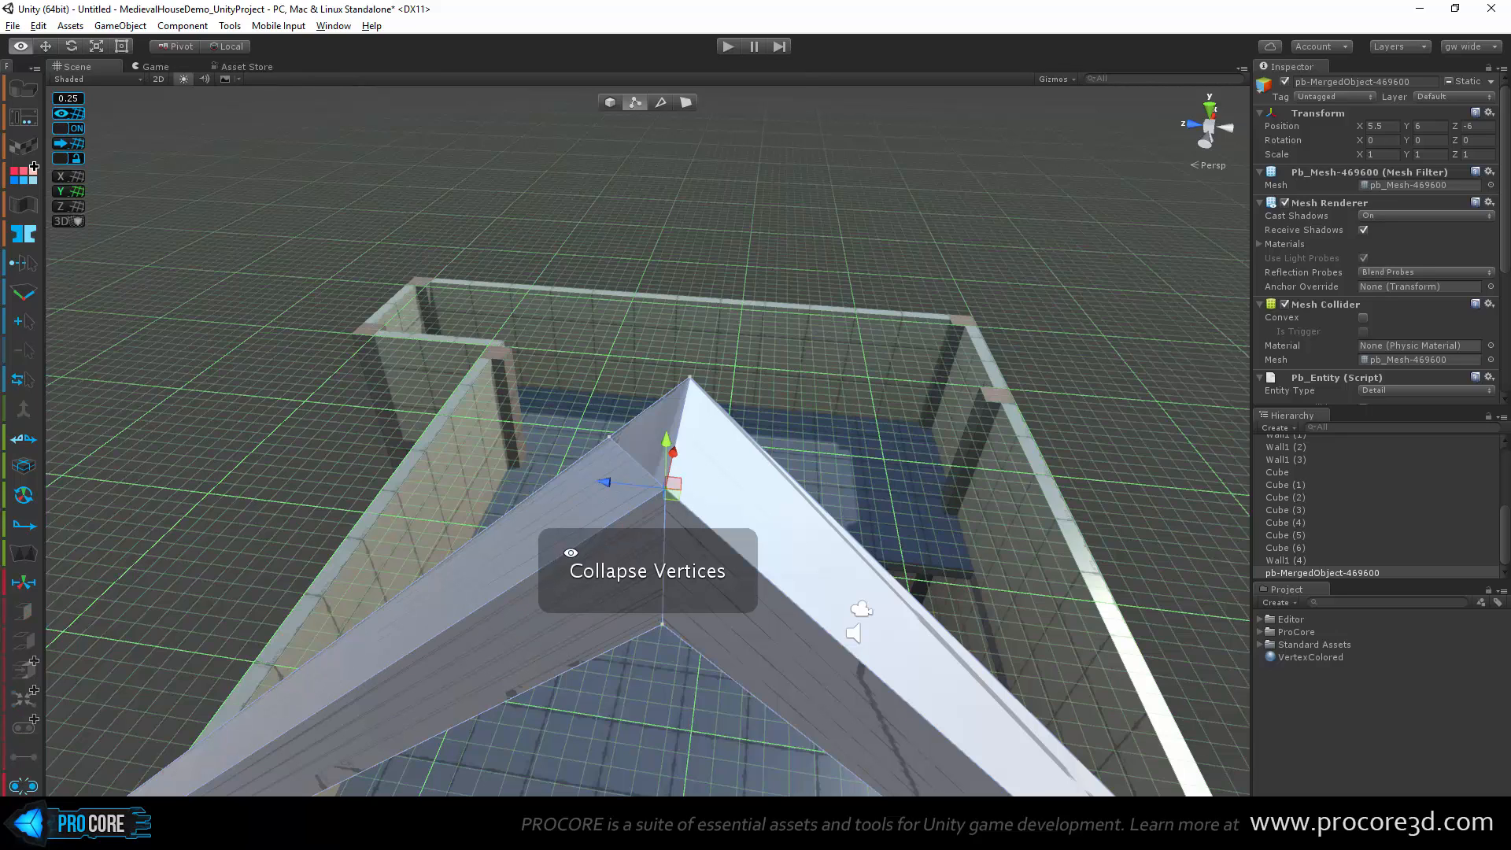
{"action": "left_click", "coordinate": [688, 379]}
{"action": "left_click", "coordinate": [610, 437], "text": "shift"}
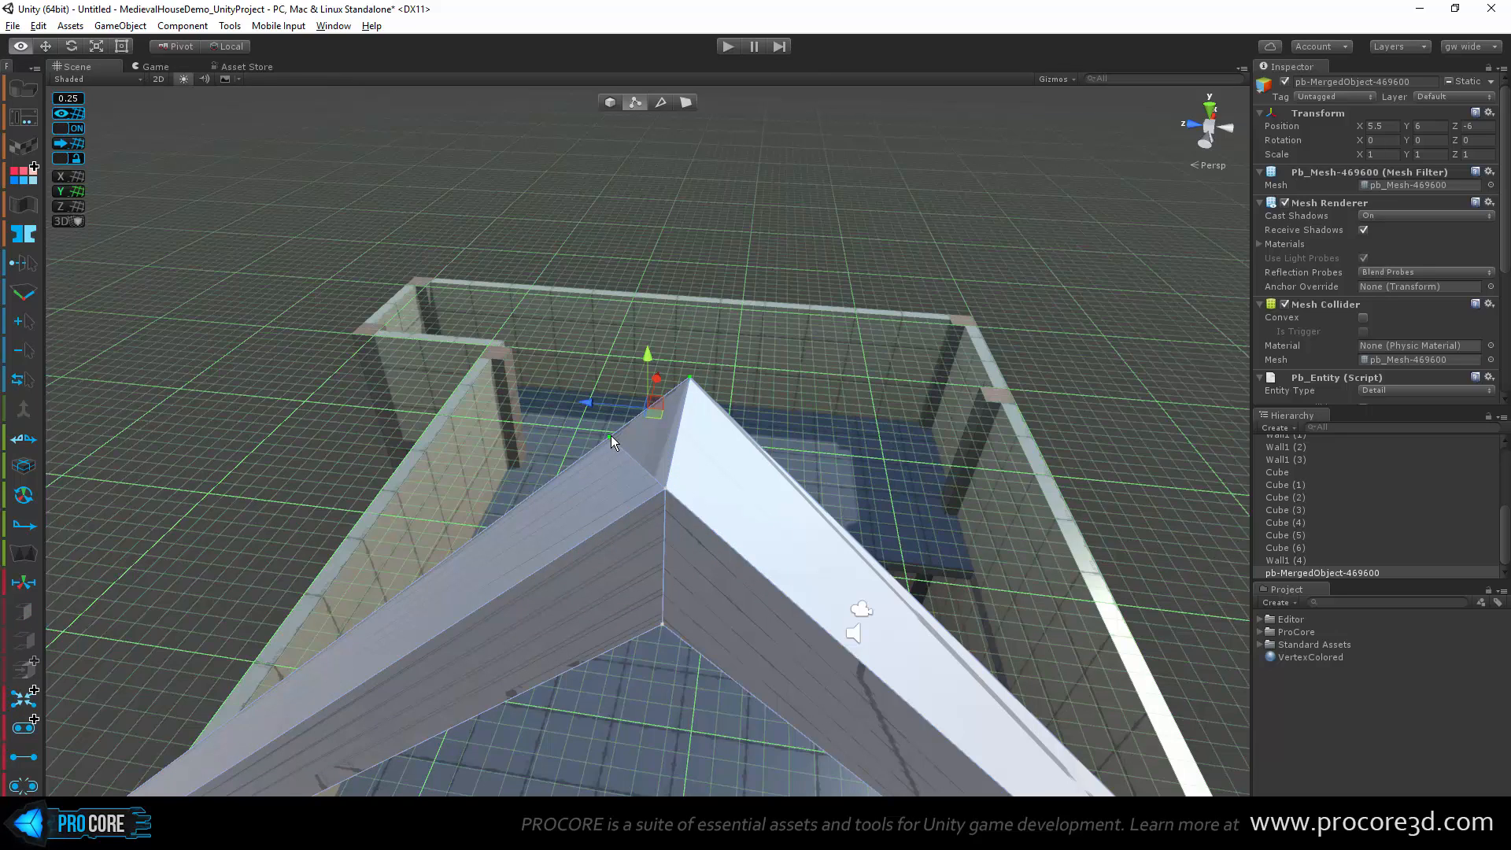
{"action": "key", "text": "alt+c"}
Step: Select the first rafter's outer slope in face mode to examine it as a single face
{"action": "left_click_drag", "start_coordinate": [747, 535], "coordinate": [490, 521], "text": "alt"}
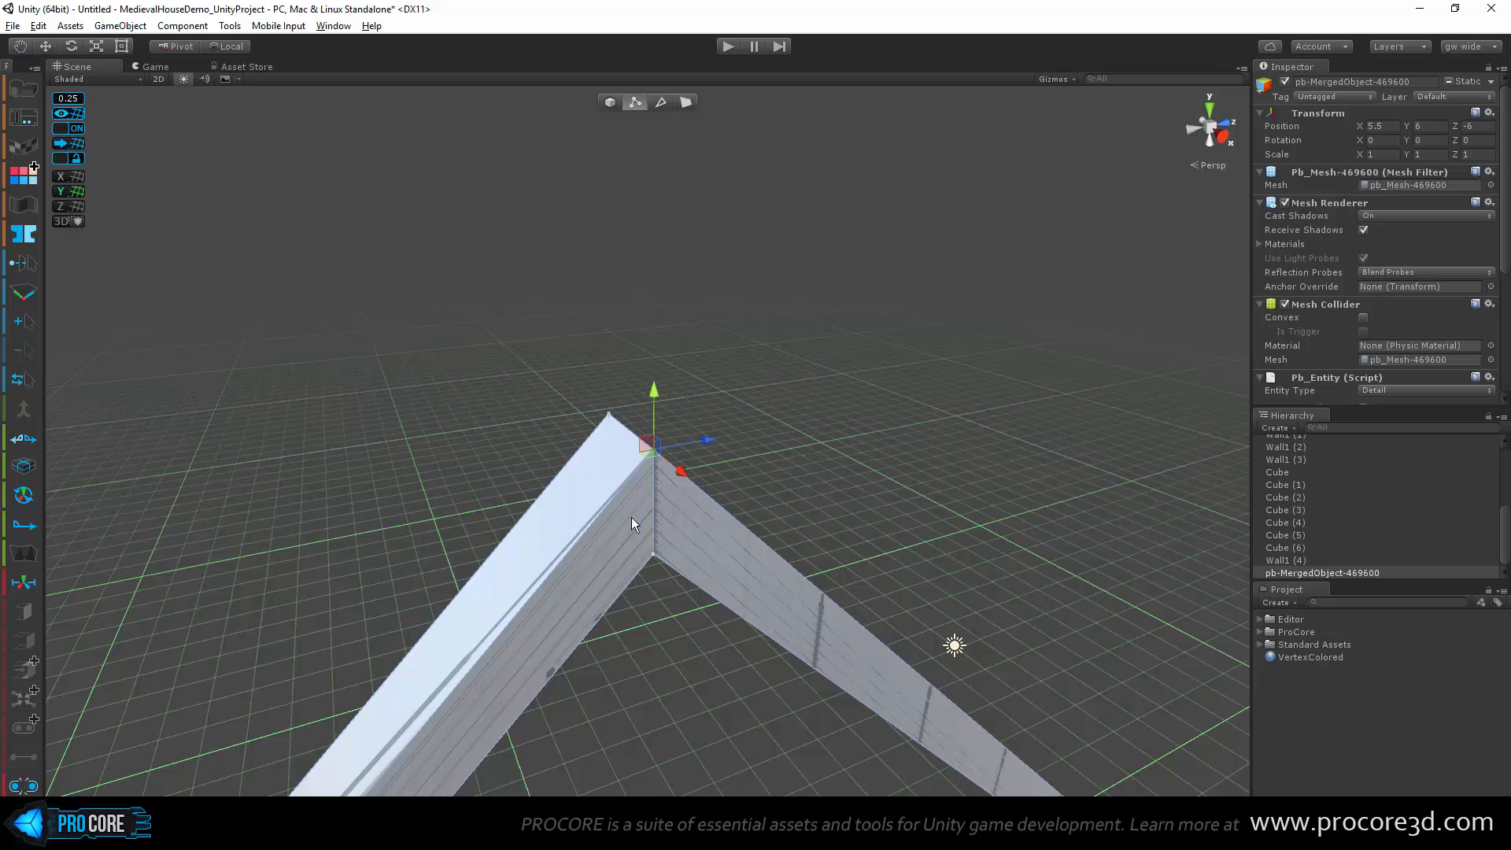
{"action": "scroll", "coordinate": [634, 528], "scroll_direction": "down", "scroll_amount": 3}
{"action": "left_click", "coordinate": [681, 102]}
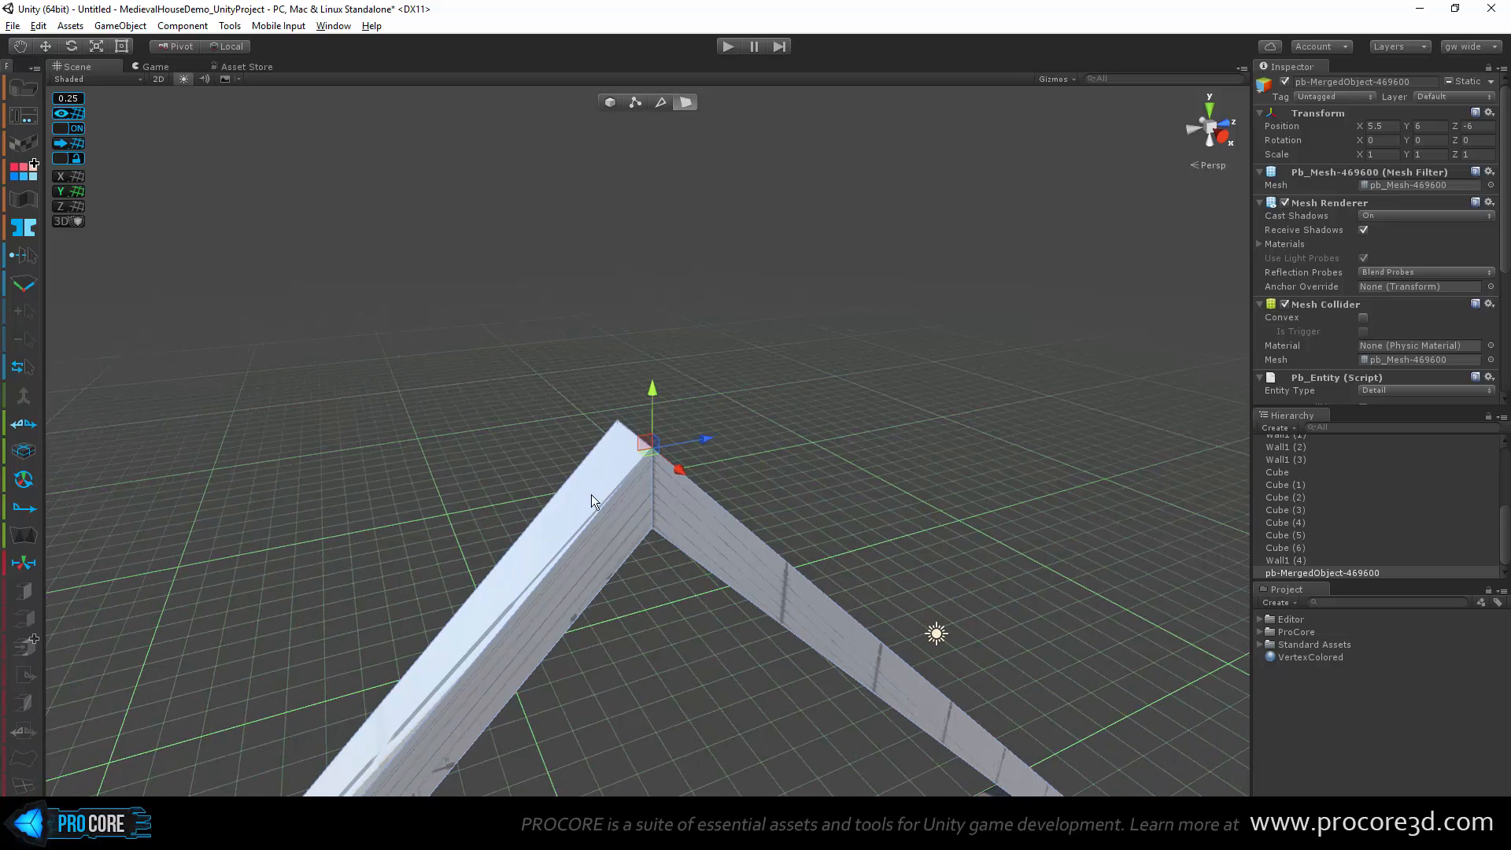
{"action": "left_click", "coordinate": [585, 496]}
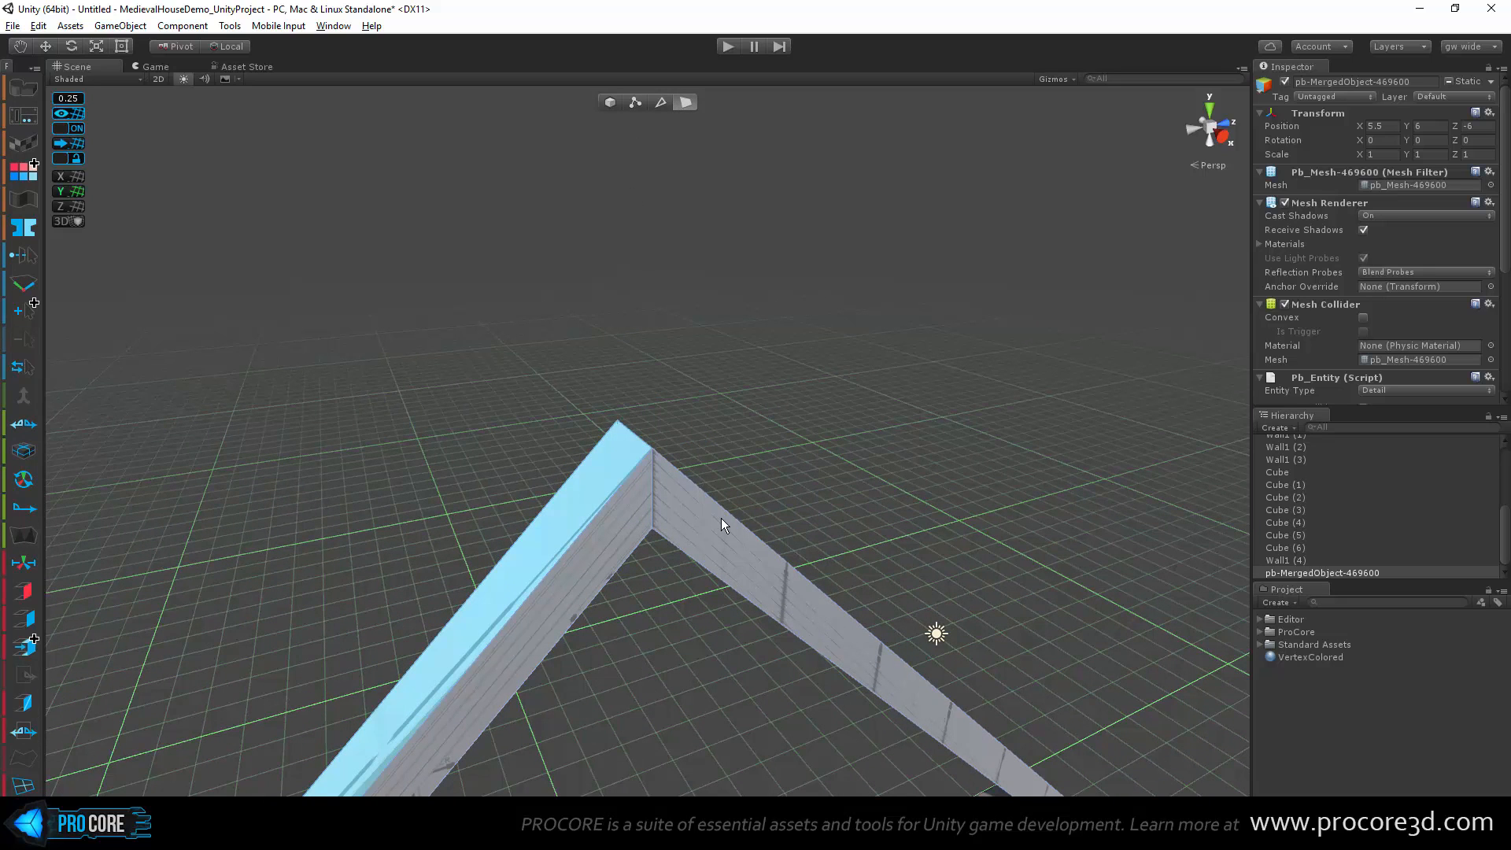
{"action": "left_click_drag", "start_coordinate": [743, 517], "coordinate": [620, 517], "text": "alt"}
{"action": "scroll", "coordinate": [621, 517], "scroll_direction": "up", "scroll_amount": 3}
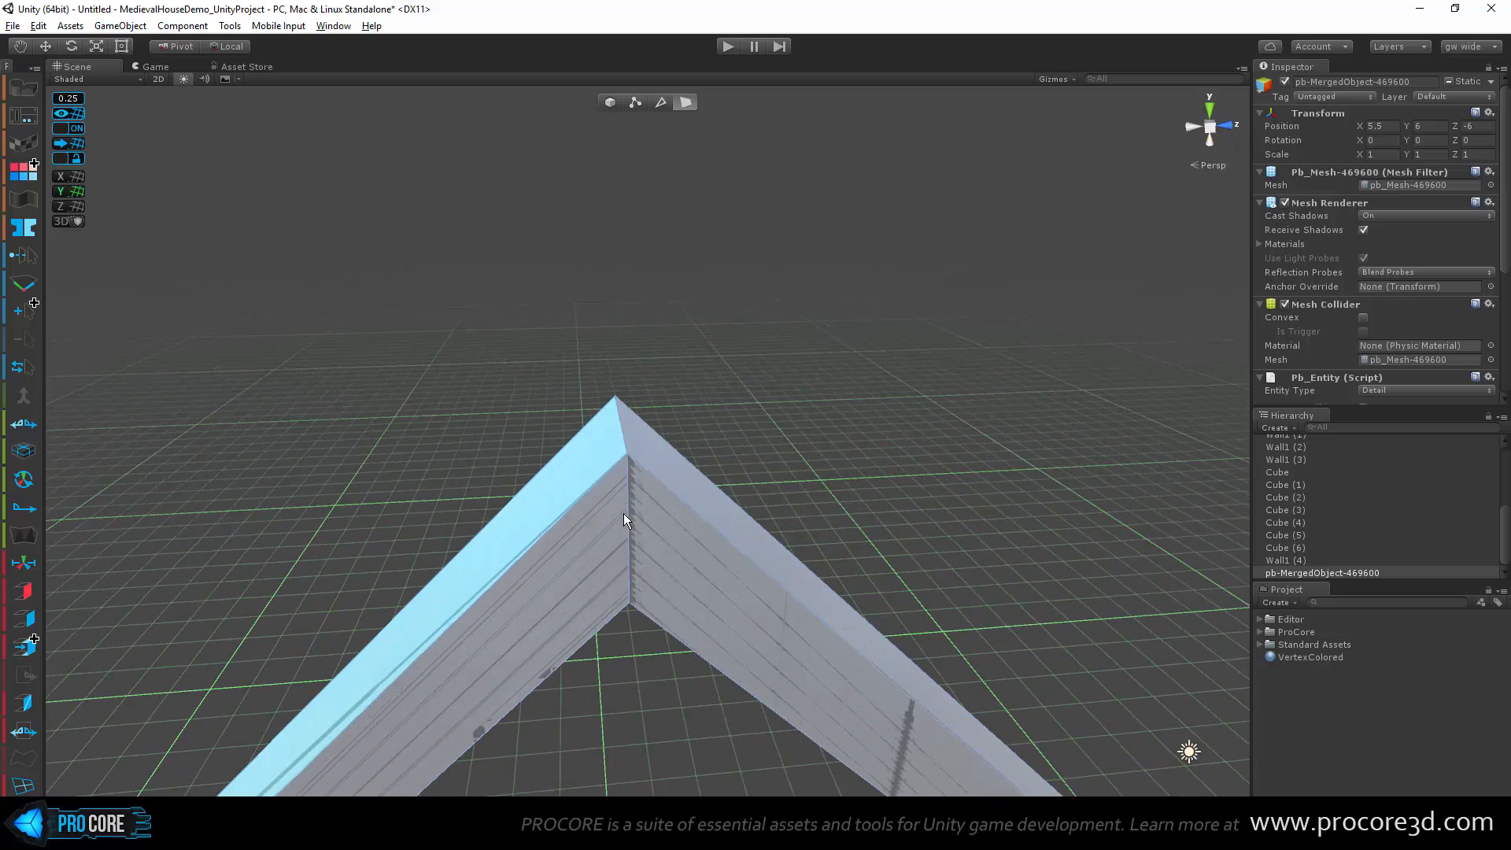
Step: Undo the second rafter's vertex collapses and select the short peak face on its outer slope to examine the split
{"action": "left_click", "coordinate": [631, 516]}
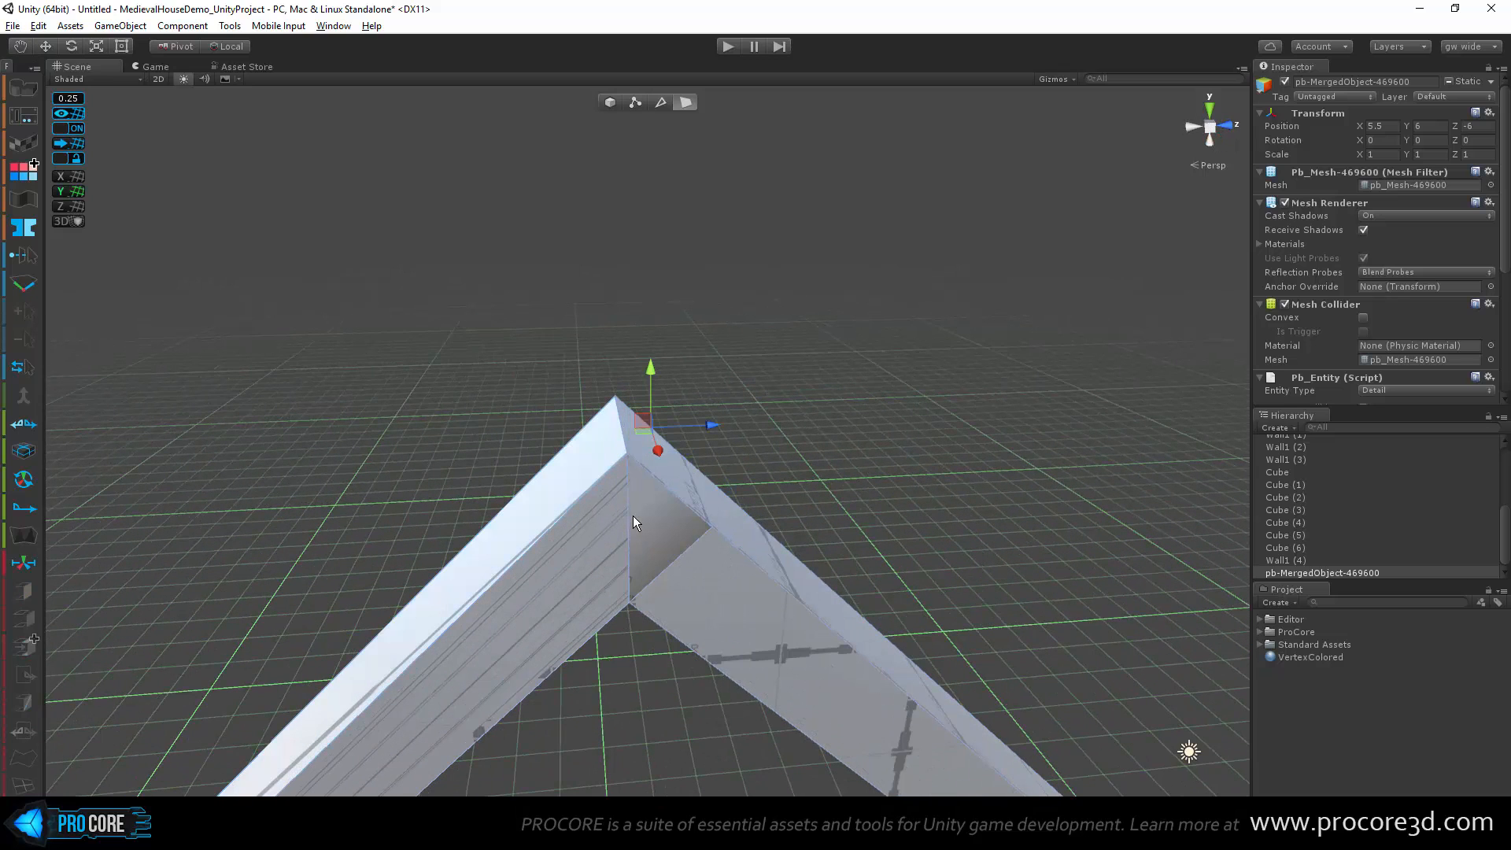
{"action": "left_click_drag", "start_coordinate": [773, 582], "coordinate": [674, 588], "text": "alt"}
{"action": "left_click", "coordinate": [662, 480]}
{"action": "left_click", "coordinate": [738, 548]}
{"action": "left_click", "coordinate": [658, 455]}
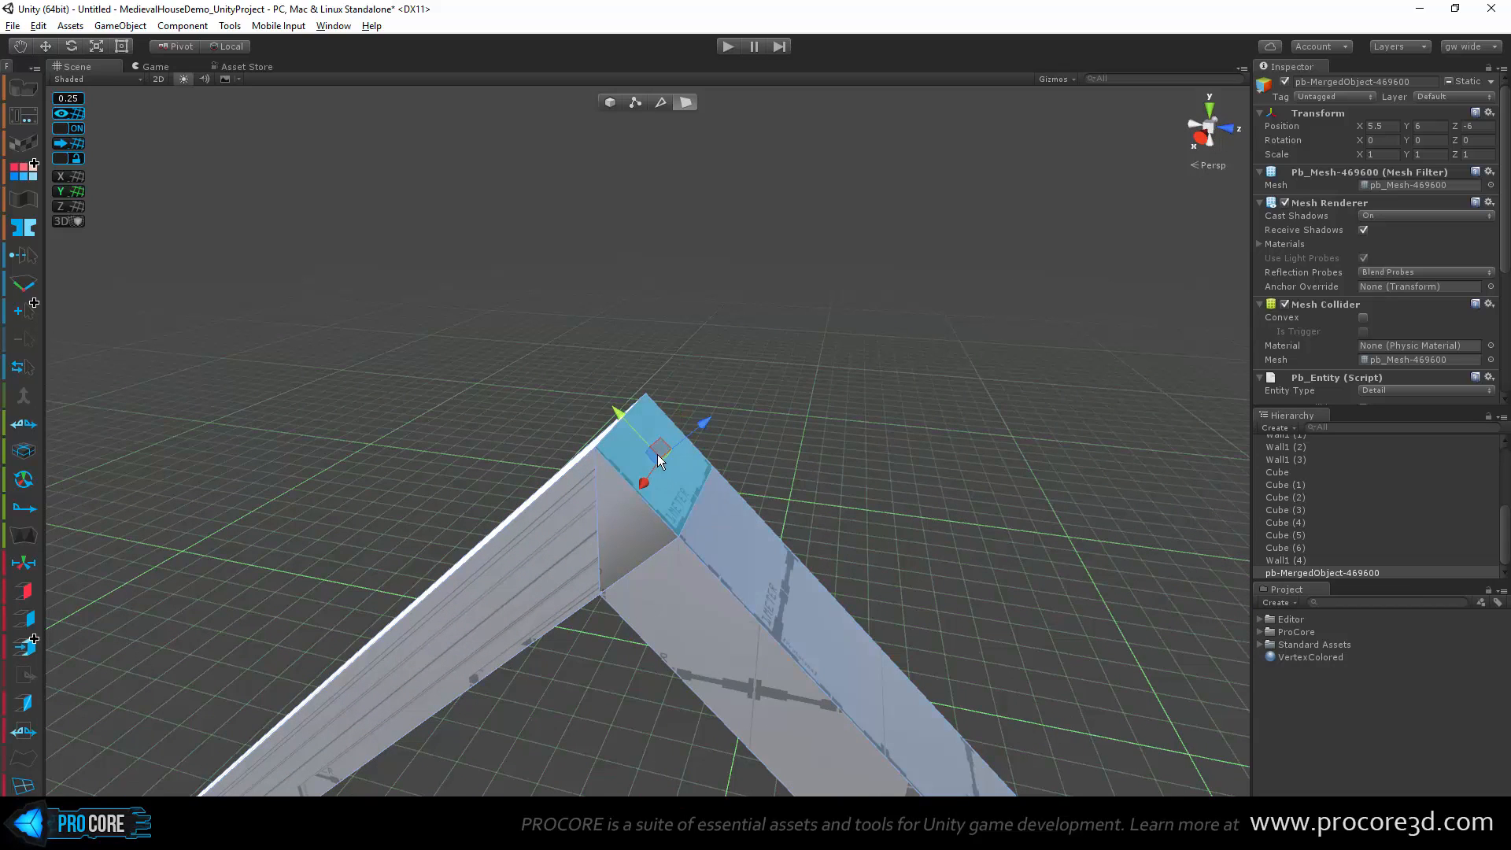
Step: In vertex mode, collapse the second rafter's two upper vertices into the matching peak vertices on both sides
{"action": "left_click", "coordinate": [633, 103]}
{"action": "left_click", "coordinate": [649, 403]}
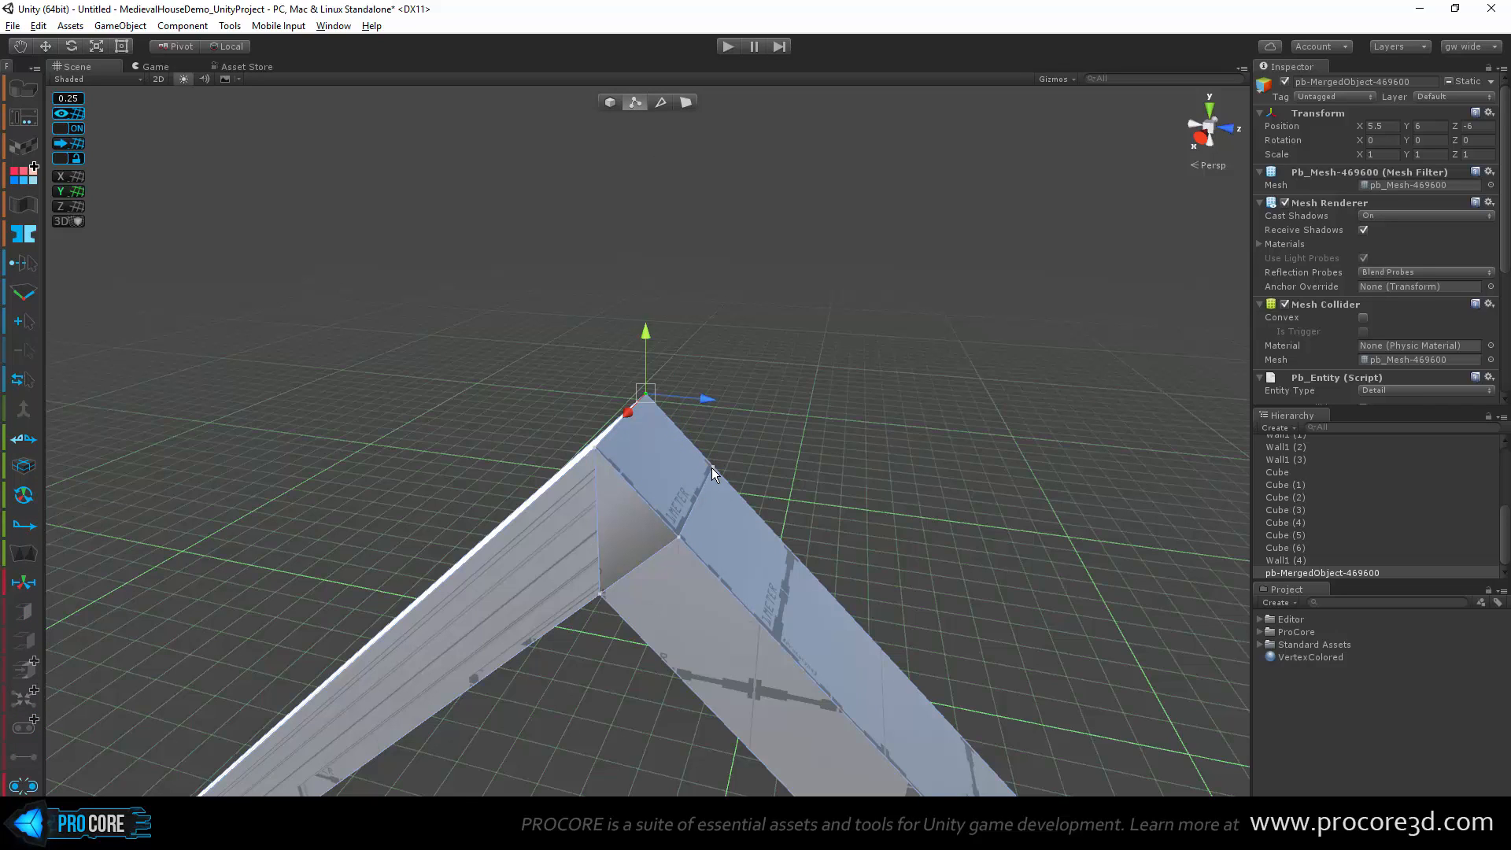
{"action": "key", "text": "alt+c"}
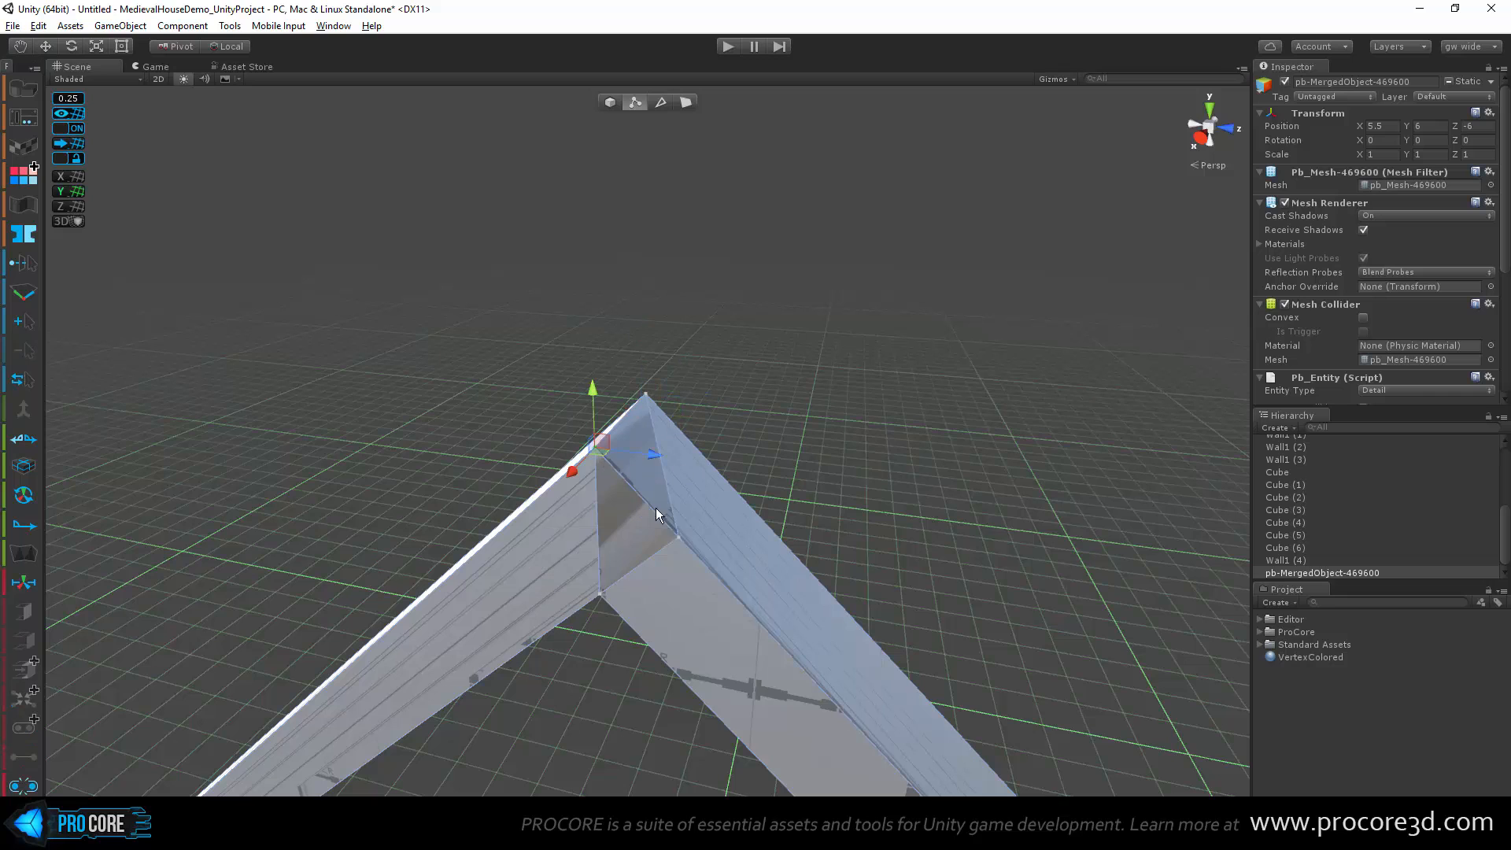
{"action": "left_click", "coordinate": [675, 535], "text": "shift"}
{"action": "key", "text": "alt+c"}
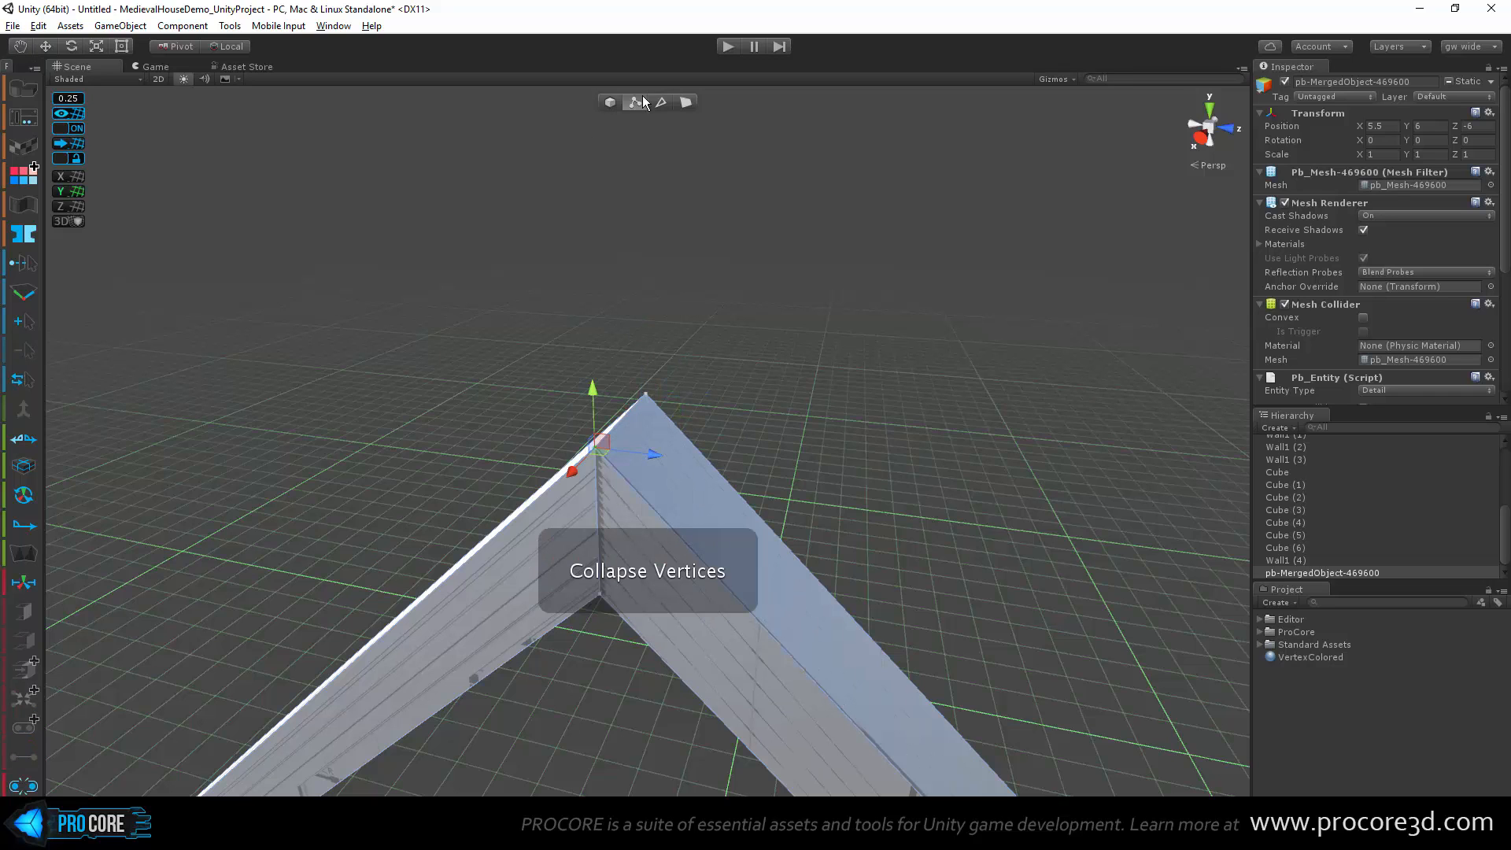
Step: Select each rafter's outer slope in face mode to verify that both run as single faces up to the peak
{"action": "left_click", "coordinate": [686, 103]}
{"action": "left_click", "coordinate": [712, 489]}
{"action": "left_click_drag", "start_coordinate": [631, 607], "coordinate": [850, 602], "text": "alt"}
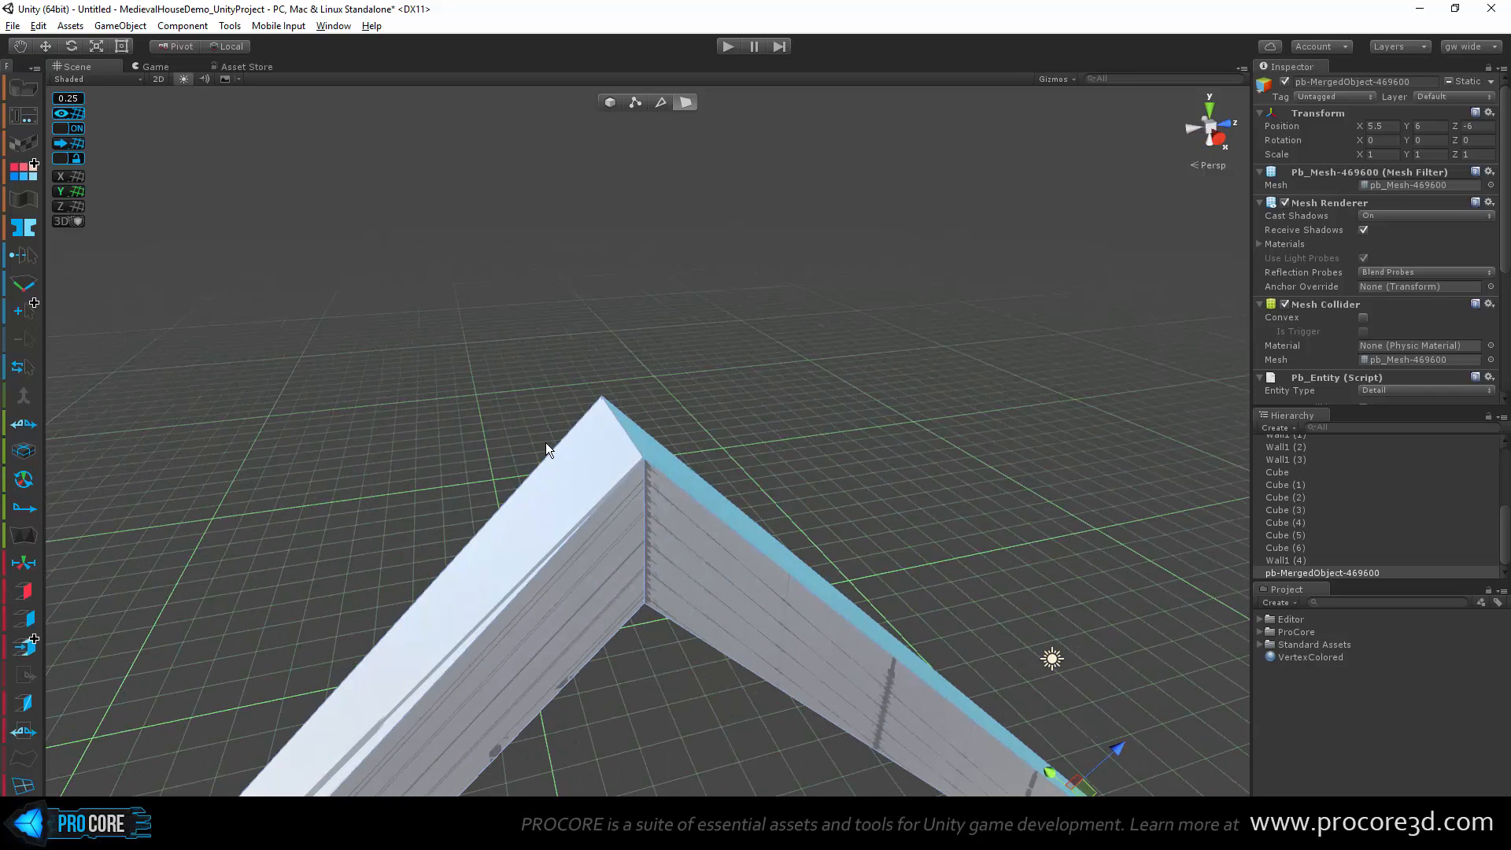
{"action": "left_click", "coordinate": [545, 442]}
{"action": "left_click", "coordinate": [573, 492]}
{"action": "scroll", "coordinate": [573, 492], "scroll_direction": "down", "scroll_amount": 3}
{"action": "left_click", "coordinate": [573, 492]}
{"action": "scroll", "coordinate": [570, 492], "scroll_direction": "down", "scroll_amount": 3}
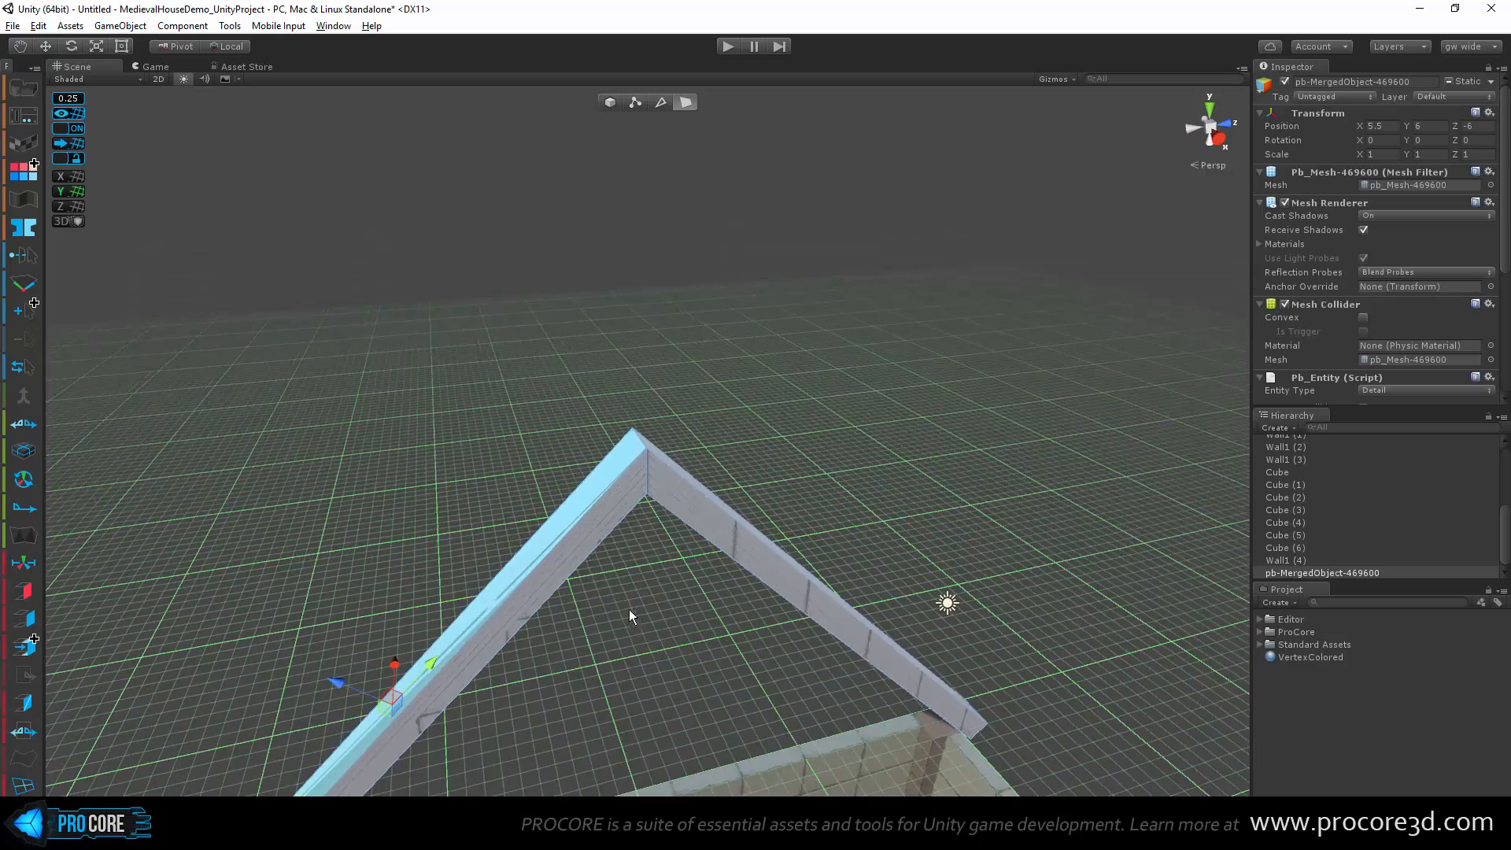
Step: Select the side faces of both rafters and move them along the X axis across the house to form a full gable roof
{"action": "middle_click_drag", "start_coordinate": [629, 609], "coordinate": [704, 260]}
{"action": "left_click_drag", "start_coordinate": [600, 452], "coordinate": [663, 457], "text": "alt"}
{"action": "left_click", "coordinate": [619, 360]}
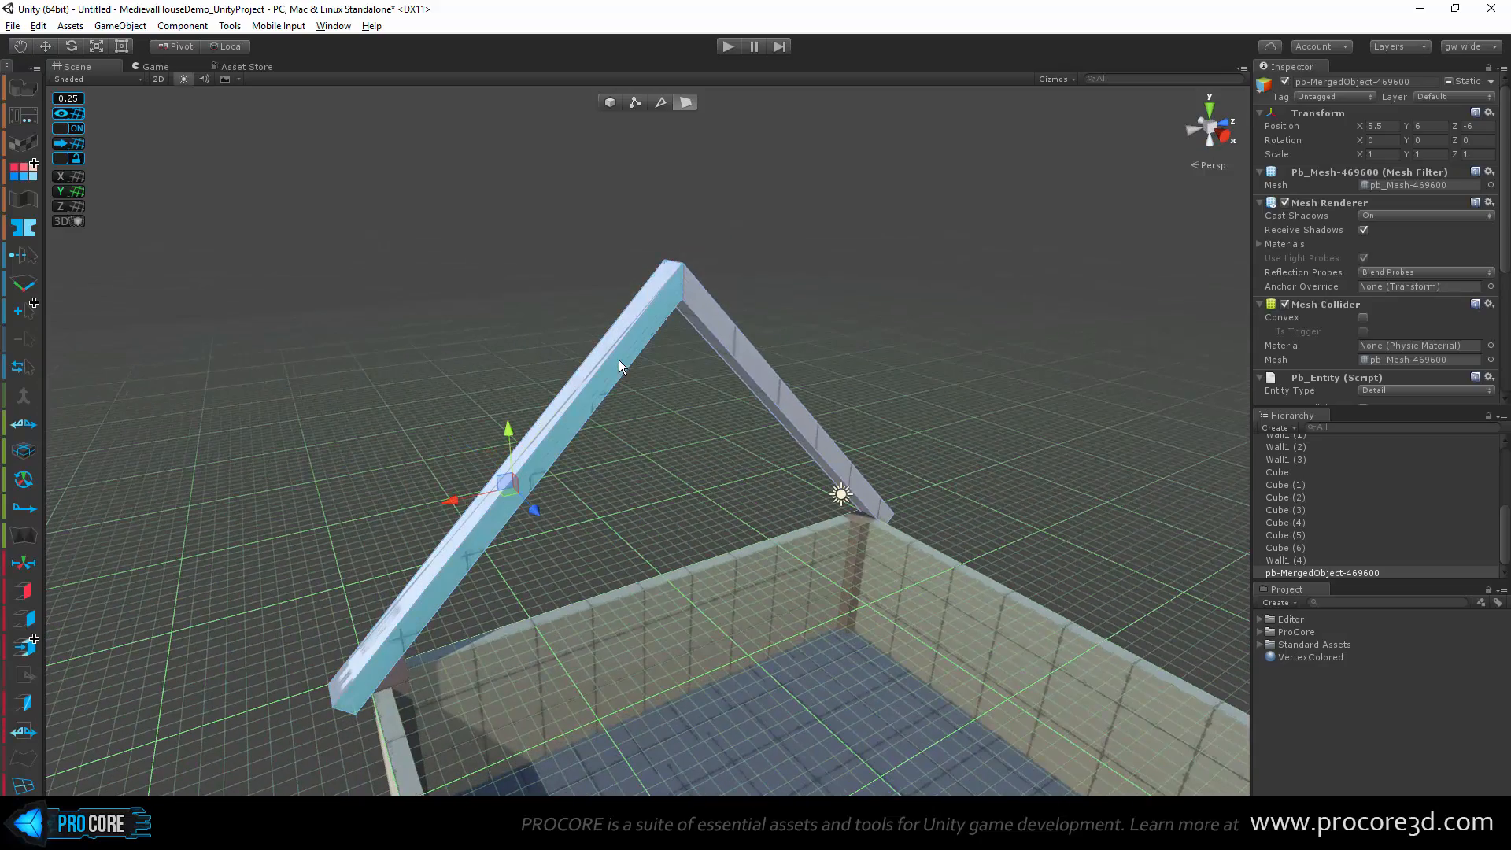
{"action": "left_click", "coordinate": [700, 315], "text": "shift"}
{"action": "scroll", "coordinate": [704, 315], "scroll_direction": "down", "scroll_amount": 2}
{"action": "left_click_drag", "start_coordinate": [693, 711], "coordinate": [849, 630], "text": "alt"}
{"action": "middle_click_drag", "start_coordinate": [747, 503], "coordinate": [632, 474]}
{"action": "left_click_drag", "start_coordinate": [531, 416], "coordinate": [880, 465]}
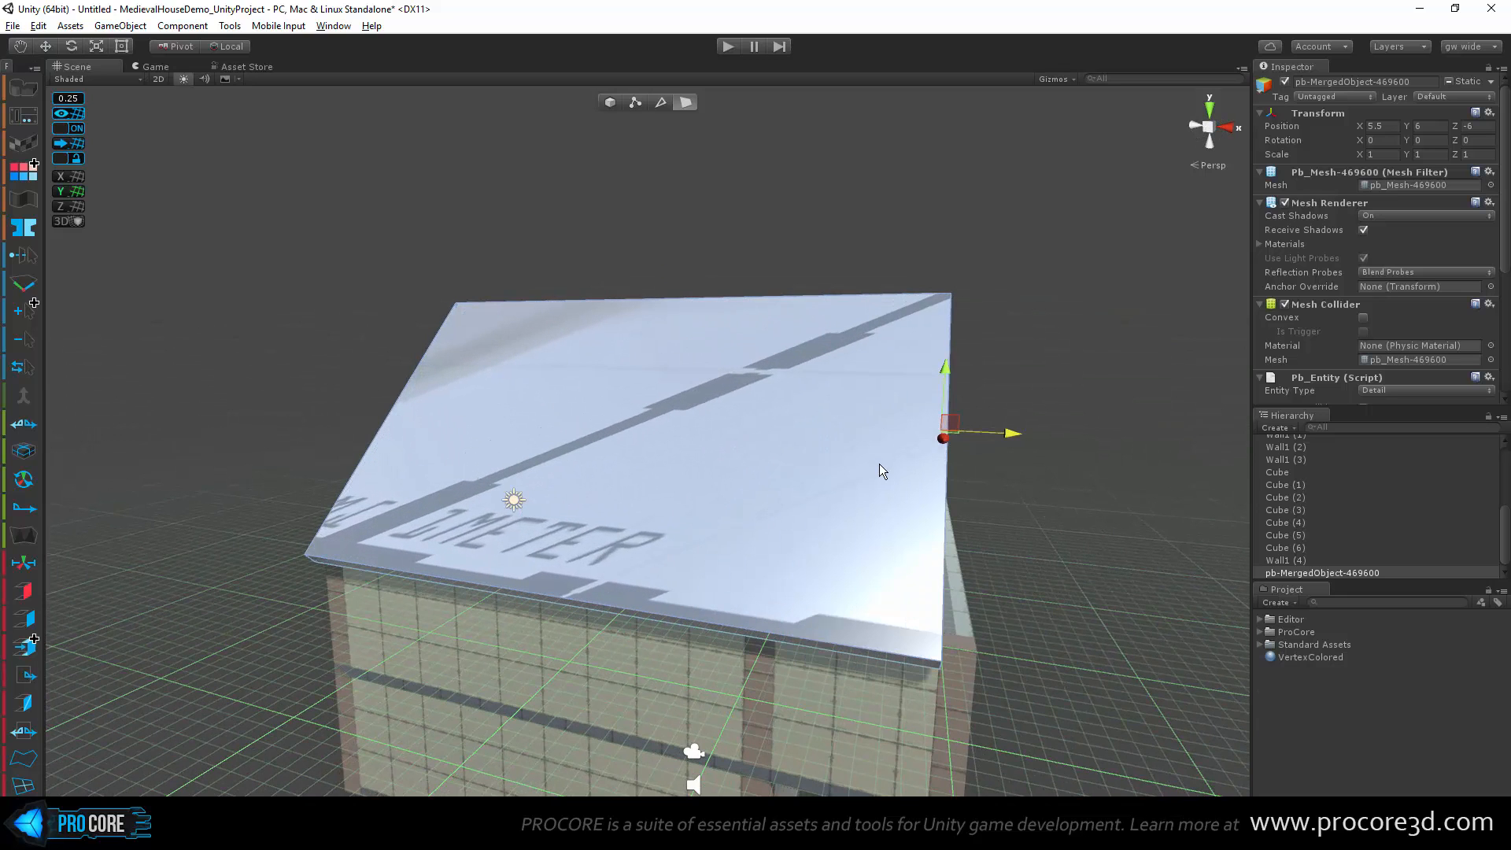
{"action": "left_click_drag", "start_coordinate": [846, 618], "coordinate": [711, 568], "text": "alt"}
{"action": "key", "text": "Escape"}
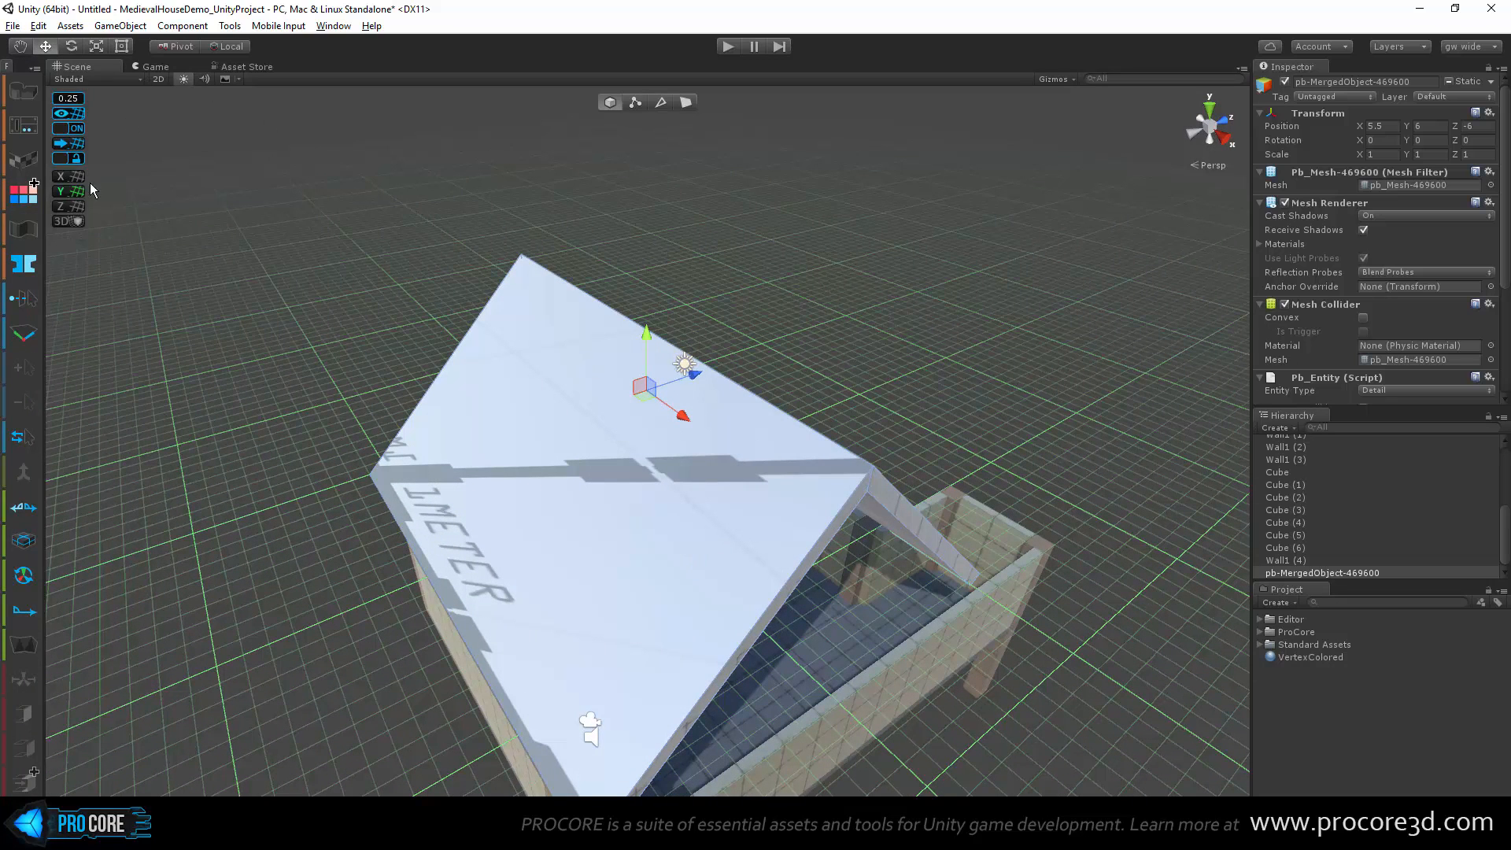
Step: Open the UV Editor for the roof and place its window clear of the roof mesh
{"action": "left_click", "coordinate": [24, 163]}
{"action": "scroll", "coordinate": [541, 474], "scroll_direction": "down", "scroll_amount": 4}
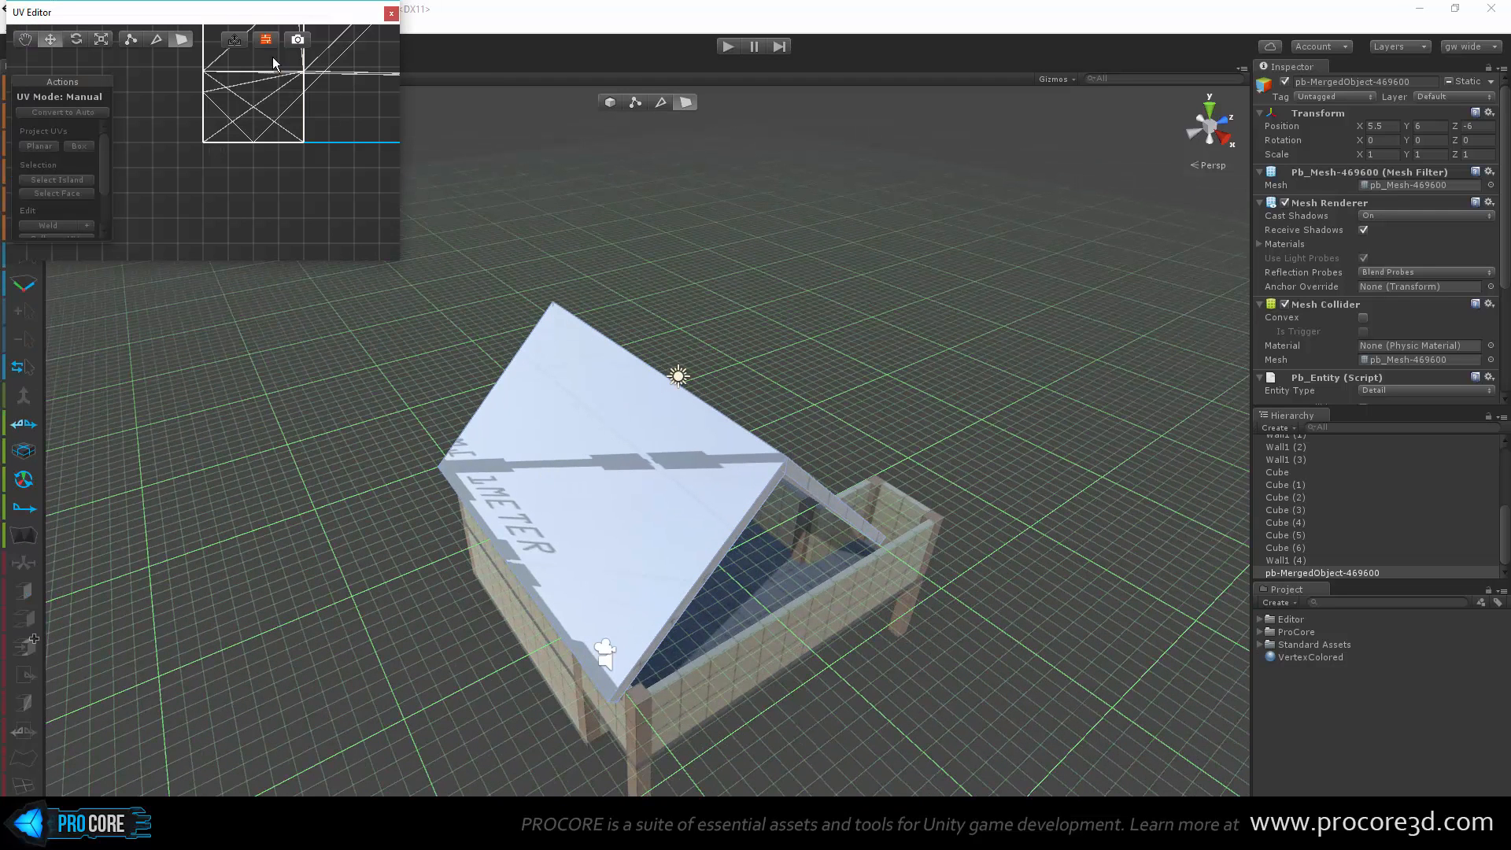
{"action": "left_click", "coordinate": [275, 66]}
{"action": "left_click_drag", "start_coordinate": [303, 13], "coordinate": [347, 188]}
{"action": "scroll", "coordinate": [611, 469], "scroll_direction": "down", "scroll_amount": 2}
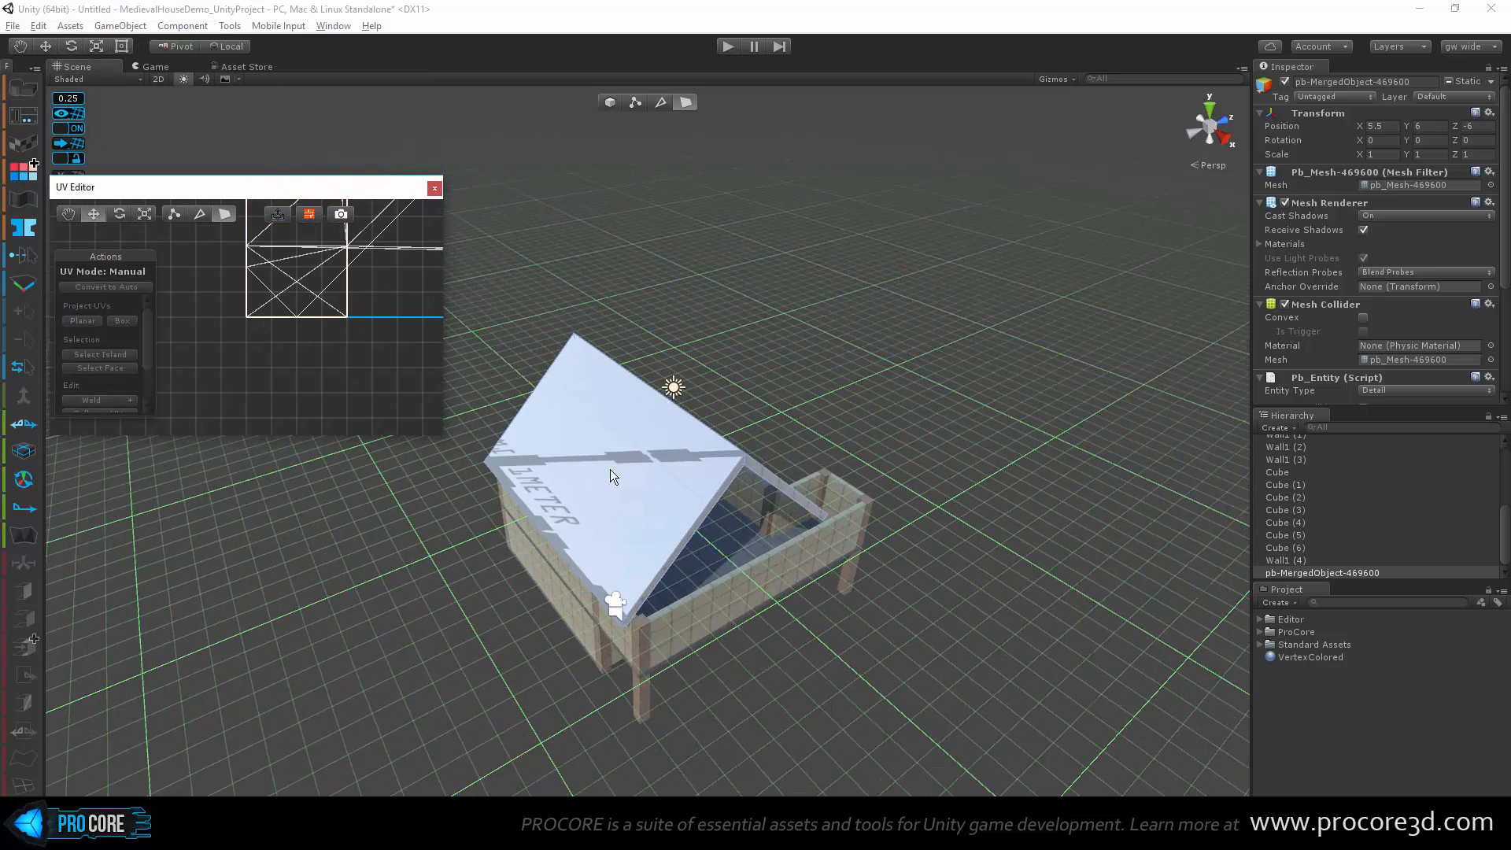
Step: Select a roof slope face and extend the selection to all faces of the roof for UV editing
{"action": "scroll", "coordinate": [612, 465], "scroll_direction": "up", "scroll_amount": 2}
{"action": "left_click", "coordinate": [612, 465]}
{"action": "scroll", "coordinate": [610, 488], "scroll_direction": "up", "scroll_amount": 2}
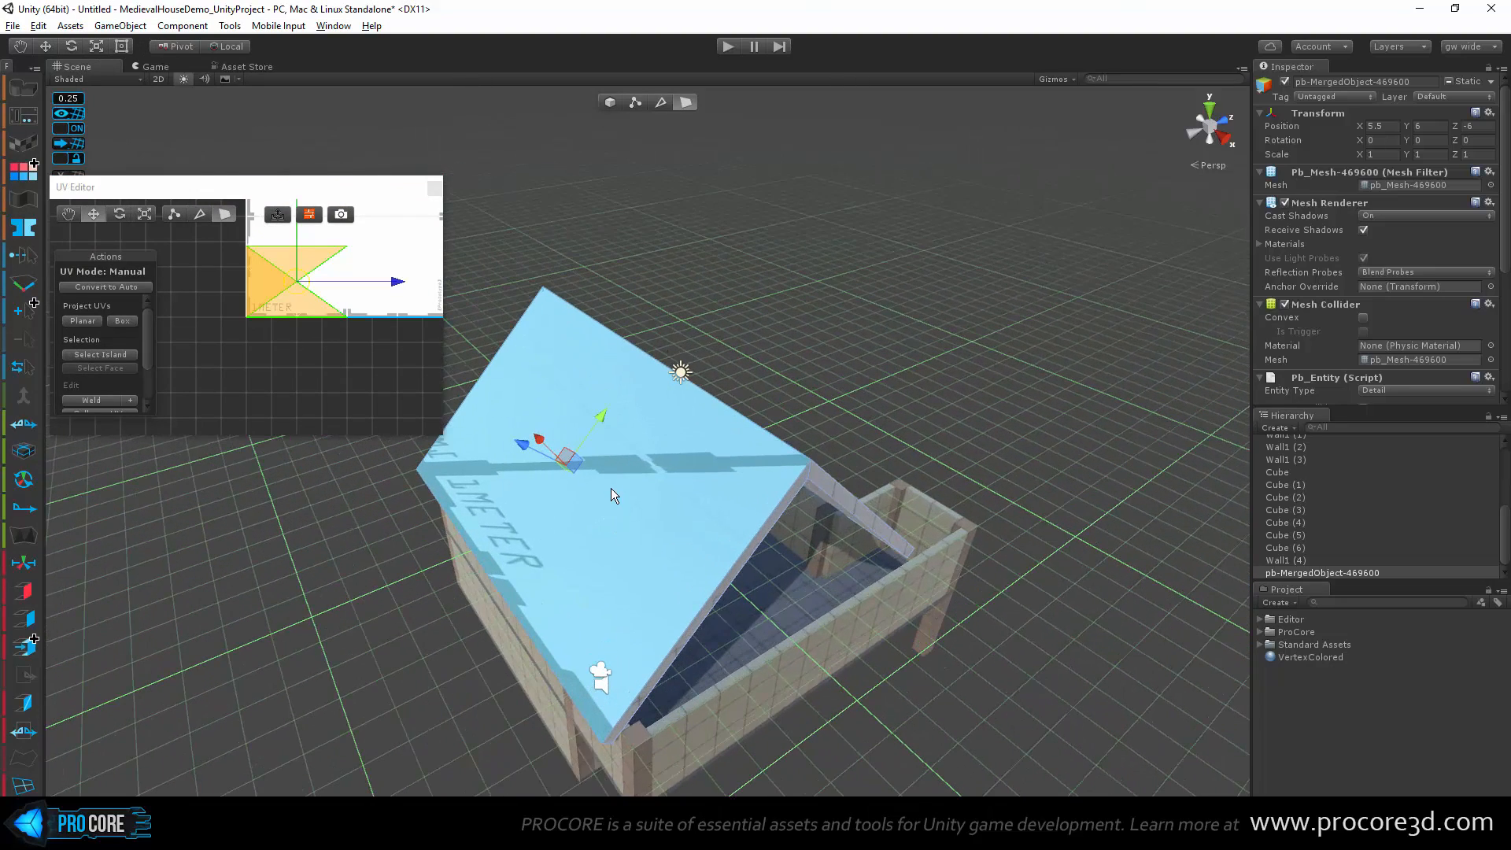
{"action": "double_click", "coordinate": [610, 488]}
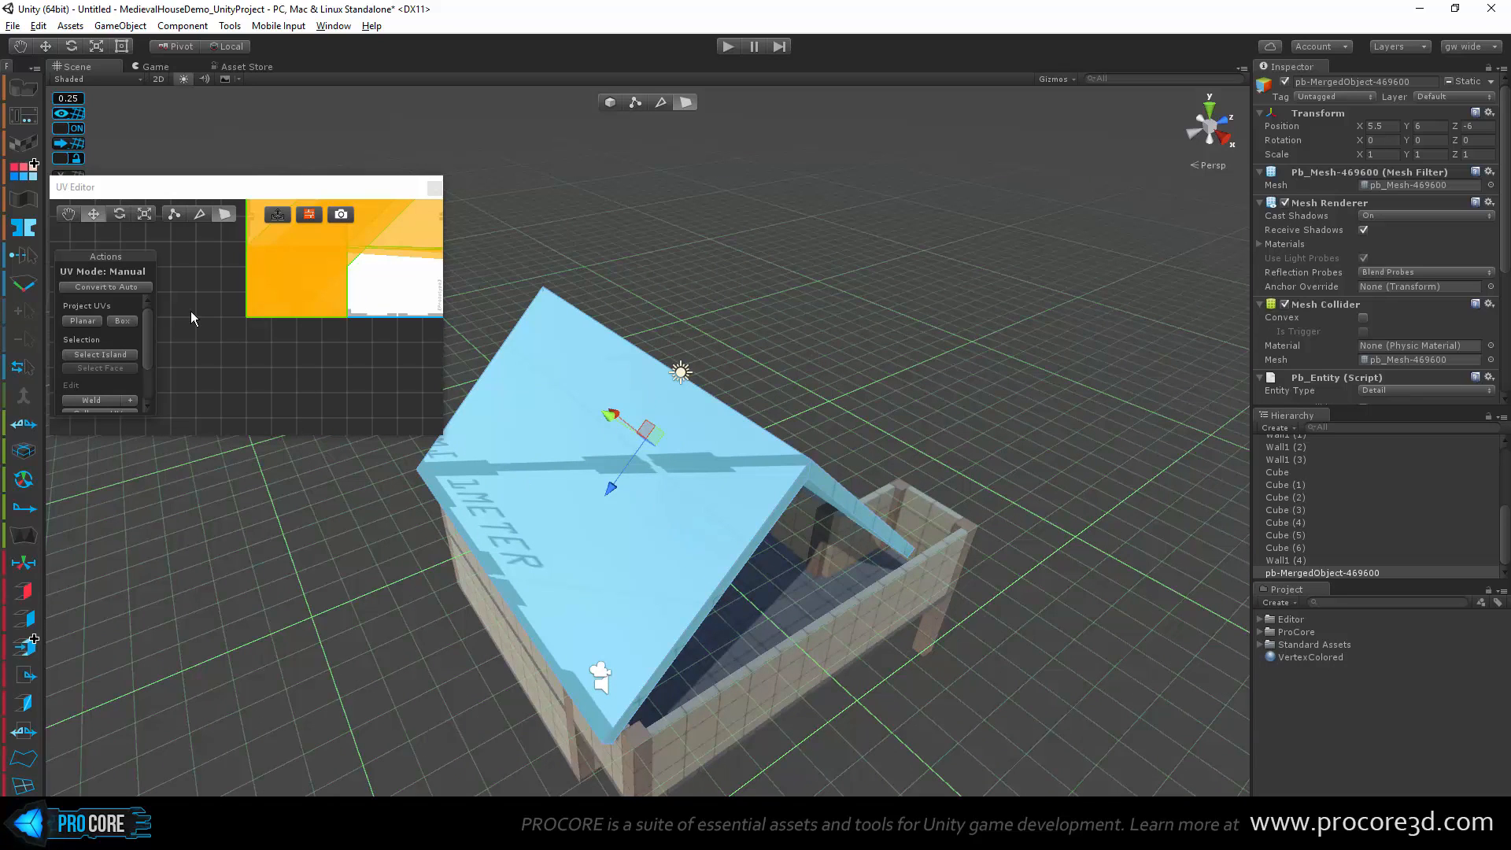
Step: Apply a box UV projection to all selected roof faces and inspect the texture tiling around the roof
{"action": "left_click", "coordinate": [120, 322]}
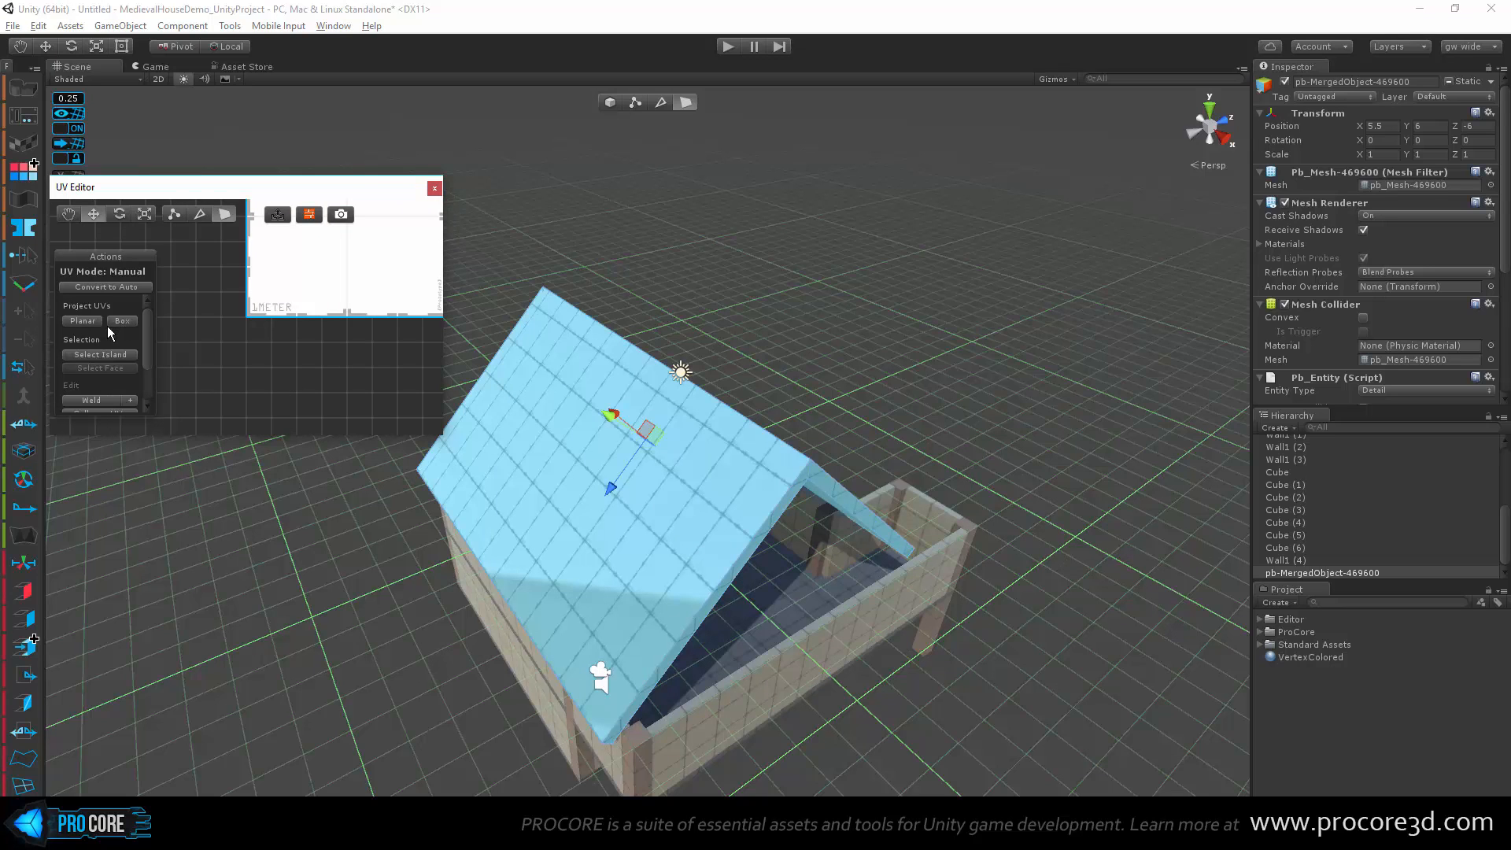
{"action": "left_click_drag", "start_coordinate": [634, 594], "coordinate": [696, 384], "text": "alt"}
{"action": "scroll", "coordinate": [733, 500], "scroll_direction": "up", "scroll_amount": 5}
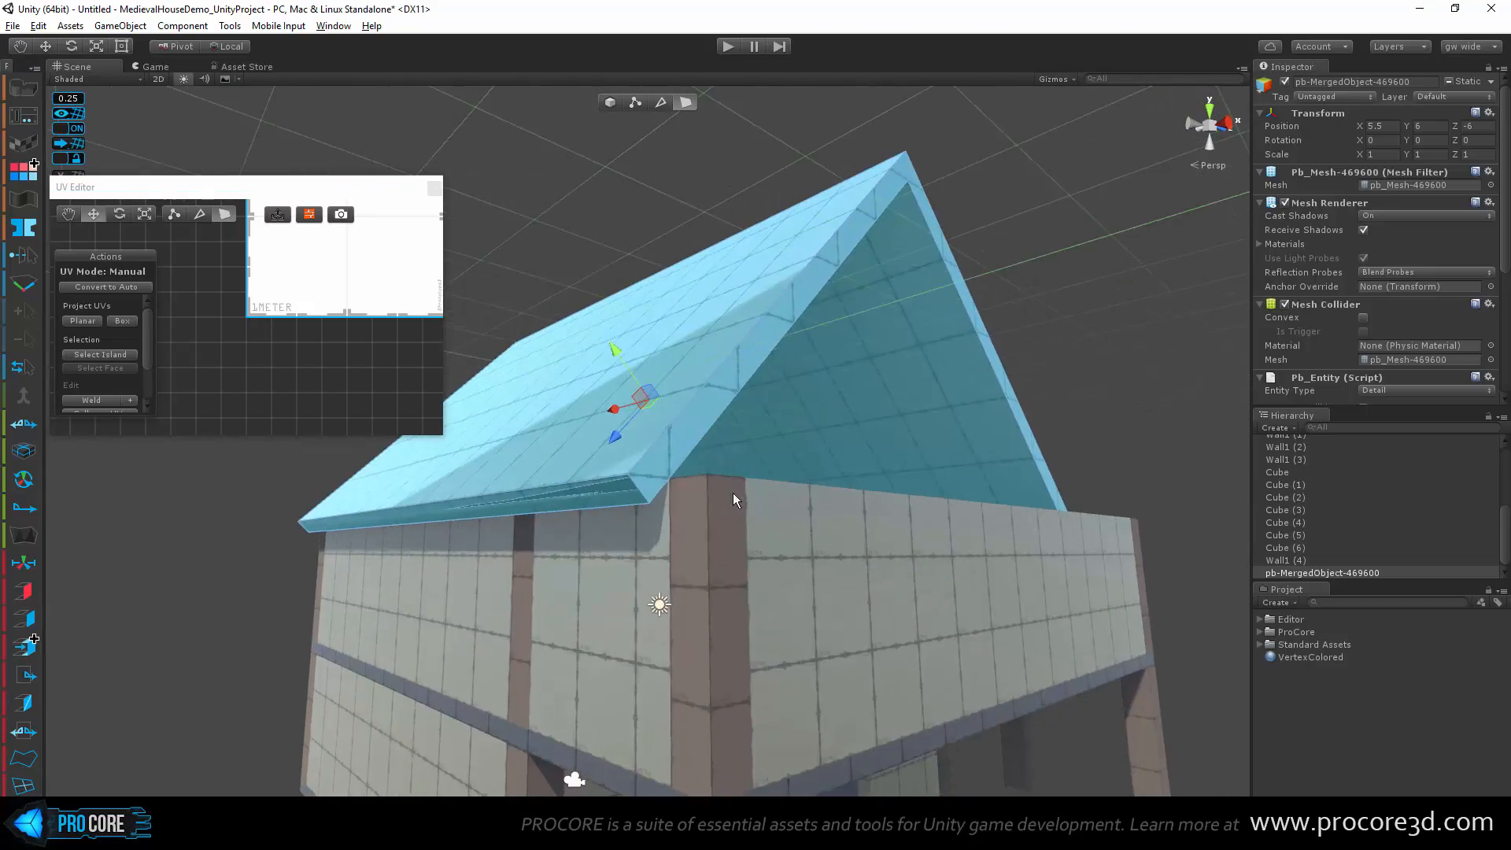
{"action": "left_click_drag", "start_coordinate": [733, 499], "coordinate": [793, 602], "text": "alt"}
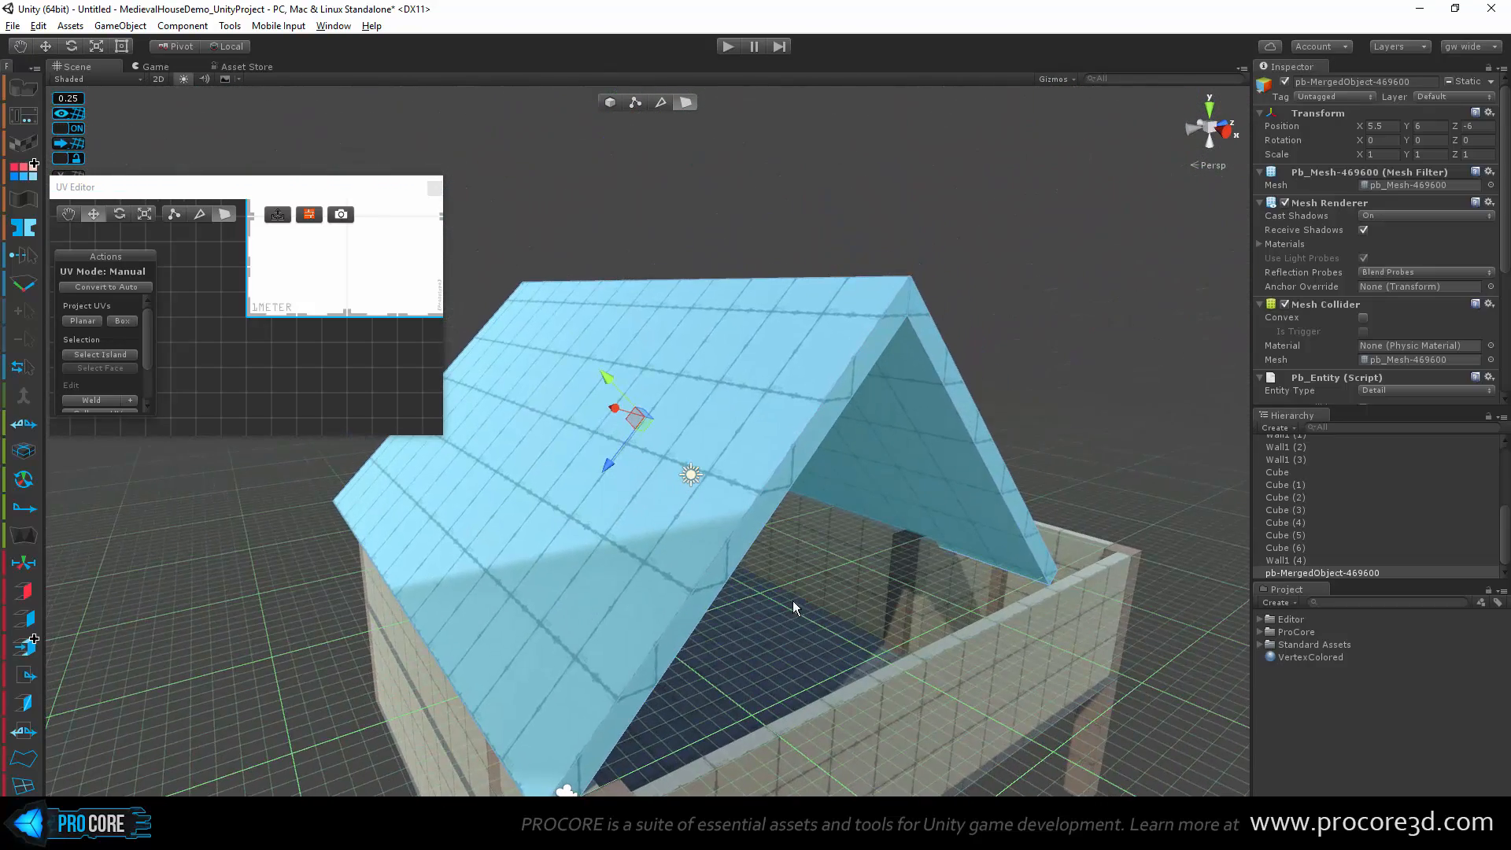
{"action": "scroll", "coordinate": [791, 601], "scroll_direction": "up", "scroll_amount": 2}
{"action": "left_click_drag", "start_coordinate": [934, 401], "coordinate": [753, 409], "text": "alt"}
{"action": "left_click_drag", "start_coordinate": [588, 587], "coordinate": [598, 709], "text": "alt"}
{"action": "left_click_drag", "start_coordinate": [611, 399], "coordinate": [630, 488], "text": "alt"}
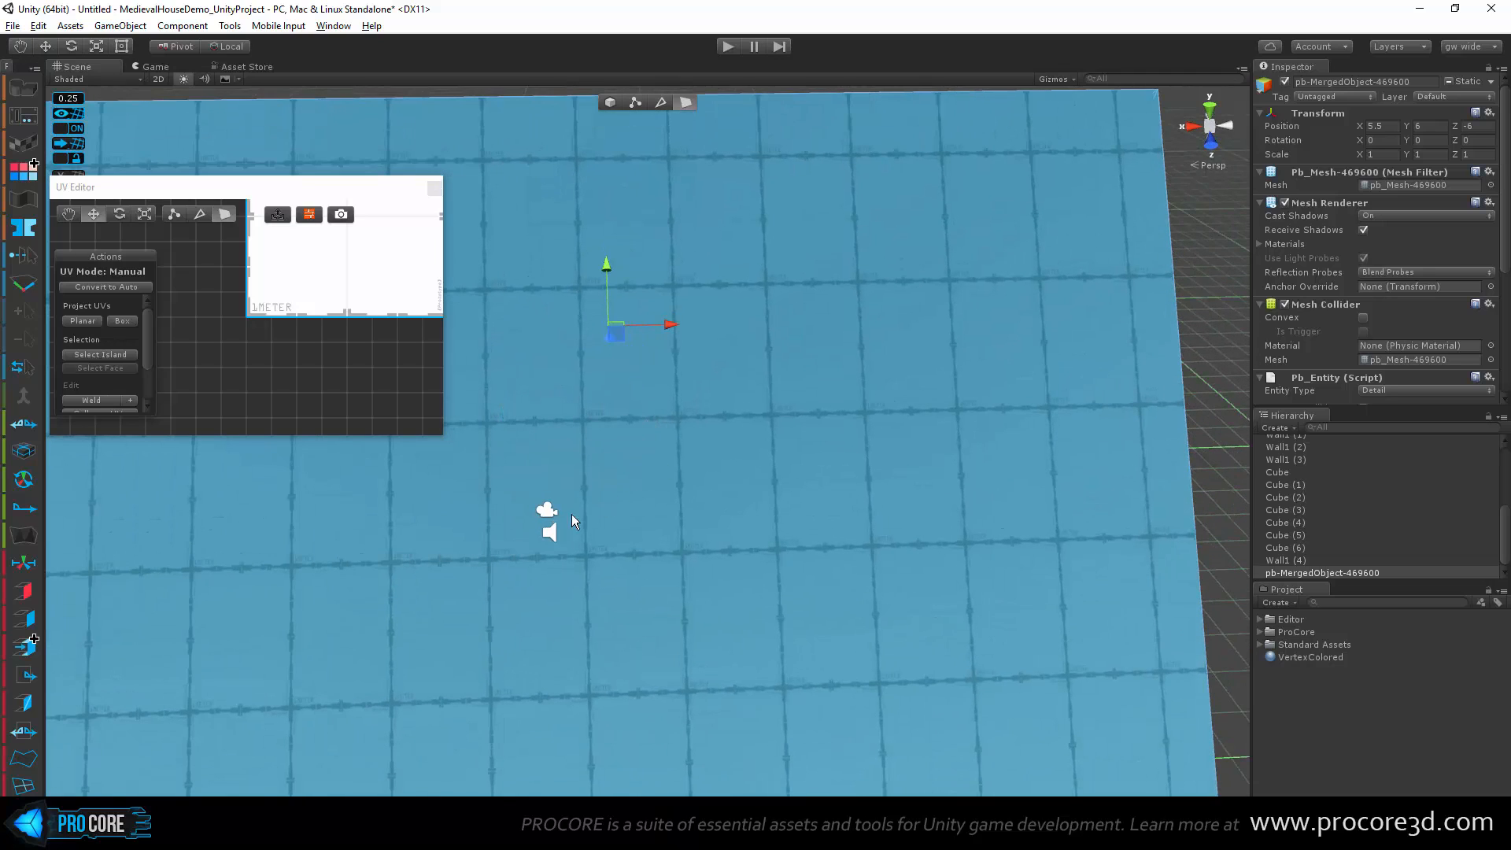
{"action": "left_click_drag", "start_coordinate": [257, 686], "coordinate": [563, 539], "text": "alt"}
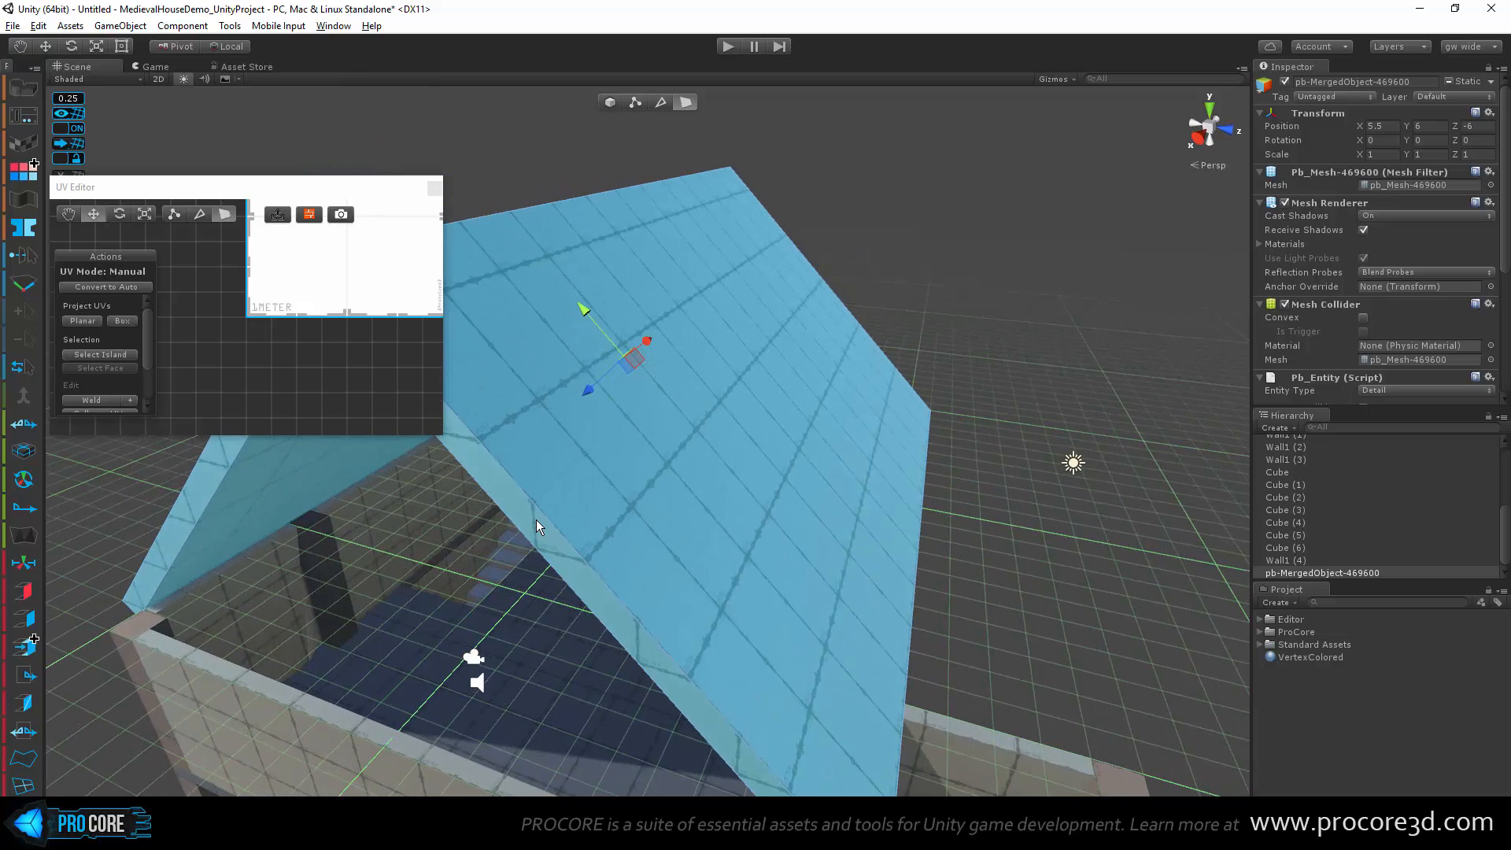
Step: Select a gable-end face of the roof and auto-stitch the adjoining outer slope's UVs to it
{"action": "left_click", "coordinate": [536, 519]}
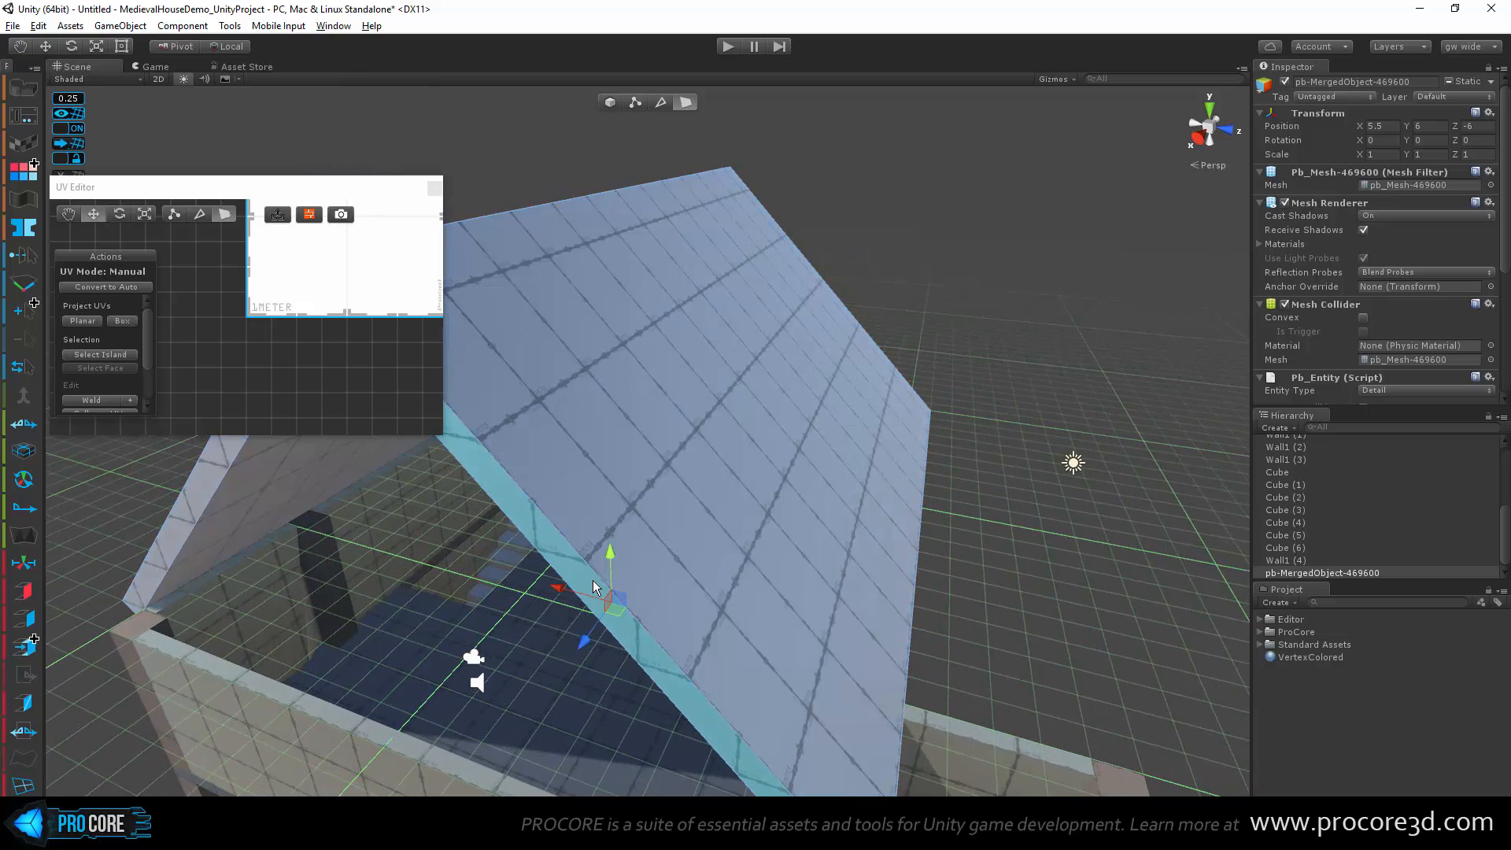
{"action": "left_click_drag", "start_coordinate": [535, 519], "coordinate": [546, 439], "text": "alt"}
{"action": "middle_click_drag", "start_coordinate": [548, 494], "coordinate": [589, 640]}
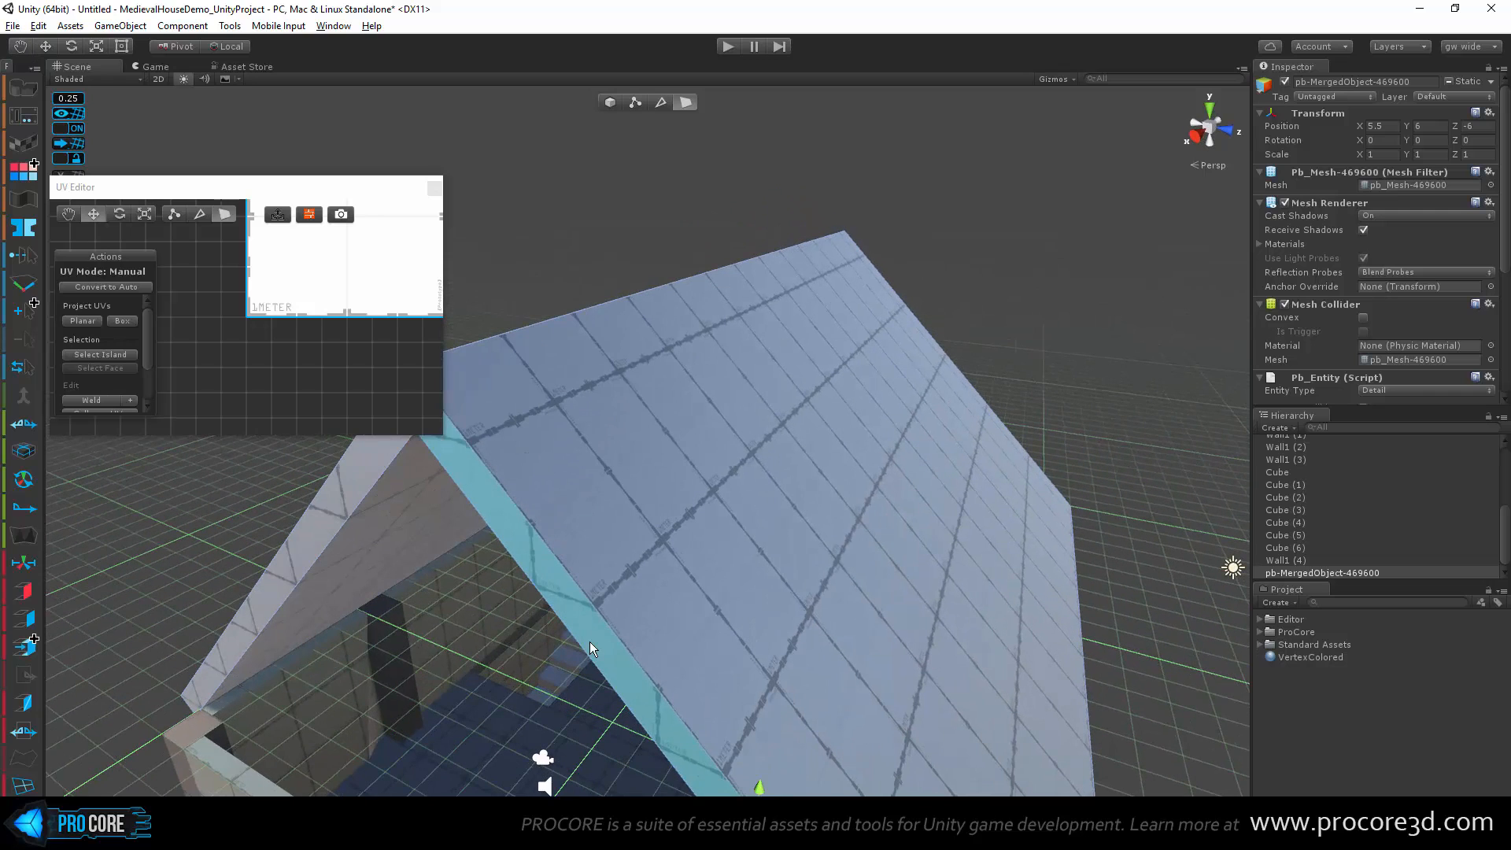
{"action": "left_click", "coordinate": [621, 578], "text": "ctrl"}
{"action": "left_click_drag", "start_coordinate": [622, 576], "coordinate": [673, 474], "text": "alt"}
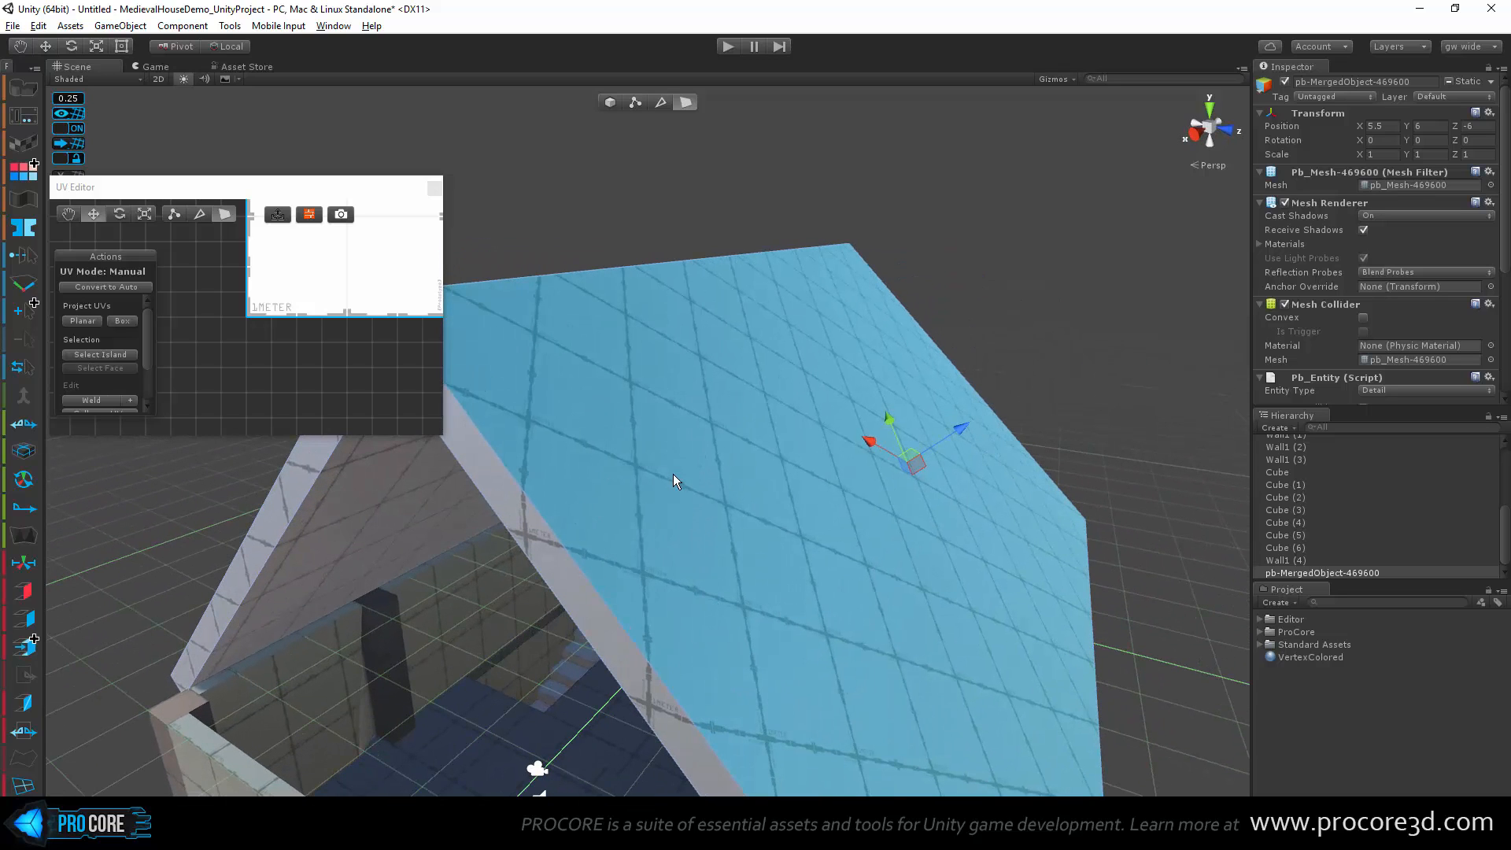
Step: Apply a planar UV projection to the outer roof slope
{"action": "left_click", "coordinate": [81, 321]}
{"action": "left_click_drag", "start_coordinate": [734, 534], "coordinate": [734, 429], "text": "alt"}
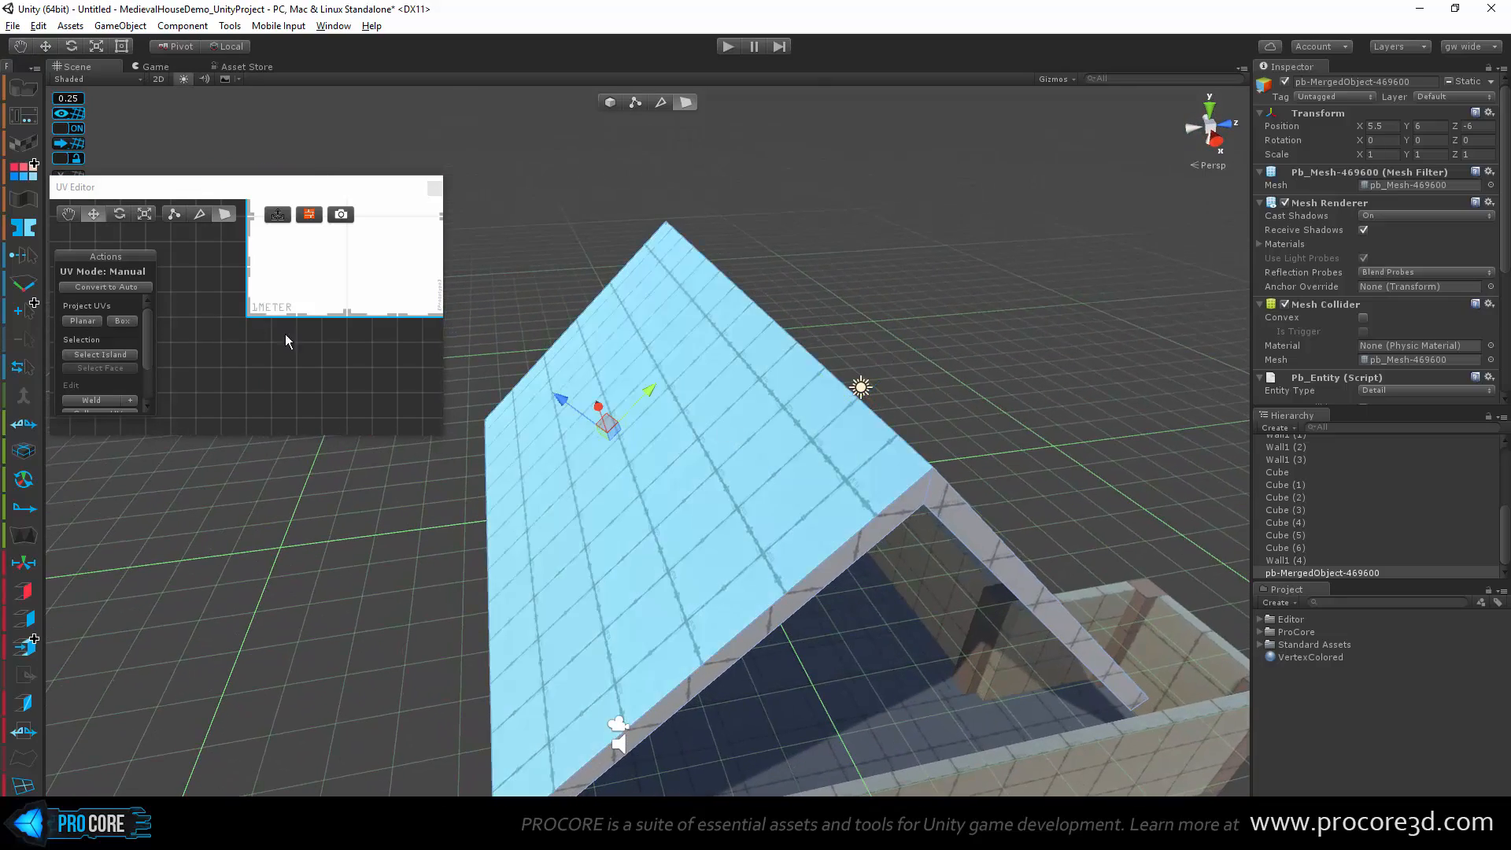
{"action": "left_click", "coordinate": [81, 320]}
Step: Auto-stitch the UVs of the edge faces next to the outer slope, including the eave, and inspect the tiling around the roof
{"action": "left_click_drag", "start_coordinate": [503, 409], "coordinate": [752, 531], "text": "alt"}
{"action": "left_click", "coordinate": [692, 540], "text": "ctrl"}
{"action": "left_click_drag", "start_coordinate": [823, 622], "coordinate": [405, 626], "text": "alt"}
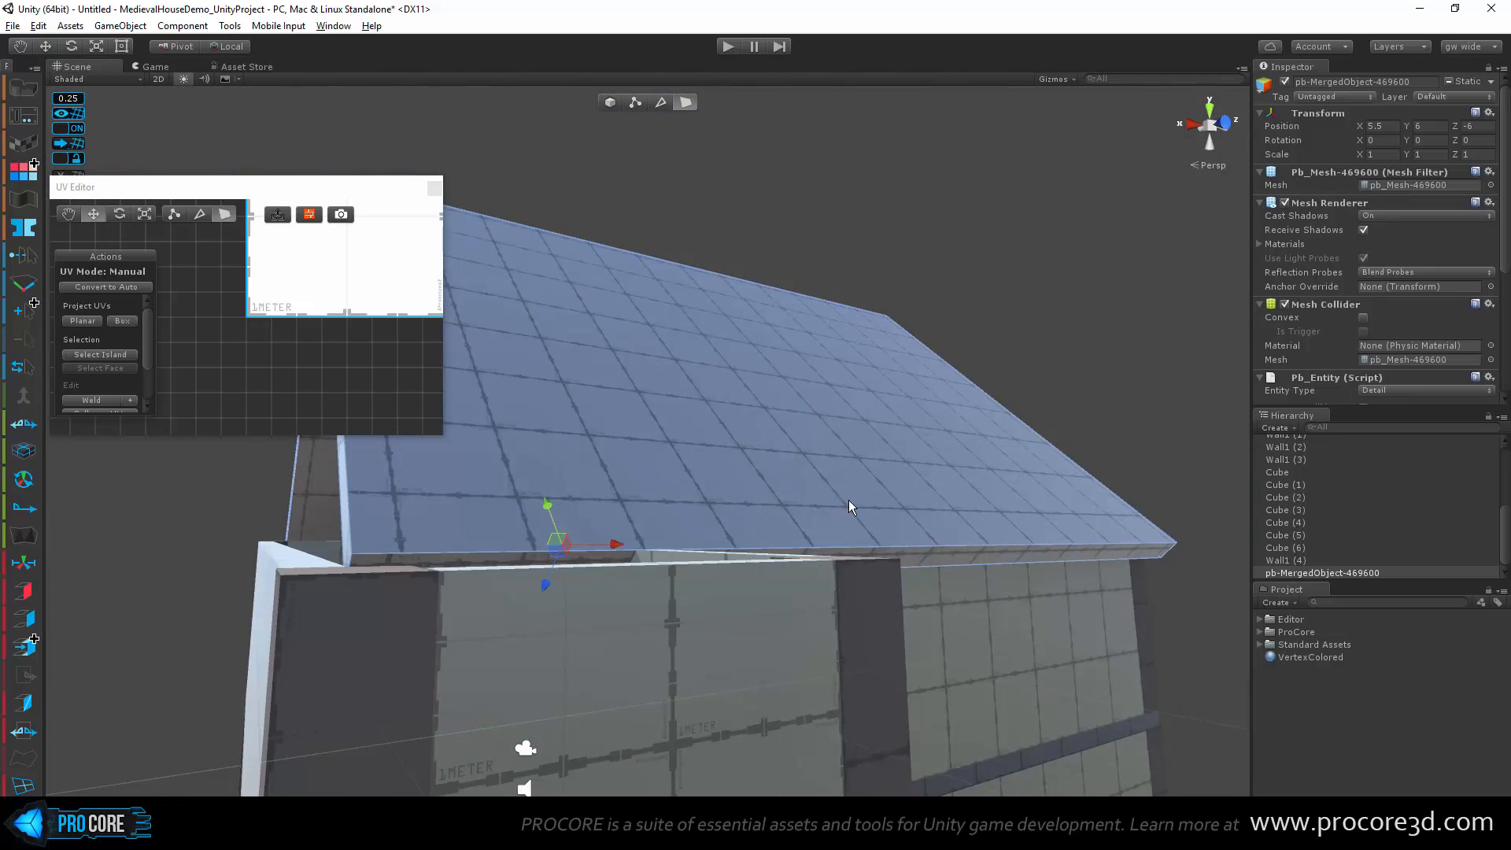
{"action": "left_click", "coordinate": [849, 502]}
{"action": "left_click_drag", "start_coordinate": [1109, 516], "coordinate": [838, 457], "text": "alt"}
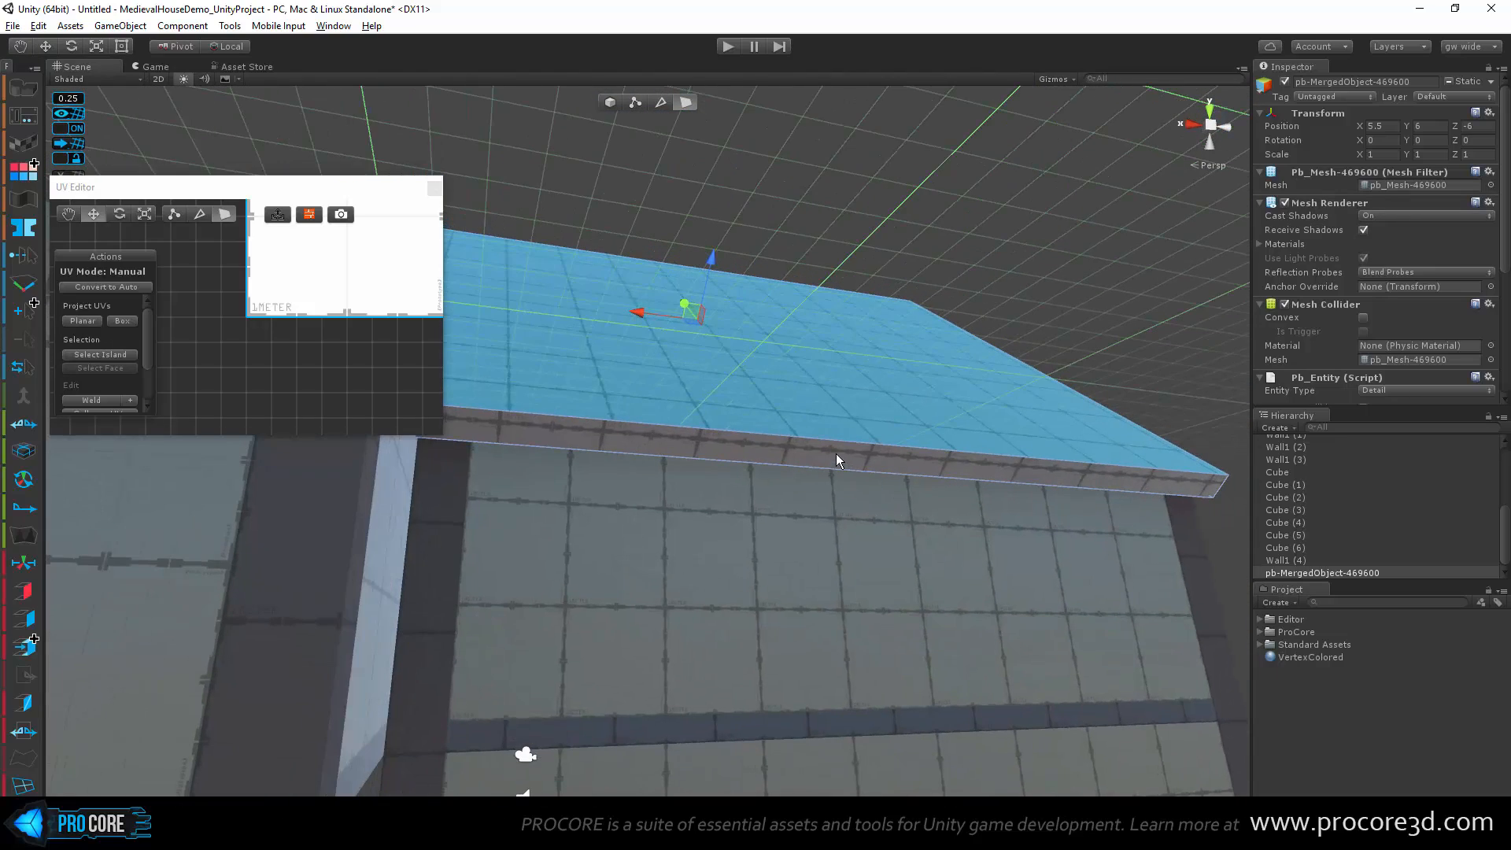
{"action": "left_click", "coordinate": [836, 454], "text": "ctrl"}
{"action": "left_click_drag", "start_coordinate": [654, 564], "coordinate": [523, 560], "text": "alt"}
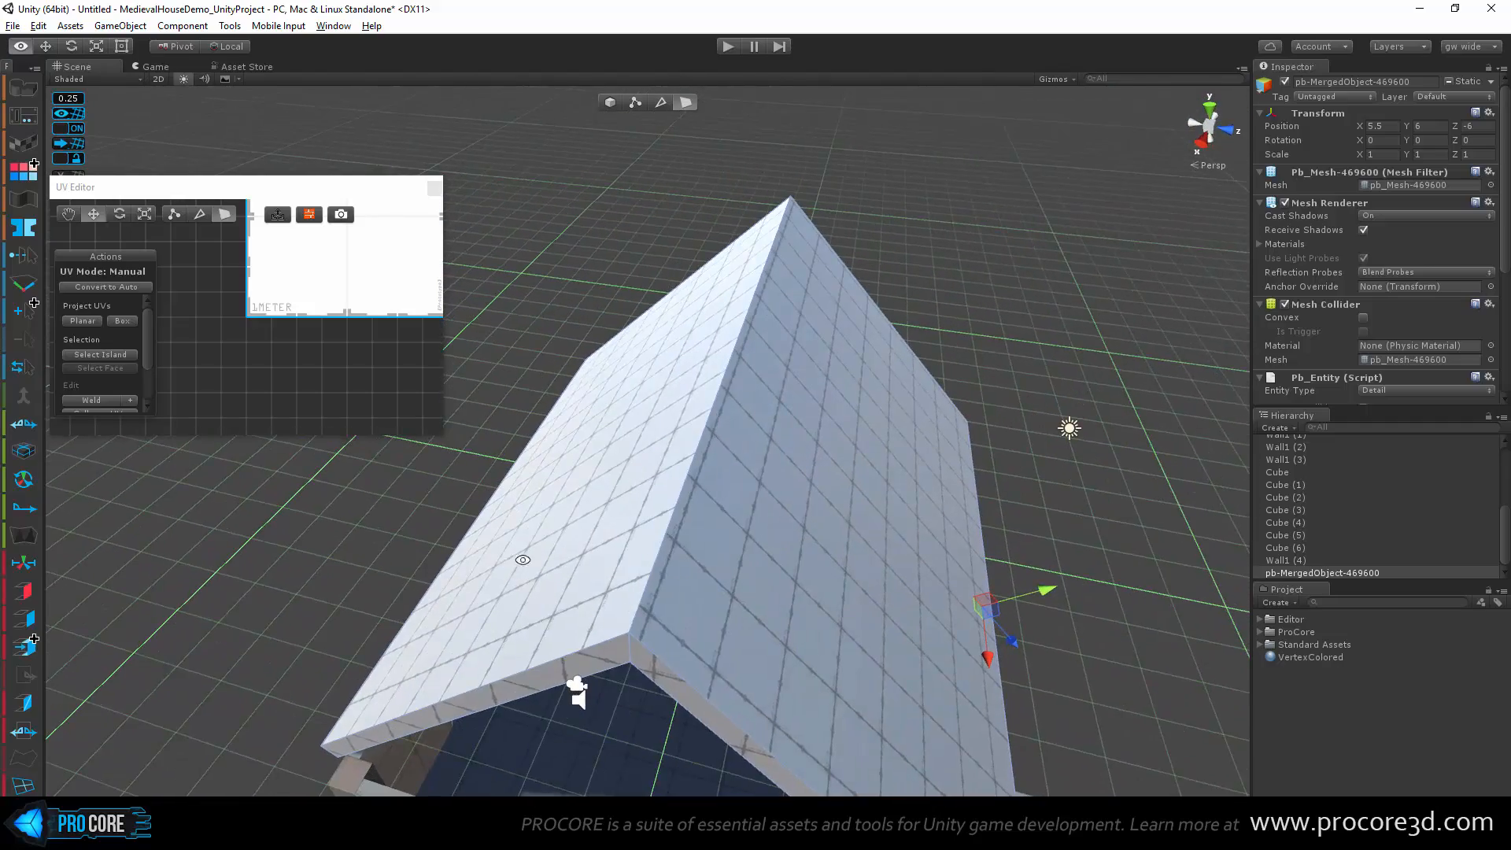
{"action": "left_click", "coordinate": [692, 560]}
{"action": "left_click_drag", "start_coordinate": [693, 560], "coordinate": [821, 337], "text": "alt"}
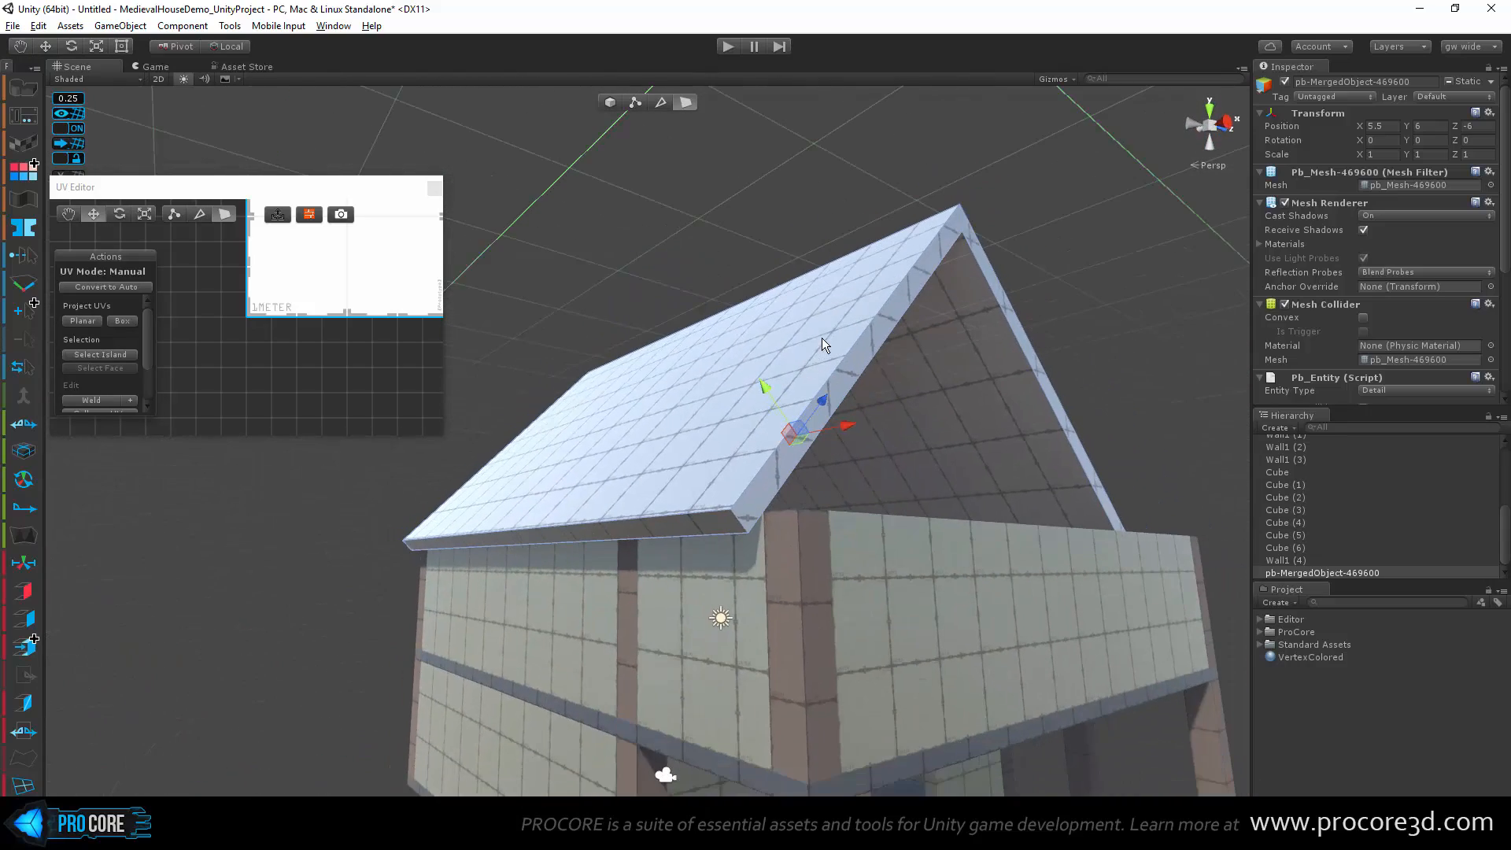
{"action": "left_click_drag", "start_coordinate": [842, 418], "coordinate": [857, 586], "text": "alt"}
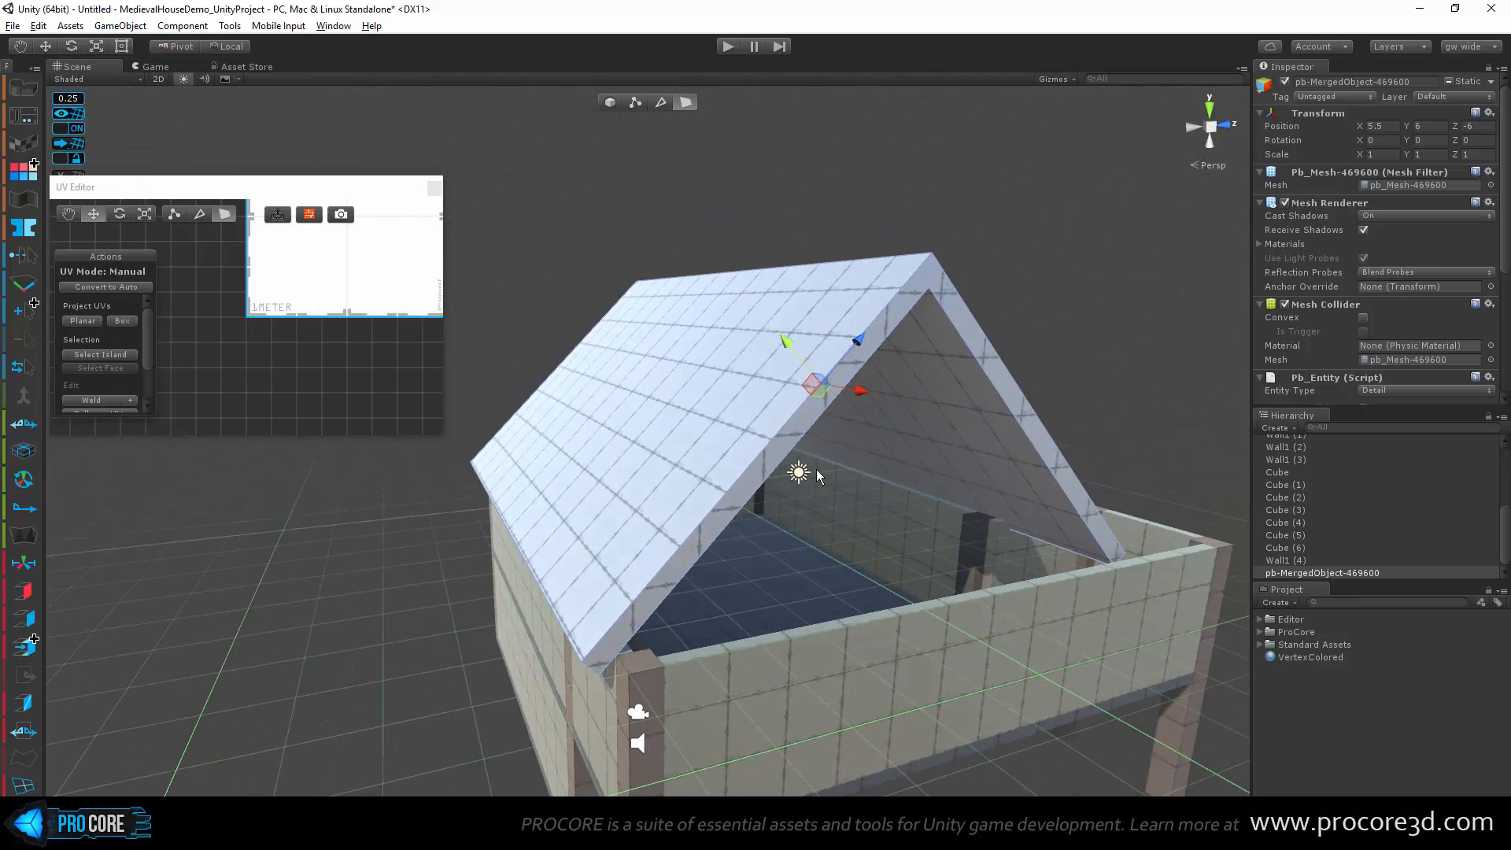
Step: Select all faces of the roof, convert their UVs to Auto mode and close the UV Editor
{"action": "double_click", "coordinate": [727, 418]}
{"action": "left_click_drag", "start_coordinate": [715, 465], "coordinate": [764, 562], "text": "alt"}
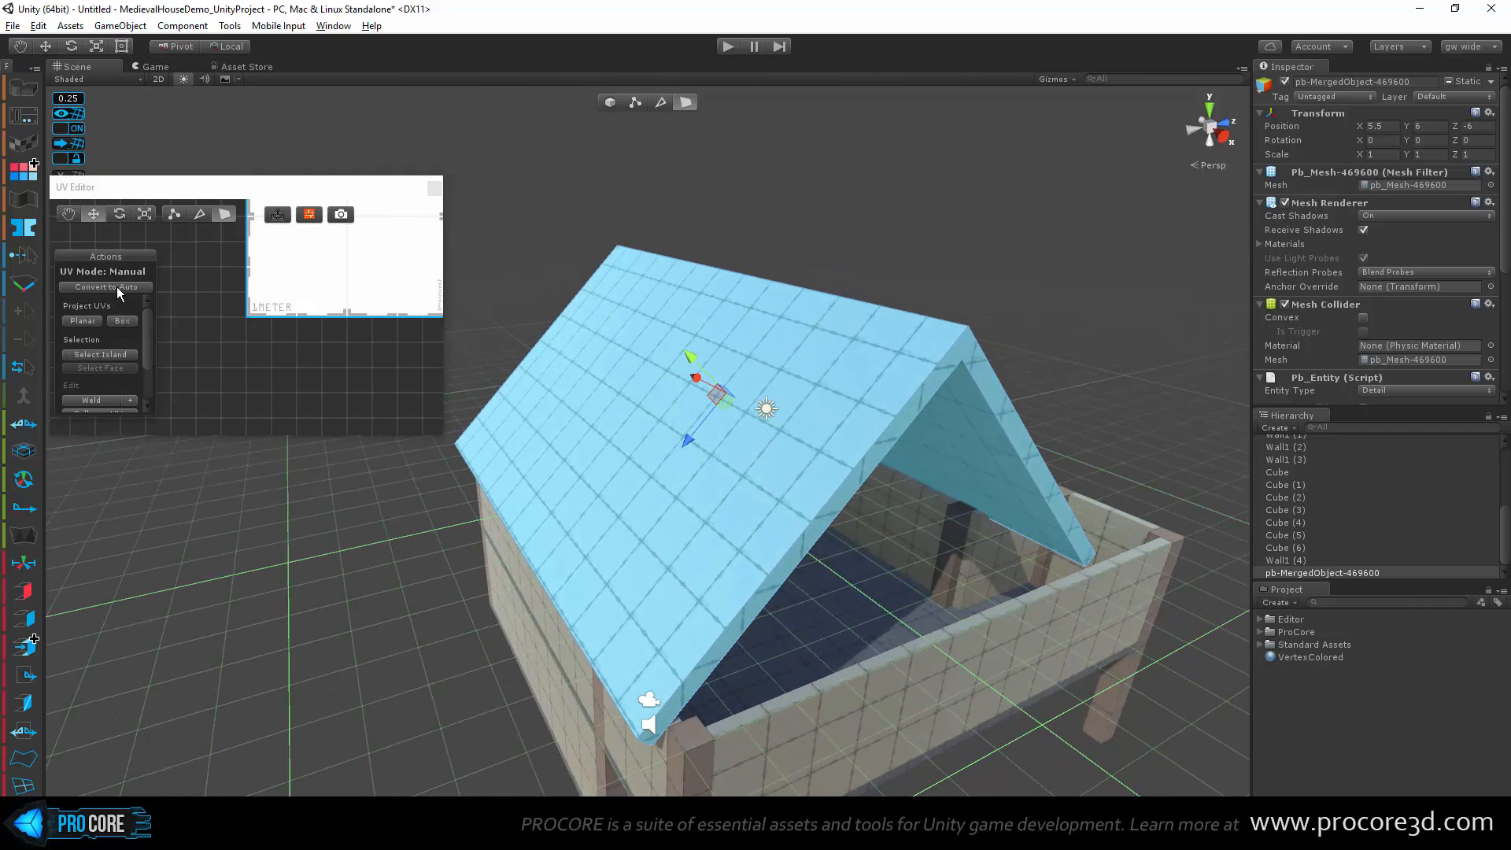
{"action": "left_click", "coordinate": [116, 286]}
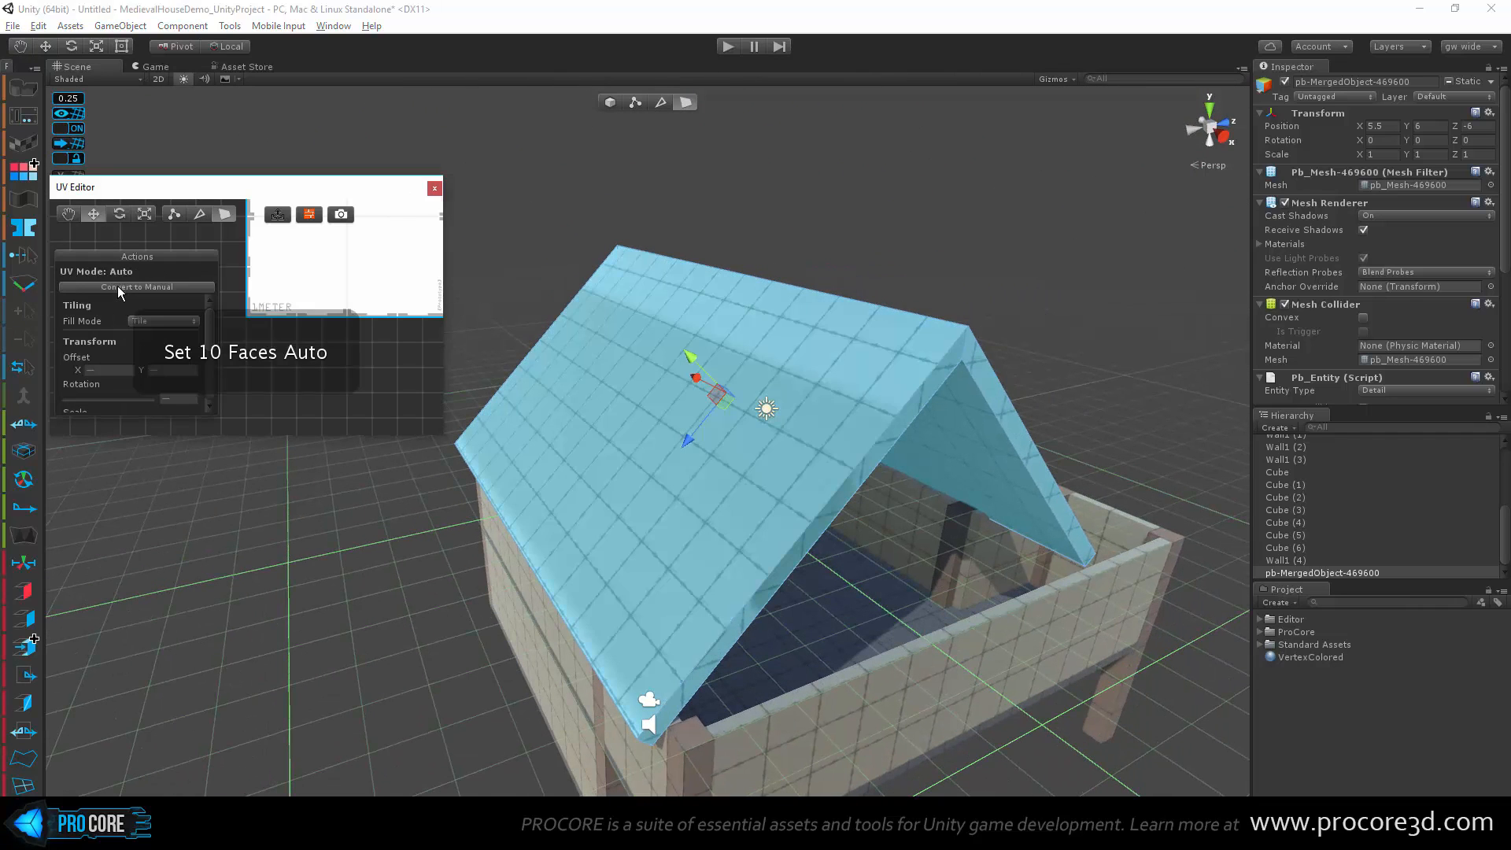
{"action": "left_click", "coordinate": [434, 189]}
Step: Try pulling the roof's eave face outward and downward to test the auto UV tiling, and undo the moves
{"action": "left_click_drag", "start_coordinate": [553, 278], "coordinate": [606, 157], "text": "alt"}
{"action": "scroll", "coordinate": [641, 420], "scroll_direction": "up", "scroll_amount": 2}
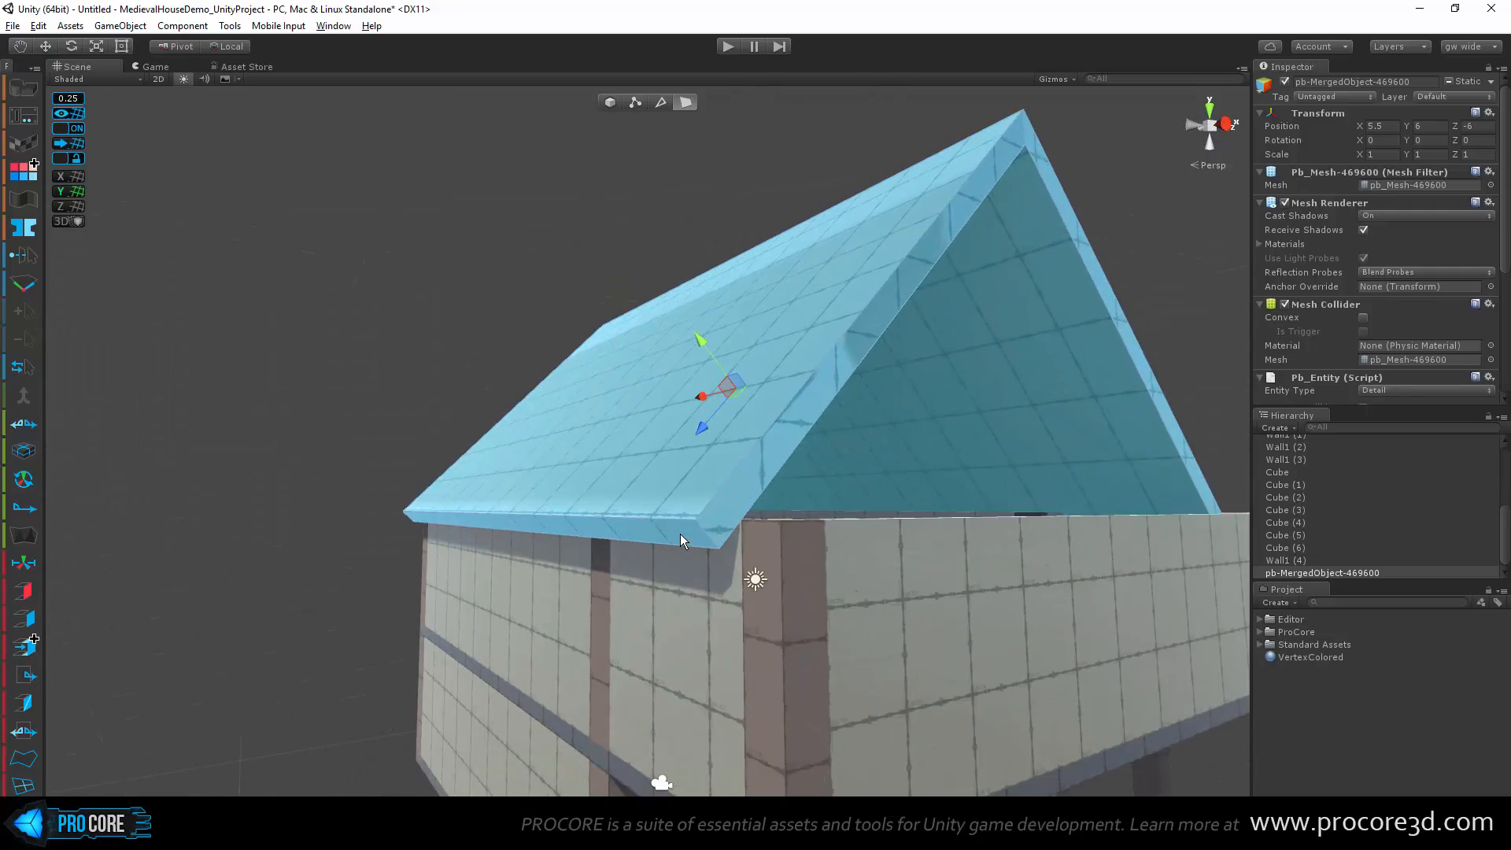
{"action": "left_click", "coordinate": [680, 533]}
{"action": "left_click_drag", "start_coordinate": [438, 564], "coordinate": [239, 779]}
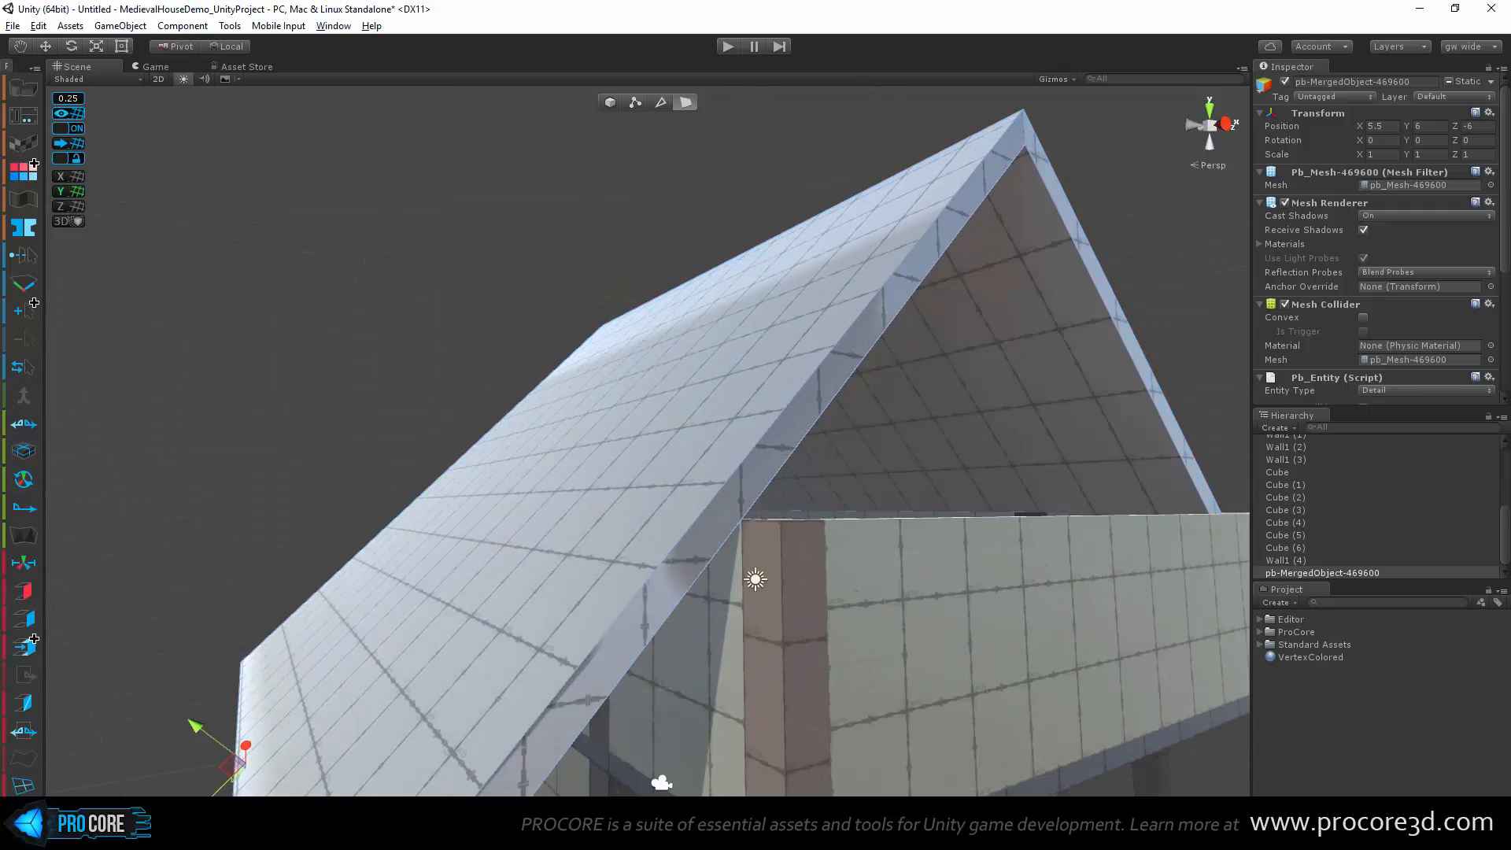
{"action": "scroll", "coordinate": [611, 516], "scroll_direction": "down", "scroll_amount": 4}
{"action": "left_click_drag", "start_coordinate": [724, 441], "coordinate": [774, 431], "text": "alt"}
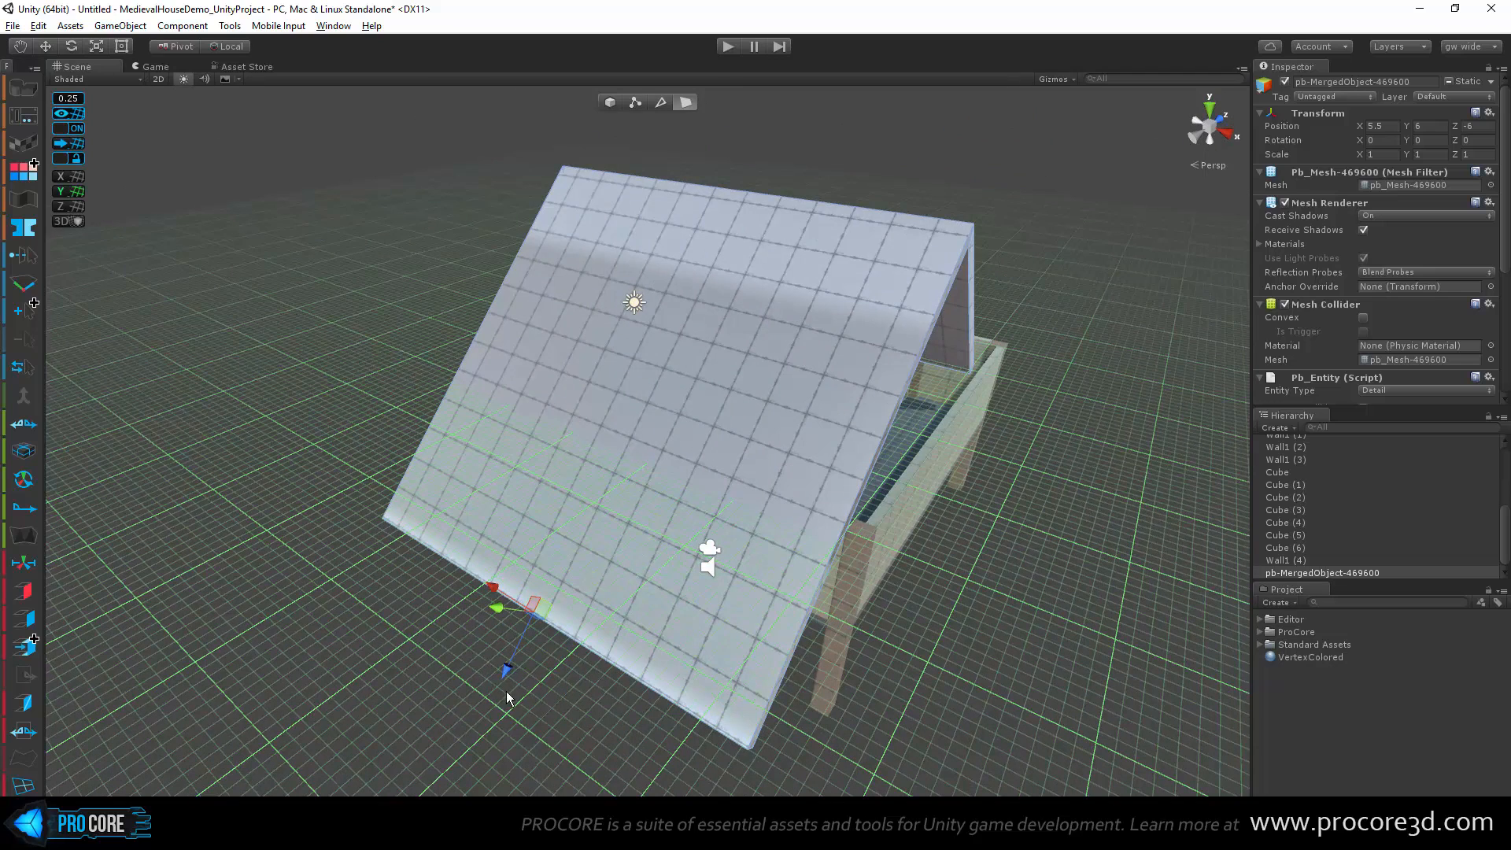
{"action": "left_click_drag", "start_coordinate": [507, 690], "coordinate": [620, 470]}
{"action": "key", "text": "ctrl+z"}
{"action": "key", "text": "ctrl+z"}
{"action": "key", "text": "ctrl+z"}
{"action": "left_click_drag", "start_coordinate": [857, 546], "coordinate": [739, 539], "text": "alt"}
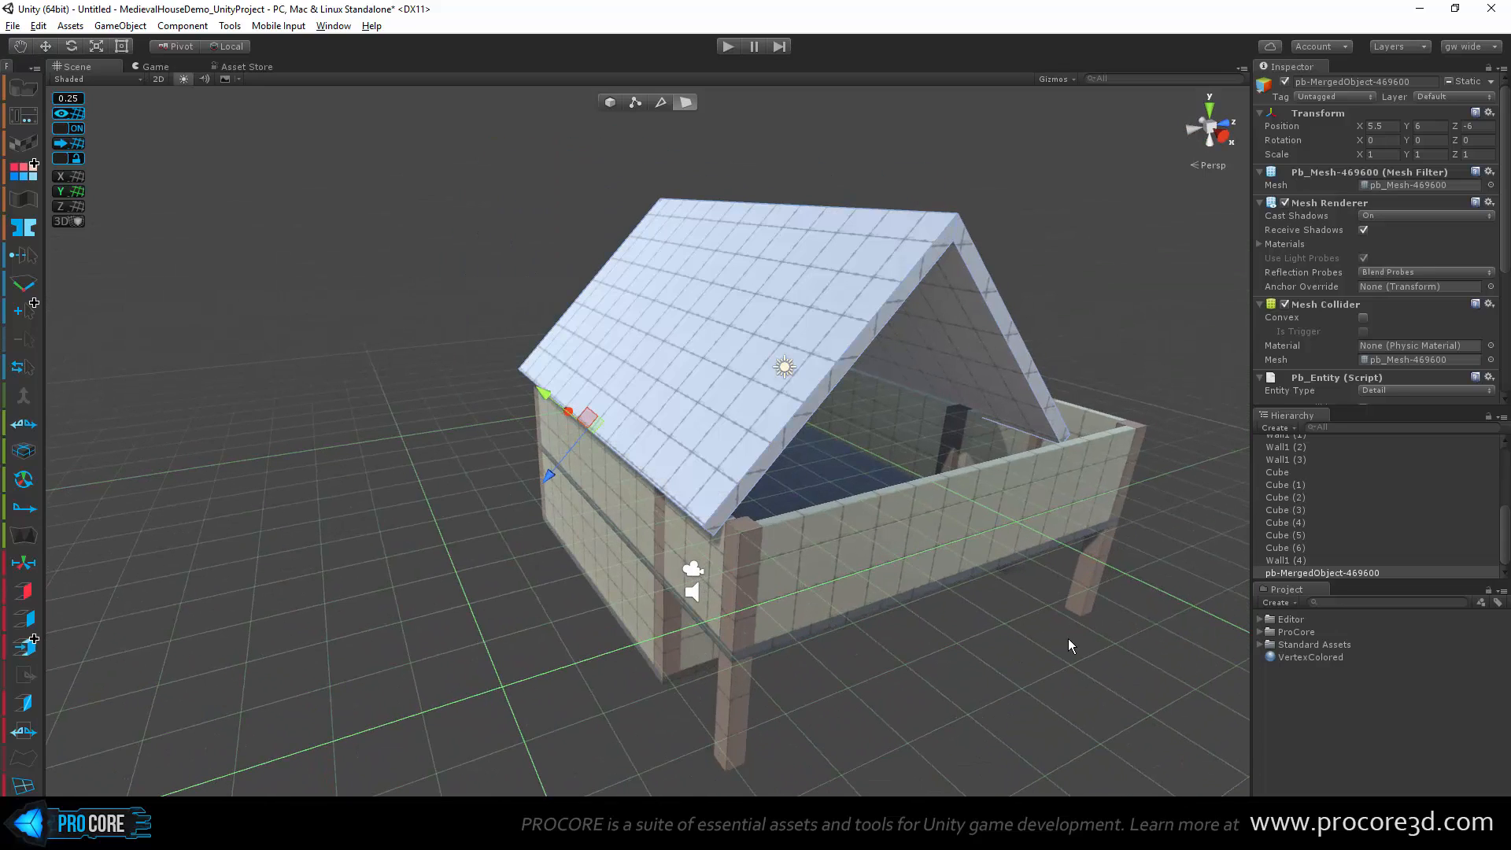
Step: Select both gable-end faces at the open side and move them back along the X axis, shortening the roof to a narrow rafter frame
{"action": "left_click", "coordinate": [905, 290]}
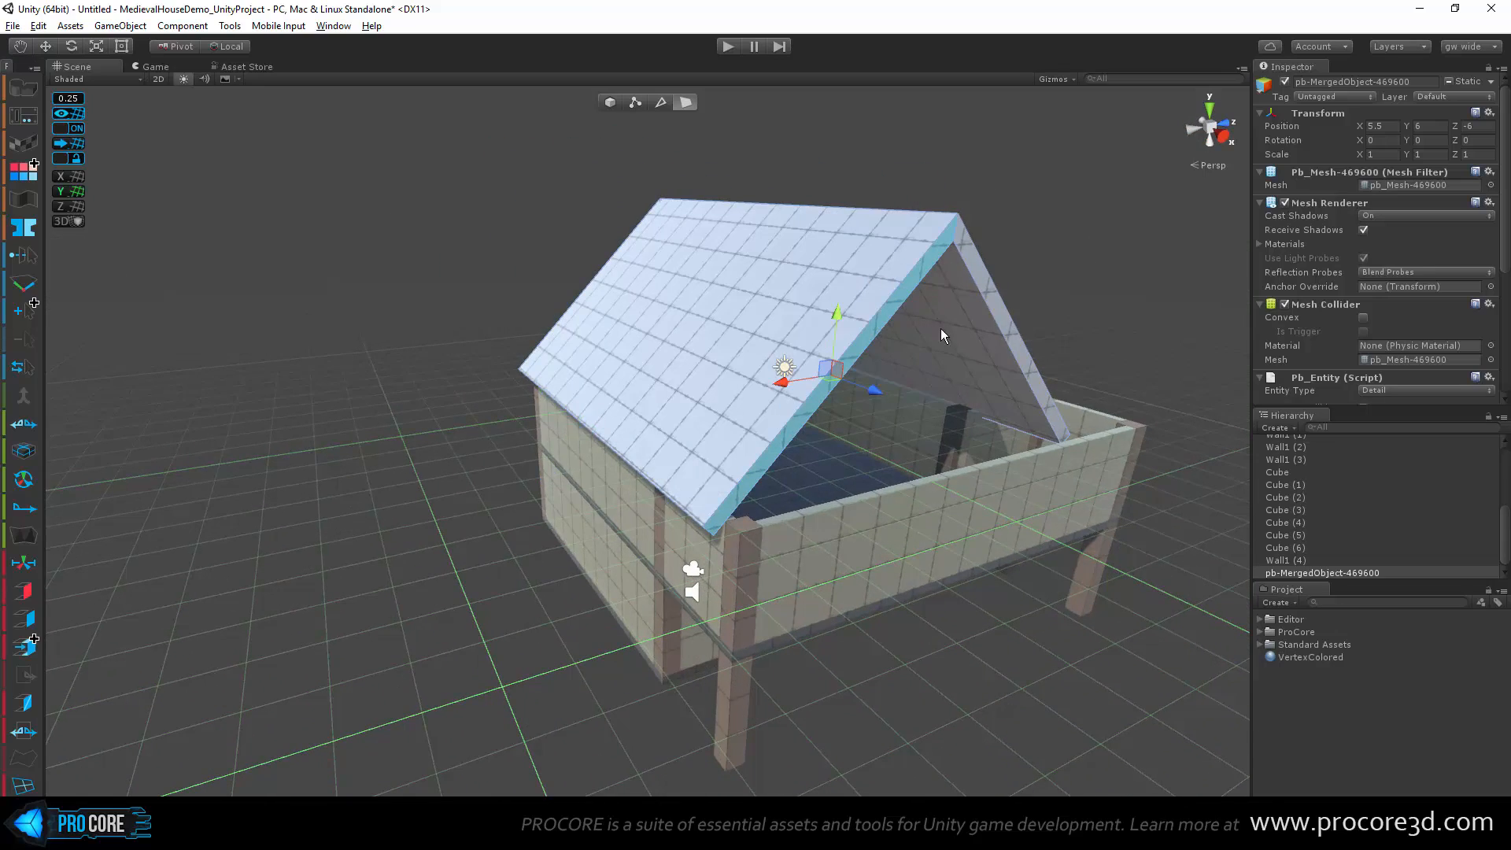
{"action": "left_click_drag", "start_coordinate": [941, 328], "coordinate": [860, 500], "text": "alt"}
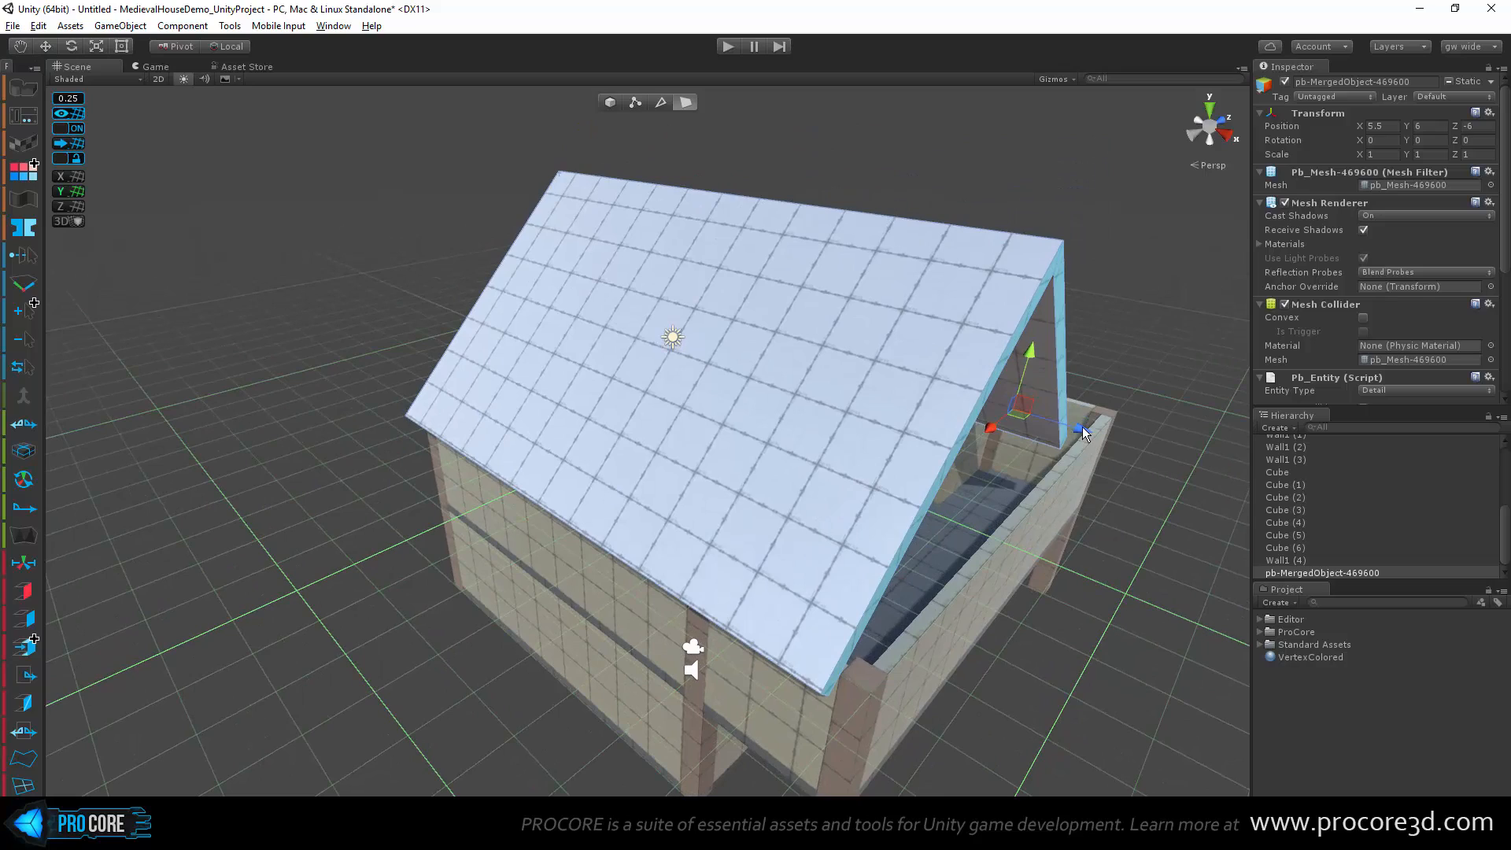
{"action": "left_click_drag", "start_coordinate": [1083, 427], "coordinate": [398, 356]}
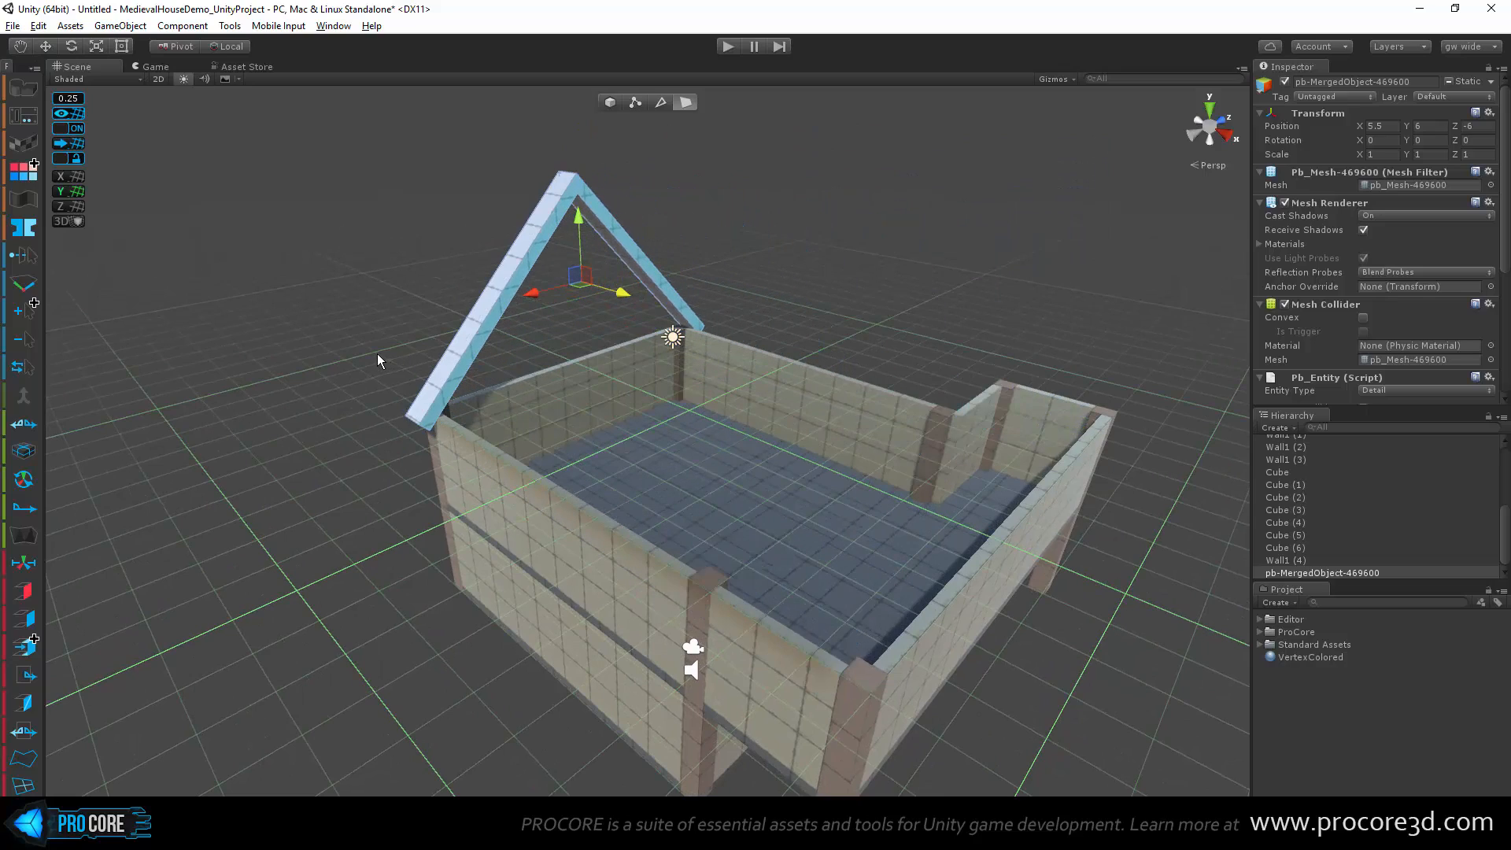
{"action": "key", "text": "f"}
{"action": "middle_click_drag", "start_coordinate": [671, 519], "coordinate": [777, 344]}
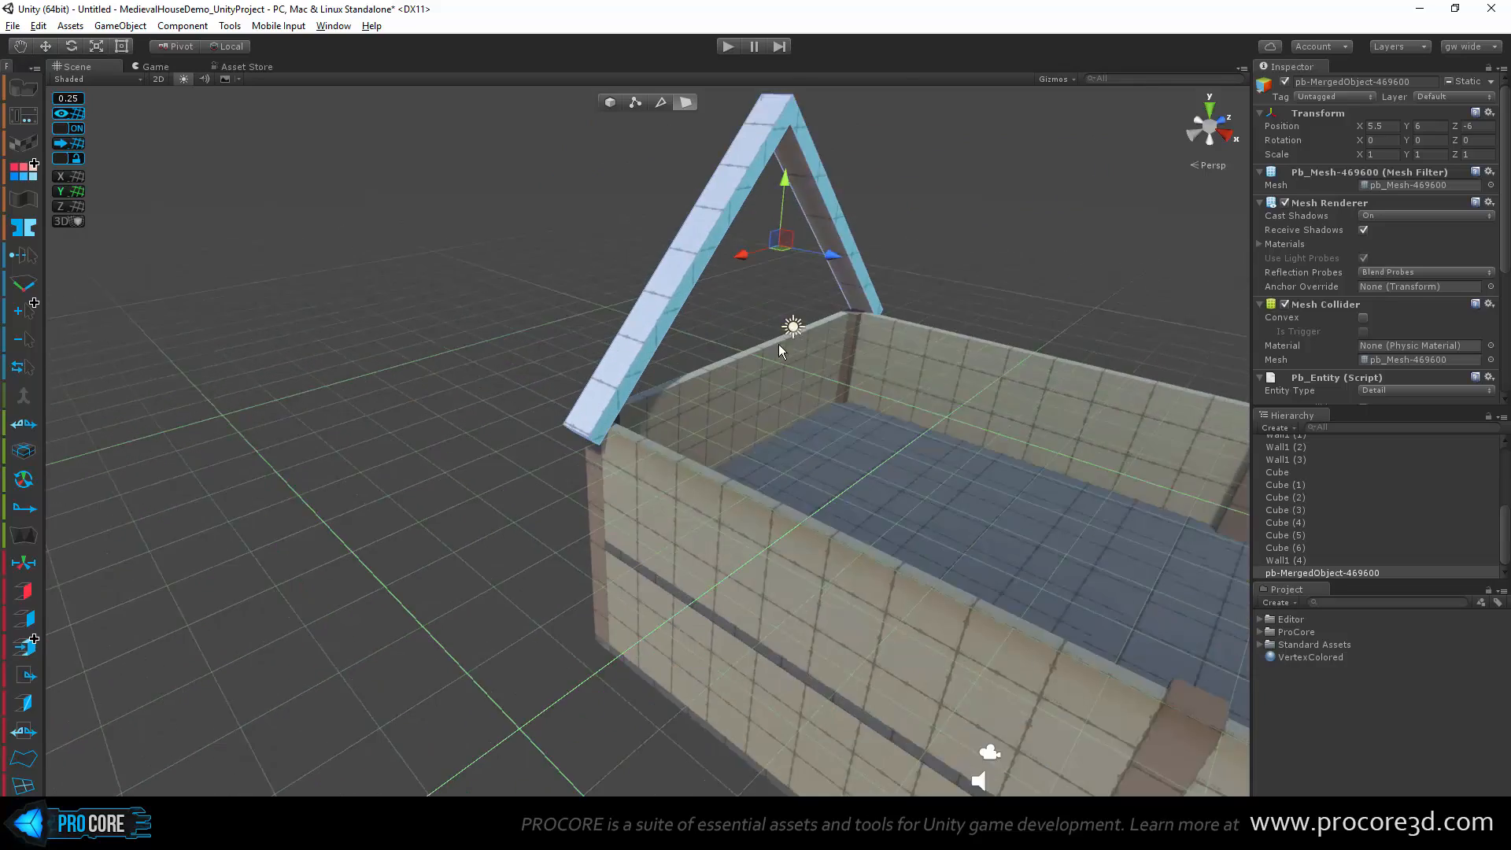
{"action": "scroll", "coordinate": [778, 346], "scroll_direction": "up", "scroll_amount": 3}
{"action": "left_click_drag", "start_coordinate": [894, 449], "coordinate": [705, 408], "text": "alt"}
{"action": "left_click_drag", "start_coordinate": [827, 350], "coordinate": [448, 597], "text": "alt"}
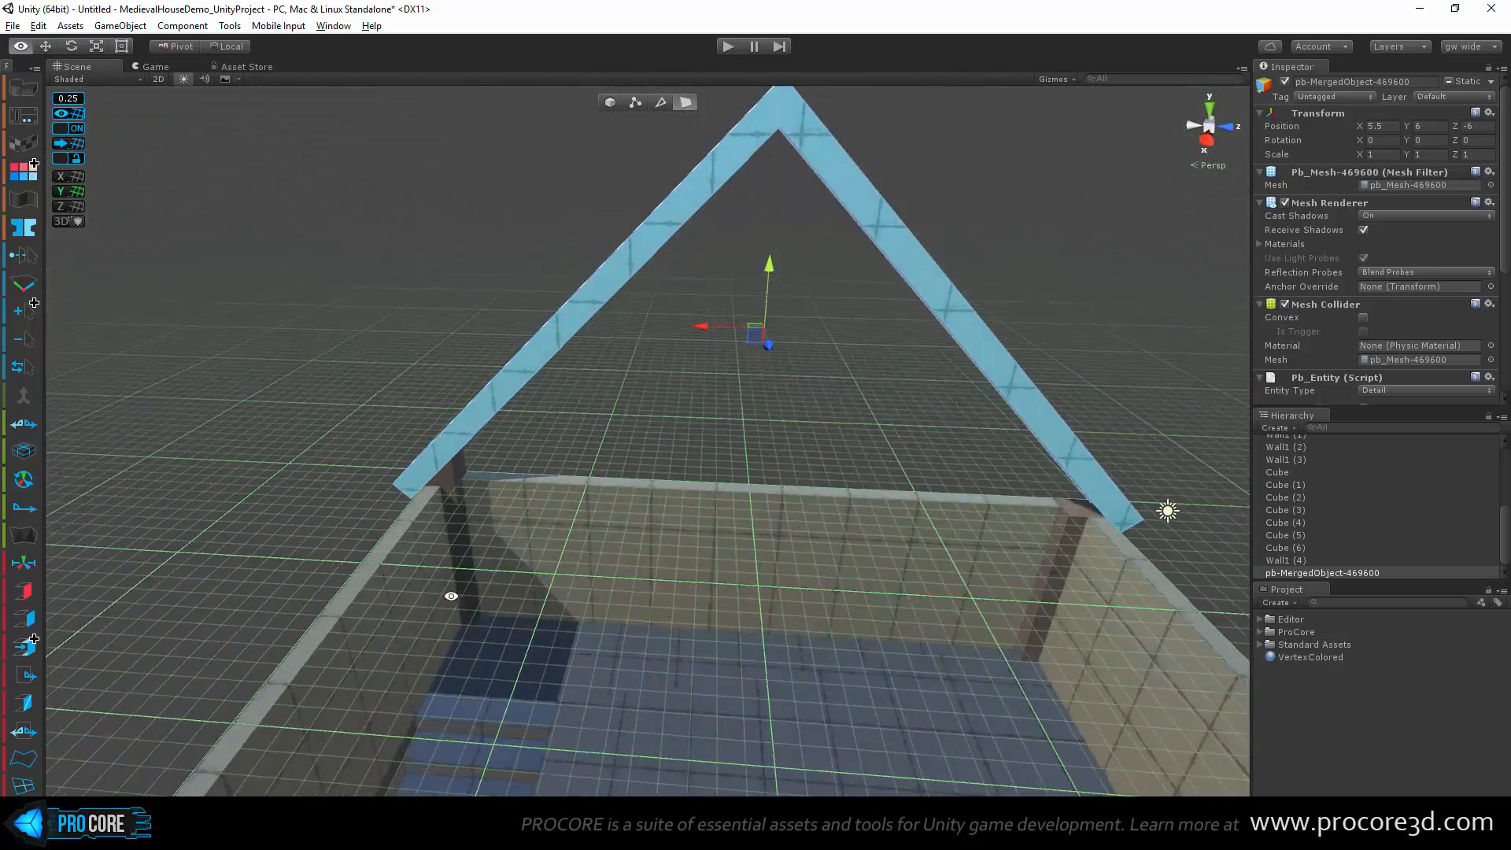
{"action": "middle_click_drag", "start_coordinate": [1141, 582], "coordinate": [809, 500]}
{"action": "scroll", "coordinate": [810, 498], "scroll_direction": "up", "scroll_amount": 4}
{"action": "left_click", "coordinate": [803, 429]}
{"action": "left_click_drag", "start_coordinate": [803, 429], "coordinate": [747, 598], "text": "alt"}
{"action": "left_click", "coordinate": [663, 102]}
{"action": "scroll", "coordinate": [748, 592], "scroll_direction": "up", "scroll_amount": 2}
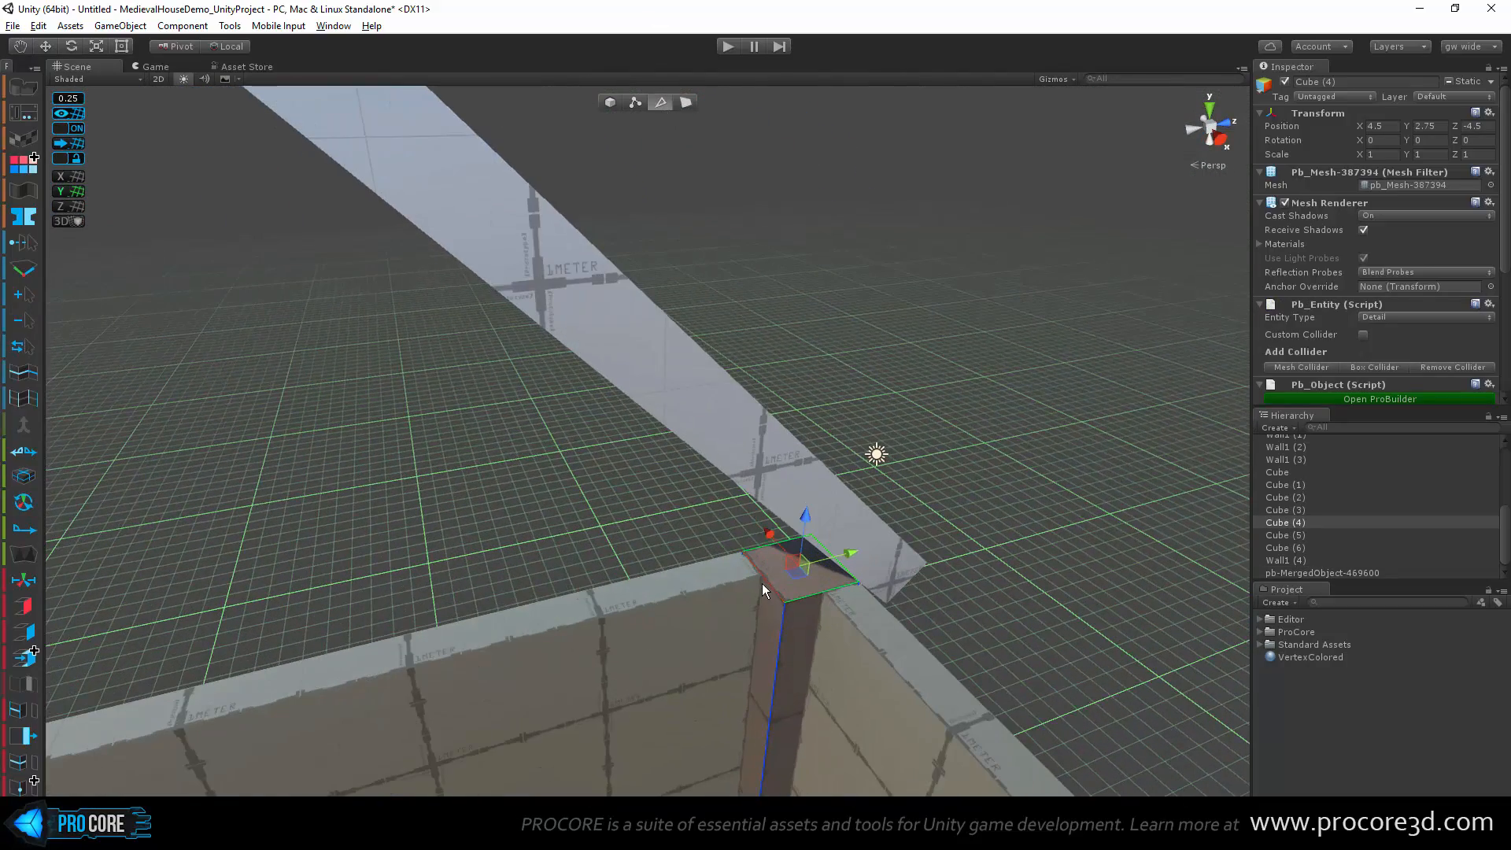
{"action": "left_click", "coordinate": [763, 590]}
{"action": "left_click_drag", "start_coordinate": [771, 524], "coordinate": [703, 535], "text": "alt"}
{"action": "scroll", "coordinate": [704, 528], "scroll_direction": "down", "scroll_amount": 3}
Step: Return to object-level editing, select the merged rafter frame and rename it RoofSupport
{"action": "key", "text": "Escape"}
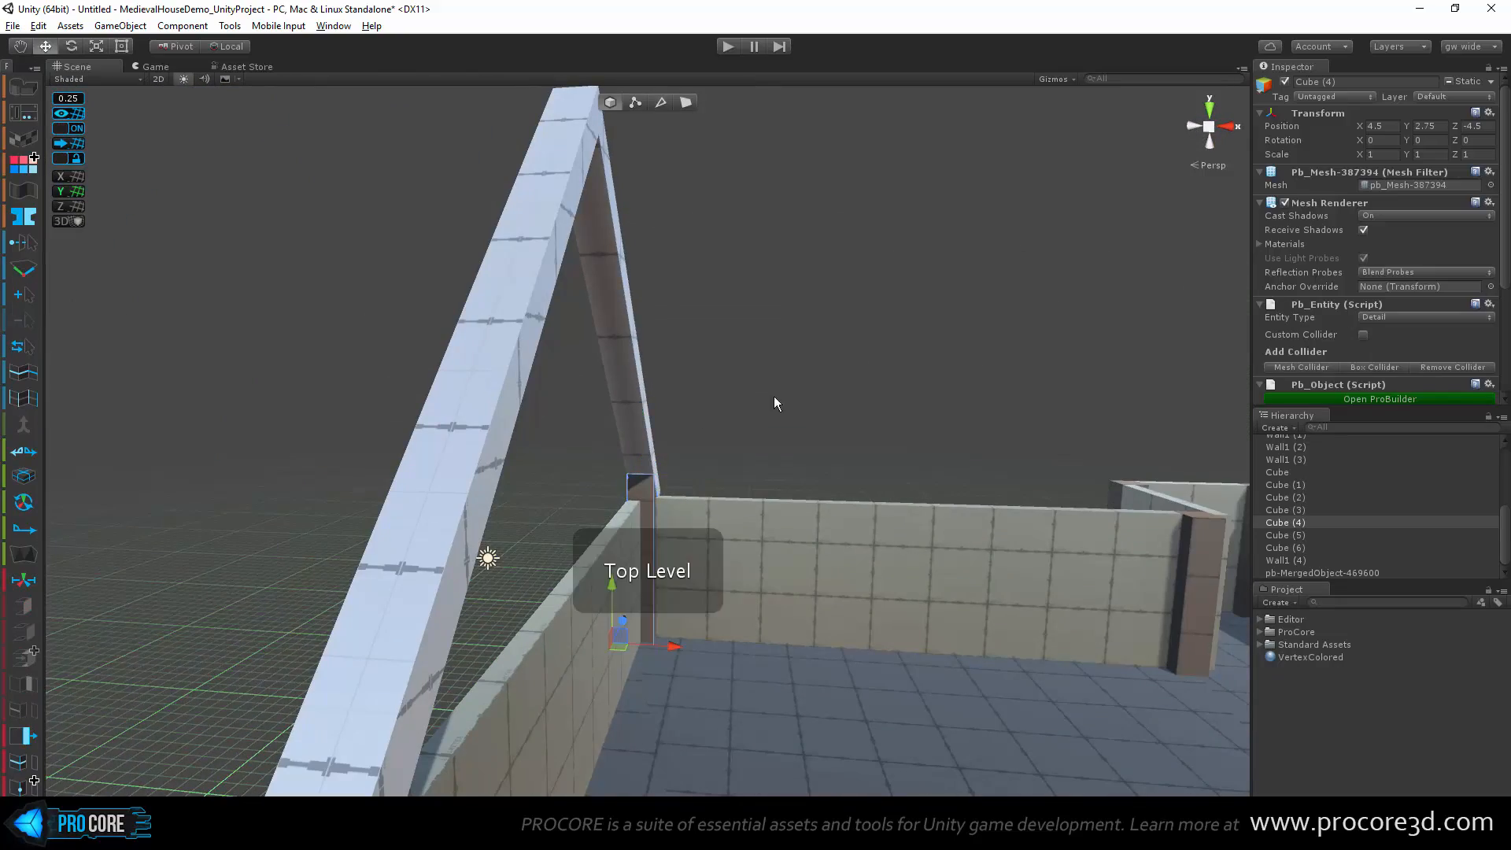
{"action": "left_click_drag", "start_coordinate": [773, 395], "coordinate": [593, 442], "text": "alt"}
{"action": "scroll", "coordinate": [827, 342], "scroll_direction": "down", "scroll_amount": 3}
{"action": "left_click", "coordinate": [826, 341]}
{"action": "left_click", "coordinate": [592, 481]}
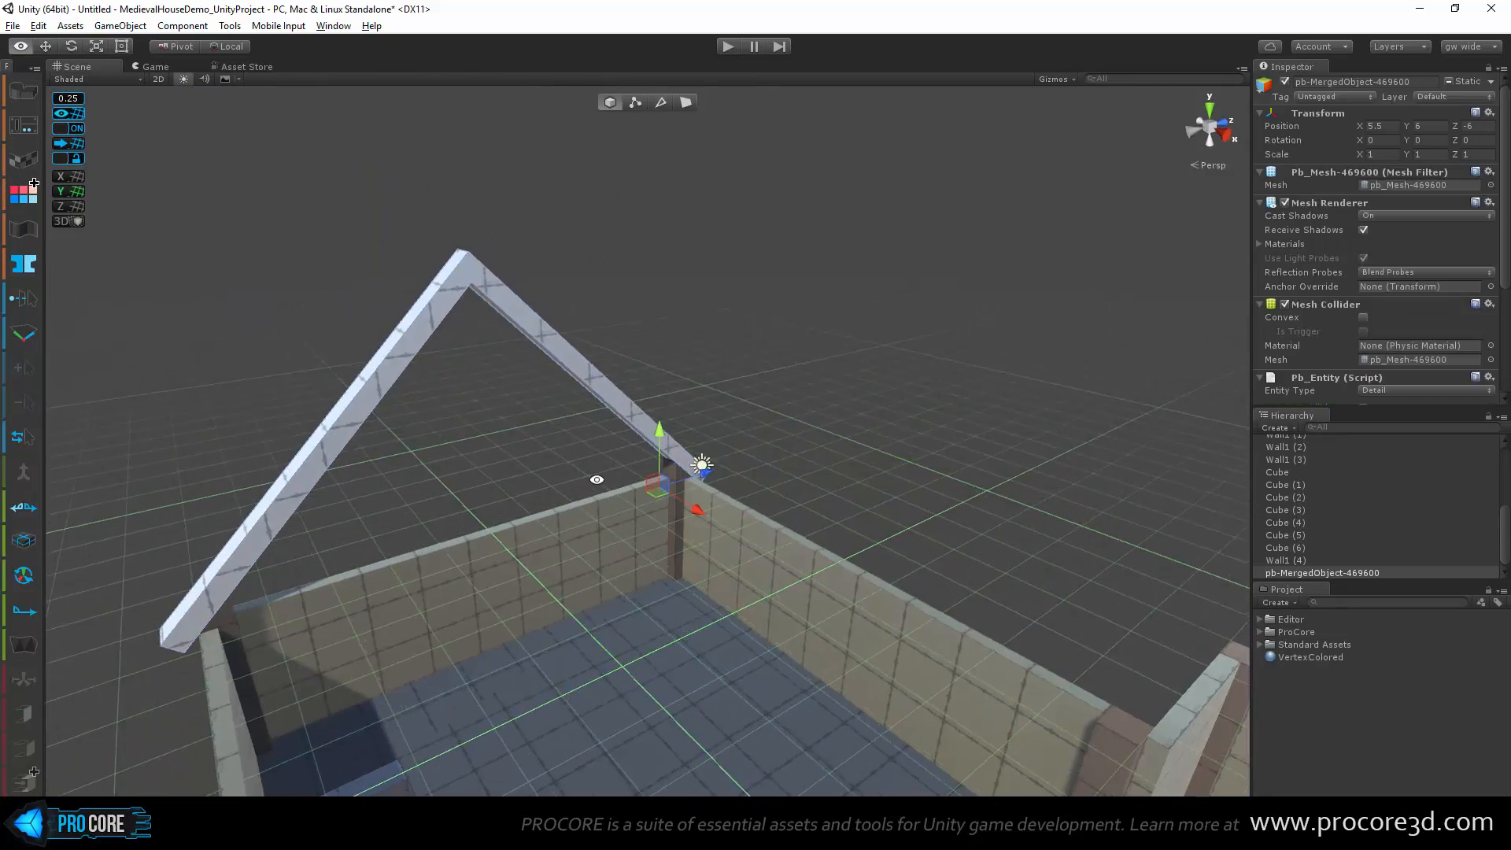
{"action": "left_click", "coordinate": [1319, 572]}
{"action": "left_click", "coordinate": [1320, 572]}
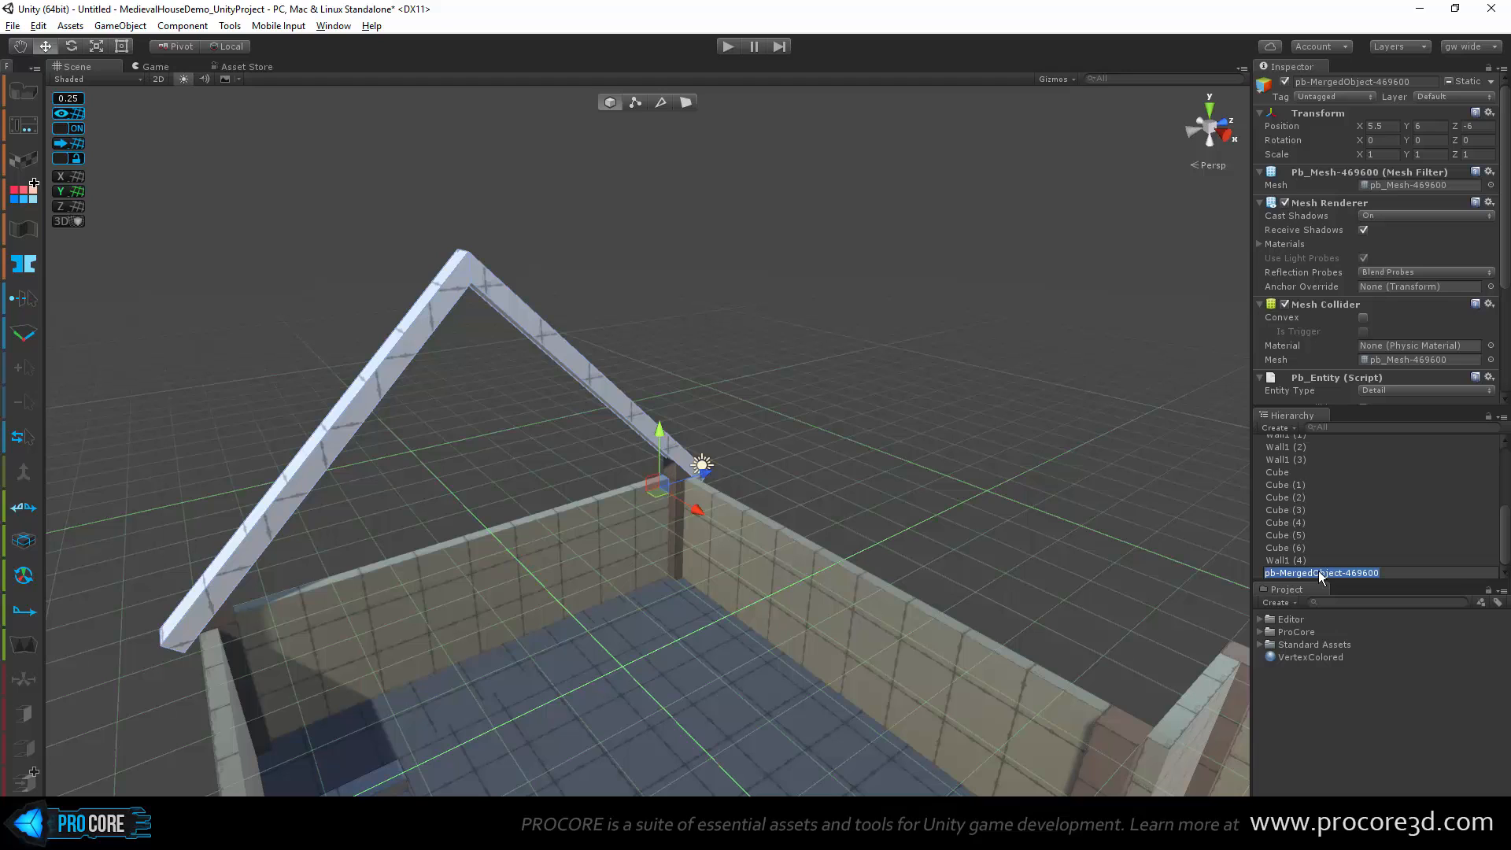
{"action": "type", "text": "RoofSupport"}
{"action": "key", "text": "Return"}
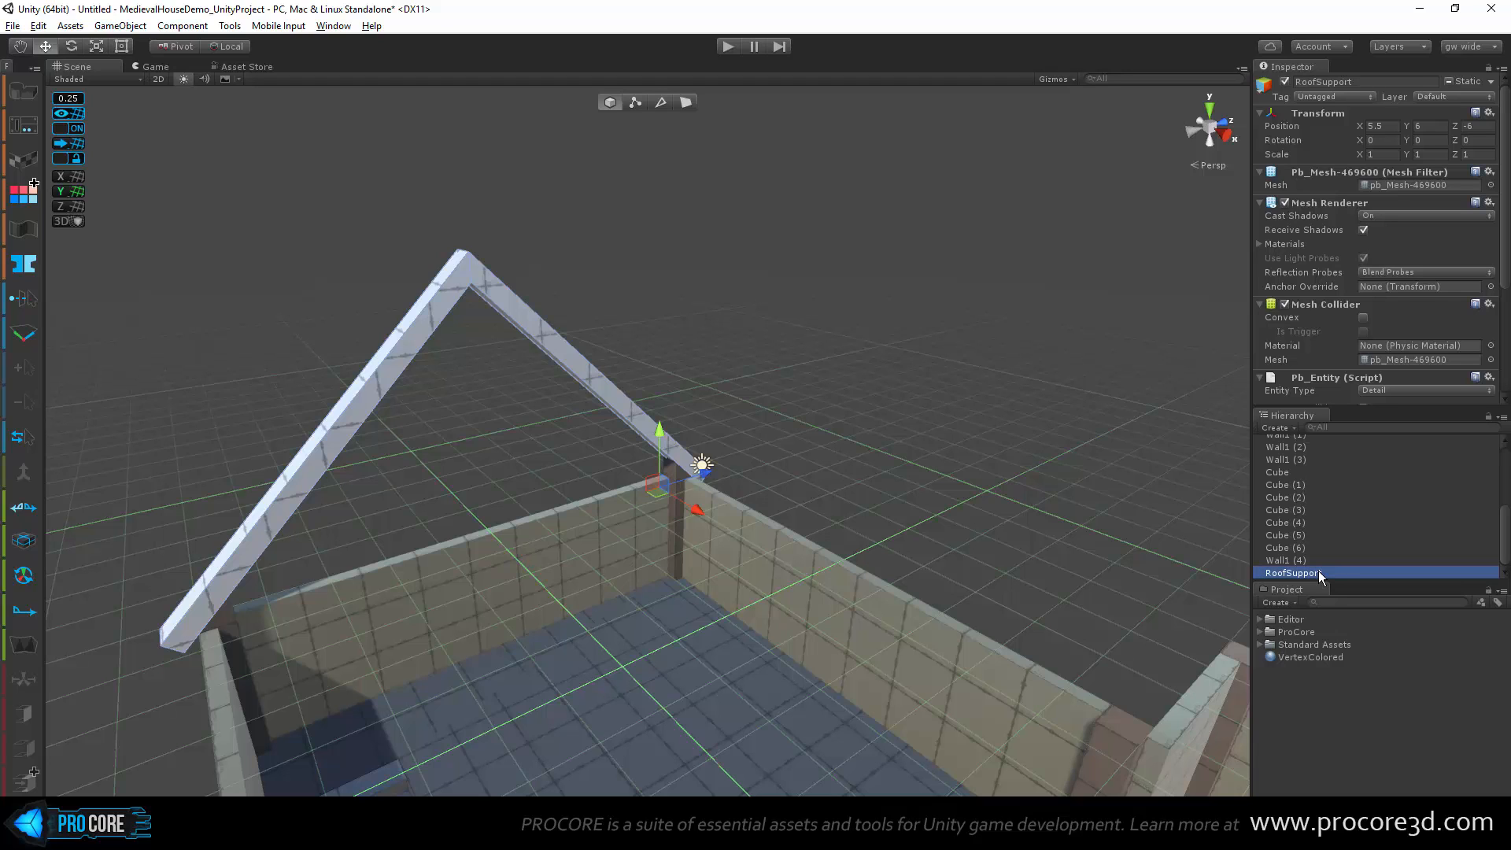
Step: Set the vertex colour of RoofSupport to Pastel Brown and clear the selection
{"action": "left_click_drag", "start_coordinate": [679, 680], "coordinate": [733, 563], "text": "alt"}
{"action": "scroll", "coordinate": [733, 567], "scroll_direction": "down", "scroll_amount": 1}
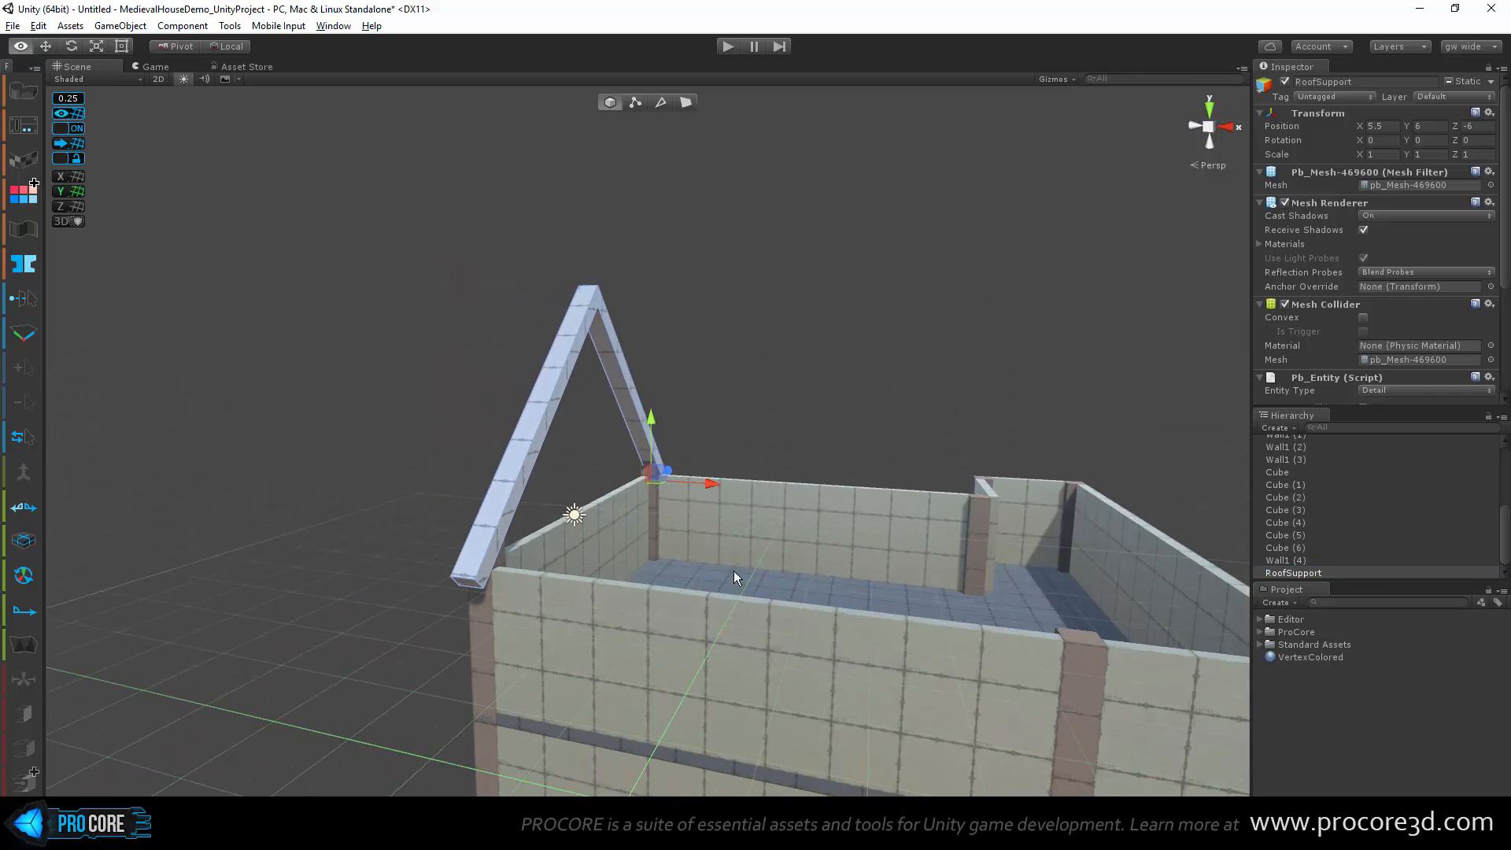
{"action": "middle_click_drag", "start_coordinate": [733, 573], "coordinate": [674, 565]}
{"action": "left_click_drag", "start_coordinate": [756, 568], "coordinate": [686, 628], "text": "alt"}
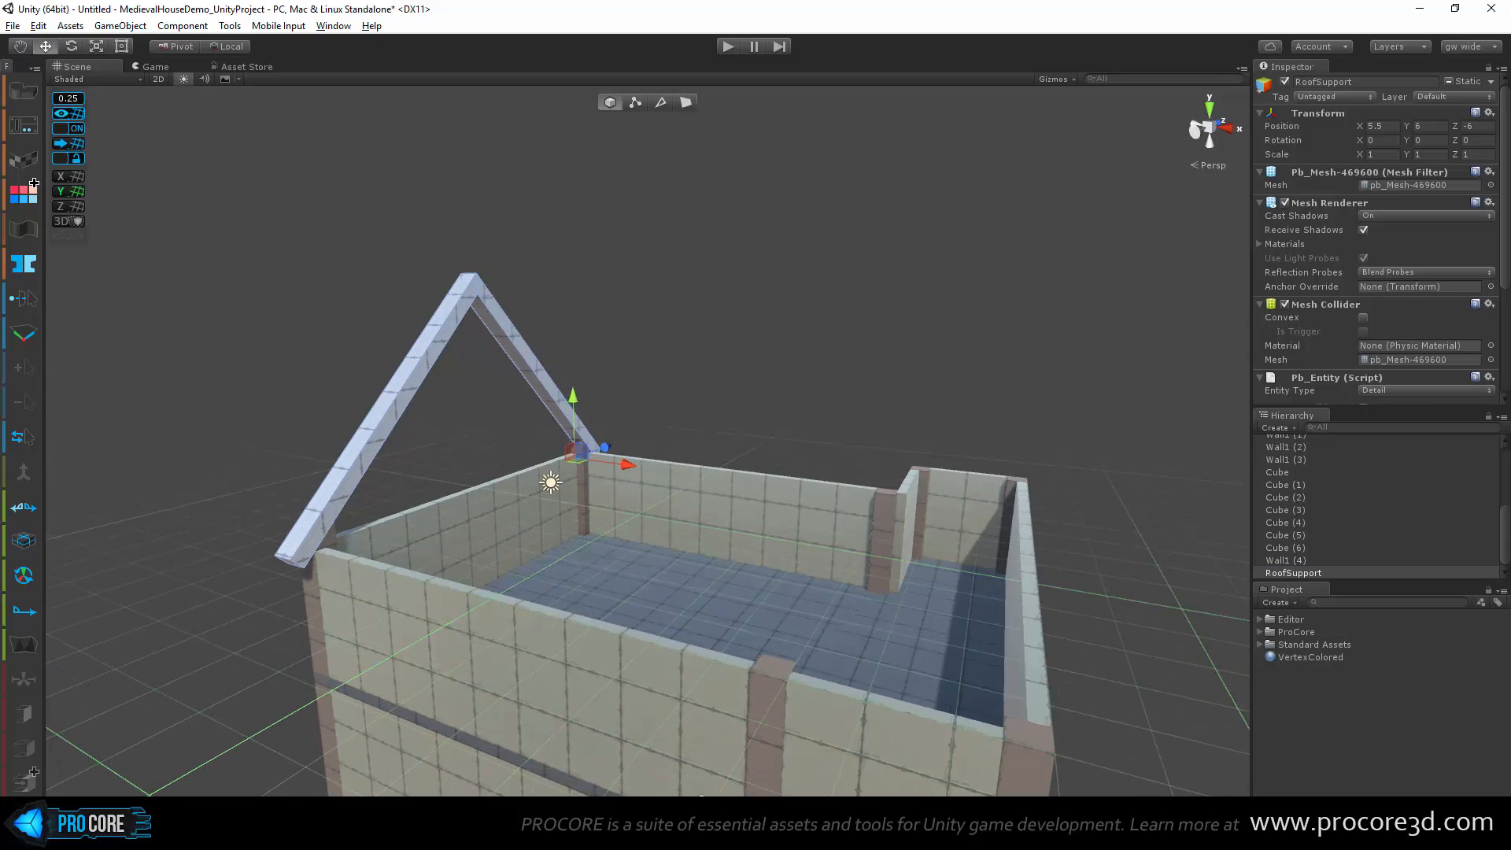
{"action": "left_click", "coordinate": [23, 196]}
{"action": "left_click", "coordinate": [228, 97]}
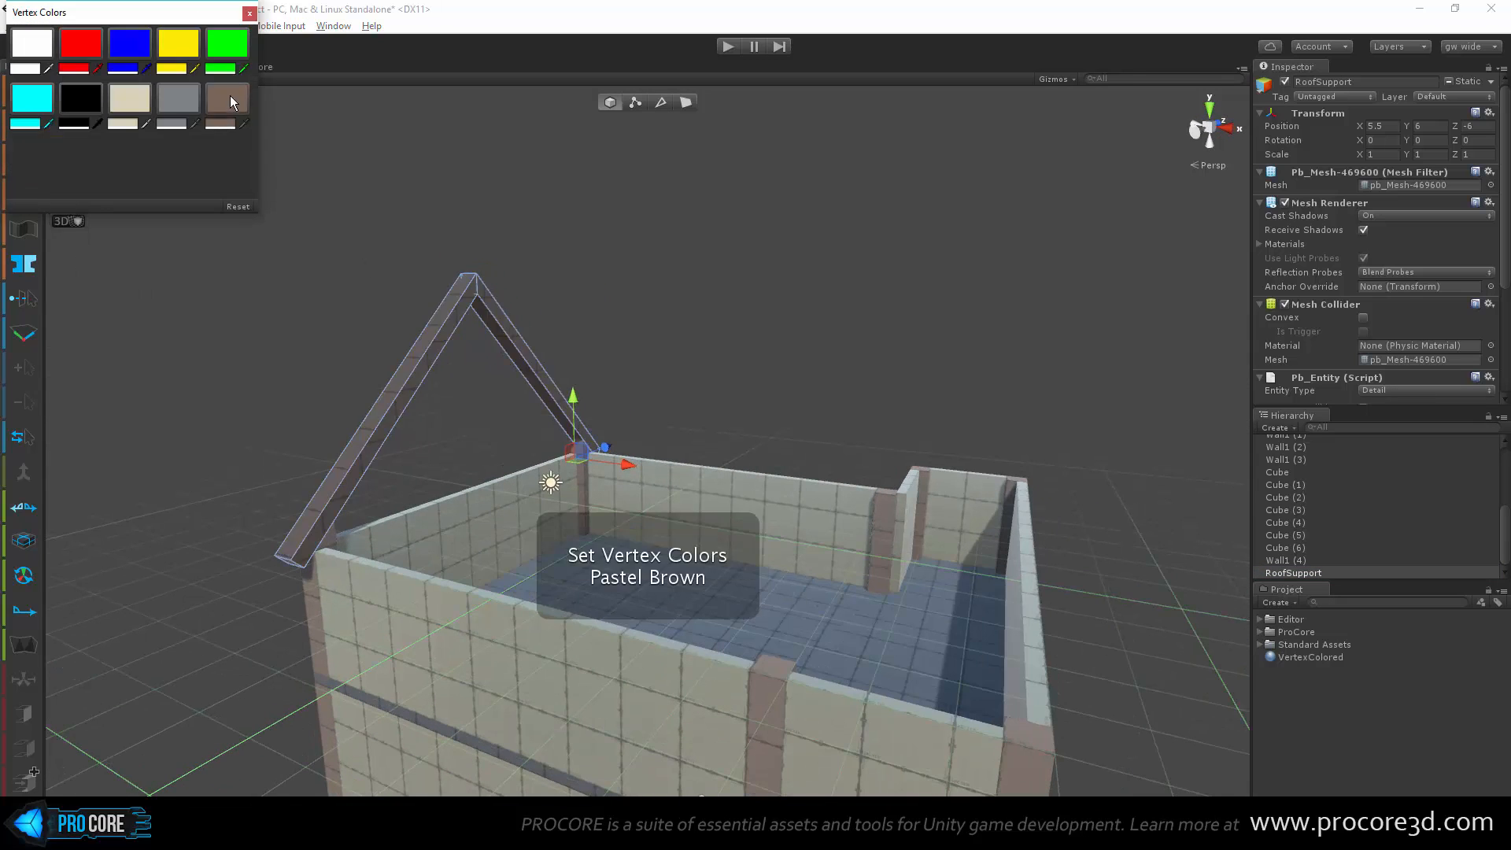
{"action": "left_click", "coordinate": [372, 143]}
{"action": "left_click_drag", "start_coordinate": [440, 418], "coordinate": [613, 522], "text": "alt"}
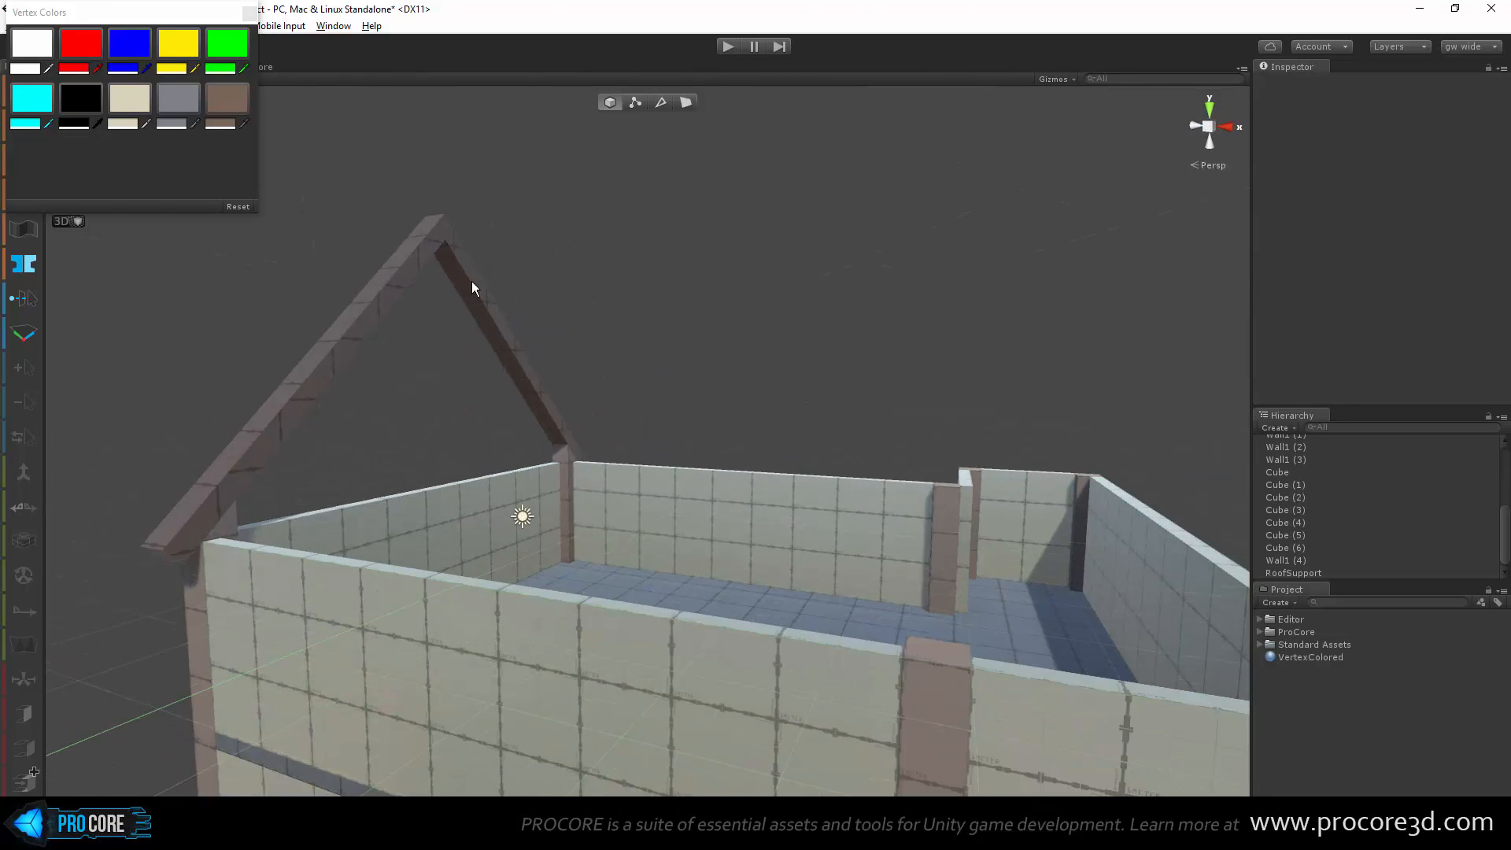
Step: Duplicate RoofSupport and move the copy along the X axis to position X 15
{"action": "left_click", "coordinate": [472, 286]}
{"action": "scroll", "coordinate": [475, 290], "scroll_direction": "down", "scroll_amount": 3}
{"action": "key", "text": "ctrl+d"}
{"action": "left_click_drag", "start_coordinate": [629, 461], "coordinate": [875, 476]}
{"action": "left_click_drag", "start_coordinate": [984, 569], "coordinate": [402, 506], "text": "alt"}
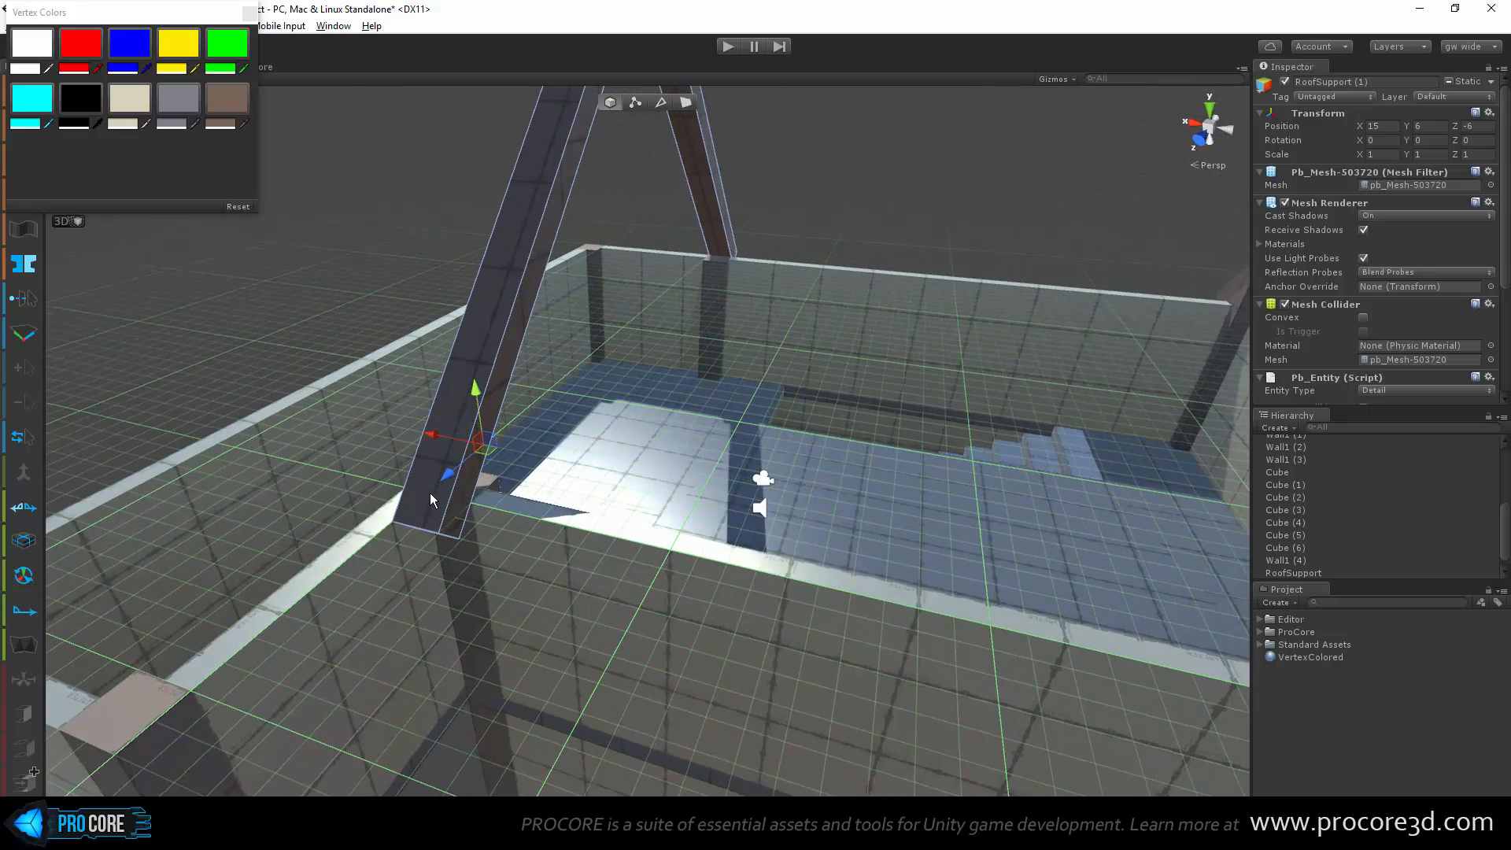
Step: Duplicate RoofSupport (1) and place the copy at position X 18, over the front wall
{"action": "scroll", "coordinate": [429, 493], "scroll_direction": "down", "scroll_amount": 3}
{"action": "left_click_drag", "start_coordinate": [429, 493], "coordinate": [659, 536], "text": "alt"}
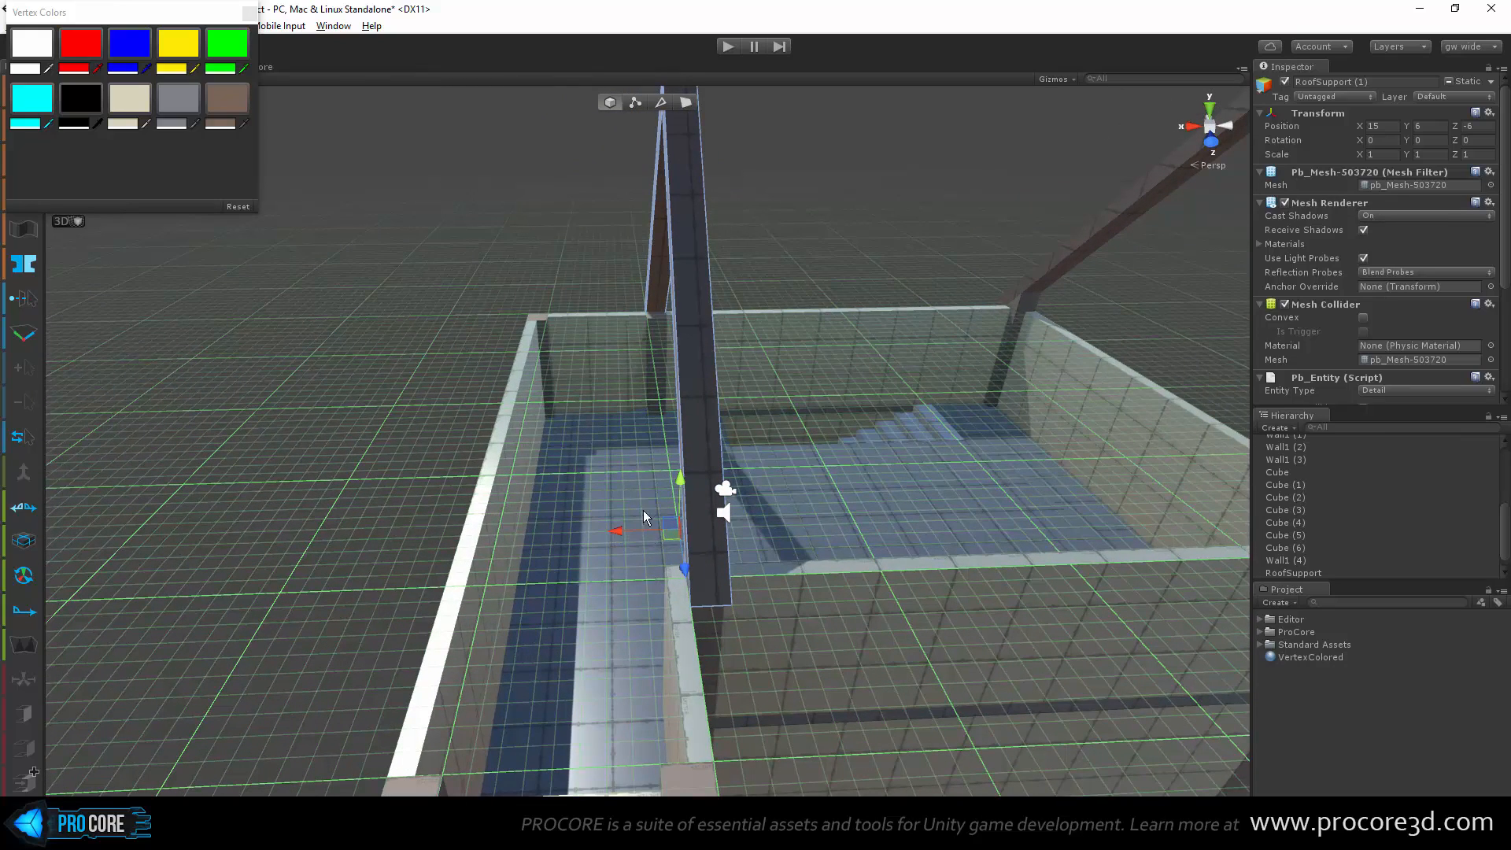
{"action": "left_click_drag", "start_coordinate": [870, 450], "coordinate": [815, 495], "text": "alt"}
{"action": "key", "text": "ctrl+d"}
Step: Duplicate the front corner post and move the copy along the Z axis to position Z -4.5, beneath the front roof support
{"action": "left_click", "coordinate": [918, 488]}
{"action": "key", "text": "ctrl+d"}
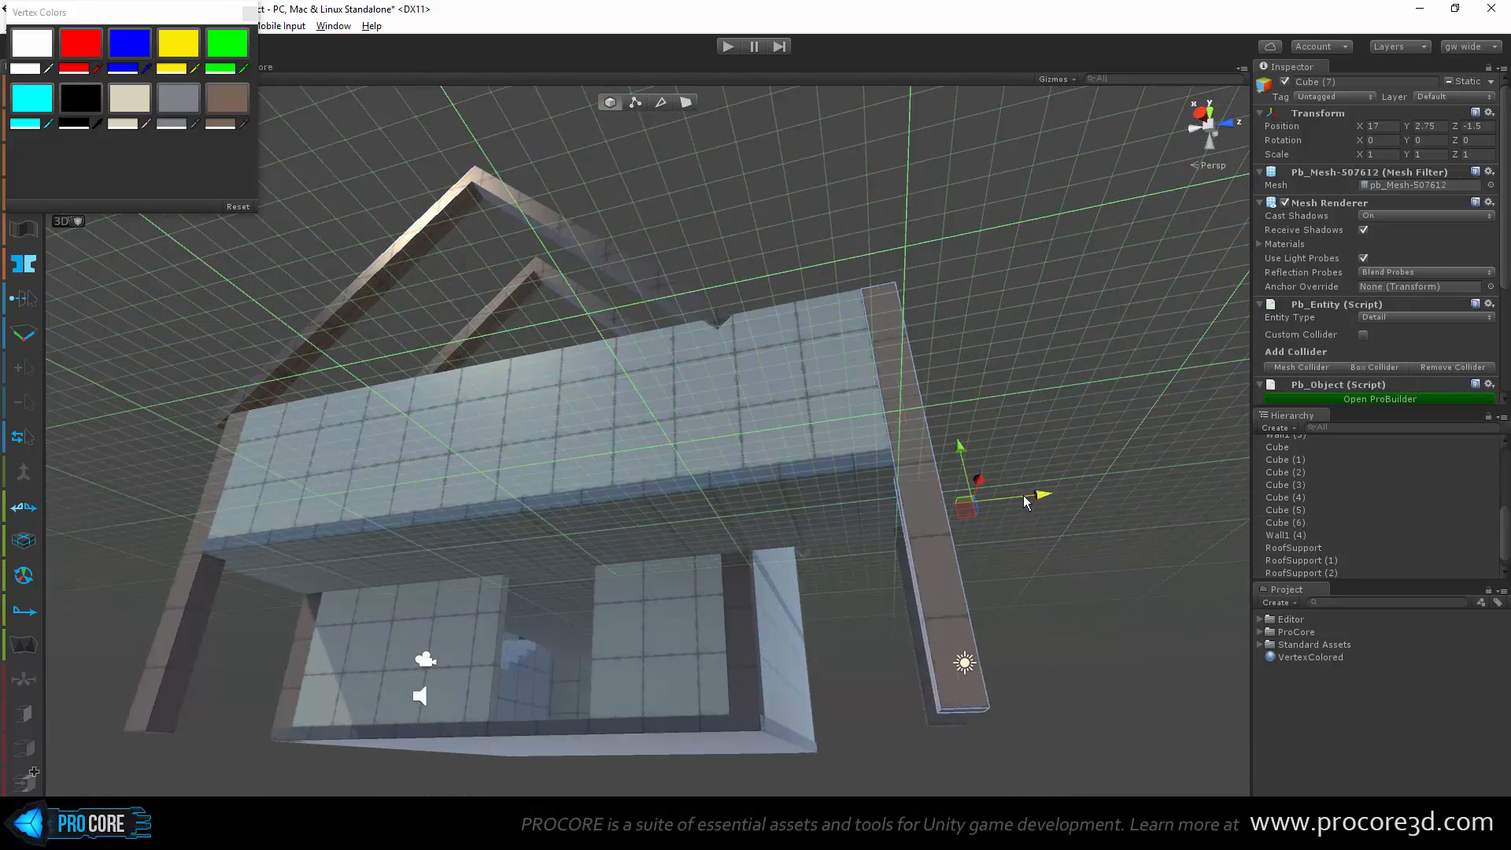
{"action": "left_click_drag", "start_coordinate": [1025, 501], "coordinate": [1007, 571]}
{"action": "left_click_drag", "start_coordinate": [864, 629], "coordinate": [758, 601], "text": "alt"}
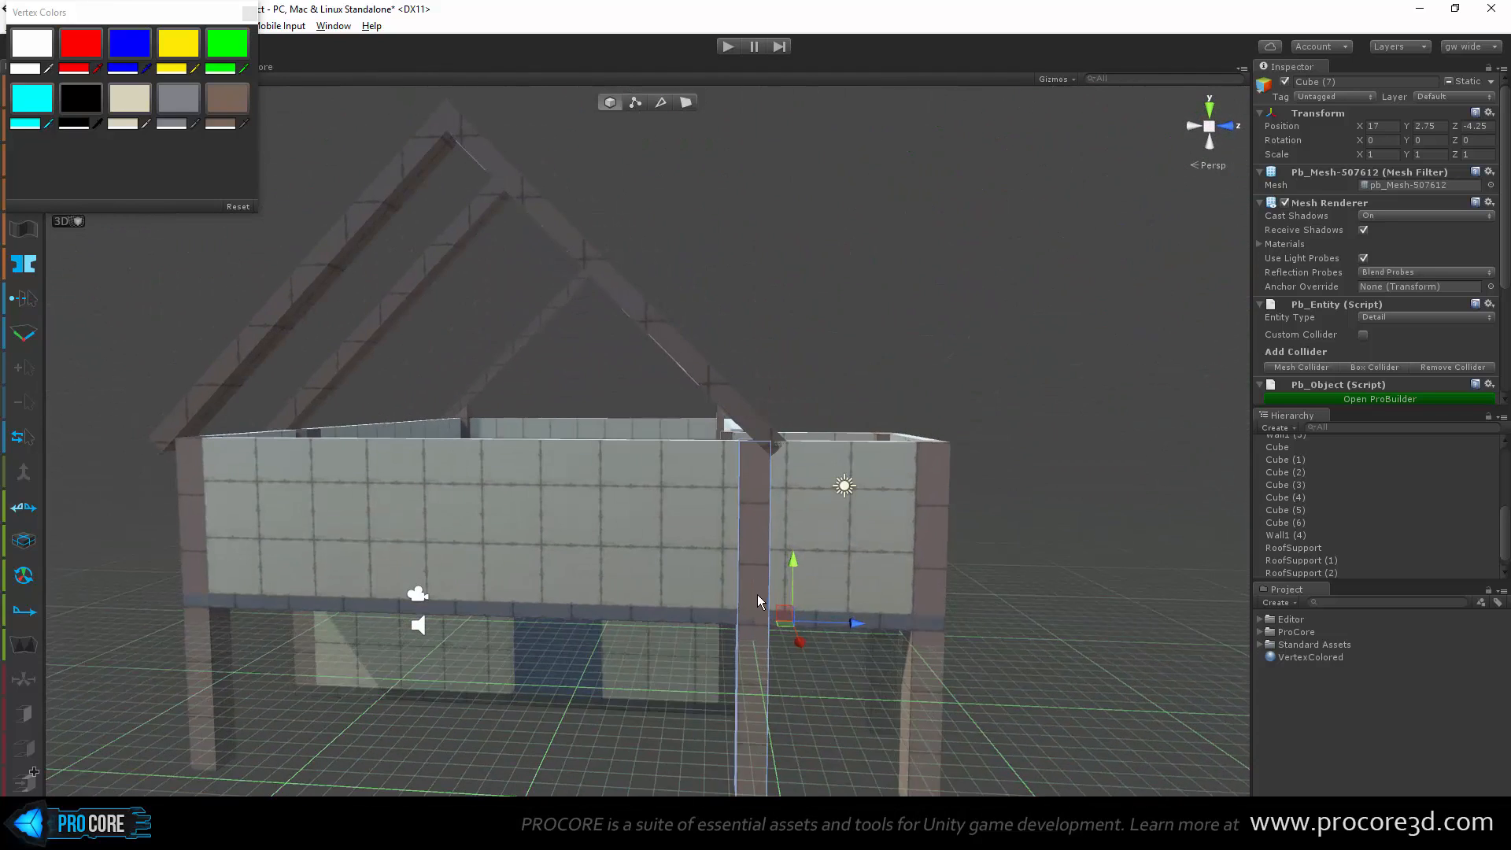
{"action": "scroll", "coordinate": [760, 602], "scroll_direction": "up", "scroll_amount": 3}
{"action": "left_click_drag", "start_coordinate": [883, 661], "coordinate": [866, 665]}
Step: Select the far end vertices of front wall Wall2 (1) and move them to the new post, shortening the wall to the side bay
{"action": "left_click_drag", "start_coordinate": [856, 540], "coordinate": [865, 597], "text": "alt"}
{"action": "left_click", "coordinate": [865, 597]}
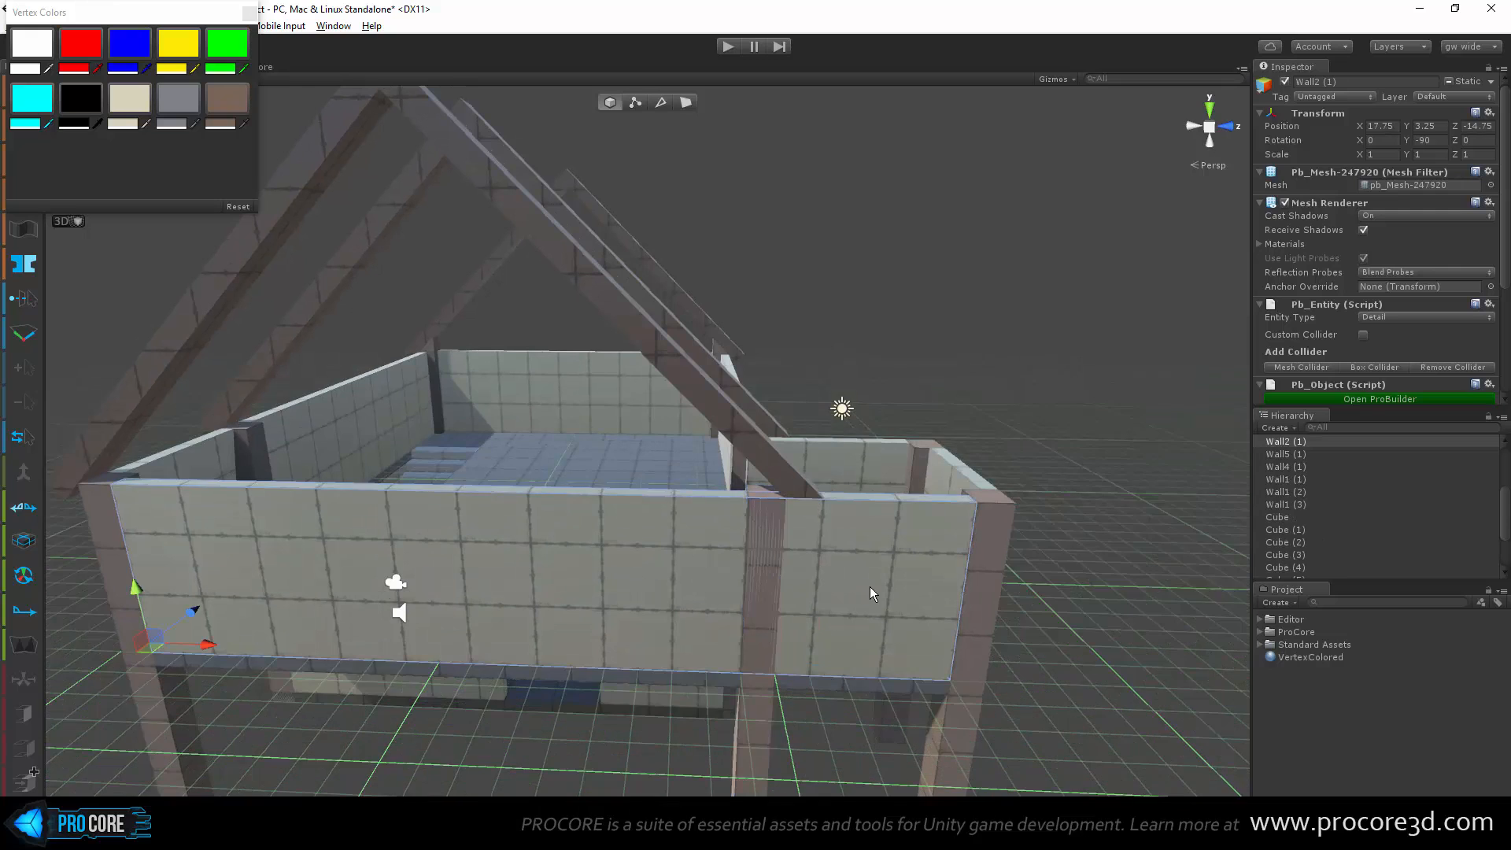
{"action": "key", "text": "f"}
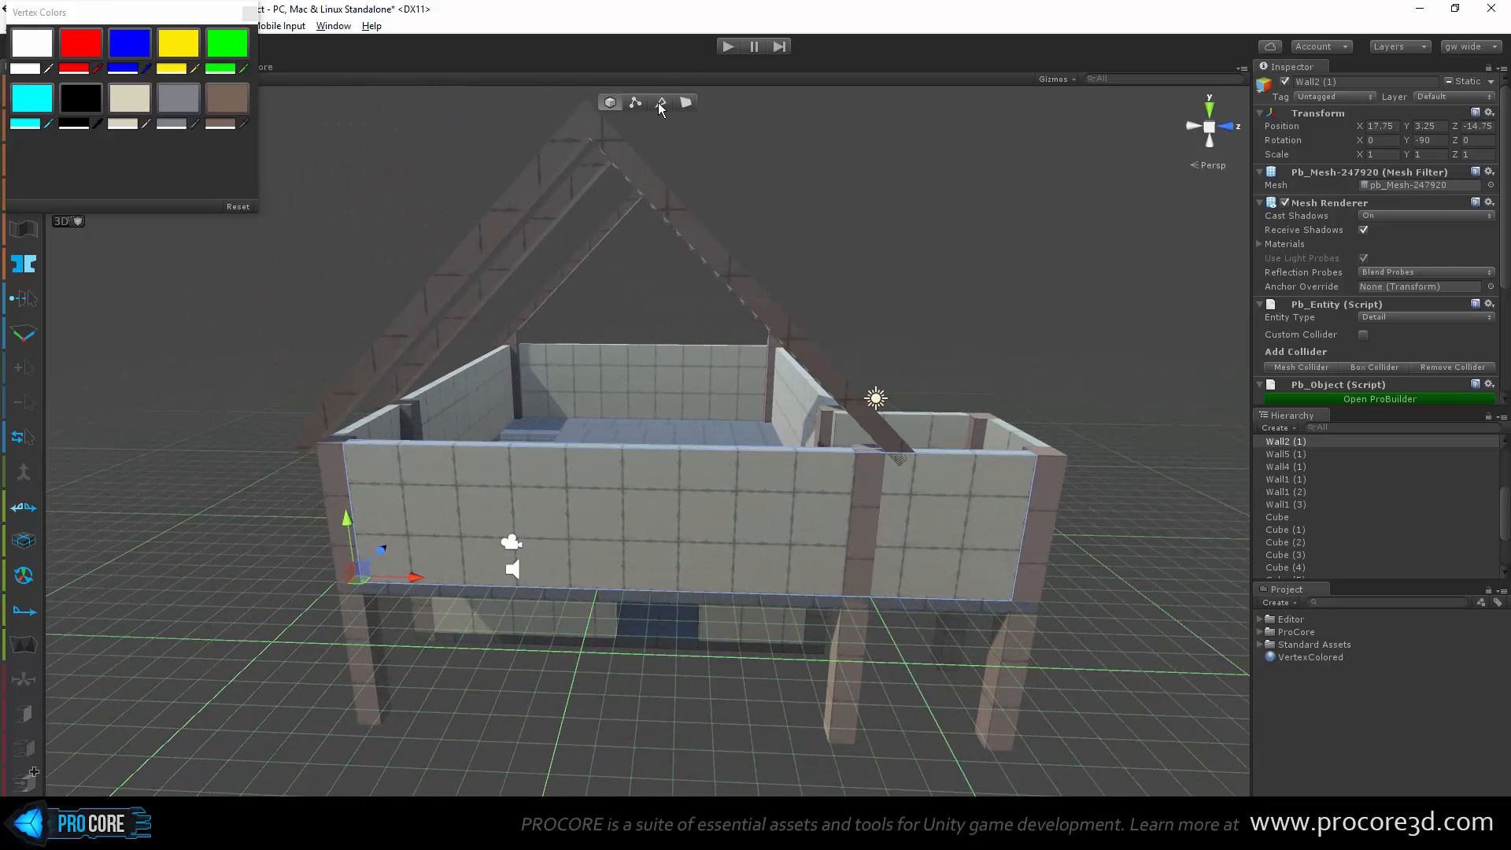
{"action": "left_click", "coordinate": [639, 101]}
{"action": "left_click_drag", "start_coordinate": [346, 440], "coordinate": [495, 720]}
{"action": "left_click_drag", "start_coordinate": [413, 521], "coordinate": [913, 517]}
{"action": "left_click_drag", "start_coordinate": [950, 651], "coordinate": [1004, 468], "text": "alt"}
{"action": "scroll", "coordinate": [691, 651], "scroll_direction": "up", "scroll_amount": 2}
{"action": "key", "text": "Escape"}
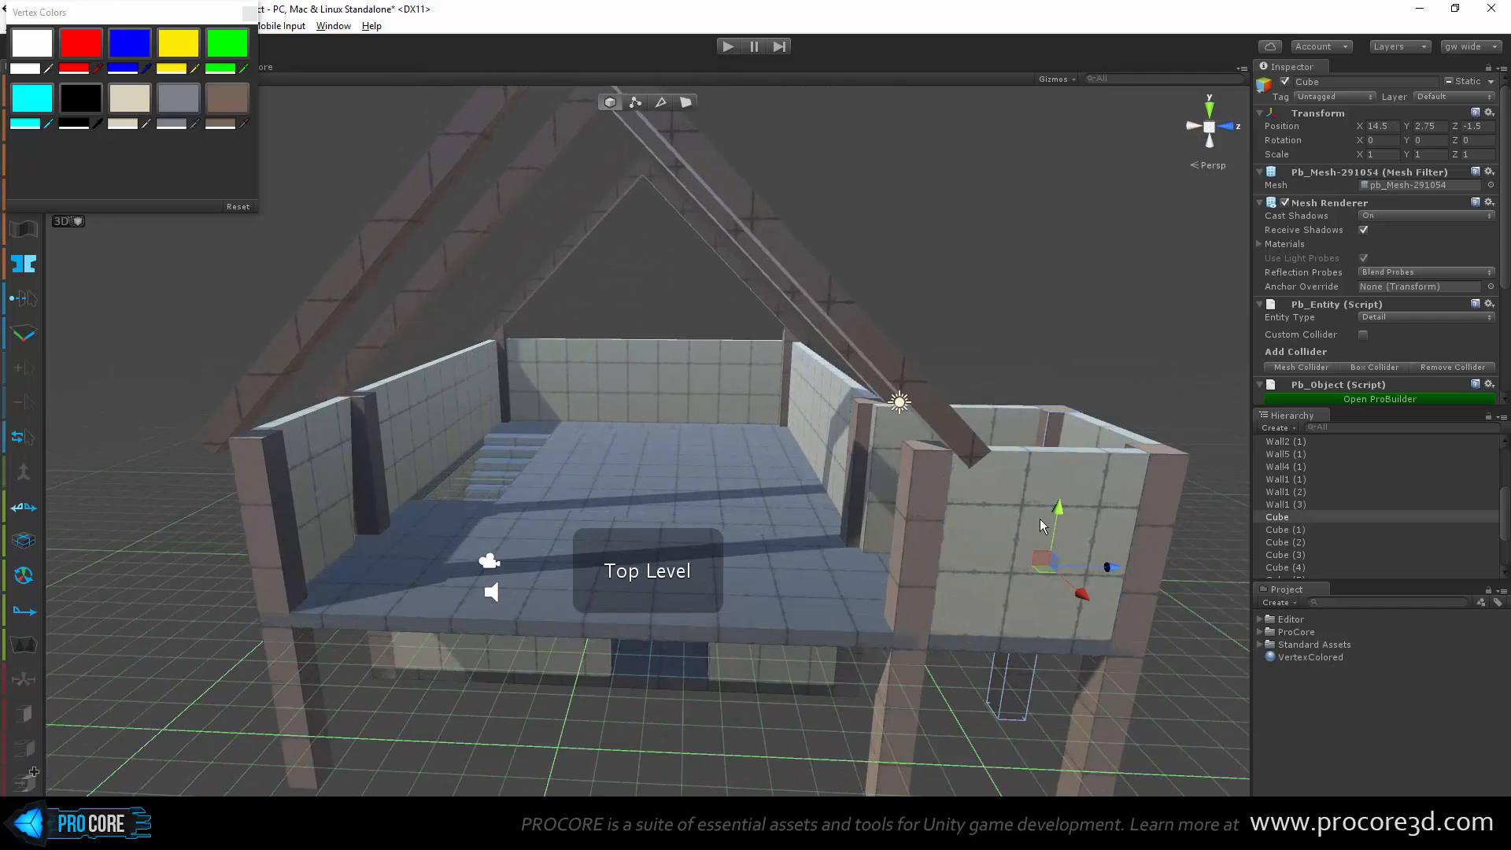
Step: Duplicate the shortened front wall and move the copy along its length to position Z -17.75, on the other side of the new post
{"action": "left_click", "coordinate": [1108, 572]}
{"action": "left_click", "coordinate": [1110, 574]}
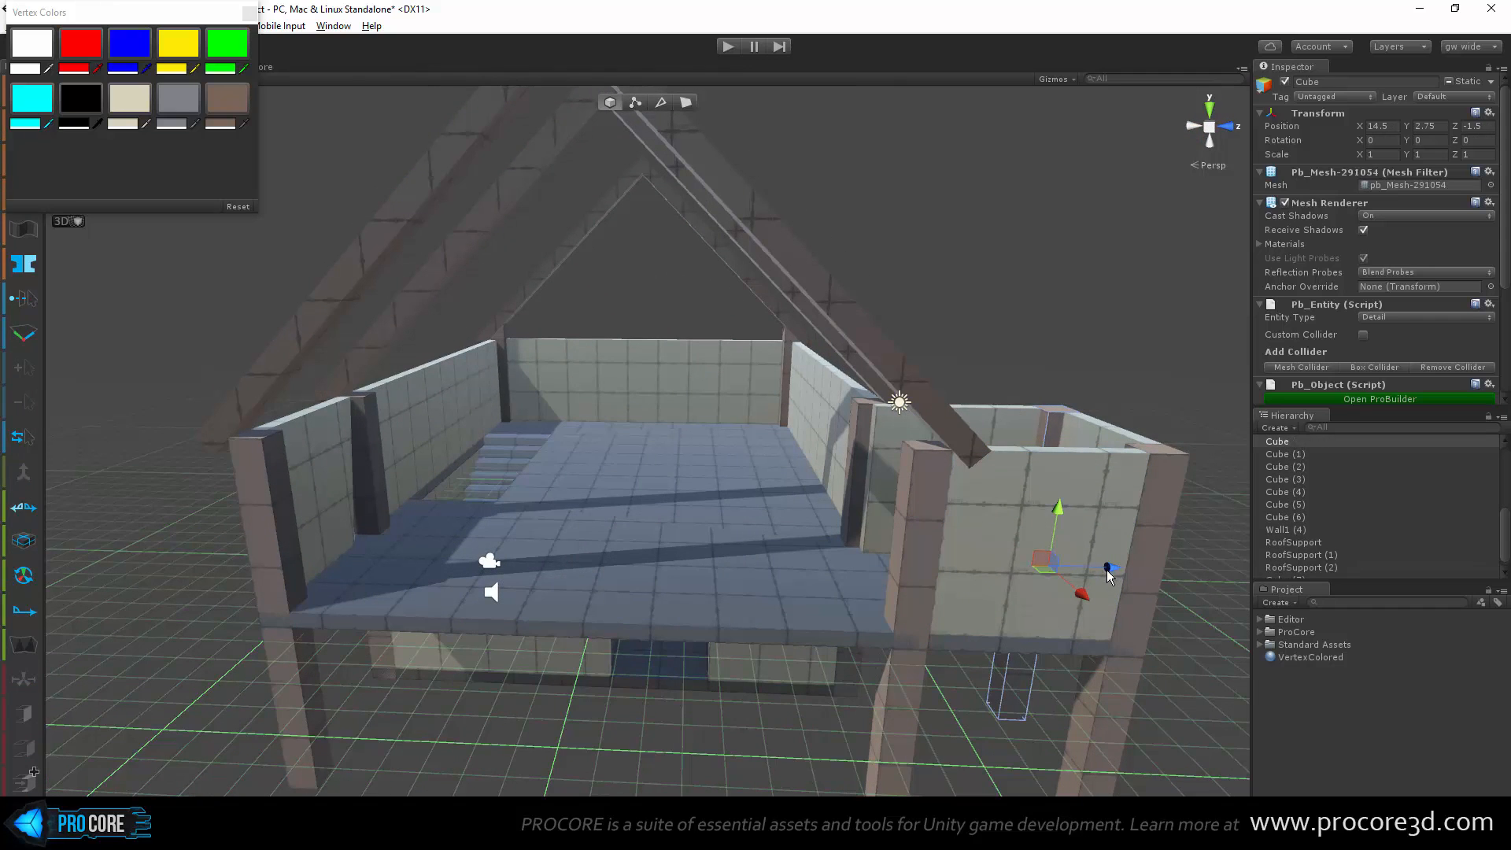
{"action": "left_click", "coordinate": [1089, 585]}
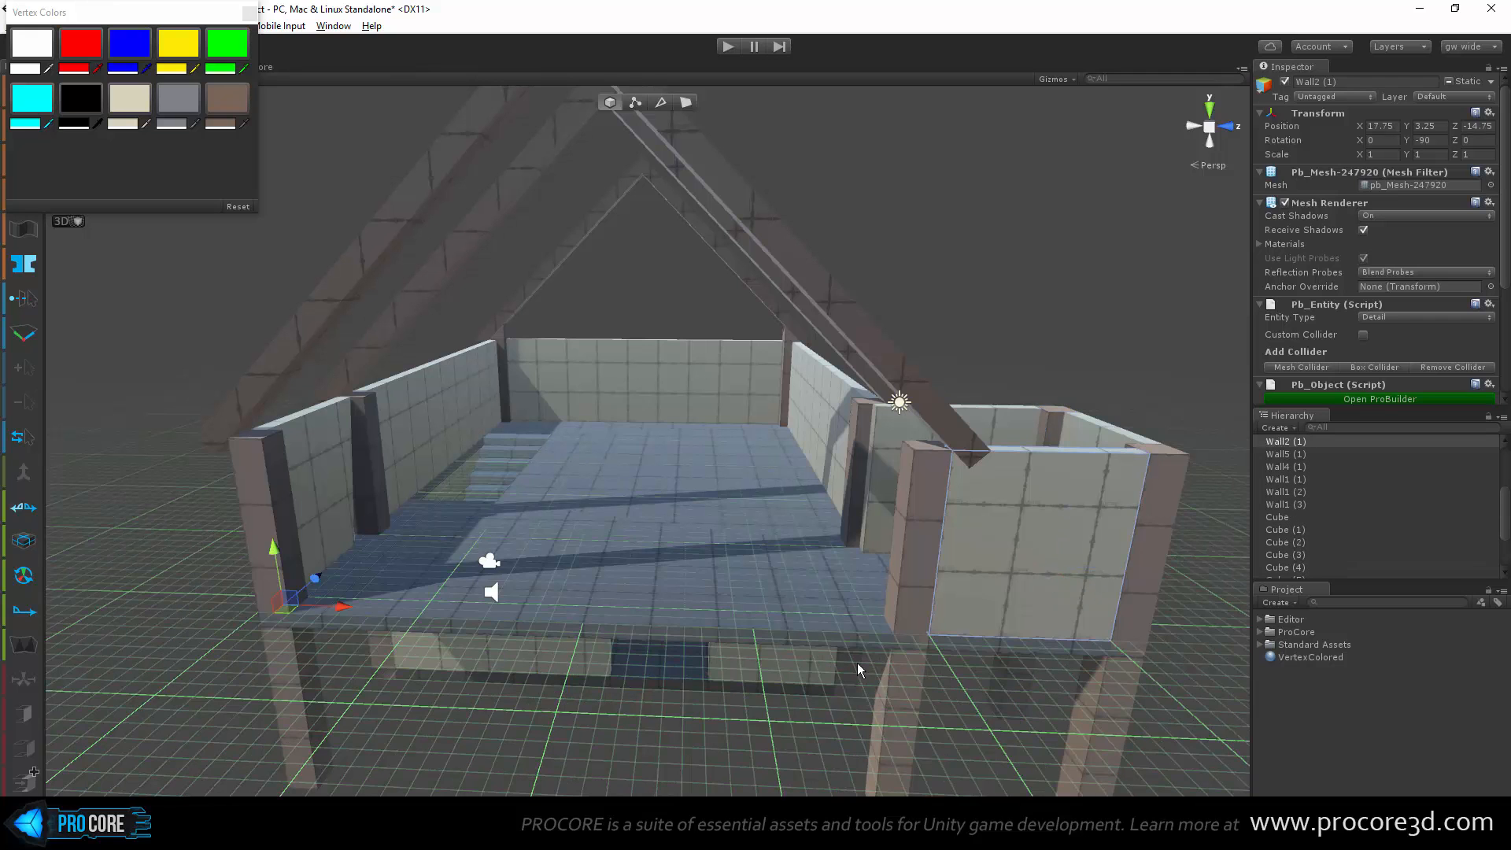
{"action": "scroll", "coordinate": [881, 654], "scroll_direction": "down", "scroll_amount": 3}
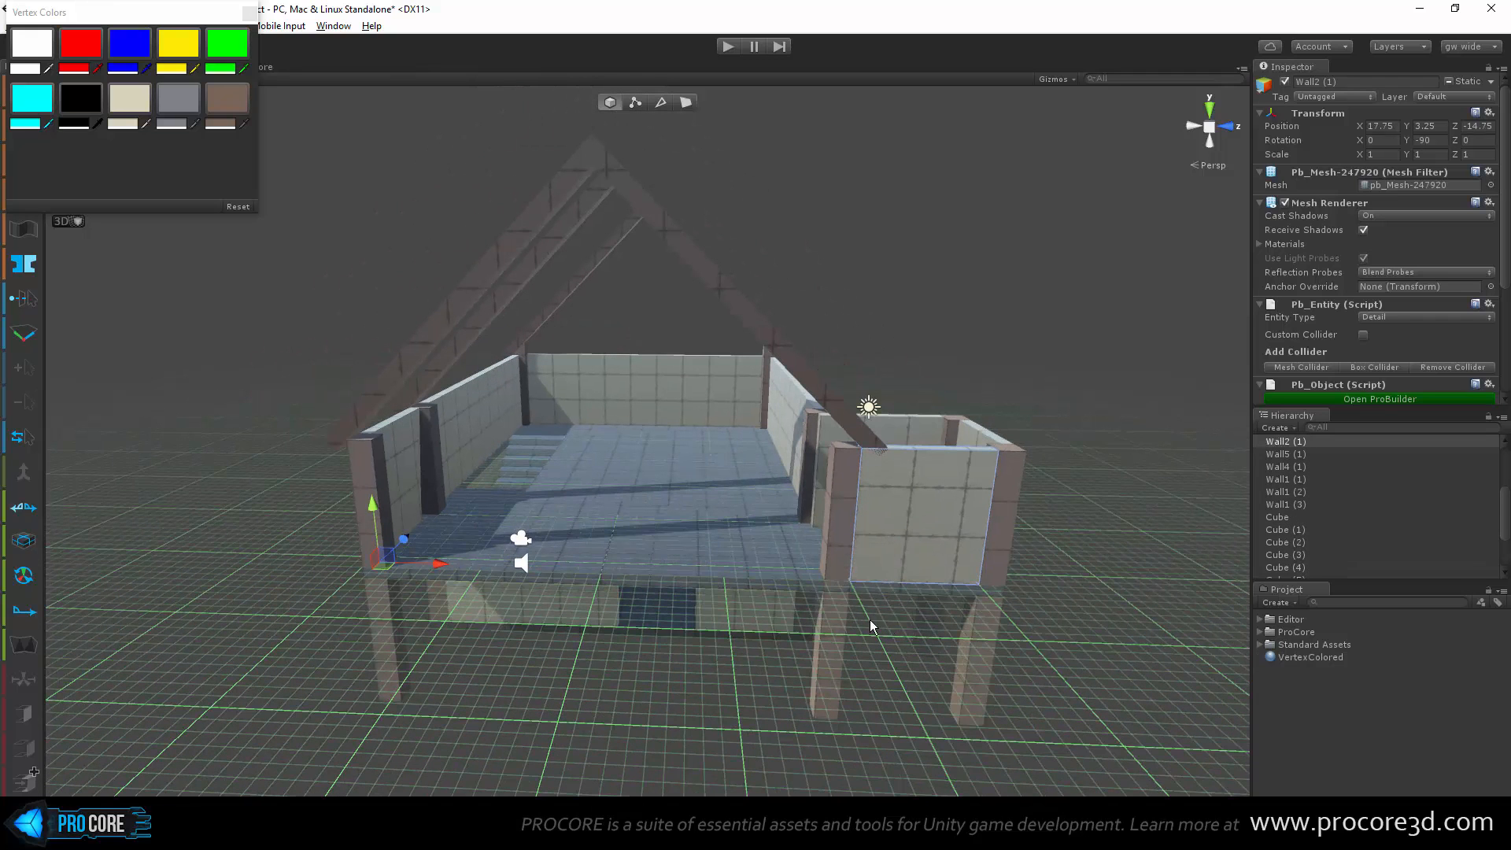
{"action": "key", "text": "ctrl+d"}
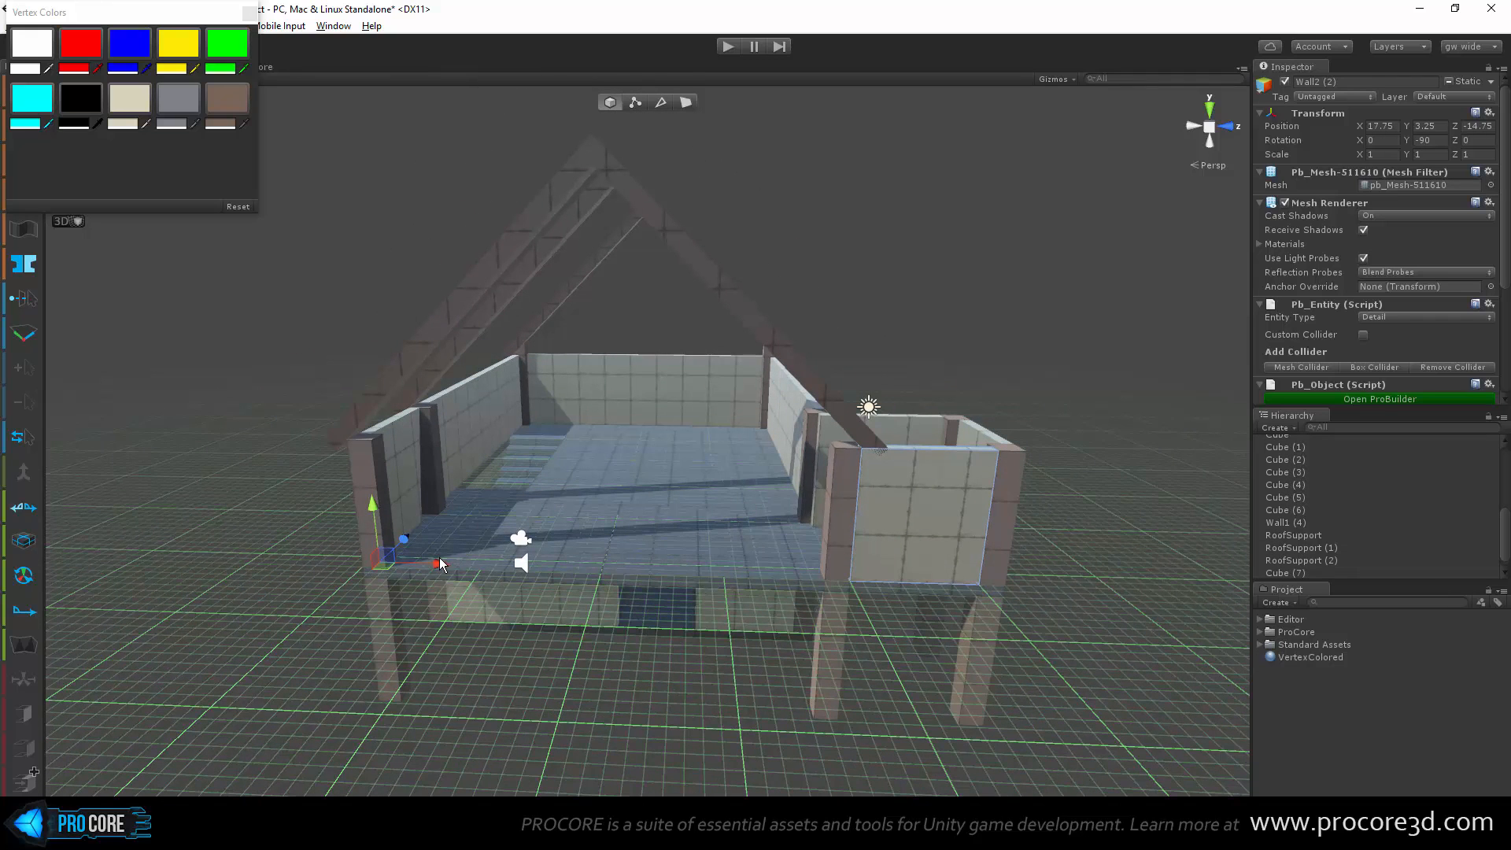
{"action": "left_click_drag", "start_coordinate": [439, 563], "coordinate": [297, 581]}
Step: Move the copied wall's free end vertices out to the opposite corner post, then clear the selection
{"action": "key", "text": "g"}
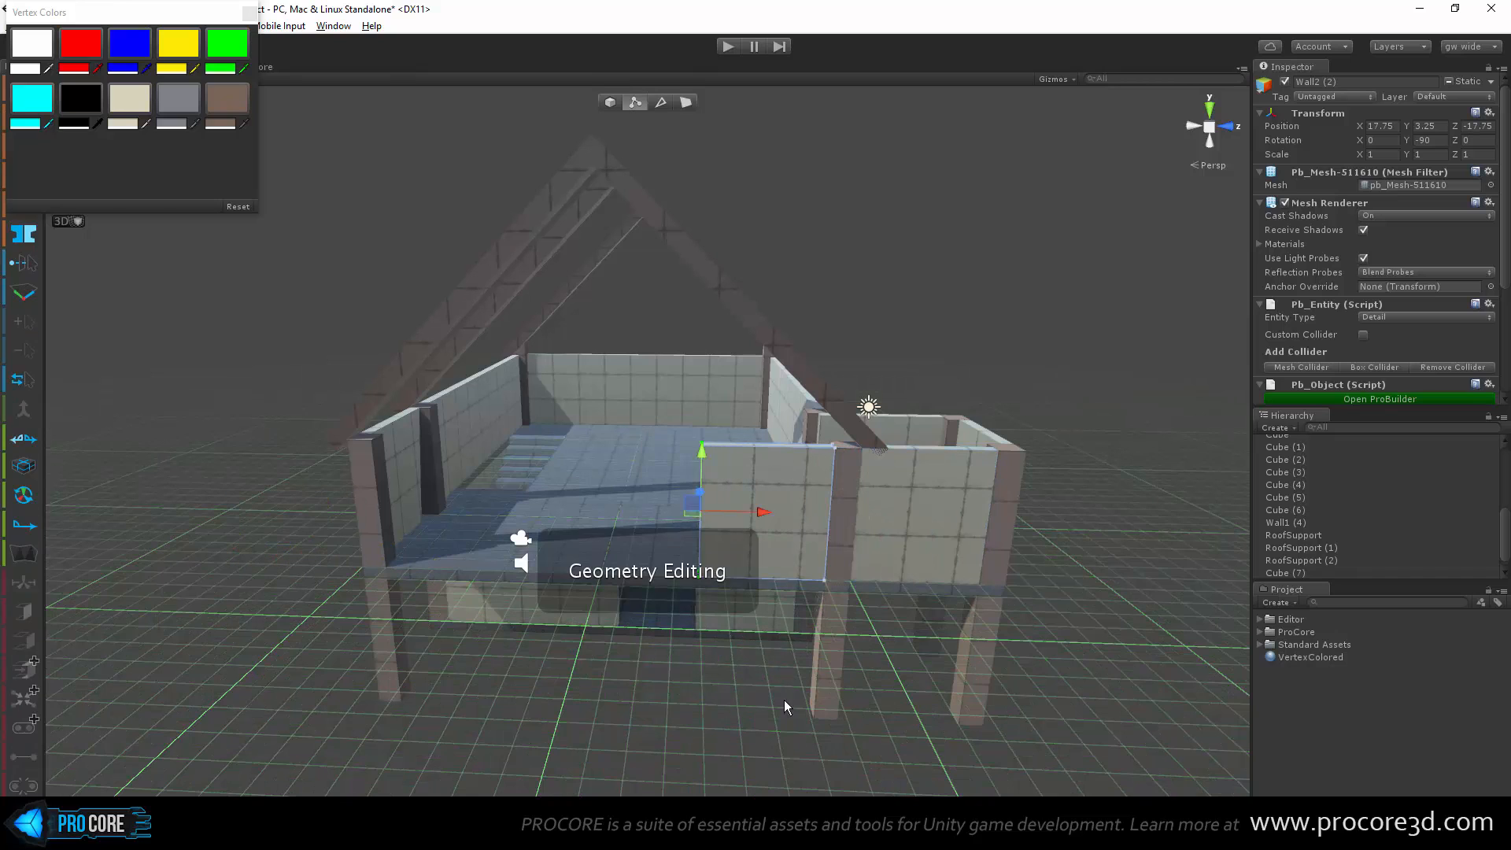
{"action": "left_click_drag", "start_coordinate": [757, 516], "coordinate": [434, 551]}
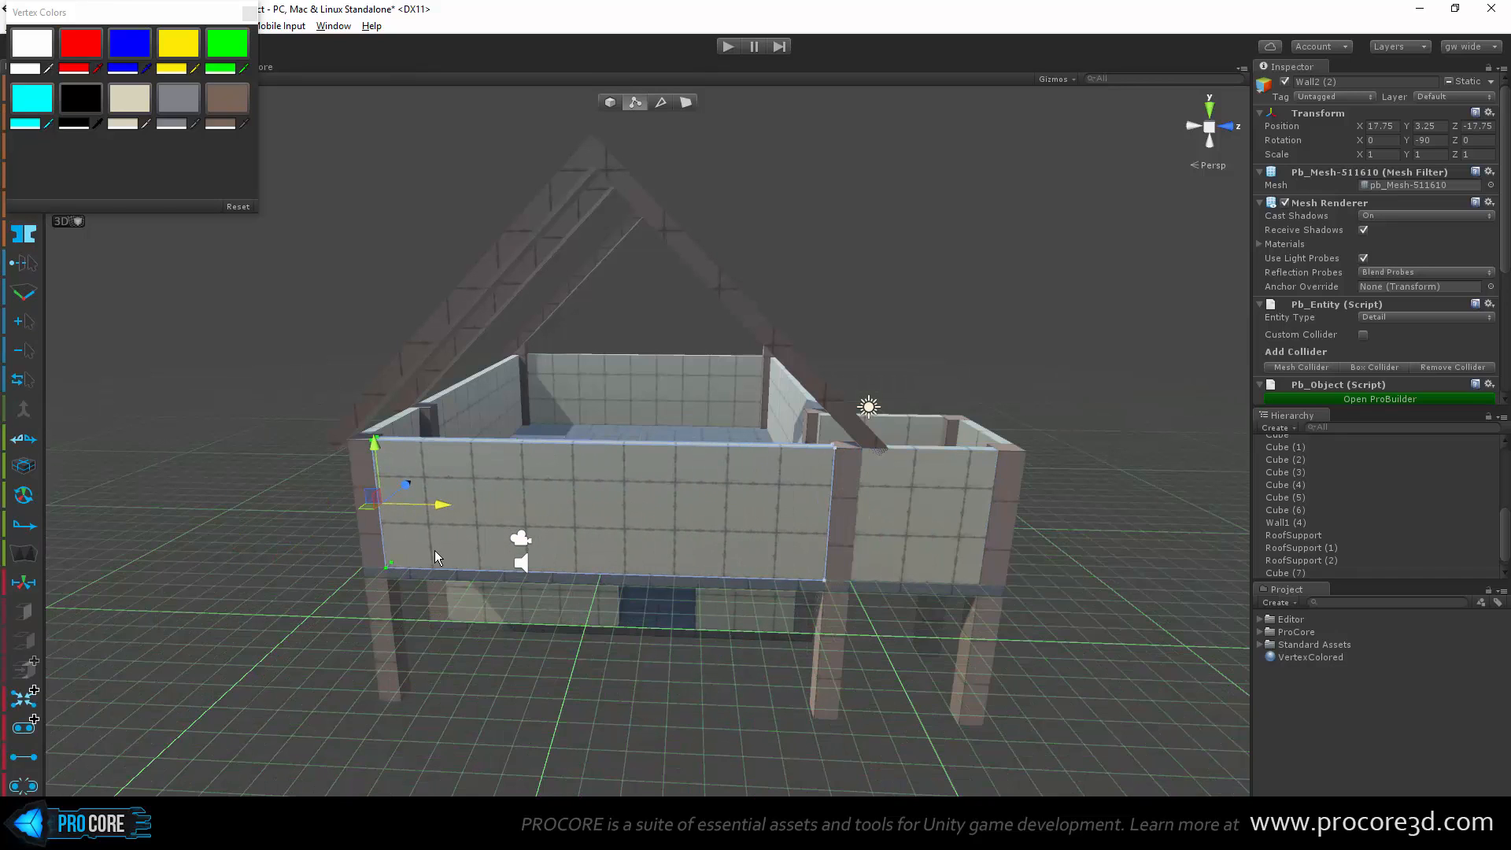
{"action": "key", "text": "g"}
{"action": "left_click", "coordinate": [865, 332]}
{"action": "left_click_drag", "start_coordinate": [859, 542], "coordinate": [857, 577], "text": "alt"}
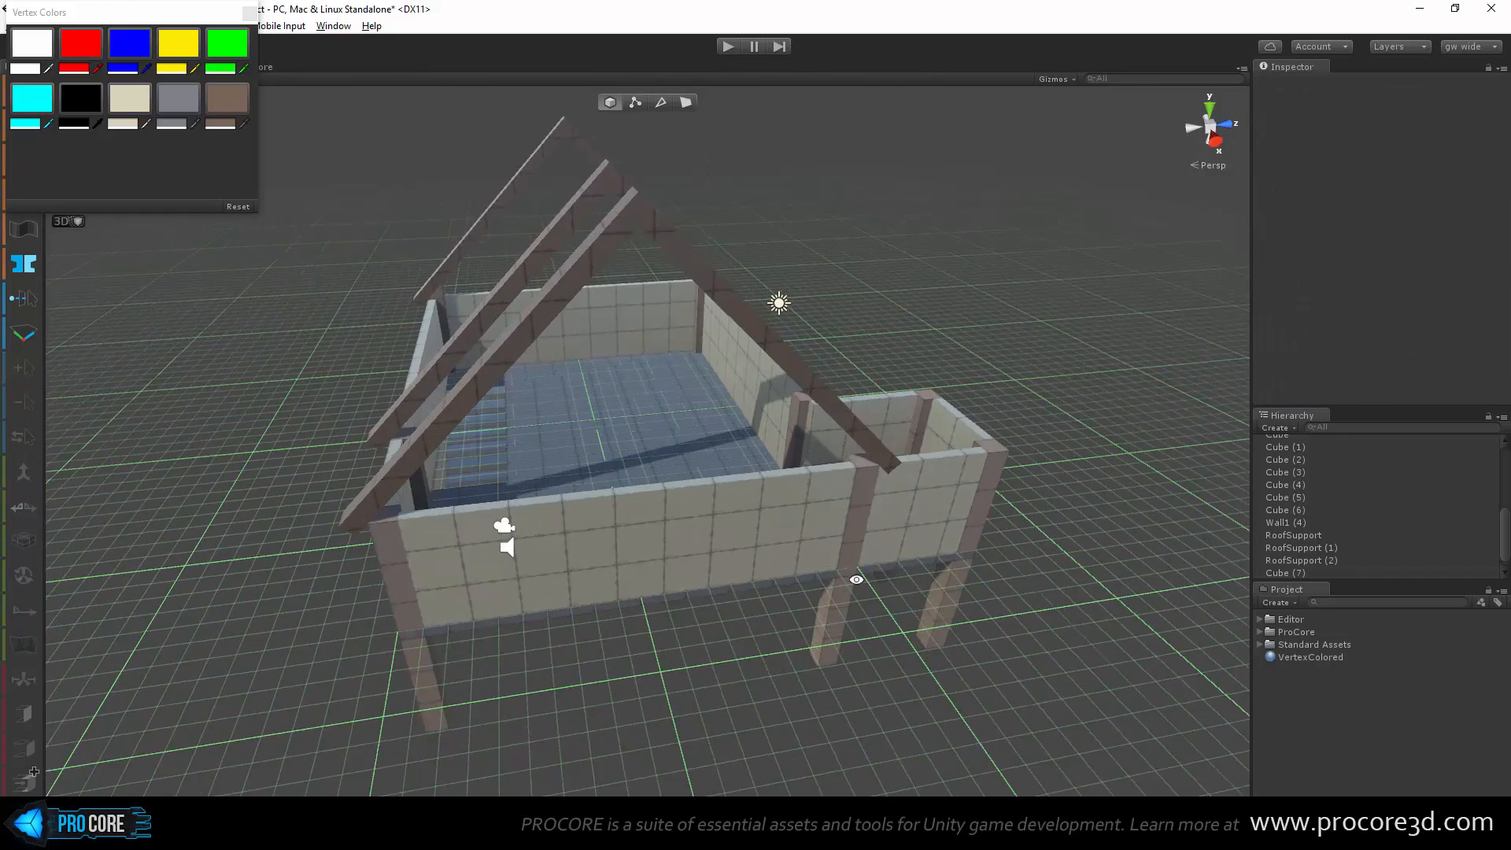
Step: Raise the inner top vertices of the new front post, Cube (7), so its top slopes up to the rafter
{"action": "scroll", "coordinate": [857, 576], "scroll_direction": "up", "scroll_amount": 3}
{"action": "middle_click_drag", "start_coordinate": [856, 577], "coordinate": [758, 547]}
{"action": "left_click", "coordinate": [780, 488]}
{"action": "scroll", "coordinate": [793, 537], "scroll_direction": "up", "scroll_amount": 3}
{"action": "key", "text": "g"}
{"action": "left_click_drag", "start_coordinate": [793, 539], "coordinate": [728, 447], "text": "alt"}
{"action": "left_click", "coordinate": [856, 513]}
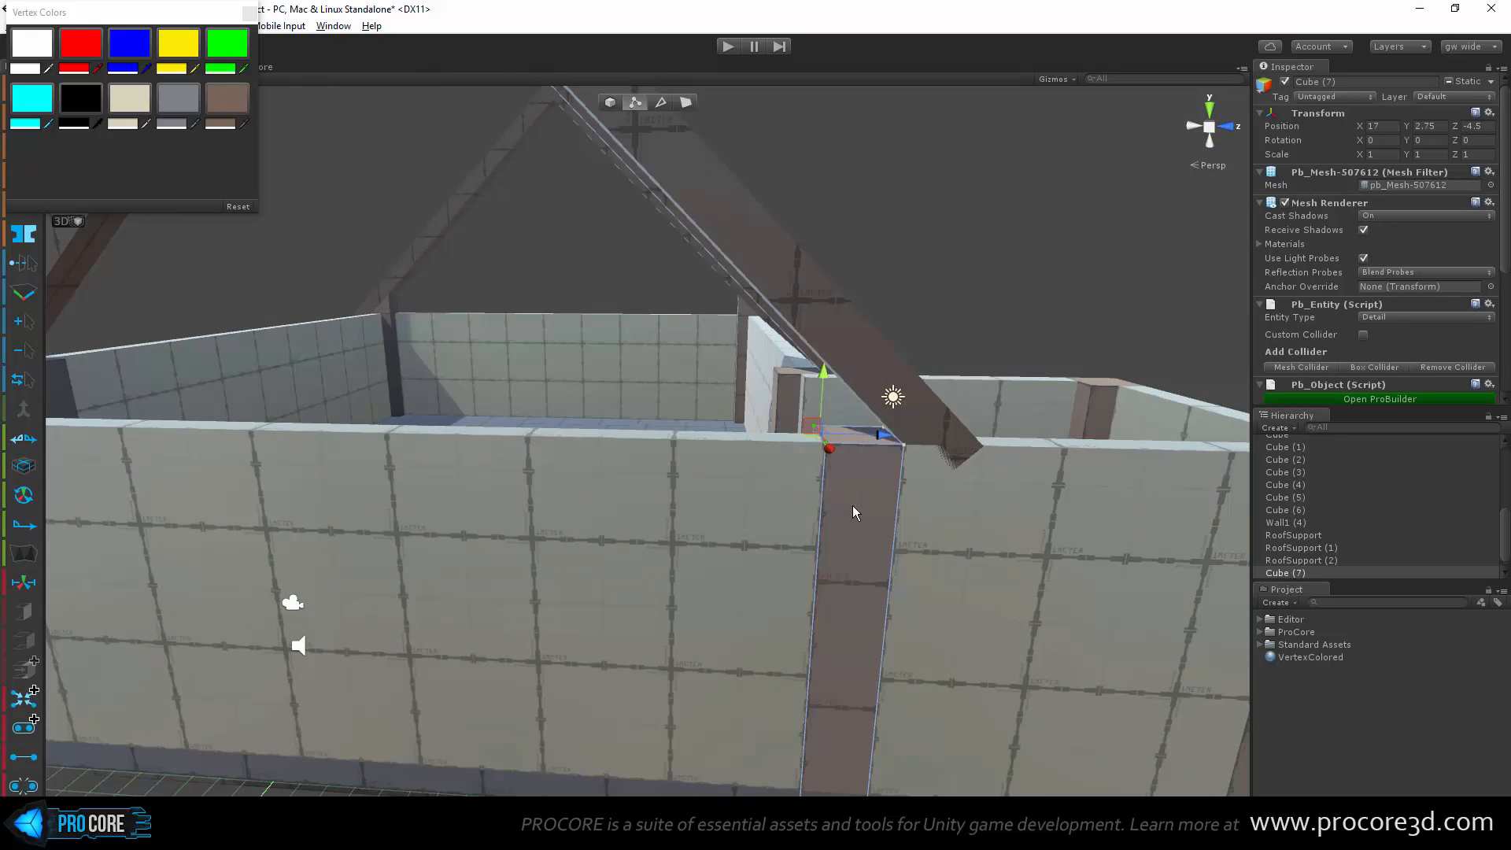
{"action": "left_click_drag", "start_coordinate": [818, 383], "coordinate": [828, 324]}
Step: Raise the inner top vertices of the opposite front corner post, Cube (2), to meet the rafter slope
{"action": "scroll", "coordinate": [546, 413], "scroll_direction": "down", "scroll_amount": 3}
{"action": "middle_click_drag", "start_coordinate": [546, 414], "coordinate": [815, 521]}
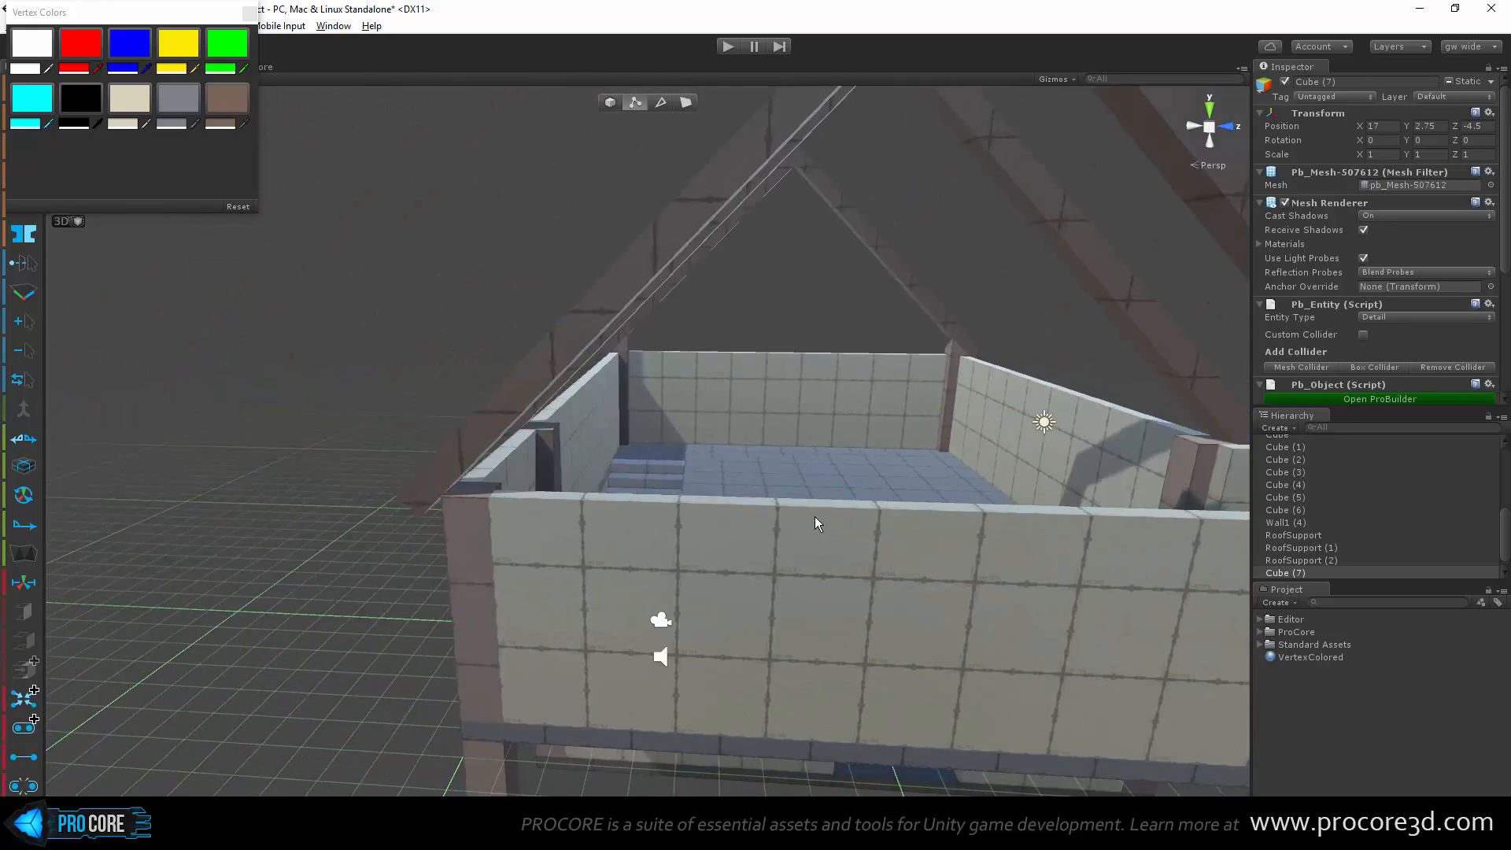
{"action": "scroll", "coordinate": [442, 534], "scroll_direction": "up", "scroll_amount": 1}
{"action": "left_click", "coordinate": [443, 535]}
{"action": "left_click_drag", "start_coordinate": [476, 523], "coordinate": [513, 478]}
{"action": "left_click_drag", "start_coordinate": [487, 564], "coordinate": [507, 383], "text": "alt"}
{"action": "scroll", "coordinate": [535, 452], "scroll_direction": "up", "scroll_amount": 3}
{"action": "left_click_drag", "start_coordinate": [570, 529], "coordinate": [563, 480], "text": "alt"}
{"action": "middle_click_drag", "start_coordinate": [551, 482], "coordinate": [681, 486]}
{"action": "scroll", "coordinate": [692, 492], "scroll_direction": "up", "scroll_amount": 3}
{"action": "left_click_drag", "start_coordinate": [729, 509], "coordinate": [668, 563], "text": "alt"}
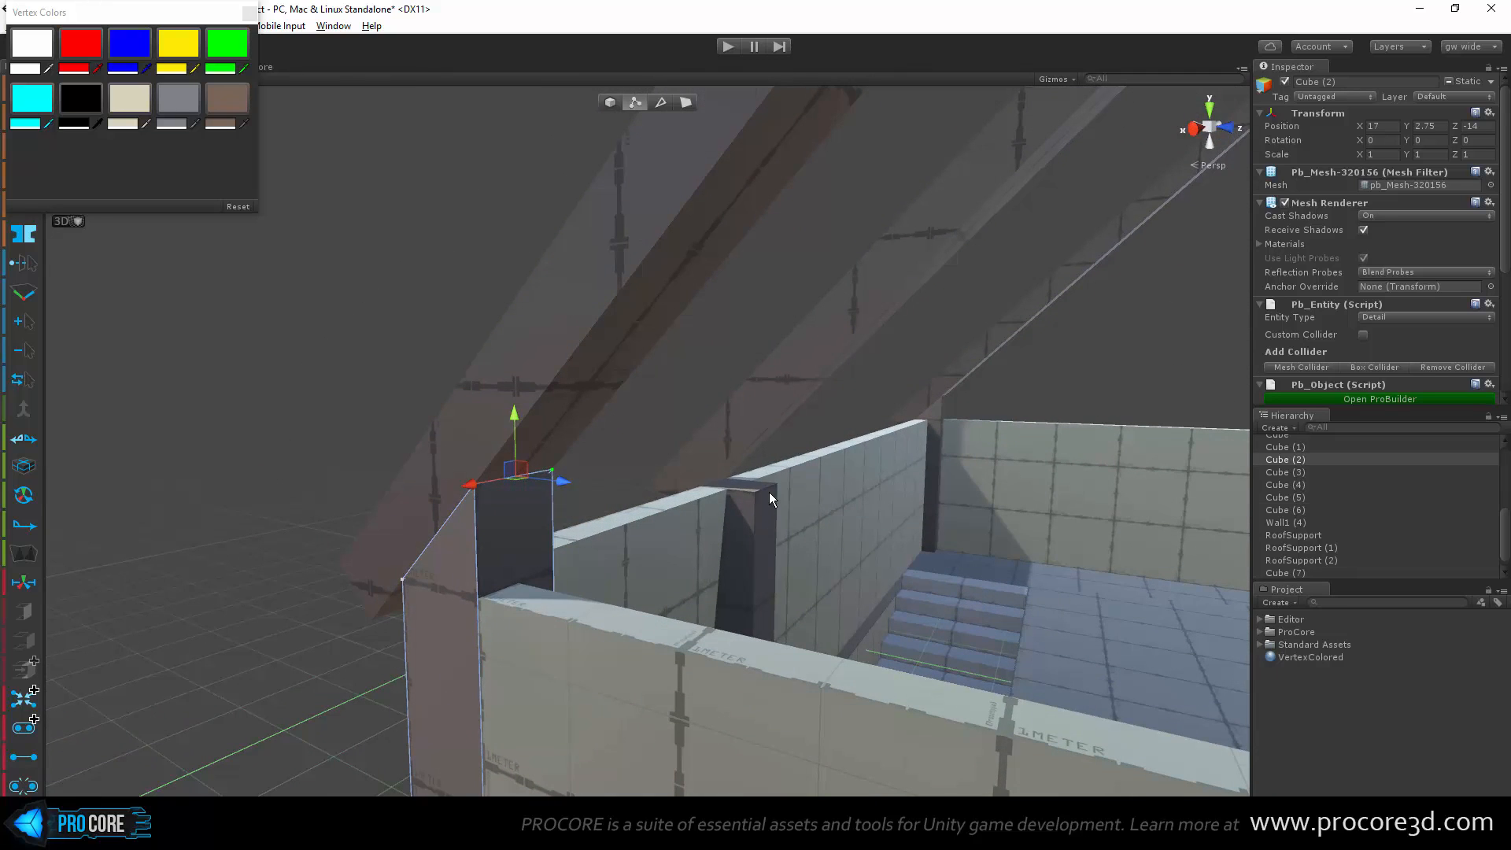
Step: Raise the inner top vertices of the post beneath the middle roof support, Cube (6), to match the rafter slope
{"action": "left_click", "coordinate": [768, 494]}
{"action": "left_click_drag", "start_coordinate": [743, 508], "coordinate": [767, 386]}
{"action": "left_click_drag", "start_coordinate": [787, 562], "coordinate": [1008, 550], "text": "alt"}
{"action": "middle_click_drag", "start_coordinate": [1008, 550], "coordinate": [772, 573]}
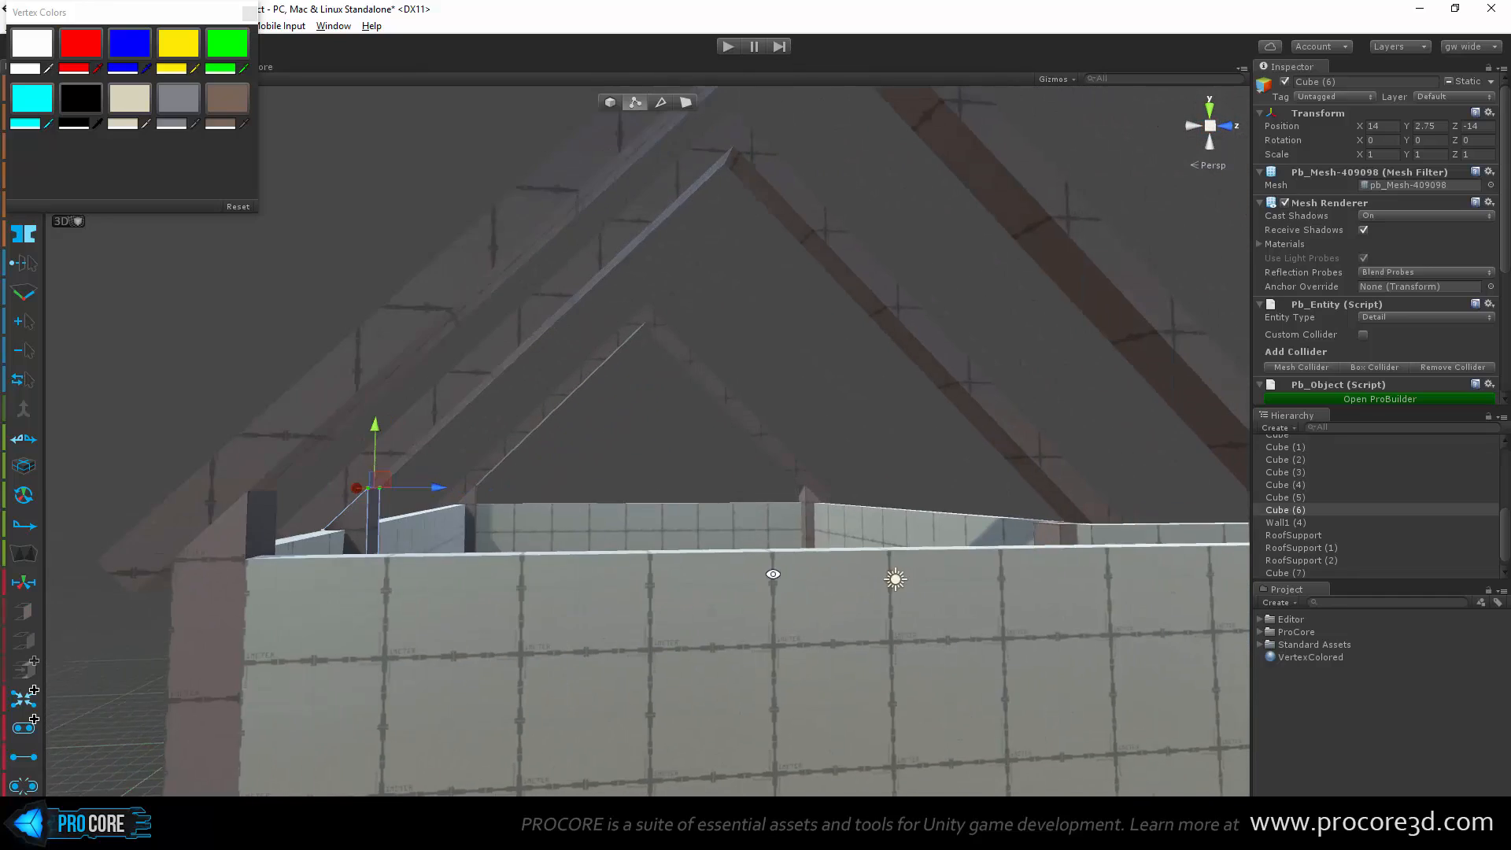
Step: Raise the inner top edge of the bay-side post under the middle roof support, Cube (1), up to the rafter
{"action": "left_click_drag", "start_coordinate": [1046, 523], "coordinate": [1064, 559], "text": "alt"}
{"action": "left_click", "coordinate": [1075, 510]}
{"action": "key", "text": "f"}
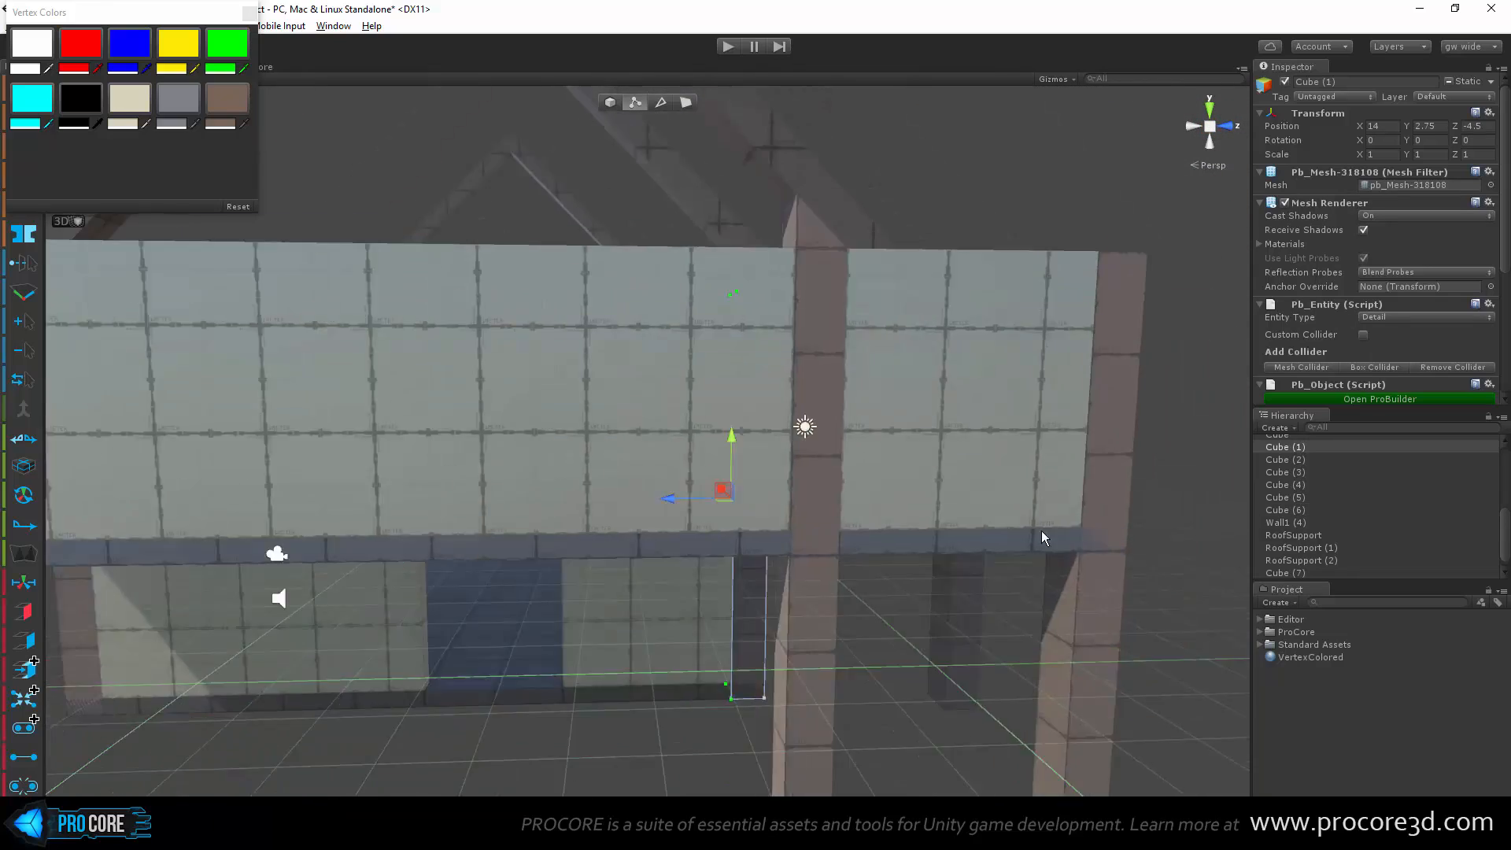
{"action": "left_click_drag", "start_coordinate": [741, 260], "coordinate": [692, 116], "text": "alt"}
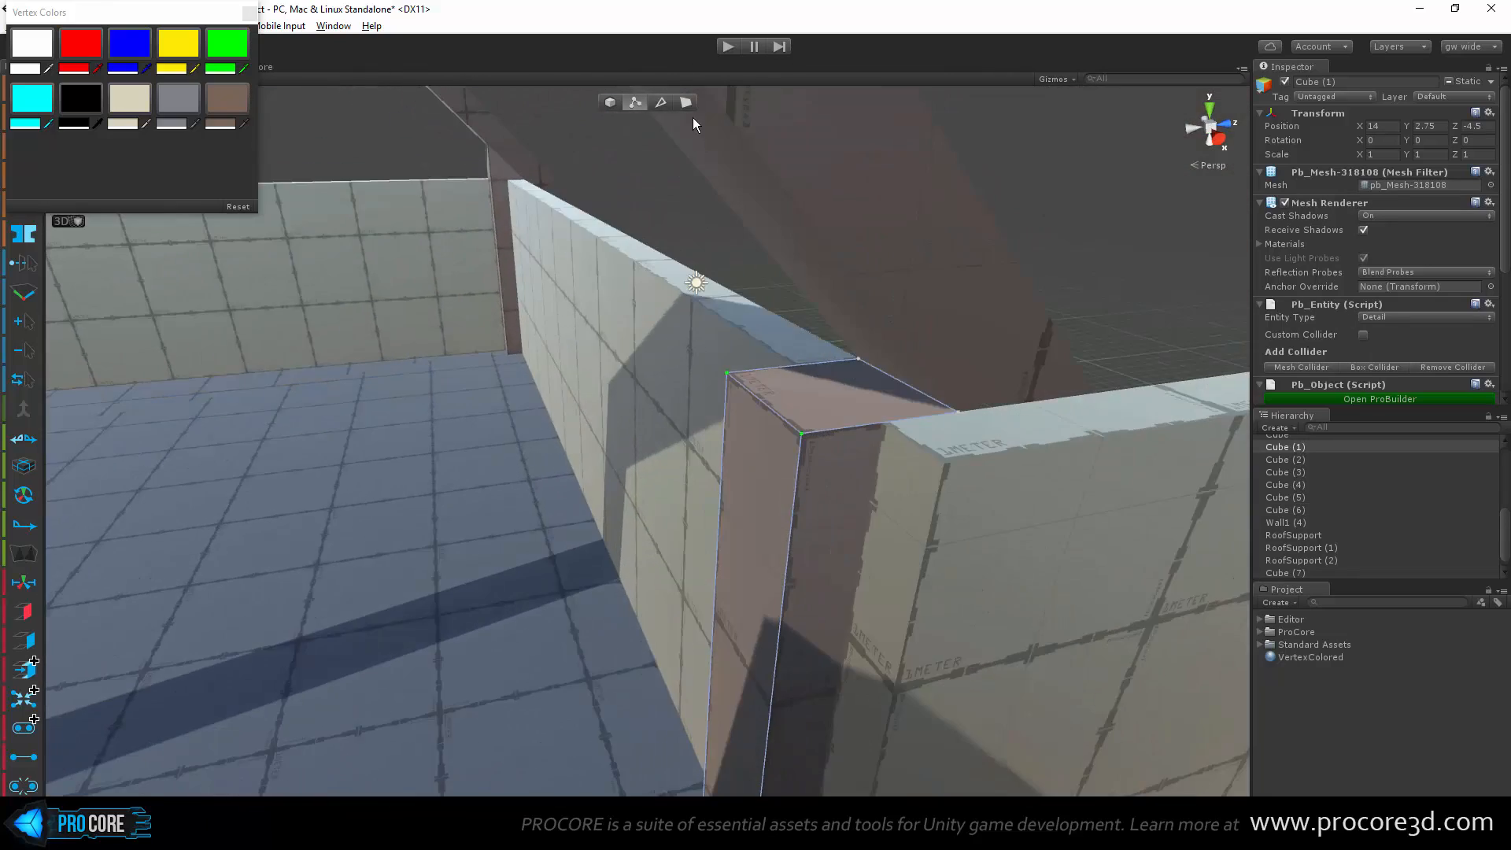
{"action": "left_click", "coordinate": [660, 103]}
{"action": "left_click", "coordinate": [771, 406]}
{"action": "left_click_drag", "start_coordinate": [777, 450], "coordinate": [803, 384], "text": "alt"}
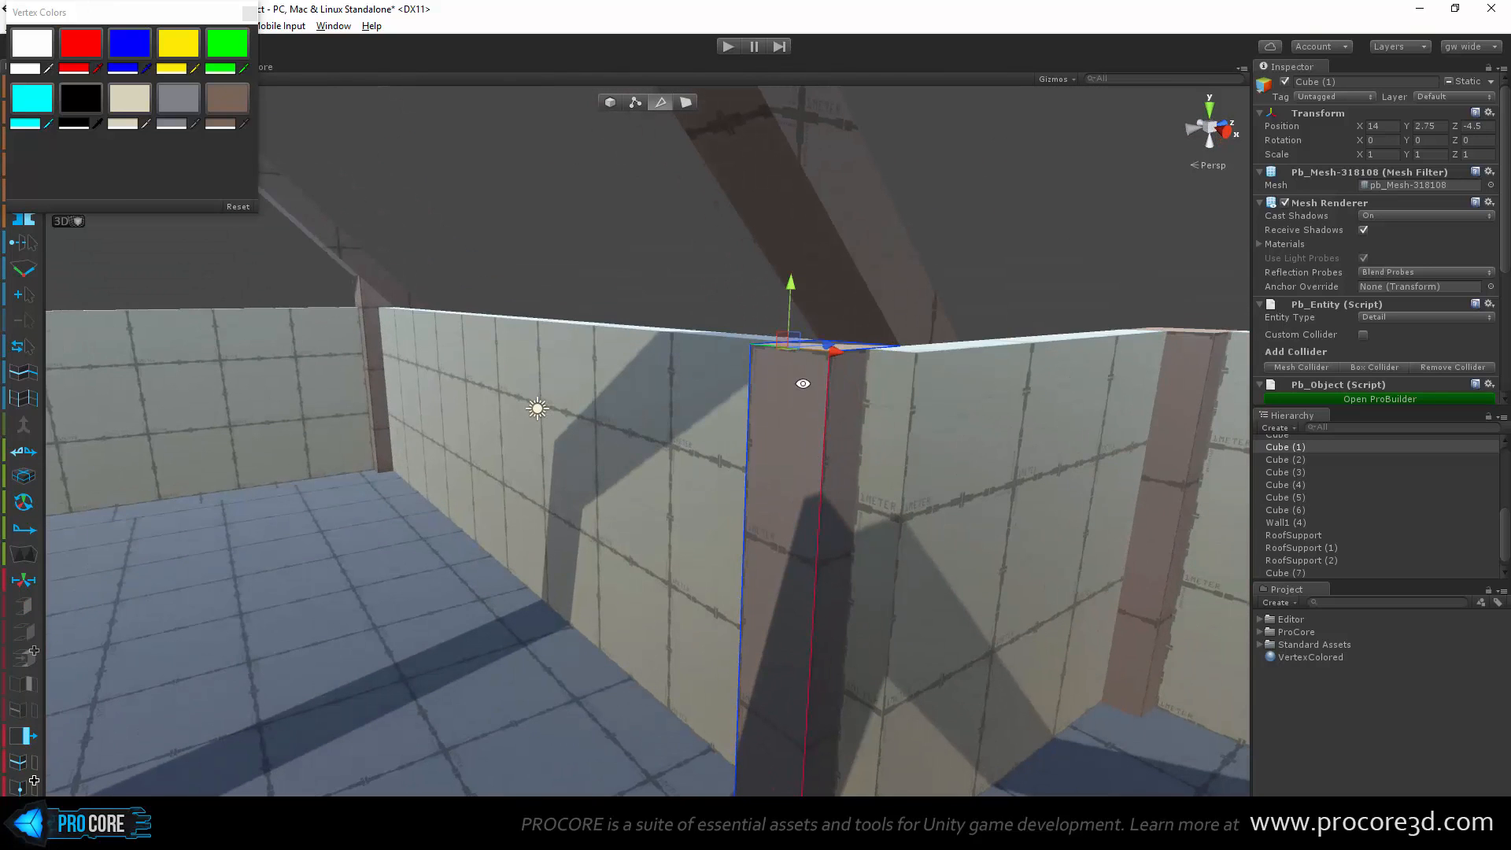
{"action": "left_click_drag", "start_coordinate": [727, 461], "coordinate": [658, 510], "text": "alt"}
{"action": "middle_click_drag", "start_coordinate": [678, 466], "coordinate": [725, 482]}
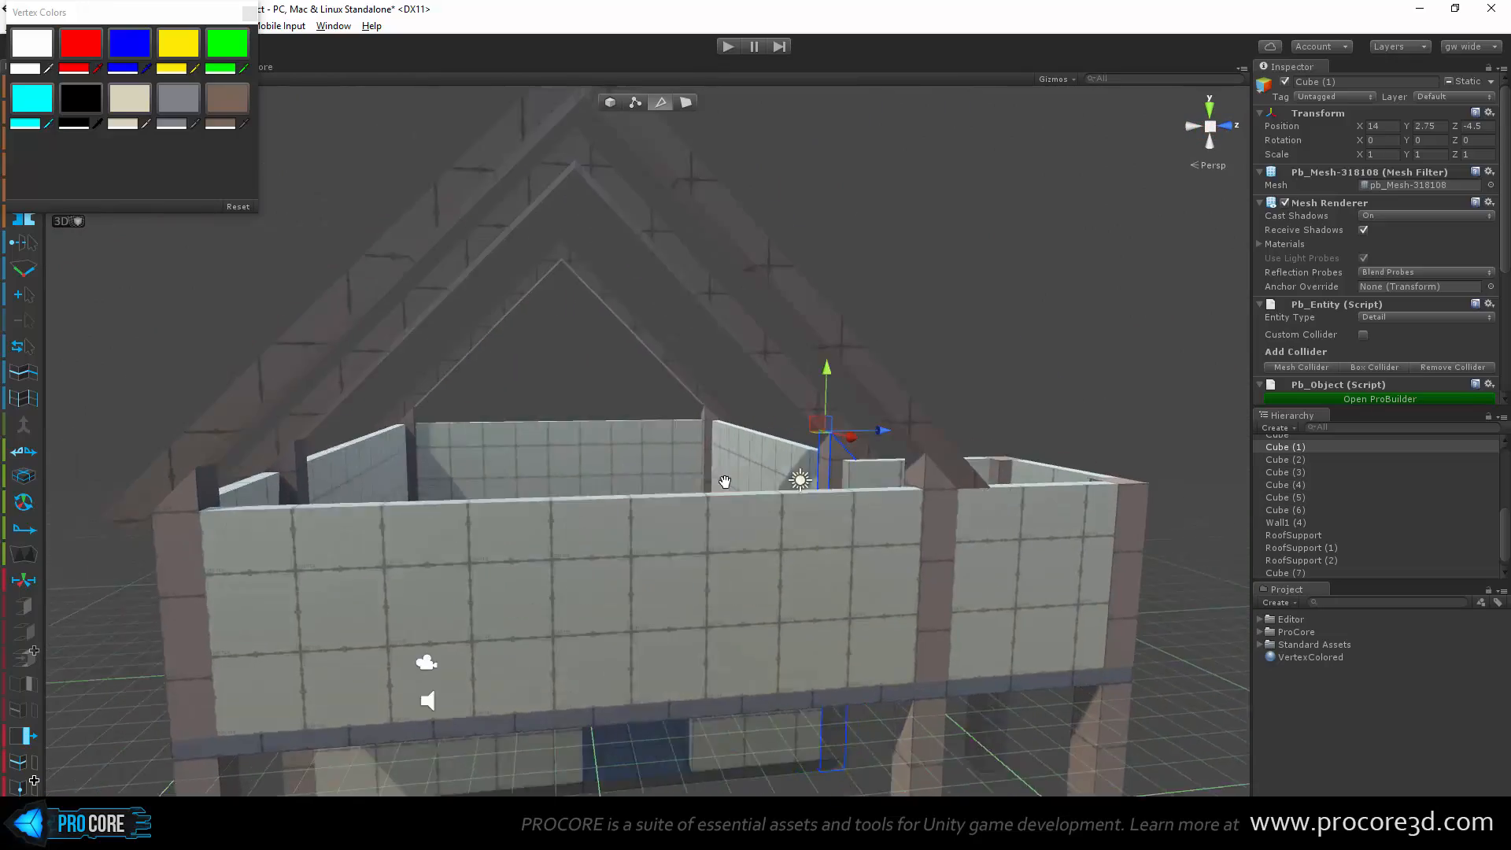
Step: Select the front roof support at object level and close the Vertex Colors window
{"action": "left_click_drag", "start_coordinate": [725, 482], "coordinate": [740, 548], "text": "alt"}
{"action": "left_click", "coordinate": [732, 435]}
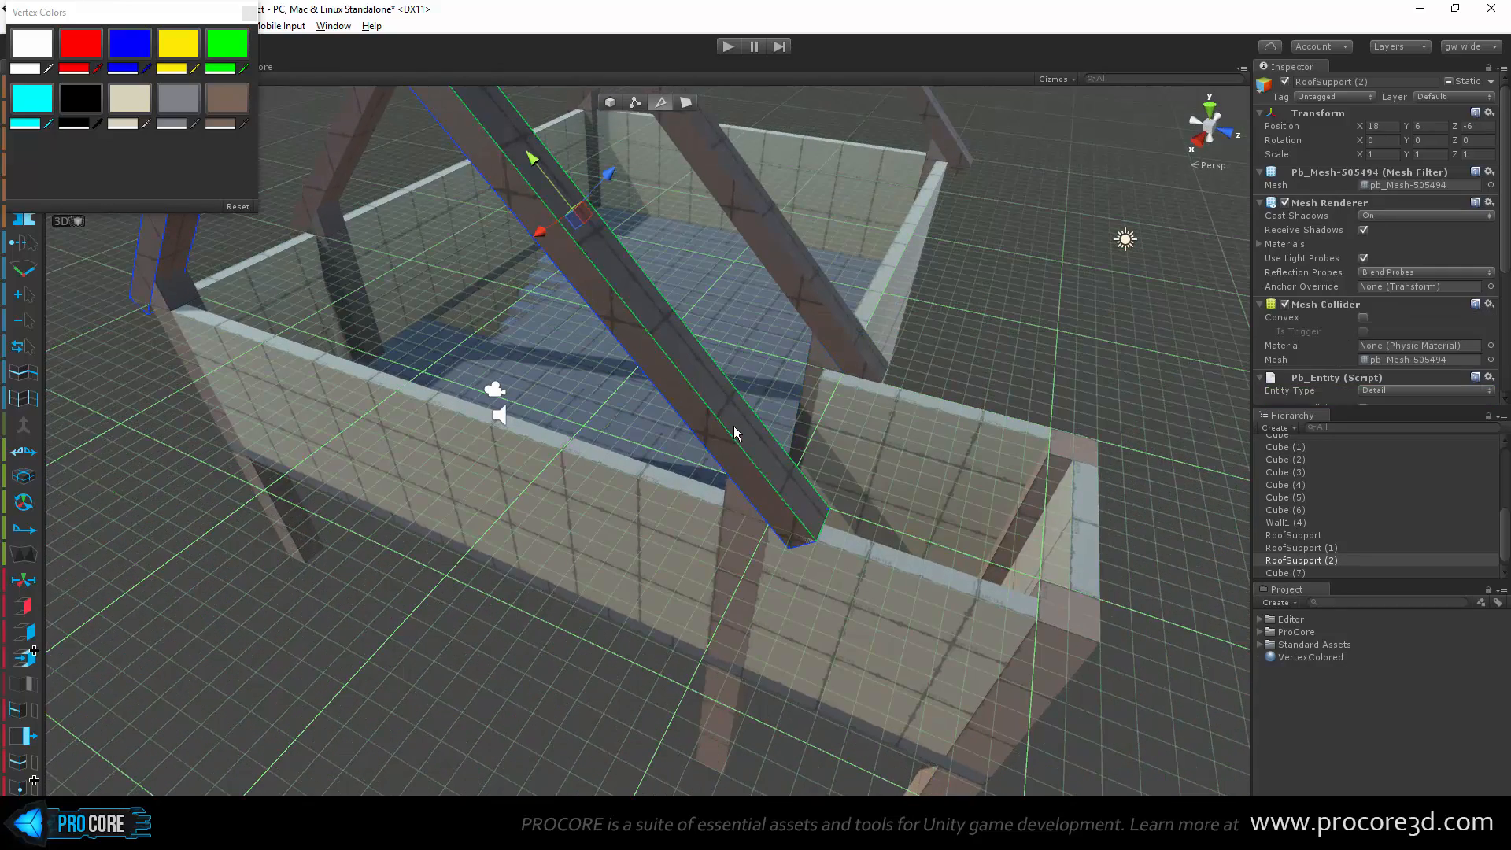
{"action": "key", "text": "g"}
{"action": "left_click_drag", "start_coordinate": [847, 588], "coordinate": [779, 419], "text": "alt"}
{"action": "left_click_drag", "start_coordinate": [851, 482], "coordinate": [871, 554], "text": "alt"}
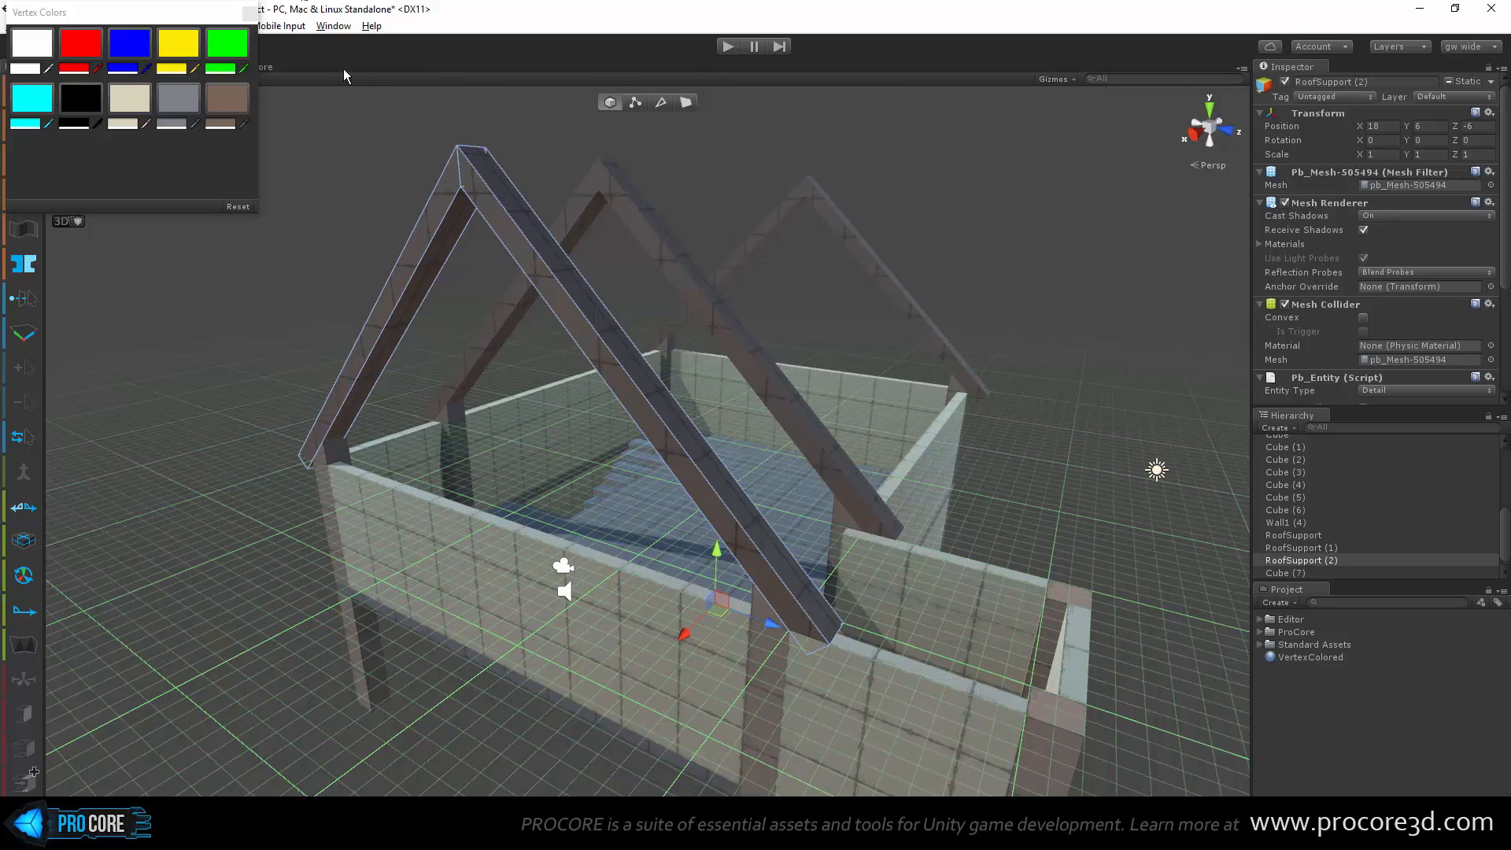
{"action": "left_click", "coordinate": [252, 16]}
Step: Add the two front posts and the wall between them to the roof support selection, and move the group outward from the house
{"action": "scroll", "coordinate": [417, 362], "scroll_direction": "down", "scroll_amount": 3}
{"action": "left_click_drag", "start_coordinate": [417, 370], "coordinate": [425, 425], "text": "alt"}
{"action": "middle_click_drag", "start_coordinate": [429, 613], "coordinate": [458, 505]}
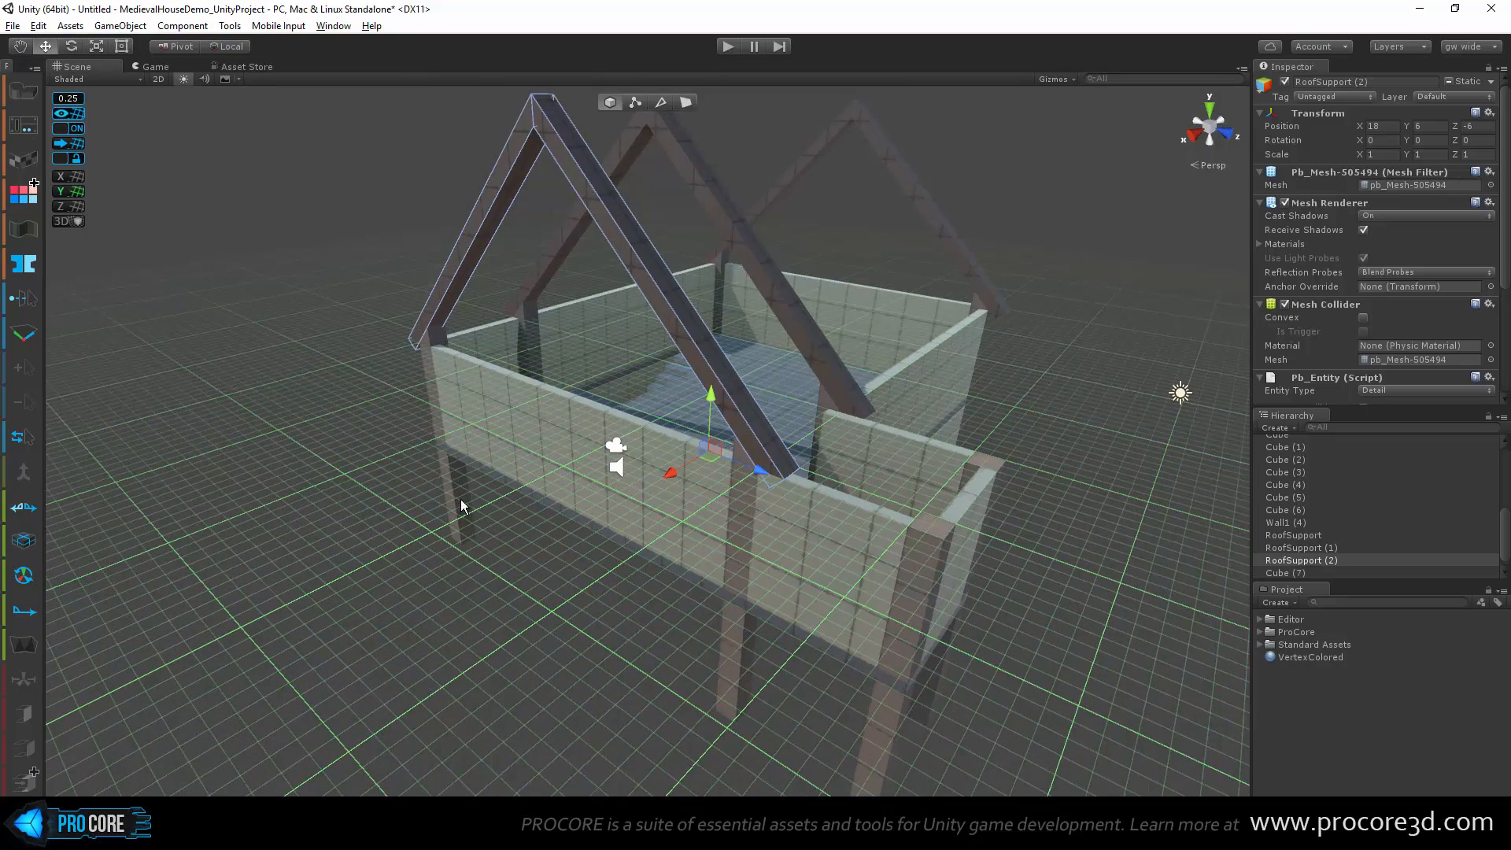
{"action": "left_click", "coordinate": [461, 501]}
{"action": "left_click", "coordinate": [735, 623], "text": "shift"}
{"action": "left_click_drag", "start_coordinate": [733, 625], "coordinate": [588, 598], "text": "alt"}
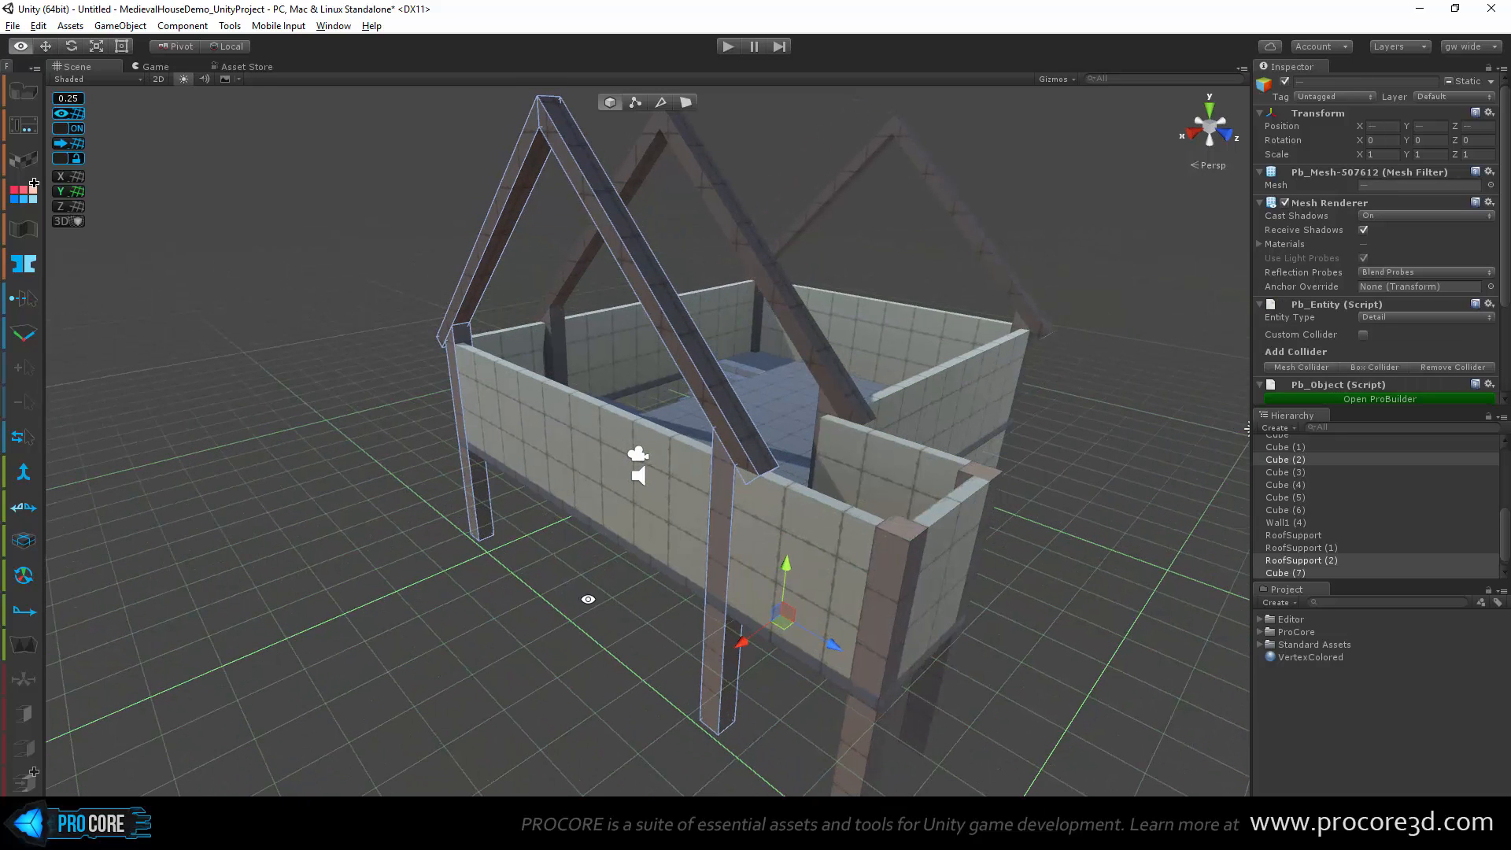
{"action": "left_click", "coordinate": [497, 431], "text": "shift"}
{"action": "left_click_drag", "start_coordinate": [474, 400], "coordinate": [463, 500]}
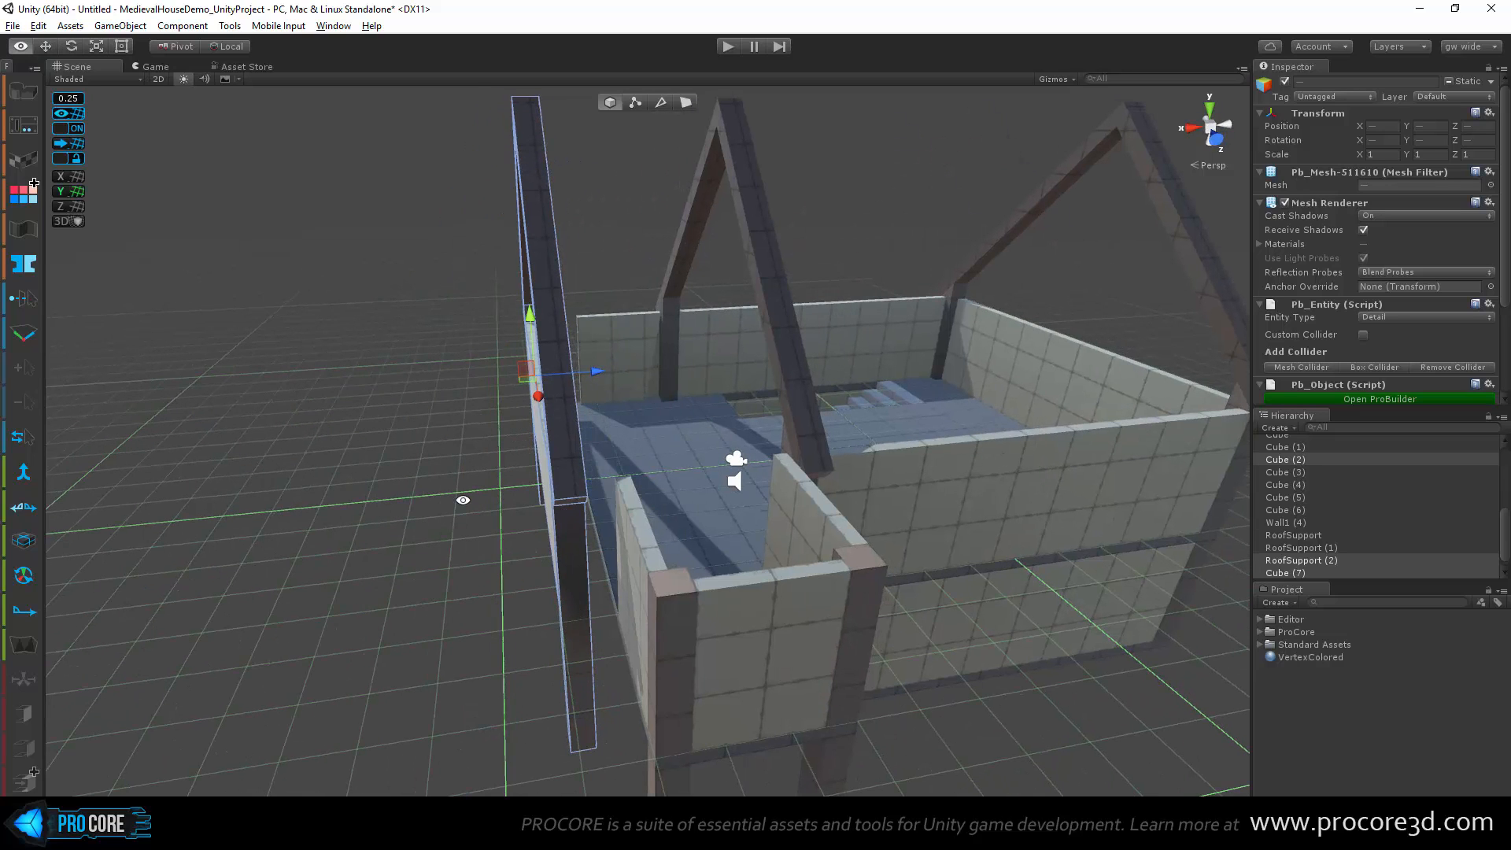
{"action": "left_click_drag", "start_coordinate": [738, 543], "coordinate": [503, 486], "text": "alt"}
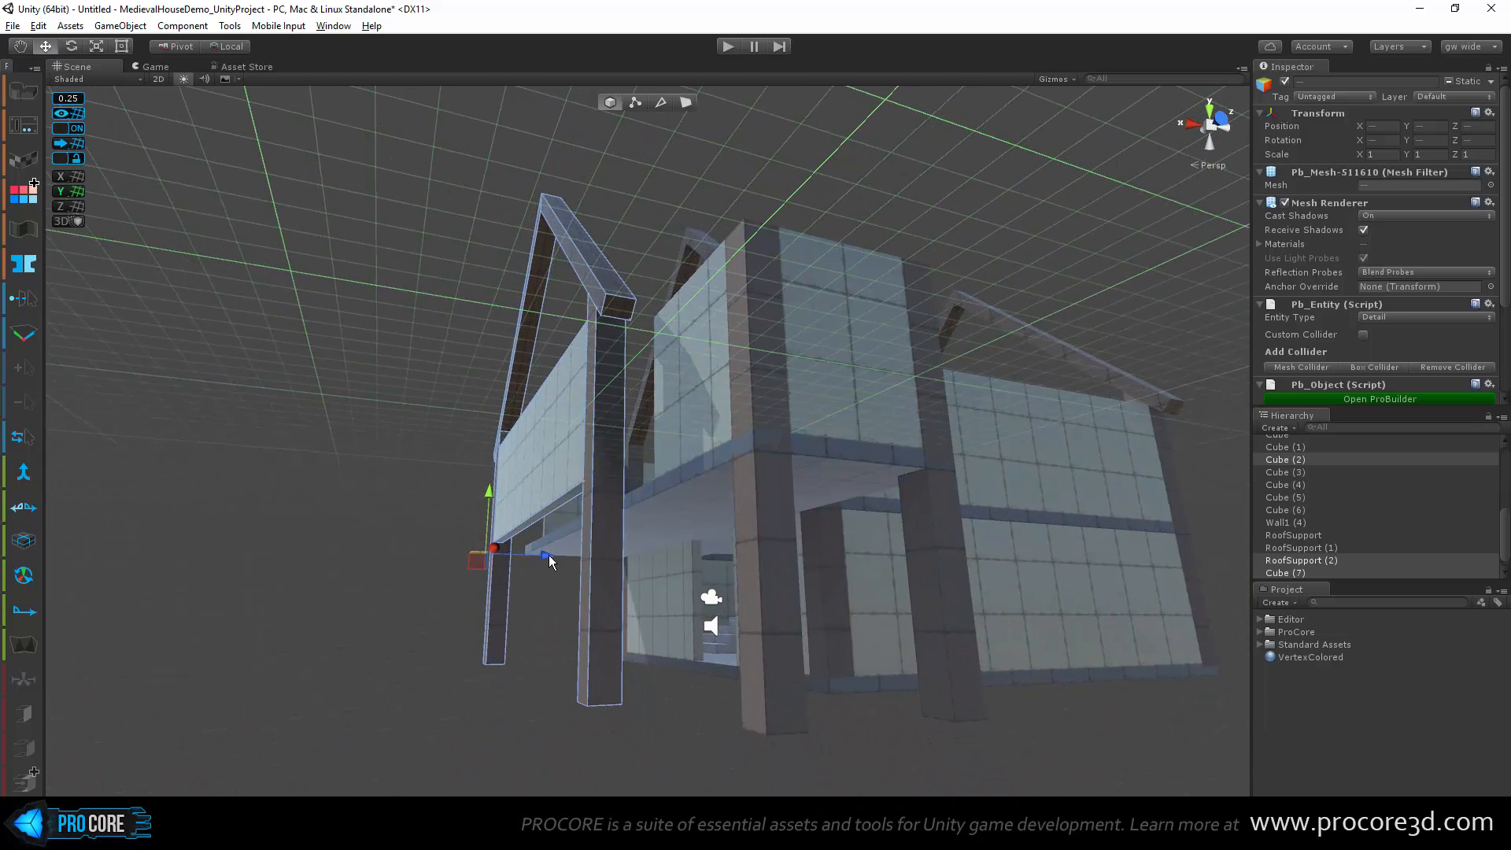
{"action": "left_click_drag", "start_coordinate": [549, 554], "coordinate": [587, 630]}
Step: Extend the front end edge of short side wall Wall1 (4) outward to the relocated front post
{"action": "left_click_drag", "start_coordinate": [505, 482], "coordinate": [554, 554], "text": "alt"}
{"action": "left_click", "coordinate": [544, 586]}
{"action": "scroll", "coordinate": [559, 519], "scroll_direction": "down", "scroll_amount": 5}
{"action": "key", "text": "g"}
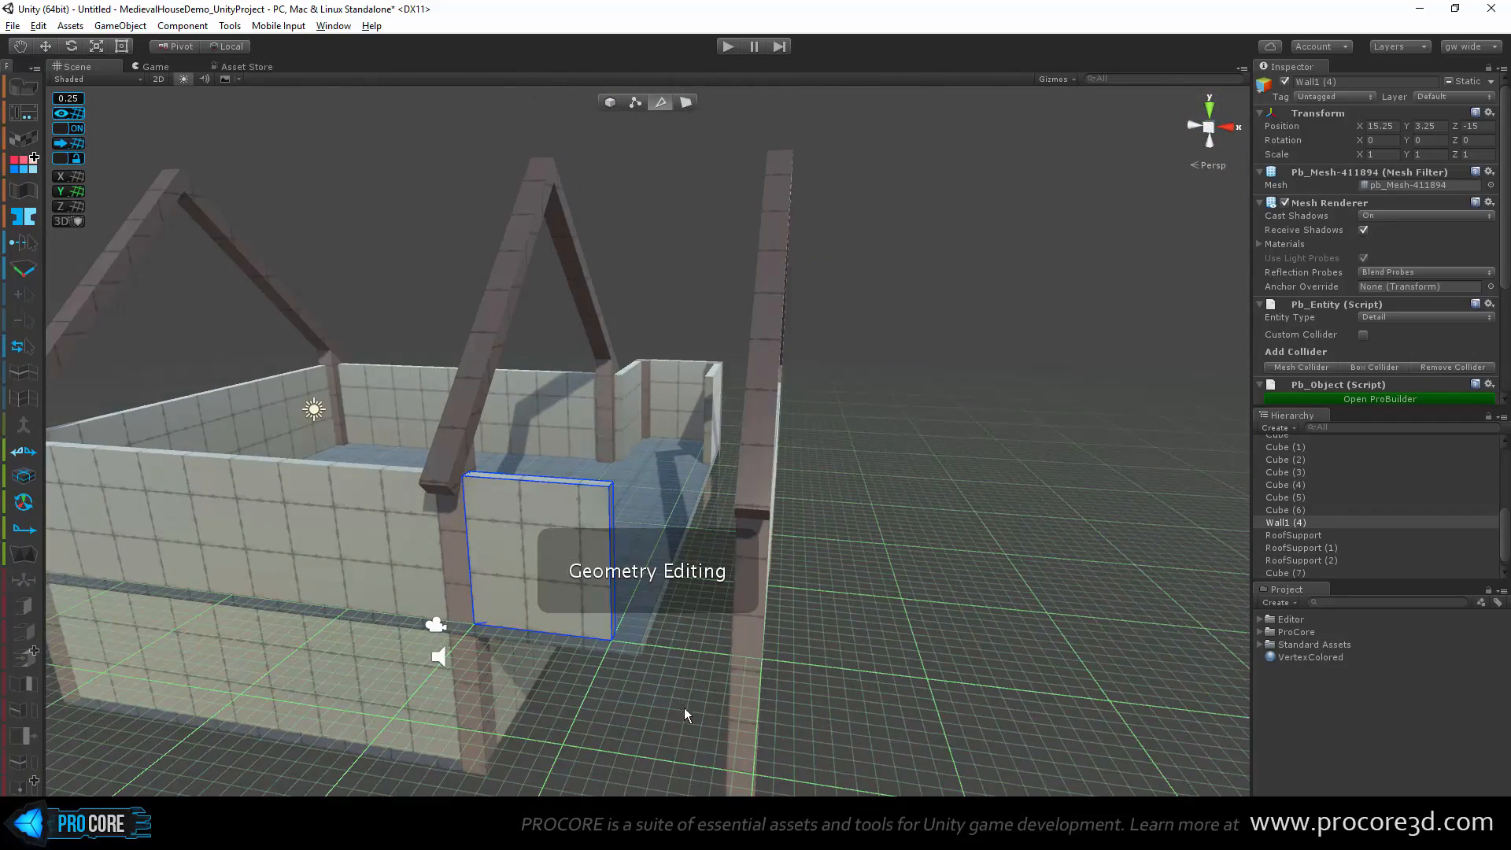
{"action": "left_click", "coordinate": [612, 586]}
{"action": "scroll", "coordinate": [633, 597], "scroll_direction": "up", "scroll_amount": 3}
{"action": "left_click_drag", "start_coordinate": [652, 587], "coordinate": [568, 360]}
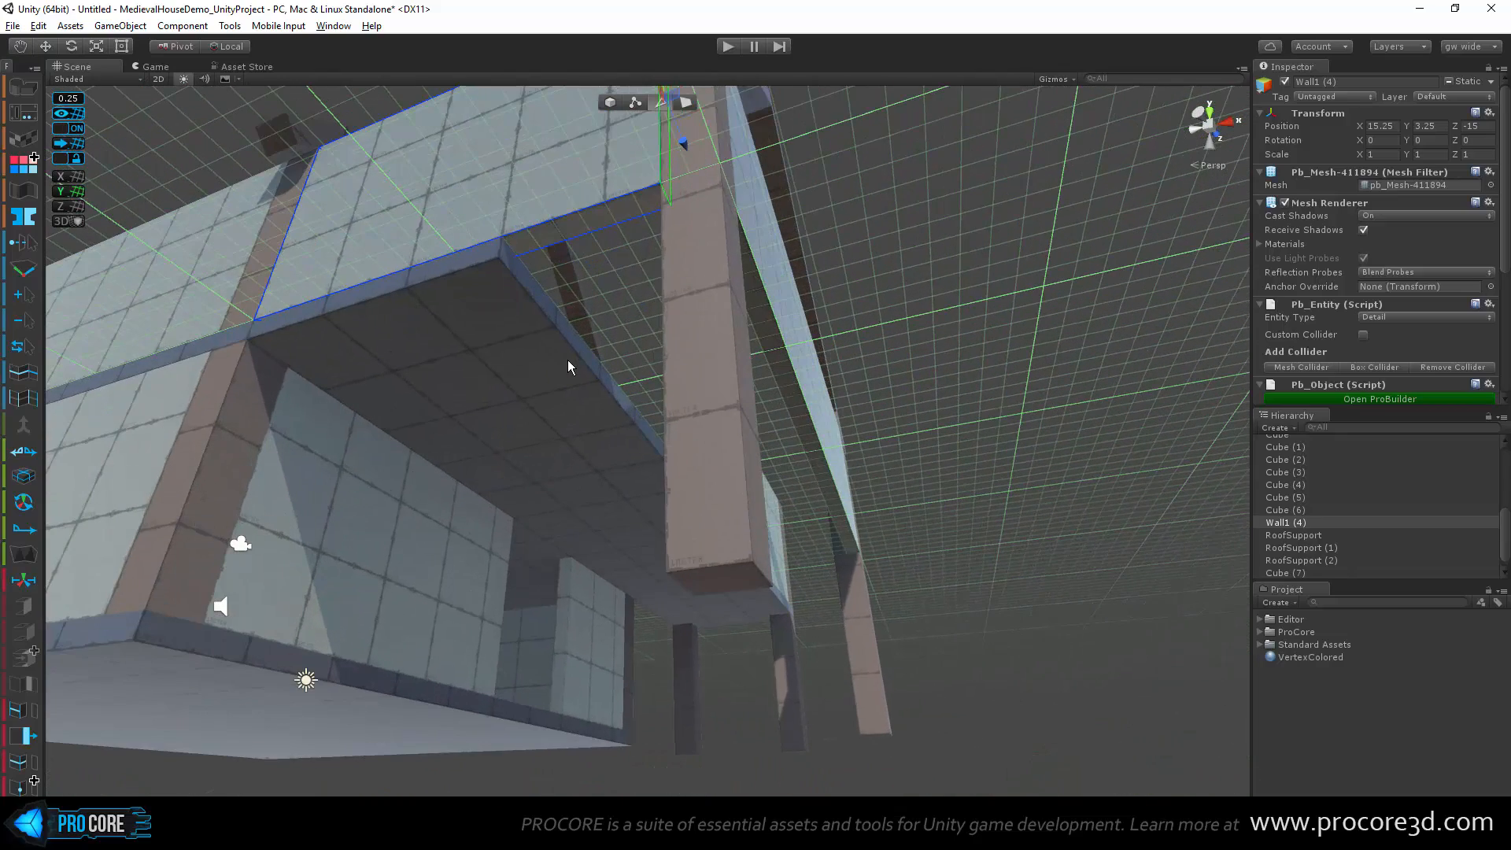
Step: Select the front end face of Floor2 and move it outward until the floor reaches the relocated front wall
{"action": "key", "text": "h"}
{"action": "left_click", "coordinate": [584, 351]}
{"action": "scroll", "coordinate": [586, 352], "scroll_direction": "down", "scroll_amount": 3}
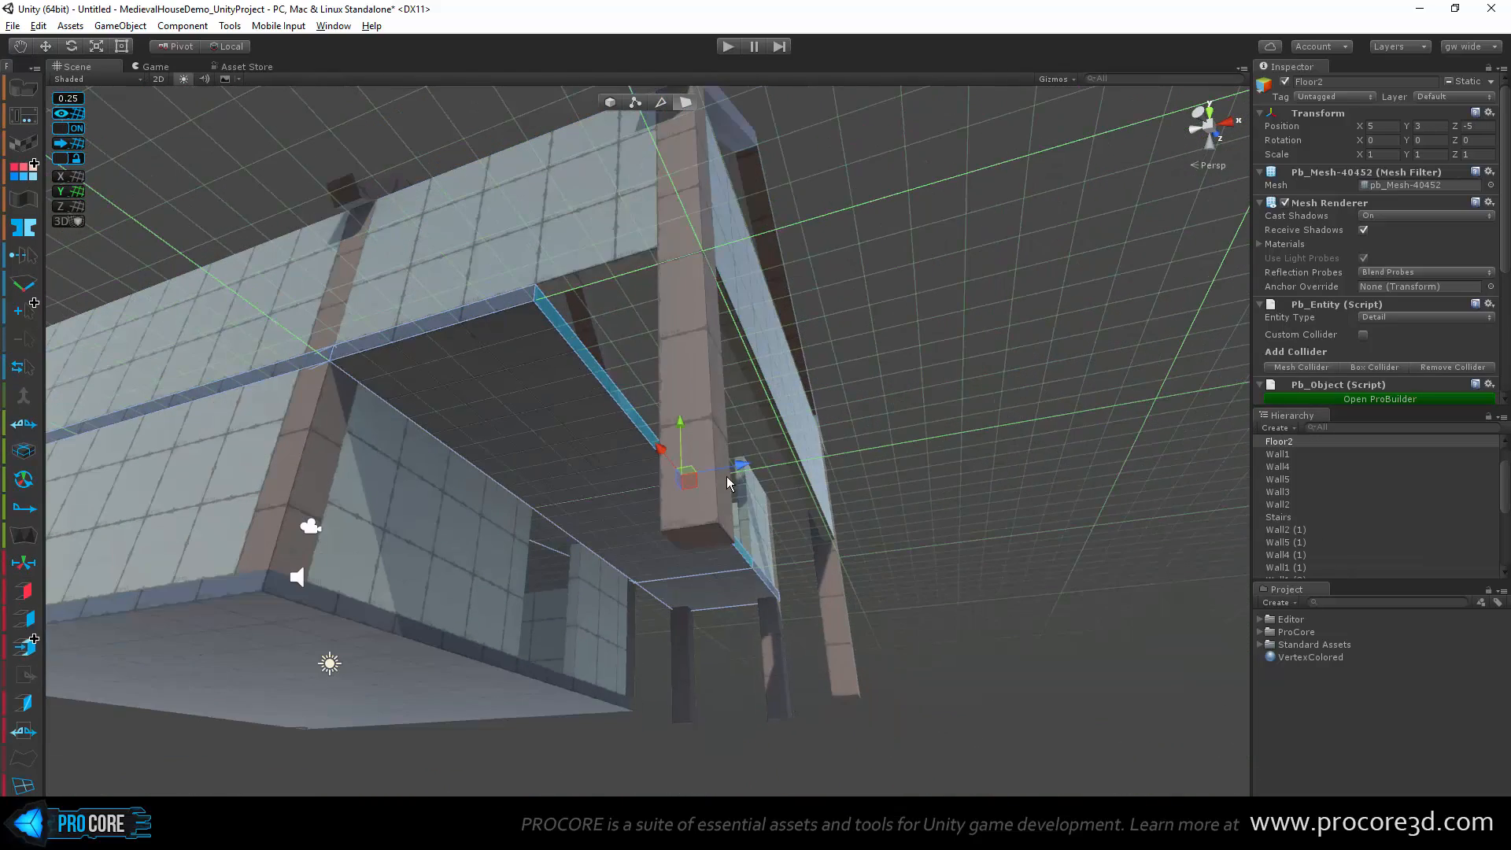
{"action": "left_click_drag", "start_coordinate": [740, 467], "coordinate": [815, 443]}
{"action": "left_click_drag", "start_coordinate": [904, 493], "coordinate": [654, 447], "text": "alt"}
{"action": "left_click_drag", "start_coordinate": [775, 458], "coordinate": [434, 623]}
{"action": "middle_click_drag", "start_coordinate": [547, 615], "coordinate": [590, 517]}
{"action": "mouse_move", "coordinate": [738, 559]}
{"action": "left_mouse_down", "text": "alt"}
{"action": "mouse_move", "coordinate": [721, 600]}
{"action": "mouse_move", "coordinate": [742, 557]}
{"action": "left_mouse_up", "text": "alt"}
{"action": "scroll", "coordinate": [757, 598], "scroll_direction": "up", "scroll_amount": 2}
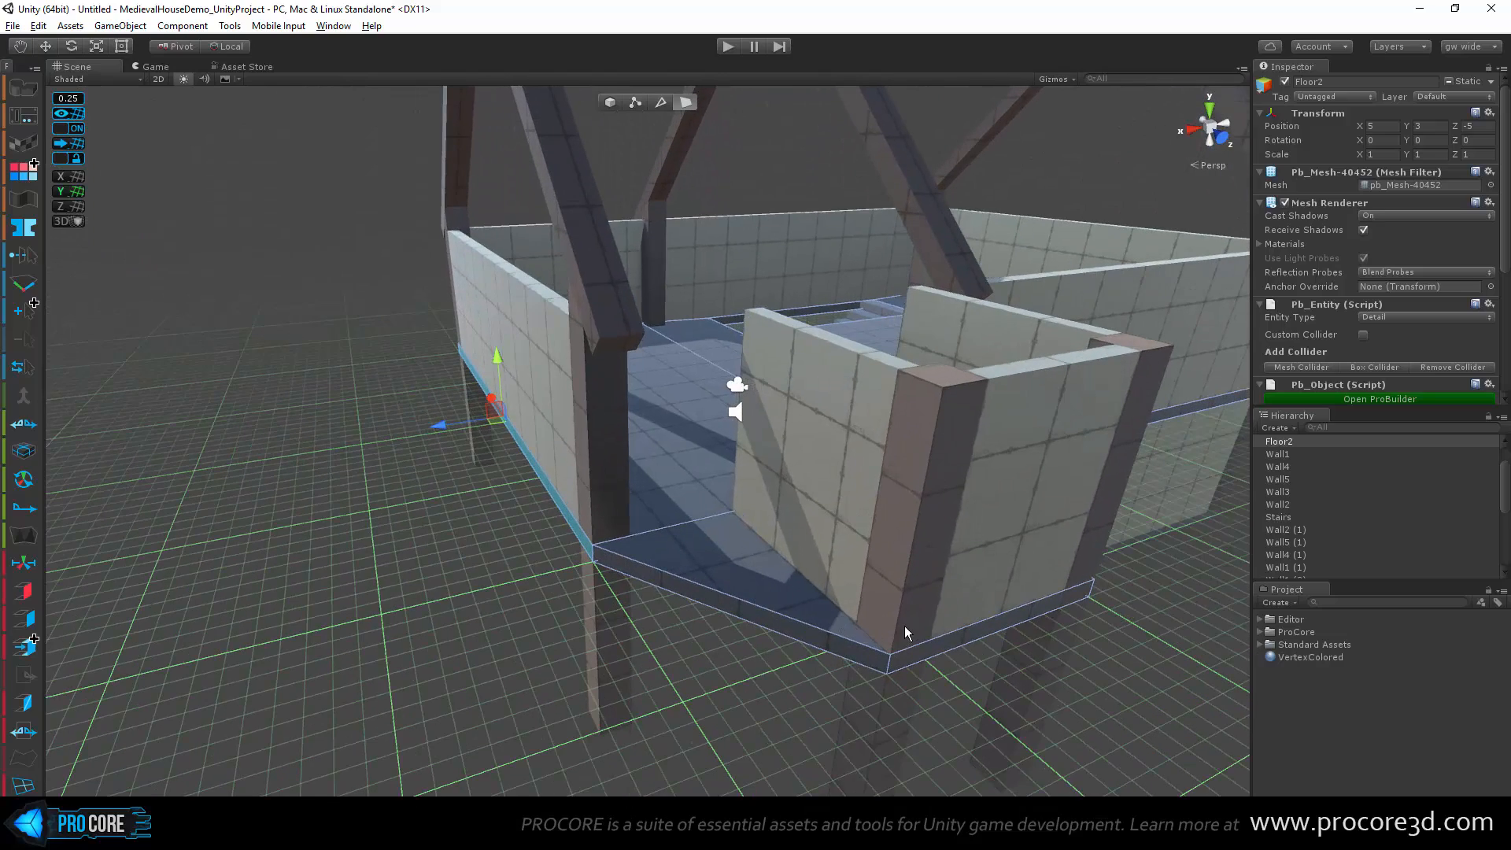
Step: Move Floor2's vertical corner edge at the side bay outward along the X axis to square off the extended floor
{"action": "key", "text": "h"}
{"action": "key", "text": "h"}
{"action": "left_click", "coordinate": [886, 661]}
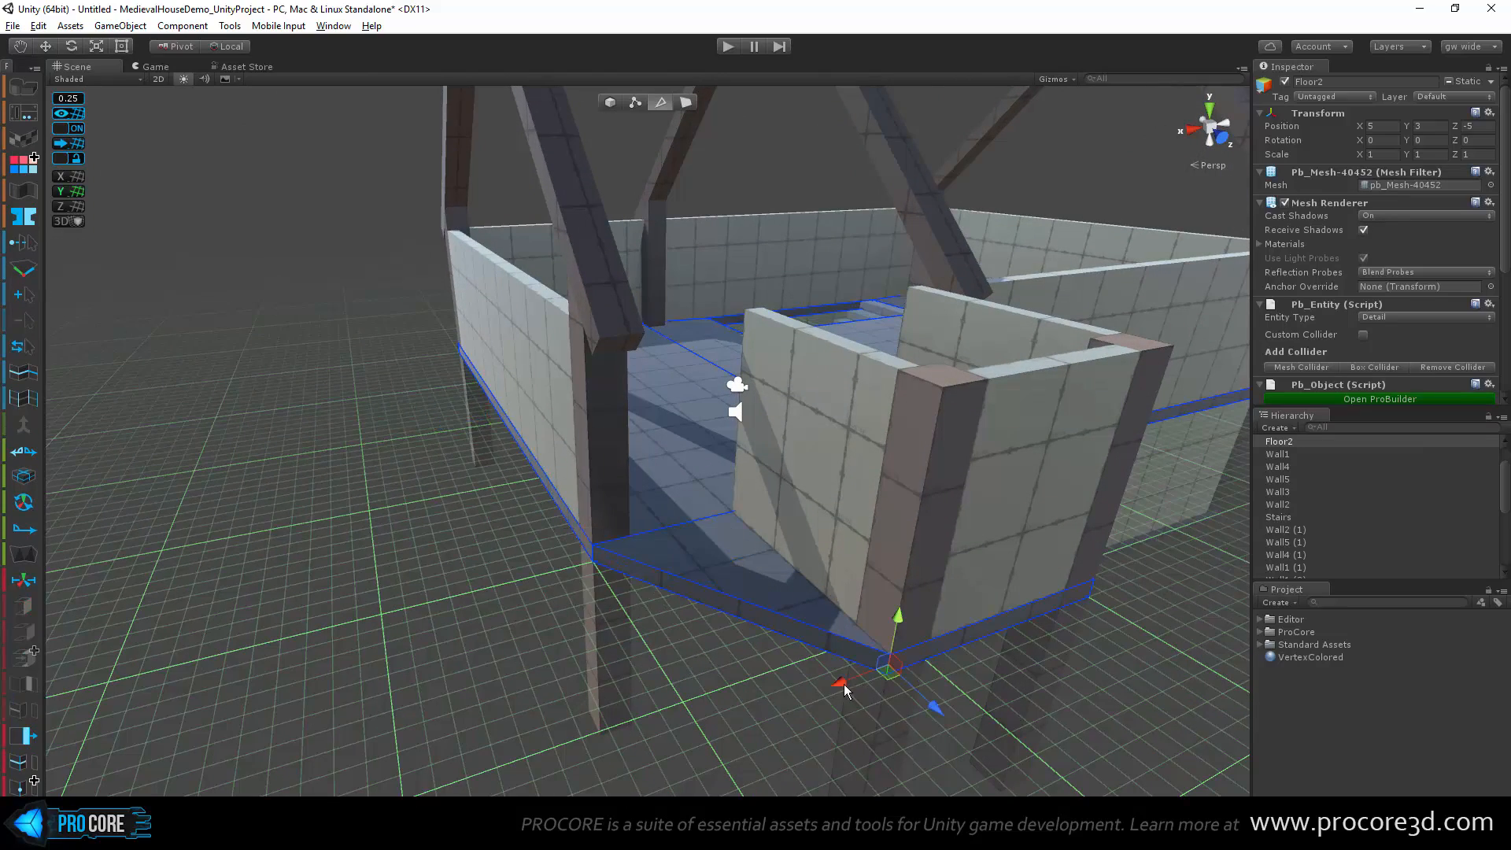
{"action": "left_click_drag", "start_coordinate": [843, 683], "coordinate": [607, 532], "text": "alt"}
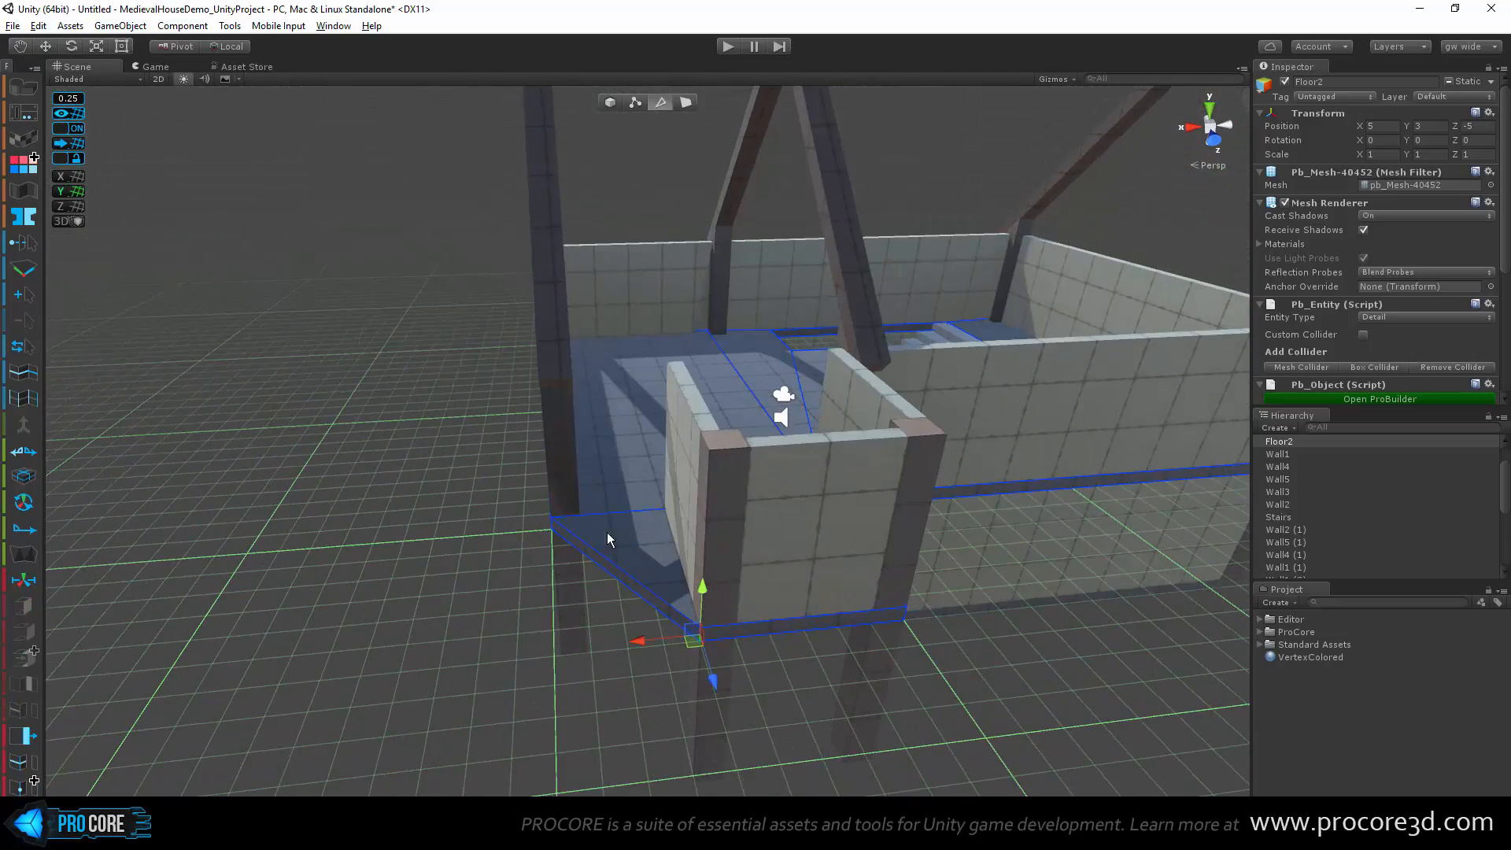
{"action": "left_click_drag", "start_coordinate": [664, 641], "coordinate": [445, 358]}
{"action": "middle_click_drag", "start_coordinate": [732, 407], "coordinate": [753, 463]}
{"action": "left_click_drag", "start_coordinate": [744, 586], "coordinate": [718, 559], "text": "alt"}
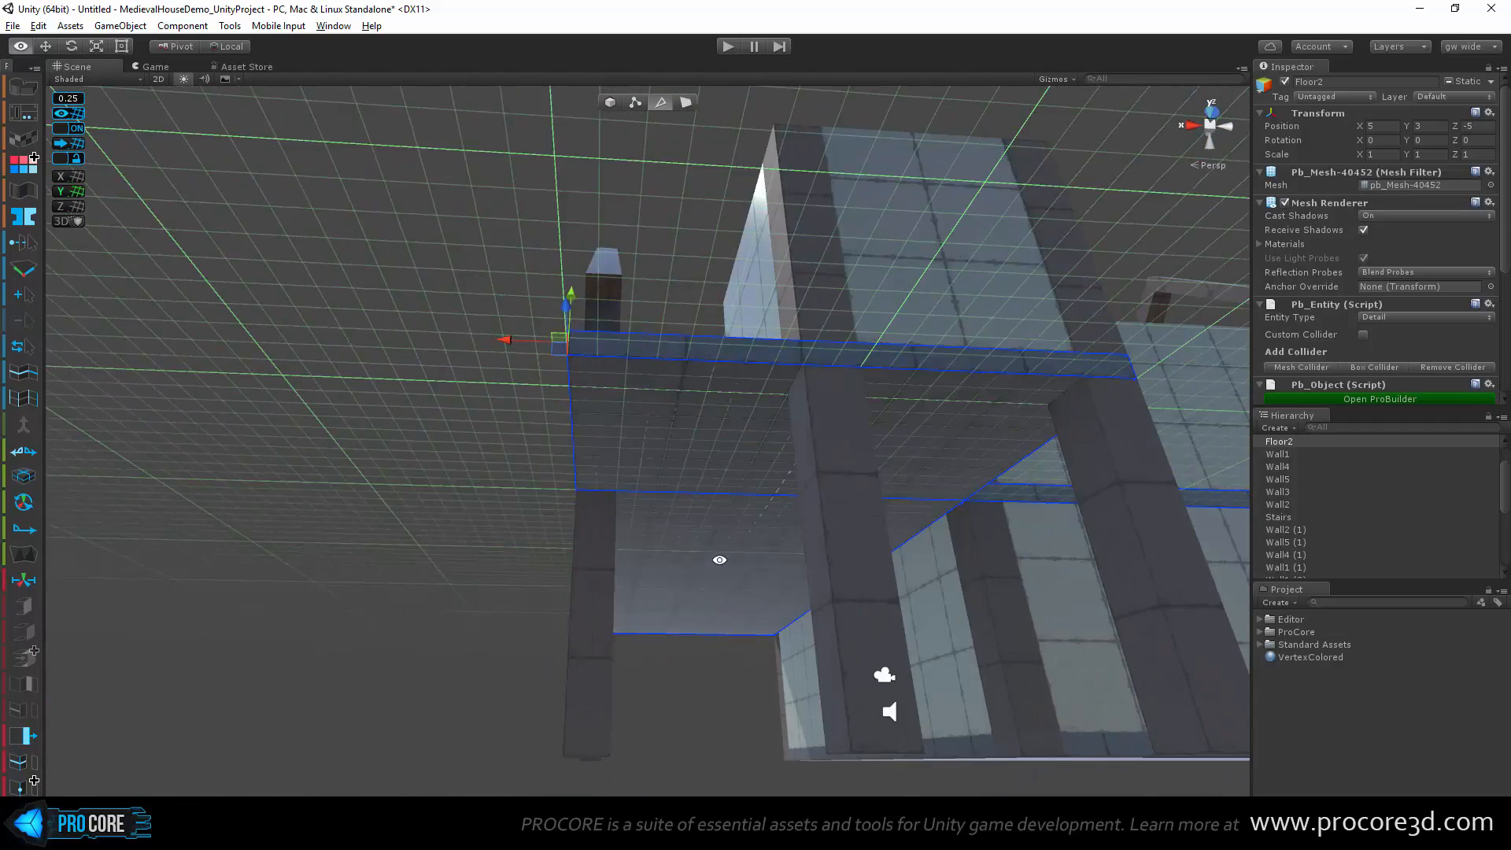
Step: Try to insert an edge loop across Floor2's front extension from an edge on its underside
{"action": "left_click", "coordinate": [732, 498]}
{"action": "left_click_drag", "start_coordinate": [696, 653], "coordinate": [645, 603], "text": "alt"}
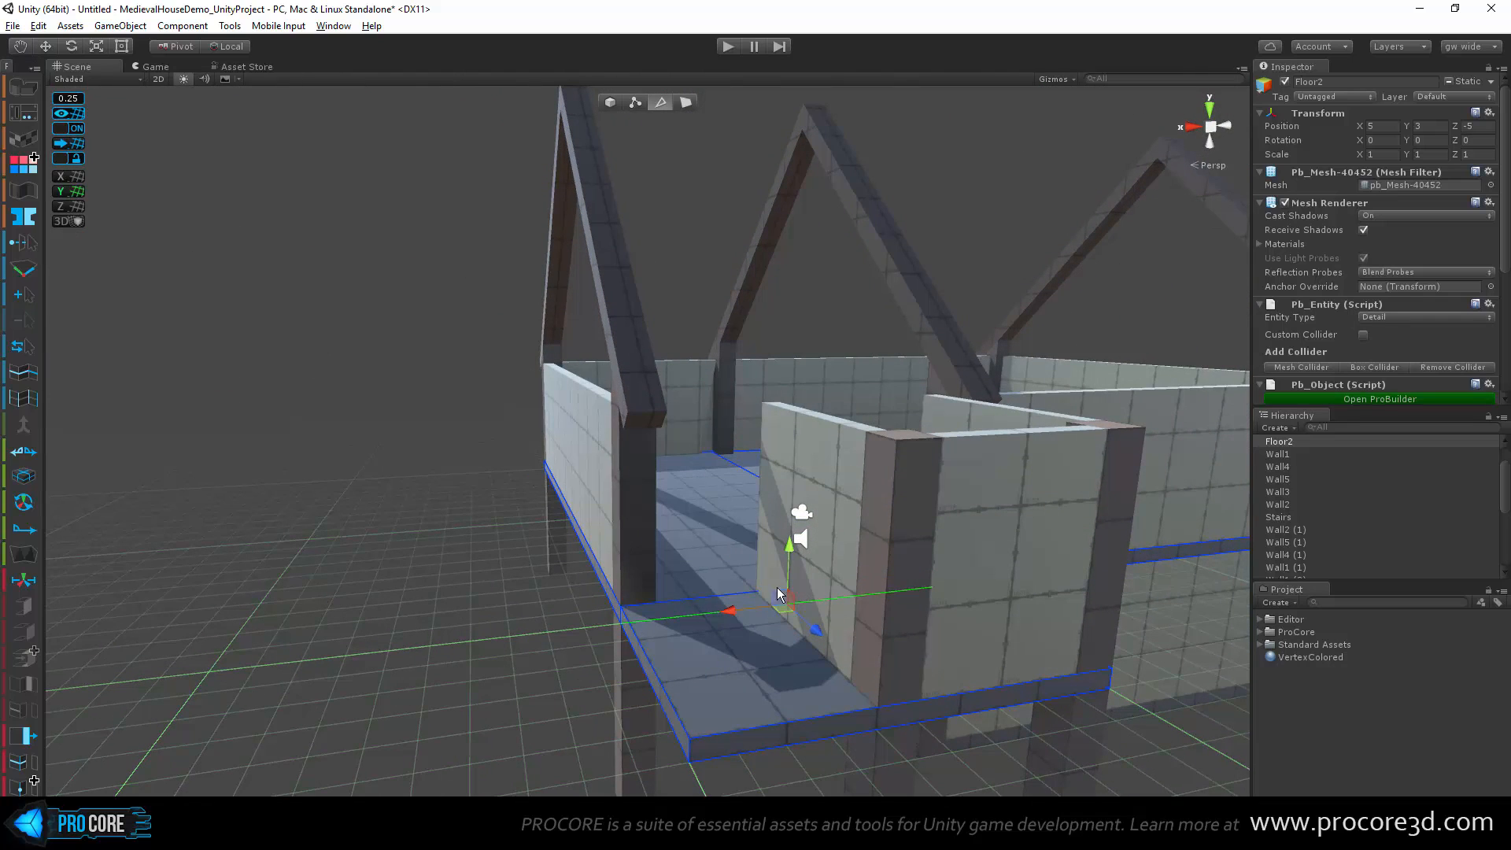
{"action": "left_click_drag", "start_coordinate": [801, 764], "coordinate": [642, 565], "text": "alt"}
{"action": "key", "text": "alt+u"}
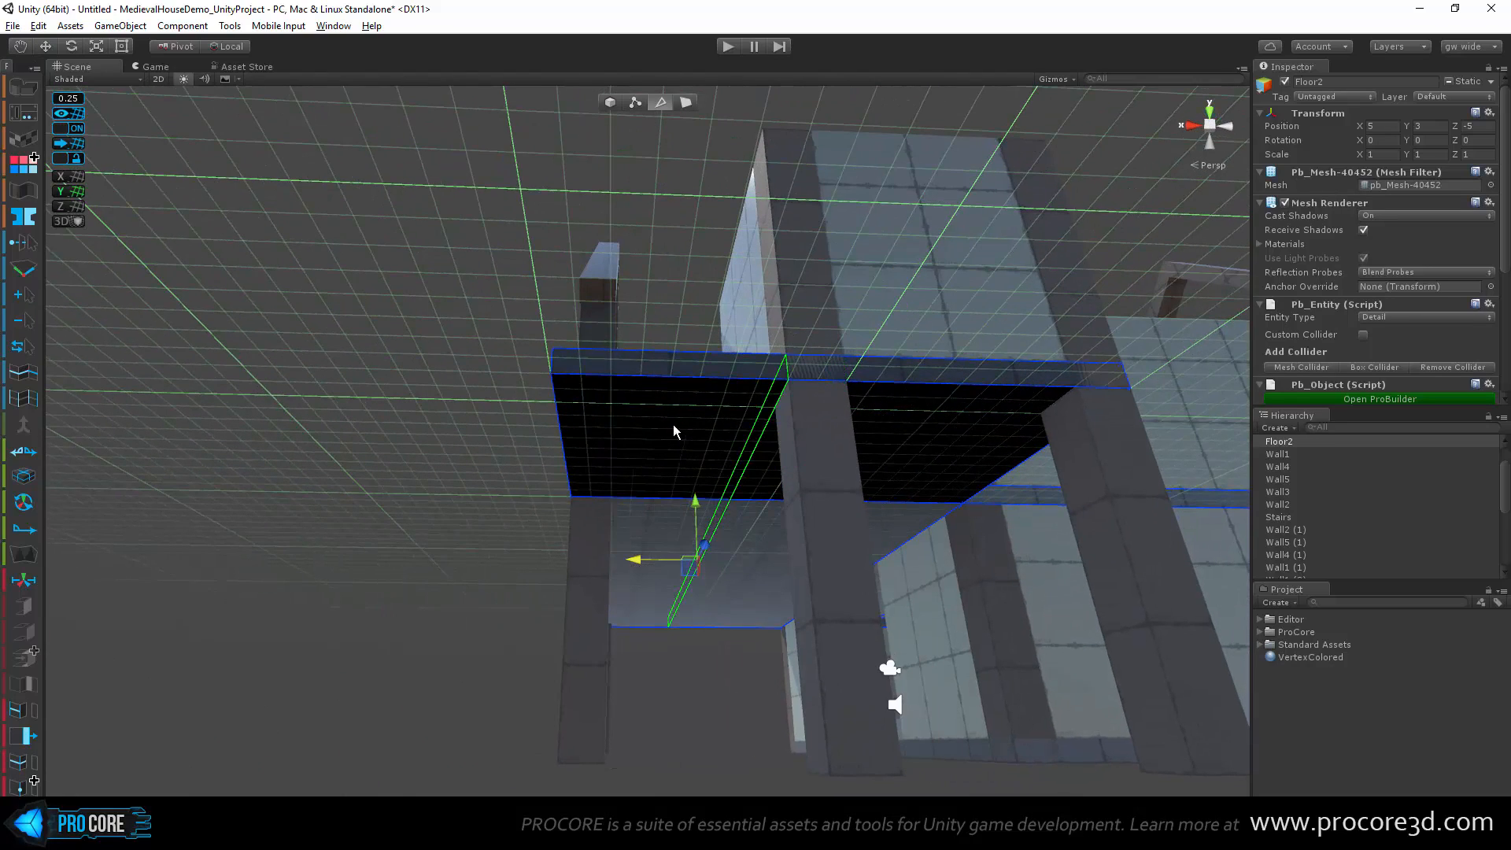
{"action": "left_click_drag", "start_coordinate": [673, 431], "coordinate": [682, 593], "text": "alt"}
{"action": "left_click_drag", "start_coordinate": [610, 383], "coordinate": [560, 334], "text": "alt"}
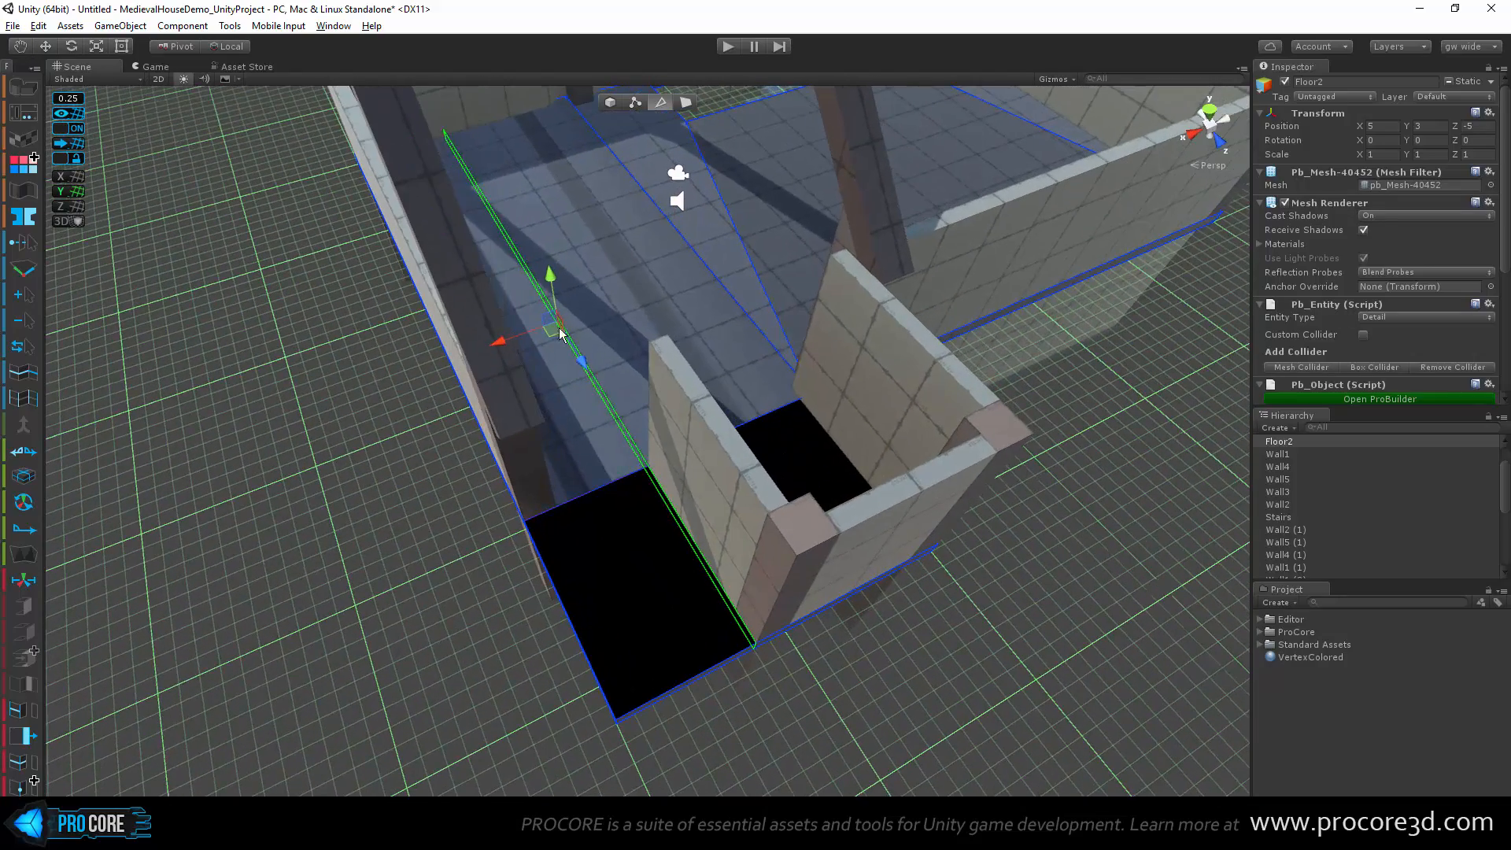
{"action": "left_click_drag", "start_coordinate": [540, 388], "coordinate": [678, 601], "text": "alt"}
{"action": "left_click_drag", "start_coordinate": [630, 469], "coordinate": [712, 463], "text": "alt"}
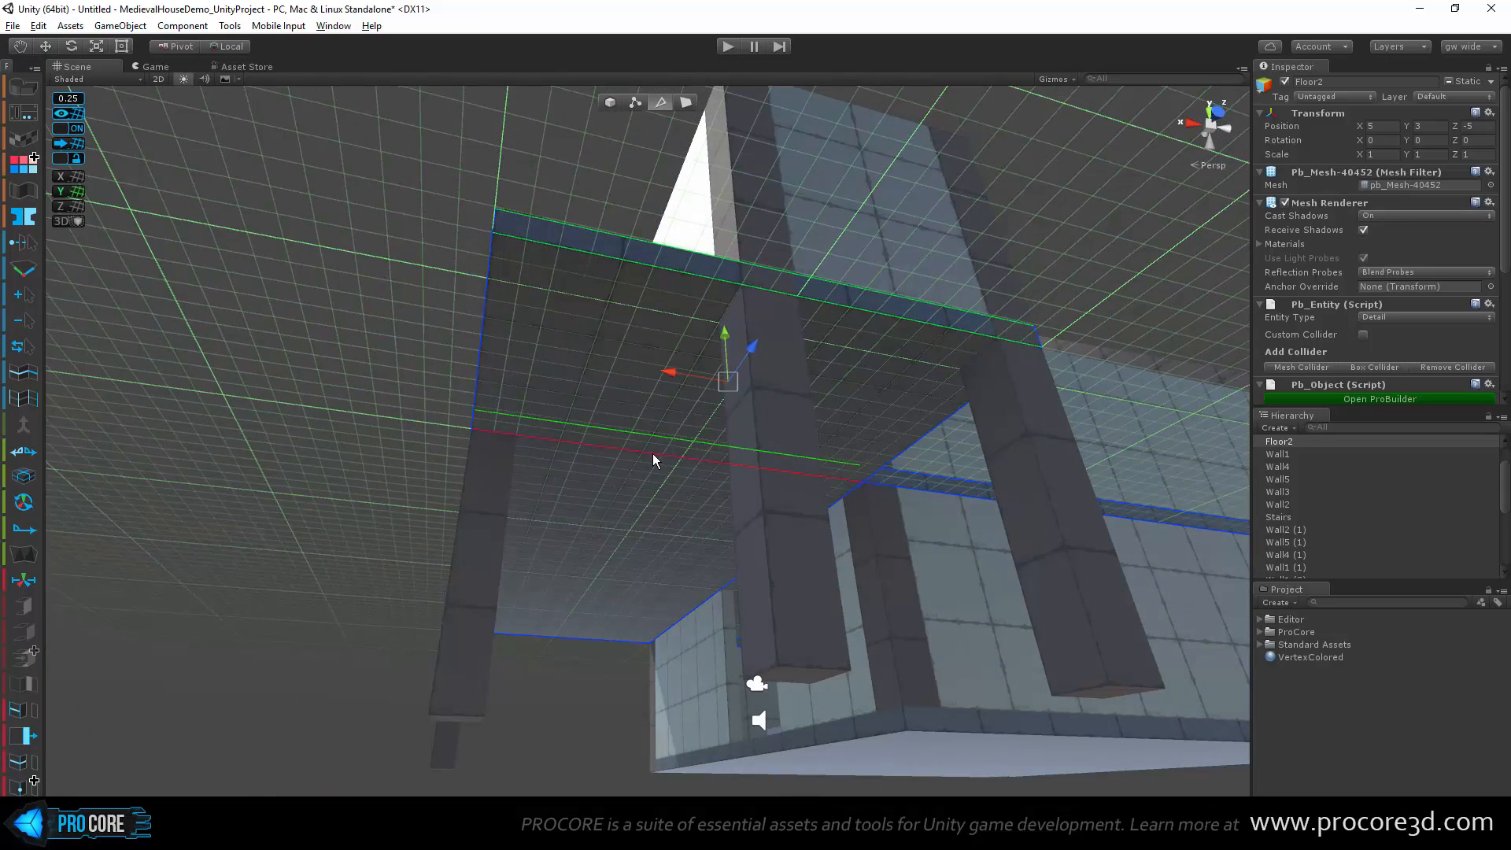
Step: Hide the grid and connect Floor2's parallel edges across the front extension to cut it lengthwise
{"action": "left_click", "coordinate": [653, 453], "text": "shift"}
{"action": "left_click_drag", "start_coordinate": [654, 543], "coordinate": [721, 430], "text": "alt"}
{"action": "scroll", "coordinate": [721, 430], "scroll_direction": "down", "scroll_amount": 2}
{"action": "middle_click_drag", "start_coordinate": [720, 430], "coordinate": [719, 529]}
{"action": "scroll", "coordinate": [719, 528], "scroll_direction": "up", "scroll_amount": 2}
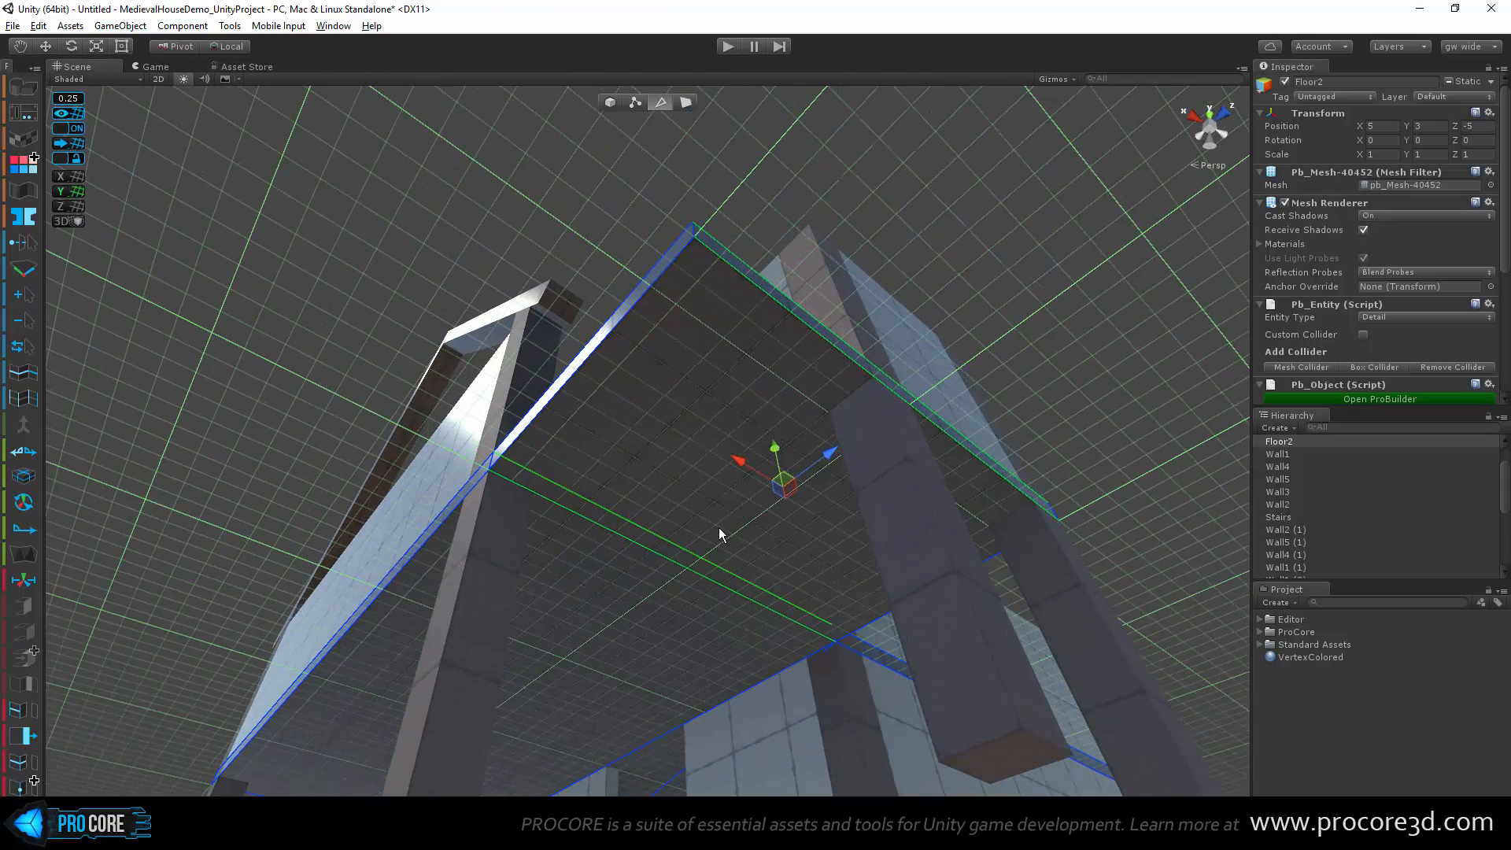
{"action": "mouse_move", "coordinate": [111, 240]}
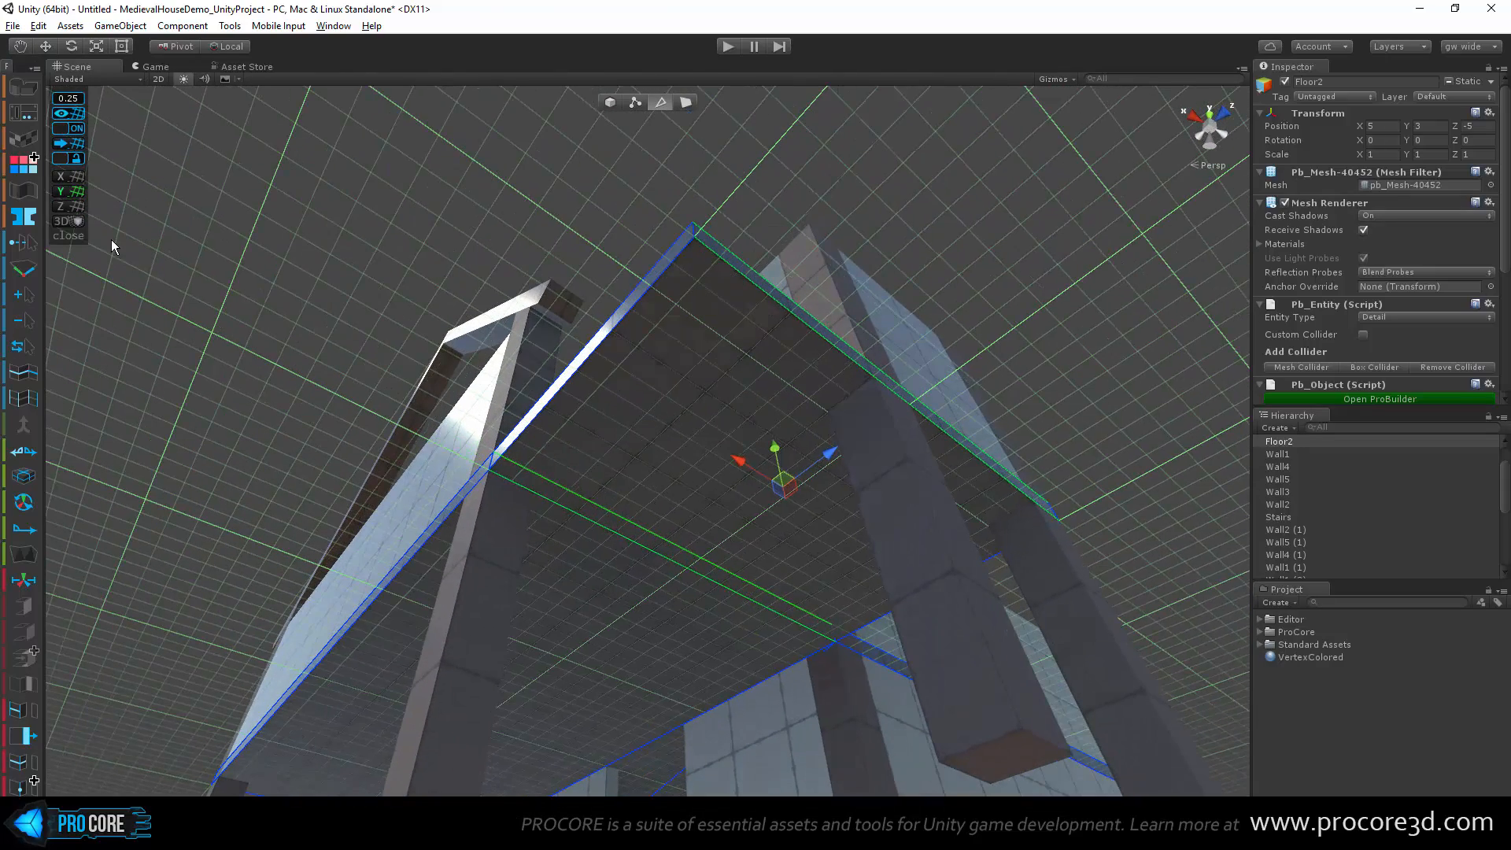
{"action": "left_click", "coordinate": [68, 113]}
{"action": "mouse_move", "coordinate": [535, 480]}
{"action": "left_mouse_down", "text": "alt"}
{"action": "mouse_move", "coordinate": [551, 468]}
{"action": "mouse_move", "coordinate": [526, 451]}
{"action": "left_mouse_up", "text": "alt"}
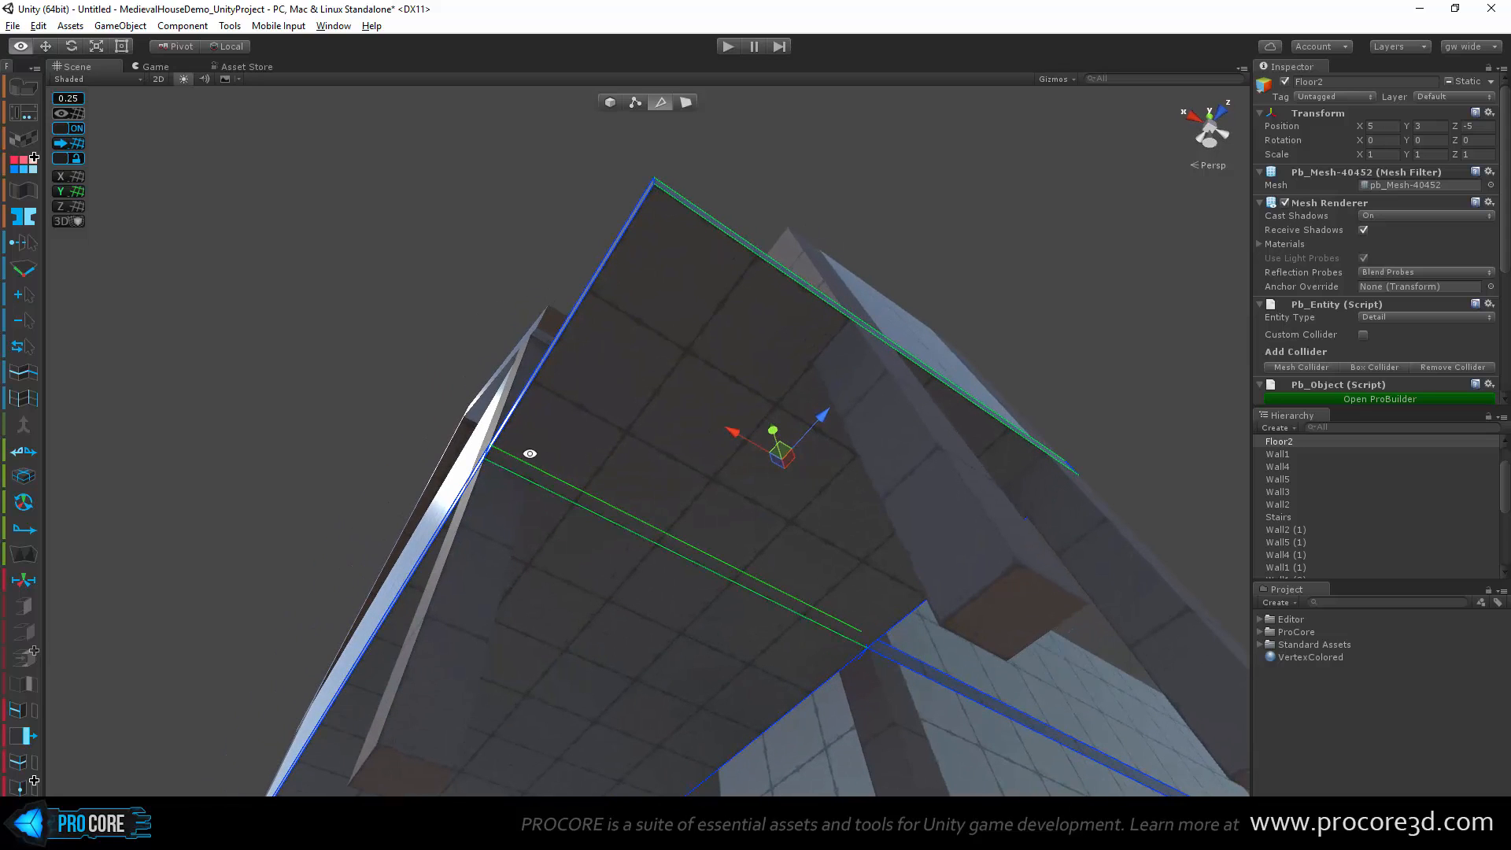
{"action": "key", "text": "alt+e"}
{"action": "left_click_drag", "start_coordinate": [839, 540], "coordinate": [652, 407], "text": "alt"}
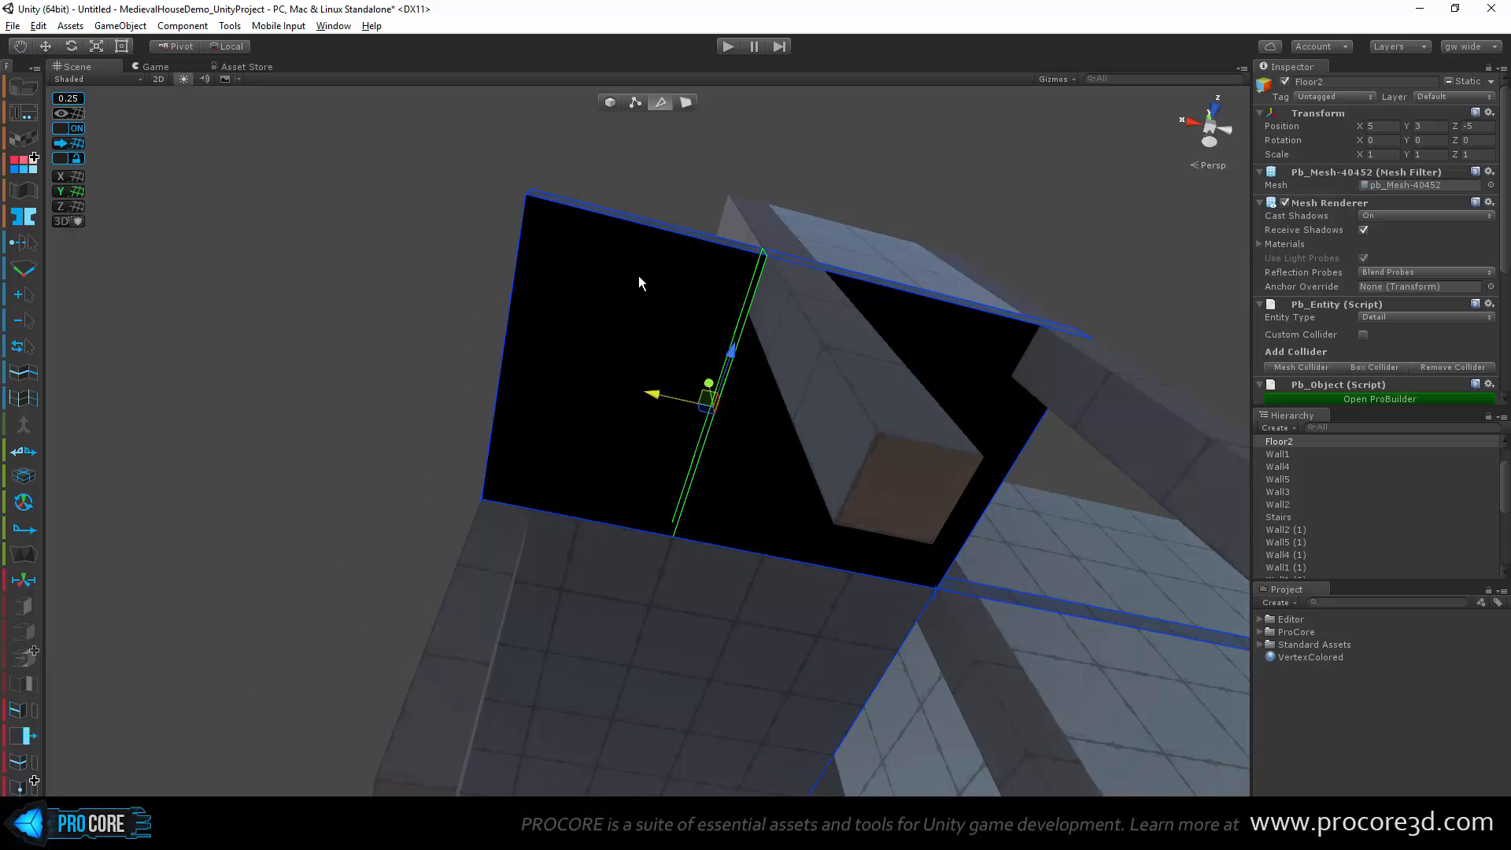
{"action": "left_click_drag", "start_coordinate": [664, 253], "coordinate": [644, 564], "text": "alt"}
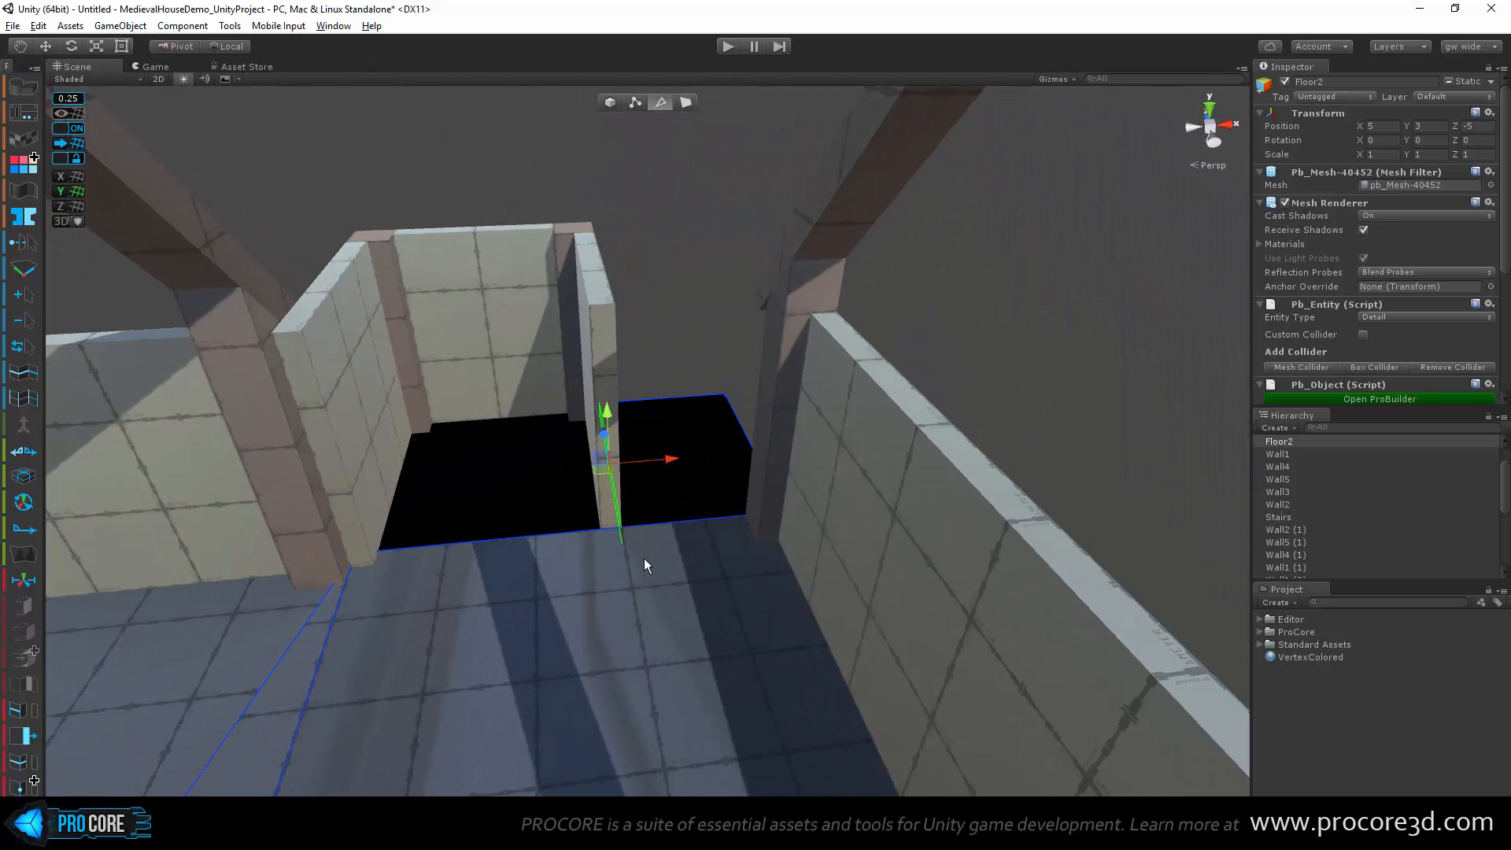
Step: Select the faces of Floor2's front extension that stick out beyond the short side wall and delete them
{"action": "left_click_drag", "start_coordinate": [787, 555], "coordinate": [189, 582], "text": "alt"}
{"action": "scroll", "coordinate": [535, 551], "scroll_direction": "up", "scroll_amount": 3}
{"action": "left_click", "coordinate": [687, 103]}
{"action": "left_click_drag", "start_coordinate": [641, 409], "coordinate": [759, 595], "text": "alt"}
{"action": "left_click_drag", "start_coordinate": [1089, 786], "coordinate": [599, 418]}
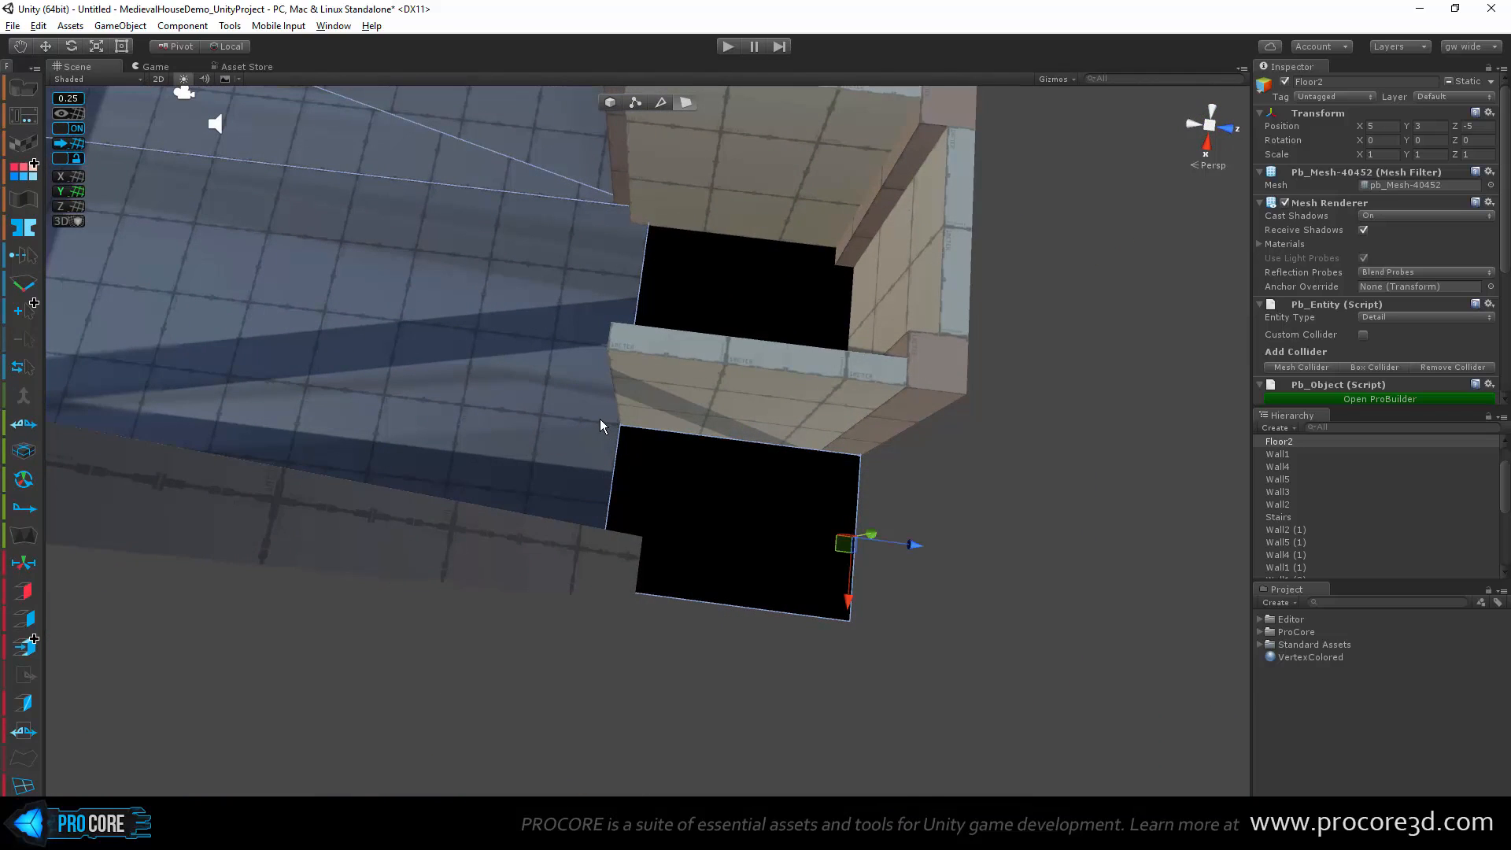
{"action": "left_click_drag", "start_coordinate": [660, 502], "coordinate": [718, 516], "text": "alt"}
{"action": "left_click_drag", "start_coordinate": [993, 639], "coordinate": [548, 385]}
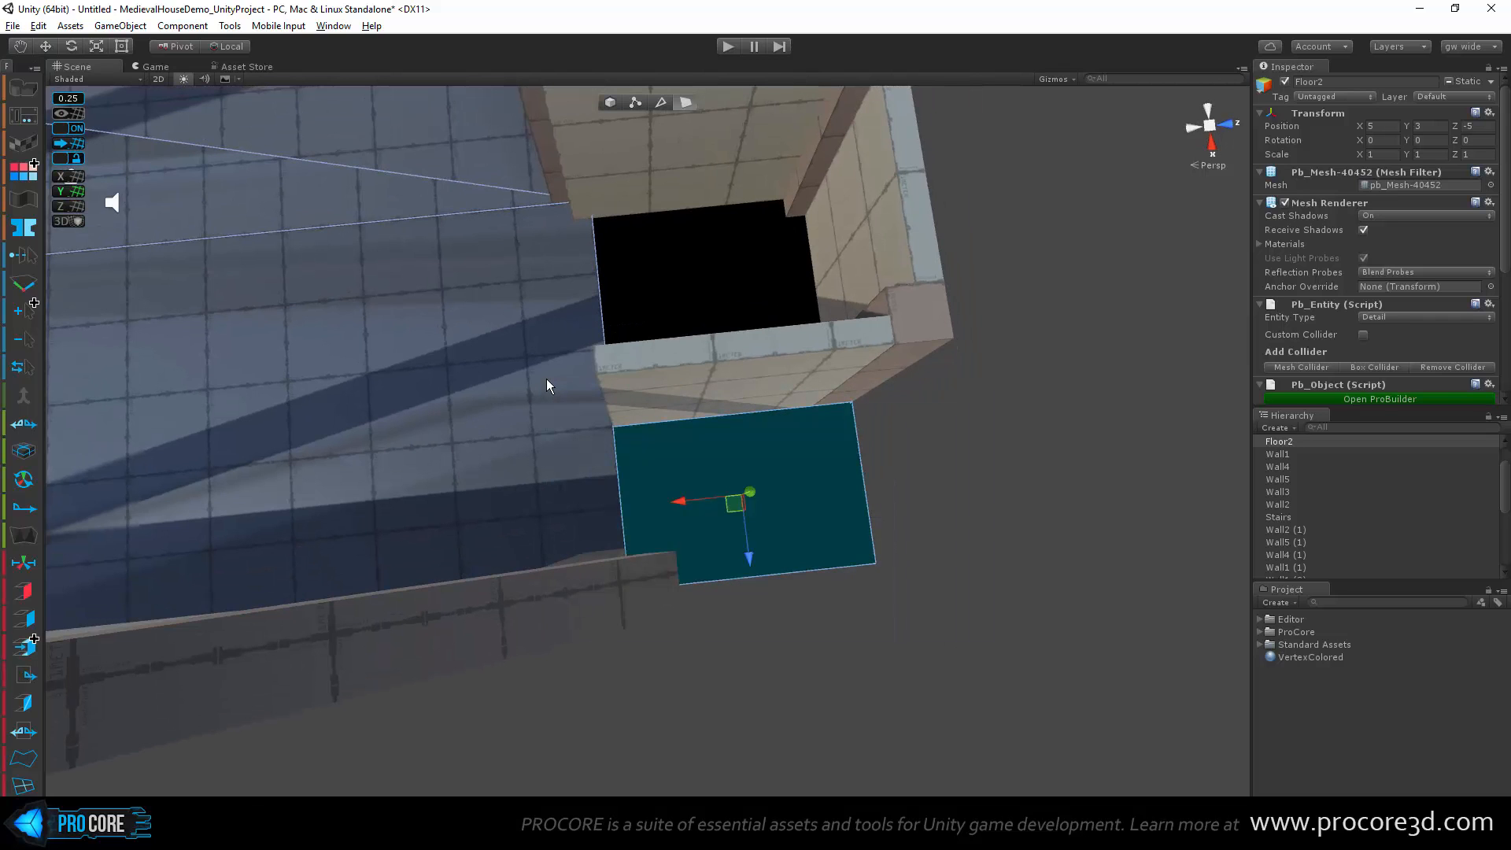
{"action": "key", "text": "BackSpace"}
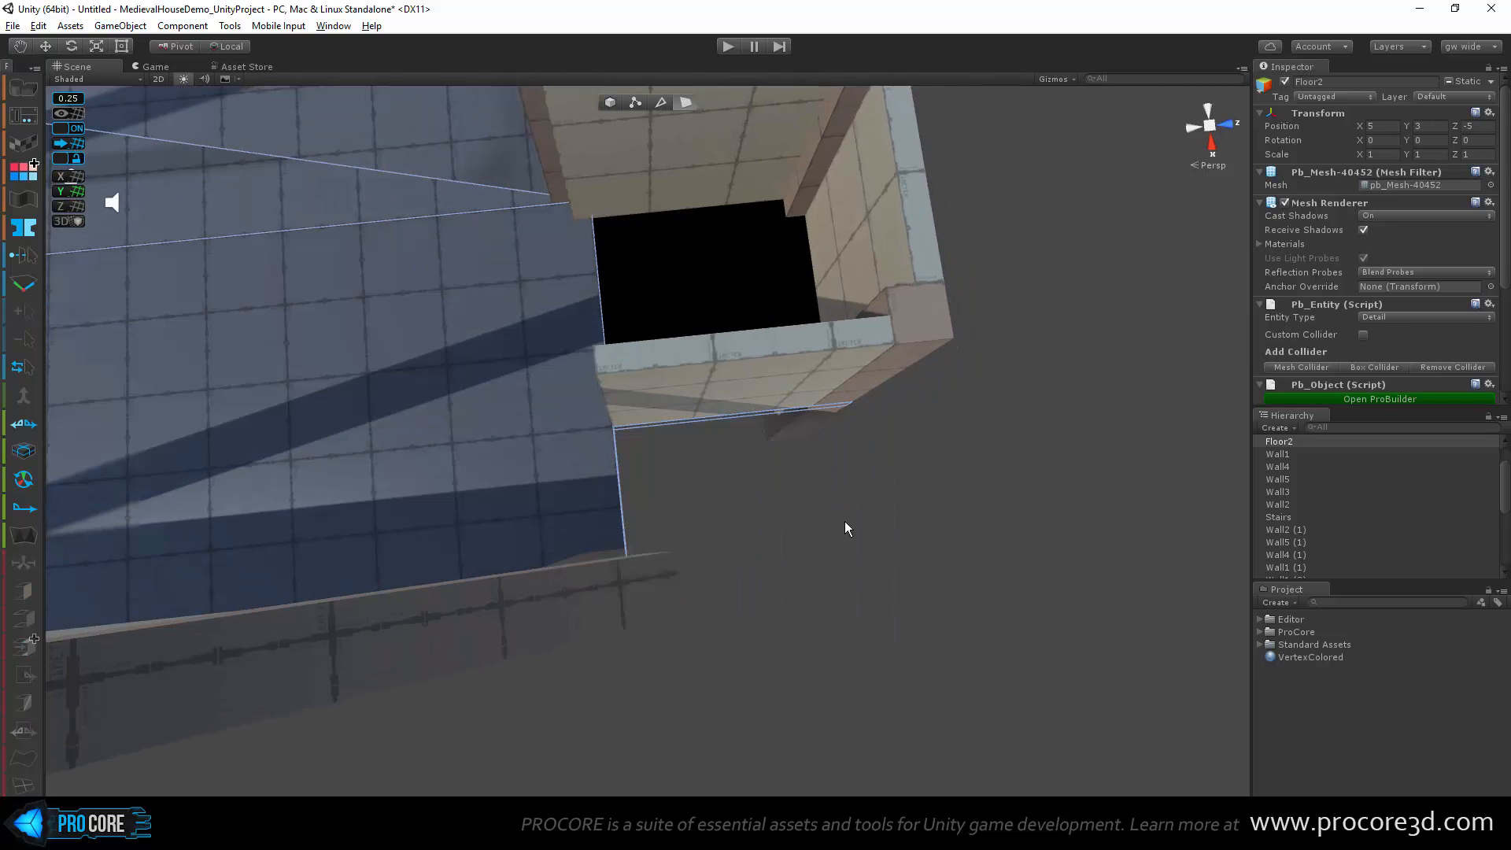
Step: Undo the face deletion and the lengthwise cut in Floor2's front extension
{"action": "left_click_drag", "start_coordinate": [843, 522], "coordinate": [568, 592], "text": "alt"}
{"action": "key", "text": "ctrl+z"}
{"action": "key", "text": "ctrl+z"}
{"action": "key", "text": "ctrl+z"}
{"action": "key", "text": "ctrl+z"}
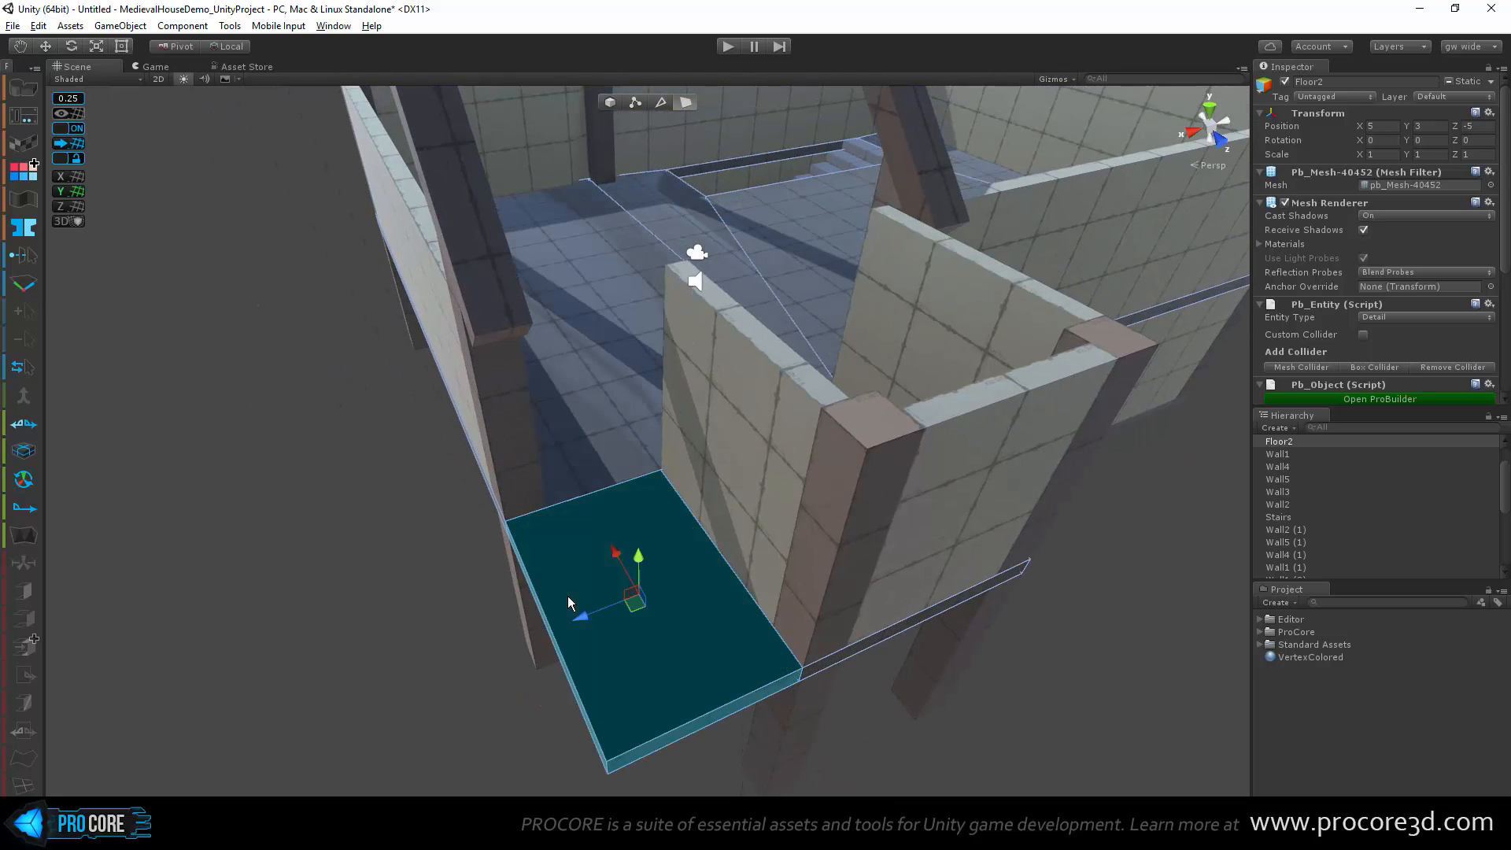
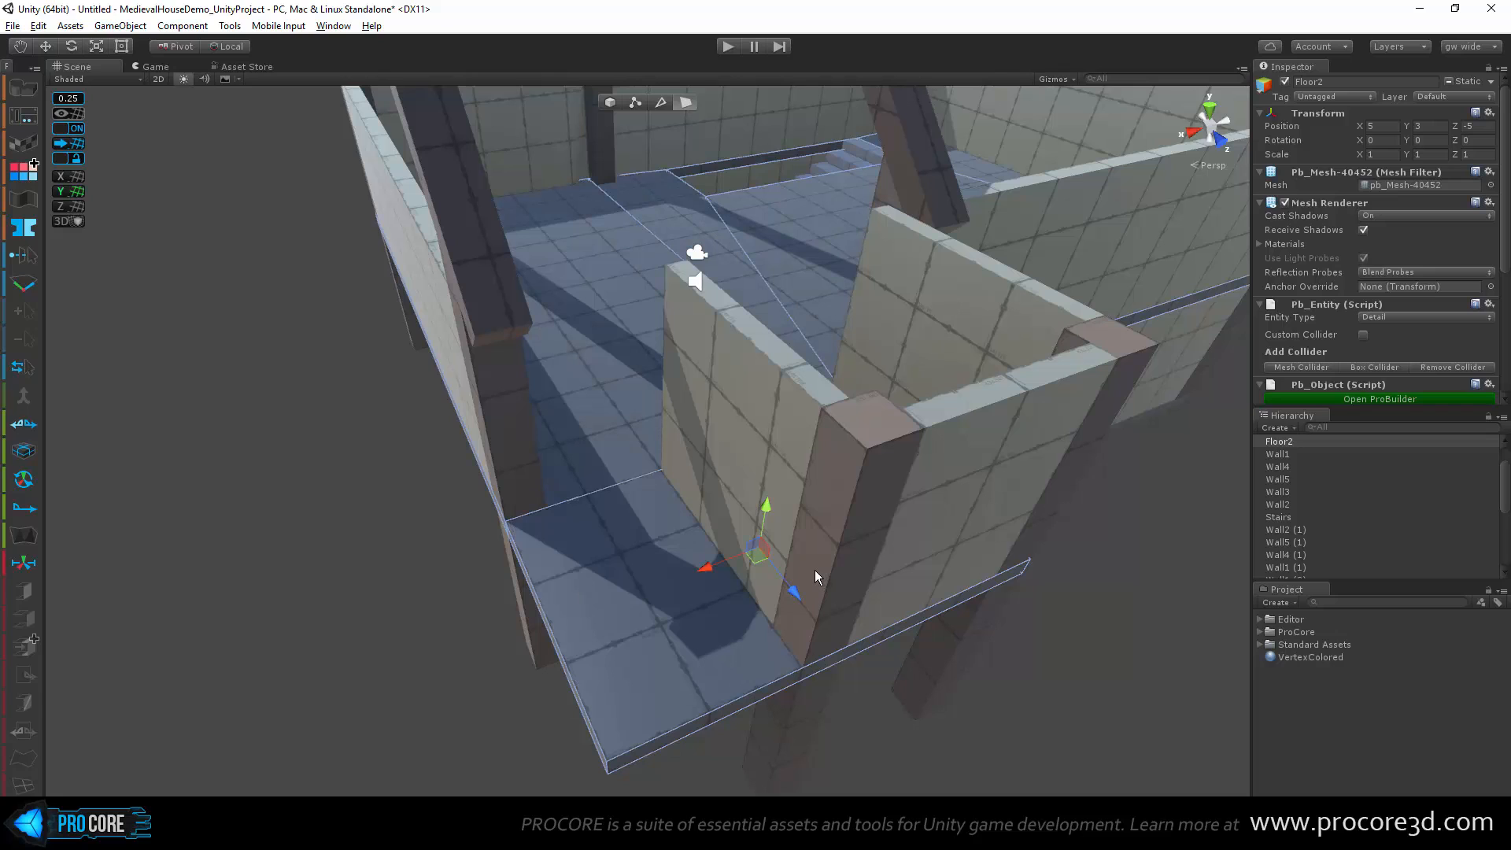
Step: Select the upper front edge and the parallel inner edge of Floor2's extension and connect them across the top face
{"action": "key", "text": "j"}
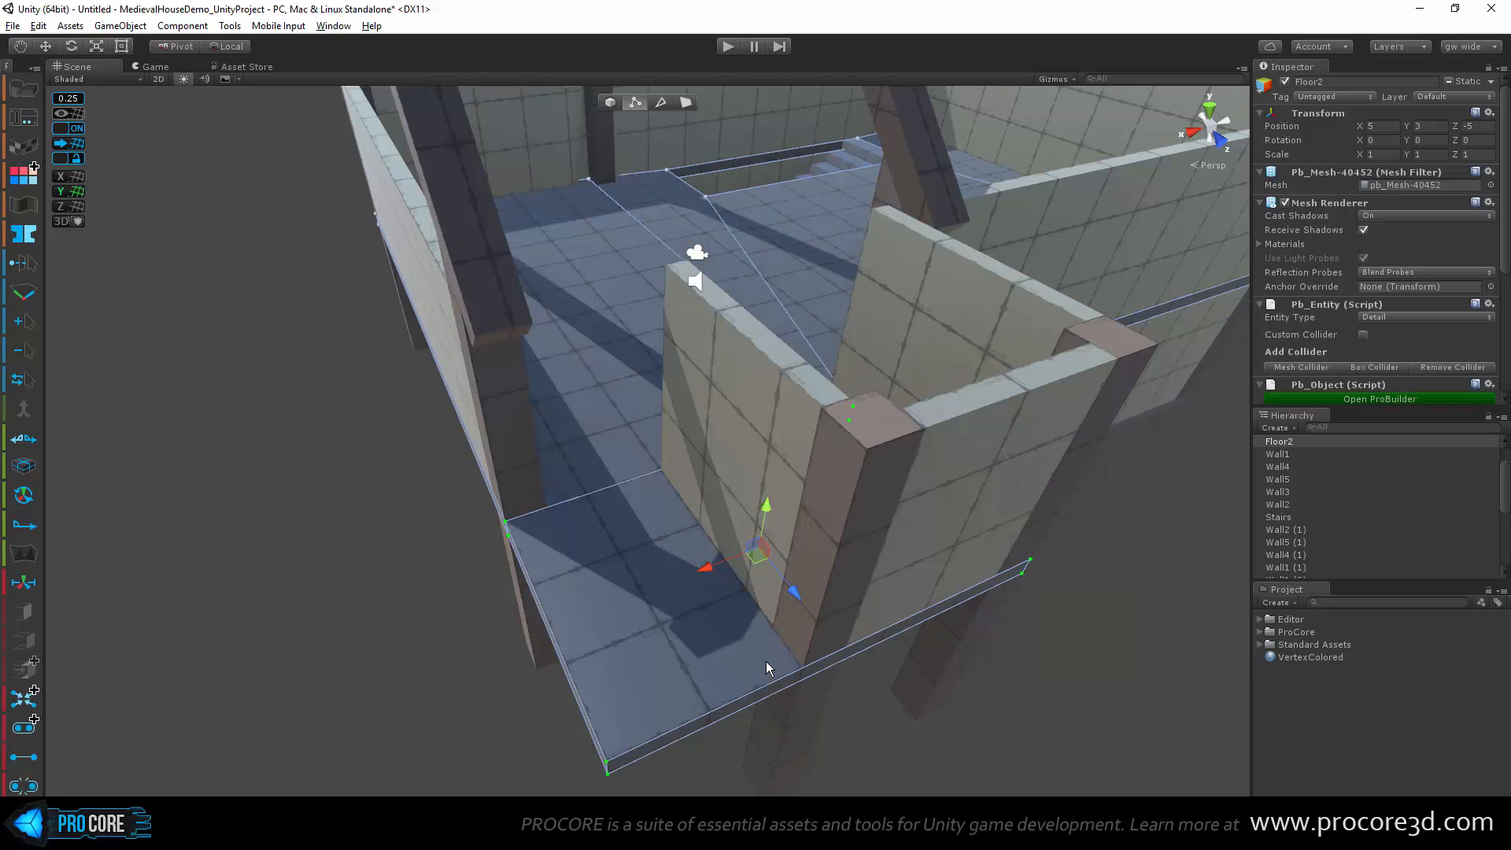
{"action": "key", "text": "k"}
{"action": "left_click", "coordinate": [771, 681]}
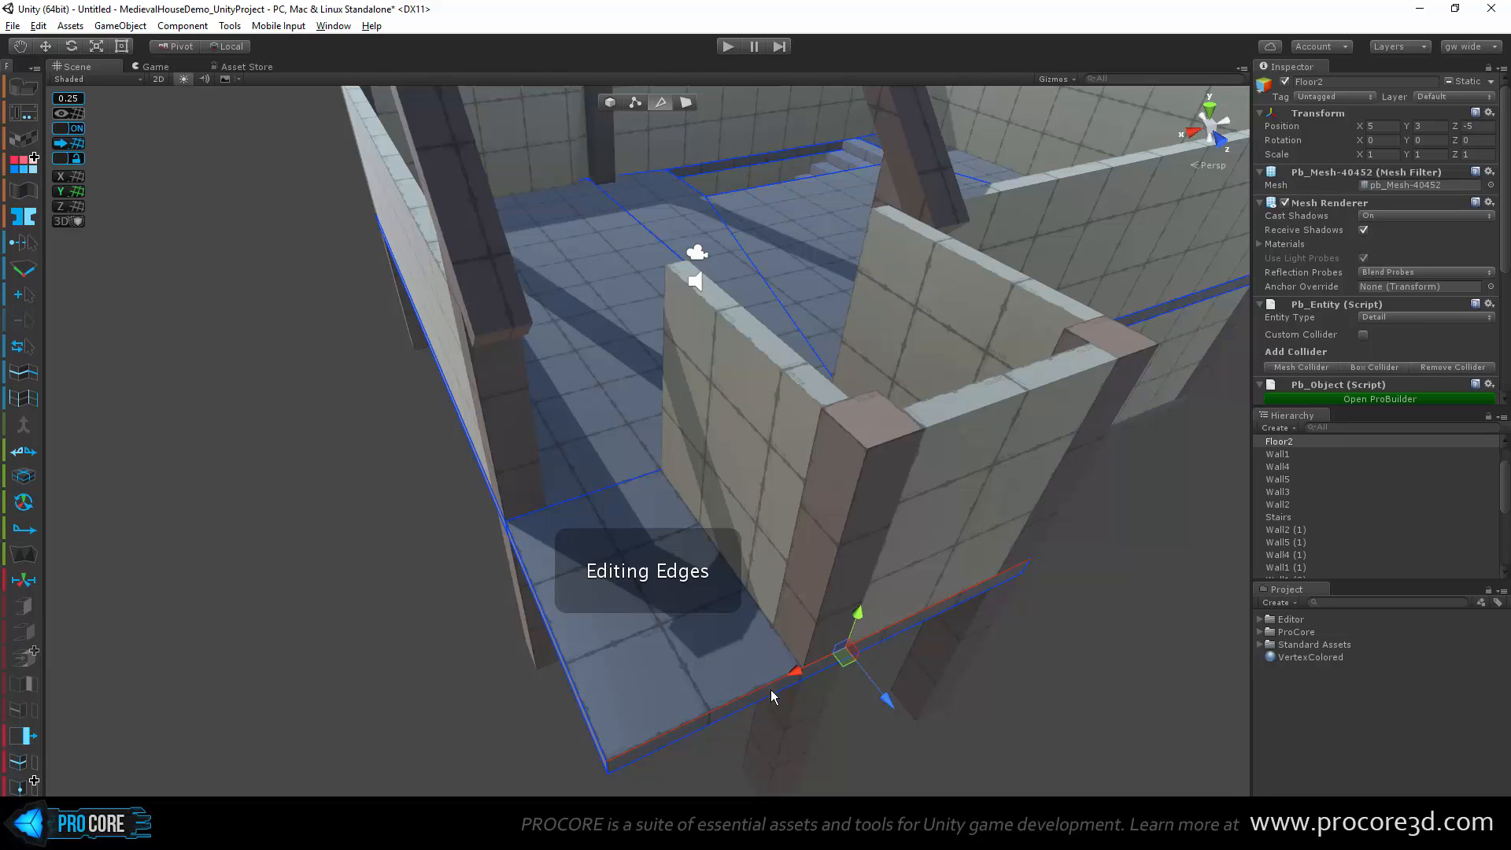
{"action": "left_click", "coordinate": [625, 487], "text": "shift"}
{"action": "key", "text": "alt+e"}
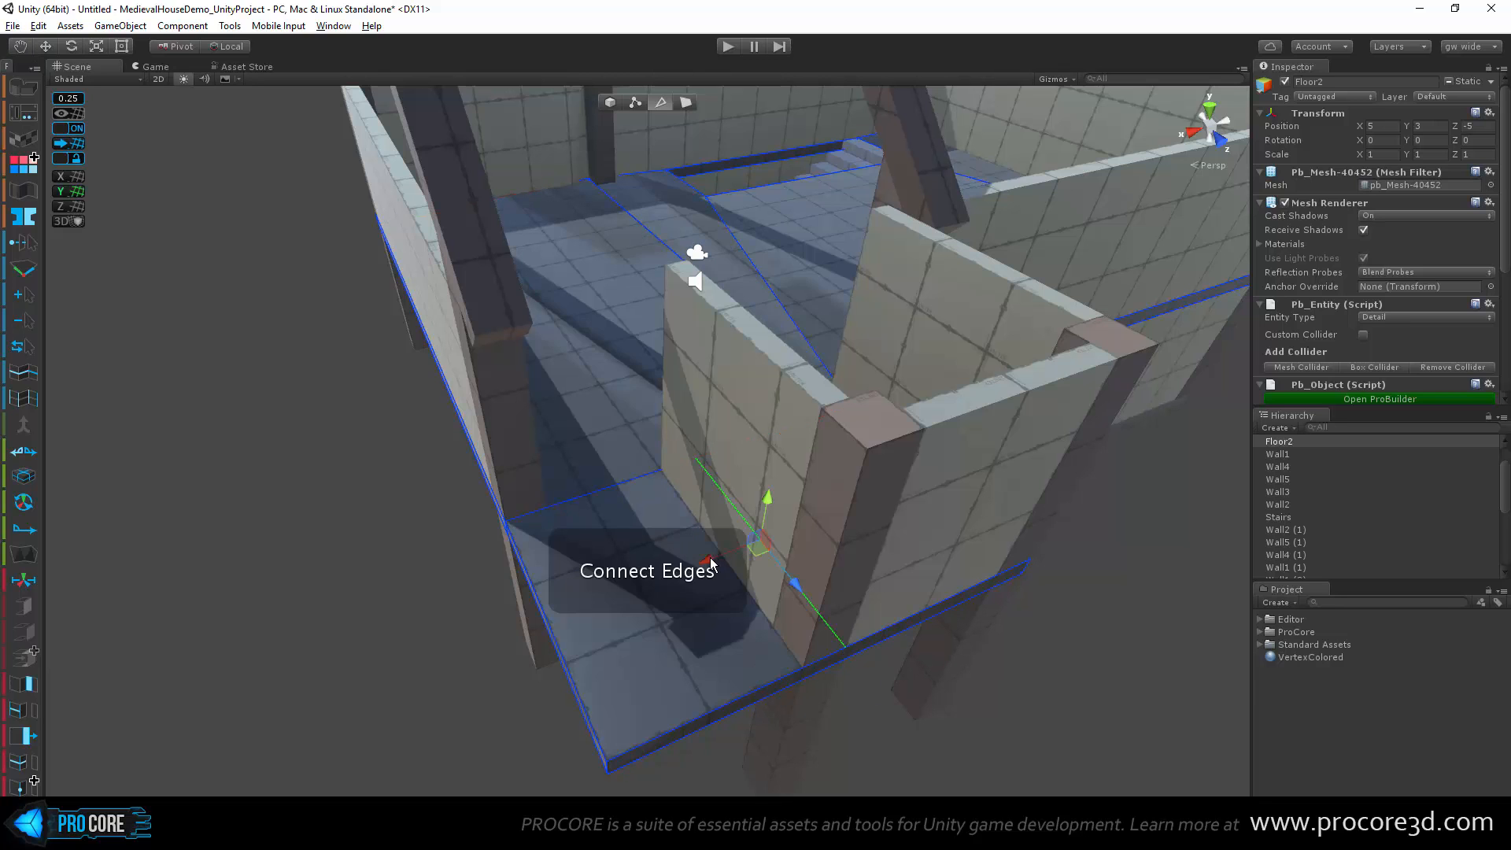
{"action": "scroll", "coordinate": [641, 597], "scroll_direction": "up", "scroll_amount": 3}
{"action": "scroll", "coordinate": [549, 474], "scroll_direction": "up", "scroll_amount": 5}
{"action": "middle_click_drag", "start_coordinate": [549, 474], "coordinate": [631, 428]}
{"action": "scroll", "coordinate": [687, 178], "scroll_direction": "up", "scroll_amount": 3}
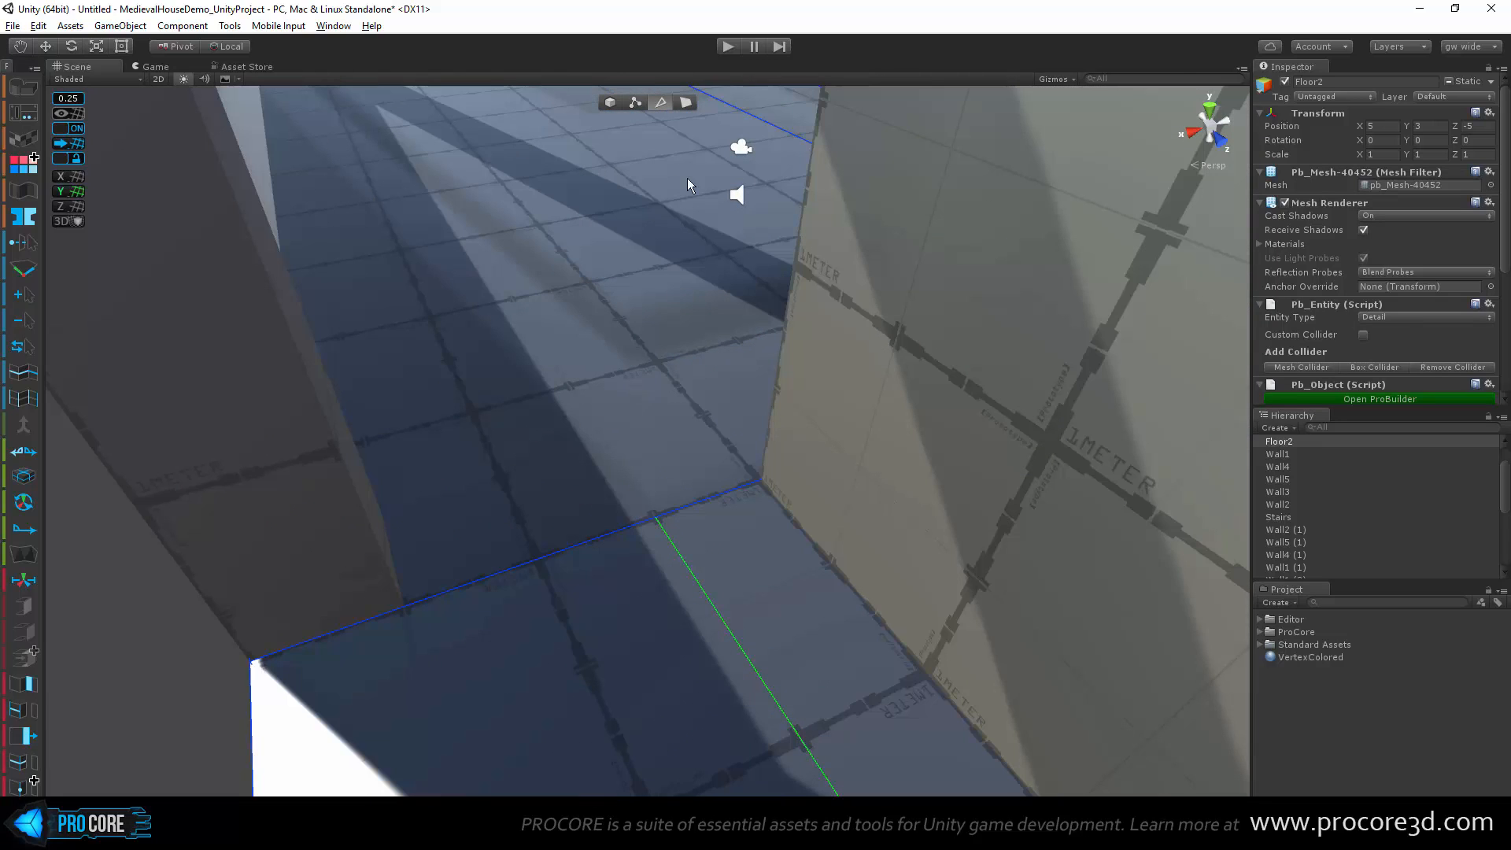
Step: Select the vertex at the inner end of the new connecting edge and try to reposition it
{"action": "left_click", "coordinate": [634, 103]}
{"action": "left_click", "coordinate": [657, 519]}
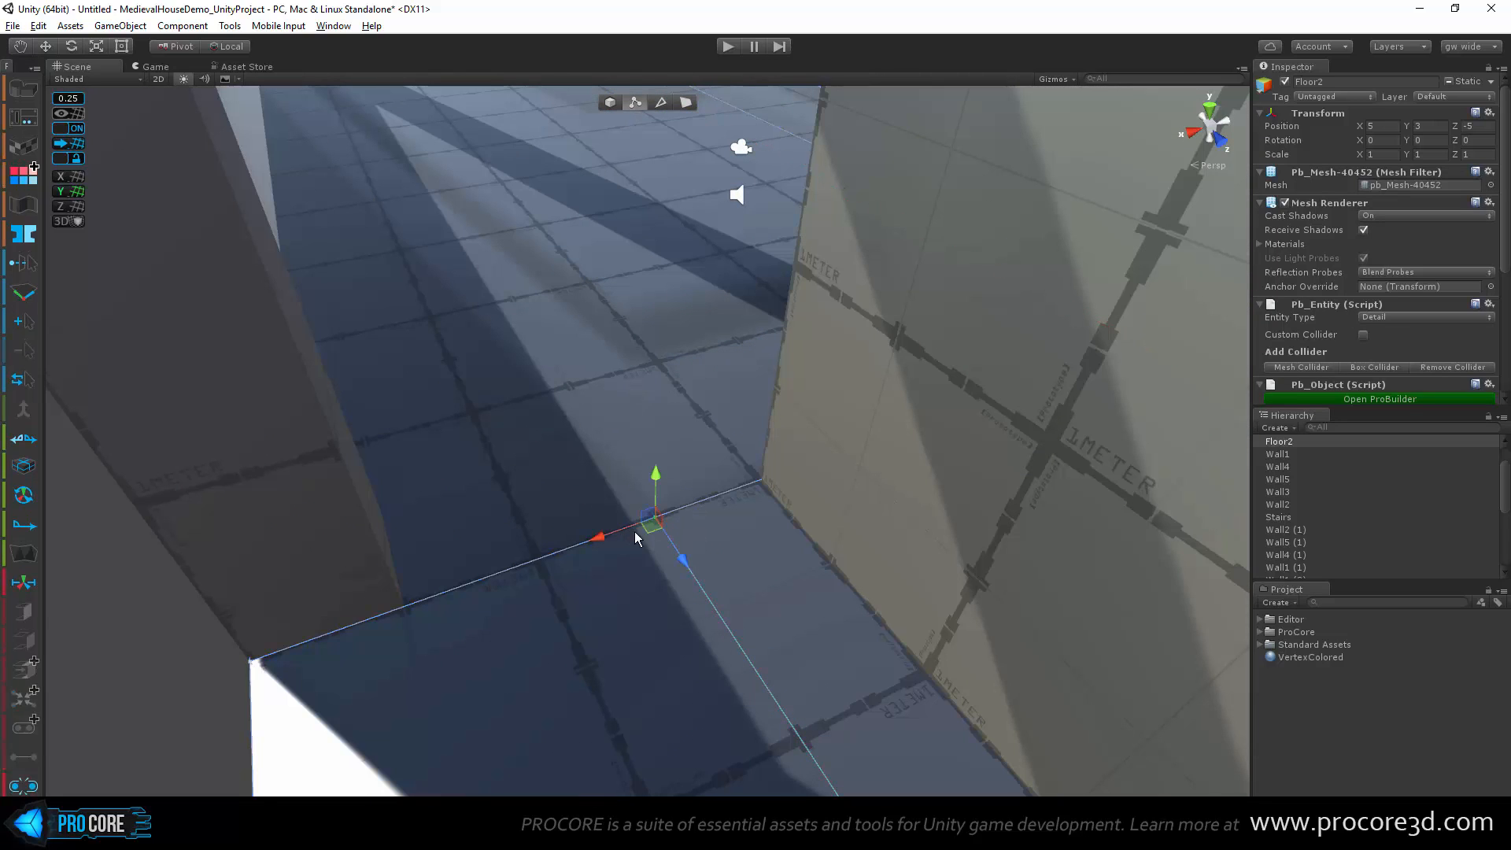
{"action": "left_click_drag", "start_coordinate": [648, 531], "coordinate": [602, 346]}
{"action": "left_click_drag", "start_coordinate": [603, 393], "coordinate": [614, 315], "text": "alt"}
{"action": "left_click_drag", "start_coordinate": [545, 364], "coordinate": [559, 567]}
{"action": "left_click_drag", "start_coordinate": [597, 395], "coordinate": [592, 630], "text": "alt"}
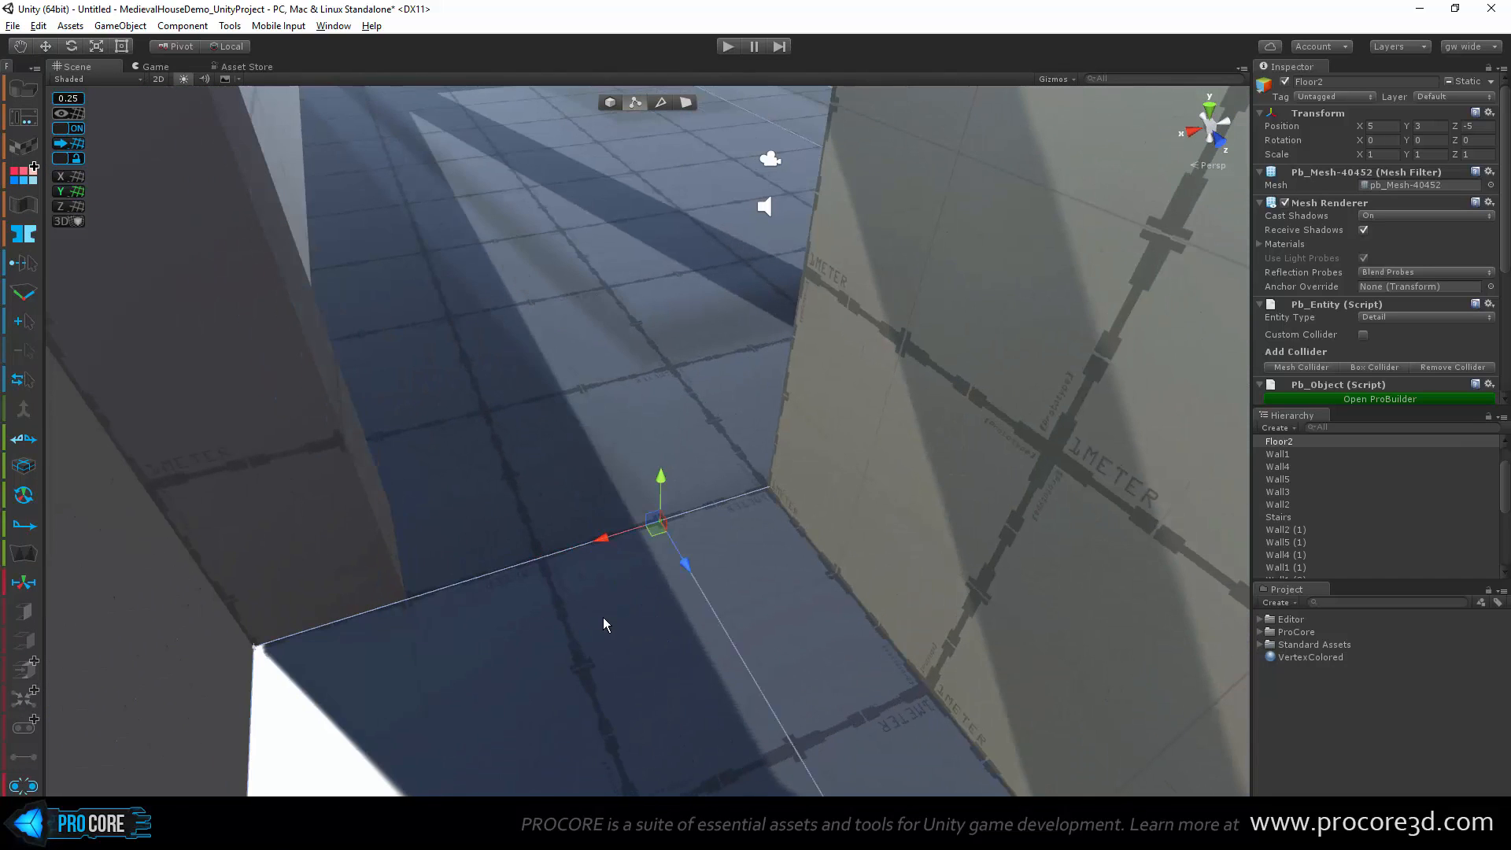
{"action": "scroll", "coordinate": [603, 616], "scroll_direction": "down", "scroll_amount": 6}
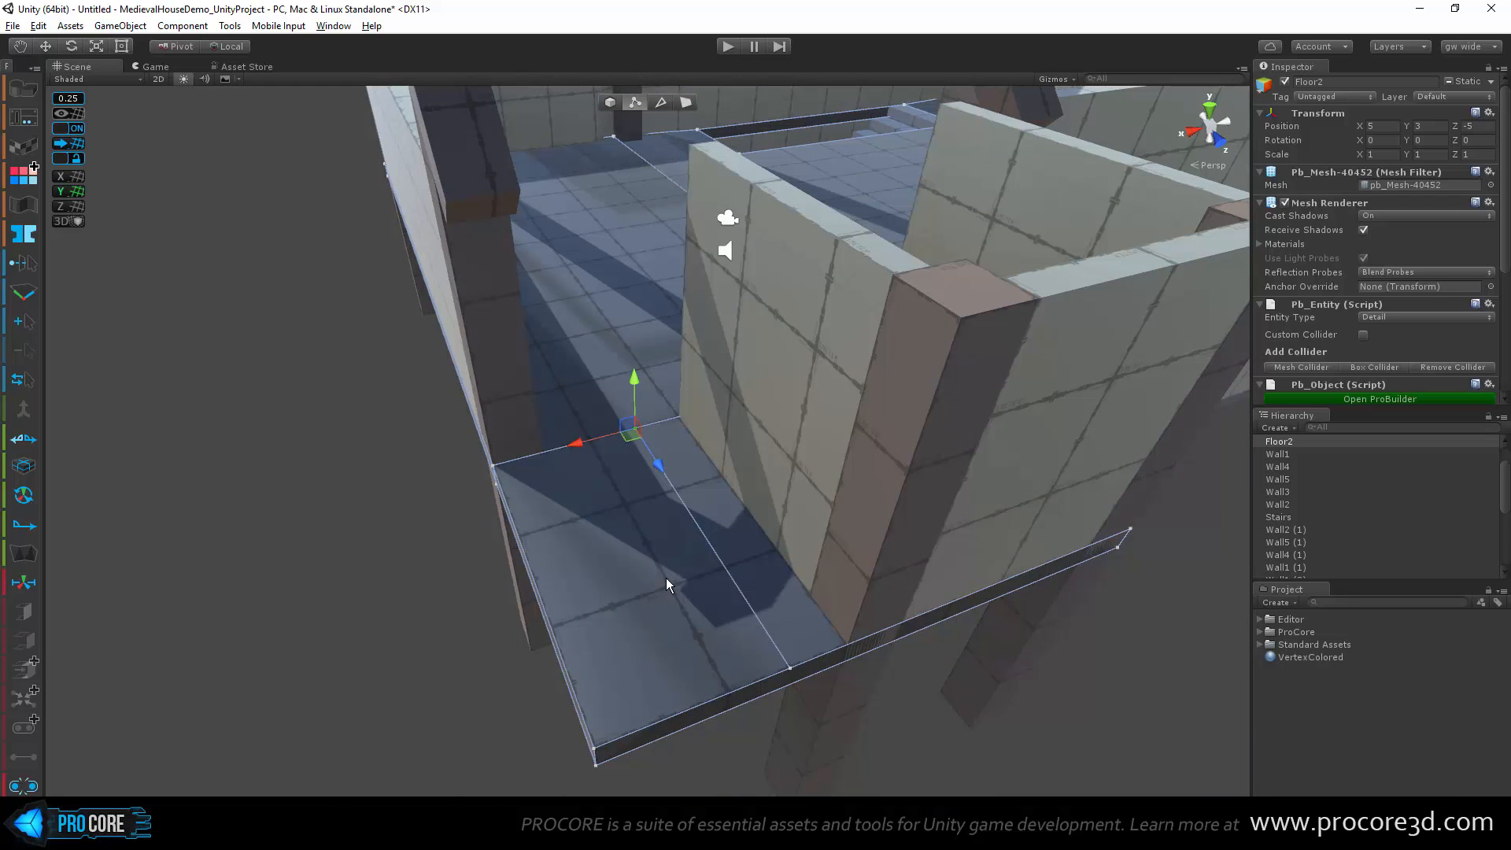
Step: Undo the vertex edits and the connecting edge on Floor2's top face
{"action": "mouse_move", "coordinate": [705, 616]}
{"action": "left_mouse_down", "text": "alt"}
{"action": "mouse_move", "coordinate": [746, 658]}
{"action": "mouse_move", "coordinate": [863, 593]}
{"action": "mouse_move", "coordinate": [1065, 304]}
{"action": "mouse_move", "coordinate": [1101, 555]}
{"action": "mouse_move", "coordinate": [832, 533]}
{"action": "mouse_move", "coordinate": [728, 549]}
{"action": "mouse_move", "coordinate": [705, 599]}
{"action": "left_mouse_up", "text": "alt"}
{"action": "key", "text": "ctrl+z"}
{"action": "key", "text": "ctrl+z"}
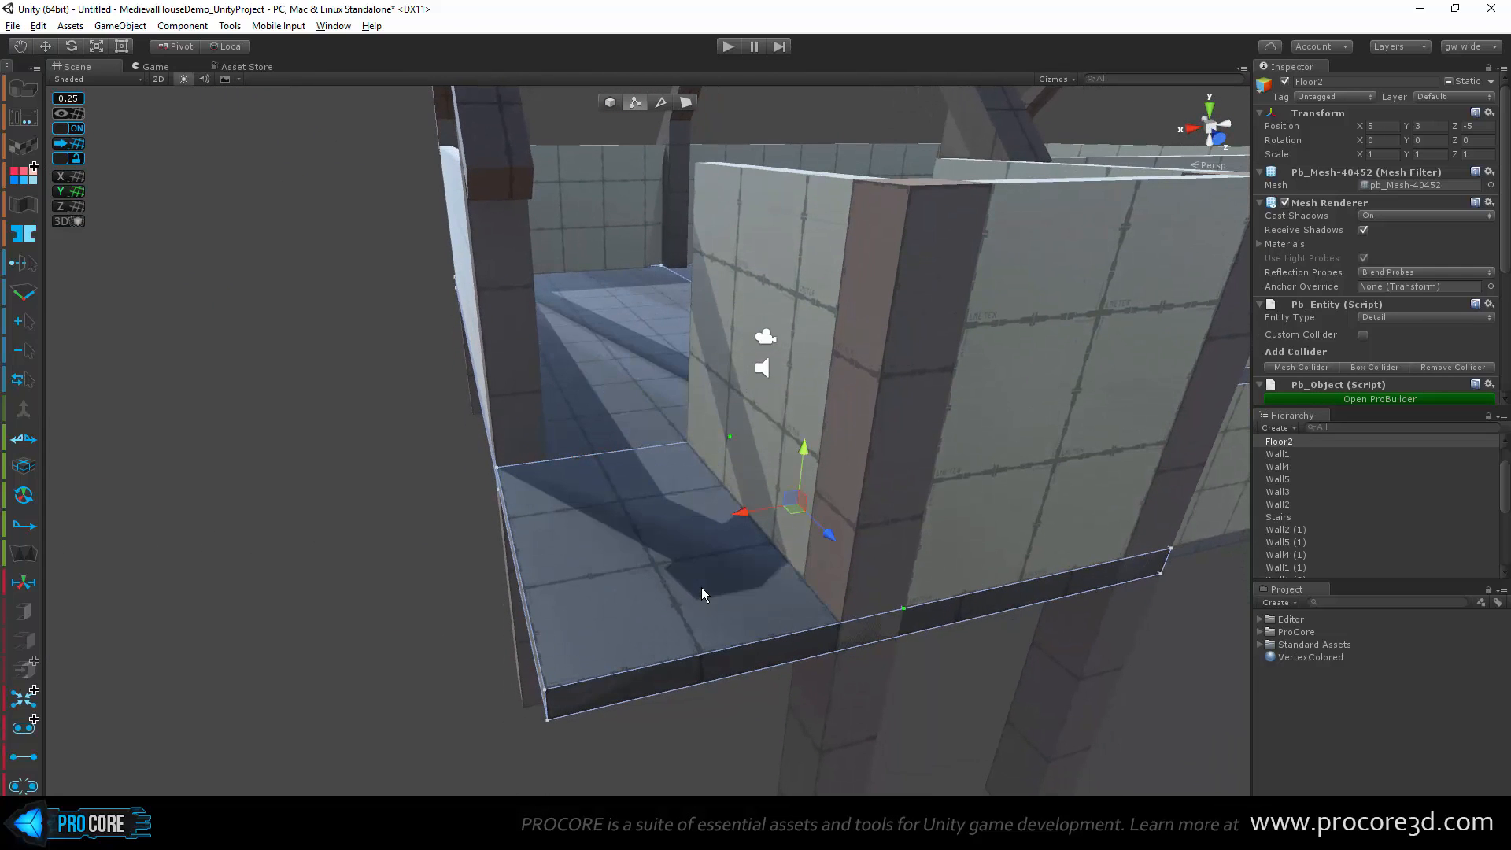
{"action": "key", "text": "ctrl+z"}
{"action": "key", "text": "ctrl+z"}
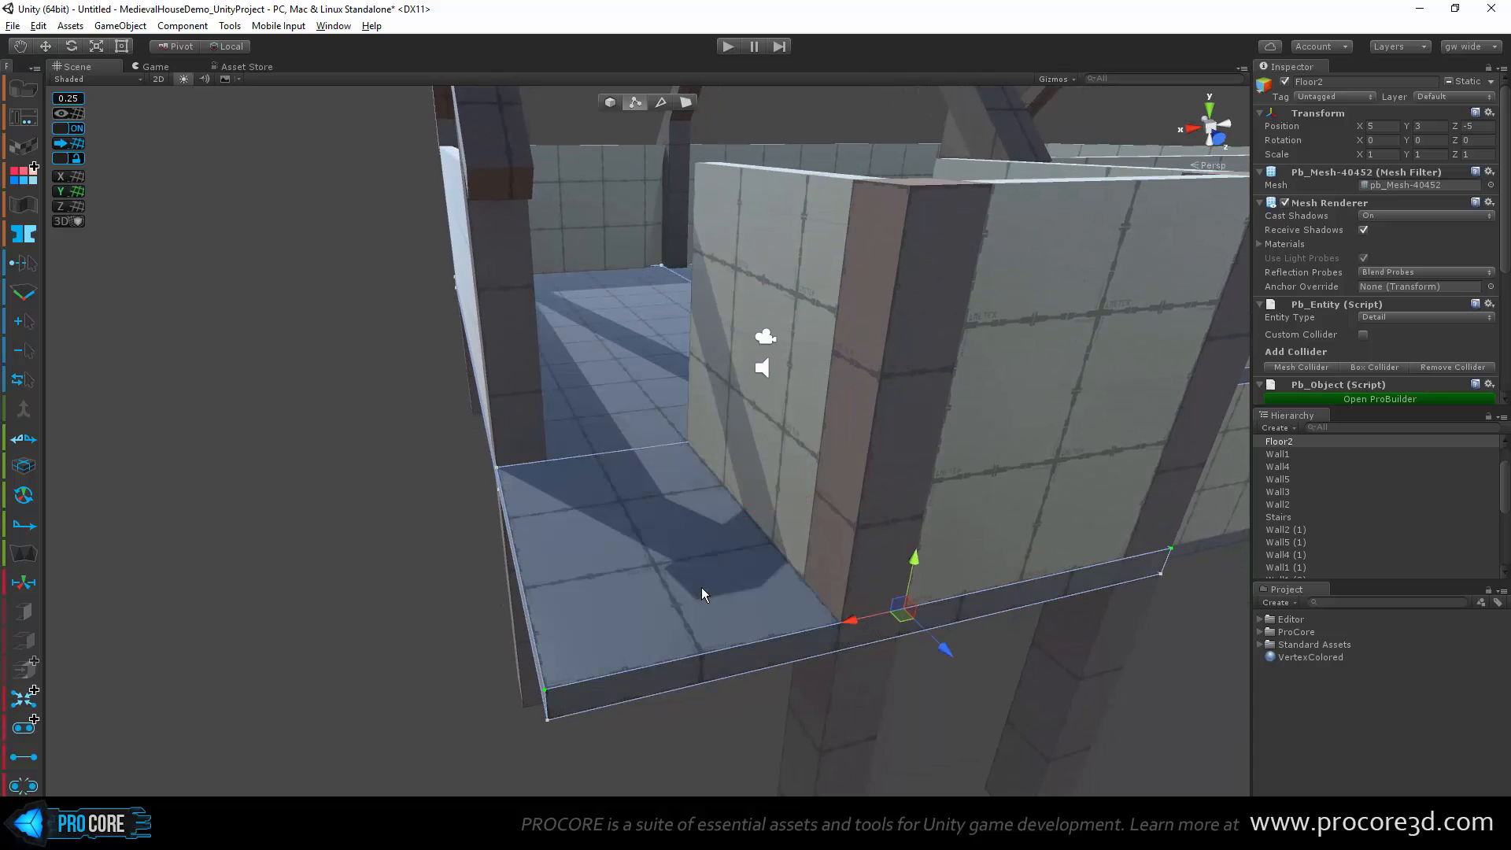
Step: Insert an edge loop through Floor2's front edge and slide it along the X axis to line up with the short side wall
{"action": "left_click", "coordinate": [659, 106]}
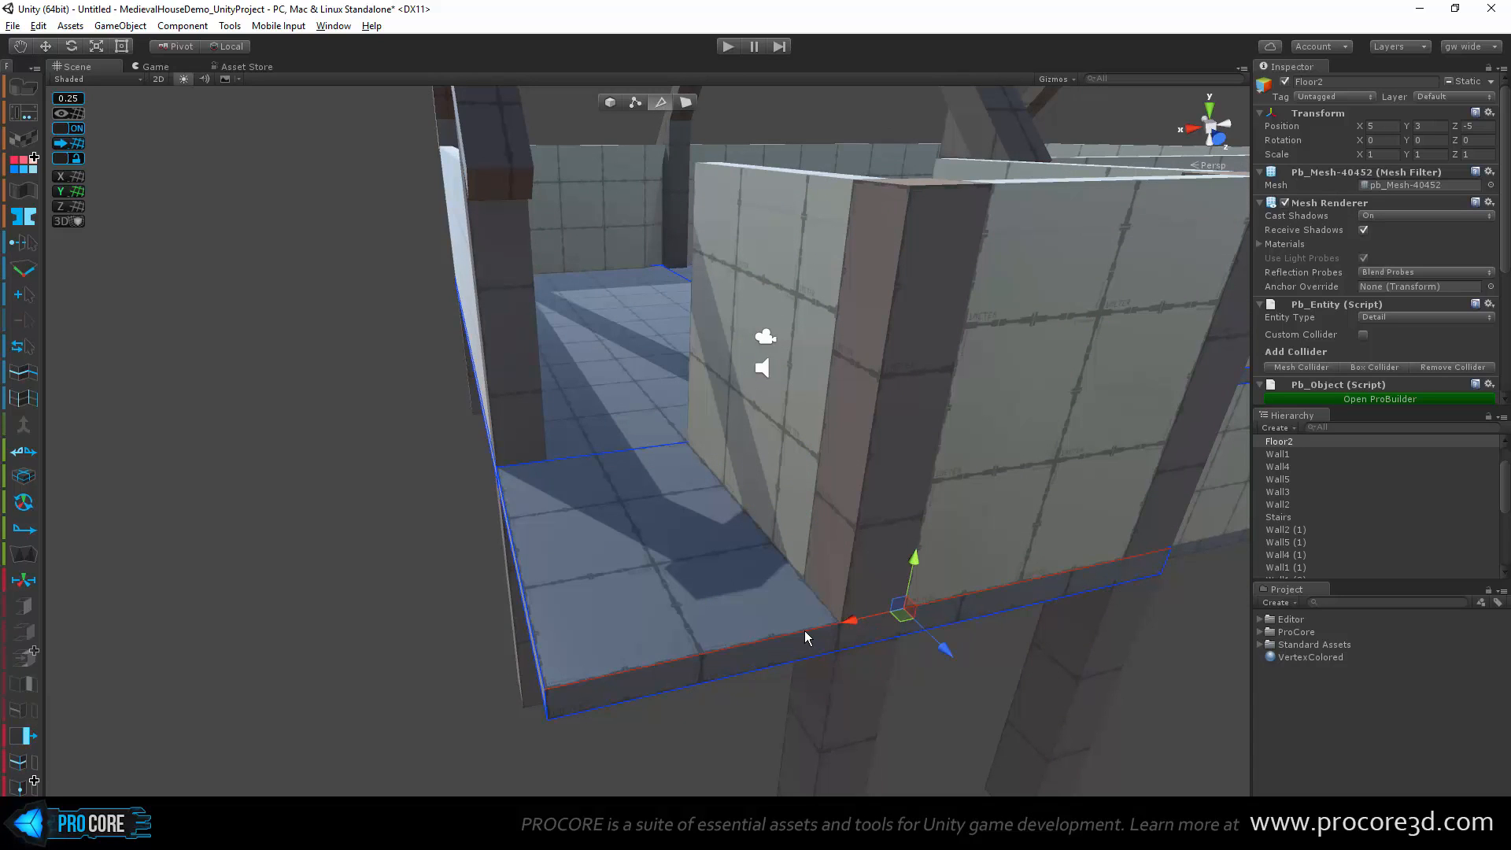
{"action": "key", "text": "alt+u"}
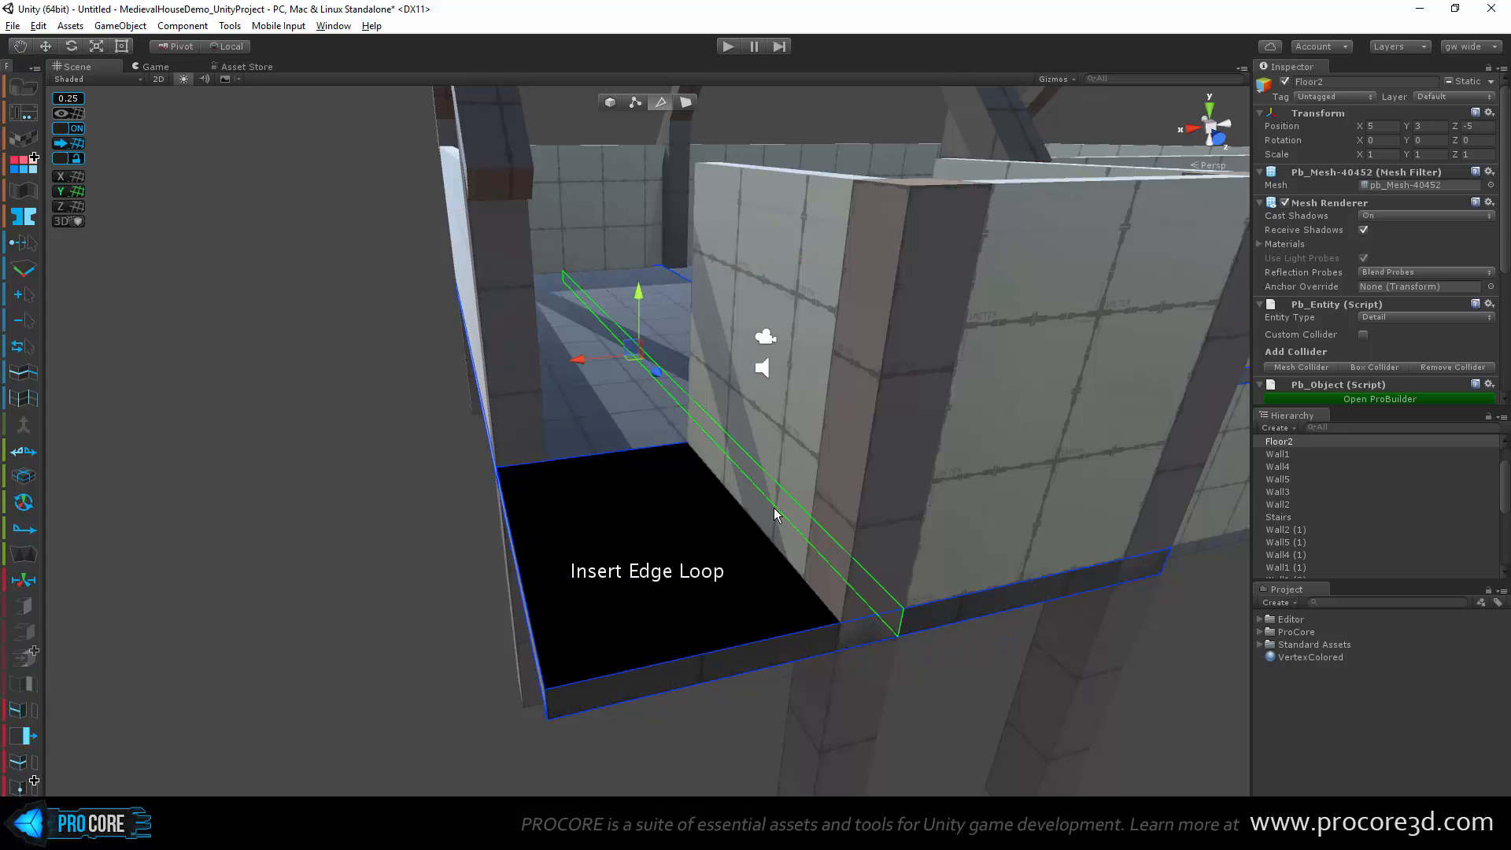
{"action": "left_click_drag", "start_coordinate": [580, 363], "coordinate": [557, 365]}
{"action": "scroll", "coordinate": [711, 561], "scroll_direction": "down", "scroll_amount": 1}
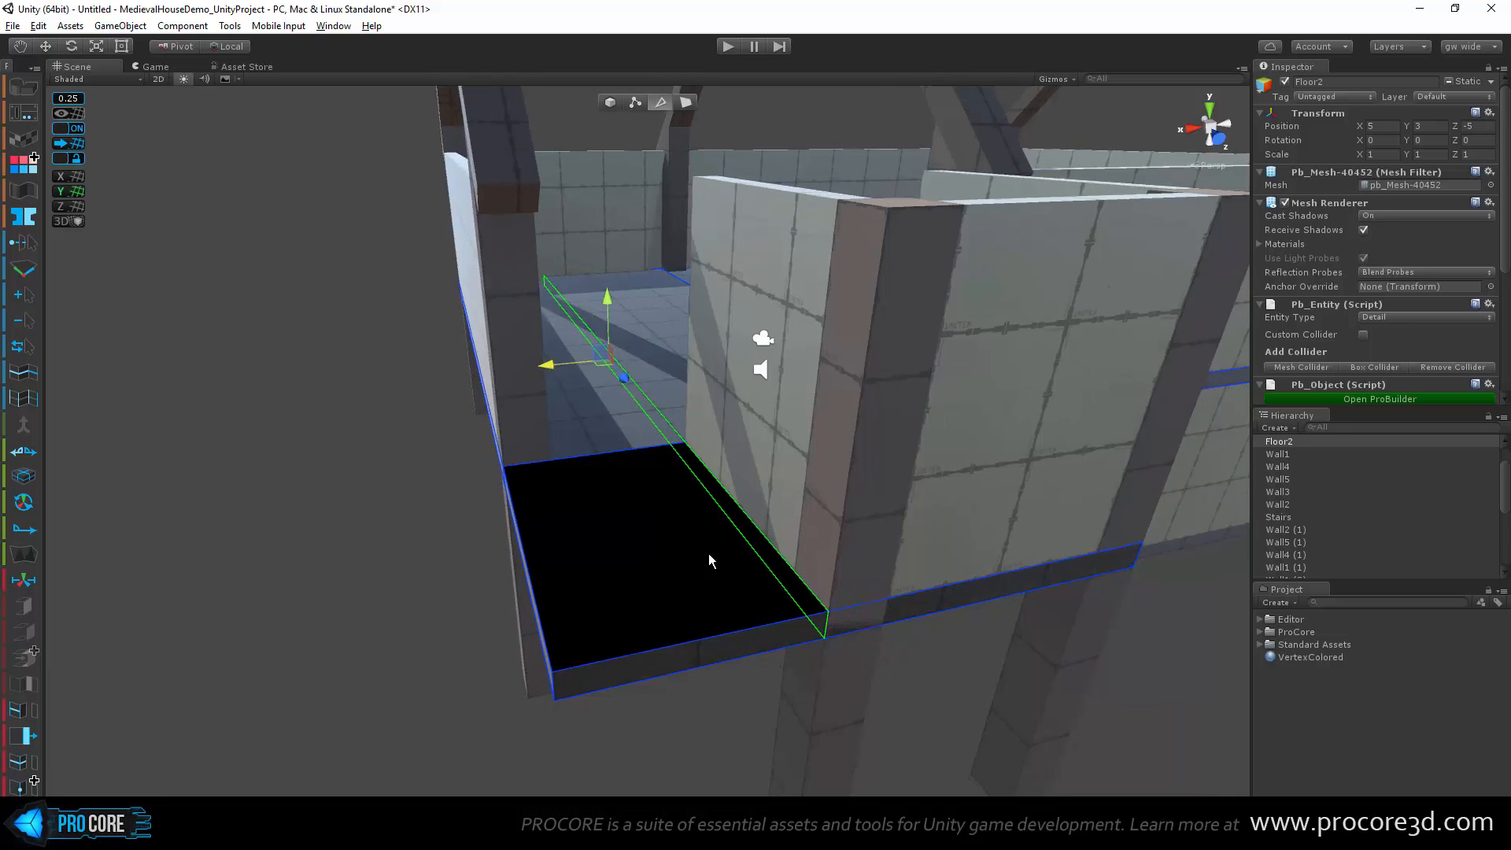
{"action": "scroll", "coordinate": [711, 561], "scroll_direction": "down", "scroll_amount": 3}
{"action": "left_click_drag", "start_coordinate": [711, 561], "coordinate": [638, 730], "text": "alt"}
{"action": "left_click_drag", "start_coordinate": [602, 334], "coordinate": [553, 104], "text": "alt"}
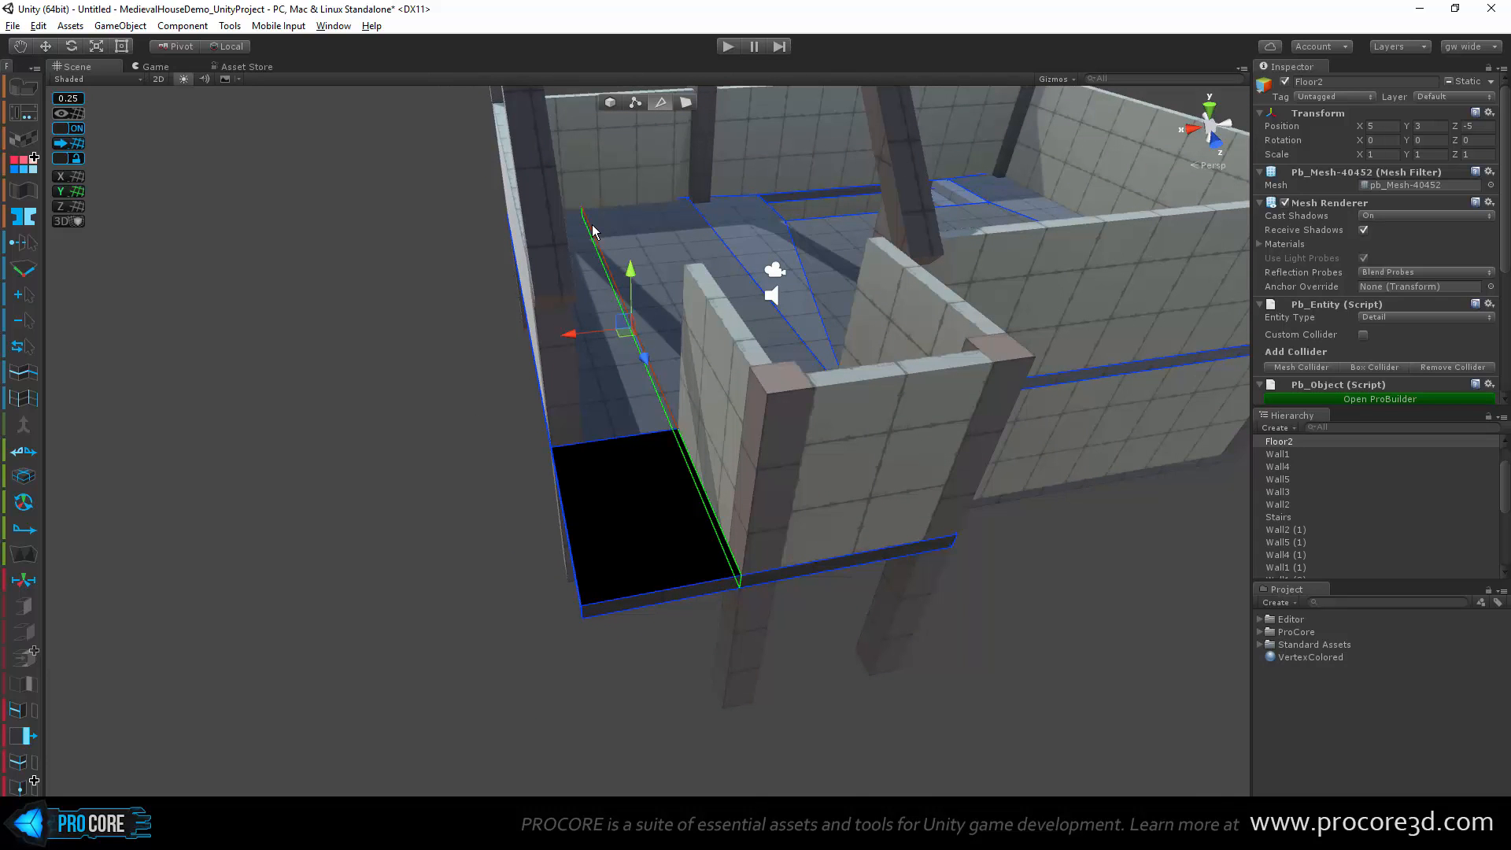
{"action": "left_click_drag", "start_coordinate": [677, 500], "coordinate": [1011, 716], "text": "alt"}
Step: Select the faces of Floor2's corner section outside the short side wall and delete them
{"action": "left_click", "coordinate": [686, 102]}
{"action": "left_click_drag", "start_coordinate": [684, 291], "coordinate": [682, 321], "text": "alt"}
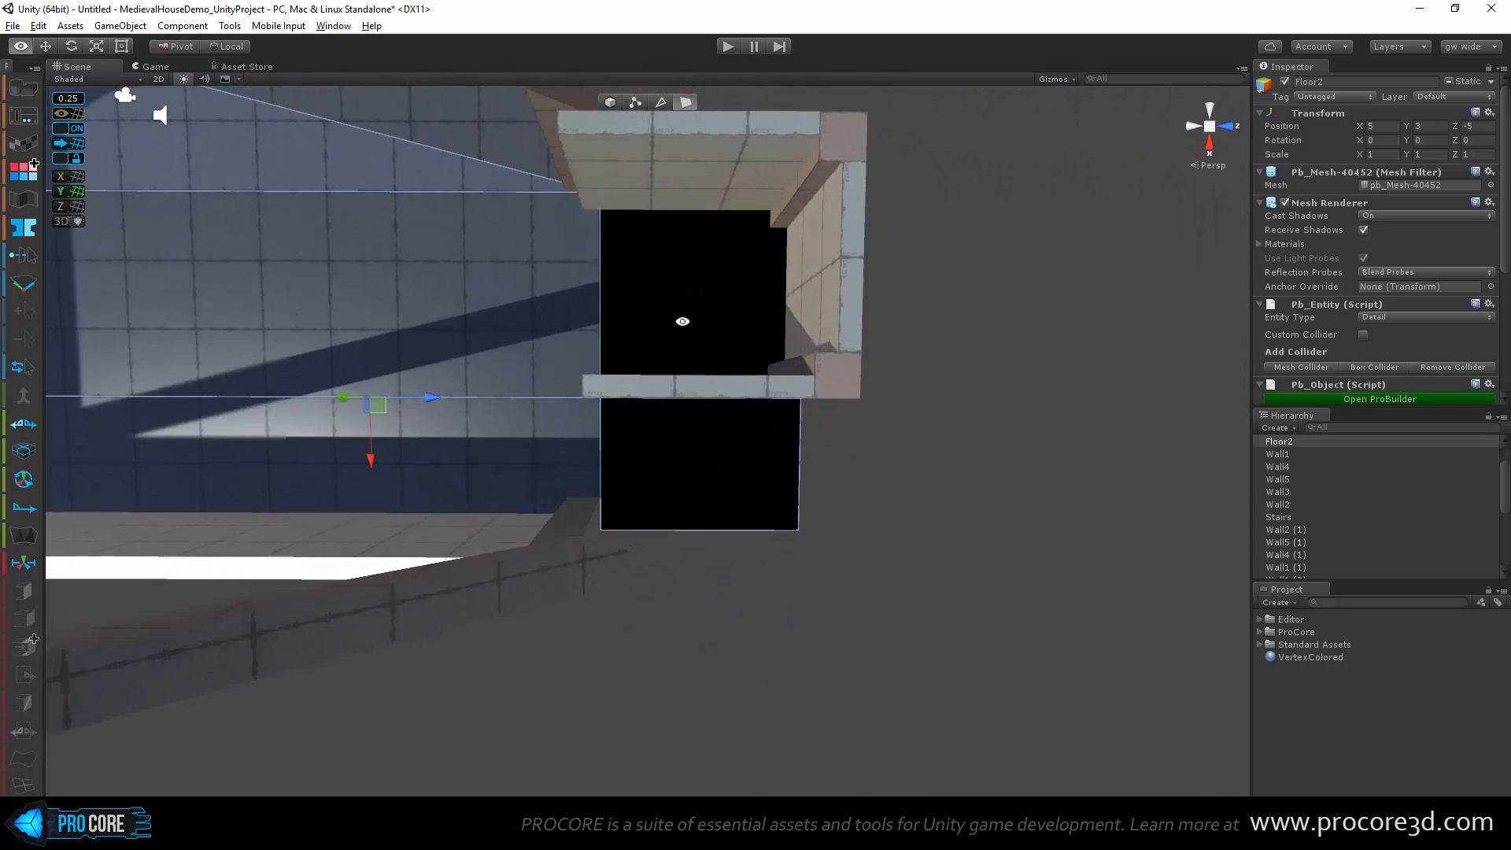
{"action": "left_click", "coordinate": [625, 496]}
{"action": "left_click_drag", "start_coordinate": [692, 627], "coordinate": [632, 513], "text": "alt"}
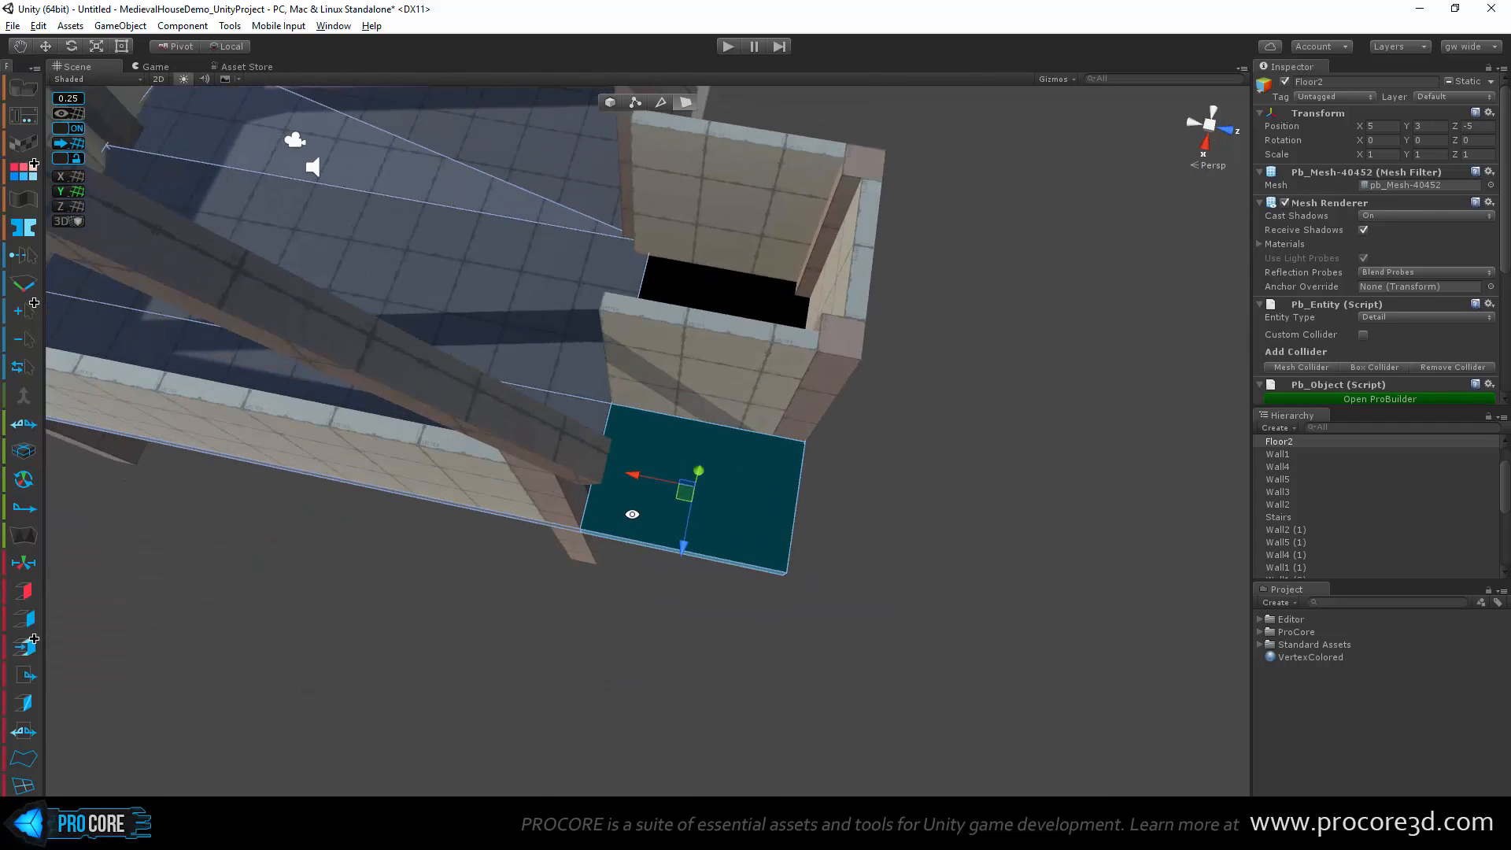
{"action": "key", "text": "BackSpace"}
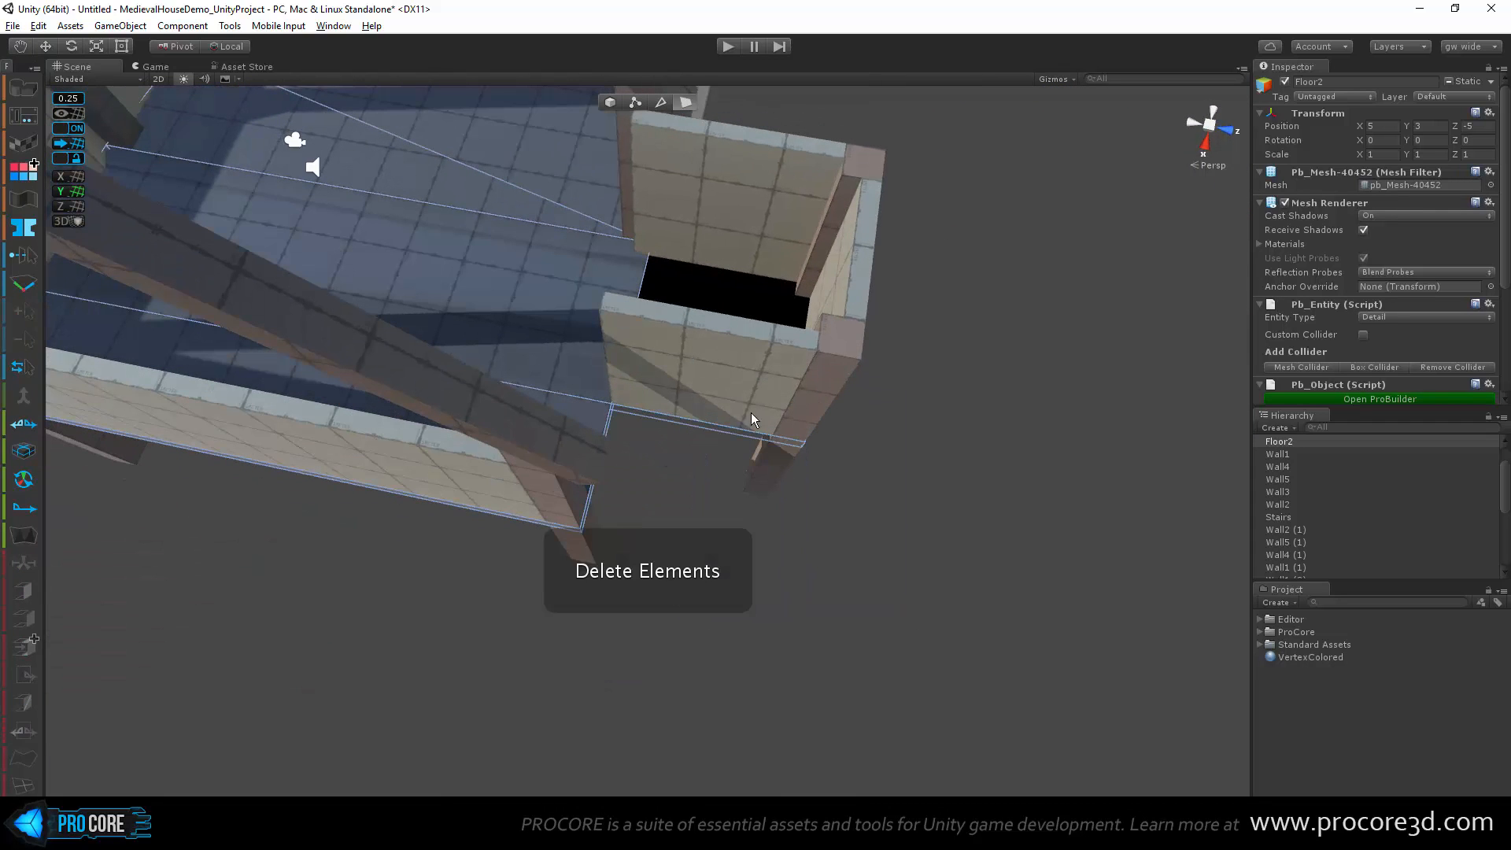
{"action": "left_click_drag", "start_coordinate": [703, 400], "coordinate": [661, 428], "text": "alt"}
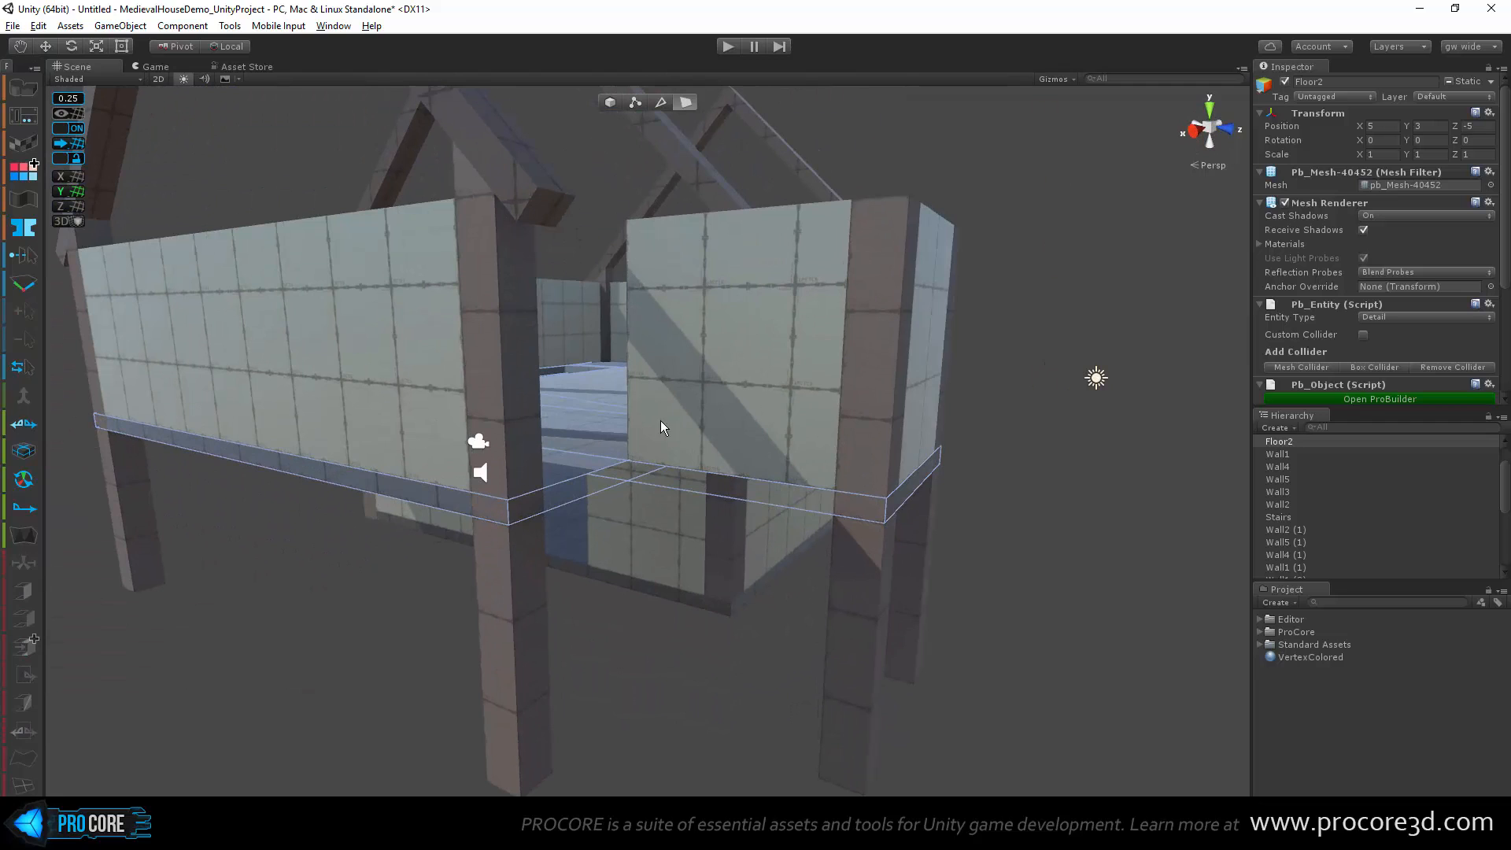
Step: Select the open edges around the cut-out corner of Floor2 and bridge them to close the floor's sides
{"action": "left_click", "coordinate": [660, 102]}
{"action": "left_click_drag", "start_coordinate": [582, 354], "coordinate": [431, 591], "text": "alt"}
{"action": "left_click", "coordinate": [474, 556]}
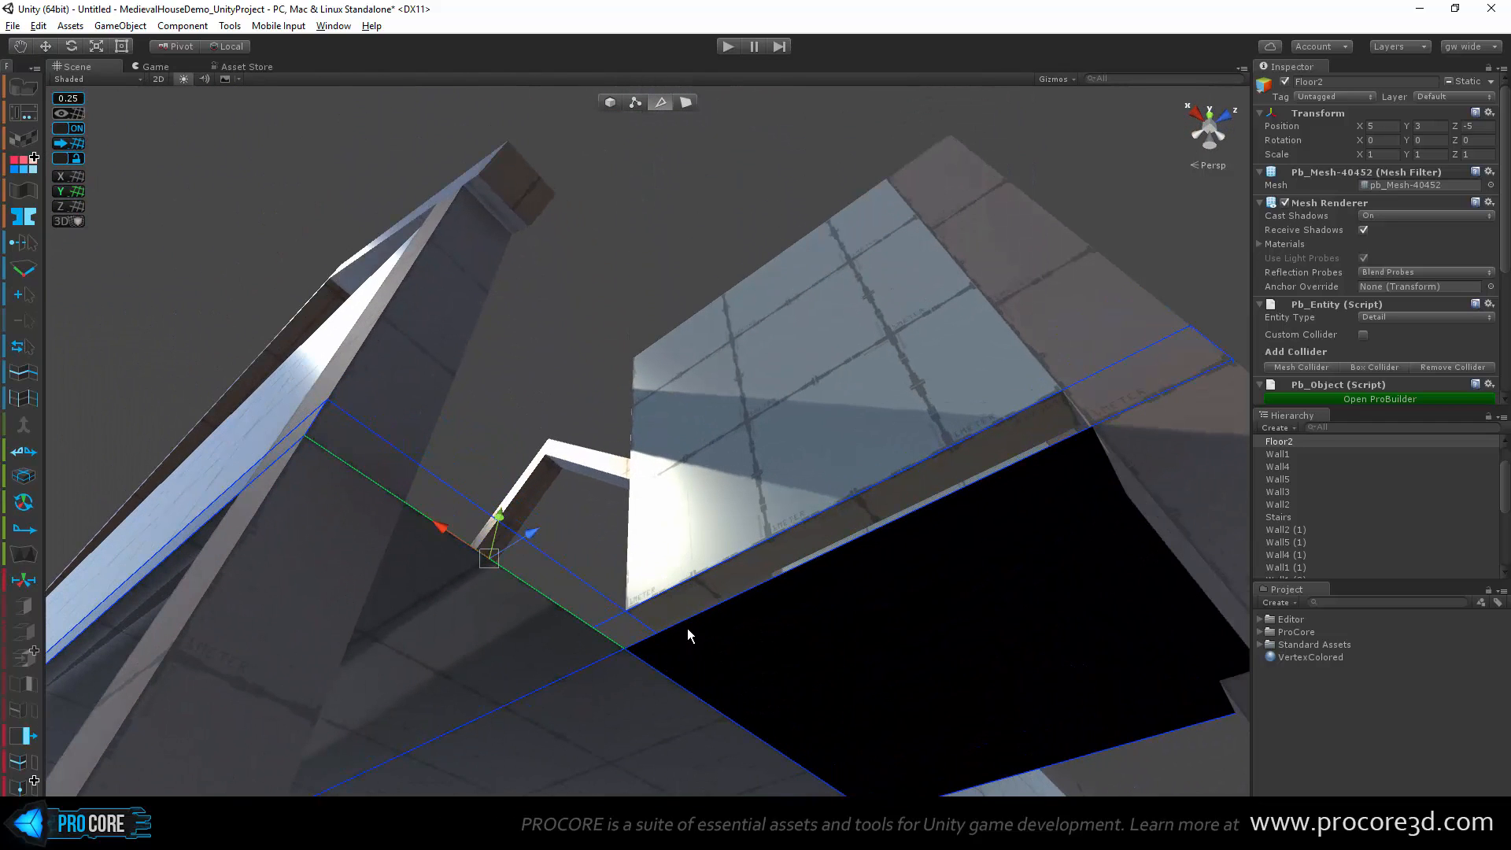
{"action": "left_click", "coordinate": [687, 626], "text": "shift"}
{"action": "left_click_drag", "start_coordinate": [934, 488], "coordinate": [713, 360], "text": "alt"}
{"action": "left_click_drag", "start_coordinate": [482, 384], "coordinate": [510, 747], "text": "alt"}
Step: Select all of Floor2's vertices around the cut-out corner and weld them
{"action": "left_click", "coordinate": [634, 102]}
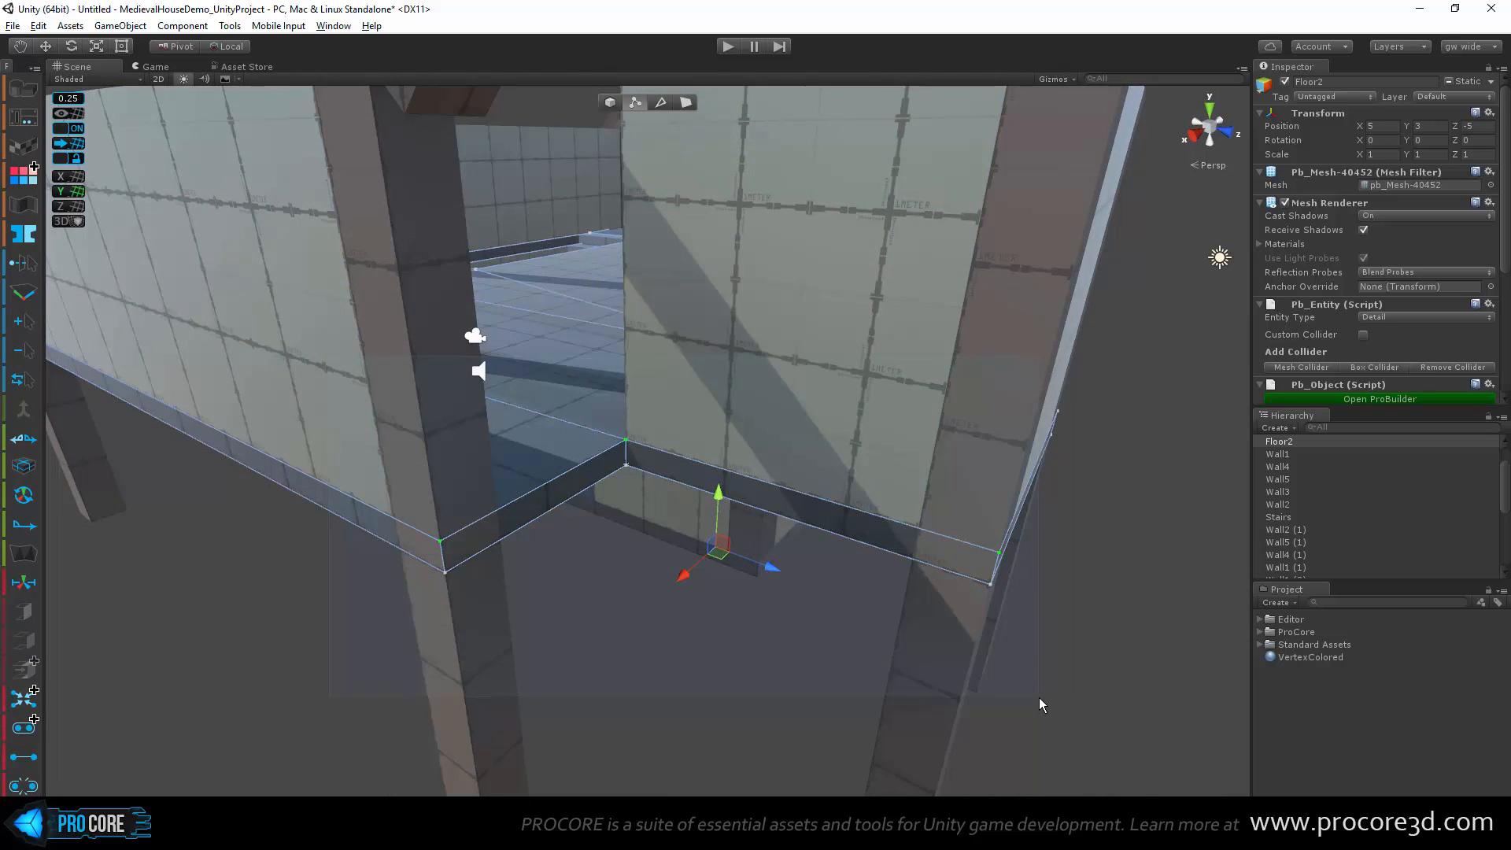
{"action": "left_click_drag", "start_coordinate": [1038, 697], "coordinate": [864, 602]}
{"action": "key", "text": "alt+v"}
{"action": "left_click_drag", "start_coordinate": [915, 507], "coordinate": [586, 527], "text": "alt"}
{"action": "scroll", "coordinate": [629, 498], "scroll_direction": "down", "scroll_amount": 5}
{"action": "scroll", "coordinate": [578, 503], "scroll_direction": "down", "scroll_amount": 2}
{"action": "left_click_drag", "start_coordinate": [523, 438], "coordinate": [532, 332], "text": "alt"}
{"action": "scroll", "coordinate": [574, 429], "scroll_direction": "down", "scroll_amount": 3}
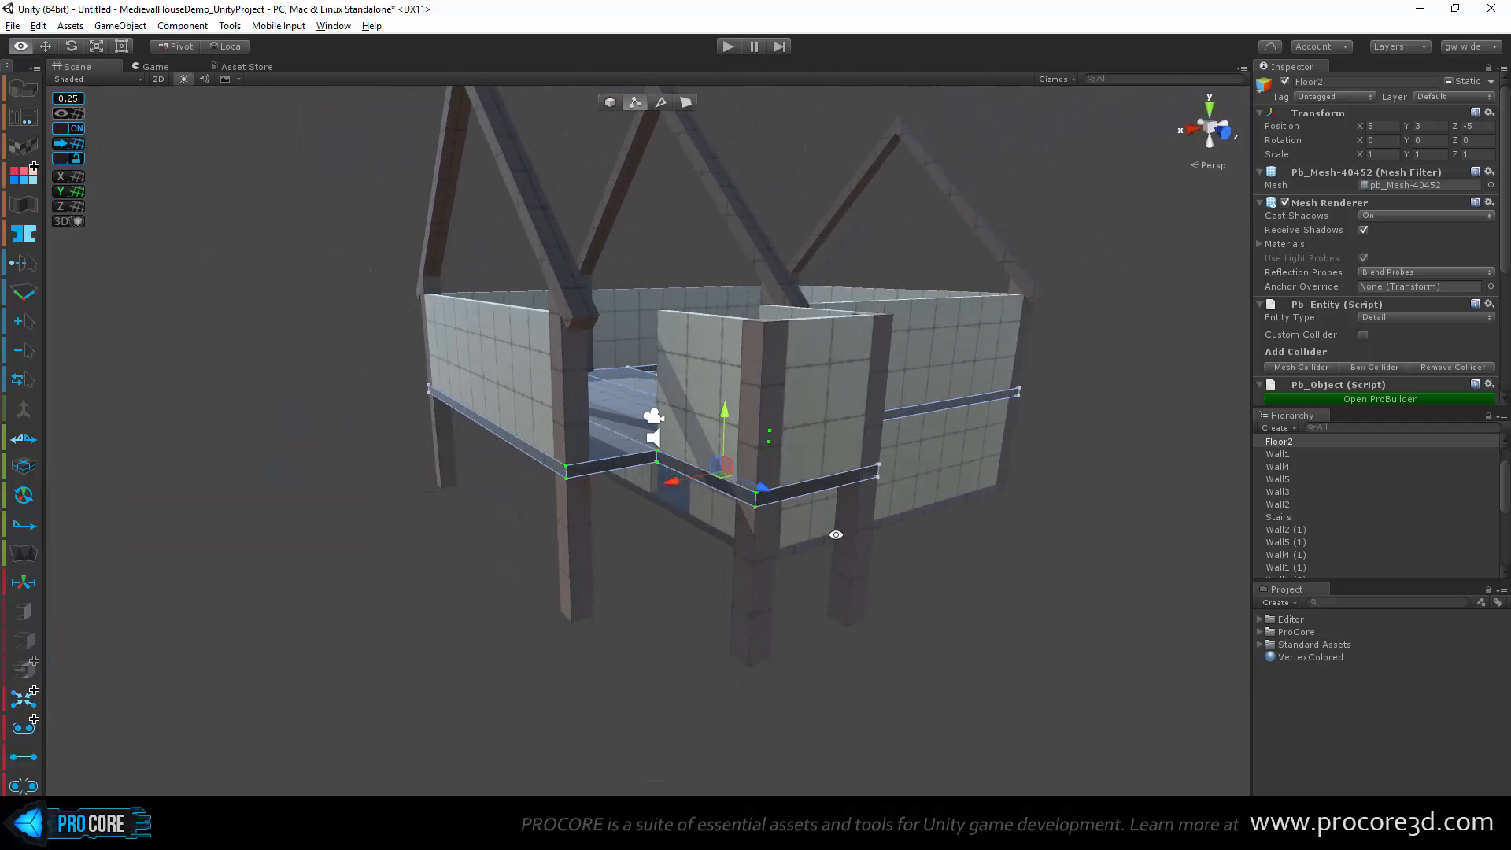
{"action": "left_click_drag", "start_coordinate": [835, 534], "coordinate": [813, 610], "text": "alt"}
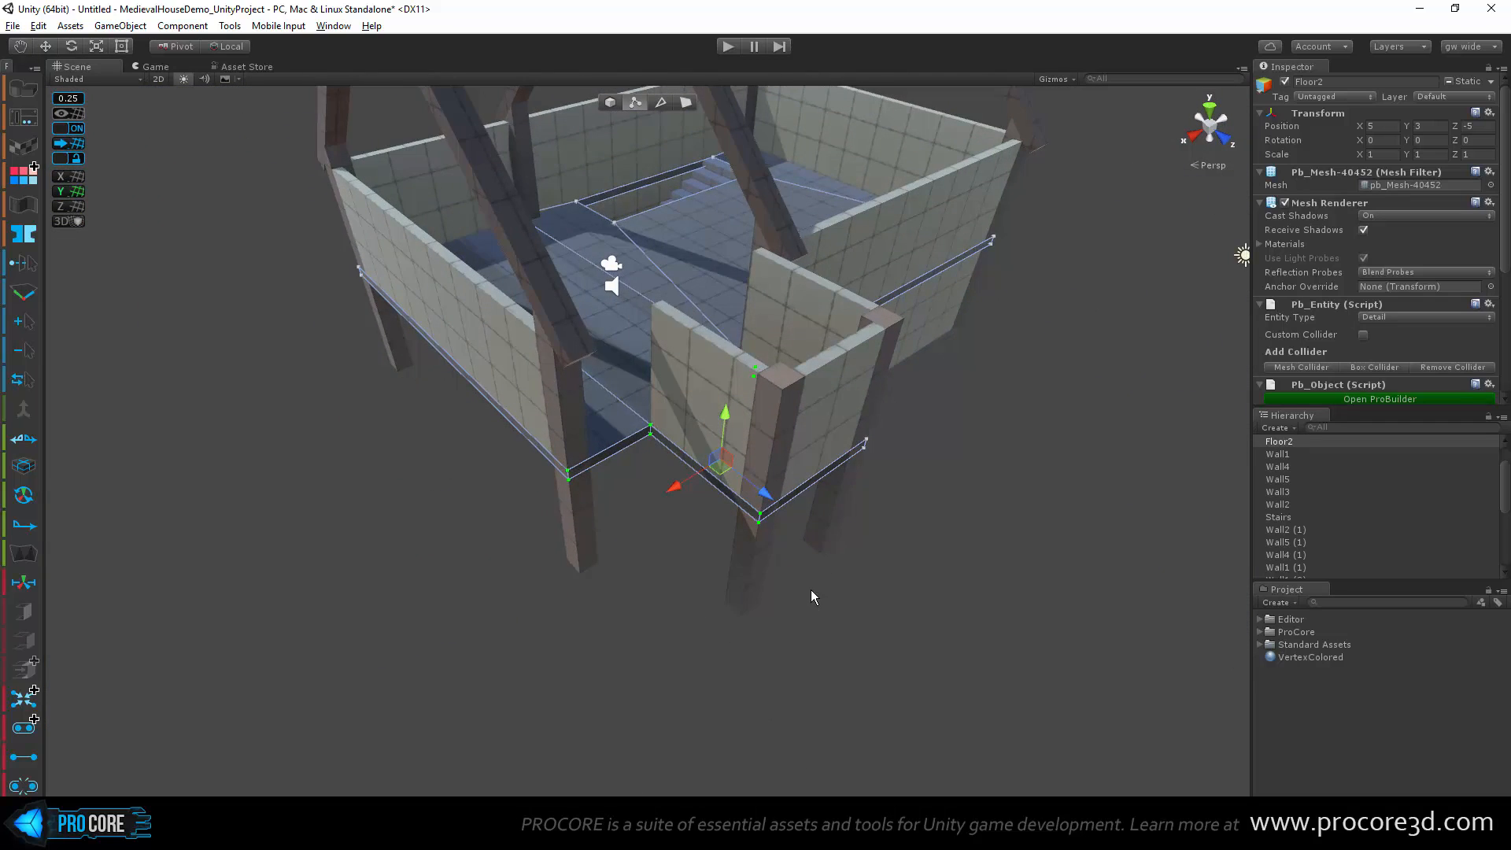
Step: Duplicate the front extension's corner post and slide the copy back along the side wall to Z -4.5
{"action": "scroll", "coordinate": [809, 606], "scroll_direction": "up", "scroll_amount": 3}
{"action": "key", "text": "Escape"}
{"action": "left_click", "coordinate": [605, 653]}
{"action": "left_click", "coordinate": [850, 471]}
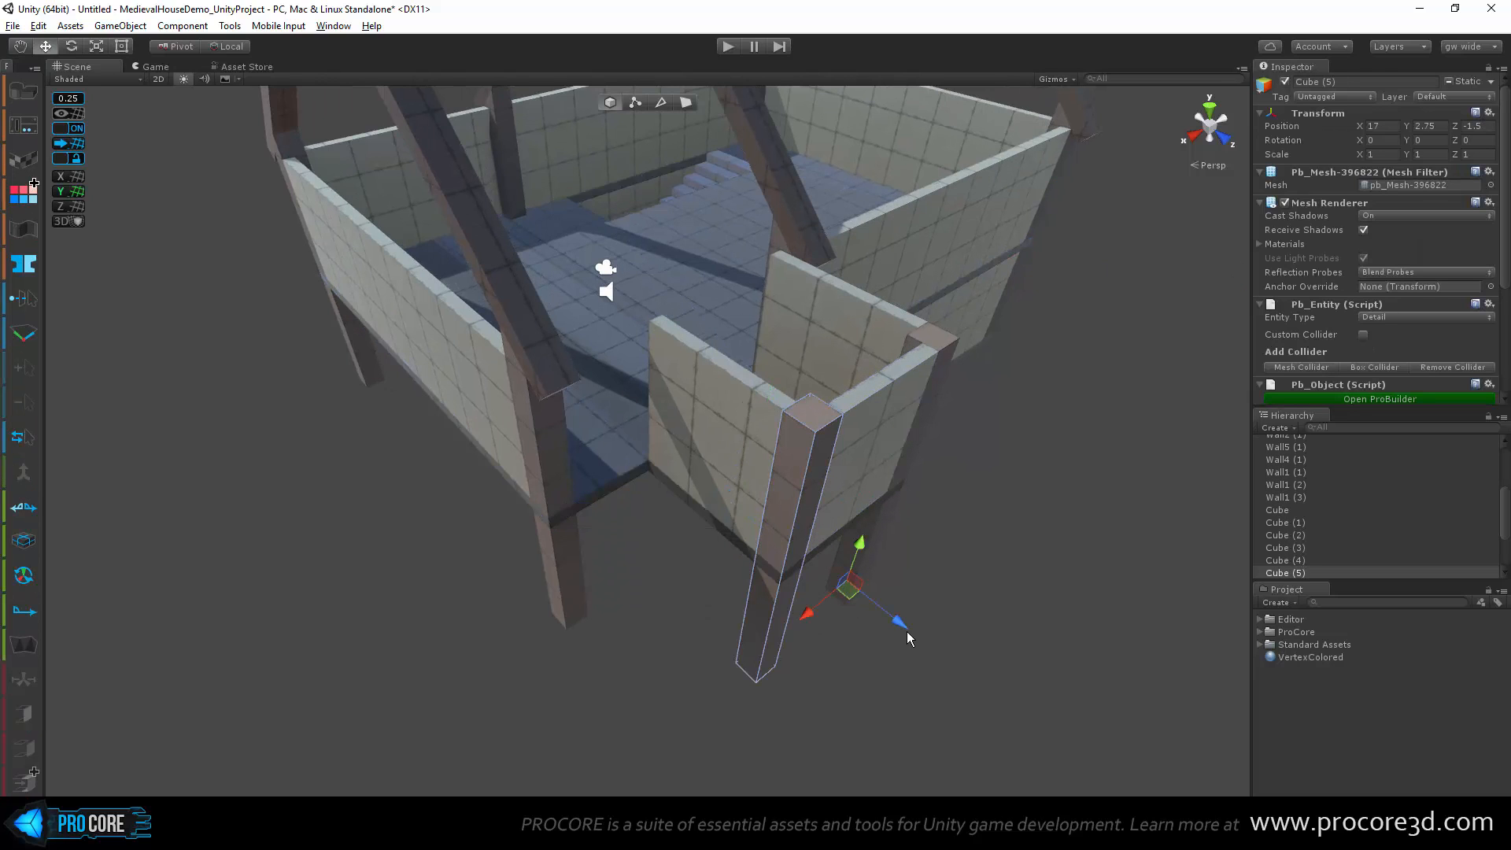
{"action": "key", "text": "ctrl+d"}
{"action": "left_click_drag", "start_coordinate": [897, 620], "coordinate": [530, 684]}
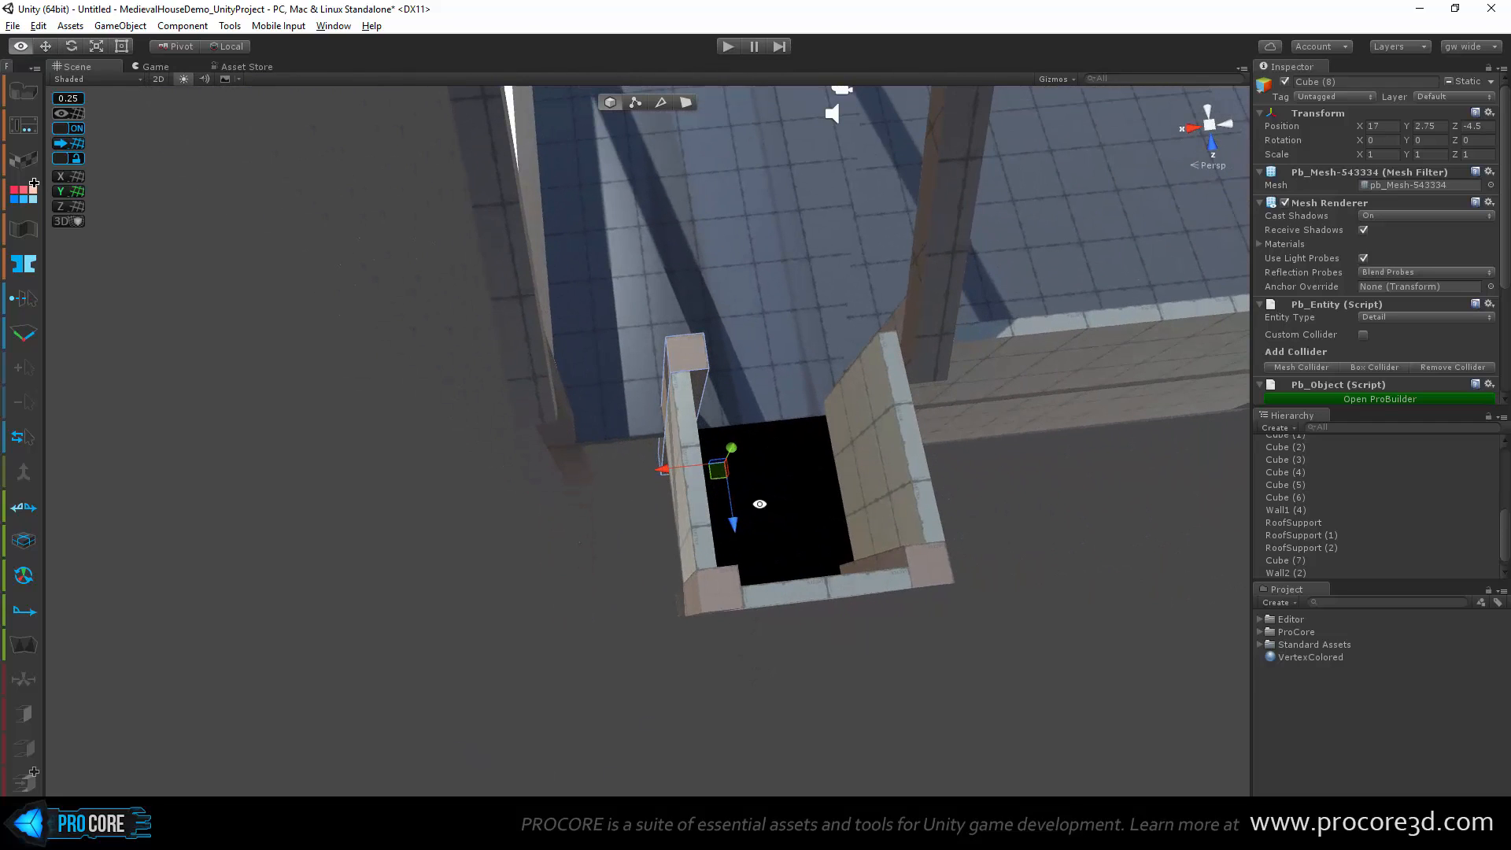
Step: Shift the duplicated post sideways to X 17.5 so it stands outside the extension's side wall
{"action": "left_click_drag", "start_coordinate": [759, 504], "coordinate": [728, 506], "text": "alt"}
{"action": "left_click_drag", "start_coordinate": [796, 445], "coordinate": [807, 497], "text": "alt"}
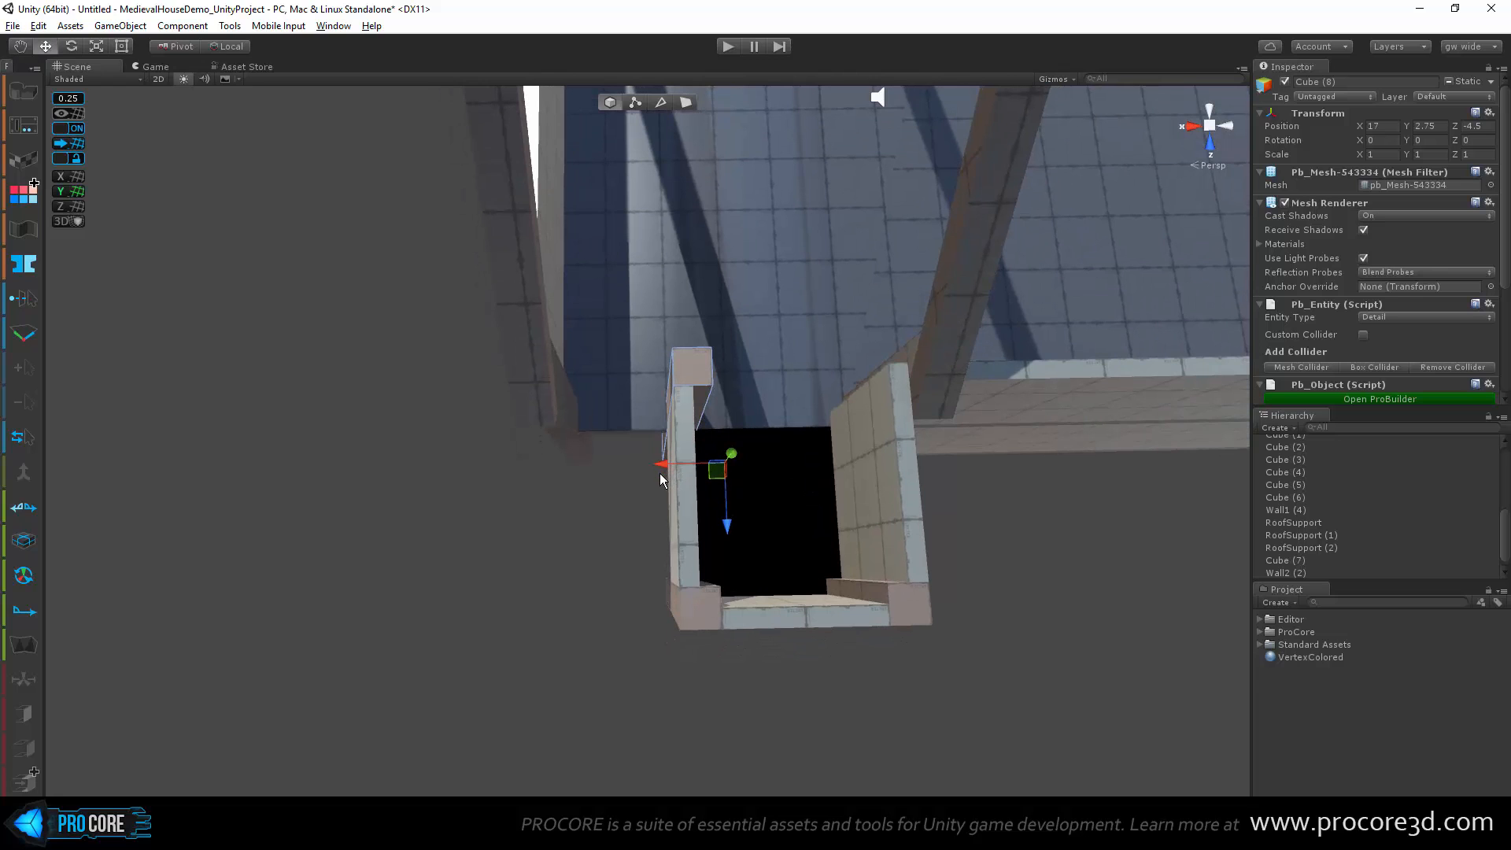
{"action": "left_click_drag", "start_coordinate": [650, 477], "coordinate": [649, 232]}
{"action": "left_click_drag", "start_coordinate": [653, 536], "coordinate": [790, 623]}
{"action": "left_click_drag", "start_coordinate": [666, 498], "coordinate": [616, 715]}
{"action": "left_click", "coordinate": [617, 714]}
{"action": "left_click_drag", "start_coordinate": [742, 549], "coordinate": [766, 581], "text": "alt"}
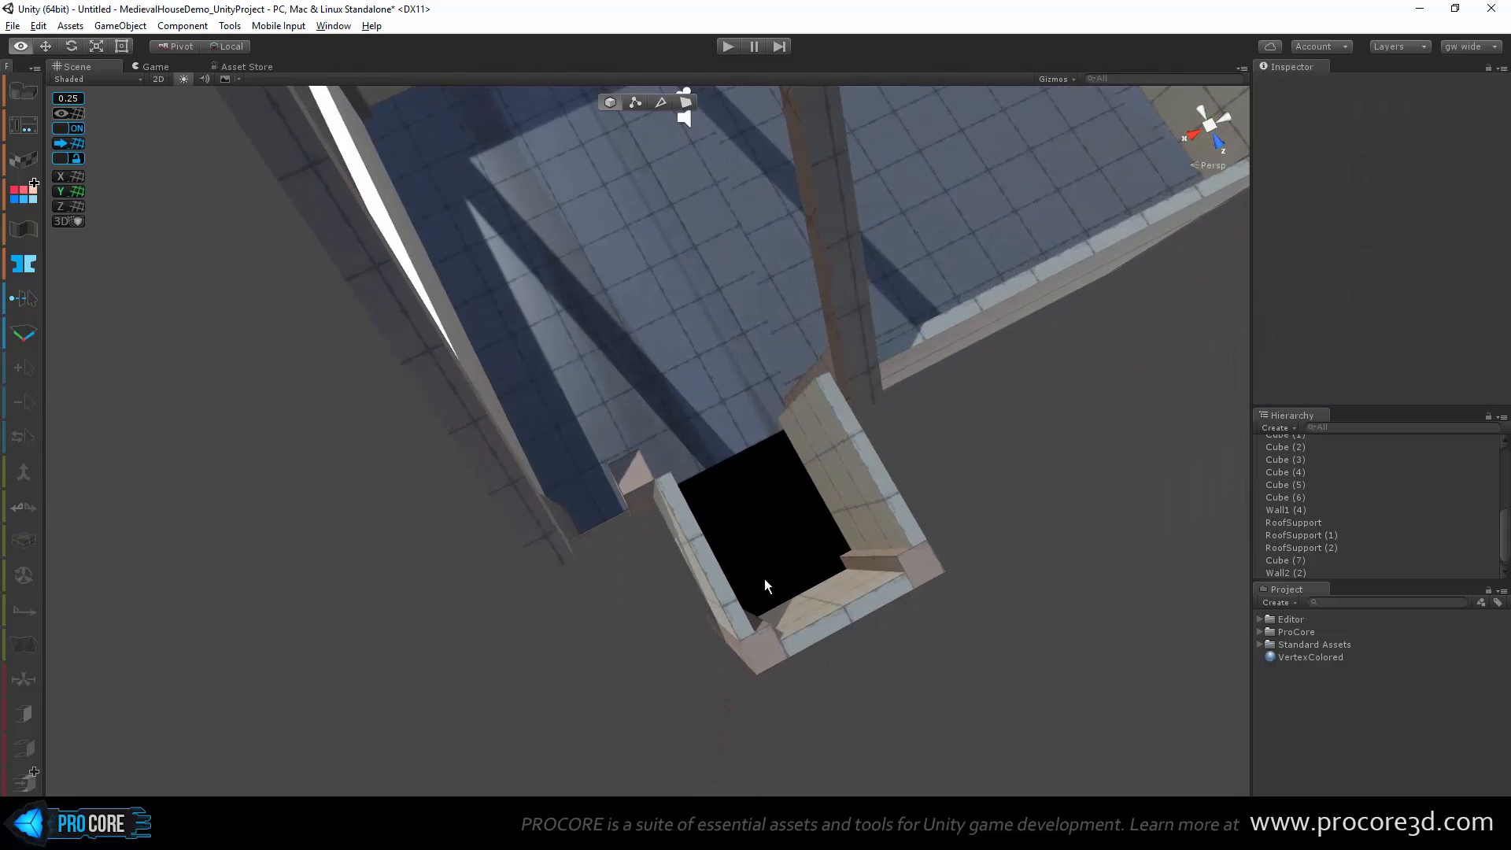
Step: Duplicate the roof support beside the extension and slide the copy along X to sit over the new post
{"action": "left_click", "coordinate": [848, 299]}
{"action": "left_click_drag", "start_coordinate": [848, 299], "coordinate": [748, 395], "text": "alt"}
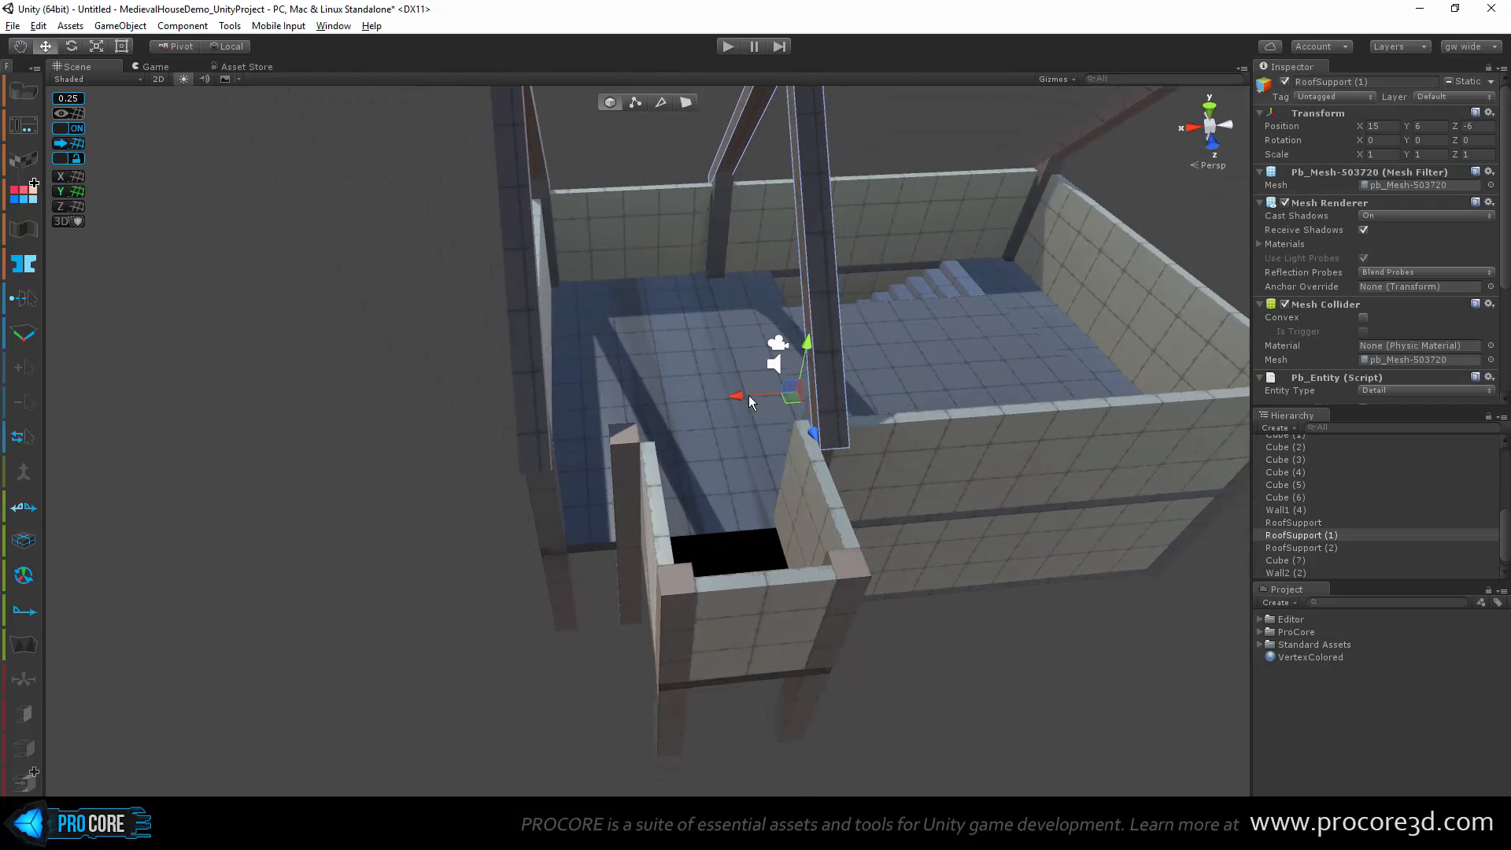
{"action": "left_click_drag", "start_coordinate": [657, 417], "coordinate": [563, 425]}
{"action": "left_click_drag", "start_coordinate": [520, 488], "coordinate": [795, 452], "text": "alt"}
Step: Select the new post's top edges and raise them to meet the roof support above
{"action": "left_click", "coordinate": [894, 530]}
{"action": "left_click", "coordinate": [682, 413]}
{"action": "scroll", "coordinate": [683, 413], "scroll_direction": "up", "scroll_amount": 2}
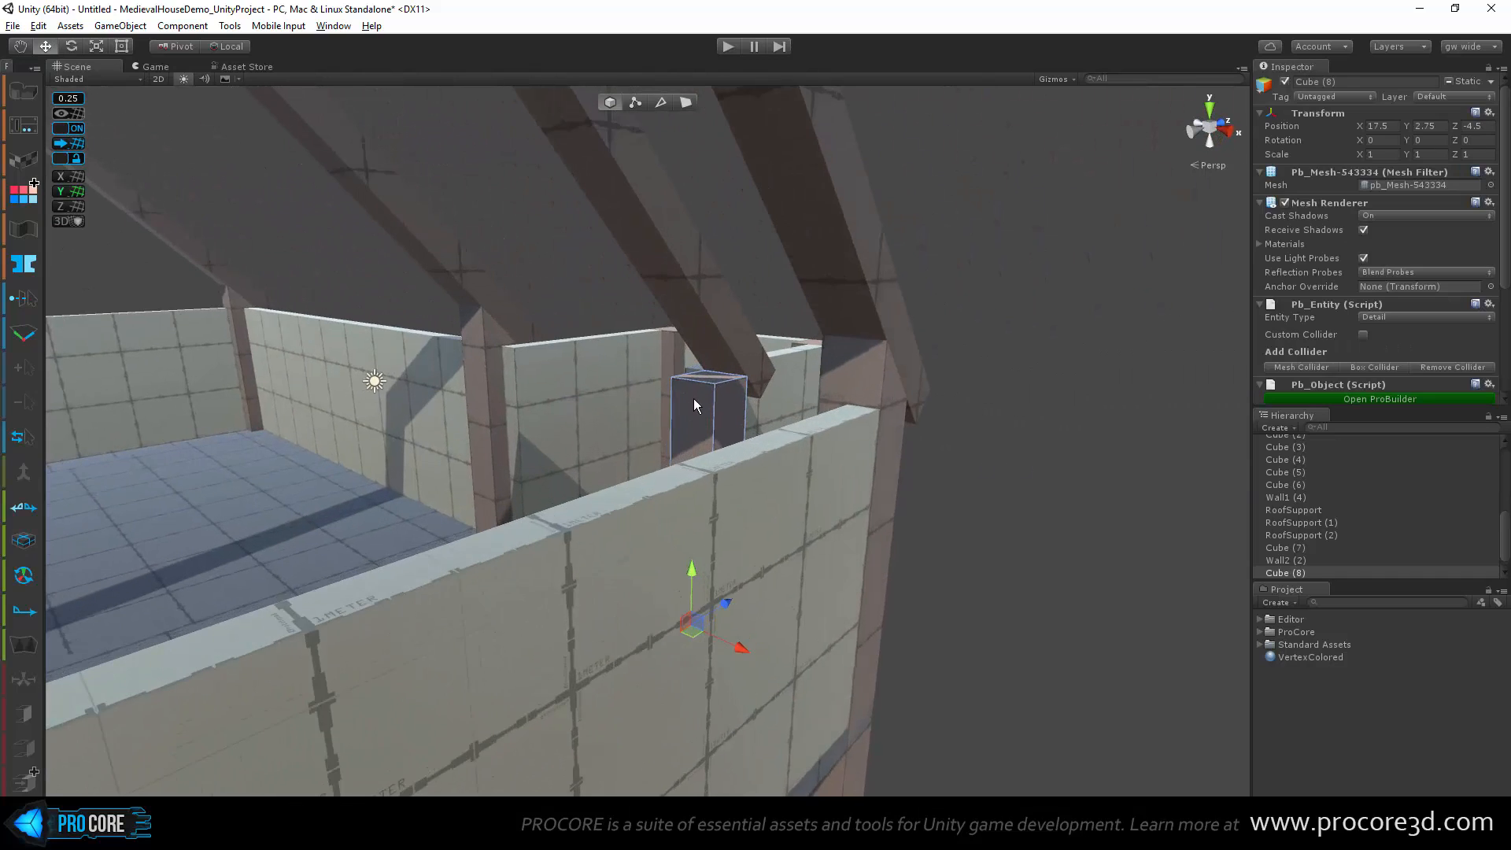
{"action": "key", "text": "g"}
{"action": "scroll", "coordinate": [697, 396], "scroll_direction": "up", "scroll_amount": 2}
{"action": "key", "text": "h"}
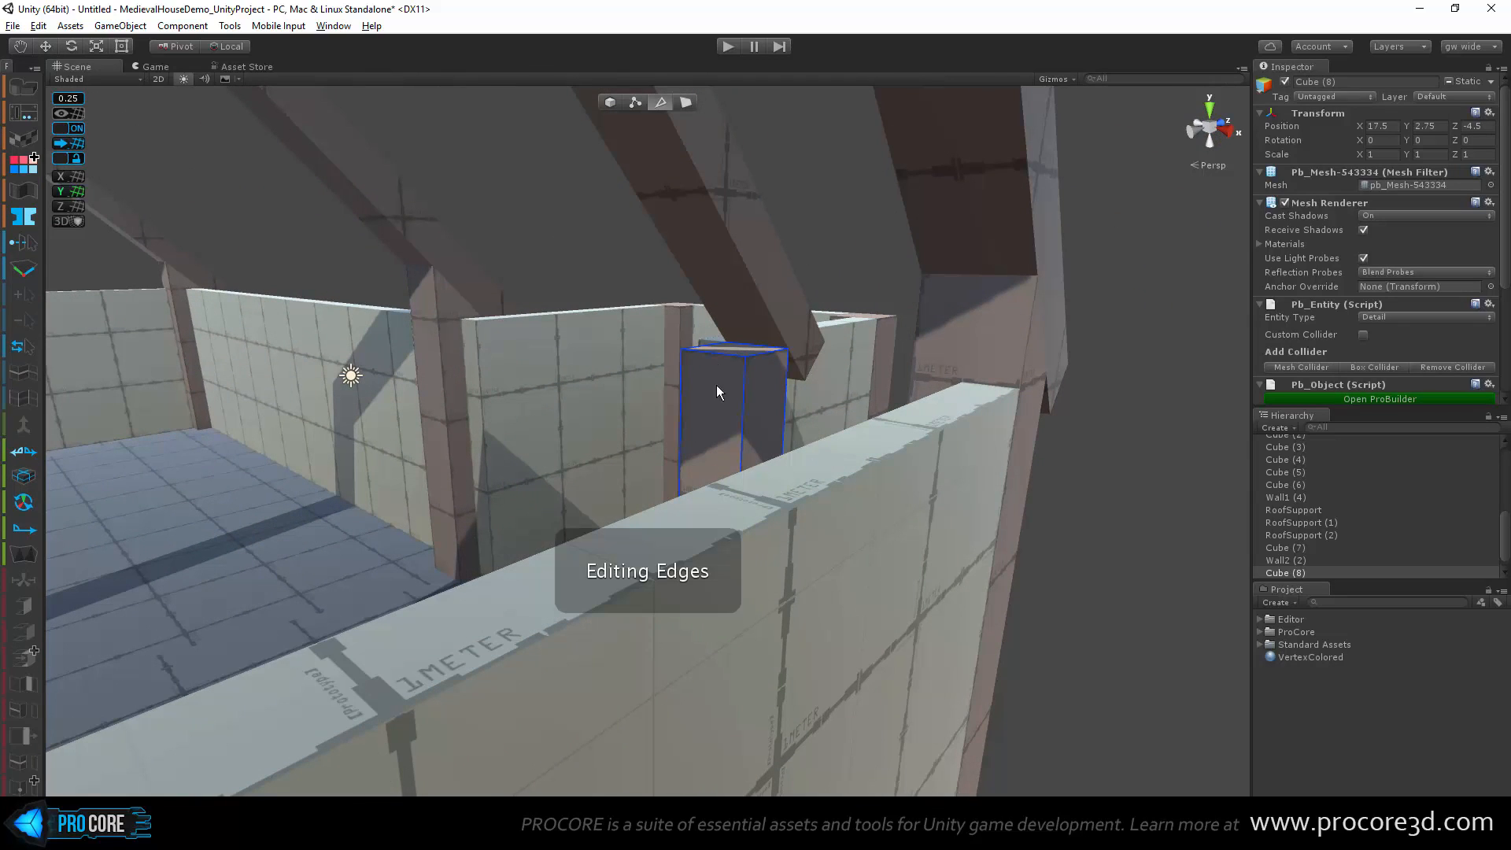
{"action": "left_click", "coordinate": [721, 354]}
{"action": "left_click_drag", "start_coordinate": [716, 308], "coordinate": [867, 513]}
{"action": "key", "text": "g"}
Step: Examine the new post, the roof support and the open gap next to the extension from inside and outside
{"action": "left_click_drag", "start_coordinate": [543, 503], "coordinate": [520, 557], "text": "alt"}
{"action": "left_click", "coordinate": [478, 624]}
{"action": "left_click_drag", "start_coordinate": [484, 609], "coordinate": [525, 678], "text": "alt"}
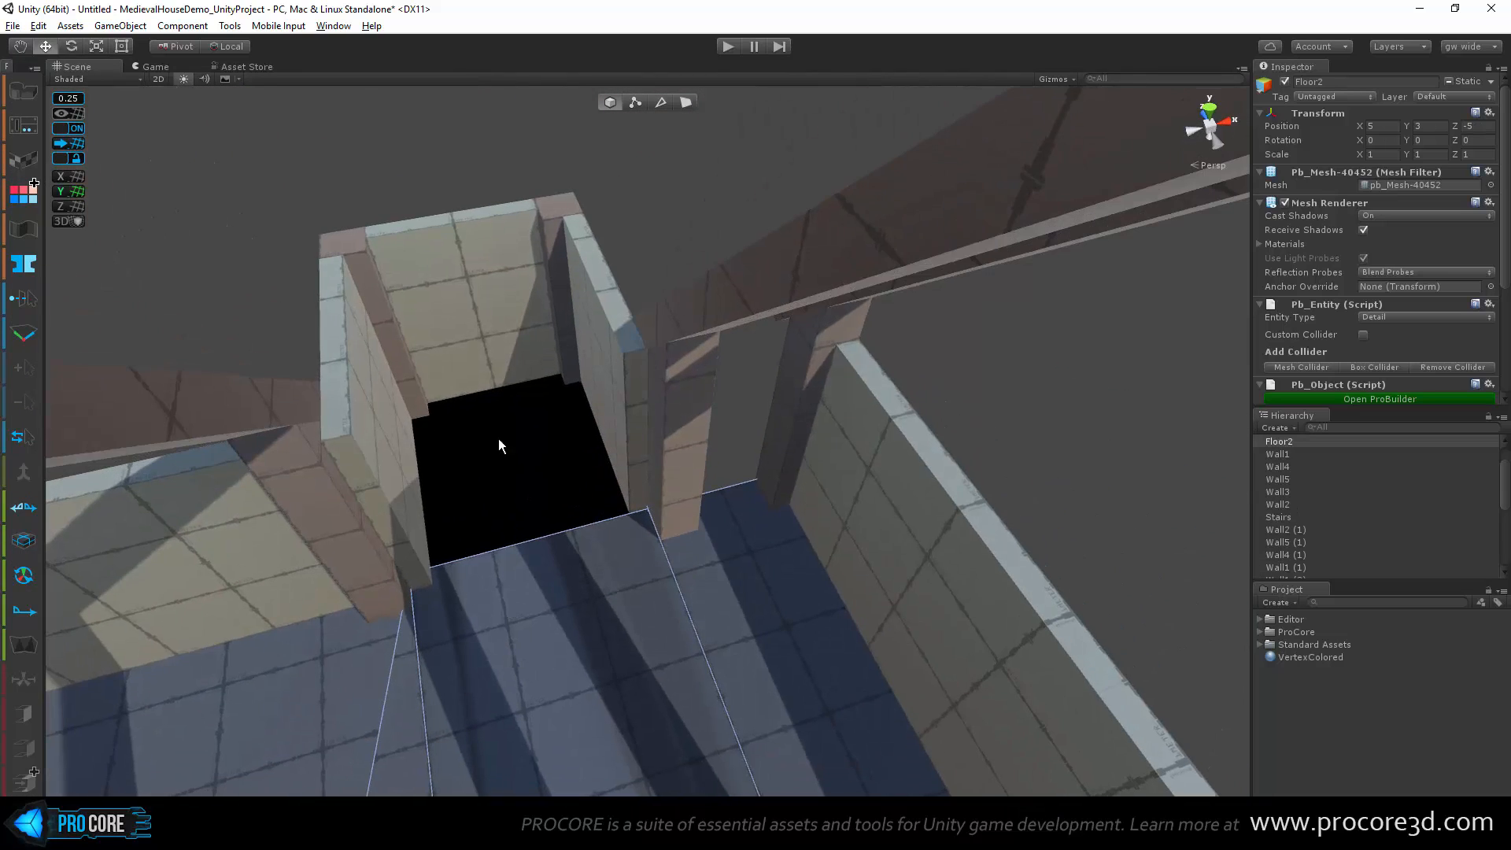
{"action": "left_click_drag", "start_coordinate": [575, 462], "coordinate": [461, 367], "text": "alt"}
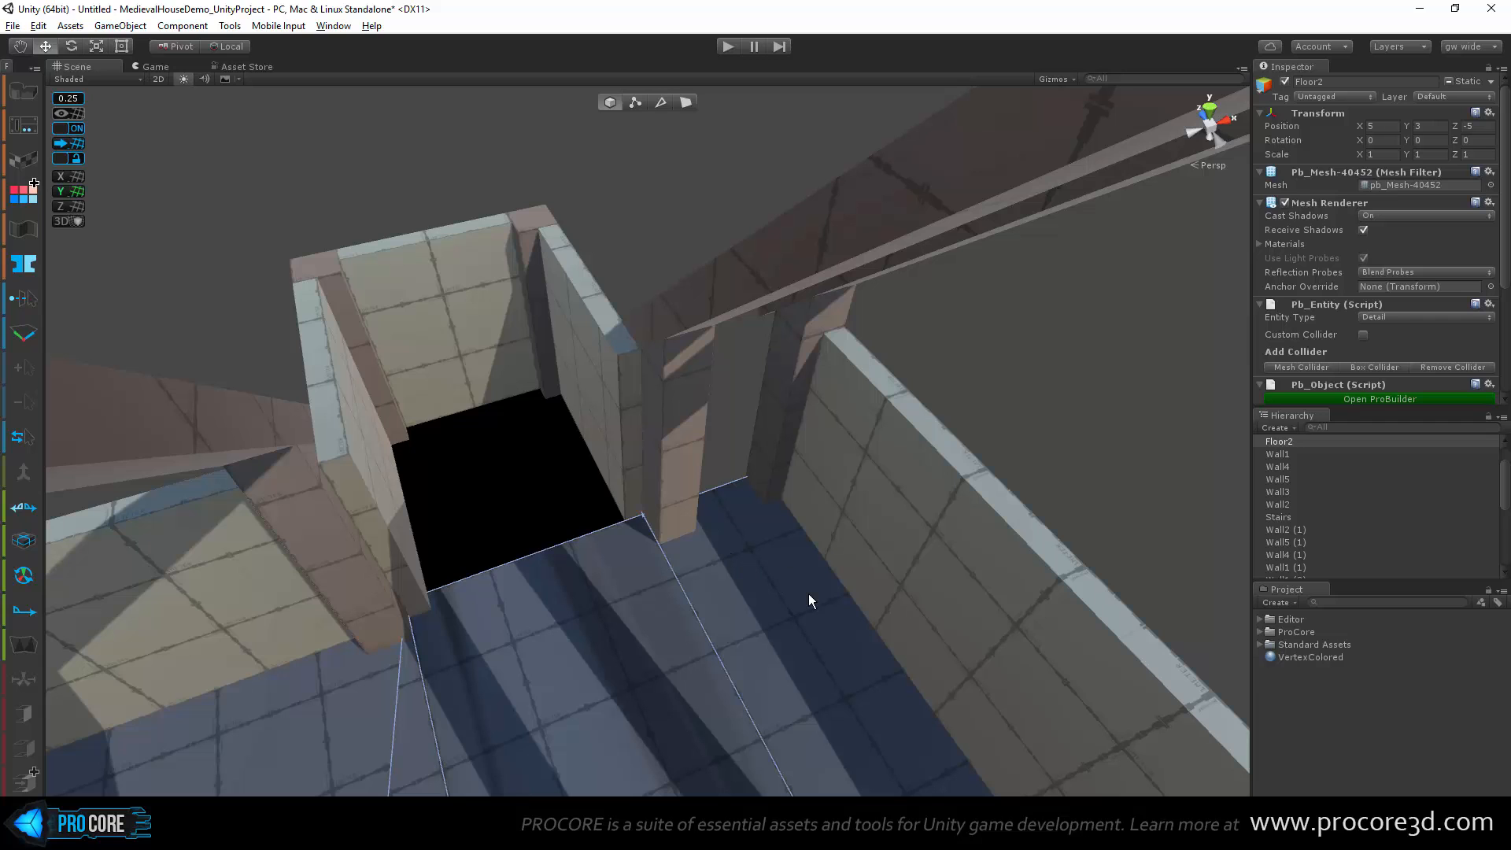
{"action": "left_click_drag", "start_coordinate": [808, 593], "coordinate": [494, 559], "text": "alt"}
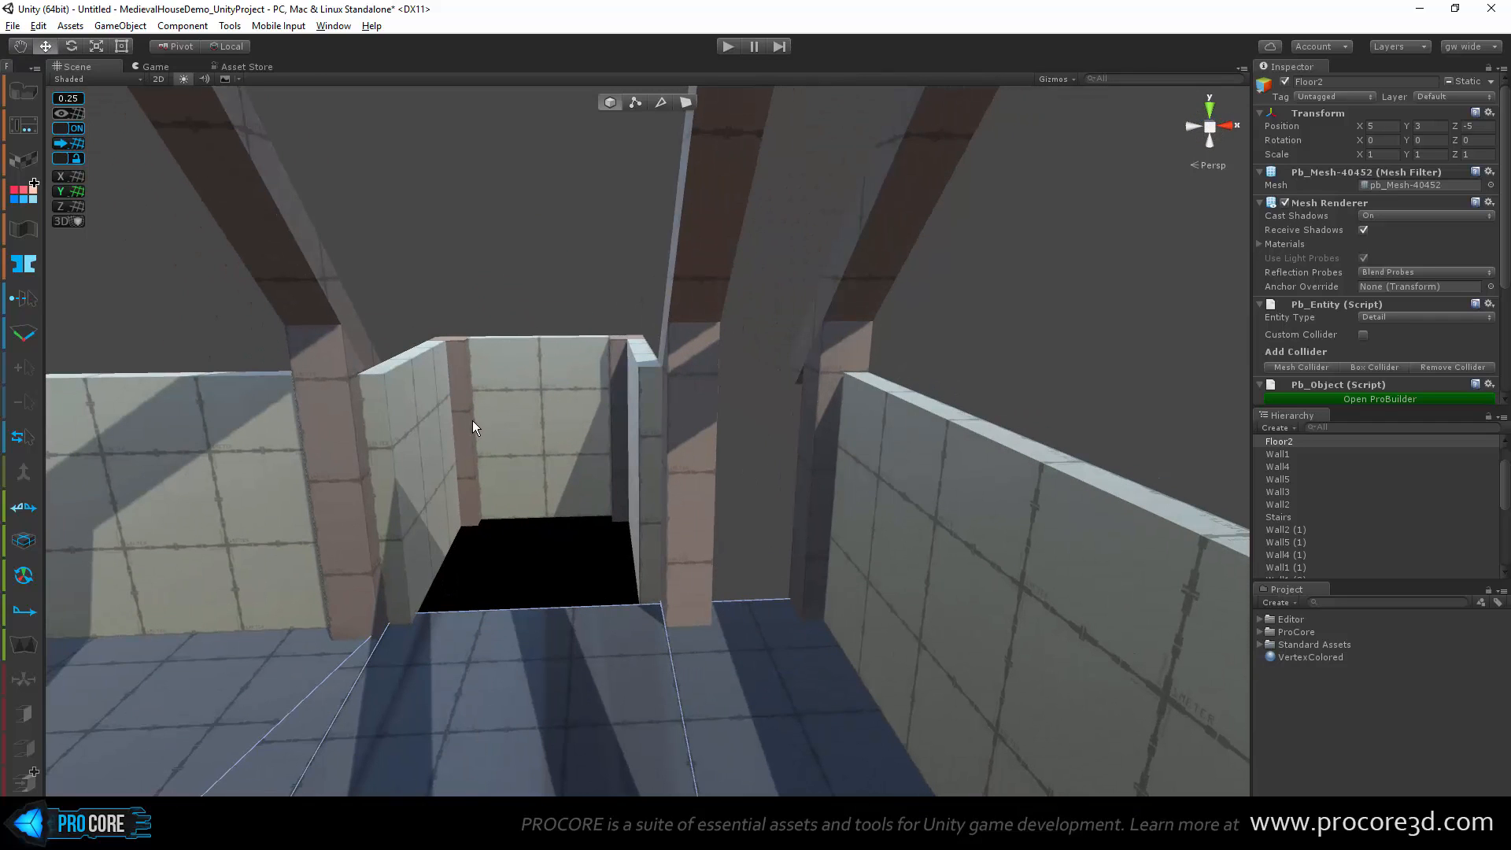
{"action": "left_click_drag", "start_coordinate": [989, 546], "coordinate": [481, 482], "text": "alt"}
{"action": "scroll", "coordinate": [482, 482], "scroll_direction": "down", "scroll_amount": 5}
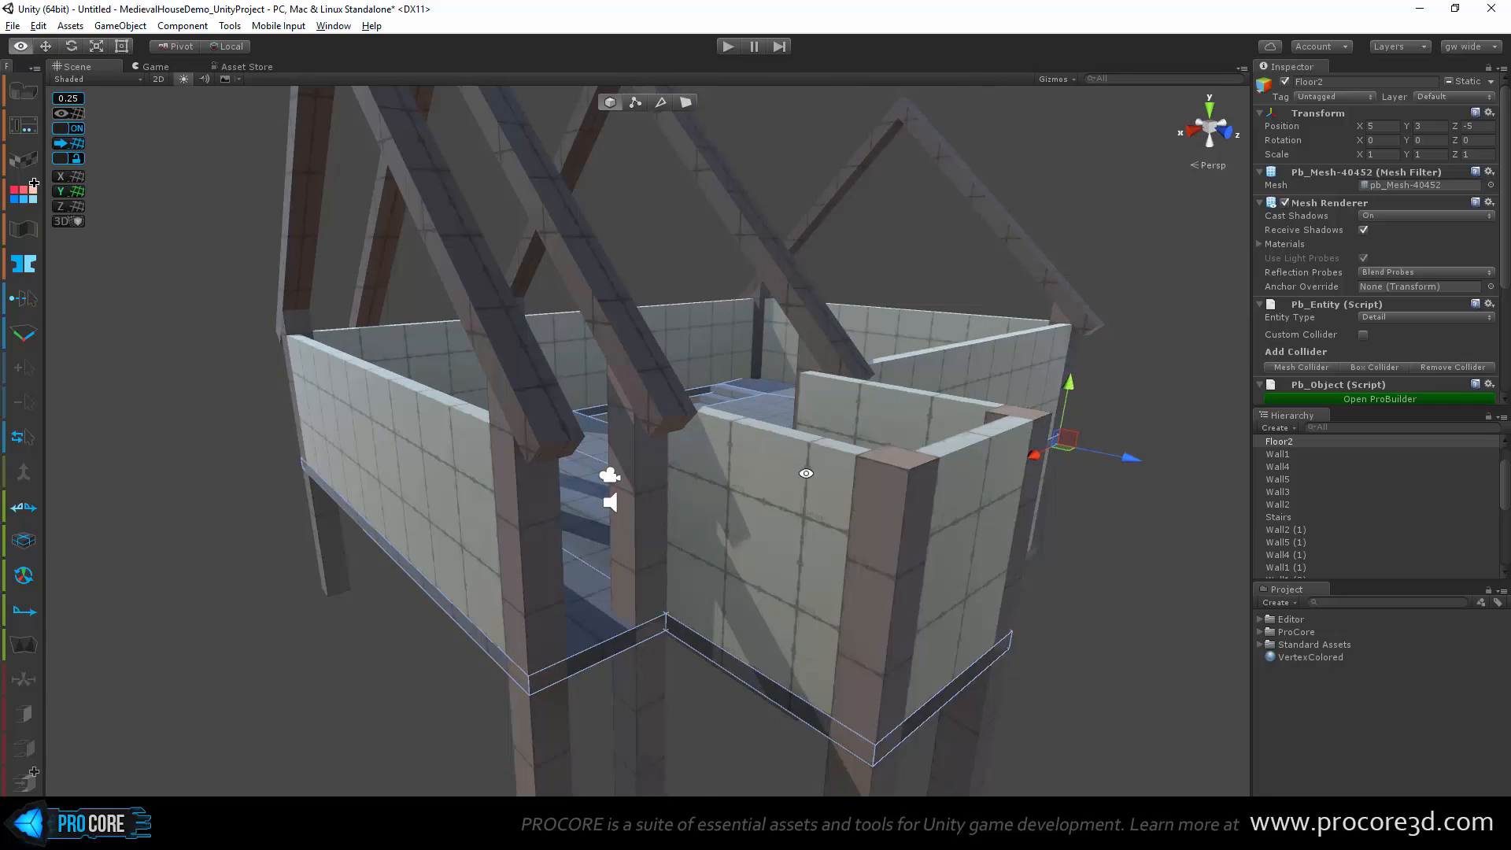
{"action": "left_click_drag", "start_coordinate": [806, 473], "coordinate": [820, 528], "text": "alt"}
{"action": "scroll", "coordinate": [820, 527], "scroll_direction": "down", "scroll_amount": 4}
{"action": "left_click", "coordinate": [706, 714]}
{"action": "left_click_drag", "start_coordinate": [707, 715], "coordinate": [557, 658], "text": "alt"}
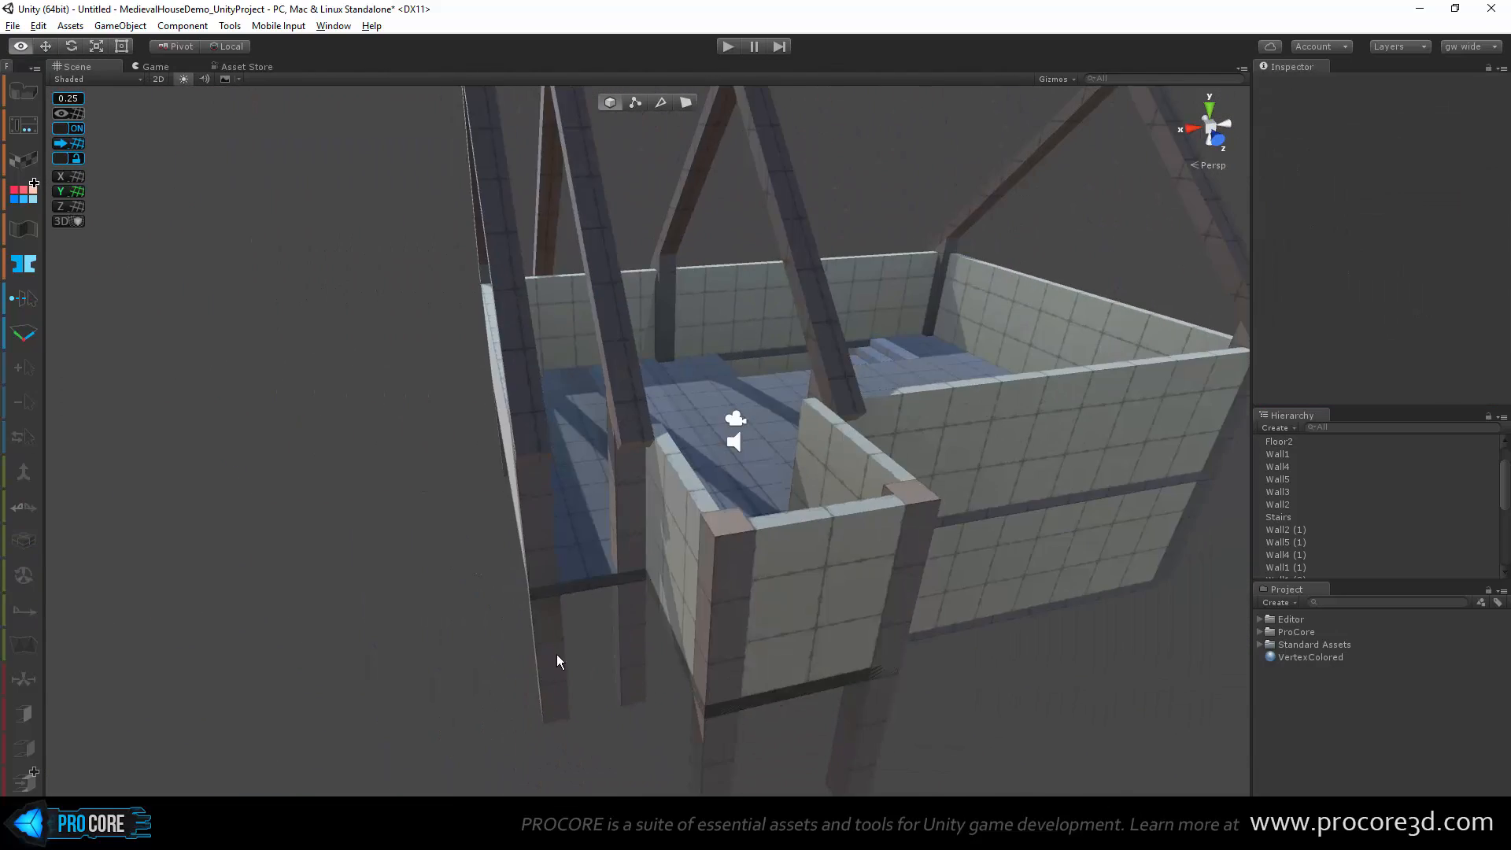
Step: Set the pivot of the extension's side wall to its lower corner vertex beside the new post
{"action": "middle_click_drag", "start_coordinate": [557, 658], "coordinate": [667, 587]}
{"action": "scroll", "coordinate": [667, 587], "scroll_direction": "up", "scroll_amount": 3}
{"action": "scroll", "coordinate": [890, 515], "scroll_direction": "up", "scroll_amount": 3}
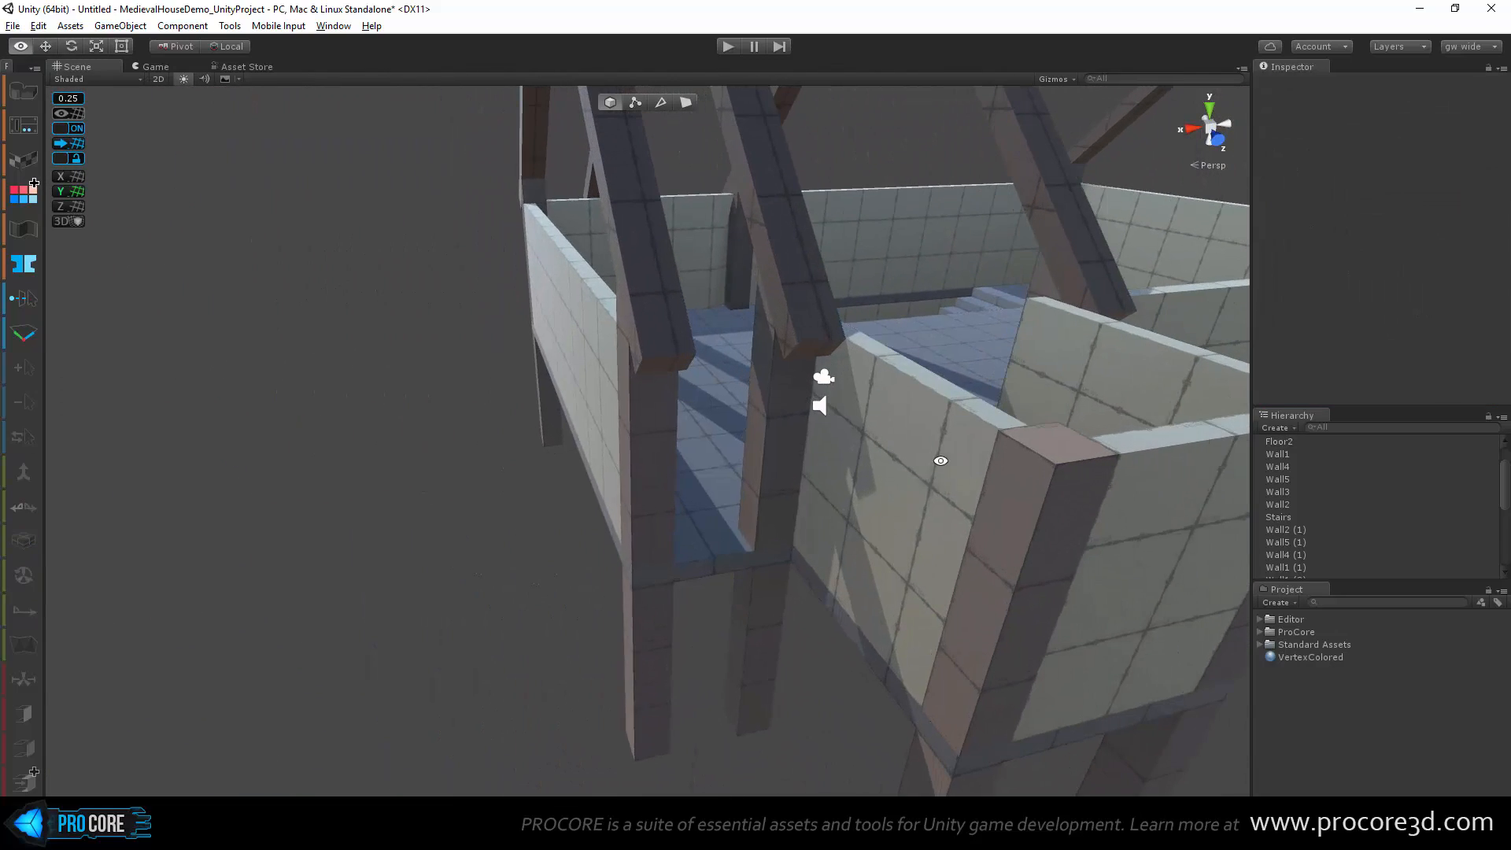
{"action": "left_click_drag", "start_coordinate": [940, 460], "coordinate": [952, 522], "text": "alt"}
{"action": "left_click", "coordinate": [893, 546]}
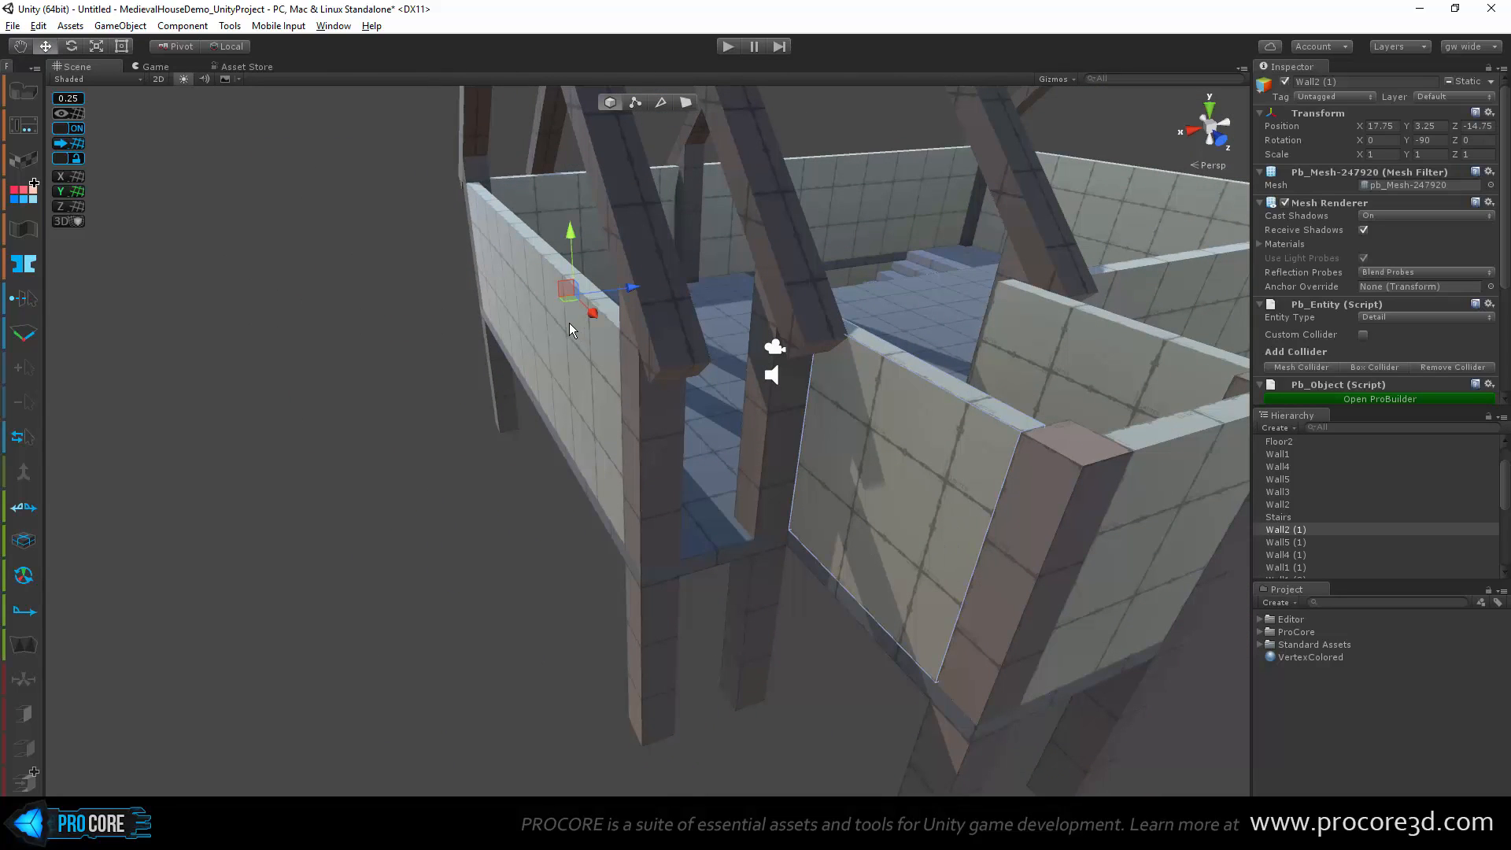
{"action": "left_click", "coordinate": [635, 103]}
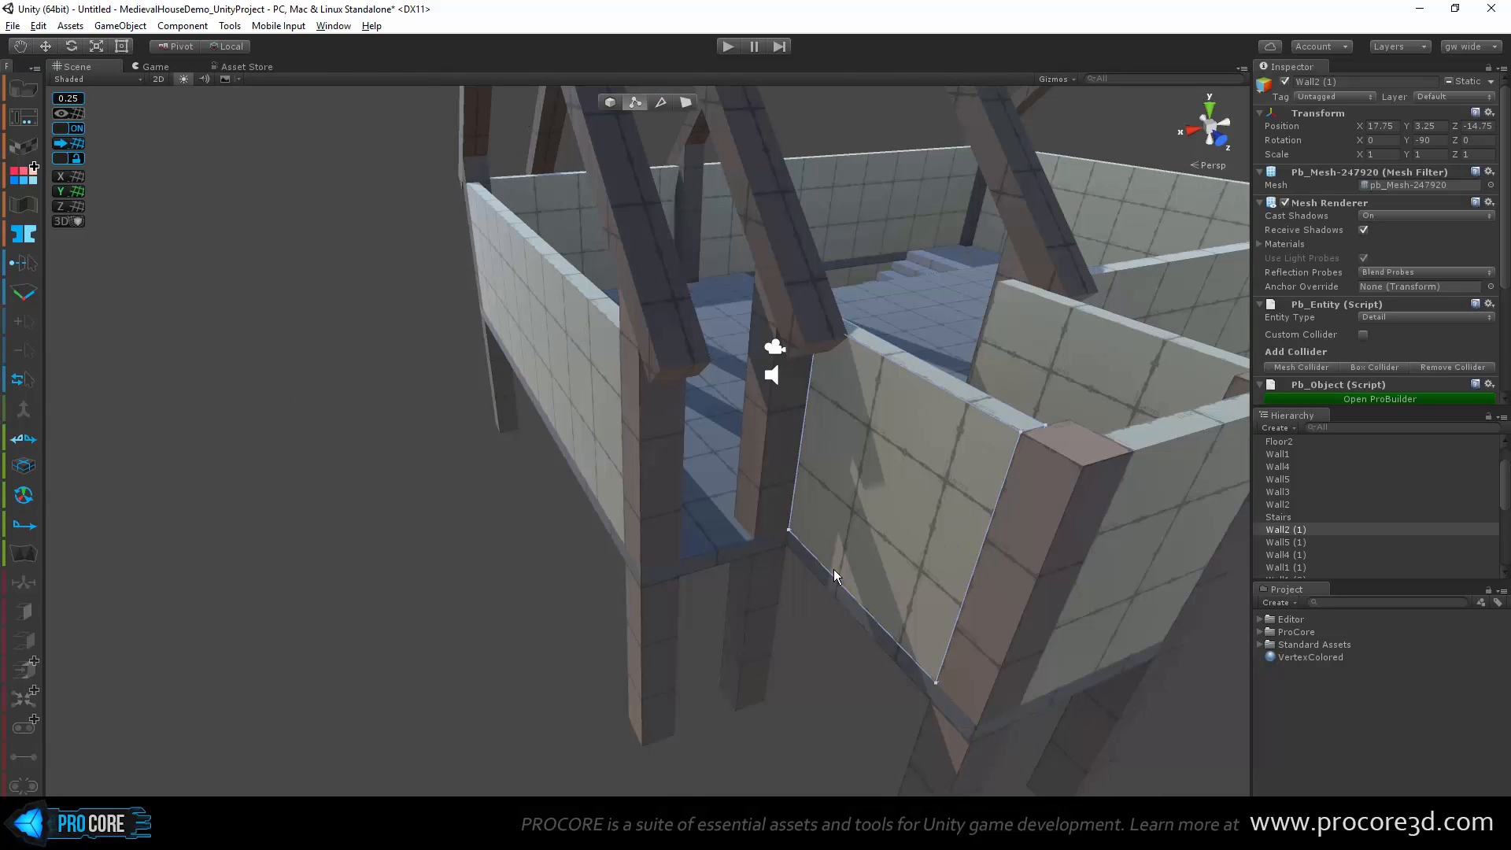
{"action": "left_click", "coordinate": [788, 530]}
{"action": "left_click", "coordinate": [40, 582]}
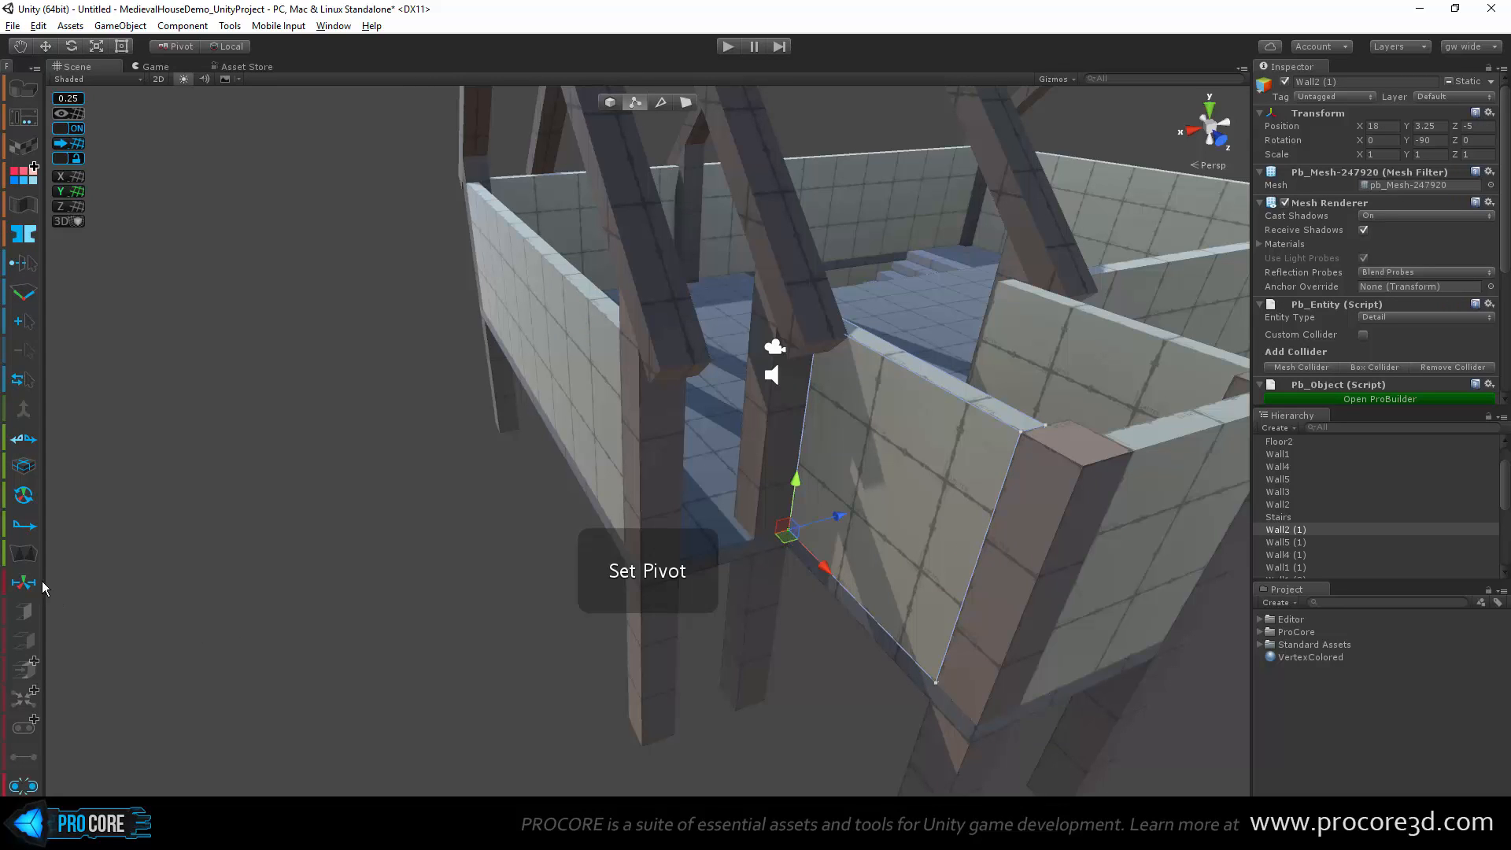
{"action": "middle_click_drag", "start_coordinate": [749, 632], "coordinate": [710, 621]}
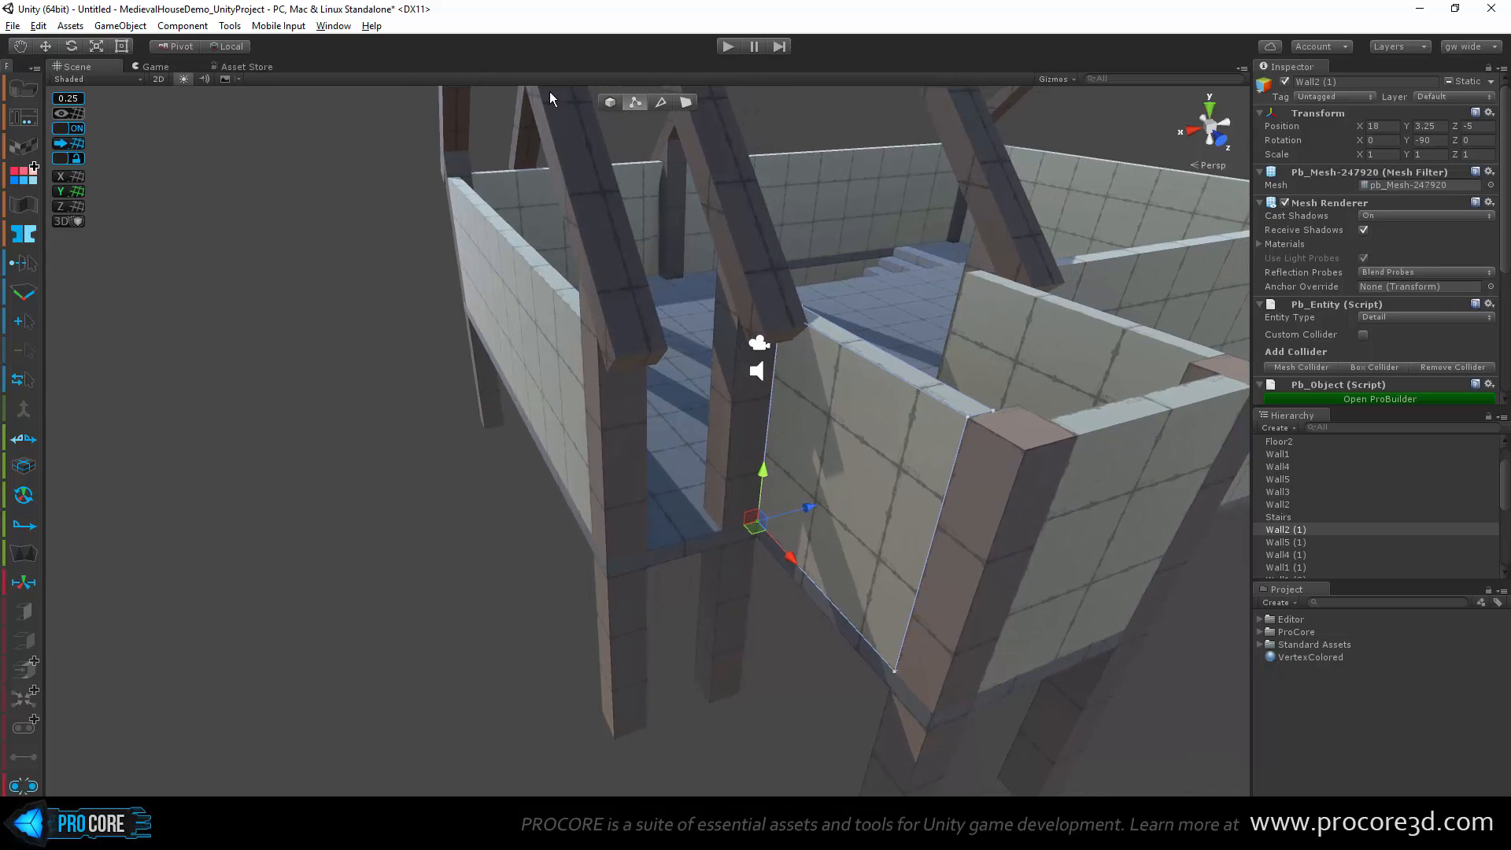
Step: Duplicate the side wall, rotate the copy 90 degrees about Y and place it across the gap at X 19.5, Z -5
{"action": "left_click", "coordinate": [615, 104]}
{"action": "middle_click_drag", "start_coordinate": [779, 513], "coordinate": [734, 507]}
{"action": "key", "text": "ctrl+d"}
{"action": "key", "text": "e"}
{"action": "left_click_drag", "start_coordinate": [716, 523], "coordinate": [810, 513]}
{"action": "key", "text": "w"}
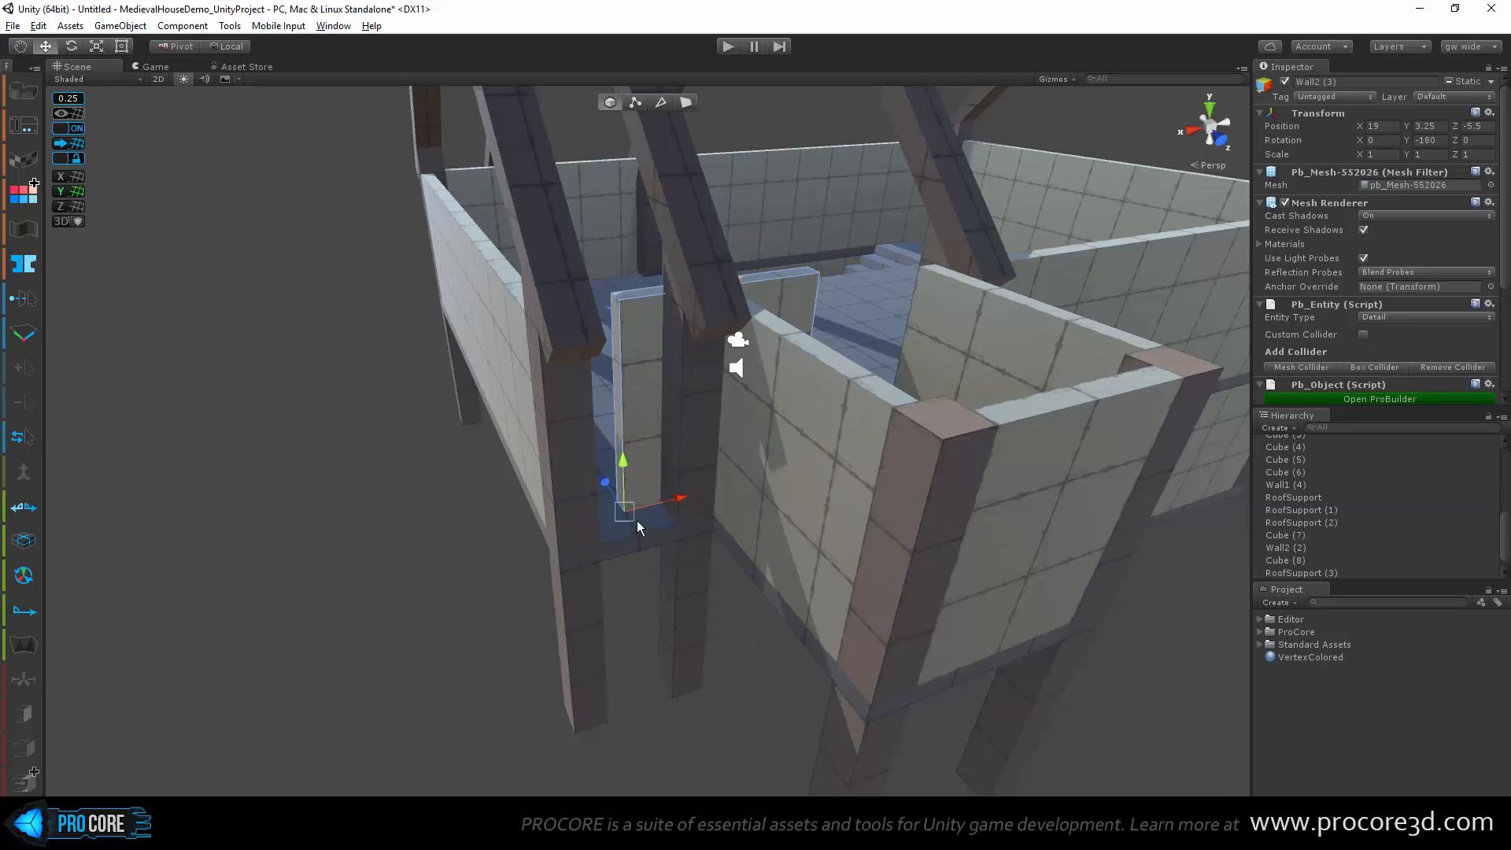
{"action": "left_click_drag", "start_coordinate": [615, 522], "coordinate": [564, 740]}
{"action": "left_click_drag", "start_coordinate": [581, 470], "coordinate": [600, 507]}
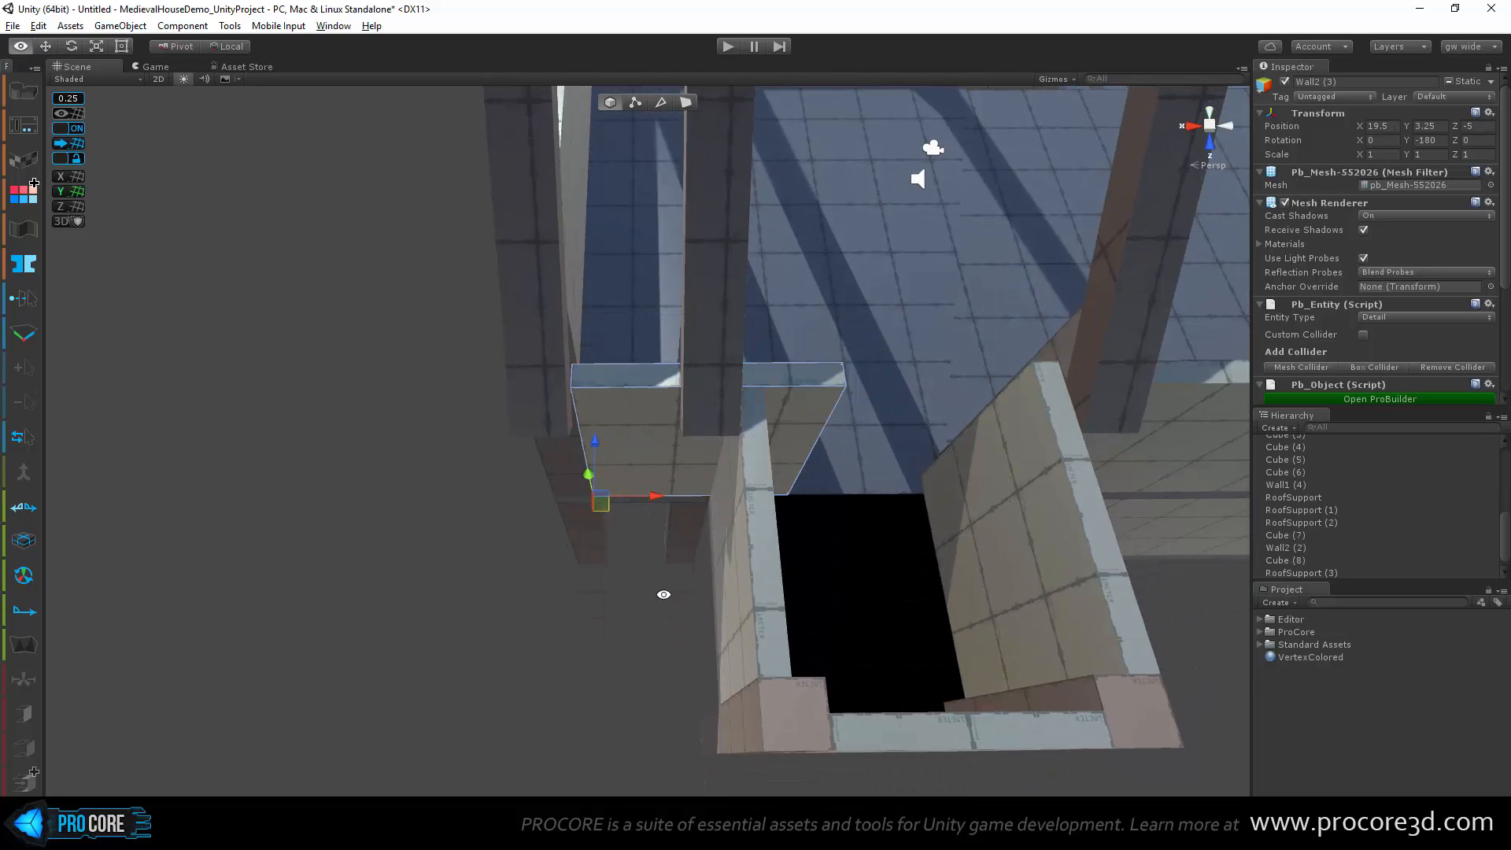
Step: Pull the duplicated wall's inner end face back along X so the wall ends at the new post
{"action": "left_click_drag", "start_coordinate": [664, 594], "coordinate": [551, 543], "text": "alt"}
{"action": "left_click", "coordinate": [681, 104]}
{"action": "left_click_drag", "start_coordinate": [826, 559], "coordinate": [764, 464], "text": "alt"}
{"action": "left_click", "coordinate": [760, 465]}
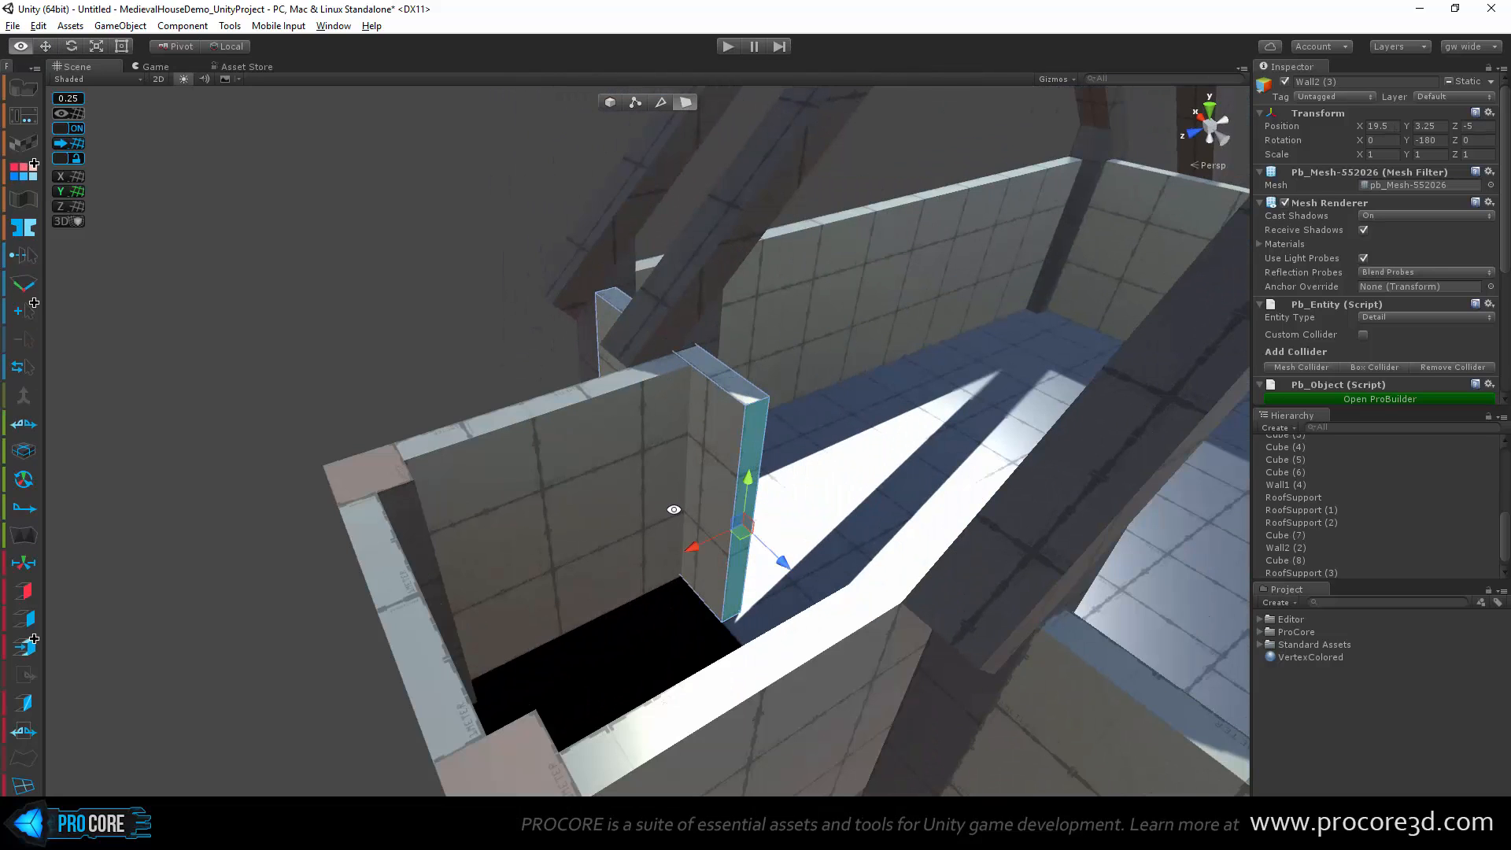
{"action": "left_click_drag", "start_coordinate": [674, 509], "coordinate": [748, 590], "text": "alt"}
{"action": "left_click_drag", "start_coordinate": [857, 523], "coordinate": [736, 517]}
Step: Examine how the short wall, posts and roof supports fit together from inside and around the house
{"action": "left_click_drag", "start_coordinate": [535, 561], "coordinate": [592, 496], "text": "alt"}
{"action": "left_click", "coordinate": [568, 375]}
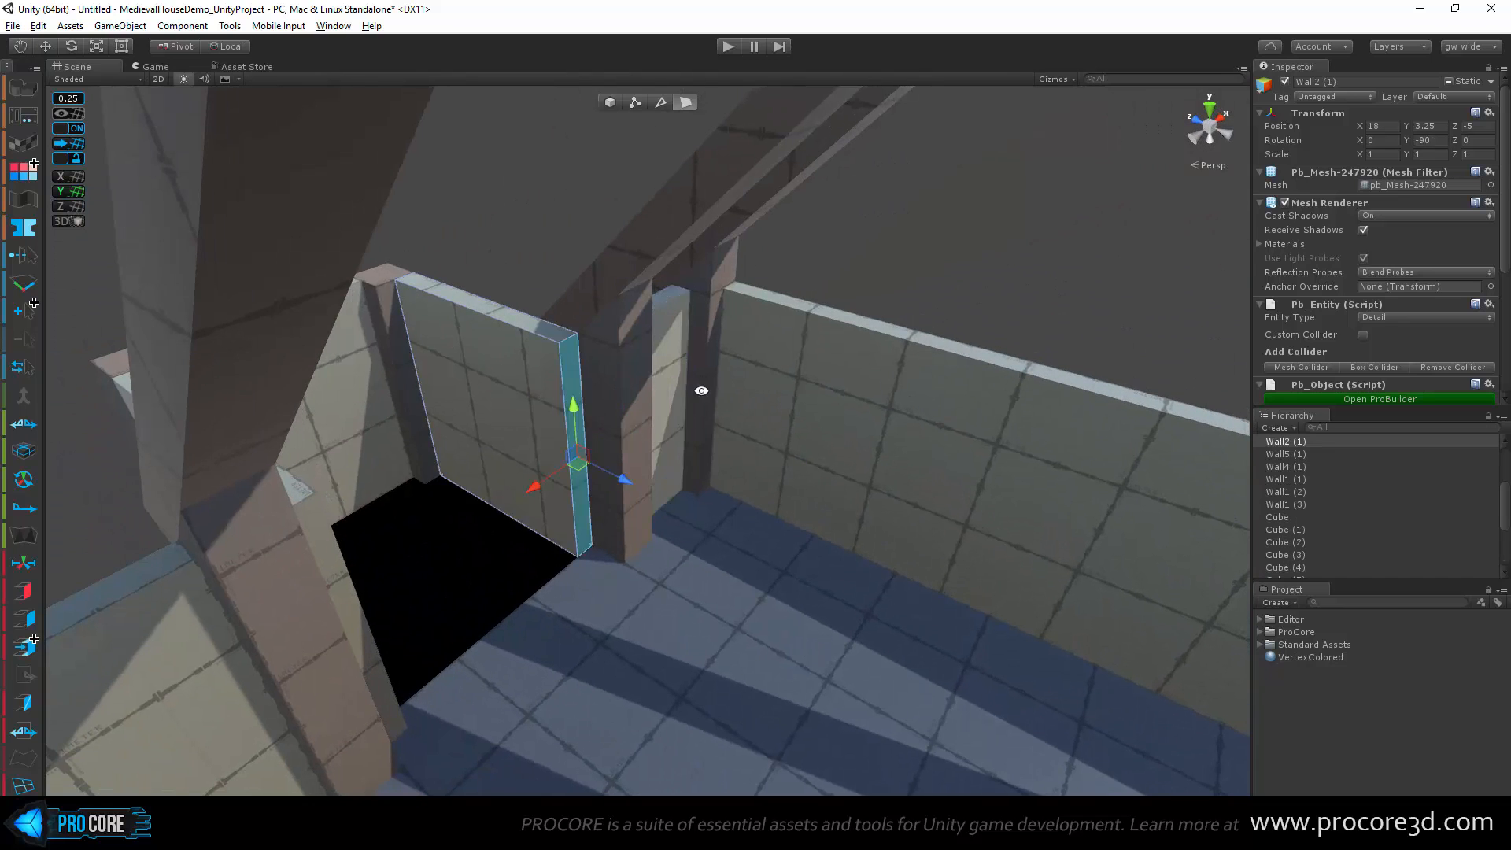
{"action": "left_click_drag", "start_coordinate": [692, 388], "coordinate": [620, 554], "text": "alt"}
{"action": "left_click_drag", "start_coordinate": [725, 651], "coordinate": [226, 498], "text": "alt"}
{"action": "scroll", "coordinate": [822, 563], "scroll_direction": "down", "scroll_amount": 3}
{"action": "left_click_drag", "start_coordinate": [822, 564], "coordinate": [627, 577], "text": "alt"}
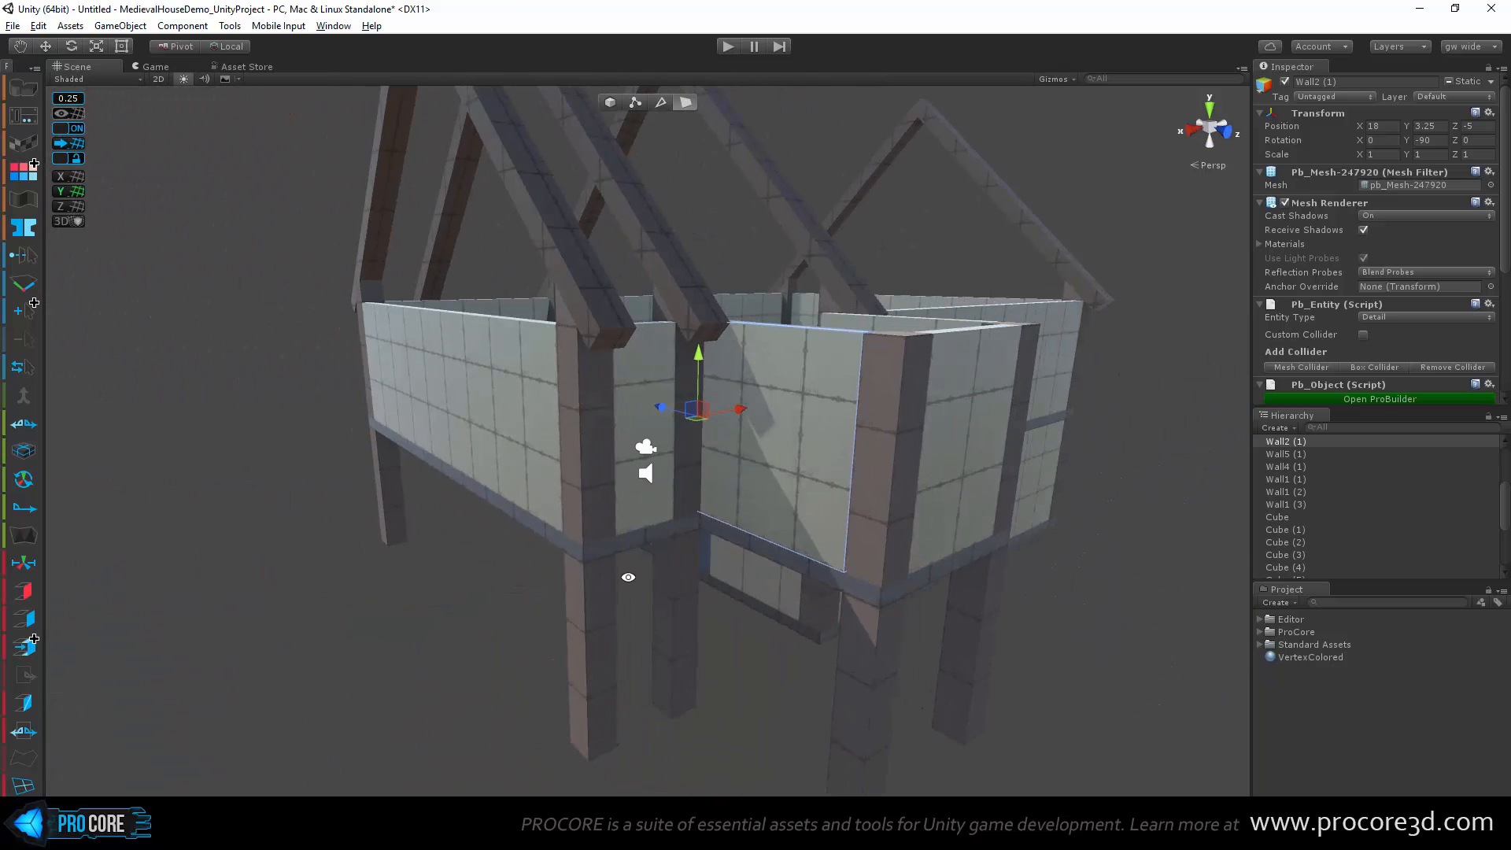
{"action": "key", "text": "g"}
{"action": "left_click", "coordinate": [418, 635]}
{"action": "scroll", "coordinate": [708, 583], "scroll_direction": "down", "scroll_amount": 4}
{"action": "left_click_drag", "start_coordinate": [787, 560], "coordinate": [735, 647], "text": "alt"}
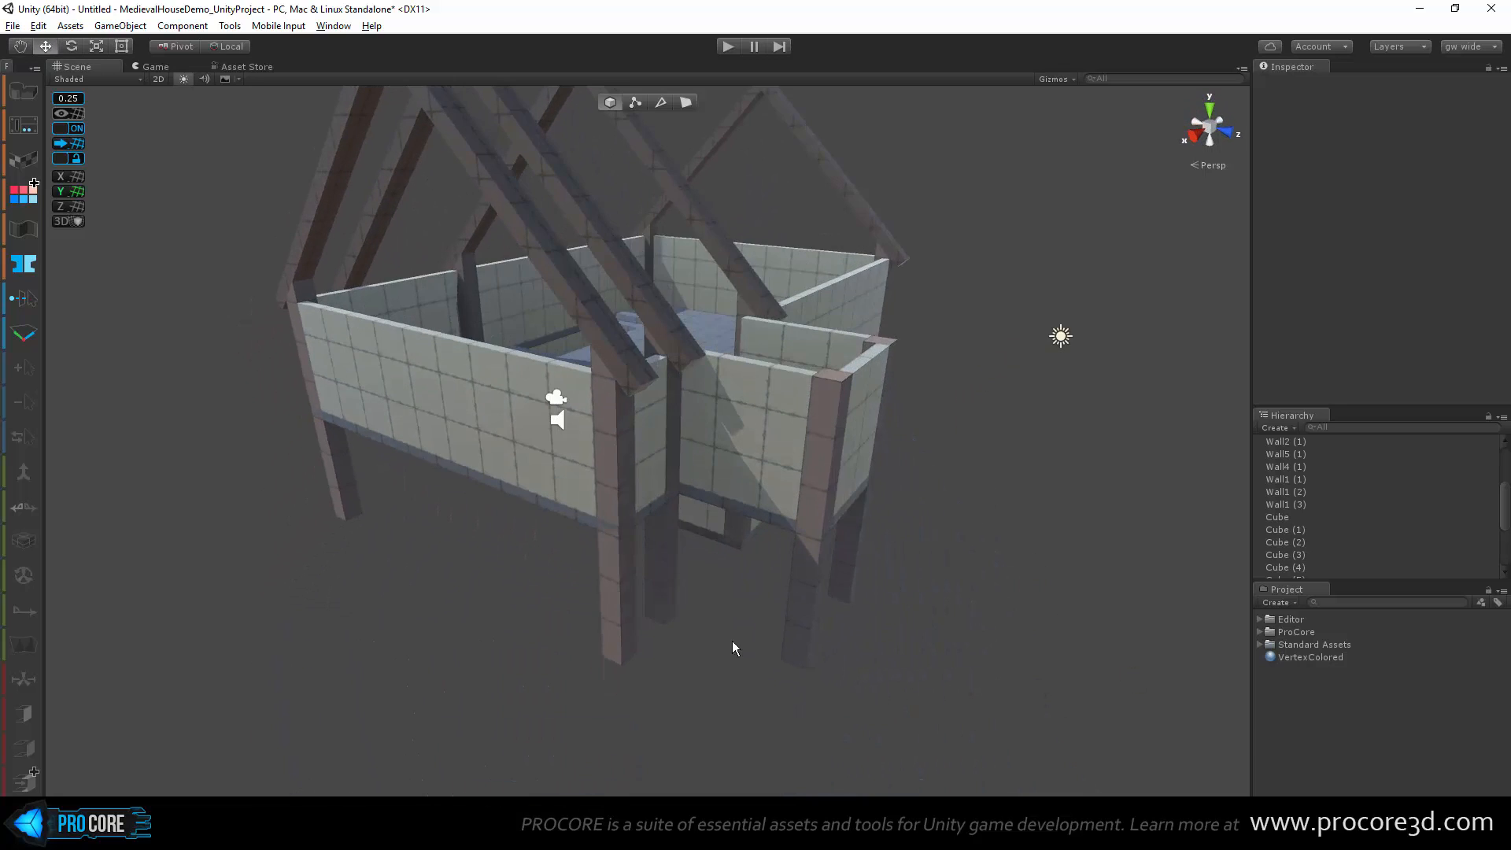
{"action": "scroll", "coordinate": [735, 647], "scroll_direction": "down", "scroll_amount": 3}
{"action": "left_click_drag", "start_coordinate": [826, 499], "coordinate": [551, 580], "text": "alt"}
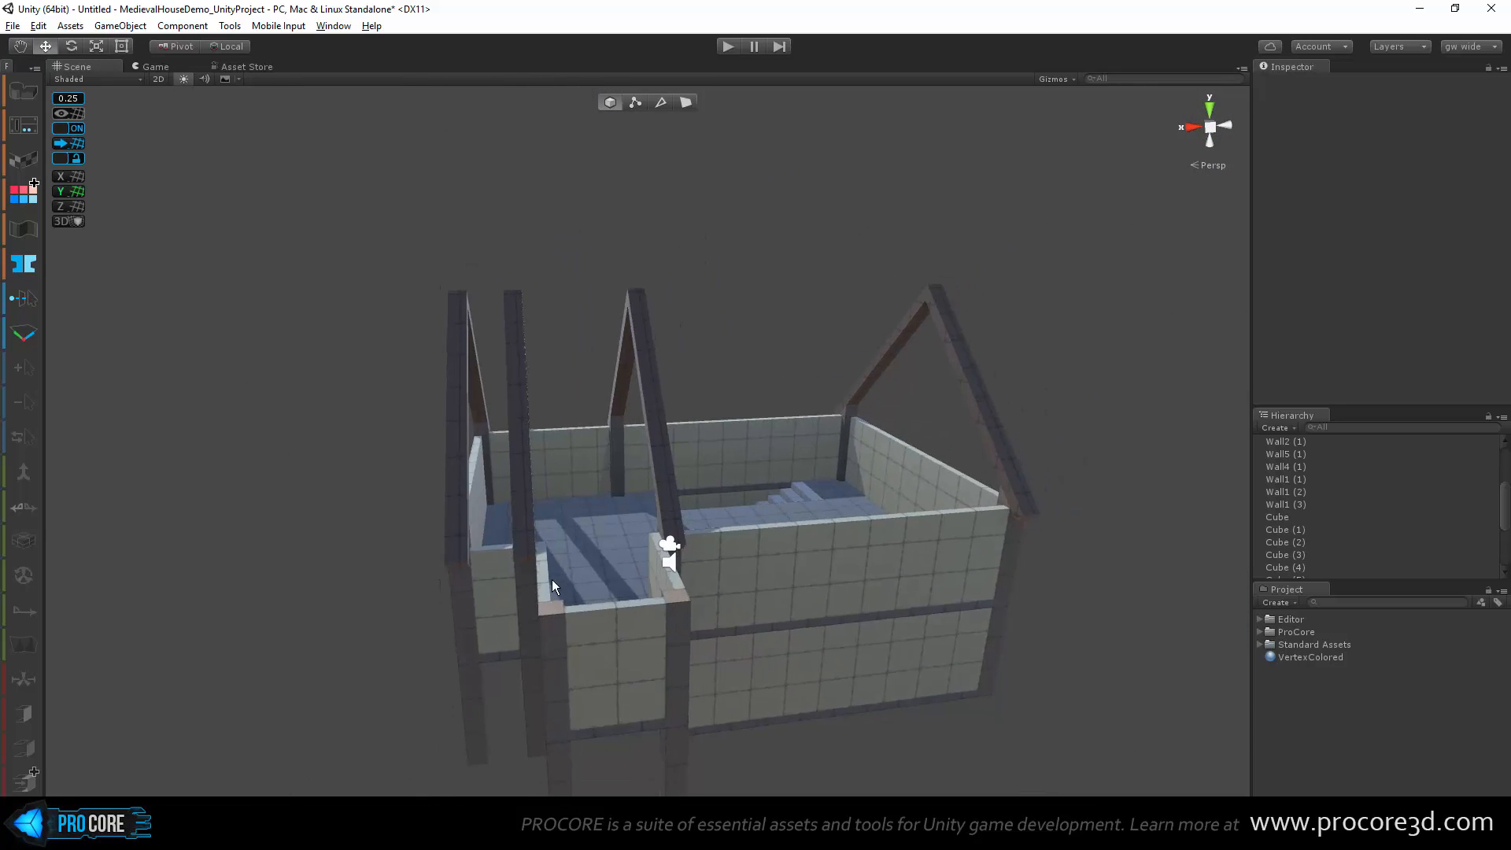
{"action": "scroll", "coordinate": [542, 562], "scroll_direction": "up", "scroll_amount": 2}
{"action": "left_click_drag", "start_coordinate": [639, 547], "coordinate": [587, 577], "text": "alt"}
{"action": "middle_click_drag", "start_coordinate": [587, 577], "coordinate": [546, 480]}
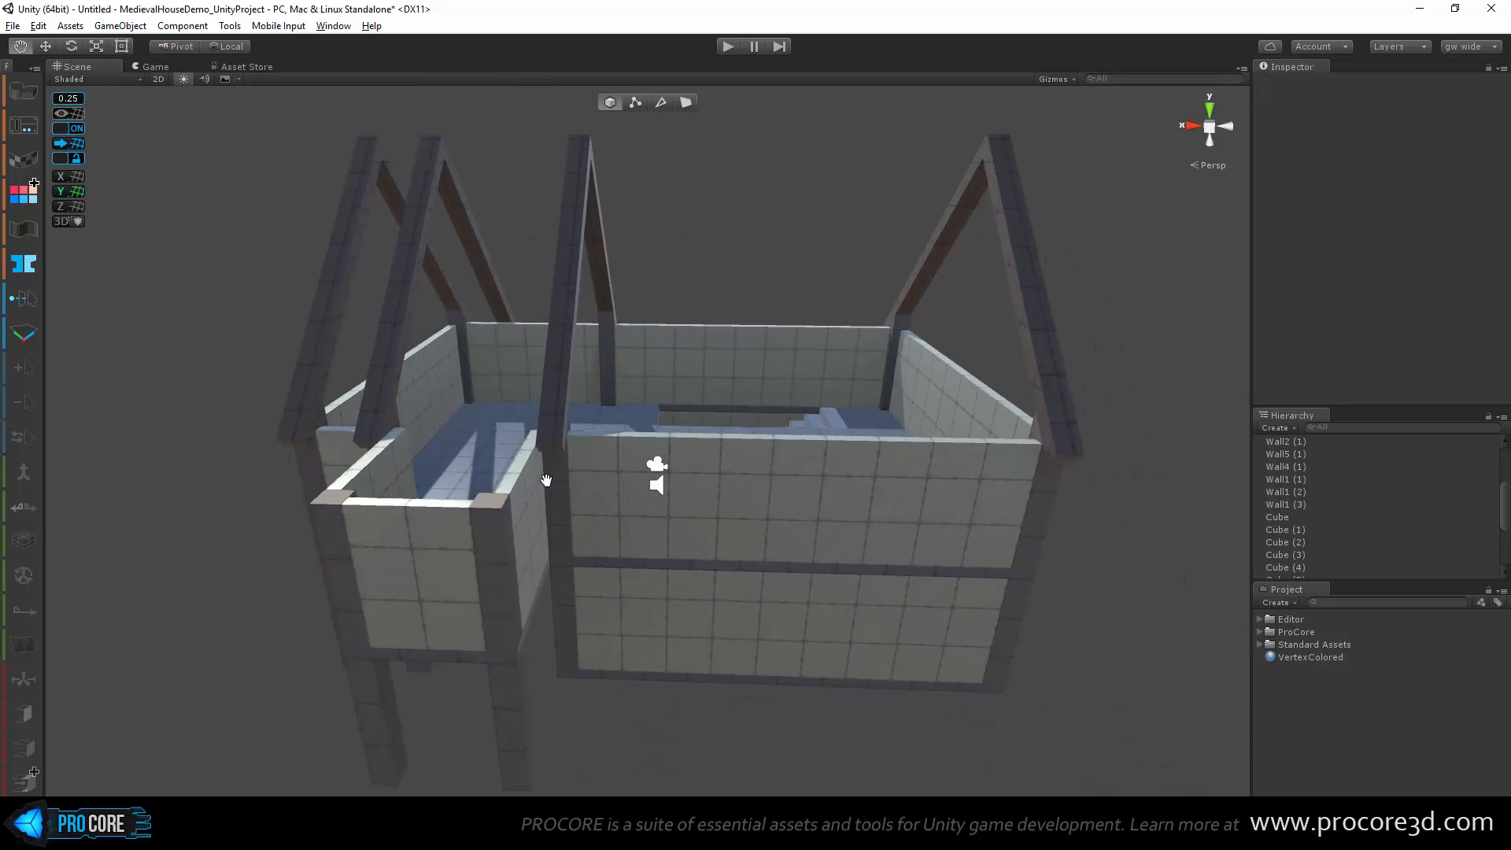
{"action": "mouse_move", "coordinate": [667, 516]}
{"action": "left_mouse_down", "text": "alt"}
{"action": "mouse_move", "coordinate": [600, 533]}
{"action": "mouse_move", "coordinate": [568, 503]}
{"action": "mouse_move", "coordinate": [686, 531]}
{"action": "left_mouse_up", "text": "alt"}
Step: Duplicate the two opposite posts at X 14 and move the copies along the long walls to X 9.5
{"action": "left_click", "coordinate": [565, 498]}
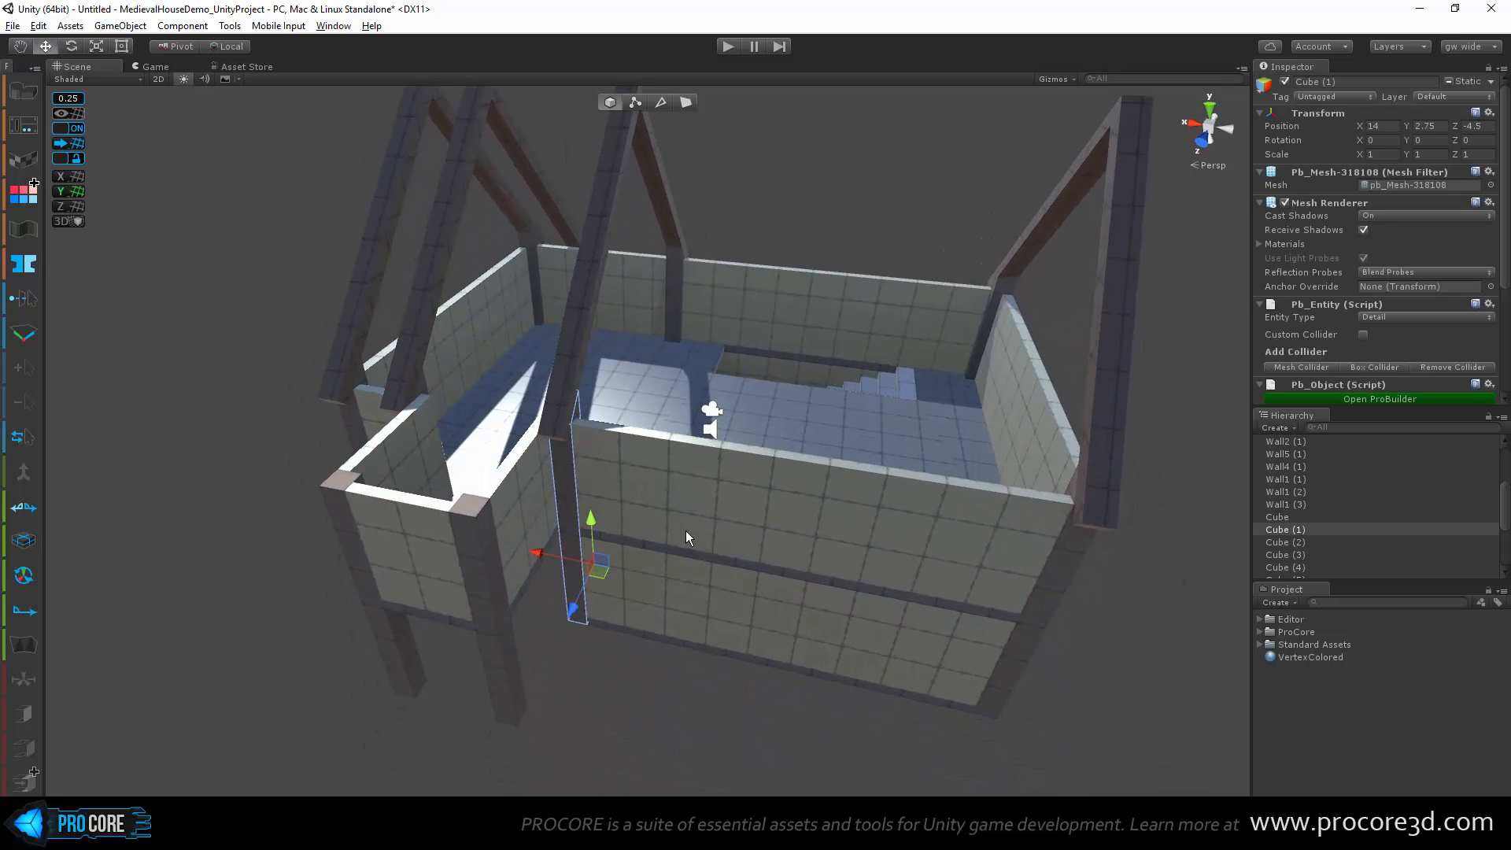
{"action": "left_click", "coordinate": [679, 299], "text": "shift"}
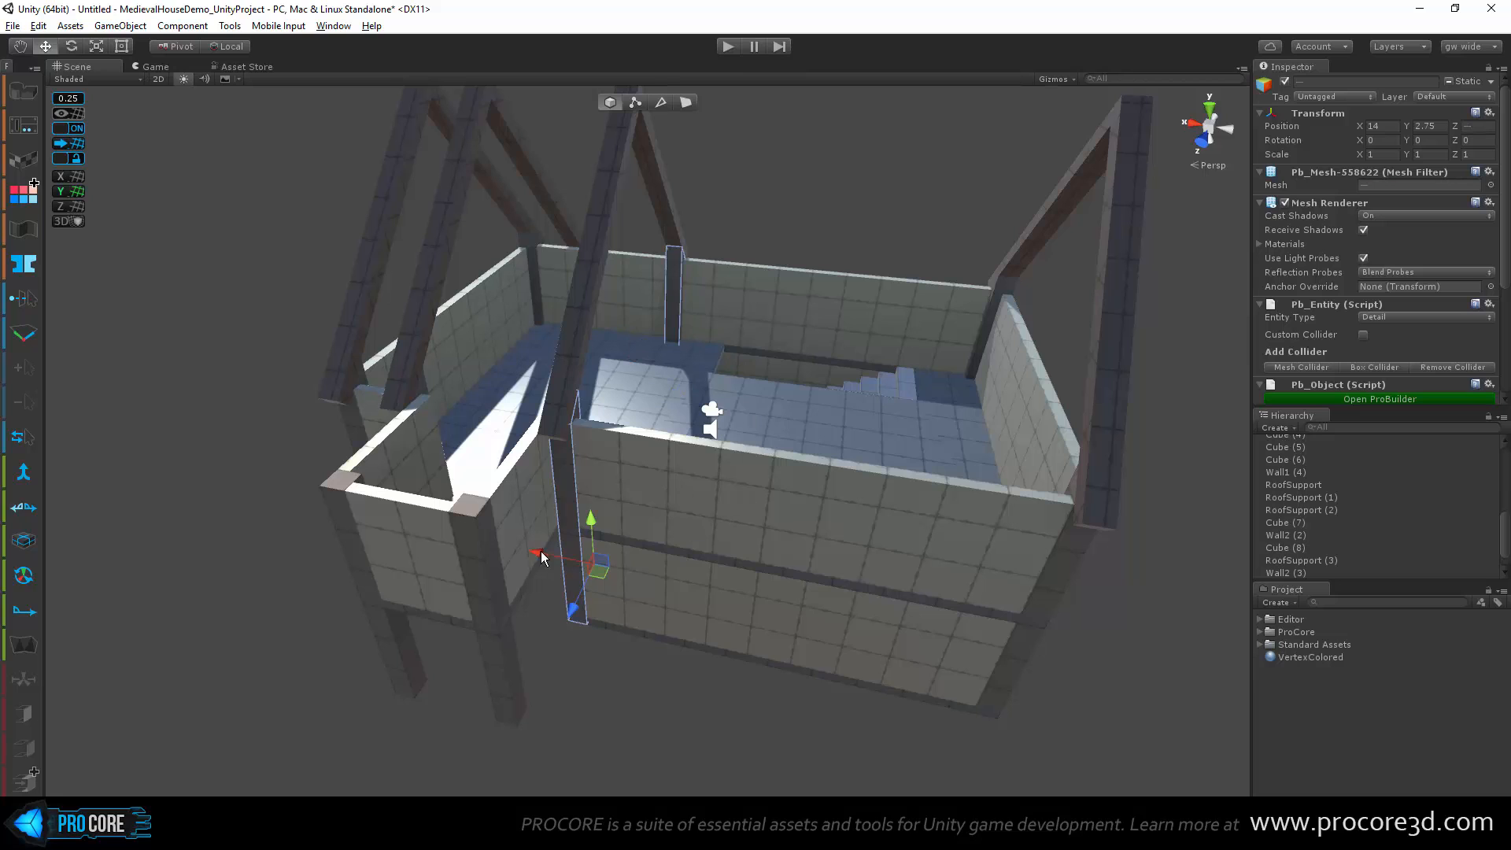
{"action": "left_click_drag", "start_coordinate": [541, 550], "coordinate": [749, 606]}
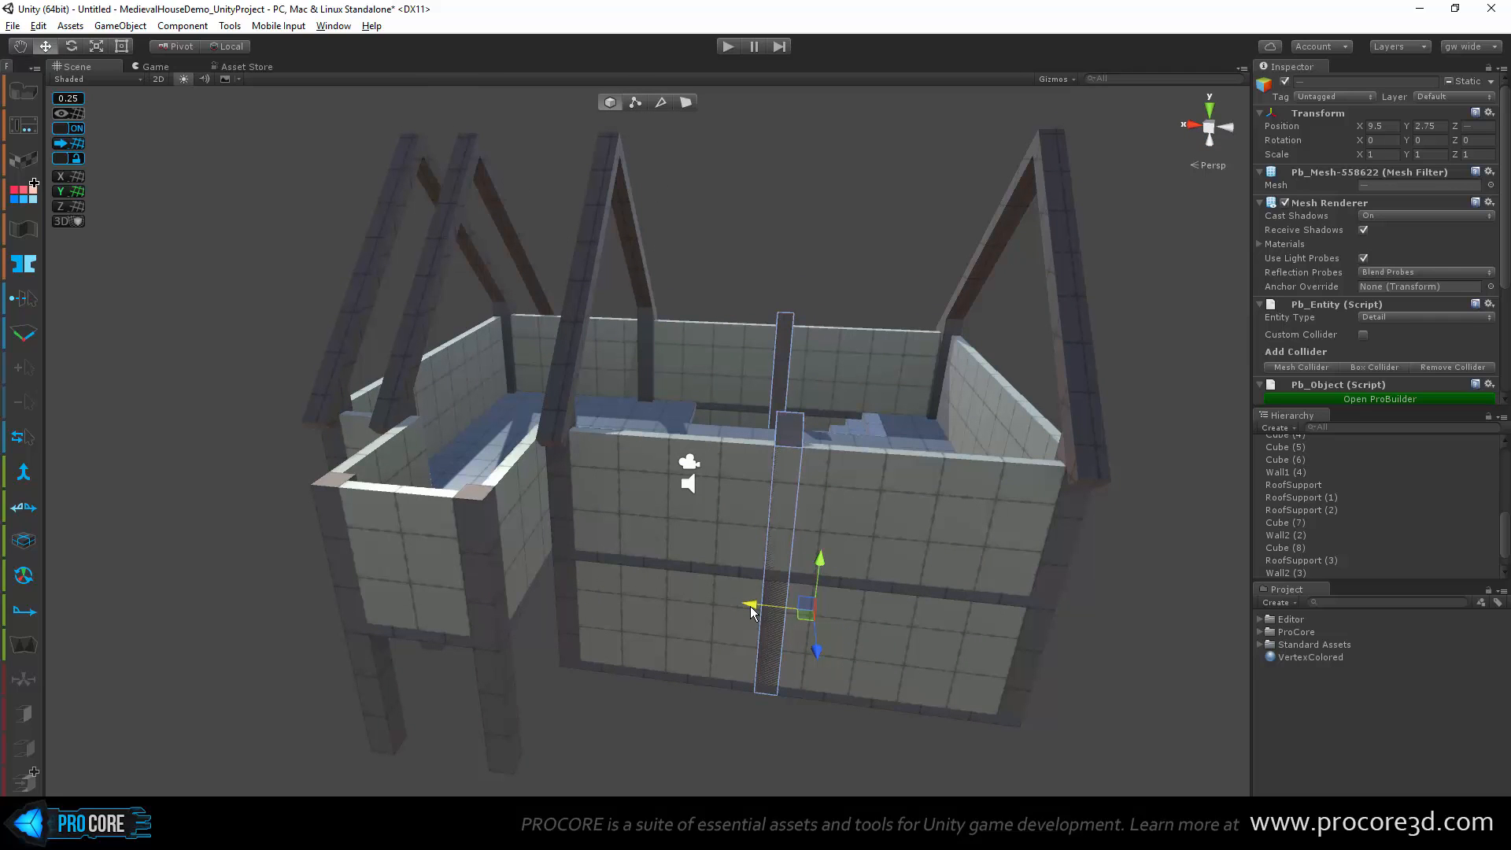
Step: Duplicate a roof support and place the copy above the new middle posts at X 10.5
{"action": "left_click_drag", "start_coordinate": [749, 606], "coordinate": [583, 469], "text": "alt"}
{"action": "left_click", "coordinate": [930, 469]}
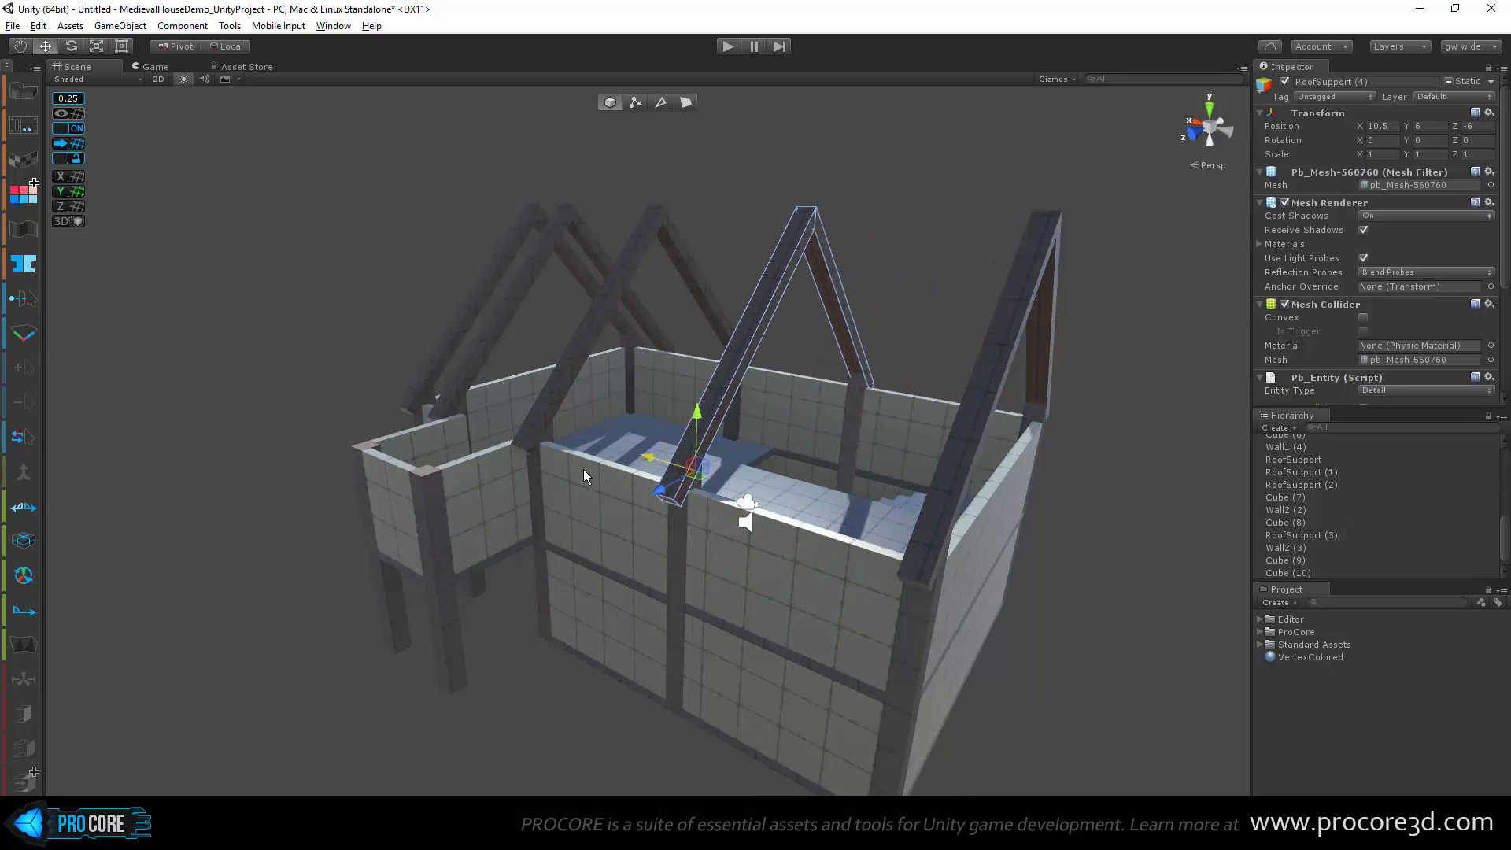
{"action": "left_click", "coordinate": [889, 325]}
Step: Move the end vertices of the upper long front wall along X to the edge of the middle post
{"action": "left_click_drag", "start_coordinate": [725, 544], "coordinate": [611, 514], "text": "alt"}
{"action": "left_click", "coordinate": [613, 515]}
{"action": "scroll", "coordinate": [612, 514], "scroll_direction": "up", "scroll_amount": 3}
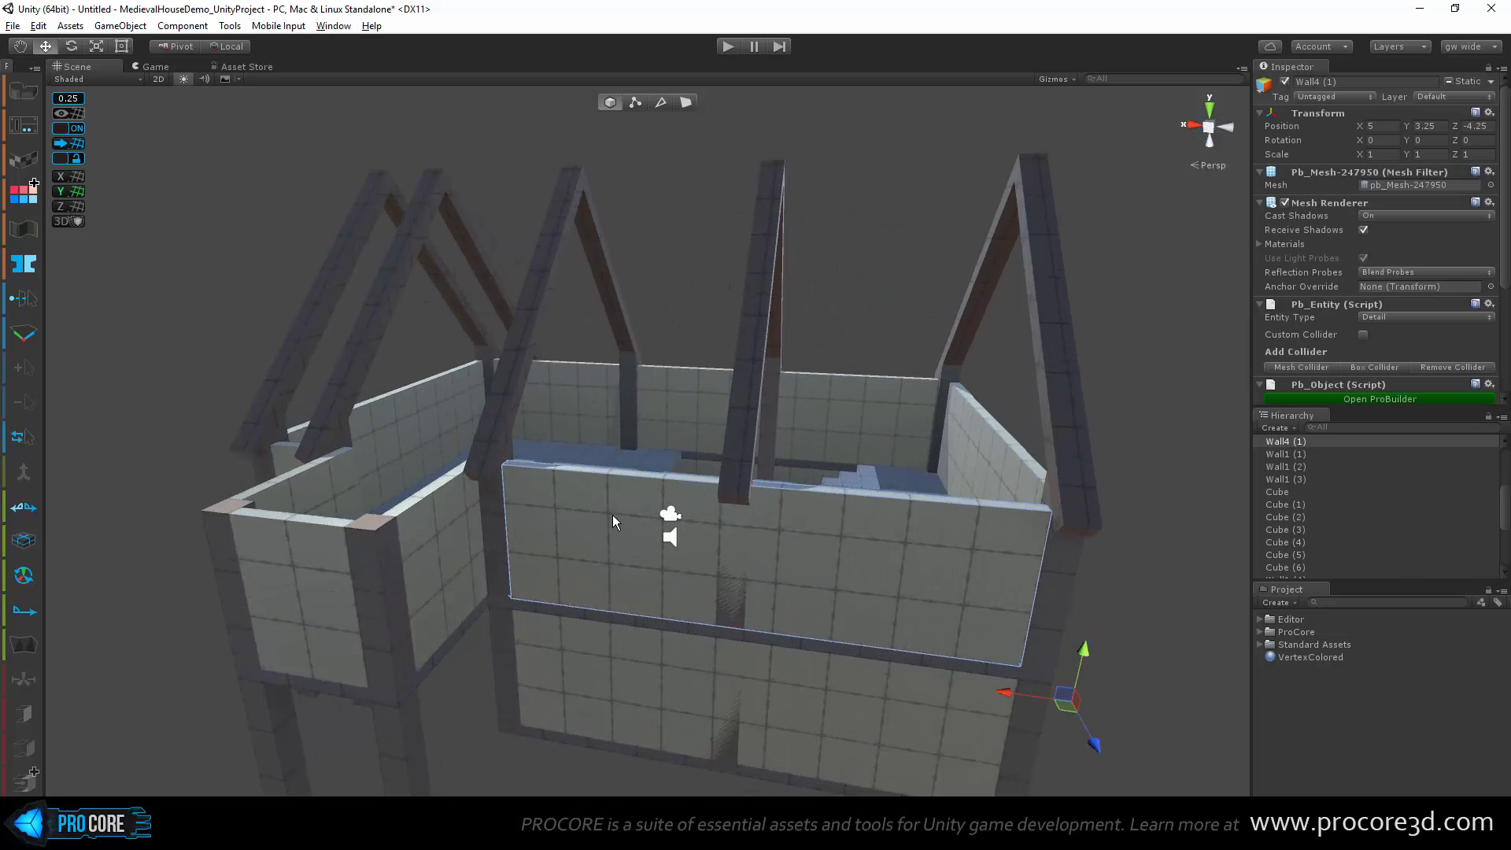
{"action": "left_click", "coordinate": [634, 103]}
{"action": "left_click_drag", "start_coordinate": [606, 441], "coordinate": [573, 474], "text": "alt"}
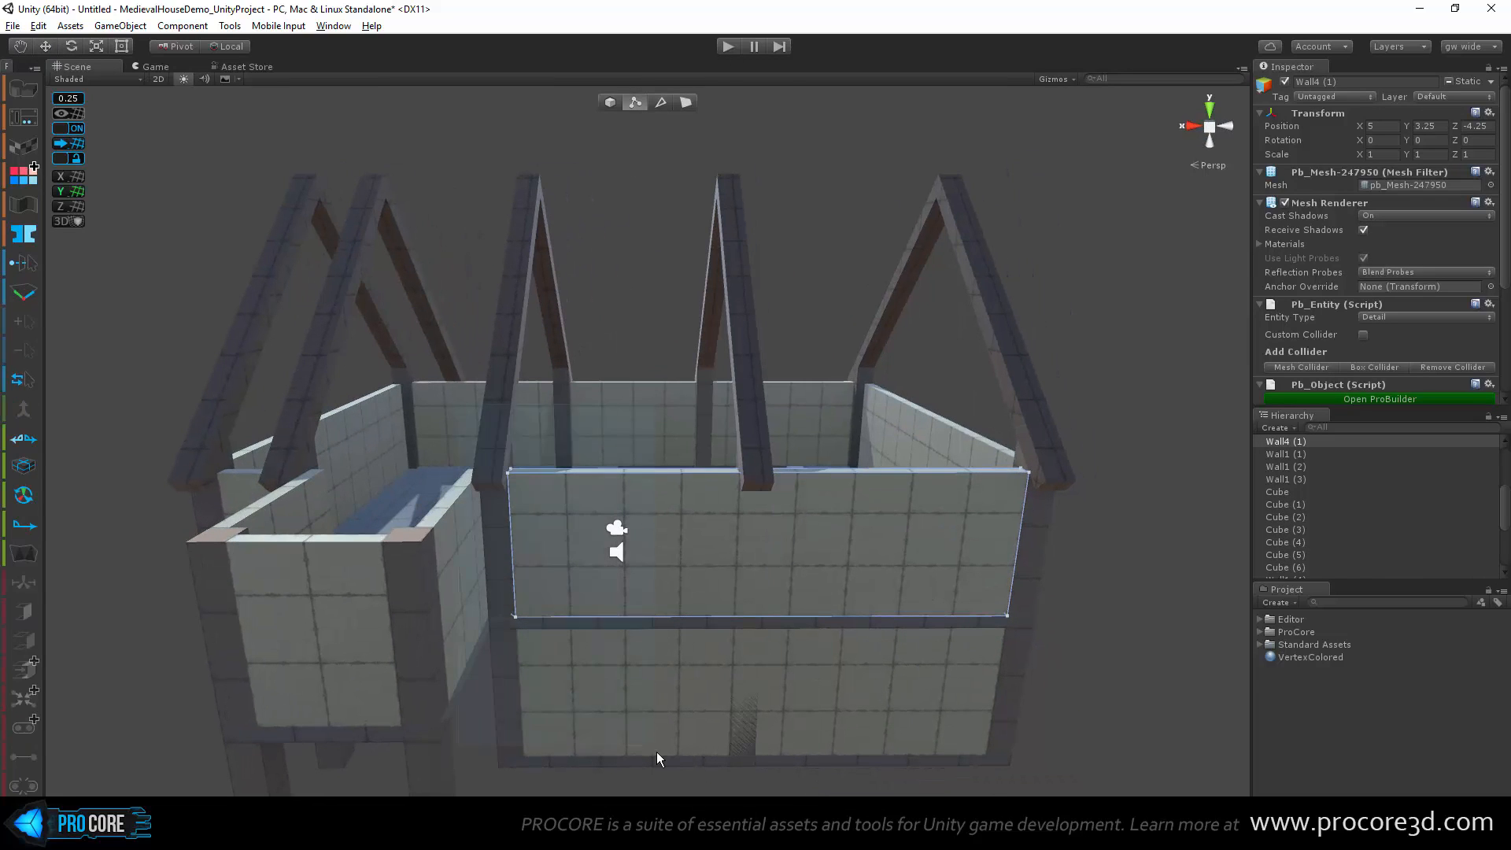
{"action": "left_click_drag", "start_coordinate": [657, 752], "coordinate": [657, 753]}
{"action": "left_click_drag", "start_coordinate": [455, 539], "coordinate": [550, 606]}
{"action": "left_click_drag", "start_coordinate": [458, 555], "coordinate": [701, 560]}
{"action": "key", "text": "f"}
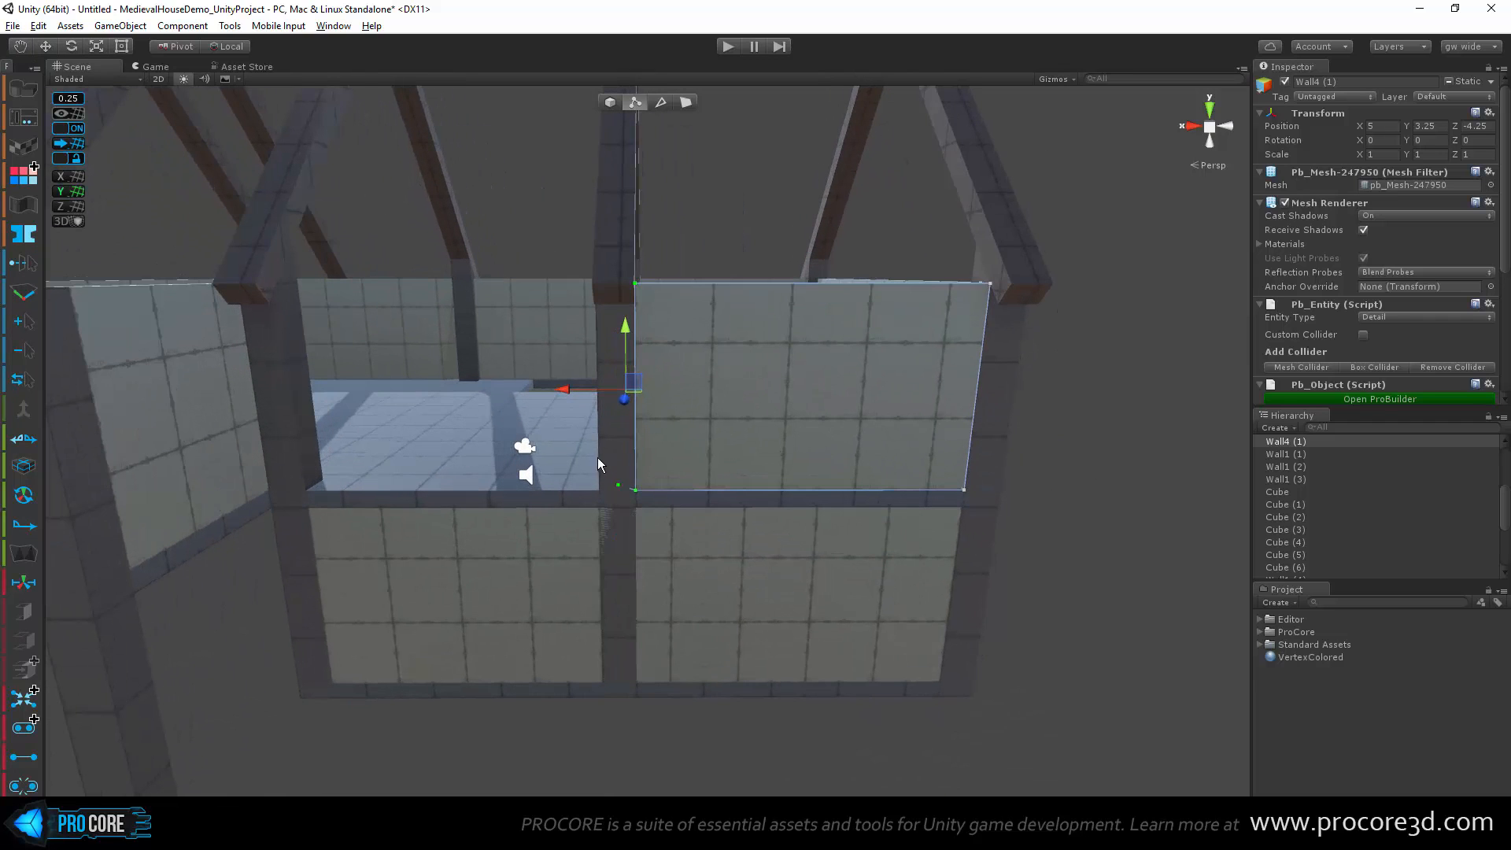
{"action": "left_click", "coordinate": [621, 505]}
Step: Duplicate the shortened upper wall into the open bay at X 9.5 and pull its end vertices back to the middle post
{"action": "middle_click_drag", "start_coordinate": [696, 486], "coordinate": [747, 592]}
{"action": "key", "text": "g"}
{"action": "key", "text": "ctrl+d"}
{"action": "left_click_drag", "start_coordinate": [1020, 663], "coordinate": [664, 675]}
{"action": "key", "text": "g"}
{"action": "left_click_drag", "start_coordinate": [601, 355], "coordinate": [762, 708]}
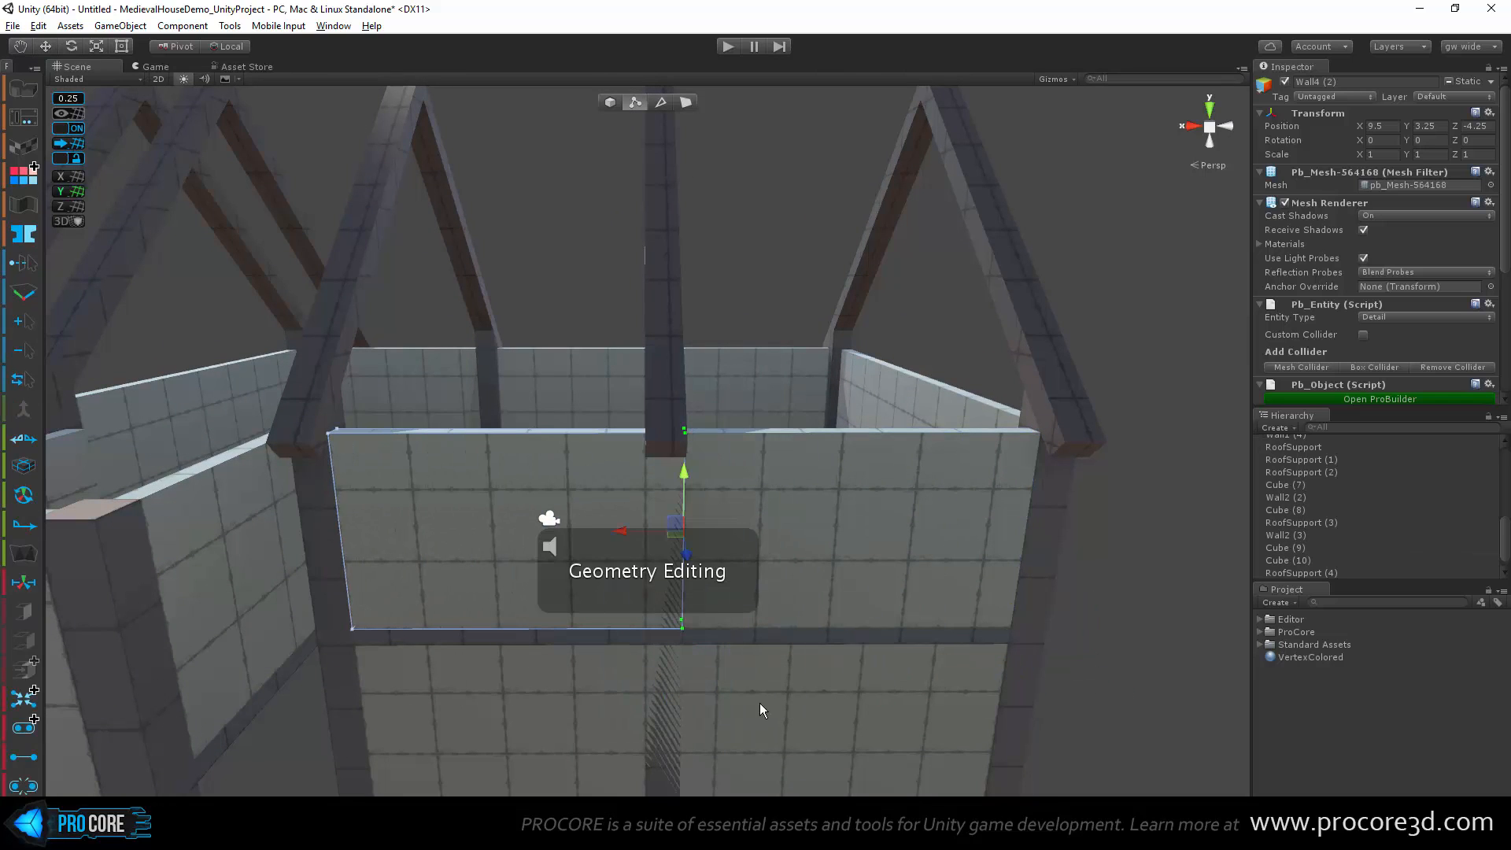
{"action": "left_click_drag", "start_coordinate": [624, 531], "coordinate": [585, 541]}
{"action": "left_click_drag", "start_coordinate": [663, 626], "coordinate": [677, 688], "text": "alt"}
Step: Move the end vertices of the ground-floor long wall along X to the edge of the middle post
{"action": "middle_click_drag", "start_coordinate": [677, 687], "coordinate": [719, 489]}
{"action": "left_click", "coordinate": [656, 573]}
{"action": "left_click_drag", "start_coordinate": [640, 596], "coordinate": [736, 515], "text": "alt"}
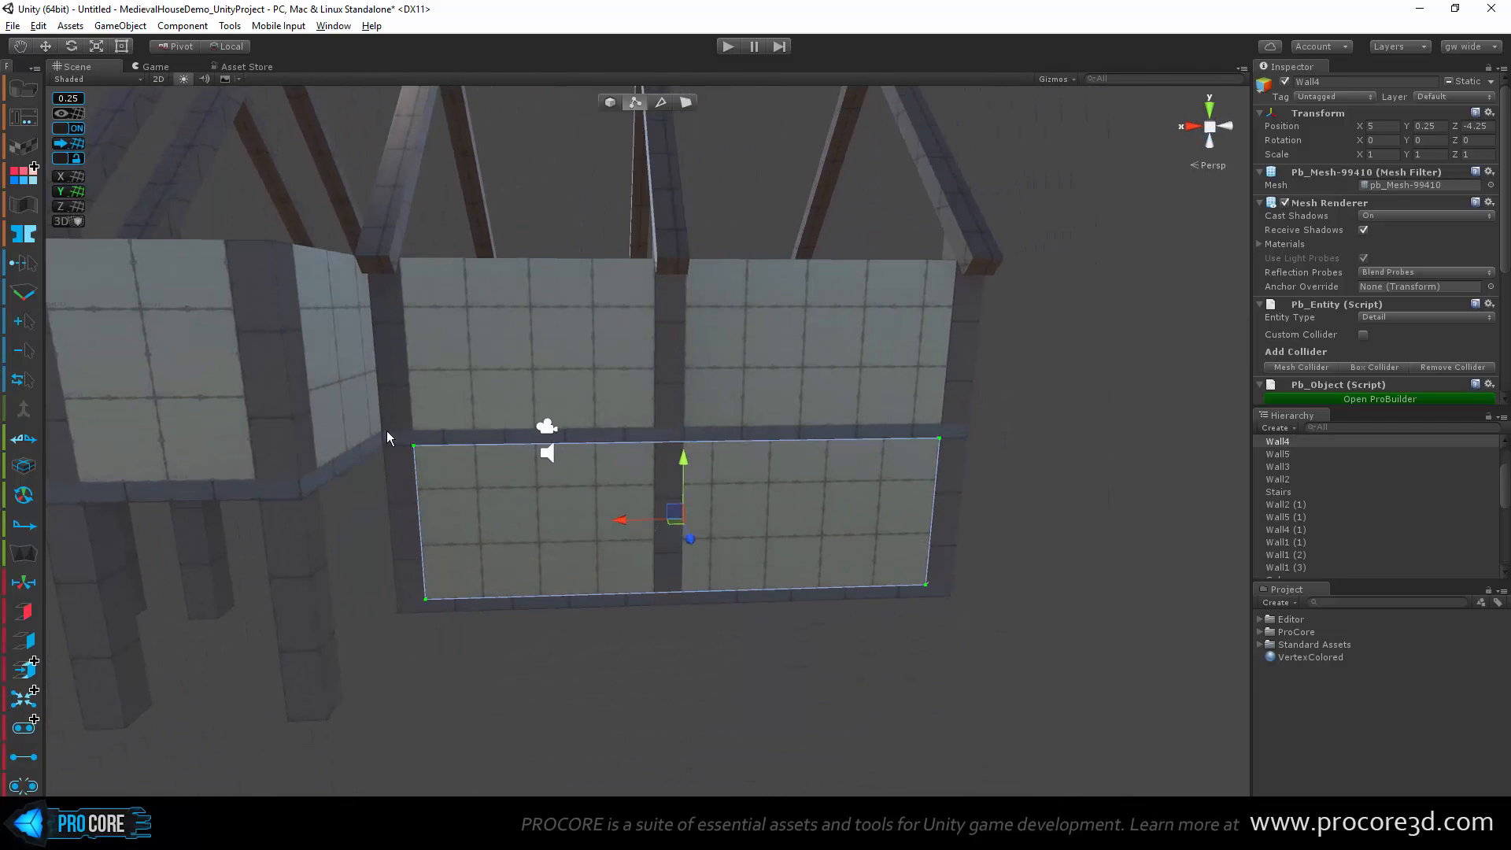
{"action": "left_click_drag", "start_coordinate": [364, 525], "coordinate": [634, 546]}
{"action": "scroll", "coordinate": [831, 535], "scroll_direction": "up", "scroll_amount": 3}
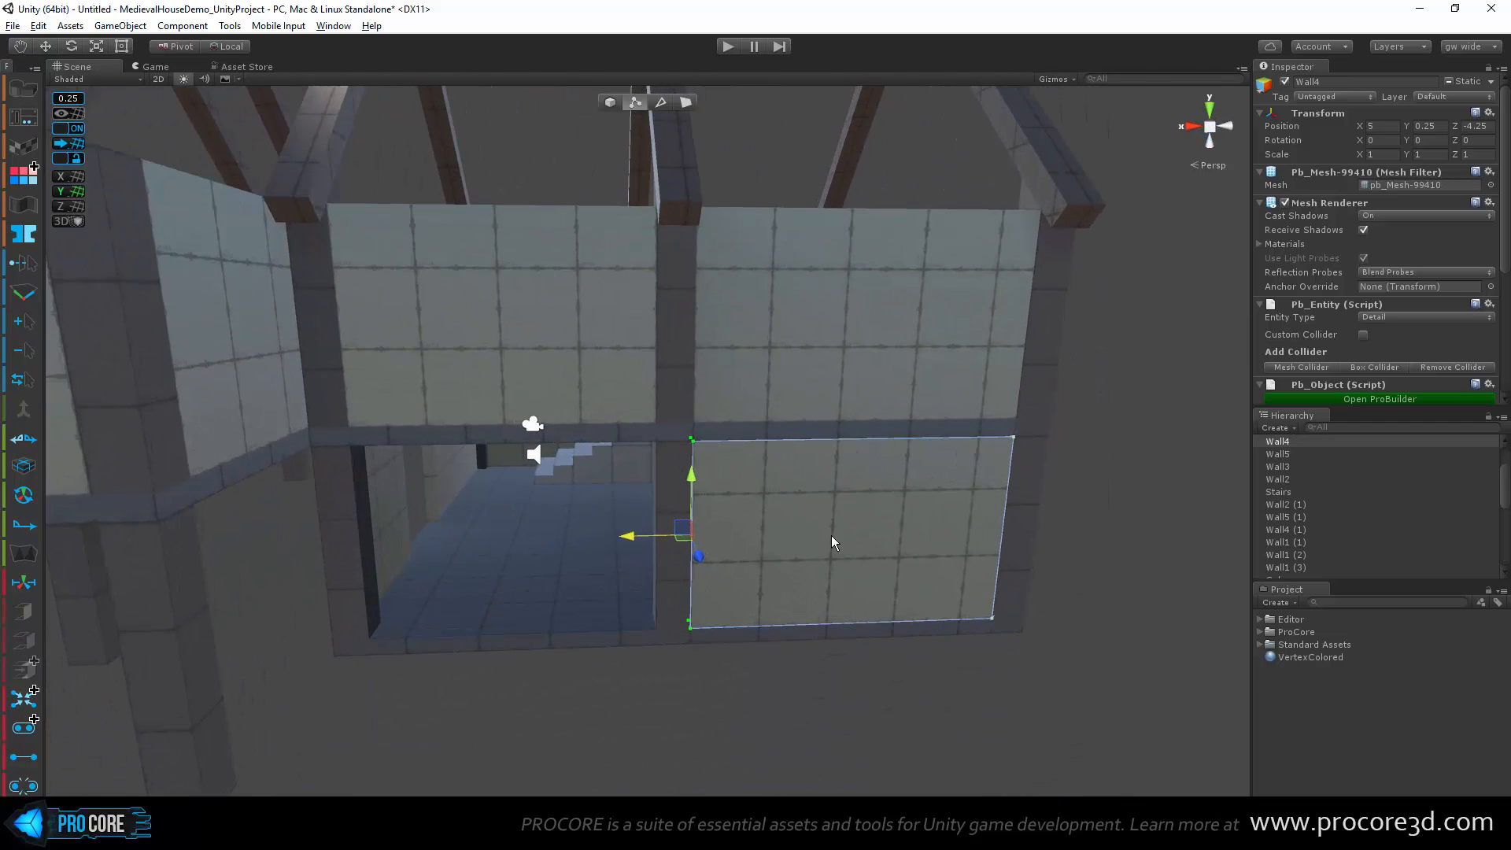
Step: Duplicate the shortened ground-floor wall into the open bay at X 9.5 and pull all its end vertices back to the middle post
{"action": "key", "text": "Escape"}
{"action": "key", "text": "ctrl+d"}
{"action": "left_click_drag", "start_coordinate": [1001, 651], "coordinate": [694, 670]}
{"action": "key", "text": "g"}
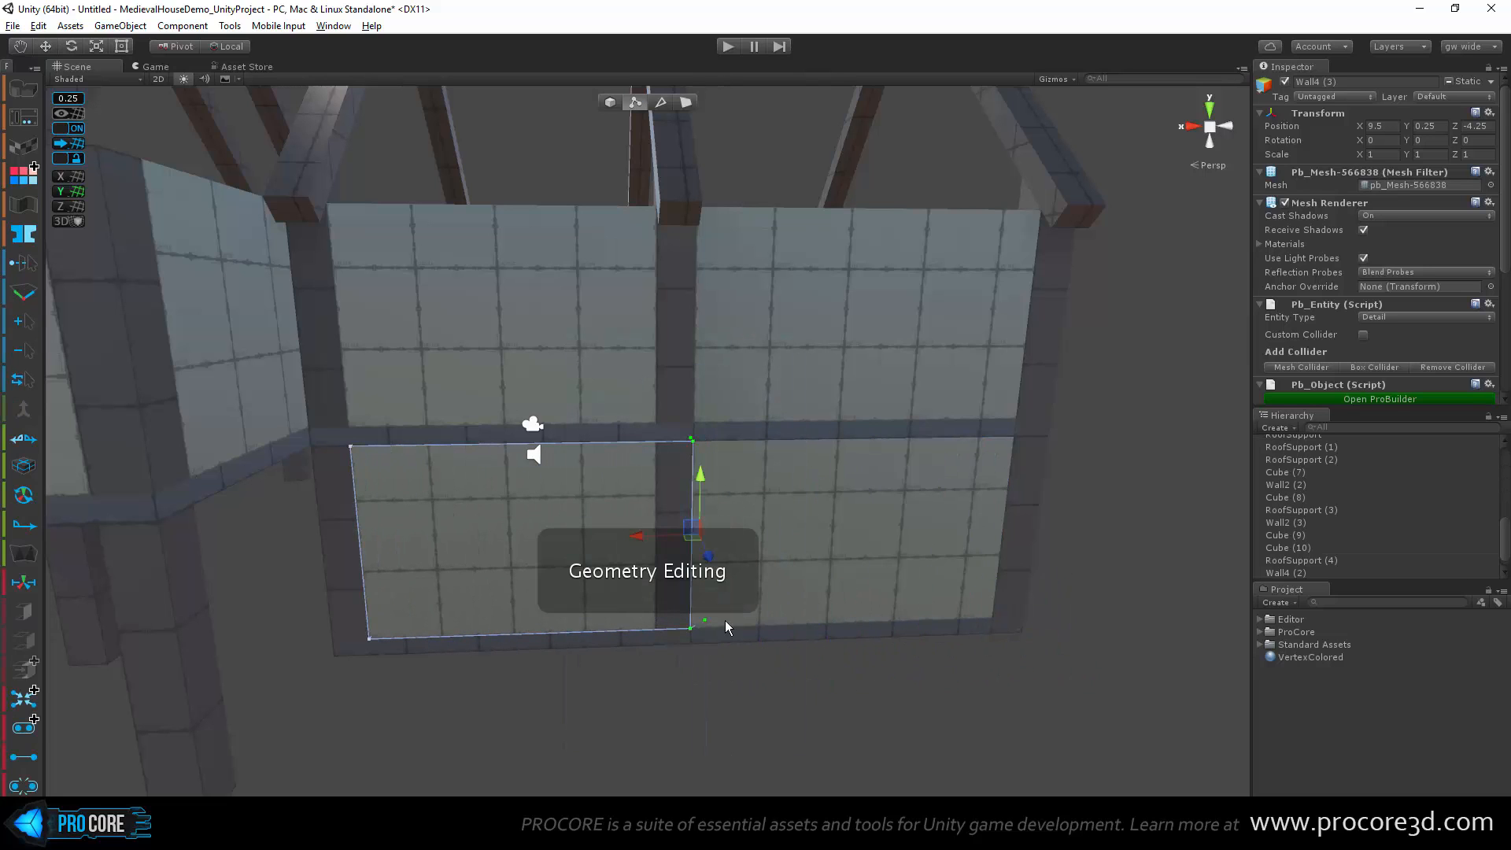
{"action": "left_click_drag", "start_coordinate": [648, 539], "coordinate": [609, 551]}
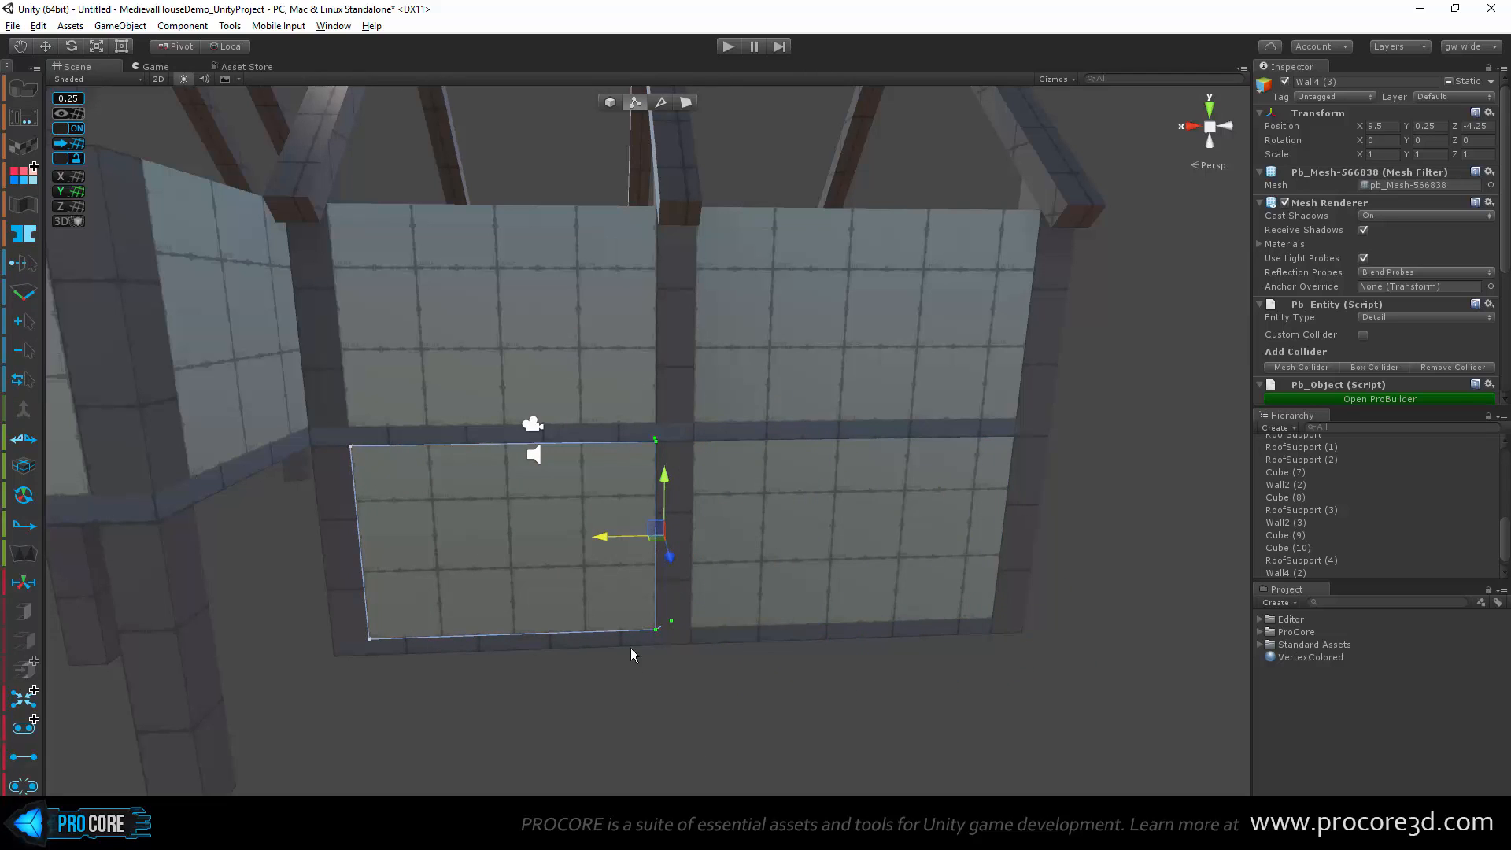
{"action": "scroll", "coordinate": [651, 662], "scroll_direction": "up", "scroll_amount": 2}
{"action": "left_click_drag", "start_coordinate": [621, 659], "coordinate": [602, 663]}
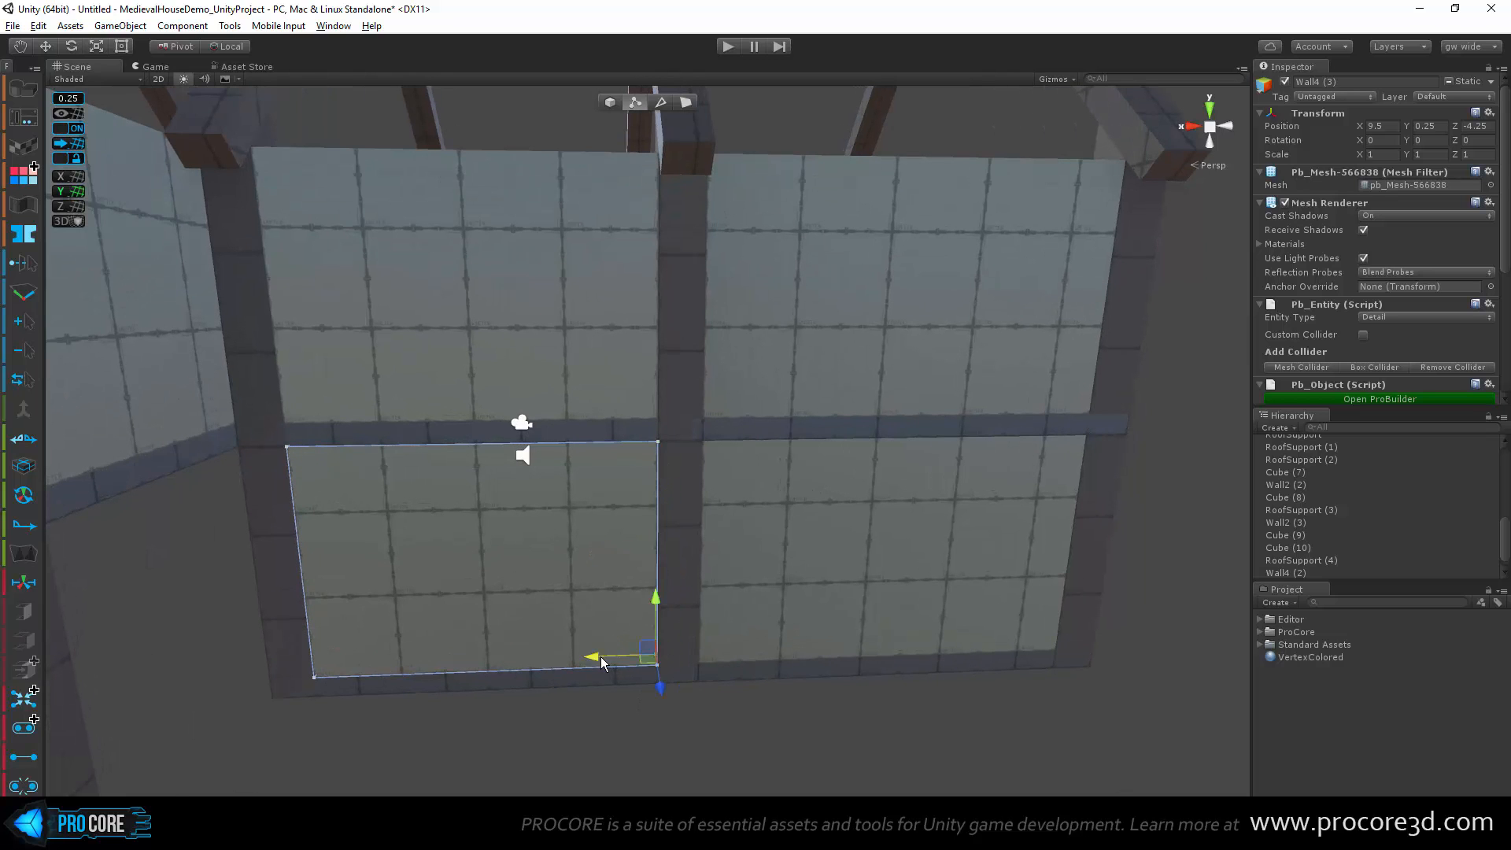
{"action": "left_click_drag", "start_coordinate": [1068, 632], "coordinate": [802, 541], "text": "alt"}
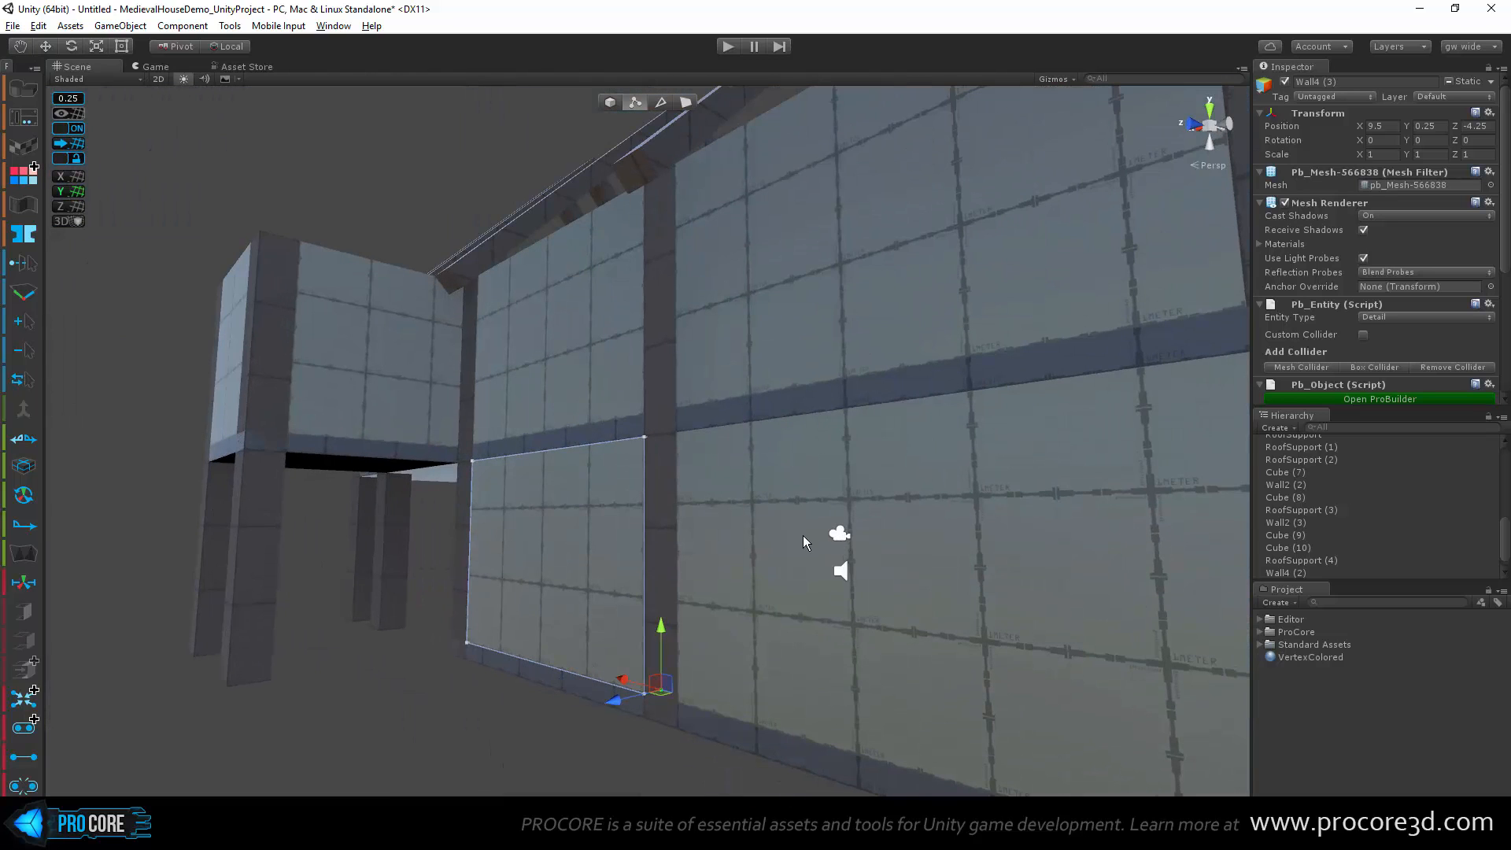
Step: Turn off hidden element selection and move the selected lower corner vertex of Wall4 (3) along the X axis
{"action": "key", "text": "f"}
{"action": "left_click_drag", "start_coordinate": [923, 636], "coordinate": [574, 605], "text": "alt"}
{"action": "scroll", "coordinate": [574, 605], "scroll_direction": "down", "scroll_amount": 5}
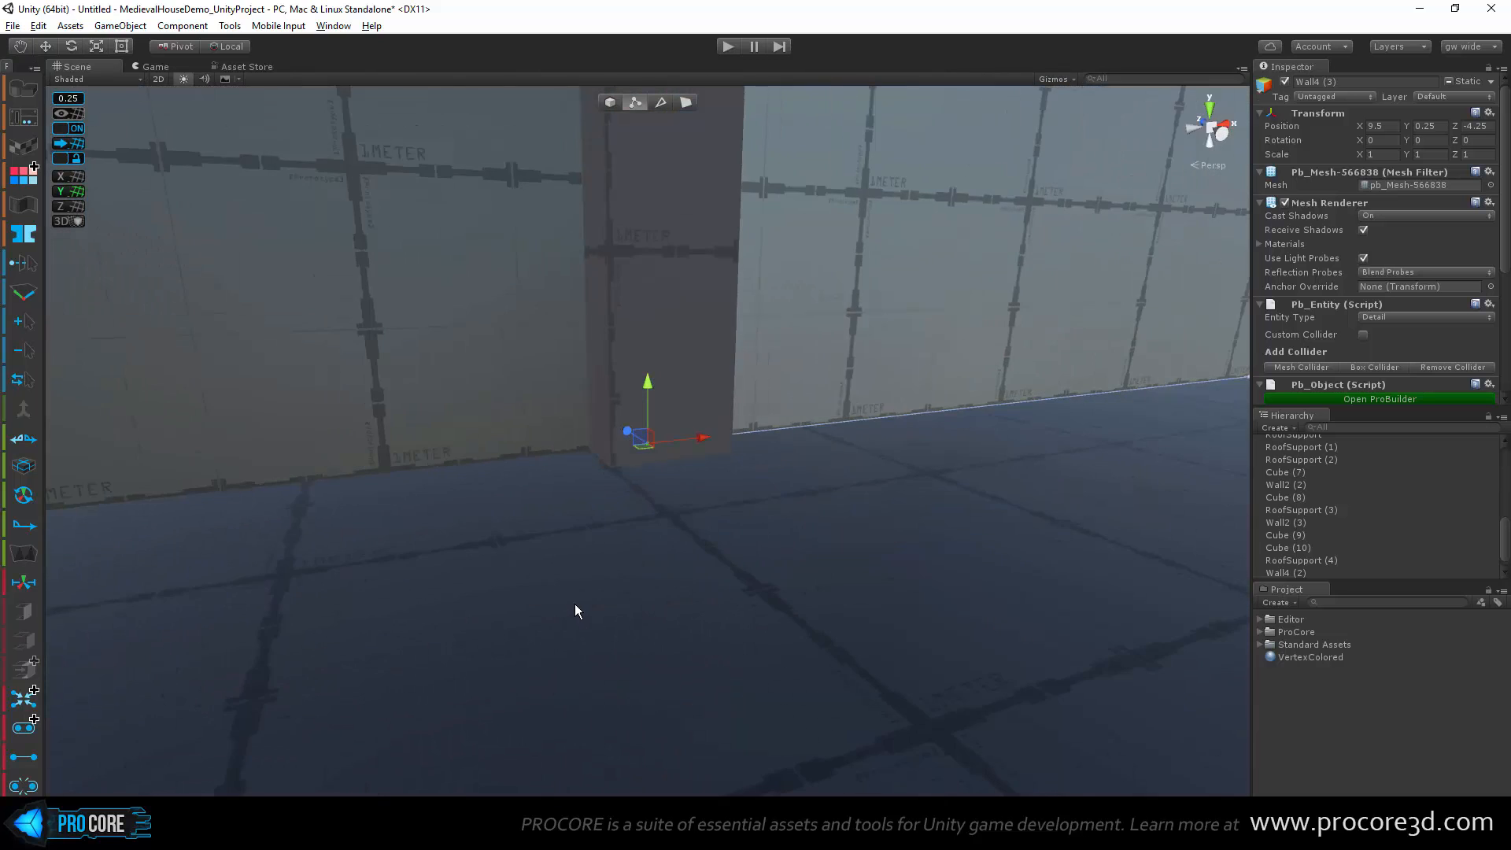
{"action": "scroll", "coordinate": [677, 625], "scroll_direction": "up", "scroll_amount": 8}
{"action": "left_click_drag", "start_coordinate": [677, 625], "coordinate": [782, 617], "text": "alt"}
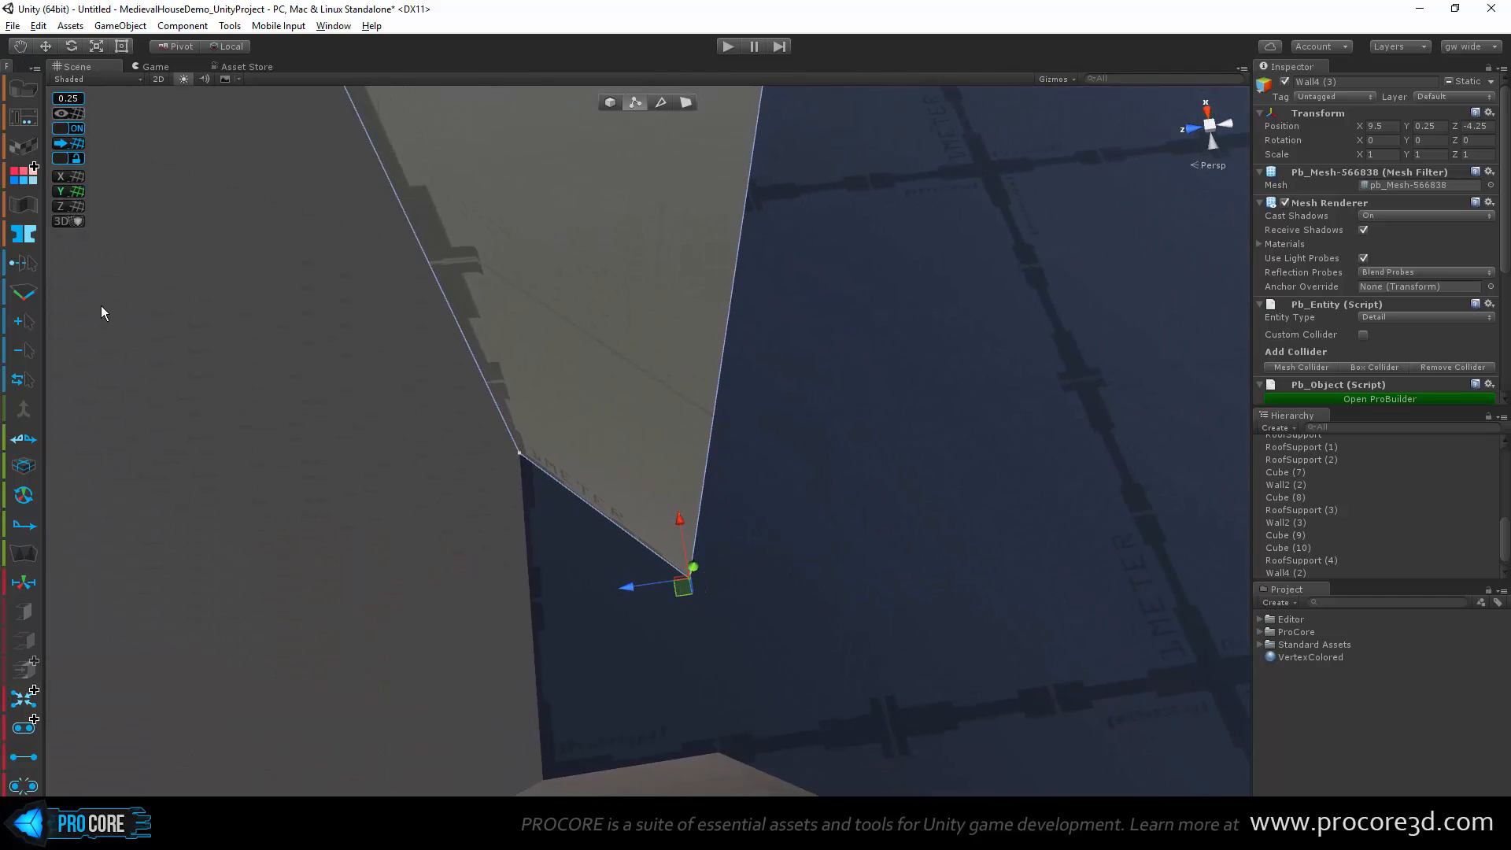
{"action": "left_click", "coordinate": [22, 268]}
{"action": "scroll", "coordinate": [832, 710], "scroll_direction": "up", "scroll_amount": 1}
{"action": "scroll", "coordinate": [828, 709], "scroll_direction": "down", "scroll_amount": 1}
{"action": "mouse_move", "coordinate": [682, 524]}
{"action": "left_mouse_down"}
{"action": "mouse_move", "coordinate": [686, 380]}
{"action": "mouse_move", "coordinate": [679, 447]}
{"action": "left_mouse_up"}
{"action": "left_click_drag", "start_coordinate": [929, 619], "coordinate": [899, 589], "text": "alt"}
{"action": "scroll", "coordinate": [944, 578], "scroll_direction": "down", "scroll_amount": 10}
{"action": "left_click_drag", "start_coordinate": [998, 569], "coordinate": [861, 458], "text": "alt"}
{"action": "left_click_drag", "start_coordinate": [1180, 464], "coordinate": [670, 496], "text": "alt"}
{"action": "left_click_drag", "start_coordinate": [422, 515], "coordinate": [733, 467], "text": "alt"}
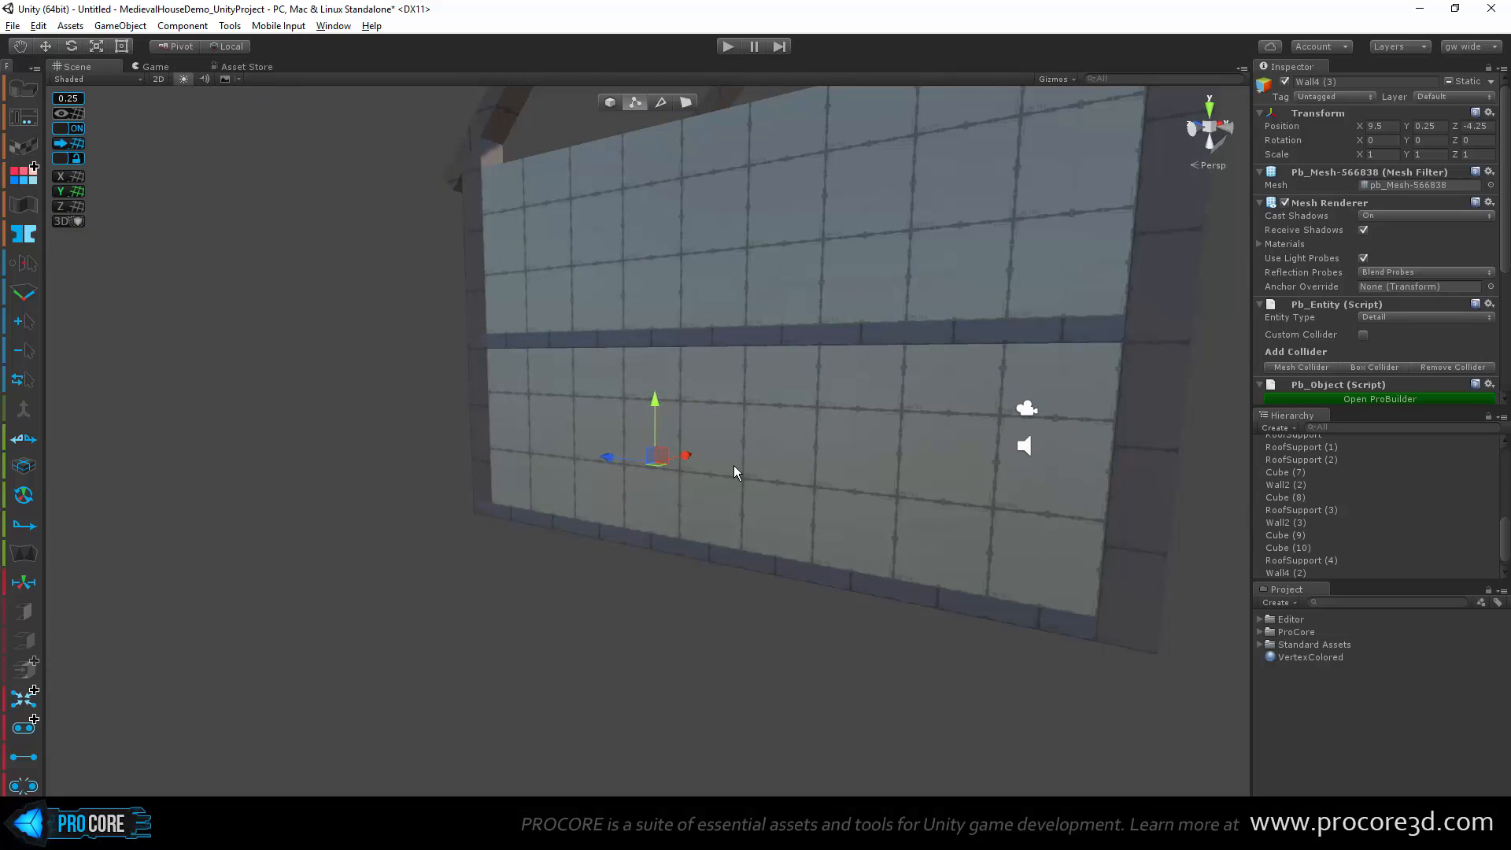
Step: Turn hidden element selection on and shorten the lower wall Wall1 by pulling its end vertices back to the middle post
{"action": "left_click", "coordinate": [734, 465]}
{"action": "left_click_drag", "start_coordinate": [829, 560], "coordinate": [577, 537], "text": "alt"}
{"action": "left_click", "coordinate": [526, 458]}
{"action": "scroll", "coordinate": [527, 459], "scroll_direction": "down", "scroll_amount": 5}
{"action": "left_click_drag", "start_coordinate": [972, 687], "coordinate": [973, 689]}
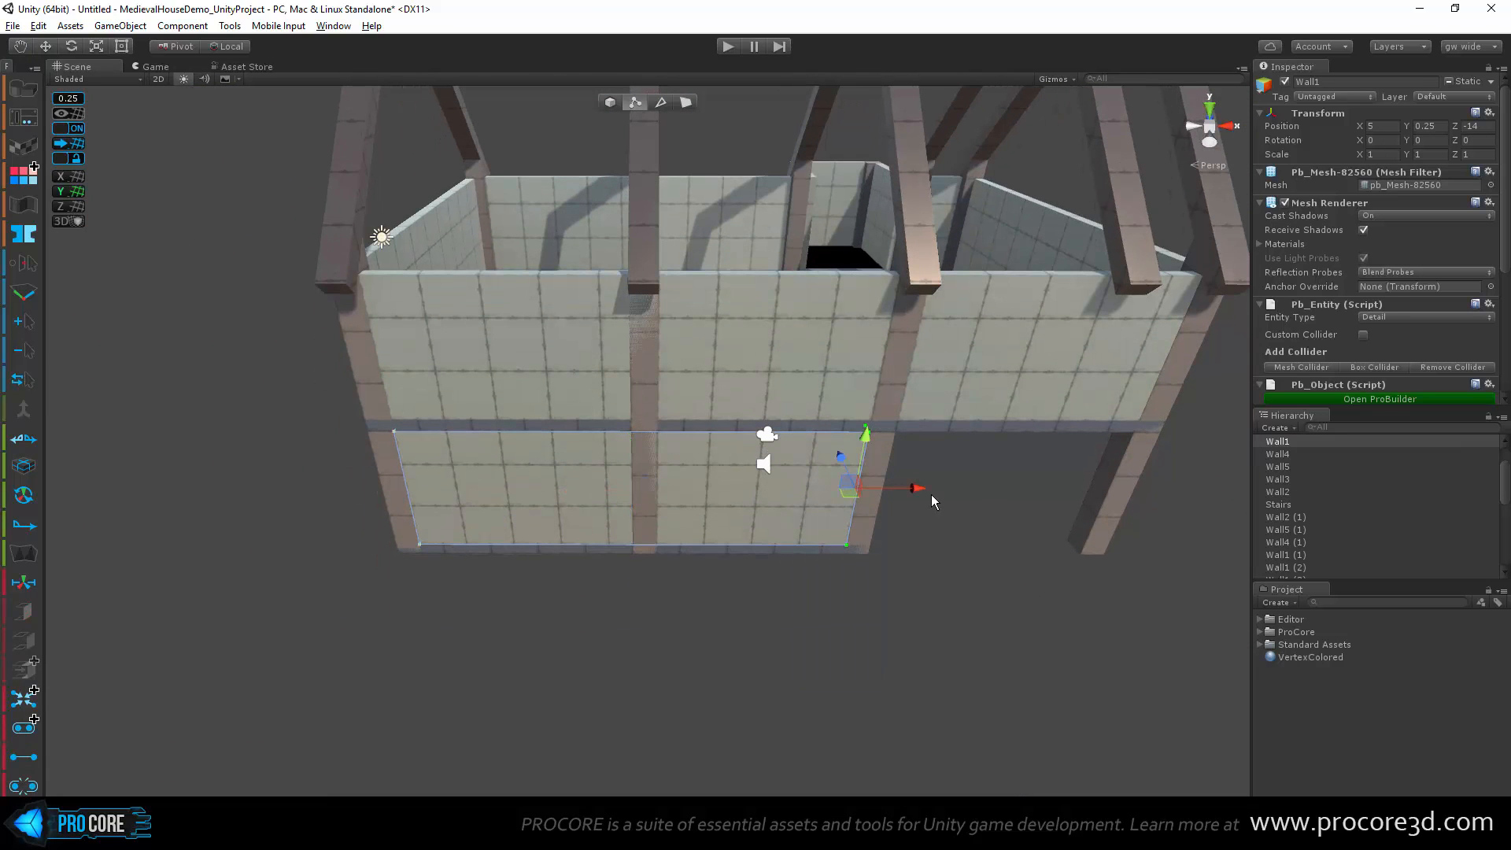
{"action": "left_click", "coordinate": [32, 261]}
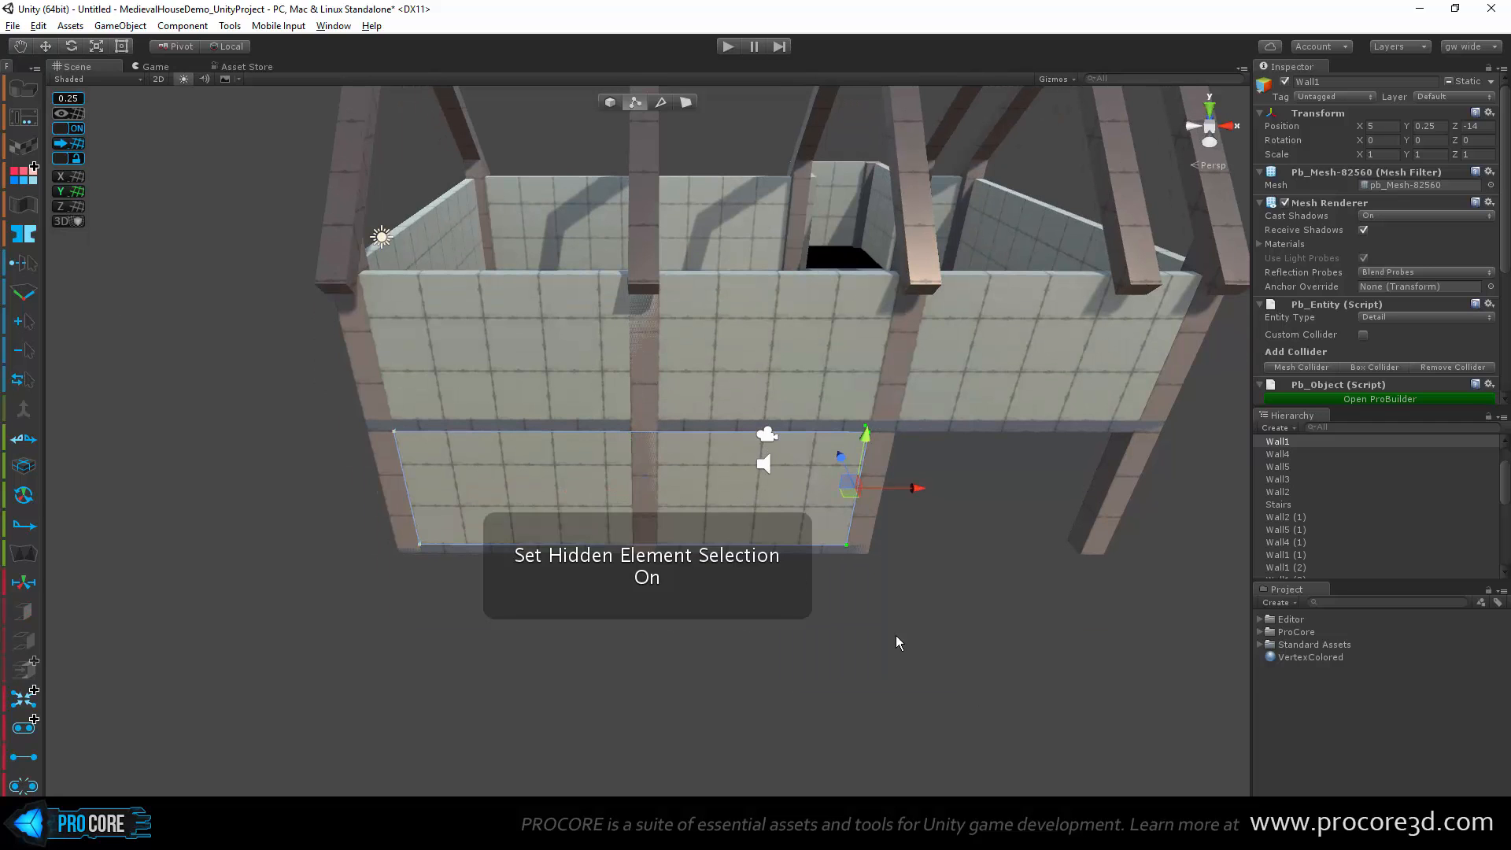
{"action": "left_click_drag", "start_coordinate": [899, 642], "coordinate": [789, 459], "text": "alt"}
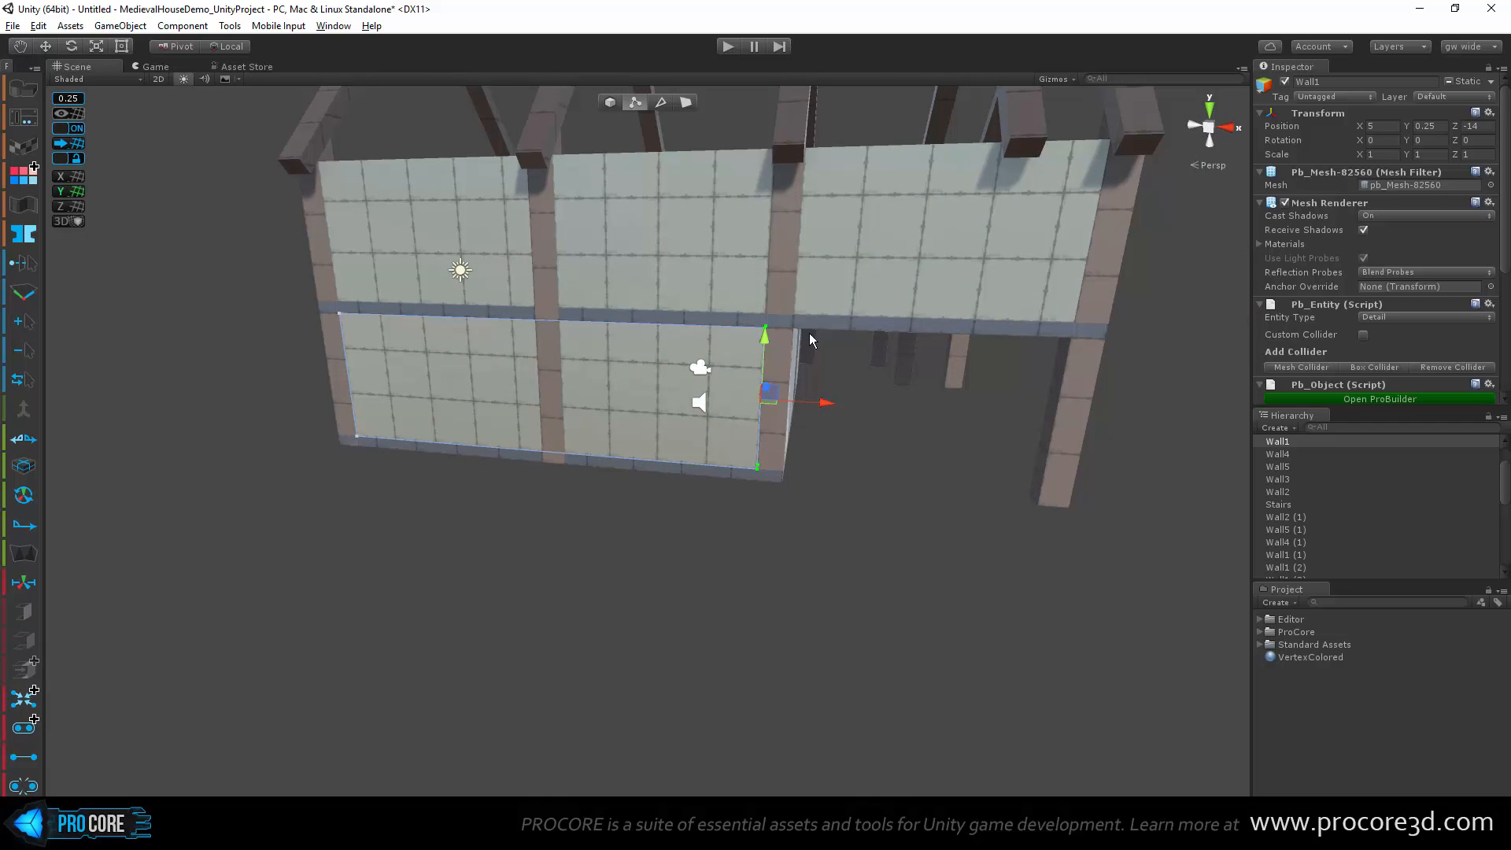
{"action": "left_click_drag", "start_coordinate": [815, 406], "coordinate": [583, 399]}
{"action": "key", "text": "f"}
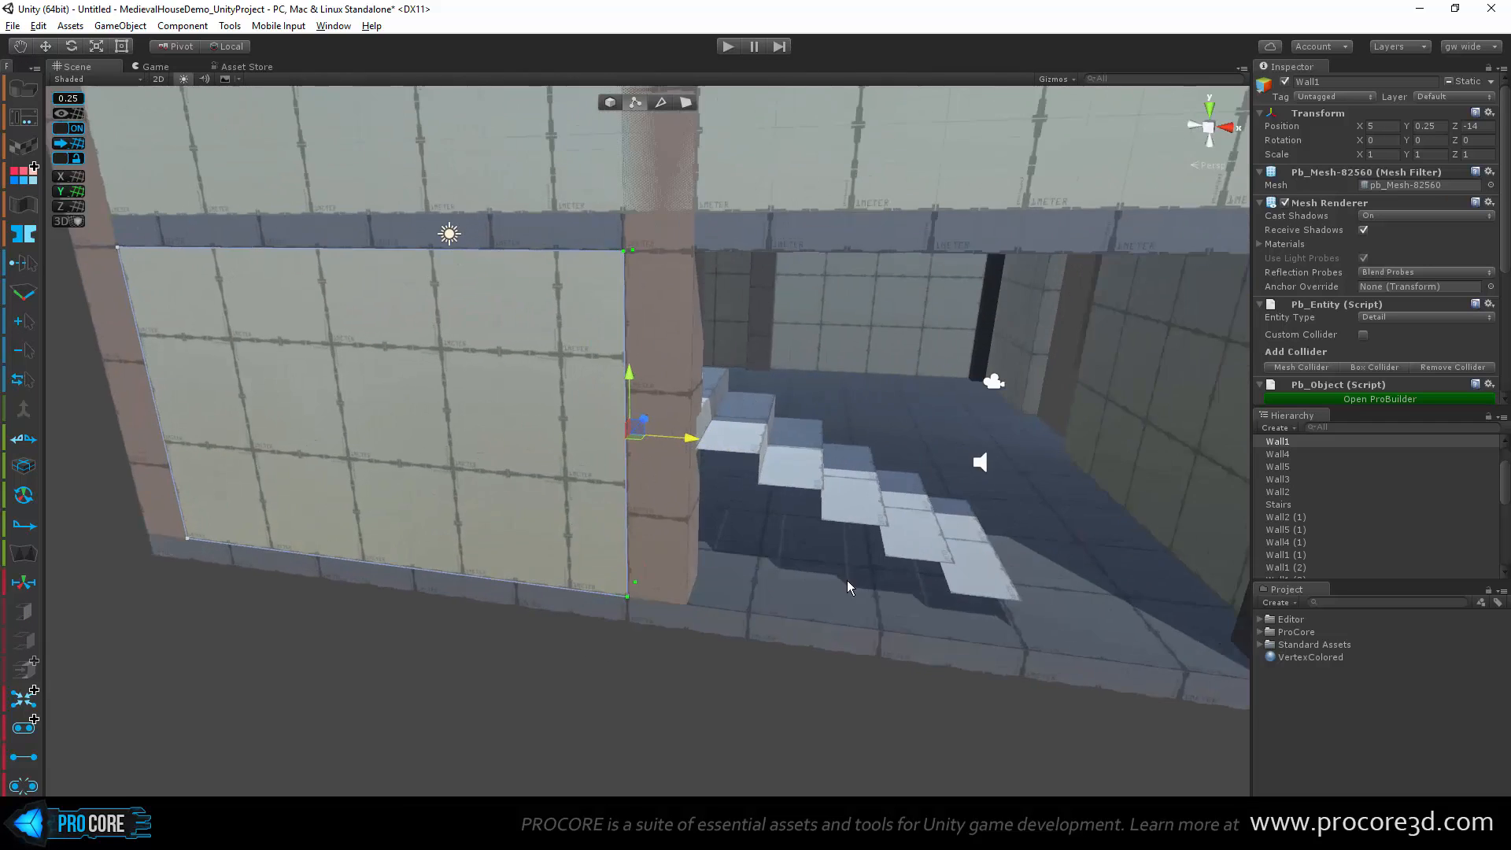
{"action": "left_click_drag", "start_coordinate": [847, 581], "coordinate": [837, 630], "text": "alt"}
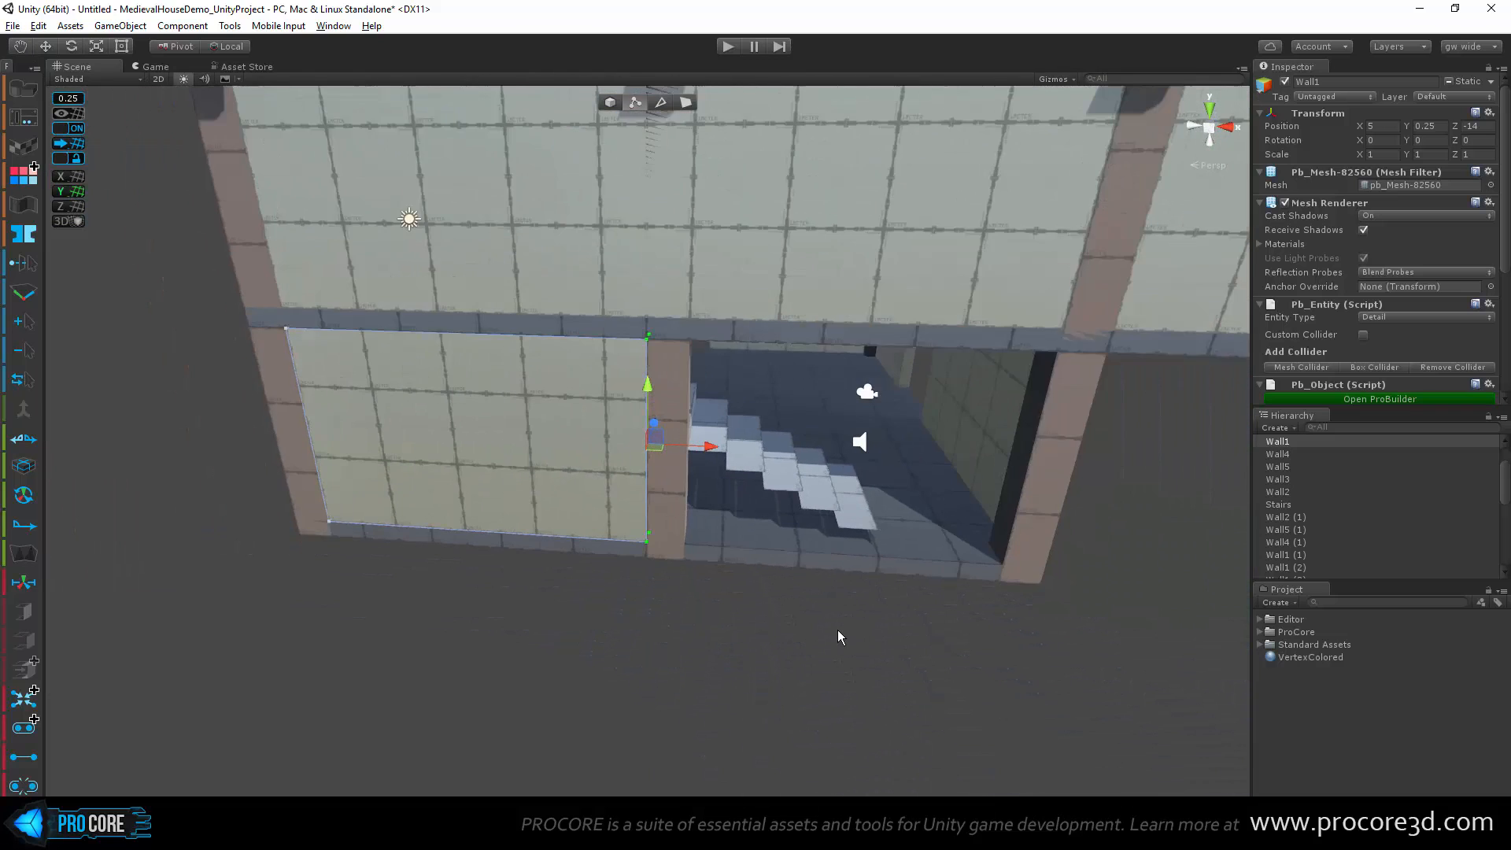
Step: Duplicate Wall1, place the copy at X 9.5, and move its near end vertices flush with the middle post
{"action": "key", "text": "g"}
{"action": "left_click_drag", "start_coordinate": [722, 596], "coordinate": [712, 531], "text": "alt"}
{"action": "key", "text": "ctrl+d"}
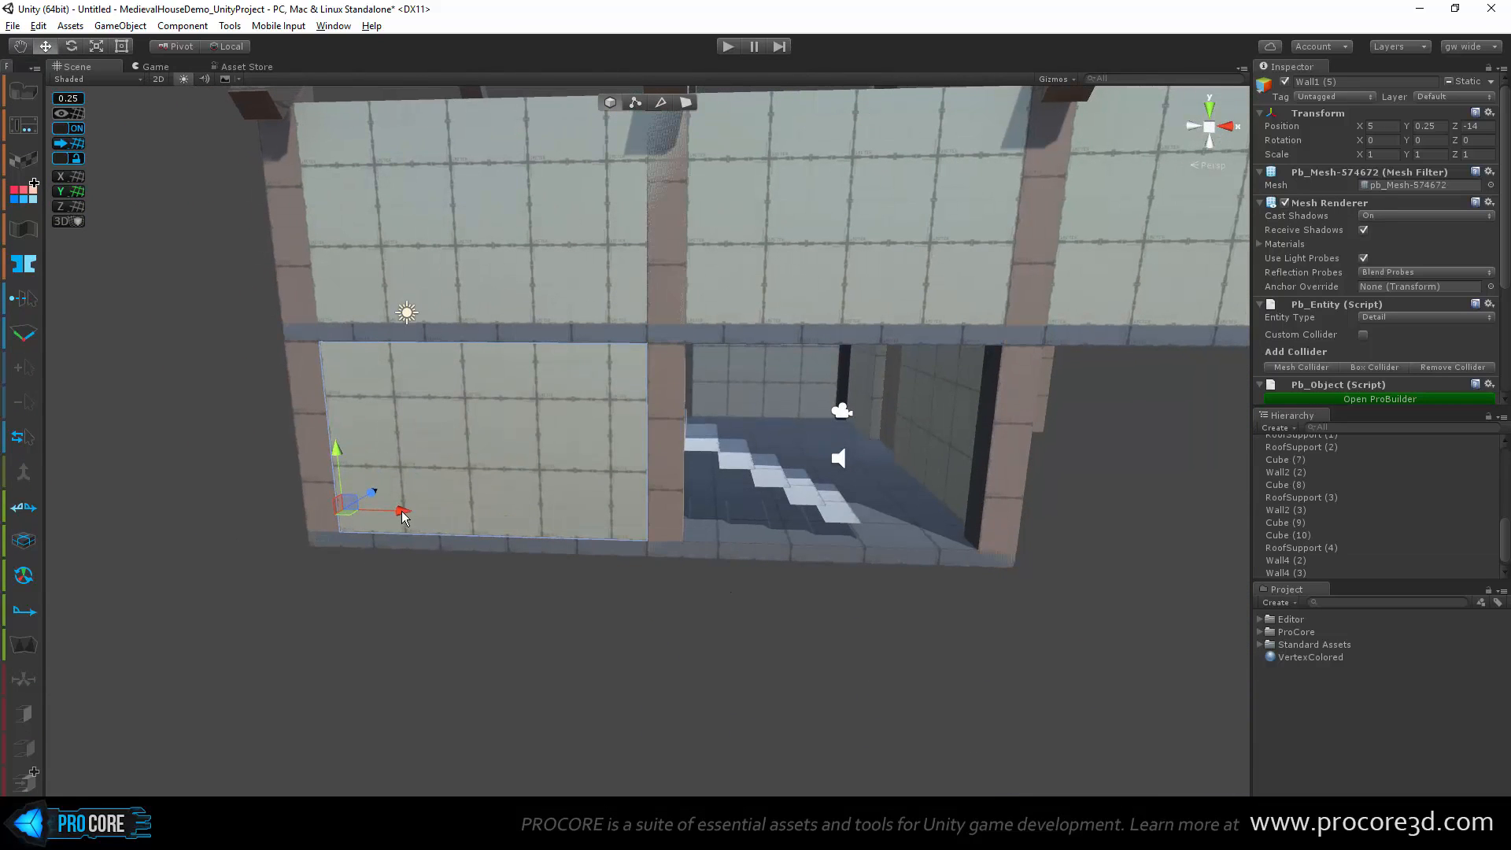
{"action": "left_click_drag", "start_coordinate": [404, 516], "coordinate": [661, 513]}
{"action": "key", "text": "g"}
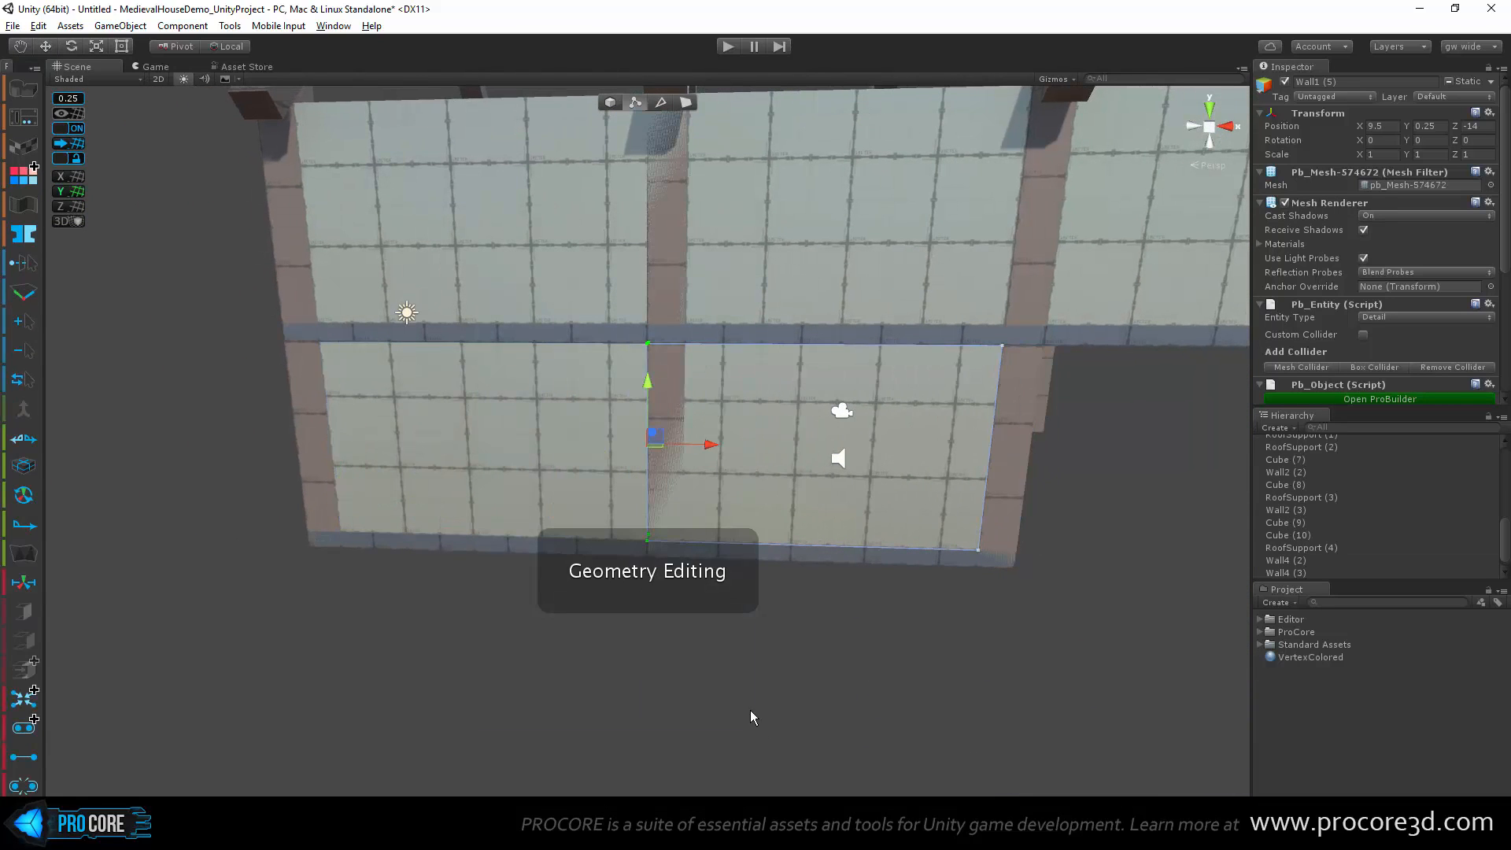
{"action": "left_click_drag", "start_coordinate": [752, 715], "coordinate": [742, 574], "text": "alt"}
{"action": "left_click_drag", "start_coordinate": [703, 441], "coordinate": [738, 449]}
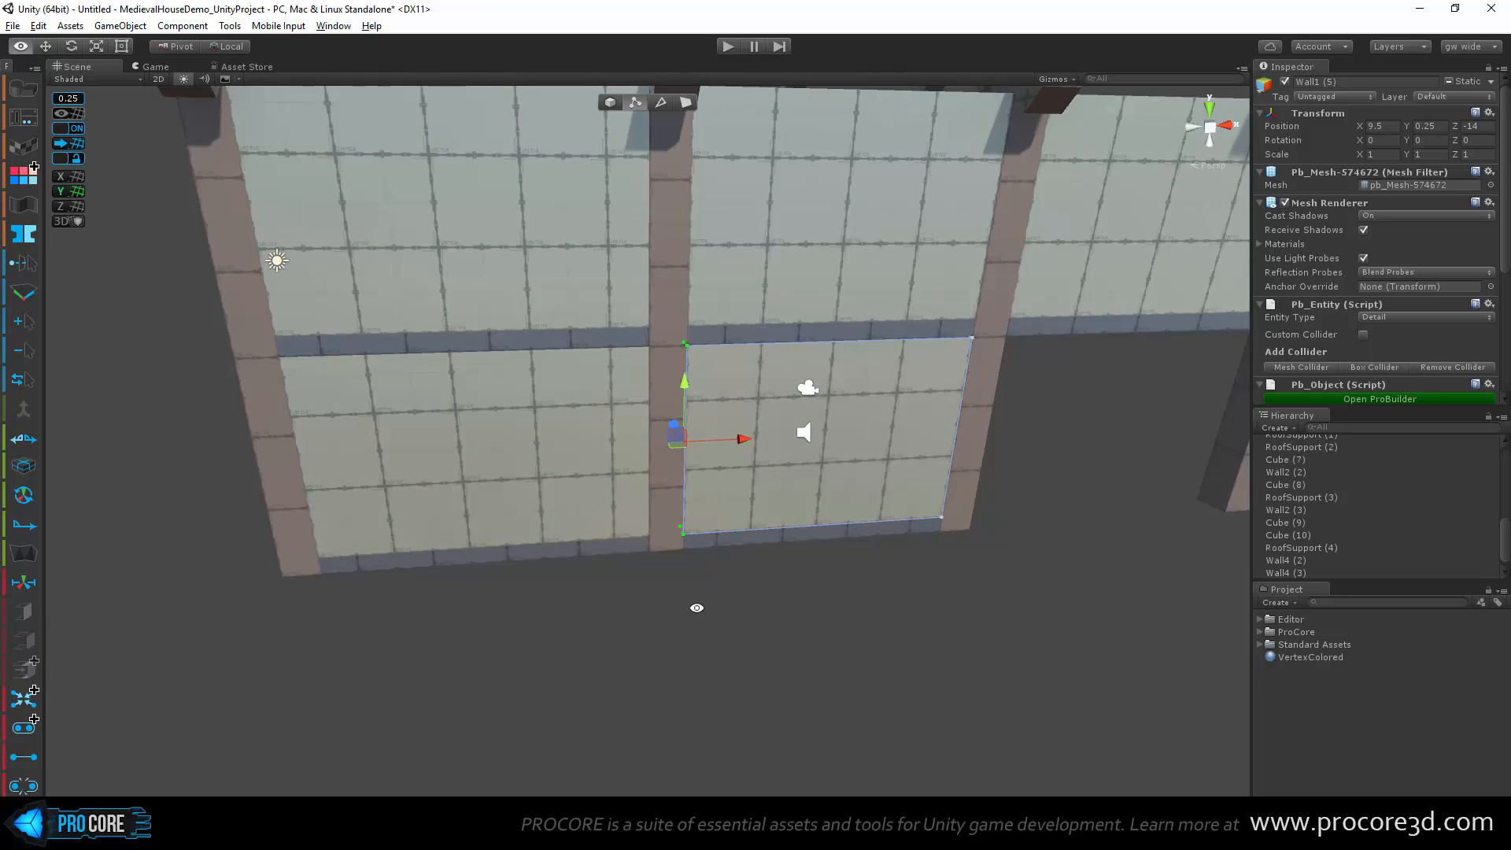
{"action": "left_click_drag", "start_coordinate": [696, 608], "coordinate": [816, 540], "text": "alt"}
Step: Shorten the upper-floor wall Wall1 (1) so that its end meets the middle post
{"action": "left_click_drag", "start_coordinate": [551, 464], "coordinate": [615, 398], "text": "alt"}
{"action": "left_click", "coordinate": [615, 400]}
{"action": "left_click_drag", "start_coordinate": [715, 479], "coordinate": [583, 550], "text": "alt"}
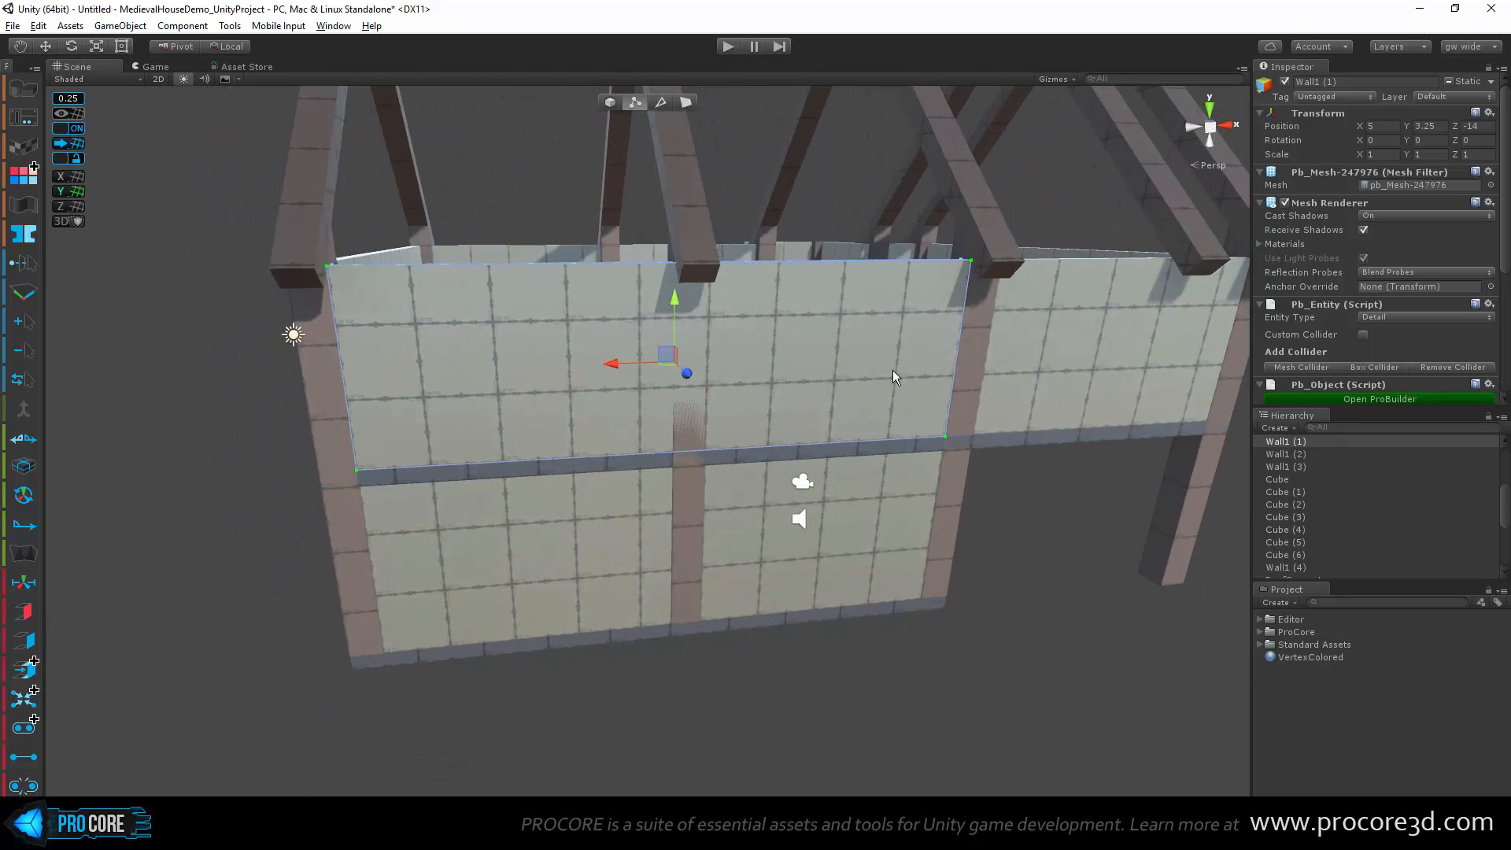
{"action": "left_click_drag", "start_coordinate": [892, 369], "coordinate": [917, 209], "text": "alt"}
{"action": "left_click_drag", "start_coordinate": [1146, 591], "coordinate": [718, 428], "text": "alt"}
{"action": "left_click_drag", "start_coordinate": [775, 473], "coordinate": [729, 483], "text": "alt"}
{"action": "key", "text": "Escape"}
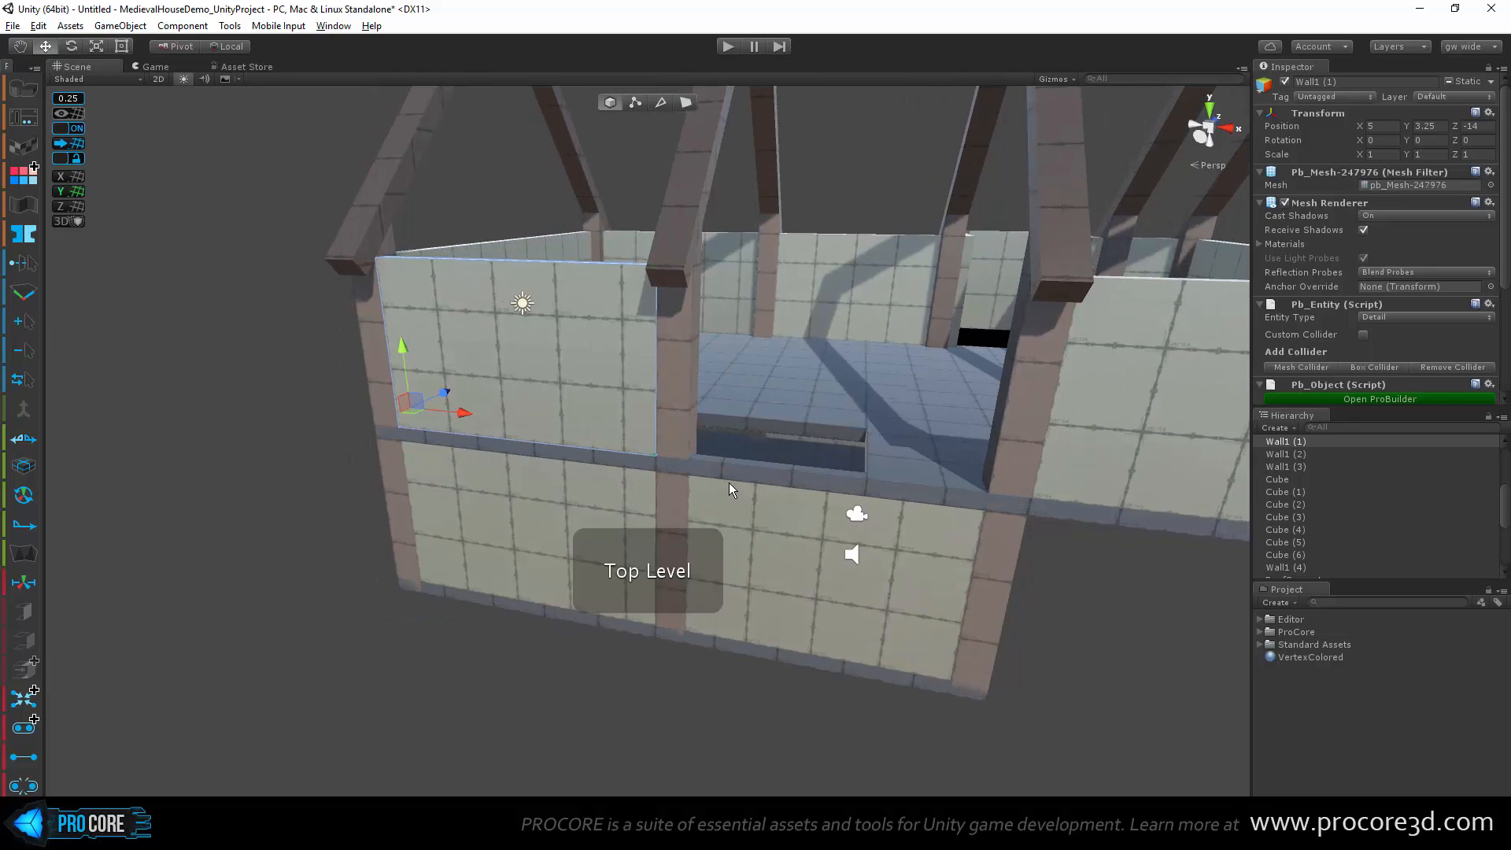
Step: Duplicate Wall1 (1), place the copy at X 10, and pull its far end vertices in to the next post
{"action": "key", "text": "ctrl+d"}
{"action": "left_click_drag", "start_coordinate": [467, 413], "coordinate": [1042, 483]}
{"action": "key", "text": "g"}
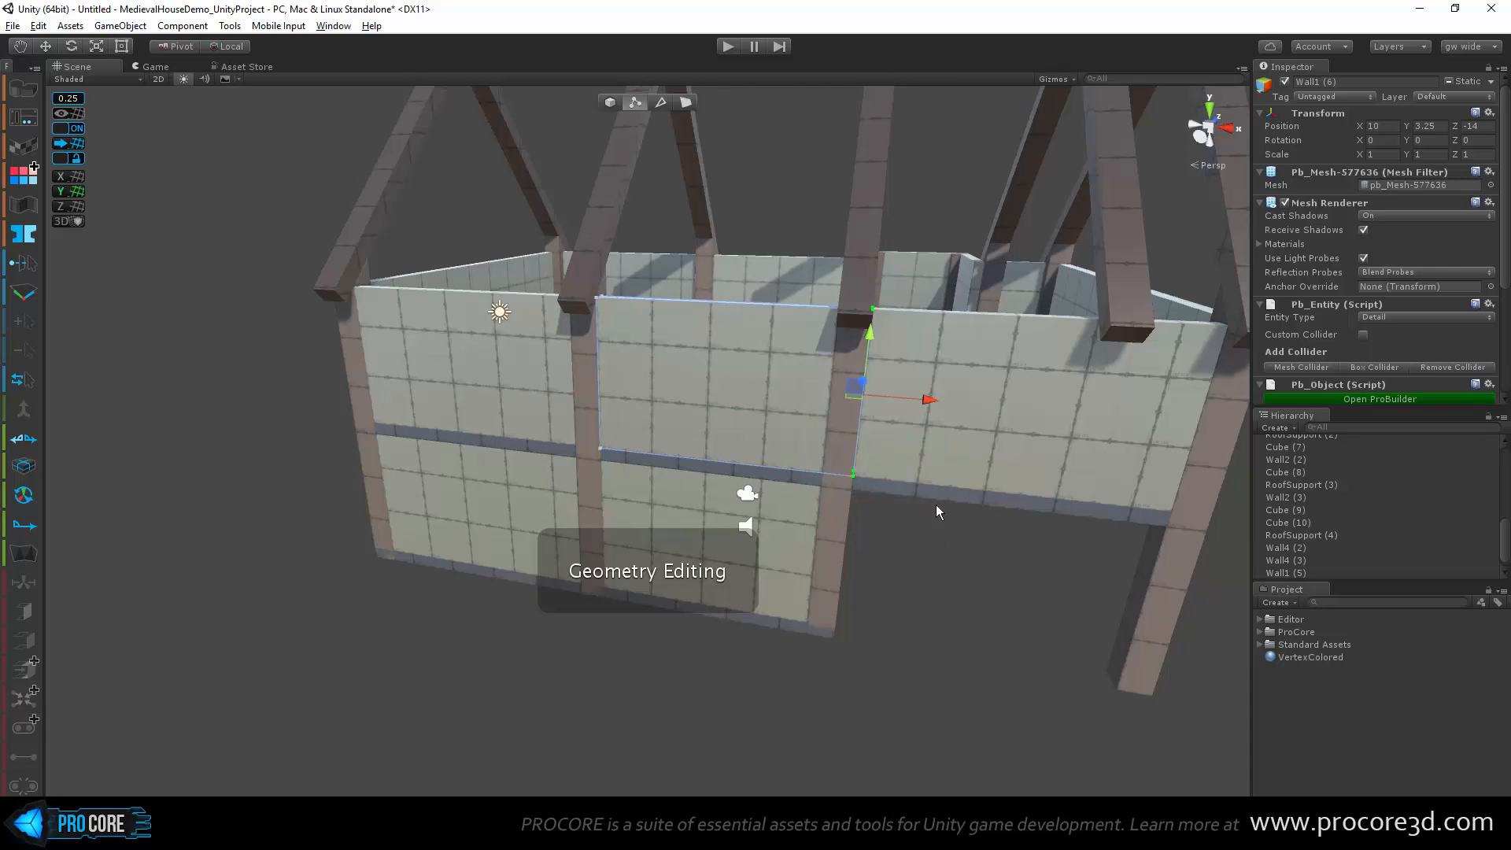
{"action": "left_click_drag", "start_coordinate": [930, 402], "coordinate": [897, 409]}
{"action": "left_click_drag", "start_coordinate": [464, 549], "coordinate": [628, 540], "text": "alt"}
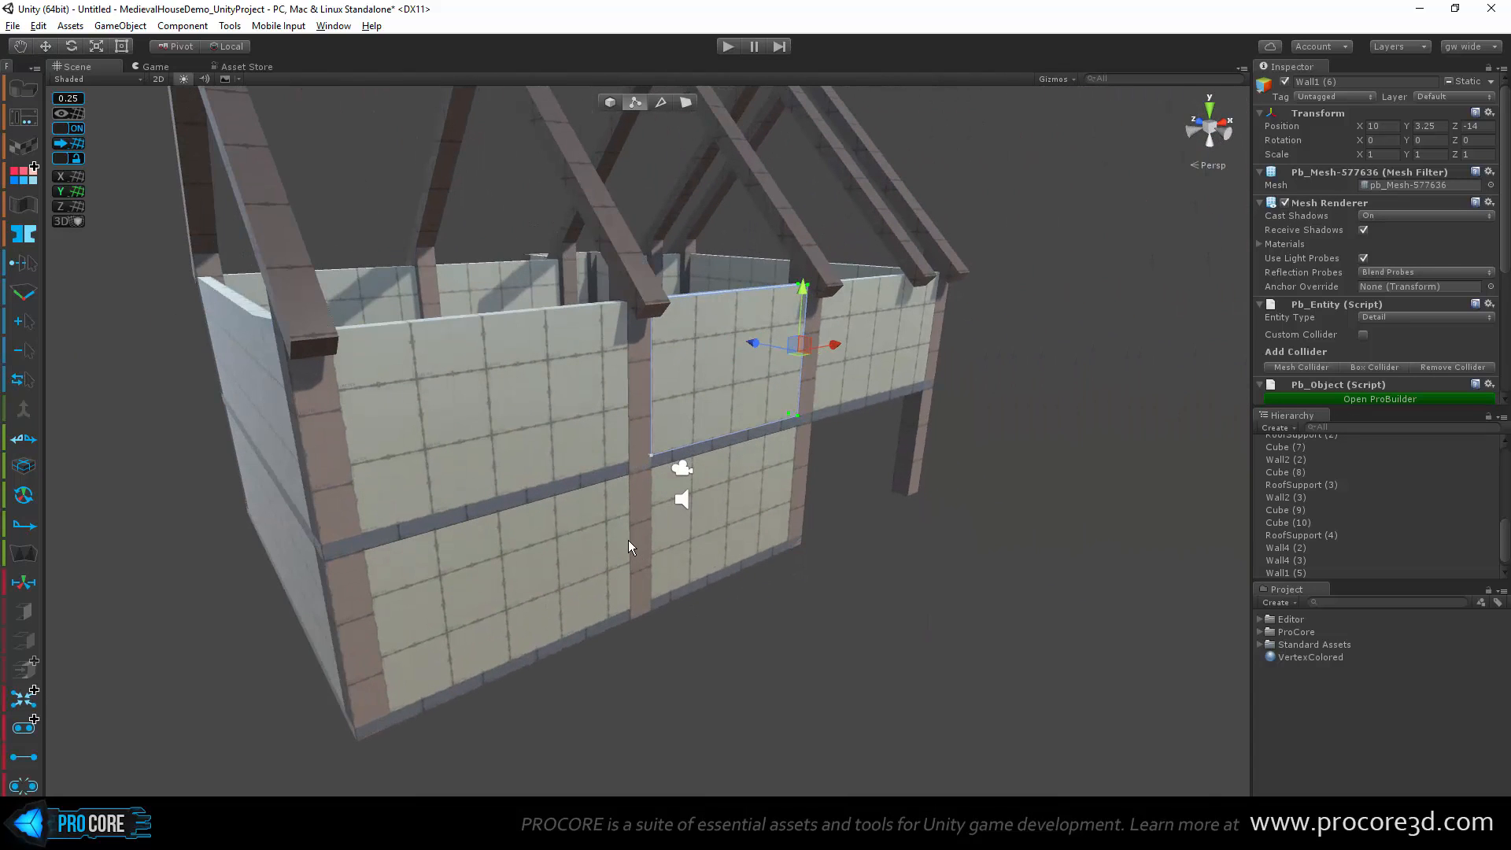
{"action": "key", "text": "g"}
{"action": "left_click", "coordinate": [816, 612]}
{"action": "left_click_drag", "start_coordinate": [816, 611], "coordinate": [972, 554], "text": "alt"}
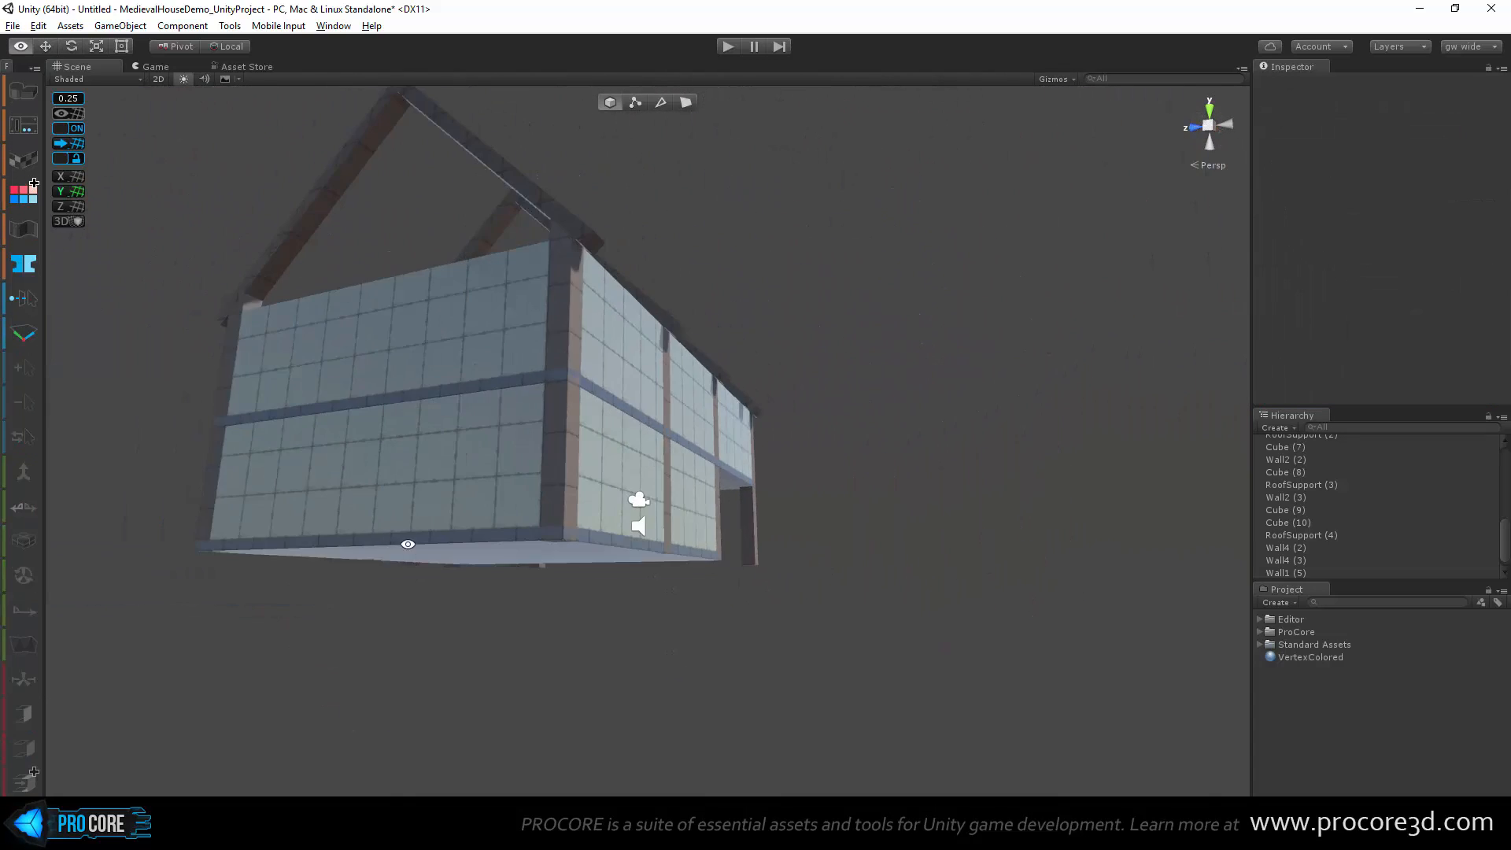
Step: Duplicate the corner post Cube (4) and move the copy to Z -9.5, midway along the end wall
{"action": "left_click_drag", "start_coordinate": [407, 544], "coordinate": [606, 630], "text": "alt"}
{"action": "left_click", "coordinate": [577, 496]}
{"action": "scroll", "coordinate": [587, 571], "scroll_direction": "up", "scroll_amount": 3}
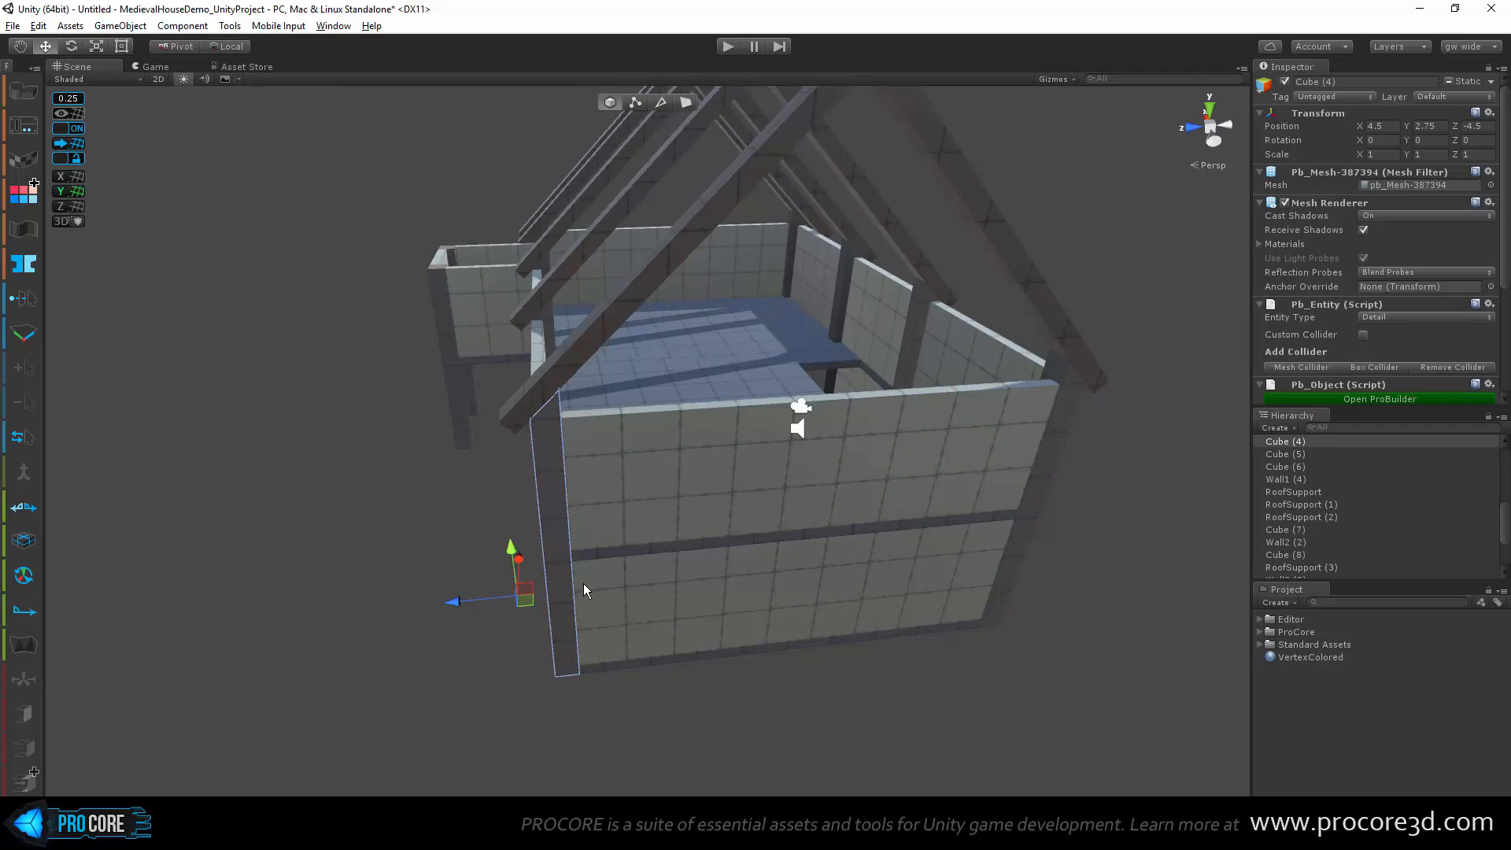
{"action": "key", "text": "ctrl+d"}
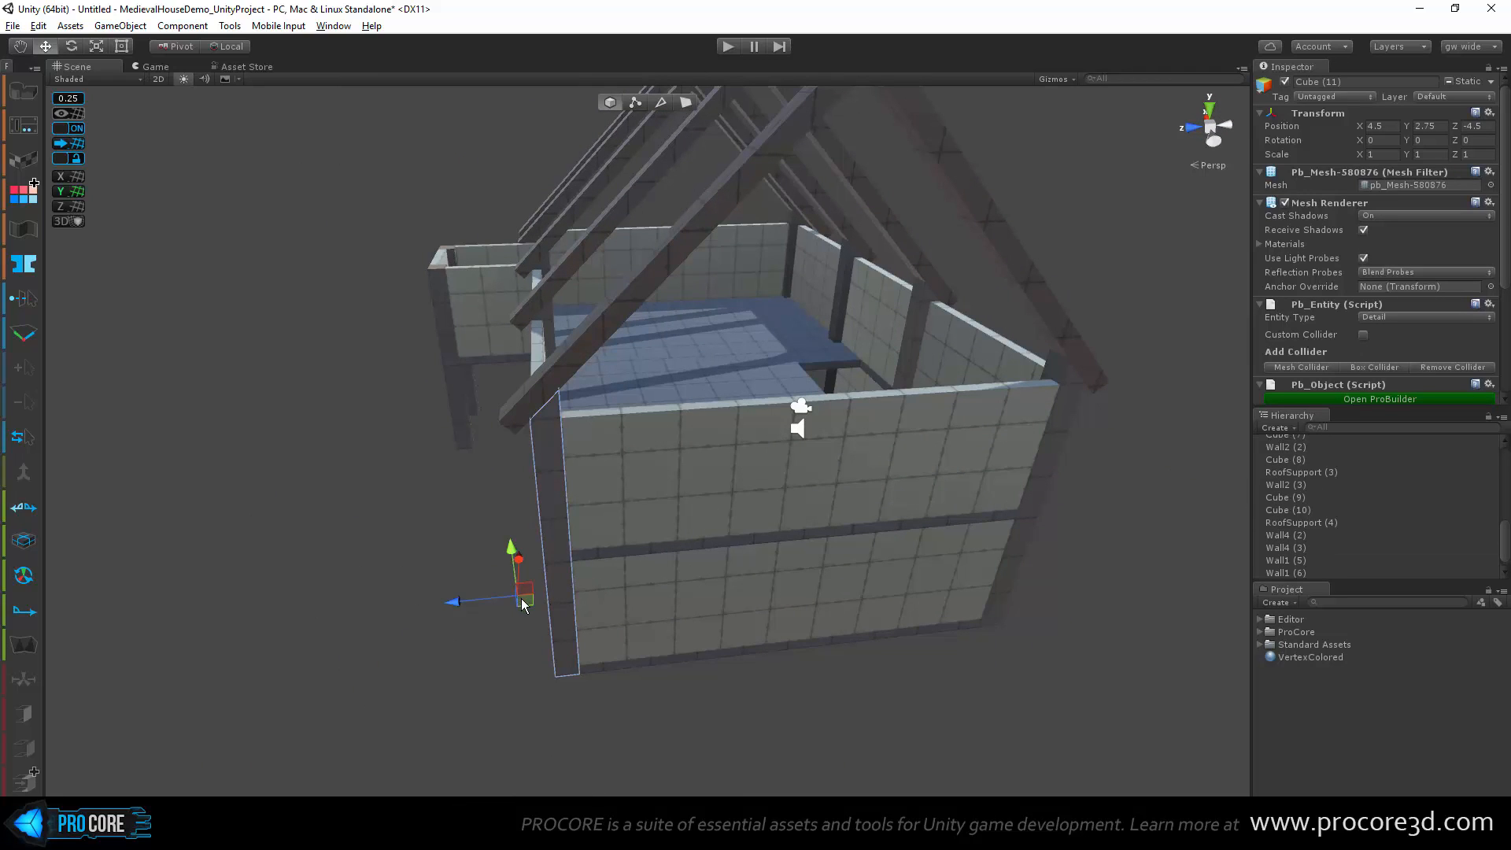
{"action": "left_click_drag", "start_coordinate": [469, 611], "coordinate": [752, 621]}
{"action": "scroll", "coordinate": [729, 617], "scroll_direction": "up", "scroll_amount": 3}
Step: Level the copied post's slanted top edge and shift the post to Z -9.25
{"action": "key", "text": "r"}
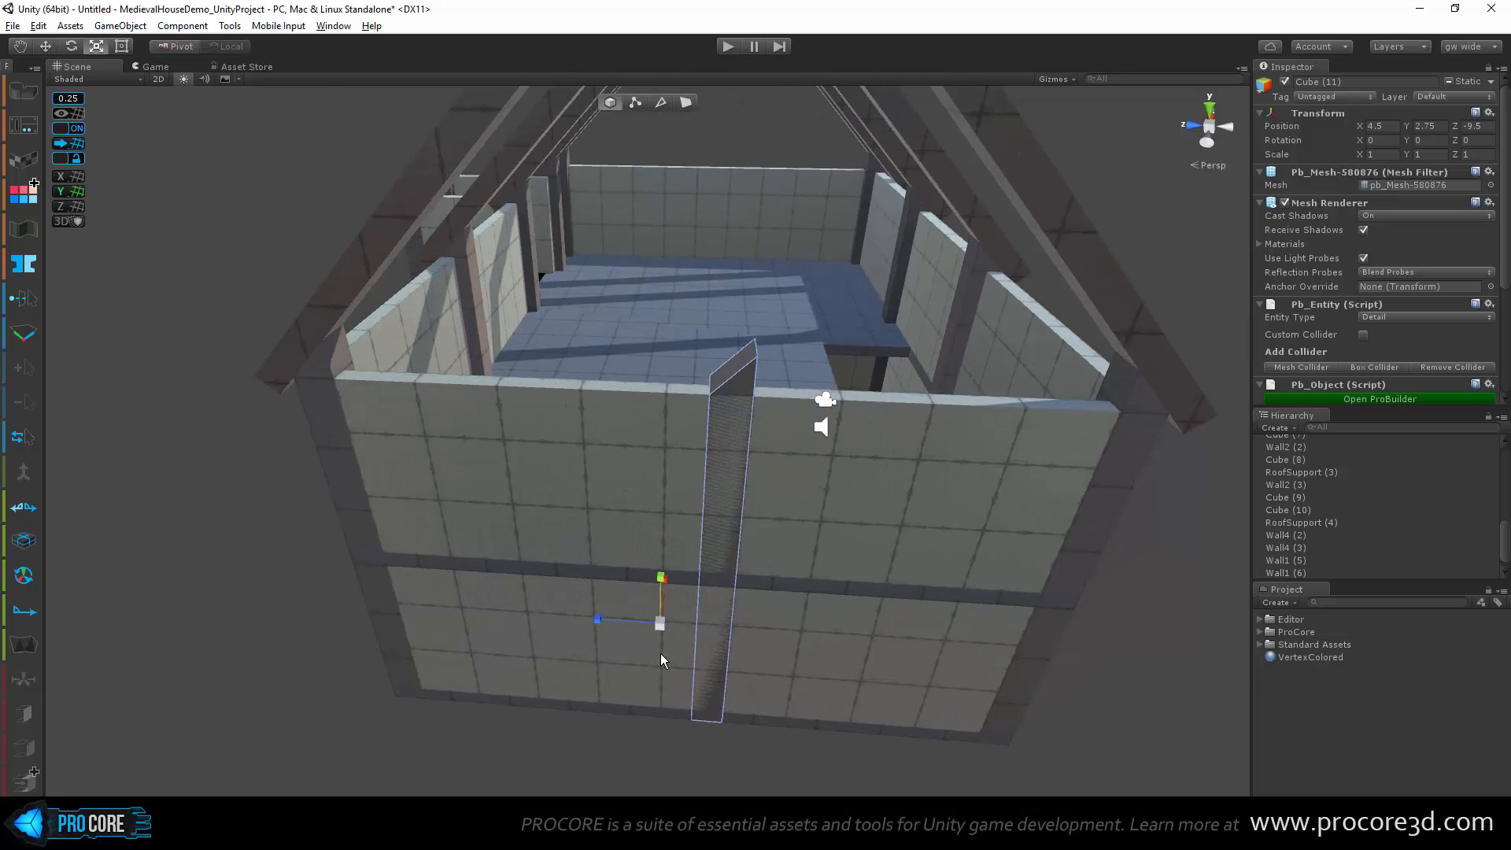
{"action": "key", "text": "w"}
{"action": "key", "text": "e"}
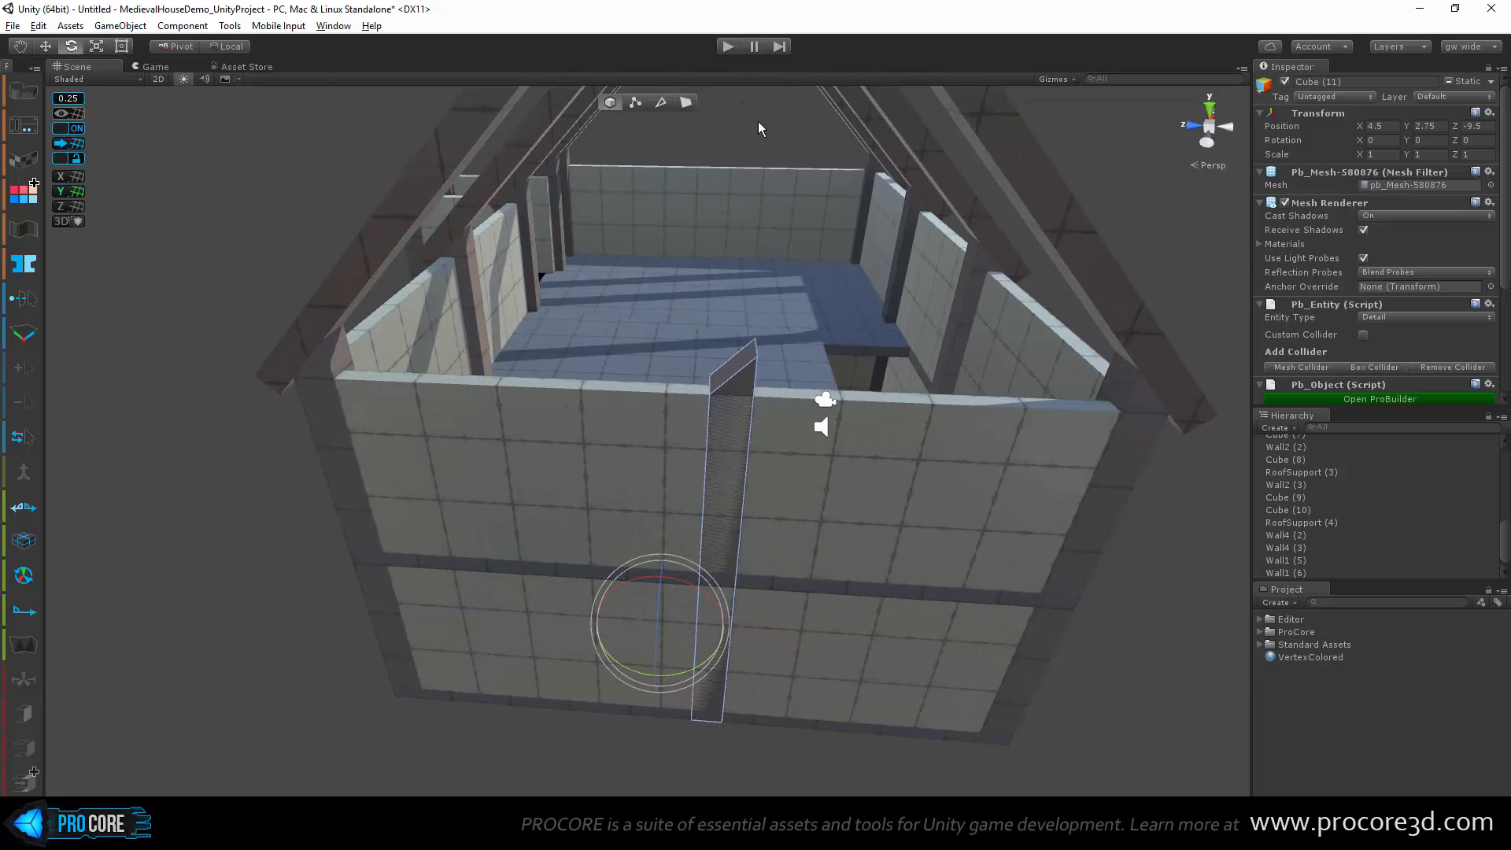
{"action": "left_click", "coordinate": [659, 103]}
{"action": "left_click", "coordinate": [752, 350]}
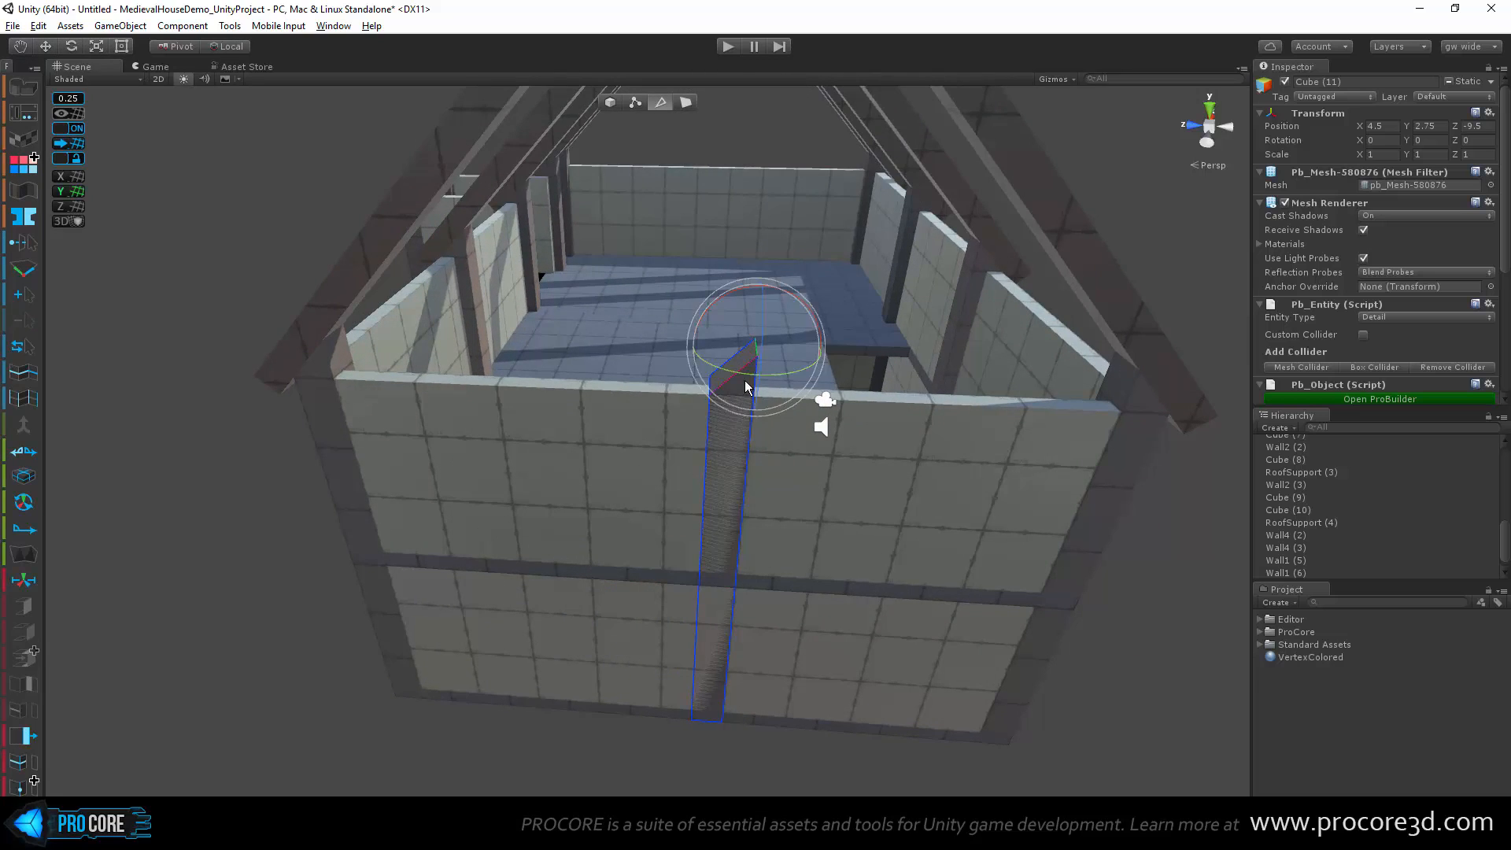
{"action": "key", "text": "w"}
{"action": "left_click_drag", "start_coordinate": [731, 580], "coordinate": [684, 497], "text": "alt"}
{"action": "left_click_drag", "start_coordinate": [724, 587], "coordinate": [633, 511], "text": "alt"}
{"action": "key", "text": "g"}
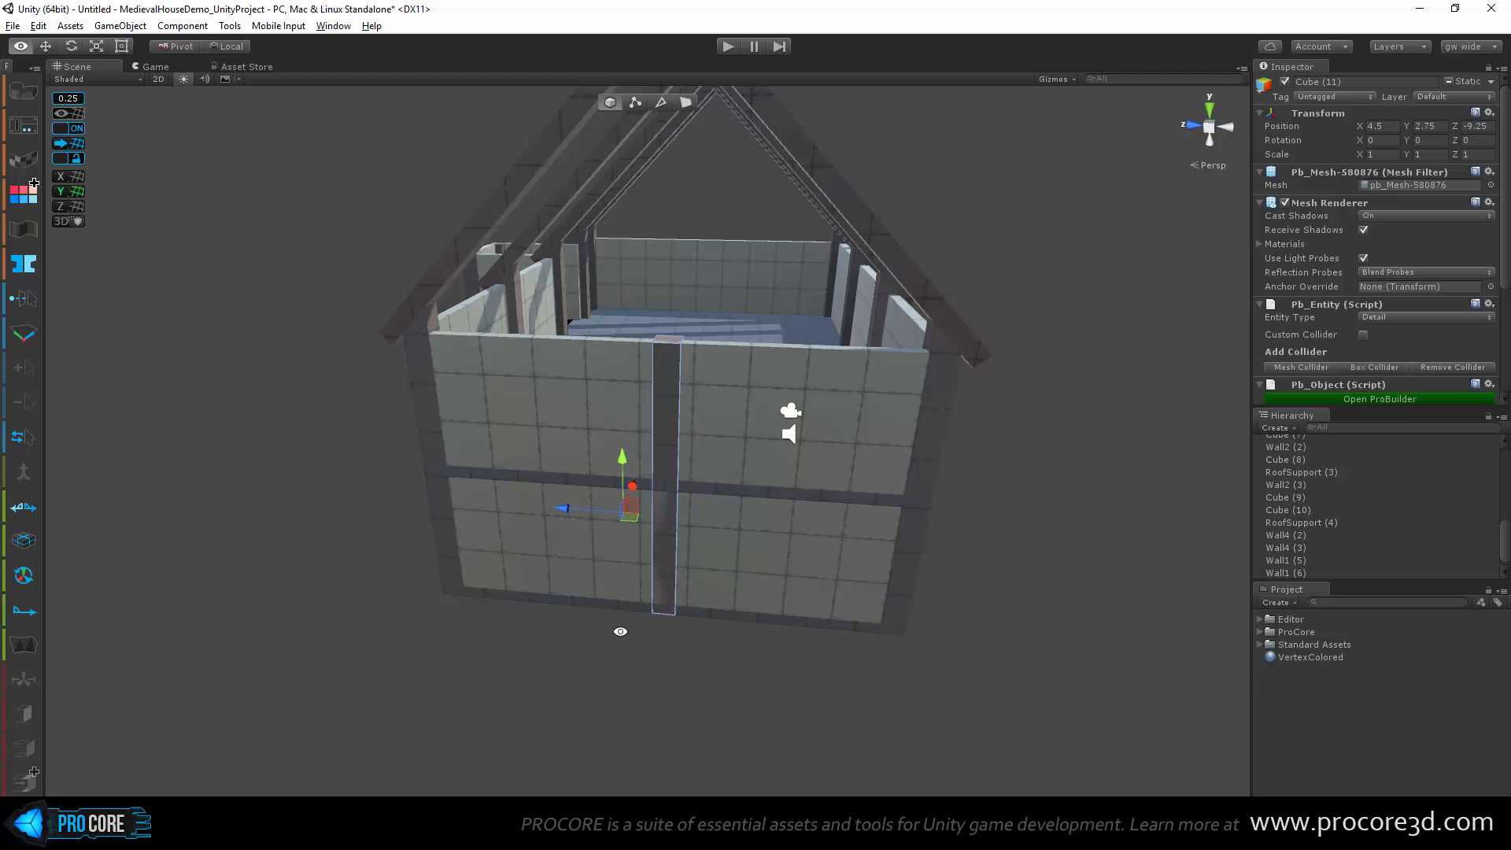
Step: Shorten the lower end wall Wall5 by moving its end vertices back to the new centre post
{"action": "left_click_drag", "start_coordinate": [617, 627], "coordinate": [625, 551], "text": "alt"}
{"action": "left_click", "coordinate": [625, 550]}
{"action": "left_click", "coordinate": [642, 103]}
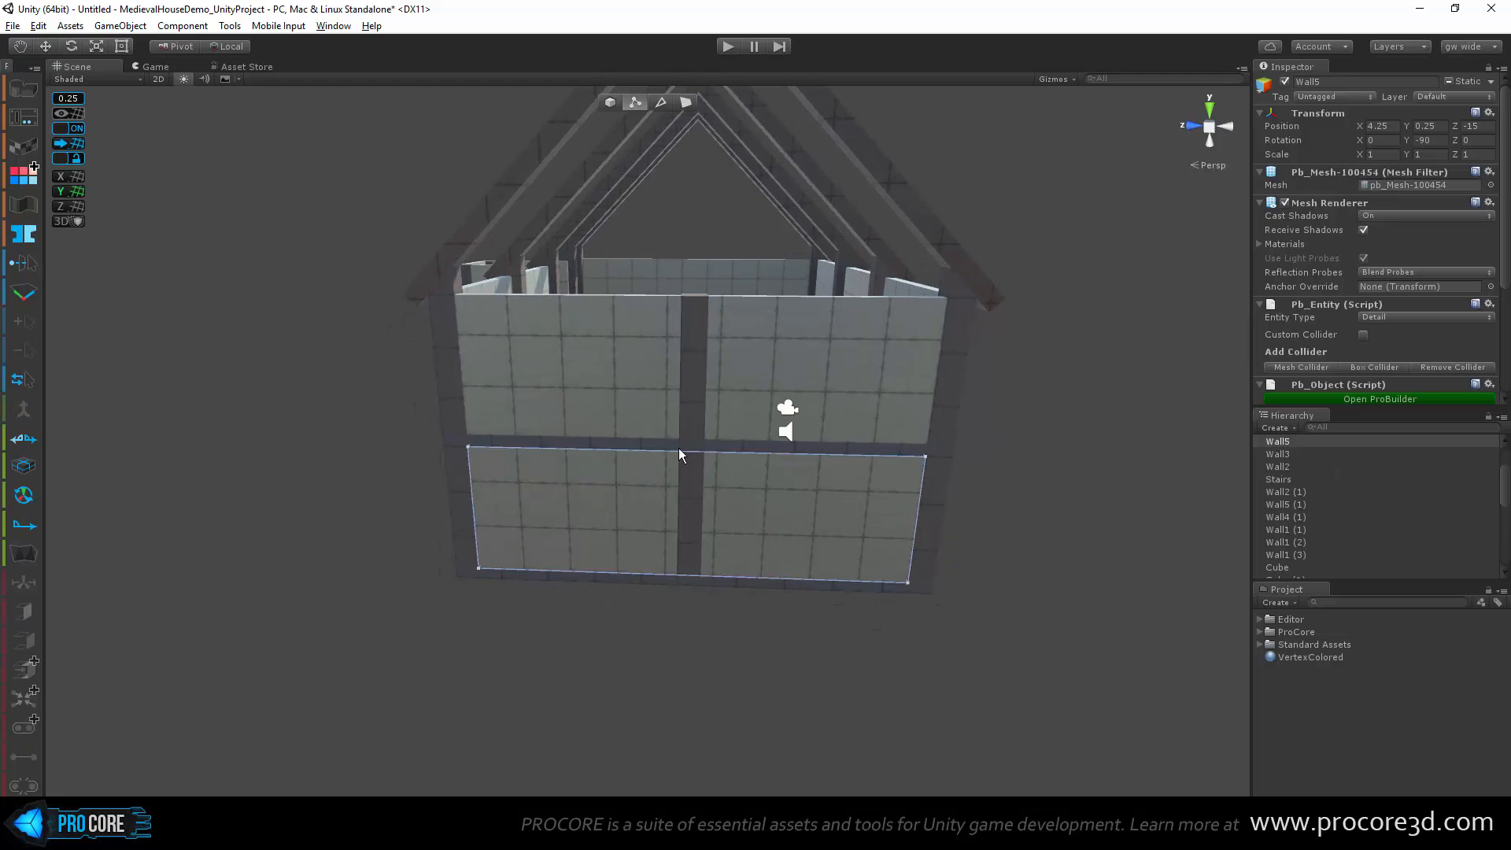
{"action": "left_click_drag", "start_coordinate": [787, 385], "coordinate": [1040, 659]}
{"action": "left_click_drag", "start_coordinate": [861, 521], "coordinate": [620, 528]}
Step: Shorten the upper end wall Wall5 (1) to the centre post and leave geometry editing
{"action": "left_click", "coordinate": [768, 347]}
{"action": "left_click_drag", "start_coordinate": [1053, 551], "coordinate": [890, 268]}
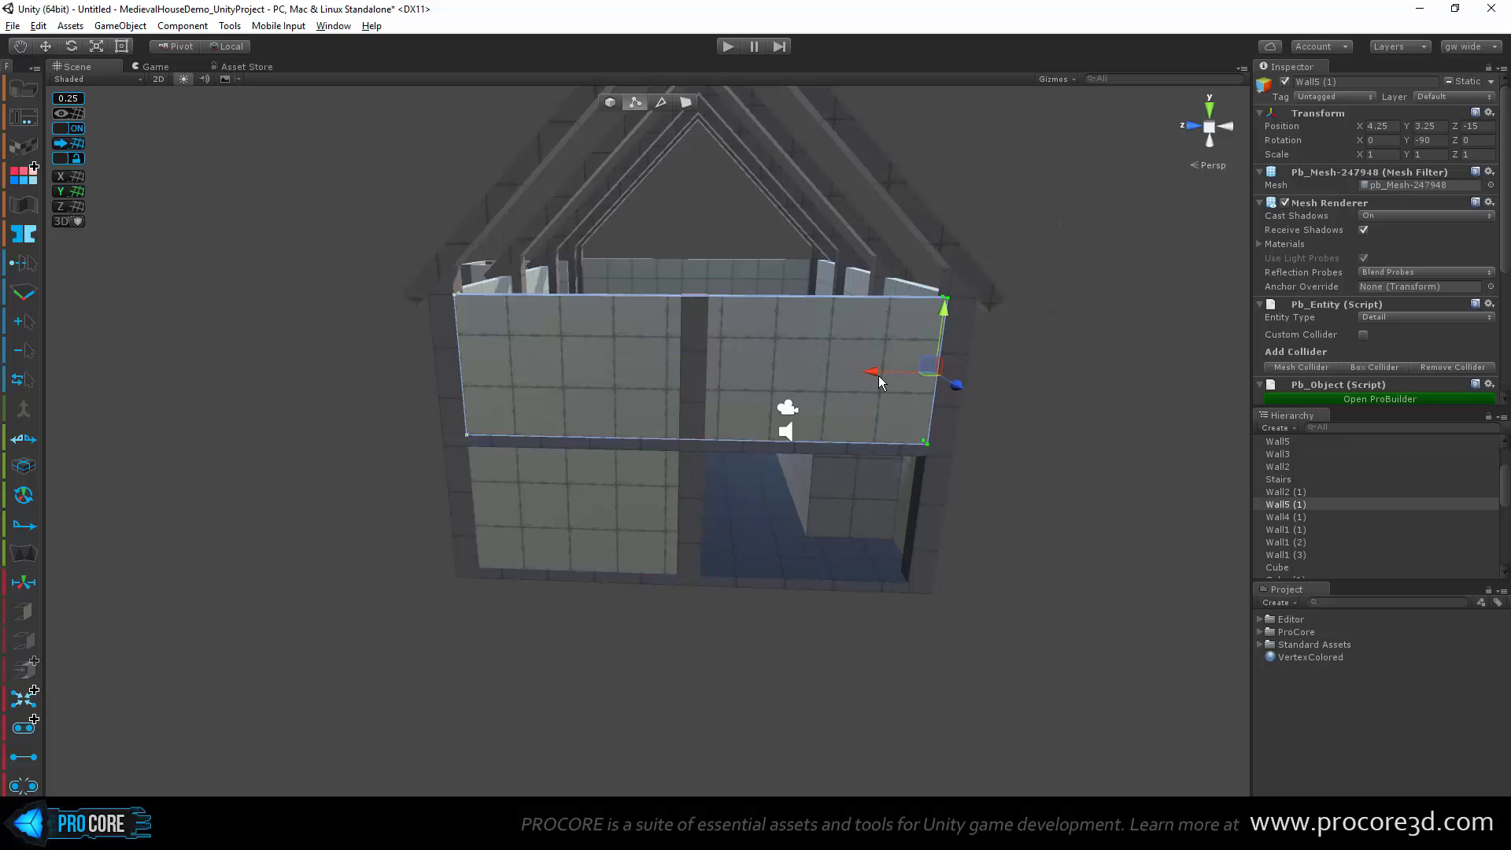
{"action": "left_click_drag", "start_coordinate": [841, 373], "coordinate": [612, 406]}
{"action": "key", "text": "Escape"}
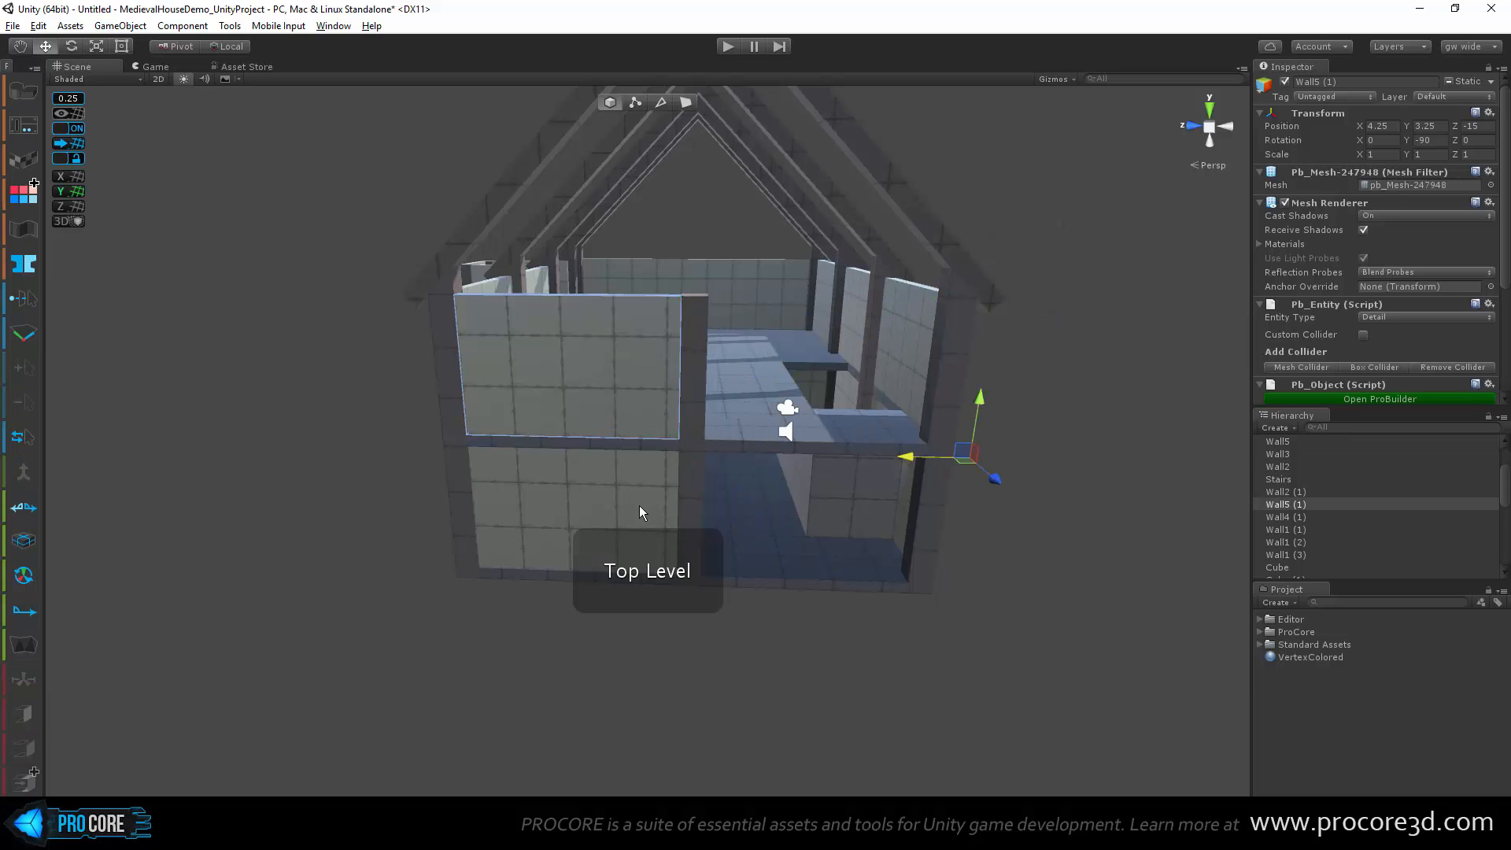
Step: Duplicate the lower and upper end wall halves together and move the copies to Z -19.75, beyond the centre post
{"action": "left_click", "coordinate": [639, 505]}
{"action": "left_click", "coordinate": [616, 356], "text": "shift"}
{"action": "key", "text": "ctrl+d"}
{"action": "left_click_drag", "start_coordinate": [893, 606], "coordinate": [687, 462]}
{"action": "left_click", "coordinate": [880, 686]}
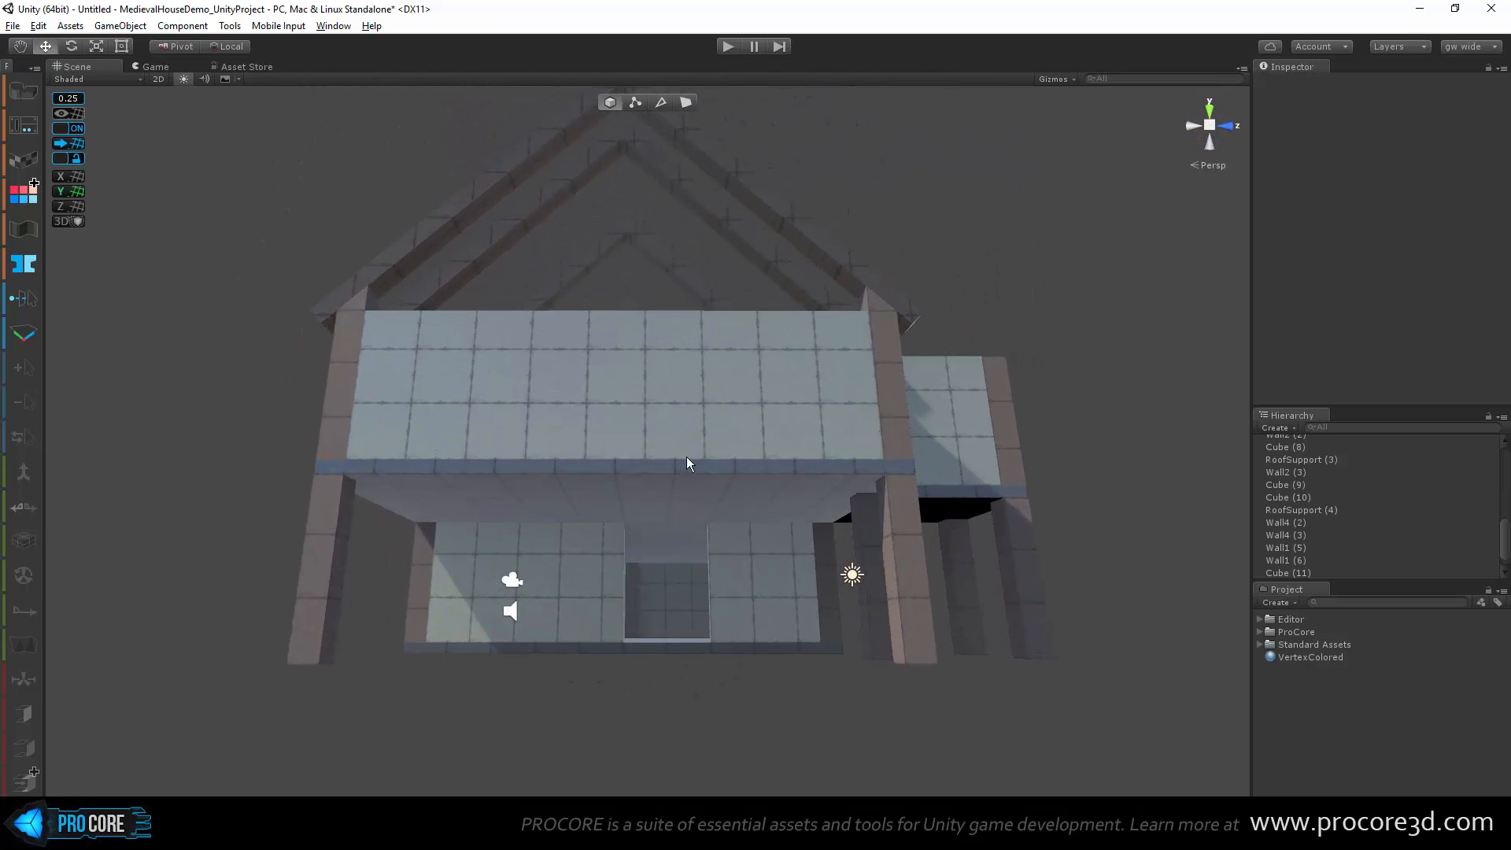
Step: Delete the upper-floor wall Wall2 (2) on the overhanging end of the house
{"action": "left_click_drag", "start_coordinate": [801, 343], "coordinate": [431, 428], "text": "alt"}
{"action": "left_click", "coordinate": [672, 394]}
{"action": "left_click", "coordinate": [634, 401]}
{"action": "left_click", "coordinate": [827, 590]}
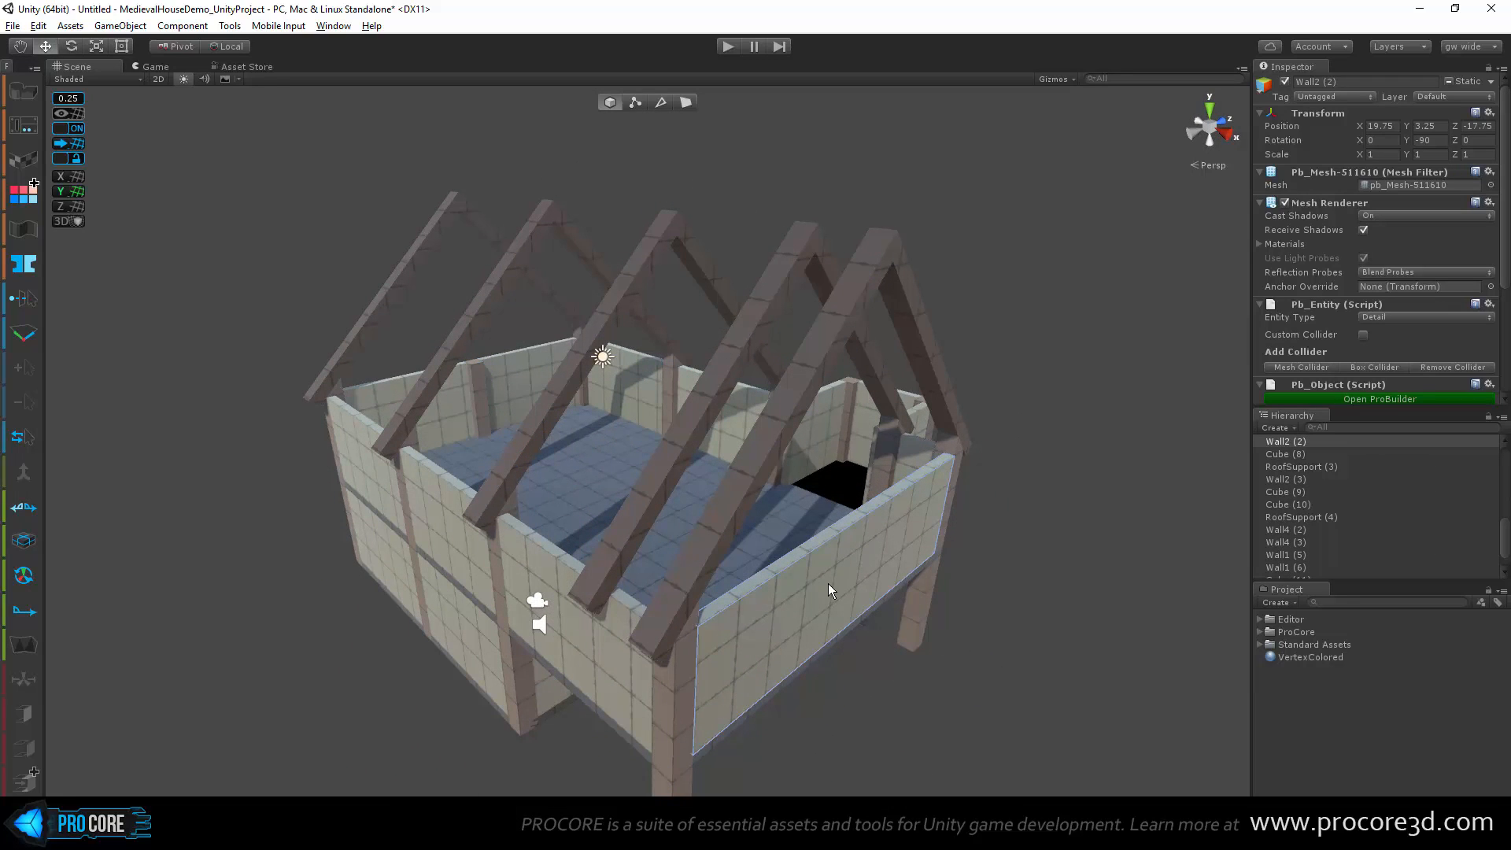
{"action": "key", "text": "Delete"}
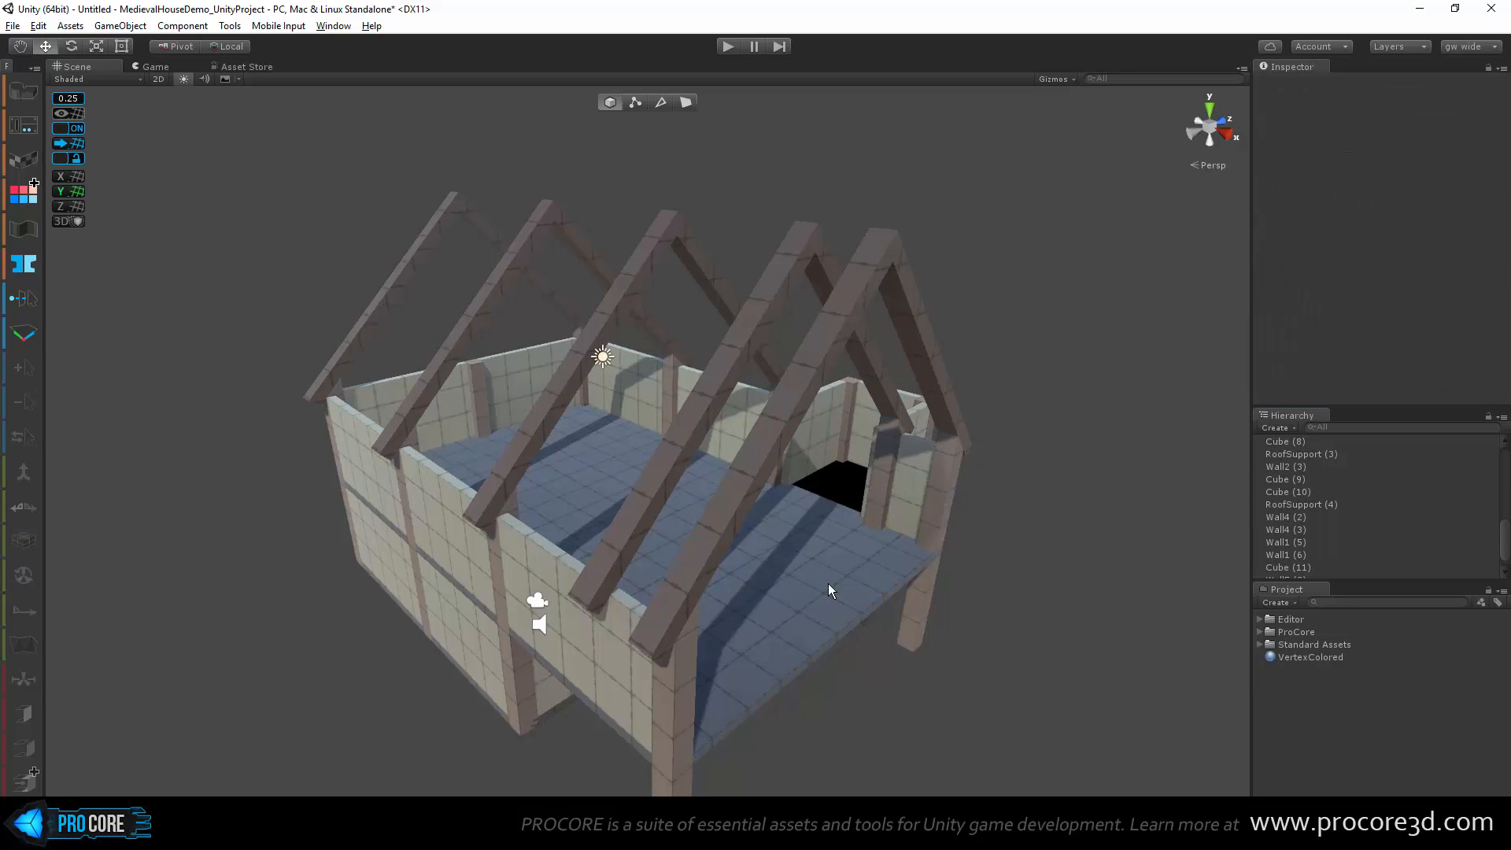
{"action": "left_click", "coordinate": [420, 421]}
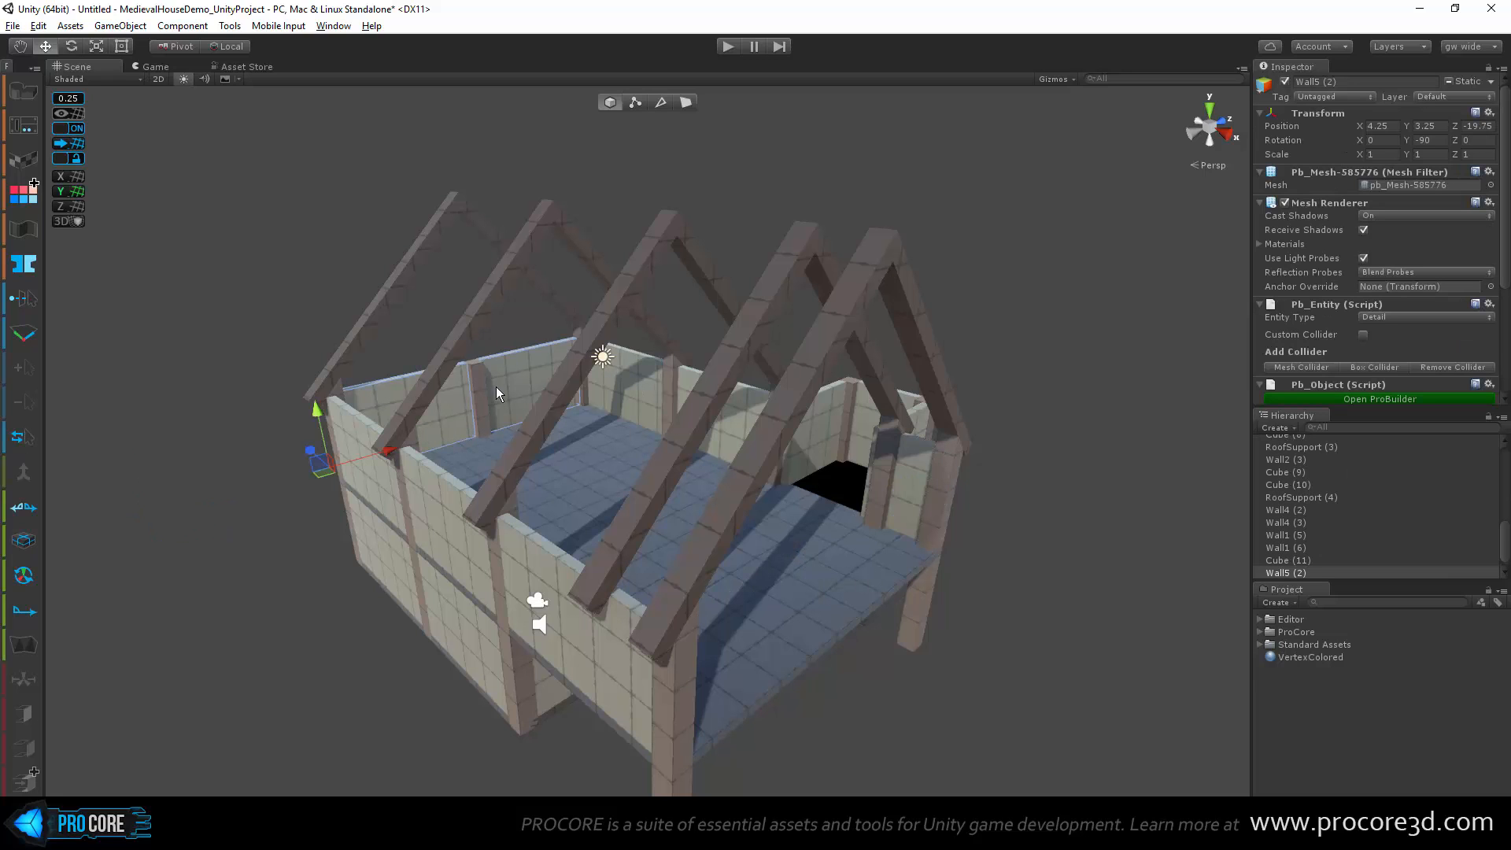
{"action": "key", "text": "ctrl+d"}
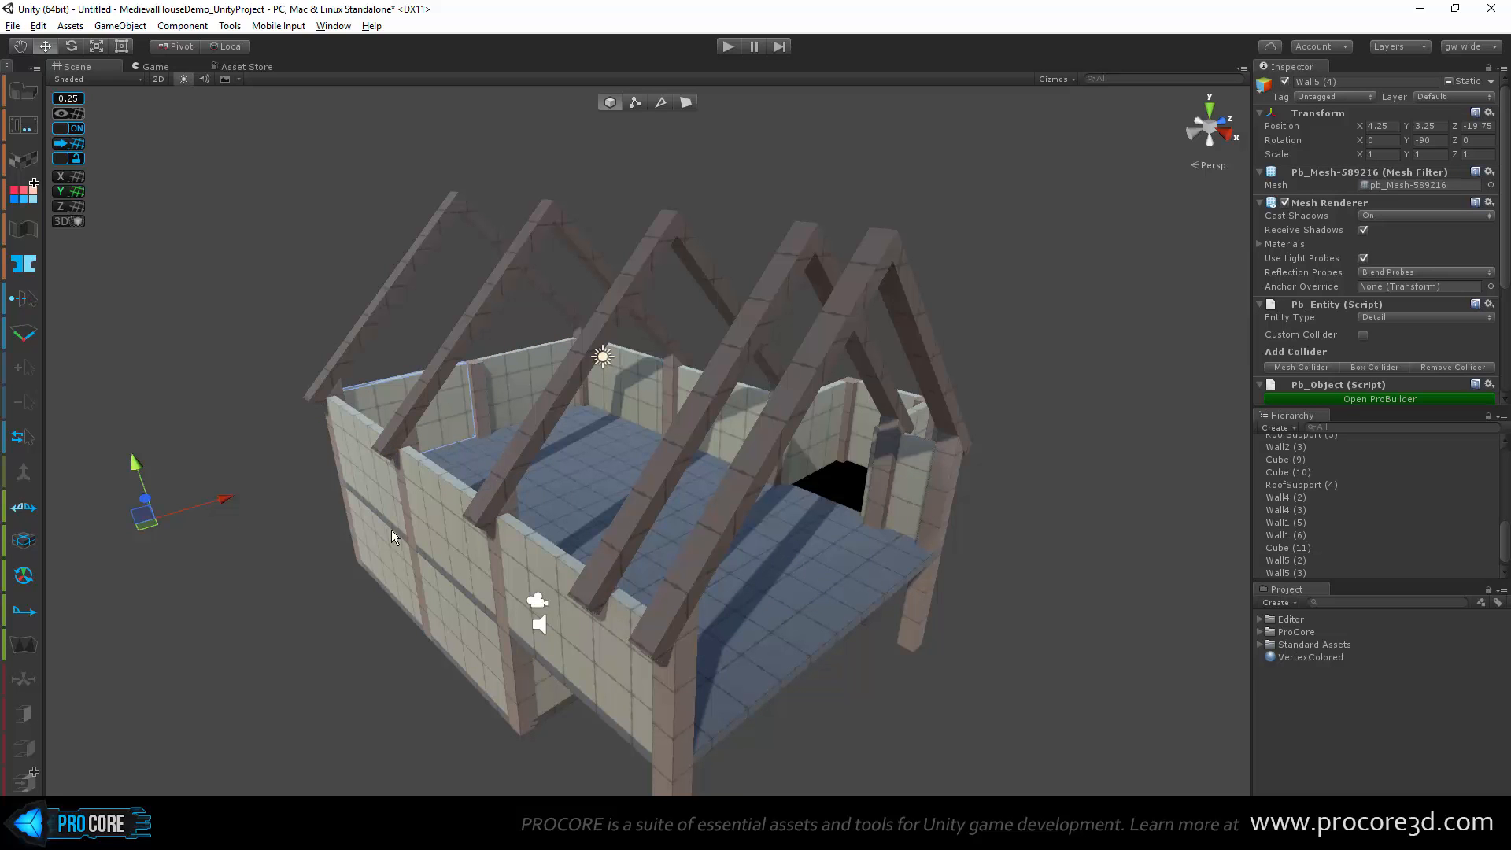
{"action": "left_click_drag", "start_coordinate": [158, 545], "coordinate": [238, 602], "text": "alt"}
{"action": "scroll", "coordinate": [238, 603], "scroll_direction": "down", "scroll_amount": 3}
{"action": "left_click_drag", "start_coordinate": [163, 549], "coordinate": [293, 606]}
{"action": "key", "text": "ctrl+z"}
{"action": "key", "text": "ctrl+z"}
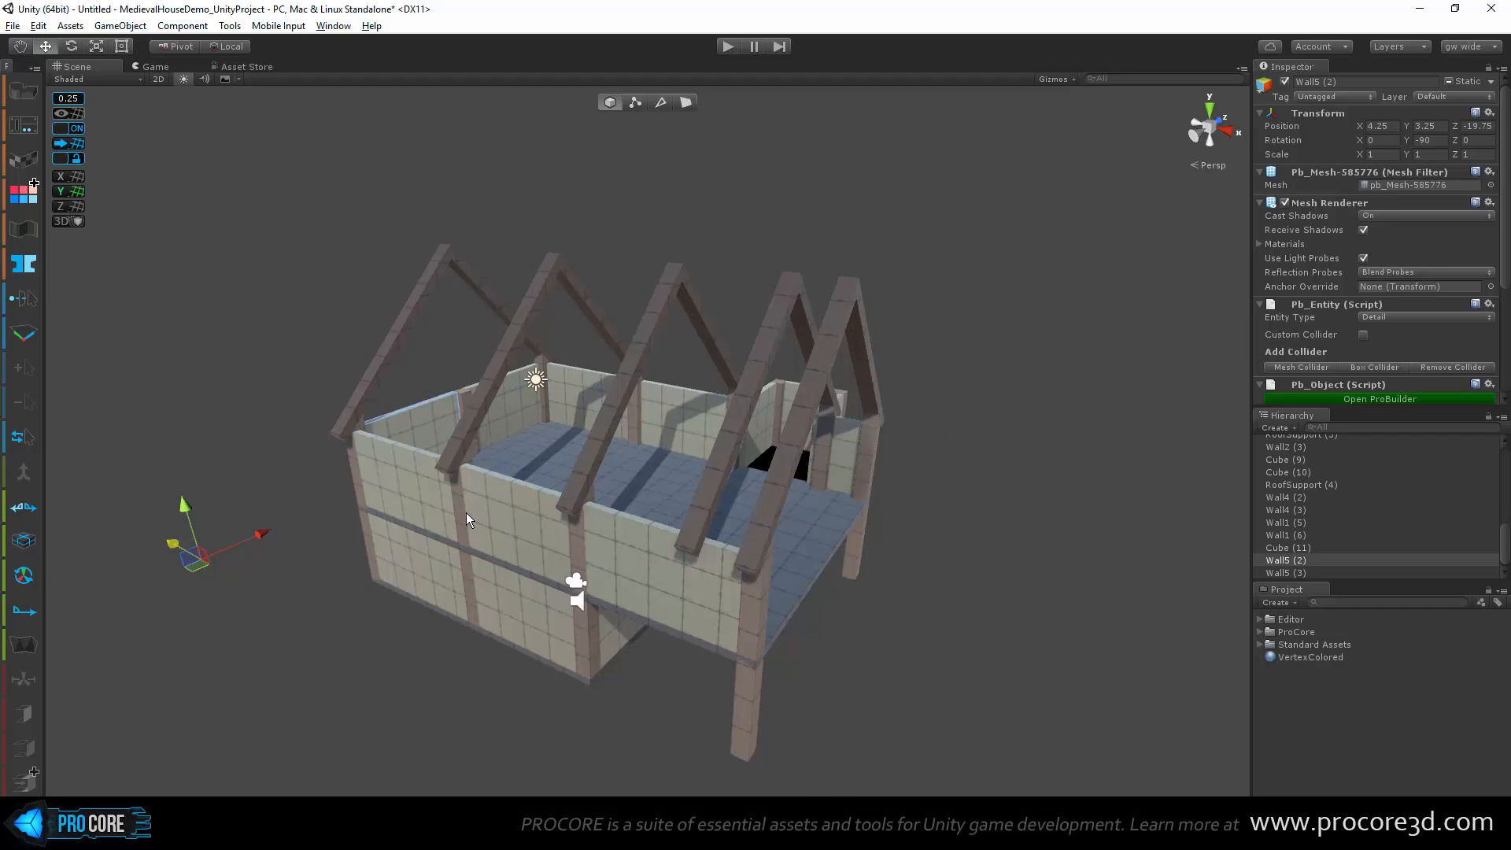
{"action": "key", "text": "ctrl+z"}
{"action": "key", "text": "ctrl+z"}
{"action": "key", "text": "ctrl+z"}
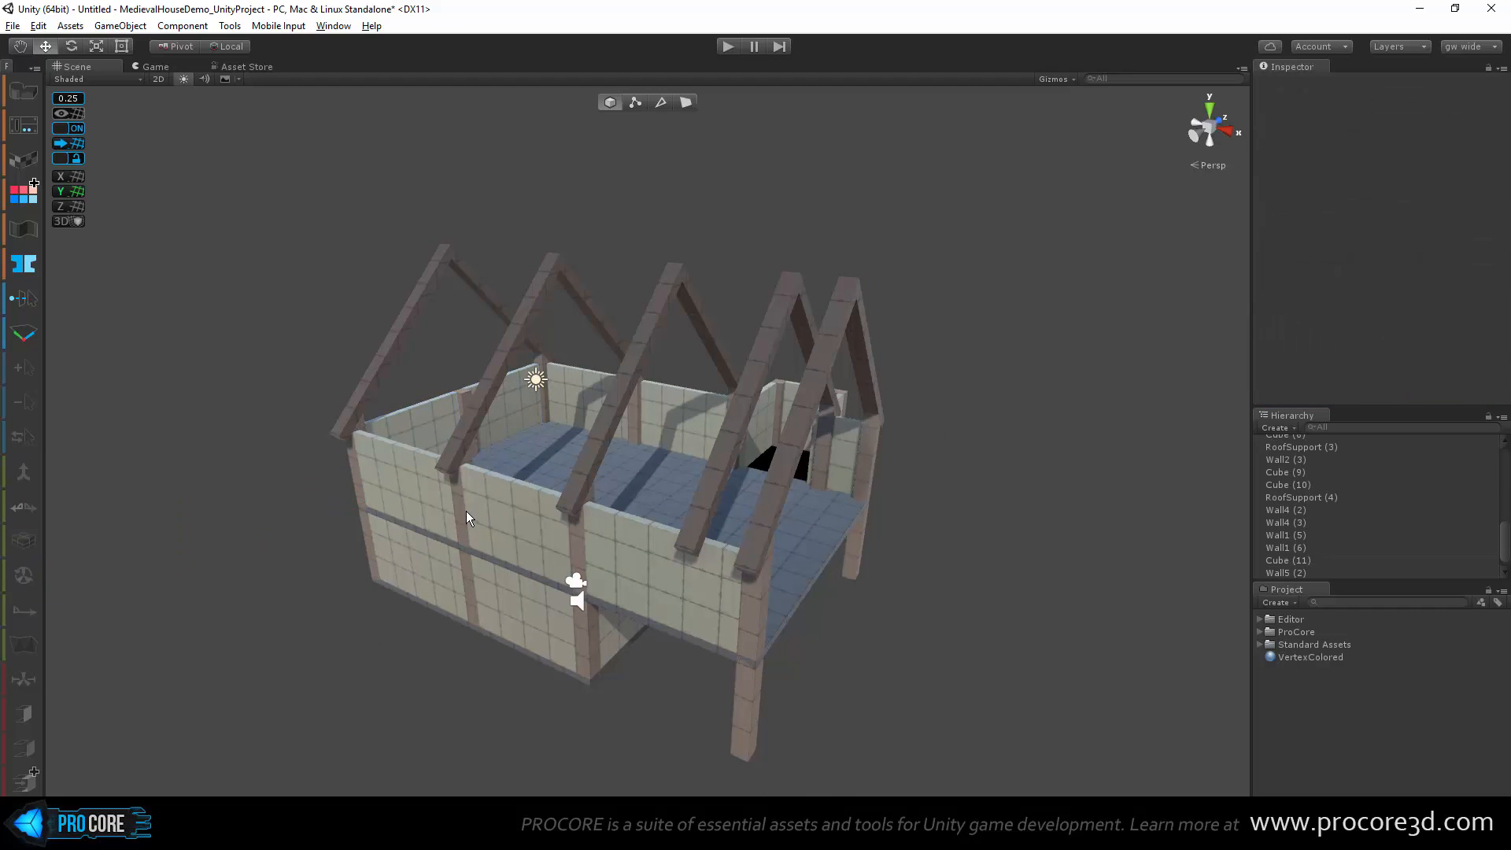
Step: Duplicate the two upper-floor end wall halves together with the centre post between them
{"action": "left_click", "coordinate": [415, 421]}
{"action": "left_click_drag", "start_coordinate": [469, 399], "coordinate": [417, 416], "text": "alt"}
{"action": "left_click", "coordinate": [417, 416]}
{"action": "left_click", "coordinate": [430, 380], "text": "shift"}
{"action": "left_click_drag", "start_coordinate": [429, 380], "coordinate": [572, 524], "text": "alt"}
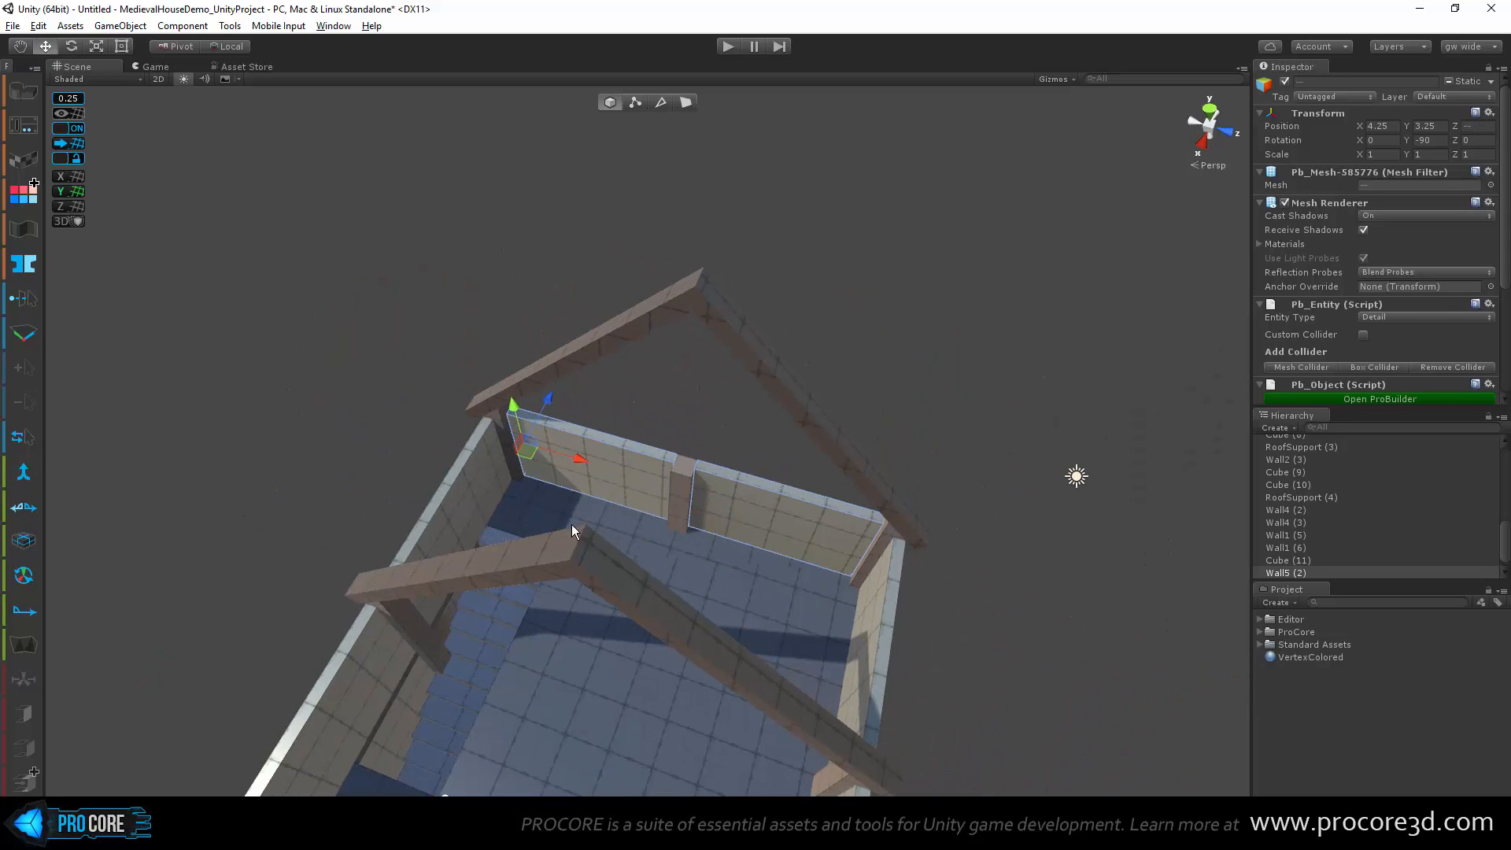
{"action": "left_click", "coordinate": [683, 476], "text": "shift"}
{"action": "left_click_drag", "start_coordinate": [685, 477], "coordinate": [823, 611], "text": "alt"}
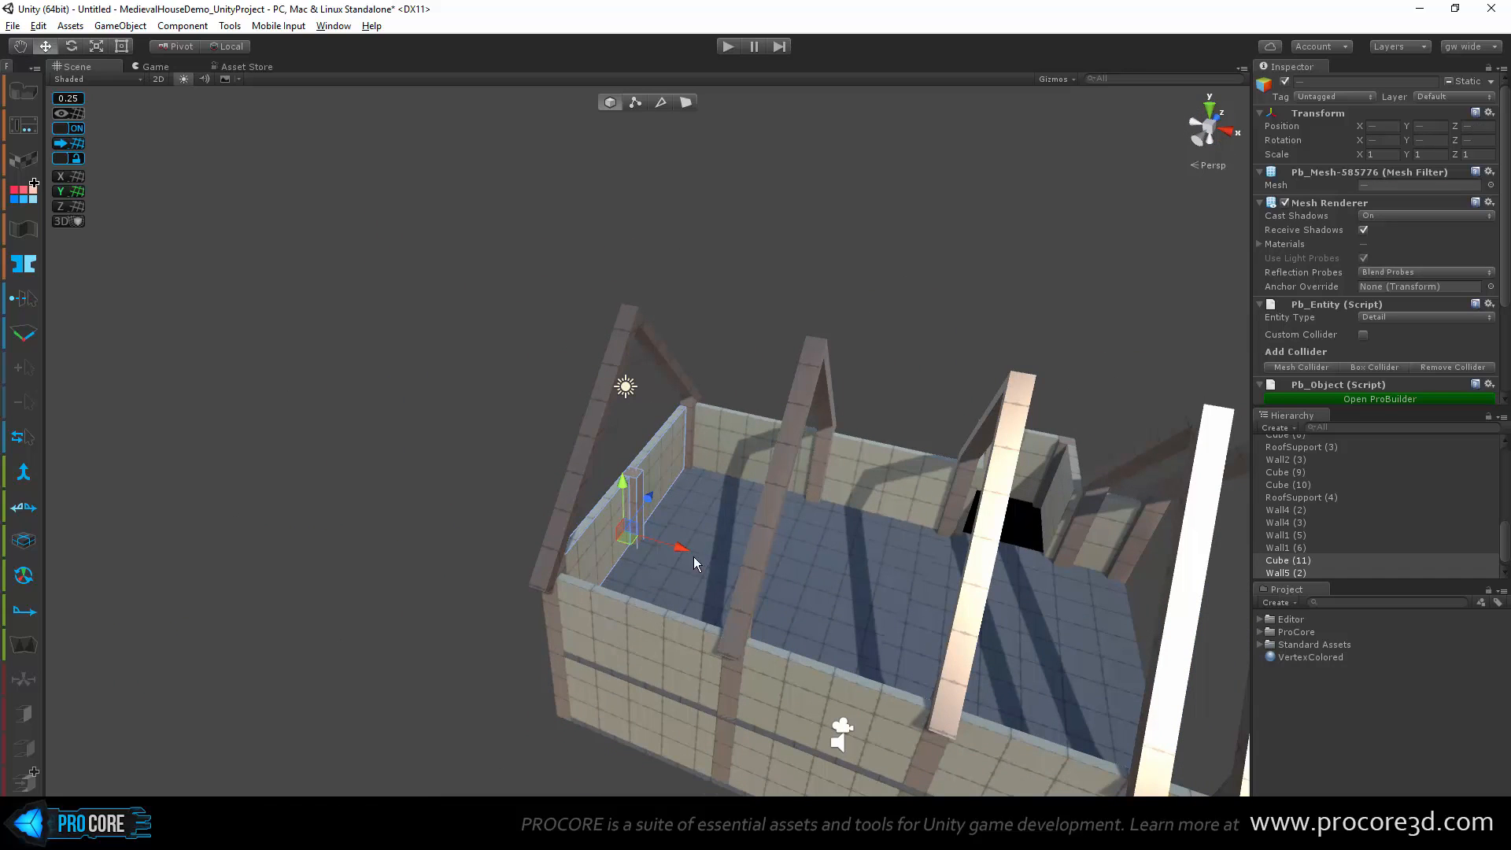
{"action": "key", "text": "ctrl+d"}
{"action": "mouse_move", "coordinate": [695, 554]}
{"action": "left_mouse_down"}
{"action": "mouse_move", "coordinate": [1046, 640]}
{"action": "mouse_move", "coordinate": [706, 559]}
{"action": "left_mouse_up"}
{"action": "key", "text": "ctrl+z"}
Step: Move the duplicated wall halves and centre post to the overhanging end of the upper floor, then deselect them
{"action": "middle_click_drag", "start_coordinate": [637, 552], "coordinate": [543, 452]}
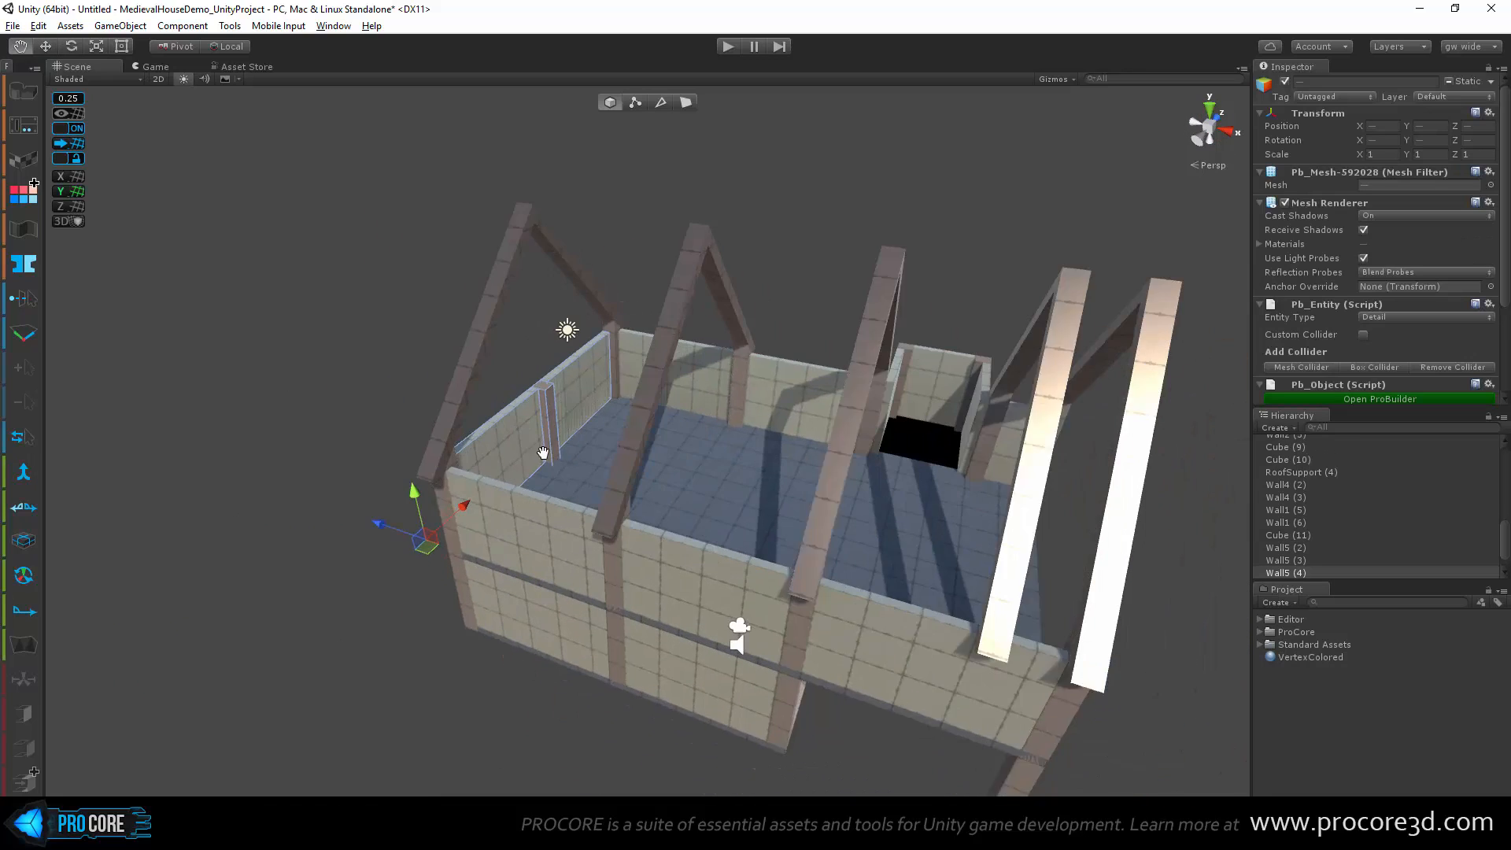
{"action": "scroll", "coordinate": [435, 513], "scroll_direction": "down", "scroll_amount": 3}
{"action": "left_click_drag", "start_coordinate": [415, 504], "coordinate": [744, 606]}
{"action": "middle_click_drag", "start_coordinate": [810, 580], "coordinate": [553, 524]}
{"action": "scroll", "coordinate": [552, 527], "scroll_direction": "up", "scroll_amount": 6}
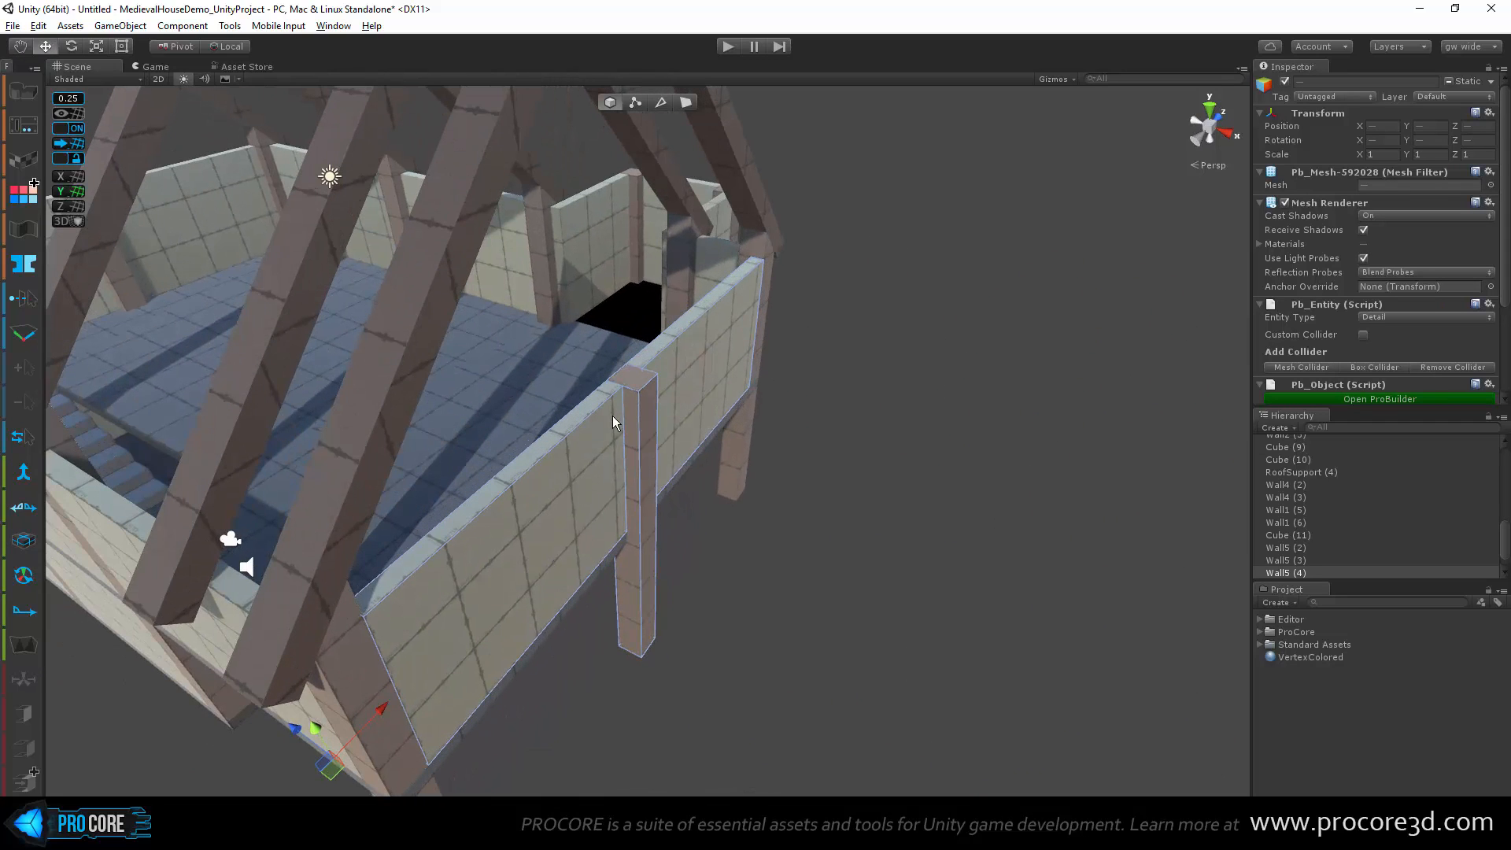
{"action": "left_click_drag", "start_coordinate": [667, 521], "coordinate": [467, 285], "text": "alt"}
{"action": "left_click_drag", "start_coordinate": [711, 329], "coordinate": [914, 475], "text": "alt"}
{"action": "left_click", "coordinate": [914, 476]}
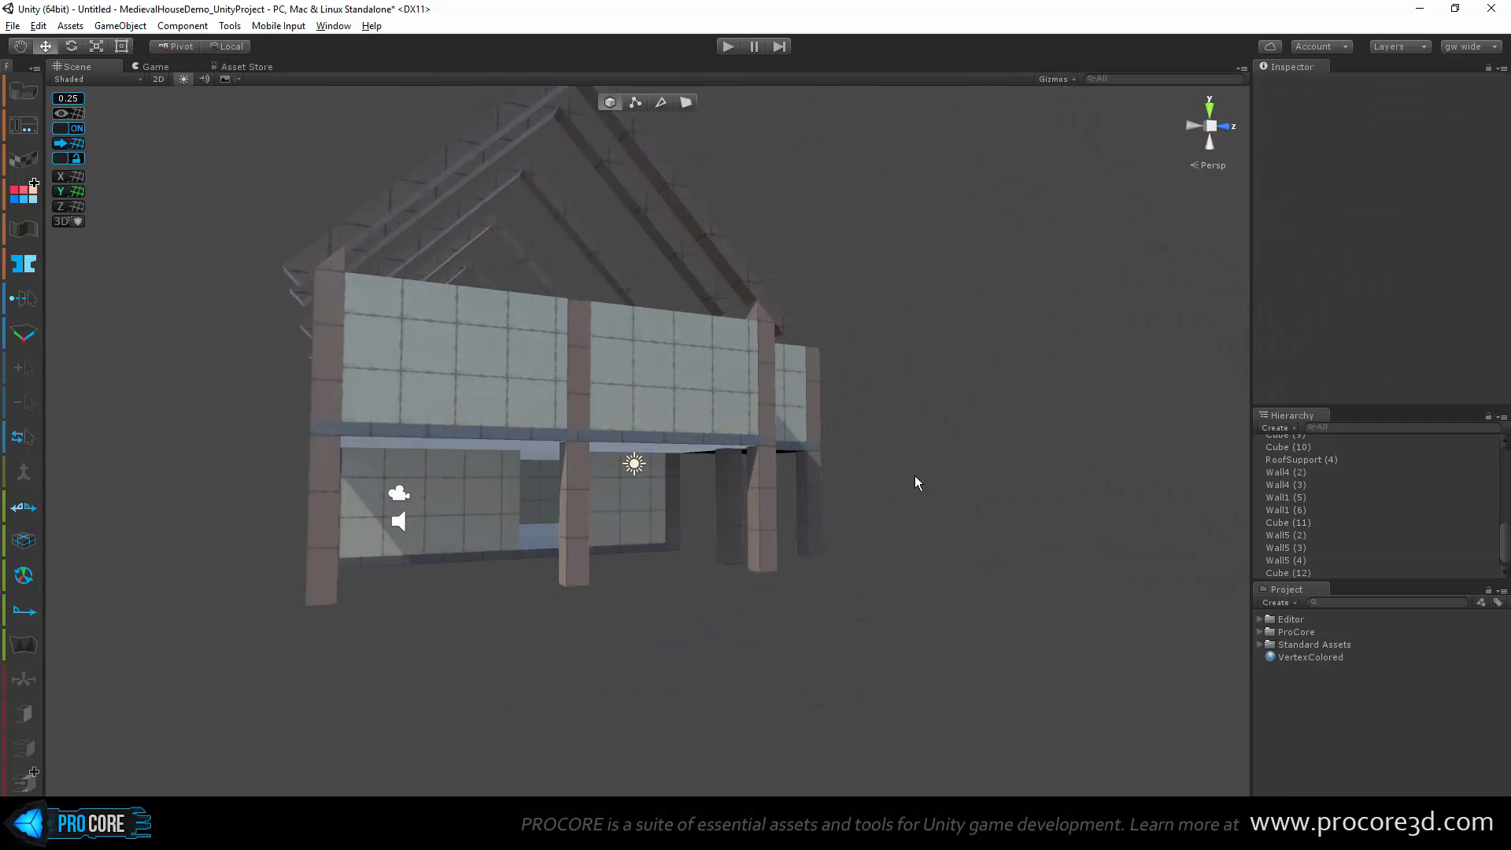
Step: Save the scene as test in the project's Assets folder
{"action": "scroll", "coordinate": [914, 475], "scroll_direction": "down", "scroll_amount": 3}
{"action": "left_click_drag", "start_coordinate": [354, 456], "coordinate": [206, 661], "text": "alt"}
{"action": "scroll", "coordinate": [644, 539], "scroll_direction": "up", "scroll_amount": 5}
{"action": "left_click_drag", "start_coordinate": [644, 539], "coordinate": [611, 494], "text": "alt"}
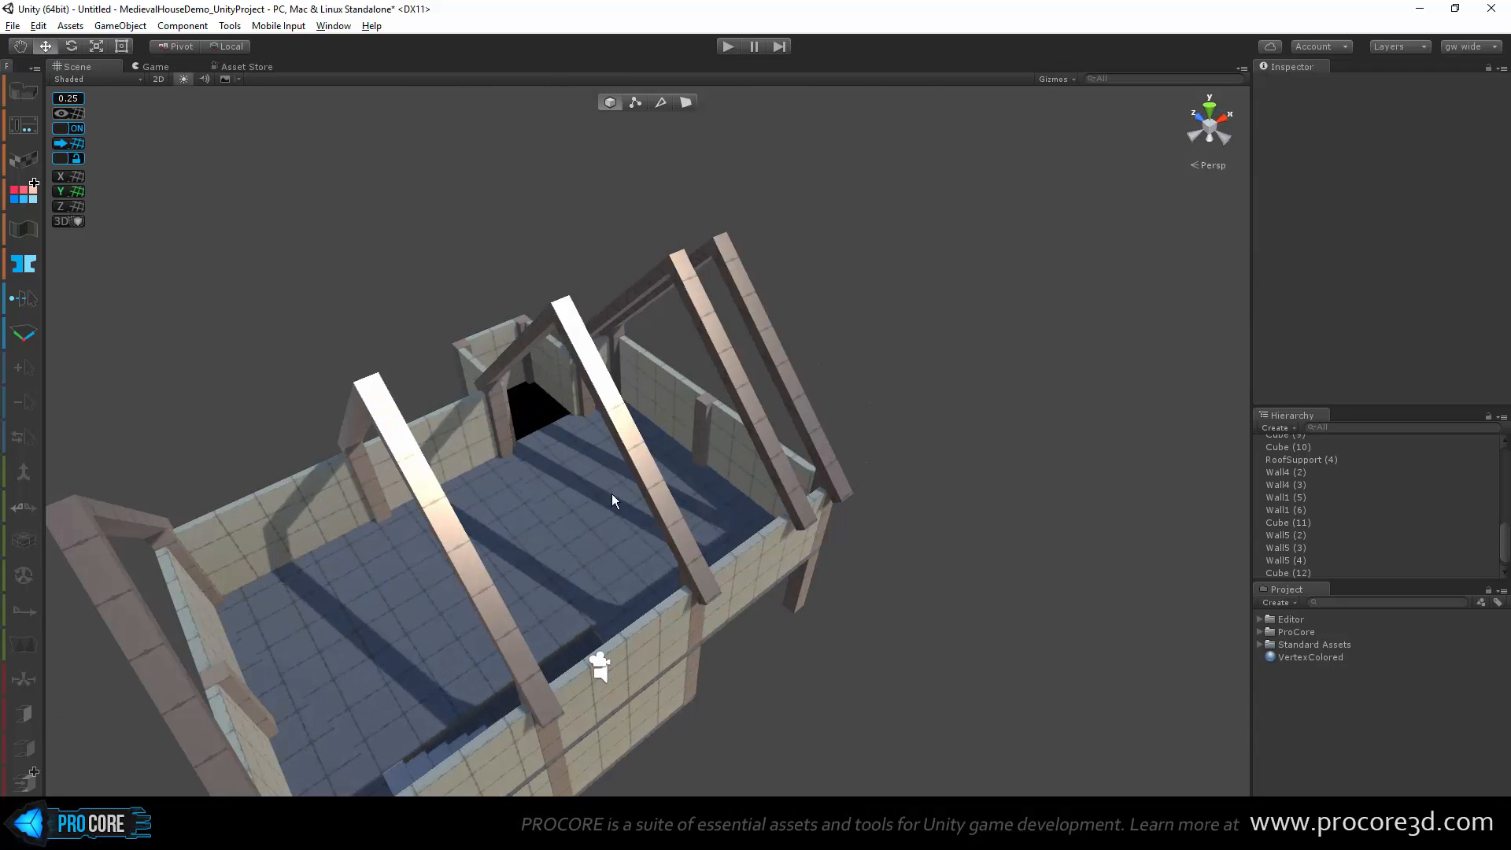
{"action": "key", "text": "ctrl+s"}
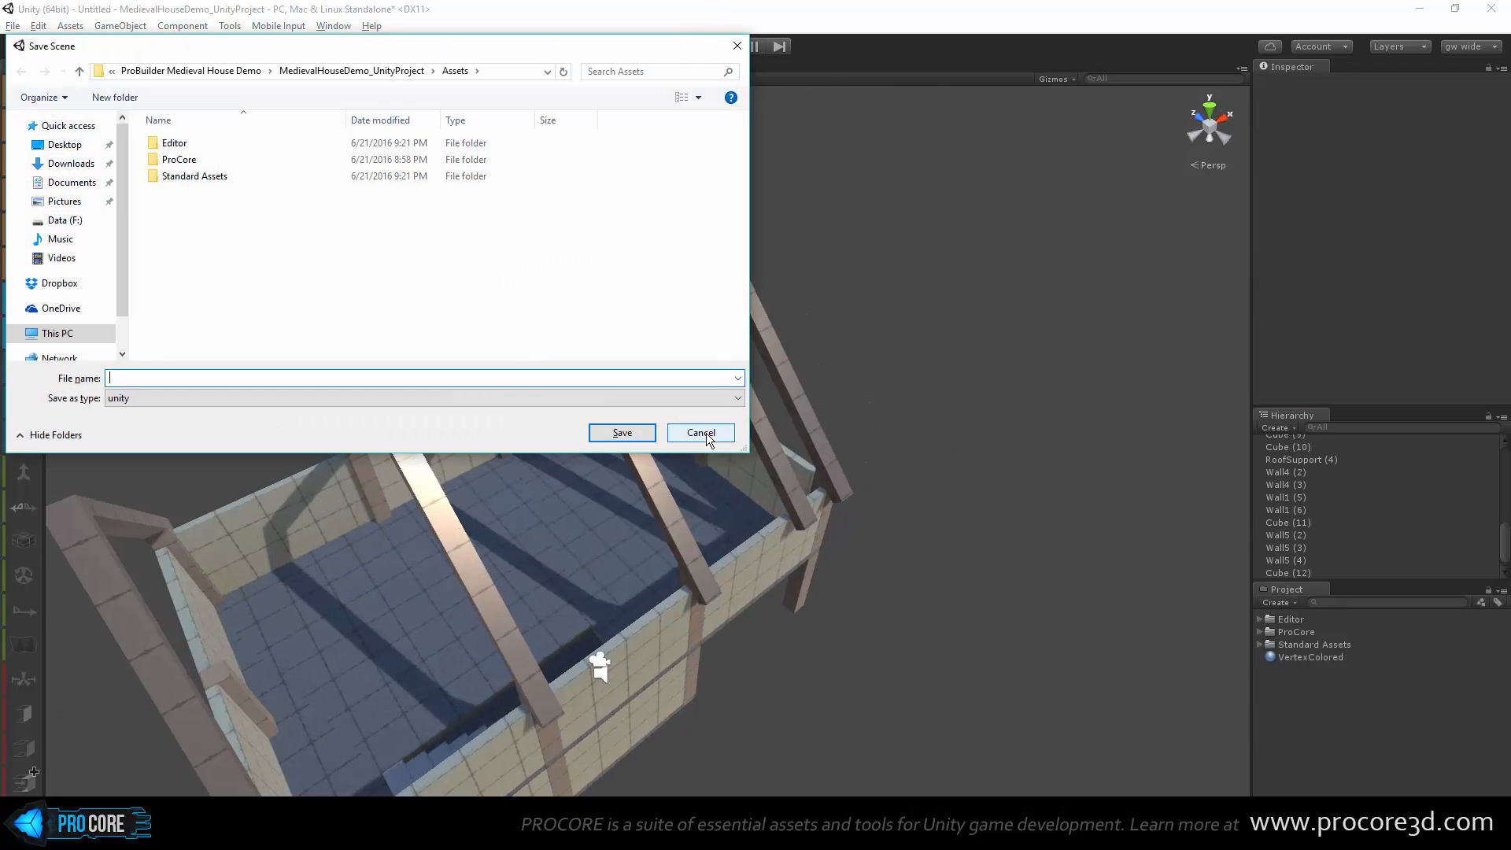
{"action": "type", "text": "test"}
{"action": "key", "text": "Return"}
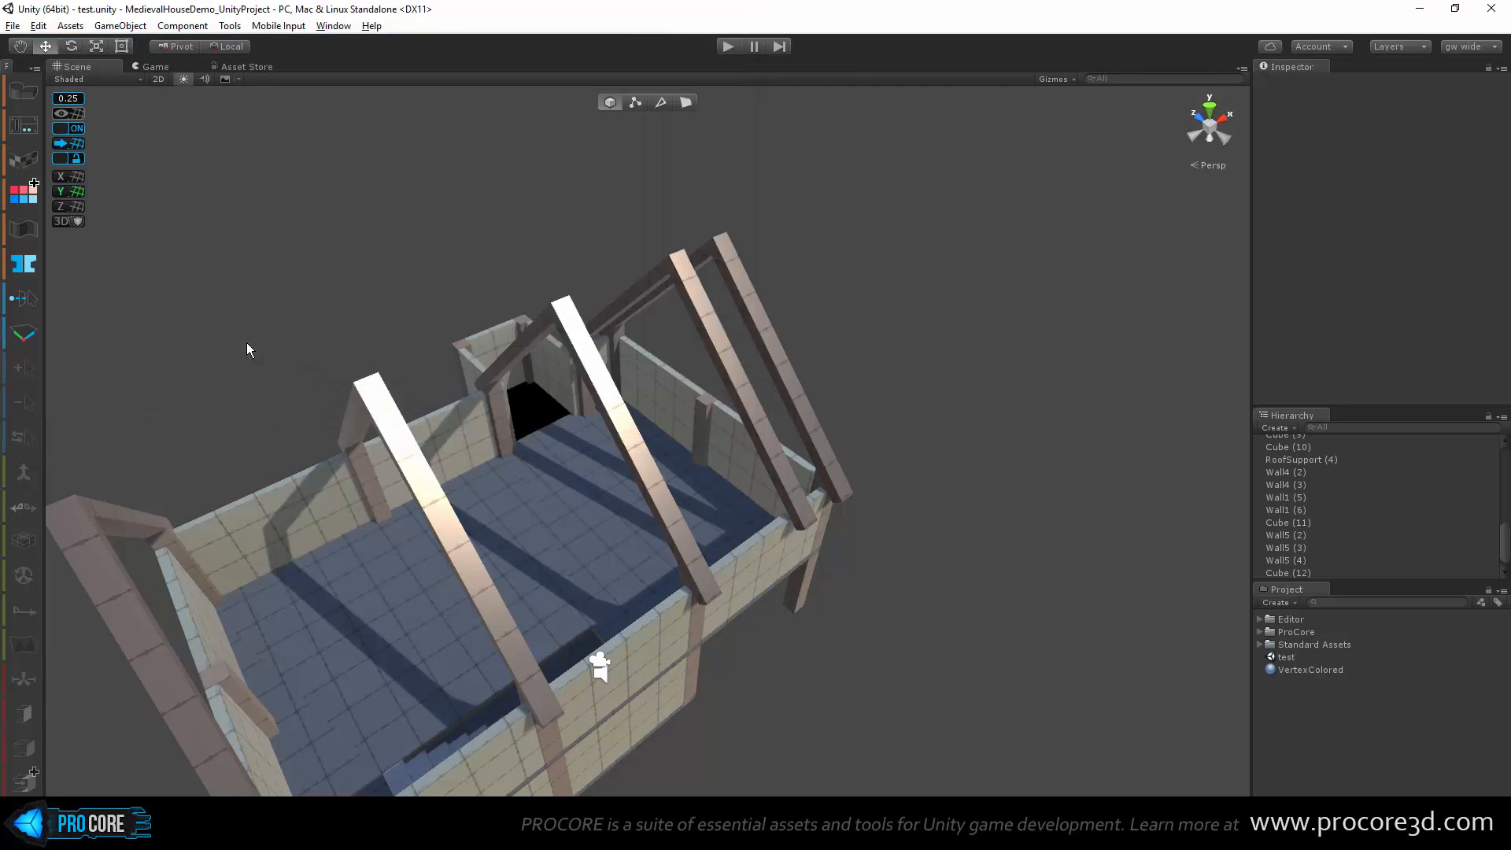
Step: Run the scene and walk up the stairs and around the upper floor to examine the walls, posts and side extension
{"action": "left_click", "coordinate": [729, 47]}
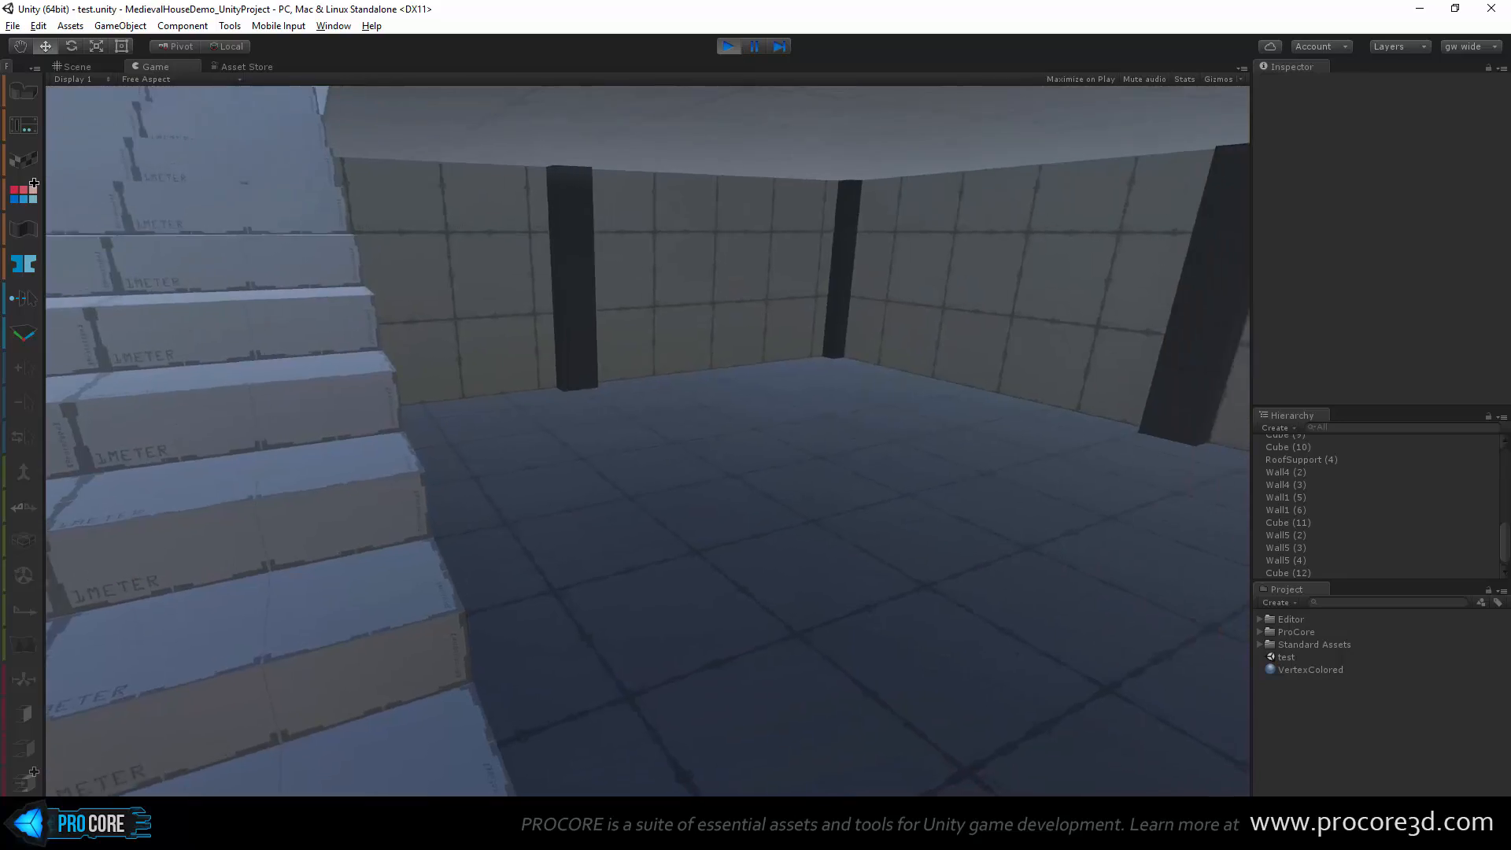
{"action": "key", "text": "w"}
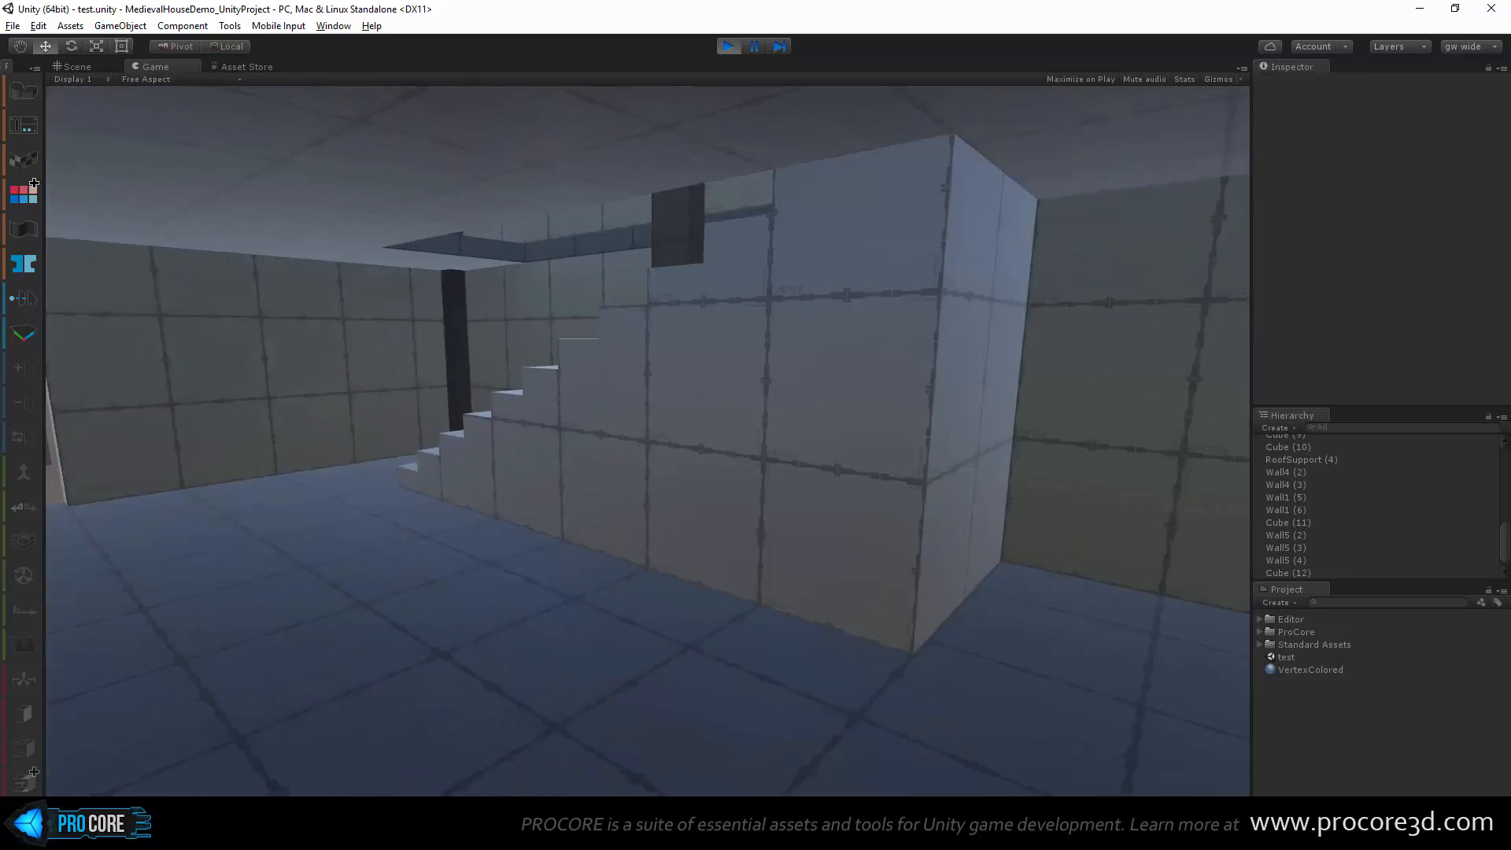
{"action": "key", "text": "w"}
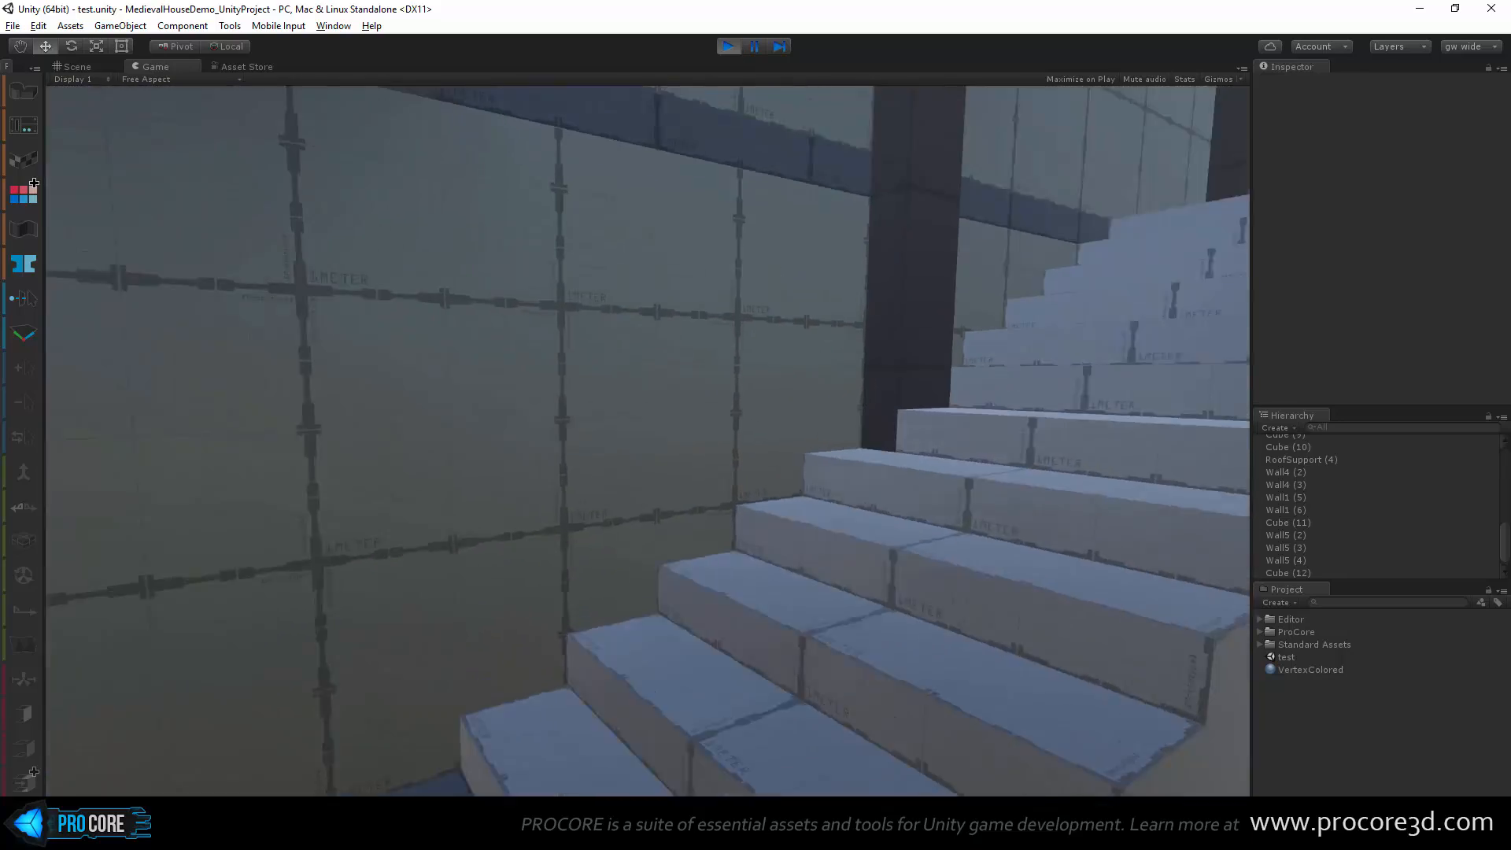
{"action": "key", "text": "w"}
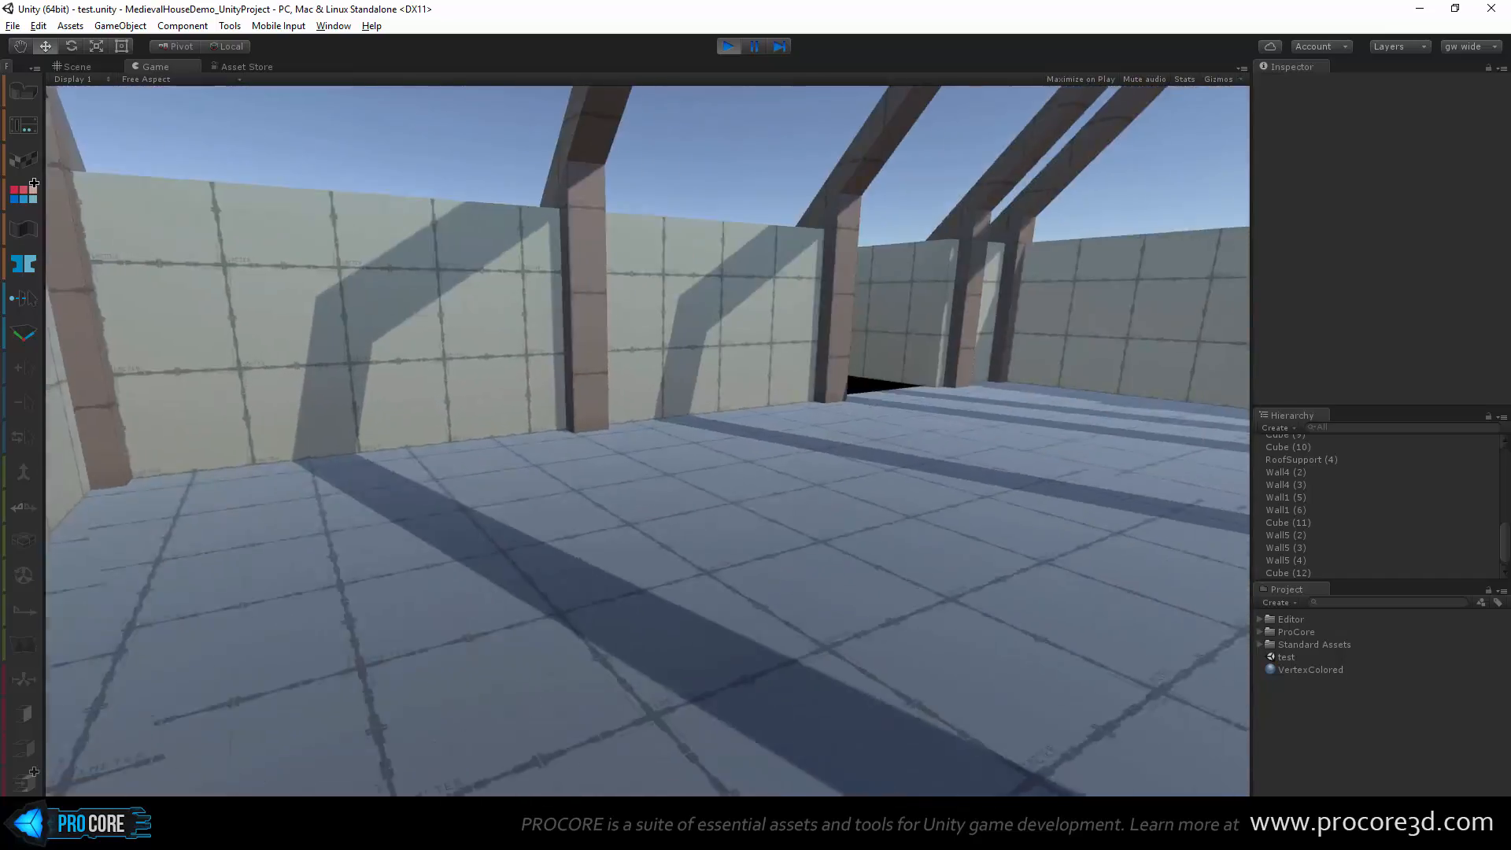
{"action": "key", "text": "w"}
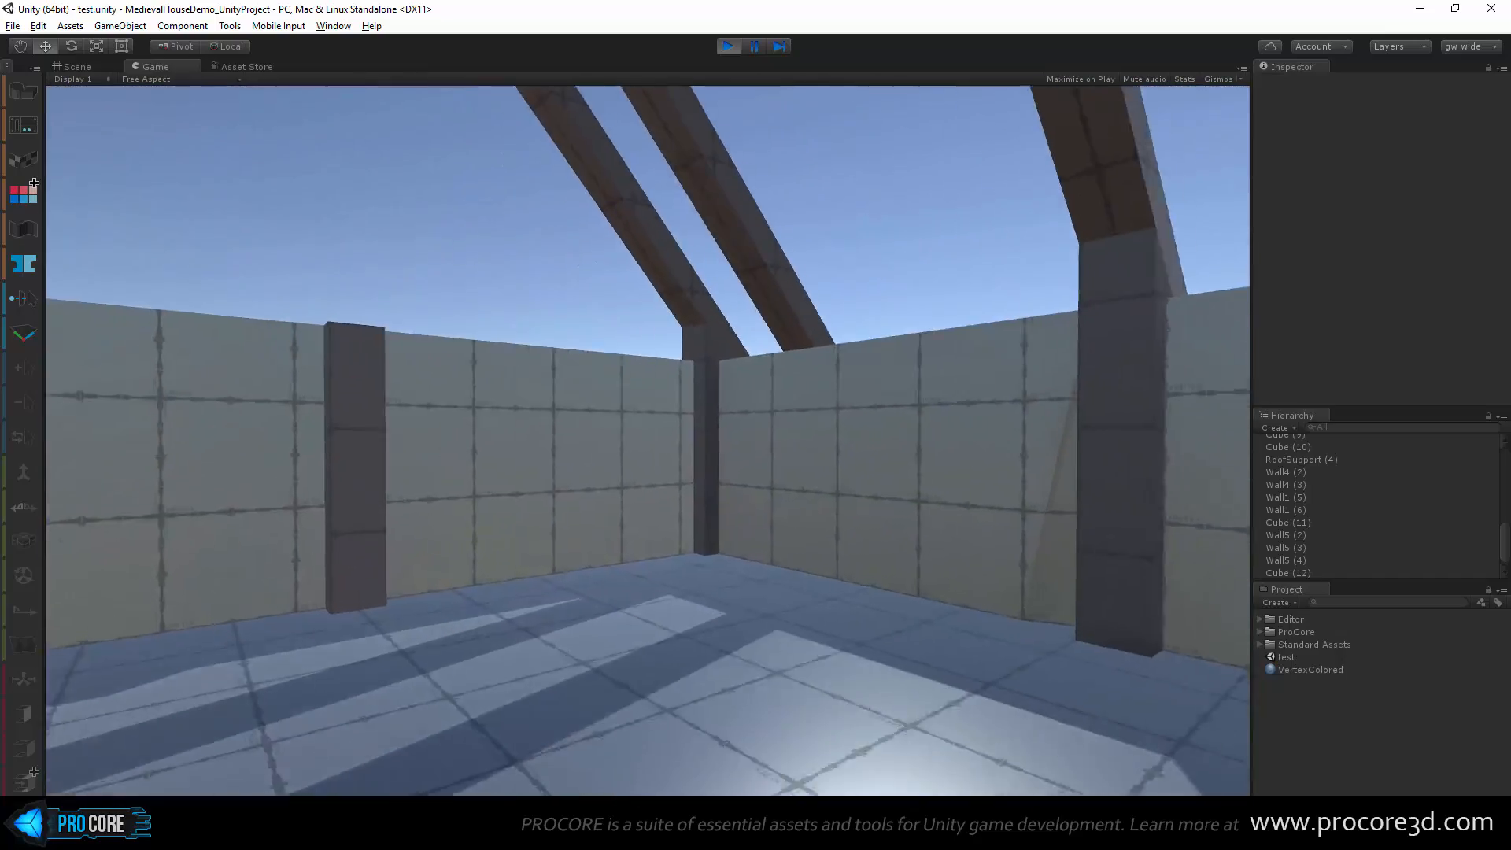
{"action": "key", "text": "w"}
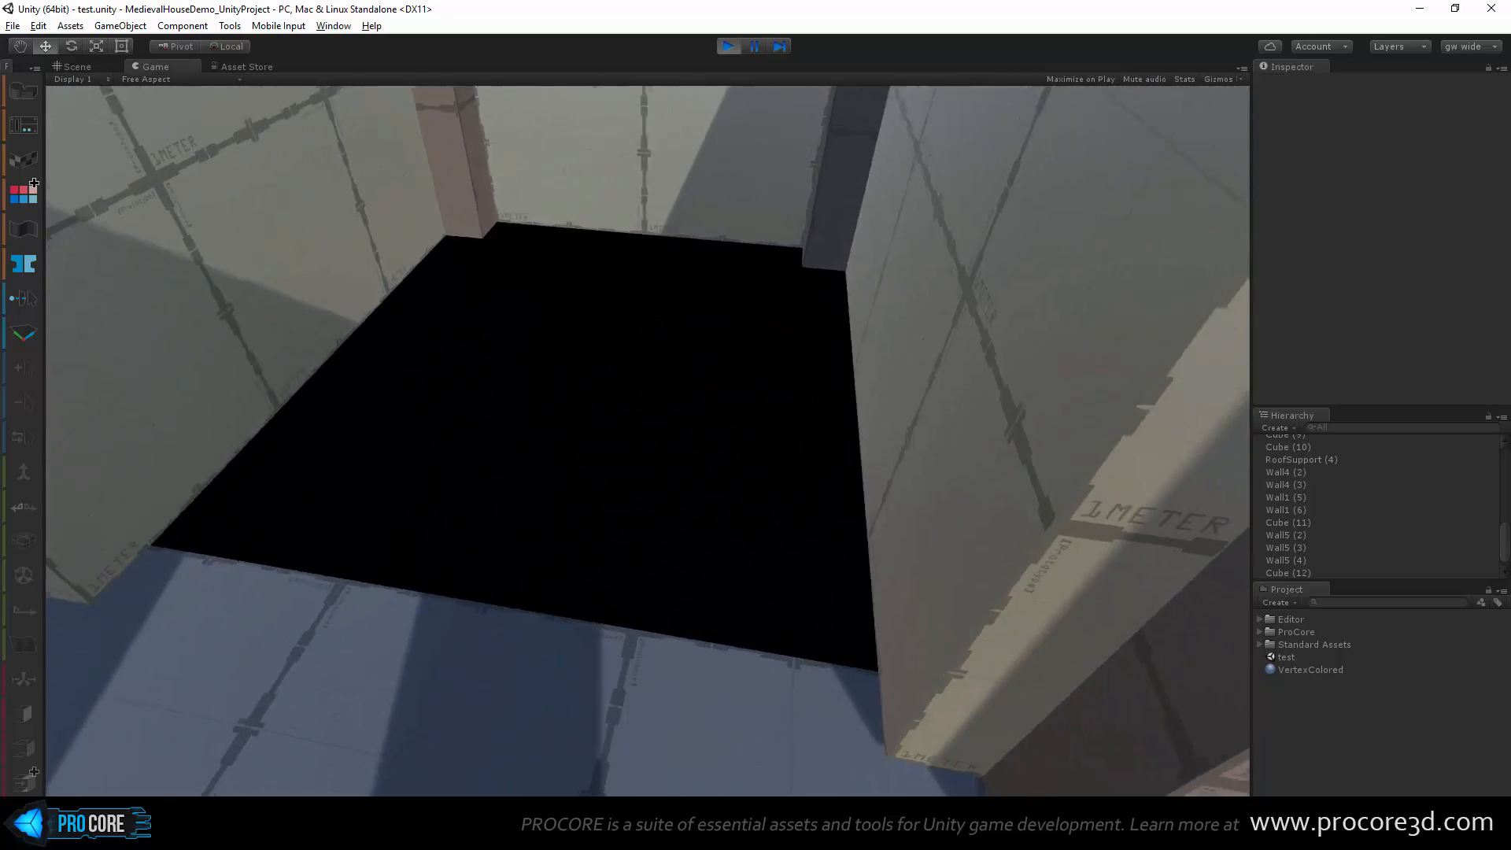
{"action": "key", "text": "d"}
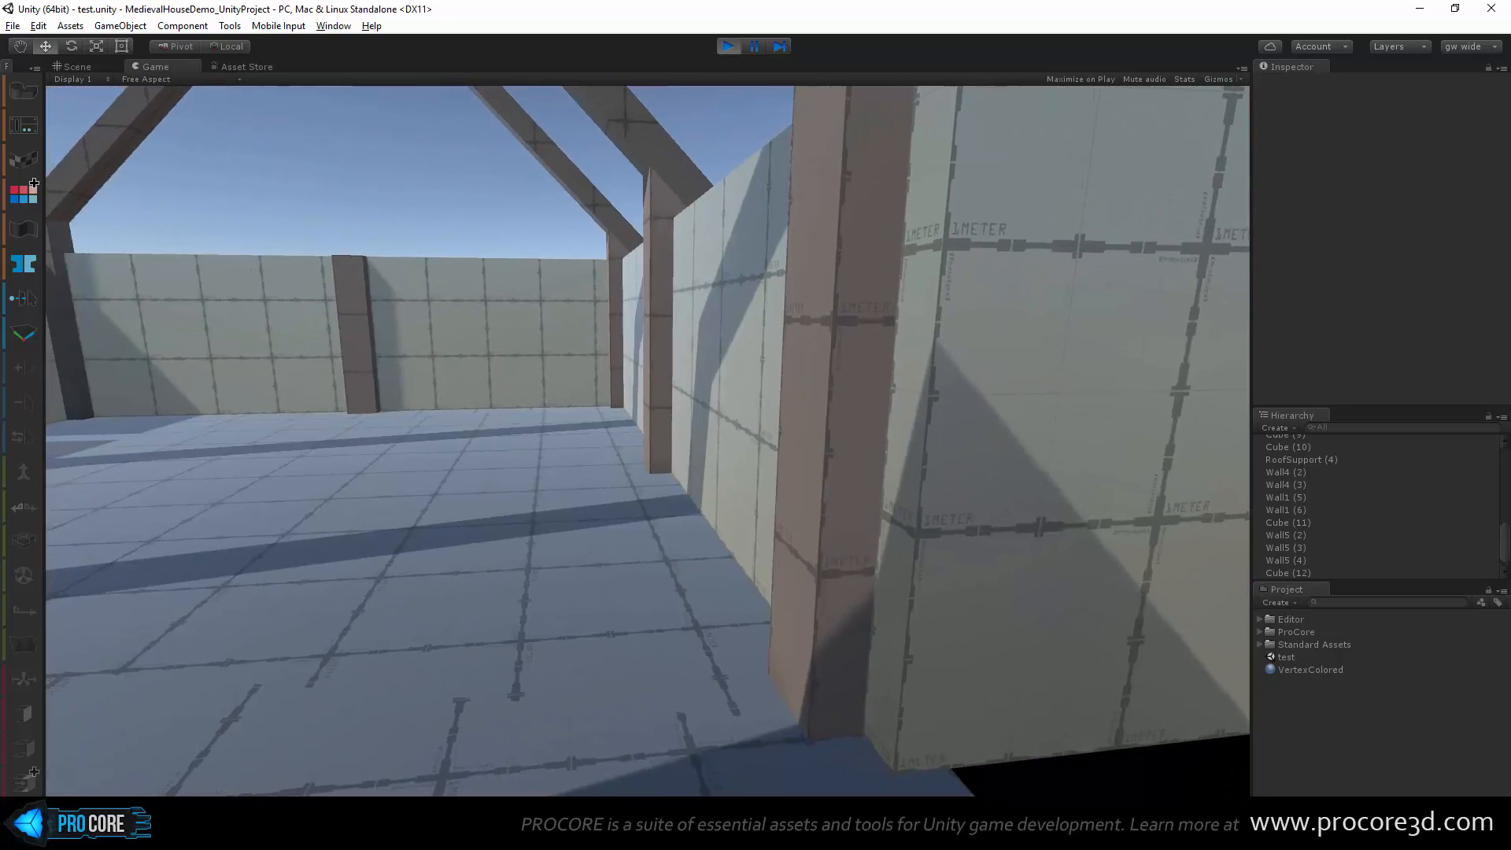
{"action": "key", "text": "a"}
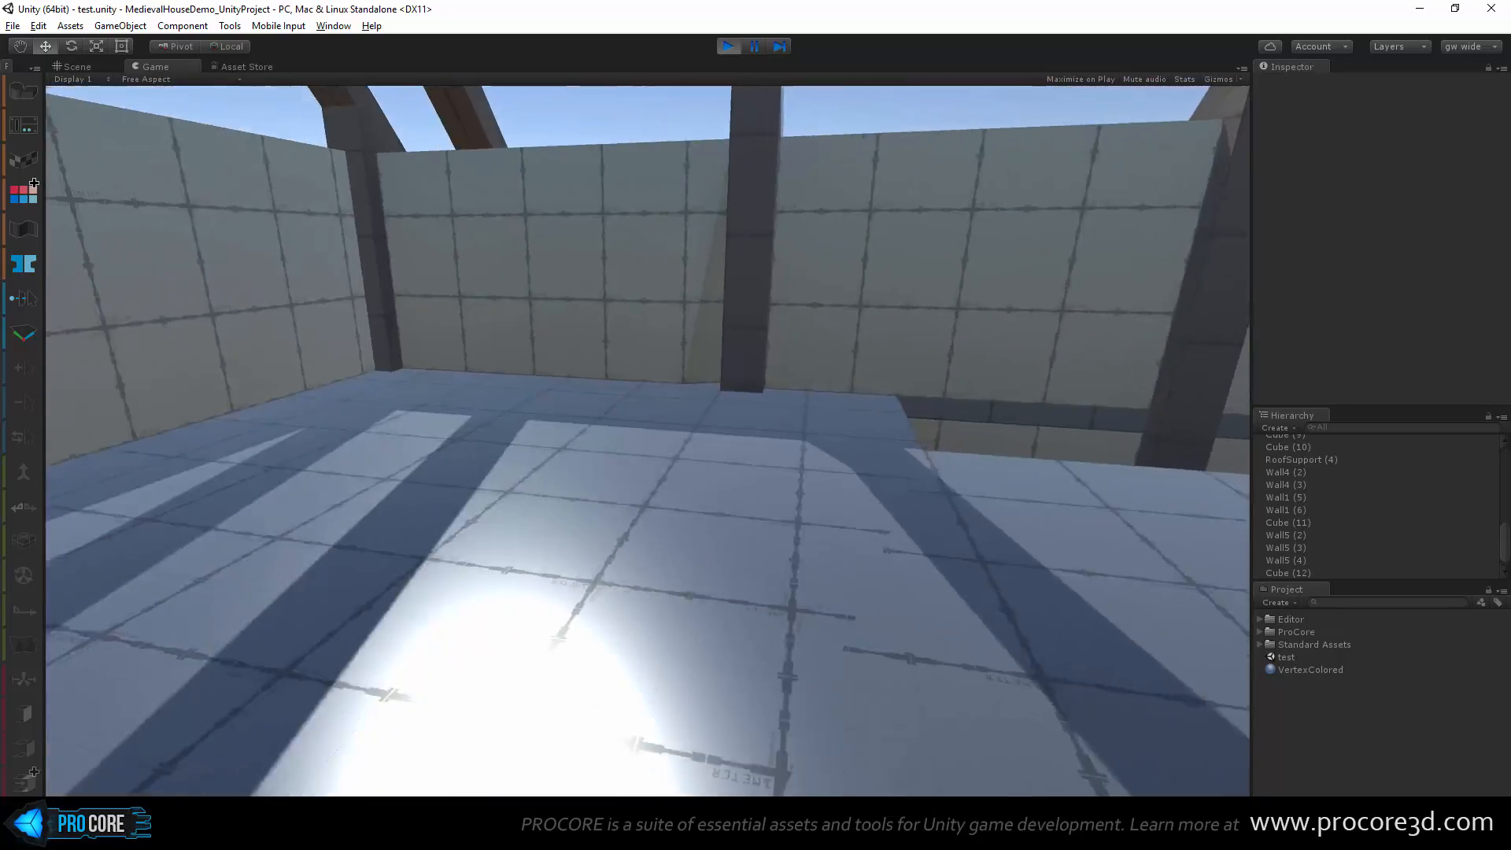
{"action": "key", "text": "d"}
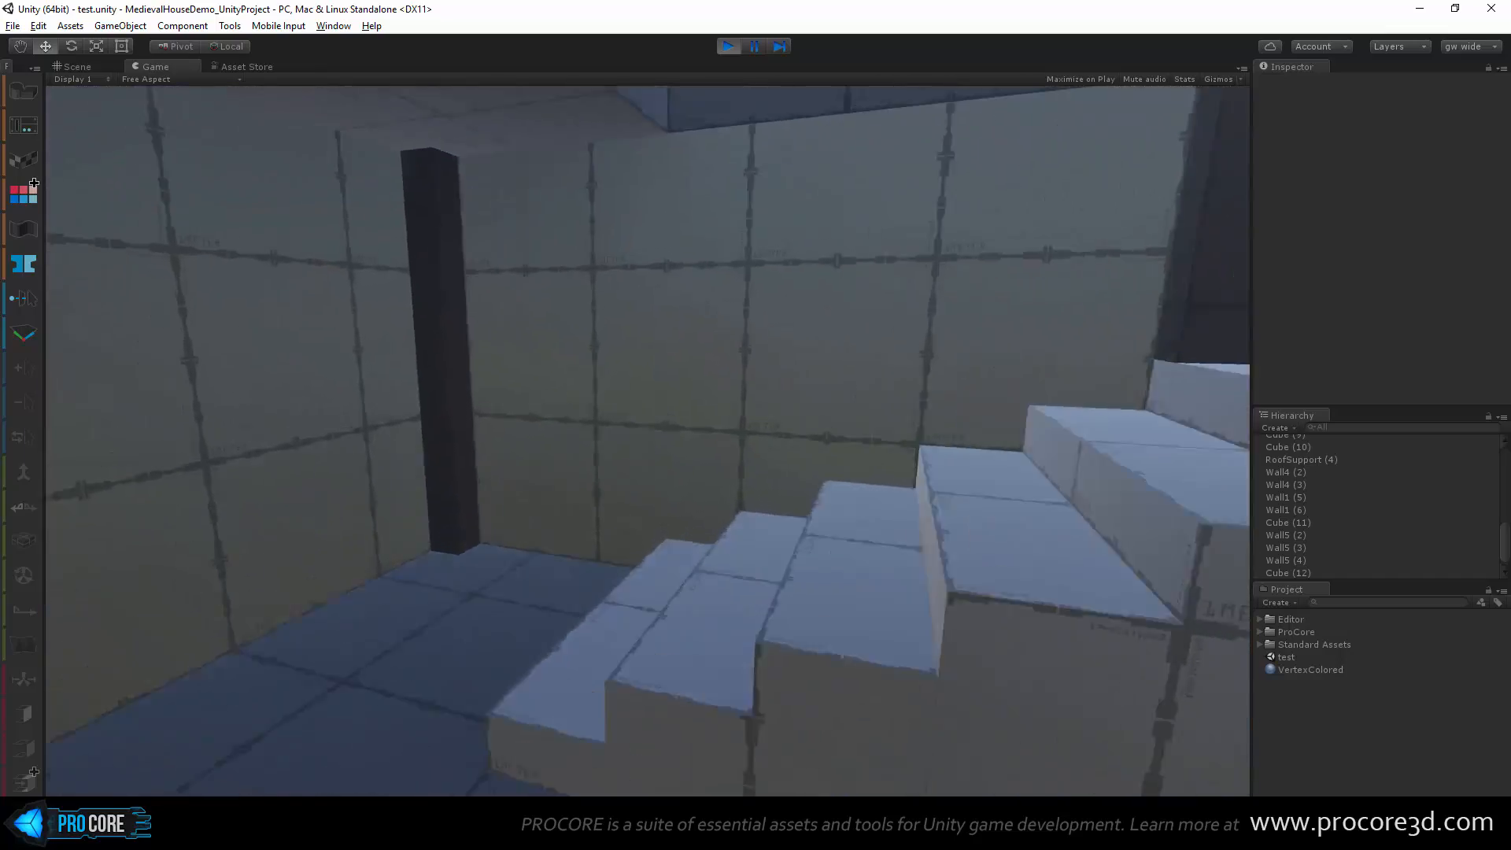
Step: Walk between the floors to inspect the stairwell and the ground-floor wall opening, then end the play test
{"action": "key", "text": "w"}
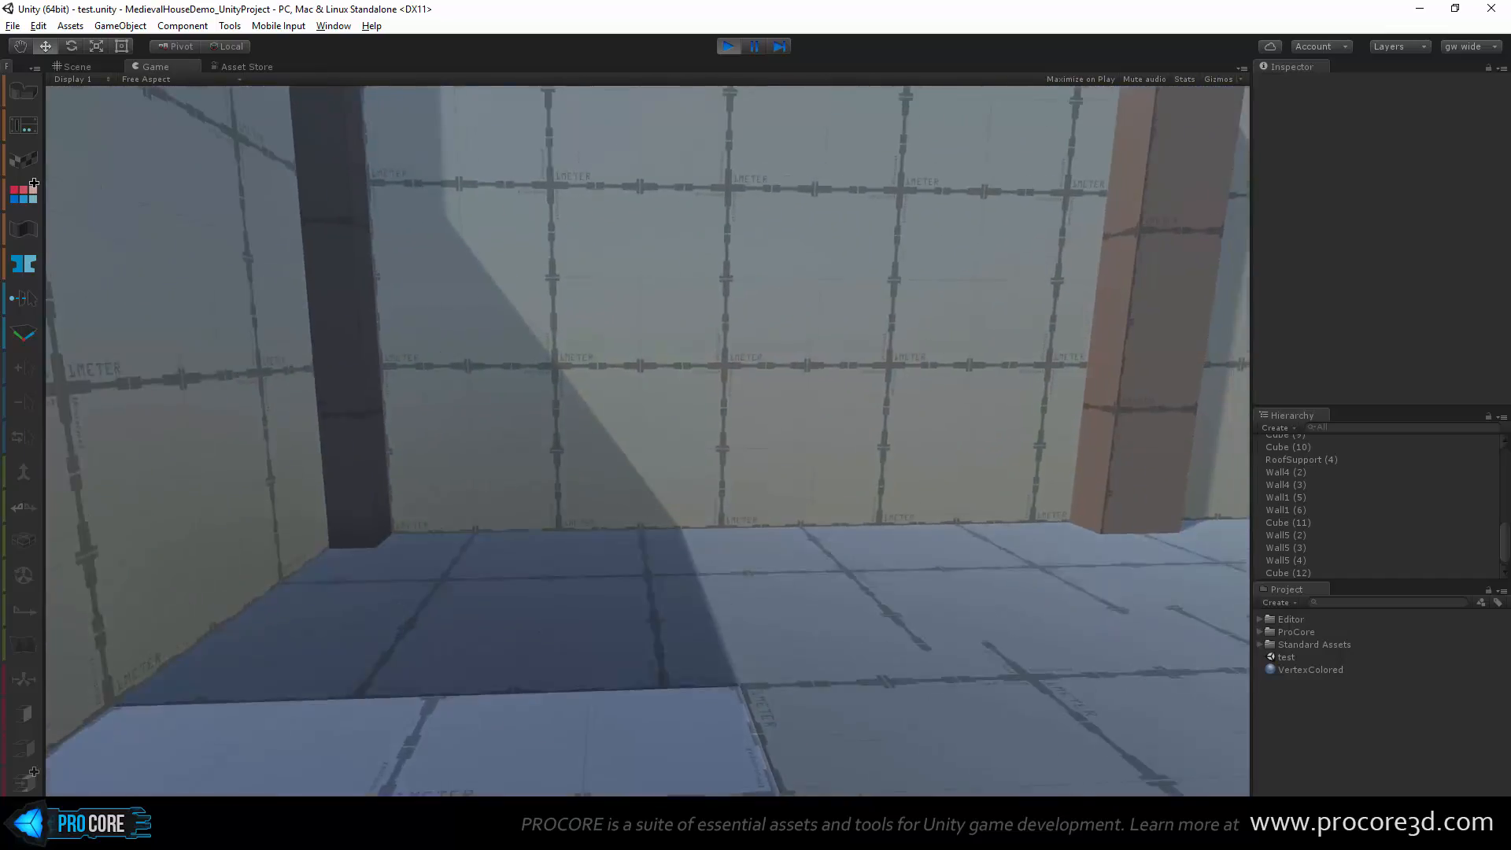
{"action": "key", "text": "w"}
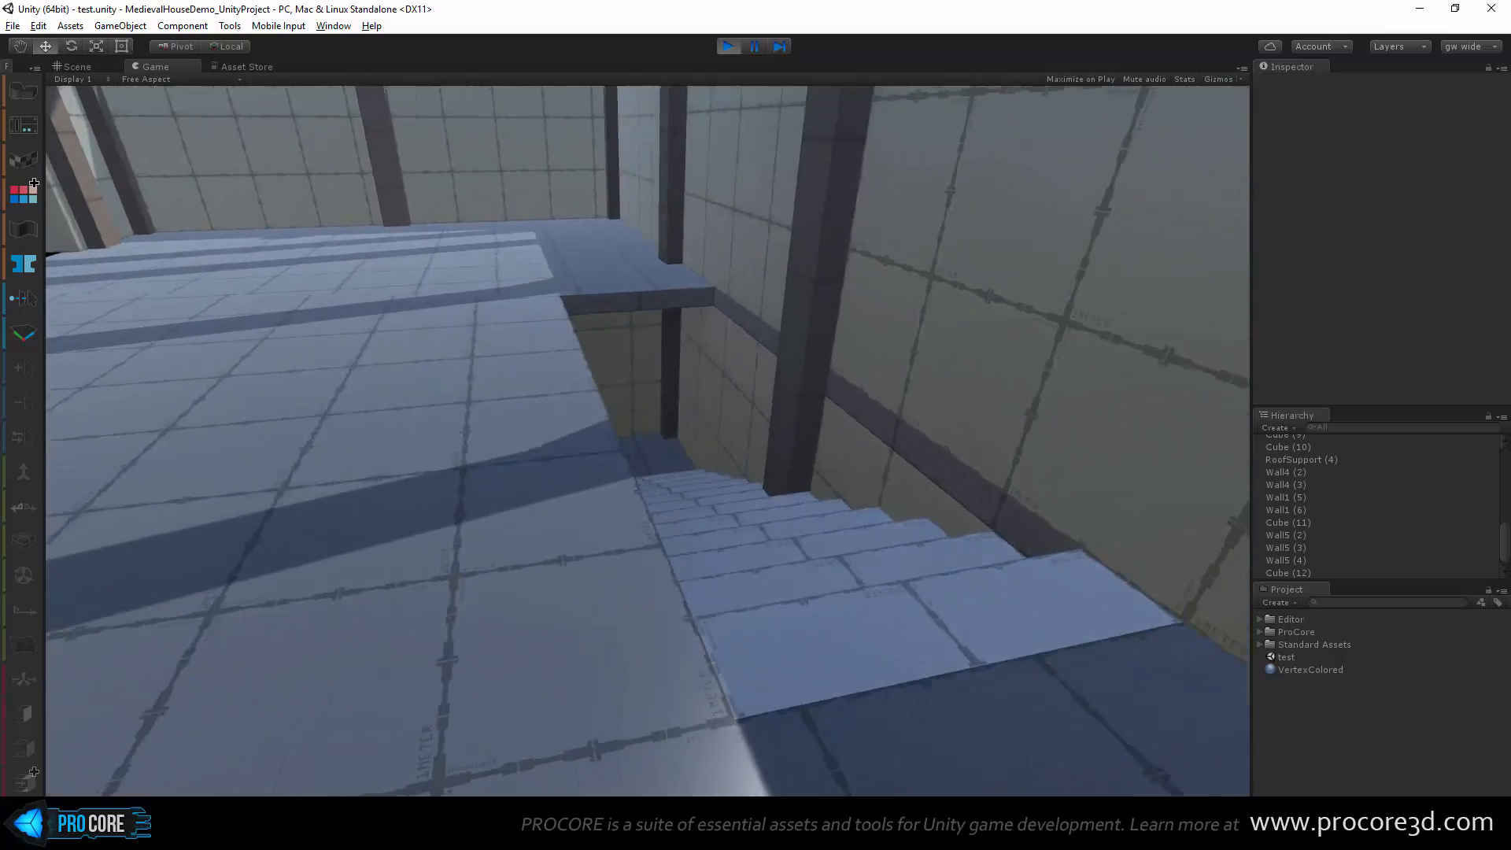
{"action": "key", "text": "w"}
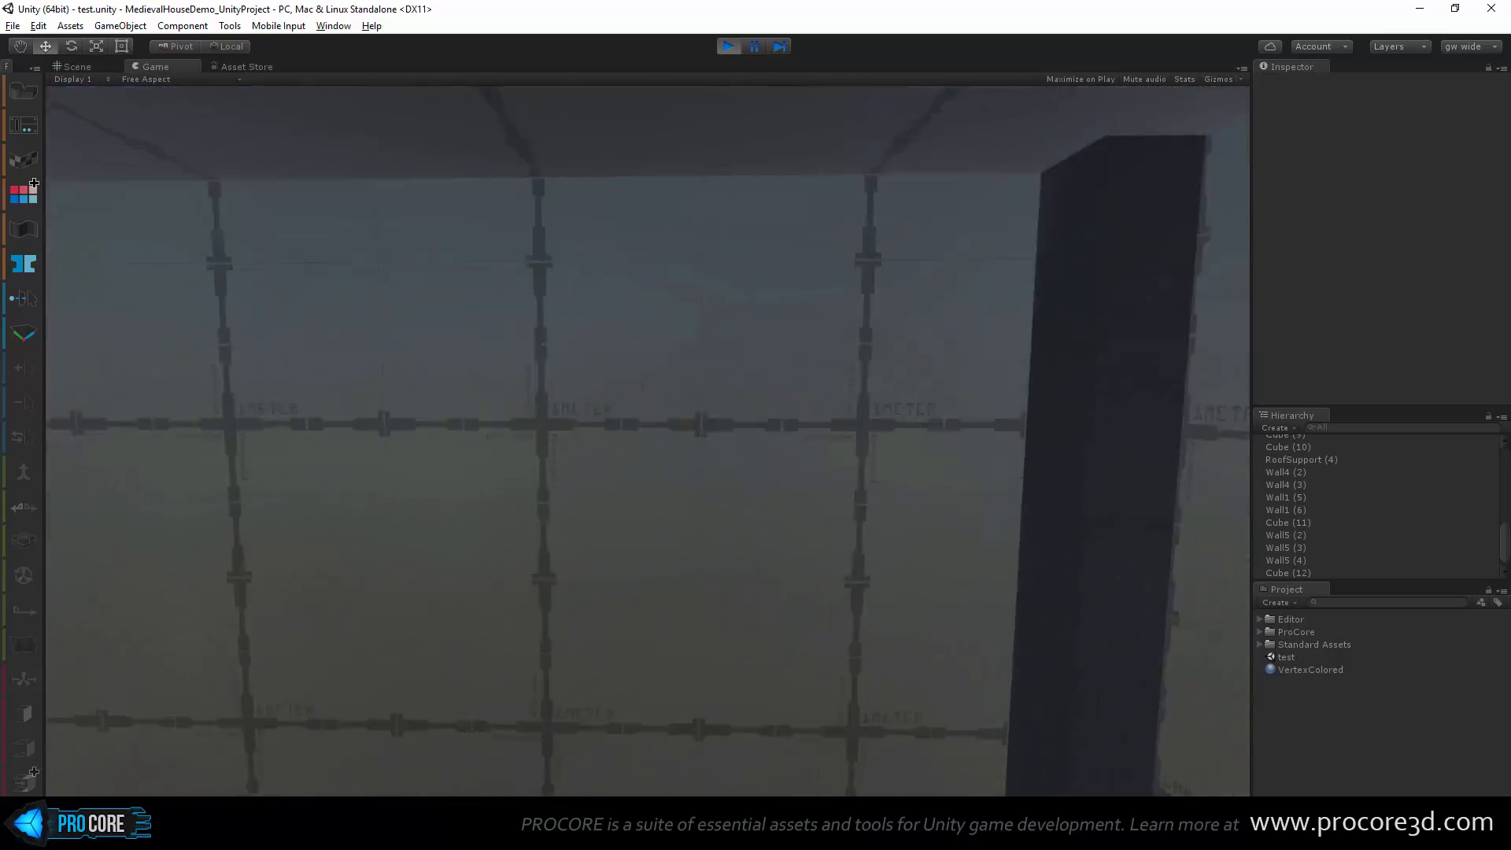
{"action": "key", "text": "s"}
{"action": "key", "text": "w"}
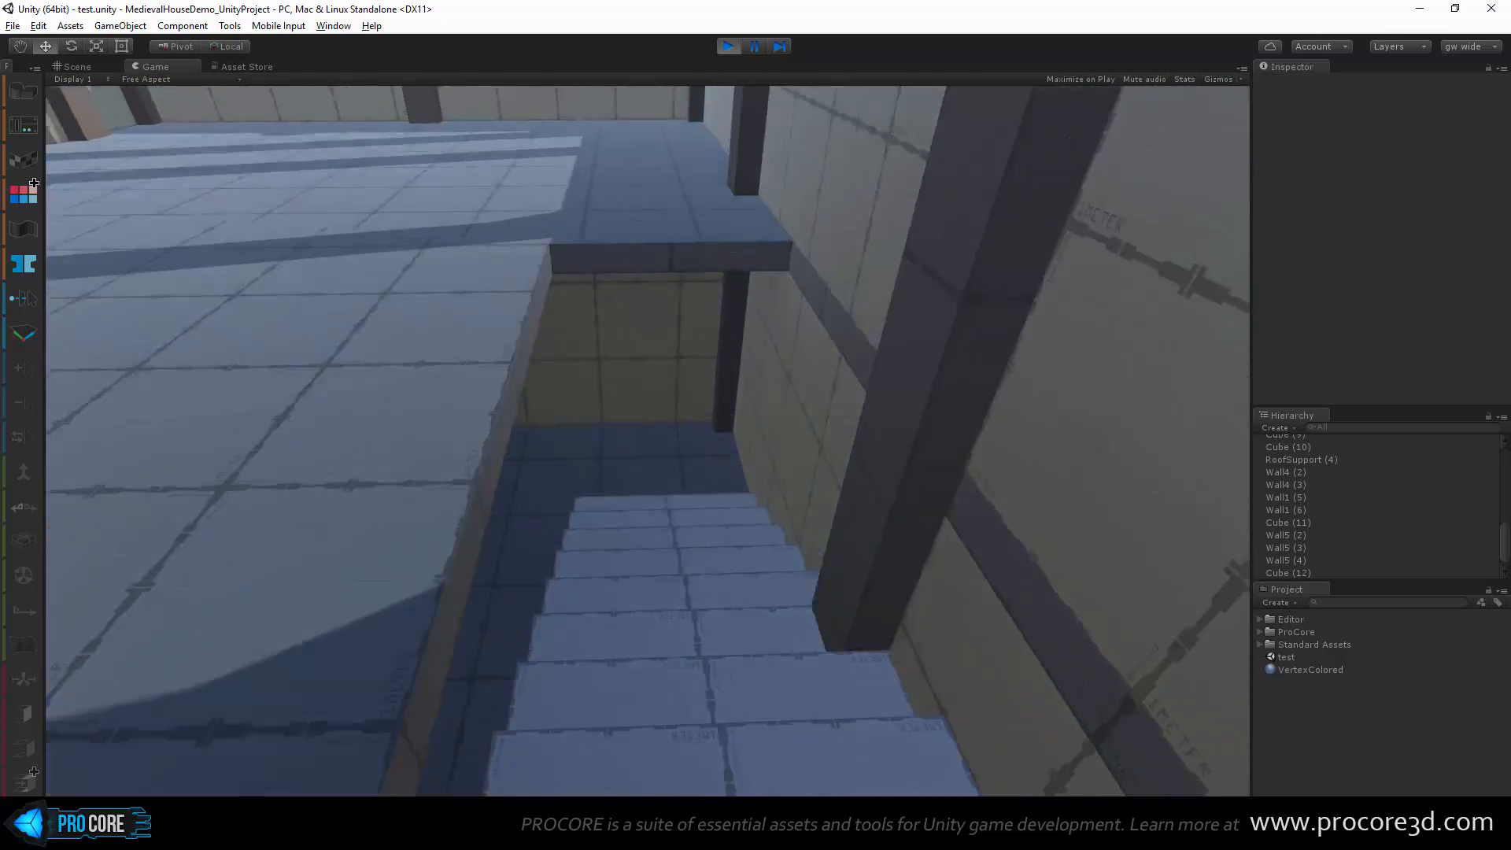
{"action": "key", "text": "w"}
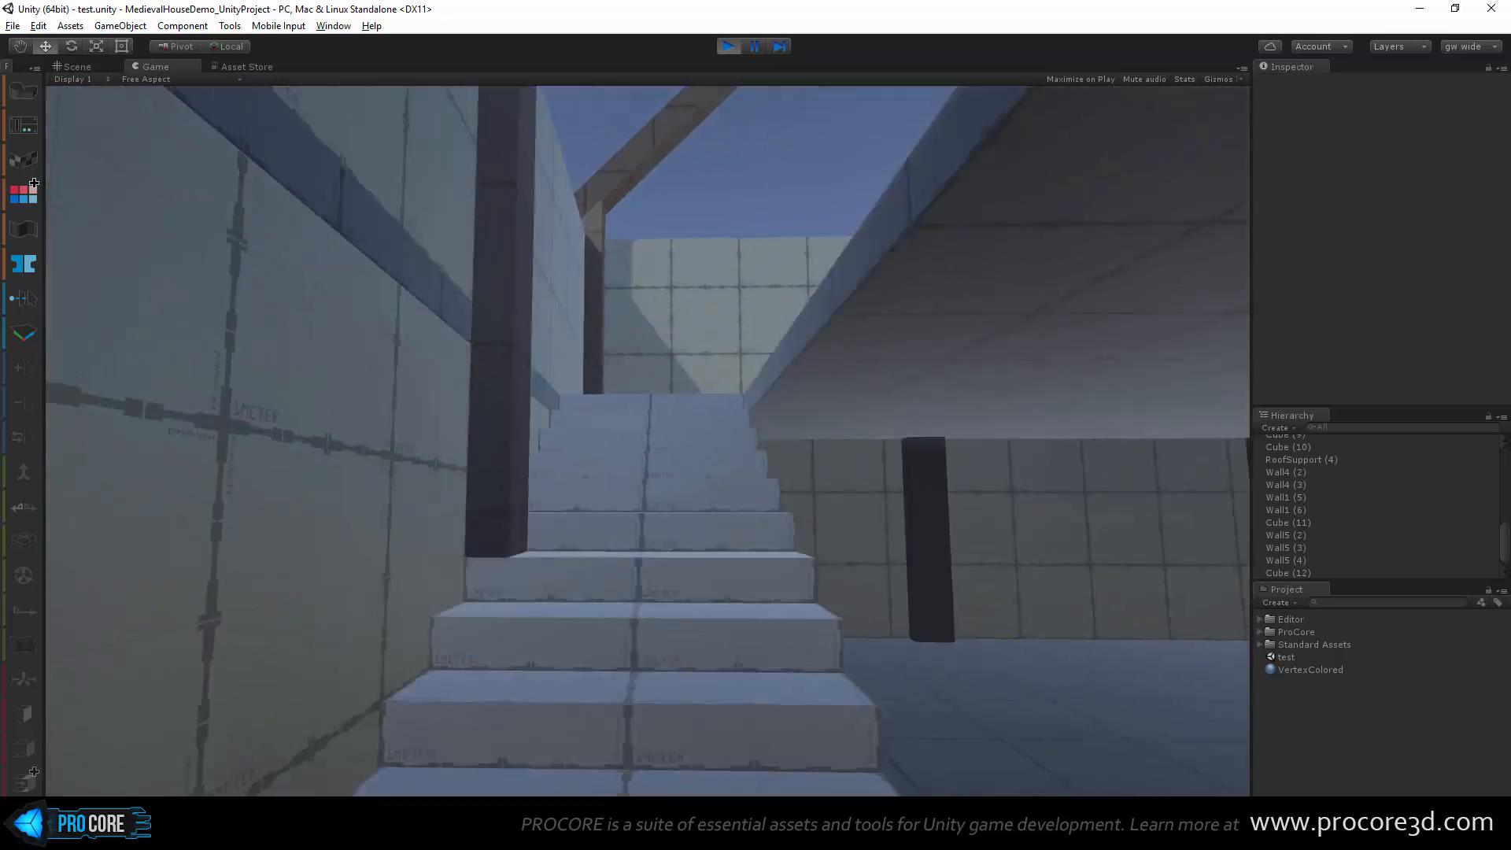
{"action": "key", "text": "w"}
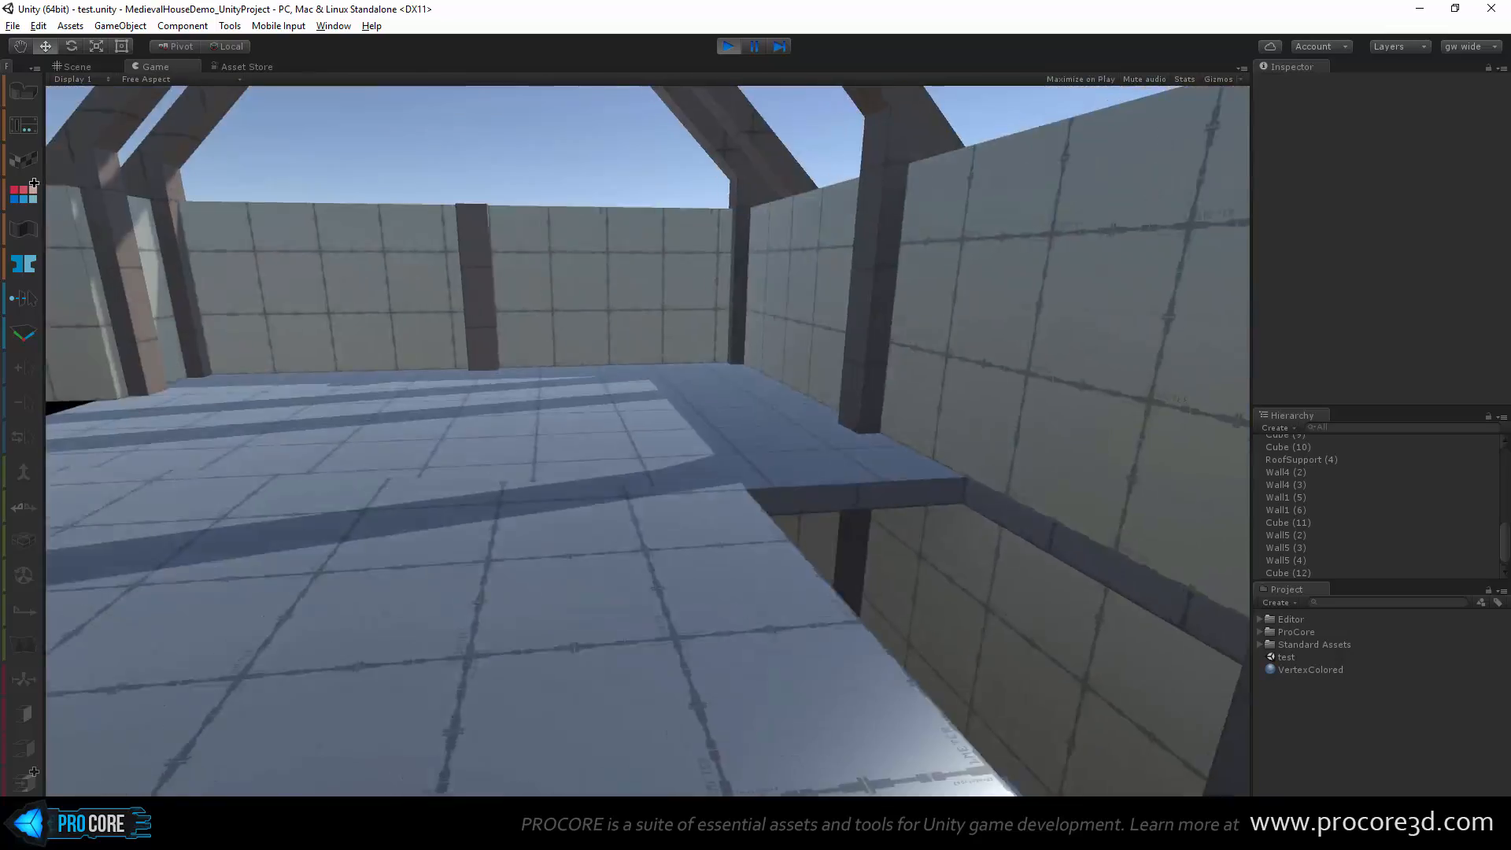
{"action": "key", "text": "w"}
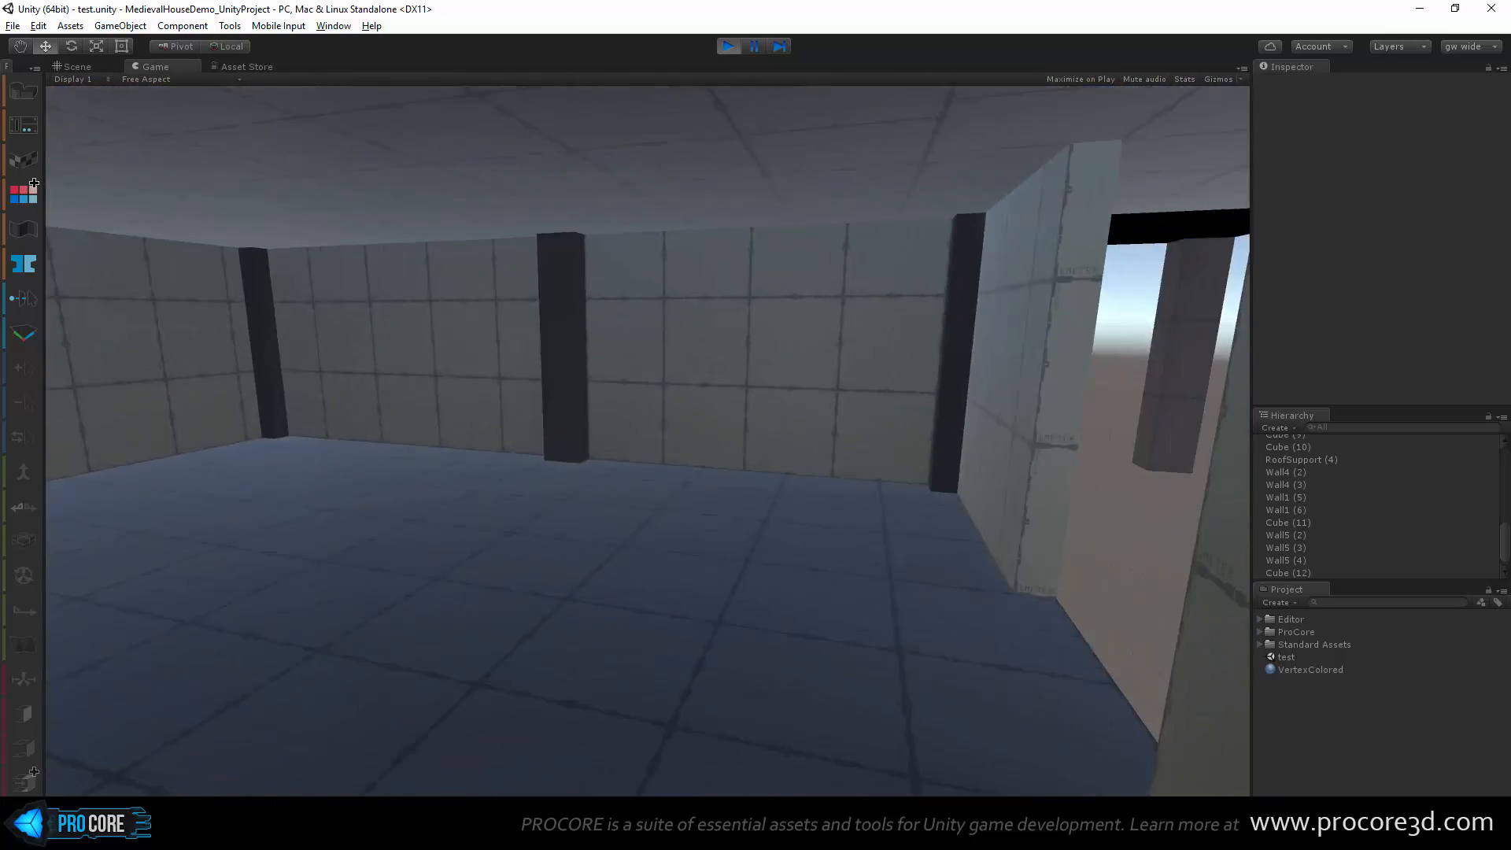
{"action": "key", "text": "w"}
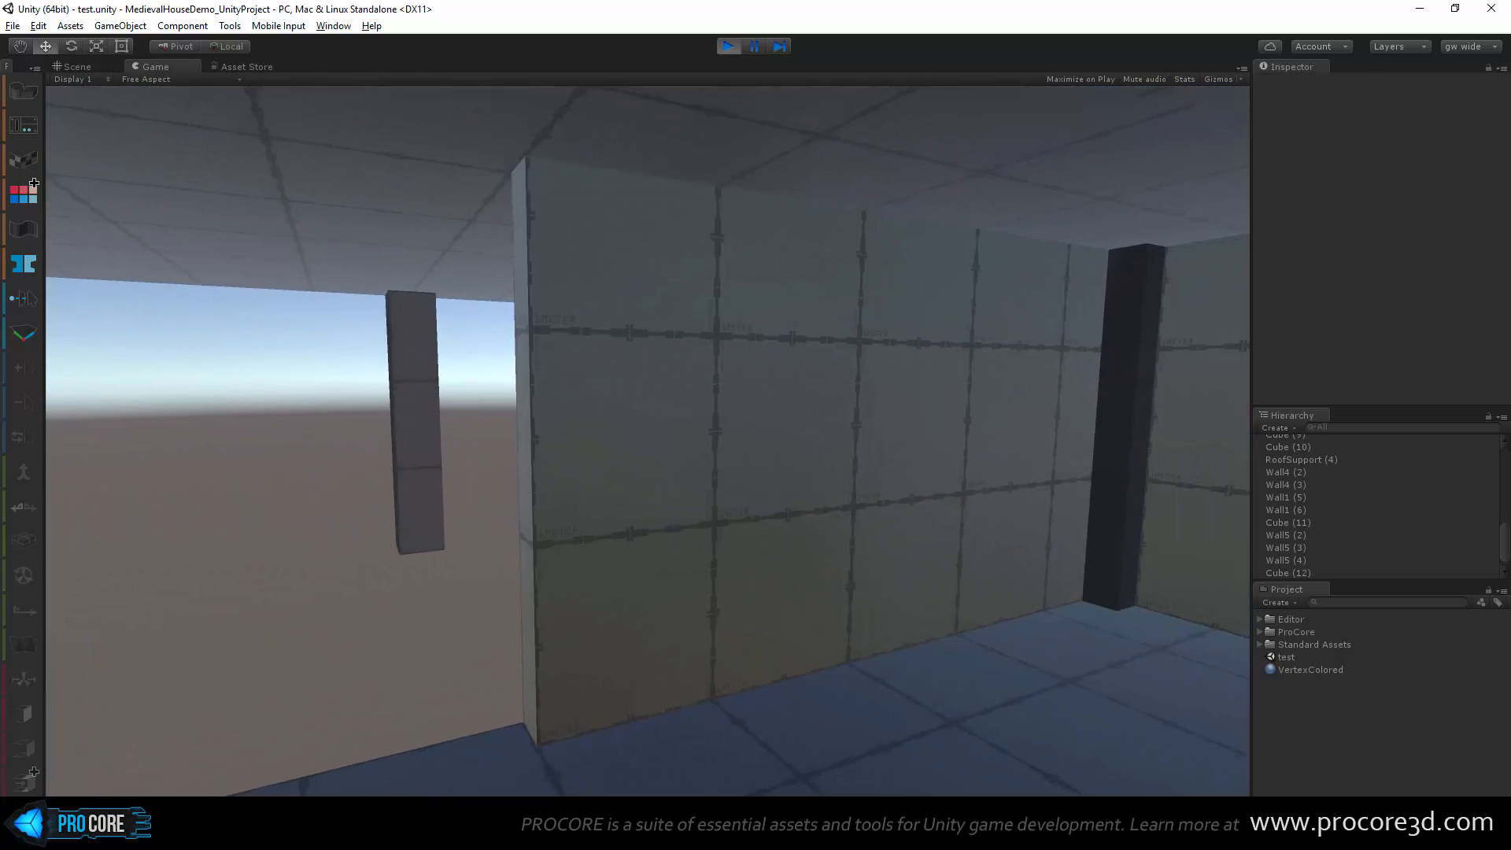
{"action": "key", "text": "Escape"}
{"action": "left_click", "coordinate": [727, 51]}
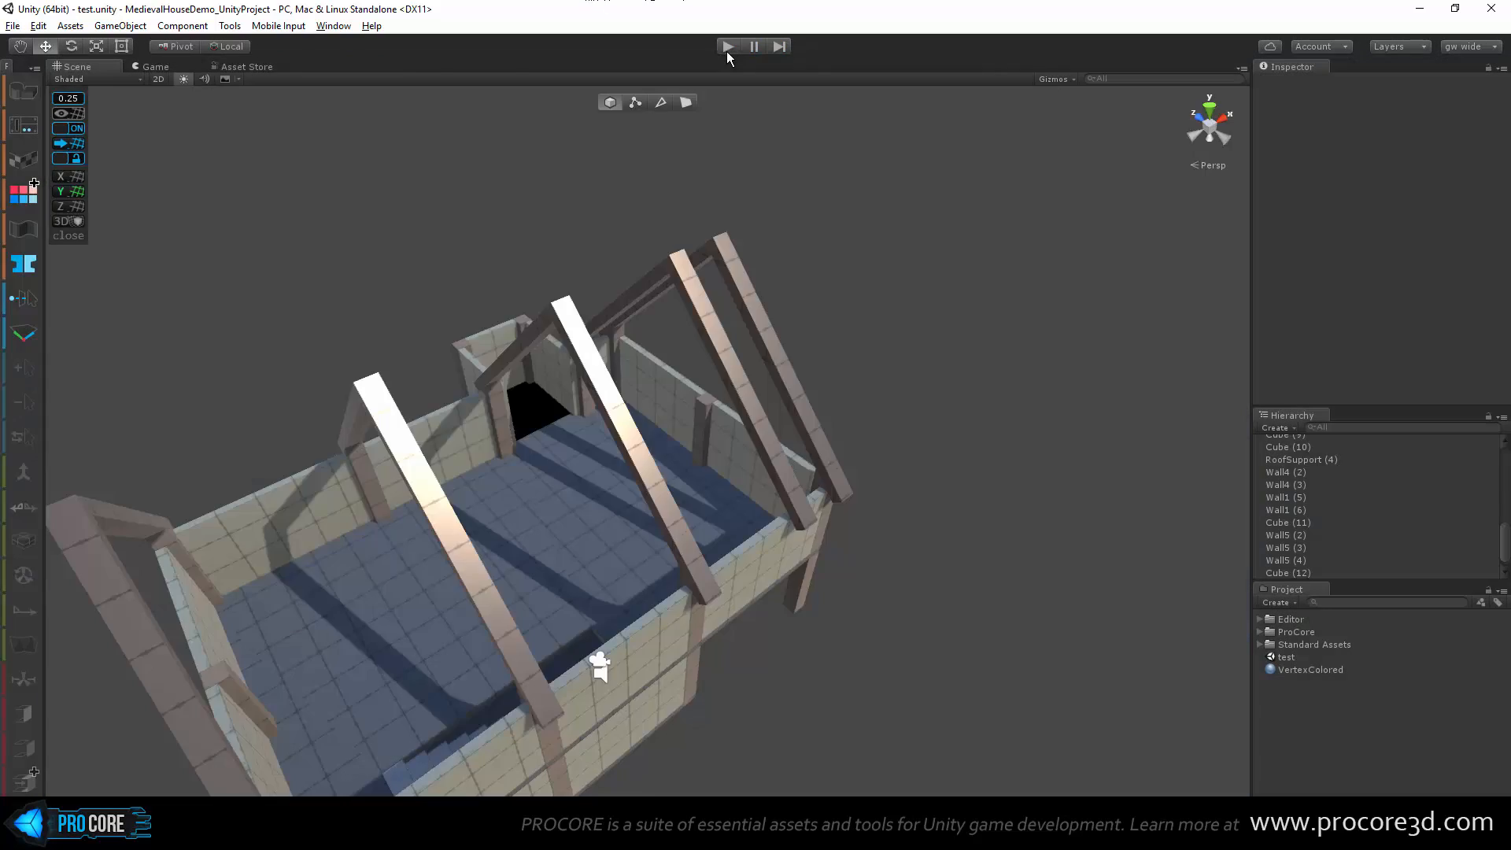
Step: Examine the small side extension, its walls and its corner posts from several angles
{"action": "left_click_drag", "start_coordinate": [481, 441], "coordinate": [934, 461], "text": "alt"}
{"action": "scroll", "coordinate": [720, 503], "scroll_direction": "up", "scroll_amount": 5}
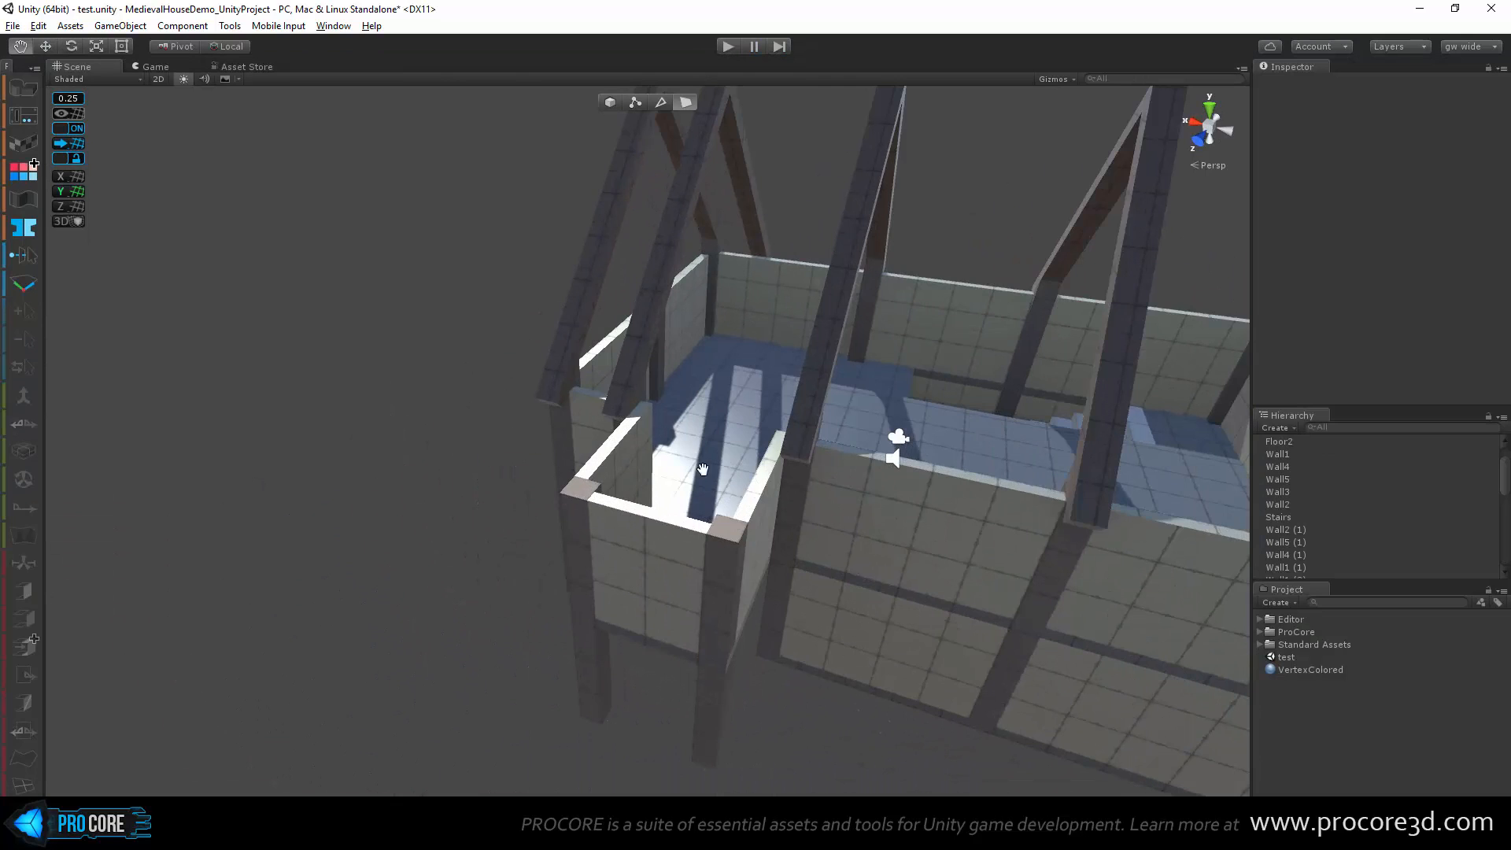
{"action": "middle_click_drag", "start_coordinate": [702, 469], "coordinate": [598, 433]}
{"action": "left_click_drag", "start_coordinate": [598, 434], "coordinate": [740, 482], "text": "alt"}
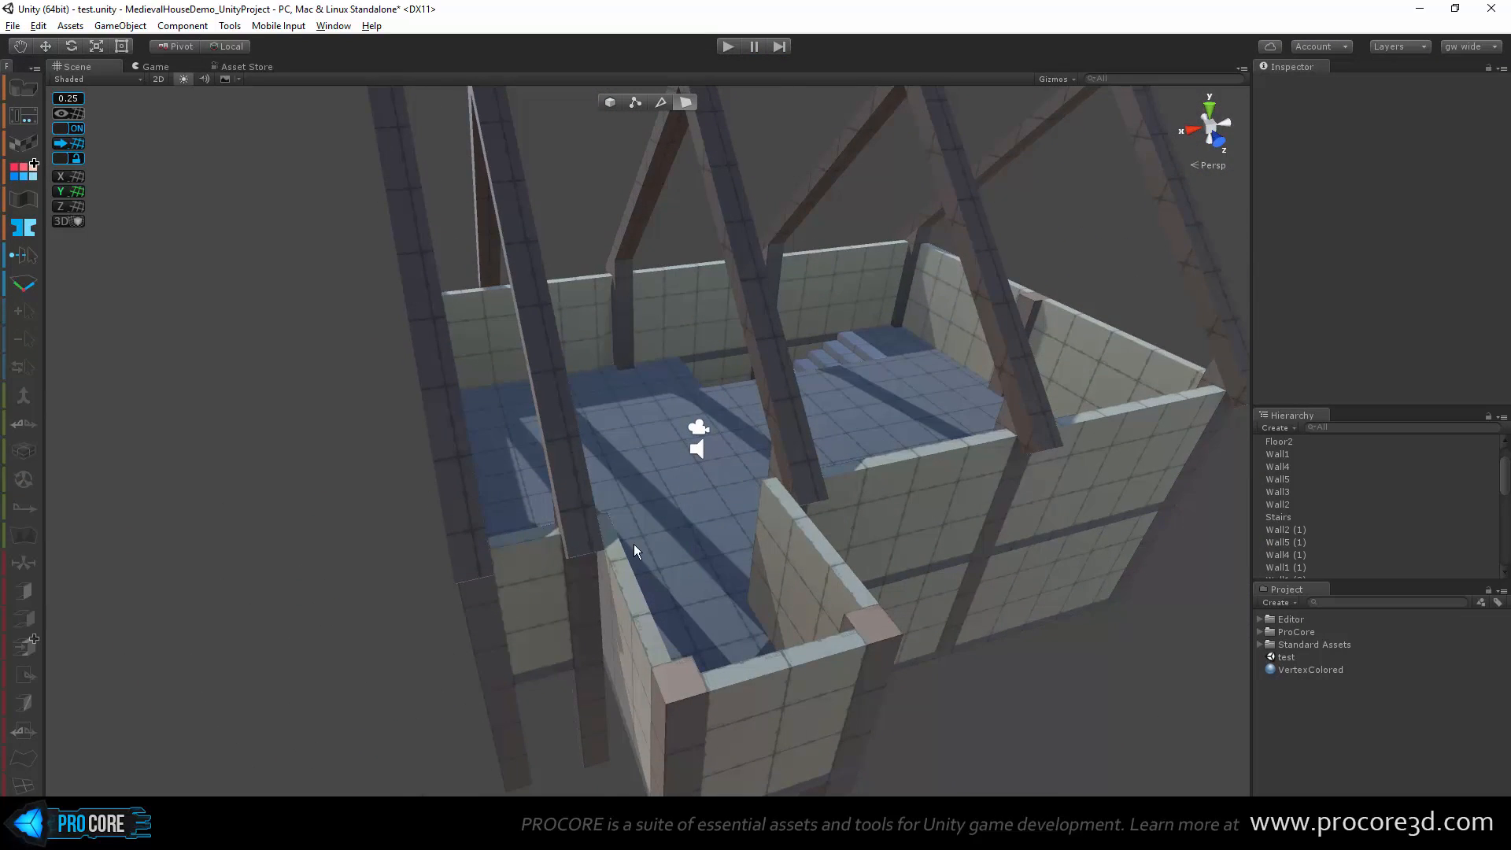
{"action": "left_click_drag", "start_coordinate": [634, 544], "coordinate": [759, 538], "text": "alt"}
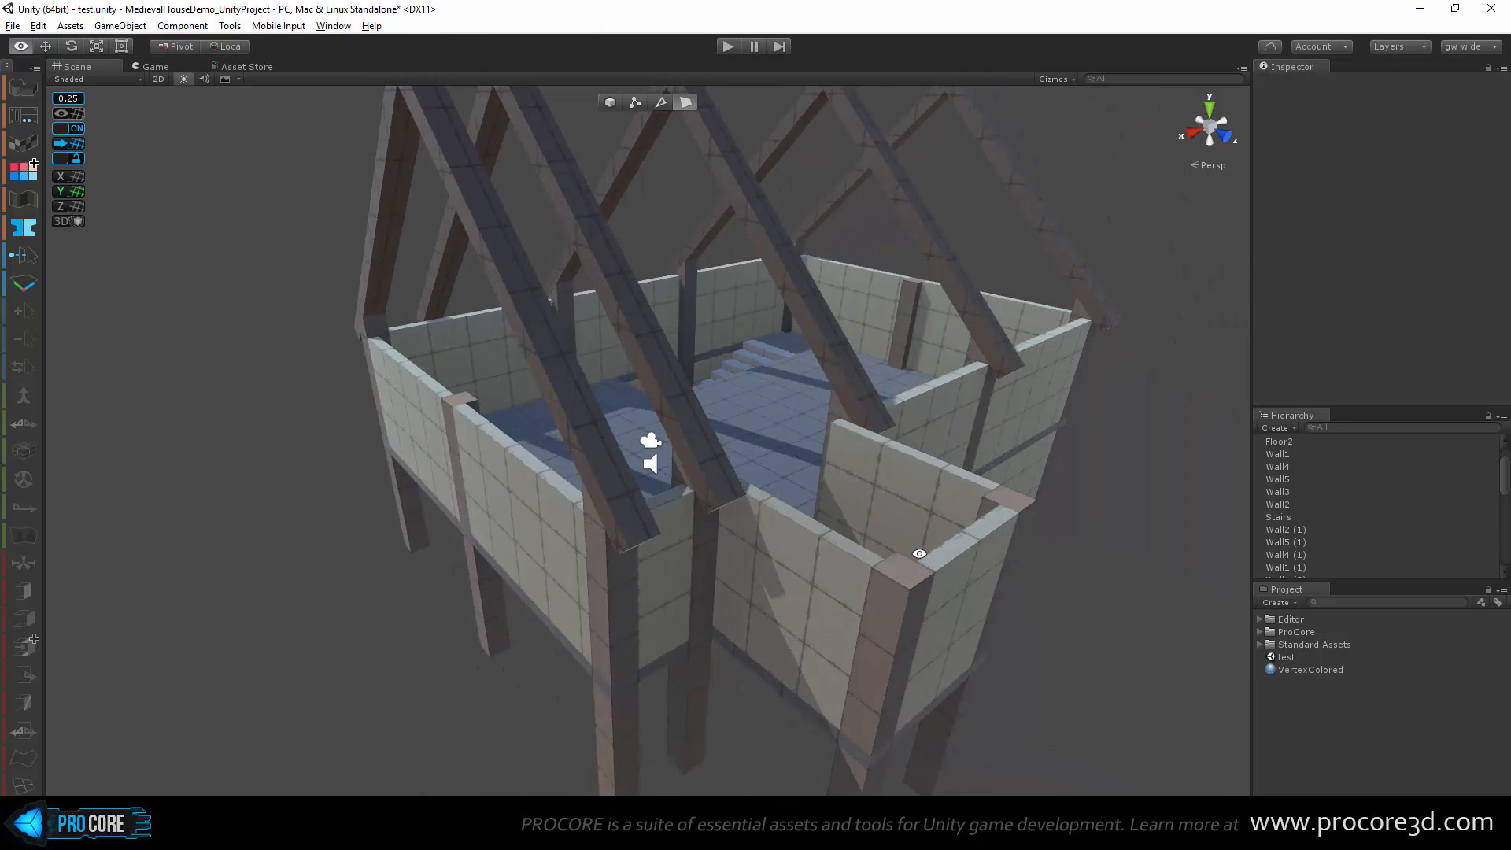
{"action": "left_click_drag", "start_coordinate": [919, 553], "coordinate": [847, 685], "text": "alt"}
{"action": "middle_click_drag", "start_coordinate": [847, 684], "coordinate": [640, 479]}
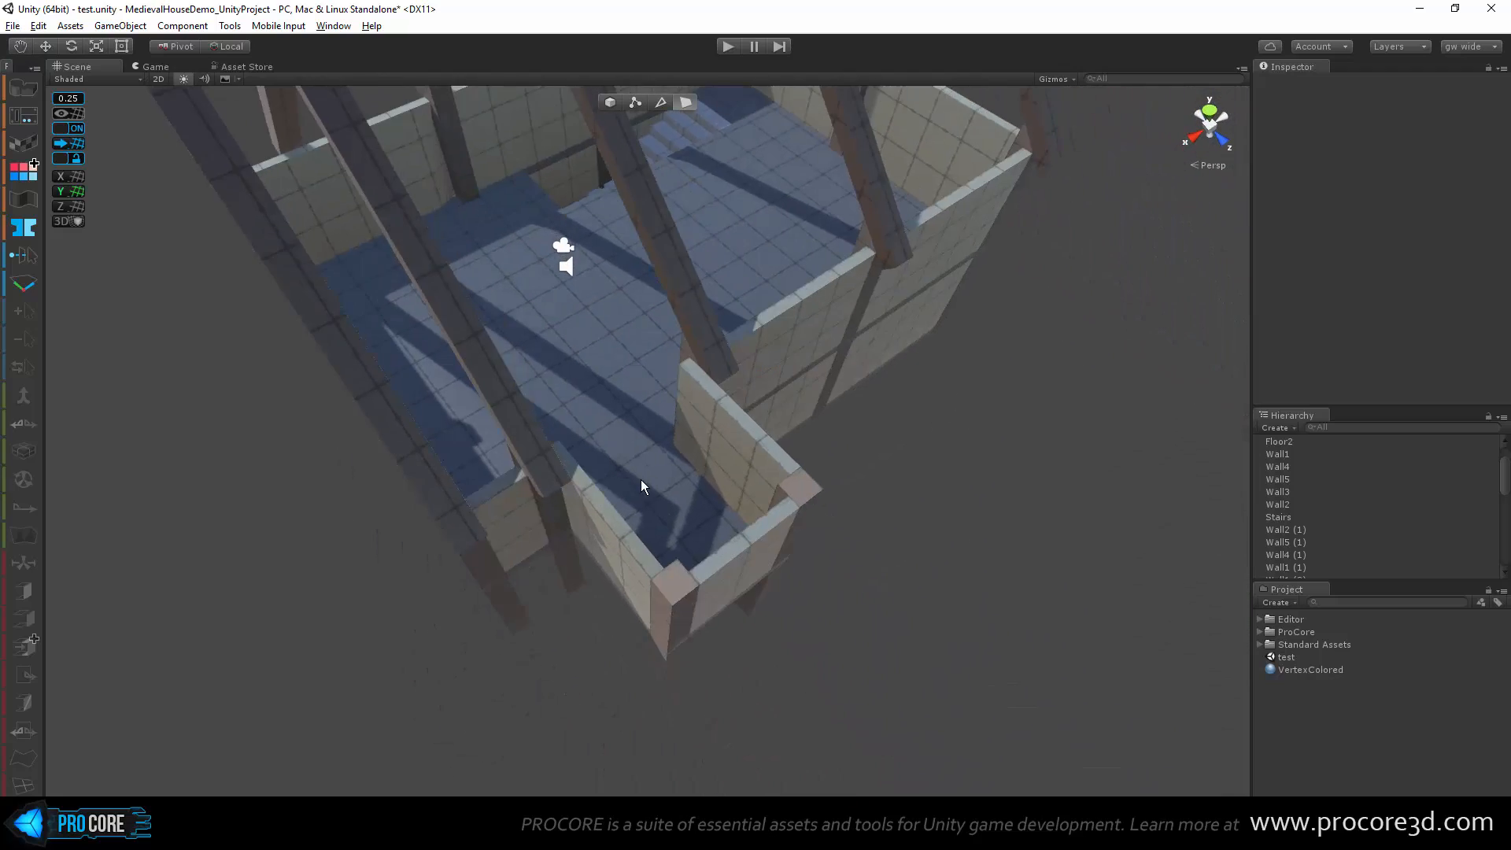
{"action": "left_click_drag", "start_coordinate": [641, 479], "coordinate": [825, 446], "text": "alt"}
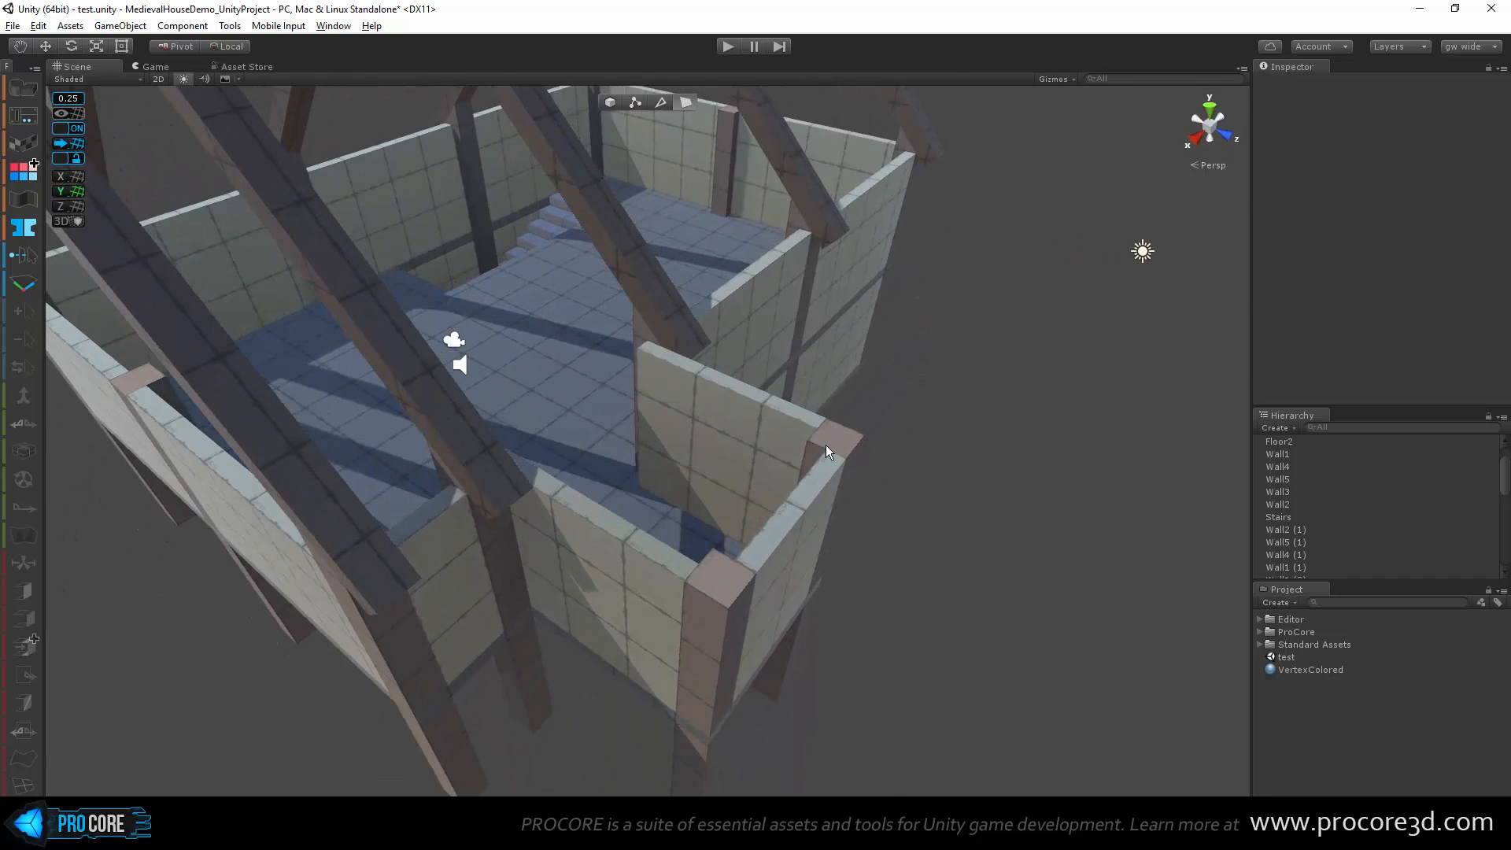
{"action": "left_click", "coordinate": [826, 445]}
{"action": "scroll", "coordinate": [826, 446], "scroll_direction": "down", "scroll_amount": 4}
{"action": "middle_click_drag", "start_coordinate": [679, 408], "coordinate": [728, 468]}
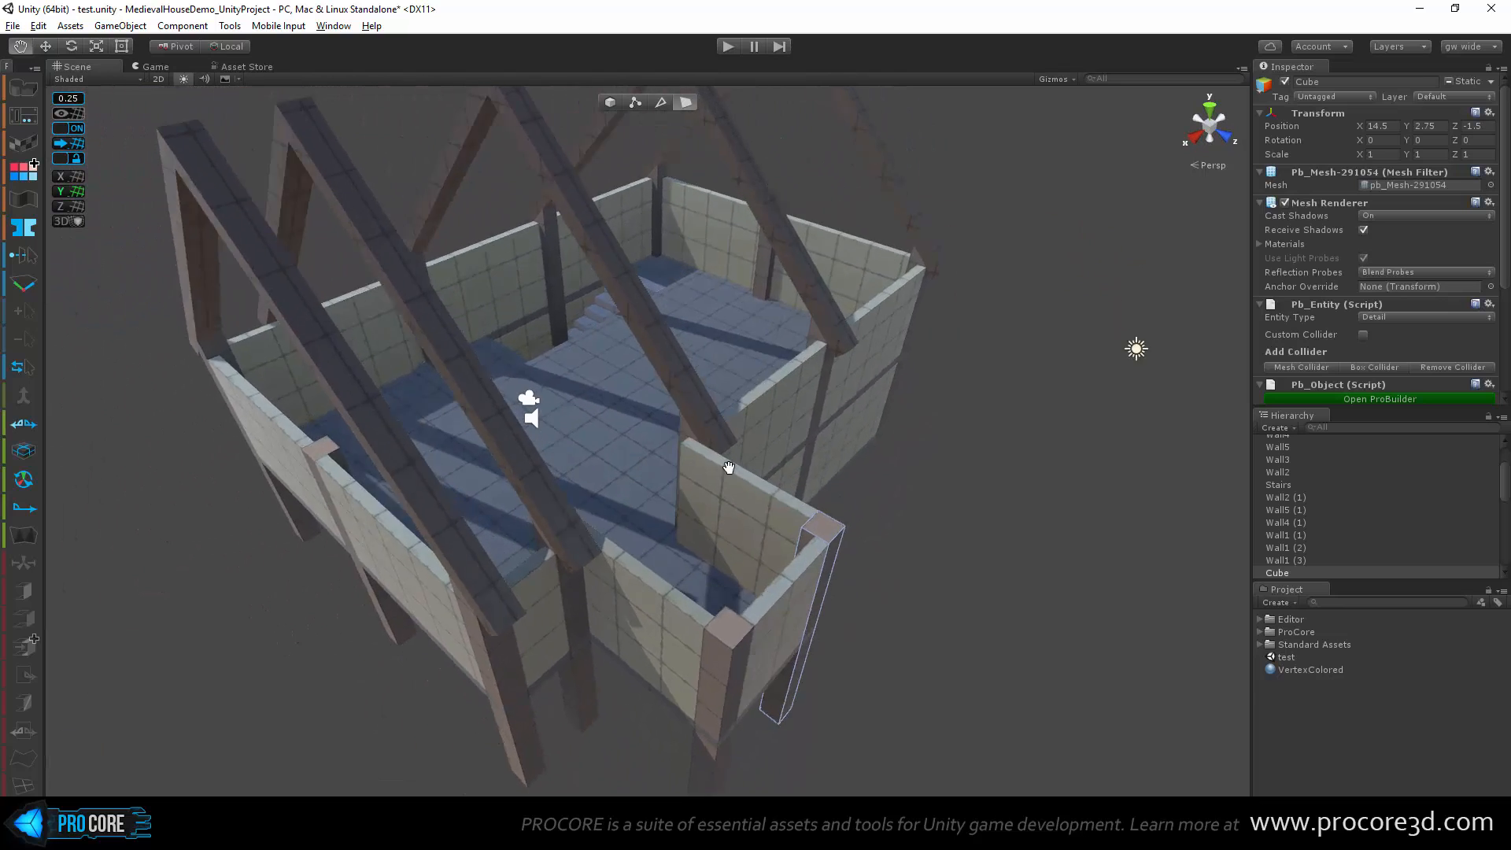
{"action": "scroll", "coordinate": [532, 395], "scroll_direction": "down", "scroll_amount": 2}
Step: Duplicate the roof support RoofSupport (3) as a whole object and rotate the copy to -90 degrees about Y
{"action": "left_click", "coordinate": [503, 367]}
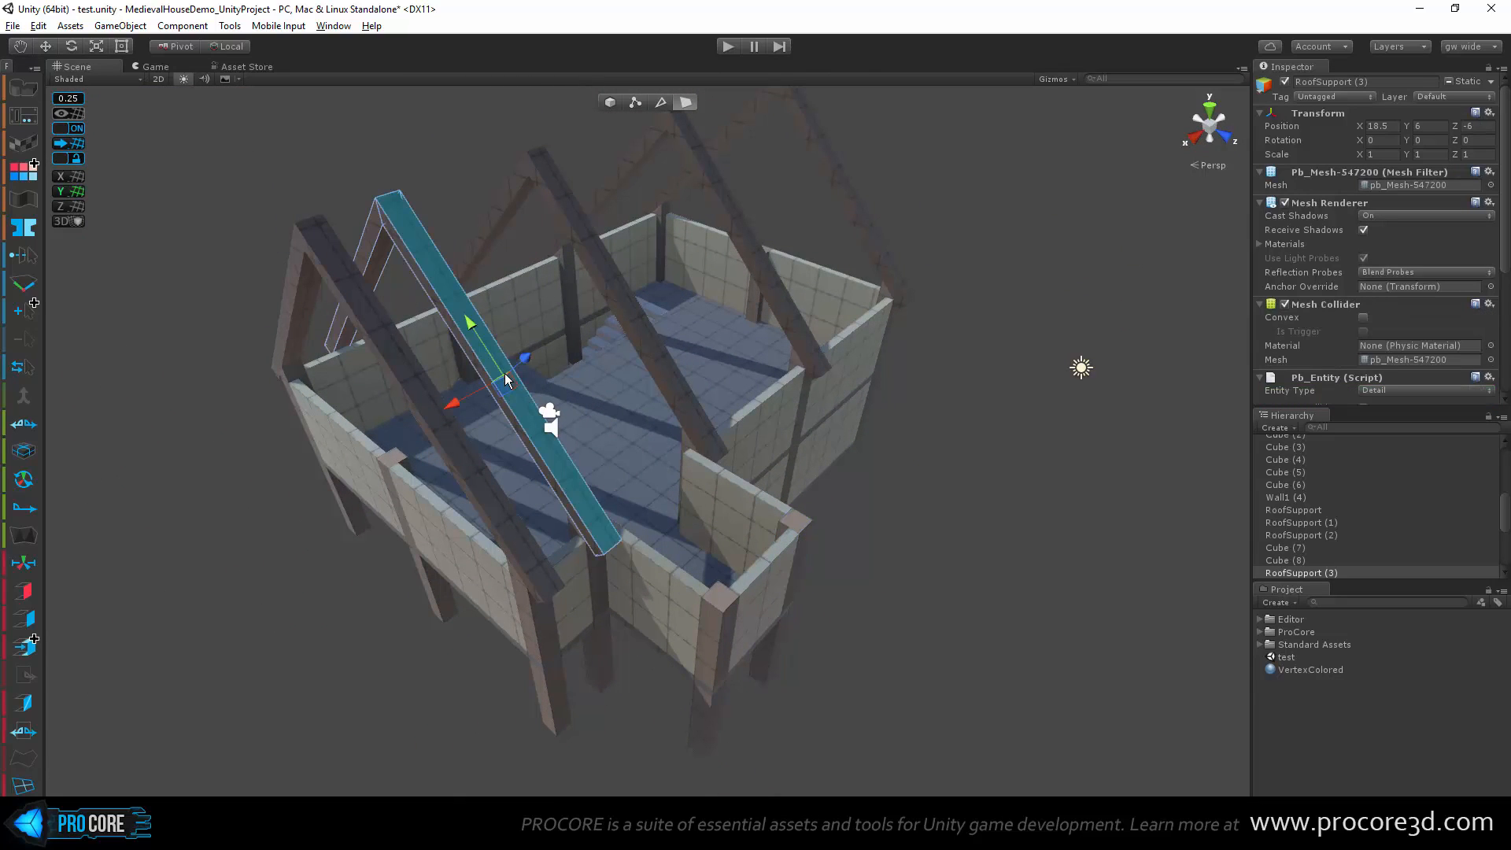
{"action": "key", "text": "g"}
{"action": "left_click_drag", "start_coordinate": [556, 221], "coordinate": [790, 489], "text": "alt"}
{"action": "key", "text": "e"}
{"action": "key", "text": "w"}
Step: Move the rotated roof support copy to the side extension's outer end at X 12.5, Y 2.5, Z -2
{"action": "left_click_drag", "start_coordinate": [751, 555], "coordinate": [662, 269], "text": "alt"}
{"action": "scroll", "coordinate": [662, 269], "scroll_direction": "up", "scroll_amount": 3}
{"action": "left_click_drag", "start_coordinate": [819, 514], "coordinate": [909, 543], "text": "alt"}
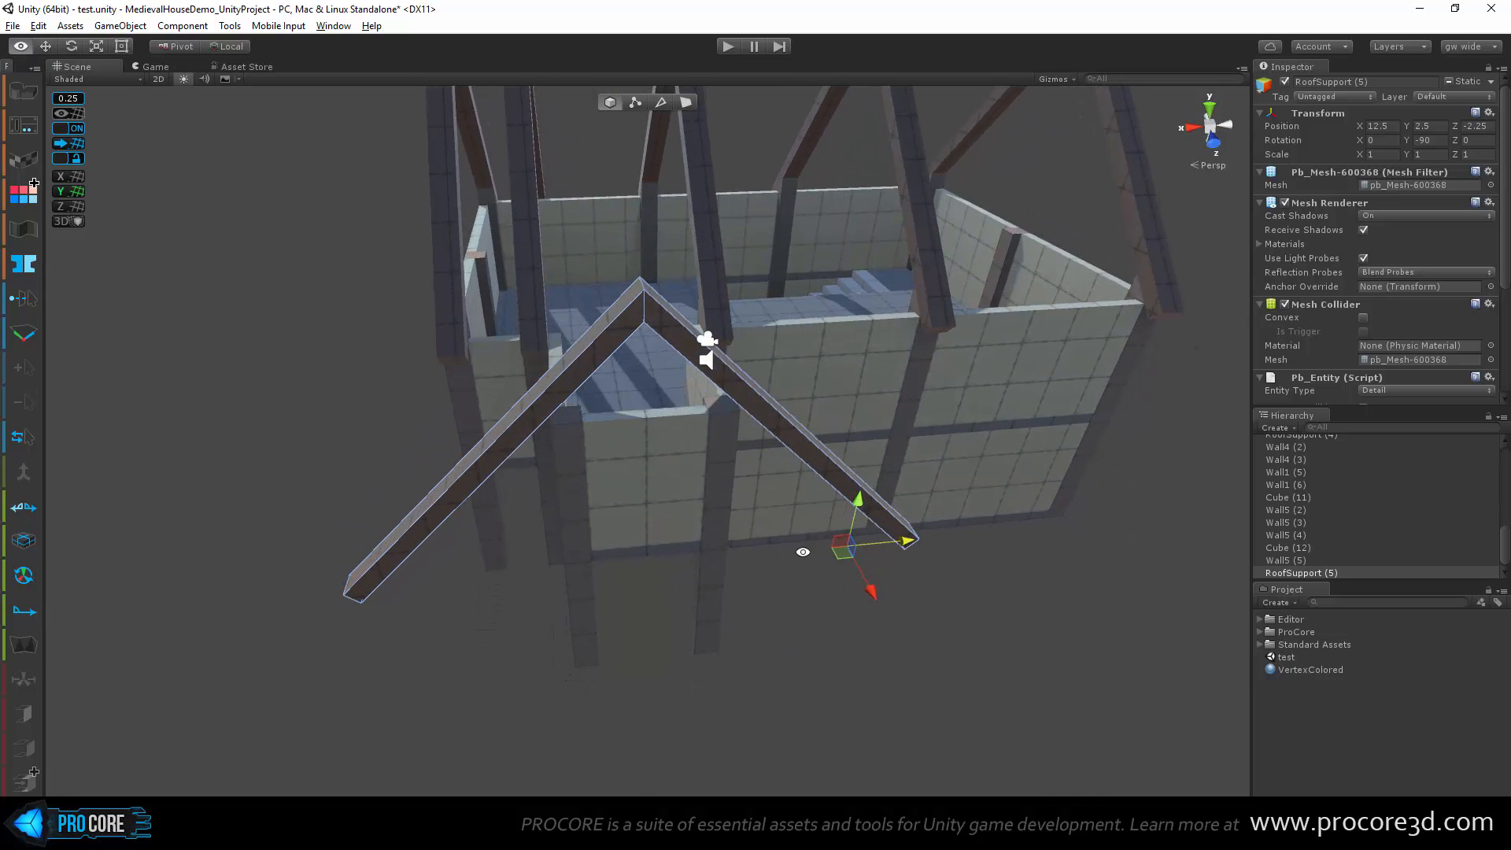
{"action": "left_click_drag", "start_coordinate": [802, 551], "coordinate": [814, 474], "text": "alt"}
{"action": "left_click_drag", "start_coordinate": [958, 521], "coordinate": [692, 472], "text": "alt"}
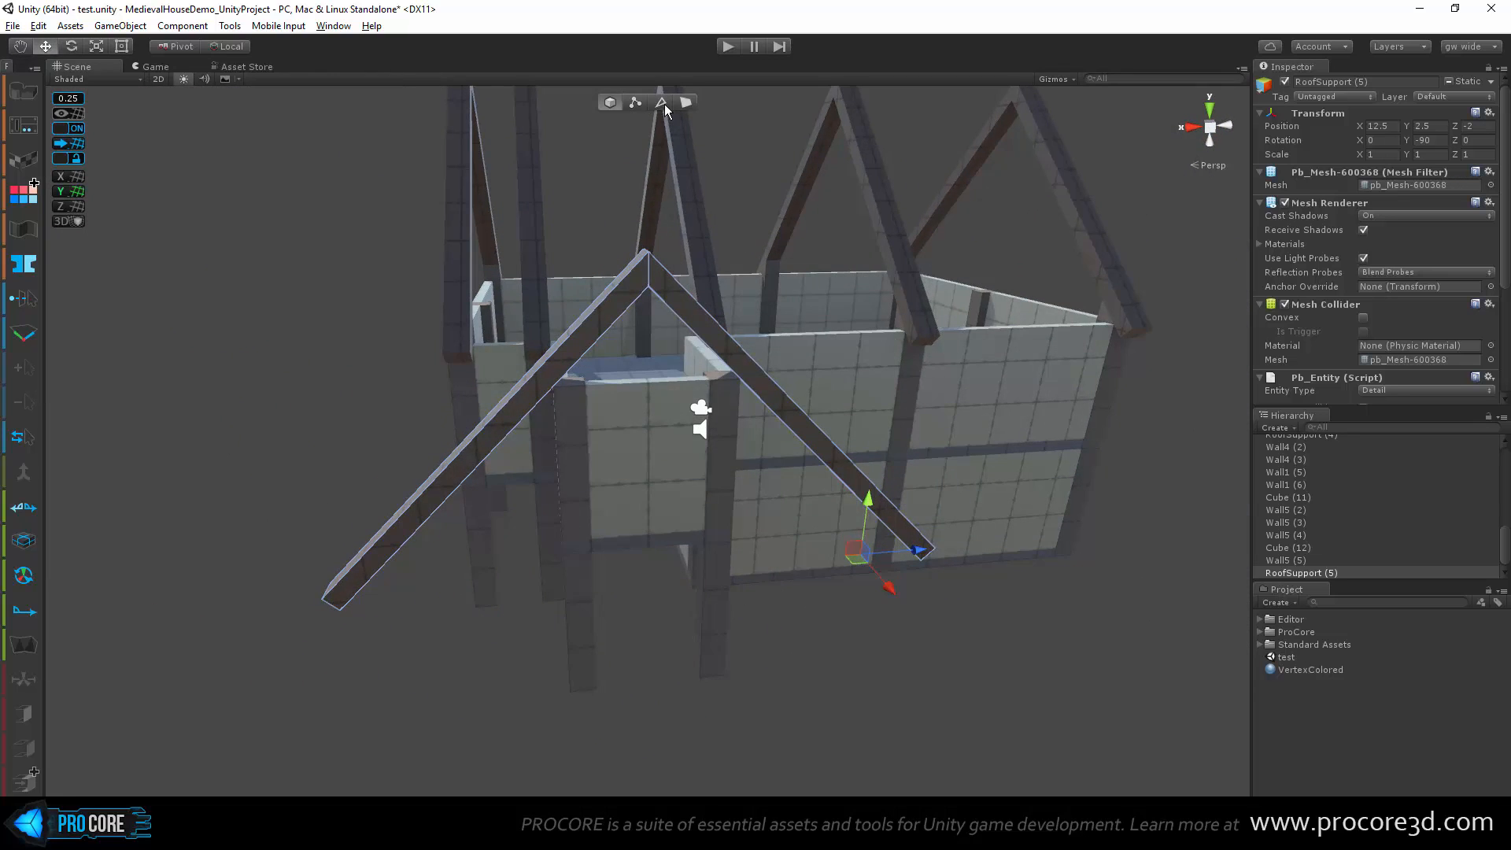
Step: Shorten both sloping ends of the rotated roof support so they overhang just past the side extension's outer corner posts
{"action": "left_click_drag", "start_coordinate": [483, 480], "coordinate": [752, 303], "text": "alt"}
{"action": "left_click", "coordinate": [471, 437]}
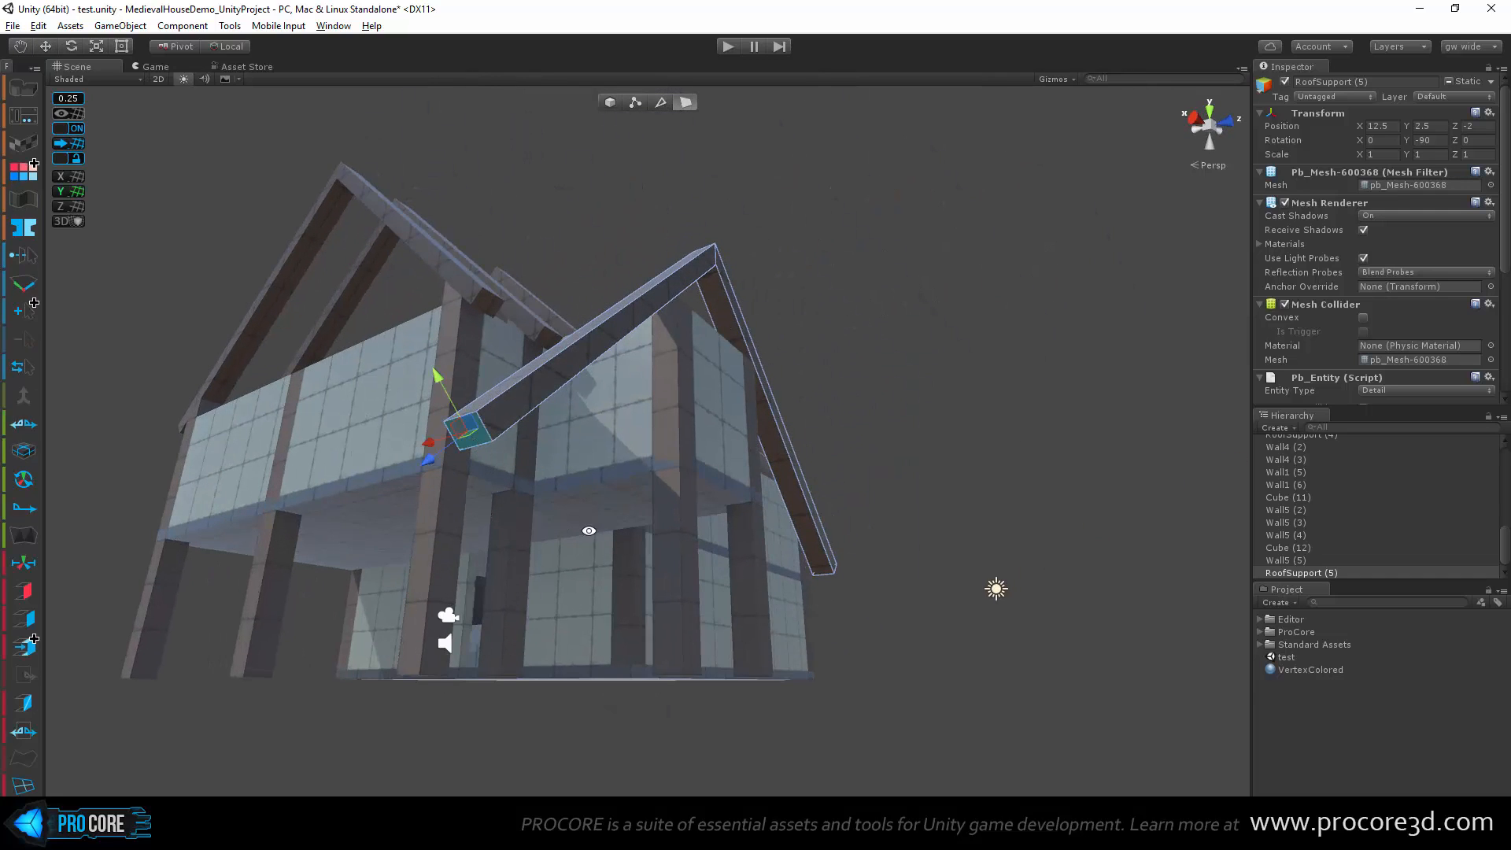
{"action": "left_click_drag", "start_coordinate": [587, 529], "coordinate": [515, 512], "text": "alt"}
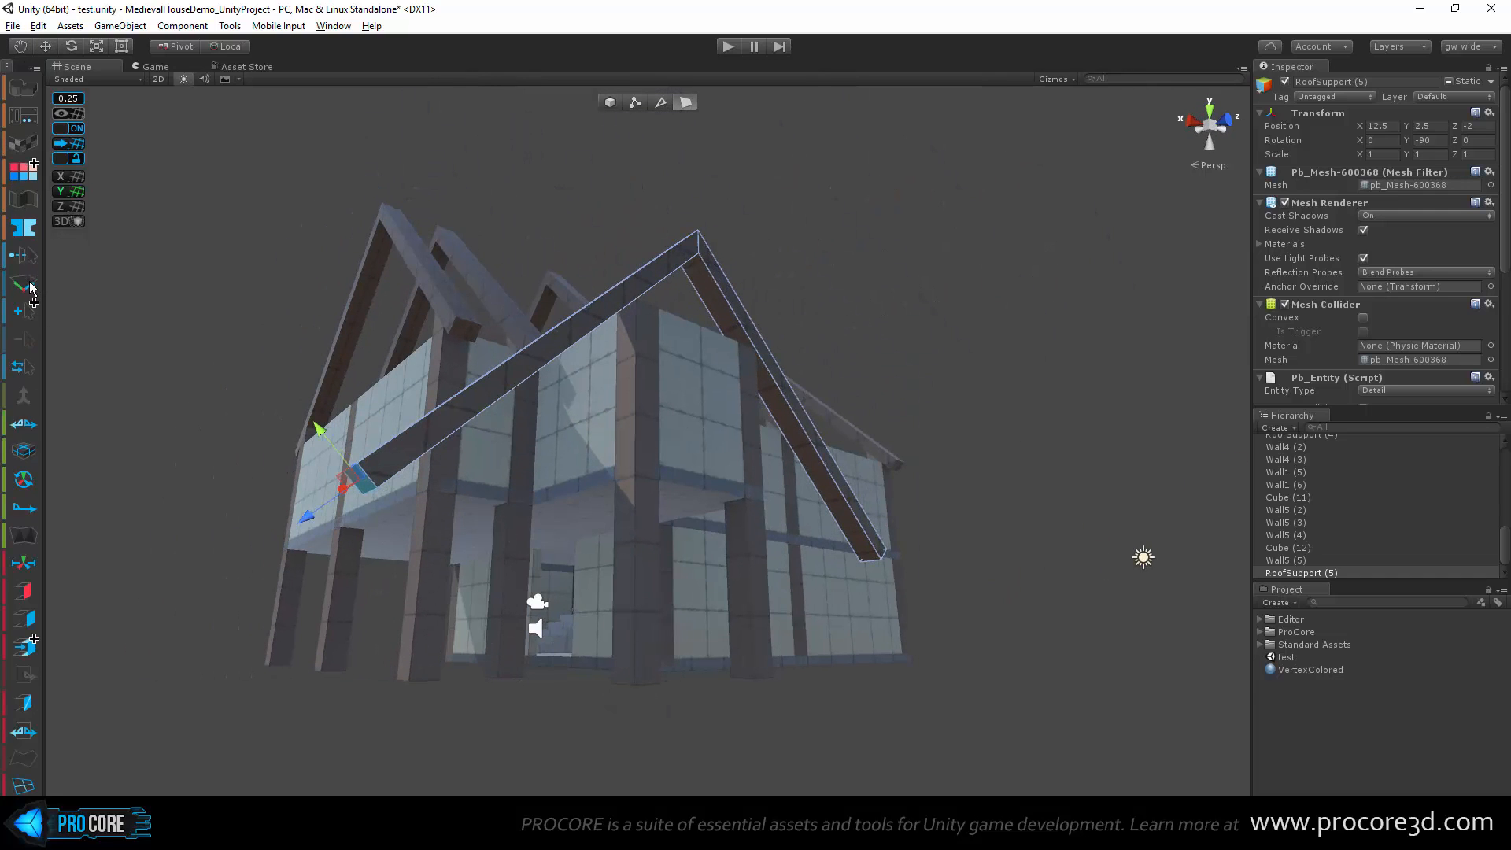
{"action": "left_click_drag", "start_coordinate": [470, 560], "coordinate": [262, 565], "text": "alt"}
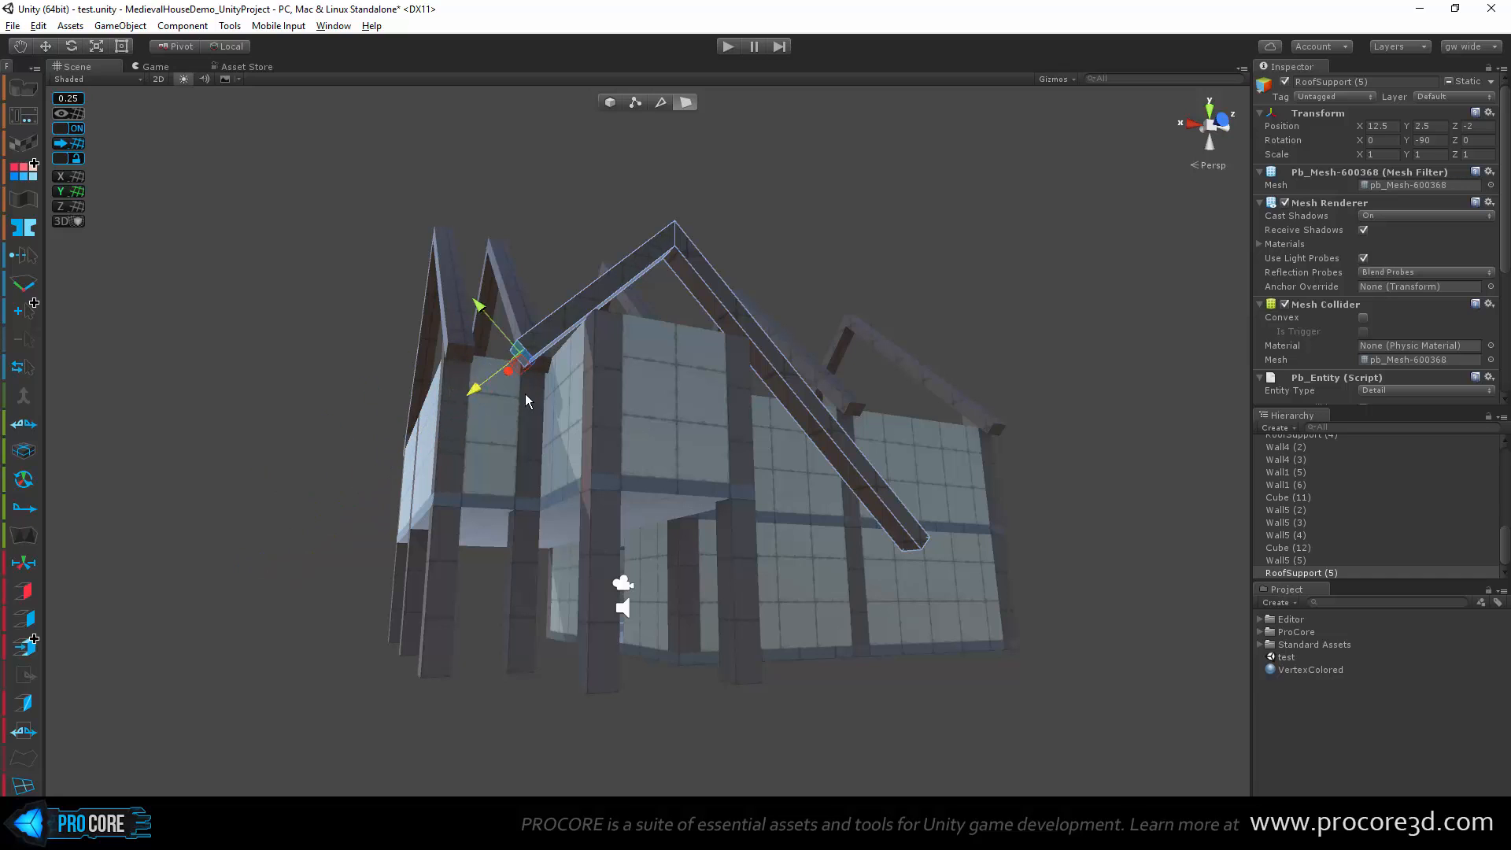
{"action": "left_click_drag", "start_coordinate": [583, 362], "coordinate": [718, 477], "text": "alt"}
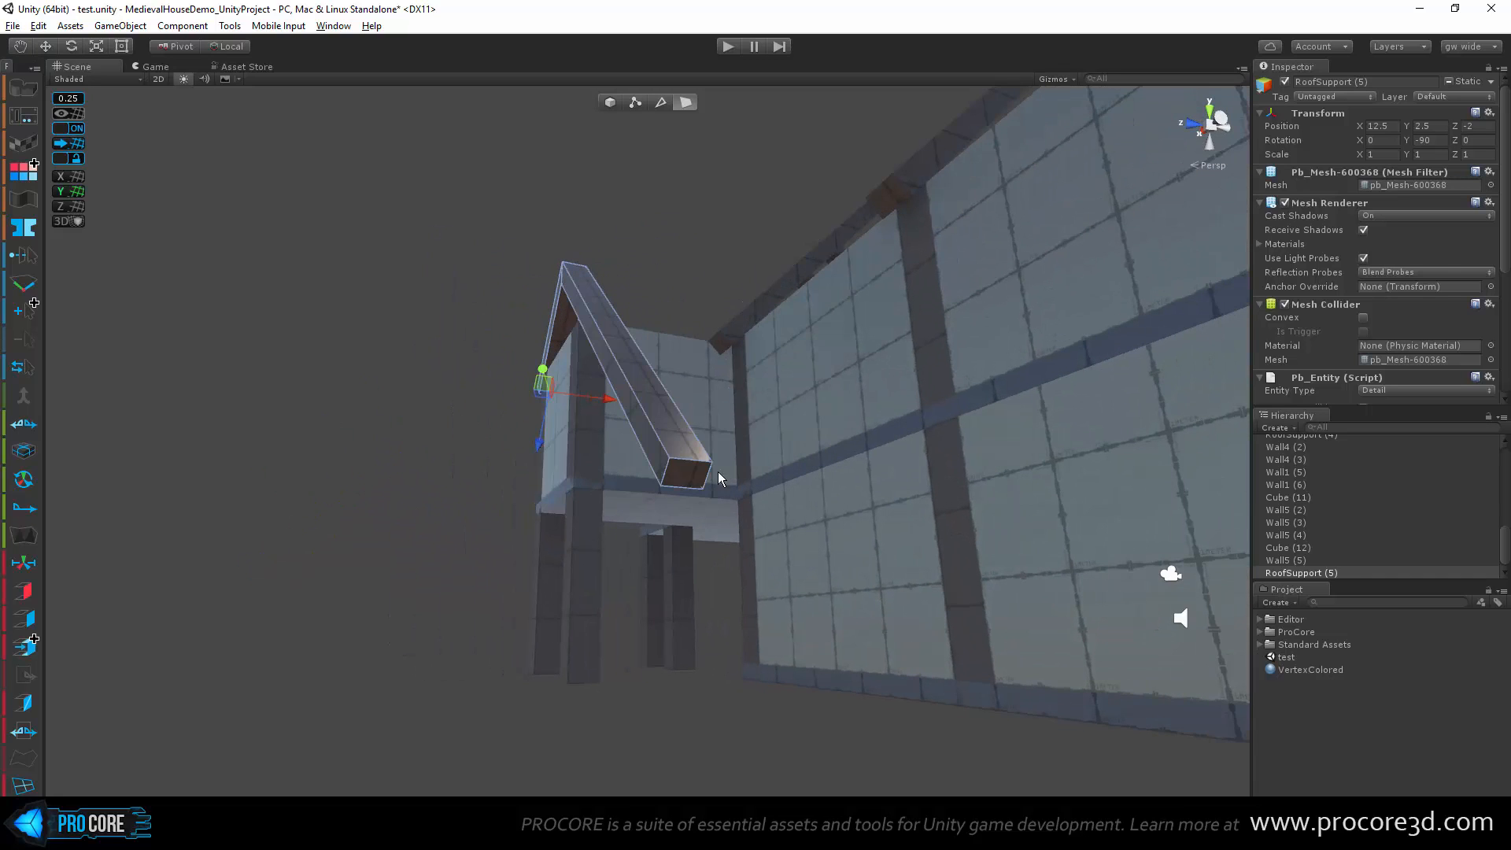
{"action": "left_click_drag", "start_coordinate": [571, 572], "coordinate": [890, 414], "text": "alt"}
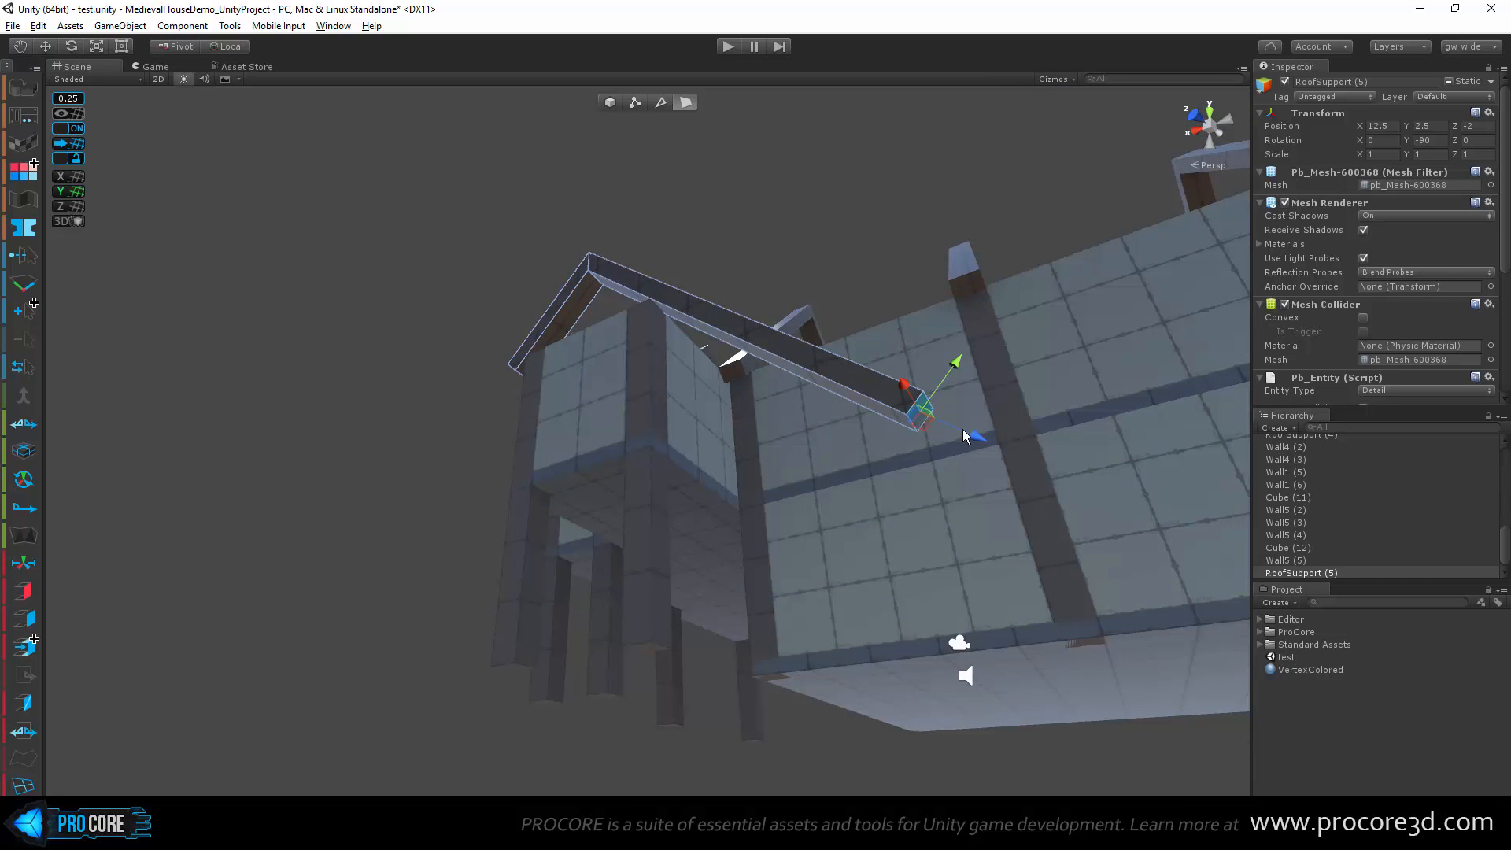
{"action": "left_click_drag", "start_coordinate": [649, 327], "coordinate": [809, 506], "text": "alt"}
Step: Raise the inner top edges of the extension's two outer corner posts to follow the slope of the roof support
{"action": "scroll", "coordinate": [745, 486], "scroll_direction": "up", "scroll_amount": 6, "text": "alt"}
{"action": "left_click", "coordinate": [928, 502]}
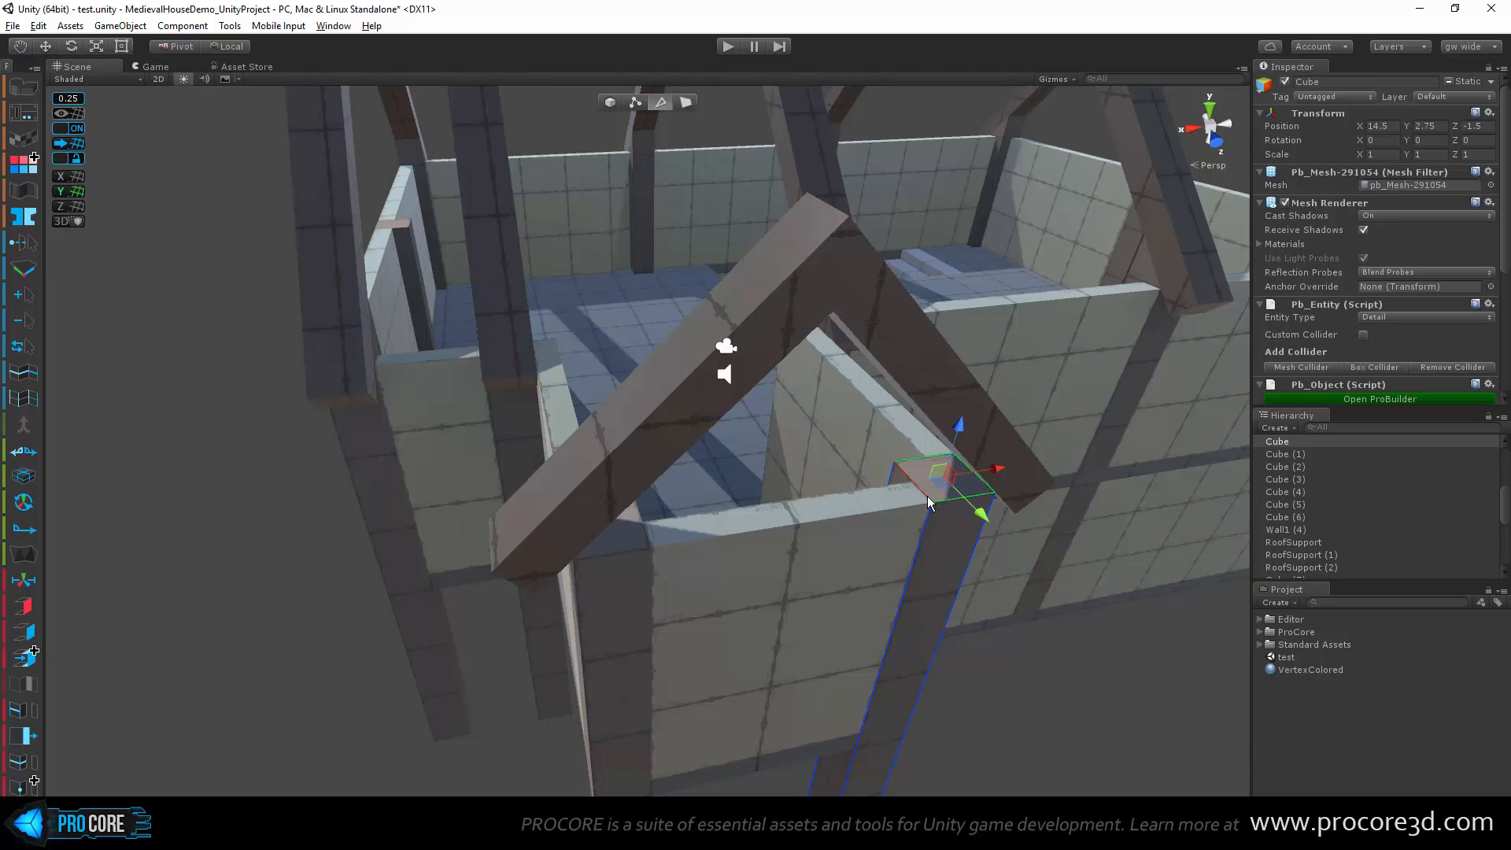
{"action": "left_click_drag", "start_coordinate": [934, 400], "coordinate": [505, 470], "text": "alt"}
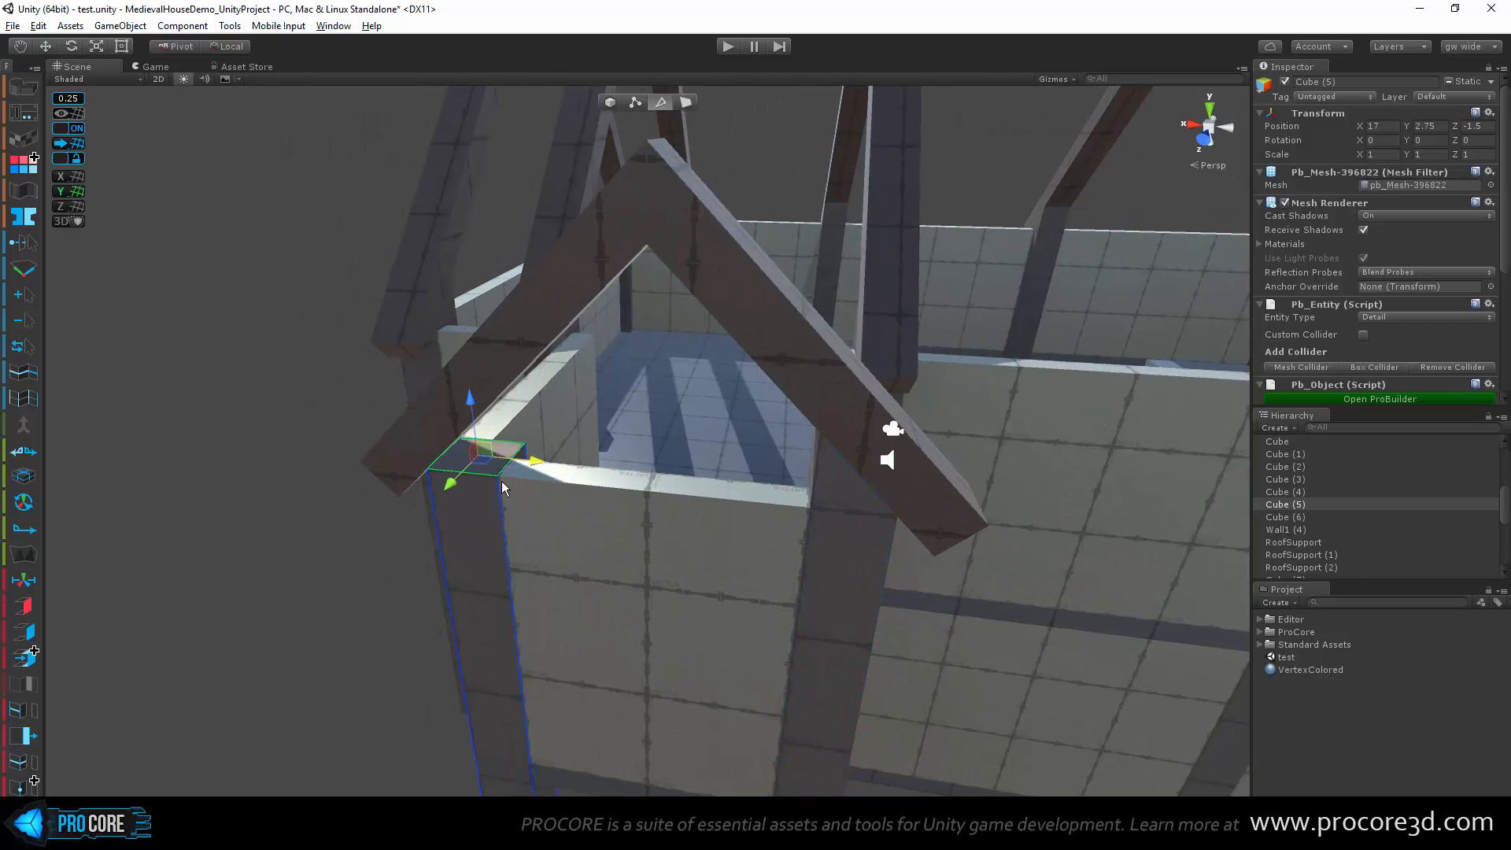
{"action": "left_click", "coordinate": [502, 470]}
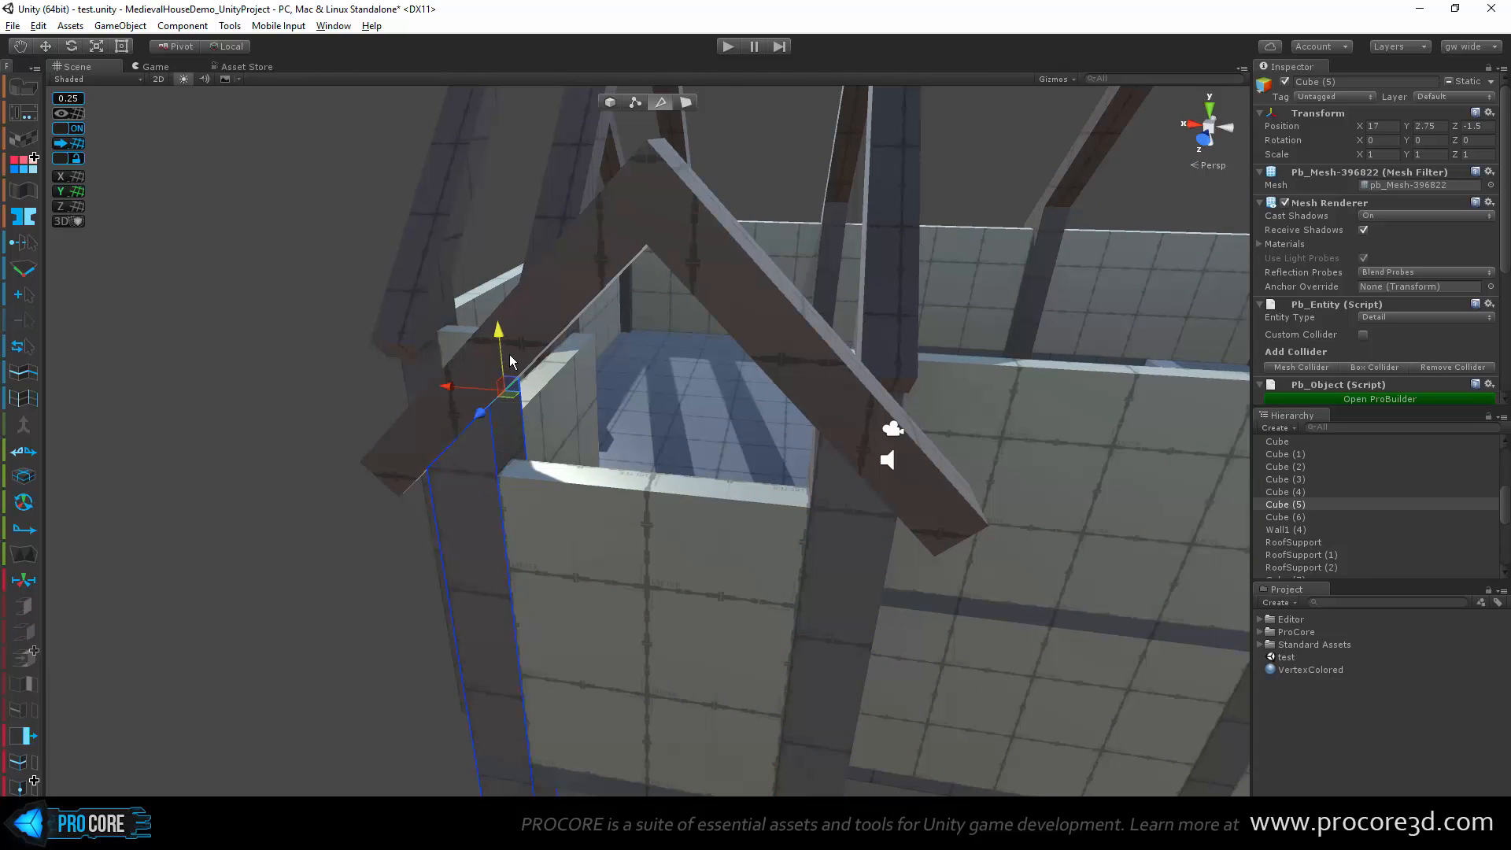
{"action": "left_click_drag", "start_coordinate": [510, 360], "coordinate": [664, 569], "text": "alt"}
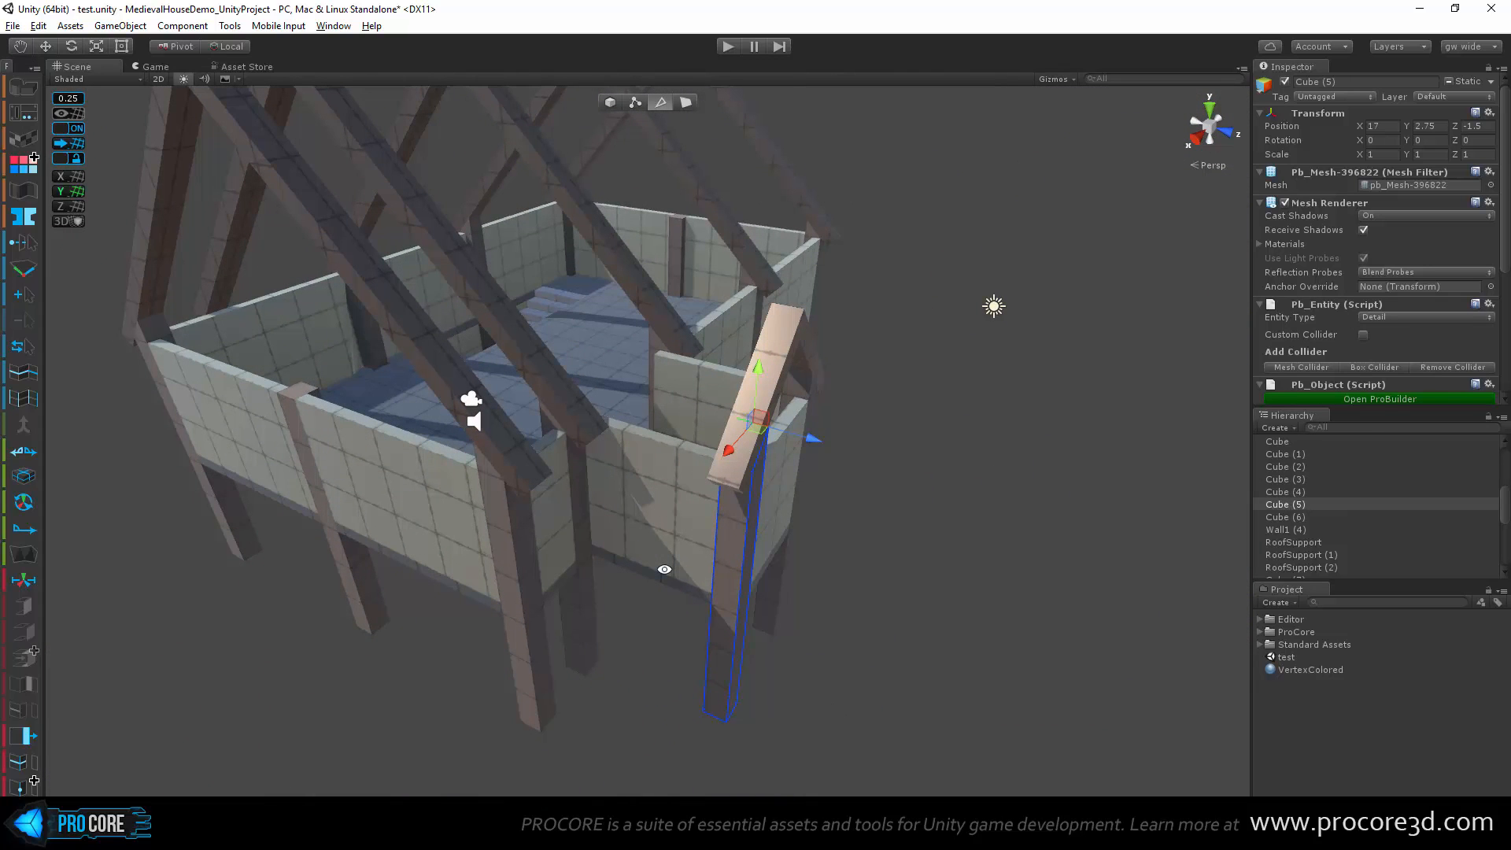
Step: Duplicate the extension's roof support as a whole object and move the copy inward to Z -4
{"action": "key", "text": "g"}
{"action": "left_click_drag", "start_coordinate": [631, 575], "coordinate": [728, 594], "text": "alt"}
{"action": "scroll", "coordinate": [787, 563], "scroll_direction": "up", "scroll_amount": 2}
{"action": "left_click", "coordinate": [823, 530]}
{"action": "left_click_drag", "start_coordinate": [823, 530], "coordinate": [666, 224], "text": "alt"}
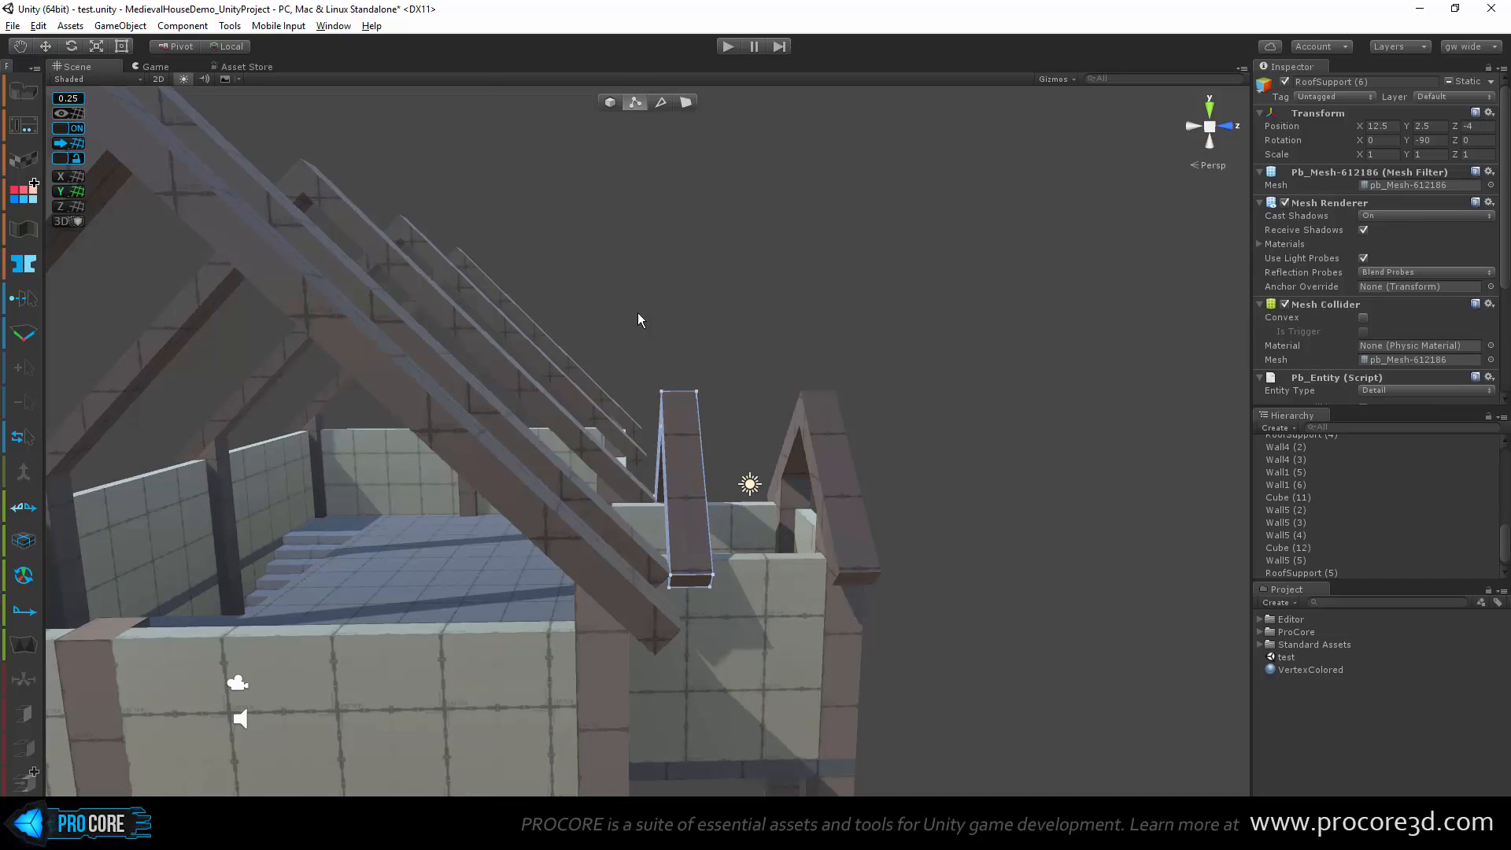
Step: Try to shift the roof support copy's peak vertices toward the main roof, and undo the changes
{"action": "left_click_drag", "start_coordinate": [757, 423], "coordinate": [679, 405], "text": "alt"}
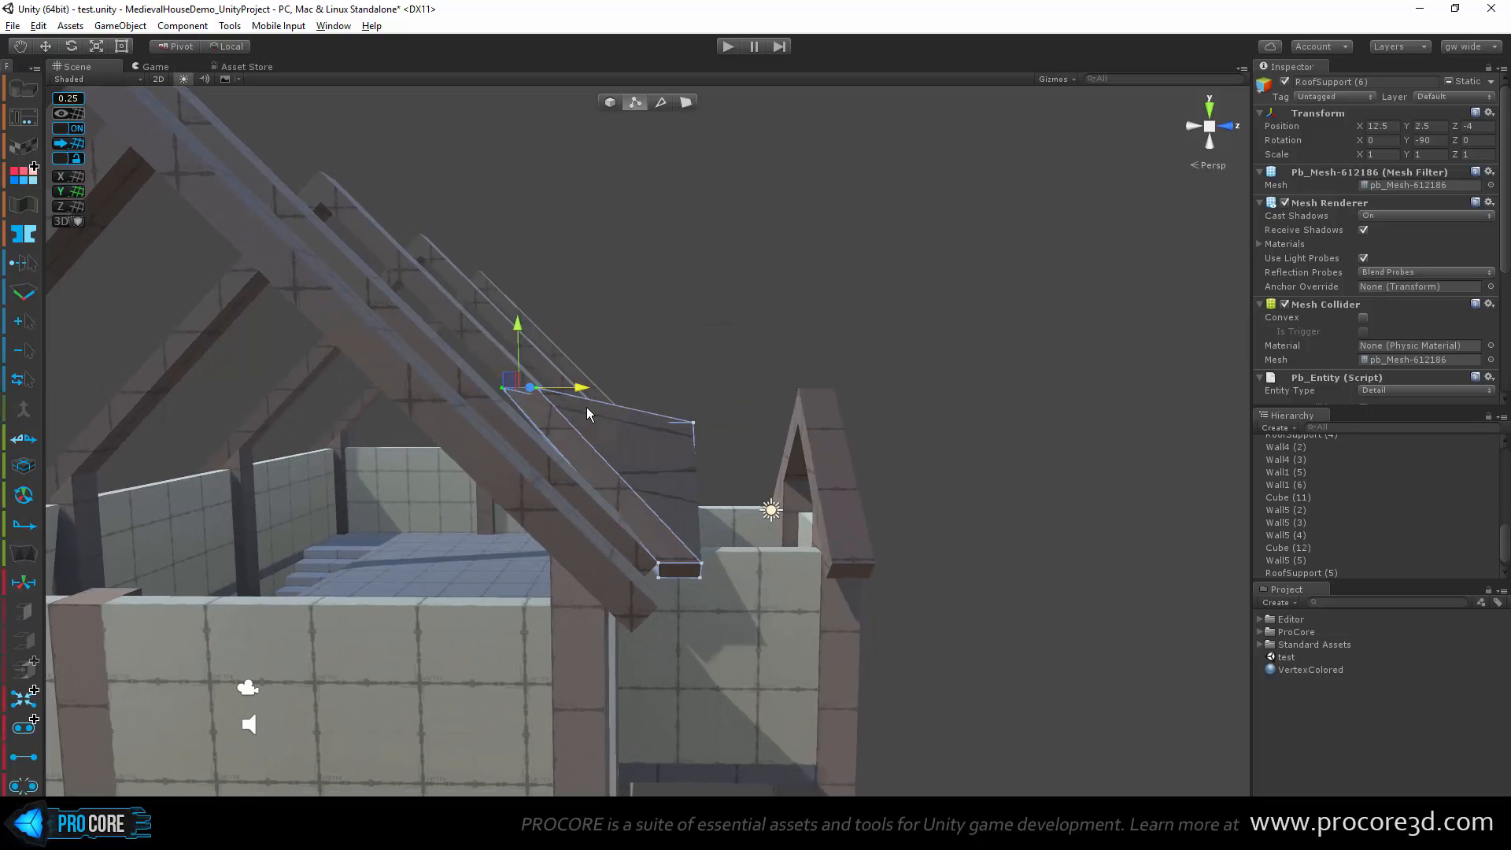
{"action": "left_click_drag", "start_coordinate": [588, 413], "coordinate": [598, 332], "text": "alt"}
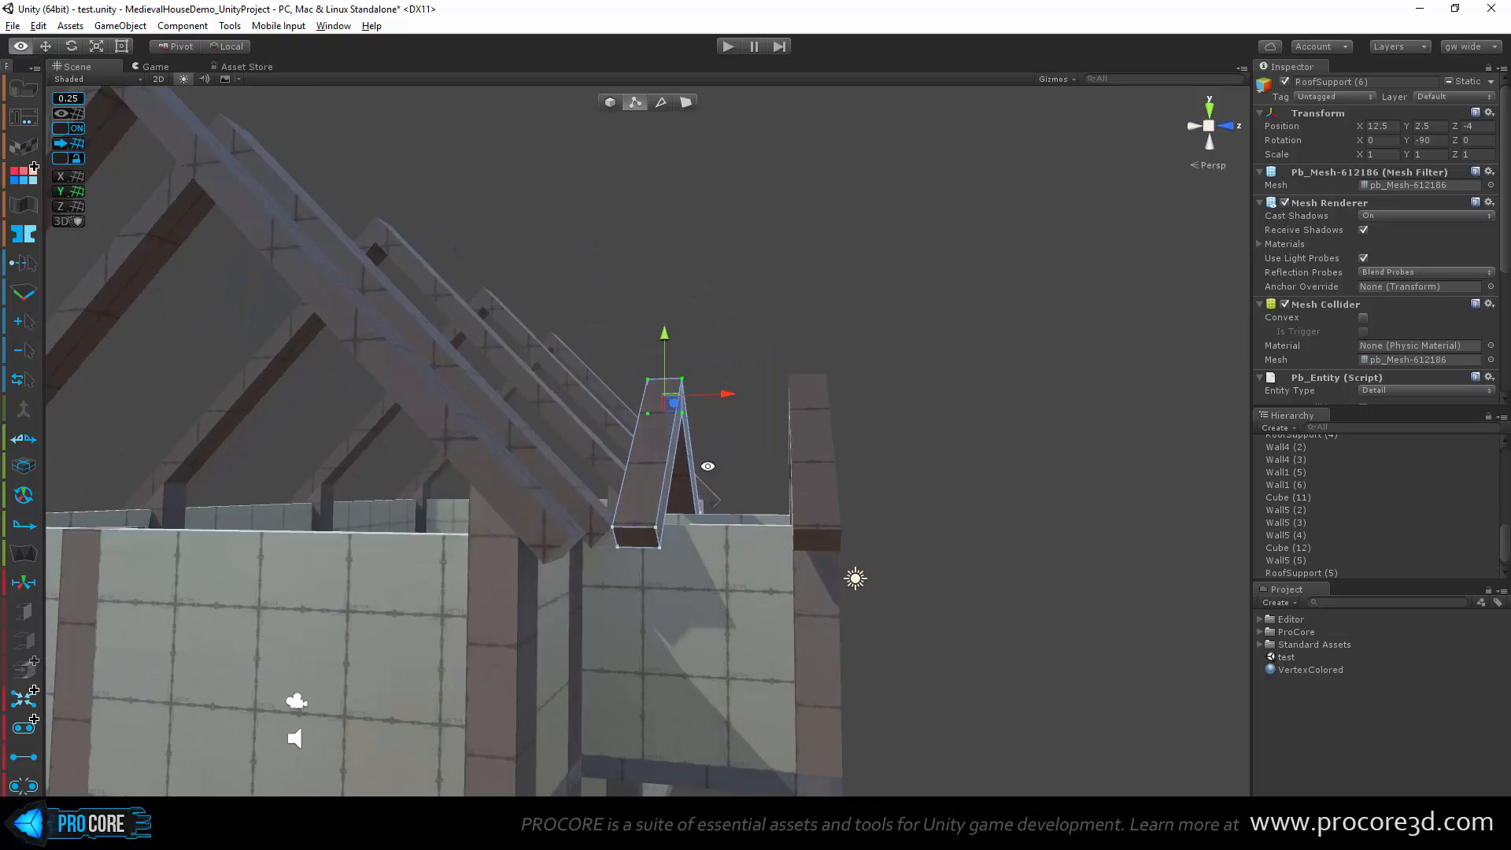
{"action": "left_click_drag", "start_coordinate": [707, 466], "coordinate": [605, 424], "text": "alt"}
{"action": "left_click_drag", "start_coordinate": [789, 457], "coordinate": [731, 427], "text": "alt"}
{"action": "key", "text": "ctrl+z"}
{"action": "key", "text": "ctrl+z"}
{"action": "key", "text": "ctrl+z"}
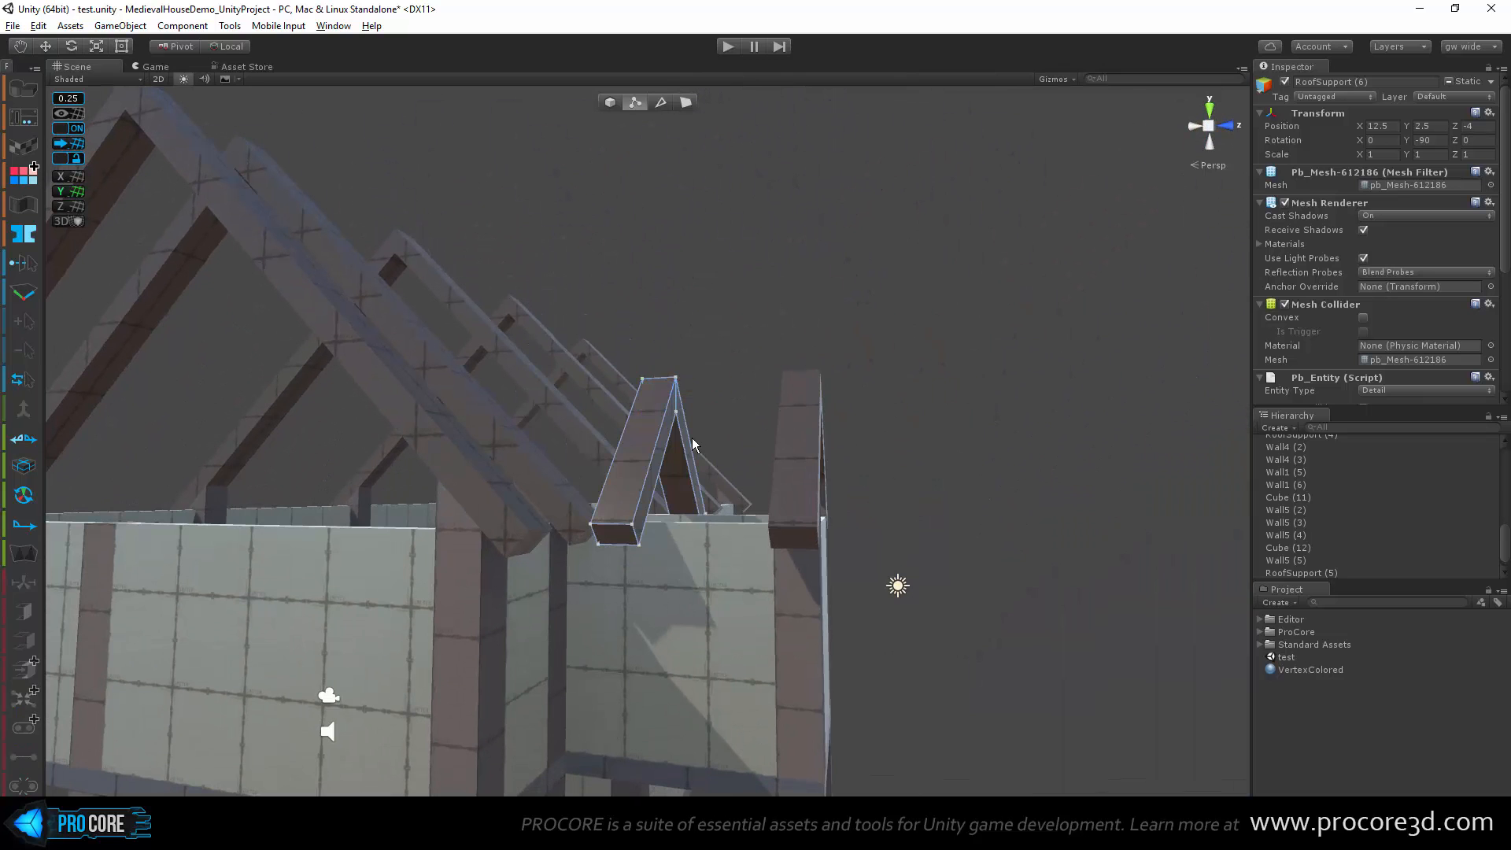
Step: Select all five main roof supports together with the side extension's roof support
{"action": "left_click_drag", "start_coordinate": [639, 246], "coordinate": [614, 472], "text": "alt"}
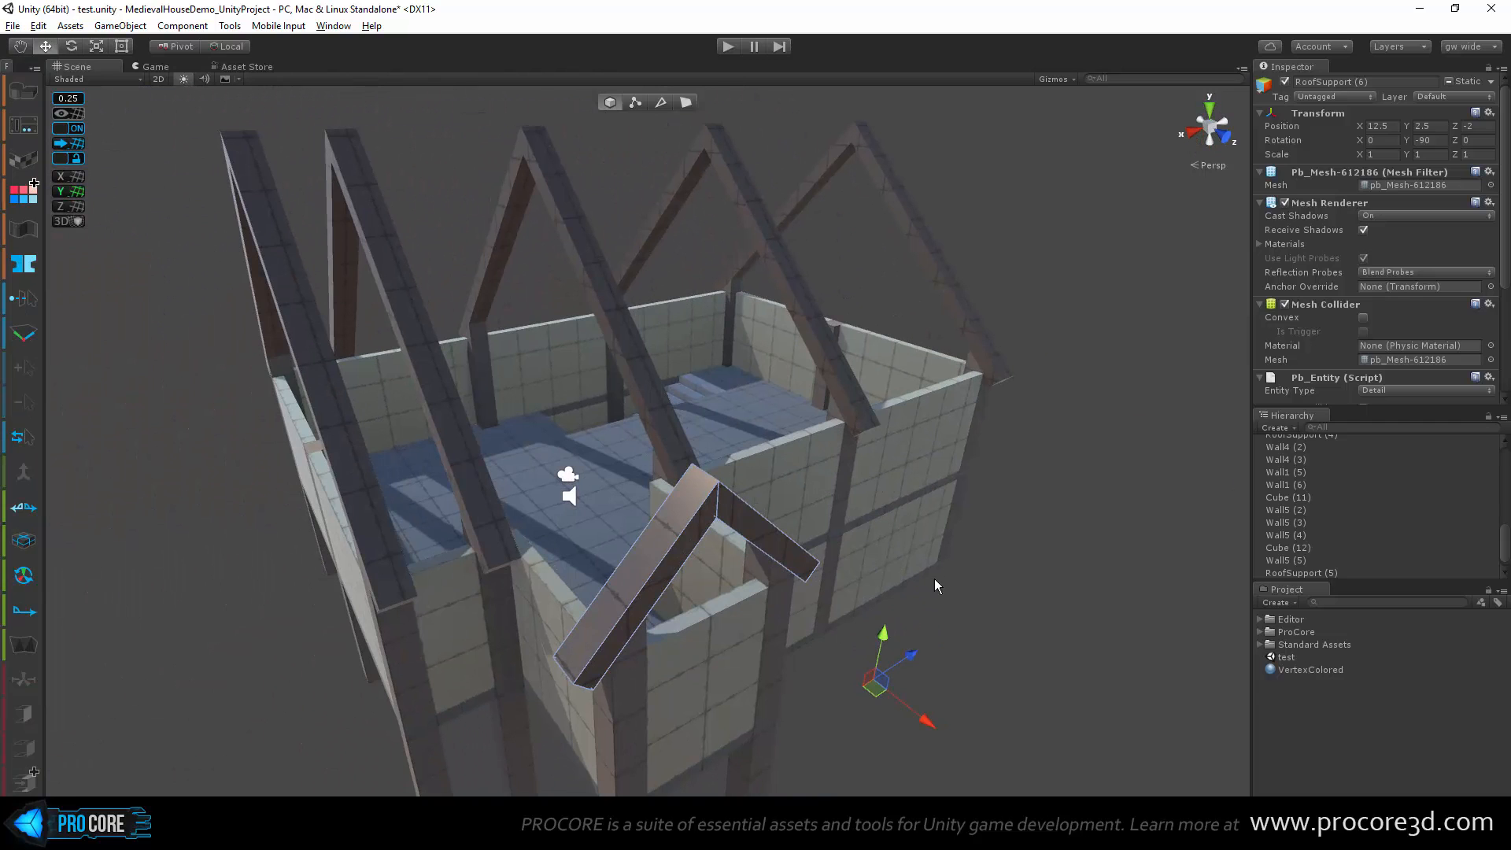
{"action": "left_click", "coordinate": [1059, 516]}
{"action": "left_click_drag", "start_coordinate": [1059, 516], "coordinate": [602, 454], "text": "alt"}
{"action": "left_click", "coordinate": [616, 455]}
{"action": "left_click", "coordinate": [669, 445], "text": "shift"}
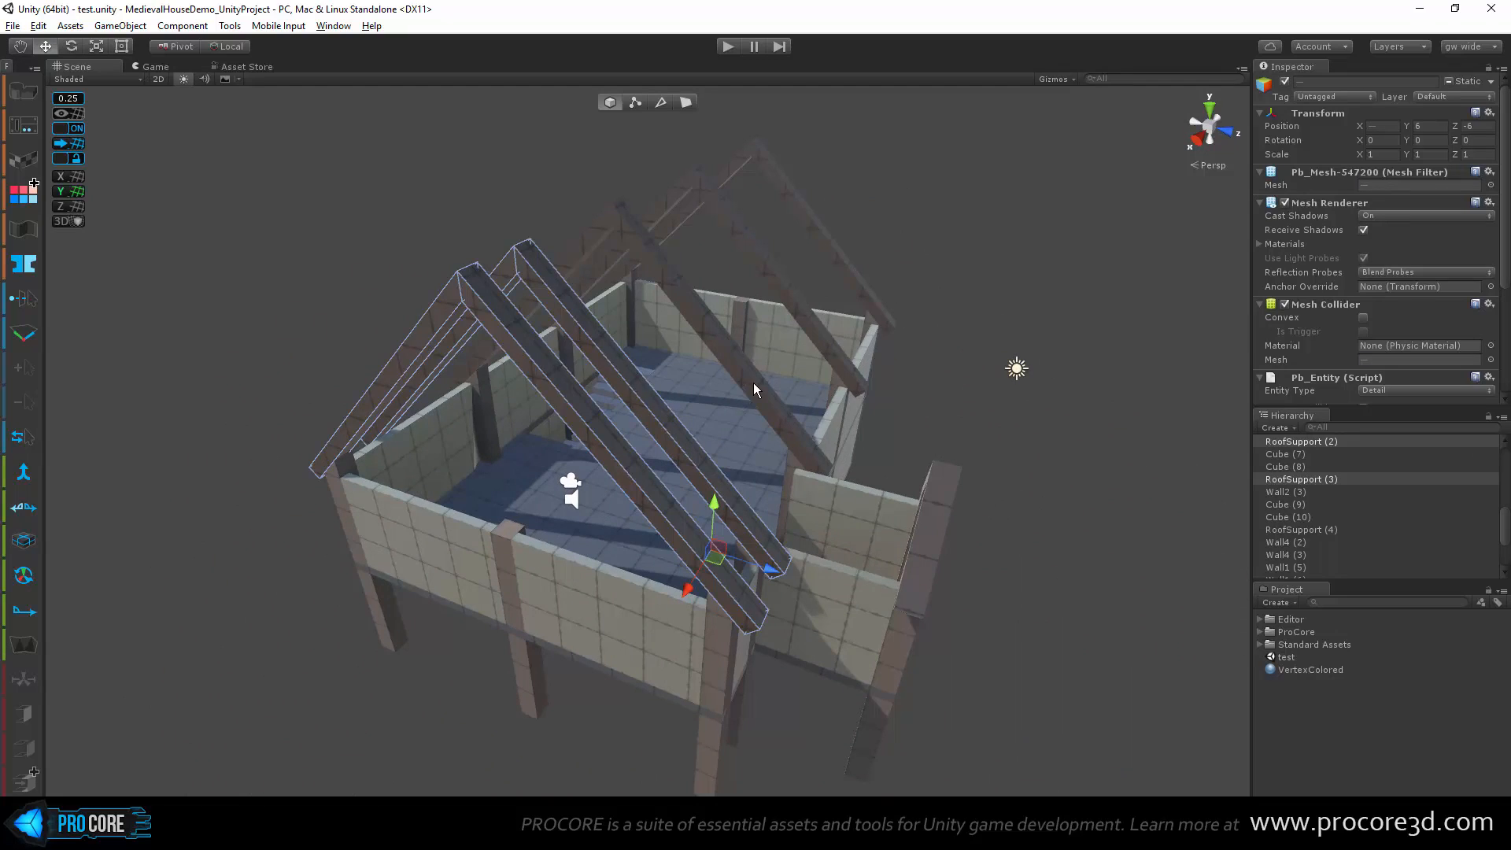
{"action": "left_click", "coordinate": [753, 383], "text": "shift"}
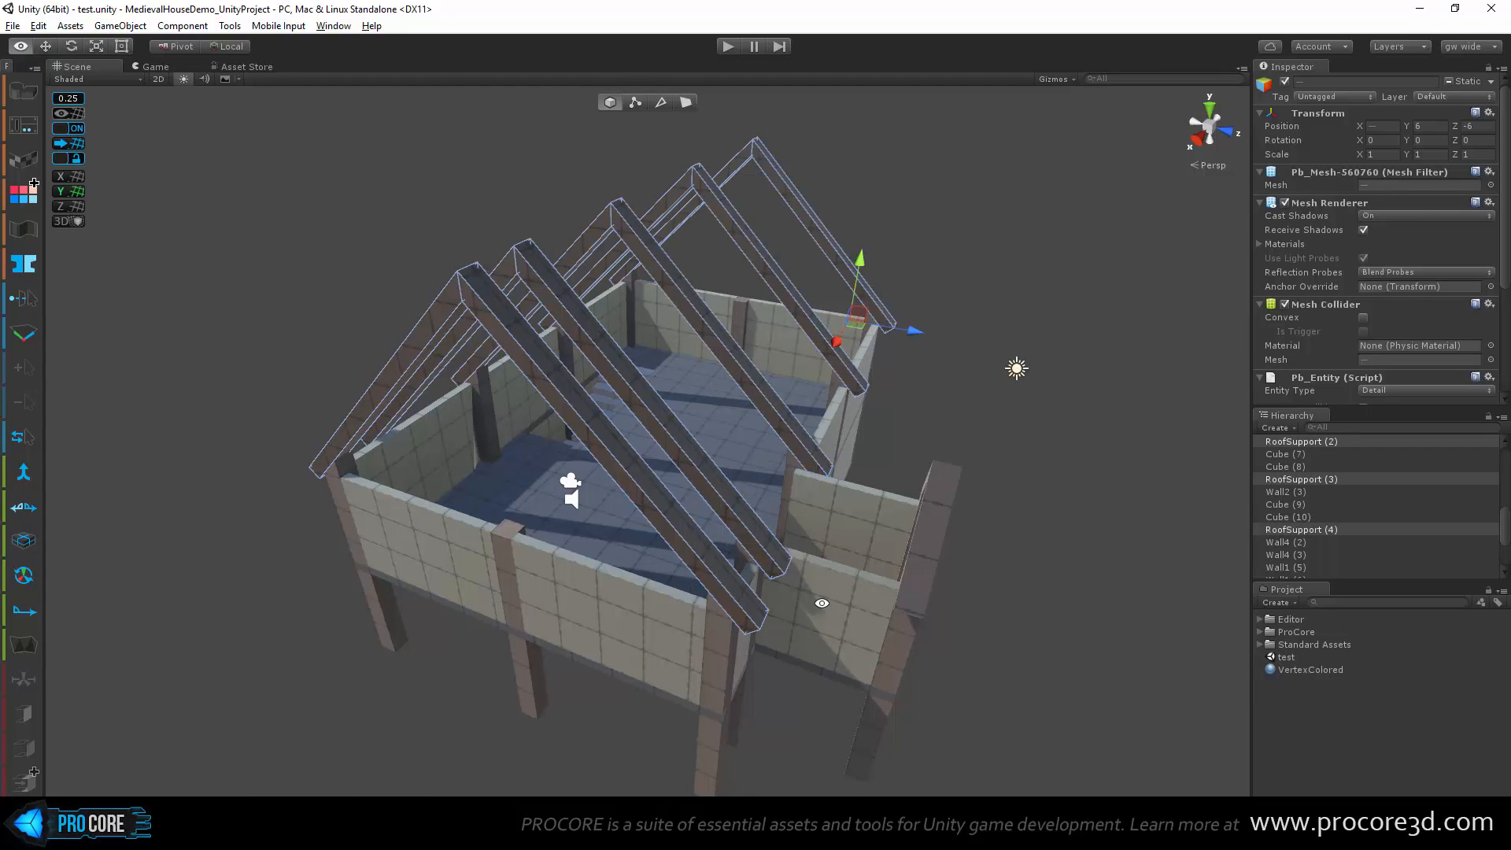
{"action": "left_click_drag", "start_coordinate": [822, 603], "coordinate": [971, 554], "text": "alt"}
{"action": "left_click", "coordinate": [972, 446], "text": "shift"}
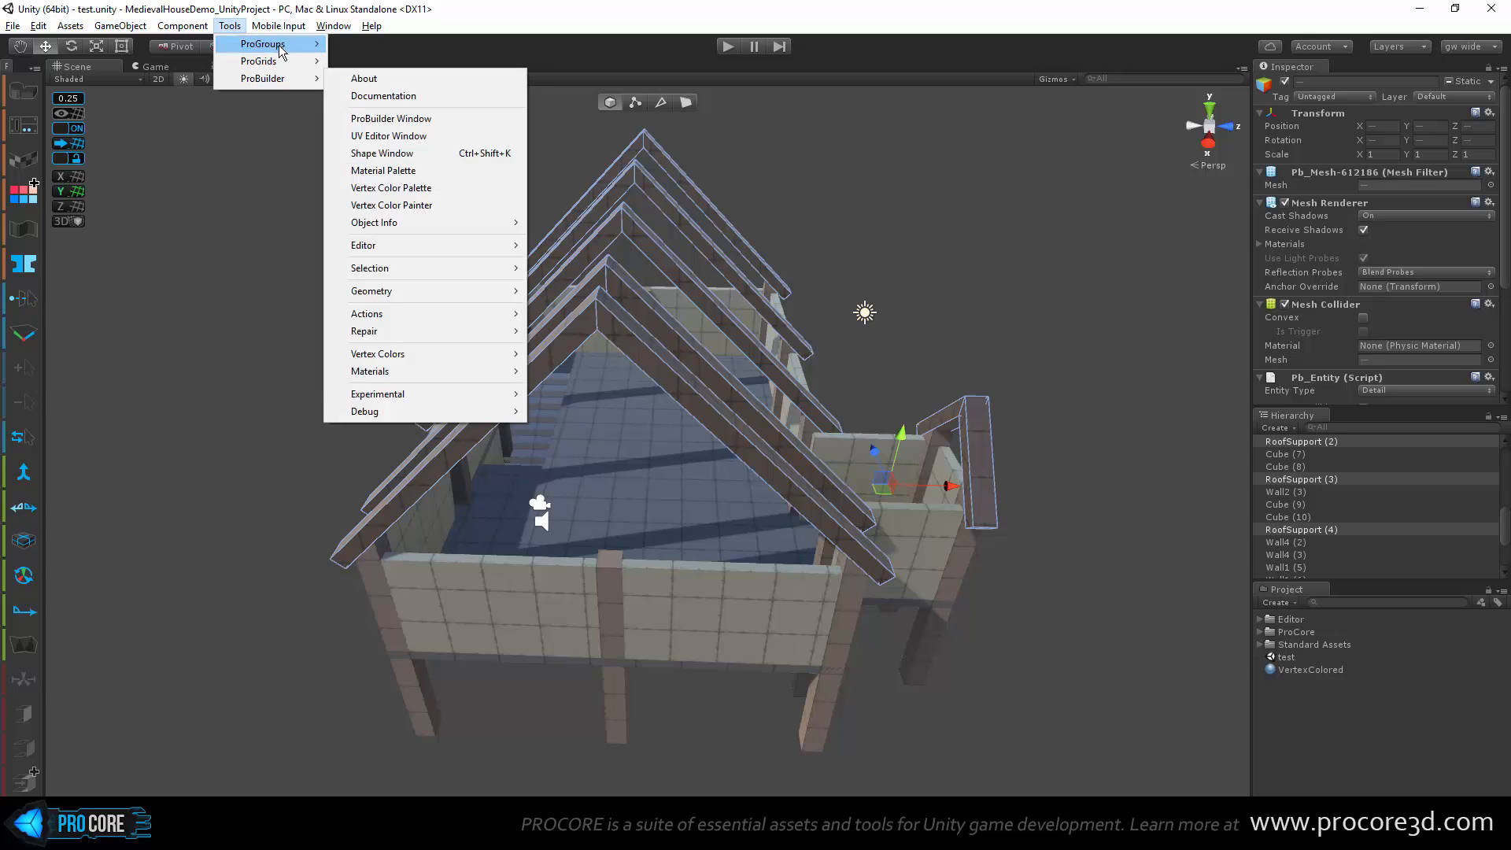
Step: Create a ProGroups group named RoofSupports from the selected supports, and hide and show it to test its visibility
{"action": "mouse_move", "coordinate": [321, 49]}
{"action": "left_click", "coordinate": [428, 73]}
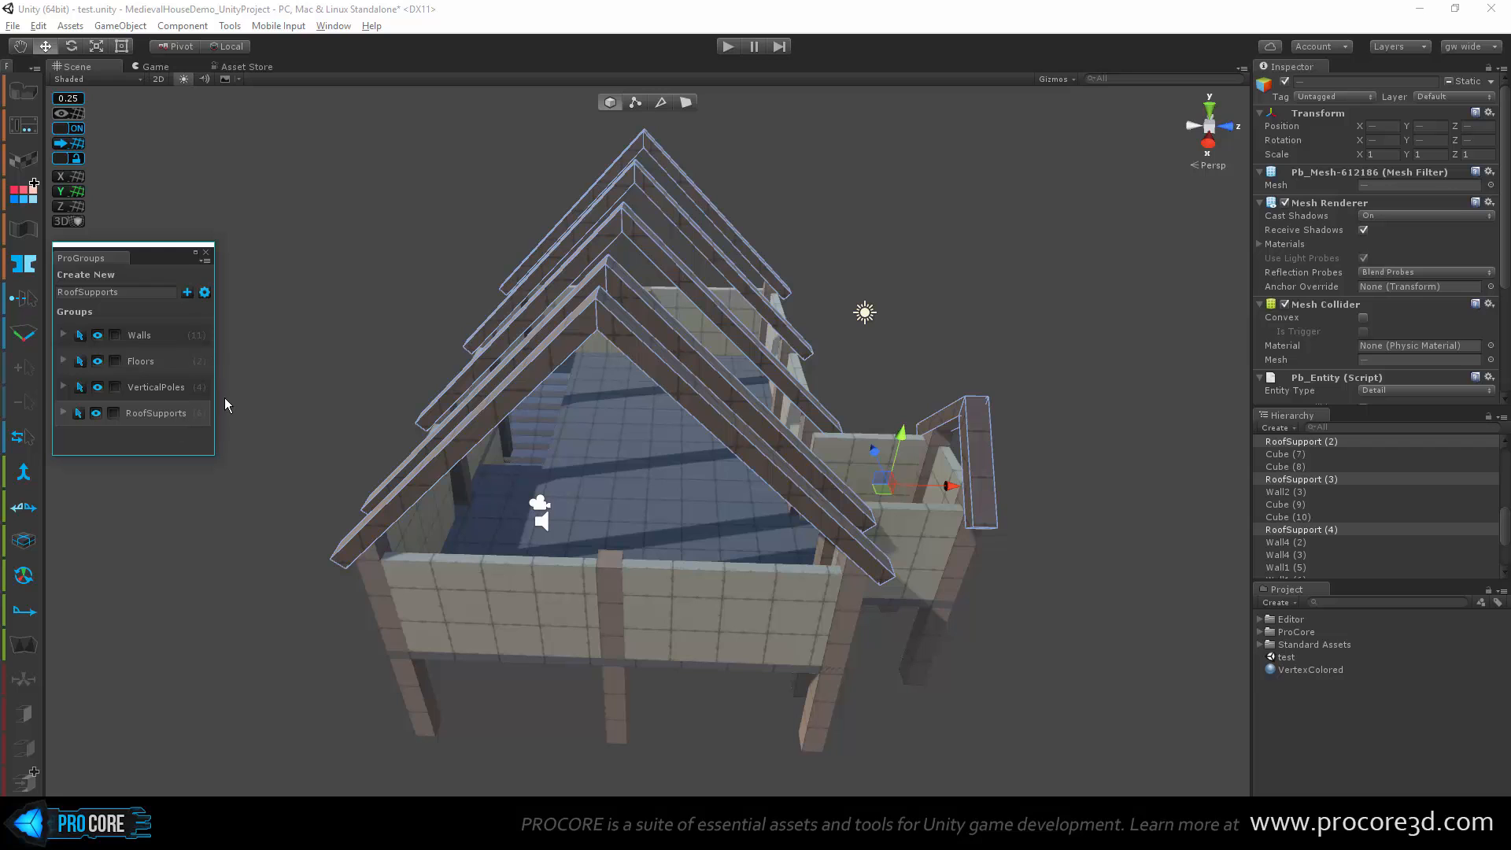
{"action": "left_click", "coordinate": [346, 271]}
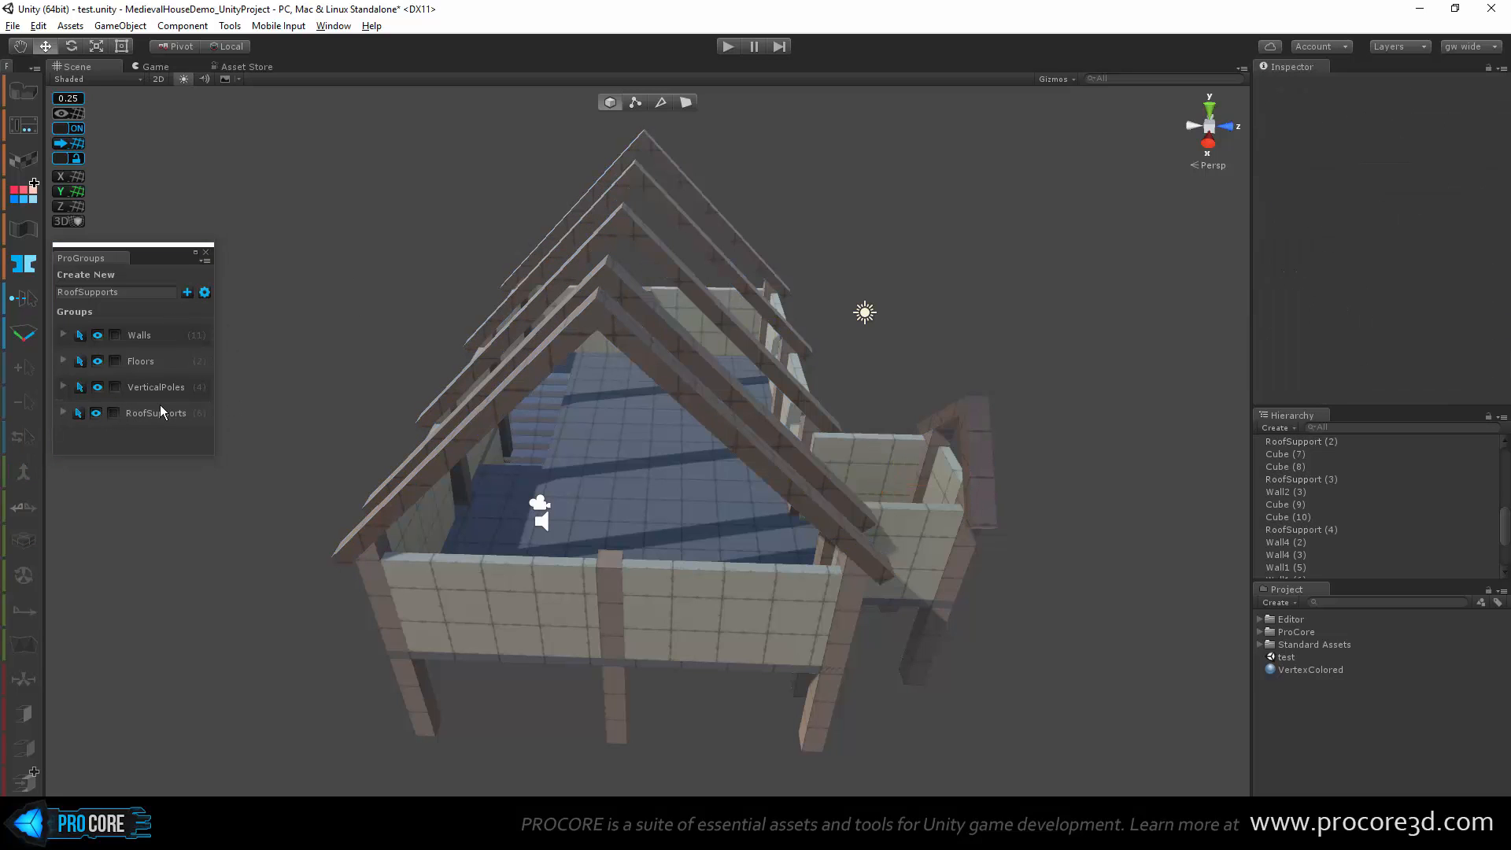
{"action": "left_click", "coordinate": [97, 414]}
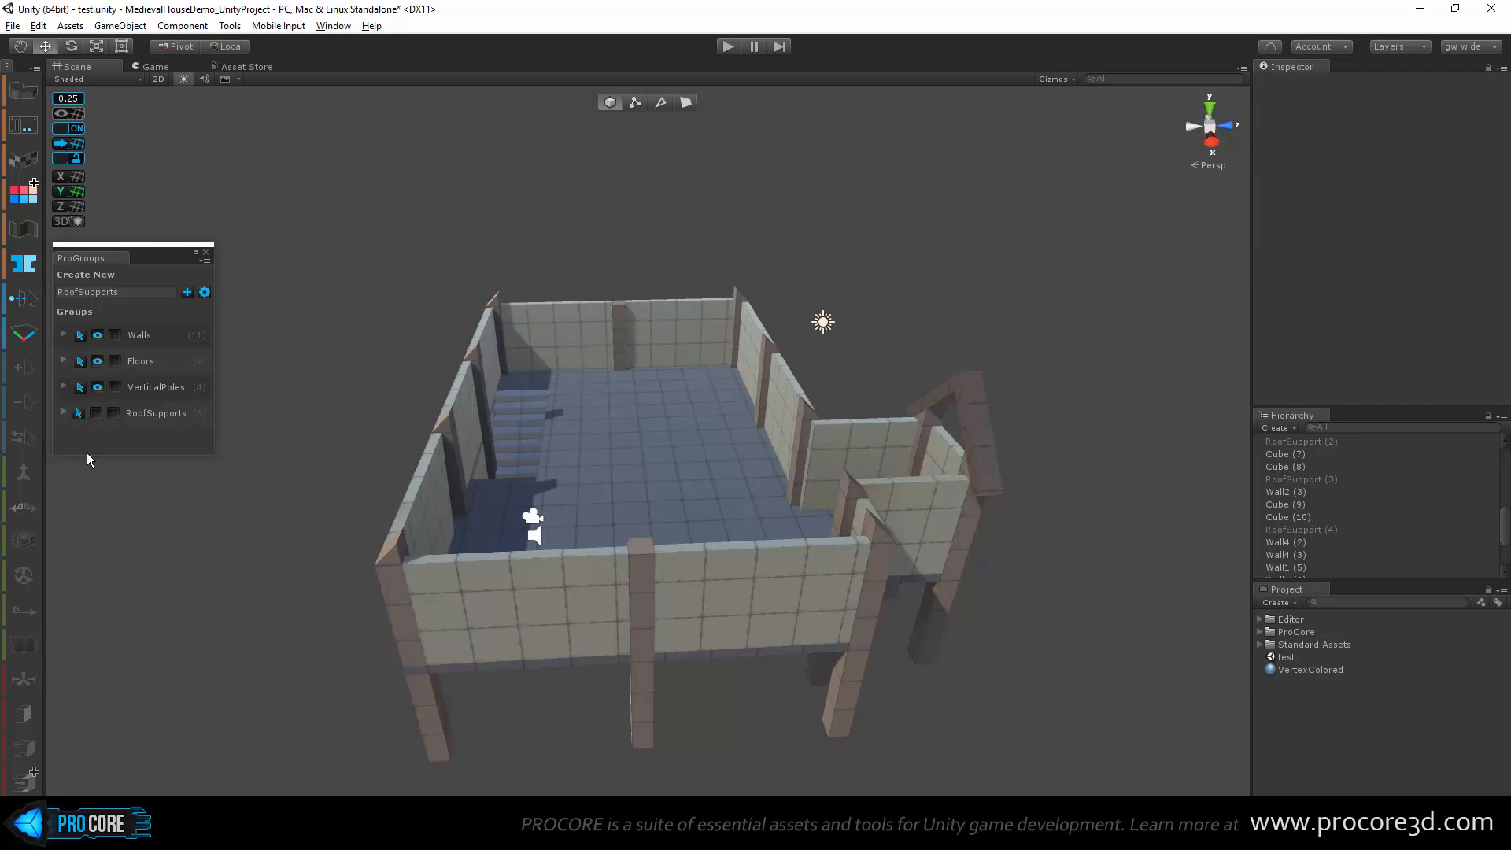
{"action": "left_click", "coordinate": [97, 413]}
Step: Try to add RoofSupport (6) to the RoofSupports group, and switch the group's visibility off and on to check it
{"action": "left_click", "coordinate": [957, 475]}
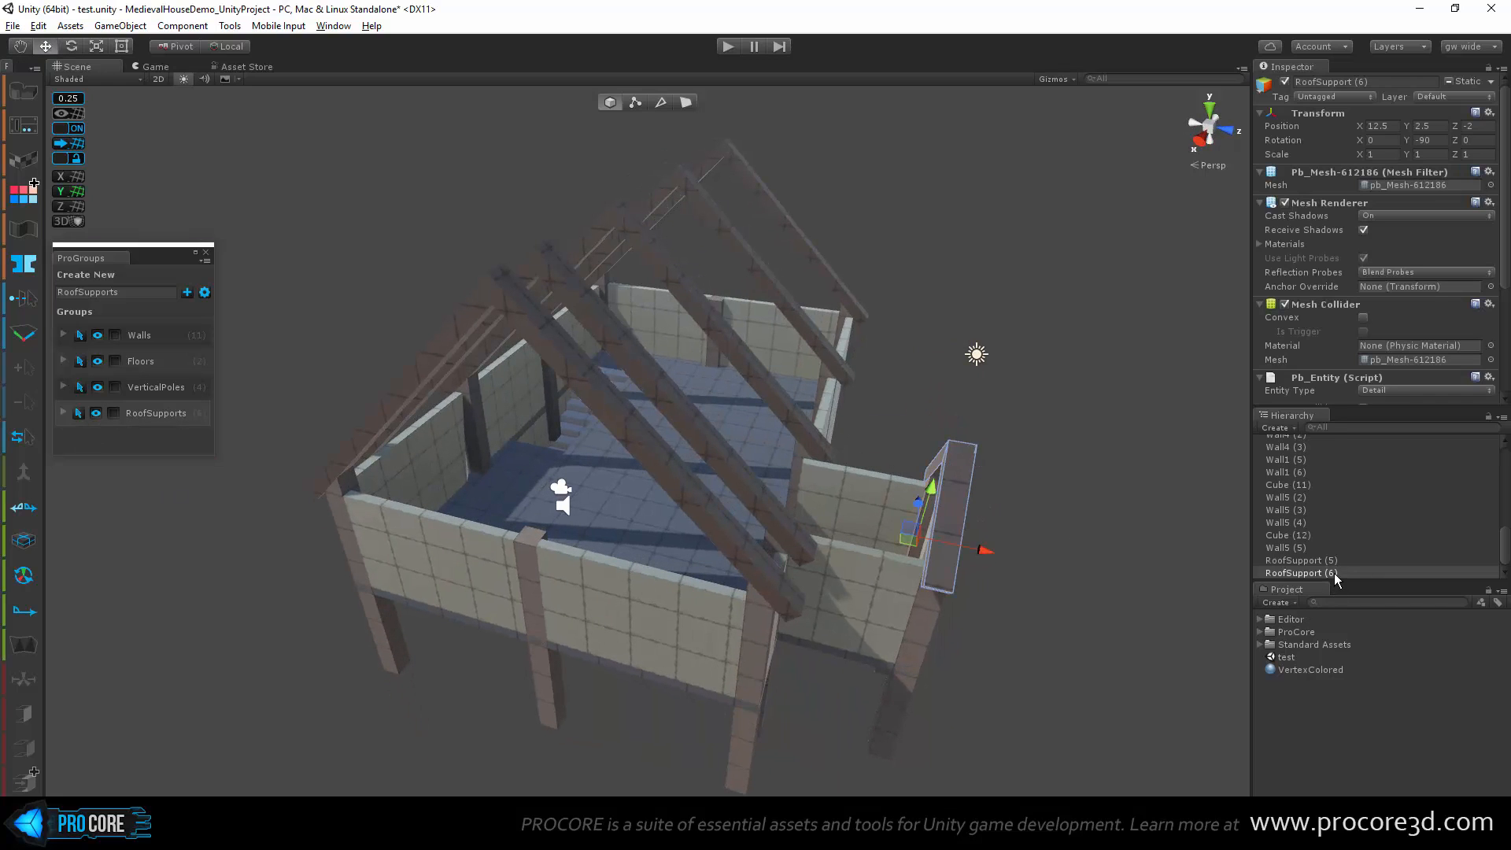
{"action": "left_click_drag", "start_coordinate": [1335, 578], "coordinate": [162, 375]}
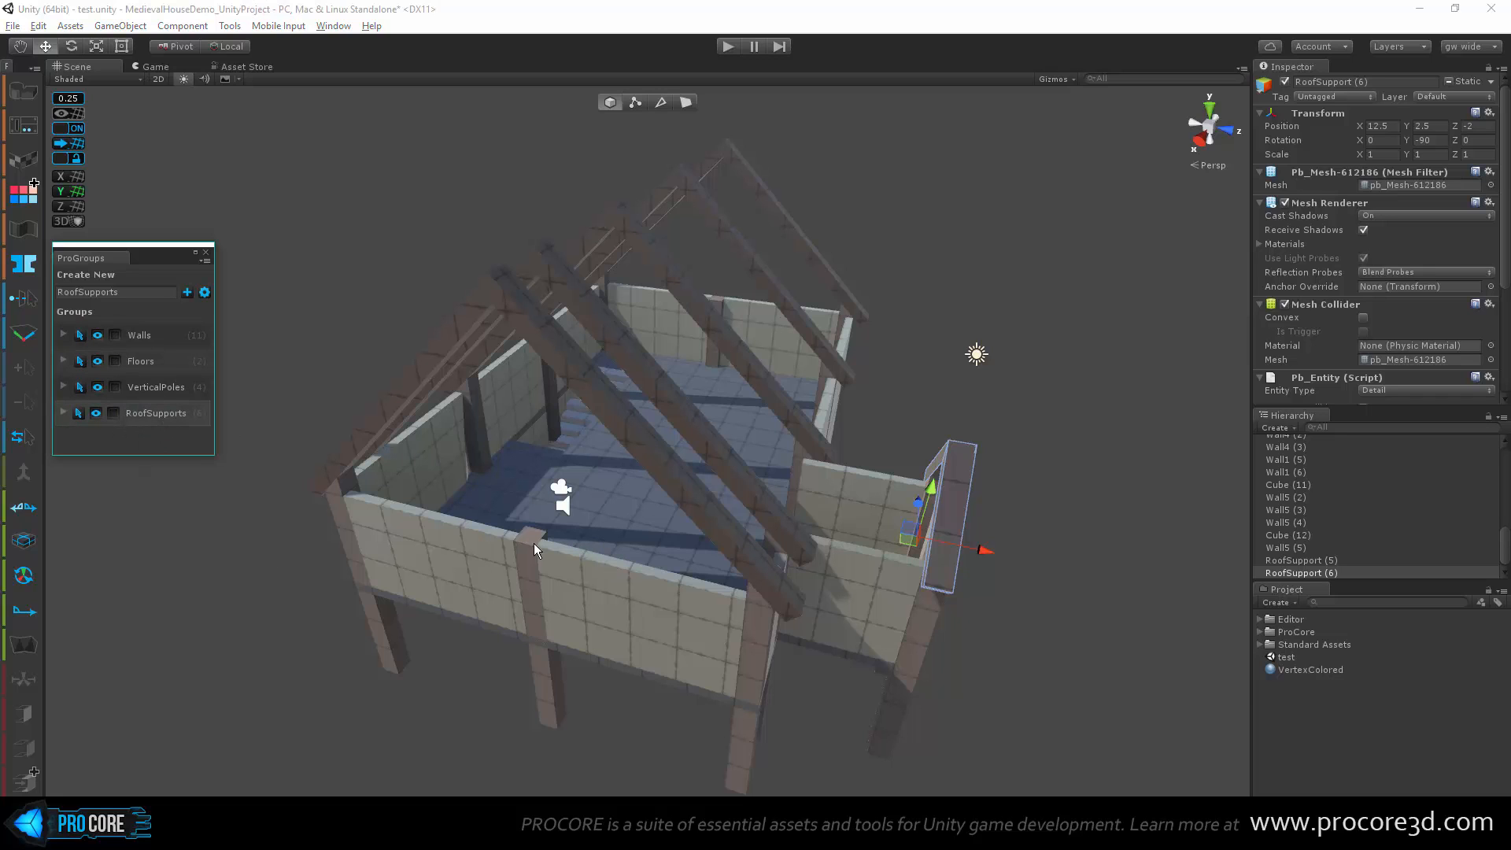
{"action": "left_click", "coordinate": [96, 412]}
{"action": "left_click", "coordinate": [96, 412]}
{"action": "left_click", "coordinate": [1043, 397]}
{"action": "left_click", "coordinate": [96, 413]}
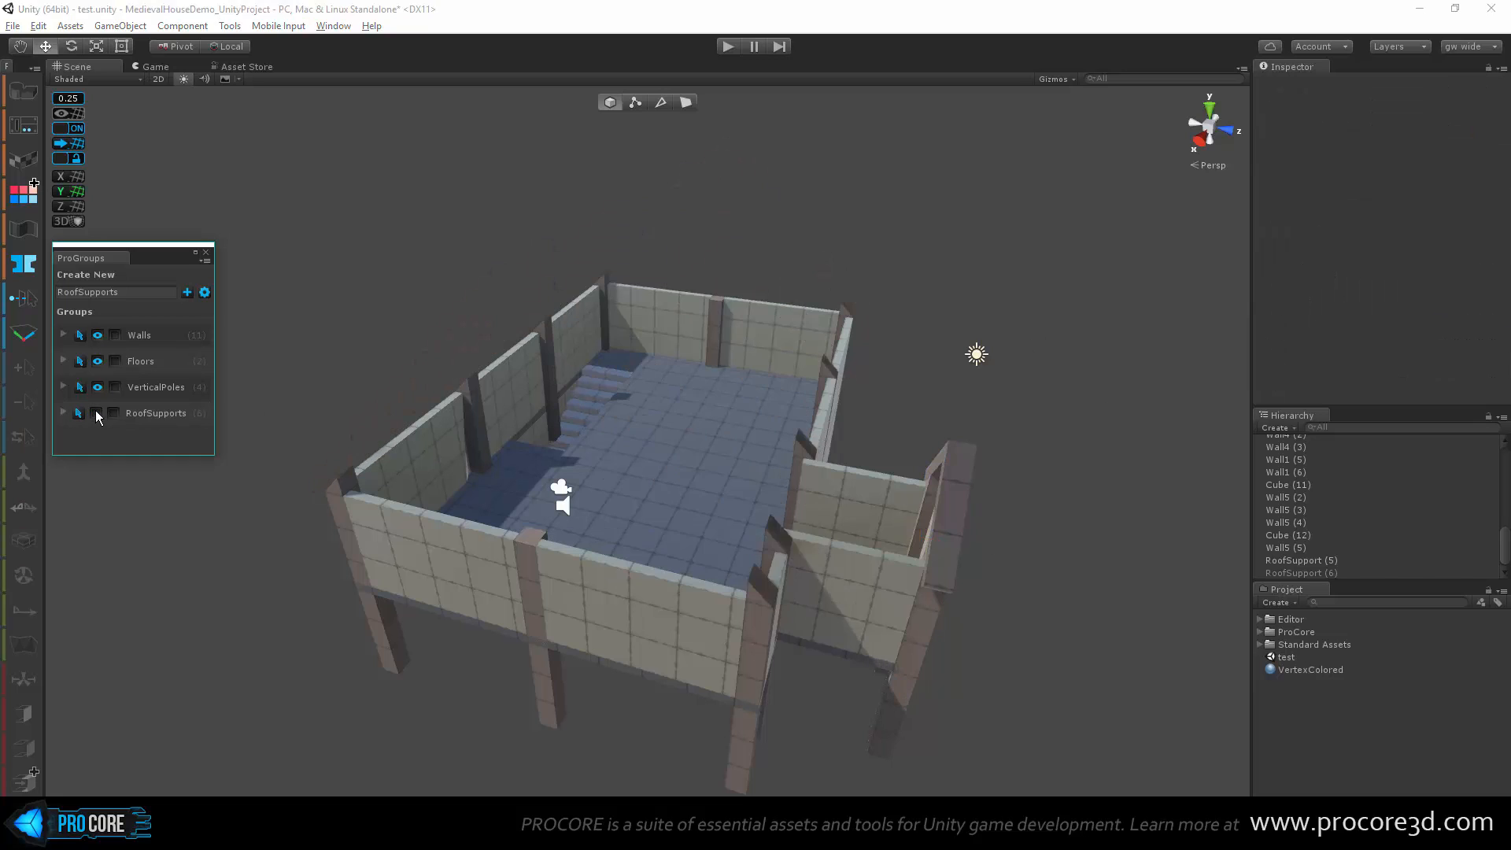
{"action": "left_click", "coordinate": [96, 413]}
{"action": "left_click_drag", "start_coordinate": [550, 620], "coordinate": [343, 520], "text": "alt"}
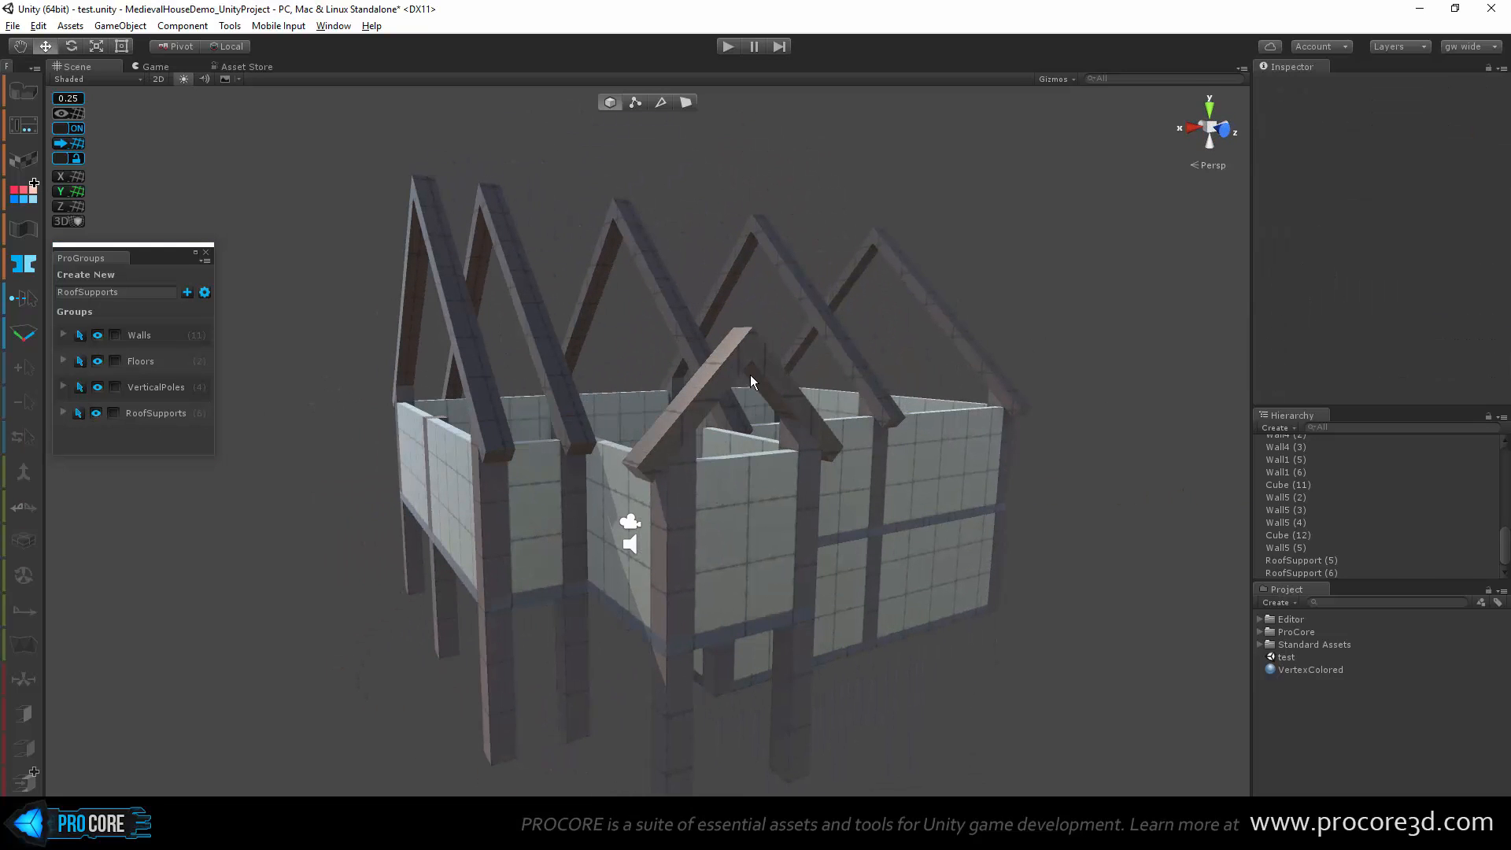
Step: Expand the RoofSupports group's object list and remove RoofSupport (6) from it
{"action": "left_click", "coordinate": [748, 370]}
{"action": "left_click_drag", "start_coordinate": [714, 452], "coordinate": [613, 551], "text": "alt"}
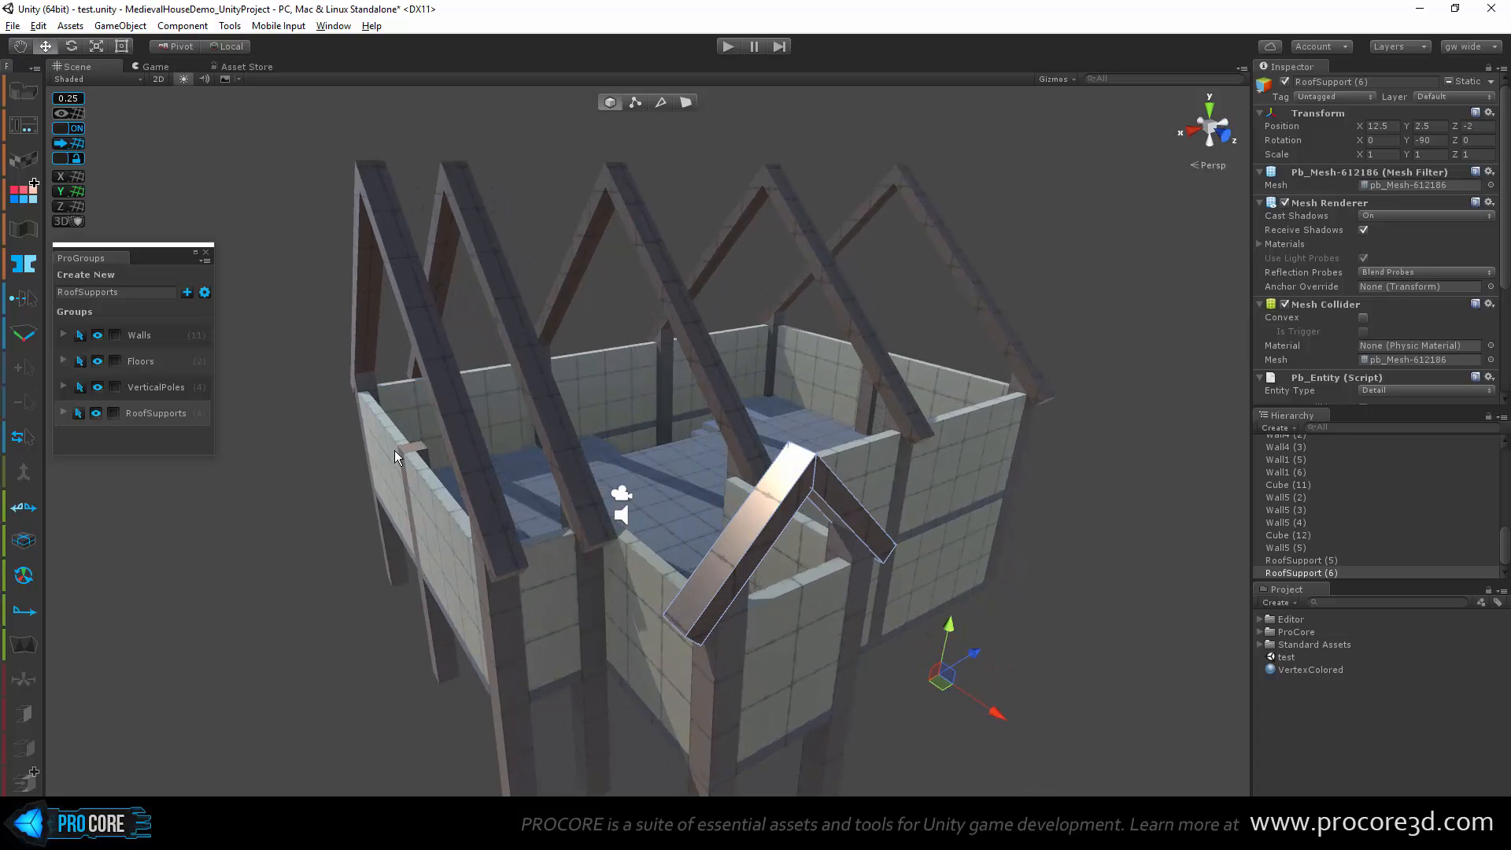
{"action": "left_click", "coordinate": [63, 418]}
{"action": "scroll", "coordinate": [94, 409], "scroll_direction": "down", "scroll_amount": 3}
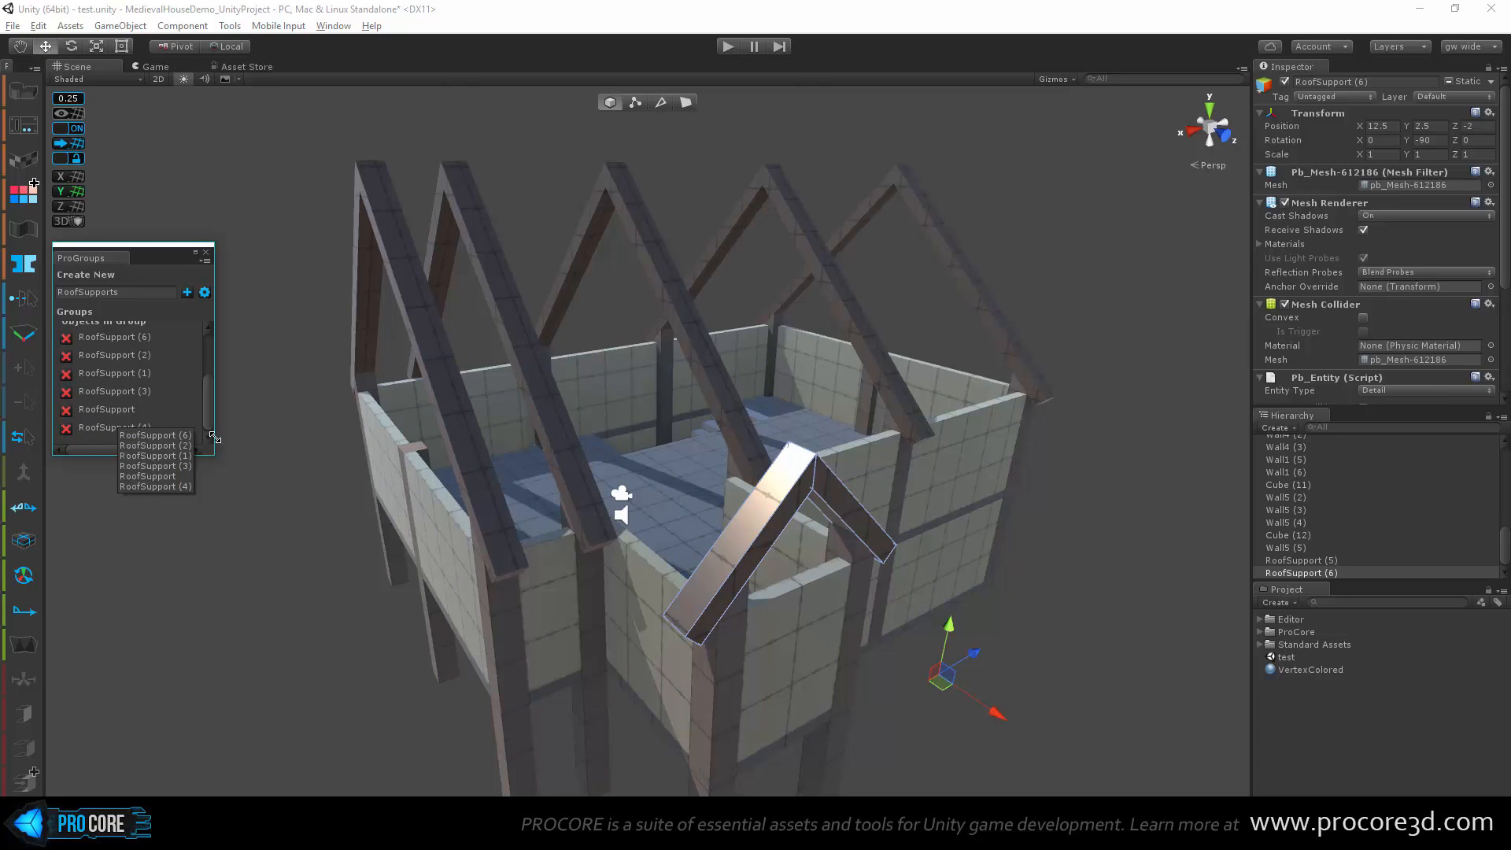
{"action": "left_click", "coordinate": [67, 339]}
{"action": "left_click_drag", "start_coordinate": [787, 629], "coordinate": [952, 651], "text": "alt"}
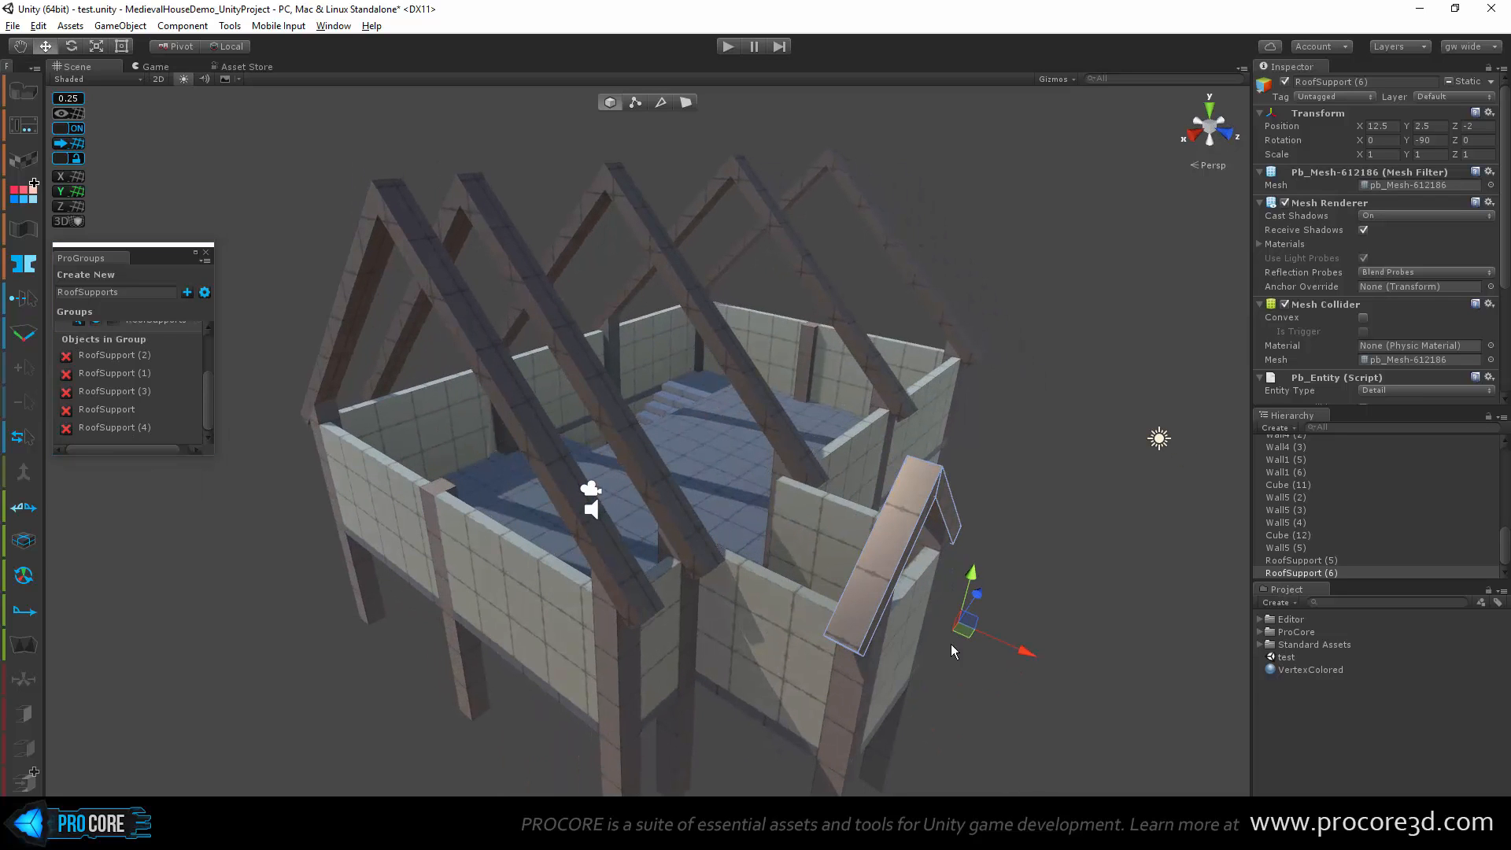
Step: Add RoofSupport (6) back to the RoofSupports group, and hide and show the group to check its members
{"action": "left_click_drag", "start_coordinate": [1324, 580], "coordinate": [140, 365]}
{"action": "scroll", "coordinate": [117, 394], "scroll_direction": "up", "scroll_amount": 3}
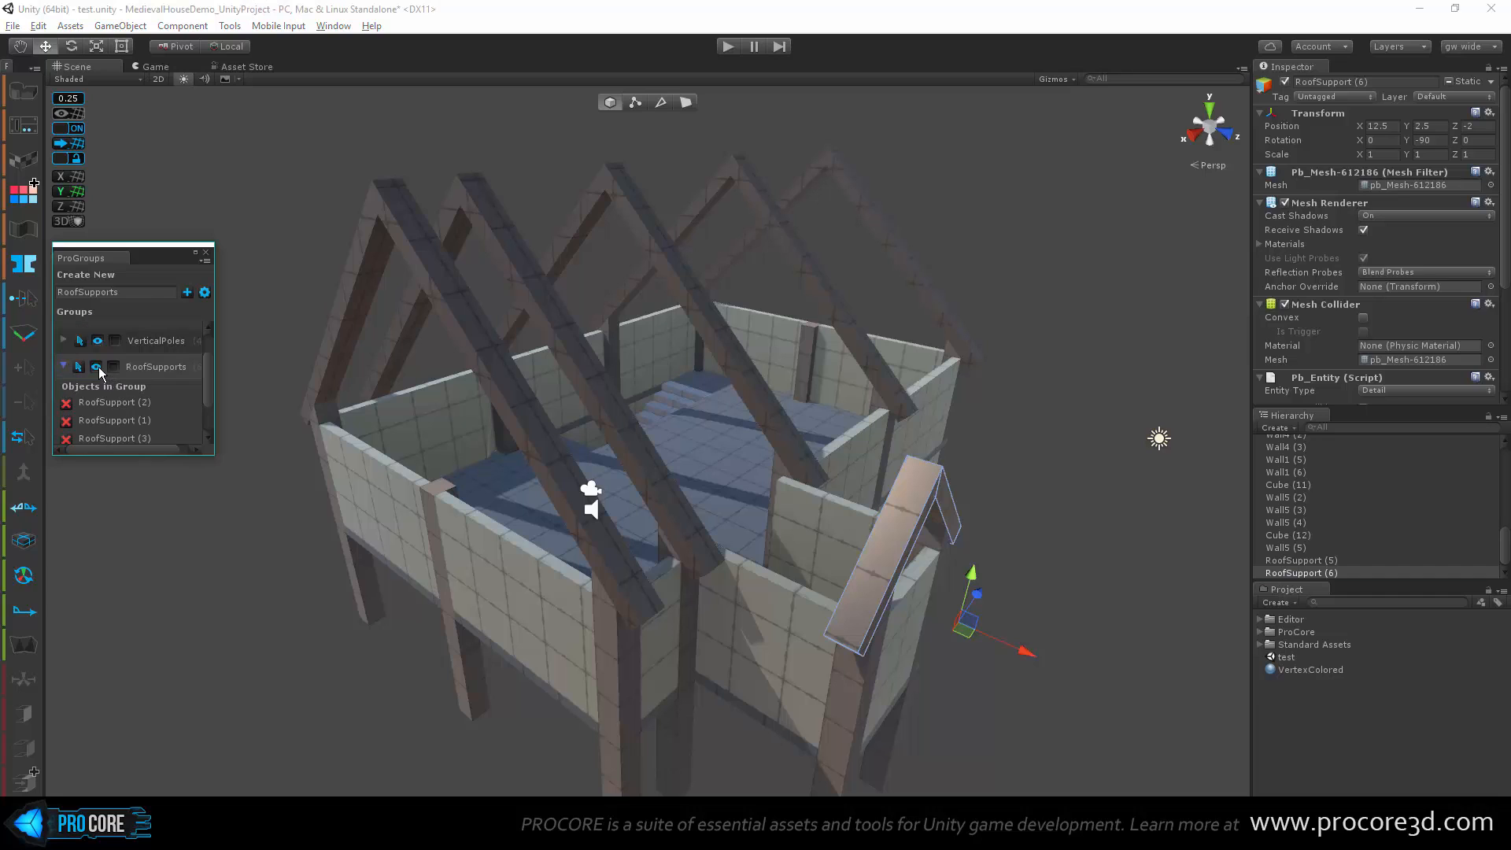
{"action": "left_click", "coordinate": [96, 366]}
{"action": "left_click", "coordinate": [96, 366]}
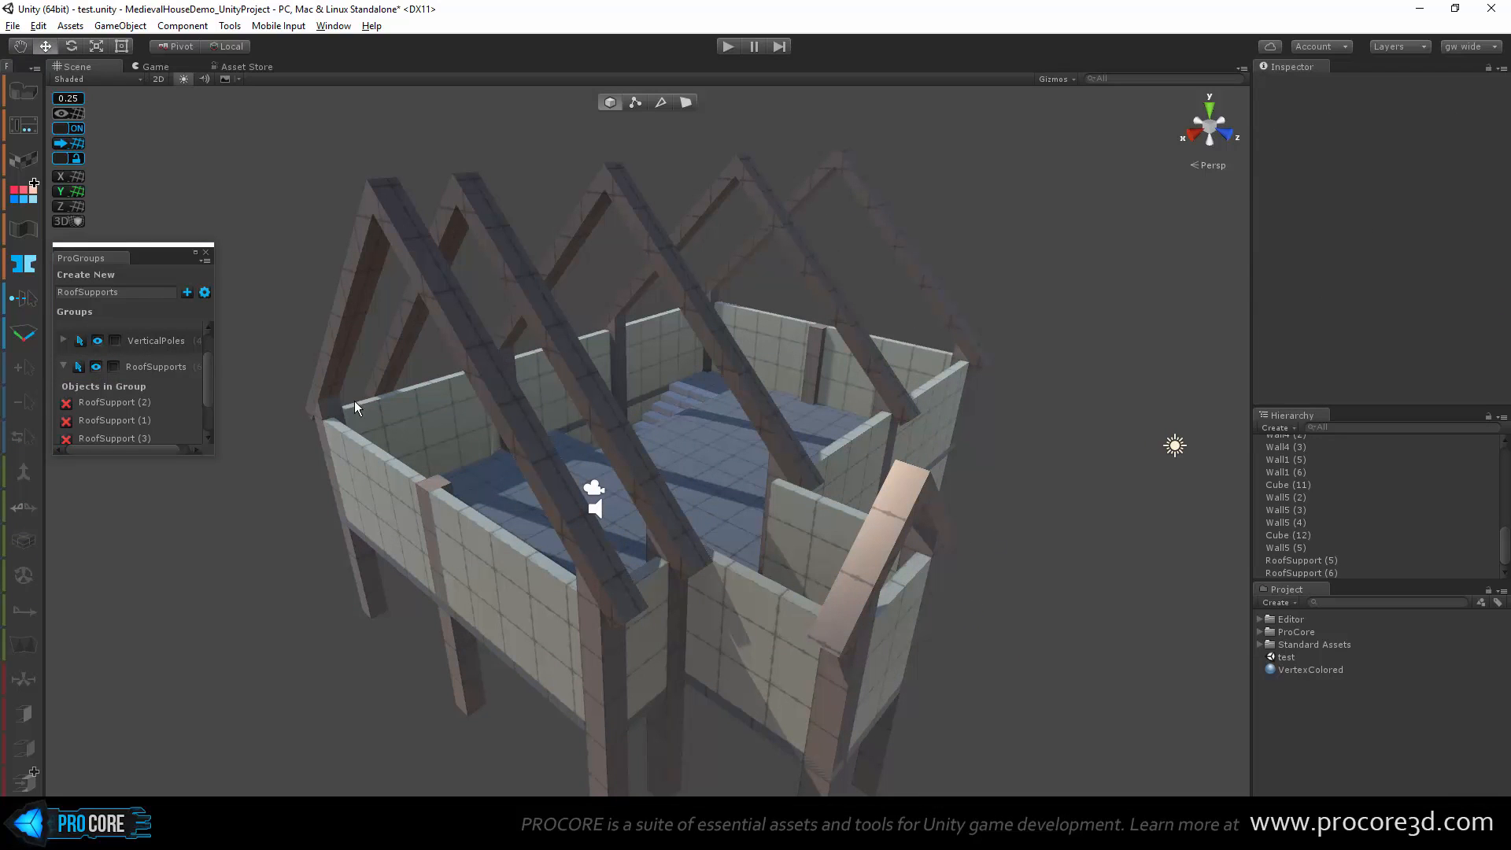
{"action": "left_click", "coordinate": [98, 367]}
{"action": "left_click", "coordinate": [98, 367]}
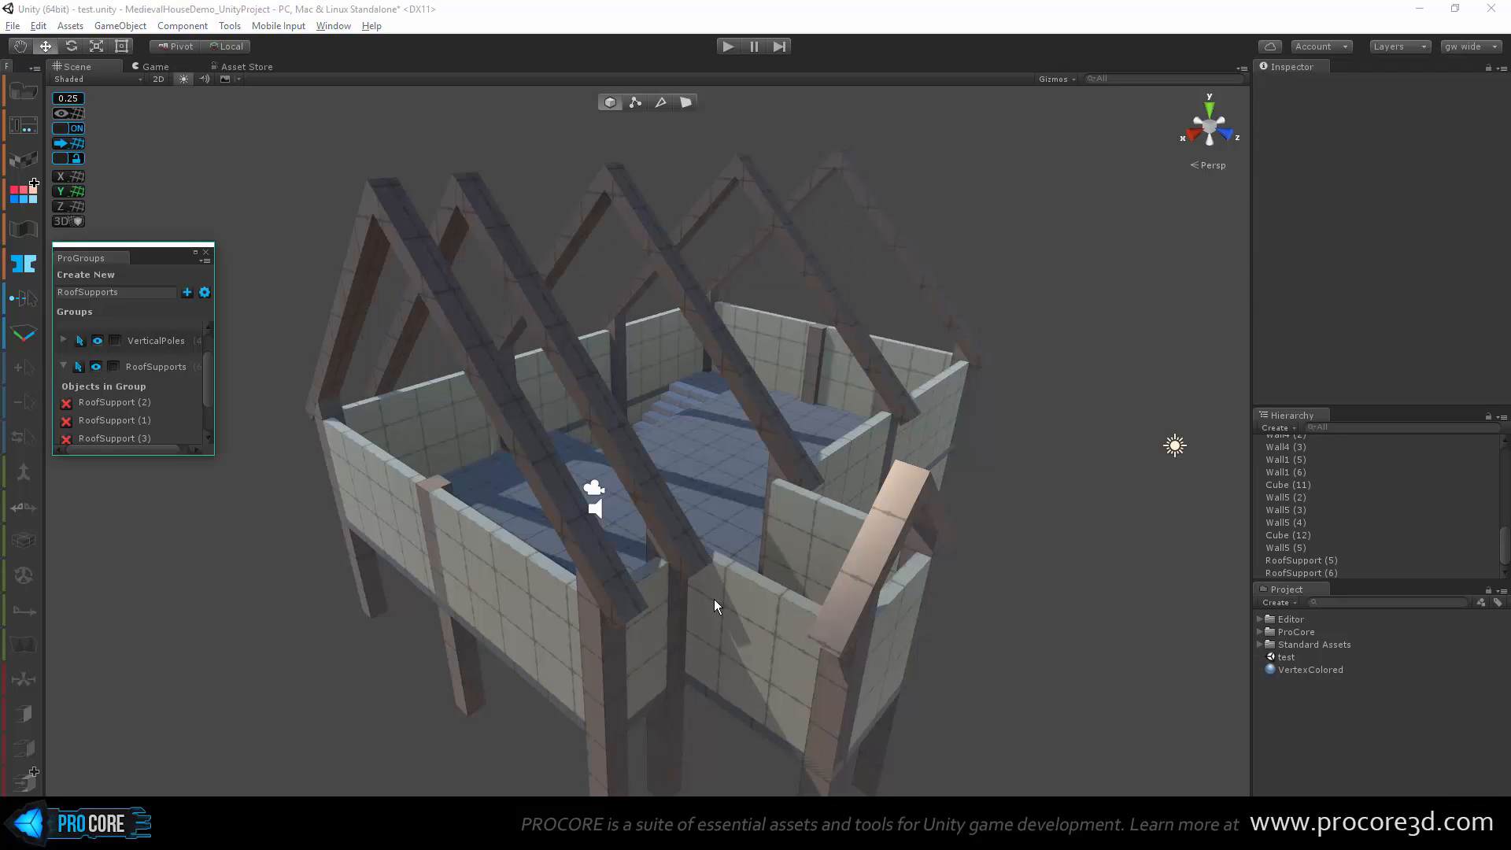
Step: Collapse the RoofSupports group's object list
{"action": "left_click_drag", "start_coordinate": [715, 598], "coordinate": [968, 621], "text": "alt"}
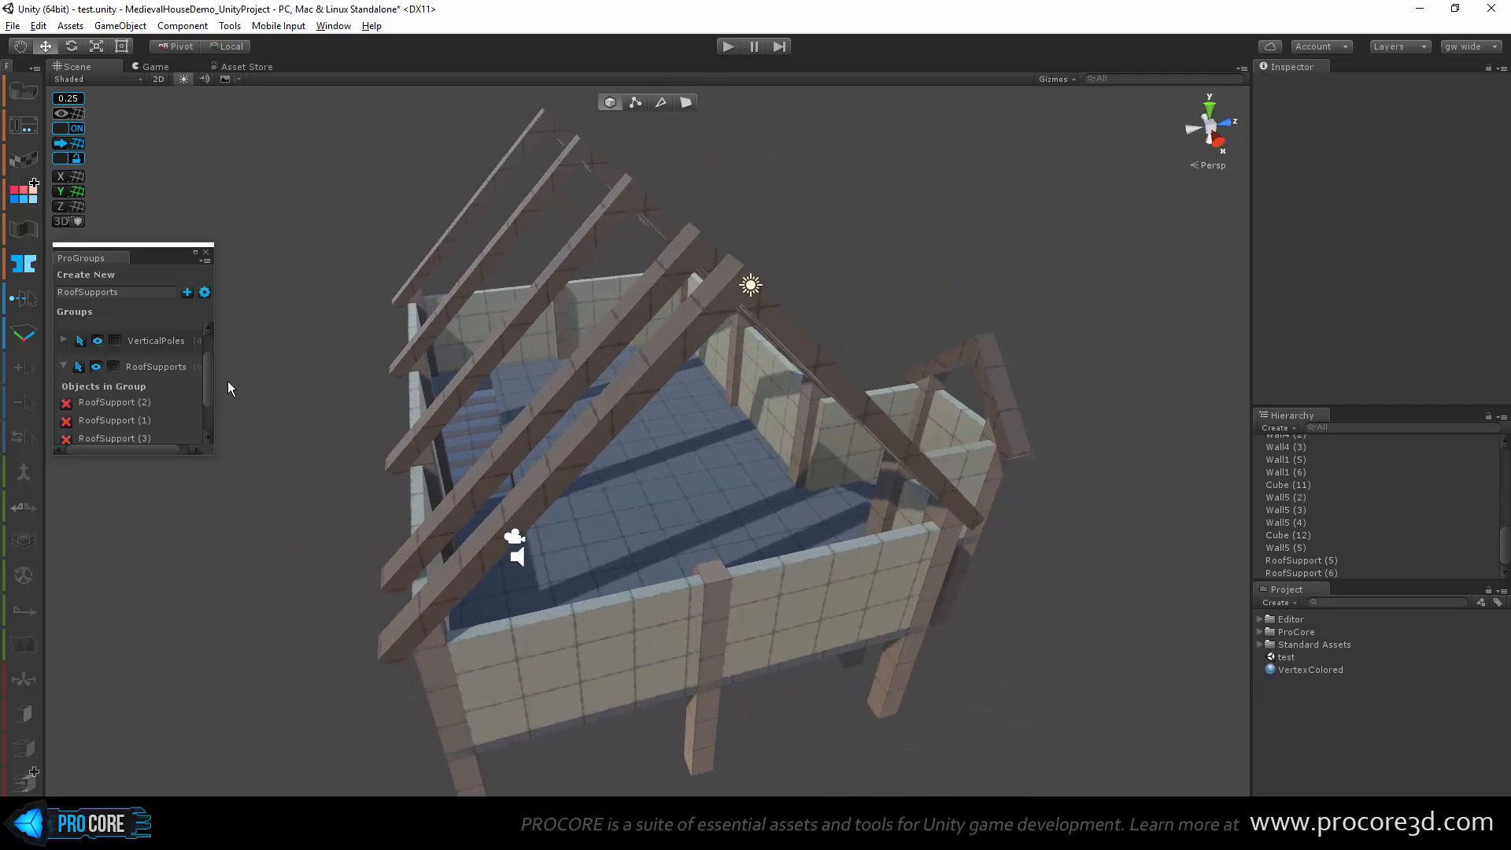
{"action": "left_click_drag", "start_coordinate": [206, 376], "coordinate": [211, 340]}
{"action": "left_click", "coordinate": [65, 411]}
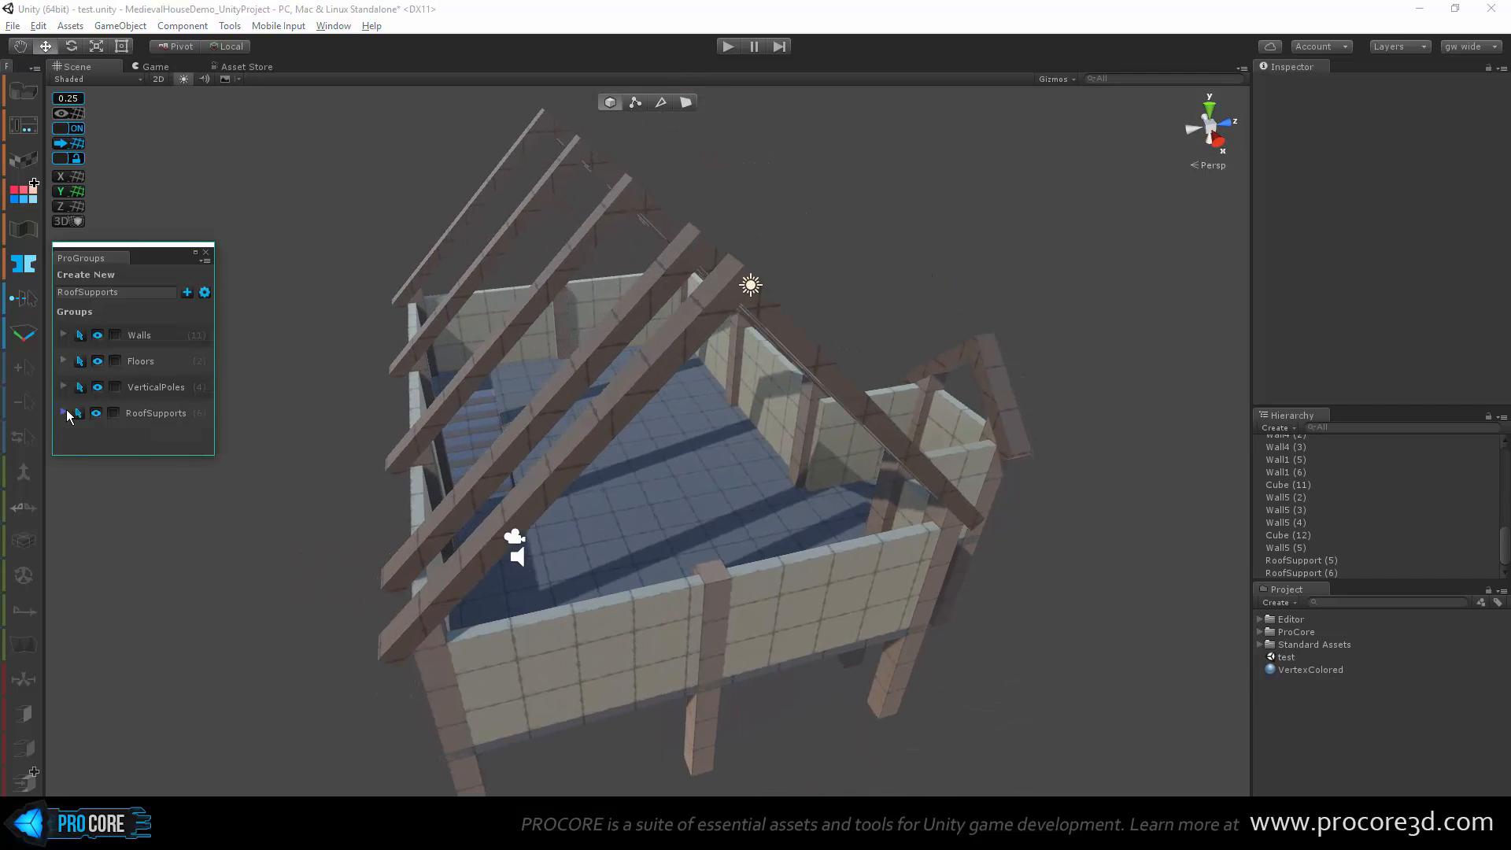
Step: Inspect the extension's roof support from several sides, and recheck the RoofSupports group by hiding and showing it
{"action": "left_click_drag", "start_coordinate": [570, 483], "coordinate": [945, 478], "text": "alt"}
{"action": "left_click", "coordinate": [946, 478]}
{"action": "left_click", "coordinate": [1032, 371]}
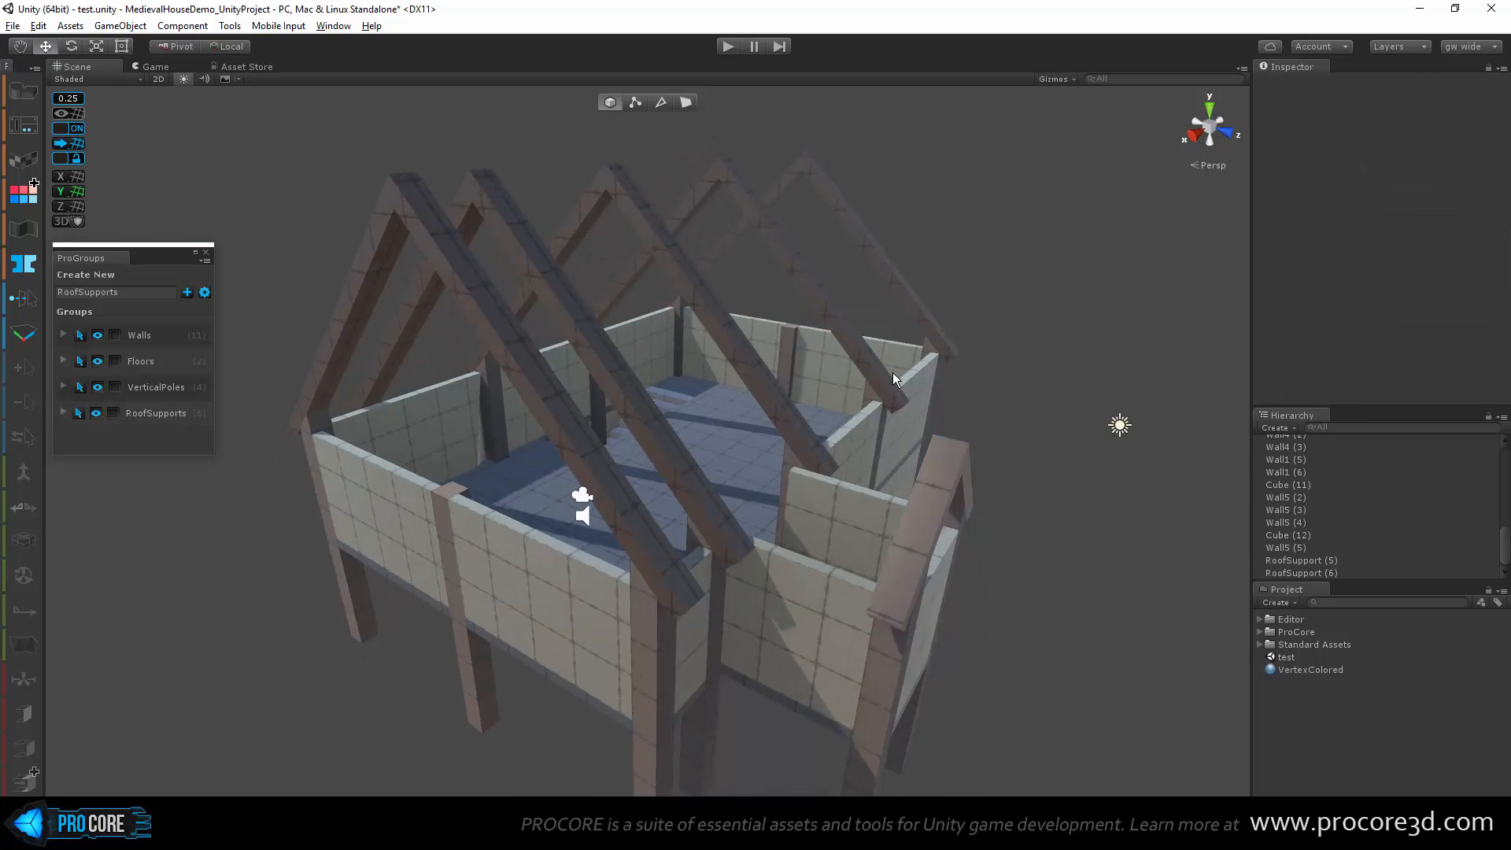
{"action": "left_click_drag", "start_coordinate": [892, 378], "coordinate": [753, 386], "text": "alt"}
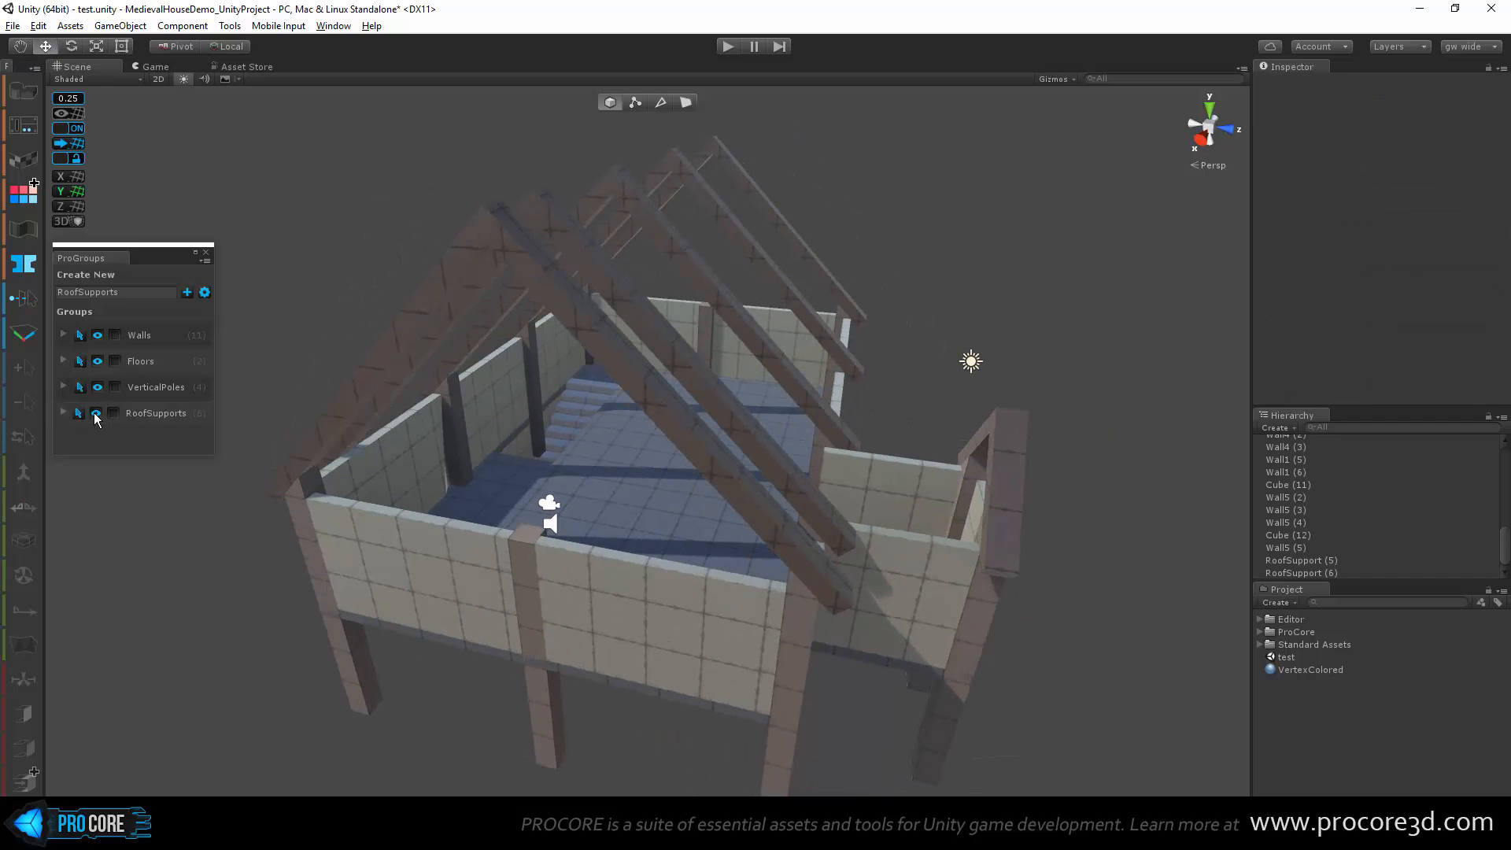
{"action": "left_click", "coordinate": [96, 414]}
{"action": "left_click", "coordinate": [96, 414]}
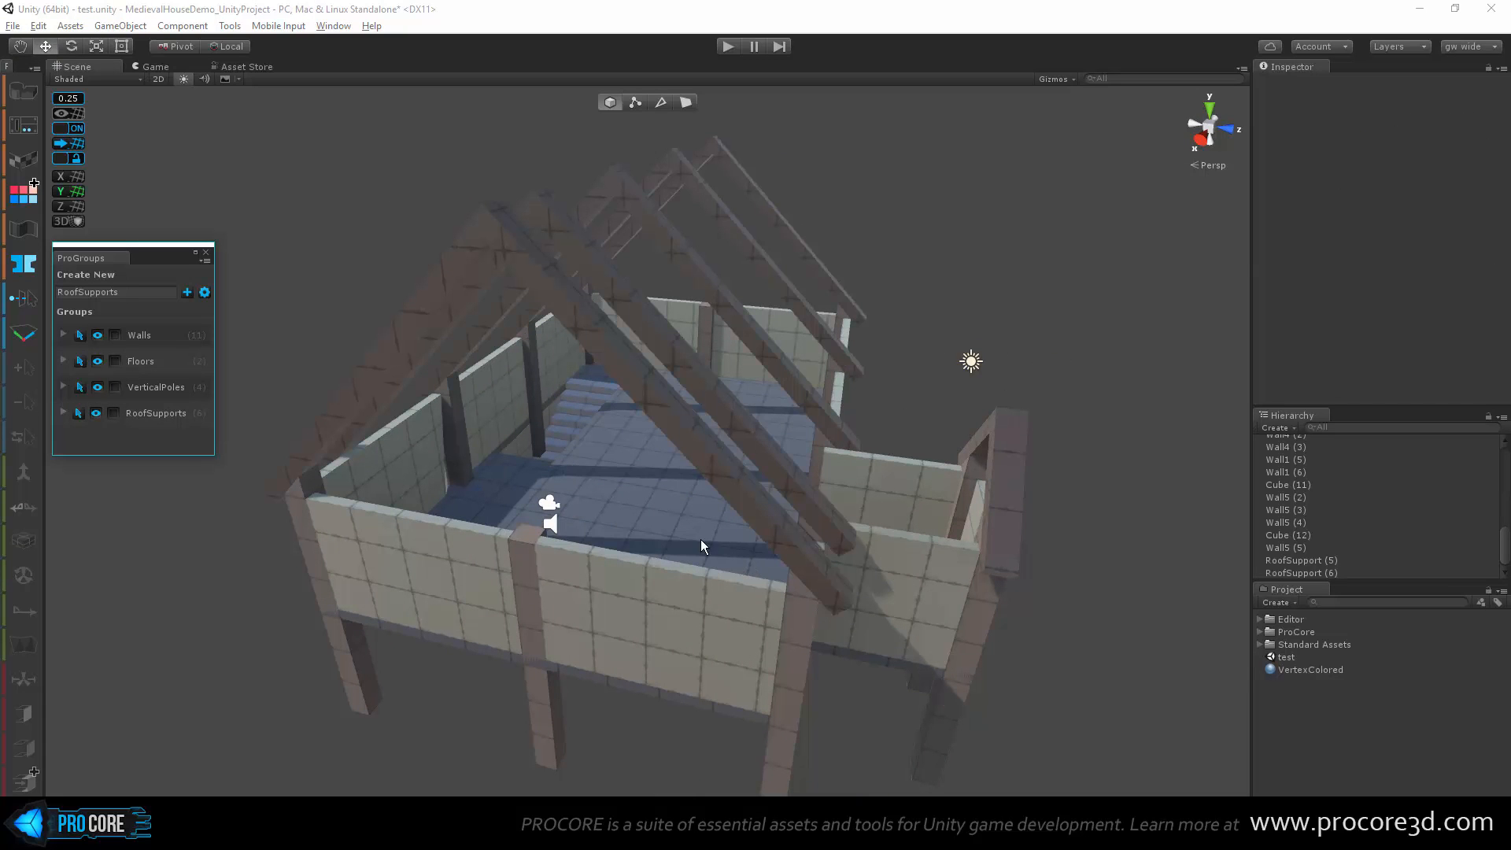
Step: Duplicate the roof support at the closed ground-floor gable end and raise the copy to Y 6.5
{"action": "left_click_drag", "start_coordinate": [701, 540], "coordinate": [964, 449], "text": "alt"}
{"action": "scroll", "coordinate": [632, 439], "scroll_direction": "down", "scroll_amount": 3}
{"action": "middle_click_drag", "start_coordinate": [590, 480], "coordinate": [626, 446]}
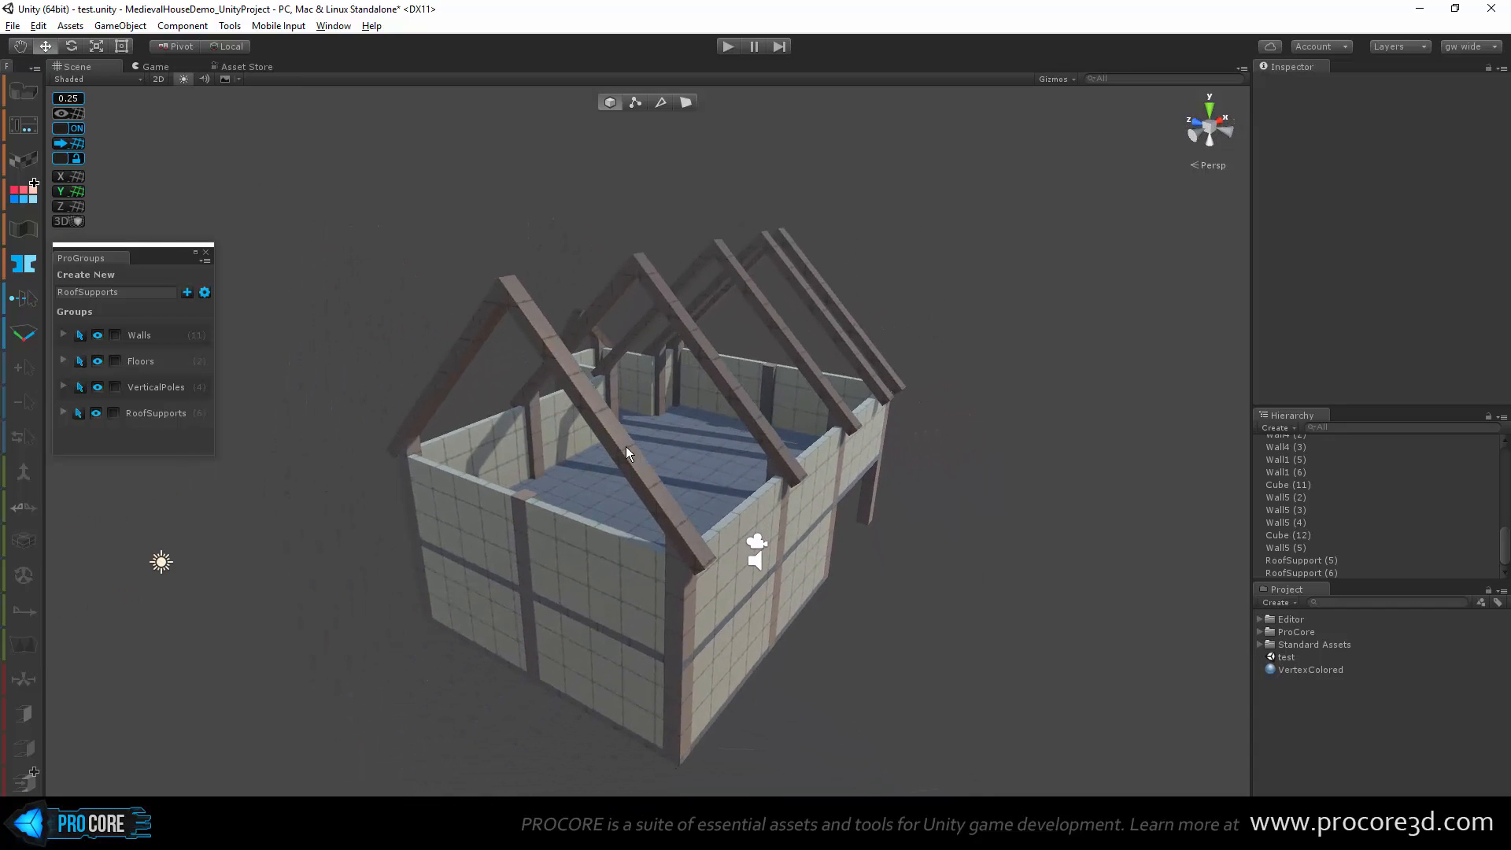
{"action": "left_click", "coordinate": [626, 447]}
{"action": "left_click_drag", "start_coordinate": [625, 446], "coordinate": [455, 429], "text": "alt"}
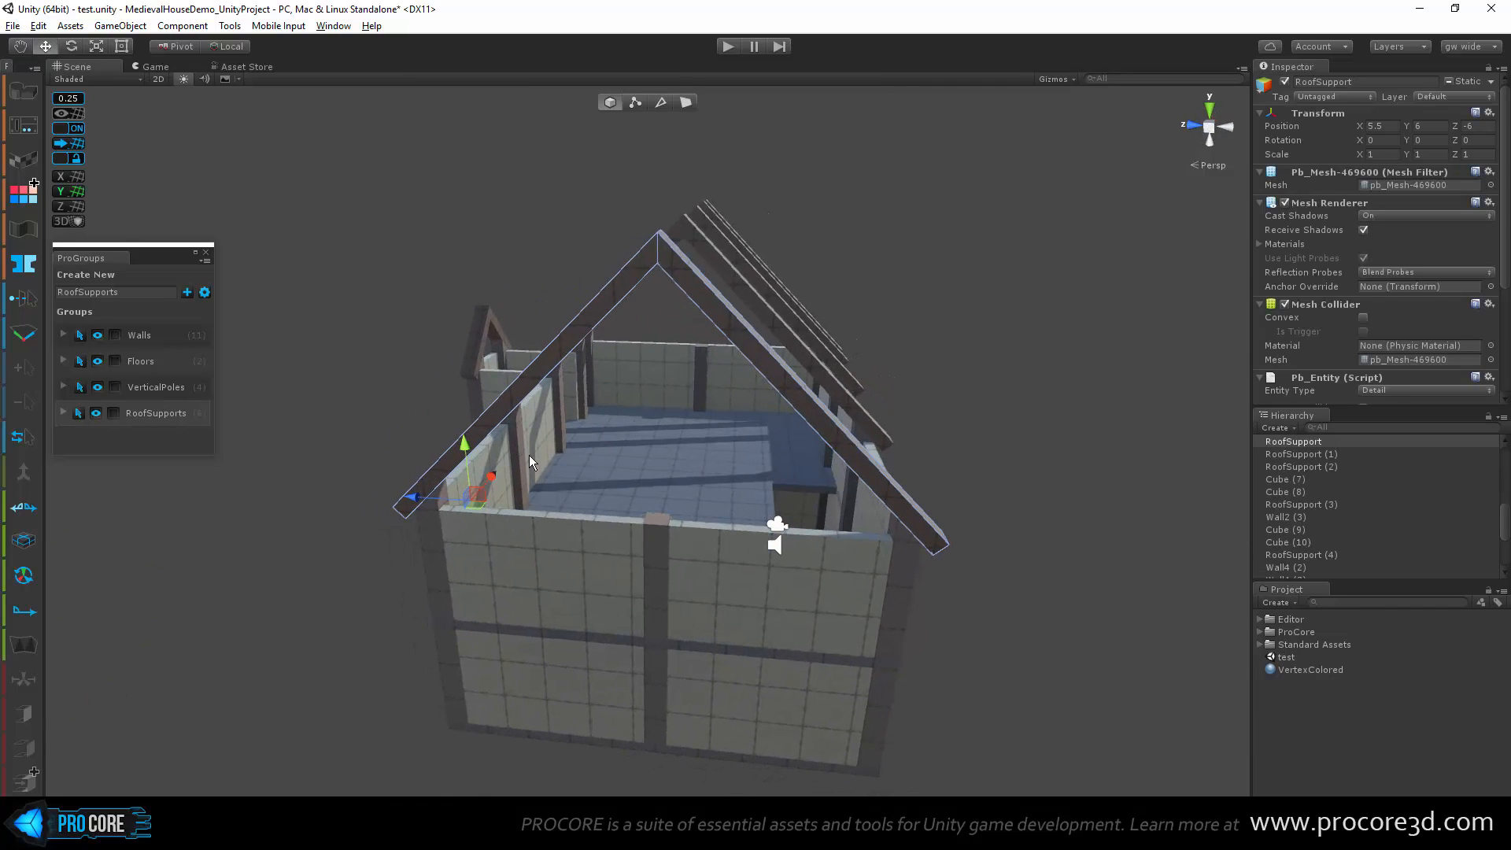
{"action": "key", "text": "ctrl+d"}
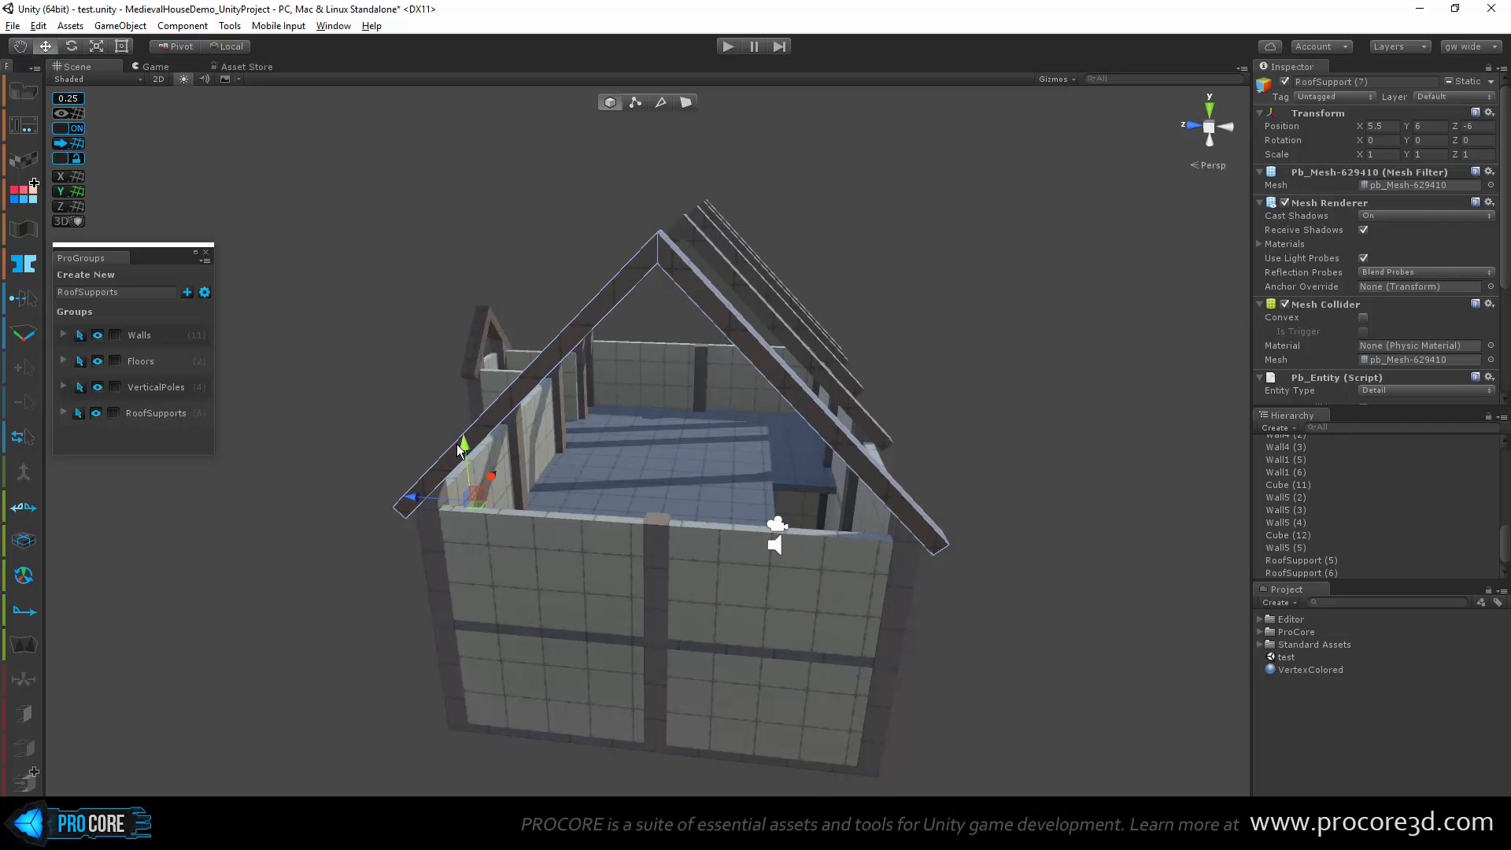
{"action": "left_click_drag", "start_coordinate": [464, 453], "coordinate": [777, 329]}
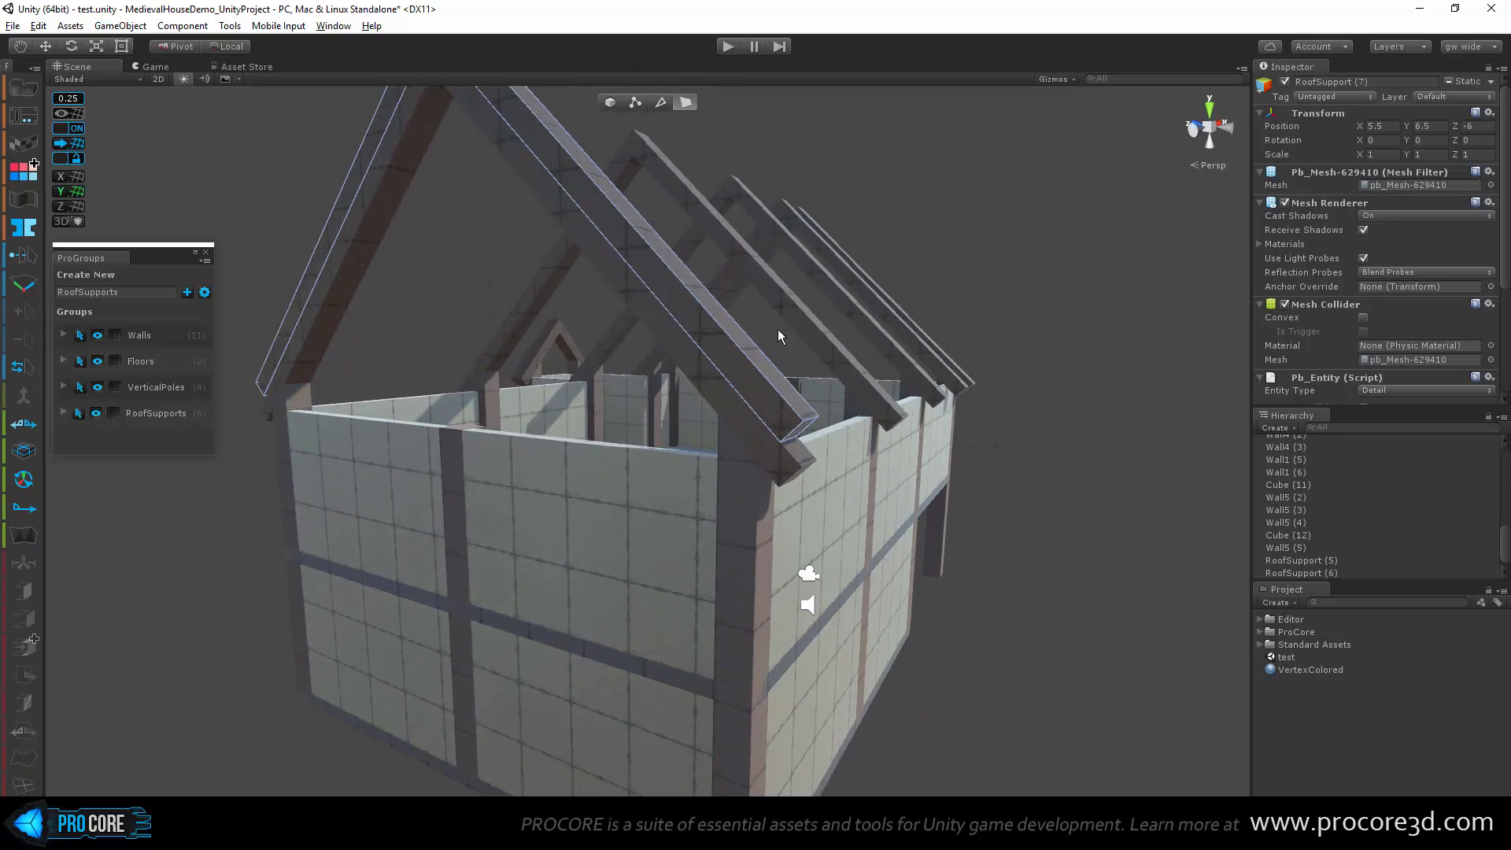
Step: Extend the lower end faces of the raised roof support copy farther down along both slopes
{"action": "scroll", "coordinate": [763, 332], "scroll_direction": "up", "scroll_amount": 3}
{"action": "left_click", "coordinate": [669, 291]}
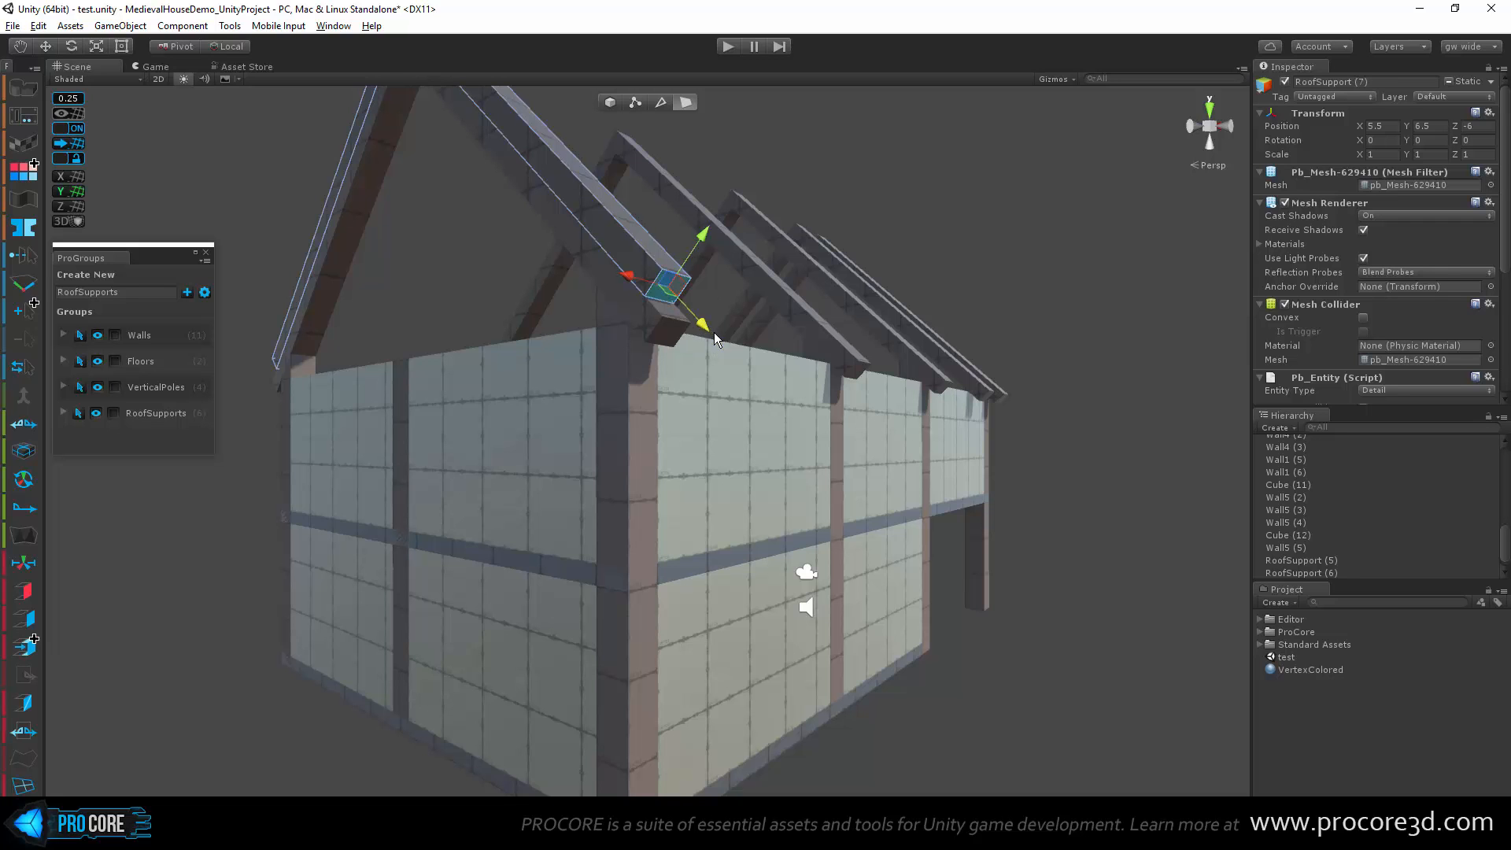
{"action": "left_click_drag", "start_coordinate": [715, 332], "coordinate": [757, 377]}
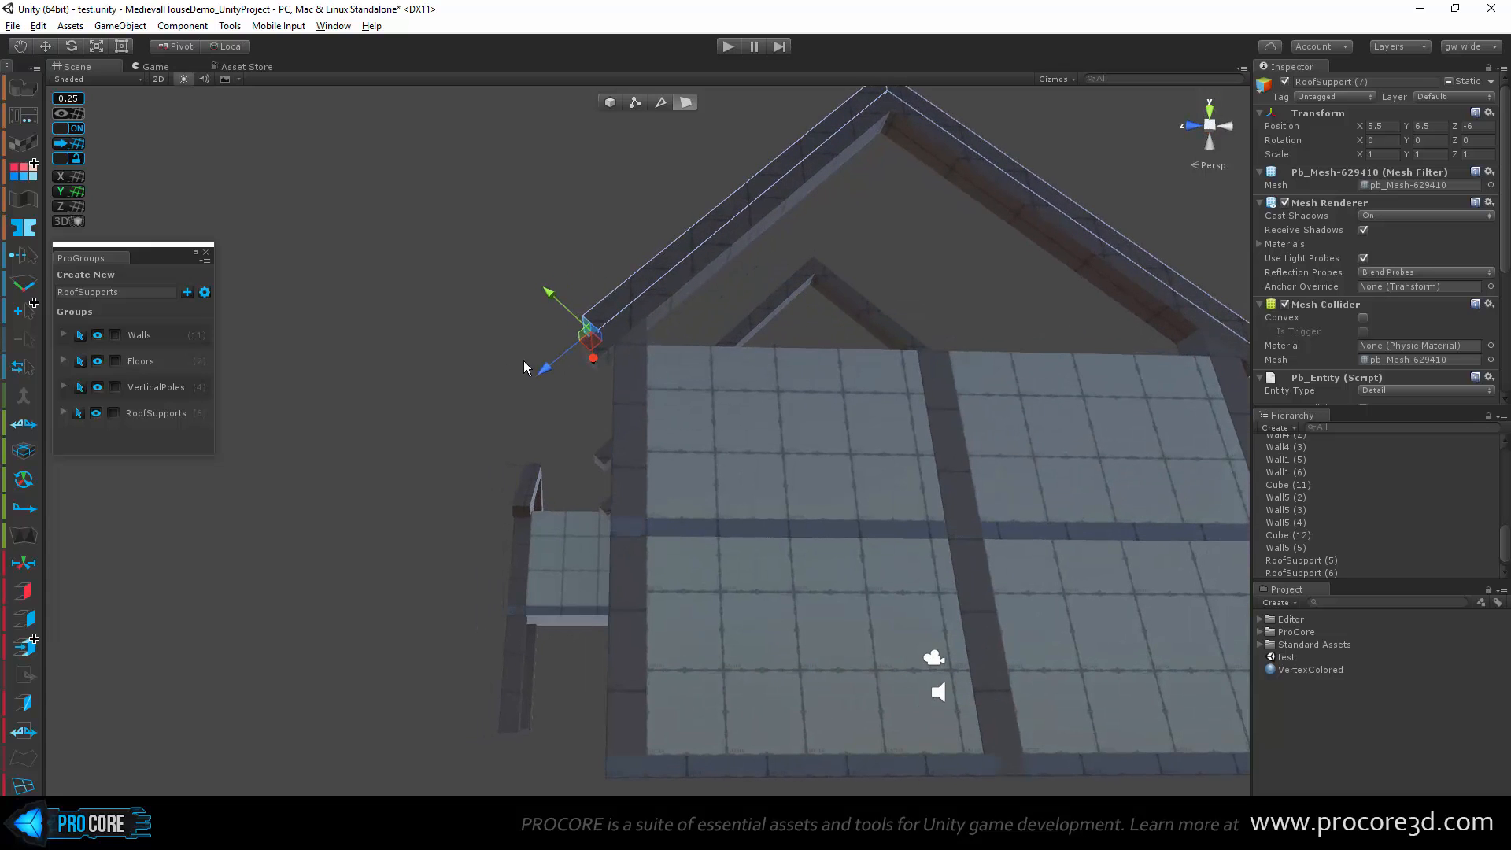
{"action": "left_click_drag", "start_coordinate": [522, 361], "coordinate": [523, 432]}
Step: Stretch the copy's two inner side faces along the whole house to form a roof overhanging the last roof support
{"action": "scroll", "coordinate": [654, 447], "scroll_direction": "down", "scroll_amount": 3}
{"action": "left_click_drag", "start_coordinate": [810, 508], "coordinate": [361, 558], "text": "alt"}
{"action": "left_click", "coordinate": [306, 336]}
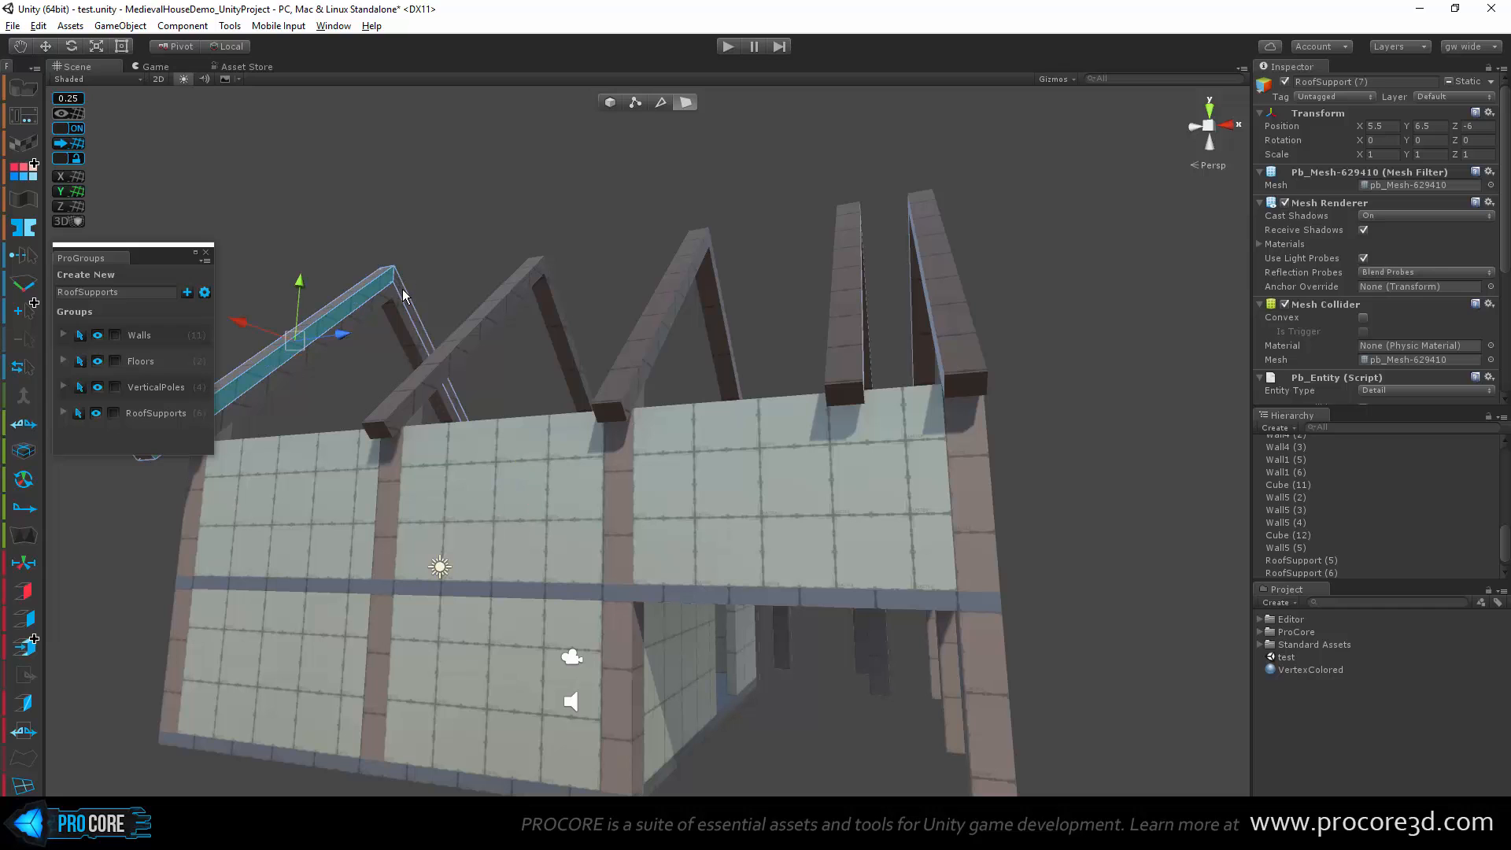
{"action": "left_click", "coordinate": [403, 292], "text": "shift"}
{"action": "left_click_drag", "start_coordinate": [452, 370], "coordinate": [842, 335]}
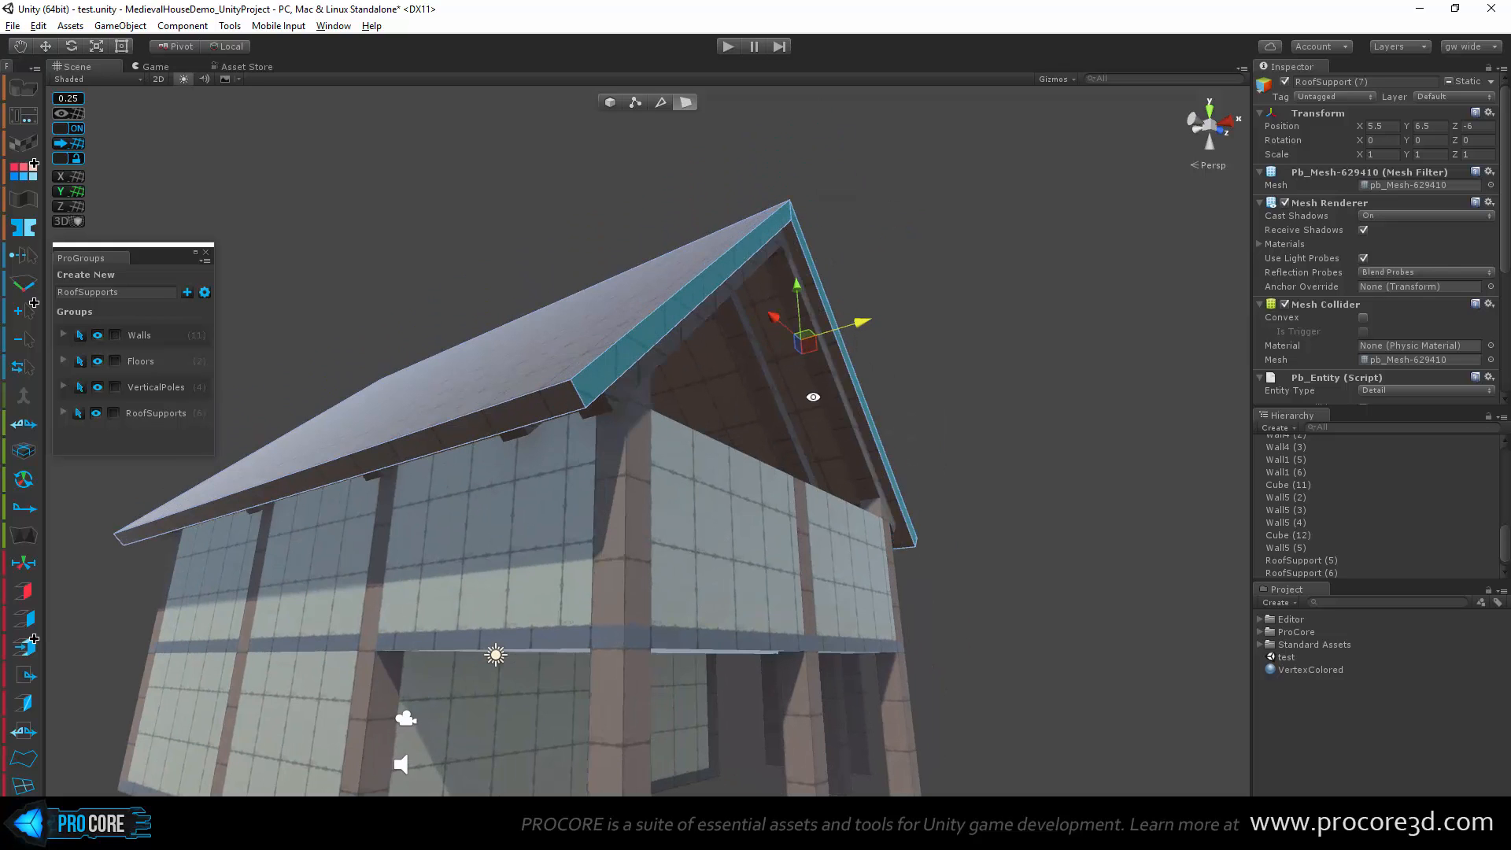
Step: Move both faces at the roof's opposite gable end outward to overhang the closed ground-floor wall
{"action": "left_click_drag", "start_coordinate": [813, 396], "coordinate": [780, 437], "text": "alt"}
{"action": "left_click", "coordinate": [780, 436]}
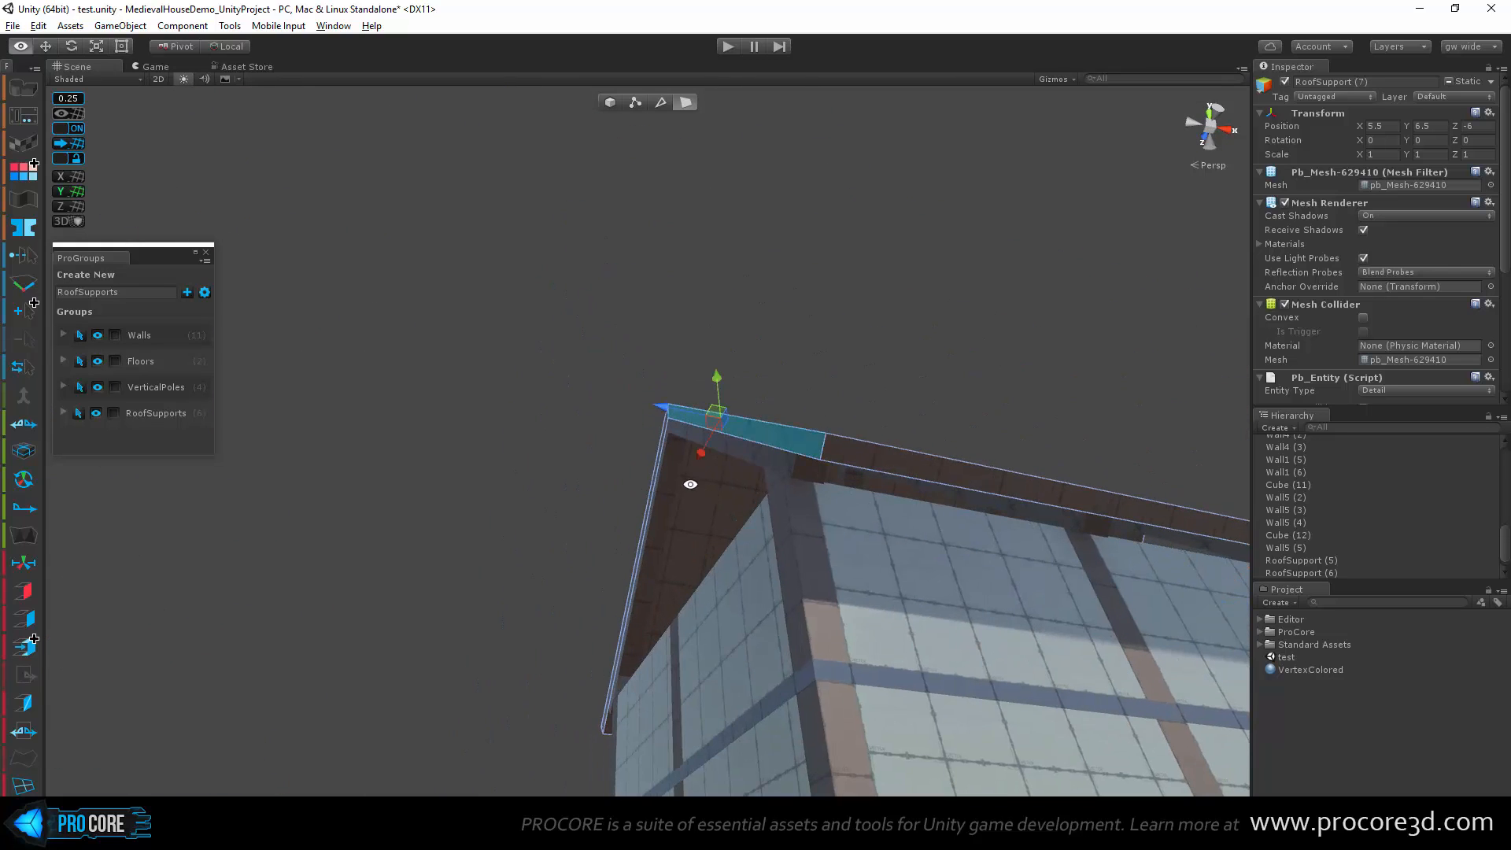
{"action": "left_click_drag", "start_coordinate": [690, 484], "coordinate": [783, 489], "text": "alt"}
{"action": "left_click", "coordinate": [679, 446], "text": "shift"}
{"action": "left_click_drag", "start_coordinate": [791, 555], "coordinate": [730, 536], "text": "alt"}
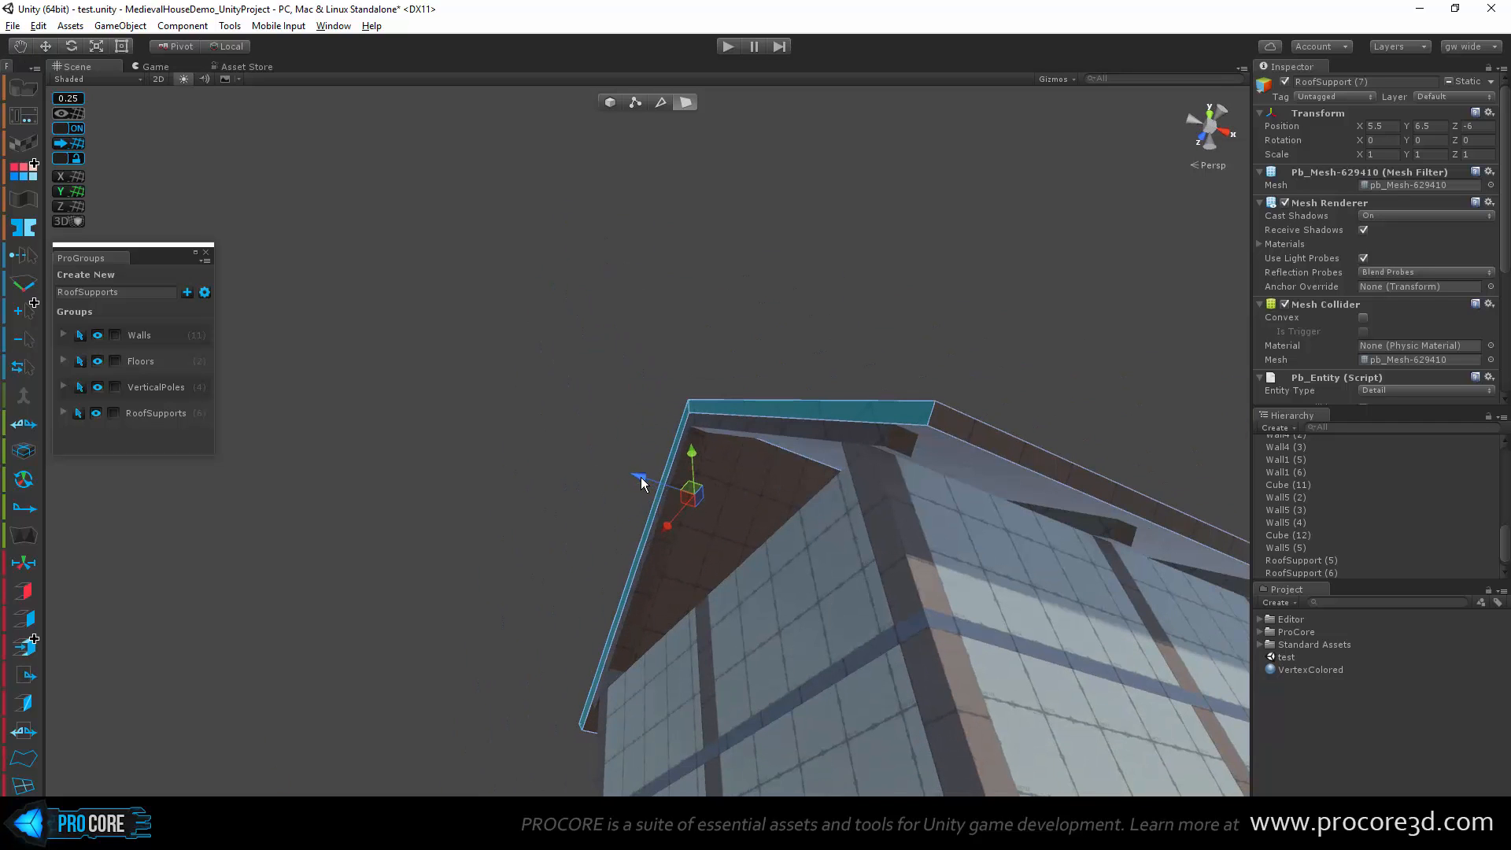
{"action": "left_click_drag", "start_coordinate": [626, 477], "coordinate": [799, 472], "text": "alt"}
Step: Thin both roof slopes by moving their large faces inward with the snap increment at 0.125, and restore the 0.25 snap
{"action": "left_click", "coordinate": [777, 570]}
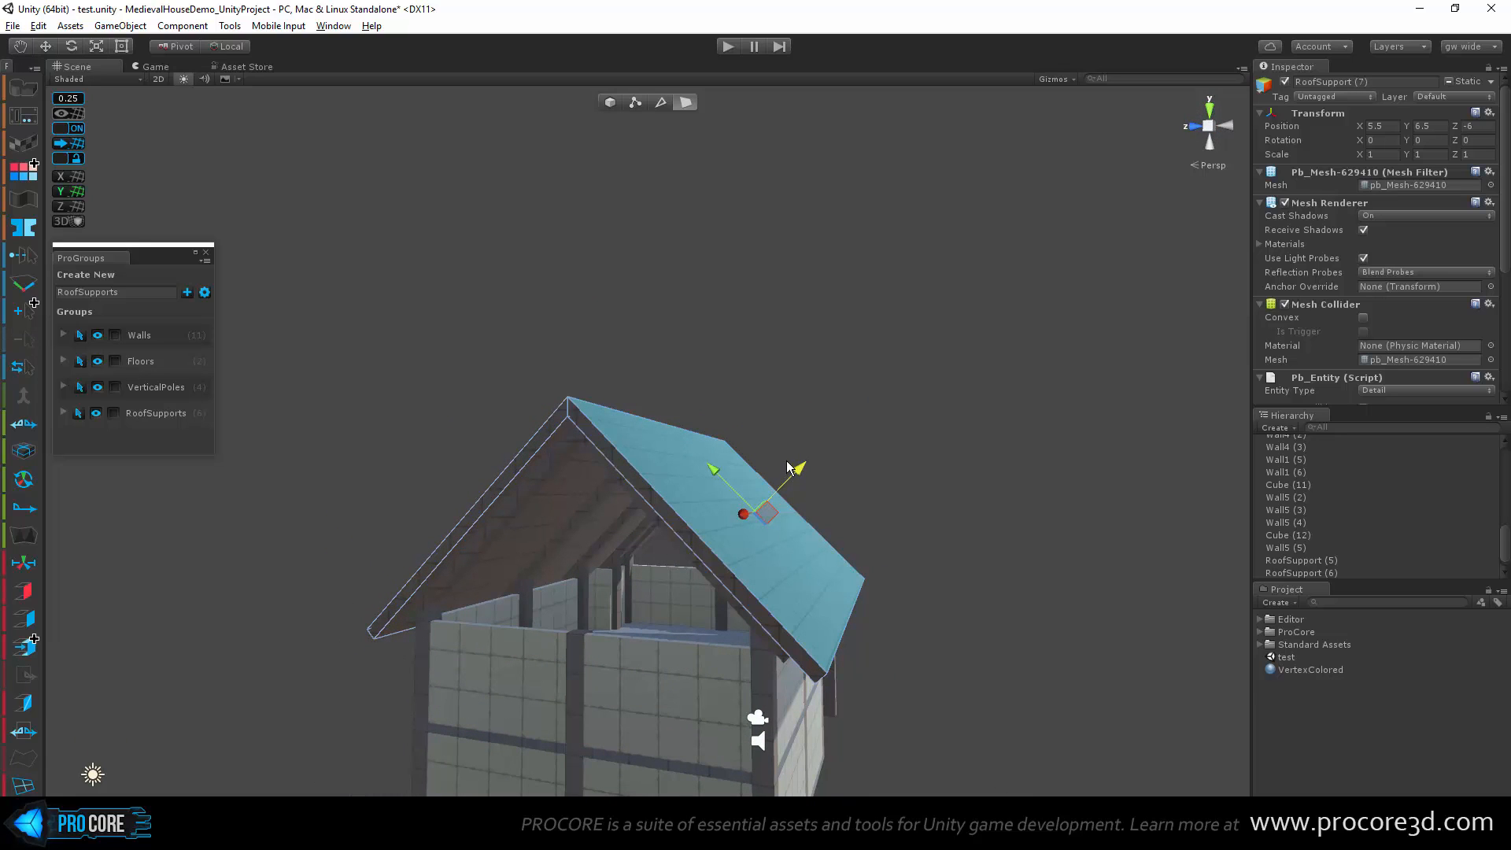
{"action": "key", "text": "minus"}
{"action": "left_click_drag", "start_coordinate": [795, 467], "coordinate": [793, 474]}
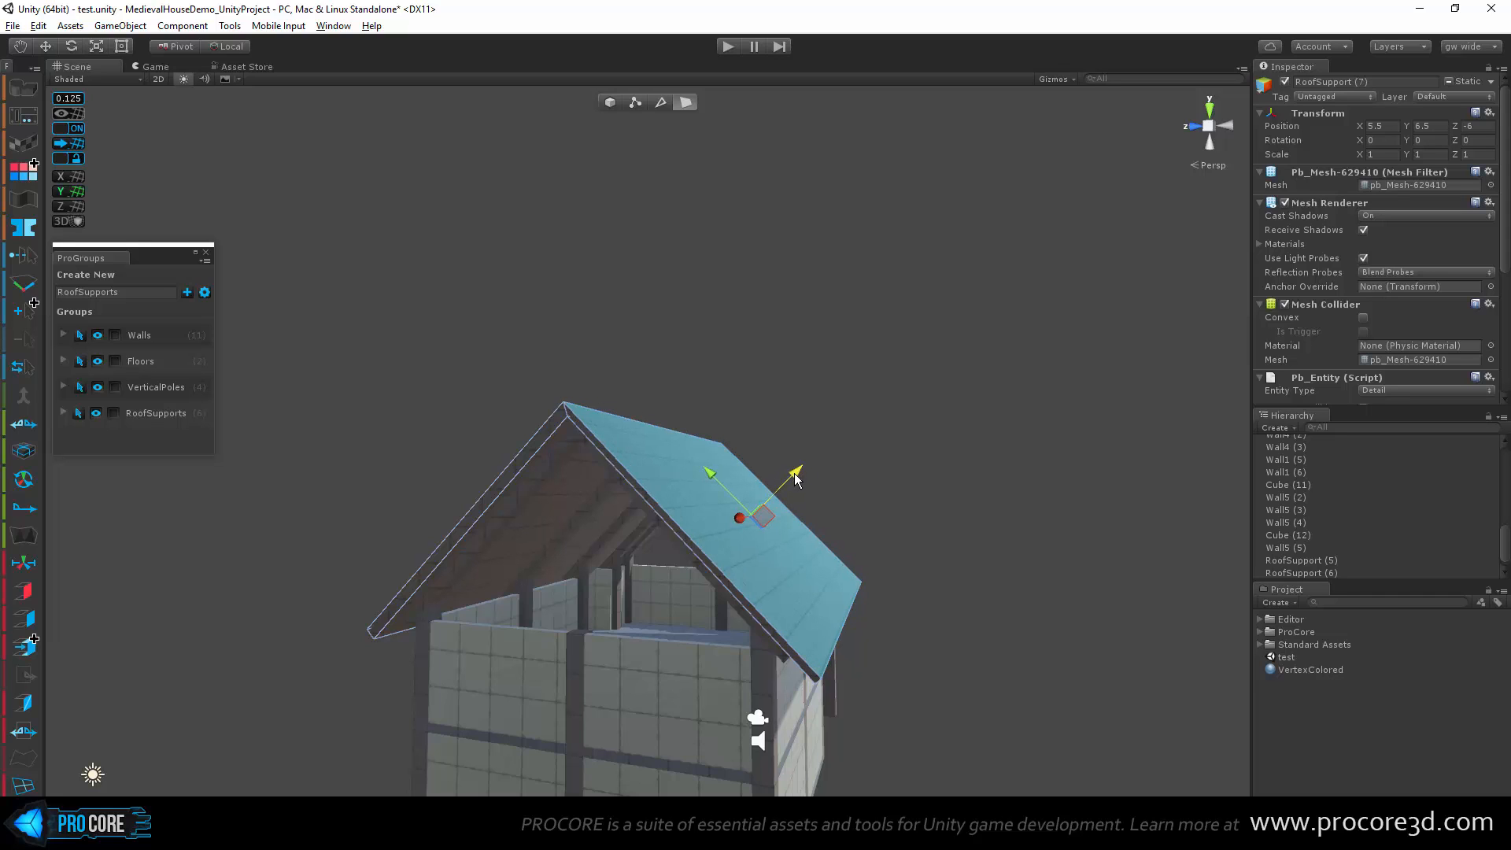
{"action": "left_click_drag", "start_coordinate": [492, 584], "coordinate": [553, 465], "text": "alt"}
{"action": "left_click", "coordinate": [616, 497]}
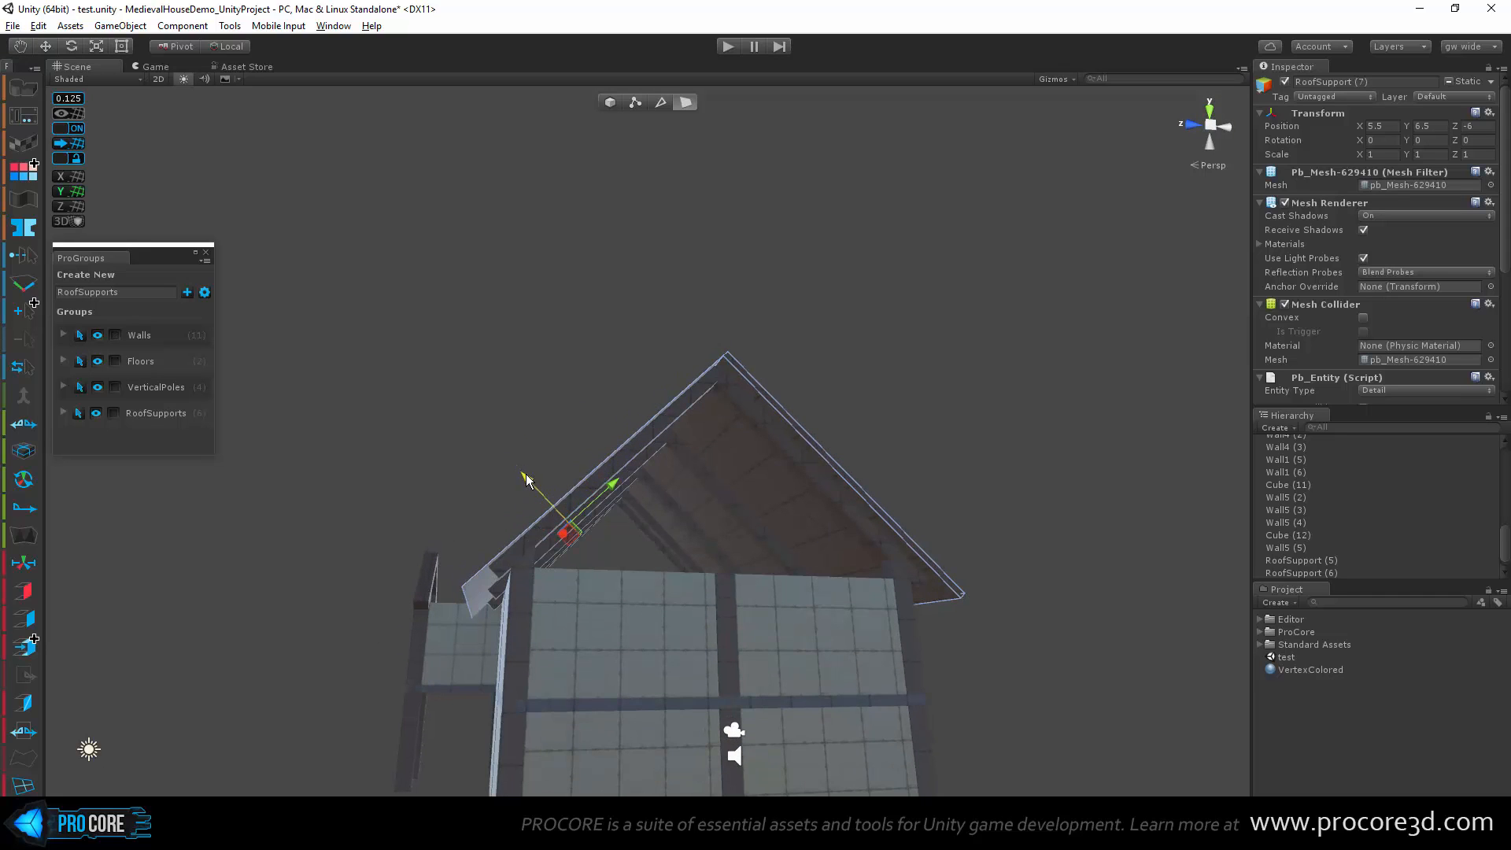
{"action": "left_click_drag", "start_coordinate": [522, 469], "coordinate": [676, 475], "text": "alt"}
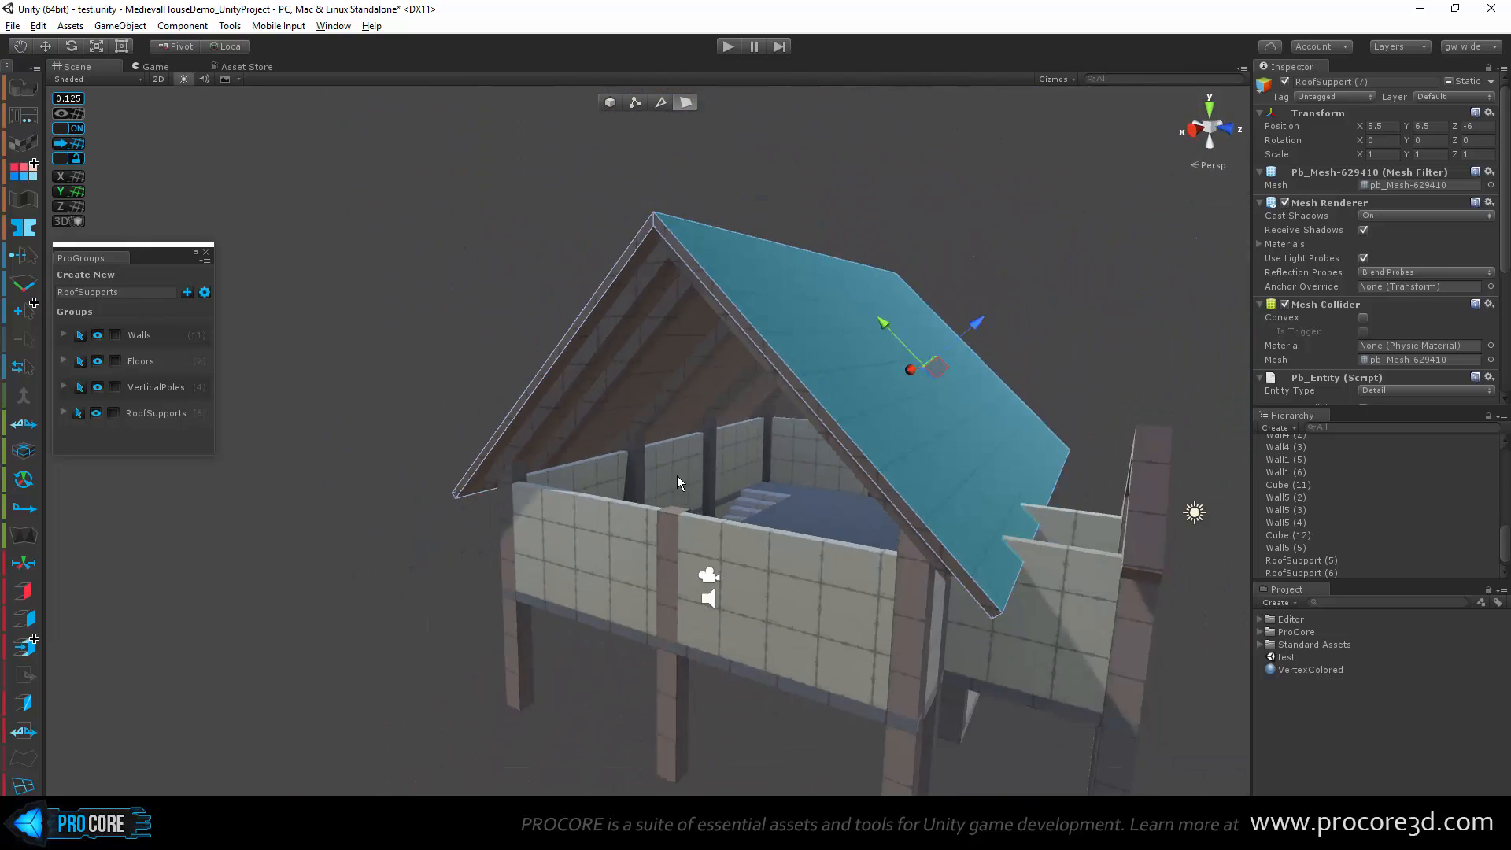
{"action": "key", "text": "g"}
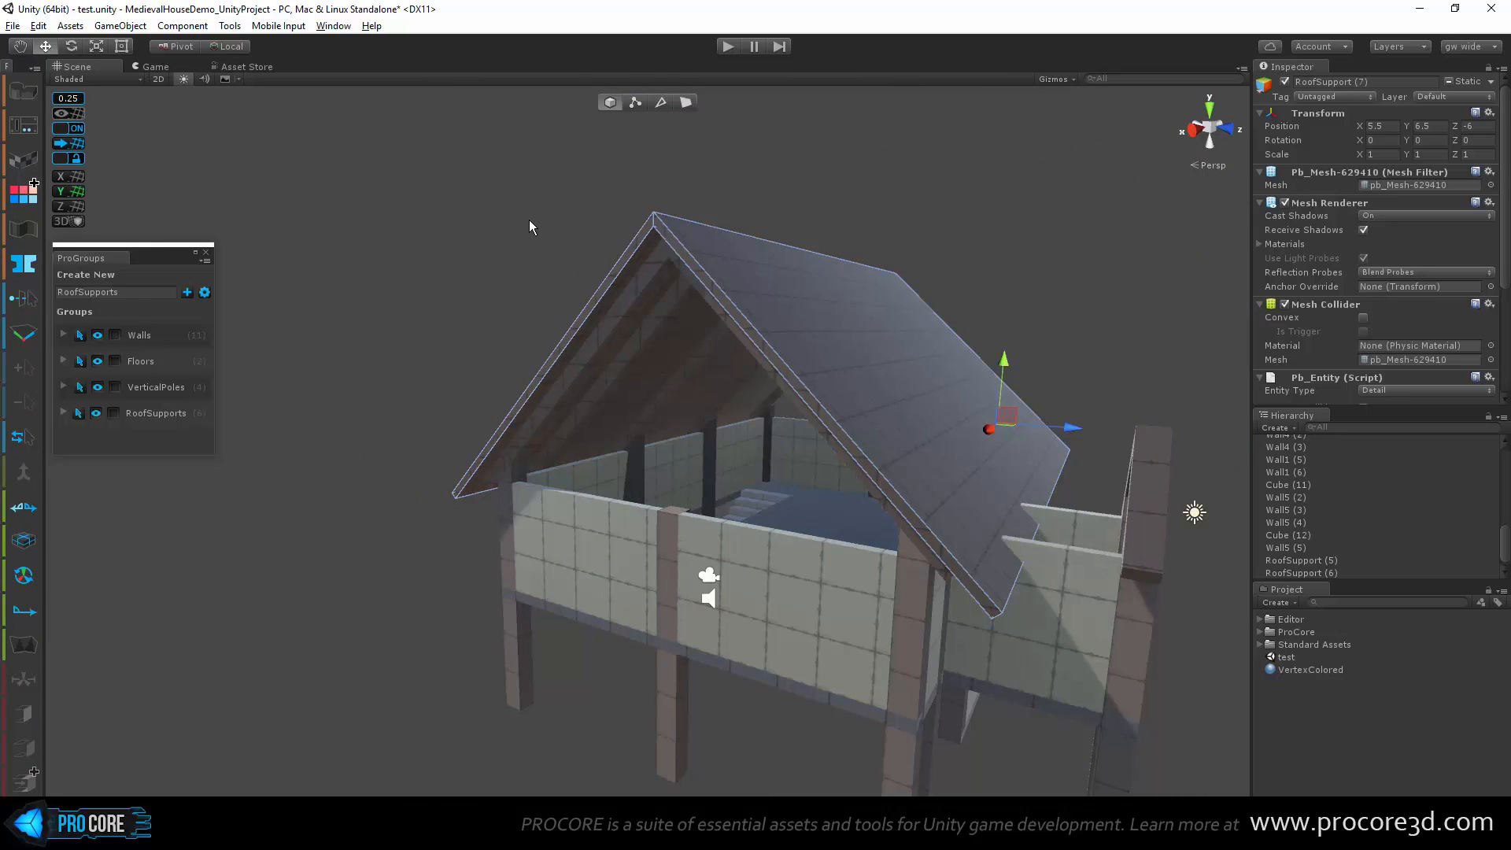
Step: Move the outer face of the roof's extension-side slope outward with 0.25 snapping
{"action": "left_click", "coordinate": [689, 102]}
{"action": "mouse_move", "coordinate": [845, 365]}
{"action": "left_mouse_down", "text": "alt"}
{"action": "mouse_move", "coordinate": [842, 344]}
{"action": "mouse_move", "coordinate": [856, 371]}
{"action": "mouse_move", "coordinate": [865, 350]}
{"action": "left_mouse_up", "text": "alt"}
{"action": "left_click", "coordinate": [842, 343]}
{"action": "left_click_drag", "start_coordinate": [968, 309], "coordinate": [981, 306]}
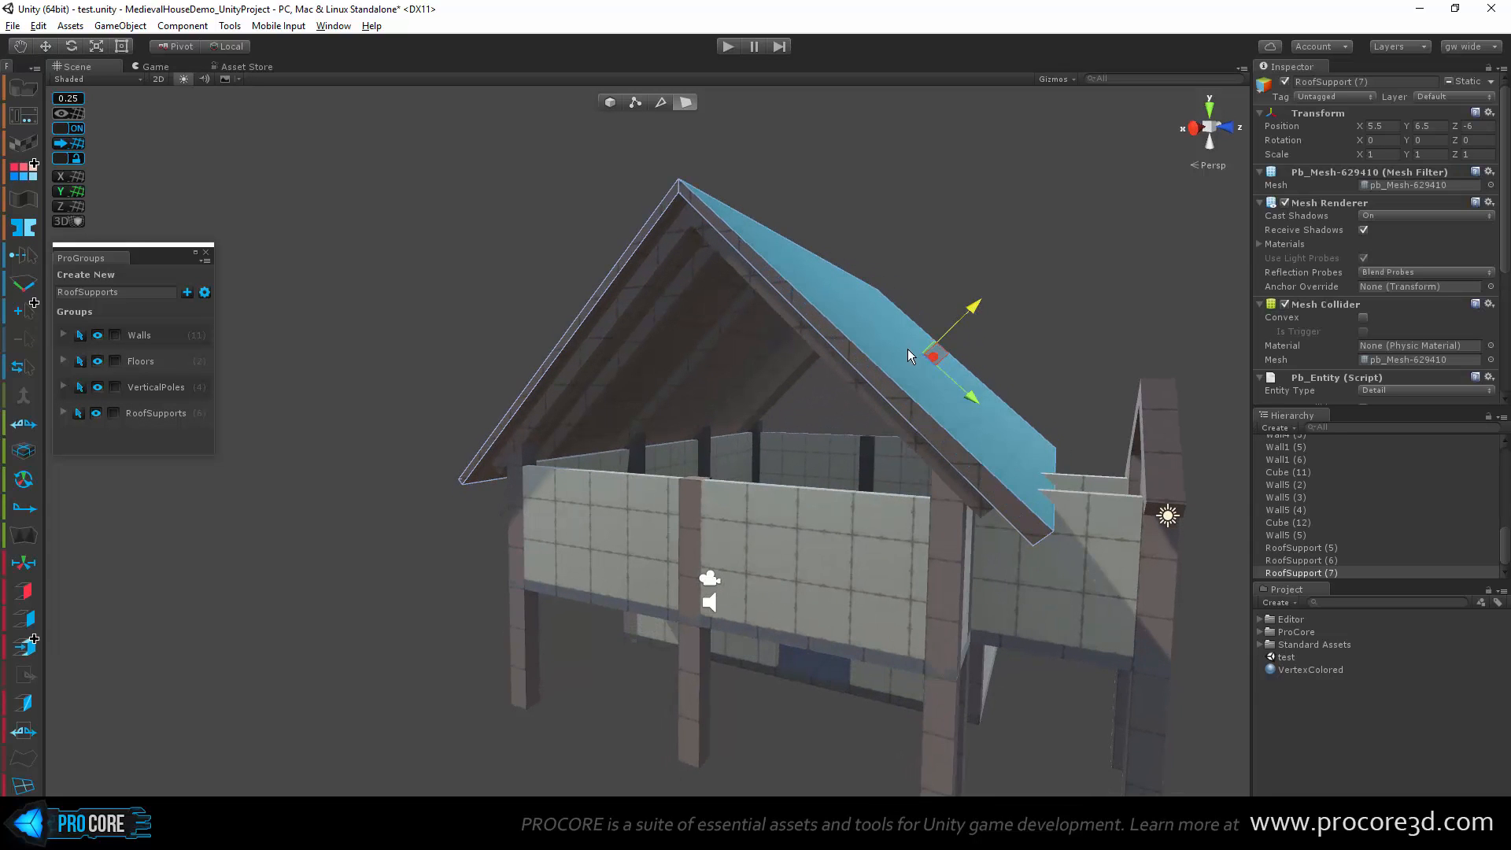
{"action": "left_click_drag", "start_coordinate": [910, 354], "coordinate": [787, 333], "text": "alt"}
Step: Undo and redo the roof thickness edits to compare them, and bring the opposite slope's outer face out to match
{"action": "key", "text": "ctrl+z"}
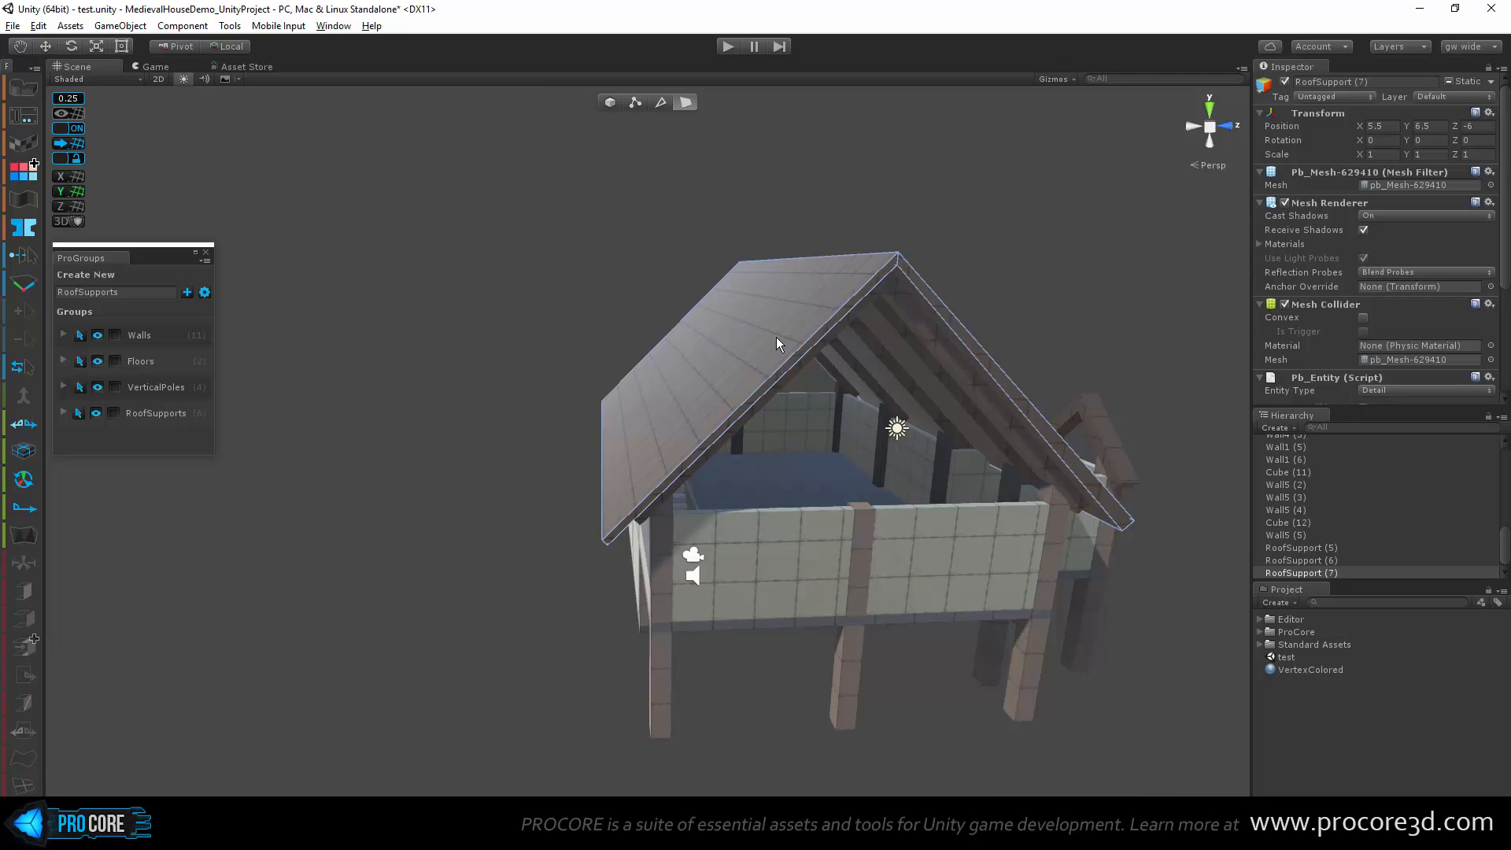
{"action": "key", "text": "ctrl+z"}
{"action": "key", "text": "ctrl+z"}
{"action": "key", "text": "ctrl+y"}
{"action": "key", "text": "ctrl+y"}
{"action": "key", "text": "ctrl+y"}
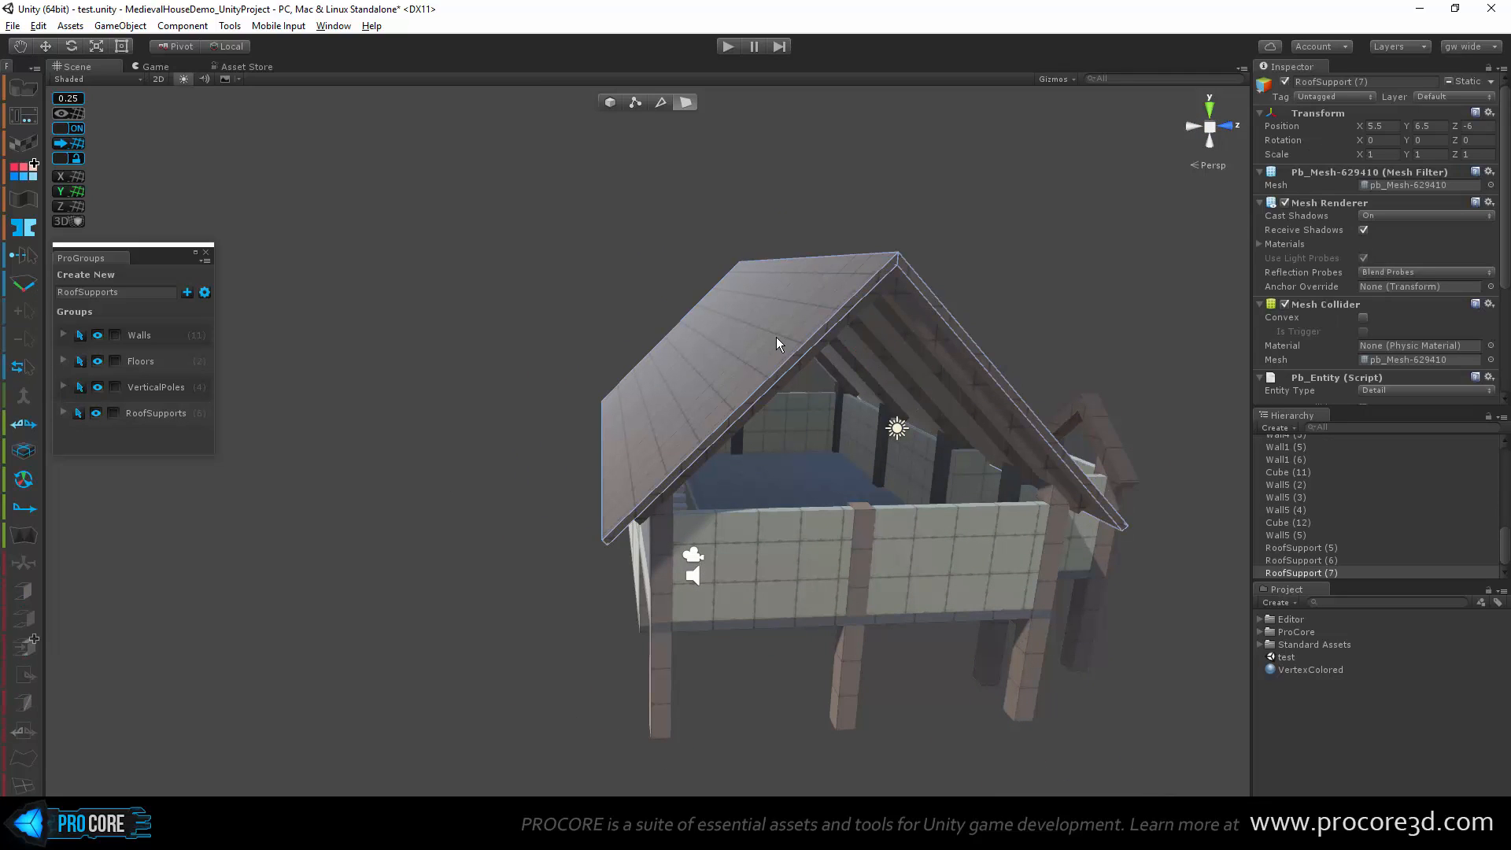
{"action": "left_click", "coordinate": [776, 337]}
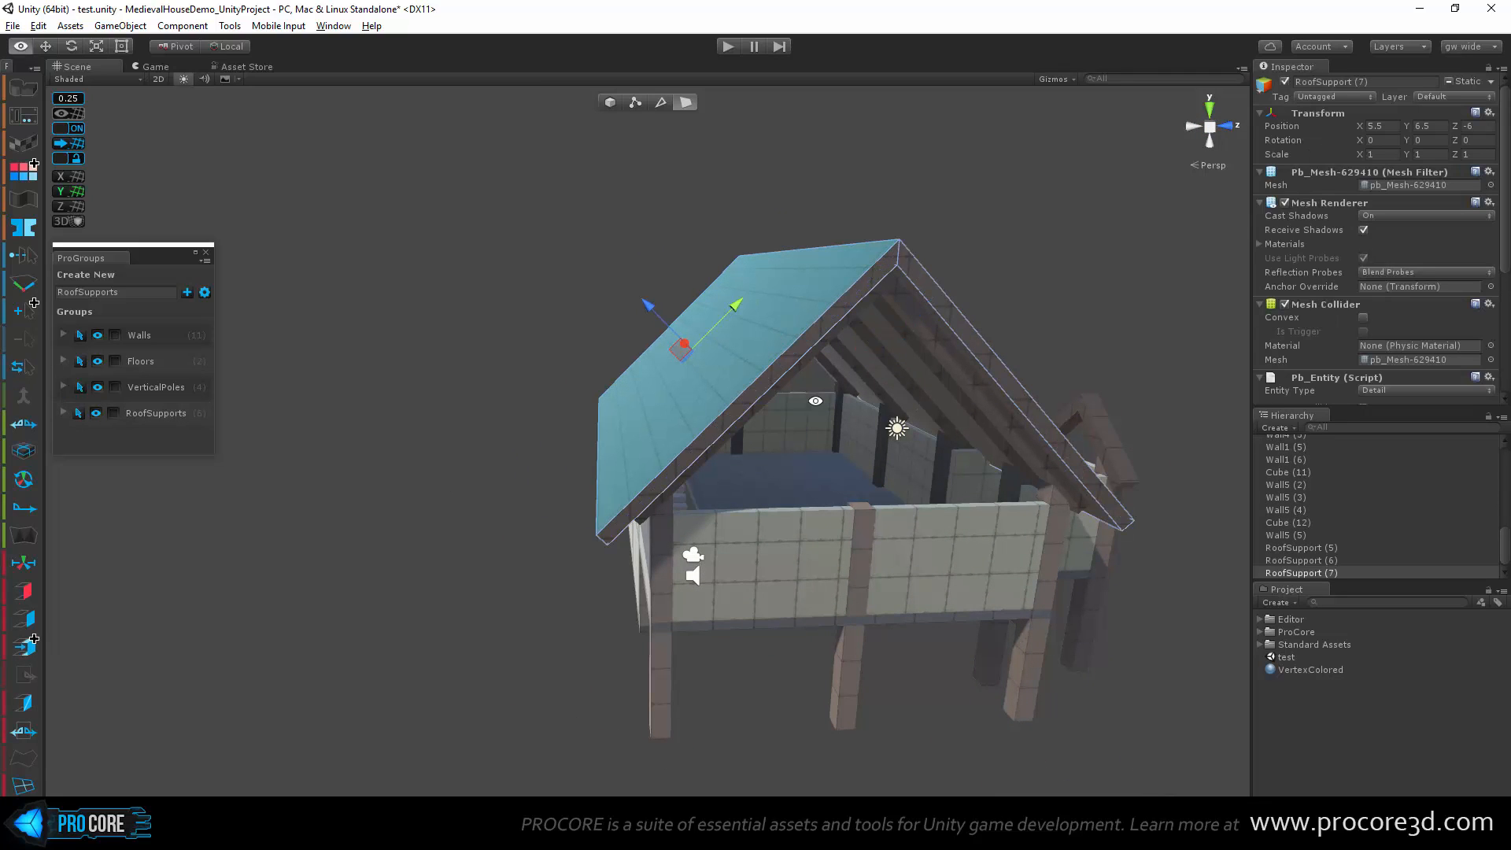
Step: Pull the roof's extension-end gable faces back along the house so the roof stops beside the extension
{"action": "left_click_drag", "start_coordinate": [776, 337], "coordinate": [625, 598], "text": "alt"}
{"action": "middle_click_drag", "start_coordinate": [761, 629], "coordinate": [752, 493]}
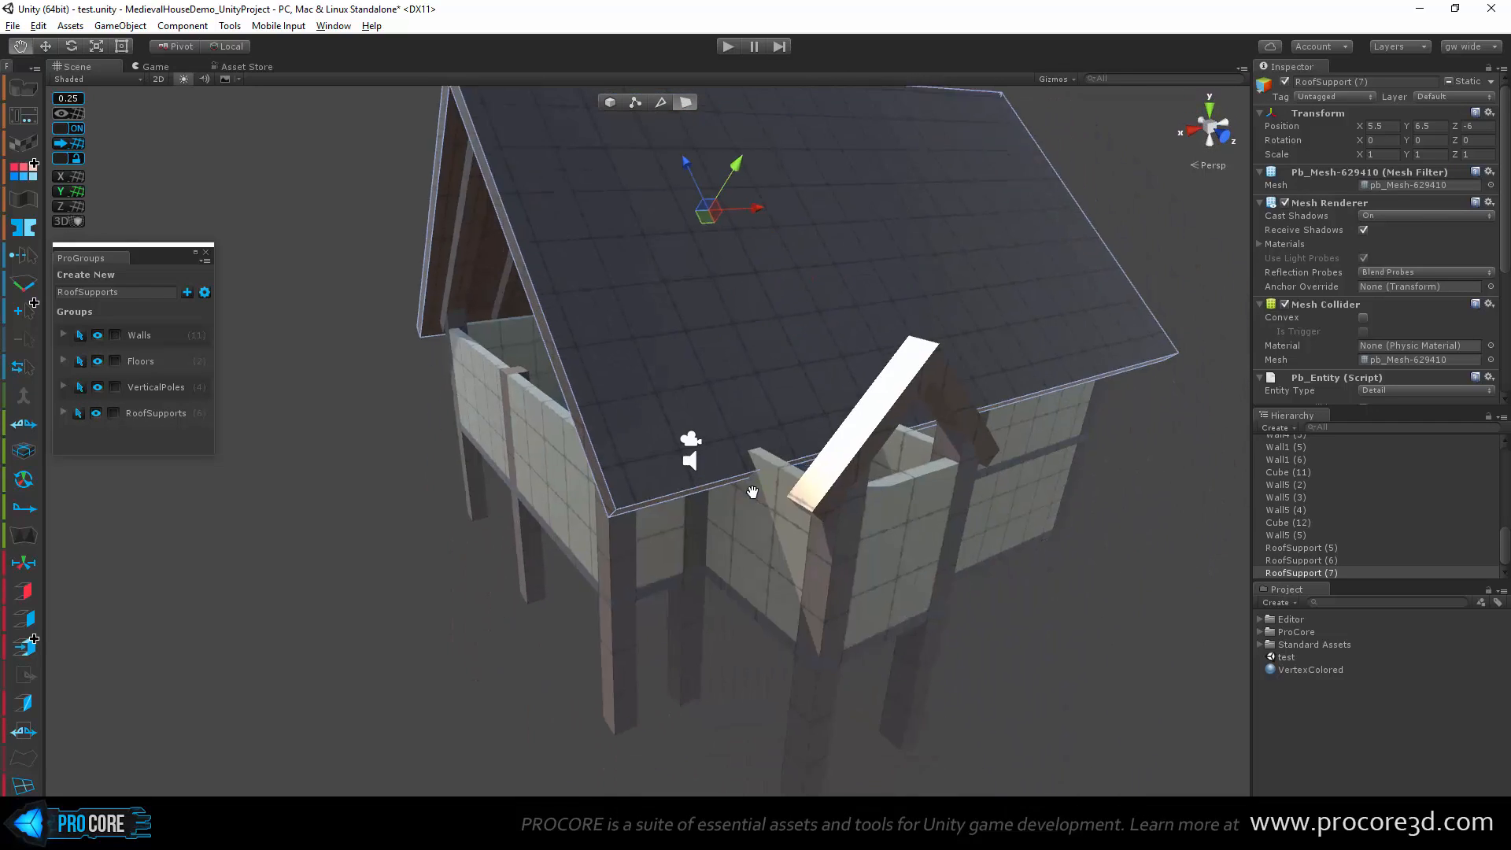
{"action": "scroll", "coordinate": [747, 503], "scroll_direction": "up", "scroll_amount": 2}
{"action": "left_click_drag", "start_coordinate": [729, 533], "coordinate": [735, 583], "text": "alt"}
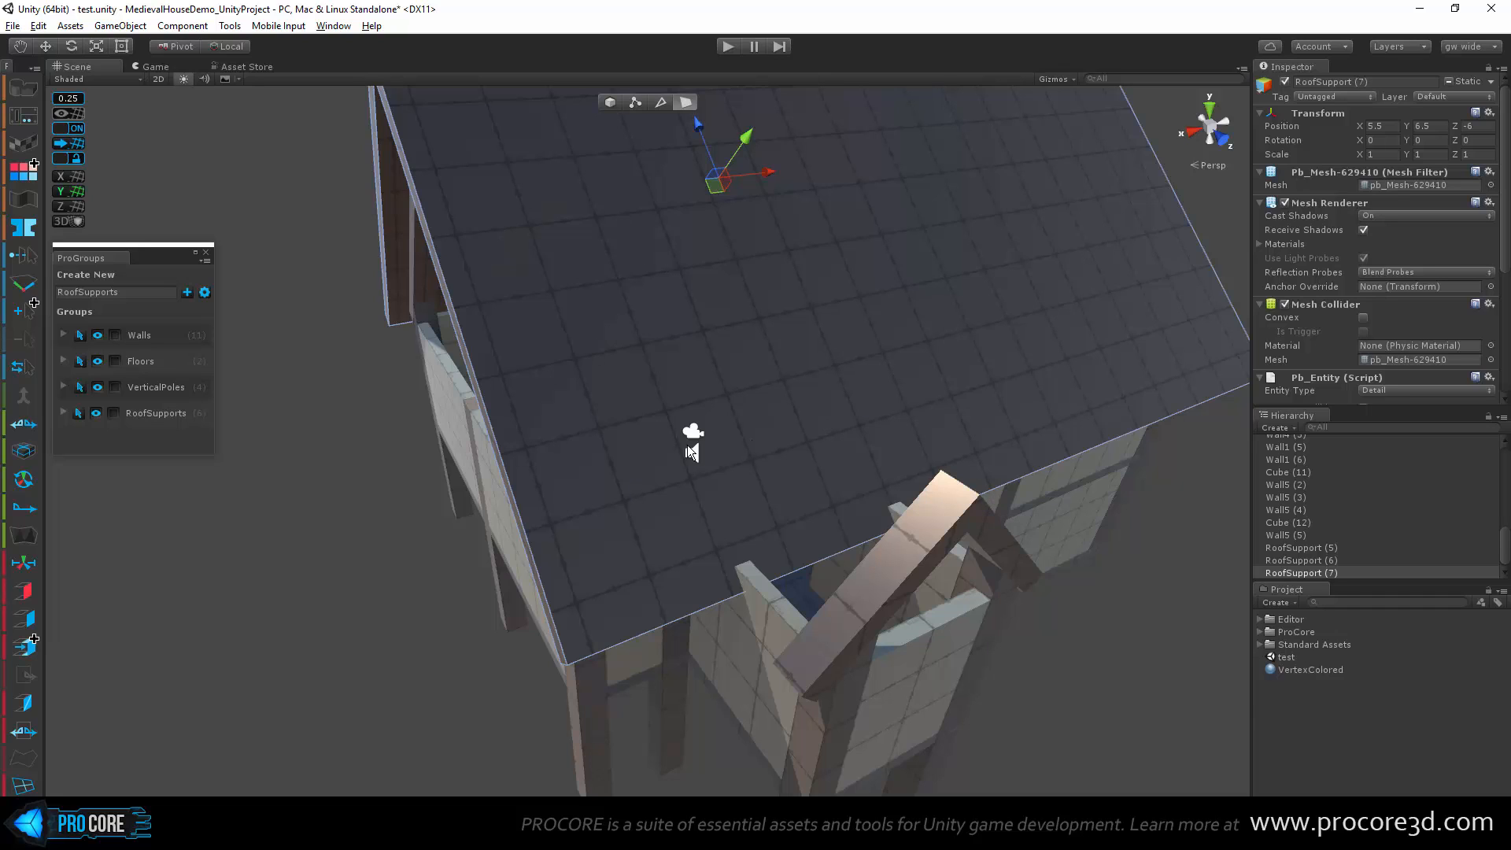
{"action": "scroll", "coordinate": [851, 385], "scroll_direction": "down", "scroll_amount": 4}
{"action": "left_click_drag", "start_coordinate": [852, 379], "coordinate": [650, 363], "text": "alt"}
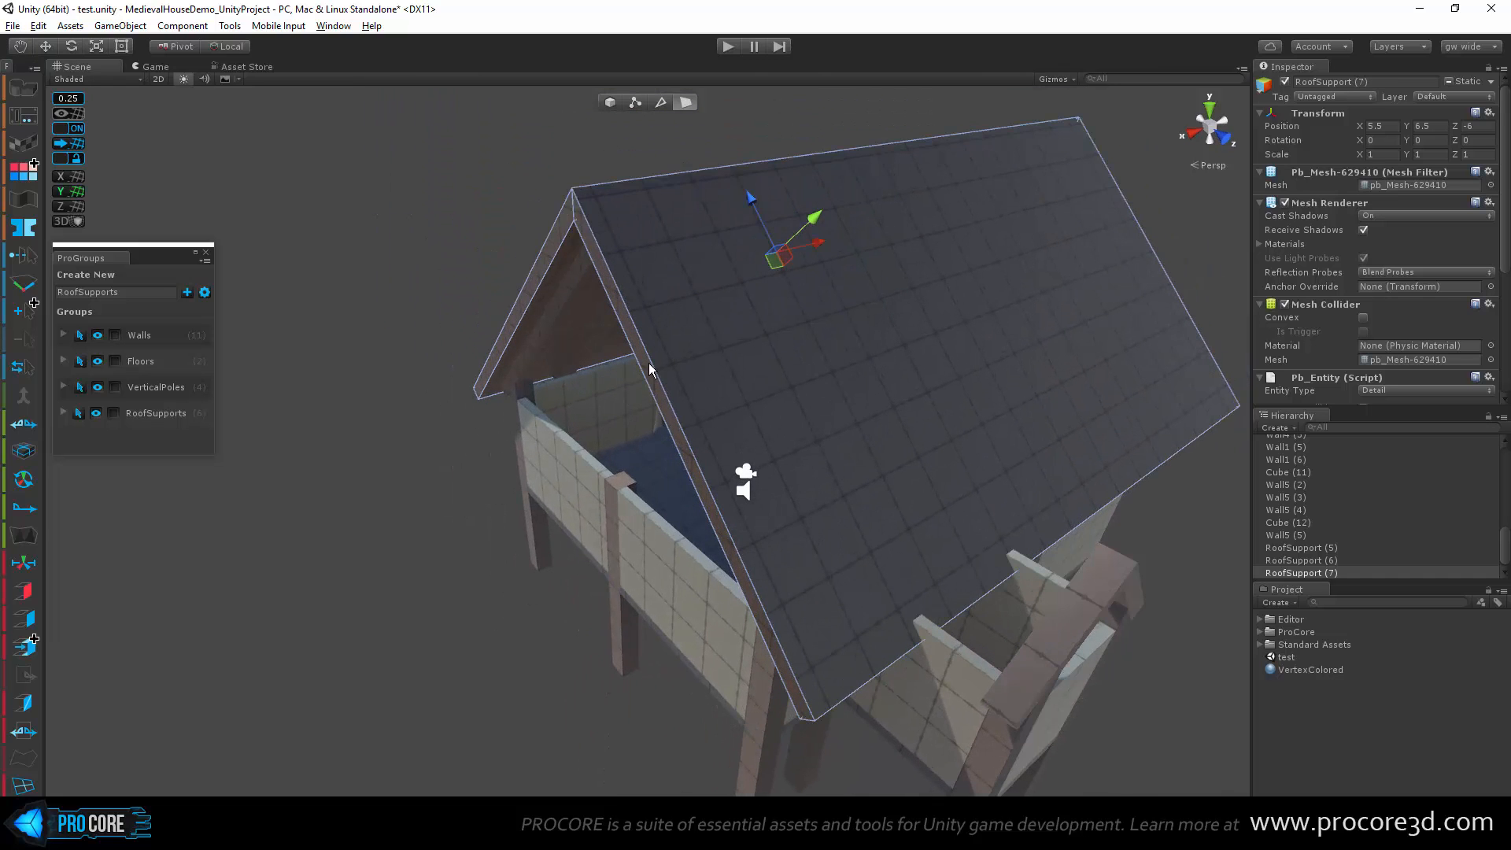
{"action": "left_click", "coordinate": [648, 362]}
{"action": "left_click", "coordinate": [562, 222]}
{"action": "left_click_drag", "start_coordinate": [566, 244], "coordinate": [725, 389], "text": "alt"}
{"action": "left_click_drag", "start_coordinate": [645, 317], "coordinate": [627, 316]}
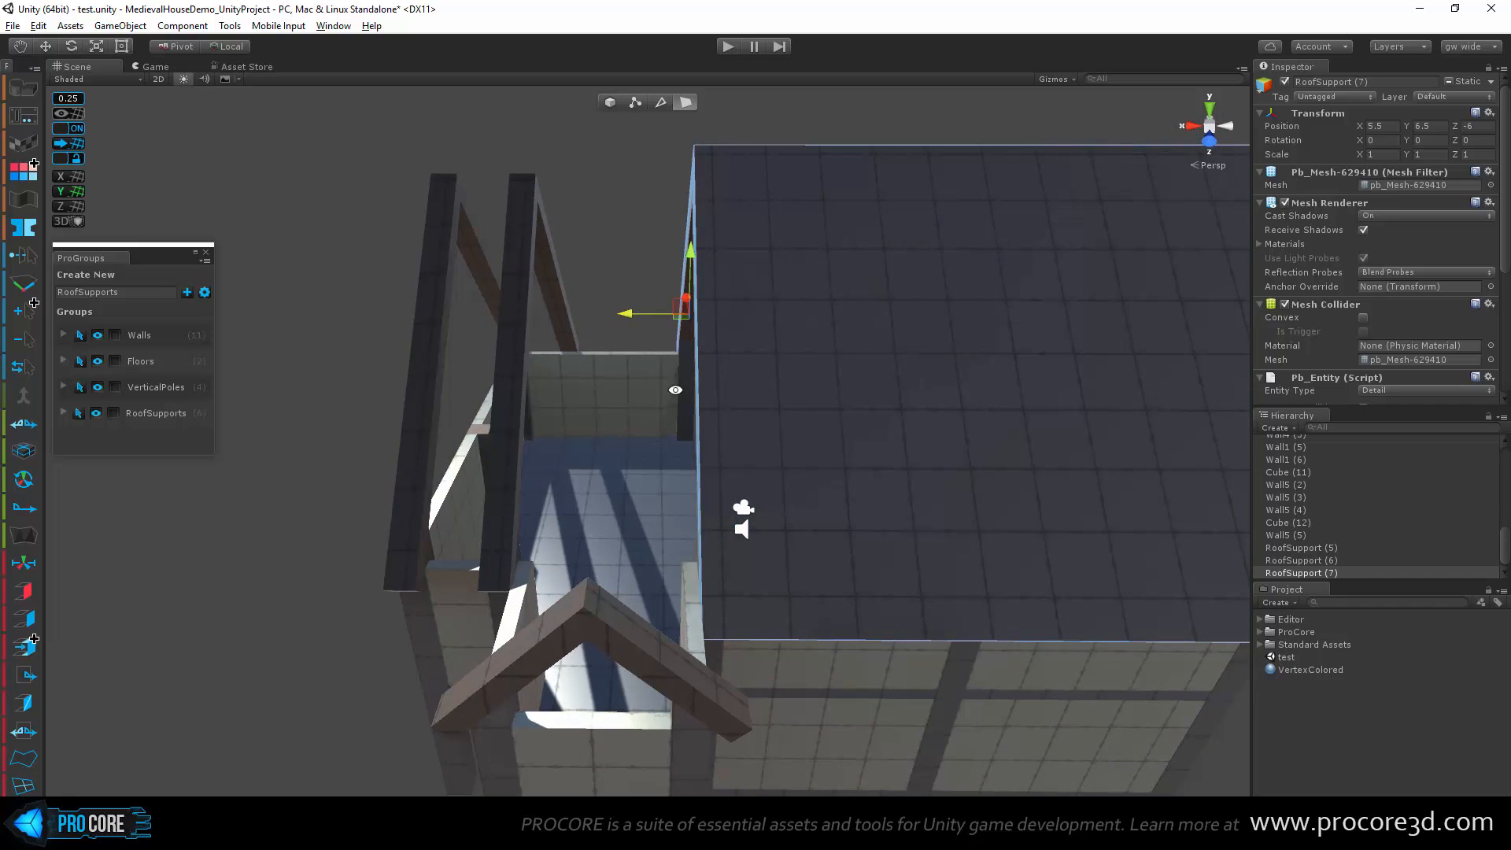
{"action": "left_click_drag", "start_coordinate": [775, 565], "coordinate": [657, 542], "text": "alt"}
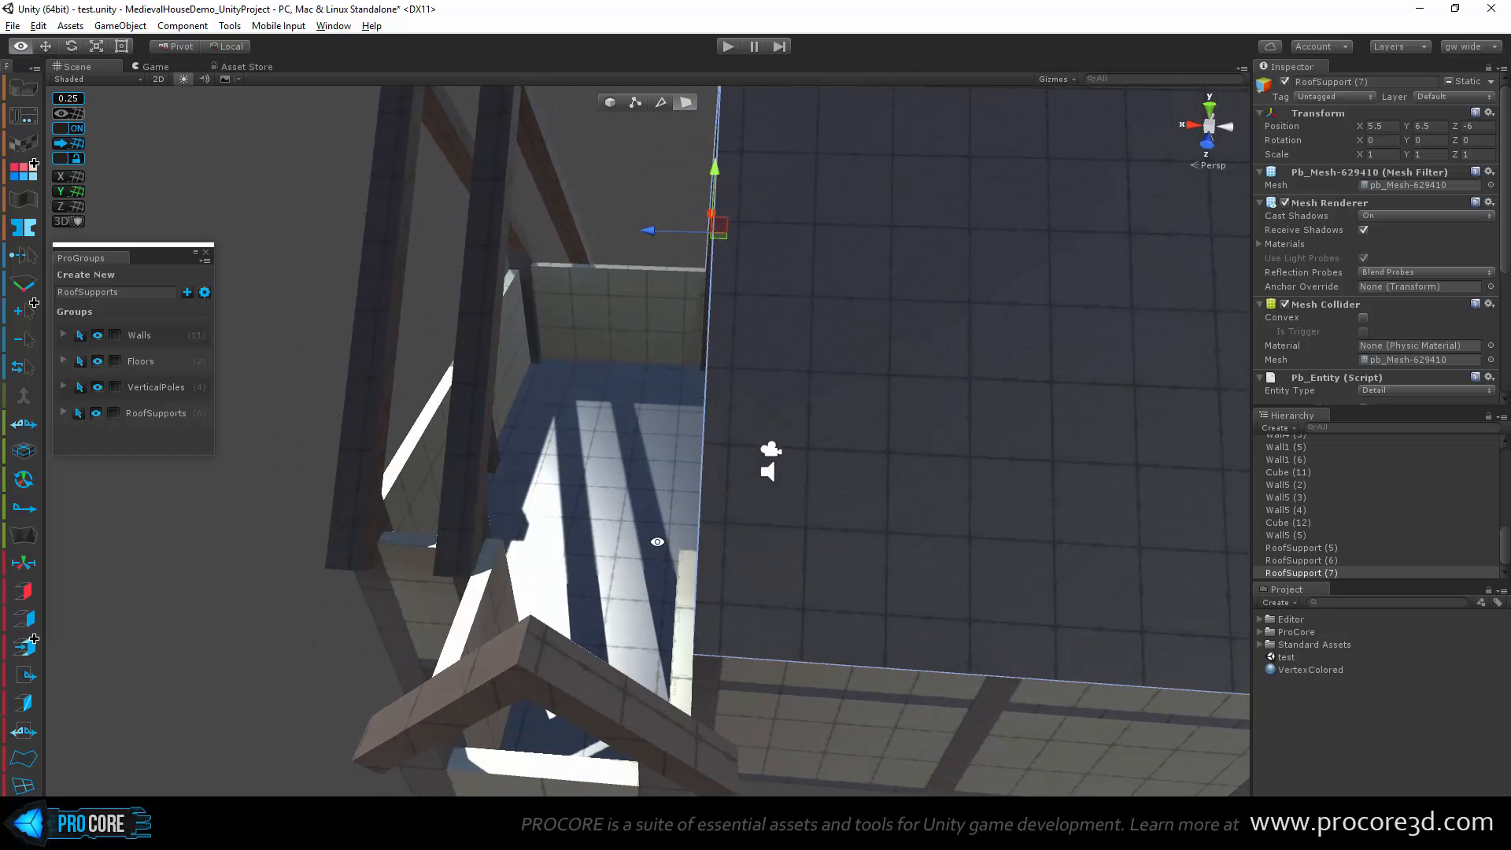
{"action": "scroll", "coordinate": [666, 501], "scroll_direction": "down", "scroll_amount": 10}
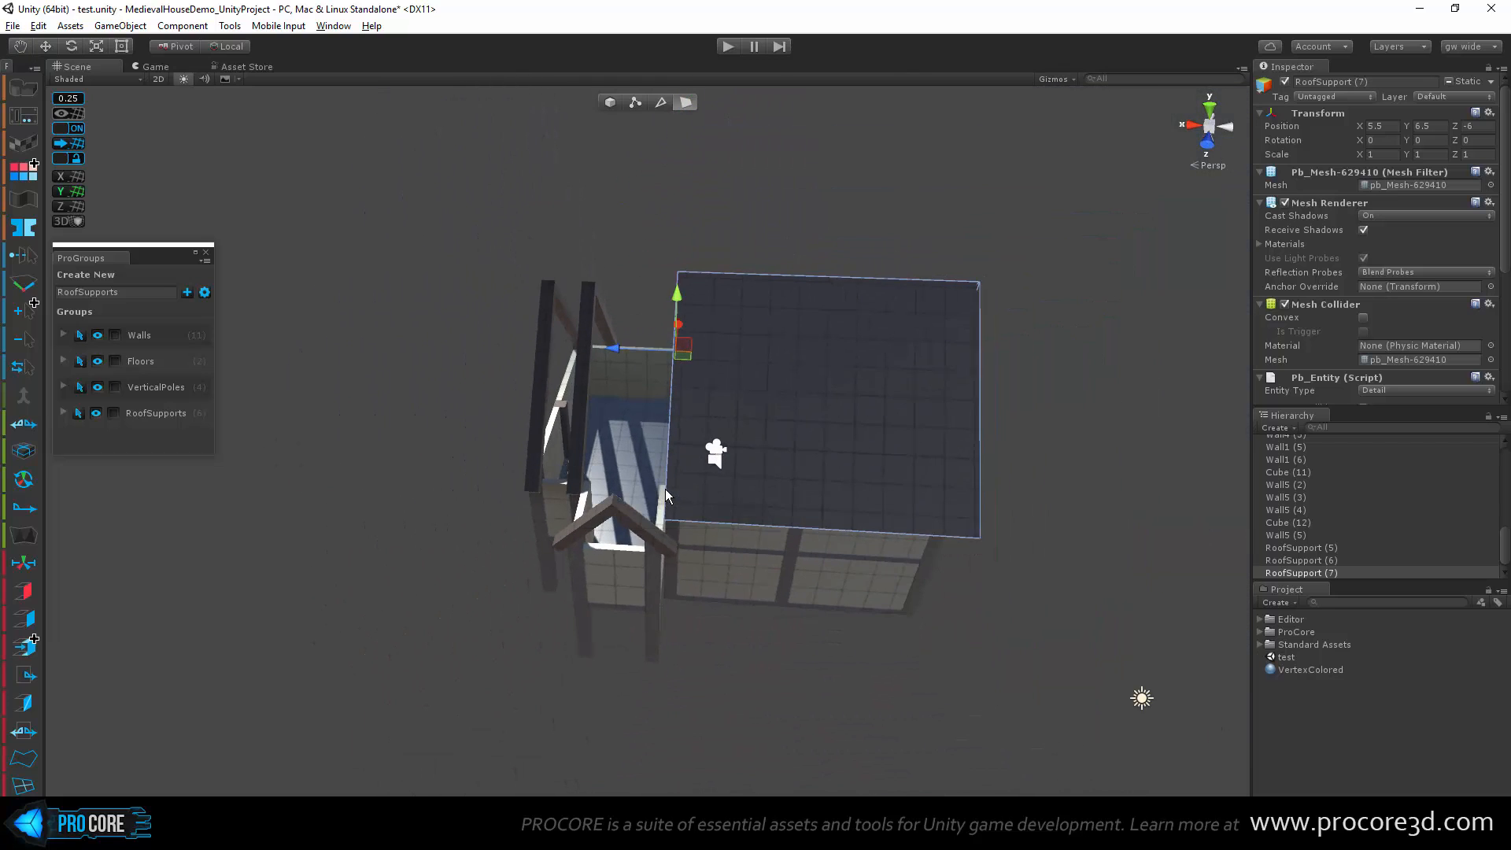
Step: Duplicate the shortened roof as an object and move the copy along the house to X 19
{"action": "key", "text": "g"}
{"action": "scroll", "coordinate": [664, 488], "scroll_direction": "up", "scroll_amount": 3}
{"action": "left_click_drag", "start_coordinate": [664, 489], "coordinate": [628, 509], "text": "alt"}
{"action": "scroll", "coordinate": [730, 357], "scroll_direction": "up", "scroll_amount": 5}
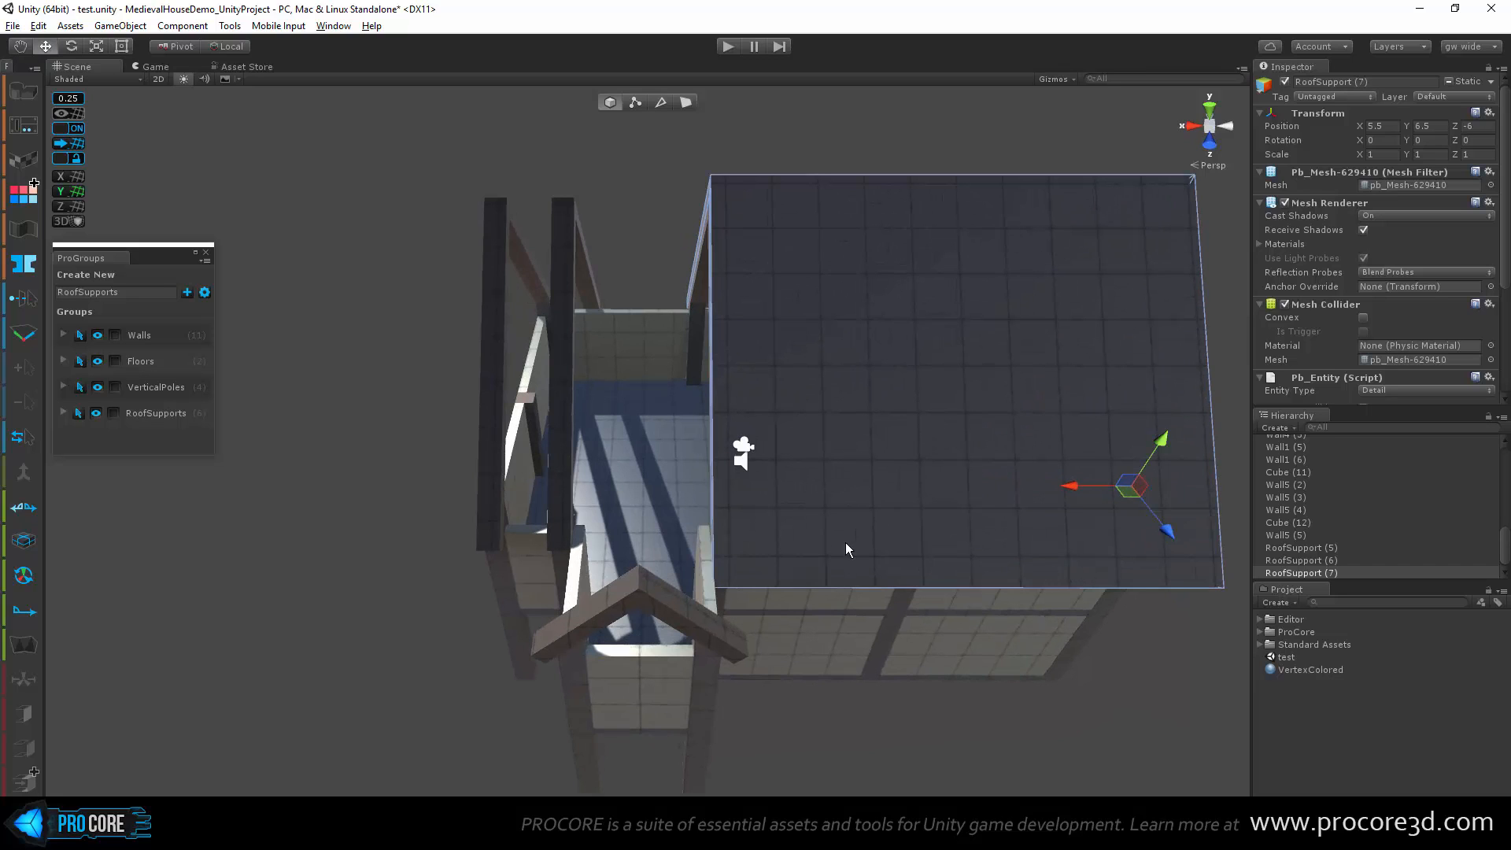
{"action": "key", "text": "ctrl+d"}
{"action": "left_click_drag", "start_coordinate": [1078, 497], "coordinate": [469, 496]}
{"action": "left_click_drag", "start_coordinate": [468, 563], "coordinate": [674, 516], "text": "alt"}
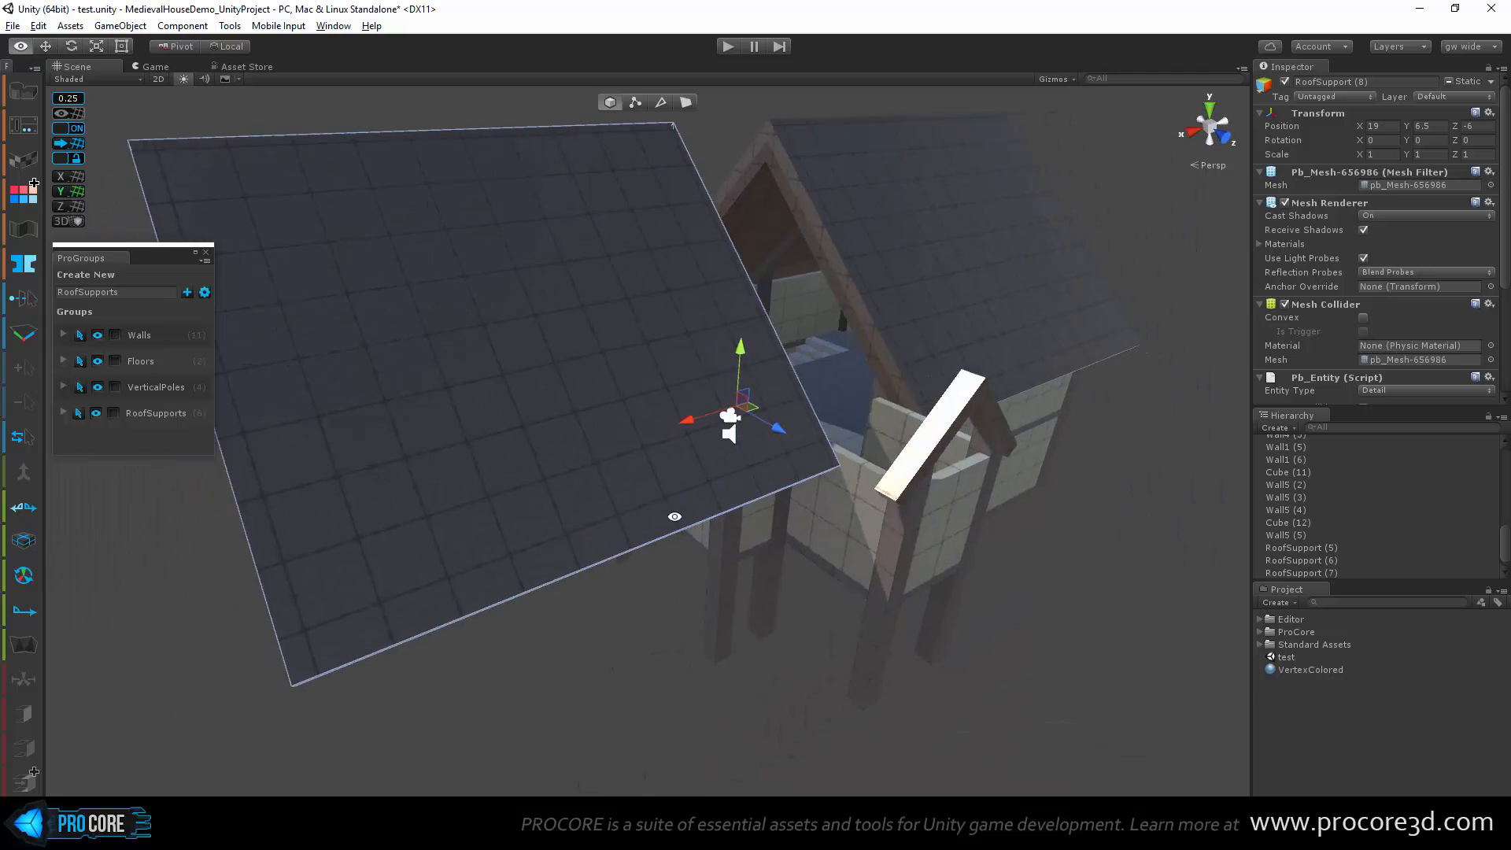
{"action": "scroll", "coordinate": [674, 516], "scroll_direction": "down", "scroll_amount": 5}
Step: Select the copied roof's outer-end vertices and move them inward until it only just overhangs the end roof supports
{"action": "left_click", "coordinate": [635, 98]}
{"action": "left_click_drag", "start_coordinate": [550, 416], "coordinate": [436, 425], "text": "alt"}
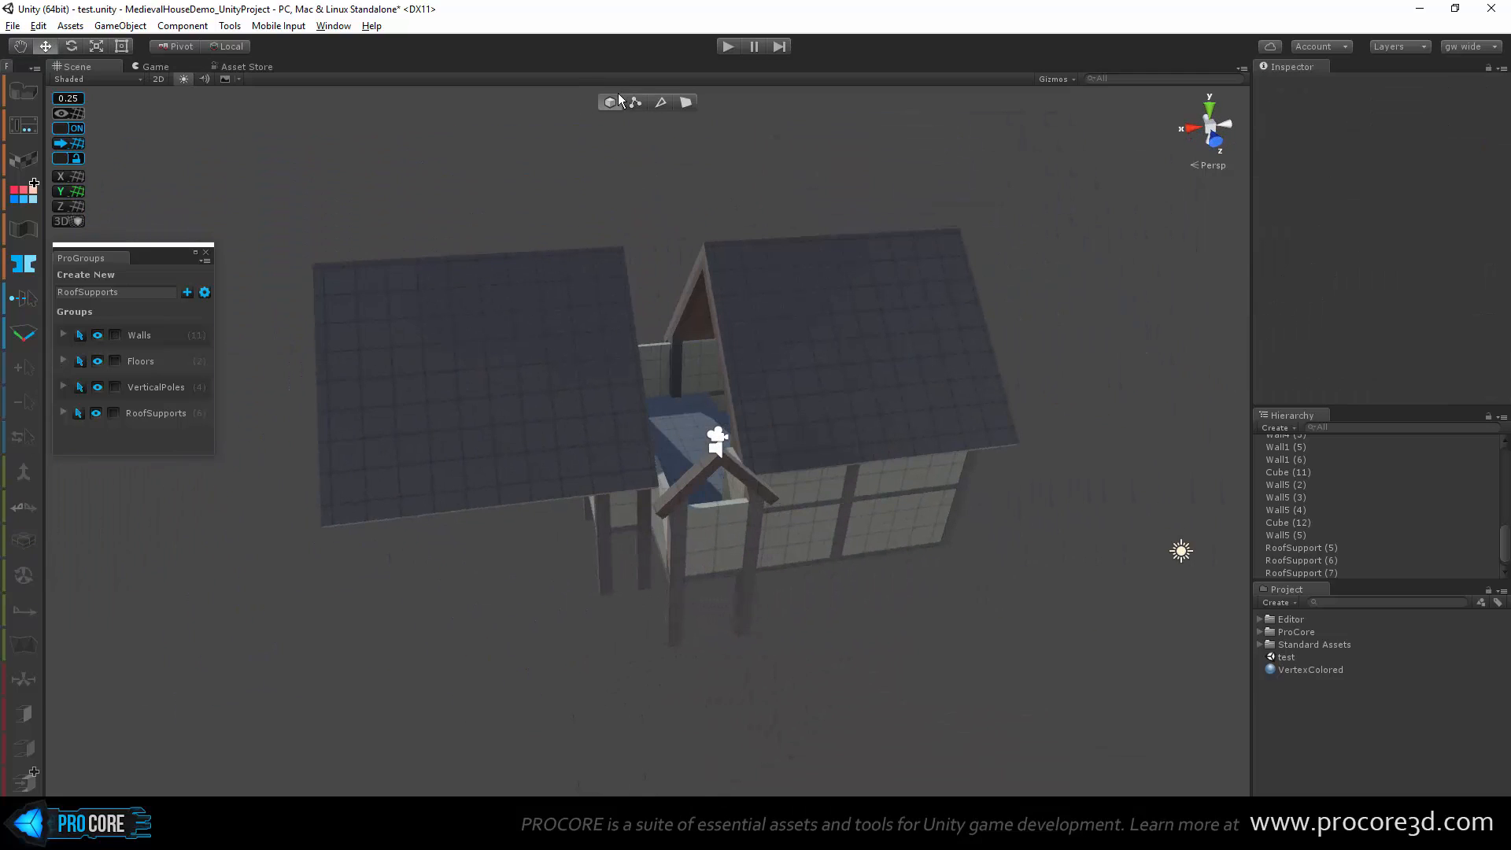
{"action": "left_click", "coordinate": [630, 101]}
{"action": "left_click", "coordinate": [327, 275]}
{"action": "left_click_drag", "start_coordinate": [296, 247], "coordinate": [420, 685]}
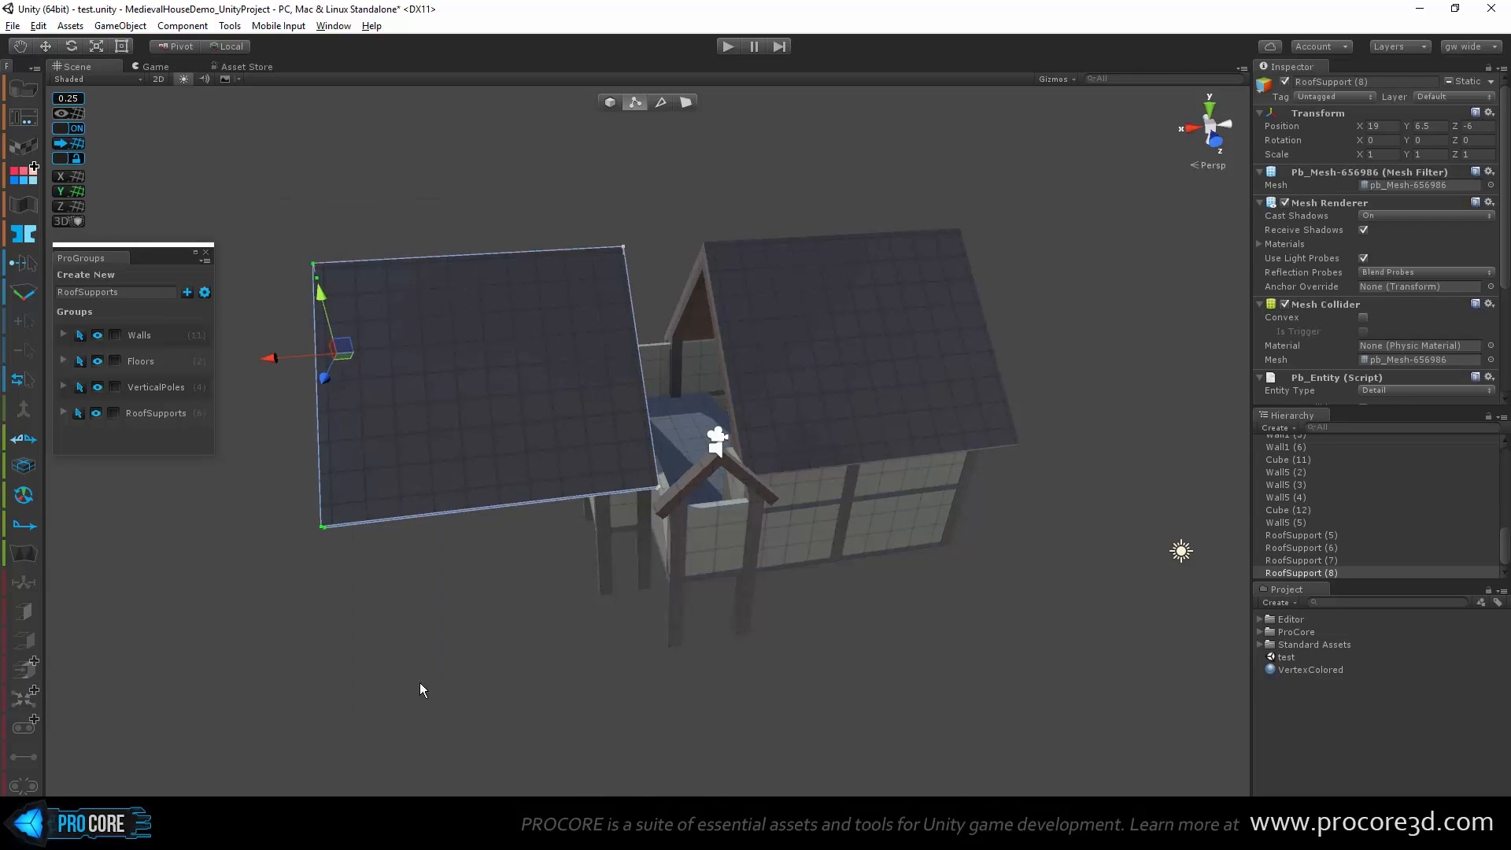
{"action": "left_click_drag", "start_coordinate": [272, 369], "coordinate": [499, 351]}
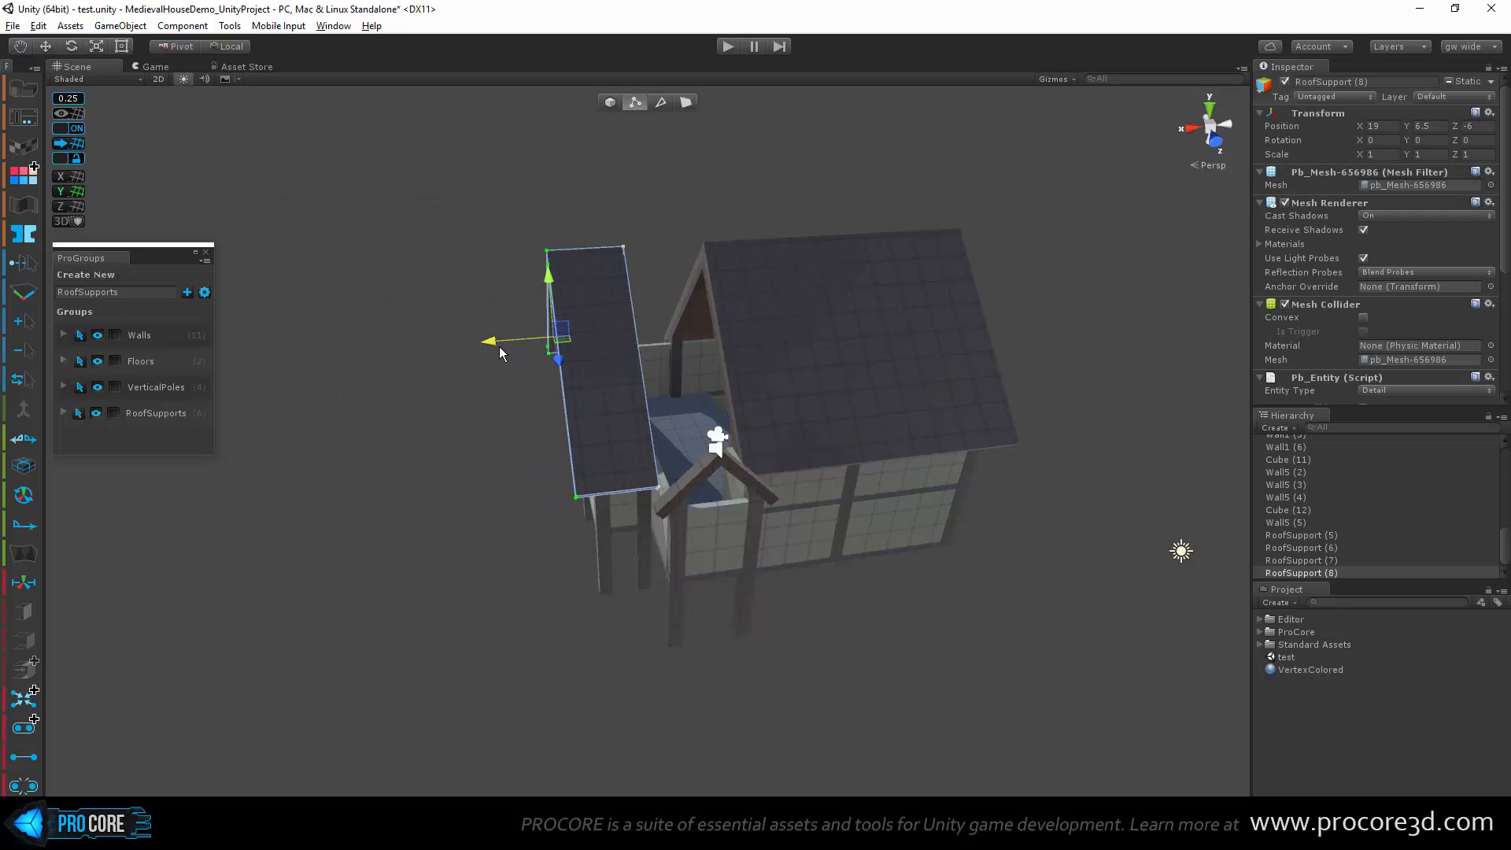
{"action": "left_click_drag", "start_coordinate": [570, 563], "coordinate": [507, 401], "text": "alt"}
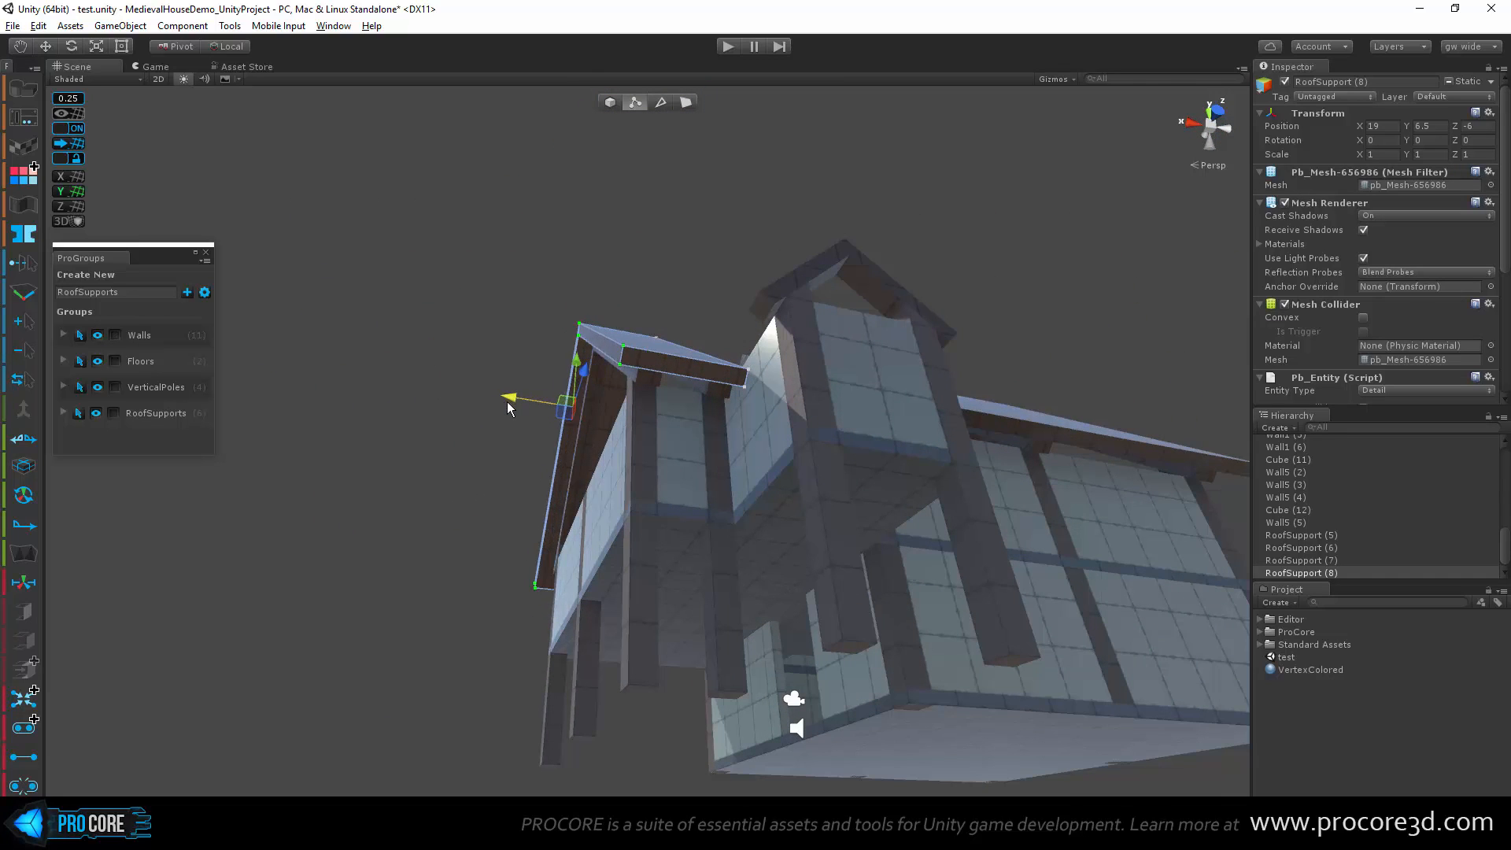
{"action": "left_click_drag", "start_coordinate": [618, 594], "coordinate": [746, 527], "text": "alt"}
Step: Extrude the short roof section's inner end face on the slope opposite the extension toward the main roof
{"action": "scroll", "coordinate": [706, 171], "scroll_direction": "up", "scroll_amount": 2}
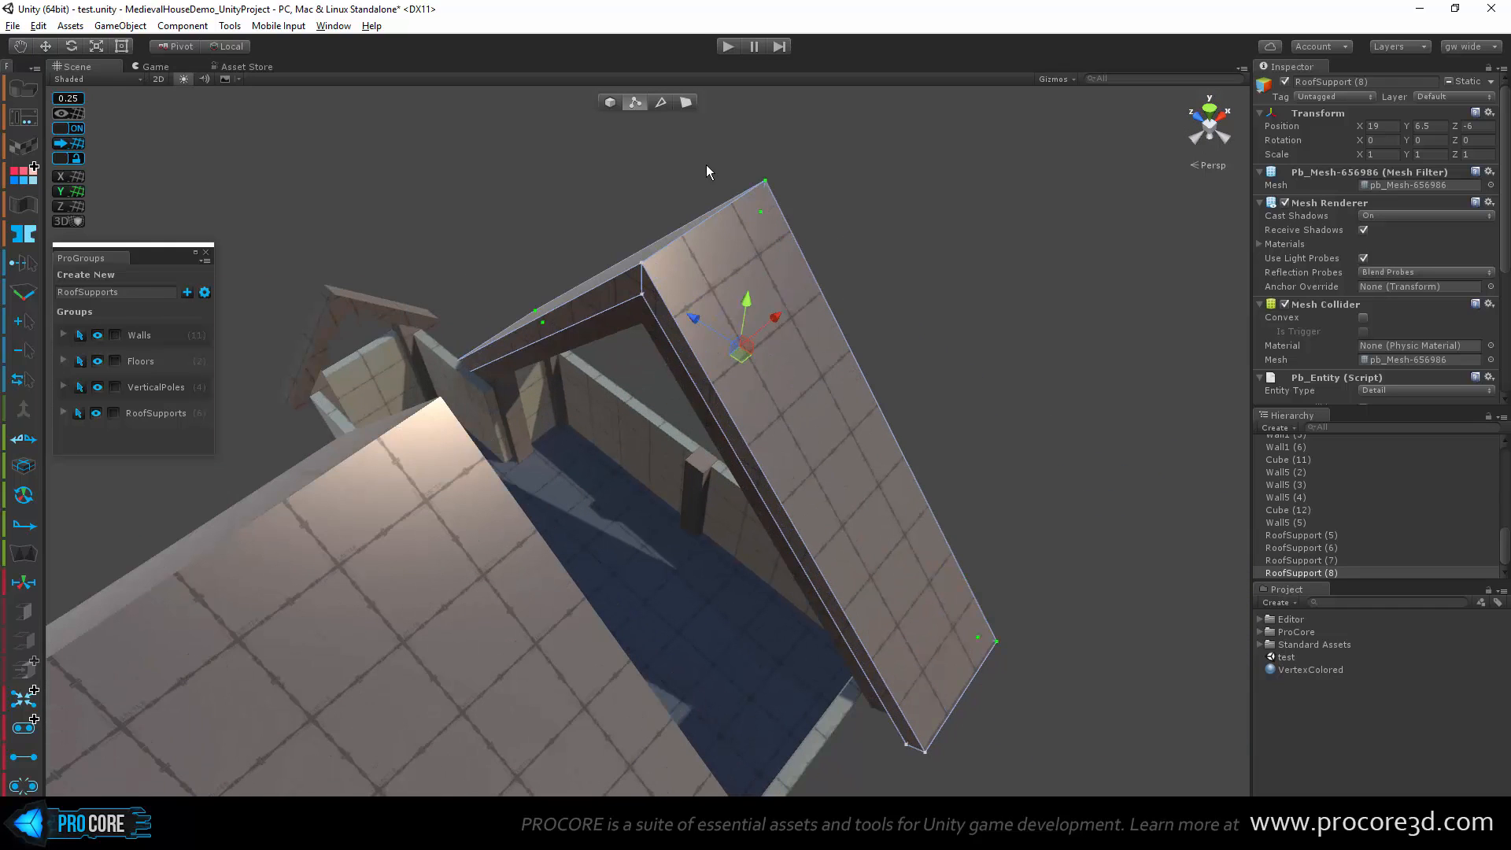
{"action": "left_click", "coordinate": [688, 103]}
{"action": "left_click", "coordinate": [688, 355]}
{"action": "left_click_drag", "start_coordinate": [688, 355], "coordinate": [740, 598], "text": "alt"}
{"action": "left_click_drag", "start_coordinate": [712, 543], "coordinate": [868, 631], "text": "shift"}
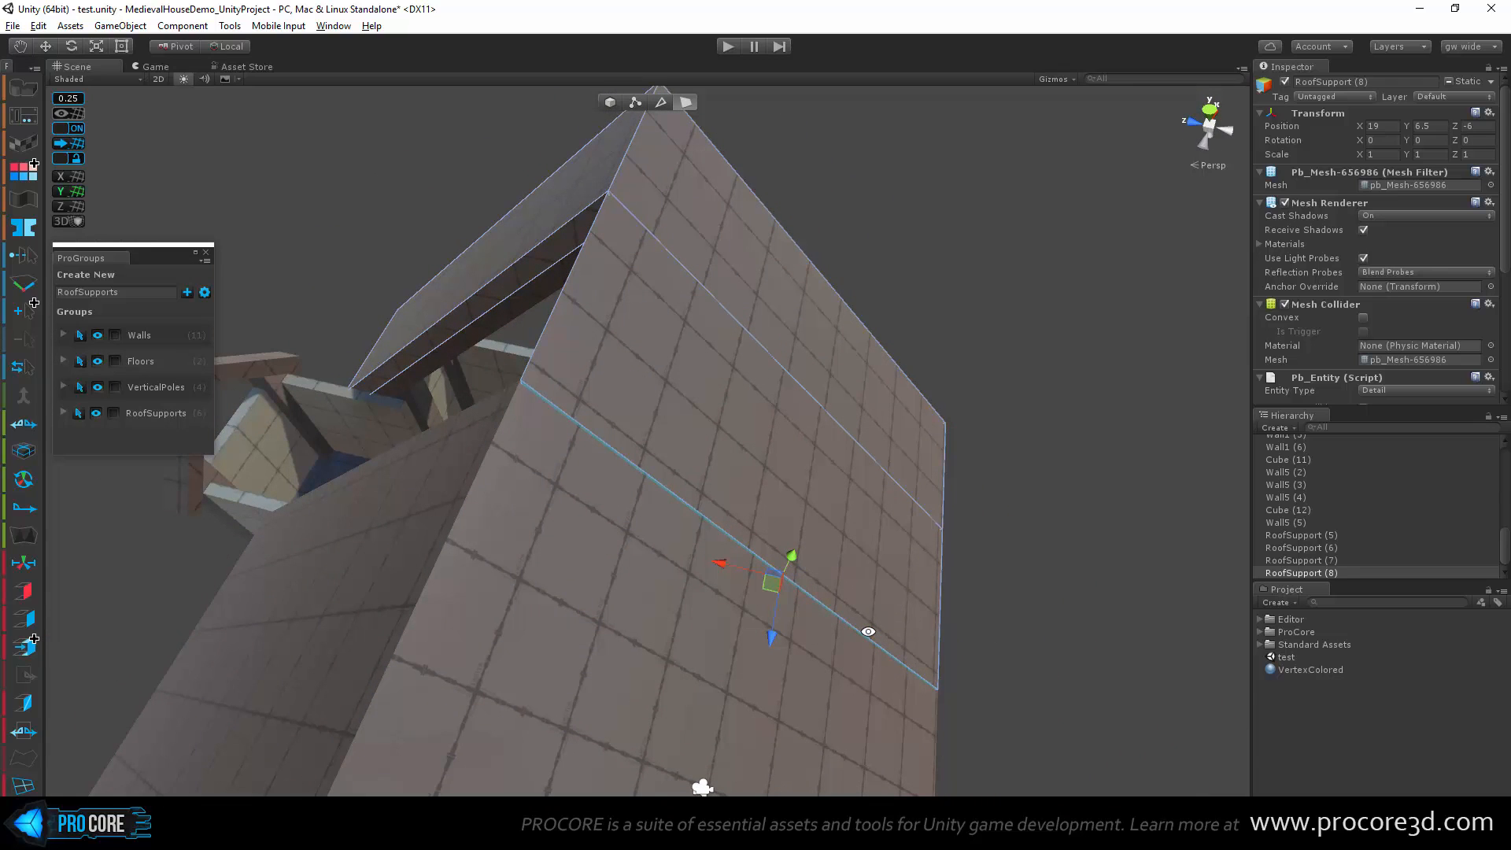
Step: Delete the facing end faces of the main roof and the short roof section where they meet opposite the extension
{"action": "left_click_drag", "start_coordinate": [868, 631], "coordinate": [842, 389], "text": "alt"}
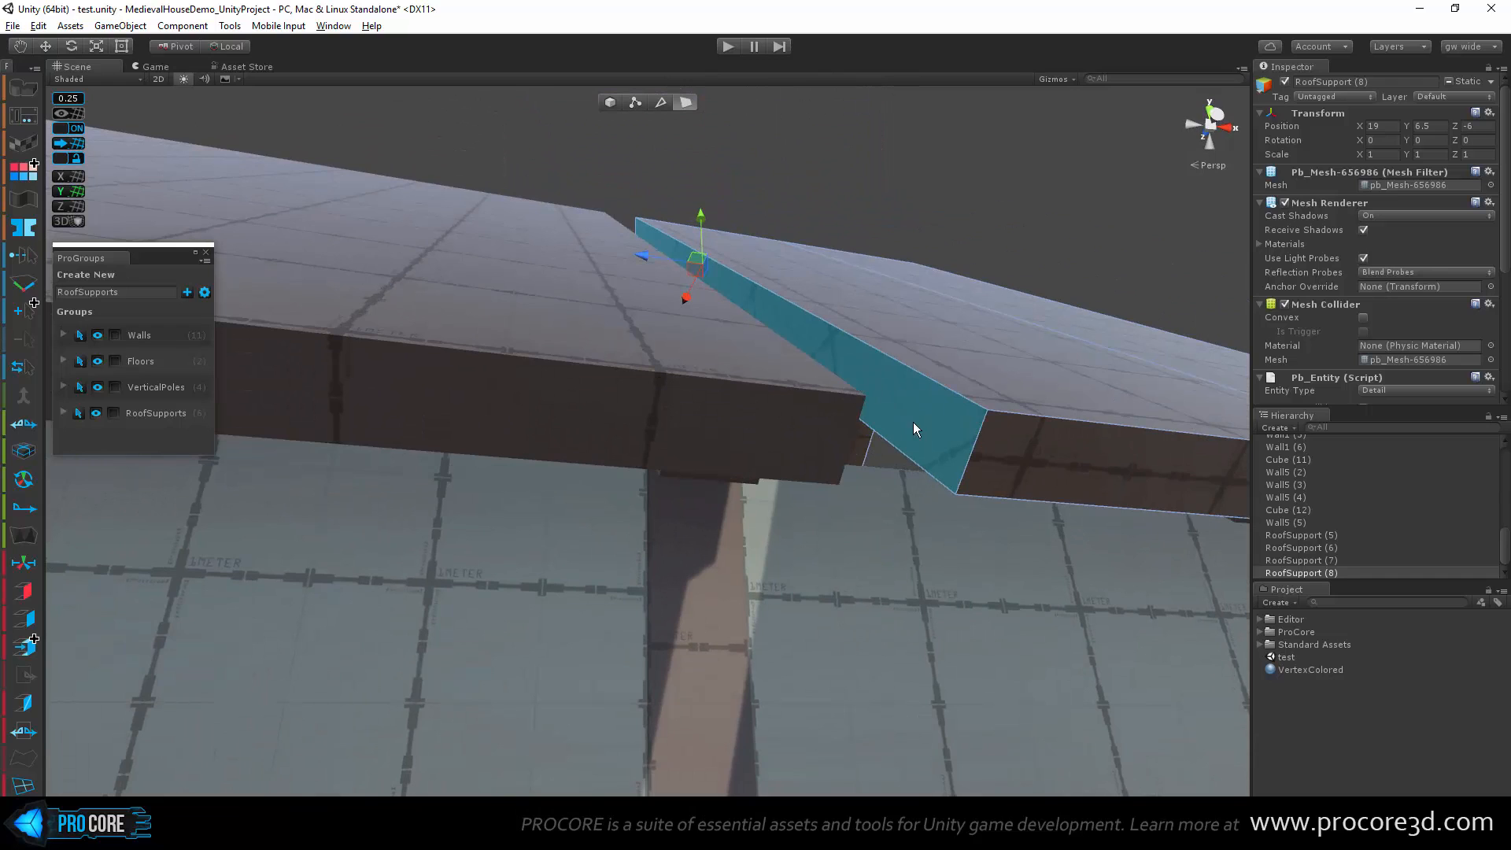
{"action": "left_click_drag", "start_coordinate": [913, 429], "coordinate": [674, 456], "text": "alt"}
{"action": "left_click", "coordinate": [438, 373]}
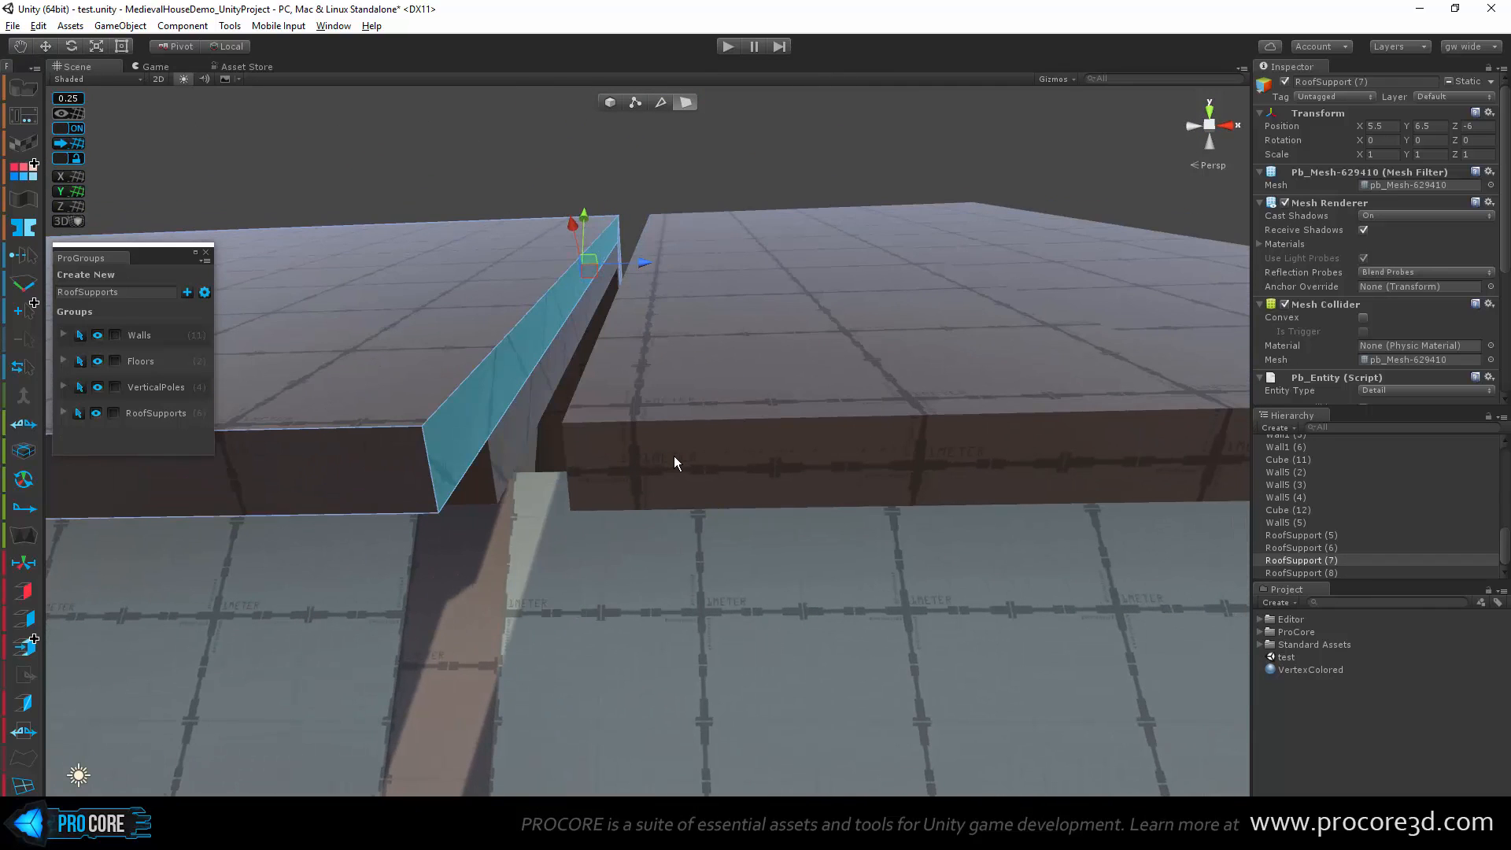
{"action": "key", "text": "BackSpace"}
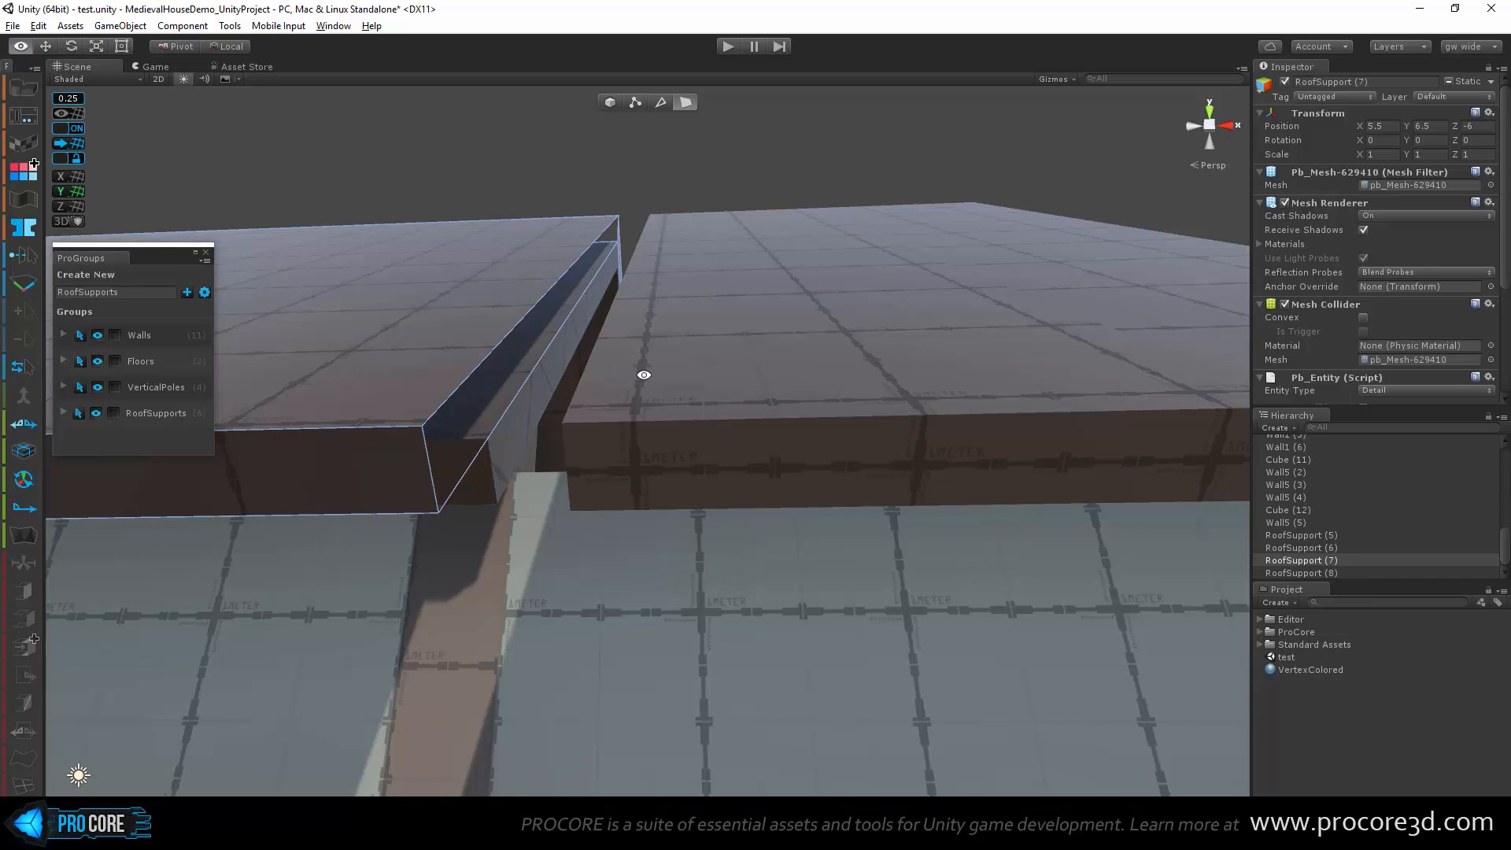
{"action": "left_click_drag", "start_coordinate": [641, 375], "coordinate": [545, 280], "text": "alt"}
{"action": "left_click", "coordinate": [781, 370]}
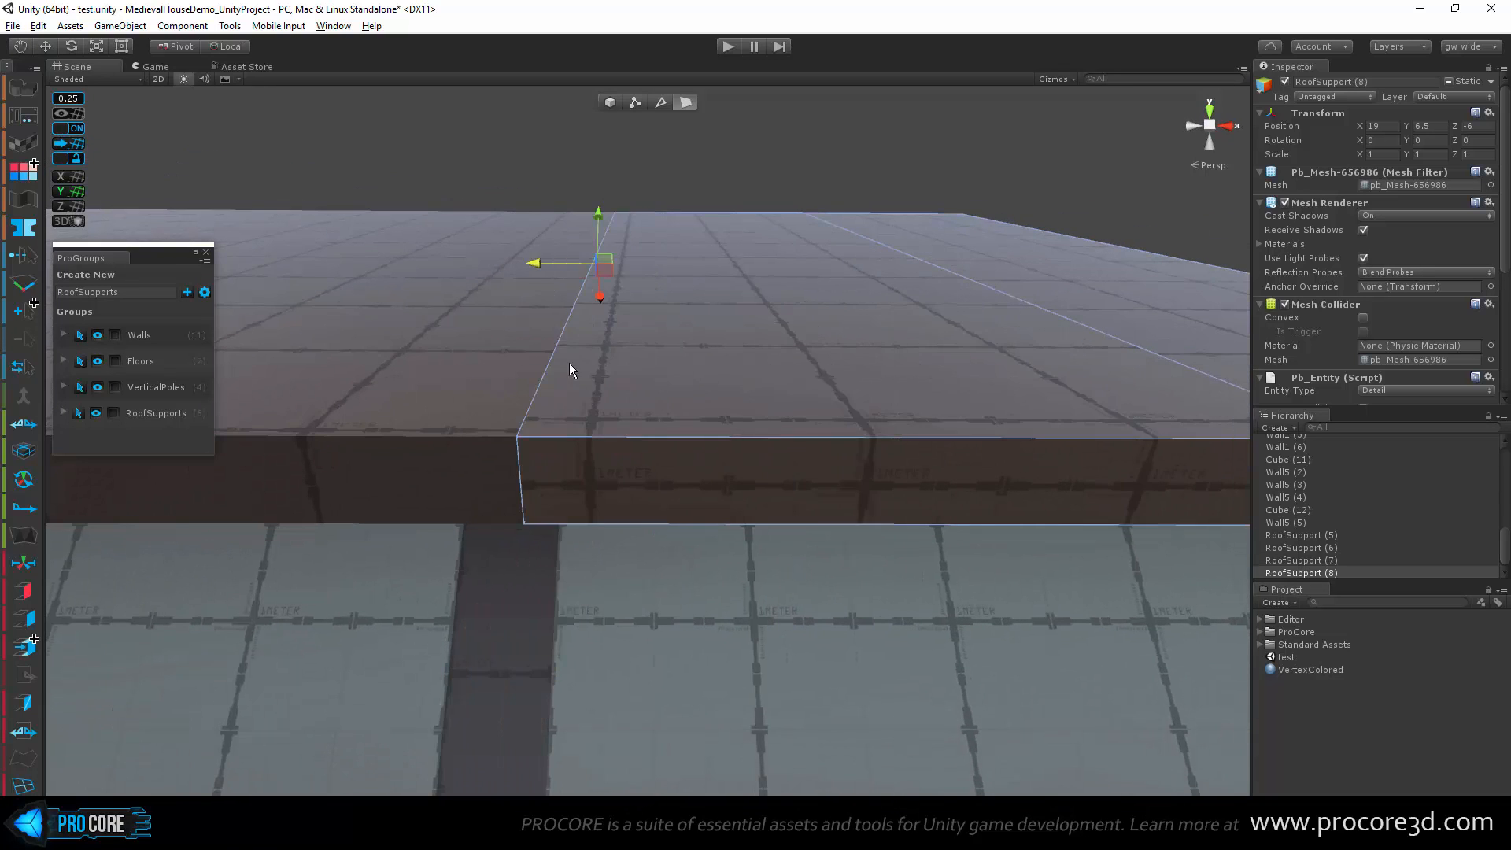
{"action": "key", "text": "BackSpace"}
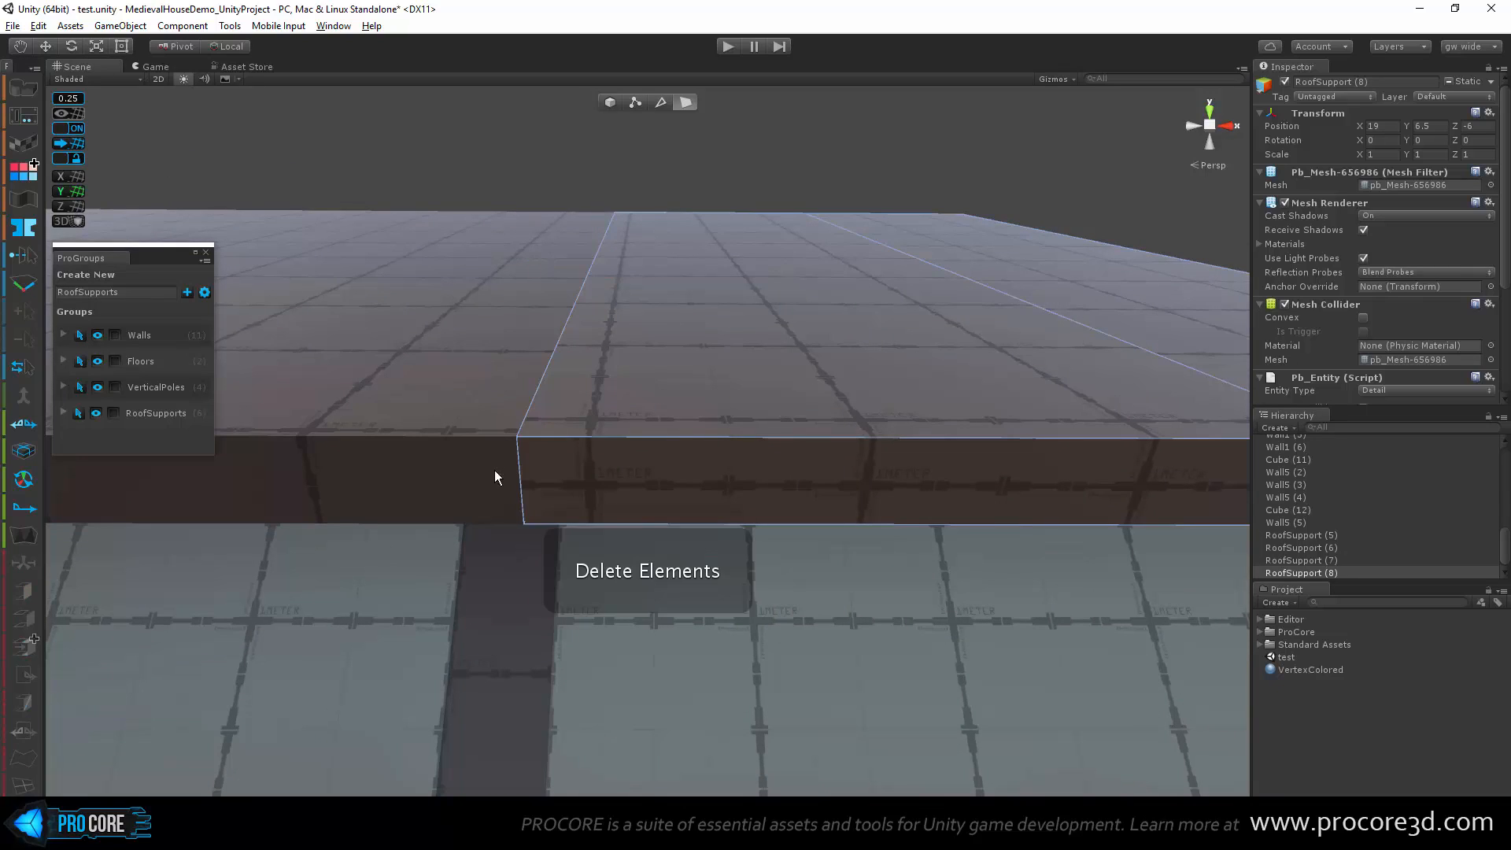
Step: Examine the roof opening beside the side extension and both roof sections from several angles
{"action": "left_click_drag", "start_coordinate": [480, 337], "coordinate": [417, 457], "text": "alt"}
{"action": "left_click_drag", "start_coordinate": [403, 274], "coordinate": [771, 586], "text": "alt"}
{"action": "left_click_drag", "start_coordinate": [442, 454], "coordinate": [713, 428], "text": "alt"}
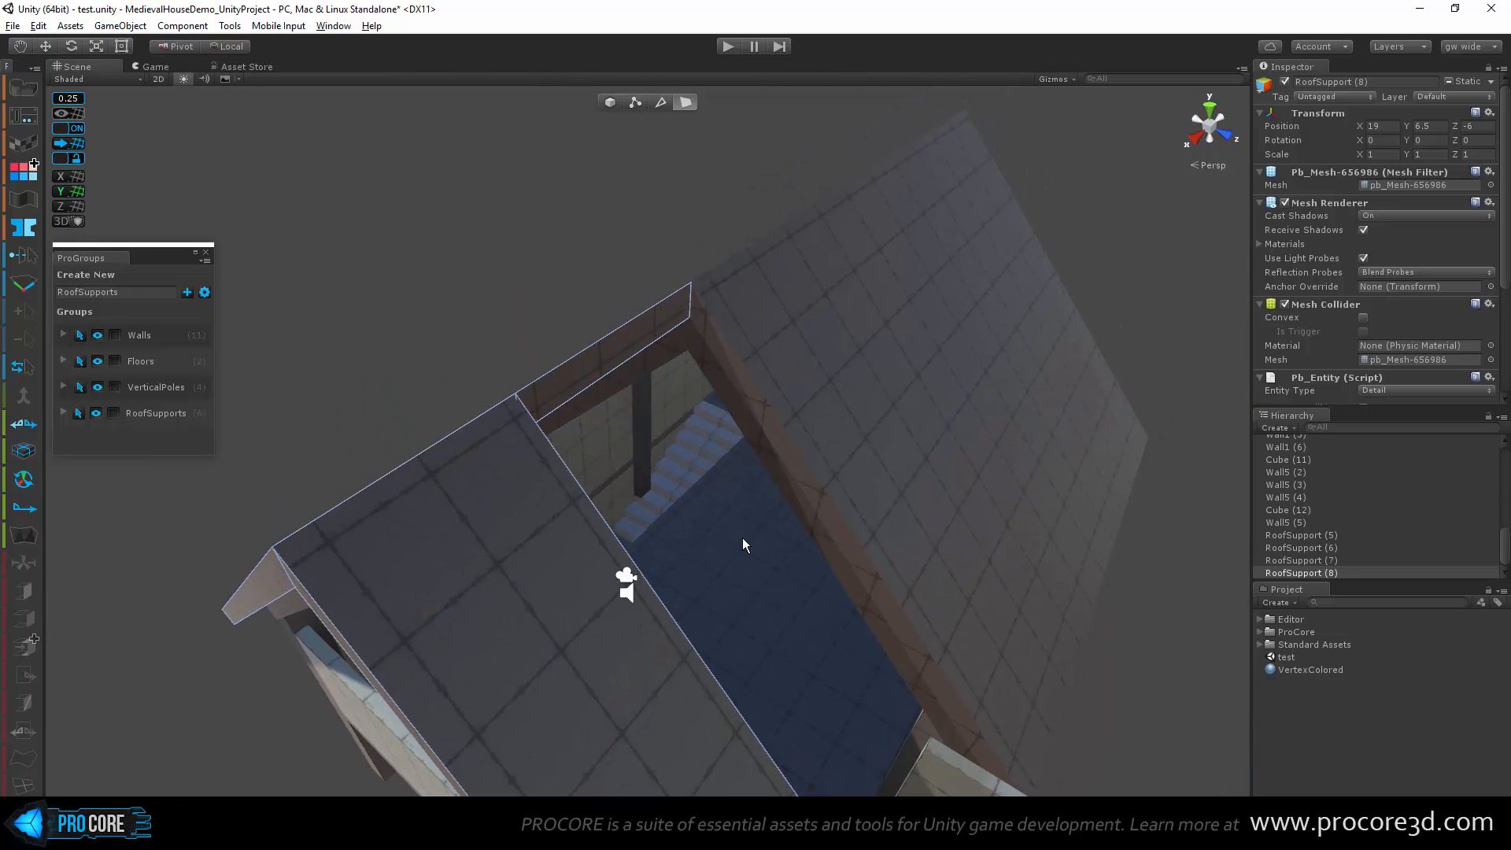
{"action": "left_click_drag", "start_coordinate": [809, 630], "coordinate": [808, 517], "text": "alt"}
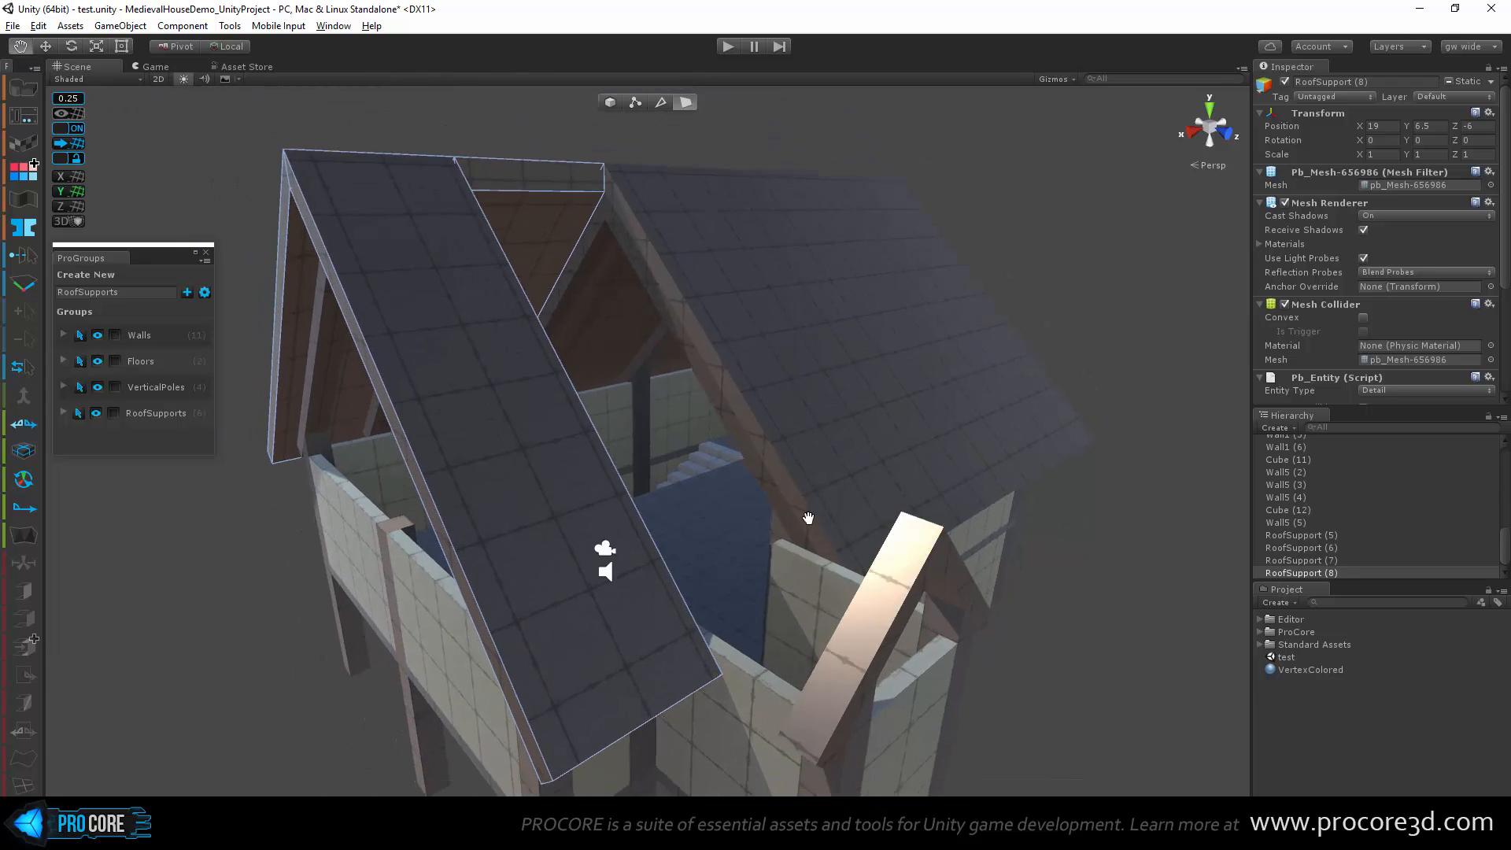
{"action": "middle_click_drag", "start_coordinate": [808, 518], "coordinate": [799, 513]}
{"action": "scroll", "coordinate": [800, 513], "scroll_direction": "down", "scroll_amount": 3}
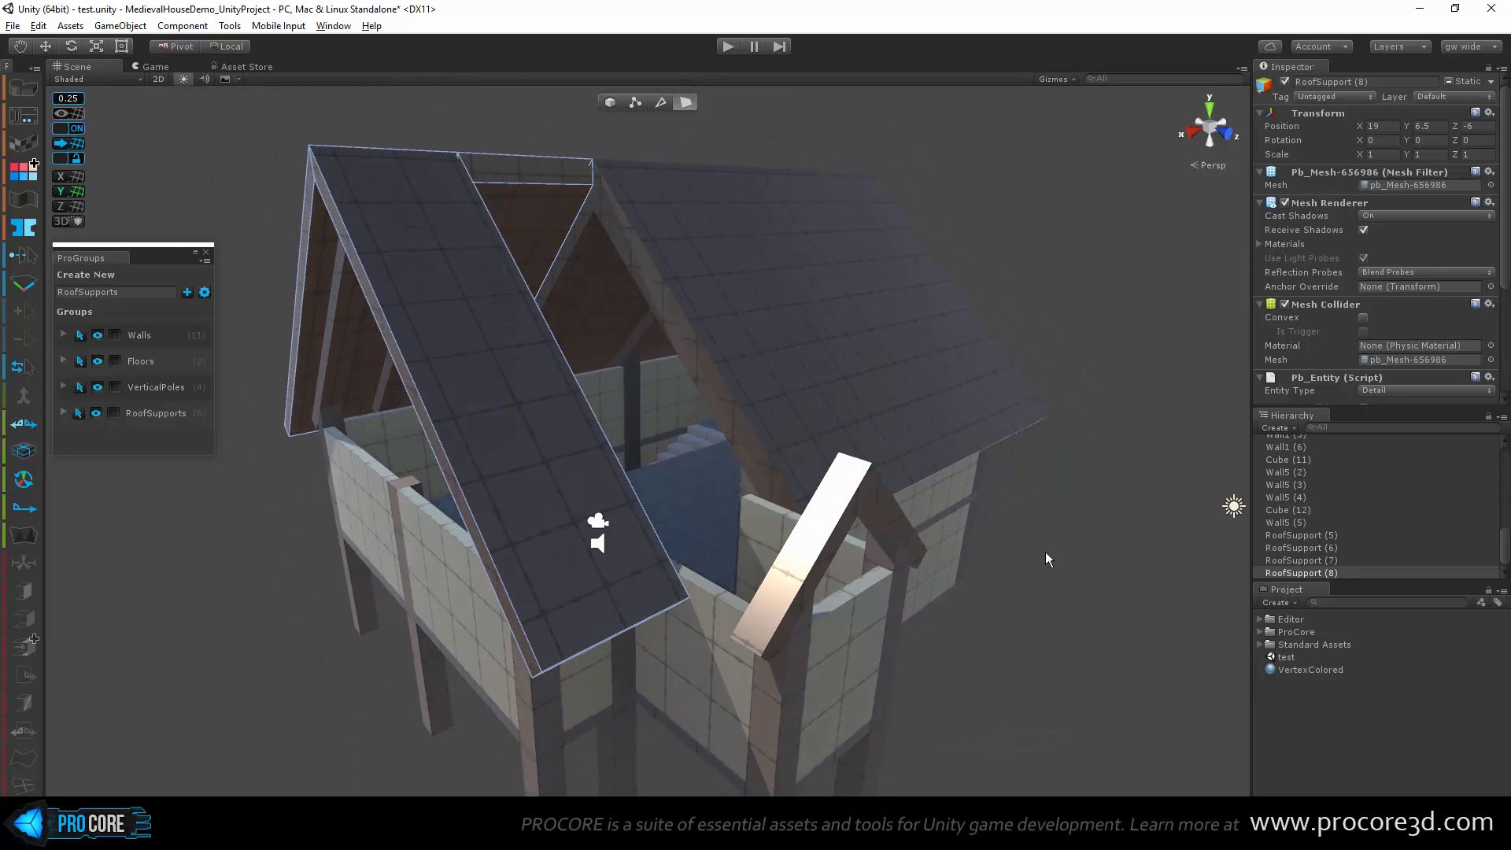
{"action": "left_click_drag", "start_coordinate": [821, 461], "coordinate": [659, 482], "text": "alt"}
{"action": "middle_click_drag", "start_coordinate": [589, 462], "coordinate": [651, 435]}
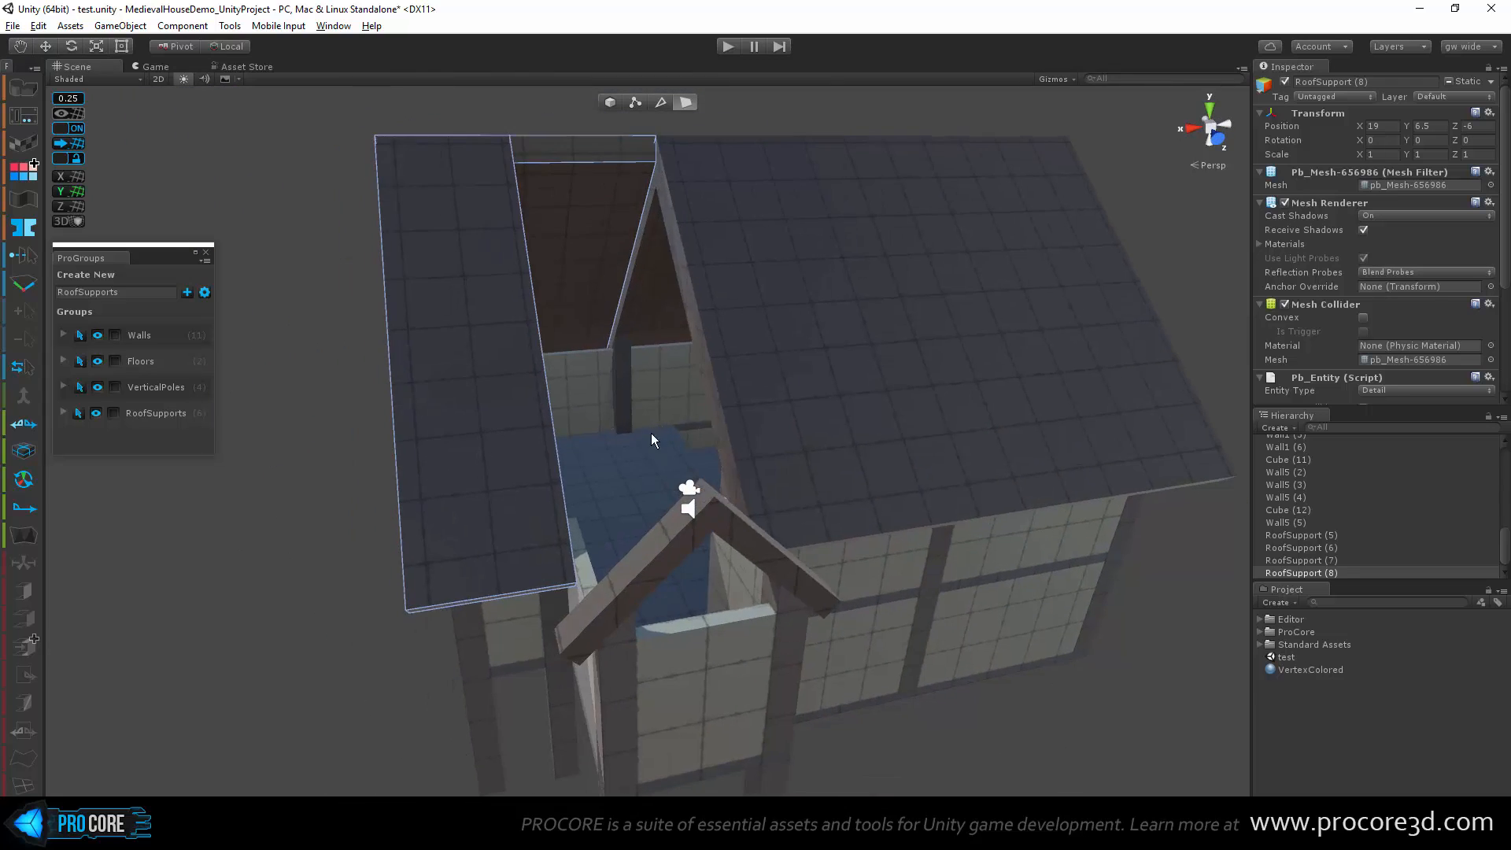
{"action": "scroll", "coordinate": [652, 437], "scroll_direction": "up", "scroll_amount": 2}
{"action": "left_click_drag", "start_coordinate": [608, 247], "coordinate": [593, 379], "text": "alt"}
{"action": "left_click_drag", "start_coordinate": [641, 496], "coordinate": [775, 89], "text": "alt"}
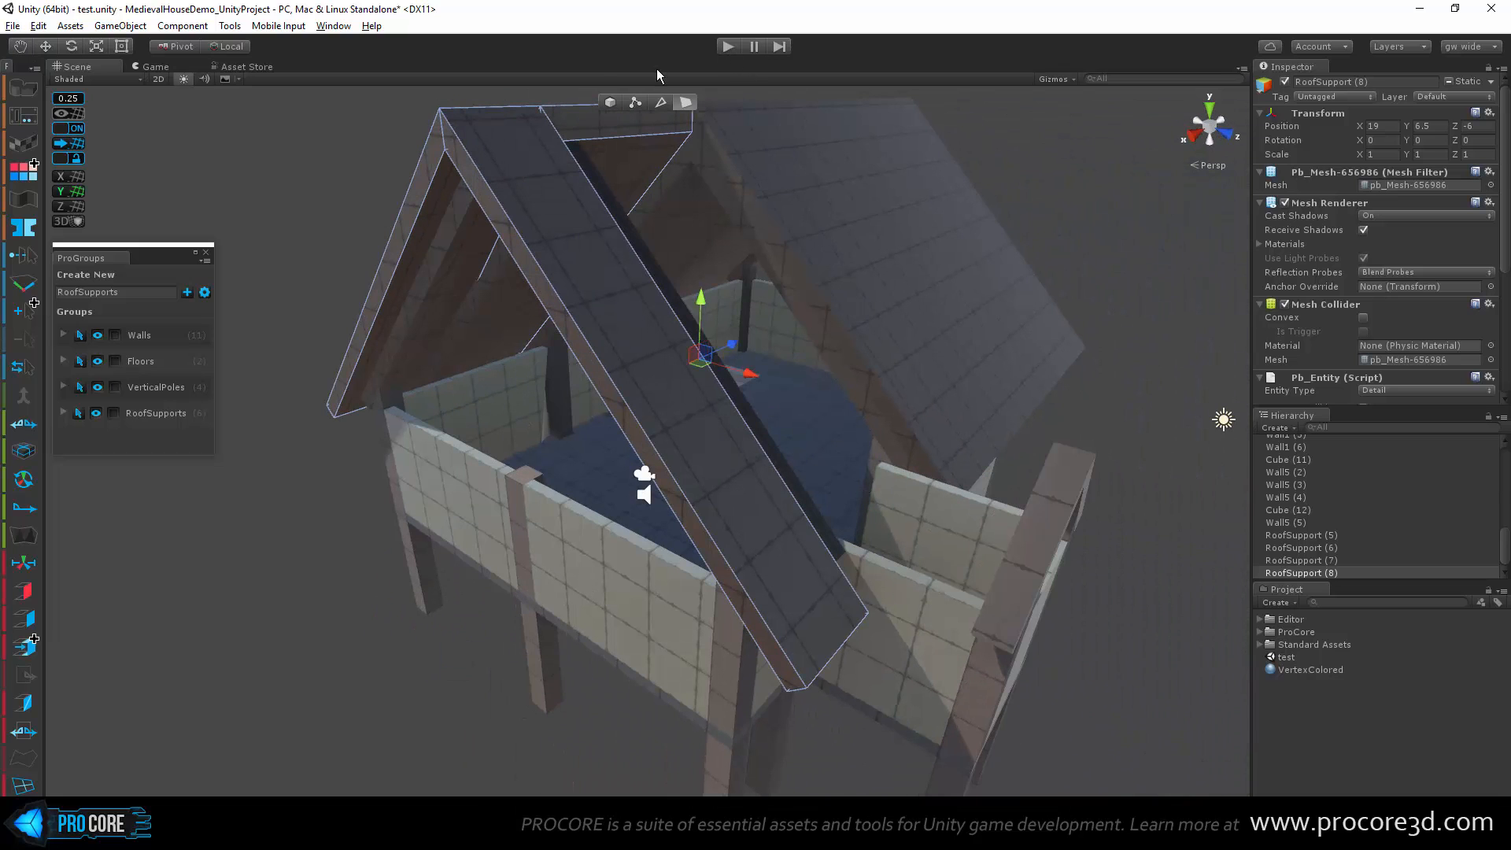
Step: Insert an edge loop across the short roof section's extension-side slope, starting from its long outer edge
{"action": "left_click", "coordinate": [660, 102]}
{"action": "left_click", "coordinate": [668, 478]}
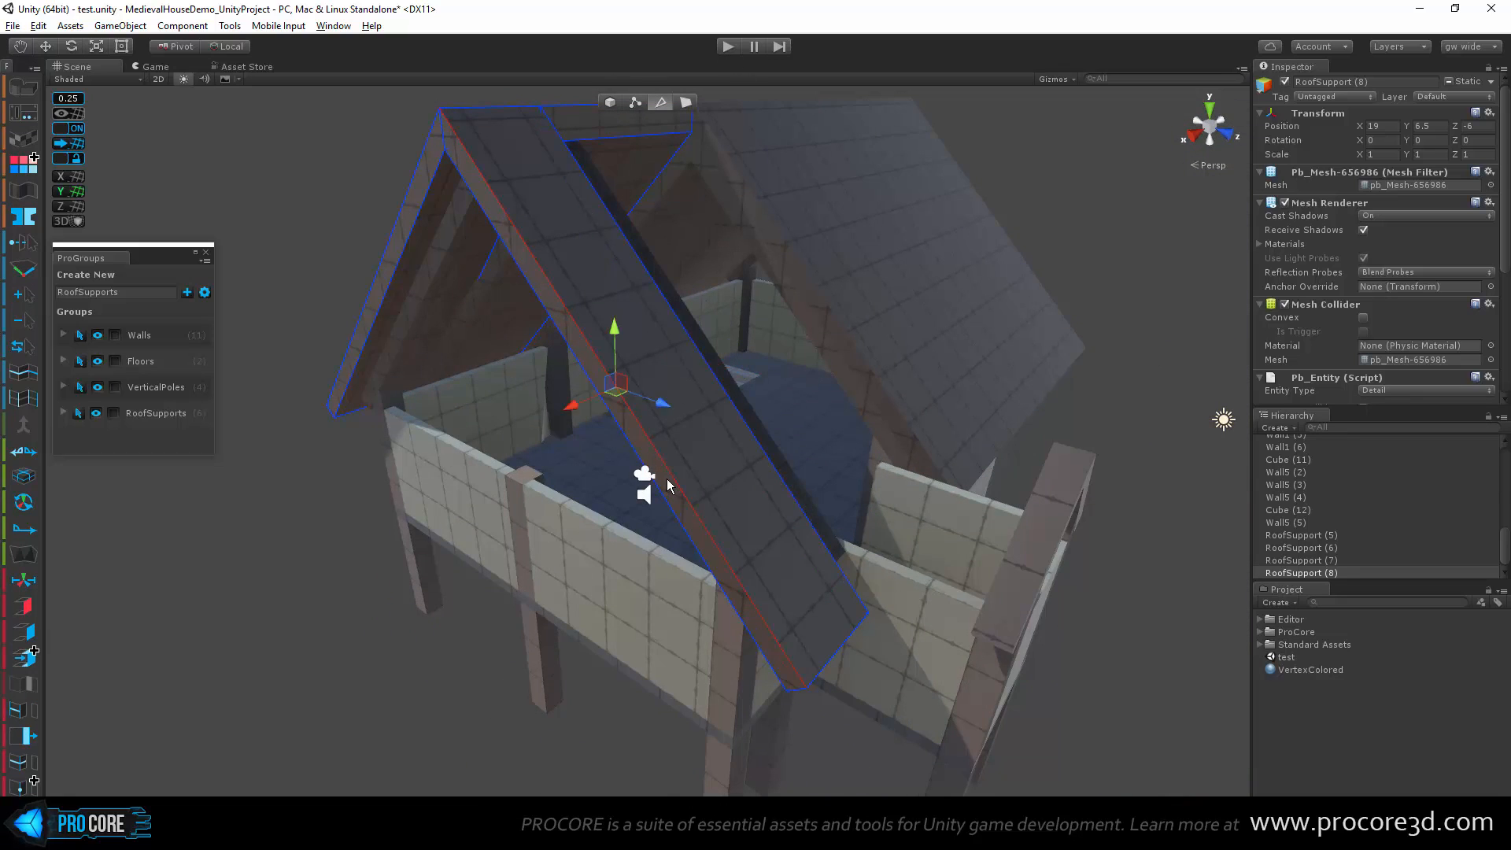
{"action": "left_click_drag", "start_coordinate": [667, 479], "coordinate": [714, 470], "text": "alt"}
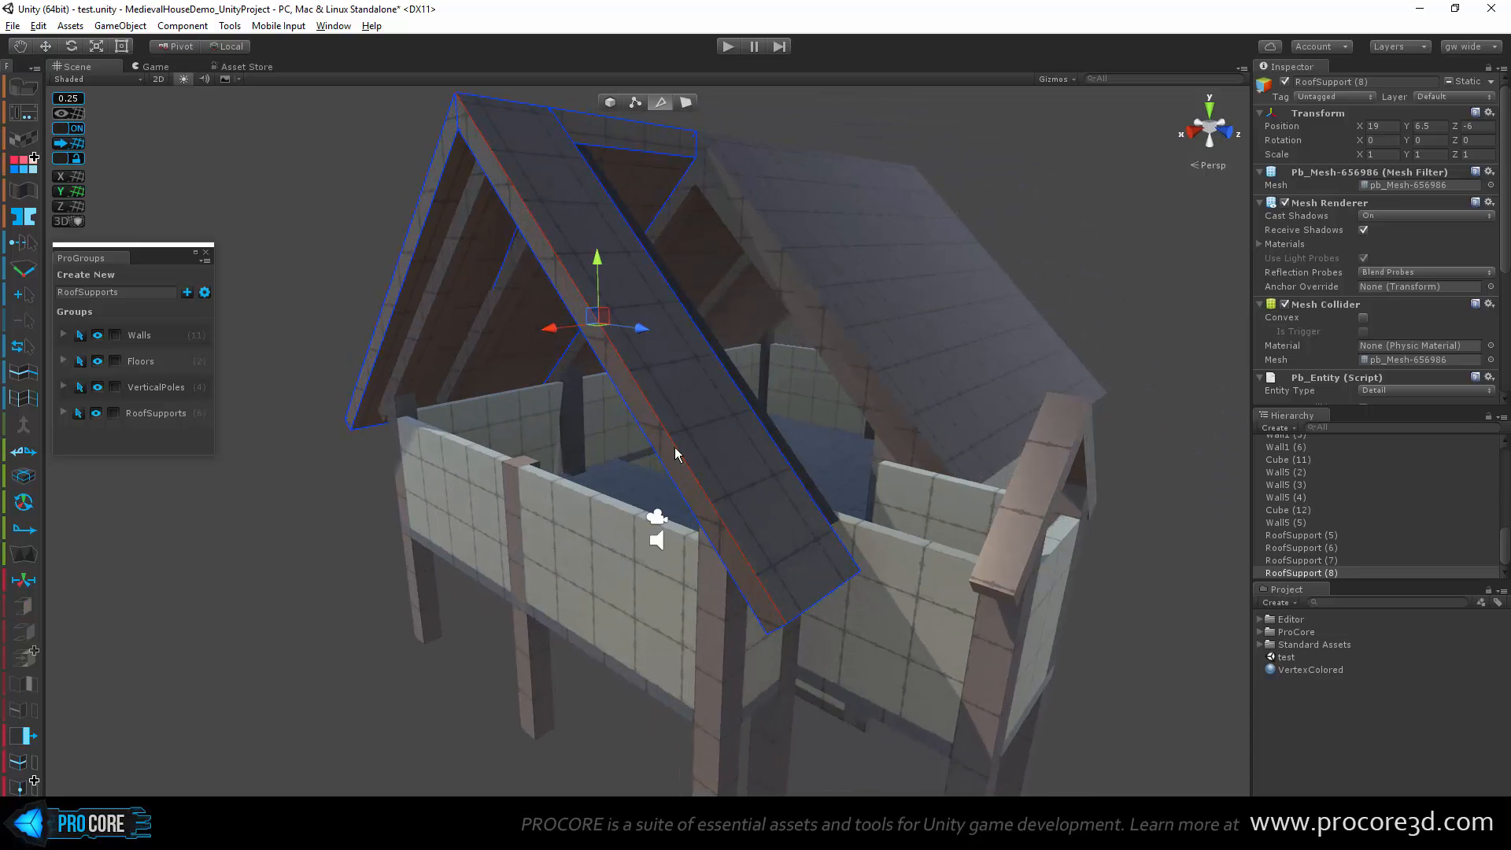
{"action": "key", "text": "alt+u"}
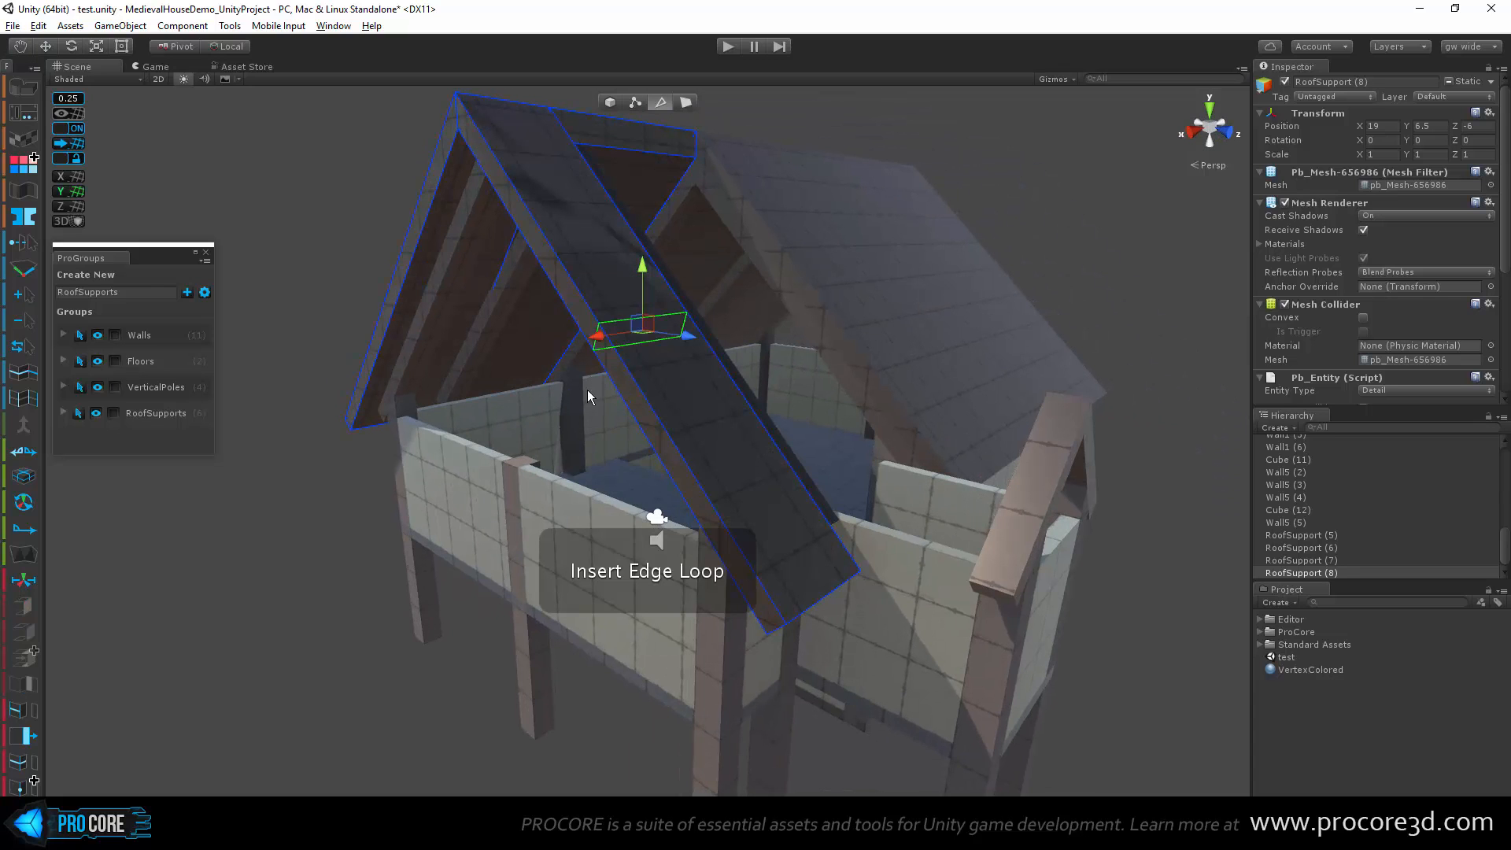
Step: Switch the scene to the orthographic right-side view and show the snapping grid around the short roof's slope
{"action": "left_click_drag", "start_coordinate": [850, 355], "coordinate": [814, 355], "text": "alt"}
{"action": "left_click", "coordinate": [1202, 166]}
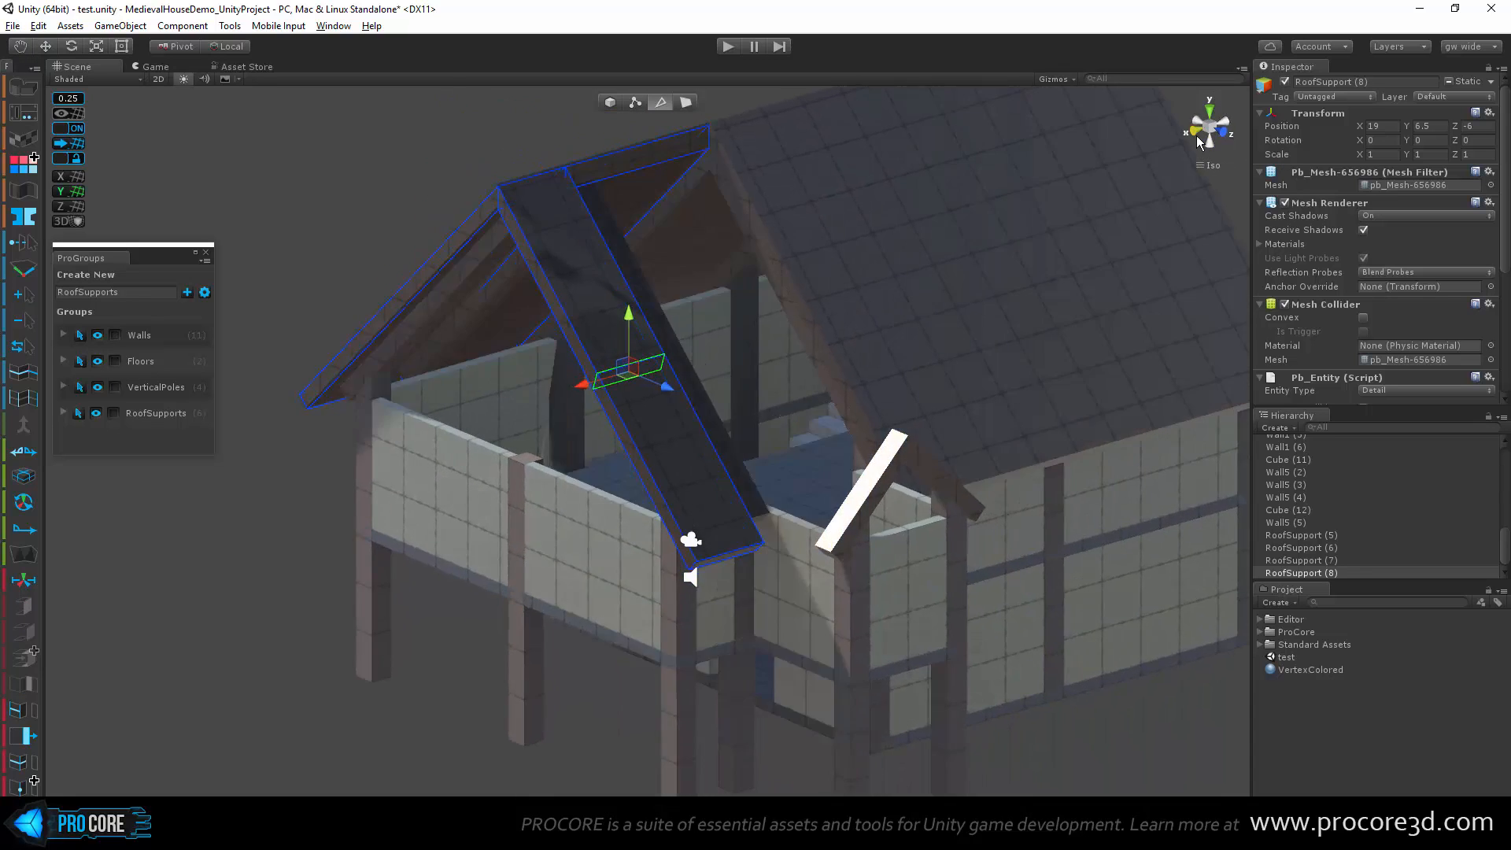
{"action": "left_click", "coordinate": [1191, 135]}
{"action": "scroll", "coordinate": [857, 378], "scroll_direction": "up", "scroll_amount": 9}
{"action": "middle_click_drag", "start_coordinate": [880, 334], "coordinate": [701, 447]}
{"action": "scroll", "coordinate": [701, 447], "scroll_direction": "up", "scroll_amount": 6}
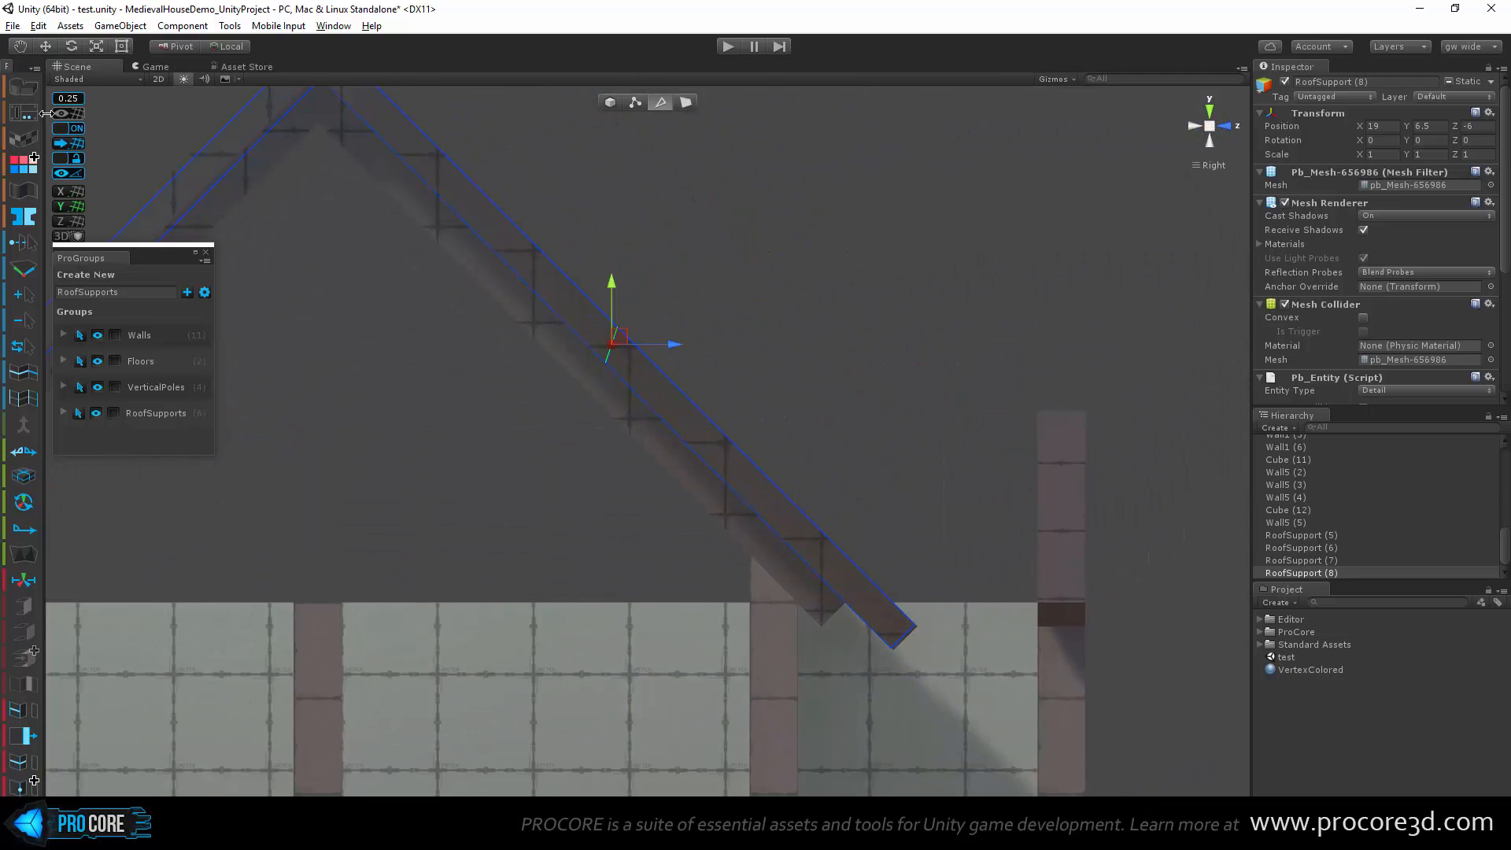
{"action": "left_click", "coordinate": [81, 116]}
{"action": "scroll", "coordinate": [631, 384], "scroll_direction": "up", "scroll_amount": 3}
{"action": "scroll", "coordinate": [631, 339], "scroll_direction": "up", "scroll_amount": 2}
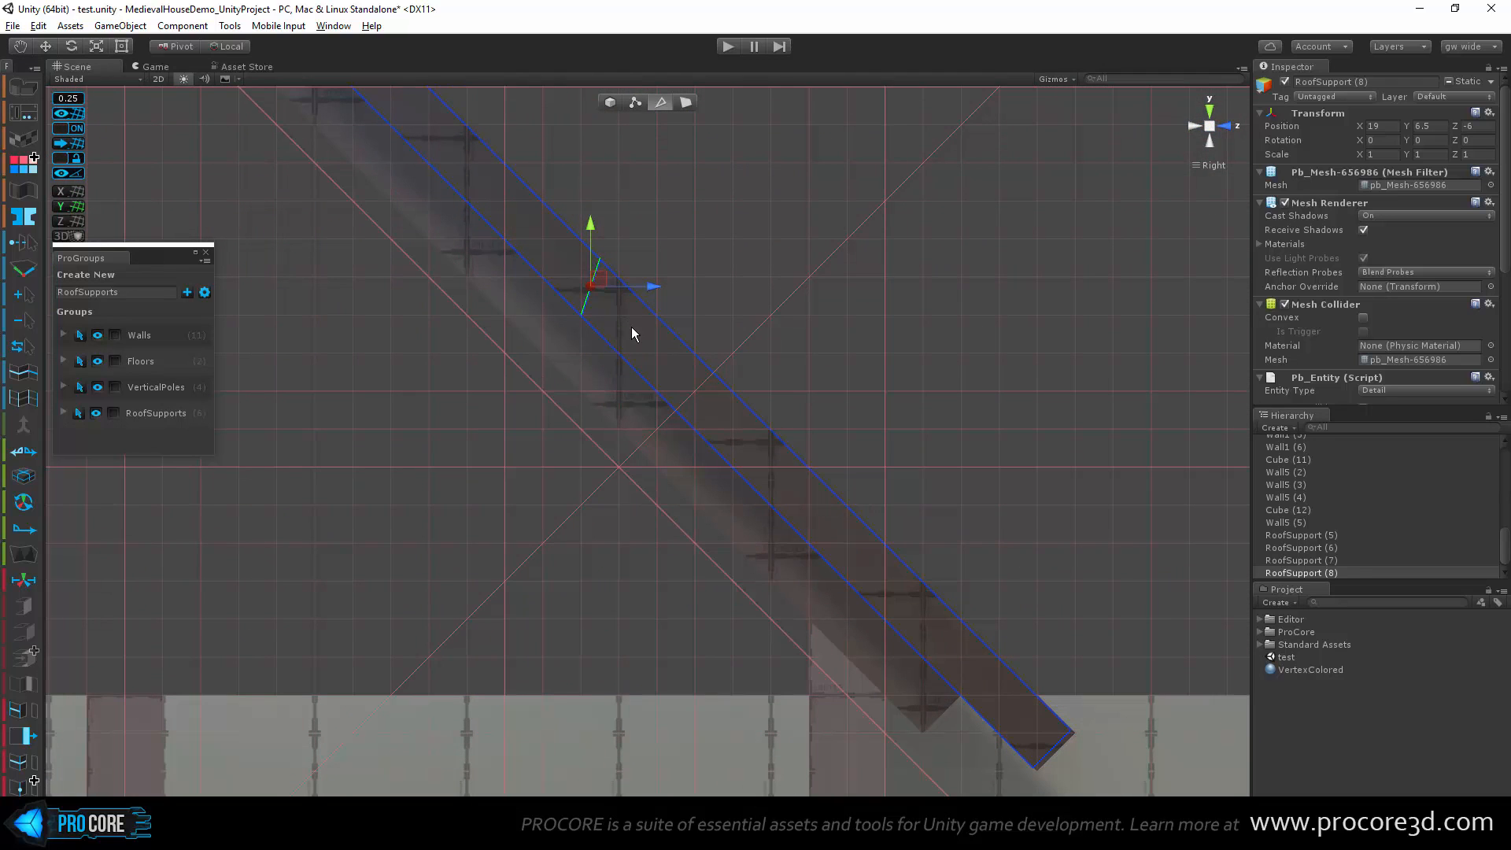
Step: Move the inserted loop's upper vertices down the slope so the loop runs perpendicular to the roof surface
{"action": "left_click", "coordinate": [635, 104]}
{"action": "left_click", "coordinate": [602, 262]}
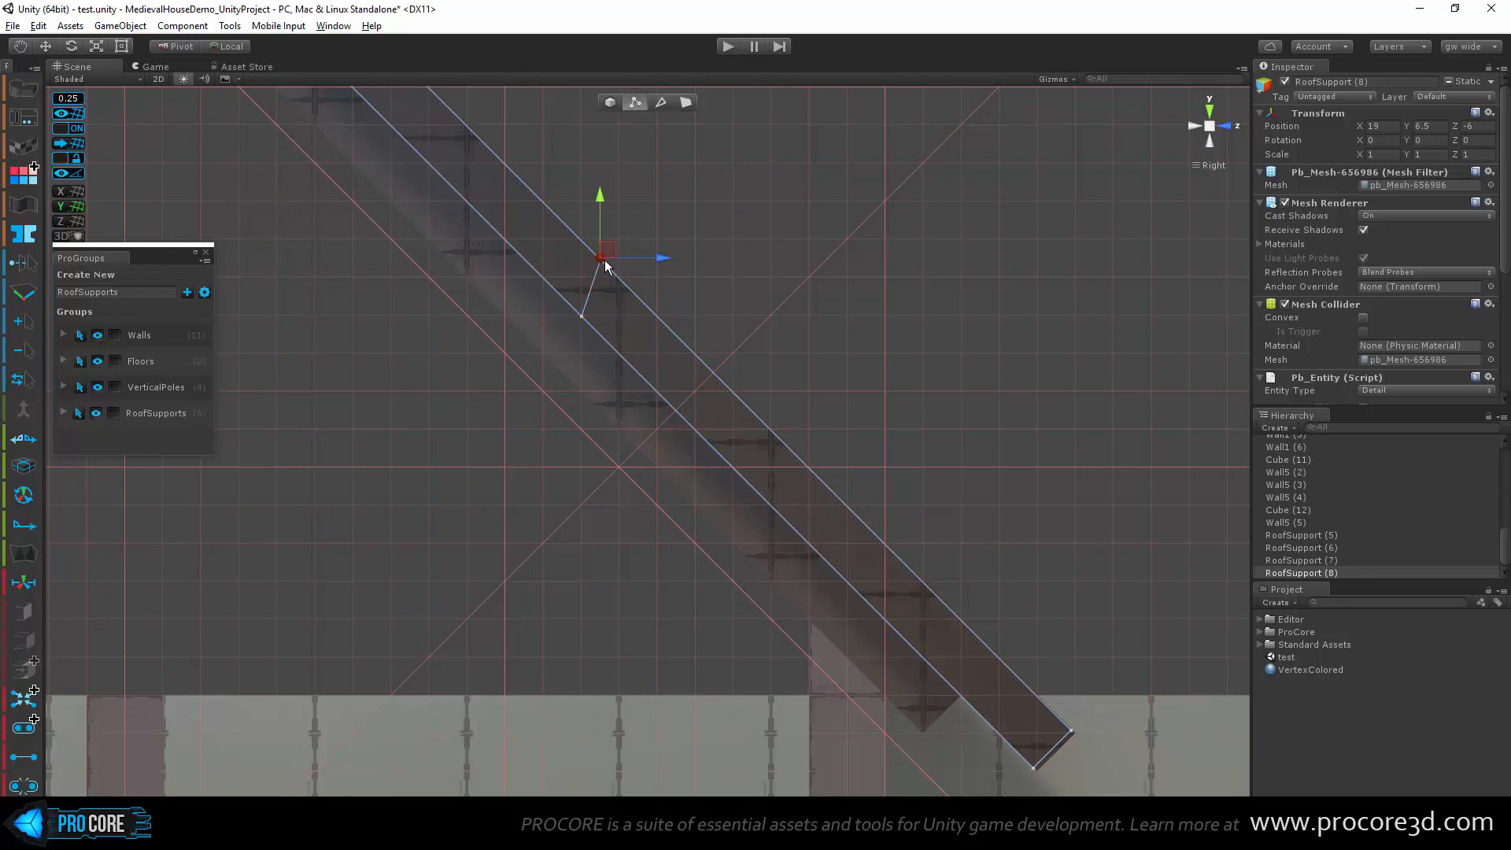
{"action": "left_click_drag", "start_coordinate": [604, 260], "coordinate": [624, 270]}
{"action": "scroll", "coordinate": [594, 341], "scroll_direction": "down", "scroll_amount": 2}
{"action": "middle_click_drag", "start_coordinate": [675, 381], "coordinate": [489, 342]}
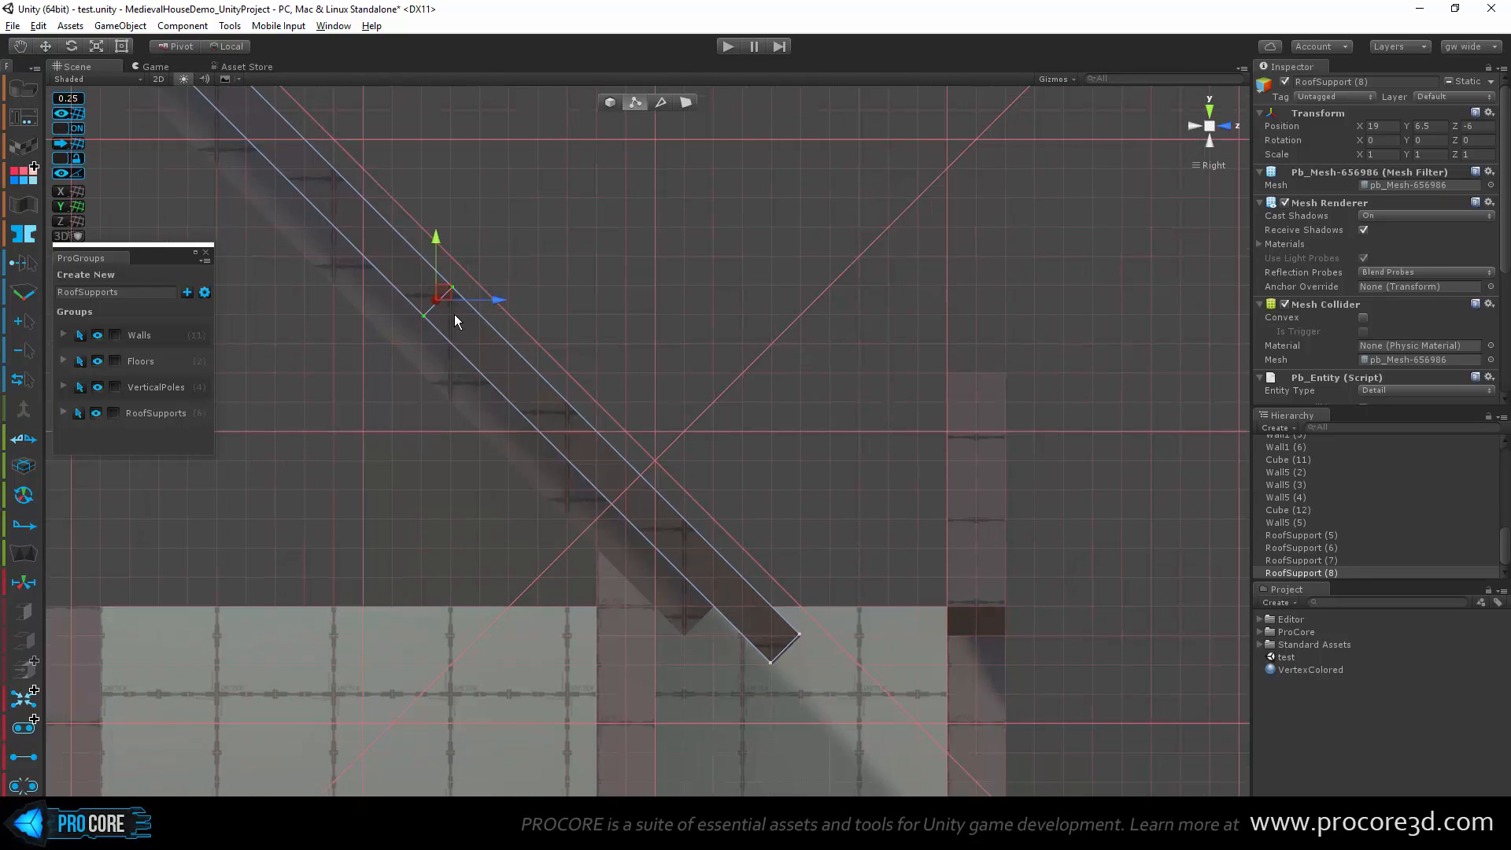
{"action": "left_click_drag", "start_coordinate": [451, 290], "coordinate": [476, 332]}
{"action": "scroll", "coordinate": [392, 285], "scroll_direction": "down", "scroll_amount": 2}
{"action": "scroll", "coordinate": [403, 295], "scroll_direction": "down", "scroll_amount": 1}
{"action": "middle_click_drag", "start_coordinate": [403, 294], "coordinate": [453, 318]}
Step: Hide the grid's angle guides and move the selected edge loop about 0.5 down and outward along the slope
{"action": "left_click", "coordinate": [661, 103]}
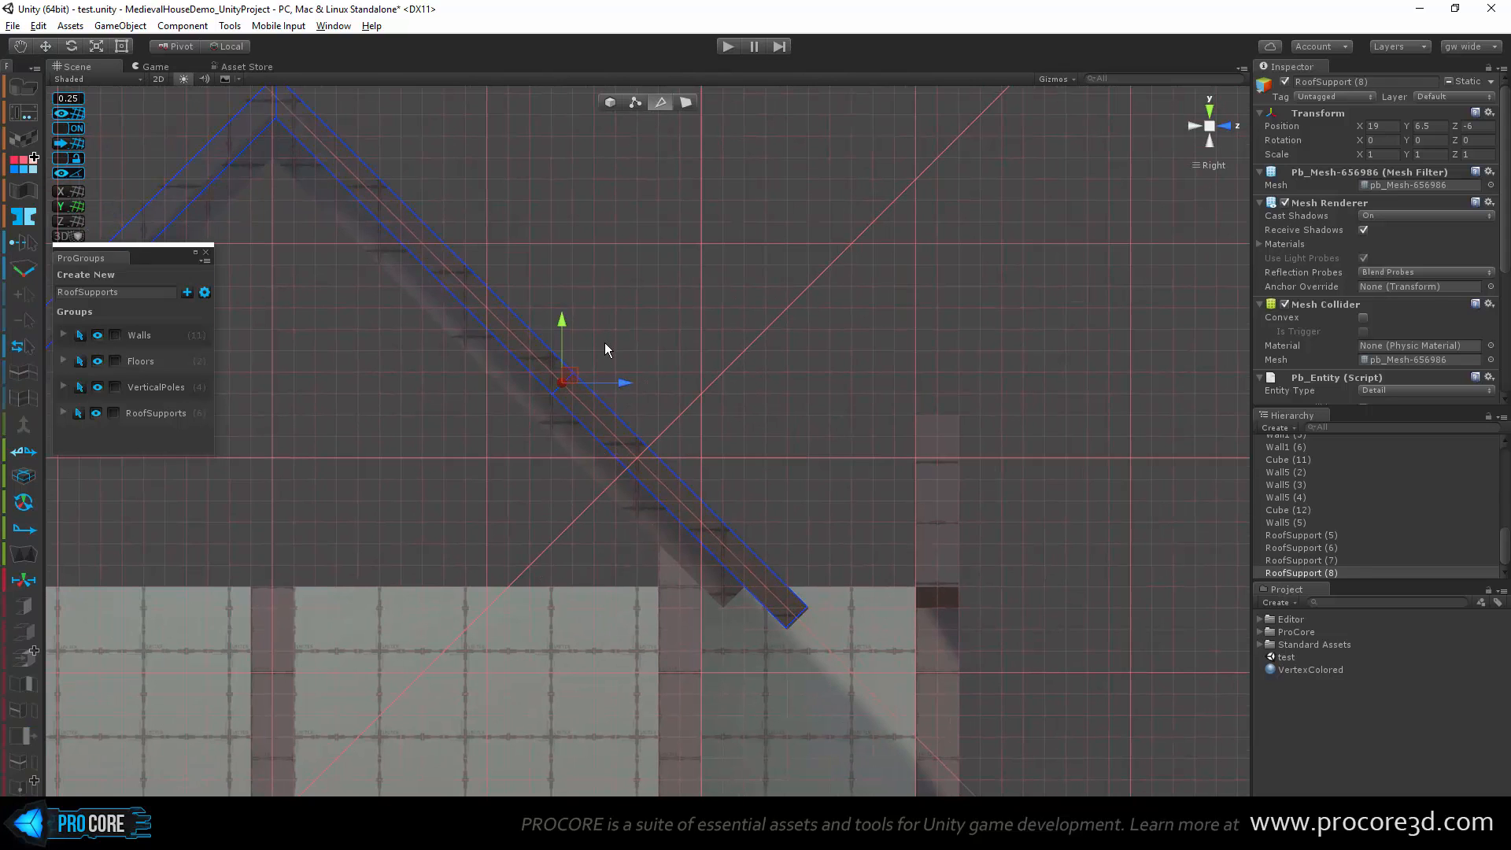
{"action": "scroll", "coordinate": [549, 405], "scroll_direction": "up", "scroll_amount": 2}
{"action": "mouse_move", "coordinate": [544, 360]}
{"action": "left_mouse_down"}
{"action": "mouse_move", "coordinate": [580, 267]}
{"action": "mouse_move", "coordinate": [381, 412]}
{"action": "mouse_move", "coordinate": [677, 229]}
{"action": "mouse_move", "coordinate": [536, 371]}
{"action": "mouse_move", "coordinate": [554, 361]}
{"action": "left_mouse_up"}
{"action": "scroll", "coordinate": [382, 414], "scroll_direction": "down", "scroll_amount": 2}
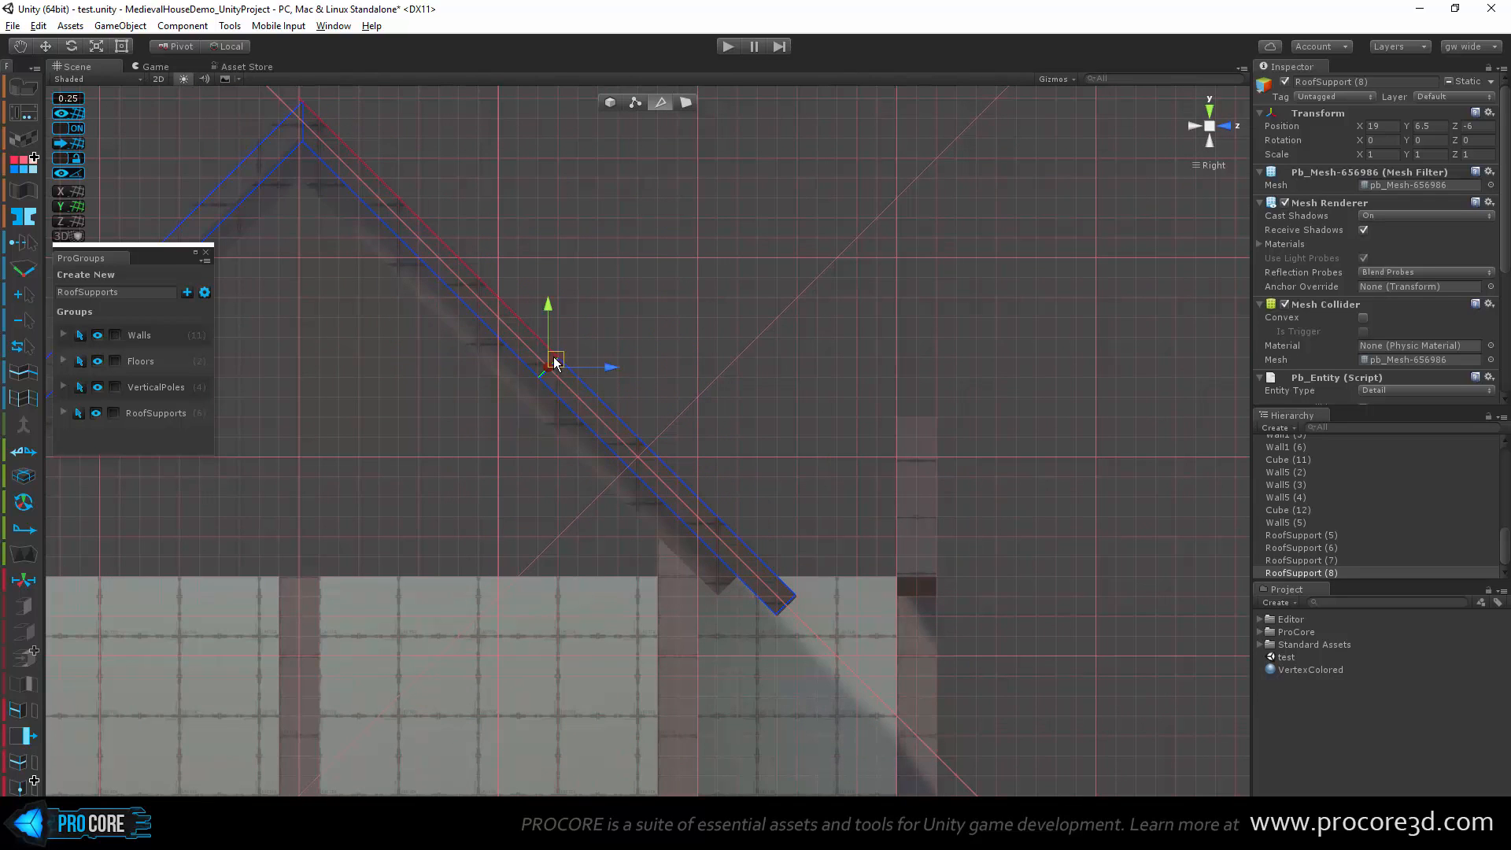
{"action": "scroll", "coordinate": [581, 374], "scroll_direction": "up", "scroll_amount": 5}
{"action": "scroll", "coordinate": [537, 352], "scroll_direction": "down", "scroll_amount": 3}
{"action": "middle_click_drag", "start_coordinate": [778, 378], "coordinate": [623, 402]}
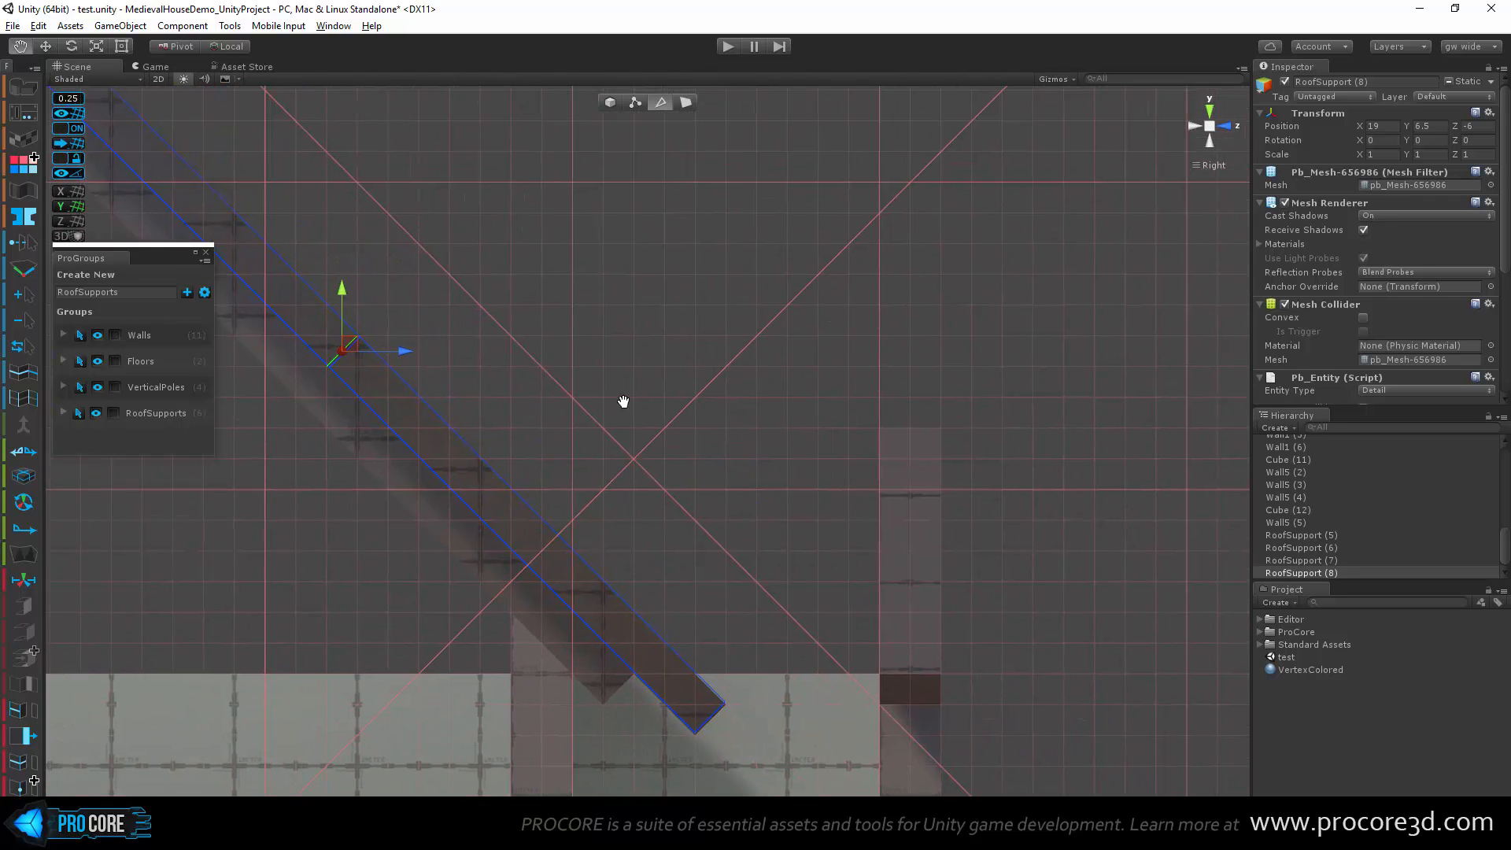
{"action": "scroll", "coordinate": [623, 401], "scroll_direction": "down", "scroll_amount": 5}
{"action": "middle_click_drag", "start_coordinate": [753, 434], "coordinate": [717, 406]}
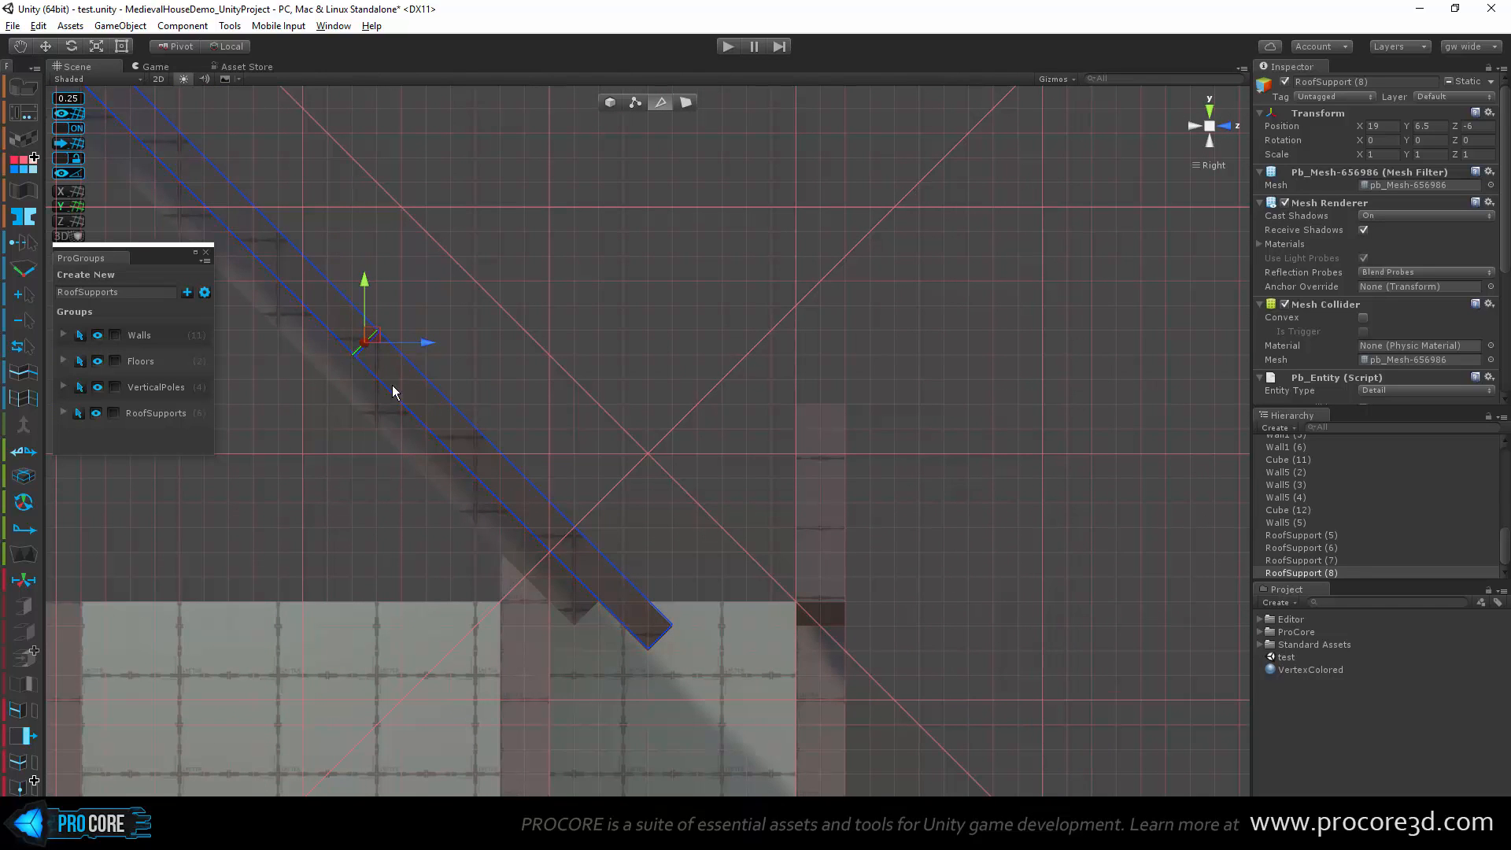
{"action": "scroll", "coordinate": [359, 356], "scroll_direction": "up", "scroll_amount": 1}
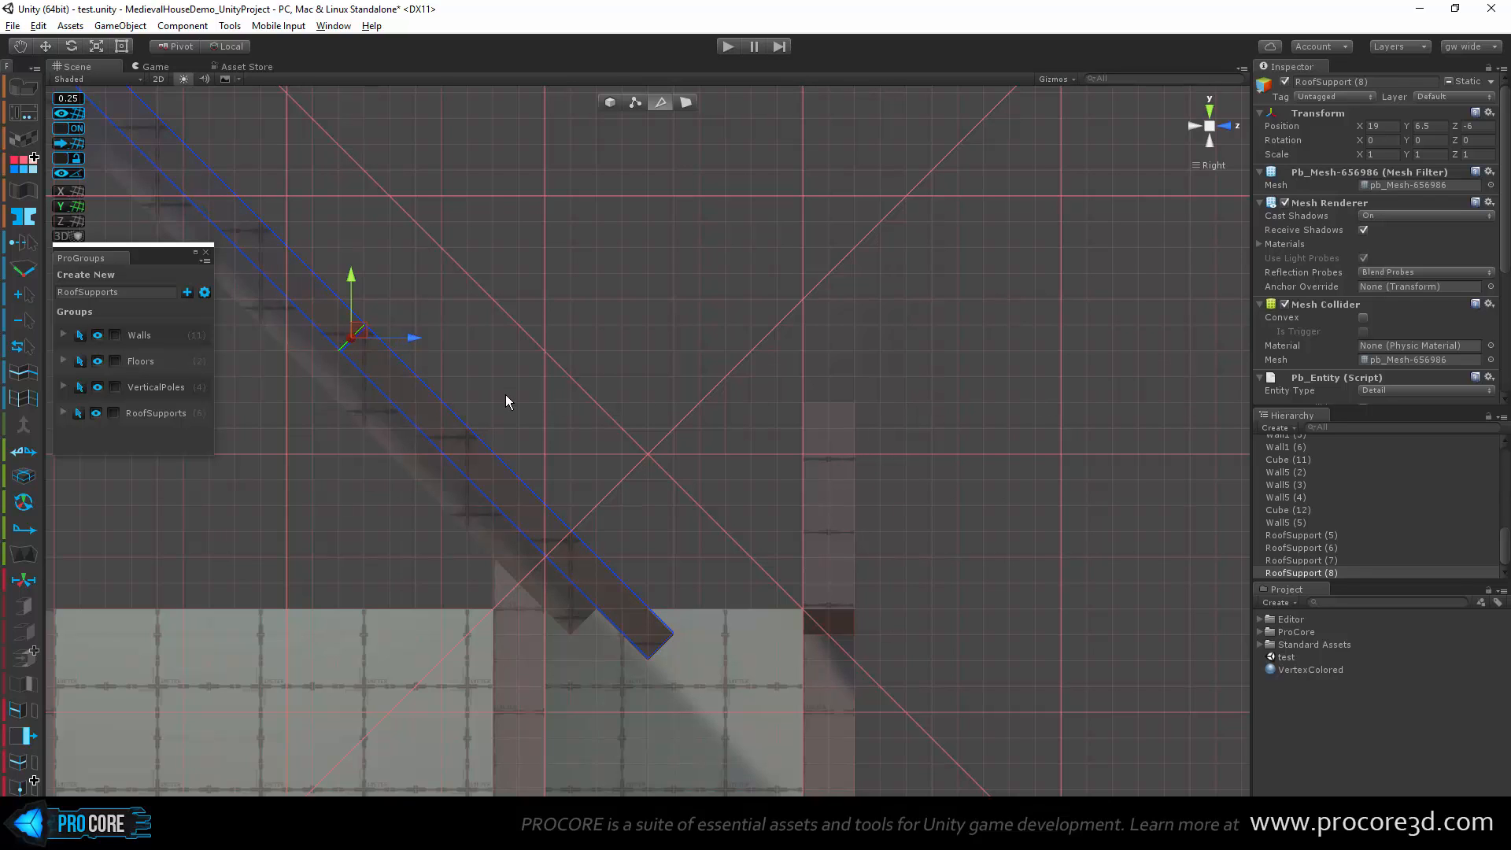
{"action": "middle_click_drag", "start_coordinate": [492, 392], "coordinate": [560, 389]}
{"action": "scroll", "coordinate": [494, 381], "scroll_direction": "up", "scroll_amount": 2}
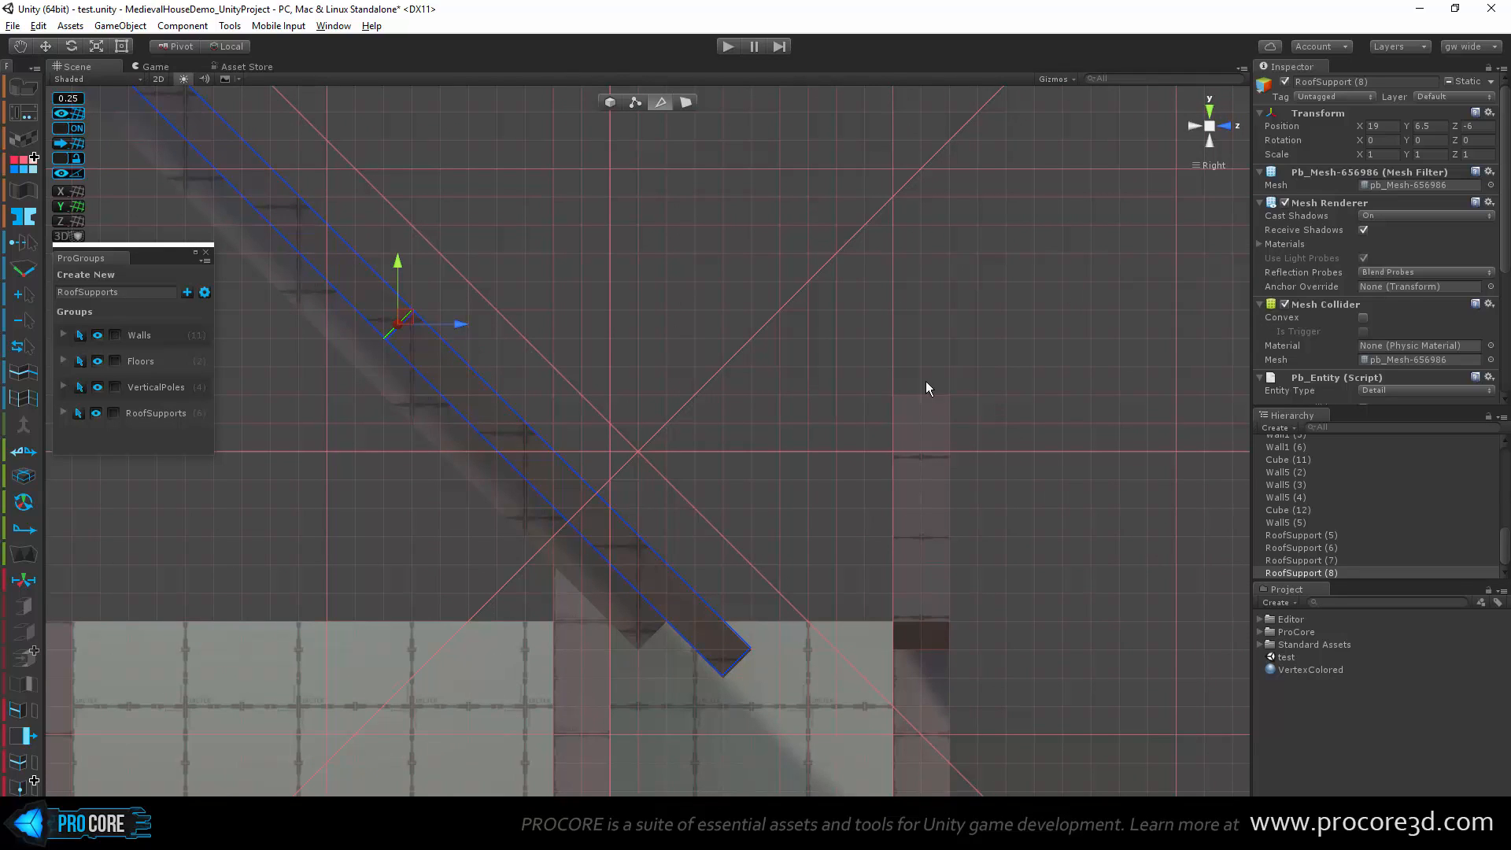
{"action": "middle_click_drag", "start_coordinate": [760, 392], "coordinate": [758, 397]}
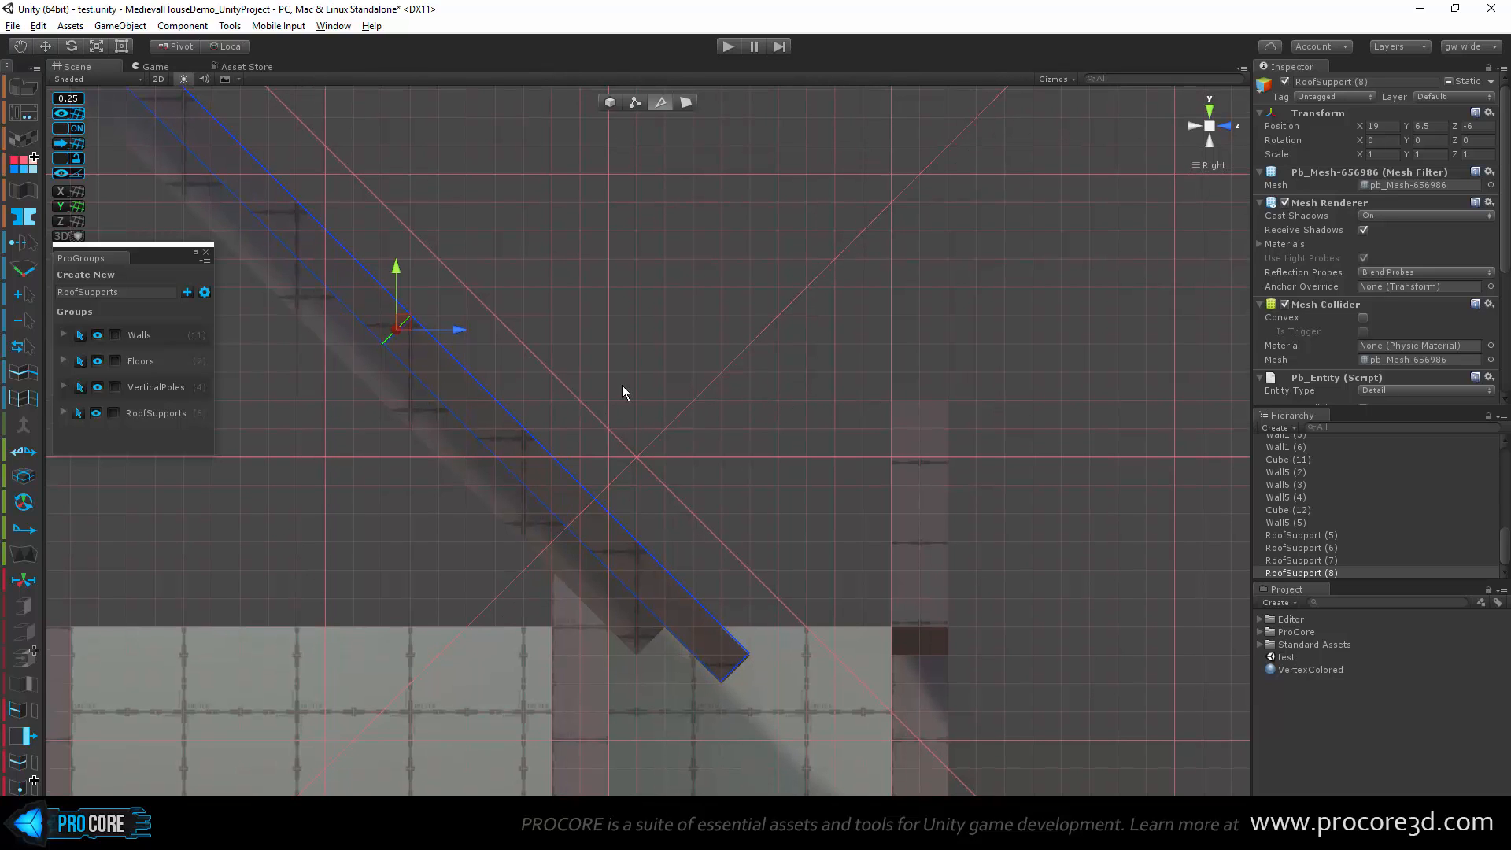
{"action": "left_click", "coordinate": [62, 172]}
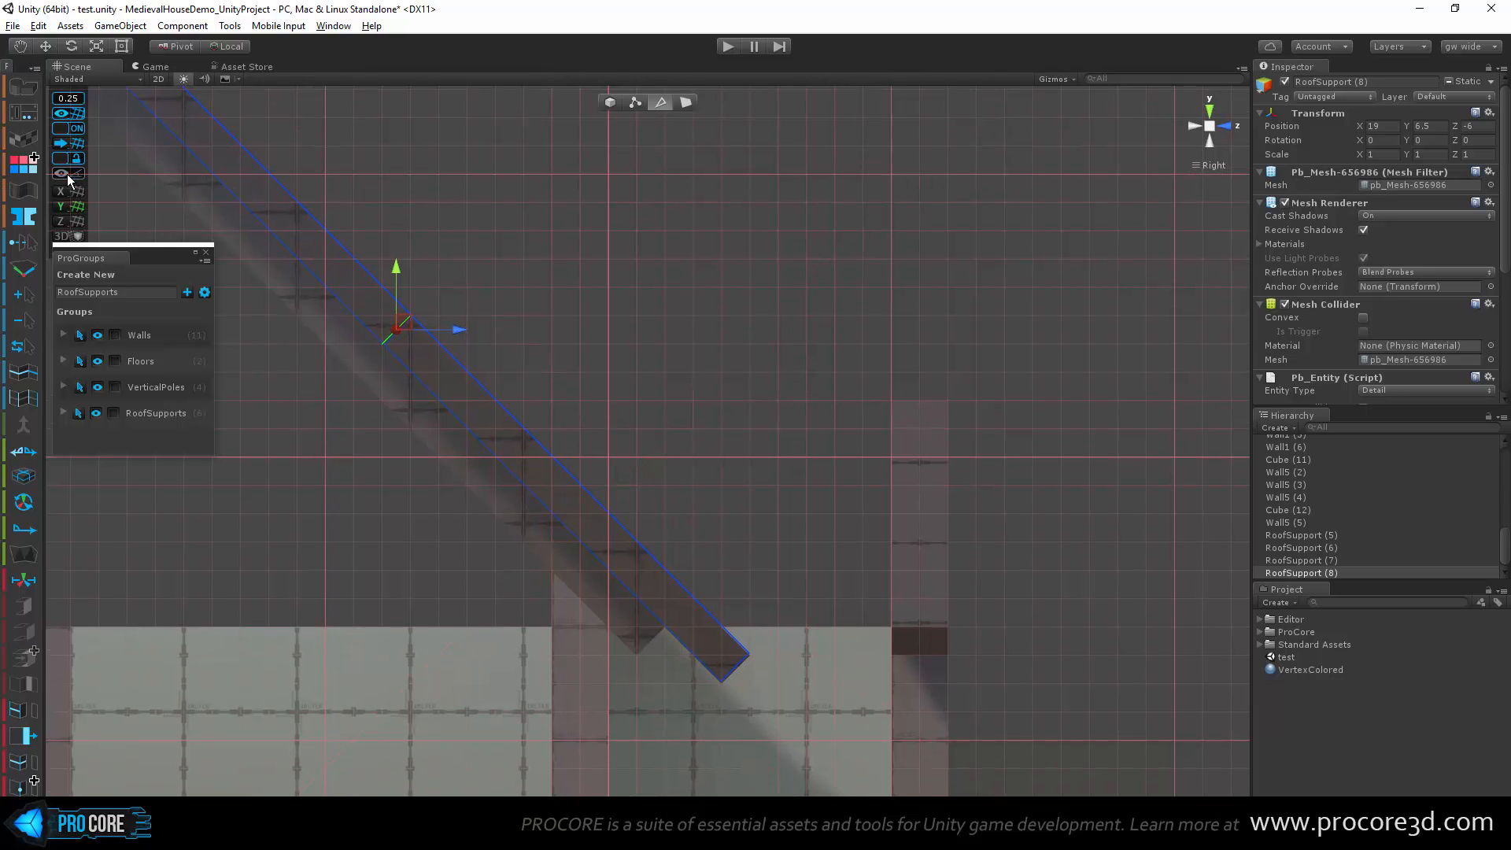
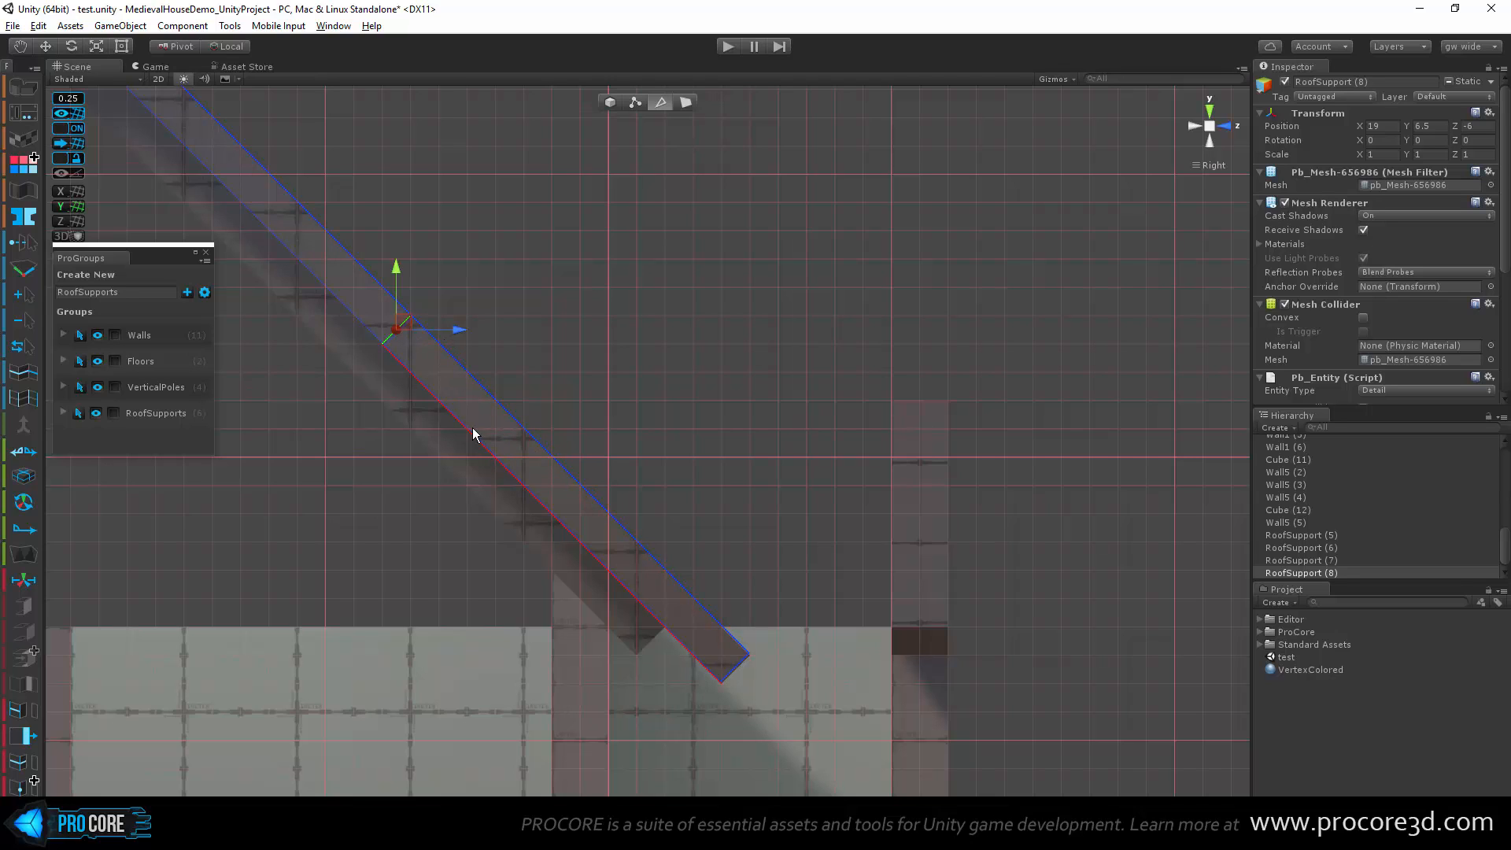
{"action": "left_click_drag", "start_coordinate": [406, 327], "coordinate": [462, 384]}
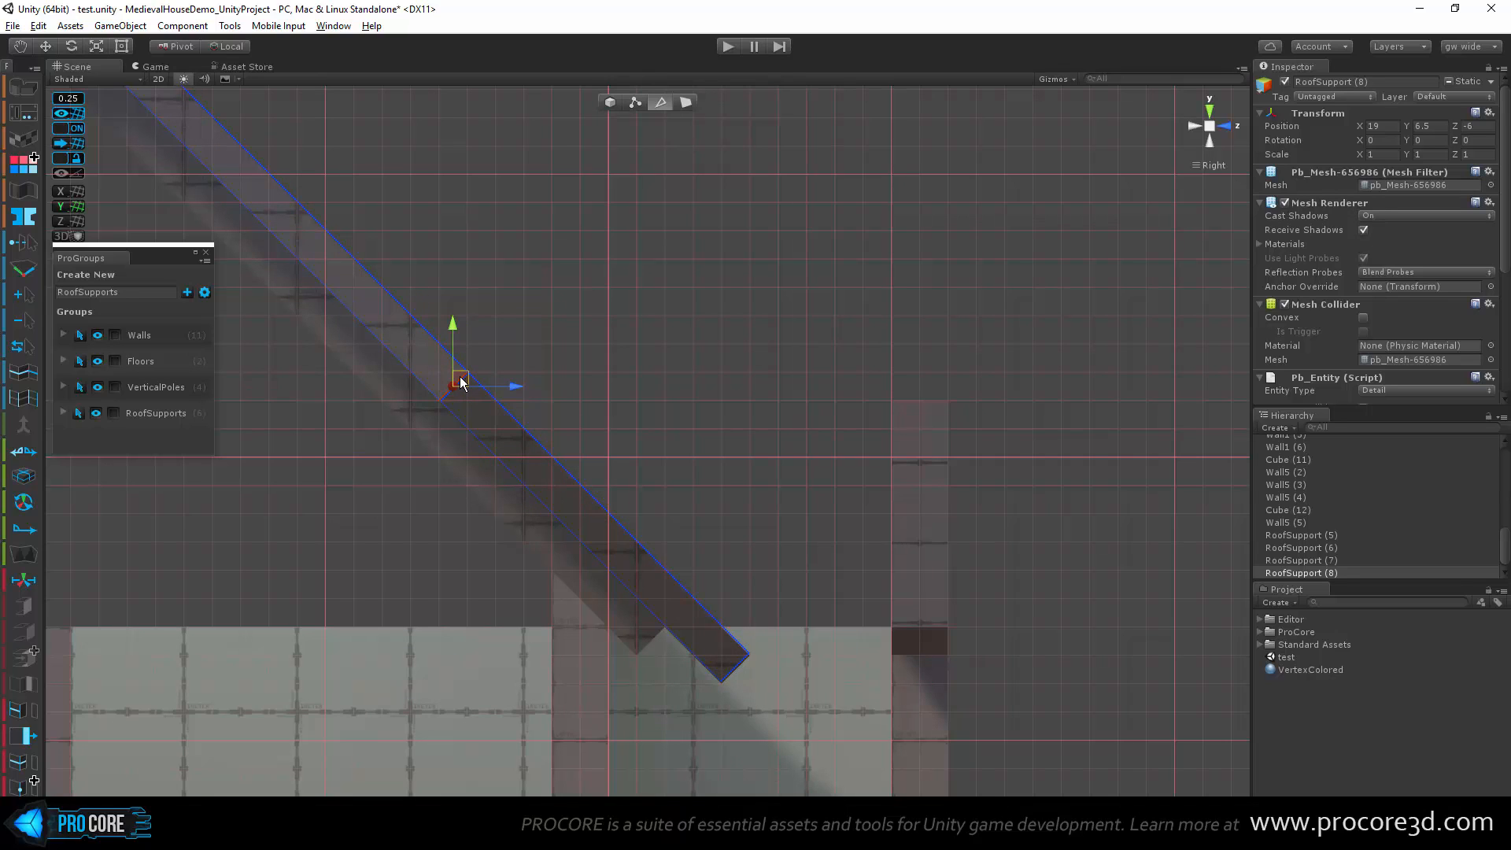
Step: Try to extrude the short roof's inner side face above the edge loop toward the main roof
{"action": "left_click_drag", "start_coordinate": [735, 432], "coordinate": [575, 491], "text": "alt"}
{"action": "left_click", "coordinate": [686, 106]}
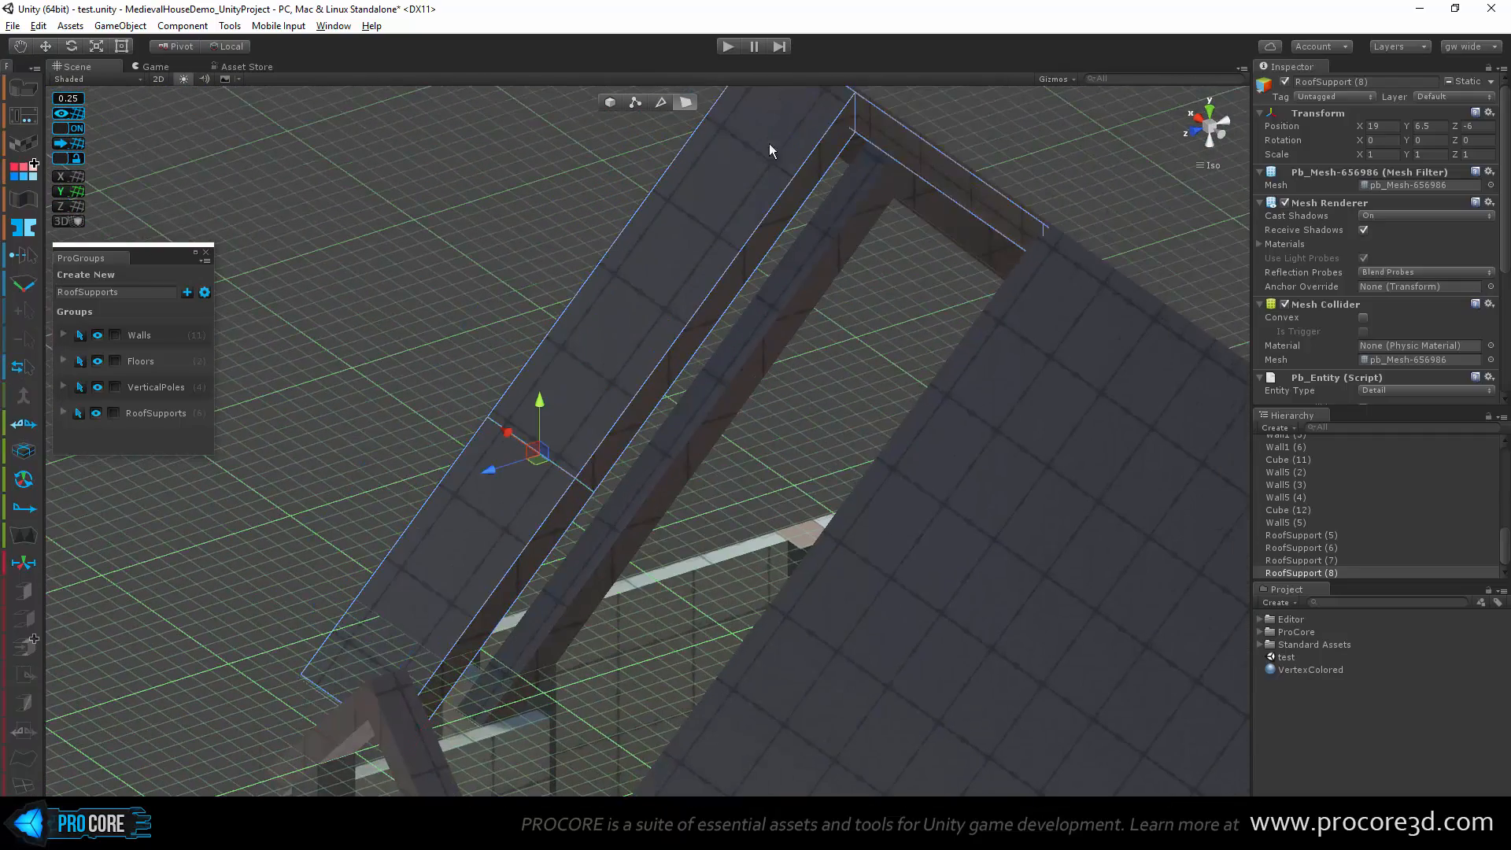
{"action": "left_click", "coordinate": [888, 147]}
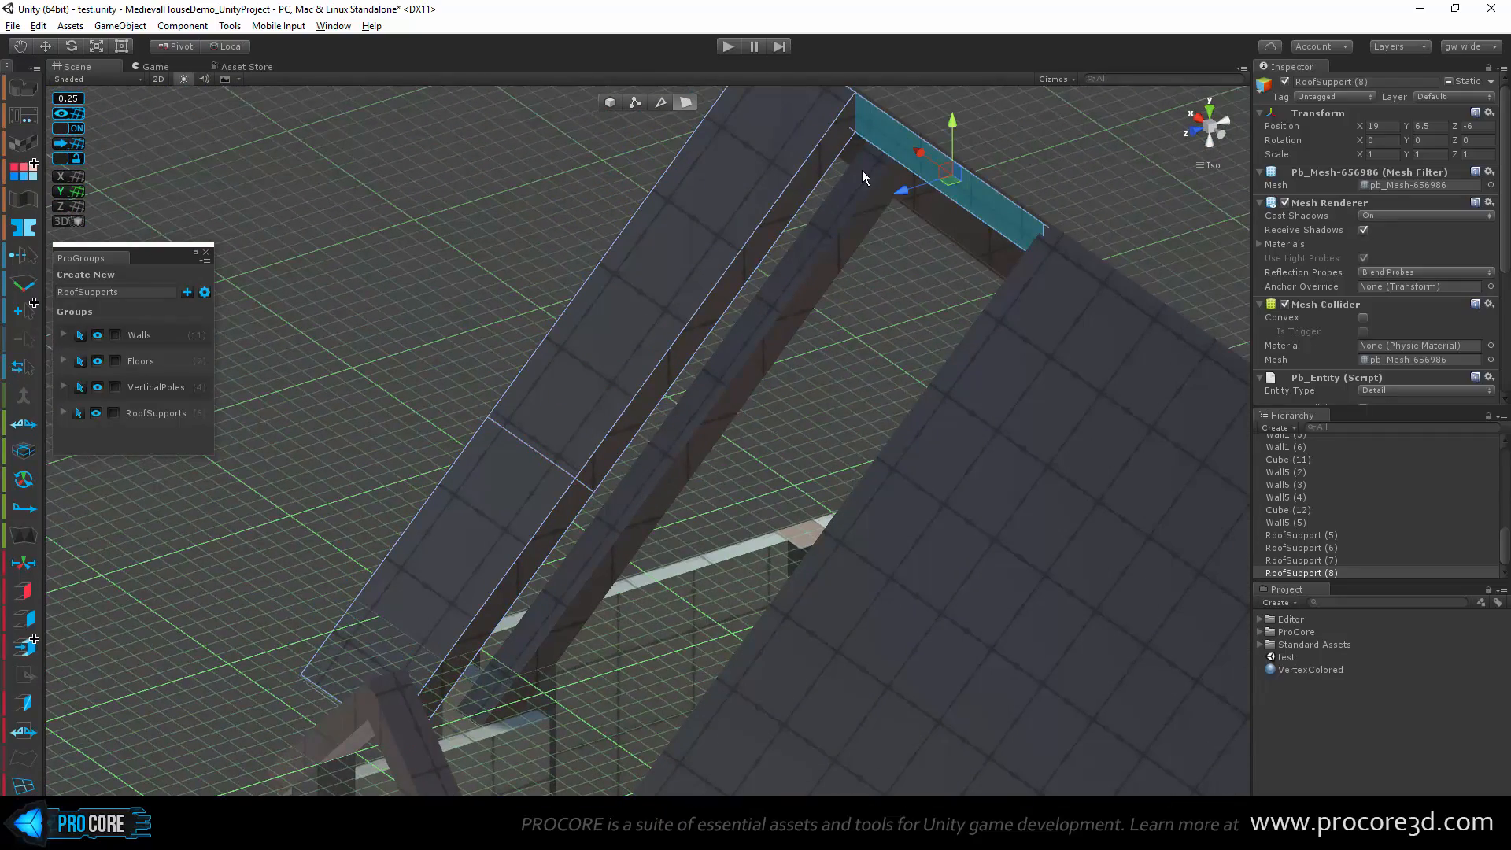
{"action": "left_click_drag", "start_coordinate": [747, 274], "coordinate": [870, 476], "text": "alt"}
{"action": "left_click_drag", "start_coordinate": [934, 429], "coordinate": [833, 409], "text": "alt"}
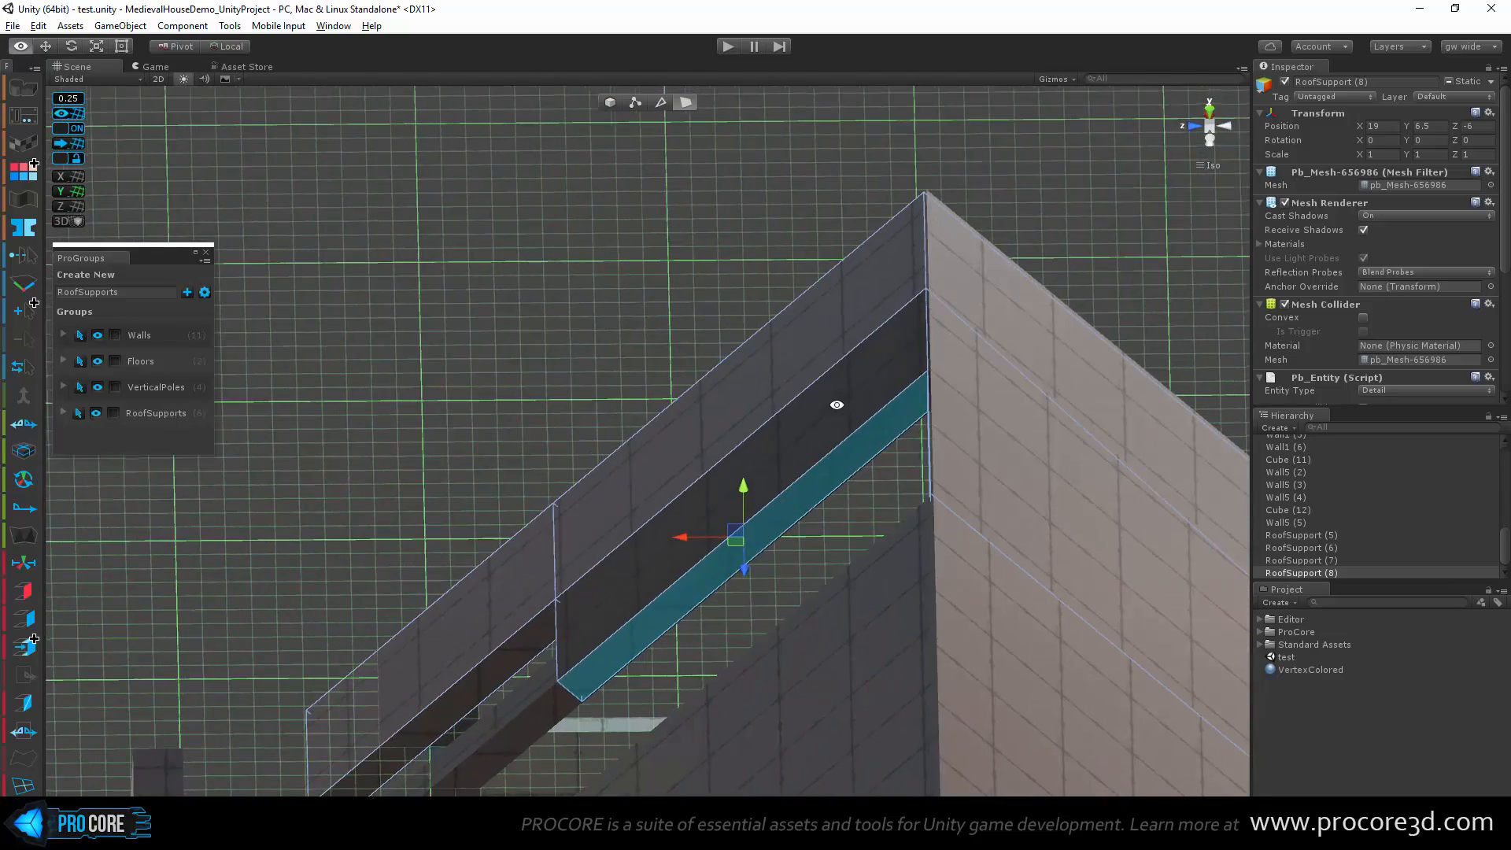
{"action": "left_click_drag", "start_coordinate": [629, 543], "coordinate": [776, 402], "text": "alt"}
{"action": "left_click", "coordinate": [779, 402]}
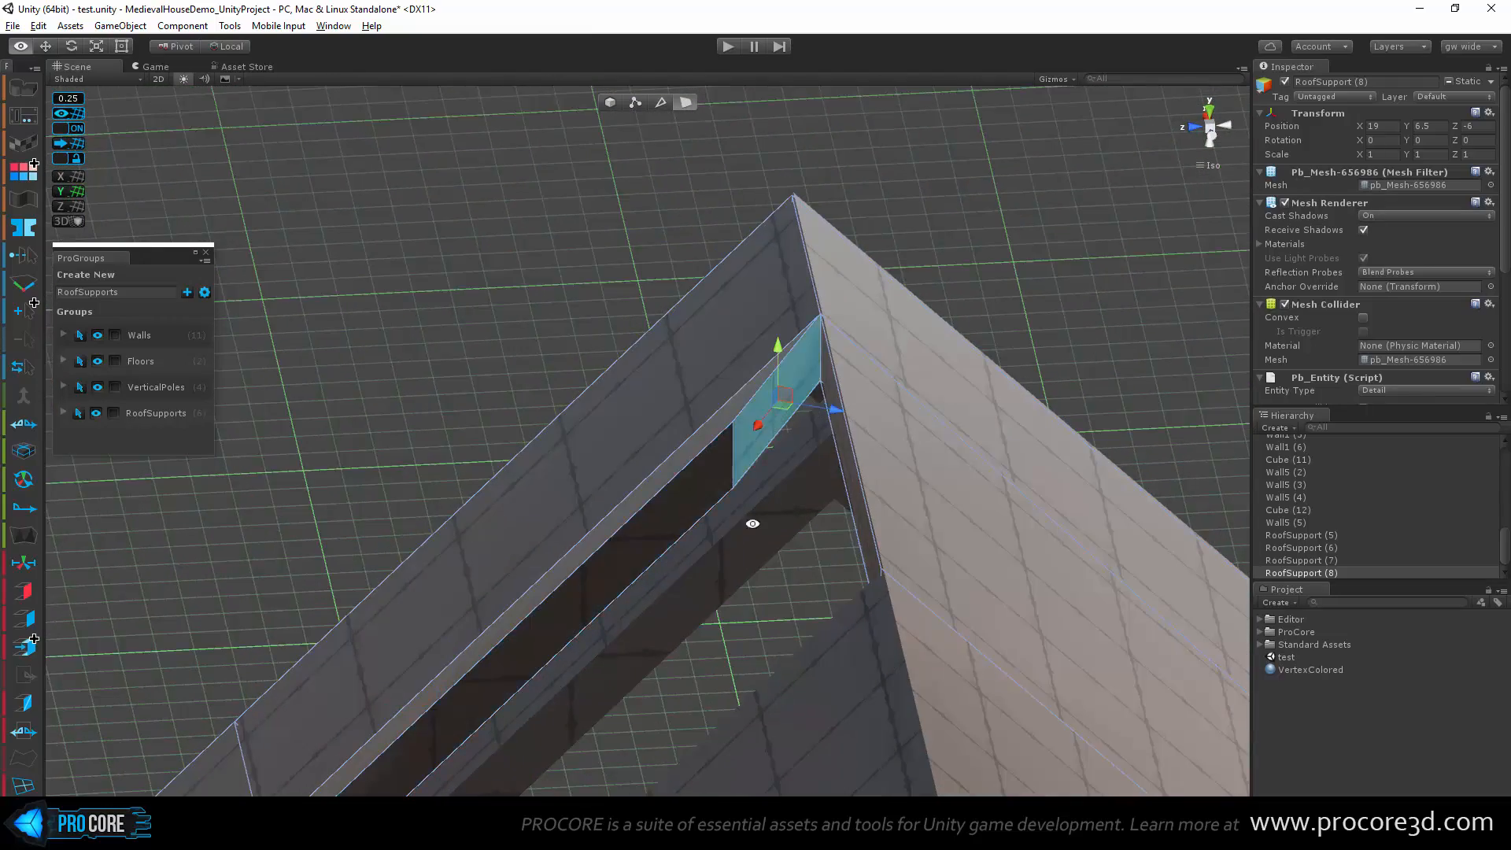
{"action": "left_click_drag", "start_coordinate": [748, 522], "coordinate": [937, 425], "text": "alt"}
{"action": "left_click", "coordinate": [941, 412]}
{"action": "left_click_drag", "start_coordinate": [899, 484], "coordinate": [877, 409], "text": "alt"}
Step: Undo the extrusion of the short roof's upper inner side face
{"action": "key", "text": "ctrl+z"}
{"action": "key", "text": "ctrl+z"}
{"action": "key", "text": "ctrl+z"}
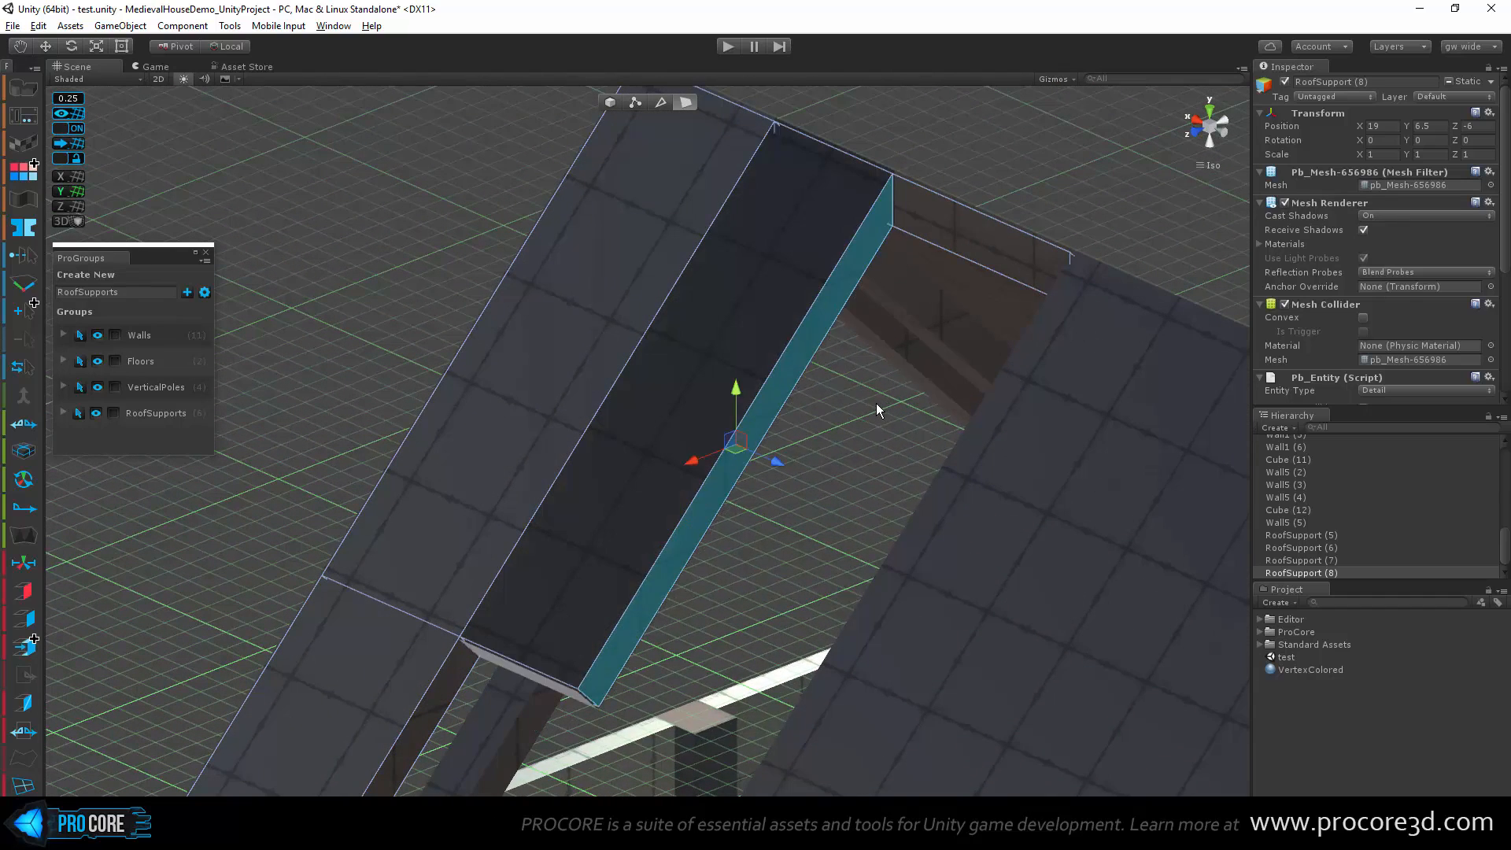
Step: Delete the exposed ridge face on the roof strip that bridges the short section and the main roof
{"action": "left_click", "coordinate": [862, 186]}
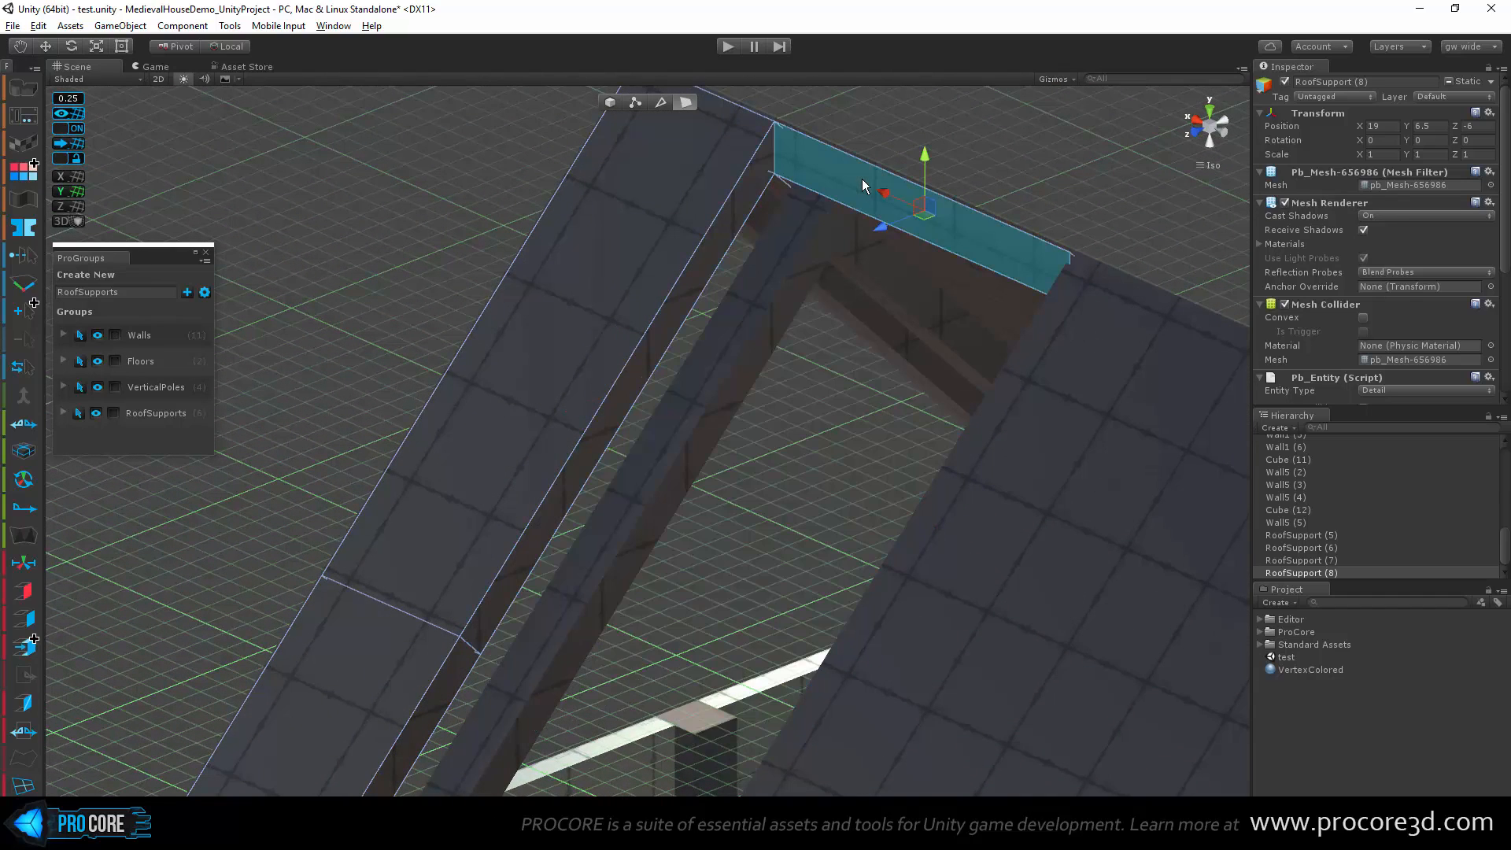
{"action": "key", "text": "Delete"}
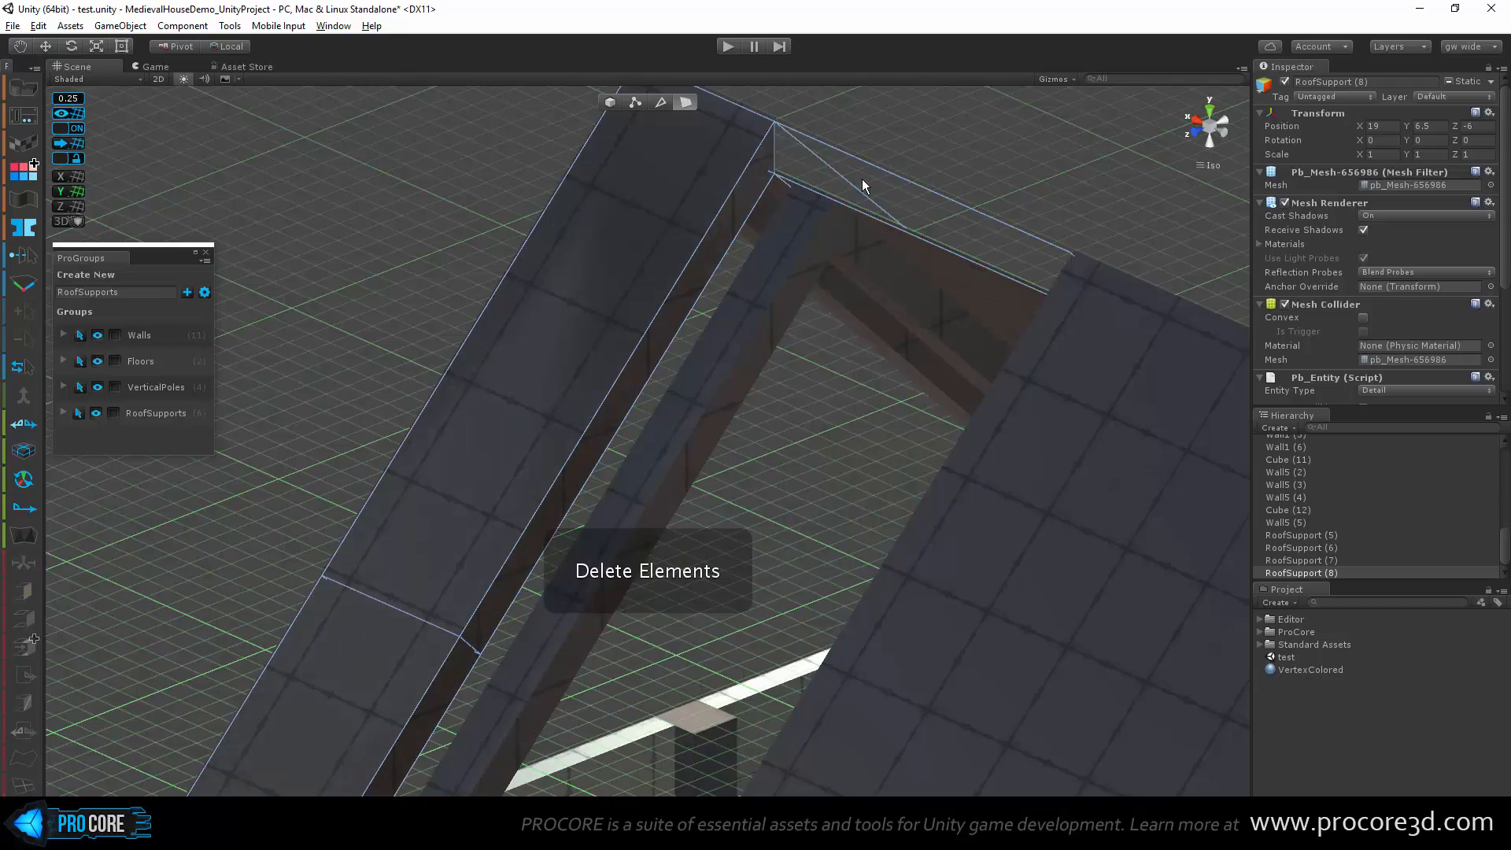
Step: Delete the bridging roof strip's end face on the far slope where it meets the main roof
{"action": "left_click_drag", "start_coordinate": [902, 316], "coordinate": [745, 326], "text": "alt"}
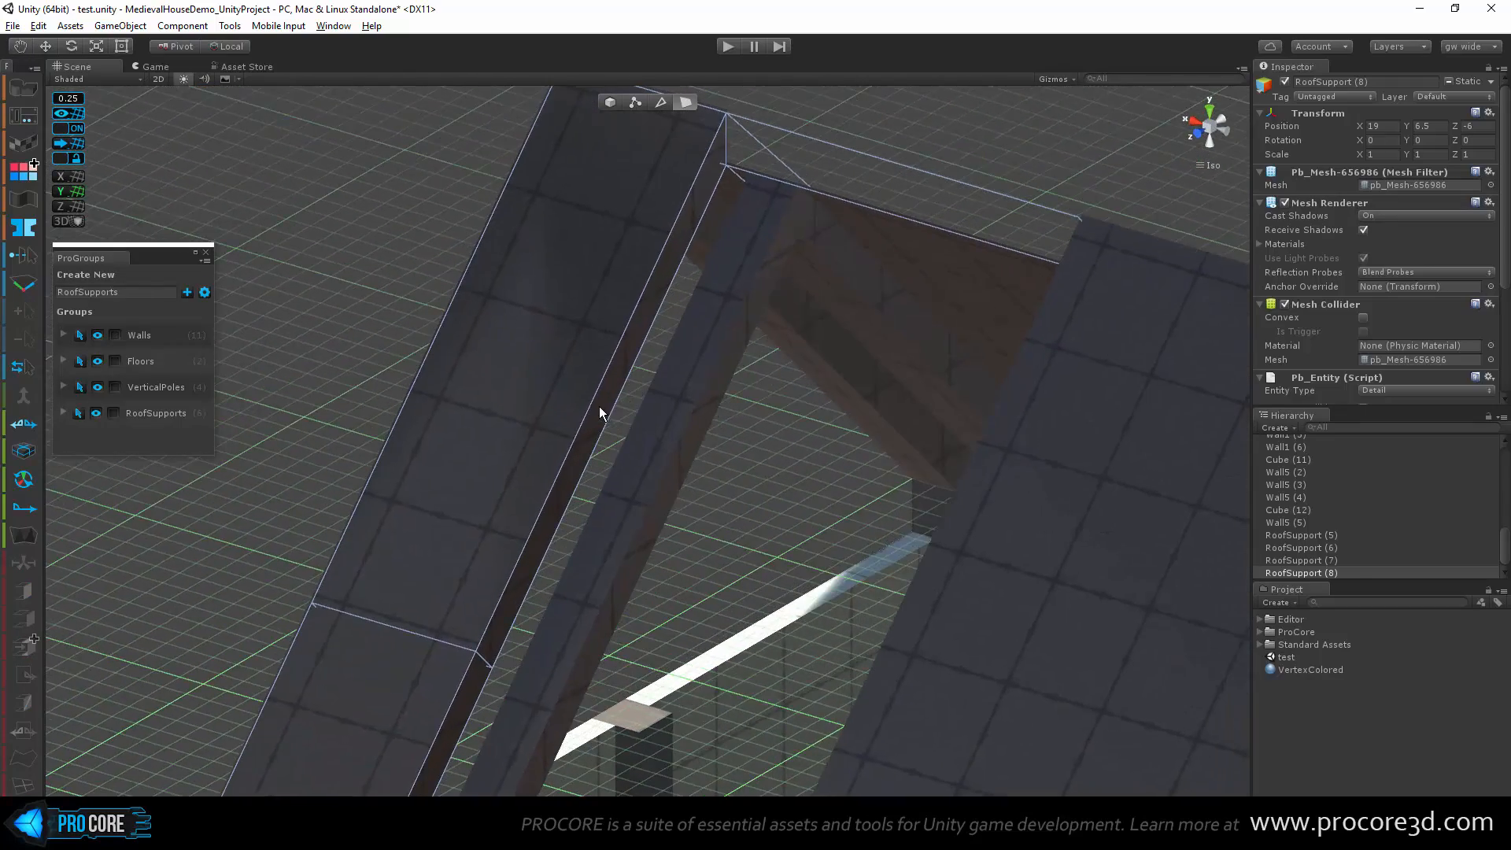
{"action": "left_click", "coordinate": [598, 406]}
{"action": "left_click_drag", "start_coordinate": [794, 574], "coordinate": [734, 335], "text": "alt"}
{"action": "middle_click_drag", "start_coordinate": [808, 285], "coordinate": [809, 566]}
{"action": "left_click_drag", "start_coordinate": [815, 469], "coordinate": [1013, 376], "text": "alt"}
{"action": "left_click", "coordinate": [1021, 291]}
{"action": "left_click_drag", "start_coordinate": [1117, 340], "coordinate": [1155, 248], "text": "alt"}
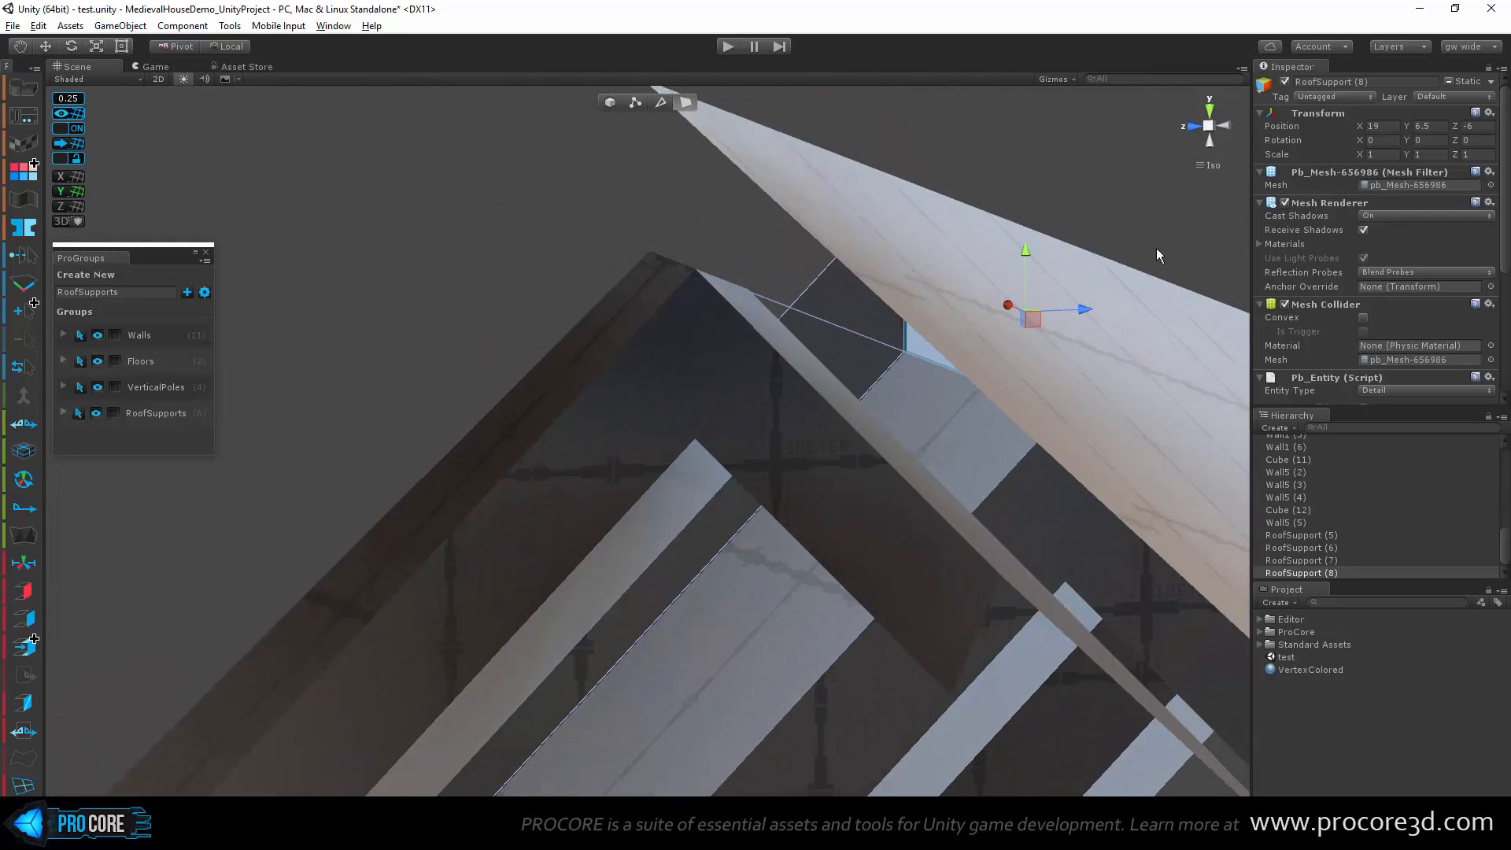
{"action": "left_click", "coordinate": [1209, 127]}
{"action": "left_click_drag", "start_coordinate": [998, 472], "coordinate": [904, 512], "text": "alt"}
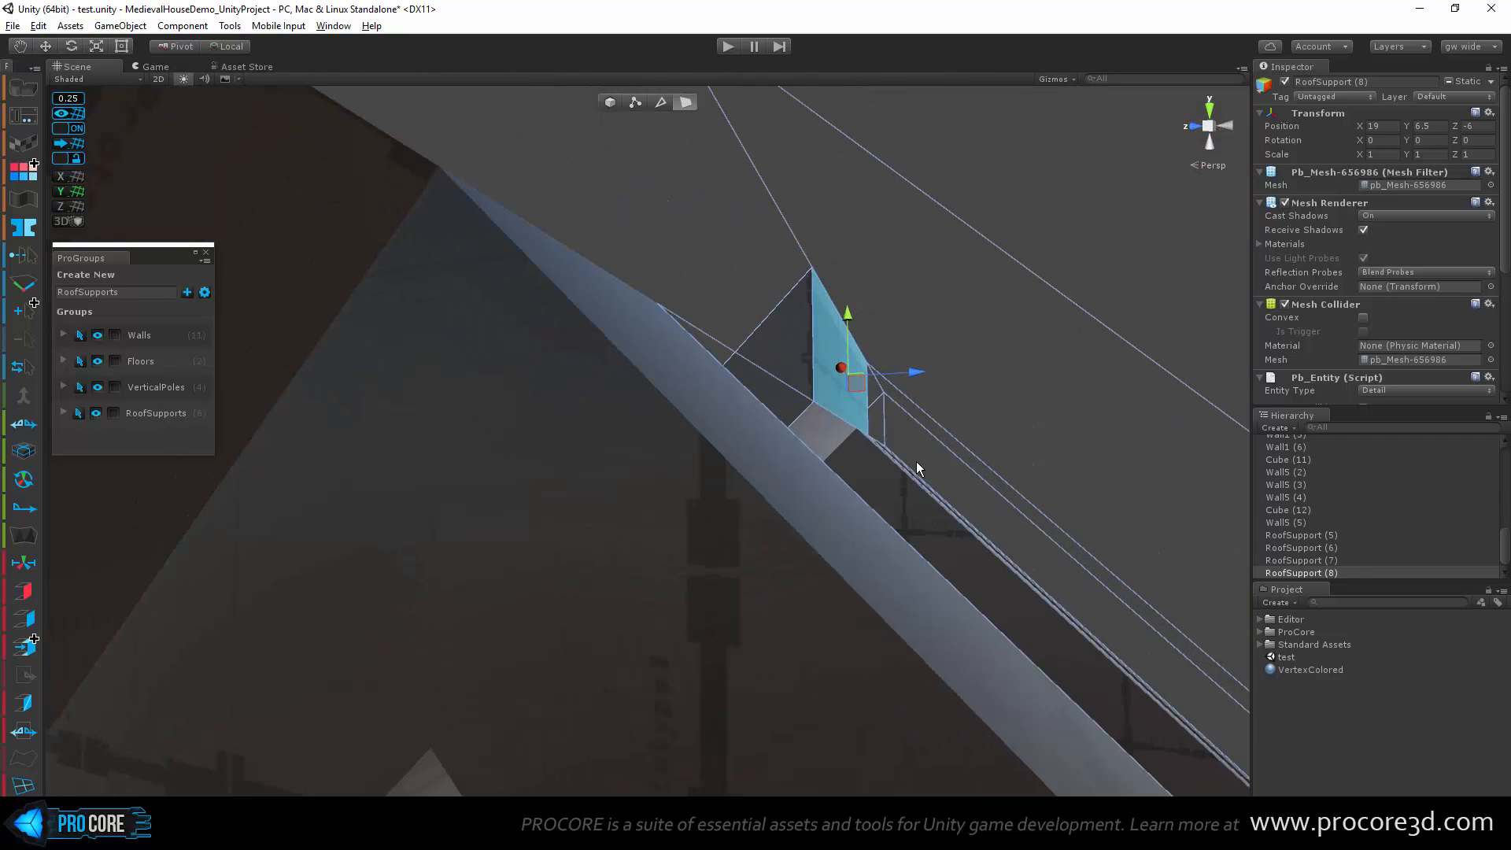
{"action": "key", "text": "BackSpace"}
{"action": "left_click_drag", "start_coordinate": [758, 475], "coordinate": [864, 449], "text": "alt"}
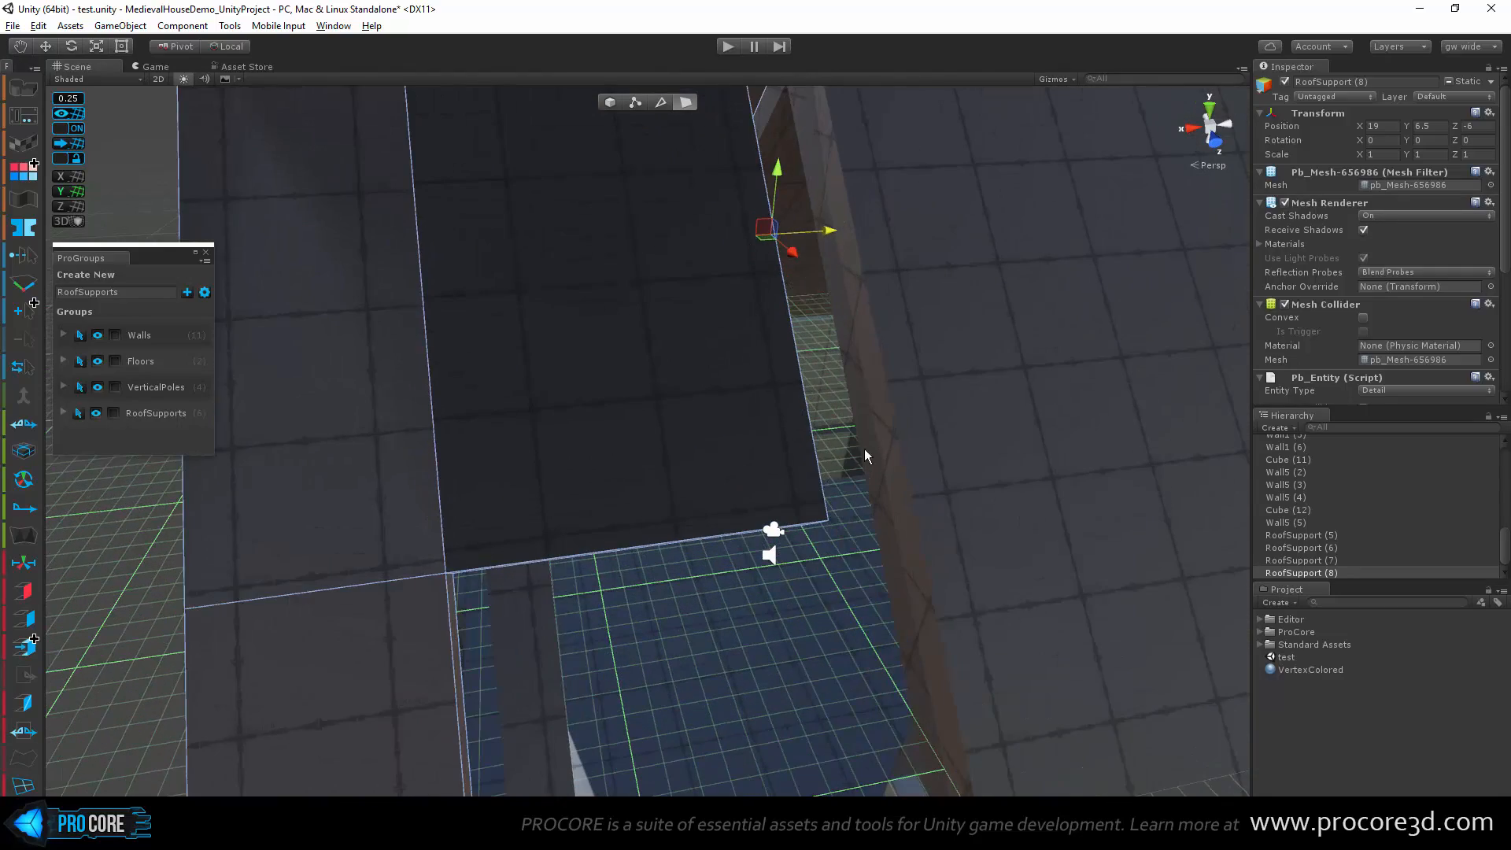
Step: Insert an edge loop along the length of the main roof's near slope, starting from the side facing the short roof
{"action": "left_click", "coordinate": [889, 419]}
{"action": "scroll", "coordinate": [889, 446], "scroll_direction": "down", "scroll_amount": 3}
{"action": "scroll", "coordinate": [759, 527], "scroll_direction": "down", "scroll_amount": 1}
{"action": "left_click_drag", "start_coordinate": [828, 534], "coordinate": [456, 488], "text": "alt"}
{"action": "scroll", "coordinate": [669, 370], "scroll_direction": "up", "scroll_amount": 3}
{"action": "left_click", "coordinate": [674, 346]}
{"action": "left_click_drag", "start_coordinate": [675, 348], "coordinate": [926, 455], "text": "alt"}
{"action": "left_click", "coordinate": [848, 442]}
{"action": "left_click", "coordinate": [852, 427]}
{"action": "middle_click_drag", "start_coordinate": [925, 435], "coordinate": [897, 515]}
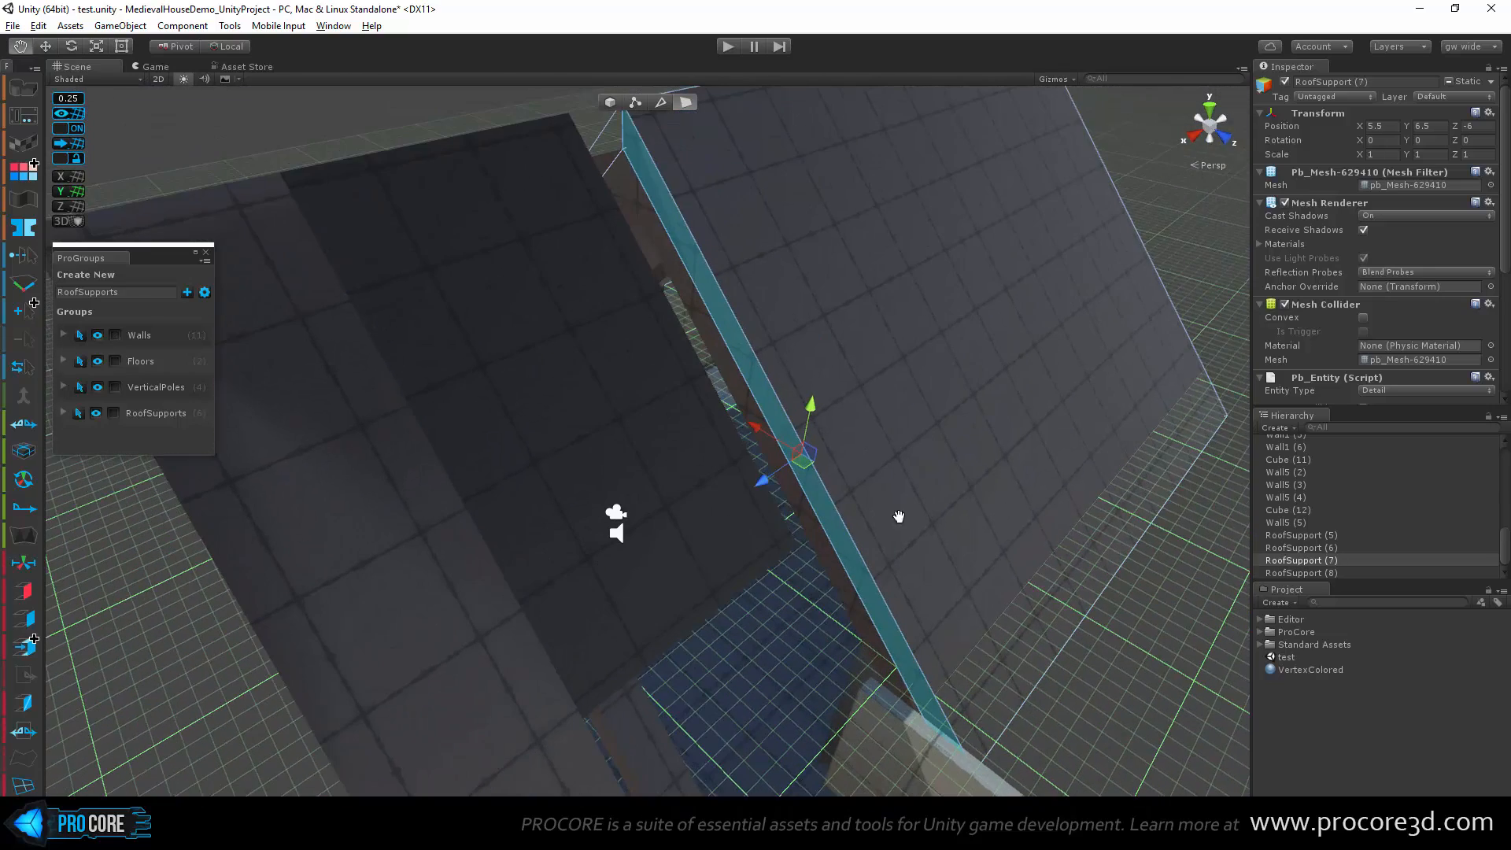
{"action": "left_click", "coordinate": [662, 103]}
{"action": "left_click", "coordinate": [771, 375]}
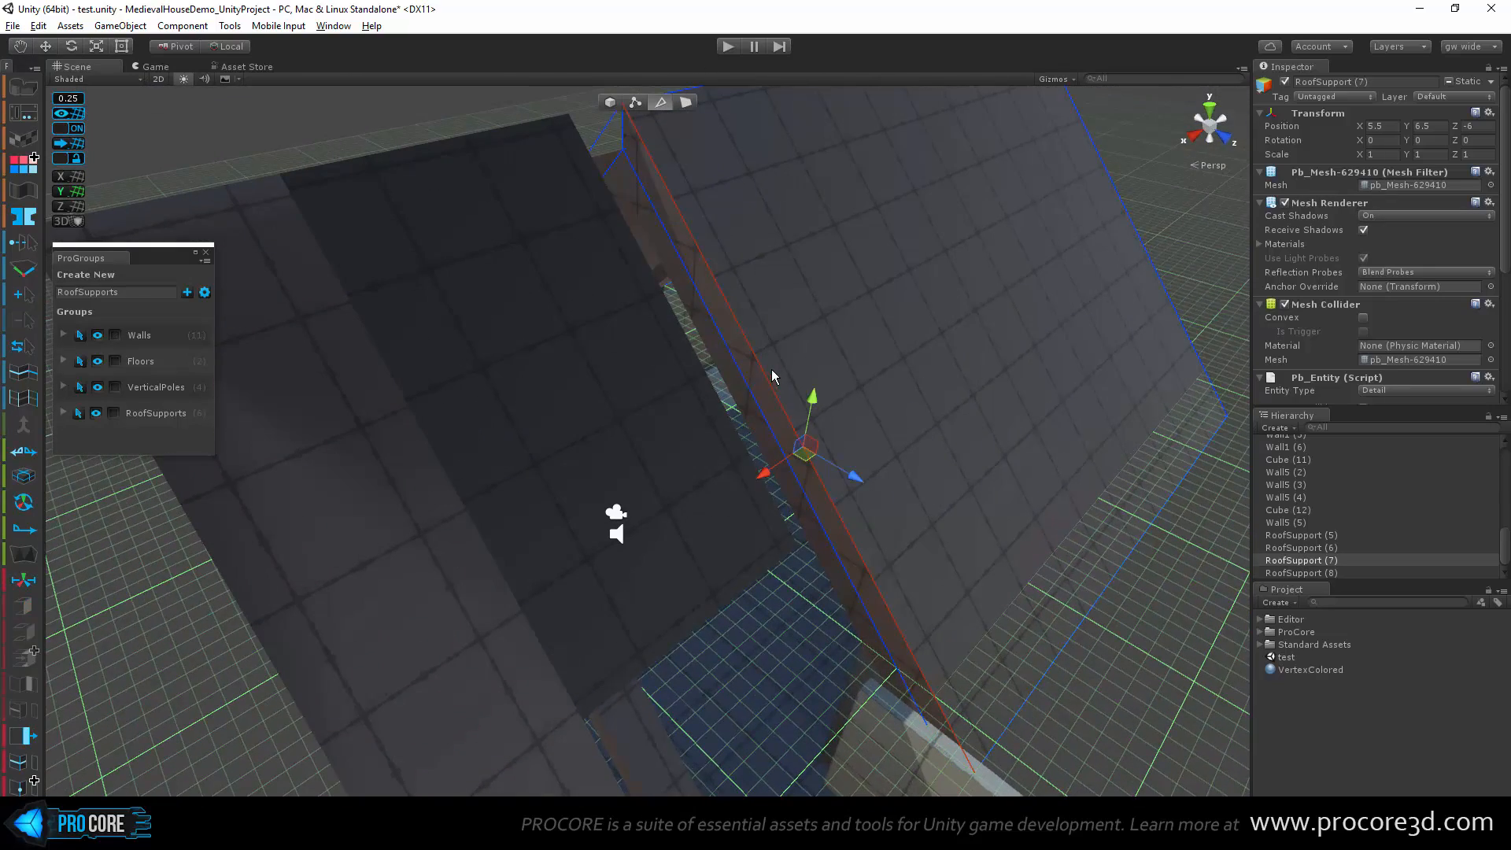
{"action": "key", "text": "alt+u"}
Step: In a wireframe side view, move the main roof's new edge loop about 0.5 down and outward to match the short roof's division
{"action": "middle_click_drag", "start_coordinate": [771, 370], "coordinate": [1173, 102]}
{"action": "left_click", "coordinate": [1193, 137]}
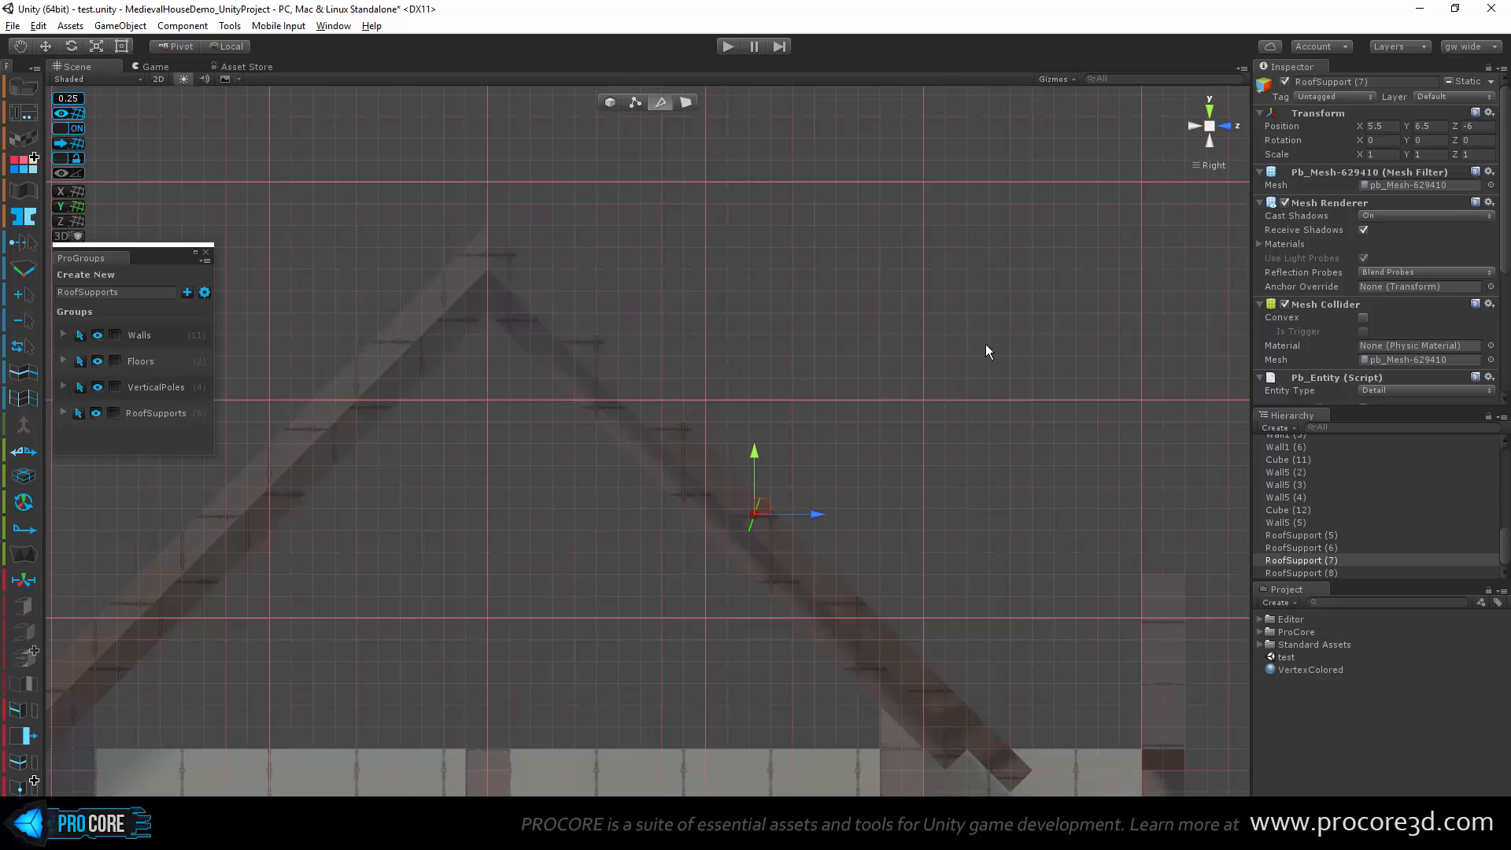
{"action": "middle_click_drag", "start_coordinate": [814, 535], "coordinate": [717, 433]}
{"action": "scroll", "coordinate": [722, 463], "scroll_direction": "up", "scroll_amount": 4}
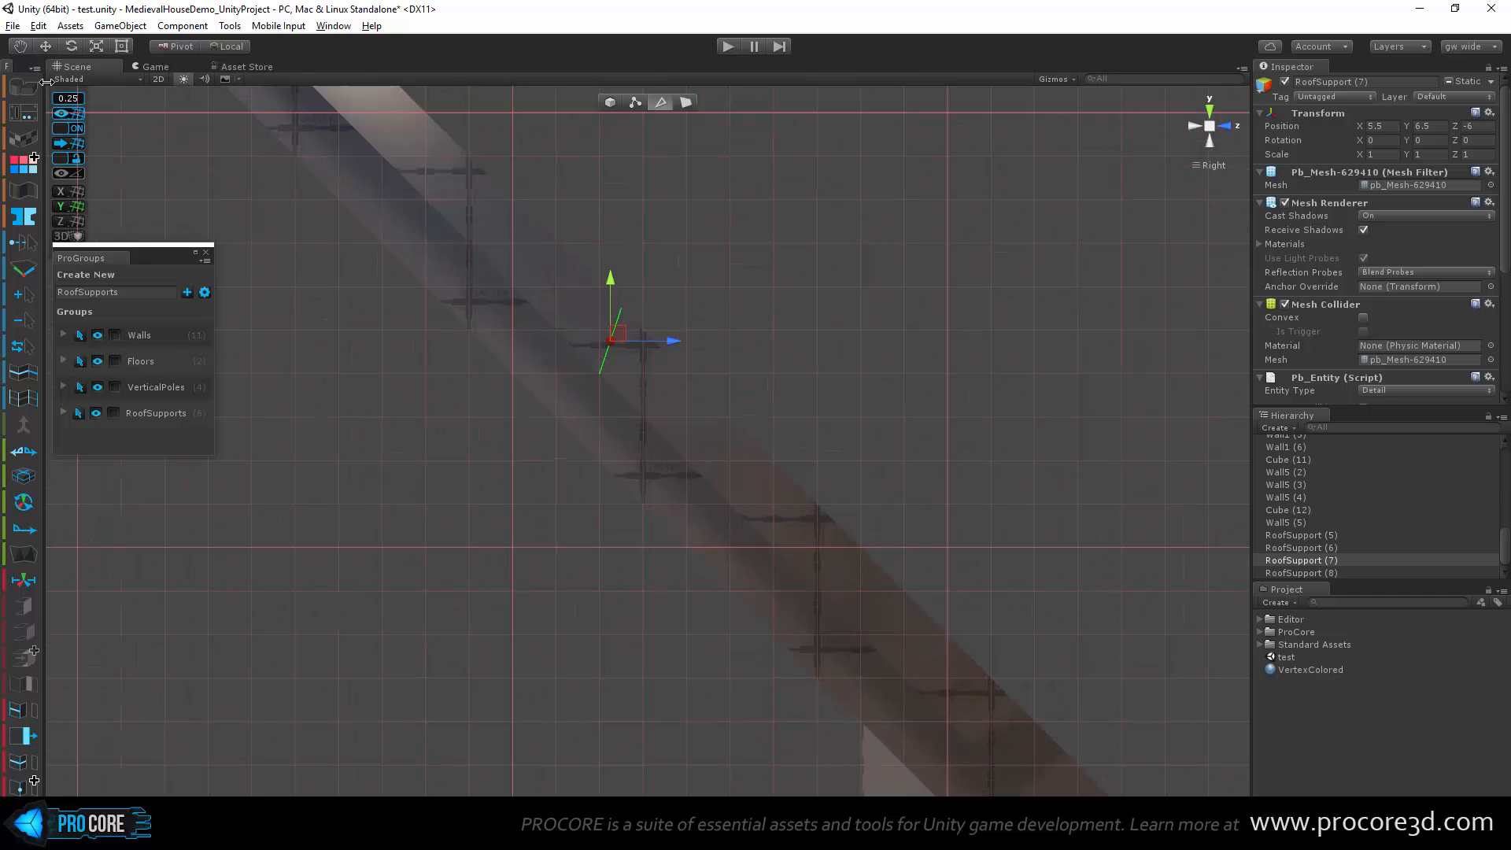
{"action": "left_click", "coordinate": [94, 80]}
{"action": "left_click", "coordinate": [103, 118]}
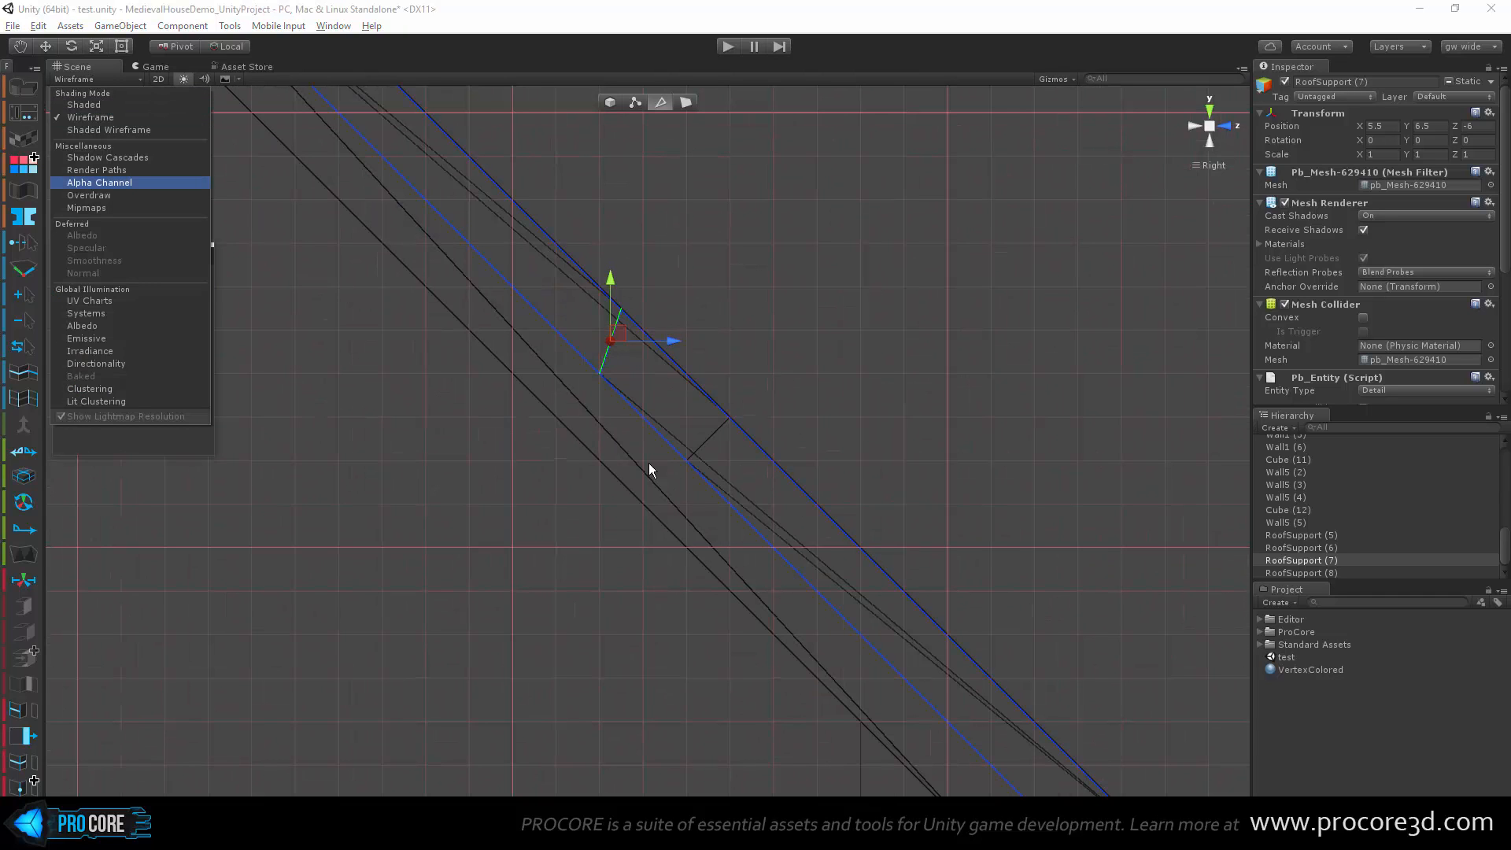
{"action": "left_click_drag", "start_coordinate": [622, 336], "coordinate": [705, 404]}
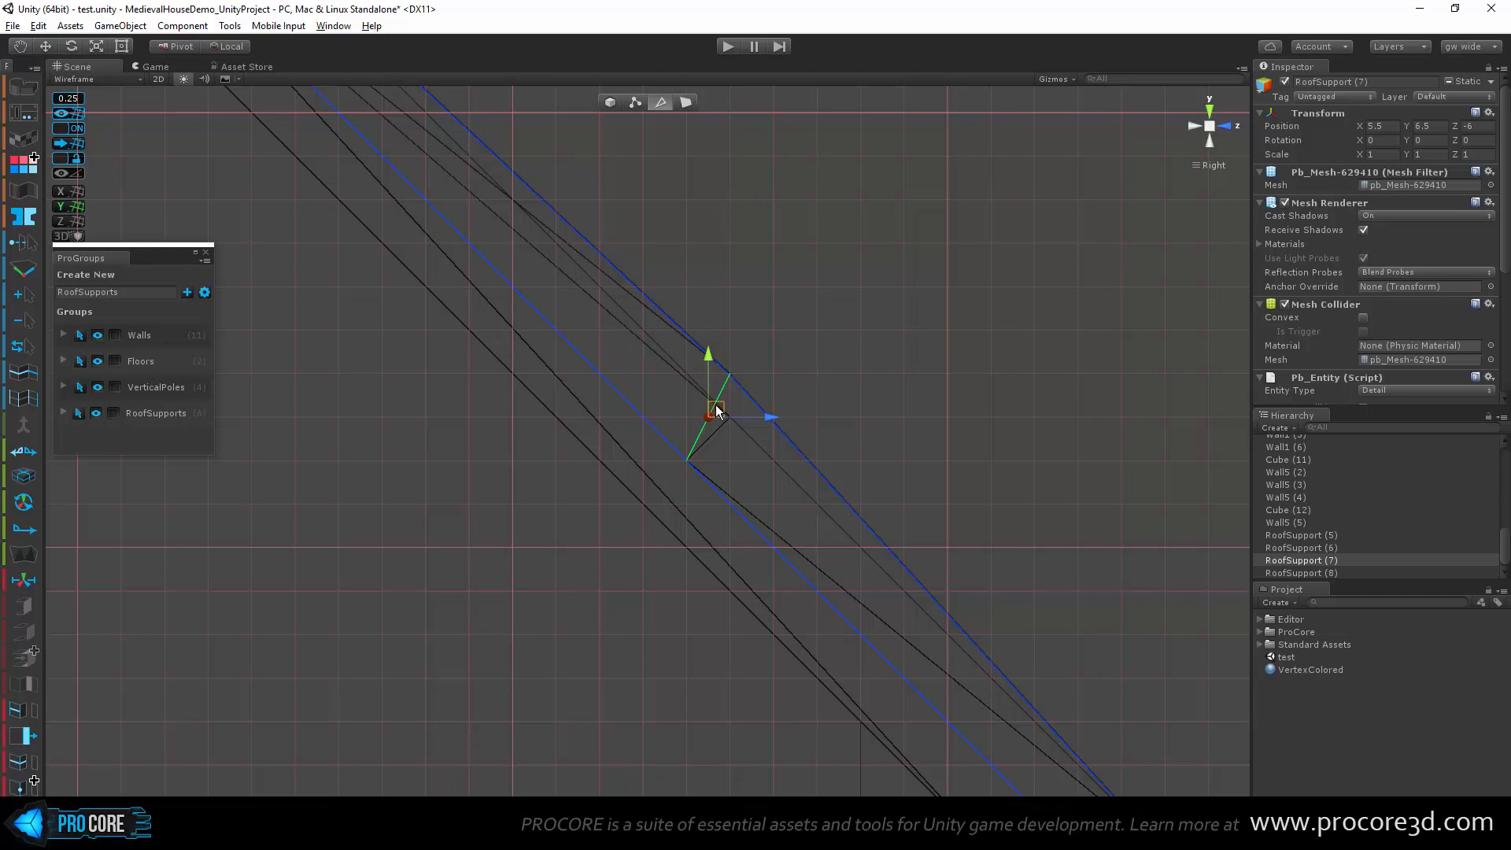
Step: Lower the edge loop's outer vertices about 0.25 so it sits square to the slope, and return the view to shaded
{"action": "left_click", "coordinate": [634, 103]}
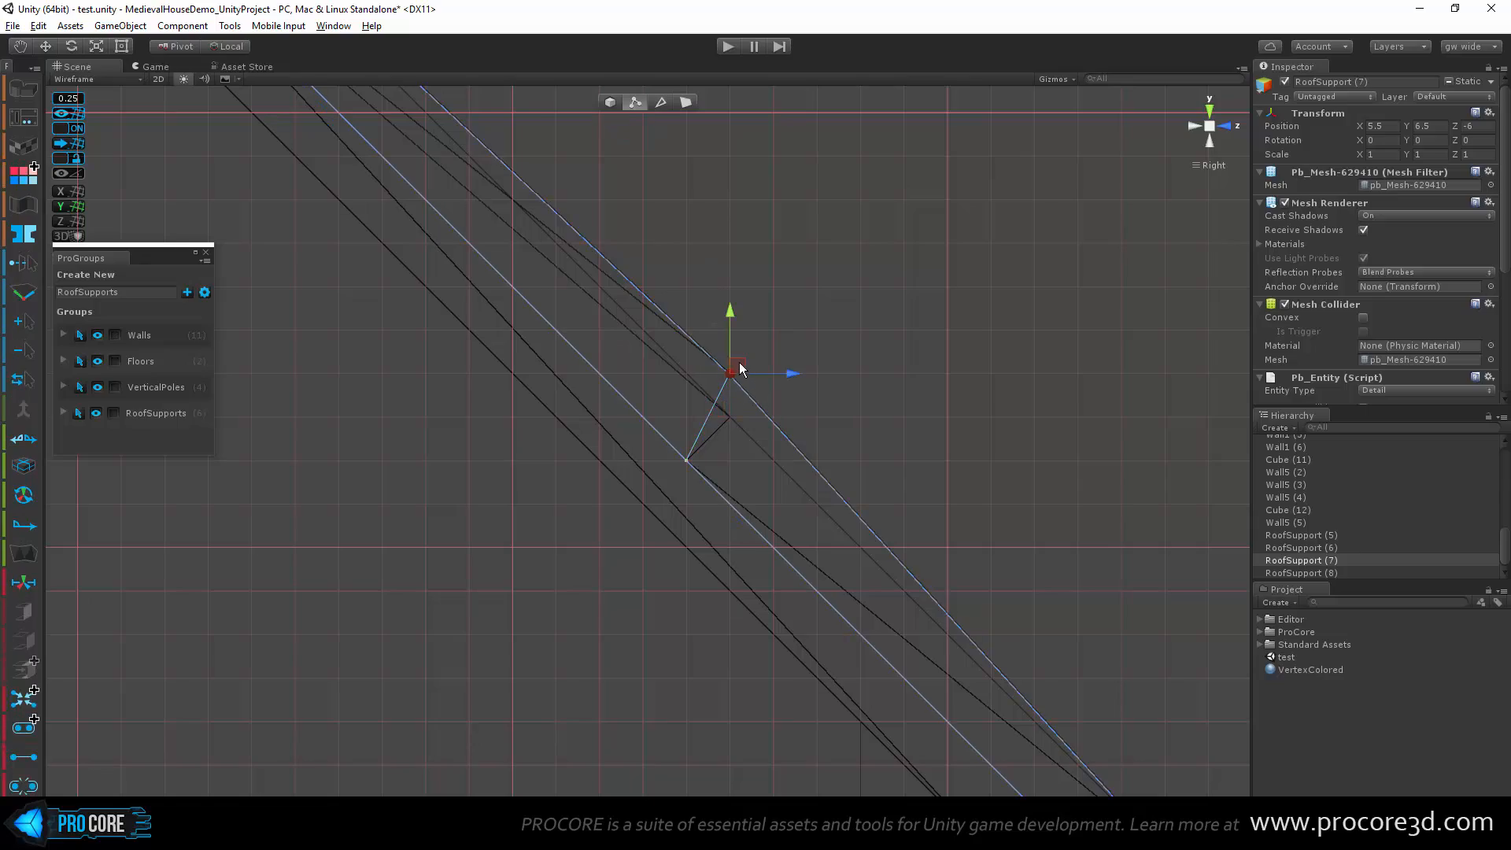
{"action": "left_click_drag", "start_coordinate": [739, 362], "coordinate": [745, 398]}
{"action": "scroll", "coordinate": [823, 511], "scroll_direction": "down", "scroll_amount": 5}
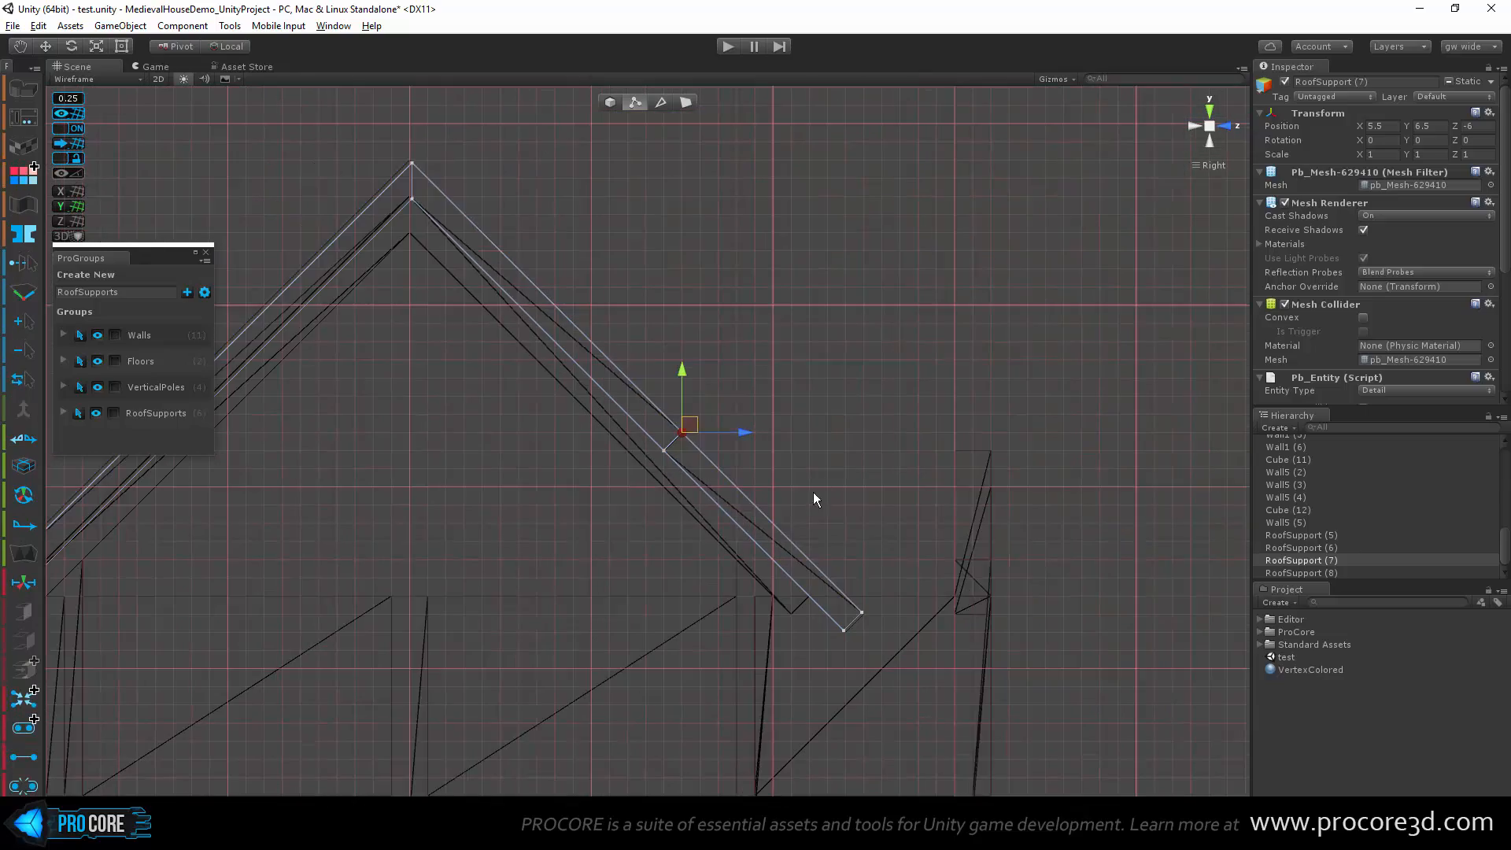
{"action": "left_click_drag", "start_coordinate": [813, 493], "coordinate": [671, 525], "text": "alt"}
{"action": "scroll", "coordinate": [671, 526], "scroll_direction": "up", "scroll_amount": 3}
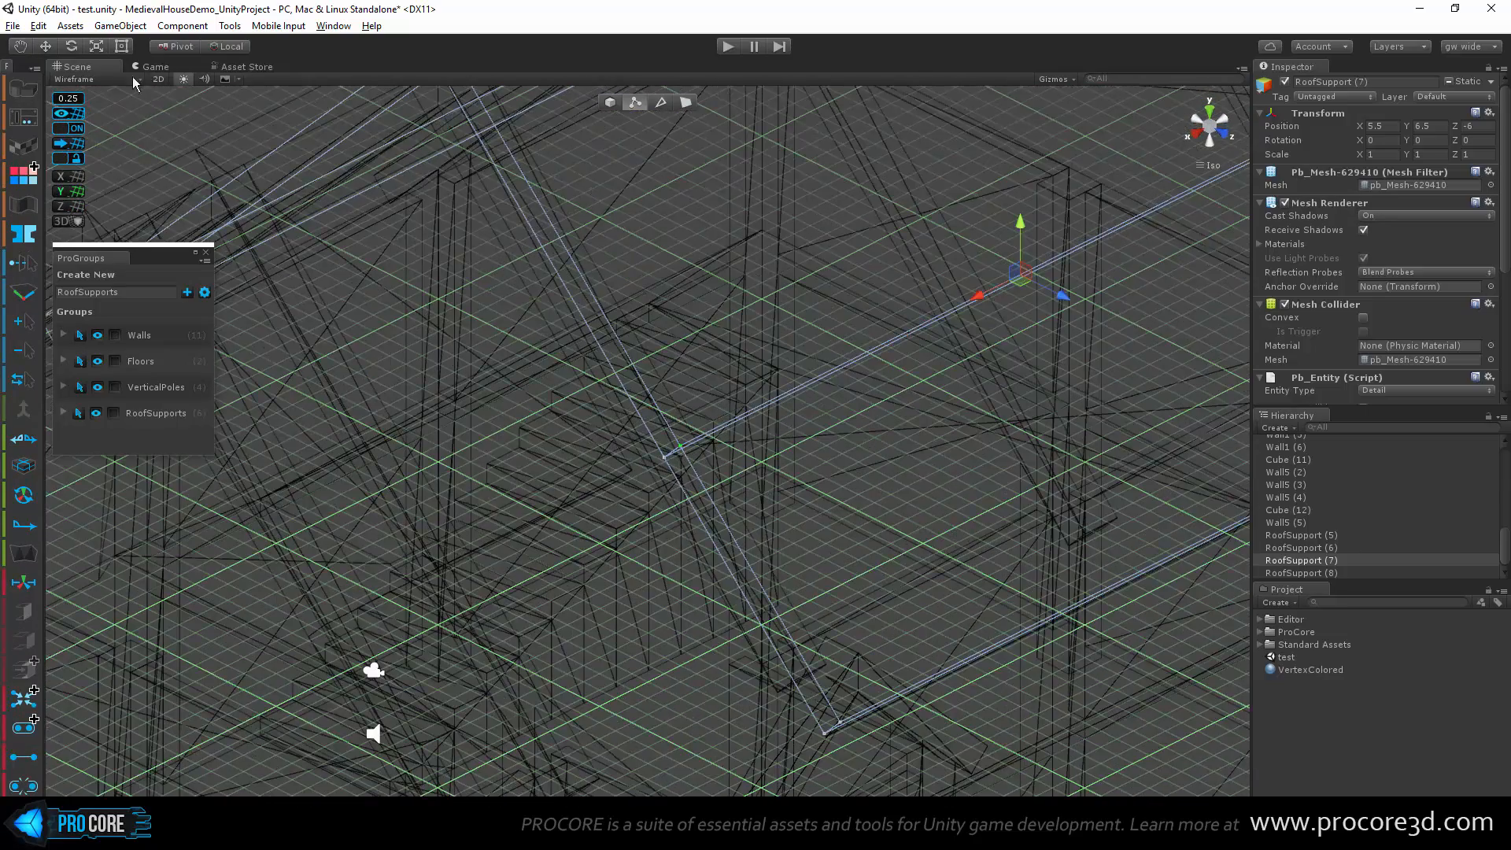
{"action": "left_click", "coordinate": [105, 80]}
{"action": "left_click", "coordinate": [108, 107]}
Step: Delete the main roof's upper side face that abuts the short roof
{"action": "left_click_drag", "start_coordinate": [528, 368], "coordinate": [110, 343], "text": "alt"}
{"action": "left_click", "coordinate": [1212, 126]}
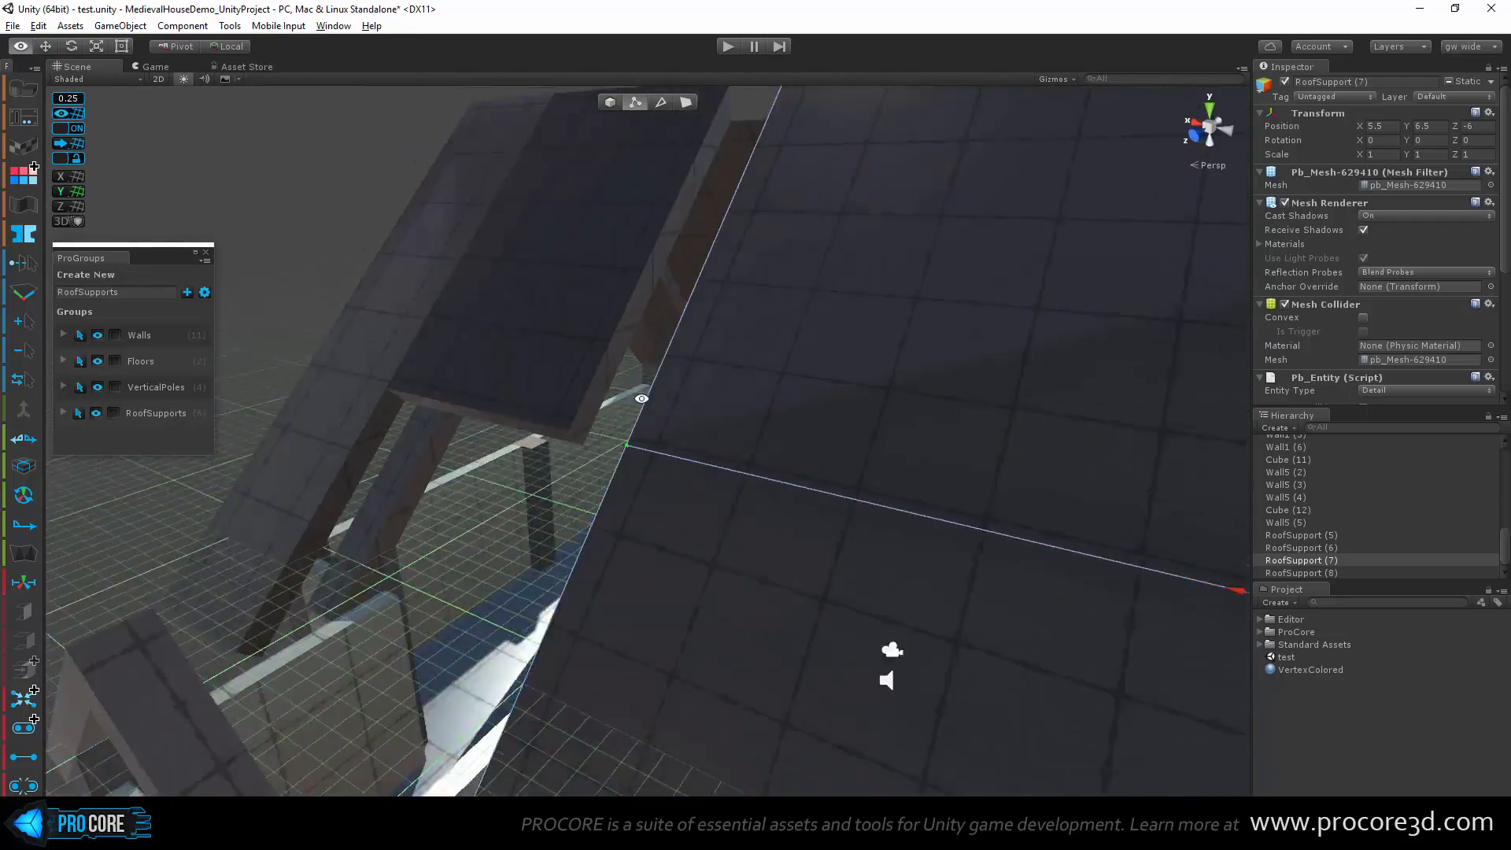
{"action": "left_click", "coordinate": [705, 262]}
{"action": "left_click_drag", "start_coordinate": [705, 262], "coordinate": [1101, 417], "text": "alt"}
{"action": "left_click", "coordinate": [658, 417]}
{"action": "left_click_drag", "start_coordinate": [658, 417], "coordinate": [682, 466], "text": "alt"}
{"action": "key", "text": "BackSpace"}
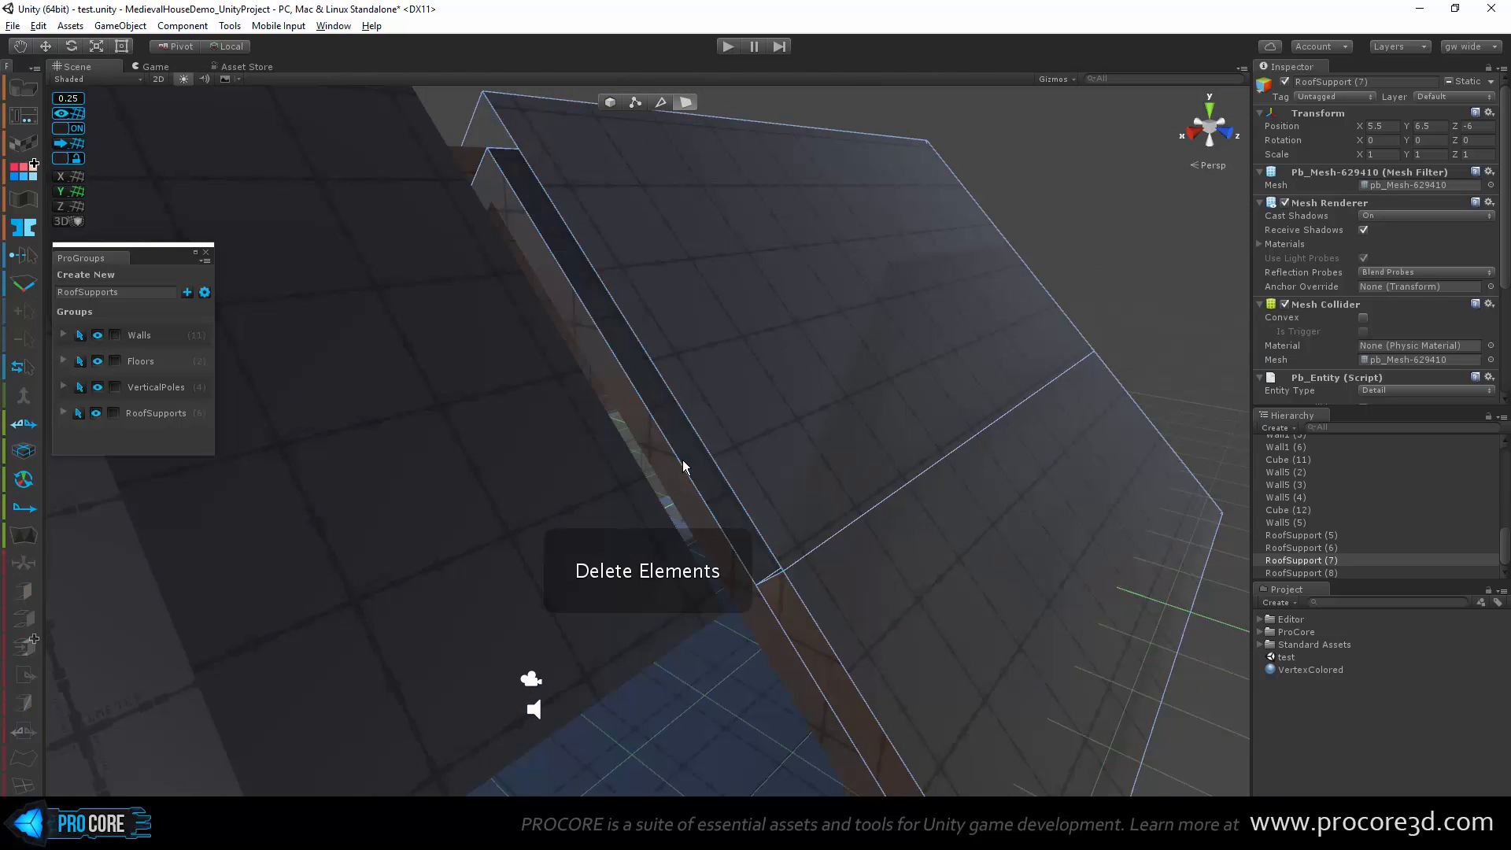
Step: Delete the short roof's matching side face along the seam with the main roof
{"action": "left_click_drag", "start_coordinate": [775, 408], "coordinate": [676, 352], "text": "alt"}
{"action": "left_click", "coordinate": [620, 360]}
{"action": "key", "text": "BackSpace"}
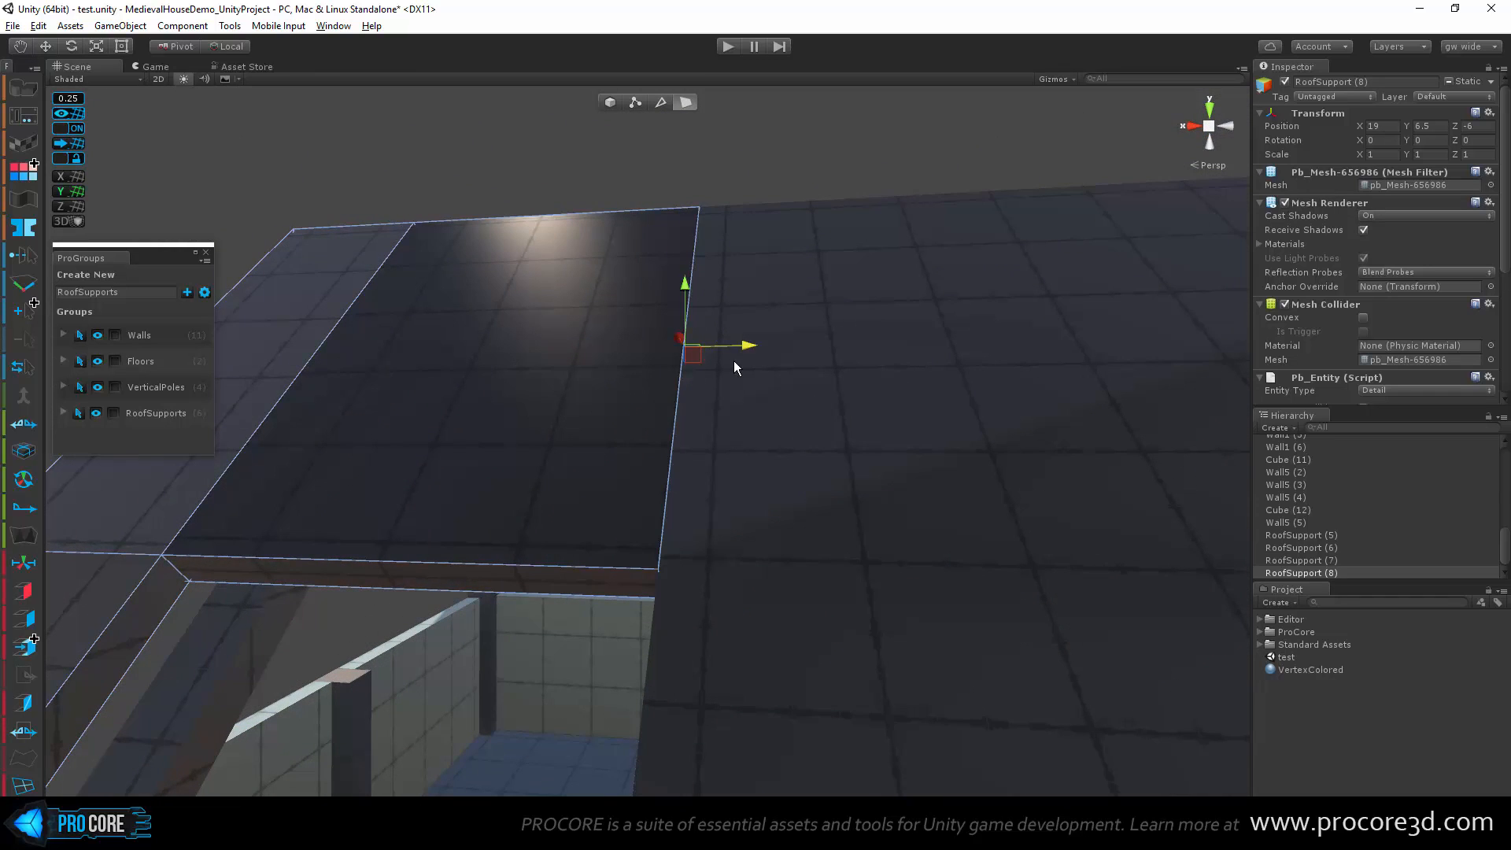
{"action": "left_click_drag", "start_coordinate": [935, 348], "coordinate": [474, 483], "text": "alt"}
{"action": "scroll", "coordinate": [804, 451], "scroll_direction": "down", "scroll_amount": 3}
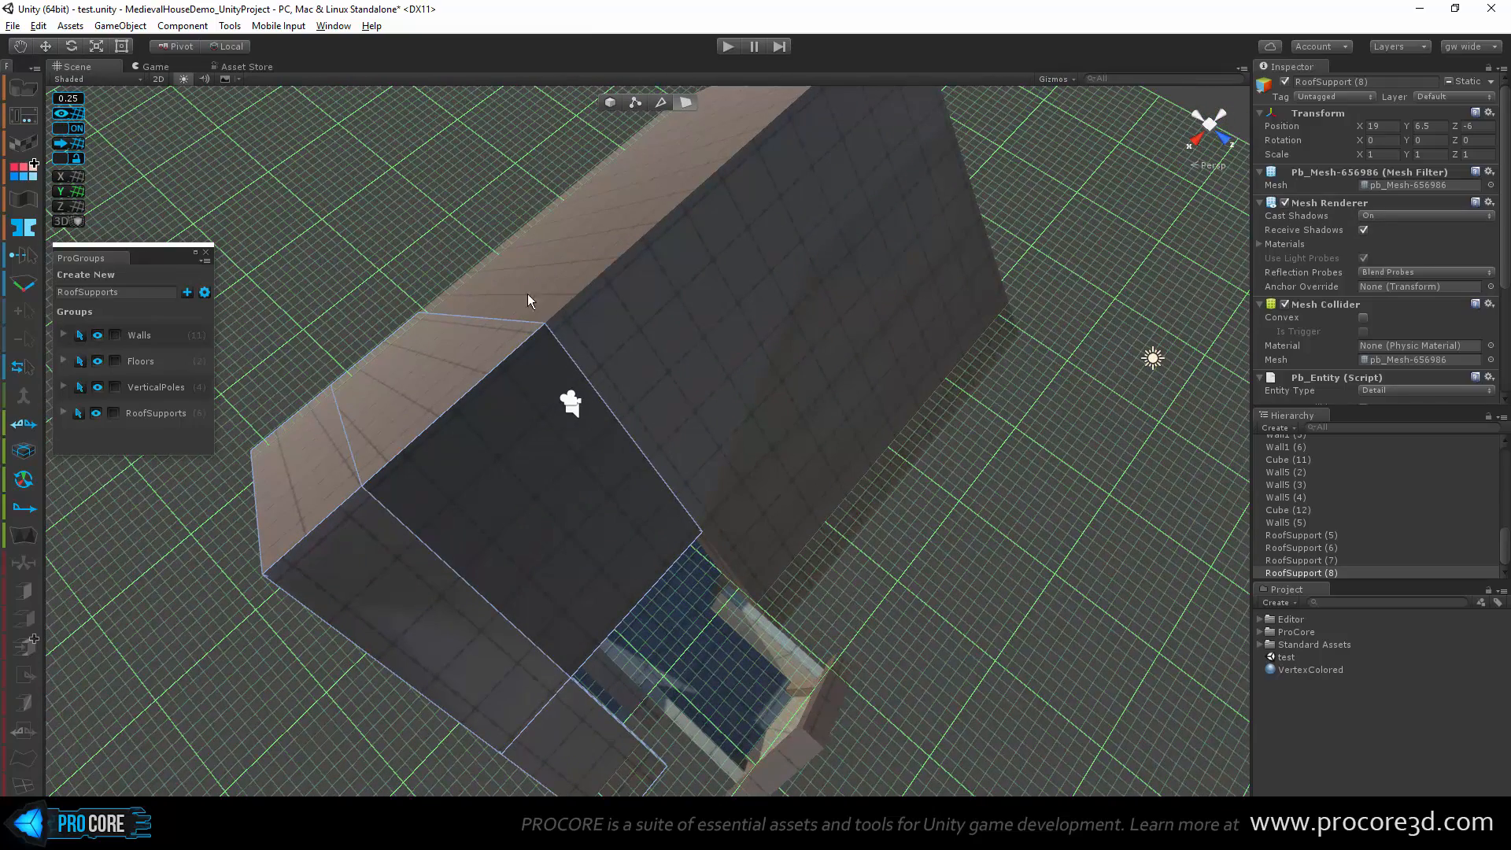
Step: Try moving the main roof's lower side face beside the extension opening, and undo the move
{"action": "left_click_drag", "start_coordinate": [631, 541], "coordinate": [777, 479], "text": "alt"}
{"action": "middle_click_drag", "start_coordinate": [765, 445], "coordinate": [741, 304]}
{"action": "scroll", "coordinate": [705, 403], "scroll_direction": "up", "scroll_amount": 3}
{"action": "scroll", "coordinate": [709, 406], "scroll_direction": "down", "scroll_amount": 1}
{"action": "left_click_drag", "start_coordinate": [709, 401], "coordinate": [848, 464], "text": "alt"}
{"action": "left_click", "coordinate": [789, 415]}
{"action": "left_click_drag", "start_coordinate": [789, 415], "coordinate": [659, 438], "text": "alt"}
{"action": "scroll", "coordinate": [659, 438], "scroll_direction": "down", "scroll_amount": 3}
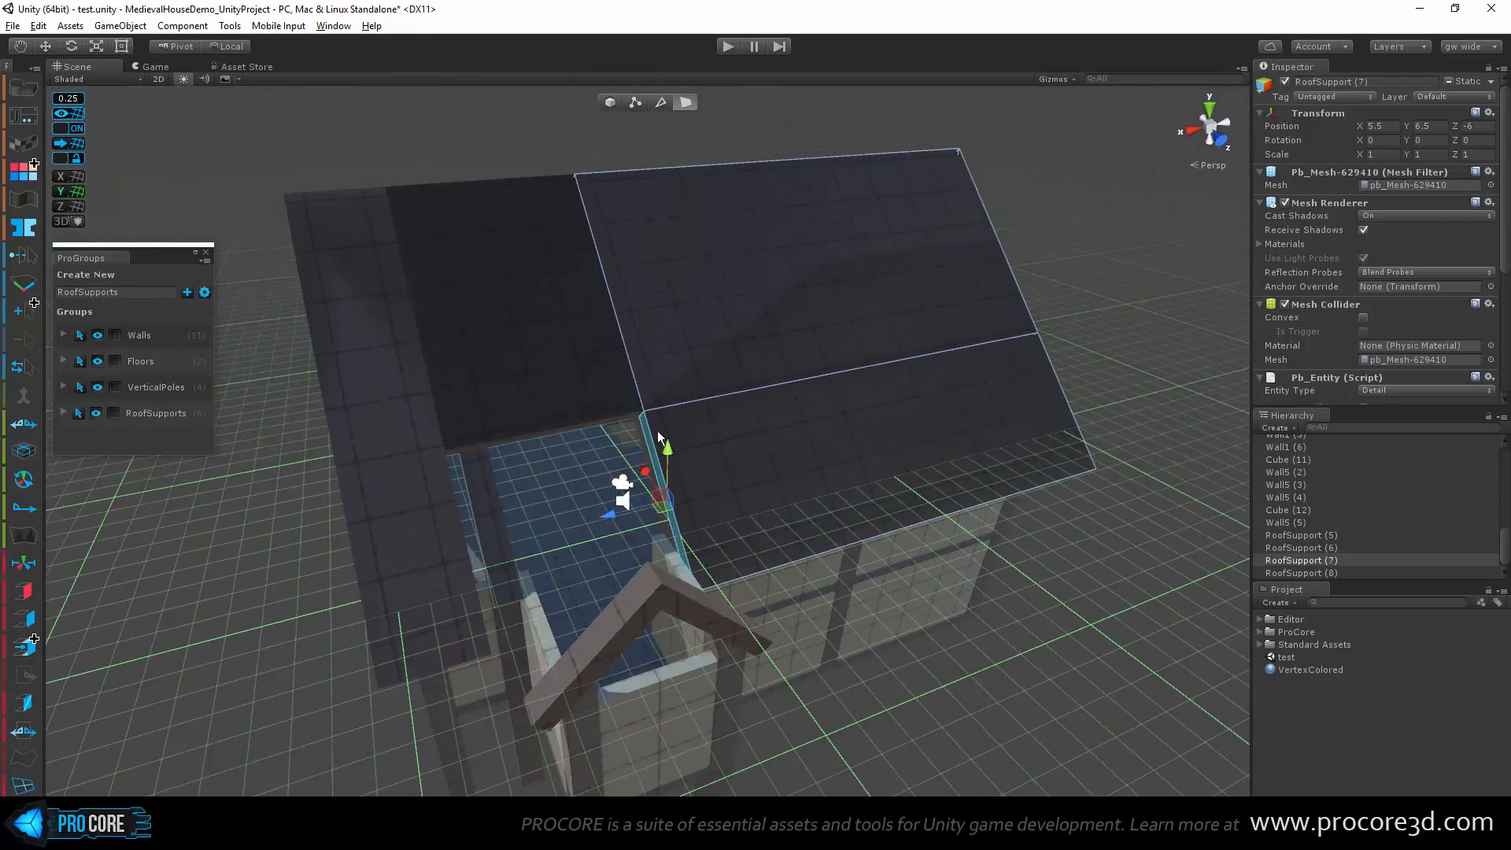
{"action": "left_click_drag", "start_coordinate": [607, 511], "coordinate": [437, 433]}
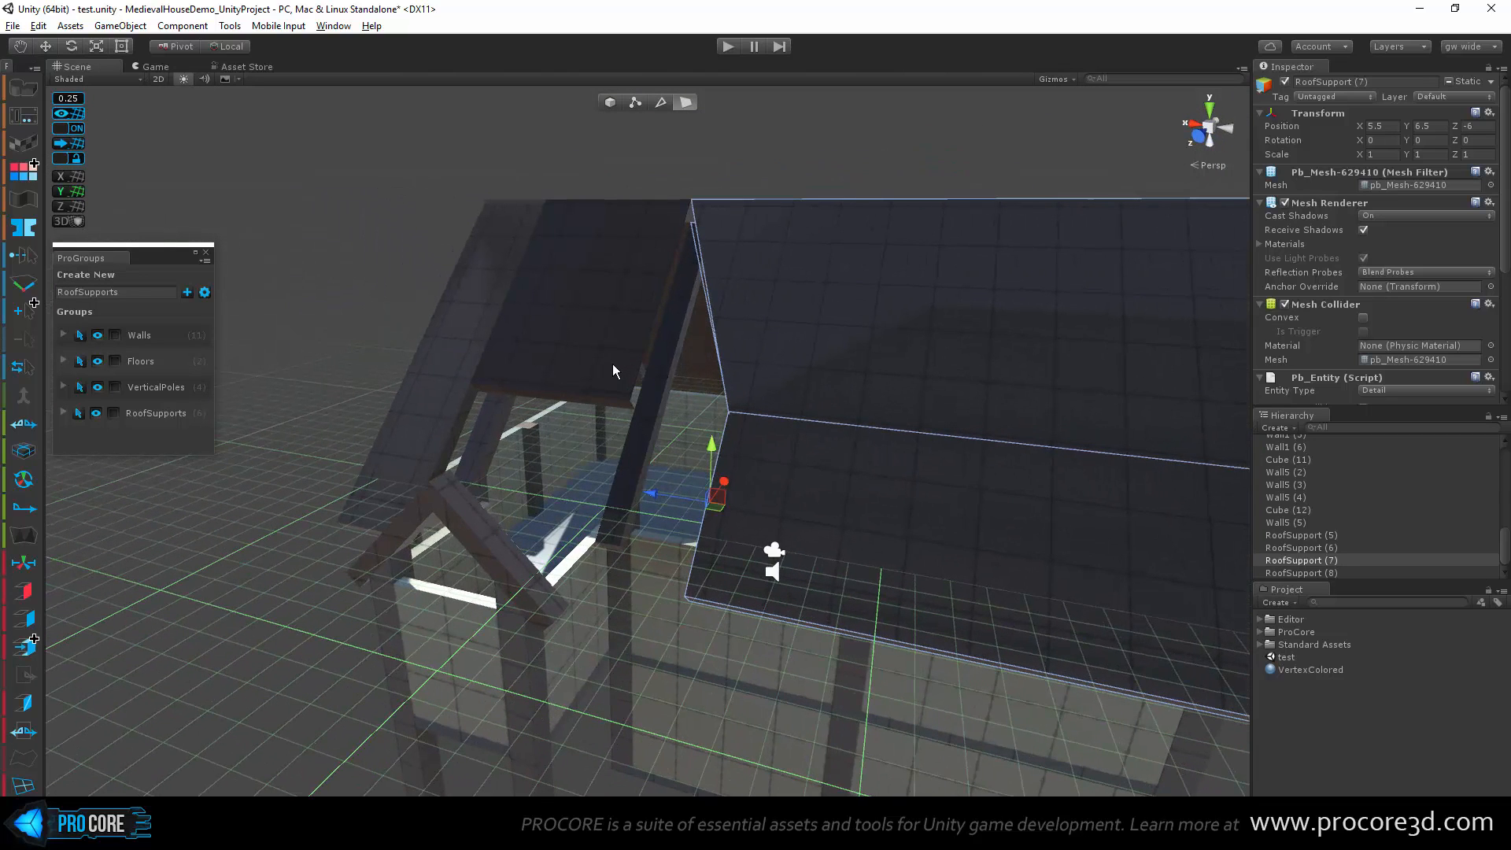
{"action": "key", "text": "ctrl+z"}
Step: Merge the short and main roof sections into one object, deleting the originals
{"action": "left_click", "coordinate": [610, 103]}
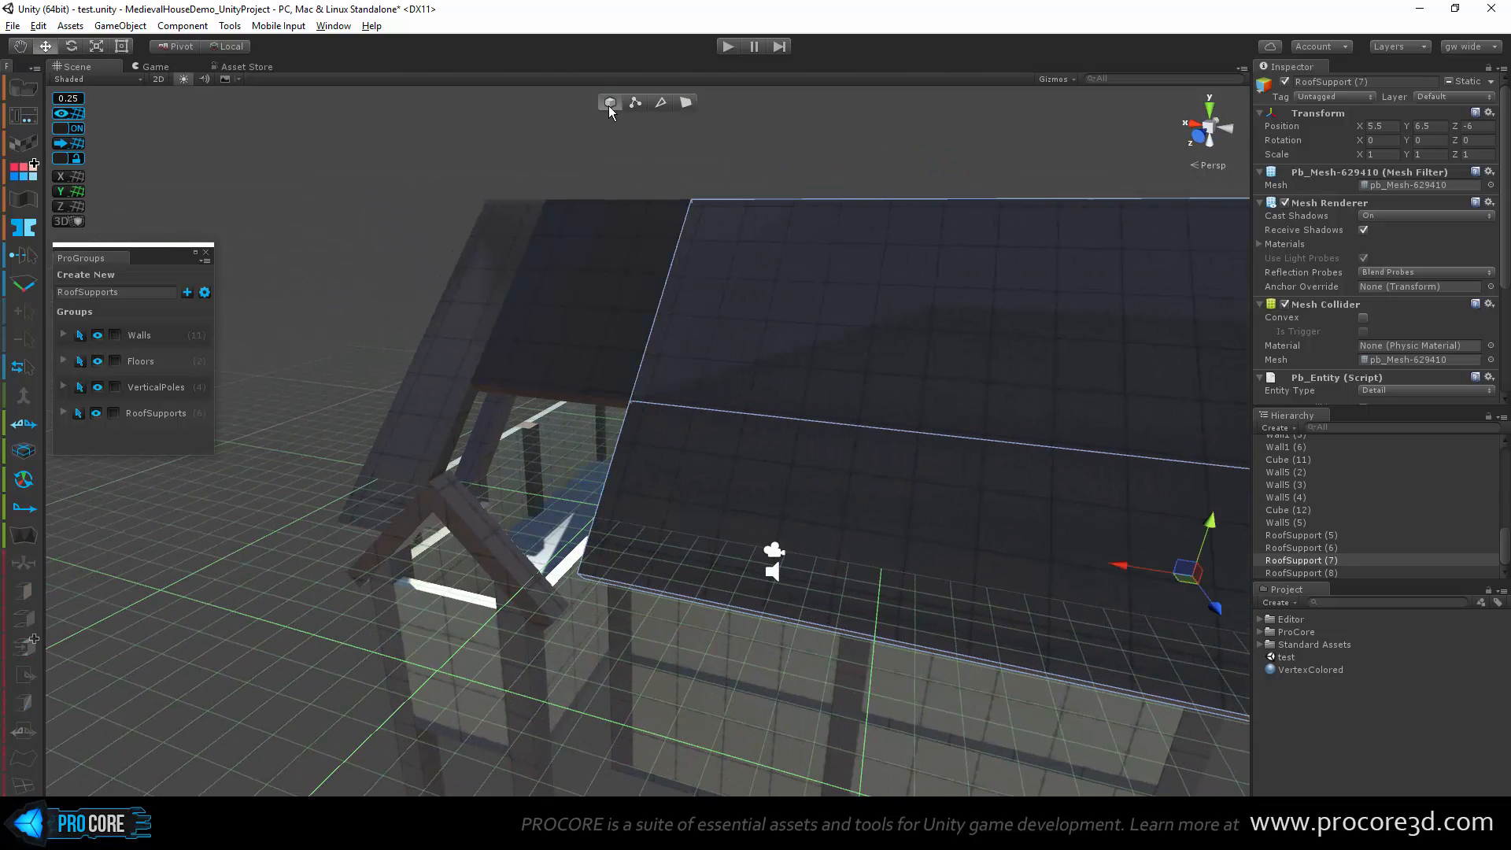
{"action": "left_click", "coordinate": [592, 295]}
{"action": "left_click", "coordinate": [743, 337], "text": "shift"}
{"action": "left_click_drag", "start_coordinate": [790, 317], "coordinate": [779, 376], "text": "alt"}
{"action": "left_click", "coordinate": [34, 476]}
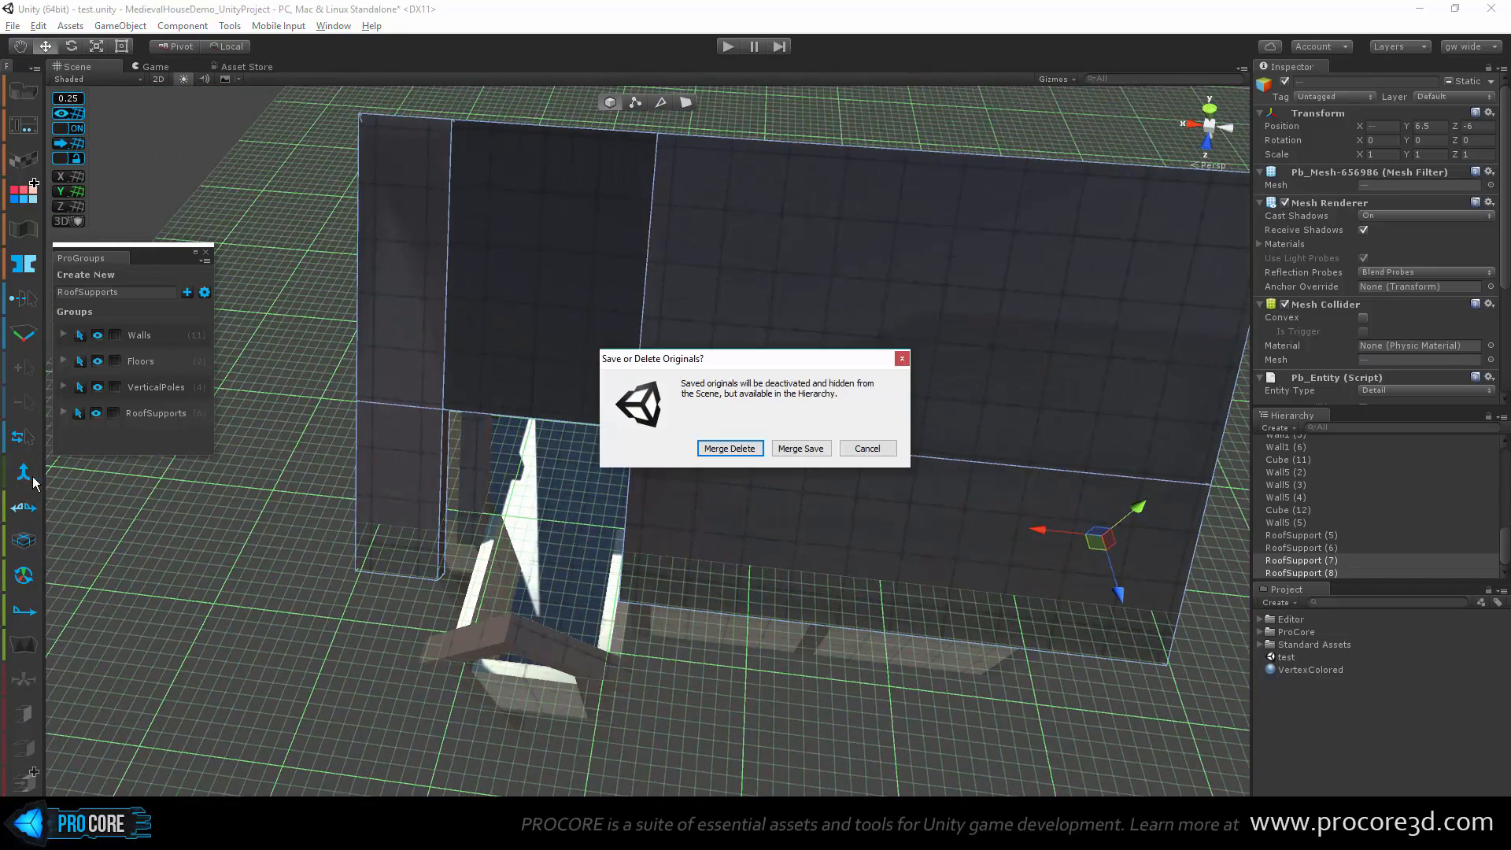
{"action": "left_click", "coordinate": [739, 452]}
Step: Select the merged roof's vertices around the seam and short section and weld the coincident ones
{"action": "scroll", "coordinate": [661, 267], "scroll_direction": "down", "scroll_amount": 3}
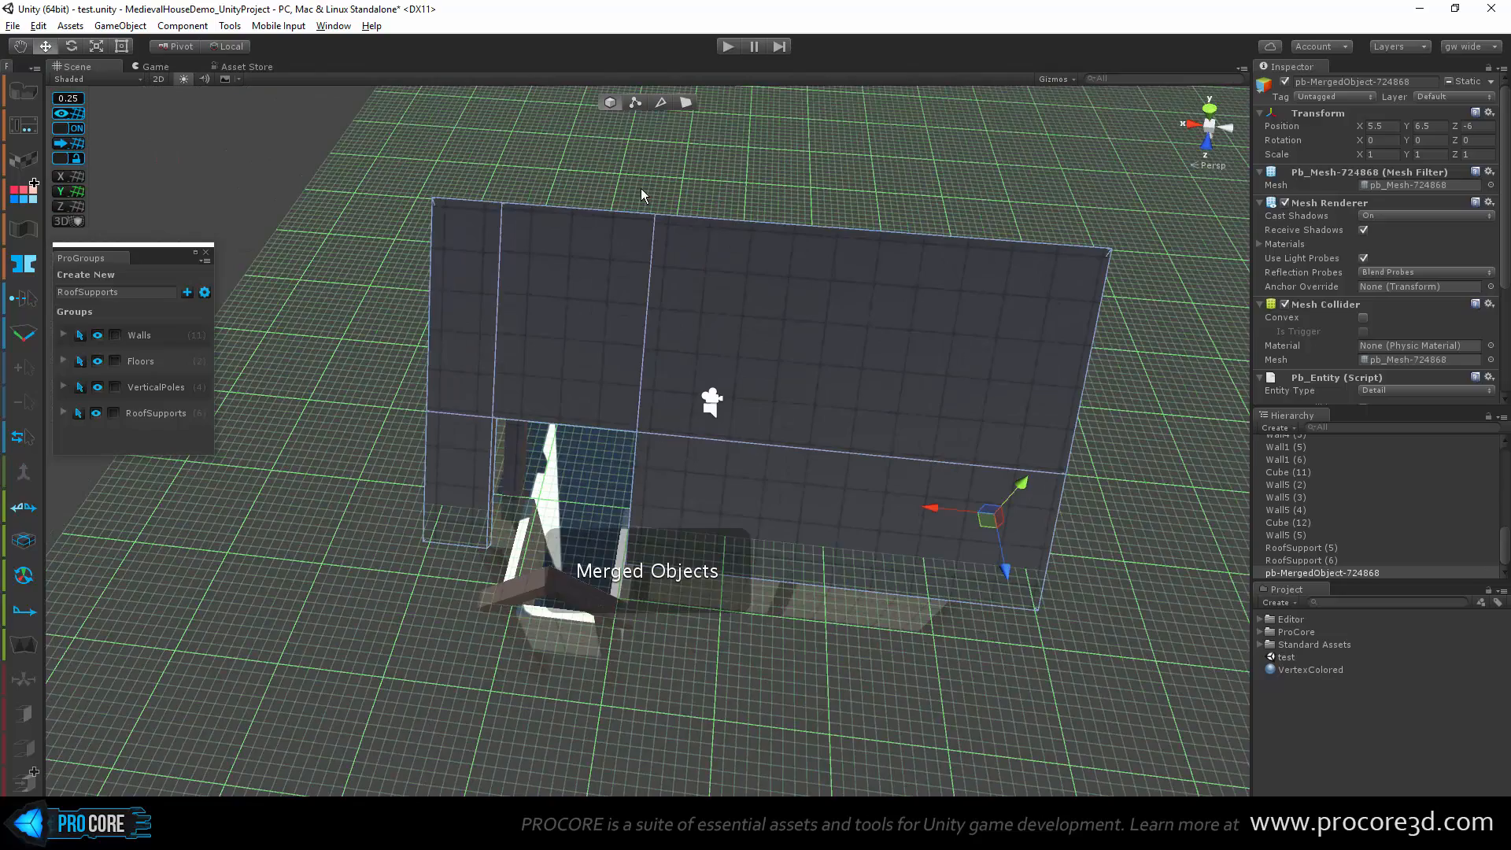
{"action": "left_click", "coordinate": [634, 103]}
{"action": "scroll", "coordinate": [641, 271], "scroll_direction": "down", "scroll_amount": 2}
{"action": "scroll", "coordinate": [641, 271], "scroll_direction": "down", "scroll_amount": 1}
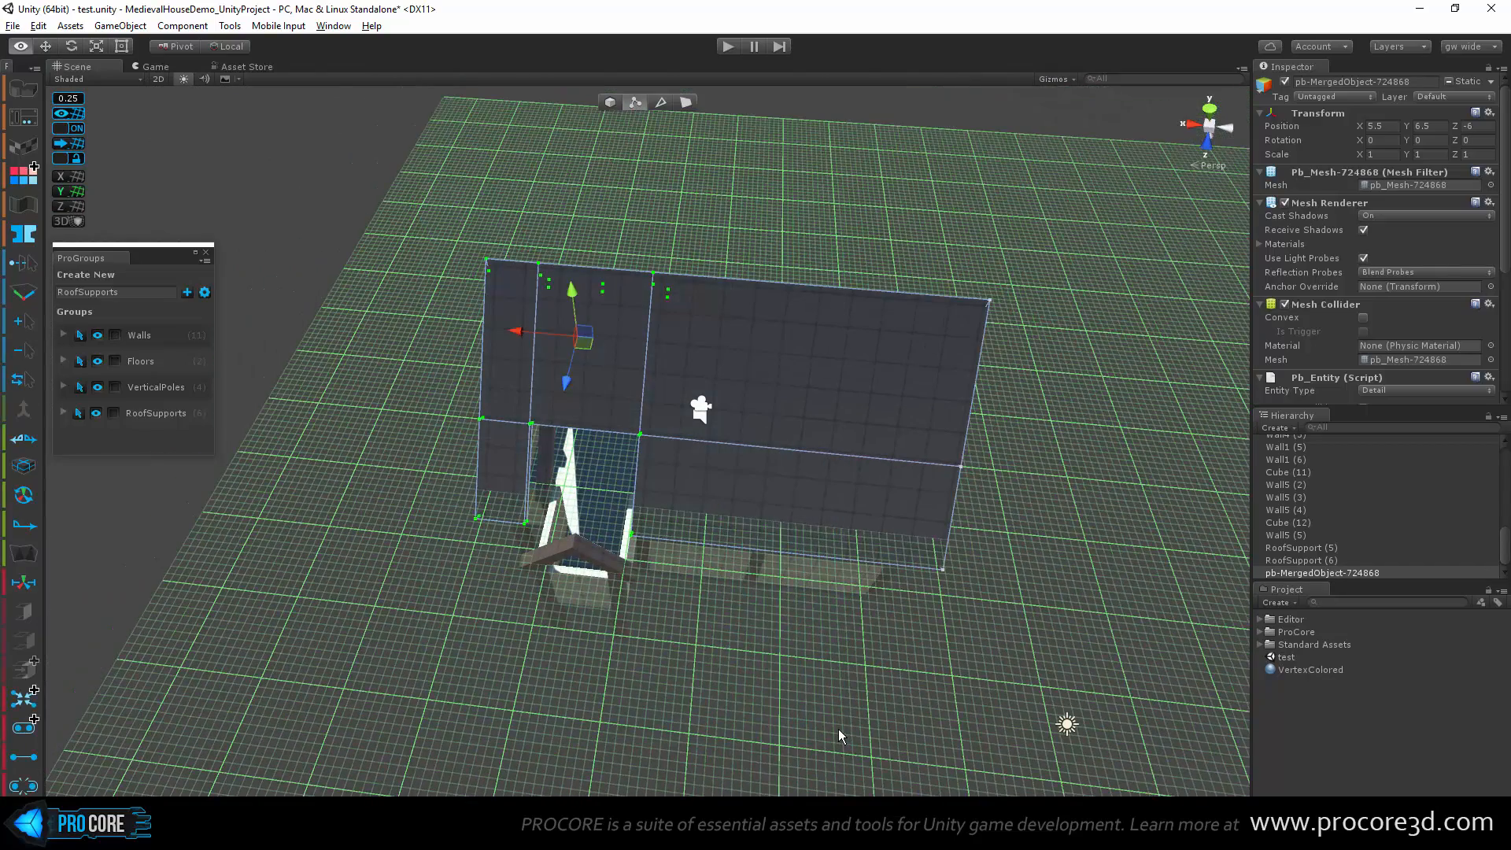
{"action": "key", "text": "alt+v"}
{"action": "scroll", "coordinate": [617, 341], "scroll_direction": "up", "scroll_amount": 5}
{"action": "left_click_drag", "start_coordinate": [617, 340], "coordinate": [665, 229], "text": "alt"}
Step: Widen the extension opening by moving the seam's vertices, from ridge to eave, toward the main roof's long side
{"action": "left_click", "coordinate": [686, 103]}
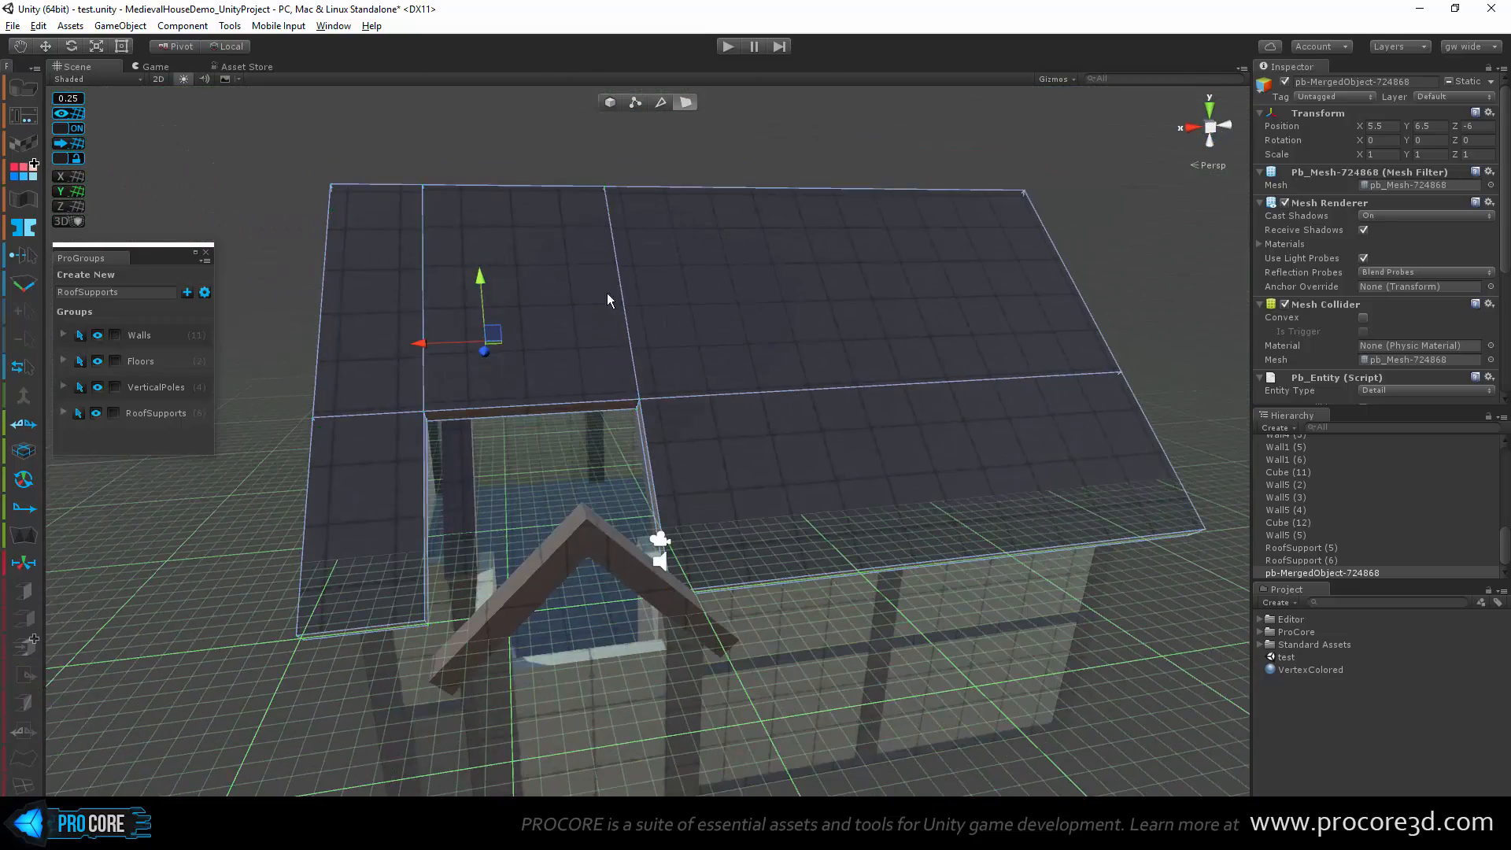
{"action": "left_click_drag", "start_coordinate": [608, 295], "coordinate": [669, 425], "text": "alt"}
{"action": "left_click_drag", "start_coordinate": [748, 490], "coordinate": [669, 500], "text": "alt"}
{"action": "left_click_drag", "start_coordinate": [755, 536], "coordinate": [710, 303], "text": "alt"}
{"action": "left_click", "coordinate": [632, 103]}
{"action": "scroll", "coordinate": [637, 359], "scroll_direction": "down", "scroll_amount": 6}
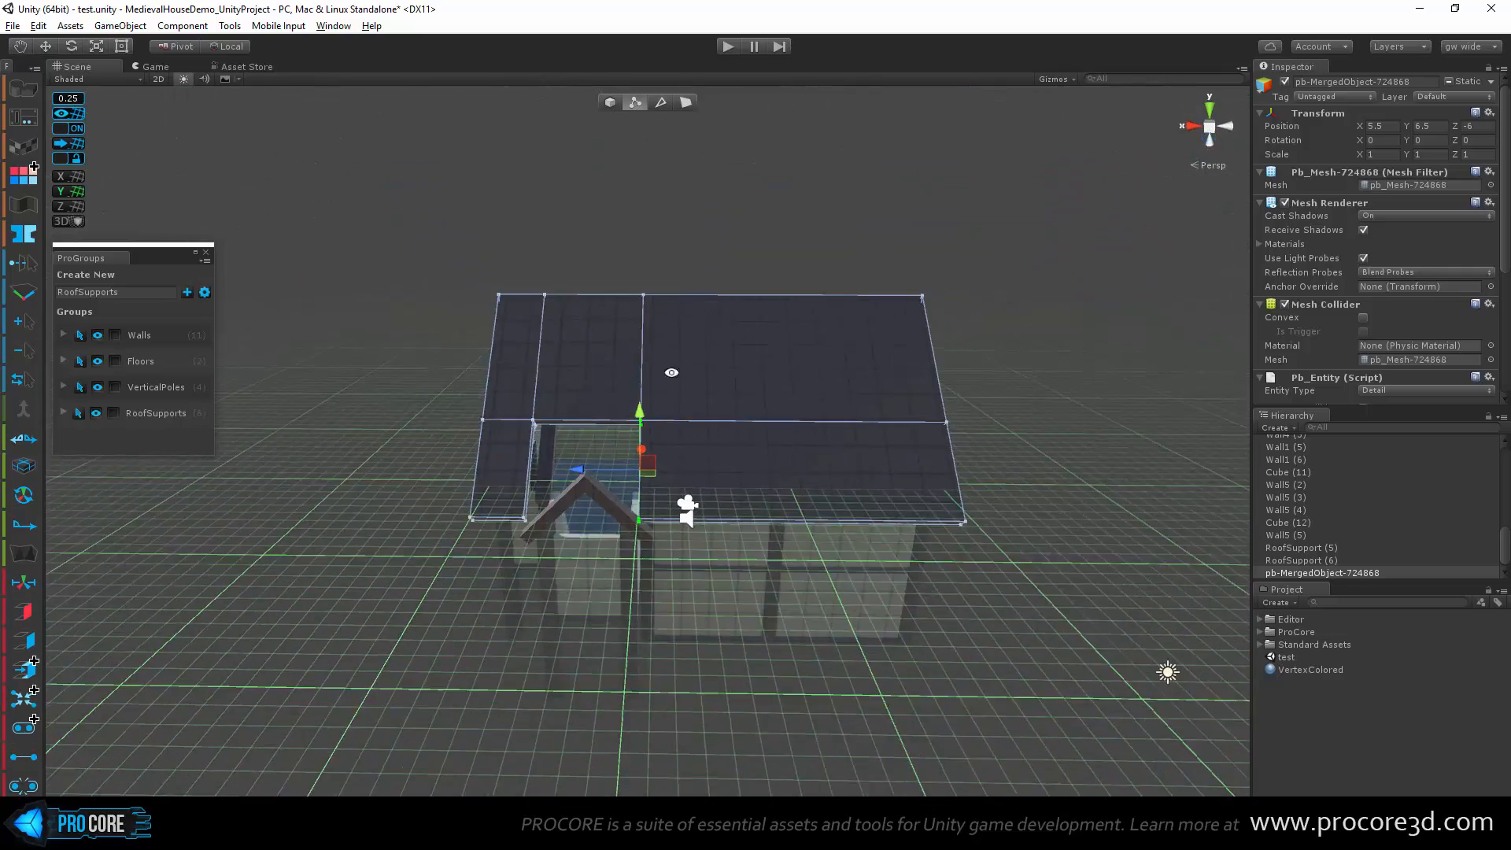
{"action": "left_click_drag", "start_coordinate": [671, 370], "coordinate": [627, 246], "text": "alt"}
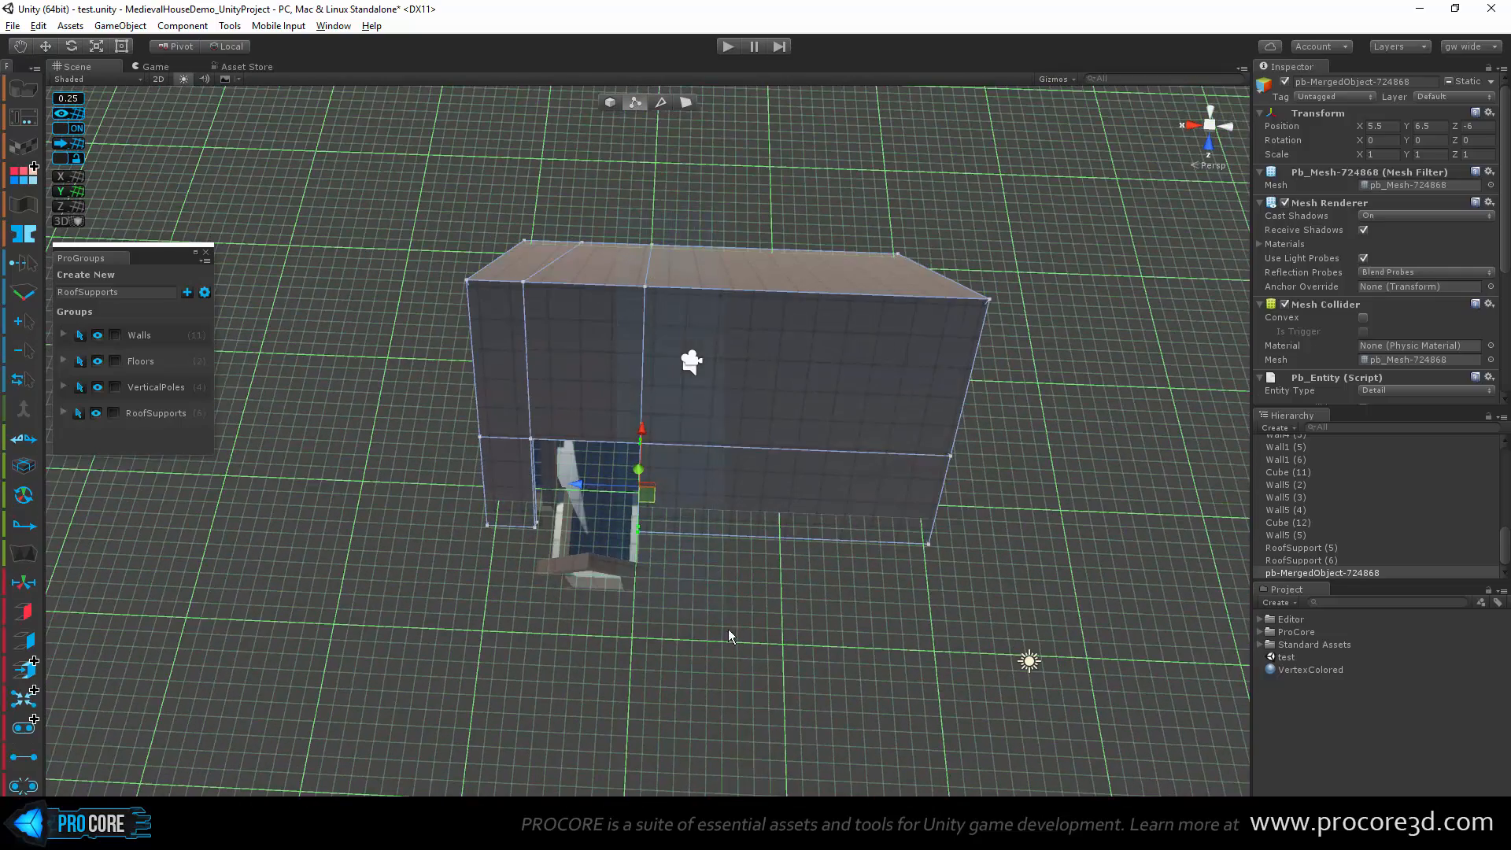
{"action": "left_click_drag", "start_coordinate": [729, 630], "coordinate": [745, 688]}
{"action": "scroll", "coordinate": [719, 577], "scroll_direction": "up", "scroll_amount": 5}
{"action": "left_click_drag", "start_coordinate": [719, 571], "coordinate": [703, 442], "text": "alt"}
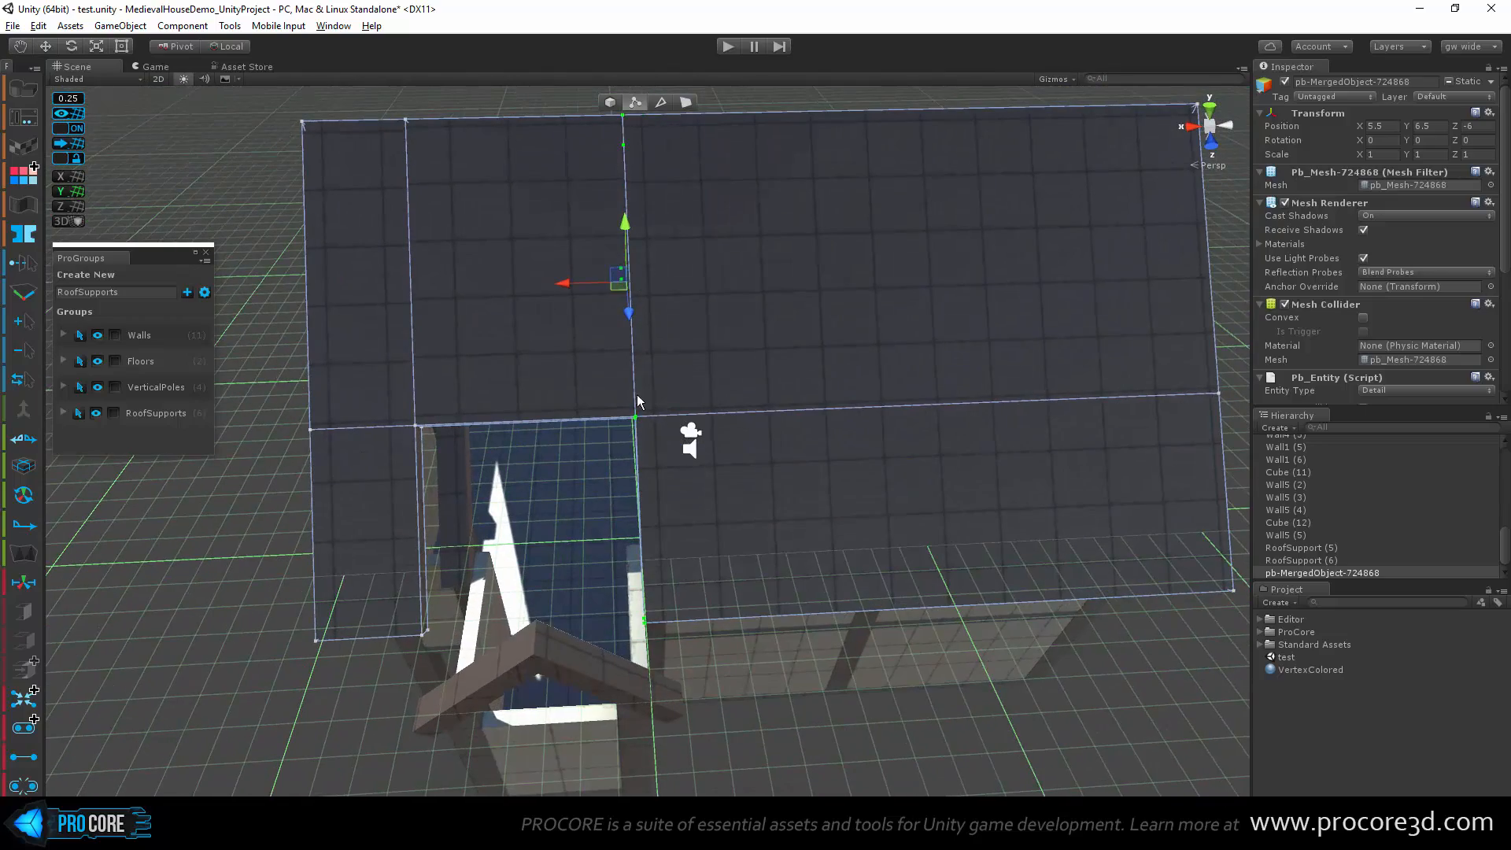
{"action": "left_click_drag", "start_coordinate": [567, 286], "coordinate": [589, 287]}
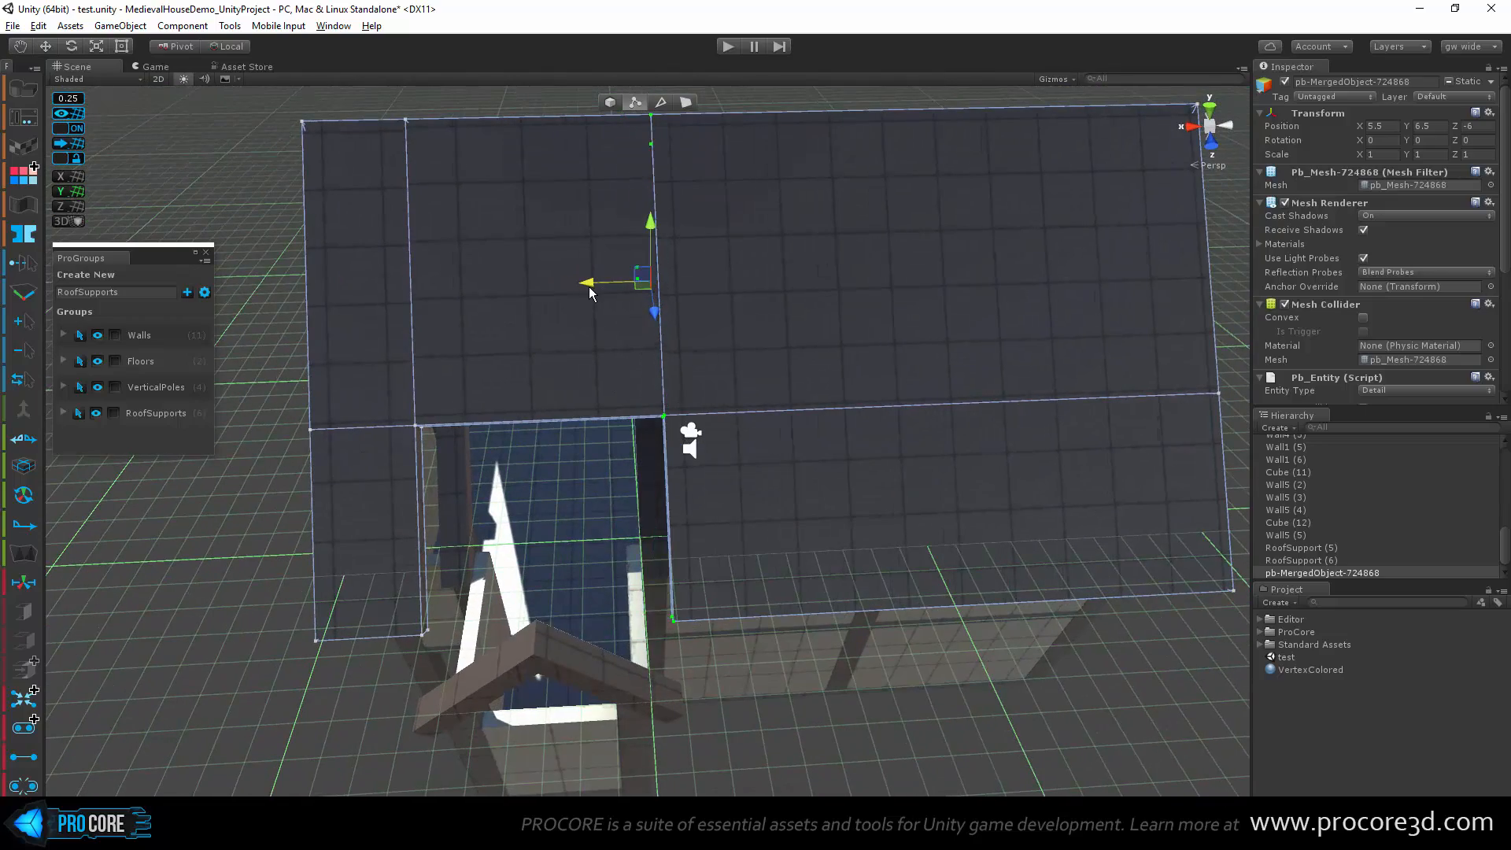
{"action": "left_click_drag", "start_coordinate": [653, 551], "coordinate": [626, 402], "text": "alt"}
{"action": "left_click_drag", "start_coordinate": [608, 315], "coordinate": [705, 471]}
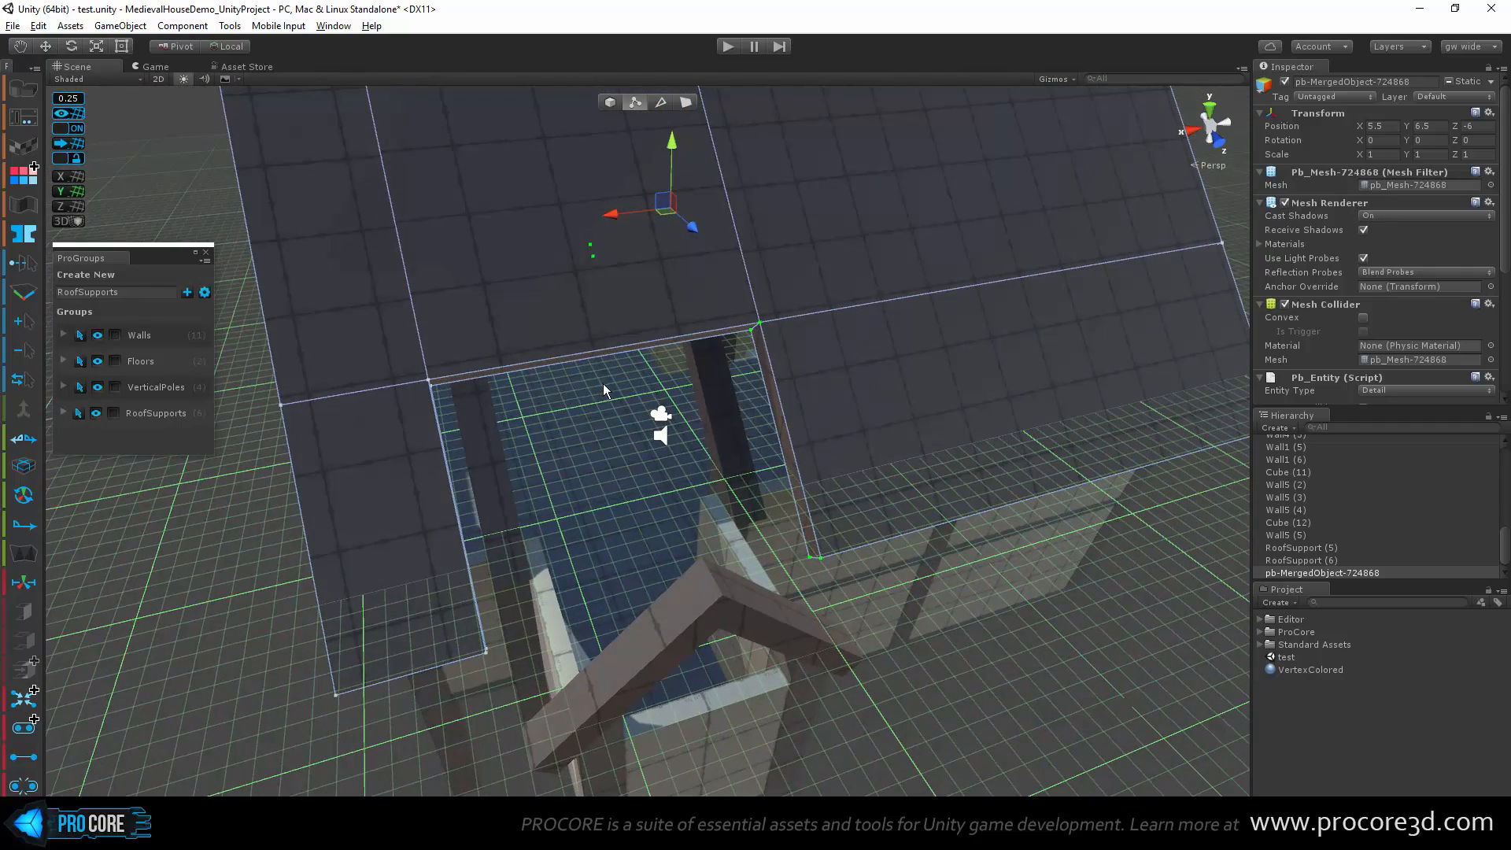
{"action": "left_click_drag", "start_coordinate": [603, 384], "coordinate": [582, 354], "text": "alt"}
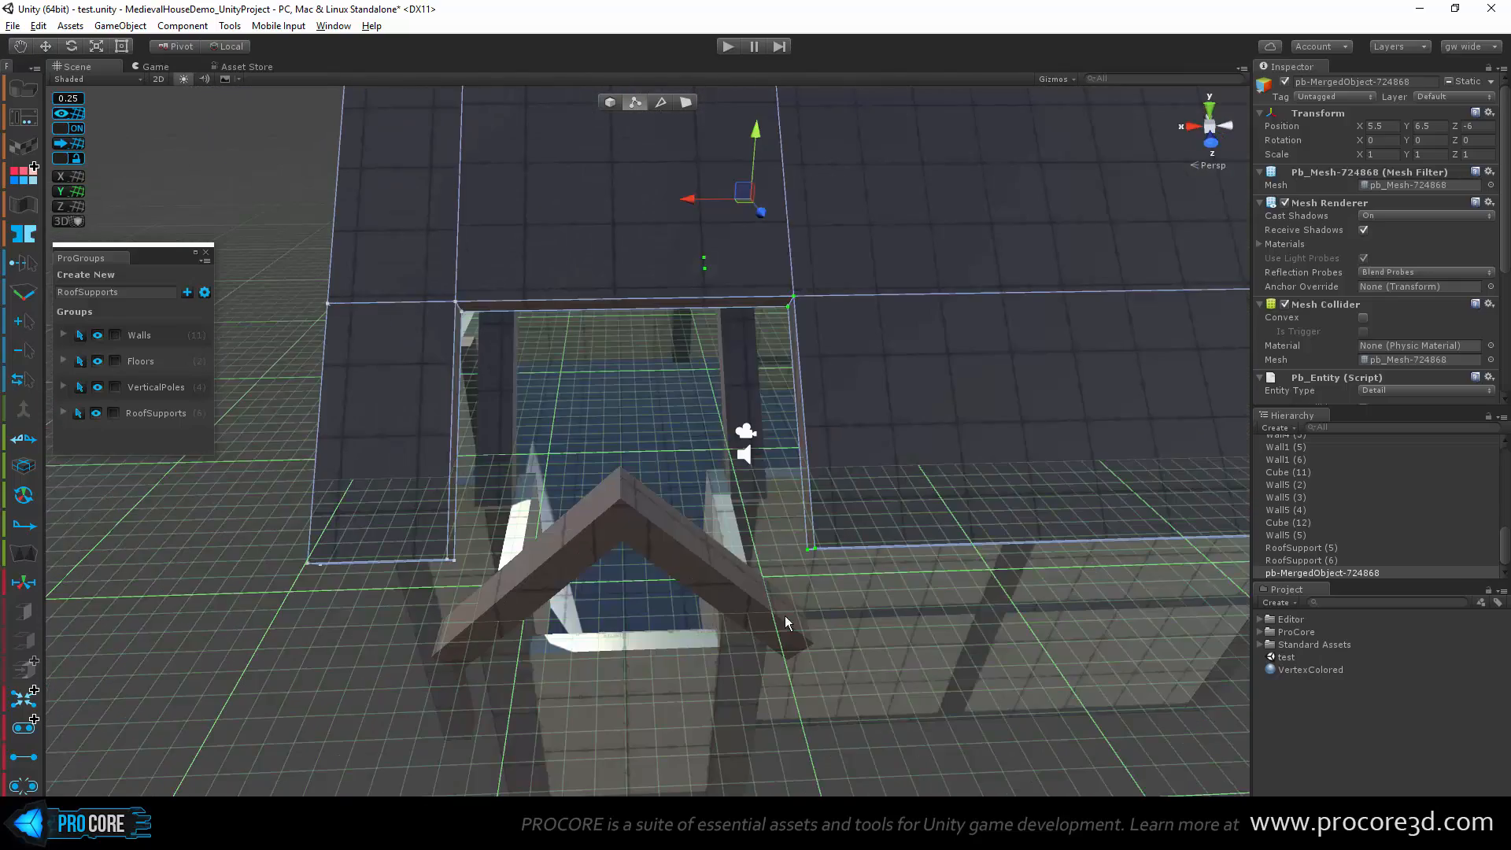
{"action": "left_click_drag", "start_coordinate": [641, 593], "coordinate": [714, 566], "text": "alt"}
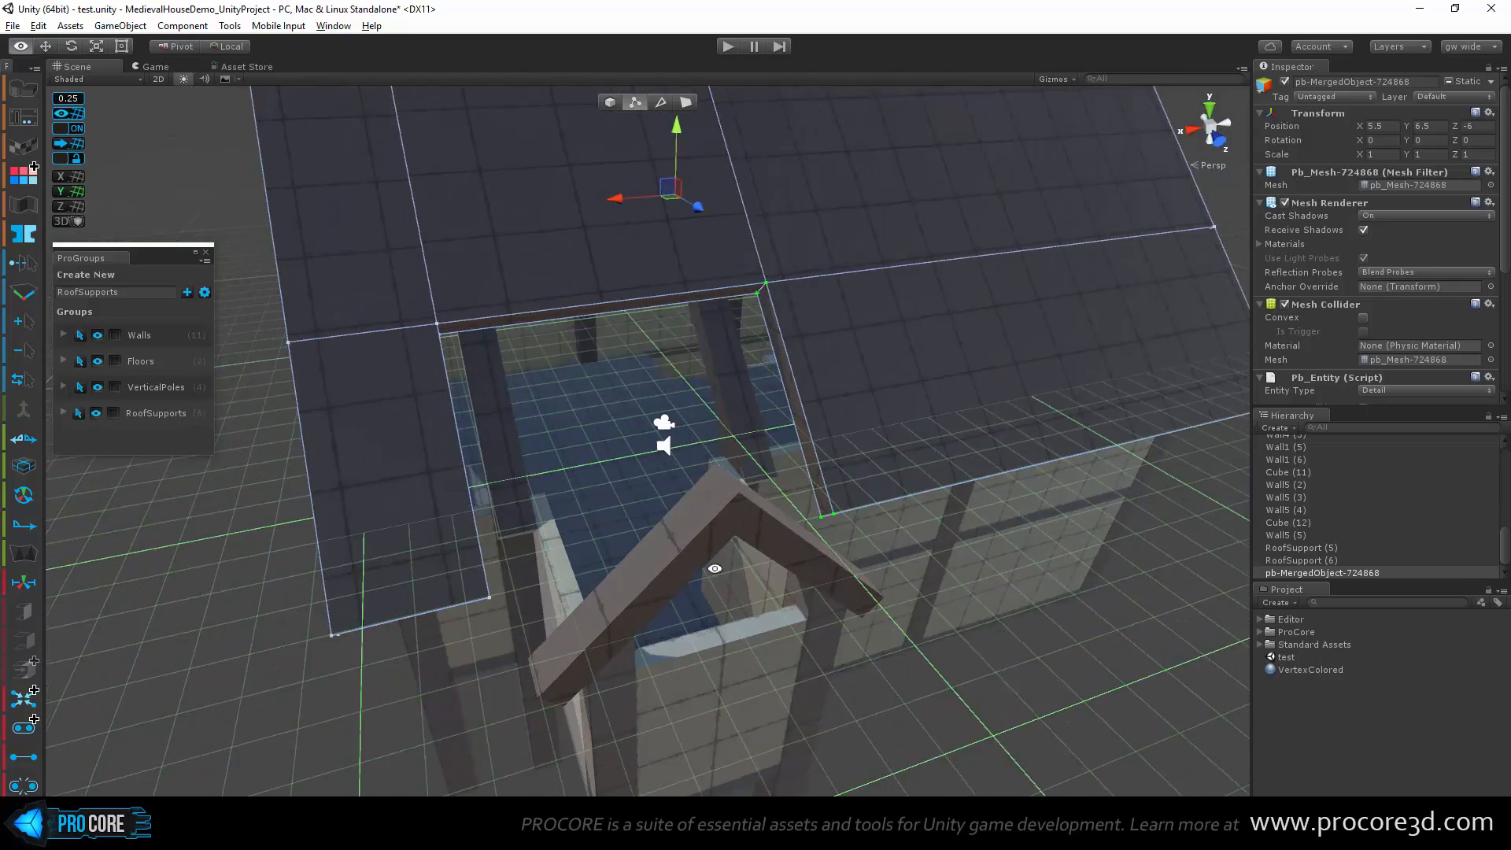
Step: Duplicate the side extension's front roof support and raise the copy to Y 3
{"action": "left_click", "coordinate": [608, 101]}
{"action": "left_click_drag", "start_coordinate": [652, 418], "coordinate": [741, 537], "text": "alt"}
{"action": "left_click", "coordinate": [745, 540]}
{"action": "left_click_drag", "start_coordinate": [826, 580], "coordinate": [820, 476], "text": "alt"}
{"action": "key", "text": "ctrl+d"}
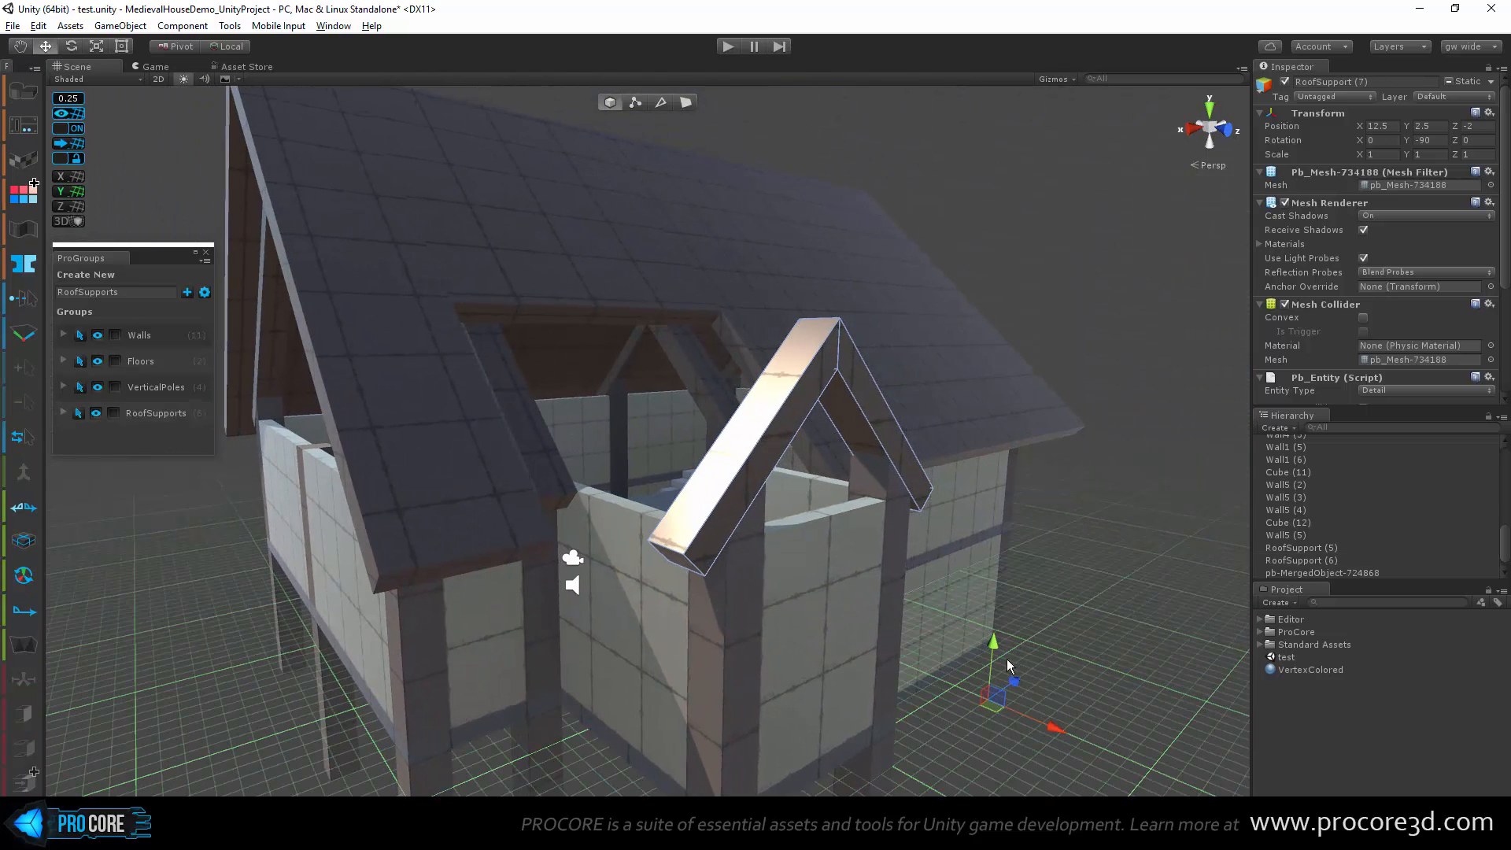
{"action": "left_click_drag", "start_coordinate": [991, 645], "coordinate": [983, 615]}
{"action": "left_click_drag", "start_coordinate": [800, 604], "coordinate": [762, 580], "text": "alt"}
Step: Extend the raised gable copy into an extension roof by pulling its rear faces back into the main roof's opening
{"action": "left_click", "coordinate": [682, 104]}
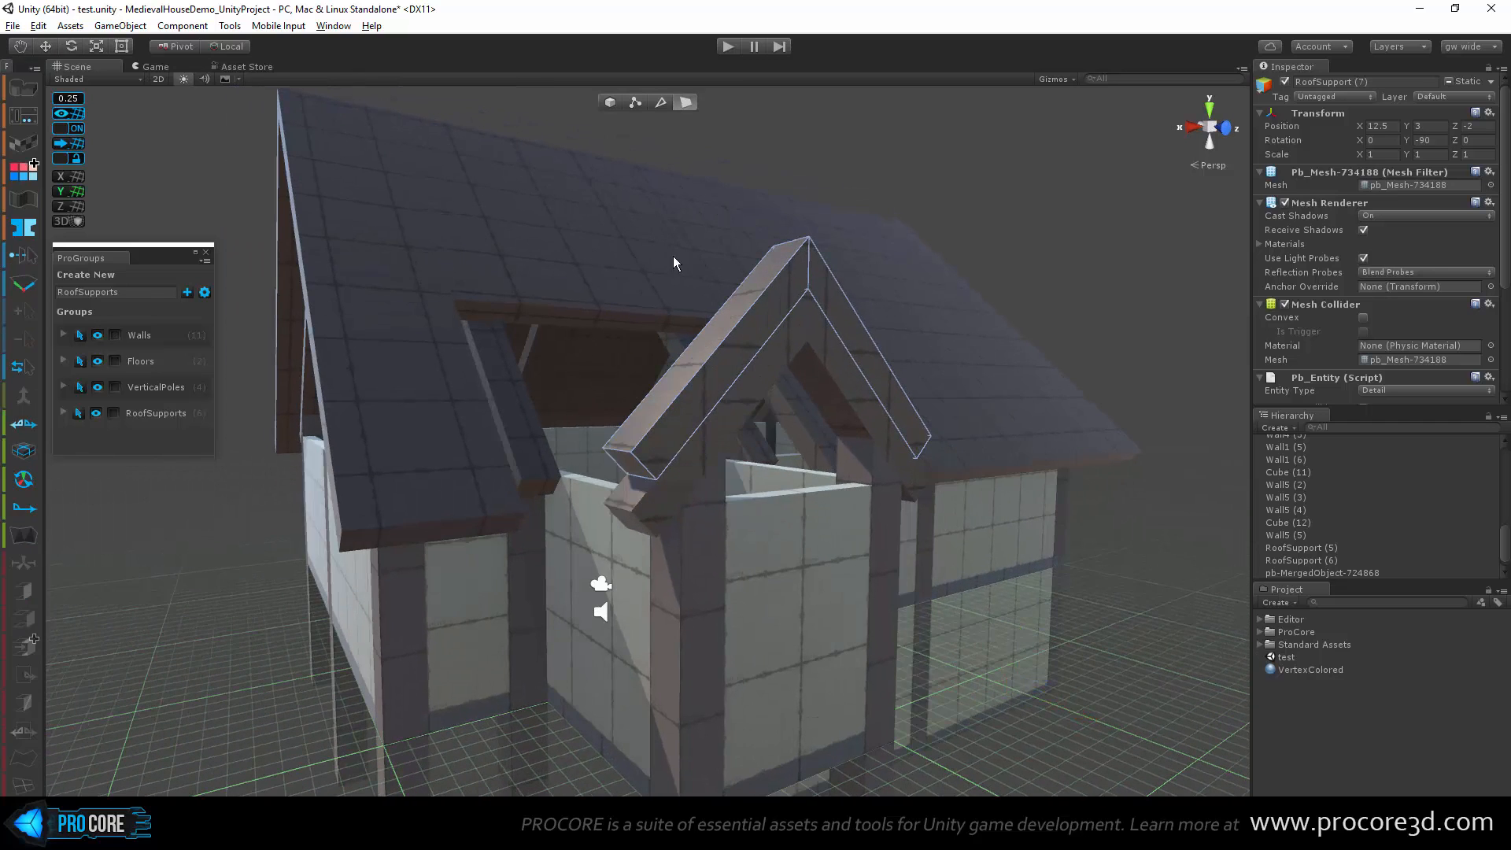
{"action": "left_click_drag", "start_coordinate": [675, 264], "coordinate": [638, 393], "text": "alt"}
{"action": "left_click_drag", "start_coordinate": [659, 513], "coordinate": [414, 413], "text": "alt"}
{"action": "left_click_drag", "start_coordinate": [417, 558], "coordinate": [543, 330], "text": "alt"}
{"action": "left_click_drag", "start_coordinate": [570, 395], "coordinate": [625, 372], "text": "alt"}
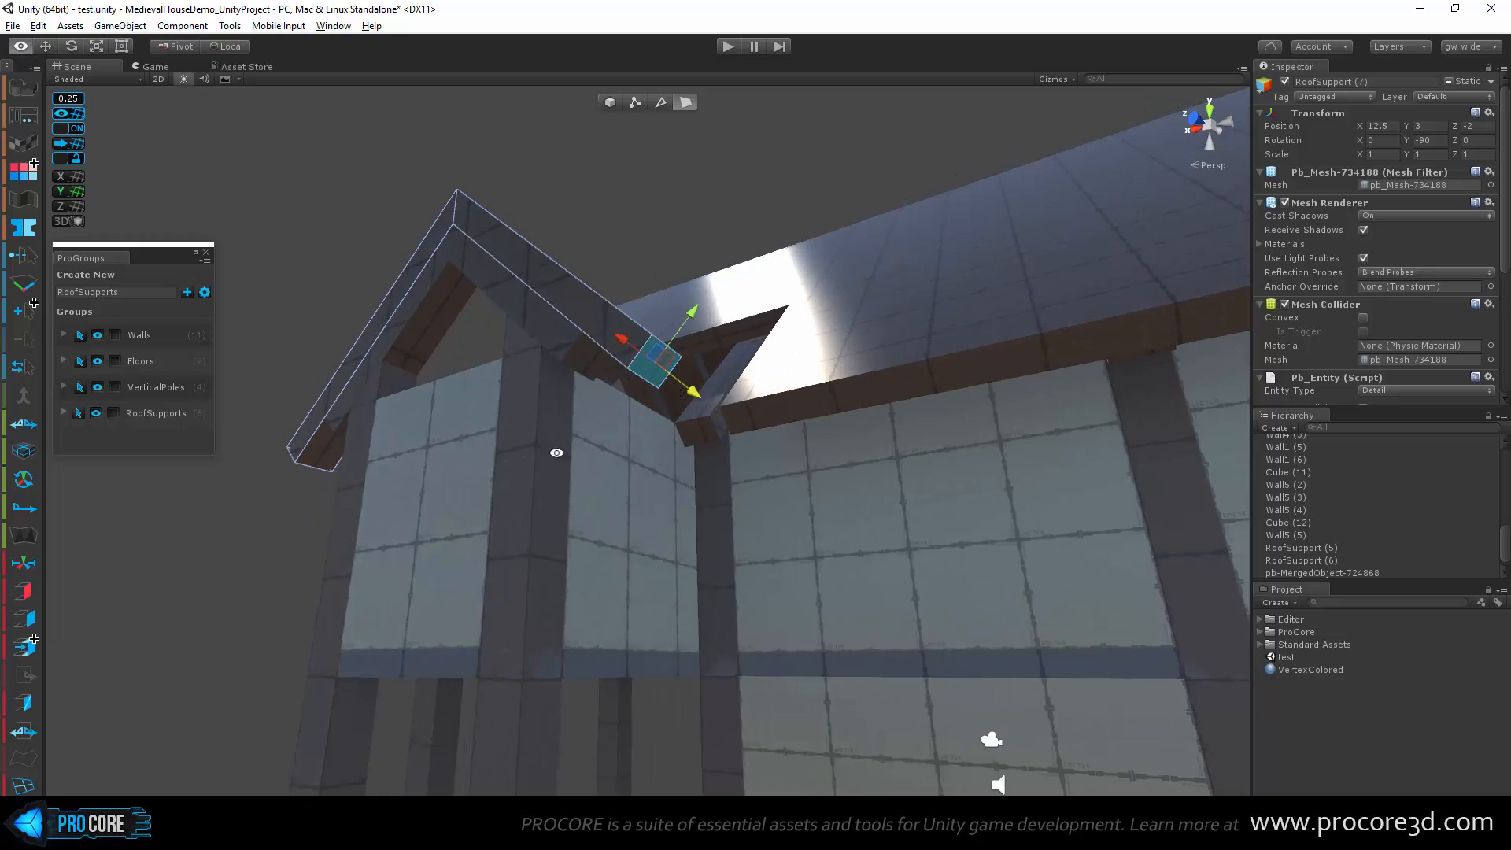
{"action": "mouse_move", "coordinate": [556, 452]}
{"action": "left_mouse_down", "text": "alt"}
{"action": "mouse_move", "coordinate": [645, 393]}
{"action": "mouse_move", "coordinate": [819, 319]}
{"action": "mouse_move", "coordinate": [758, 432]}
{"action": "mouse_move", "coordinate": [541, 441]}
{"action": "left_mouse_up", "text": "alt"}
{"action": "left_click_drag", "start_coordinate": [968, 486], "coordinate": [983, 452], "text": "alt"}
{"action": "left_click_drag", "start_coordinate": [712, 531], "coordinate": [693, 533]}
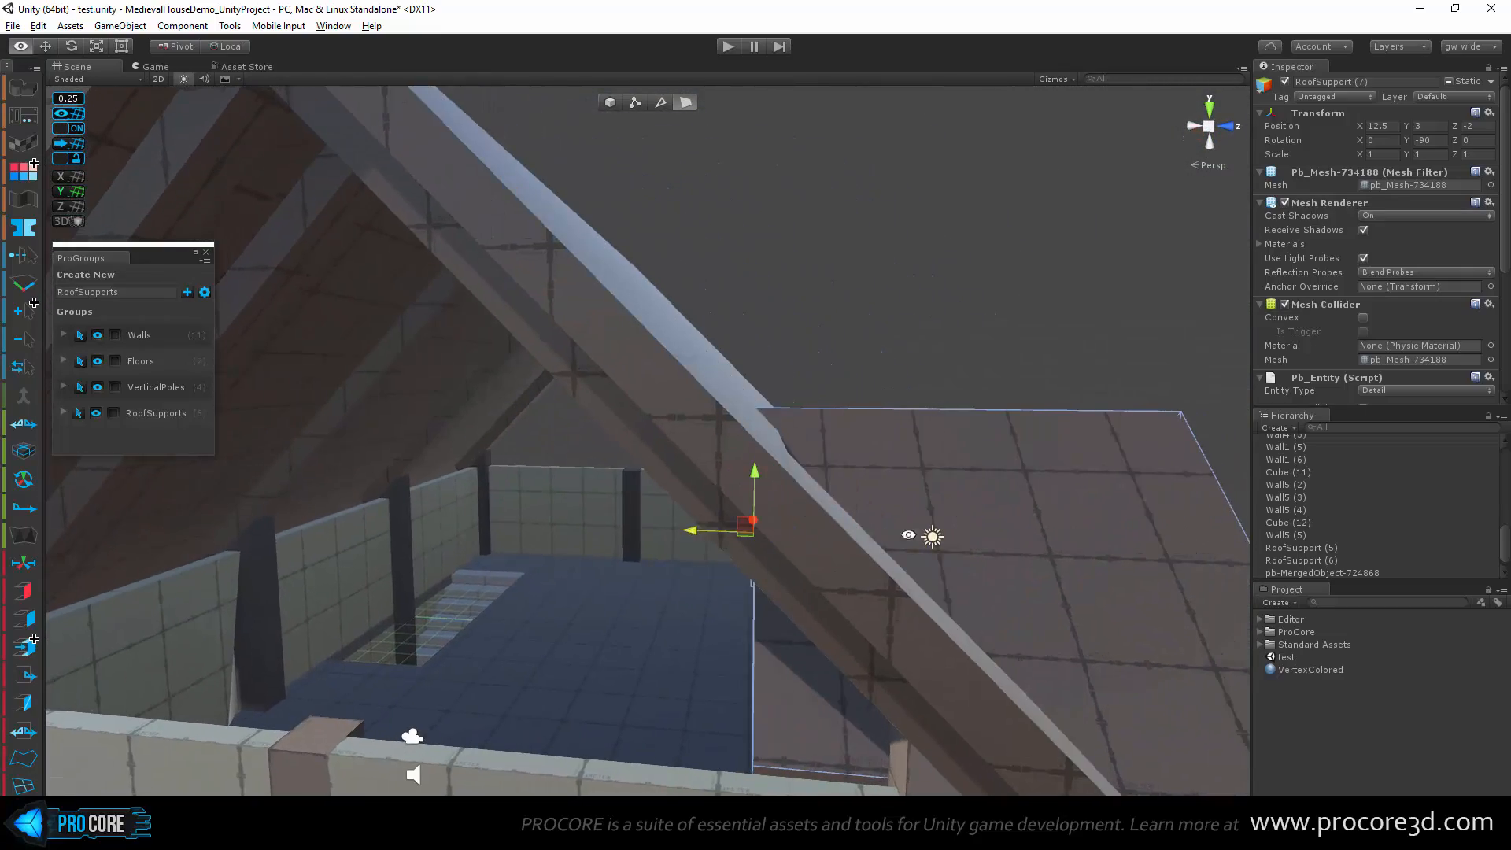
Step: Examine how the extension roof meets the main roof's opening, from outside, inside the house and below the eave
{"action": "left_click_drag", "start_coordinate": [865, 676], "coordinate": [923, 507], "text": "alt"}
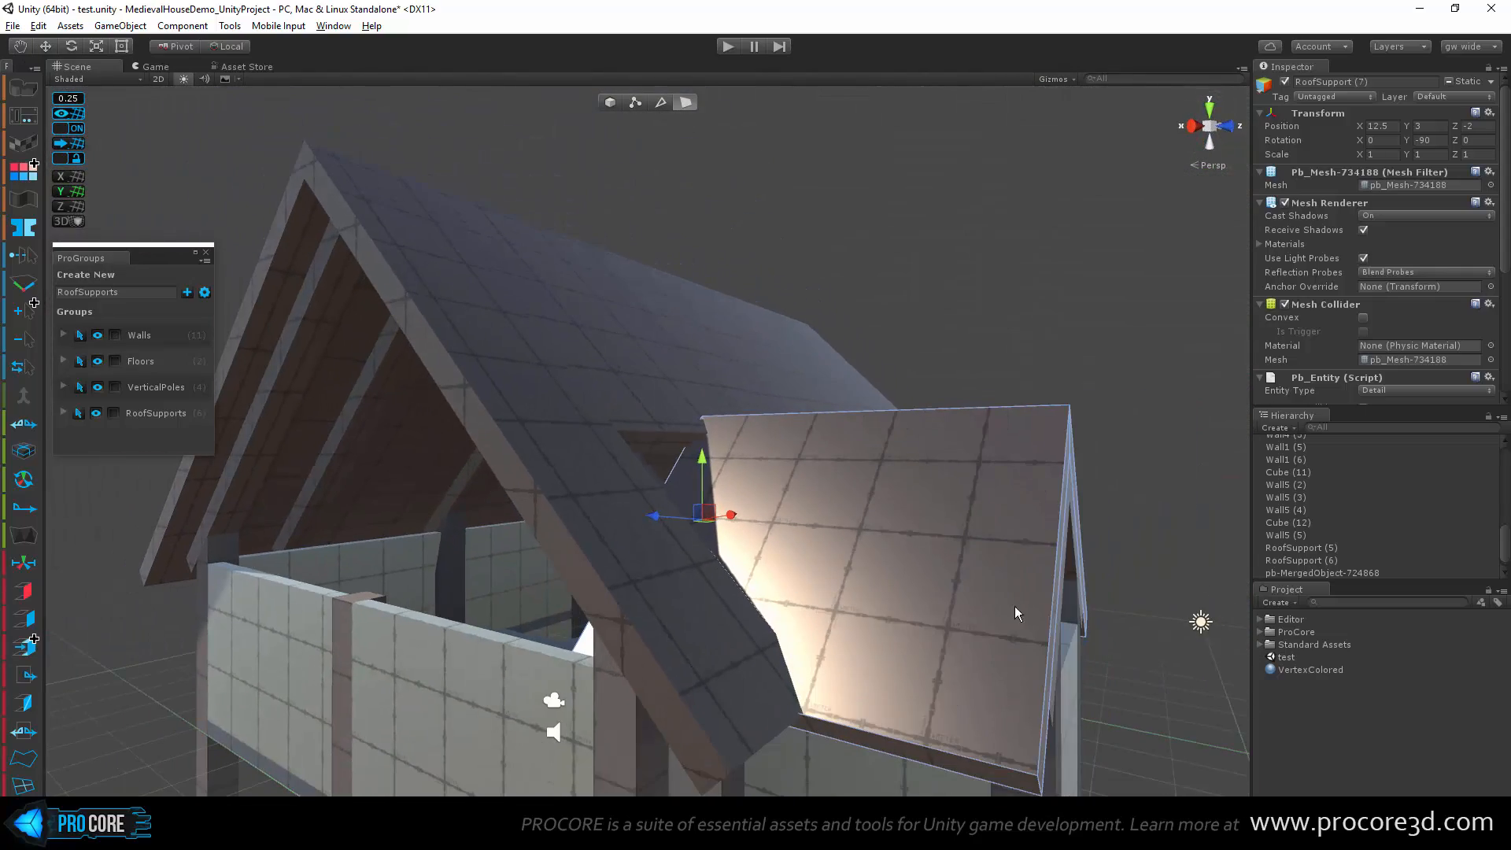
{"action": "left_click_drag", "start_coordinate": [798, 640], "coordinate": [572, 443], "text": "alt"}
{"action": "left_click_drag", "start_coordinate": [949, 501], "coordinate": [509, 484], "text": "alt"}
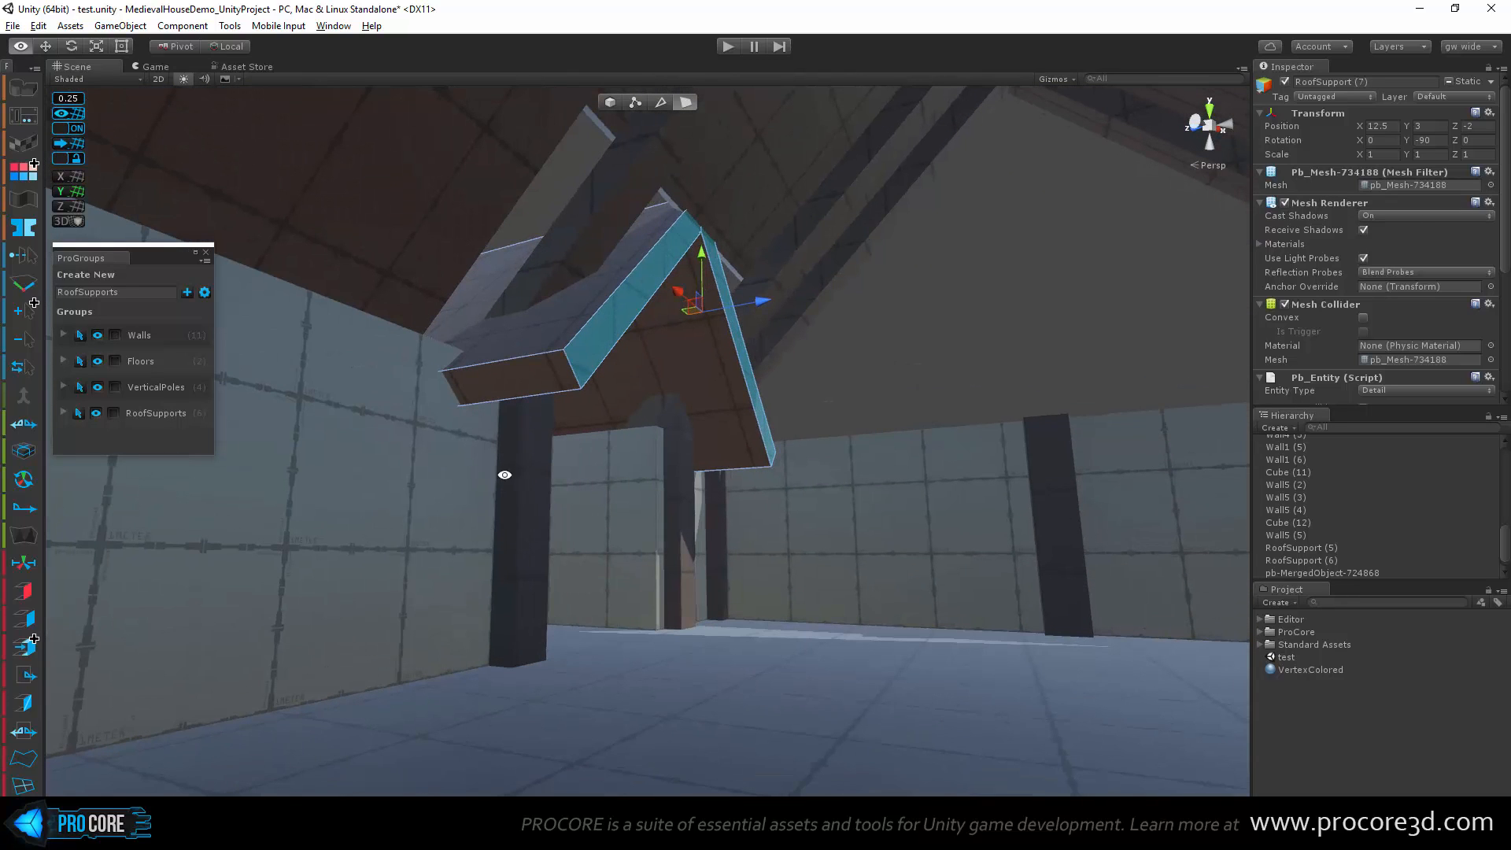
{"action": "left_click", "coordinate": [661, 102]}
{"action": "left_click", "coordinate": [569, 371]}
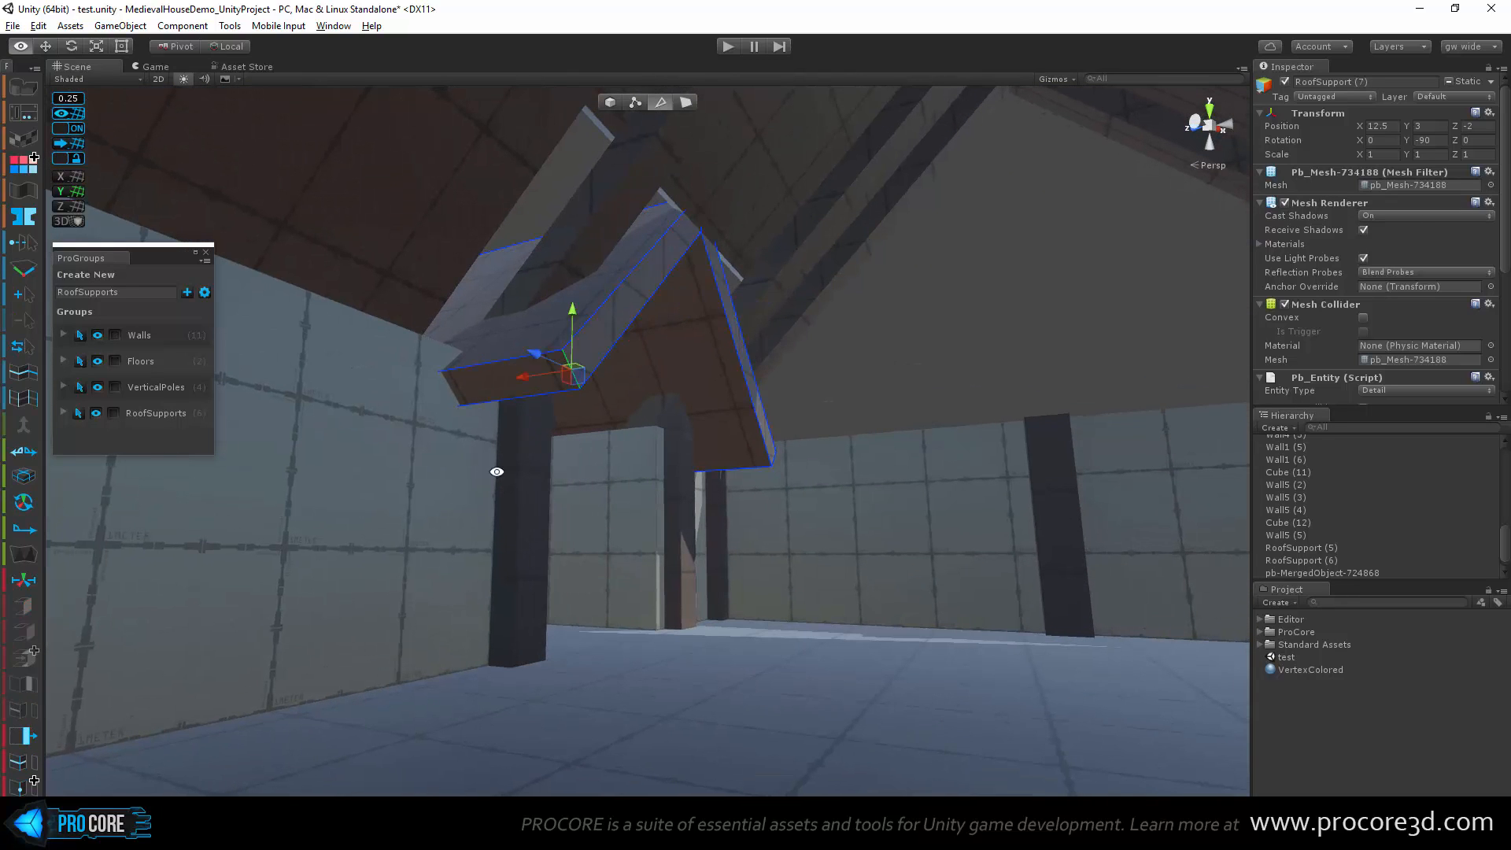
{"action": "left_click_drag", "start_coordinate": [496, 472], "coordinate": [718, 476], "text": "alt"}
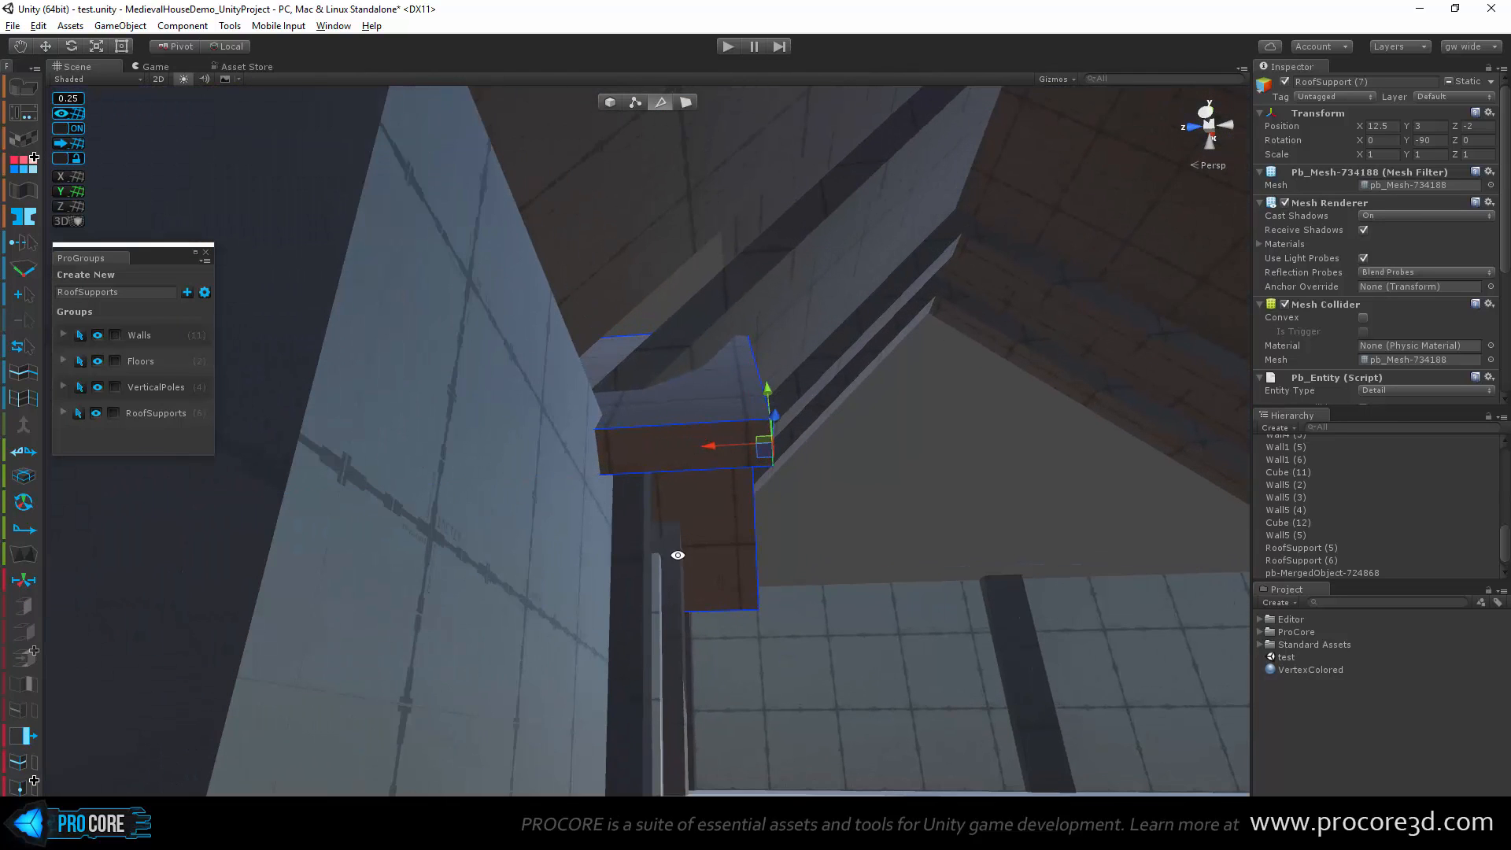
{"action": "left_click_drag", "start_coordinate": [676, 555], "coordinate": [828, 483], "text": "alt"}
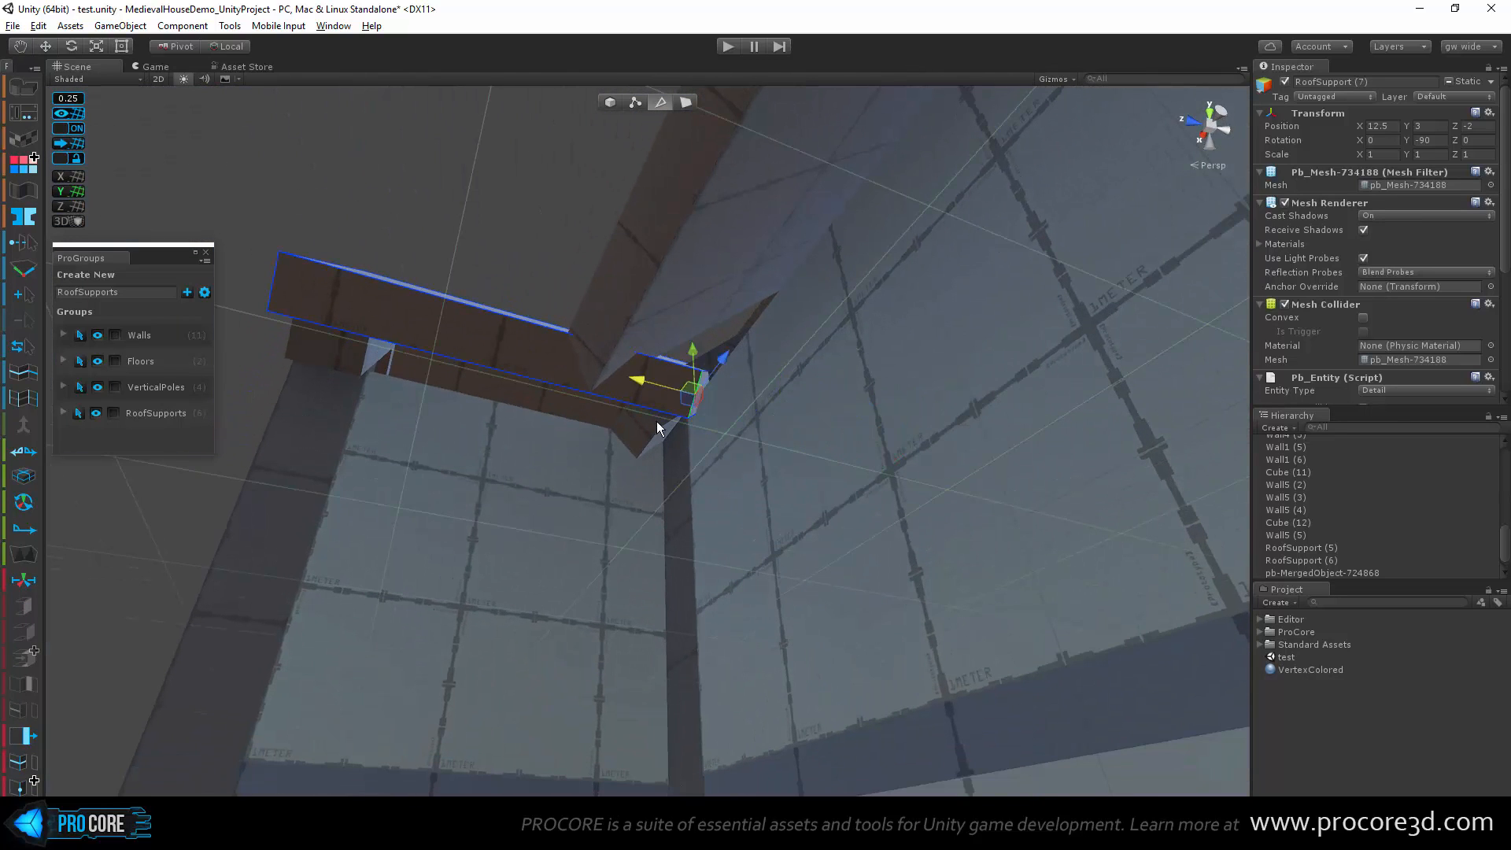
{"action": "left_click_drag", "start_coordinate": [629, 463], "coordinate": [809, 724], "text": "alt"}
{"action": "left_click_drag", "start_coordinate": [1022, 740], "coordinate": [402, 343], "text": "alt"}
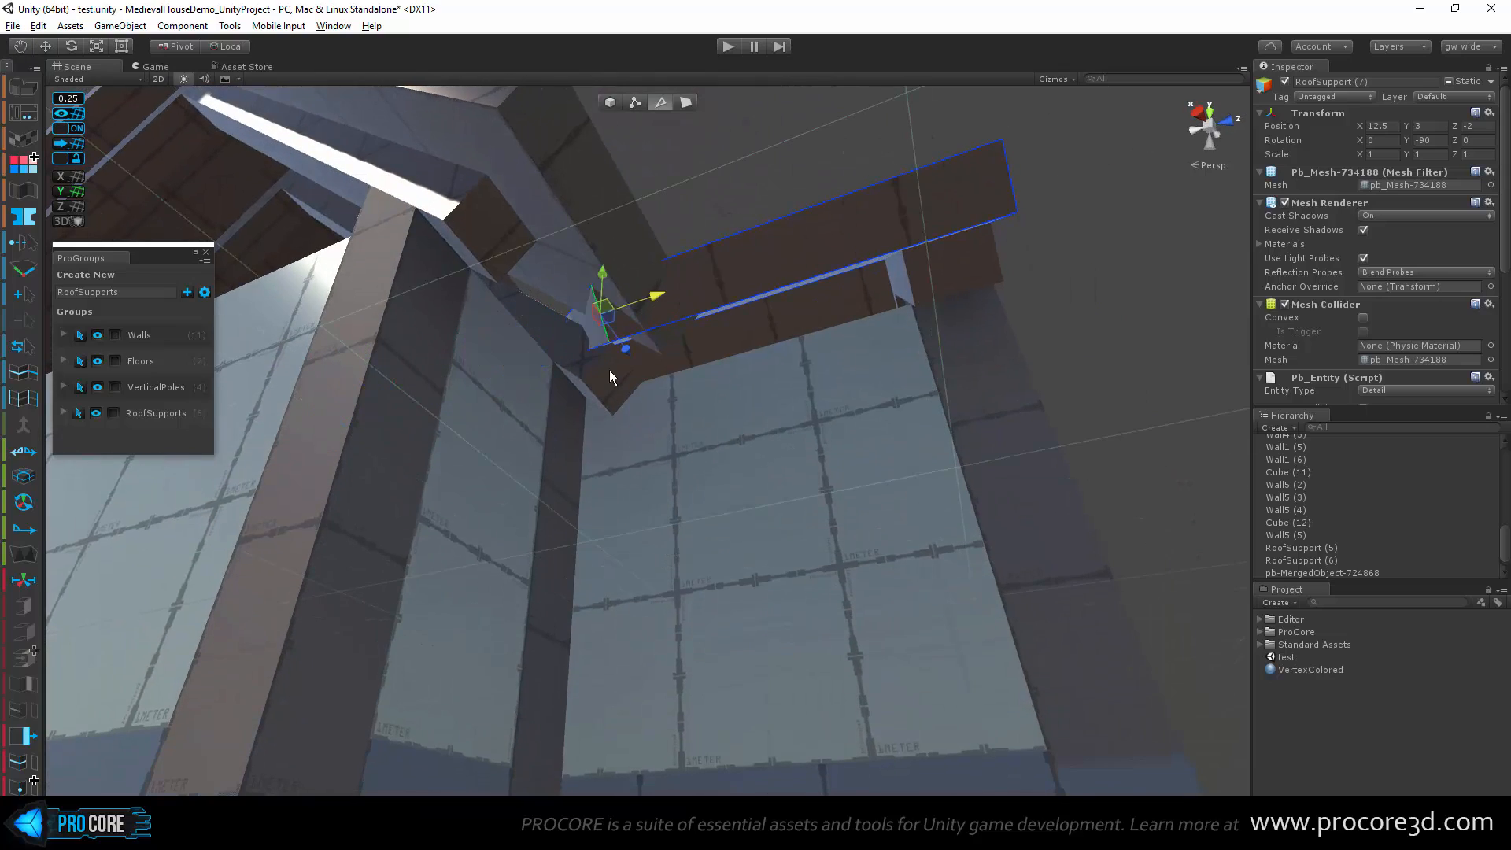
{"action": "left_click_drag", "start_coordinate": [621, 369], "coordinate": [617, 635], "text": "alt"}
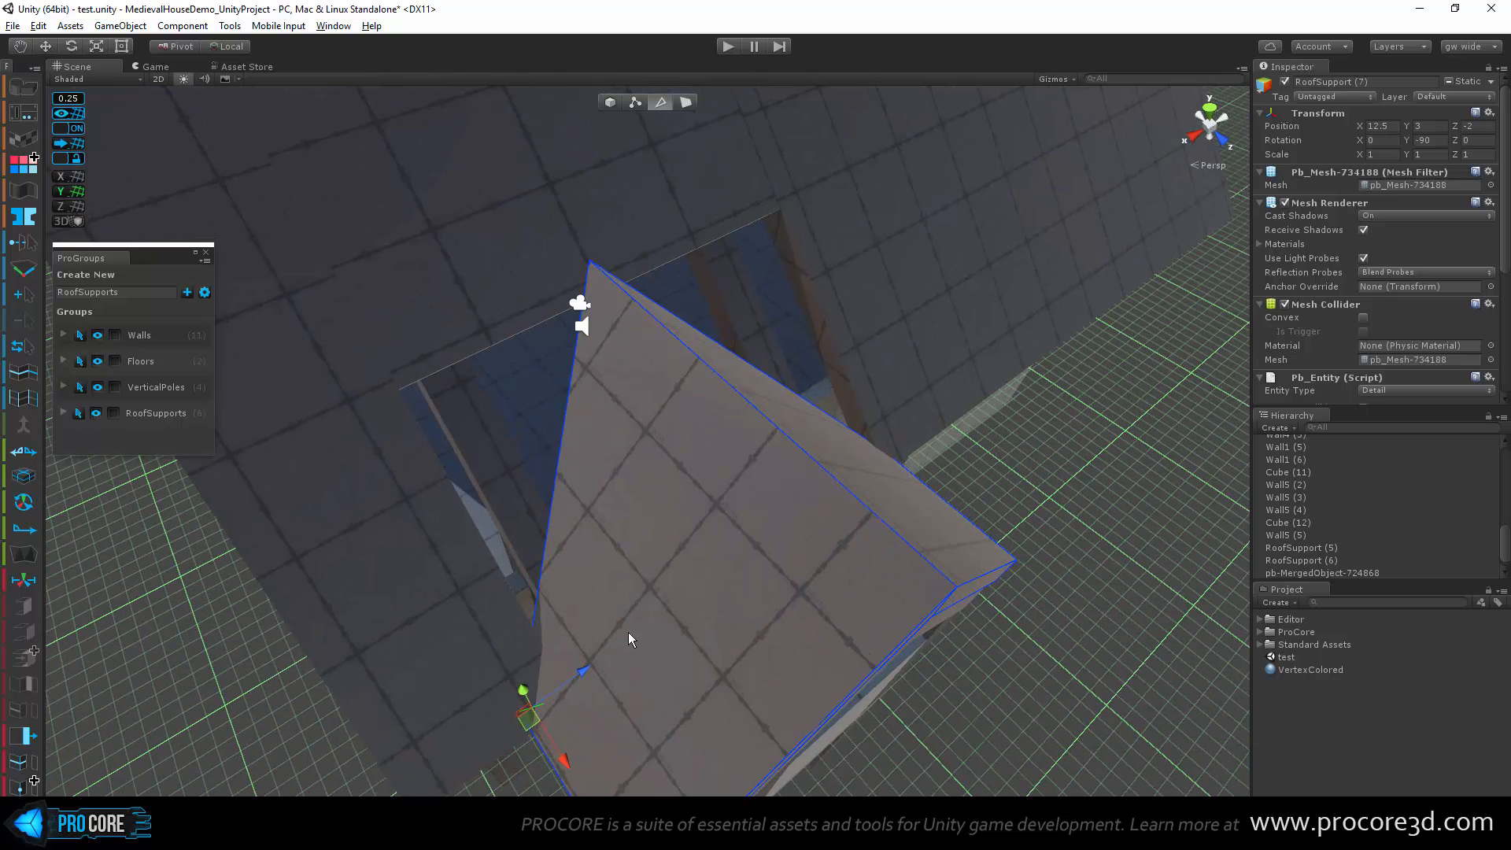
{"action": "left_click_drag", "start_coordinate": [606, 501], "coordinate": [633, 302], "text": "alt"}
{"action": "scroll", "coordinate": [632, 302], "scroll_direction": "up", "scroll_amount": 4}
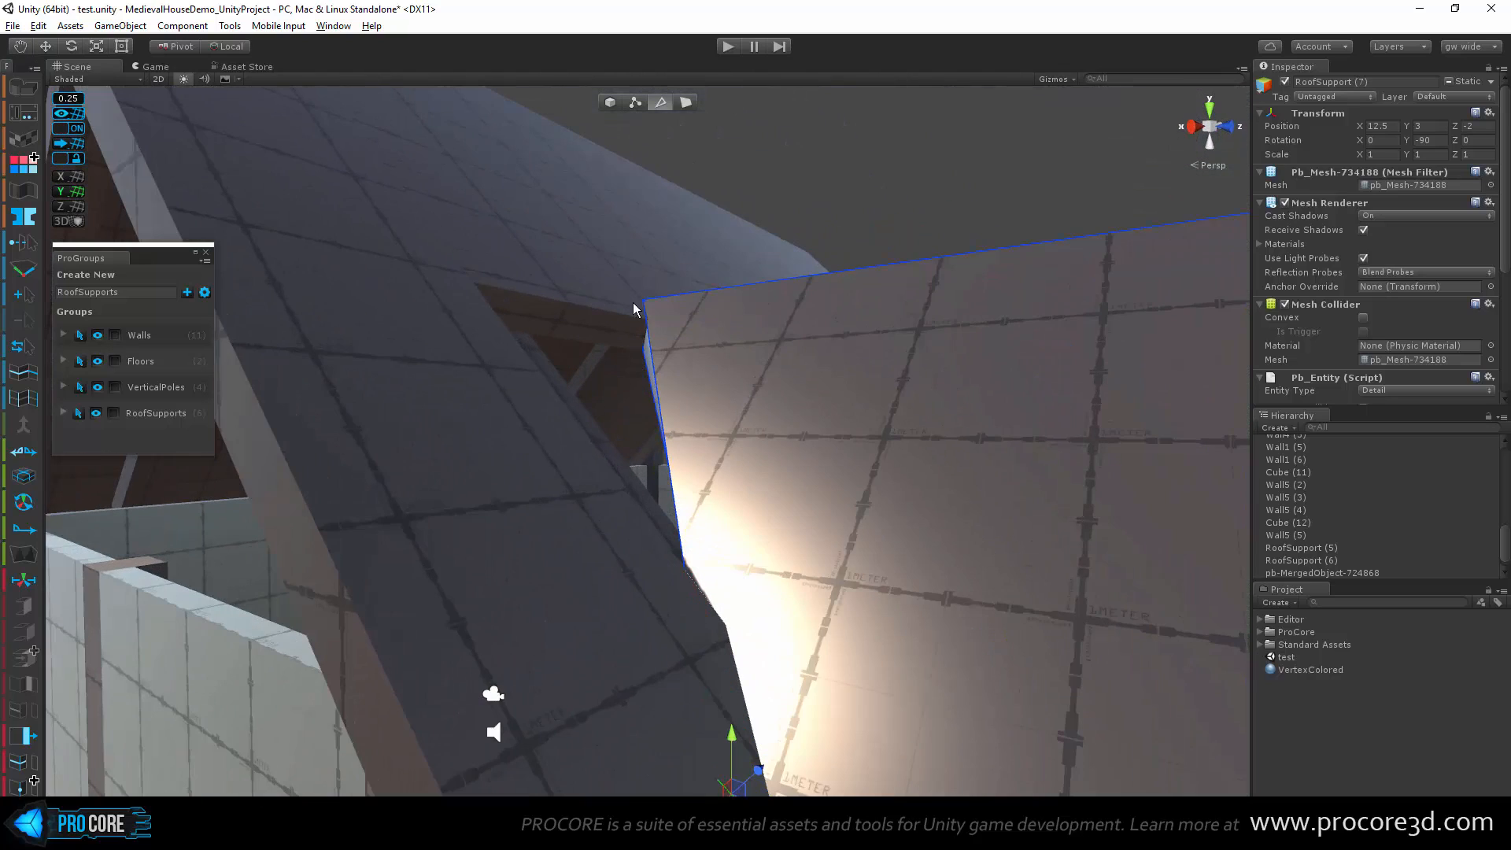
Step: Select the seam edge on the main roof's gable side and compare its height with the extension roof's ridge in the right side view
{"action": "left_click", "coordinate": [685, 103]}
{"action": "left_click", "coordinate": [598, 320]}
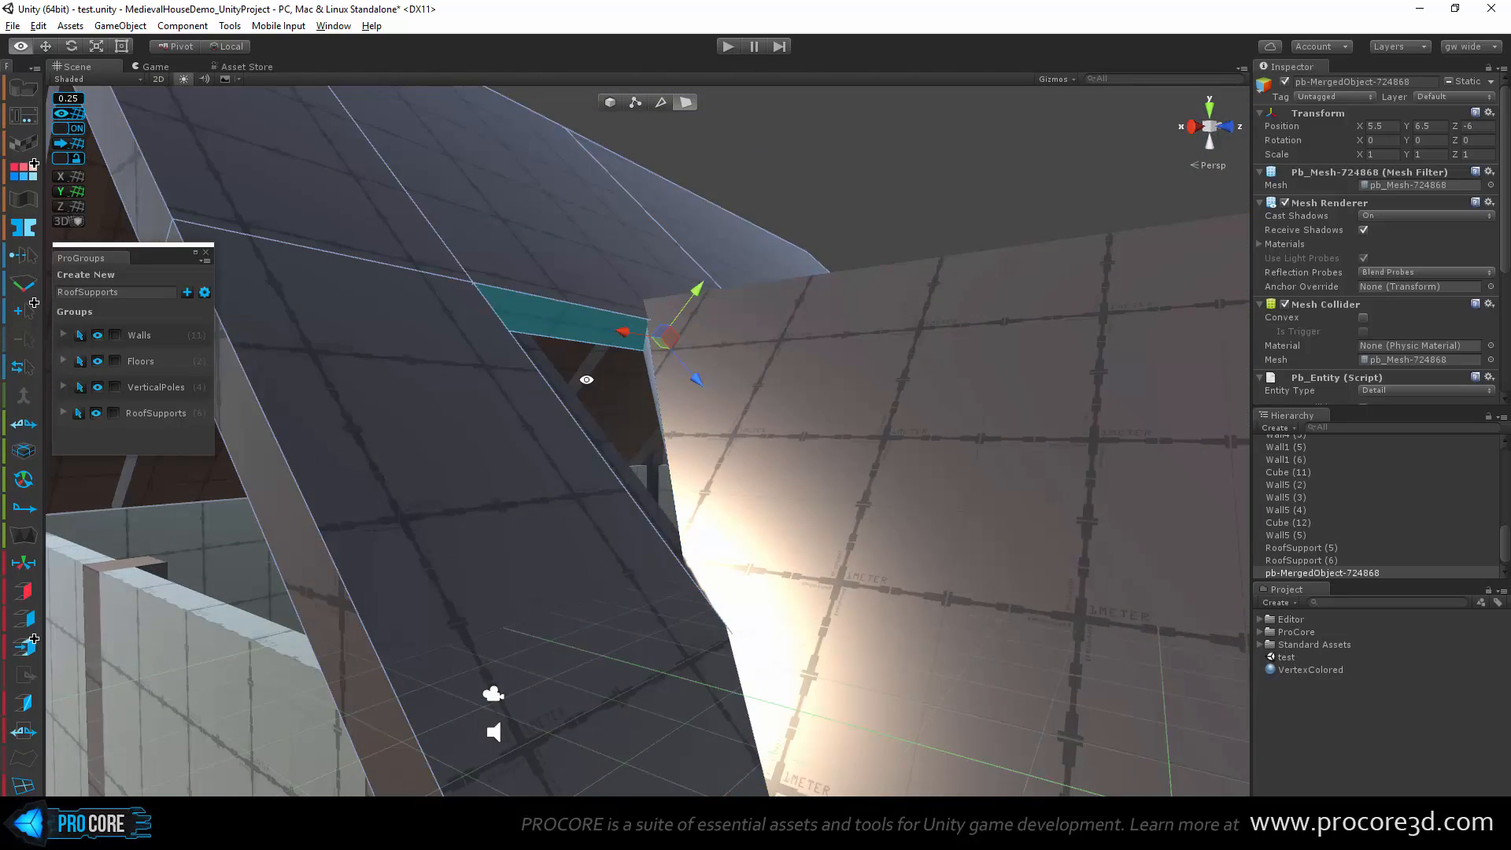
{"action": "left_click_drag", "start_coordinate": [590, 377], "coordinate": [651, 377], "text": "alt"}
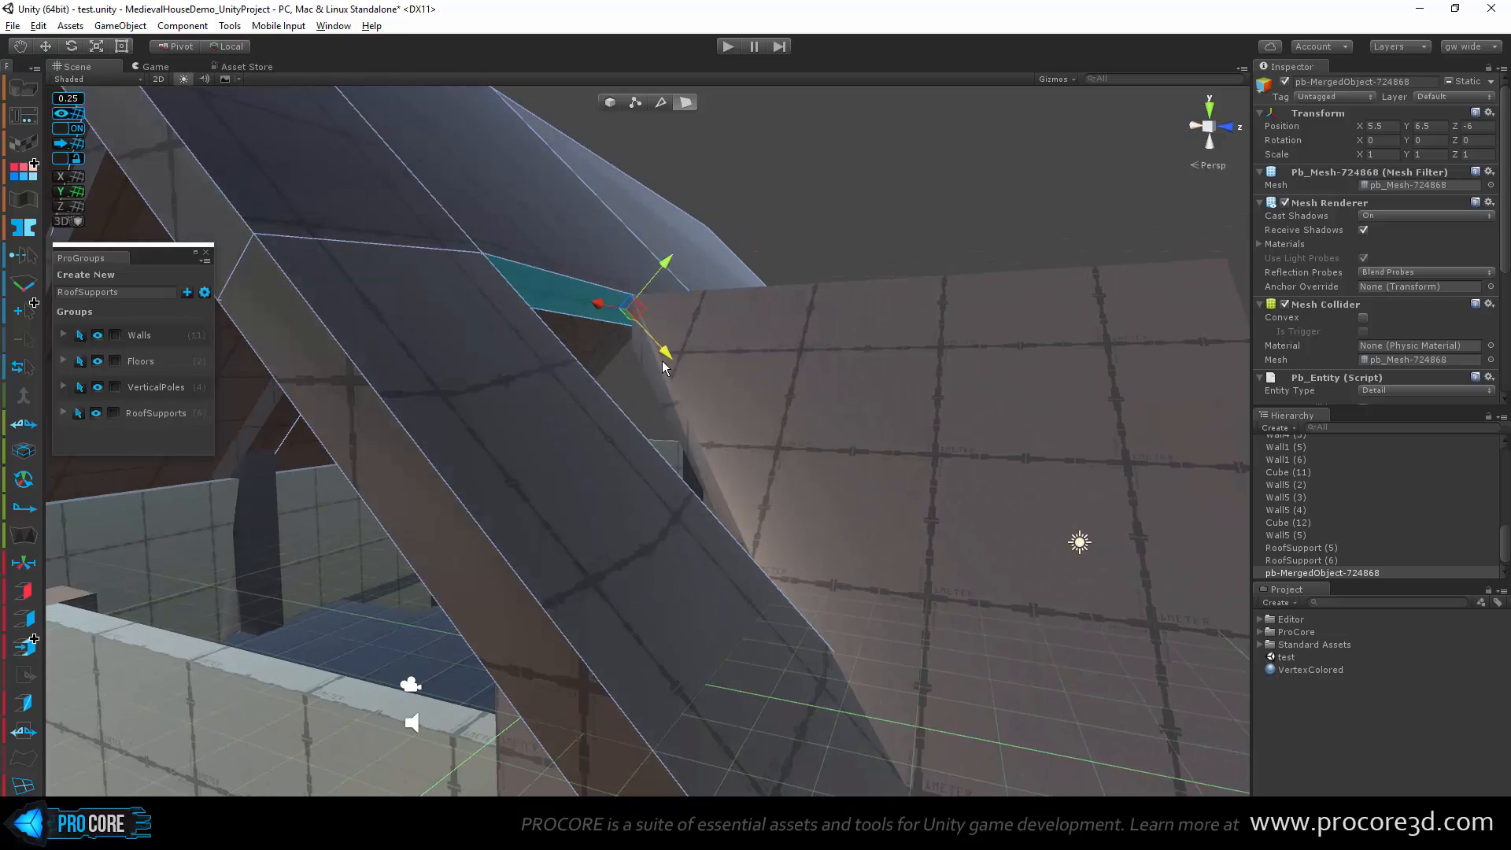
{"action": "left_click_drag", "start_coordinate": [745, 351], "coordinate": [657, 207], "text": "alt"}
{"action": "left_click", "coordinate": [660, 103]}
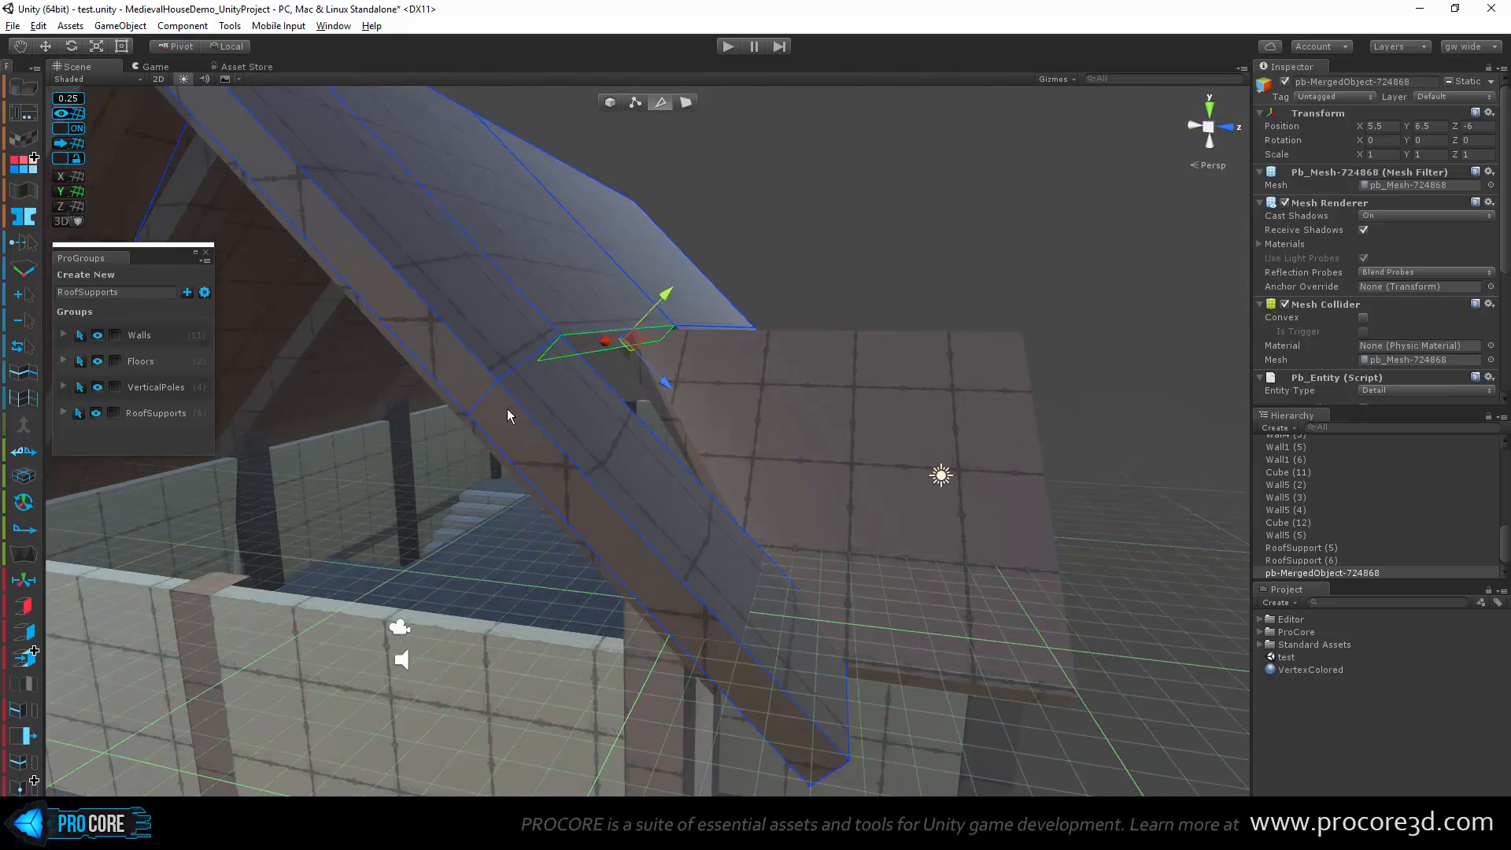
{"action": "left_click_drag", "start_coordinate": [534, 487], "coordinate": [520, 496], "text": "alt"}
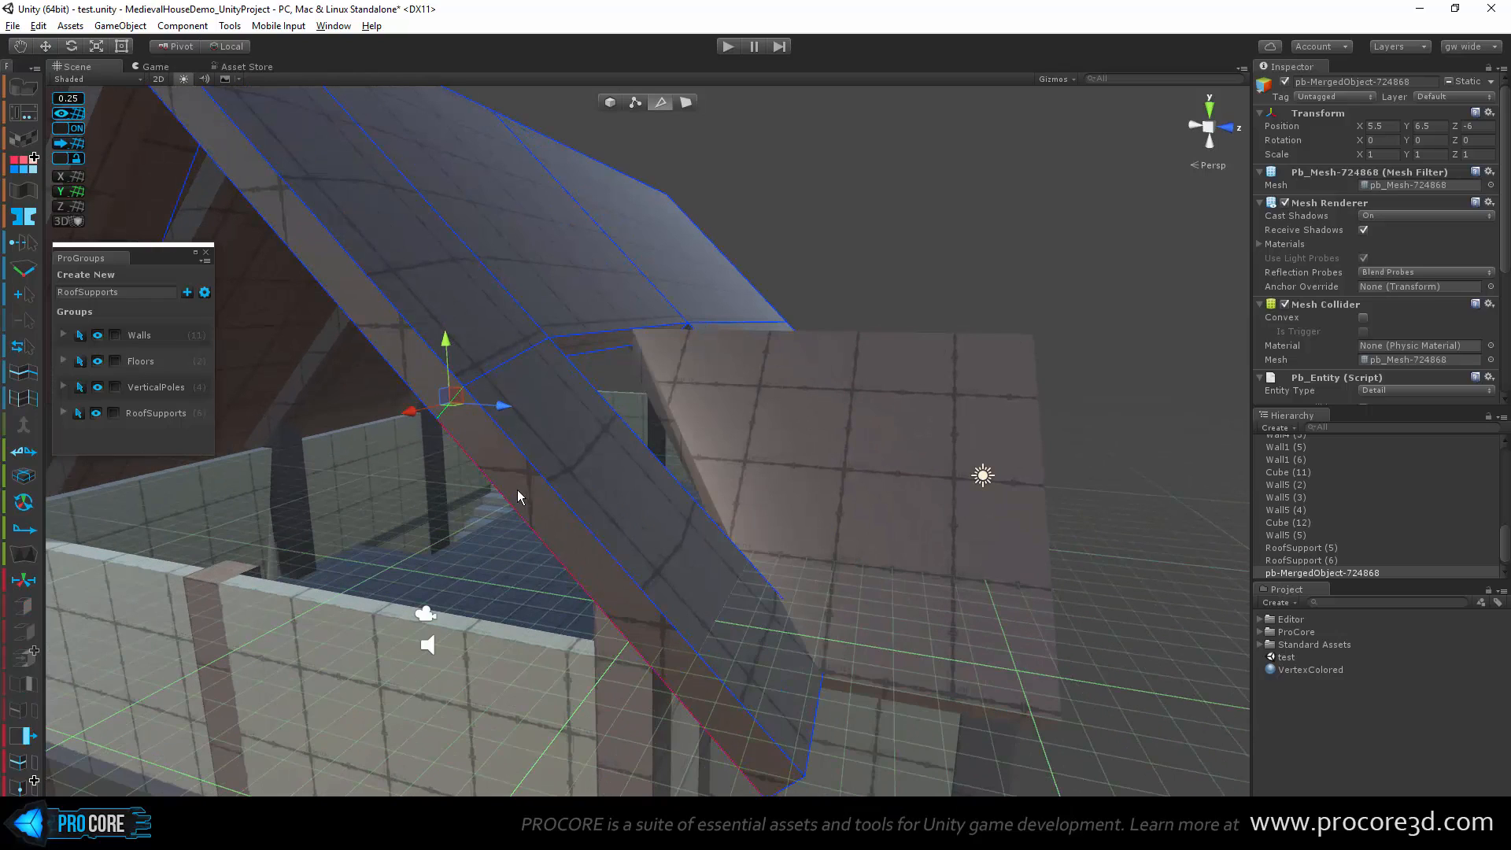
{"action": "left_click_drag", "start_coordinate": [905, 256], "coordinate": [819, 315], "text": "alt"}
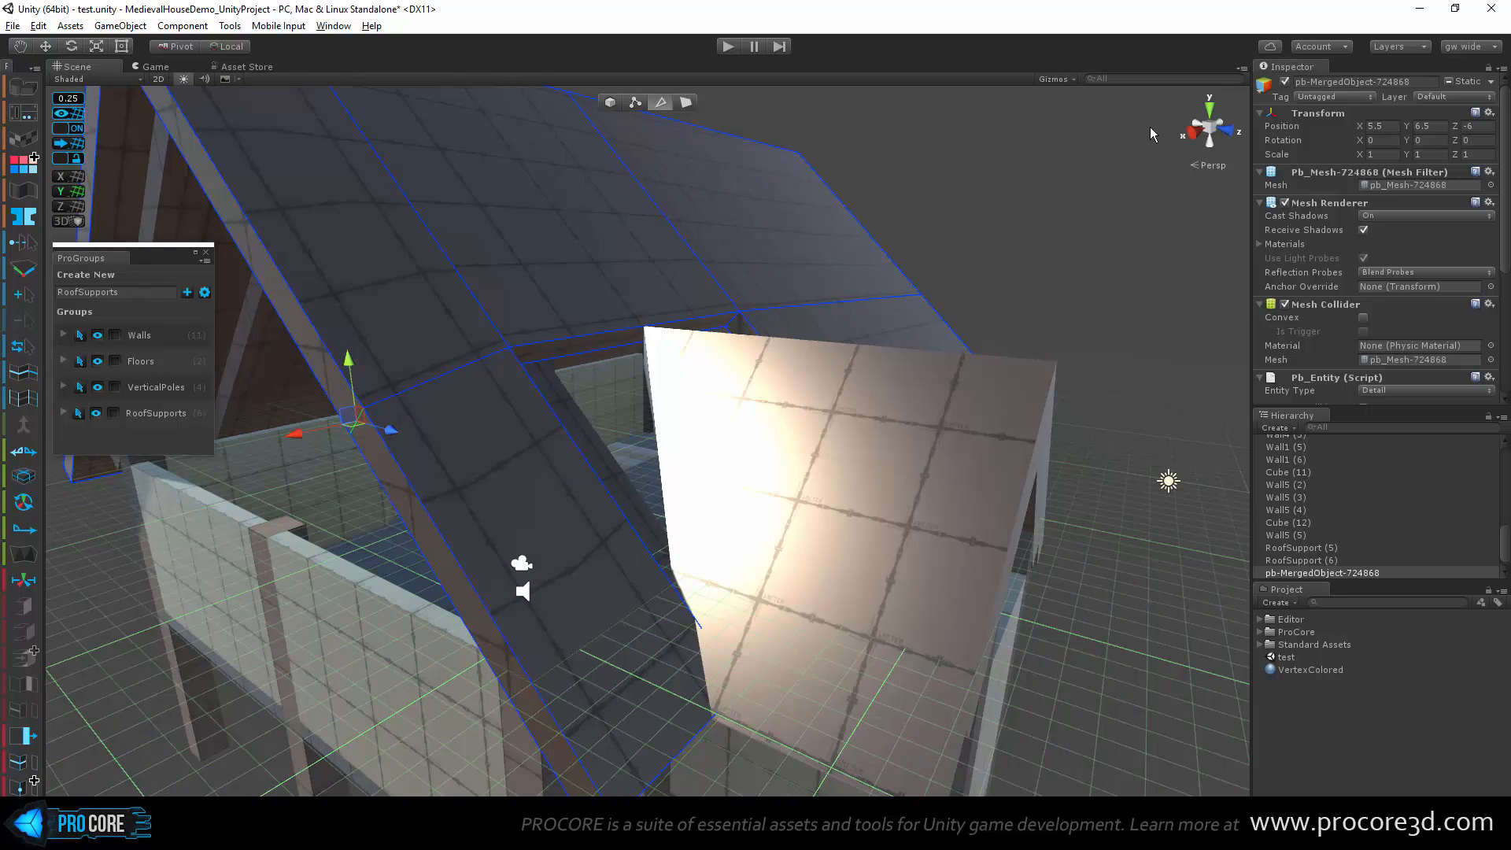
{"action": "left_click", "coordinate": [1188, 134]}
{"action": "left_click", "coordinate": [1208, 126]}
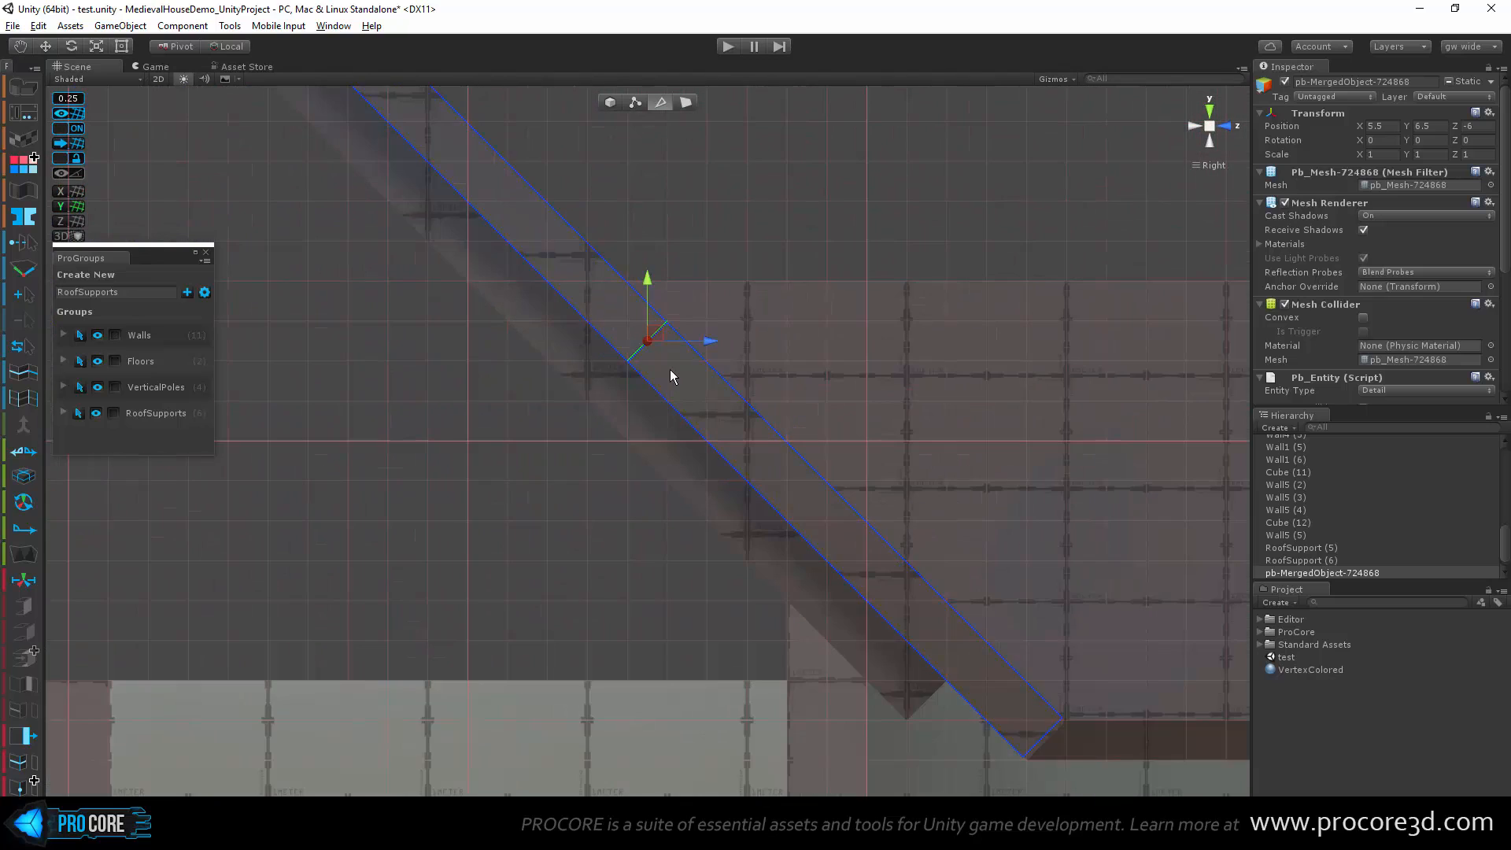
{"action": "mouse_move", "coordinate": [664, 387]}
{"action": "left_mouse_down", "text": "alt"}
{"action": "mouse_move", "coordinate": [771, 354]}
{"action": "mouse_move", "coordinate": [661, 358]}
{"action": "left_mouse_up", "text": "alt"}
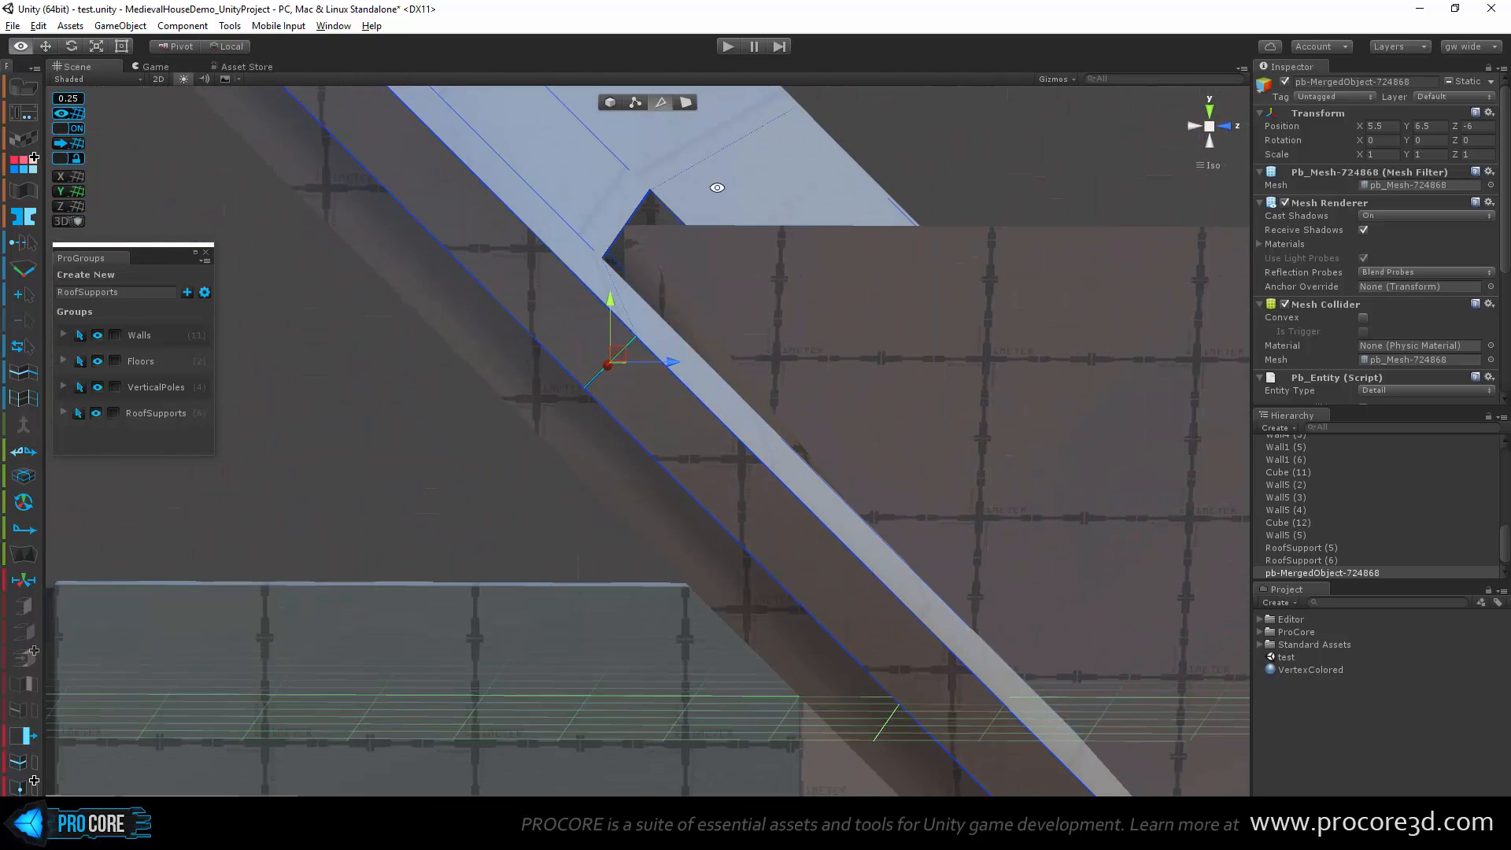
{"action": "left_click_drag", "start_coordinate": [716, 187], "coordinate": [685, 235], "text": "alt"}
{"action": "left_click_drag", "start_coordinate": [1211, 136], "coordinate": [1167, 175], "text": "alt"}
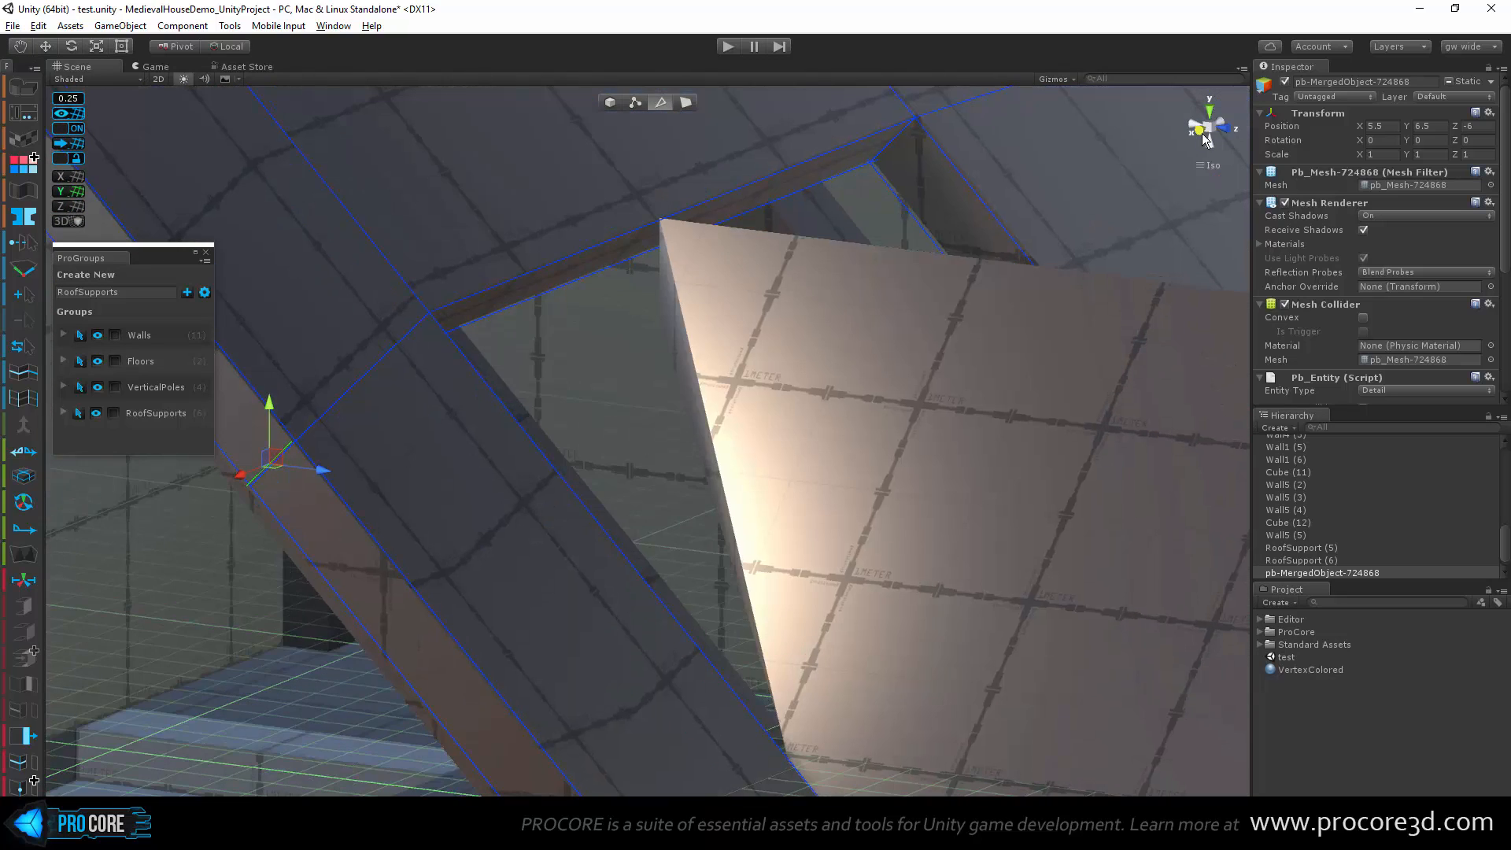
{"action": "left_click", "coordinate": [1202, 136]}
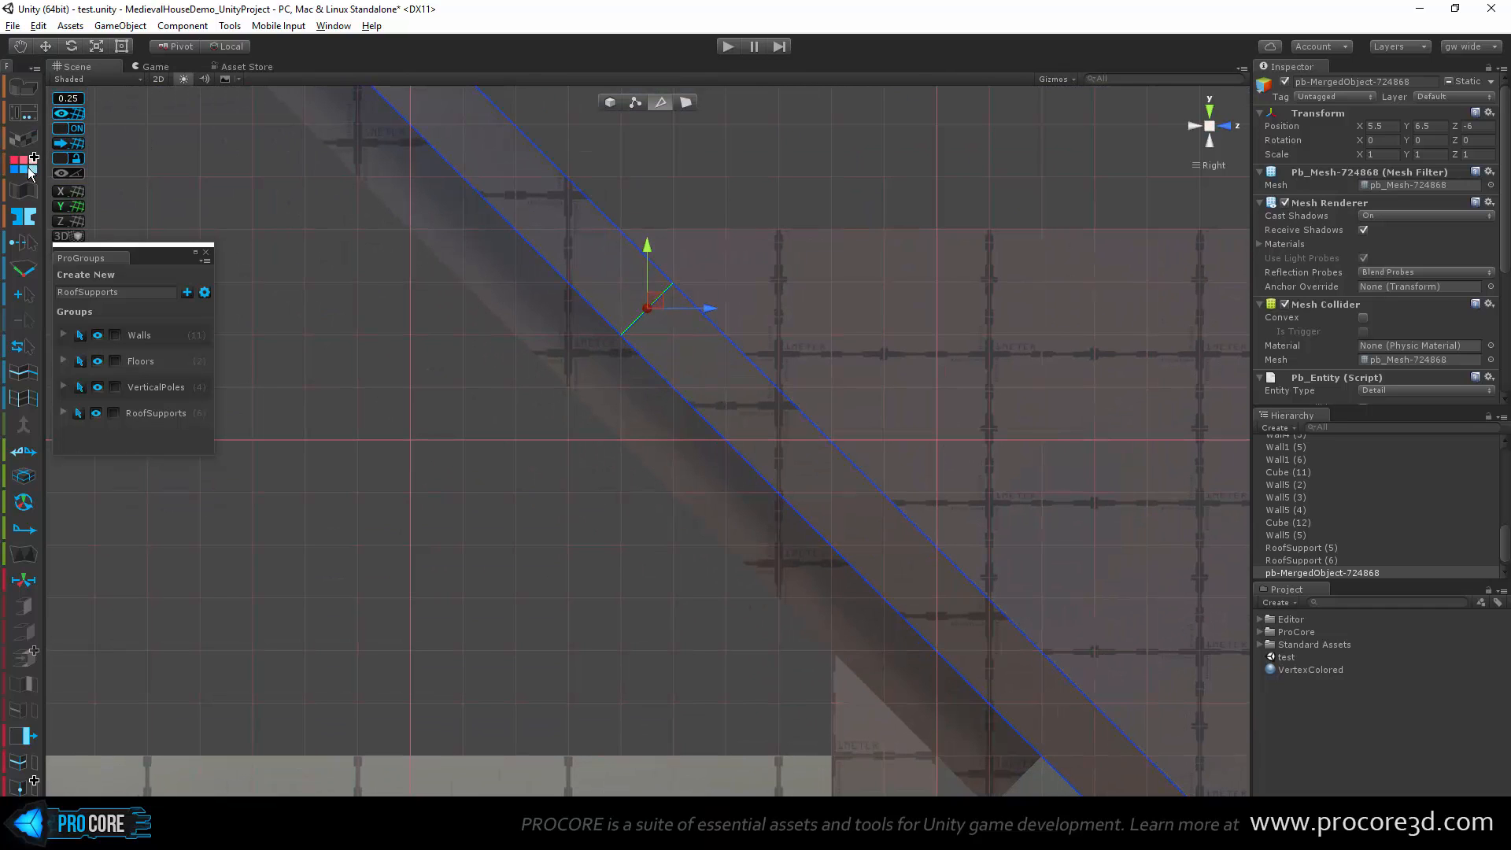
Step: Check the seam's vertices in Wireframe shading, then restore Shaded display and the perspective view
{"action": "left_click", "coordinate": [102, 79]}
{"action": "left_click", "coordinate": [90, 117]}
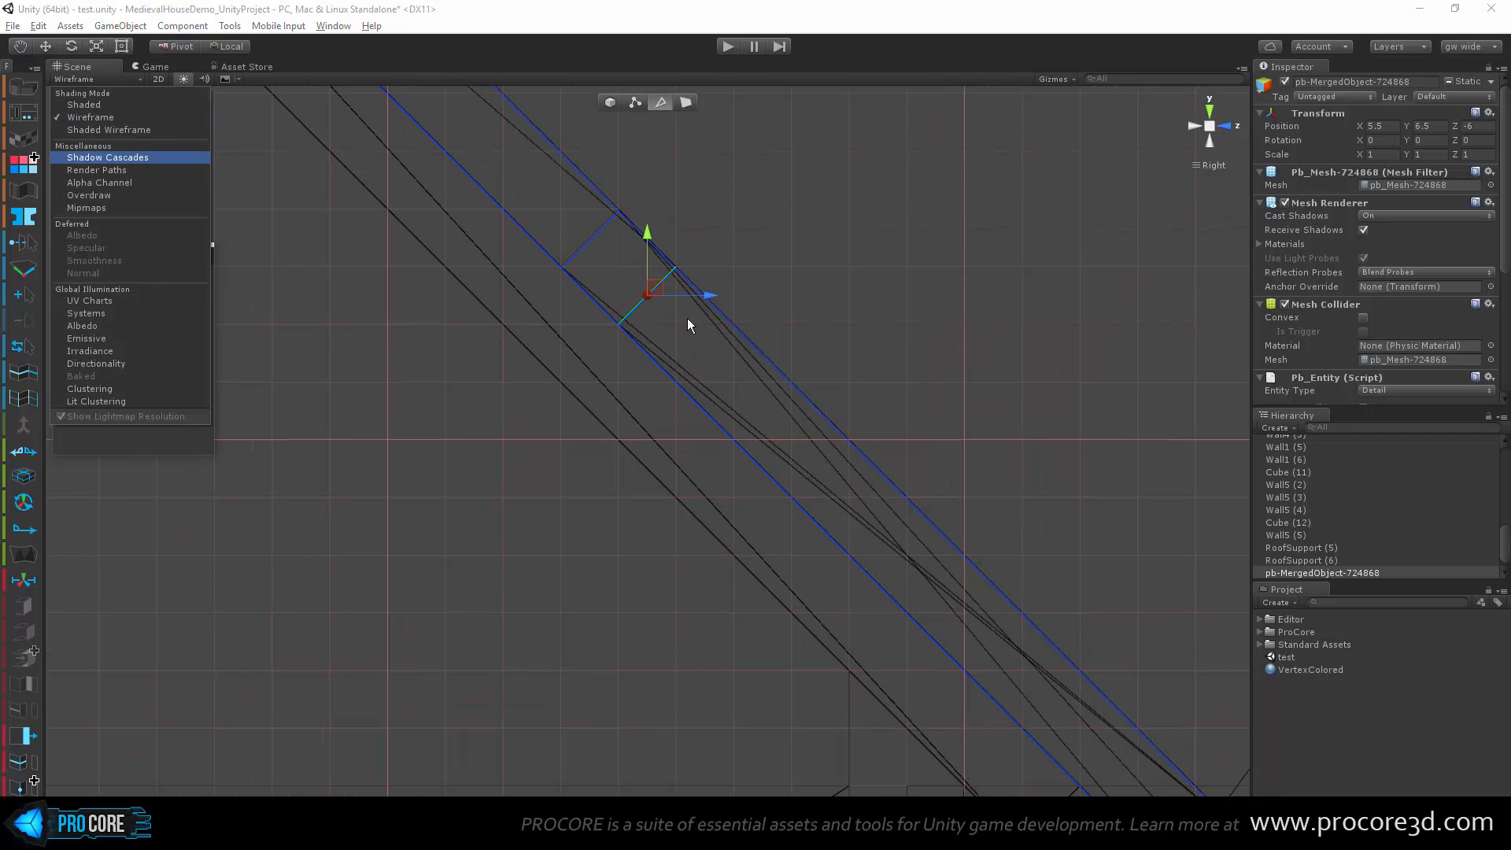
{"action": "left_click", "coordinate": [634, 102]}
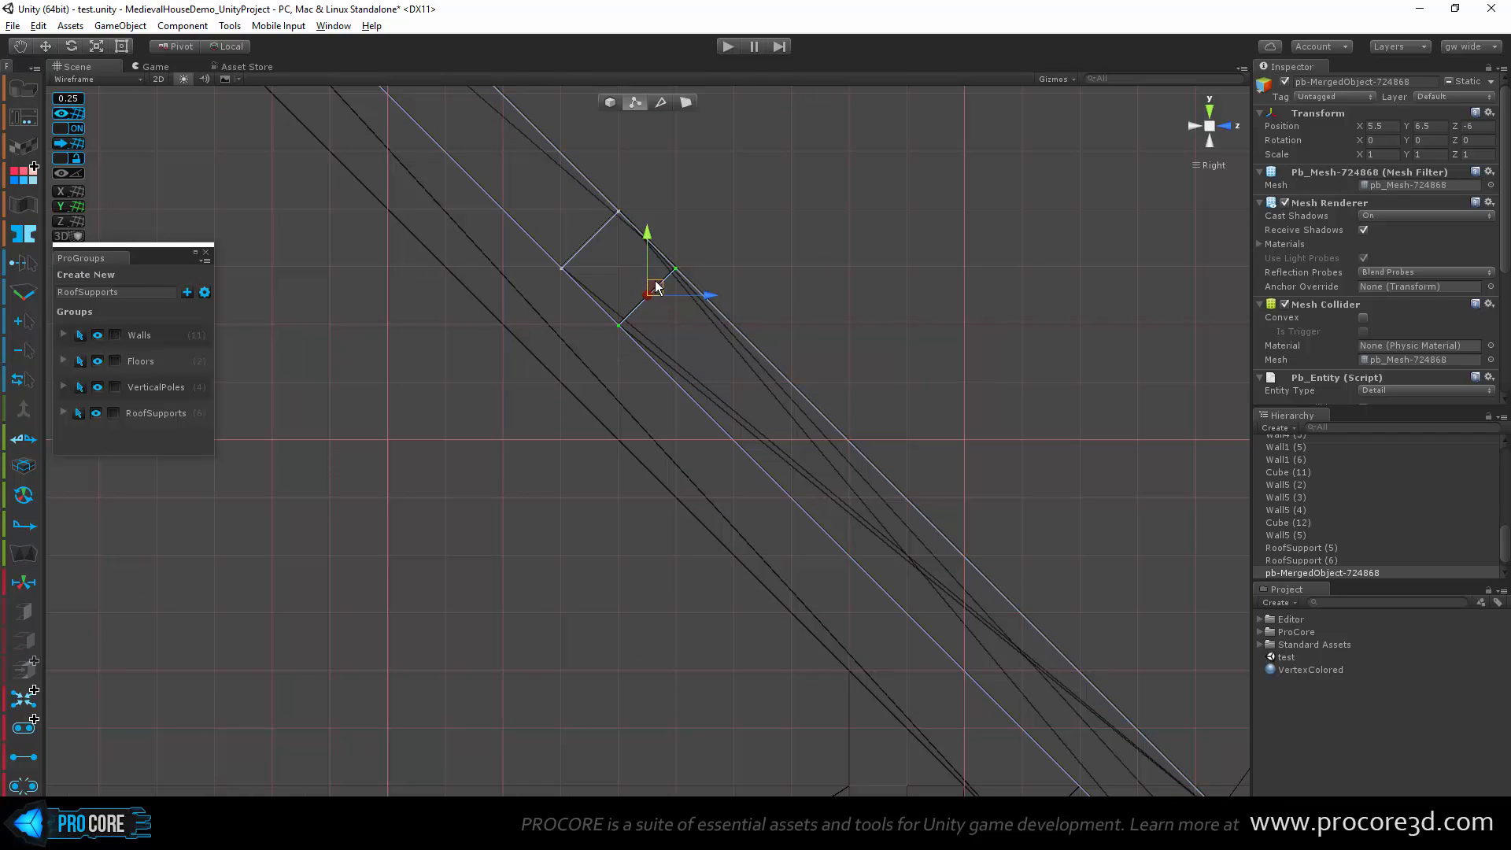
{"action": "left_click_drag", "start_coordinate": [621, 245], "coordinate": [642, 314], "text": "alt"}
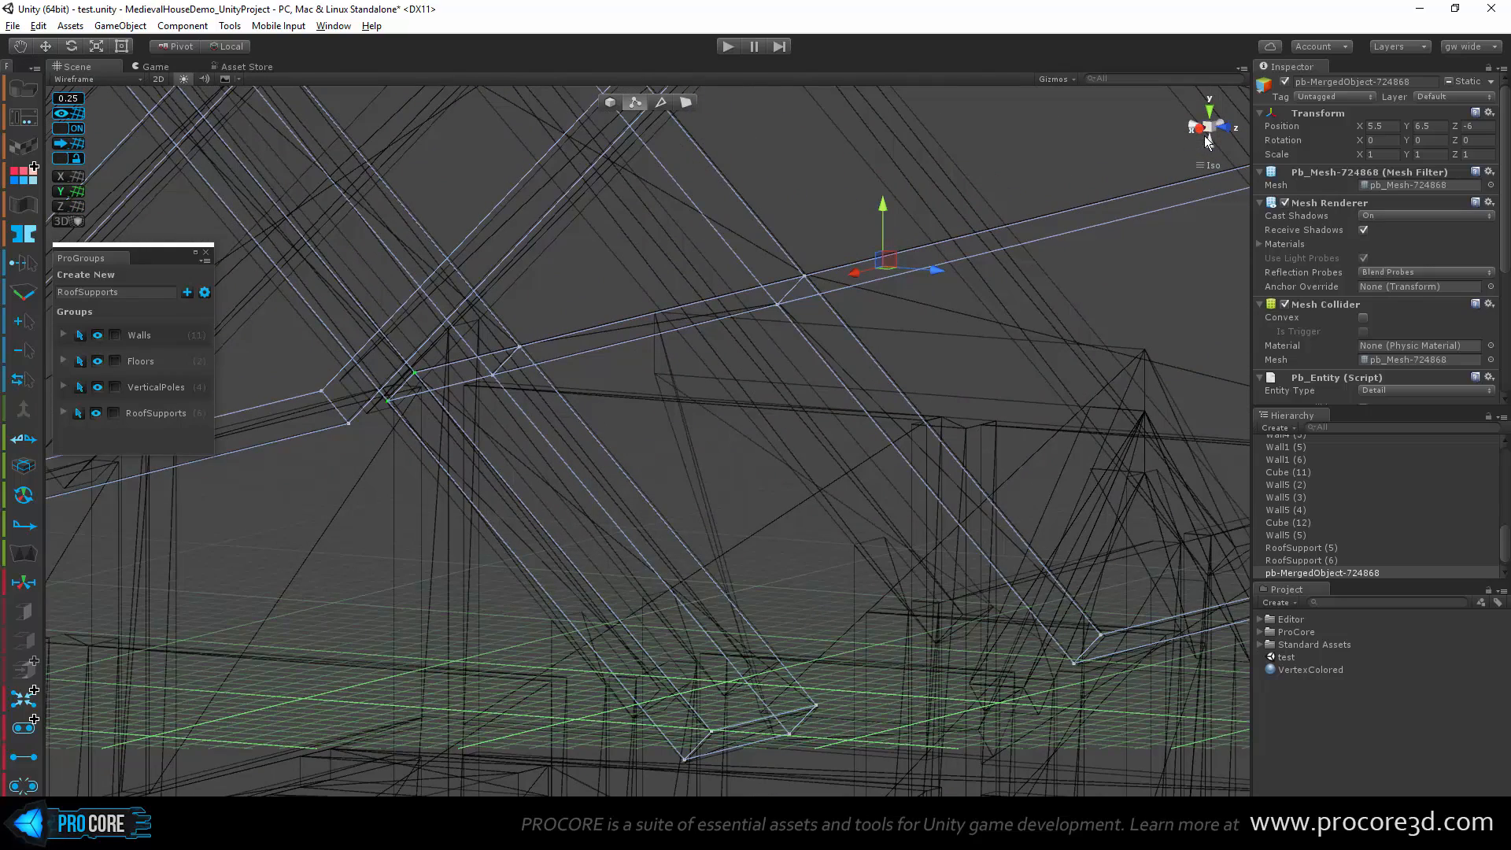
{"action": "left_click", "coordinate": [610, 102]}
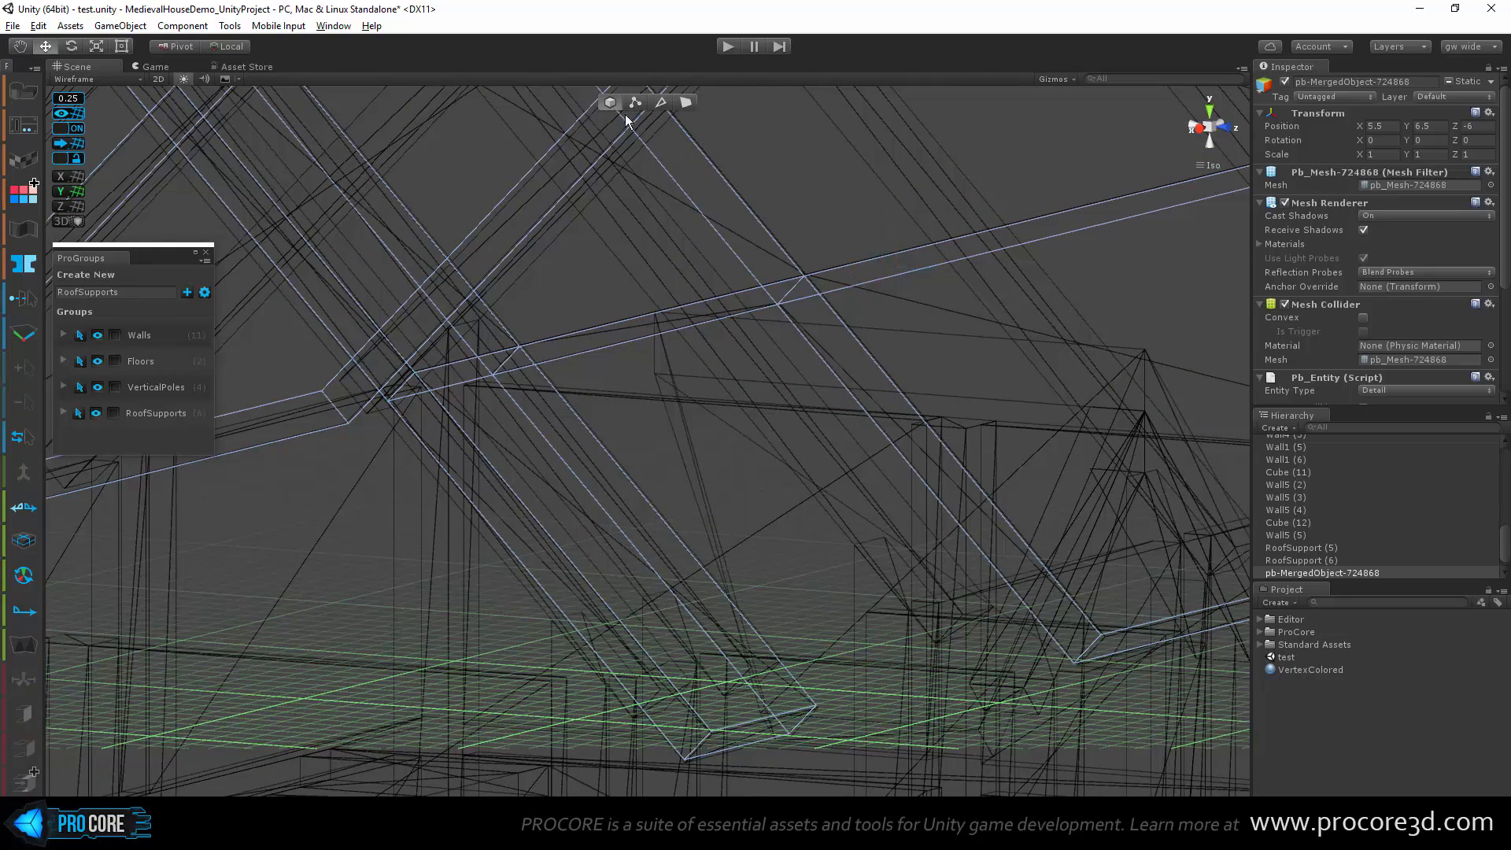
{"action": "left_click", "coordinate": [95, 79]}
{"action": "left_click", "coordinate": [96, 98]}
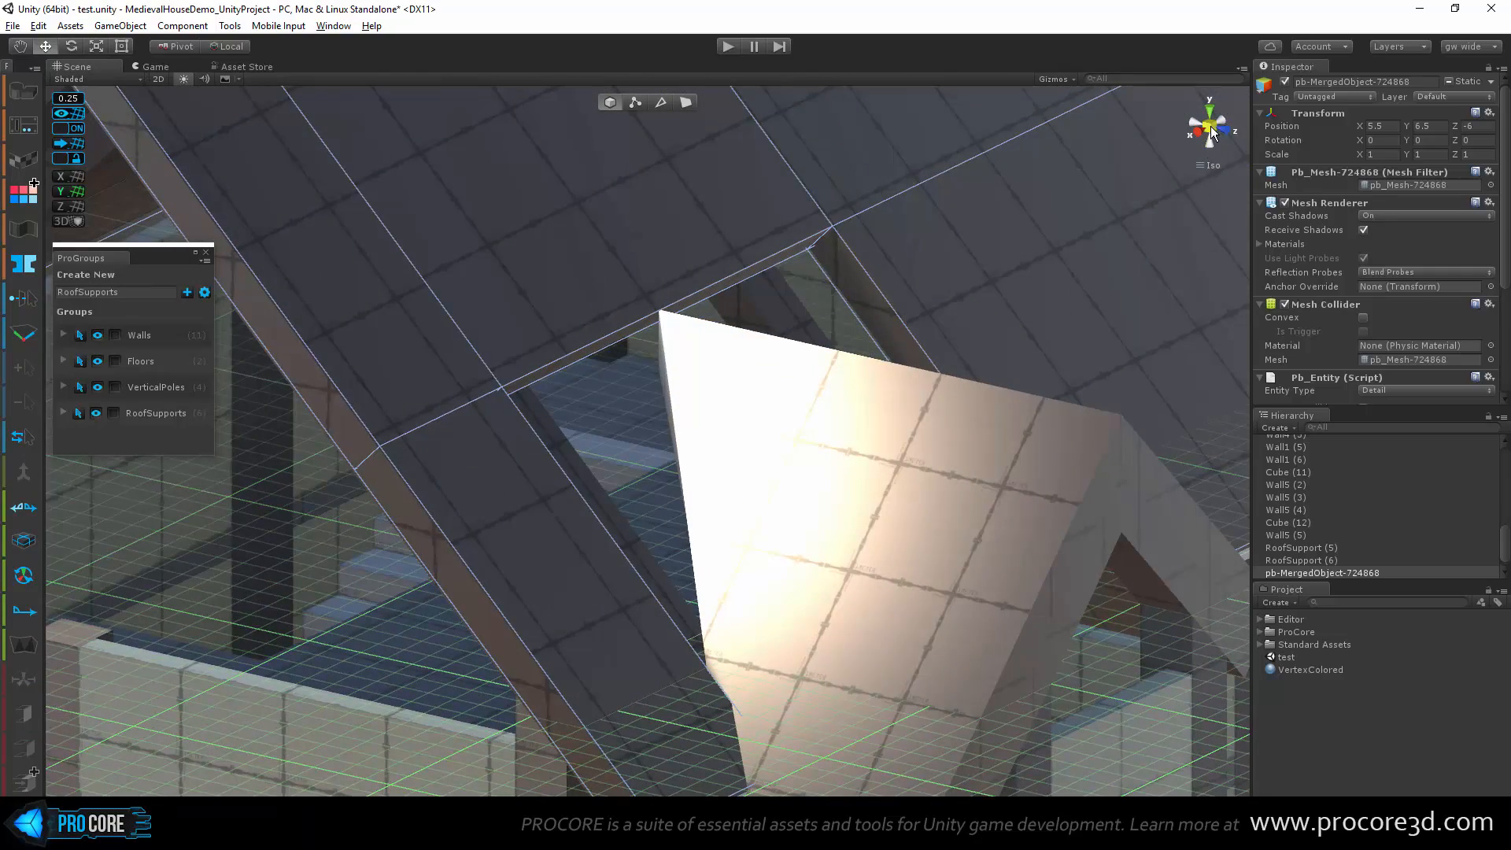
{"action": "right_click_drag", "start_coordinate": [1211, 134], "coordinate": [684, 354]}
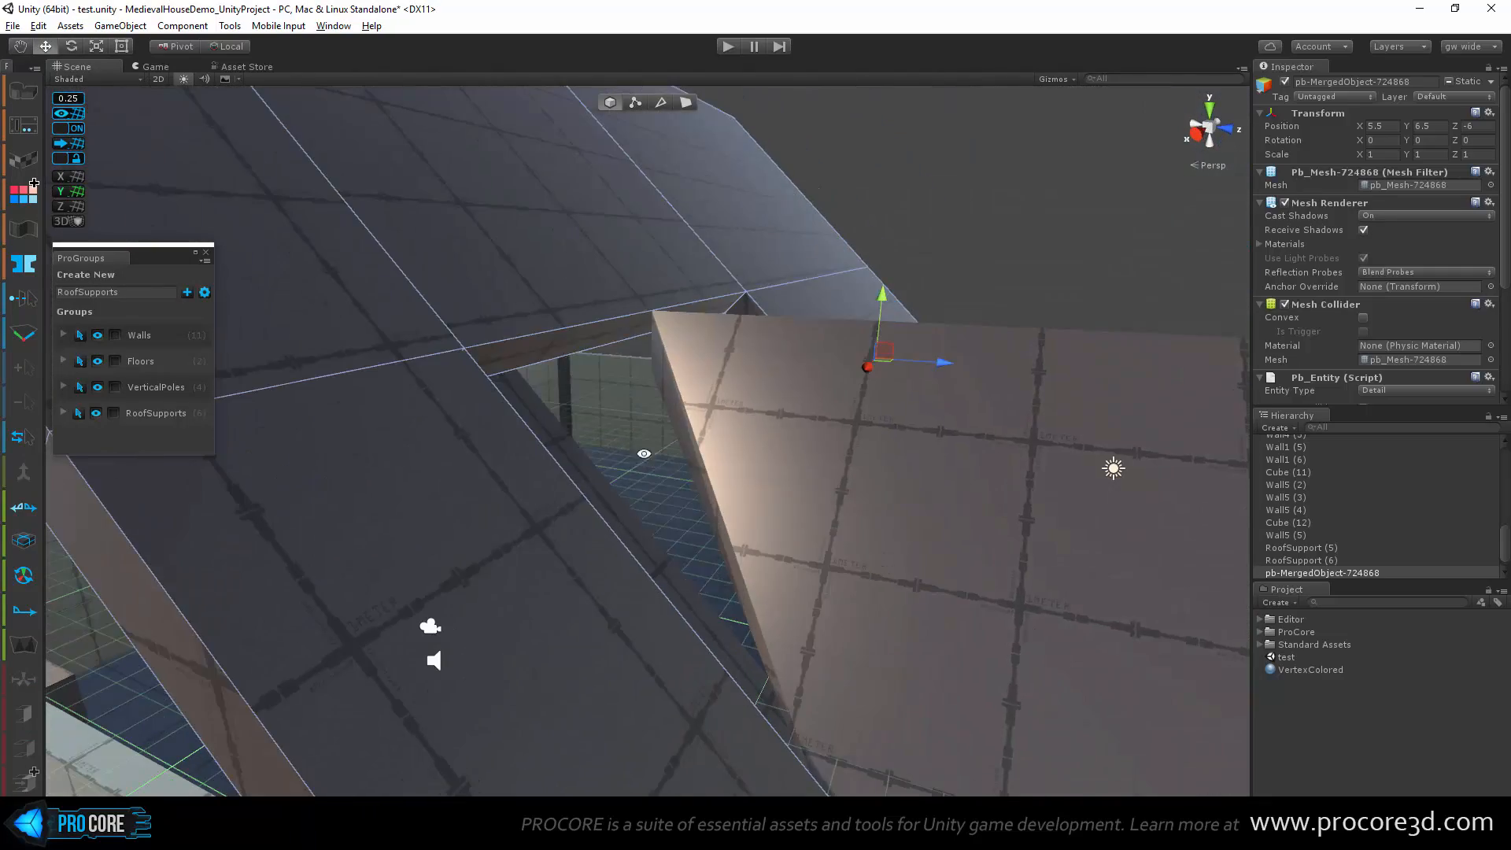
Step: Try to close the main roof's opening by sliding its two upper corner edges sideways to the extension roof's ridge point
{"action": "right_click_drag", "start_coordinate": [643, 453], "coordinate": [762, 121]}
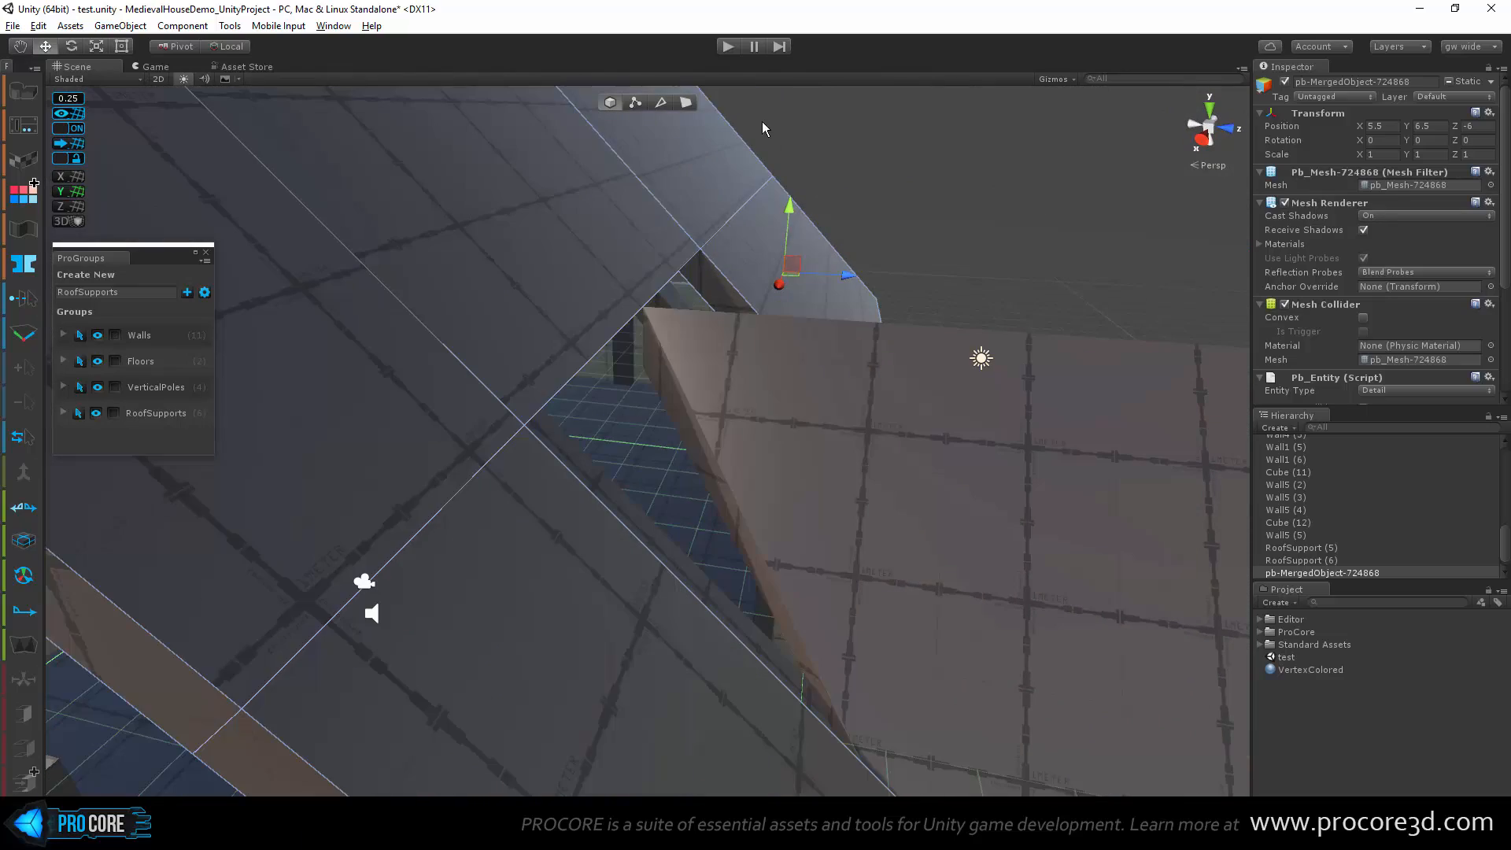
{"action": "left_click", "coordinate": [686, 101]}
{"action": "right_click_drag", "start_coordinate": [656, 334], "coordinate": [209, 517]}
{"action": "left_click_drag", "start_coordinate": [208, 517], "coordinate": [110, 498], "text": "alt"}
{"action": "left_click", "coordinate": [664, 100]}
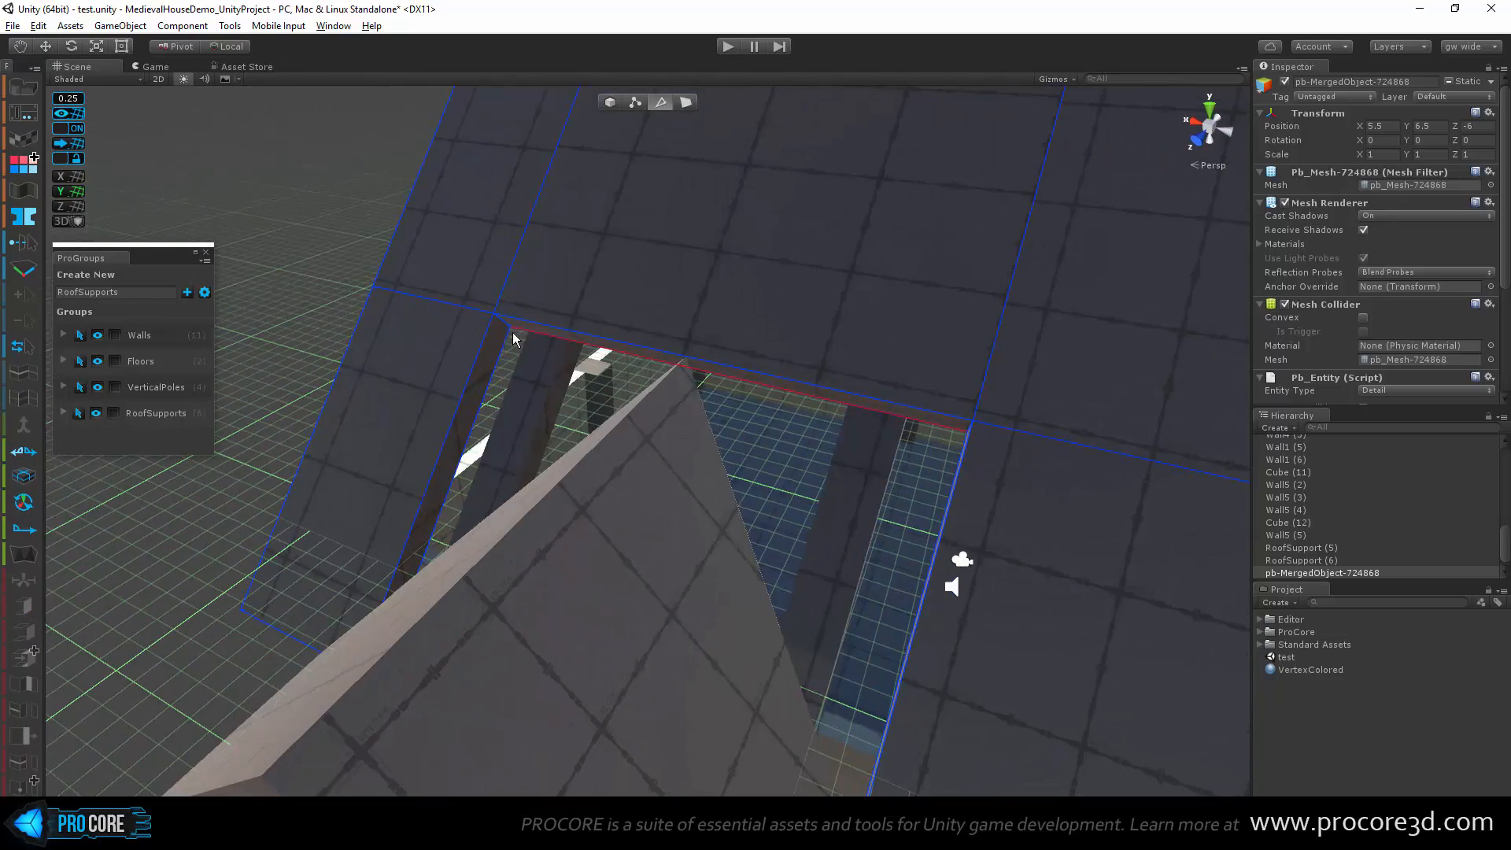
{"action": "left_click", "coordinate": [497, 323]}
{"action": "left_click_drag", "start_coordinate": [504, 330], "coordinate": [728, 410], "text": "alt"}
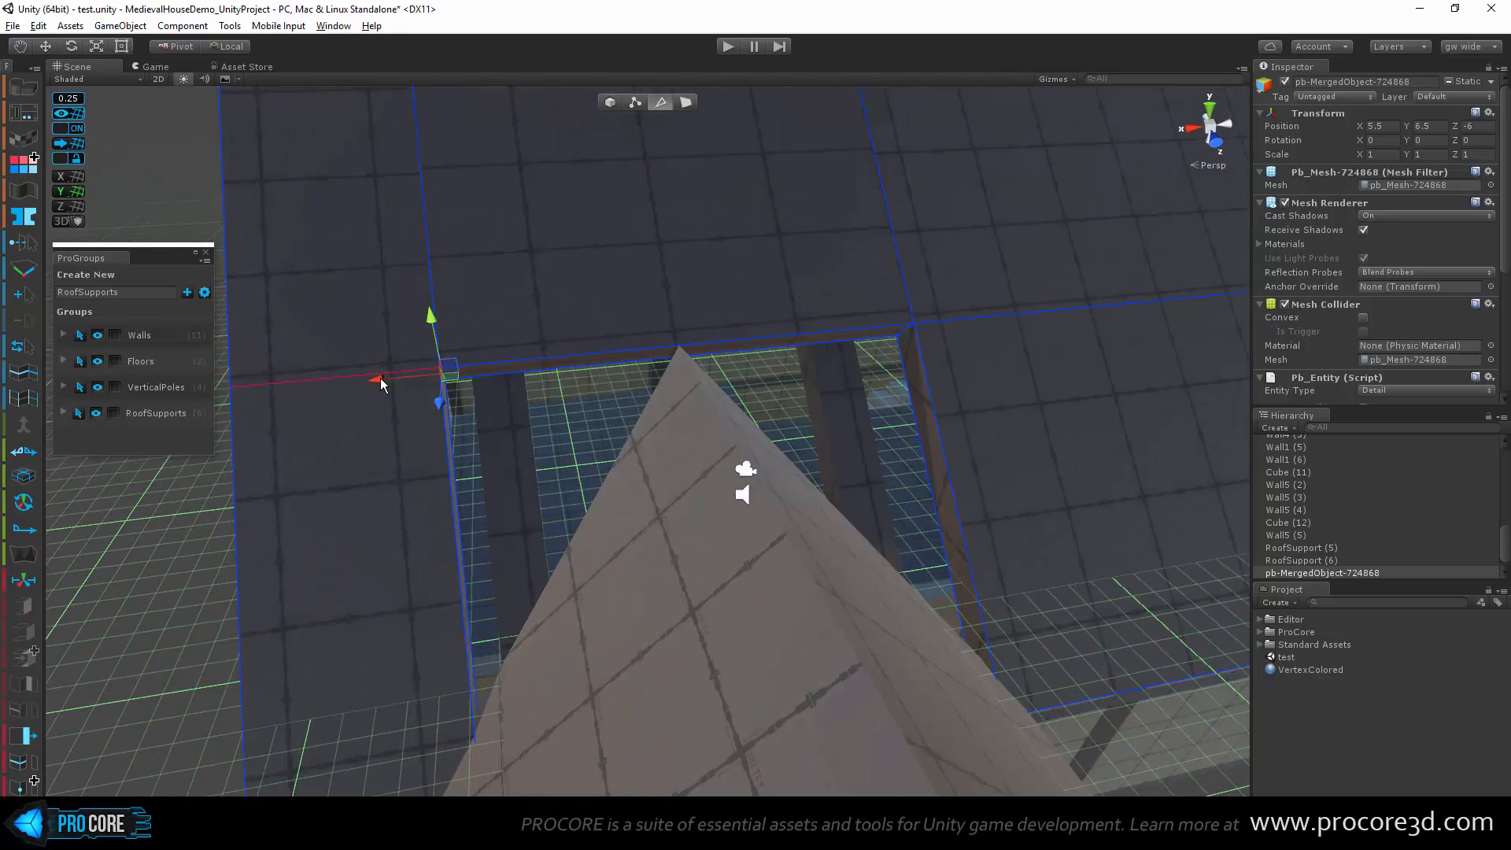
{"action": "left_click_drag", "start_coordinate": [377, 381], "coordinate": [734, 431]}
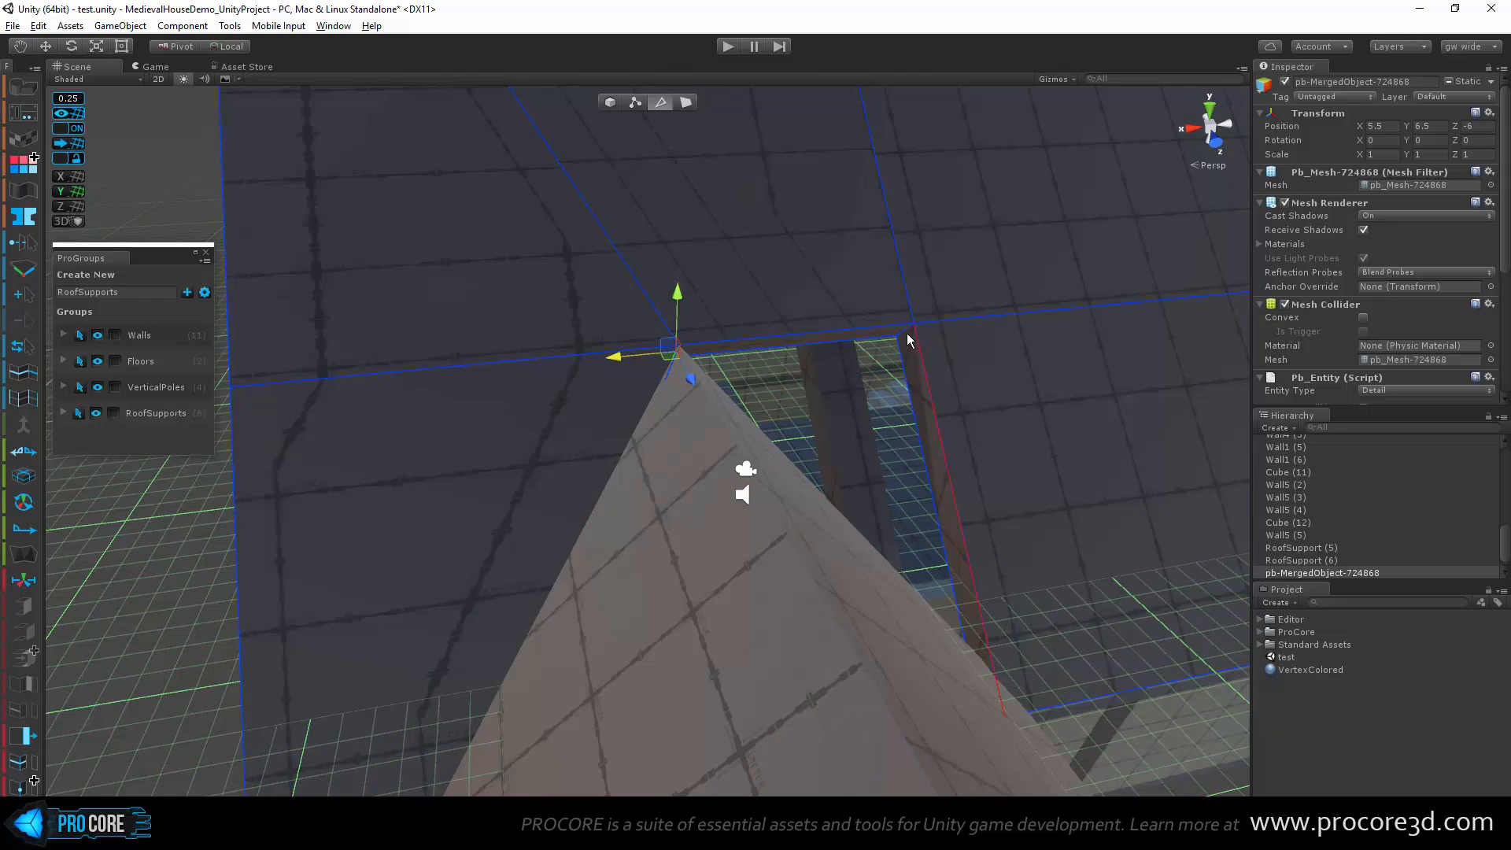
{"action": "left_click_drag", "start_coordinate": [850, 332], "coordinate": [645, 404]}
Step: Examine the reshaped main roof slope around the extension's ridge point from several angles
{"action": "scroll", "coordinate": [645, 405], "scroll_direction": "down", "scroll_amount": 5}
{"action": "left_click_drag", "start_coordinate": [607, 517], "coordinate": [535, 539], "text": "alt"}
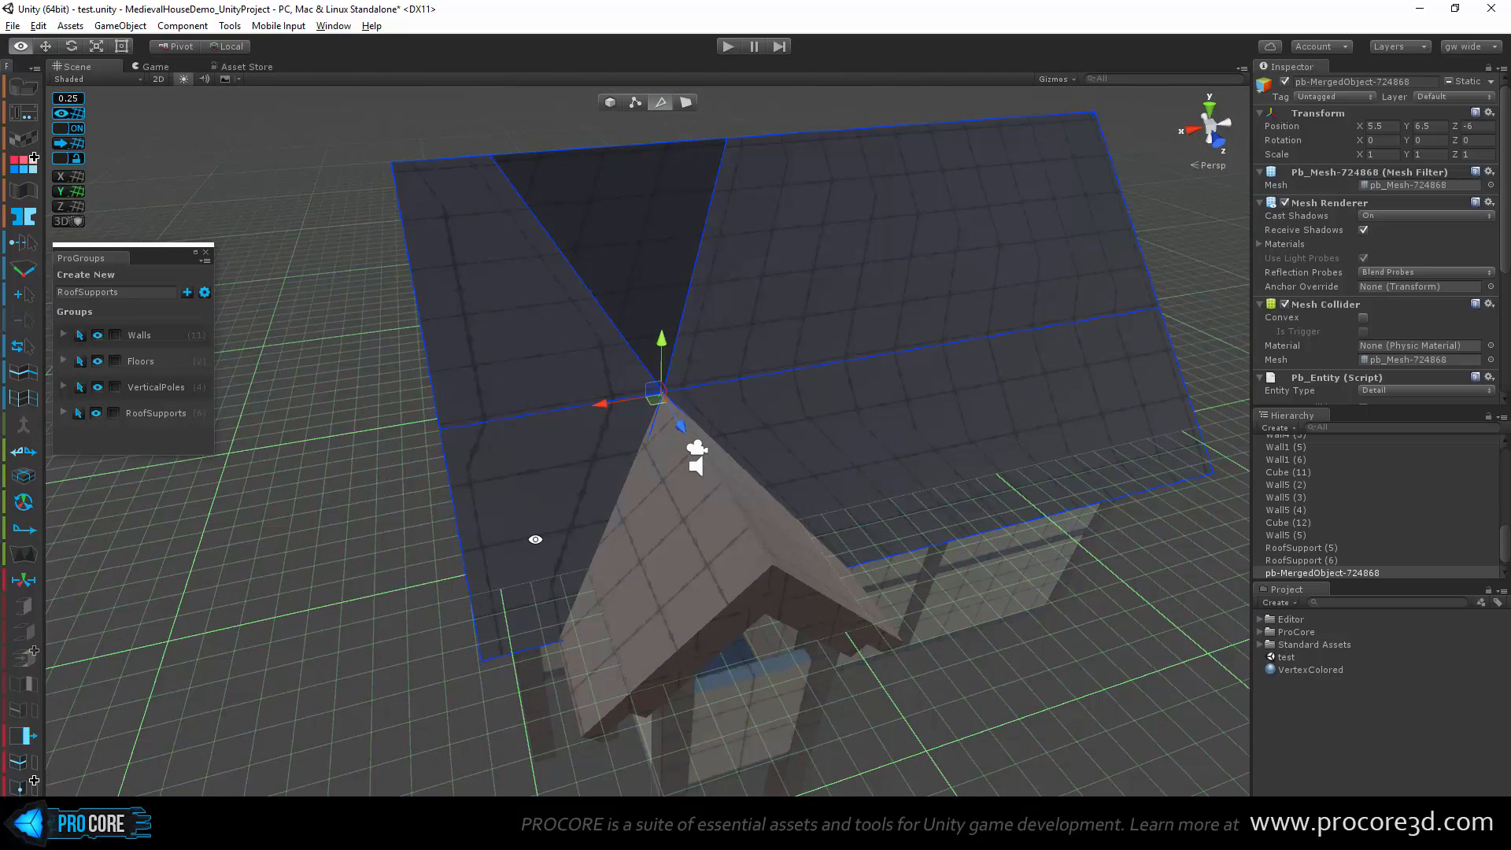
{"action": "scroll", "coordinate": [574, 424], "scroll_direction": "up", "scroll_amount": 3}
{"action": "middle_click_drag", "start_coordinate": [548, 504], "coordinate": [572, 508]}
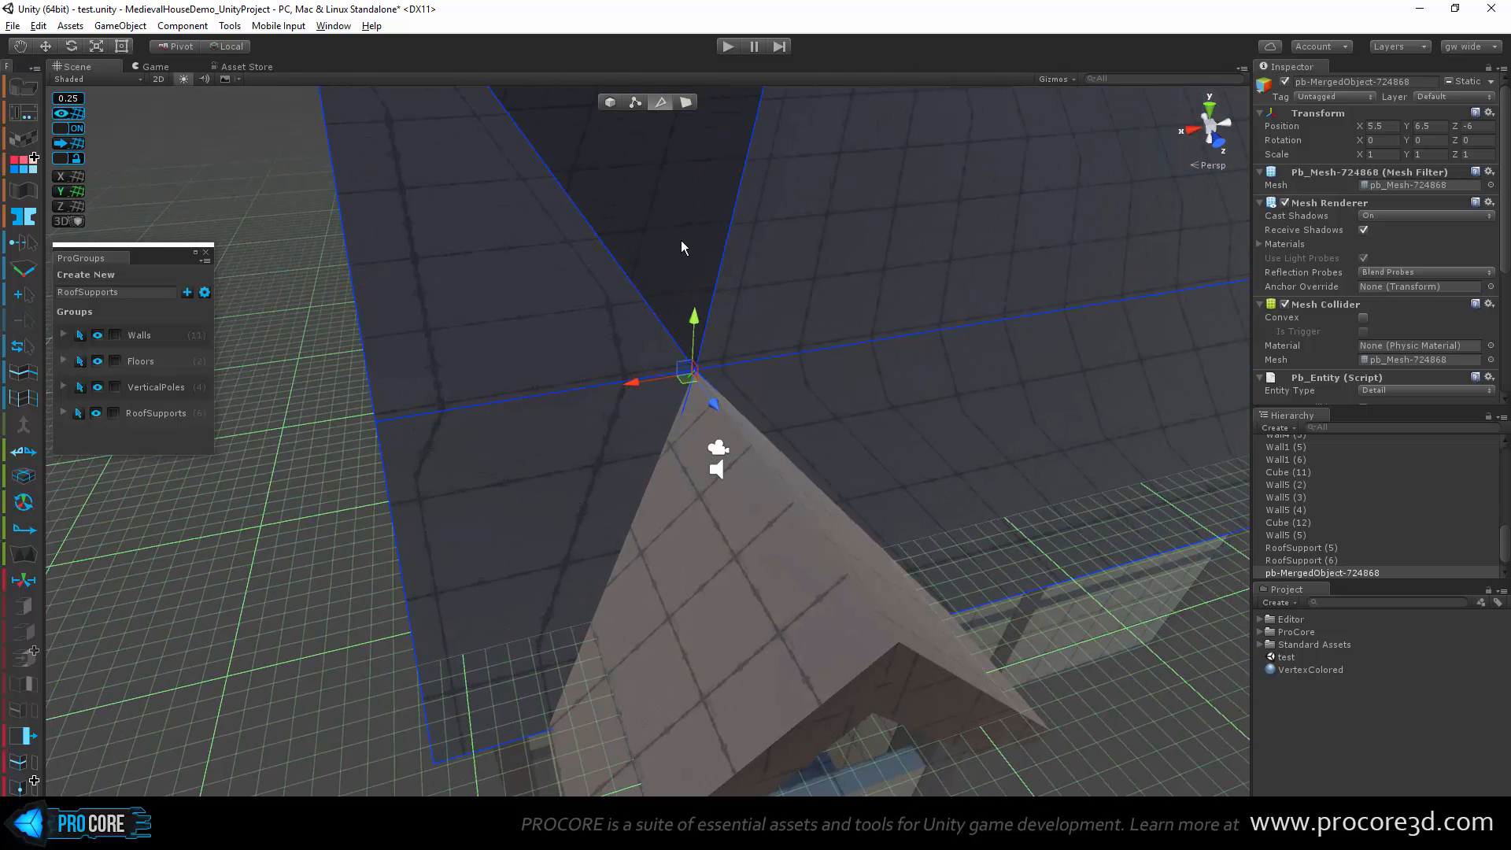
{"action": "left_click_drag", "start_coordinate": [682, 242], "coordinate": [728, 325], "text": "alt"}
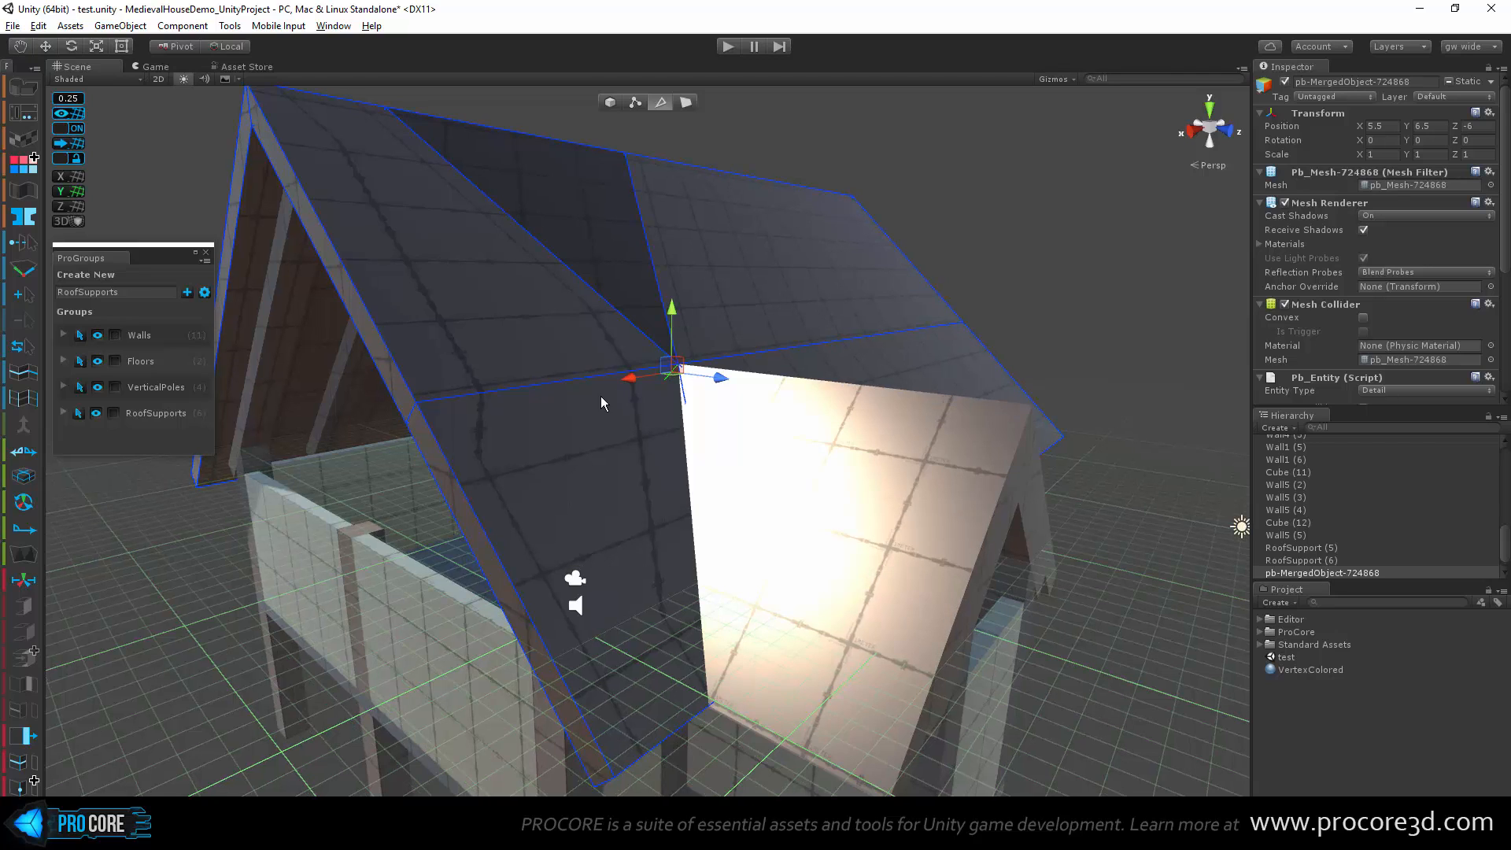
{"action": "mouse_move", "coordinate": [601, 395]}
{"action": "left_mouse_down", "text": "alt"}
{"action": "mouse_move", "coordinate": [577, 493]}
{"action": "mouse_move", "coordinate": [462, 437]}
{"action": "mouse_move", "coordinate": [626, 385]}
{"action": "left_mouse_up", "text": "alt"}
{"action": "mouse_move", "coordinate": [590, 324]}
{"action": "left_mouse_down", "text": "alt"}
{"action": "mouse_move", "coordinate": [664, 326]}
{"action": "mouse_move", "coordinate": [689, 171]}
{"action": "left_mouse_up", "text": "alt"}
Step: Select the main roof's individual slope faces, then all of its connected faces
{"action": "left_click", "coordinate": [692, 102]}
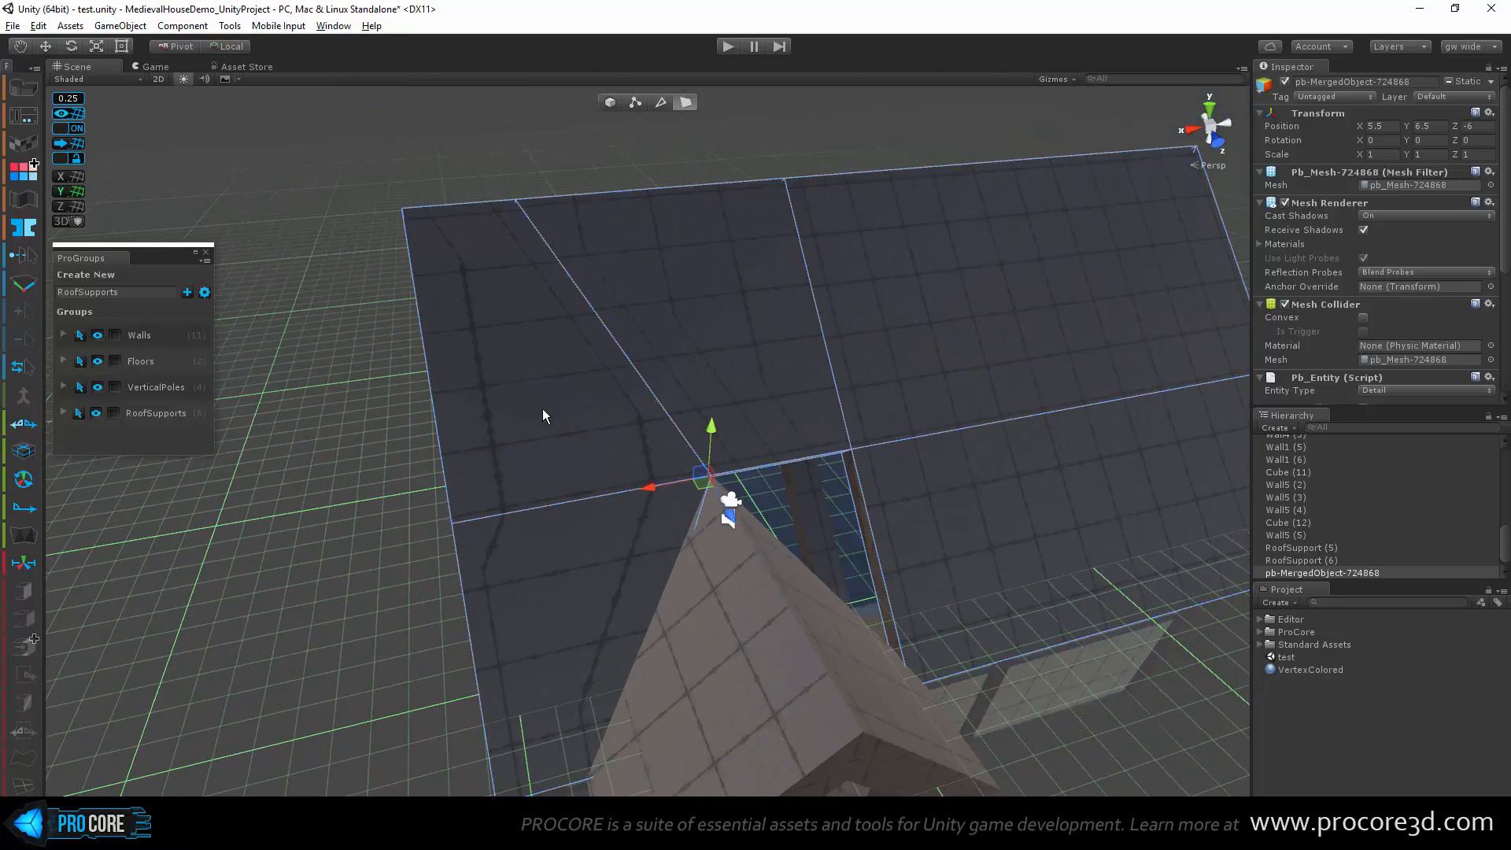
{"action": "left_click", "coordinate": [541, 408]}
{"action": "left_click_drag", "start_coordinate": [541, 409], "coordinate": [275, 474], "text": "alt"}
{"action": "double_click", "coordinate": [590, 472]}
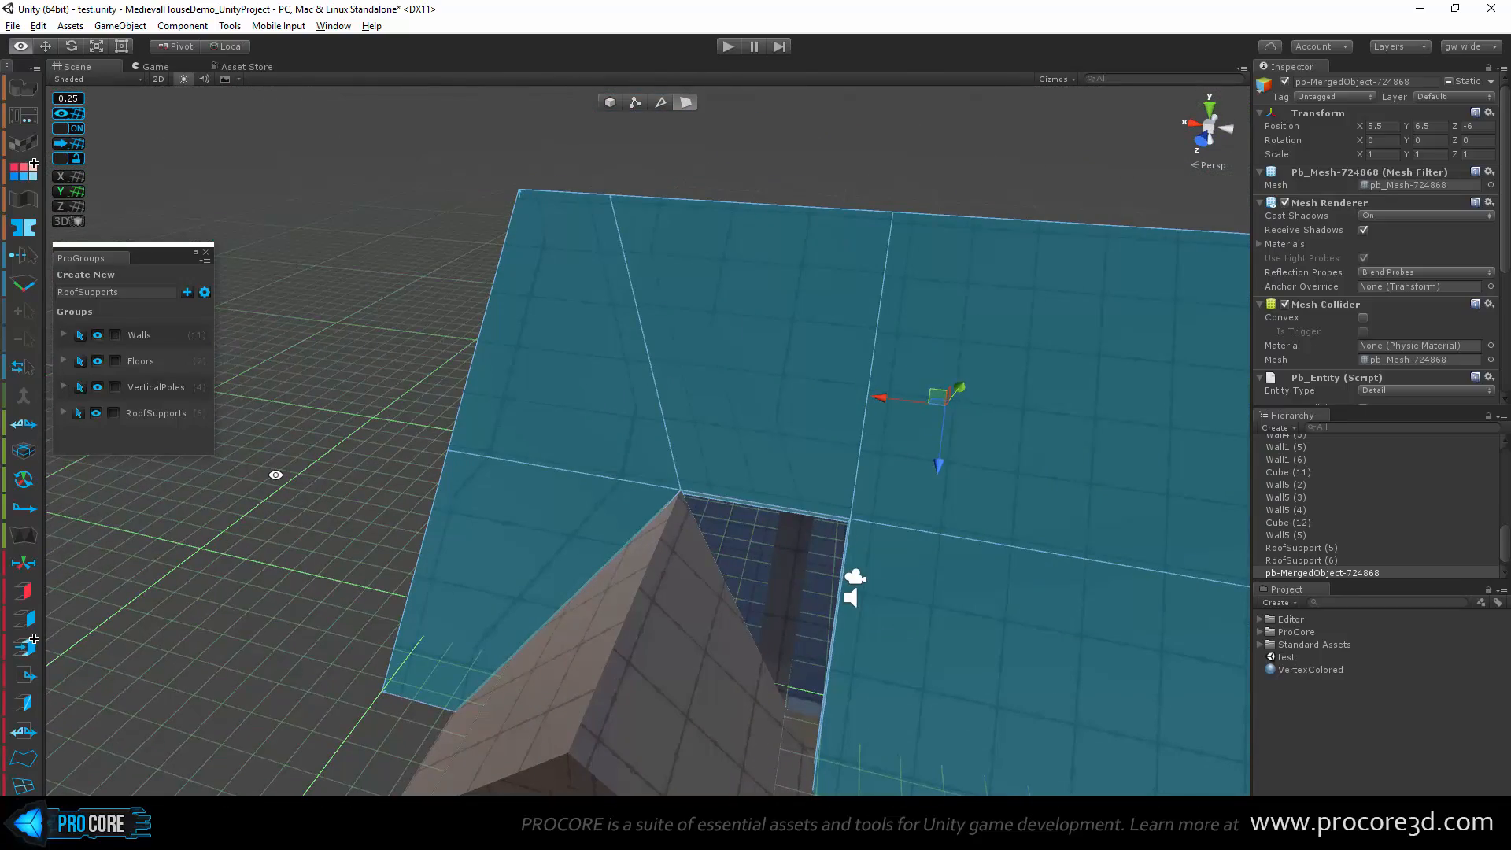
{"action": "left_click", "coordinate": [721, 392]}
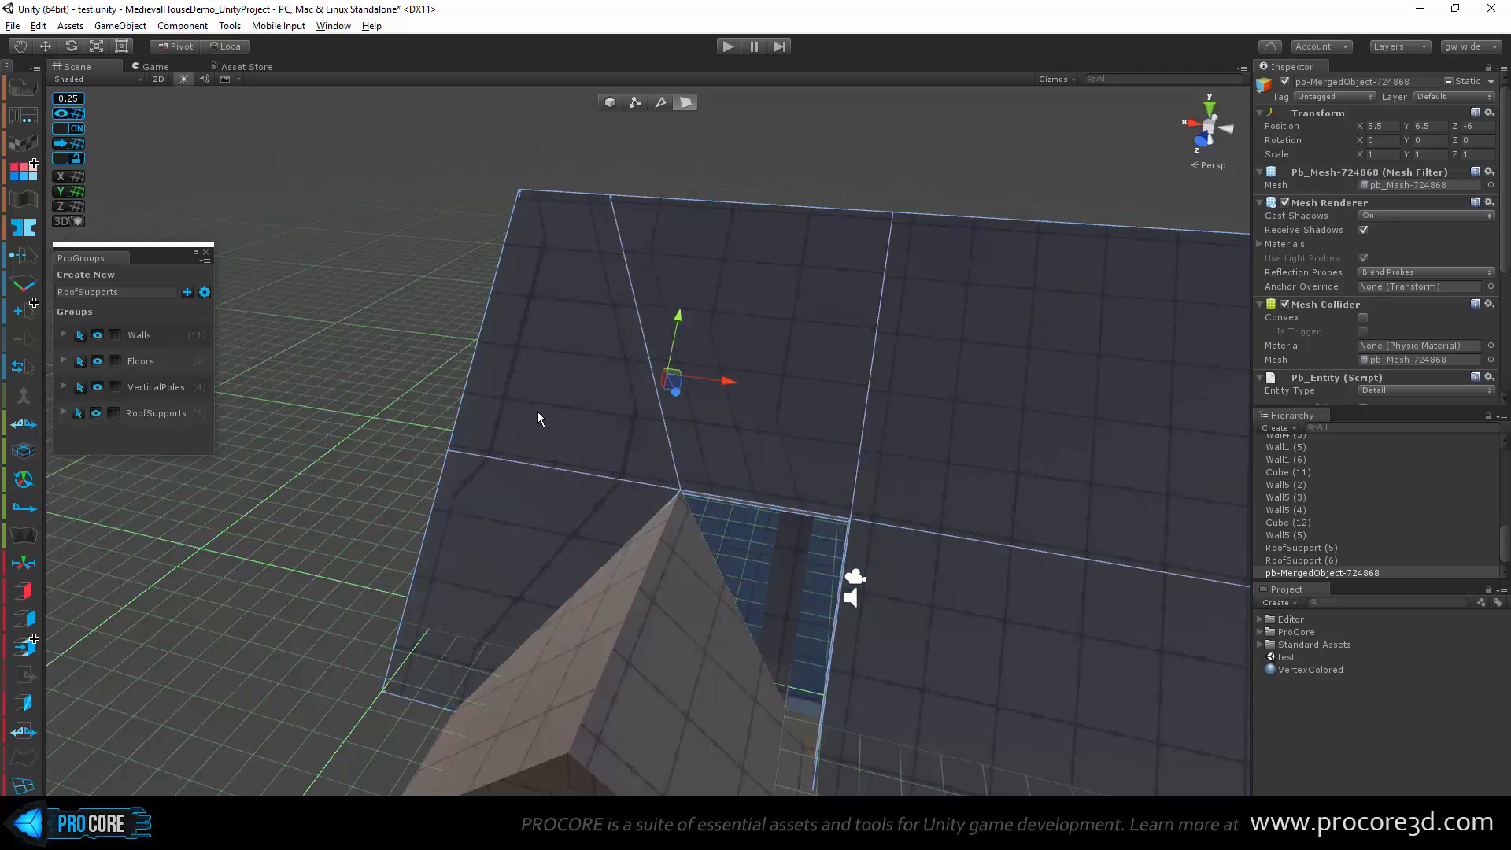
{"action": "left_click", "coordinate": [595, 419]}
{"action": "double_click", "coordinate": [620, 434]}
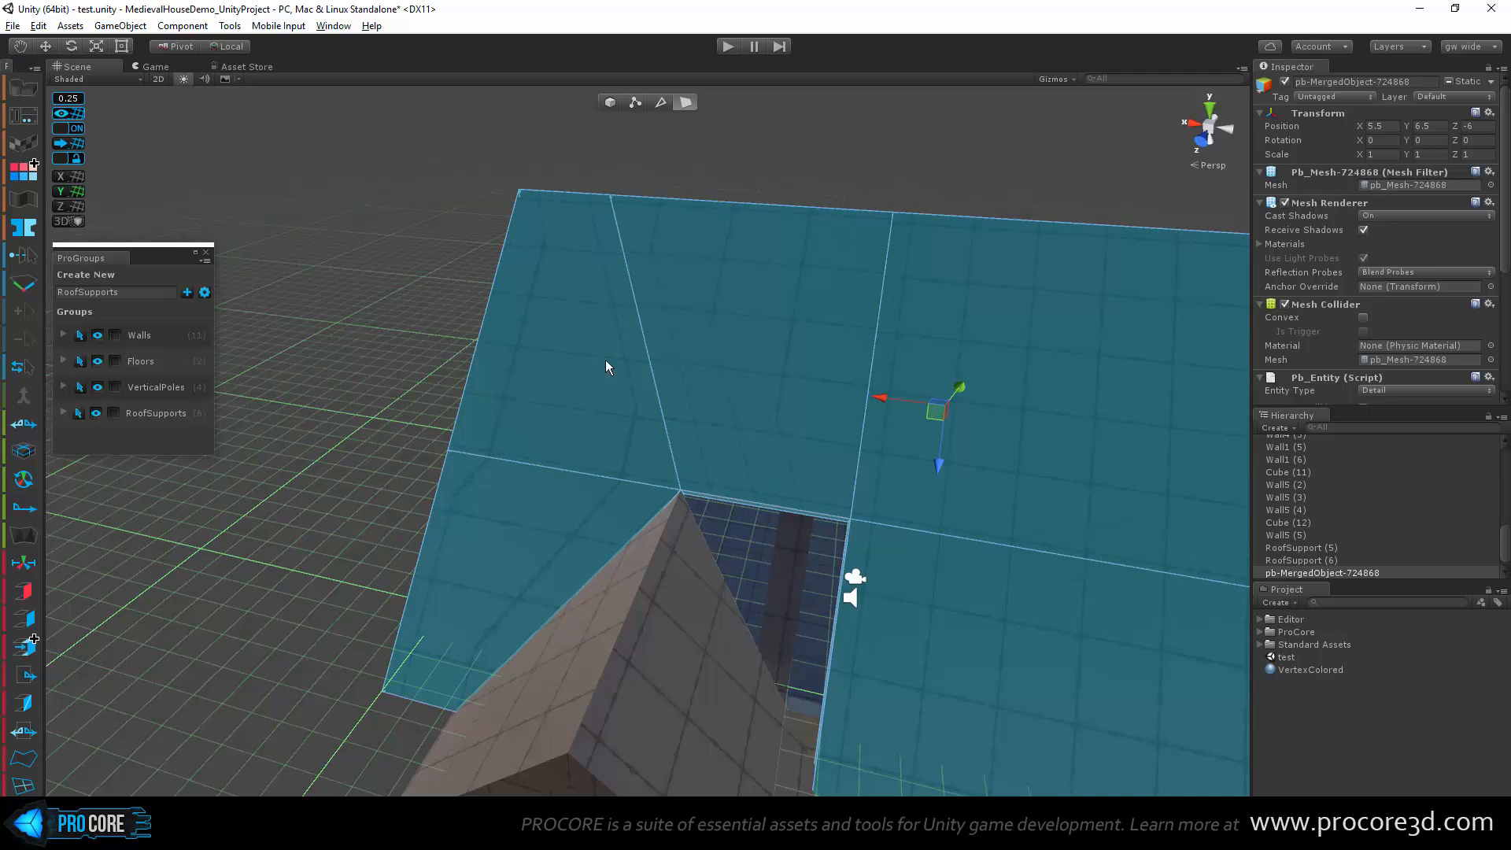
Step: Undo the roof face selections and the move of the opening's upper corner edge
{"action": "key", "text": "ctrl+z"}
{"action": "key", "text": "ctrl+z"}
{"action": "key", "text": "ctrl+z"}
{"action": "key", "text": "ctrl+z"}
{"action": "key", "text": "ctrl+z"}
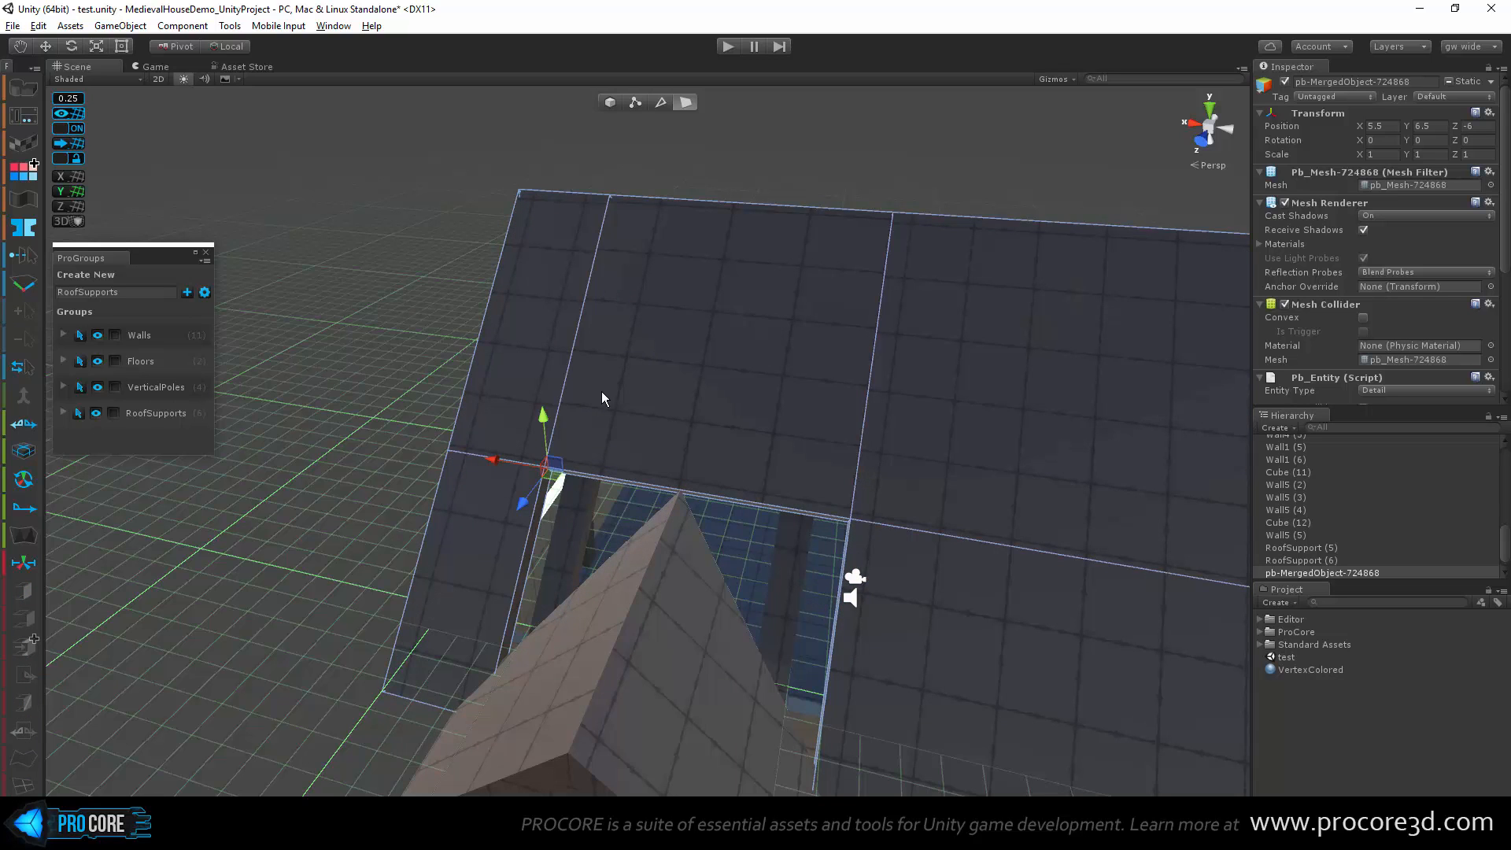
Step: Select all connected faces of the main roof and convert their UVs to automatic mapping
{"action": "left_click_drag", "start_coordinate": [601, 392], "coordinate": [739, 368], "text": "alt"}
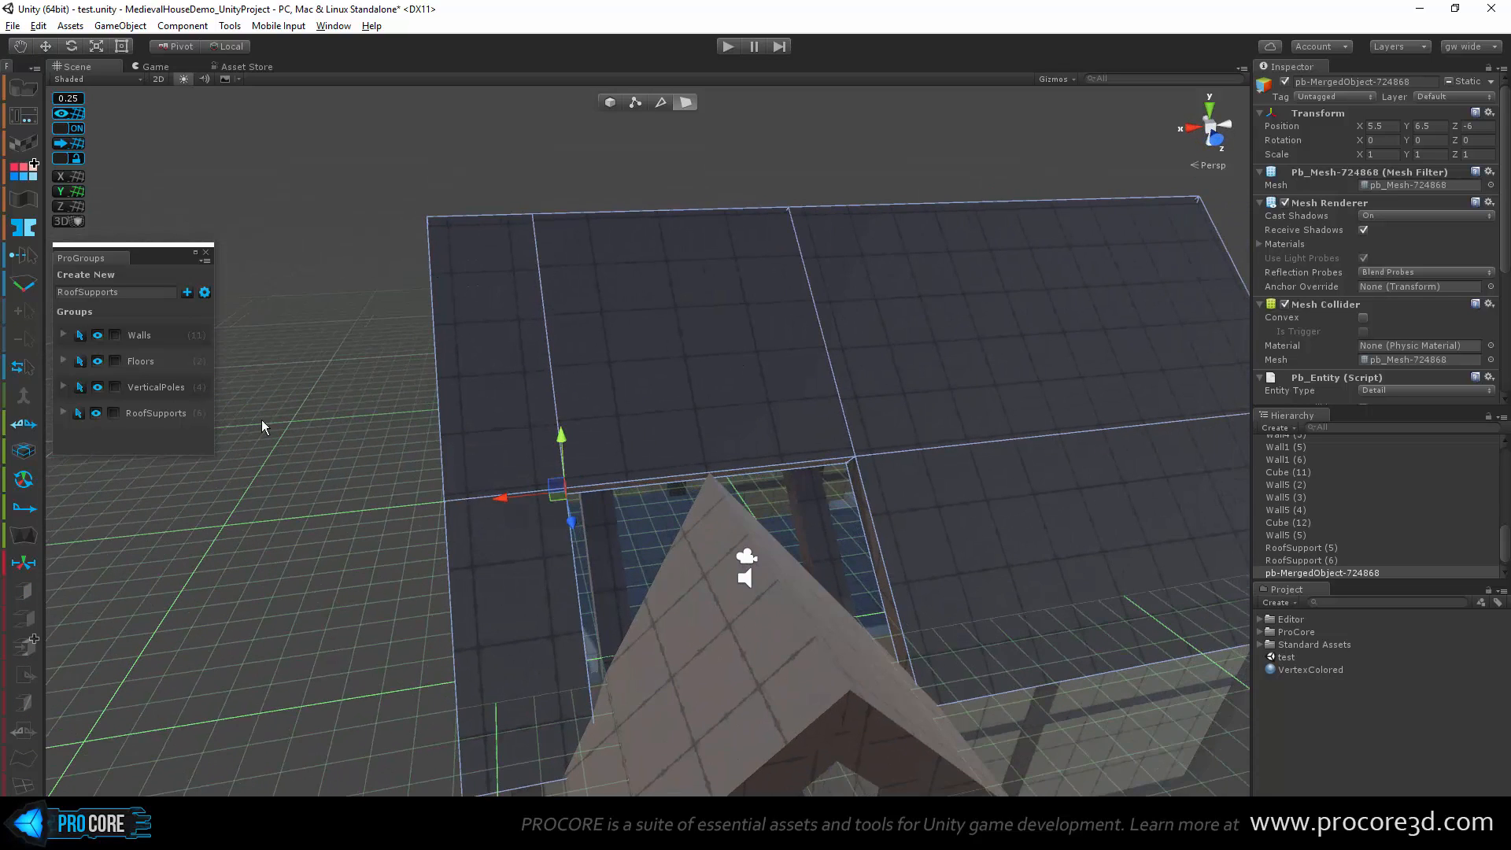
{"action": "left_click", "coordinate": [500, 434]}
{"action": "double_click", "coordinate": [505, 432]}
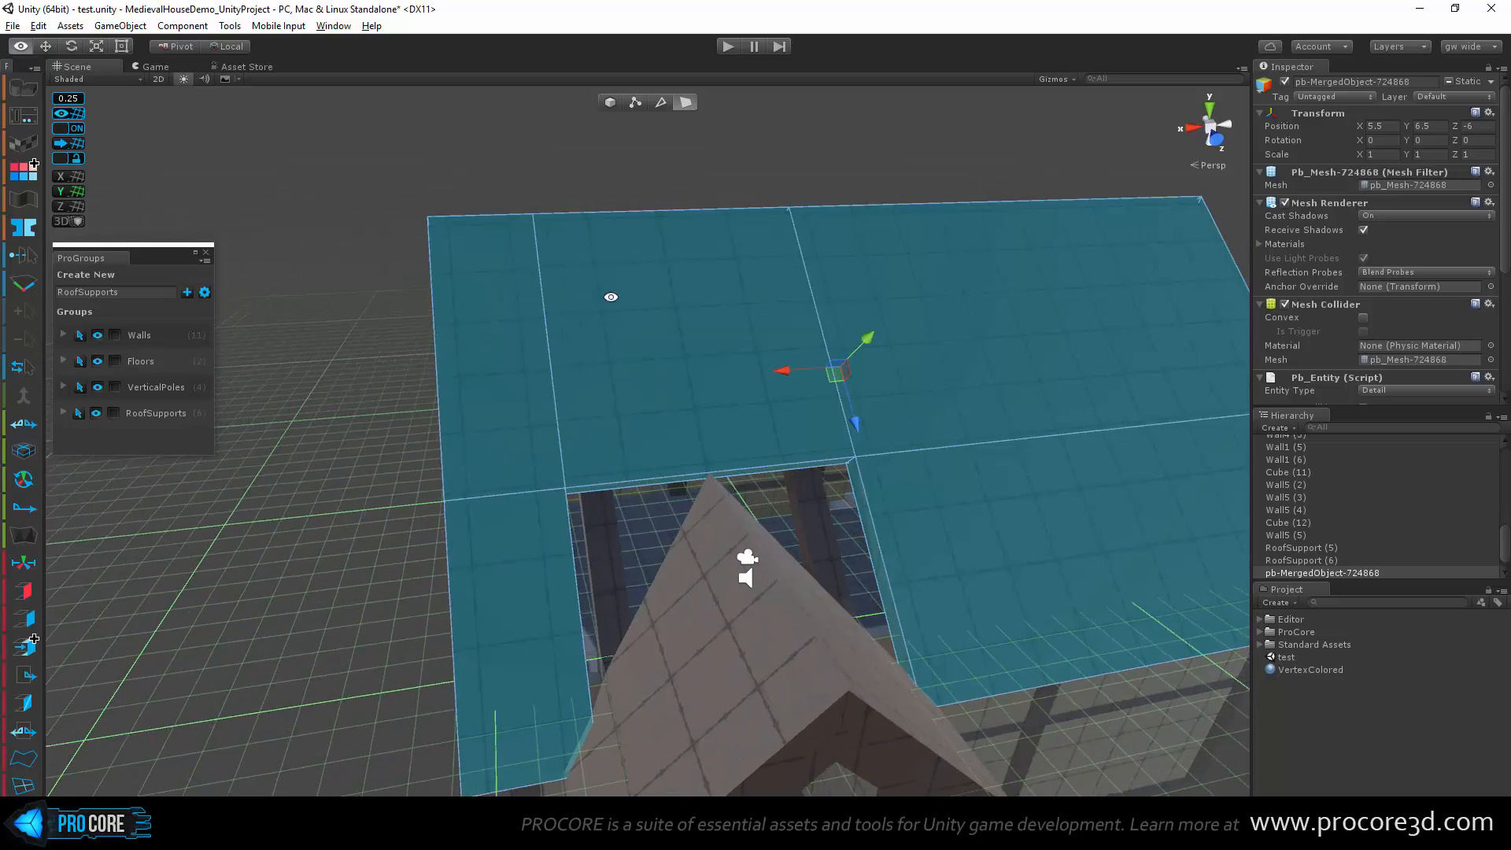
{"action": "left_click_drag", "start_coordinate": [610, 296], "coordinate": [697, 328], "text": "alt"}
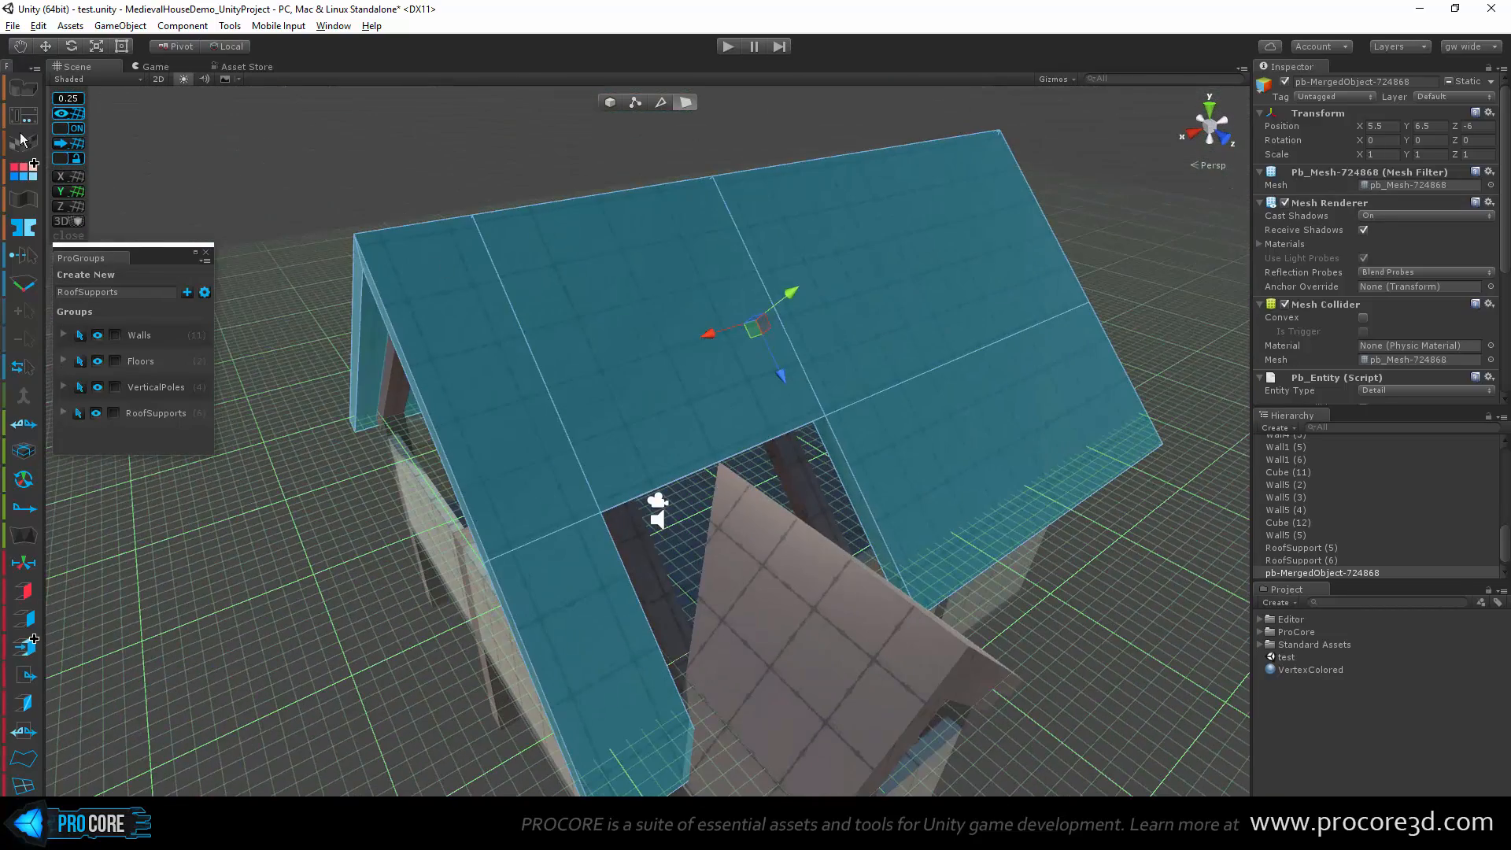
{"action": "left_click", "coordinate": [24, 144]}
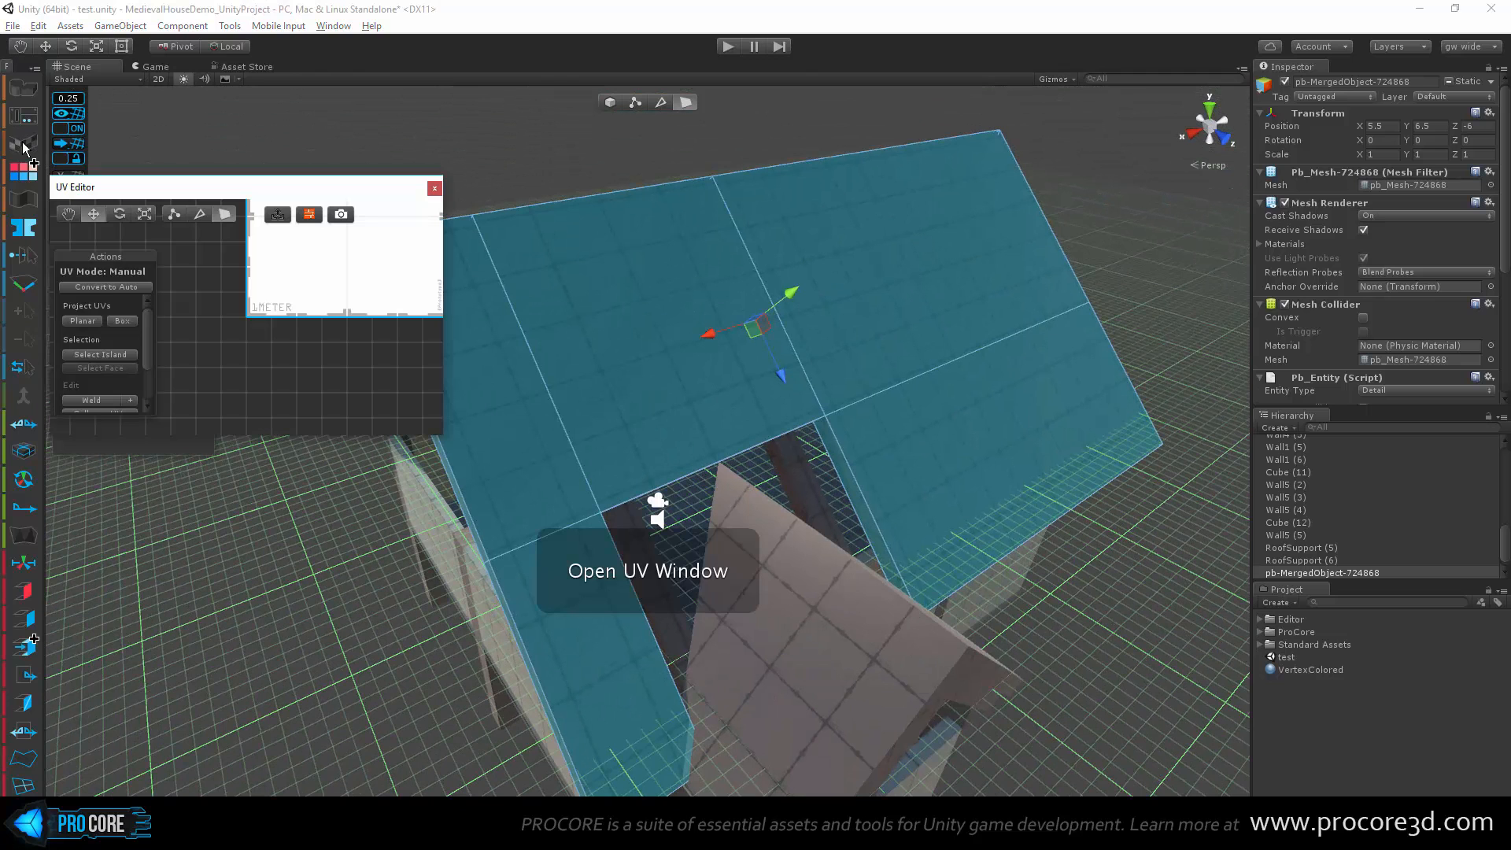
{"action": "left_click", "coordinate": [121, 286]}
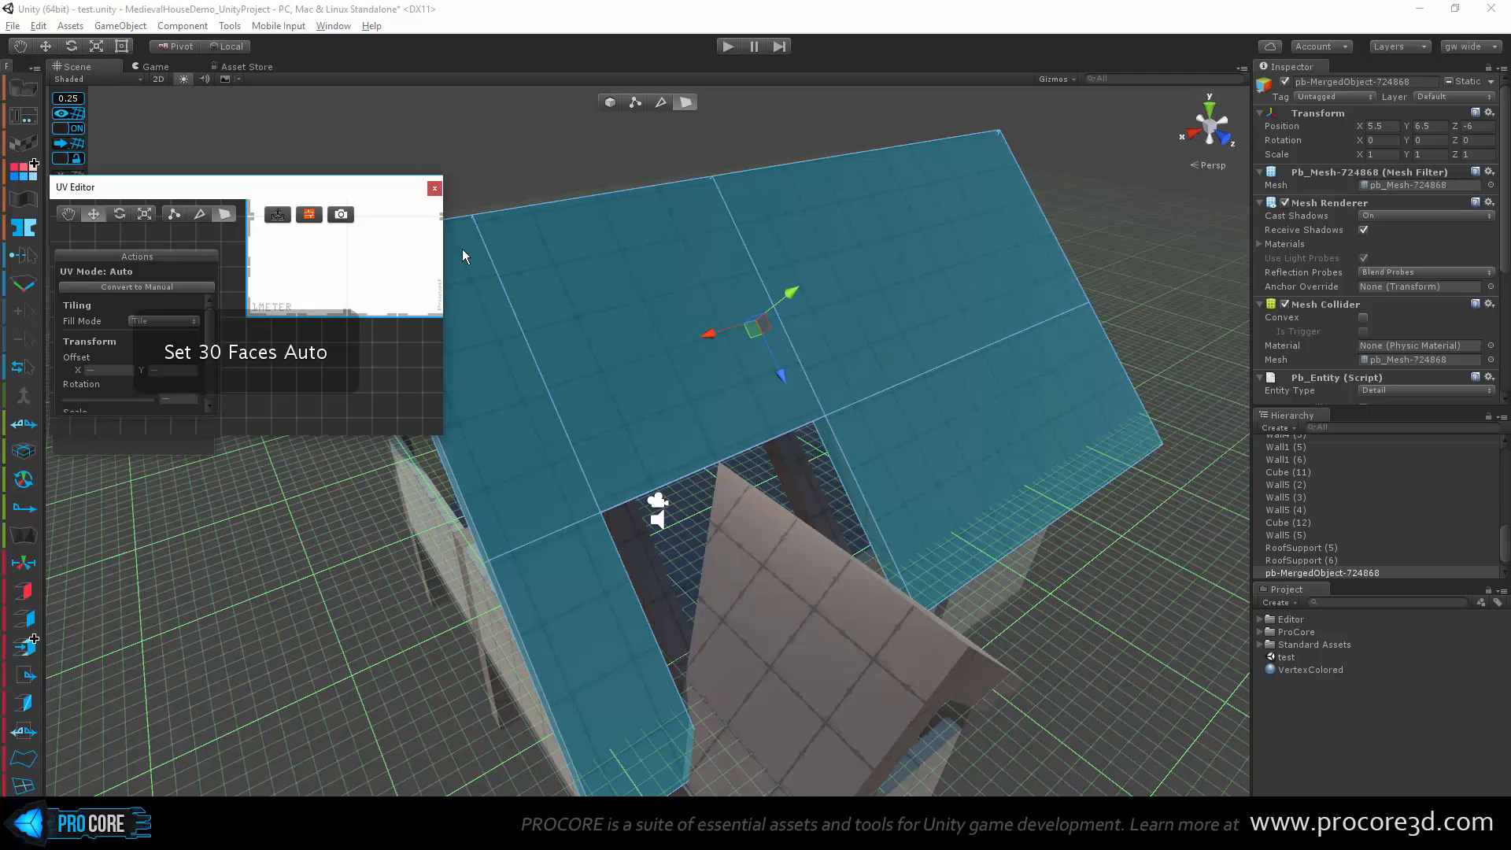
{"action": "left_click", "coordinate": [434, 187]}
Step: Slide the main roof opening's two upper corner edges sideways to the extension roof's ridge point and hide the grid
{"action": "left_click_drag", "start_coordinate": [527, 318], "coordinate": [472, 367], "text": "alt"}
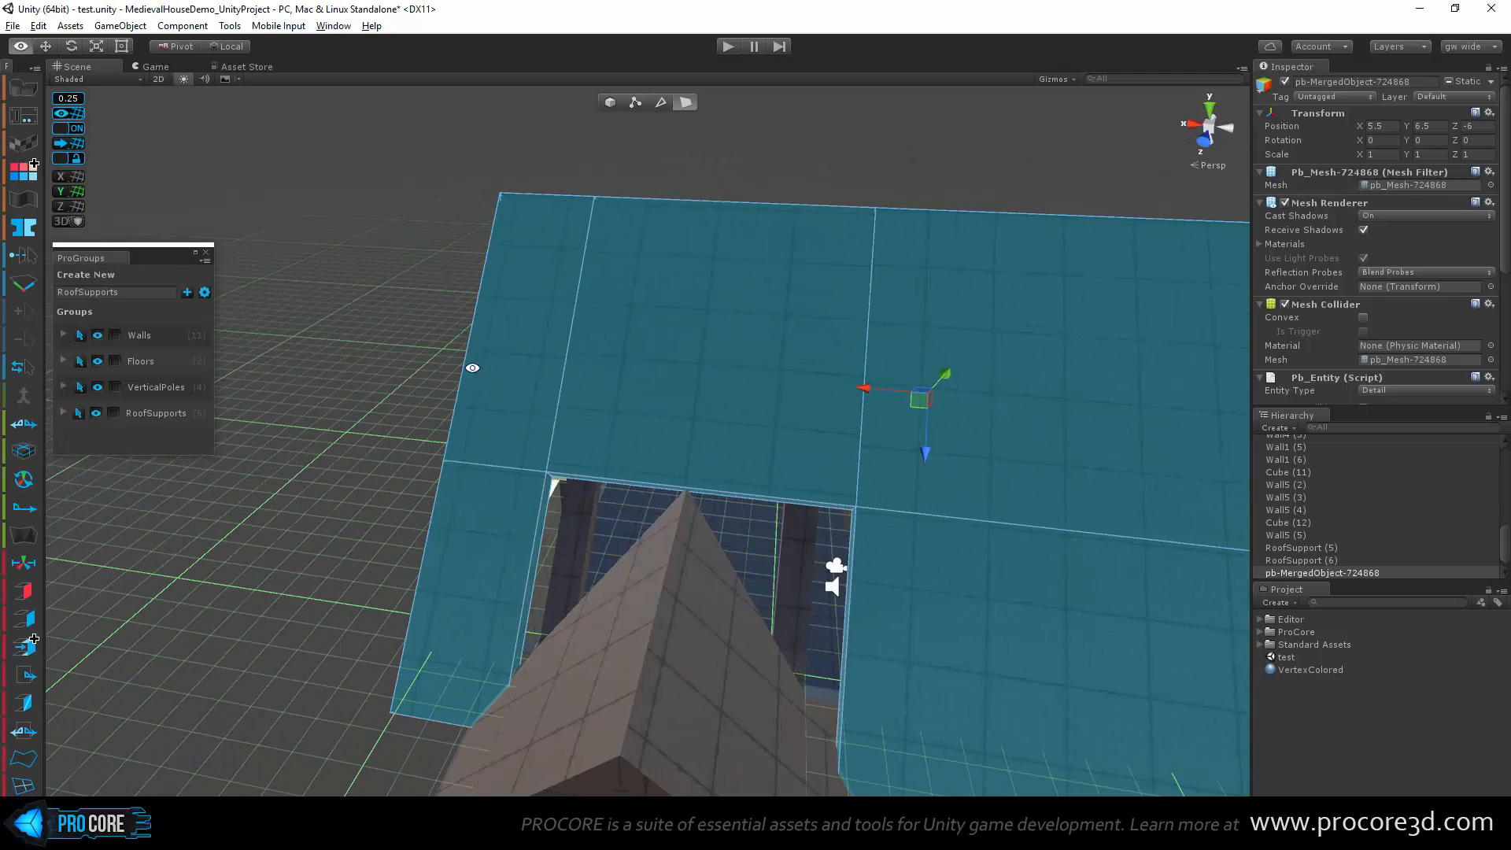
{"action": "left_click", "coordinate": [661, 103]}
{"action": "left_click_drag", "start_coordinate": [640, 272], "coordinate": [622, 645], "text": "alt"}
{"action": "left_click", "coordinate": [522, 470]}
{"action": "left_click_drag", "start_coordinate": [498, 484], "coordinate": [518, 488]}
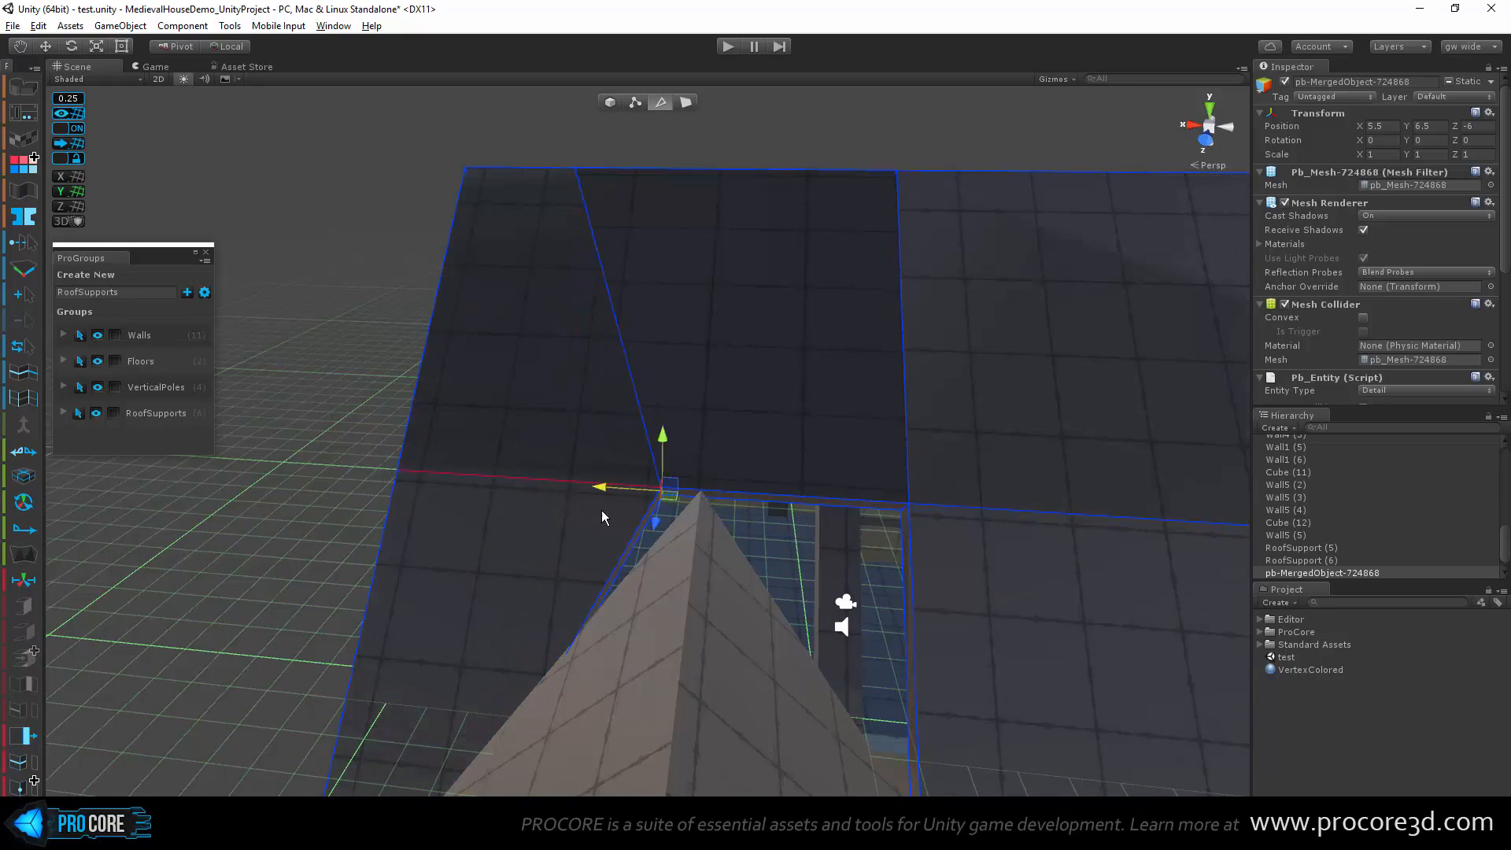
{"action": "left_click_drag", "start_coordinate": [644, 513], "coordinate": [277, 158], "text": "alt"}
{"action": "left_click", "coordinate": [77, 113]}
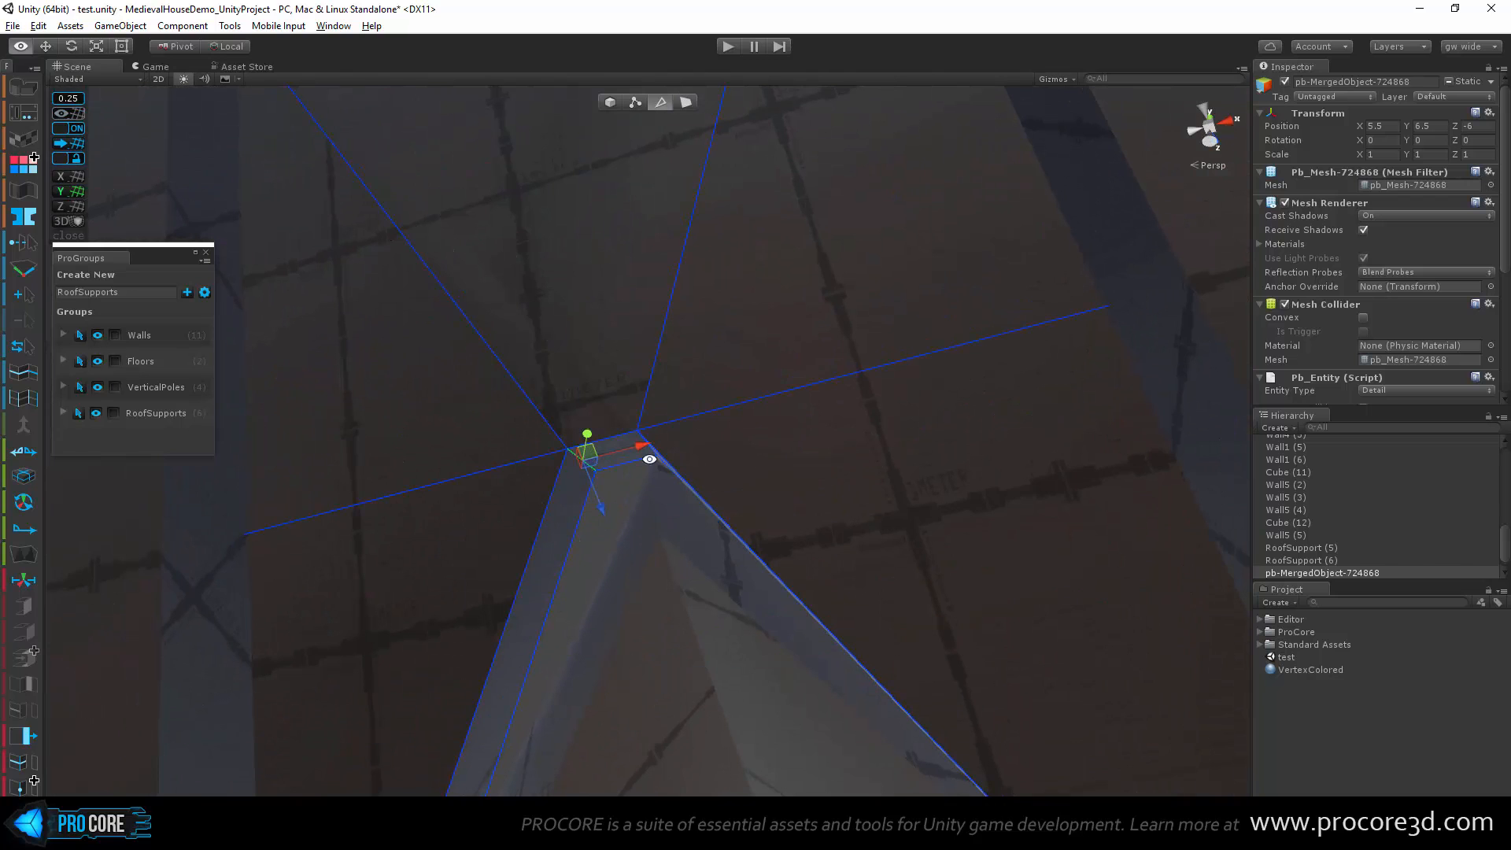
Step: Collapse the opening's upper corner vertices into single points at the ridge, first one overlapping pair and then the other
{"action": "left_click_drag", "start_coordinate": [650, 458], "coordinate": [689, 393], "text": "alt"}
{"action": "left_click_drag", "start_coordinate": [640, 442], "coordinate": [644, 233]}
{"action": "scroll", "coordinate": [637, 474], "scroll_direction": "up", "scroll_amount": 3}
{"action": "left_click", "coordinate": [635, 103]}
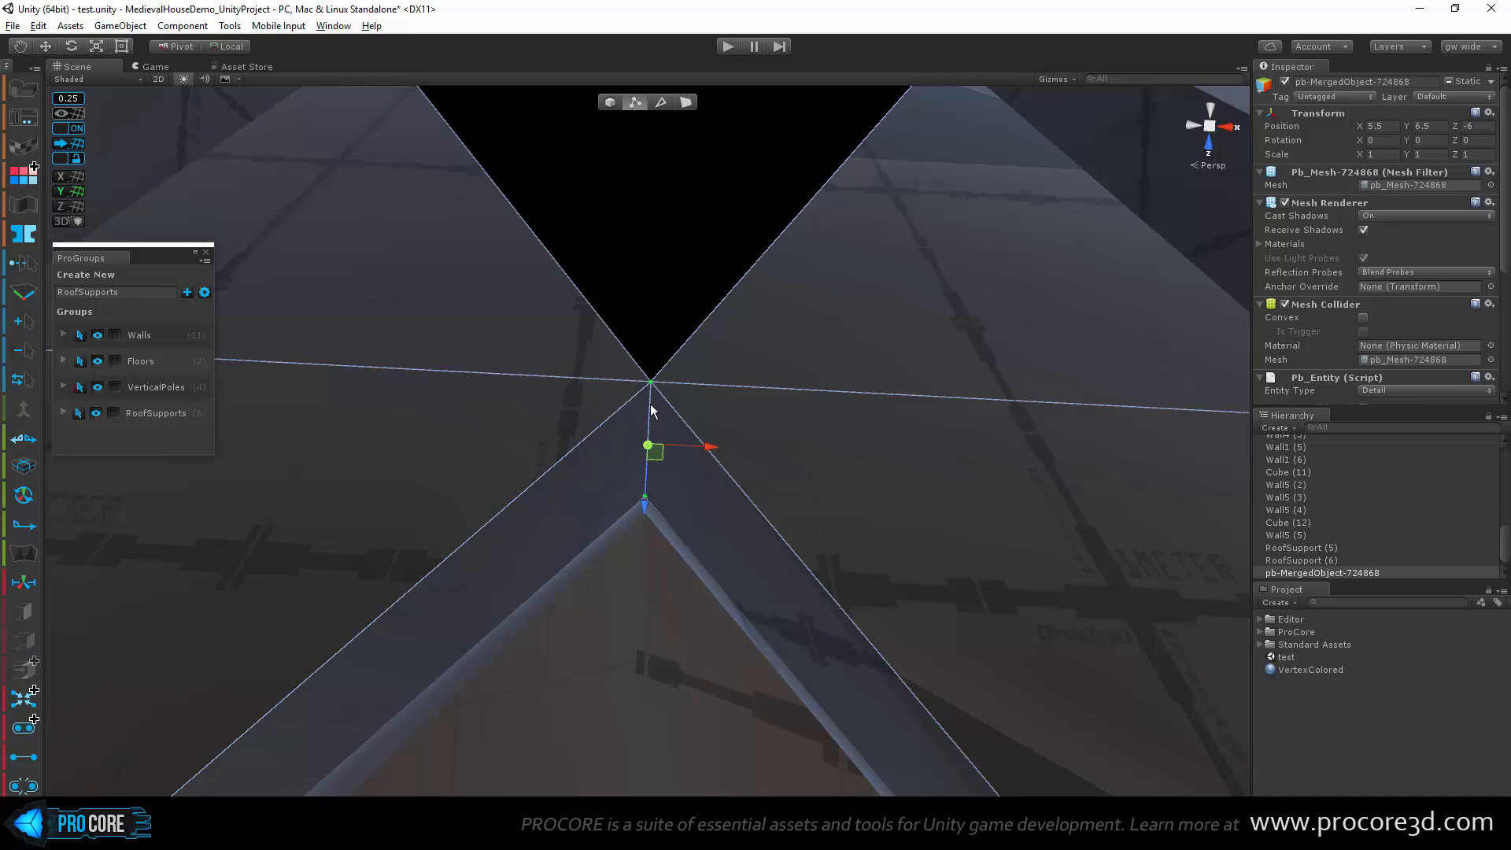
{"action": "mouse_move", "coordinate": [704, 388]}
{"action": "left_mouse_down"}
{"action": "mouse_move", "coordinate": [616, 392]}
{"action": "mouse_move", "coordinate": [916, 417]}
{"action": "mouse_move", "coordinate": [481, 428]}
{"action": "mouse_move", "coordinate": [714, 387]}
{"action": "left_mouse_up"}
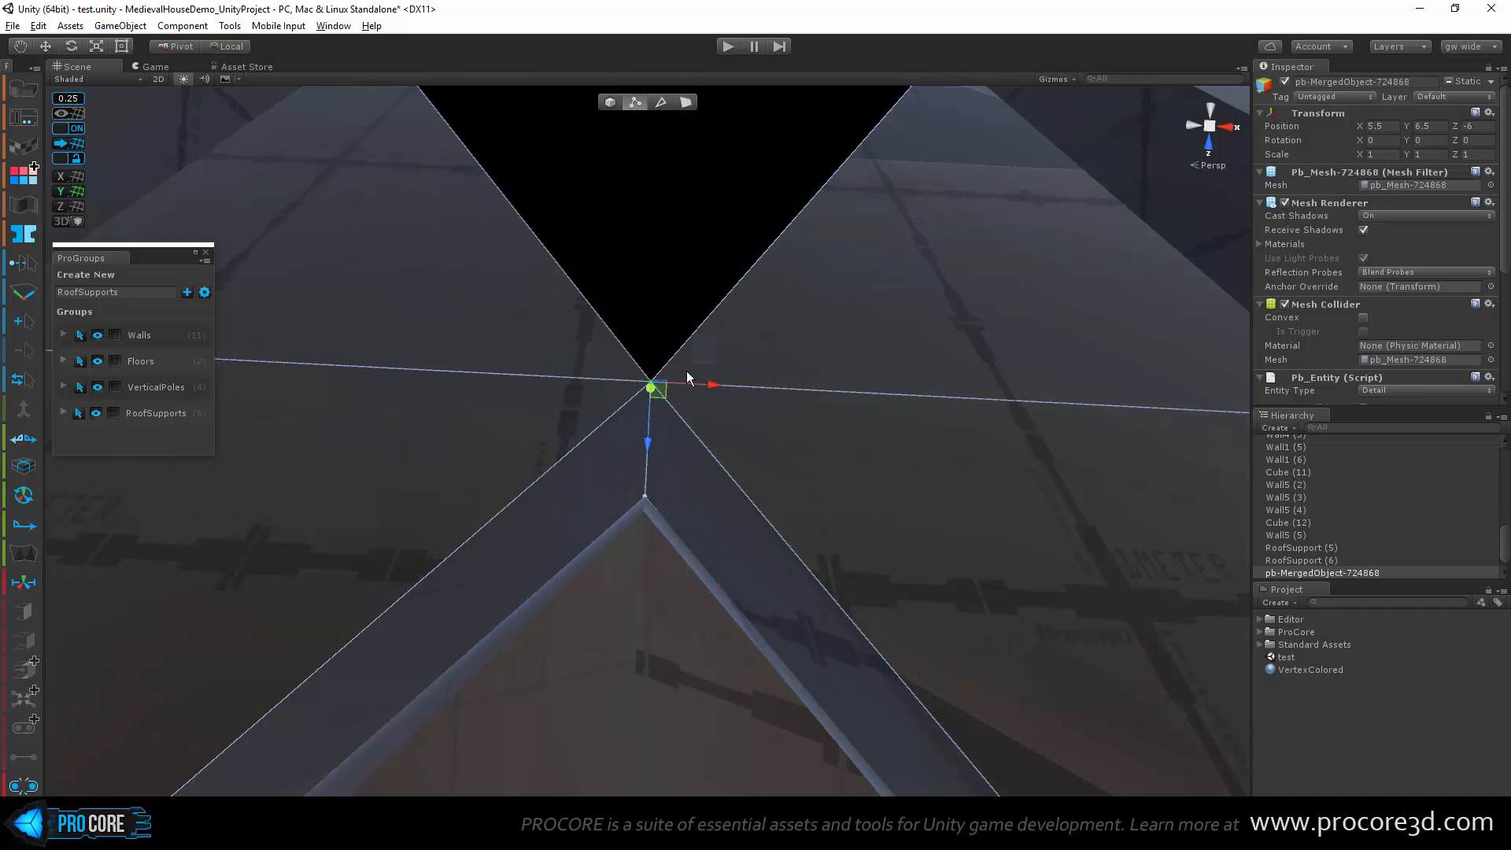
{"action": "left_click_drag", "start_coordinate": [609, 417], "coordinate": [790, 493], "text": "alt"}
{"action": "key", "text": "alt+c"}
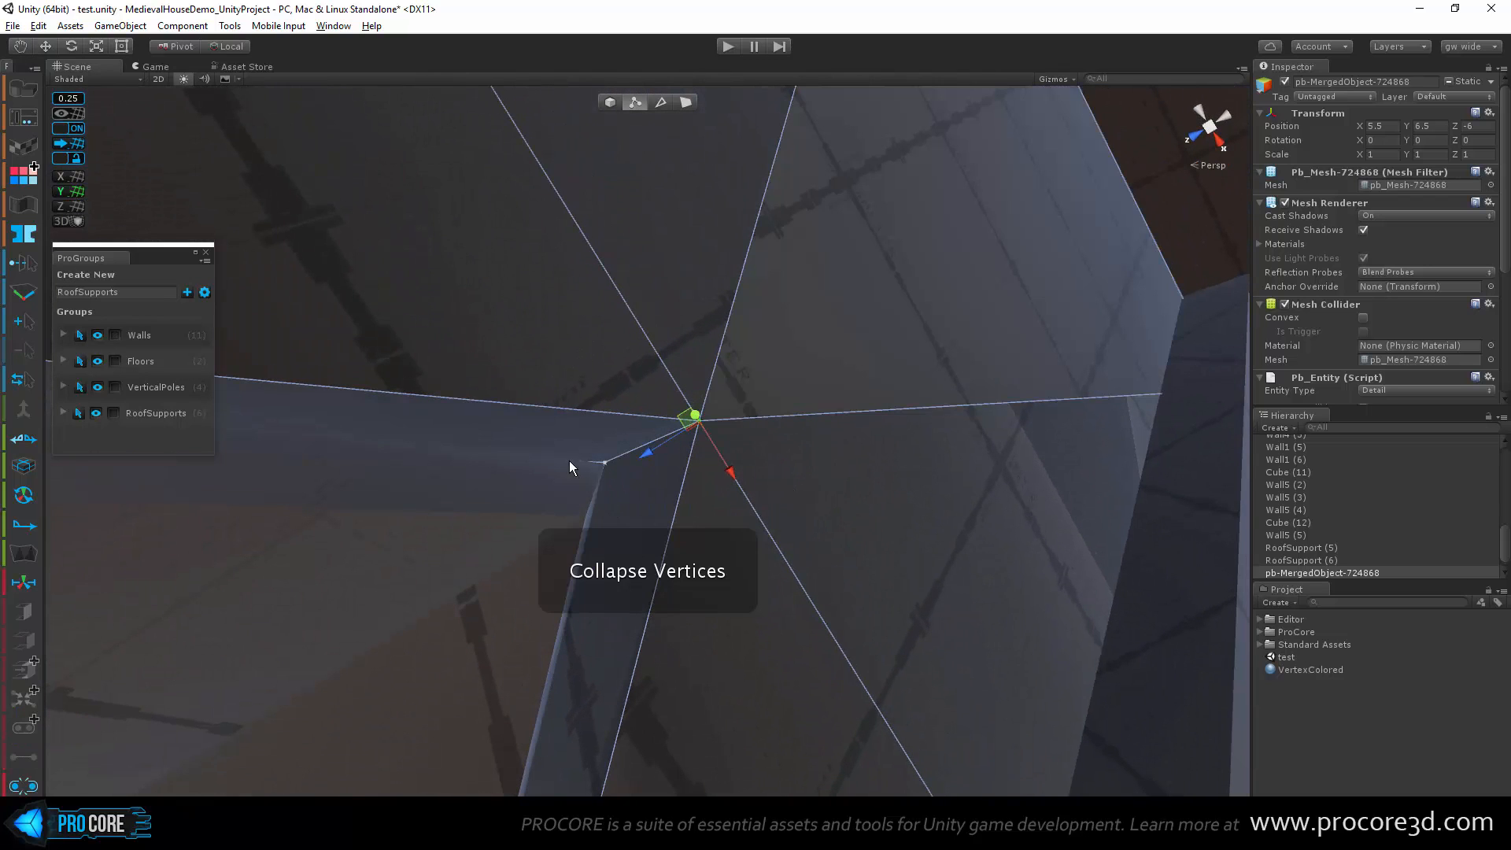
{"action": "left_click_drag", "start_coordinate": [621, 513], "coordinate": [530, 449], "text": "alt"}
{"action": "key", "text": "alt+c"}
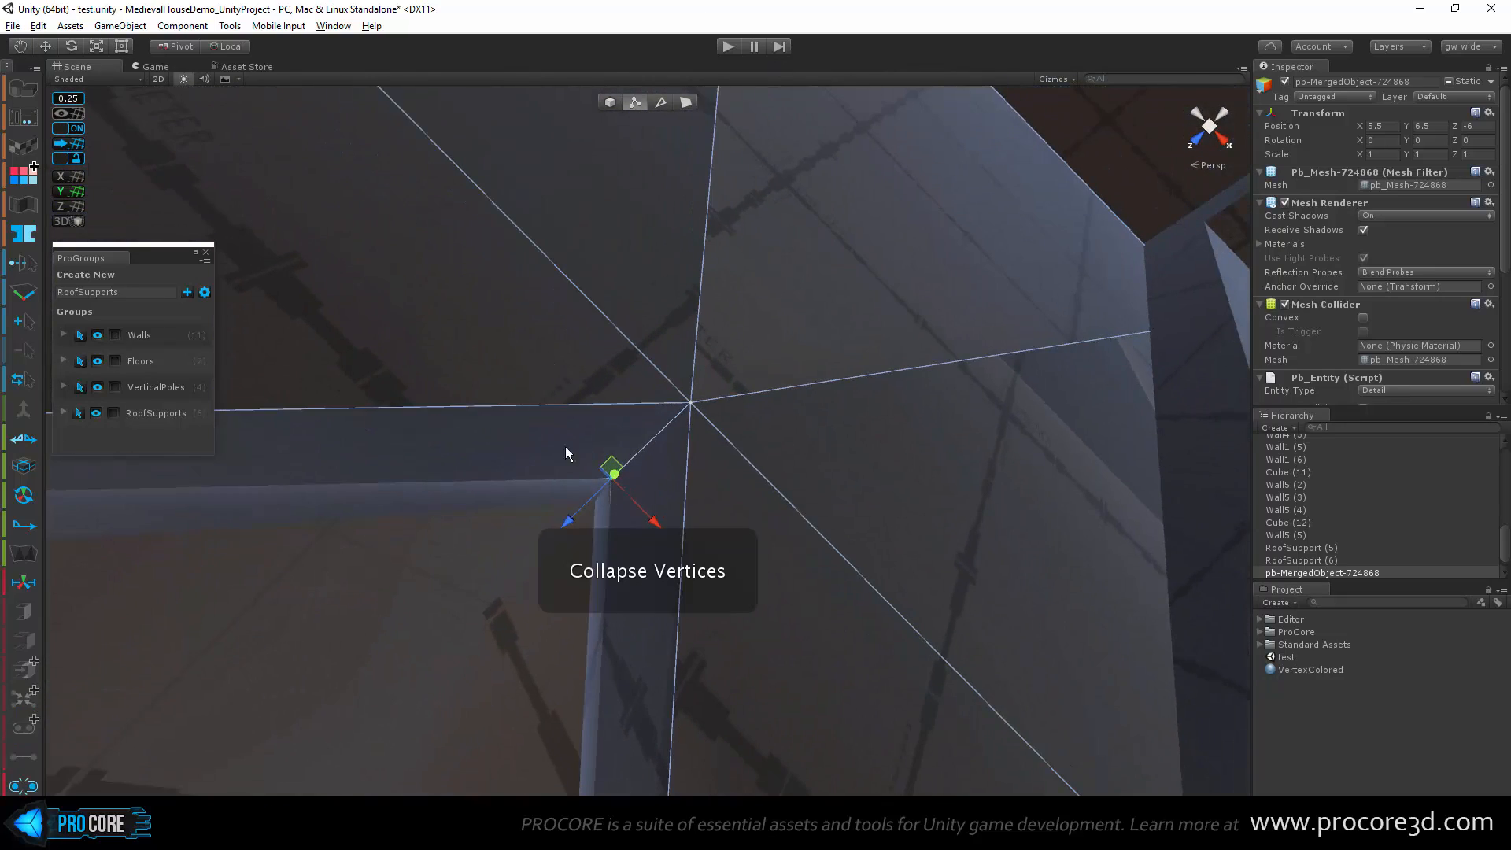
Step: Snap the extension roof's underside ridge vertex at its inner end to the peak of the main roof's opening
{"action": "left_click_drag", "start_coordinate": [610, 385], "coordinate": [683, 539], "text": "alt"}
{"action": "left_click", "coordinate": [678, 531]}
{"action": "left_click_drag", "start_coordinate": [664, 590], "coordinate": [672, 535], "text": "alt"}
{"action": "left_click", "coordinate": [663, 496]}
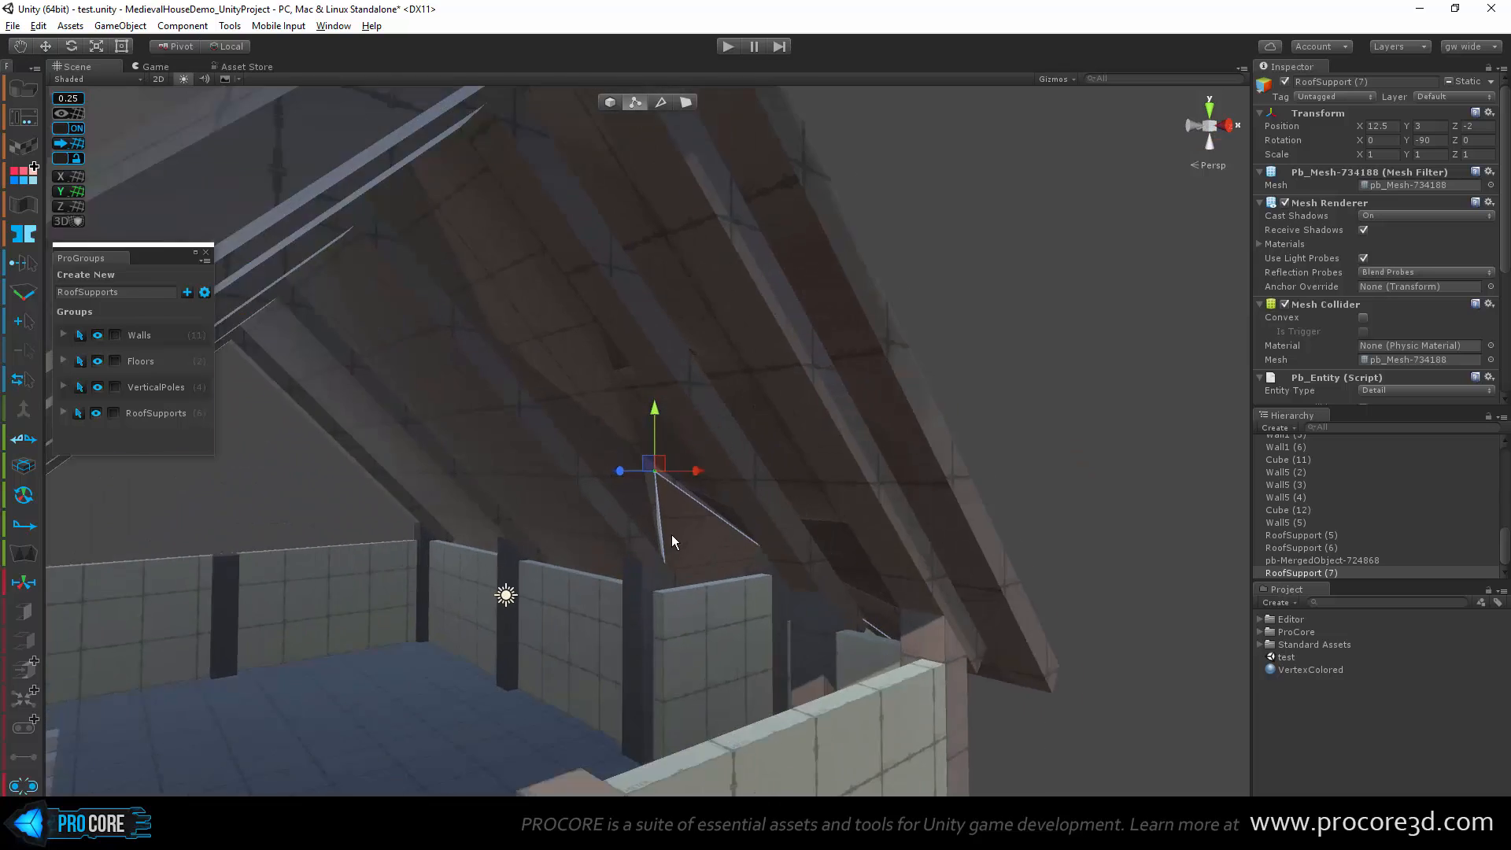
{"action": "scroll", "coordinate": [659, 566], "scroll_direction": "up", "scroll_amount": 5}
{"action": "left_click_drag", "start_coordinate": [644, 590], "coordinate": [707, 402], "text": "alt"}
{"action": "scroll", "coordinate": [728, 472], "scroll_direction": "up", "scroll_amount": 7}
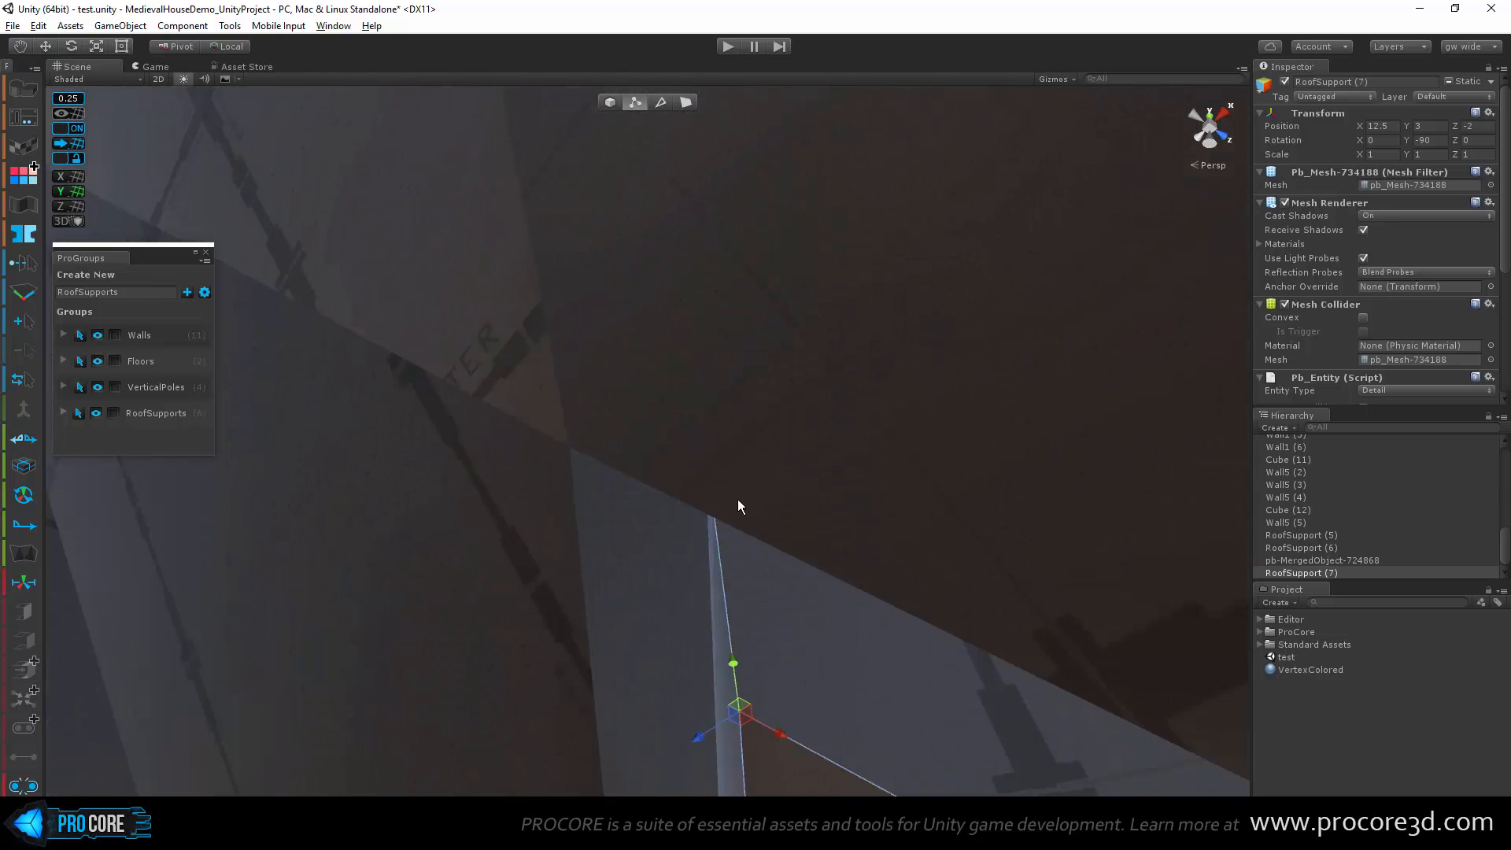
{"action": "left_click_drag", "start_coordinate": [738, 500], "coordinate": [777, 517], "text": "alt"}
{"action": "scroll", "coordinate": [775, 522], "scroll_direction": "down", "scroll_amount": 4}
{"action": "key", "text": "v"}
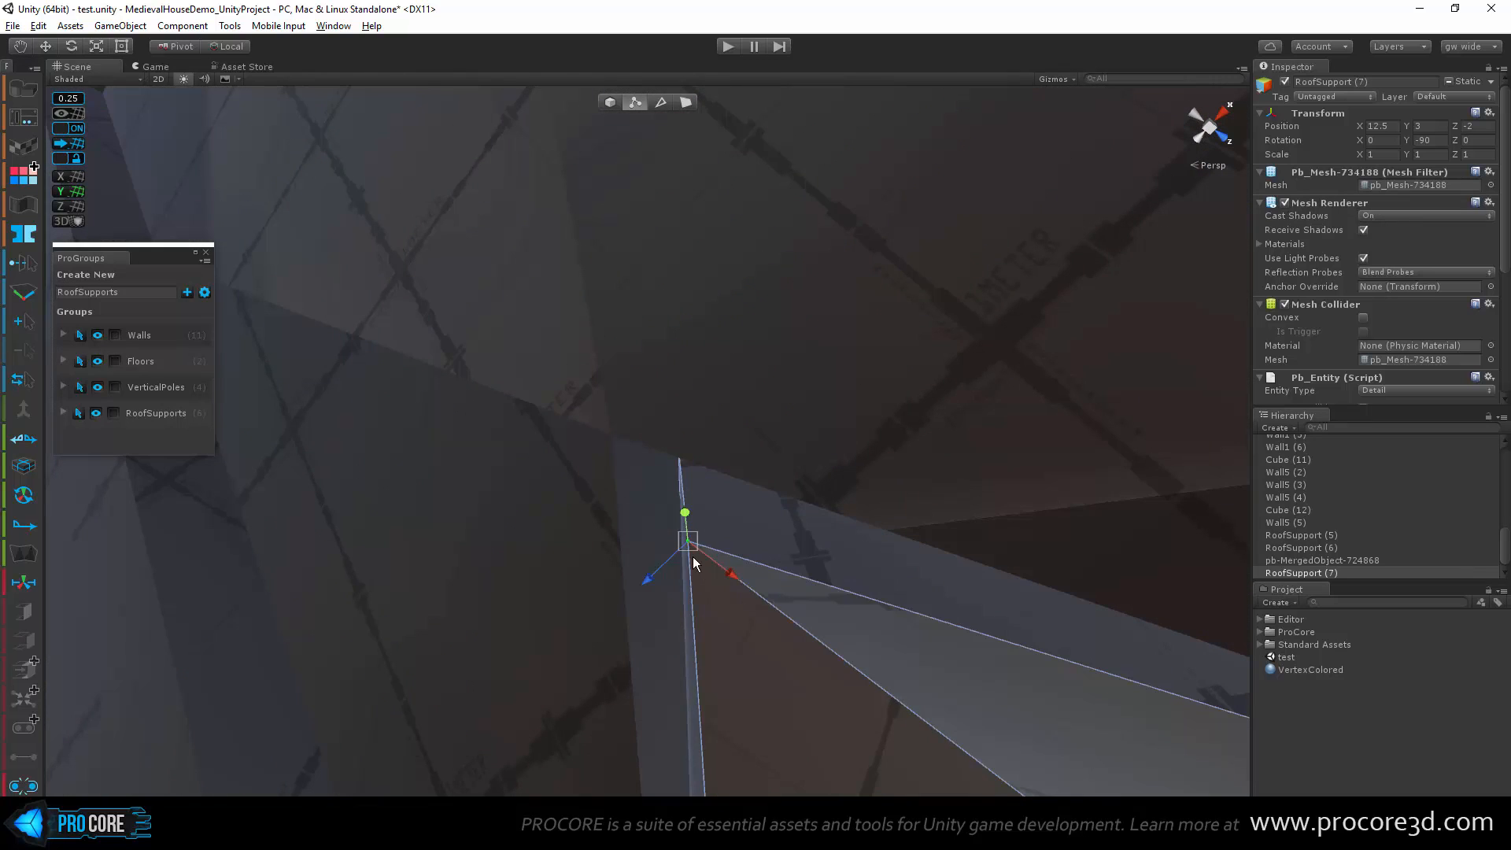
{"action": "left_click_drag", "start_coordinate": [694, 558], "coordinate": [613, 438]}
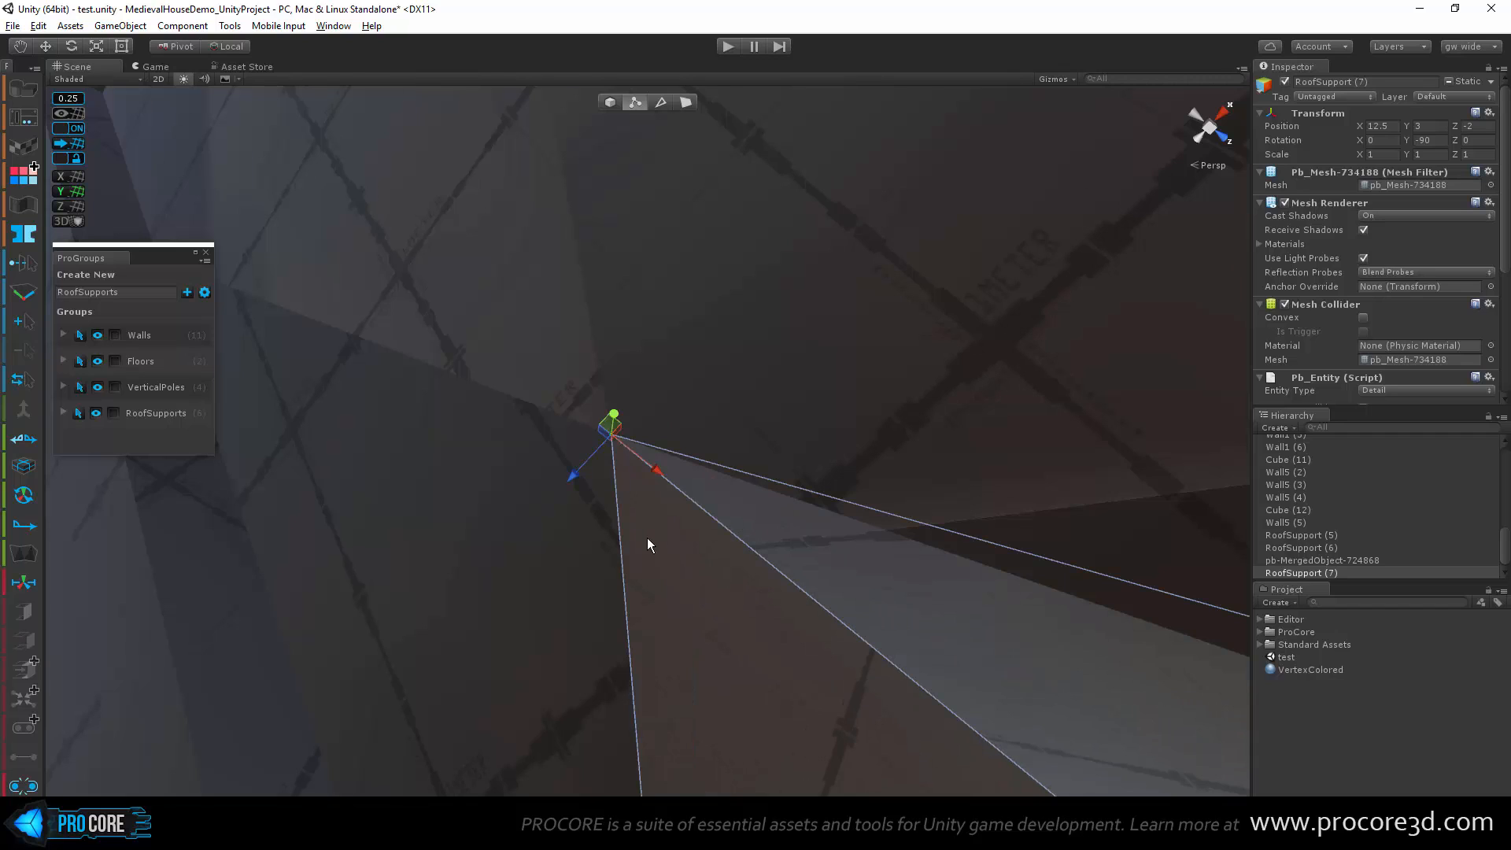
Step: Slide the main roof opening's lower corner vertices sideways along one eave until they meet the extension roof
{"action": "left_click_drag", "start_coordinate": [648, 544], "coordinate": [556, 421], "text": "alt"}
{"action": "left_click", "coordinate": [601, 392]}
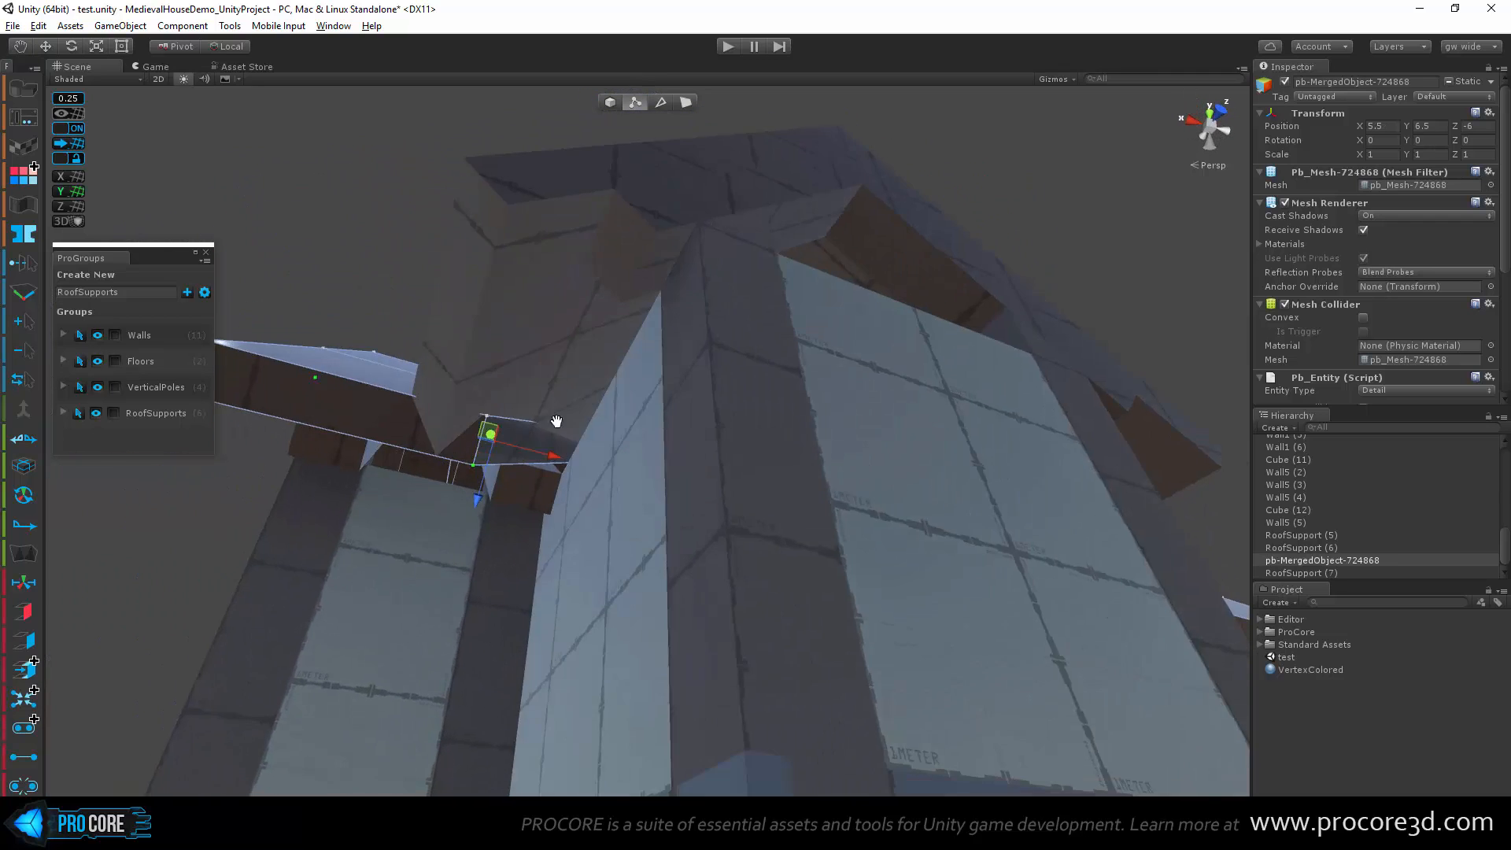
{"action": "middle_click_drag", "start_coordinate": [557, 422], "coordinate": [668, 428]}
{"action": "mouse_move", "coordinate": [668, 428]}
{"action": "left_mouse_down", "text": "alt"}
{"action": "mouse_move", "coordinate": [698, 418]}
{"action": "mouse_move", "coordinate": [671, 446]}
{"action": "left_mouse_up", "text": "alt"}
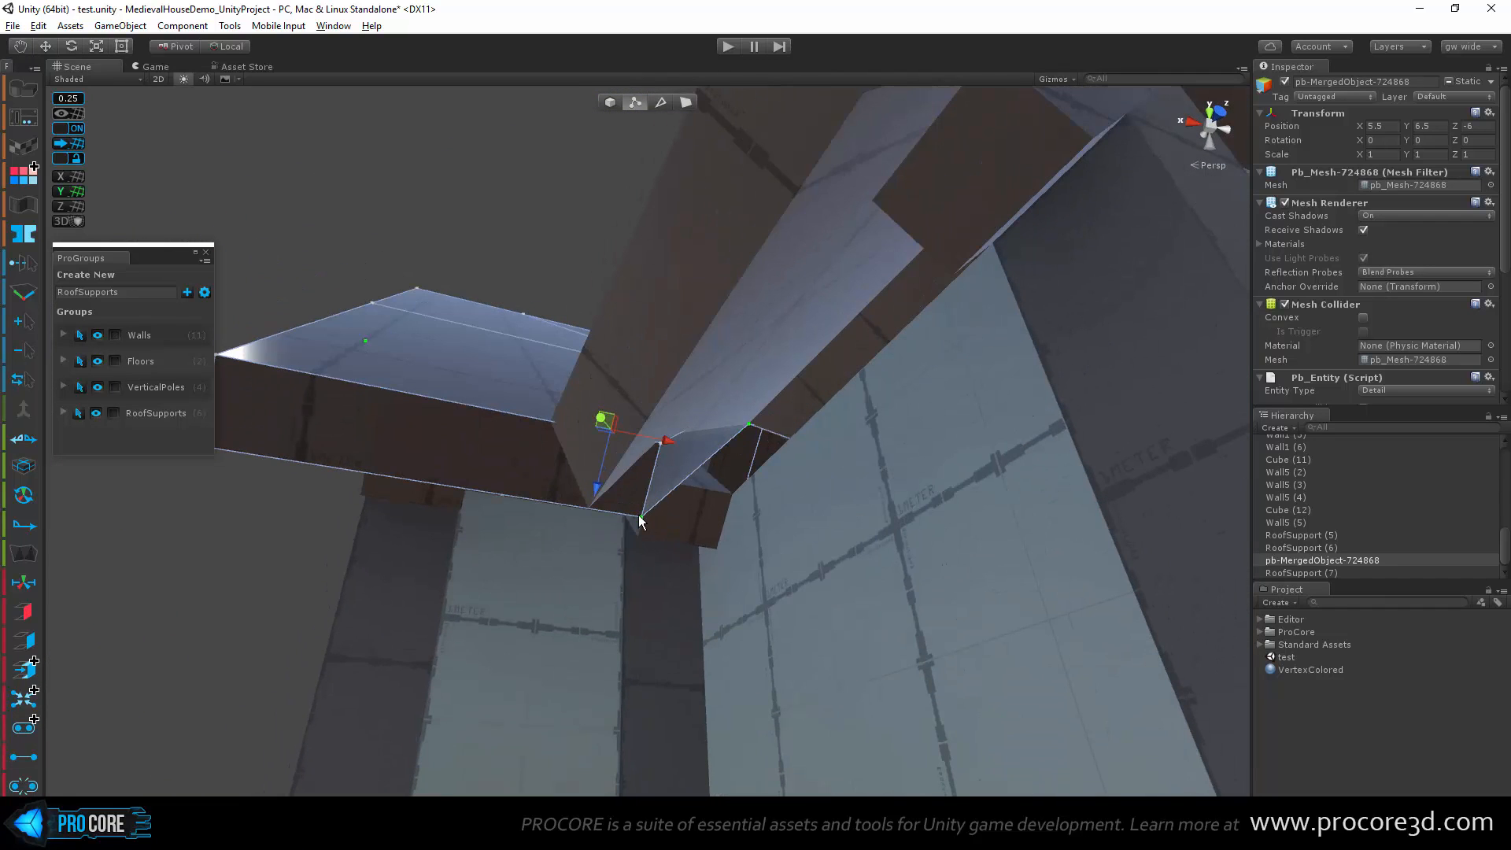
{"action": "left_click_drag", "start_coordinate": [641, 523], "coordinate": [586, 445], "text": "alt"}
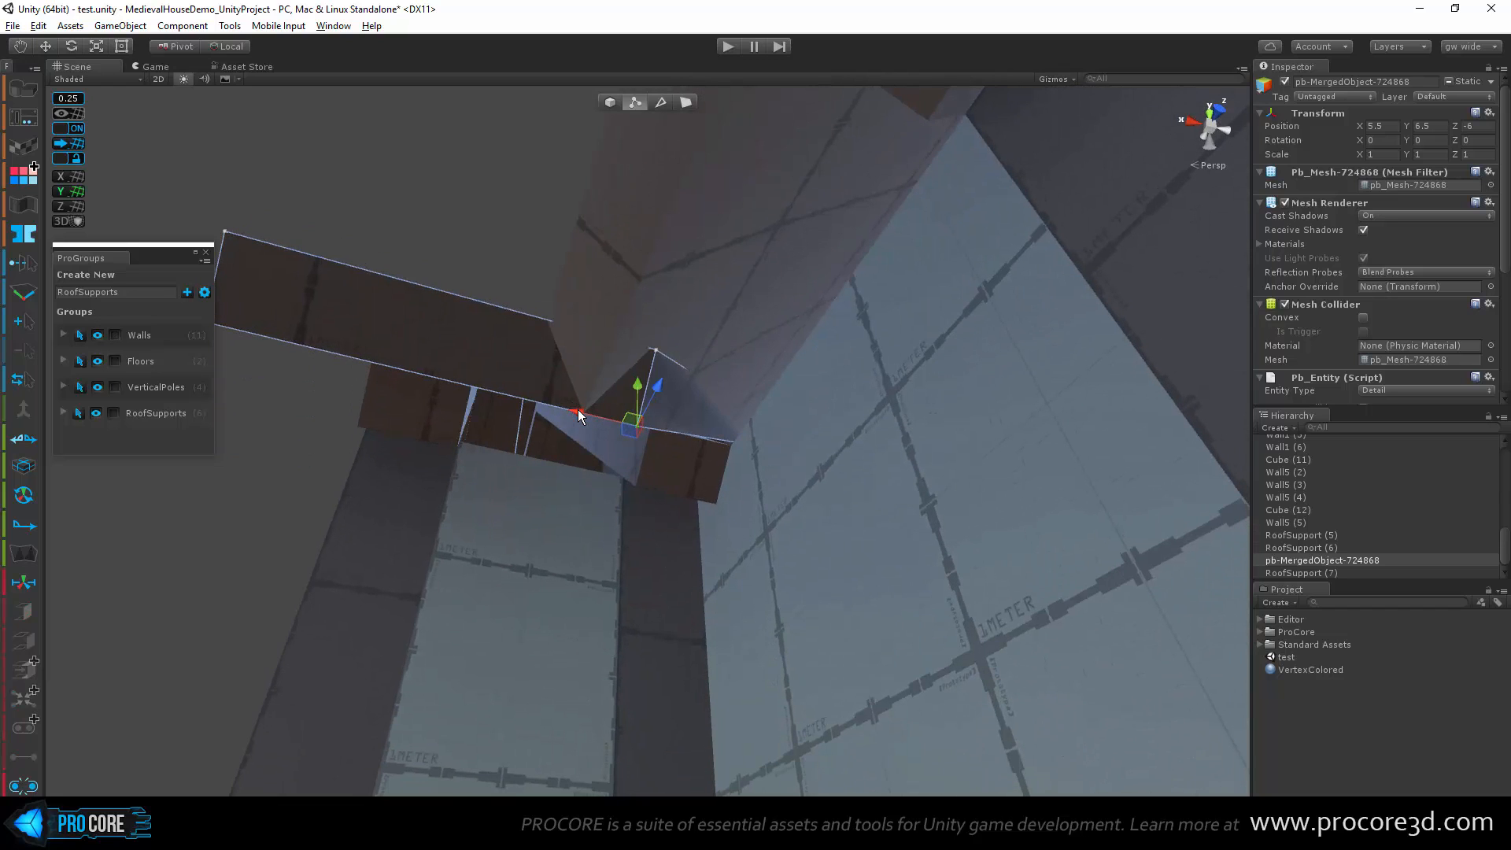
{"action": "left_click", "coordinate": [584, 413]}
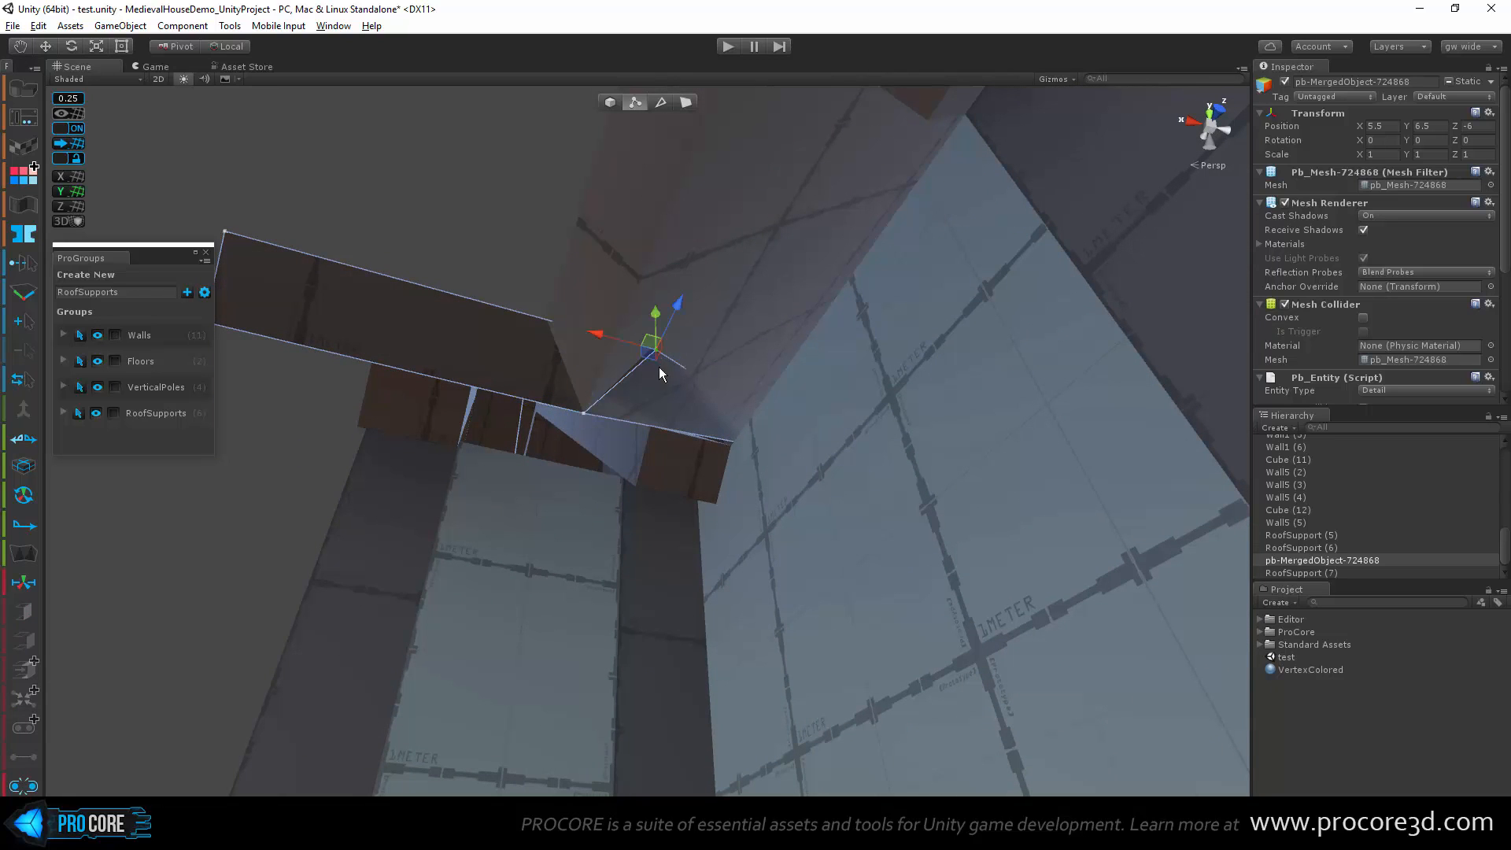
{"action": "left_click_drag", "start_coordinate": [597, 335], "coordinate": [480, 314]}
{"action": "left_click_drag", "start_coordinate": [644, 322], "coordinate": [740, 375], "text": "alt"}
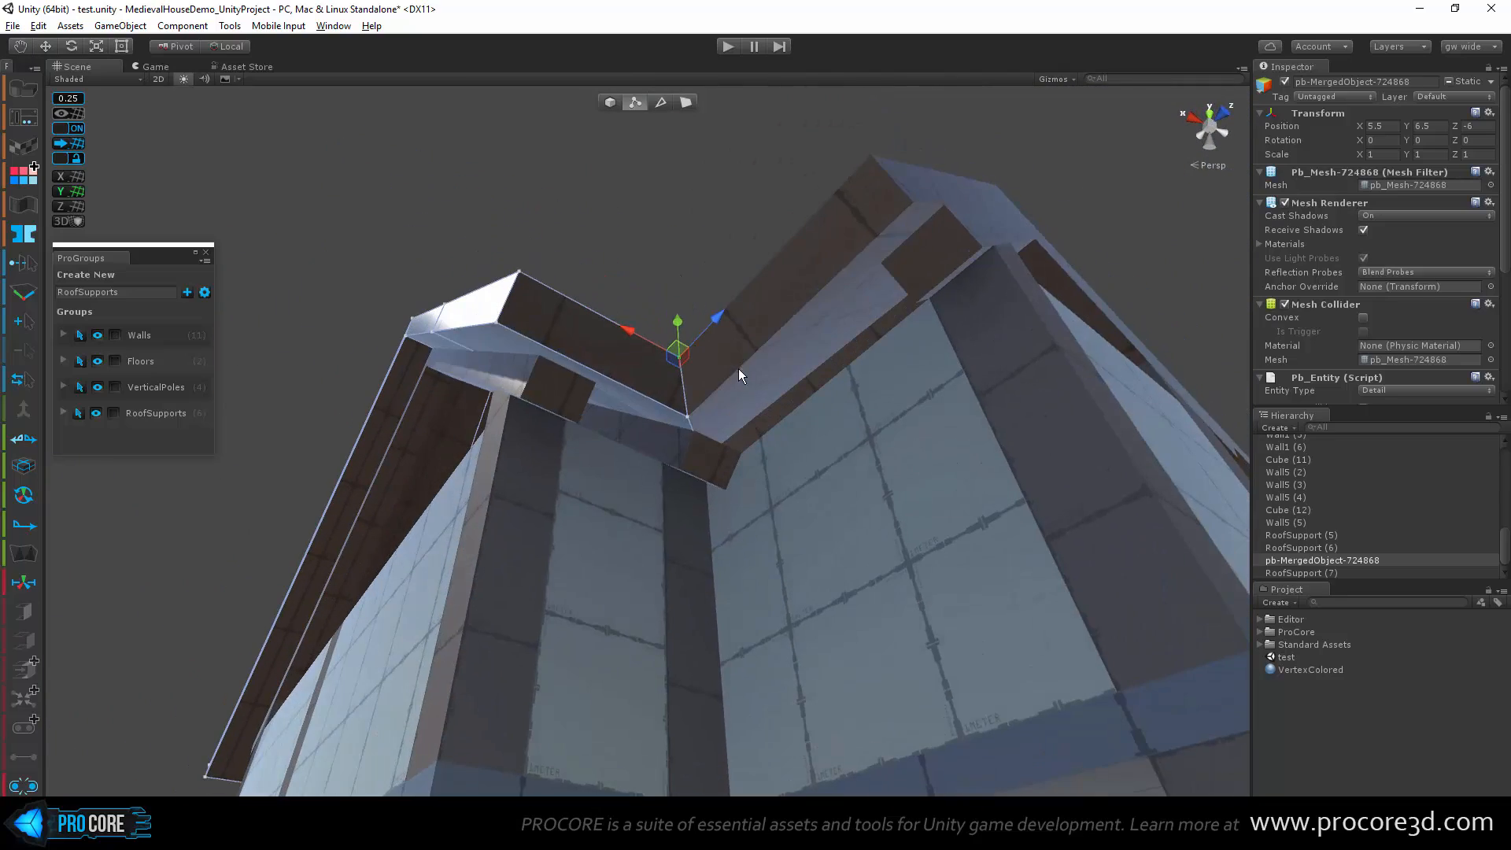
Step: Fit the main roof opening's lower corner vertices to the extension roof at the opposite eave
{"action": "left_click_drag", "start_coordinate": [784, 425], "coordinate": [556, 459], "text": "alt"}
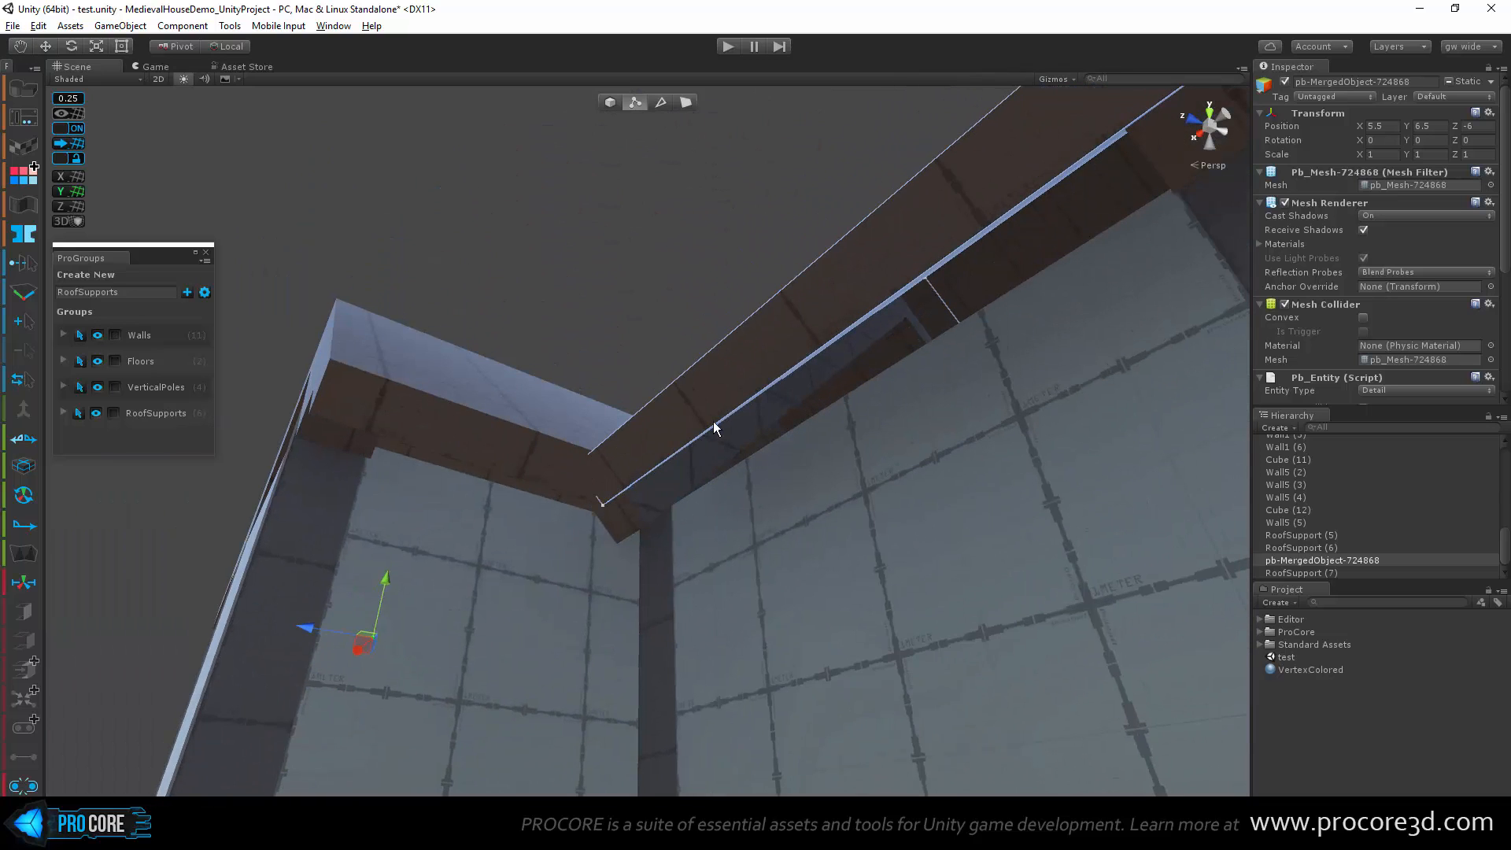
{"action": "left_click_drag", "start_coordinate": [713, 422], "coordinate": [573, 535]}
{"action": "left_click_drag", "start_coordinate": [573, 535], "coordinate": [810, 446], "text": "alt"}
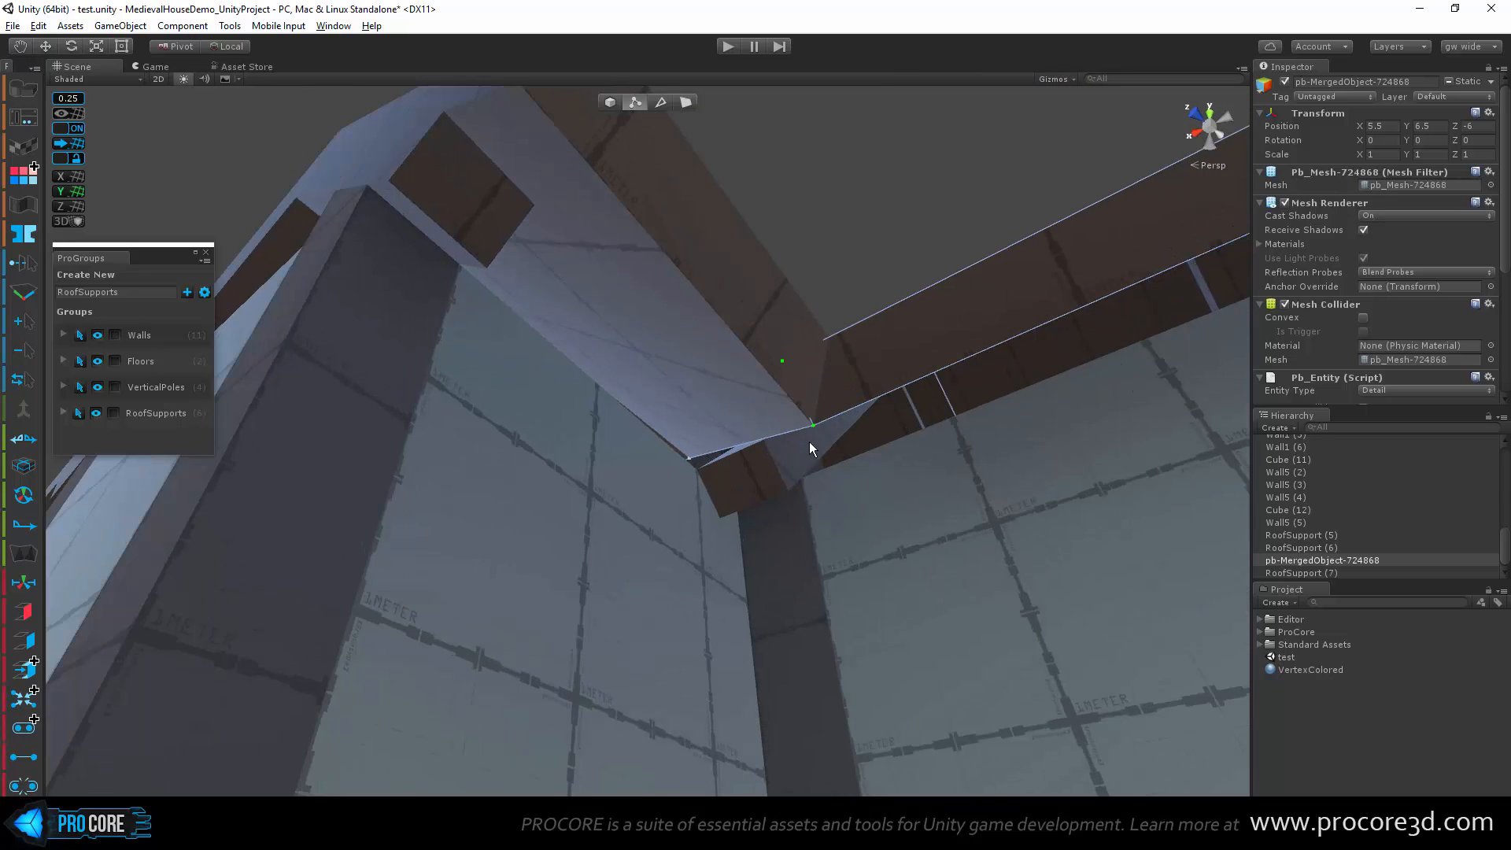
{"action": "left_click", "coordinate": [782, 358]}
{"action": "left_click_drag", "start_coordinate": [783, 358], "coordinate": [913, 378], "text": "alt"}
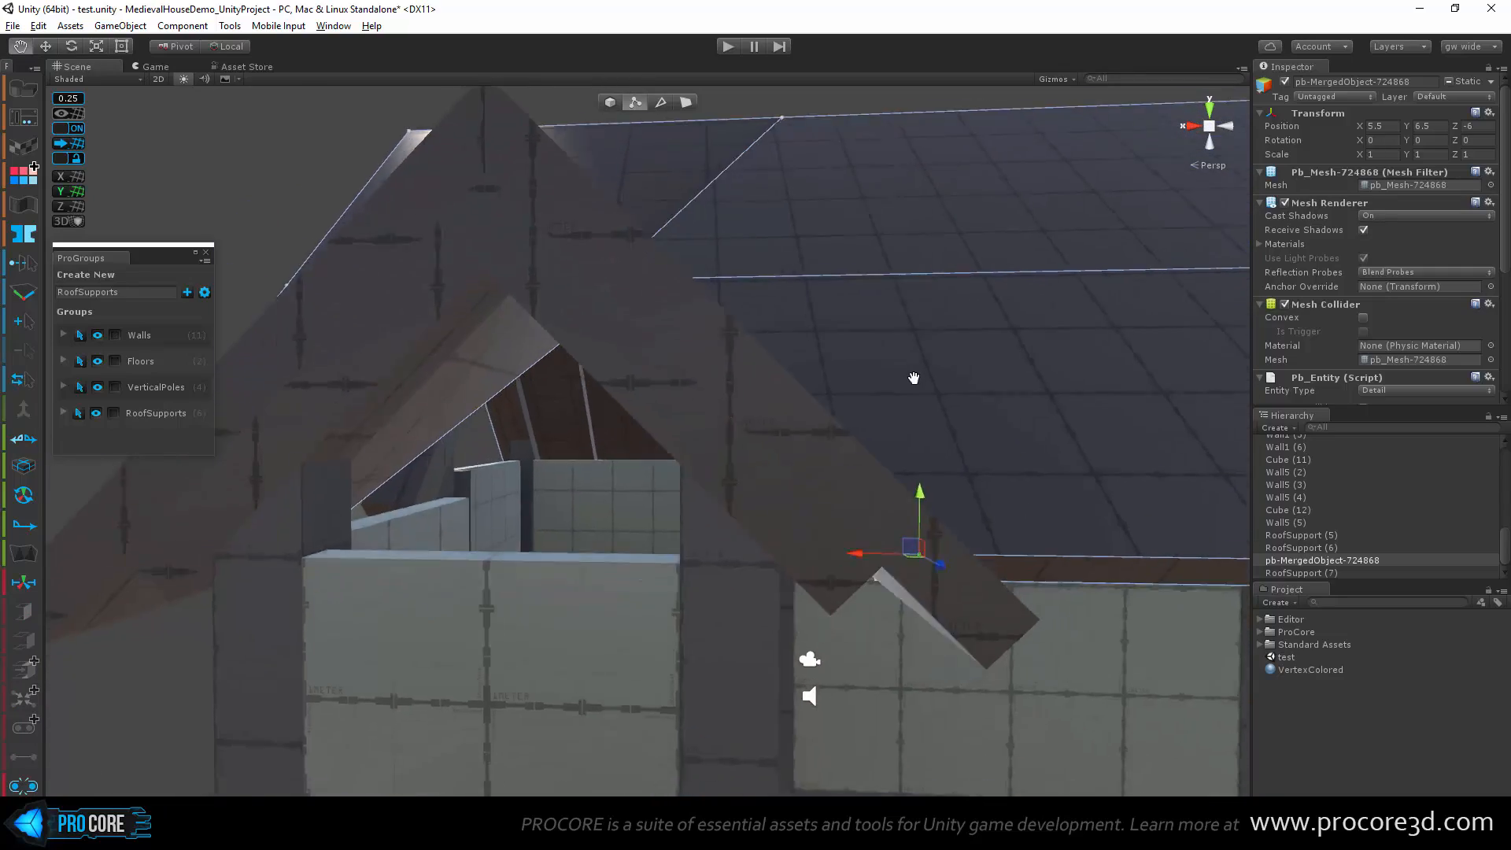
Step: Examine the joint between the main roof and the extension roof from inside and outside the house
{"action": "middle_click_drag", "start_coordinate": [913, 378], "coordinate": [926, 352]}
{"action": "left_click_drag", "start_coordinate": [654, 398], "coordinate": [689, 410], "text": "alt"}
{"action": "left_click_drag", "start_coordinate": [678, 473], "coordinate": [762, 664], "text": "alt"}
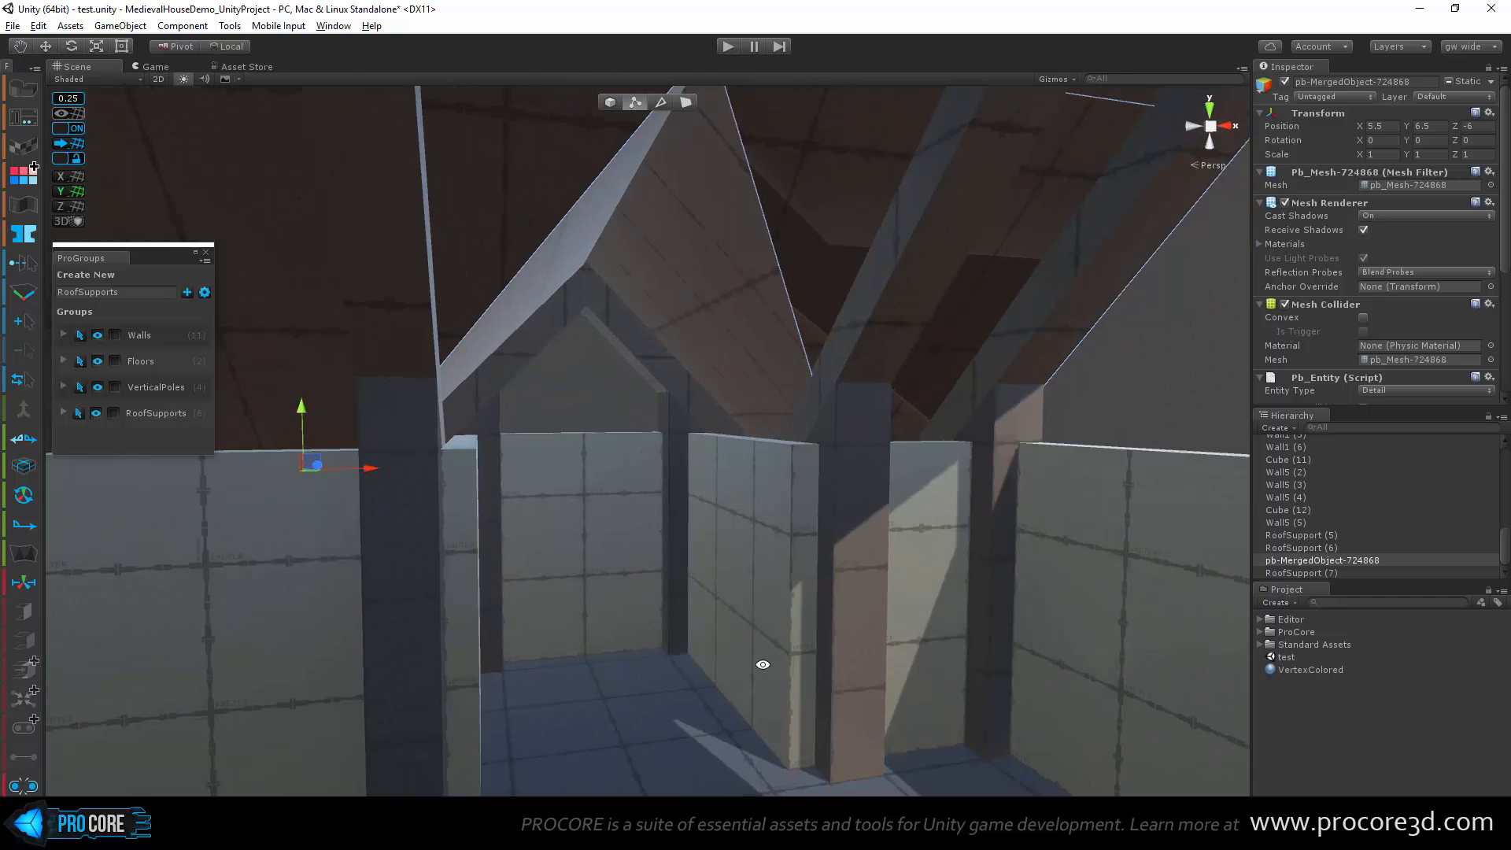
{"action": "middle_click_drag", "start_coordinate": [706, 589], "coordinate": [698, 502]}
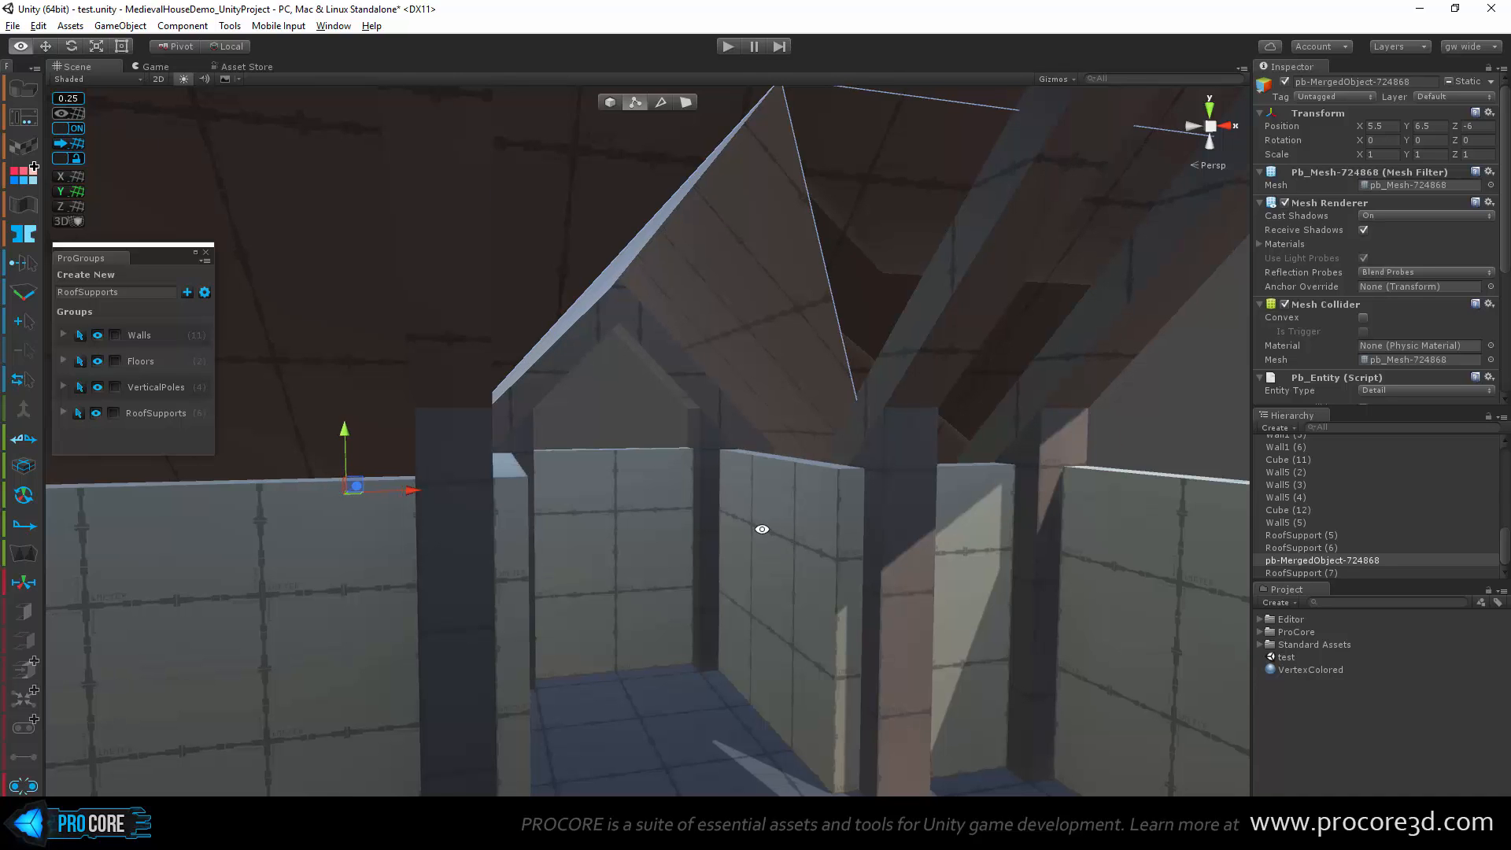
{"action": "left_click_drag", "start_coordinate": [761, 529], "coordinate": [603, 464], "text": "alt"}
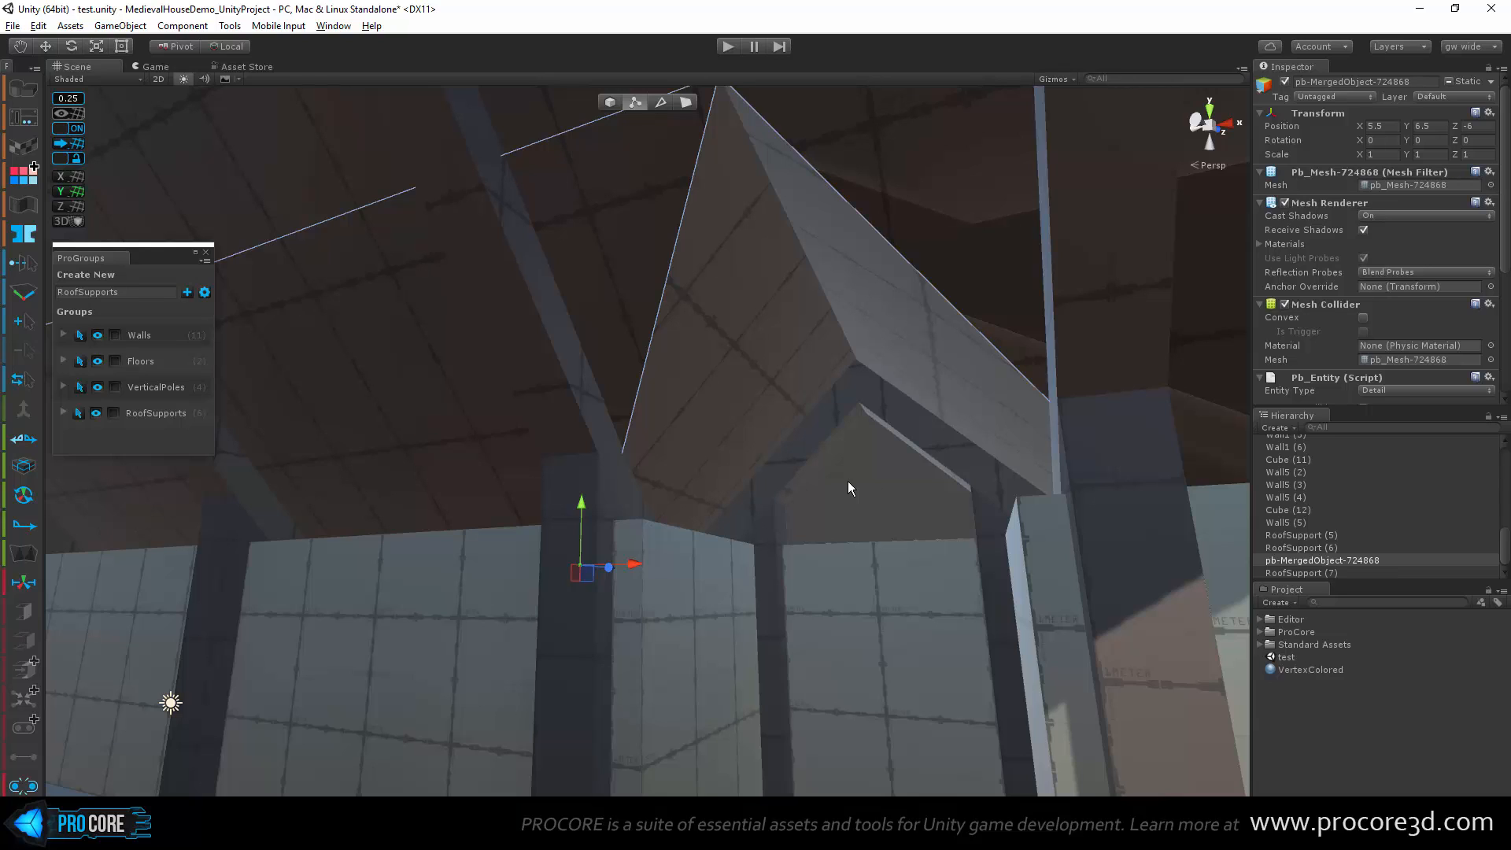
{"action": "right_click_drag", "start_coordinate": [847, 480], "coordinate": [1034, 474]}
{"action": "scroll", "coordinate": [692, 296], "scroll_direction": "down", "scroll_amount": 3}
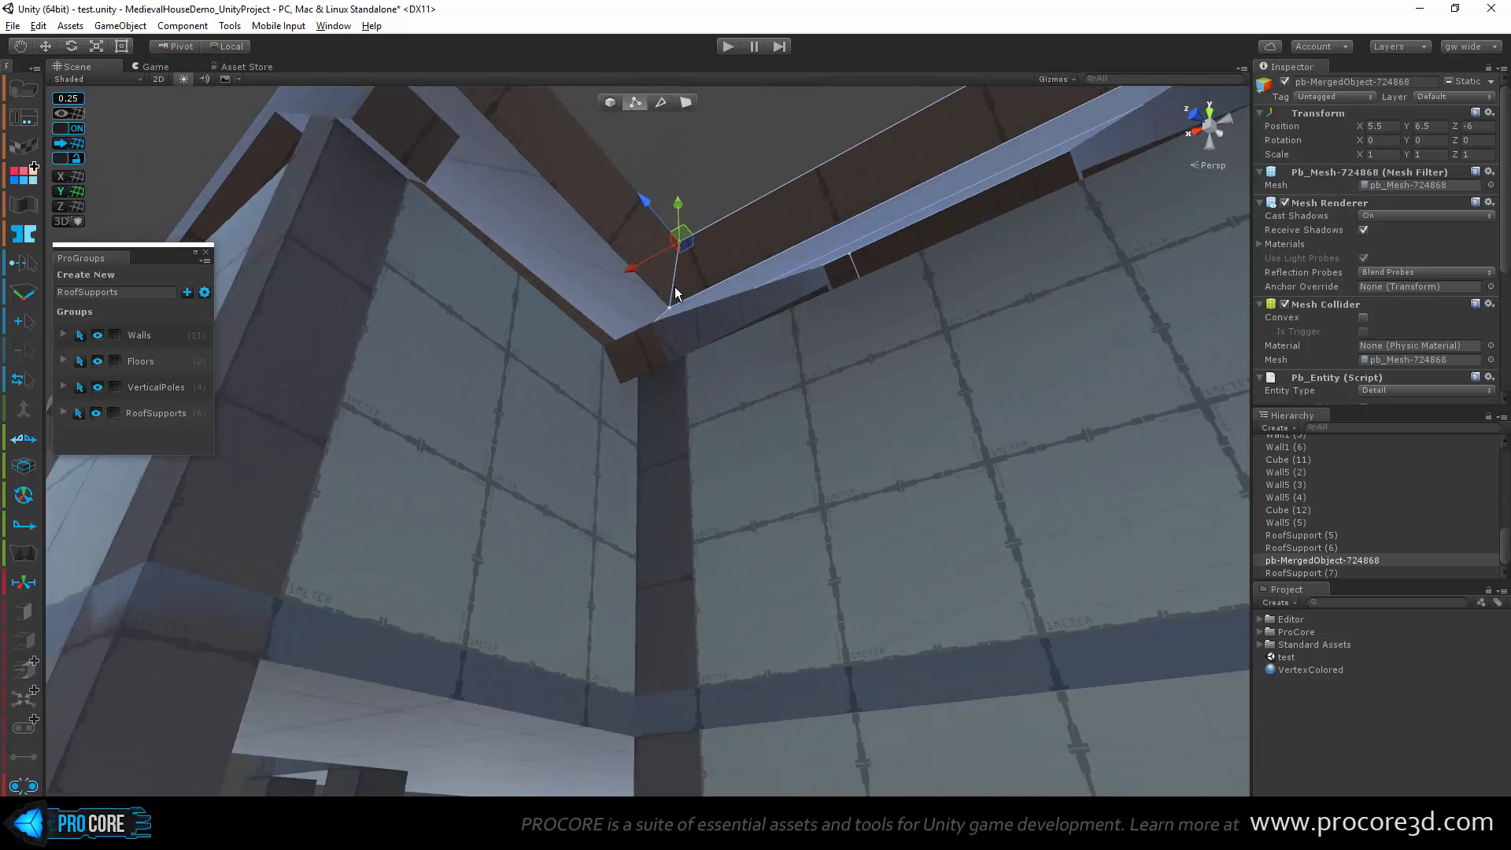
{"action": "left_click_drag", "start_coordinate": [724, 307], "coordinate": [630, 323], "text": "alt"}
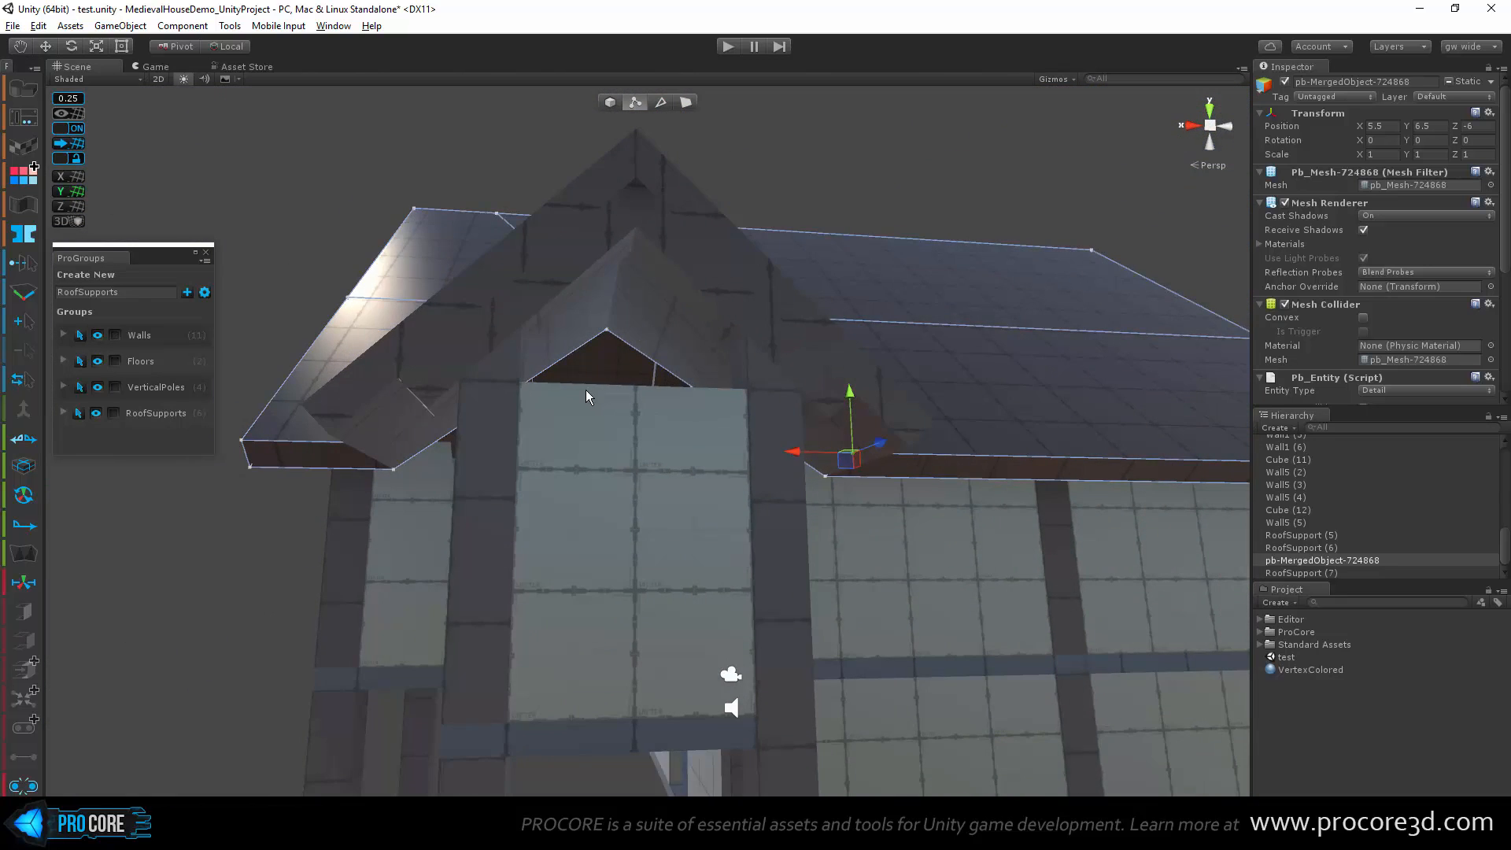
{"action": "left_click_drag", "start_coordinate": [586, 390], "coordinate": [723, 295], "text": "alt"}
Step: Align the extension roof's lower inner corner vertices with the main roof's eave on one side
{"action": "left_click", "coordinate": [770, 203]}
{"action": "left_click_drag", "start_coordinate": [775, 236], "coordinate": [605, 242], "text": "alt"}
{"action": "left_click", "coordinate": [630, 315]}
{"action": "scroll", "coordinate": [585, 378], "scroll_direction": "up", "scroll_amount": 3}
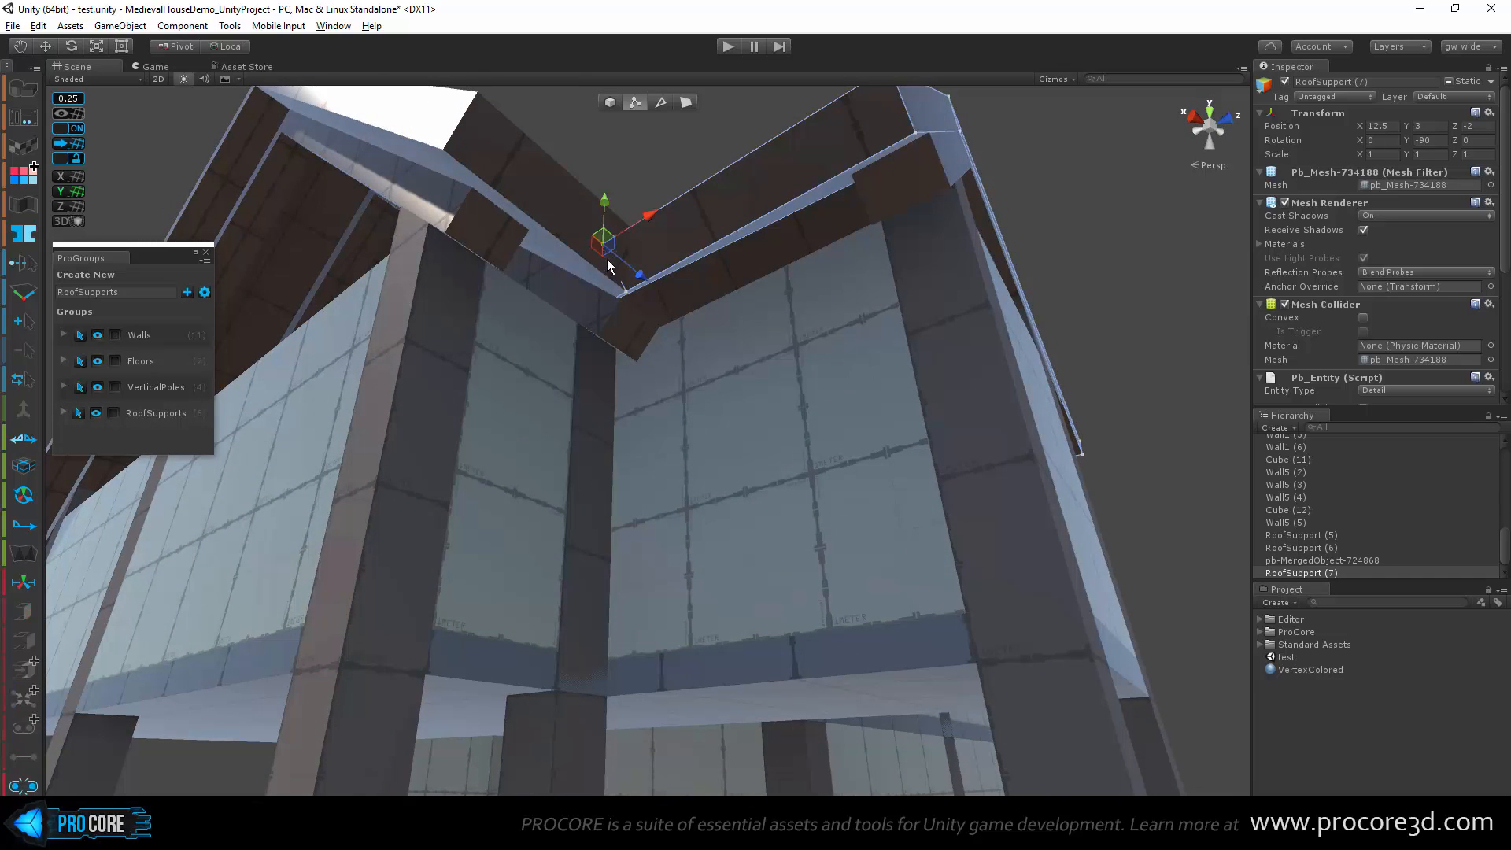
Step: Move the extension roof's lower inner corner vertices on the opposite side to meet the main roof's eave
{"action": "left_click_drag", "start_coordinate": [744, 249], "coordinate": [585, 340], "text": "alt"}
{"action": "left_click", "coordinate": [702, 399]}
{"action": "scroll", "coordinate": [716, 408], "scroll_direction": "up", "scroll_amount": 3}
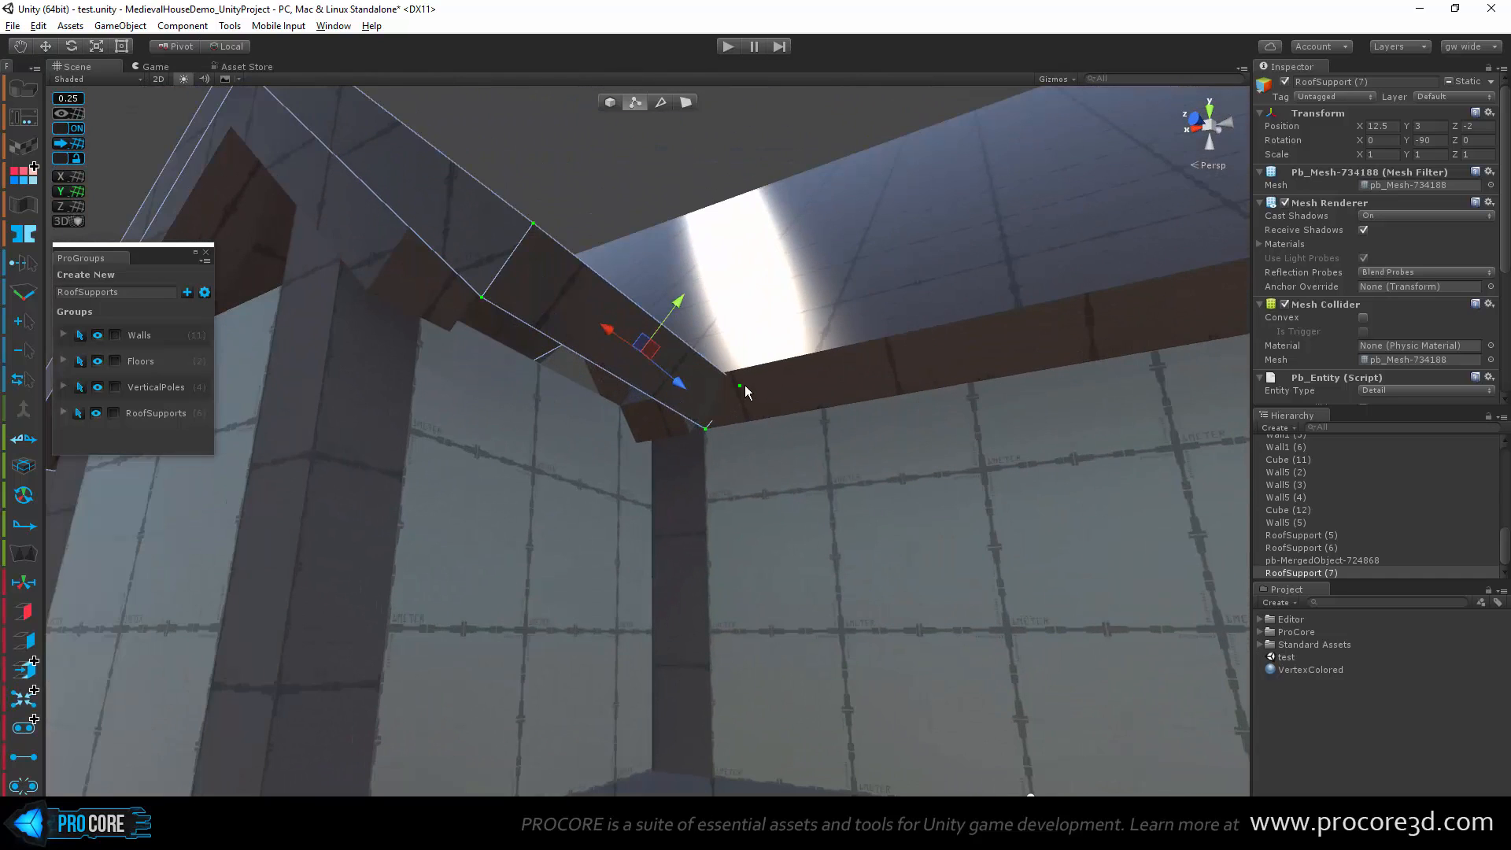
{"action": "left_click", "coordinate": [737, 380]}
{"action": "left_click_drag", "start_coordinate": [782, 445], "coordinate": [771, 286], "text": "alt"}
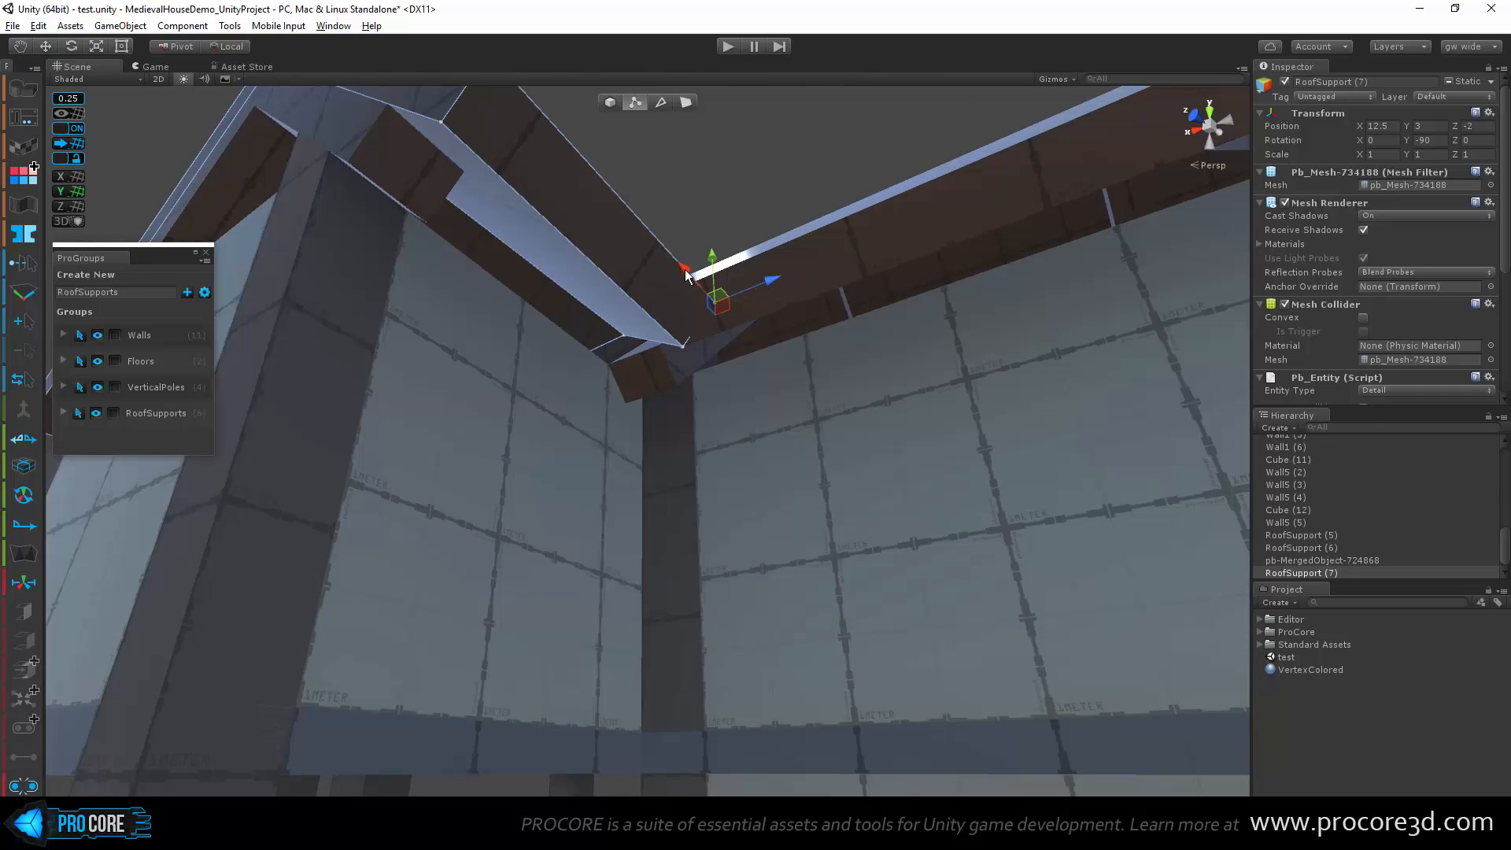
{"action": "left_click_drag", "start_coordinate": [666, 253], "coordinate": [791, 430], "text": "alt"}
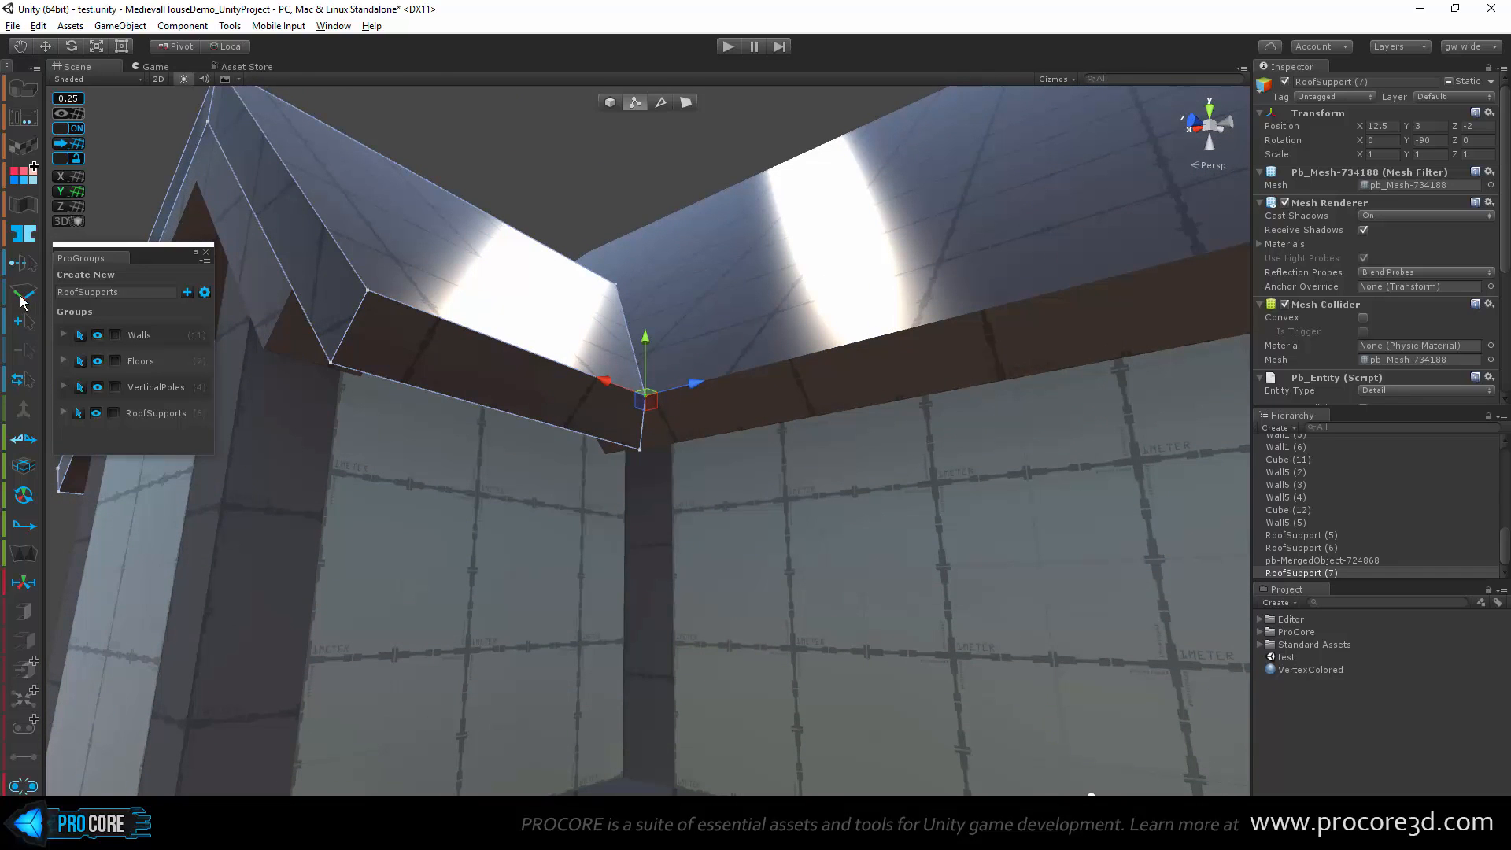
Step: Pull the extension roof out from the main roof to Z position 2.5, exposing the end faces at the joint
{"action": "left_click", "coordinate": [22, 297]}
{"action": "left_click_drag", "start_coordinate": [682, 502], "coordinate": [708, 455], "text": "alt"}
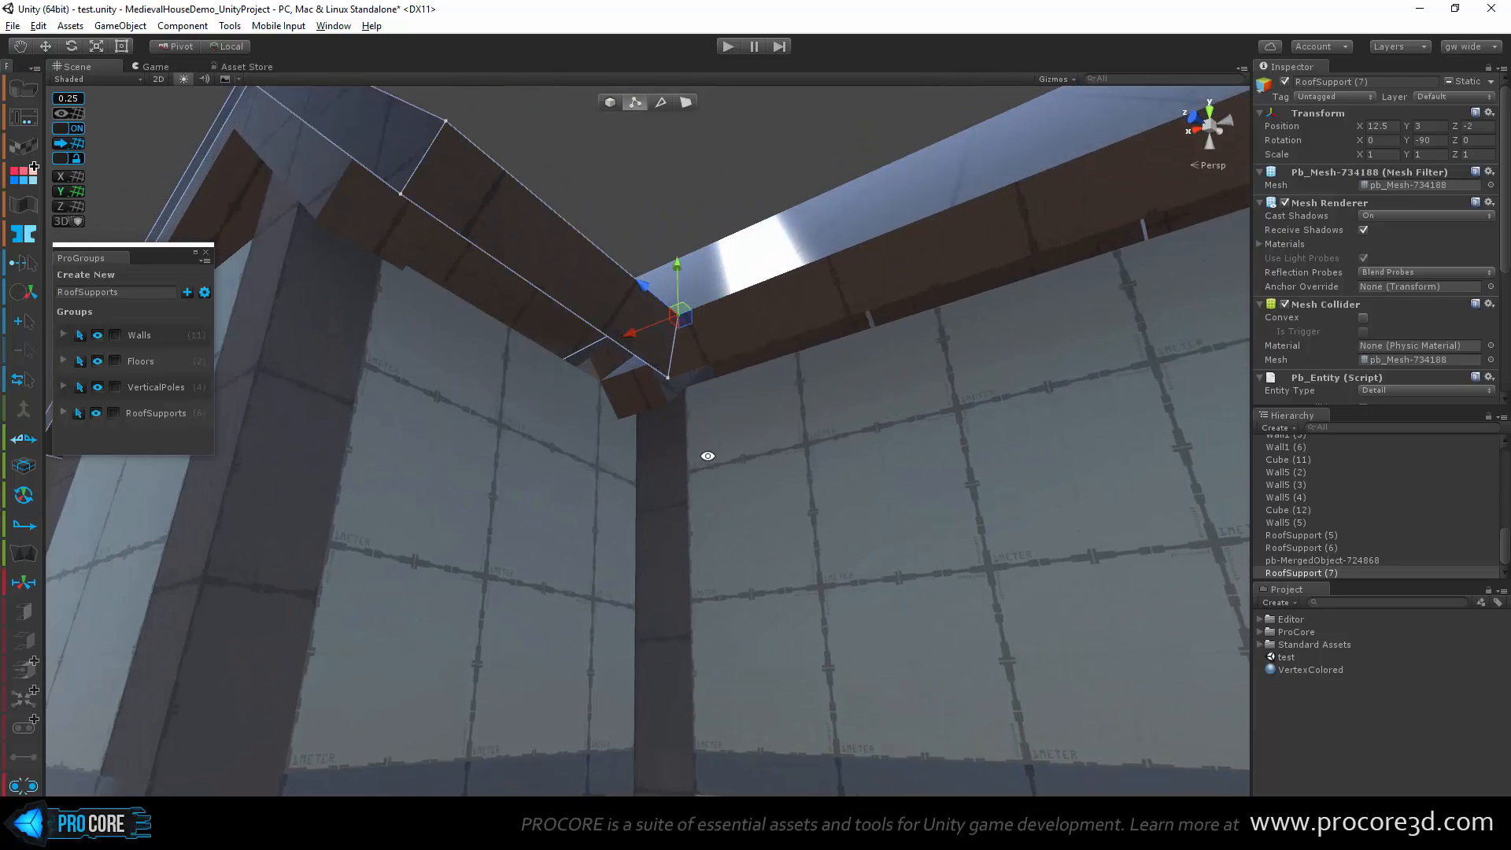
{"action": "left_click_drag", "start_coordinate": [744, 380], "coordinate": [519, 488], "text": "alt"}
{"action": "left_click", "coordinate": [681, 103]}
{"action": "left_click", "coordinate": [421, 533]}
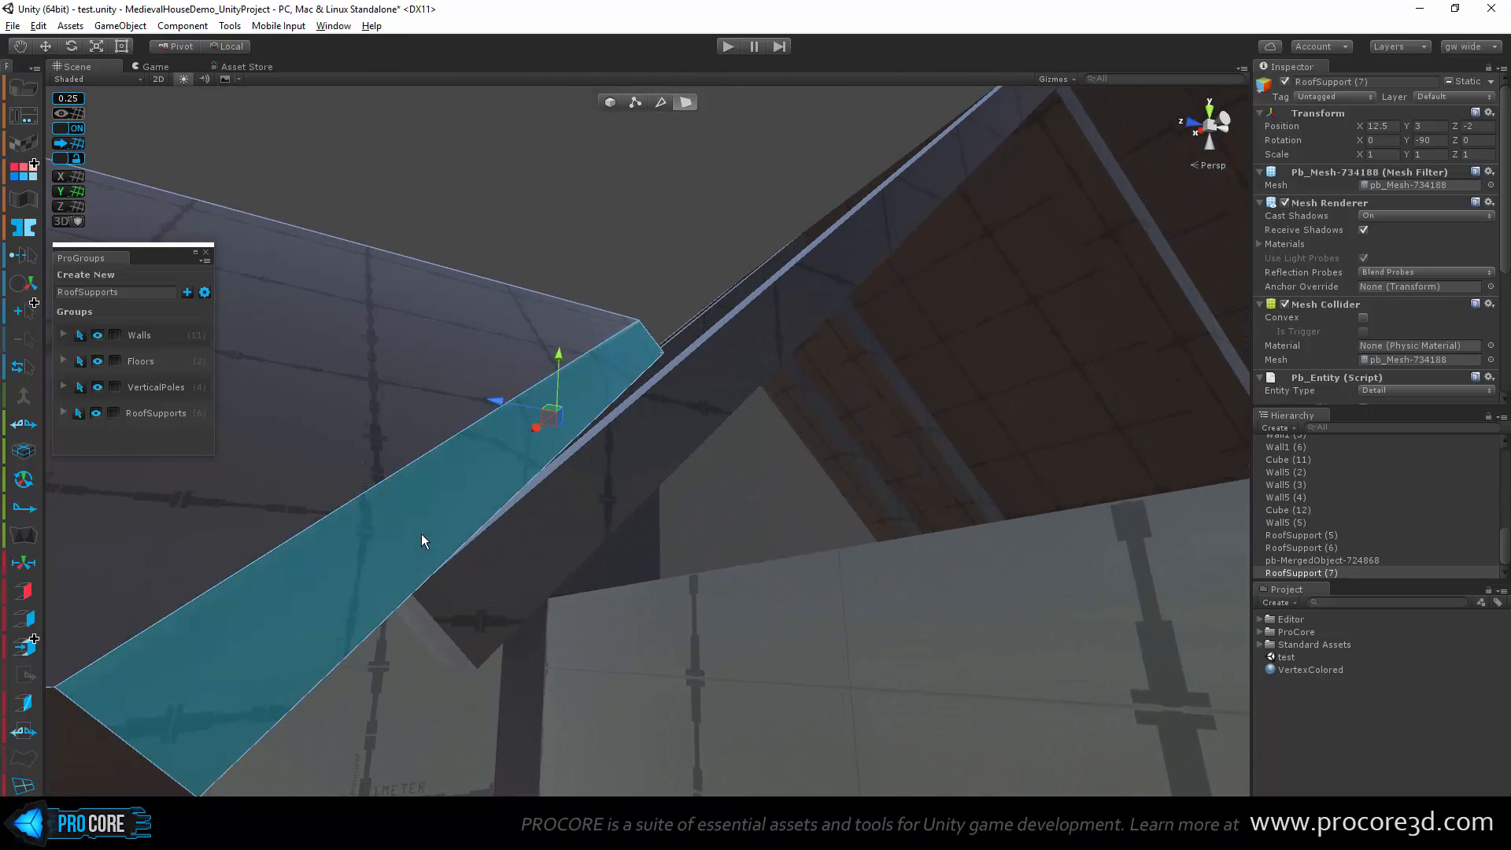
{"action": "left_click_drag", "start_coordinate": [641, 547], "coordinate": [352, 791], "text": "alt"}
{"action": "key", "text": "Escape"}
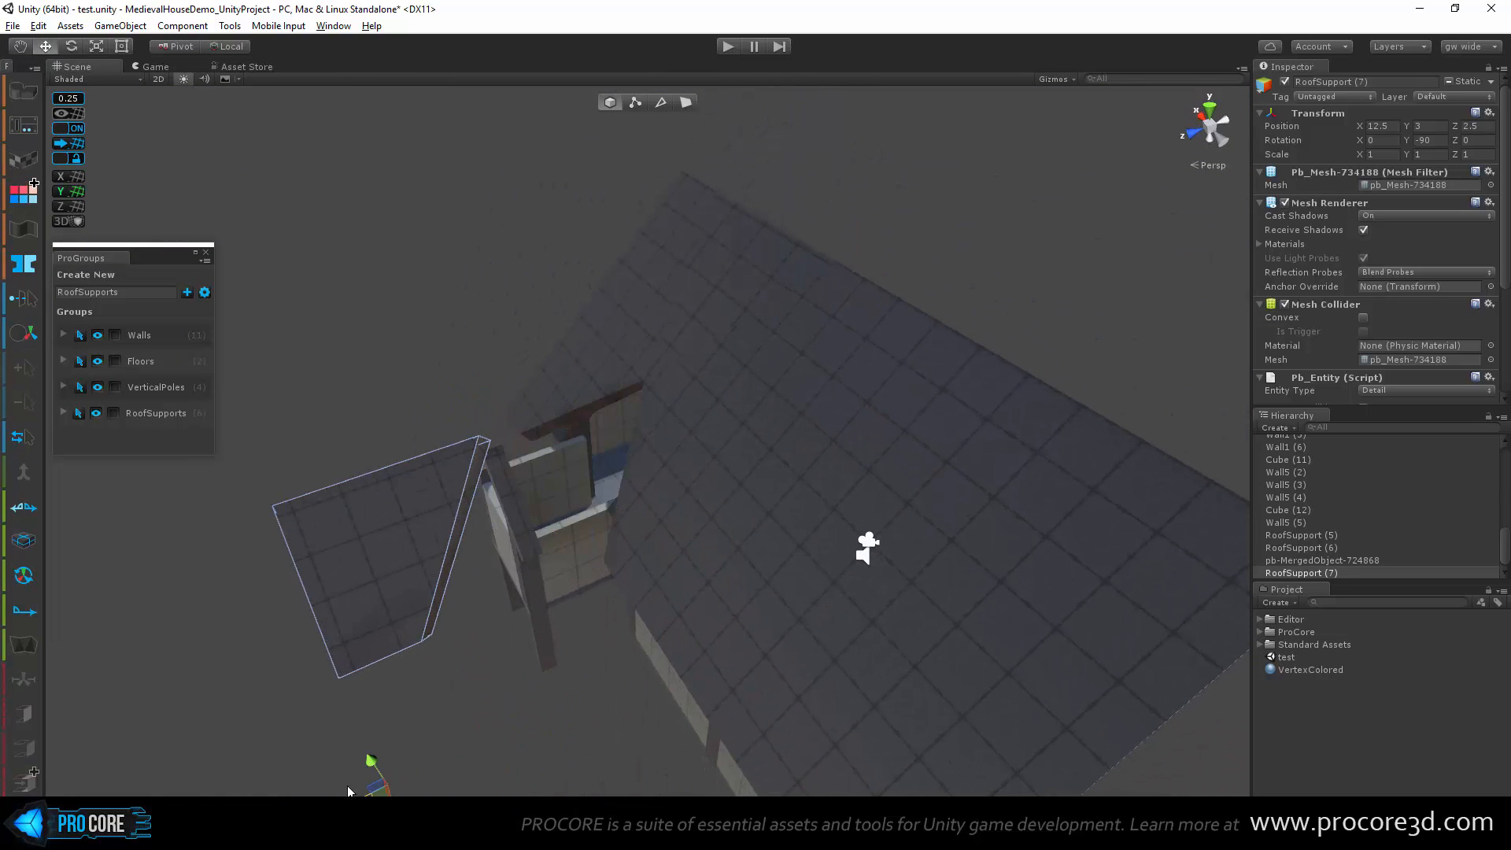
Step: Delete the hidden end faces on the side of the extension roof that butts against the main roof
{"action": "left_click_drag", "start_coordinate": [668, 582], "coordinate": [691, 485], "text": "alt"}
{"action": "scroll", "coordinate": [690, 485], "scroll_direction": "up", "scroll_amount": 5}
{"action": "left_click_drag", "start_coordinate": [834, 370], "coordinate": [661, 395], "text": "alt"}
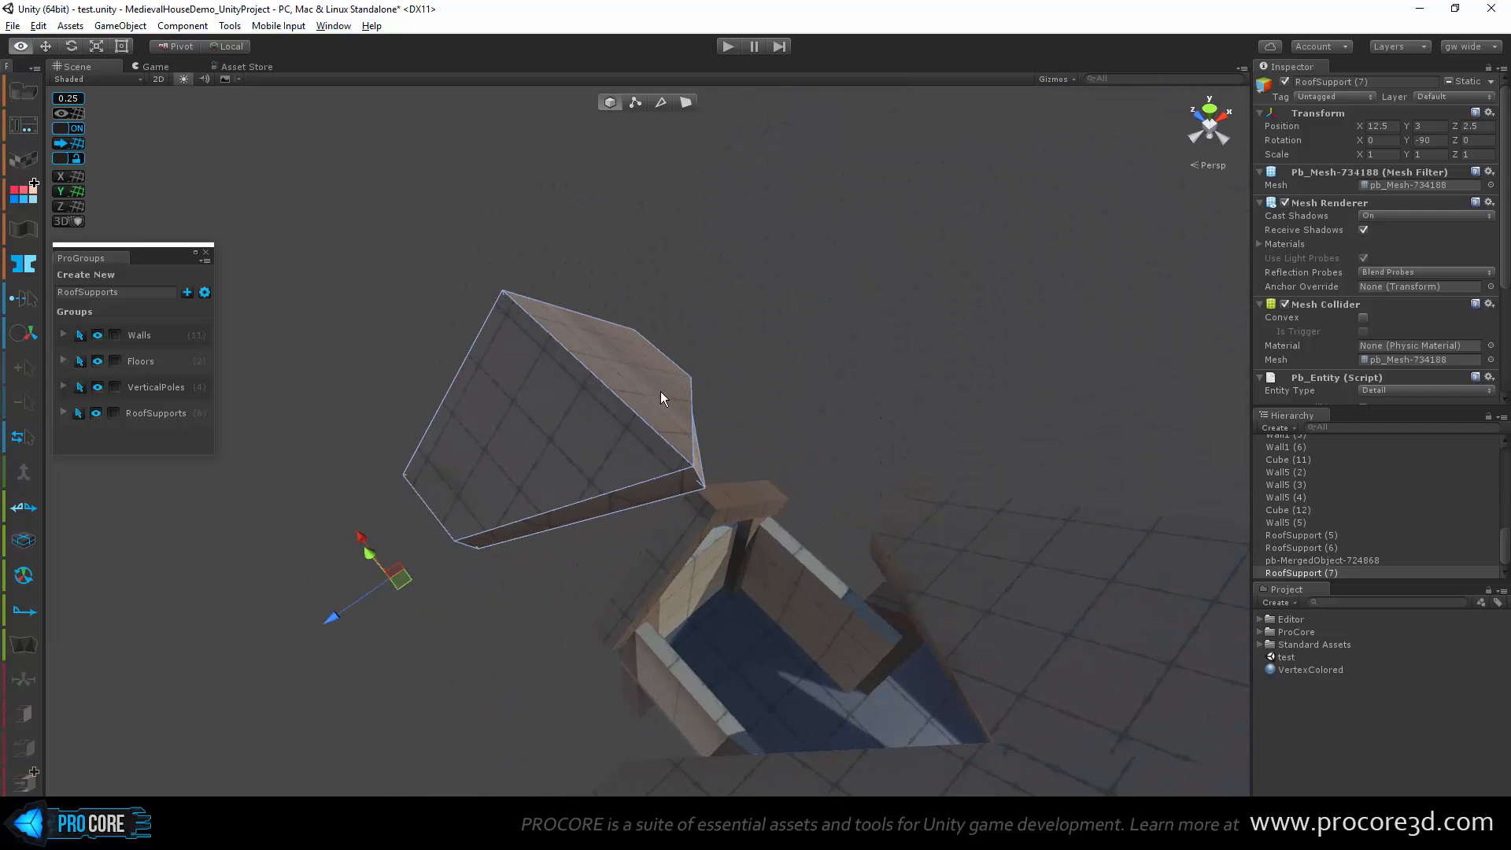
{"action": "left_click", "coordinate": [685, 102]}
{"action": "left_click", "coordinate": [675, 487]}
{"action": "left_click_drag", "start_coordinate": [675, 487], "coordinate": [580, 472], "text": "alt"}
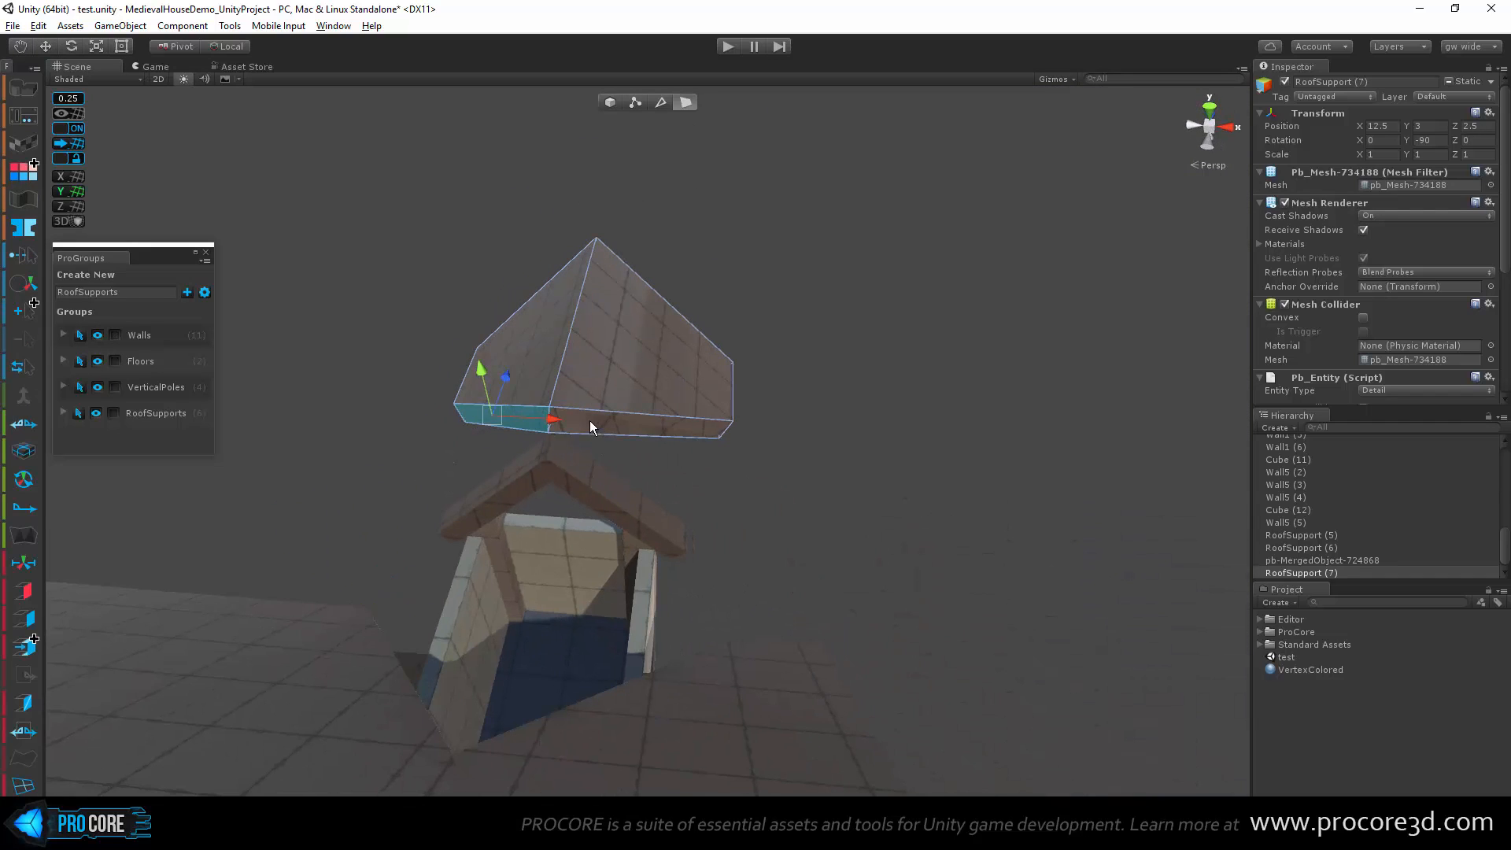
{"action": "left_click_drag", "start_coordinate": [809, 550], "coordinate": [680, 490], "text": "alt"}
{"action": "key", "text": "BackSpace"}
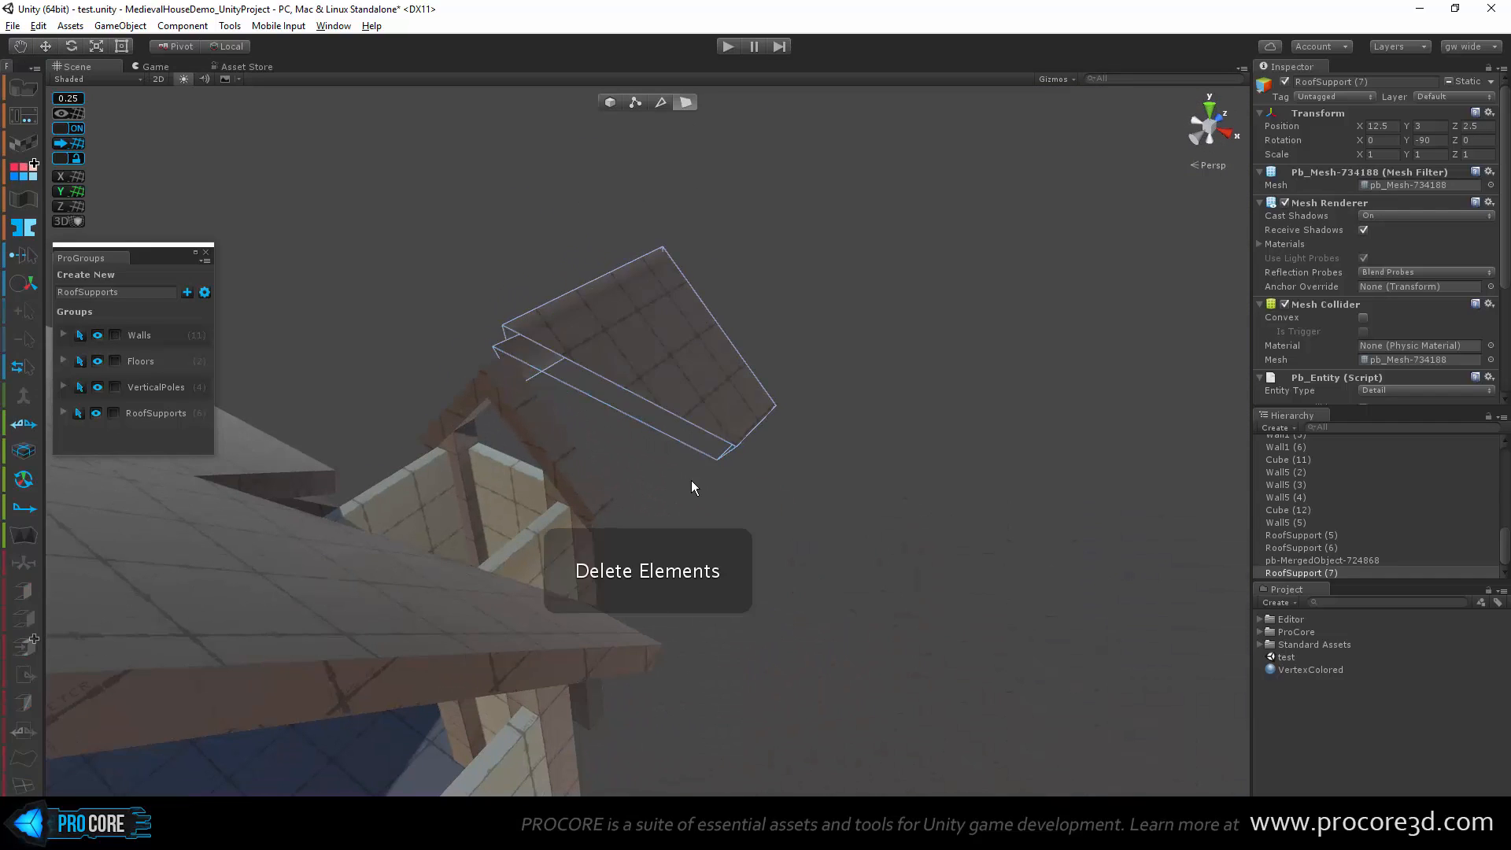
Step: Delete the main roof's thickness faces along the opening where the extension roof joins
{"action": "left_click", "coordinate": [280, 483]}
{"action": "left_click_drag", "start_coordinate": [849, 472], "coordinate": [431, 461], "text": "alt"}
{"action": "key", "text": "f"}
{"action": "left_click_drag", "start_coordinate": [598, 464], "coordinate": [674, 296], "text": "alt"}
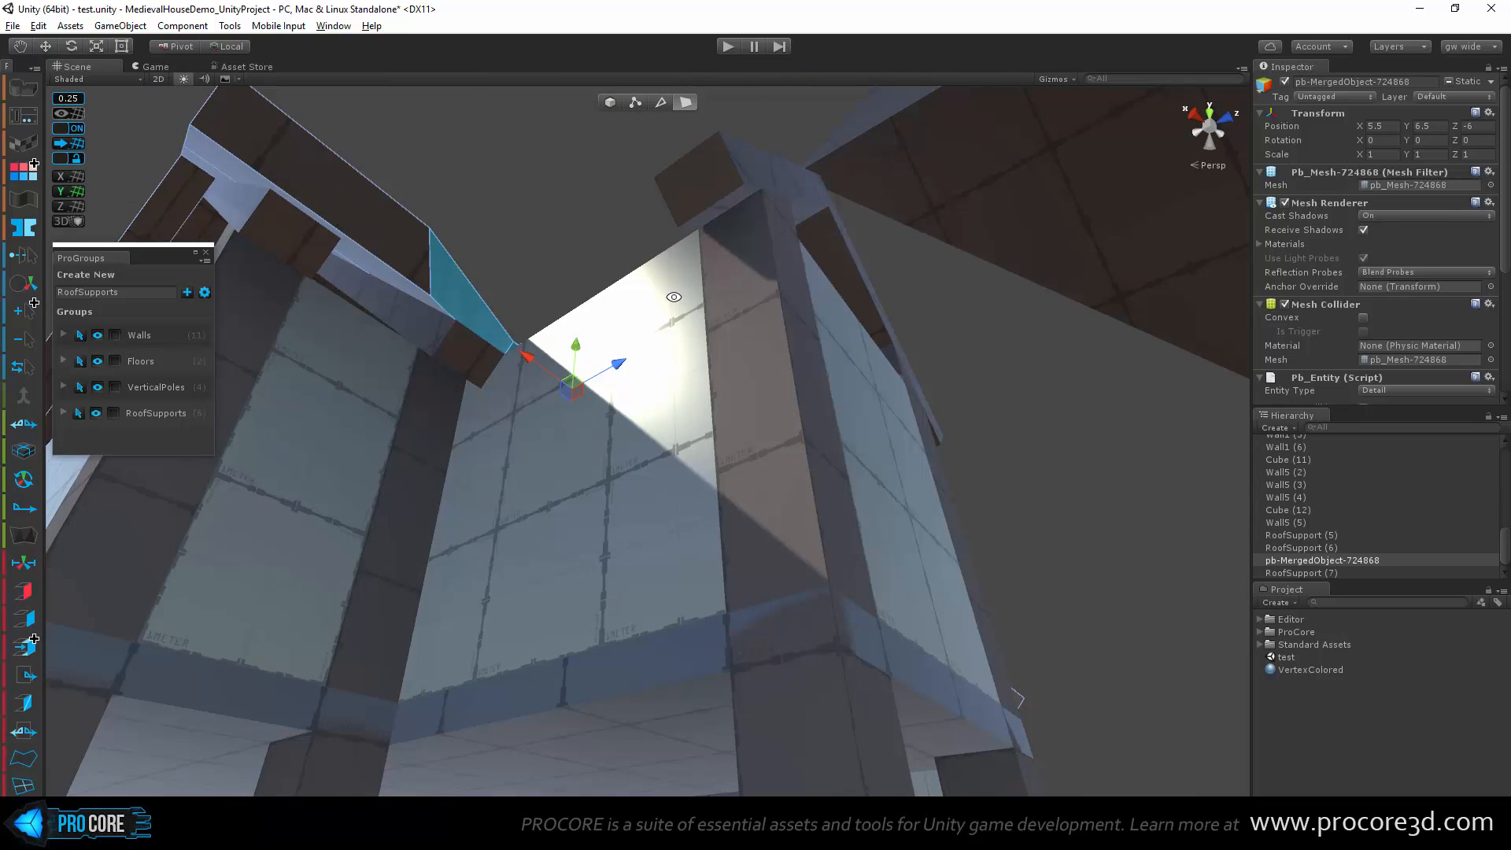
{"action": "key", "text": "BackSpace"}
Step: Move the extension roof back along its axis to fit against the main roof's opening
{"action": "left_click_drag", "start_coordinate": [576, 260], "coordinate": [605, 526], "text": "alt"}
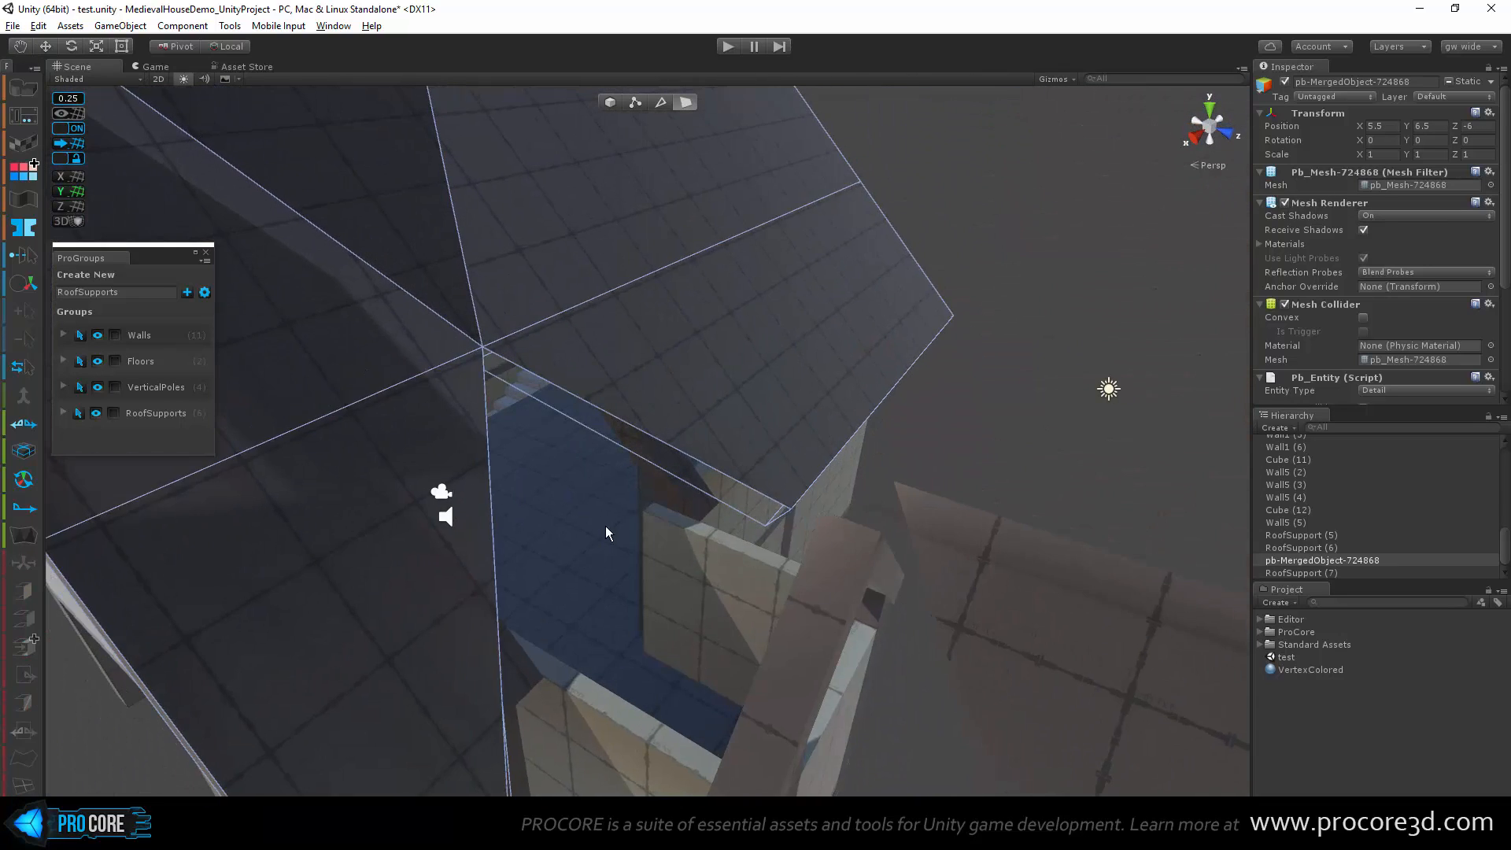
{"action": "scroll", "coordinate": [606, 526], "scroll_direction": "down", "scroll_amount": 2}
{"action": "key", "text": "Escape"}
{"action": "left_click_drag", "start_coordinate": [929, 601], "coordinate": [875, 410], "text": "alt"}
{"action": "left_click", "coordinate": [876, 411]}
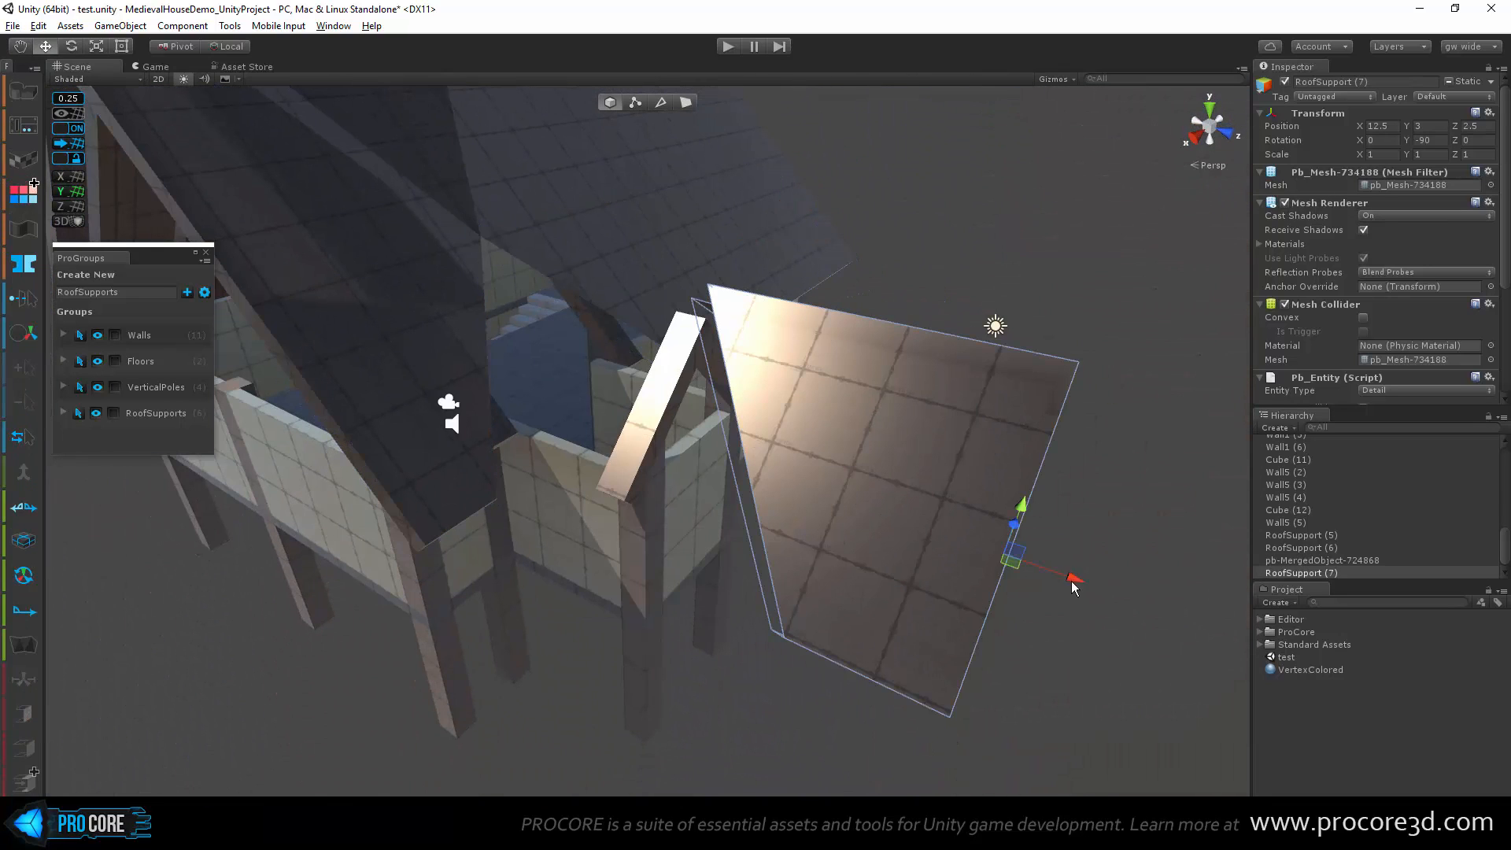
{"action": "left_click_drag", "start_coordinate": [1070, 580], "coordinate": [811, 529]}
Step: Examine the joined roofs and the main roof's underside faces from inside the house
{"action": "left_click", "coordinate": [897, 633]}
{"action": "left_click_drag", "start_coordinate": [897, 633], "coordinate": [796, 450], "text": "alt"}
{"action": "scroll", "coordinate": [607, 439], "scroll_direction": "up", "scroll_amount": 3}
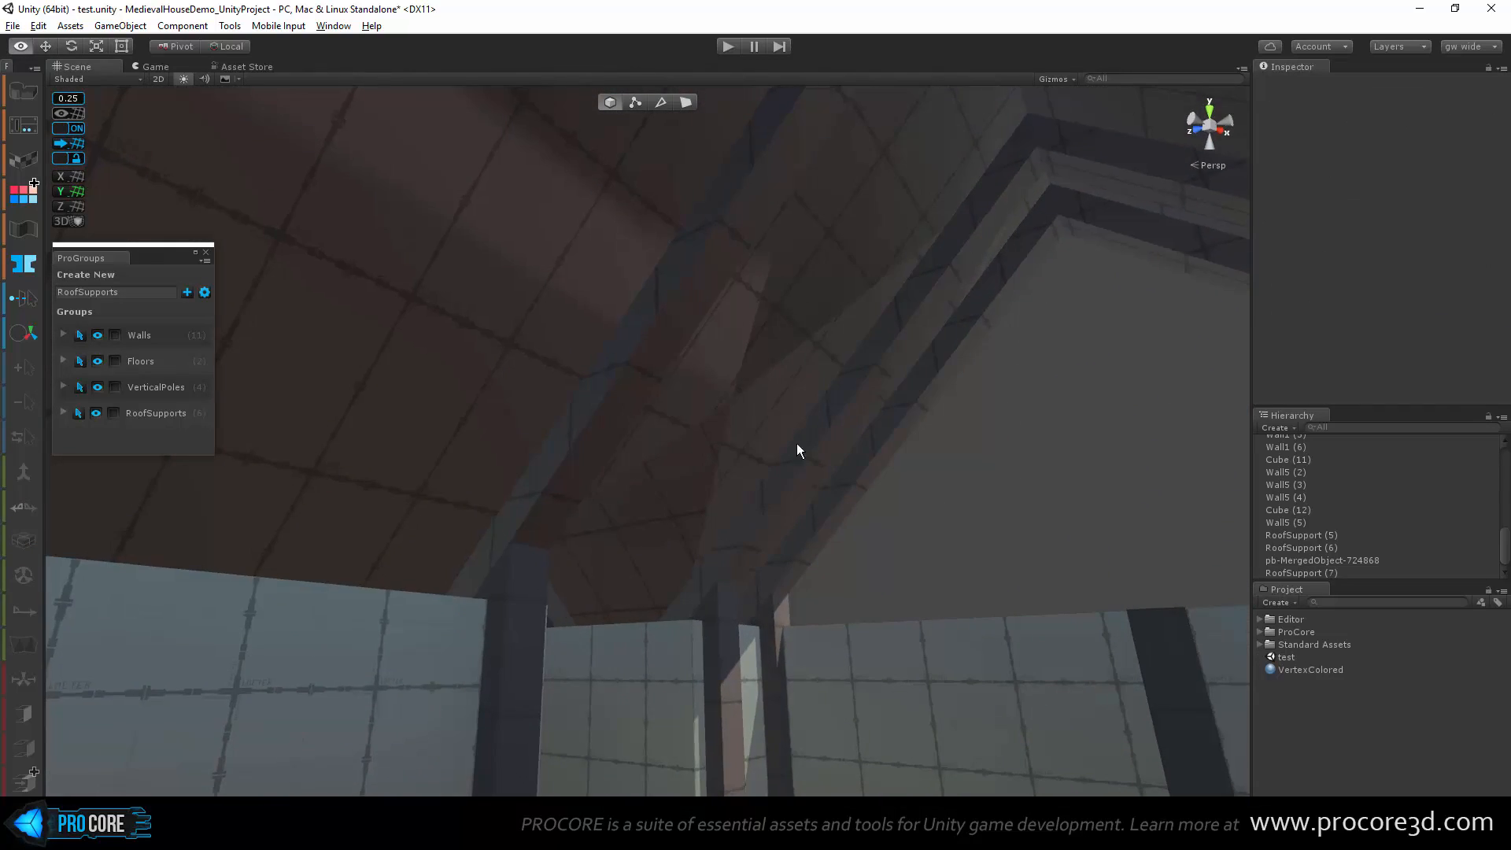
{"action": "left_click", "coordinate": [823, 408]}
{"action": "middle_click_drag", "start_coordinate": [823, 407], "coordinate": [849, 655]}
{"action": "left_click_drag", "start_coordinate": [850, 656], "coordinate": [600, 546], "text": "alt"}
{"action": "middle_click_drag", "start_coordinate": [600, 546], "coordinate": [748, 560]}
{"action": "left_click_drag", "start_coordinate": [744, 410], "coordinate": [582, 434], "text": "alt"}
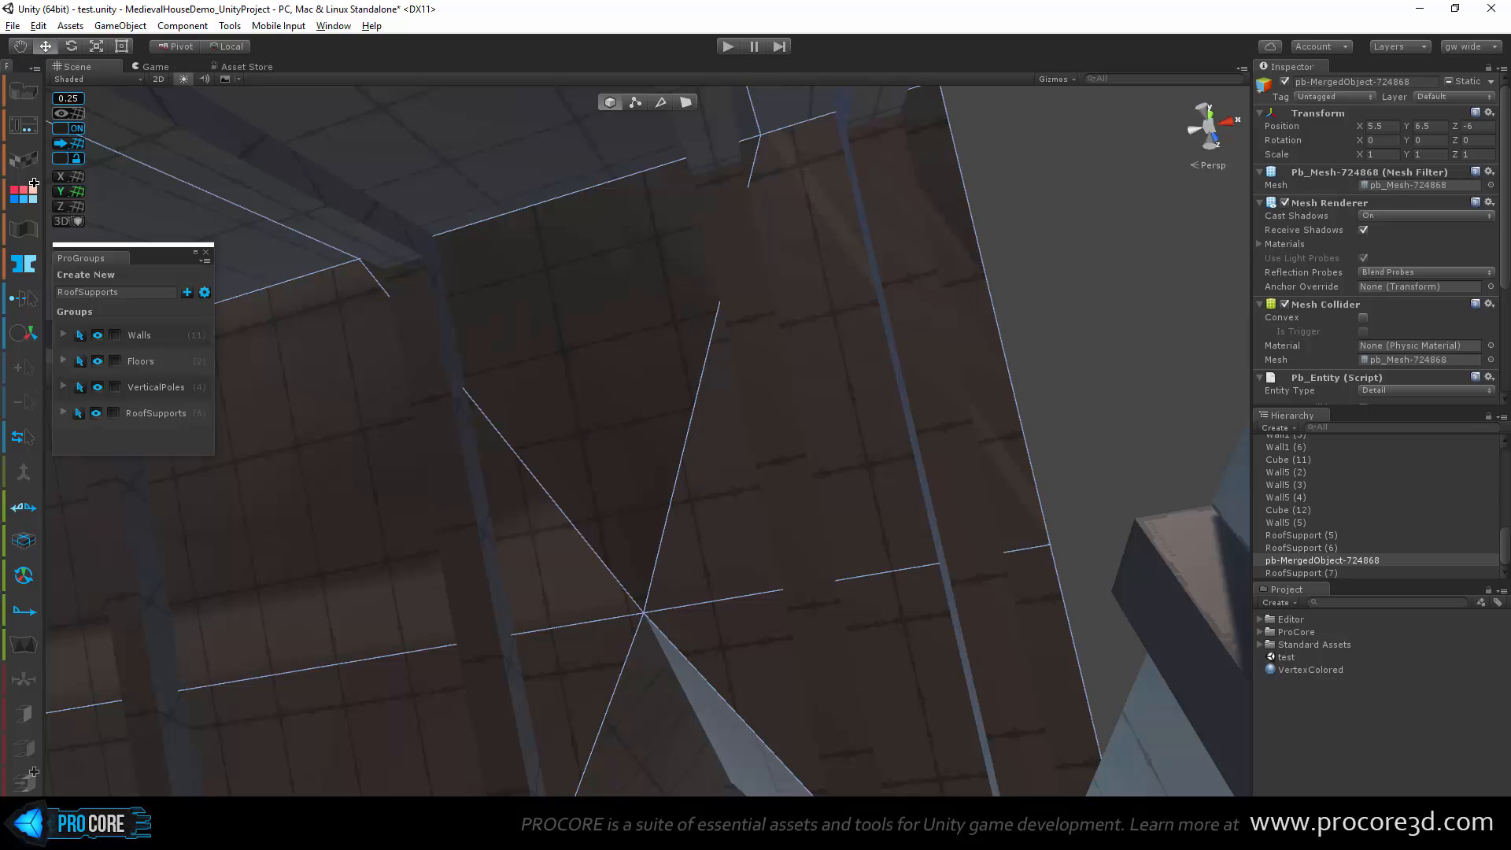
{"action": "left_click_drag", "start_coordinate": [1135, 707], "coordinate": [679, 608], "text": "alt"}
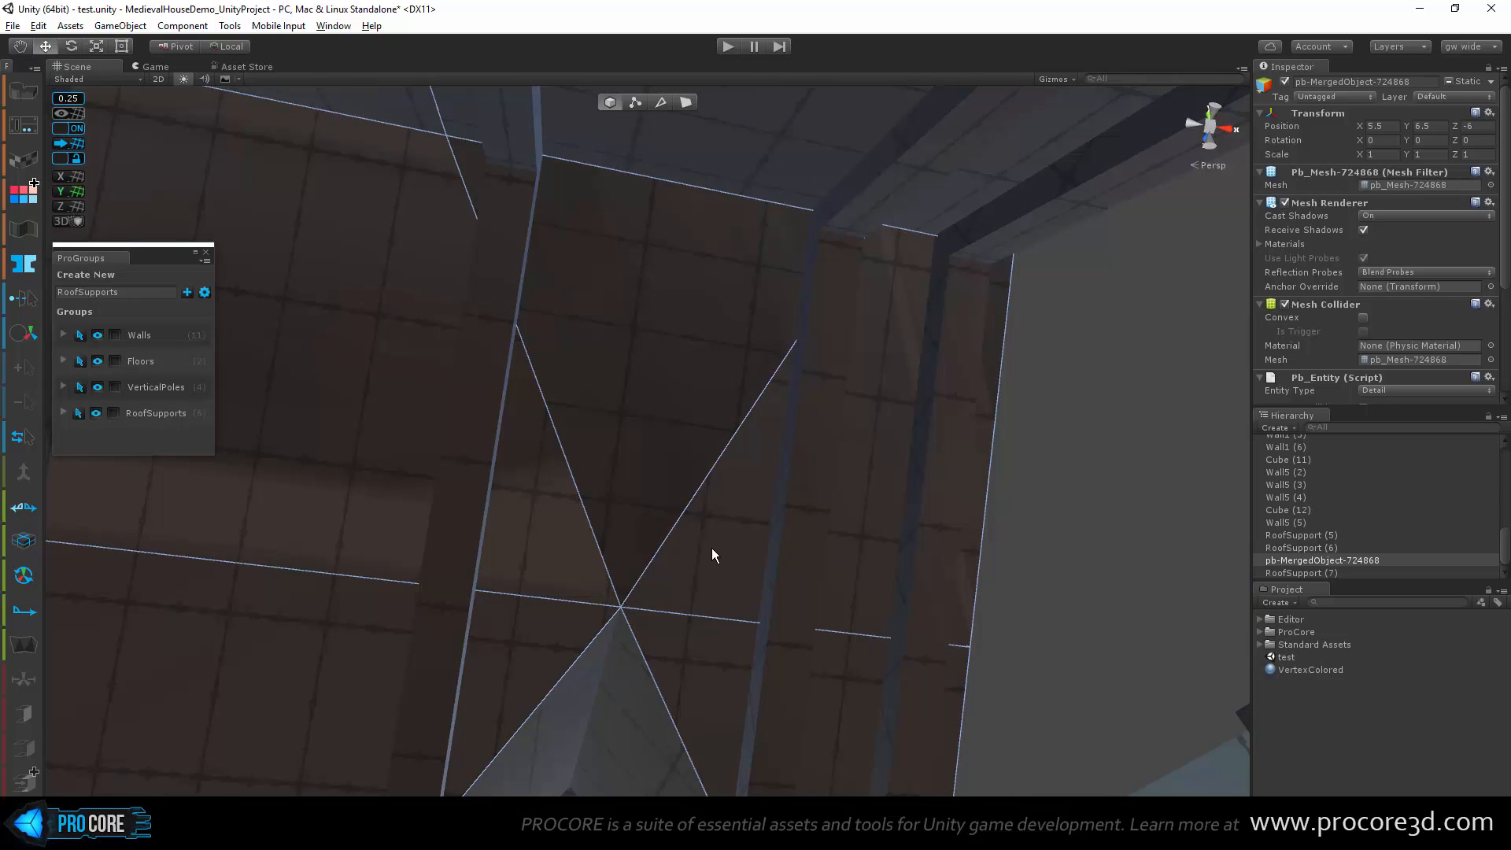
{"action": "left_click_drag", "start_coordinate": [712, 547], "coordinate": [573, 235], "text": "alt"}
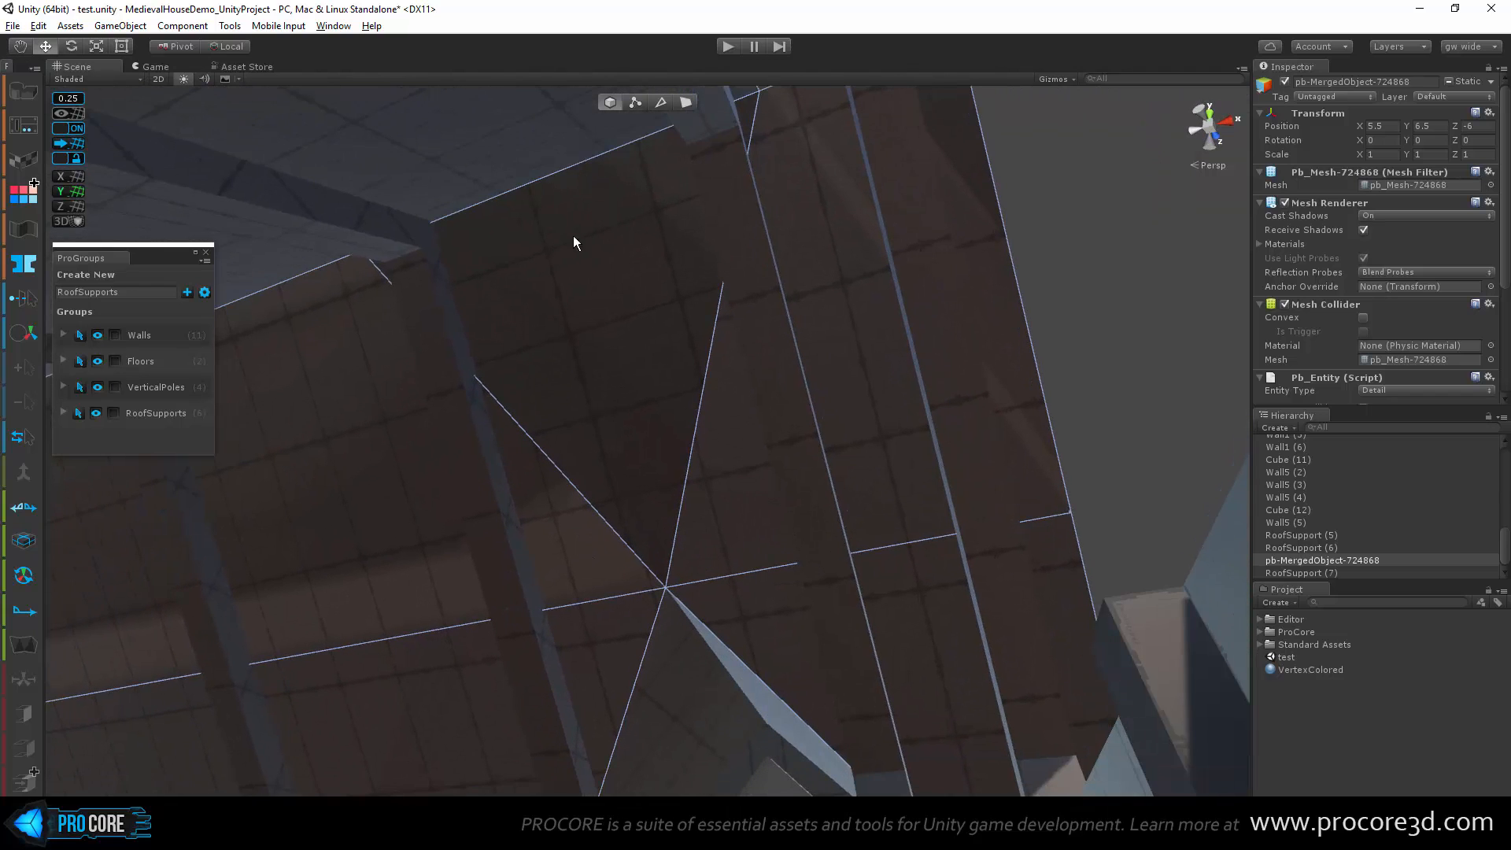
{"action": "scroll", "coordinate": [634, 511], "scroll_direction": "up", "scroll_amount": 2}
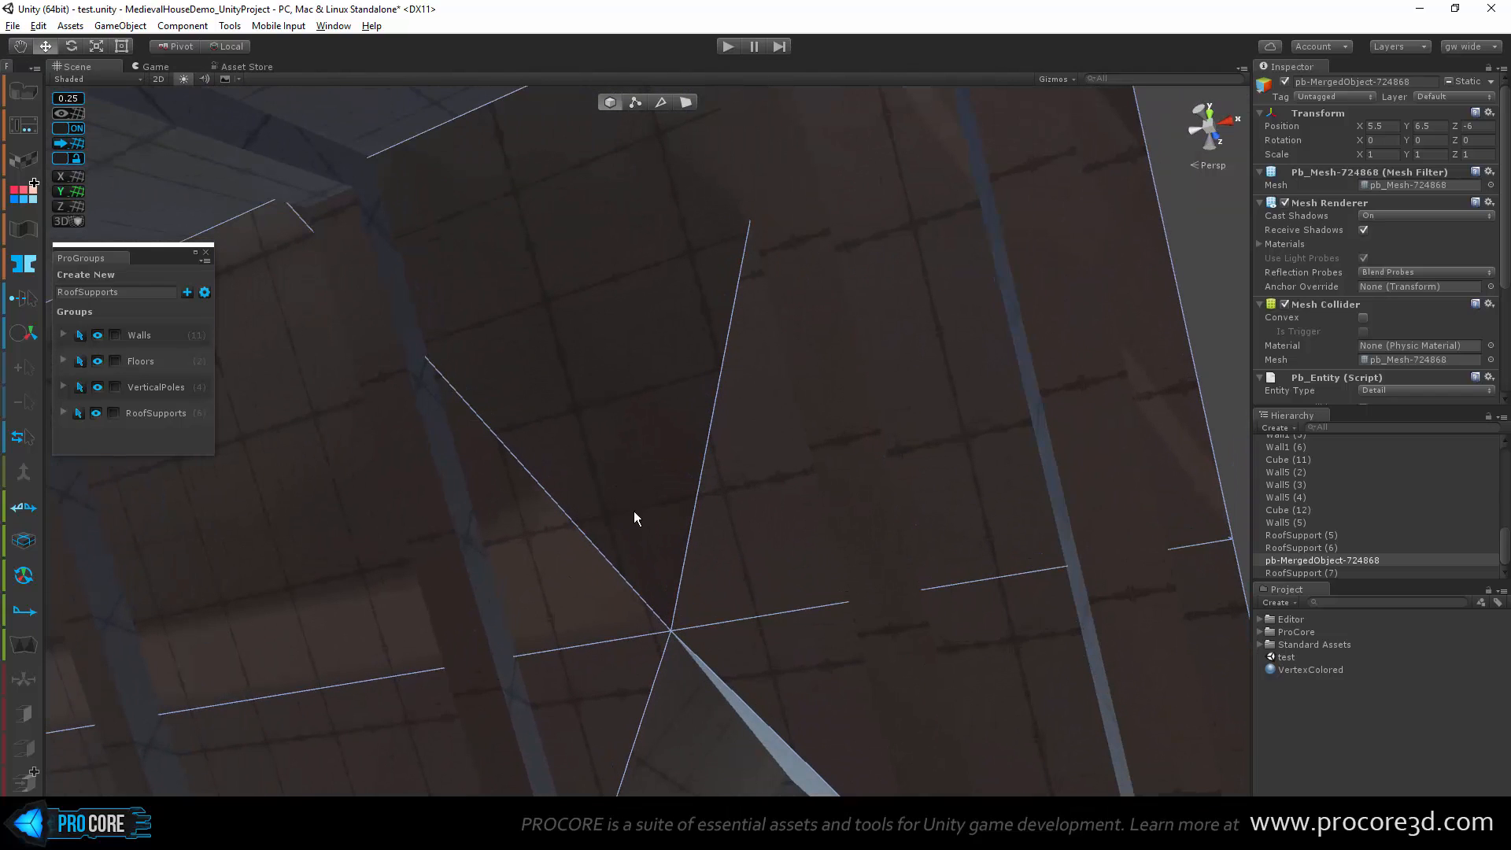
Step: Try manual UVs with a planar projection on the main roof's underside faces, growing the selection from the upper middle face
{"action": "left_click", "coordinate": [687, 102]}
{"action": "left_click_drag", "start_coordinate": [687, 300], "coordinate": [734, 370], "text": "alt"}
{"action": "left_click", "coordinate": [677, 412]}
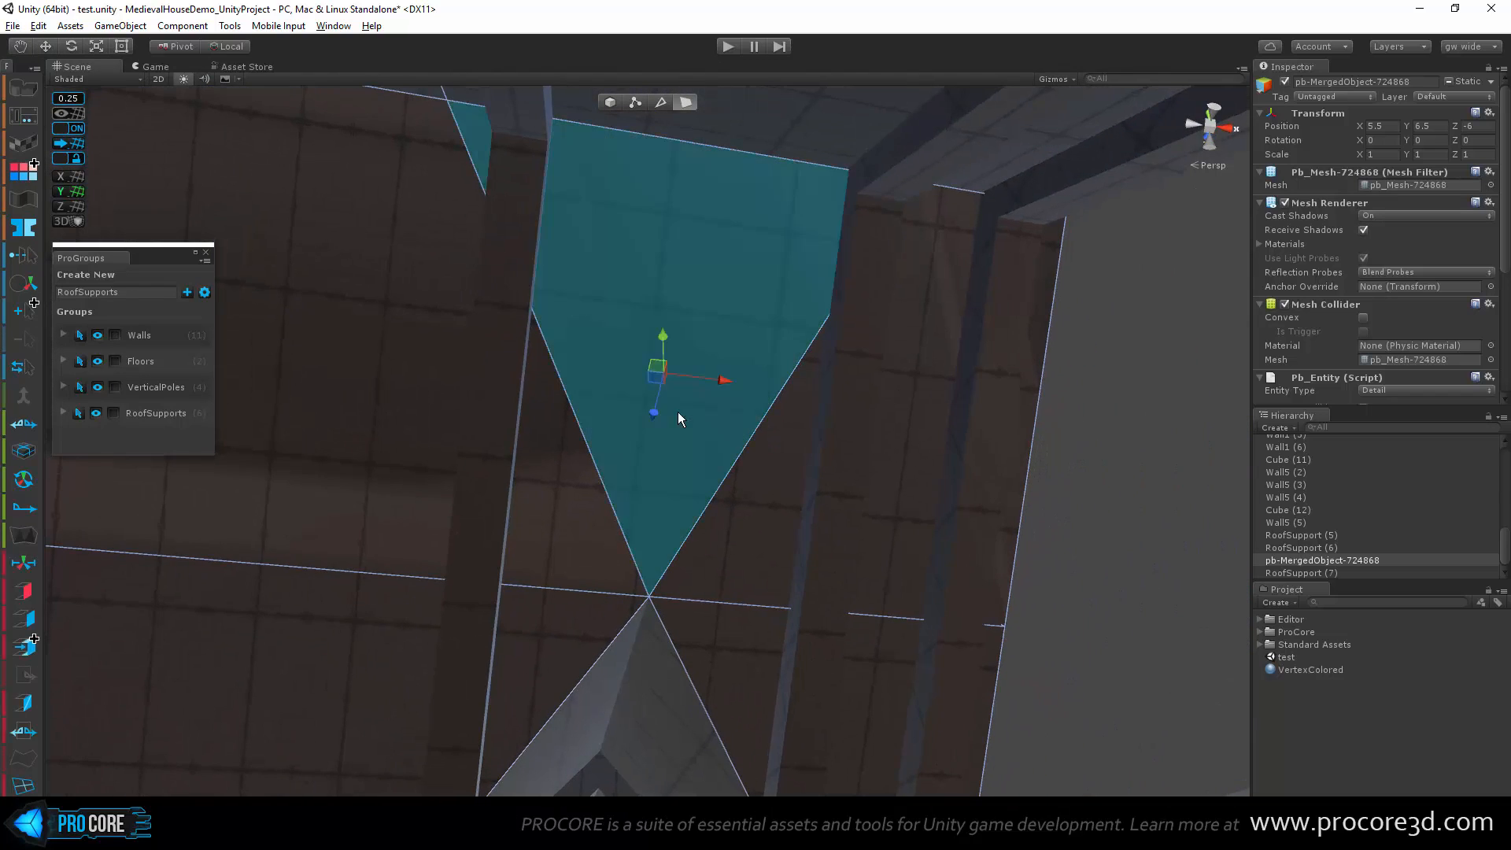
{"action": "left_click_drag", "start_coordinate": [266, 394], "coordinate": [583, 377], "text": "alt"}
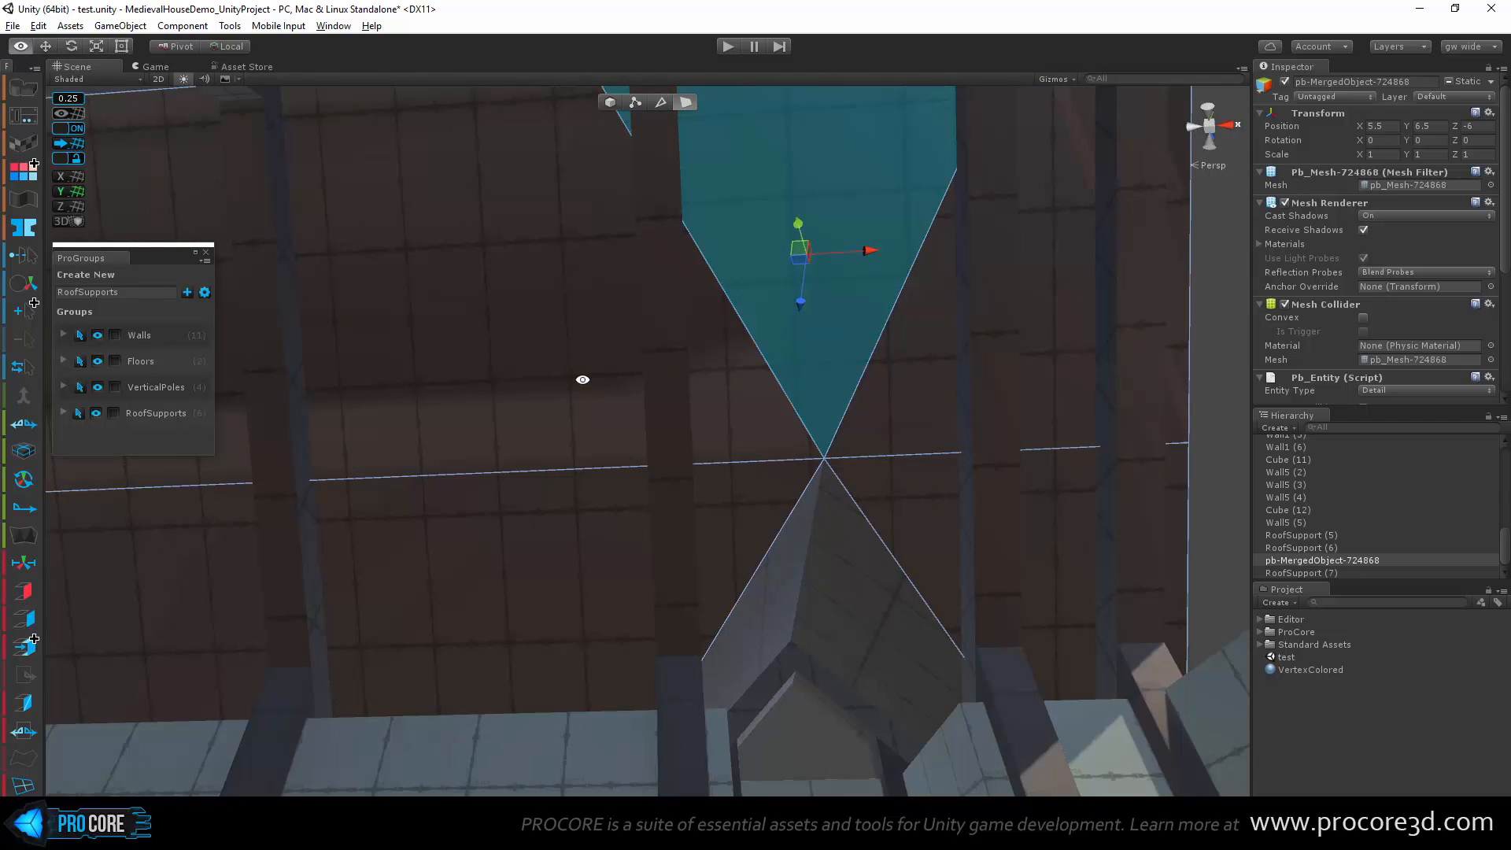
{"action": "key", "text": "alt"}
{"action": "key", "text": "alt+g"}
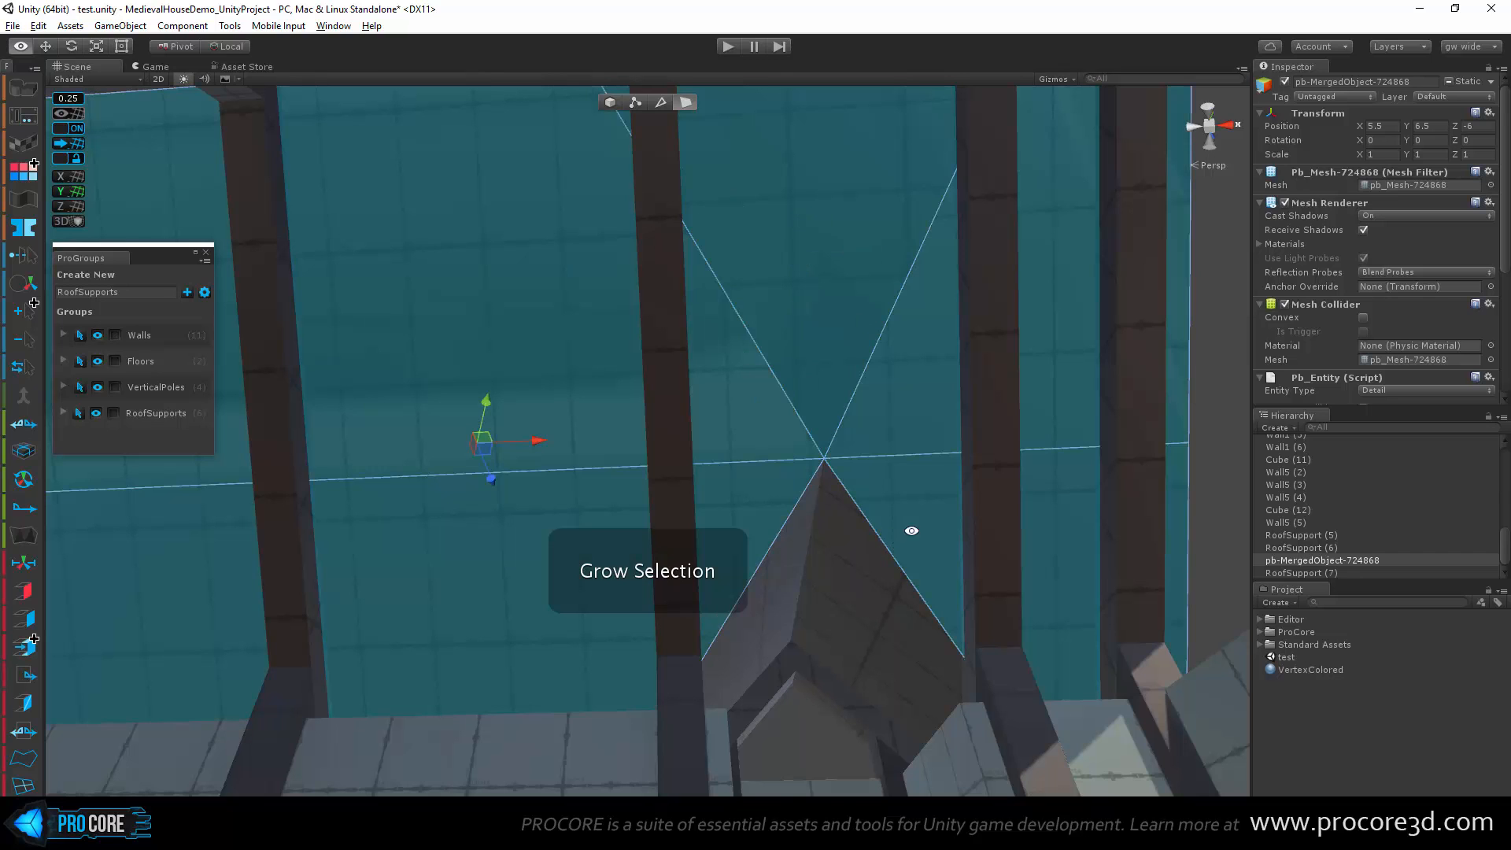
{"action": "left_click_drag", "start_coordinate": [911, 530], "coordinate": [795, 521], "text": "alt"}
{"action": "left_click", "coordinate": [25, 146]}
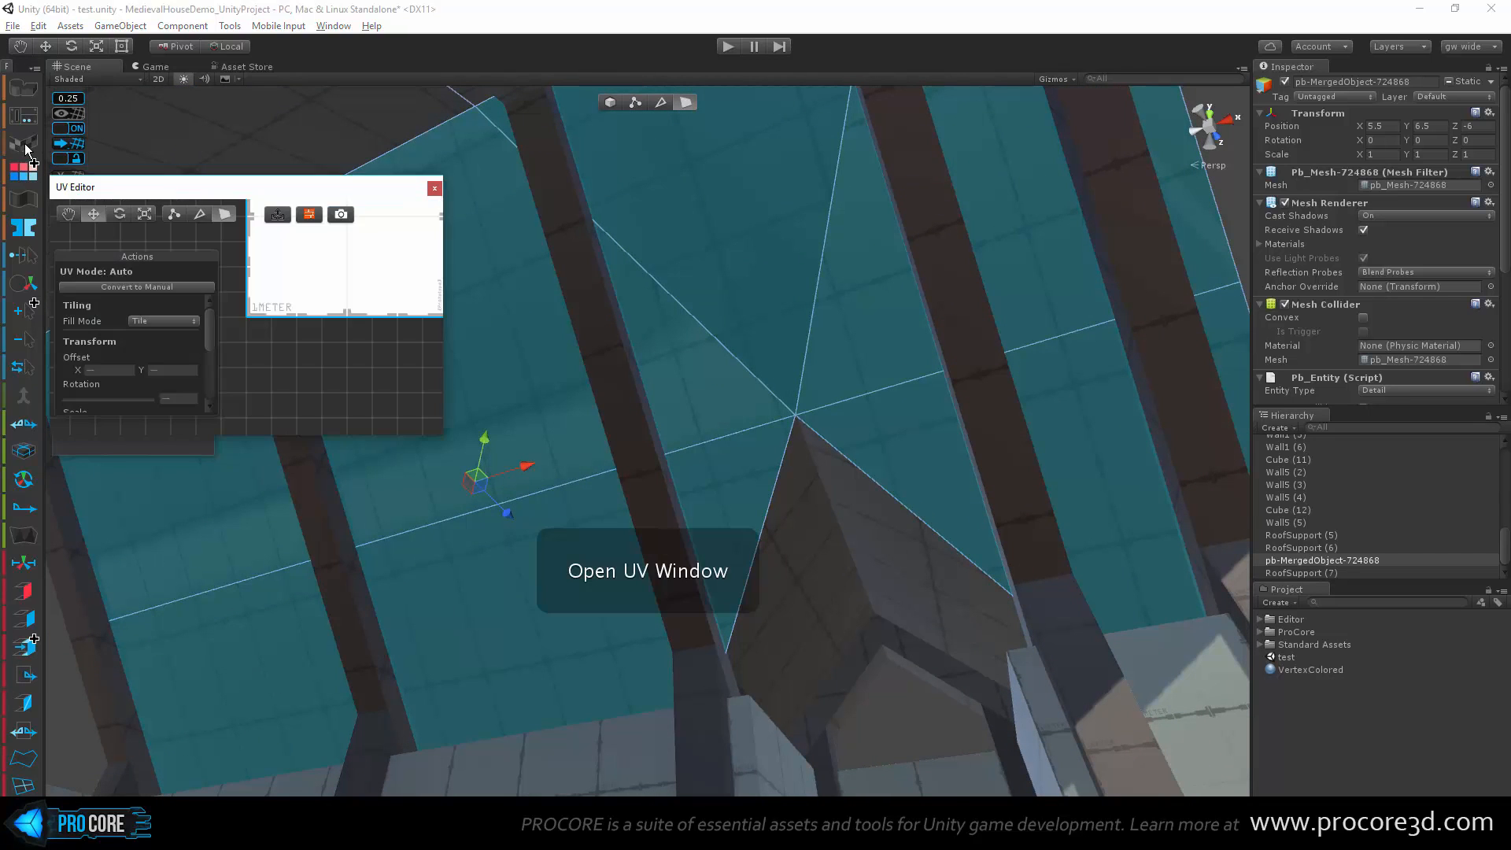
{"action": "left_click", "coordinate": [143, 287]}
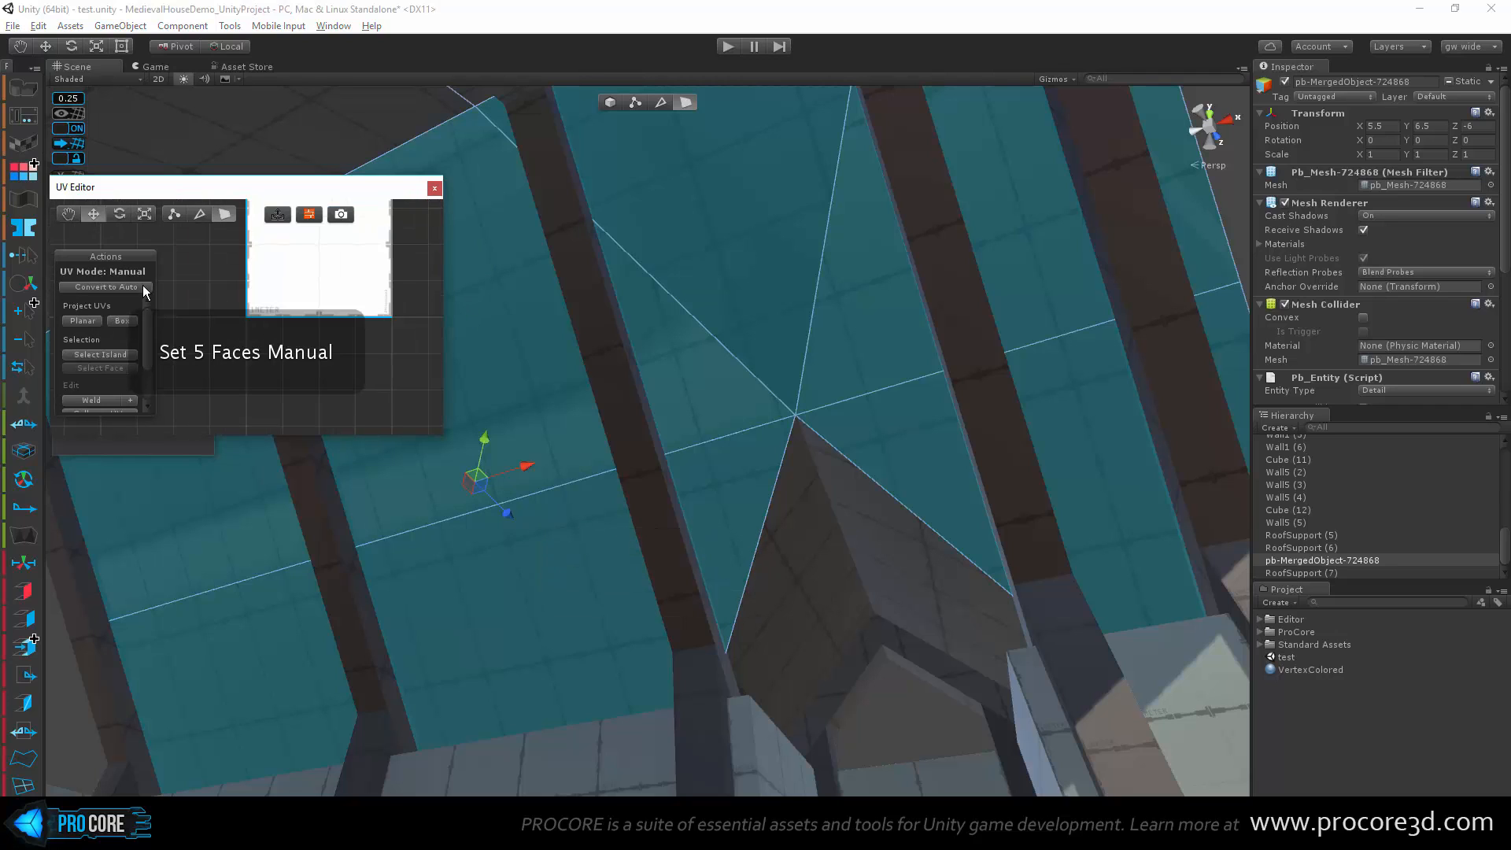
{"action": "left_click", "coordinate": [85, 323]}
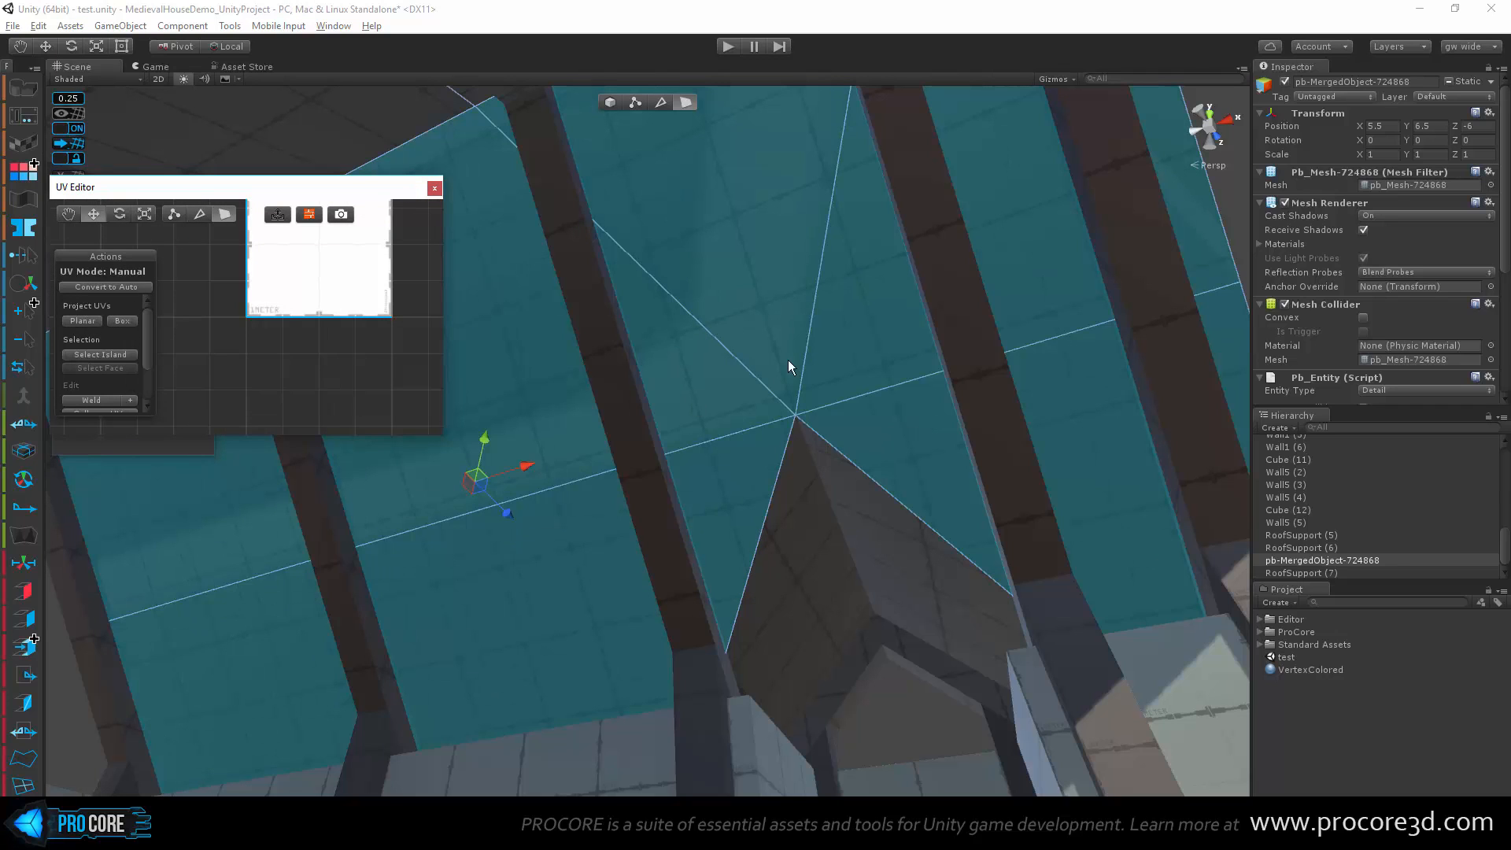
Step: Return the main roof's underside faces to automatic UV mode and close the UV Editor
{"action": "left_click", "coordinate": [732, 283]}
{"action": "left_click_drag", "start_coordinate": [615, 516], "coordinate": [1047, 531], "text": "alt"}
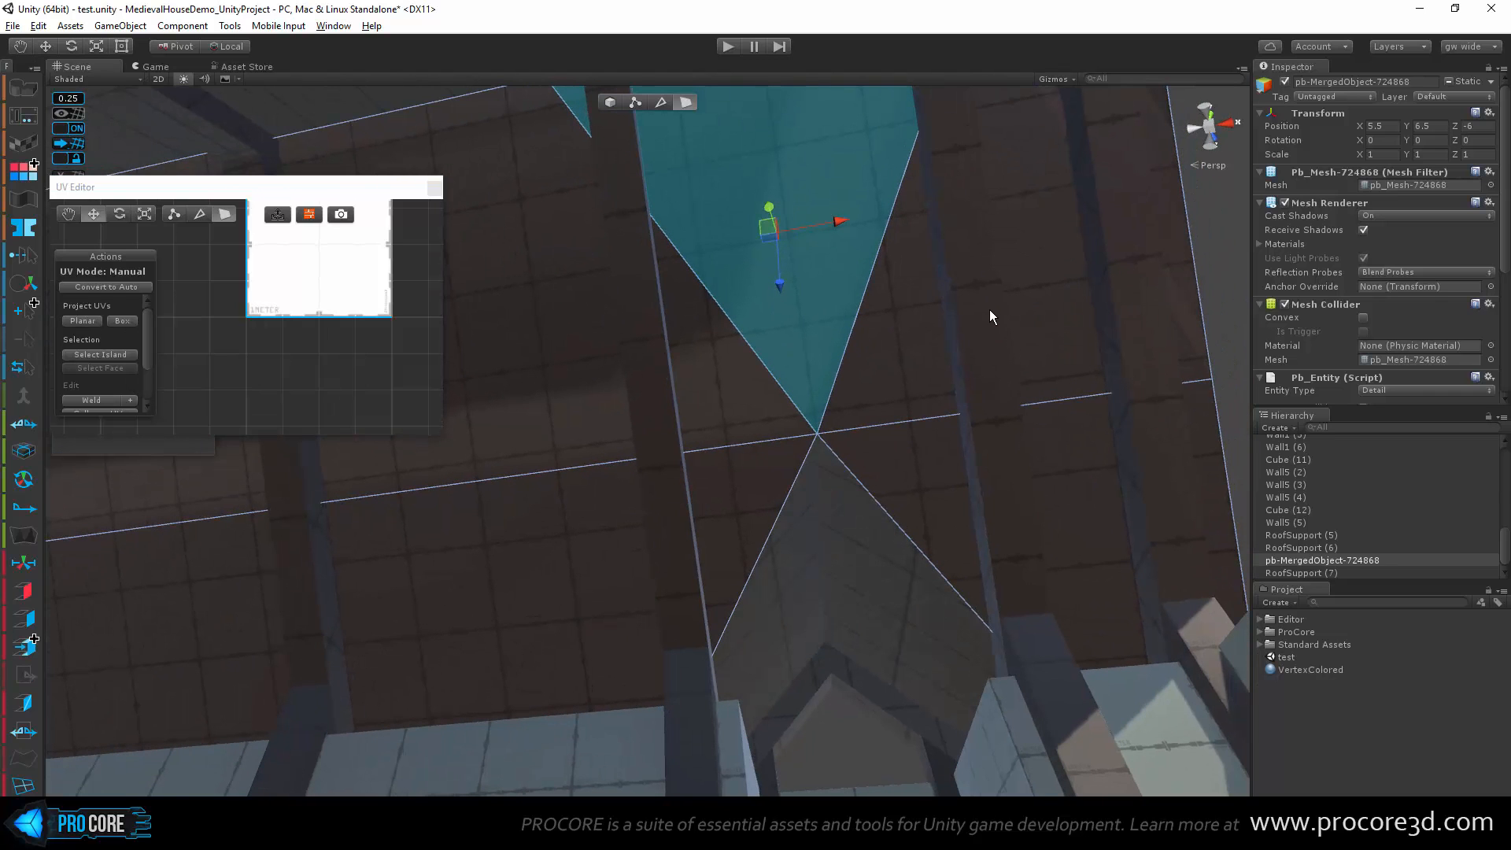
{"action": "left_click_drag", "start_coordinate": [664, 522], "coordinate": [883, 407], "text": "alt"}
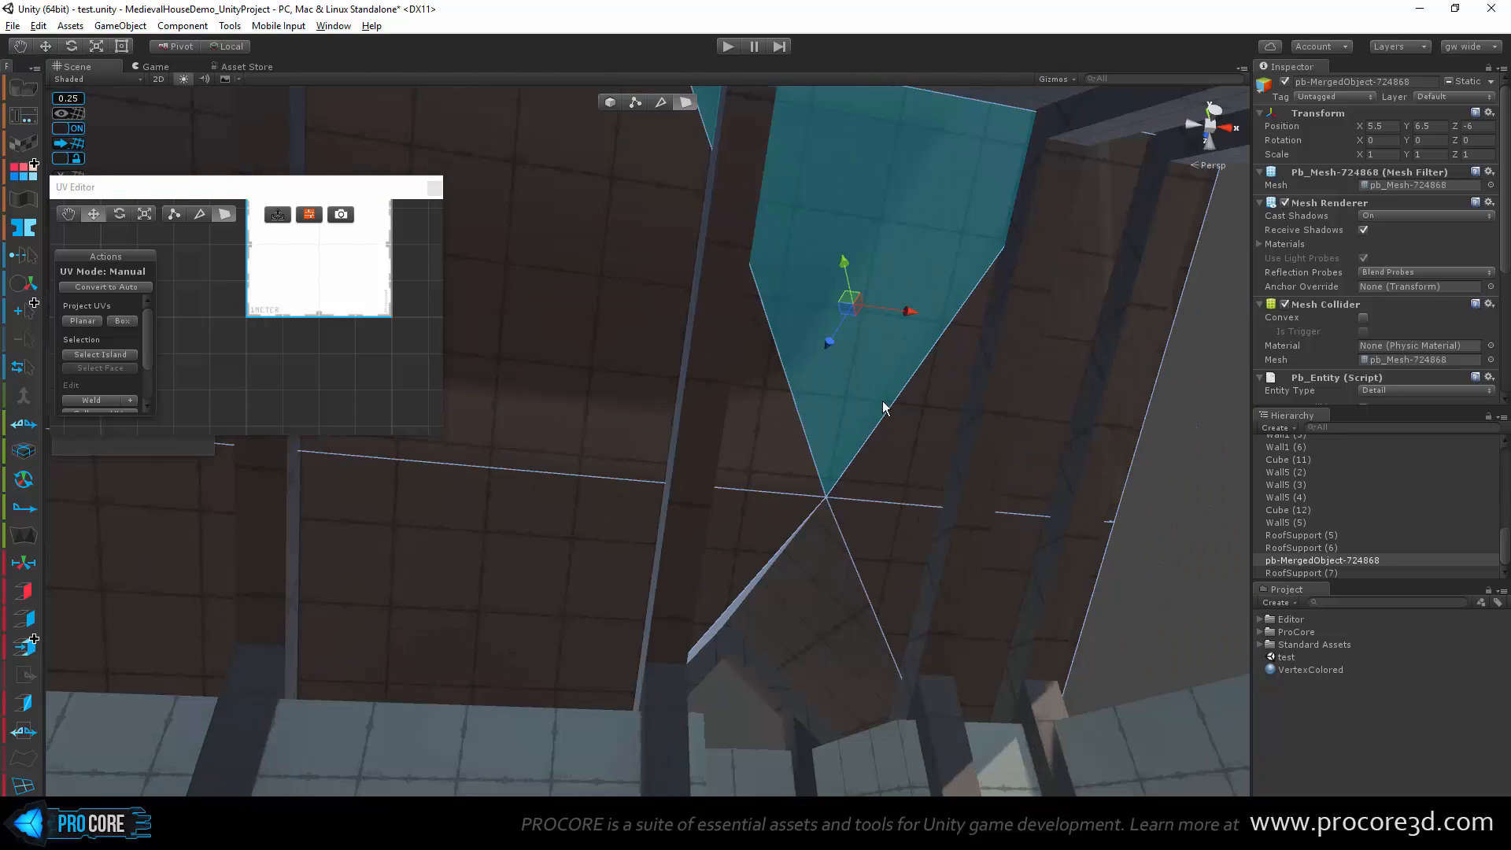
{"action": "key", "text": "alt+g"}
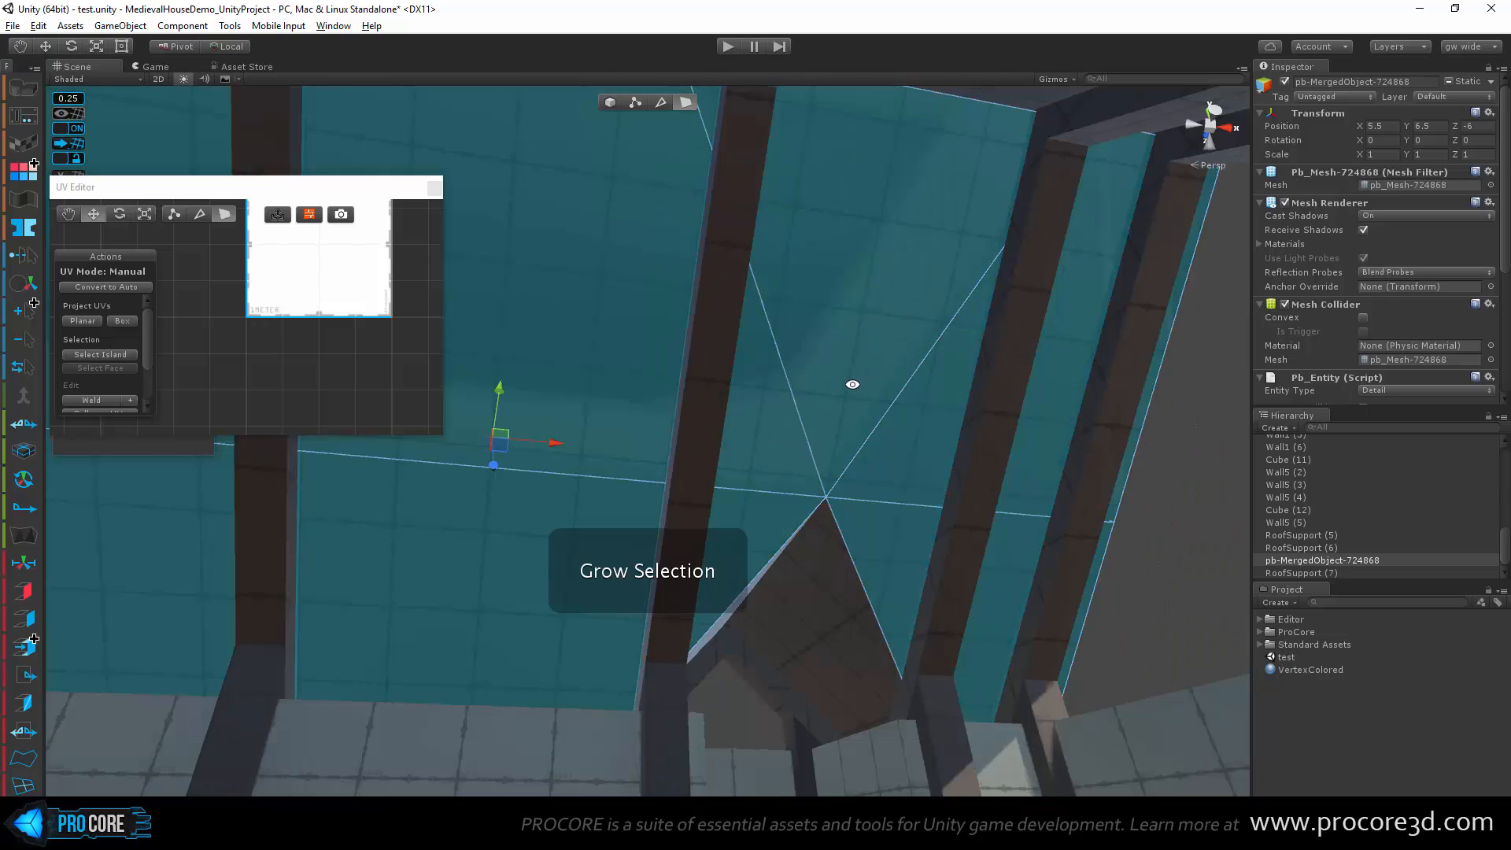
{"action": "left_click", "coordinate": [128, 286]}
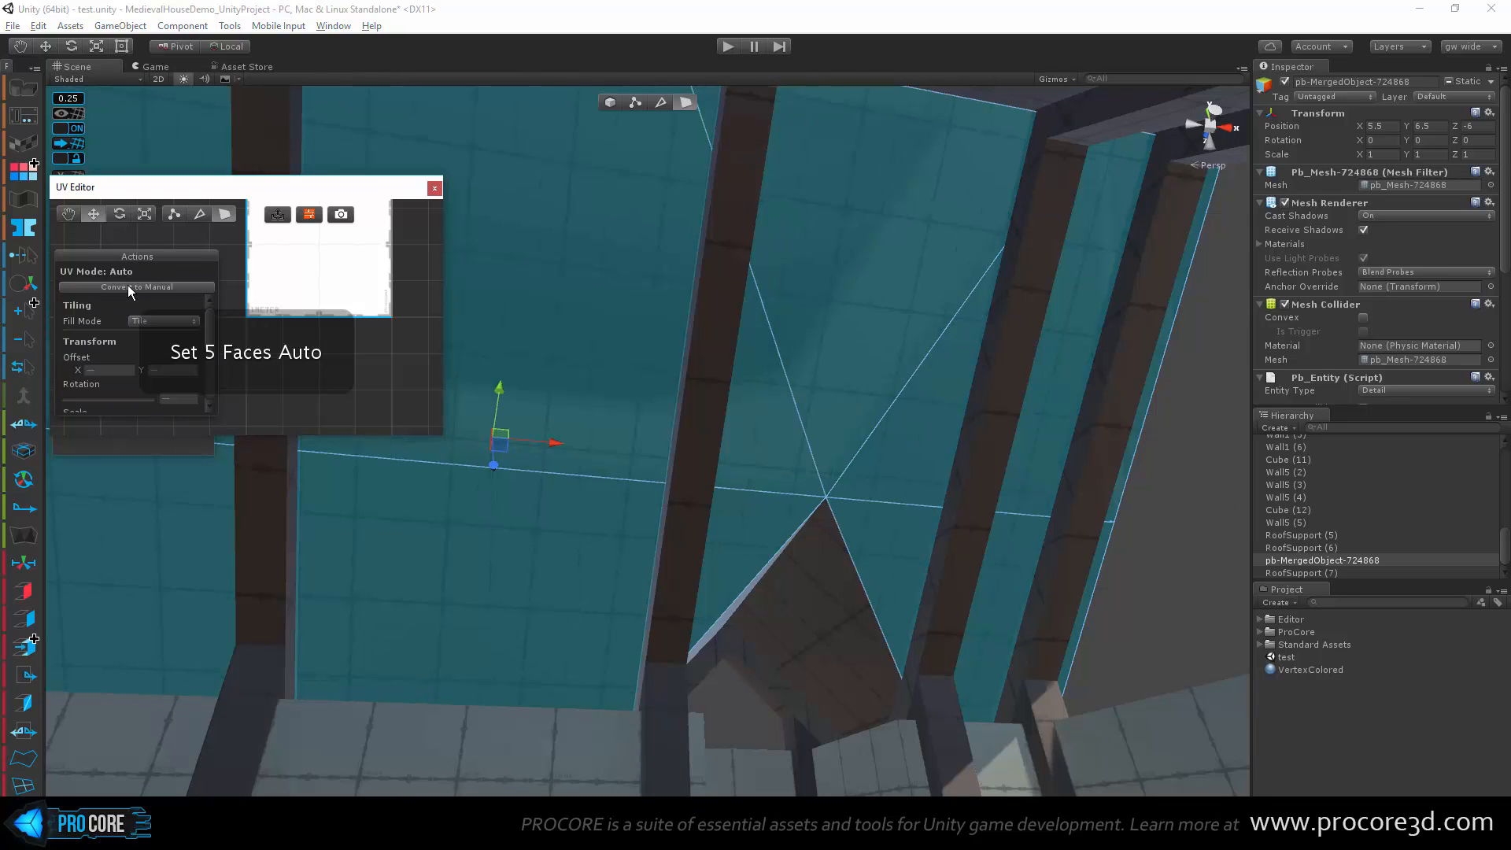
{"action": "left_click", "coordinate": [433, 188]}
Step: Select the main roof vertex where the extension's ridge meets it and examine the surrounding faces from inside and outside
{"action": "left_click_drag", "start_coordinate": [708, 359], "coordinate": [606, 352], "text": "alt"}
{"action": "left_click", "coordinate": [794, 379]}
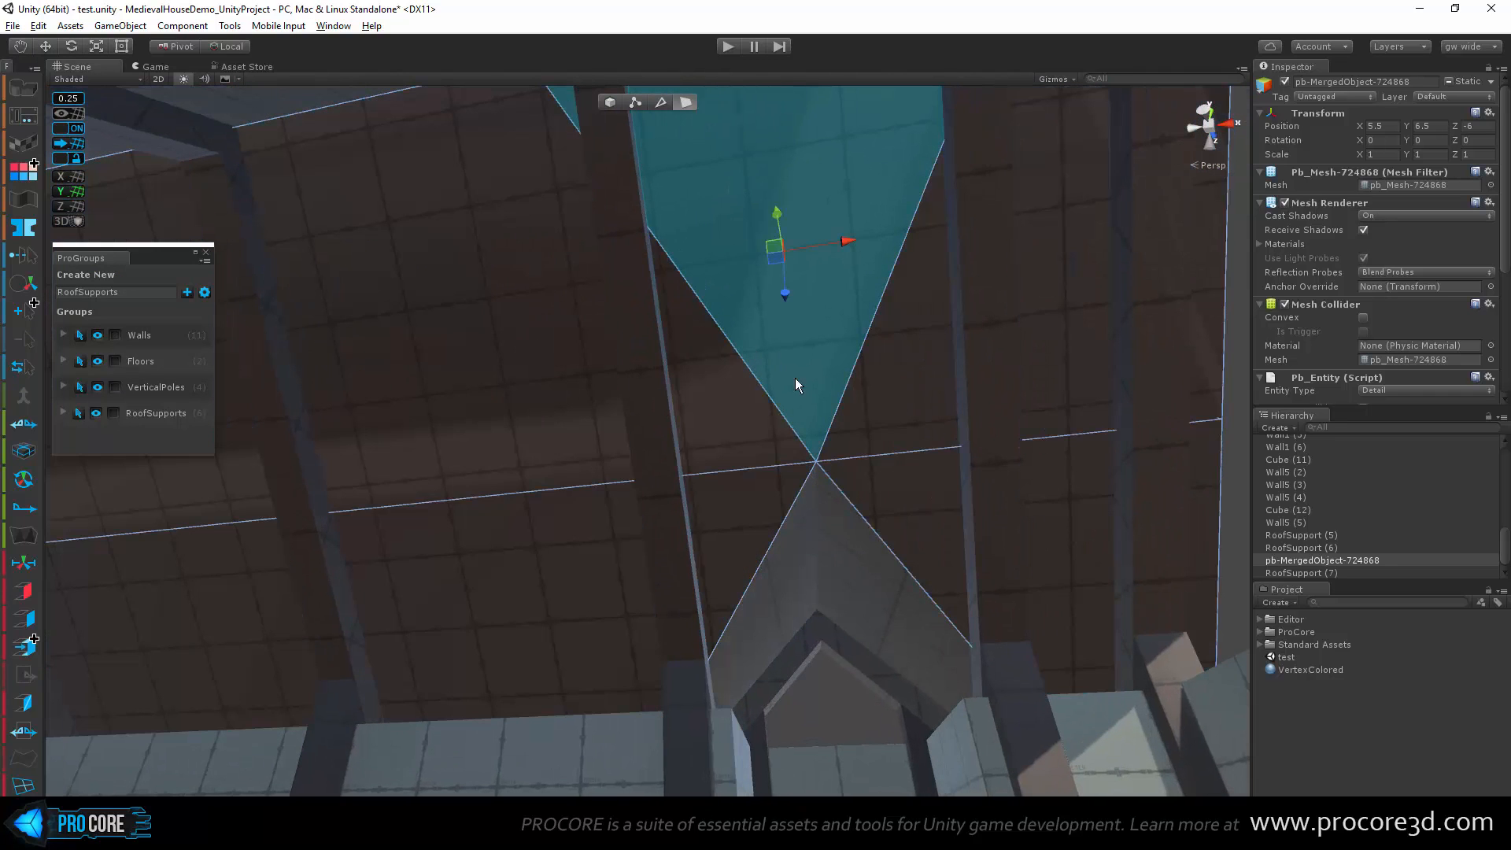
{"action": "left_click", "coordinate": [636, 107]}
{"action": "left_click", "coordinate": [818, 466]}
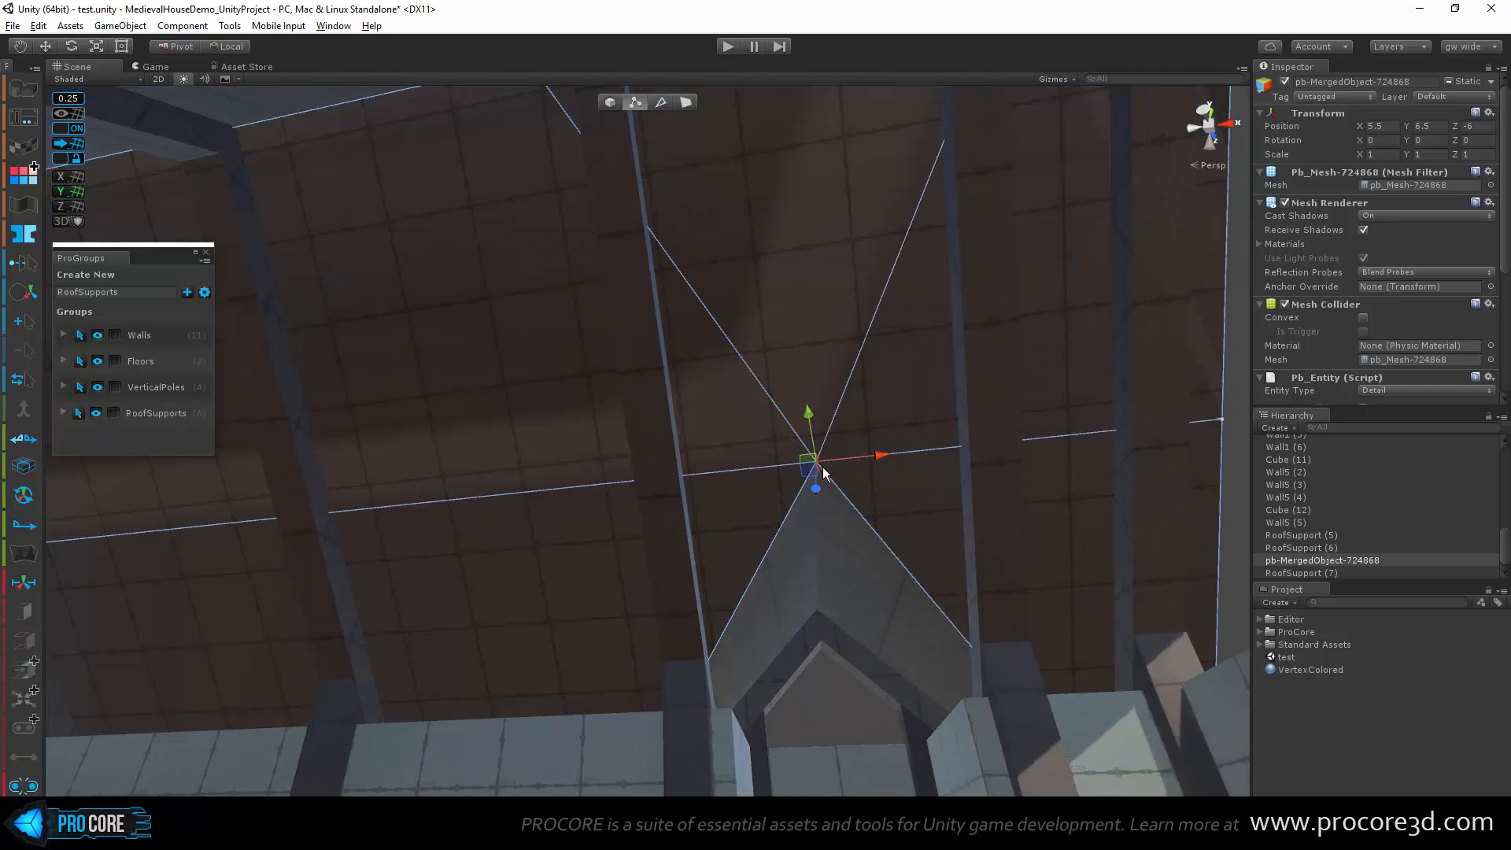
{"action": "left_click_drag", "start_coordinate": [823, 466], "coordinate": [579, 619], "text": "alt"}
{"action": "left_click_drag", "start_coordinate": [656, 648], "coordinate": [536, 624], "text": "alt"}
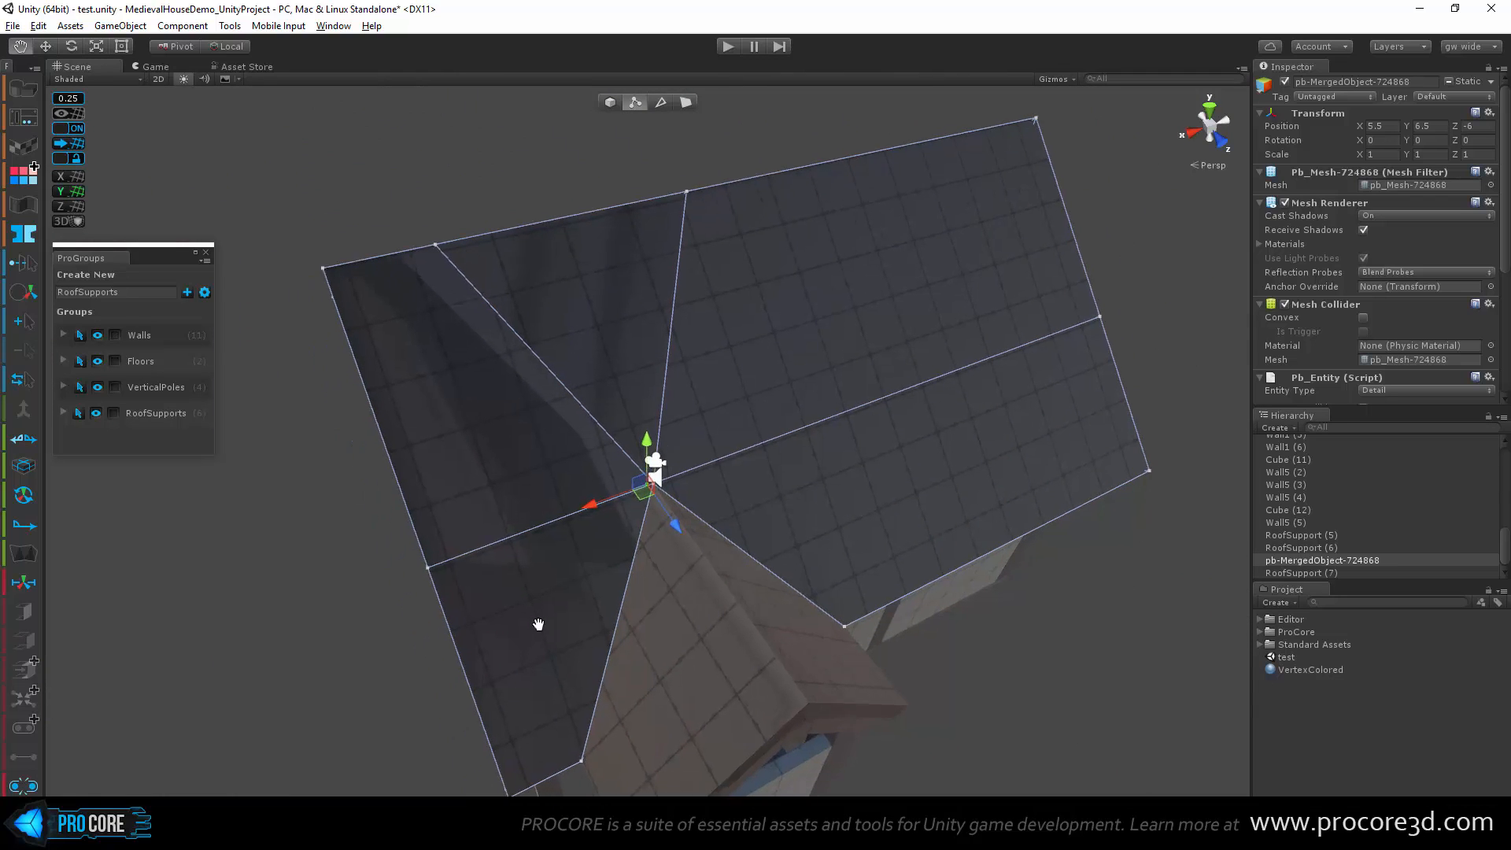
Step: Try a planar UV projection on the five outer faces of the main roof's extension-side slope, then restore automatic UV mode
{"action": "left_click", "coordinate": [686, 103]}
{"action": "left_click", "coordinate": [606, 318]}
{"action": "left_click", "coordinate": [523, 449], "text": "shift"}
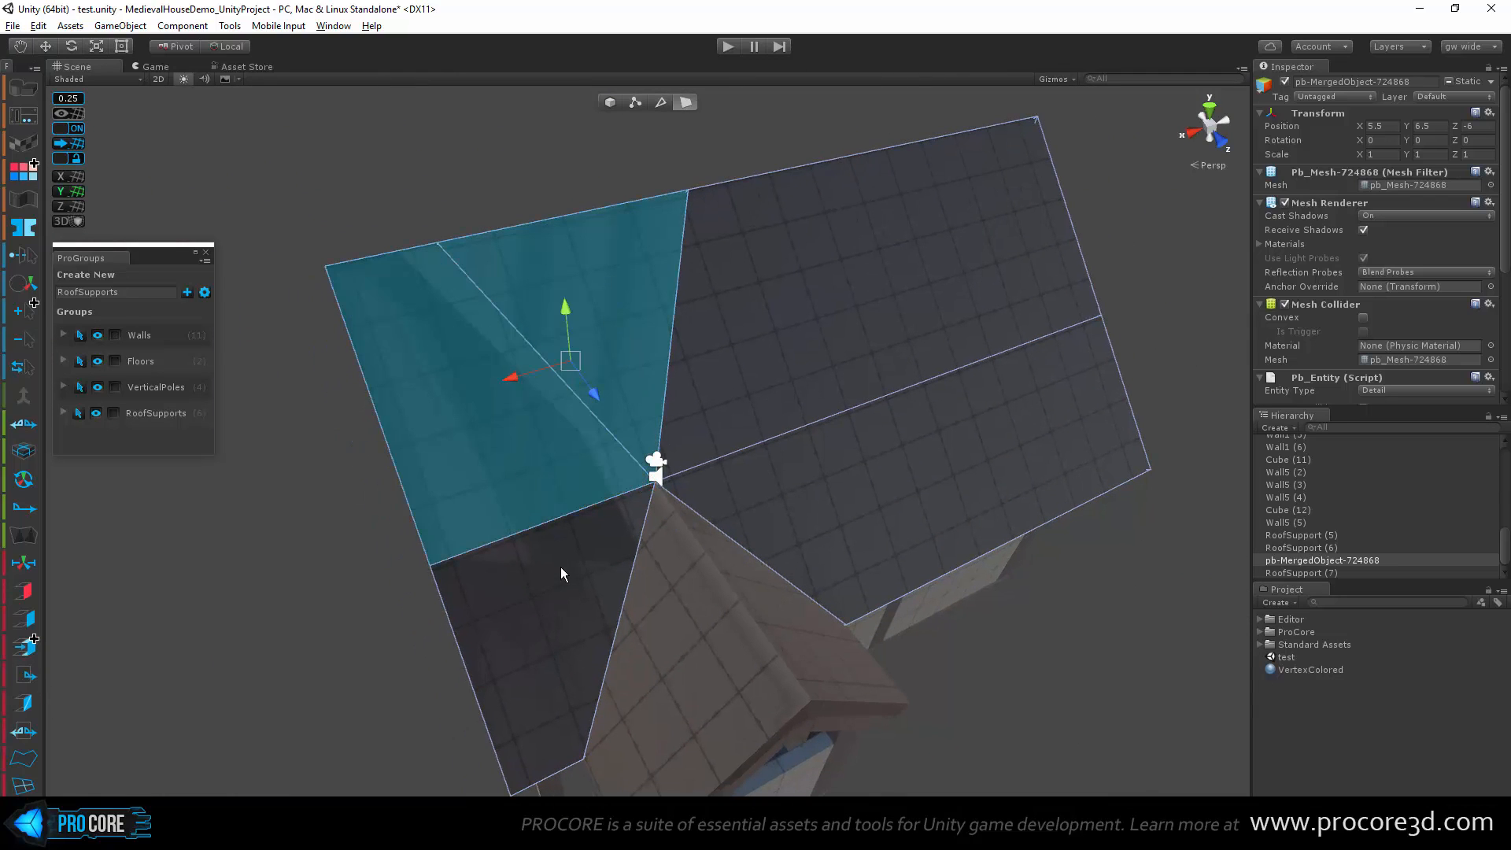
{"action": "left_click", "coordinate": [560, 568], "text": "shift"}
{"action": "left_click", "coordinate": [787, 492], "text": "shift"}
{"action": "left_click", "coordinate": [814, 381], "text": "shift"}
{"action": "left_click_drag", "start_coordinate": [559, 505], "coordinate": [511, 437], "text": "alt"}
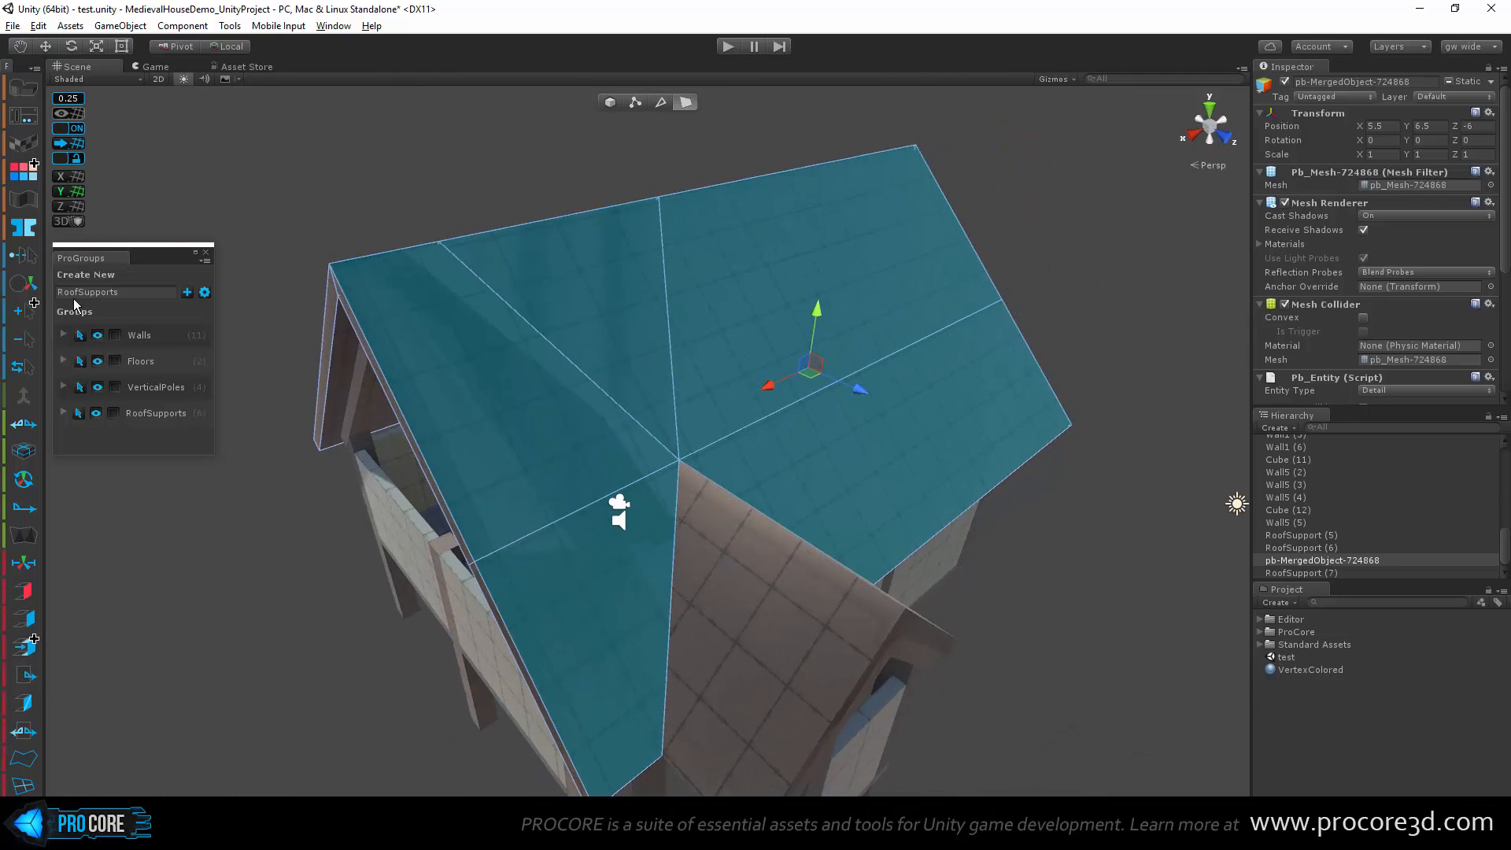
{"action": "left_click", "coordinate": [23, 144]}
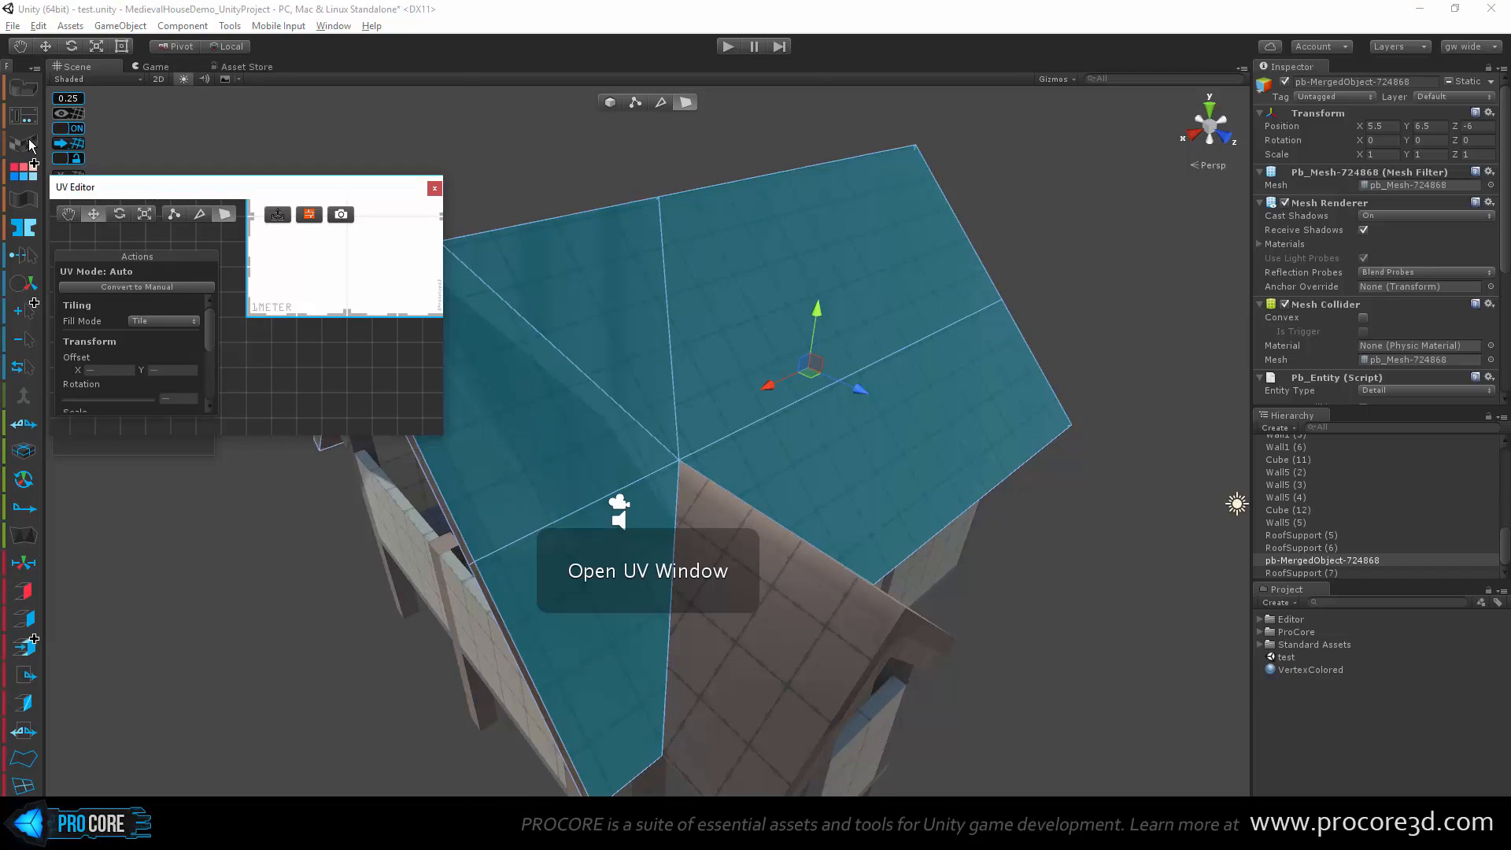
{"action": "left_click", "coordinate": [142, 288]}
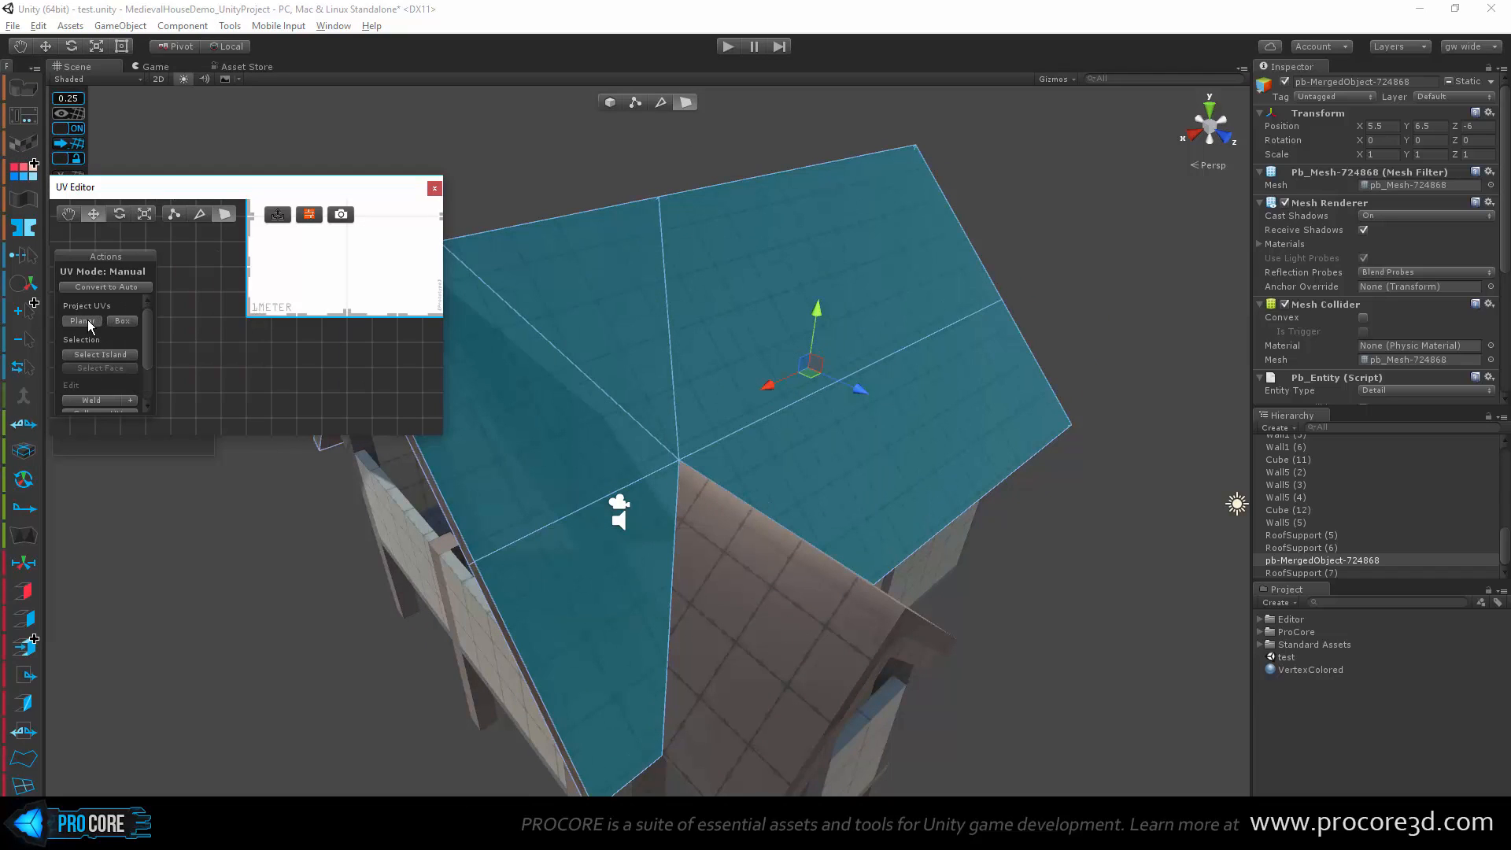
{"action": "left_click", "coordinate": [85, 321]}
{"action": "left_click", "coordinate": [114, 287]}
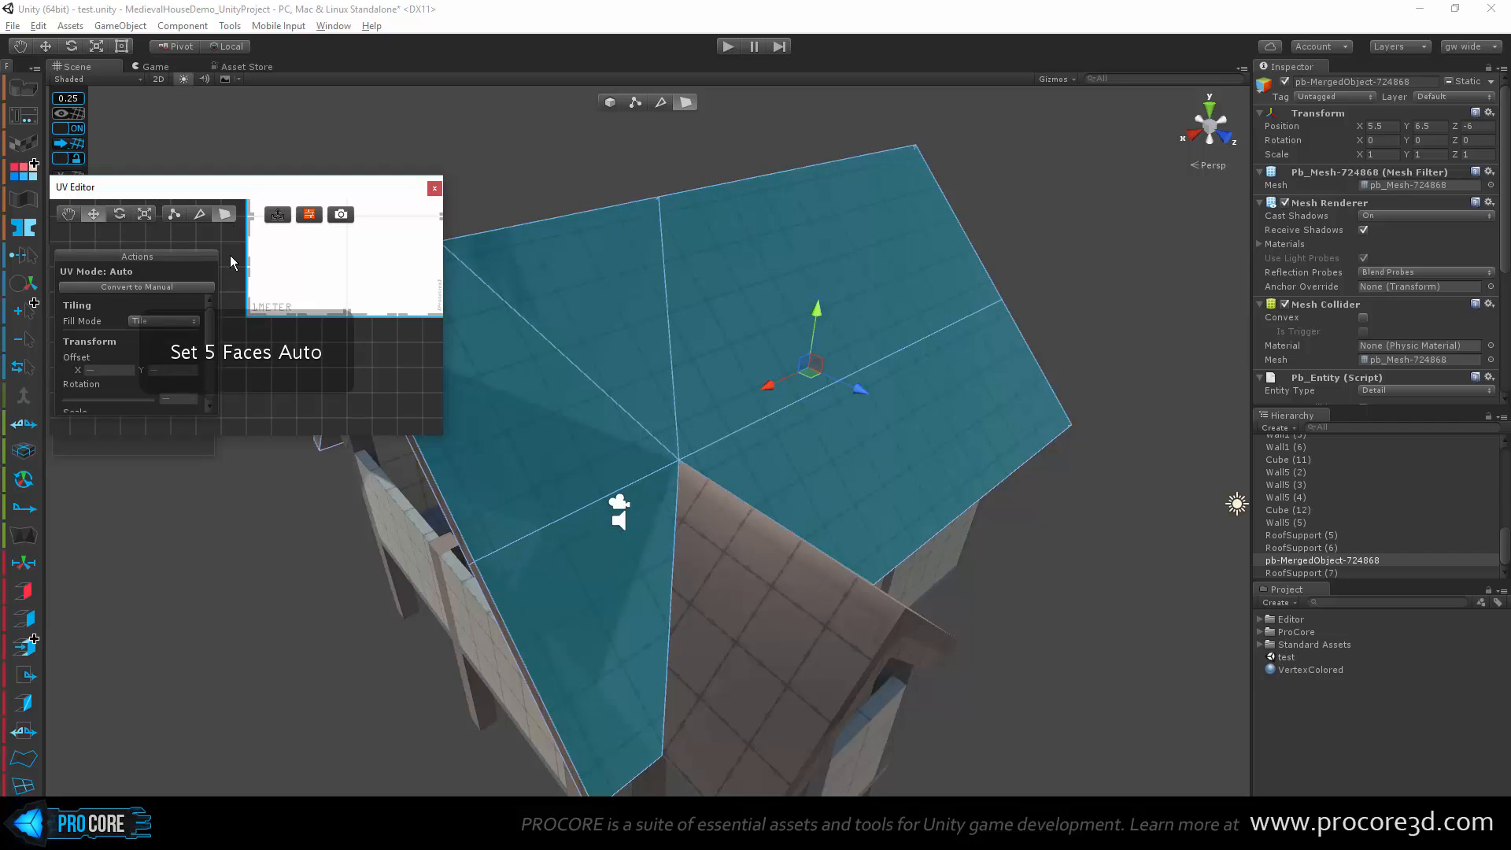
Step: Close the UV Editor and switch the main roof to vertex editing
{"action": "middle_click_drag", "start_coordinate": [675, 444], "coordinate": [677, 473]}
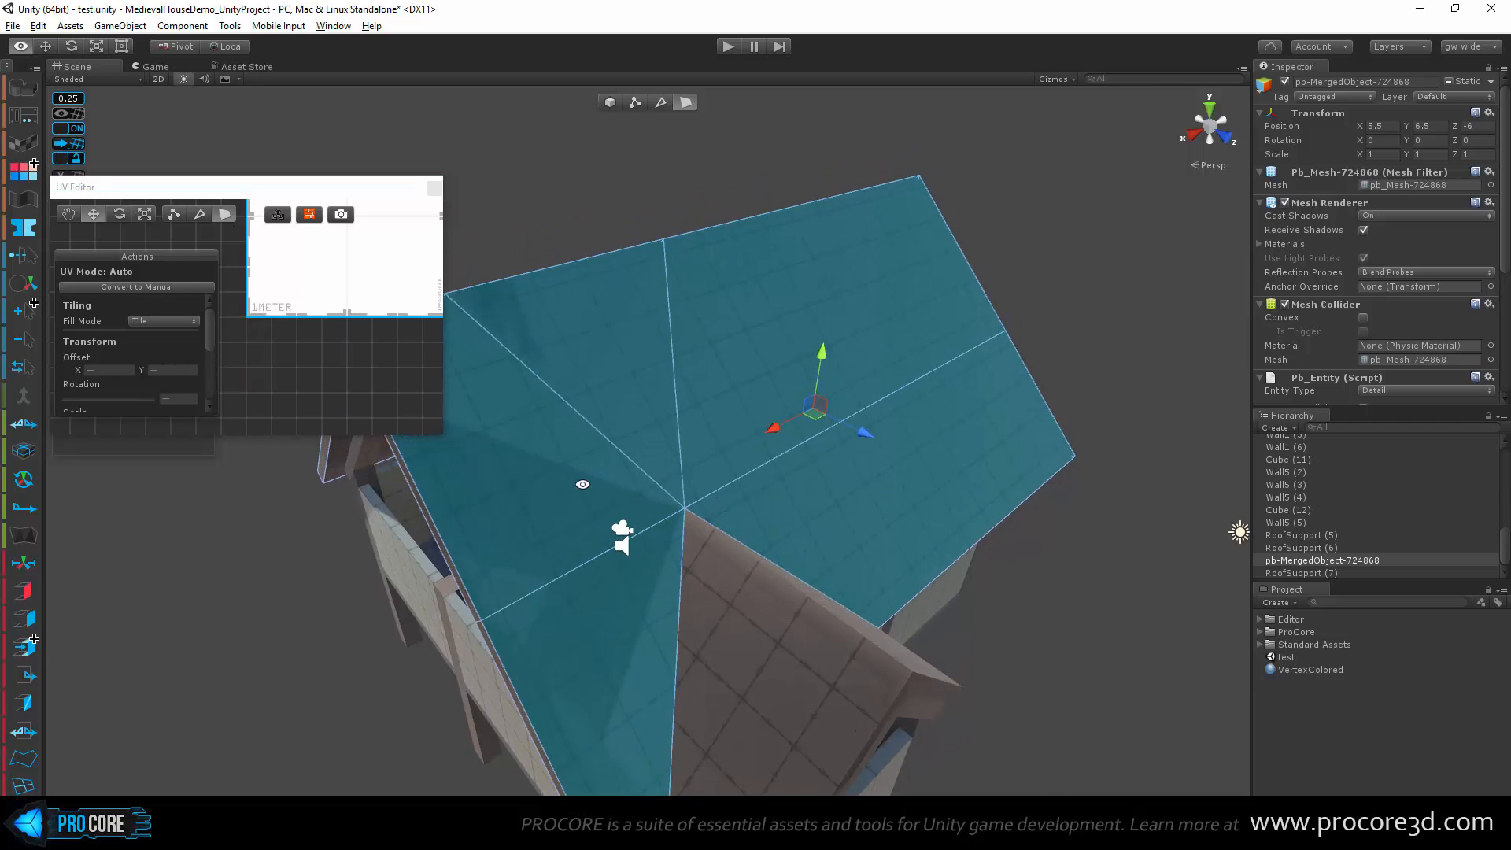
{"action": "left_click_drag", "start_coordinate": [582, 484], "coordinate": [493, 431], "text": "alt"}
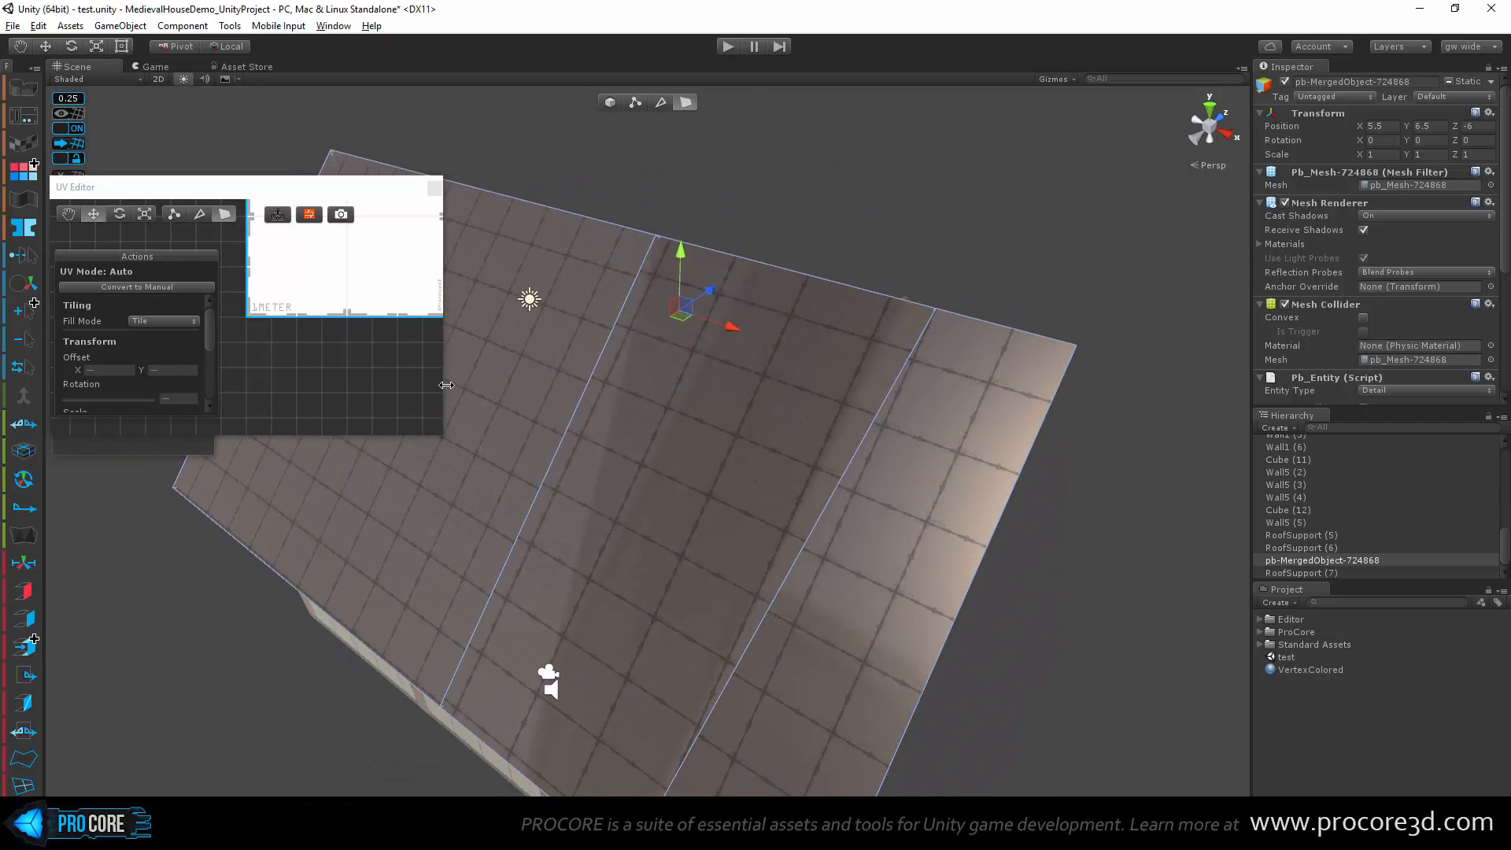
{"action": "left_click", "coordinate": [493, 432]}
{"action": "left_click_drag", "start_coordinate": [858, 523], "coordinate": [599, 578], "text": "alt"}
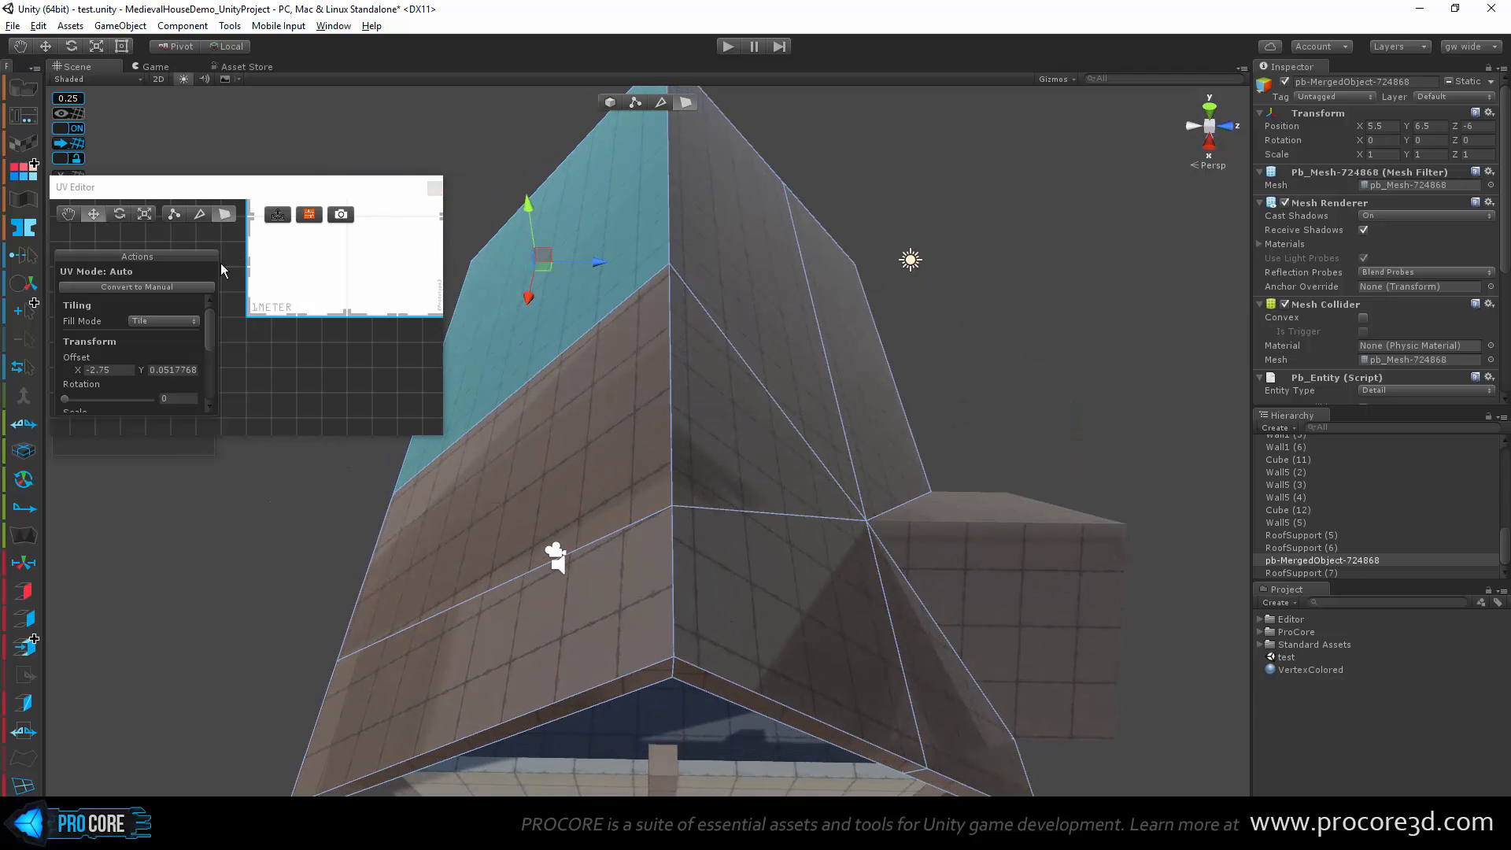
{"action": "left_click", "coordinate": [435, 189]}
{"action": "left_click", "coordinate": [637, 104]}
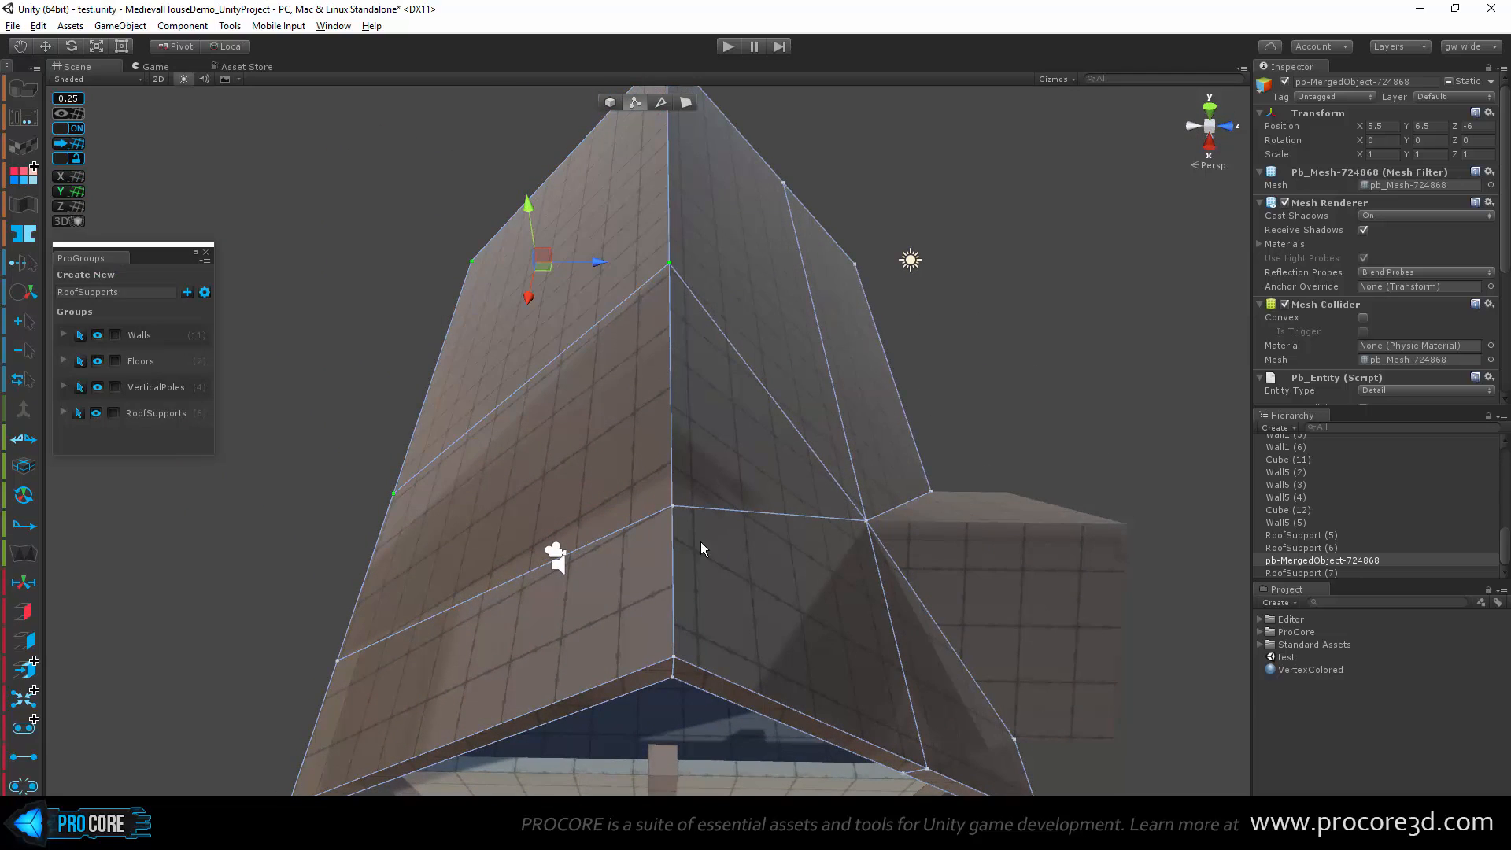
Step: Align one main roof ridge vertex along X with the extension's junction vertex, then snap the neighbouring ridge vertex onto it and collapse them
{"action": "left_click", "coordinate": [672, 509]}
{"action": "left_click_drag", "start_coordinate": [672, 513], "coordinate": [917, 596], "text": "alt"}
{"action": "left_click_drag", "start_coordinate": [983, 550], "coordinate": [924, 580]}
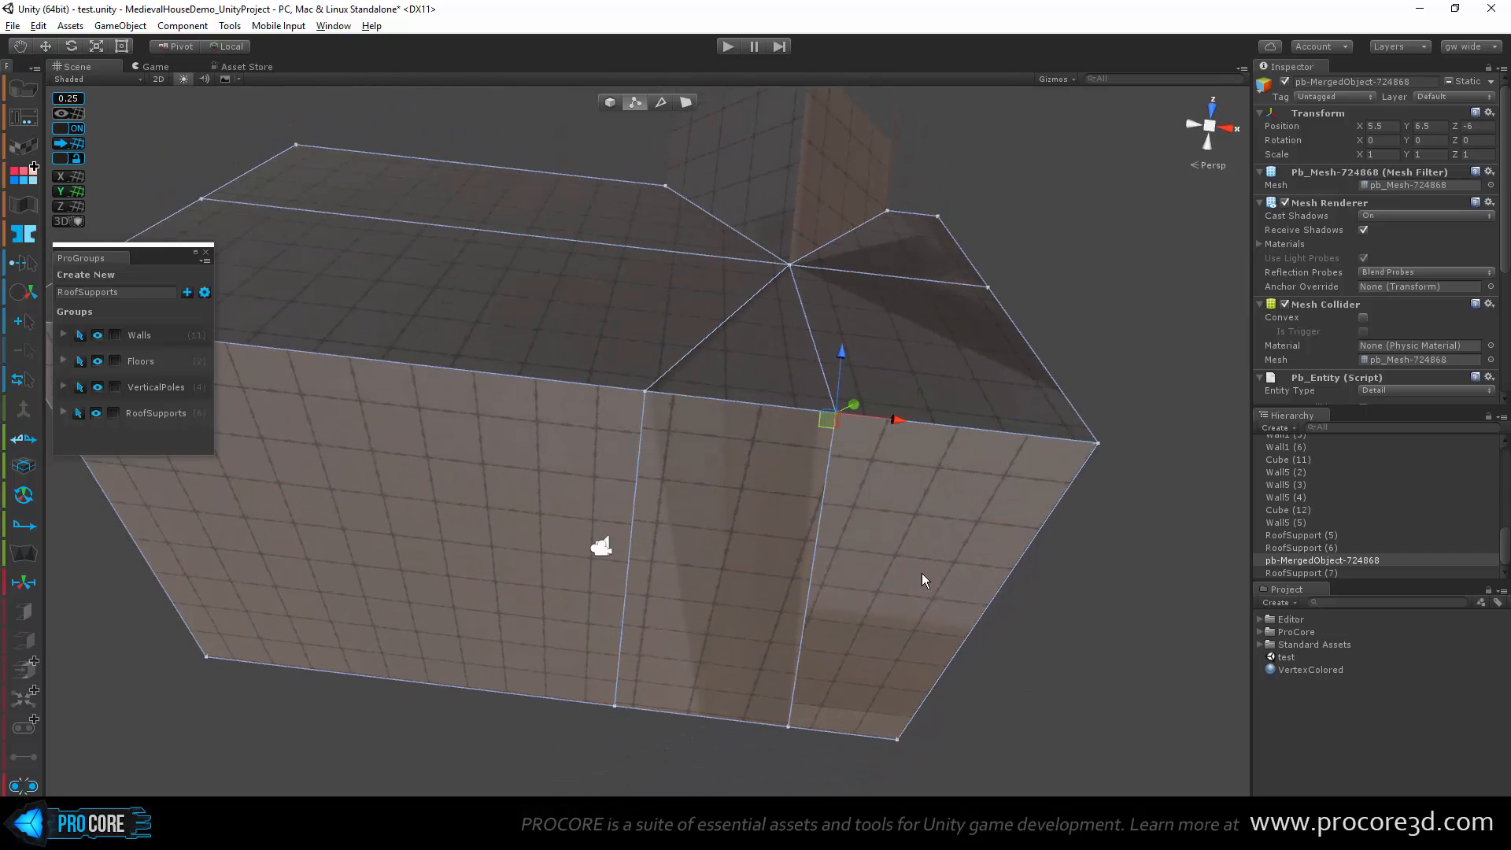
{"action": "left_click_drag", "start_coordinate": [896, 423], "coordinate": [783, 281]}
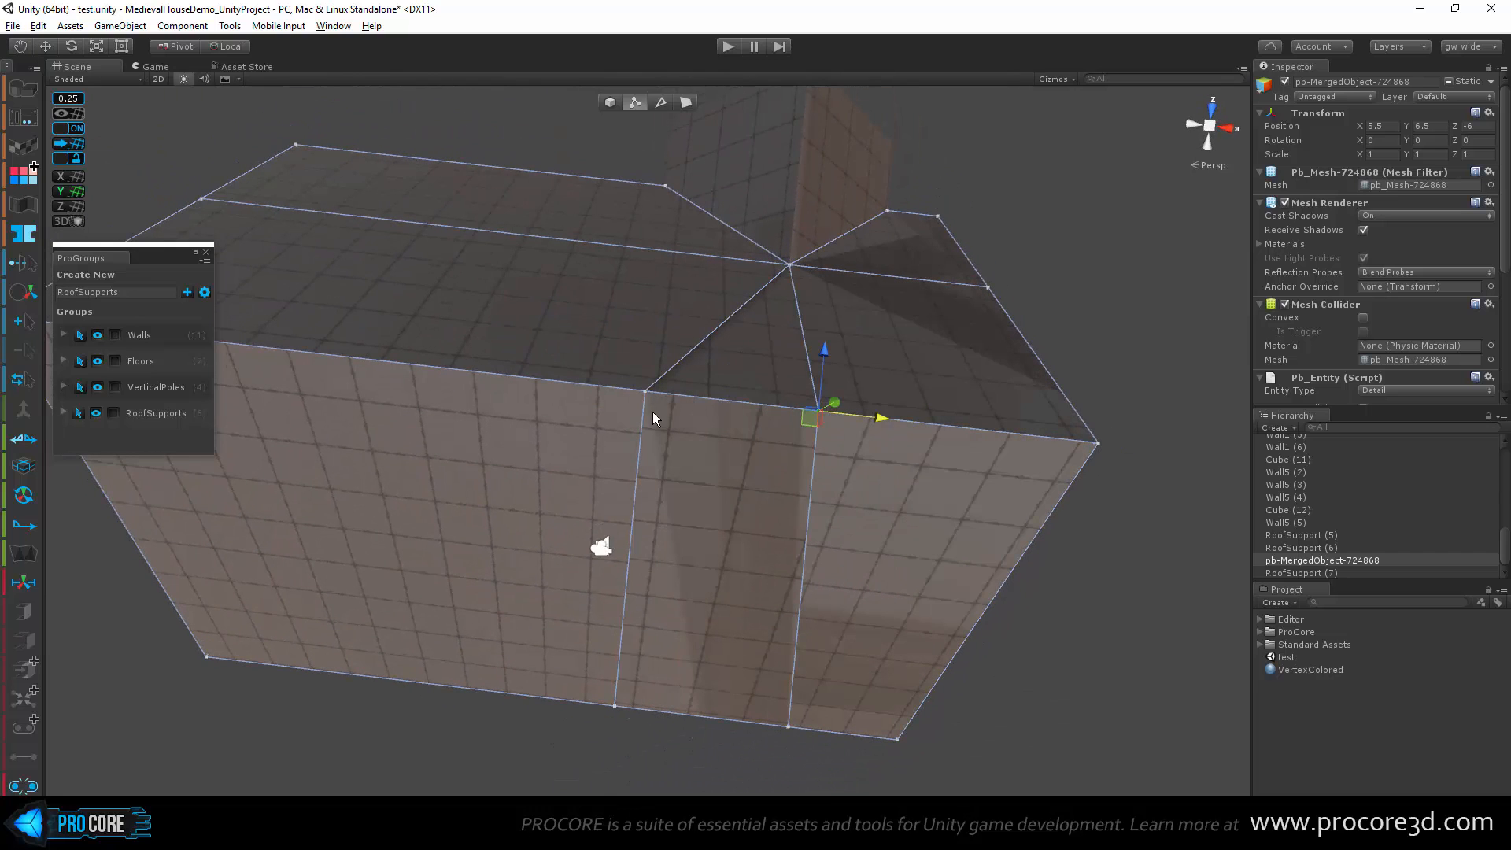
{"action": "left_click", "coordinate": [644, 391]}
{"action": "left_click_drag", "start_coordinate": [645, 392], "coordinate": [824, 413]}
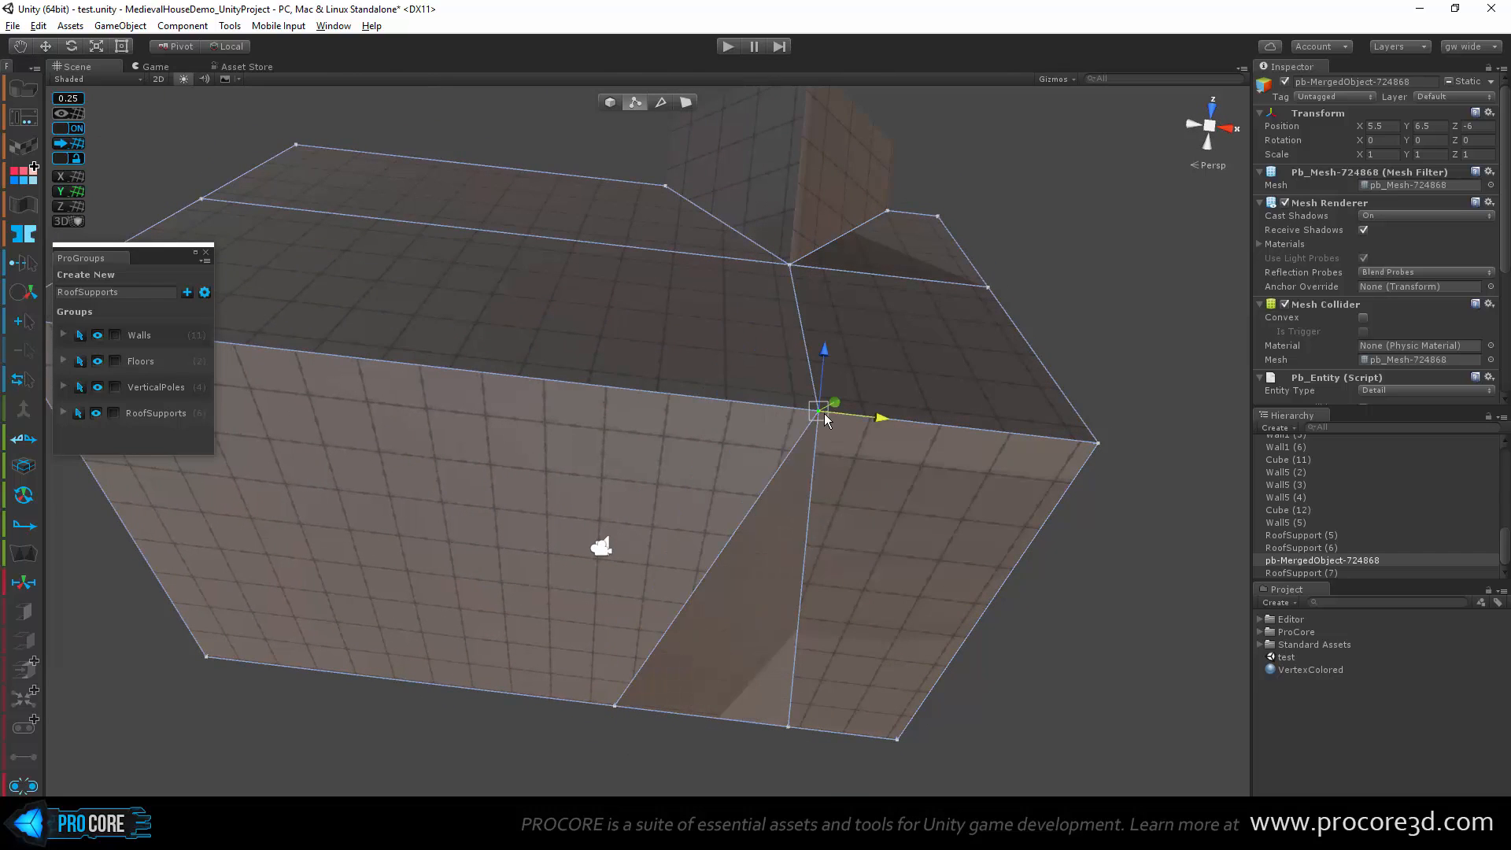
{"action": "left_click_drag", "start_coordinate": [849, 513], "coordinate": [539, 388], "text": "alt"}
{"action": "key", "text": "alt+c"}
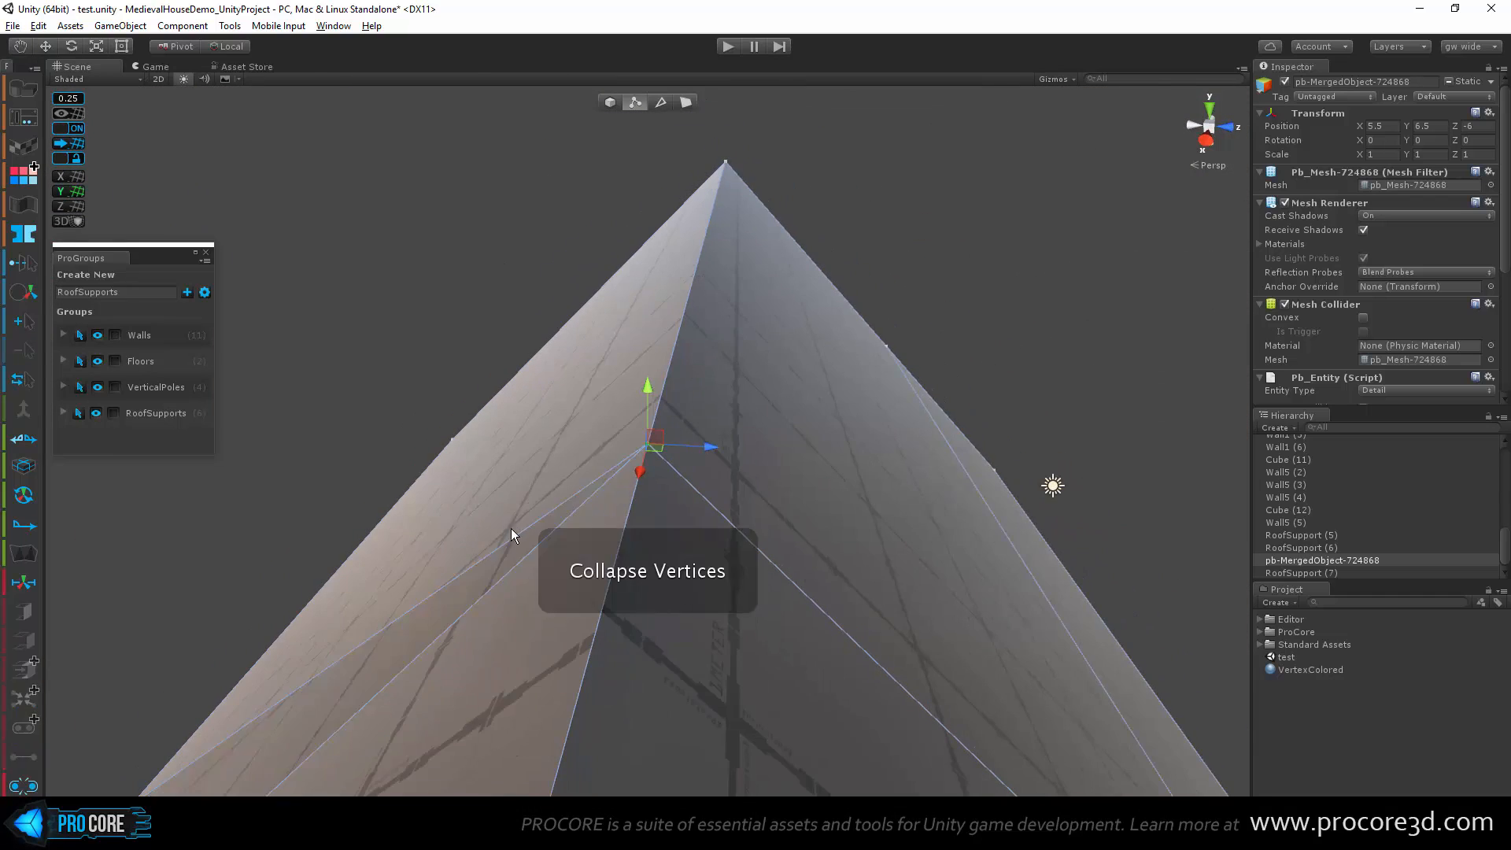
Step: Move the first pair of eave vertices on the slope opposite the extension along X into line with the merged ridge vertex
{"action": "left_click_drag", "start_coordinate": [511, 527], "coordinate": [475, 250], "text": "alt"}
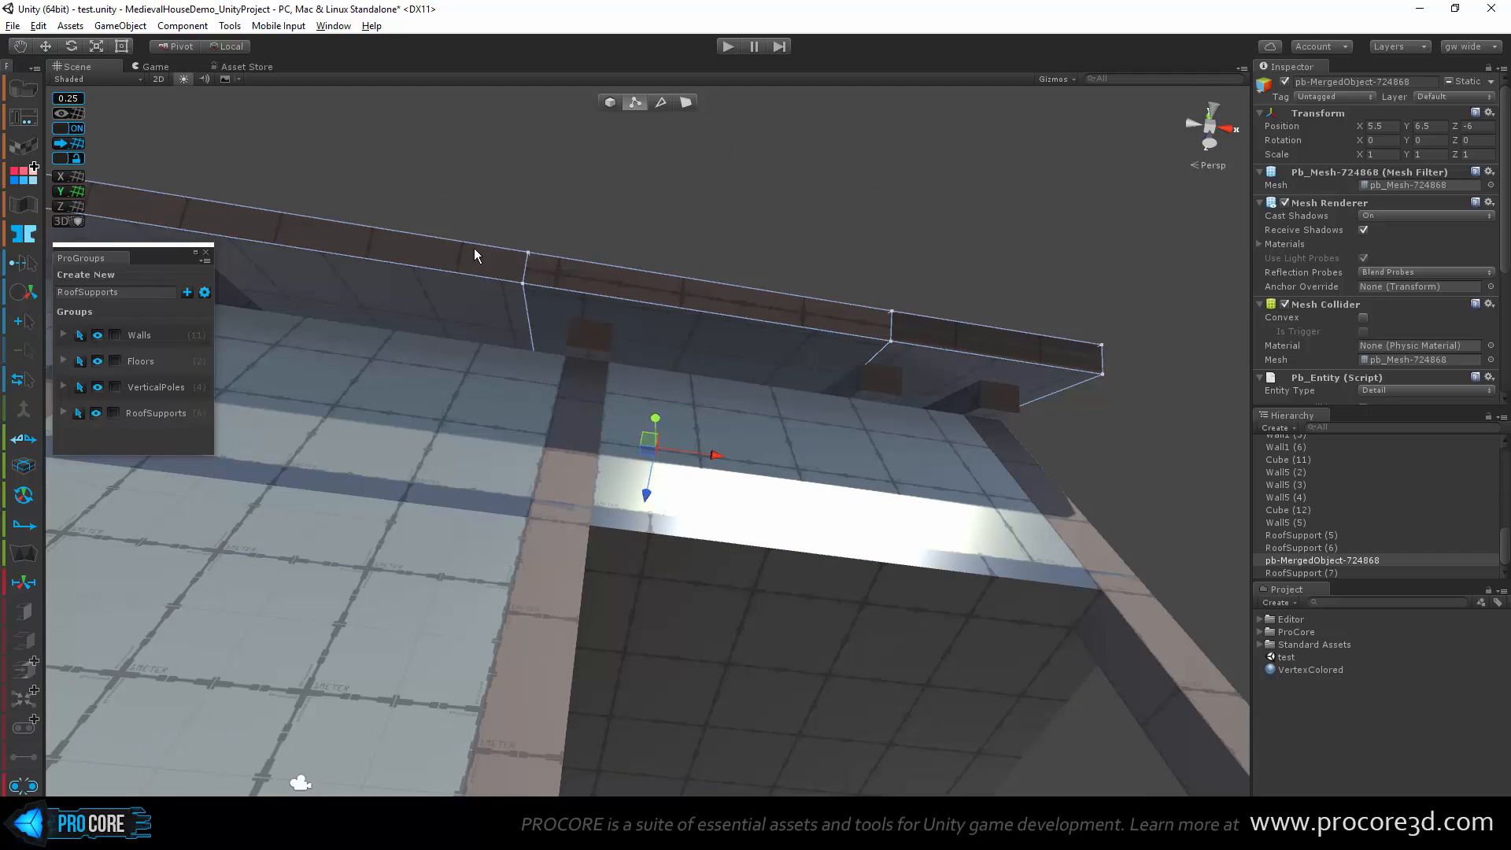
{"action": "left_click_drag", "start_coordinate": [577, 304], "coordinate": [593, 589], "text": "alt"}
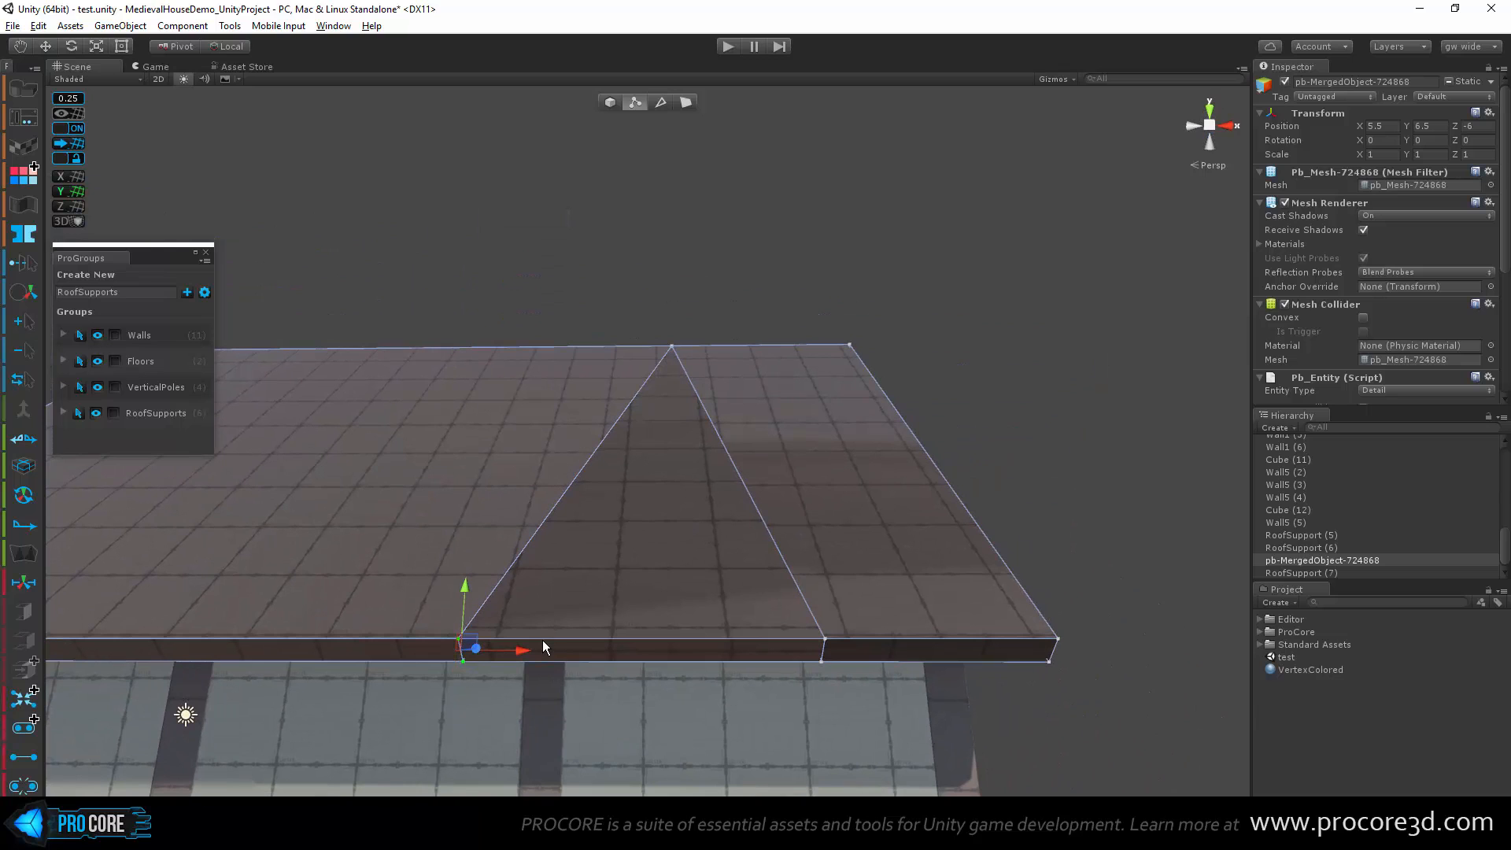
{"action": "mouse_move", "coordinate": [521, 651]}
{"action": "left_mouse_down"}
{"action": "mouse_move", "coordinate": [682, 382]}
{"action": "mouse_move", "coordinate": [368, 616]}
{"action": "mouse_move", "coordinate": [239, 667]}
{"action": "mouse_move", "coordinate": [854, 371]}
{"action": "mouse_move", "coordinate": [849, 340]}
{"action": "mouse_move", "coordinate": [659, 343]}
{"action": "mouse_move", "coordinate": [672, 347]}
{"action": "left_mouse_up"}
Step: Try to bring the second pair of eave vertices into line with the ridge vertex, then undo the moves
{"action": "left_click_drag", "start_coordinate": [887, 603], "coordinate": [741, 687], "text": "alt"}
{"action": "scroll", "coordinate": [790, 668], "scroll_direction": "down", "scroll_amount": 3}
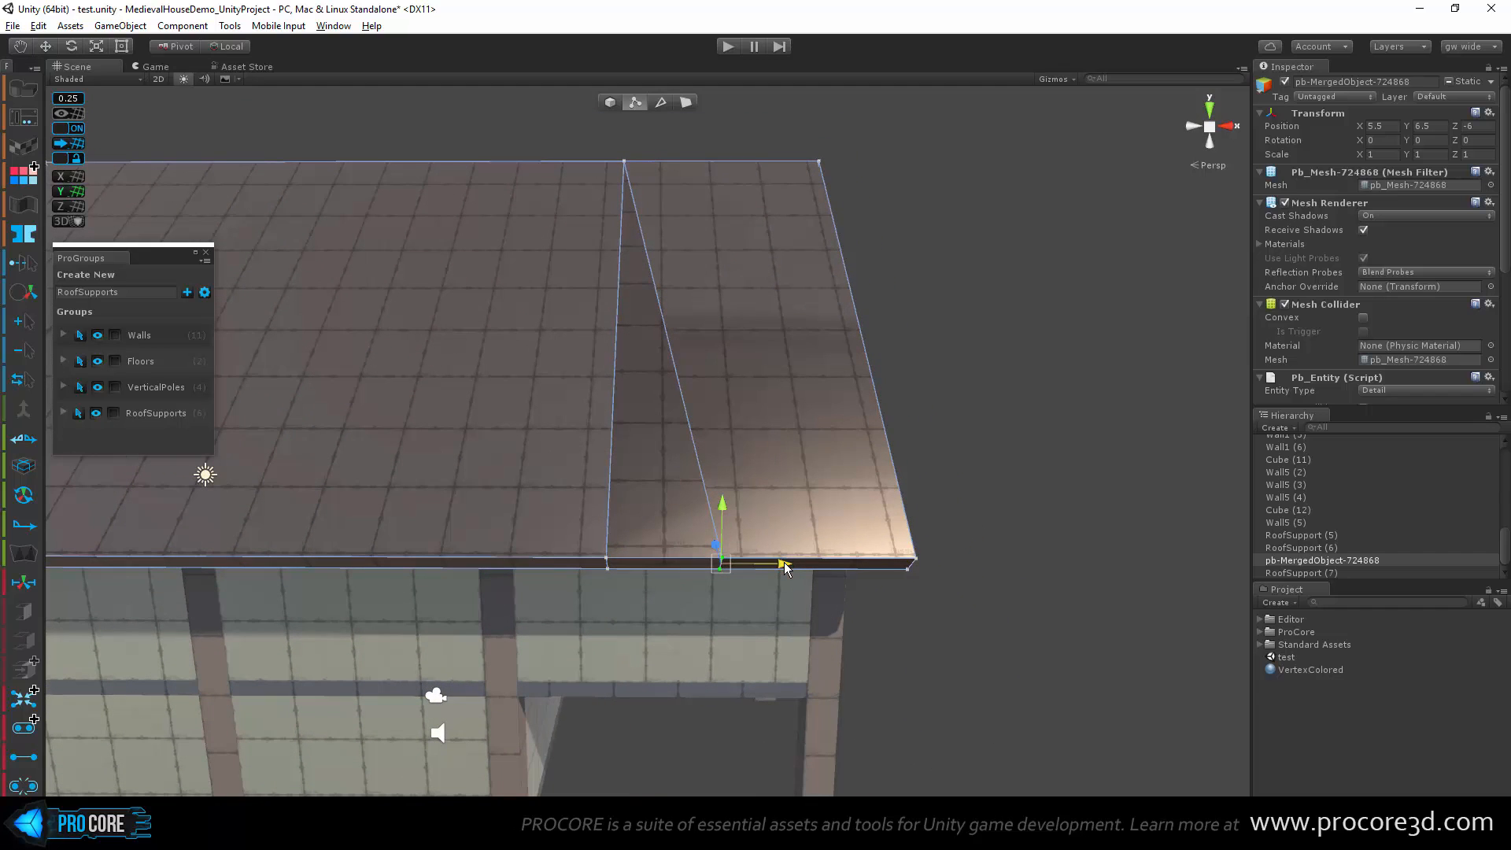
{"action": "left_click_drag", "start_coordinate": [784, 561], "coordinate": [612, 272]}
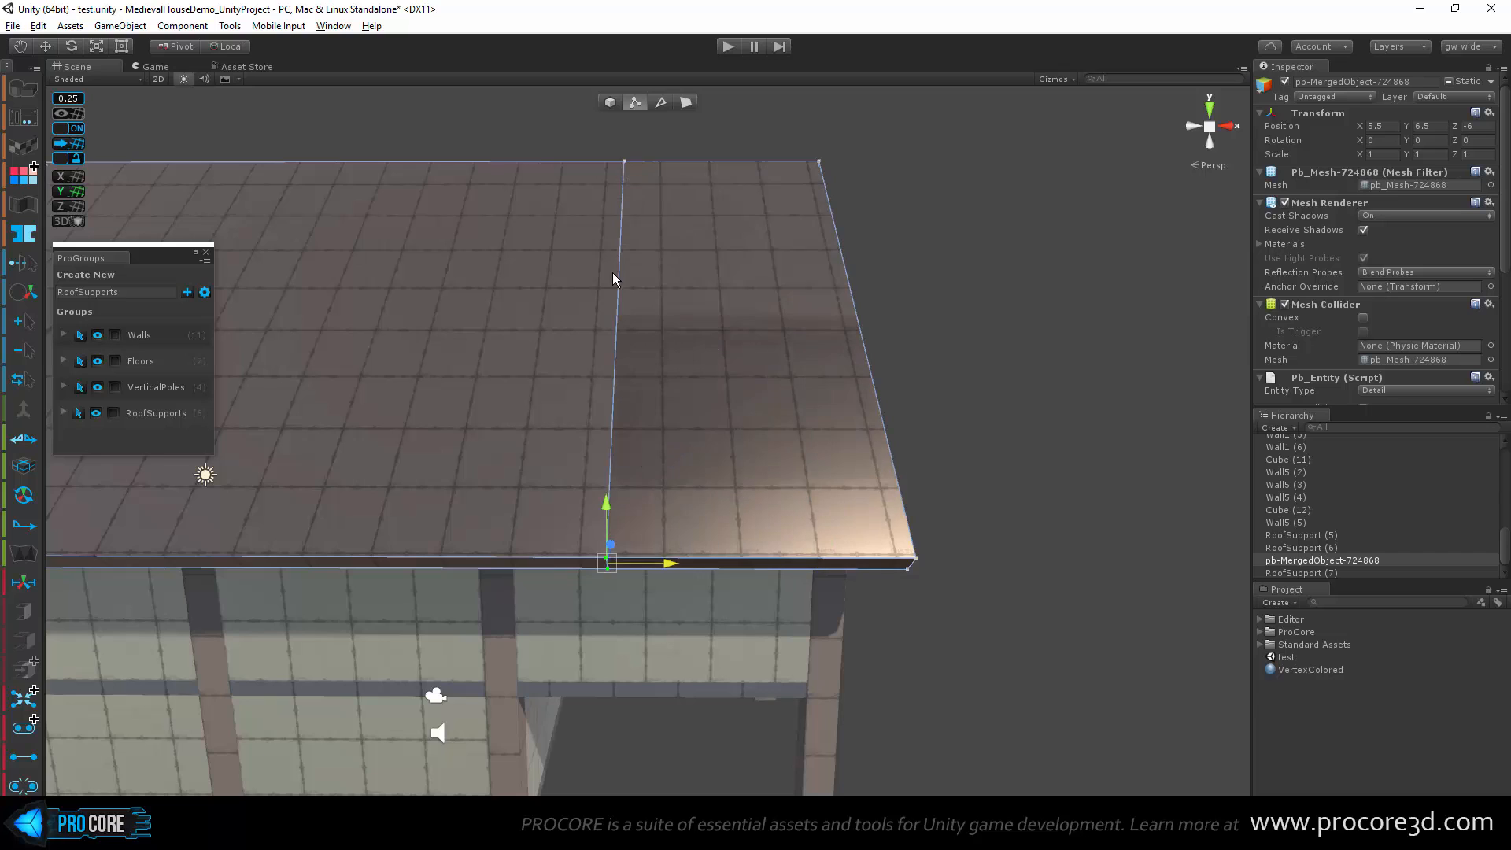
{"action": "left_click_drag", "start_coordinate": [607, 503], "coordinate": [535, 530], "text": "alt"}
{"action": "key", "text": "ctrl+z"}
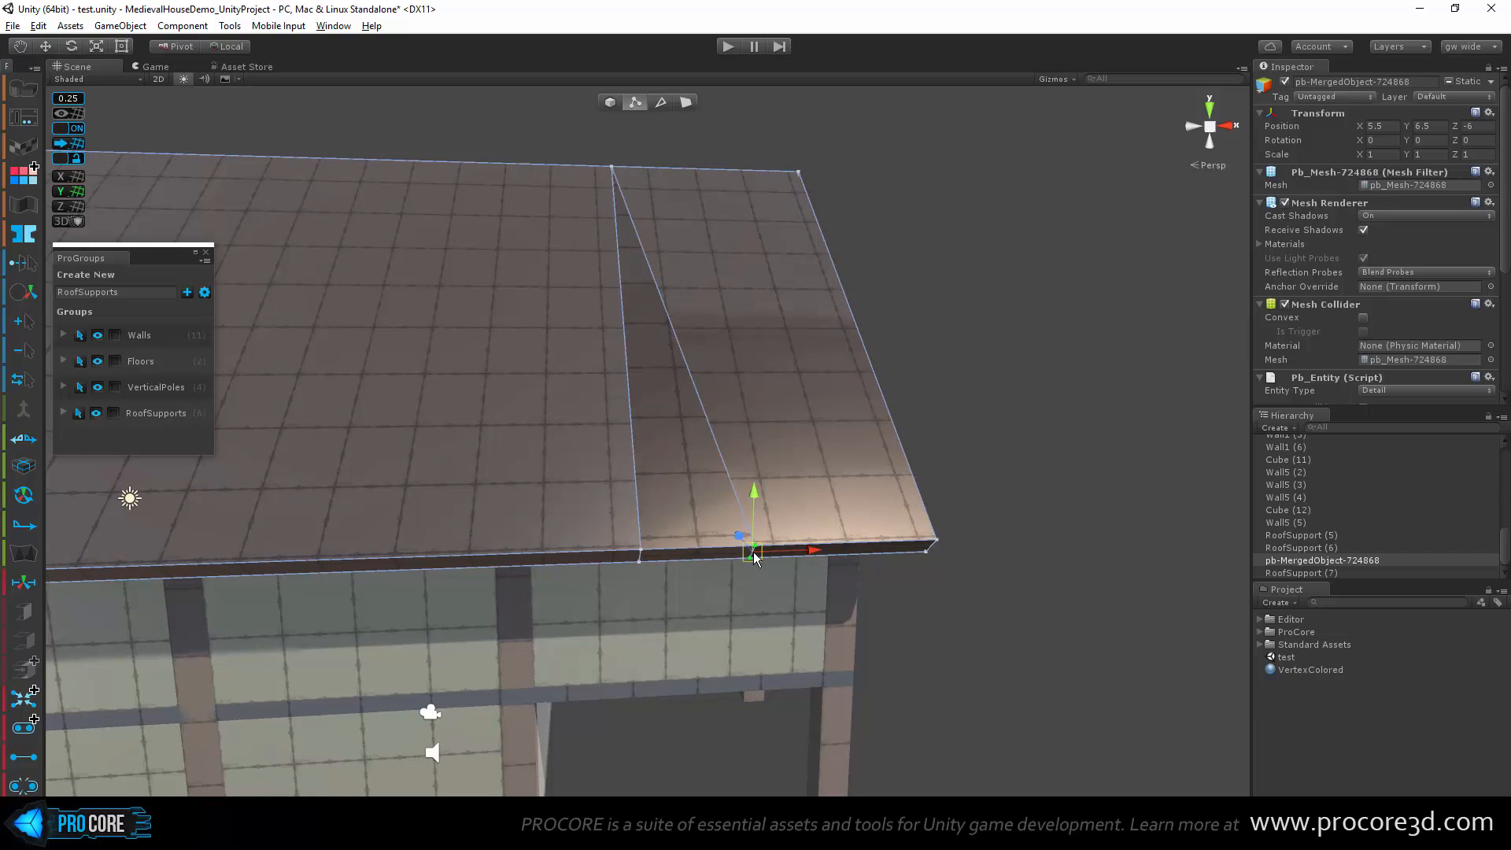
{"action": "left_click_drag", "start_coordinate": [753, 552], "coordinate": [612, 167]}
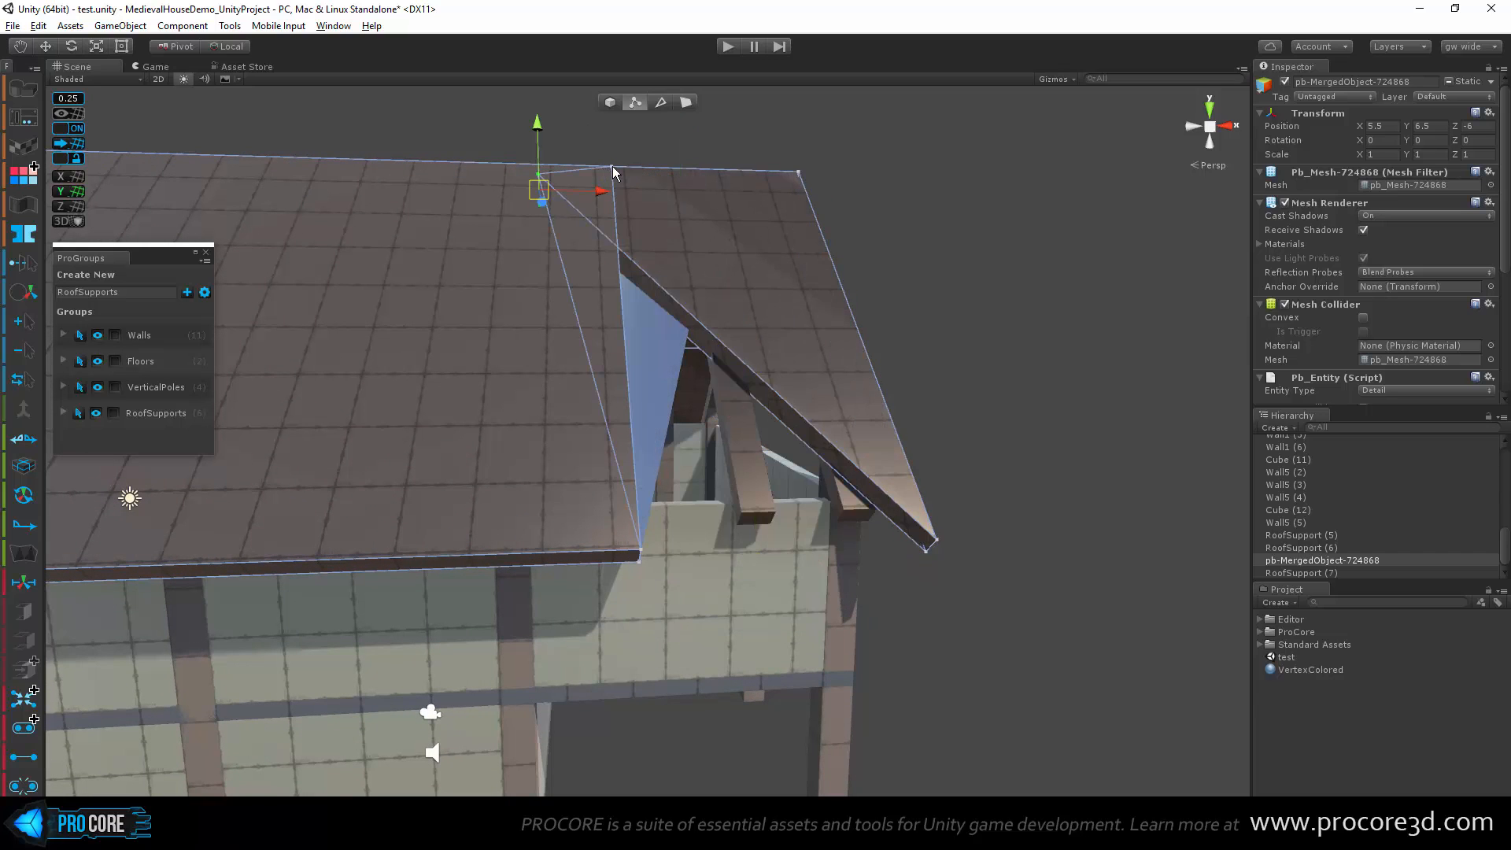
{"action": "key", "text": "ctrl+z"}
Step: Align the second eave vertex pair with the ridge vertex along X and collapse it into the first pair
{"action": "left_click_drag", "start_coordinate": [810, 550], "coordinate": [612, 172]}
{"action": "left_click_drag", "start_coordinate": [463, 661], "coordinate": [979, 589], "text": "alt"}
{"action": "left_click_drag", "start_coordinate": [881, 509], "coordinate": [969, 441], "text": "alt"}
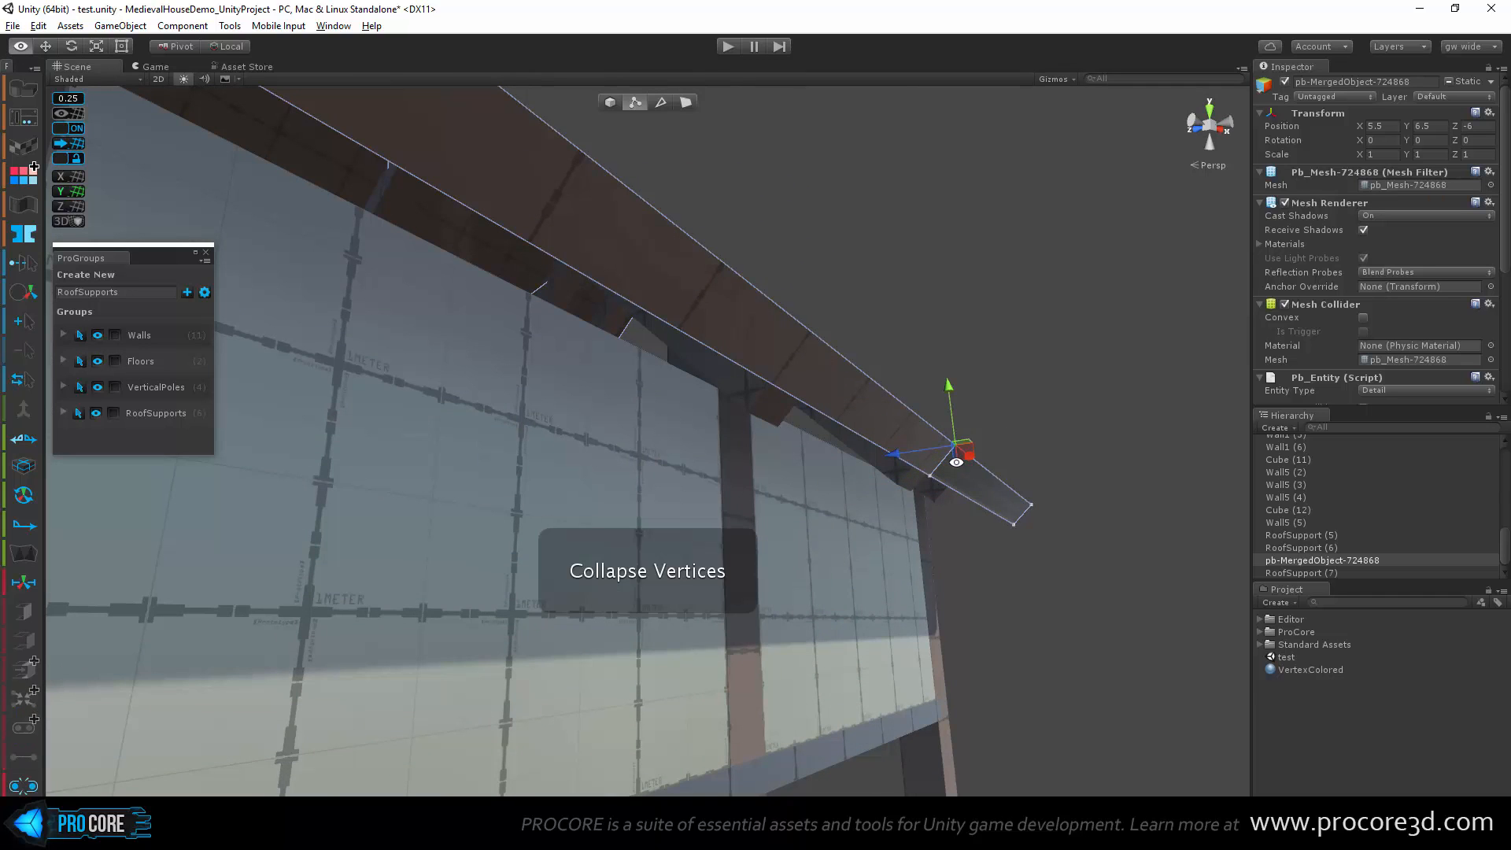
{"action": "left_click_drag", "start_coordinate": [997, 580], "coordinate": [645, 354], "text": "alt"}
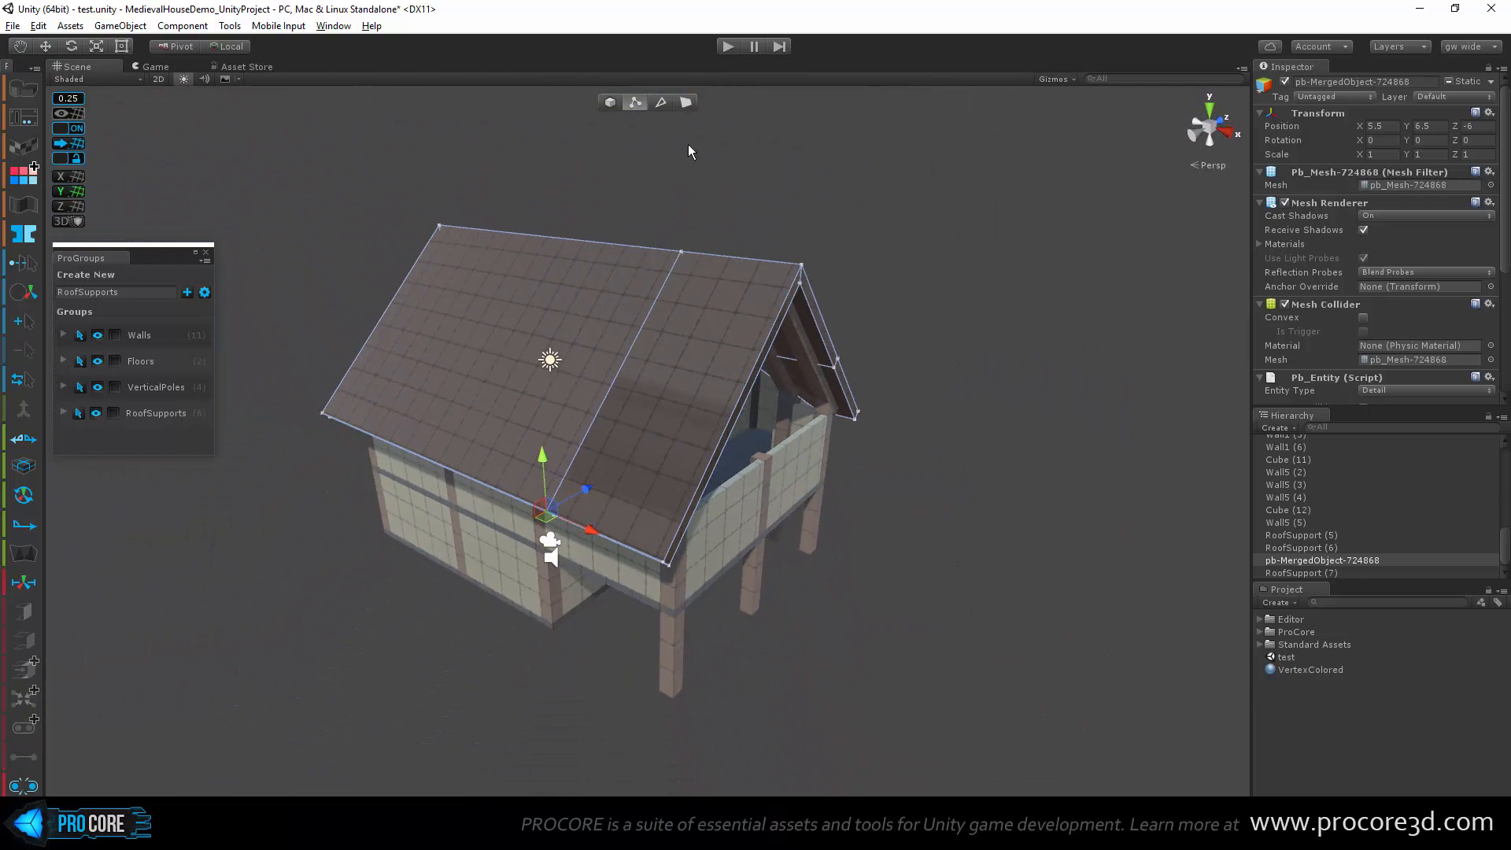
Step: Planar-project the UVs of the two outer faces on the slope opposite the extension, then return them to automatic UV mode
{"action": "left_click", "coordinate": [610, 354]}
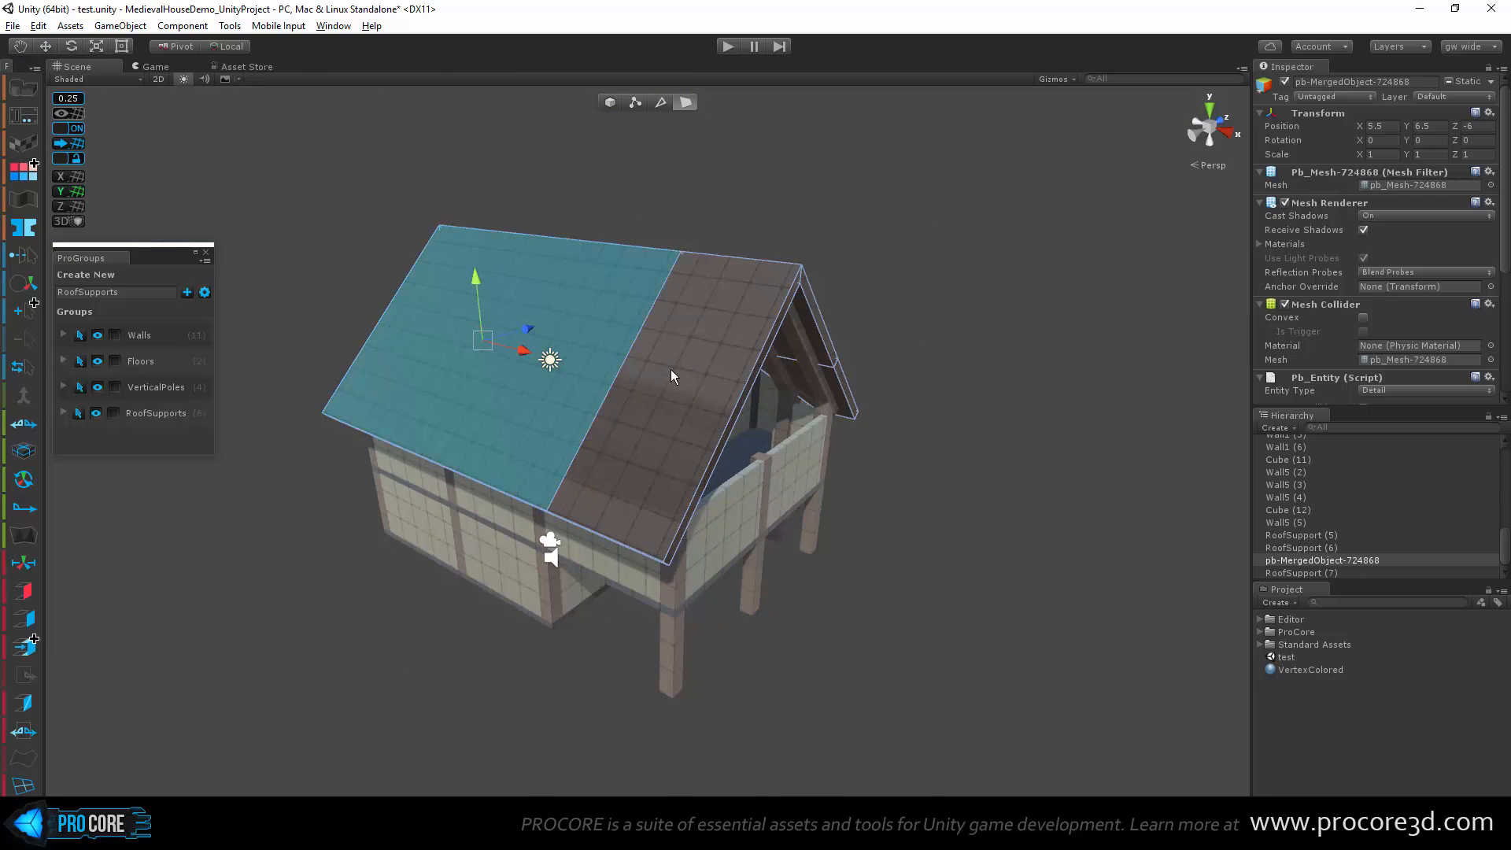
{"action": "left_click", "coordinate": [670, 370], "text": "shift"}
{"action": "left_click_drag", "start_coordinate": [597, 455], "coordinate": [659, 521], "text": "alt"}
{"action": "scroll", "coordinate": [568, 487], "scroll_direction": "up", "scroll_amount": 4}
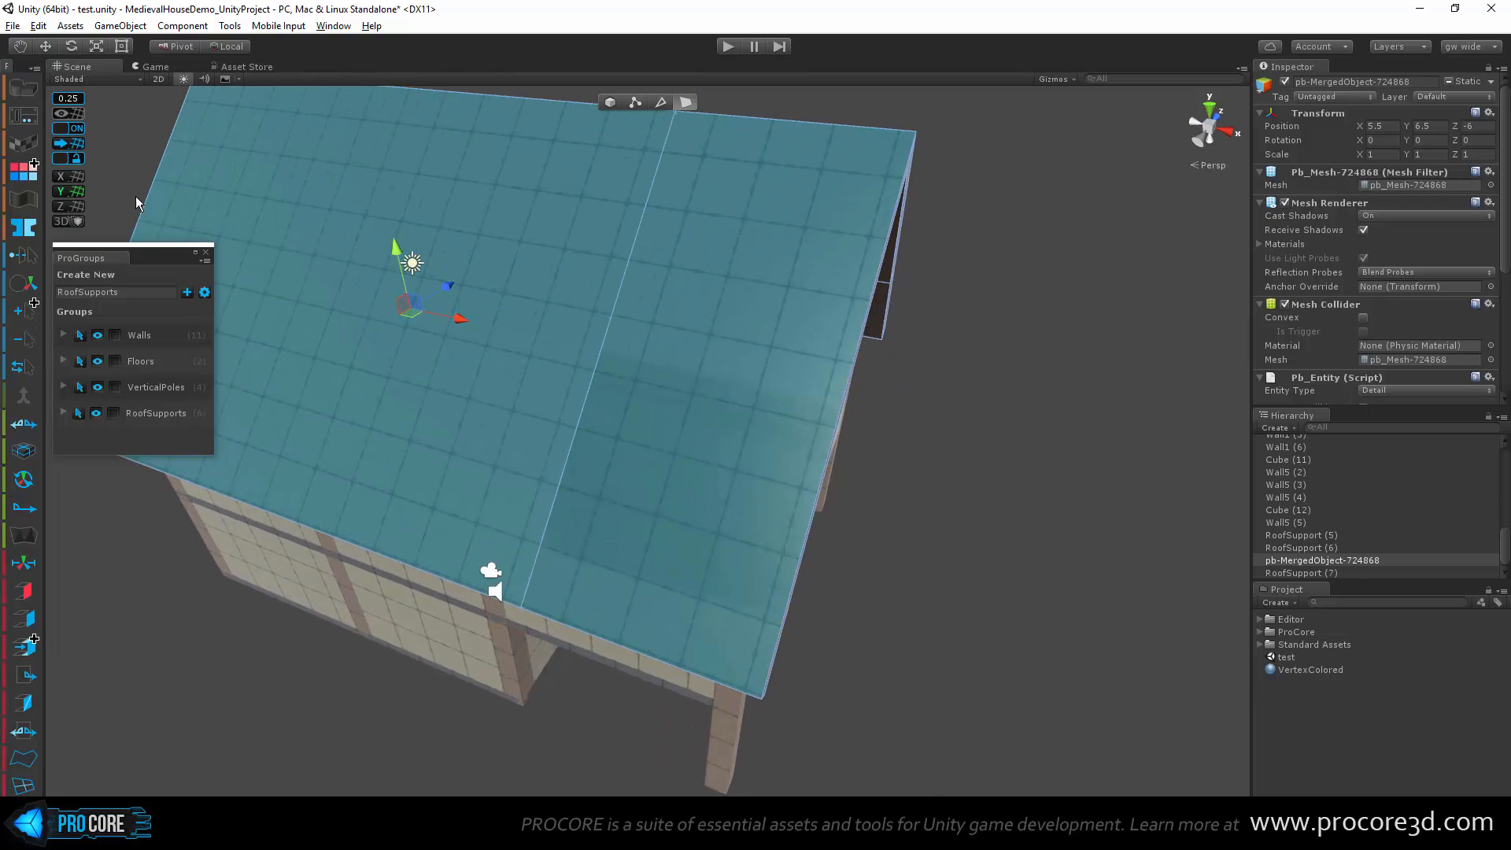
{"action": "left_click", "coordinate": [24, 143]}
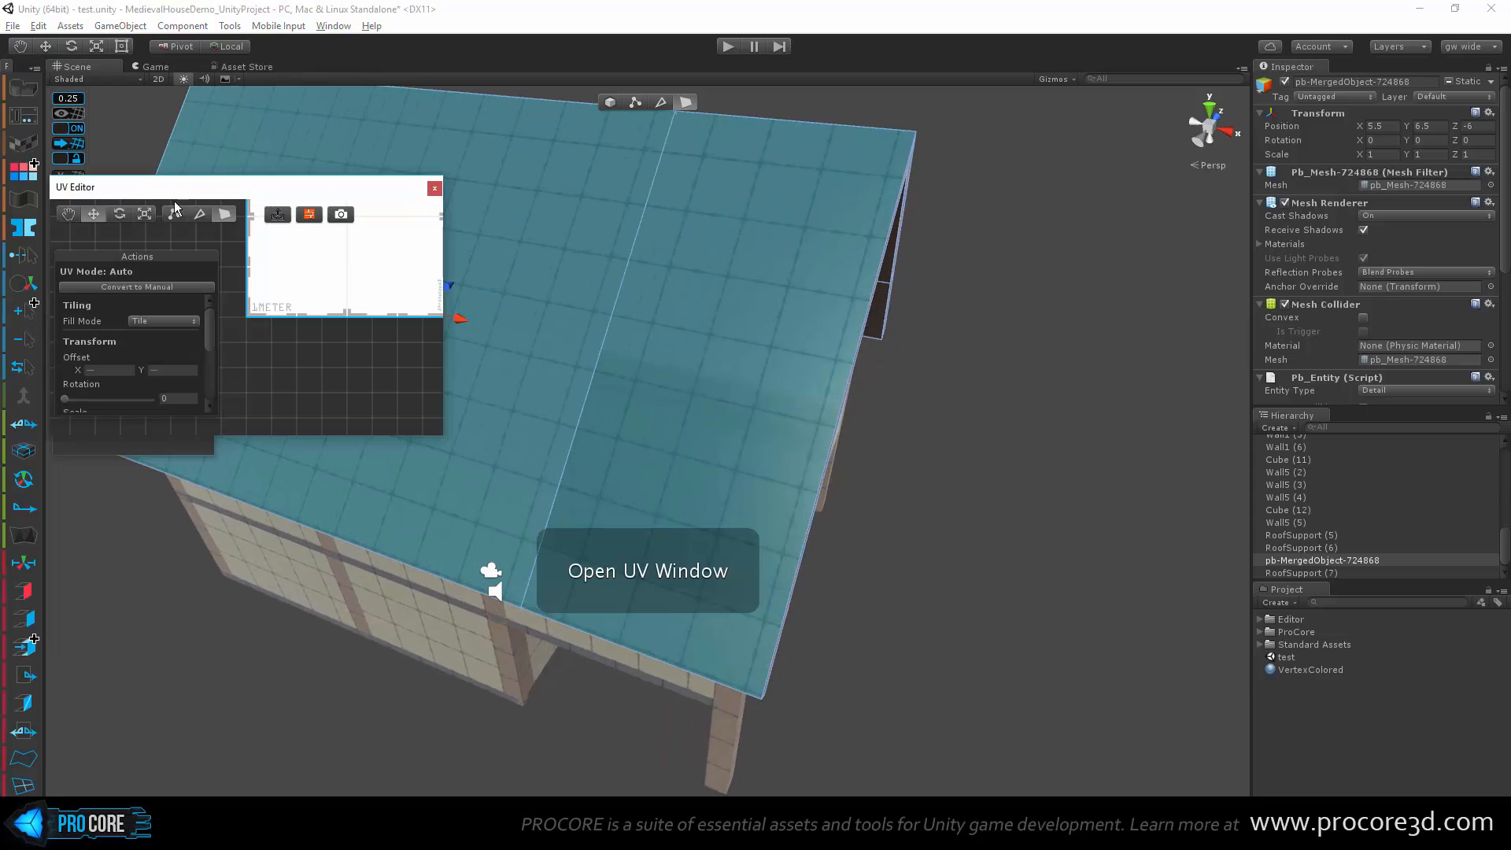
{"action": "left_click", "coordinate": [148, 281]}
{"action": "left_click", "coordinate": [87, 319]}
{"action": "left_click", "coordinate": [115, 286]}
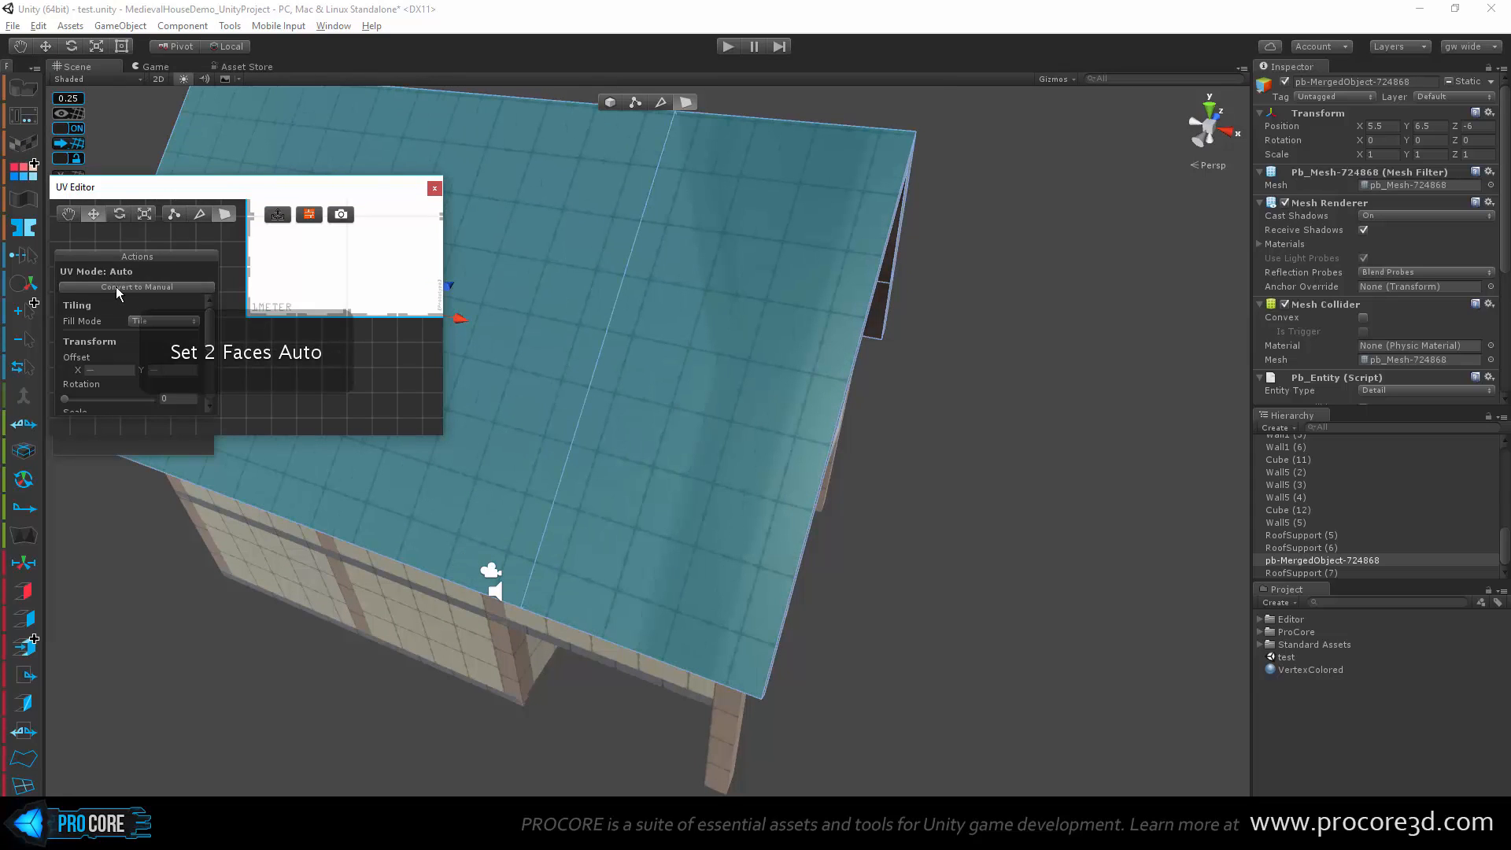
{"action": "left_click", "coordinate": [434, 192]}
Step: Collapse the two inner ridge vertices on the underside of the main roof into one
{"action": "scroll", "coordinate": [432, 277], "scroll_direction": "down", "scroll_amount": 5}
{"action": "left_click_drag", "start_coordinate": [432, 277], "coordinate": [951, 479], "text": "alt"}
{"action": "scroll", "coordinate": [801, 452], "scroll_direction": "up", "scroll_amount": 5}
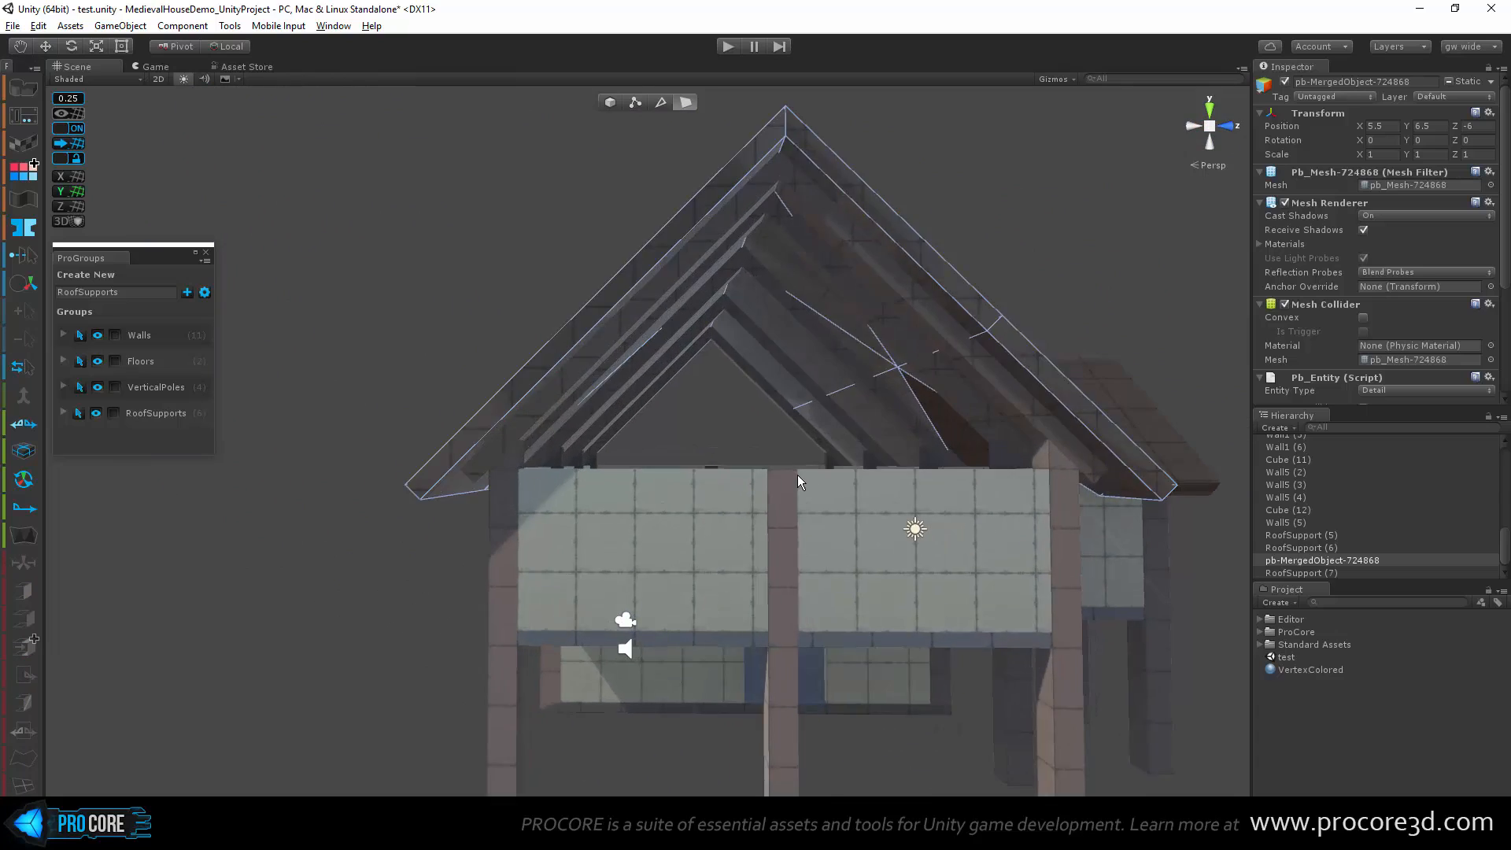
{"action": "left_click_drag", "start_coordinate": [797, 475], "coordinate": [835, 376], "text": "alt"}
{"action": "scroll", "coordinate": [754, 411], "scroll_direction": "up", "scroll_amount": 3}
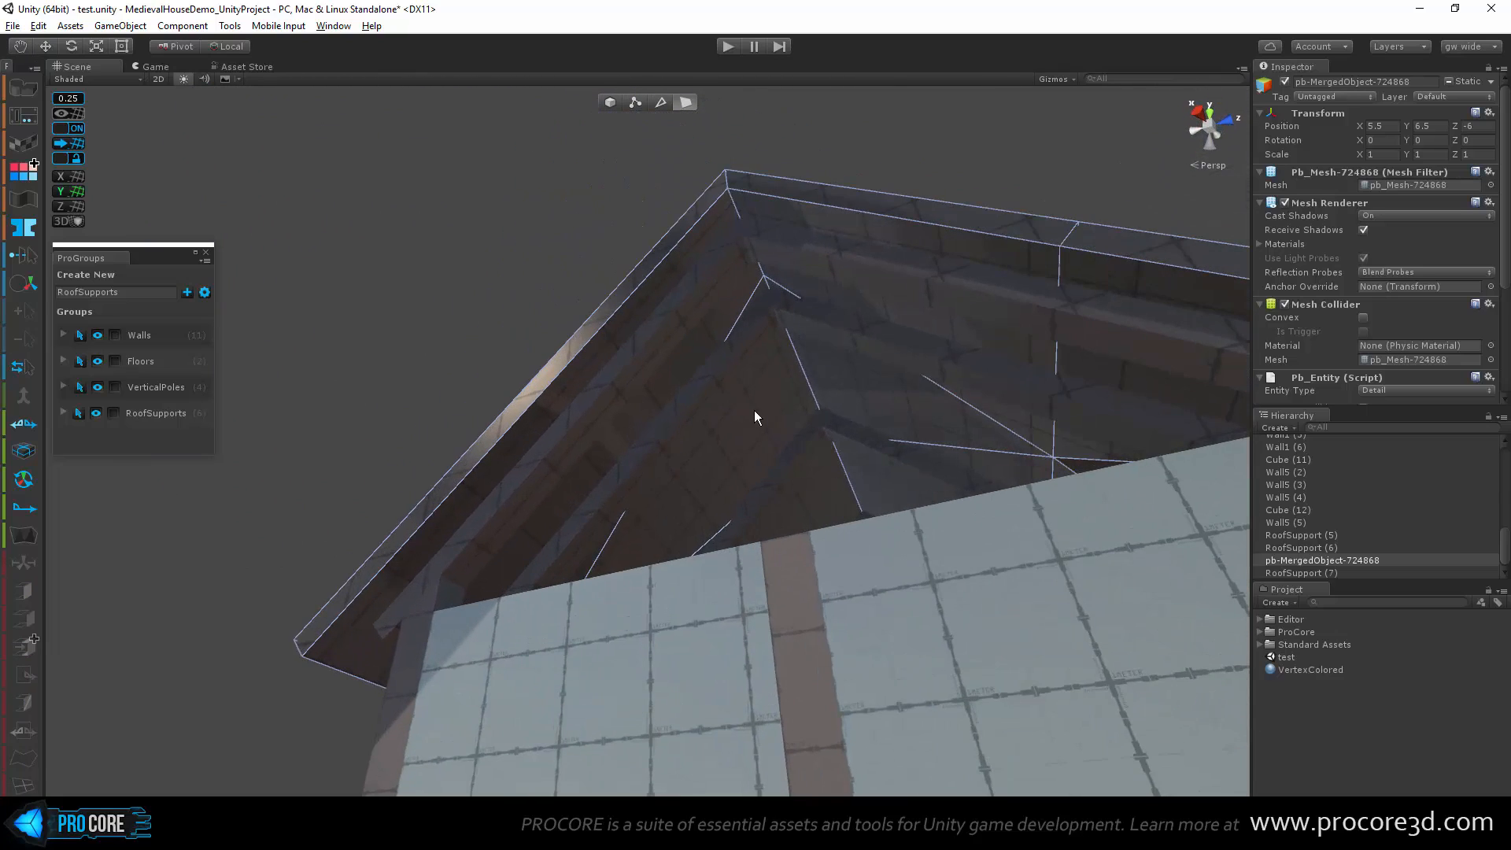
{"action": "left_click", "coordinate": [635, 103]}
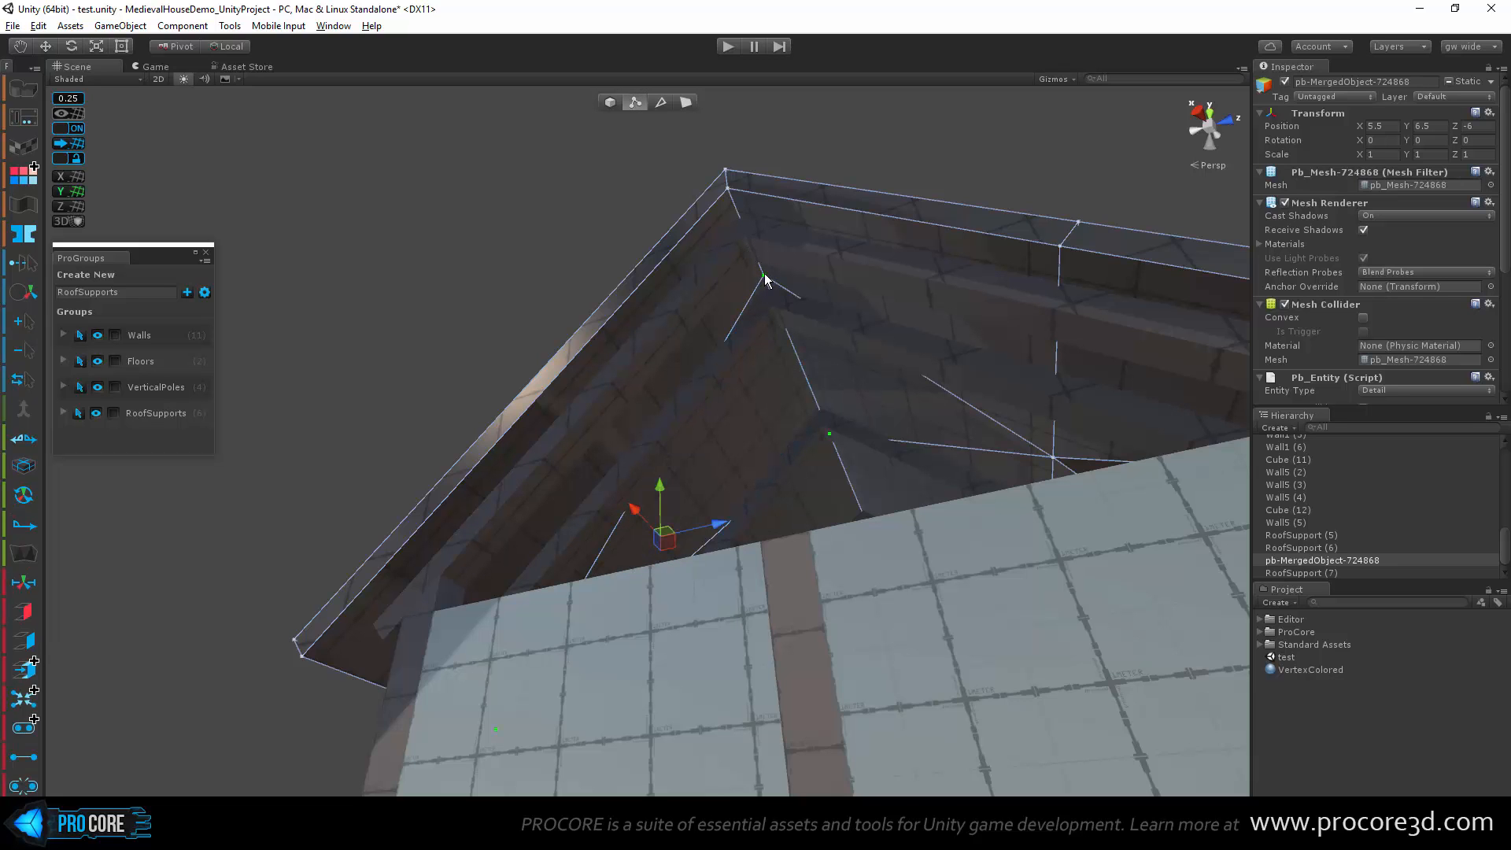
{"action": "left_click", "coordinate": [763, 272]}
{"action": "left_click_drag", "start_coordinate": [880, 502], "coordinate": [634, 124], "text": "alt"}
{"action": "left_click", "coordinate": [847, 431], "text": "shift"}
{"action": "key", "text": "alt+c"}
Step: Planar-project the UVs of the two underside faces on the slope opposite the extension, then restore automatic UV mode
{"action": "left_click", "coordinate": [684, 102]}
{"action": "middle_click_drag", "start_coordinate": [1044, 399], "coordinate": [878, 356]}
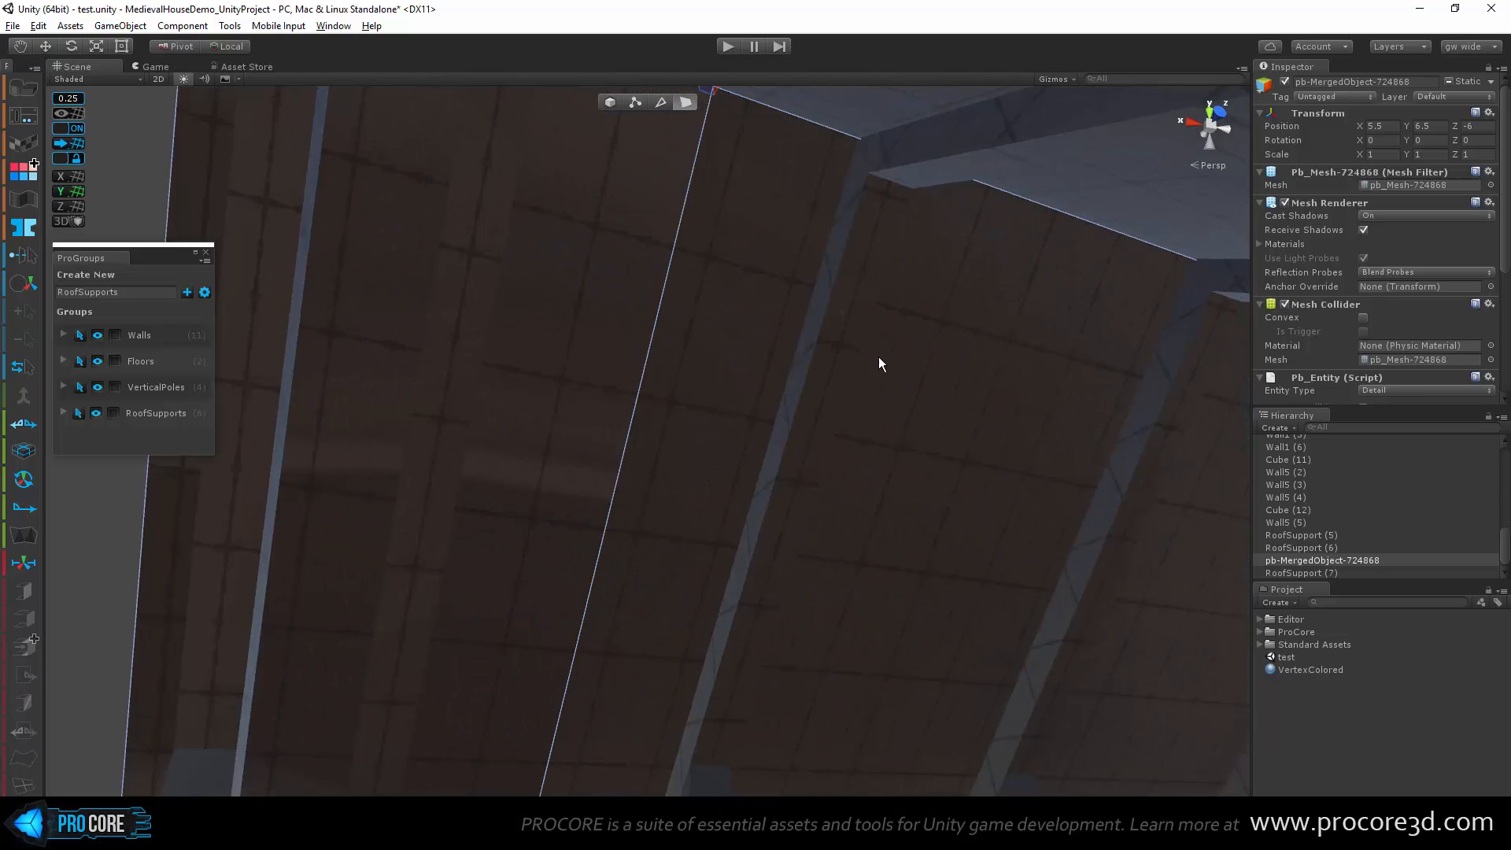
{"action": "left_click", "coordinate": [963, 339]}
{"action": "left_click", "coordinate": [583, 272], "text": "shift"}
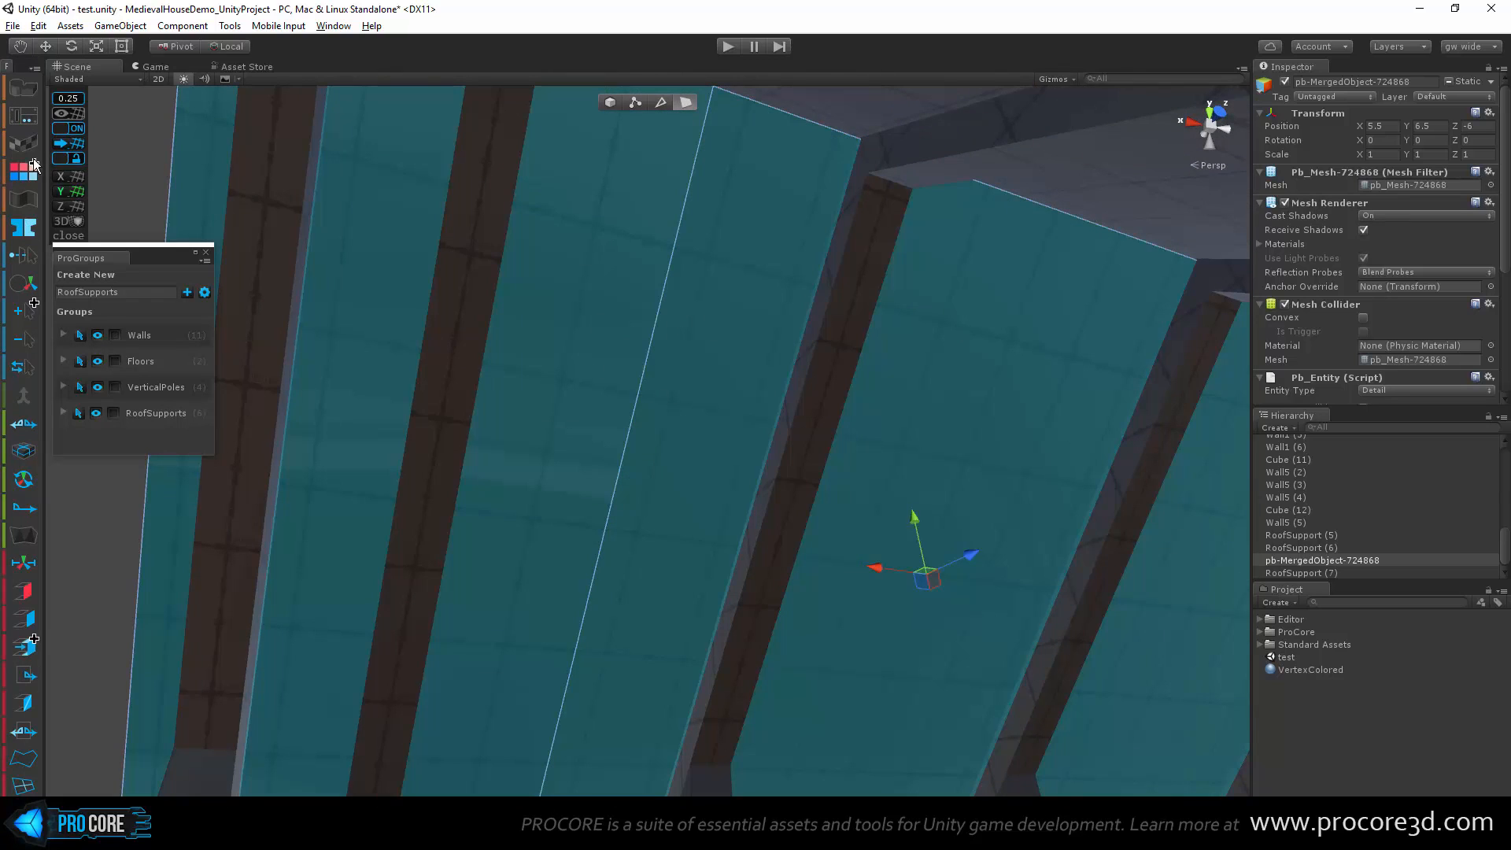
{"action": "left_click", "coordinate": [33, 146]}
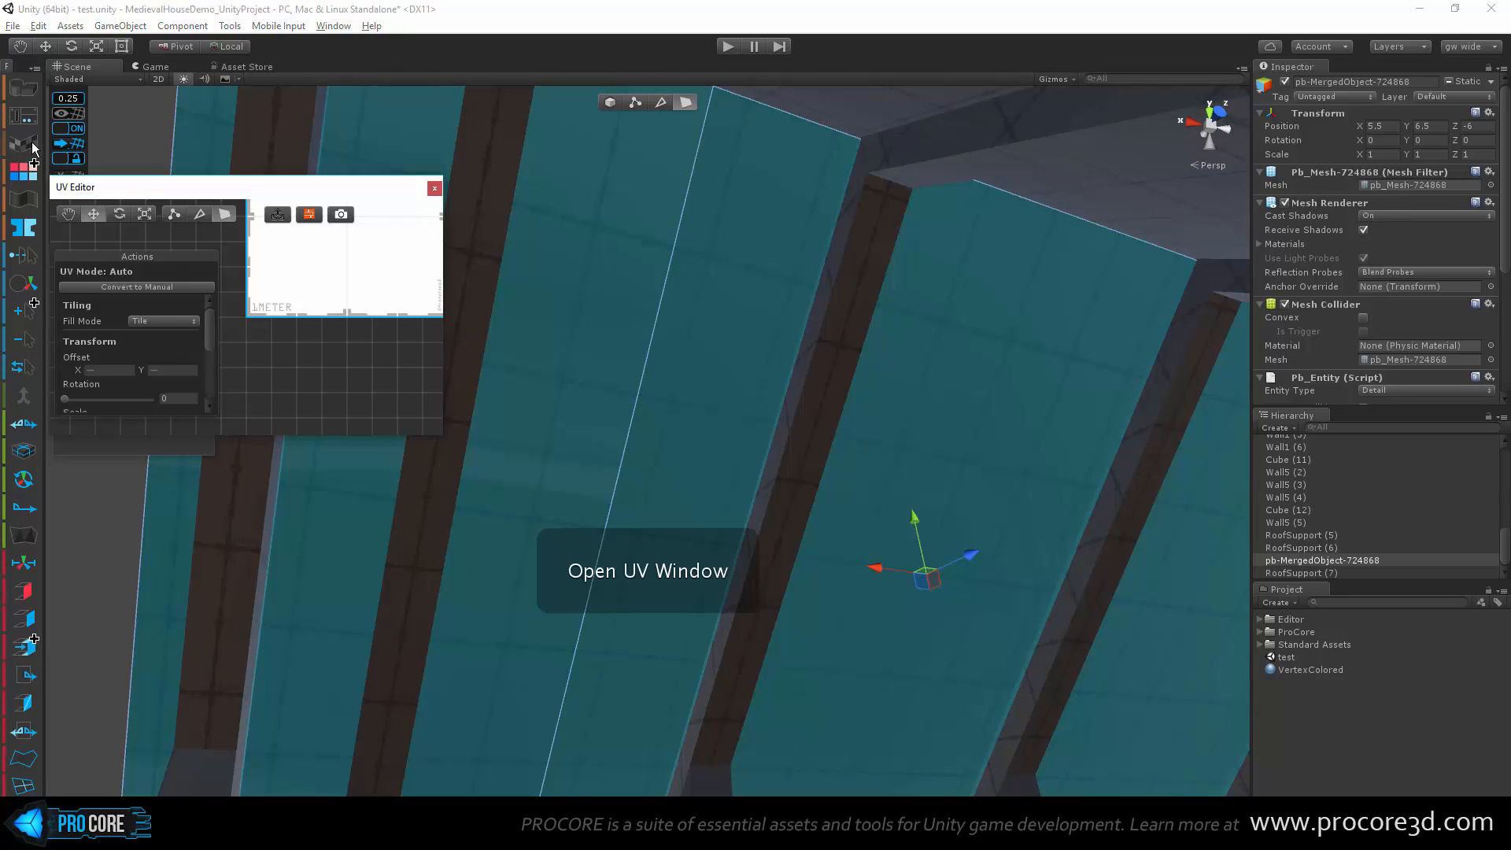
{"action": "left_click", "coordinate": [159, 288]}
{"action": "left_click", "coordinate": [80, 321]}
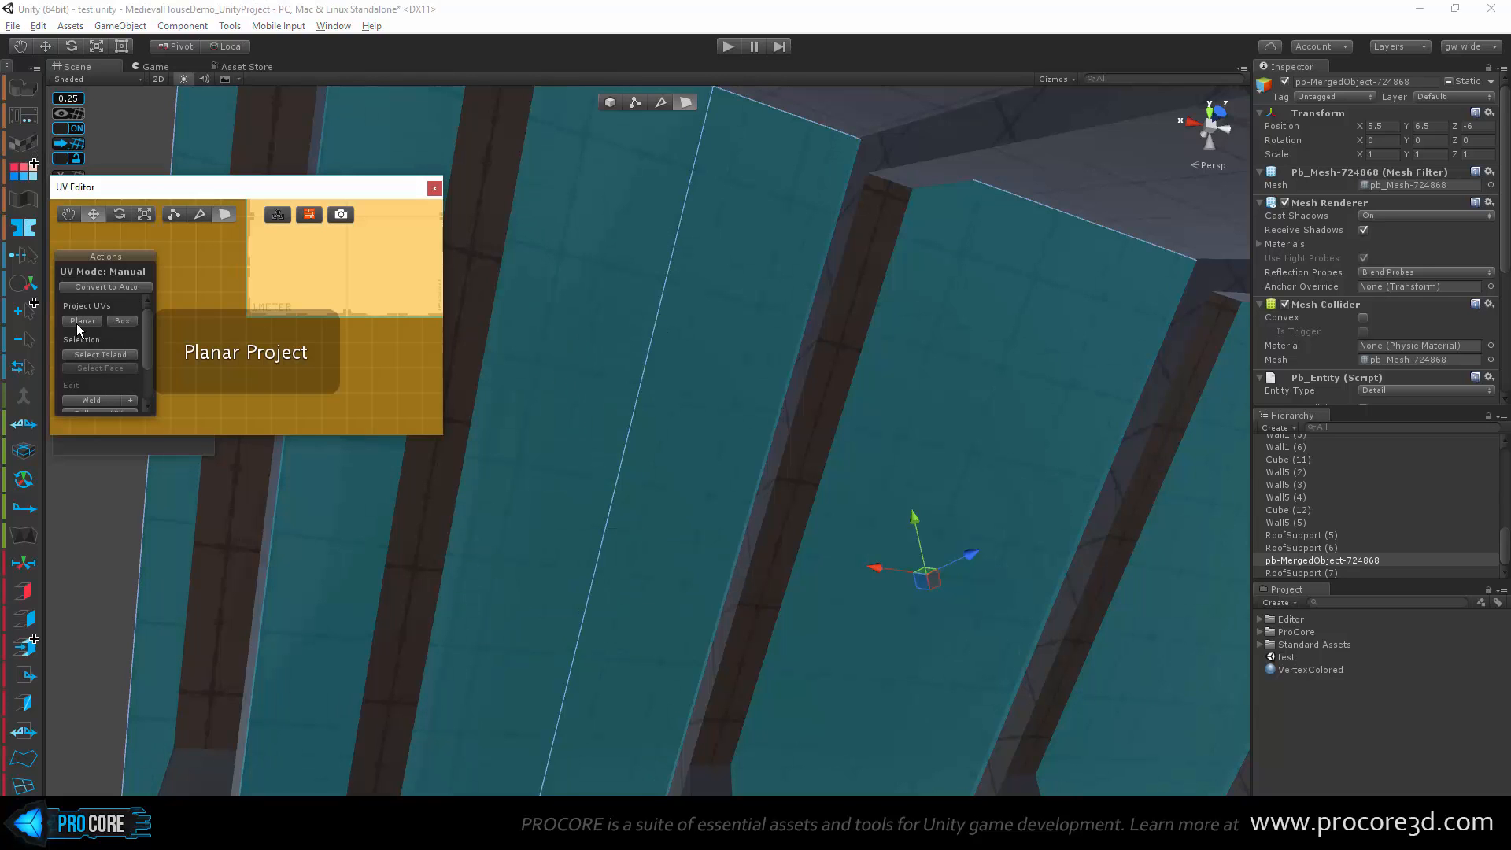
{"action": "left_click", "coordinate": [108, 288]}
{"action": "left_click", "coordinate": [433, 187]}
Step: Deselect the faces, examine the cleaned-up roof from inside and from the open gable end, and save the scene
{"action": "right_click_drag", "start_coordinate": [489, 448], "coordinate": [552, 450]}
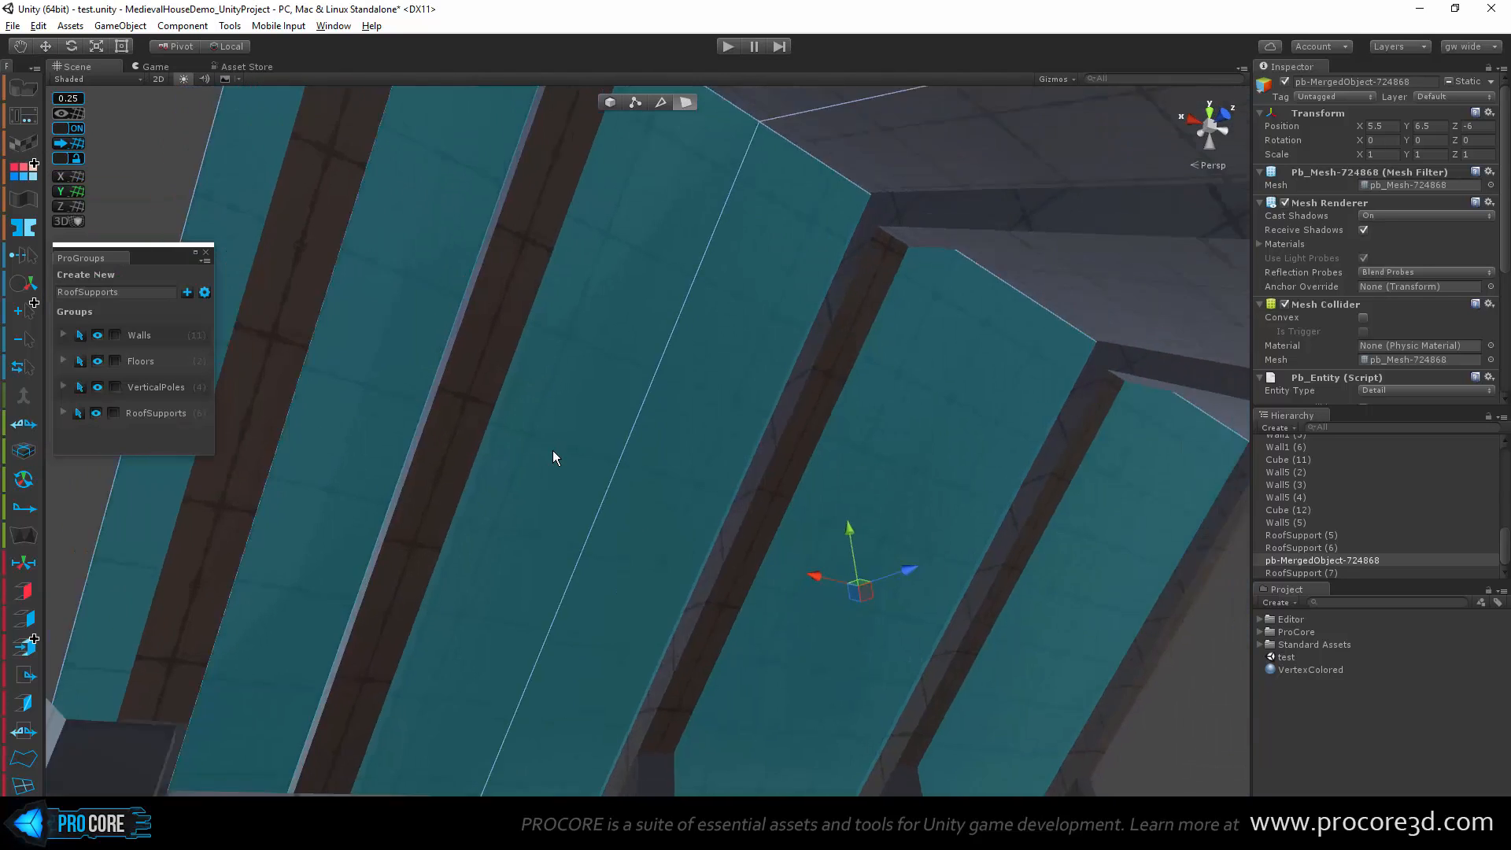
{"action": "scroll", "coordinate": [552, 450], "scroll_direction": "down", "scroll_amount": 5}
{"action": "left_click", "coordinate": [308, 263]}
{"action": "left_click_drag", "start_coordinate": [413, 303], "coordinate": [662, 334], "text": "alt"}
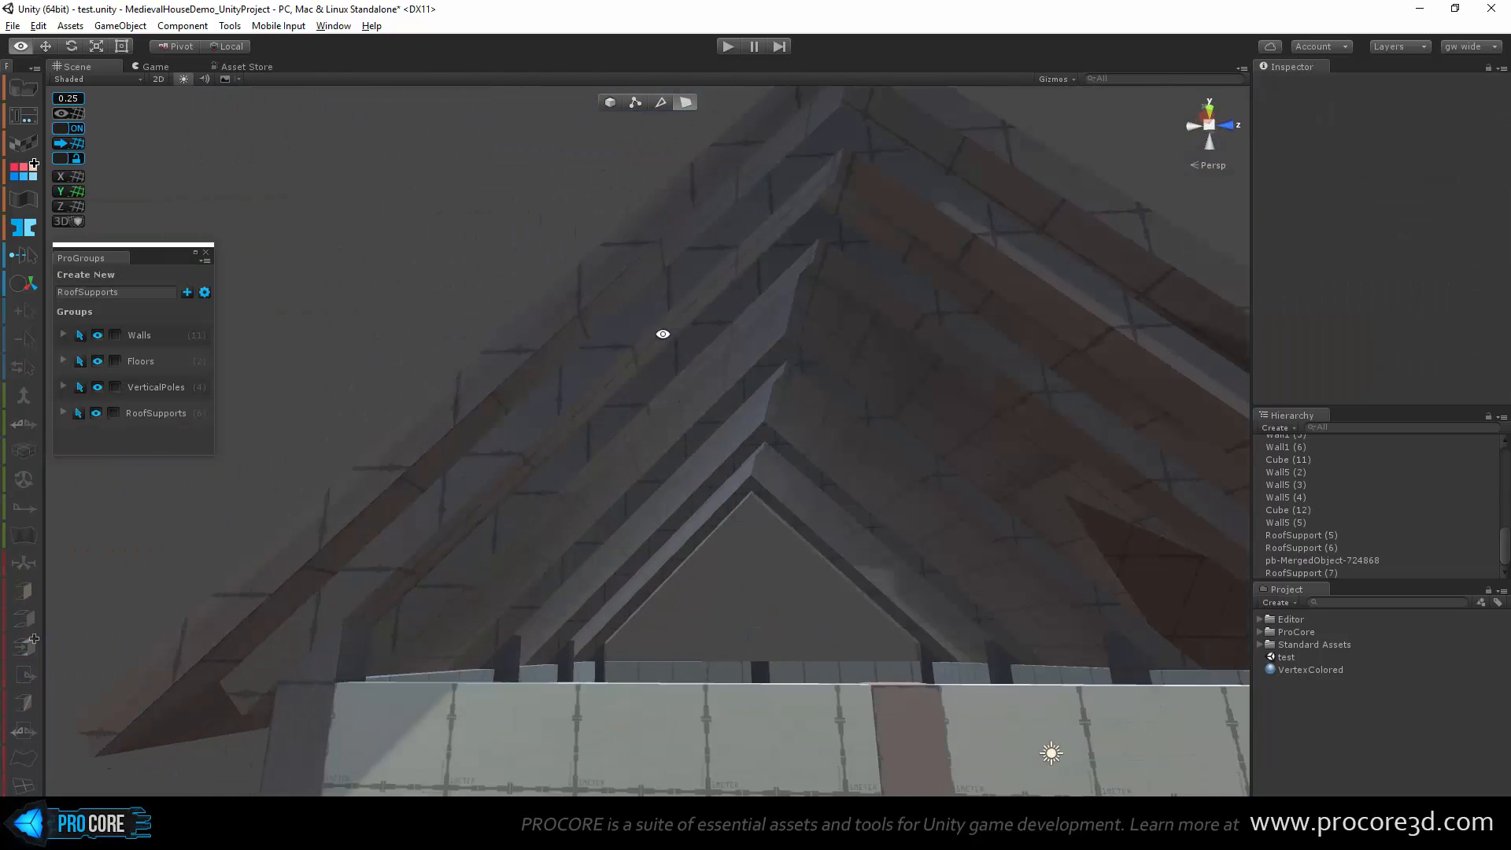
{"action": "scroll", "coordinate": [604, 378], "scroll_direction": "down", "scroll_amount": 3}
{"action": "left_click_drag", "start_coordinate": [604, 378], "coordinate": [449, 347], "text": "alt"}
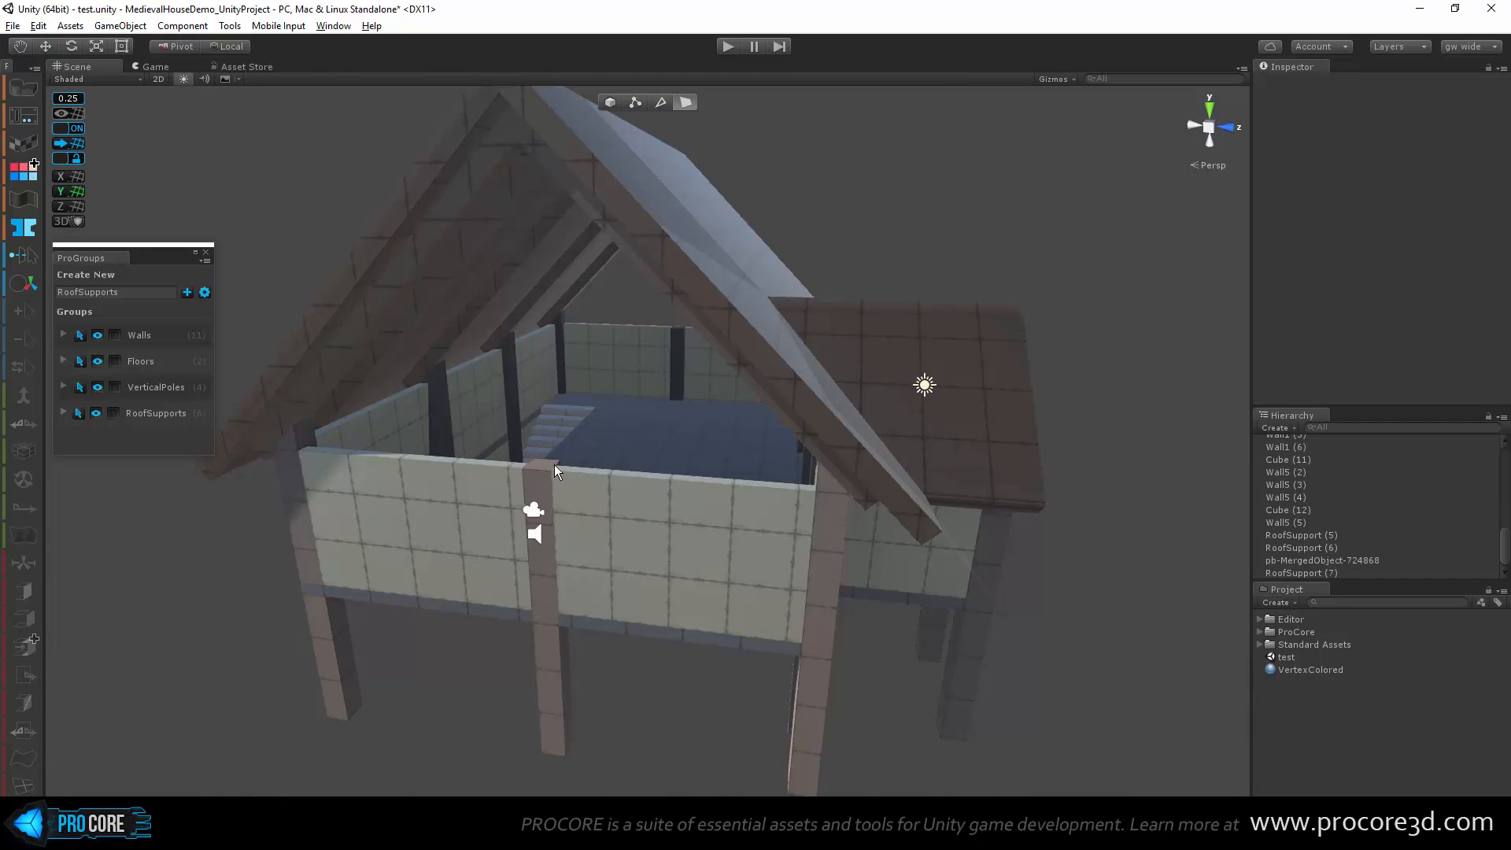
{"action": "scroll", "coordinate": [554, 464], "scroll_direction": "down", "scroll_amount": 2}
{"action": "left_click_drag", "start_coordinate": [554, 464], "coordinate": [1003, 560], "text": "alt"}
{"action": "scroll", "coordinate": [753, 414], "scroll_direction": "up", "scroll_amount": 4}
{"action": "left_click", "coordinate": [726, 381]}
{"action": "scroll", "coordinate": [694, 481], "scroll_direction": "up", "scroll_amount": 3}
{"action": "scroll", "coordinate": [447, 548], "scroll_direction": "down", "scroll_amount": 3}
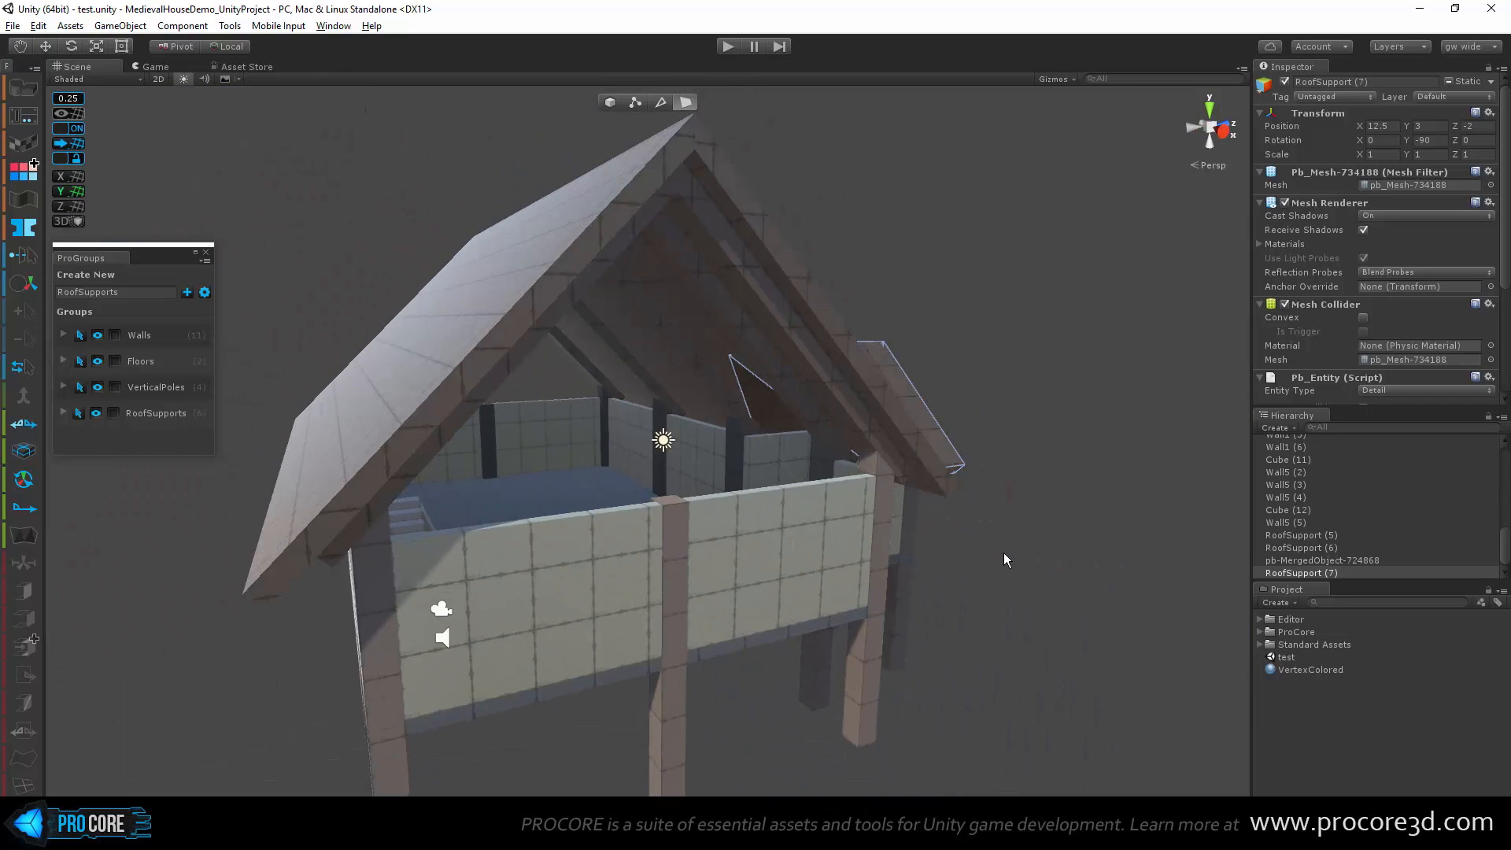
Step: Clear the roof support selection and start a playtest of the scene
{"action": "left_click", "coordinate": [909, 152]}
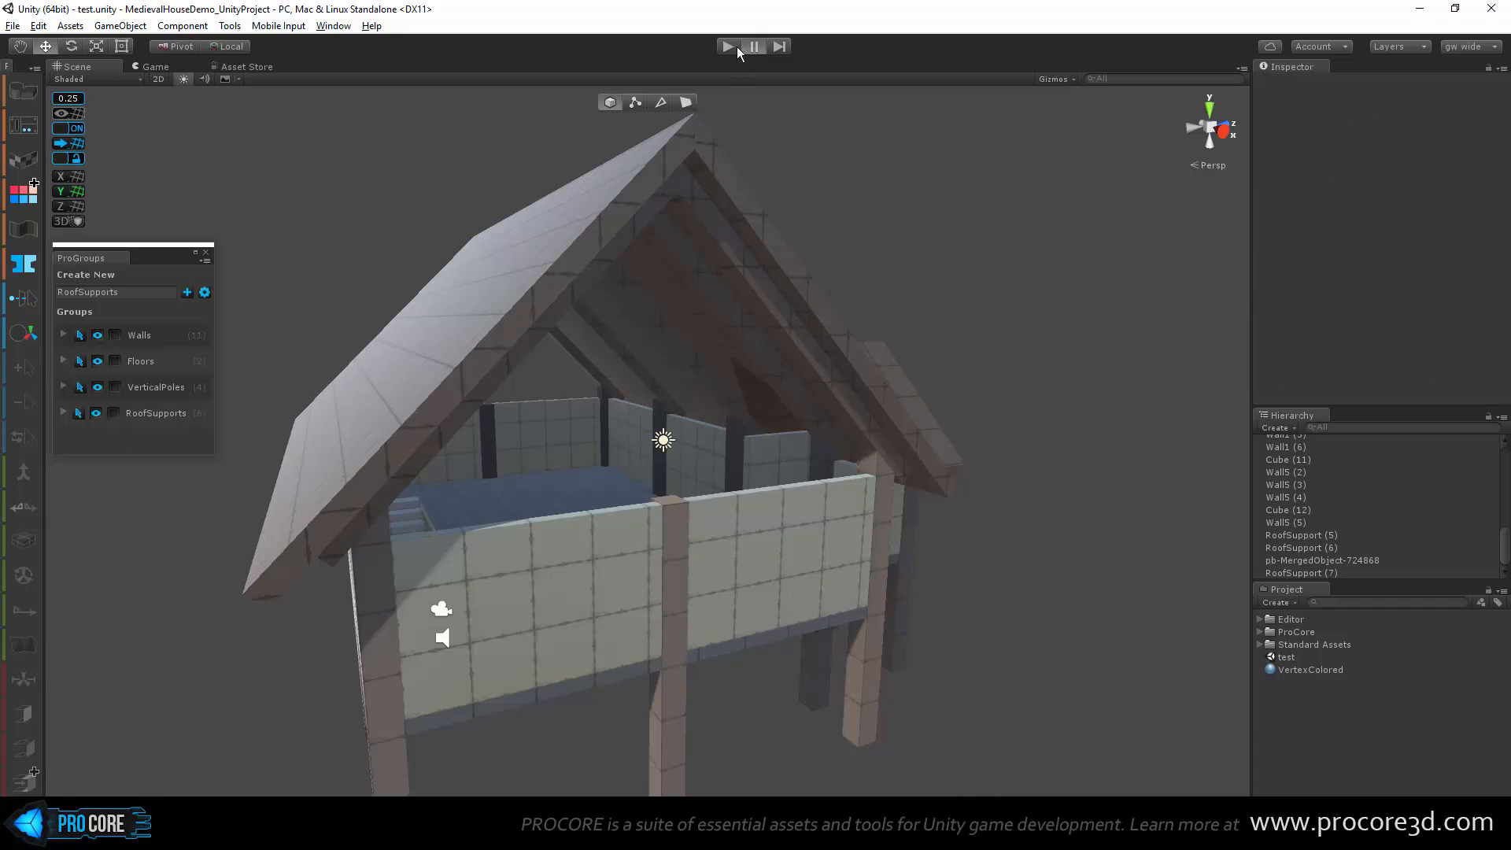
{"action": "left_click", "coordinate": [747, 49]}
{"action": "left_click", "coordinate": [726, 49]}
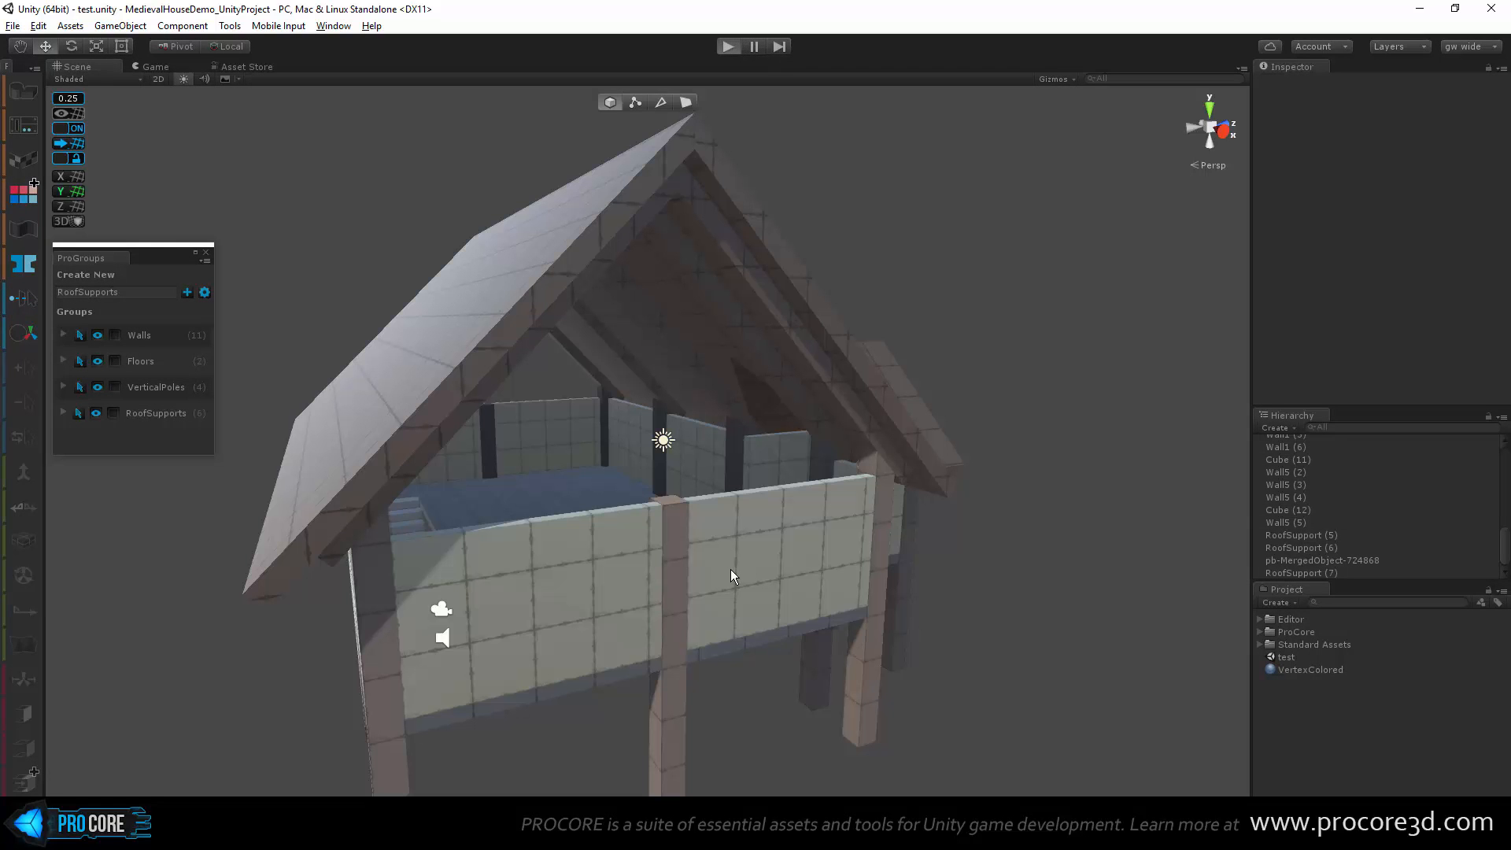
Step: Walk around the upper floor in the playtest and examine the roof underside, supports and extension gable opening
{"action": "key", "text": "w"}
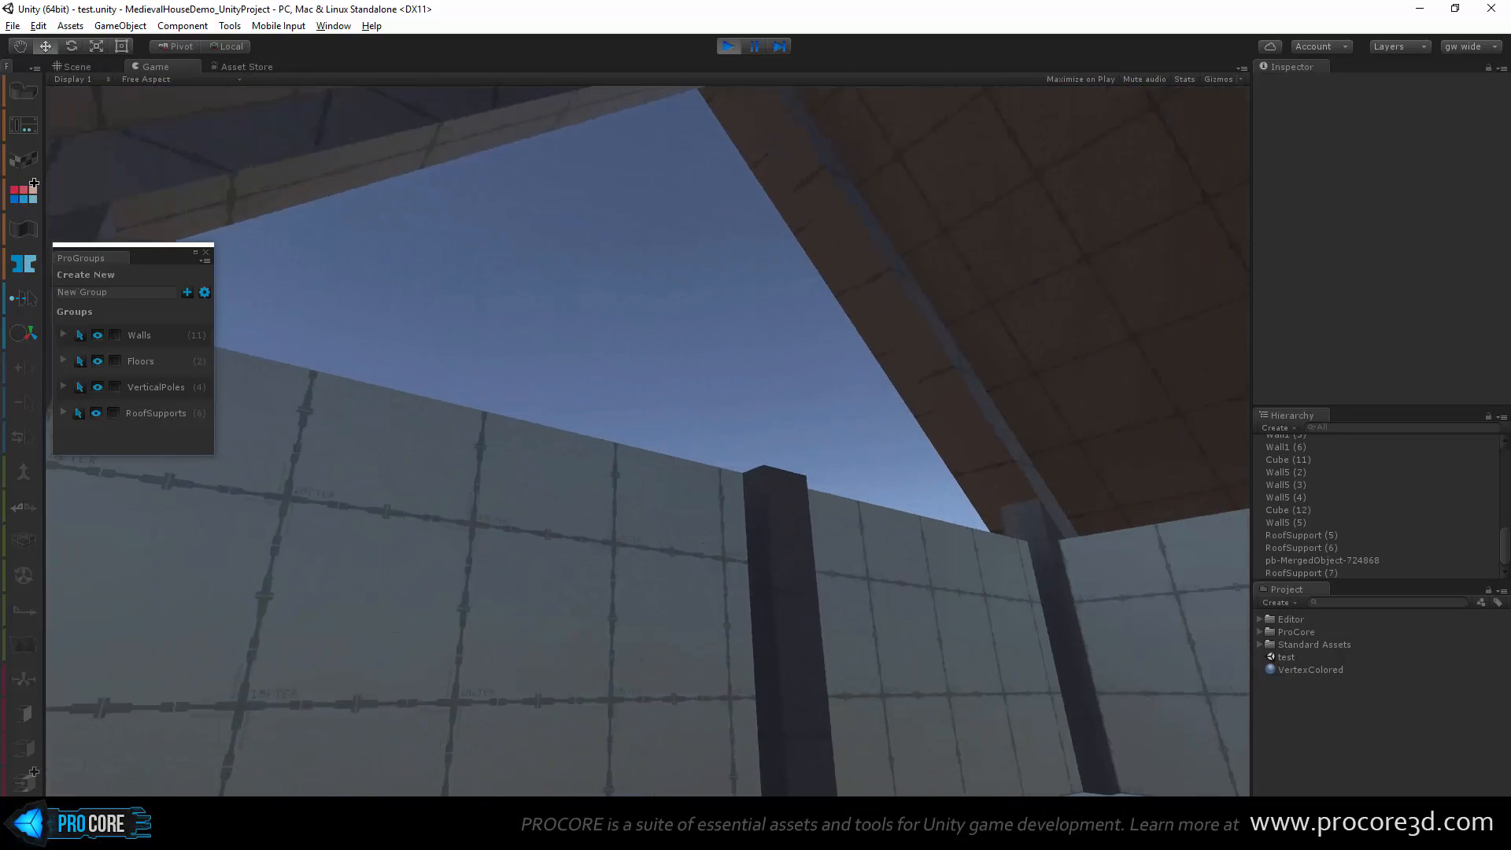
{"action": "key", "text": "w"}
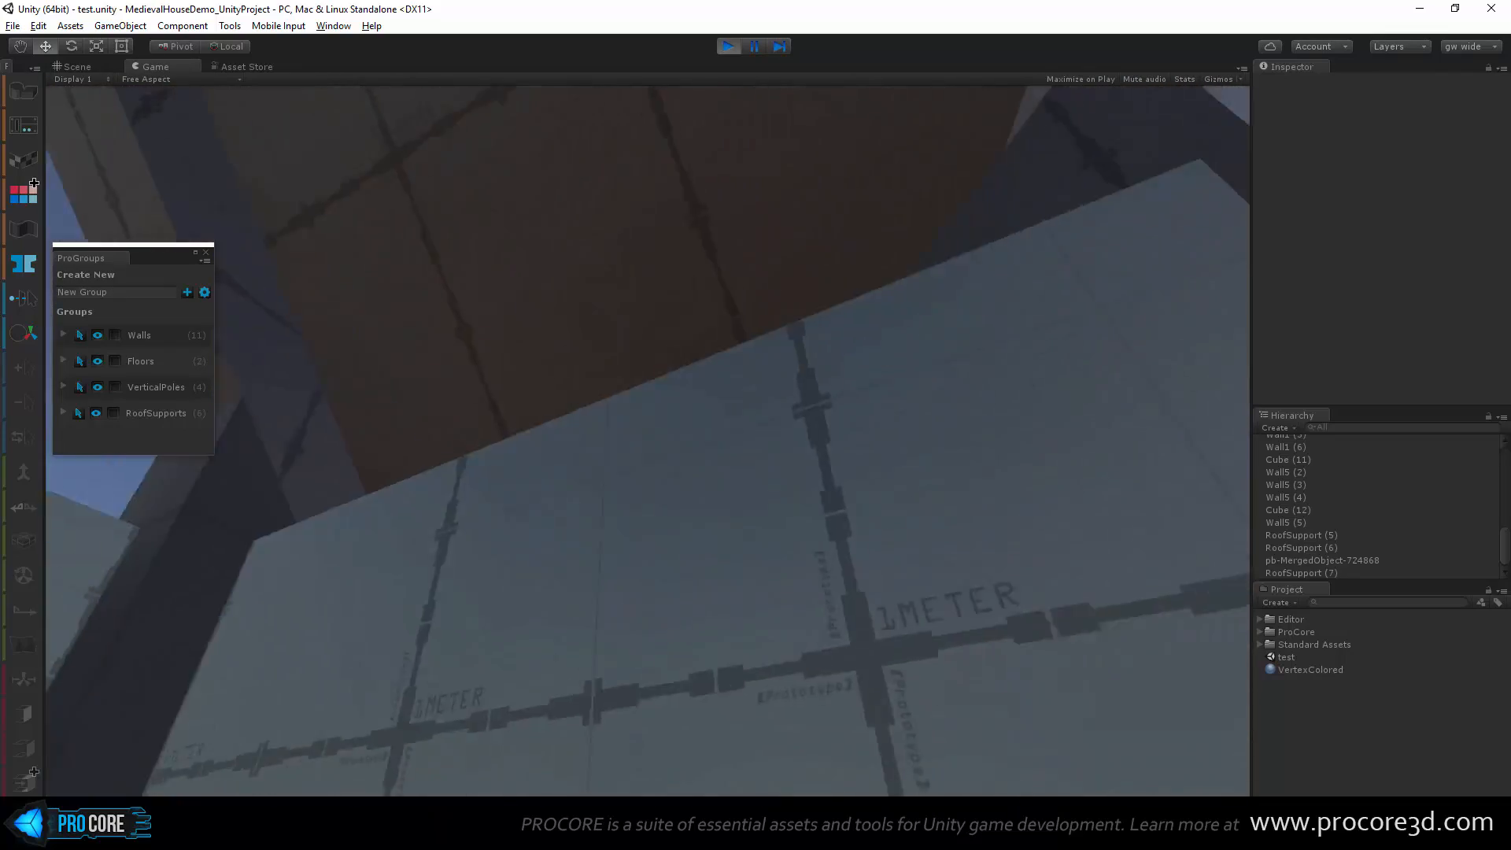
{"action": "key", "text": "w"}
{"action": "key", "text": "w"}
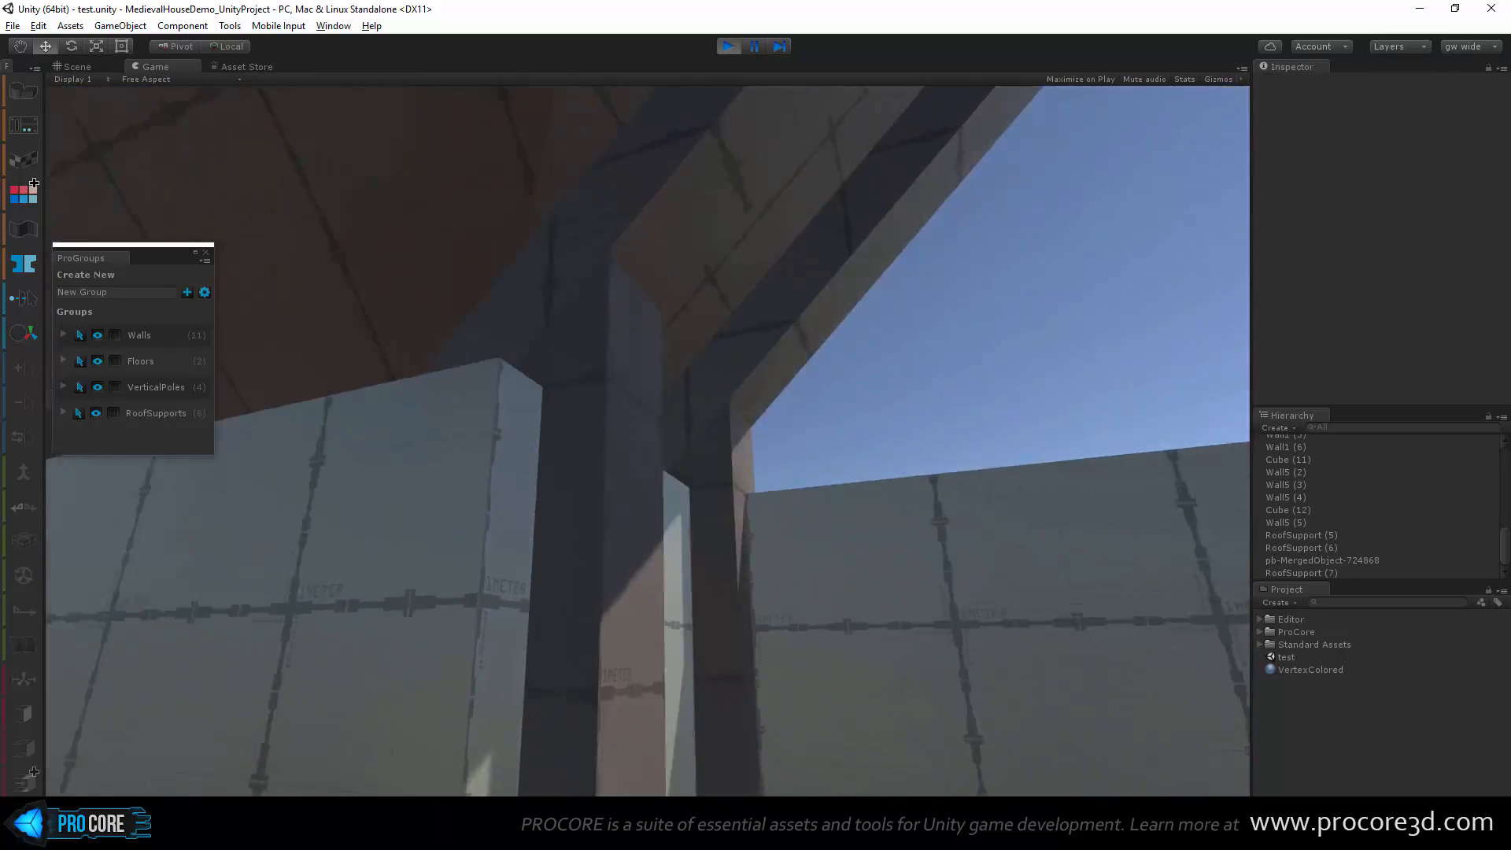
{"action": "key", "text": "w"}
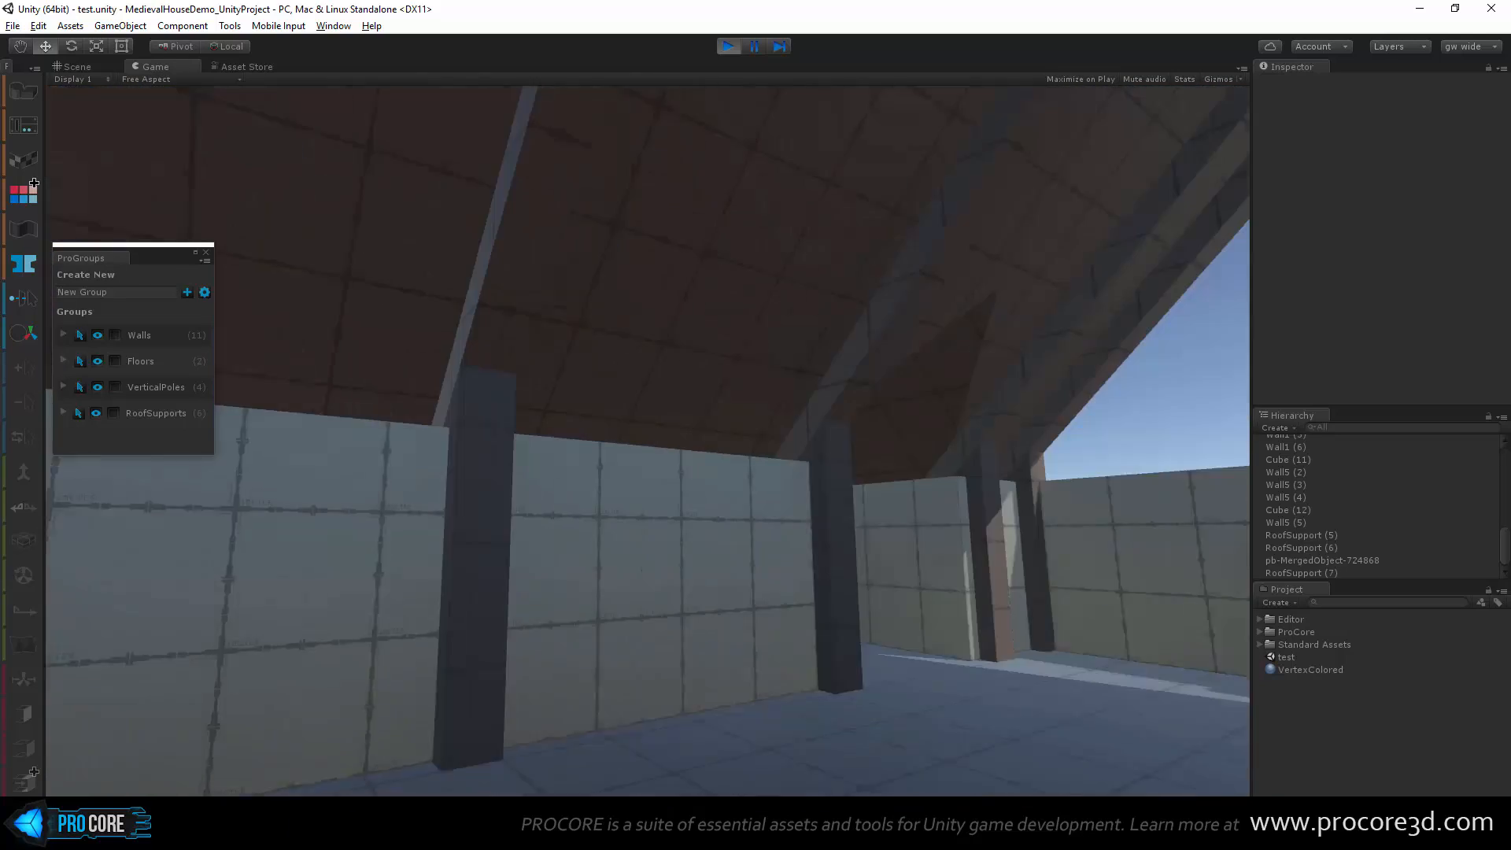
{"action": "key", "text": "w"}
{"action": "key", "text": "w"}
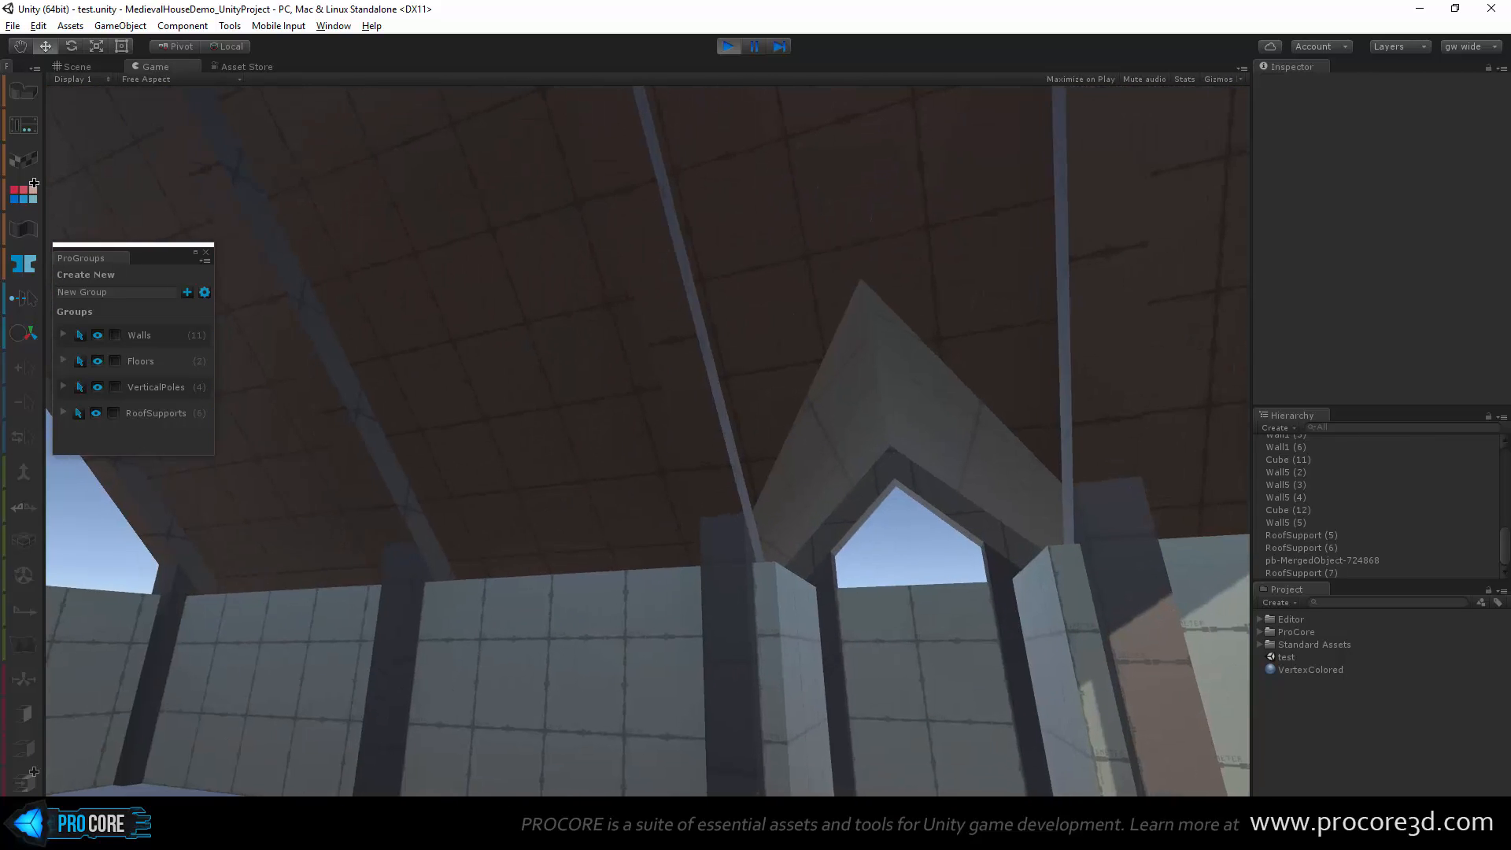
{"action": "key", "text": "d"}
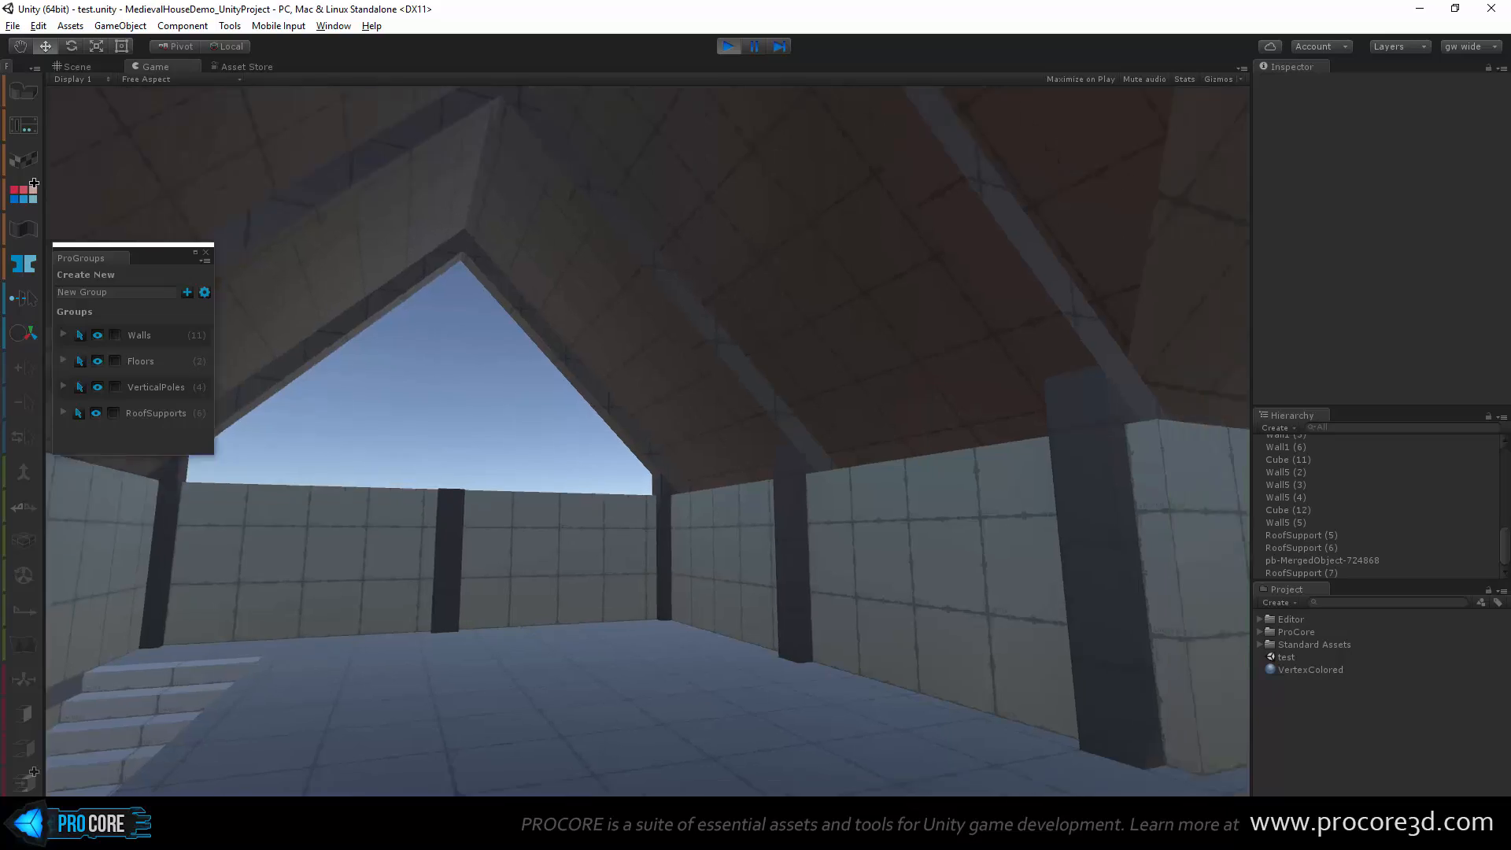
Step: Walk across the upper floor to the staircase, descend it, and inspect the walls and poles of the lower floor
{"action": "key", "text": "w"}
{"action": "key", "text": "w"}
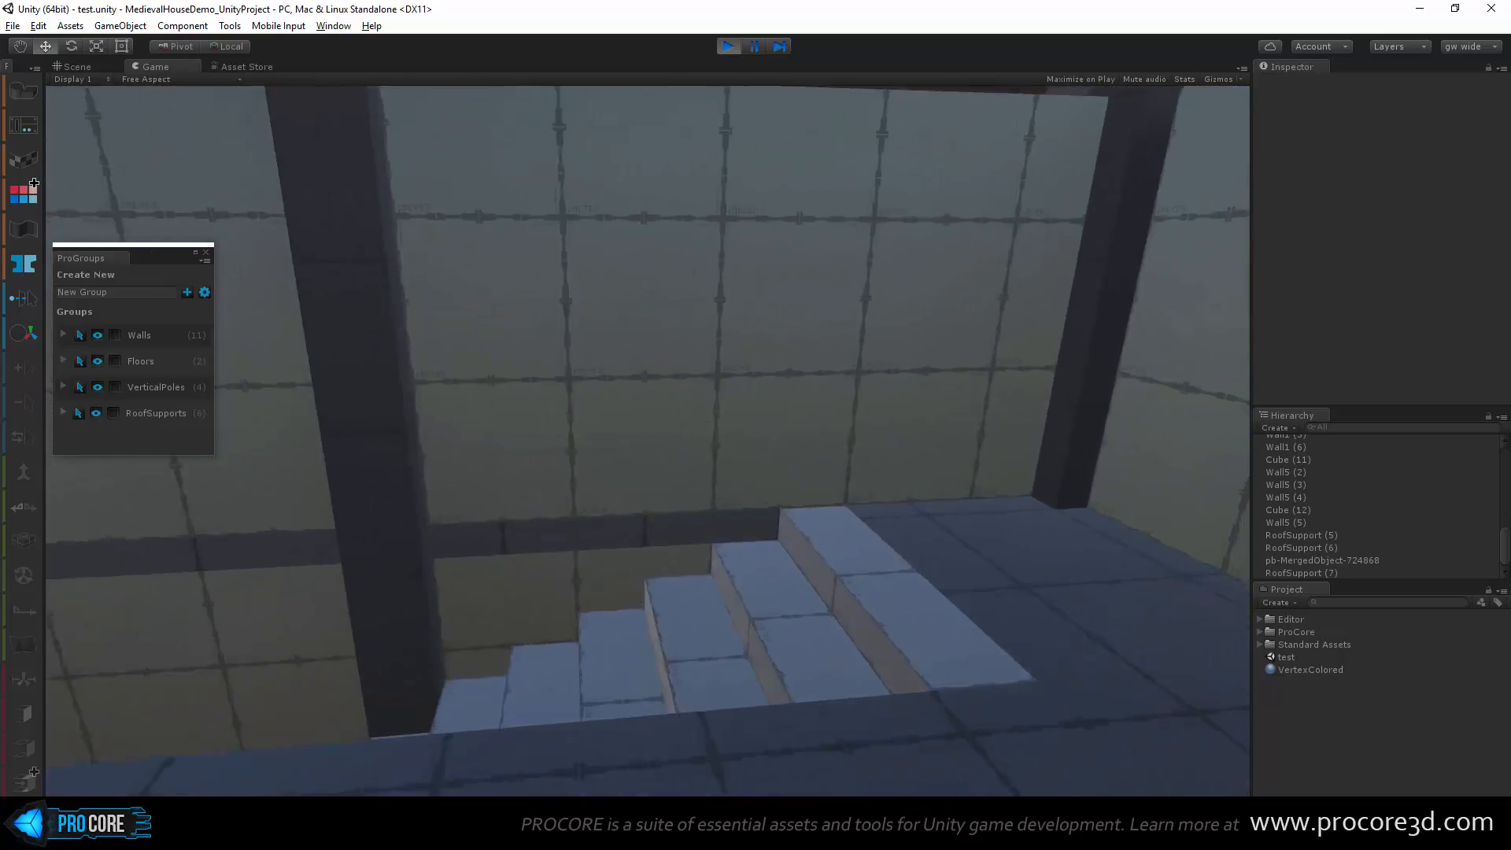
{"action": "key", "text": "w"}
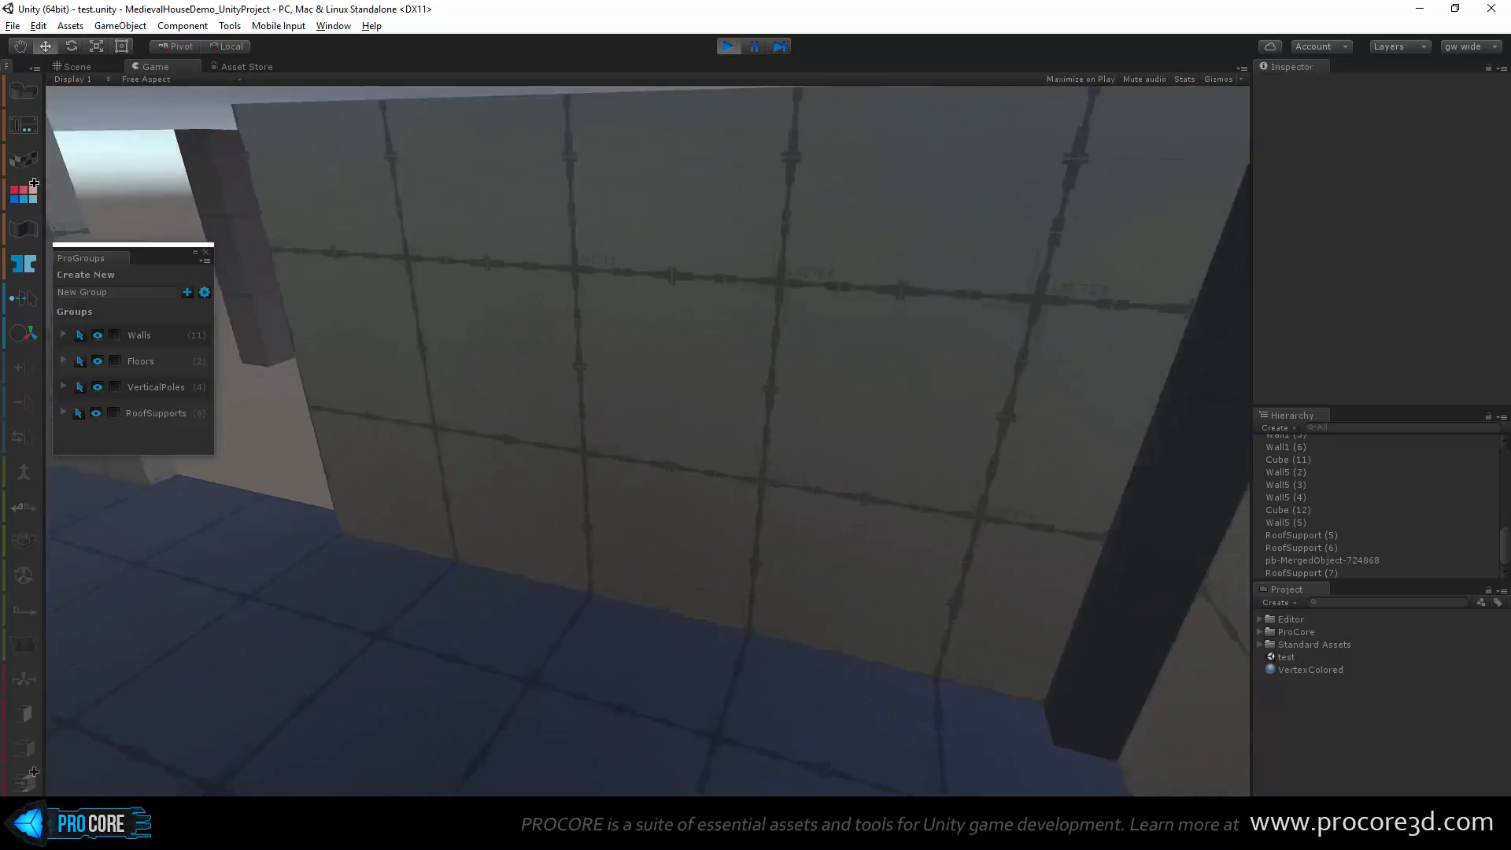
{"action": "key", "text": "w"}
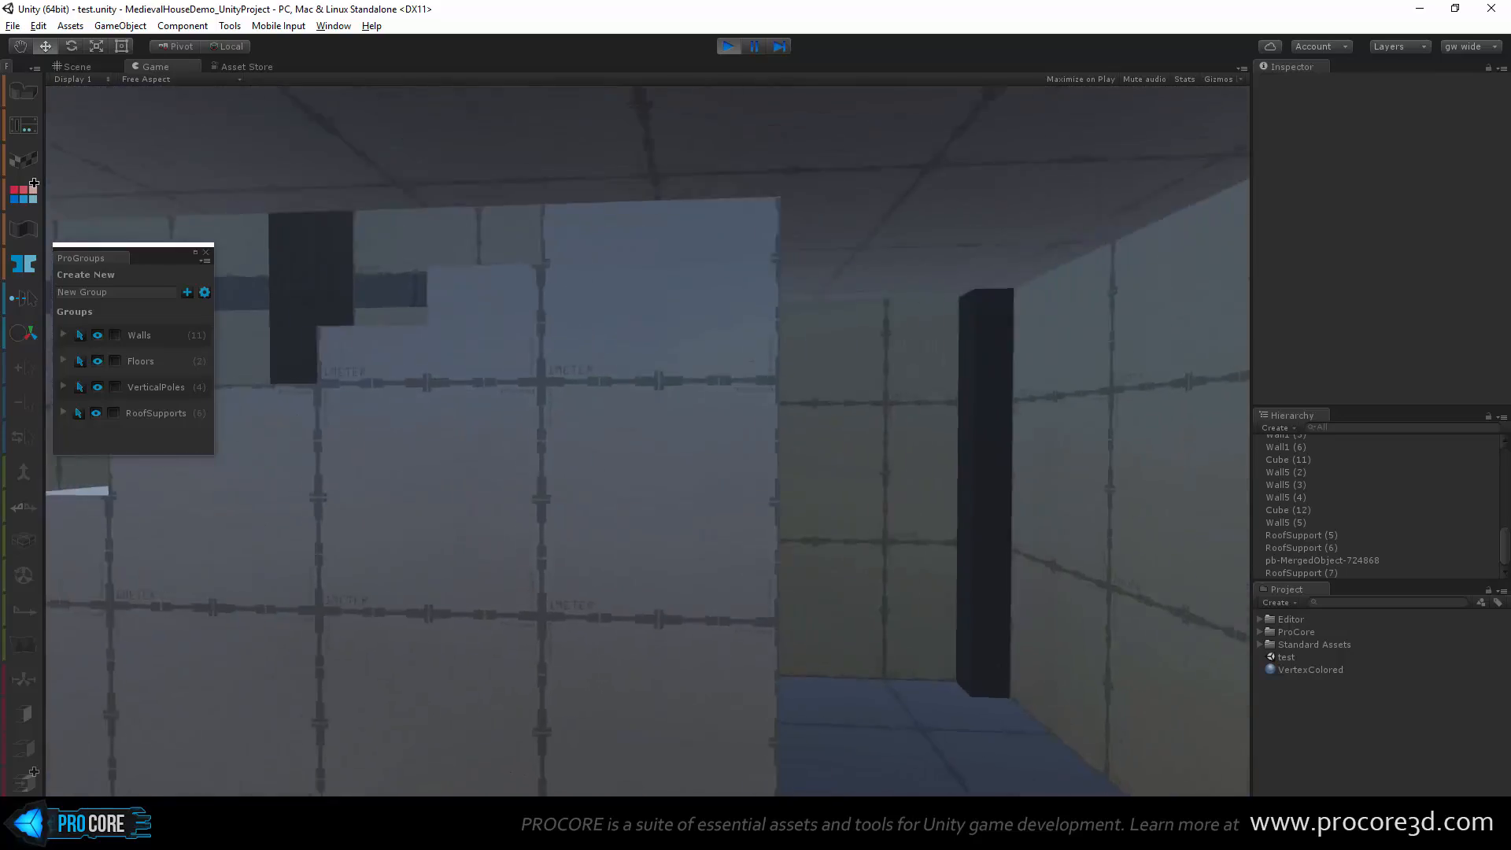
Step: Walk through the house up the stairs to the upper floor, look at the roof supports, and exit play mode
{"action": "key", "text": "w"}
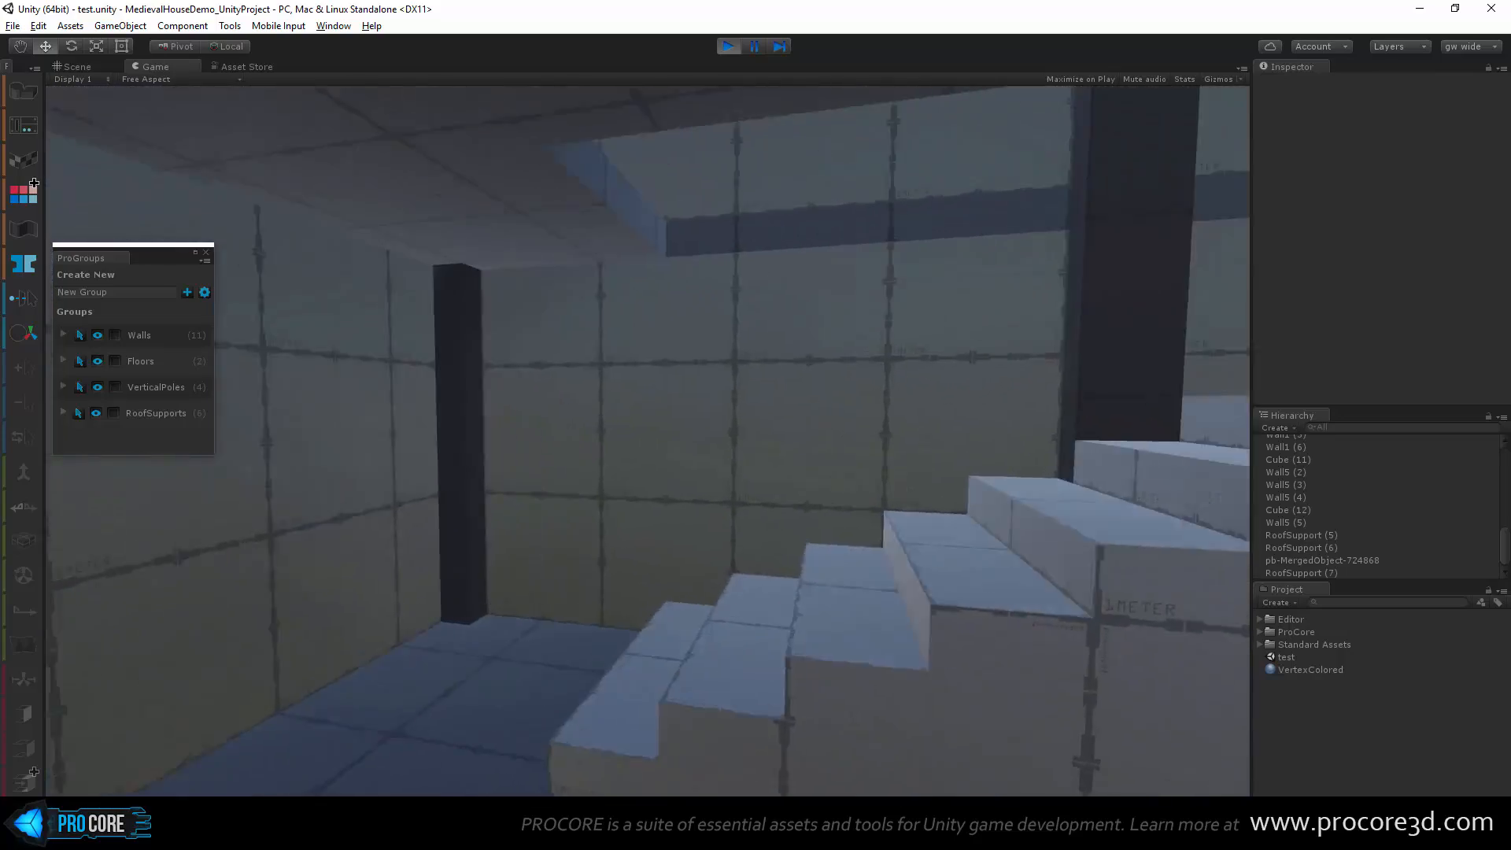
{"action": "key", "text": "w"}
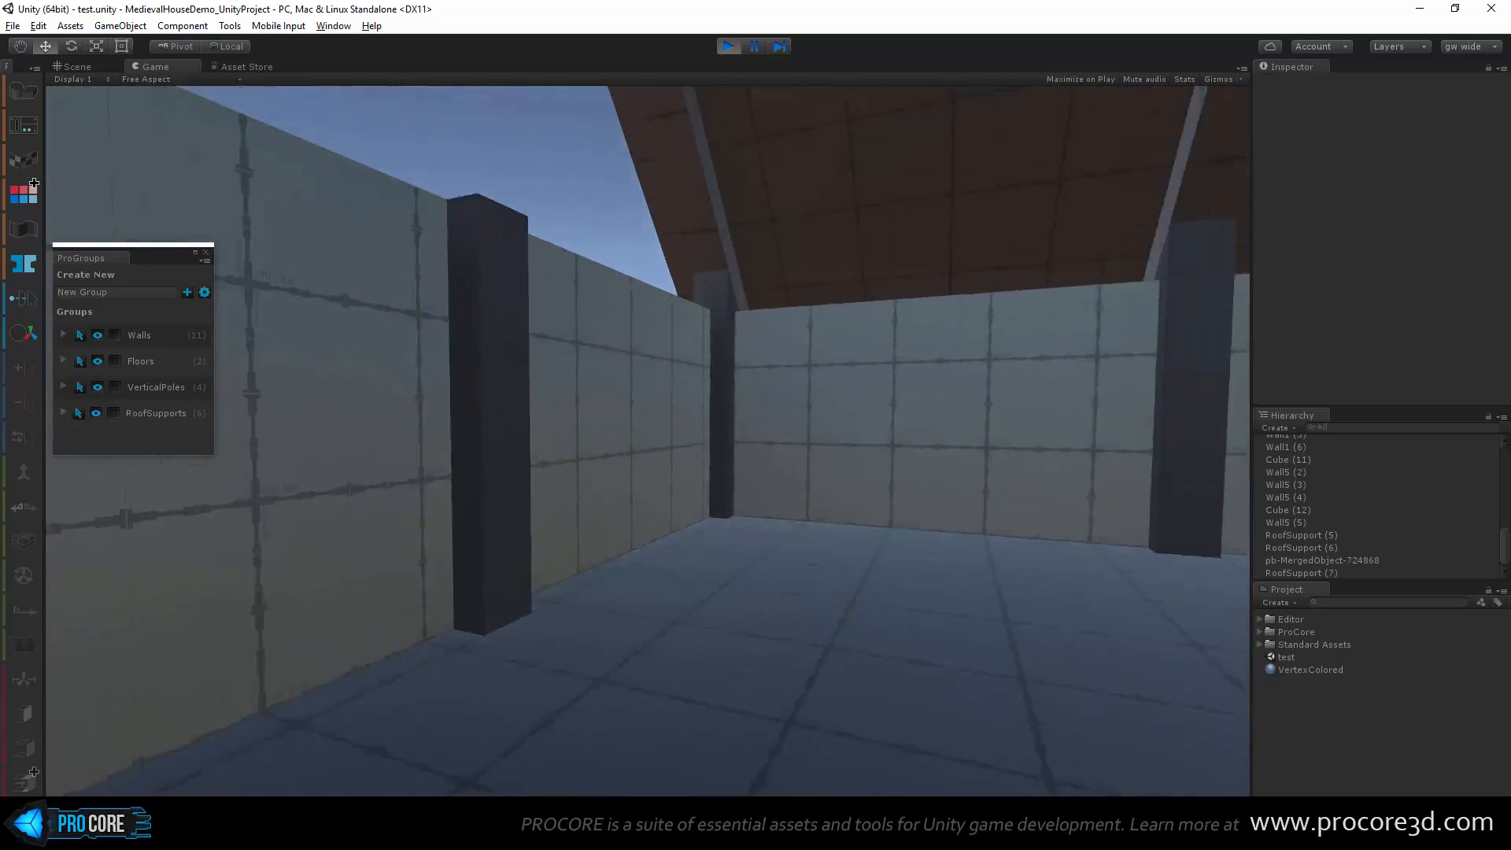
{"action": "key", "text": "w"}
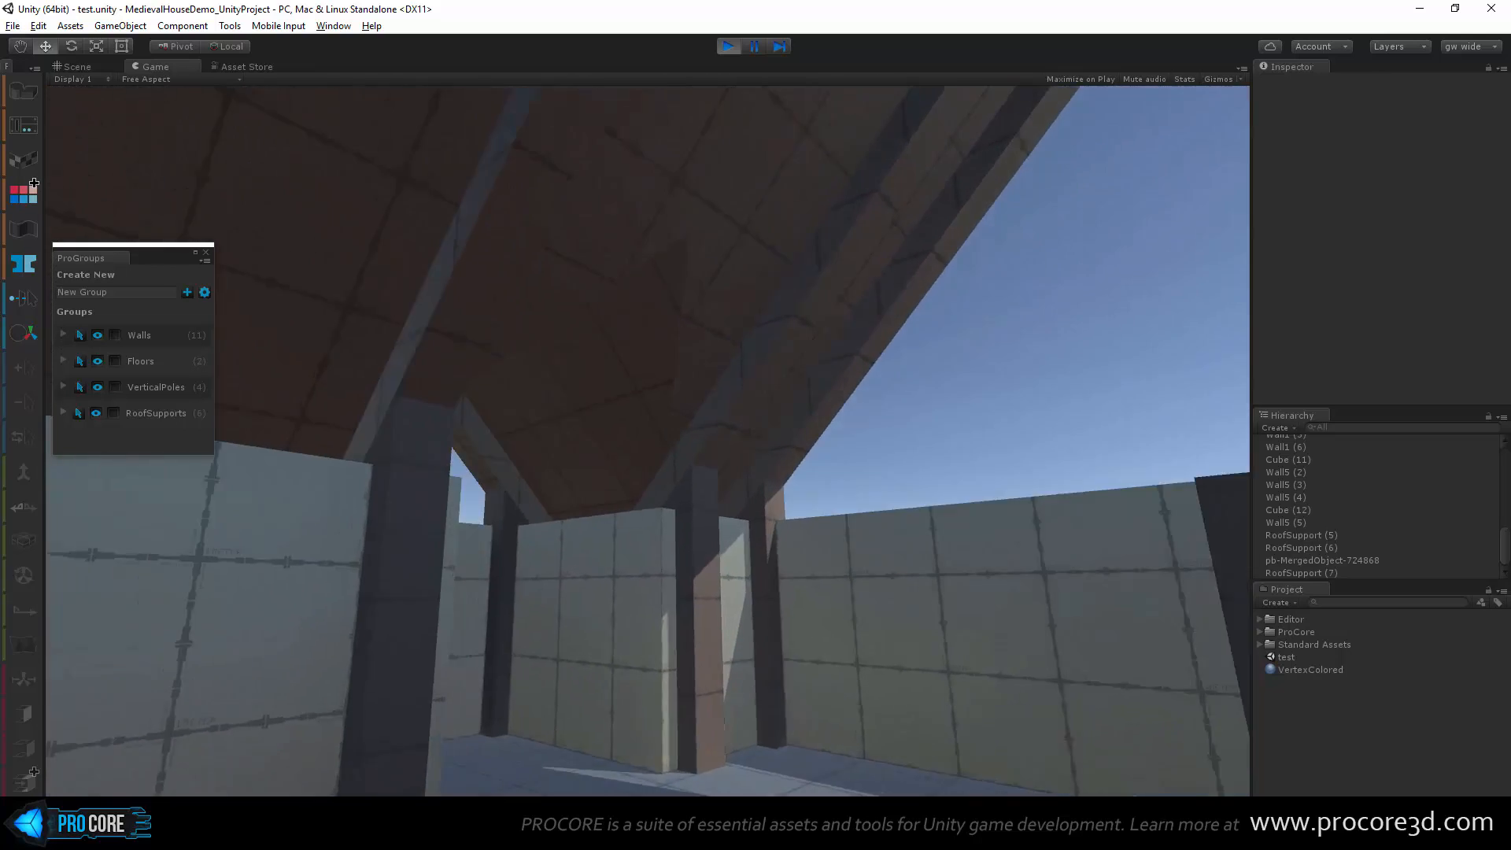
{"action": "key", "text": "w"}
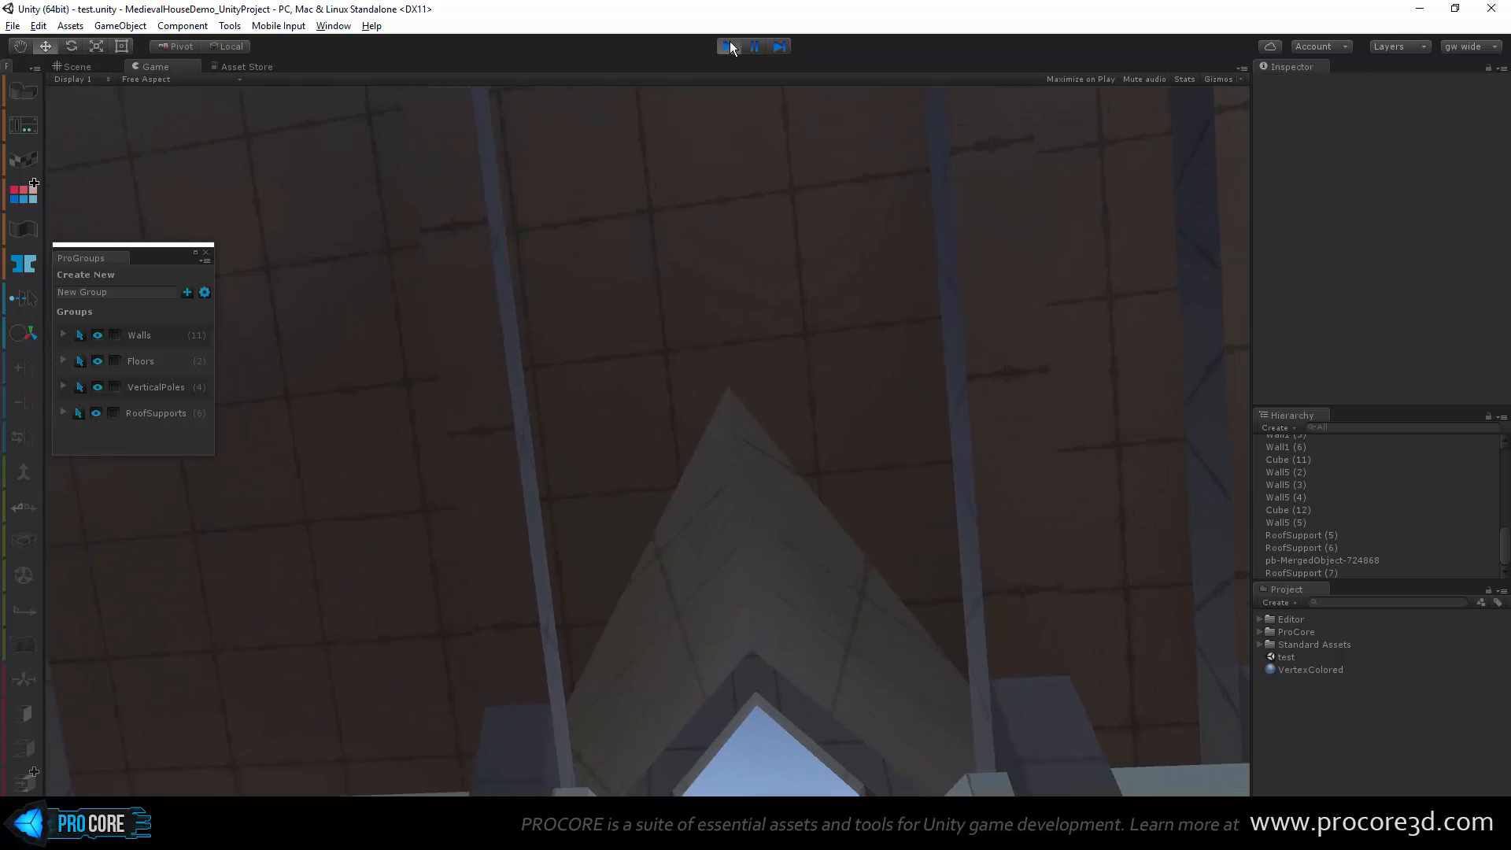
{"action": "left_click", "coordinate": [730, 44]}
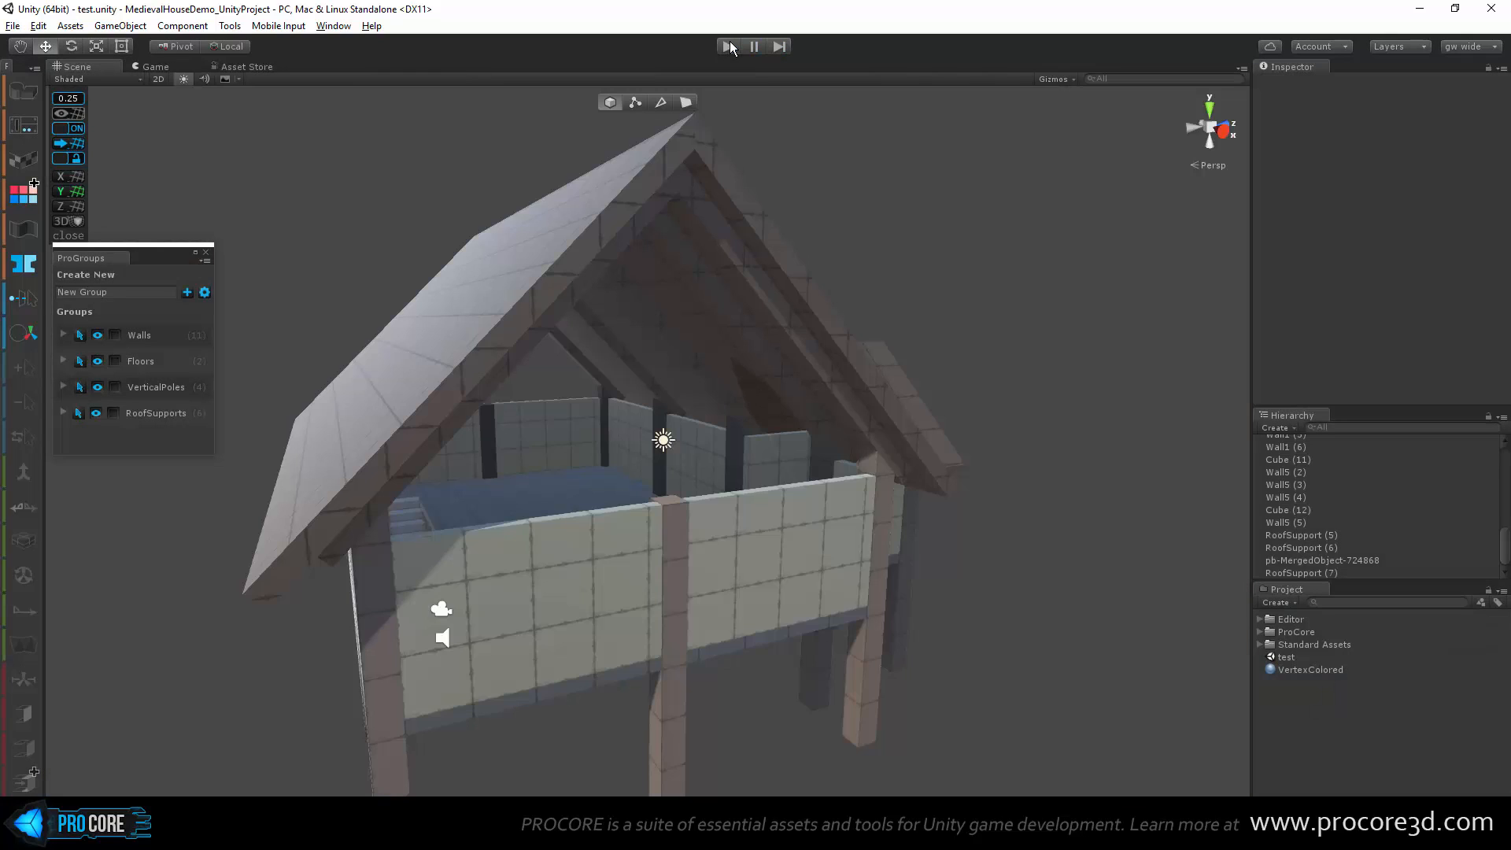
Step: Create a new ProBuilder cube and place it on top of the gable-end wall's corner at X 19, Y 6, Z -13.5
{"action": "left_click_drag", "start_coordinate": [595, 610], "coordinate": [346, 629], "text": "alt"}
{"action": "scroll", "coordinate": [469, 637], "scroll_direction": "up", "scroll_amount": 3}
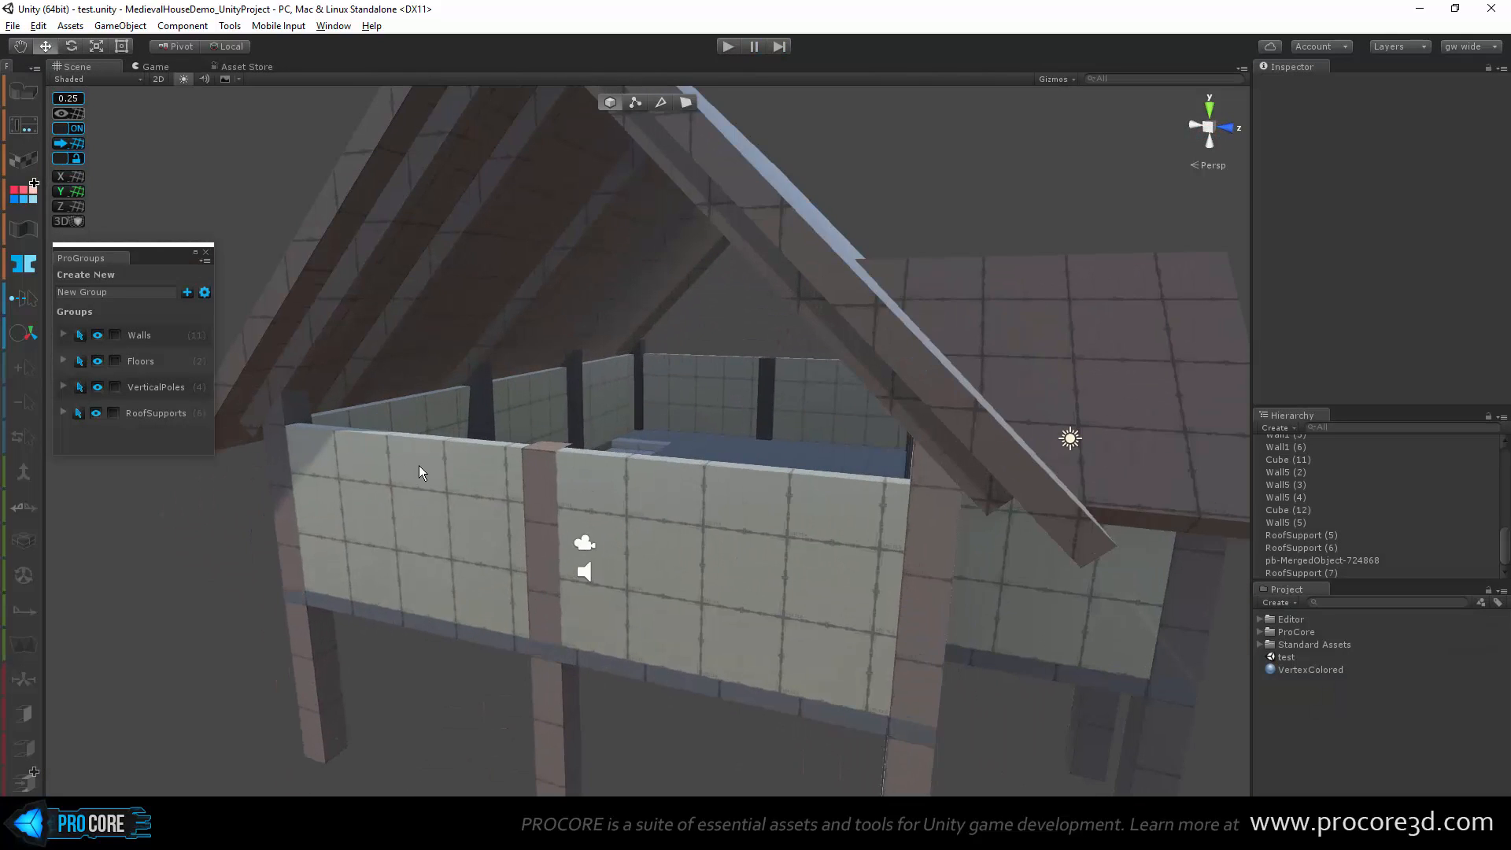
{"action": "left_click", "coordinate": [418, 465]}
{"action": "middle_click_drag", "start_coordinate": [418, 466], "coordinate": [508, 518]}
{"action": "scroll", "coordinate": [551, 521], "scroll_direction": "up", "scroll_amount": 3}
{"action": "left_click_drag", "start_coordinate": [574, 522], "coordinate": [611, 508], "text": "alt"}
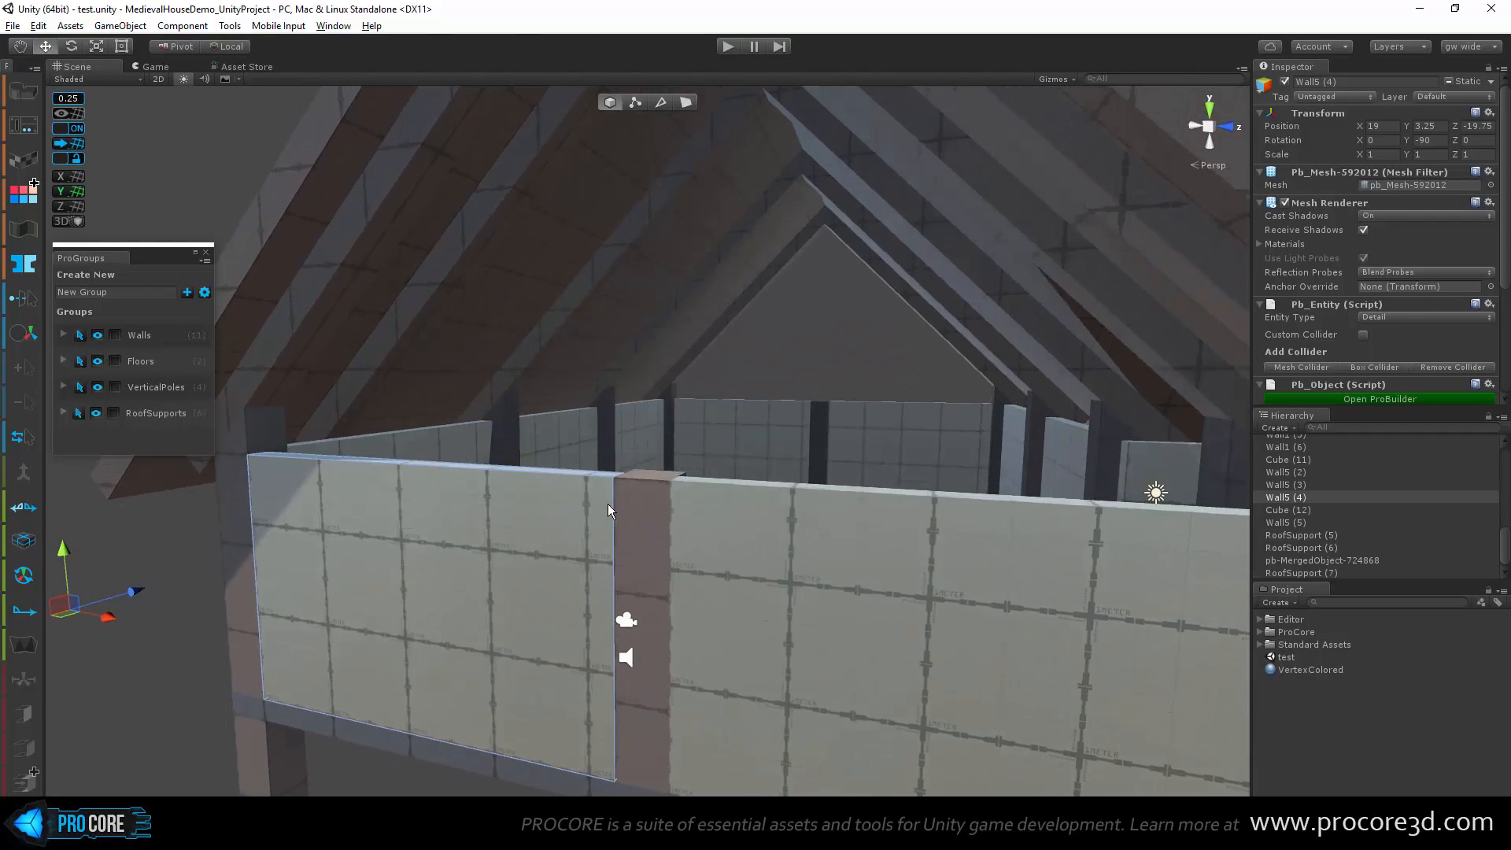
{"action": "scroll", "coordinate": [458, 448], "scroll_direction": "down", "scroll_amount": 3}
{"action": "left_click_drag", "start_coordinate": [458, 449], "coordinate": [483, 474], "text": "alt"}
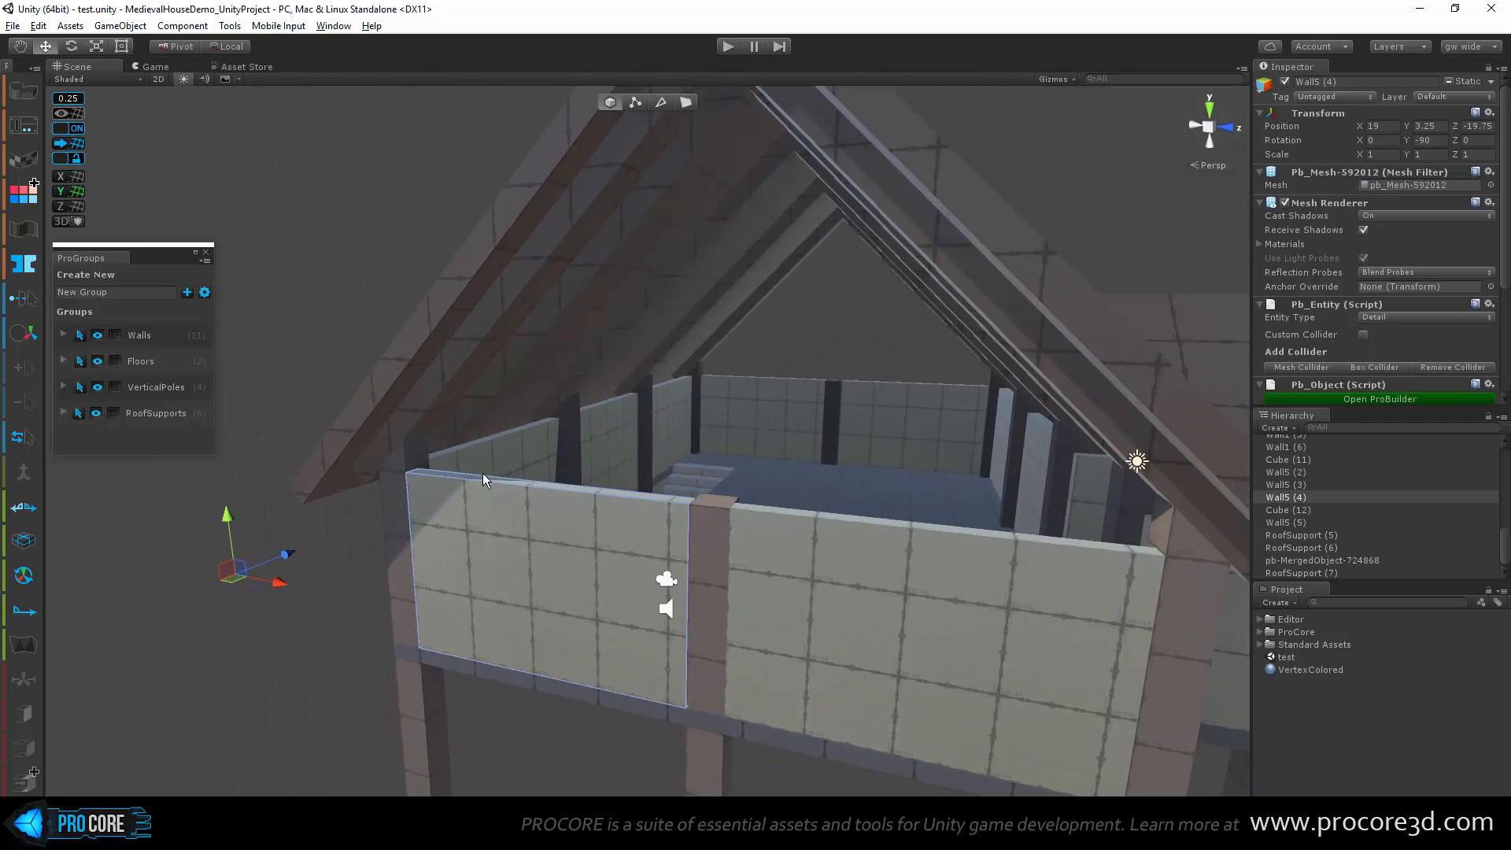
{"action": "key", "text": "ctrl+k"}
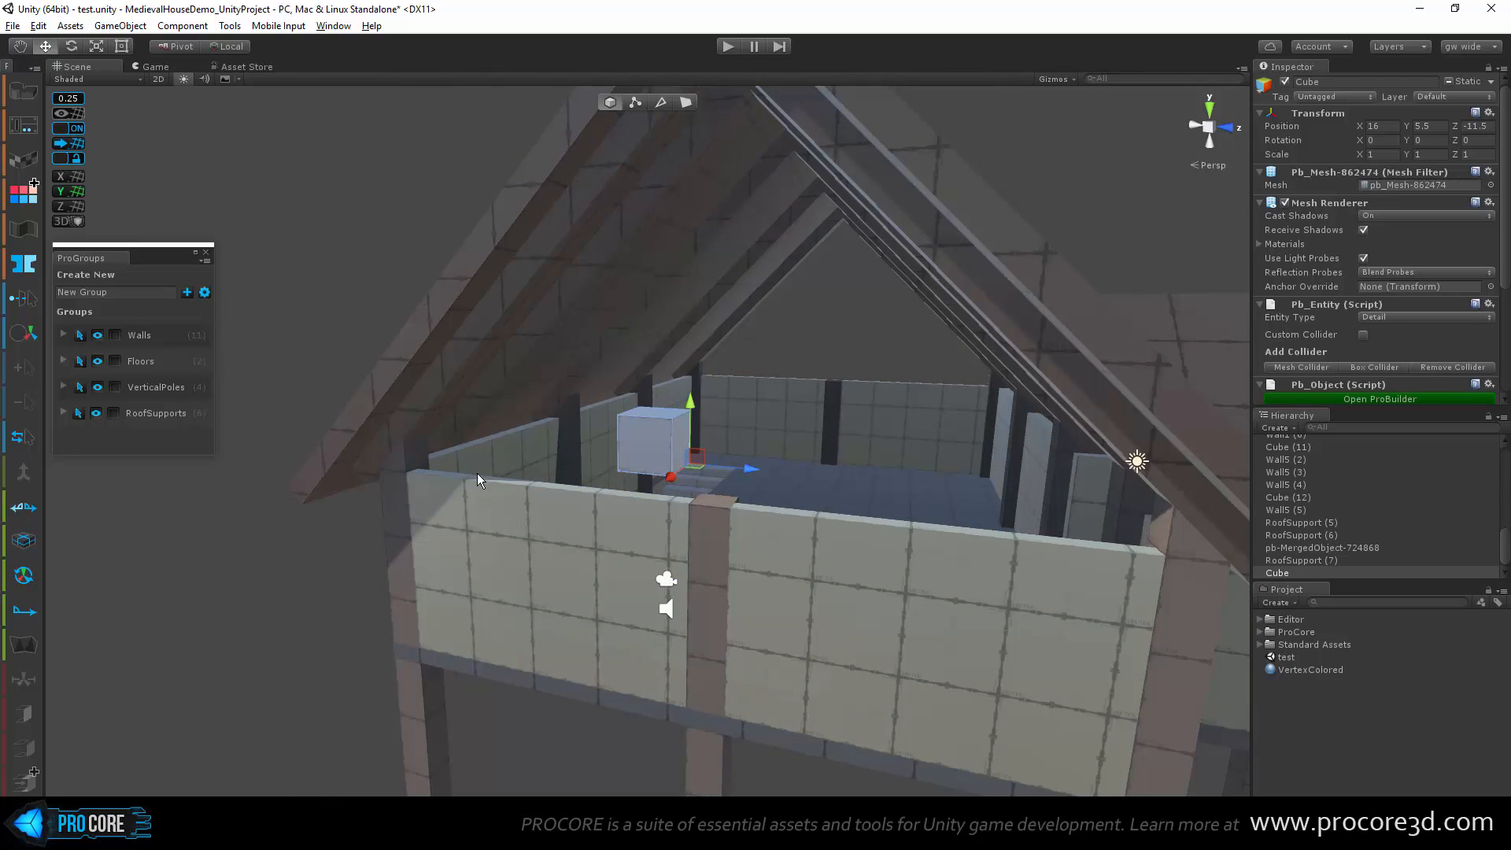
{"action": "left_click_drag", "start_coordinate": [477, 474], "coordinate": [502, 480], "text": "alt"}
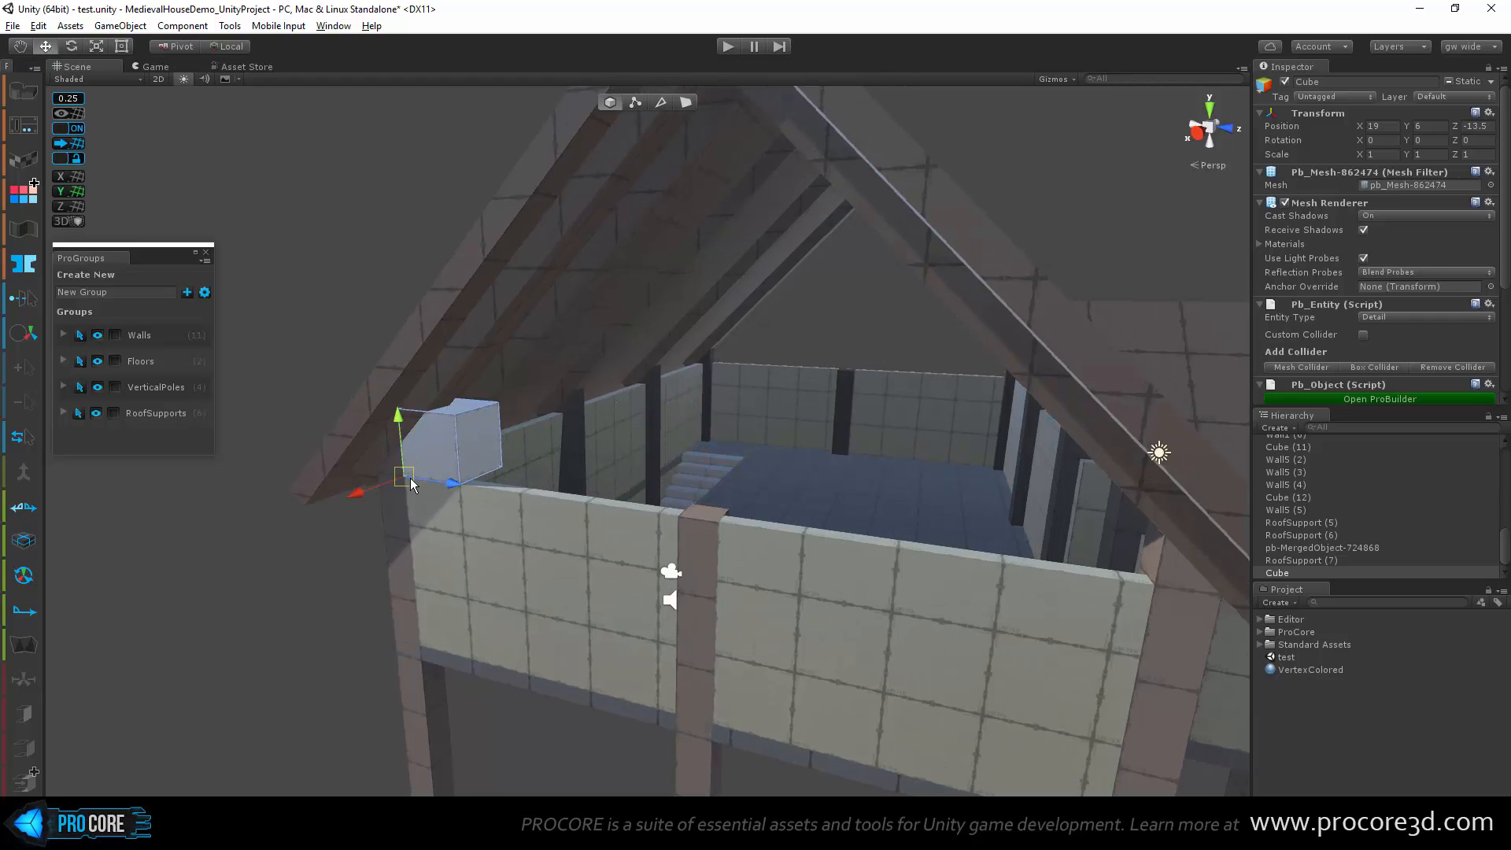
Step: Lower the new cube's top face to give it the height of a low beam
{"action": "key", "text": "g"}
{"action": "left_click", "coordinate": [461, 406]}
{"action": "scroll", "coordinate": [461, 406], "scroll_direction": "up", "scroll_amount": 5}
{"action": "middle_click_drag", "start_coordinate": [458, 428], "coordinate": [477, 385]}
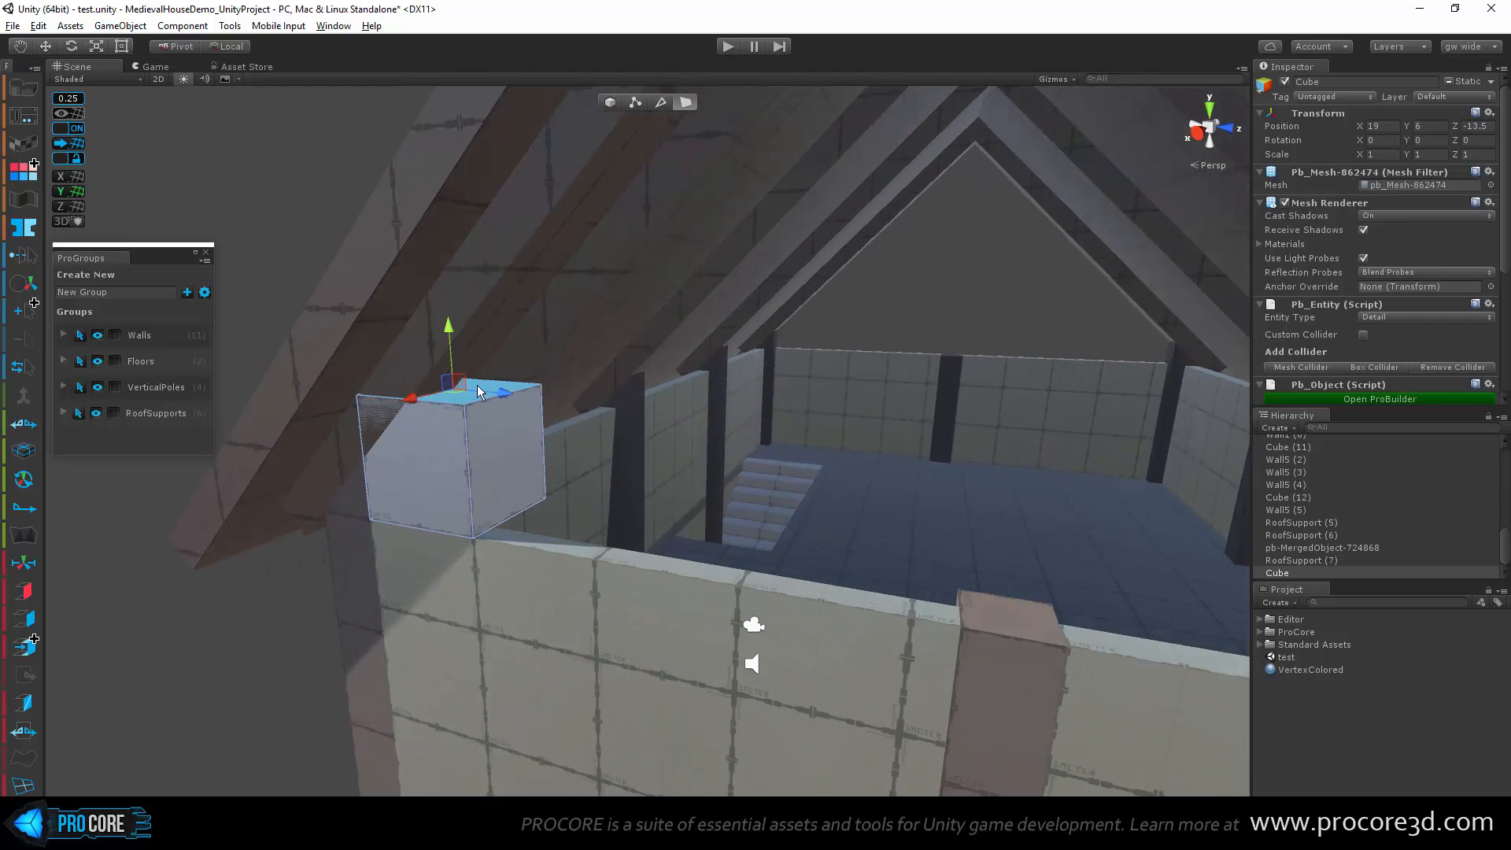
{"action": "left_click_drag", "start_coordinate": [452, 351], "coordinate": [451, 389]}
Step: Stretch the cube's end face along the top of the gable-end wall so it spans the full wall length
{"action": "left_click", "coordinate": [492, 491]}
{"action": "left_click_drag", "start_coordinate": [476, 578], "coordinate": [642, 559], "text": "alt"}
{"action": "left_click_drag", "start_coordinate": [965, 494], "coordinate": [820, 480], "text": "alt"}
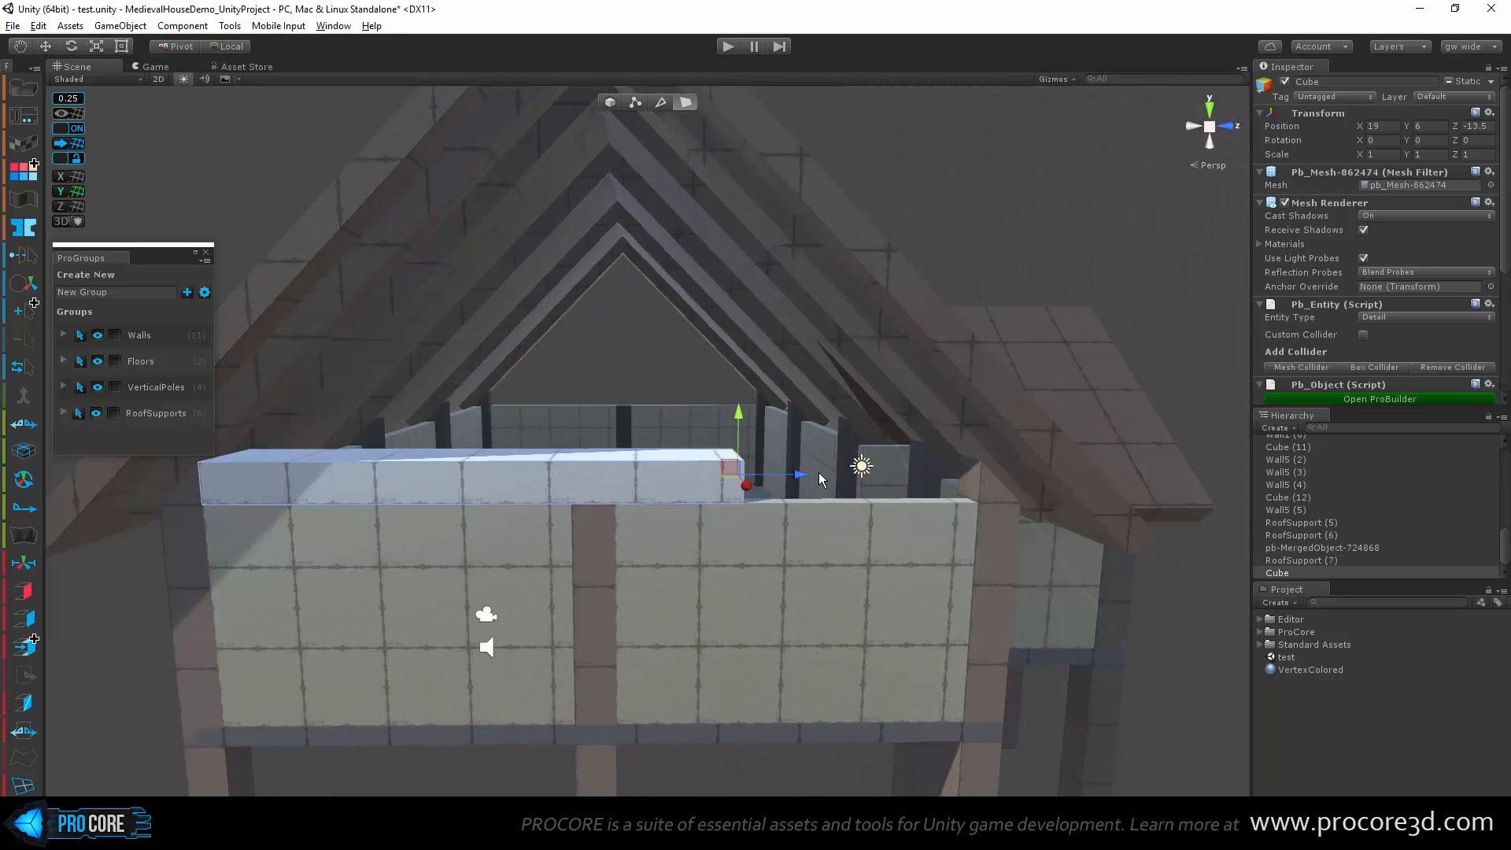
{"action": "key", "text": "f"}
Step: Adjust the beam's inner face to match the beam's thickness to the wall below
{"action": "left_click_drag", "start_coordinate": [598, 582], "coordinate": [940, 538], "text": "alt"}
{"action": "scroll", "coordinate": [937, 551], "scroll_direction": "down", "scroll_amount": 5}
{"action": "left_click_drag", "start_coordinate": [881, 735], "coordinate": [724, 374], "text": "alt"}
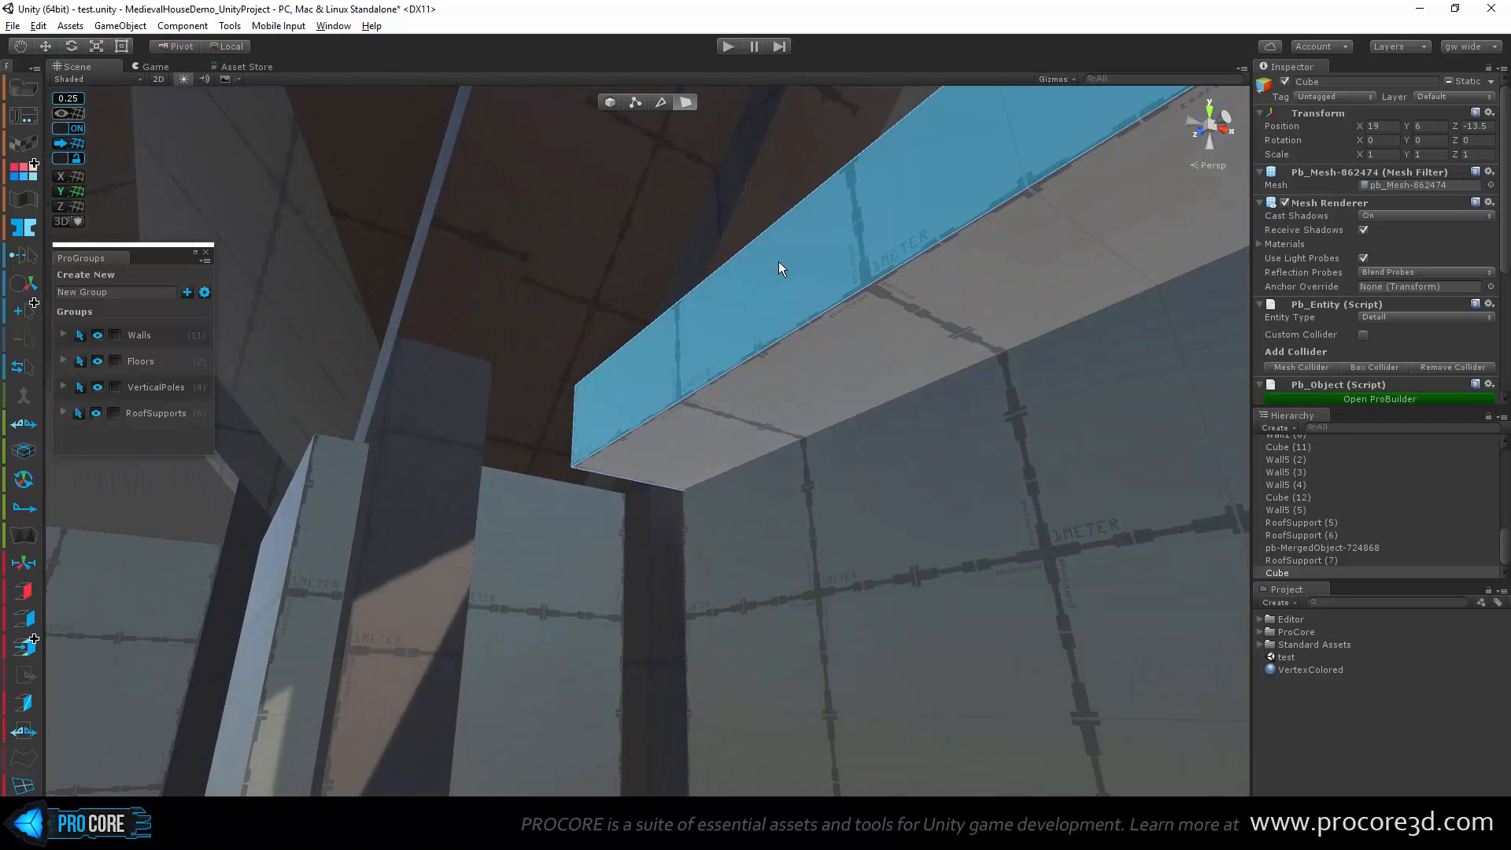
{"action": "left_click_drag", "start_coordinate": [777, 261], "coordinate": [806, 596], "text": "alt"}
{"action": "scroll", "coordinate": [808, 596], "scroll_direction": "up", "scroll_amount": 4}
{"action": "left_click_drag", "start_coordinate": [717, 575], "coordinate": [486, 608], "text": "alt"}
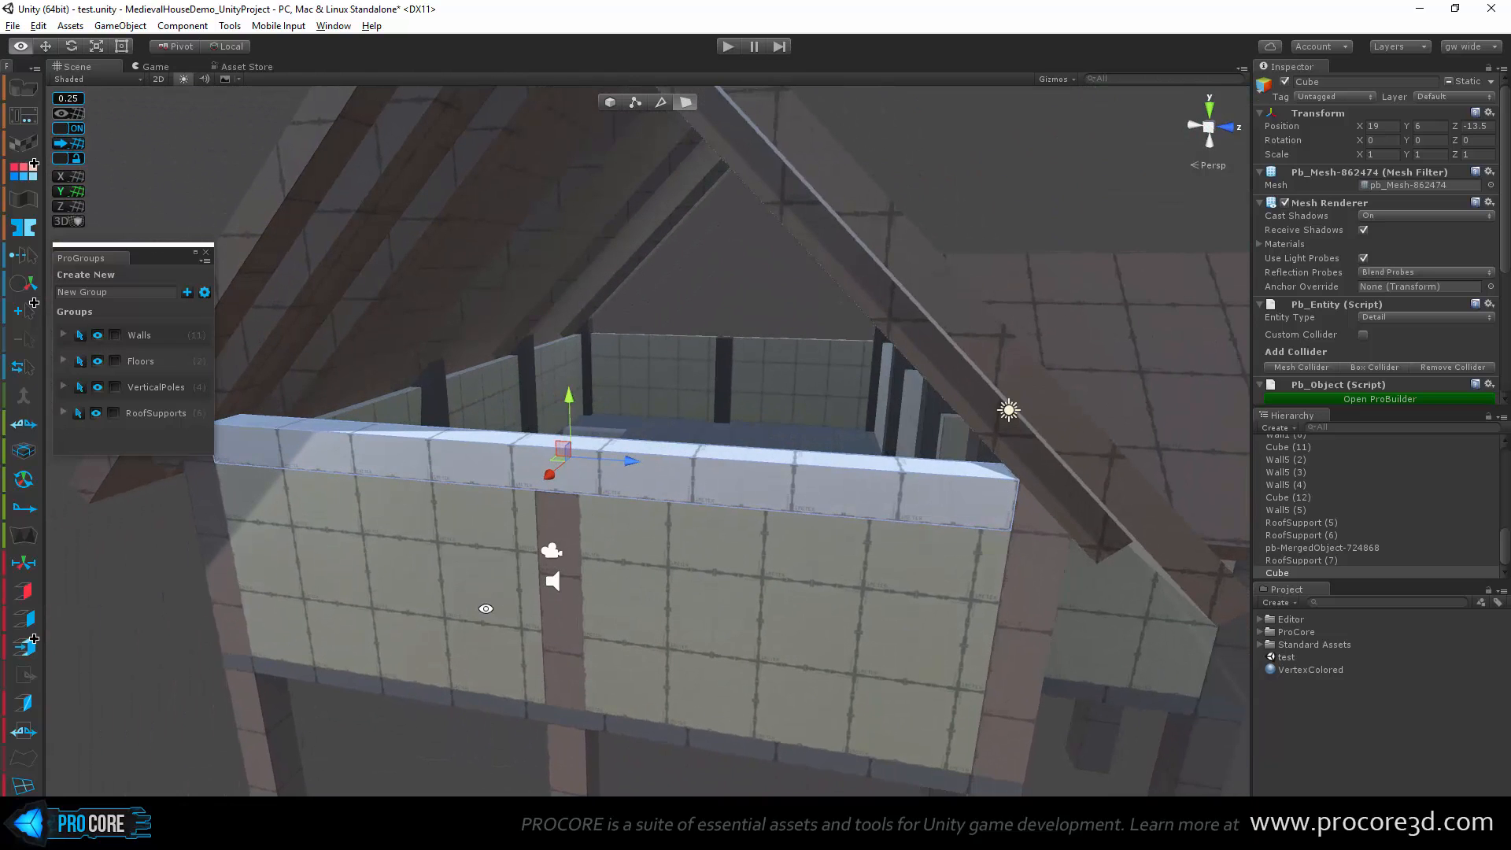
Step: Check the beam's ends against the corner poles, clear the face selection and return to whole-object editing
{"action": "left_click_drag", "start_coordinate": [417, 568], "coordinate": [910, 500], "text": "alt"}
{"action": "left_click_drag", "start_coordinate": [853, 351], "coordinate": [387, 464], "text": "alt"}
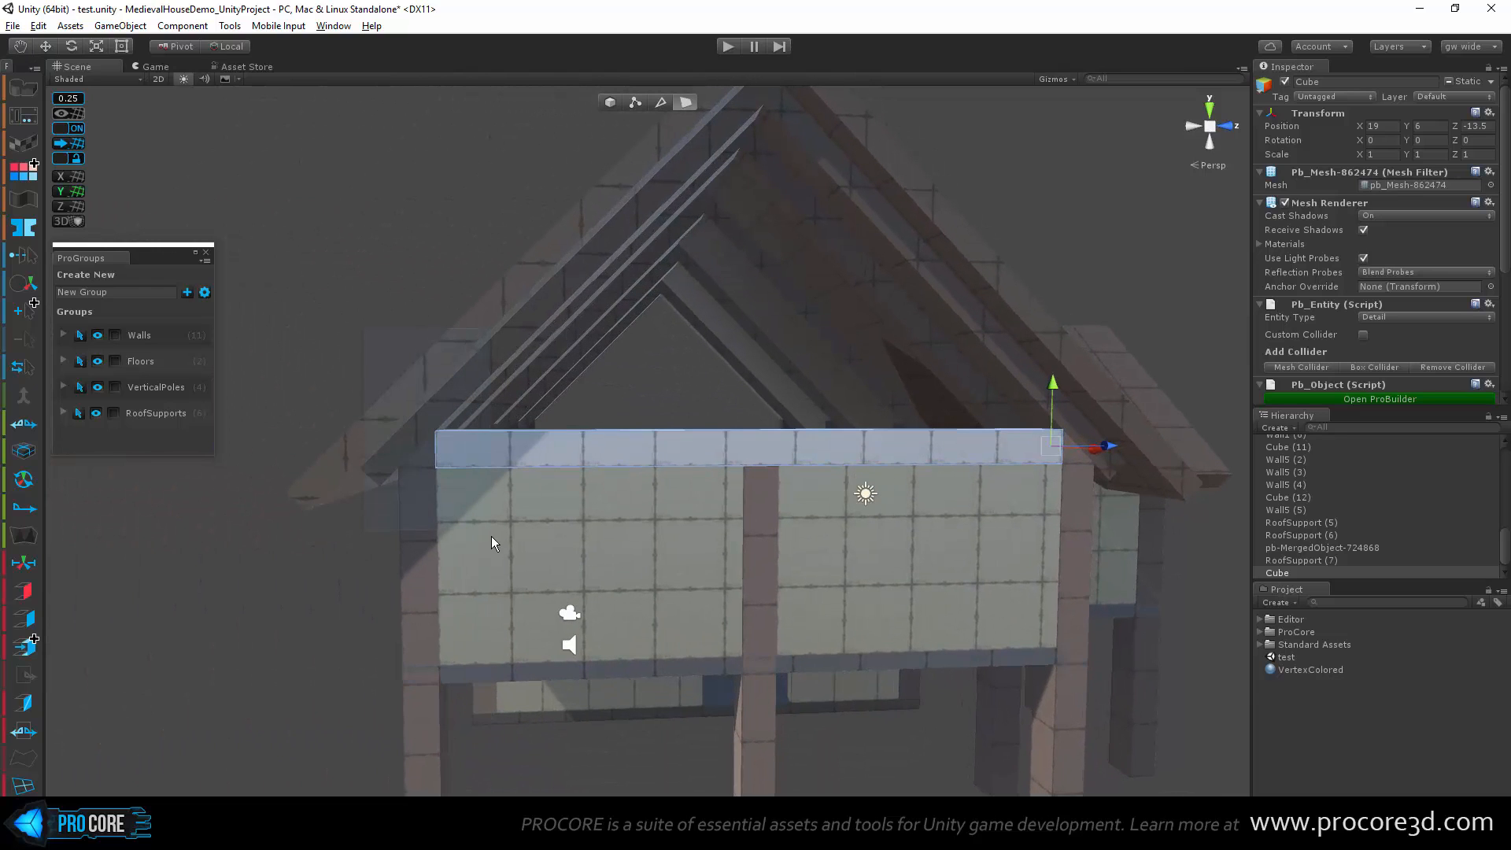
{"action": "key", "text": "Delete"}
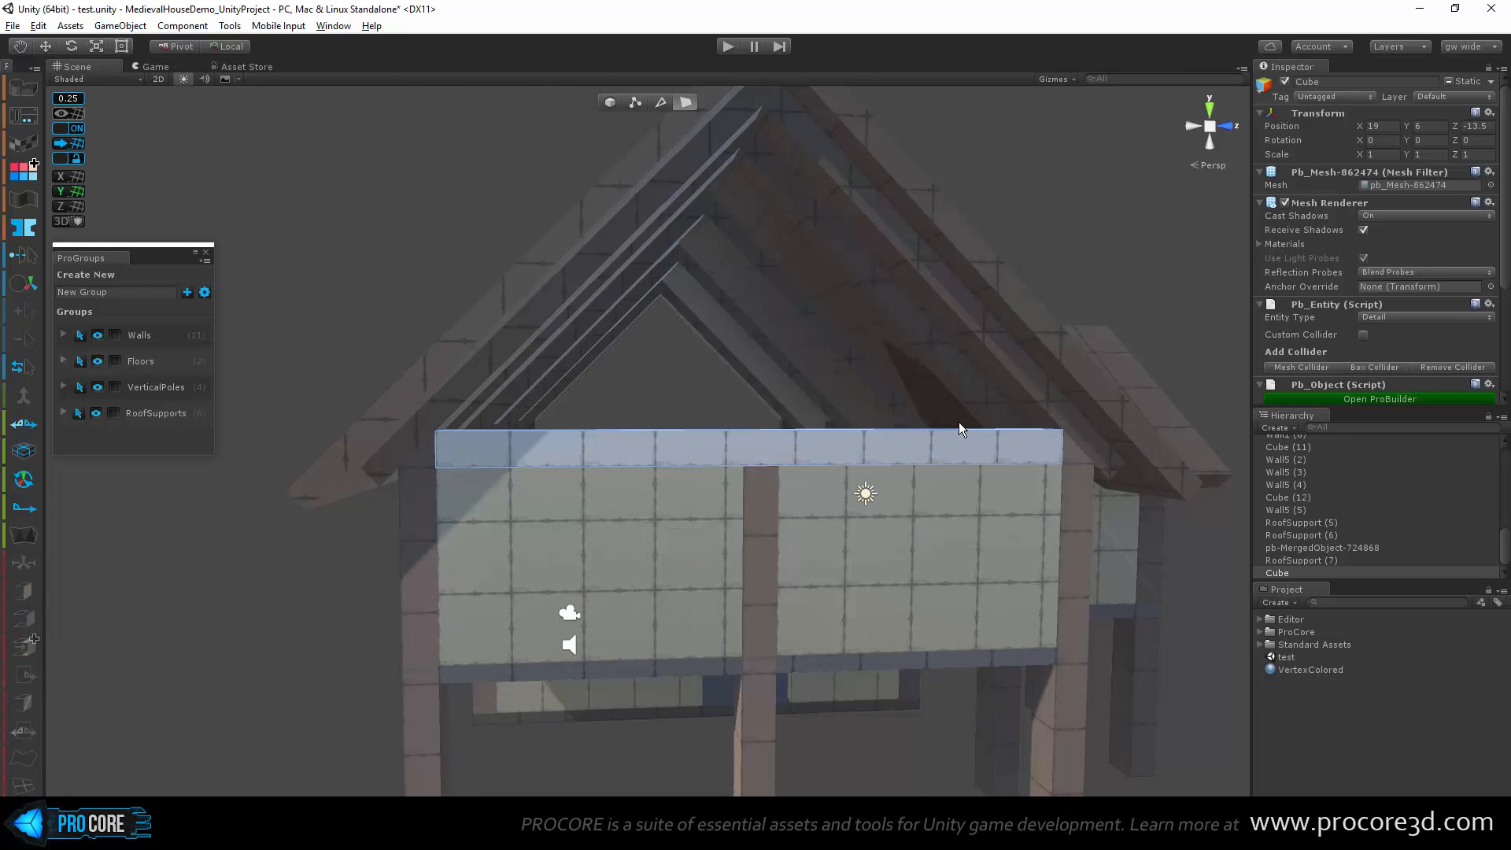
{"action": "left_click_drag", "start_coordinate": [736, 466], "coordinate": [552, 154], "text": "alt"}
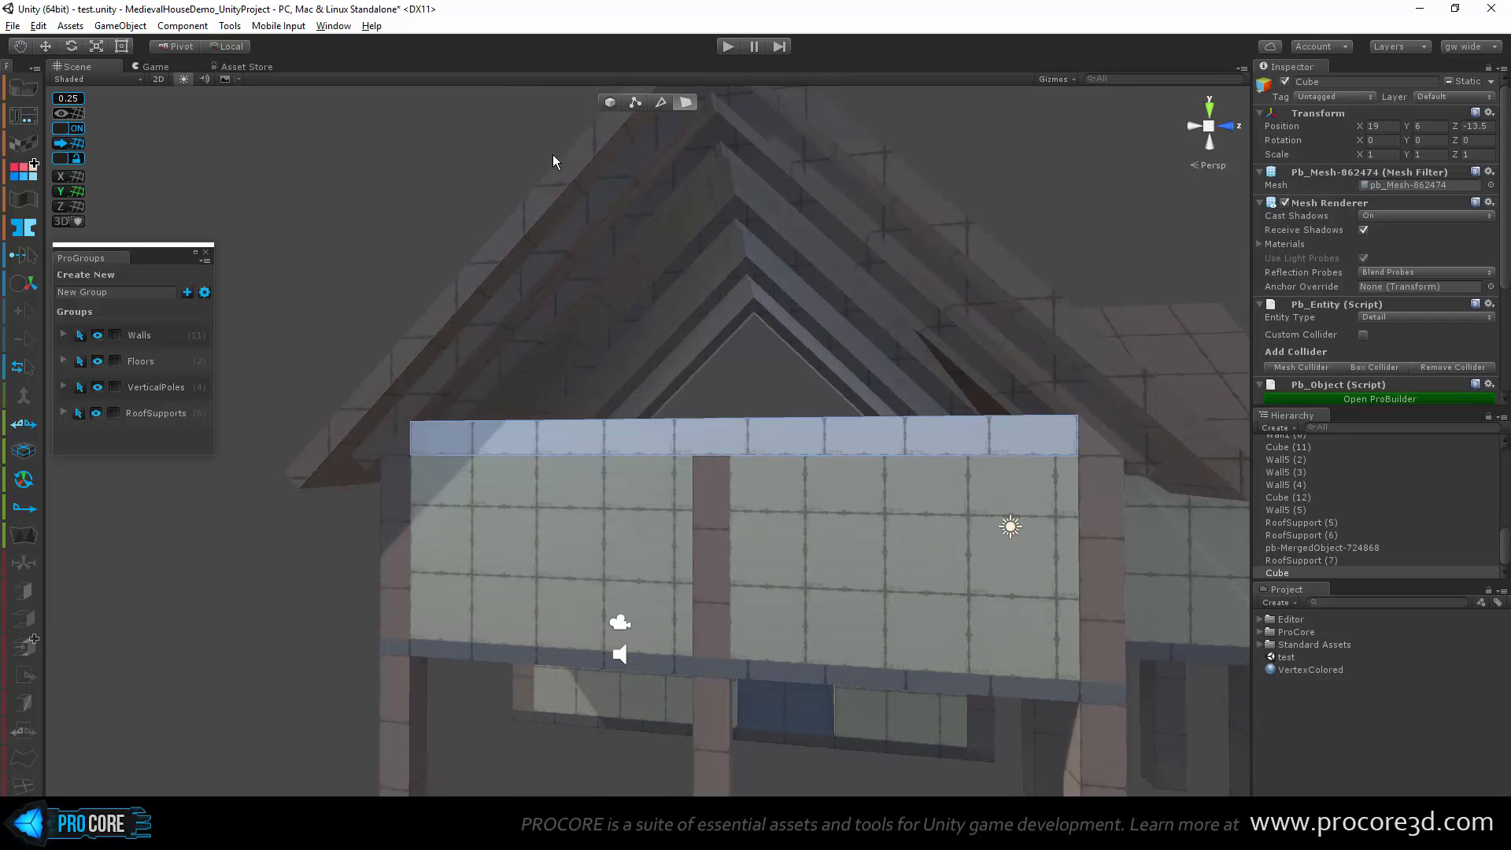
{"action": "left_click", "coordinate": [611, 101]}
{"action": "scroll", "coordinate": [597, 283], "scroll_direction": "up", "scroll_amount": 4}
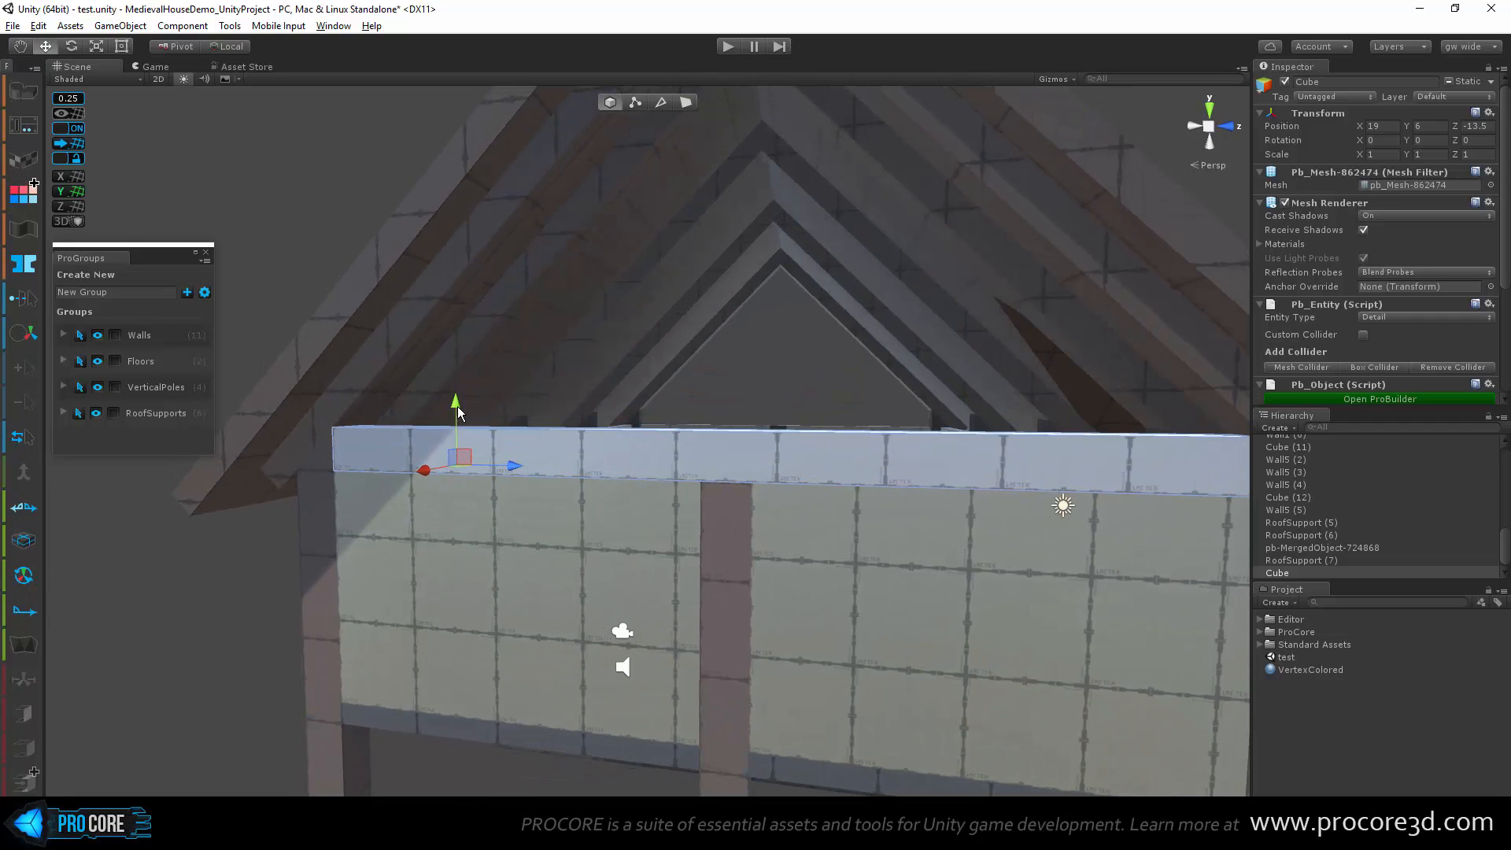
{"action": "left_click_drag", "start_coordinate": [465, 334], "coordinate": [477, 403]}
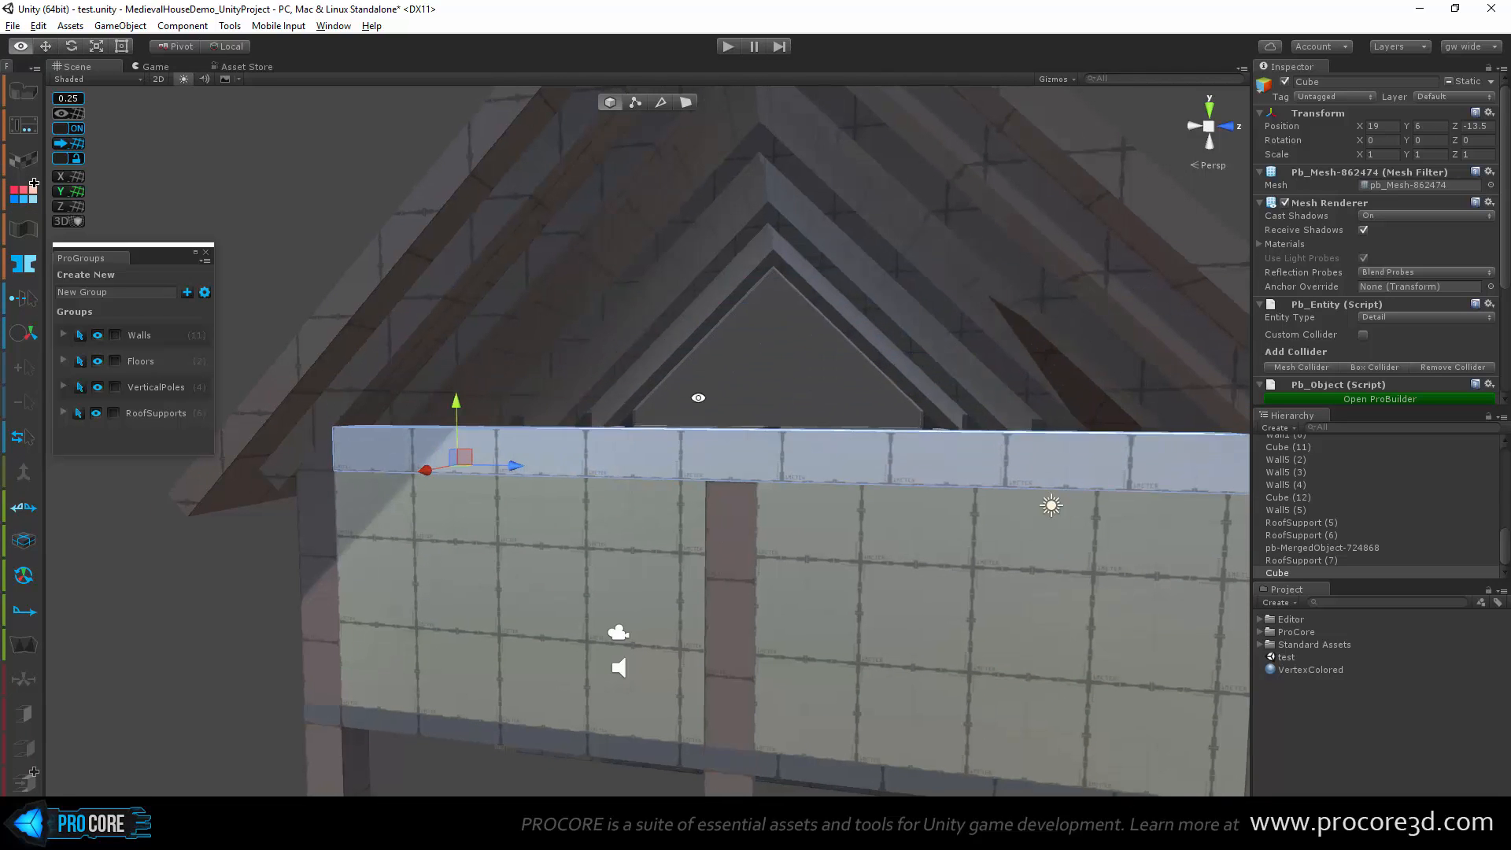
{"action": "left_click_drag", "start_coordinate": [696, 398], "coordinate": [772, 350], "text": "alt"}
Step: Try moving the middle pole outward from the gable-end wall to X 19.75, and set it back flush
{"action": "left_click", "coordinate": [828, 478]}
{"action": "scroll", "coordinate": [828, 441], "scroll_direction": "down", "scroll_amount": 3}
{"action": "left_click_drag", "start_coordinate": [826, 423], "coordinate": [817, 625], "text": "alt"}
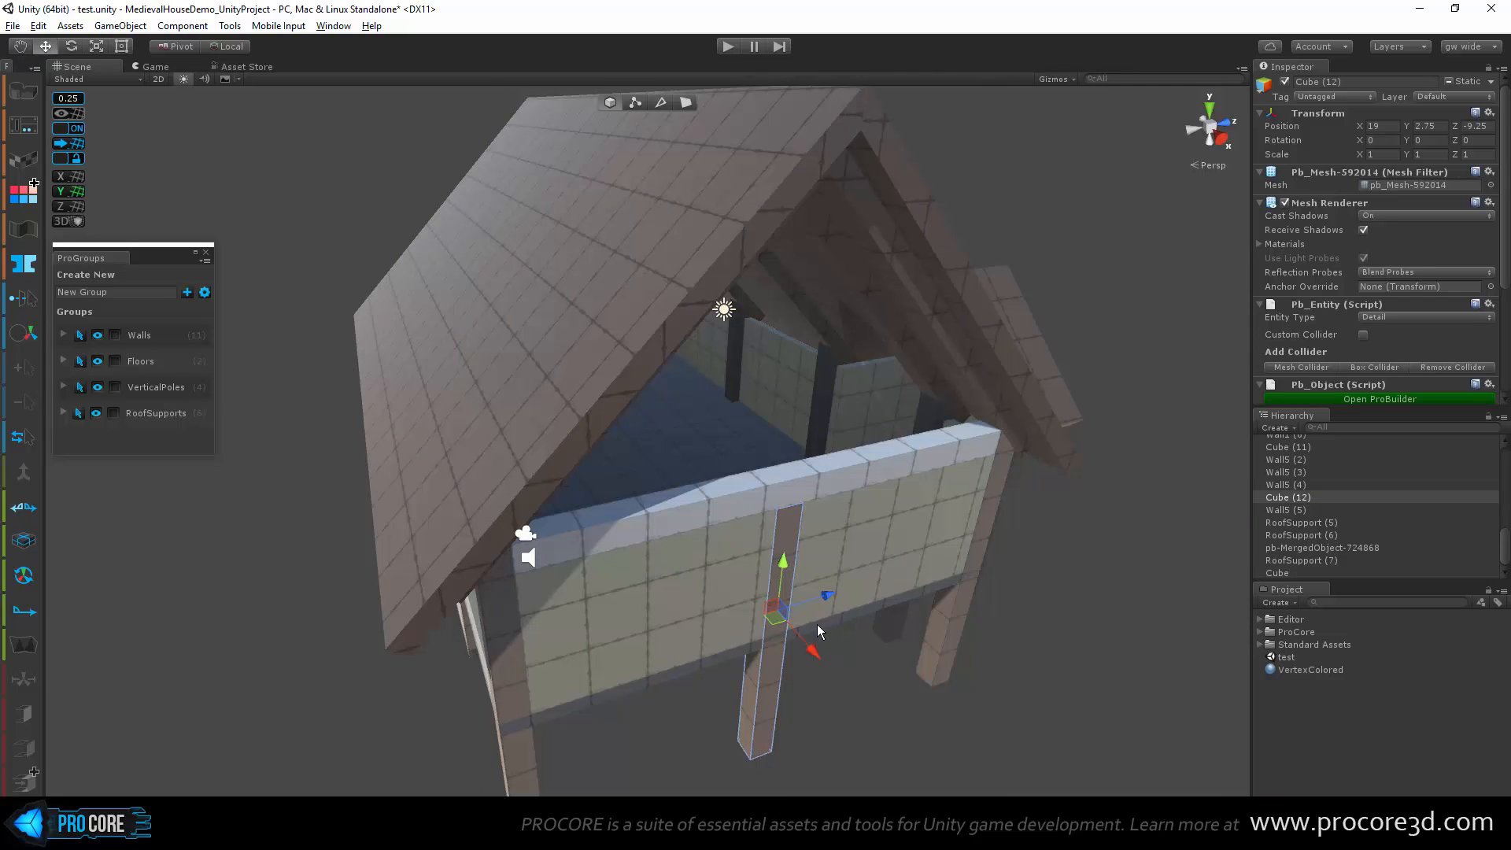
{"action": "left_click_drag", "start_coordinate": [823, 677], "coordinate": [826, 680]}
{"action": "left_click_drag", "start_coordinate": [815, 567], "coordinate": [677, 466], "text": "alt"}
{"action": "scroll", "coordinate": [709, 488], "scroll_direction": "up", "scroll_amount": 3}
{"action": "scroll", "coordinate": [678, 470], "scroll_direction": "up", "scroll_amount": 3}
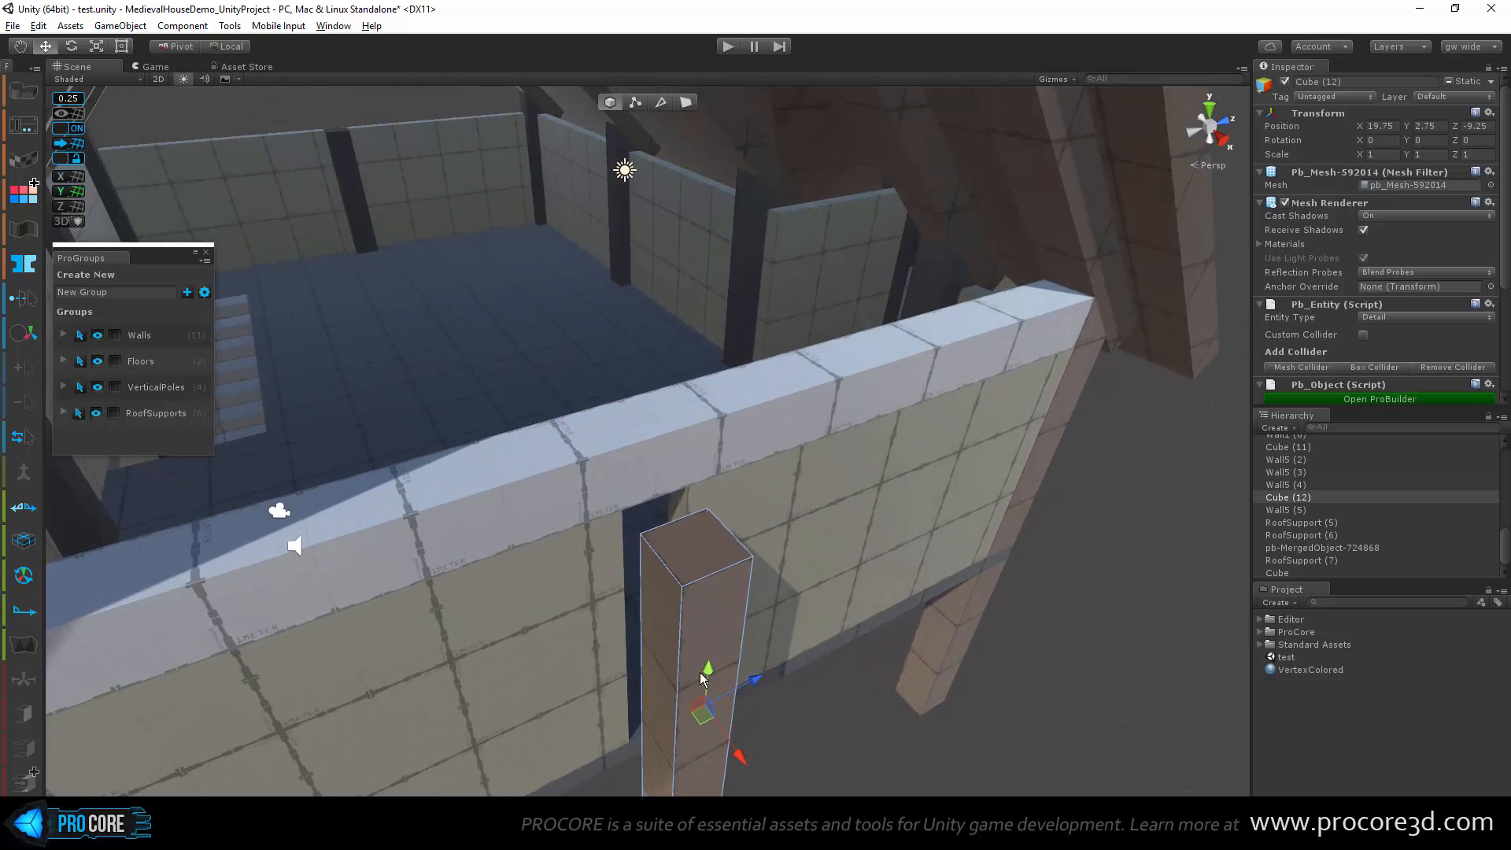
{"action": "left_click_drag", "start_coordinate": [726, 706], "coordinate": [682, 658]}
{"action": "left_click_drag", "start_coordinate": [611, 604], "coordinate": [689, 504], "text": "alt"}
{"action": "scroll", "coordinate": [766, 498], "scroll_direction": "up", "scroll_amount": 1}
{"action": "left_click_drag", "start_coordinate": [691, 663], "coordinate": [734, 496]}
Step: Try moving the gable-end corner pole outward to X 21.5, and undo the move
{"action": "left_click", "coordinate": [762, 431]}
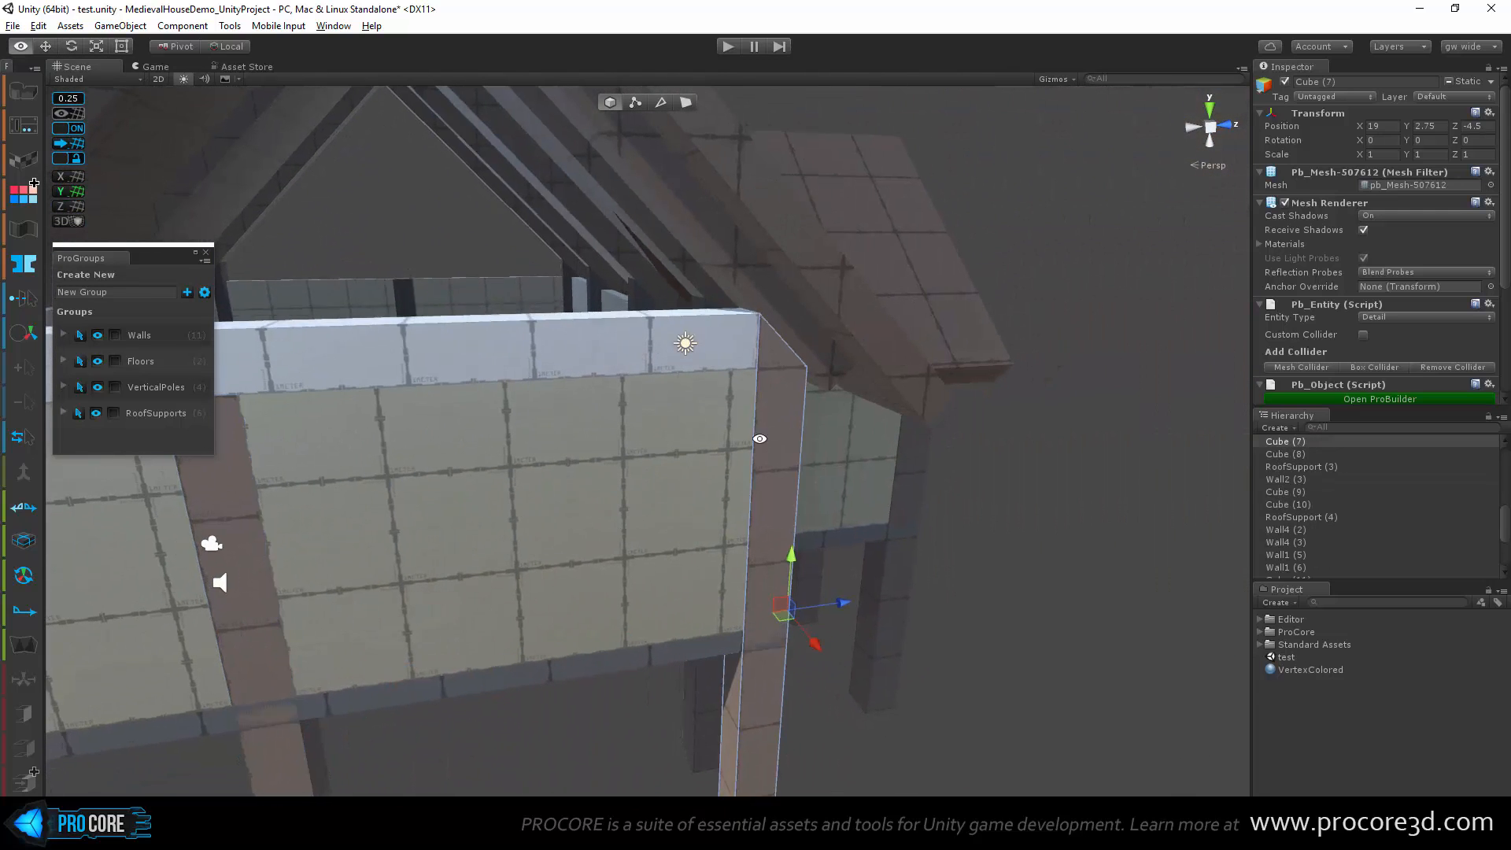
{"action": "left_click_drag", "start_coordinate": [760, 435], "coordinate": [794, 576], "text": "alt"}
{"action": "left_click_drag", "start_coordinate": [835, 660], "coordinate": [746, 521]}
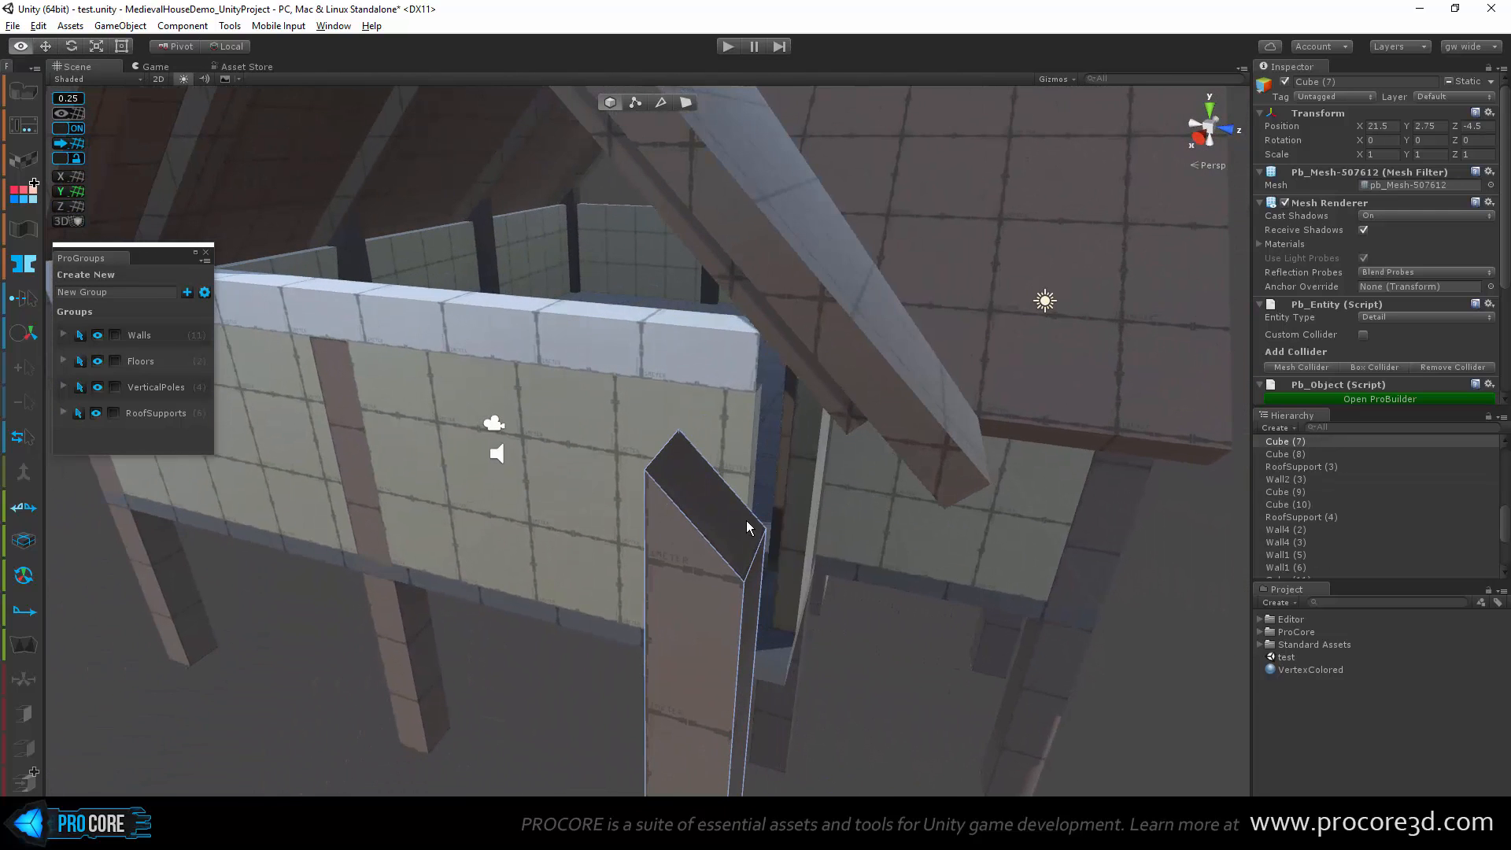
{"action": "left_click_drag", "start_coordinate": [621, 549], "coordinate": [785, 583], "text": "alt"}
{"action": "key", "text": "ctrl+z"}
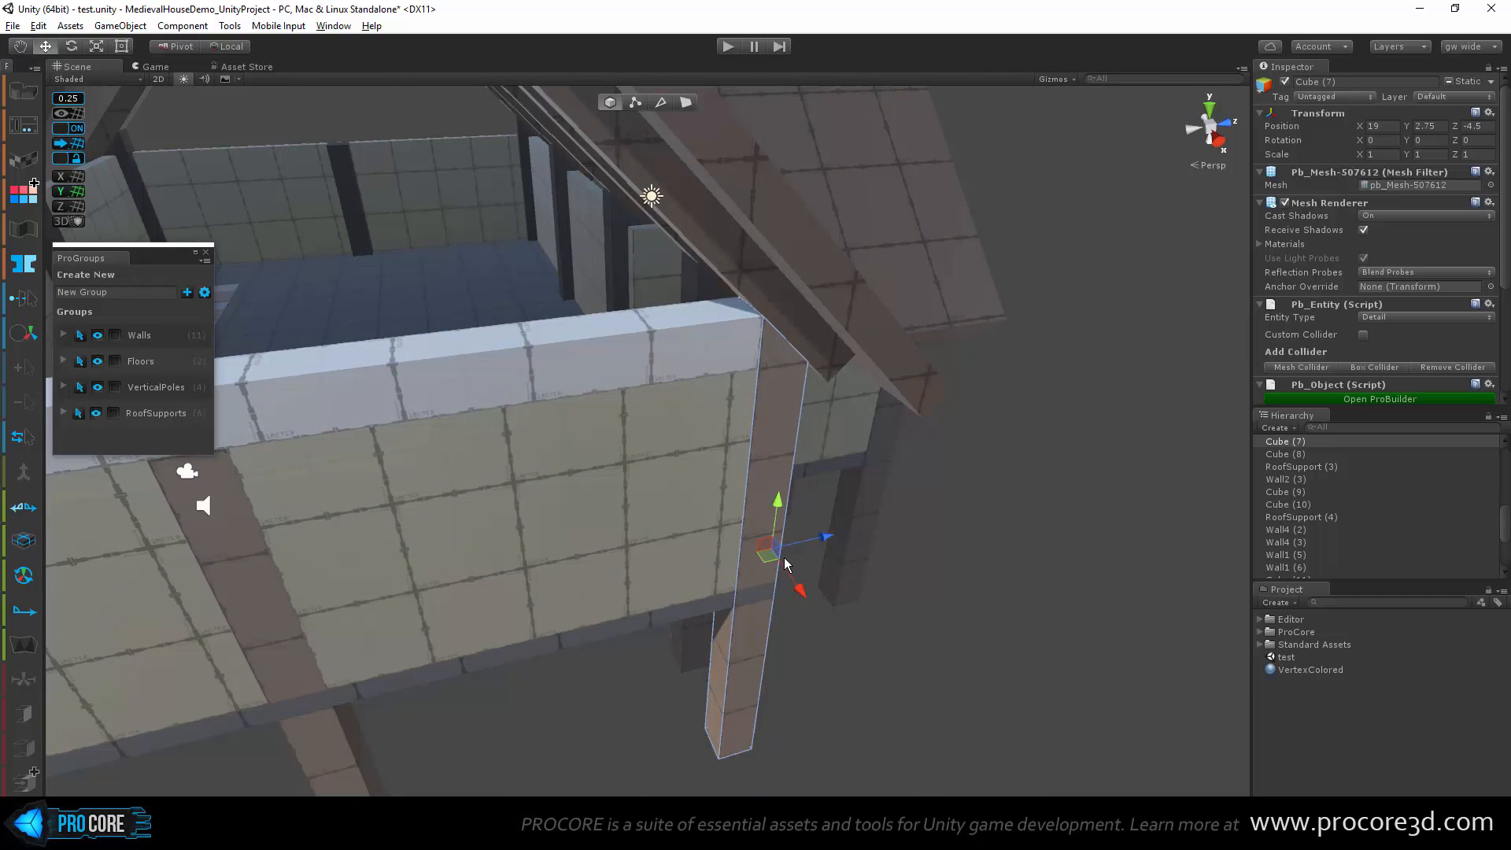
Step: Select the outer roof support together with the gable-end poles, and clear the selection
{"action": "left_click_drag", "start_coordinate": [580, 540], "coordinate": [881, 437], "text": "alt"}
{"action": "left_click", "coordinate": [918, 283]}
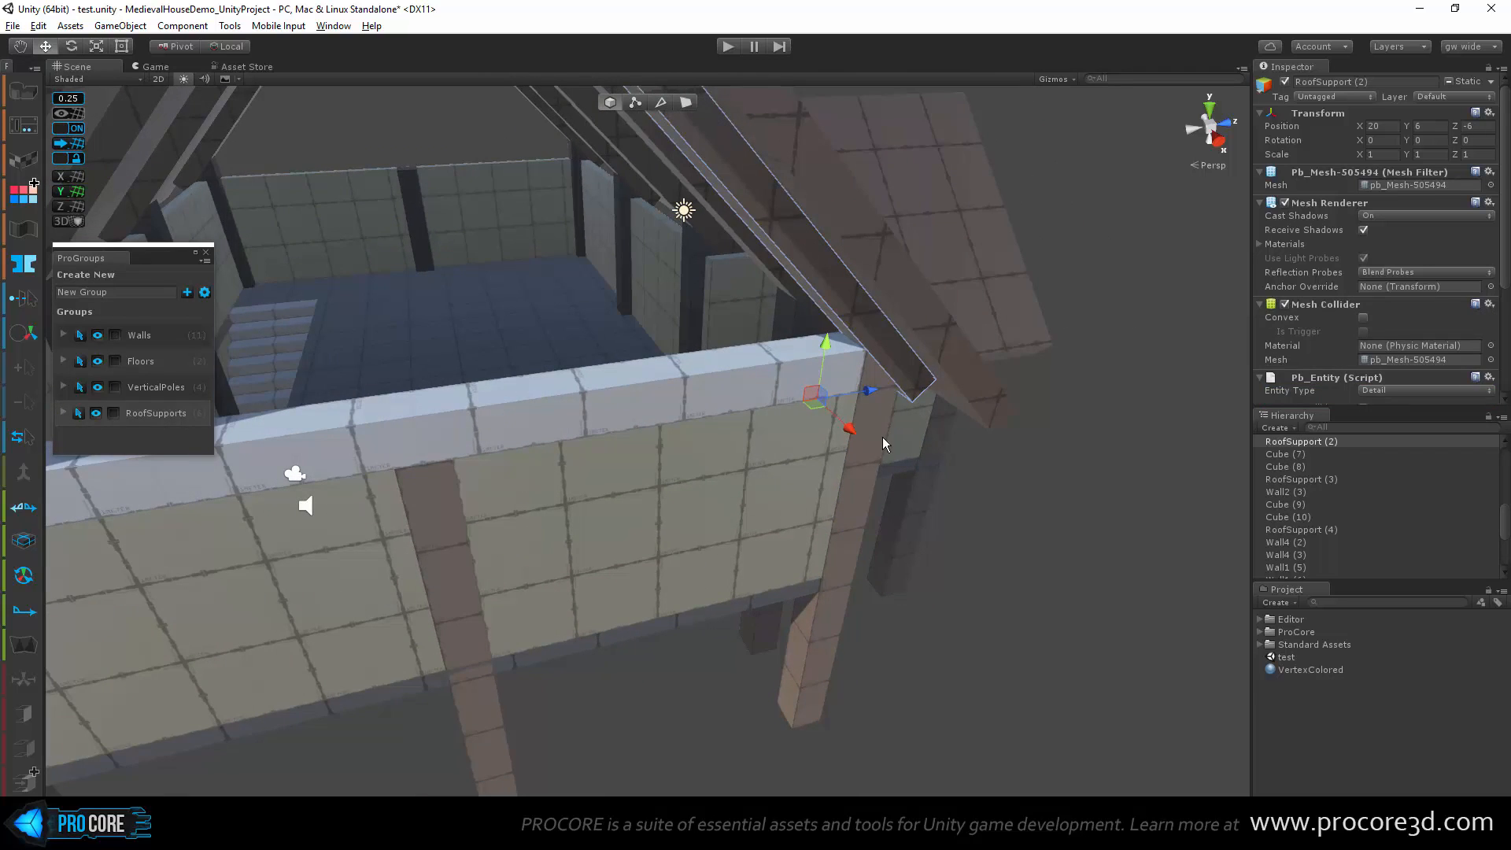
{"action": "left_click", "coordinate": [460, 513], "text": "shift"}
{"action": "scroll", "coordinate": [503, 362], "scroll_direction": "down", "scroll_amount": 2}
{"action": "middle_click_drag", "start_coordinate": [503, 362], "coordinate": [736, 369]}
{"action": "left_click_drag", "start_coordinate": [736, 369], "coordinate": [634, 325], "text": "alt"}
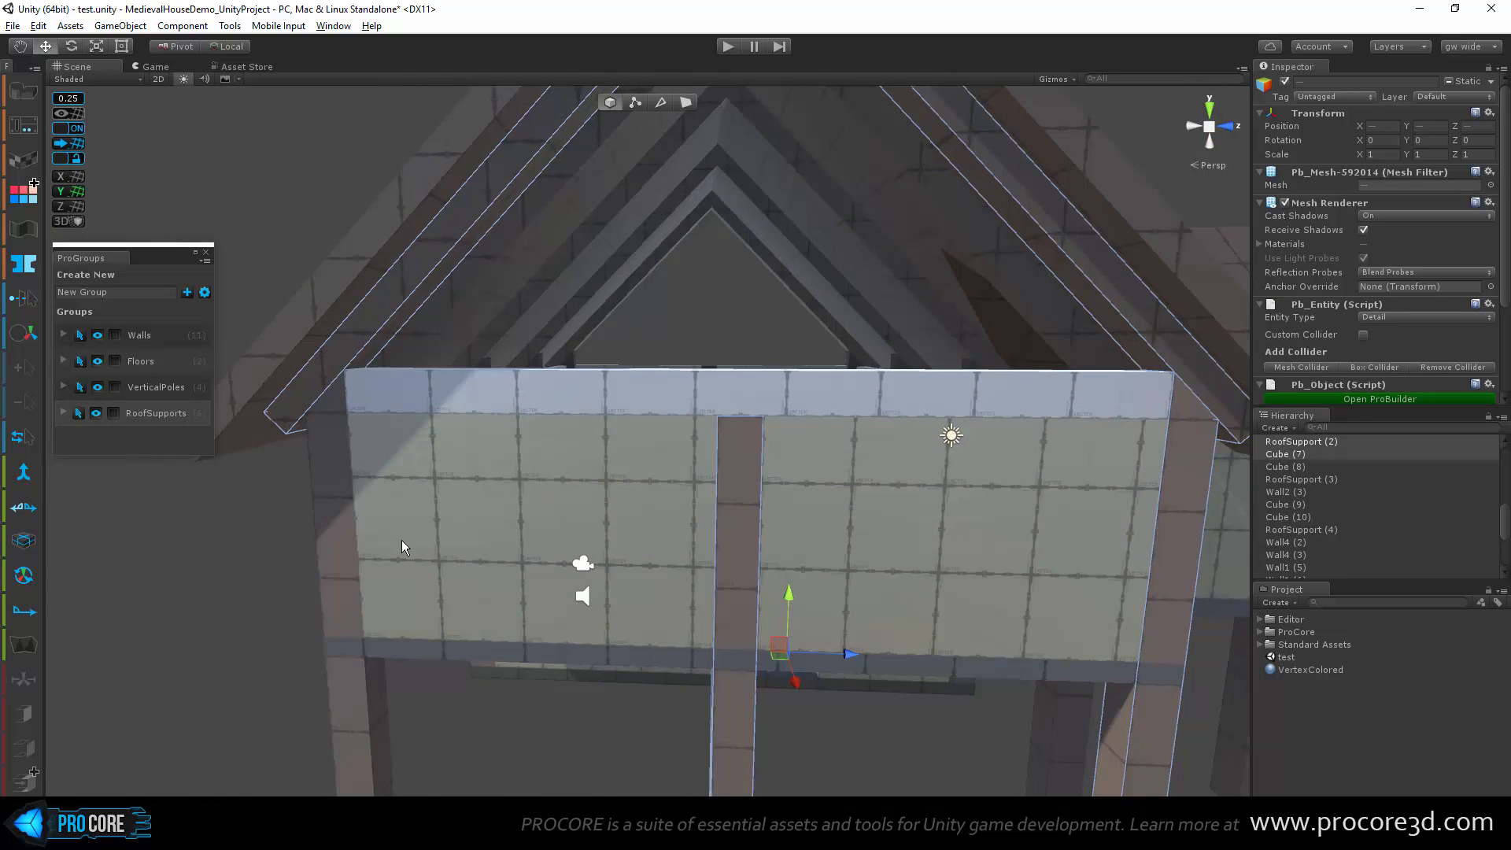
{"action": "left_click", "coordinate": [244, 537]}
Step: Hide the Walls and Floors groups so that only the ungrouped wall panels remain visible
{"action": "scroll", "coordinate": [244, 538], "scroll_direction": "down", "scroll_amount": 3}
{"action": "left_click_drag", "start_coordinate": [246, 543], "coordinate": [425, 619], "text": "alt"}
{"action": "left_click", "coordinate": [102, 341]}
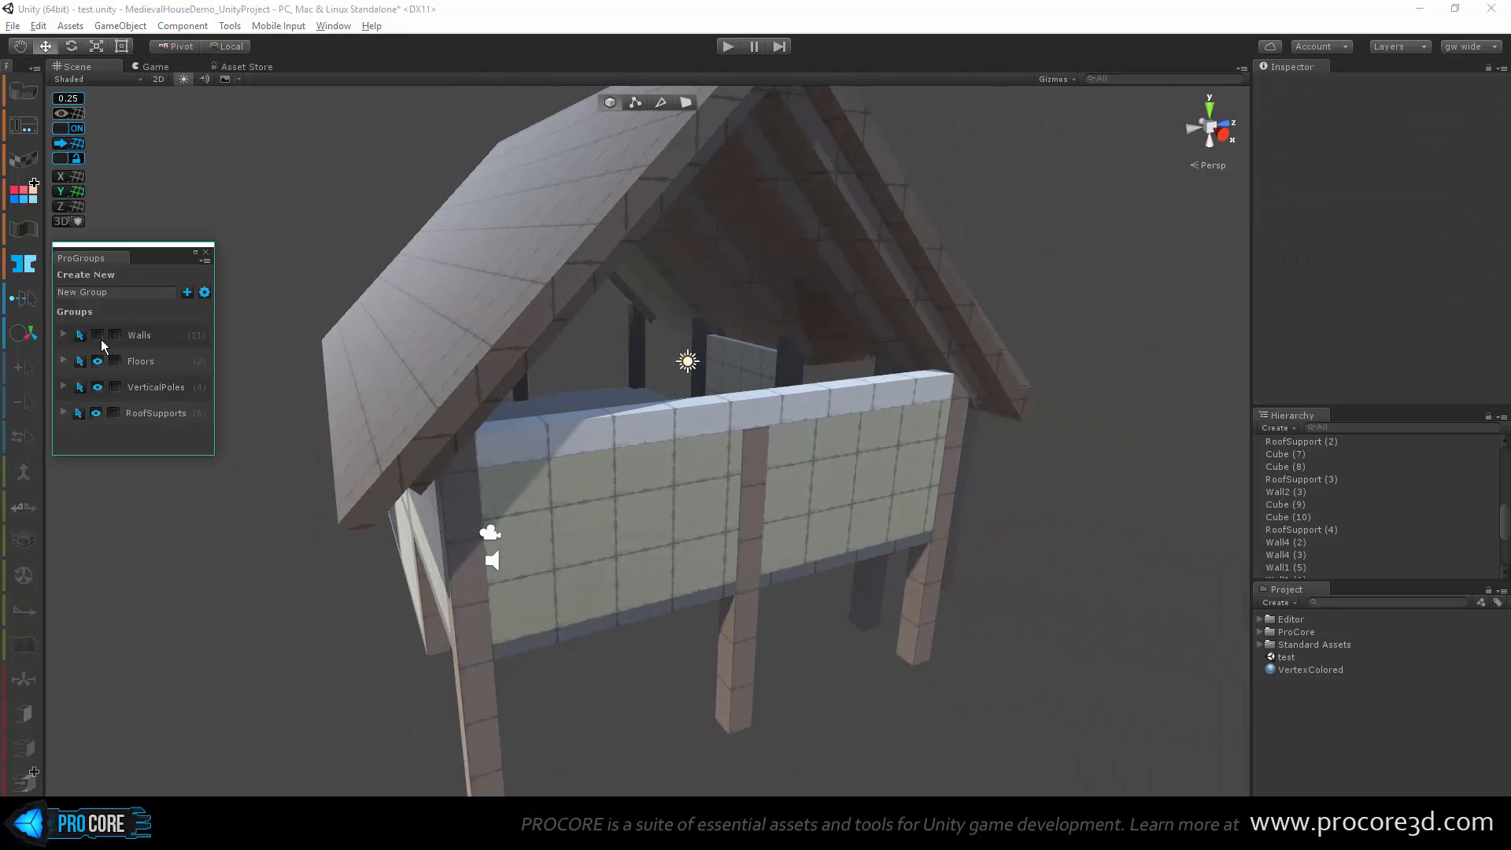
{"action": "left_click", "coordinate": [99, 362]}
{"action": "left_click_drag", "start_coordinate": [107, 551], "coordinate": [258, 707], "text": "alt"}
{"action": "left_click_drag", "start_coordinate": [745, 489], "coordinate": [631, 509], "text": "alt"}
Step: Select both gable-end wall panels and the three wall panels on the adjoining long side of the house
{"action": "left_click", "coordinate": [564, 455]}
{"action": "left_click_drag", "start_coordinate": [688, 551], "coordinate": [758, 553], "text": "alt"}
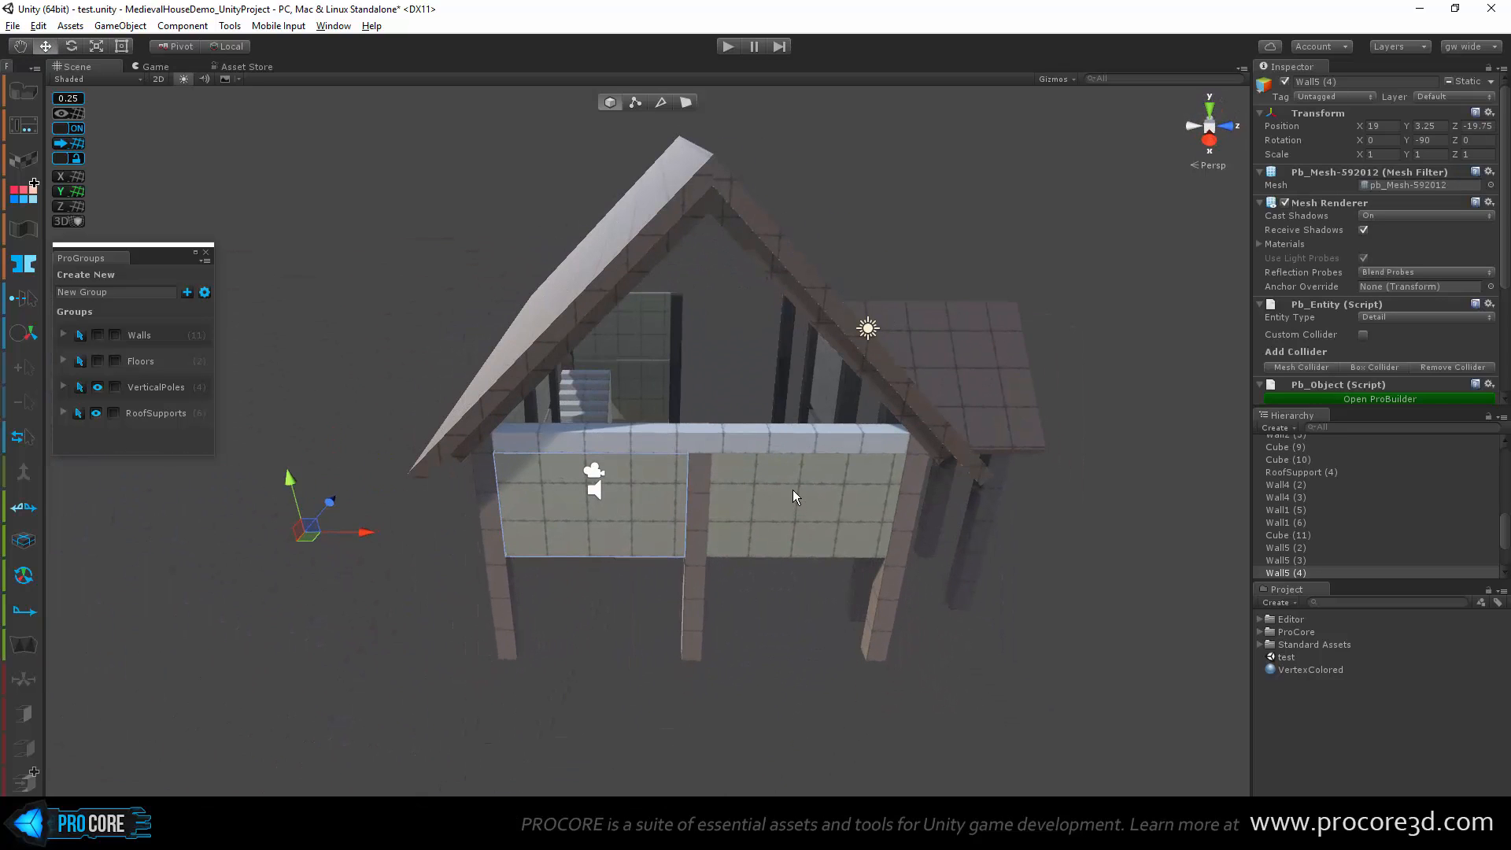
{"action": "left_click", "coordinate": [792, 489], "text": "shift"}
{"action": "left_click_drag", "start_coordinate": [678, 600], "coordinate": [582, 532], "text": "alt"}
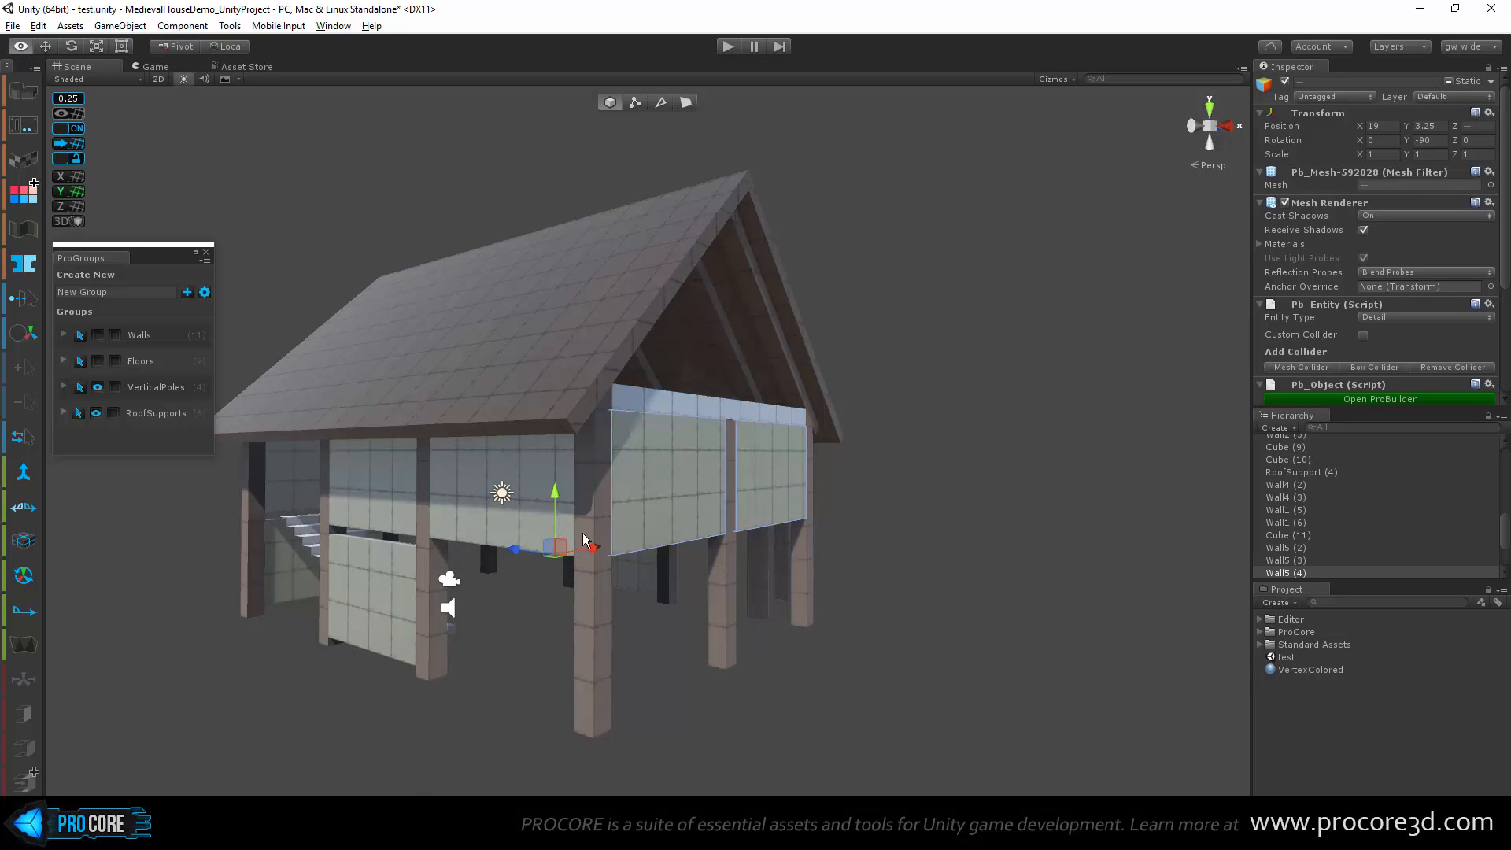
{"action": "left_click", "coordinate": [510, 504], "text": "shift"}
{"action": "left_click", "coordinate": [387, 484], "text": "shift"}
{"action": "left_click", "coordinate": [365, 591], "text": "shift"}
{"action": "left_click_drag", "start_coordinate": [118, 693], "coordinate": [216, 596], "text": "alt"}
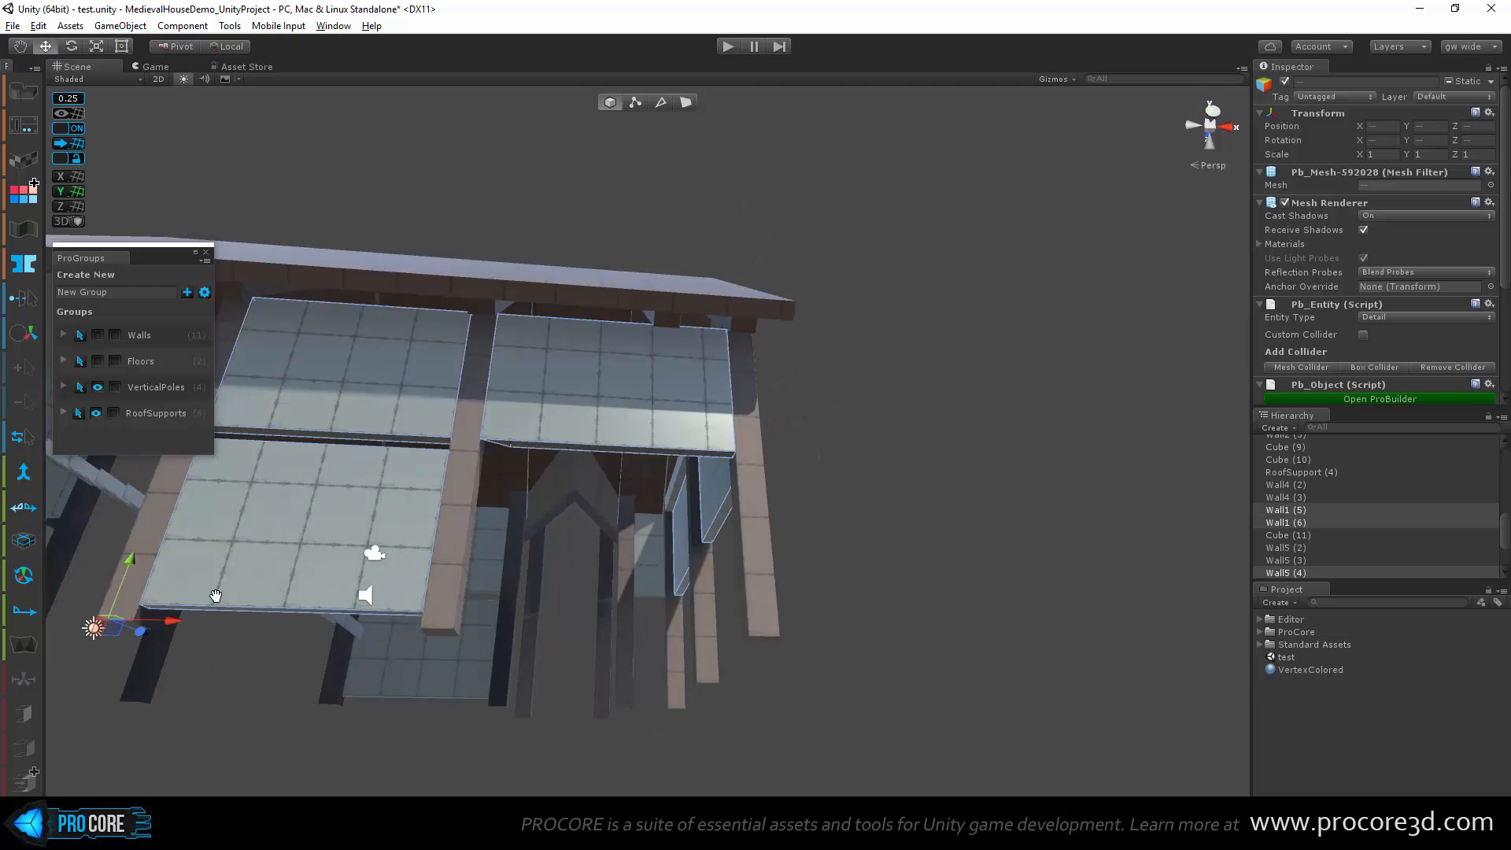
Step: Add the remaining visible wall panels on the opposite side and the far end of the house to the selection
{"action": "middle_click_drag", "start_coordinate": [215, 595], "coordinate": [736, 531]}
{"action": "scroll", "coordinate": [756, 559], "scroll_direction": "down", "scroll_amount": 5}
{"action": "left_click", "coordinate": [732, 588], "text": "shift"}
{"action": "left_click_drag", "start_coordinate": [721, 609], "coordinate": [751, 562], "text": "alt"}
{"action": "left_click", "coordinate": [706, 512], "text": "shift"}
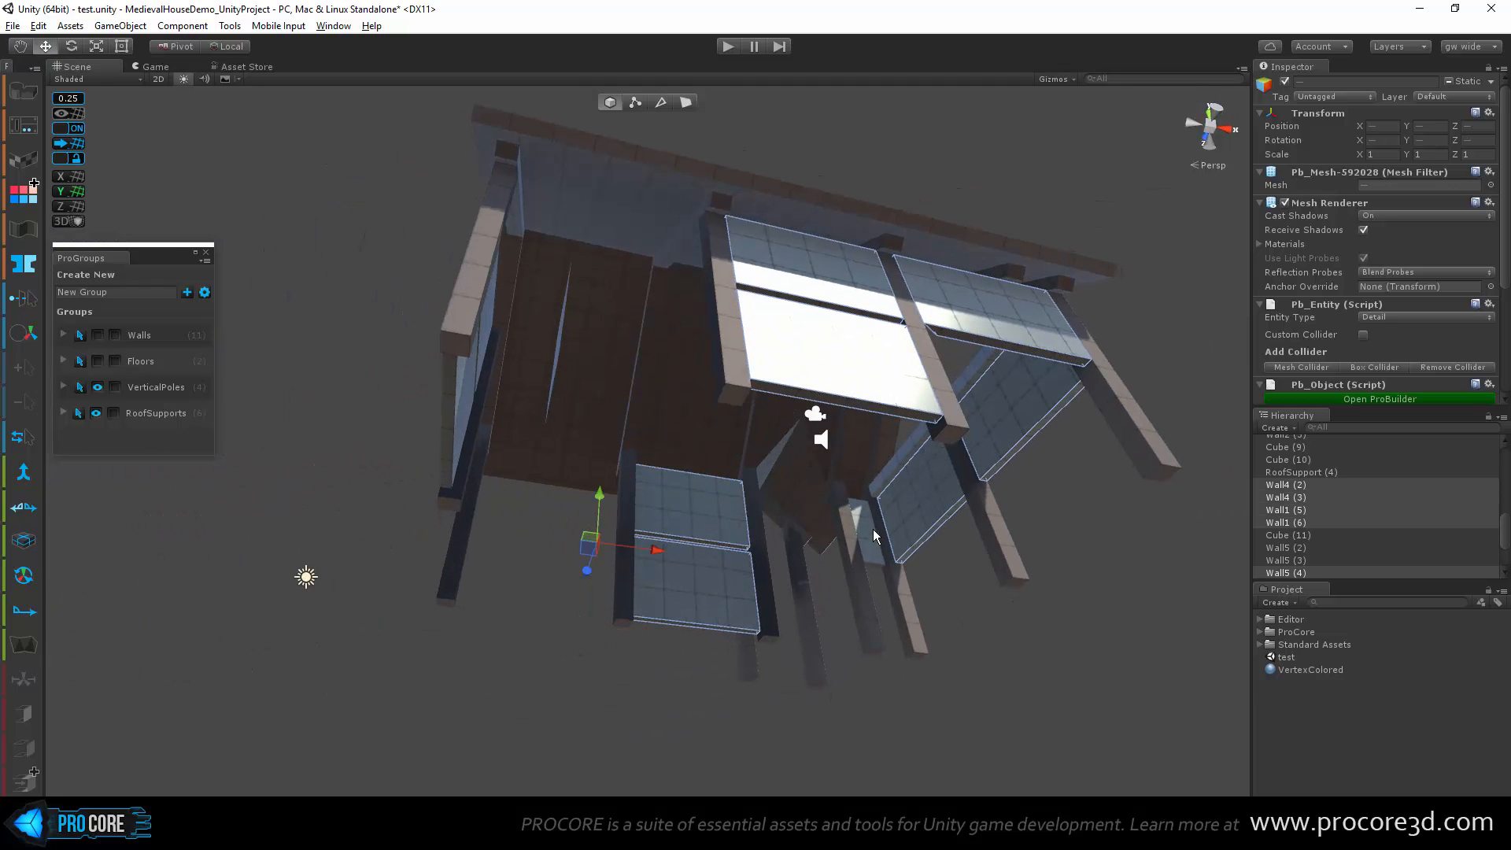
{"action": "left_click", "coordinate": [871, 532], "text": "shift"}
{"action": "left_click_drag", "start_coordinate": [872, 532], "coordinate": [767, 456], "text": "alt"}
{"action": "left_click", "coordinate": [757, 393], "text": "shift"}
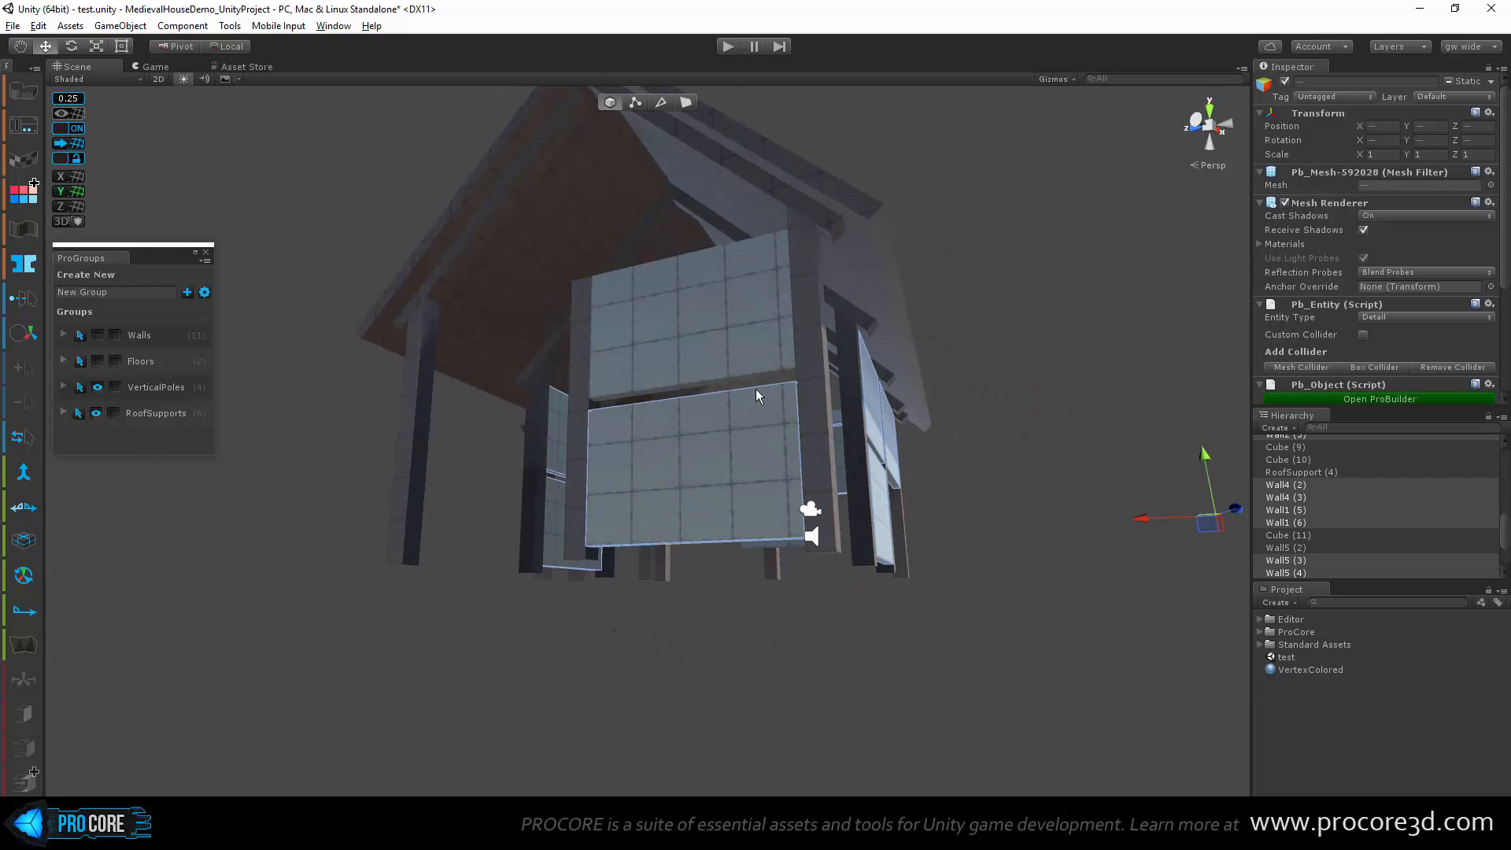
{"action": "left_click", "coordinate": [738, 324], "text": "shift"}
{"action": "left_click_drag", "start_coordinate": [738, 325], "coordinate": [1161, 514], "text": "alt"}
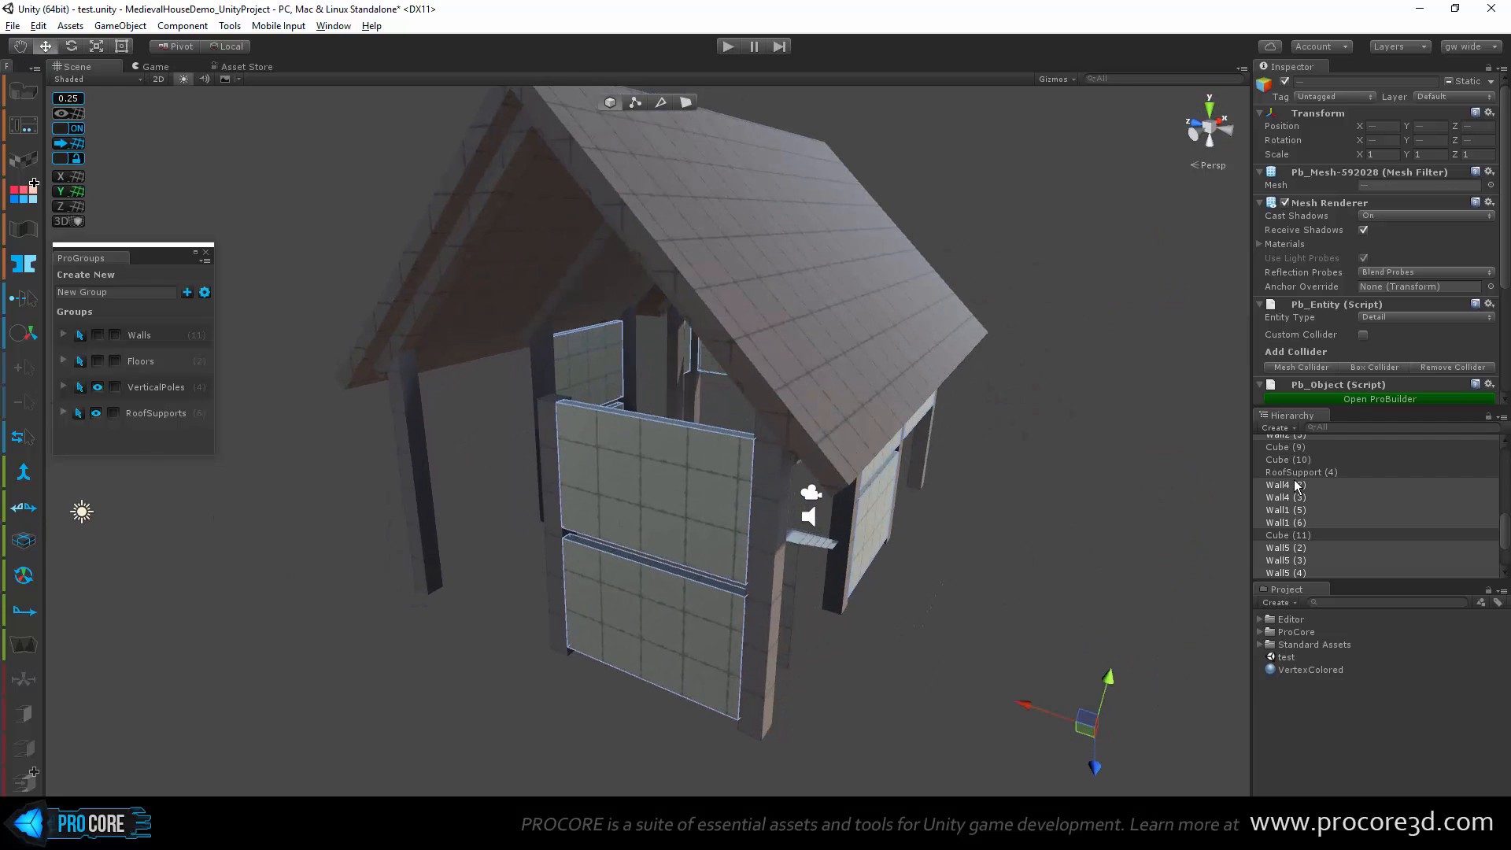
Step: Add the selected wall panels to the Walls group and hide the group's objects
{"action": "left_click_drag", "start_coordinate": [1294, 481], "coordinate": [168, 336]}
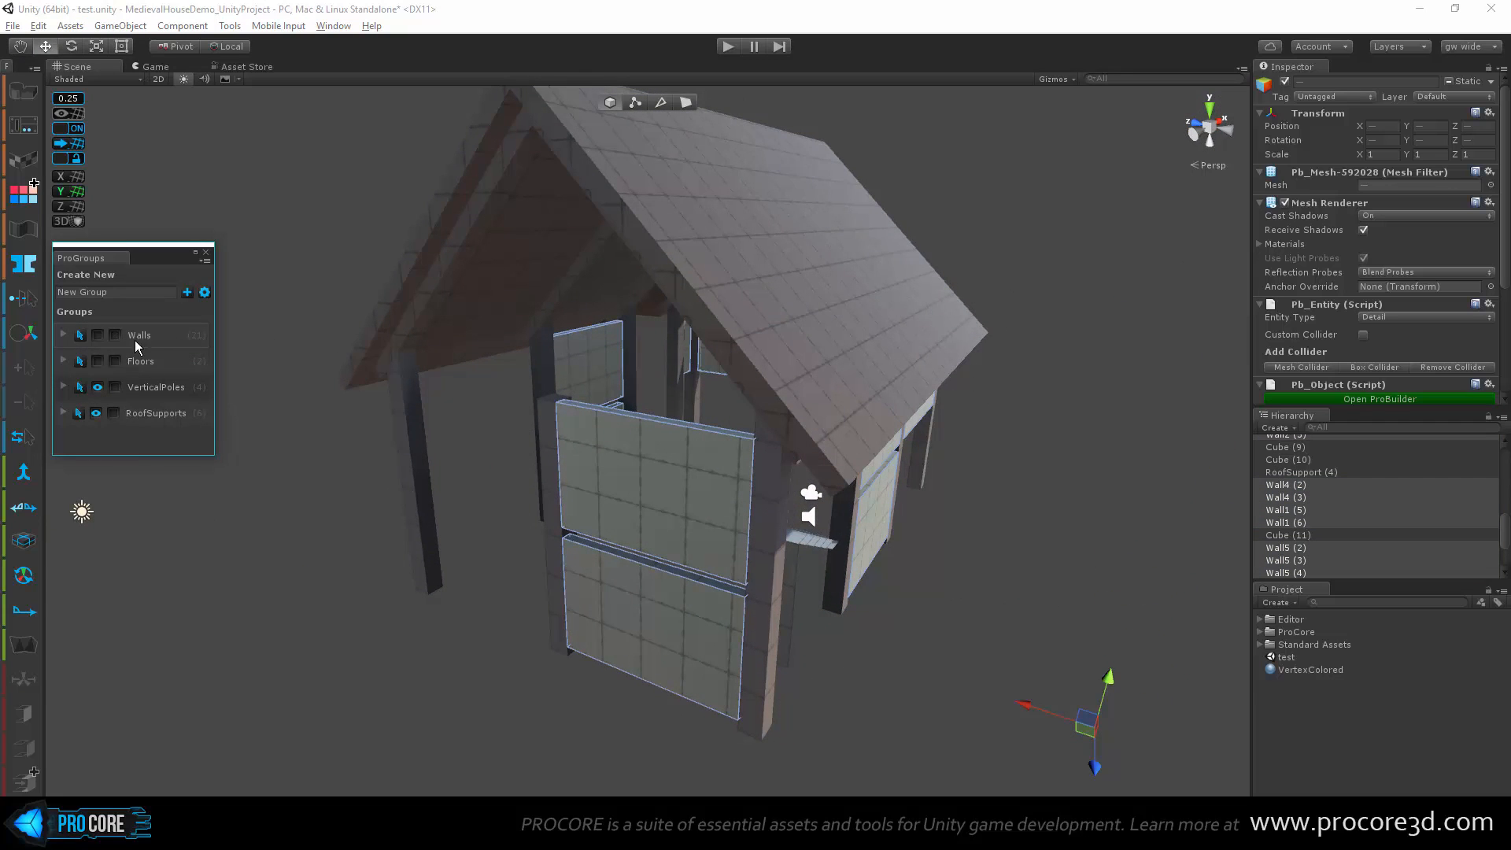
{"action": "left_click", "coordinate": [99, 335]}
{"action": "left_click", "coordinate": [100, 334]}
Step: Select the merged main roof together with the small side roof
{"action": "left_click_drag", "start_coordinate": [425, 499], "coordinate": [568, 259], "text": "alt"}
{"action": "left_click", "coordinate": [935, 611]}
{"action": "left_click", "coordinate": [550, 208]}
{"action": "left_click_drag", "start_coordinate": [550, 207], "coordinate": [744, 425], "text": "alt"}
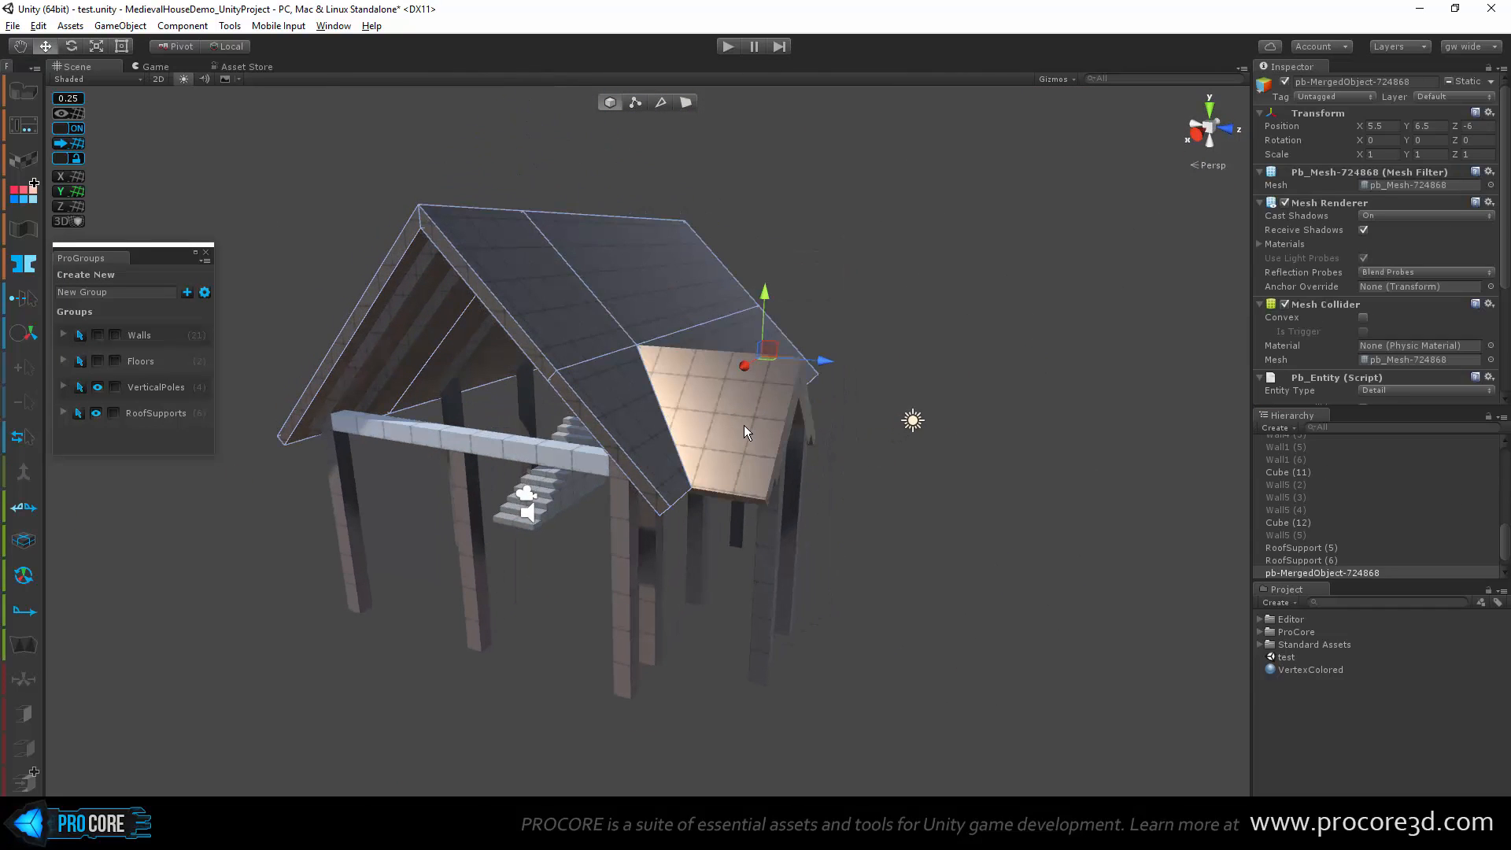
{"action": "left_click", "coordinate": [743, 425], "text": "shift"}
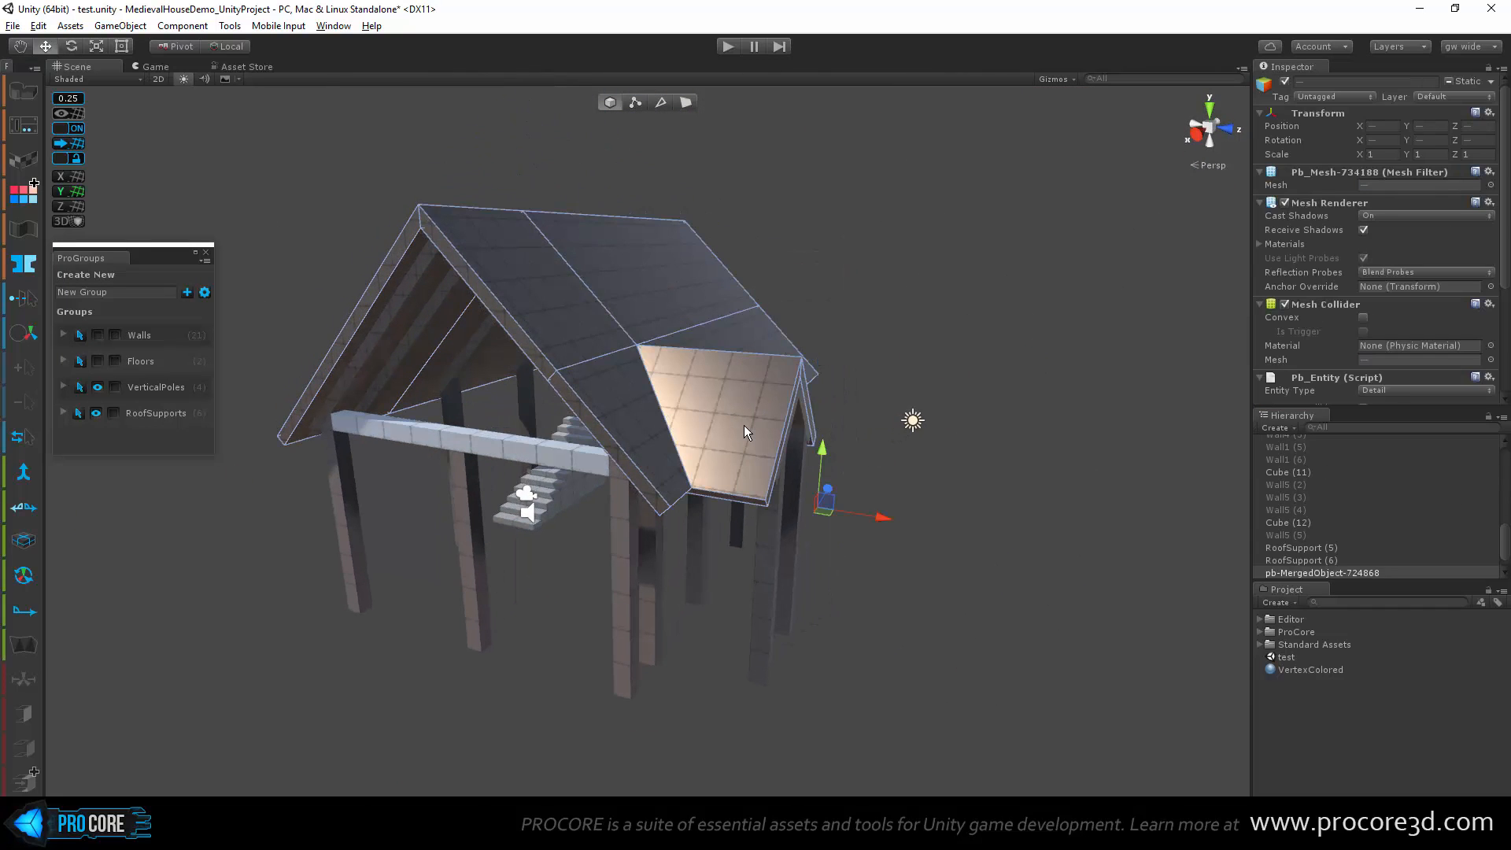
Step: Create a group named Roof from the selected roof pieces and hide its objects
{"action": "left_click", "coordinate": [109, 292]}
{"action": "type", "text": "Roof"}
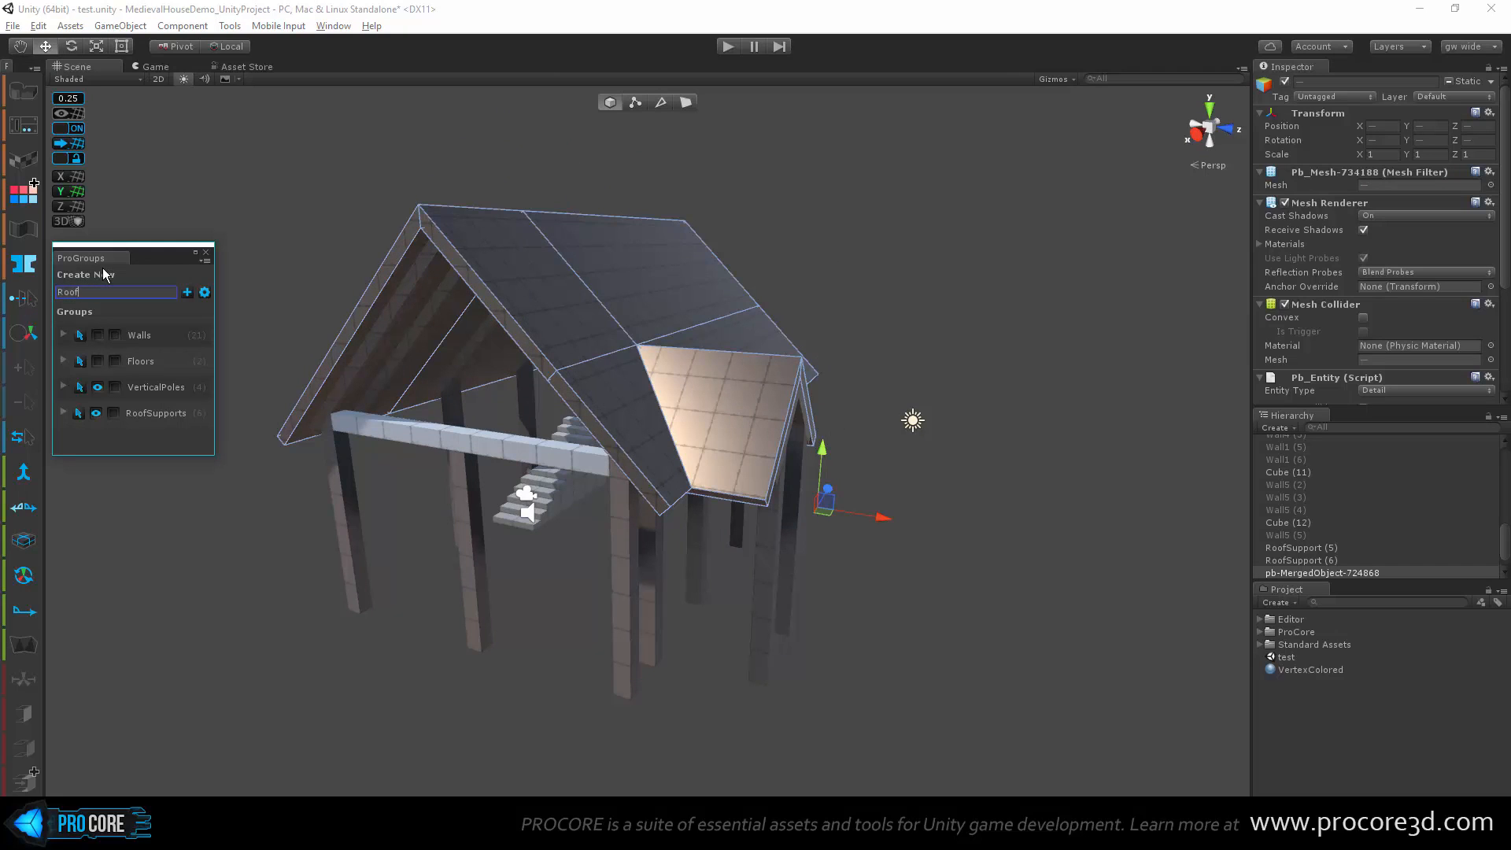
{"action": "left_click", "coordinate": [186, 294]}
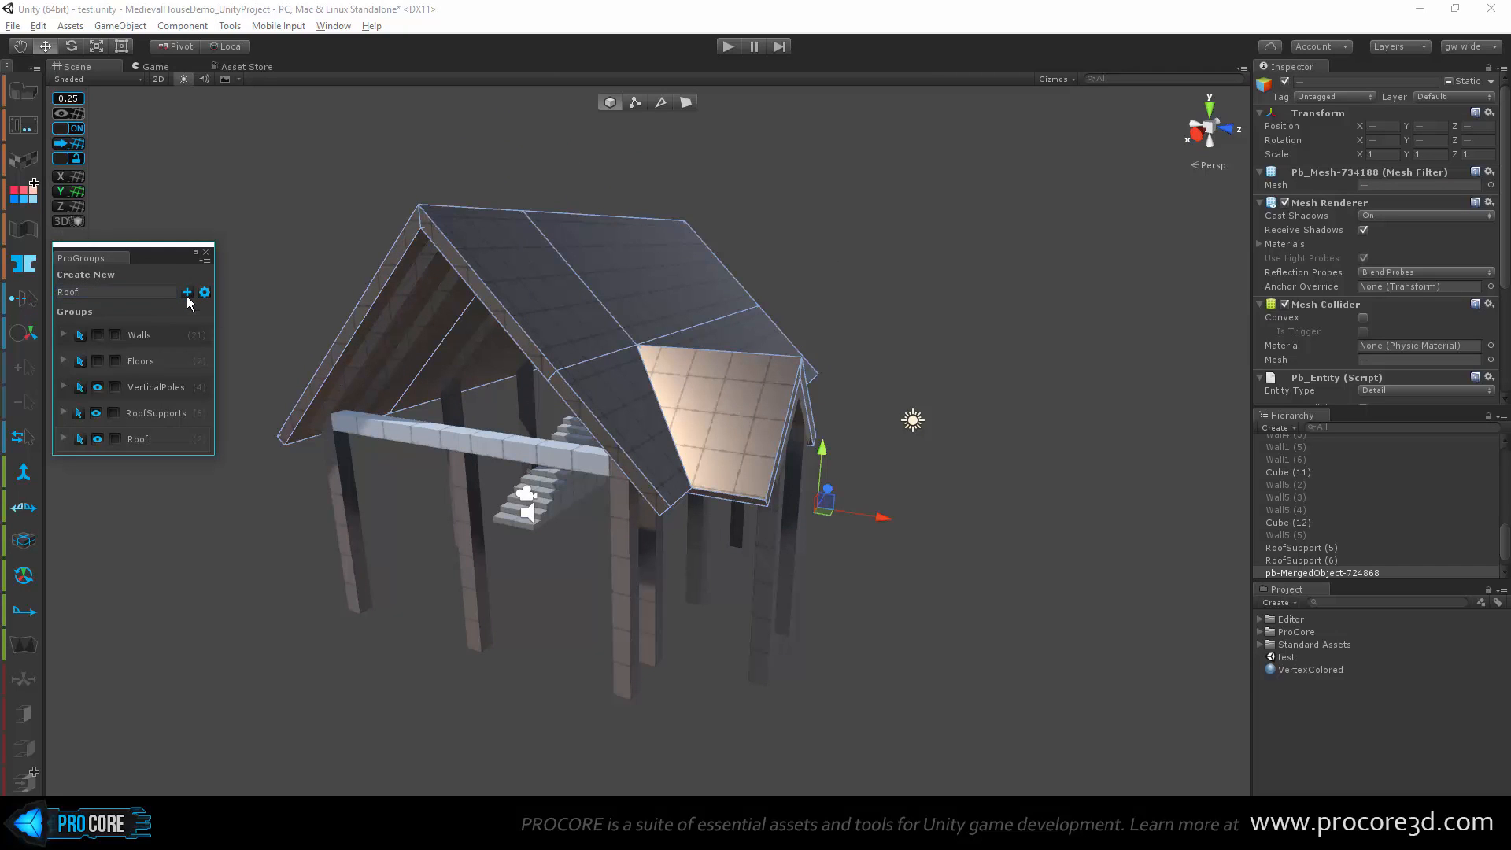
{"action": "left_click", "coordinate": [885, 583]}
{"action": "left_click", "coordinate": [97, 439]}
Step: Duplicate the horizontal gable beam and move the copy along X to the opposite gable end, at X 4.5
{"action": "left_click_drag", "start_coordinate": [388, 523], "coordinate": [799, 484], "text": "alt"}
{"action": "scroll", "coordinate": [472, 403], "scroll_direction": "down", "scroll_amount": 2}
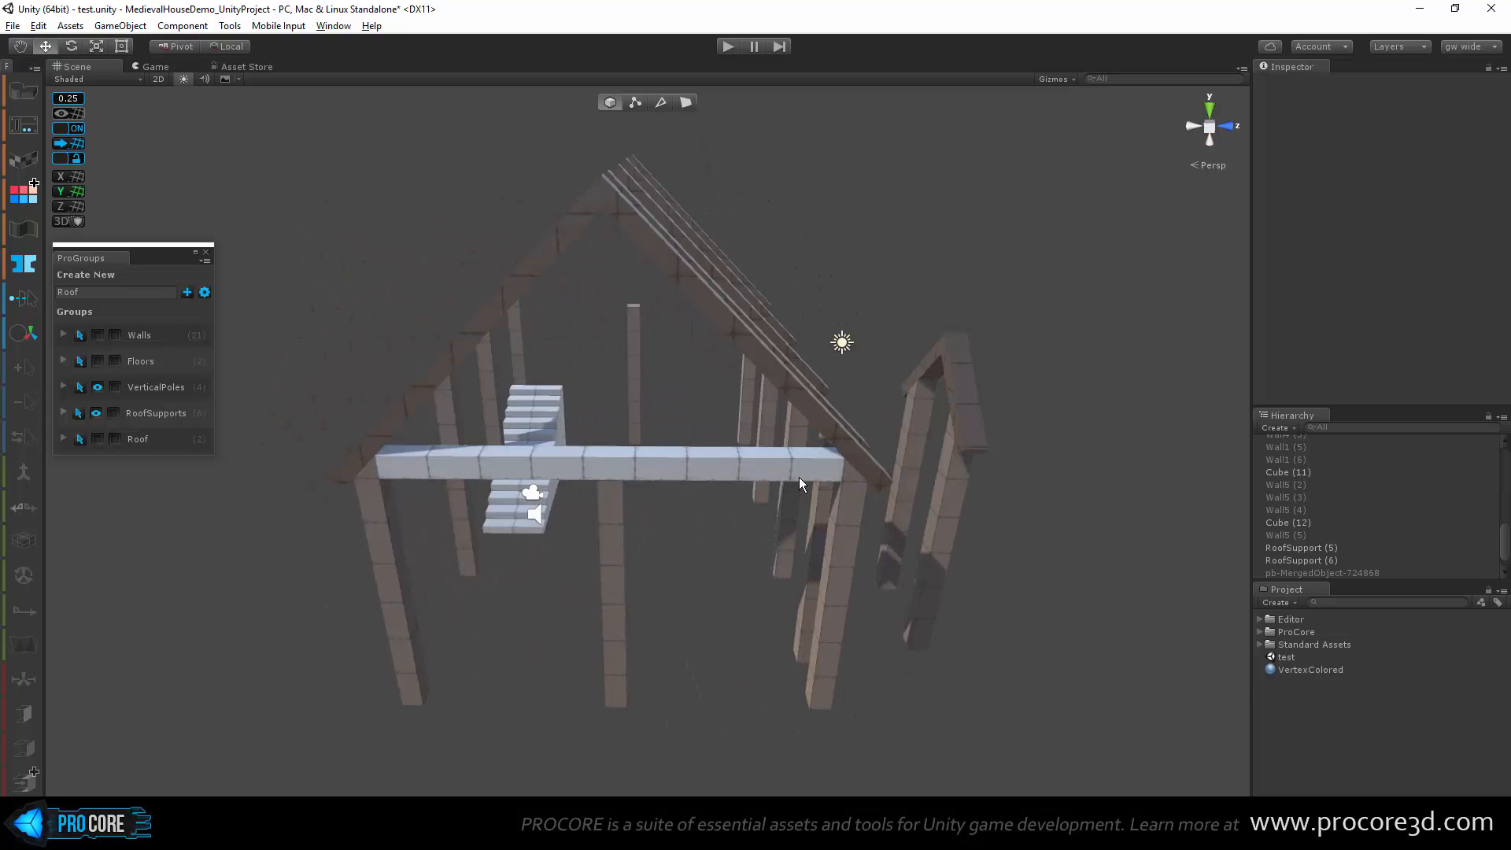
{"action": "mouse_move", "coordinate": [799, 476]}
{"action": "left_mouse_down", "text": "alt"}
{"action": "mouse_move", "coordinate": [910, 479]}
{"action": "mouse_move", "coordinate": [902, 499]}
{"action": "mouse_move", "coordinate": [823, 475]}
{"action": "left_mouse_up", "text": "alt"}
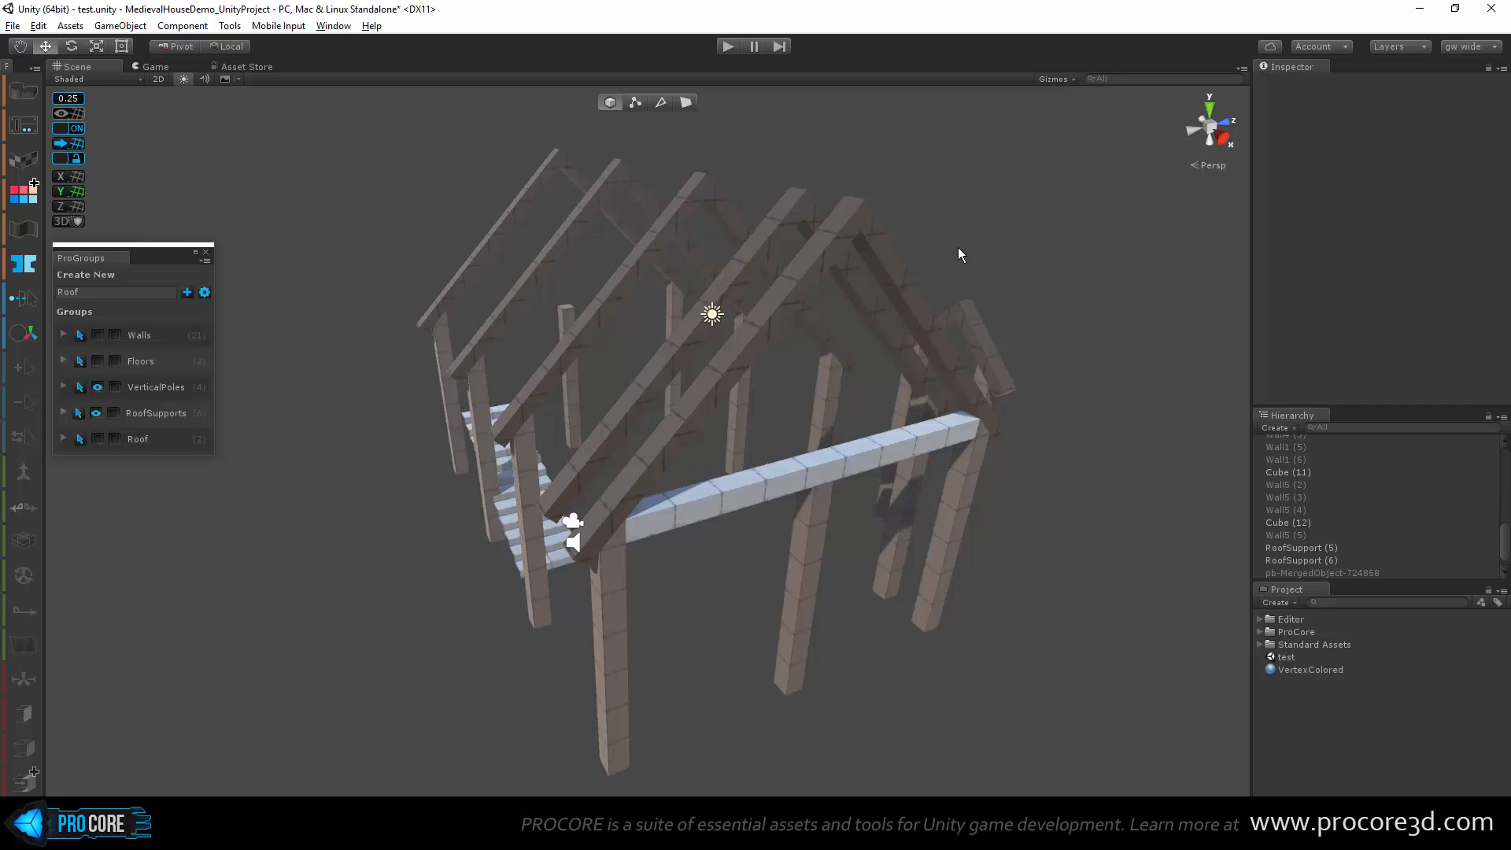
{"action": "left_click_drag", "start_coordinate": [958, 255], "coordinate": [924, 499], "text": "alt"}
{"action": "left_click", "coordinate": [934, 439]}
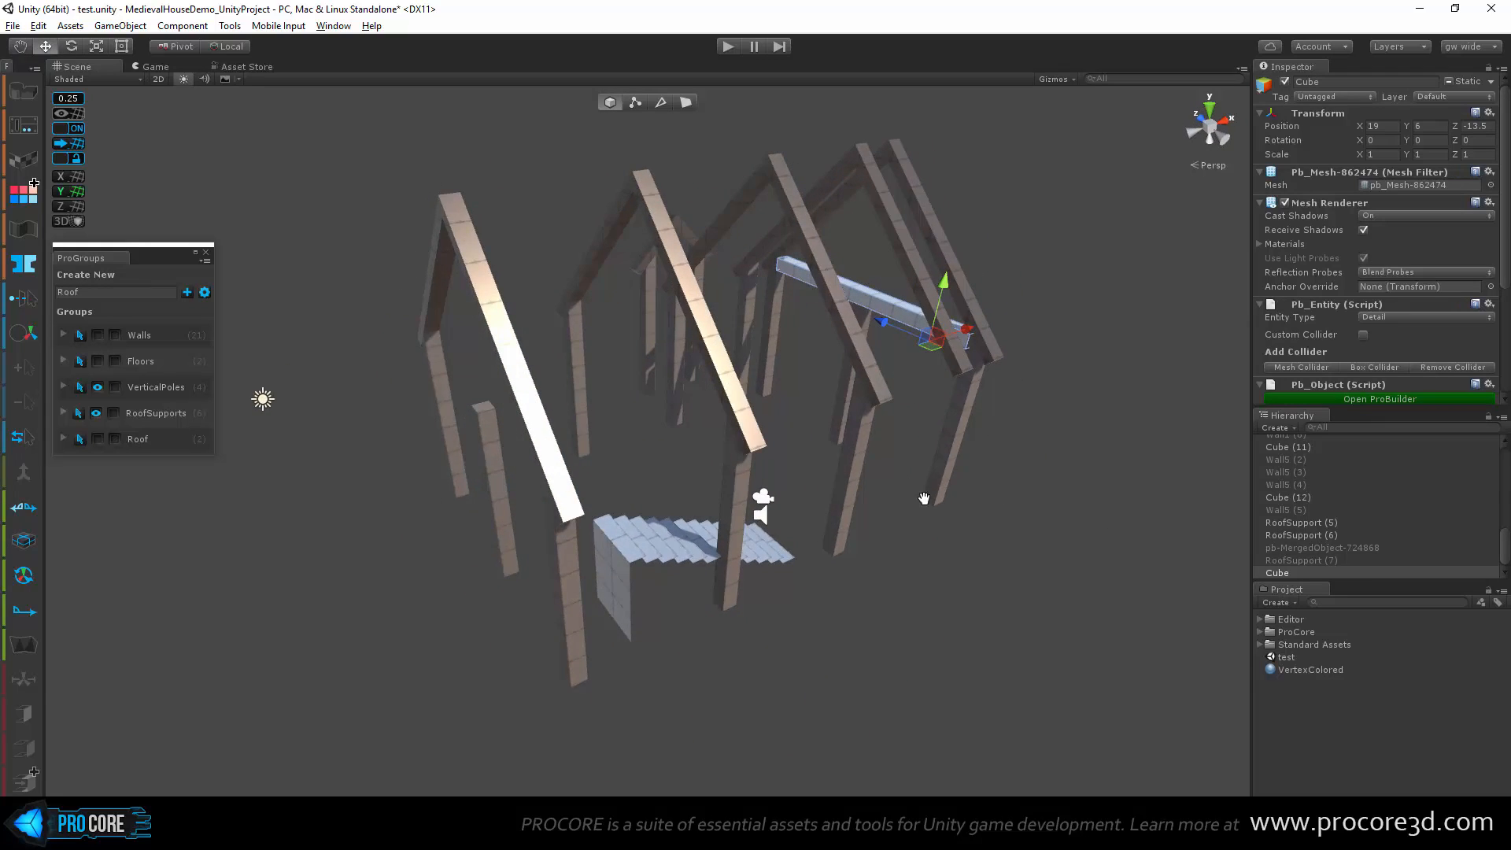
{"action": "middle_click_drag", "start_coordinate": [924, 499], "coordinate": [979, 568]}
{"action": "key", "text": "ctrl+d"}
{"action": "left_click_drag", "start_coordinate": [1022, 397], "coordinate": [455, 567]}
{"action": "scroll", "coordinate": [672, 557], "scroll_direction": "up", "scroll_amount": 3}
{"action": "scroll", "coordinate": [637, 553], "scroll_direction": "down", "scroll_amount": 3}
Step: Select both horizontal gable beams and set their vertex colour to Pastel Brown
{"action": "left_click_drag", "start_coordinate": [637, 553], "coordinate": [756, 390], "text": "alt"}
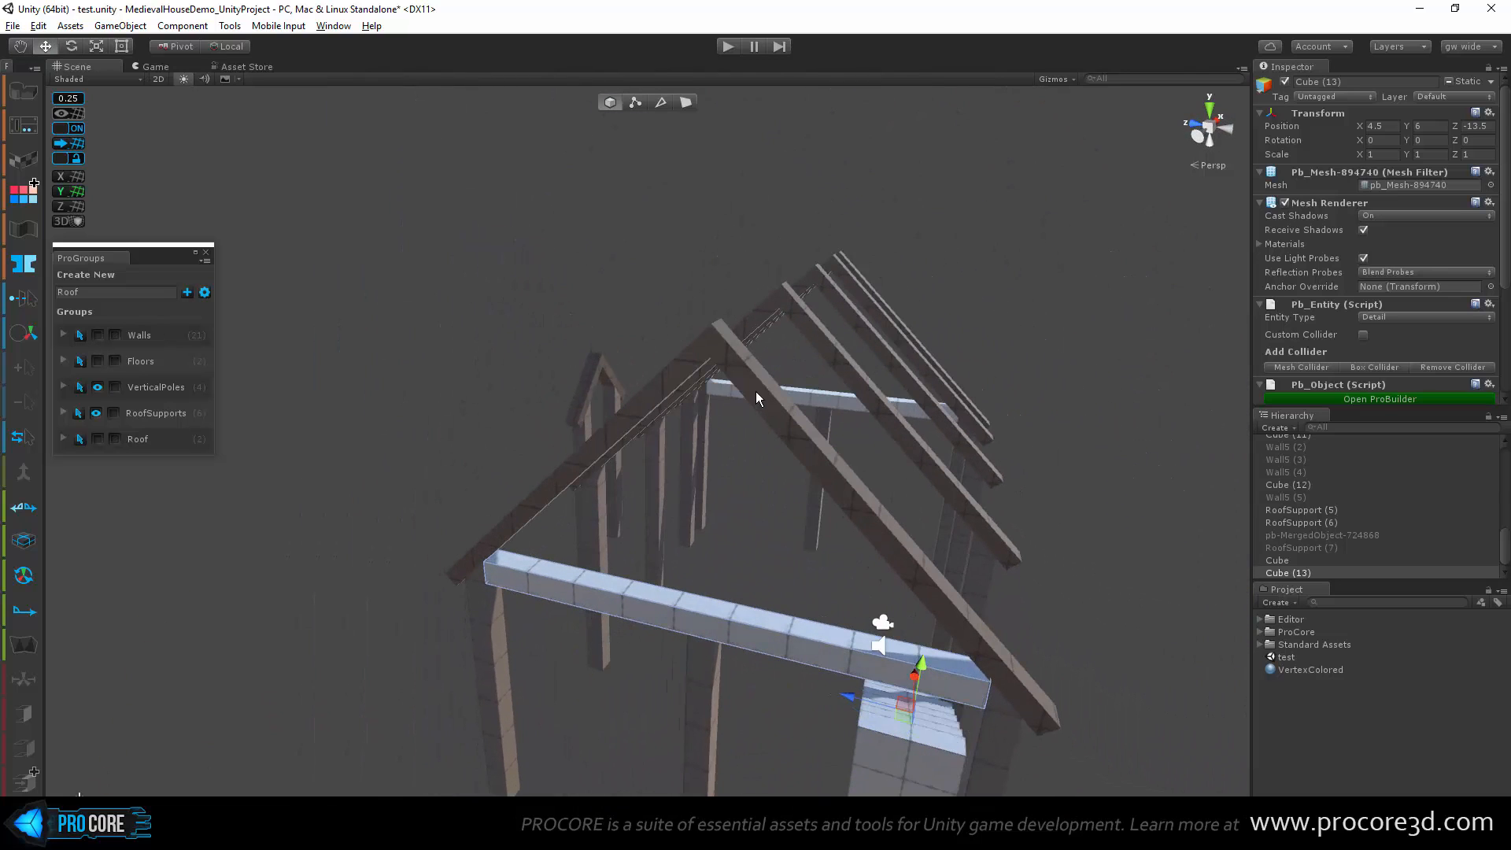
{"action": "left_click", "coordinate": [727, 390], "text": "shift"}
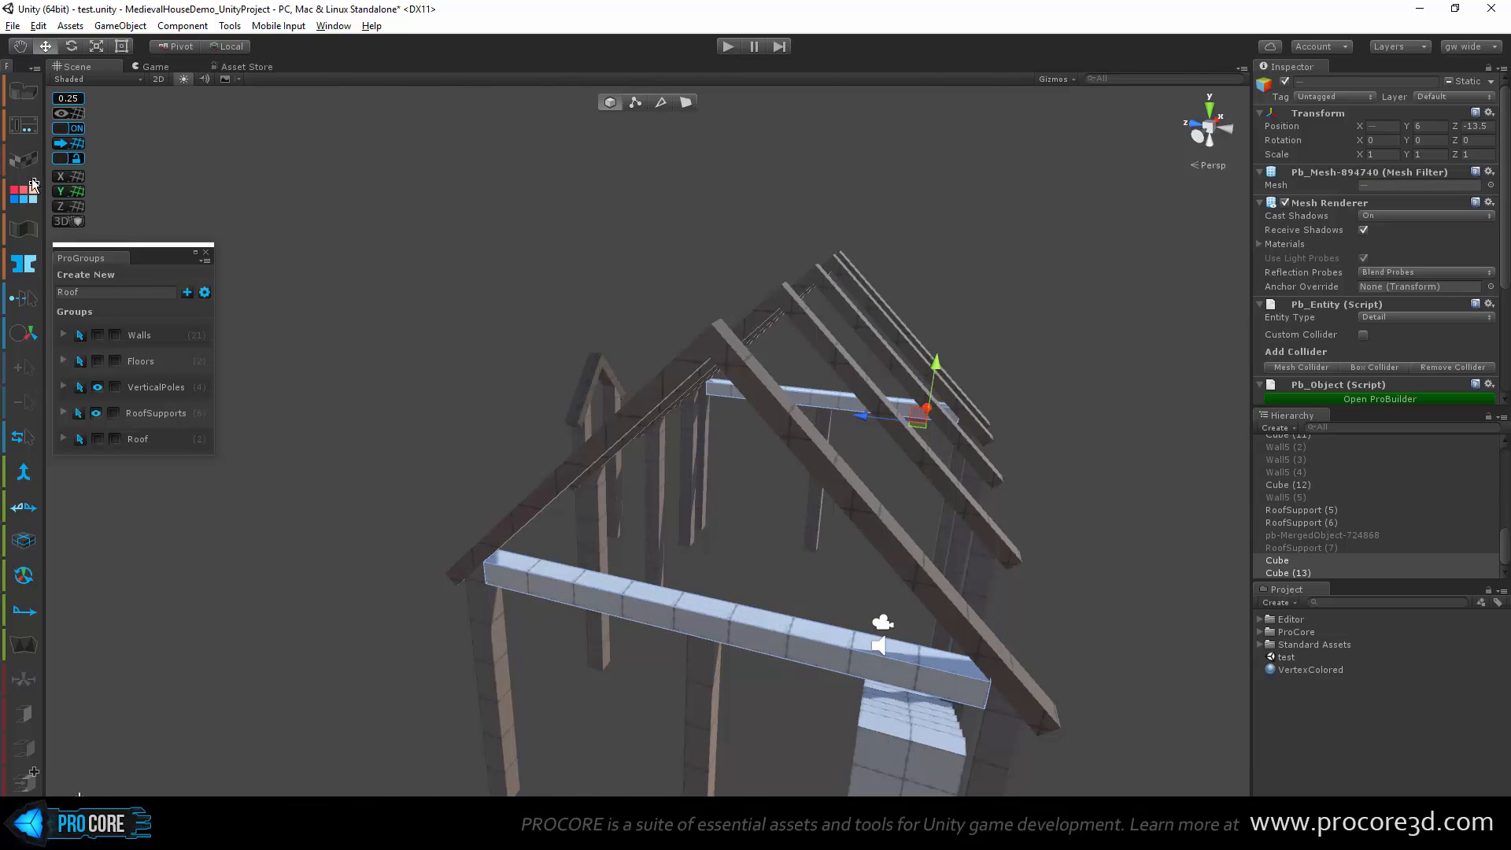
{"action": "left_click", "coordinate": [29, 192]}
{"action": "left_click", "coordinate": [224, 123]}
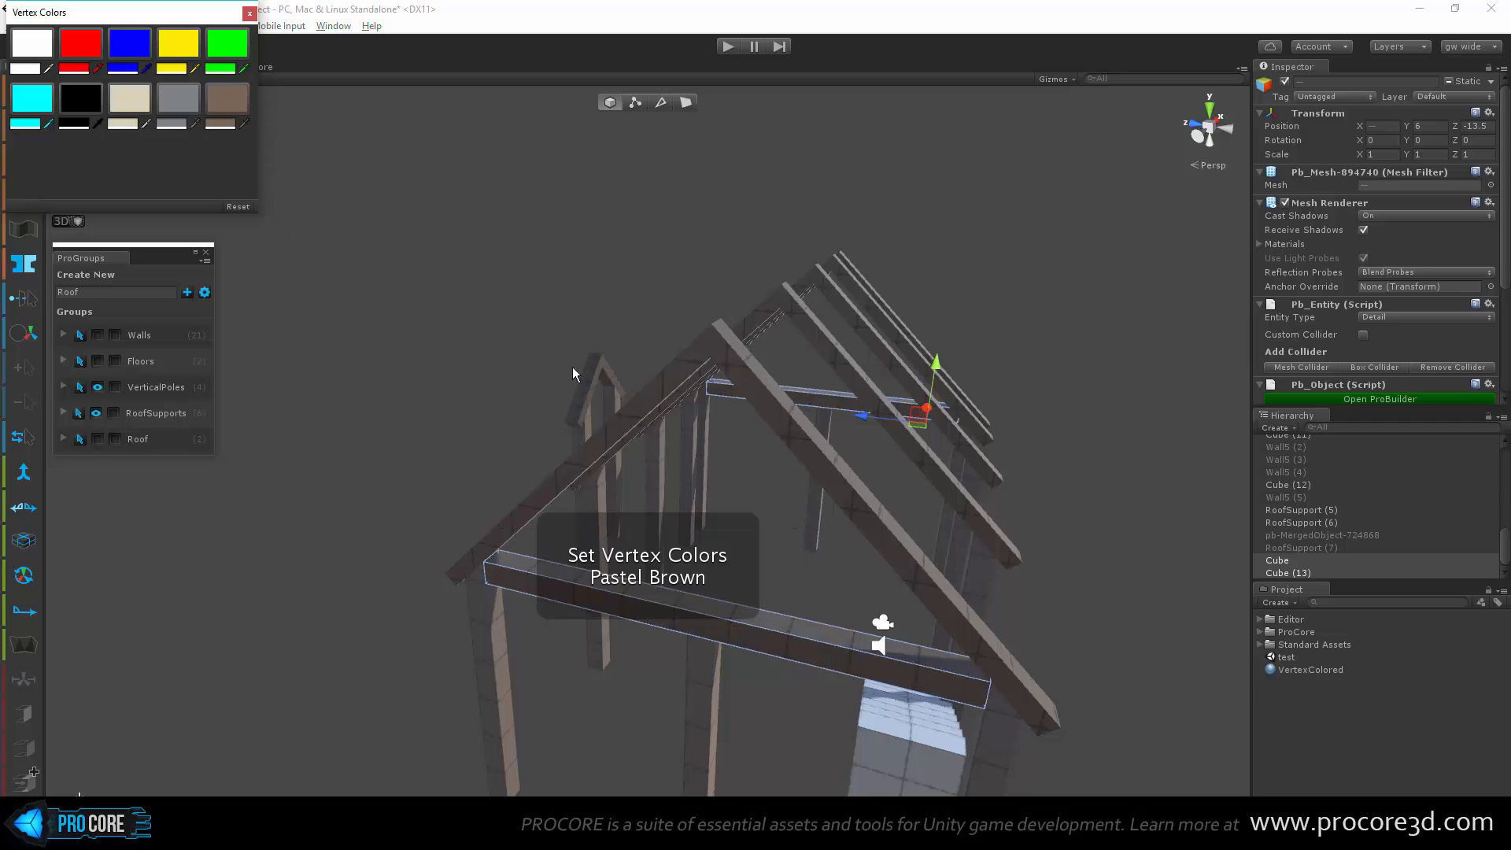
{"action": "left_click_drag", "start_coordinate": [573, 366], "coordinate": [520, 463], "text": "alt"}
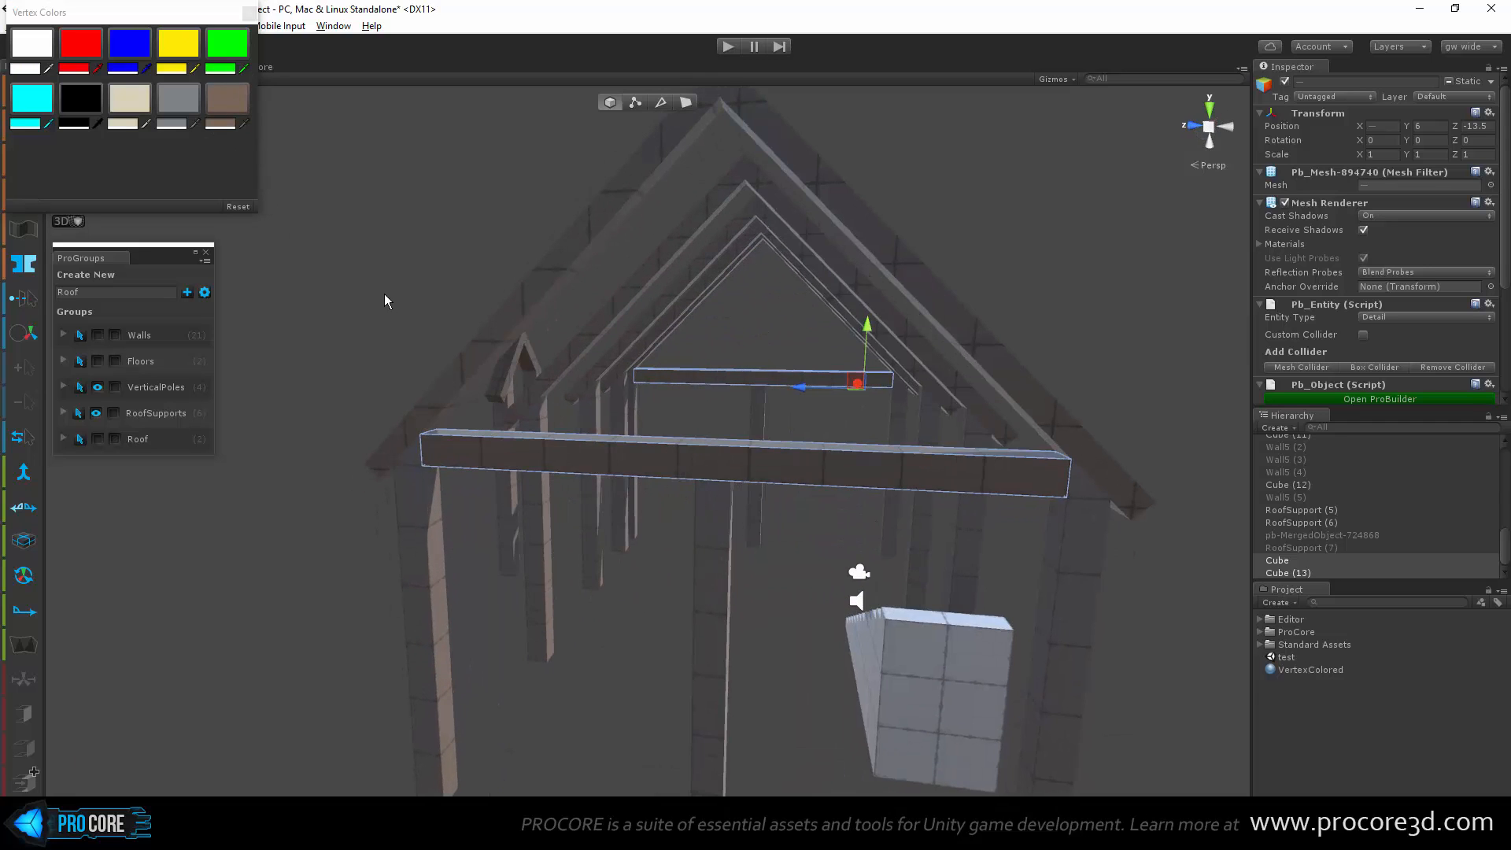
{"action": "left_click", "coordinate": [384, 294]}
Step: Adjust the copied beam's position along the X axis to fit it against the gable-end posts and rafters
{"action": "left_click_drag", "start_coordinate": [384, 294], "coordinate": [796, 505], "text": "alt"}
{"action": "left_click", "coordinate": [796, 505]}
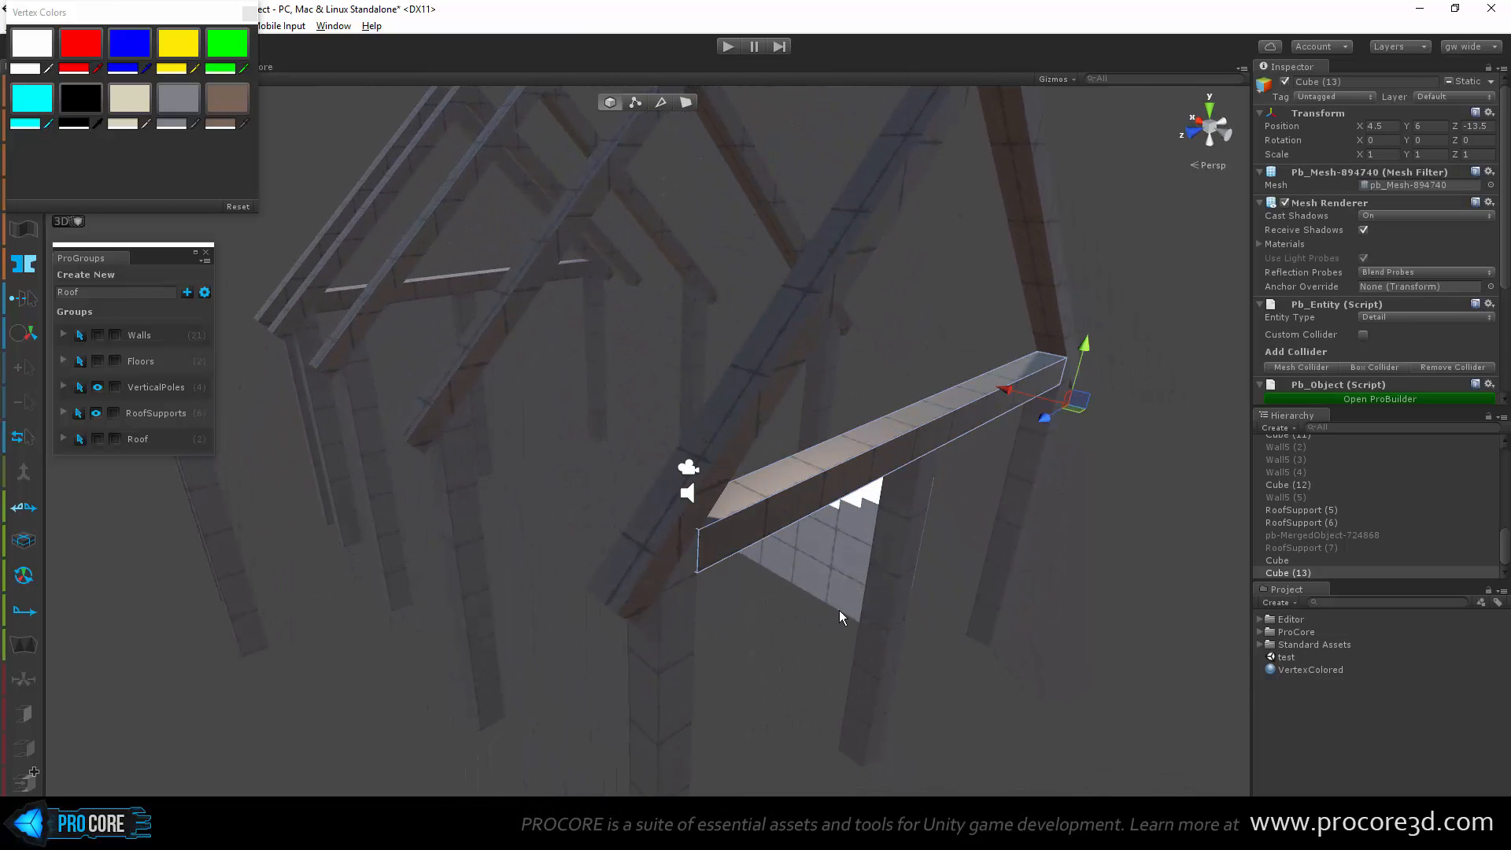
{"action": "left_click_drag", "start_coordinate": [1004, 388], "coordinate": [930, 439]}
{"action": "scroll", "coordinate": [720, 536], "scroll_direction": "up", "scroll_amount": 5}
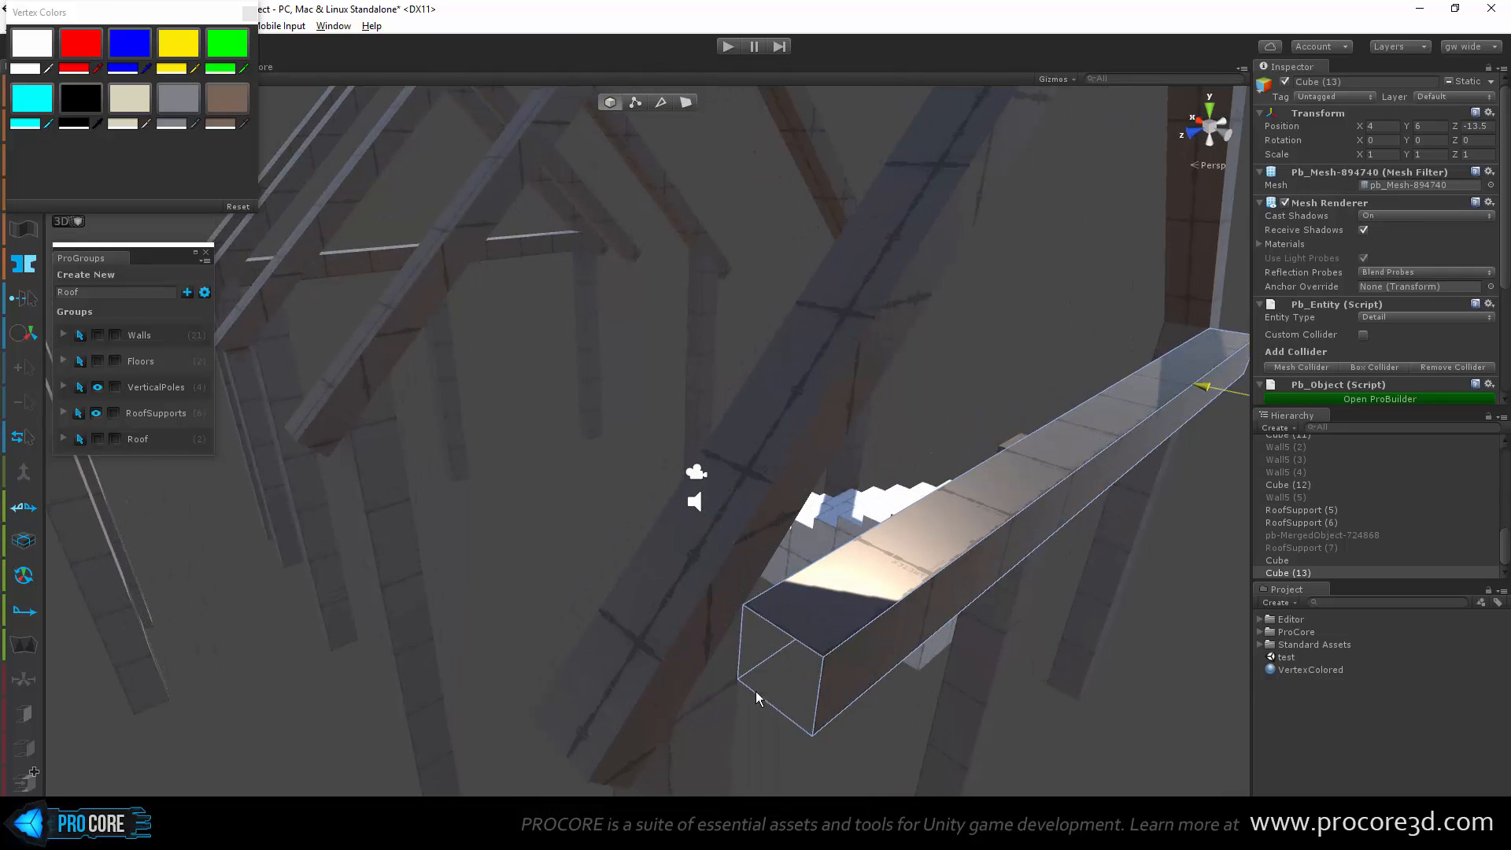
{"action": "left_click_drag", "start_coordinate": [823, 679], "coordinate": [905, 535], "text": "alt"}
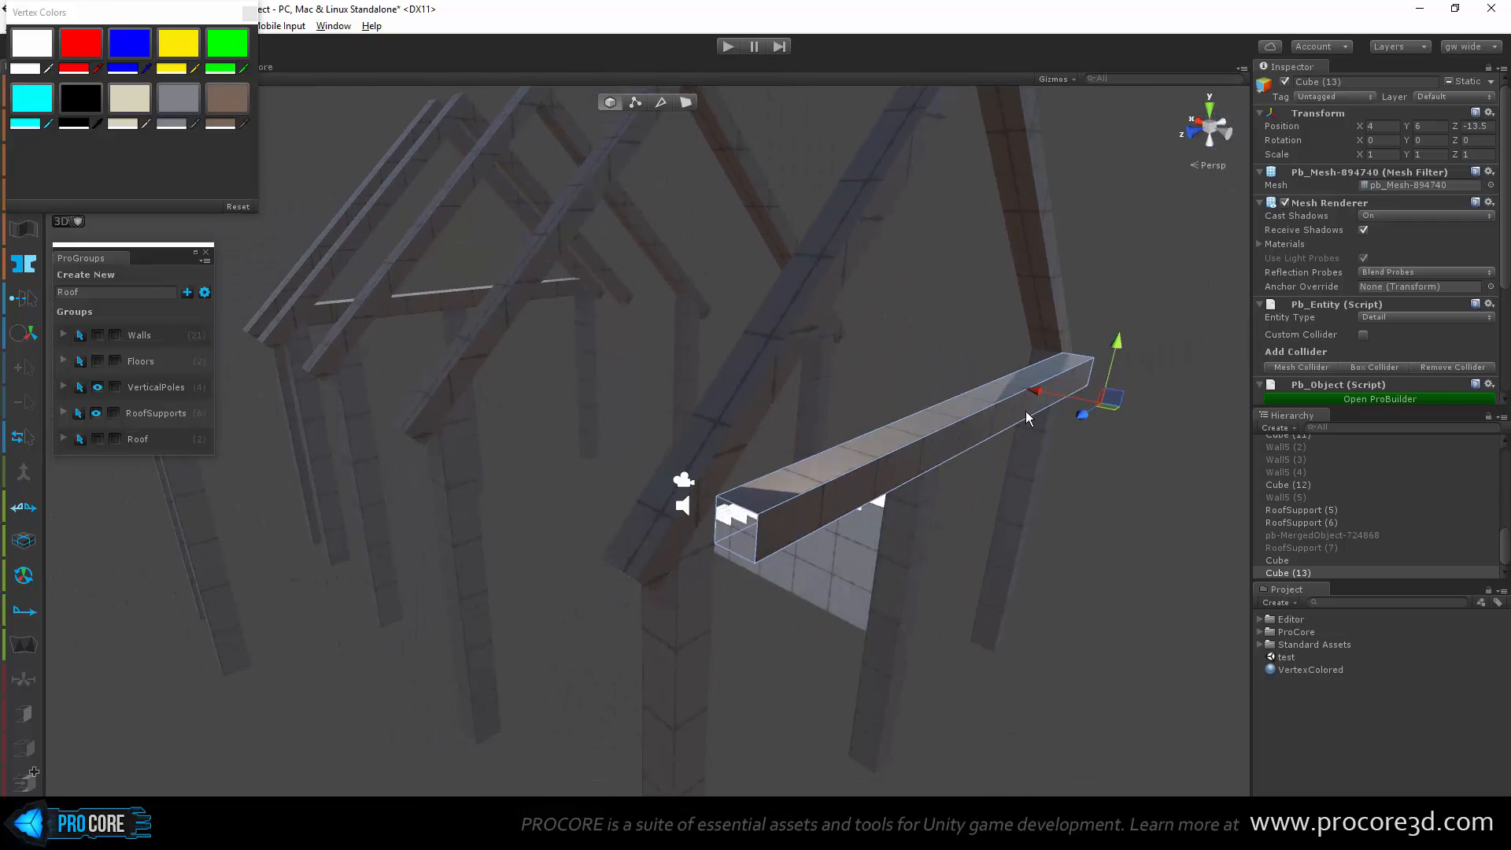
{"action": "left_click_drag", "start_coordinate": [1027, 394], "coordinate": [909, 492]}
{"action": "left_click", "coordinate": [1115, 469]}
Step: Create a group named ArchDetails from the stairs and hide its objects
{"action": "left_click_drag", "start_coordinate": [1116, 469], "coordinate": [1012, 574], "text": "alt"}
{"action": "left_click", "coordinate": [790, 653]}
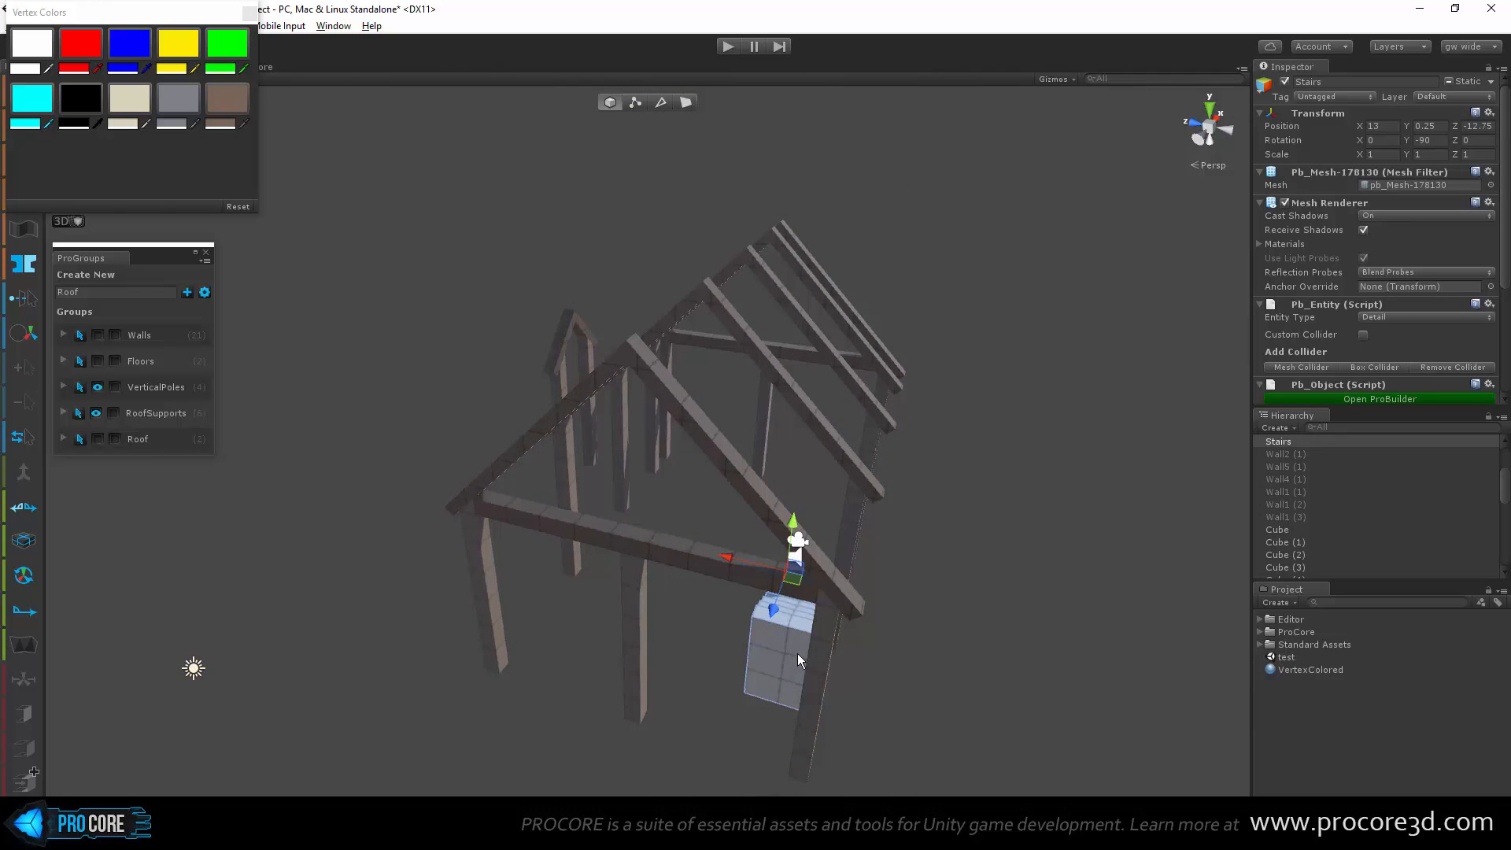
{"action": "left_click", "coordinate": [106, 292]}
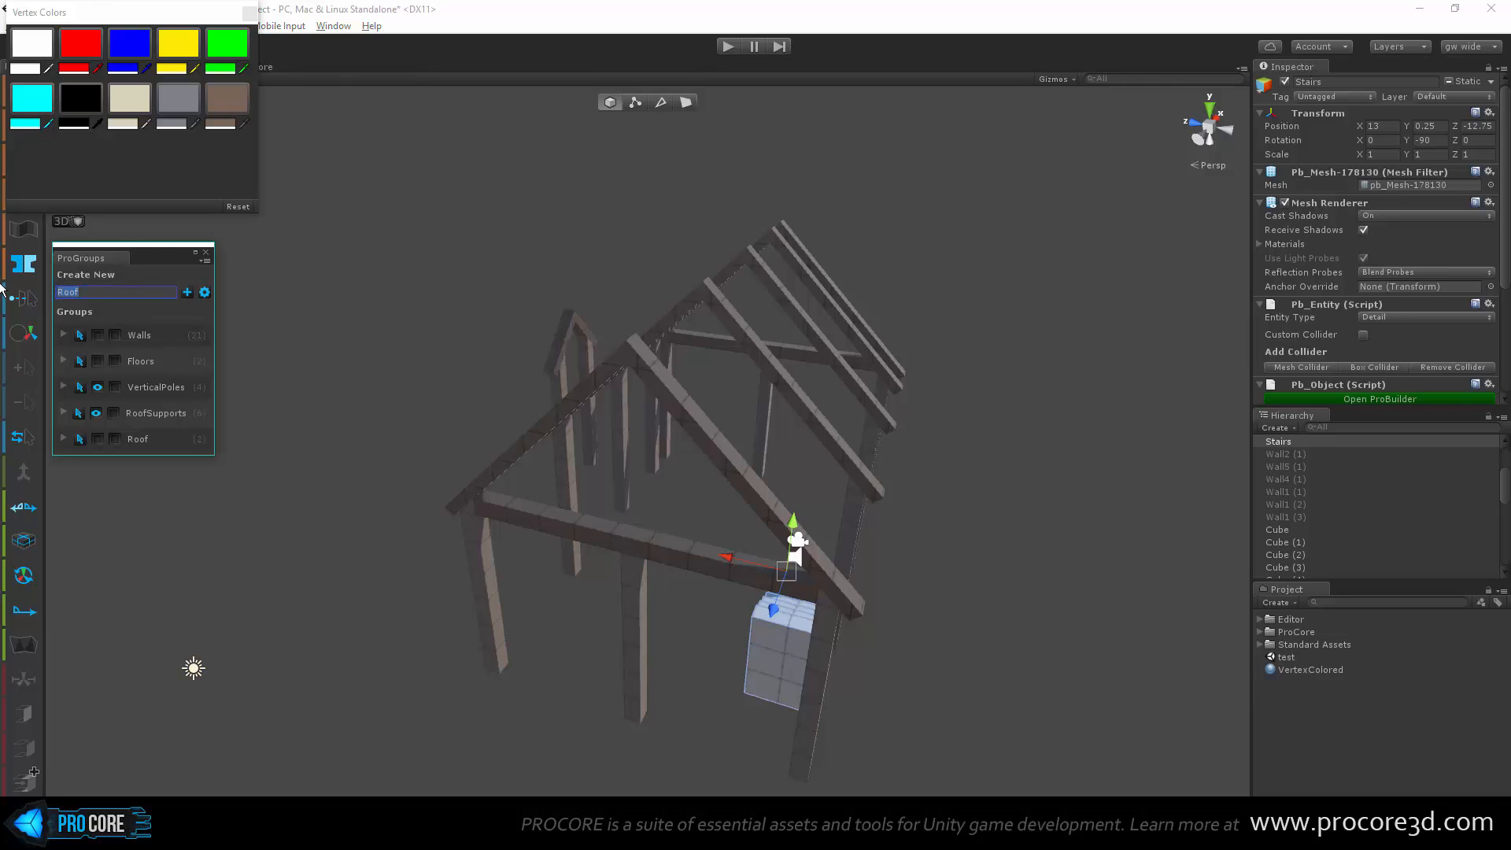
{"action": "type", "text": "Ar"}
{"action": "type", "text": "chDS"}
{"action": "type", "text": "tails"}
{"action": "left_click", "coordinate": [187, 292]}
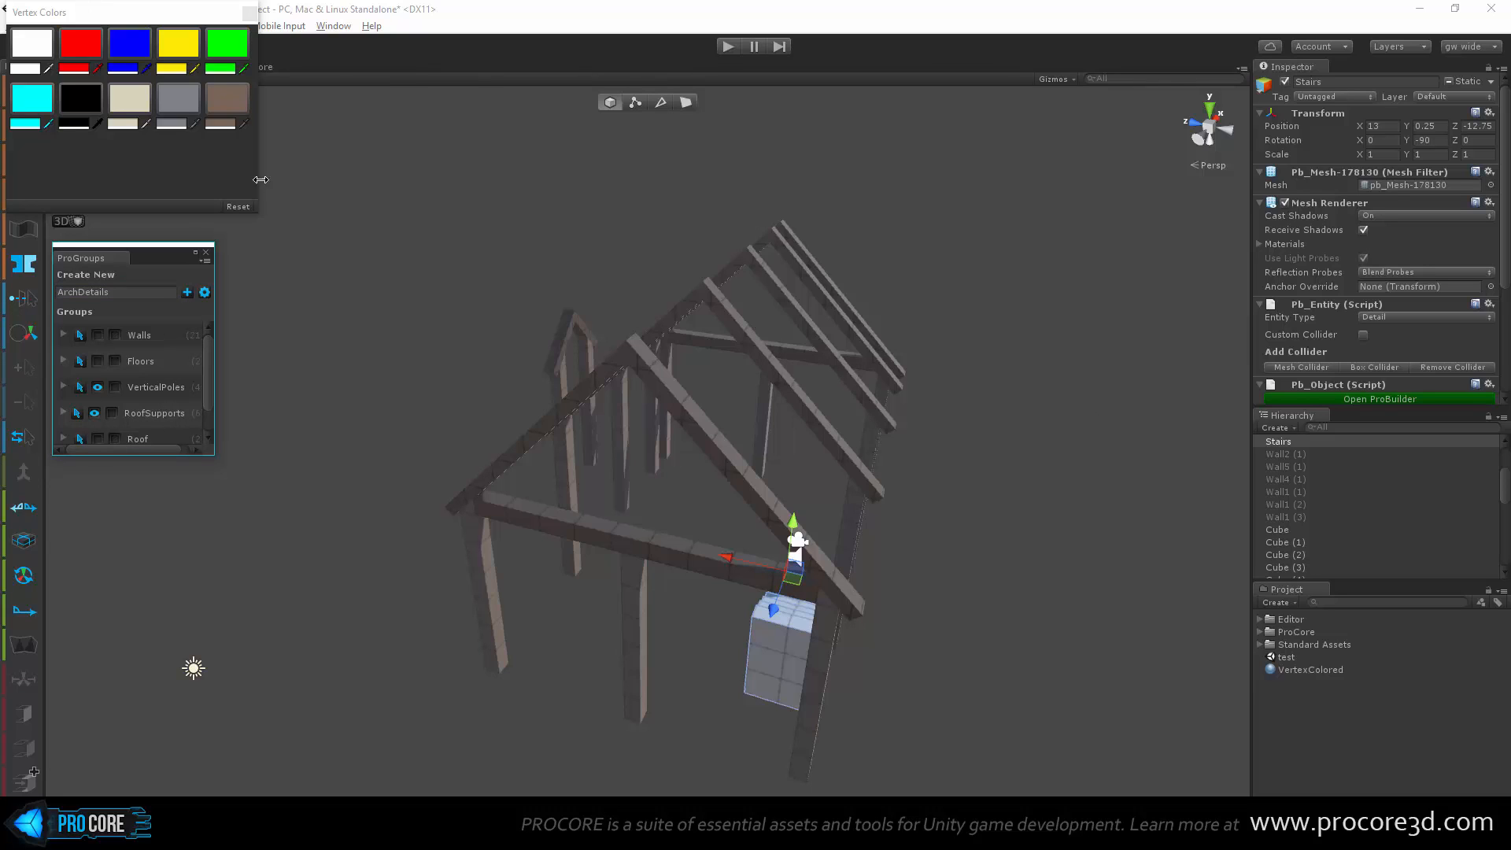
{"action": "scroll", "coordinate": [173, 394], "scroll_direction": "down", "scroll_amount": 2}
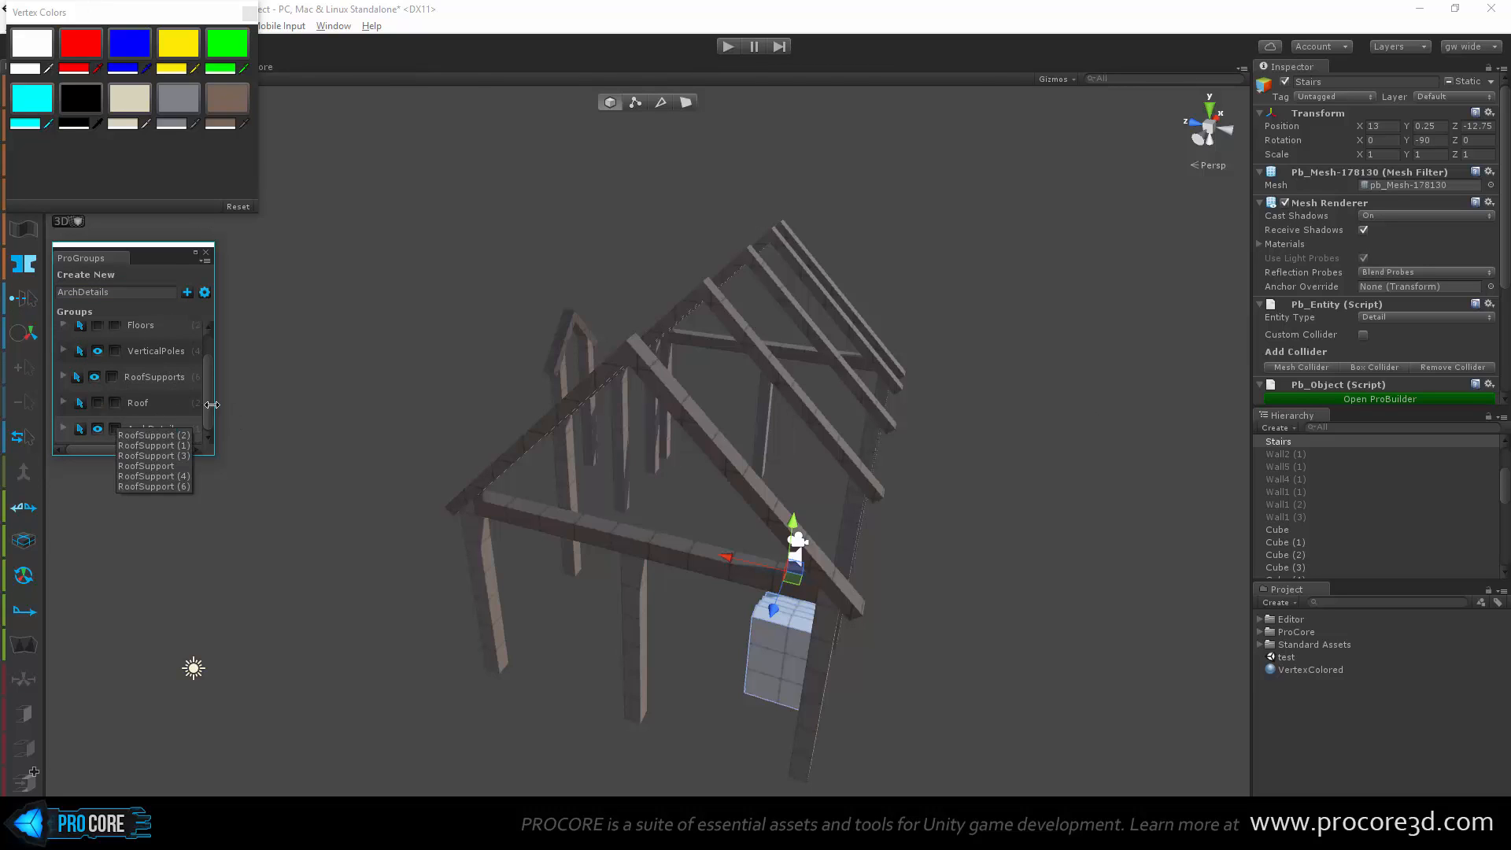
{"action": "left_click", "coordinate": [97, 428]}
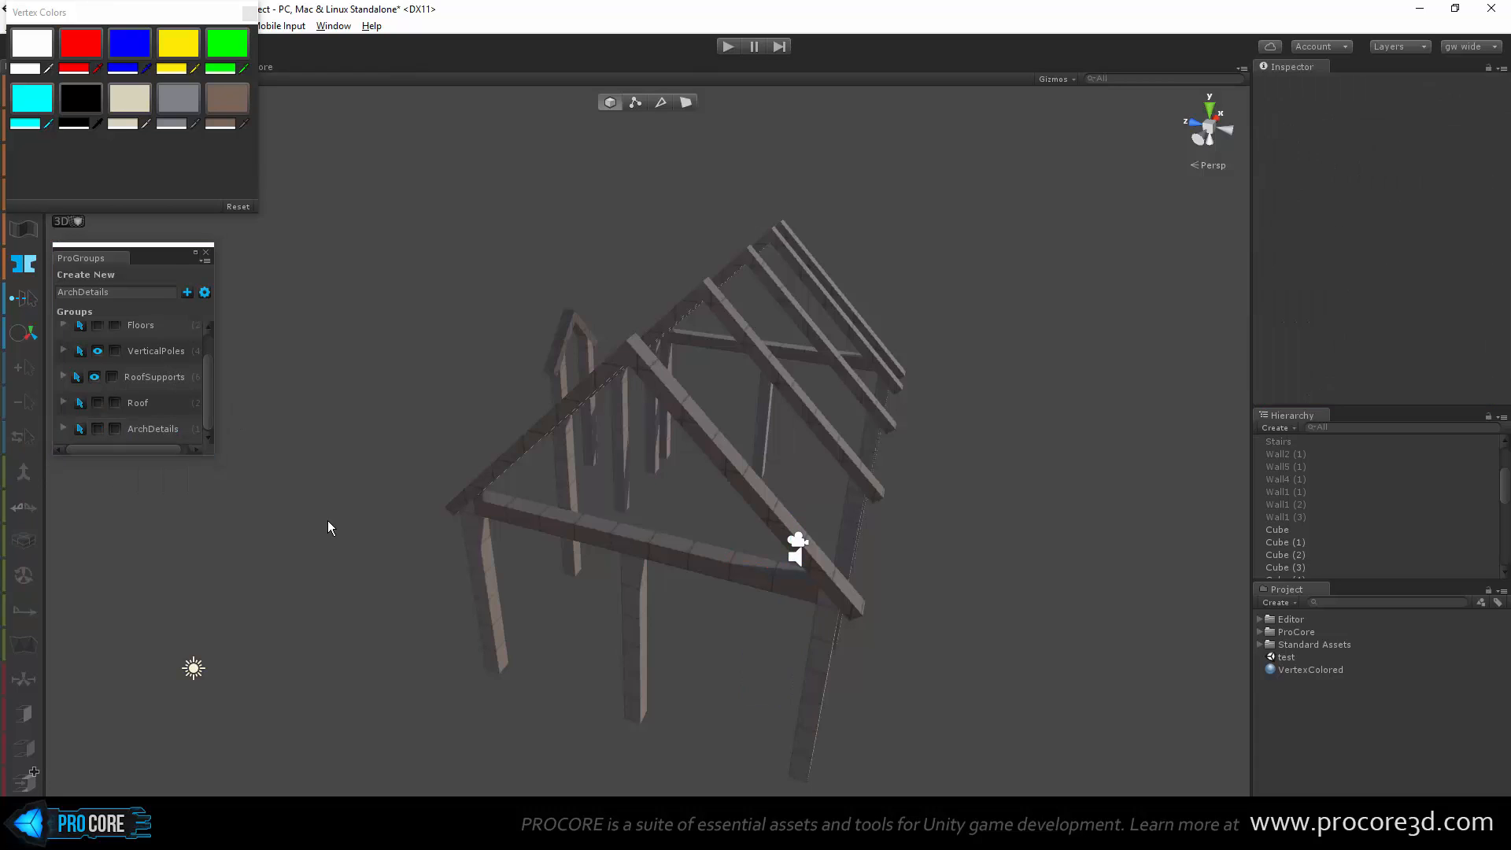
Step: Deactivate the FPSController object in the scene
{"action": "left_click_drag", "start_coordinate": [536, 613], "coordinate": [788, 555], "text": "alt"}
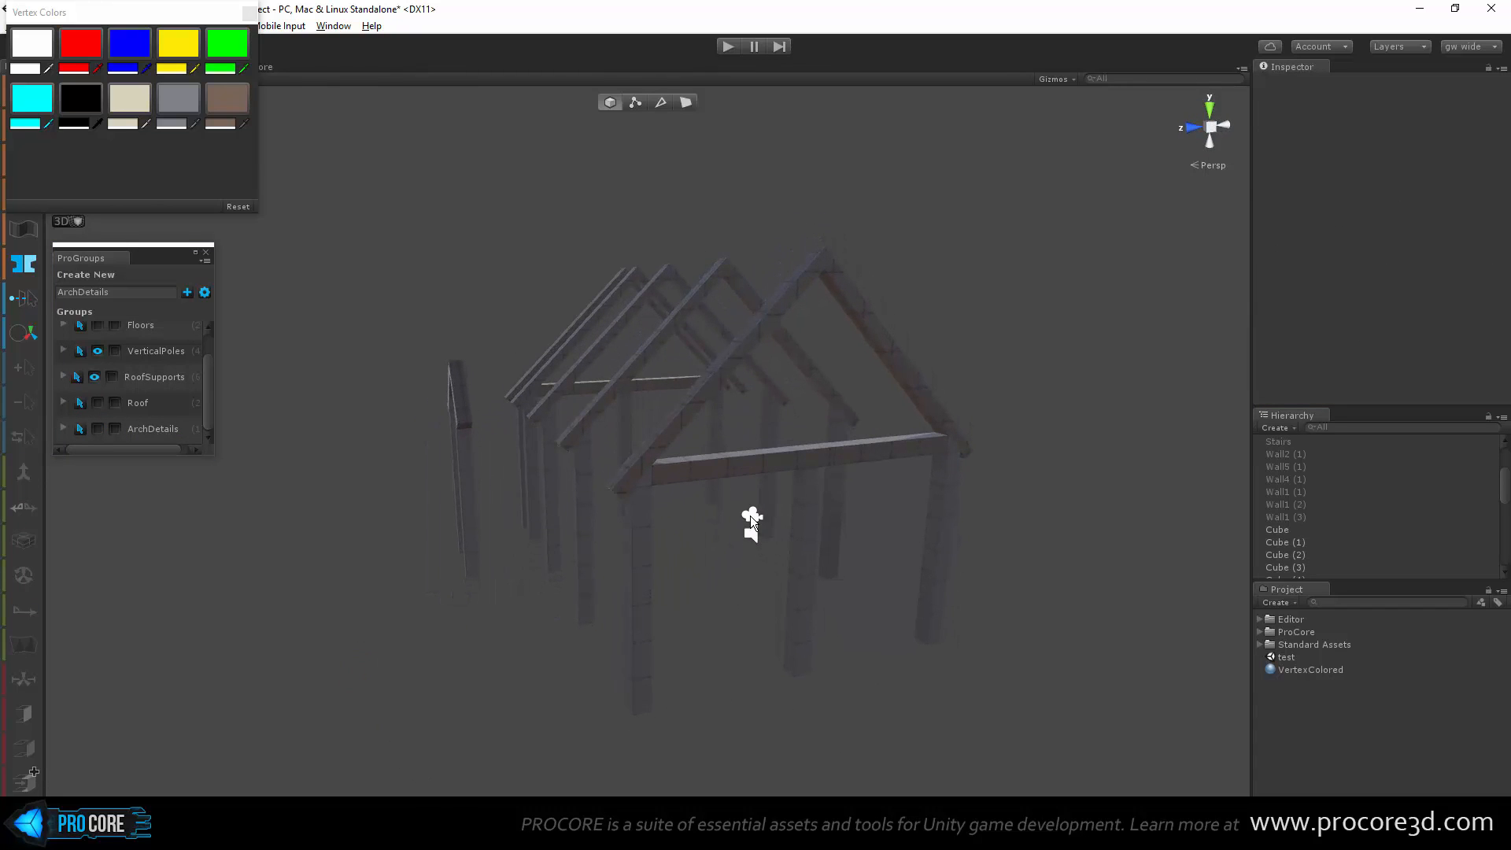
{"action": "left_click", "coordinate": [750, 517]}
{"action": "left_click_drag", "start_coordinate": [937, 587], "coordinate": [895, 589], "text": "alt"}
{"action": "left_click", "coordinate": [1020, 560]}
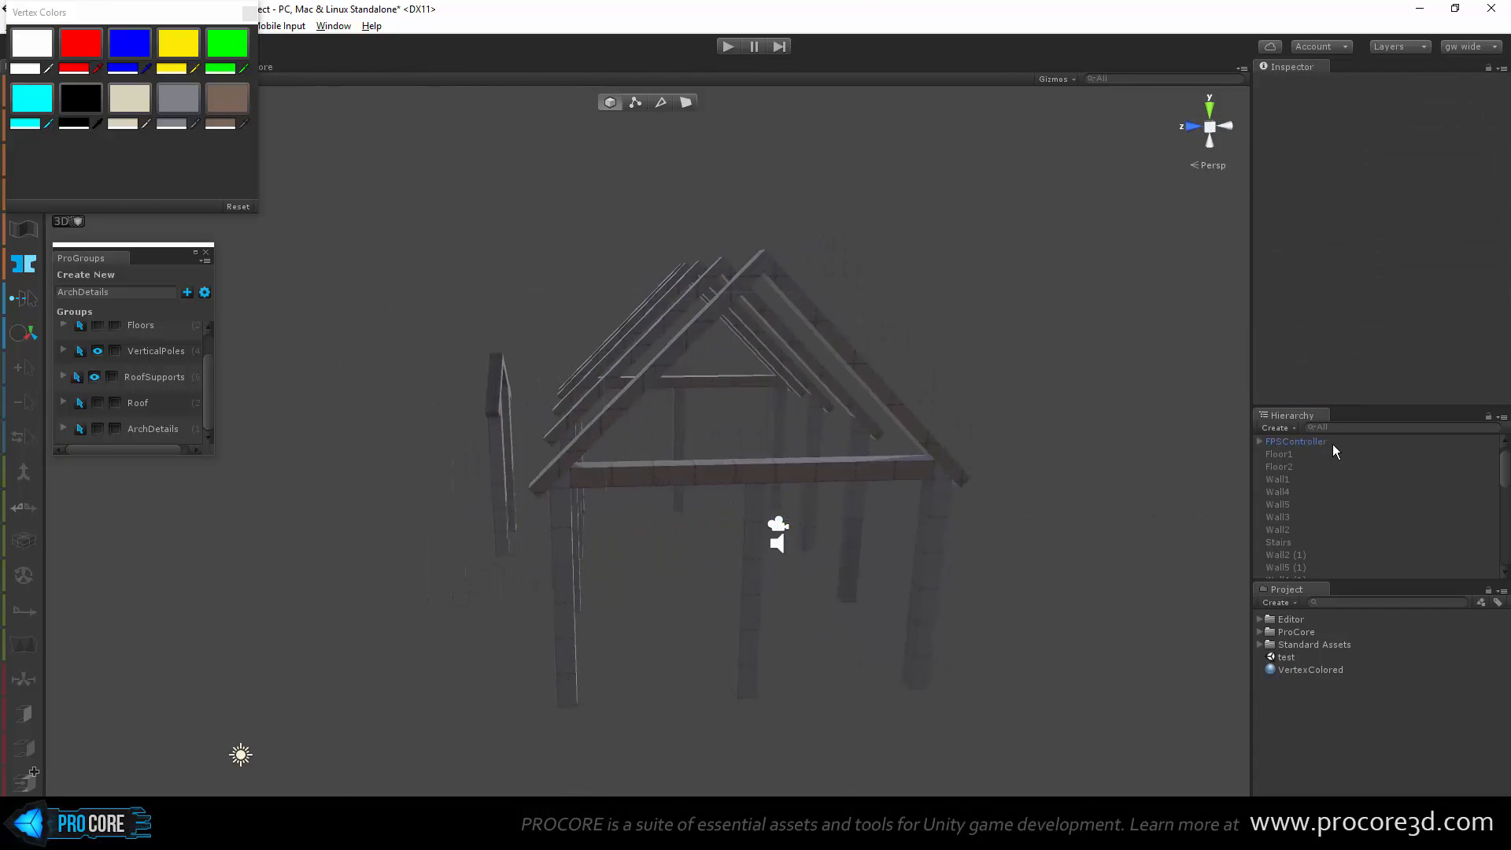
{"action": "left_click", "coordinate": [1306, 441]}
{"action": "left_click", "coordinate": [1286, 82]}
{"action": "left_click", "coordinate": [1078, 310]}
Step: Select all the visible posts, rafters and beams and set their vertex colour to Pastel Brown
{"action": "left_click_drag", "start_coordinate": [1077, 309], "coordinate": [810, 550], "text": "alt"}
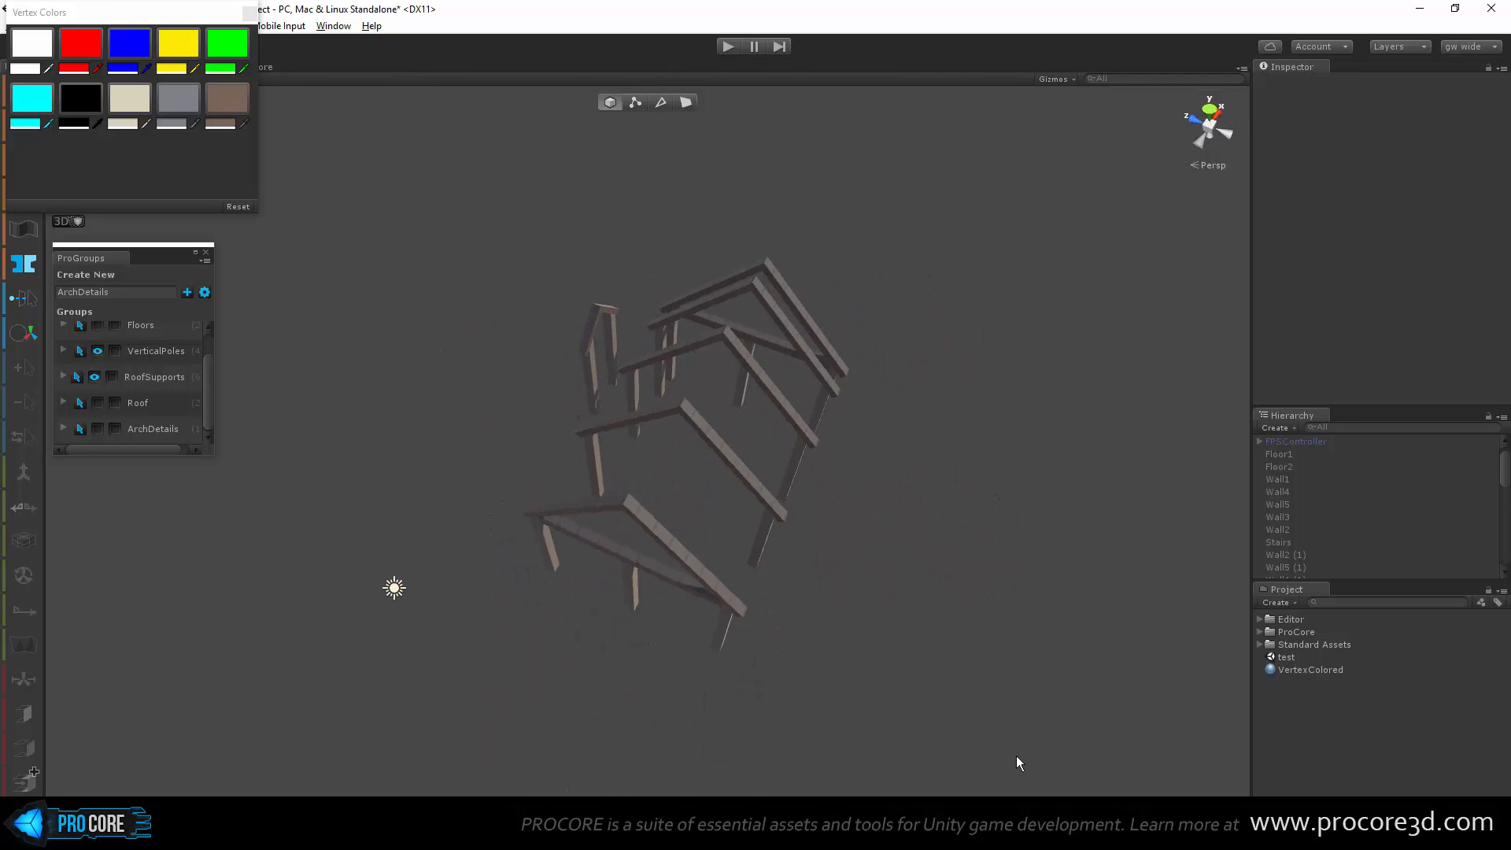
{"action": "left_click_drag", "start_coordinate": [1015, 763], "coordinate": [351, 186]}
{"action": "left_click", "coordinate": [229, 105]}
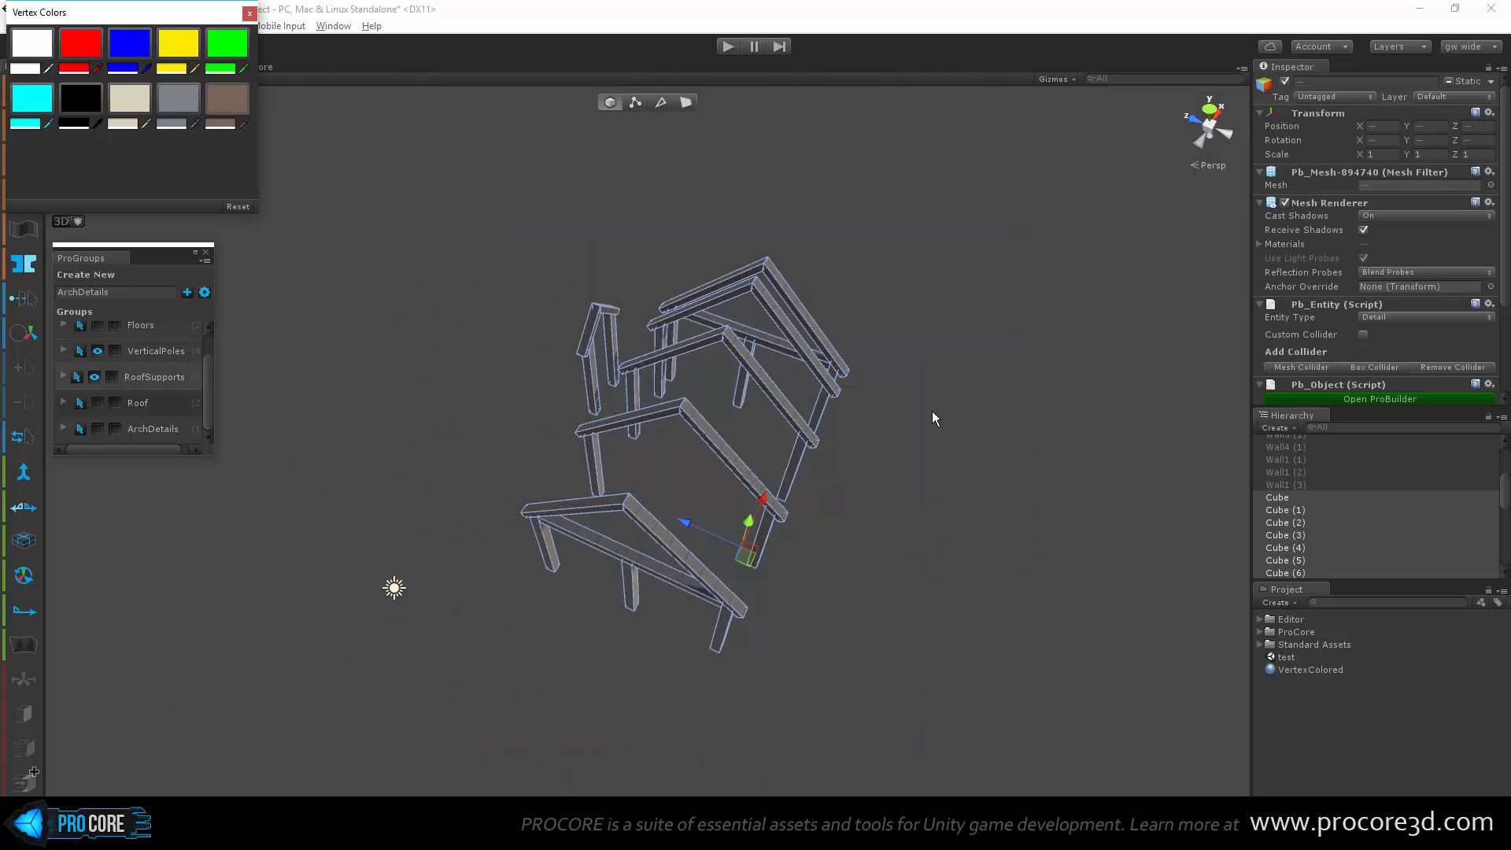
{"action": "left_click", "coordinate": [227, 98]}
{"action": "left_click", "coordinate": [870, 457]}
Step: Apply the Default_Prototype palette material to the whole timber frame, closing the vertex colour and material windows
{"action": "scroll", "coordinate": [729, 611], "scroll_direction": "up", "scroll_amount": 4}
{"action": "left_click_drag", "start_coordinate": [728, 612], "coordinate": [824, 510], "text": "alt"}
{"action": "scroll", "coordinate": [657, 545], "scroll_direction": "up", "scroll_amount": 6}
{"action": "left_click_drag", "start_coordinate": [657, 545], "coordinate": [800, 440], "text": "alt"}
{"action": "scroll", "coordinate": [684, 483], "scroll_direction": "down", "scroll_amount": 5}
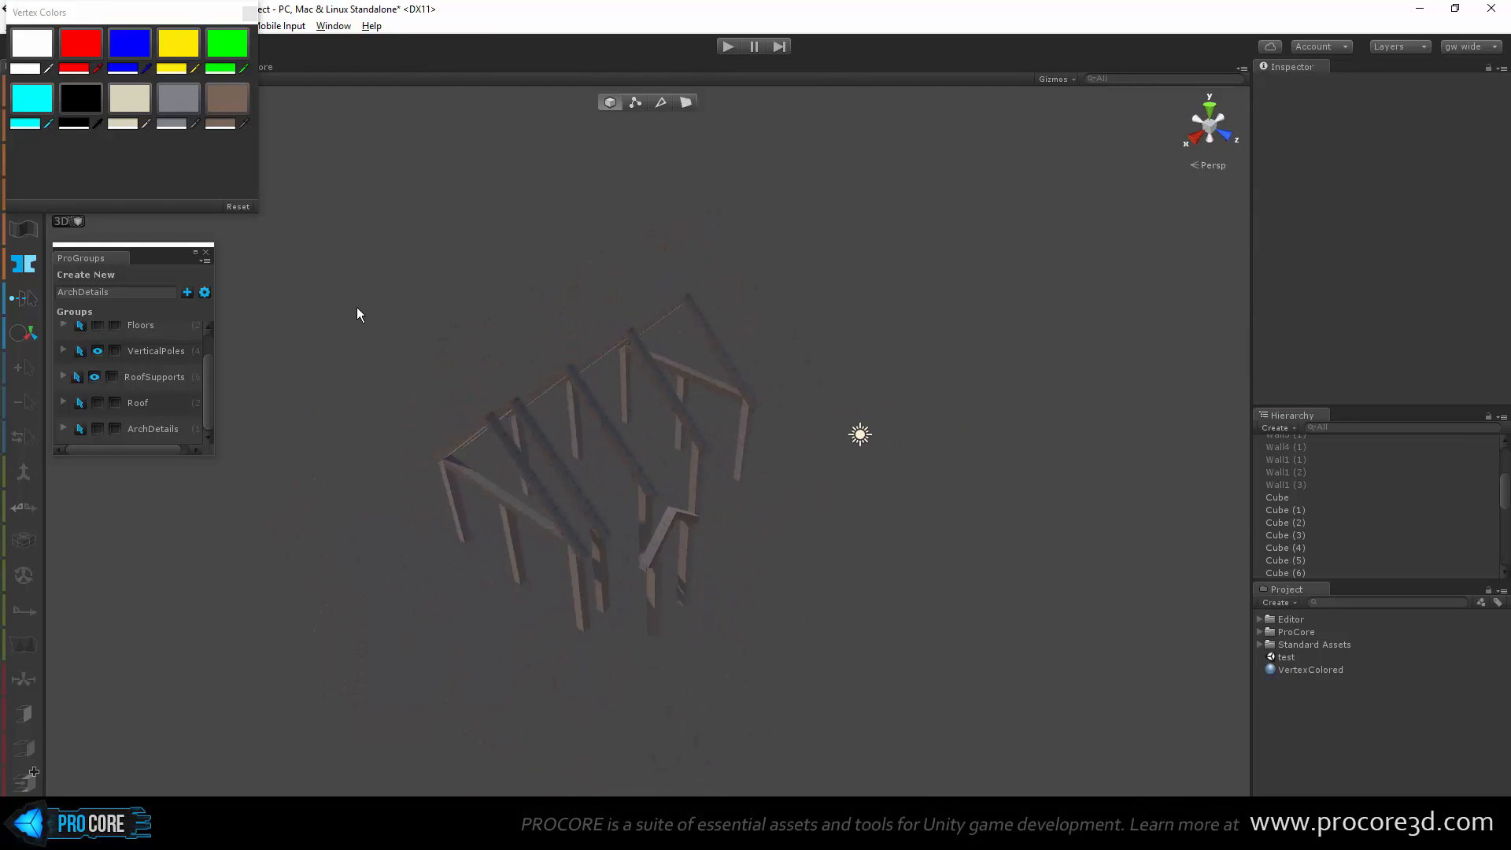
{"action": "left_click_drag", "start_coordinate": [361, 212], "coordinate": [773, 748]}
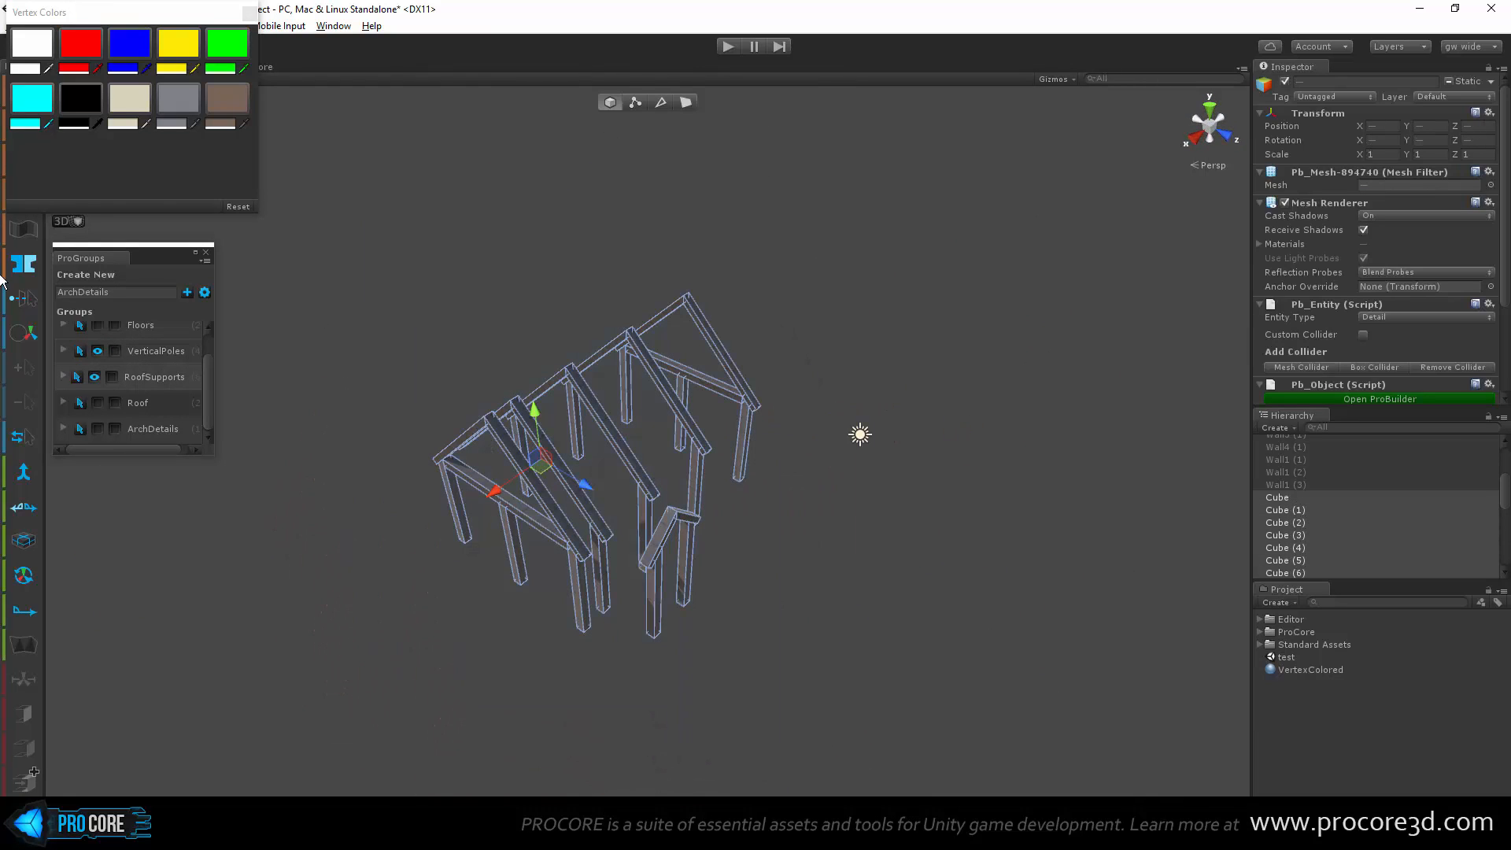
{"action": "left_click", "coordinate": [249, 13]}
{"action": "left_click", "coordinate": [25, 127]}
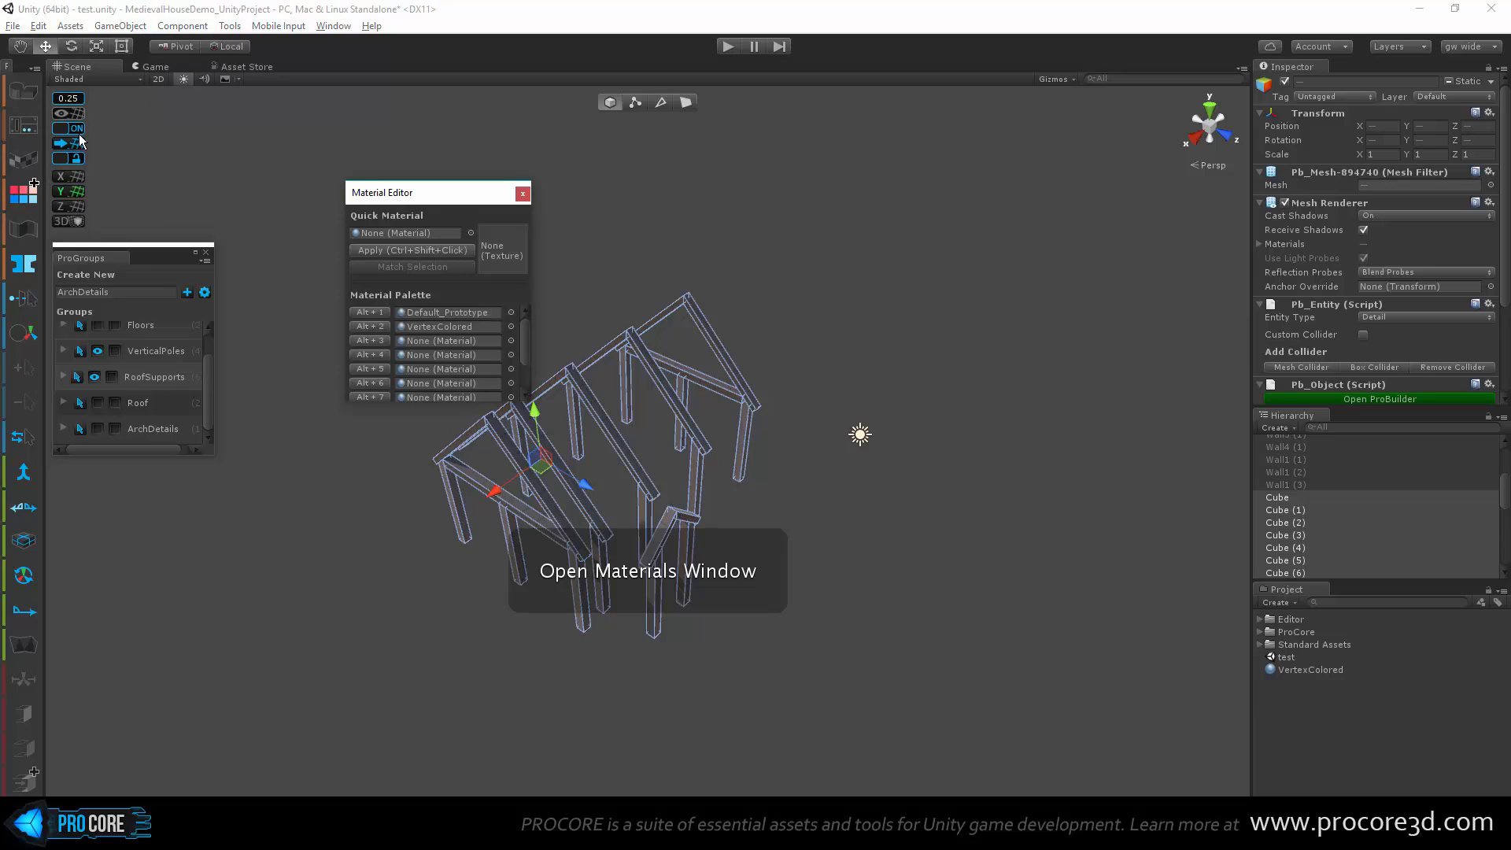
{"action": "left_click", "coordinate": [380, 328]}
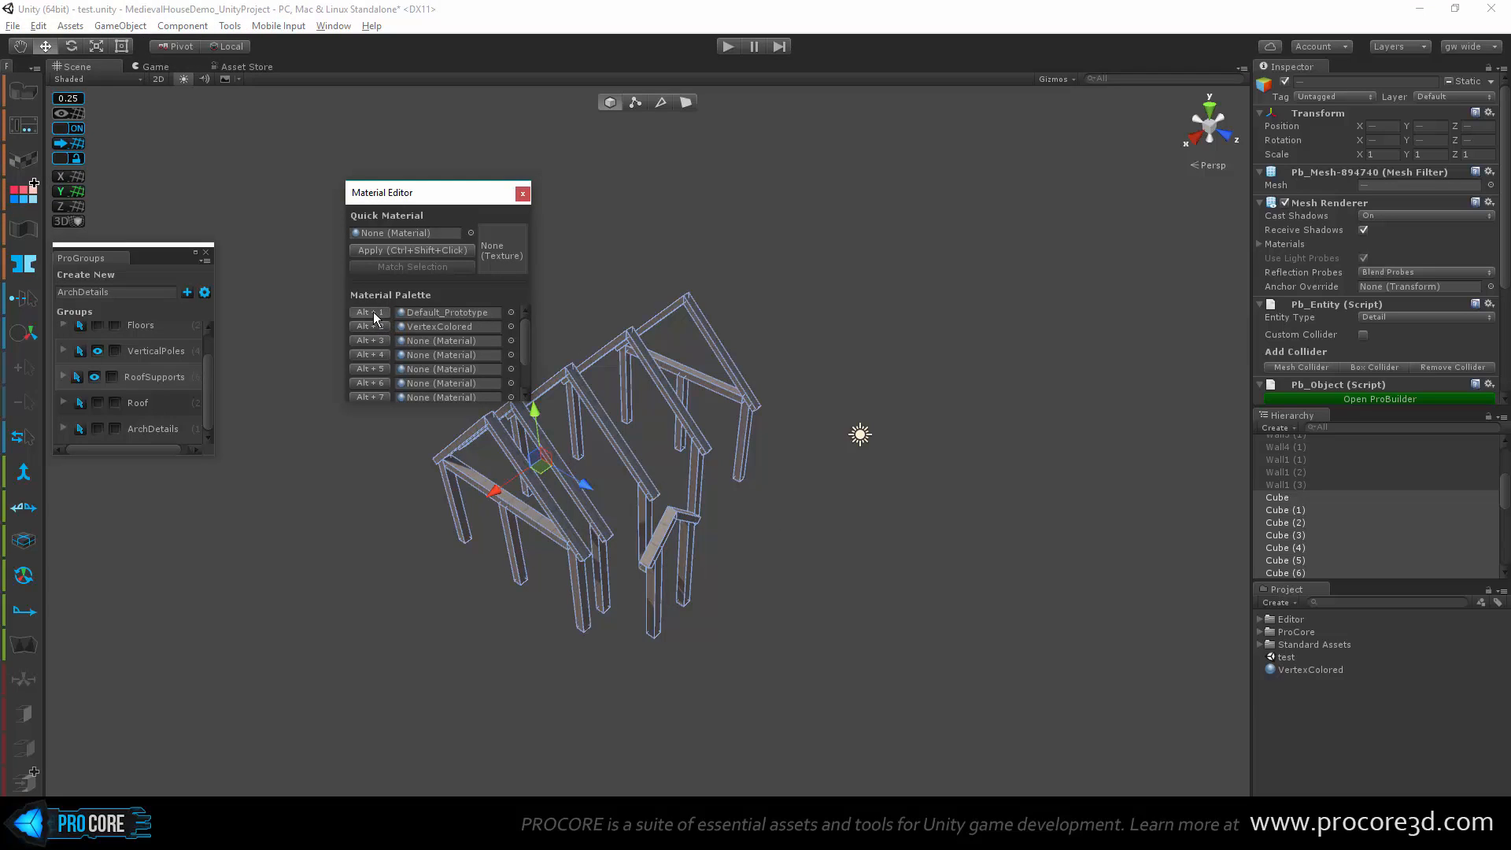
{"action": "left_click", "coordinate": [523, 193]}
{"action": "left_click", "coordinate": [683, 351]}
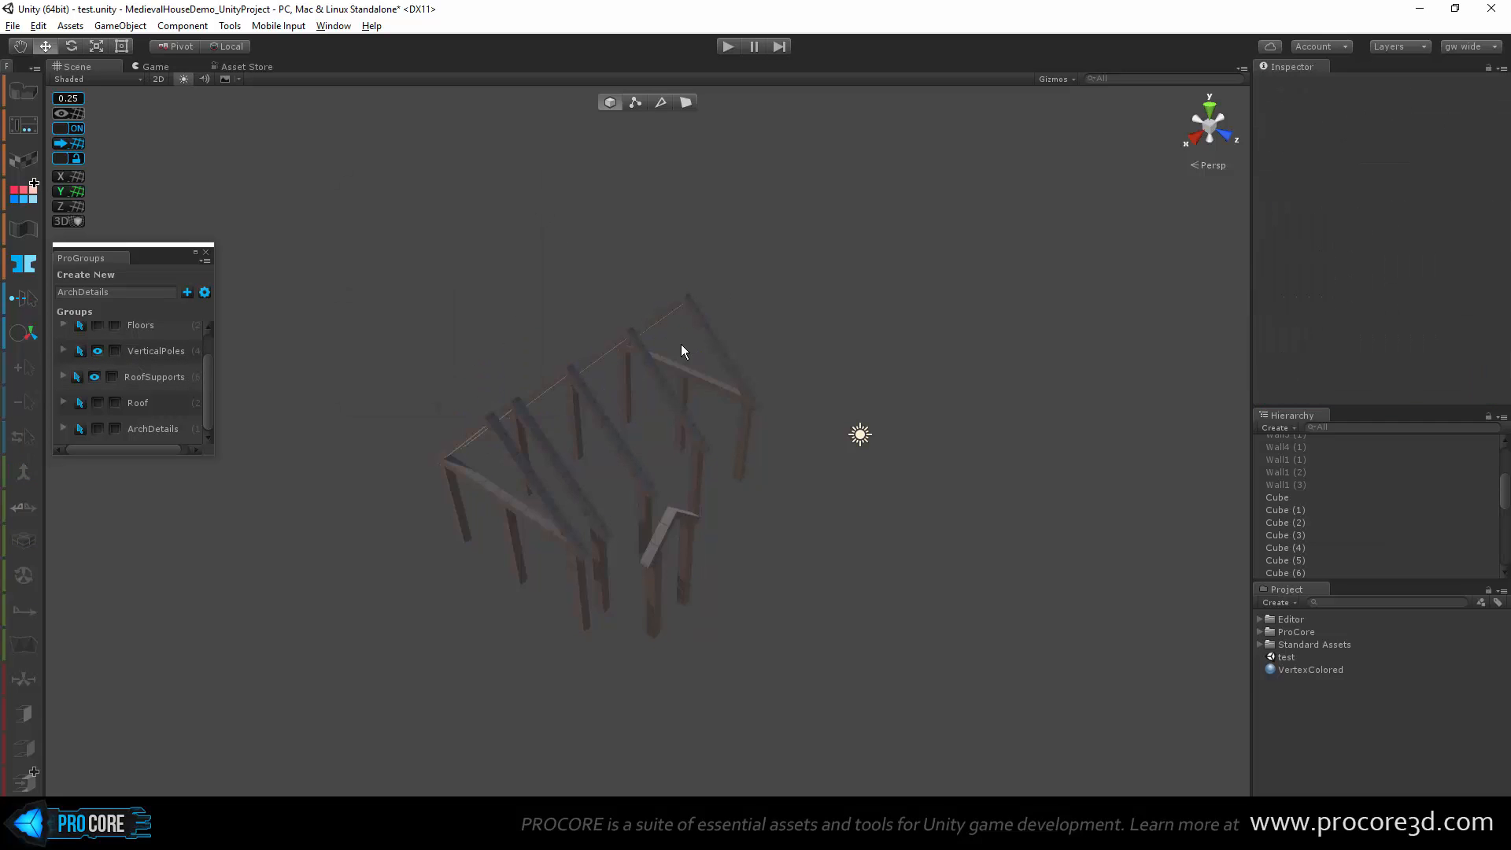
Step: Show the Walls, Floors and Roof groups again
{"action": "left_click_drag", "start_coordinate": [682, 351], "coordinate": [434, 371], "text": "alt"}
{"action": "scroll", "coordinate": [651, 433], "scroll_direction": "up", "scroll_amount": 5}
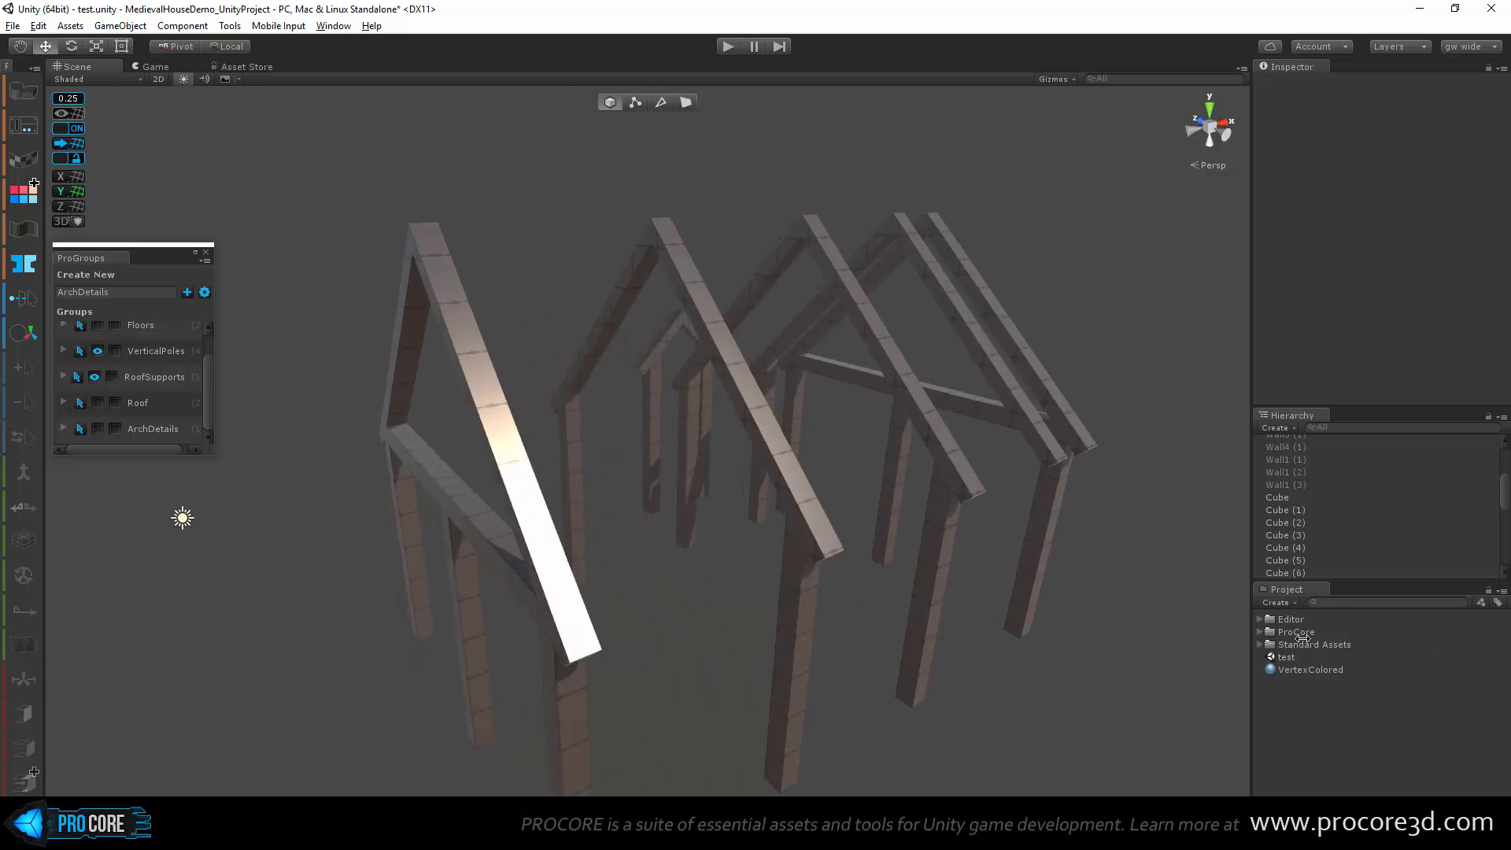
{"action": "scroll", "coordinate": [110, 354], "scroll_direction": "up", "scroll_amount": 2}
{"action": "left_click", "coordinate": [97, 334]}
{"action": "left_click_drag", "start_coordinate": [494, 503], "coordinate": [306, 479], "text": "alt"}
{"action": "left_click", "coordinate": [97, 361]}
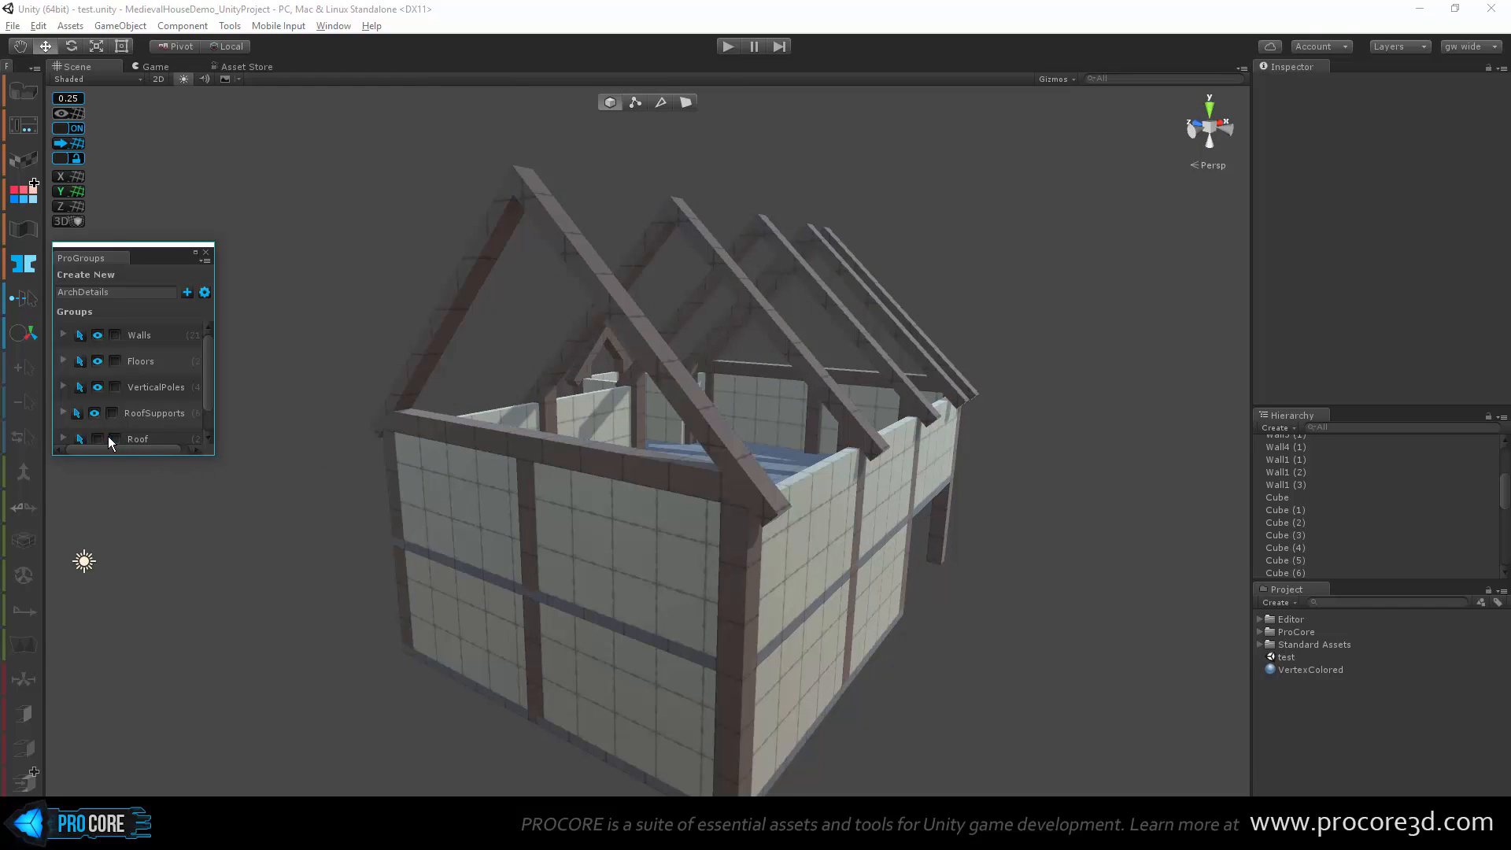
{"action": "left_click", "coordinate": [98, 439]}
Step: Duplicate an upper gable-end wall panel and raise the copy to Y 6.5, above the horizontal beam
{"action": "left_click_drag", "start_coordinate": [709, 535], "coordinate": [742, 529], "text": "alt"}
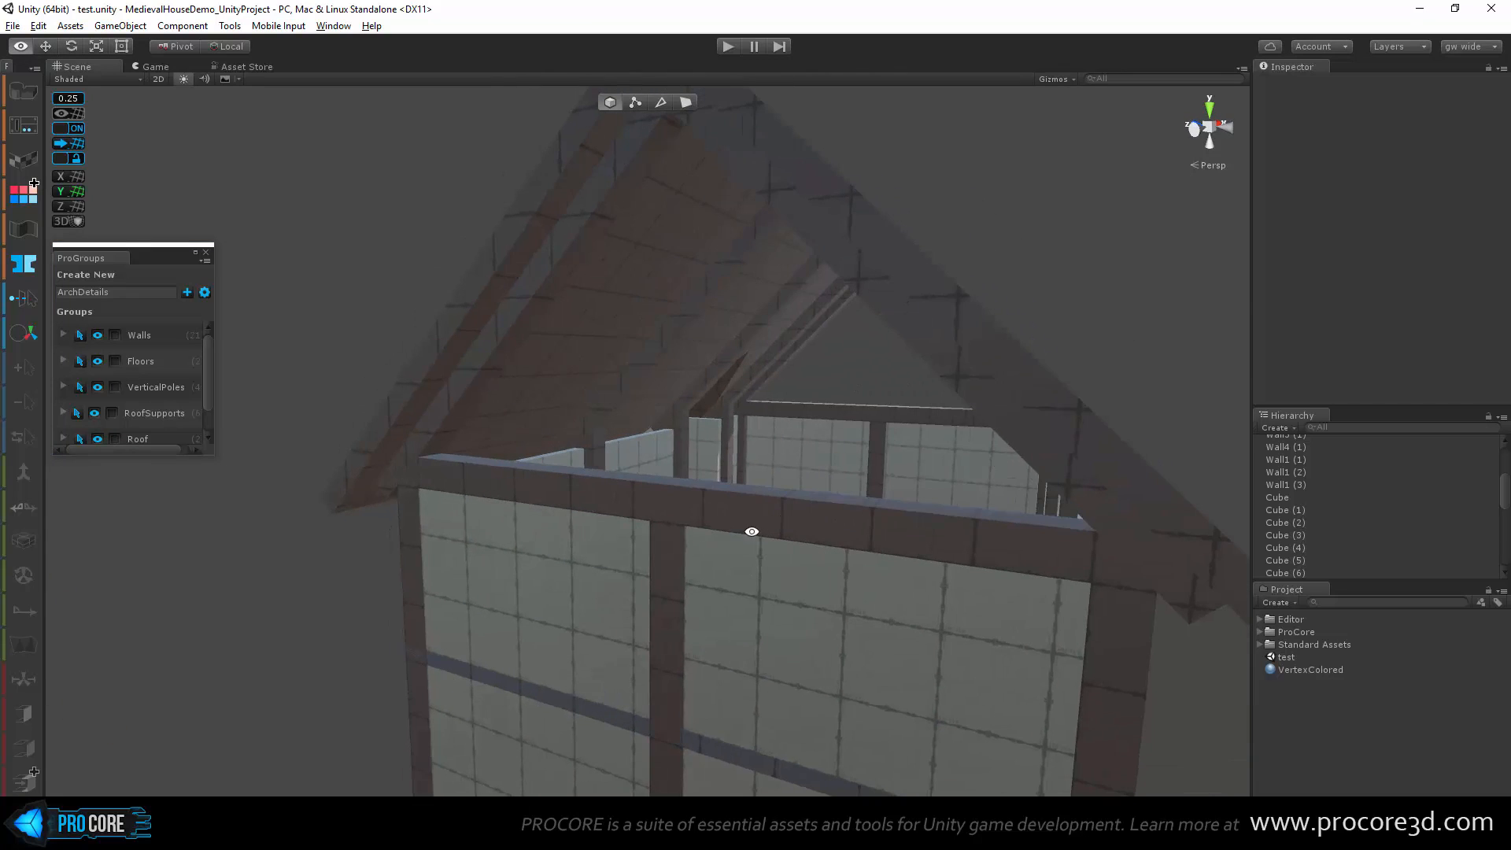
{"action": "left_click", "coordinate": [581, 590]}
{"action": "left_click_drag", "start_coordinate": [579, 590], "coordinate": [829, 576], "text": "alt"}
{"action": "key", "text": "ctrl+d"}
{"action": "left_click_drag", "start_coordinate": [936, 640], "coordinate": [680, 516]}
Step: Stretch the copied panel across the full width of the gable by moving its inner-edge vertices to the far post
{"action": "left_click", "coordinate": [635, 102]}
{"action": "left_click_drag", "start_coordinate": [585, 285], "coordinate": [805, 502]}
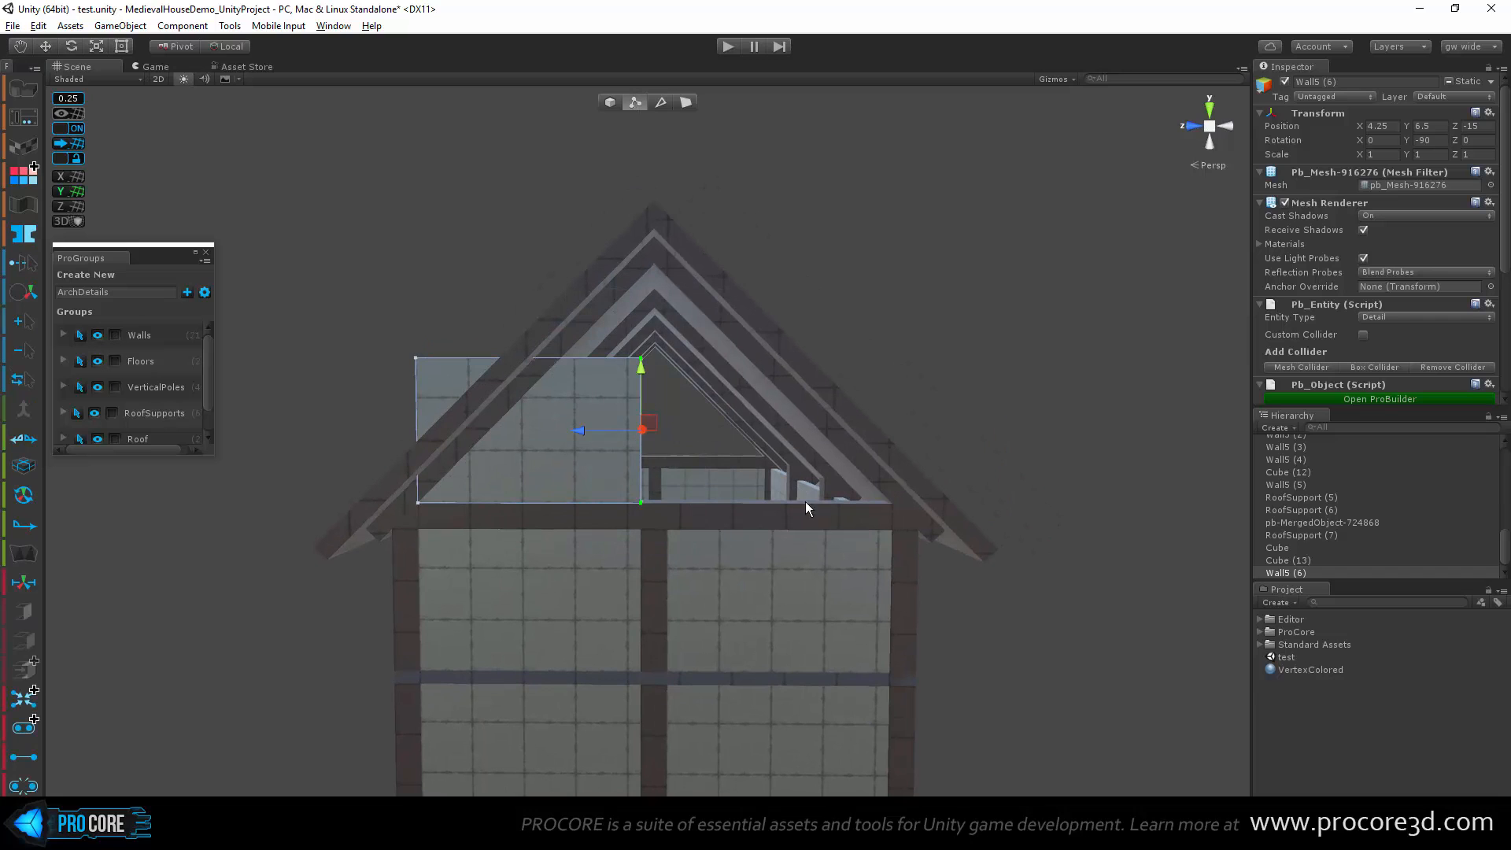
{"action": "left_click_drag", "start_coordinate": [593, 445], "coordinate": [834, 417]}
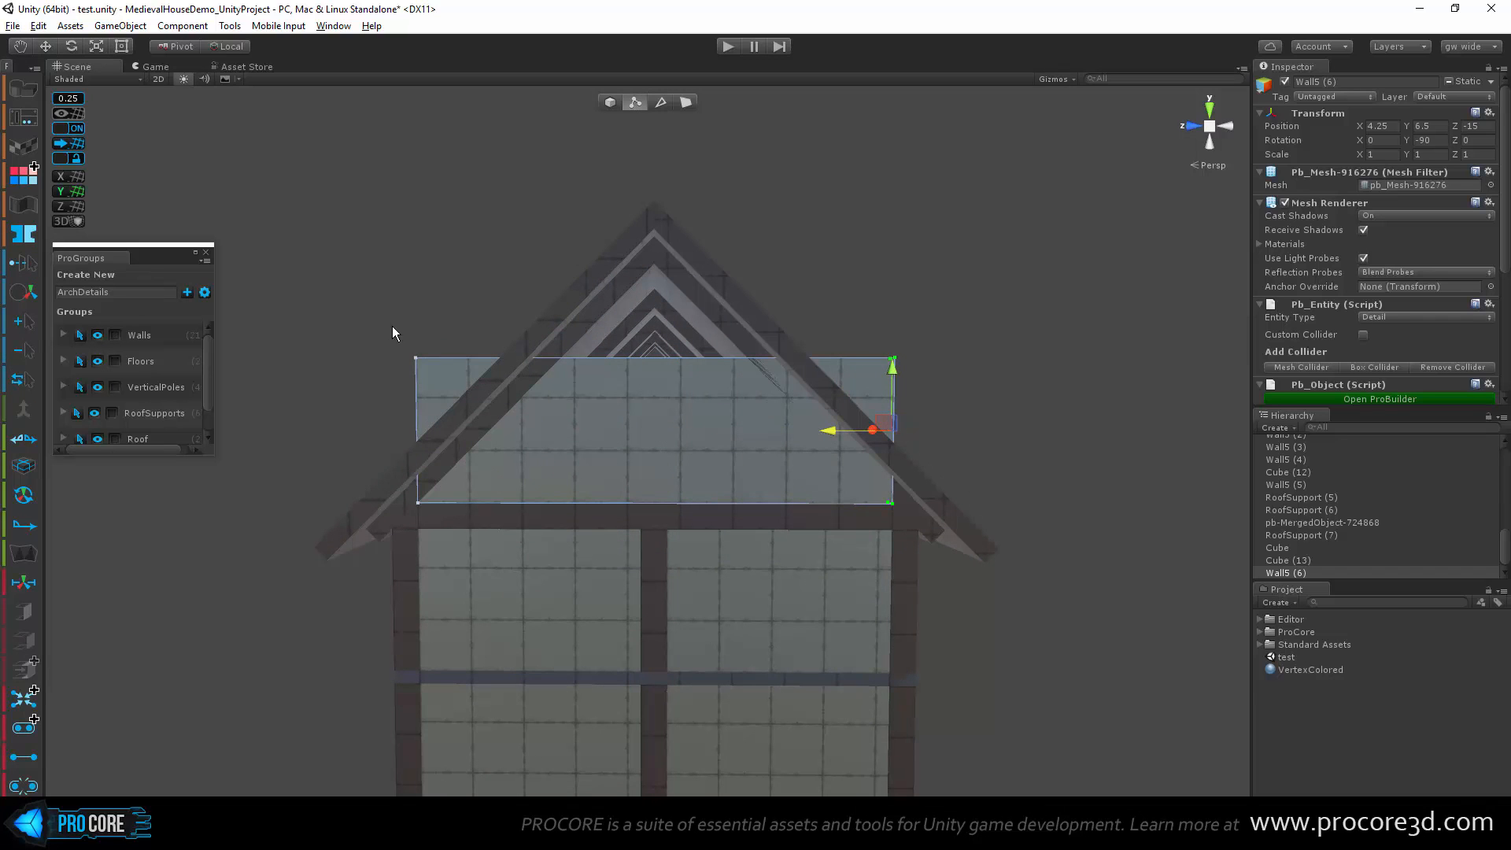
Step: Move one upper corner of the copied gable panel to the underside of the roof peak
{"action": "left_click_drag", "start_coordinate": [568, 413], "coordinate": [591, 507]}
{"action": "scroll", "coordinate": [591, 507], "scroll_direction": "up", "scroll_amount": 3}
{"action": "left_click_drag", "start_coordinate": [364, 423], "coordinate": [650, 305]}
{"action": "left_click_drag", "start_coordinate": [725, 460], "coordinate": [760, 466], "text": "alt"}
{"action": "scroll", "coordinate": [742, 433], "scroll_direction": "up", "scroll_amount": 4}
{"action": "left_click_drag", "start_coordinate": [1091, 151], "coordinate": [1195, 156], "text": "alt"}
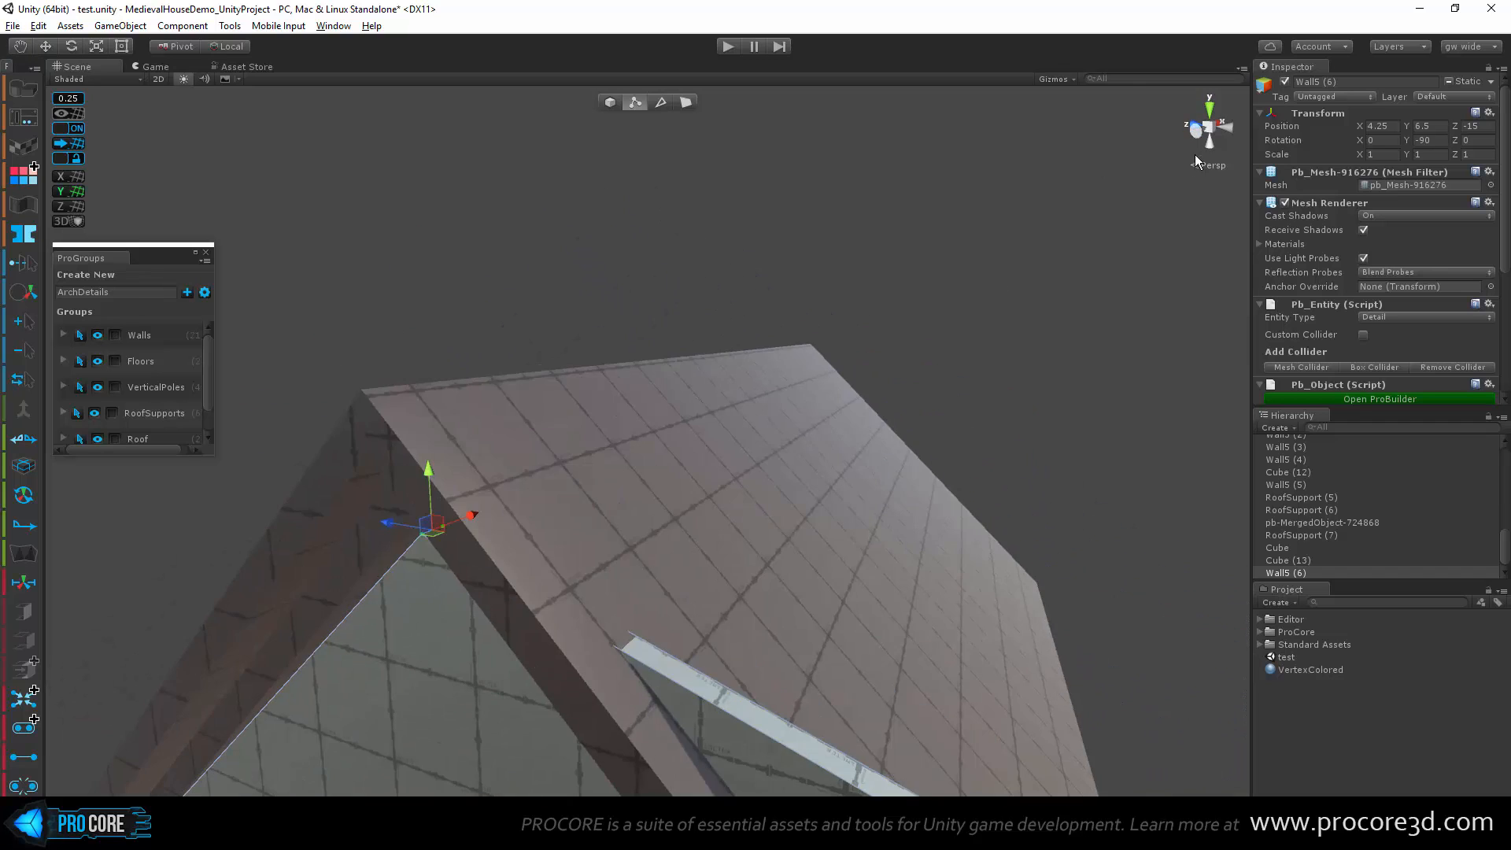
{"action": "left_click", "coordinate": [1197, 167]}
{"action": "left_click", "coordinate": [1196, 132]}
{"action": "scroll", "coordinate": [699, 351], "scroll_direction": "up", "scroll_amount": 3}
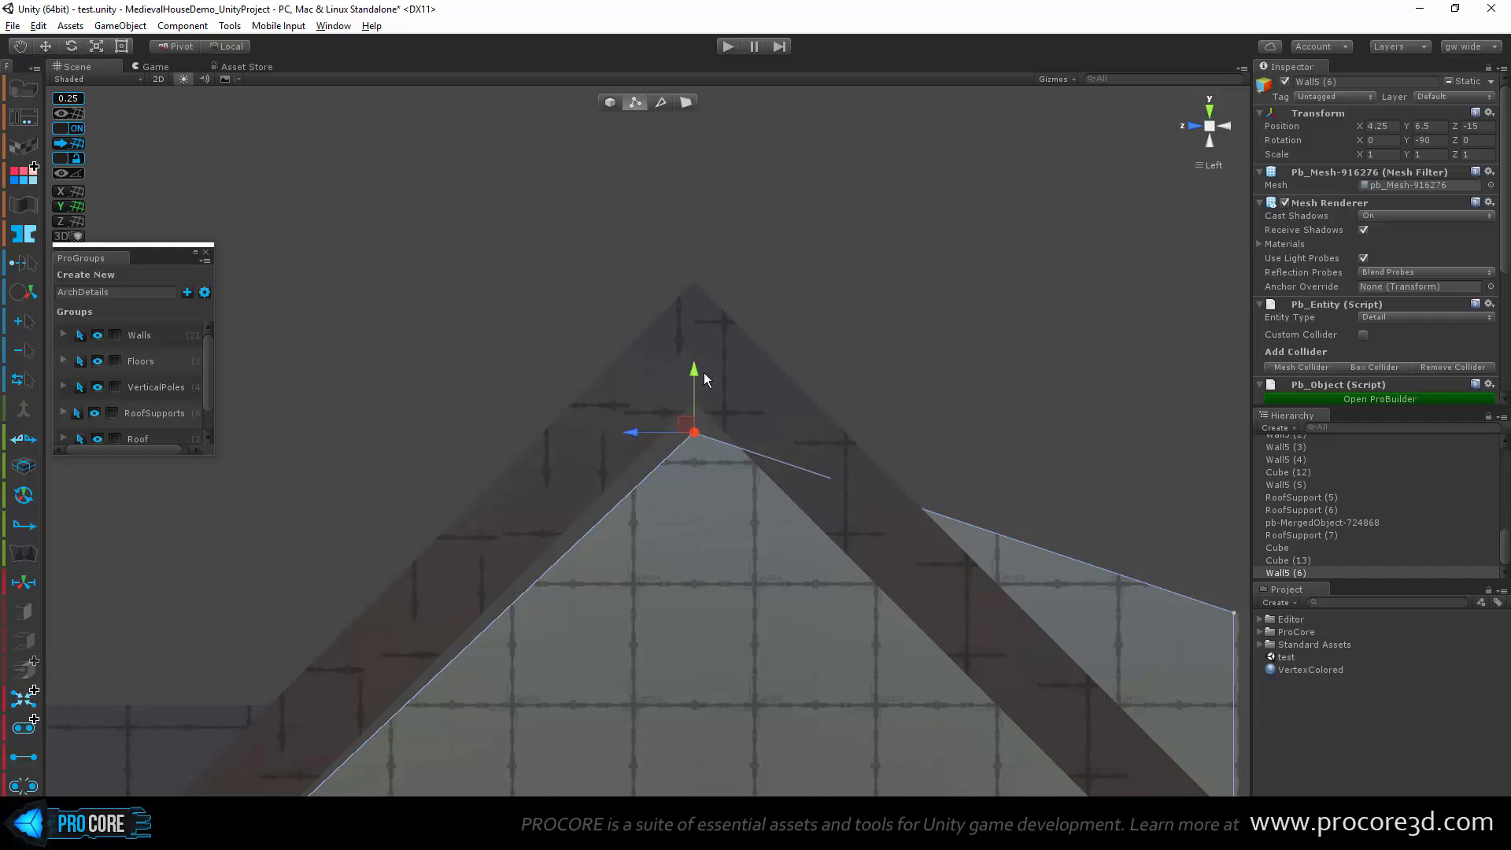
{"action": "left_click_drag", "start_coordinate": [698, 373], "coordinate": [700, 349]}
Step: Show the grid and move the gable panel's other upper corner to the roof peak, forming a triangle
{"action": "scroll", "coordinate": [1126, 524], "scroll_direction": "down", "scroll_amount": 2}
{"action": "left_click", "coordinate": [1085, 568]}
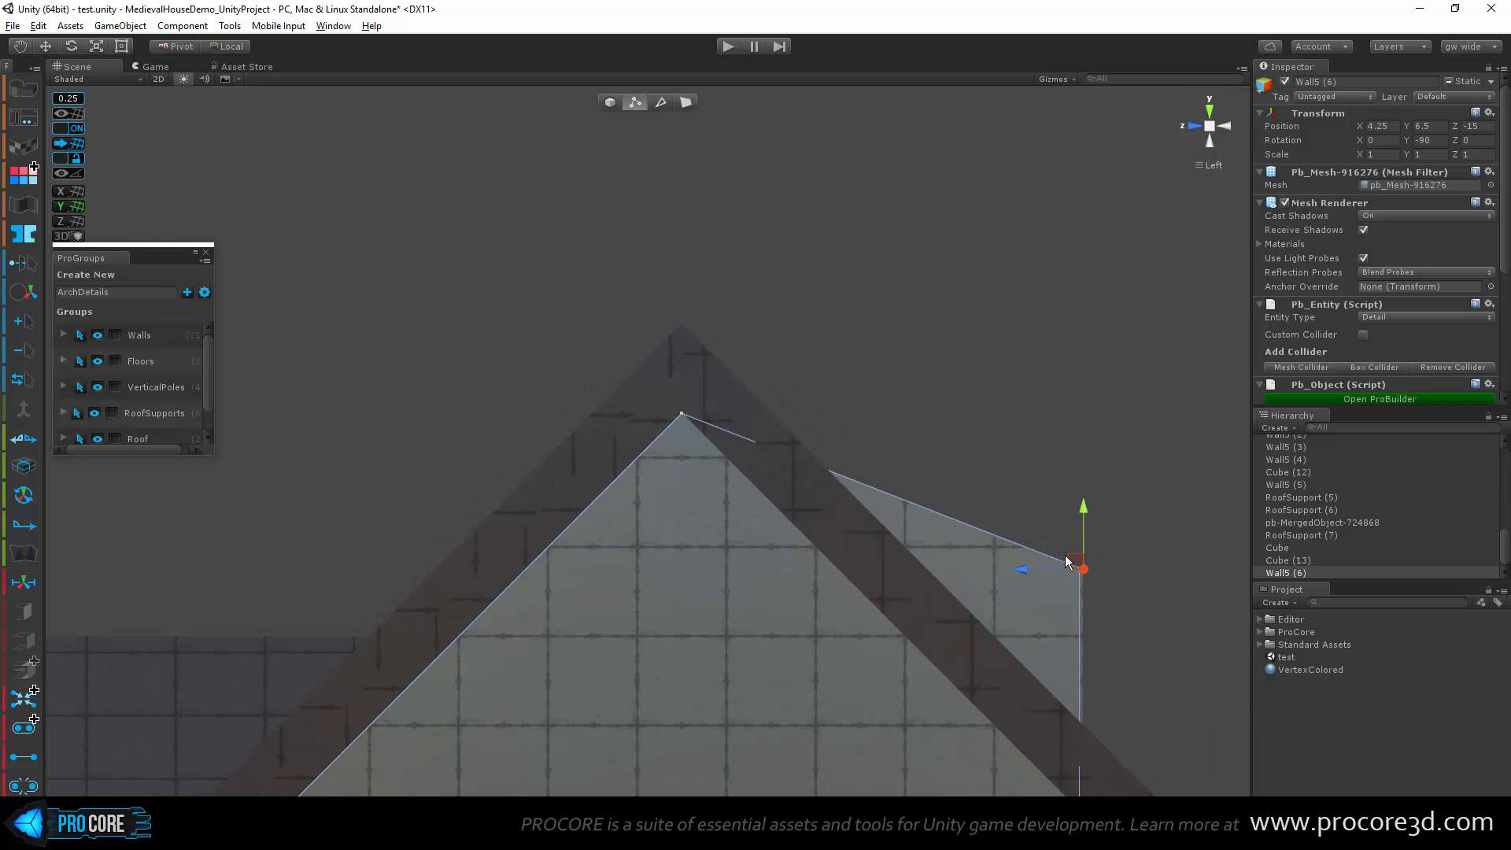
{"action": "left_click", "coordinate": [80, 115]}
{"action": "scroll", "coordinate": [977, 524], "scroll_direction": "up", "scroll_amount": 2}
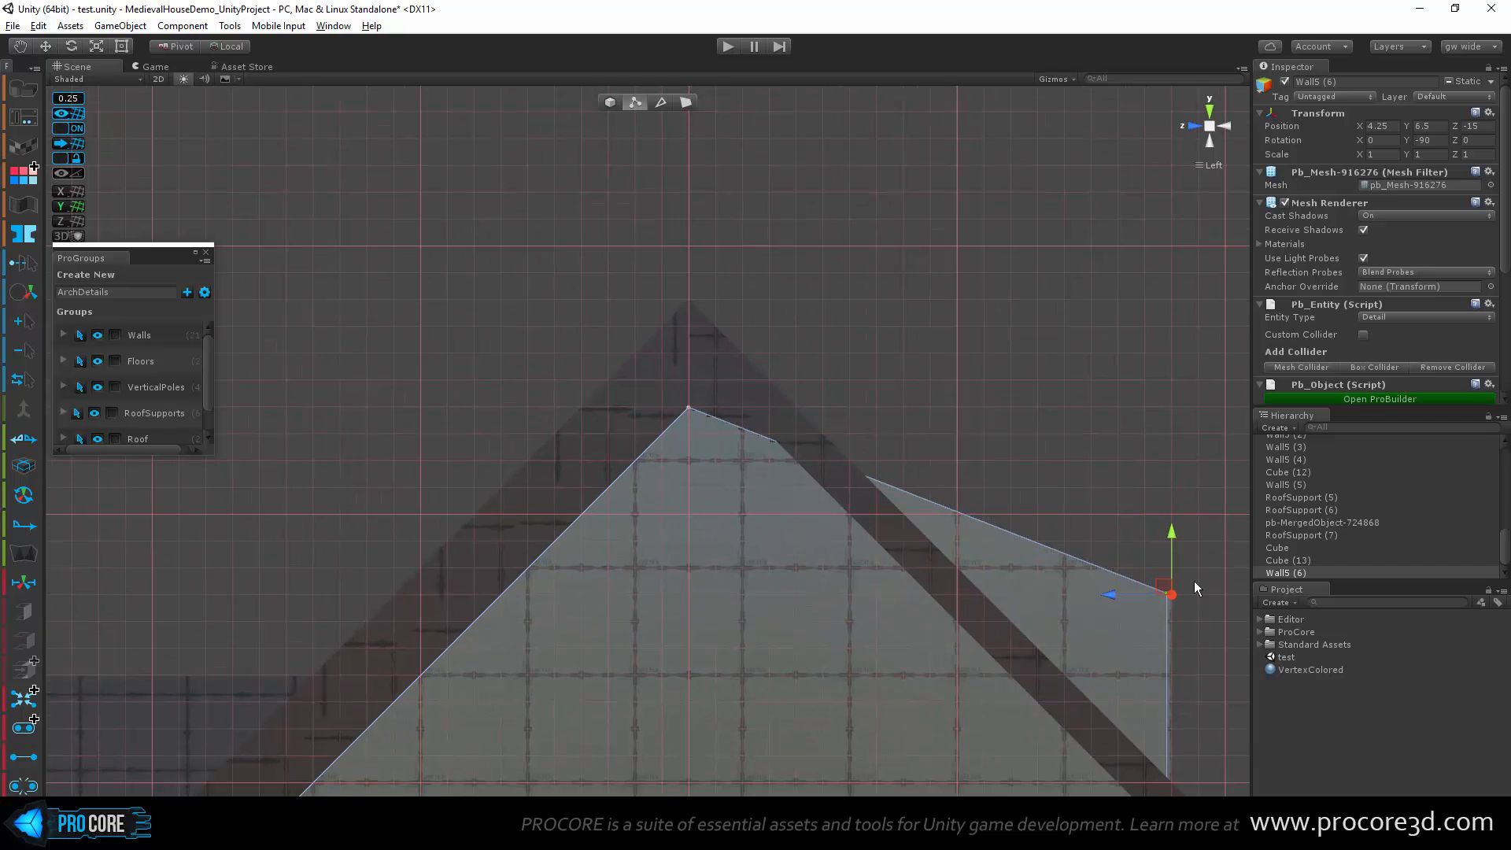
{"action": "left_click_drag", "start_coordinate": [1165, 591], "coordinate": [560, 308]}
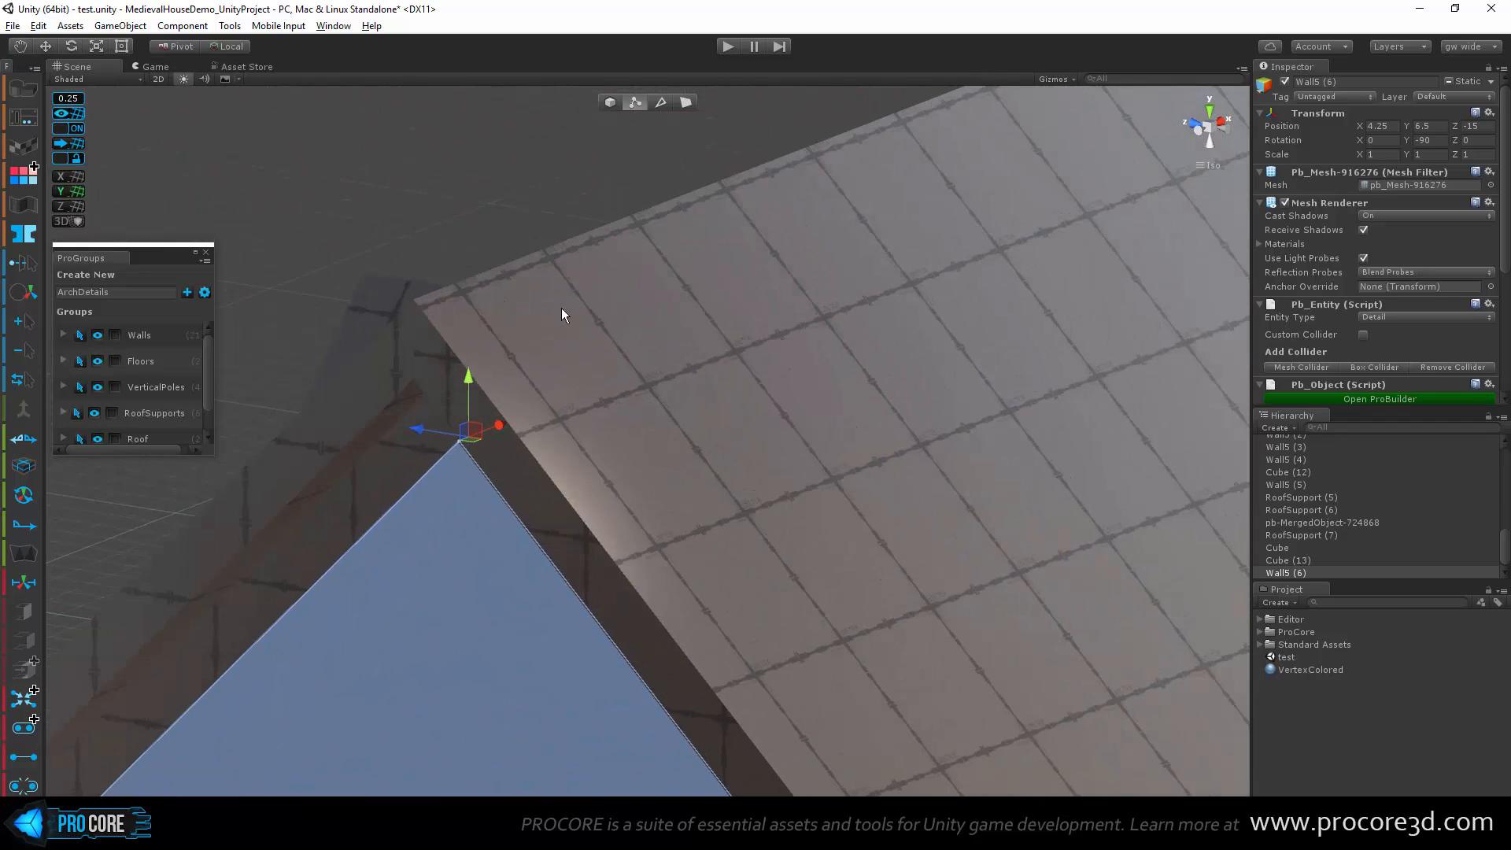
Step: Collapse the overlapping vertices at the gable panel's peak, working in Wireframe shading and returning to Shaded
{"action": "left_click", "coordinate": [117, 82]}
{"action": "left_click", "coordinate": [112, 121]}
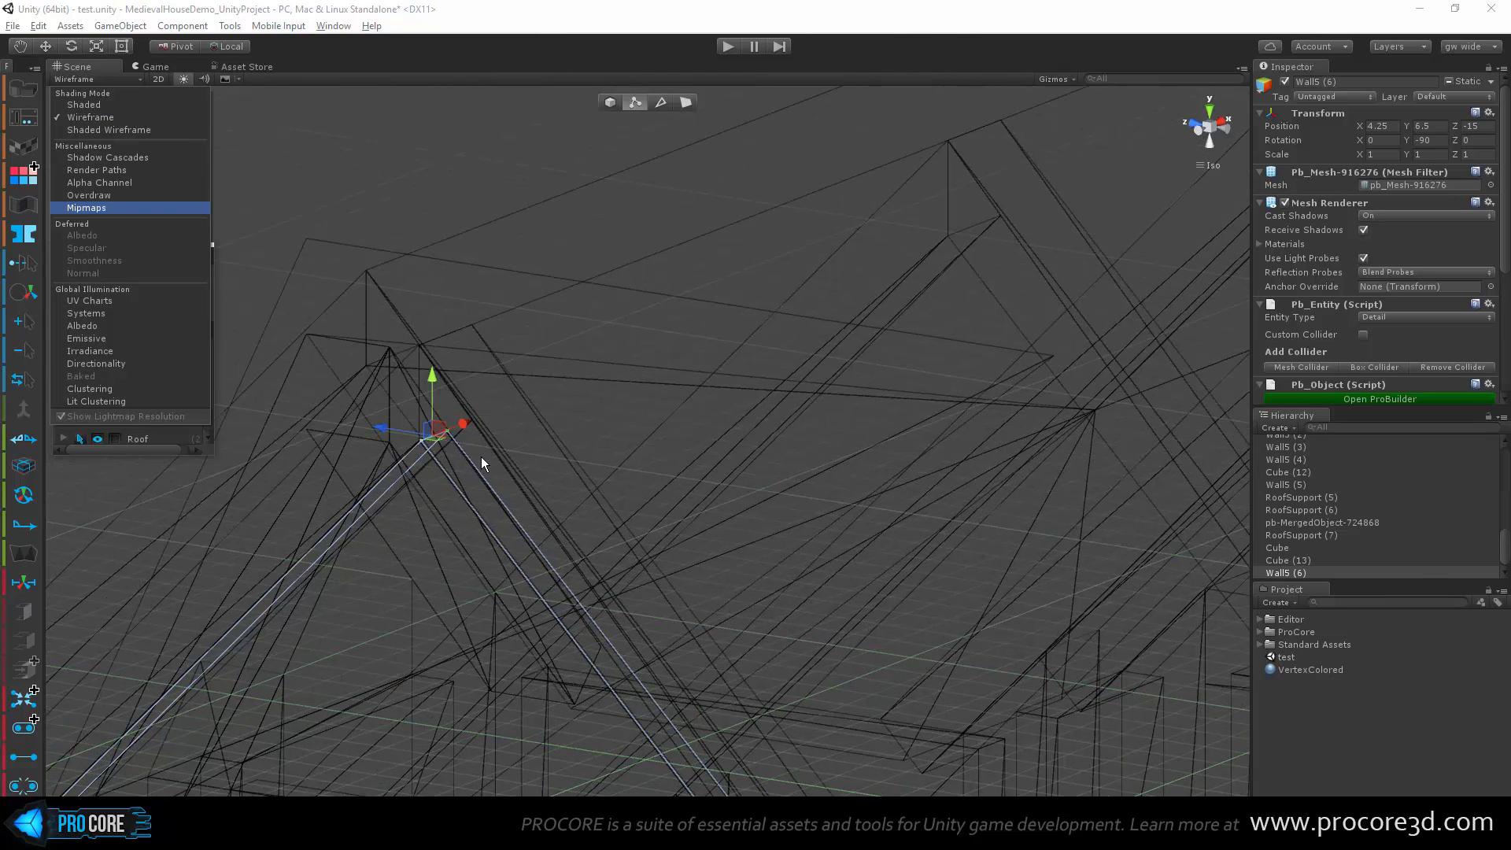
{"action": "left_click", "coordinate": [436, 451], "text": "shift"}
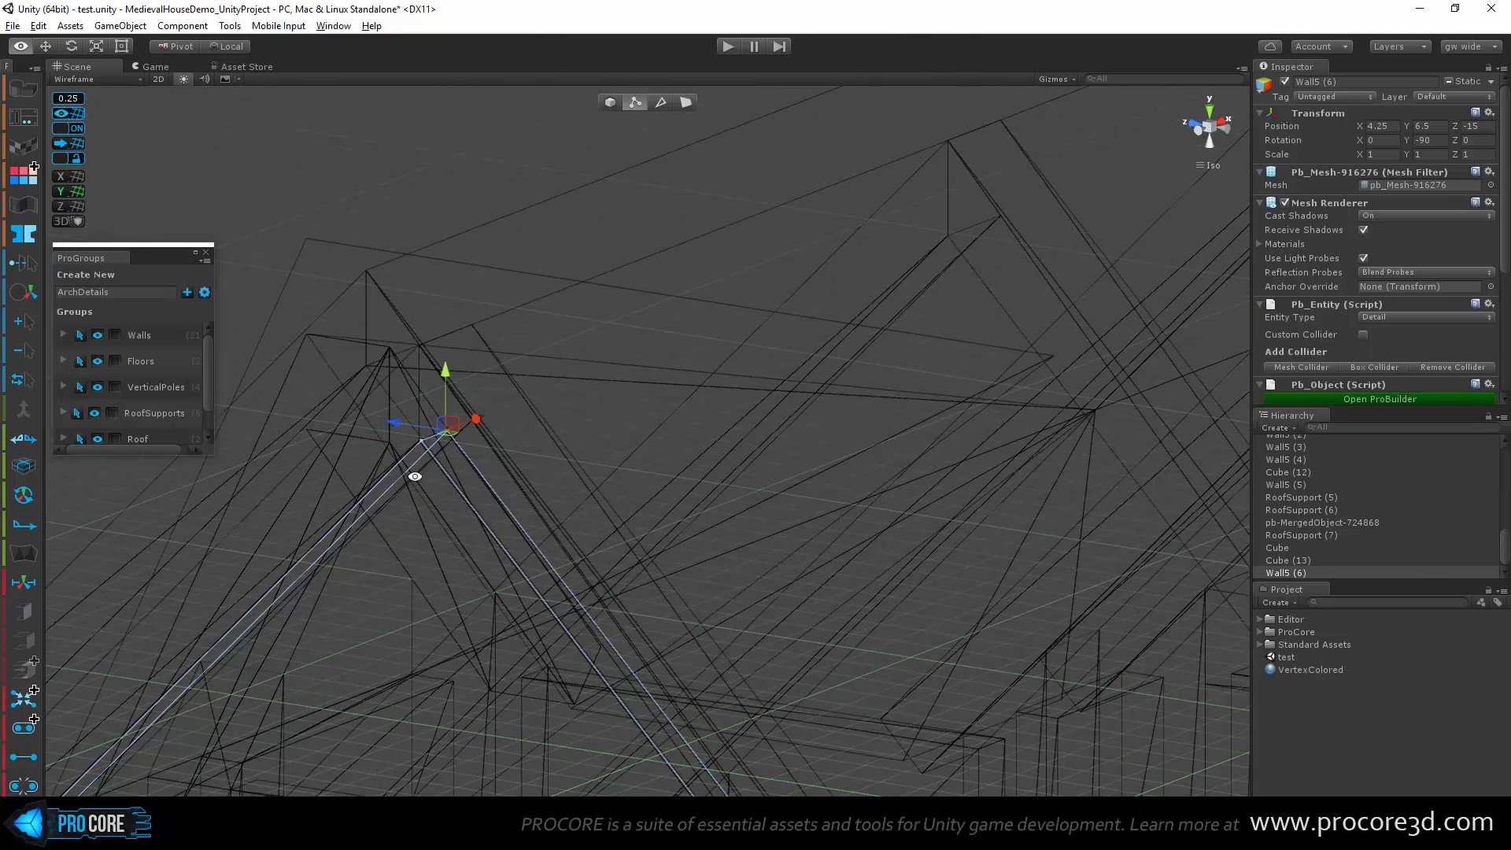
{"action": "key", "text": "alt+c"}
{"action": "key", "text": "alt+c"}
{"action": "left_click_drag", "start_coordinate": [428, 470], "coordinate": [417, 463], "text": "alt"}
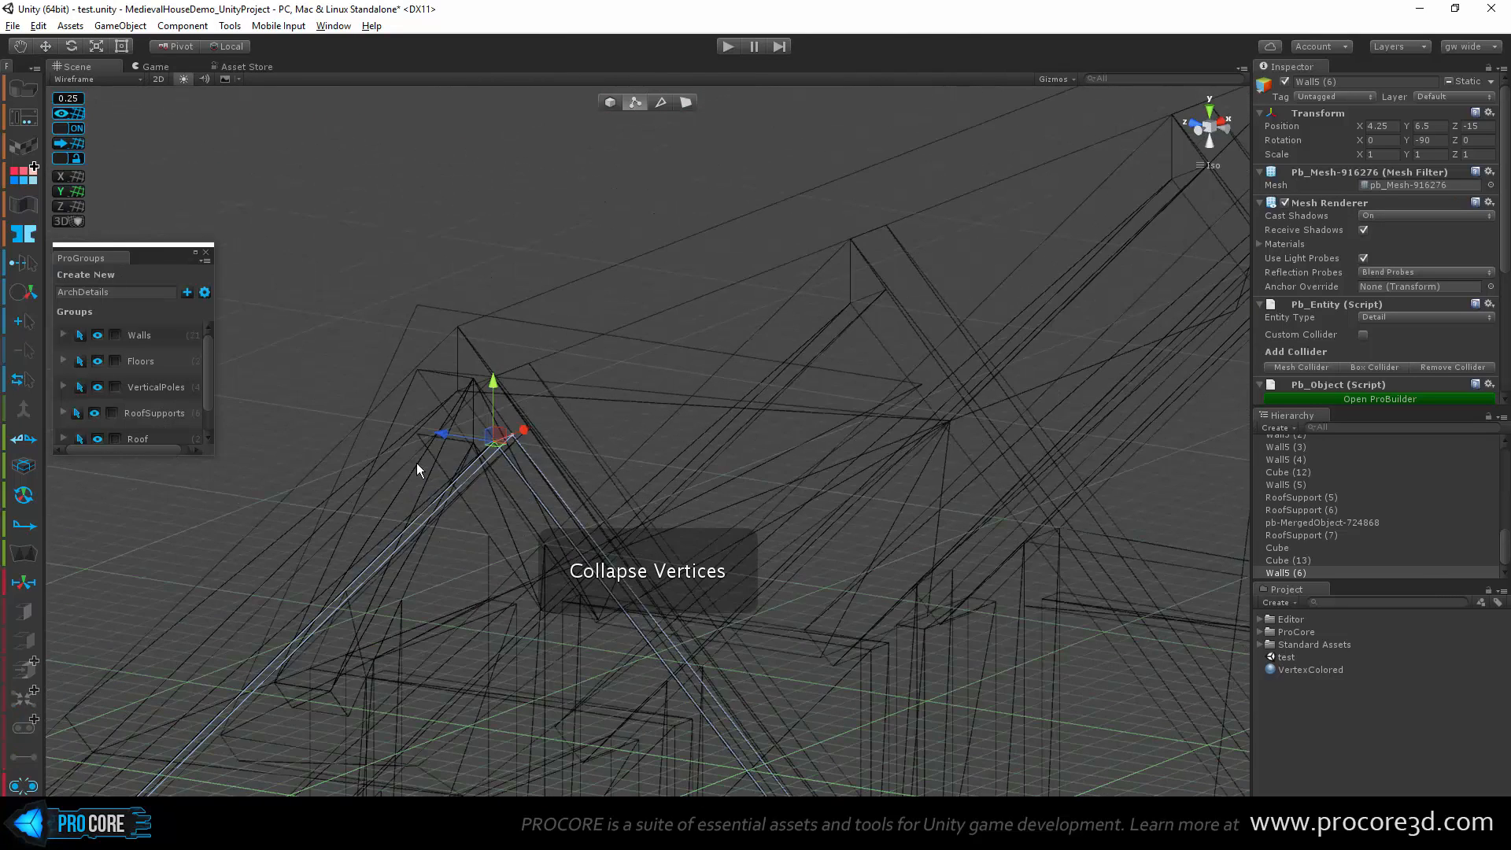
{"action": "left_click", "coordinate": [110, 78]}
{"action": "left_click", "coordinate": [112, 104]}
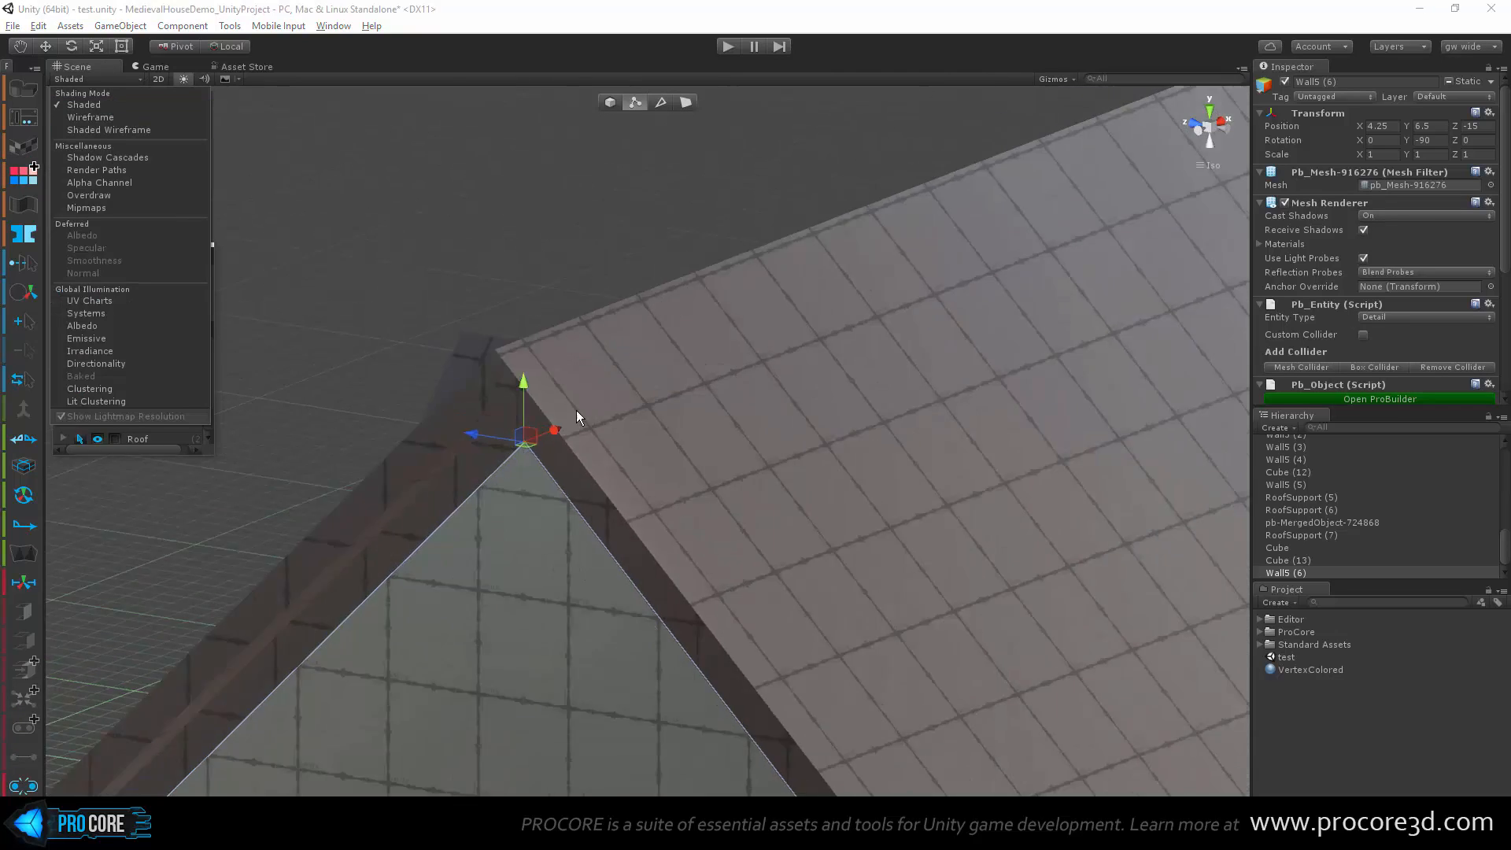
Step: Return to object editing and examine how the triangular panel fits the gable, including from the side view
{"action": "left_click", "coordinate": [651, 181]}
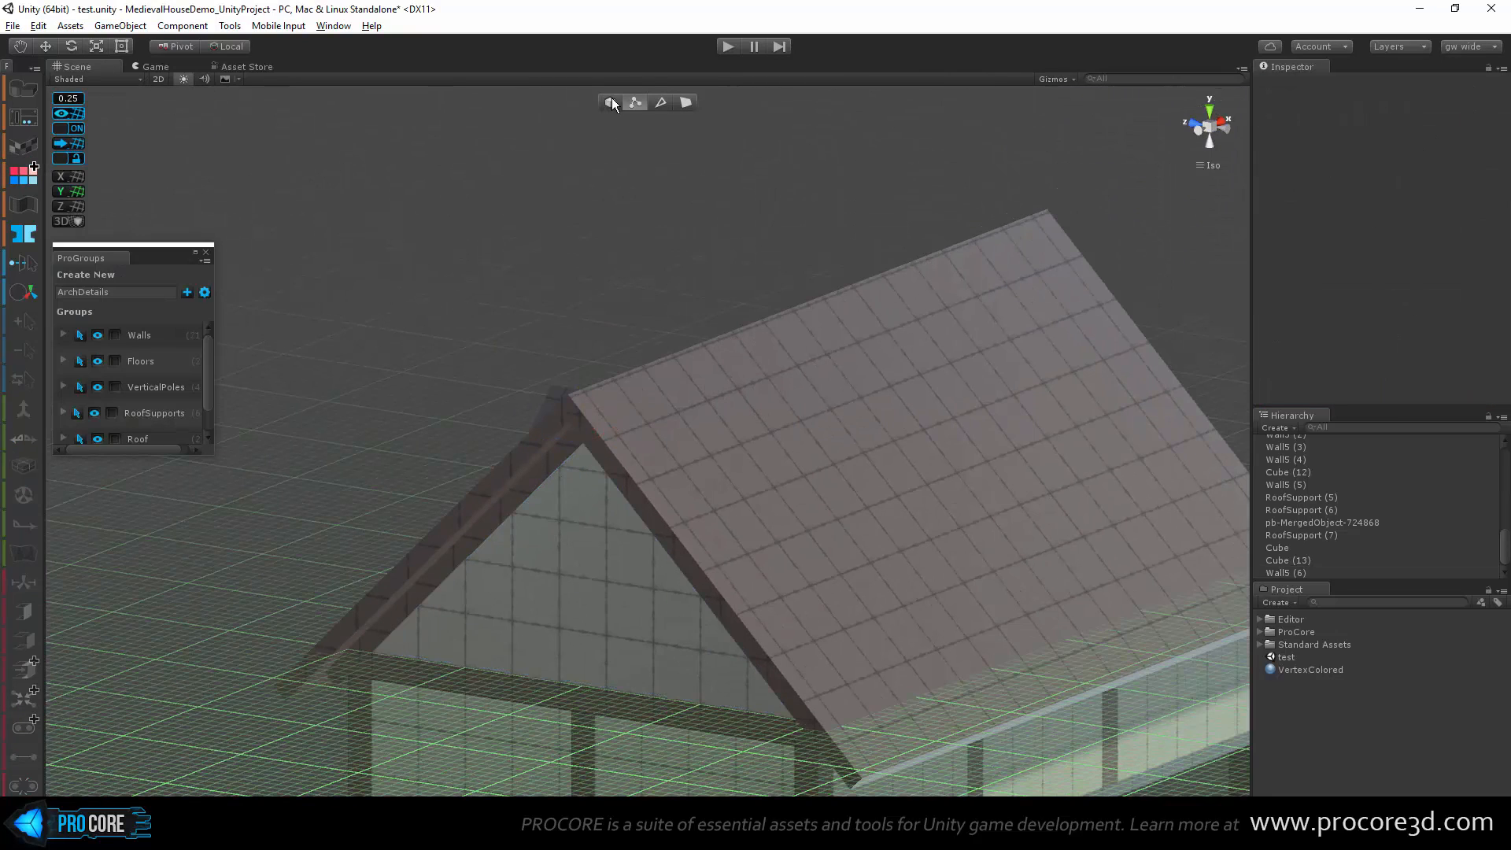
{"action": "mouse_move", "coordinate": [611, 98]}
{"action": "left_mouse_down", "text": "alt"}
{"action": "mouse_move", "coordinate": [625, 239]}
{"action": "mouse_move", "coordinate": [434, 307]}
{"action": "mouse_move", "coordinate": [317, 326]}
{"action": "left_mouse_up", "text": "alt"}
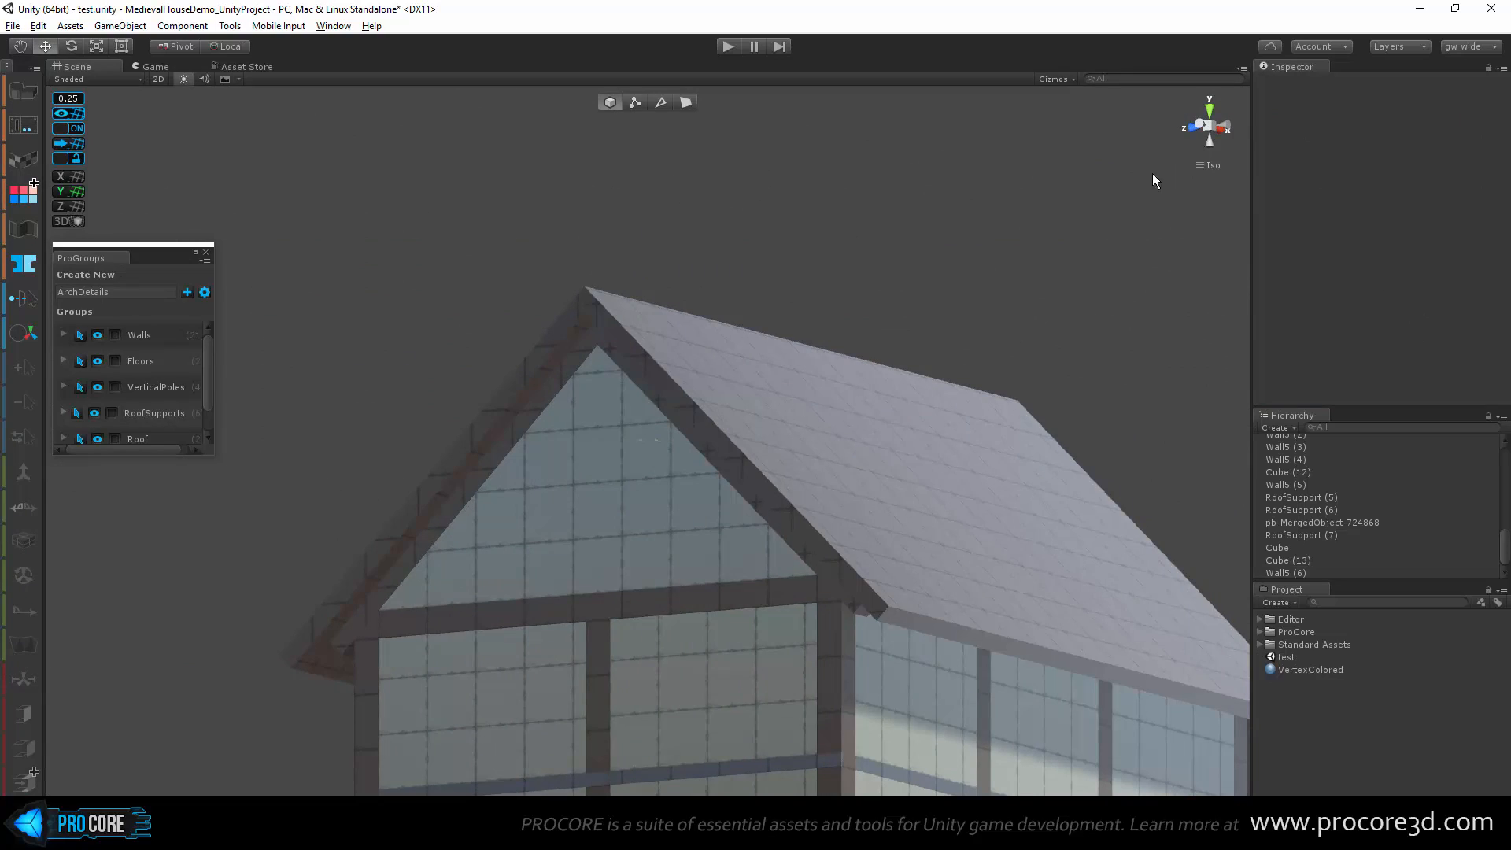
{"action": "left_click", "coordinate": [1211, 130]}
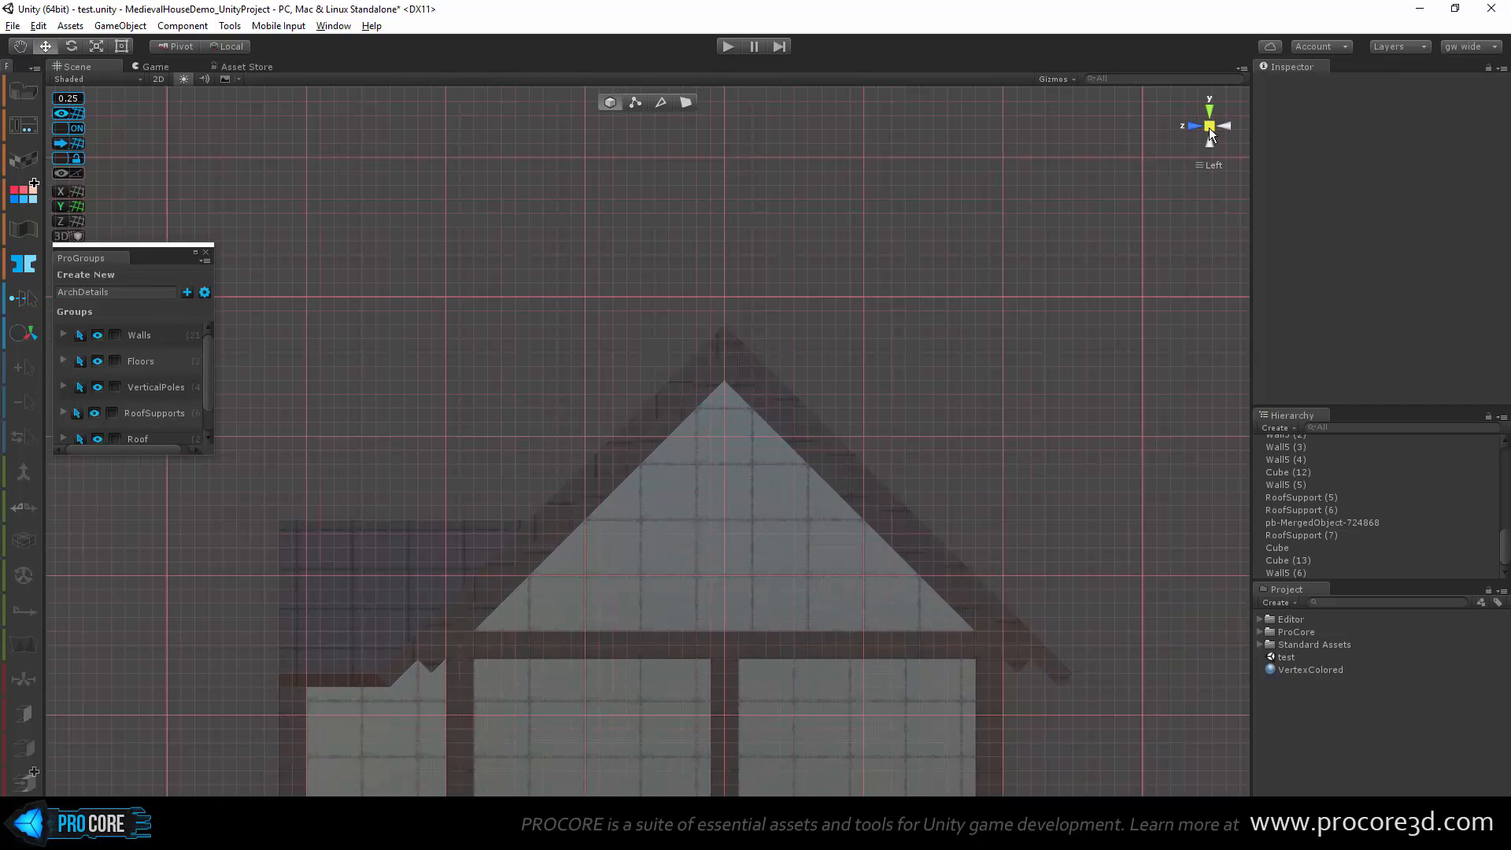
{"action": "left_click", "coordinate": [1208, 128]}
{"action": "left_click_drag", "start_coordinate": [789, 361], "coordinate": [342, 727], "text": "alt"}
Step: Duplicate the triangular gable panel and move the copy to X 19, at the opposite gable
{"action": "left_click", "coordinate": [514, 352]}
{"action": "left_click_drag", "start_coordinate": [993, 473], "coordinate": [512, 476], "text": "alt"}
{"action": "scroll", "coordinate": [778, 529], "scroll_direction": "down", "scroll_amount": 3}
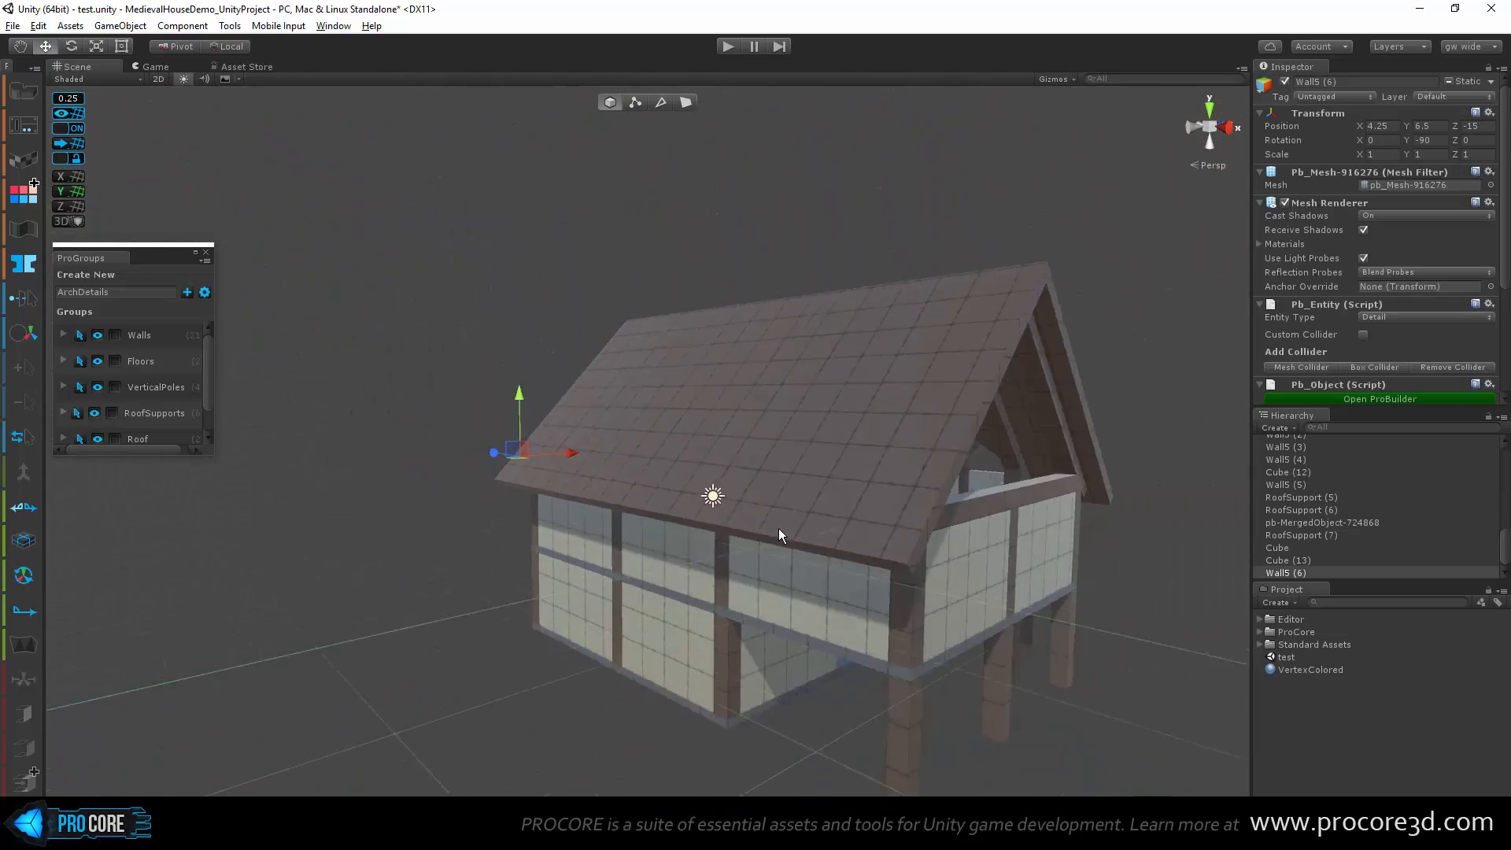
{"action": "left_click_drag", "start_coordinate": [779, 535], "coordinate": [690, 470], "text": "alt"}
{"action": "key", "text": "ctrl+d"}
{"action": "left_click_drag", "start_coordinate": [573, 472], "coordinate": [531, 532], "text": "alt"}
{"action": "left_click_drag", "start_coordinate": [487, 450], "coordinate": [705, 456]}
{"action": "scroll", "coordinate": [722, 515], "scroll_direction": "up", "scroll_amount": 5}
{"action": "left_click_drag", "start_coordinate": [557, 370], "coordinate": [534, 376]}
{"action": "scroll", "coordinate": [456, 554], "scroll_direction": "down", "scroll_amount": 5}
{"action": "left_click_drag", "start_coordinate": [456, 554], "coordinate": [704, 437], "text": "alt"}
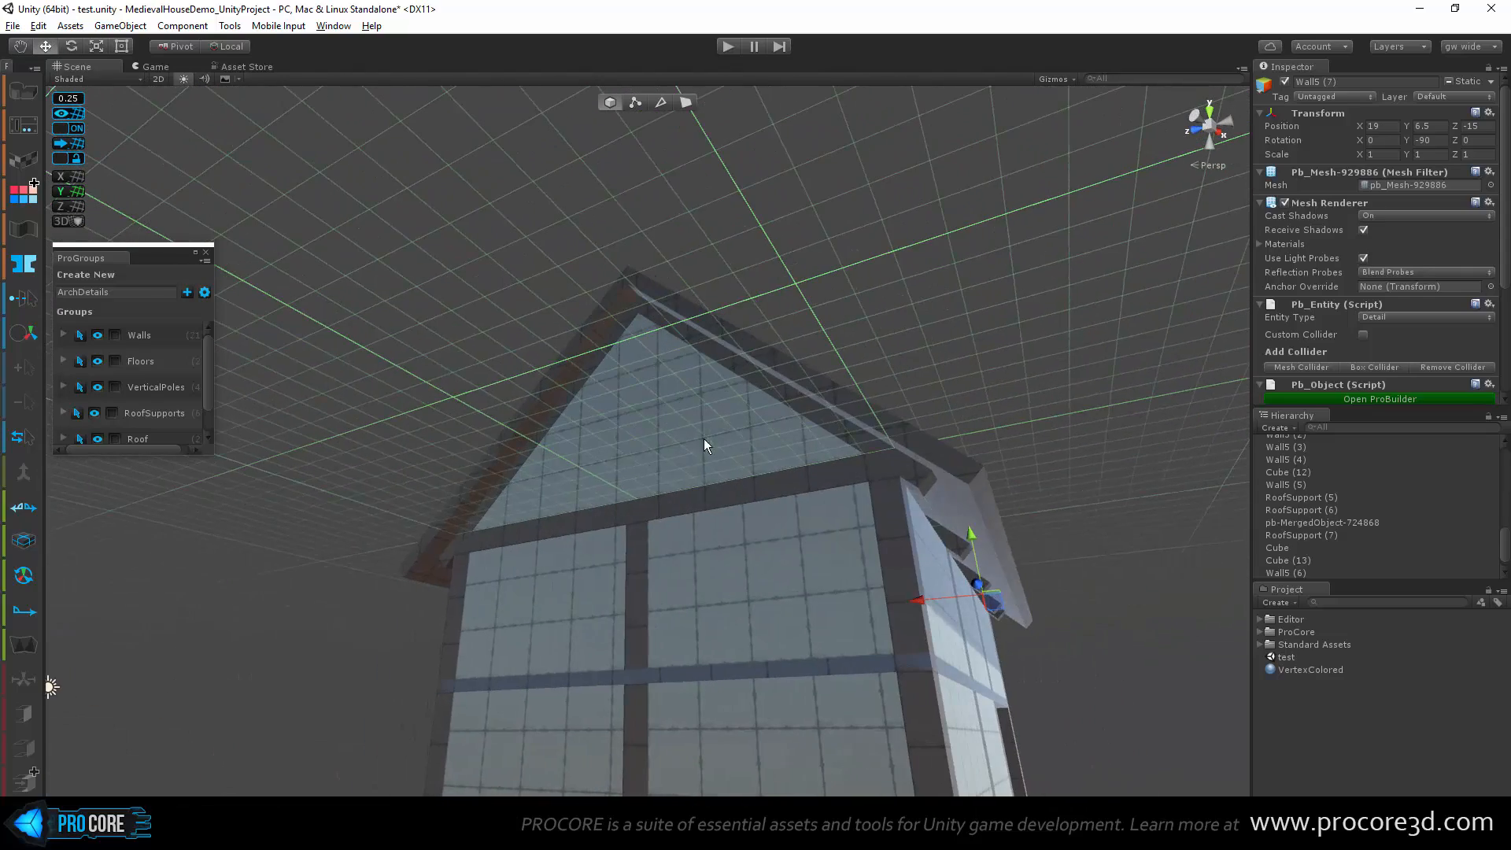
Step: Add both triangular gable panels to the Walls group and check it by toggling the group's visibility
{"action": "left_click", "coordinate": [696, 408], "text": "shift"}
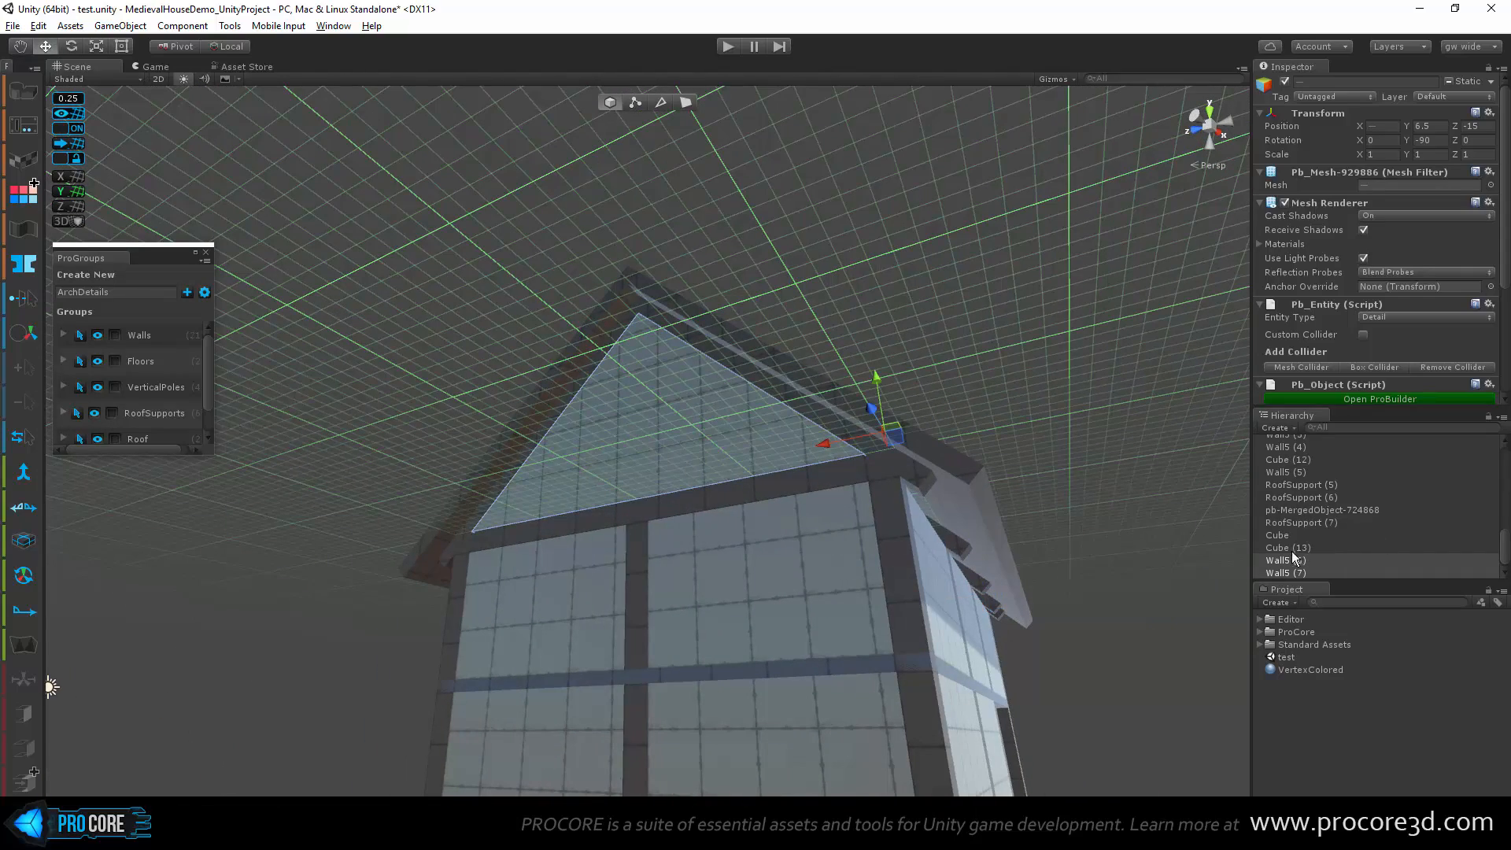
{"action": "left_click_drag", "start_coordinate": [1291, 562], "coordinate": [153, 340]}
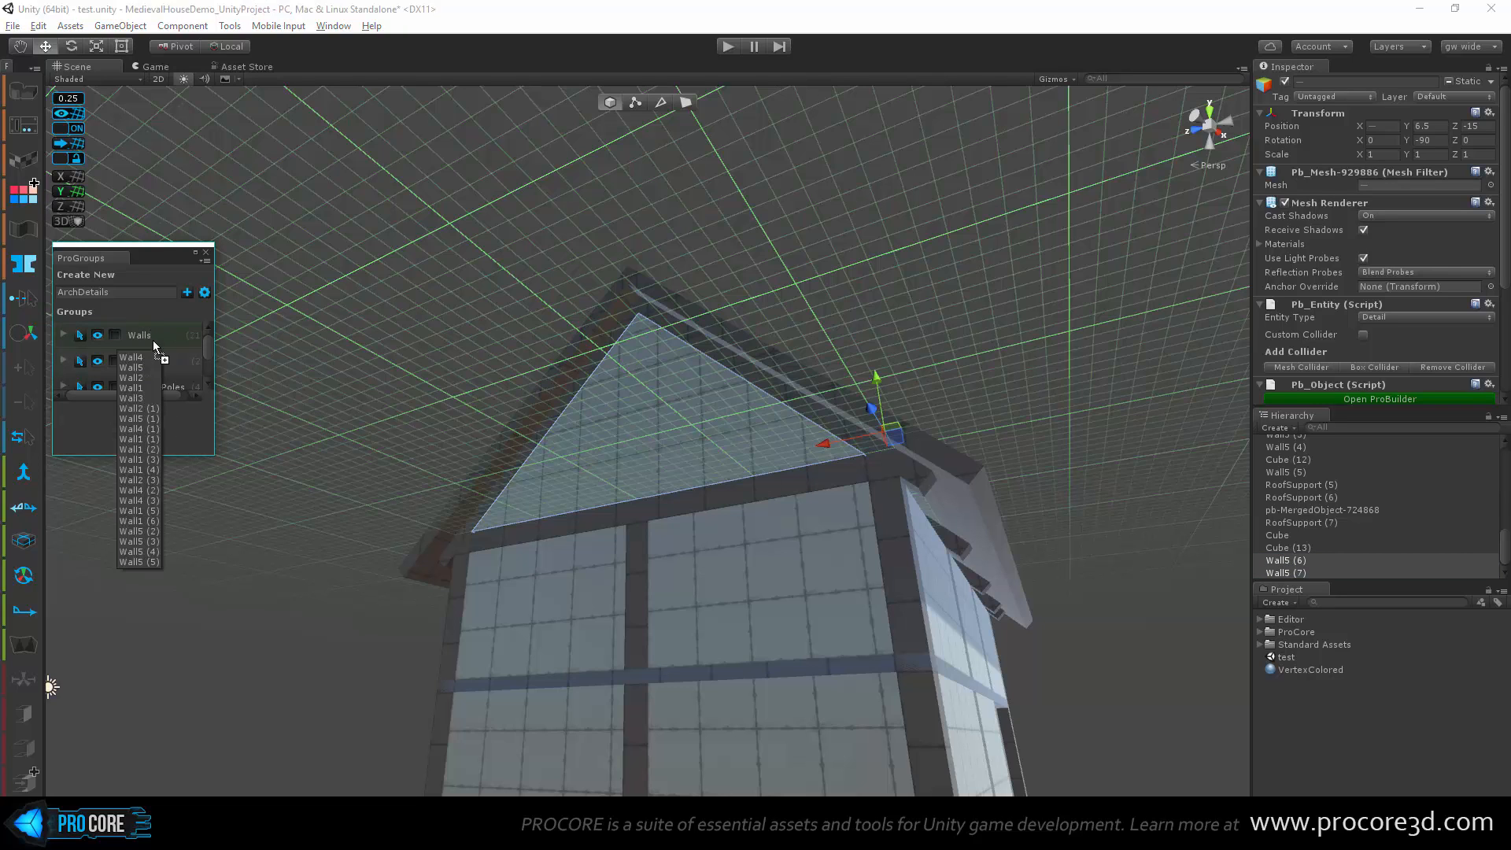
{"action": "left_click_drag", "start_coordinate": [1015, 449], "coordinate": [886, 482], "text": "alt"}
{"action": "left_click", "coordinate": [777, 385]}
{"action": "left_click", "coordinate": [98, 335]}
{"action": "left_click", "coordinate": [98, 335]}
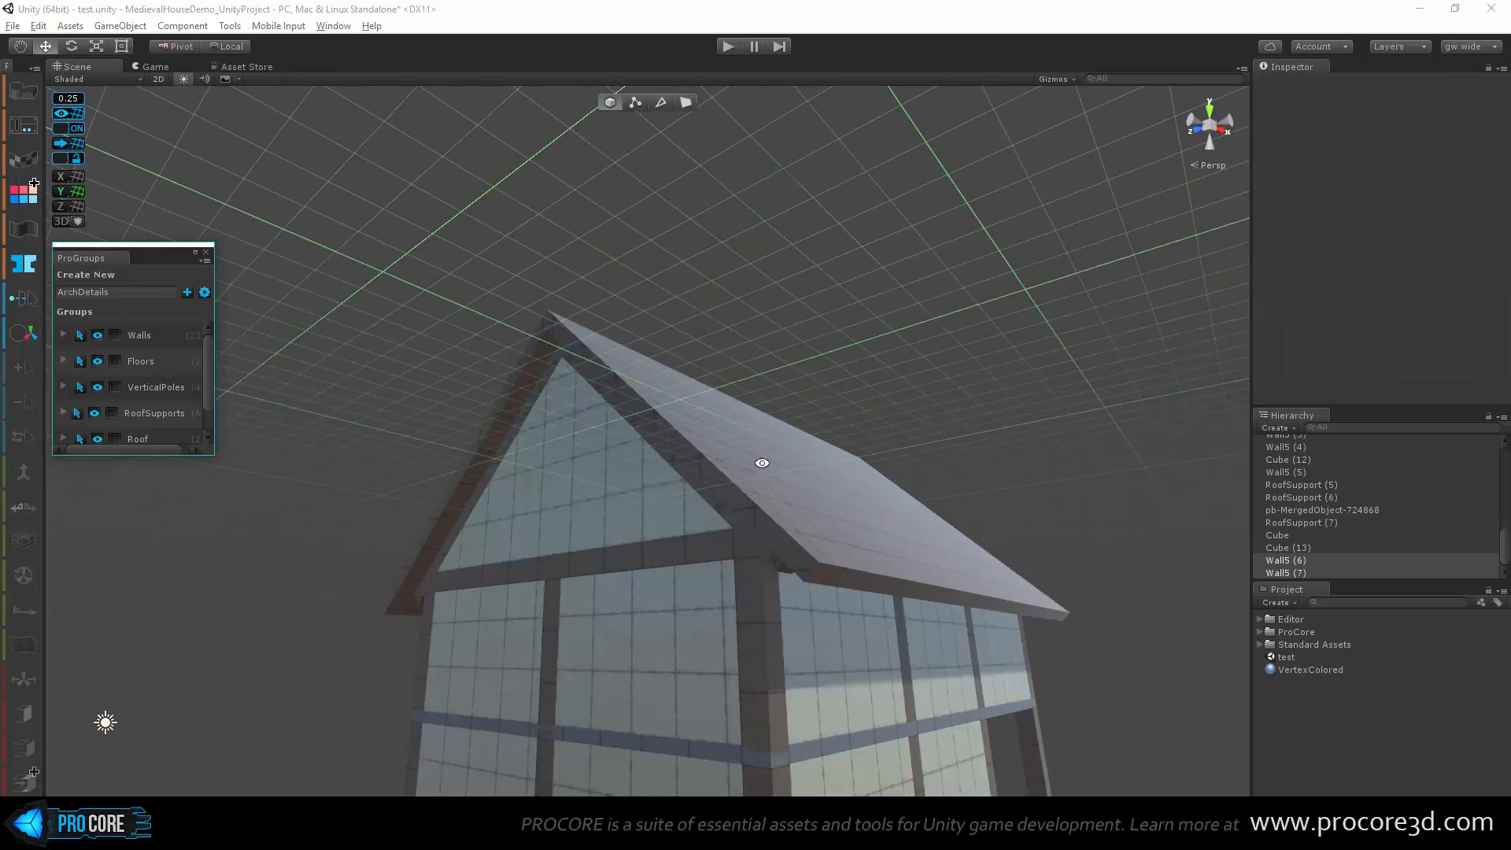
Step: Hide the grid and examine the gaps between the side wall tops and the roof eaves
{"action": "left_click_drag", "start_coordinate": [769, 461], "coordinate": [577, 580], "text": "alt"}
{"action": "scroll", "coordinate": [577, 579], "scroll_direction": "down", "scroll_amount": 6}
{"action": "left_click_drag", "start_coordinate": [850, 563], "coordinate": [900, 385], "text": "alt"}
{"action": "scroll", "coordinate": [775, 431], "scroll_direction": "up", "scroll_amount": 10}
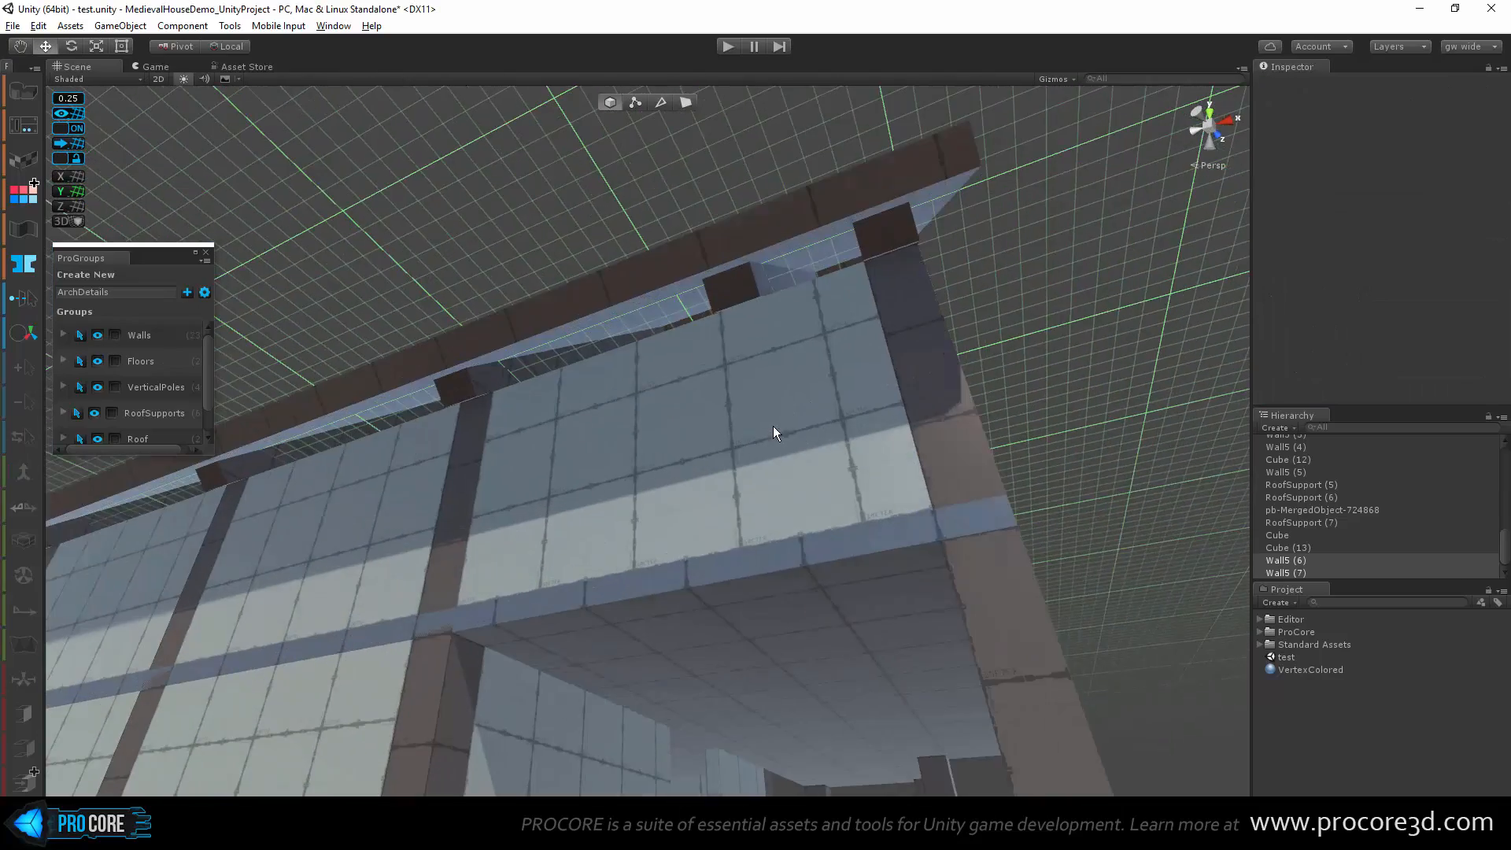
{"action": "left_click_drag", "start_coordinate": [968, 567], "coordinate": [574, 488], "text": "alt"}
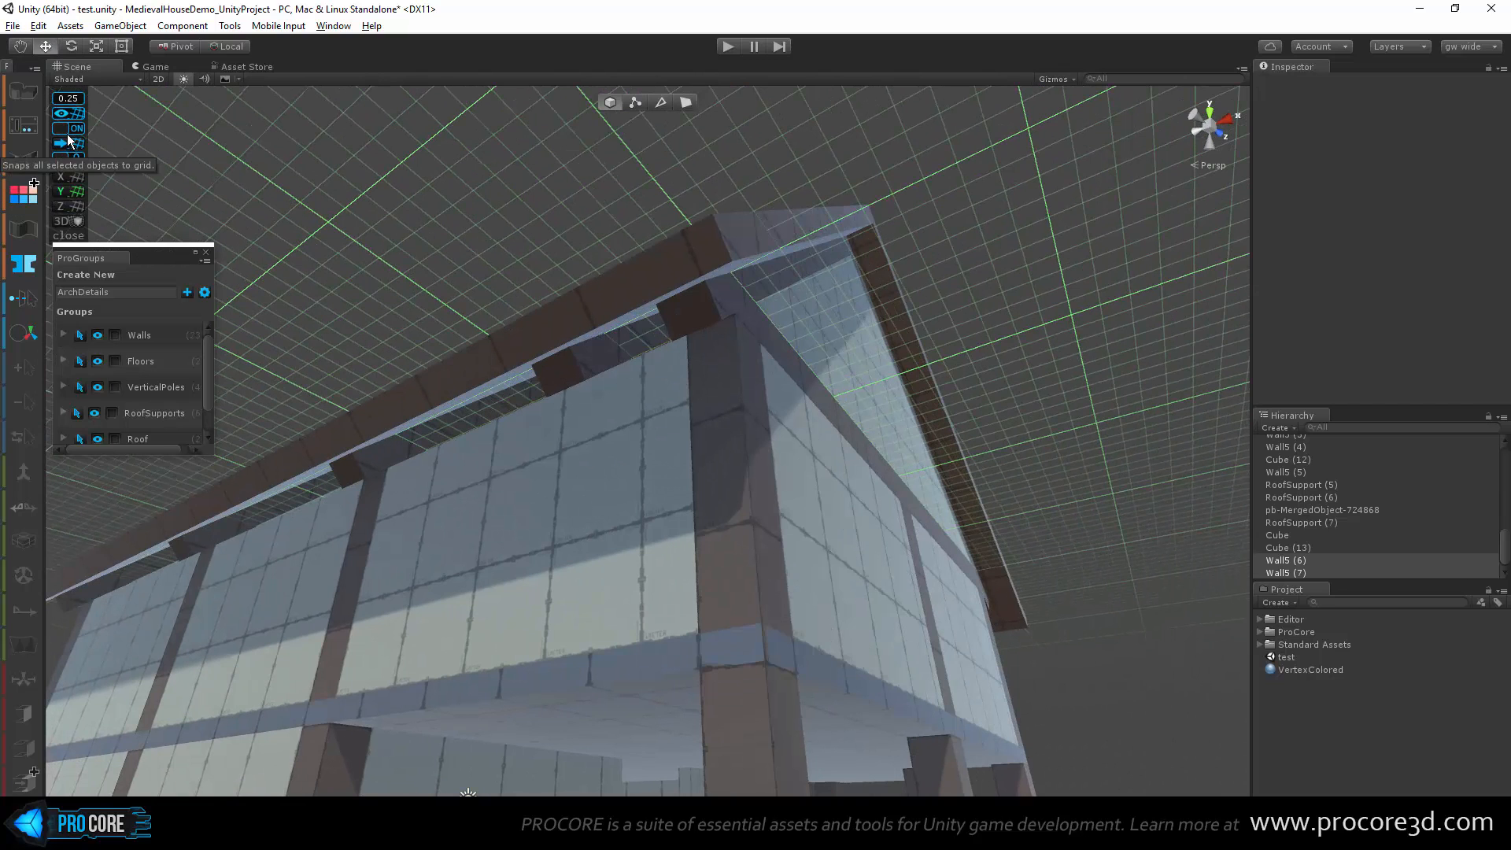
{"action": "left_click_drag", "start_coordinate": [330, 346], "coordinate": [617, 439], "text": "alt"}
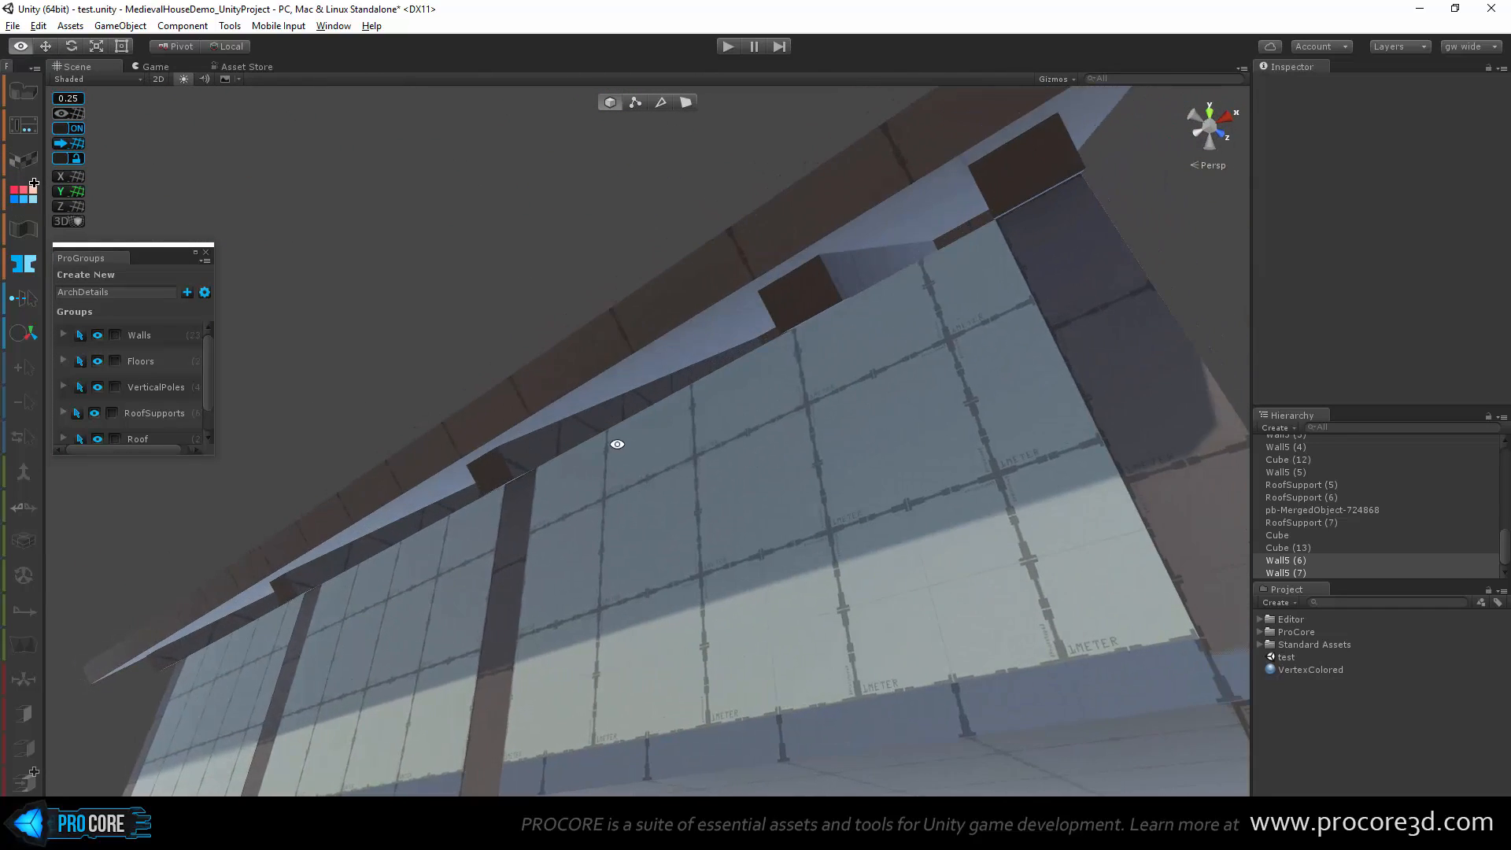
Step: Straighten the upper-floor side wall panel Wall1 (4) by moving its skewed lower end vertex in line with the adjacent post
{"action": "left_click", "coordinate": [684, 426]}
{"action": "left_click_drag", "start_coordinate": [725, 459], "coordinate": [661, 550], "text": "alt"}
{"action": "middle_click_drag", "start_coordinate": [661, 550], "coordinate": [477, 448]}
{"action": "scroll", "coordinate": [502, 451], "scroll_direction": "down", "scroll_amount": 5}
{"action": "left_click_drag", "start_coordinate": [502, 451], "coordinate": [495, 489], "text": "alt"}
{"action": "middle_click_drag", "start_coordinate": [496, 489], "coordinate": [734, 441]}
{"action": "left_click_drag", "start_coordinate": [735, 441], "coordinate": [716, 590], "text": "alt"}
{"action": "middle_click_drag", "start_coordinate": [716, 590], "coordinate": [680, 415]}
{"action": "left_click", "coordinate": [635, 102]}
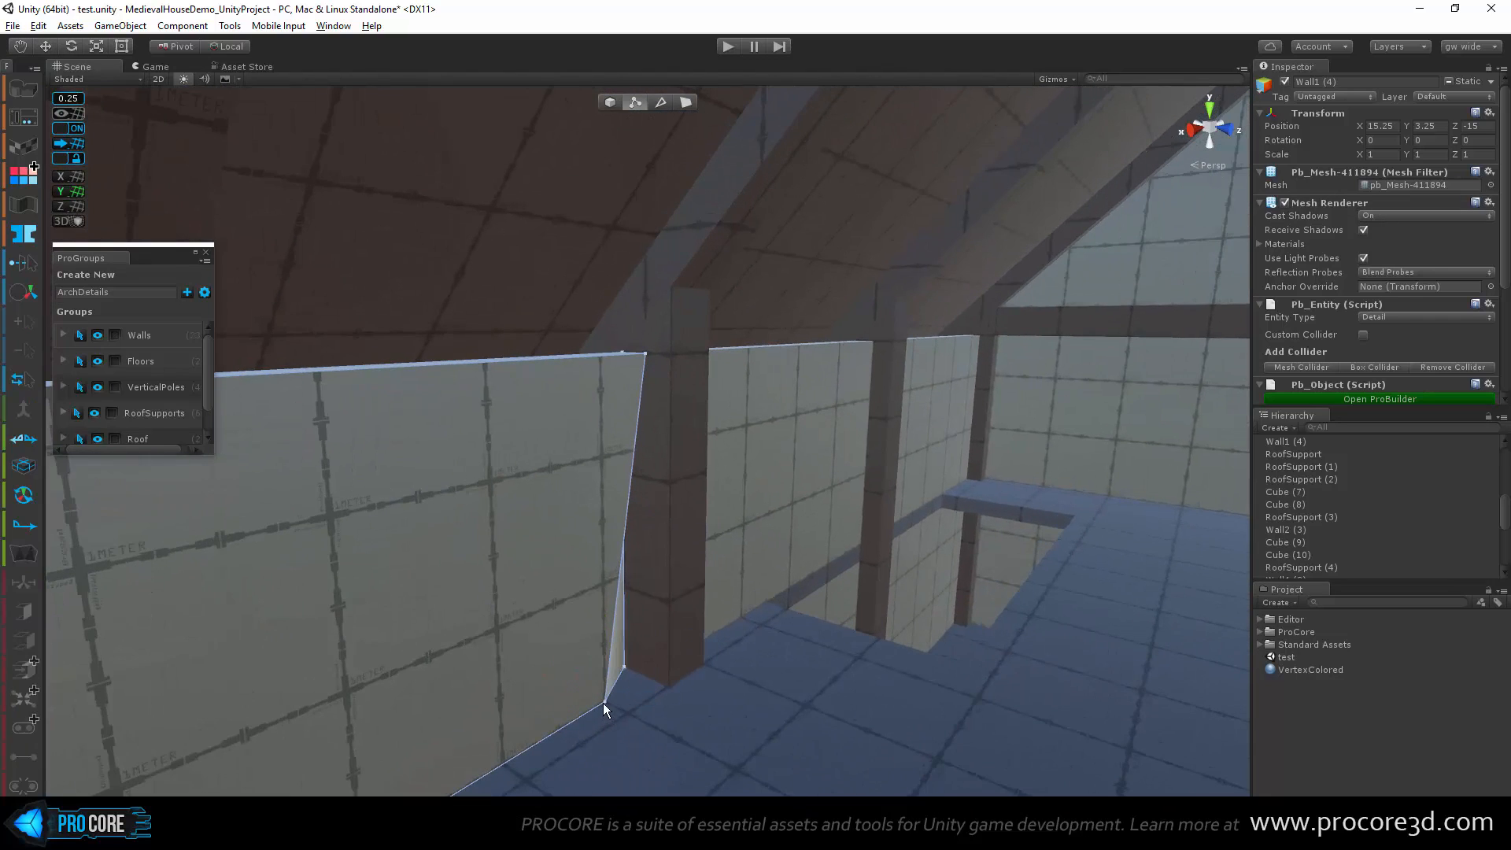
{"action": "left_click", "coordinate": [603, 703]}
{"action": "left_click_drag", "start_coordinate": [562, 727], "coordinate": [601, 715]}
Step: Raise the top vertices of side wall panel Wall1 (4) to close the gap beneath the roof
{"action": "left_click_drag", "start_coordinate": [774, 643], "coordinate": [448, 478], "text": "alt"}
{"action": "left_click", "coordinate": [705, 413]}
{"action": "middle_click_drag", "start_coordinate": [448, 478], "coordinate": [591, 546]}
{"action": "left_click_drag", "start_coordinate": [592, 546], "coordinate": [546, 383], "text": "alt"}
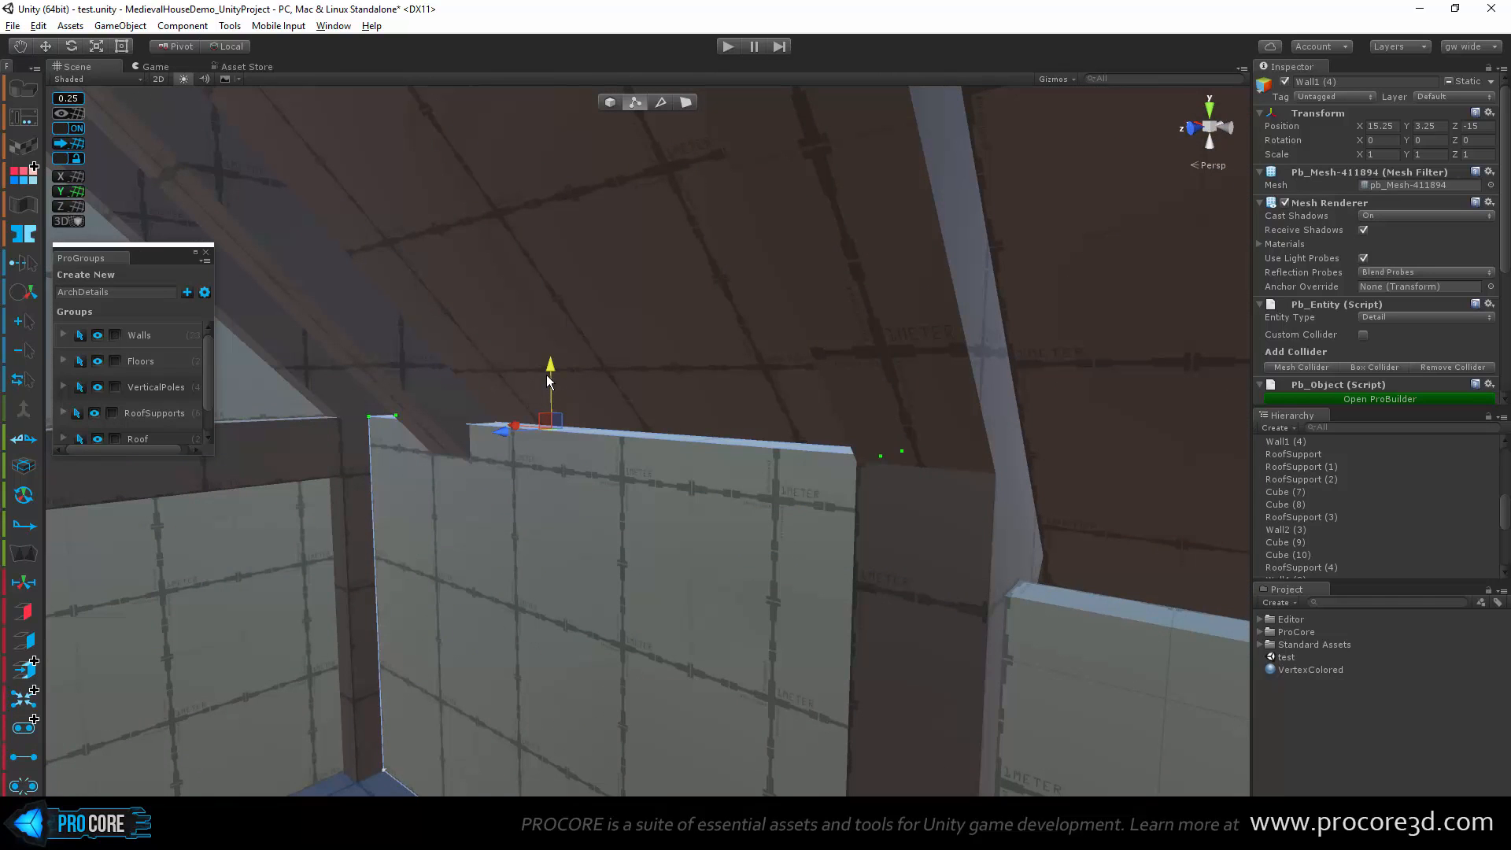
{"action": "left_click_drag", "start_coordinate": [755, 397], "coordinate": [690, 225], "text": "alt"}
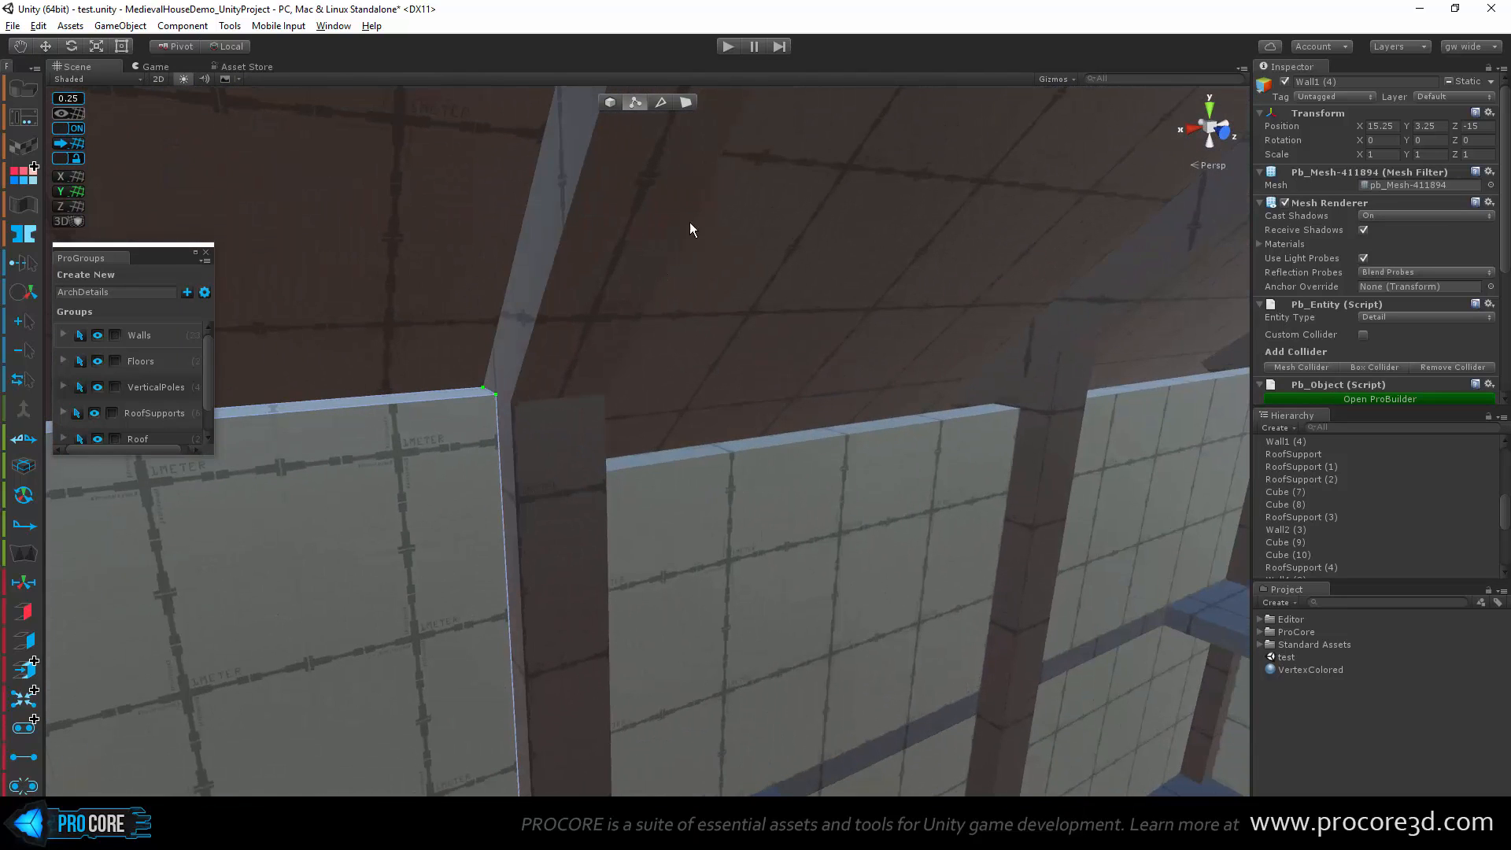
Step: Try raising the top faces of the two neighbouring side wall panels together to meet the roof
{"action": "left_click", "coordinate": [683, 104]}
{"action": "left_click_drag", "start_coordinate": [765, 464], "coordinate": [779, 553], "text": "alt"}
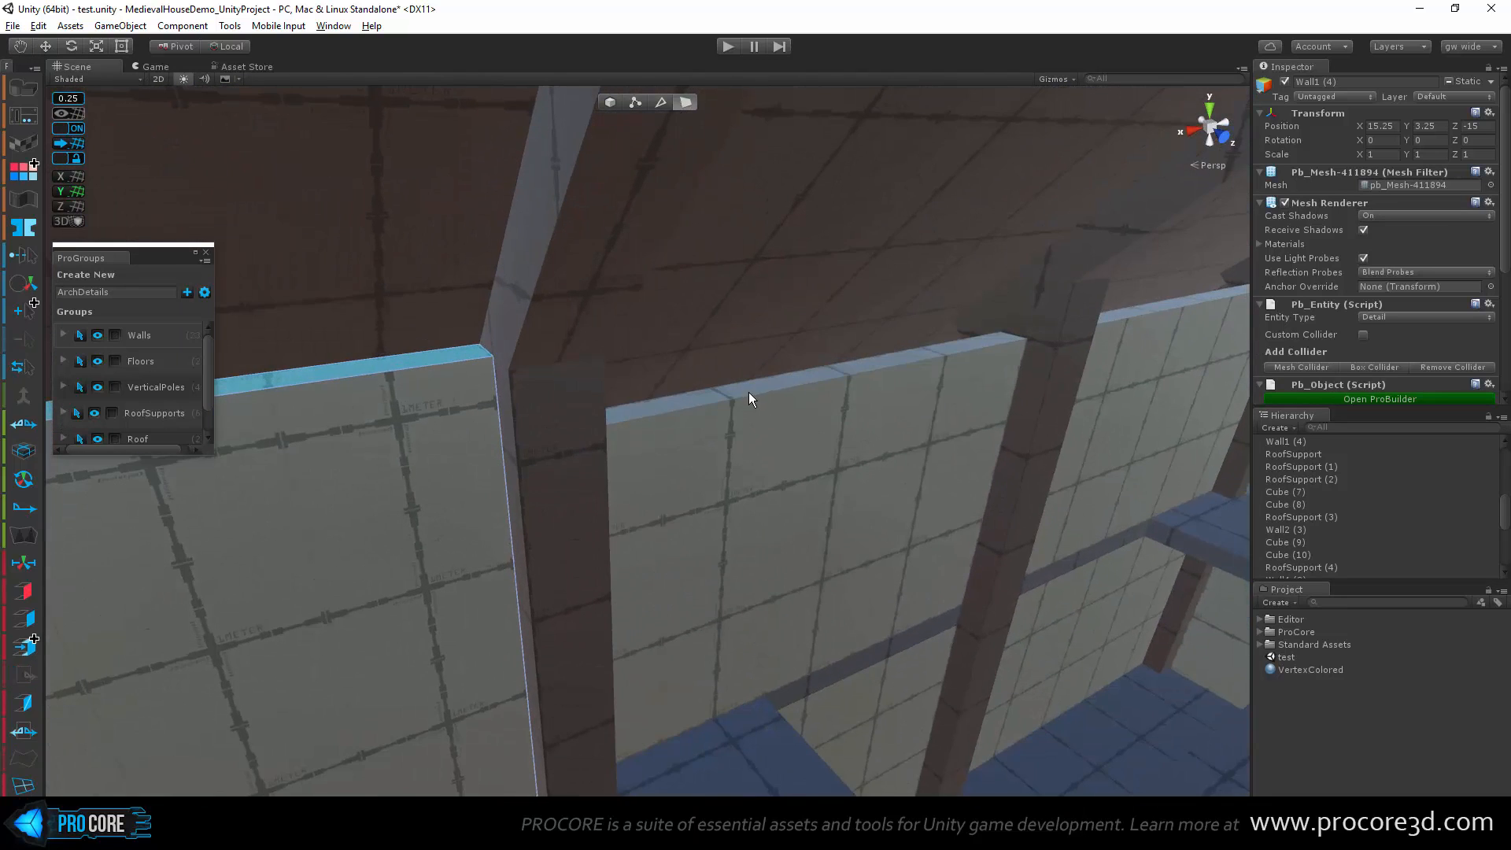
{"action": "left_click", "coordinate": [748, 392]}
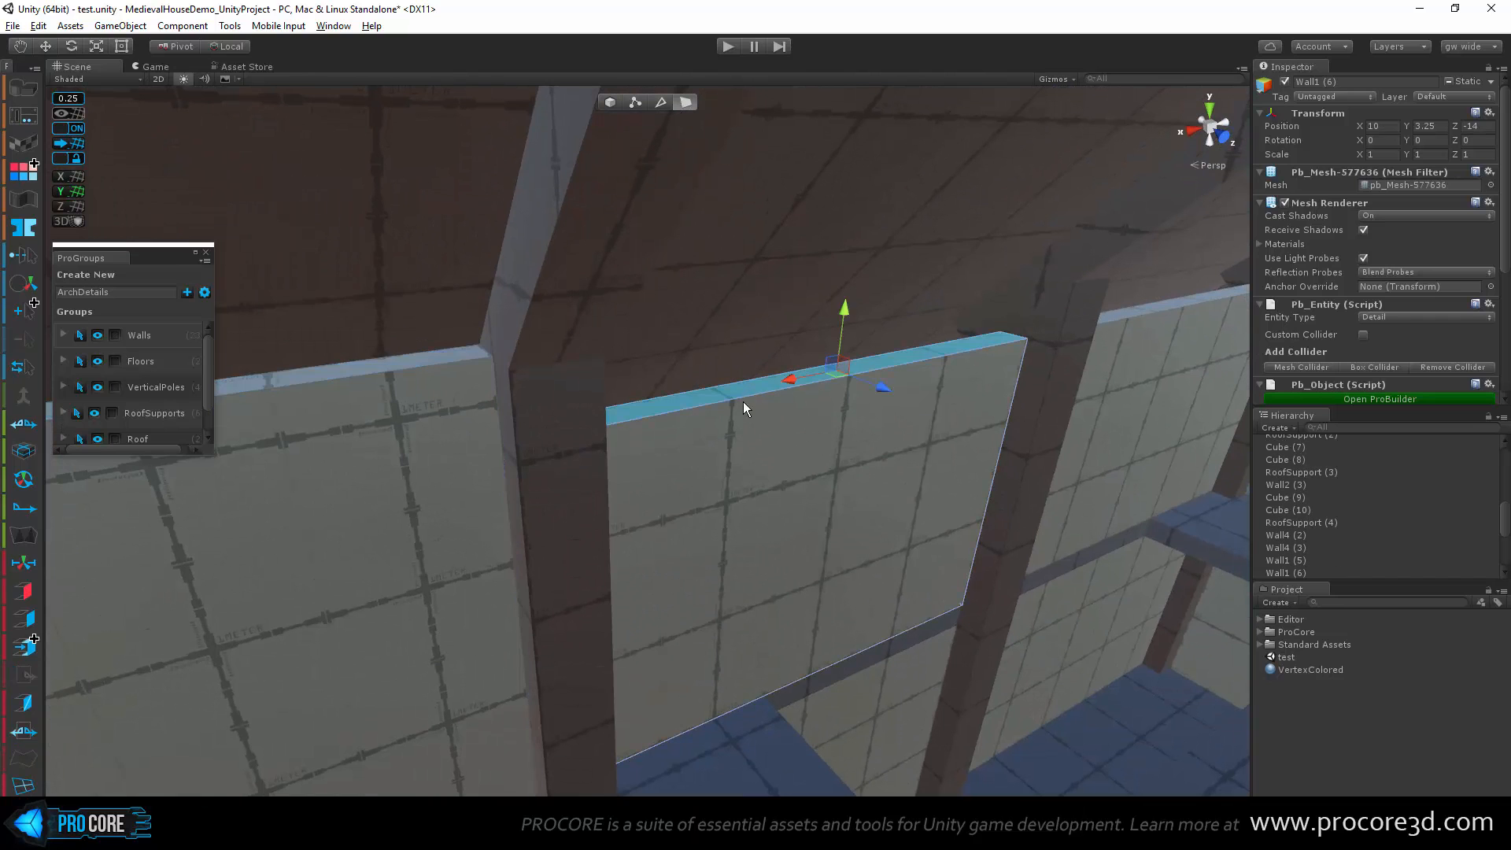
{"action": "left_click", "coordinate": [1144, 310], "text": "shift"}
{"action": "left_click_drag", "start_coordinate": [1039, 277], "coordinate": [839, 484]}
{"action": "middle_click_drag", "start_coordinate": [839, 485], "coordinate": [1082, 547]}
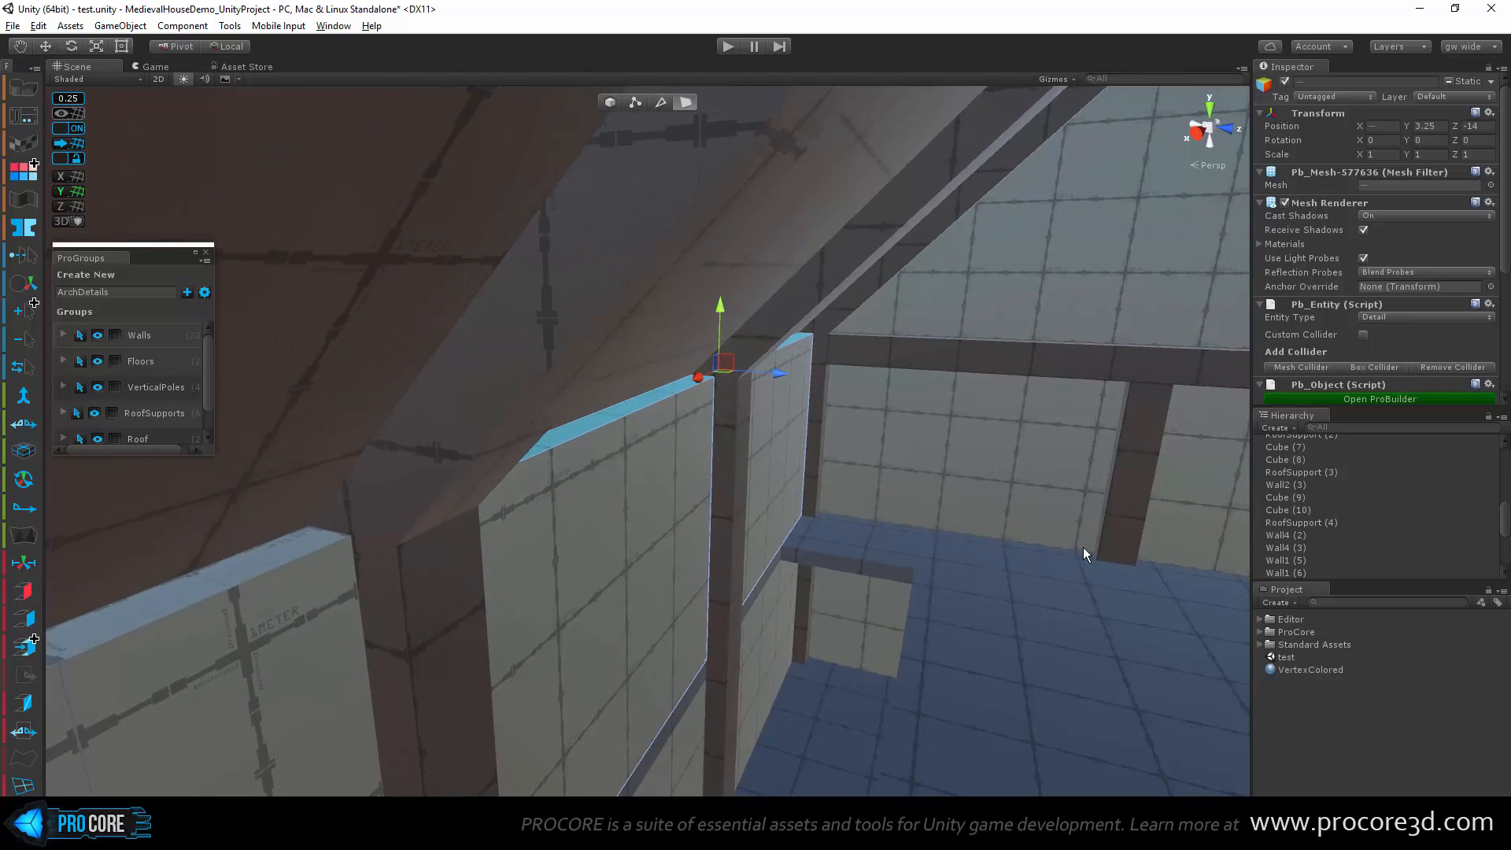
{"action": "left_click_drag", "start_coordinate": [927, 313], "coordinate": [715, 328], "text": "alt"}
Step: Try raising the inner top edges of the two neighbouring side wall panels to follow the roof slope
{"action": "left_click", "coordinate": [661, 102]}
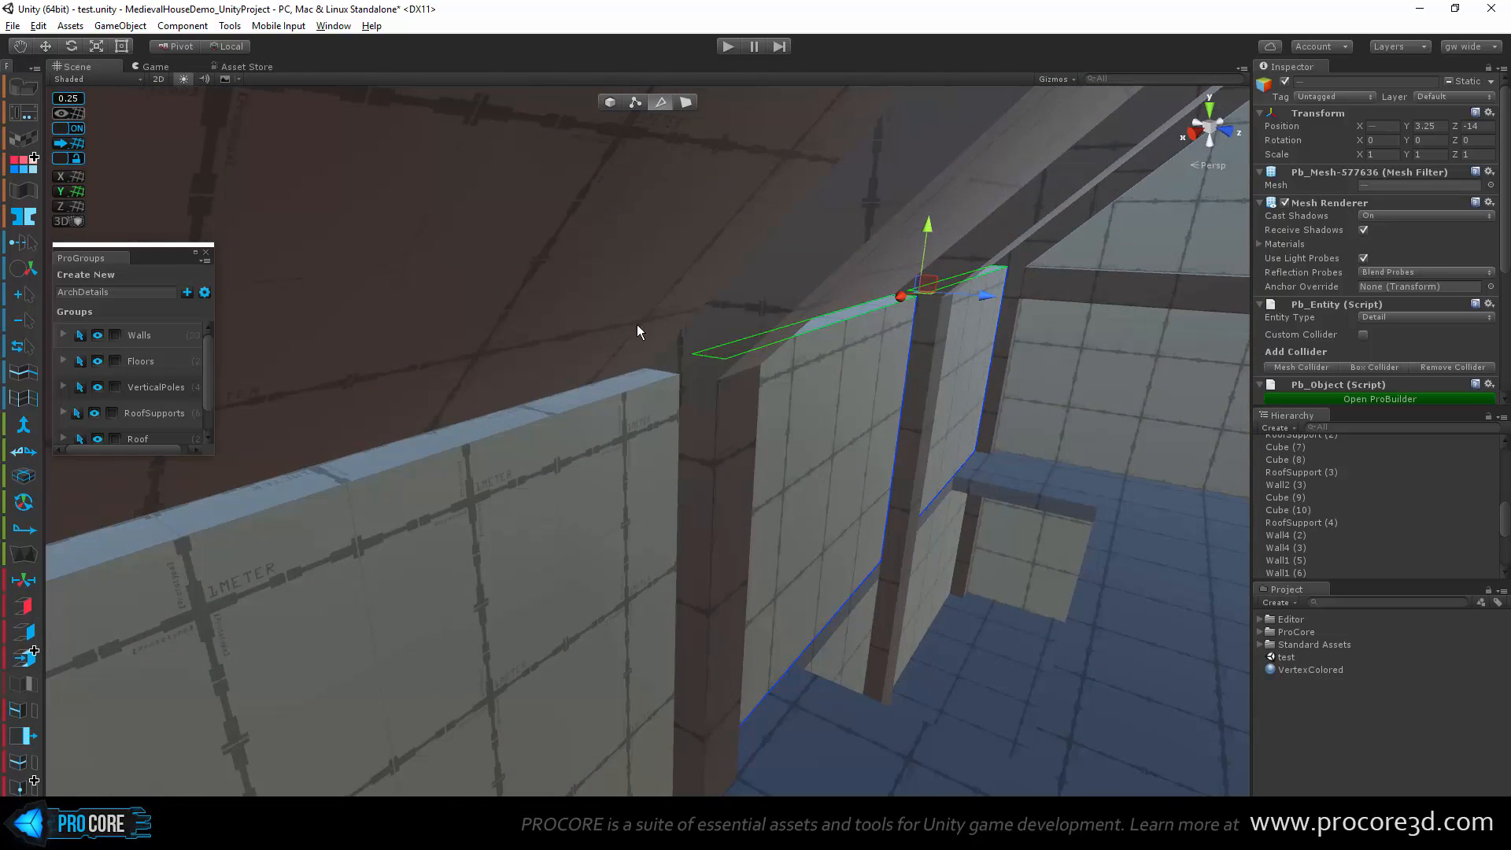
{"action": "left_click", "coordinate": [838, 322]}
{"action": "left_click_drag", "start_coordinate": [838, 323], "coordinate": [956, 299], "text": "alt"}
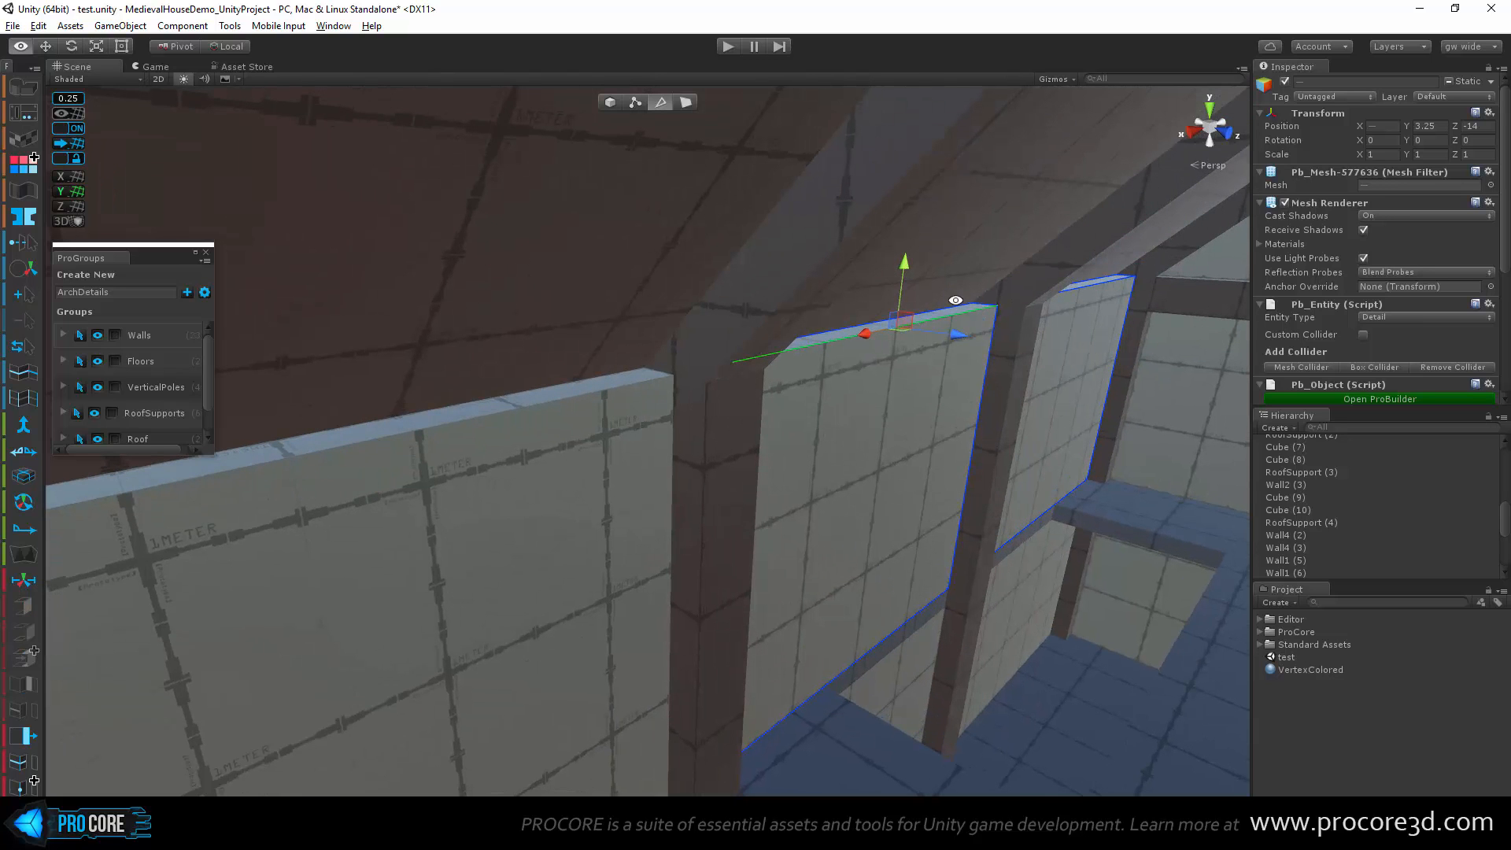
{"action": "left_click", "coordinate": [1099, 285], "text": "shift"}
{"action": "key", "text": "f"}
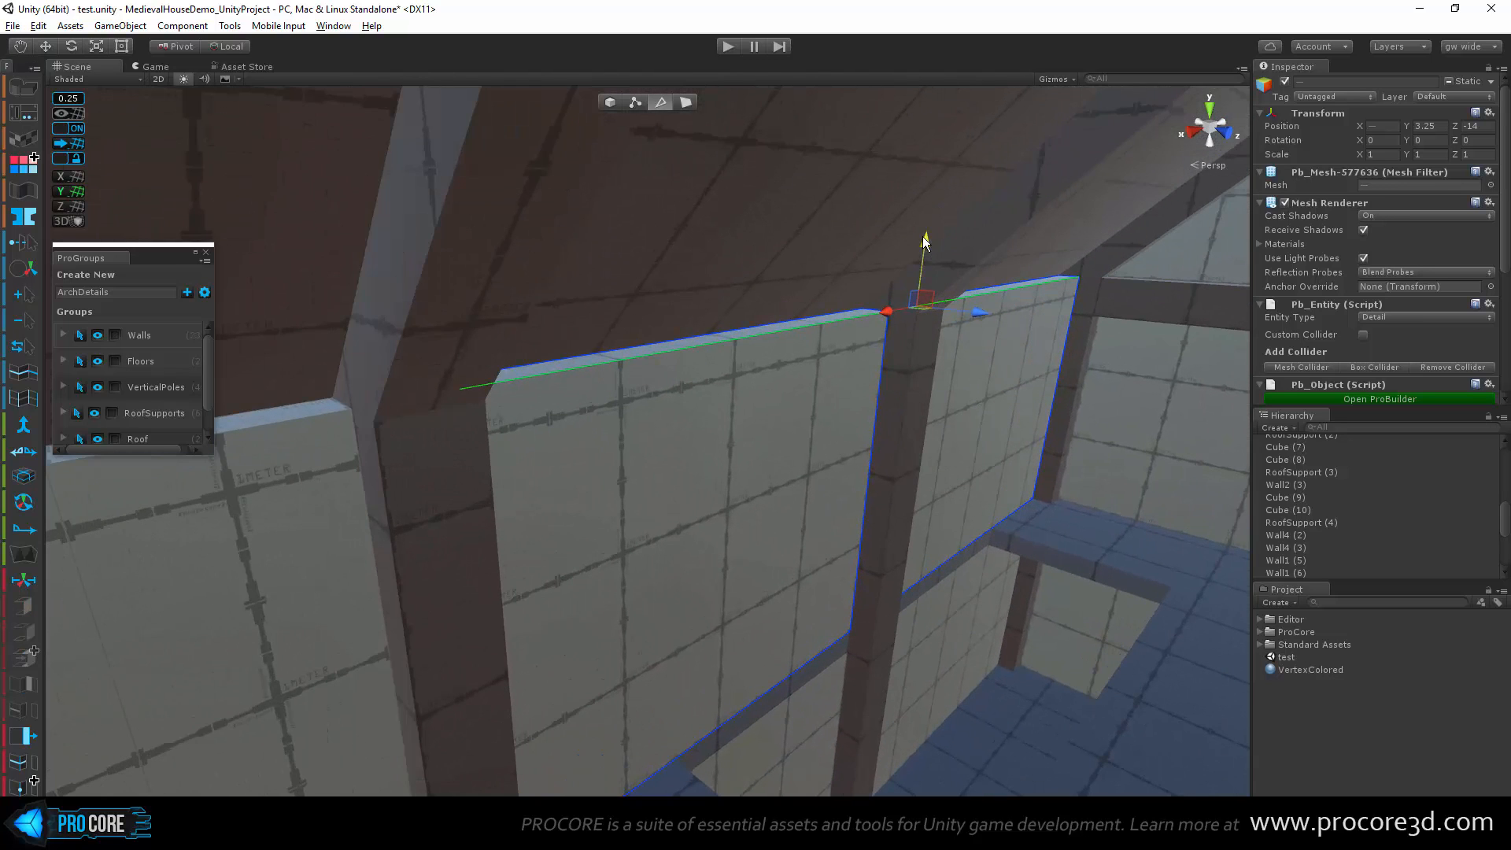
{"action": "left_click_drag", "start_coordinate": [928, 237], "coordinate": [971, 334], "text": "alt"}
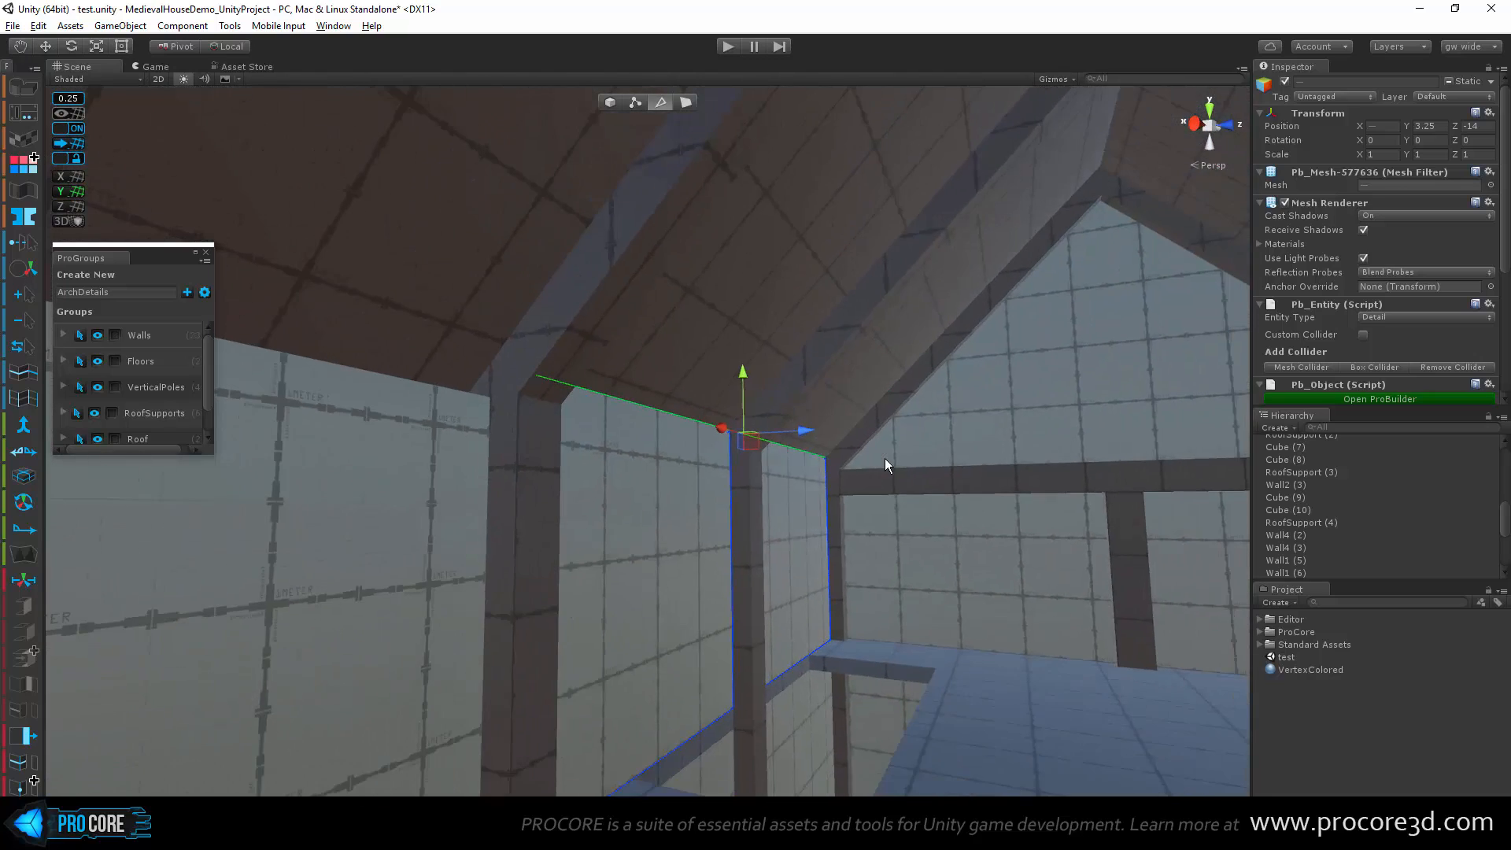
{"action": "left_click_drag", "start_coordinate": [884, 458], "coordinate": [834, 494], "text": "alt"}
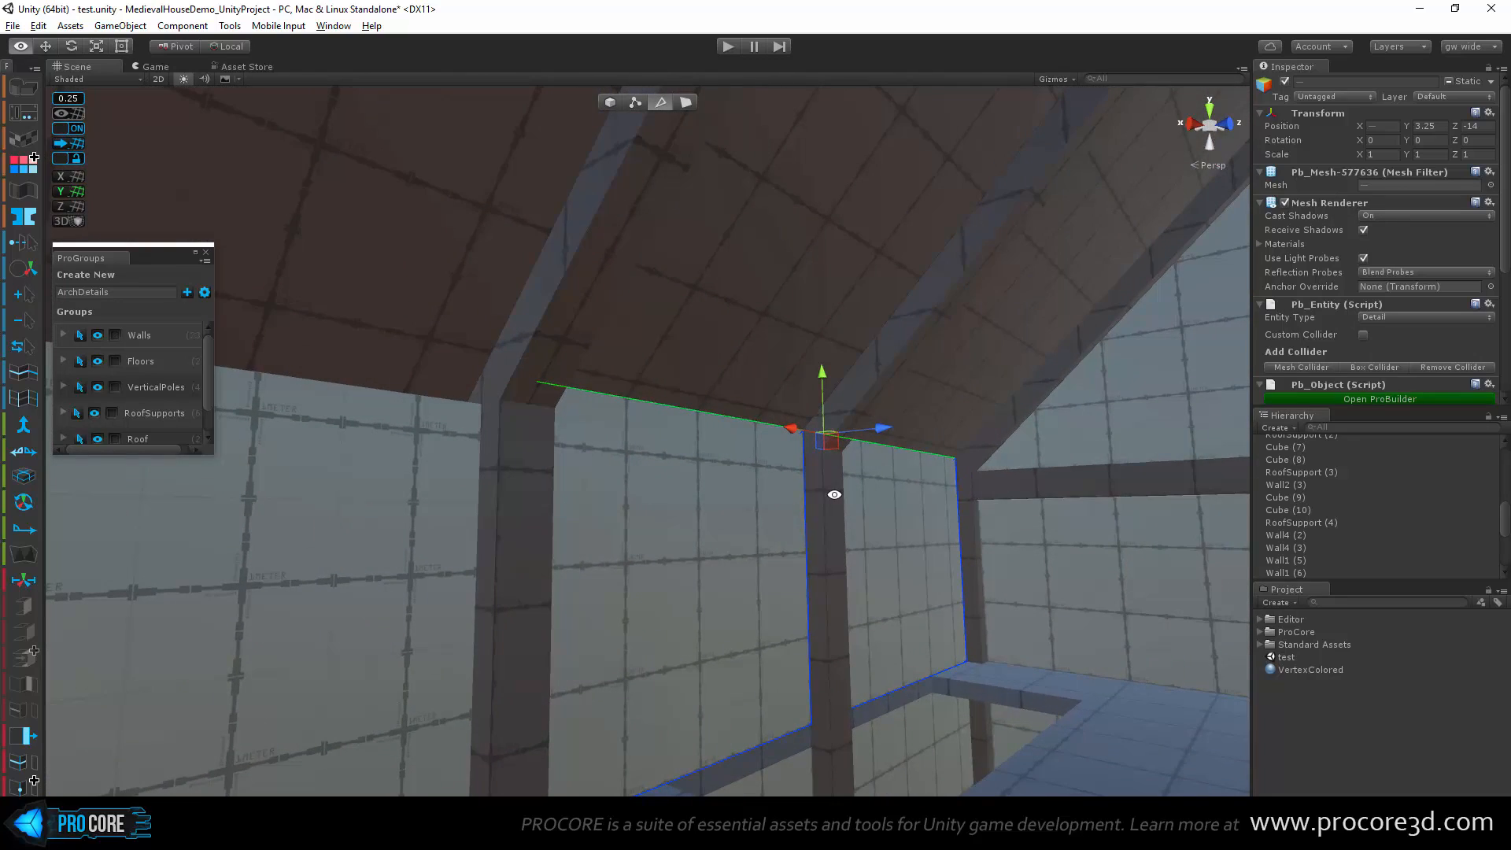
Step: Undo the top-edge and top-face changes on the two side wall panels and return to object editing
{"action": "key", "text": "ctrl+z"}
{"action": "key", "text": "ctrl+z"}
{"action": "key", "text": "ctrl+z"}
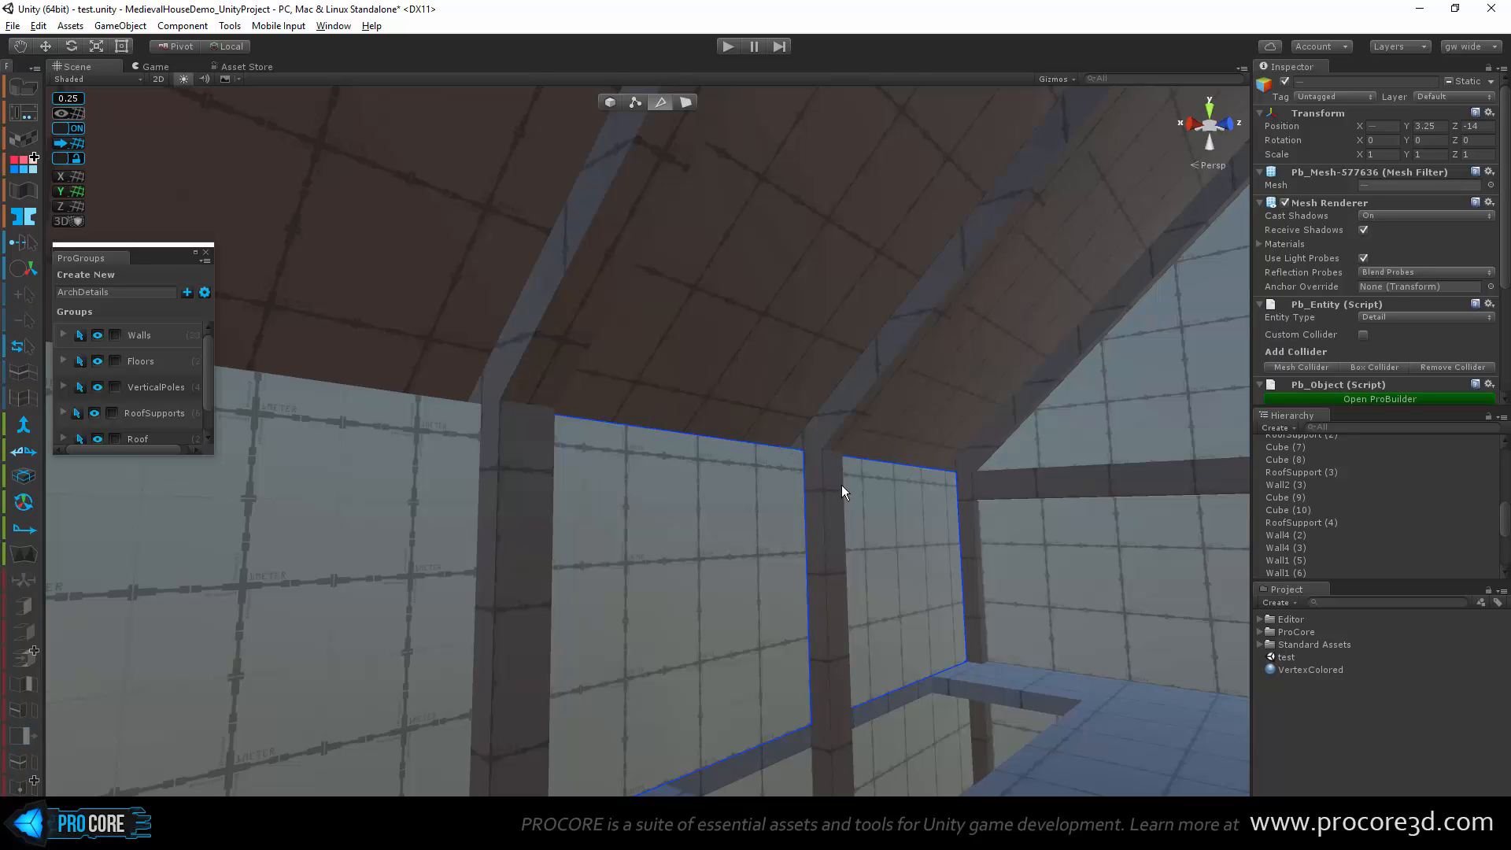
{"action": "key", "text": "ctrl+z"}
{"action": "left_click_drag", "start_coordinate": [842, 485], "coordinate": [964, 648], "text": "alt"}
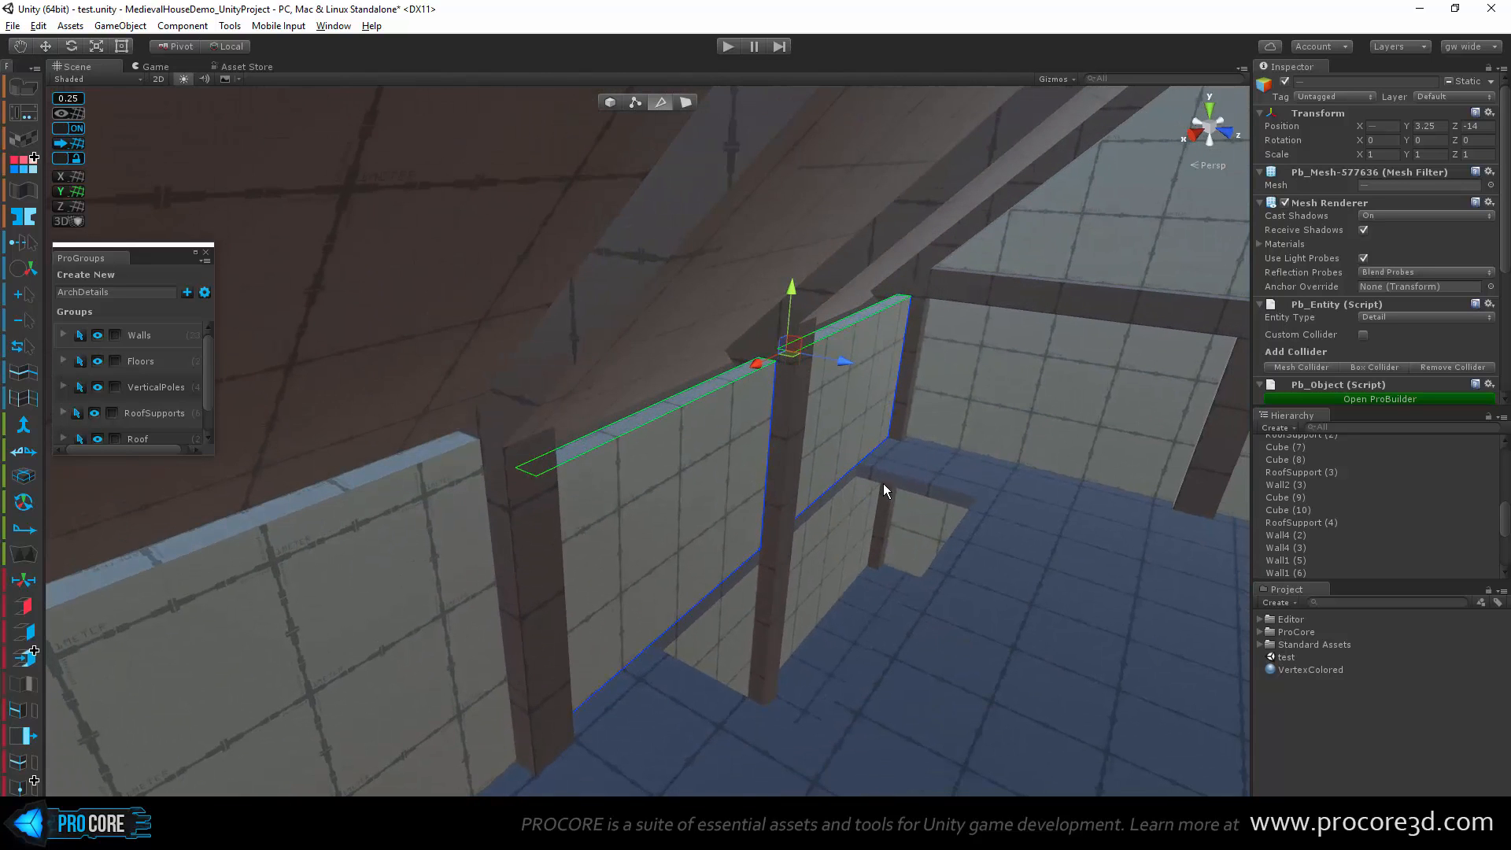
{"action": "scroll", "coordinate": [884, 483], "scroll_direction": "up", "scroll_amount": 2}
{"action": "left_click_drag", "start_coordinate": [954, 486], "coordinate": [911, 493], "text": "alt"}
{"action": "key", "text": "Escape"}
Step: Duplicate the horizontal gable beam and rotate the copy to -90 degrees about Y to run along the side wall
{"action": "middle_click_drag", "start_coordinate": [975, 423], "coordinate": [823, 429]}
{"action": "scroll", "coordinate": [823, 429], "scroll_direction": "up", "scroll_amount": 1}
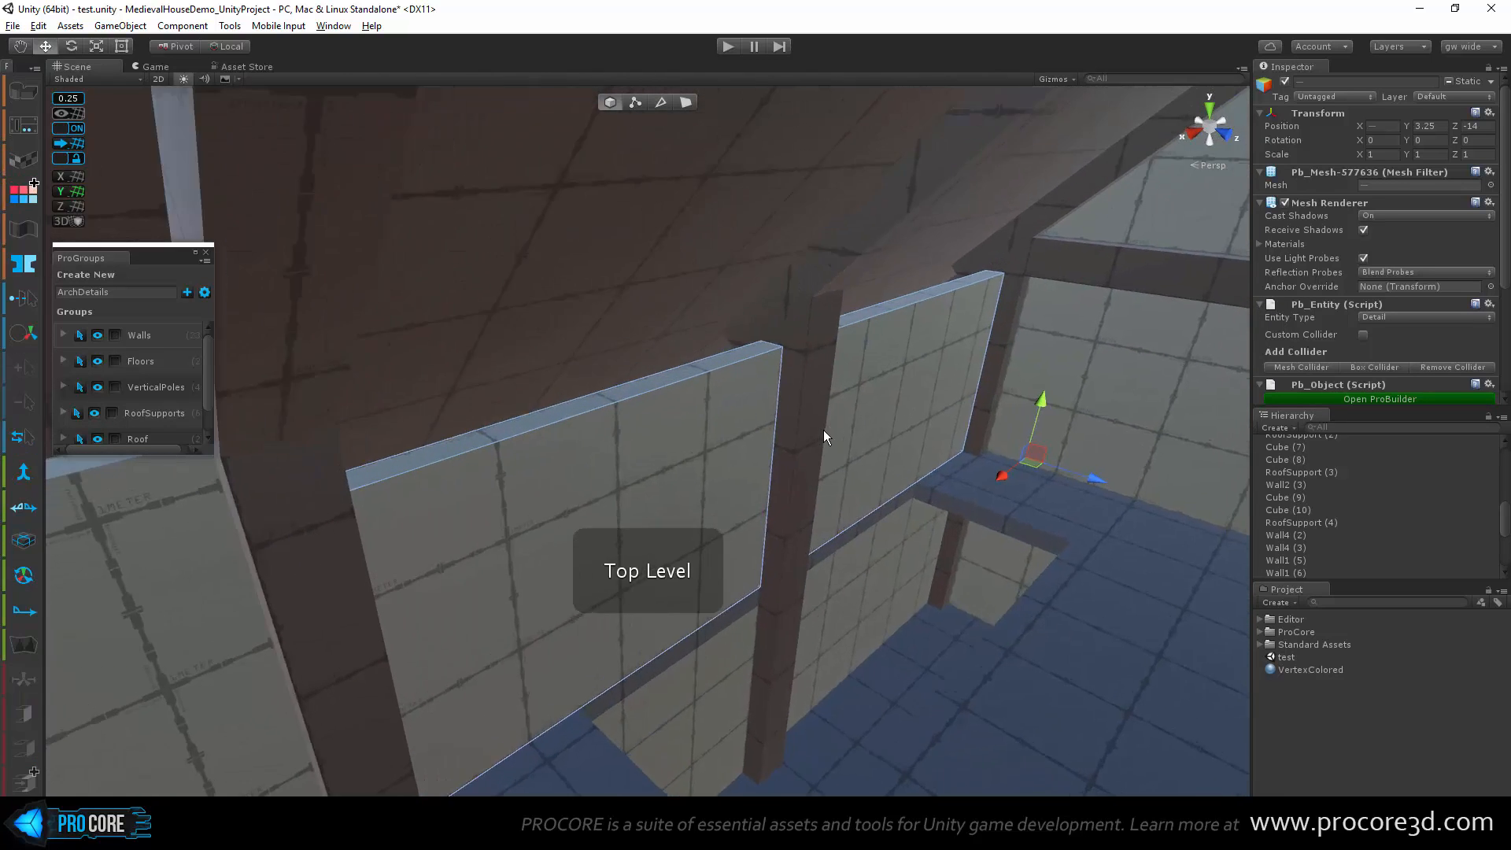
{"action": "left_click_drag", "start_coordinate": [823, 430], "coordinate": [944, 299], "text": "alt"}
{"action": "left_click", "coordinate": [1039, 266]}
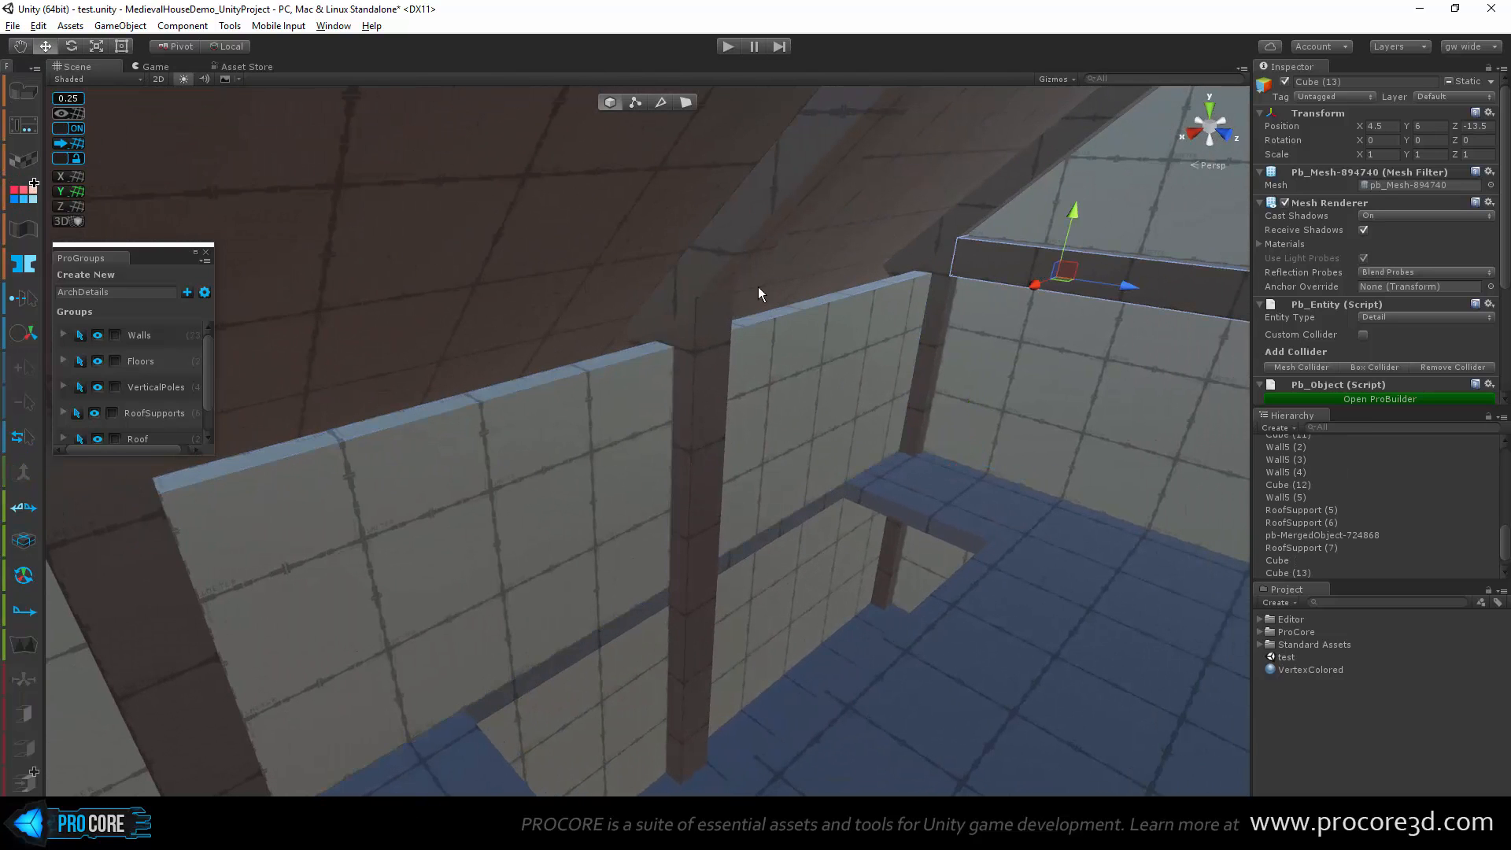
{"action": "left_click_drag", "start_coordinate": [758, 287], "coordinate": [1094, 365], "text": "alt"}
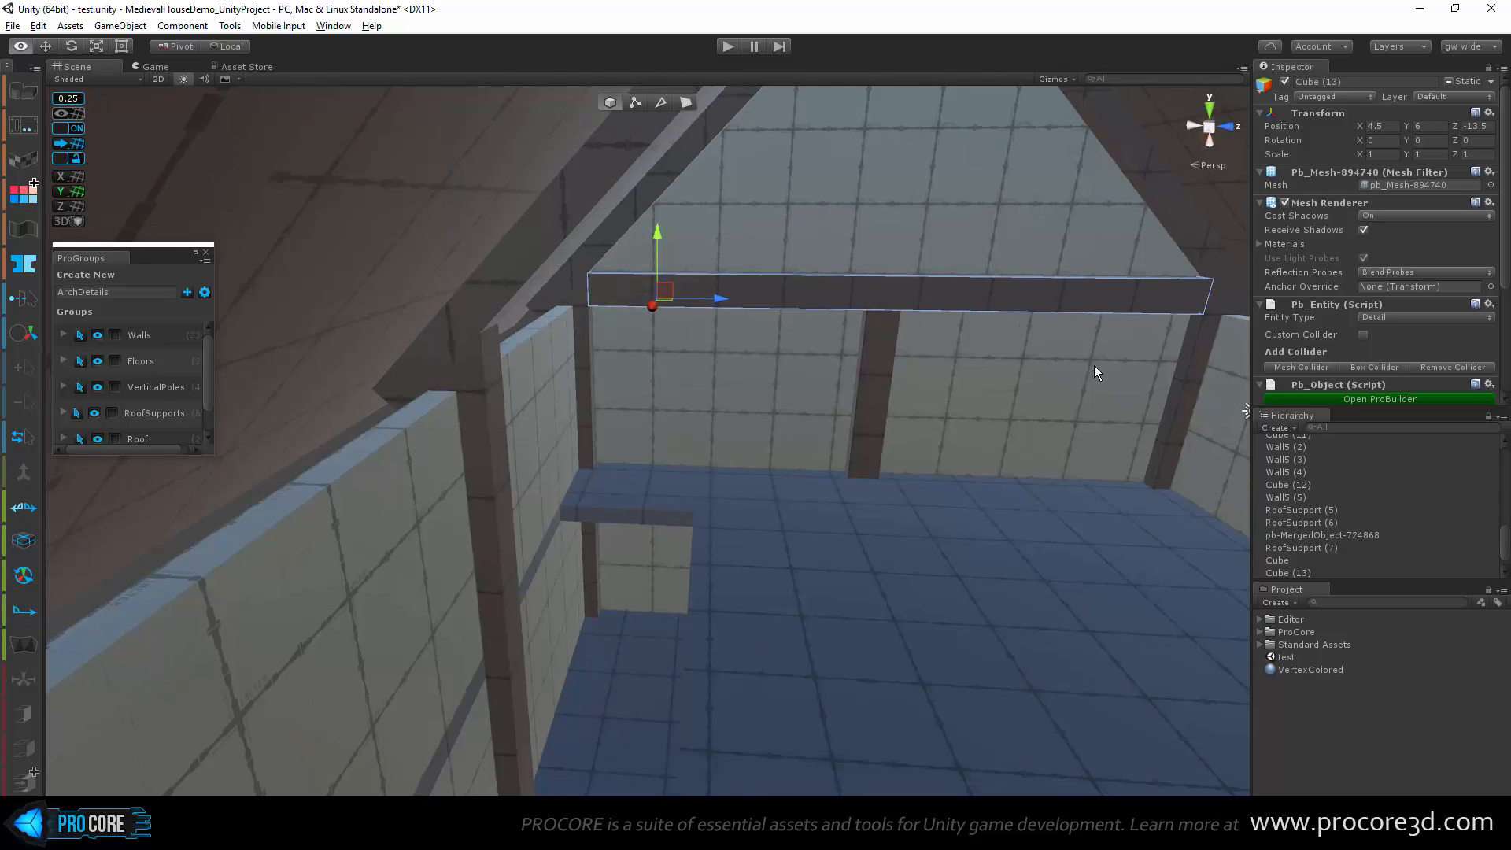
{"action": "key", "text": "ctrl+d"}
{"action": "key", "text": "e"}
{"action": "left_click_drag", "start_coordinate": [696, 306], "coordinate": [602, 390]}
Step: Move the rotated beam copy to X 9, Z -15.5 so it sits above the side wall panel nearest the gable
{"action": "key", "text": "w"}
{"action": "key", "text": "v"}
{"action": "key", "text": "f"}
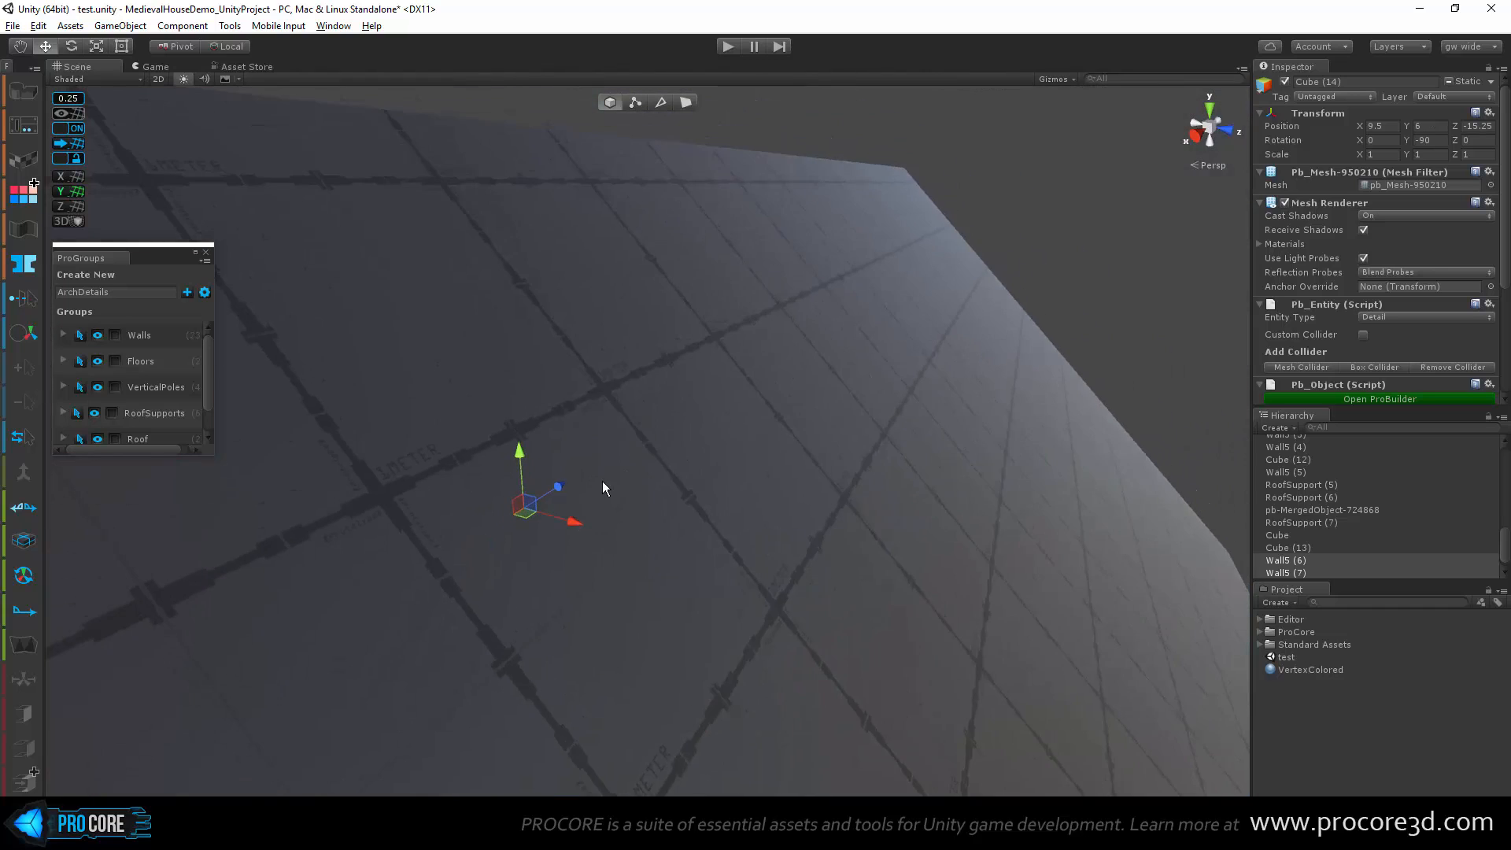
{"action": "left_click_drag", "start_coordinate": [603, 482], "coordinate": [395, 507], "text": "alt"}
{"action": "left_click_drag", "start_coordinate": [428, 373], "coordinate": [604, 373]}
{"action": "left_click_drag", "start_coordinate": [408, 487], "coordinate": [644, 398], "text": "alt"}
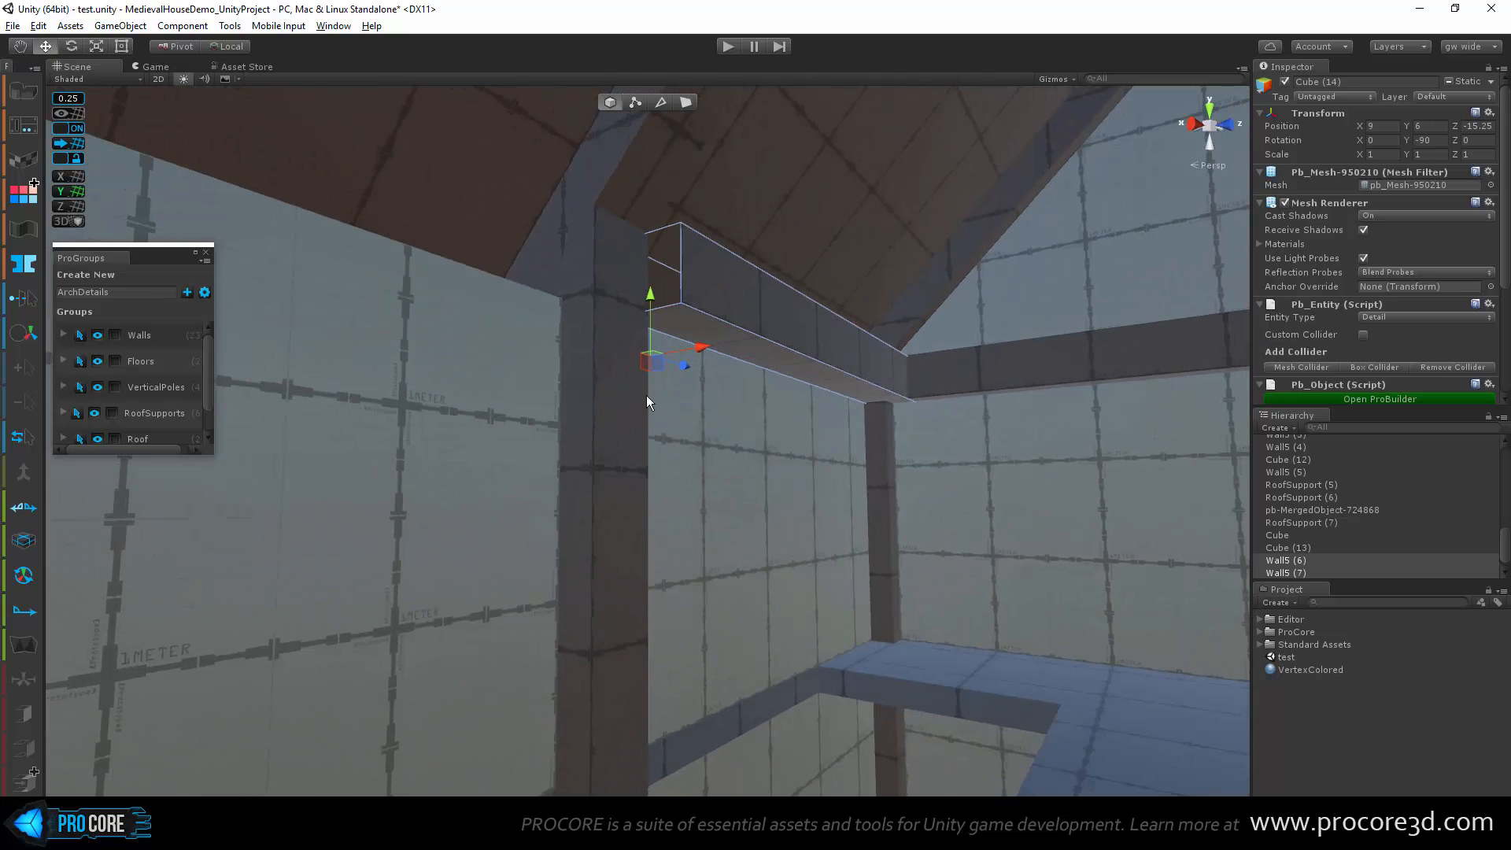
{"action": "left_click_drag", "start_coordinate": [700, 348], "coordinate": [679, 349]}
Step: Shorten the side beam by pulling its overhanging end vertices back to the gable corner, and return to object editing
{"action": "left_click_drag", "start_coordinate": [899, 421], "coordinate": [806, 432], "text": "alt"}
{"action": "left_click", "coordinate": [632, 103]}
{"action": "left_click_drag", "start_coordinate": [1099, 376], "coordinate": [785, 492], "text": "alt"}
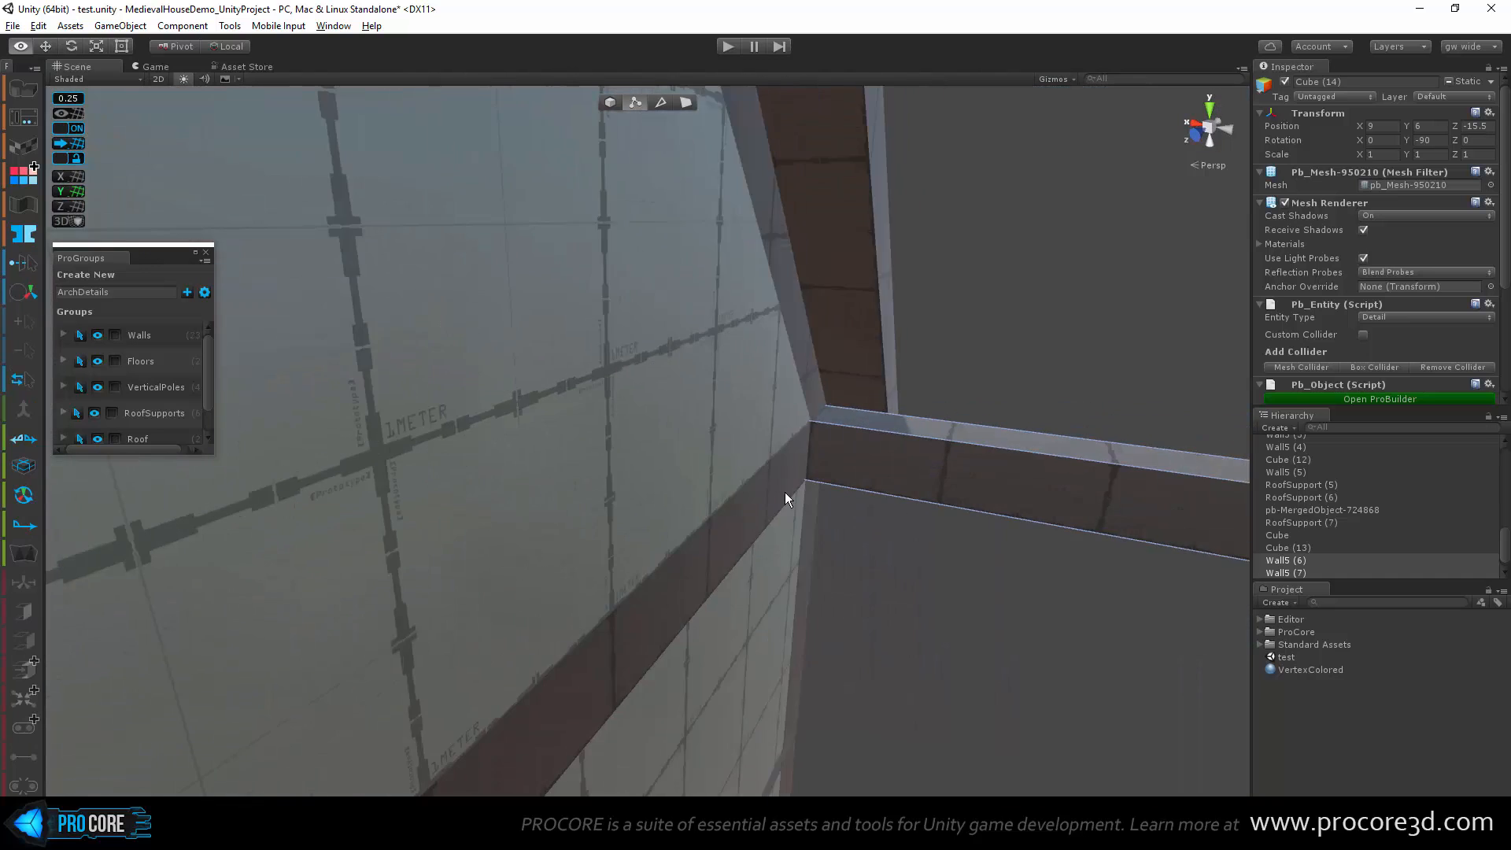
{"action": "scroll", "coordinate": [786, 492], "scroll_direction": "down", "scroll_amount": 4}
{"action": "left_click_drag", "start_coordinate": [1007, 409], "coordinate": [1205, 611]}
{"action": "left_click_drag", "start_coordinate": [1003, 486], "coordinate": [606, 489]}
{"action": "key", "text": "f"}
{"action": "left_click_drag", "start_coordinate": [552, 616], "coordinate": [688, 446], "text": "alt"}
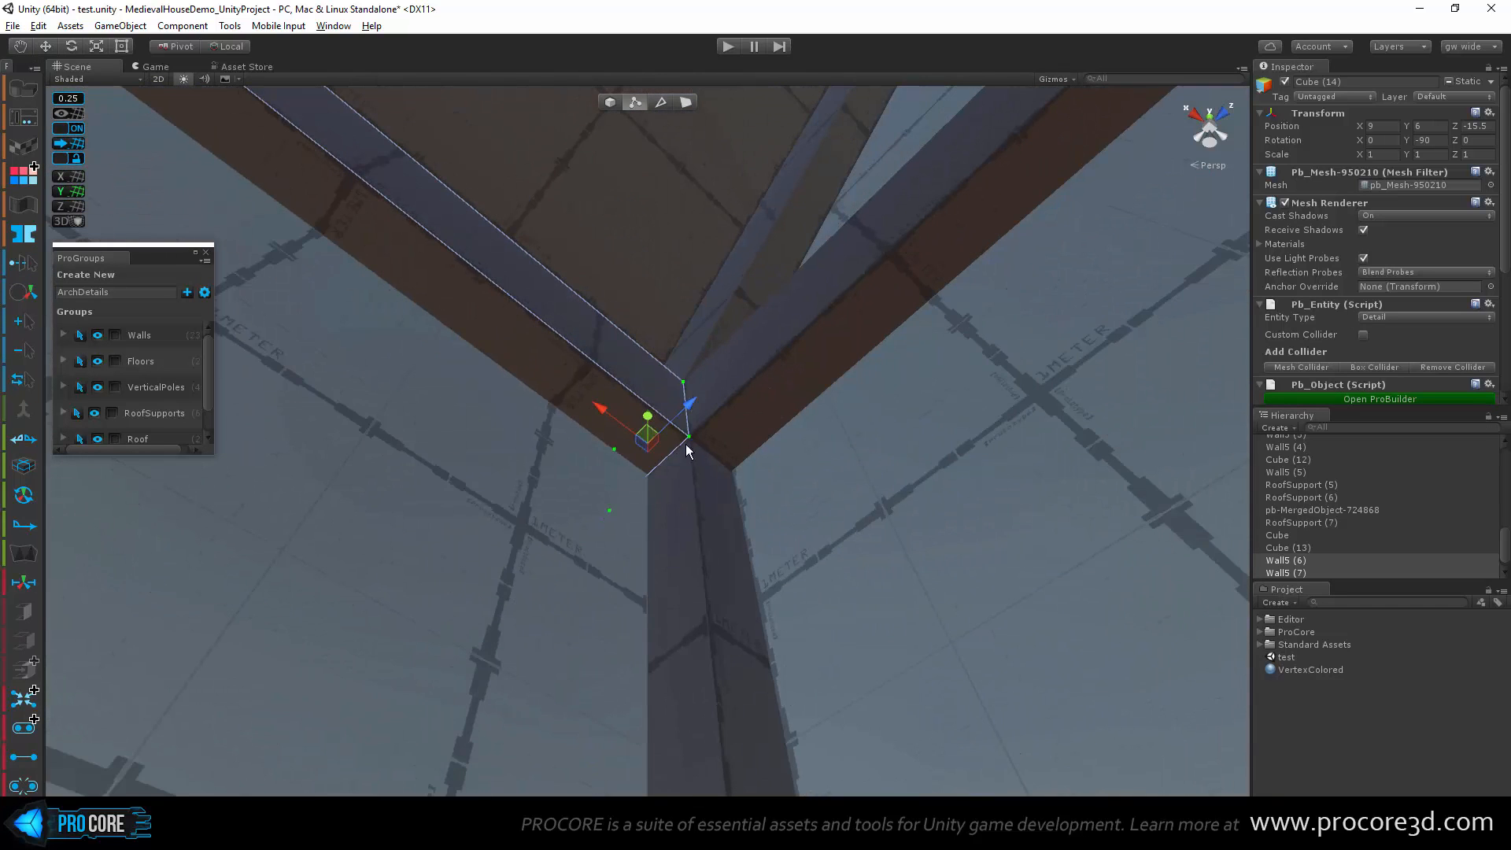
{"action": "left_click_drag", "start_coordinate": [596, 406], "coordinate": [226, 674], "text": "alt"}
{"action": "left_click_drag", "start_coordinate": [392, 650], "coordinate": [701, 503], "text": "alt"}
{"action": "key", "text": "Escape"}
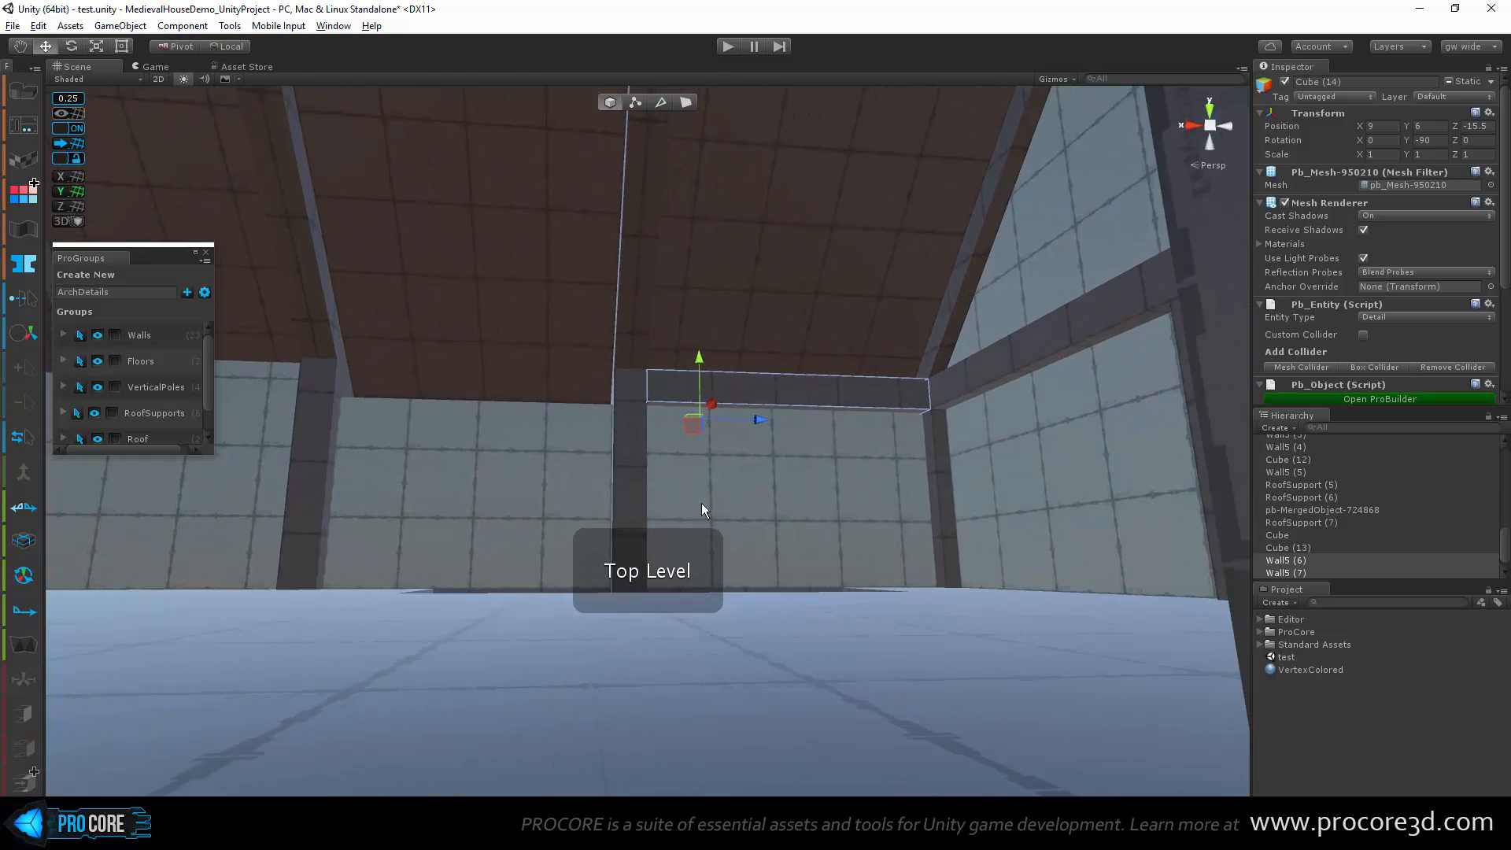
Step: Duplicate the side beam Cube (14) and move the copy along the wall to X 14 over the next bay
{"action": "middle_click_drag", "start_coordinate": [701, 503], "coordinate": [806, 513]}
{"action": "scroll", "coordinate": [805, 513], "scroll_direction": "up", "scroll_amount": 1}
{"action": "left_click_drag", "start_coordinate": [805, 513], "coordinate": [768, 523], "text": "alt"}
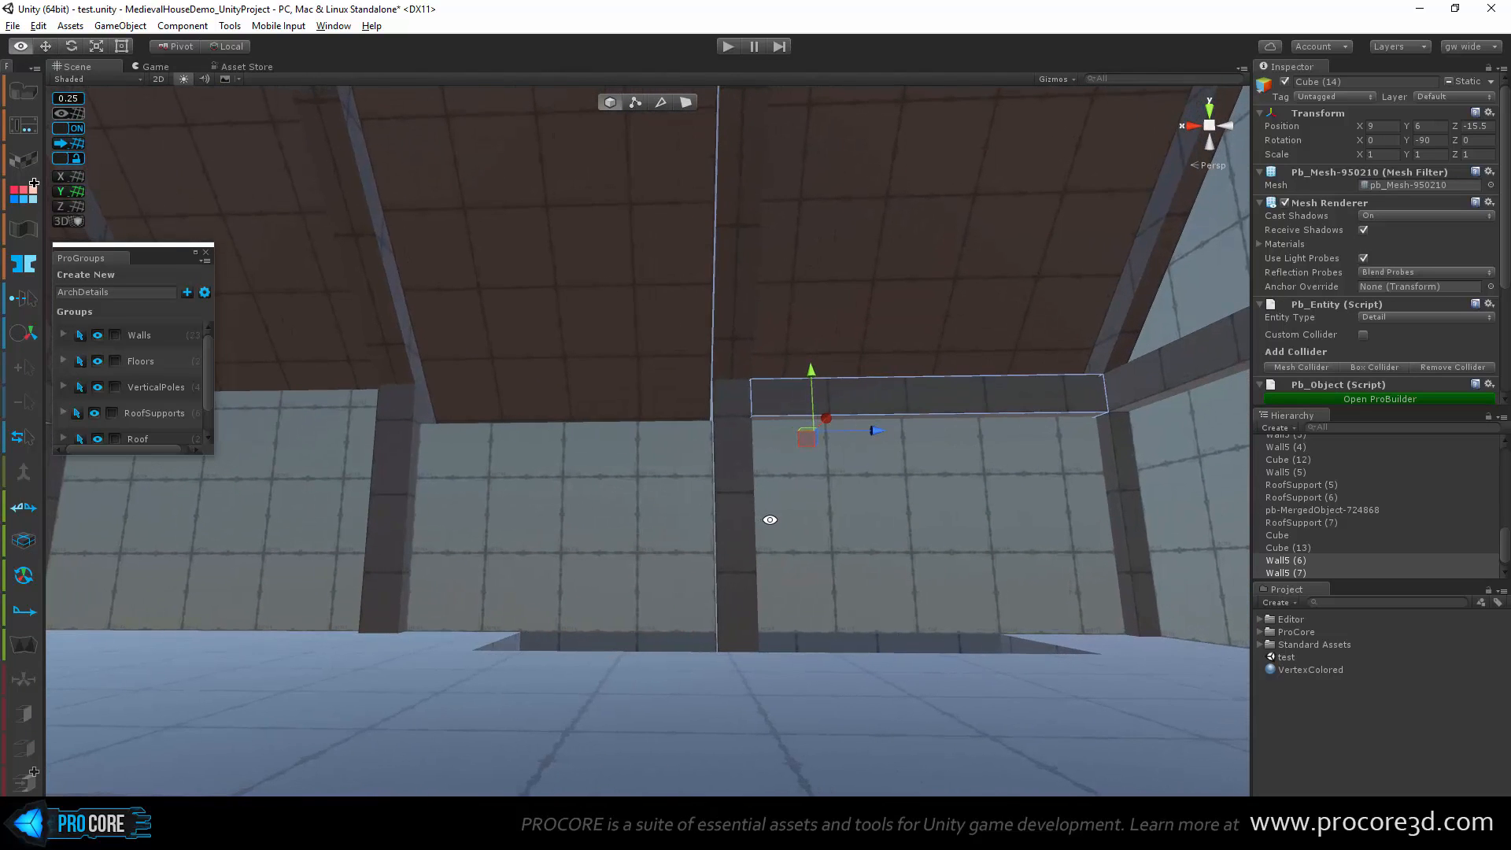
{"action": "left_click", "coordinate": [964, 375]}
{"action": "left_click", "coordinate": [966, 378]}
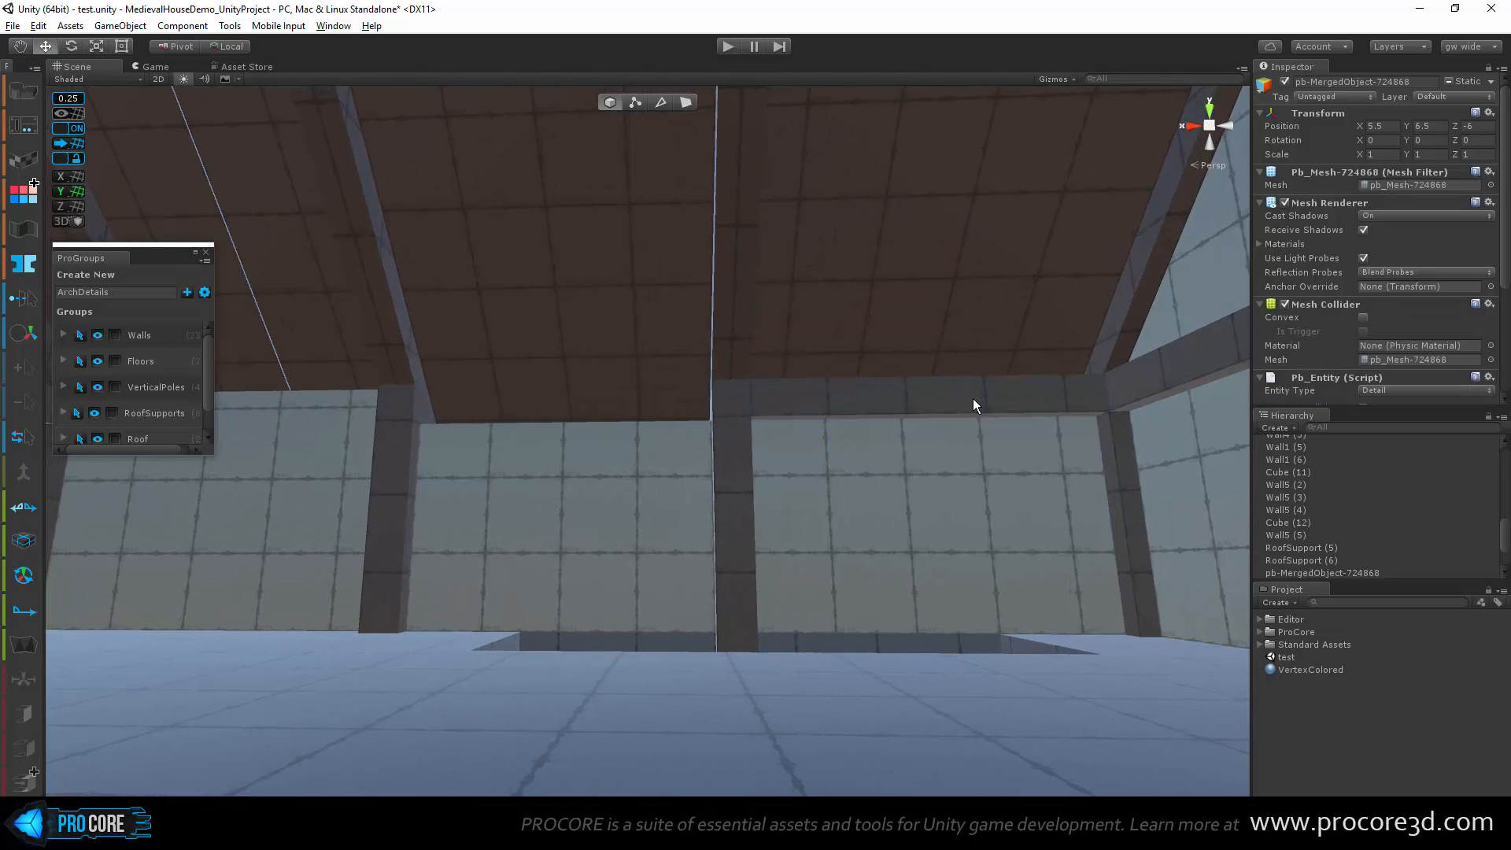
{"action": "left_click", "coordinate": [972, 399]}
{"action": "left_click_drag", "start_coordinate": [951, 435], "coordinate": [870, 513], "text": "alt"}
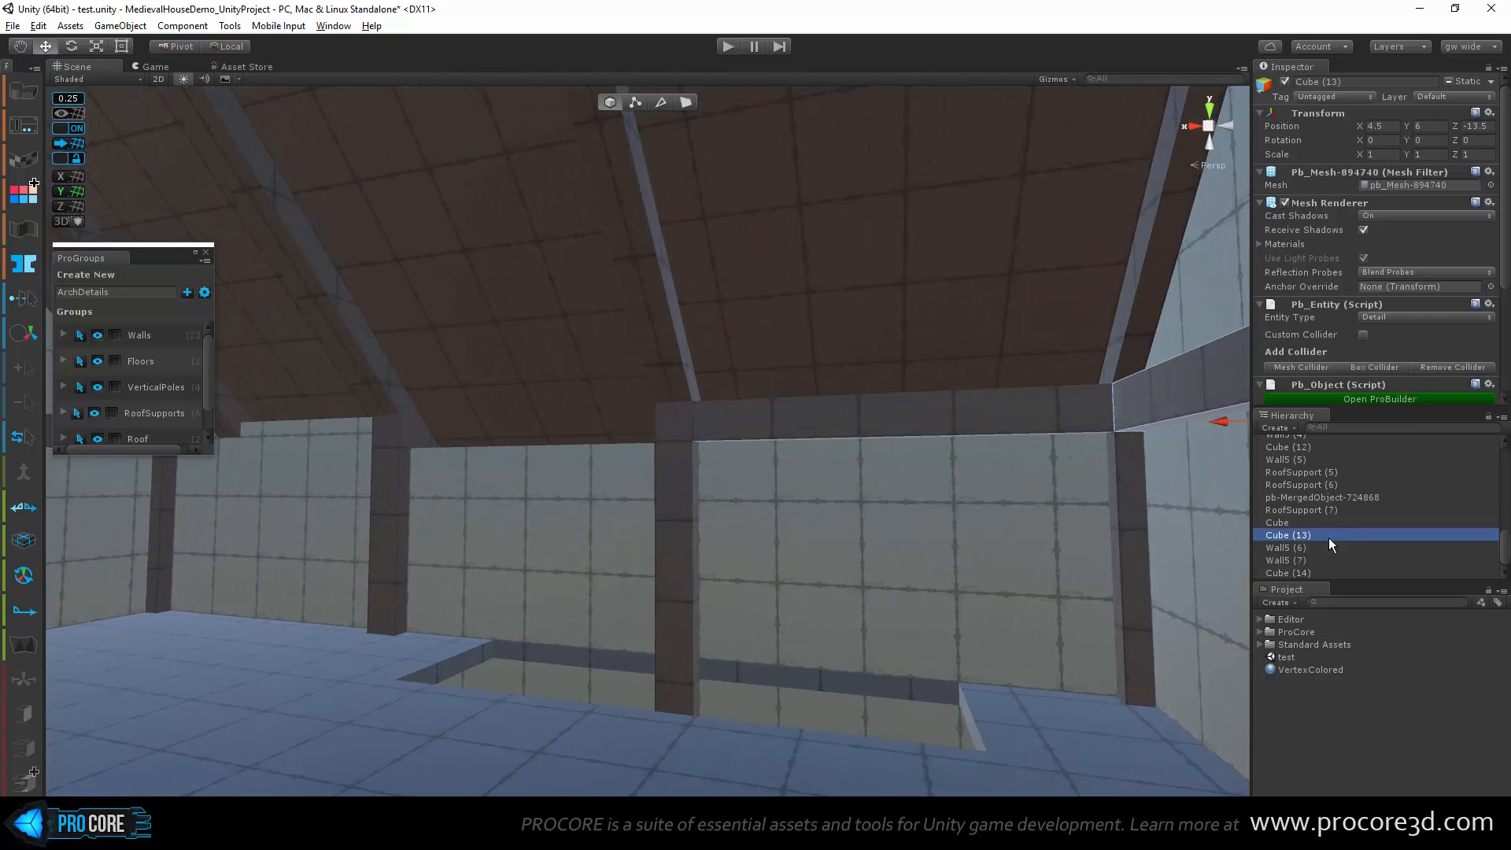
{"action": "left_click_drag", "start_coordinate": [1018, 416], "coordinate": [841, 511], "text": "alt"}
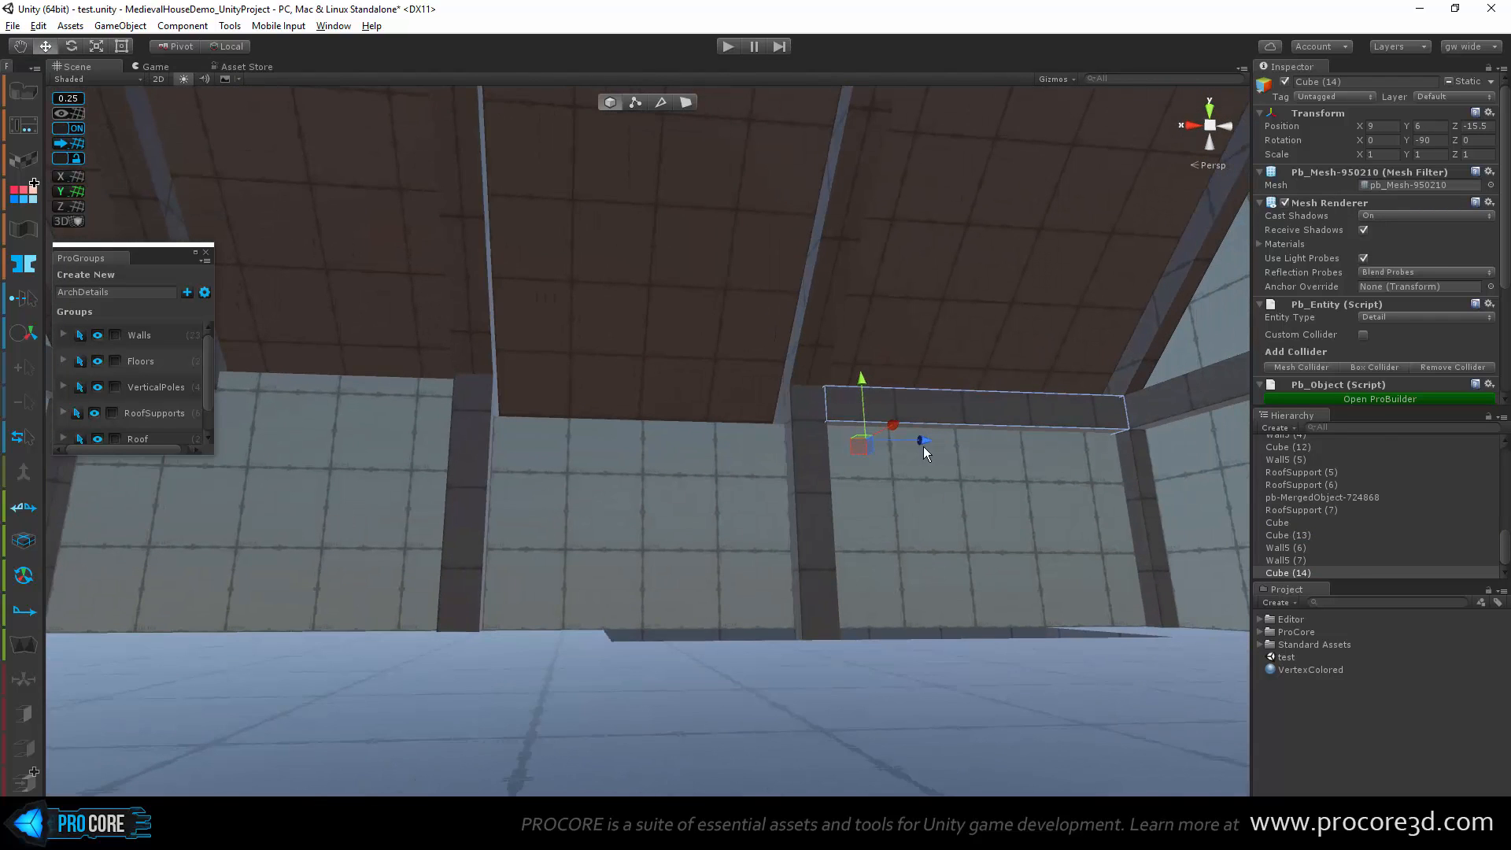
{"action": "key", "text": "ctrl+d"}
{"action": "left_click_drag", "start_coordinate": [917, 439], "coordinate": [617, 450]}
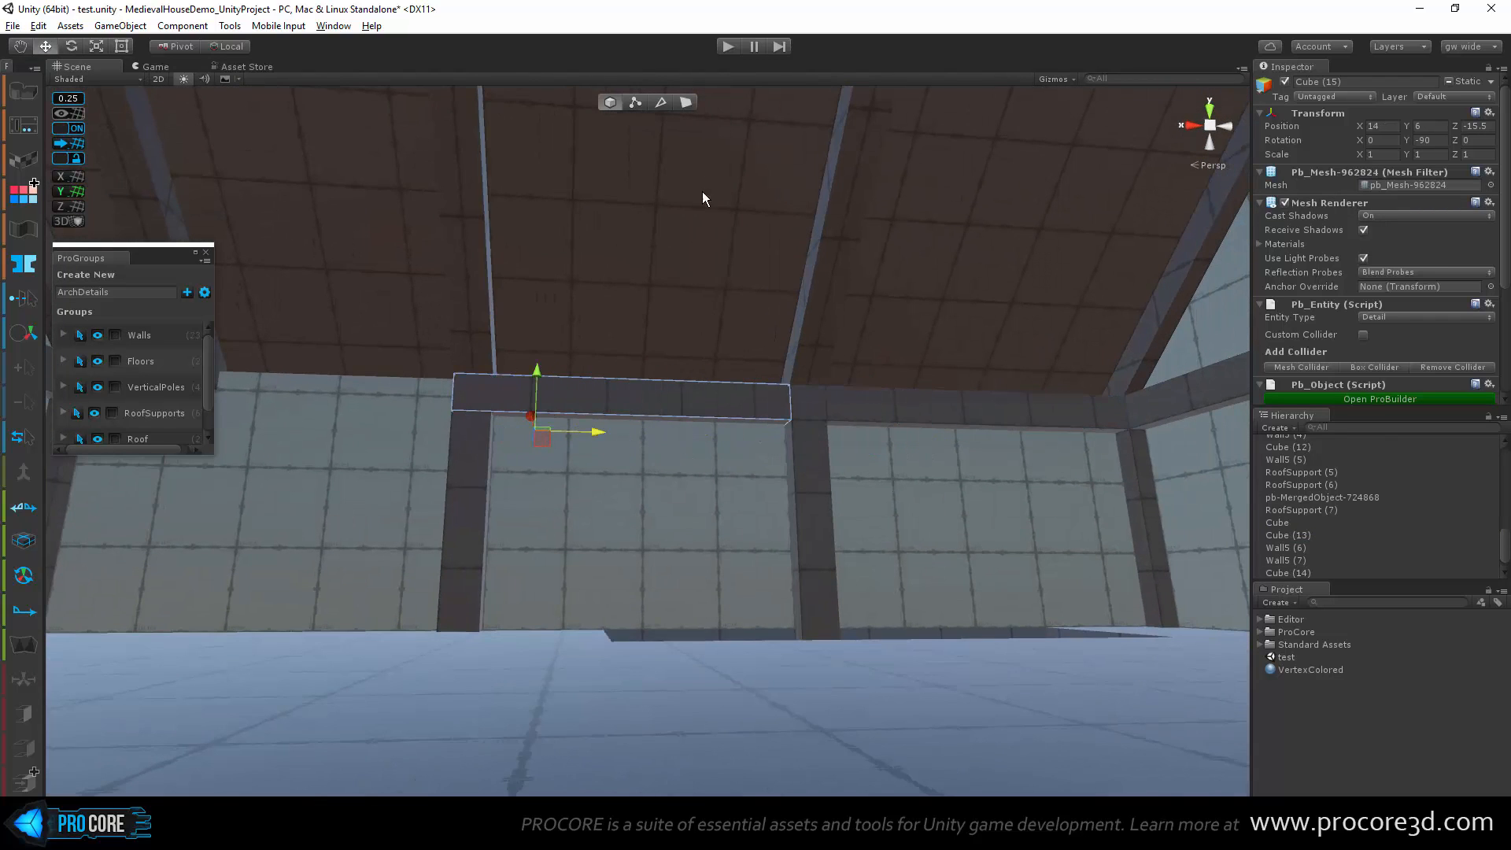
Step: Move the end vertices of the second side beam to fit it to the supporting post
{"action": "left_click", "coordinate": [635, 102]}
{"action": "left_click", "coordinate": [474, 404]}
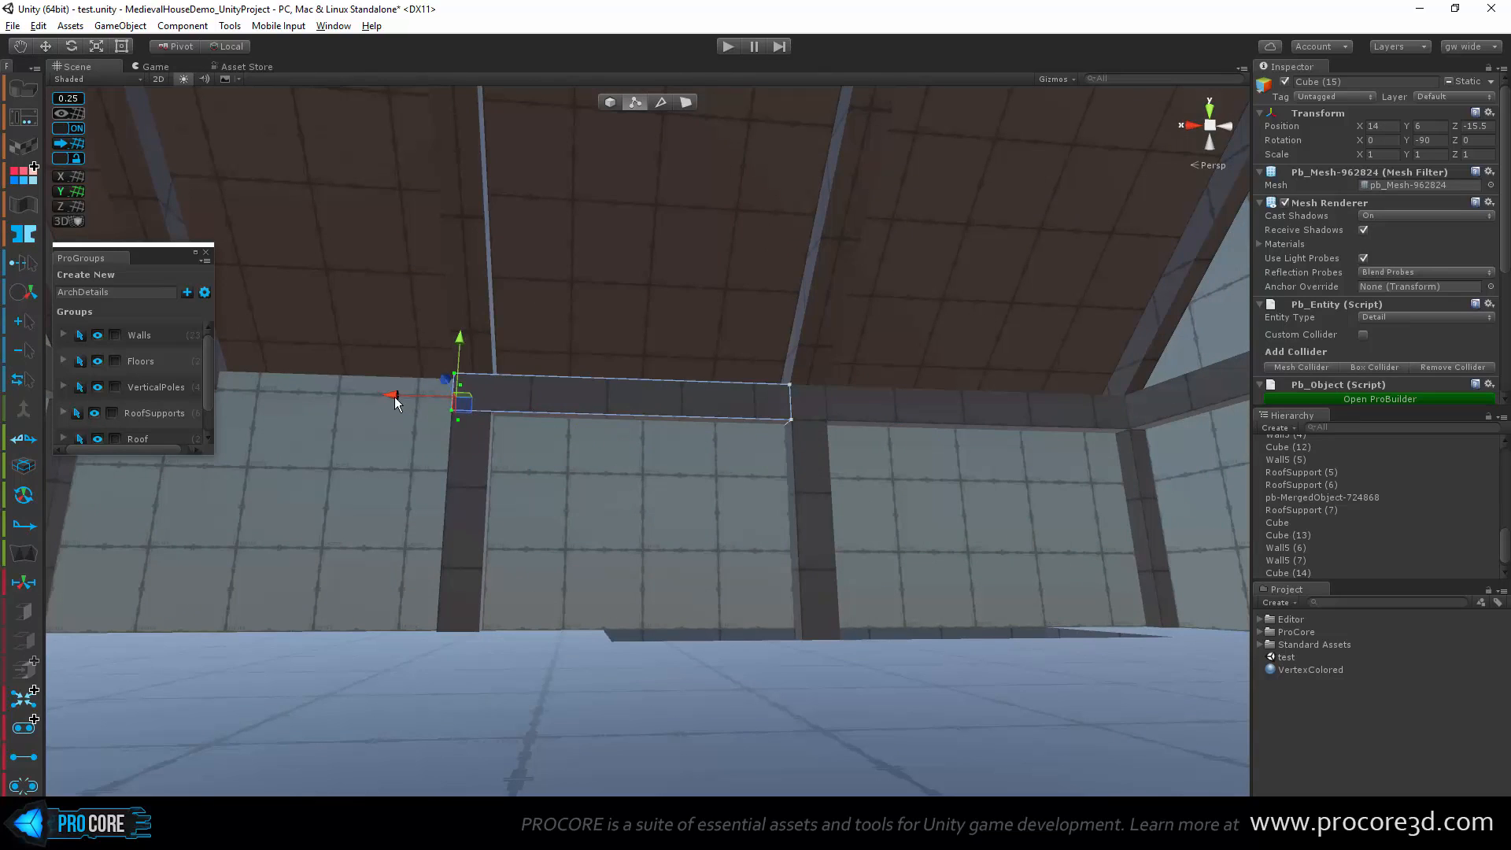
{"action": "left_click_drag", "start_coordinate": [395, 403], "coordinate": [998, 397]}
{"action": "key", "text": "g"}
Step: Duplicate the second side beam to X 18.5 over the last bay and pull its gable-side end vertices inward
{"action": "key", "text": "ctrl+d"}
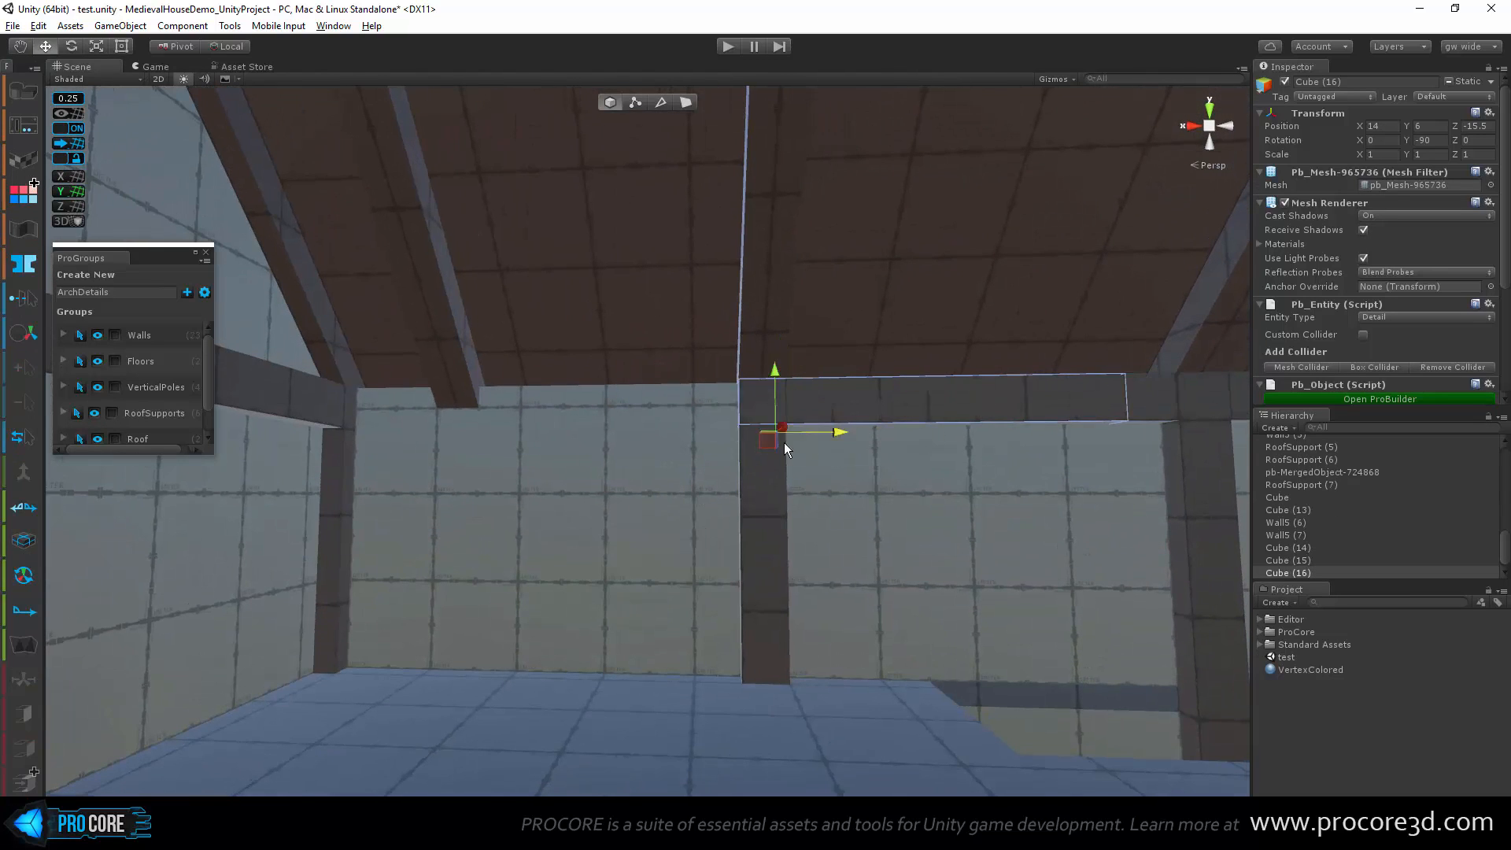
{"action": "left_click_drag", "start_coordinate": [784, 442], "coordinate": [512, 474]}
{"action": "key", "text": "h"}
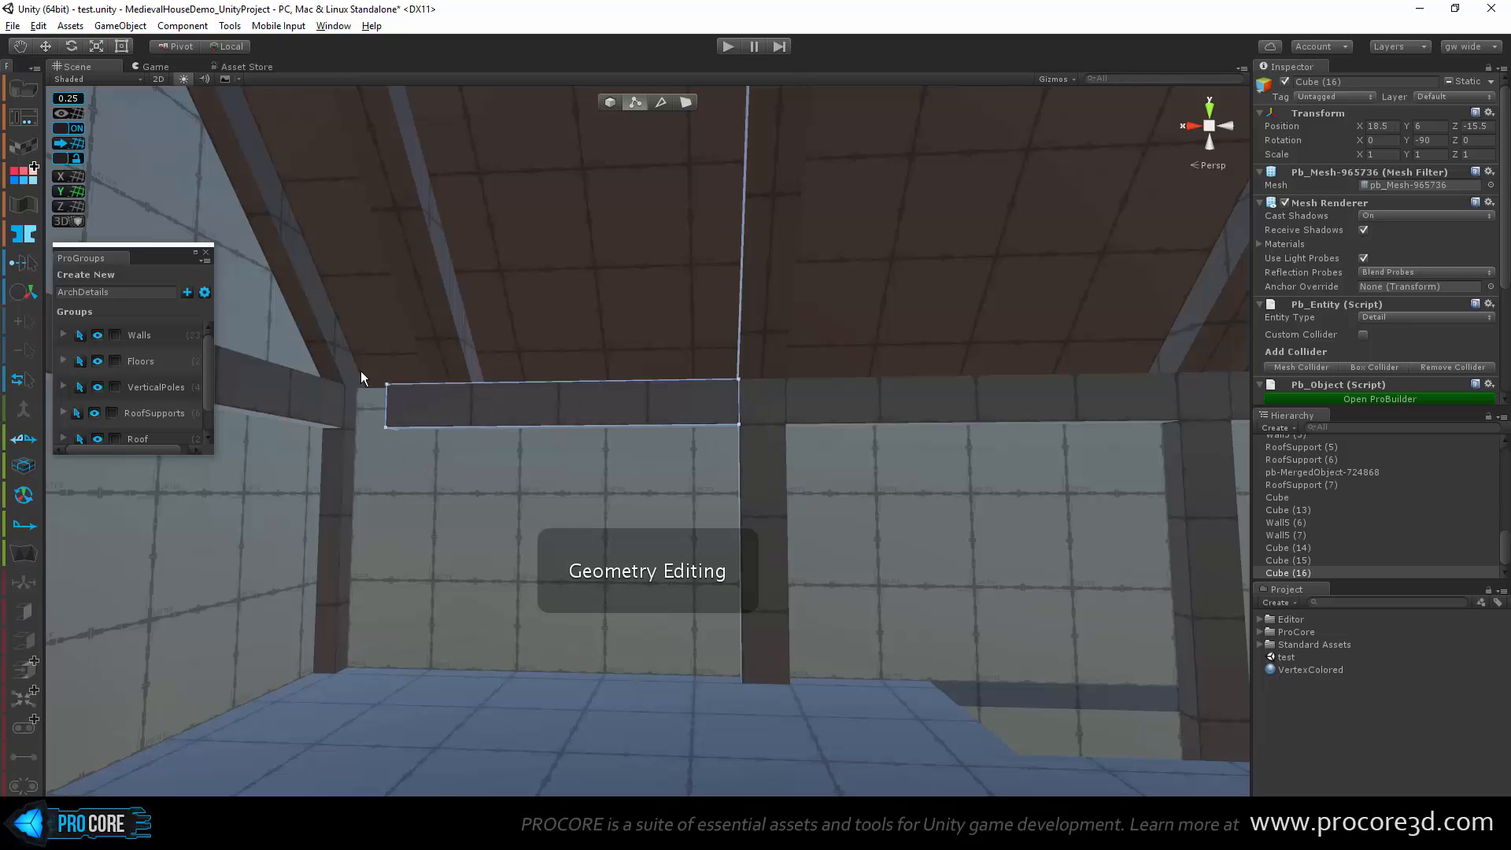
{"action": "left_click_drag", "start_coordinate": [362, 372], "coordinate": [587, 453]}
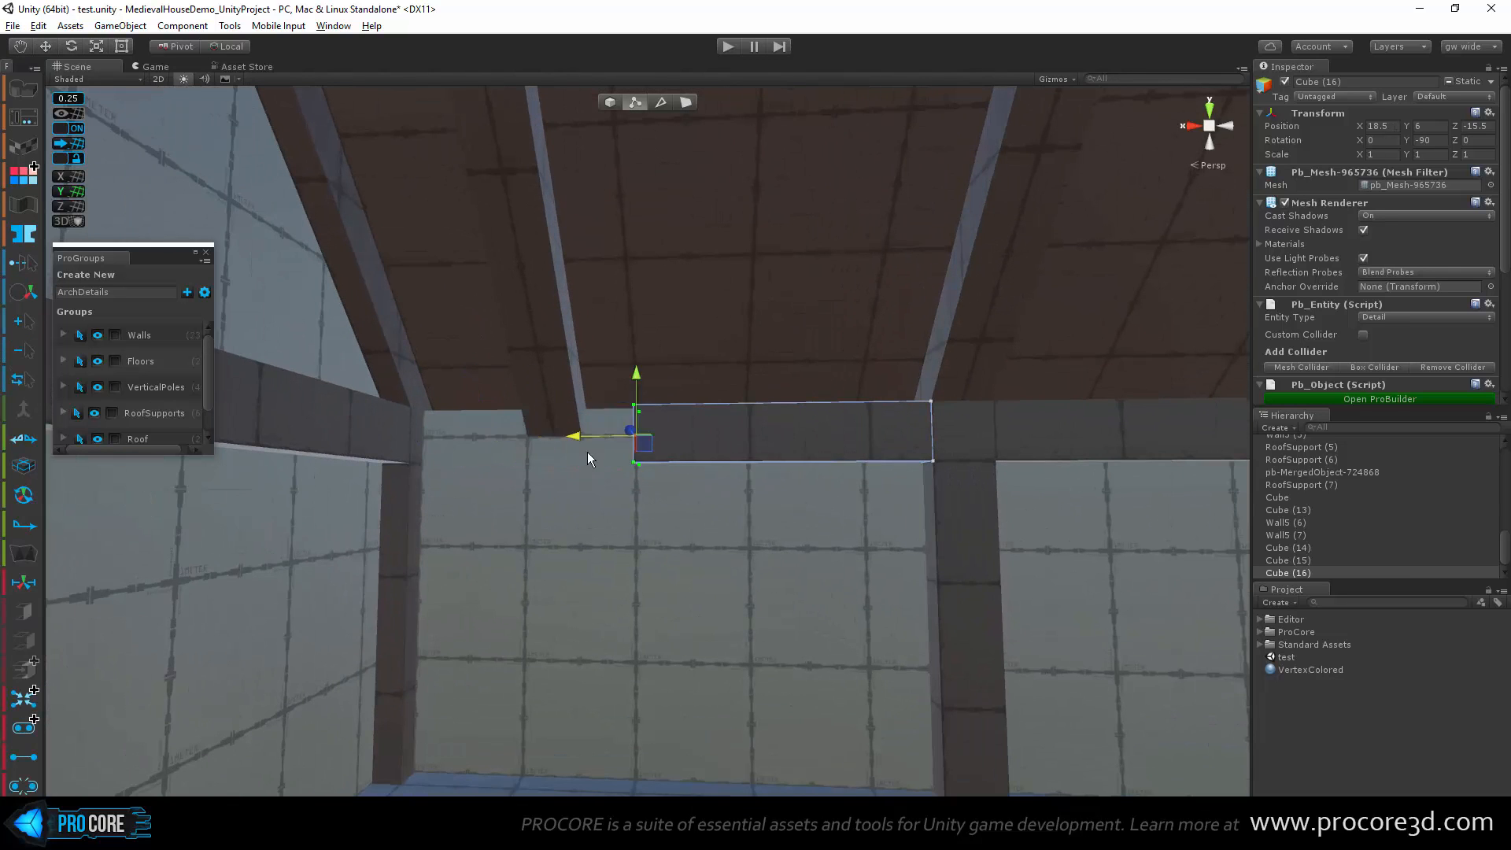
Step: Try lowering the top vertices of side wall panel Wall1 (4) to the underside of the new beam
{"action": "left_click_drag", "start_coordinate": [509, 522], "coordinate": [1183, 298], "text": "alt"}
{"action": "middle_click_drag", "start_coordinate": [780, 610], "coordinate": [752, 536]}
{"action": "left_click_drag", "start_coordinate": [752, 536], "coordinate": [592, 555], "text": "alt"}
{"action": "left_click", "coordinate": [601, 587]}
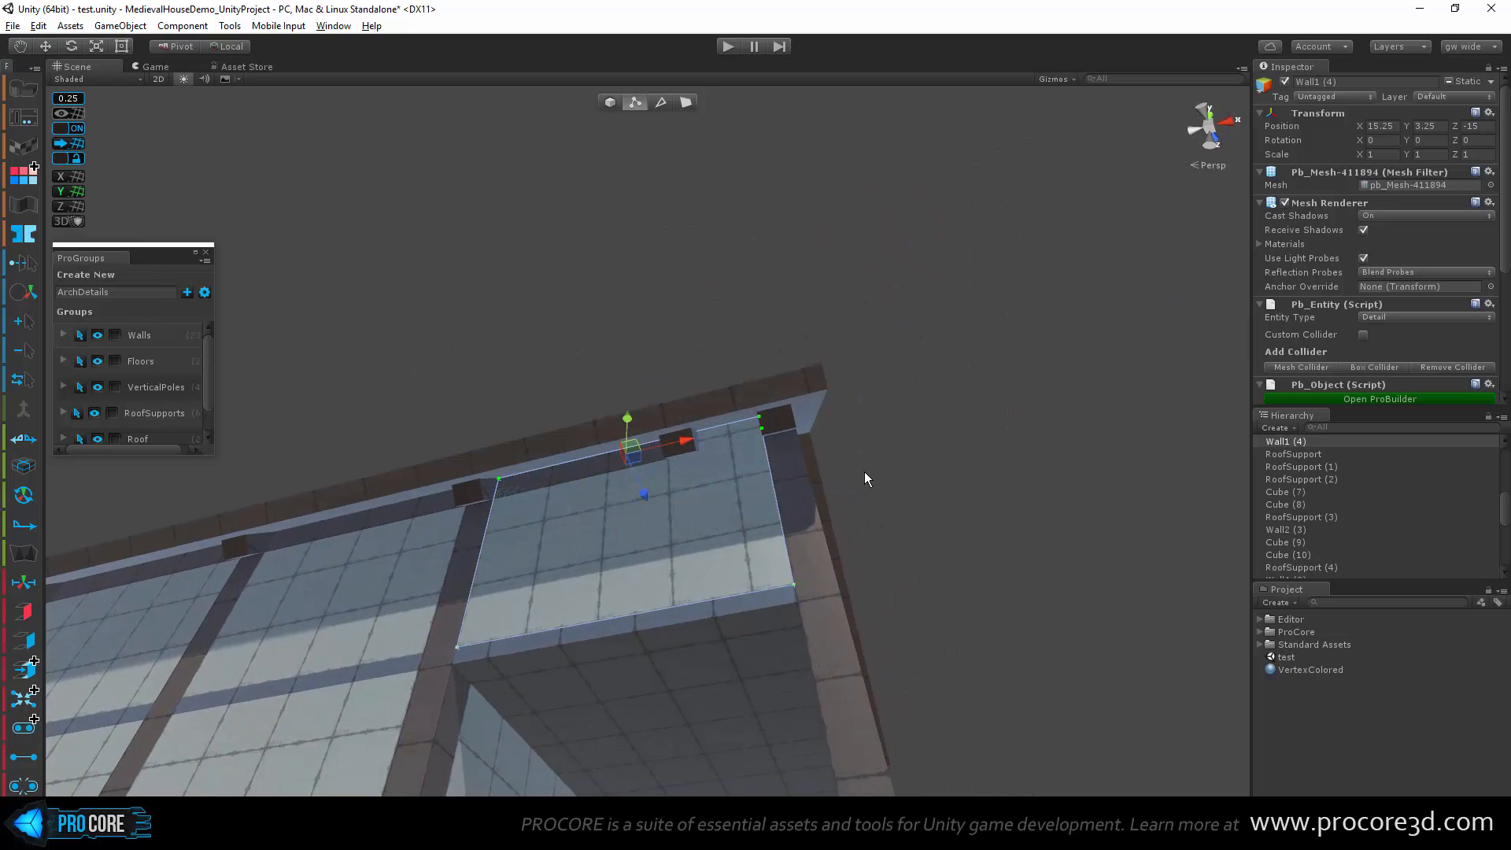
{"action": "left_click_drag", "start_coordinate": [864, 478], "coordinate": [442, 668], "text": "alt"}
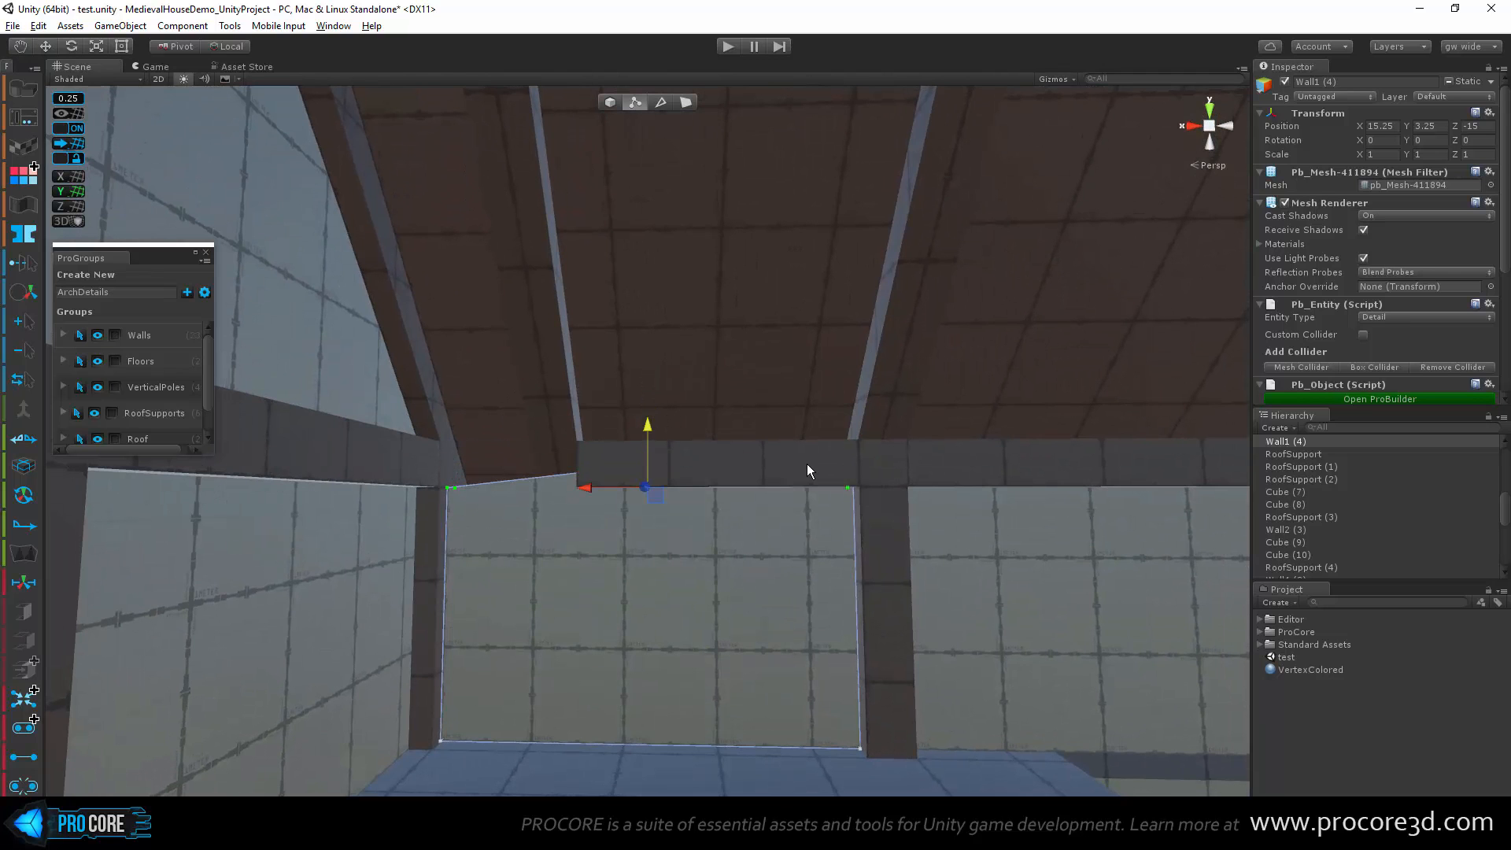
{"action": "left_click_drag", "start_coordinate": [807, 466], "coordinate": [824, 427], "text": "alt"}
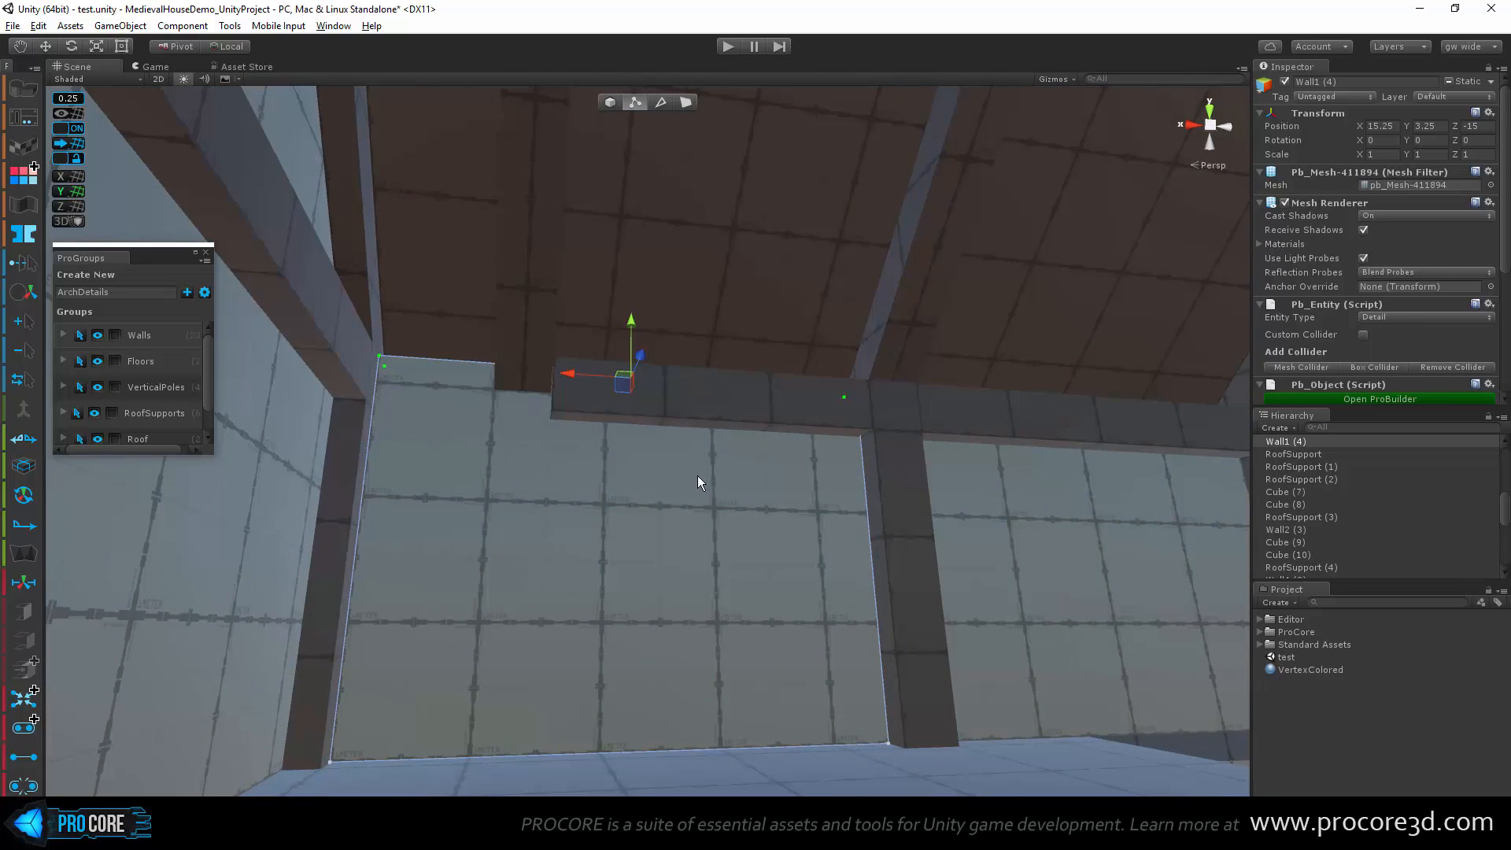
Step: Extend the end vertices of the last-bay side beam to the gable beam so it spans the whole bay
{"action": "left_click_drag", "start_coordinate": [698, 482], "coordinate": [372, 371], "text": "alt"}
{"action": "left_click_drag", "start_coordinate": [861, 496], "coordinate": [476, 343], "text": "alt"}
{"action": "left_click", "coordinate": [579, 366]}
{"action": "left_click", "coordinate": [701, 467]}
{"action": "left_click_drag", "start_coordinate": [687, 607], "coordinate": [564, 433], "text": "alt"}
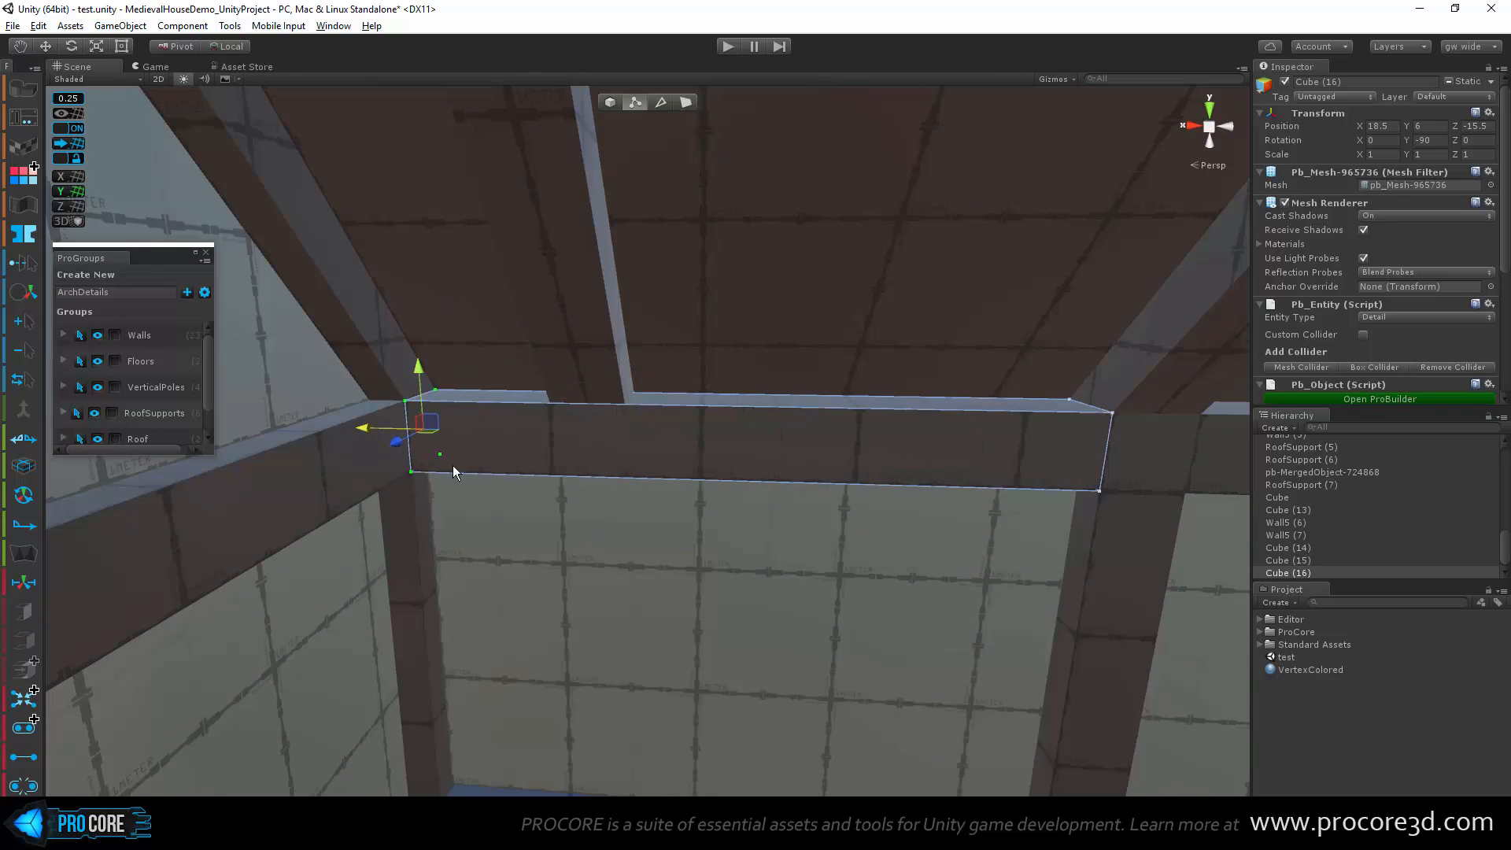
{"action": "left_click_drag", "start_coordinate": [453, 470], "coordinate": [613, 570], "text": "alt"}
{"action": "left_click", "coordinate": [409, 566]}
{"action": "left_click_drag", "start_coordinate": [410, 564], "coordinate": [874, 627], "text": "alt"}
Step: Duplicate two neighbouring side beams and move the copies across the house to Z -5.75 above the opposite side wall
{"action": "scroll", "coordinate": [845, 697], "scroll_direction": "up", "scroll_amount": 5}
{"action": "scroll", "coordinate": [845, 697], "scroll_direction": "up", "scroll_amount": 3}
{"action": "left_click_drag", "start_coordinate": [845, 697], "coordinate": [549, 491], "text": "alt"}
{"action": "scroll", "coordinate": [654, 696], "scroll_direction": "up", "scroll_amount": 5}
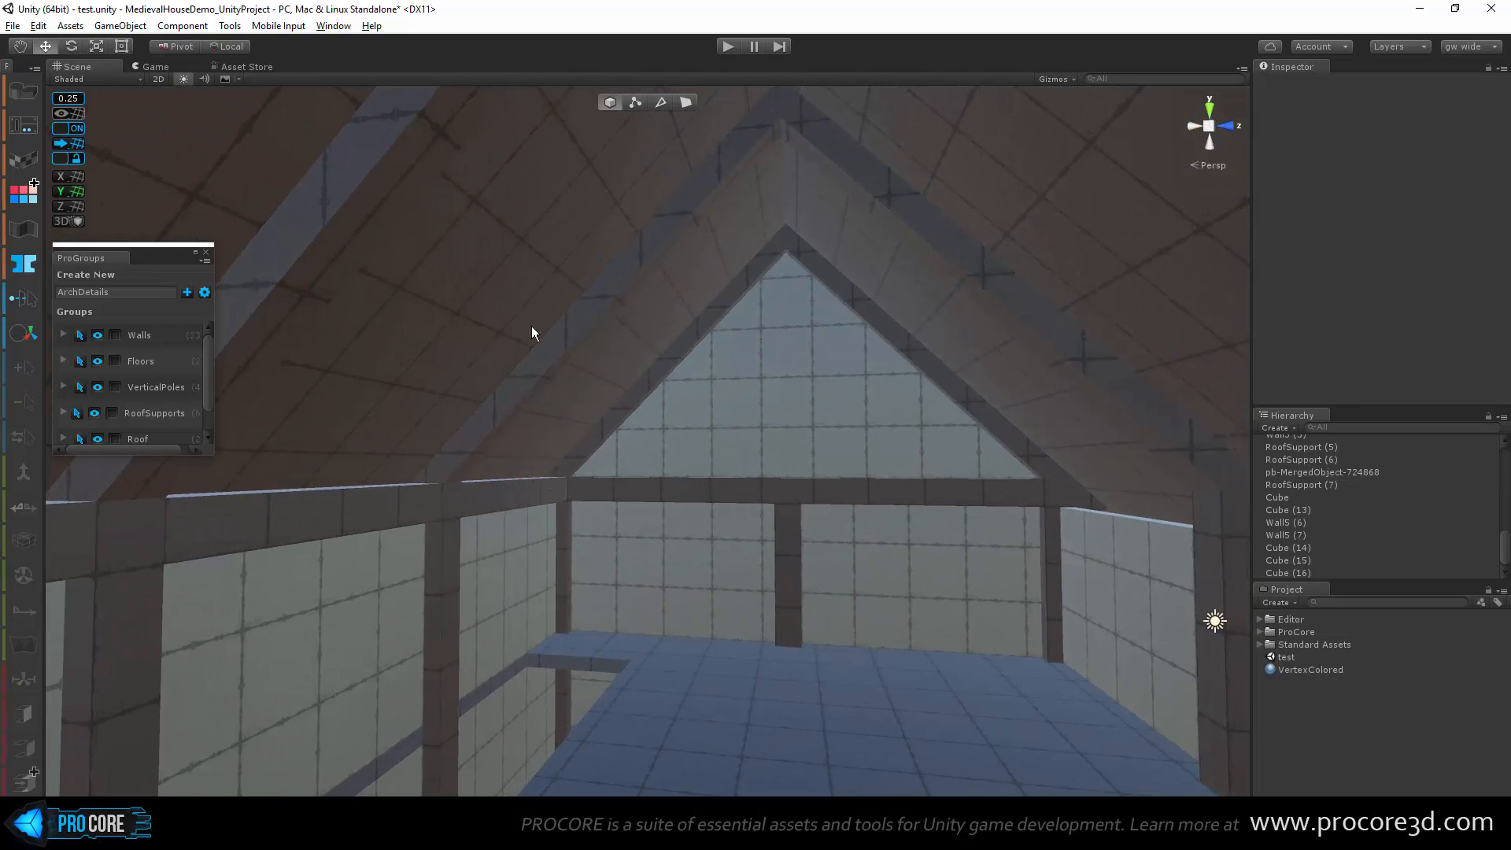
{"action": "left_click", "coordinate": [540, 484]}
{"action": "left_click", "coordinate": [323, 523], "text": "shift"}
{"action": "scroll", "coordinate": [323, 523], "scroll_direction": "down", "scroll_amount": 4}
{"action": "left_click_drag", "start_coordinate": [441, 554], "coordinate": [532, 560], "text": "alt"}
{"action": "scroll", "coordinate": [532, 560], "scroll_direction": "up", "scroll_amount": 4}
{"action": "left_click_drag", "start_coordinate": [667, 605], "coordinate": [234, 559], "text": "alt"}
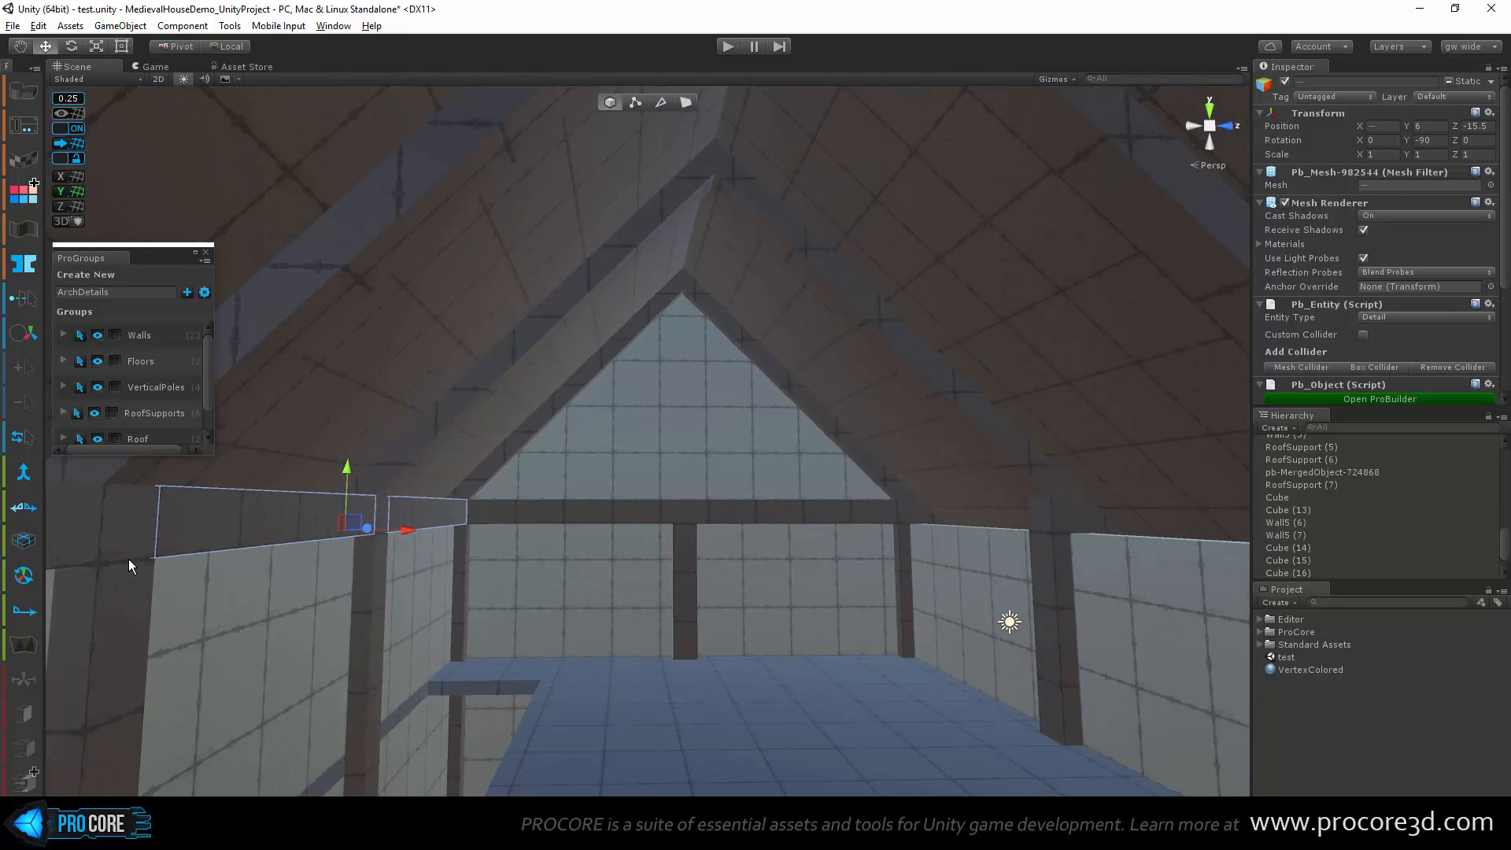
{"action": "left_click_drag", "start_coordinate": [413, 530], "coordinate": [1060, 622]}
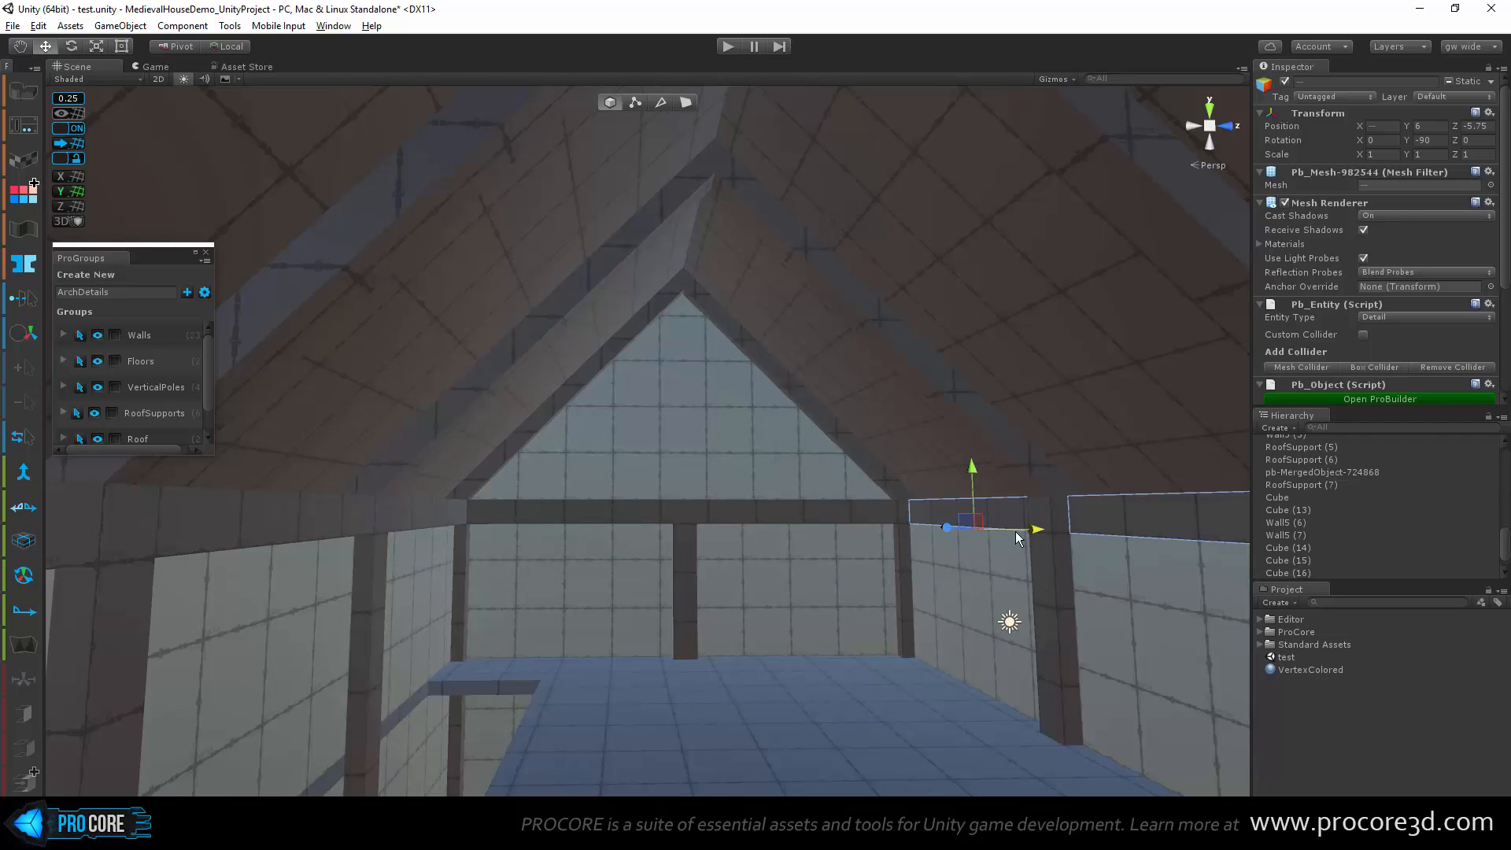
Step: Duplicate an opposite-side beam, rotate it to -180 degrees about Y and move it to X 16 above the projecting bay's side wall
{"action": "middle_click_drag", "start_coordinate": [1049, 623], "coordinate": [840, 626]}
{"action": "left_click_drag", "start_coordinate": [839, 627], "coordinate": [870, 502], "text": "alt"}
{"action": "left_click_drag", "start_coordinate": [645, 499], "coordinate": [847, 520]}
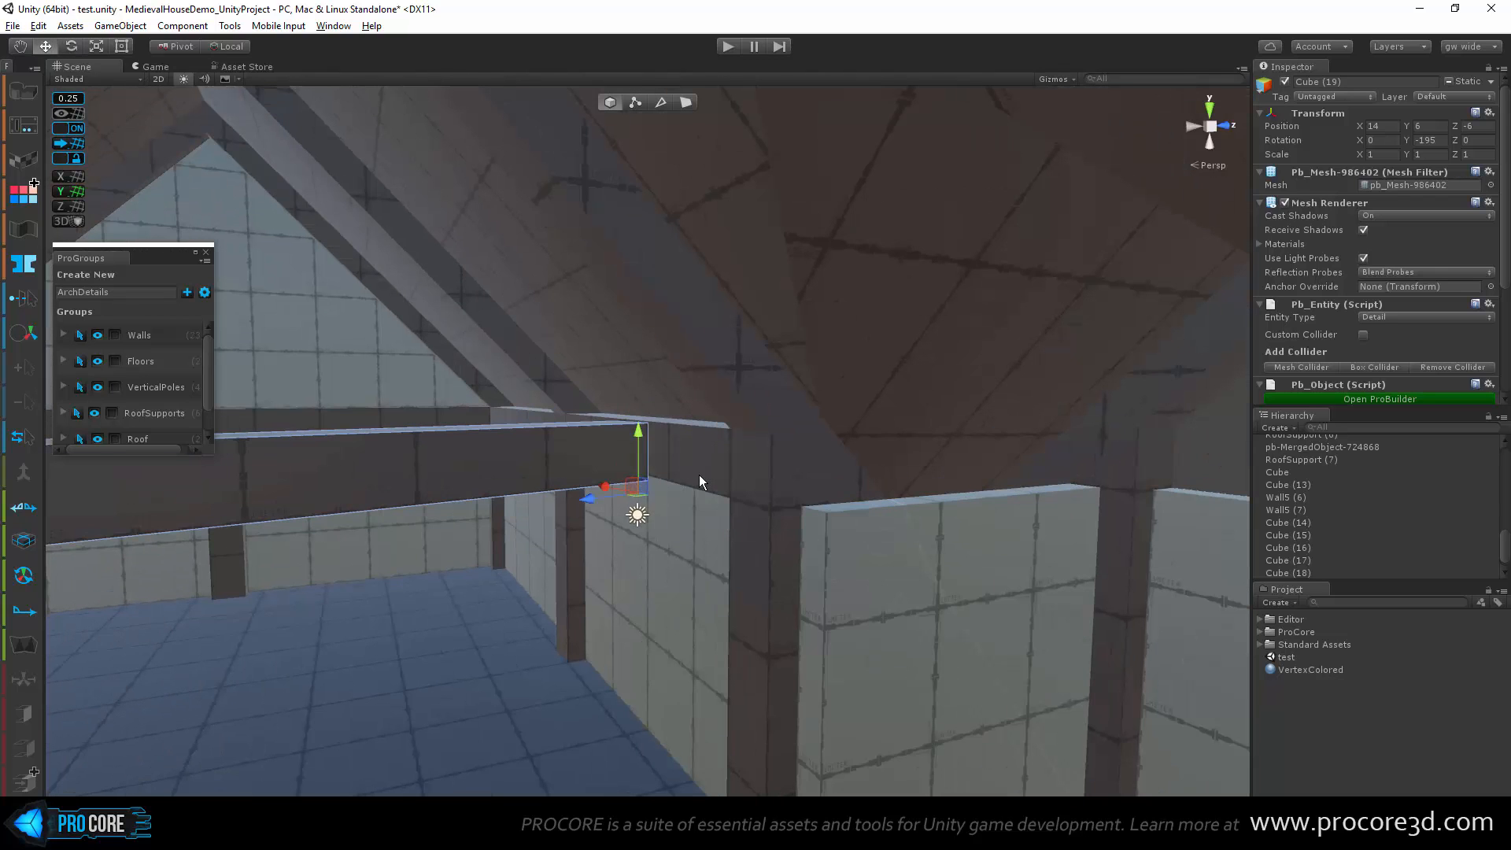
{"action": "left_click_drag", "start_coordinate": [645, 485], "coordinate": [1144, 517]}
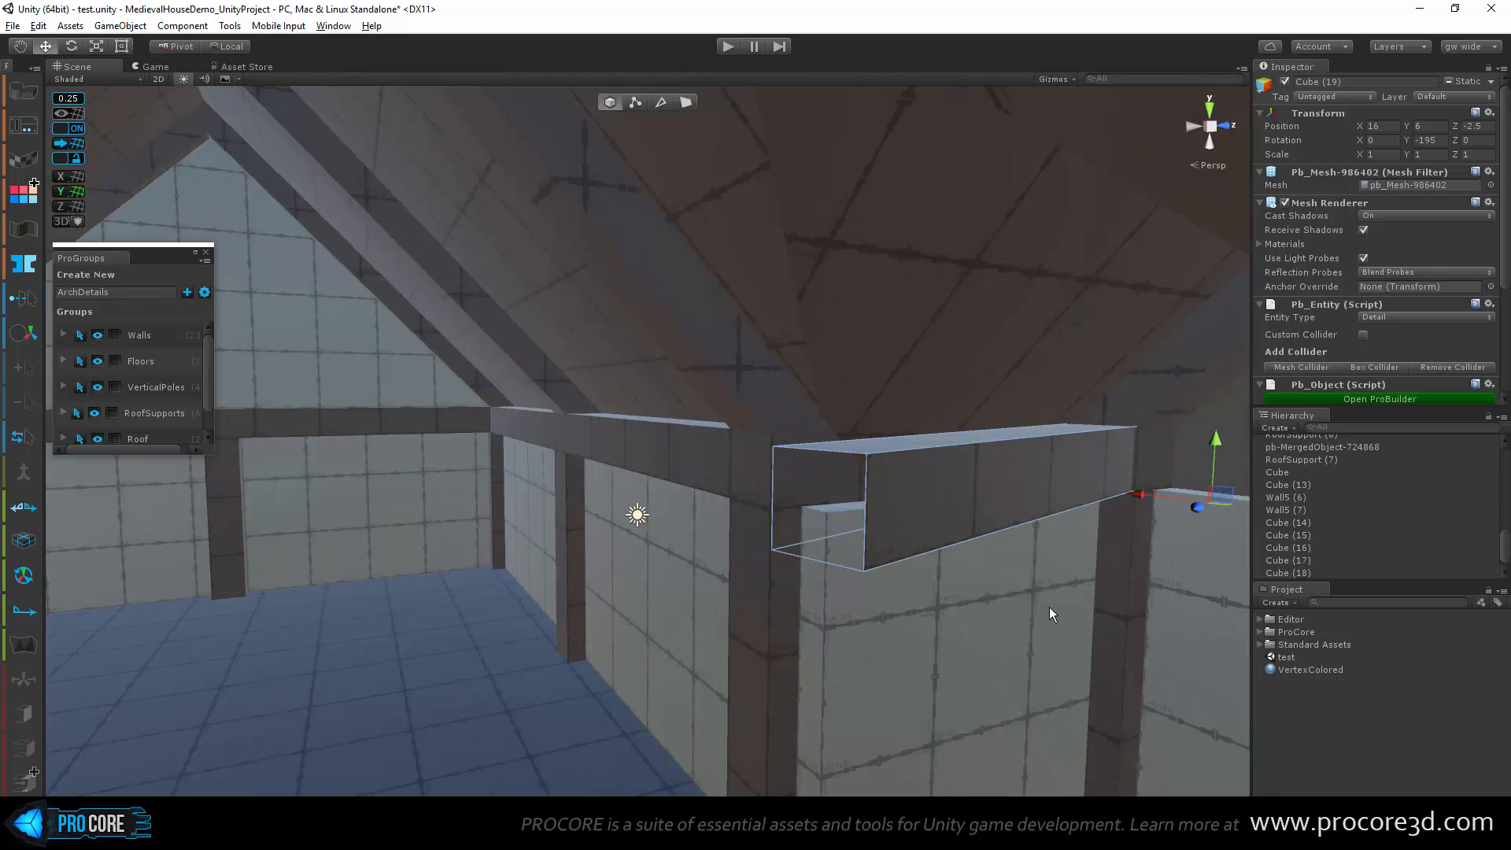
{"action": "left_click_drag", "start_coordinate": [1050, 608], "coordinate": [1196, 668], "text": "alt"}
{"action": "key", "text": "e"}
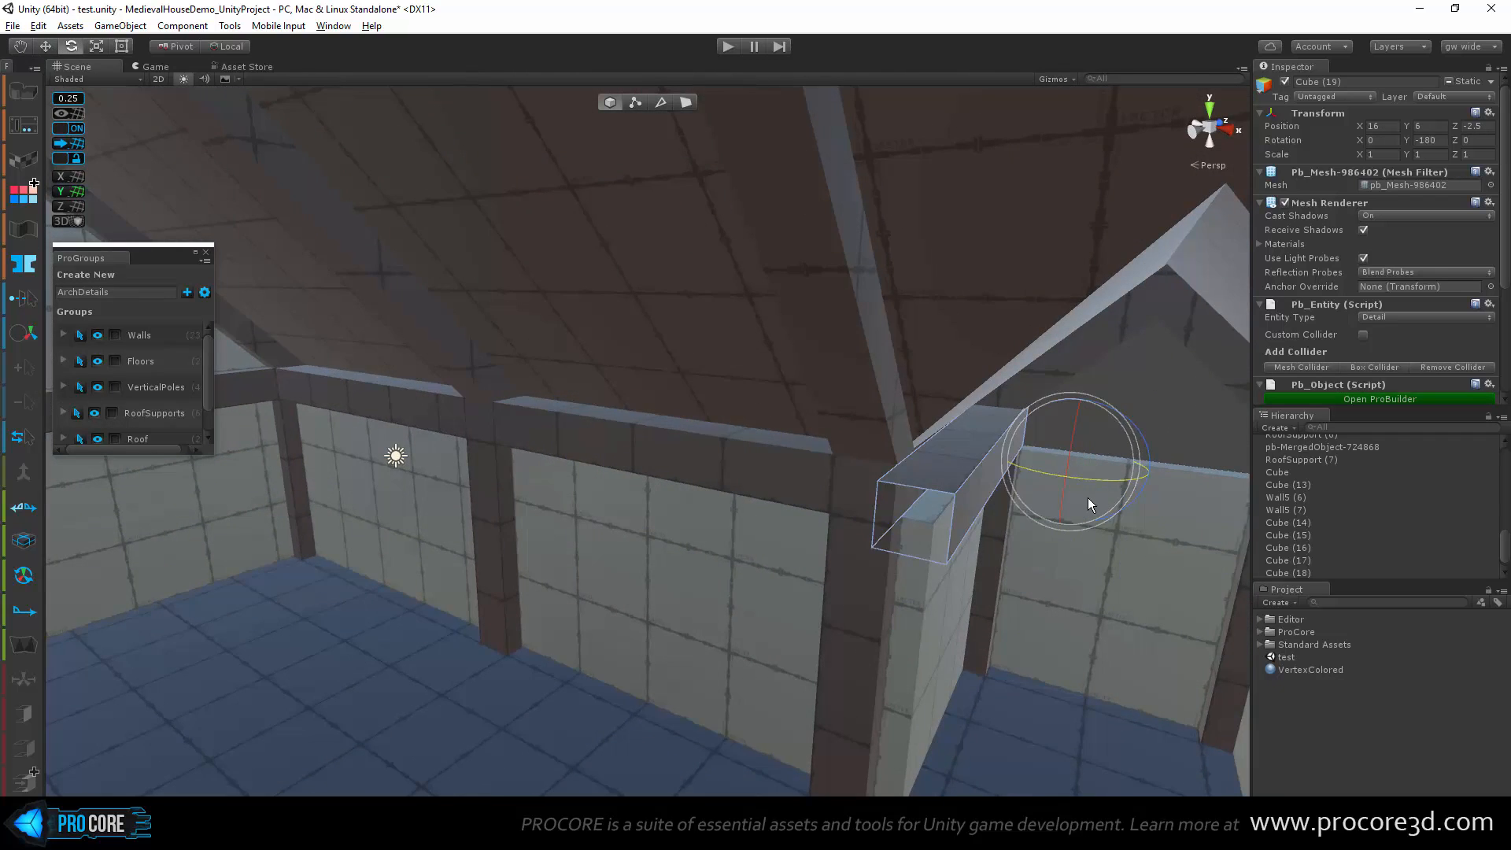
Step: Align the projecting bay's beam at Z -3 and adjust its end vertices to meet the main side-wall beam
{"action": "left_click_drag", "start_coordinate": [1088, 497], "coordinate": [1041, 403], "text": "alt"}
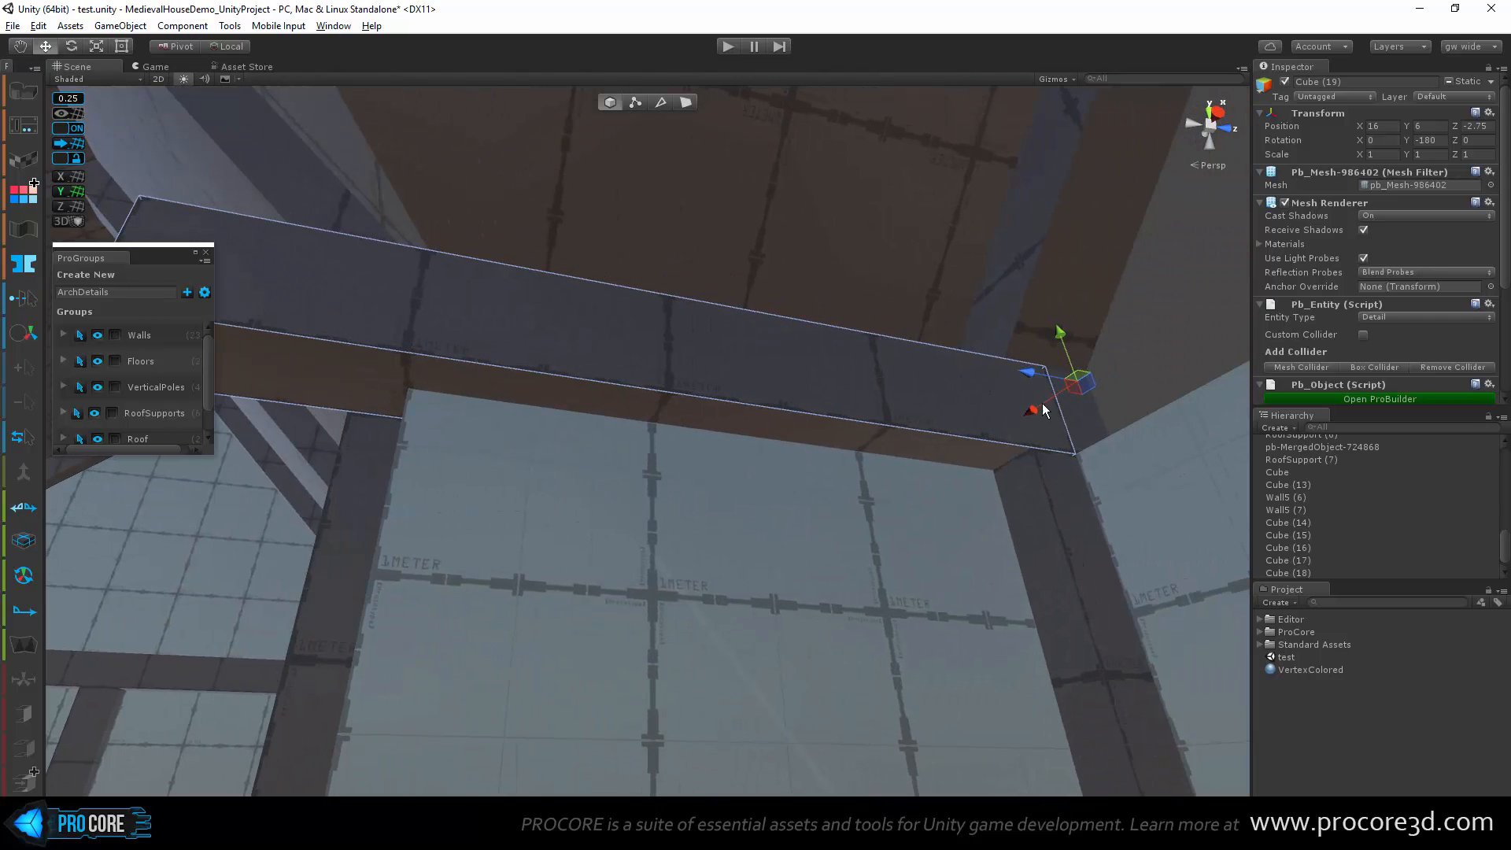
{"action": "left_click_drag", "start_coordinate": [975, 458], "coordinate": [604, 293], "text": "alt"}
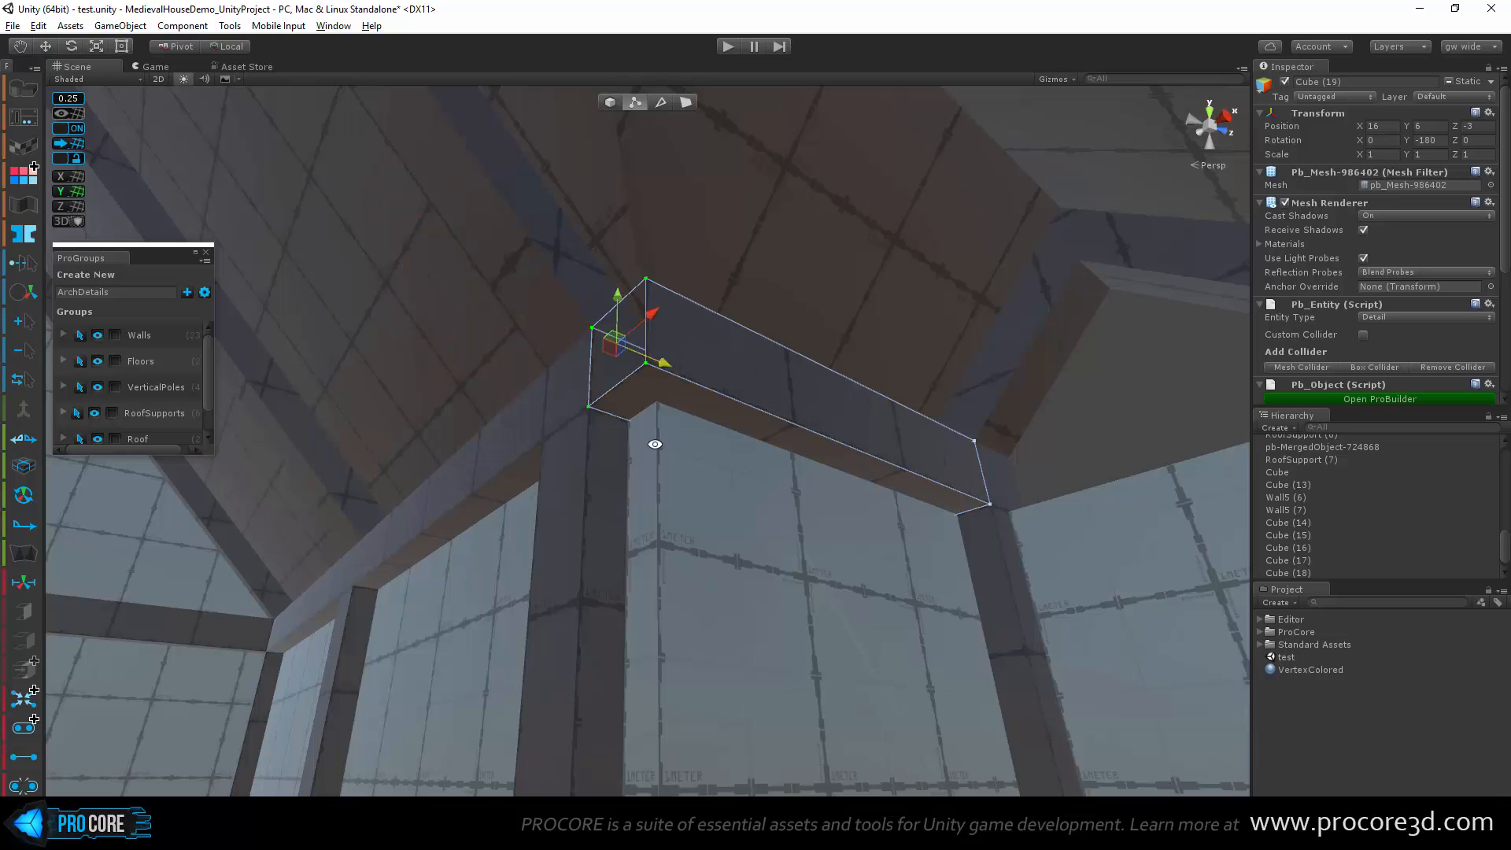
{"action": "left_click_drag", "start_coordinate": [654, 444], "coordinate": [693, 464], "text": "alt"}
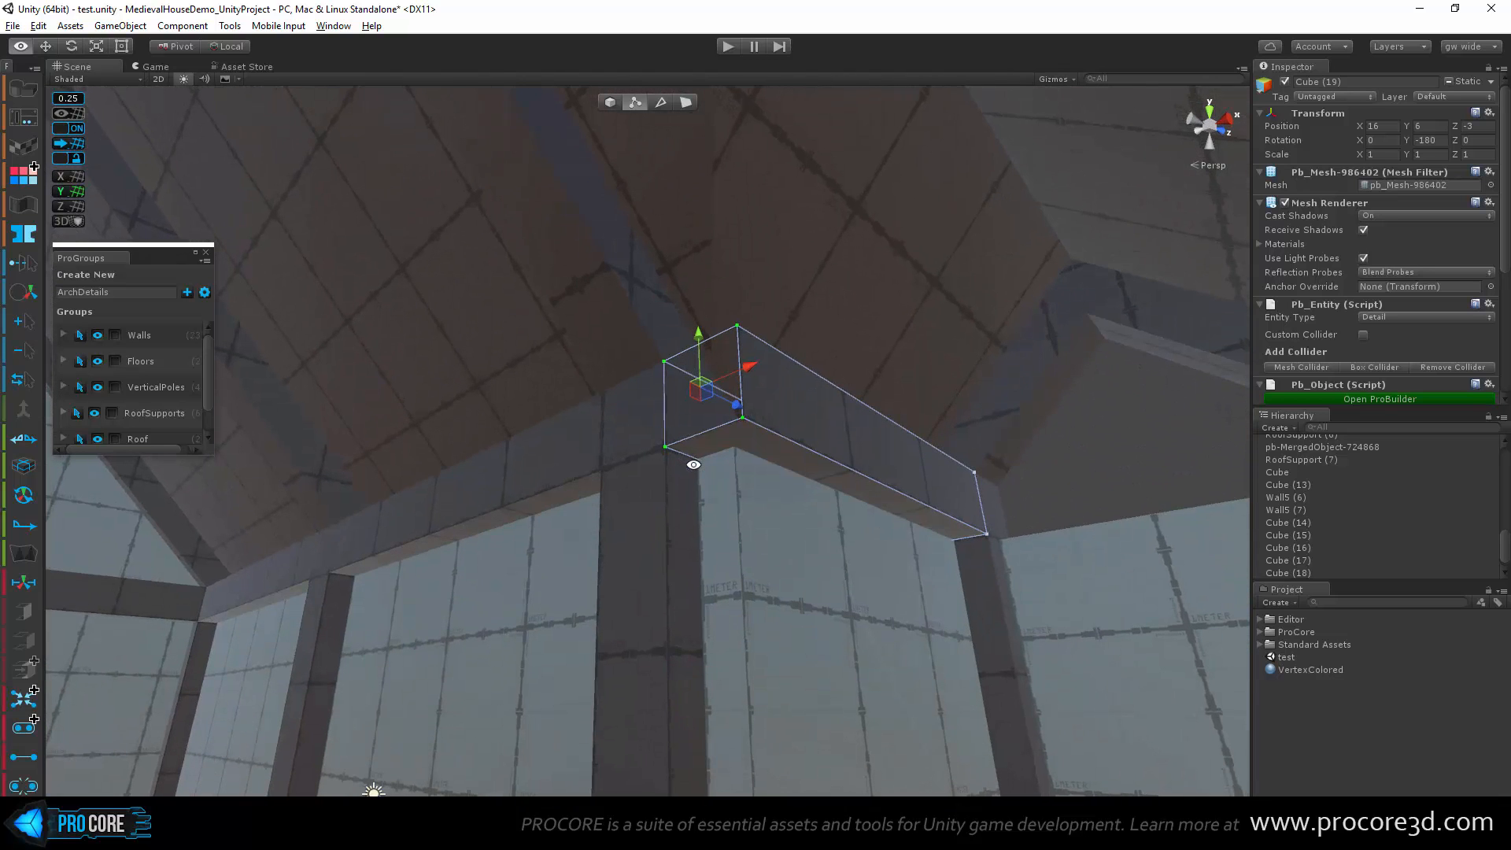
Step: Adjust the vertical end edge of the projecting bay's beam at the inner corner, and return to object editing
{"action": "left_click", "coordinate": [659, 102]}
{"action": "scroll", "coordinate": [735, 314], "scroll_direction": "up", "scroll_amount": 3}
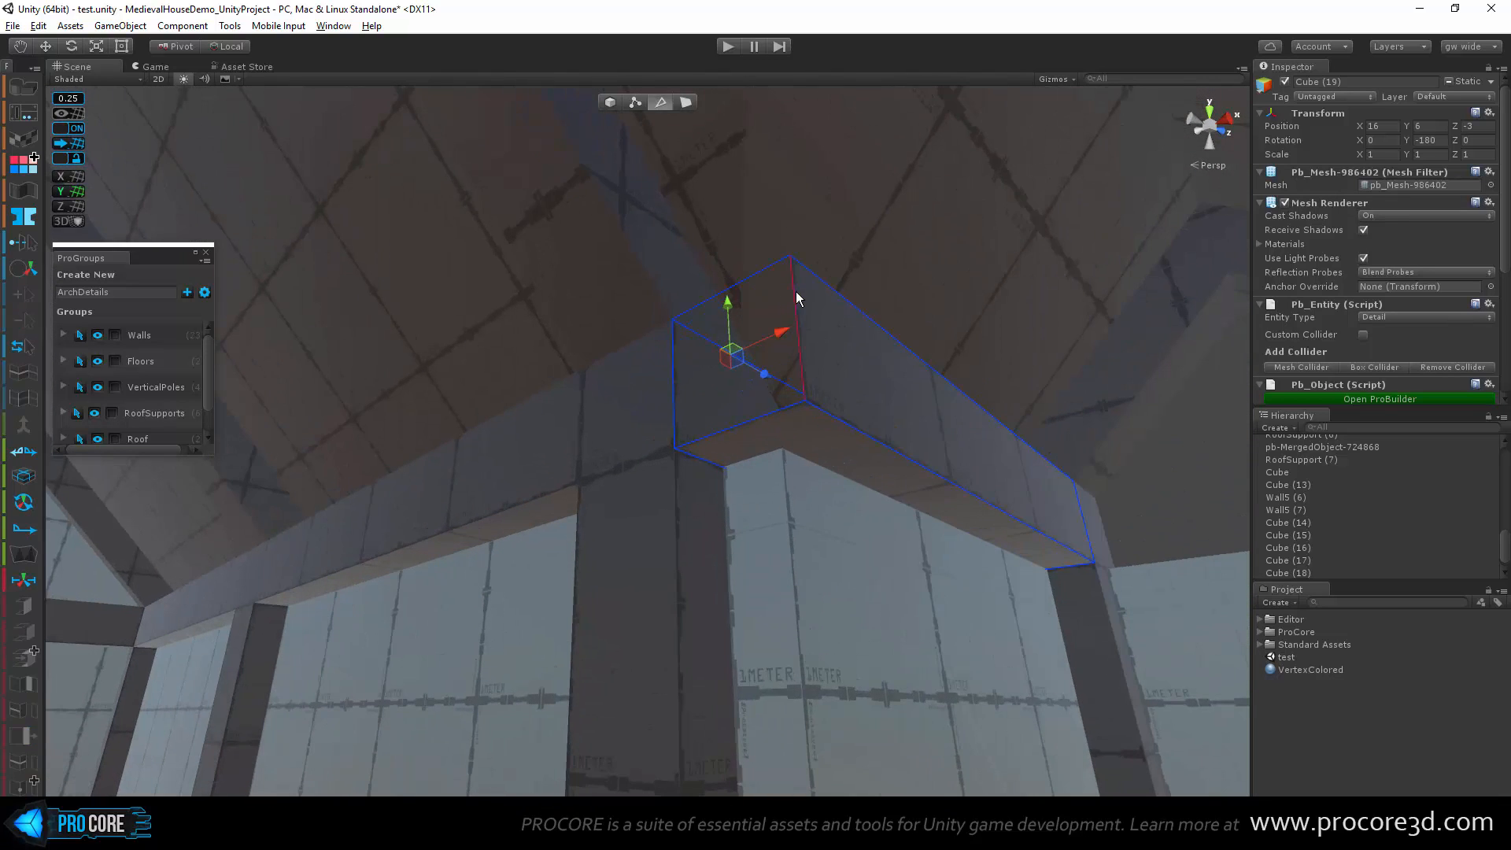
{"action": "left_click", "coordinate": [796, 291]}
{"action": "left_click_drag", "start_coordinate": [733, 377], "coordinate": [785, 576], "text": "alt"}
{"action": "scroll", "coordinate": [785, 577], "scroll_direction": "up", "scroll_amount": 2}
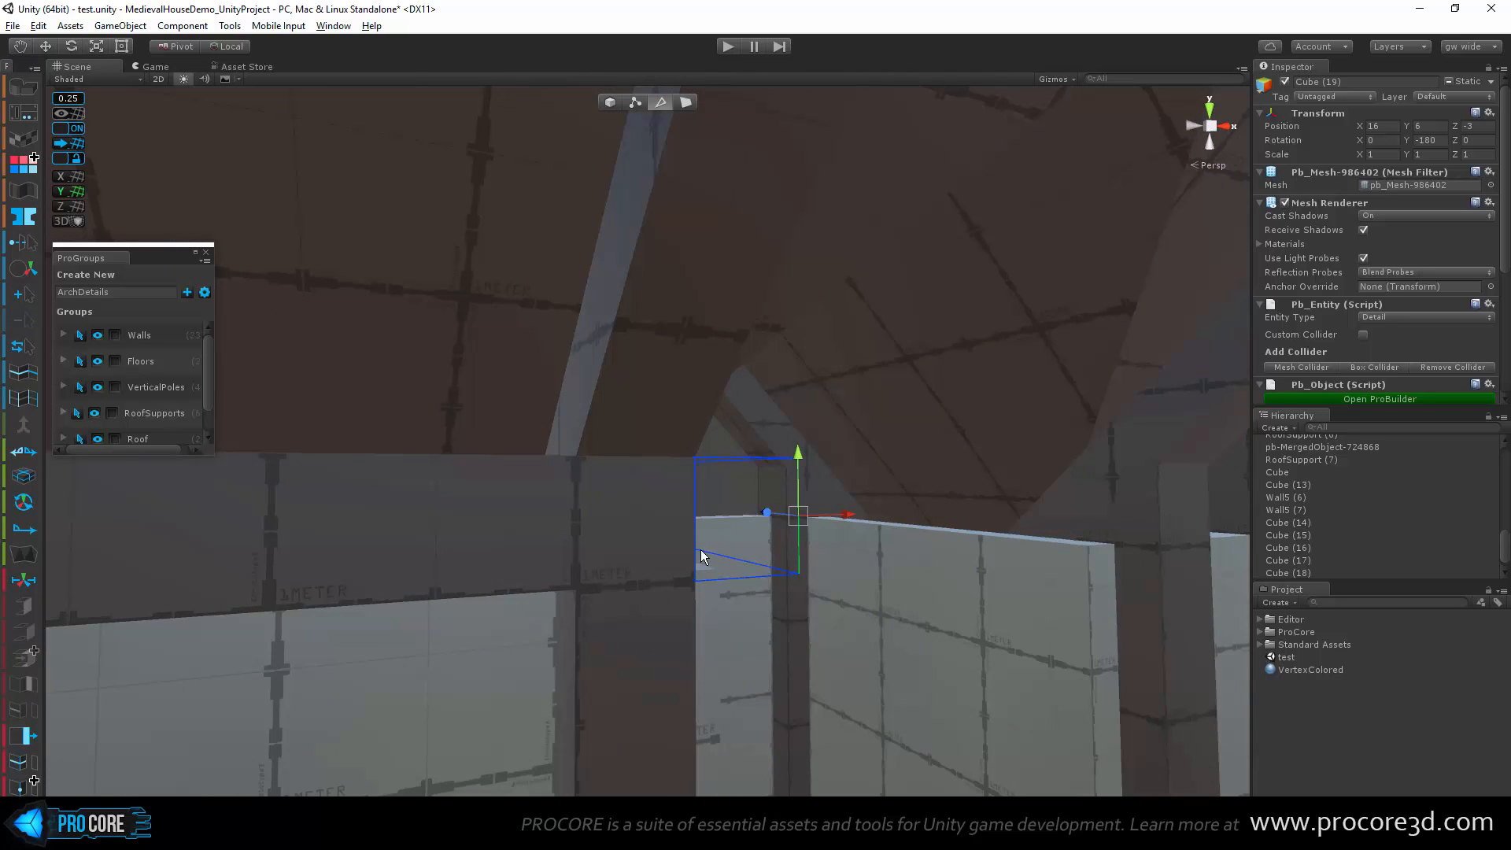
{"action": "left_click_drag", "start_coordinate": [697, 470], "coordinate": [657, 669], "text": "alt"}
{"action": "key", "text": "Escape"}
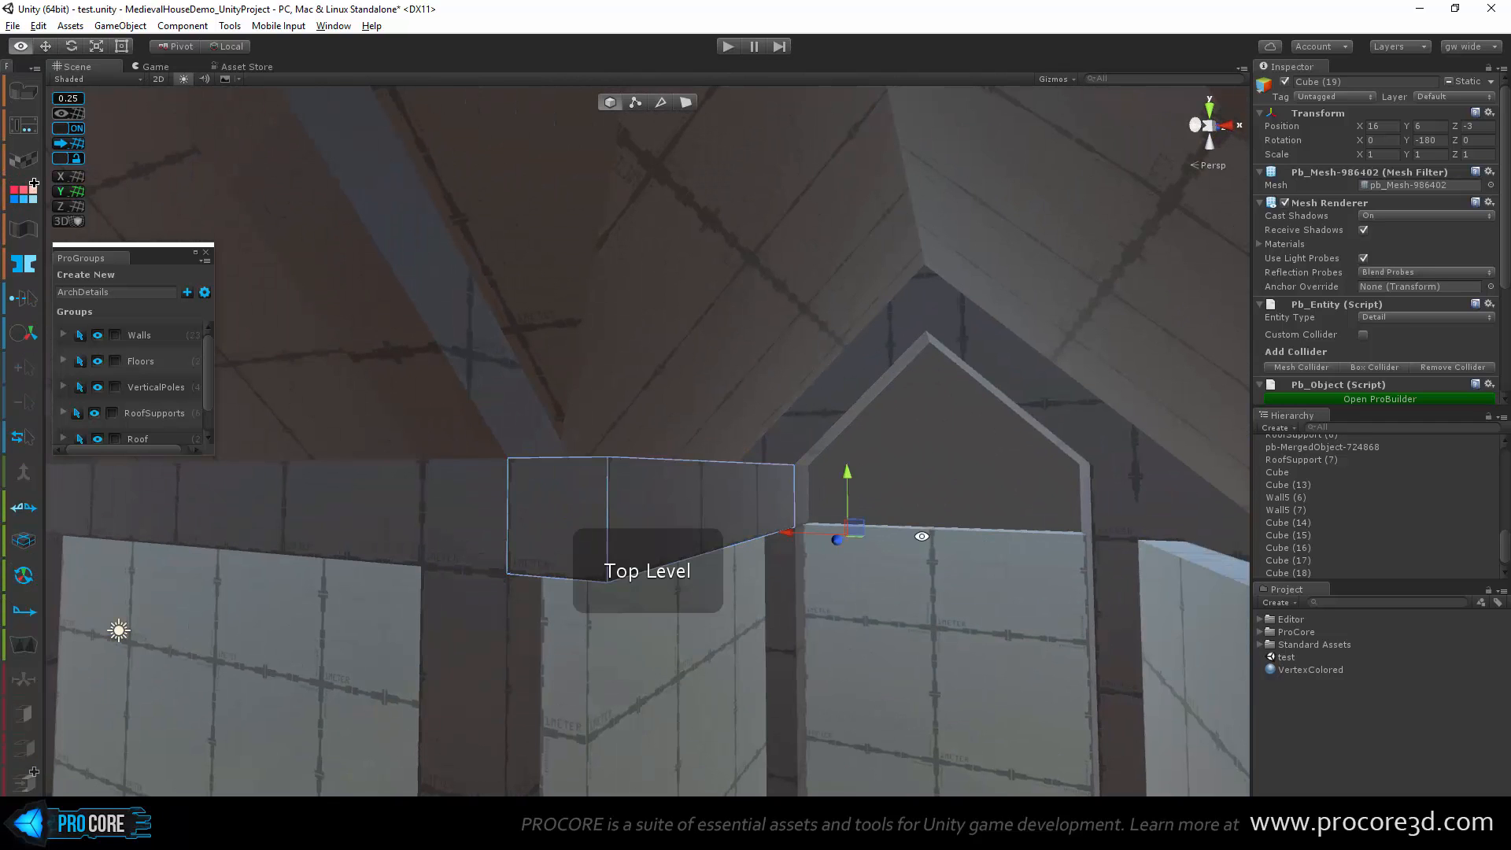
Step: Duplicate the projecting bay's beam and move the copy to X 18.5 above the bay's opposite side wall
{"action": "left_click_drag", "start_coordinate": [918, 535], "coordinate": [871, 564], "text": "alt"}
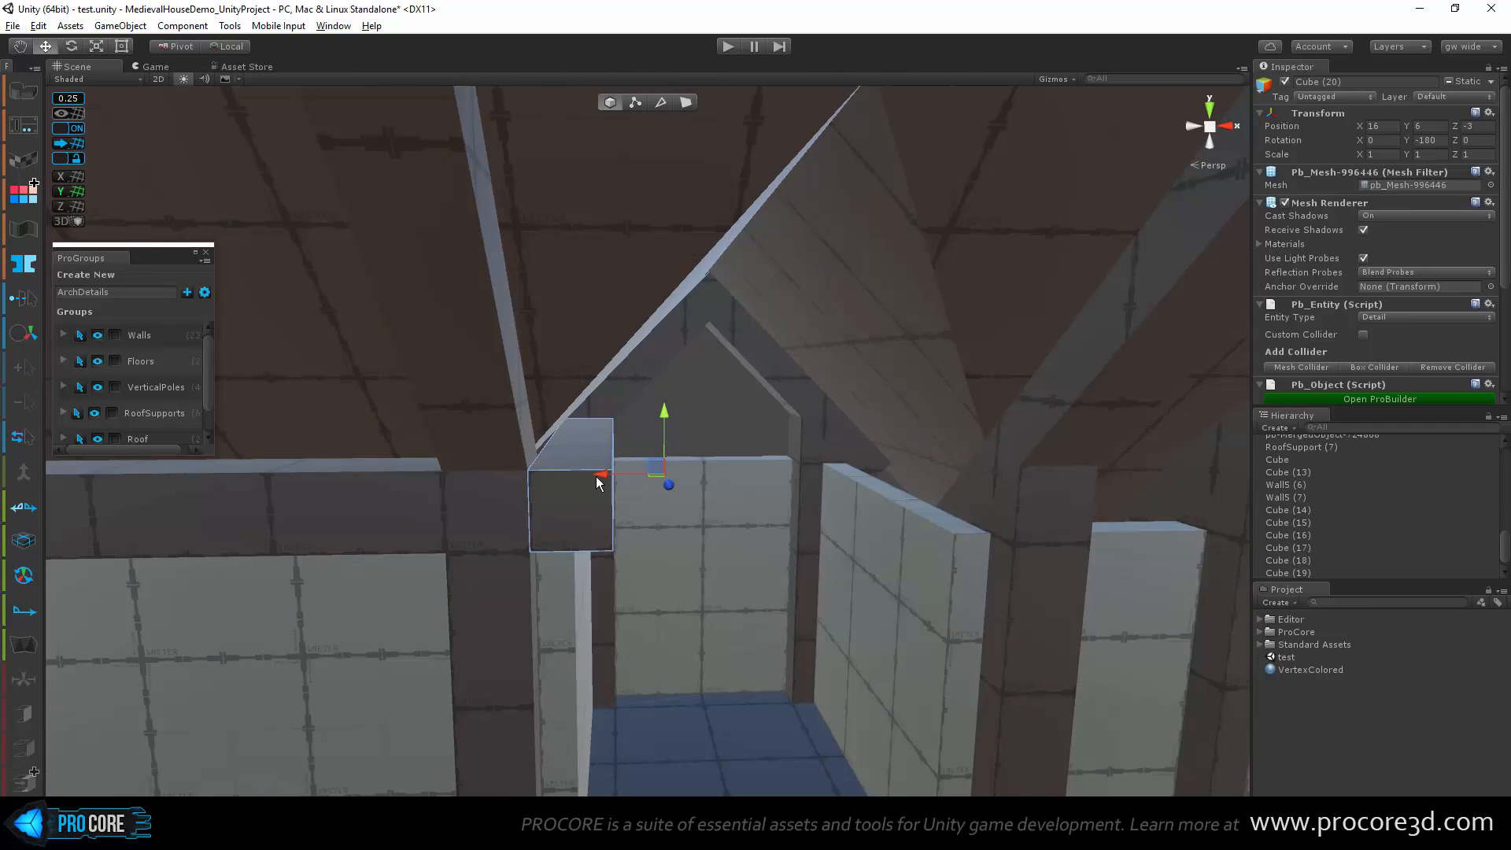
{"action": "left_click_drag", "start_coordinate": [876, 504], "coordinate": [858, 504]}
{"action": "left_click_drag", "start_coordinate": [795, 576], "coordinate": [485, 570], "text": "alt"}
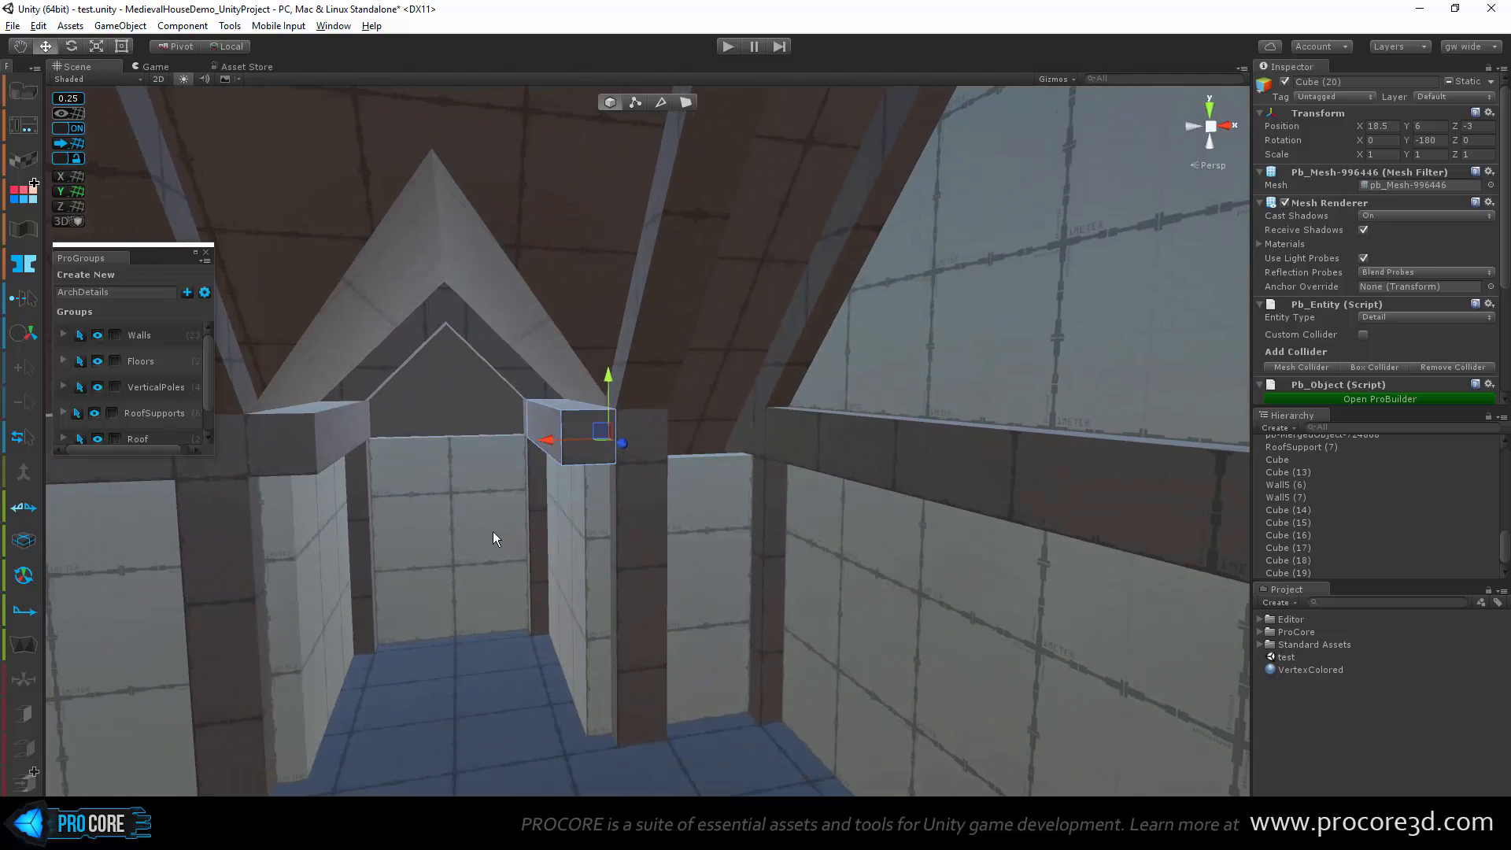
{"action": "scroll", "coordinate": [540, 480], "scroll_direction": "up", "scroll_amount": 3}
{"action": "key", "text": "ctrl+d"}
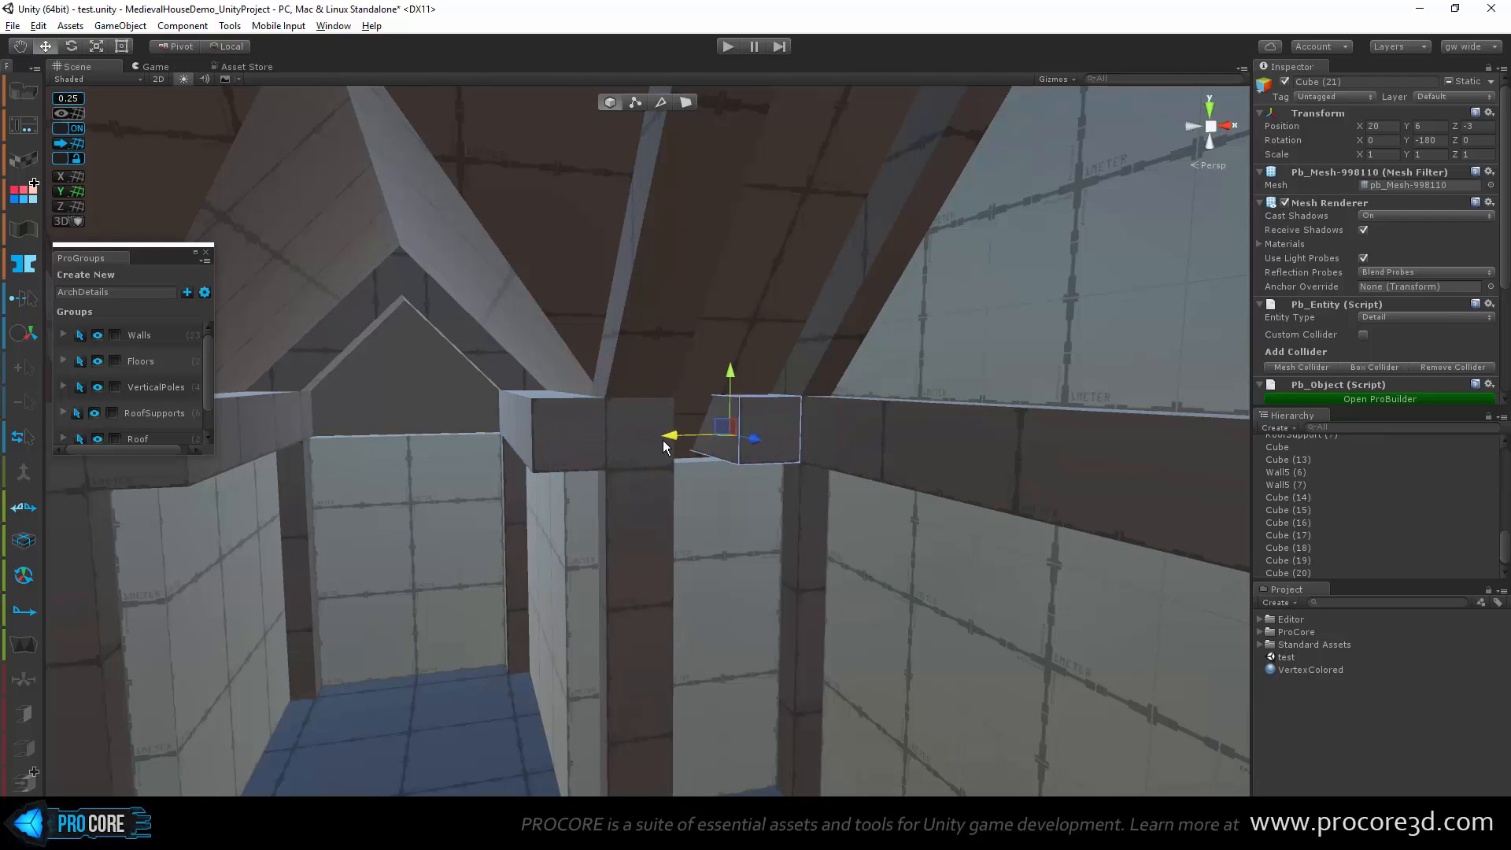
{"action": "key", "text": "g"}
{"action": "left_click", "coordinate": [728, 429]}
{"action": "left_click_drag", "start_coordinate": [708, 540], "coordinate": [678, 551], "text": "alt"}
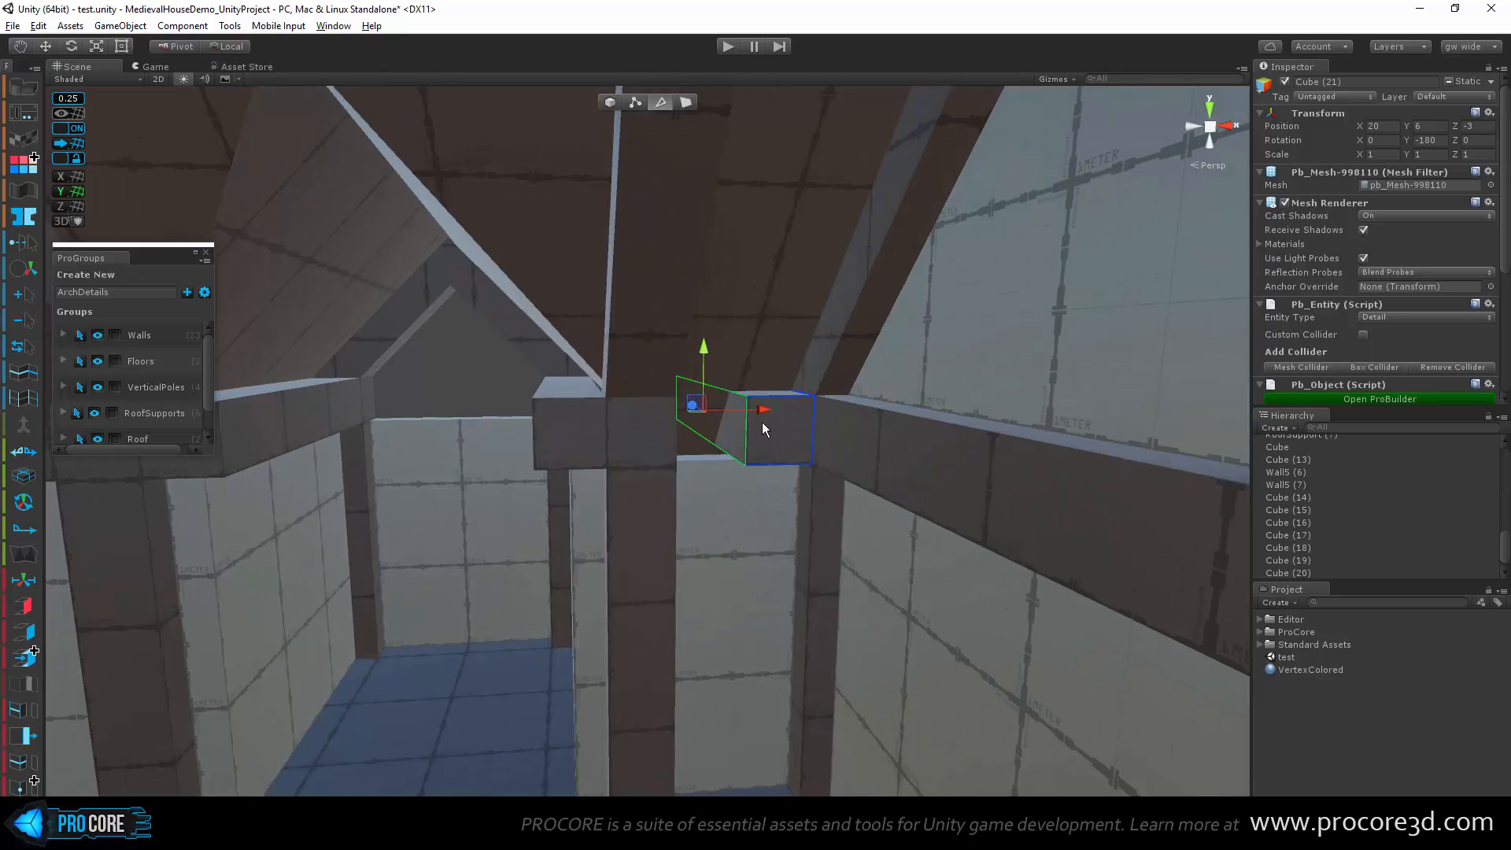
{"action": "left_click_drag", "start_coordinate": [755, 442], "coordinate": [840, 260], "text": "alt"}
{"action": "left_click", "coordinate": [748, 280]}
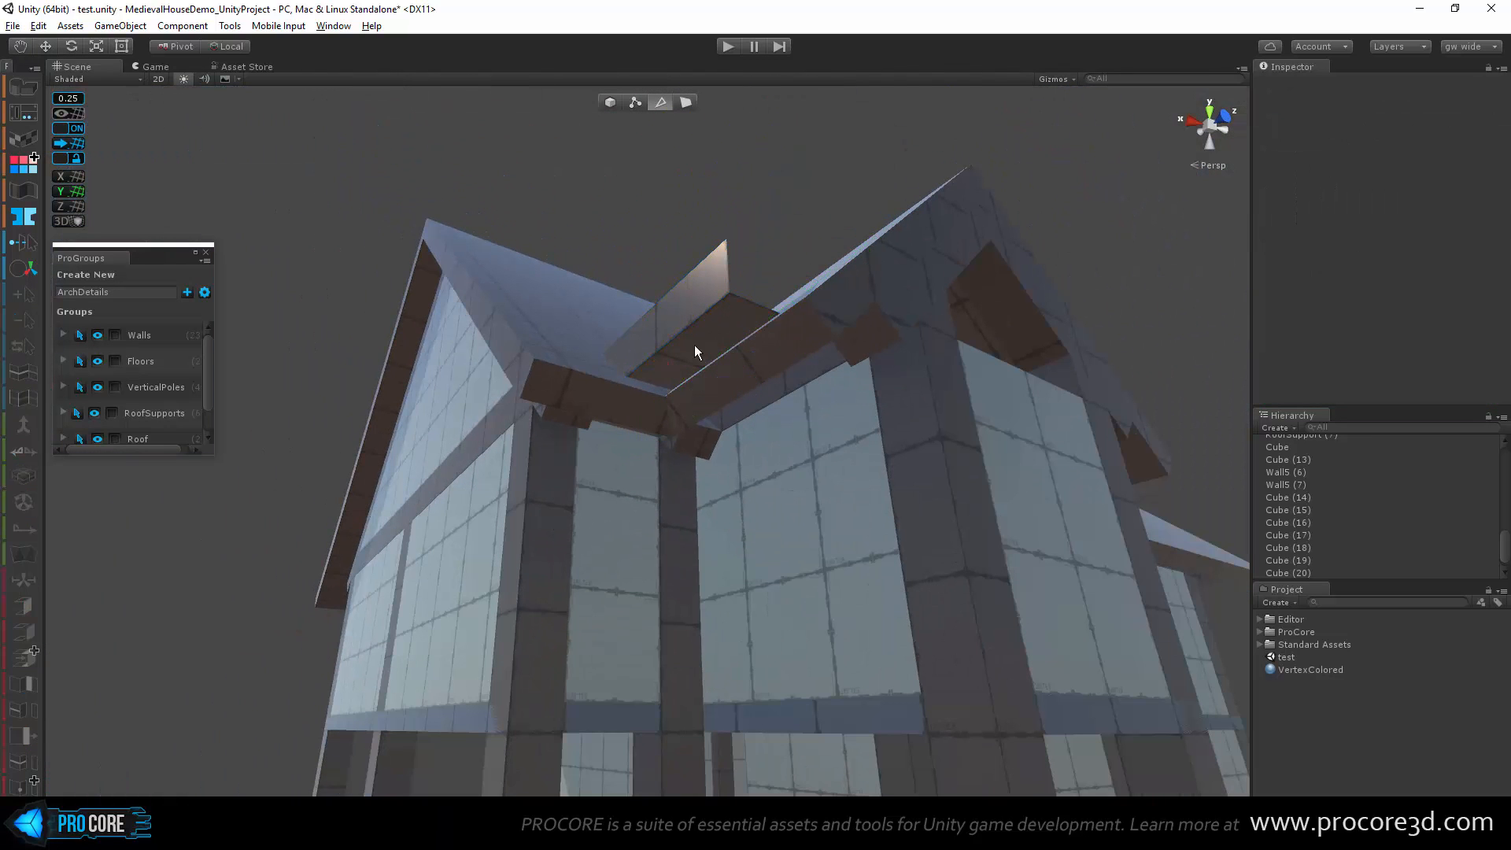
{"action": "left_click_drag", "start_coordinate": [748, 279], "coordinate": [668, 93], "text": "alt"}
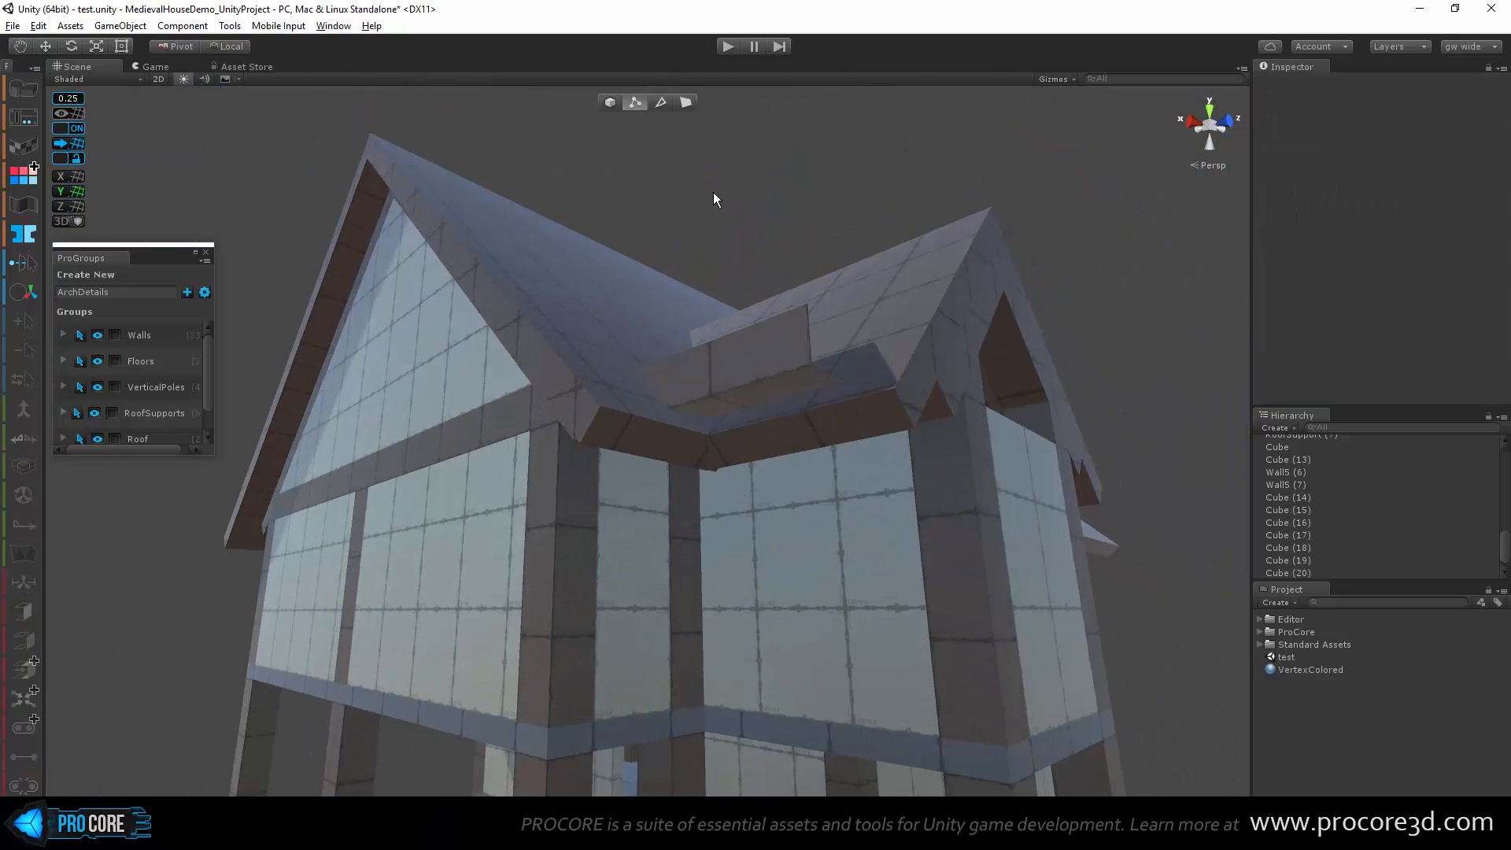
{"action": "left_click", "coordinate": [794, 343]}
{"action": "key", "text": "f"}
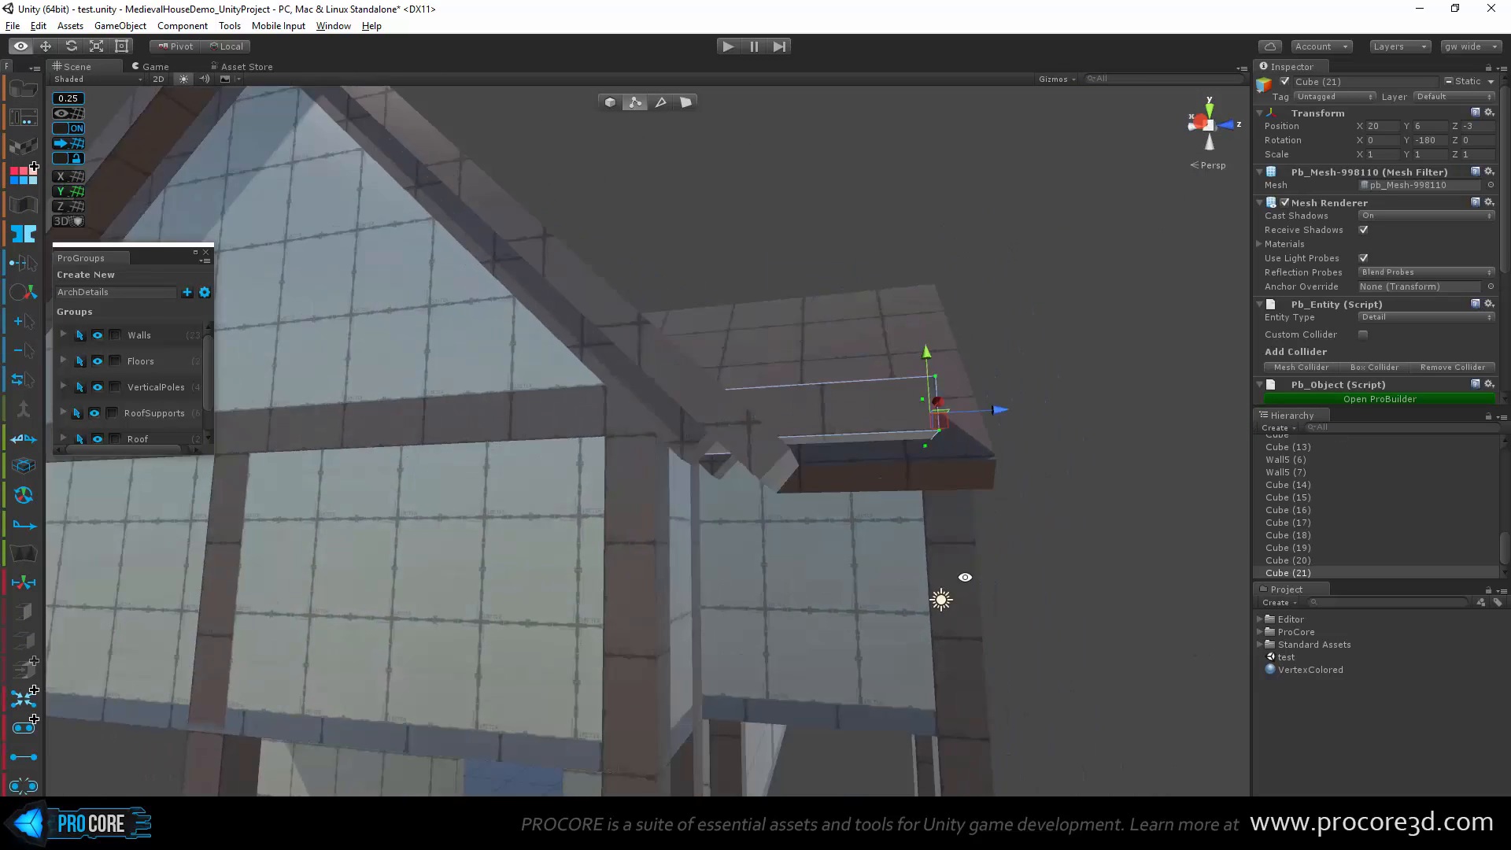
{"action": "left_click_drag", "start_coordinate": [908, 527], "coordinate": [781, 680], "text": "alt"}
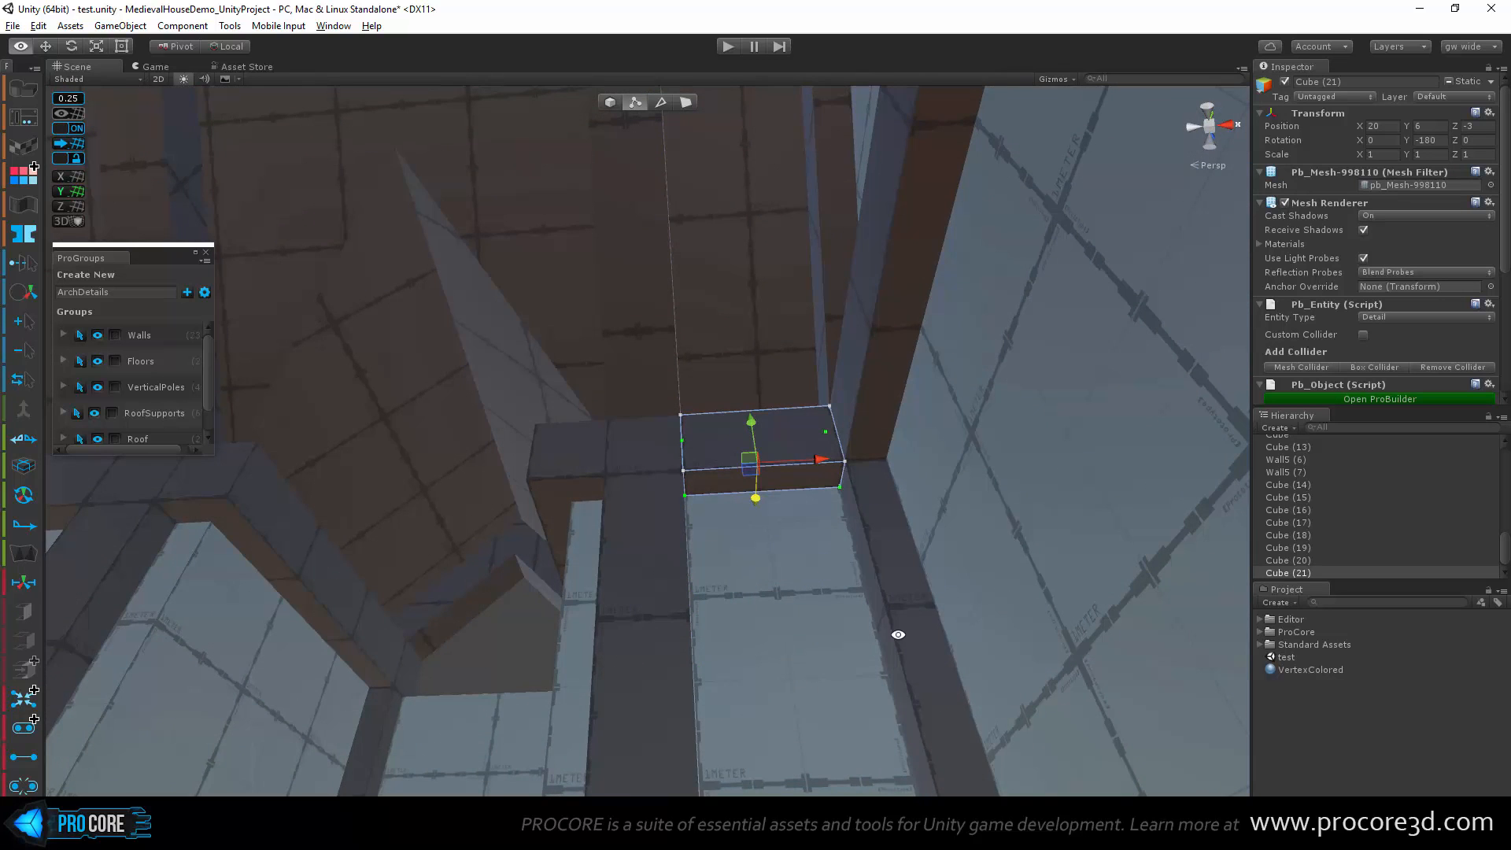
{"action": "left_click_drag", "start_coordinate": [897, 632], "coordinate": [551, 692], "text": "alt"}
{"action": "left_click_drag", "start_coordinate": [465, 479], "coordinate": [358, 464], "text": "alt"}
{"action": "left_click", "coordinate": [659, 103]}
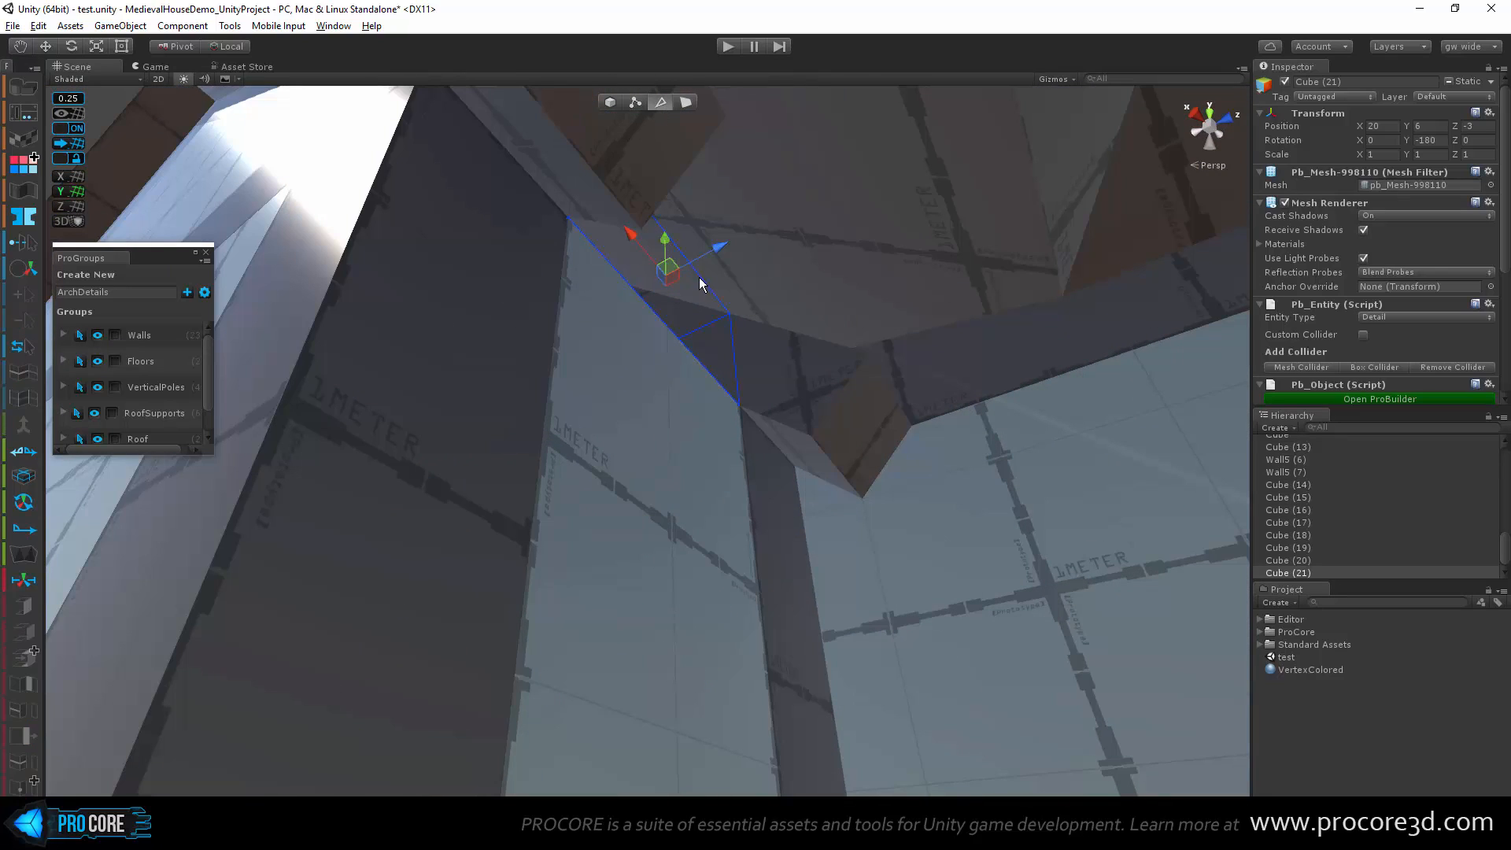
{"action": "left_click_drag", "start_coordinate": [745, 398], "coordinate": [818, 555], "text": "alt"}
{"action": "key", "text": "Escape"}
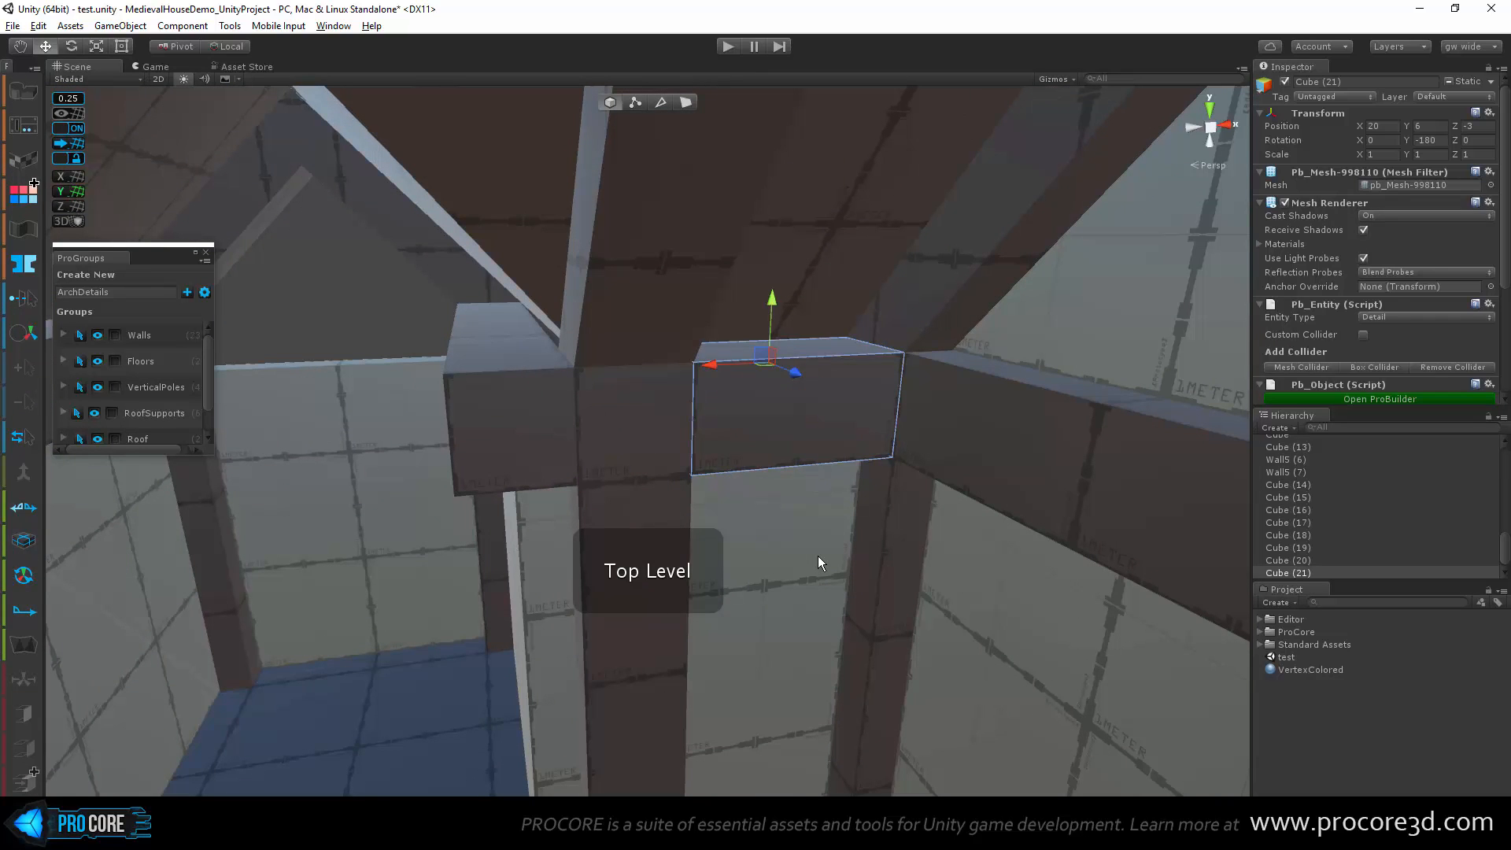
{"action": "key", "text": "Delete"}
Step: Duplicate the horizontal beam on the gable-end wall and rotate the copy to -90 degrees about Y
{"action": "scroll", "coordinate": [819, 555], "scroll_direction": "down", "scroll_amount": 3}
{"action": "left_click", "coordinate": [551, 427]}
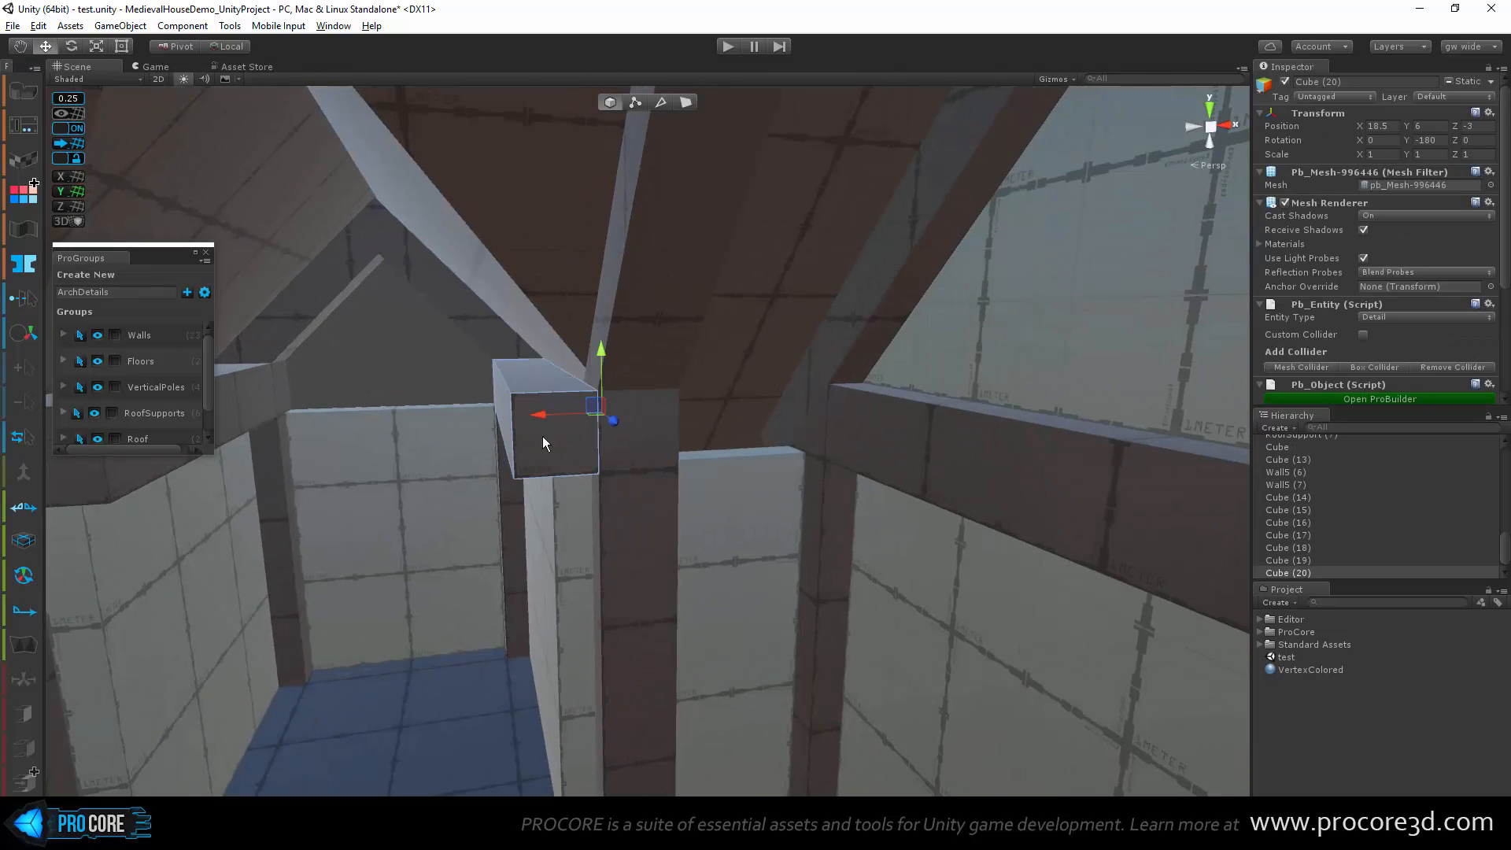
{"action": "scroll", "coordinate": [513, 513], "scroll_direction": "down", "scroll_amount": 2}
{"action": "scroll", "coordinate": [513, 513], "scroll_direction": "down", "scroll_amount": 1}
{"action": "left_click_drag", "start_coordinate": [583, 543], "coordinate": [941, 418], "text": "alt"}
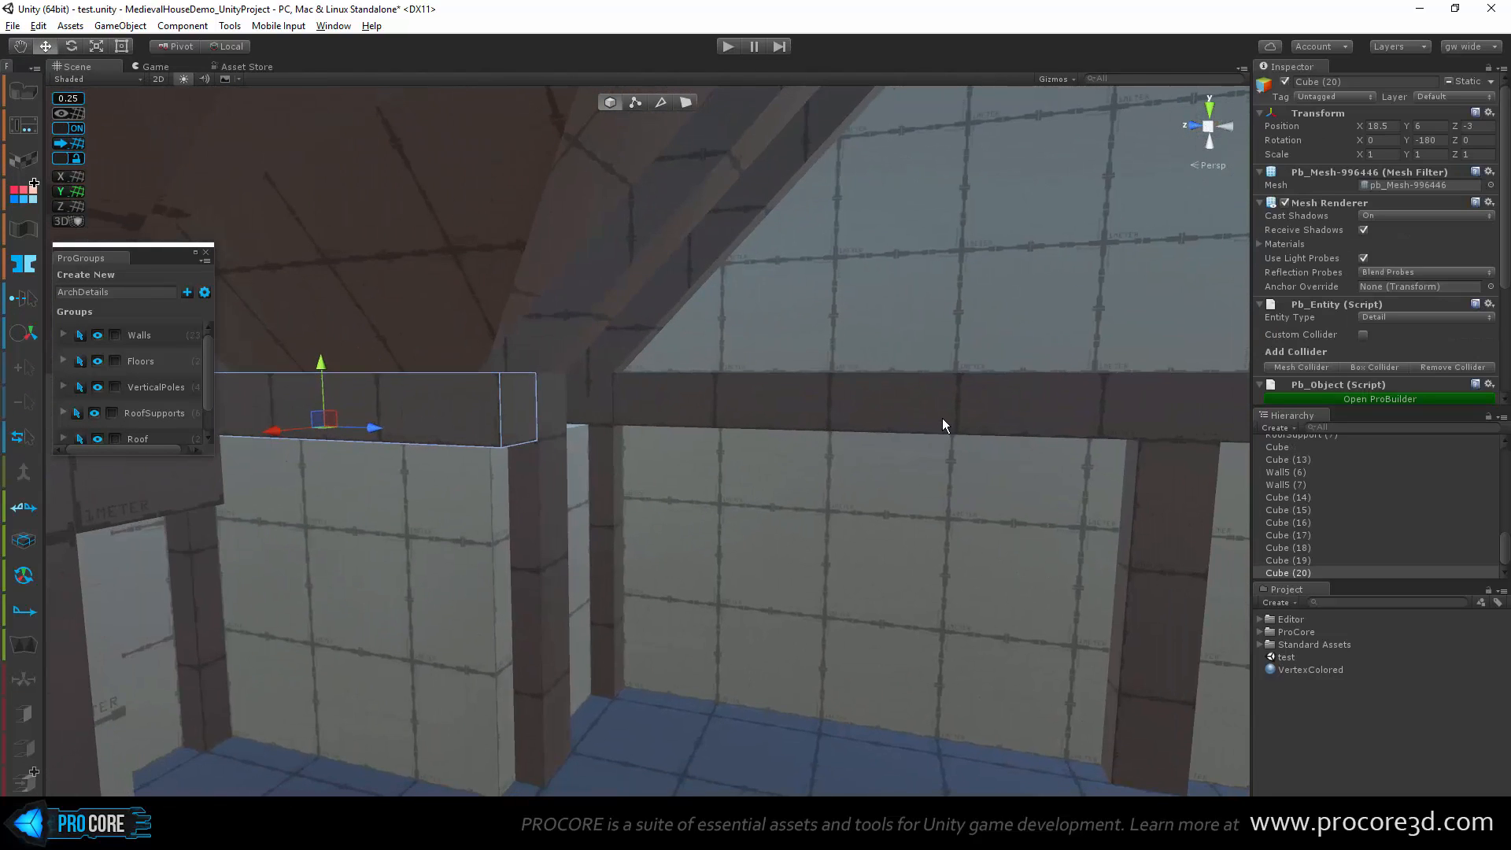
{"action": "mouse_move", "coordinate": [936, 520]}
{"action": "left_mouse_down", "text": "alt"}
{"action": "mouse_move", "coordinate": [1095, 578]}
{"action": "mouse_move", "coordinate": [922, 538]}
{"action": "left_mouse_up", "text": "alt"}
{"action": "key", "text": "ctrl+d"}
{"action": "key", "text": "e"}
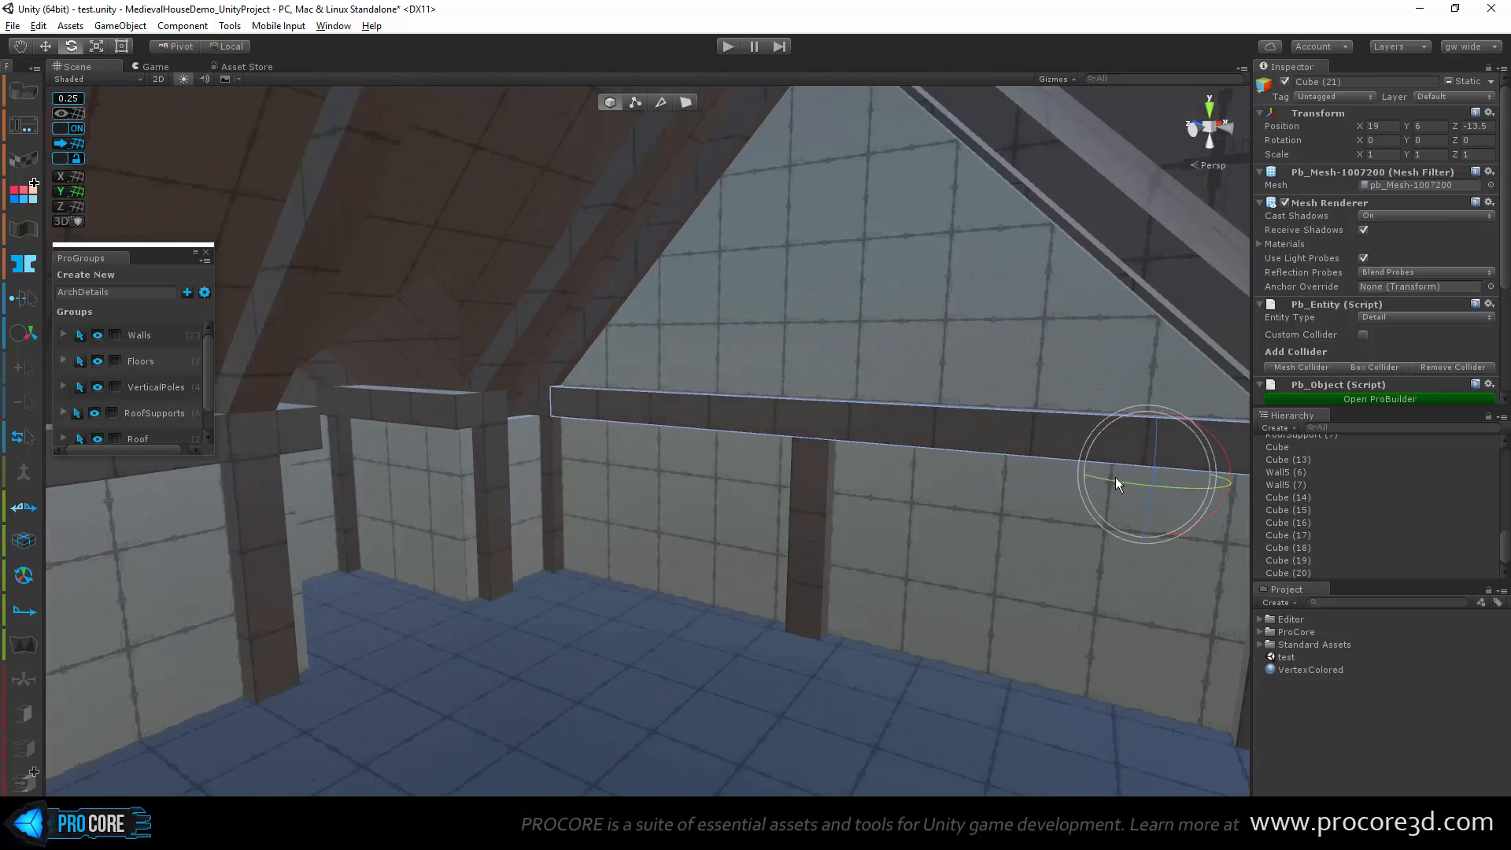
{"action": "left_click_drag", "start_coordinate": [1125, 481], "coordinate": [1327, 522]}
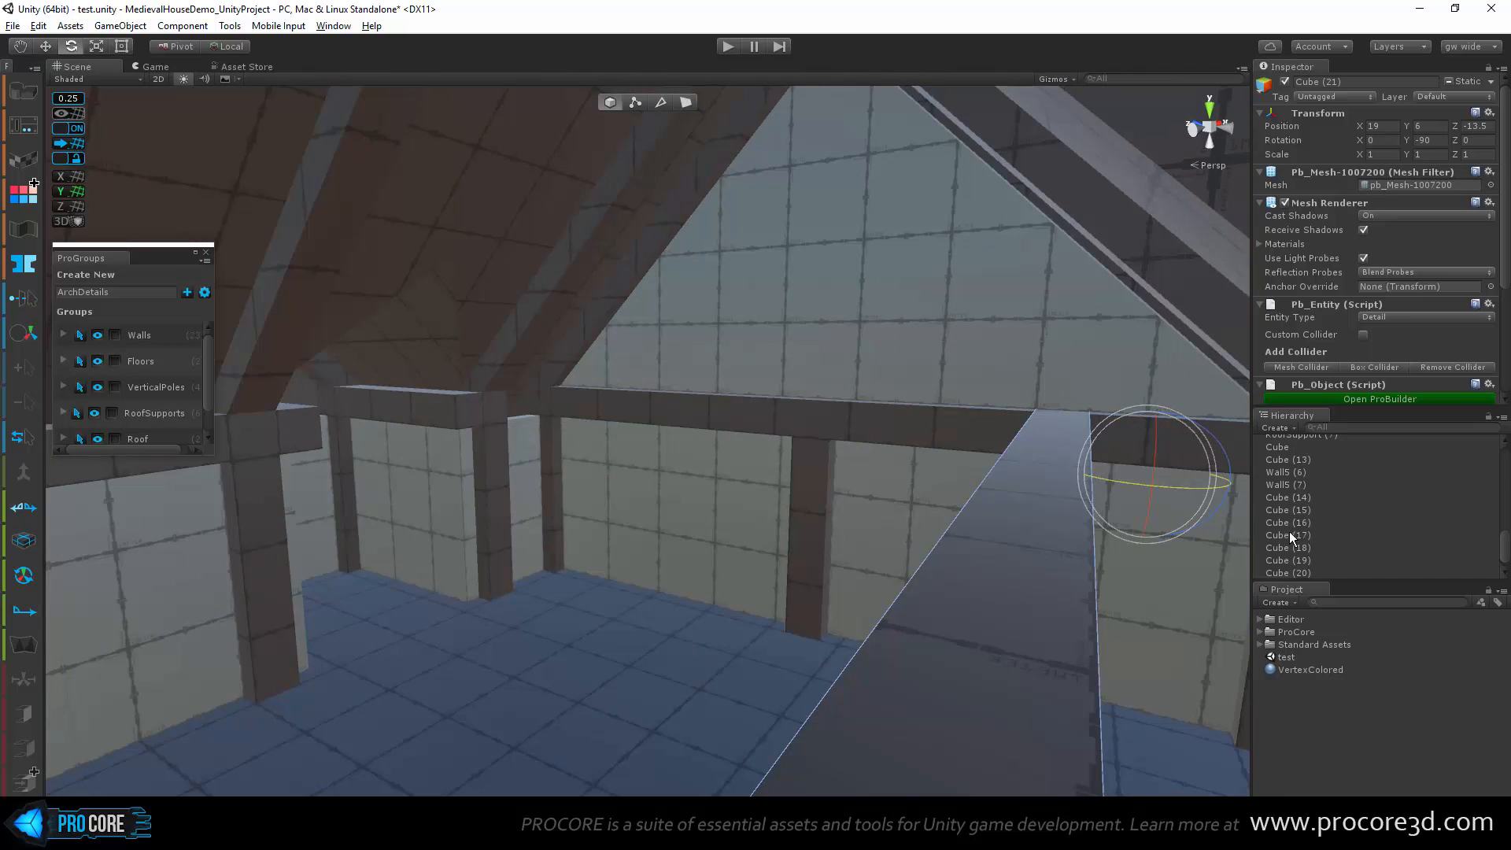
{"action": "key", "text": "w"}
Step: Move the rotated beam's end vertices so it spans only the short gap between the bay's inner corner pole and the gable-end wall
{"action": "scroll", "coordinate": [1098, 556], "scroll_direction": "down", "scroll_amount": 3}
{"action": "left_click_drag", "start_coordinate": [1100, 558], "coordinate": [1138, 515], "text": "alt"}
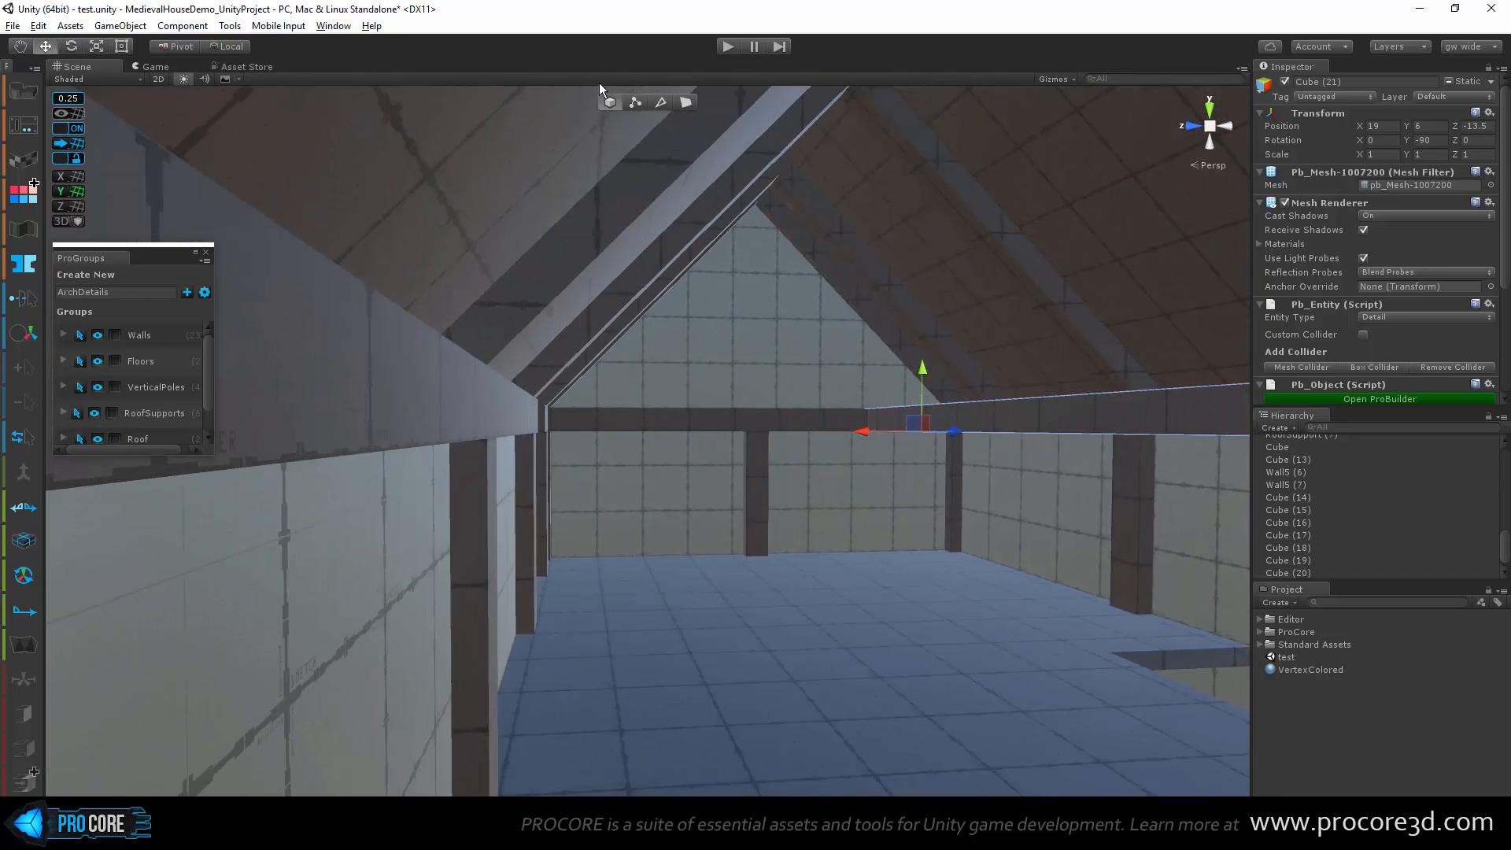
{"action": "left_click", "coordinate": [640, 106]}
{"action": "middle_click_drag", "start_coordinate": [999, 281], "coordinate": [809, 306]}
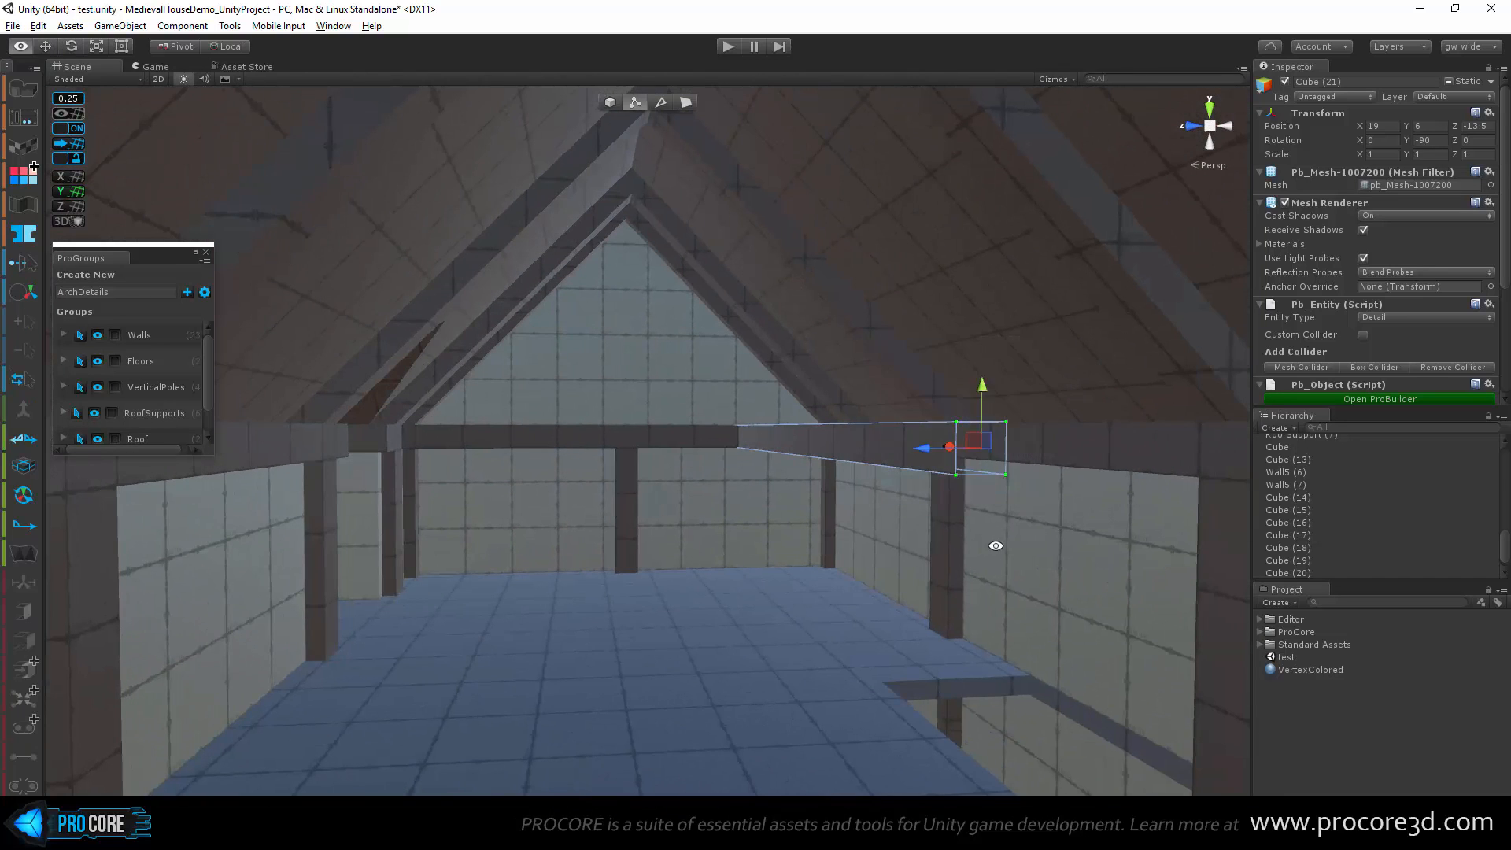
{"action": "left_click_drag", "start_coordinate": [995, 545], "coordinate": [978, 493], "text": "alt"}
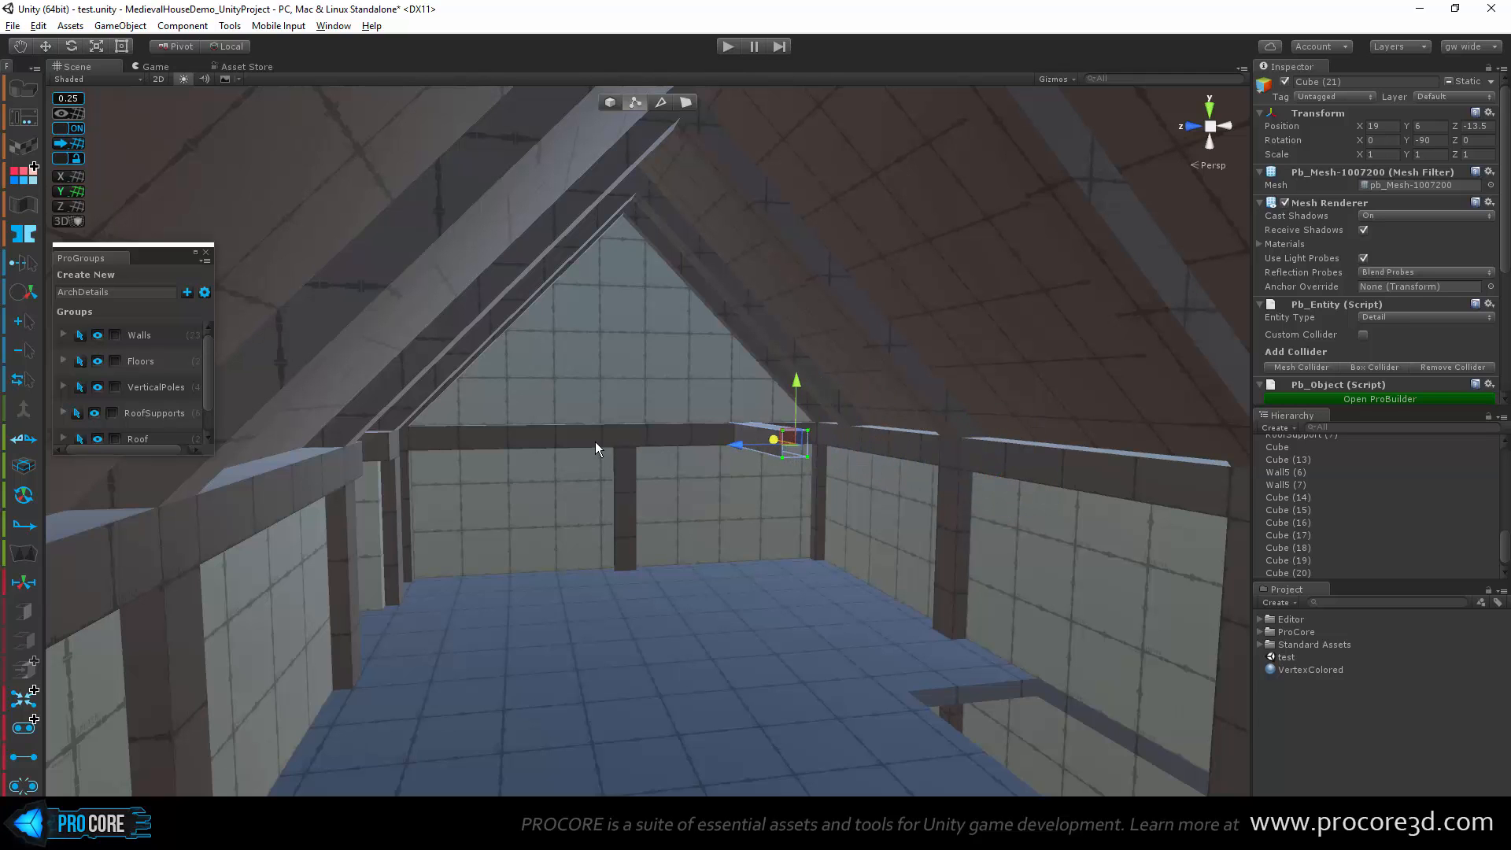
{"action": "left_click_drag", "start_coordinate": [904, 527], "coordinate": [847, 522], "text": "alt"}
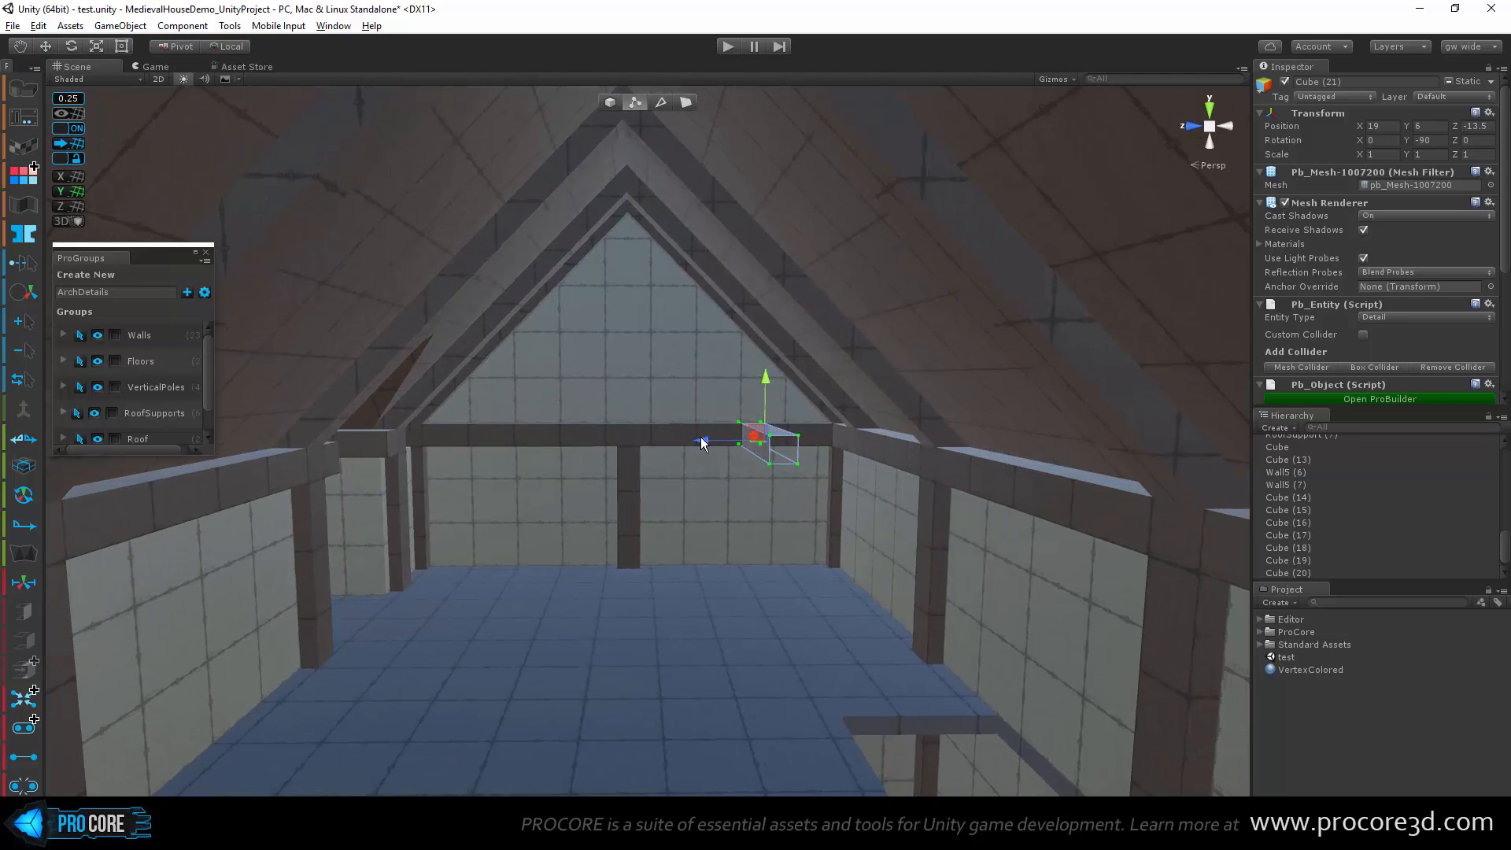
{"action": "left_click_drag", "start_coordinate": [699, 439], "coordinate": [371, 473]}
{"action": "key", "text": "f"}
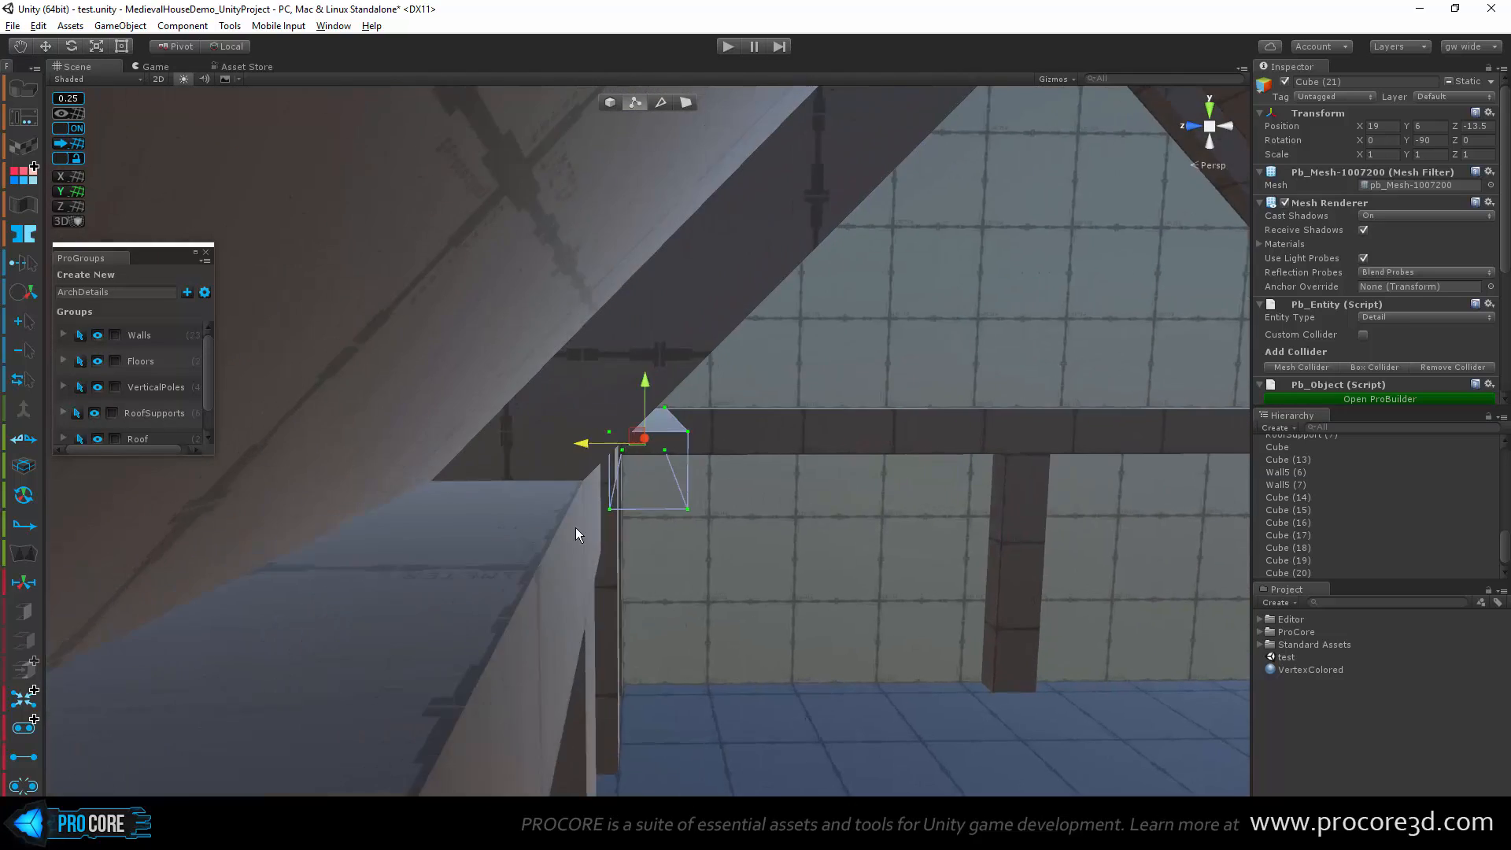
{"action": "left_click_drag", "start_coordinate": [834, 537], "coordinate": [368, 445], "text": "alt"}
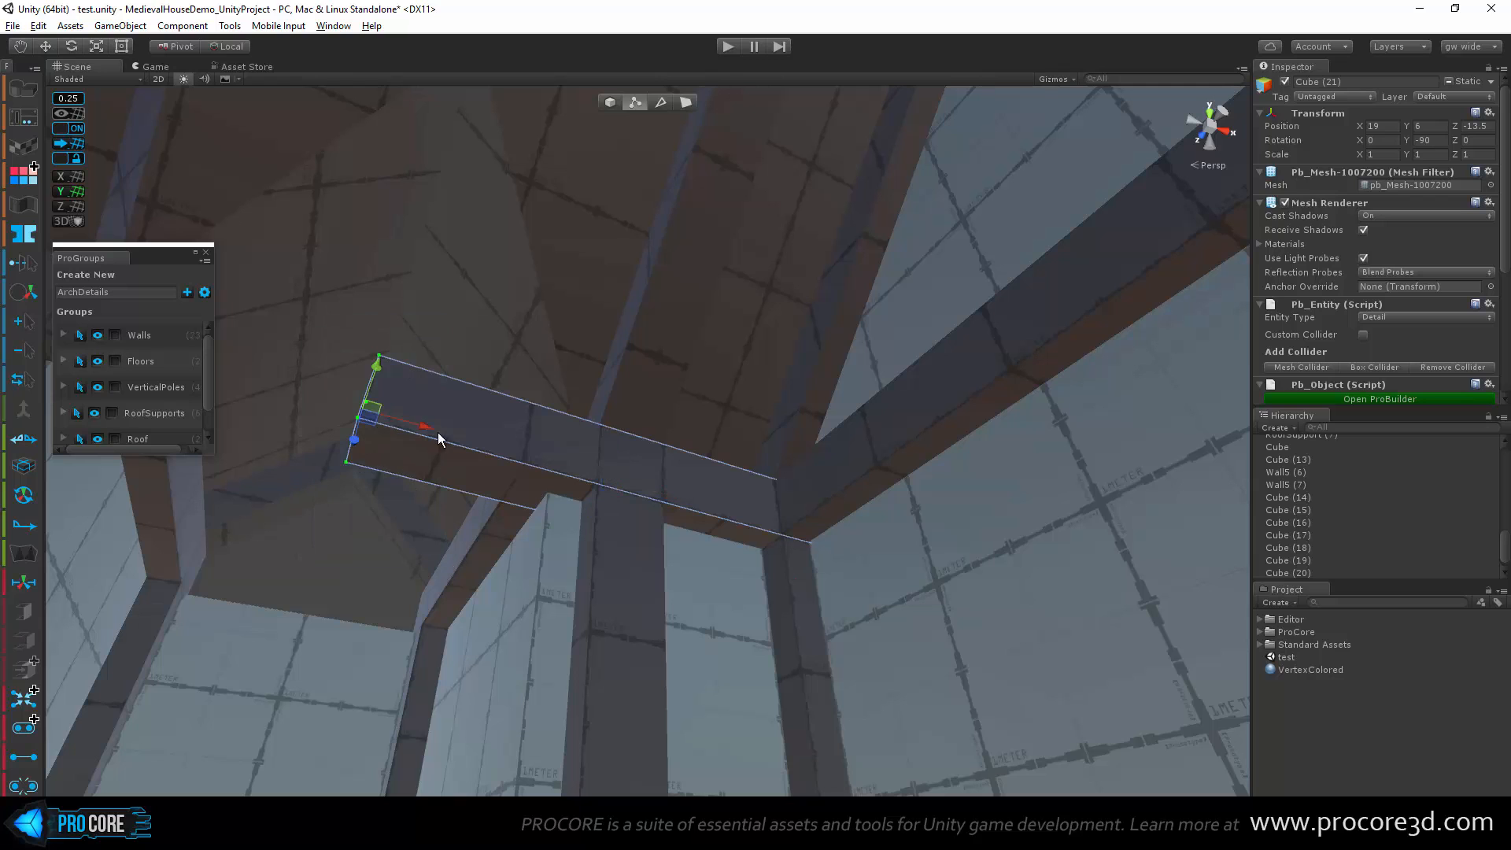
{"action": "left_click_drag", "start_coordinate": [664, 516], "coordinate": [740, 525]}
{"action": "left_click_drag", "start_coordinate": [793, 442], "coordinate": [941, 488], "text": "alt"}
{"action": "left_click_drag", "start_coordinate": [506, 530], "coordinate": [782, 642], "text": "alt"}
{"action": "left_click_drag", "start_coordinate": [907, 487], "coordinate": [839, 468], "text": "alt"}
{"action": "key", "text": "g"}
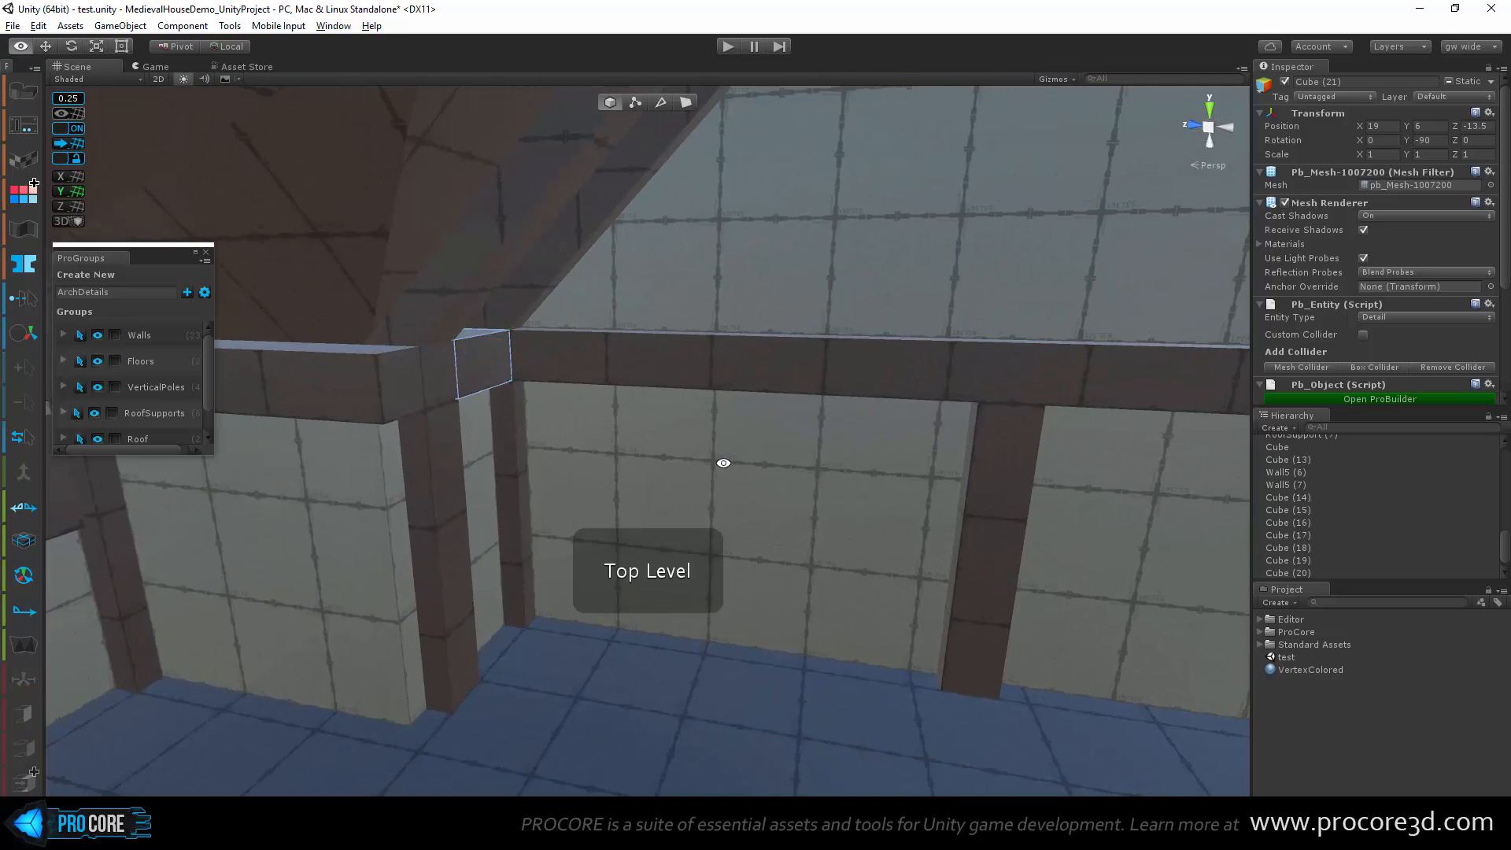
Step: Inspect the beams around the upper floor from inside the house
{"action": "left_click_drag", "start_coordinate": [722, 459], "coordinate": [764, 549], "text": "alt"}
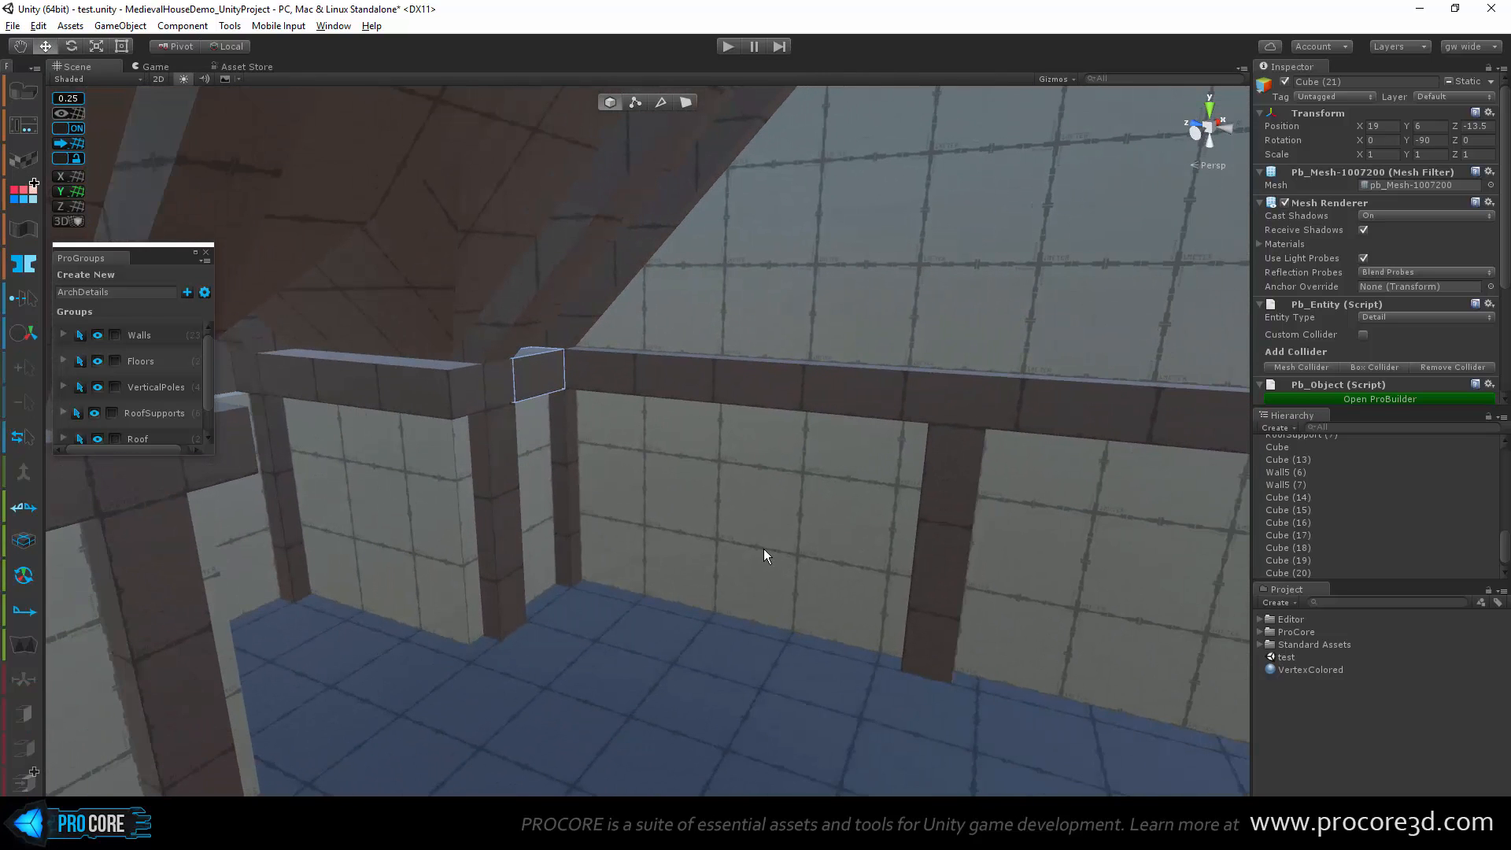
{"action": "left_click_drag", "start_coordinate": [1067, 572], "coordinate": [826, 546], "text": "alt"}
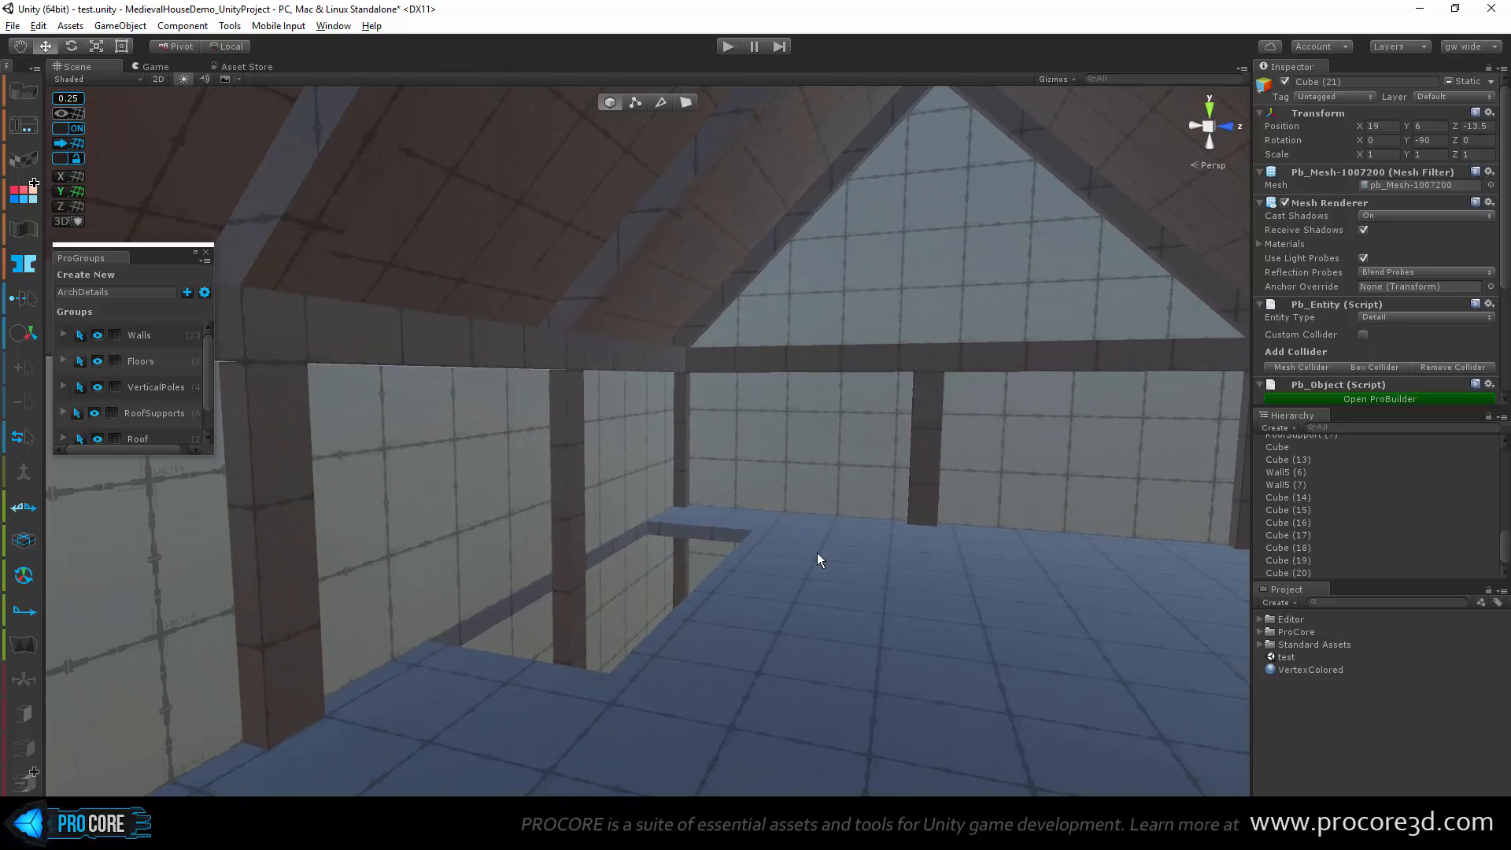
{"action": "middle_click_drag", "start_coordinate": [882, 544], "coordinate": [532, 515]}
{"action": "left_click_drag", "start_coordinate": [533, 515], "coordinate": [583, 516], "text": "alt"}
{"action": "scroll", "coordinate": [706, 486], "scroll_direction": "down", "scroll_amount": 10}
{"action": "scroll", "coordinate": [722, 481], "scroll_direction": "up", "scroll_amount": 4}
{"action": "scroll", "coordinate": [722, 481], "scroll_direction": "up", "scroll_amount": 4}
{"action": "scroll", "coordinate": [555, 506], "scroll_direction": "up", "scroll_amount": 5}
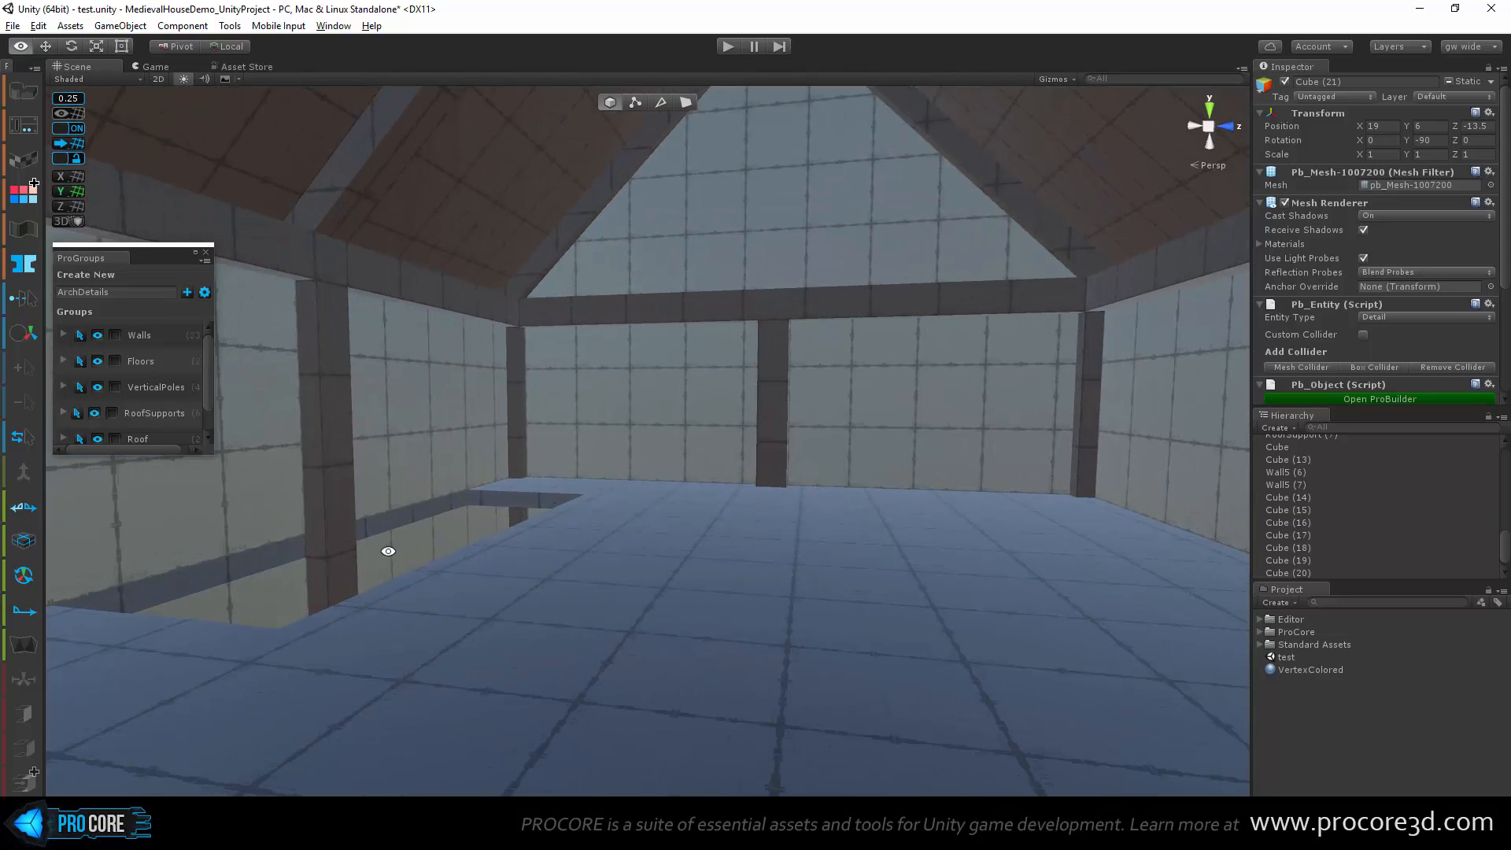
{"action": "left_click_drag", "start_coordinate": [388, 550], "coordinate": [768, 535], "text": "alt"}
Step: Examine the upper floor slab and side-wall beams from outside, beneath the roof overhang
{"action": "left_click", "coordinate": [494, 596]}
{"action": "left_click_drag", "start_coordinate": [735, 531], "coordinate": [789, 438], "text": "alt"}
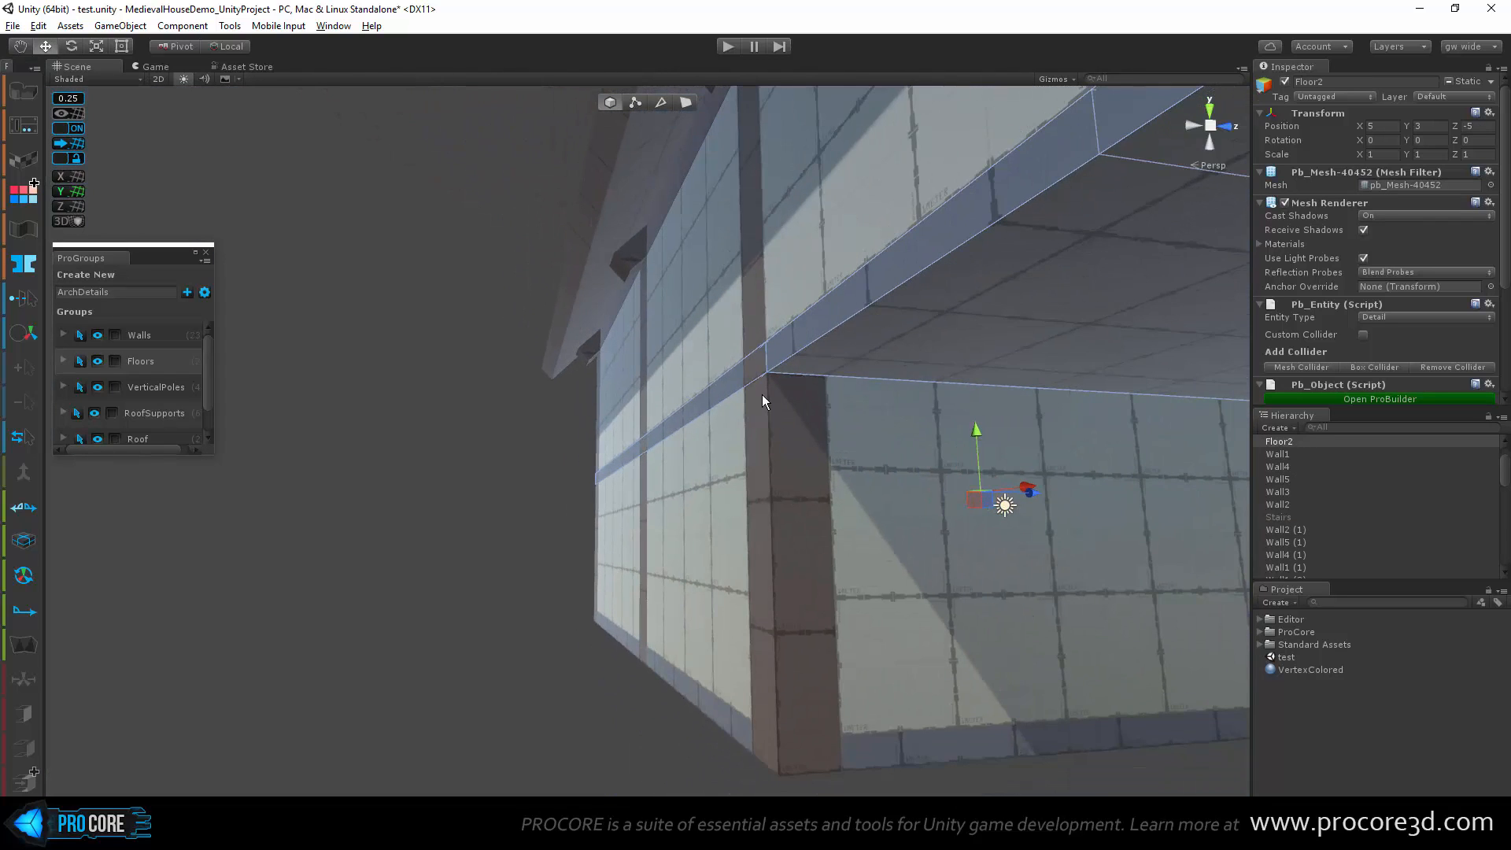
{"action": "left_click_drag", "start_coordinate": [647, 442], "coordinate": [705, 394], "text": "alt"}
{"action": "left_click", "coordinate": [715, 214]}
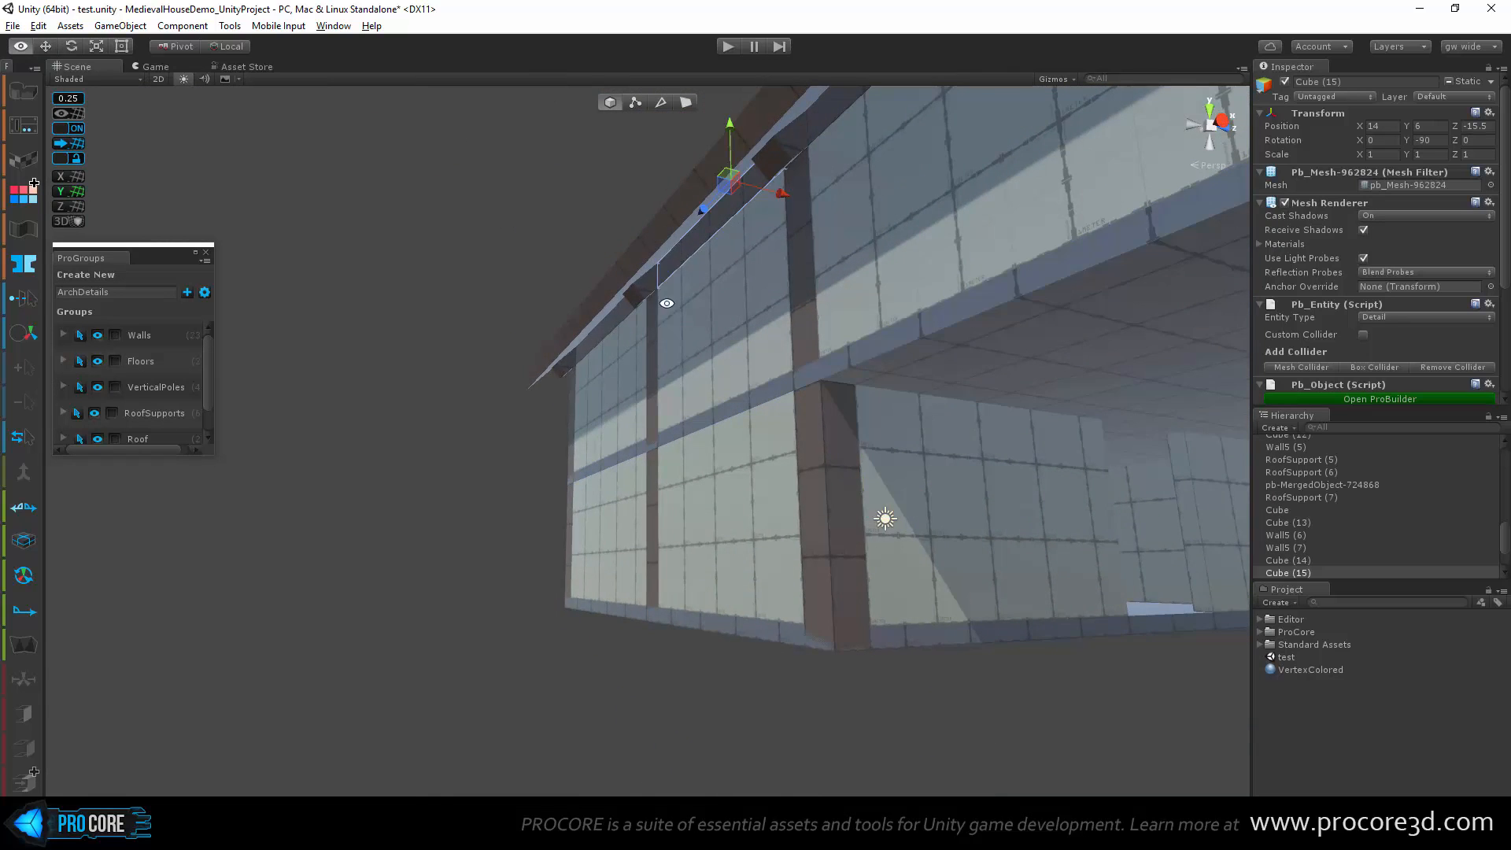
{"action": "left_click_drag", "start_coordinate": [664, 304], "coordinate": [849, 318], "text": "alt"}
{"action": "left_click", "coordinate": [847, 380]}
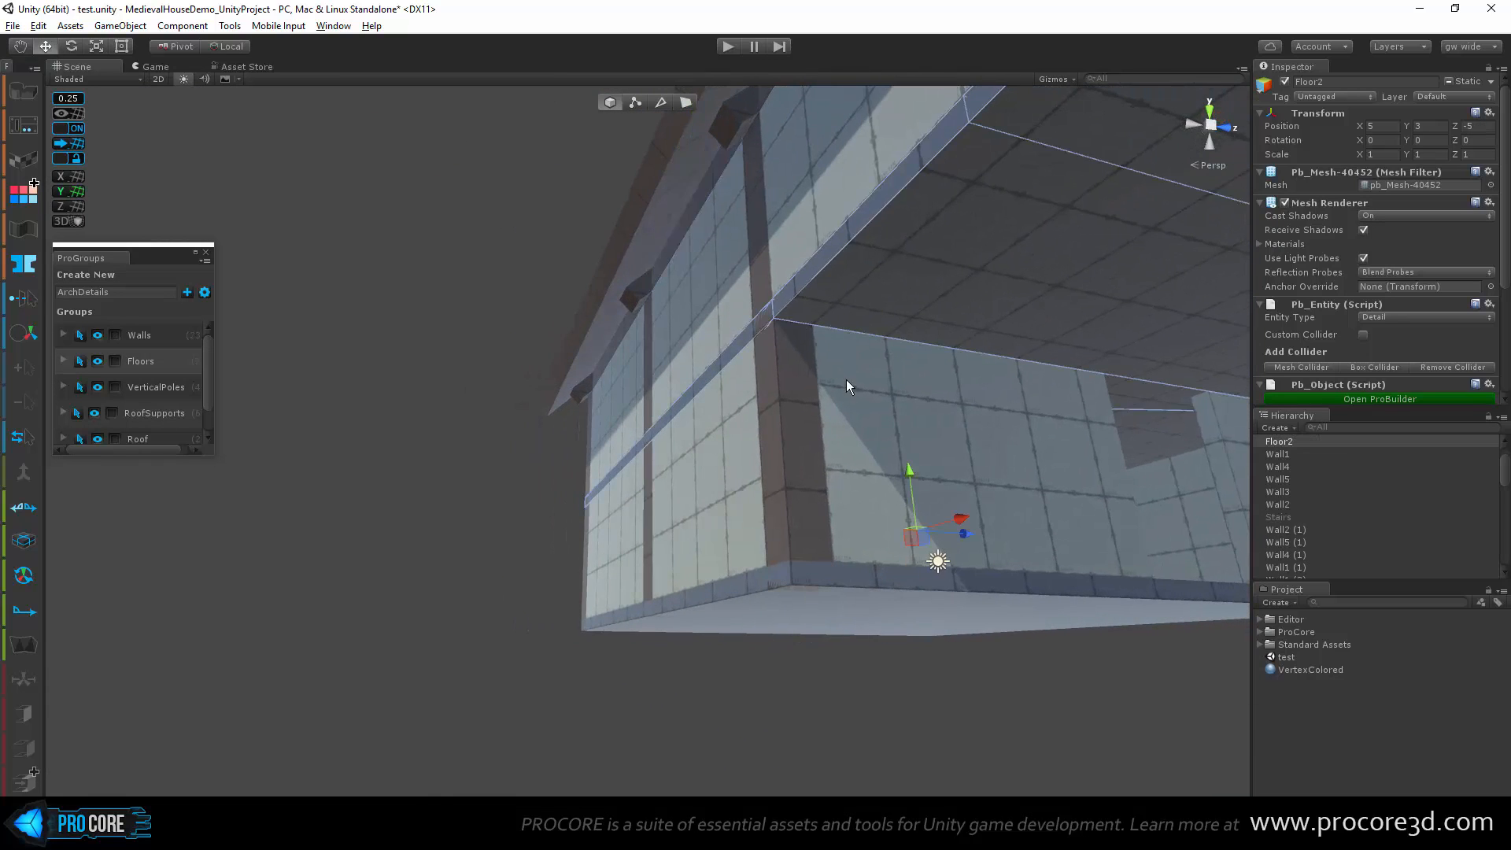
{"action": "left_click_drag", "start_coordinate": [847, 379], "coordinate": [551, 480], "text": "alt"}
{"action": "left_click", "coordinate": [606, 587]}
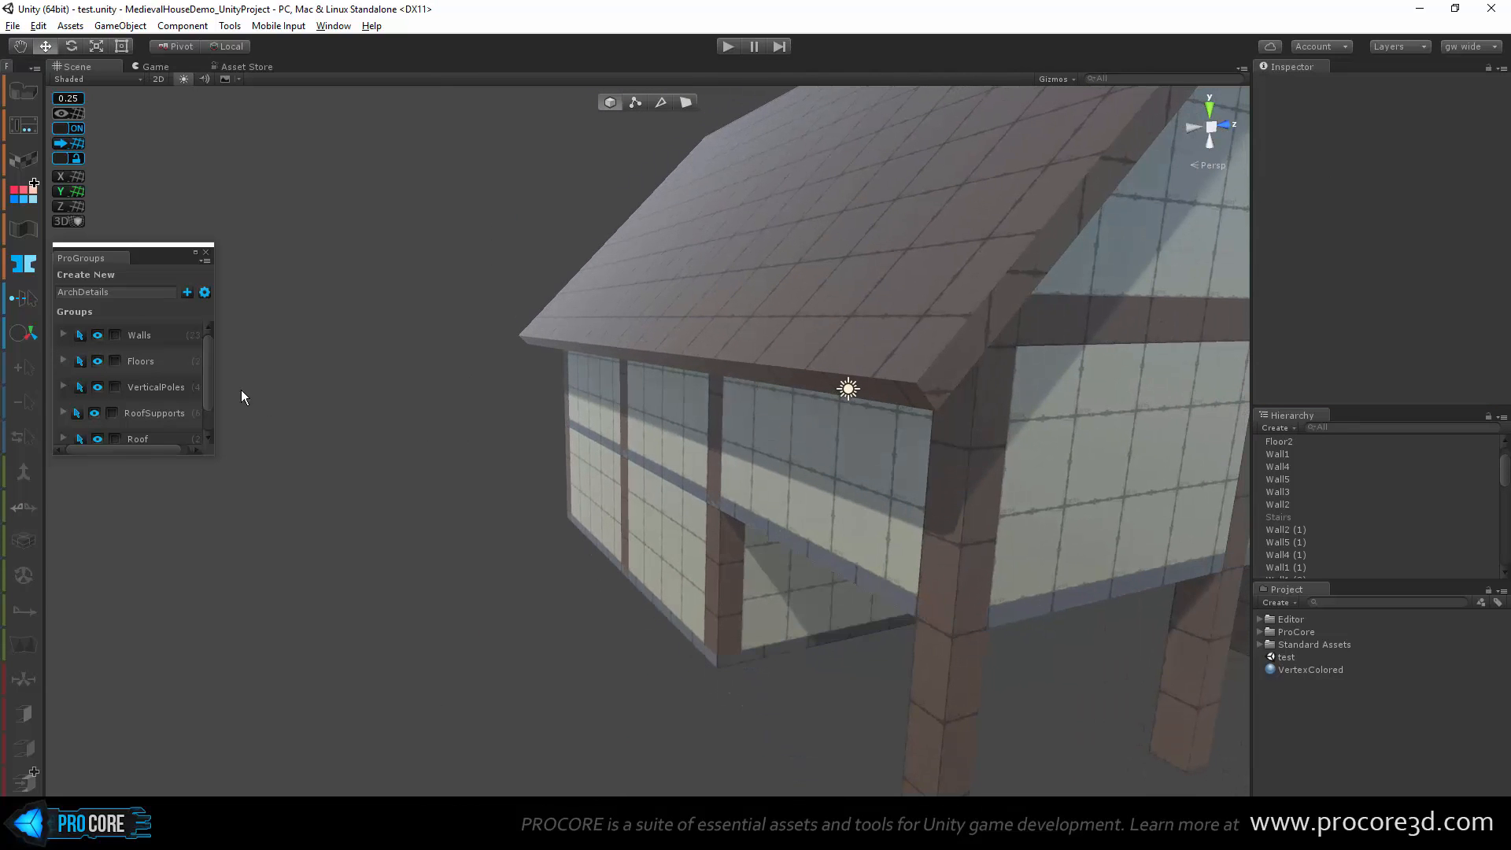
Step: Hide the Walls, Roof, RoofSupports, VerticalPoles and Floors groups to isolate the ungrouped framing pieces
{"action": "left_click", "coordinate": [97, 336]}
{"action": "left_click_drag", "start_coordinate": [758, 517], "coordinate": [480, 623], "text": "alt"}
{"action": "left_click", "coordinate": [100, 438]}
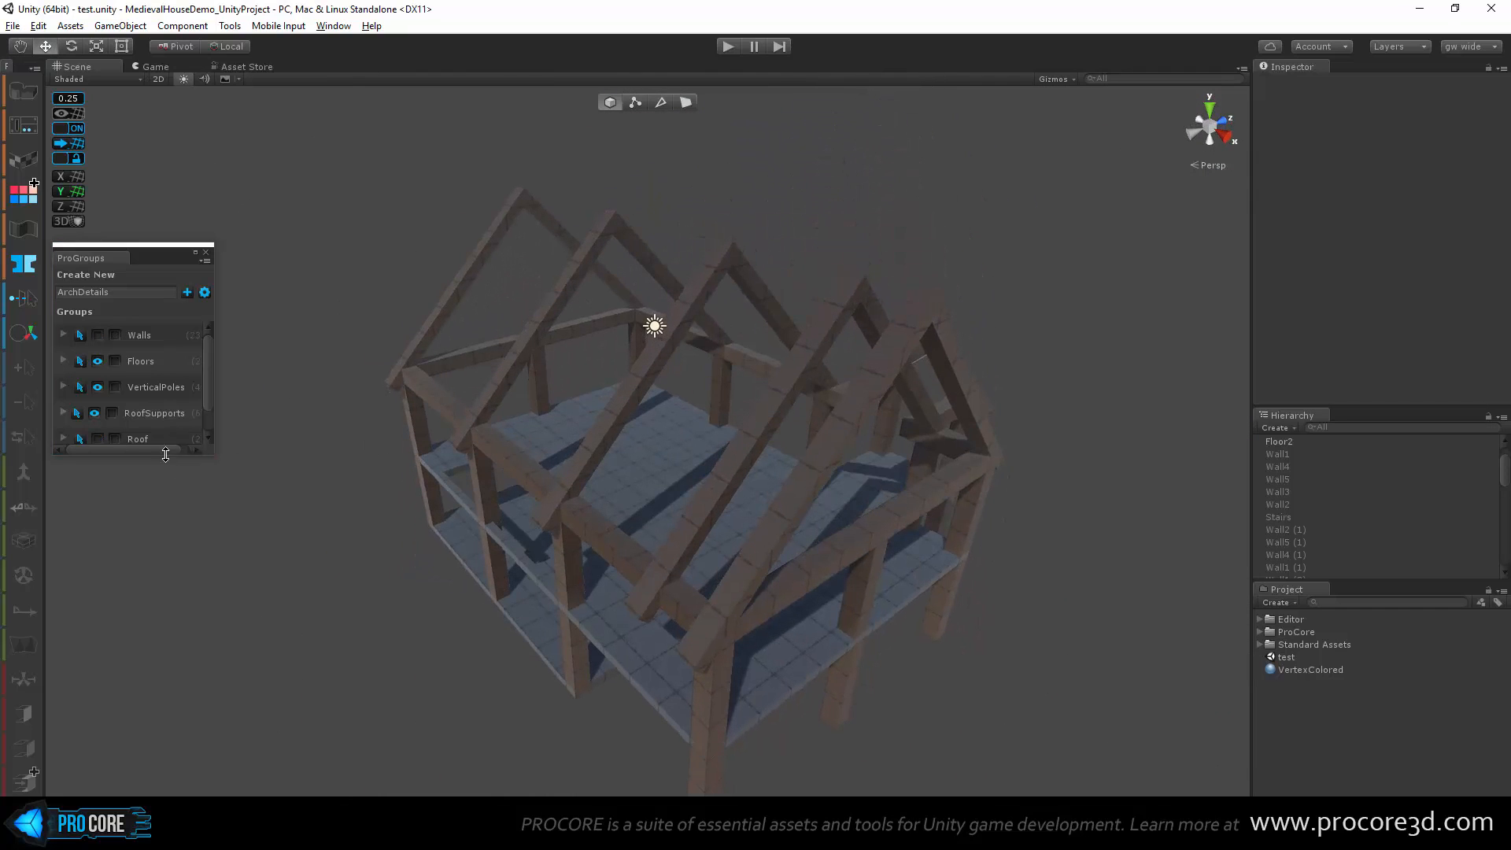
{"action": "left_click", "coordinate": [96, 412]}
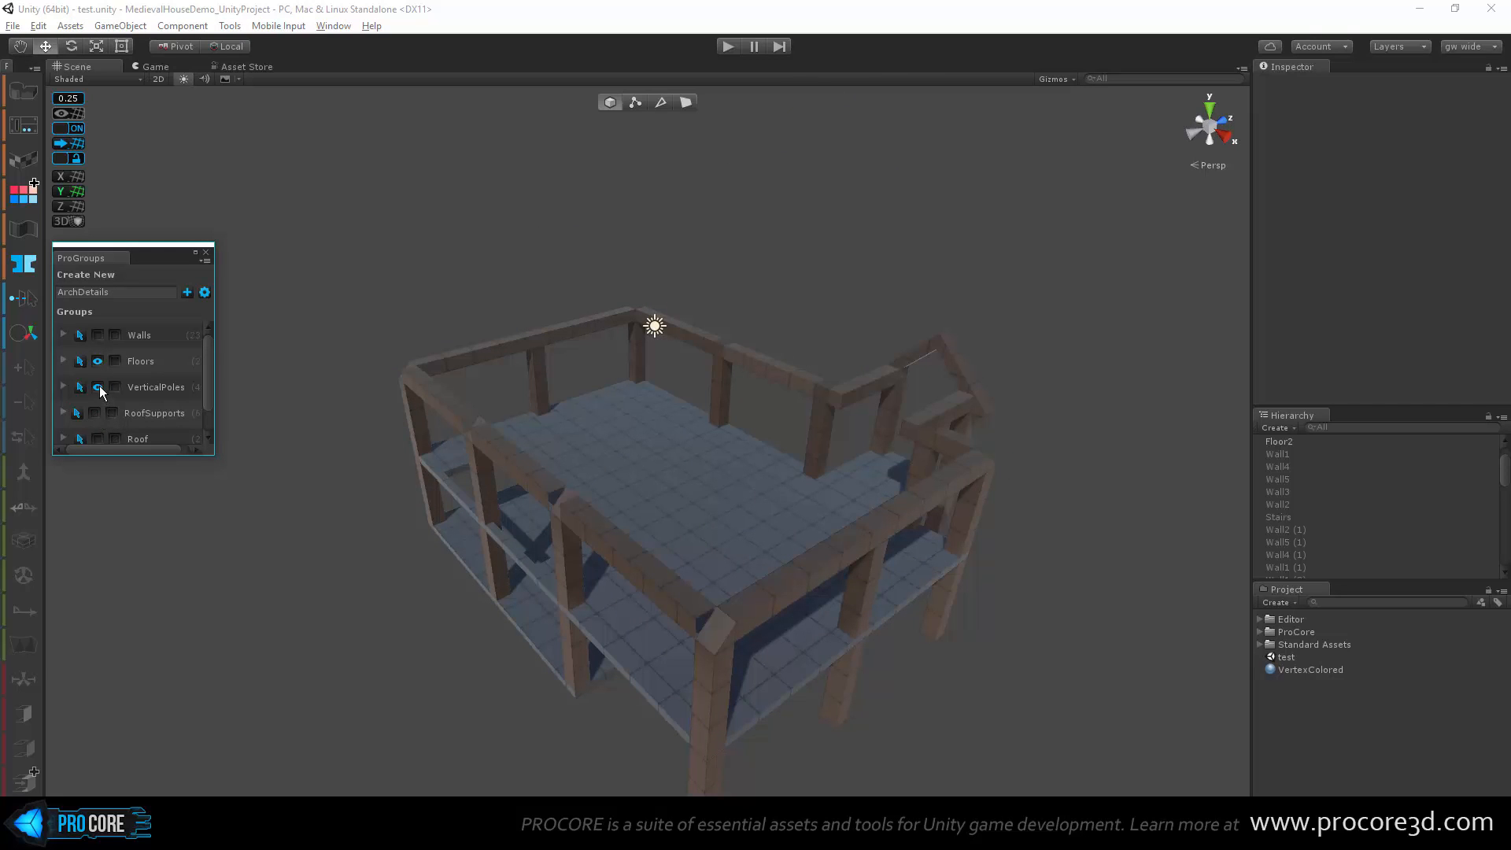
{"action": "left_click_drag", "start_coordinate": [441, 487], "coordinate": [634, 485], "text": "alt"}
{"action": "left_click", "coordinate": [476, 454]}
{"action": "left_click", "coordinate": [634, 485], "text": "shift"}
{"action": "left_click_drag", "start_coordinate": [587, 611], "coordinate": [612, 602], "text": "alt"}
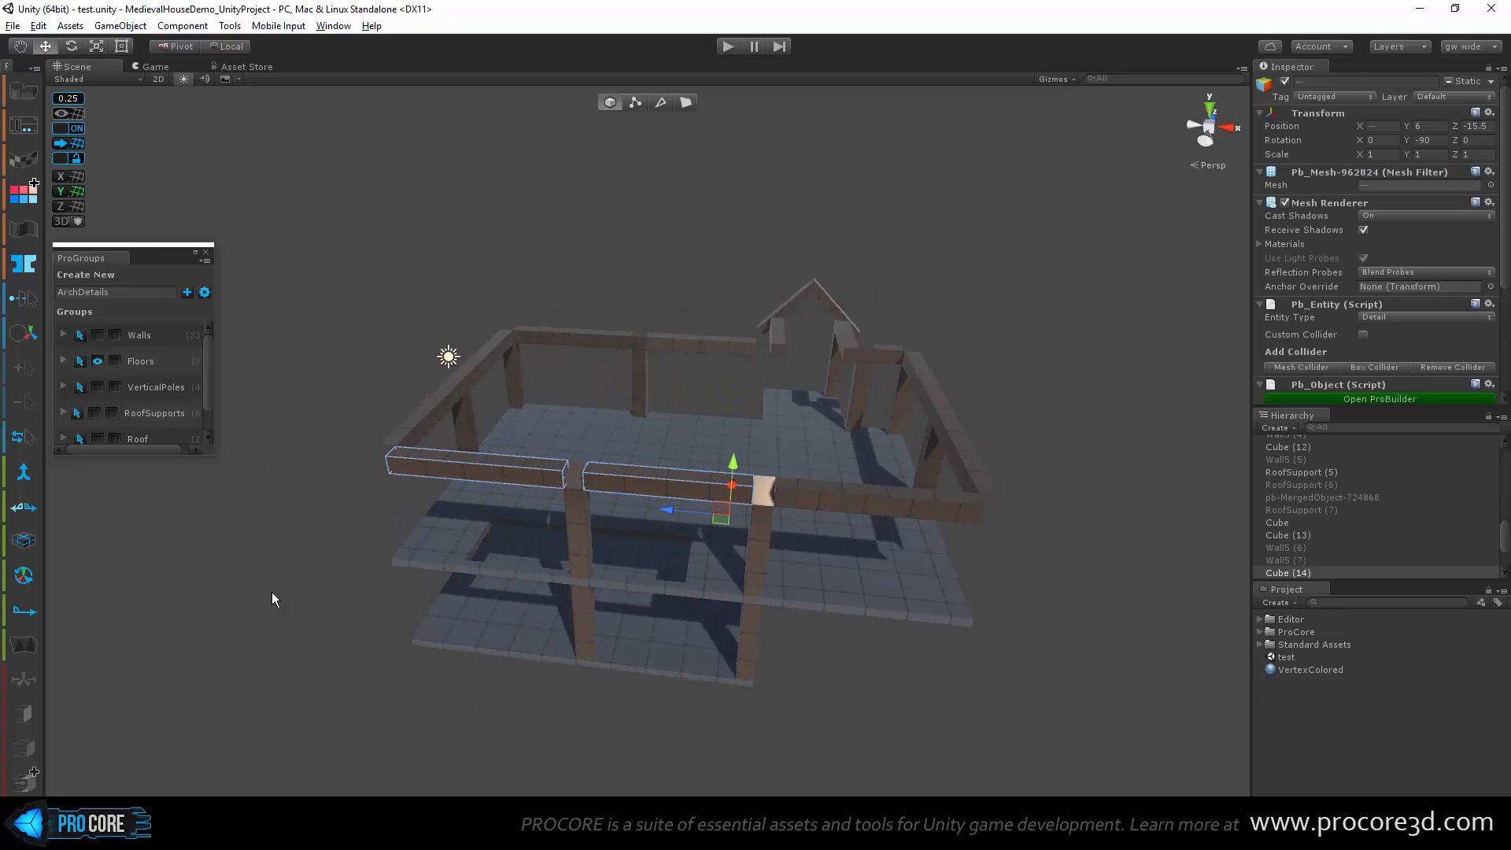
{"action": "left_click", "coordinate": [272, 592]}
{"action": "left_click_drag", "start_coordinate": [271, 592], "coordinate": [547, 518], "text": "alt"}
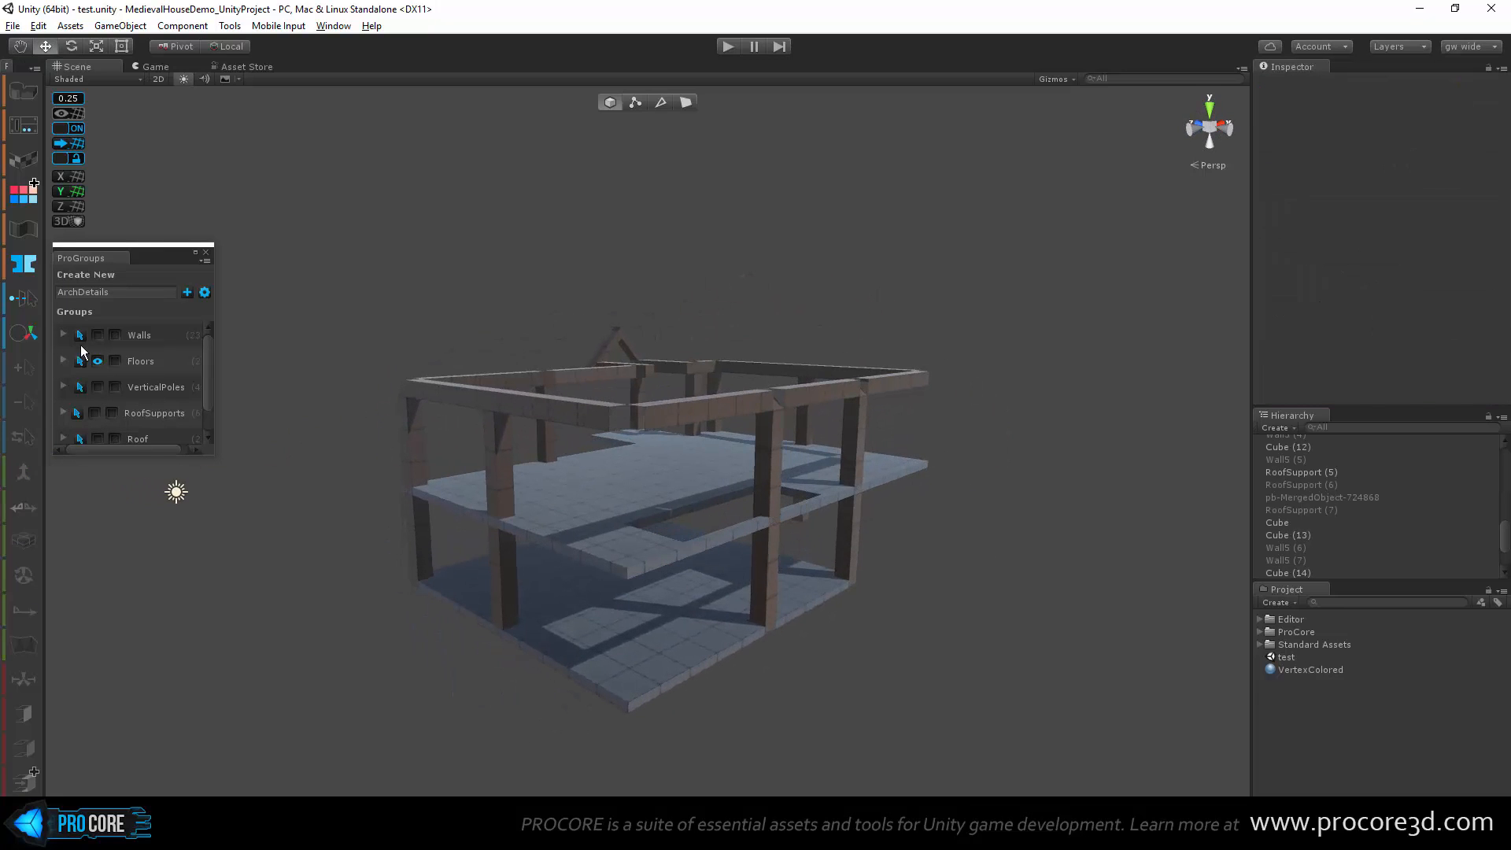
{"action": "left_click", "coordinate": [98, 361]}
{"action": "left_click_drag", "start_coordinate": [411, 461], "coordinate": [449, 353], "text": "alt"}
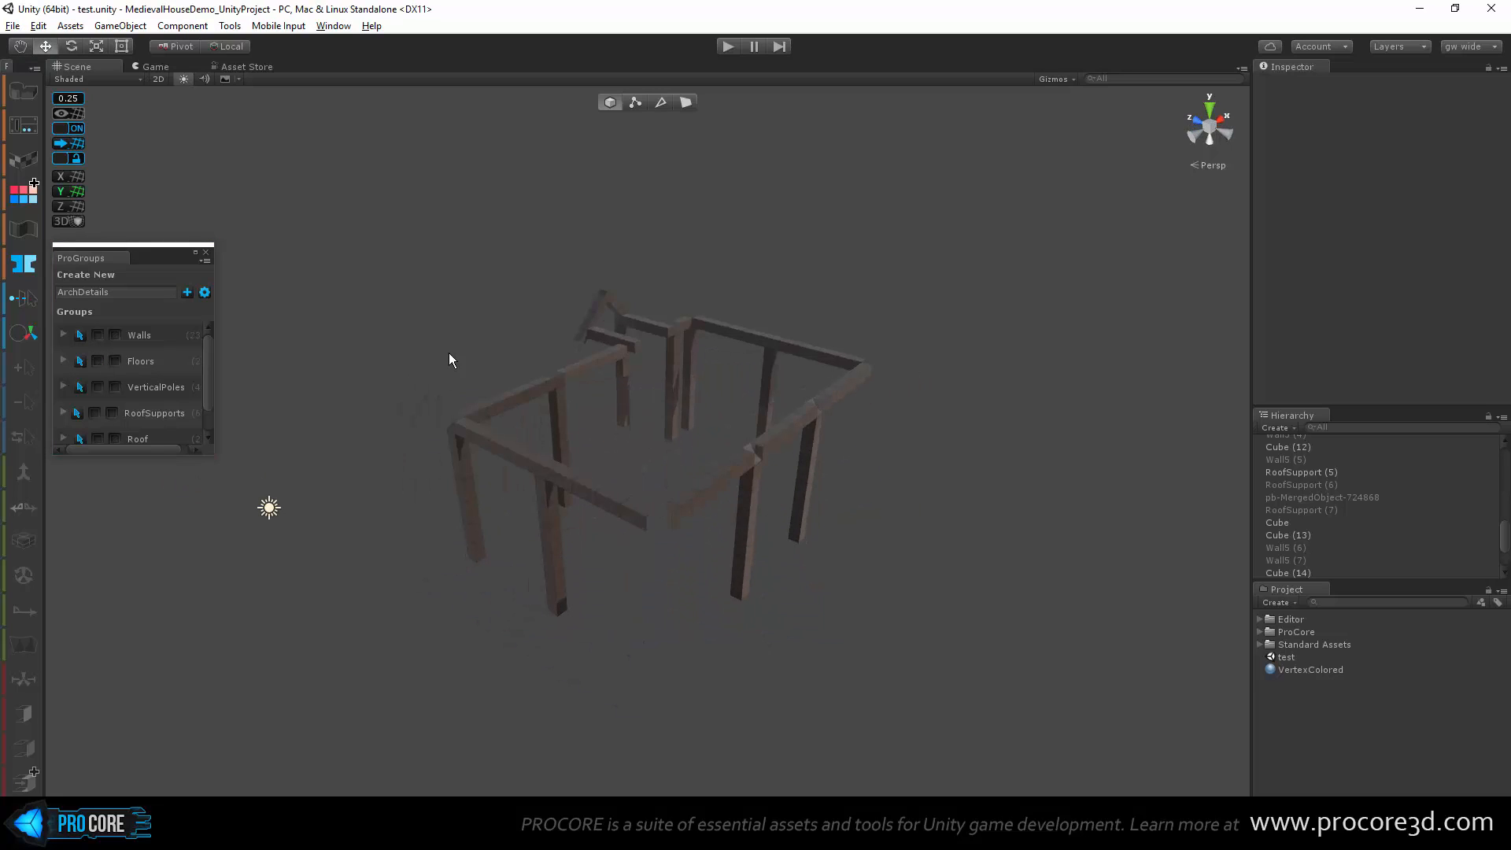
Step: Add all the isolated poles and beams to the VerticalPoles group, and toggle the group's visibility off and on
{"action": "left_click_drag", "start_coordinate": [408, 210], "coordinate": [988, 755]}
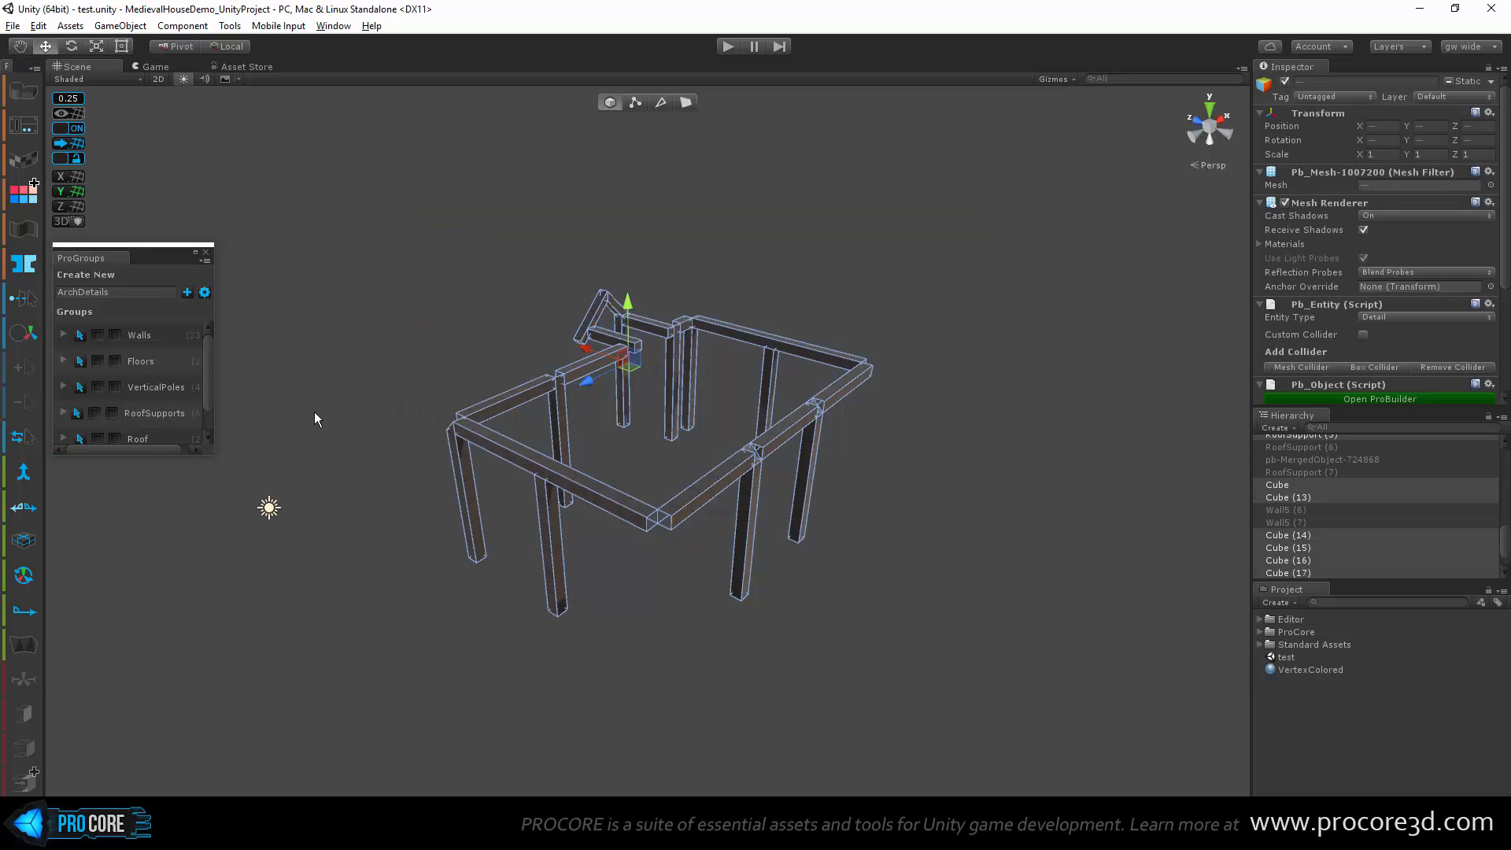
{"action": "left_click_drag", "start_coordinate": [1286, 503], "coordinate": [163, 351]}
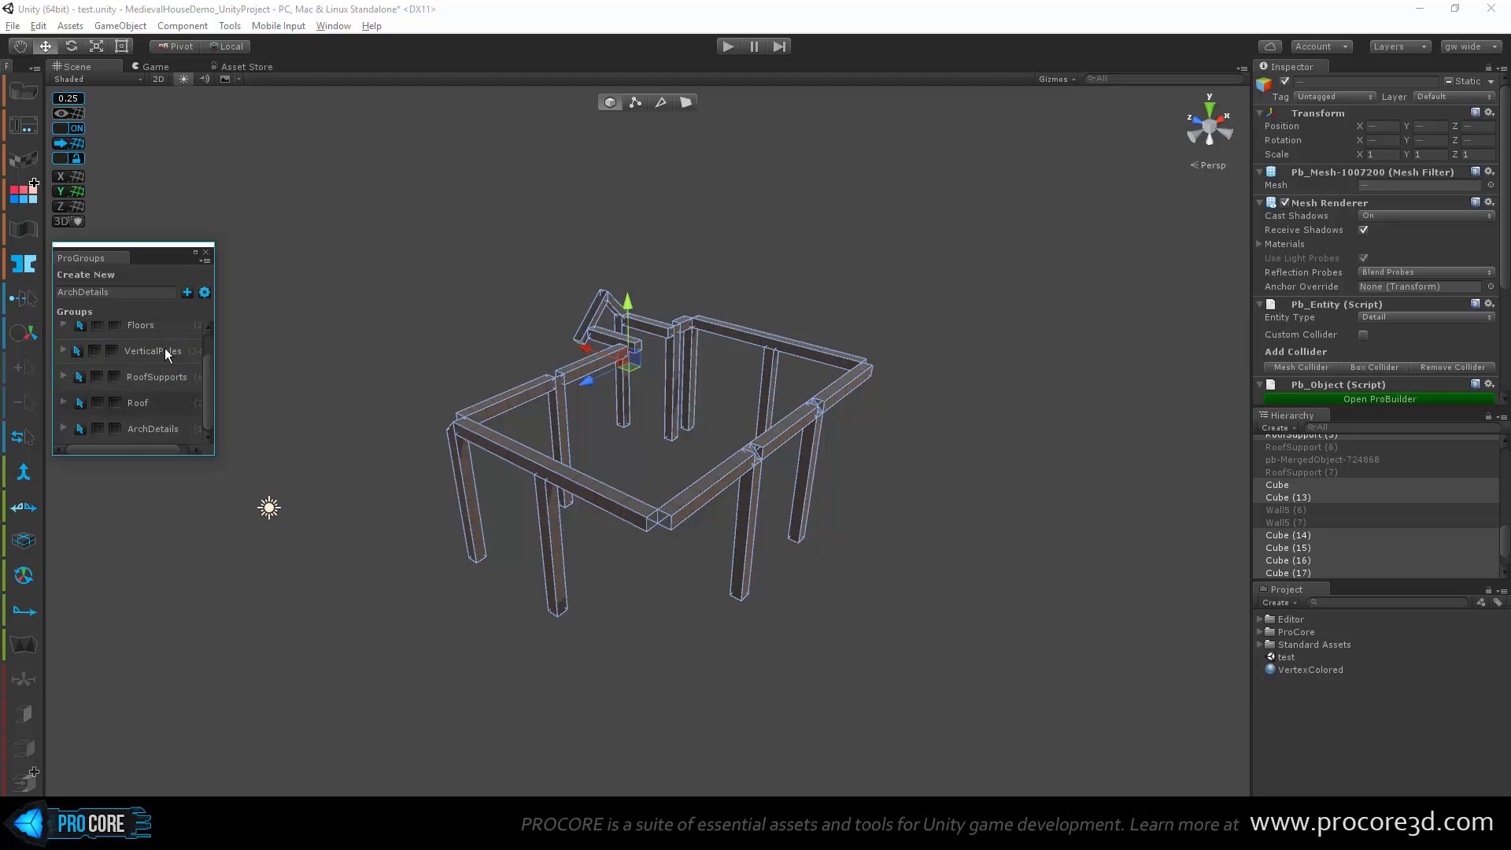
{"action": "left_click", "coordinate": [93, 351]}
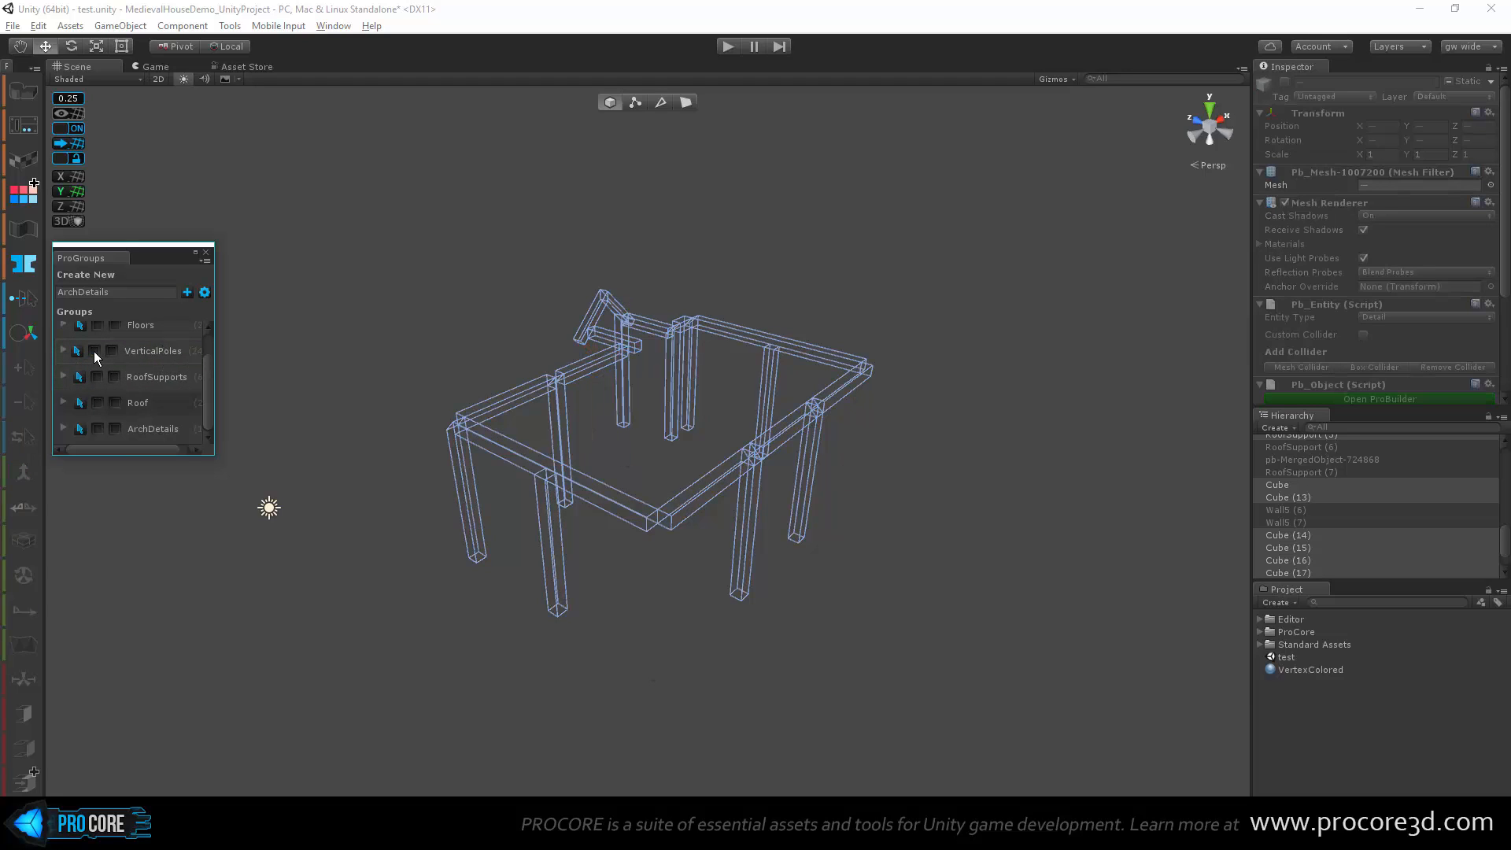
{"action": "left_click", "coordinate": [665, 735]}
{"action": "left_click", "coordinate": [94, 351]}
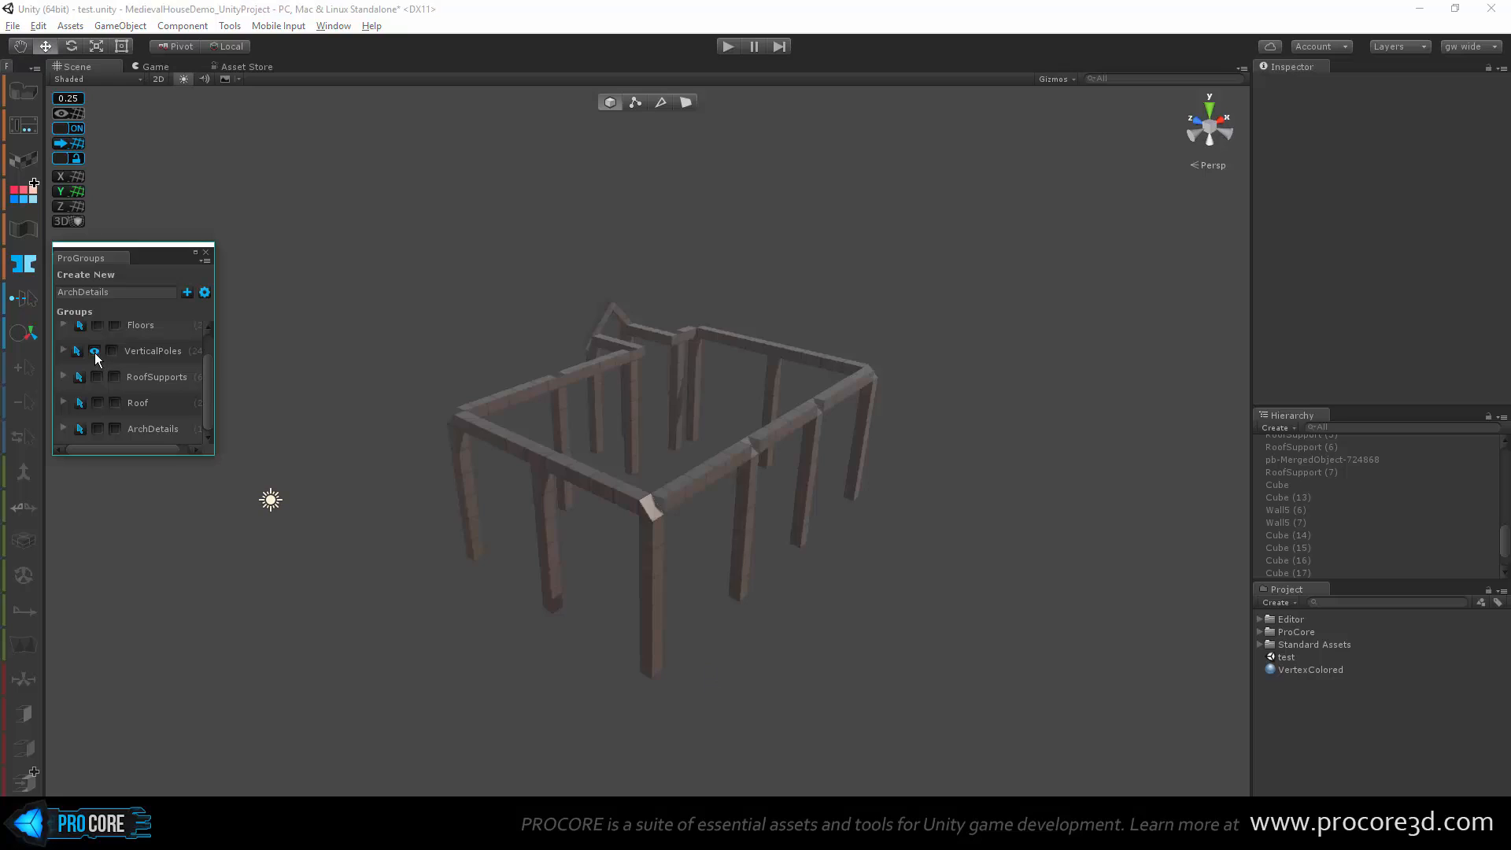
Step: Rename the VerticalPoles group as Supports and finish editing the groups
{"action": "left_click", "coordinate": [205, 292]}
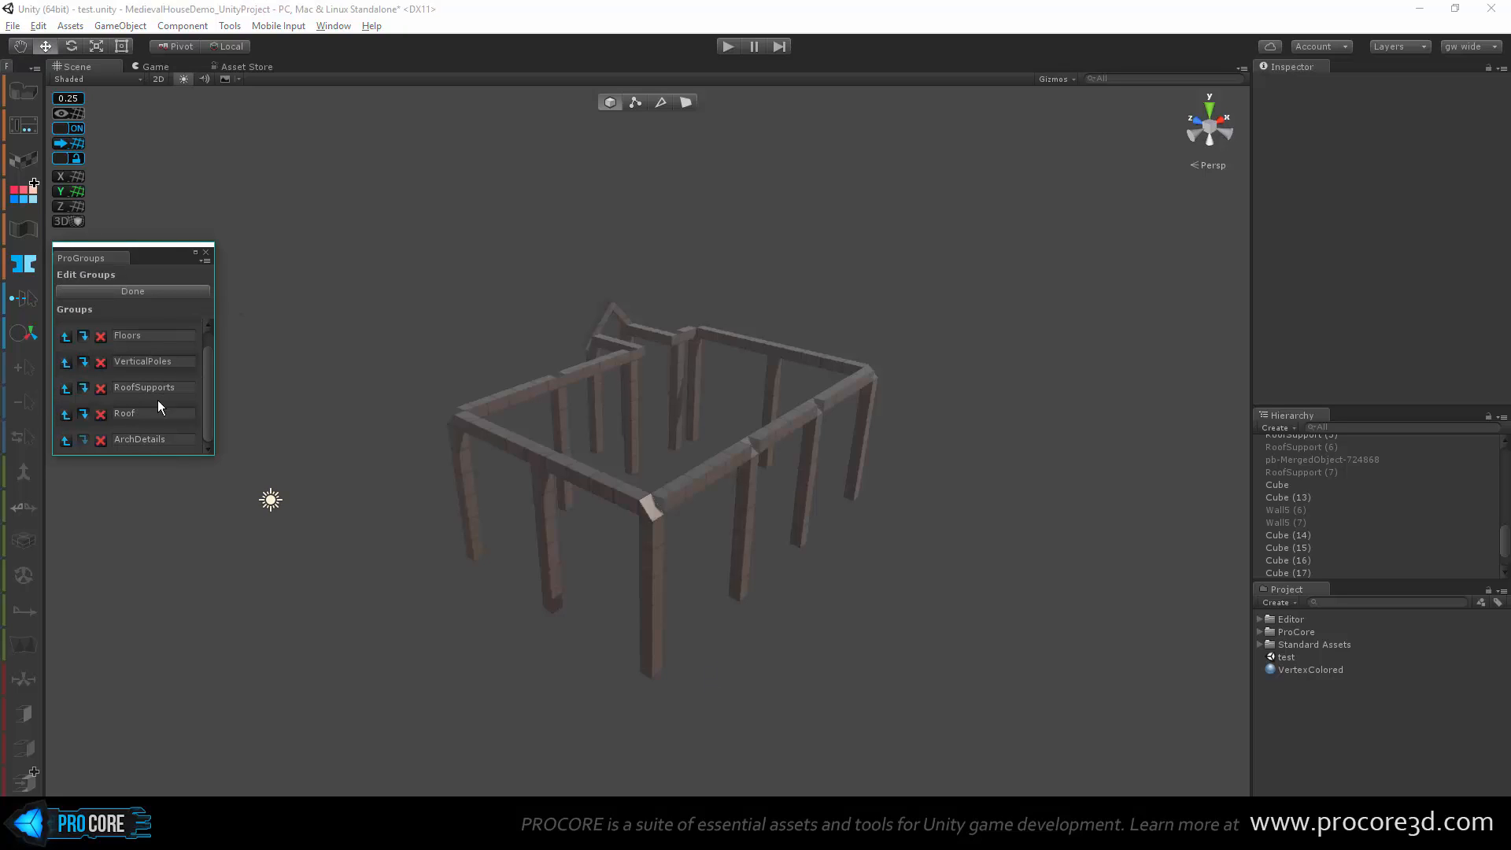
{"action": "left_click", "coordinate": [177, 363]}
{"action": "type", "text": "Supports"}
{"action": "left_click", "coordinate": [114, 291]}
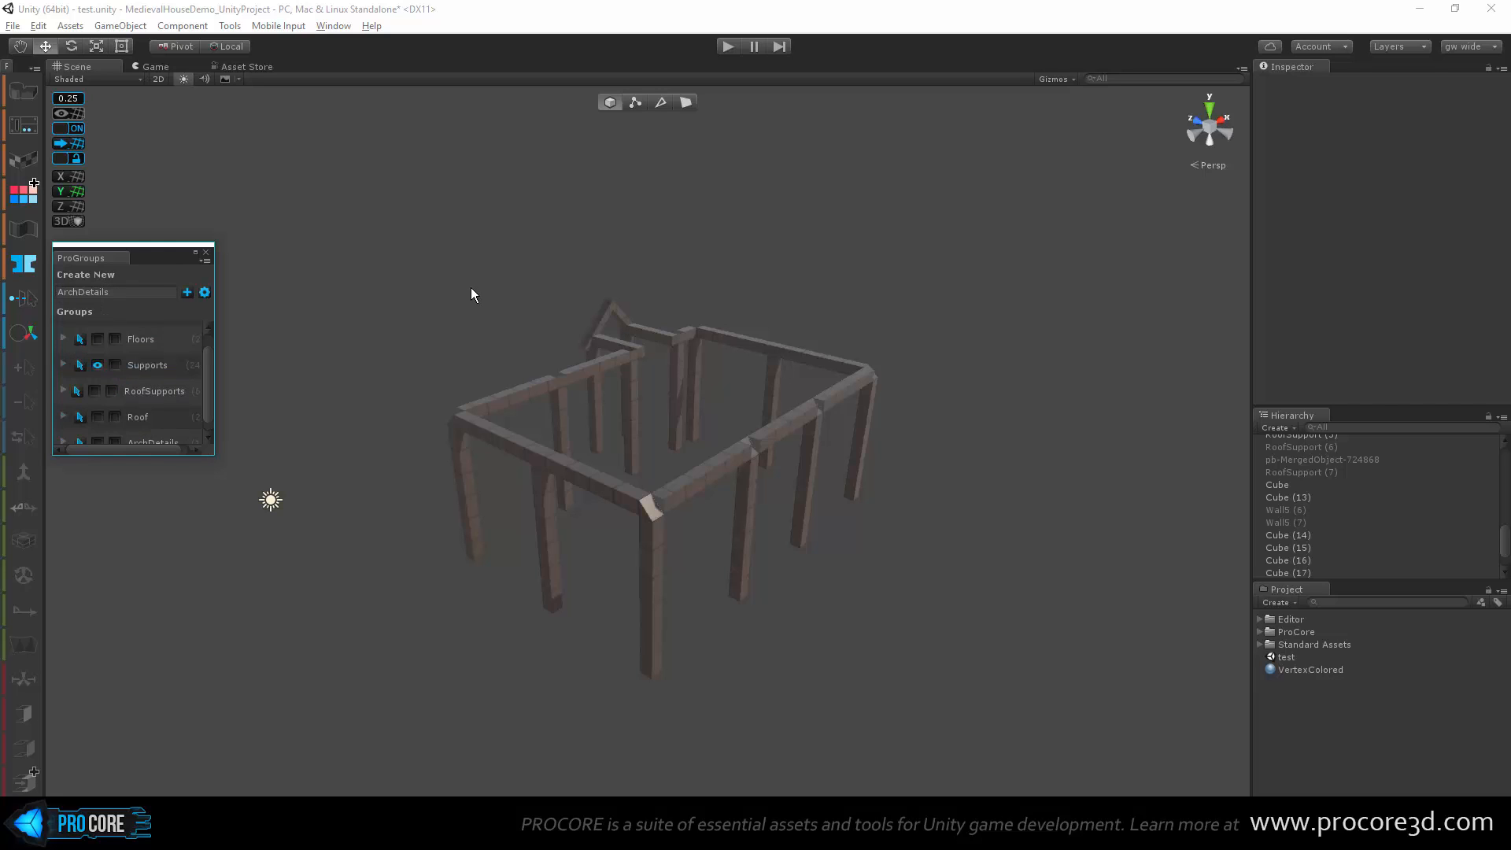
Step: Toggle the visibility of the Supports and RoofSupports groups to check which framing pieces each one holds
{"action": "left_click", "coordinate": [97, 365]}
{"action": "left_click", "coordinate": [98, 365]}
{"action": "left_click_drag", "start_coordinate": [441, 499], "coordinate": [732, 535], "text": "alt"}
{"action": "left_click", "coordinate": [94, 391]}
{"action": "left_click", "coordinate": [94, 391]}
Step: Show the Walls group again alongside the Supports group
{"action": "left_click", "coordinate": [686, 550]}
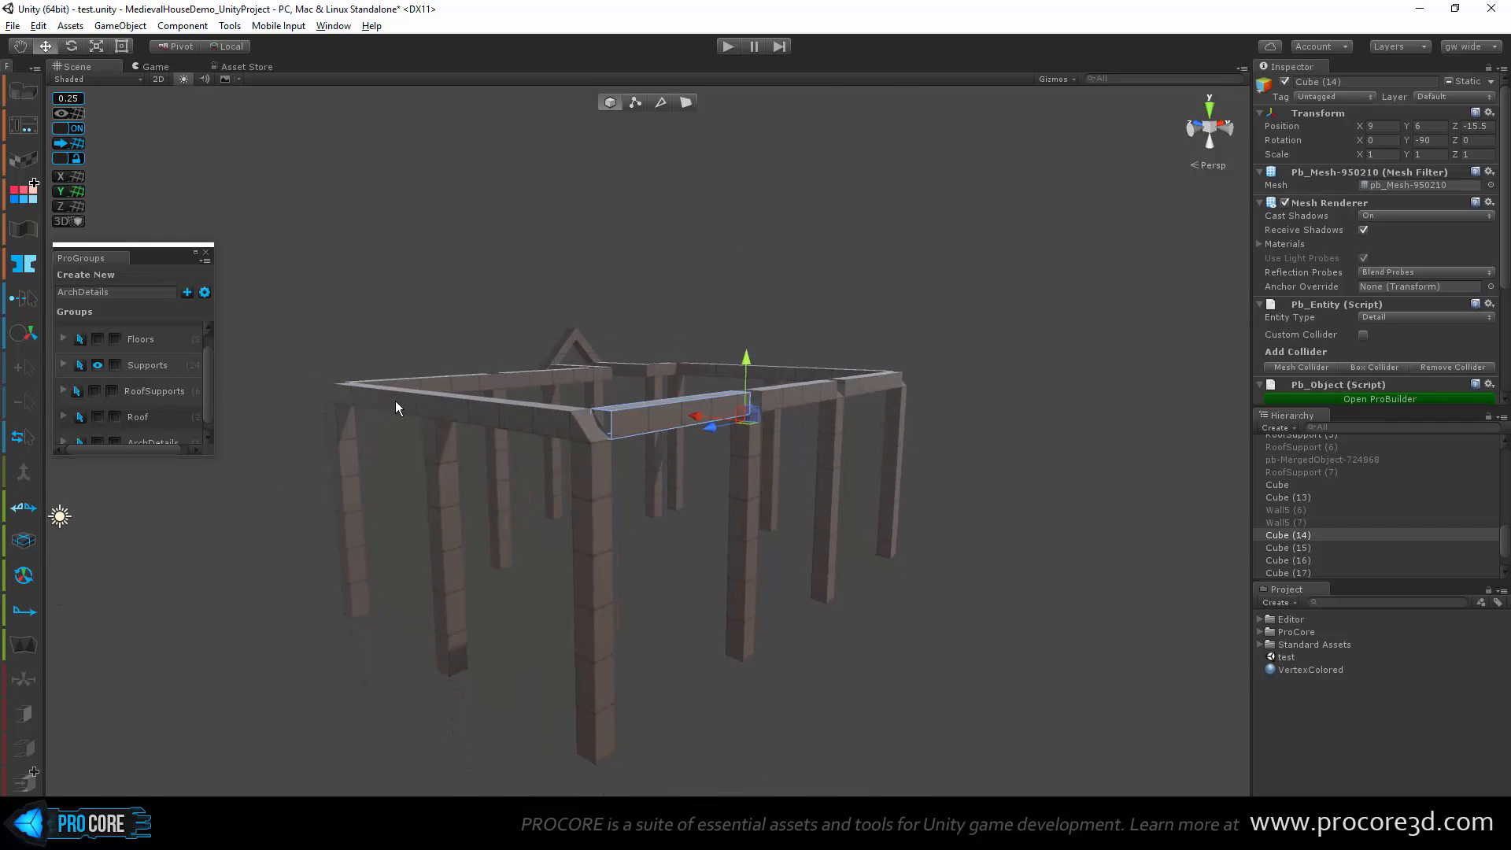
{"action": "scroll", "coordinate": [144, 404], "scroll_direction": "down", "scroll_amount": 1}
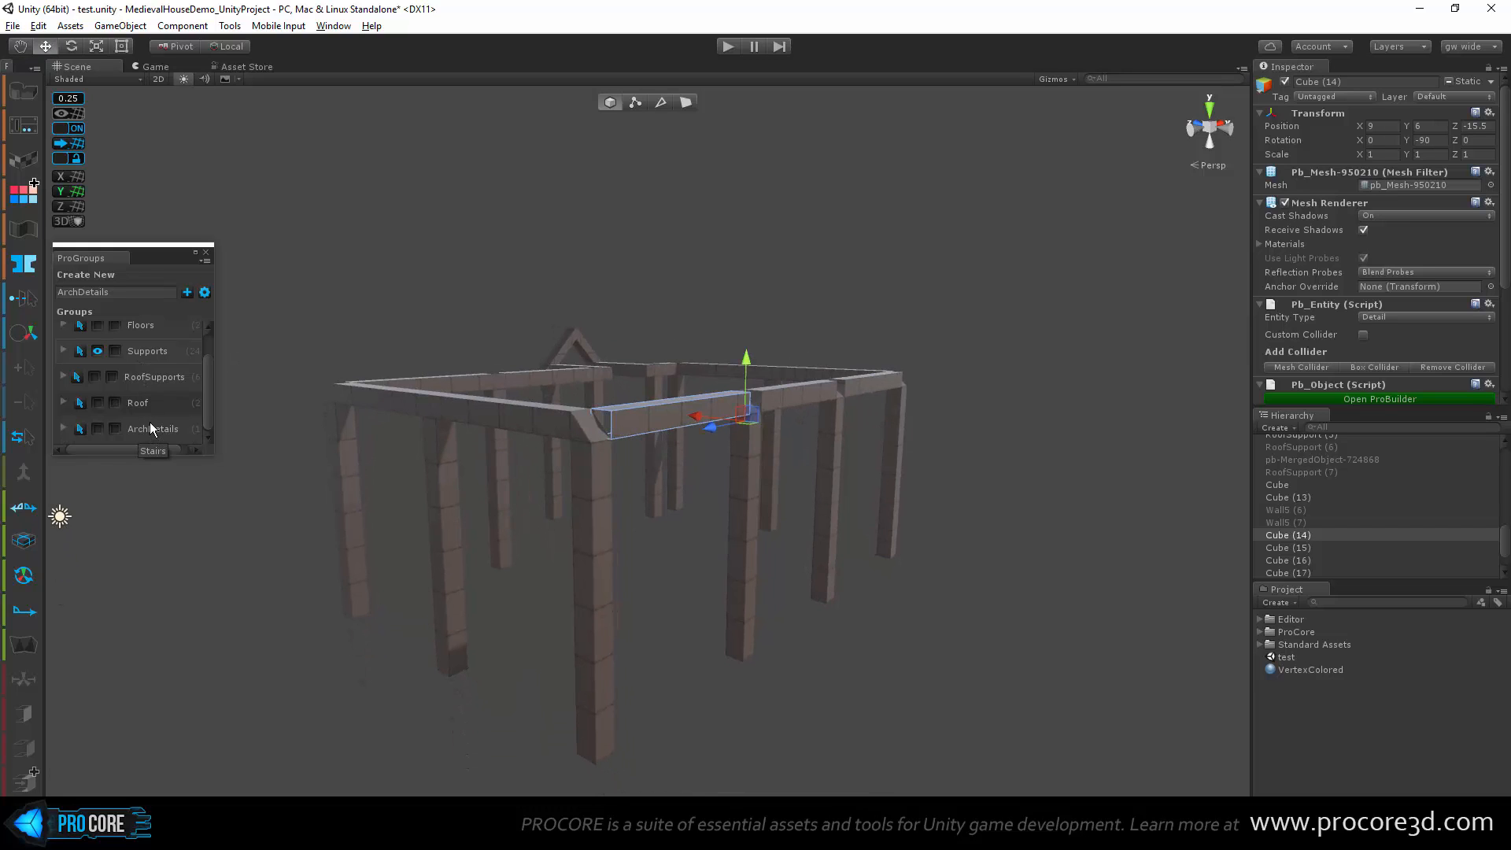
{"action": "scroll", "coordinate": [149, 422], "scroll_direction": "up", "scroll_amount": 2}
{"action": "left_click", "coordinate": [97, 335]}
Step: Duplicate the four top beams above the two-storey sections of both long side walls and lower the copies to Y 2.75
{"action": "left_click_drag", "start_coordinate": [414, 471], "coordinate": [678, 502], "text": "alt"}
{"action": "left_click", "coordinate": [738, 427]}
{"action": "left_click", "coordinate": [554, 472], "text": "shift"}
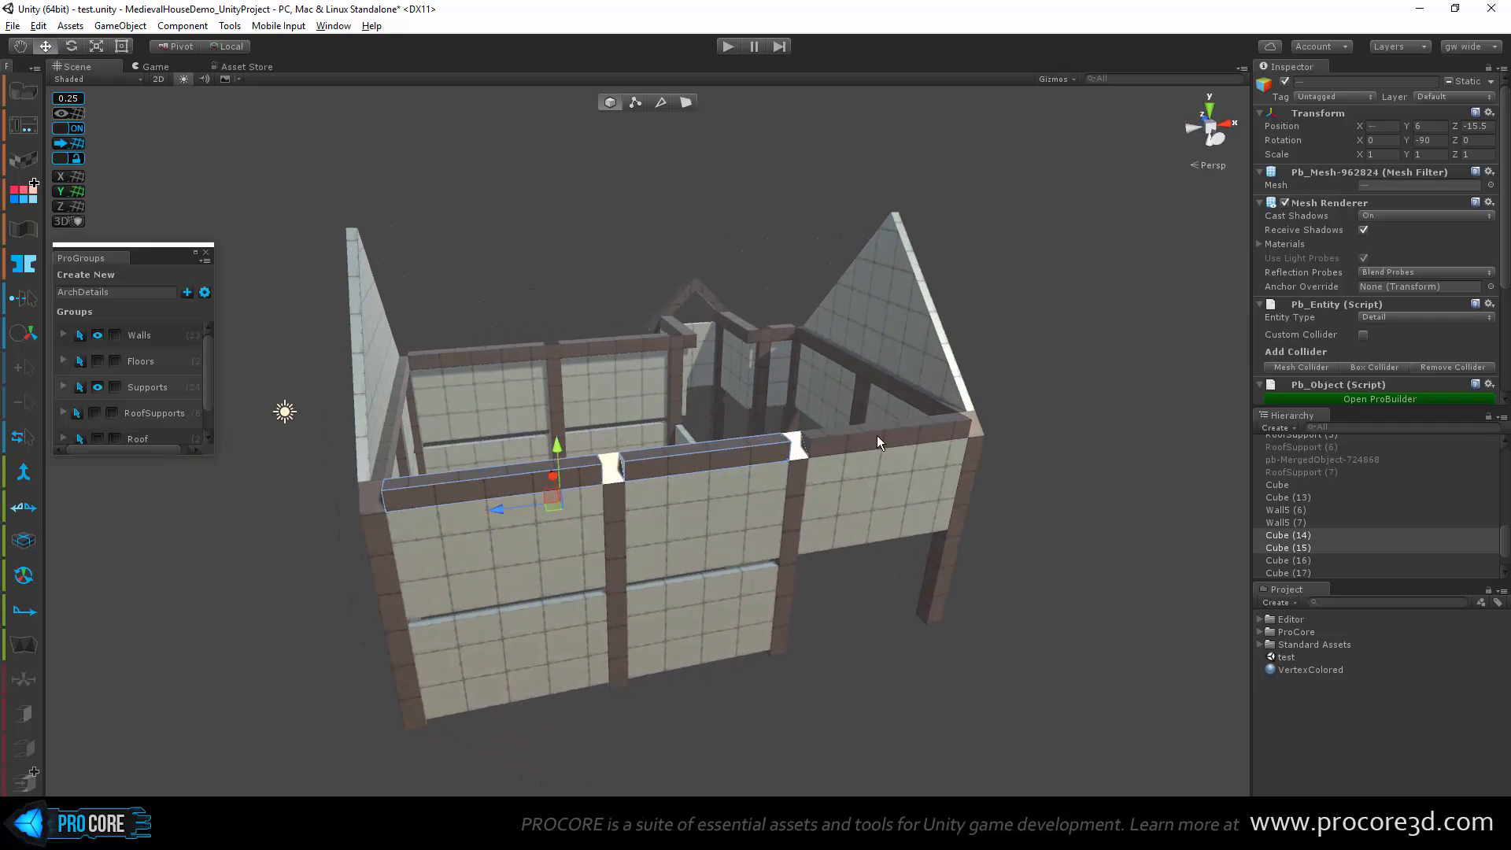
{"action": "left_click_drag", "start_coordinate": [877, 436], "coordinate": [546, 359], "text": "alt"}
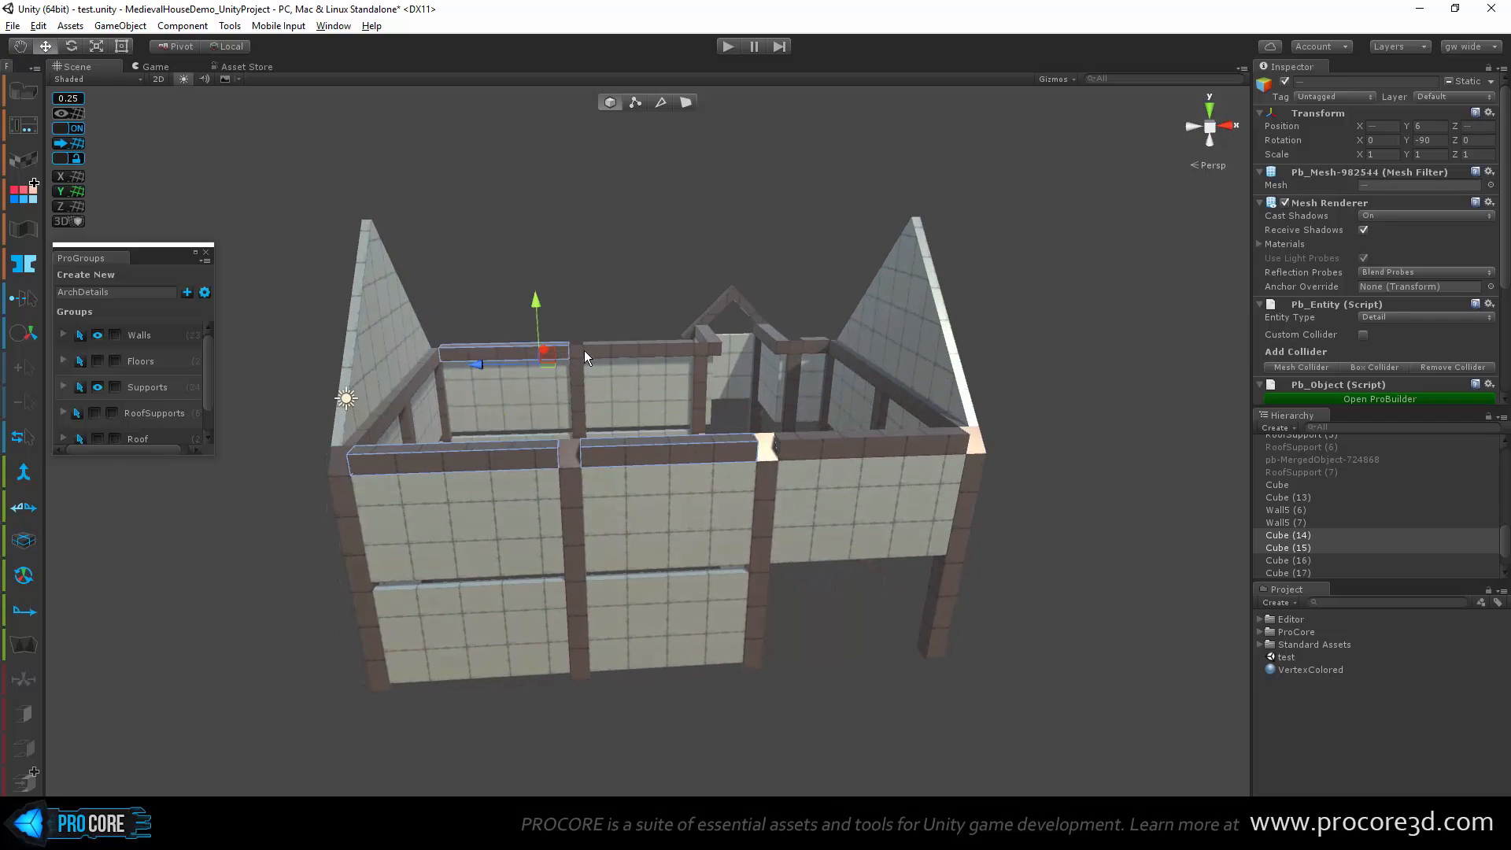
{"action": "left_click_drag", "start_coordinate": [643, 349], "coordinate": [468, 429], "text": "alt"}
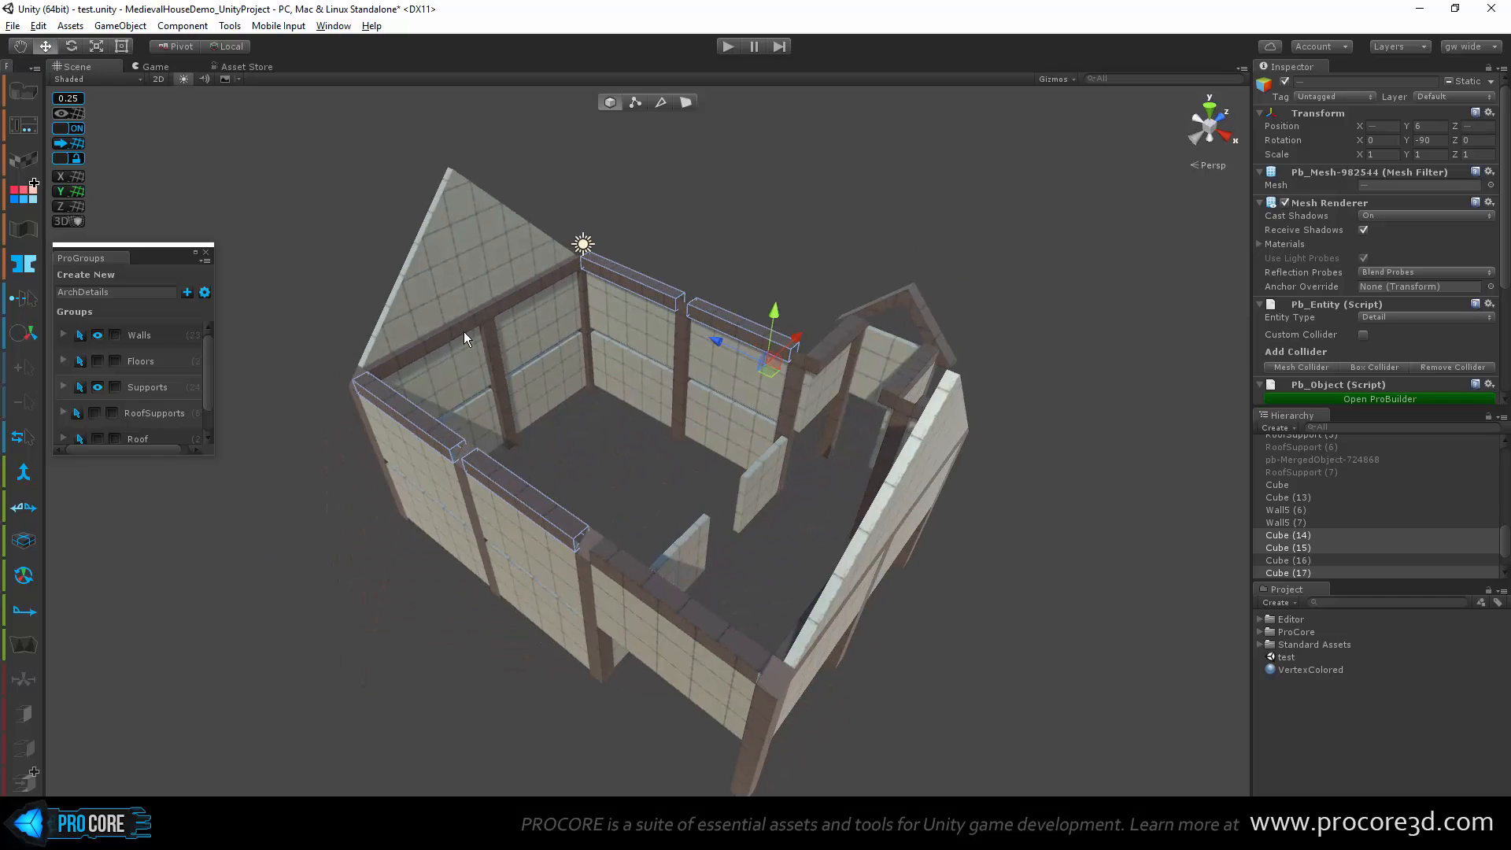
{"action": "left_click_drag", "start_coordinate": [464, 332], "coordinate": [786, 309], "text": "alt"}
{"action": "key", "text": "ctrl+d"}
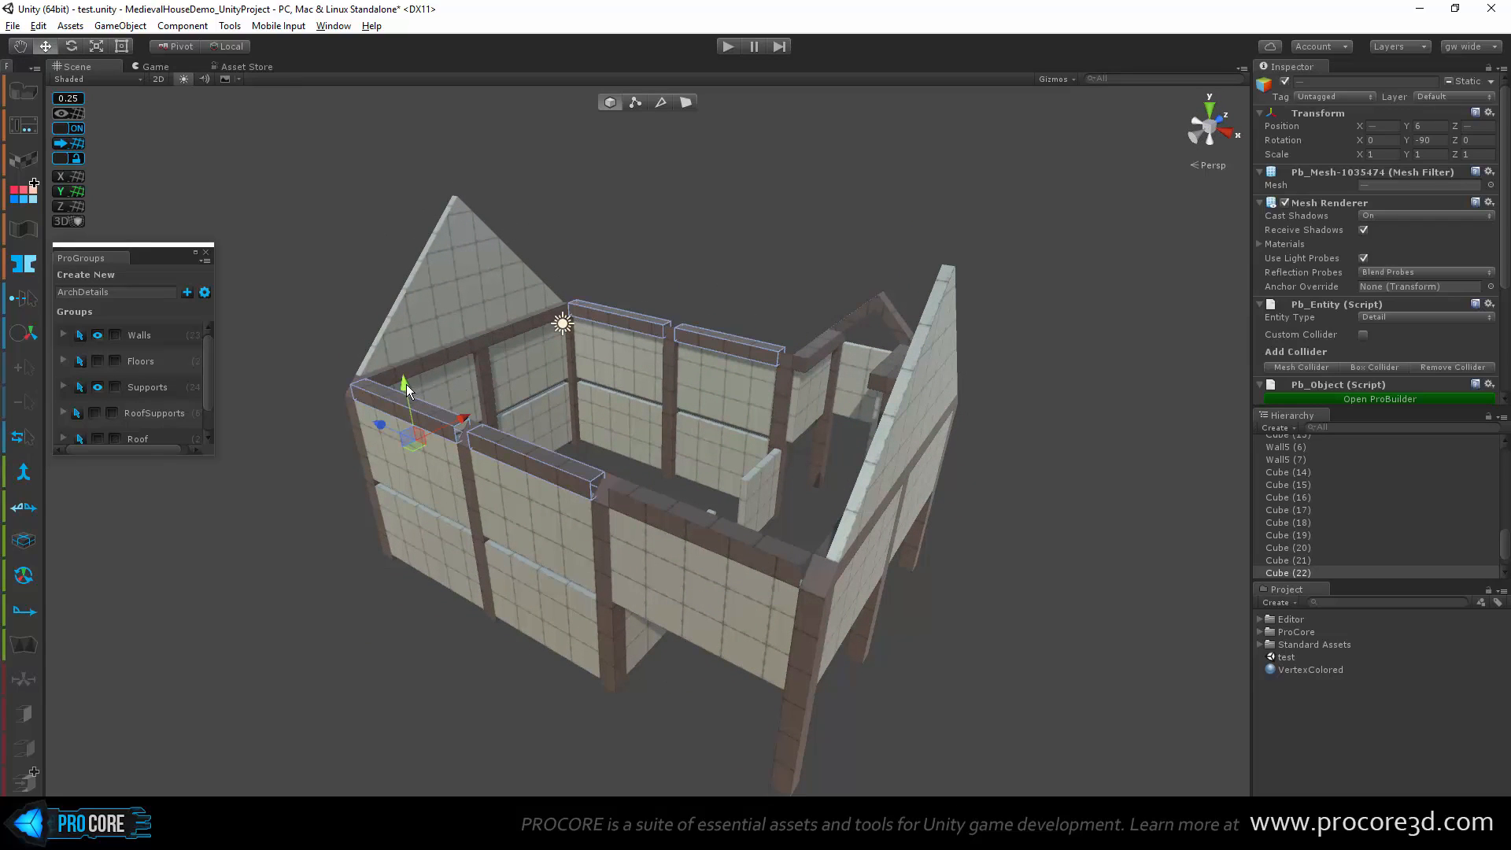
{"action": "left_click_drag", "start_coordinate": [406, 384], "coordinate": [591, 417]}
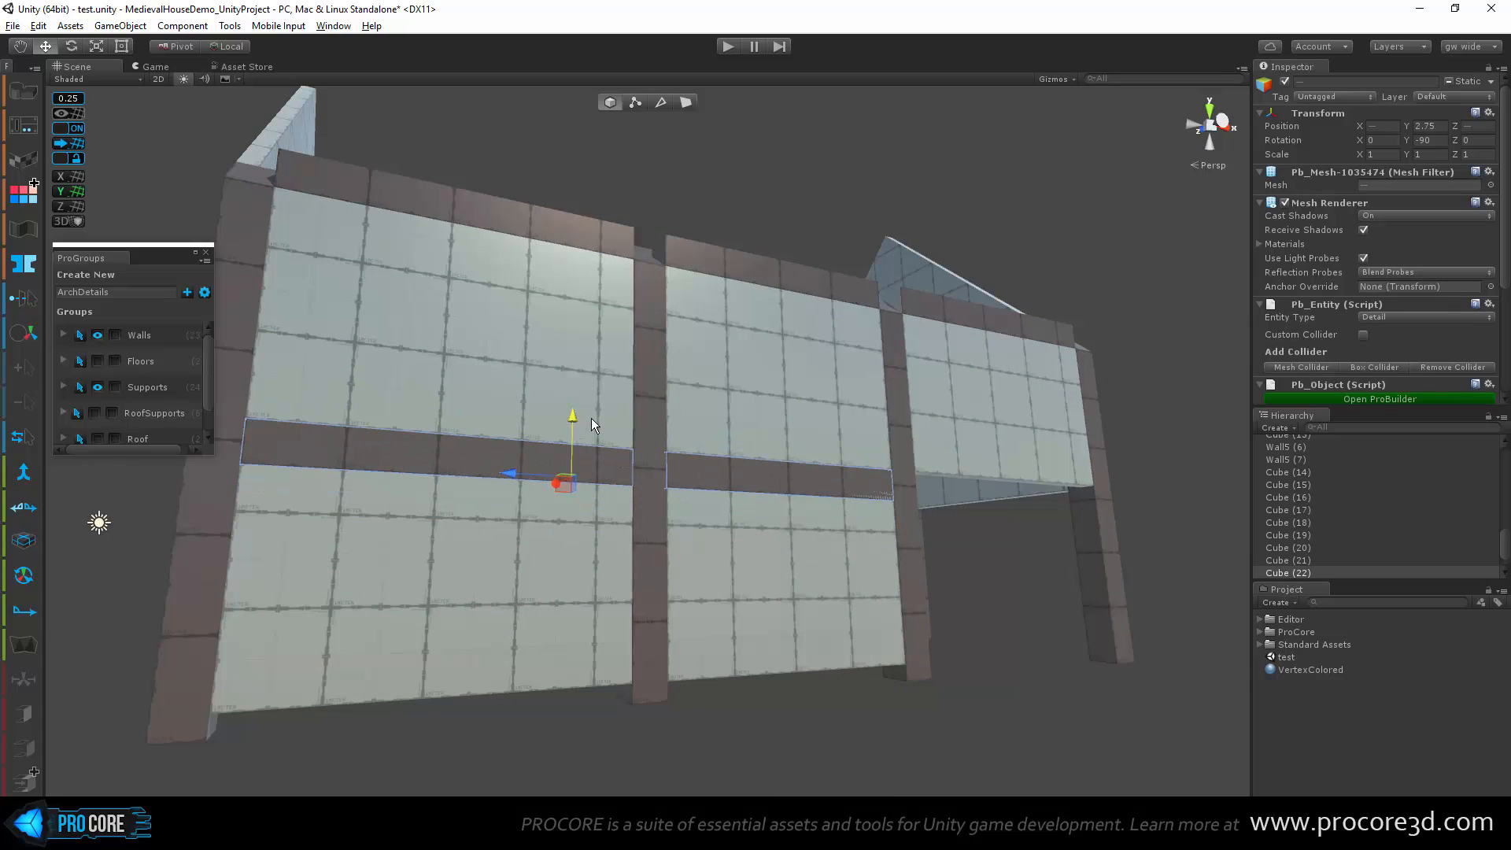
Step: Show the Floors group temporarily and examine how the new mid-height beams meet the upper floor slab from above and below
{"action": "left_click_drag", "start_coordinate": [375, 624], "coordinate": [475, 605], "text": "alt"}
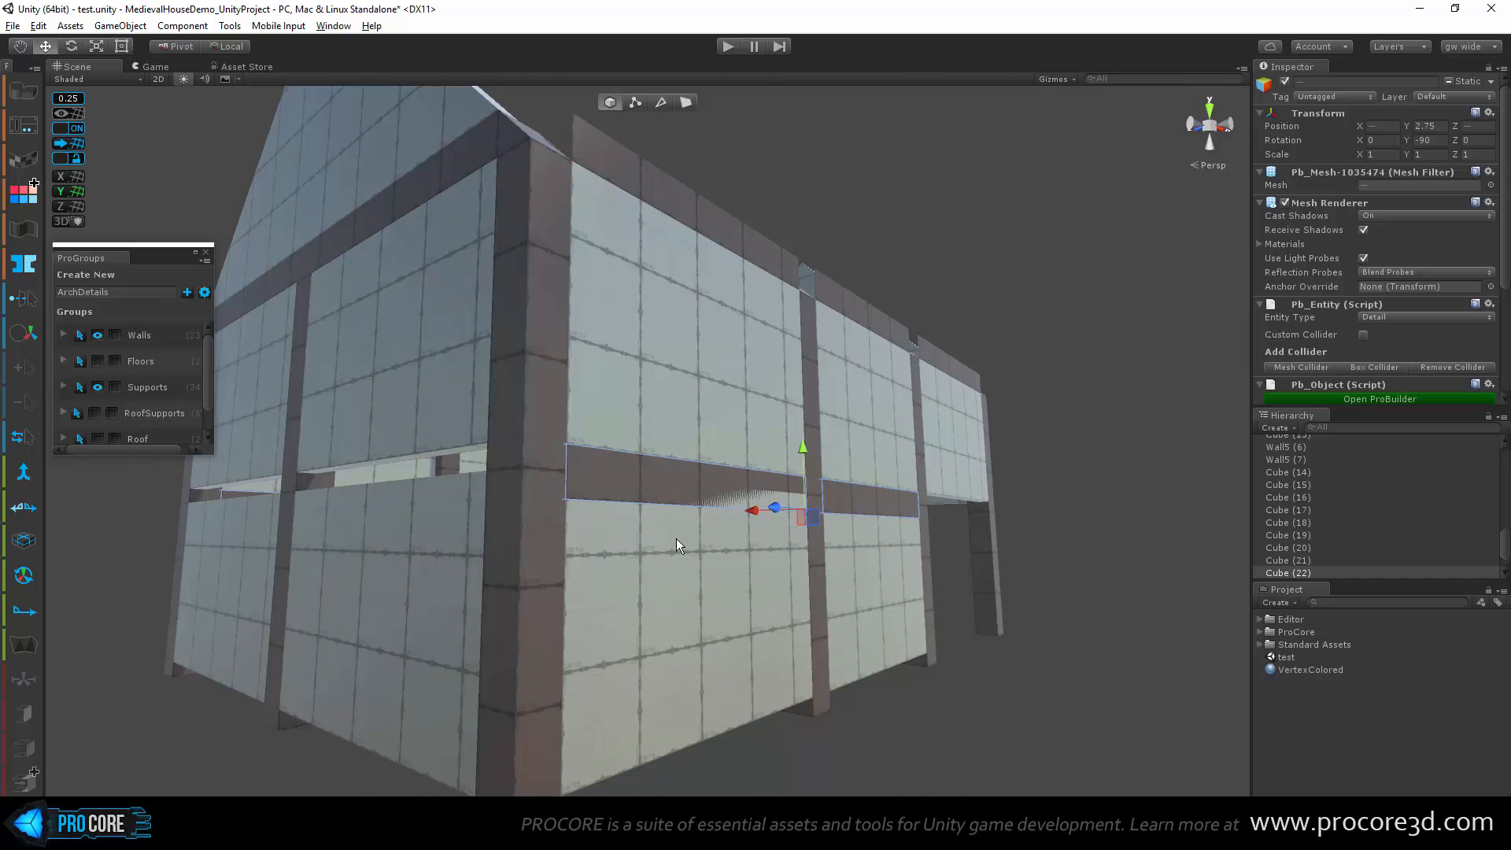
{"action": "left_click_drag", "start_coordinate": [641, 536], "coordinate": [600, 772], "text": "alt"}
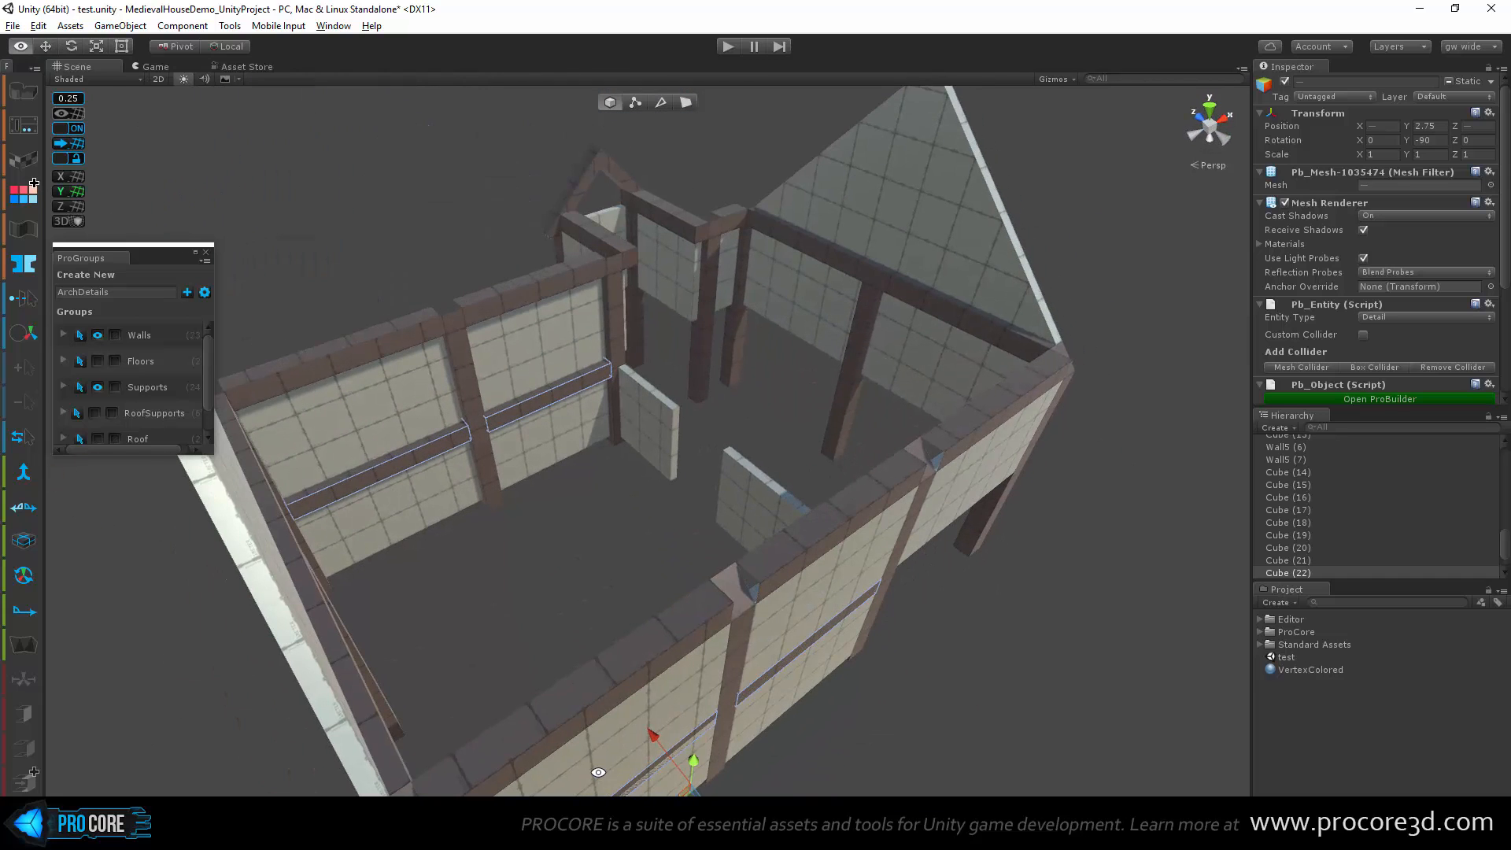
{"action": "left_click", "coordinate": [98, 360]}
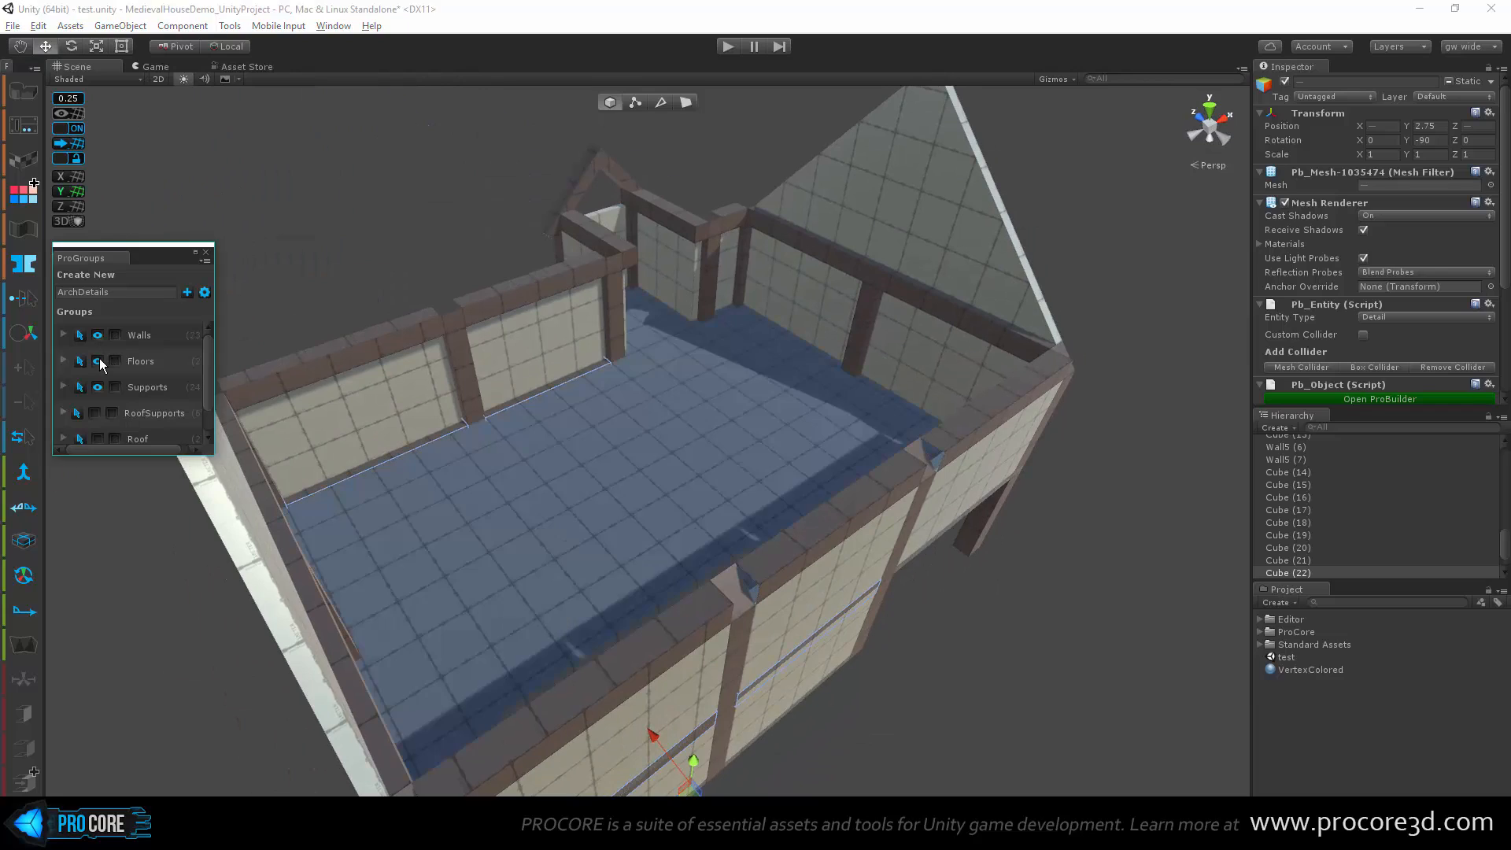
{"action": "scroll", "coordinate": [557, 421], "scroll_direction": "up", "scroll_amount": 6}
{"action": "left_click_drag", "start_coordinate": [667, 545], "coordinate": [664, 482], "text": "alt"}
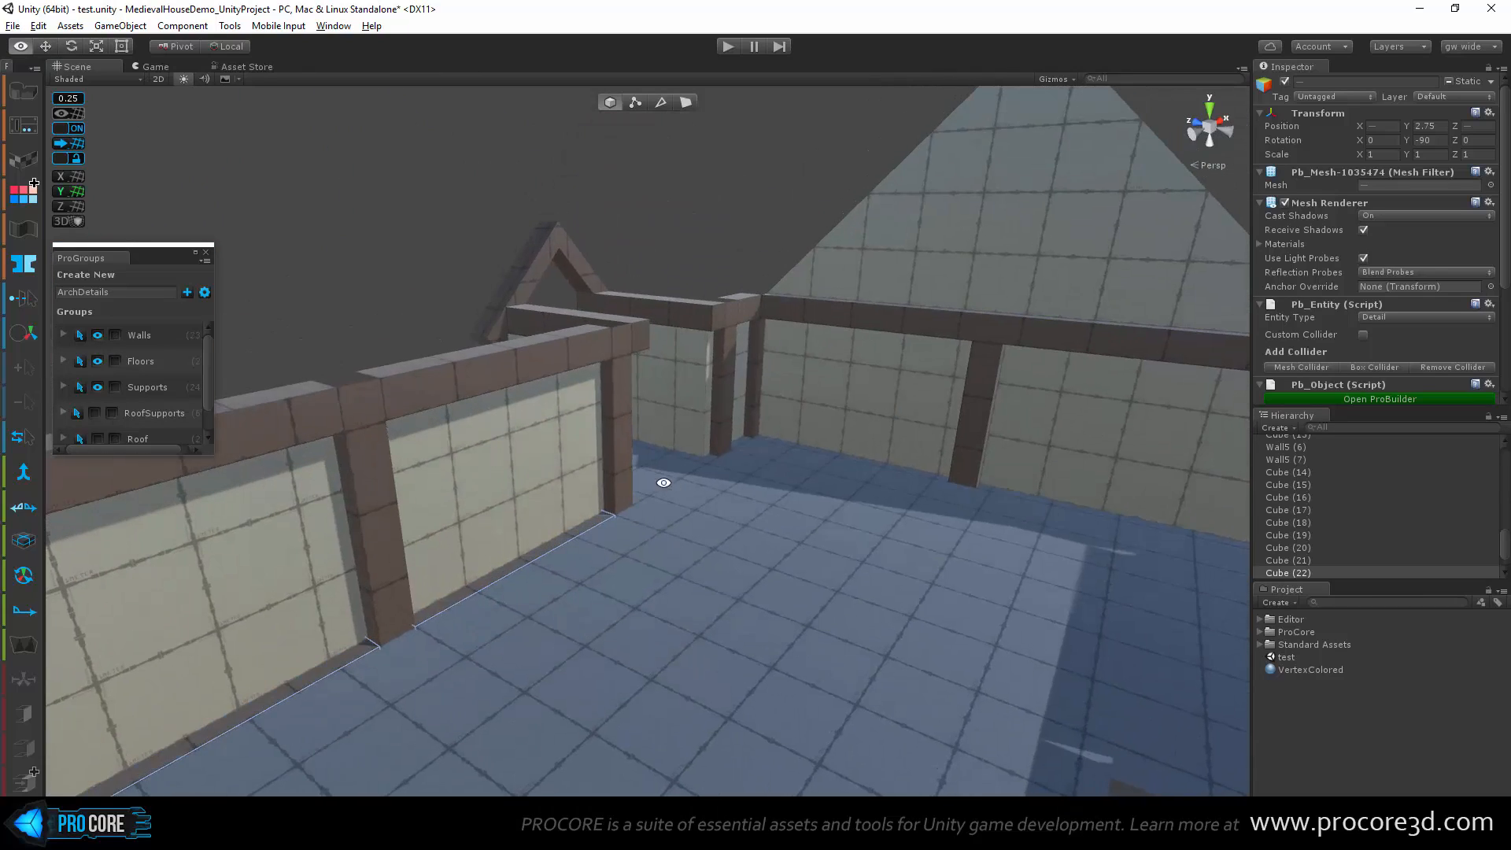
{"action": "left_click_drag", "start_coordinate": [714, 724], "coordinate": [683, 549], "text": "alt"}
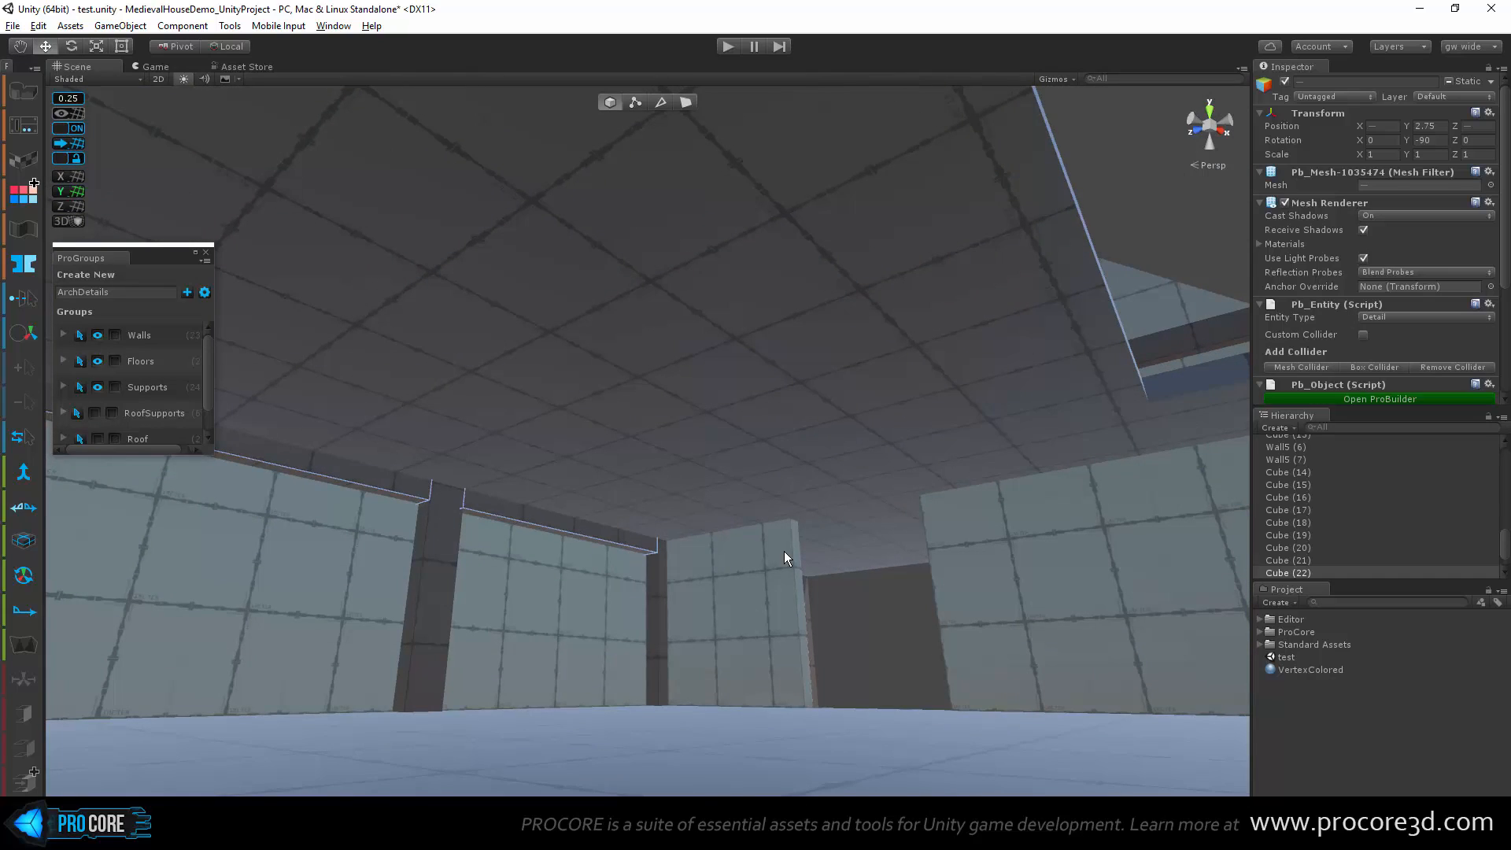
{"action": "left_click_drag", "start_coordinate": [785, 554], "coordinate": [700, 517], "text": "alt"}
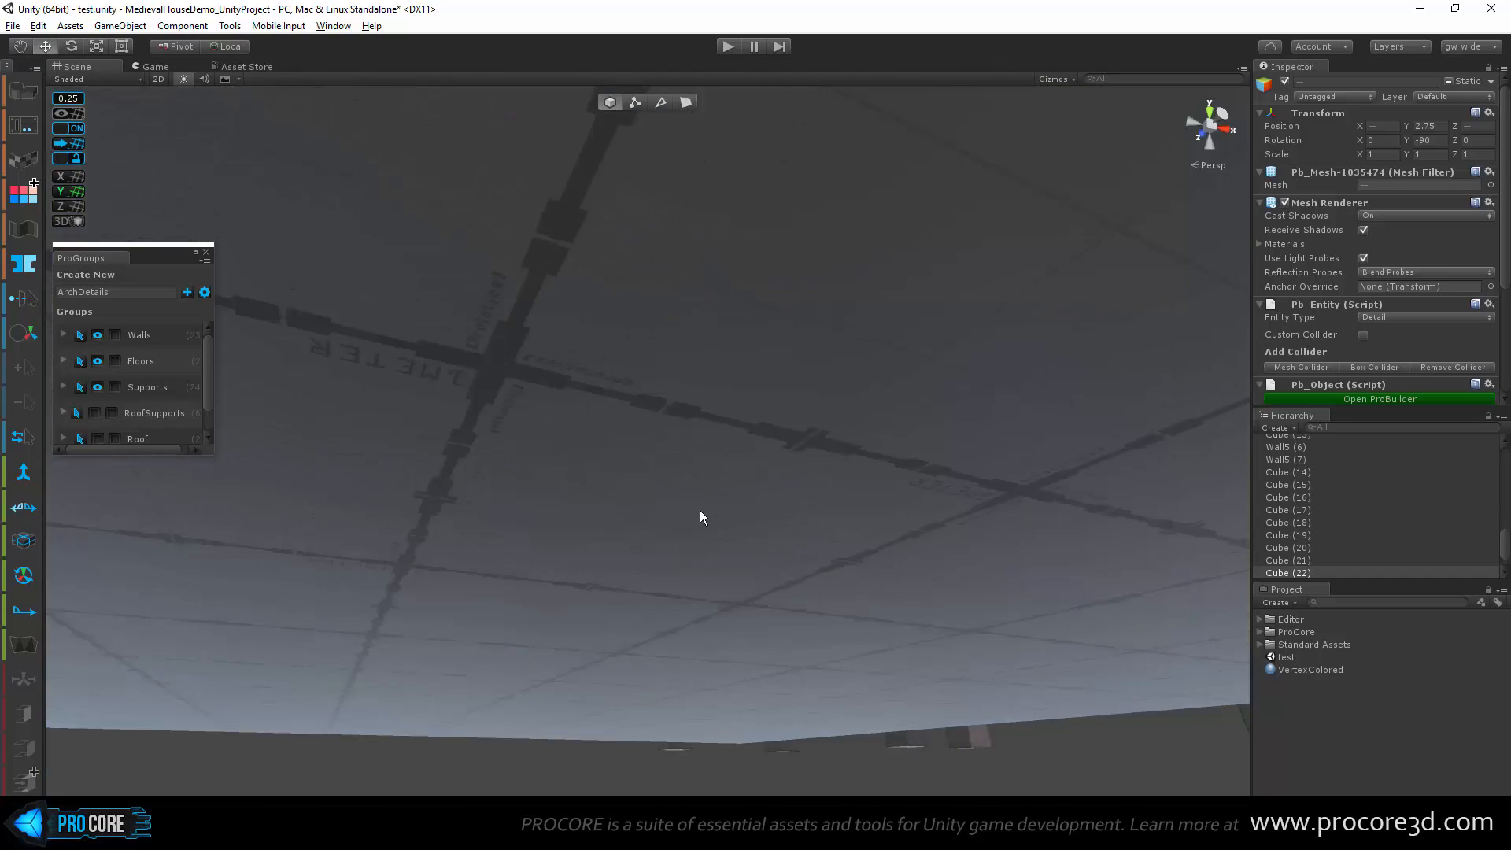
{"action": "scroll", "coordinate": [701, 510], "scroll_direction": "down", "scroll_amount": 10}
{"action": "left_click_drag", "start_coordinate": [705, 445], "coordinate": [771, 692], "text": "alt"}
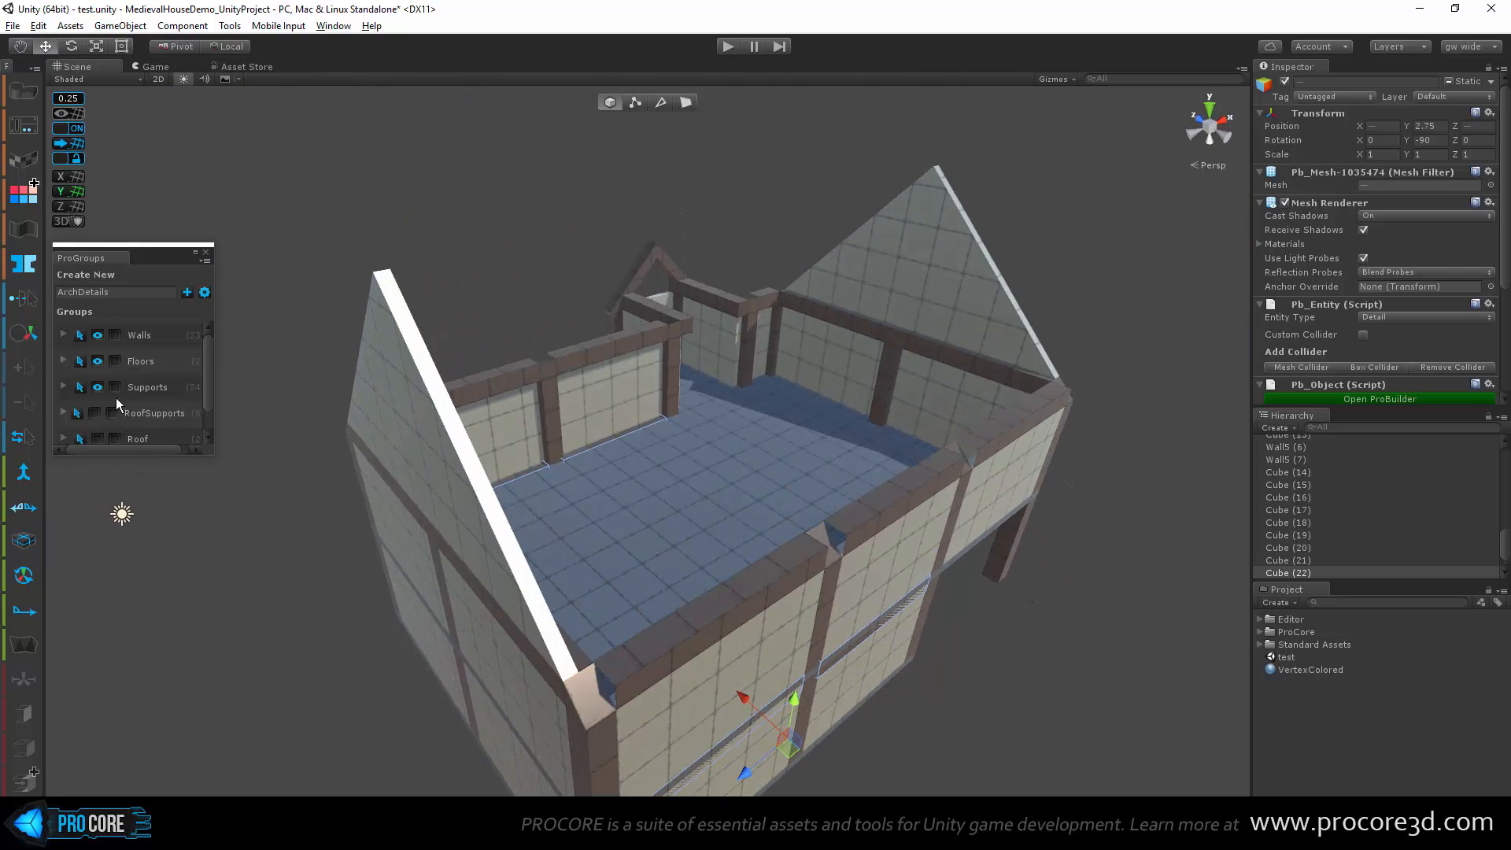
{"action": "left_click", "coordinate": [99, 362]}
Step: Lower the top vertices of the ground-floor panels on both long side walls to the underside of the mid-height beams
{"action": "middle_click_drag", "start_coordinate": [684, 611], "coordinate": [456, 366]}
{"action": "scroll", "coordinate": [557, 553], "scroll_direction": "up", "scroll_amount": 4}
{"action": "left_click", "coordinate": [483, 636]}
{"action": "left_click_drag", "start_coordinate": [483, 636], "coordinate": [469, 583], "text": "alt"}
{"action": "scroll", "coordinate": [469, 583], "scroll_direction": "down", "scroll_amount": 3}
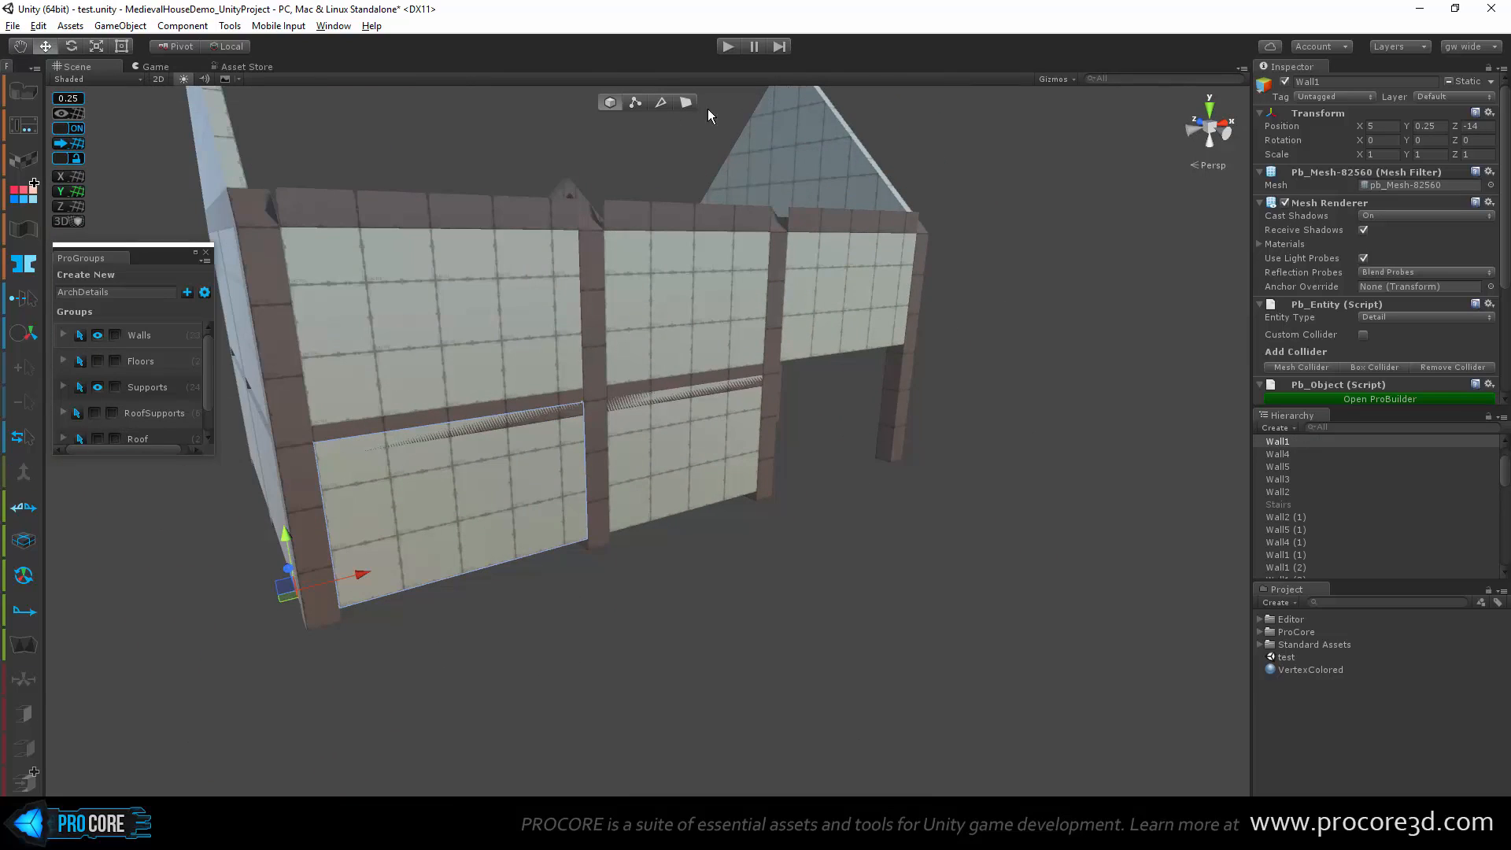
{"action": "left_click", "coordinate": [629, 104]}
{"action": "left_click", "coordinate": [661, 463]}
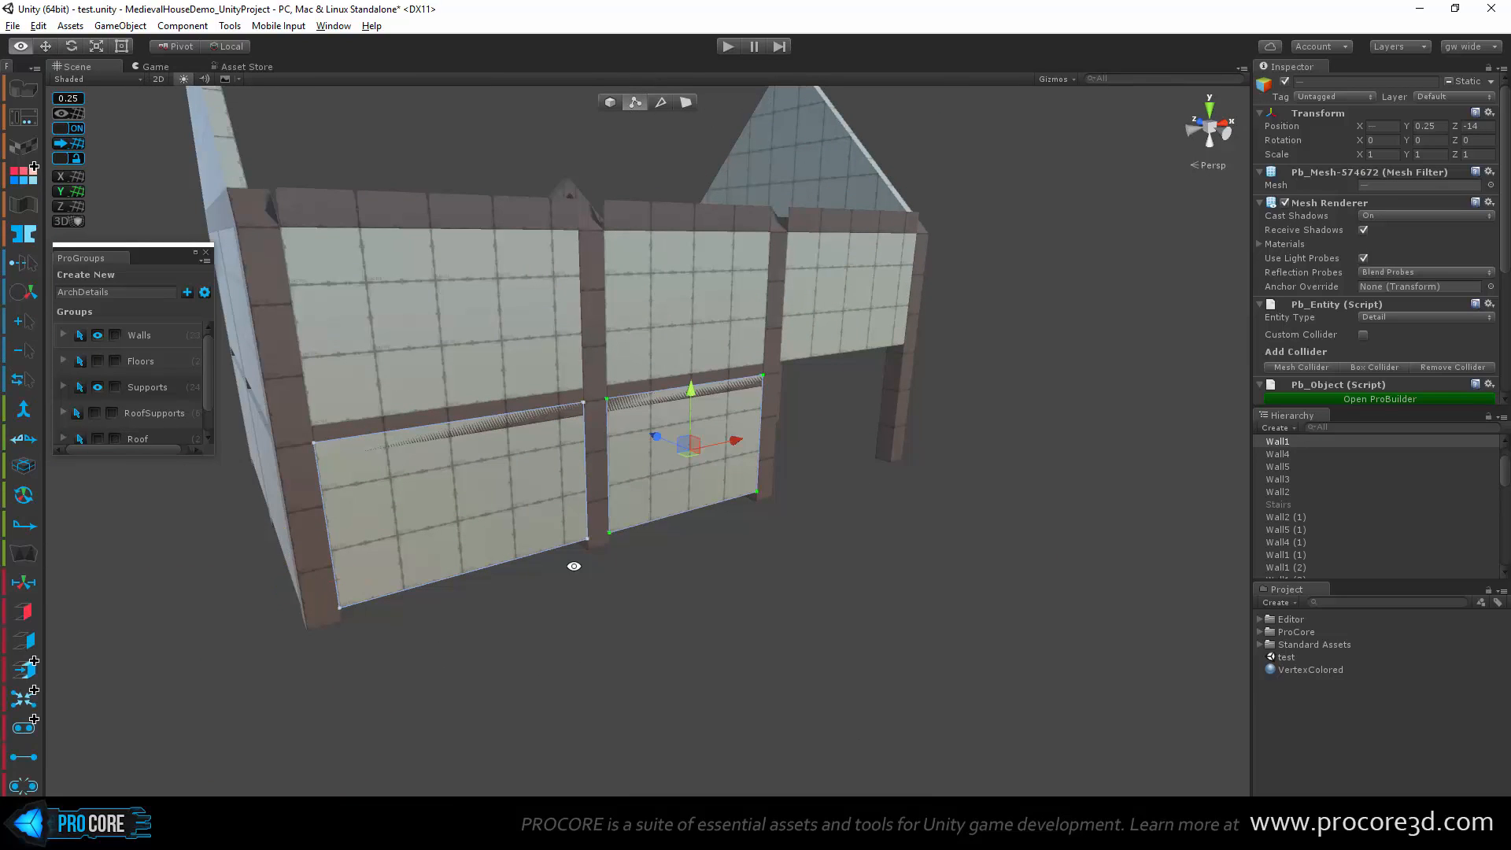
{"action": "left_click_drag", "start_coordinate": [574, 565], "coordinate": [882, 428], "text": "alt"}
{"action": "left_click", "coordinate": [881, 428]}
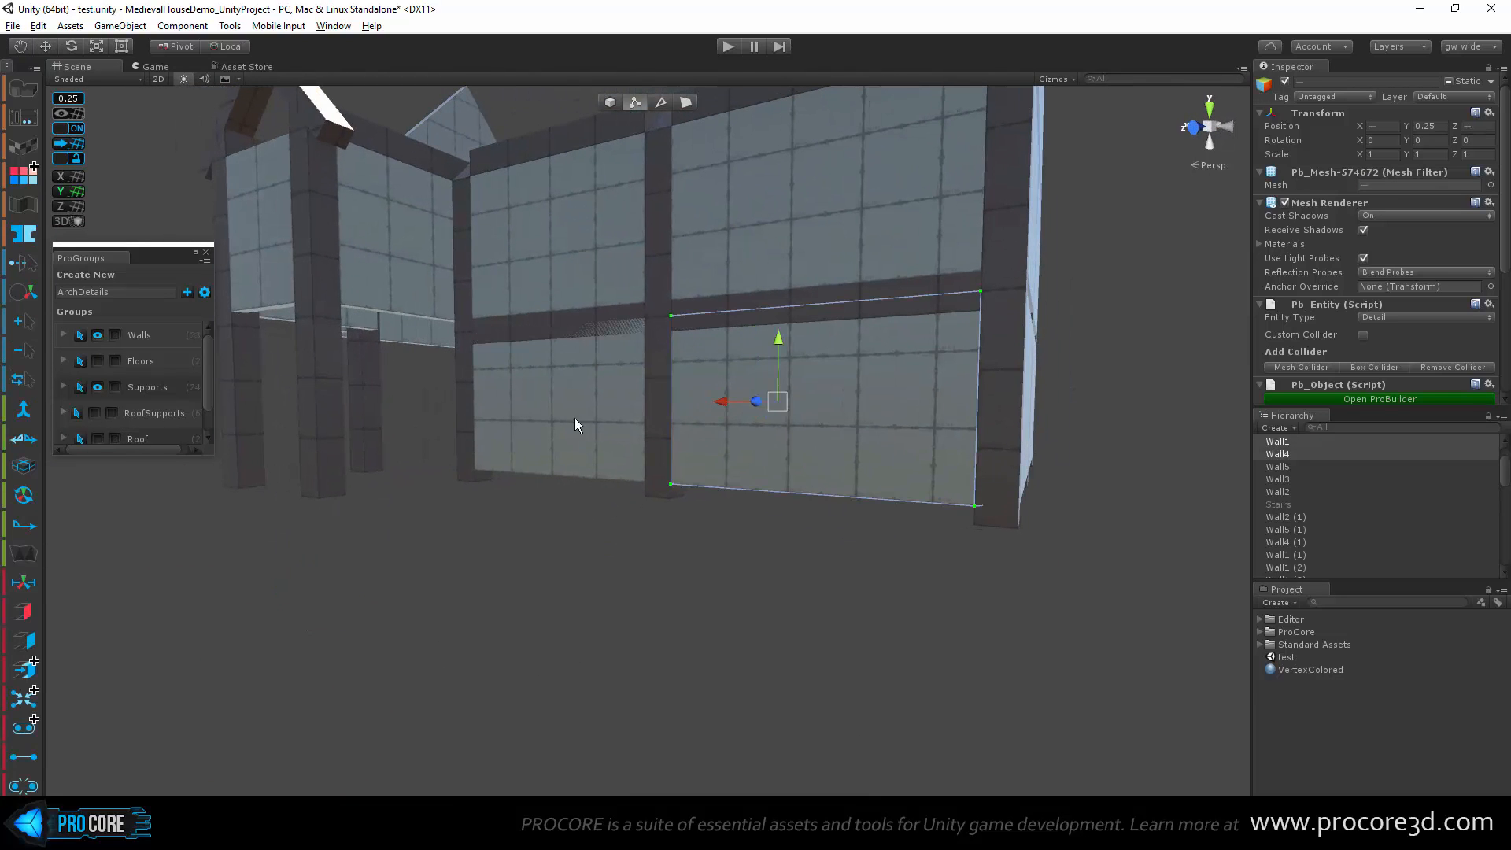
{"action": "left_click", "coordinate": [547, 442], "text": "shift"}
{"action": "left_click_drag", "start_coordinate": [546, 438], "coordinate": [1087, 302], "text": "alt"}
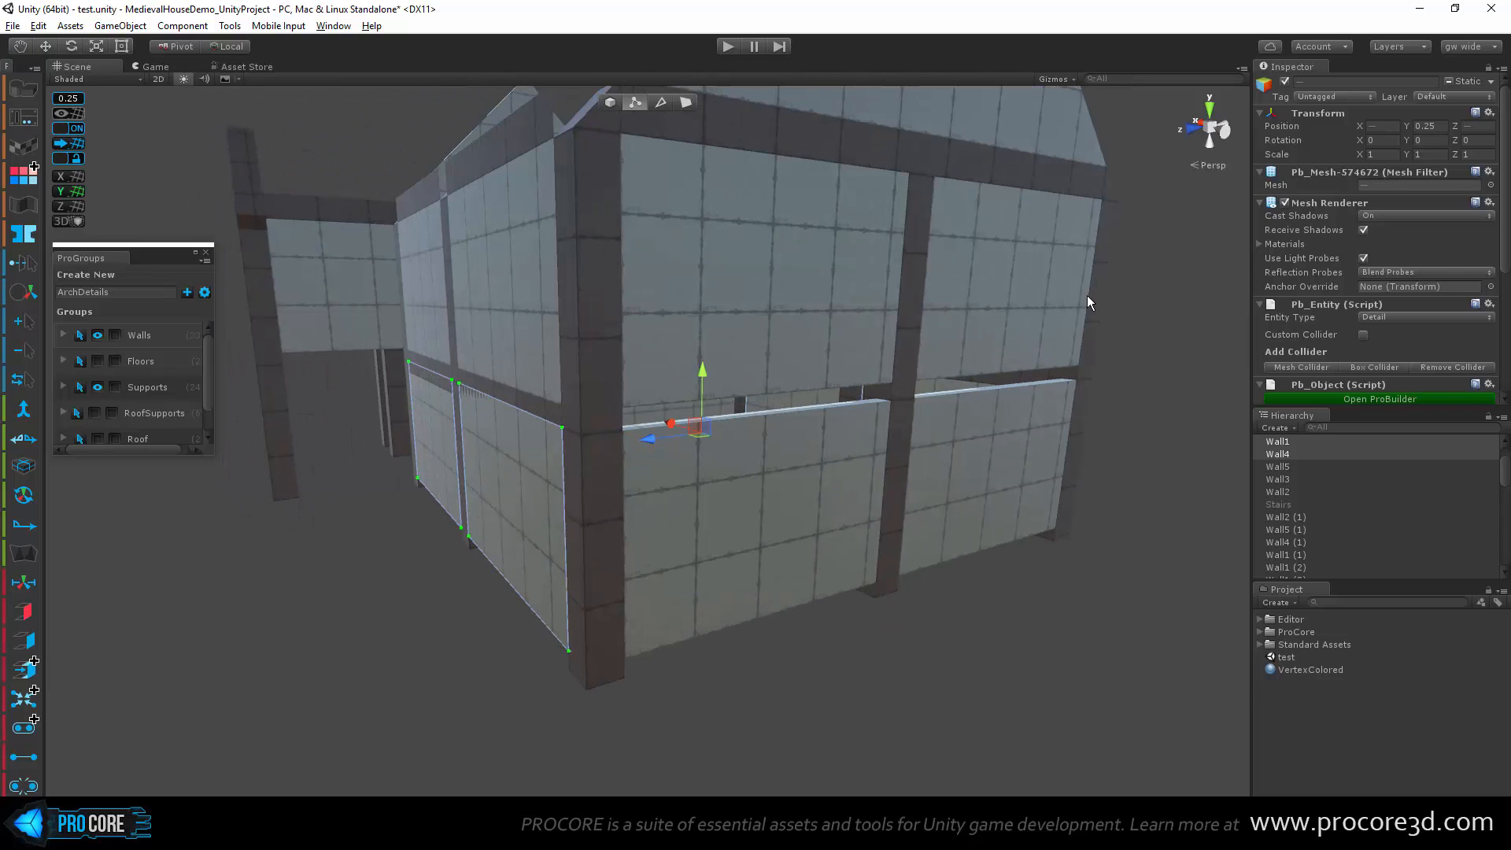
{"action": "left_click", "coordinate": [1187, 129]}
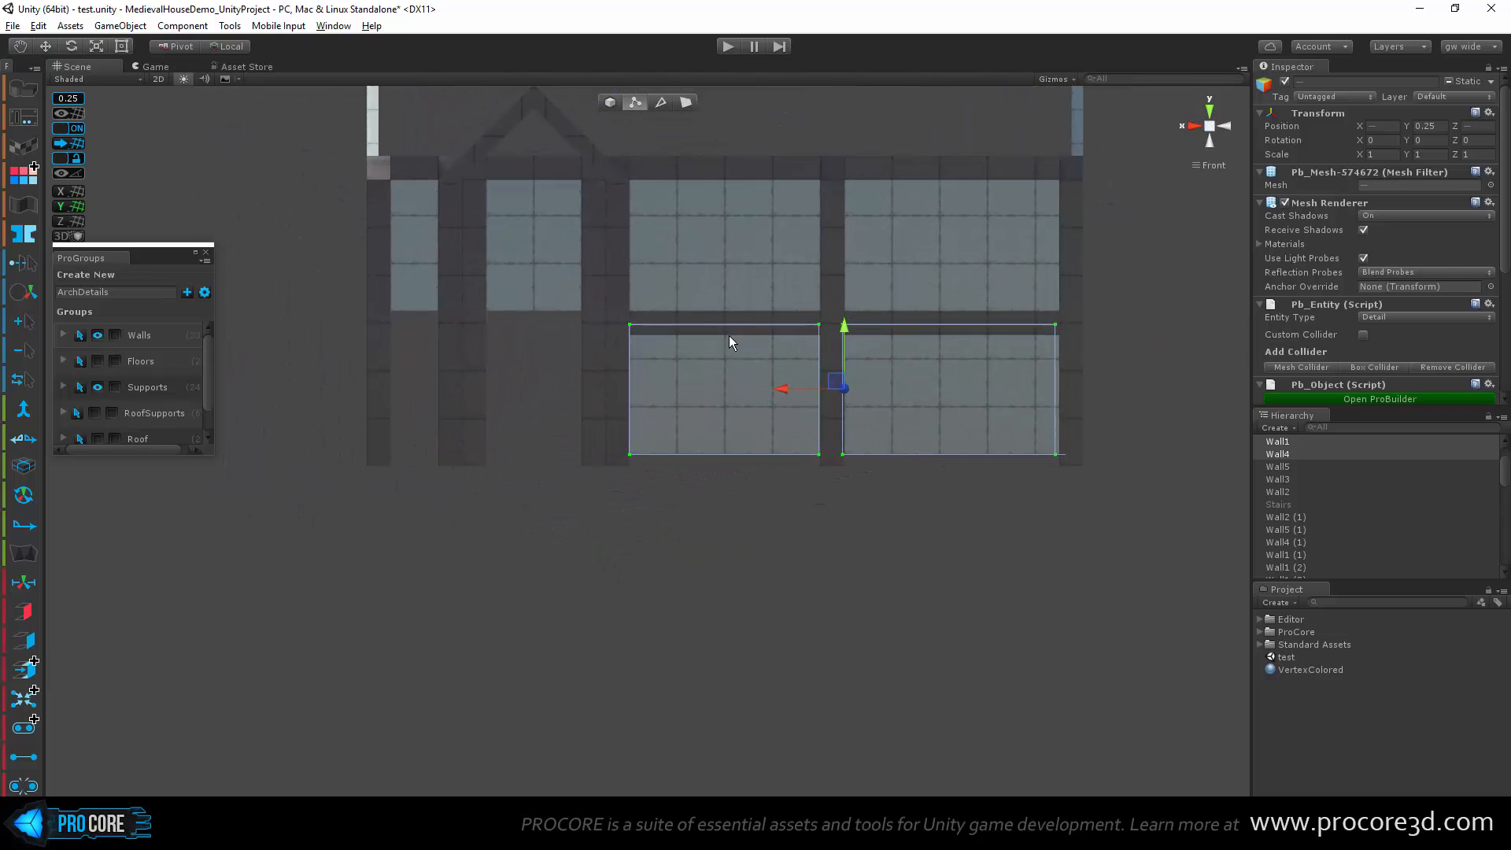
{"action": "scroll", "coordinate": [1106, 349], "scroll_direction": "up", "scroll_amount": 3}
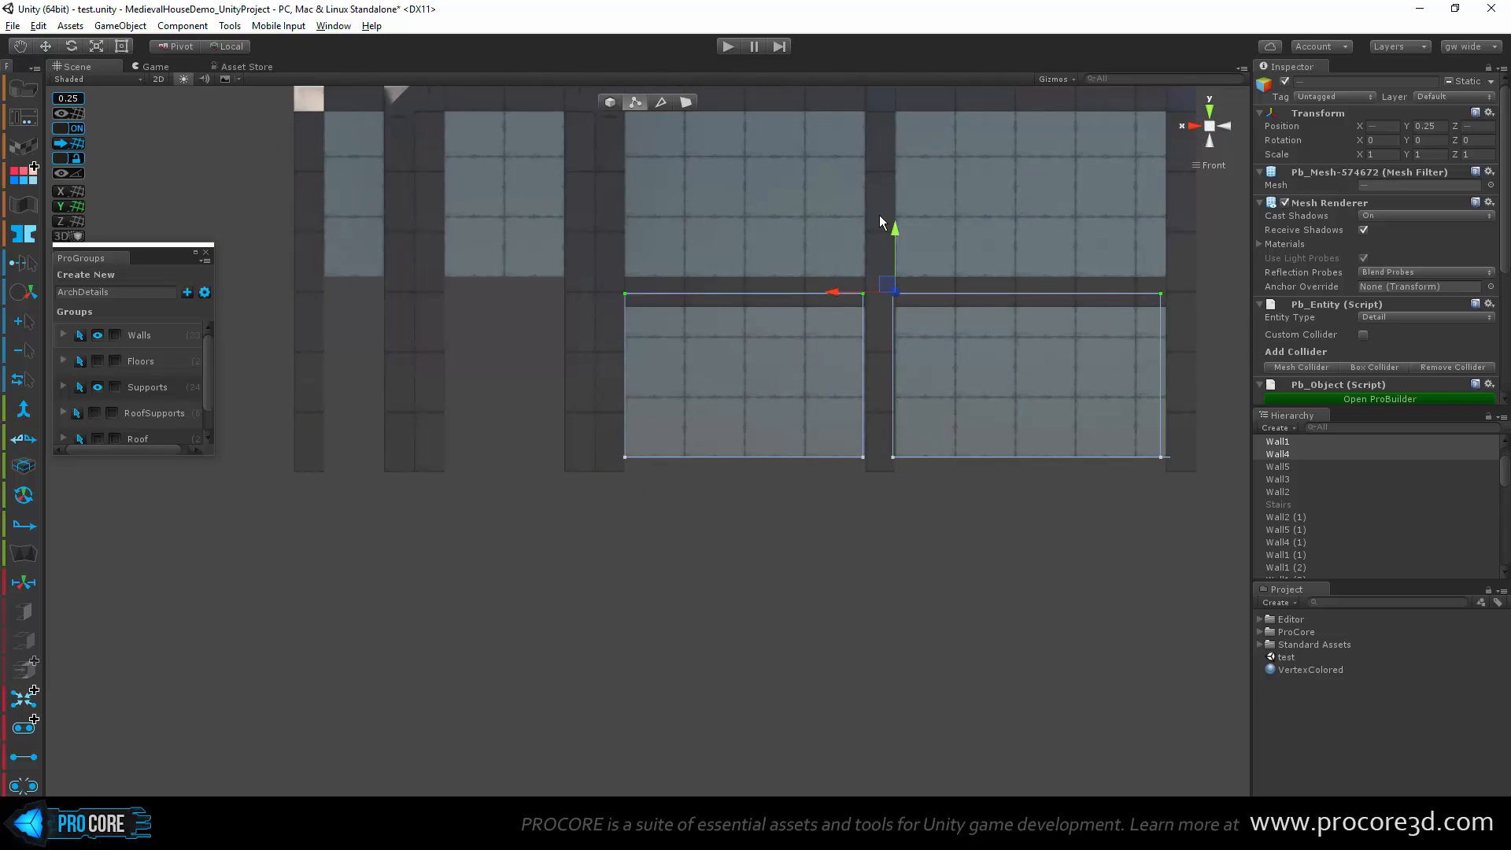
{"action": "left_click_drag", "start_coordinate": [897, 233], "coordinate": [895, 247]}
Step: Lower the top vertices of the two ground-floor panels on the gable end wall by the same amount
{"action": "left_click_drag", "start_coordinate": [999, 456], "coordinate": [904, 577], "text": "alt"}
{"action": "left_click", "coordinate": [876, 434]}
{"action": "left_click", "coordinate": [1055, 409], "text": "shift"}
{"action": "left_click_drag", "start_coordinate": [1055, 410], "coordinate": [826, 296], "text": "alt"}
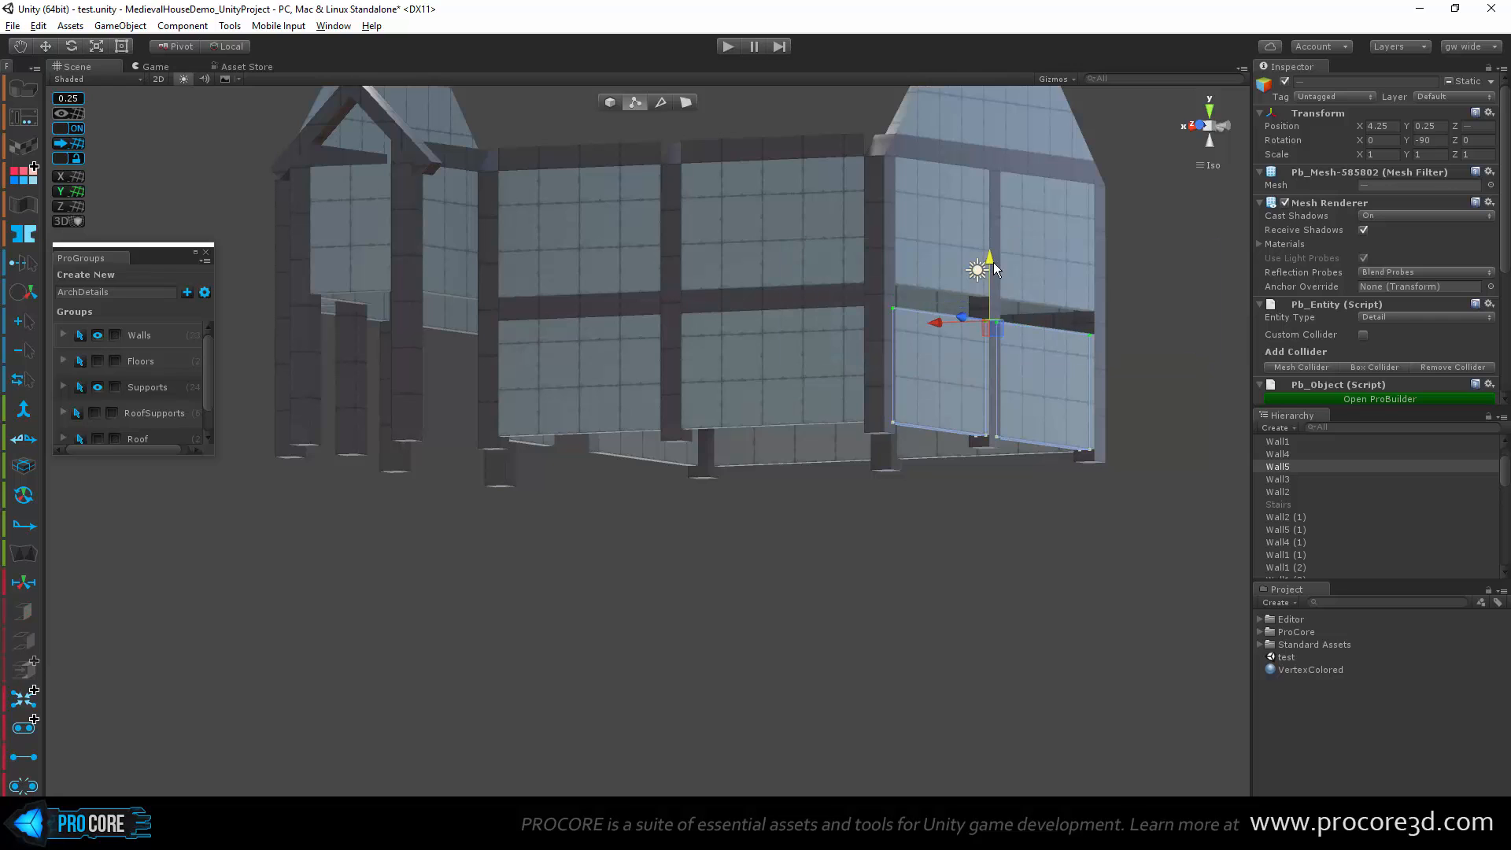
{"action": "left_click_drag", "start_coordinate": [993, 262], "coordinate": [711, 426], "text": "alt"}
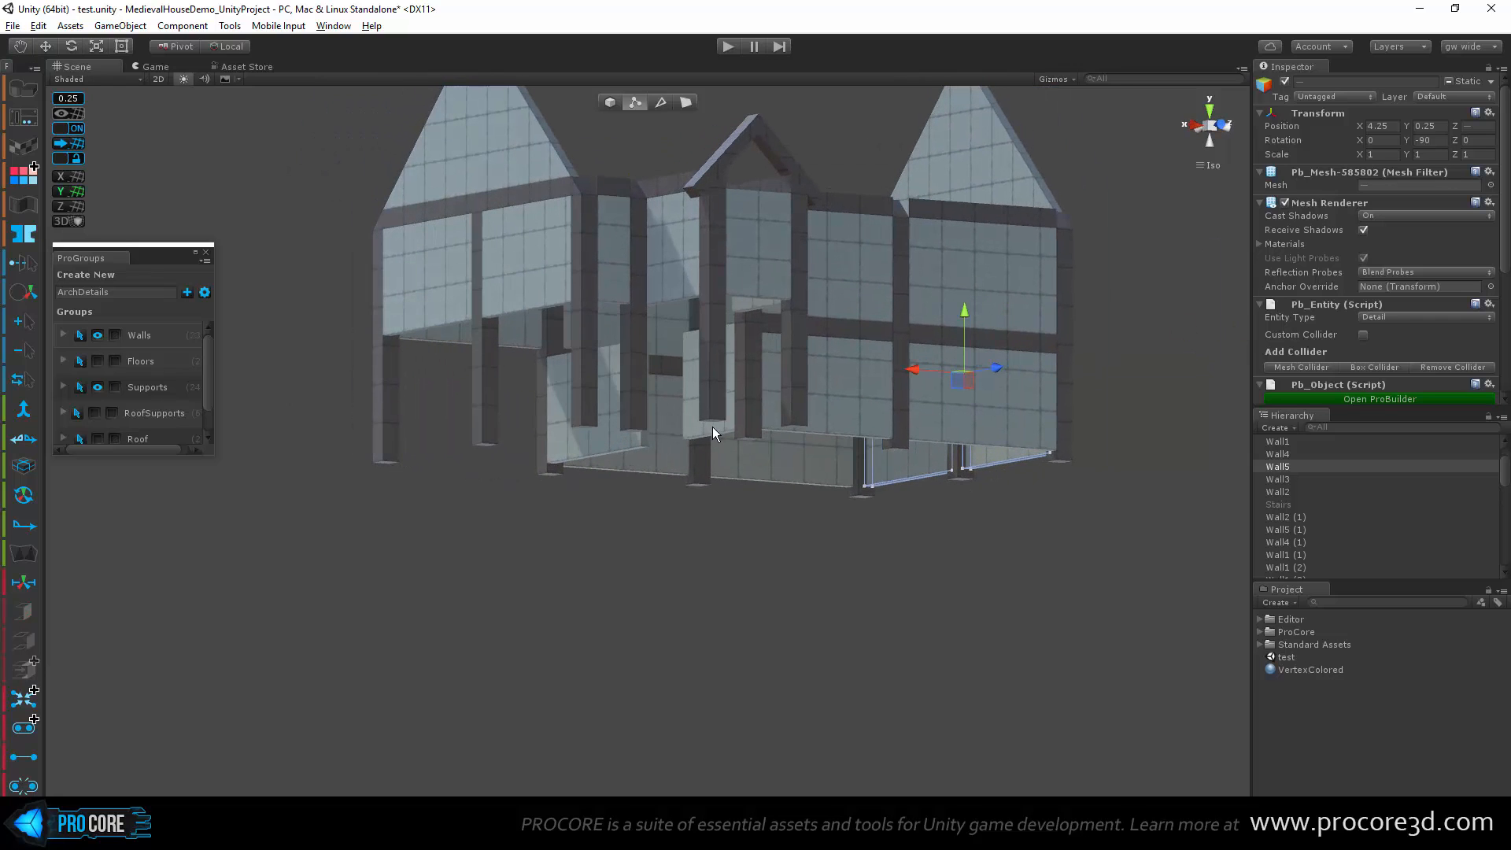
Step: Lower the top vertices of Wall2 and Wall3 on either side of the ground-floor doorway, and return to object editing
{"action": "left_click", "coordinate": [711, 426]}
{"action": "left_click", "coordinate": [597, 445], "text": "shift"}
{"action": "left_click_drag", "start_coordinate": [597, 444], "coordinate": [786, 409], "text": "alt"}
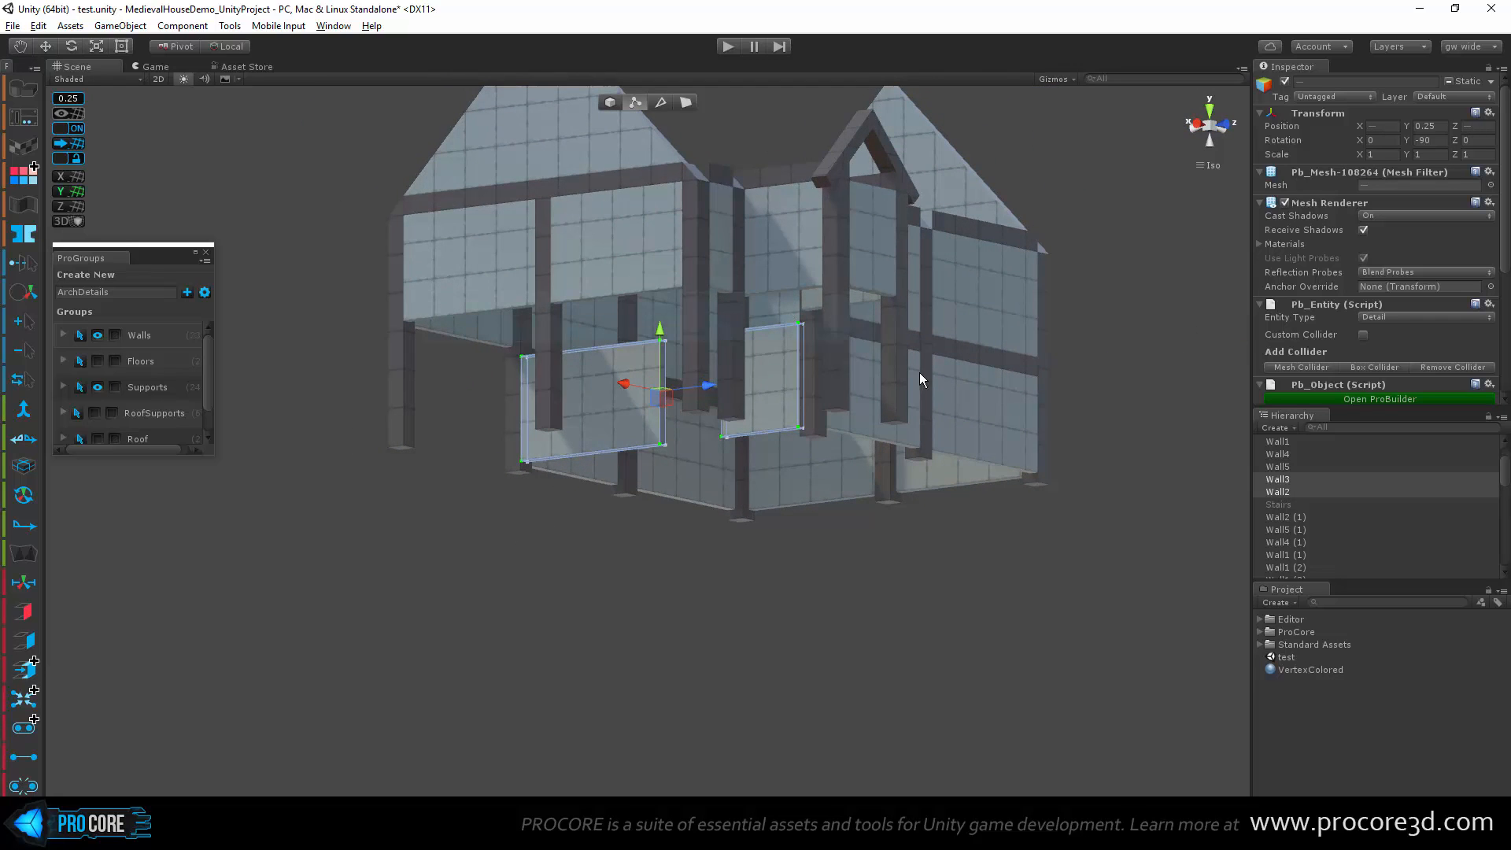
{"action": "left_click_drag", "start_coordinate": [659, 285], "coordinate": [702, 533], "text": "alt"}
{"action": "key", "text": "g"}
Step: Duplicate the top beam of the gable end wall and lower the copy to Y 2.75
{"action": "left_click_drag", "start_coordinate": [462, 559], "coordinate": [480, 271], "text": "alt"}
{"action": "middle_click_drag", "start_coordinate": [425, 504], "coordinate": [578, 559]}
{"action": "scroll", "coordinate": [577, 558], "scroll_direction": "up", "scroll_amount": 4}
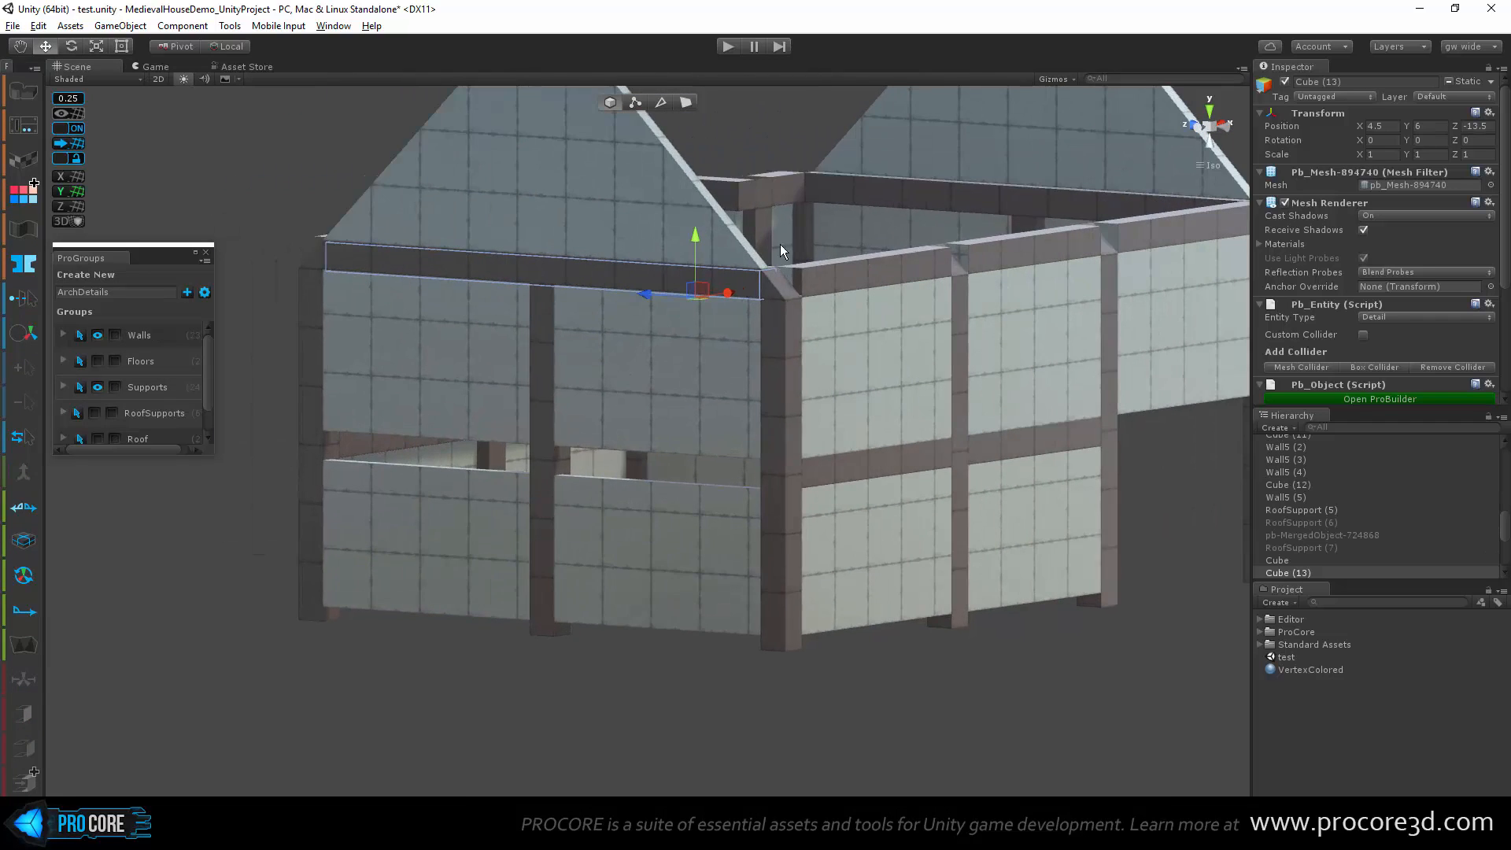
{"action": "key", "text": "ctrl+d"}
{"action": "left_click_drag", "start_coordinate": [696, 246], "coordinate": [959, 583]}
Step: Shorten the lowered gable beam by moving its end vertices to the central pole, and return to object editing
{"action": "left_click", "coordinate": [635, 102]}
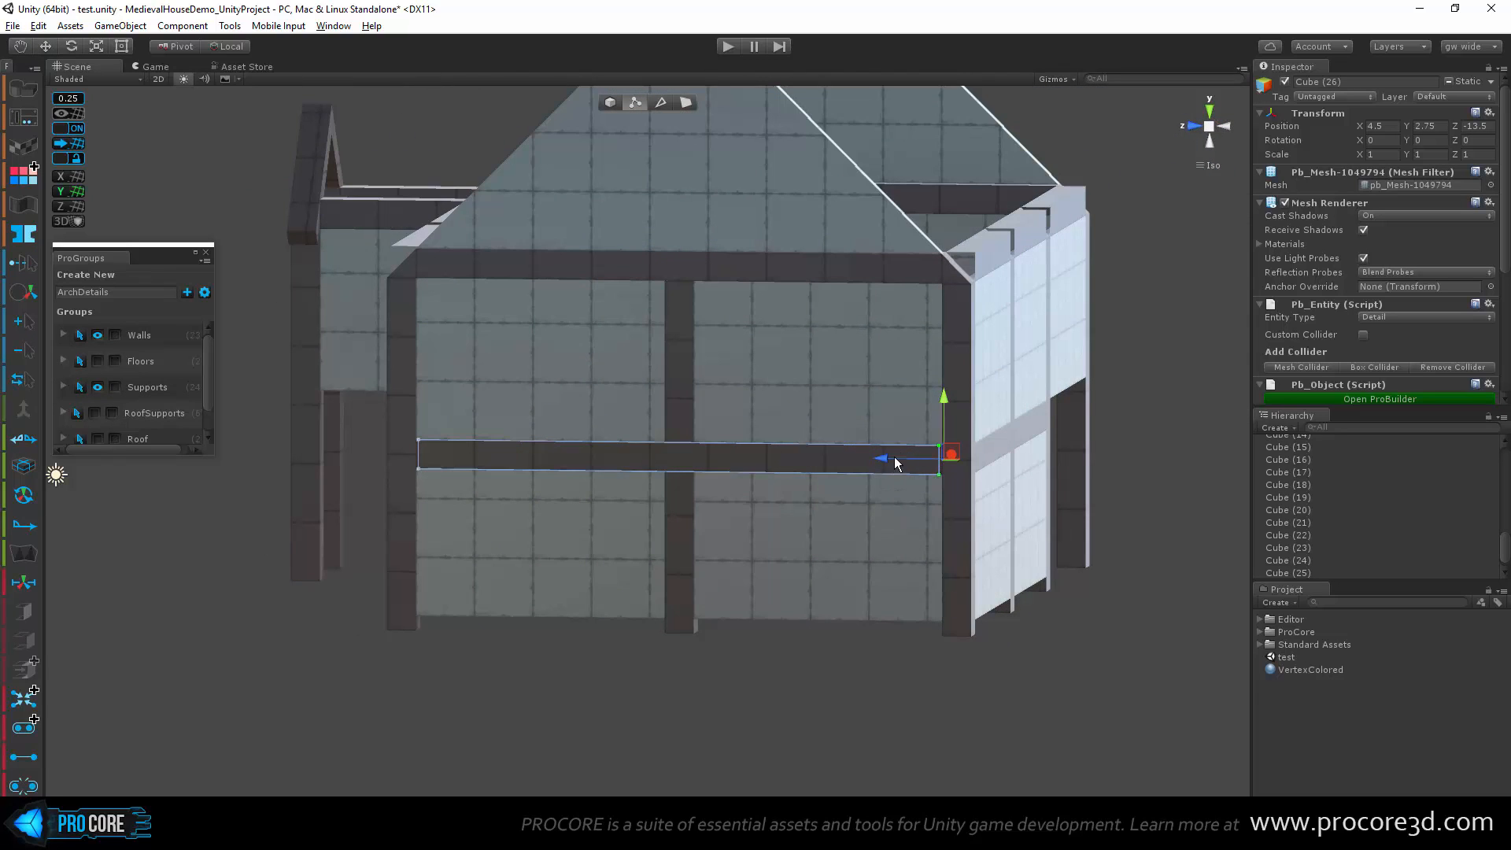
{"action": "left_click_drag", "start_coordinate": [869, 470], "coordinate": [607, 459]}
{"action": "left_click_drag", "start_coordinate": [600, 535], "coordinate": [631, 590], "text": "alt"}
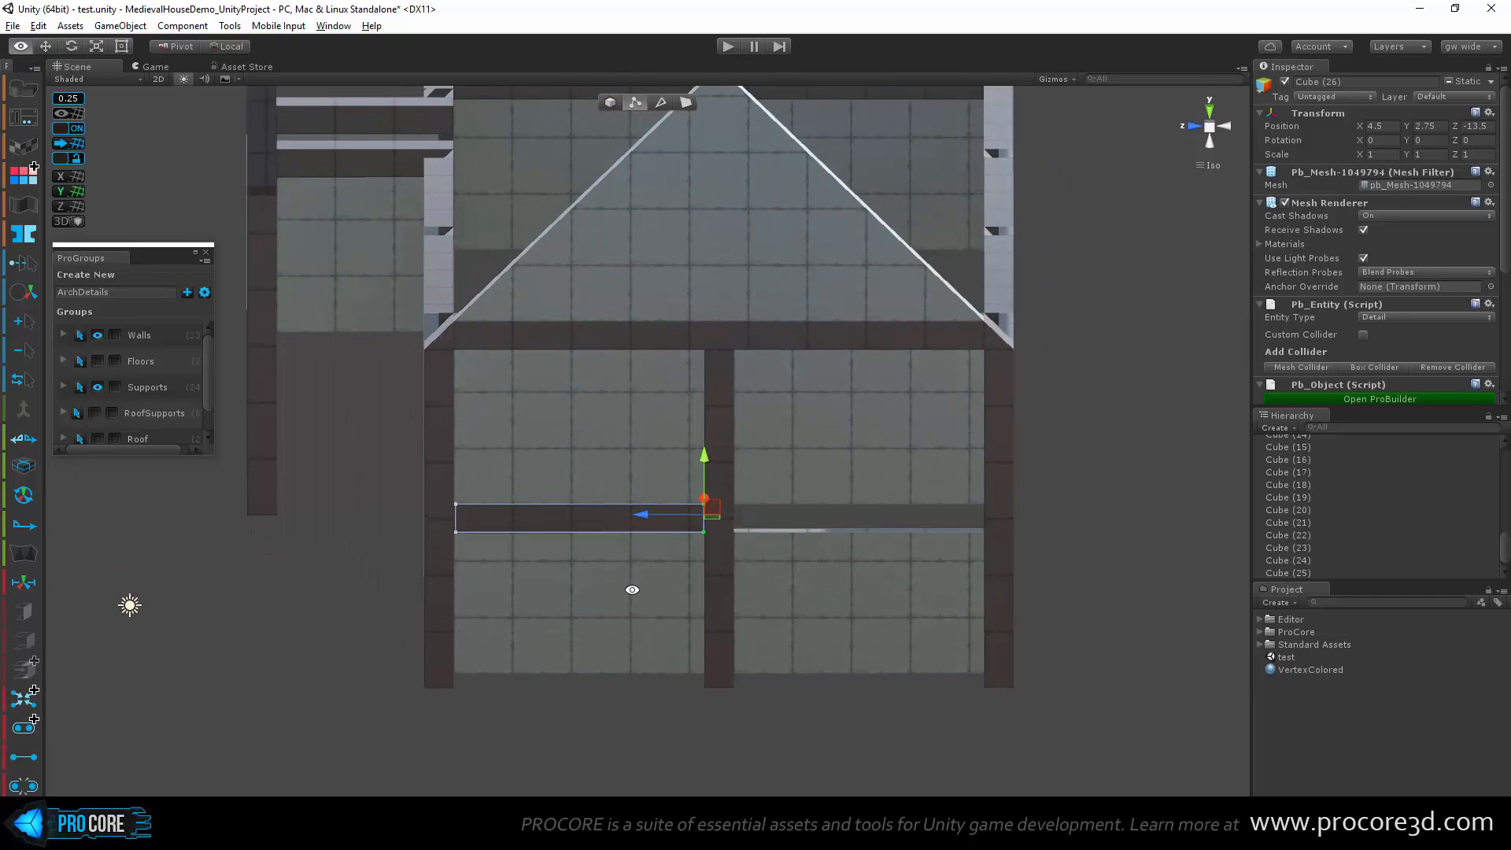
{"action": "scroll", "coordinate": [653, 620], "scroll_direction": "up", "scroll_amount": 4}
{"action": "key", "text": "g"}
Step: Duplicate the shortened beam and place the copy across the other half of the gable wall, between the central and corner poles
{"action": "key", "text": "ctrl+d"}
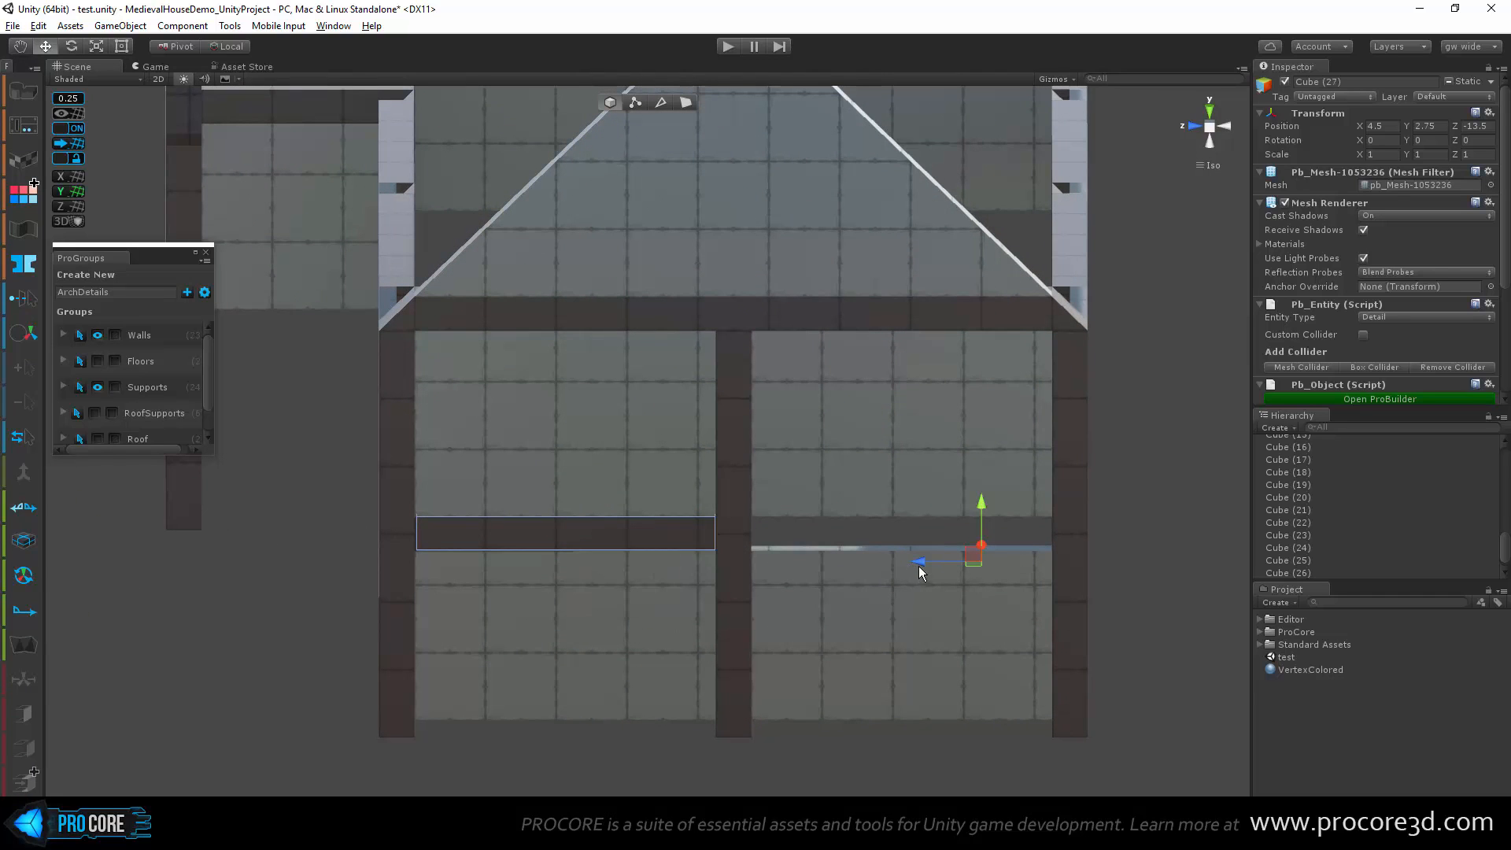
{"action": "left_click_drag", "start_coordinate": [918, 564], "coordinate": [1257, 570]}
{"action": "left_click", "coordinate": [1212, 605]}
{"action": "scroll", "coordinate": [1007, 600], "scroll_direction": "down", "scroll_amount": 4}
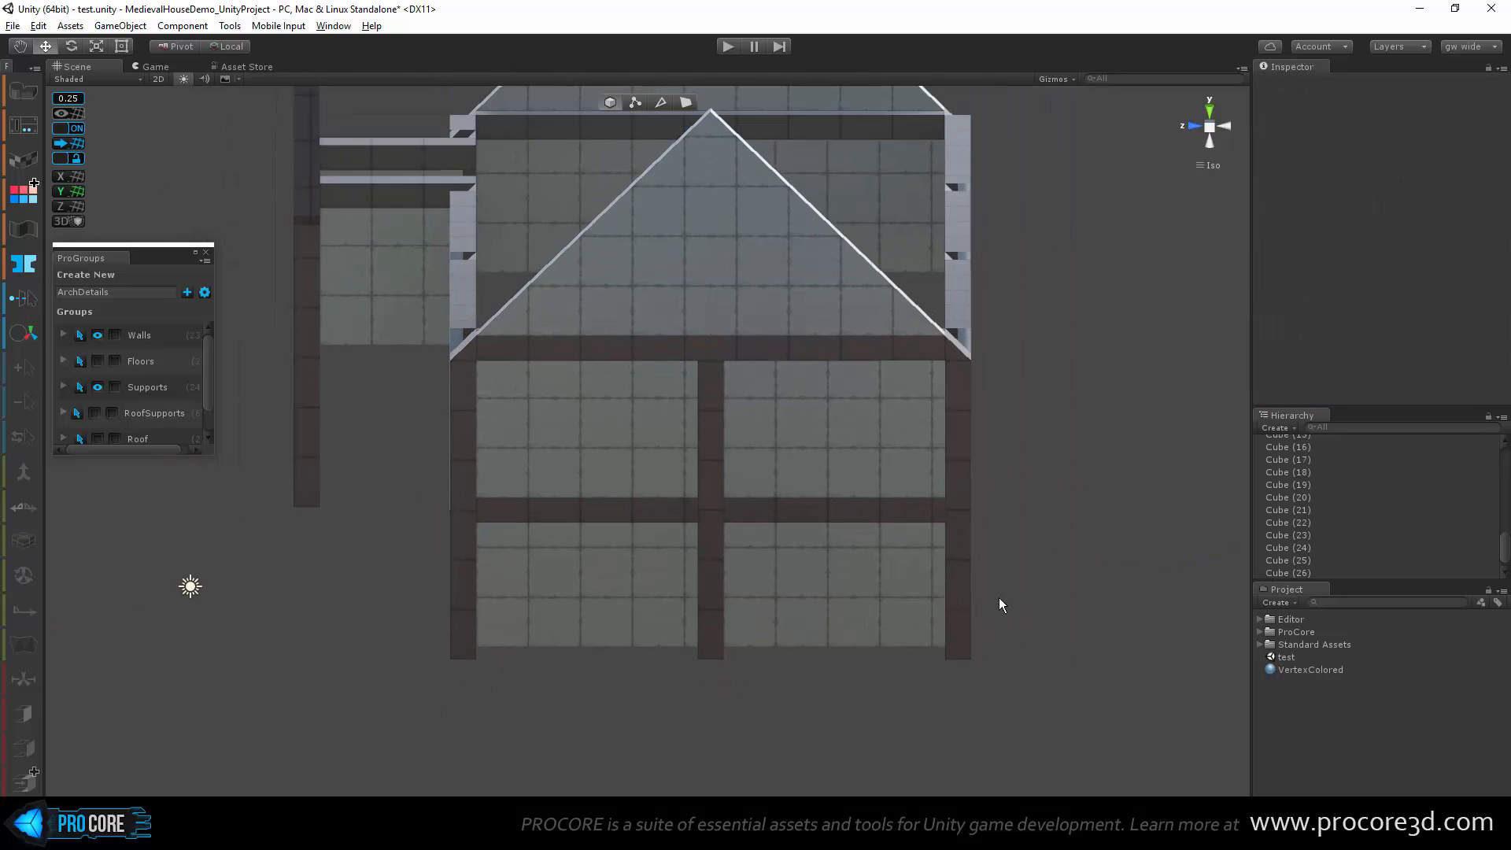
{"action": "left_click_drag", "start_coordinate": [929, 579], "coordinate": [618, 583], "text": "alt"}
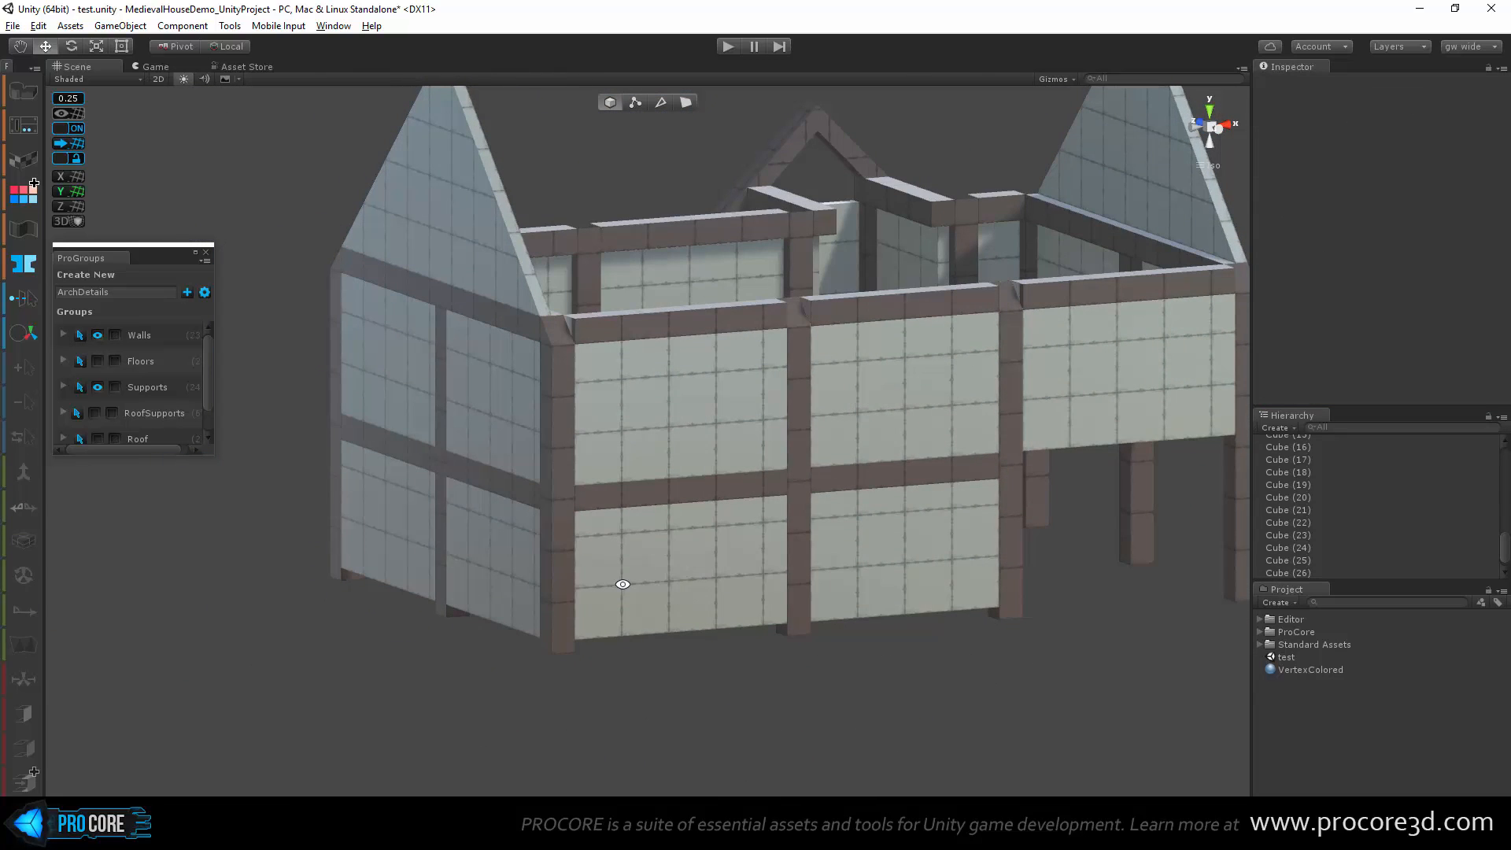
Step: Duplicate both mid-height gable beams and move the copies to the doorway wall at X 14
{"action": "left_click", "coordinate": [480, 478]}
{"action": "left_click", "coordinate": [399, 439], "text": "shift"}
{"action": "left_click_drag", "start_coordinate": [405, 494], "coordinate": [581, 581], "text": "alt"}
{"action": "key", "text": "ctrl+d"}
{"action": "left_click_drag", "start_coordinate": [605, 654], "coordinate": [658, 469], "text": "alt"}
Step: Delete one of the copied beams and stretch the other over the doorway to the far corner pole
{"action": "left_click", "coordinate": [654, 461]}
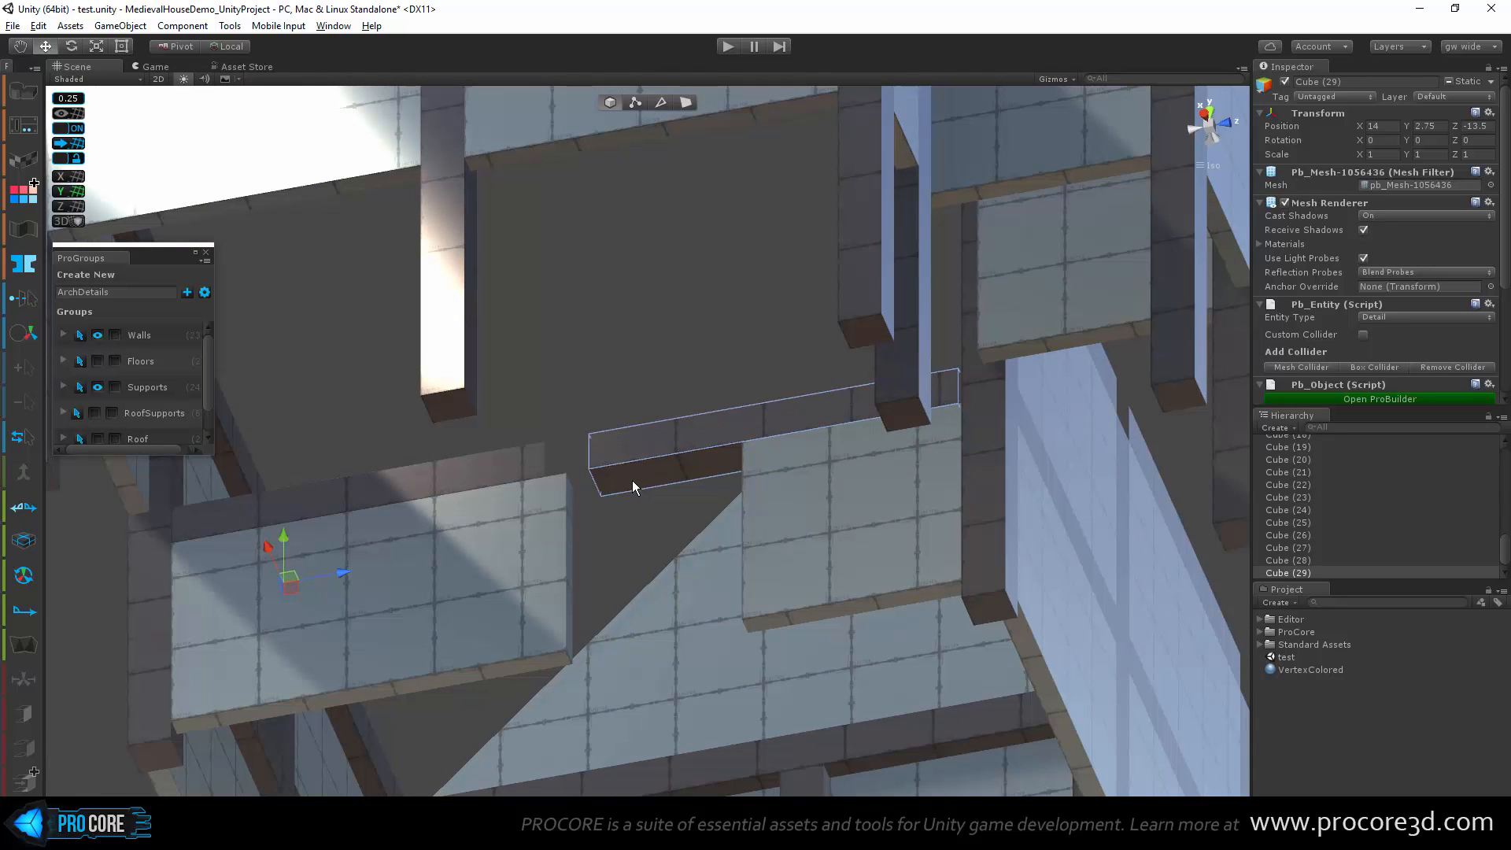
{"action": "key", "text": "Delete"}
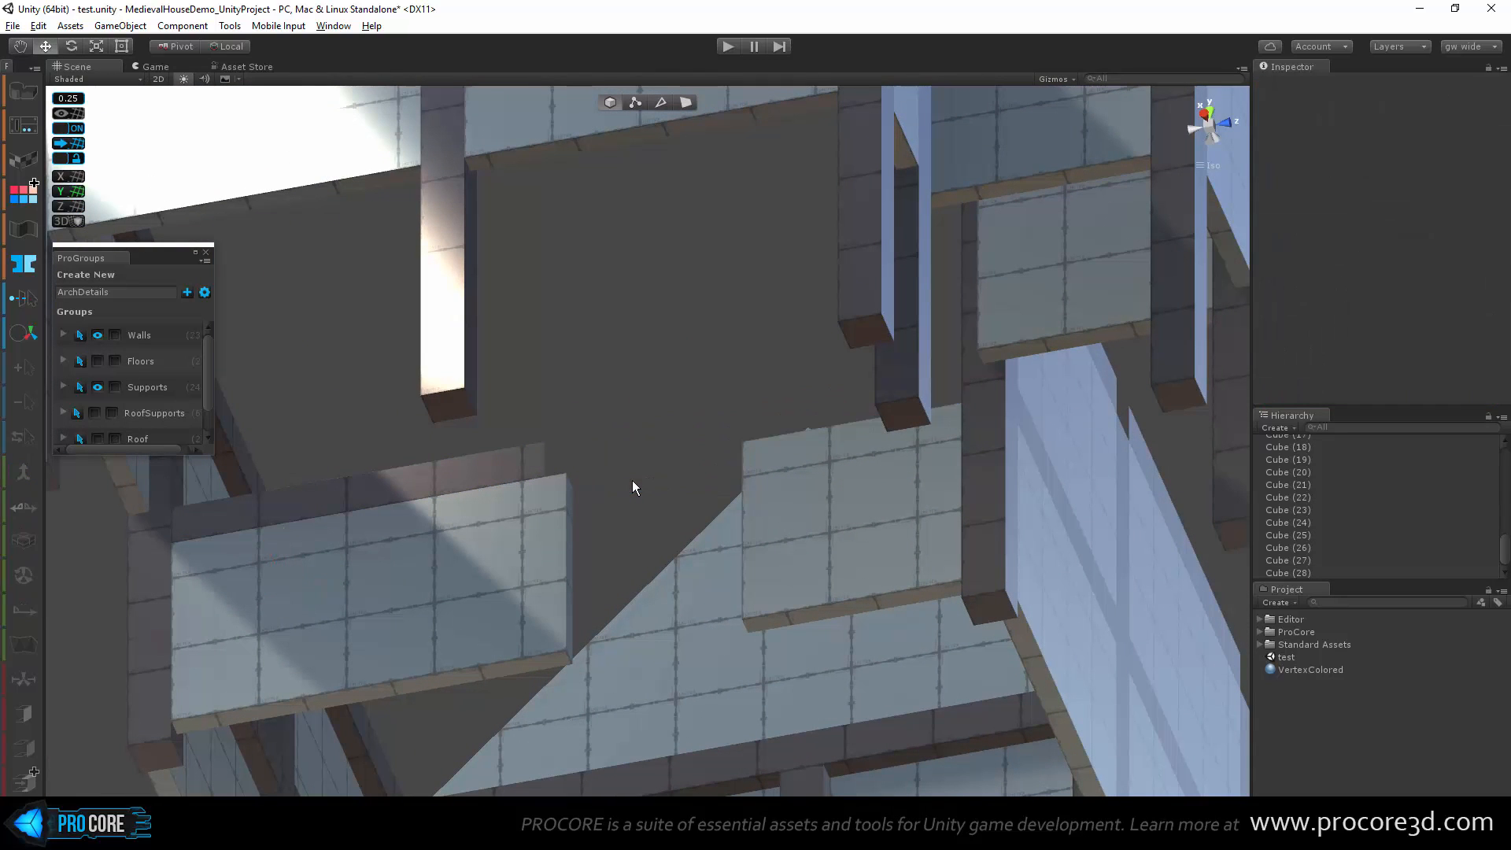
{"action": "left_click", "coordinate": [501, 471]}
{"action": "key", "text": "g"}
{"action": "left_click_drag", "start_coordinate": [486, 409], "coordinate": [1085, 434]}
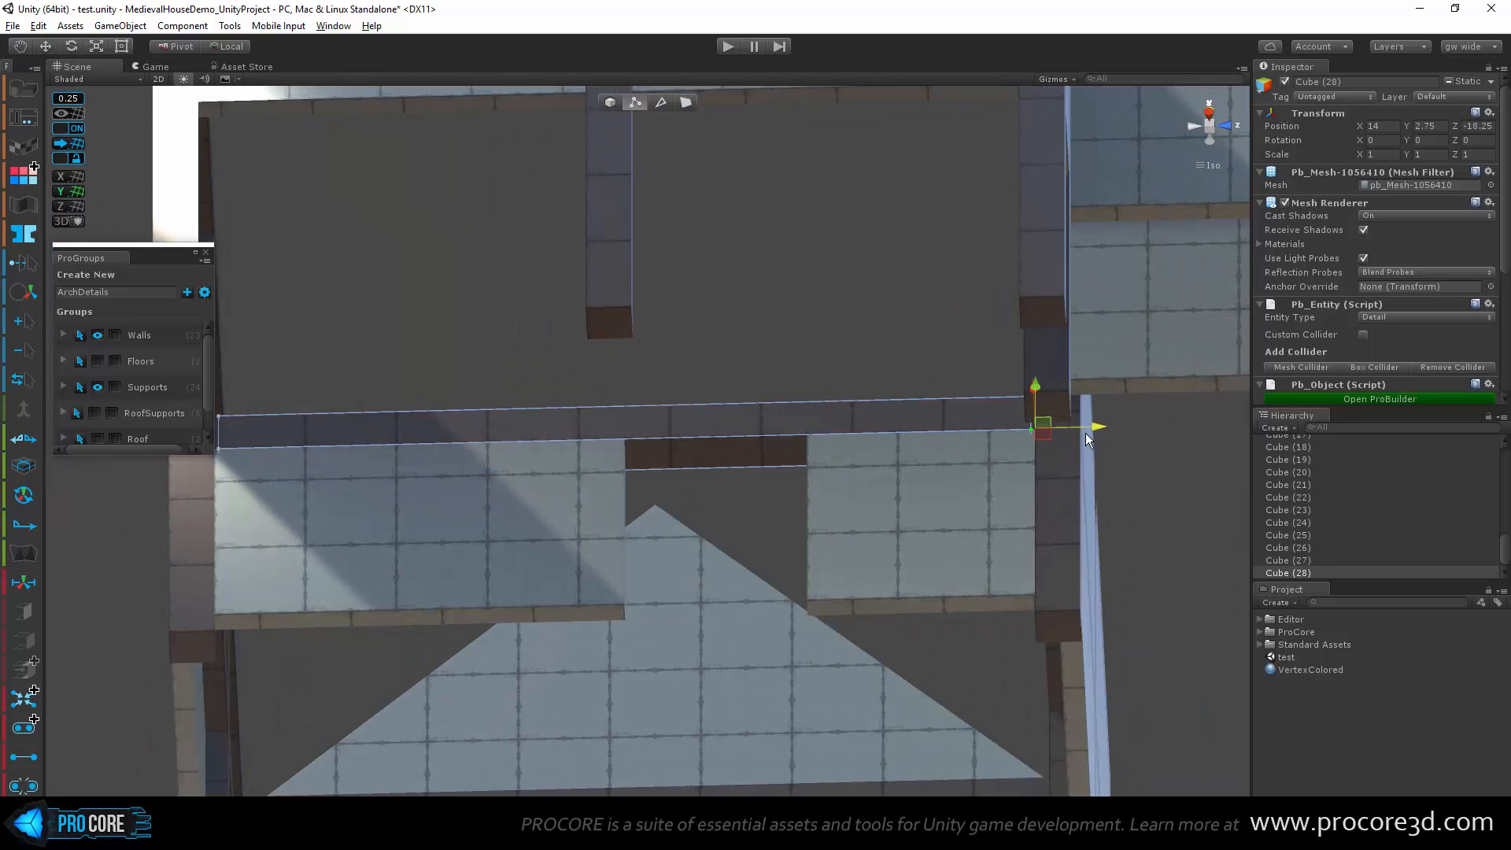
{"action": "left_click_drag", "start_coordinate": [898, 523], "coordinate": [630, 572], "text": "alt"}
{"action": "key", "text": "Escape"}
{"action": "left_click_drag", "start_coordinate": [780, 437], "coordinate": [693, 614], "text": "alt"}
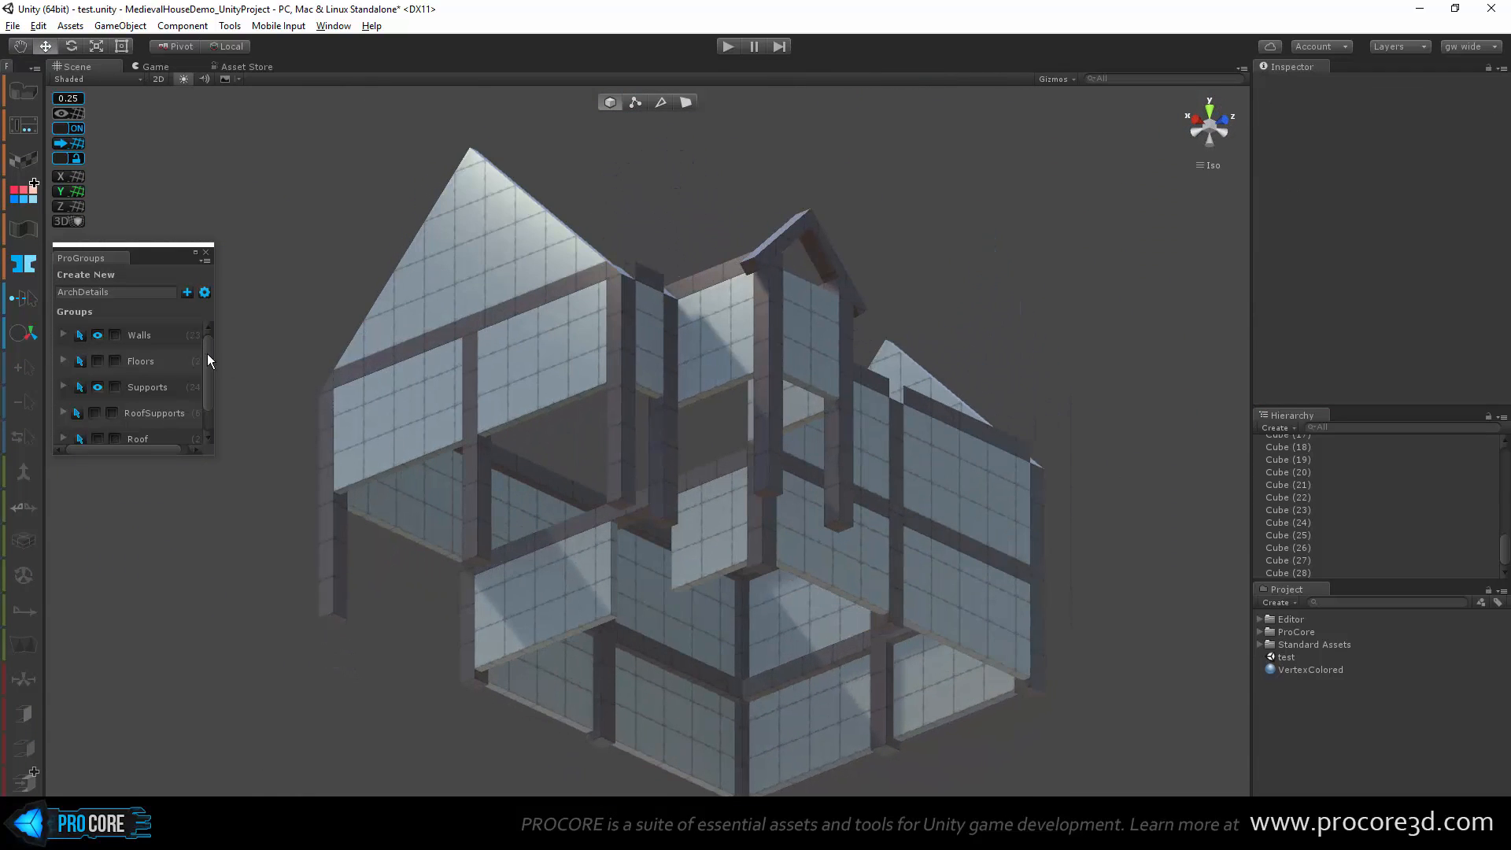
Step: Hide the Walls group, select all the visible beams and poles, and add them to the Supports group
{"action": "left_click", "coordinate": [98, 336]}
{"action": "left_click_drag", "start_coordinate": [543, 441], "coordinate": [499, 574], "text": "alt"}
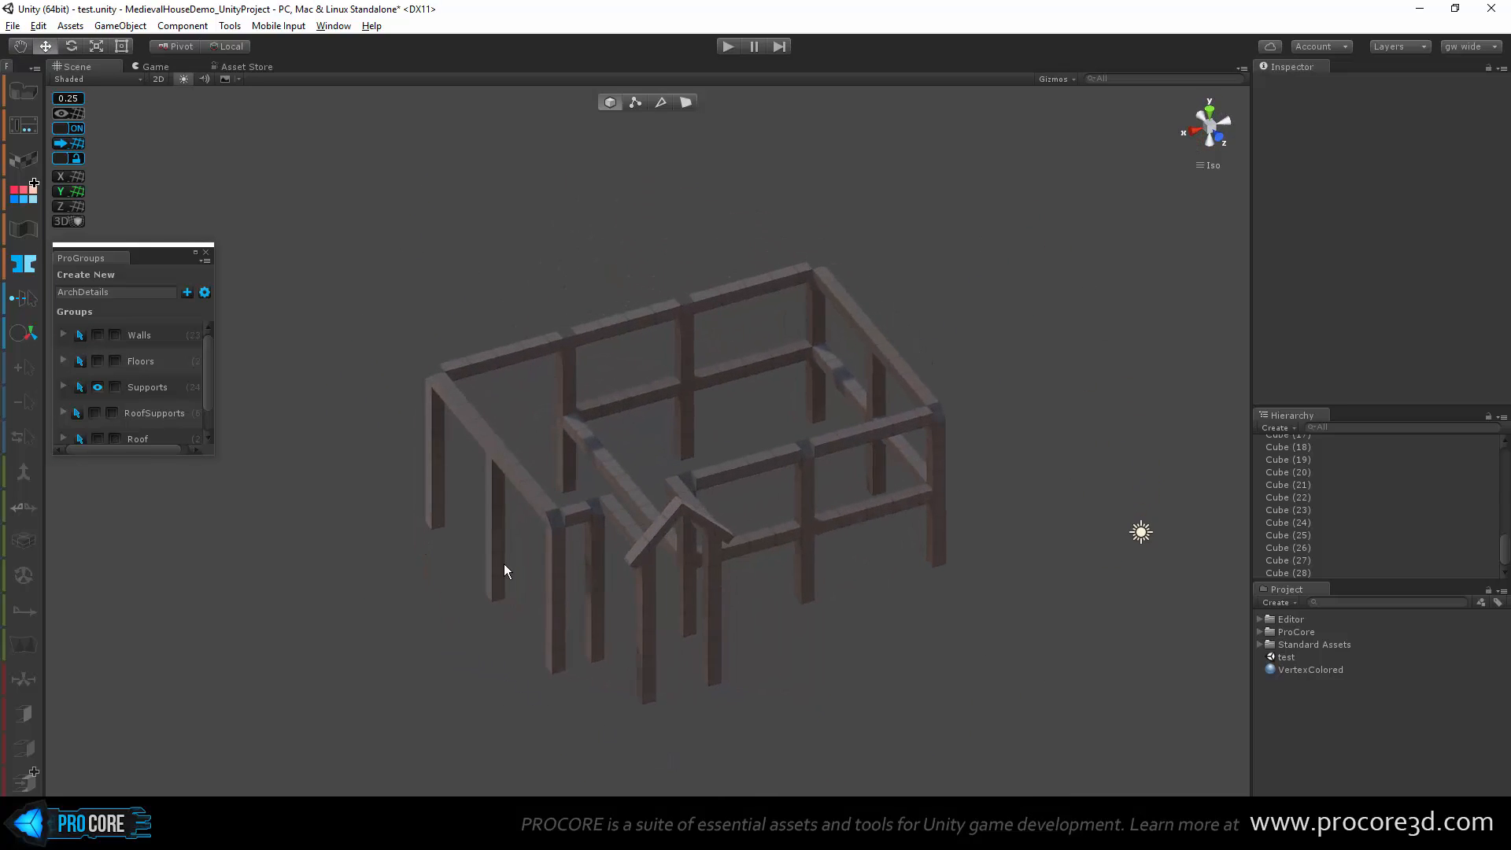
{"action": "scroll", "coordinate": [507, 551], "scroll_direction": "up", "scroll_amount": 6}
{"action": "scroll", "coordinate": [530, 528], "scroll_direction": "down", "scroll_amount": 10}
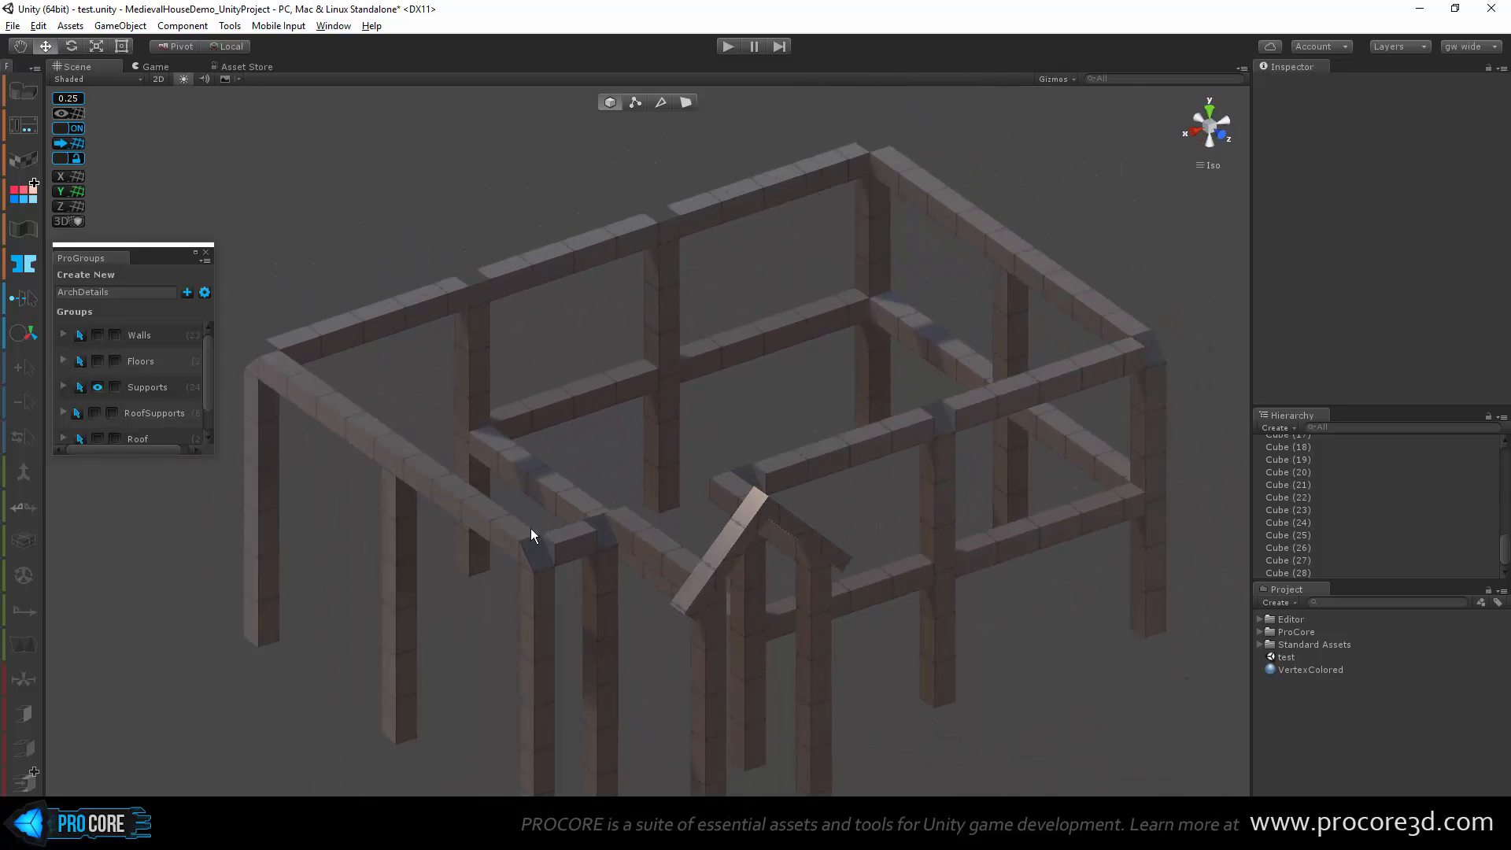
{"action": "left_click_drag", "start_coordinate": [531, 529], "coordinate": [621, 529], "text": "alt"}
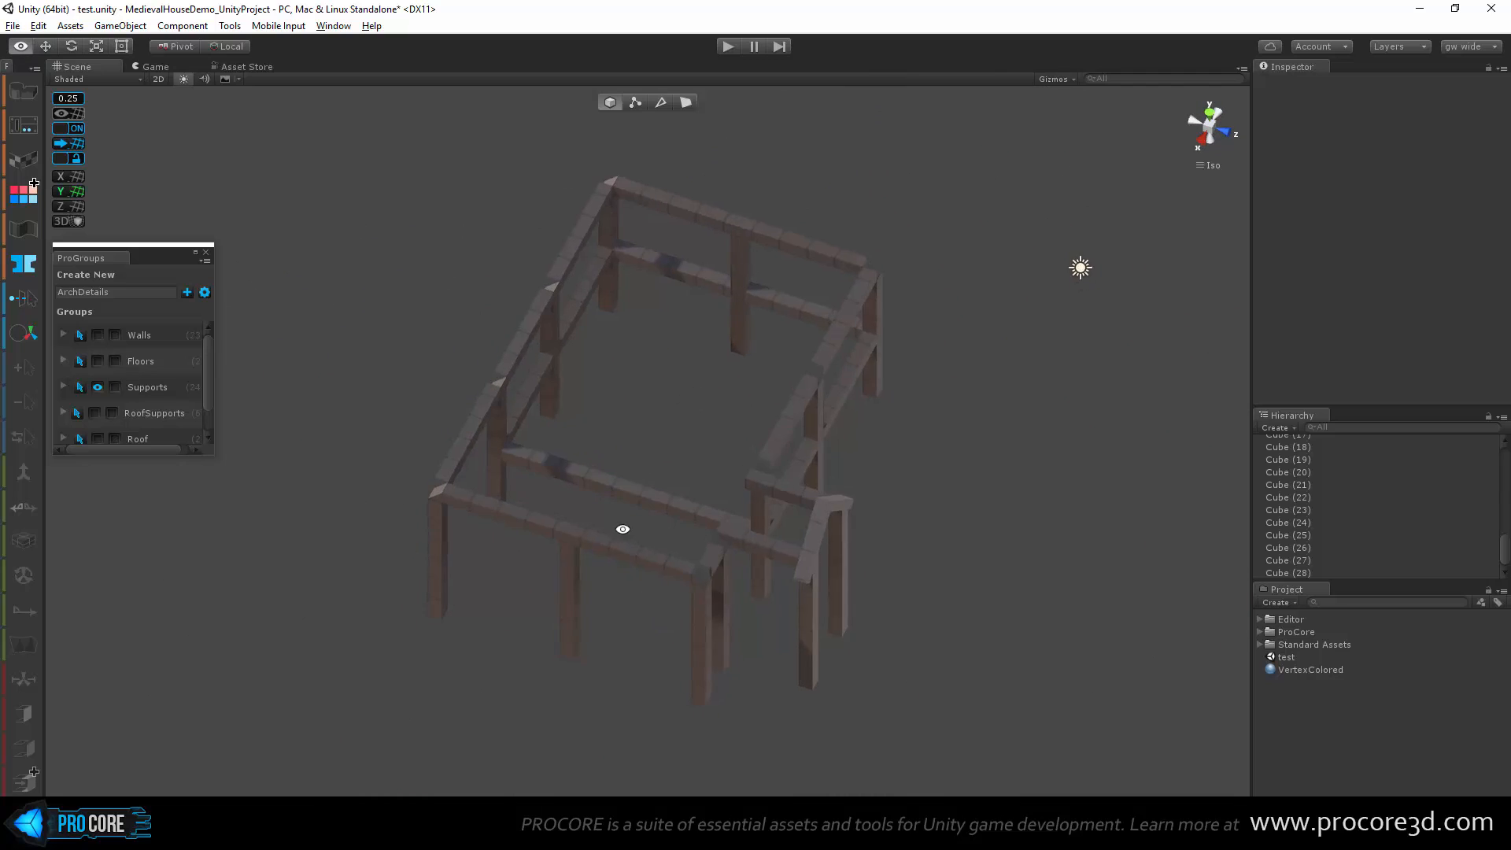
{"action": "scroll", "coordinate": [620, 529], "scroll_direction": "down", "scroll_amount": 4}
{"action": "left_click_drag", "start_coordinate": [380, 152], "coordinate": [870, 532]}
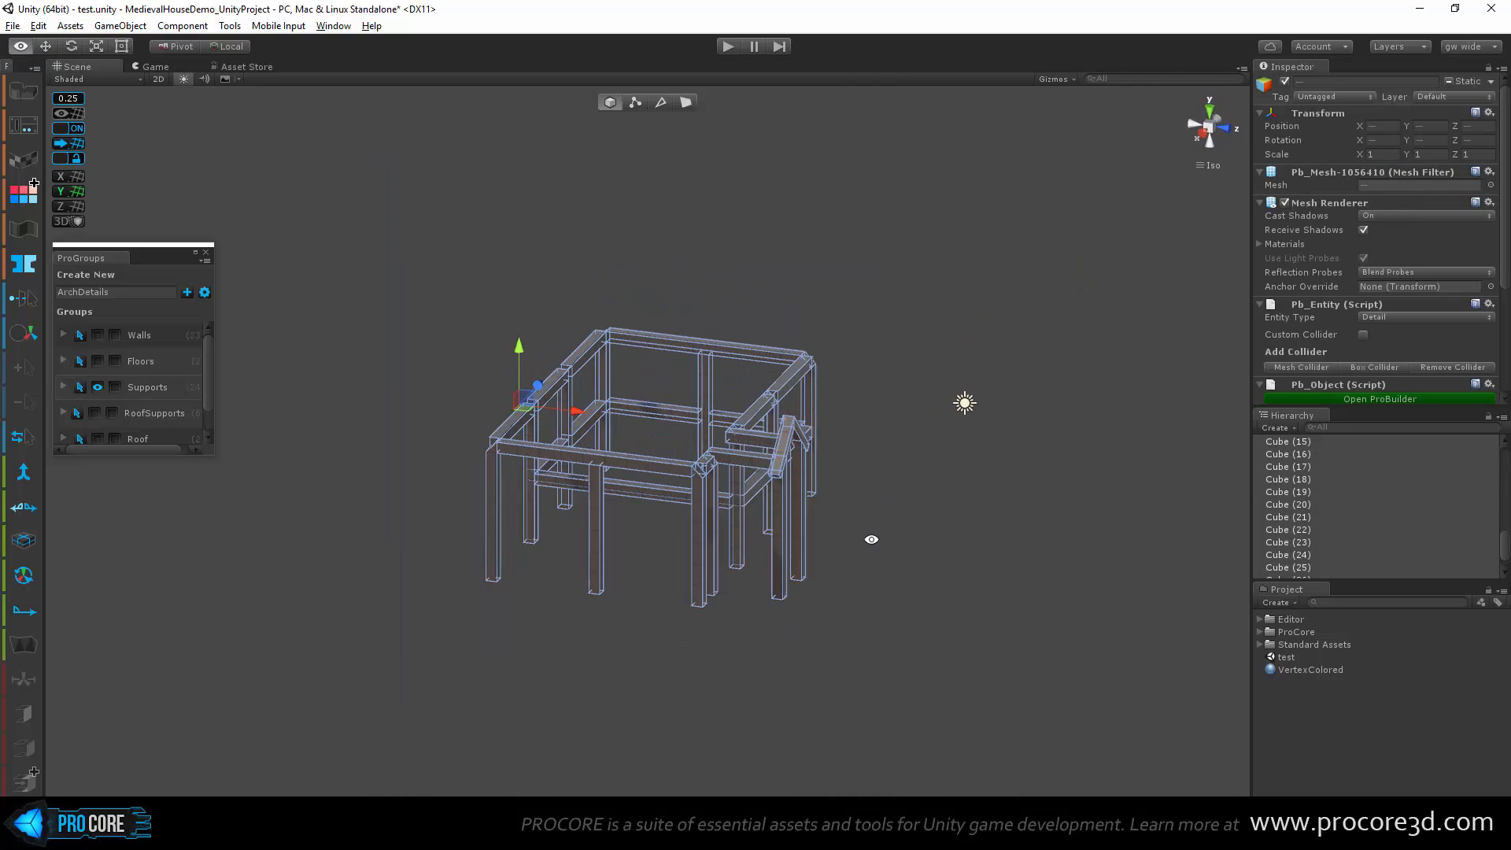
{"action": "scroll", "coordinate": [853, 529], "scroll_direction": "up", "scroll_amount": 5}
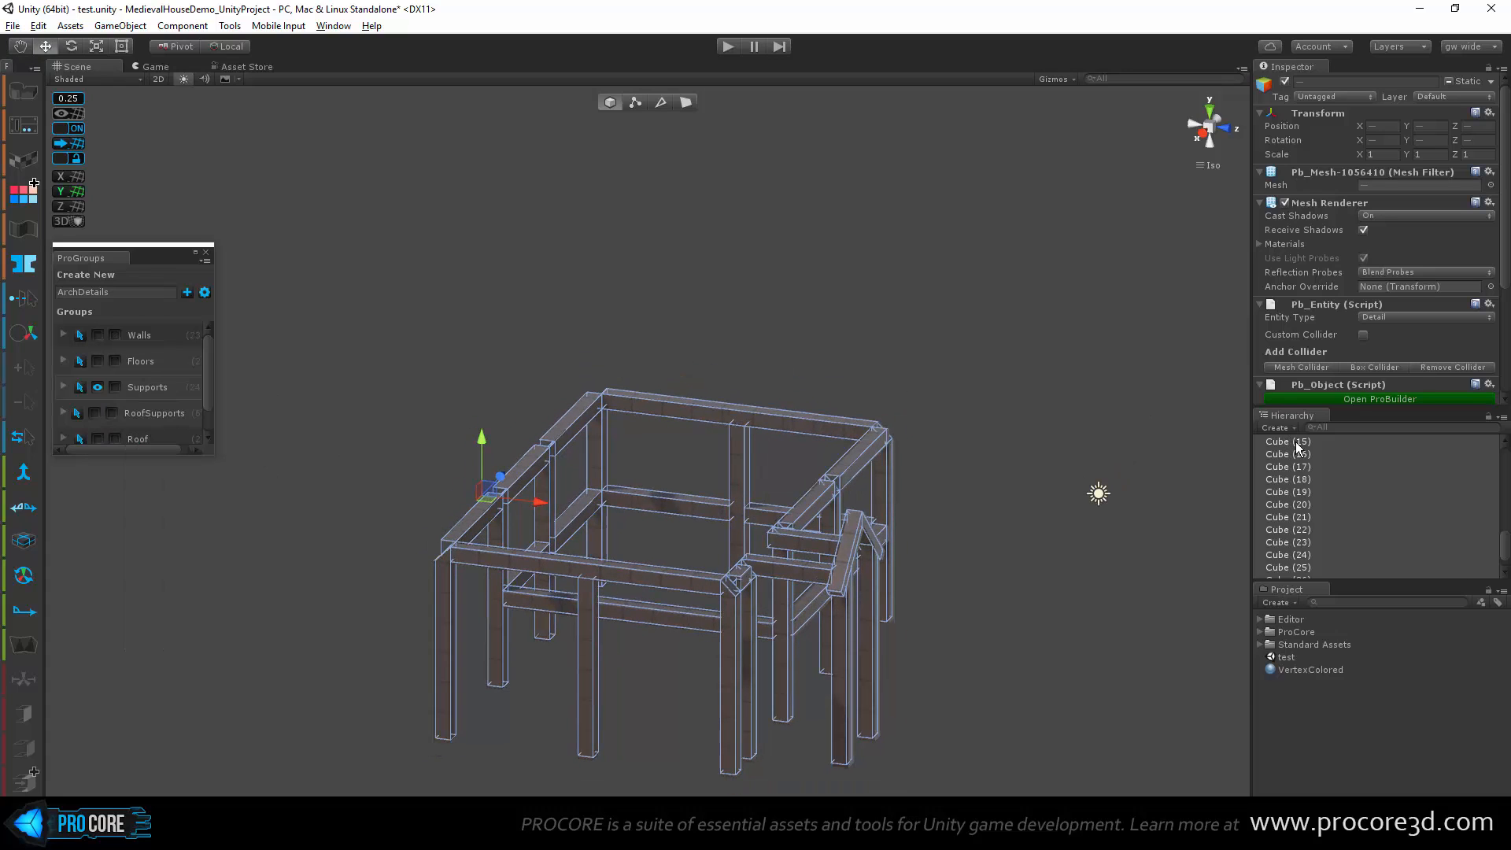
{"action": "left_click_drag", "start_coordinate": [1297, 447], "coordinate": [152, 389]}
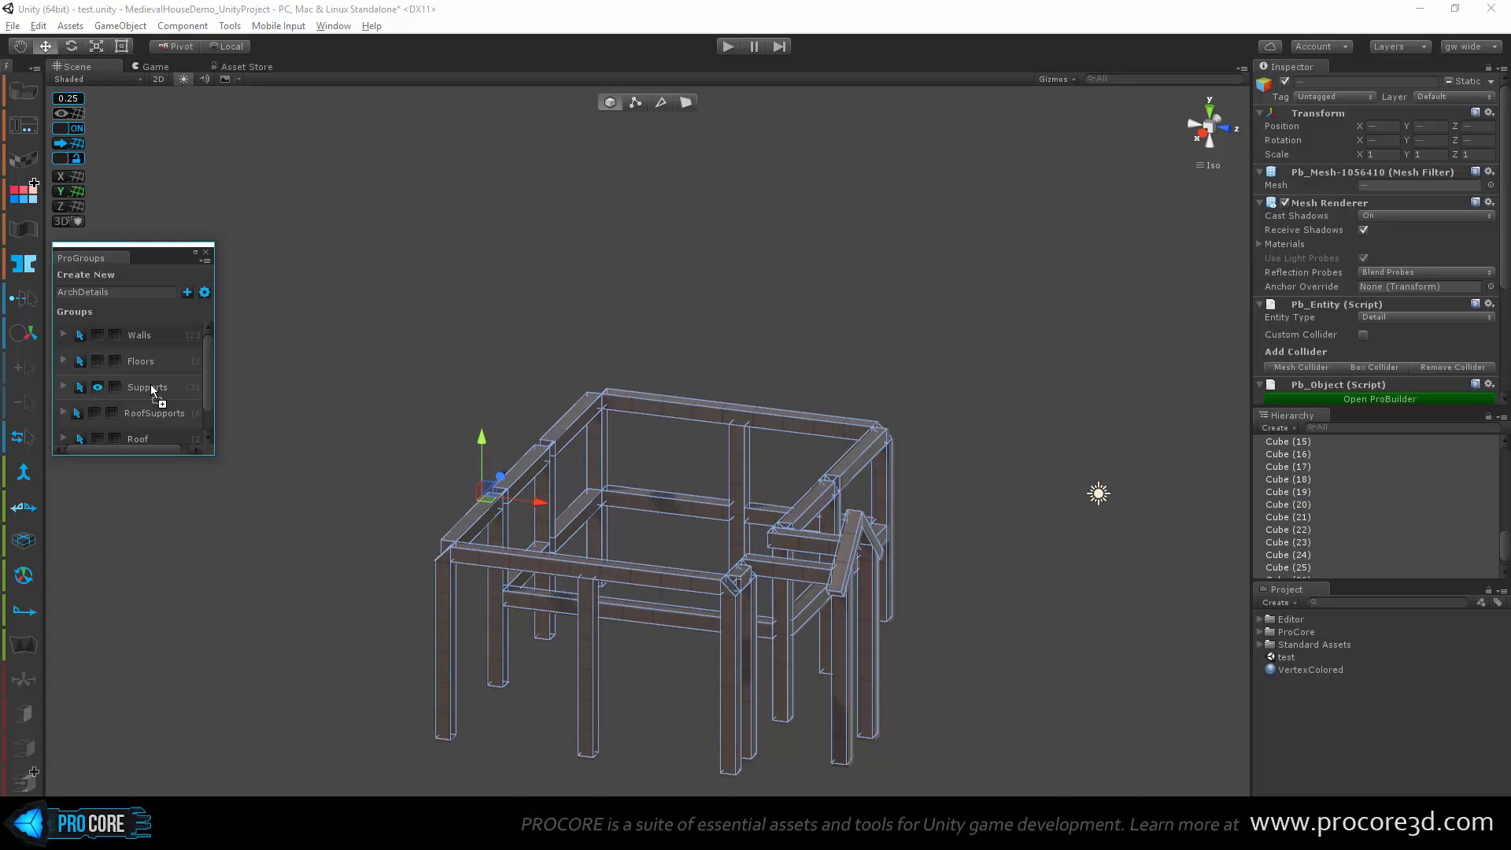
Step: Show the RoofSupports and Floors groups and clear the current selection
{"action": "left_click", "coordinate": [96, 414]}
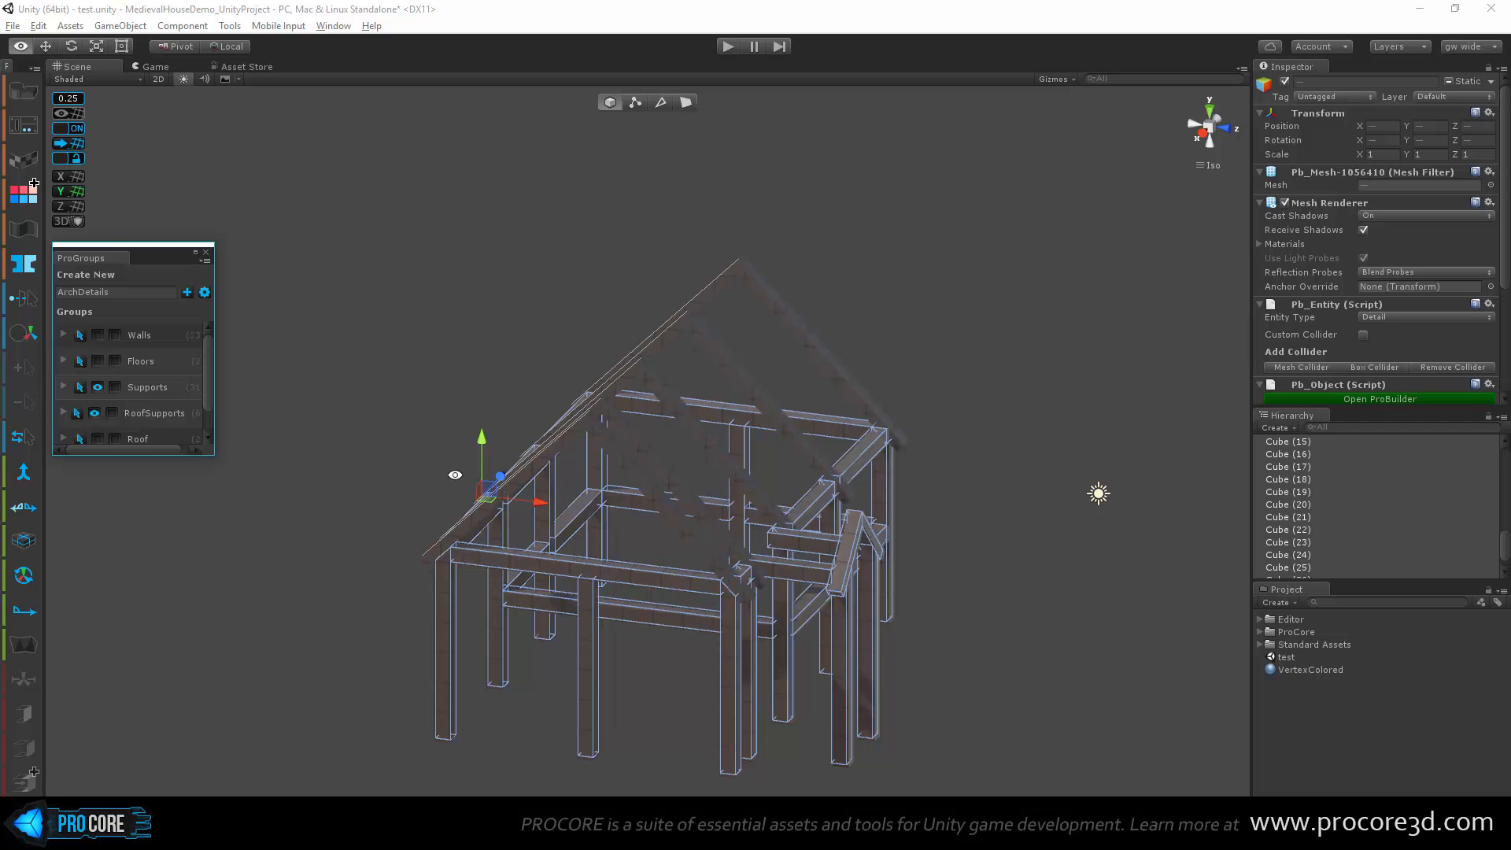
{"action": "left_click_drag", "start_coordinate": [455, 476], "coordinate": [654, 503], "text": "alt"}
{"action": "left_click", "coordinate": [469, 281]}
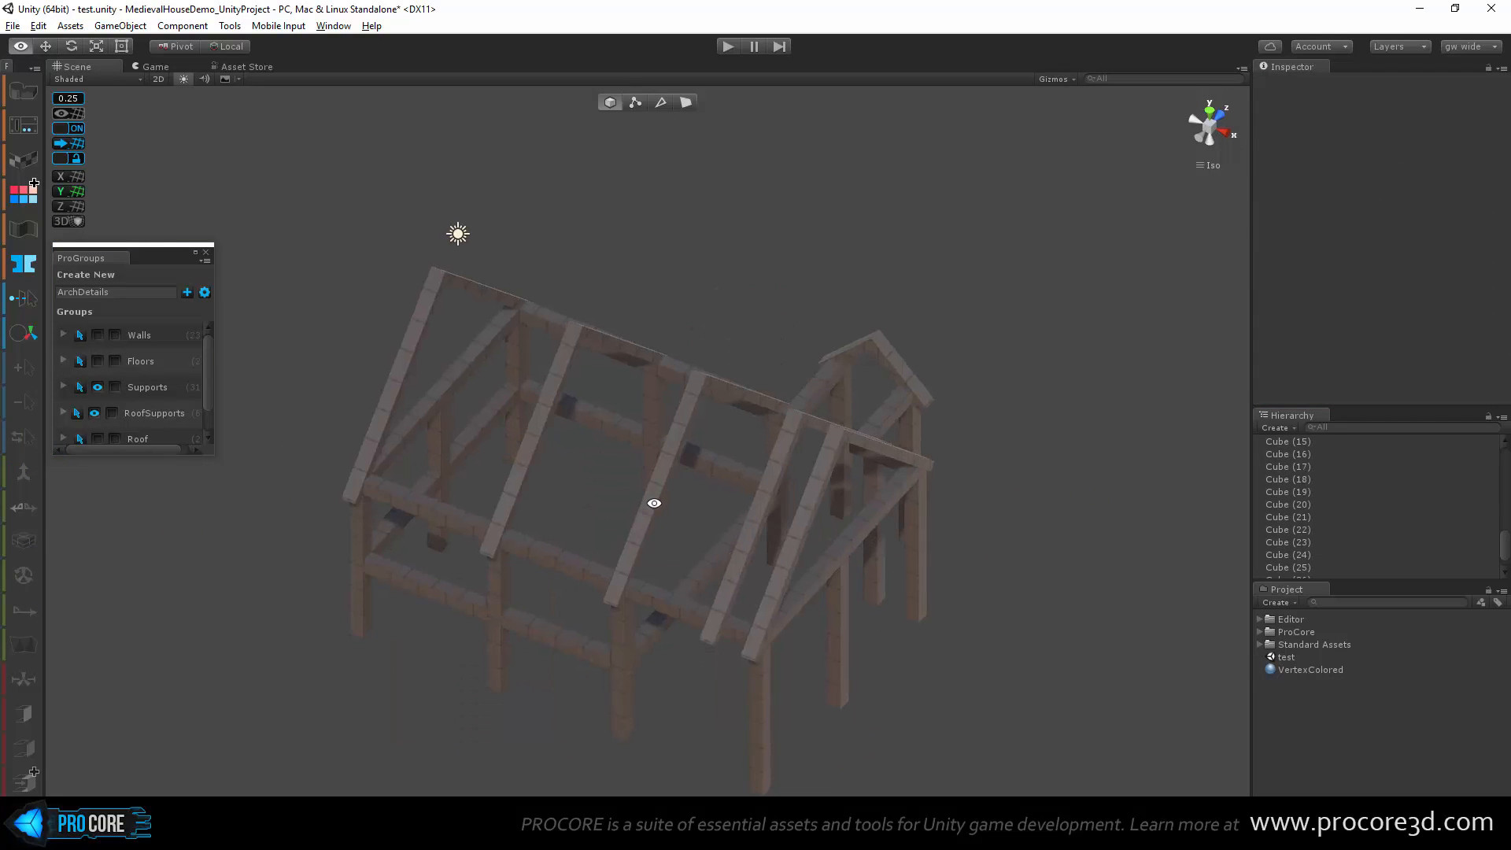
{"action": "left_click", "coordinate": [97, 361]}
Step: Select the upper floor slab in vertex mode and pull its low-X end vertices inward to the corner poles' inner faces
{"action": "left_click_drag", "start_coordinate": [413, 562], "coordinate": [456, 488], "text": "alt"}
{"action": "scroll", "coordinate": [626, 519], "scroll_direction": "up", "scroll_amount": 10}
{"action": "left_click", "coordinate": [596, 431]}
{"action": "left_click_drag", "start_coordinate": [583, 626], "coordinate": [537, 602], "text": "alt"}
{"action": "left_click", "coordinate": [634, 104]}
{"action": "left_click_drag", "start_coordinate": [565, 469], "coordinate": [569, 437], "text": "alt"}
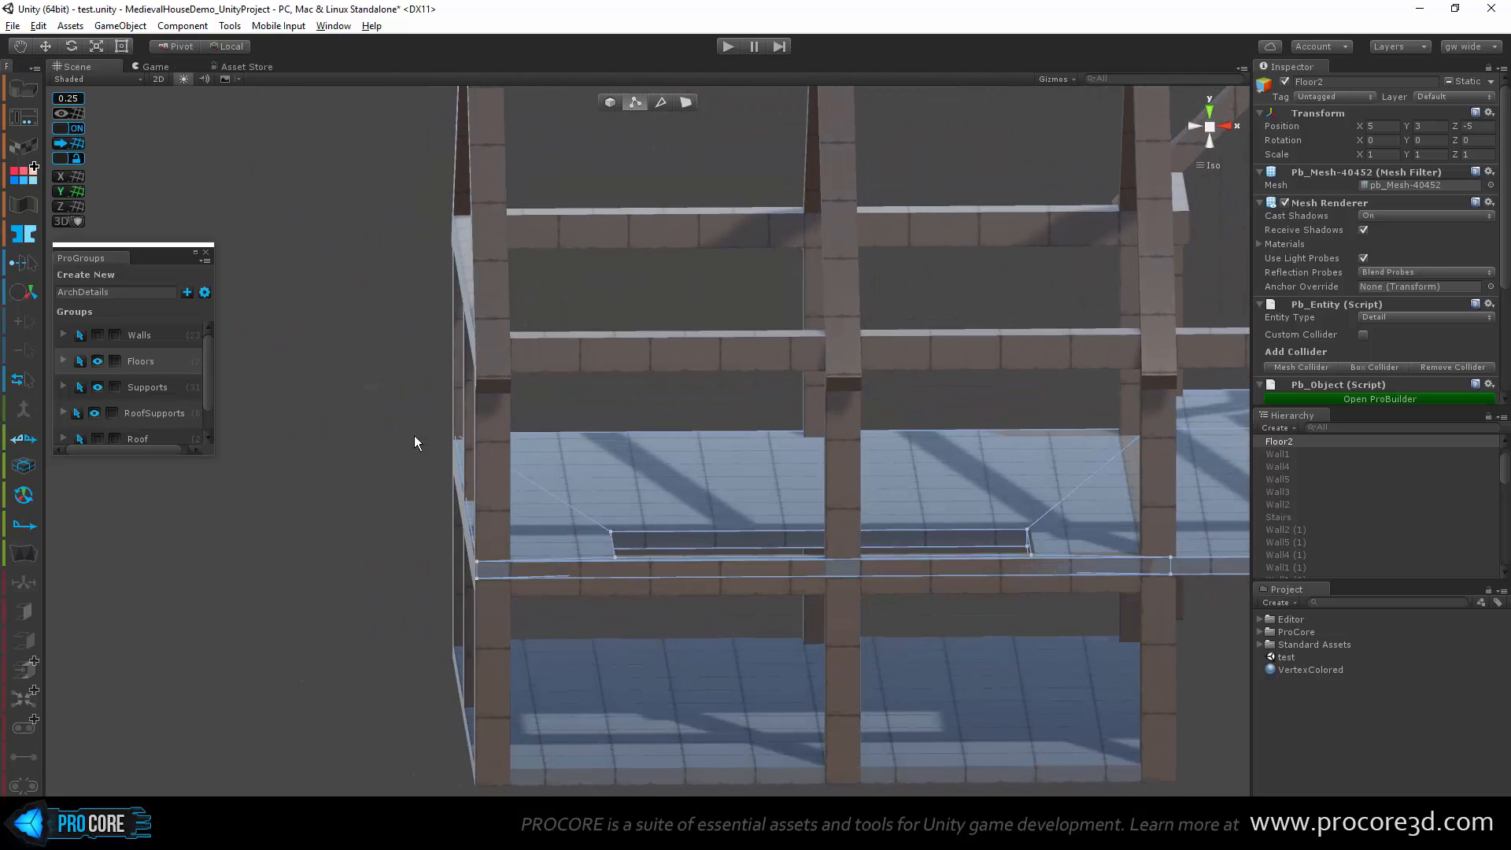
{"action": "left_click_drag", "start_coordinate": [520, 641], "coordinate": [516, 610], "text": "alt"}
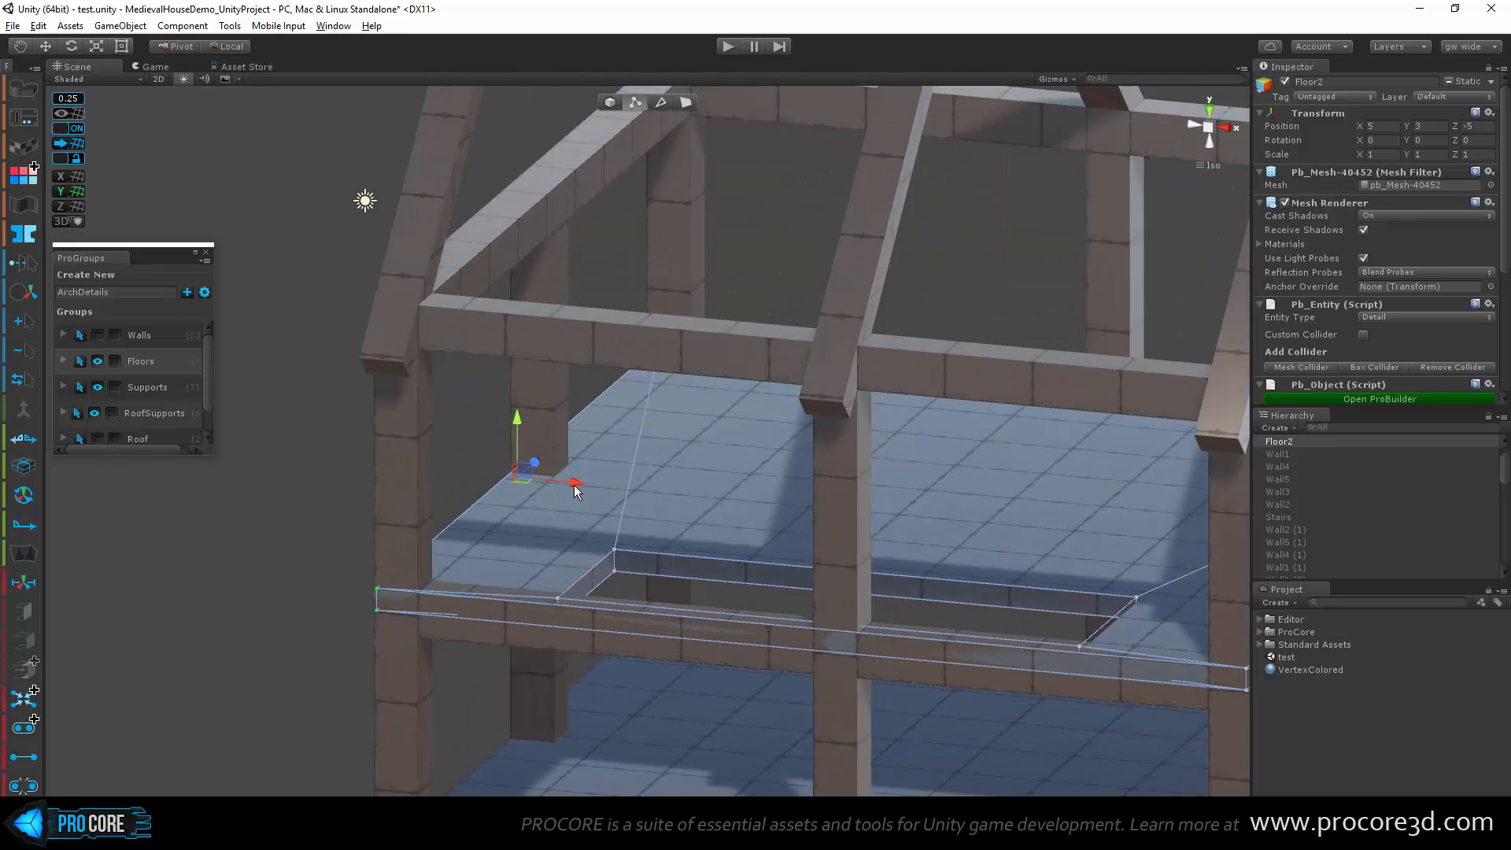
{"action": "left_click_drag", "start_coordinate": [573, 485], "coordinate": [608, 491]}
Step: Pull the outer edge vertices of the floor's protruding doorway section inward along Z to the poles' inner faces
{"action": "left_click_drag", "start_coordinate": [443, 612], "coordinate": [571, 516], "text": "alt"}
{"action": "key", "text": "f"}
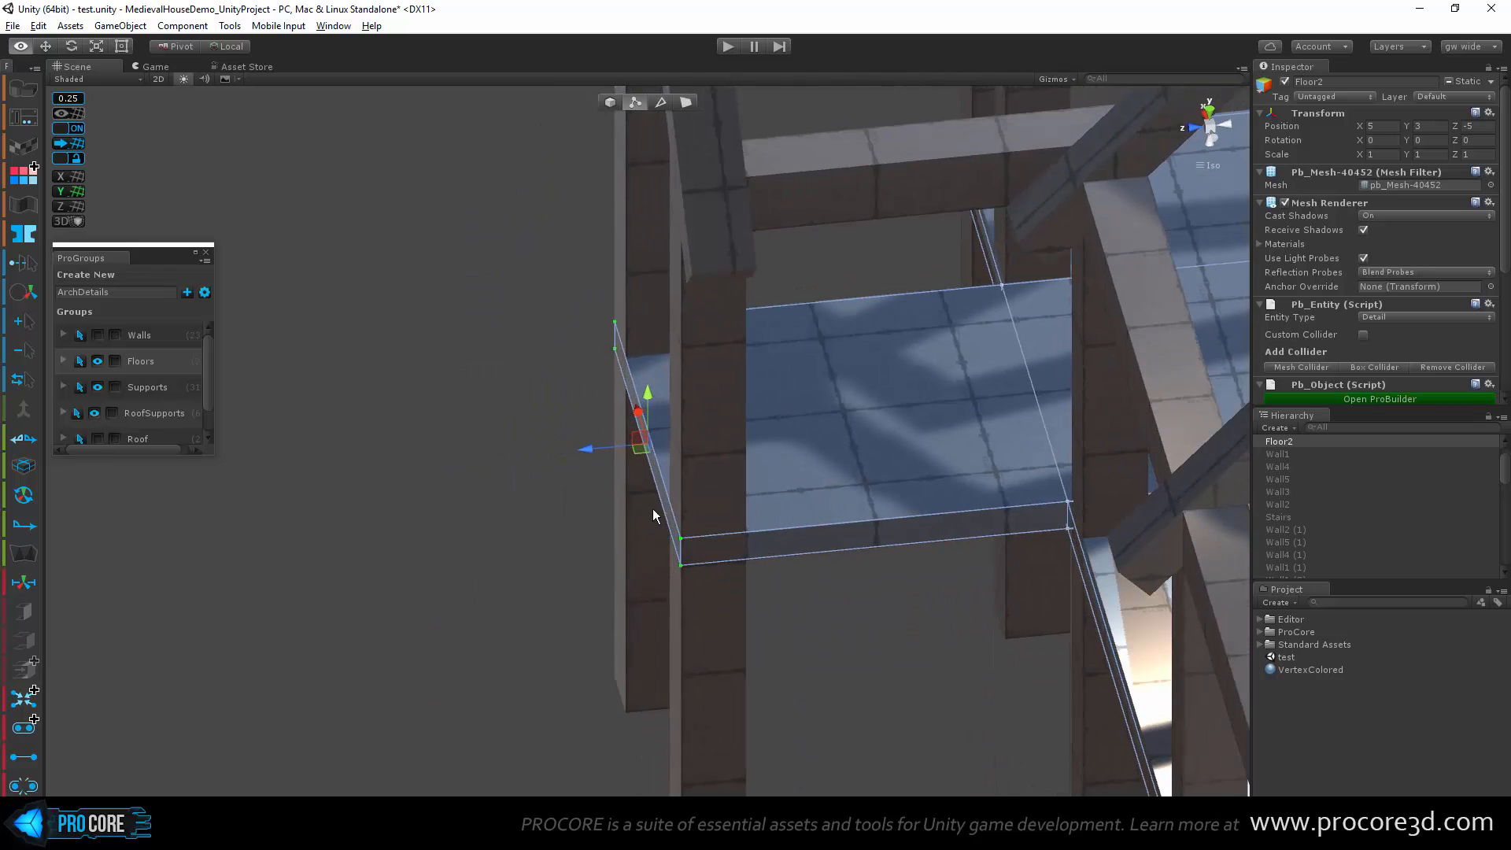
{"action": "left_click_drag", "start_coordinate": [1020, 498], "coordinate": [591, 305], "text": "alt"}
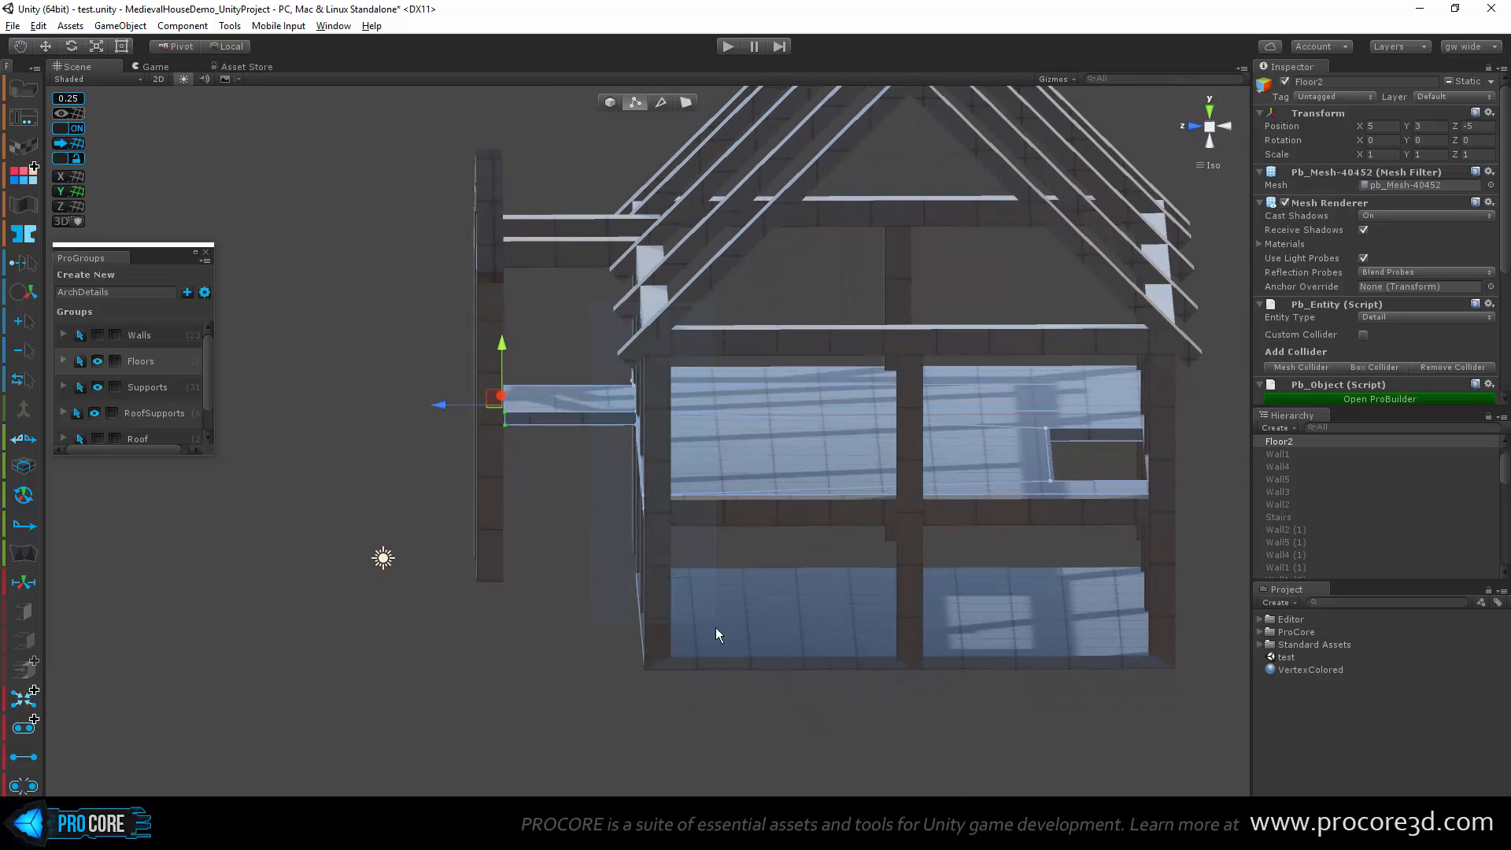
Step: Select the vertices along the main floor's edge on the doorway side and pull them inward along Z
{"action": "left_click_drag", "start_coordinate": [715, 627], "coordinate": [715, 628]}
{"action": "scroll", "coordinate": [710, 590], "scroll_direction": "up", "scroll_amount": 3}
{"action": "left_click_drag", "start_coordinate": [701, 546], "coordinate": [634, 574], "text": "alt"}
{"action": "scroll", "coordinate": [532, 478], "scroll_direction": "up", "scroll_amount": 4}
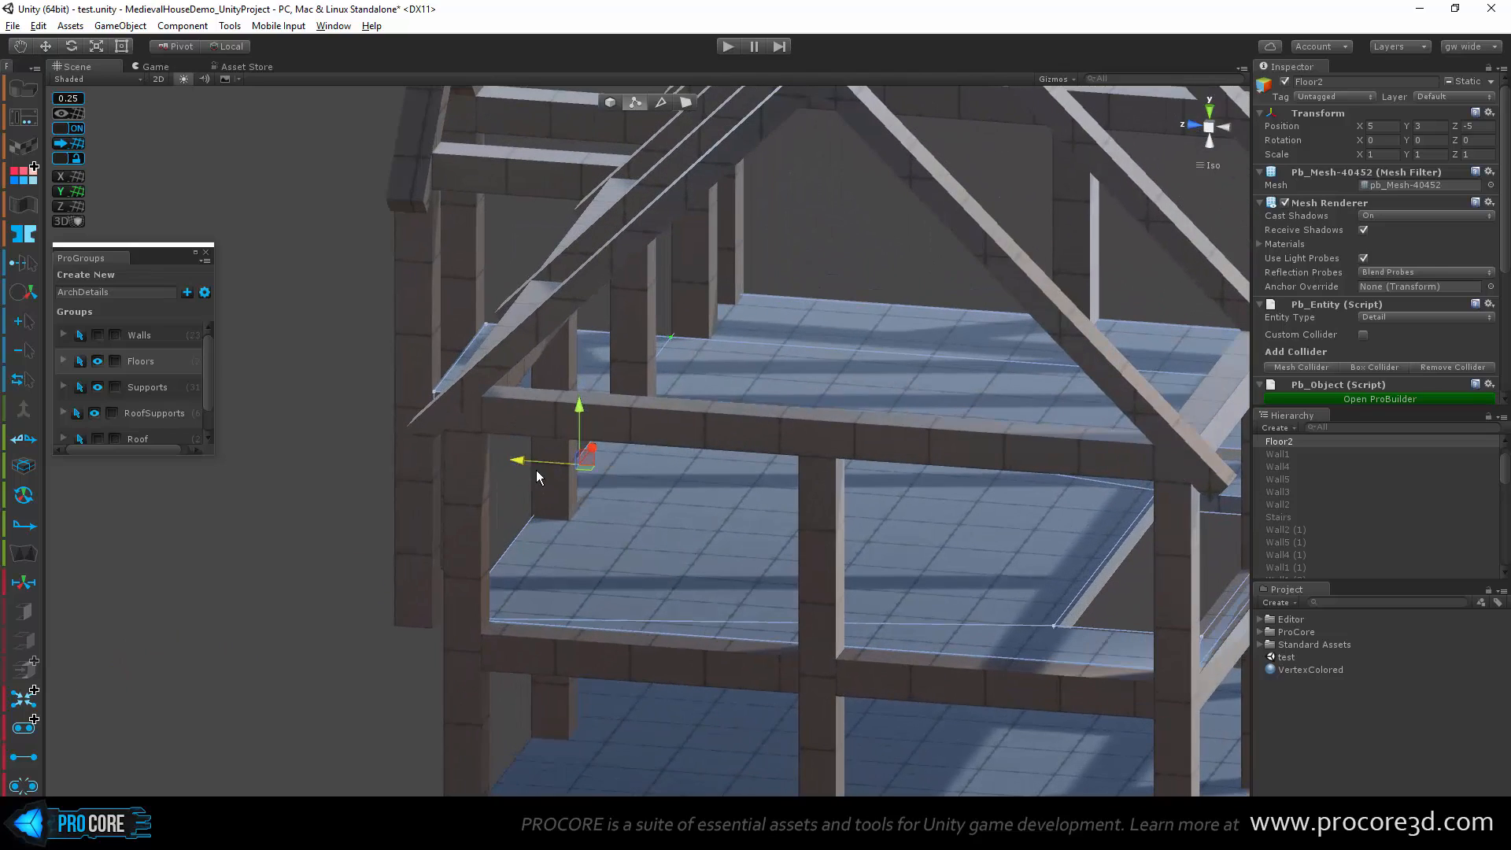
{"action": "left_click_drag", "start_coordinate": [559, 477], "coordinate": [535, 548], "text": "alt"}
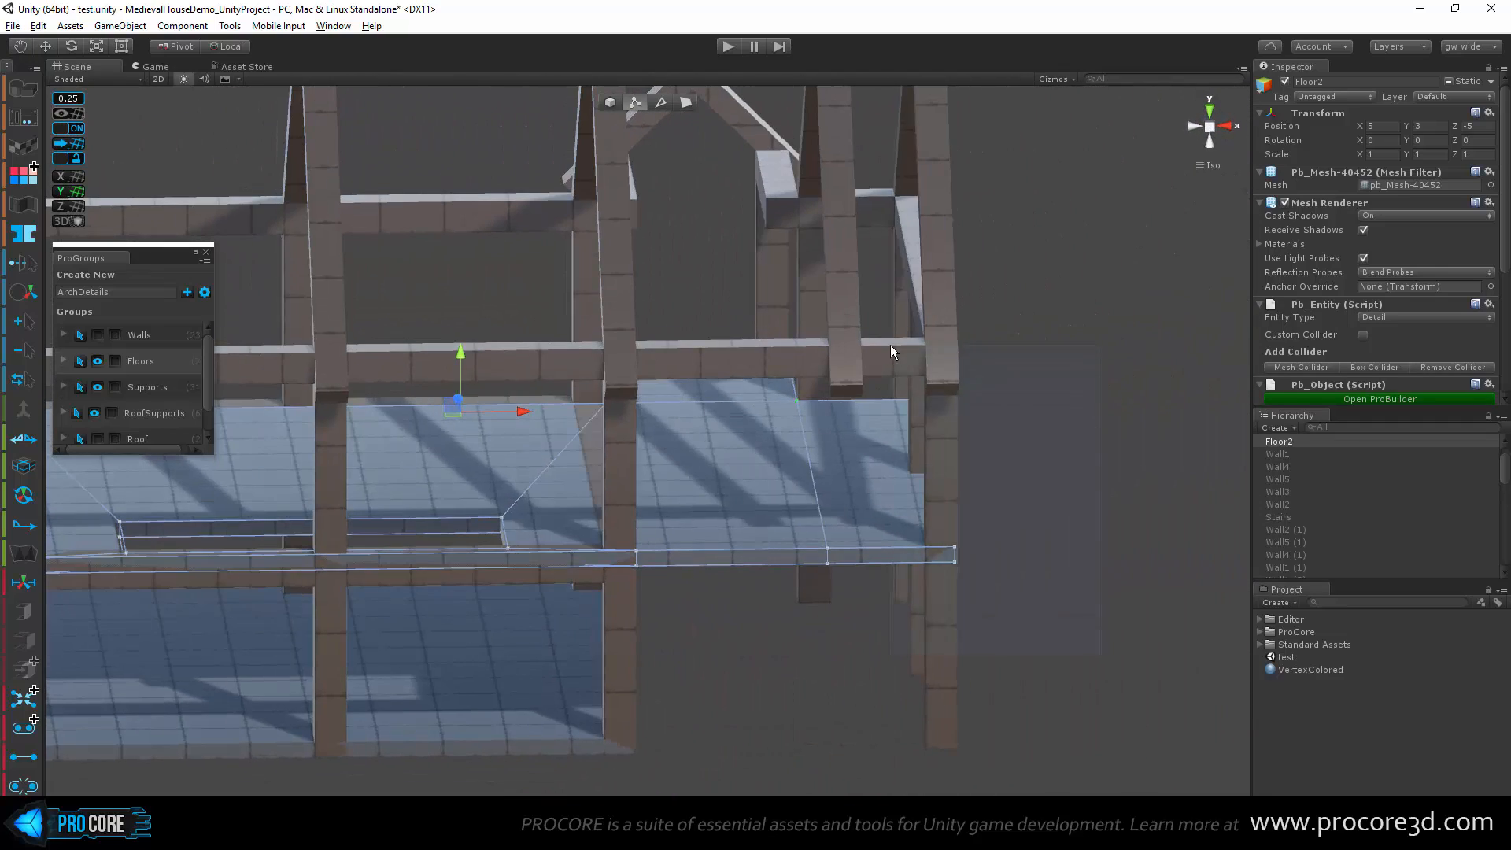
Step: Select the vertices at the floor's overhanging high-X end and pull them inward along X to the corner poles' inner faces
{"action": "left_click_drag", "start_coordinate": [890, 344], "coordinate": [889, 344]}
{"action": "middle_click_drag", "start_coordinate": [955, 396], "coordinate": [831, 432]}
{"action": "scroll", "coordinate": [887, 549], "scroll_direction": "up", "scroll_amount": 6}
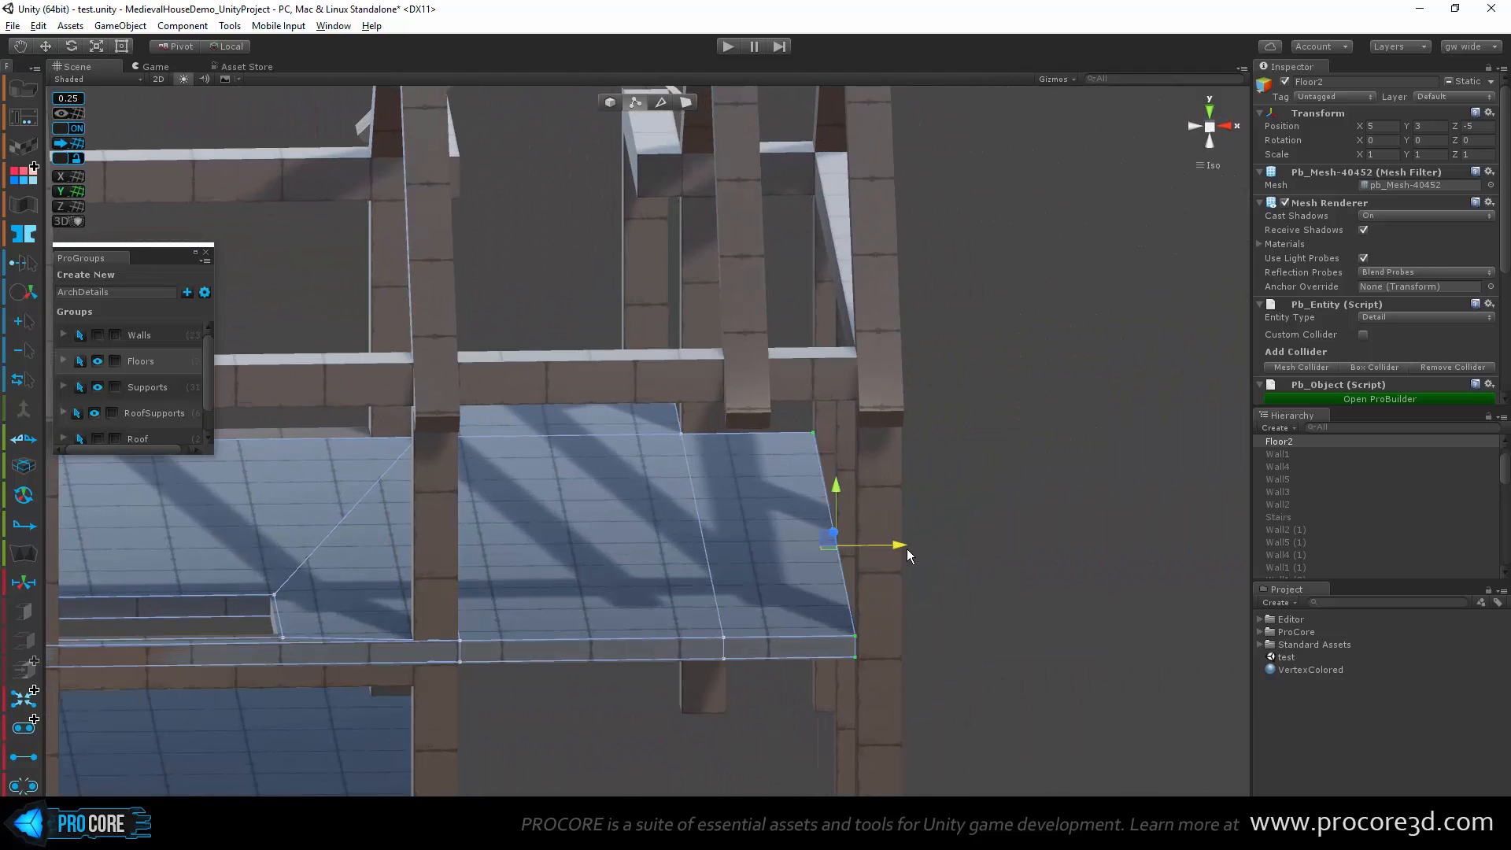
Step: Select the vertices along the floor's long edge beside the stair opening and pull them inward along Z to the poles' inner faces
{"action": "left_click_drag", "start_coordinate": [692, 606], "coordinate": [432, 516], "text": "alt"}
{"action": "middle_click_drag", "start_coordinate": [502, 536], "coordinate": [1028, 640]}
{"action": "scroll", "coordinate": [1023, 639], "scroll_direction": "down", "scroll_amount": 4}
{"action": "left_click_drag", "start_coordinate": [857, 607], "coordinate": [533, 546], "text": "alt"}
{"action": "middle_click_drag", "start_coordinate": [533, 546], "coordinate": [732, 556]}
{"action": "scroll", "coordinate": [540, 580], "scroll_direction": "up", "scroll_amount": 5}
{"action": "left_click_drag", "start_coordinate": [540, 580], "coordinate": [433, 414], "text": "alt"}
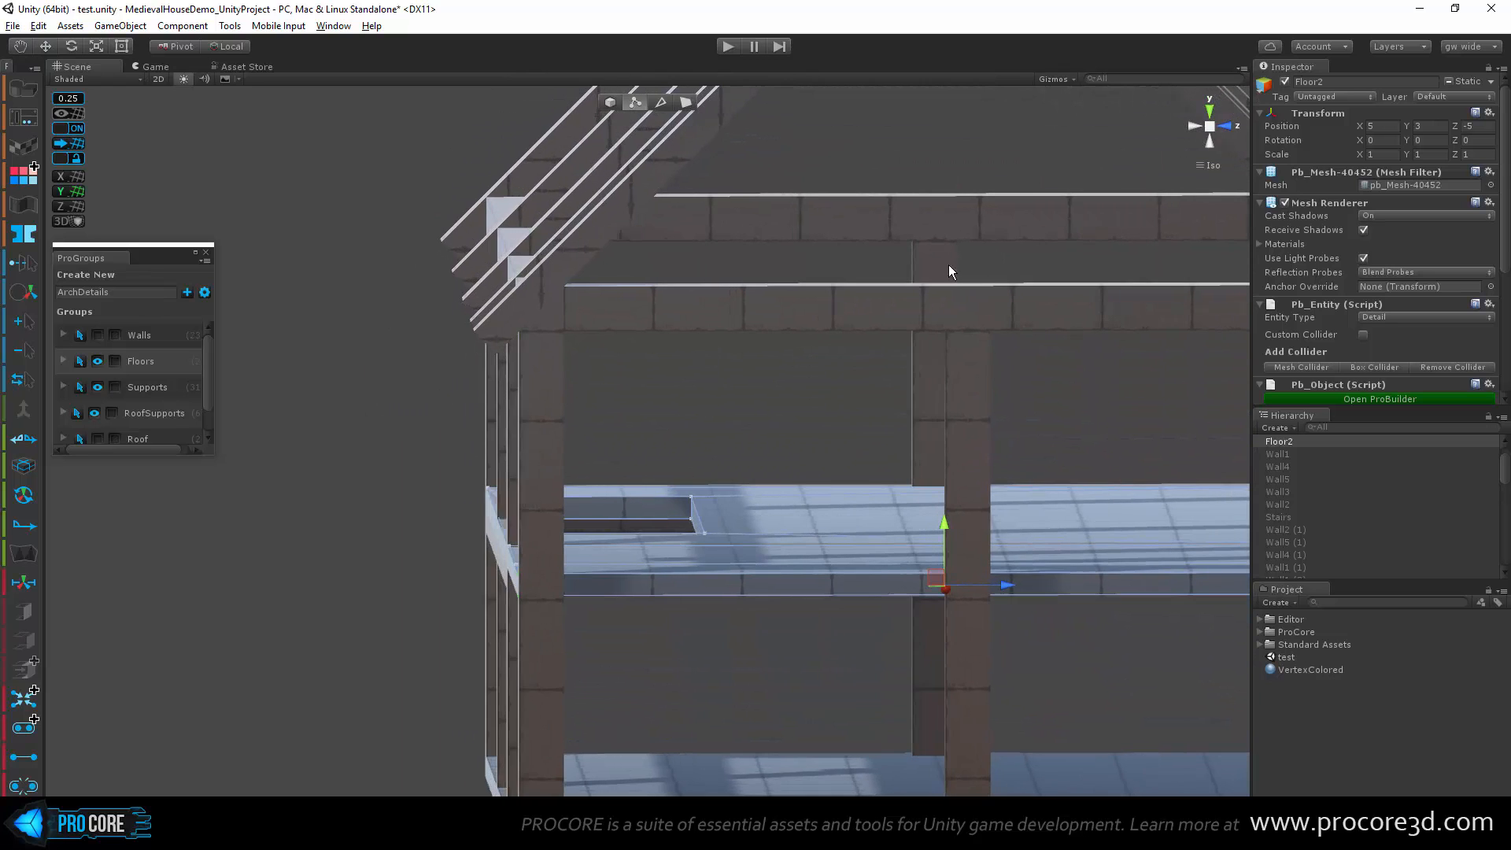
{"action": "left_click", "coordinate": [1211, 127]}
{"action": "mouse_move", "coordinate": [678, 525]}
{"action": "left_mouse_down", "text": "alt"}
{"action": "mouse_move", "coordinate": [729, 459]}
{"action": "mouse_move", "coordinate": [606, 527]}
{"action": "mouse_move", "coordinate": [652, 511]}
{"action": "left_mouse_up", "text": "alt"}
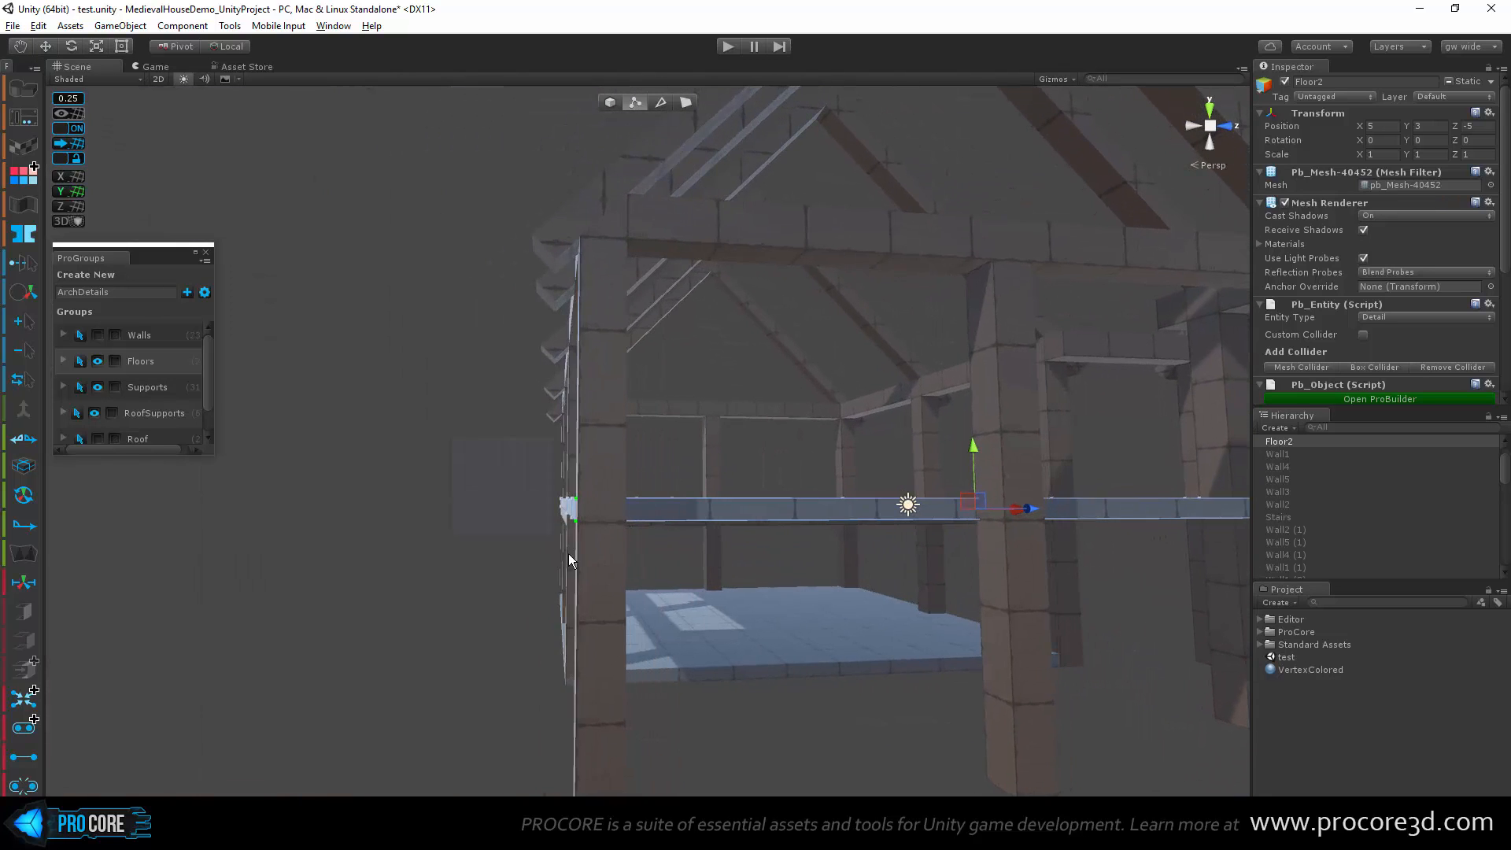
{"action": "left_click_drag", "start_coordinate": [668, 584], "coordinate": [685, 558], "text": "alt"}
{"action": "left_click", "coordinate": [1205, 165]}
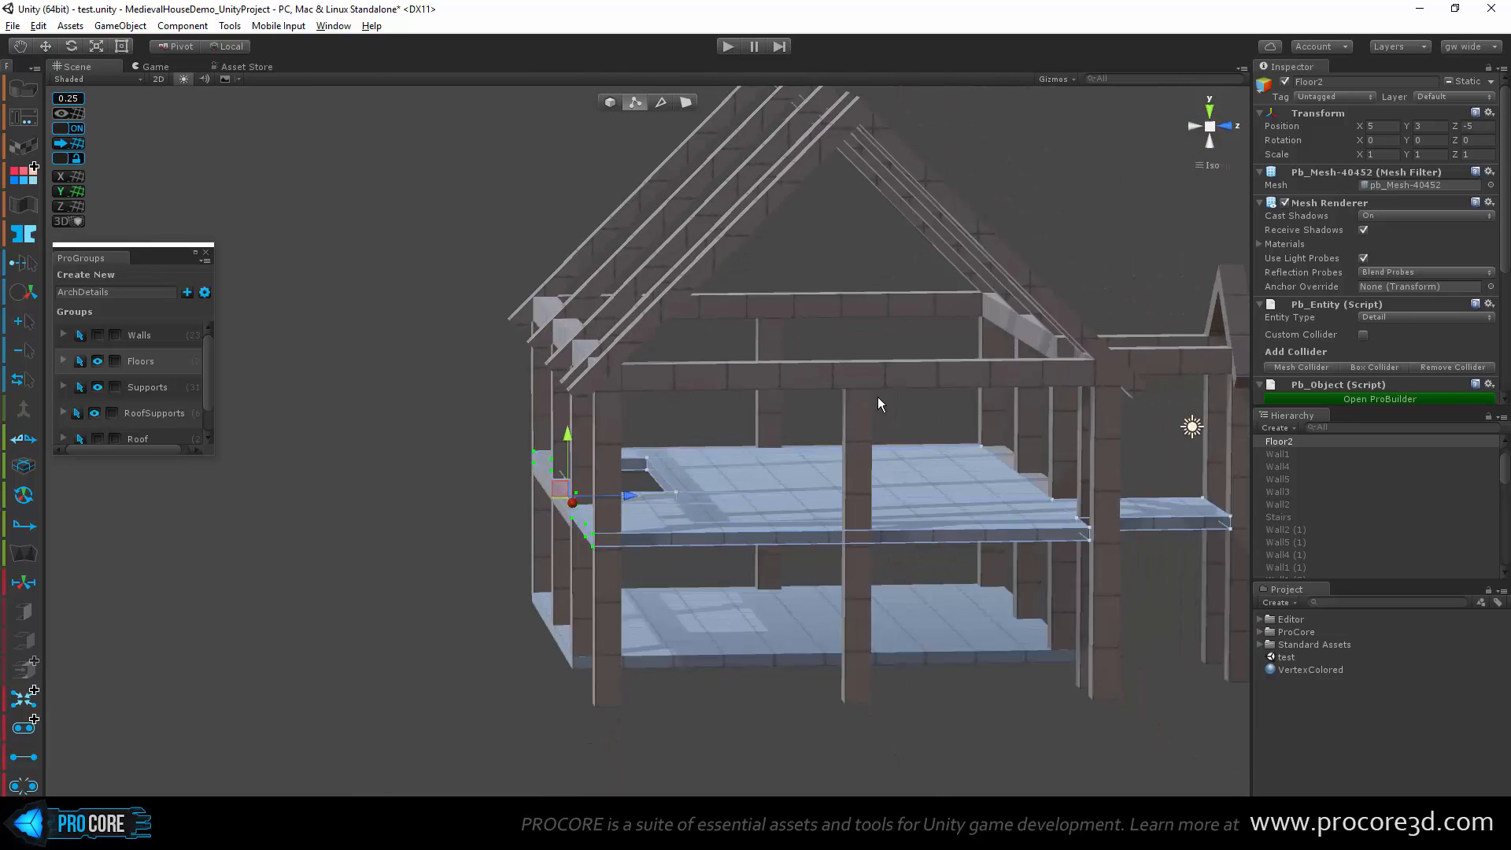
{"action": "left_click_drag", "start_coordinate": [876, 401], "coordinate": [617, 514], "text": "alt"}
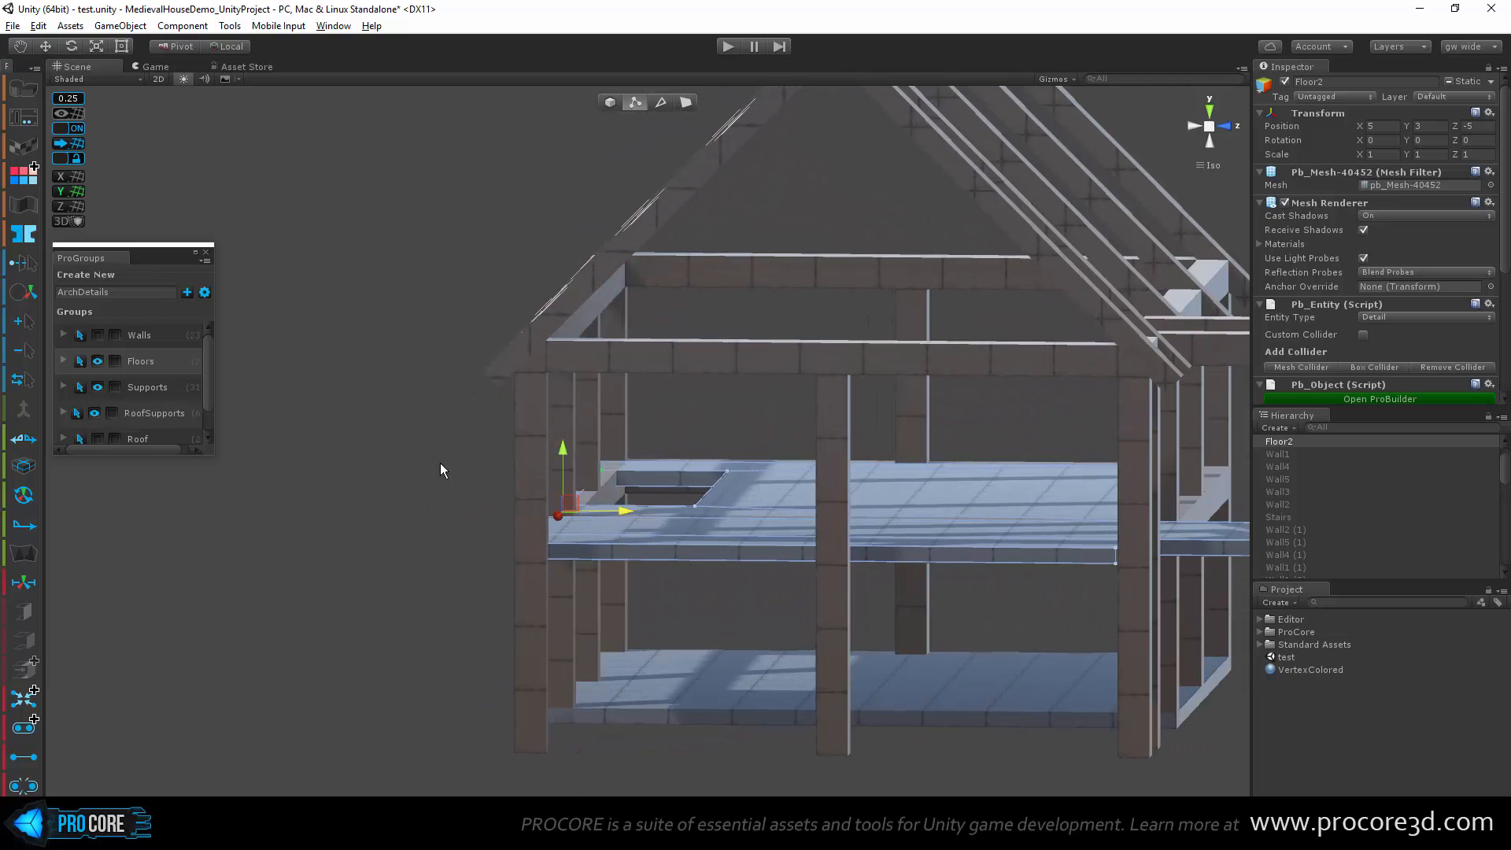
{"action": "left_click_drag", "start_coordinate": [533, 607], "coordinate": [574, 598], "text": "alt"}
{"action": "scroll", "coordinate": [560, 558], "scroll_direction": "up", "scroll_amount": 5}
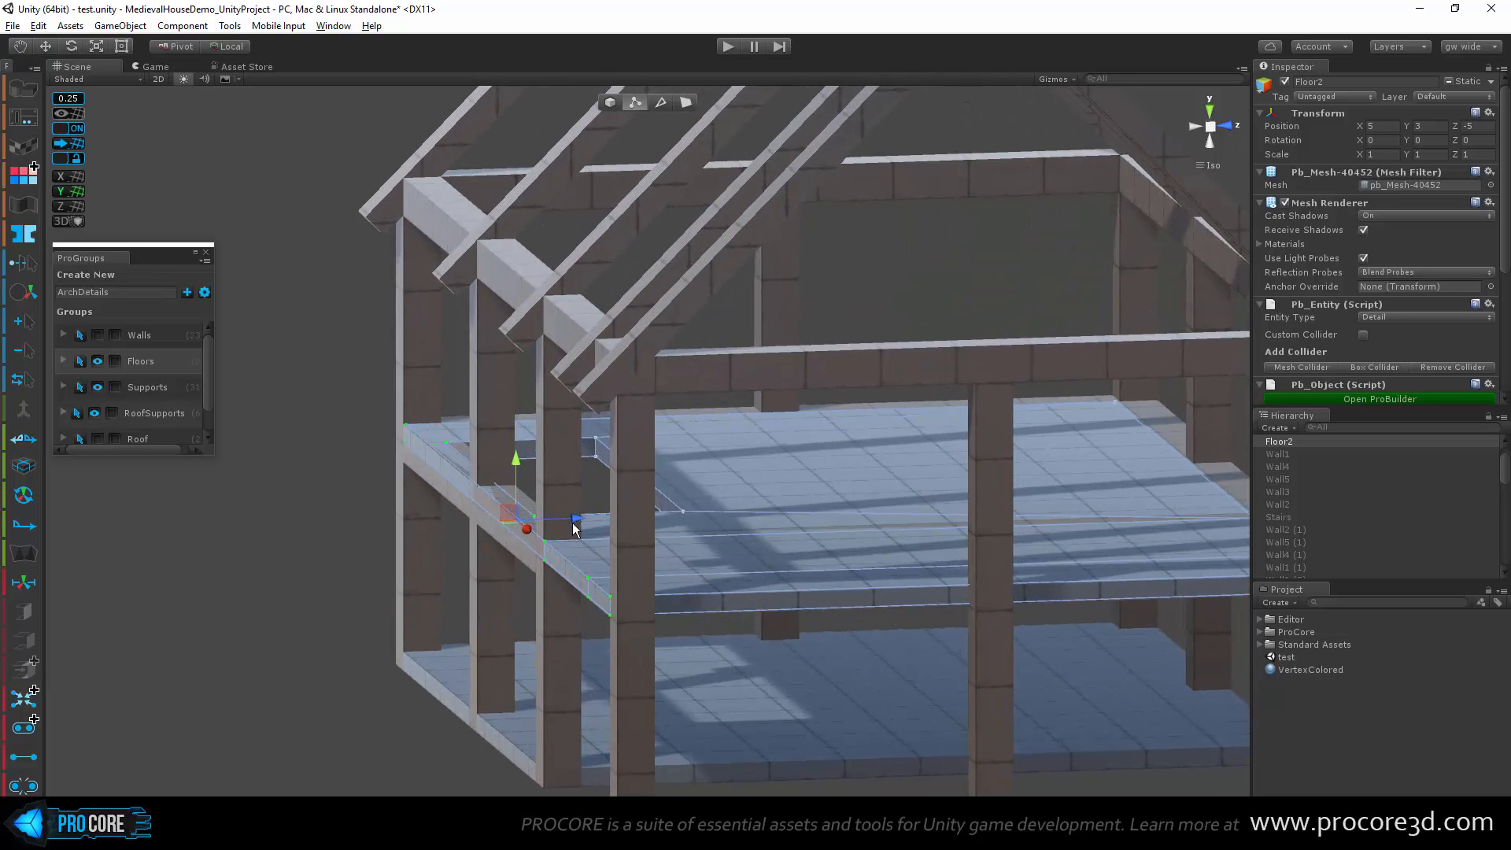
{"action": "left_click_drag", "start_coordinate": [572, 521], "coordinate": [840, 619]}
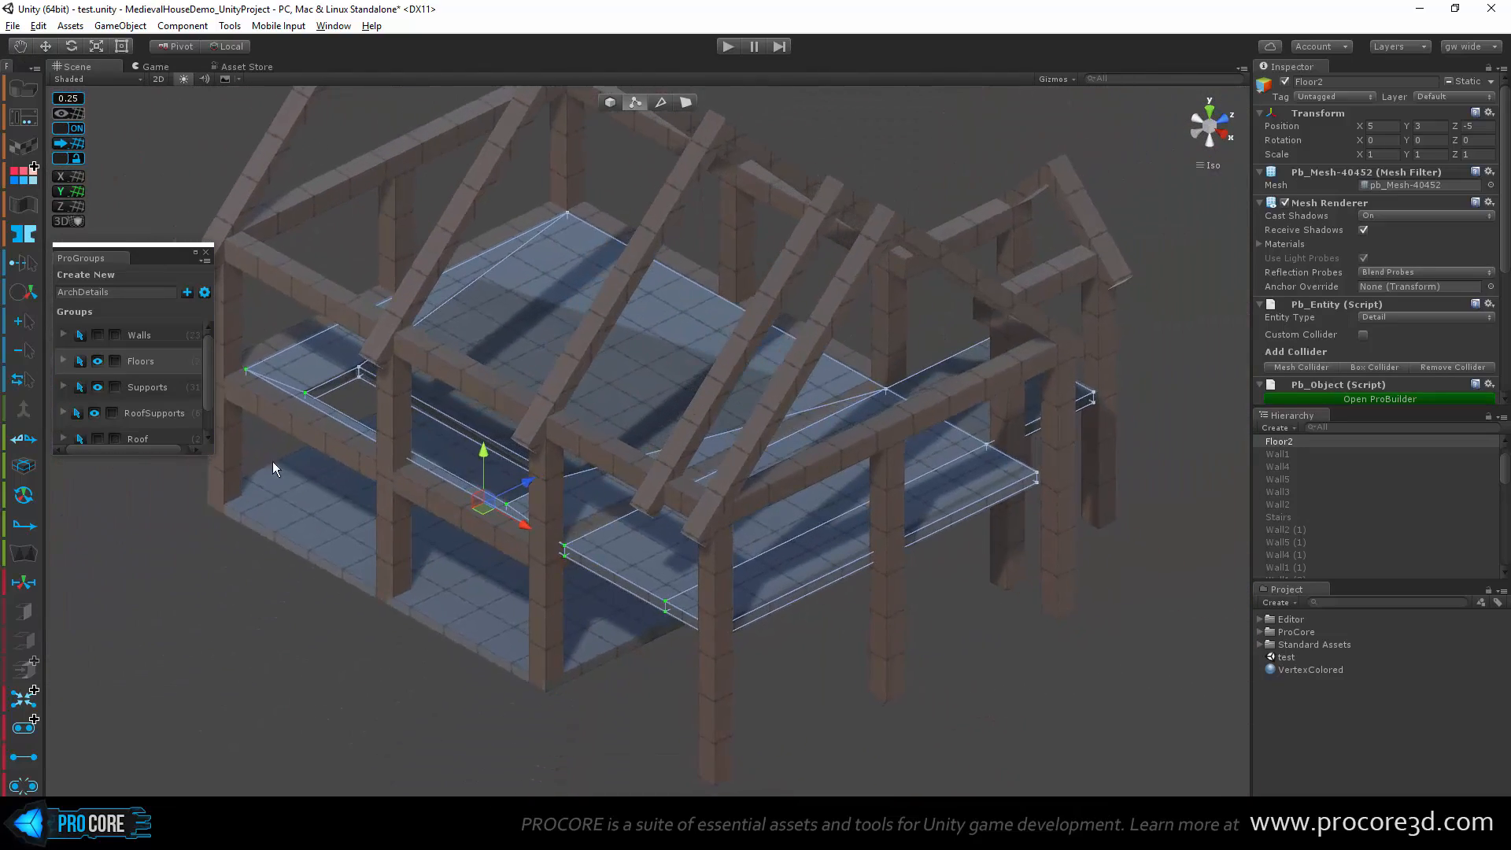
Step: Show the Walls group temporarily to examine how the trimmed upper floor meets the walls around the stair opening
{"action": "scroll", "coordinate": [272, 461], "scroll_direction": "up", "scroll_amount": 6}
{"action": "left_click", "coordinate": [116, 335]}
{"action": "middle_click_drag", "start_coordinate": [435, 378], "coordinate": [617, 436]}
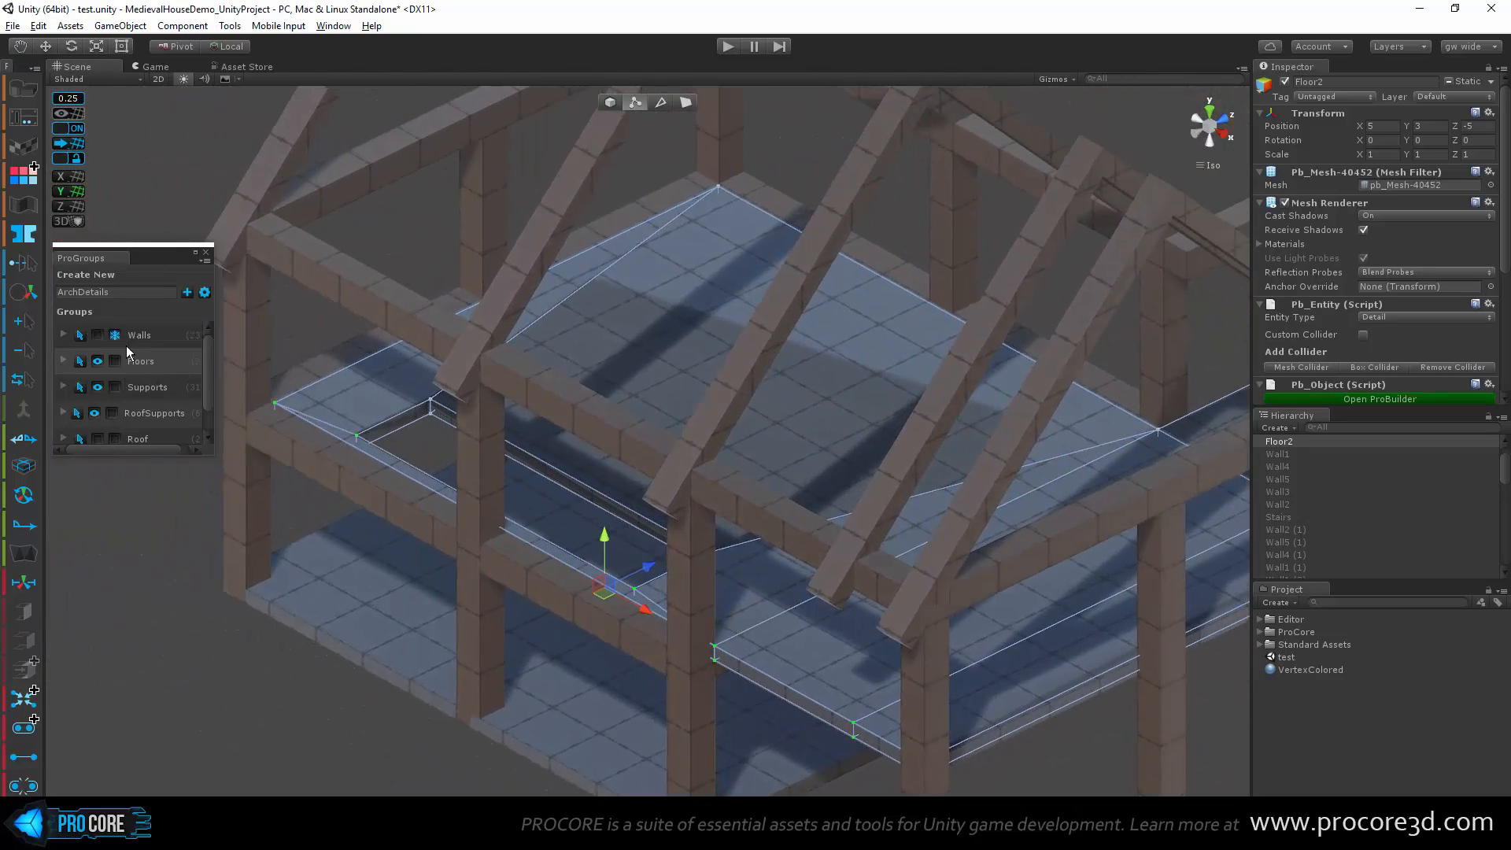
{"action": "left_click", "coordinate": [116, 337]}
{"action": "left_click", "coordinate": [100, 336]}
{"action": "left_click_drag", "start_coordinate": [735, 482], "coordinate": [425, 485], "text": "alt"}
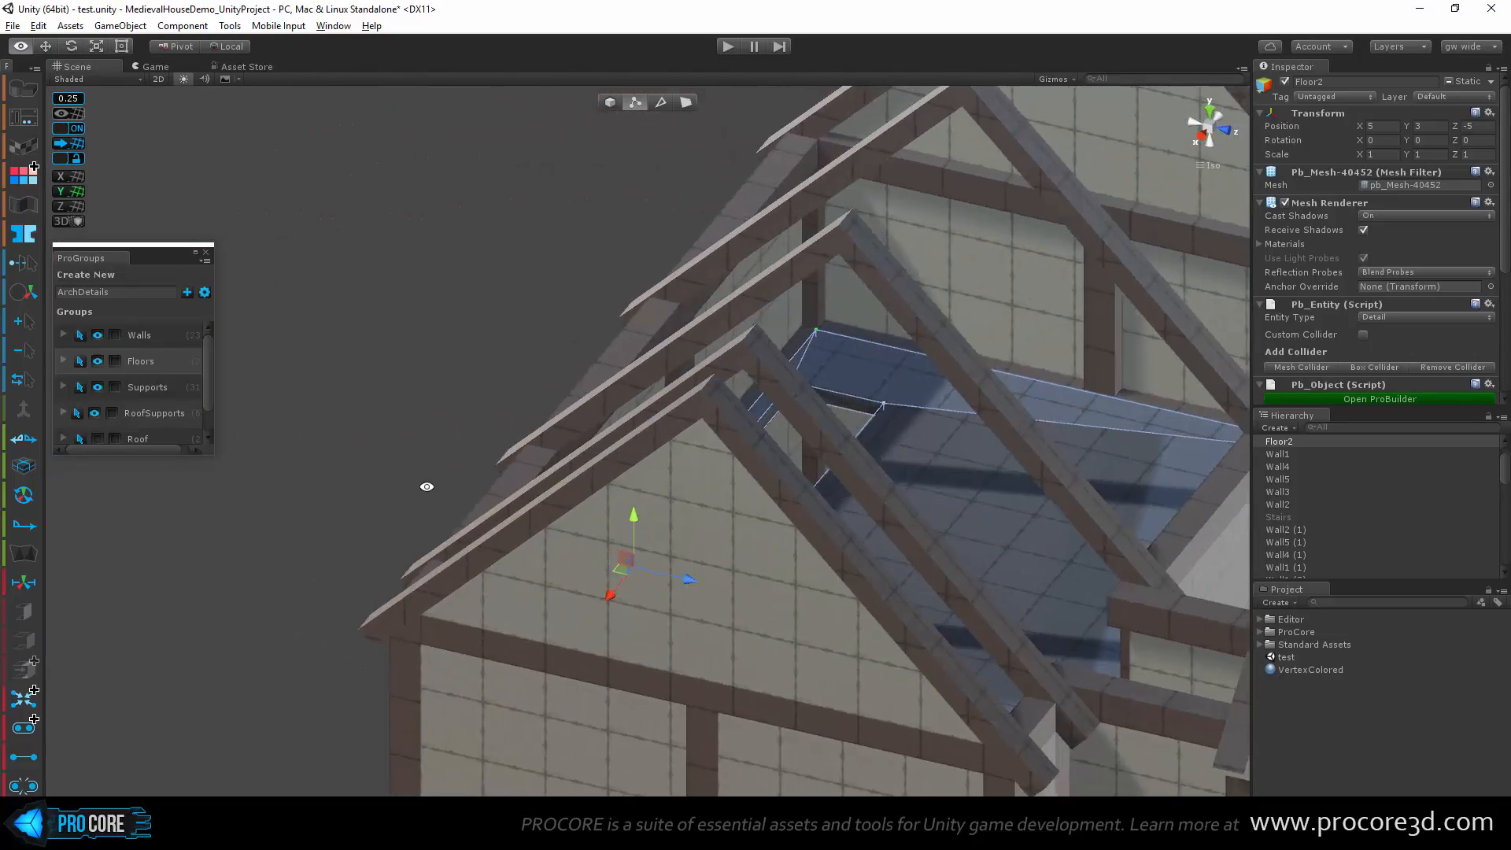
{"action": "scroll", "coordinate": [752, 492], "scroll_direction": "up", "scroll_amount": 7}
{"action": "scroll", "coordinate": [752, 492], "scroll_direction": "up", "scroll_amount": 7}
{"action": "left_click_drag", "start_coordinate": [866, 483], "coordinate": [480, 538], "text": "alt"}
{"action": "middle_click_drag", "start_coordinate": [480, 539], "coordinate": [628, 344]}
{"action": "scroll", "coordinate": [628, 345], "scroll_direction": "up", "scroll_amount": 3}
{"action": "left_click_drag", "start_coordinate": [628, 345], "coordinate": [767, 431], "text": "alt"}
{"action": "middle_click_drag", "start_coordinate": [767, 431], "coordinate": [602, 386]}
{"action": "left_click_drag", "start_coordinate": [602, 385], "coordinate": [669, 503], "text": "alt"}
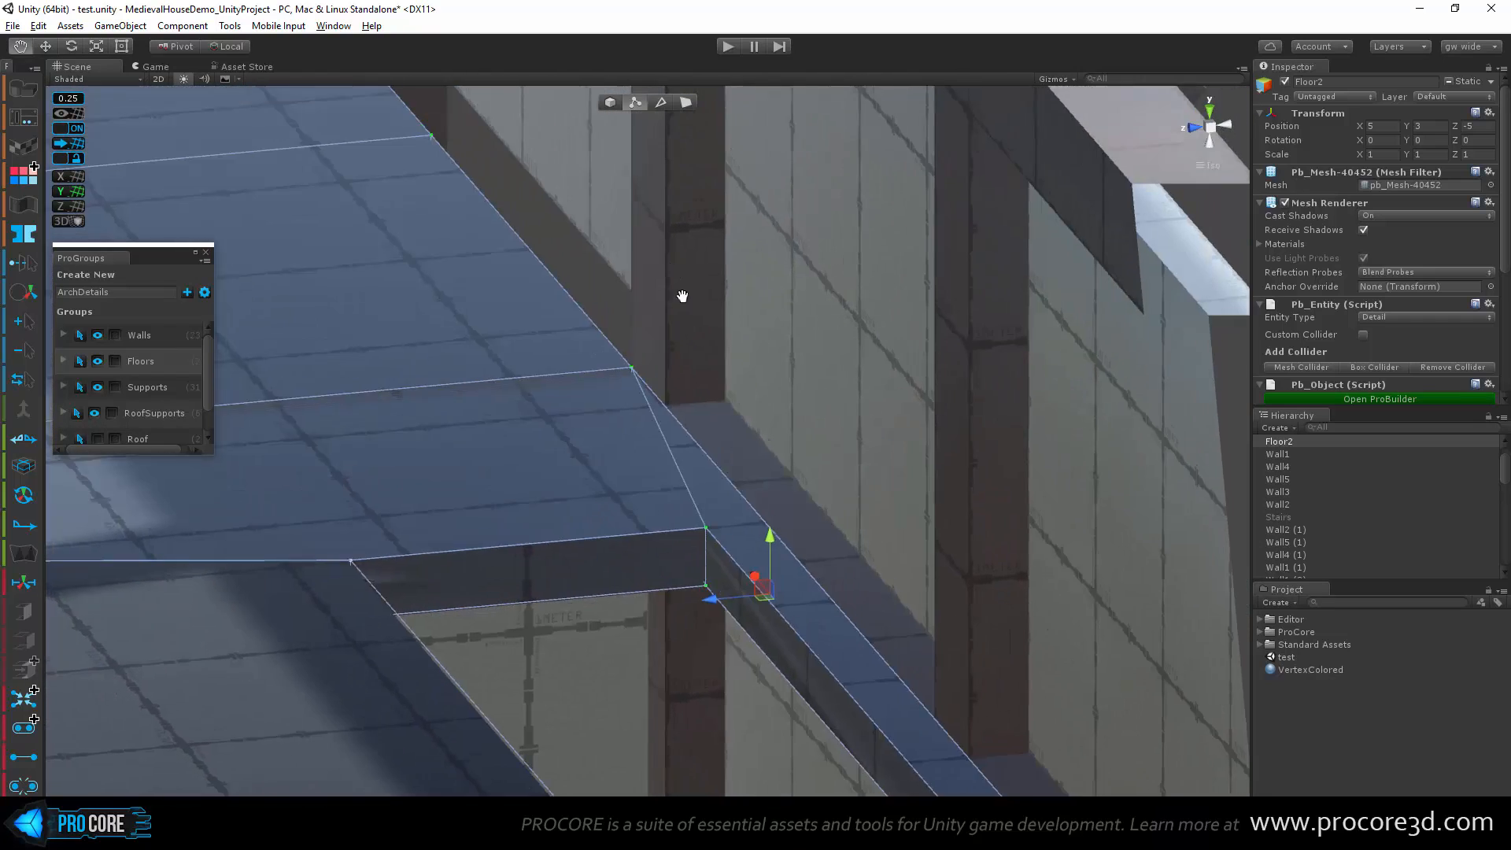
{"action": "middle_click_drag", "start_coordinate": [682, 297], "coordinate": [853, 602]}
{"action": "scroll", "coordinate": [785, 661], "scroll_direction": "down", "scroll_amount": 7}
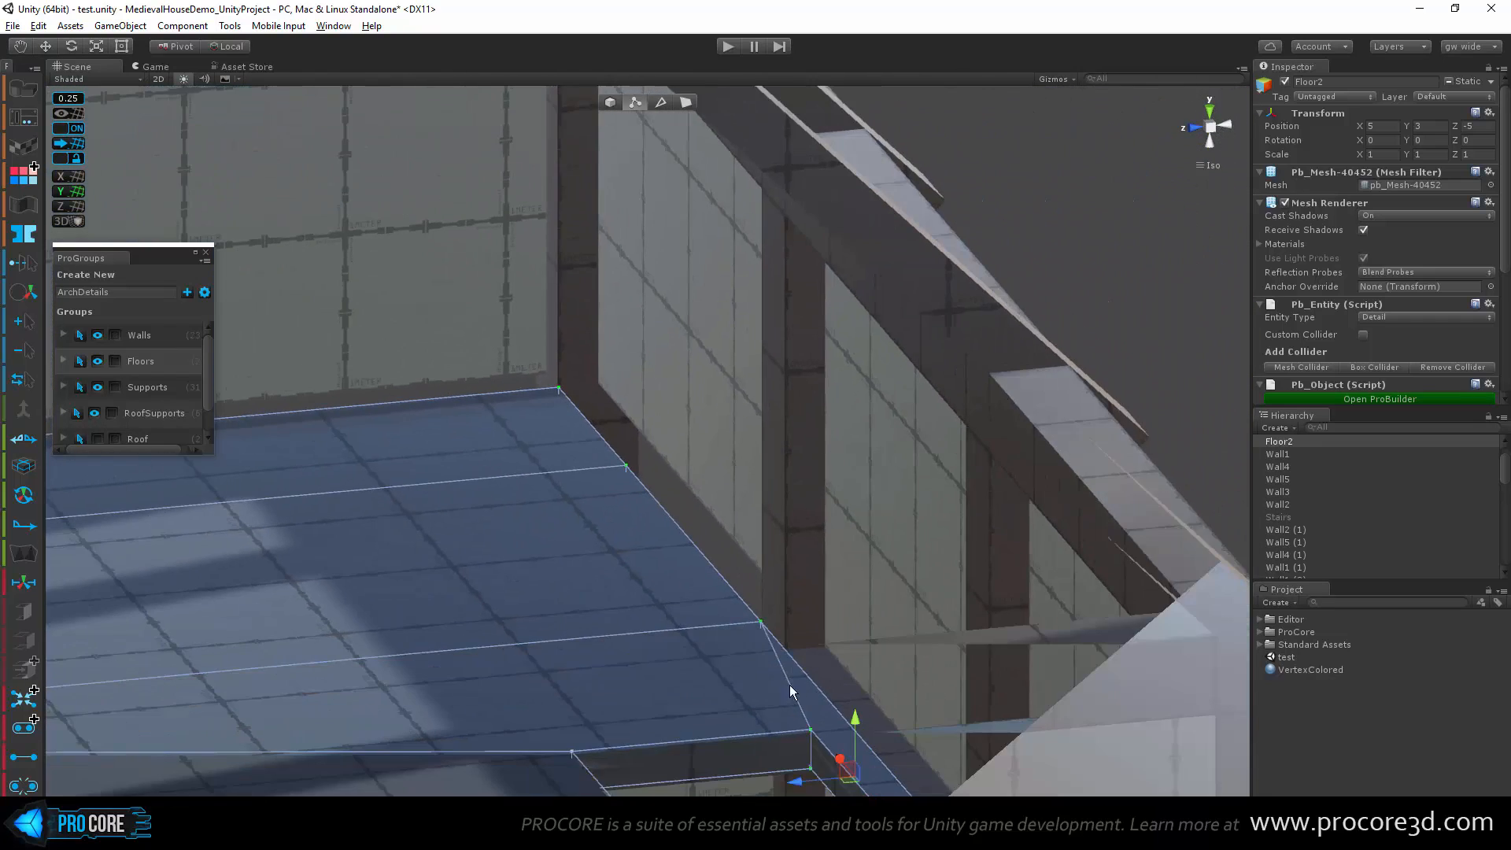
{"action": "middle_click_drag", "start_coordinate": [790, 684], "coordinate": [761, 638]}
{"action": "left_click_drag", "start_coordinate": [629, 469], "coordinate": [944, 393], "text": "alt"}
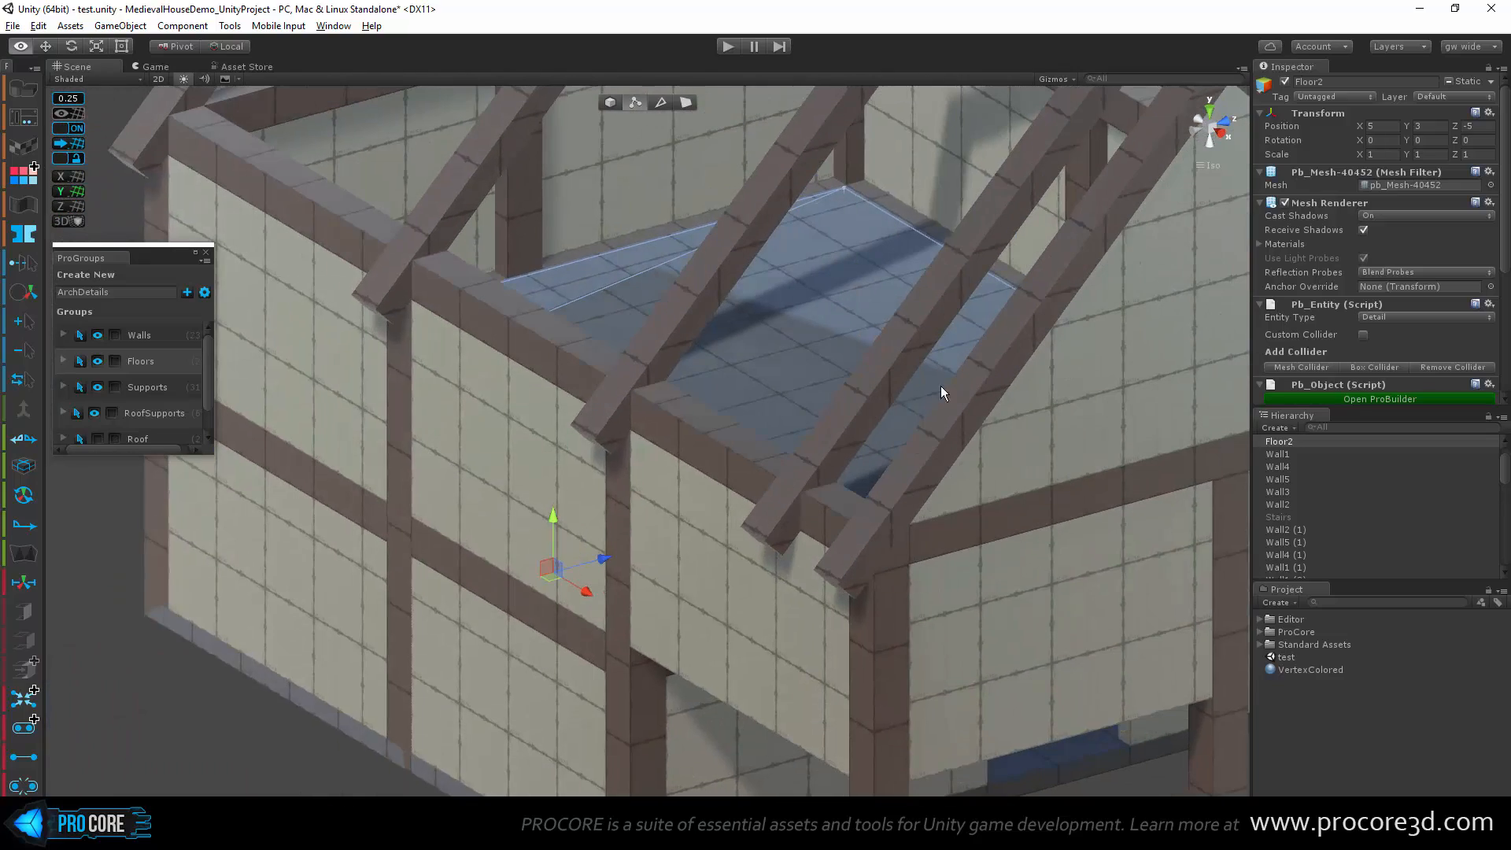
{"action": "left_click", "coordinate": [101, 338]}
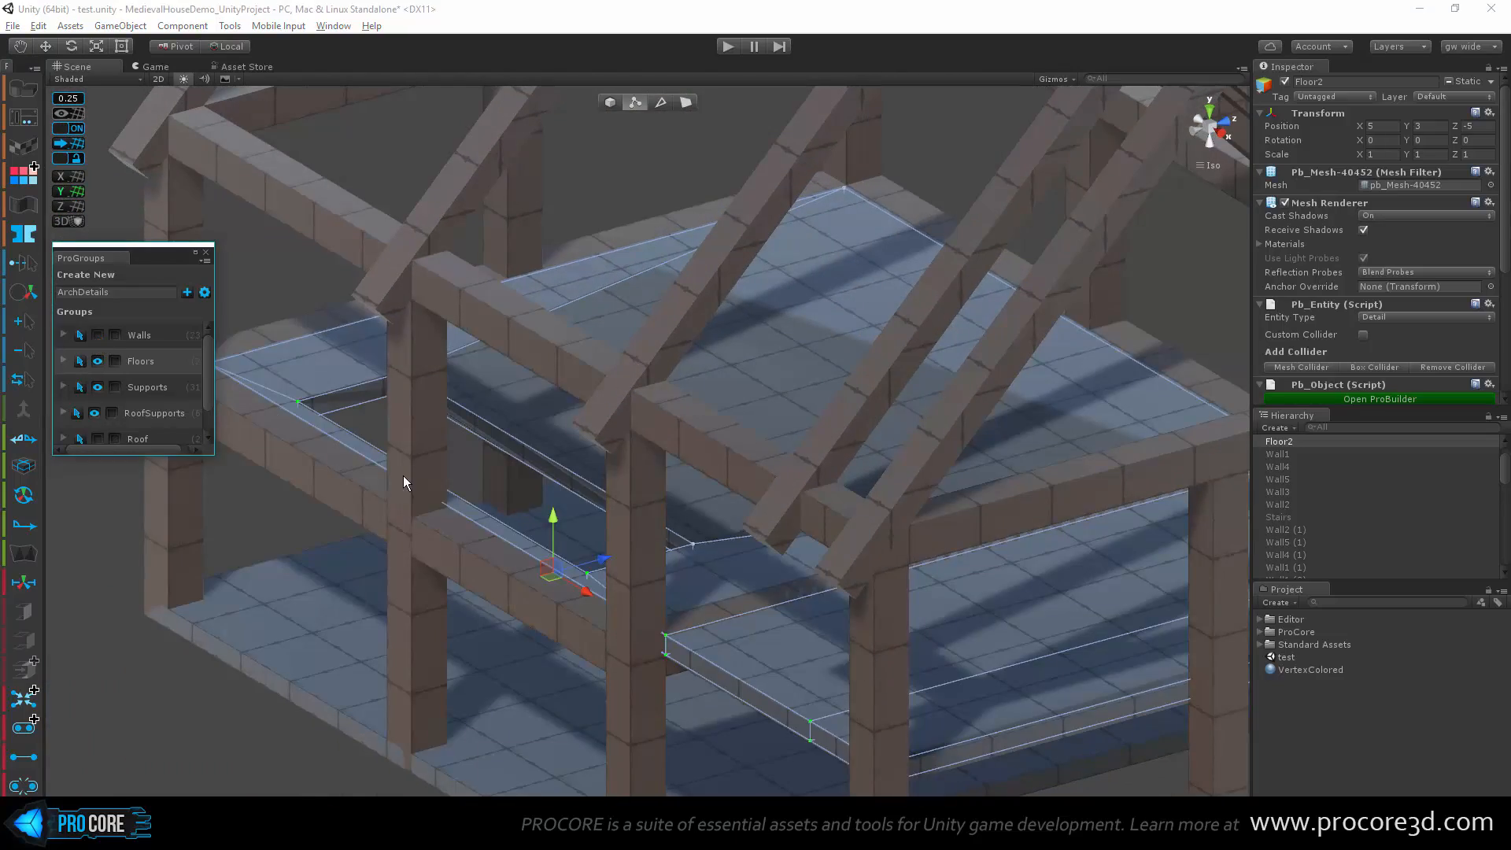
Step: Examine the narrow floor strip between the stair opening and the outer beam, changing the view to perspective
{"action": "left_click_drag", "start_coordinate": [405, 477], "coordinate": [662, 453], "text": "alt"}
{"action": "scroll", "coordinate": [547, 489], "scroll_direction": "down", "scroll_amount": 1}
{"action": "left_click_drag", "start_coordinate": [547, 489], "coordinate": [294, 545], "text": "alt"}
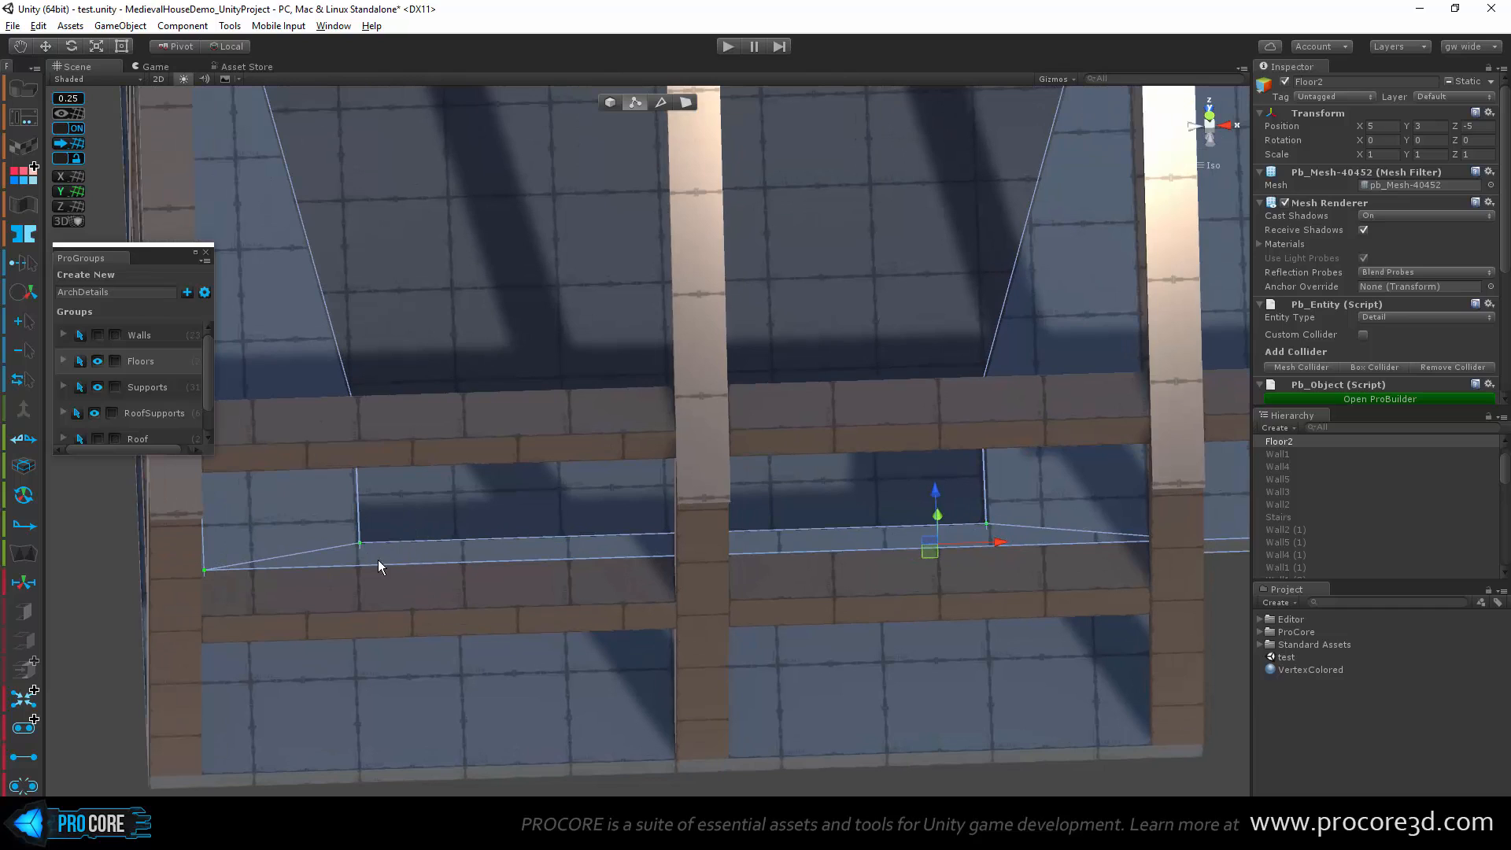
{"action": "left_click_drag", "start_coordinate": [389, 573], "coordinate": [787, 409], "text": "alt"}
{"action": "scroll", "coordinate": [710, 522], "scroll_direction": "up", "scroll_amount": 5}
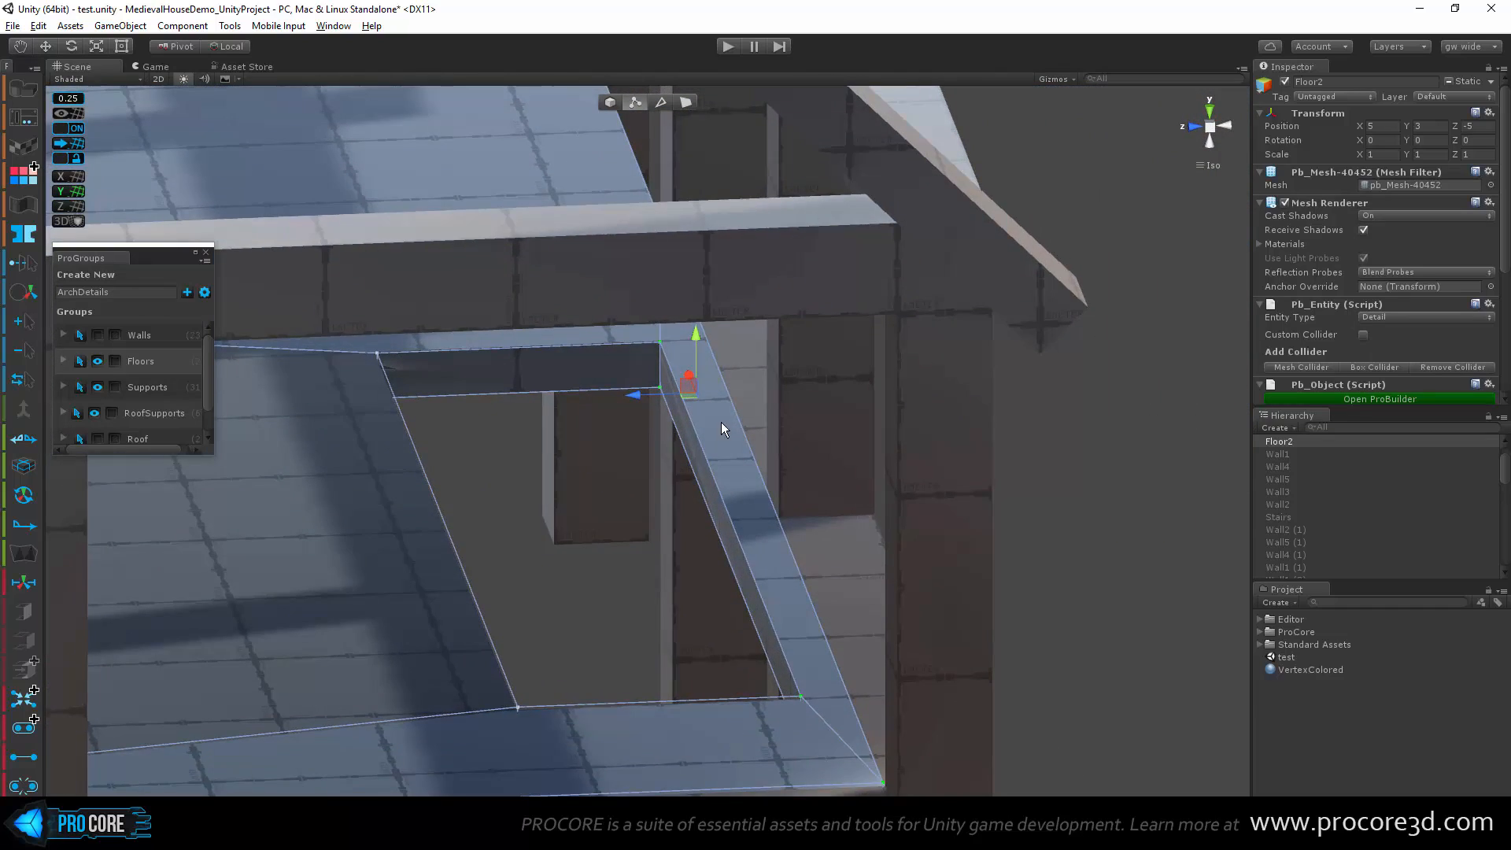
{"action": "left_click_drag", "start_coordinate": [775, 594], "coordinate": [697, 555], "text": "alt"}
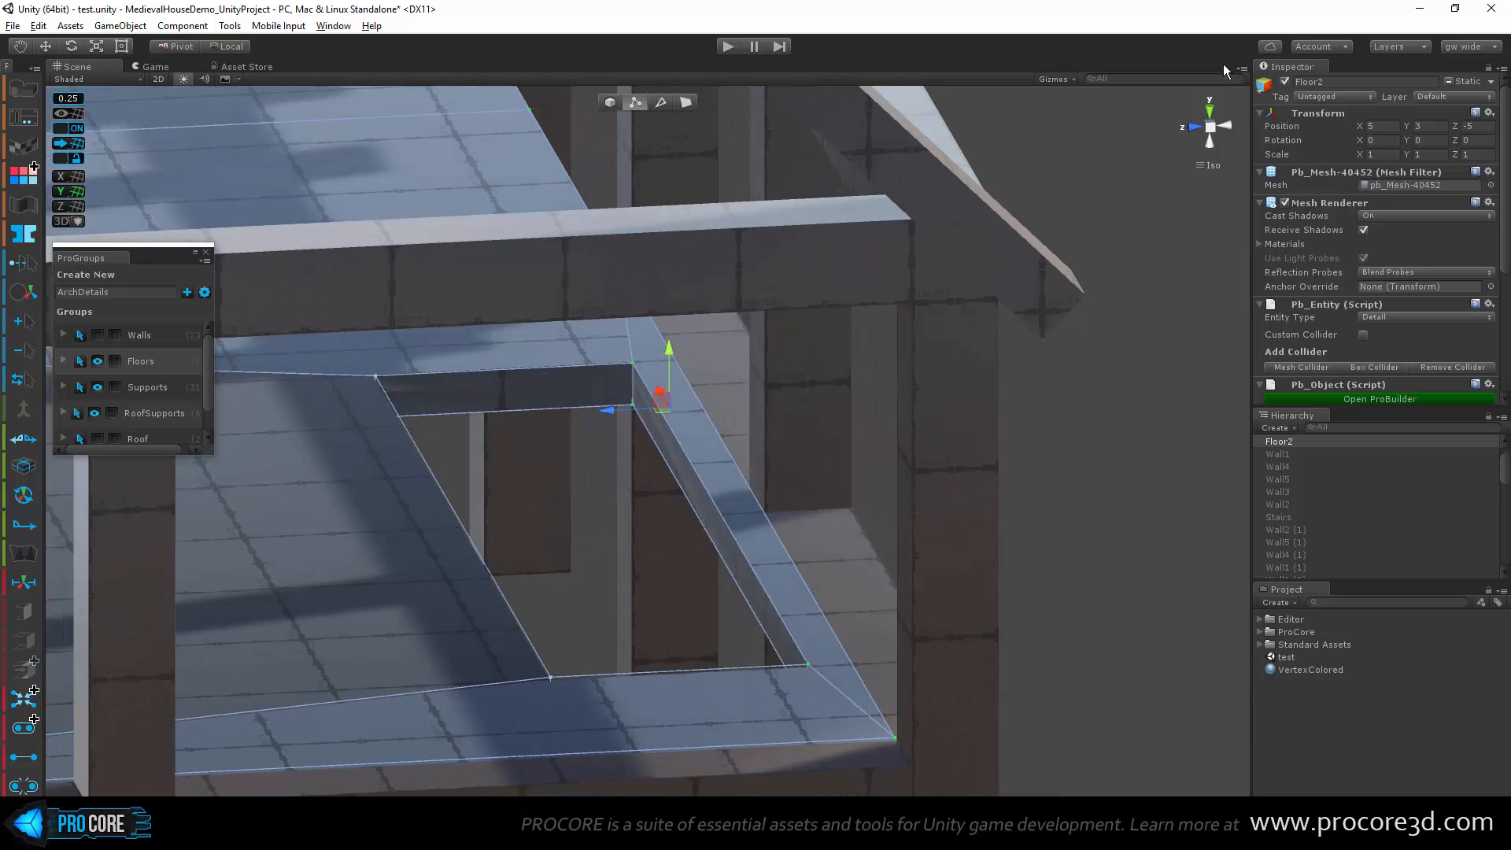
{"action": "left_click", "coordinate": [1210, 129]}
{"action": "left_click_drag", "start_coordinate": [519, 503], "coordinate": [701, 585], "text": "alt"}
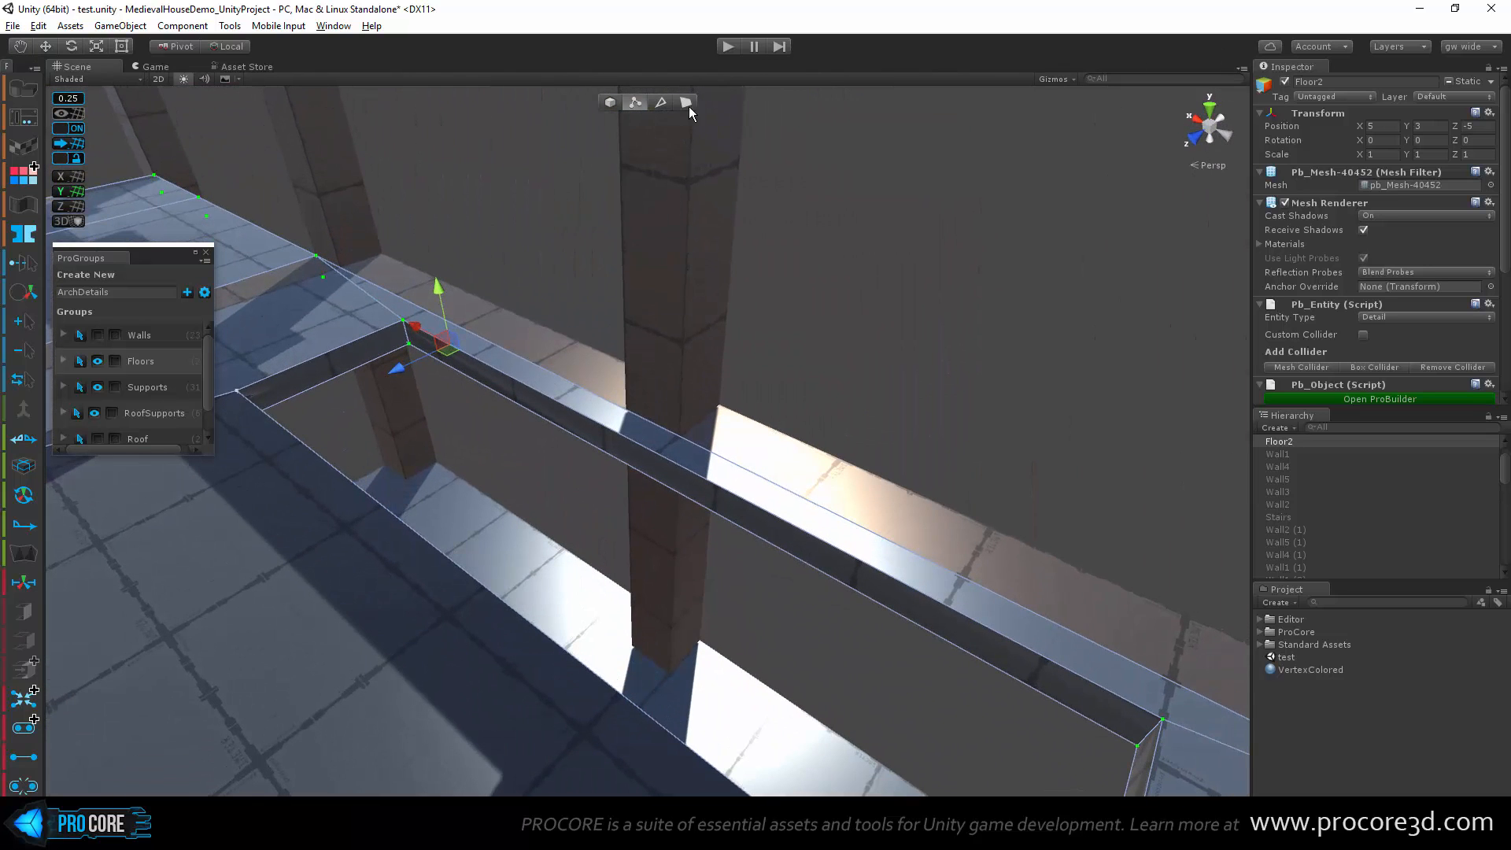
Step: Select the top, inner and underside faces of the narrow floor strip beside the stair opening and delete them
{"action": "left_click", "coordinate": [686, 103]}
{"action": "left_click", "coordinate": [564, 394]}
{"action": "left_click_drag", "start_coordinate": [563, 395], "coordinate": [341, 469], "text": "alt"}
{"action": "scroll", "coordinate": [537, 530], "scroll_direction": "down", "scroll_amount": 2}
{"action": "left_click_drag", "start_coordinate": [536, 531], "coordinate": [574, 518], "text": "alt"}
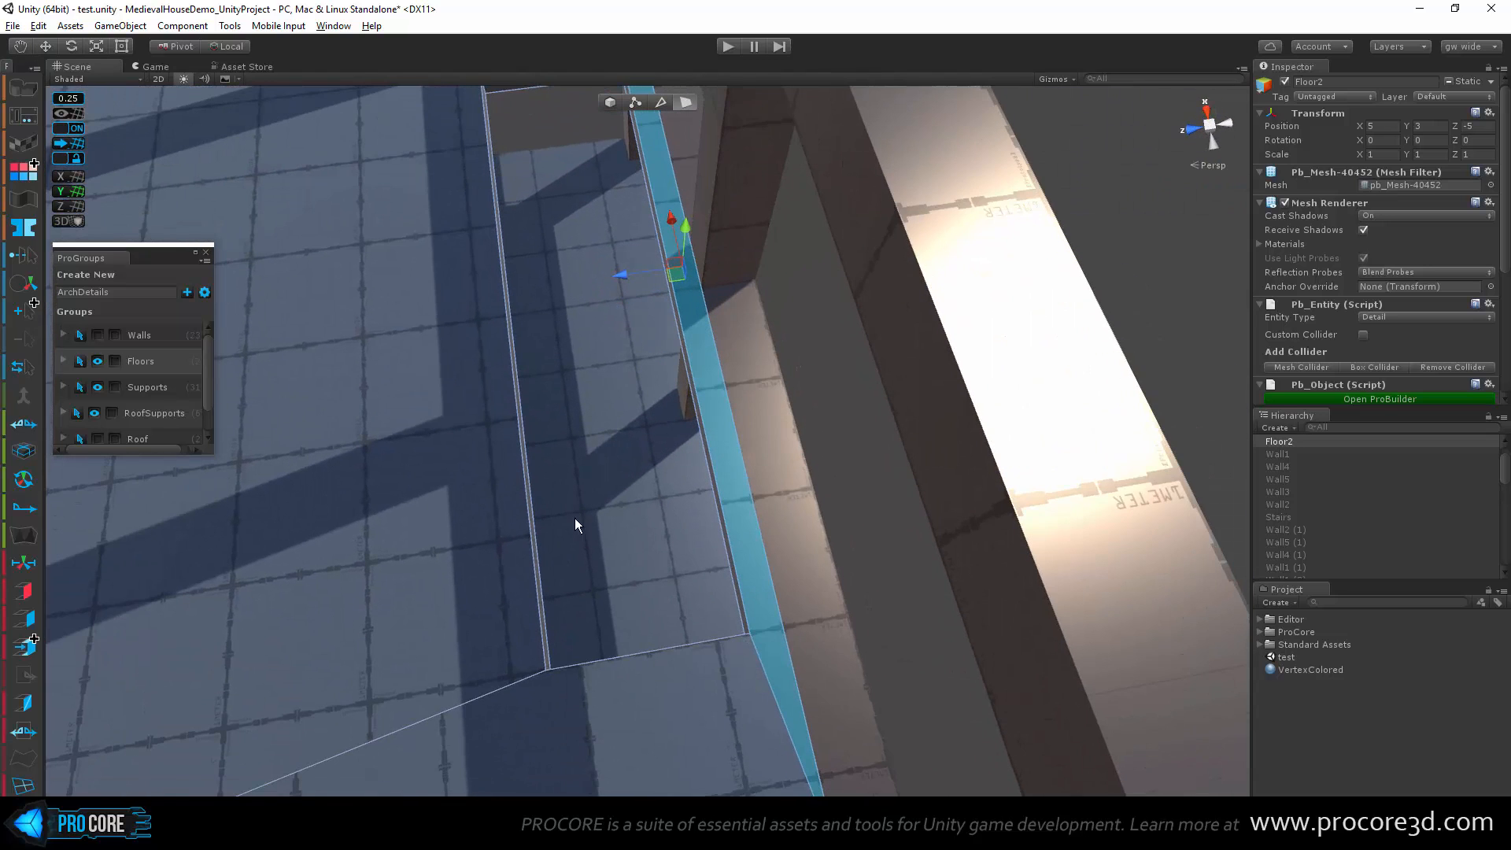
{"action": "left_click_drag", "start_coordinate": [769, 569], "coordinate": [693, 552], "text": "alt"}
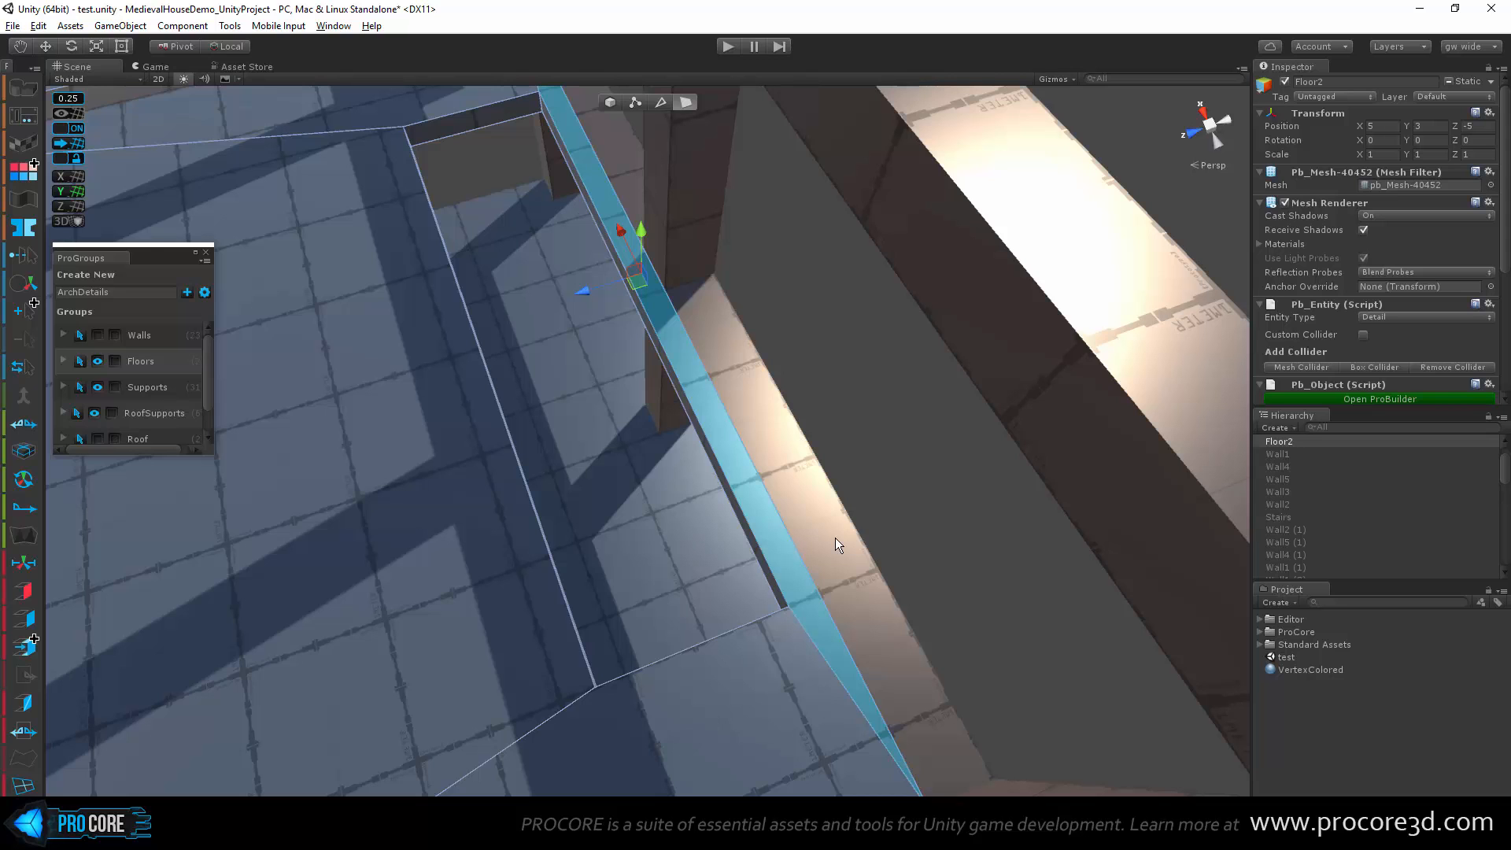
{"action": "left_click_drag", "start_coordinate": [688, 539], "coordinate": [541, 173], "text": "alt"}
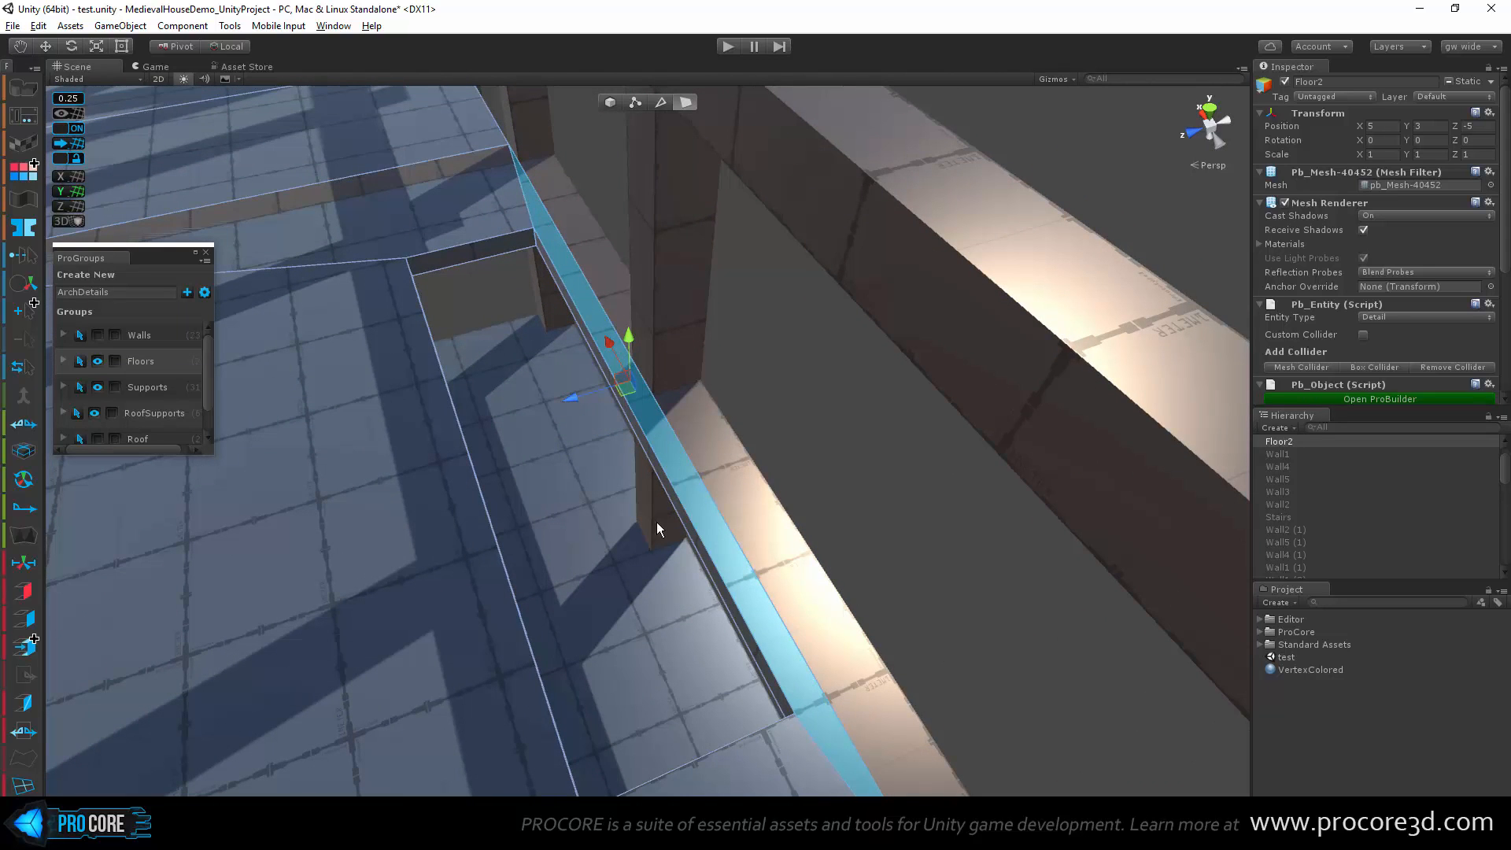
{"action": "left_click_drag", "start_coordinate": [529, 427], "coordinate": [615, 405], "text": "alt"}
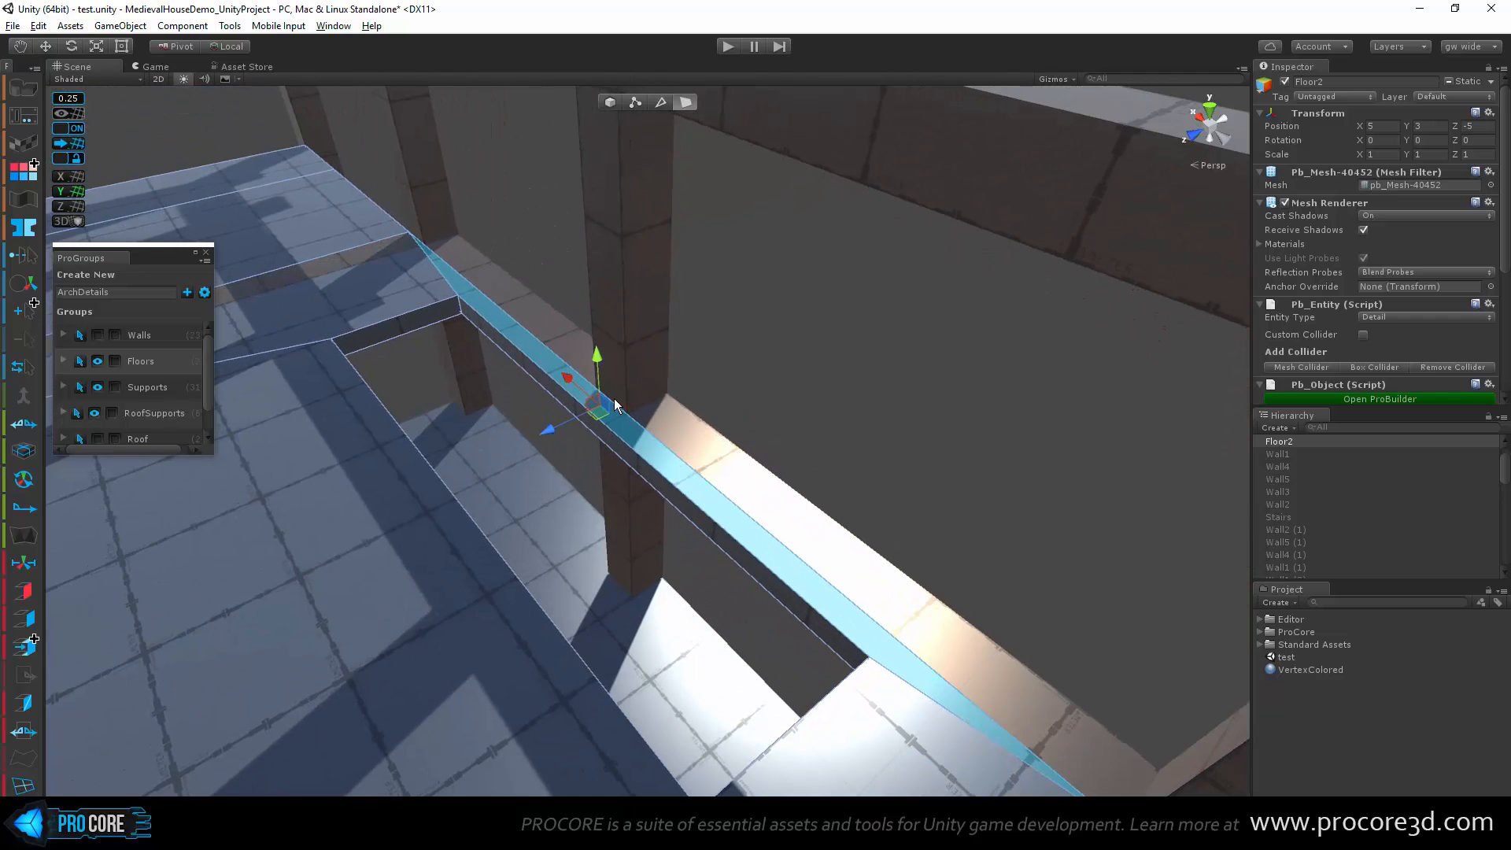
{"action": "left_click_drag", "start_coordinate": [522, 380], "coordinate": [701, 621], "text": "alt"}
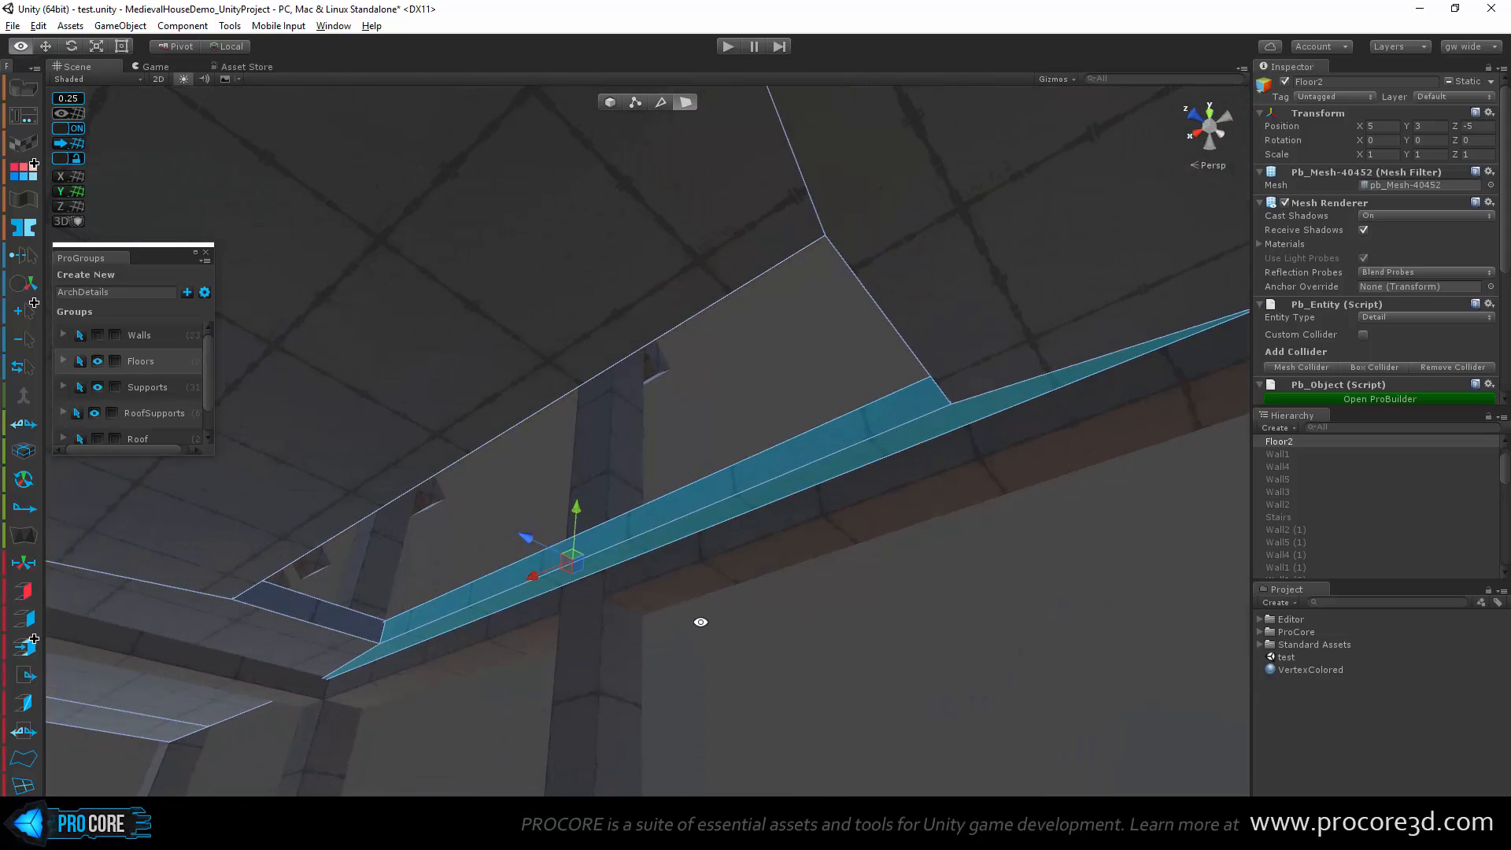
{"action": "key", "text": "Delete"}
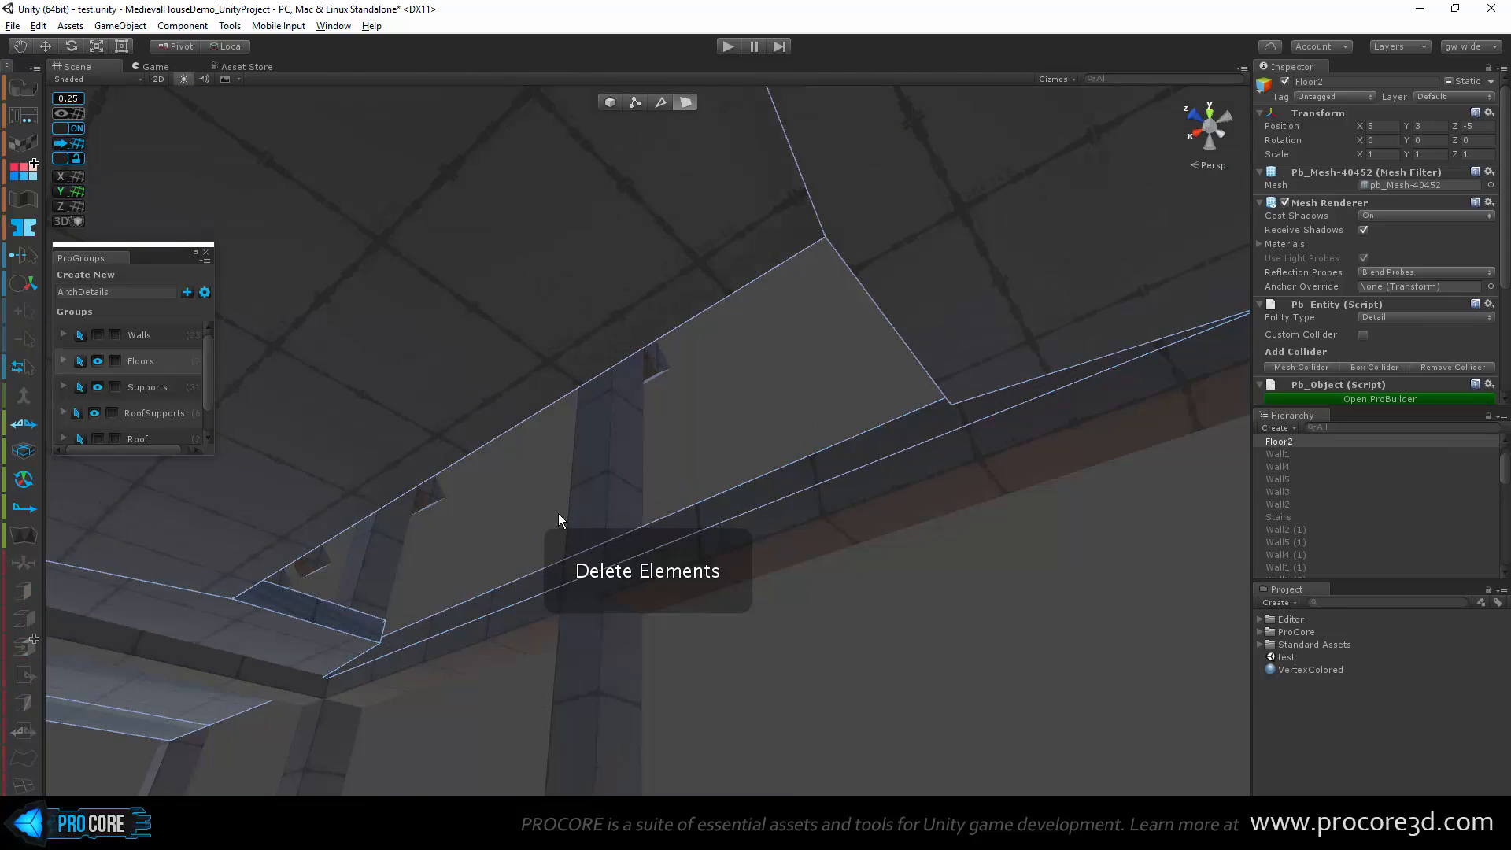
Step: Return to object-level editing and hide the Supports and RoofSupports groups to isolate the floors
{"action": "left_click", "coordinate": [656, 102]}
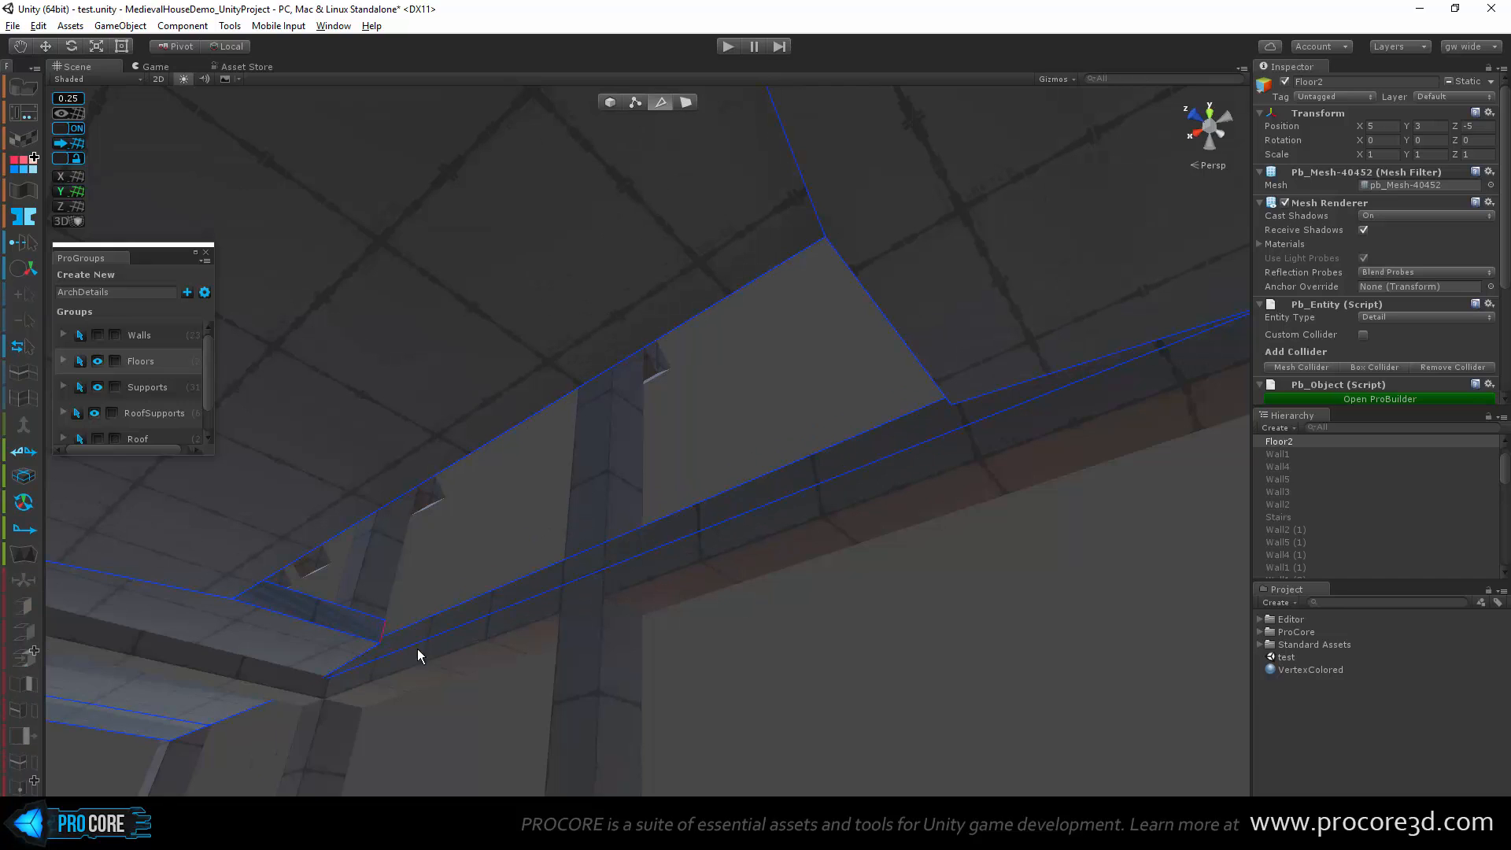
{"action": "left_click_drag", "start_coordinate": [417, 655], "coordinate": [656, 625], "text": "alt"}
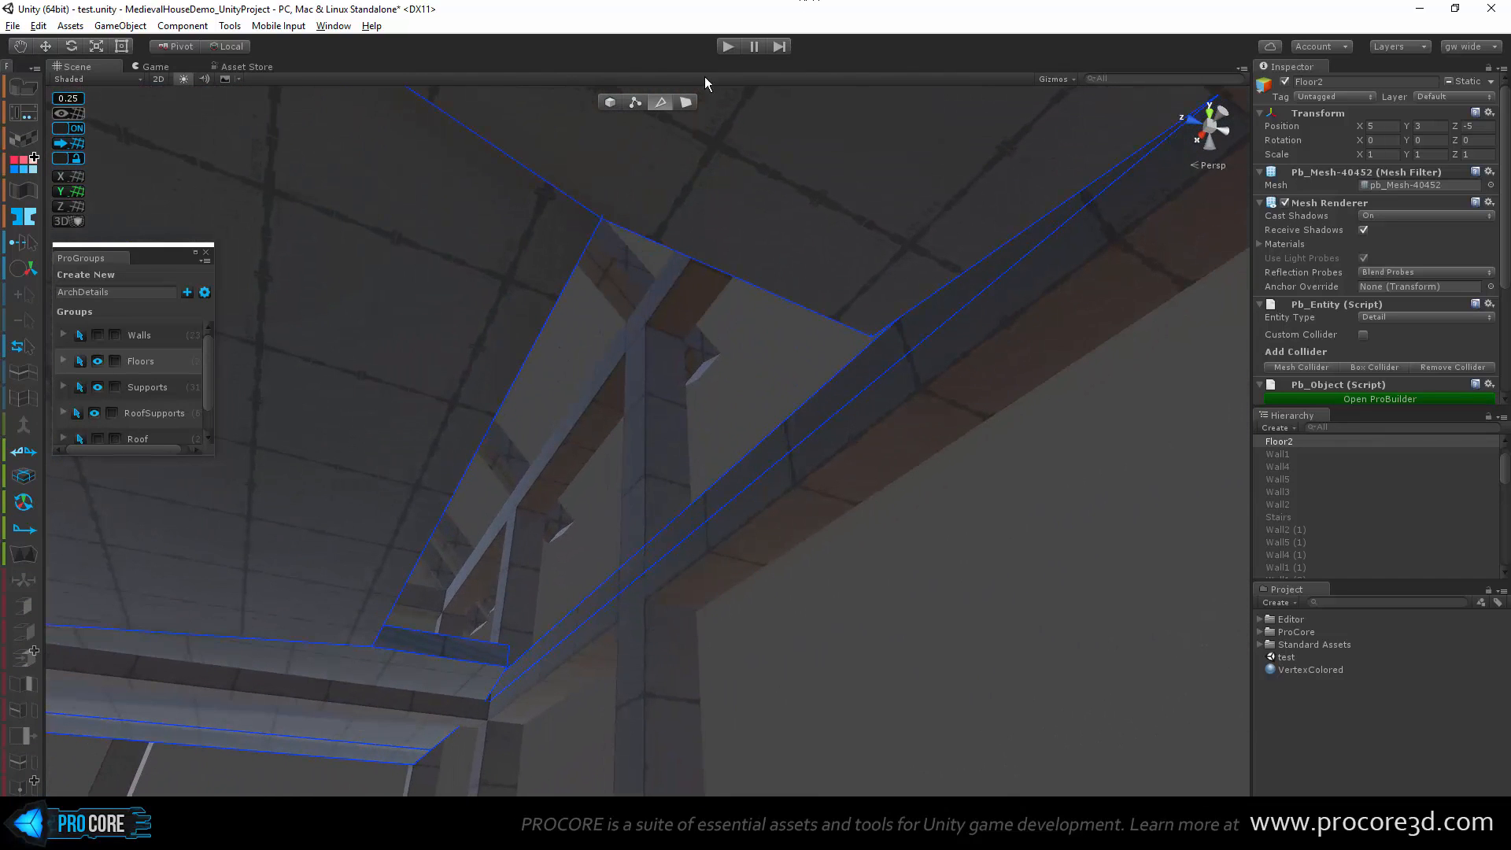
{"action": "left_click", "coordinate": [685, 103]}
{"action": "left_click_drag", "start_coordinate": [795, 483], "coordinate": [636, 536], "text": "alt"}
{"action": "scroll", "coordinate": [416, 527], "scroll_direction": "down", "scroll_amount": 4}
{"action": "left_click_drag", "start_coordinate": [415, 527], "coordinate": [550, 522], "text": "alt"}
{"action": "key", "text": "Escape"}
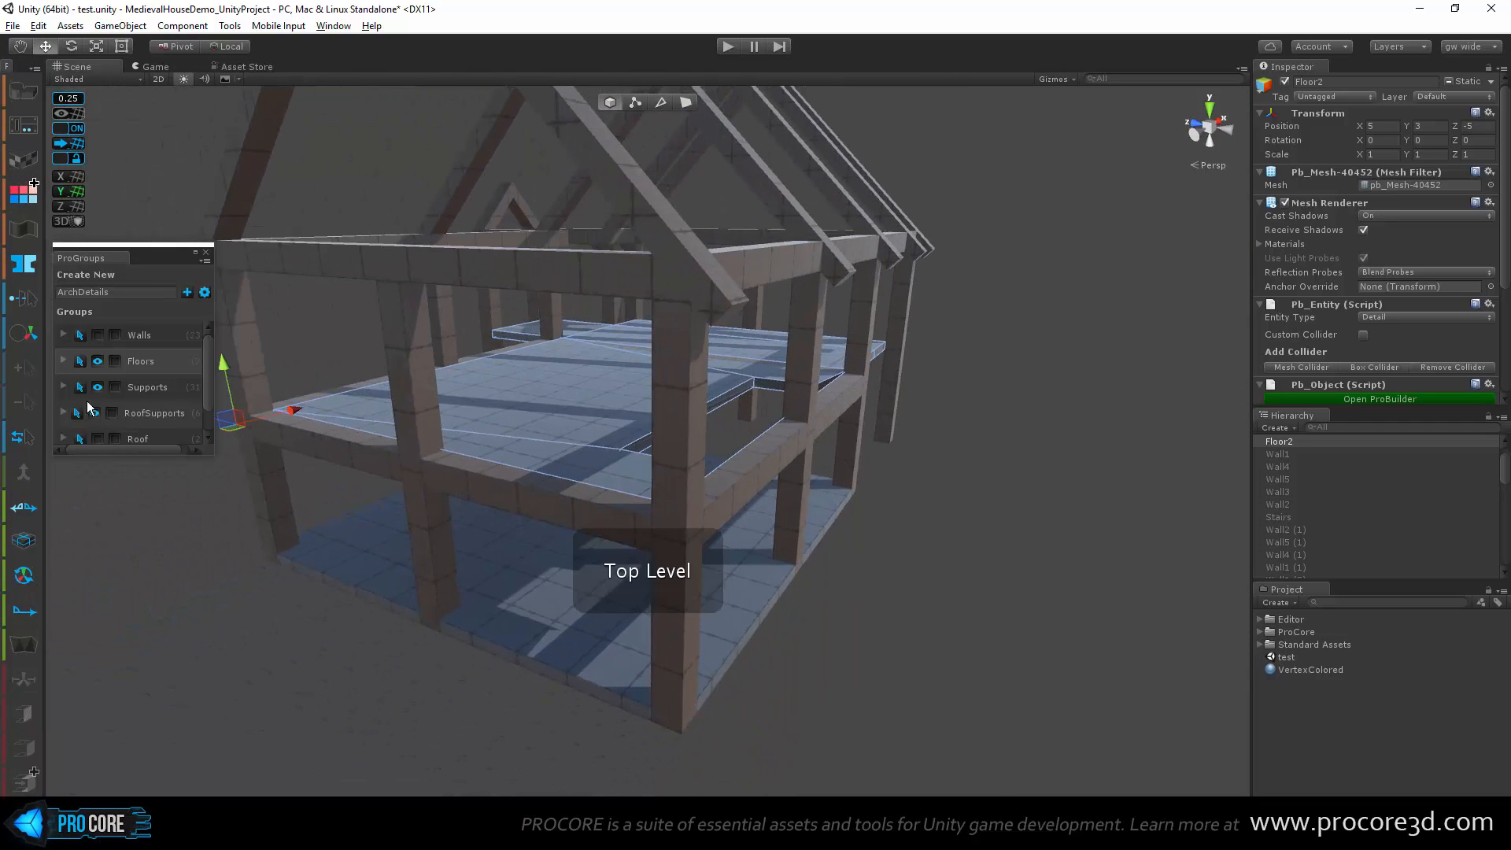
{"action": "left_click", "coordinate": [97, 386]}
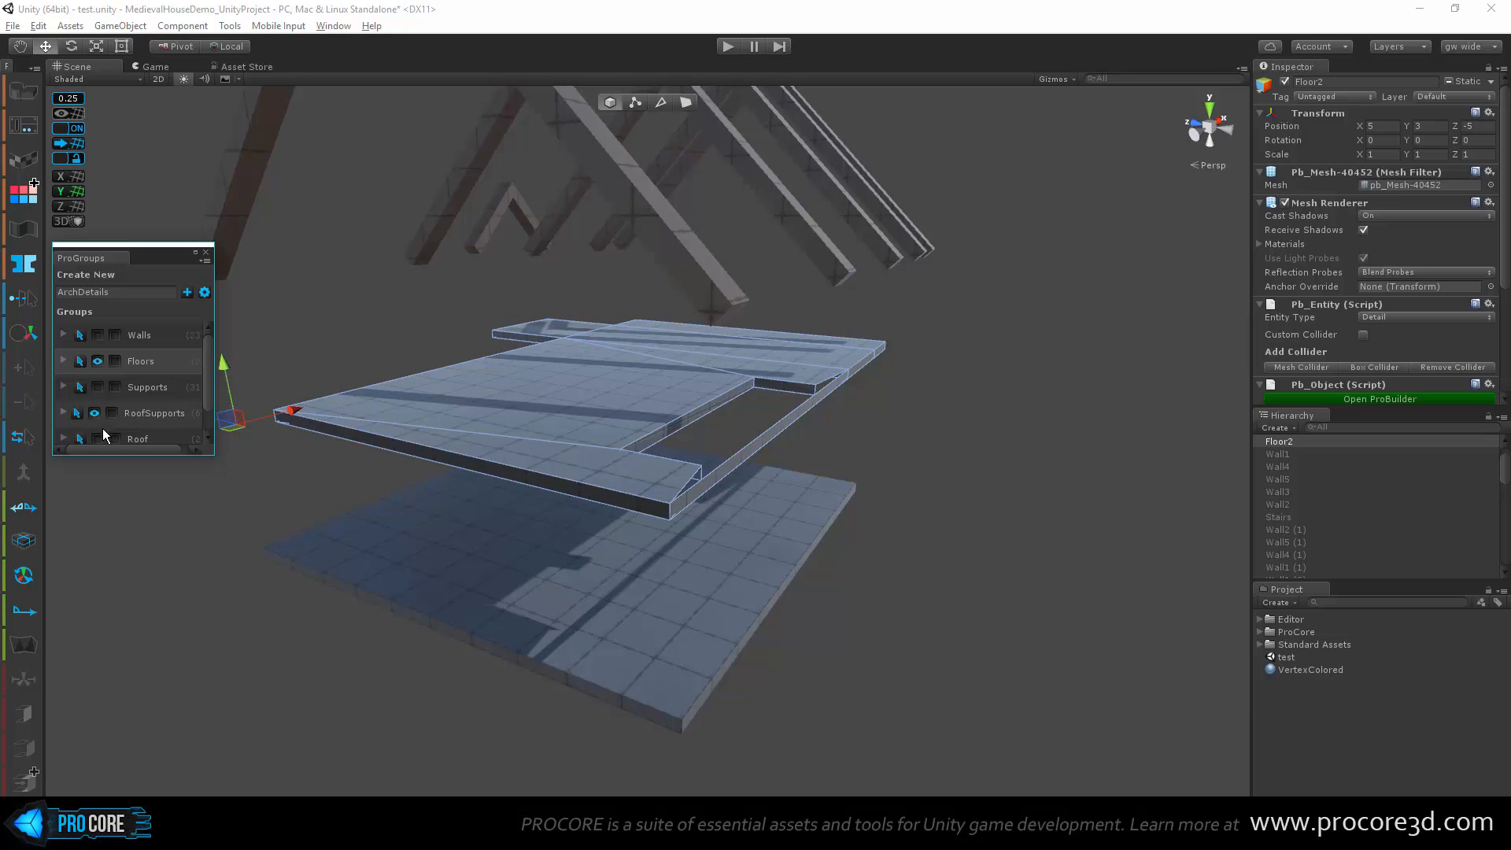
{"action": "left_click", "coordinate": [94, 413]}
{"action": "left_click_drag", "start_coordinate": [685, 577], "coordinate": [761, 612], "text": "alt"}
Step: Select the upper floor's top and underside faces, and invert the selection to get its side faces
{"action": "left_click", "coordinate": [685, 102]}
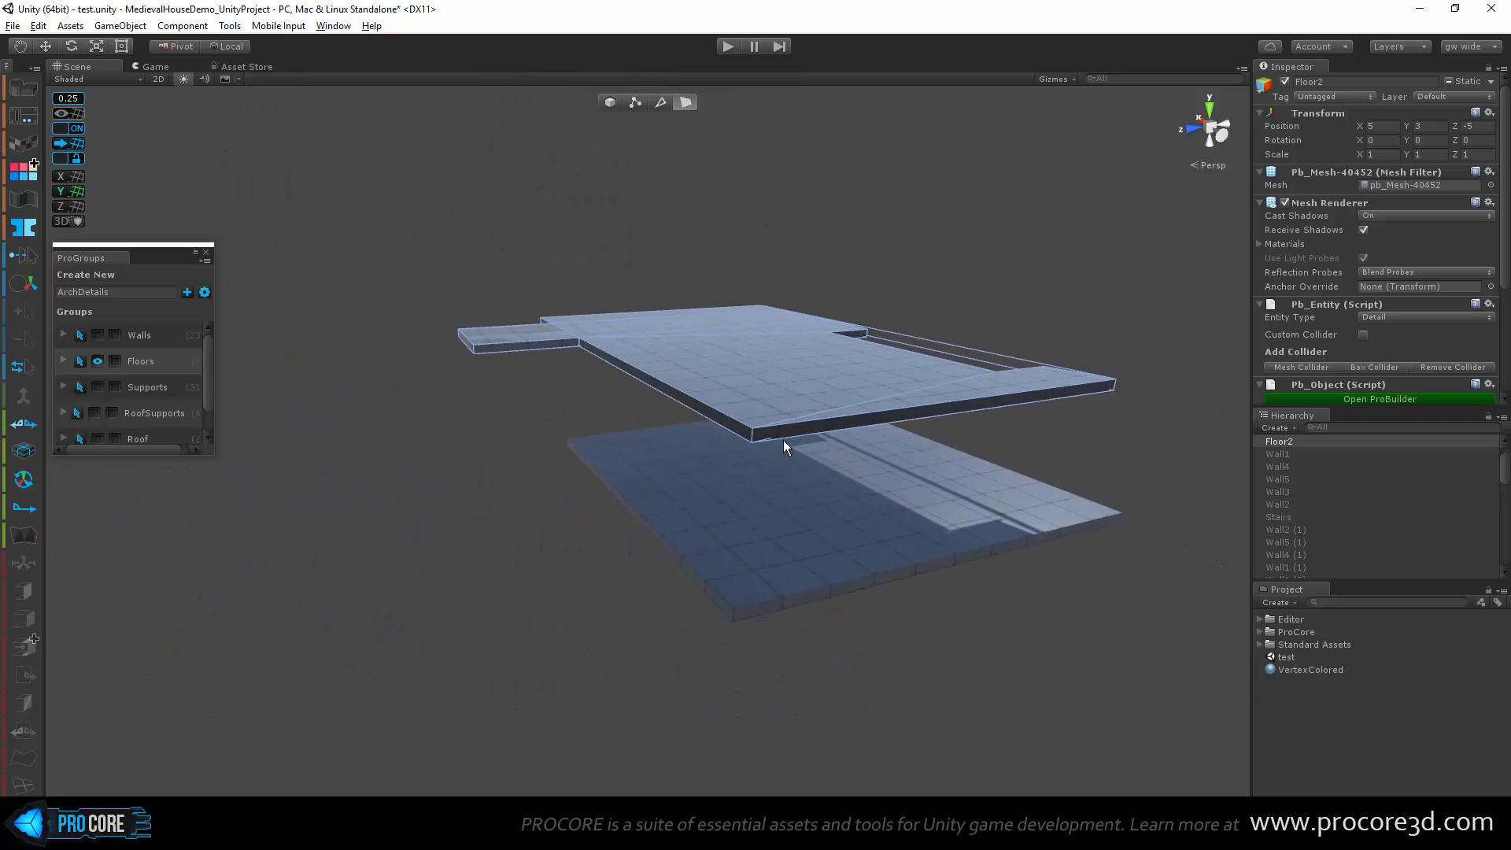
{"action": "left_click_drag", "start_coordinate": [1055, 578], "coordinate": [725, 561], "text": "alt"}
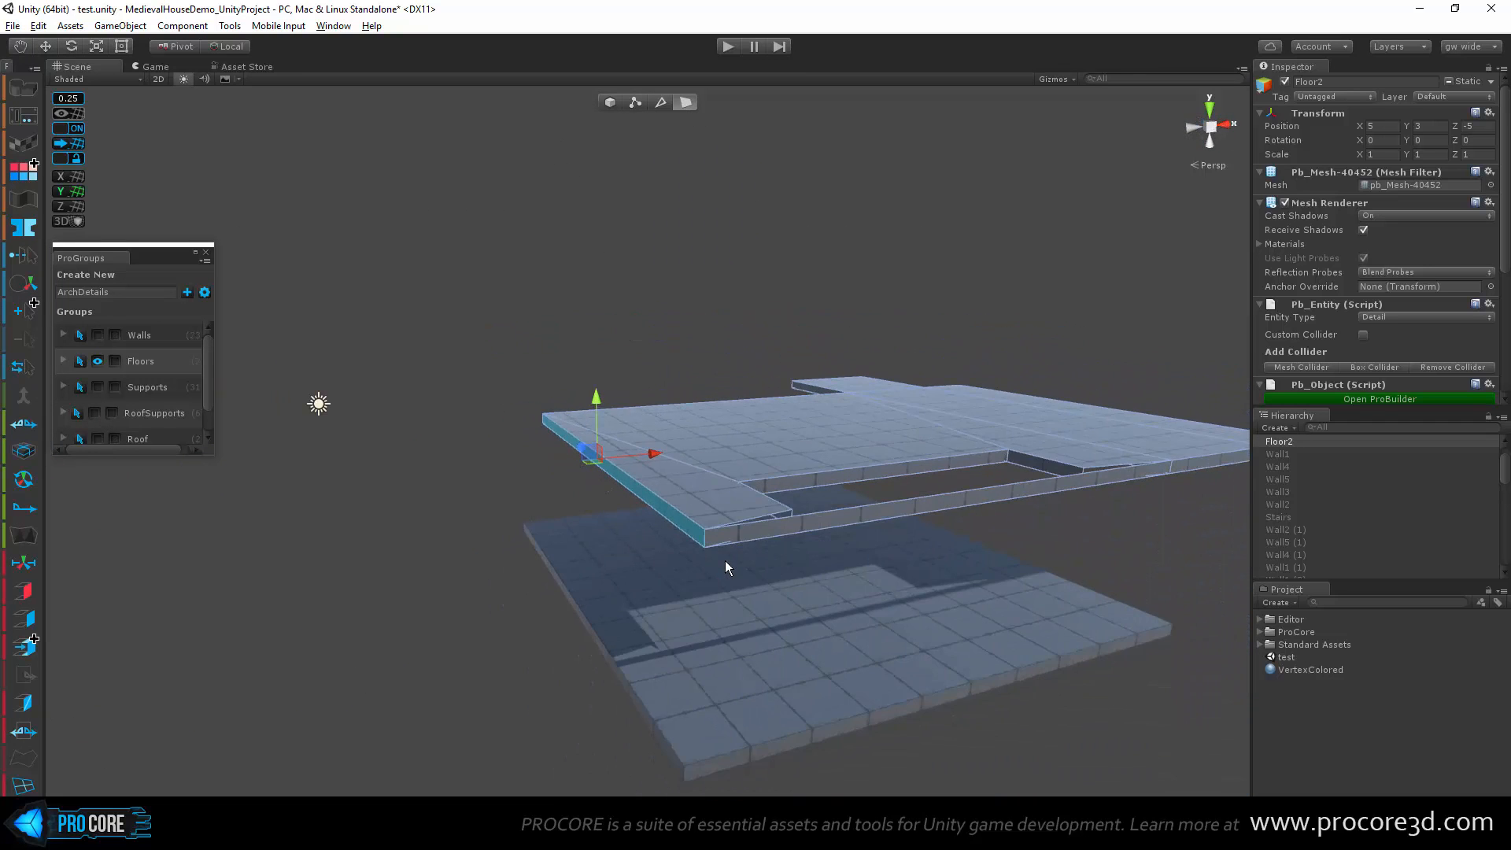
{"action": "left_click_drag", "start_coordinate": [725, 561], "coordinate": [735, 536], "text": "alt"}
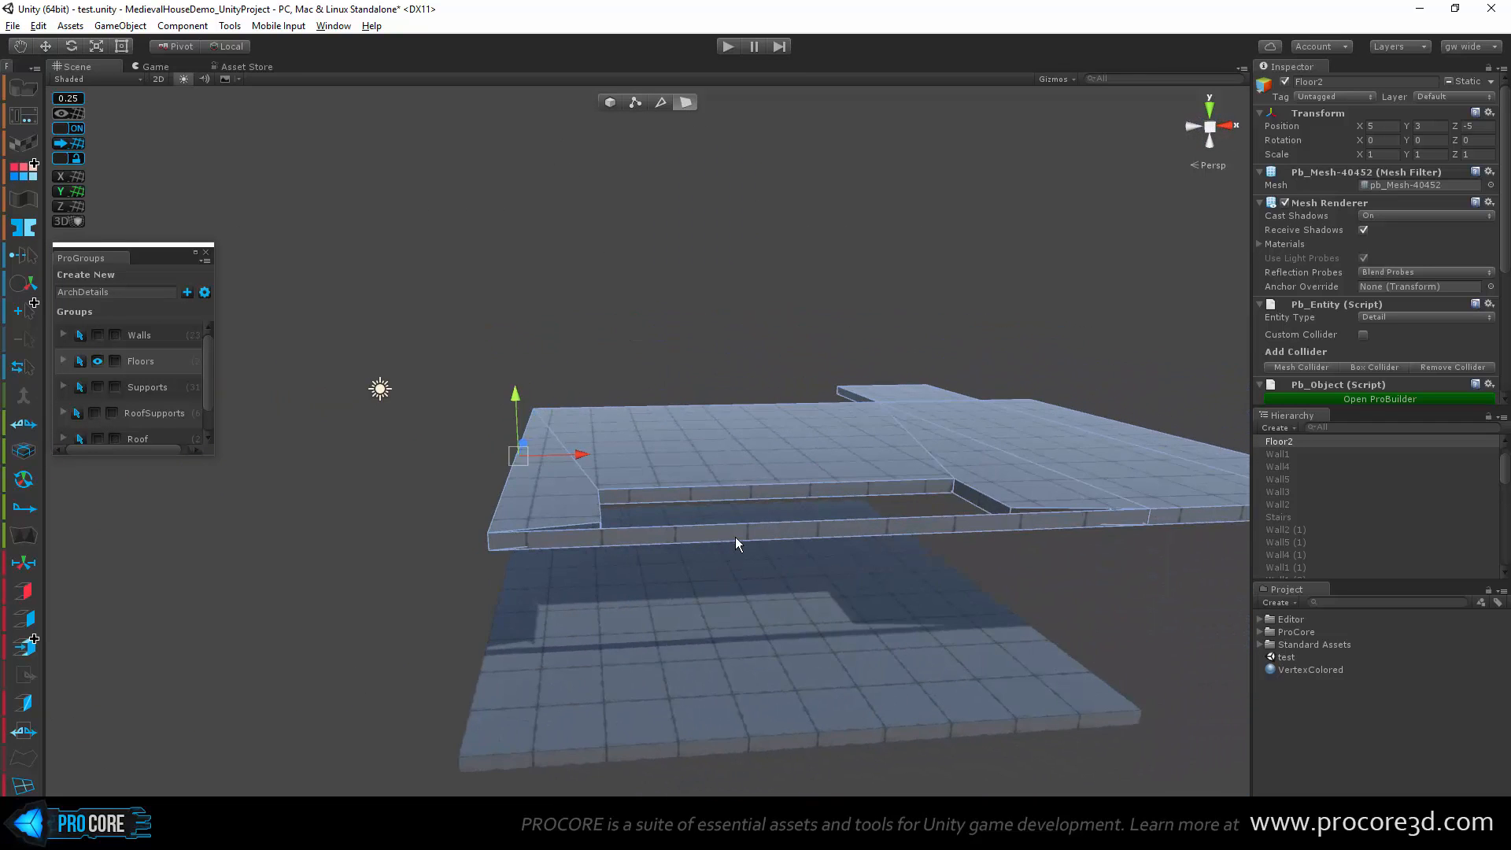
{"action": "left_click_drag", "start_coordinate": [1007, 649], "coordinate": [419, 476], "text": "alt"}
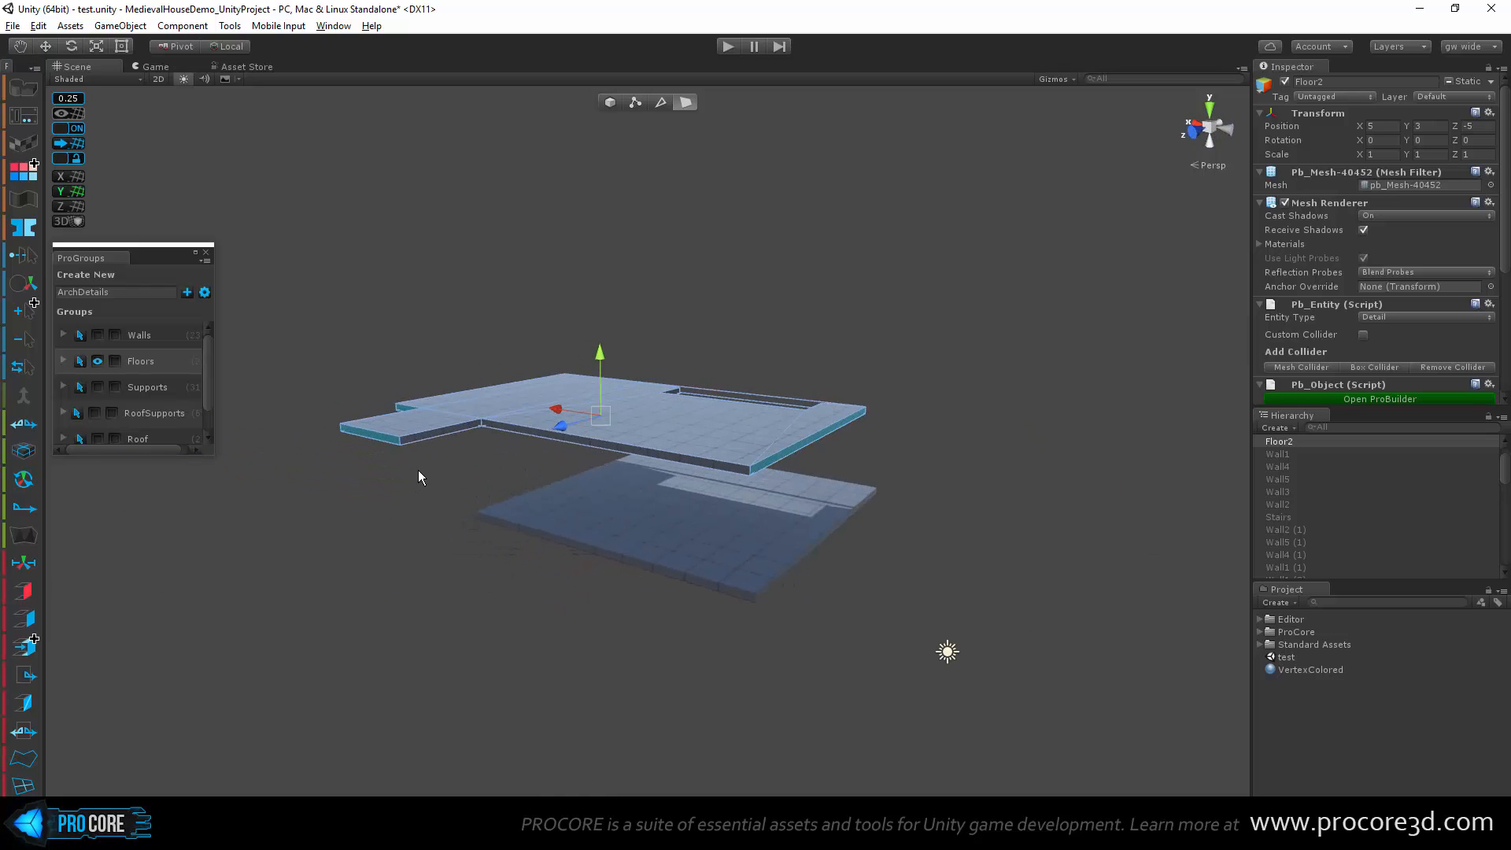
{"action": "left_click_drag", "start_coordinate": [543, 516], "coordinate": [577, 409], "text": "alt"}
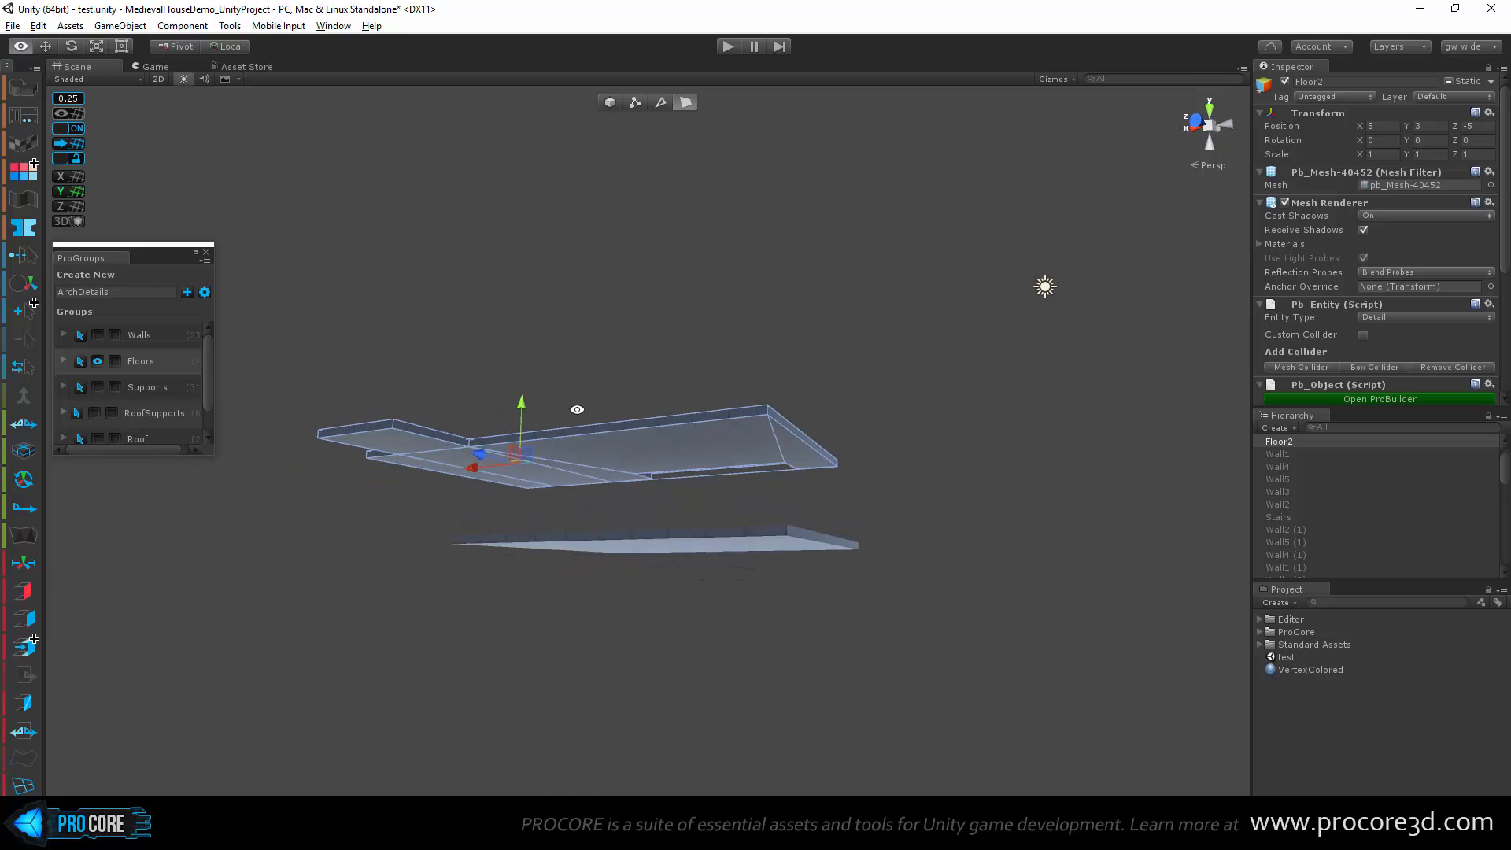
{"action": "left_click_drag", "start_coordinate": [669, 495], "coordinate": [700, 593], "text": "alt"}
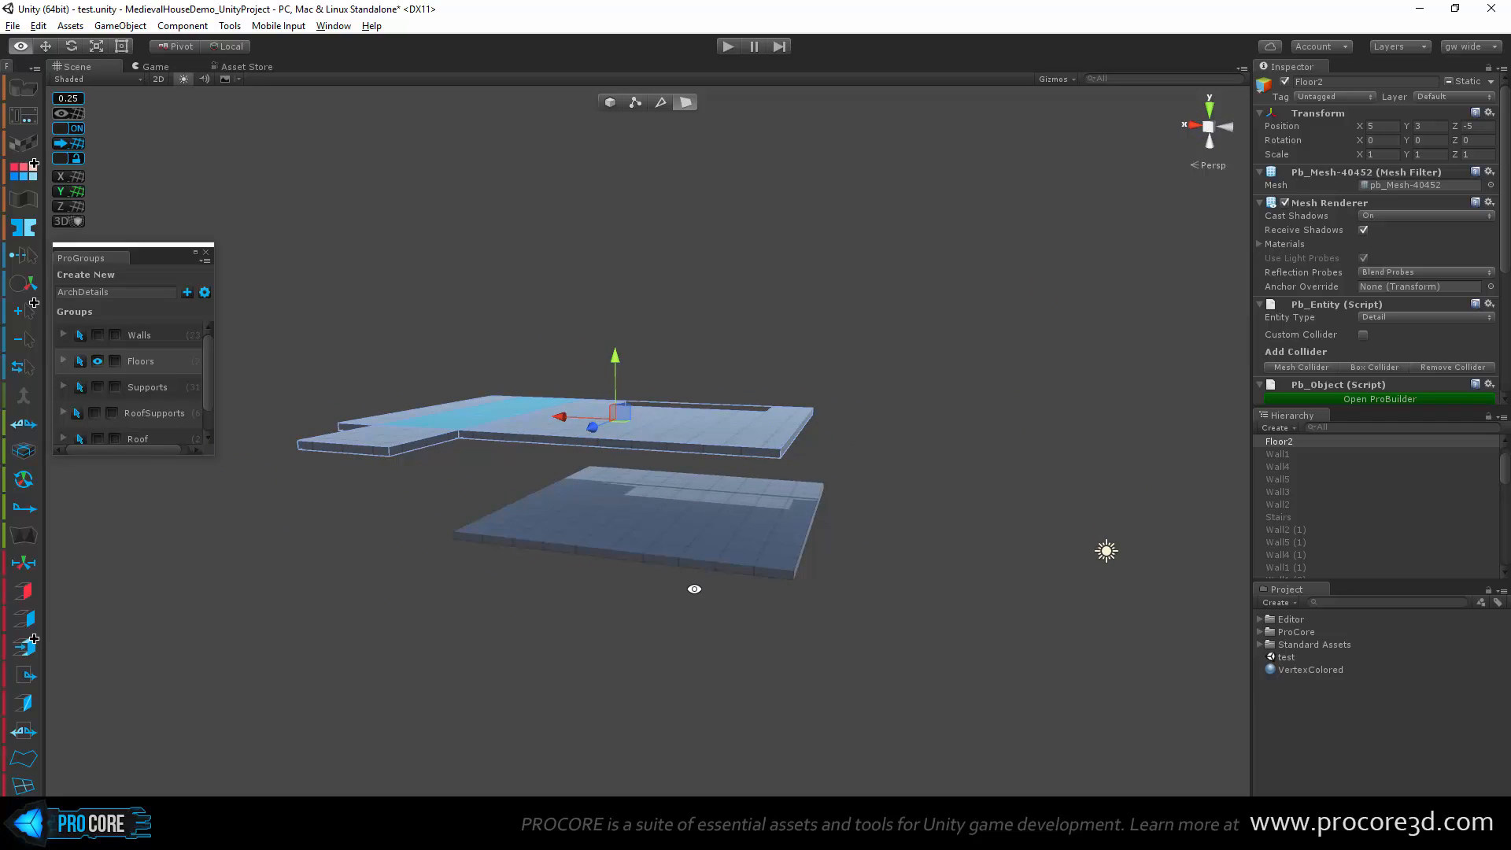
{"action": "key", "text": "alt+g"}
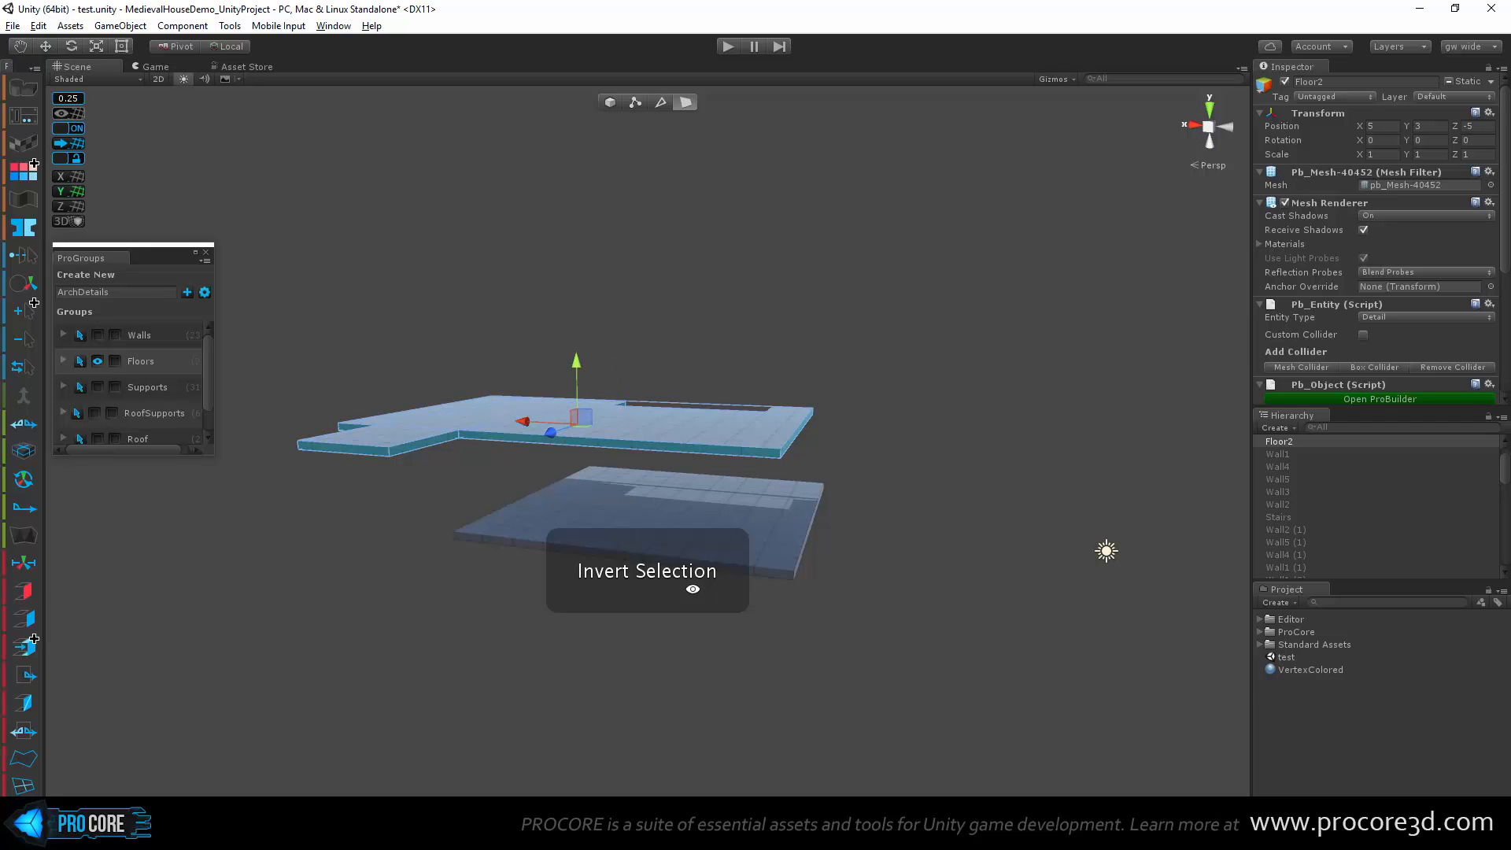
Step: Exclude the stair opening's inner faces from the selection and delete the upper floor's outer side faces
{"action": "left_click_drag", "start_coordinate": [789, 551], "coordinate": [705, 414], "text": "alt"}
{"action": "scroll", "coordinate": [700, 419], "scroll_direction": "up", "scroll_amount": 4}
{"action": "left_click_drag", "start_coordinate": [634, 452], "coordinate": [613, 526], "text": "alt"}
{"action": "left_click", "coordinate": [626, 528], "text": "shift"}
{"action": "middle_click_drag", "start_coordinate": [543, 587], "coordinate": [687, 457]}
{"action": "scroll", "coordinate": [682, 459], "scroll_direction": "down", "scroll_amount": 3}
{"action": "key", "text": "BackSpace"}
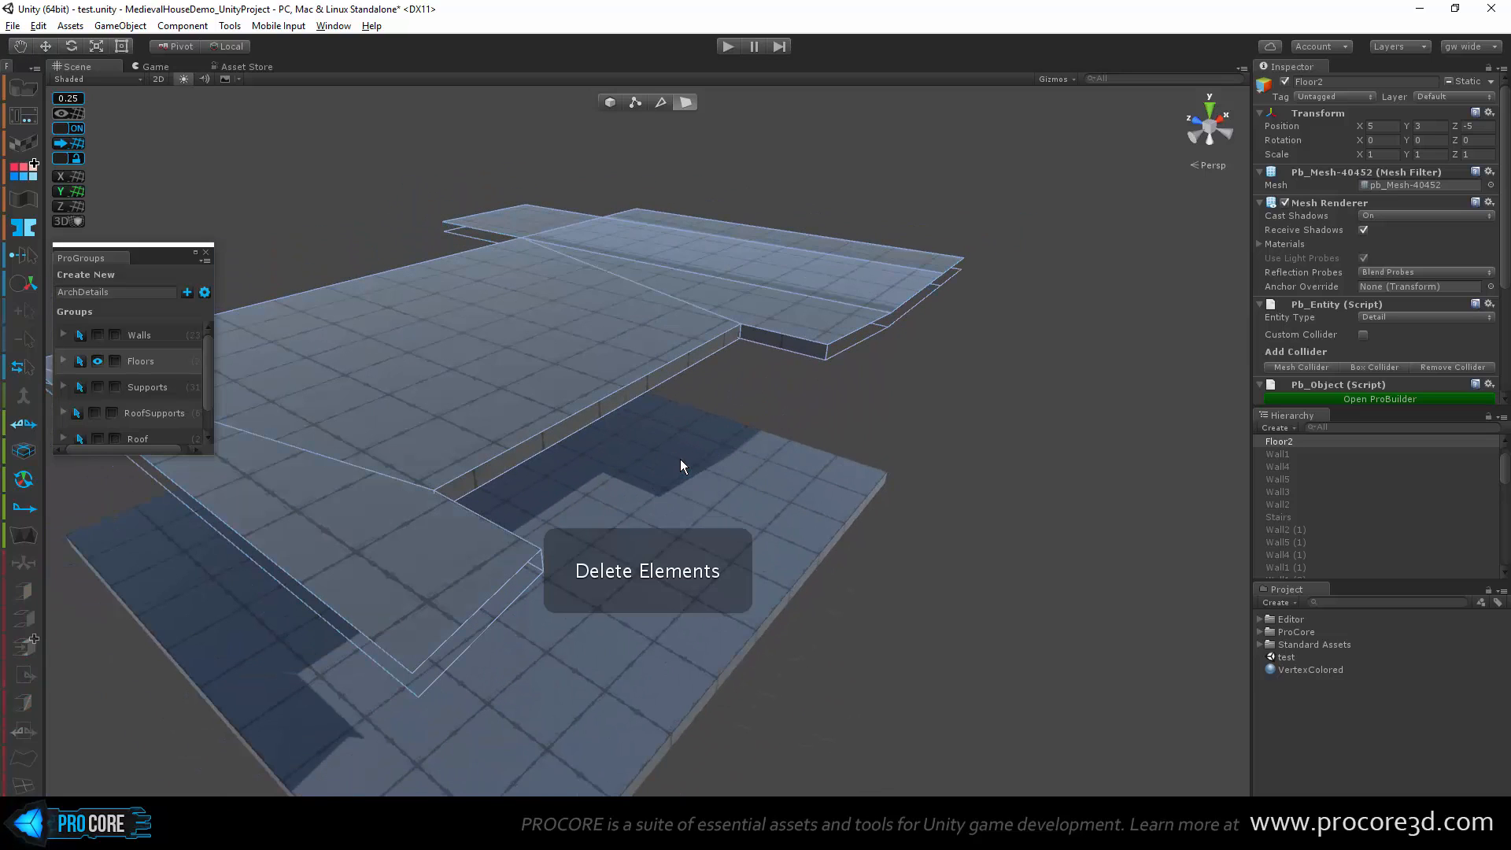
{"action": "left_click", "coordinate": [665, 102]}
{"action": "left_click_drag", "start_coordinate": [539, 565], "coordinate": [861, 363], "text": "alt"}
{"action": "left_click", "coordinate": [867, 361]}
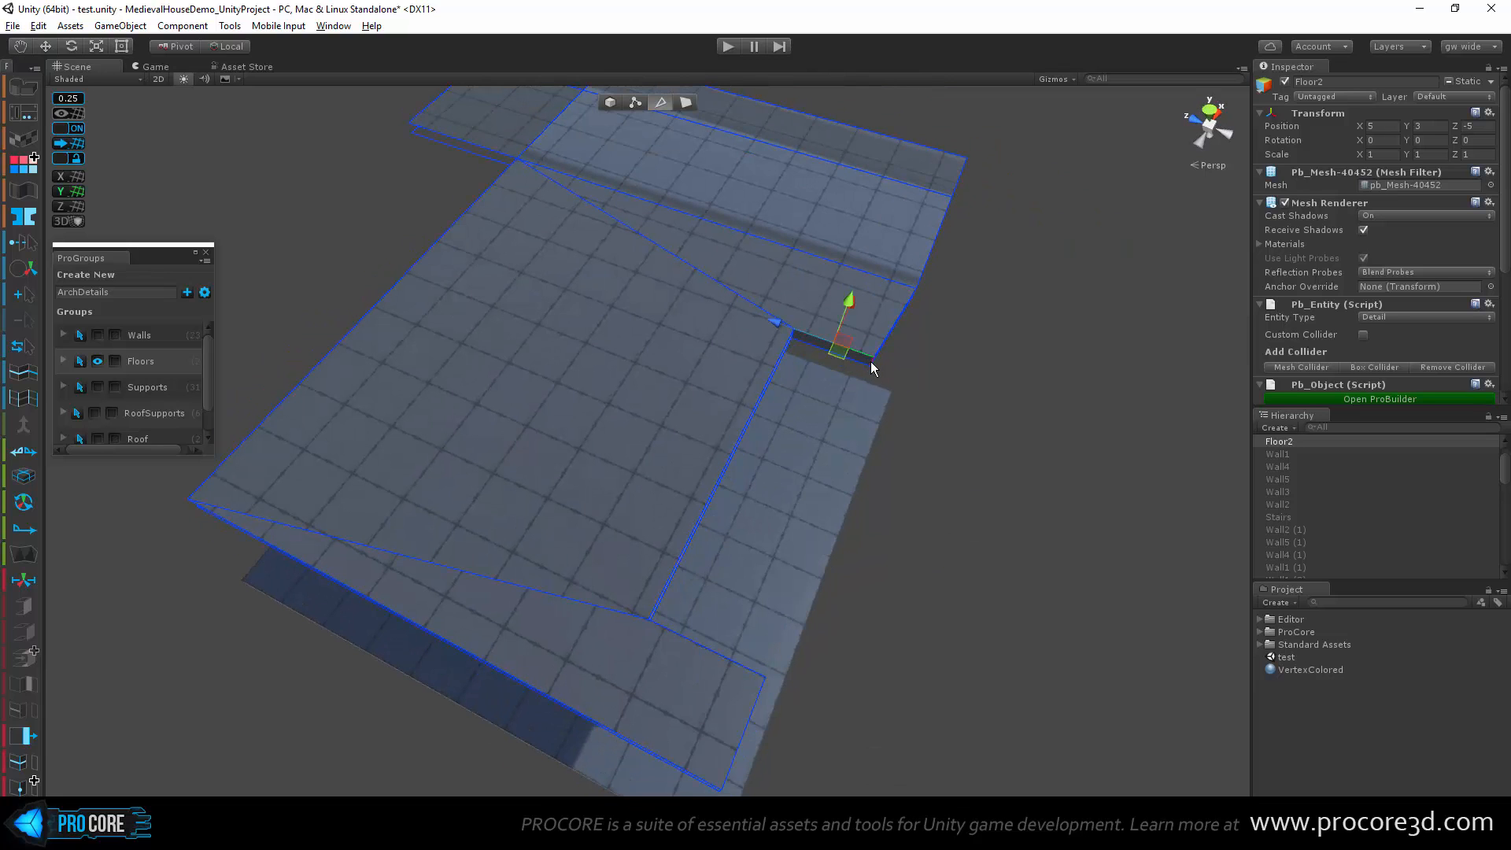
Step: Select Floor1's top and underside faces, invert the selection, and delete its side faces
{"action": "left_click_drag", "start_coordinate": [794, 360], "coordinate": [697, 493], "text": "alt"}
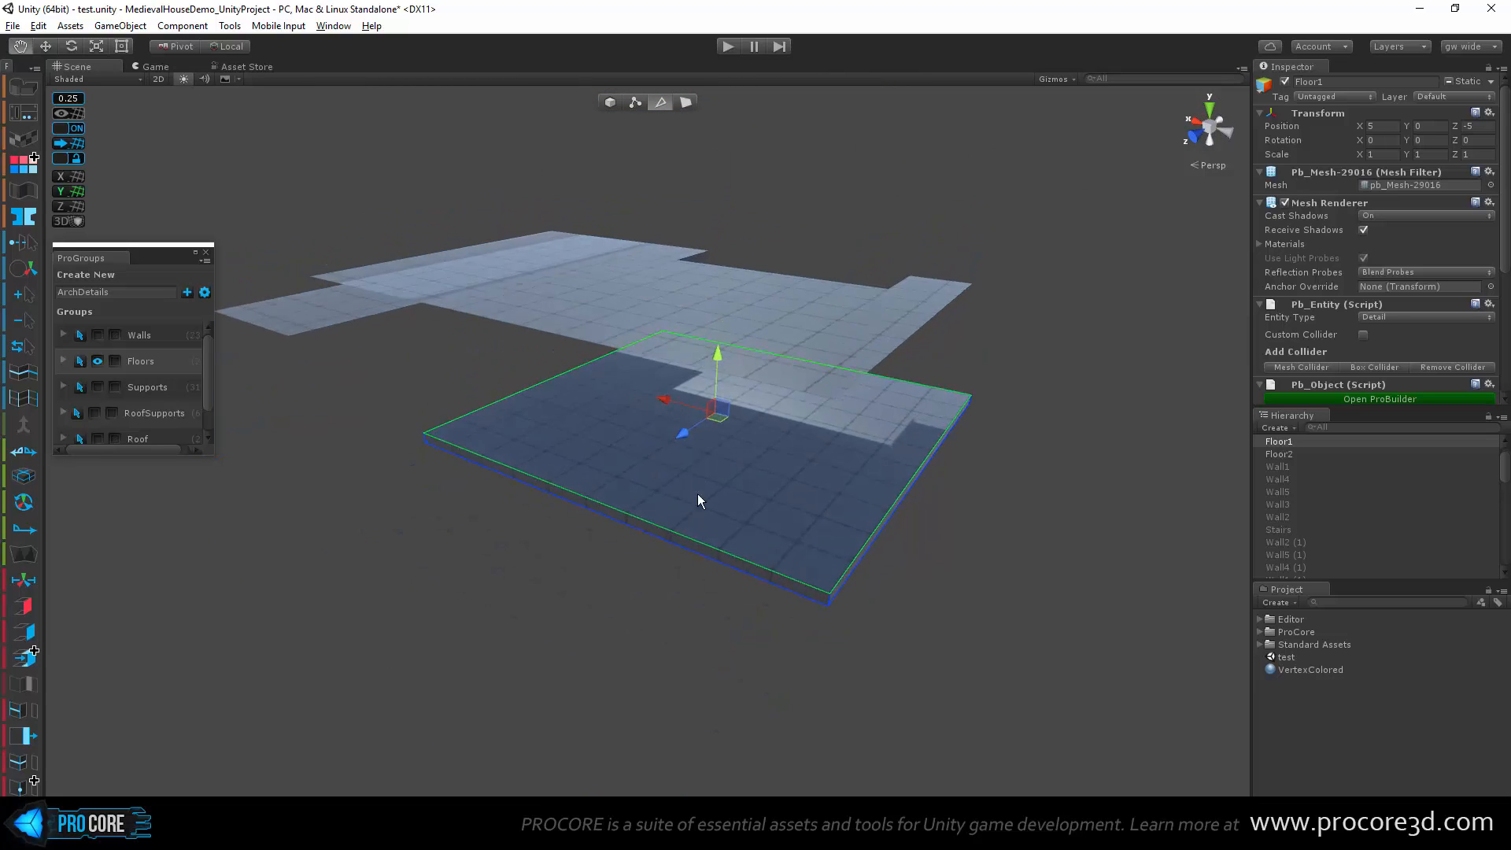
{"action": "scroll", "coordinate": [645, 528], "scroll_direction": "up", "scroll_amount": 3}
{"action": "left_click_drag", "start_coordinate": [585, 564], "coordinate": [781, 203], "text": "alt"}
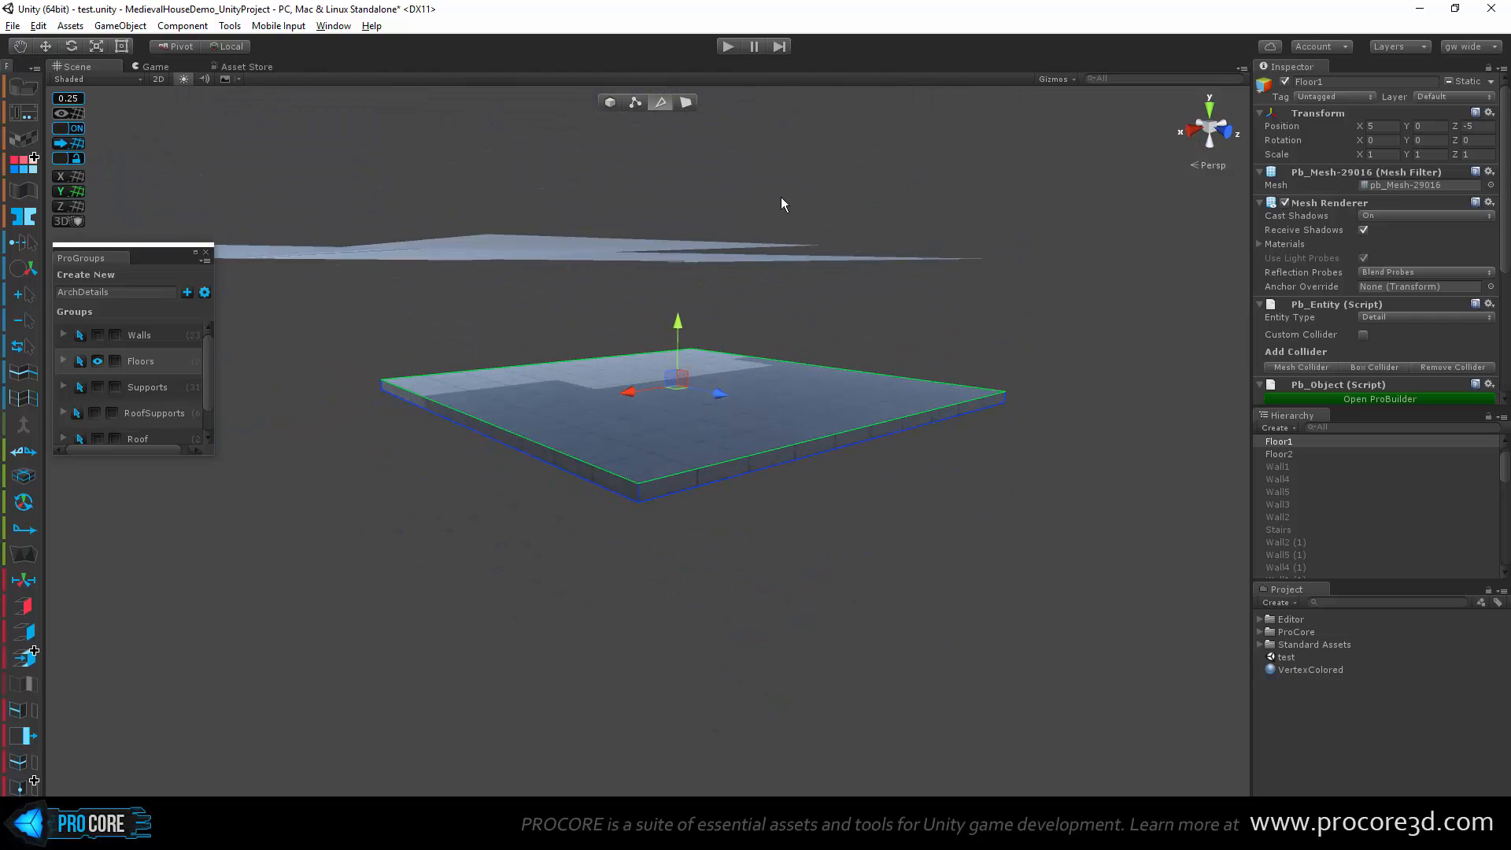
{"action": "left_click", "coordinate": [682, 102]}
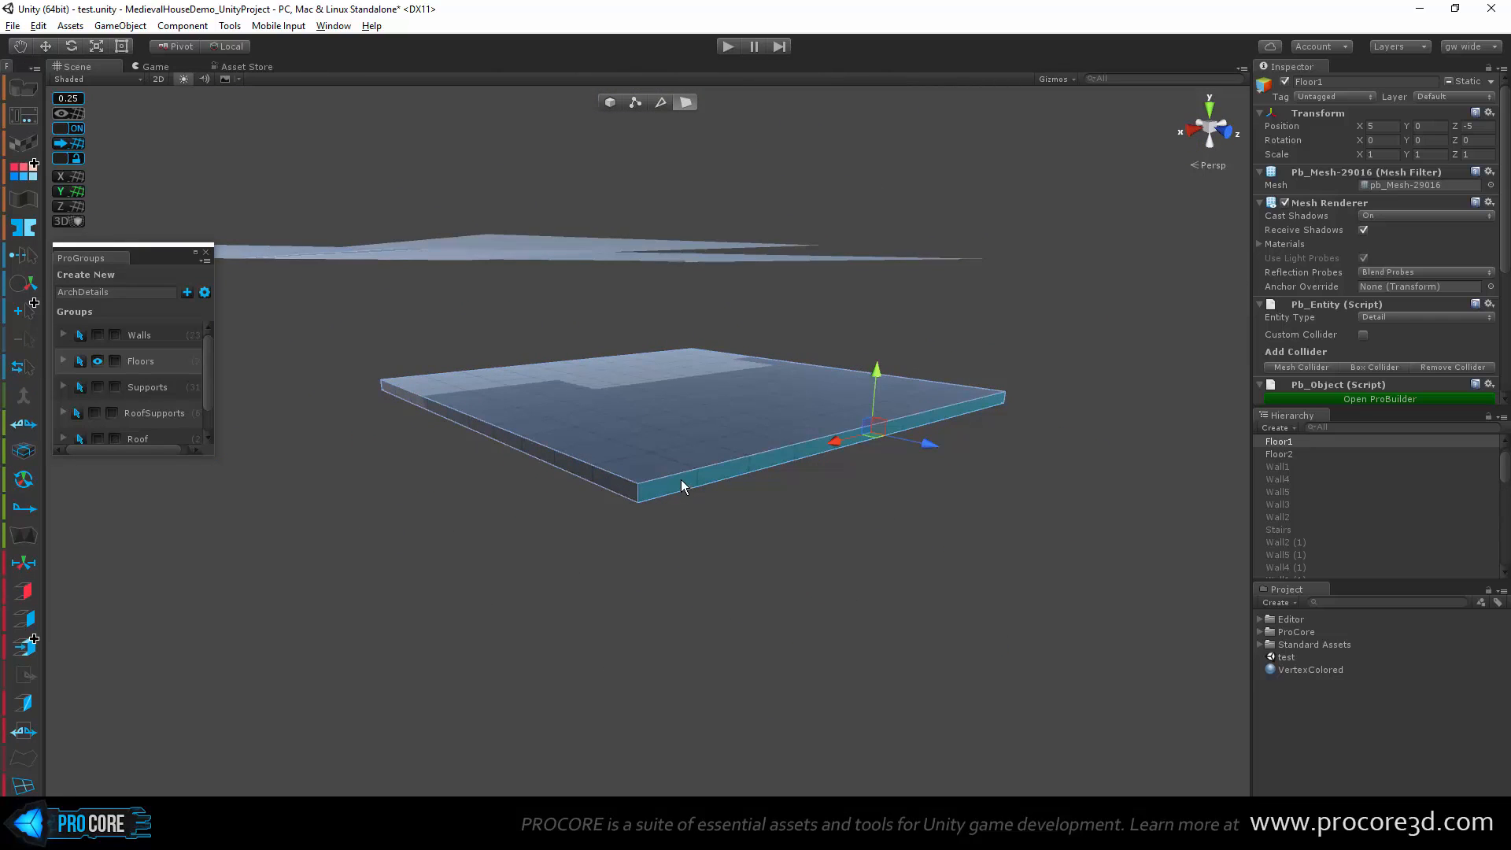
{"action": "left_click_drag", "start_coordinate": [663, 556], "coordinate": [887, 637], "text": "alt"}
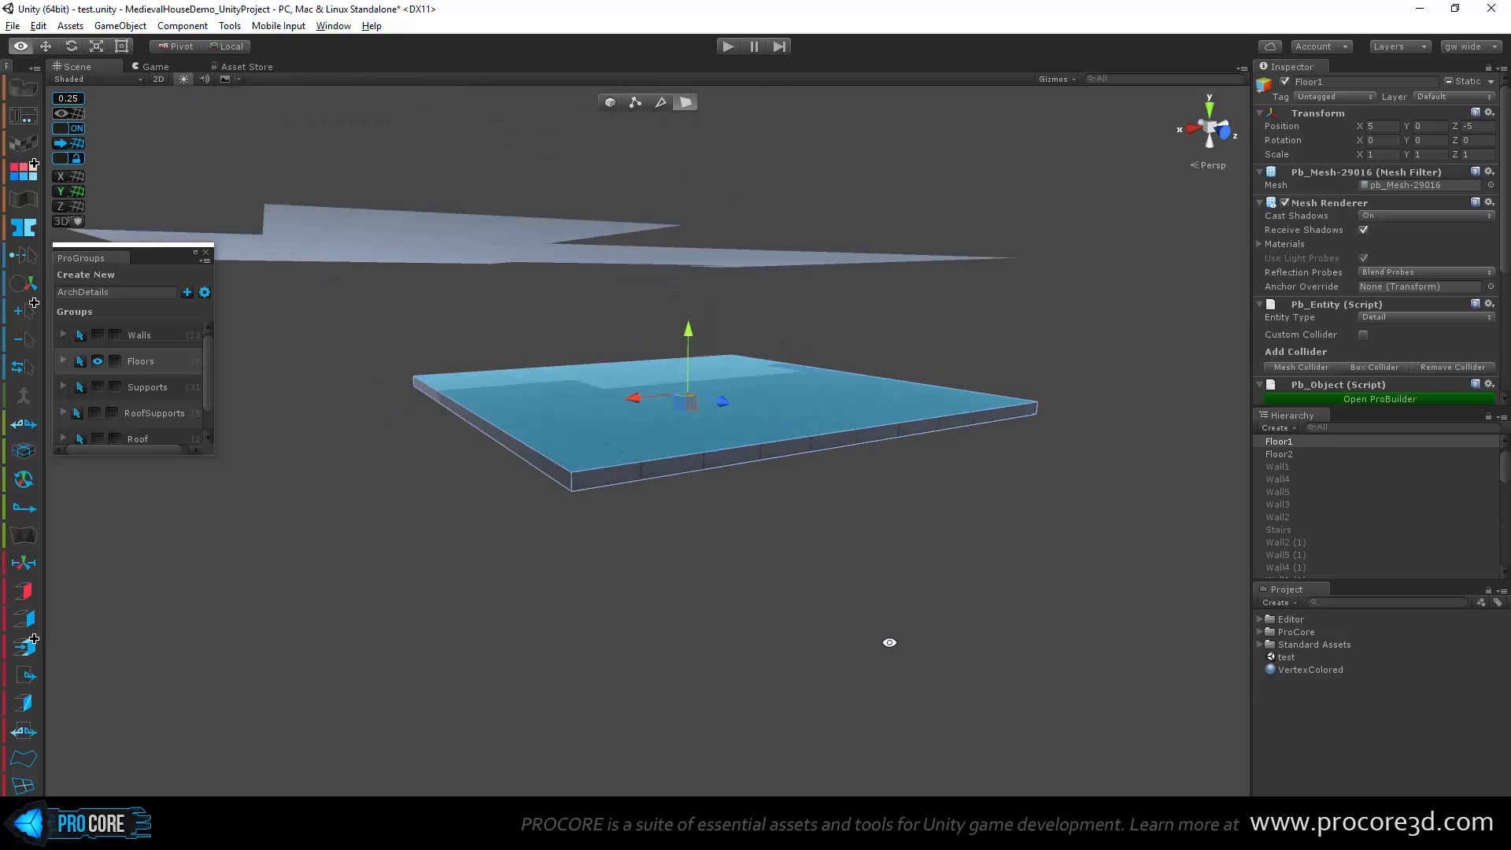
{"action": "key", "text": "ctrl+shift+i"}
{"action": "key", "text": "Delete"}
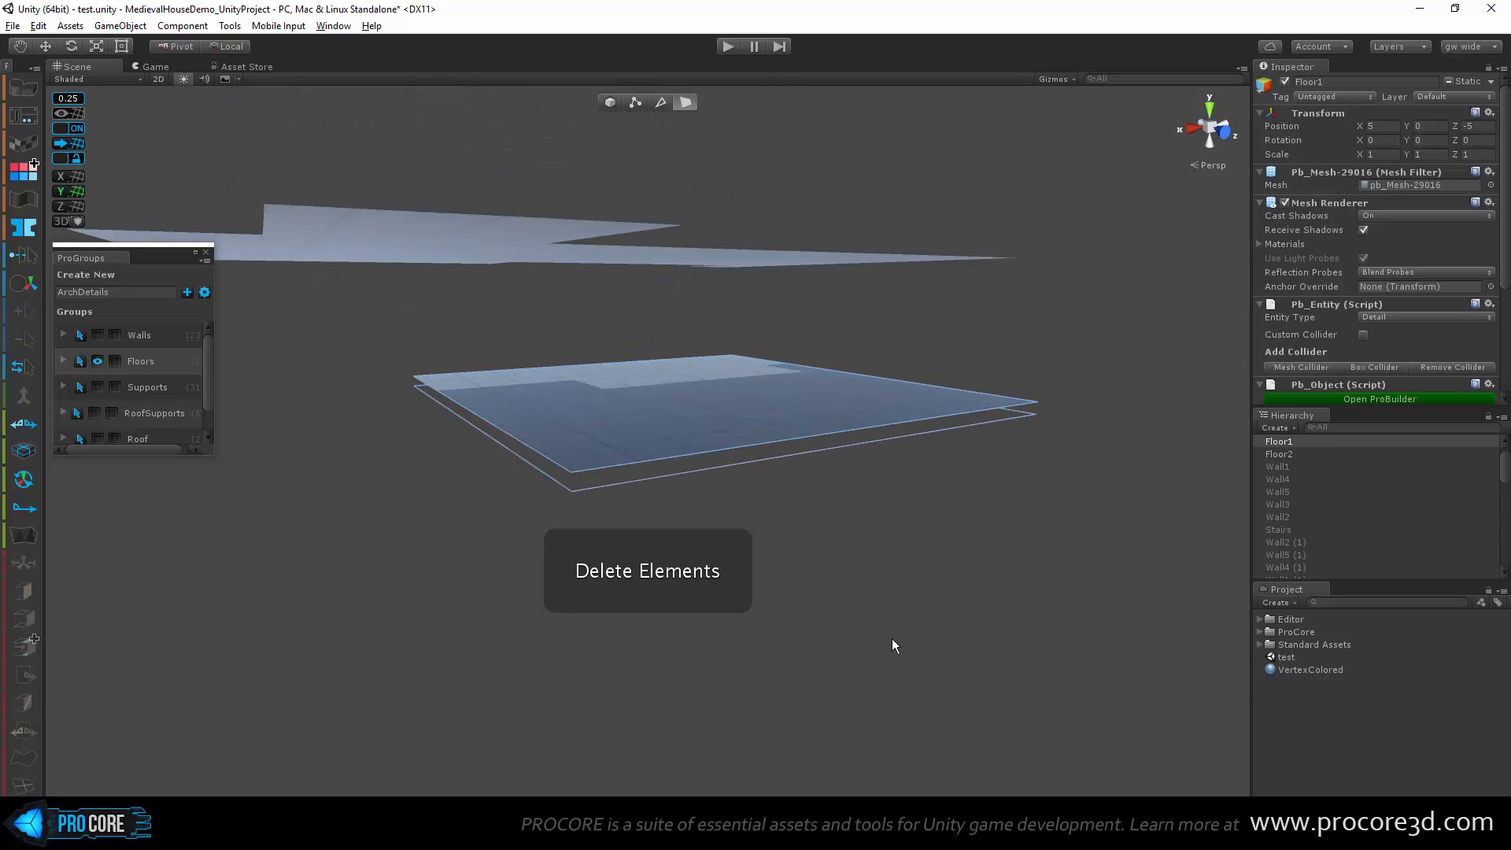
Step: Delete the lower floor's underside face and return to object-level editing
{"action": "left_click_drag", "start_coordinate": [889, 639], "coordinate": [665, 579], "text": "alt"}
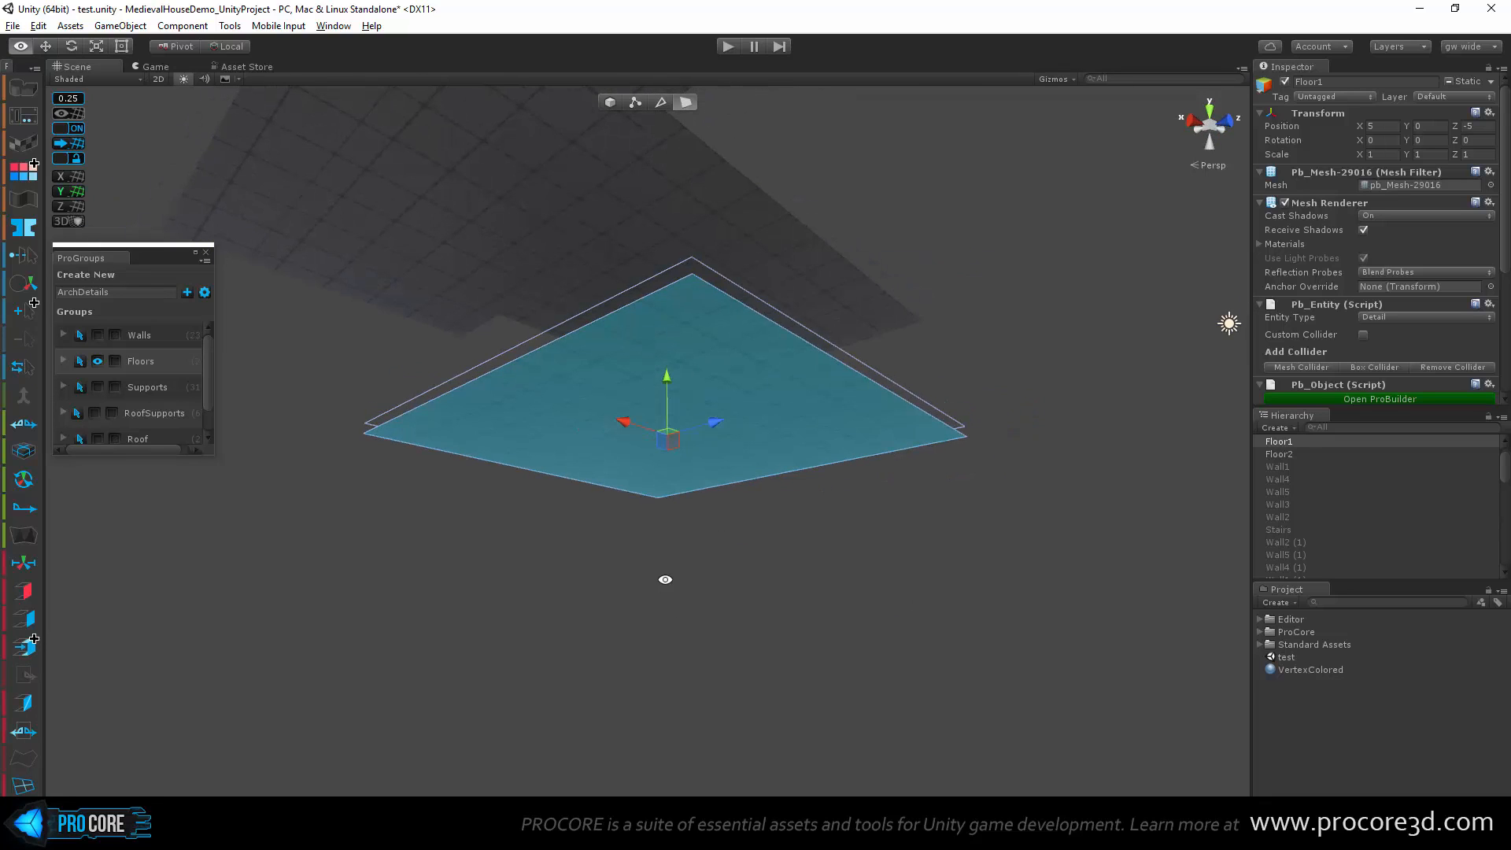
{"action": "key", "text": "Delete"}
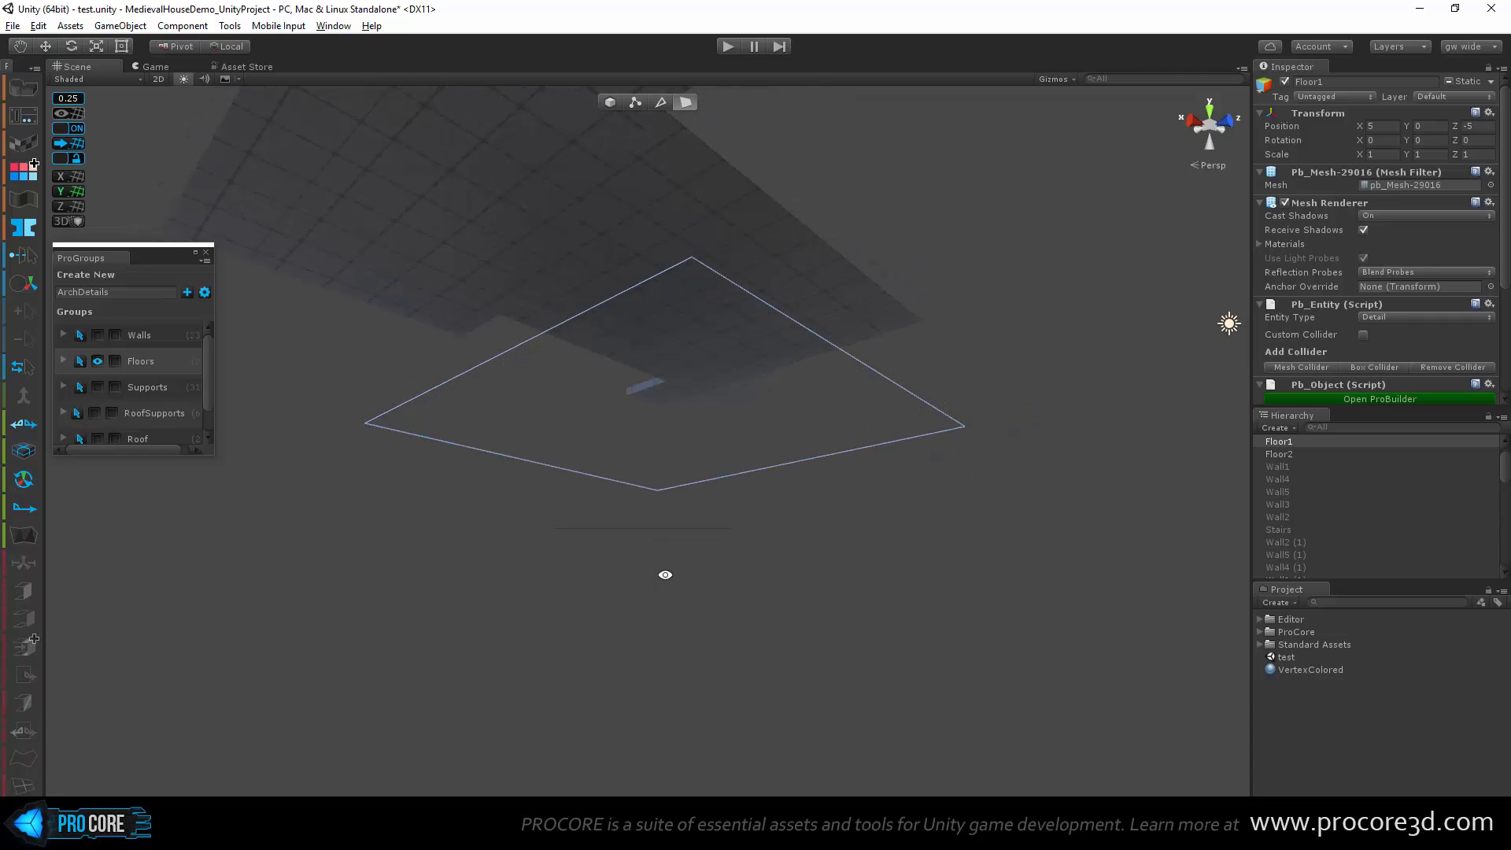
{"action": "left_click_drag", "start_coordinate": [643, 379], "coordinate": [305, 358], "text": "alt"}
{"action": "key", "text": "Escape"}
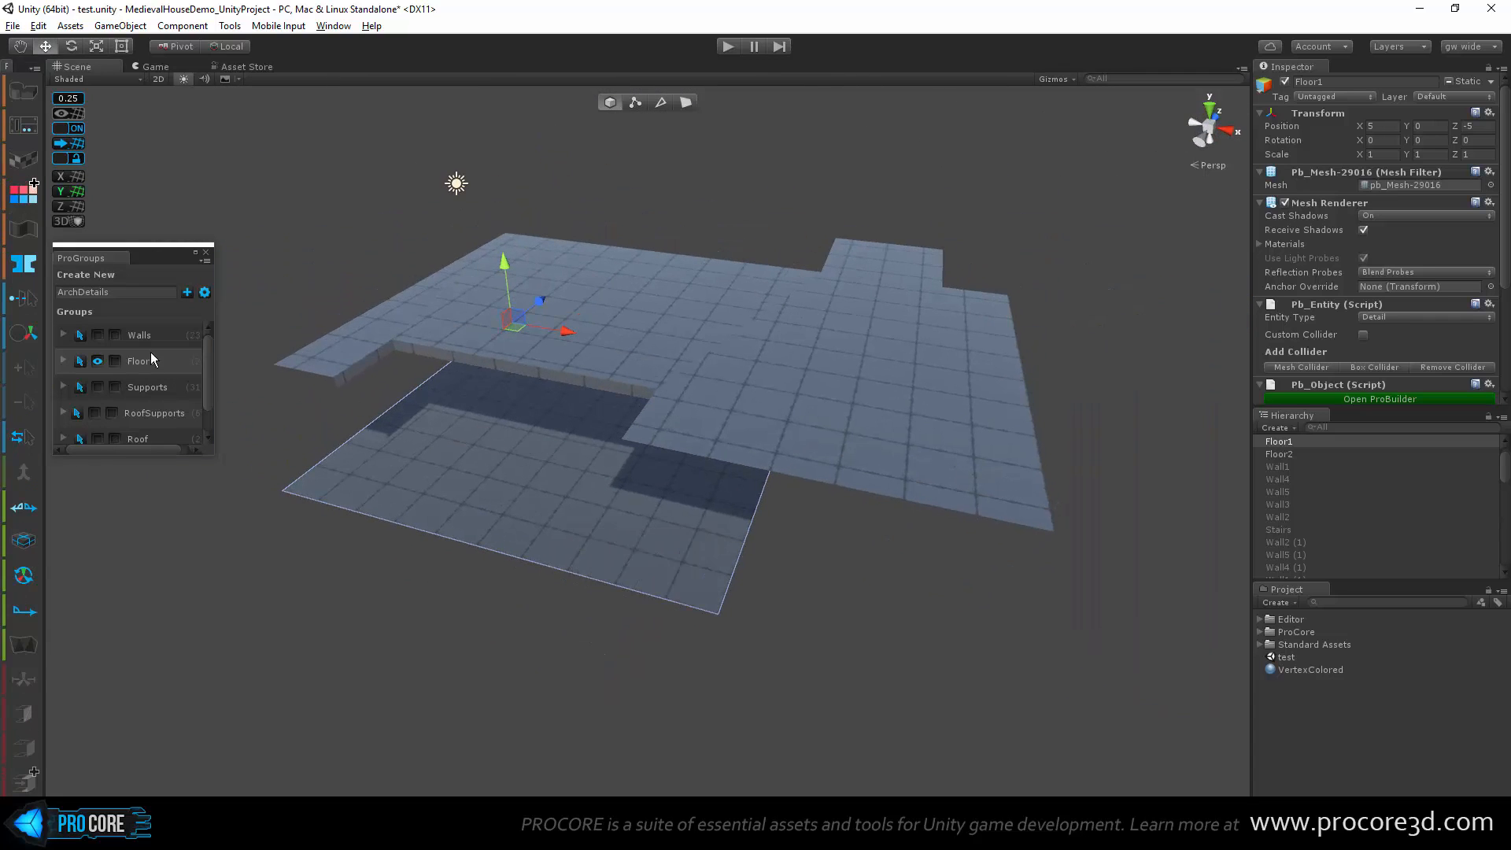
Step: Show the Walls group temporarily to examine how the walls sit on the thinned floors
{"action": "left_click", "coordinate": [98, 335]}
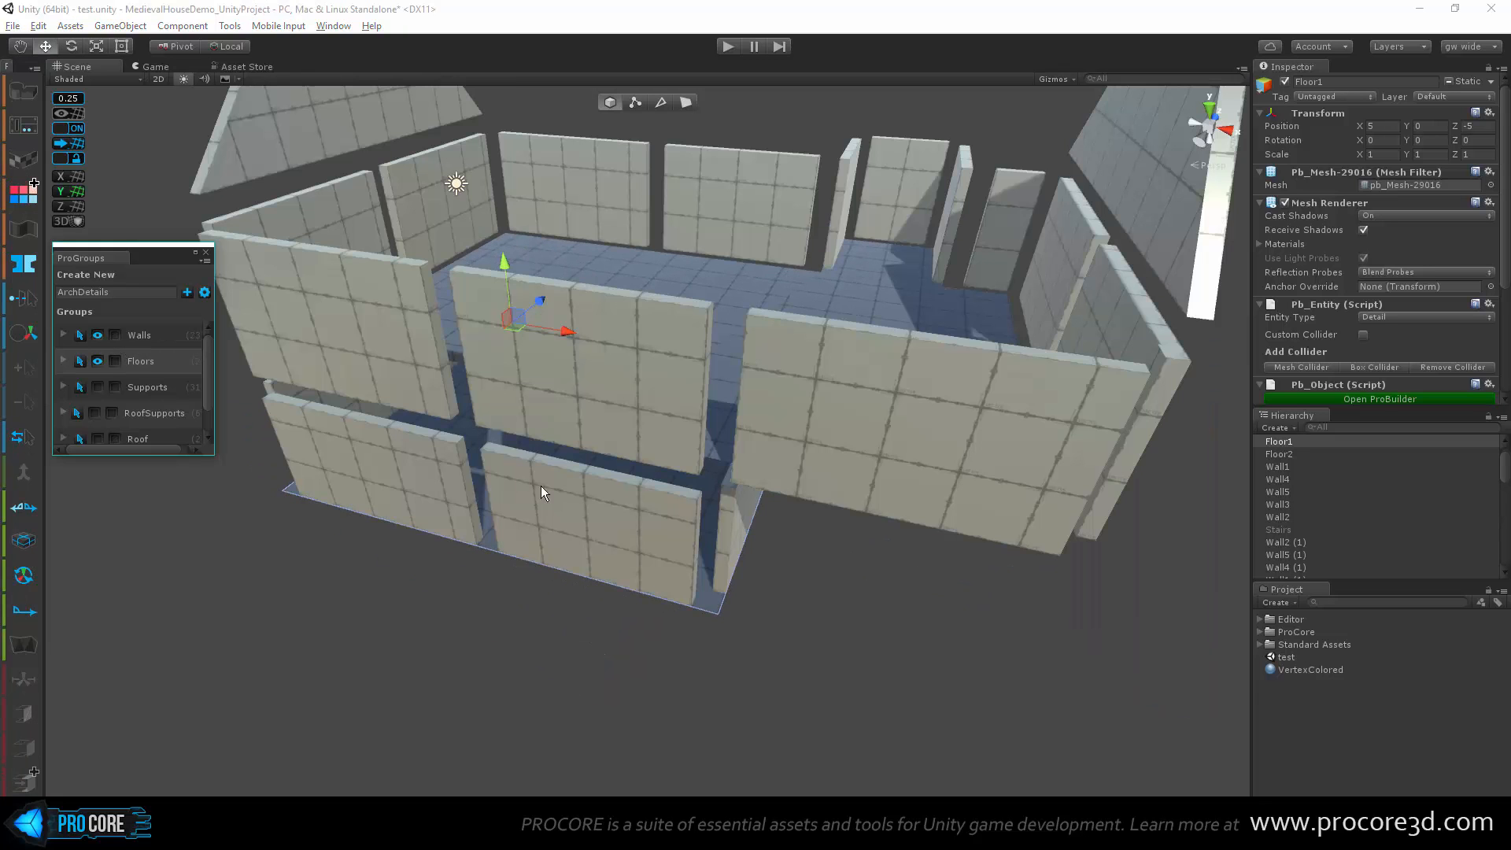
{"action": "left_click_drag", "start_coordinate": [540, 485], "coordinate": [681, 634], "text": "alt"}
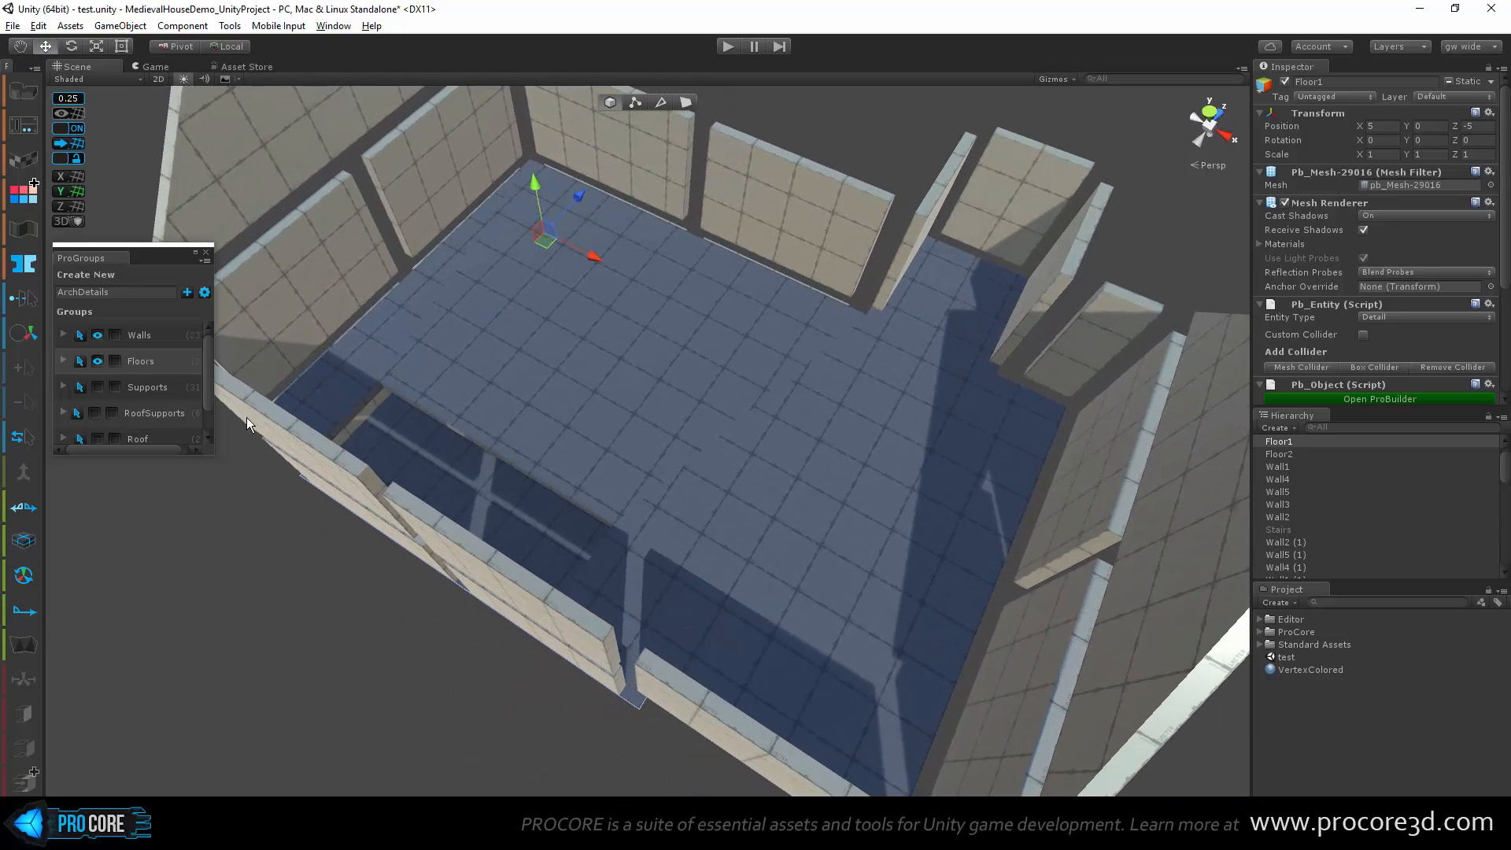
{"action": "left_click", "coordinate": [97, 335]}
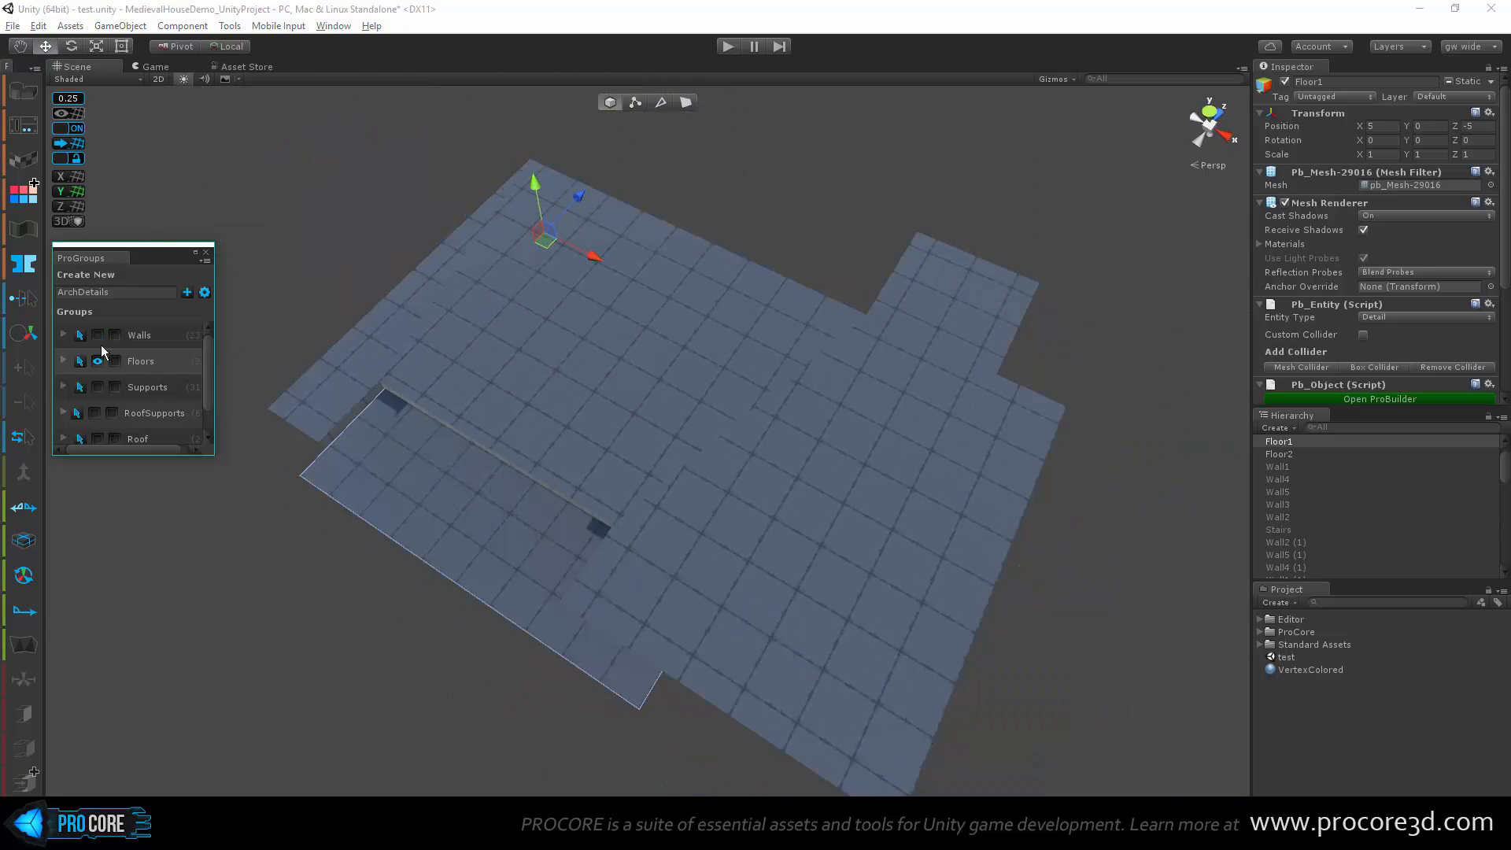
Step: Show the Supports and RoofSupports groups again around the floors
{"action": "left_click", "coordinate": [97, 386]}
{"action": "left_click", "coordinate": [94, 412]}
{"action": "left_click_drag", "start_coordinate": [549, 384], "coordinate": [723, 502], "text": "alt"}
{"action": "scroll", "coordinate": [668, 541], "scroll_direction": "up", "scroll_amount": 5}
Step: Select Floor2 and start editing its edges around the stair opening and the support beam
{"action": "left_click", "coordinate": [682, 528]}
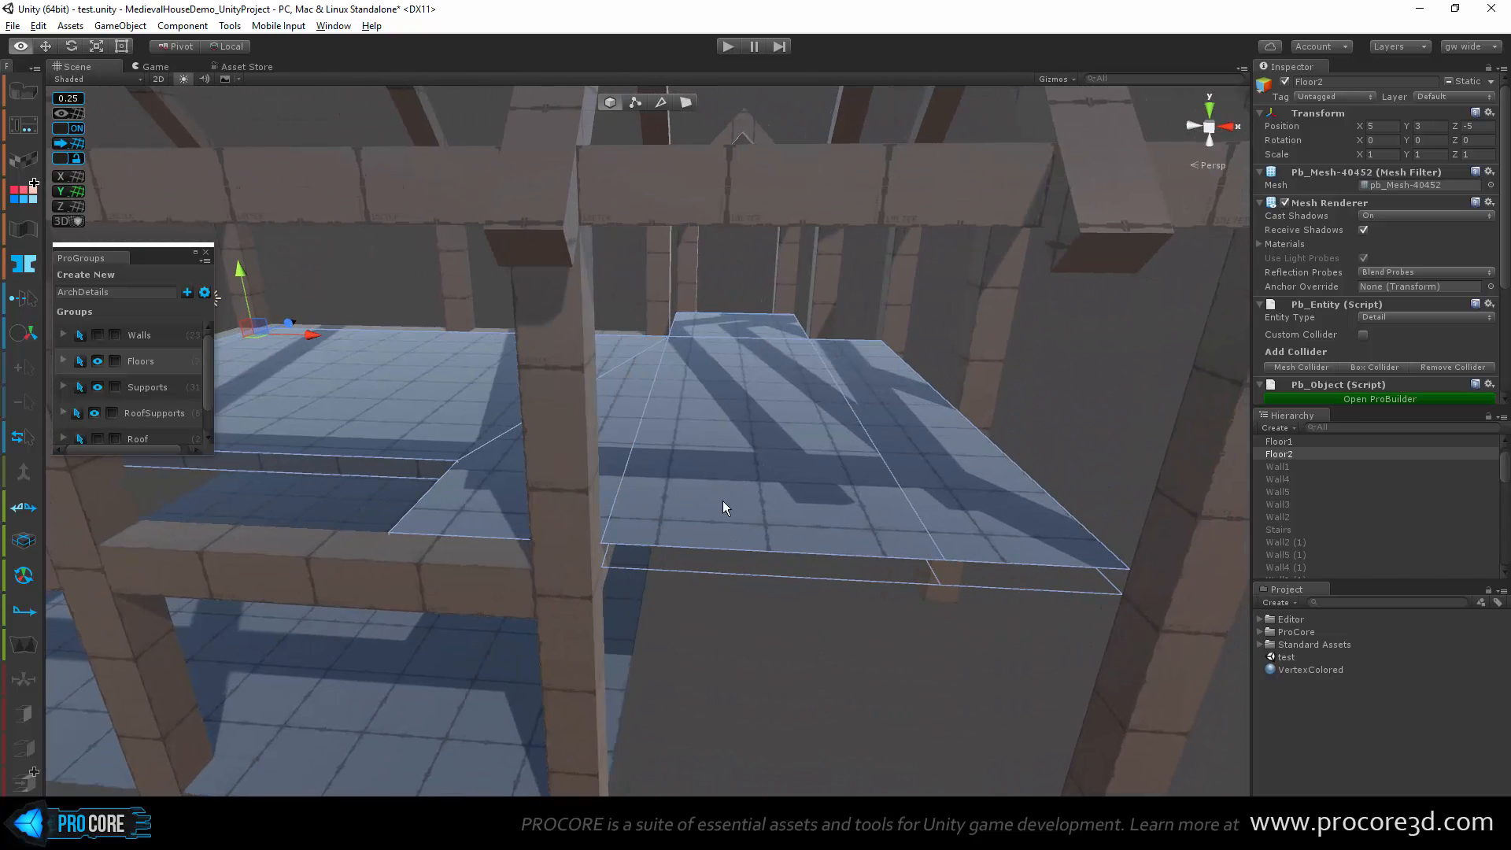
{"action": "left_click_drag", "start_coordinate": [660, 556], "coordinate": [638, 547], "text": "alt"}
{"action": "left_click_drag", "start_coordinate": [645, 491], "coordinate": [640, 513], "text": "alt"}
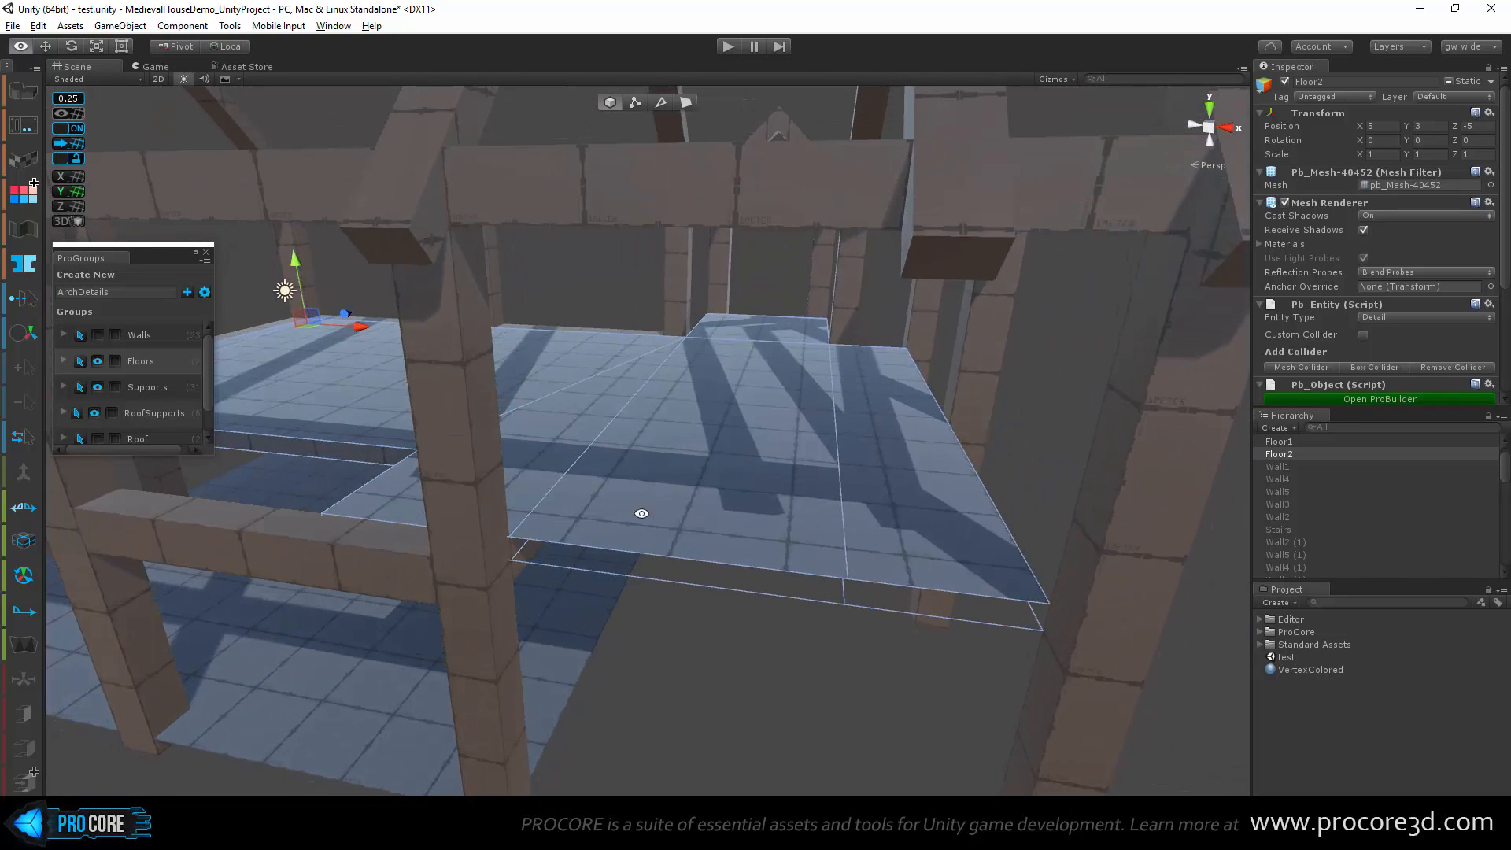
{"action": "left_click_drag", "start_coordinate": [638, 438], "coordinate": [680, 443], "text": "alt"}
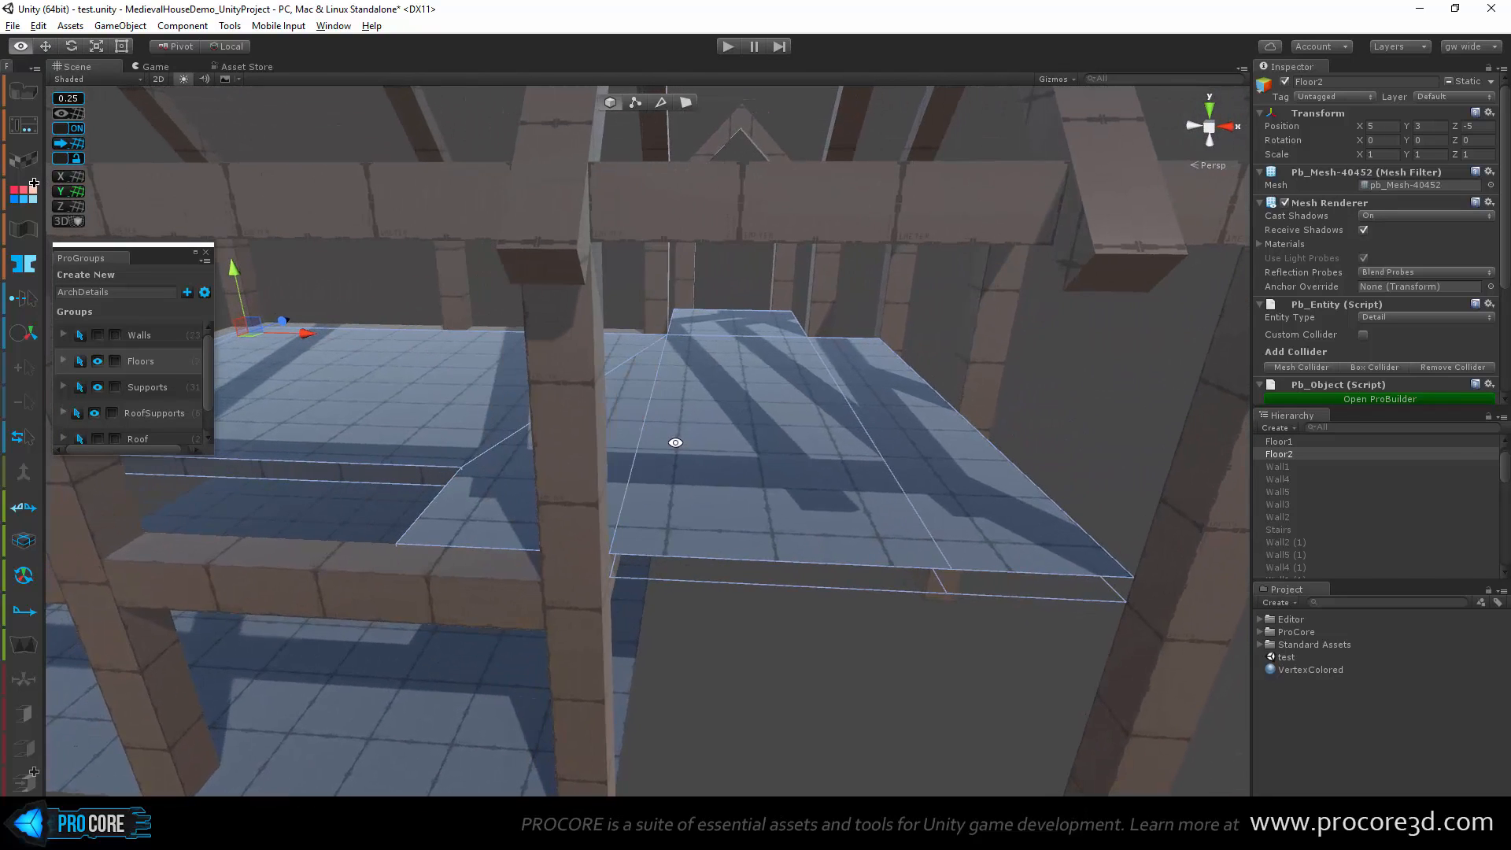
{"action": "left_click", "coordinate": [661, 102]}
{"action": "left_click_drag", "start_coordinate": [732, 516], "coordinate": [672, 515], "text": "alt"}
{"action": "left_click_drag", "start_coordinate": [621, 439], "coordinate": [589, 403], "text": "alt"}
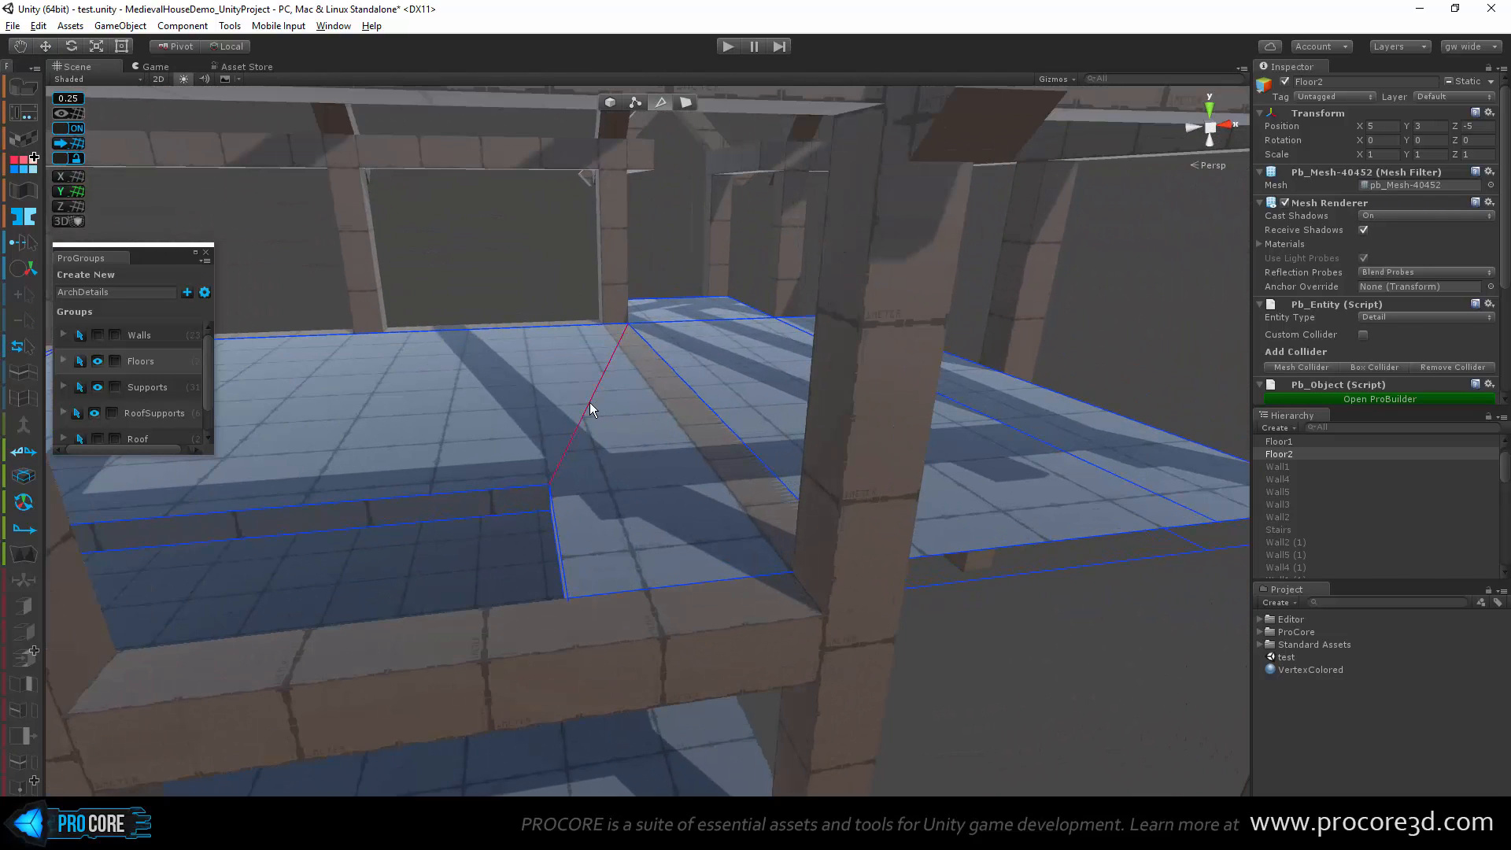
Step: Examine which Floor2 edges border the stair opening and cross the support beam by selecting them and inspecting the surrounding area
{"action": "left_click", "coordinate": [588, 403]}
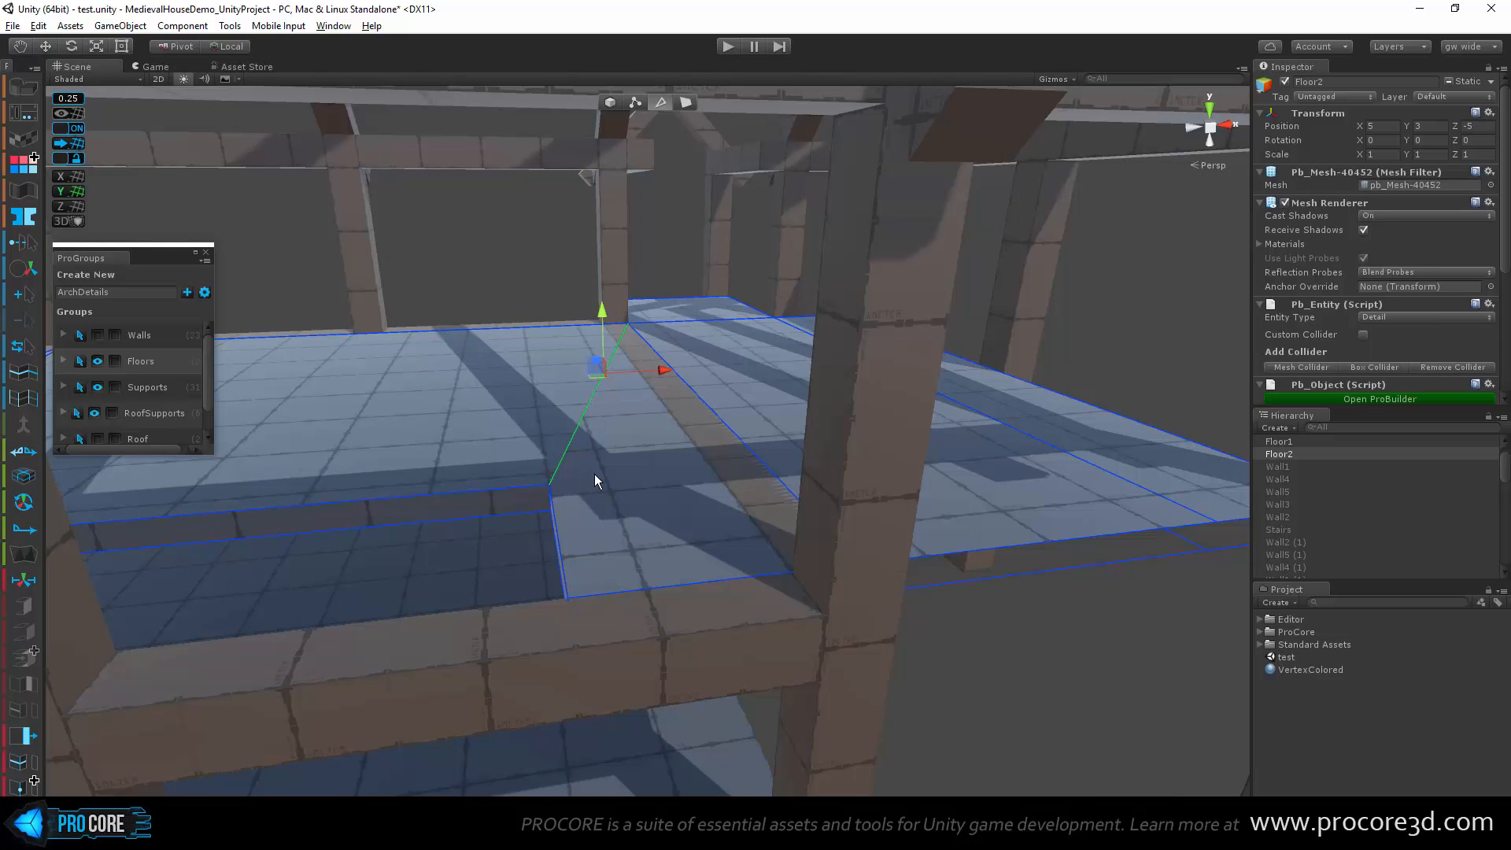
{"action": "left_click", "coordinate": [477, 379]}
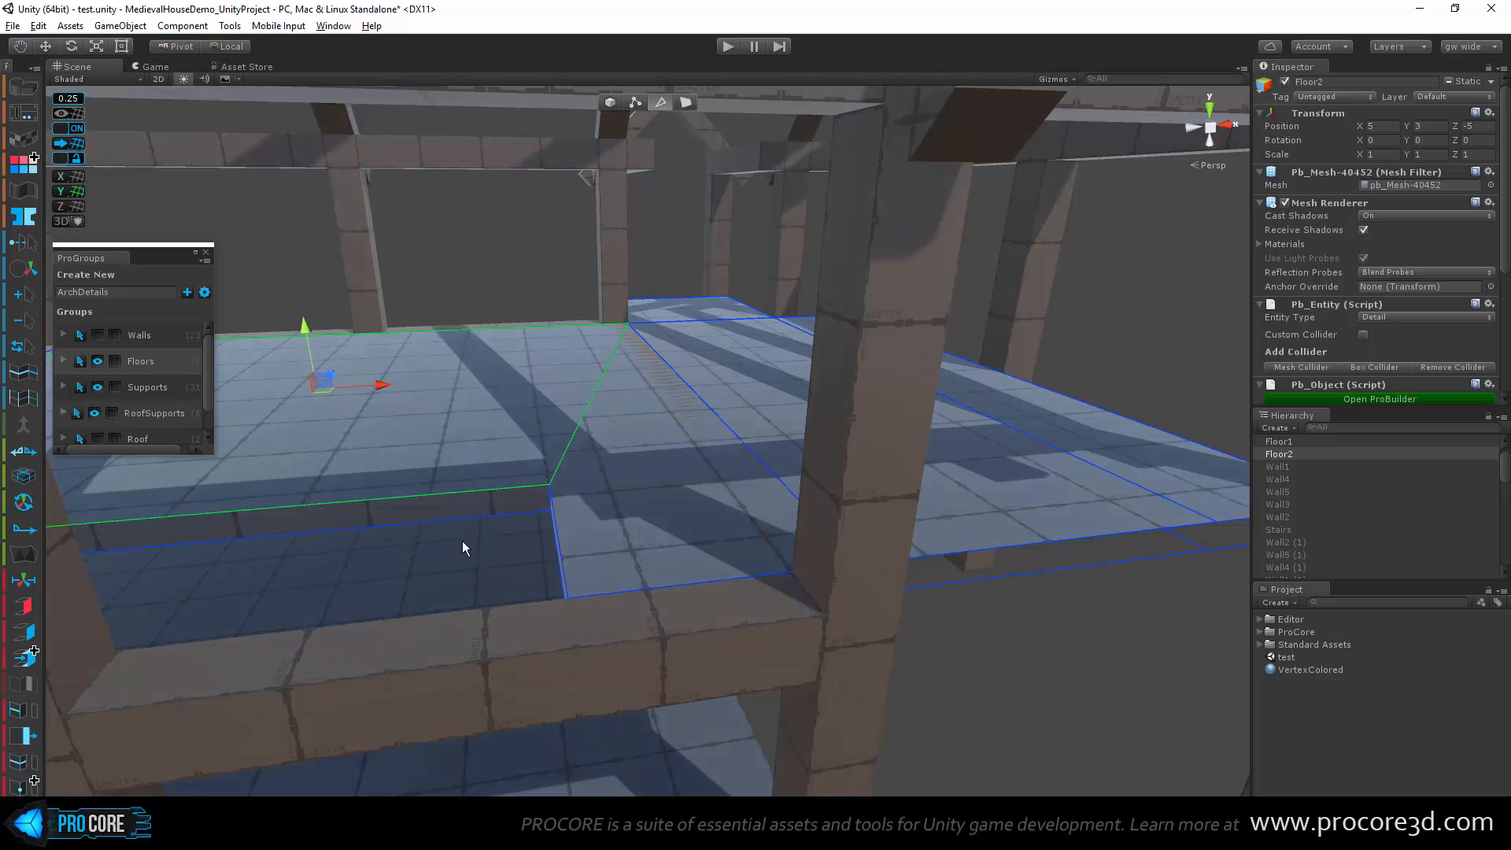
{"action": "right_click_drag", "start_coordinate": [607, 631], "coordinate": [668, 634]}
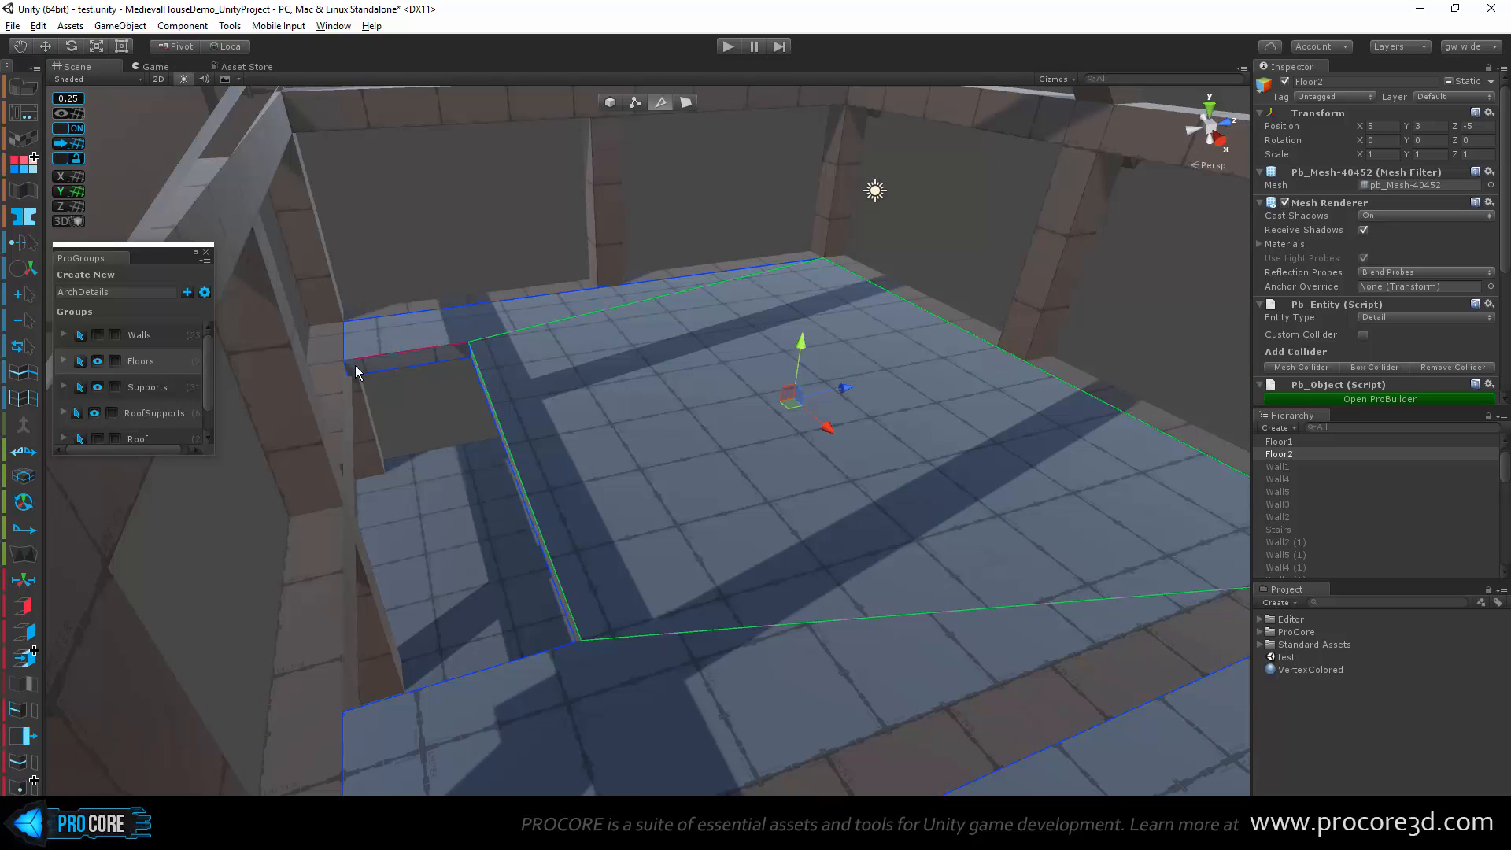
{"action": "right_click_drag", "start_coordinate": [578, 681], "coordinate": [894, 624]}
{"action": "middle_click_drag", "start_coordinate": [968, 498], "coordinate": [738, 504]}
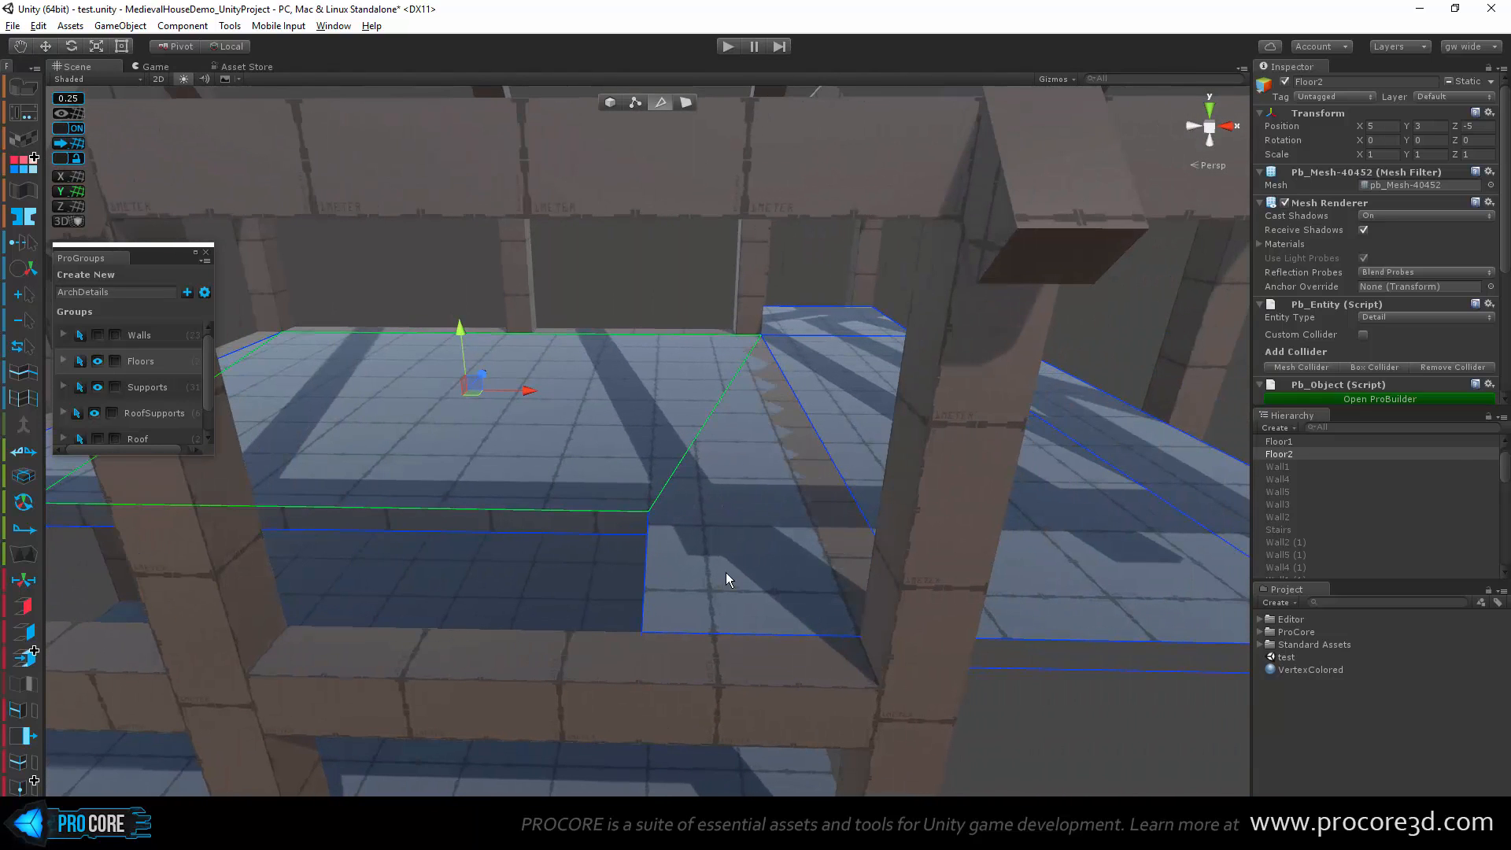
{"action": "left_click", "coordinate": [726, 333]}
{"action": "left_click", "coordinate": [740, 384]}
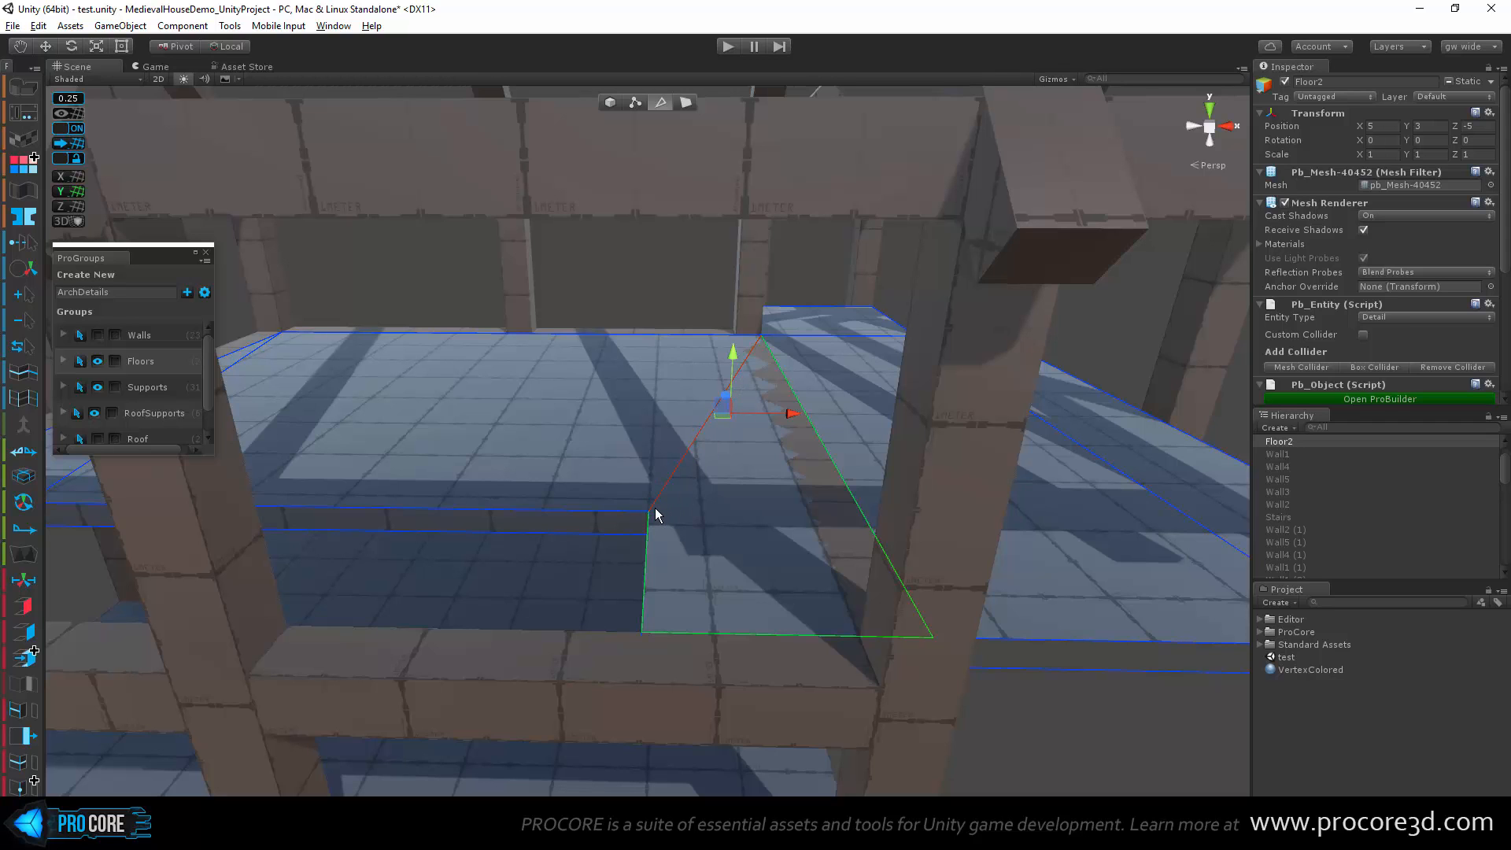
{"action": "right_click_drag", "start_coordinate": [651, 516], "coordinate": [667, 506]}
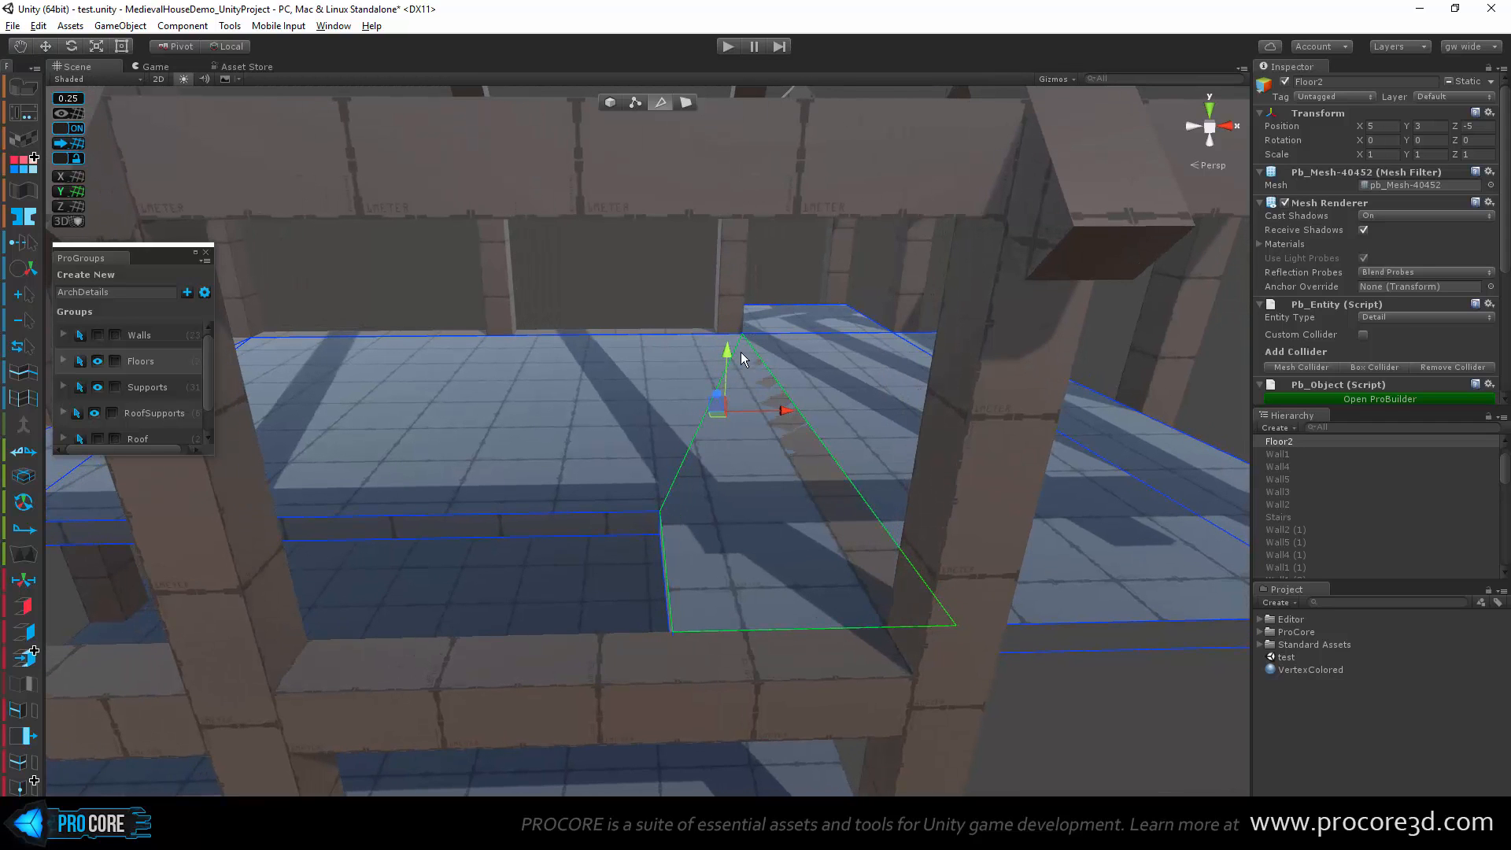
{"action": "mouse_move", "coordinate": [843, 559]}
{"action": "right_mouse_down"}
{"action": "mouse_move", "coordinate": [813, 539]}
{"action": "mouse_move", "coordinate": [826, 557]}
{"action": "right_mouse_up"}
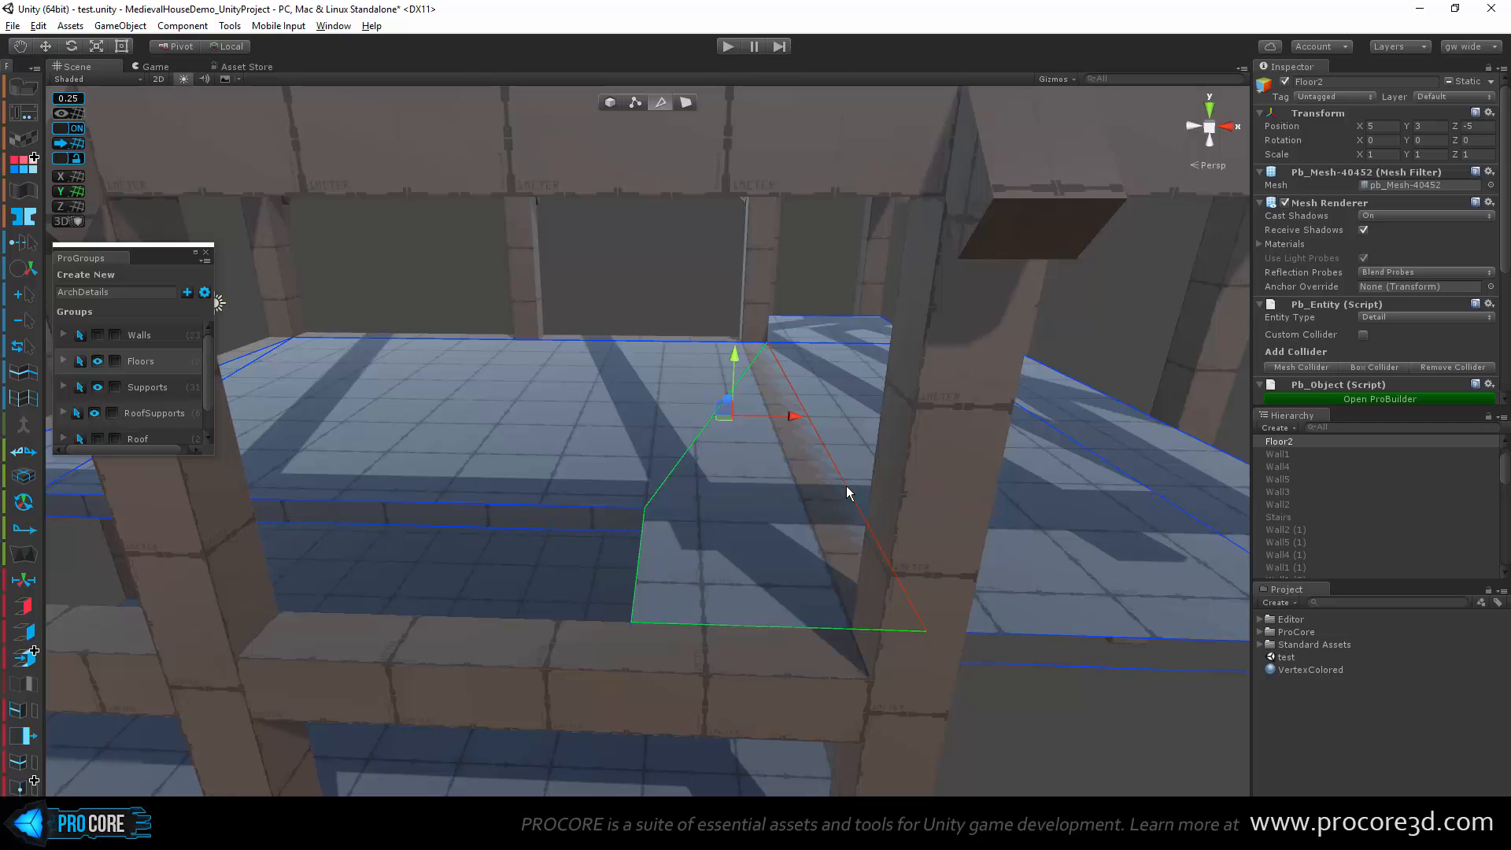
{"action": "left_click_drag", "start_coordinate": [918, 562], "coordinate": [810, 560], "text": "alt"}
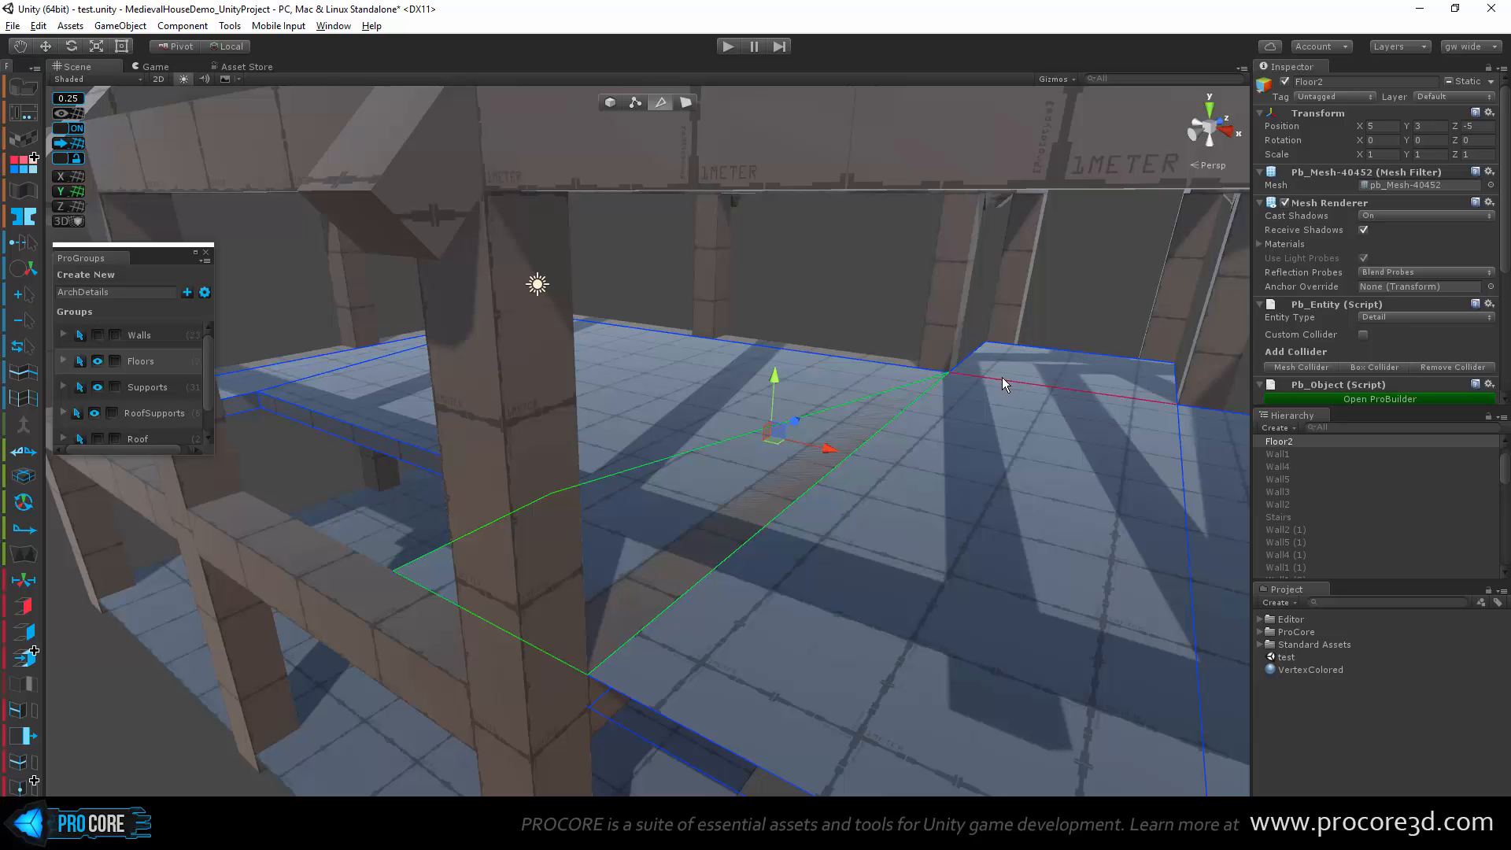
{"action": "left_click_drag", "start_coordinate": [921, 581], "coordinate": [1102, 569], "text": "alt"}
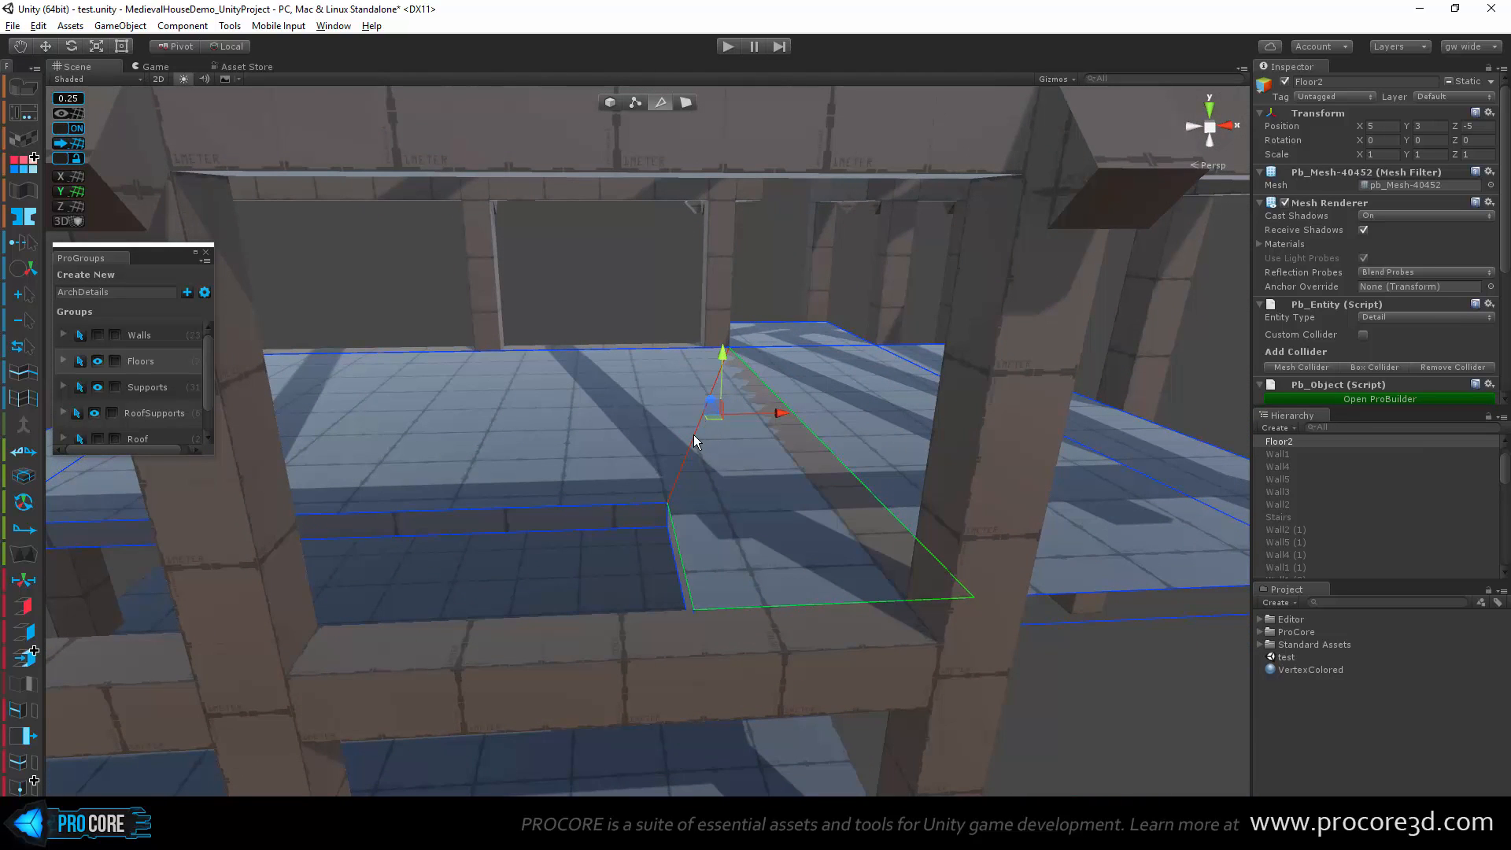
Step: Connect Floor2's back, diagonal and front edges beside the support beam, on both the top and the underside
{"action": "key", "text": "k"}
{"action": "left_click", "coordinate": [843, 600]}
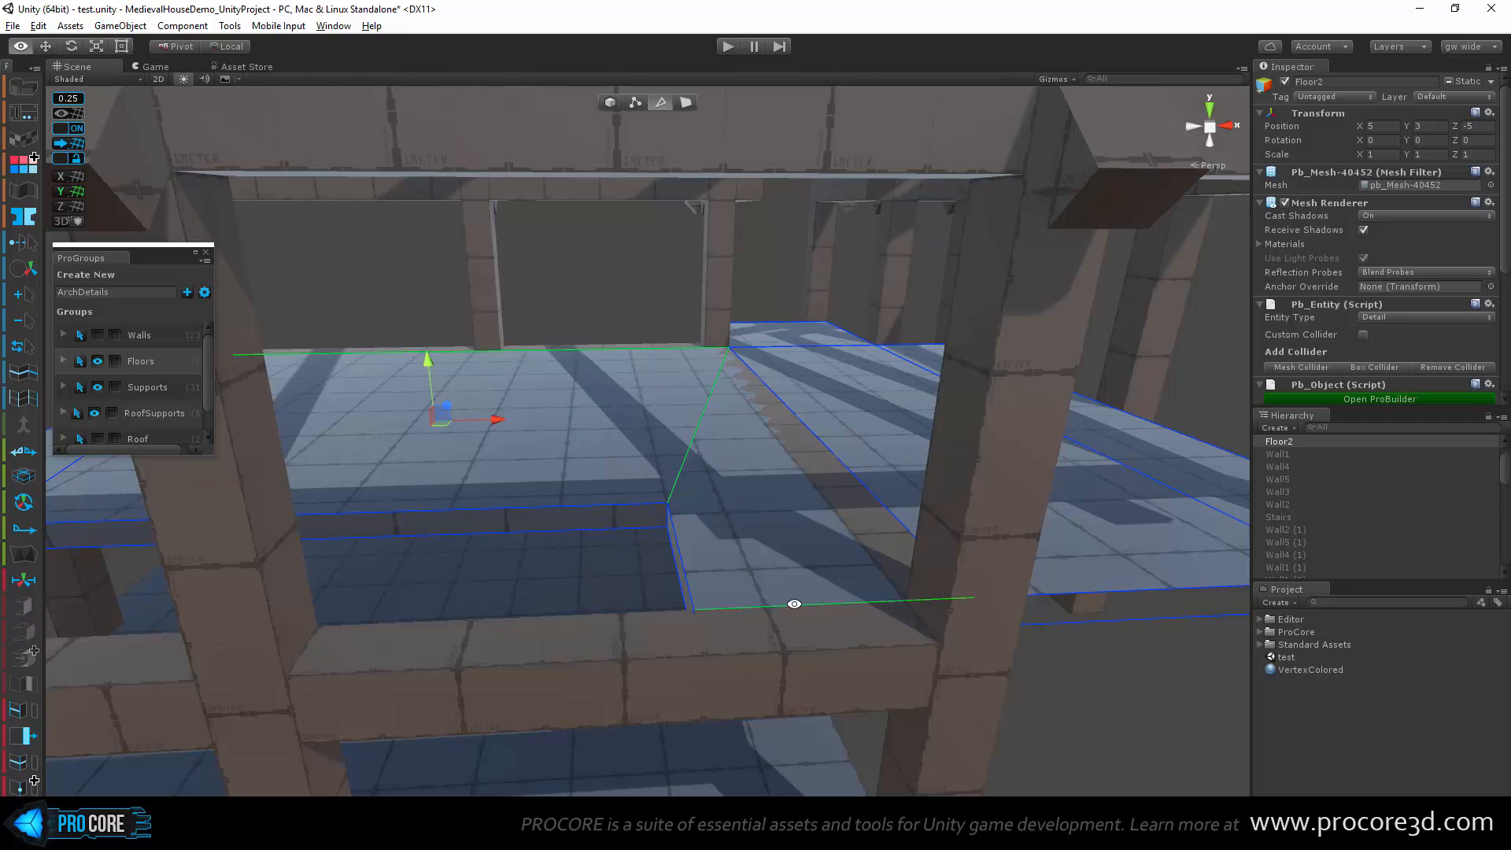
{"action": "left_click_drag", "start_coordinate": [789, 607], "coordinate": [787, 399], "text": "alt"}
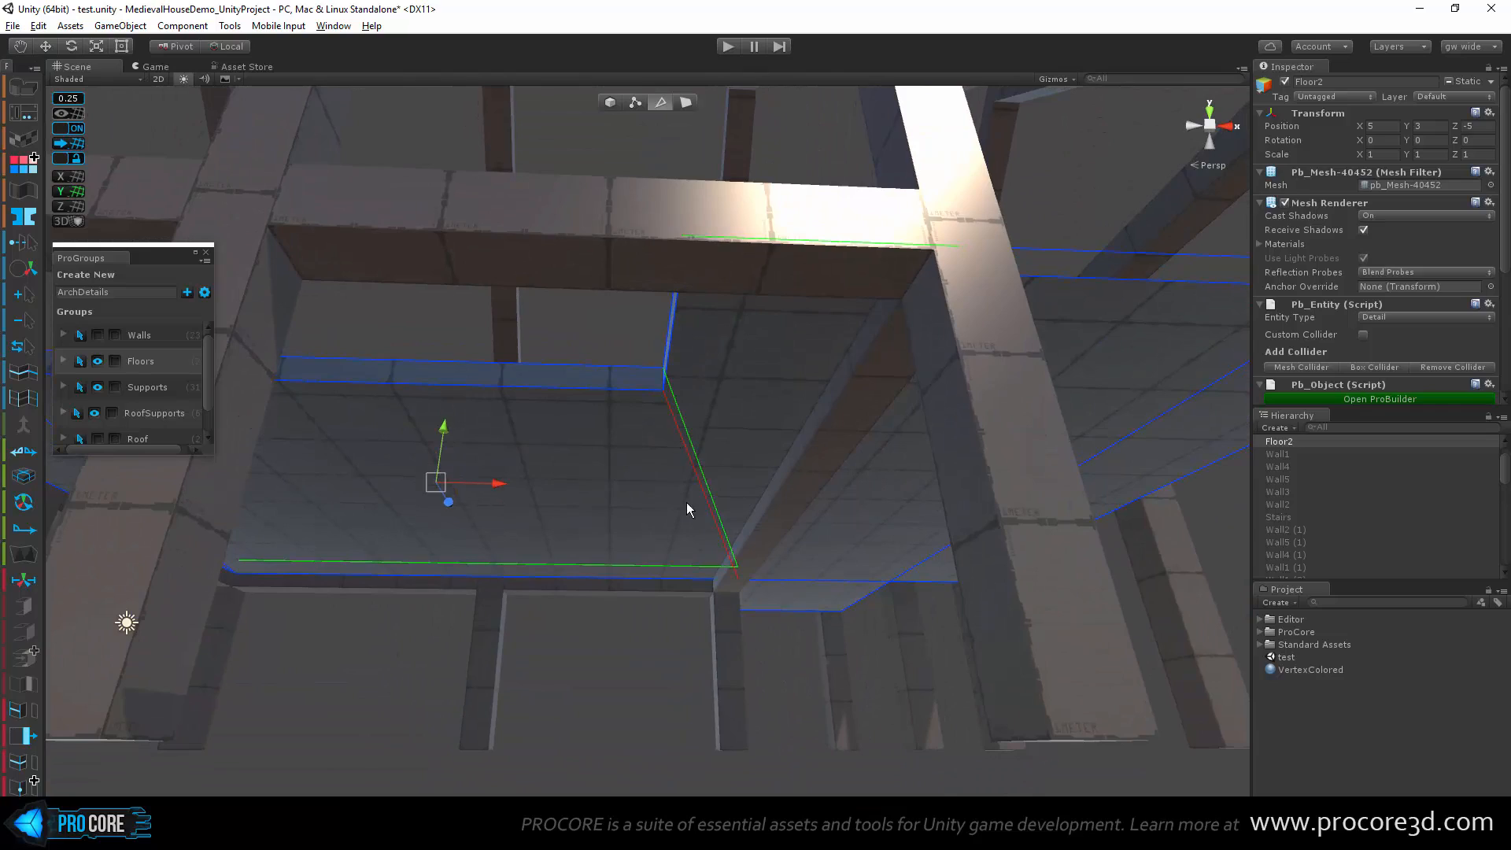
{"action": "left_click_drag", "start_coordinate": [688, 506], "coordinate": [677, 386], "text": "alt"}
{"action": "left_click_drag", "start_coordinate": [666, 616], "coordinate": [639, 717], "text": "alt"}
{"action": "left_click_drag", "start_coordinate": [809, 612], "coordinate": [527, 22], "text": "alt"}
{"action": "key", "text": "alt+e"}
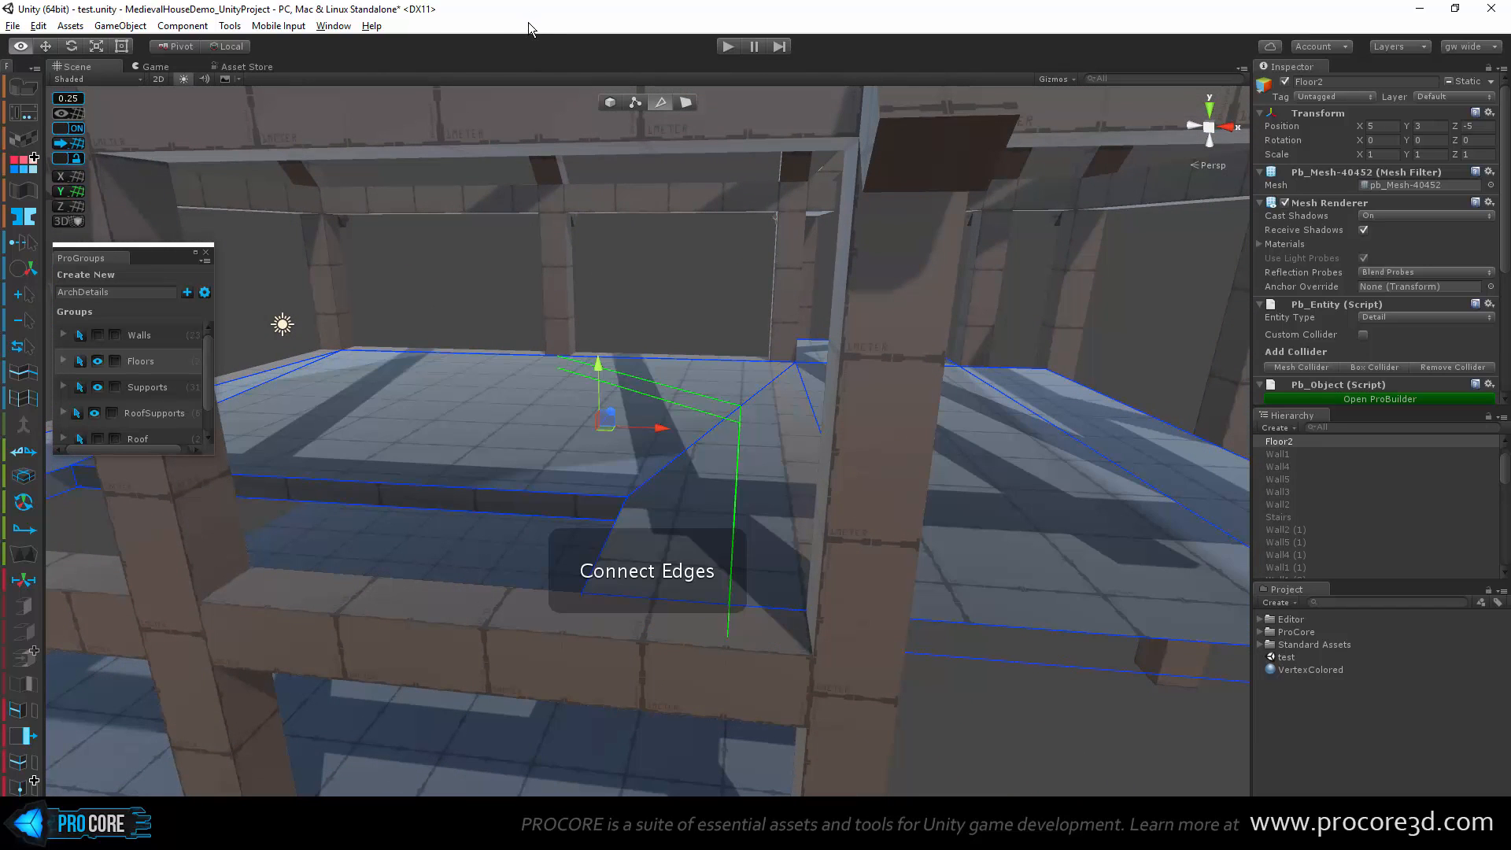
Step: Move the new cut's back, middle and front vertices along X to line up with the support beam's edge
{"action": "left_click_drag", "start_coordinate": [726, 382], "coordinate": [752, 361], "text": "alt"}
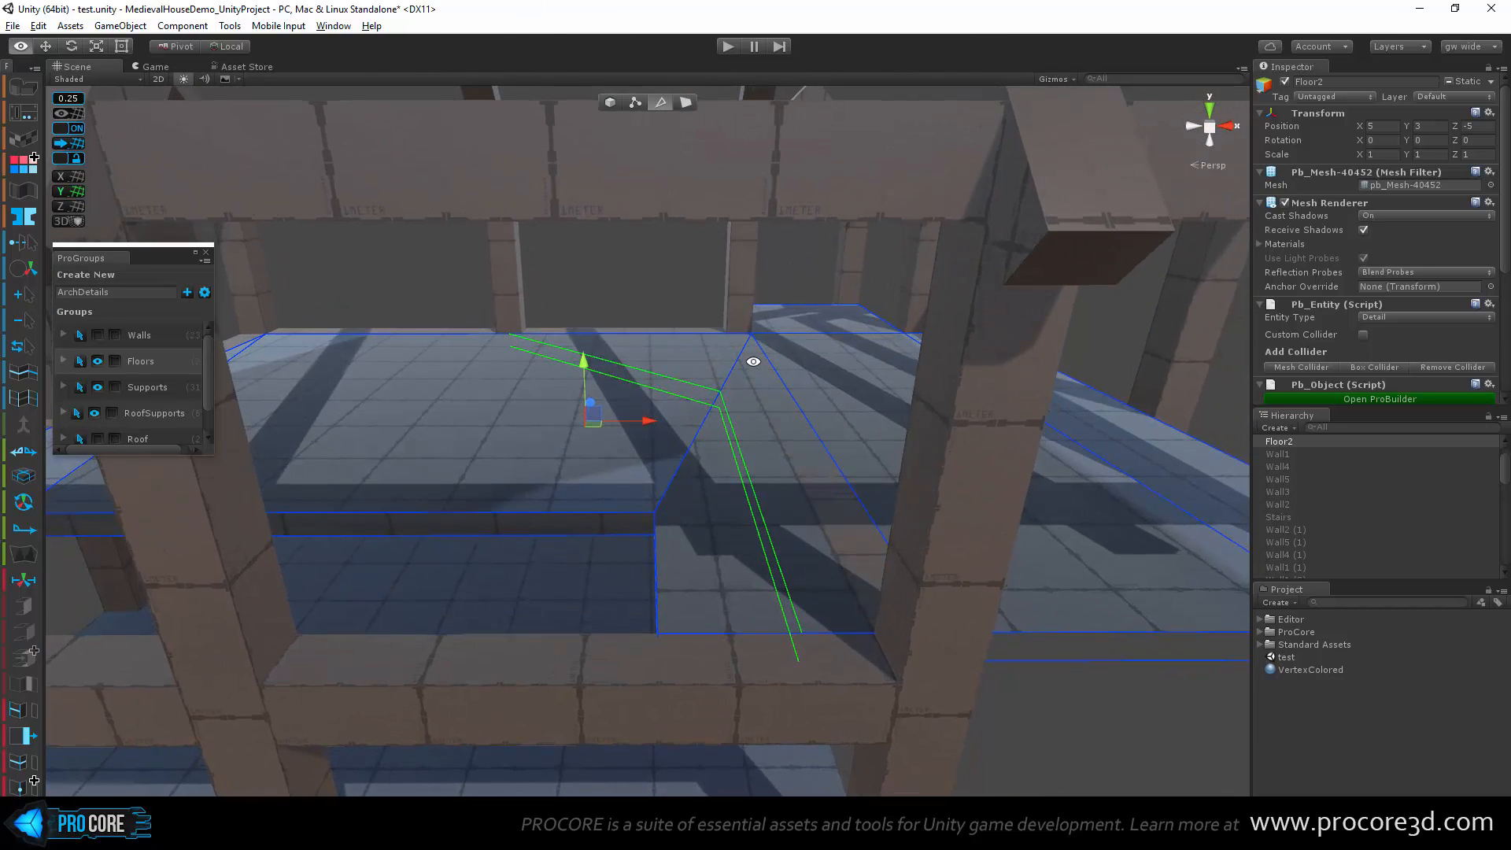
{"action": "left_click", "coordinate": [634, 101]}
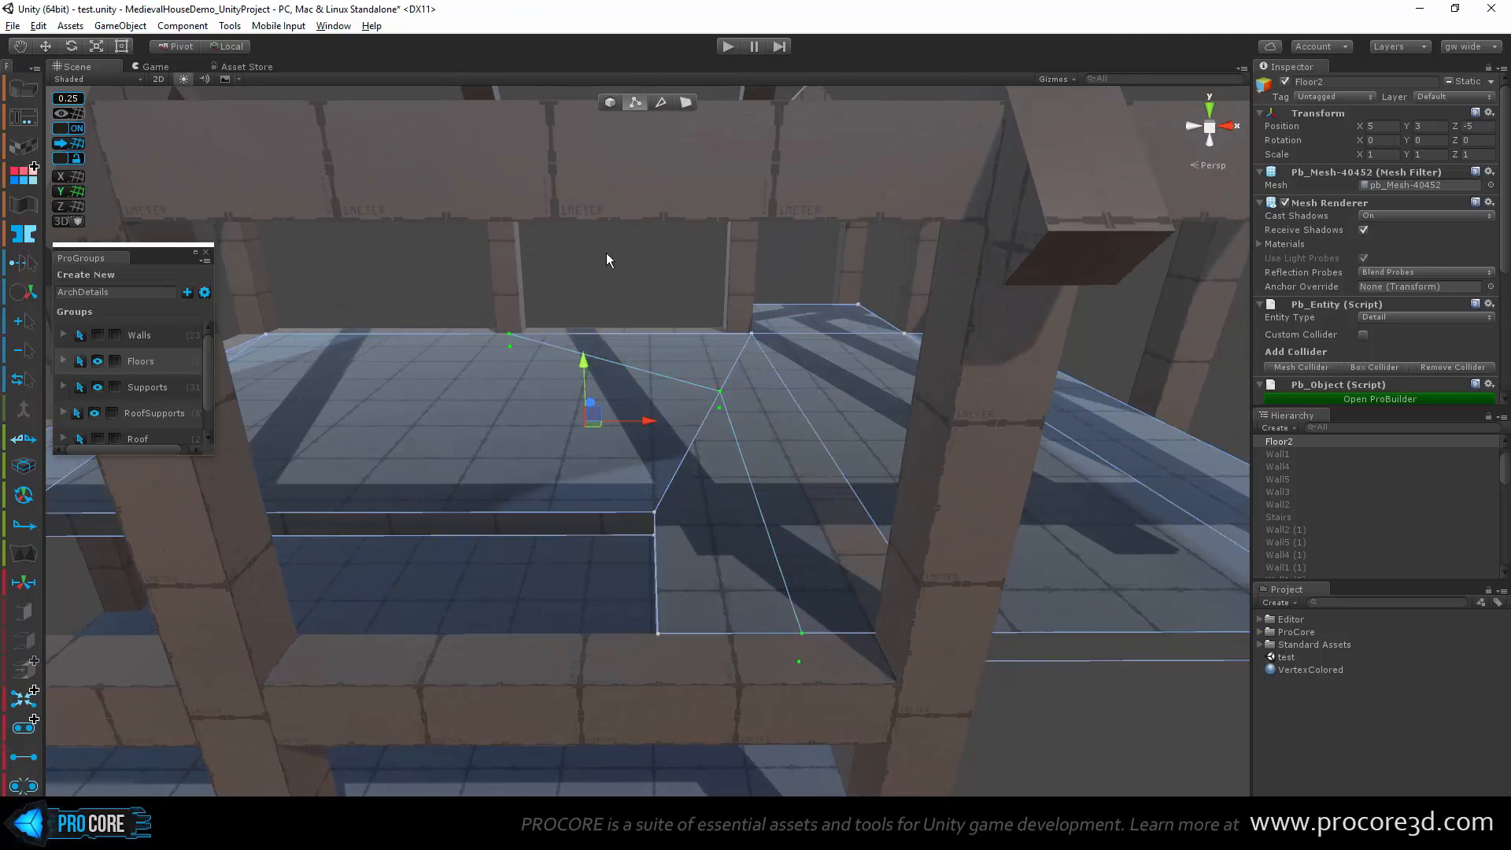
{"action": "left_click", "coordinate": [518, 362]}
{"action": "left_click_drag", "start_coordinate": [565, 342], "coordinate": [787, 340]}
{"action": "left_click", "coordinate": [716, 395]}
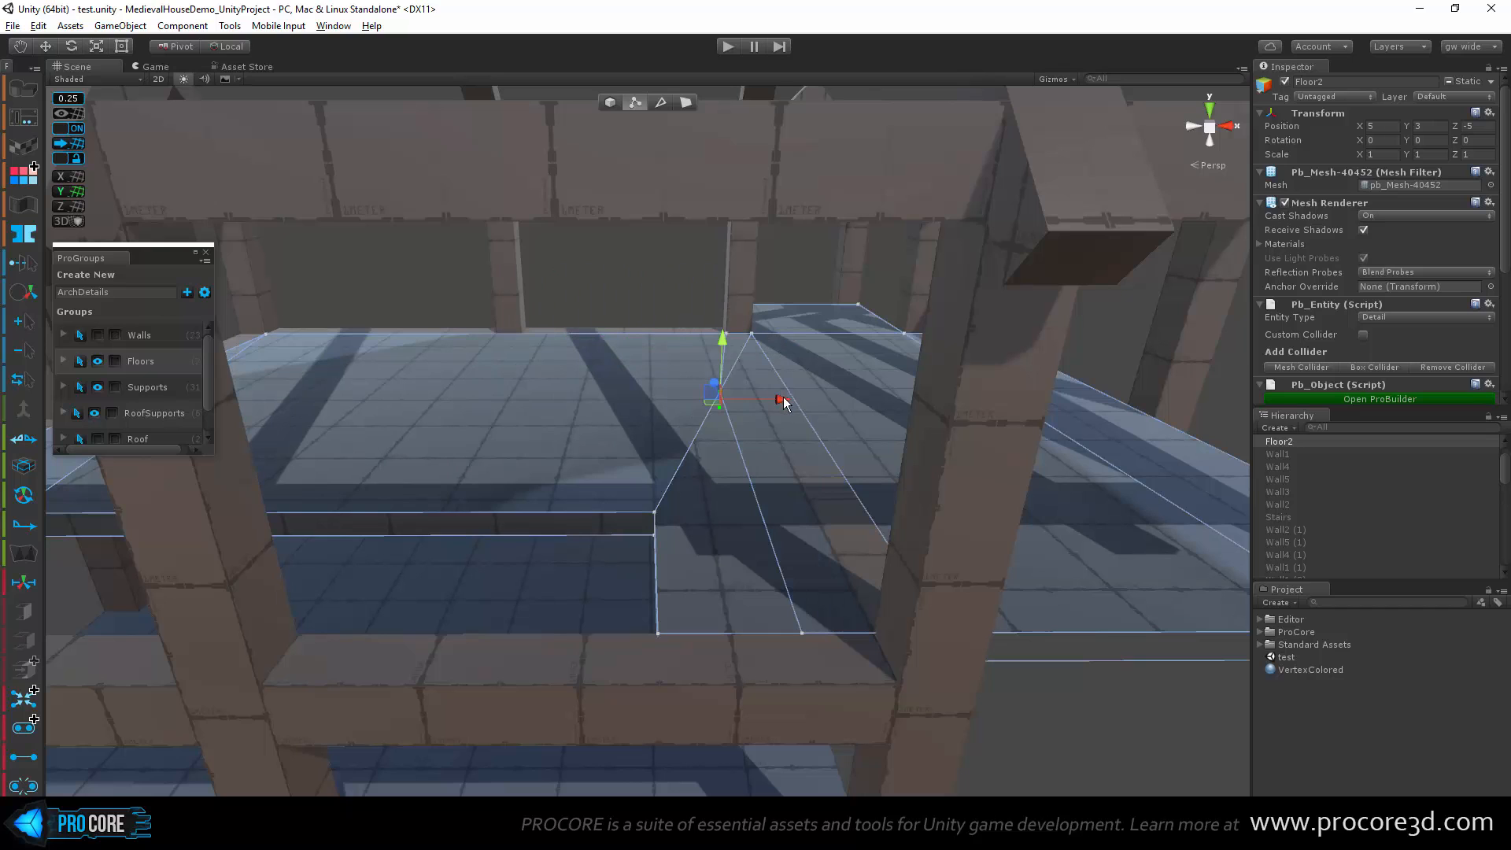
{"action": "left_click_drag", "start_coordinate": [784, 403], "coordinate": [816, 397]}
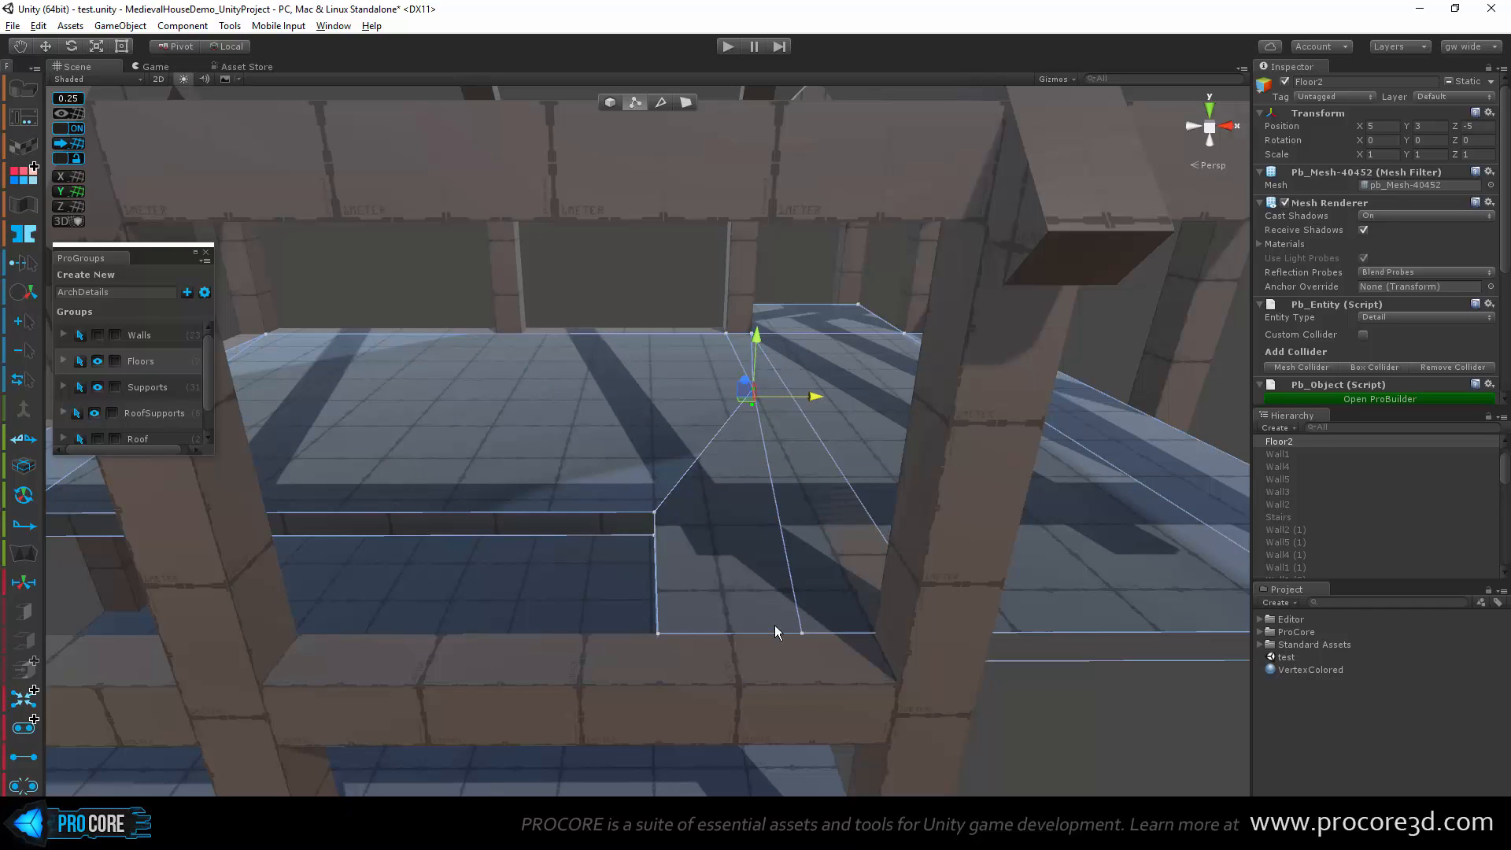
{"action": "left_click", "coordinate": [801, 632]}
{"action": "left_click_drag", "start_coordinate": [868, 639], "coordinate": [935, 655]}
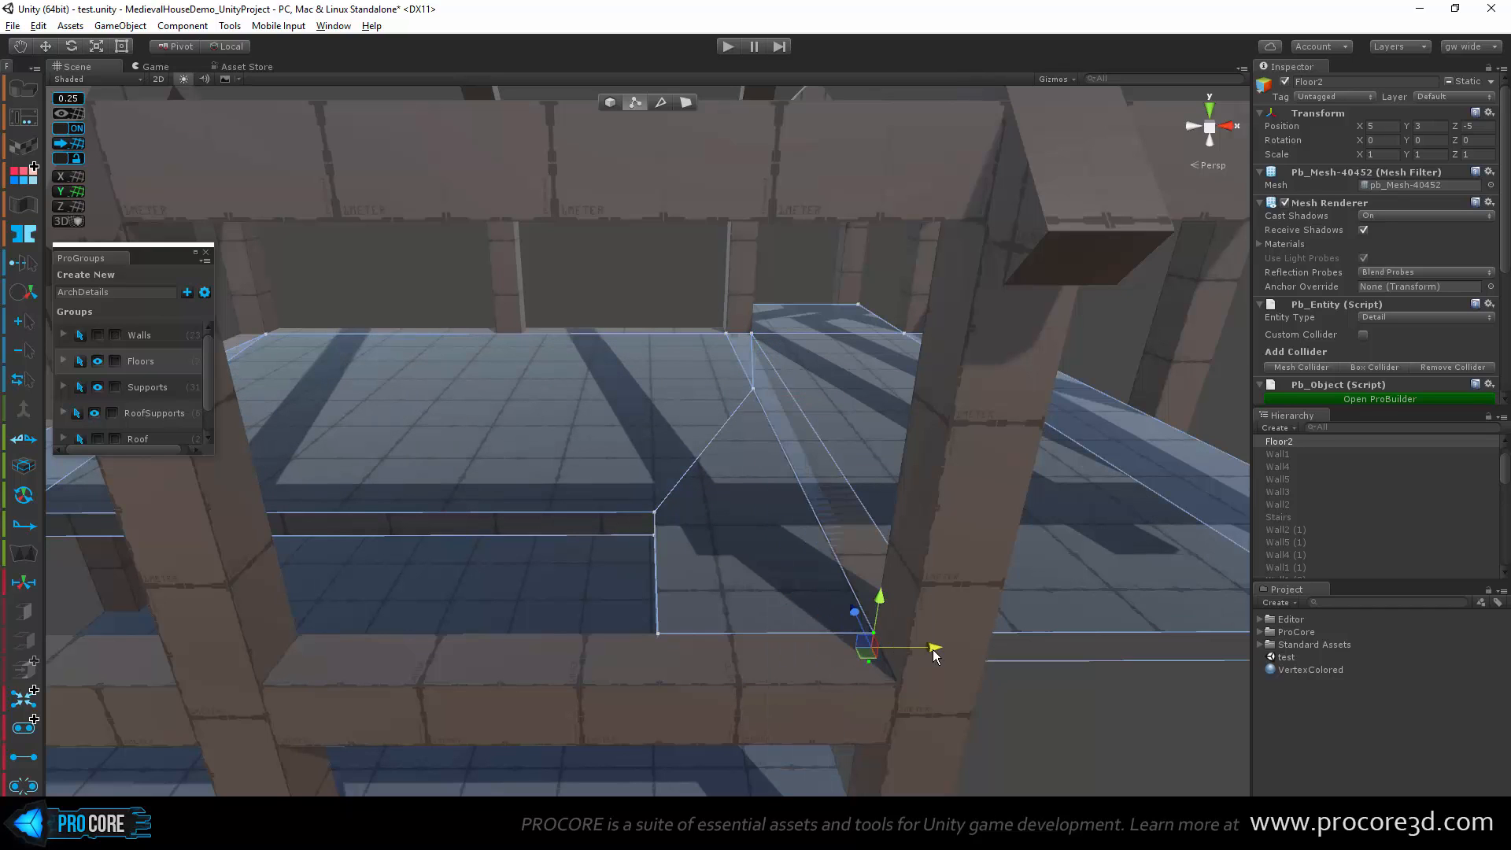
{"action": "mouse_move", "coordinate": [832, 421]}
{"action": "left_mouse_down", "text": "alt"}
{"action": "mouse_move", "coordinate": [890, 432]}
{"action": "mouse_move", "coordinate": [851, 430]}
{"action": "left_mouse_up", "text": "alt"}
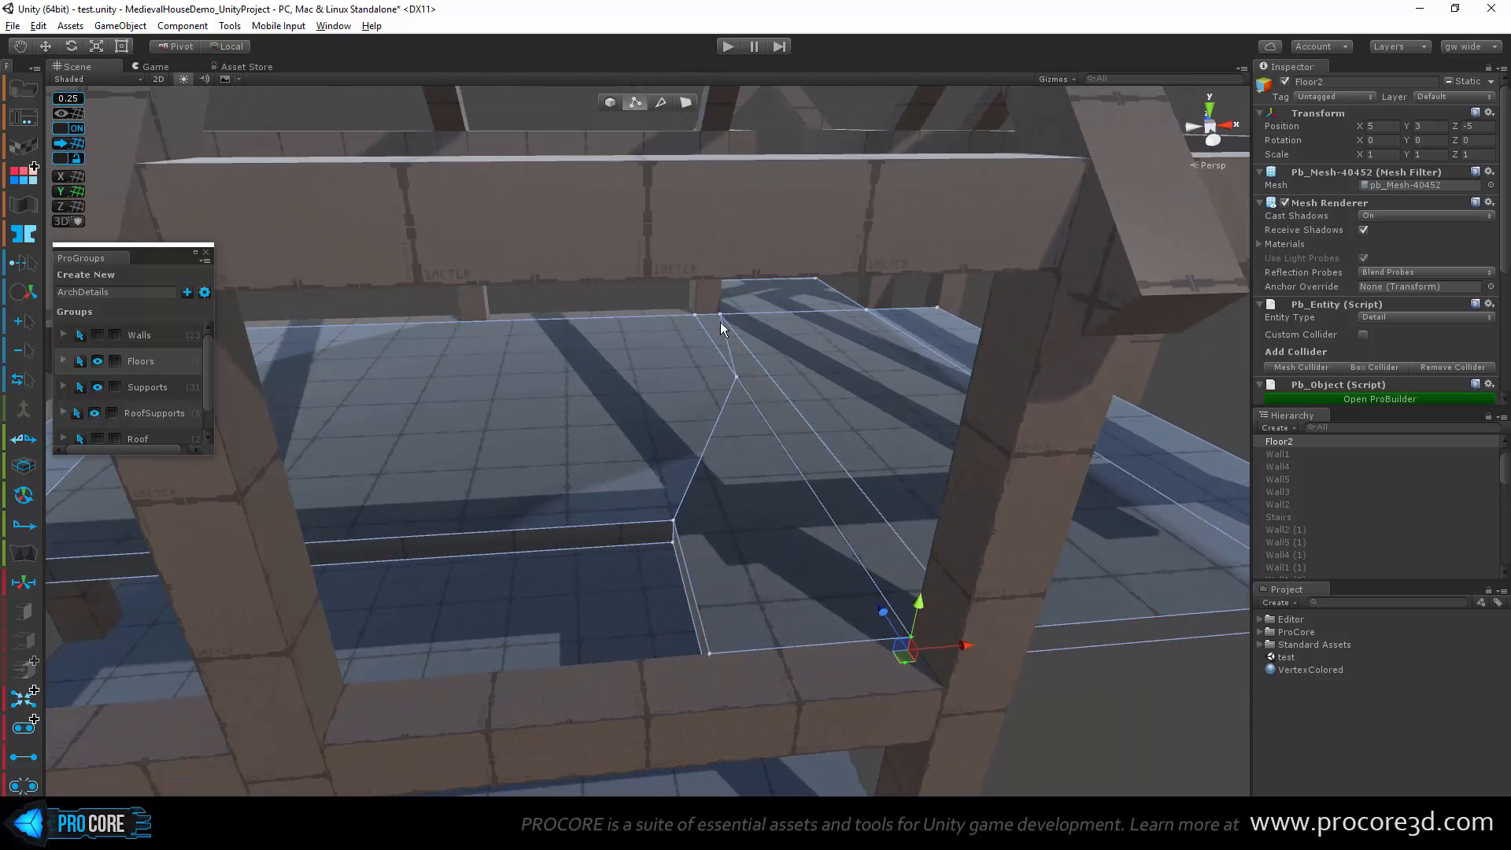
Step: Switch to face editing and try to select the narrow Floor2 face along the support beam
{"action": "left_click", "coordinate": [683, 106]}
{"action": "left_click_drag", "start_coordinate": [914, 361], "coordinate": [877, 331], "text": "alt"}
{"action": "left_click", "coordinate": [801, 438]}
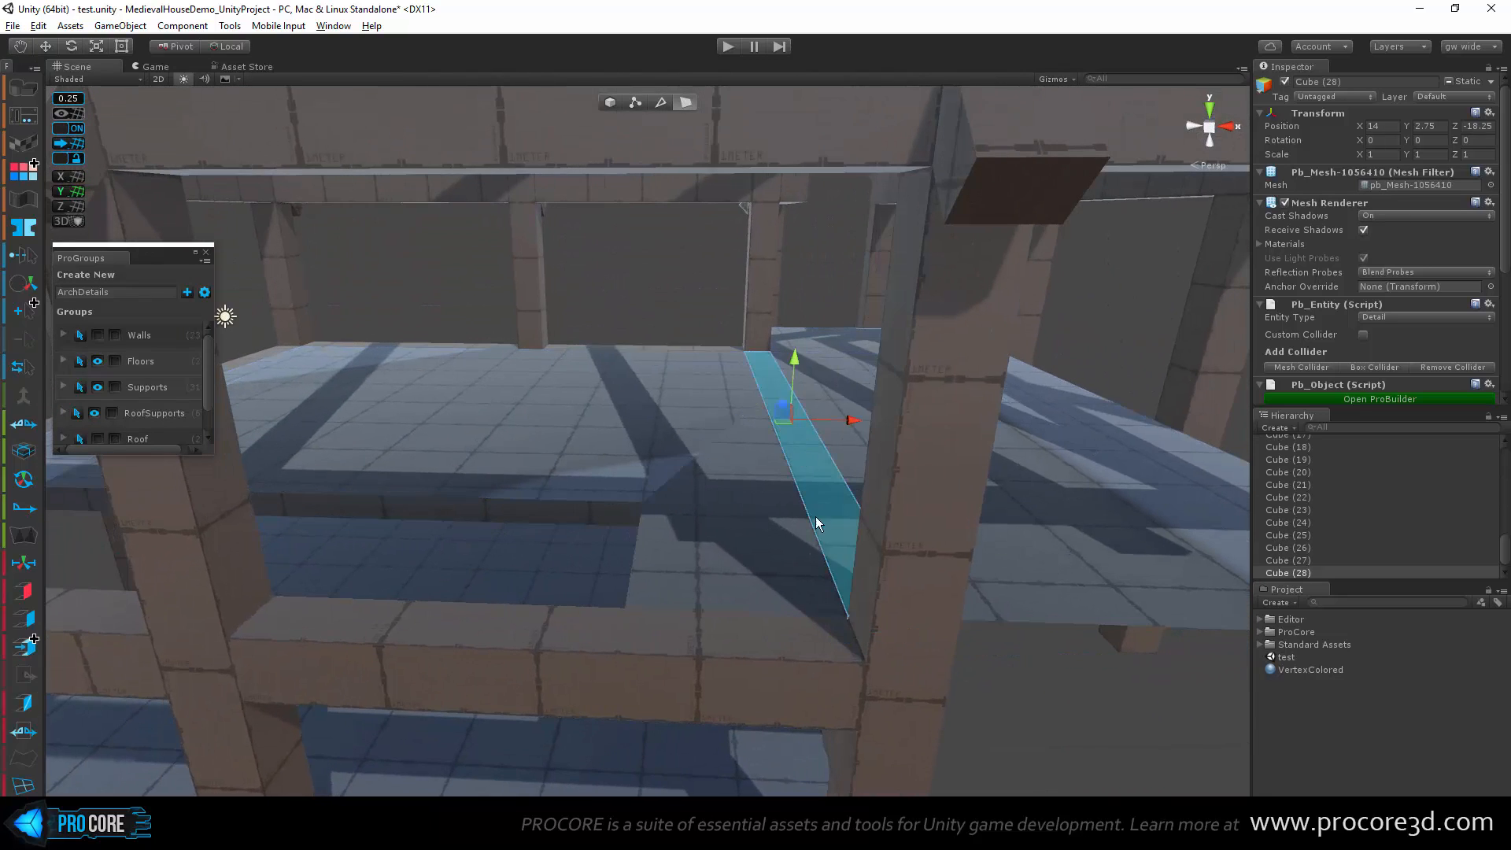
{"action": "left_click_drag", "start_coordinate": [816, 516], "coordinate": [789, 470], "text": "alt"}
{"action": "left_click", "coordinate": [748, 530]}
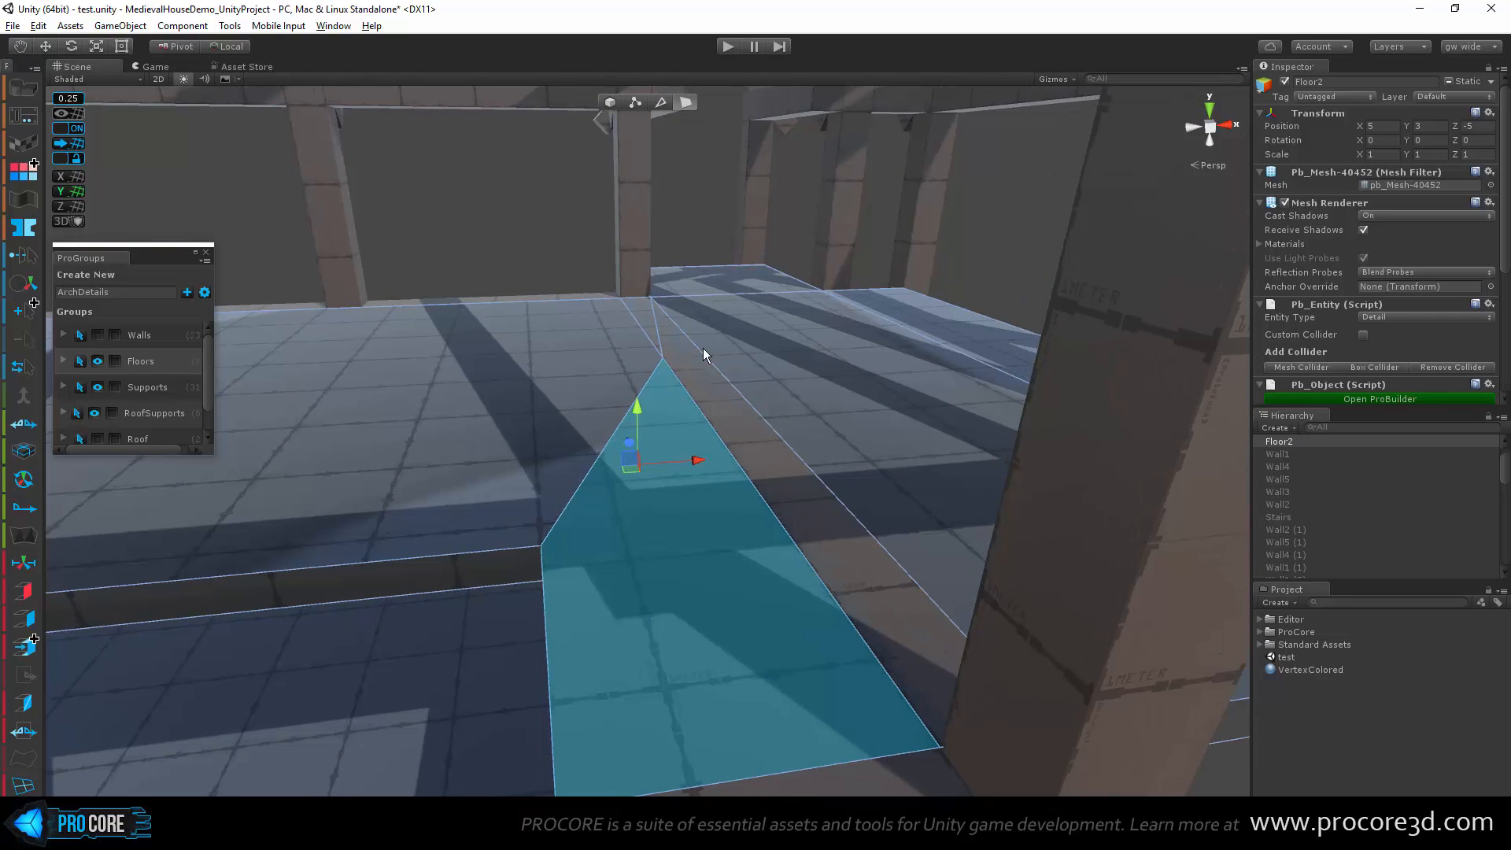
{"action": "left_click", "coordinate": [726, 398]}
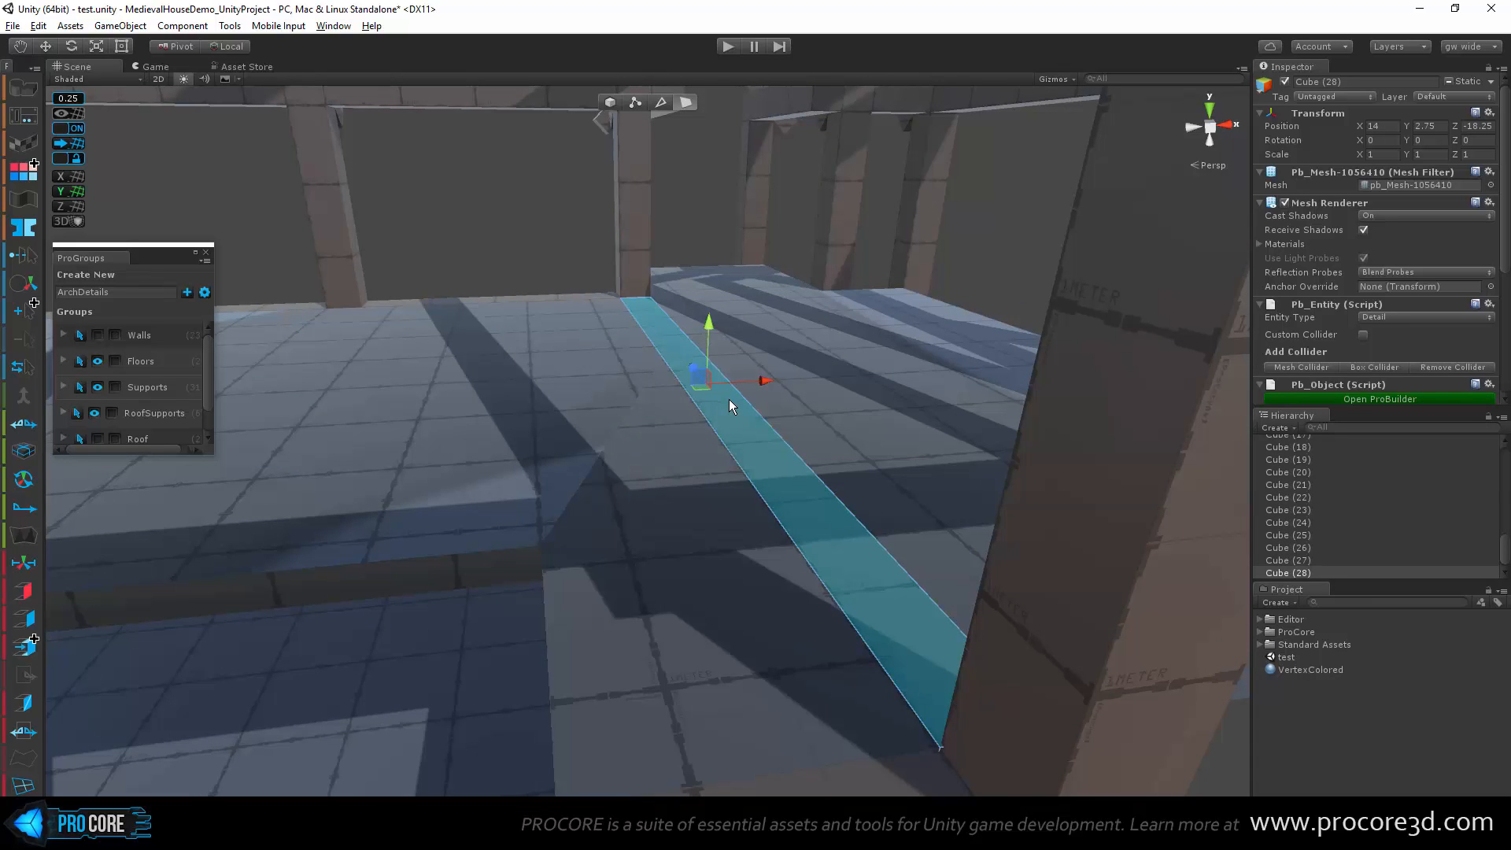
{"action": "left_click", "coordinate": [726, 466]}
{"action": "left_click", "coordinate": [737, 452]}
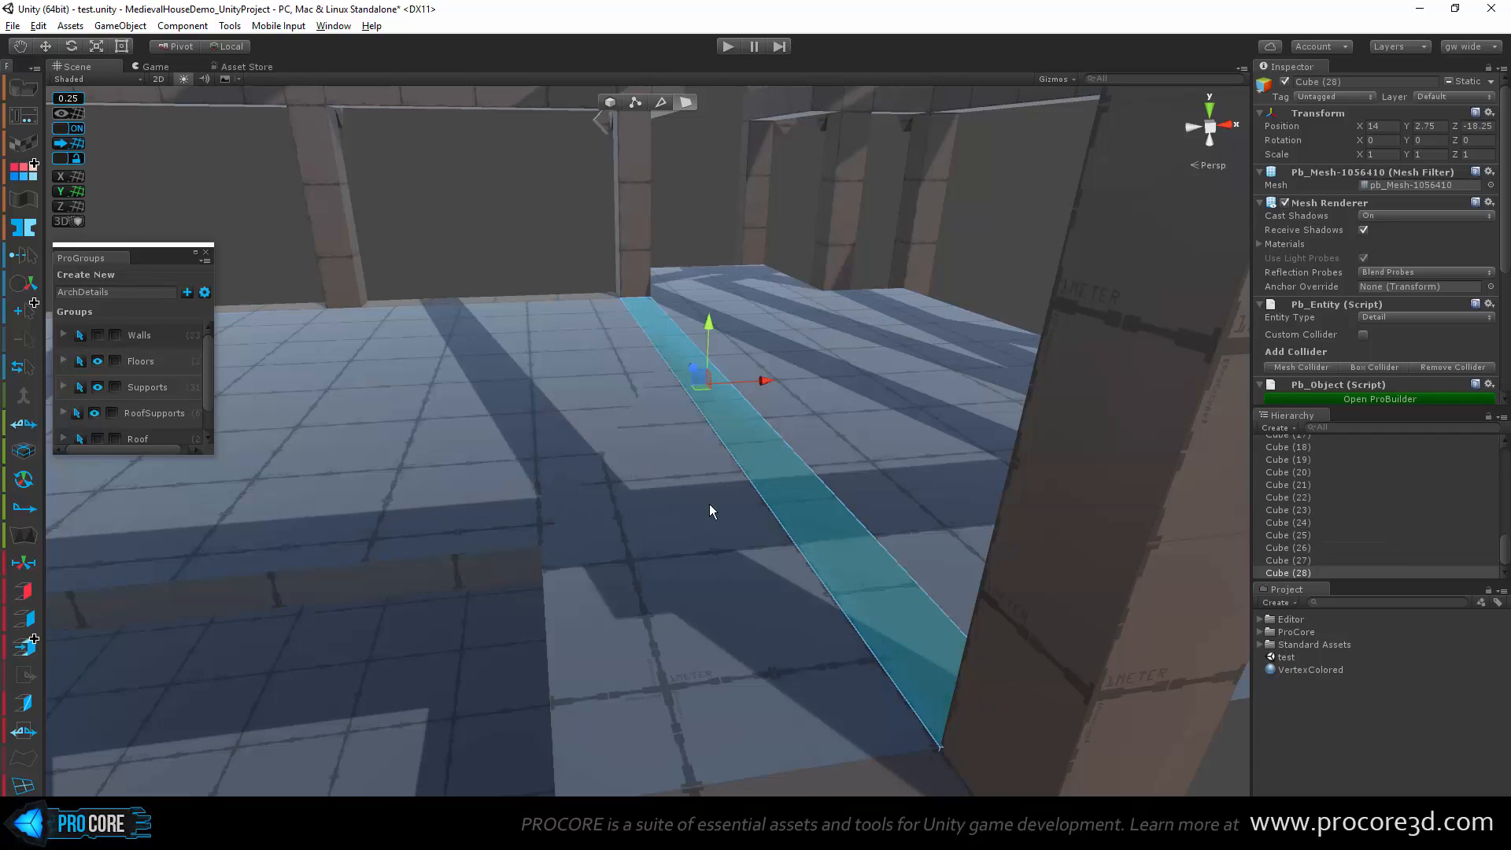
{"action": "left_click", "coordinate": [736, 565]}
{"action": "left_click_drag", "start_coordinate": [763, 530], "coordinate": [311, 400], "text": "alt"}
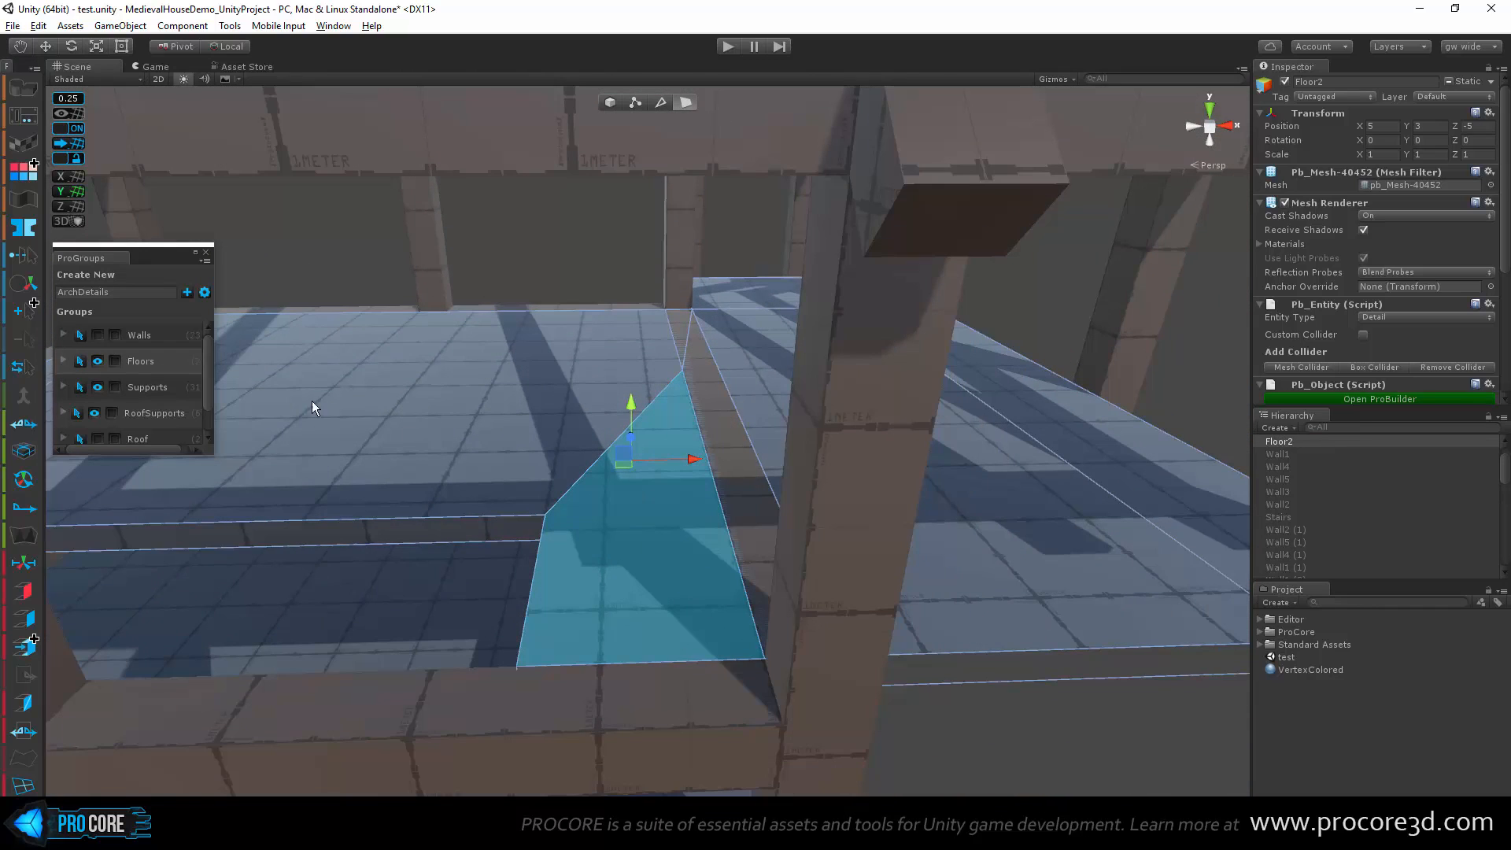
Step: Hide the Supports group and delete Floor2's narrow top and underside faces along the beam
{"action": "left_click", "coordinate": [98, 386]}
{"action": "left_click", "coordinate": [688, 315]}
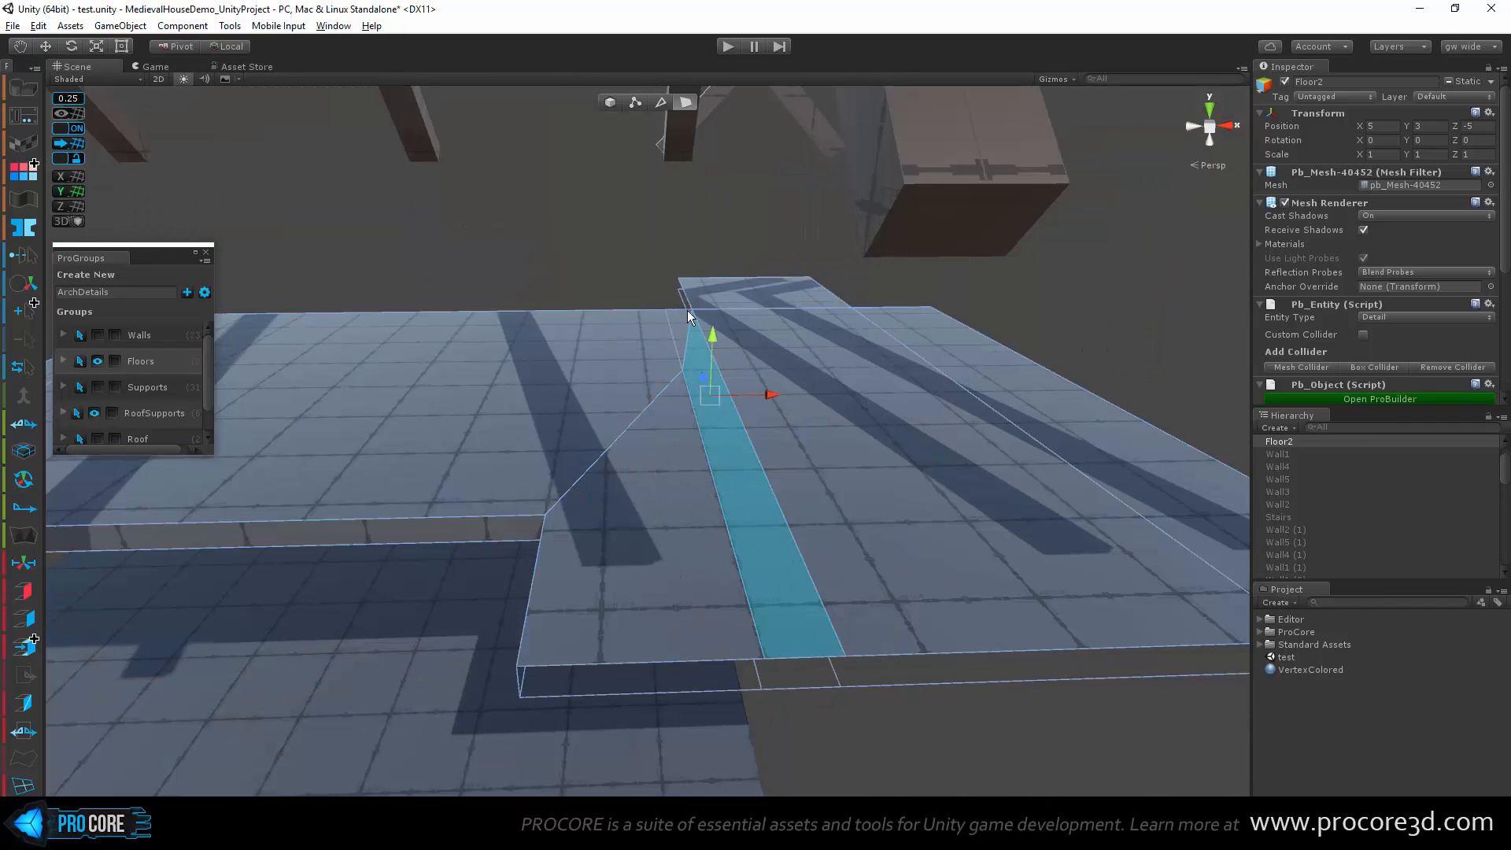
{"action": "left_click_drag", "start_coordinate": [680, 334], "coordinate": [724, 507], "text": "alt"}
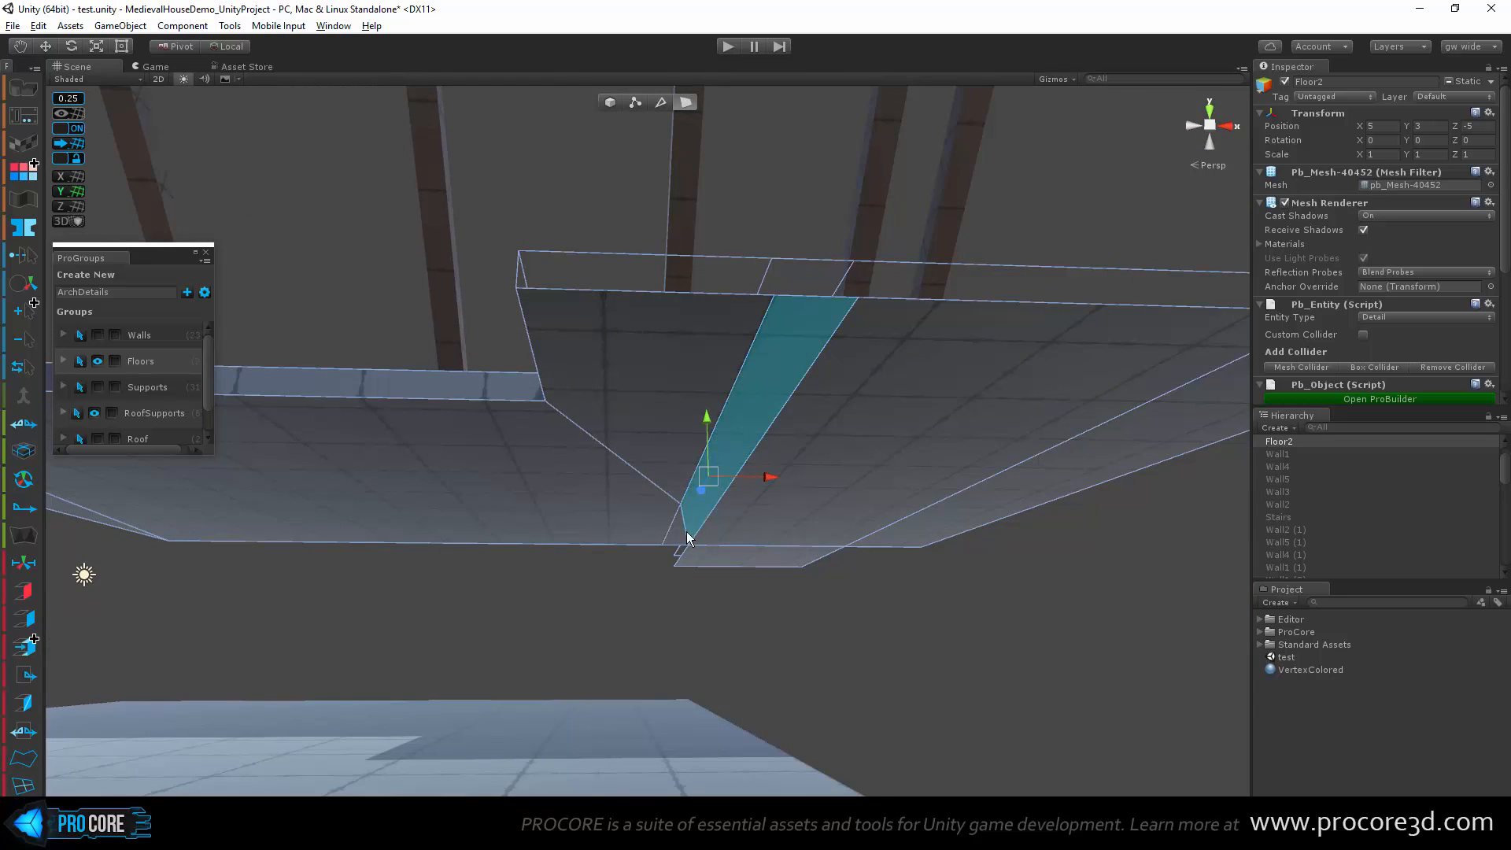
{"action": "key", "text": "Delete"}
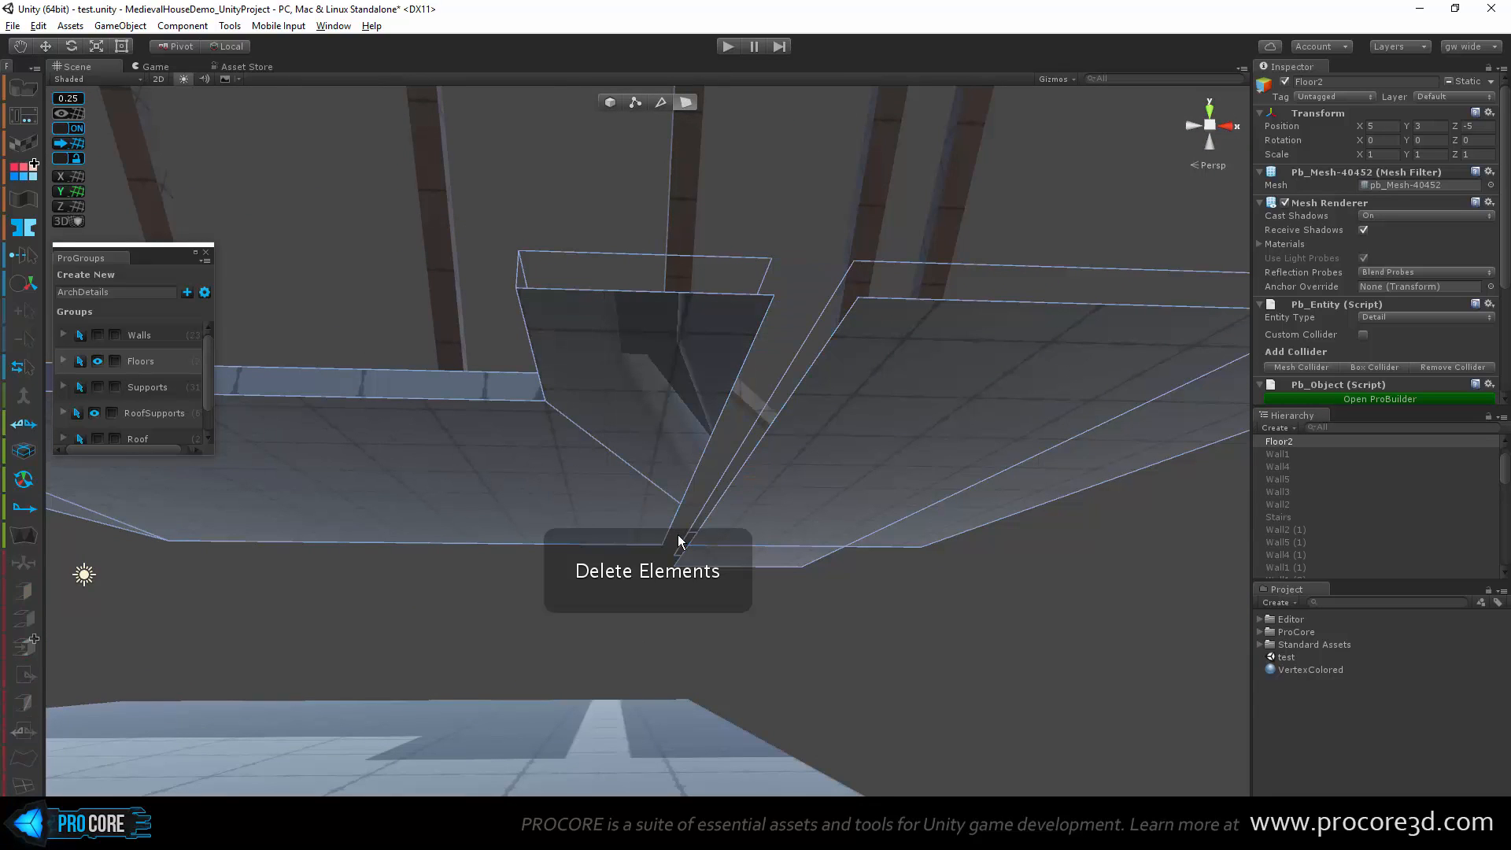
{"action": "left_click_drag", "start_coordinate": [661, 417], "coordinate": [715, 110], "text": "alt"}
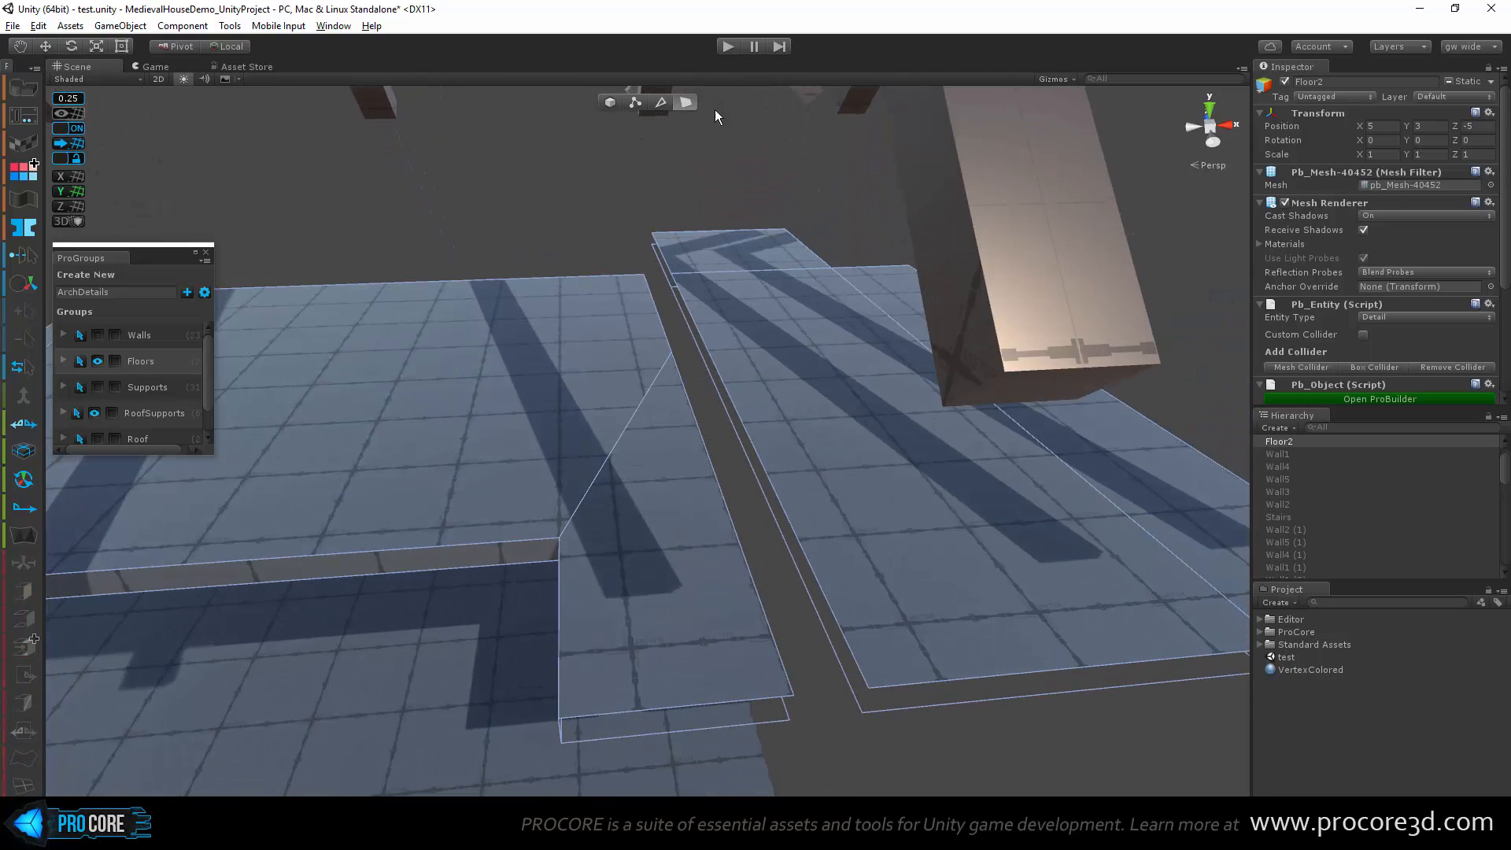
Step: Collapse the vertices at Floor2's back corner beside the new gap, first on the top and then on the underside
{"action": "left_click", "coordinate": [640, 104]}
{"action": "left_click_drag", "start_coordinate": [677, 323], "coordinate": [939, 285], "text": "alt"}
{"action": "left_click", "coordinate": [791, 382]}
{"action": "key", "text": "f"}
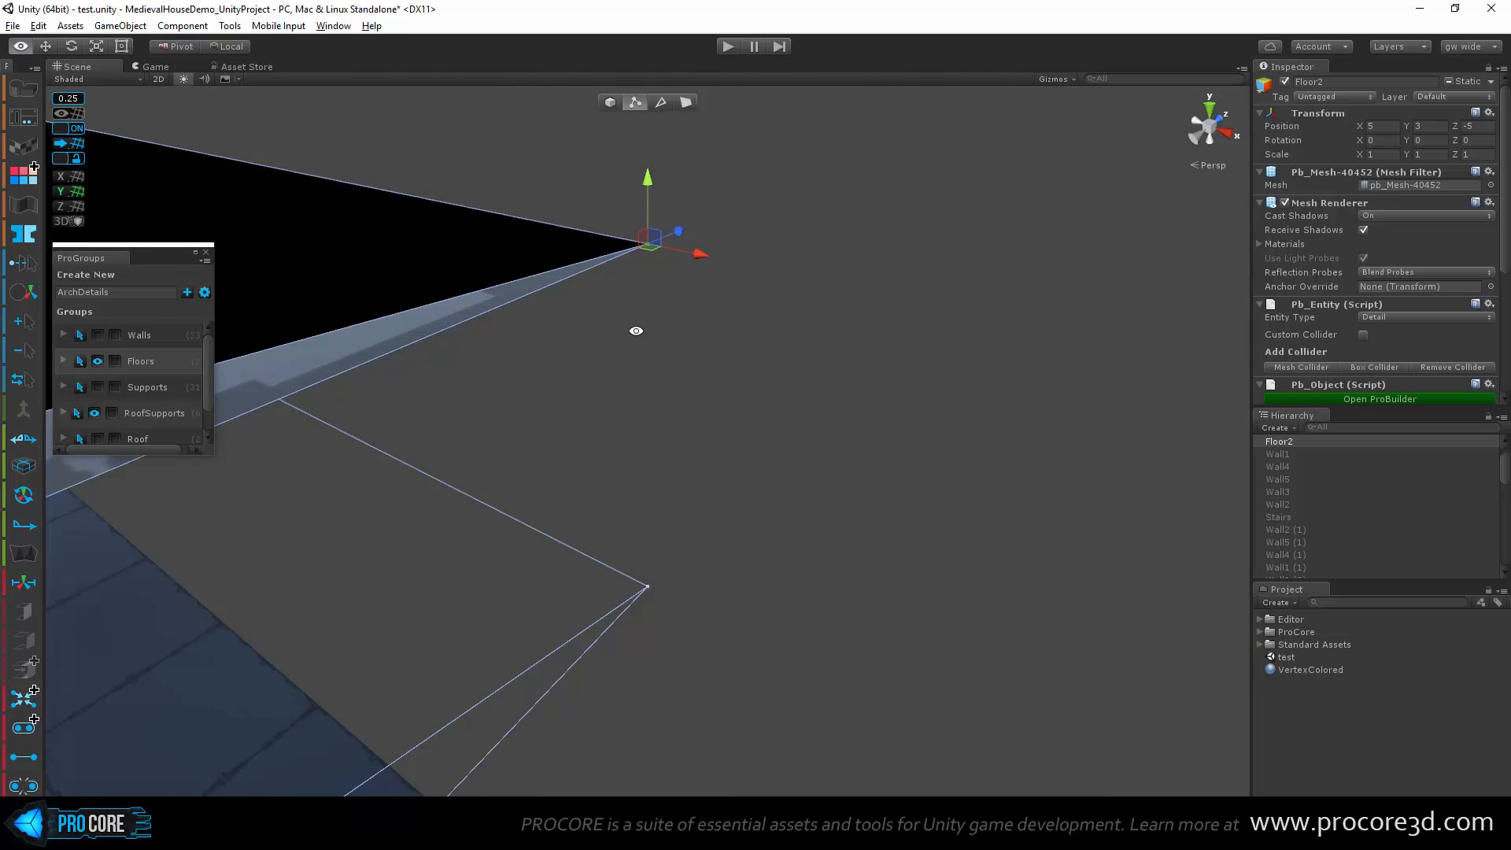
{"action": "key", "text": "alt+c"}
{"action": "left_click_drag", "start_coordinate": [674, 598], "coordinate": [607, 546]}
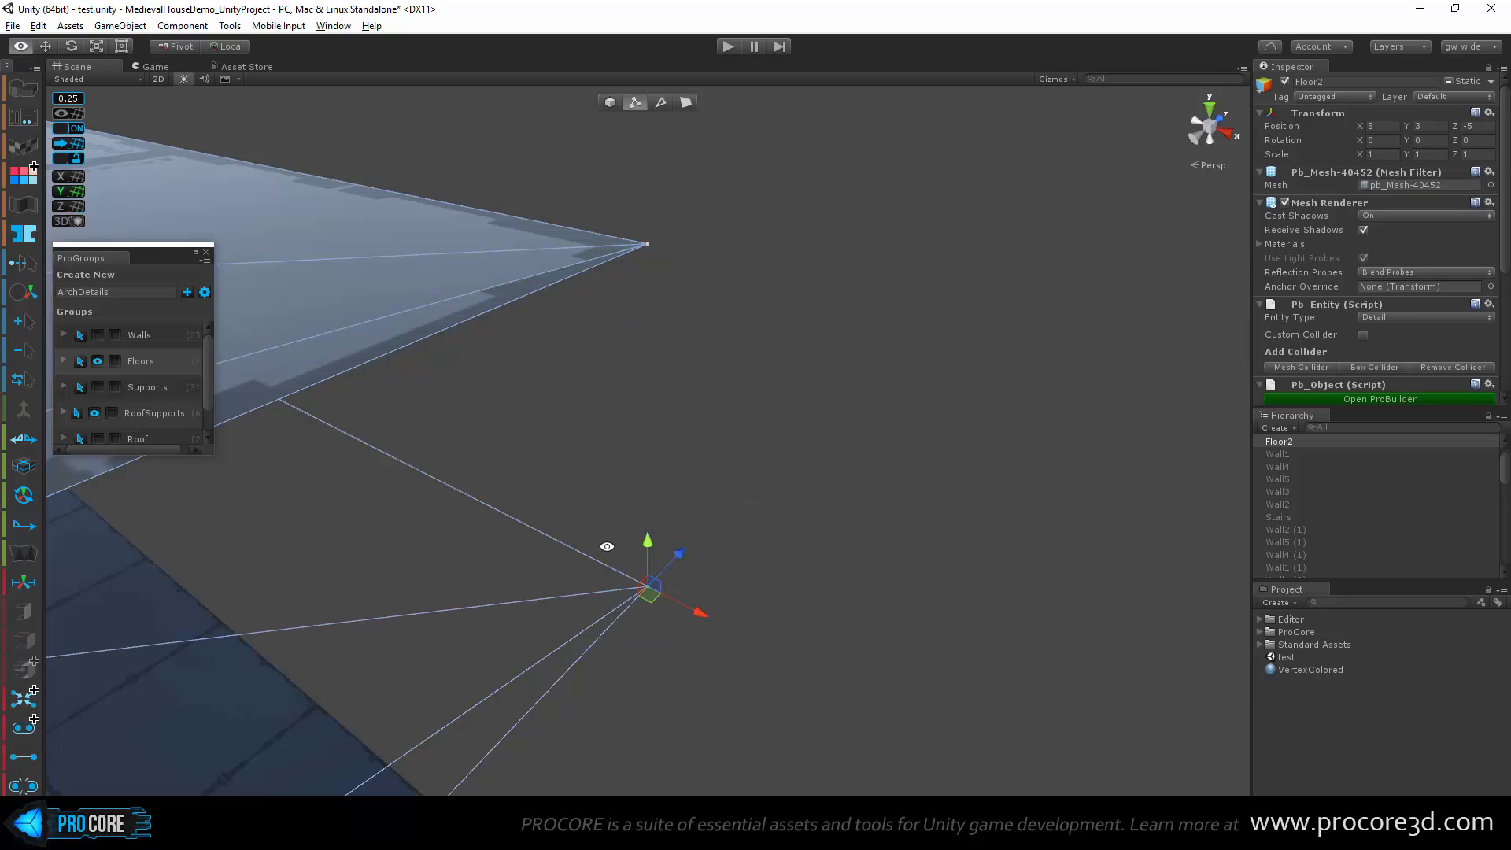
{"action": "key", "text": "alt+c"}
{"action": "scroll", "coordinate": [524, 590], "scroll_direction": "down", "scroll_amount": 8}
{"action": "left_click_drag", "start_coordinate": [521, 583], "coordinate": [175, 301], "text": "alt"}
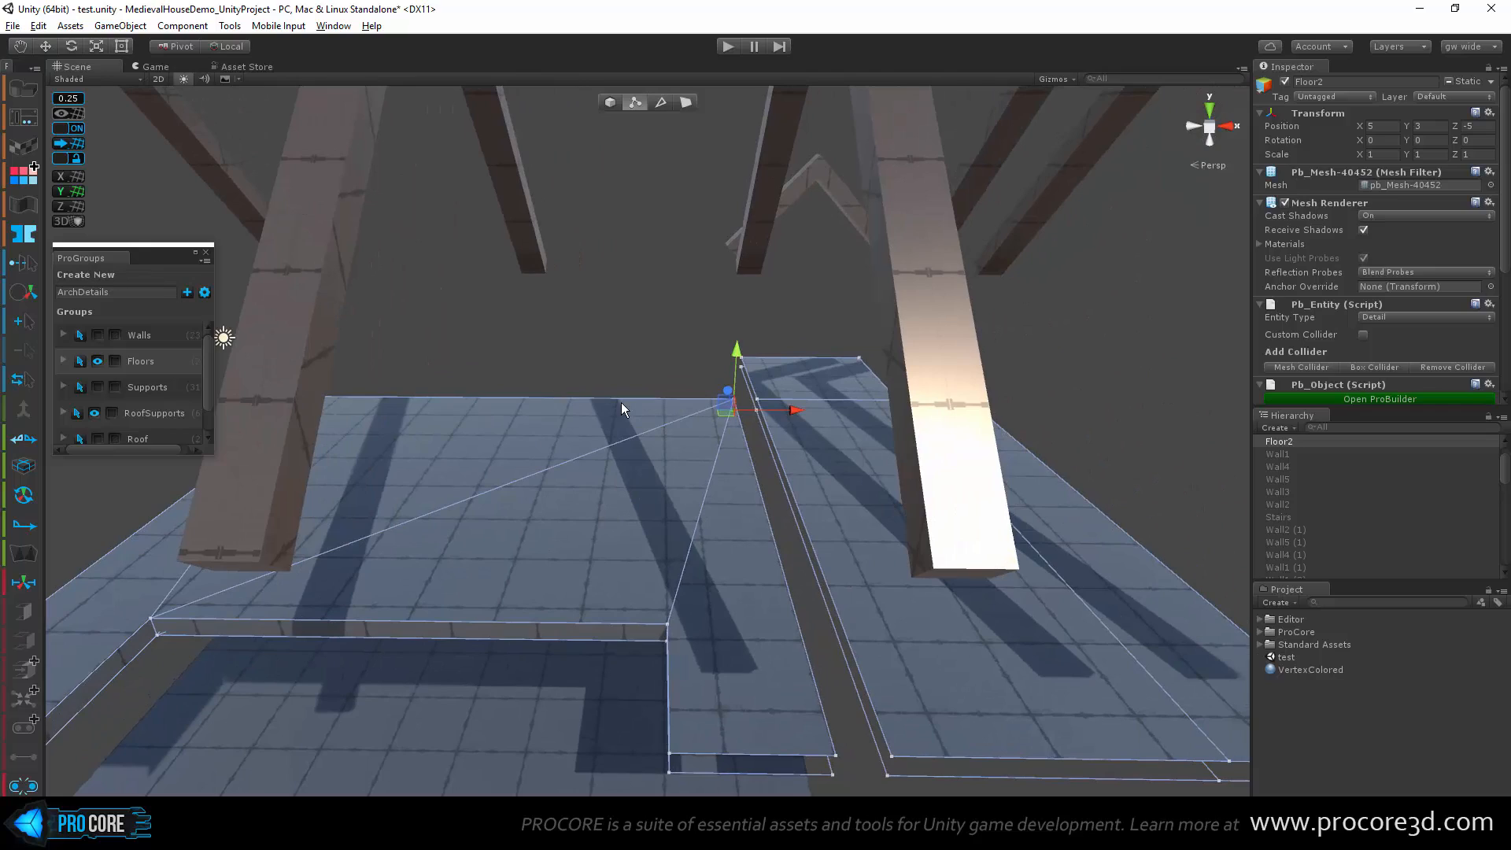
Step: Inspect Floor2's trimmed corner and gap, return to object editing, and show the Supports group again
{"action": "left_click_drag", "start_coordinate": [622, 408], "coordinate": [705, 286], "text": "alt"}
{"action": "left_click_drag", "start_coordinate": [648, 401], "coordinate": [746, 496], "text": "alt"}
{"action": "left_click_drag", "start_coordinate": [646, 568], "coordinate": [852, 502], "text": "alt"}
{"action": "left_click", "coordinate": [768, 441]}
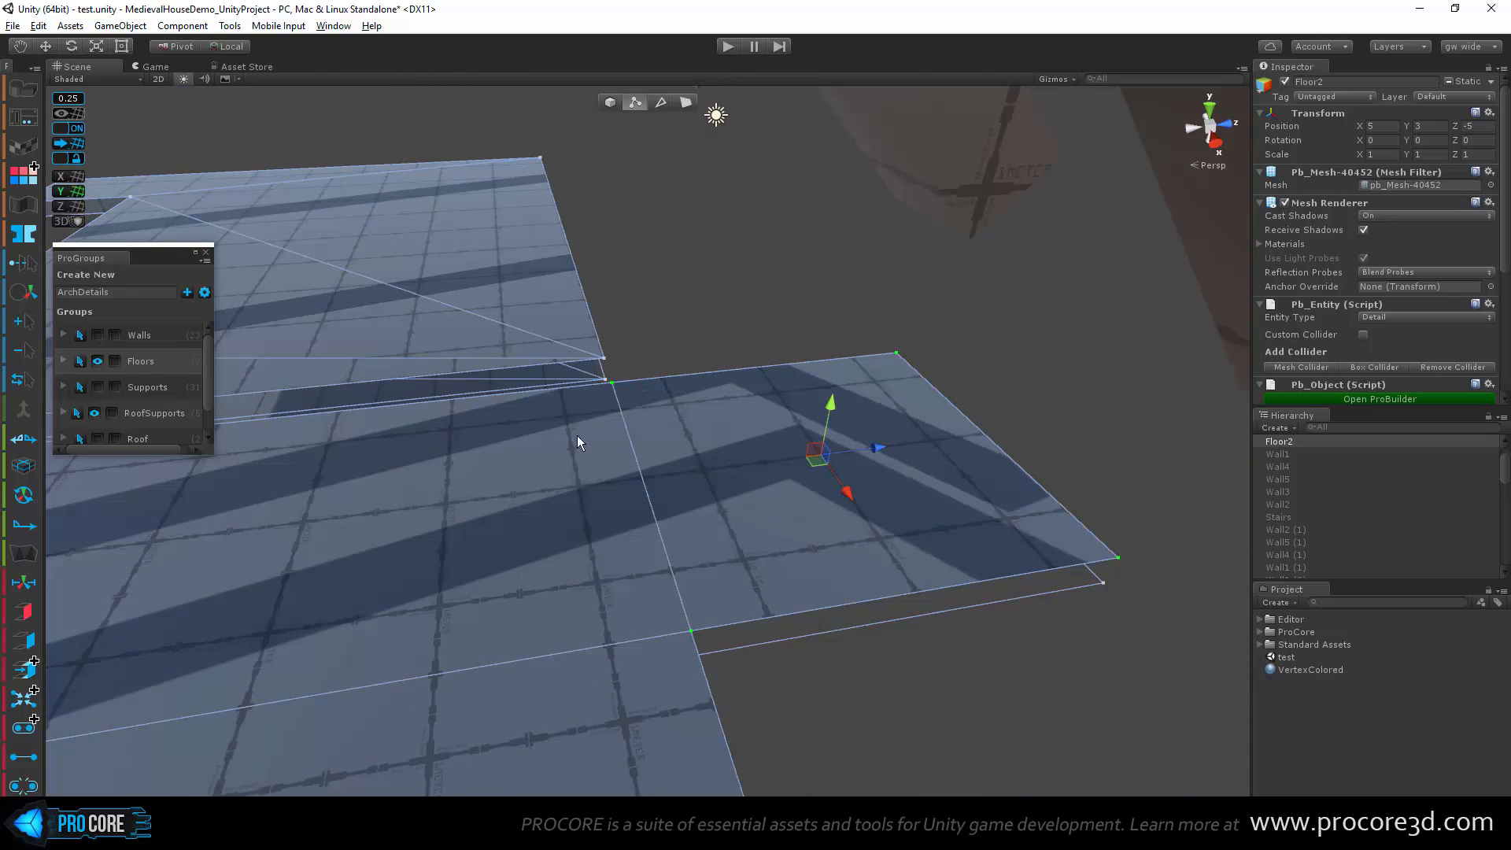
{"action": "left_click_drag", "start_coordinate": [673, 631], "coordinate": [724, 478], "text": "alt"}
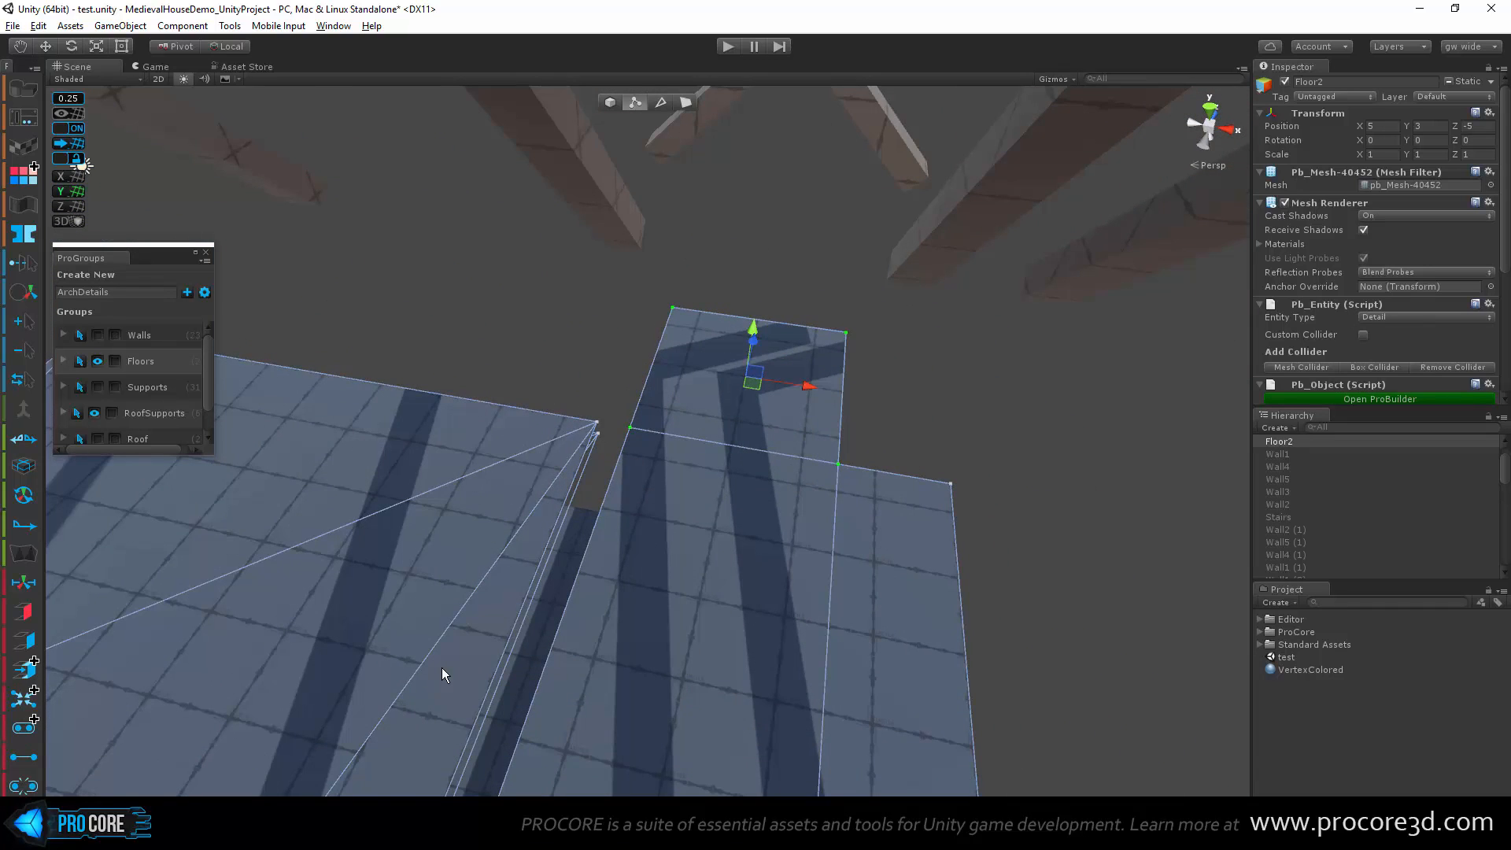
{"action": "left_click_drag", "start_coordinate": [441, 667], "coordinate": [653, 378], "text": "alt"}
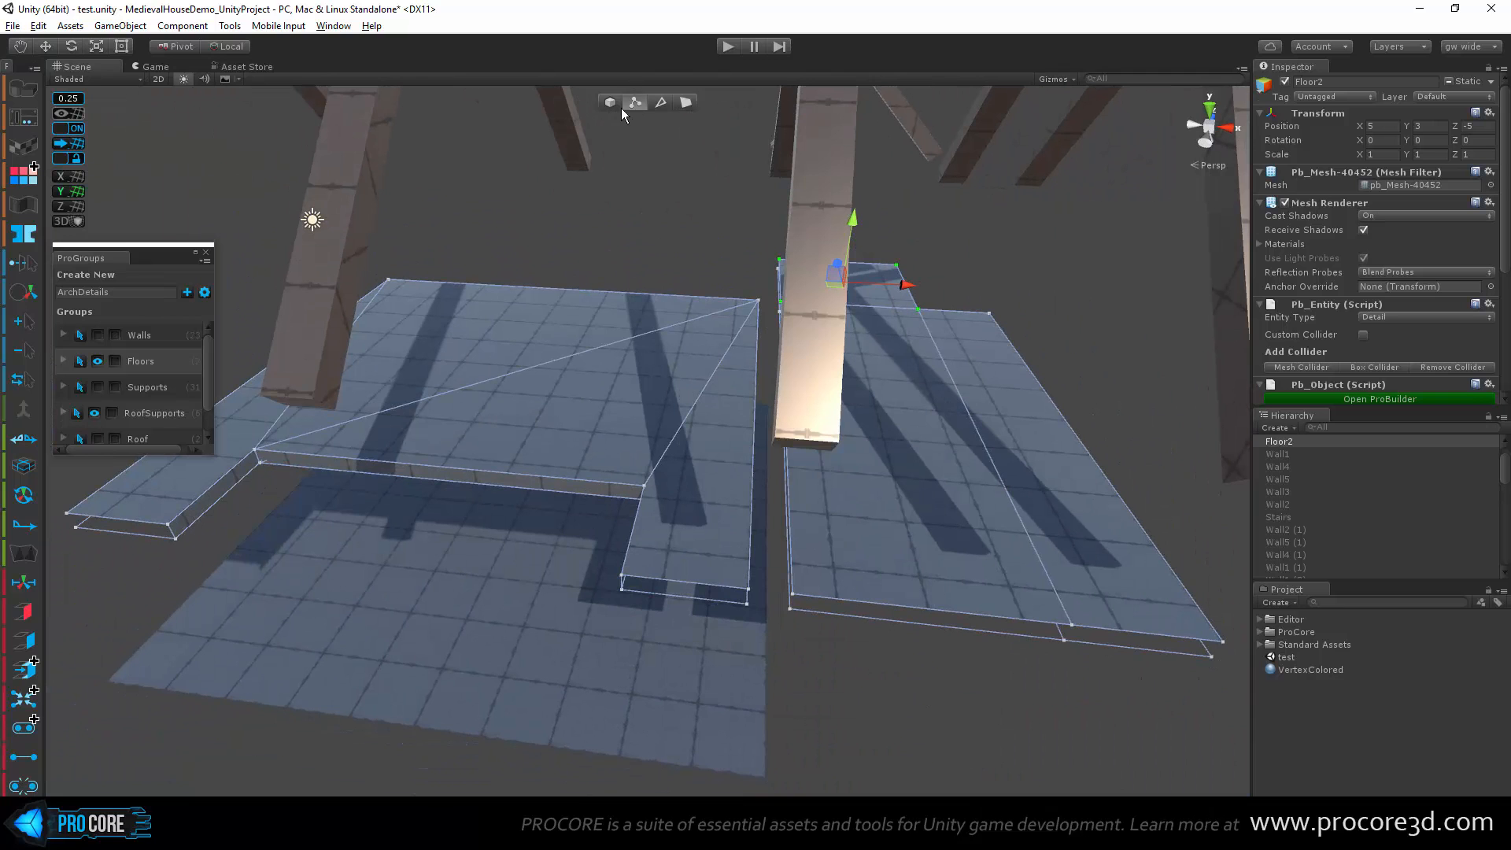
{"action": "left_click", "coordinate": [617, 104]}
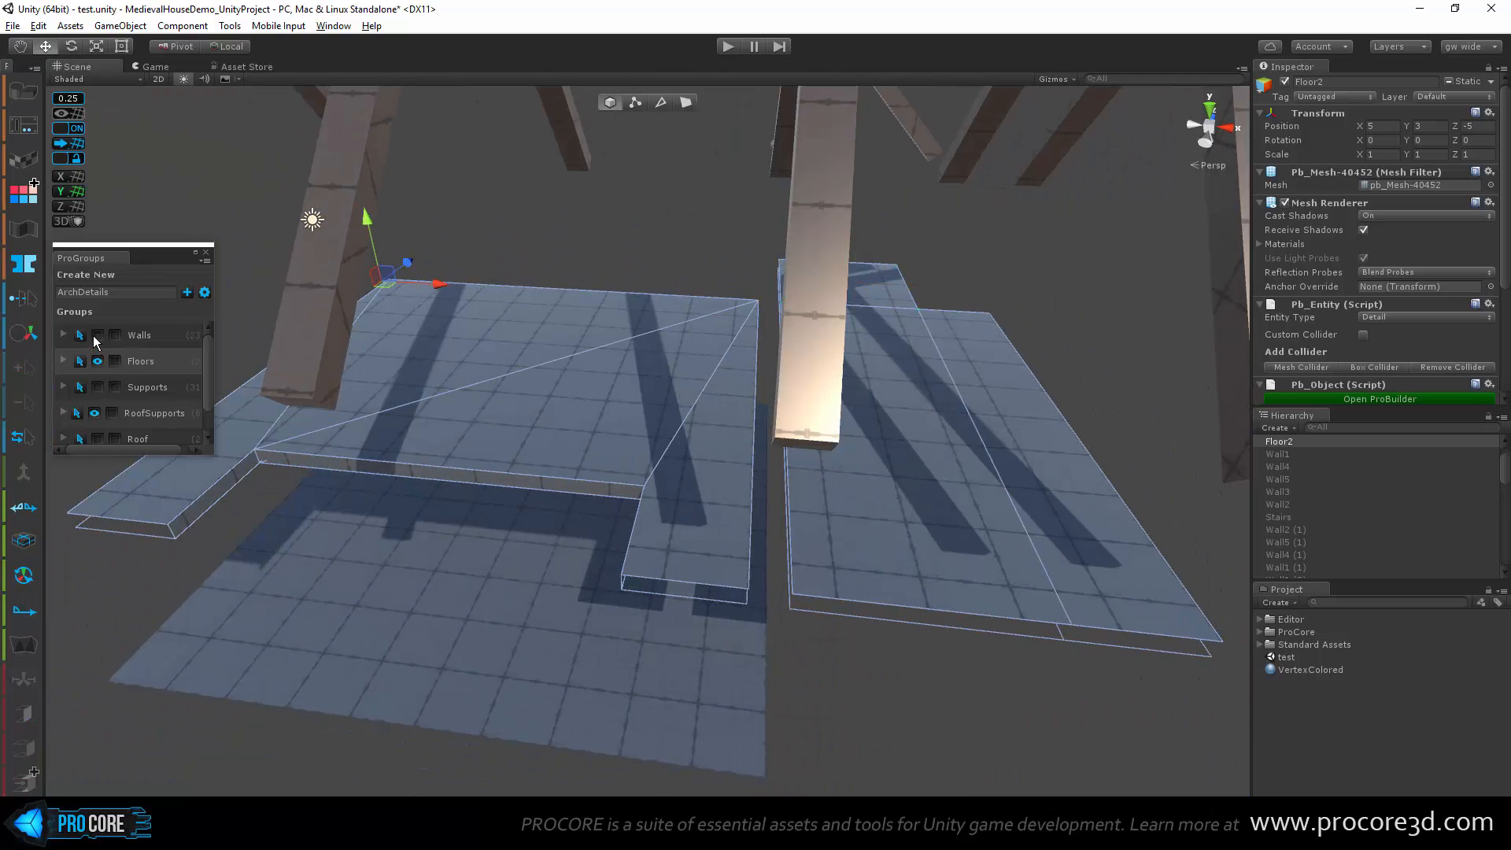
{"action": "left_click", "coordinate": [97, 386]}
Step: Show the Walls group and deselect Floor2 to expose the open underside of the overhang
{"action": "left_click_drag", "start_coordinate": [441, 488], "coordinate": [681, 517], "text": "alt"}
{"action": "scroll", "coordinate": [719, 527], "scroll_direction": "up", "scroll_amount": 5}
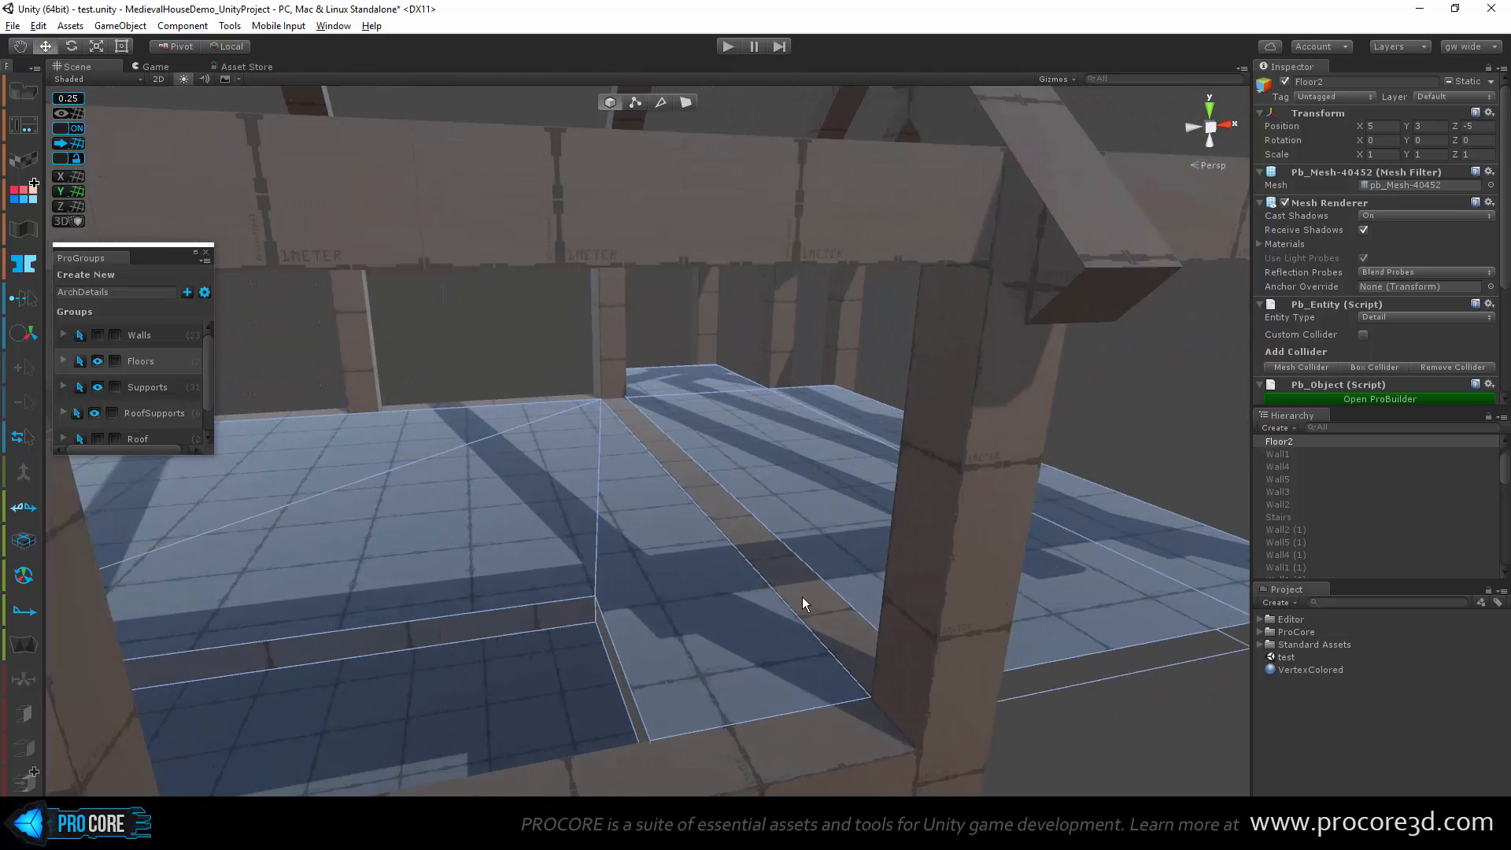
{"action": "left_click_drag", "start_coordinate": [690, 439], "coordinate": [709, 504], "text": "alt"}
{"action": "scroll", "coordinate": [709, 504], "scroll_direction": "down", "scroll_amount": 5}
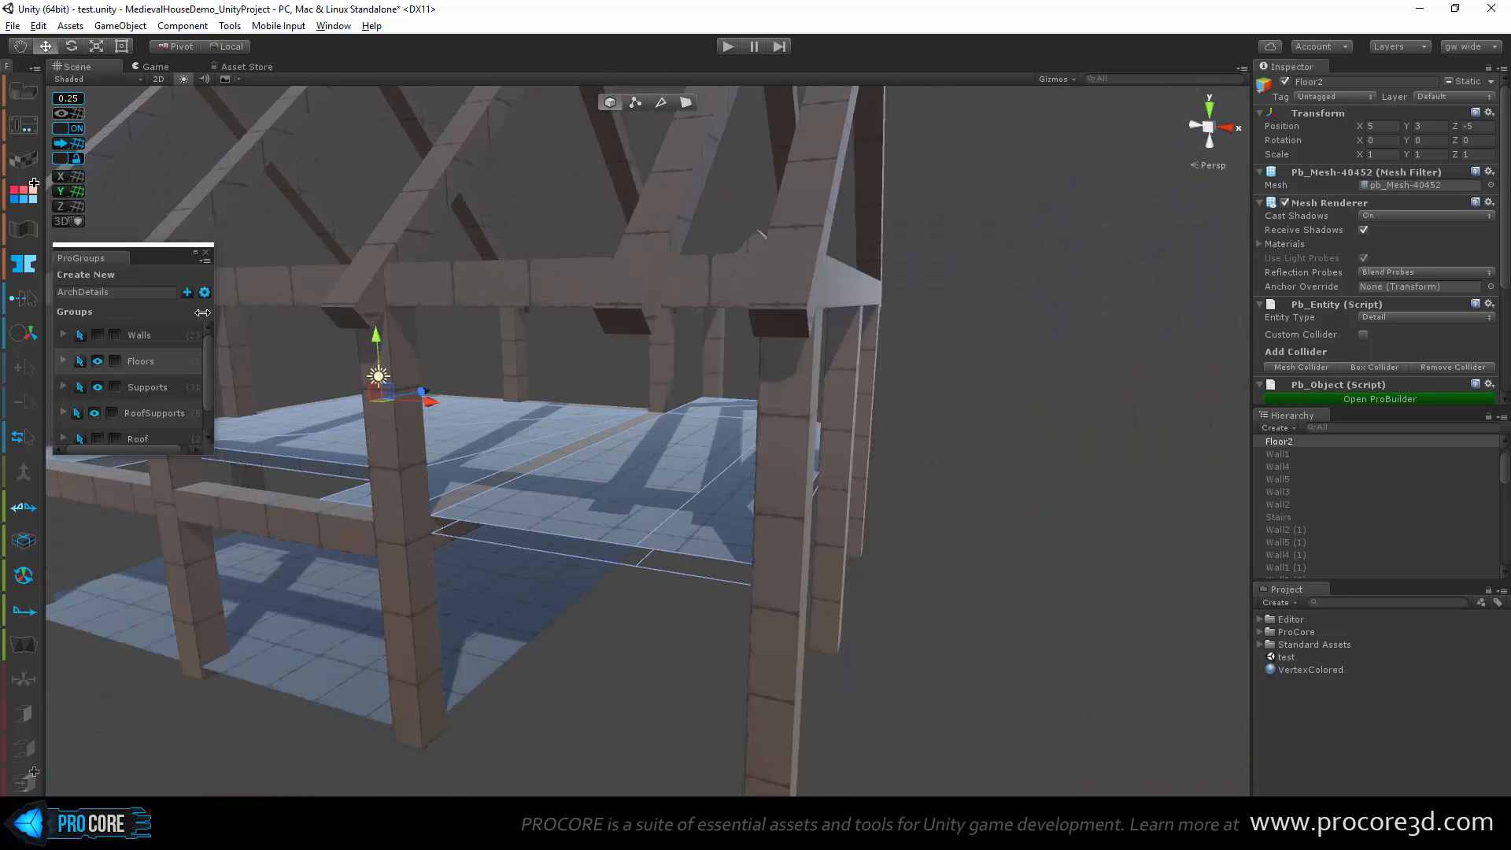
{"action": "left_click", "coordinate": [98, 337]}
{"action": "left_click_drag", "start_coordinate": [626, 532], "coordinate": [715, 511], "text": "alt"}
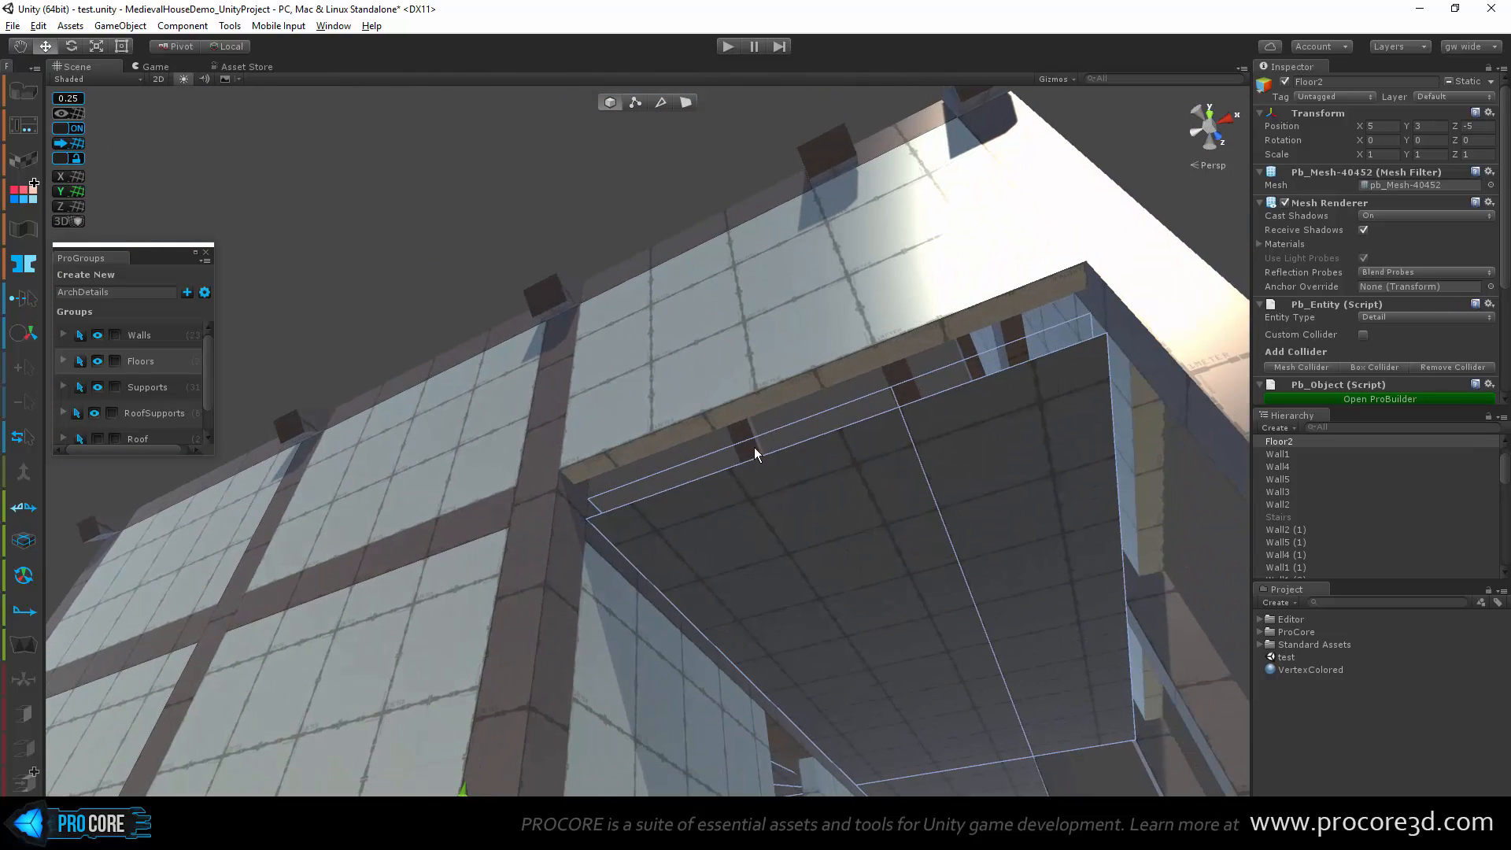
{"action": "left_click", "coordinate": [602, 142]}
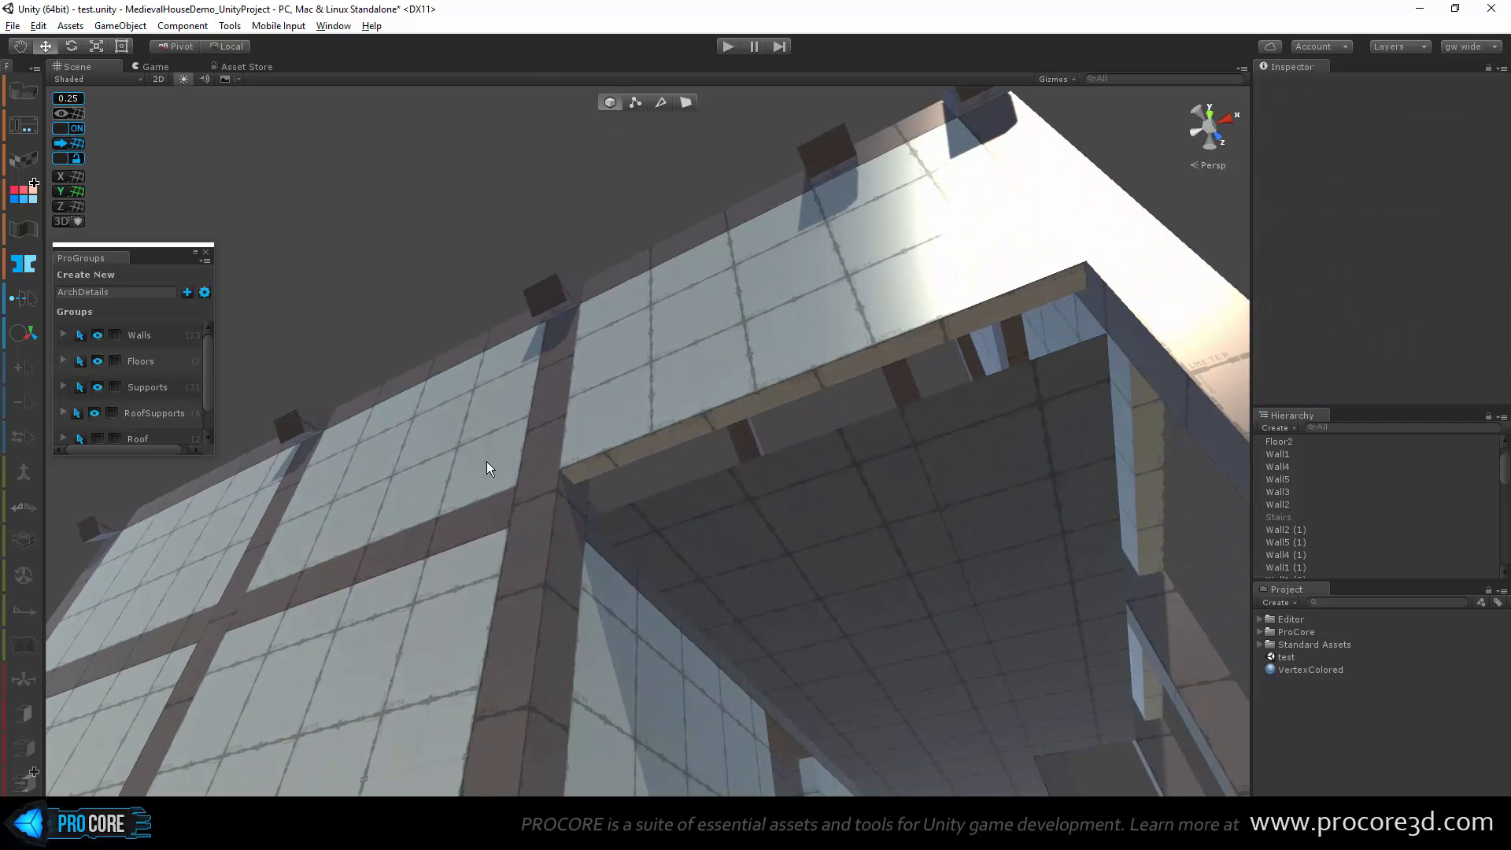
Step: Place a duplicate support beam across one end of the overhang's underside and move its end vertices to fit
{"action": "left_click", "coordinate": [477, 518]}
{"action": "left_click_drag", "start_coordinate": [477, 518], "coordinate": [677, 231], "text": "alt"}
{"action": "left_click", "coordinate": [634, 106]}
{"action": "left_click_drag", "start_coordinate": [713, 359], "coordinate": [776, 470]}
{"action": "left_click_drag", "start_coordinate": [776, 480], "coordinate": [804, 448], "text": "alt"}
{"action": "left_click_drag", "start_coordinate": [815, 291], "coordinate": [840, 285]}
{"action": "left_click_drag", "start_coordinate": [958, 411], "coordinate": [670, 394], "text": "alt"}
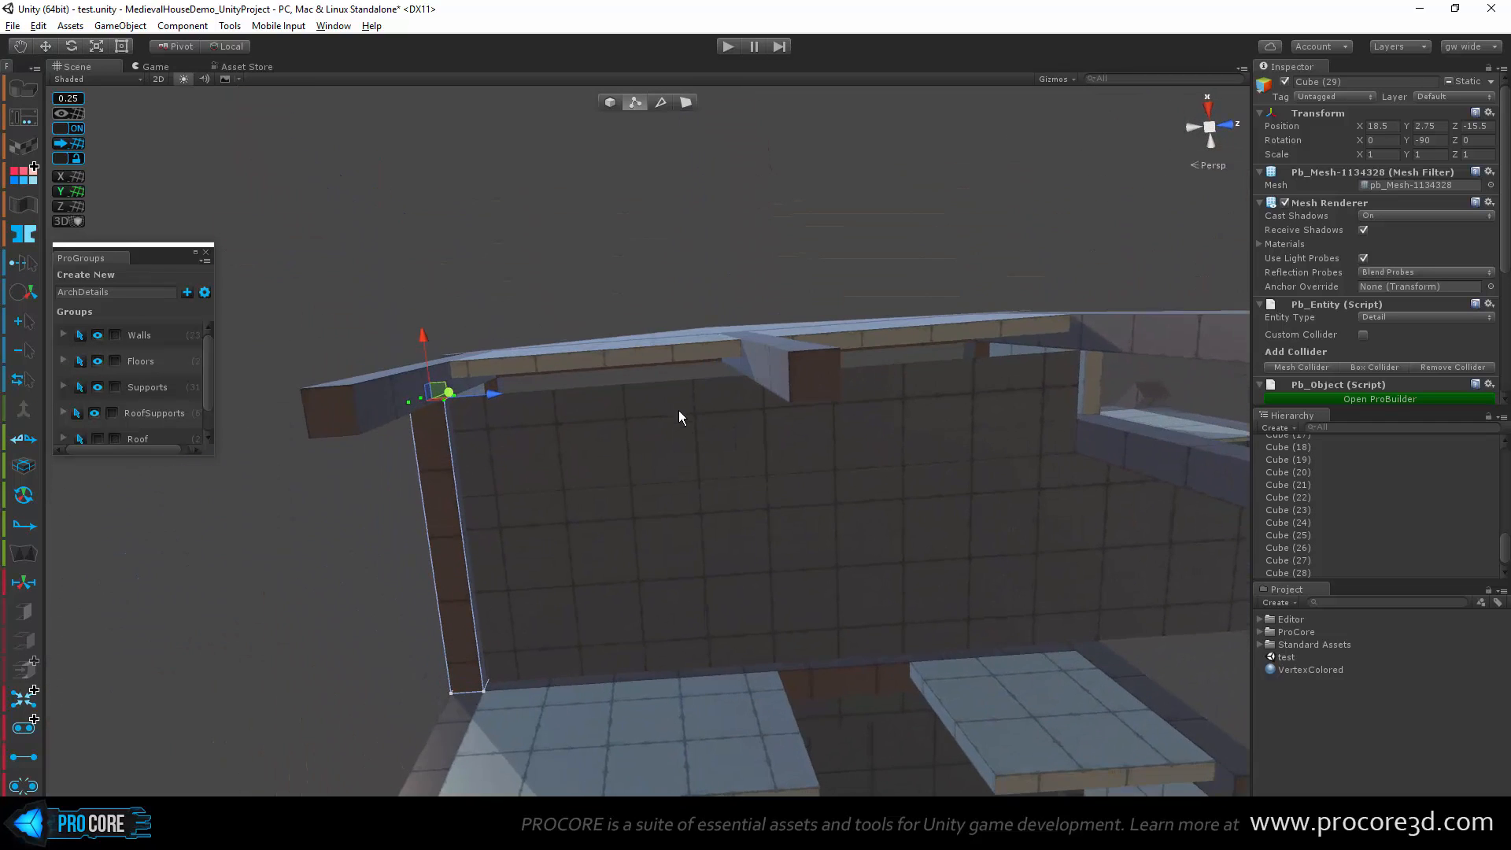
Step: Duplicate the beam and move the copy to Z -3 at the opposite end of the overhang
{"action": "key", "text": "g"}
{"action": "left_click_drag", "start_coordinate": [860, 512], "coordinate": [331, 551], "text": "alt"}
{"action": "left_click_drag", "start_coordinate": [231, 535], "coordinate": [838, 480]}
Step: Move the copied beam's end vertices along its length so that it fits against the corner support
{"action": "left_click", "coordinate": [638, 103]}
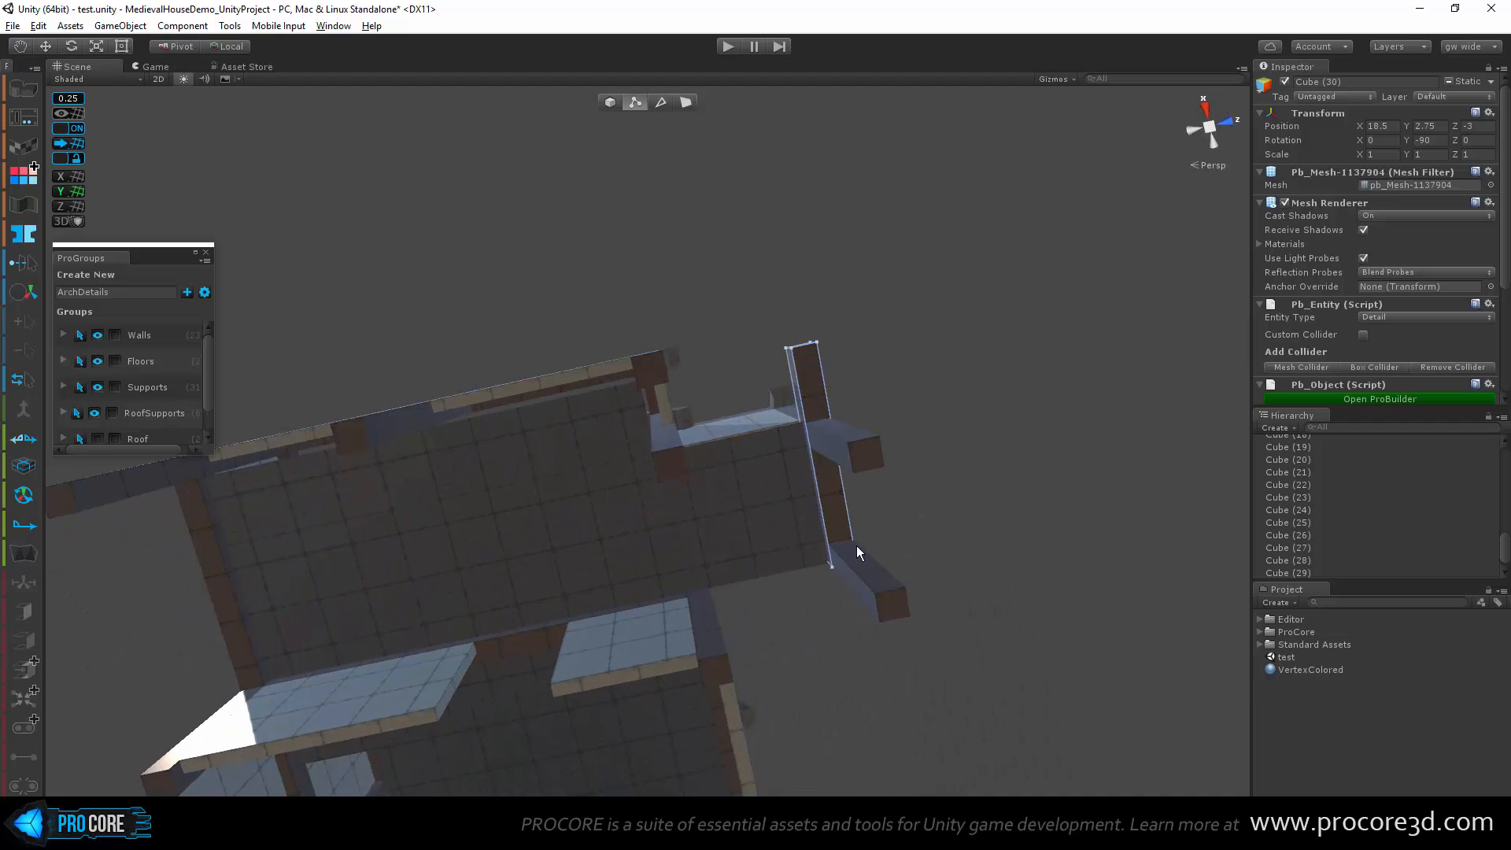
{"action": "left_click_drag", "start_coordinate": [875, 587], "coordinate": [750, 513]}
{"action": "key", "text": "f"}
{"action": "left_click_drag", "start_coordinate": [1010, 667], "coordinate": [605, 459], "text": "alt"}
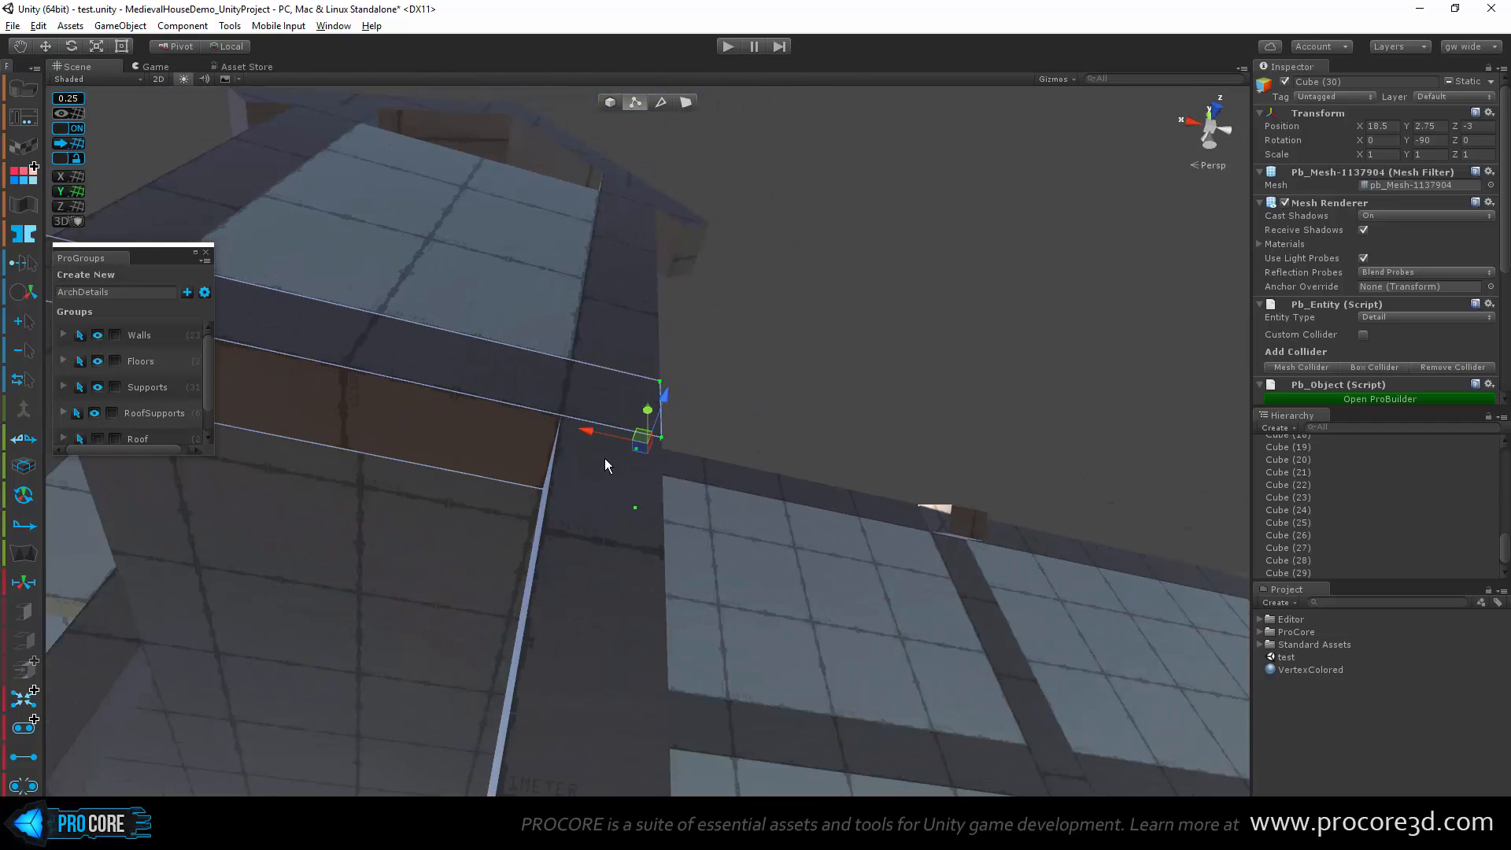
{"action": "left_click_drag", "start_coordinate": [517, 434], "coordinate": [512, 436]}
{"action": "middle_click_drag", "start_coordinate": [357, 466], "coordinate": [684, 464]}
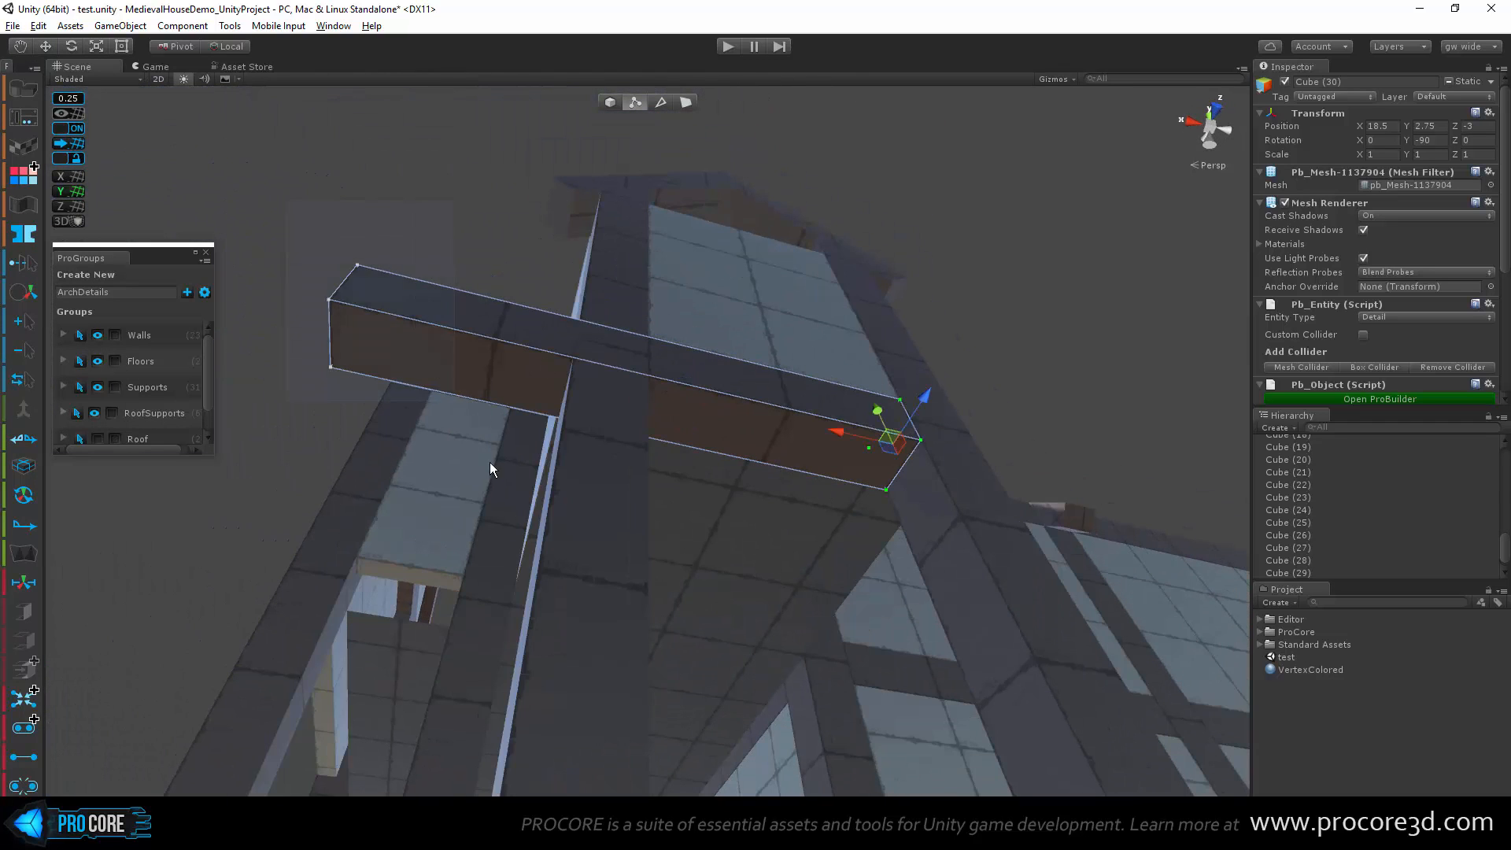
{"action": "key", "text": "f"}
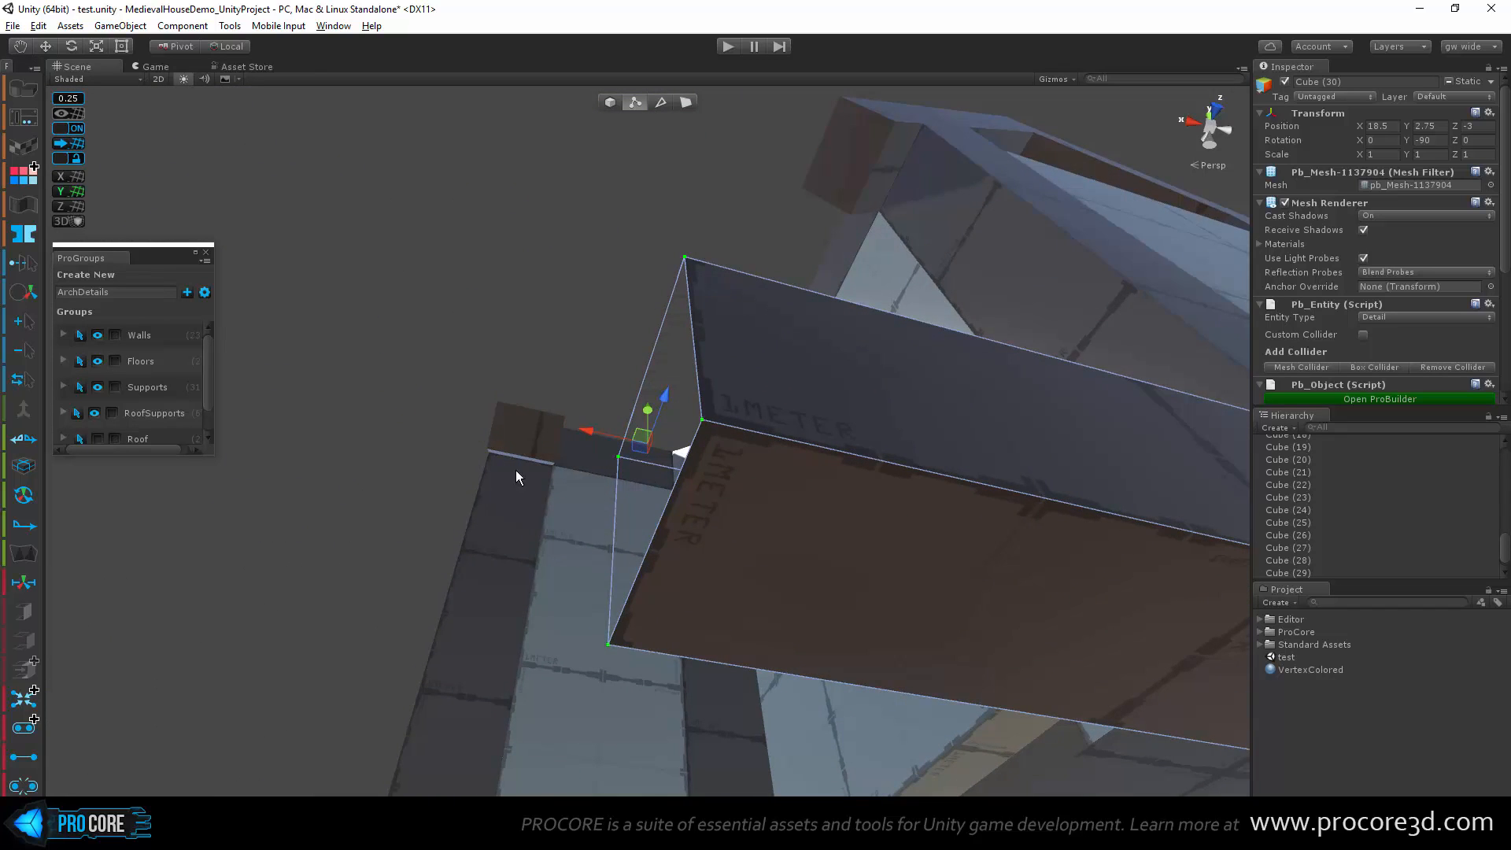
{"action": "left_click_drag", "start_coordinate": [516, 470], "coordinate": [795, 441], "text": "alt"}
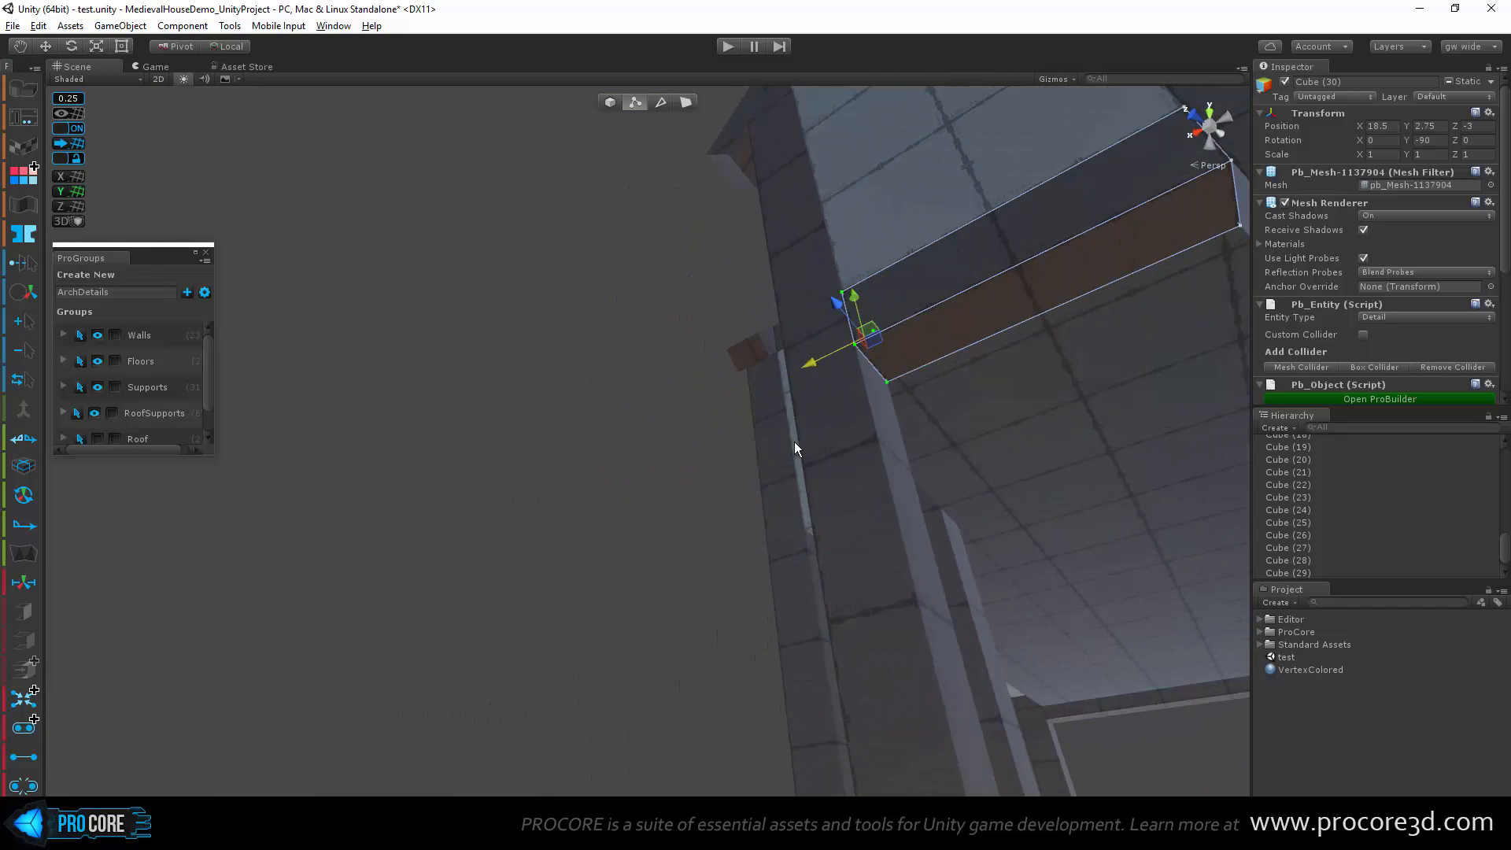
{"action": "left_click_drag", "start_coordinate": [711, 596], "coordinate": [897, 574], "text": "alt"}
Step: Duplicate the fitted beam and rotate the copy about the vertical axis so it runs perpendicular to the original
{"action": "key", "text": "g"}
{"action": "key", "text": "ctrl+d"}
{"action": "key", "text": "e"}
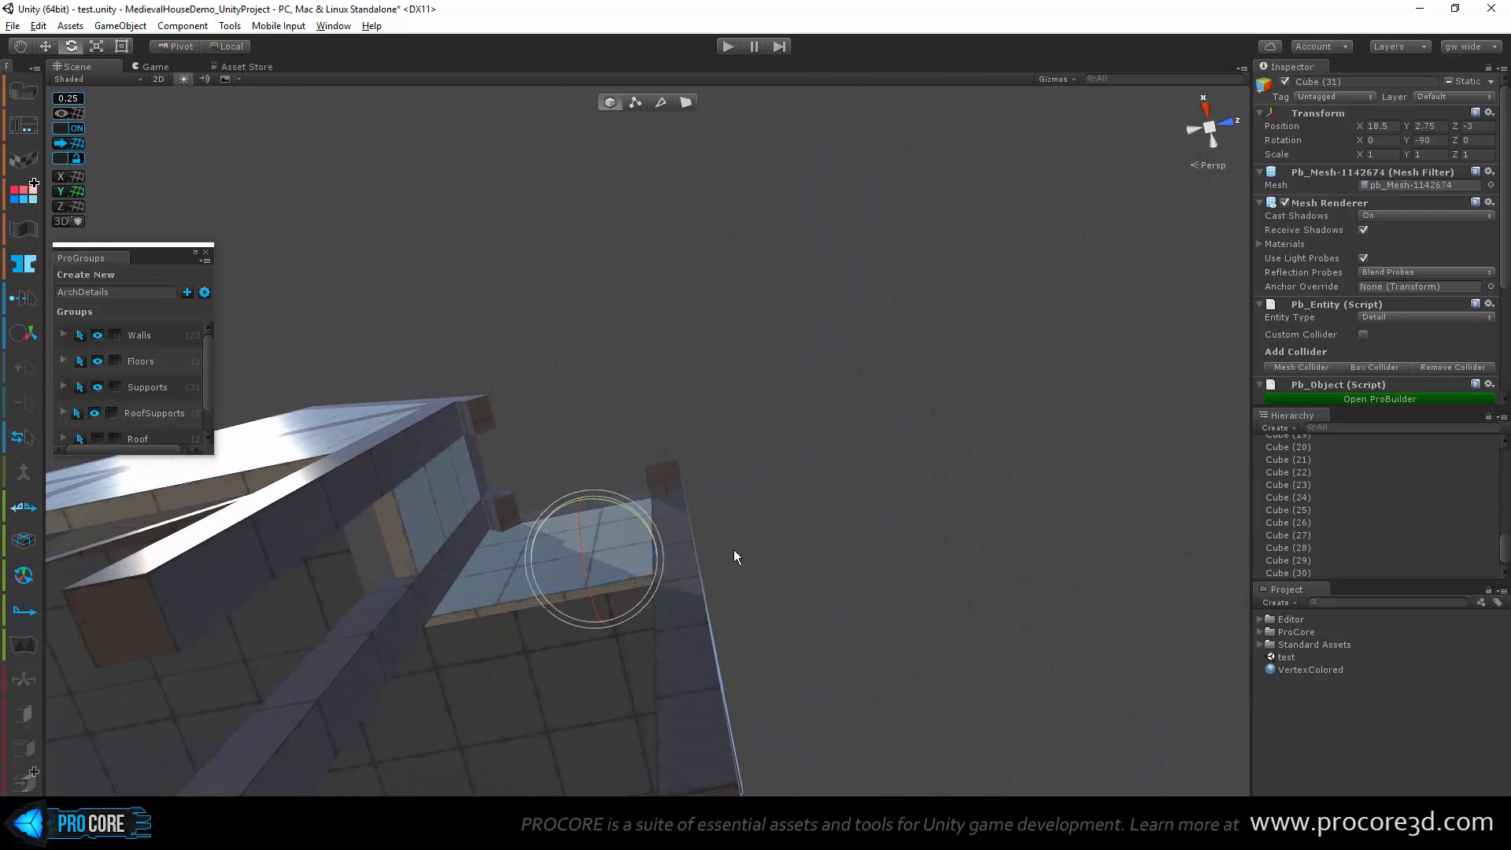
{"action": "left_click_drag", "start_coordinate": [595, 511], "coordinate": [826, 787], "text": "alt"}
{"action": "left_click_drag", "start_coordinate": [680, 501], "coordinate": [795, 653]}
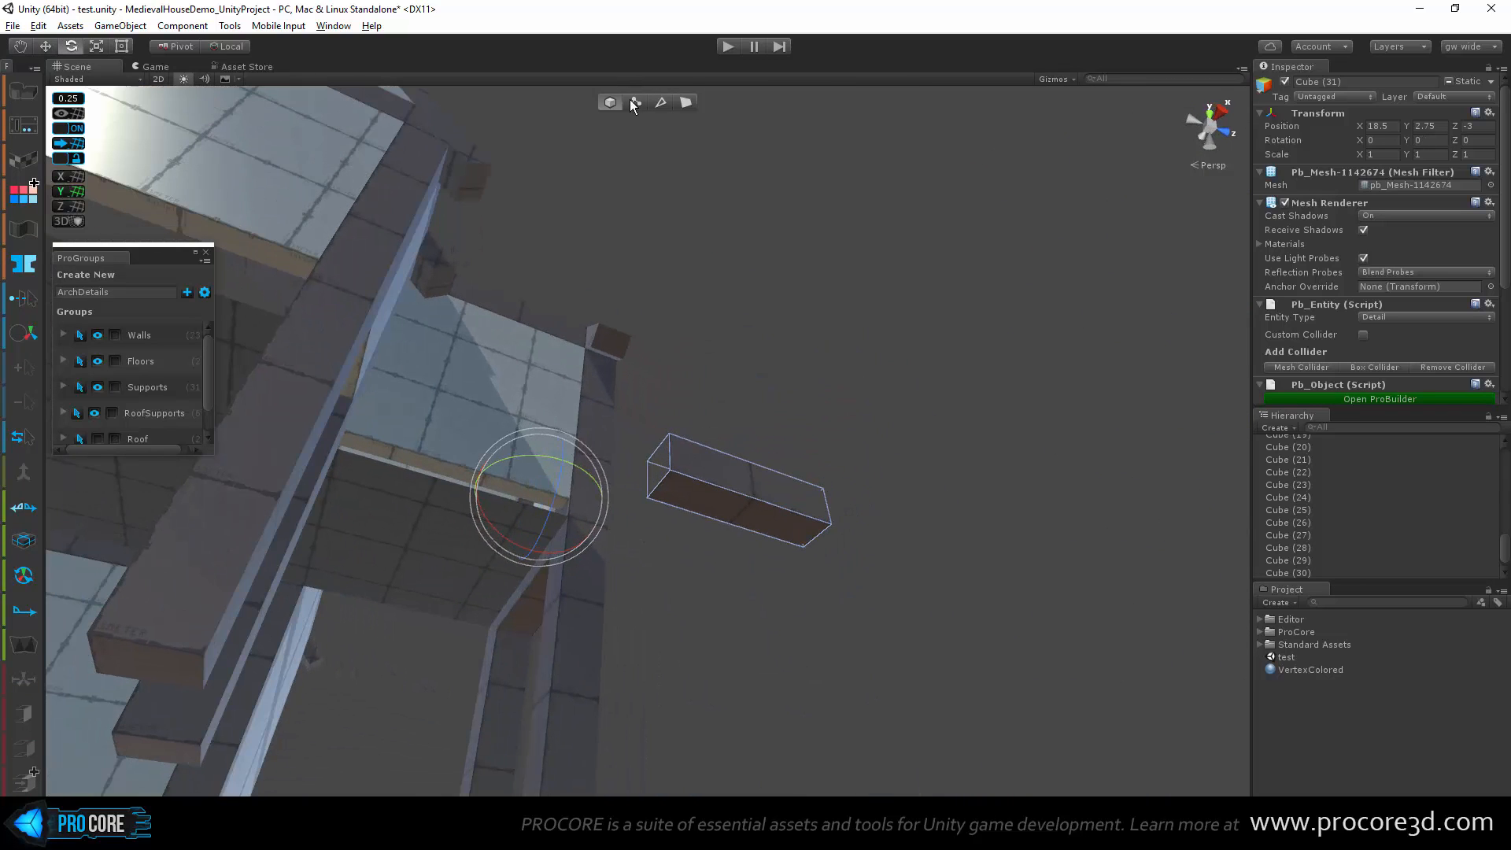
Step: Set the rotated beam's pivot to the vertex at its near lower corner
{"action": "left_click", "coordinate": [632, 101]}
{"action": "left_click", "coordinate": [668, 470]}
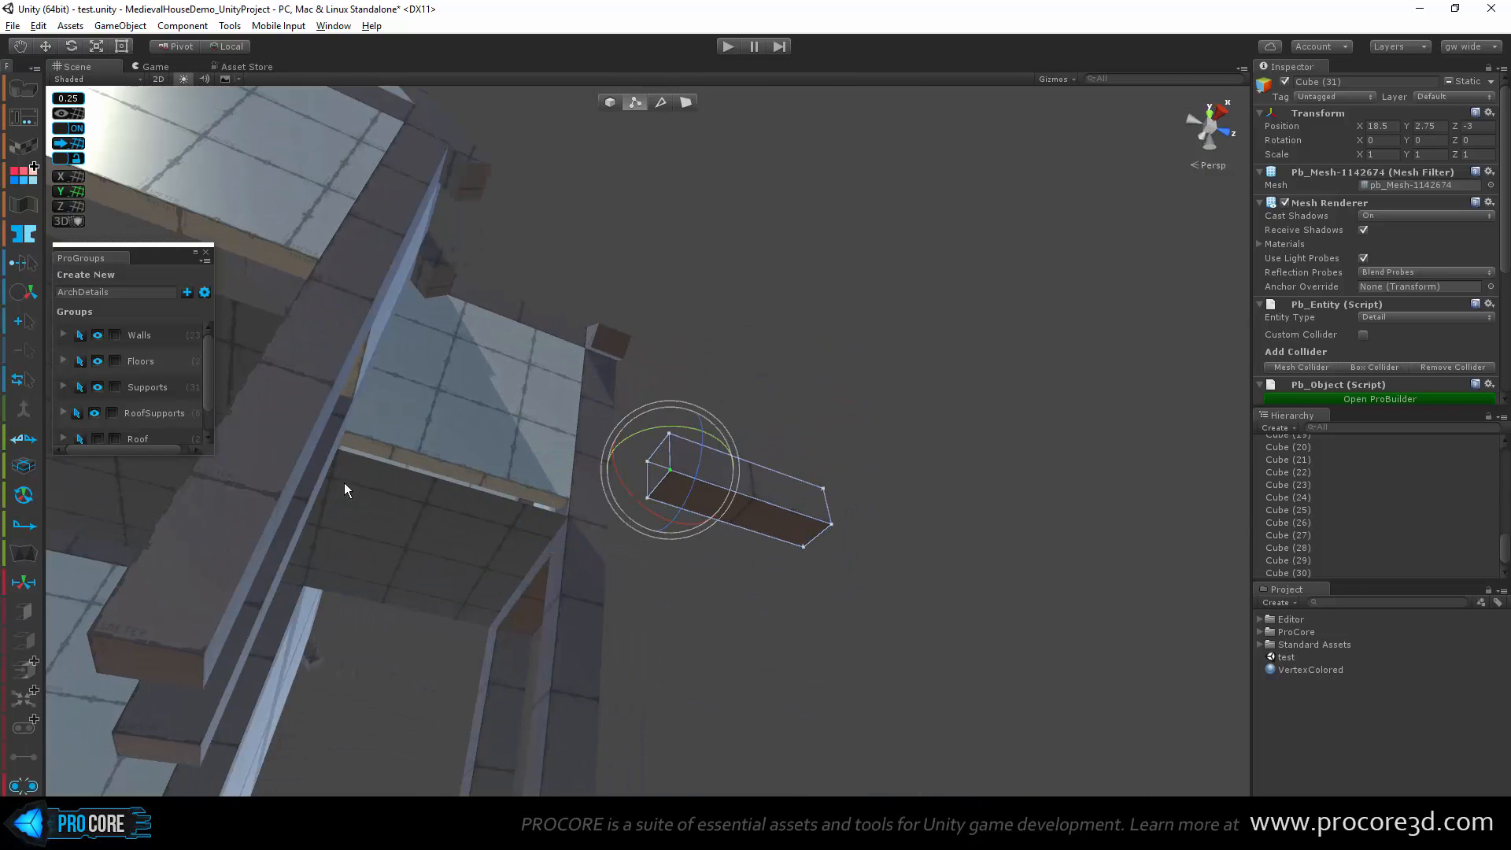
{"action": "key", "text": "w"}
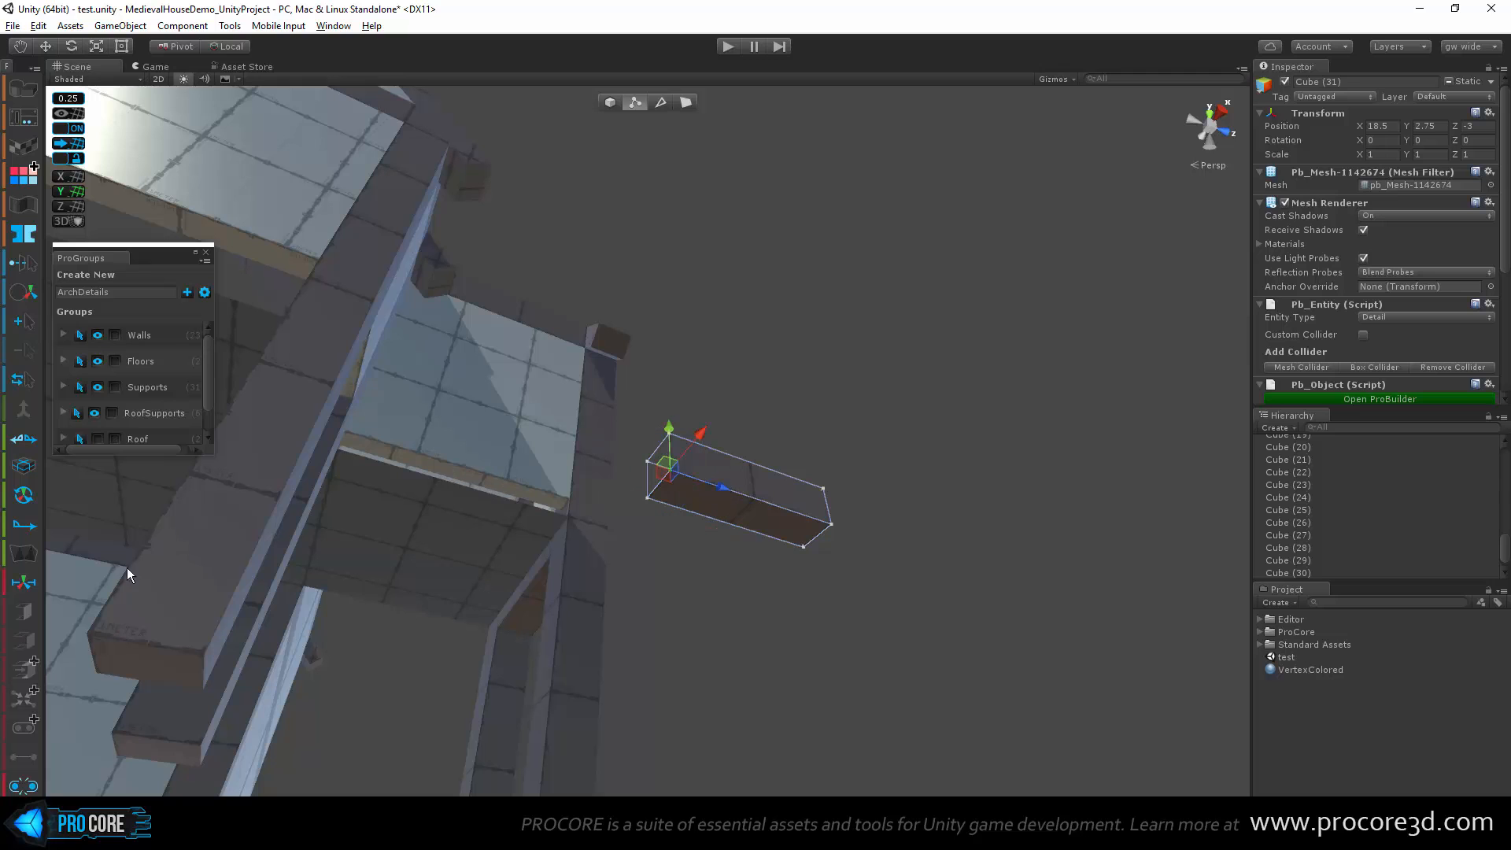
{"action": "left_click", "coordinate": [30, 594]}
{"action": "middle_click_drag", "start_coordinate": [793, 410], "coordinate": [823, 384]}
{"action": "left_click_drag", "start_coordinate": [823, 384], "coordinate": [580, 506], "text": "alt"}
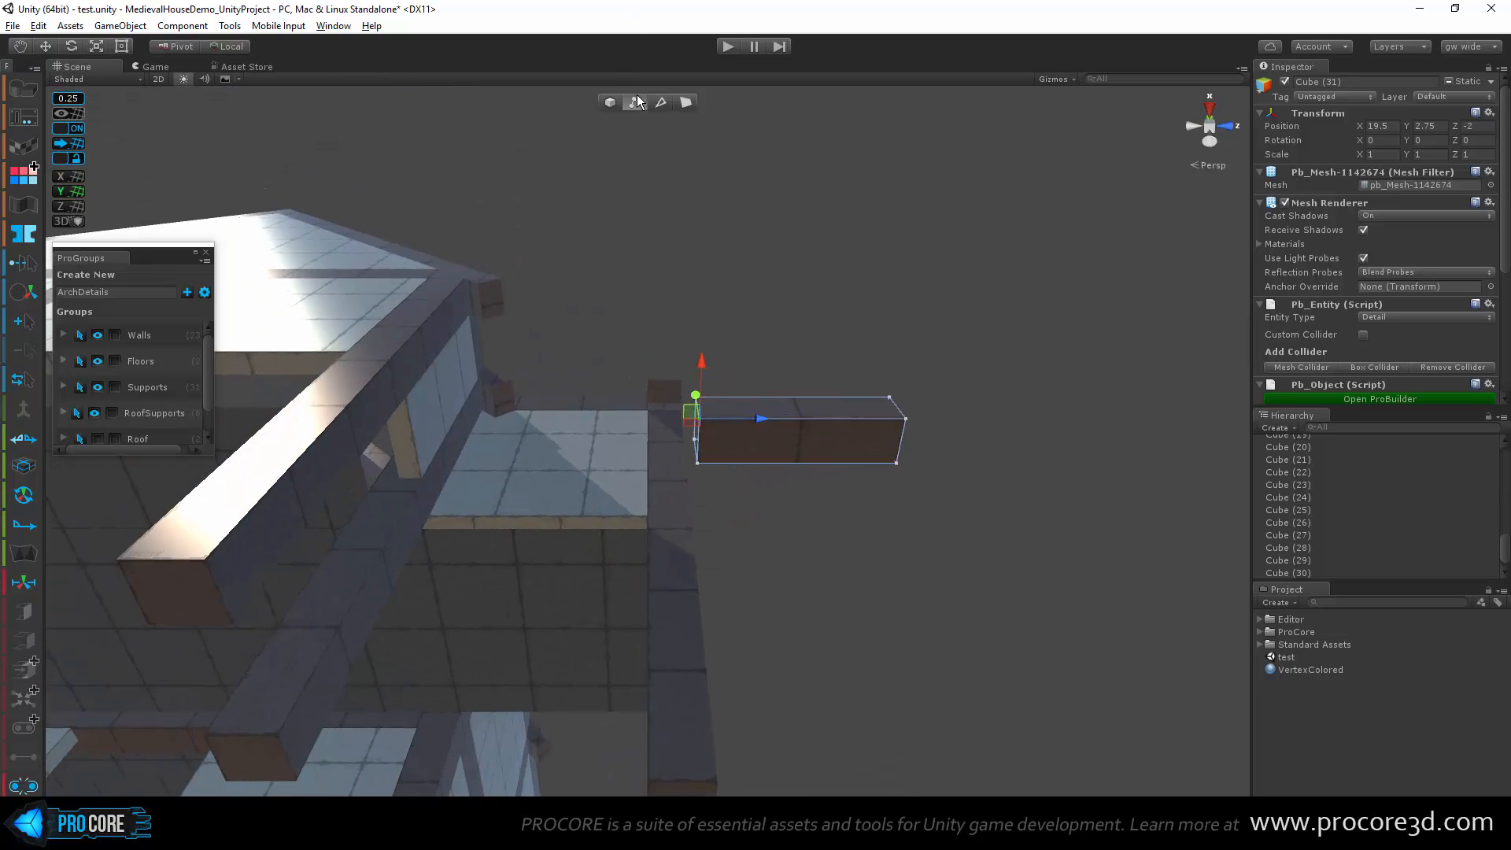
Step: Move the rotated beam with vertex snapping under the wall edge beside the corner support, to X 18, Z -4.5
{"action": "left_click", "coordinate": [611, 102]}
{"action": "middle_click_drag", "start_coordinate": [665, 356], "coordinate": [742, 360]}
{"action": "key", "text": "v"}
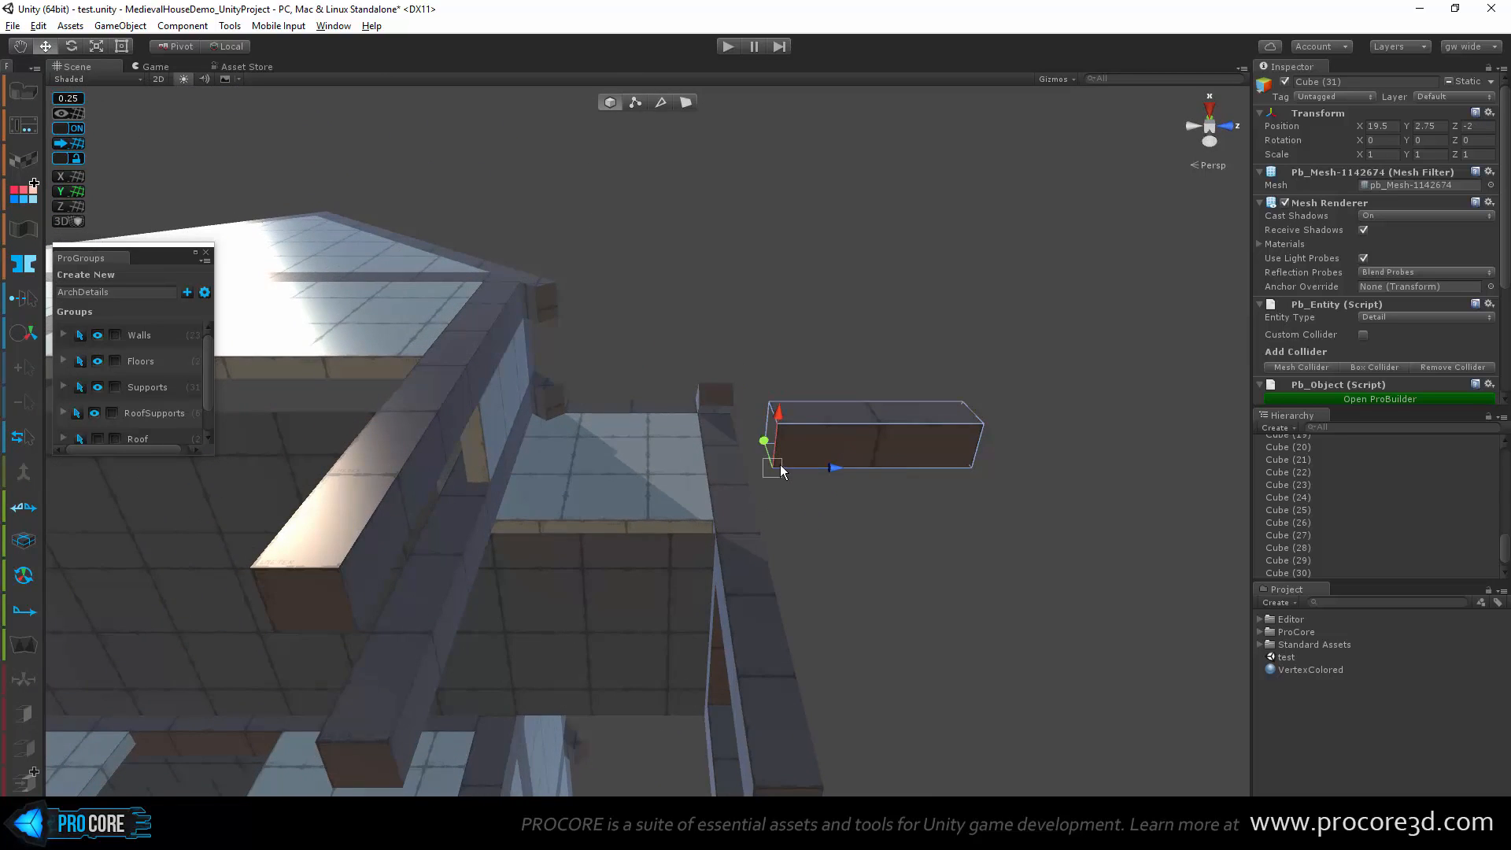
{"action": "left_click_drag", "start_coordinate": [1004, 429], "coordinate": [719, 529]}
{"action": "left_click_drag", "start_coordinate": [969, 534], "coordinate": [878, 623], "text": "alt"}
{"action": "left_click_drag", "start_coordinate": [708, 755], "coordinate": [663, 639], "text": "alt"}
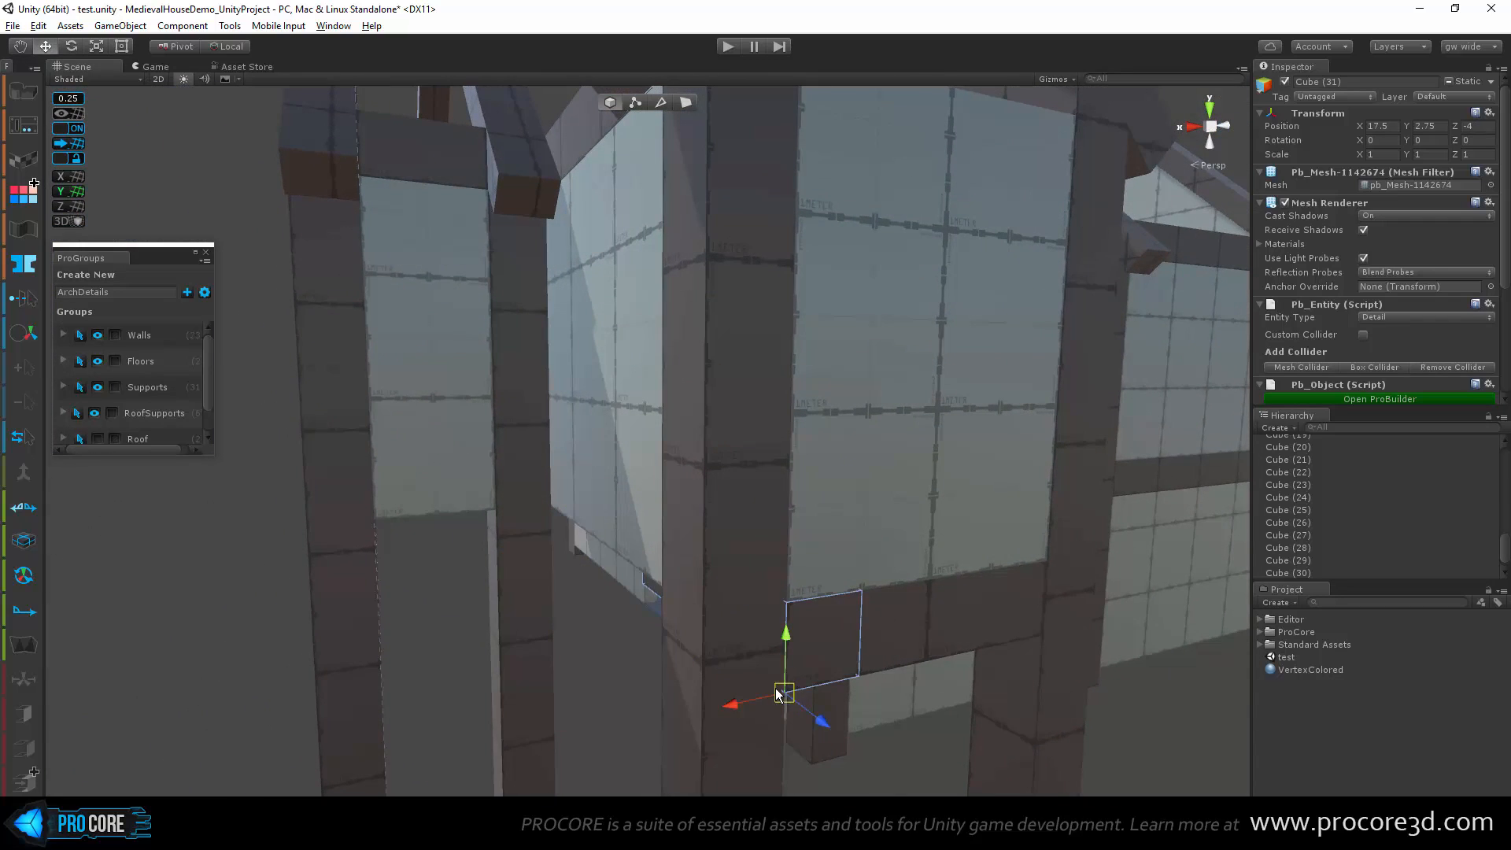
{"action": "left_click_drag", "start_coordinate": [777, 694], "coordinate": [665, 650], "text": "alt"}
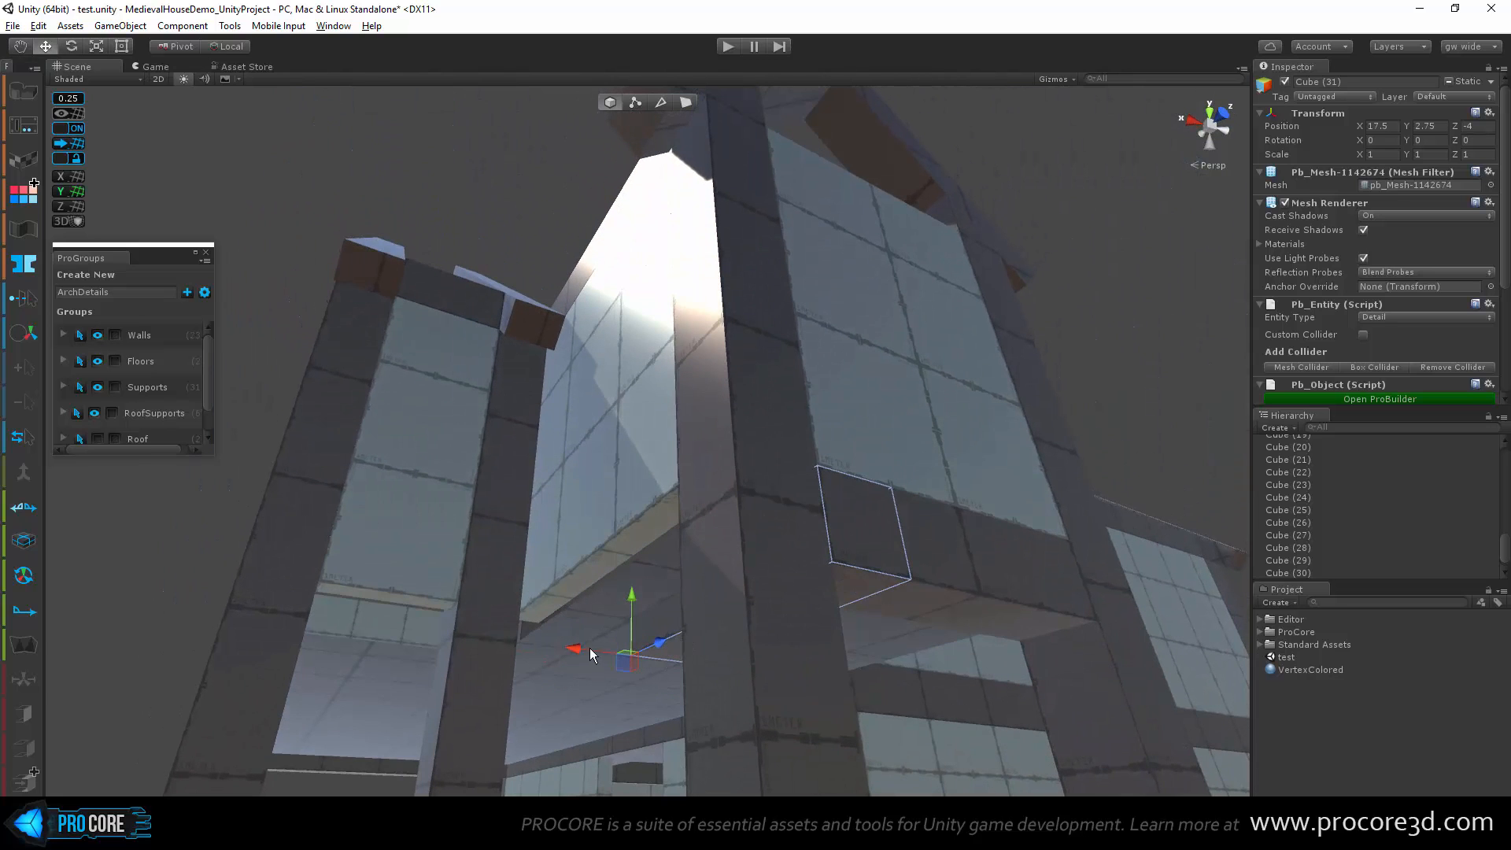
{"action": "left_click_drag", "start_coordinate": [482, 659], "coordinate": [533, 442], "text": "alt"}
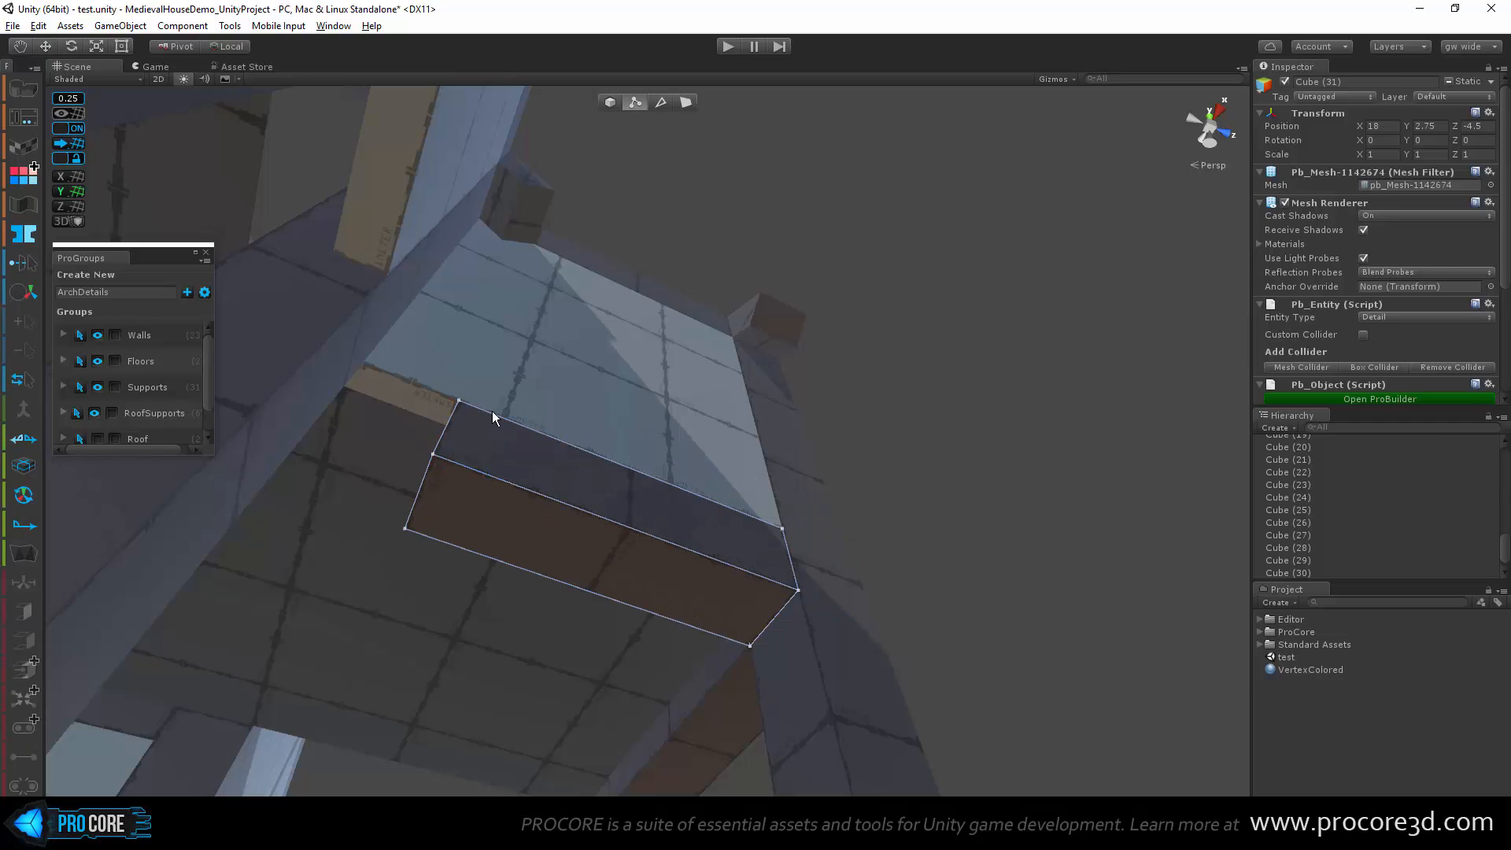
Step: Extend the beam's inner end vertices along its length to meet the inner corner support
{"action": "left_click_drag", "start_coordinate": [535, 394], "coordinate": [365, 618]}
{"action": "left_click_drag", "start_coordinate": [365, 619], "coordinate": [467, 499], "text": "alt"}
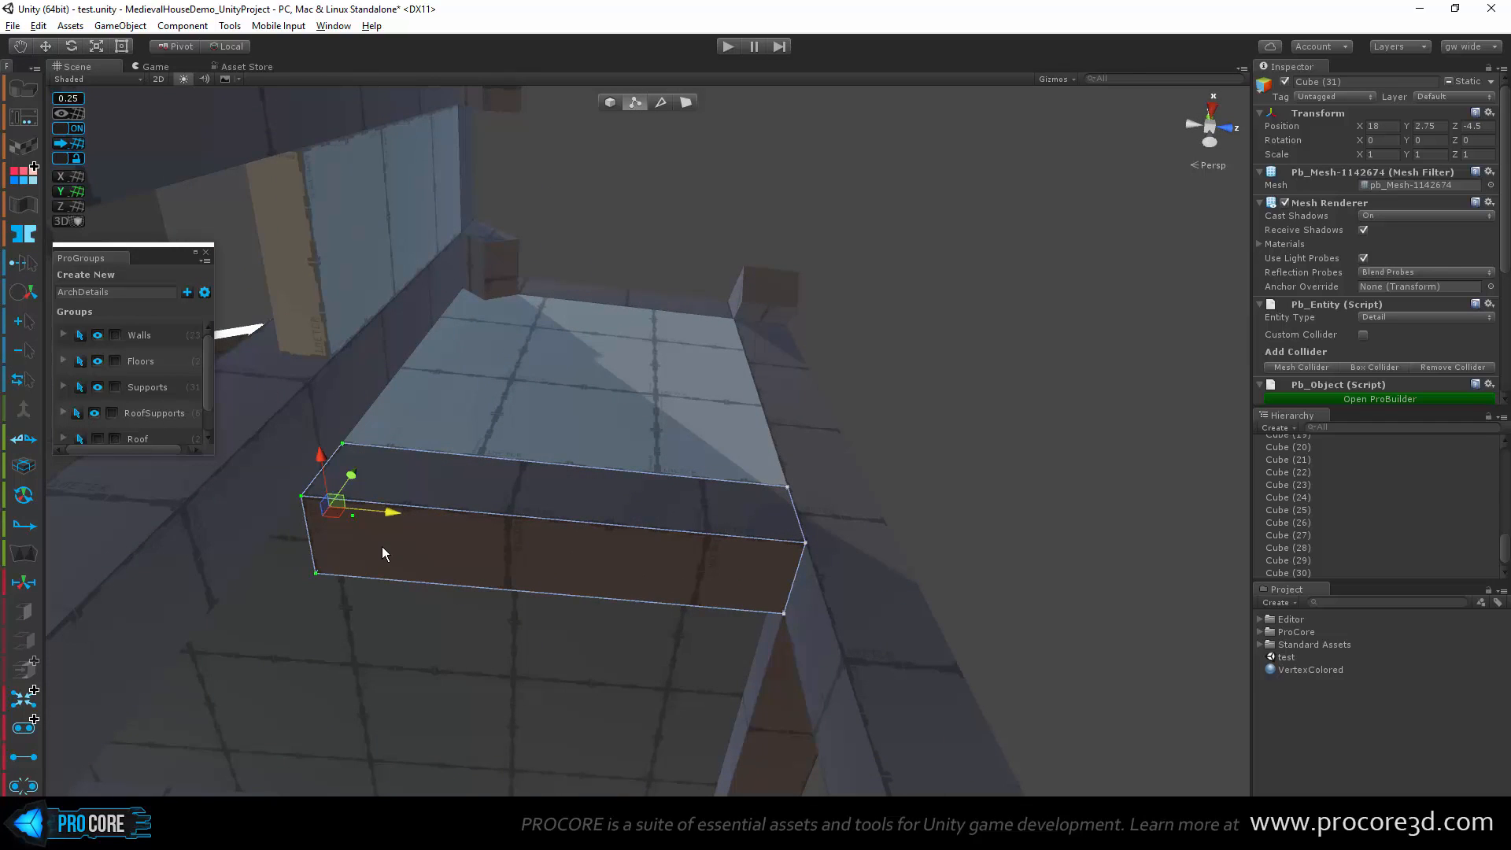
{"action": "left_click_drag", "start_coordinate": [383, 554], "coordinate": [565, 425], "text": "alt"}
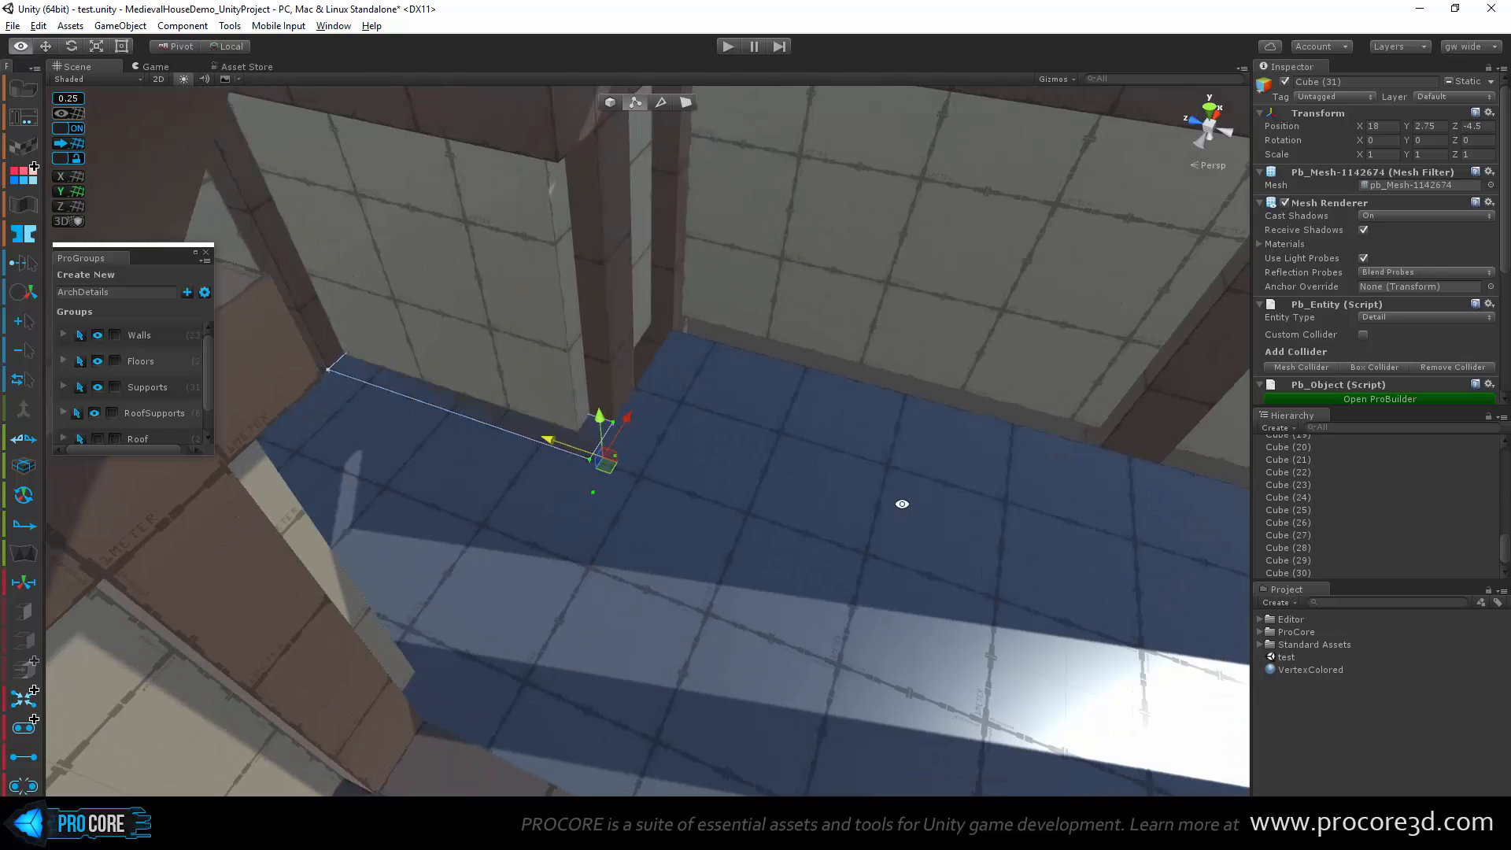
{"action": "left_click_drag", "start_coordinate": [900, 502], "coordinate": [387, 347], "text": "alt"}
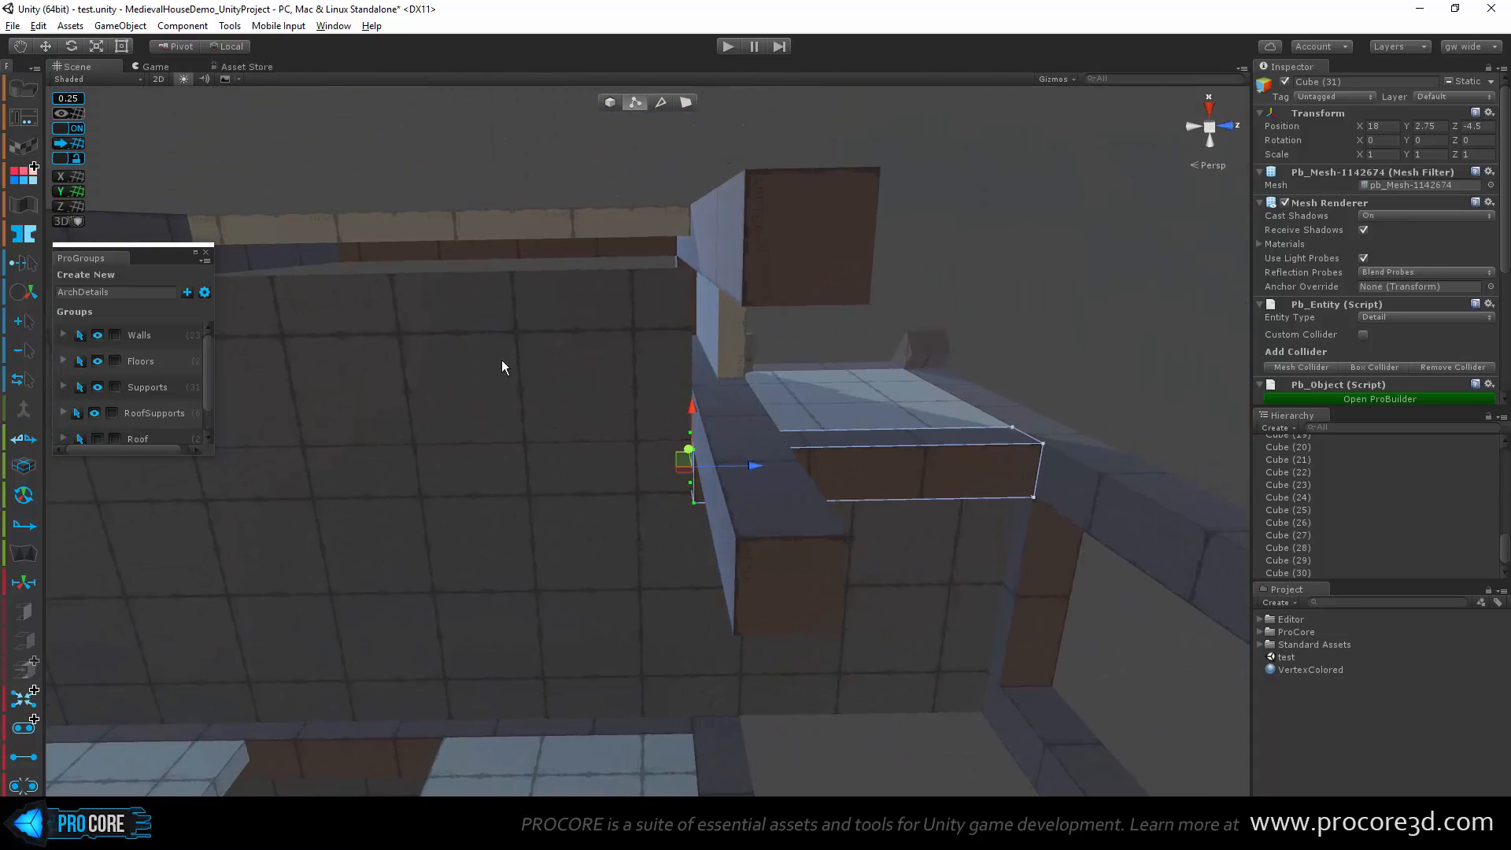
{"action": "left_click_drag", "start_coordinate": [502, 367], "coordinate": [532, 393], "text": "alt"}
Step: Duplicate this beam, rotate the copy to 90 degrees on Y, and move it to X 17.5, Z -5.5
{"action": "key", "text": "g"}
{"action": "key", "text": "w"}
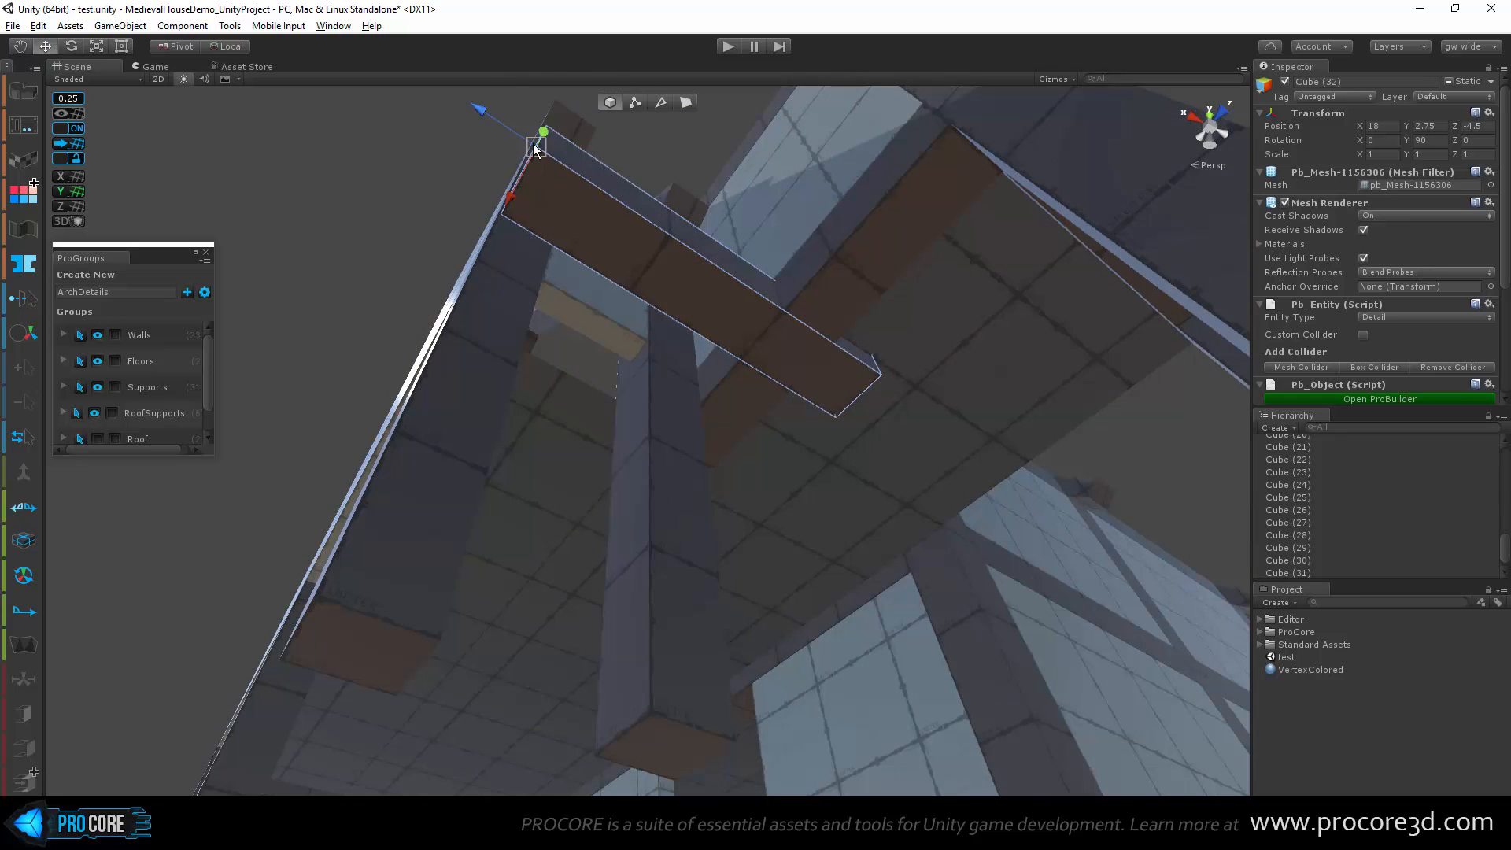
{"action": "left_click_drag", "start_coordinate": [733, 331], "coordinate": [798, 387], "text": "alt"}
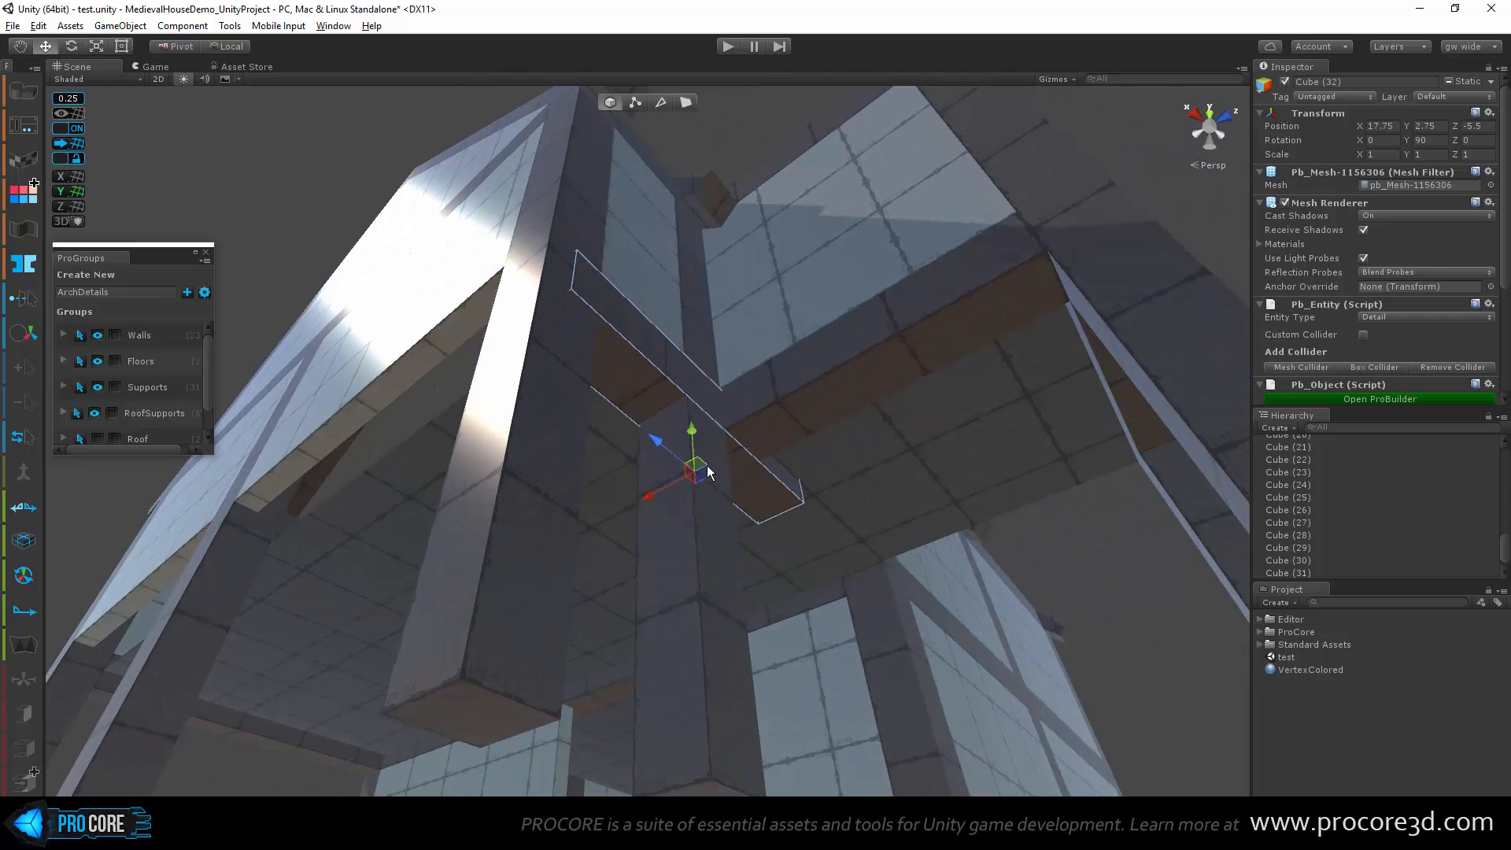
{"action": "left_click_drag", "start_coordinate": [720, 479], "coordinate": [756, 464], "text": "alt"}
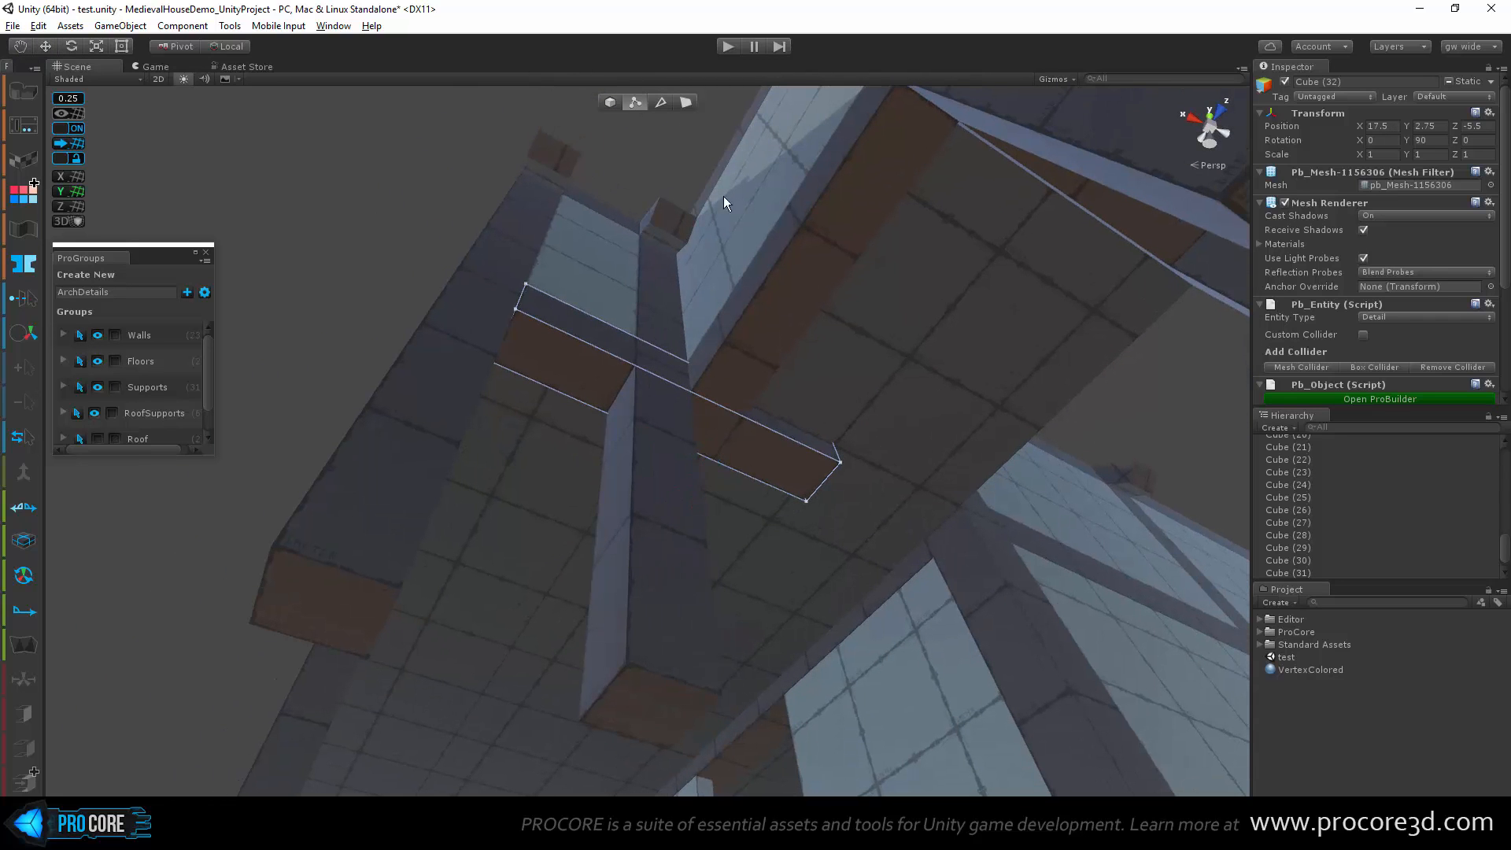
Step: Pull the new beam's protruding end vertices back along its length to the inner corner support
{"action": "left_click_drag", "start_coordinate": [772, 578], "coordinate": [816, 532], "text": "alt"}
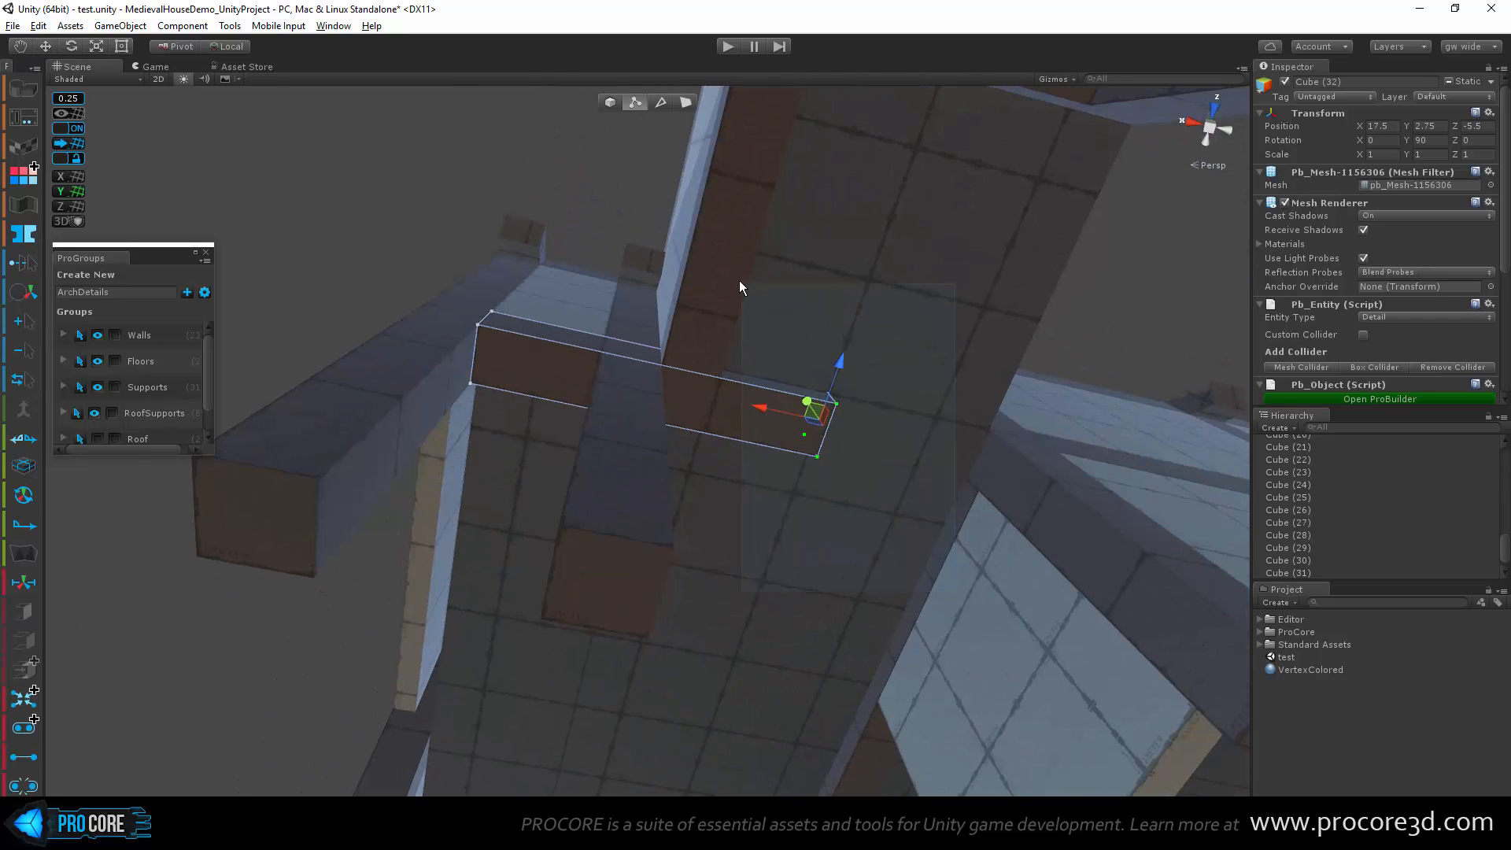
{"action": "left_click_drag", "start_coordinate": [739, 281], "coordinate": [869, 579], "text": "alt"}
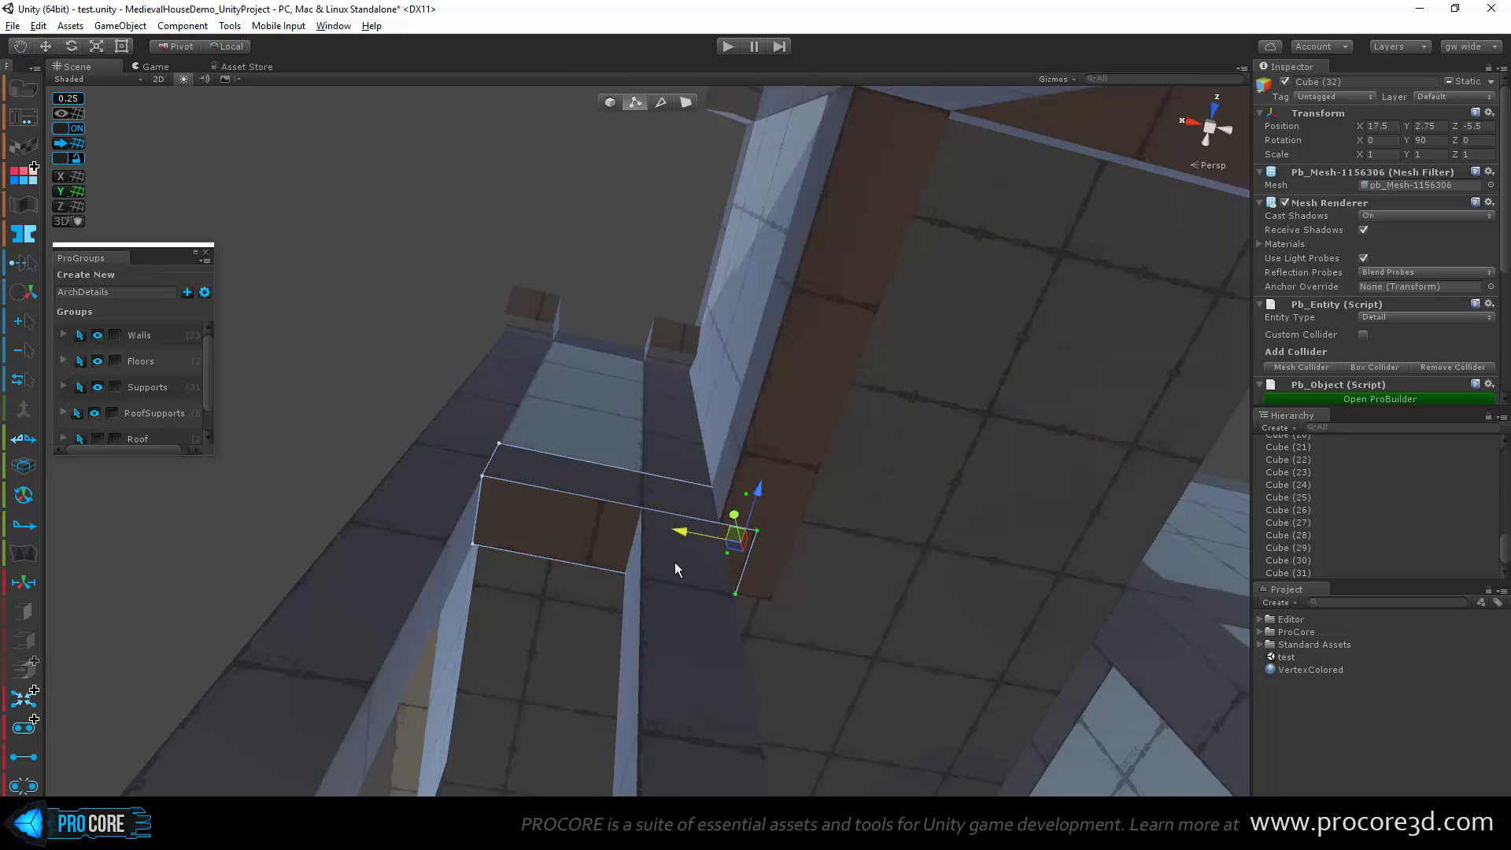
{"action": "left_click_drag", "start_coordinate": [628, 618], "coordinate": [921, 398], "text": "alt"}
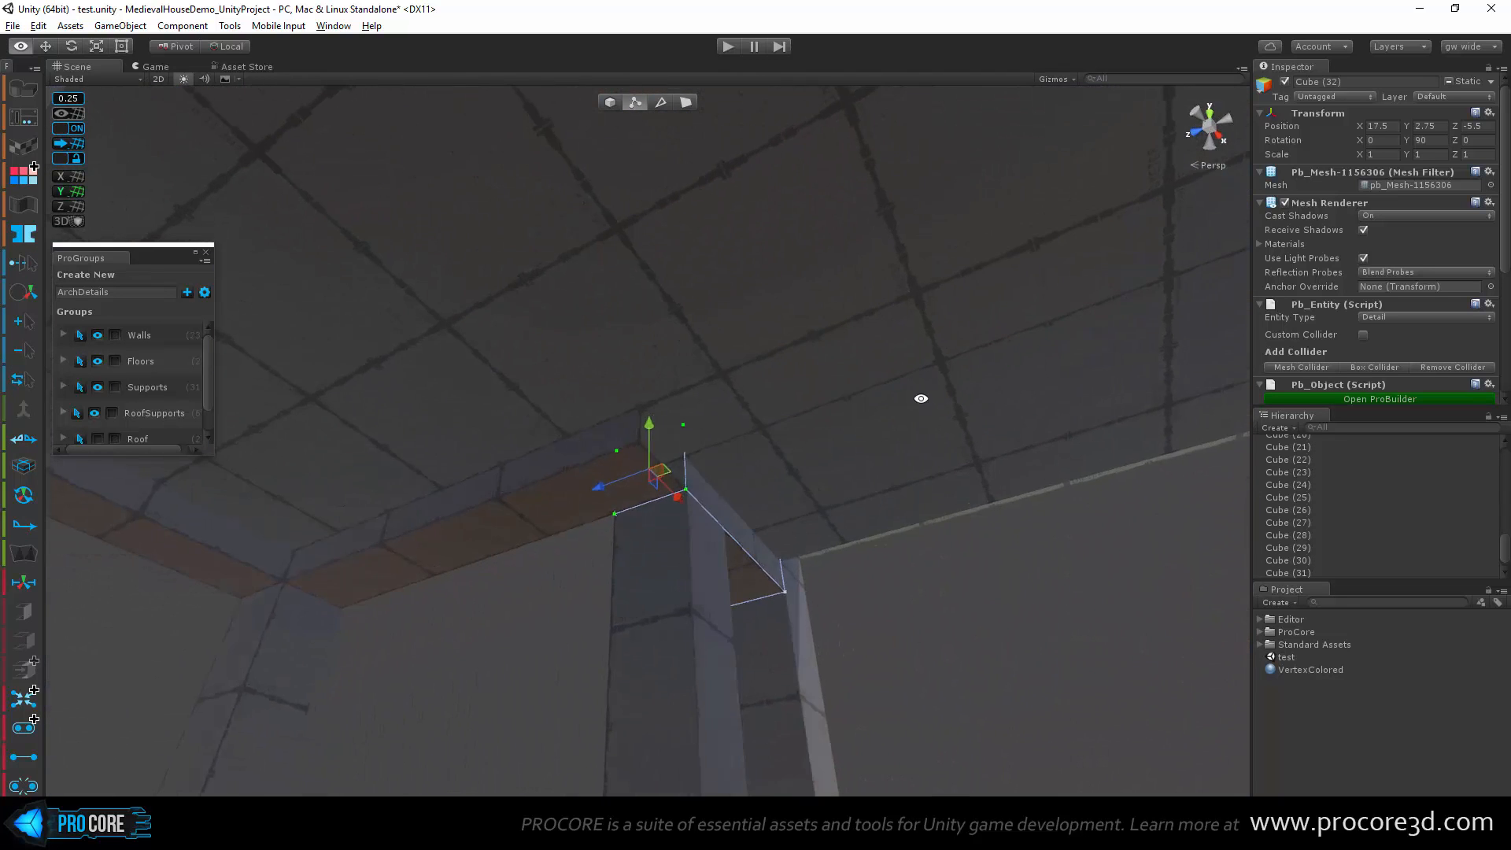
Step: Pull the short beam's inner end vertices back along its length until they are flush with the inner corner support's side
{"action": "left_click", "coordinate": [532, 510]}
{"action": "key", "text": "f"}
{"action": "left_click_drag", "start_coordinate": [658, 598], "coordinate": [697, 451], "text": "alt"}
{"action": "left_click", "coordinate": [679, 467]}
{"action": "left_click_drag", "start_coordinate": [662, 389], "coordinate": [509, 553], "text": "alt"}
{"action": "left_click", "coordinate": [730, 523]}
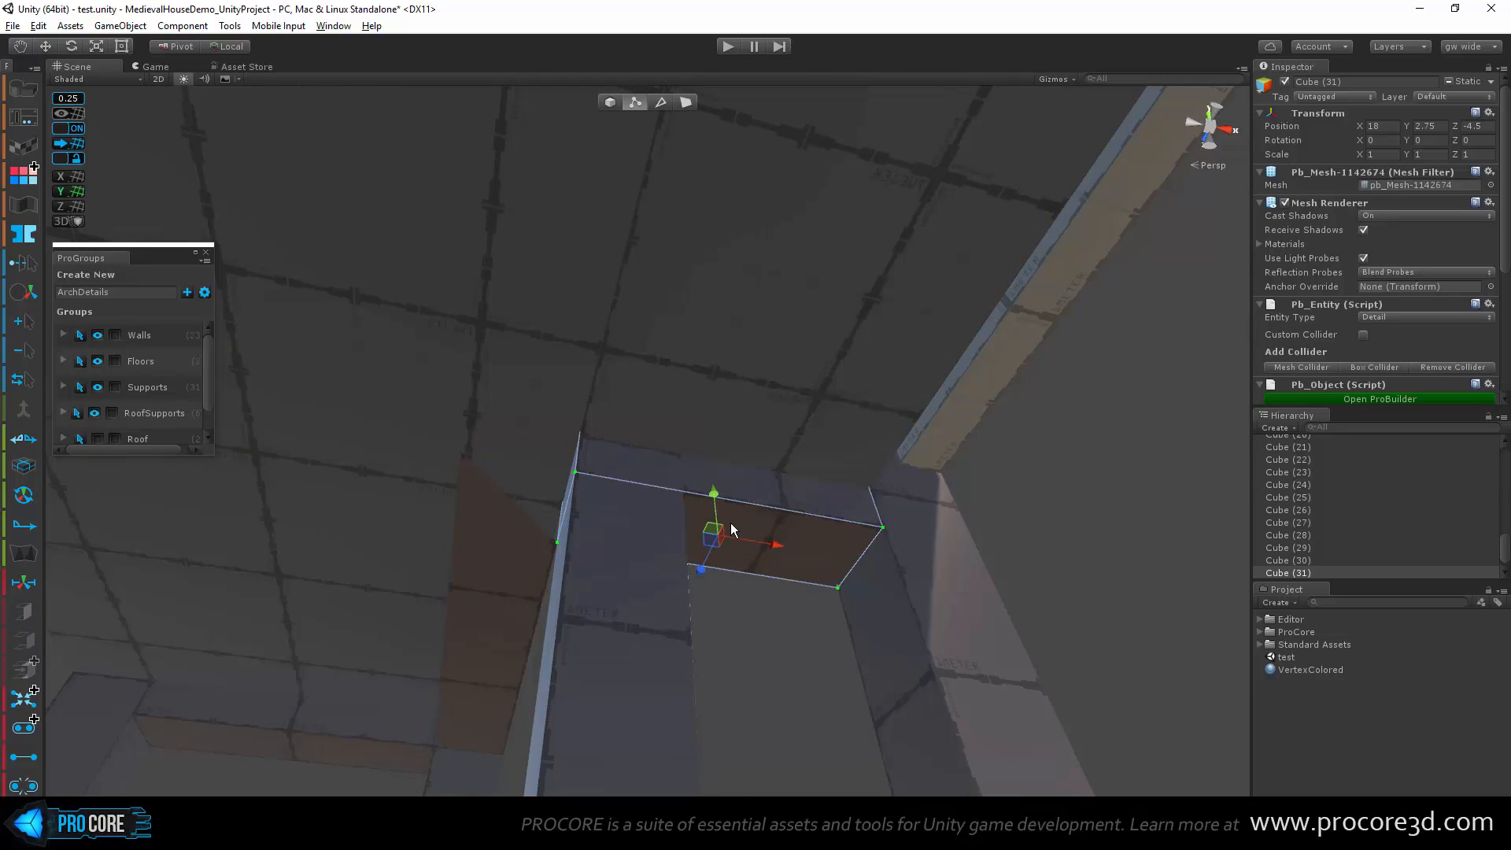
{"action": "left_click_drag", "start_coordinate": [730, 523], "coordinate": [689, 706], "text": "alt"}
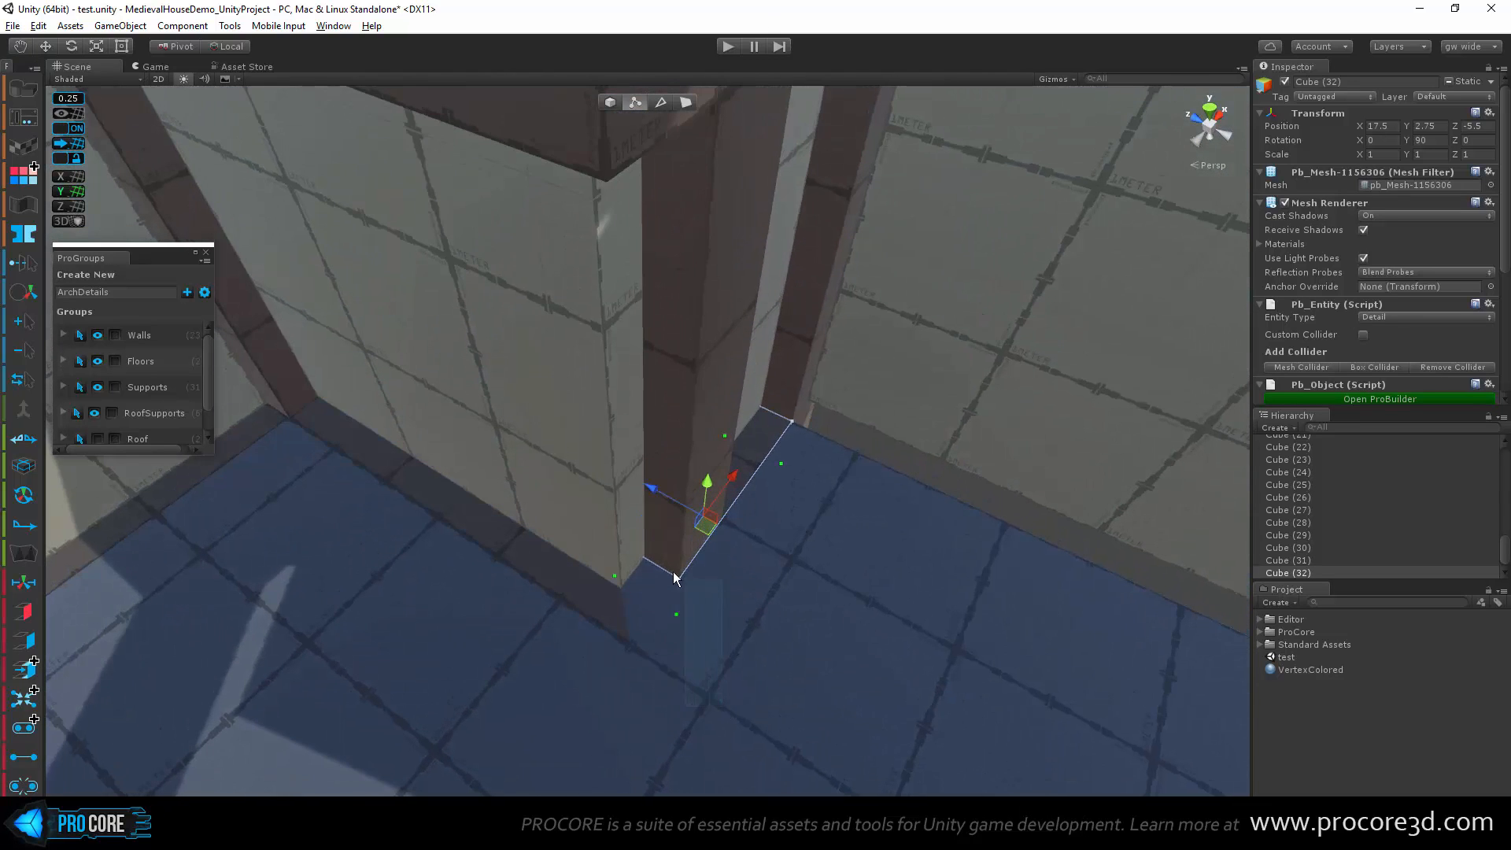
{"action": "left_click_drag", "start_coordinate": [760, 673], "coordinate": [516, 309], "text": "alt"}
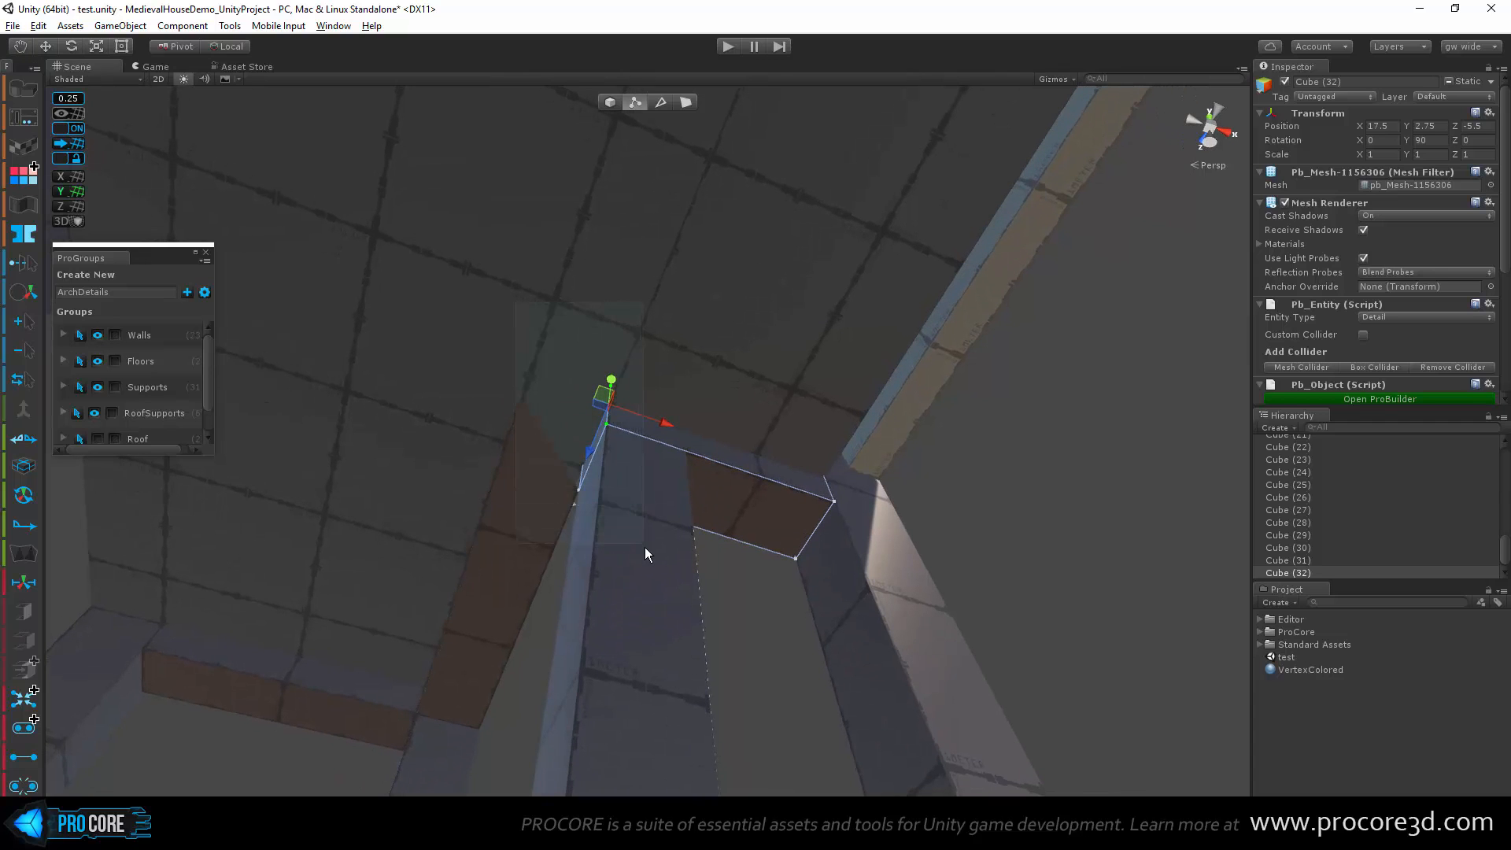
{"action": "left_click_drag", "start_coordinate": [644, 548], "coordinate": [627, 457], "text": "alt"}
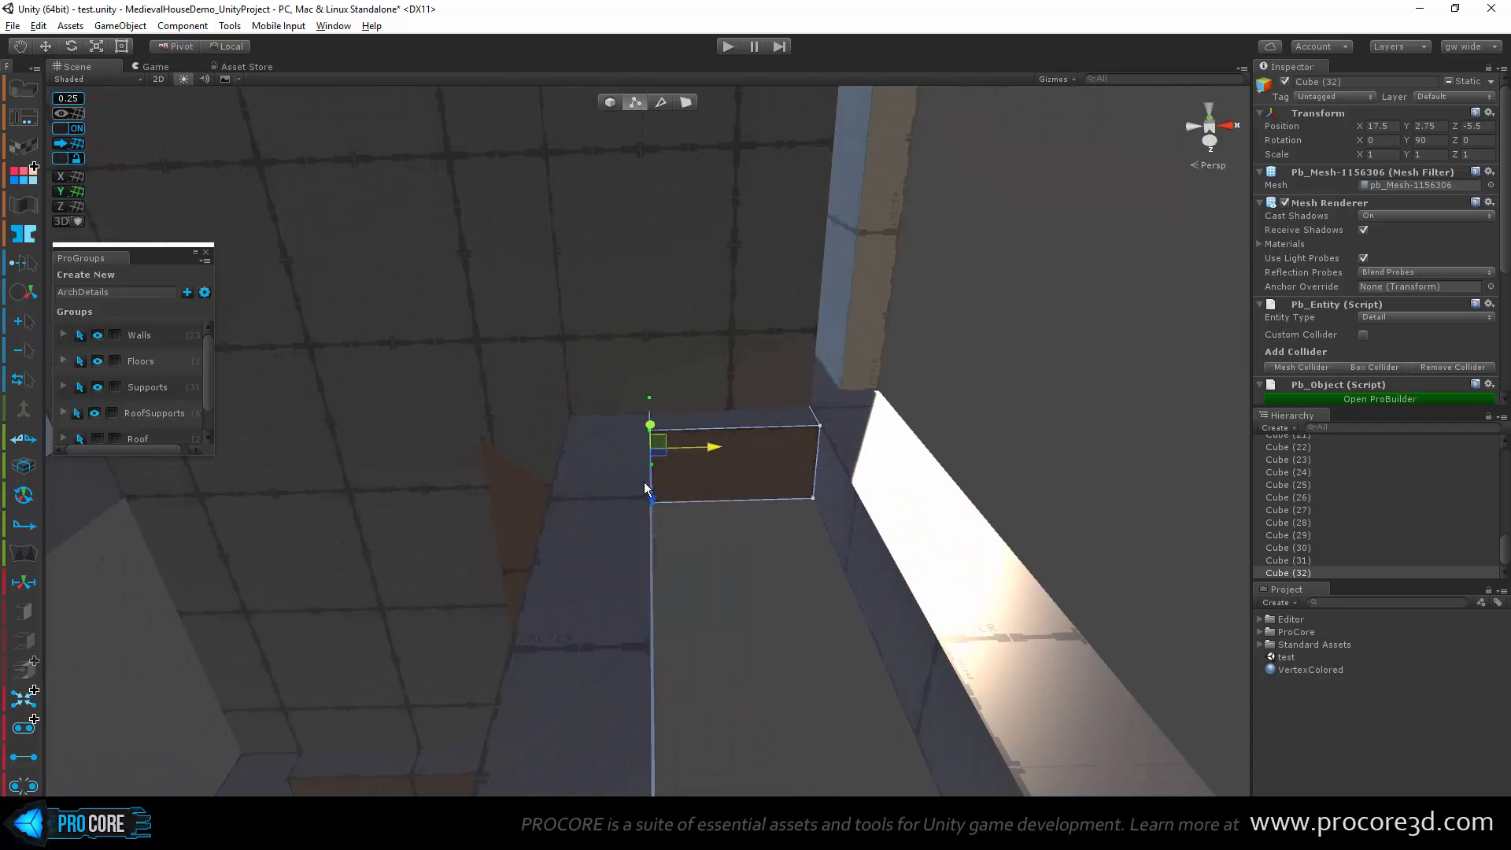
Step: Square off the adjoining long beam's end vertices, then extend that end along its length to the inner support's corner
{"action": "left_click", "coordinate": [512, 488]}
{"action": "left_click_drag", "start_coordinate": [512, 488], "coordinate": [753, 227], "text": "alt"}
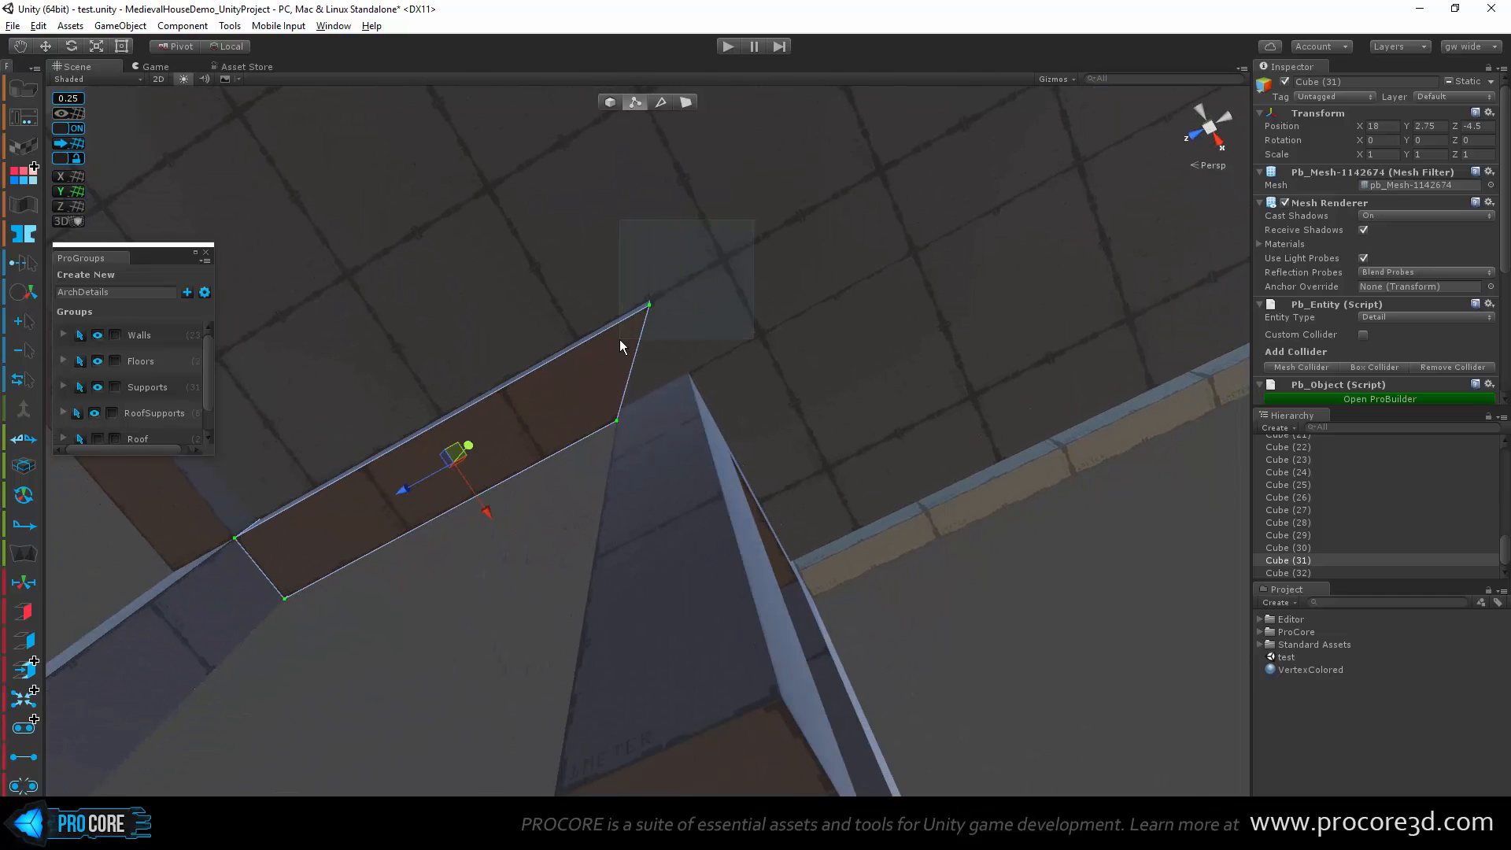
{"action": "left_click_drag", "start_coordinate": [620, 340], "coordinate": [544, 376]}
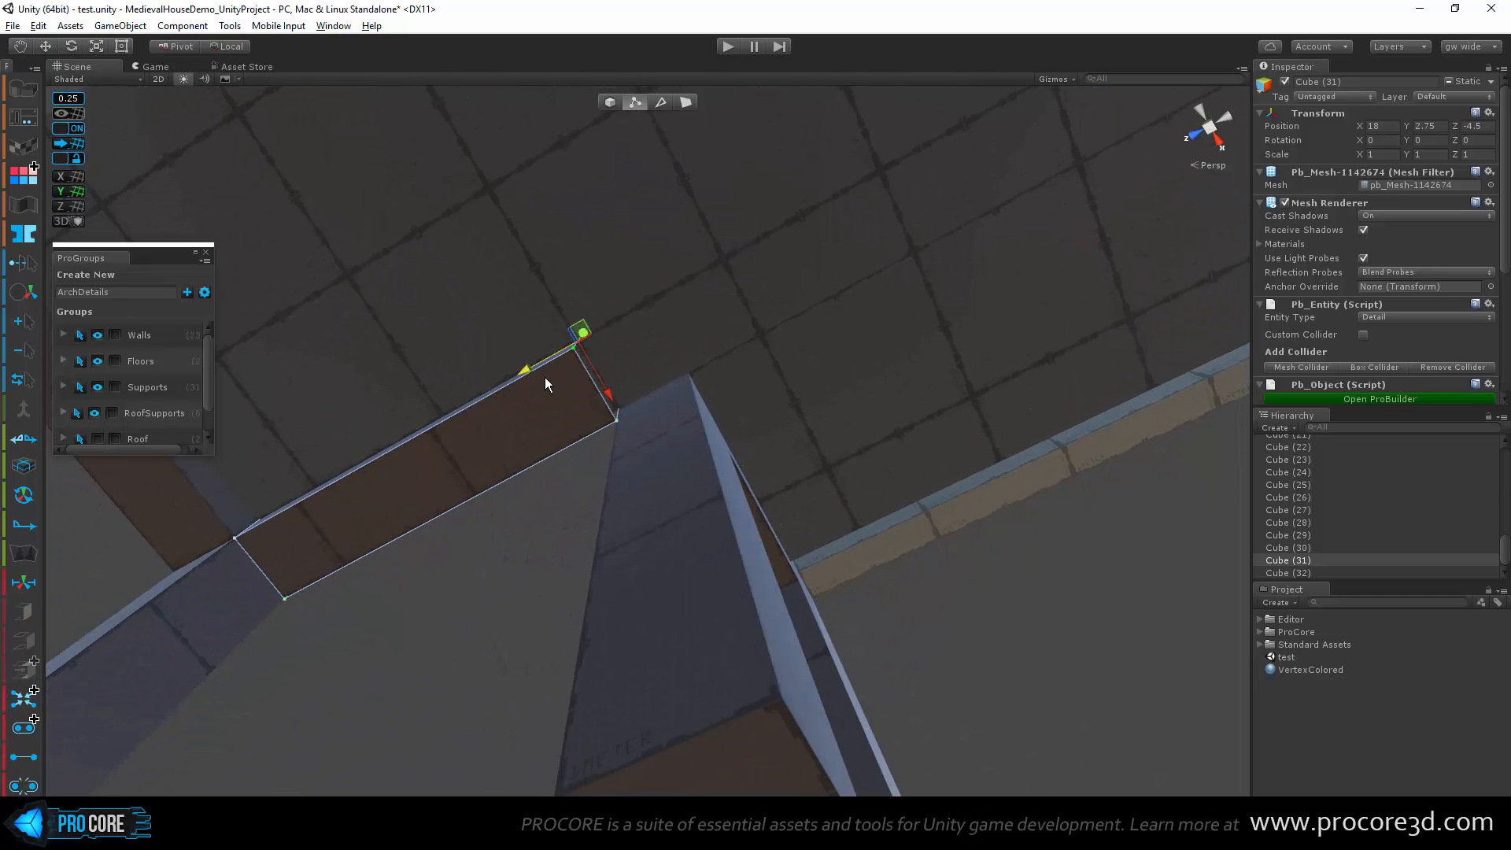
{"action": "left_click_drag", "start_coordinate": [406, 447], "coordinate": [495, 425], "text": "alt"}
{"action": "left_click_drag", "start_coordinate": [499, 214], "coordinate": [707, 532]}
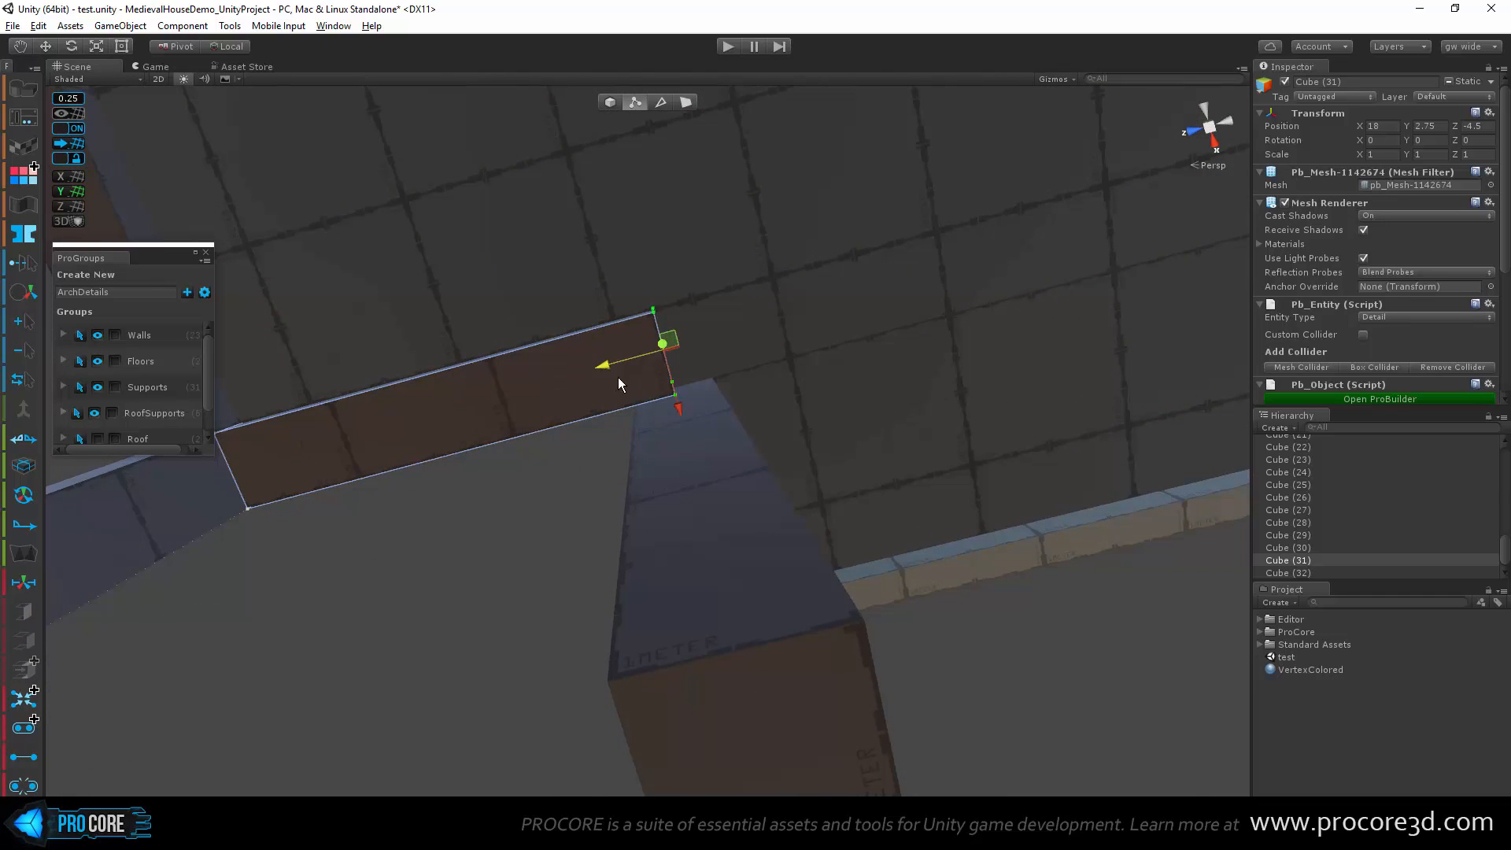
{"action": "left_click_drag", "start_coordinate": [873, 398], "coordinate": [925, 378], "text": "alt"}
Step: Switch to edge editing and examine how the long beam's end edges meet the inner corner support and floor
{"action": "left_click", "coordinate": [661, 101]}
{"action": "left_click_drag", "start_coordinate": [687, 518], "coordinate": [678, 653], "text": "alt"}
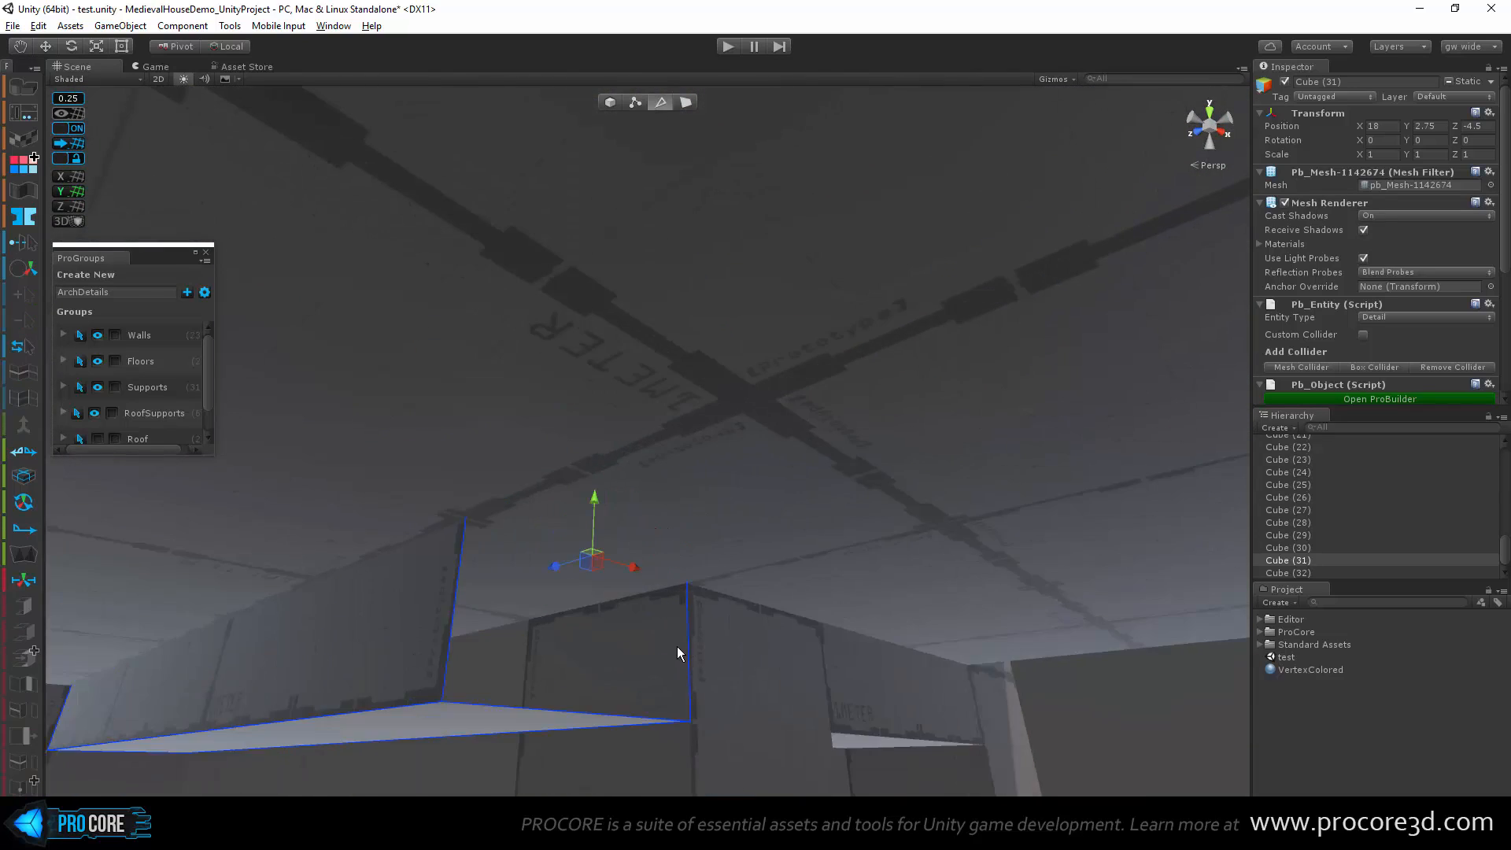
{"action": "left_click_drag", "start_coordinate": [761, 674], "coordinate": [454, 611], "text": "alt"}
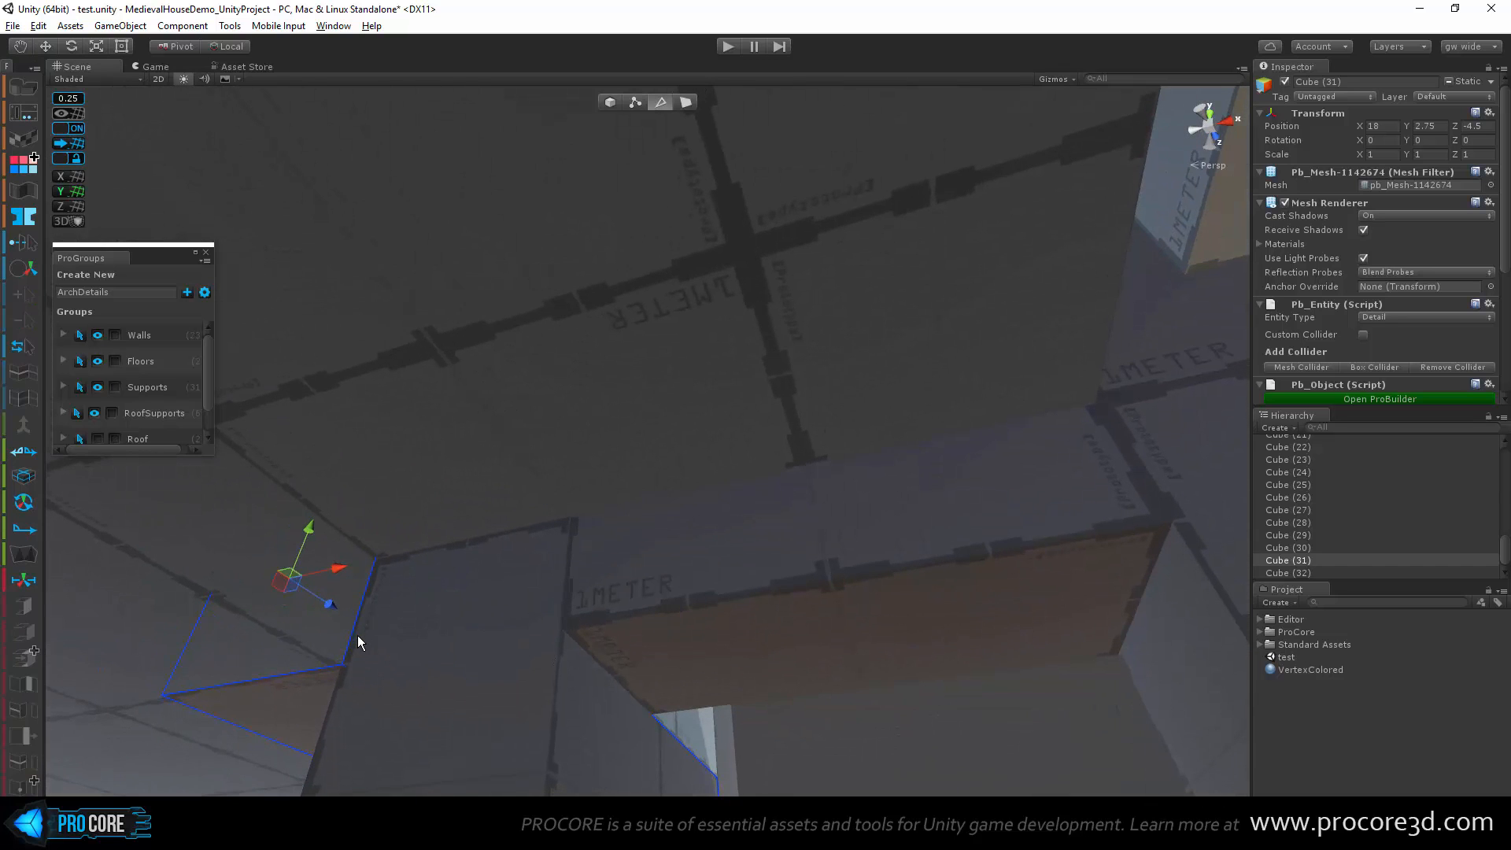
{"action": "left_click_drag", "start_coordinate": [358, 643], "coordinate": [560, 566], "text": "alt"}
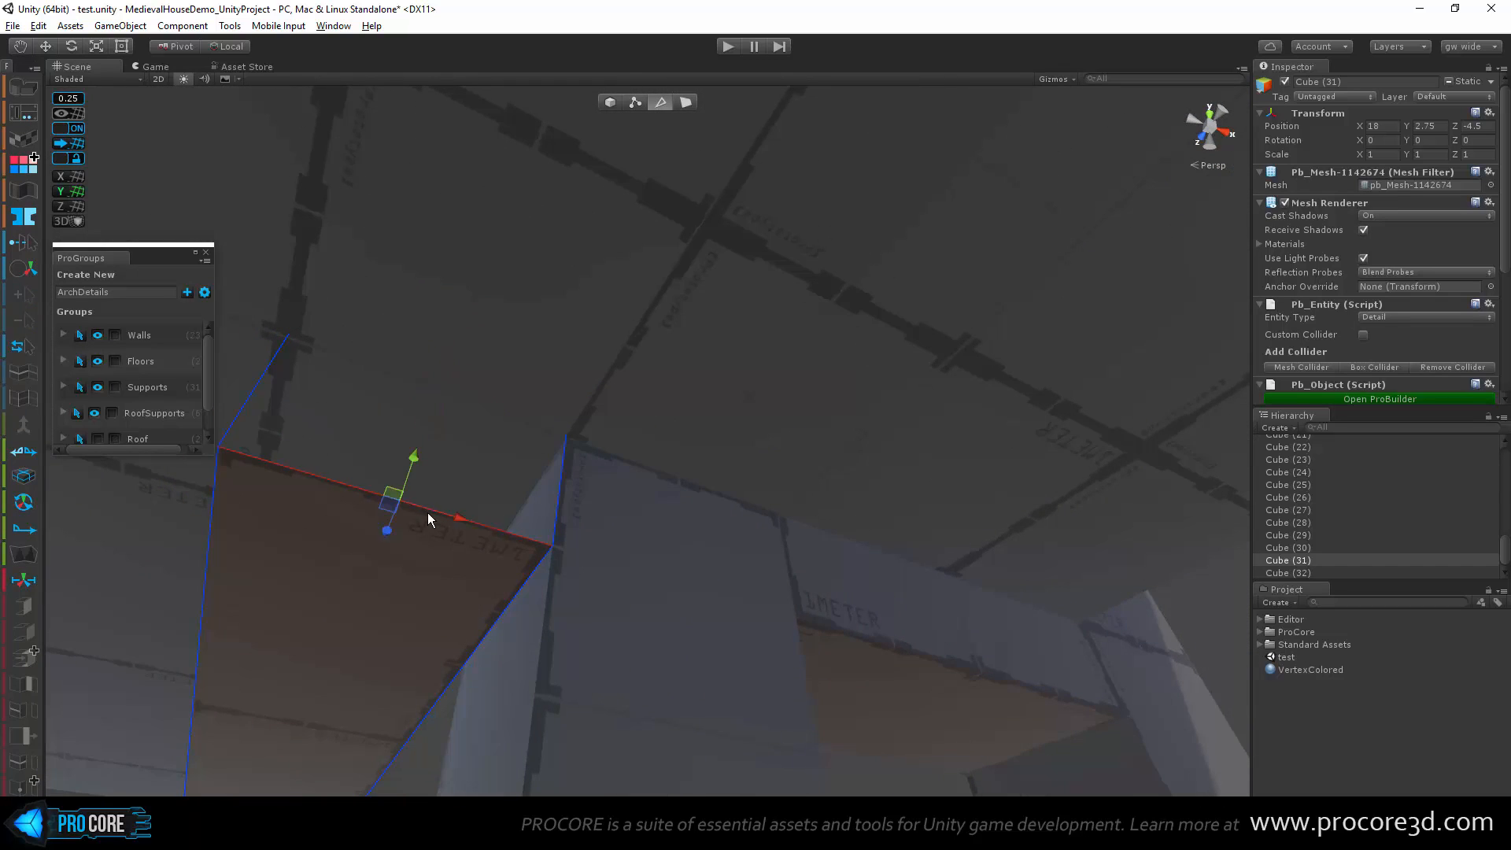
{"action": "left_click_drag", "start_coordinate": [428, 512], "coordinate": [834, 727], "text": "alt"}
{"action": "middle_click_drag", "start_coordinate": [938, 710], "coordinate": [823, 582]}
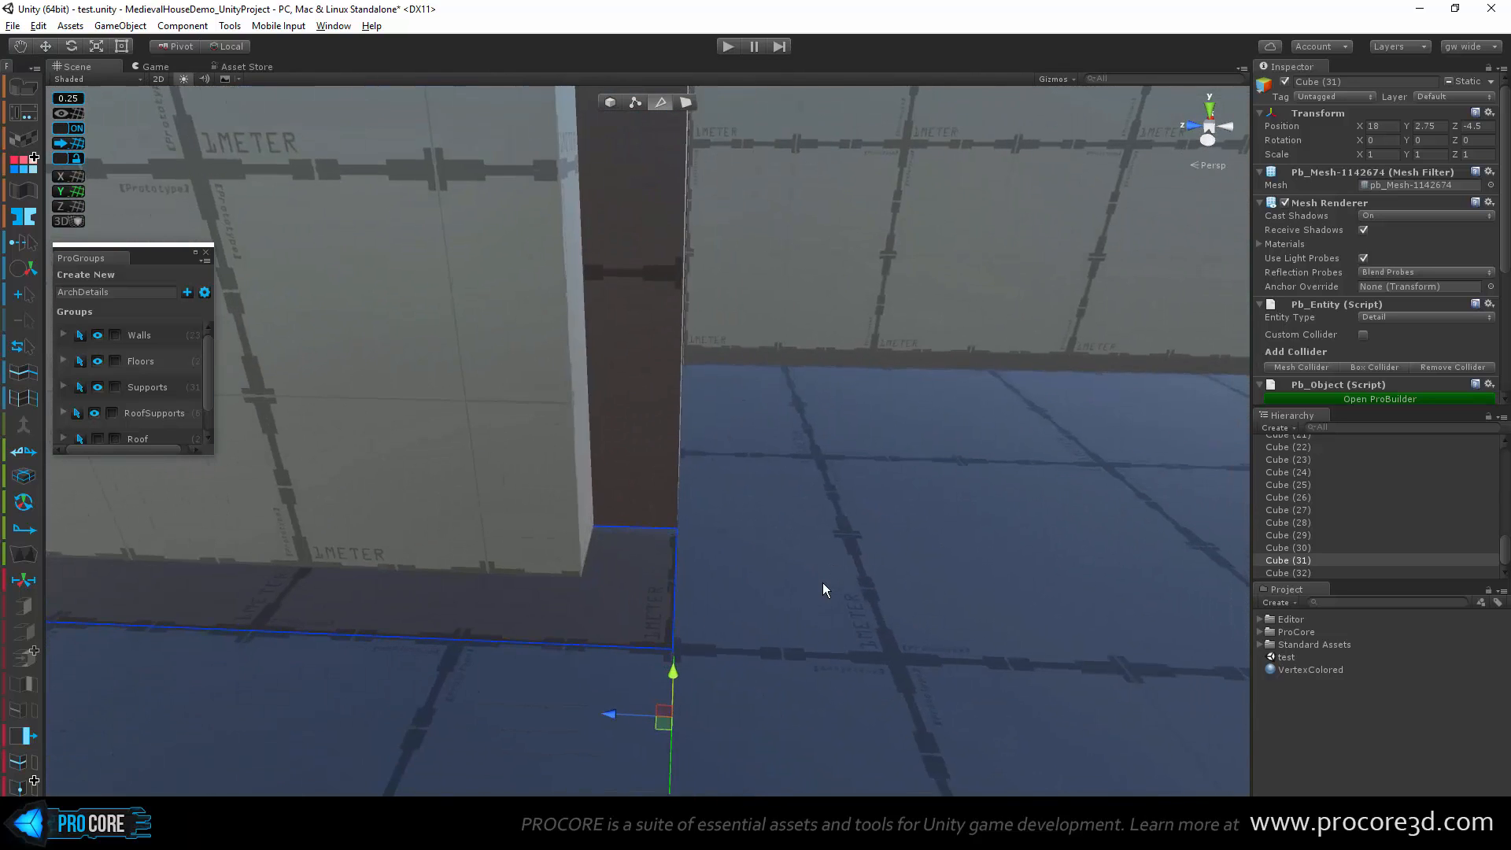
{"action": "scroll", "coordinate": [823, 582], "scroll_direction": "down", "scroll_amount": 4}
Step: Return to whole-object editing and lower the long beam to Y 2, clear of the ceiling
{"action": "key", "text": "Escape"}
{"action": "left_click_drag", "start_coordinate": [801, 582], "coordinate": [508, 455], "text": "alt"}
{"action": "left_click_drag", "start_coordinate": [461, 588], "coordinate": [452, 655]}
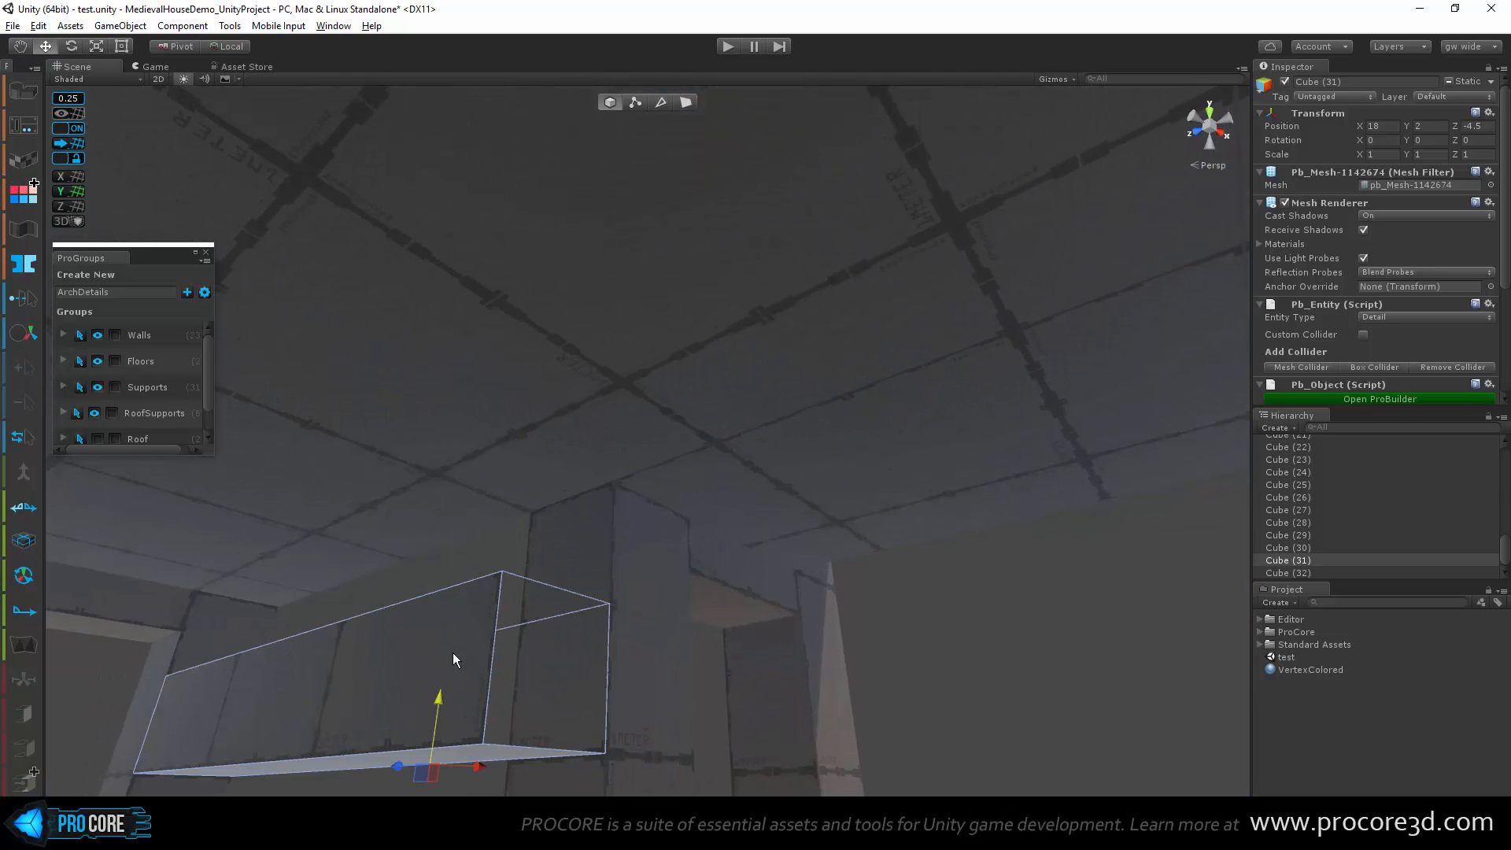
Step: Examine the lowered beam's exposed end by selecting its upper and lower end edges, then return to whole-object editing
{"action": "key", "text": "g"}
{"action": "mouse_move", "coordinate": [574, 594]}
{"action": "left_mouse_down", "text": "alt"}
{"action": "mouse_move", "coordinate": [649, 750]}
{"action": "mouse_move", "coordinate": [678, 550]}
{"action": "mouse_move", "coordinate": [567, 587]}
{"action": "left_mouse_up", "text": "alt"}
{"action": "left_click", "coordinate": [565, 600]}
{"action": "left_click", "coordinate": [551, 600]}
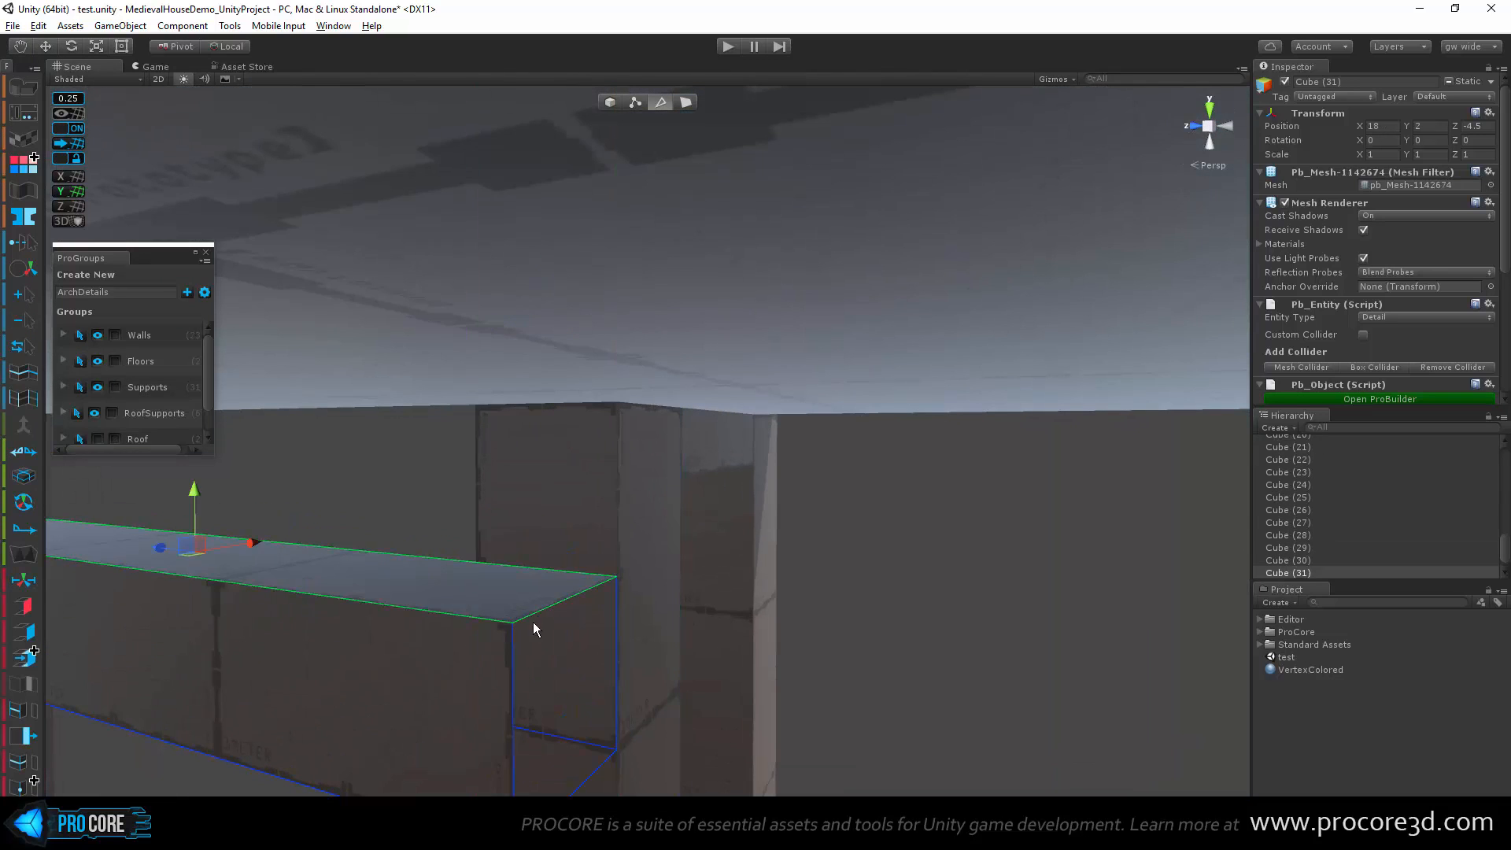
{"action": "left_click", "coordinate": [541, 602]}
{"action": "left_click_drag", "start_coordinate": [617, 708], "coordinate": [477, 600], "text": "alt"}
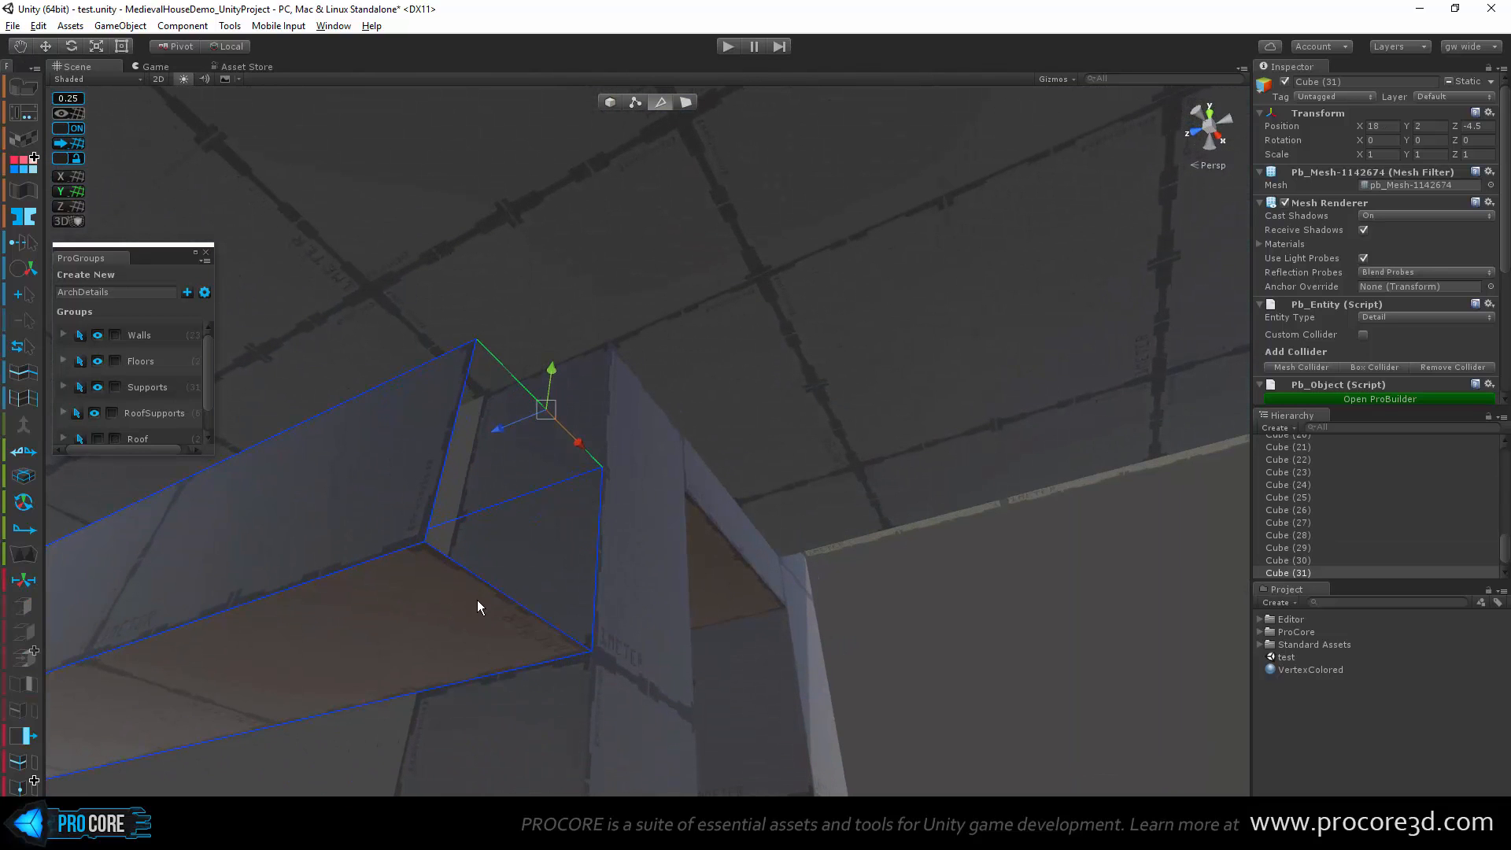
{"action": "left_click", "coordinate": [480, 586], "text": "shift"}
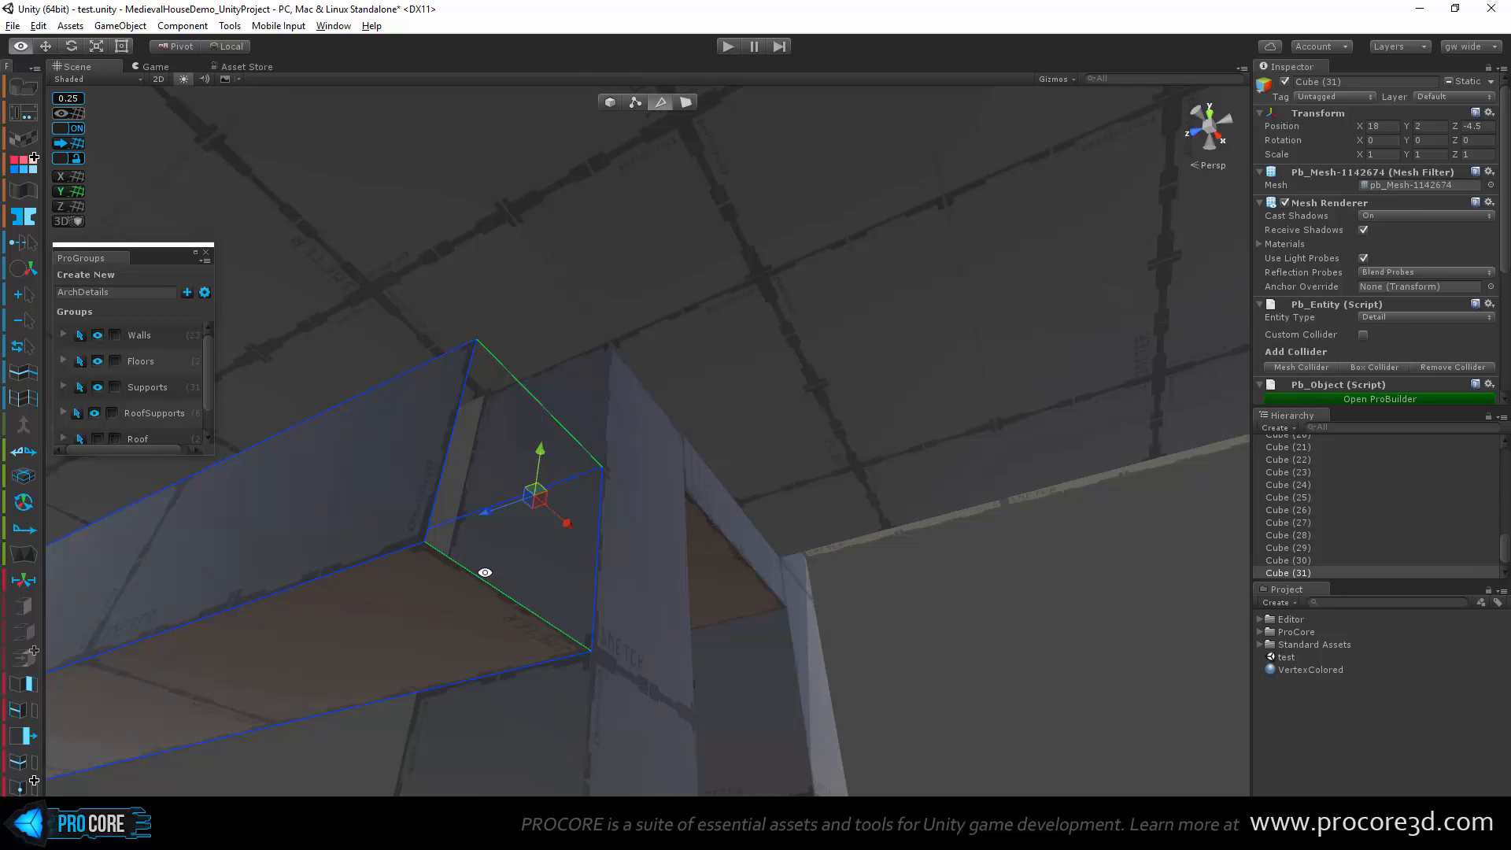
{"action": "left_click_drag", "start_coordinate": [486, 573], "coordinate": [688, 475], "text": "alt"}
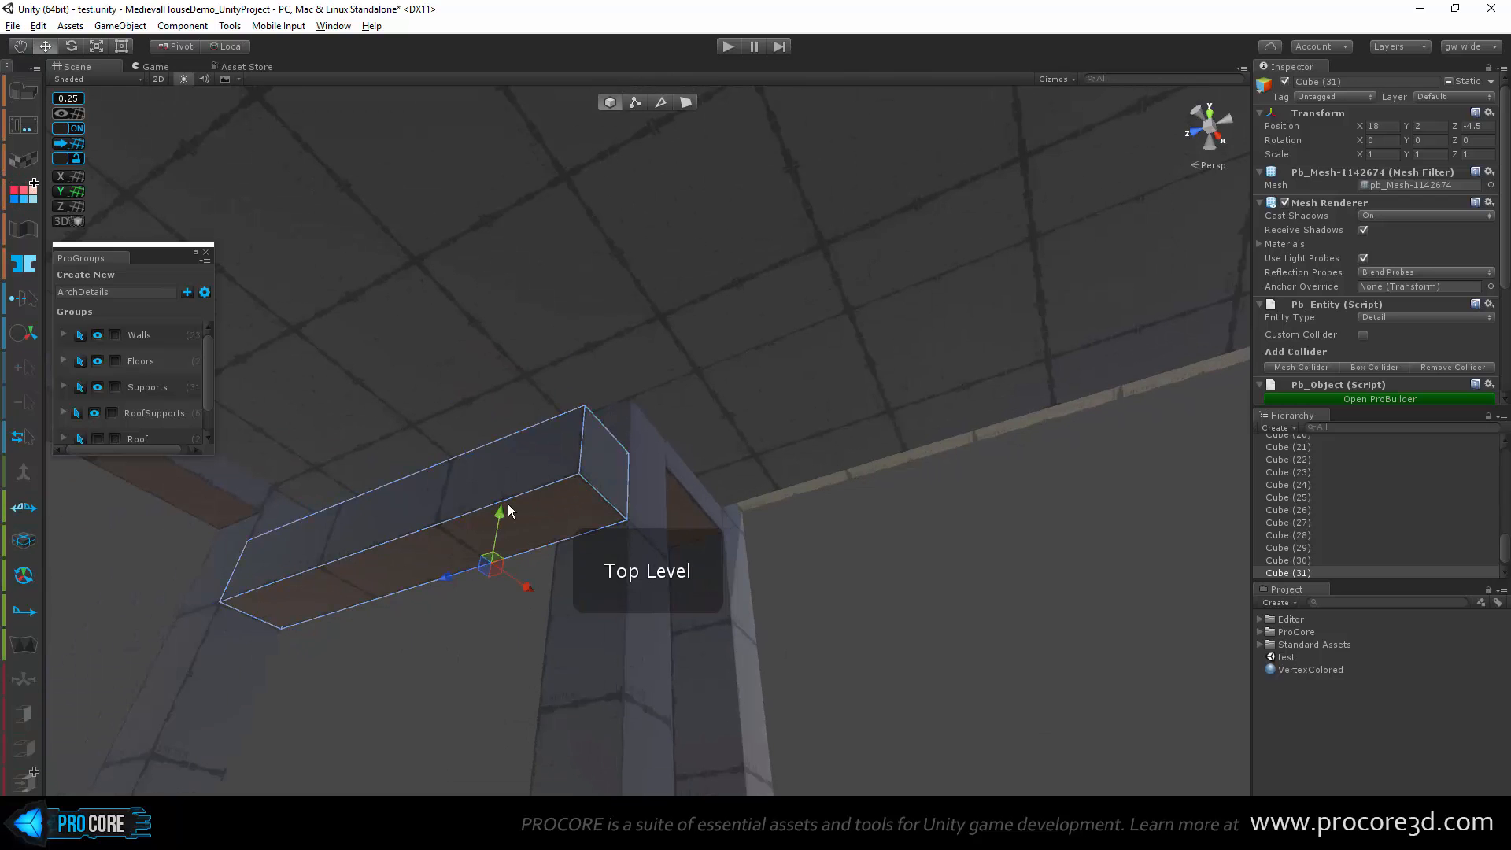
Step: Set the pivot of horizontal beam Cube (27) on its end corner vertex, then return to whole-object selection
{"action": "left_click_drag", "start_coordinate": [799, 473], "coordinate": [496, 363], "text": "alt"}
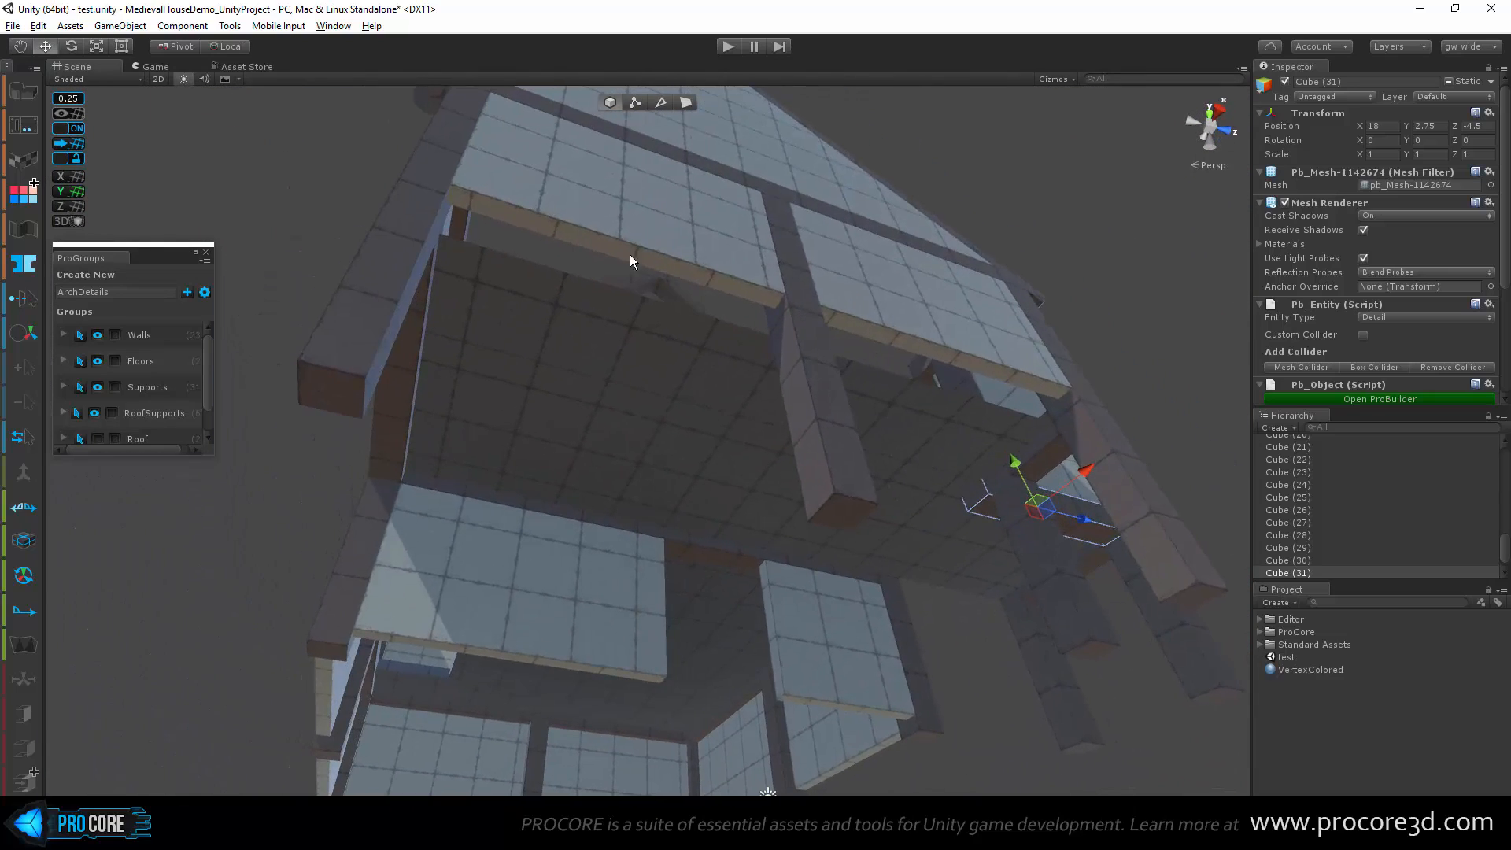
{"action": "left_click_drag", "start_coordinate": [632, 399], "coordinate": [671, 290], "text": "alt"}
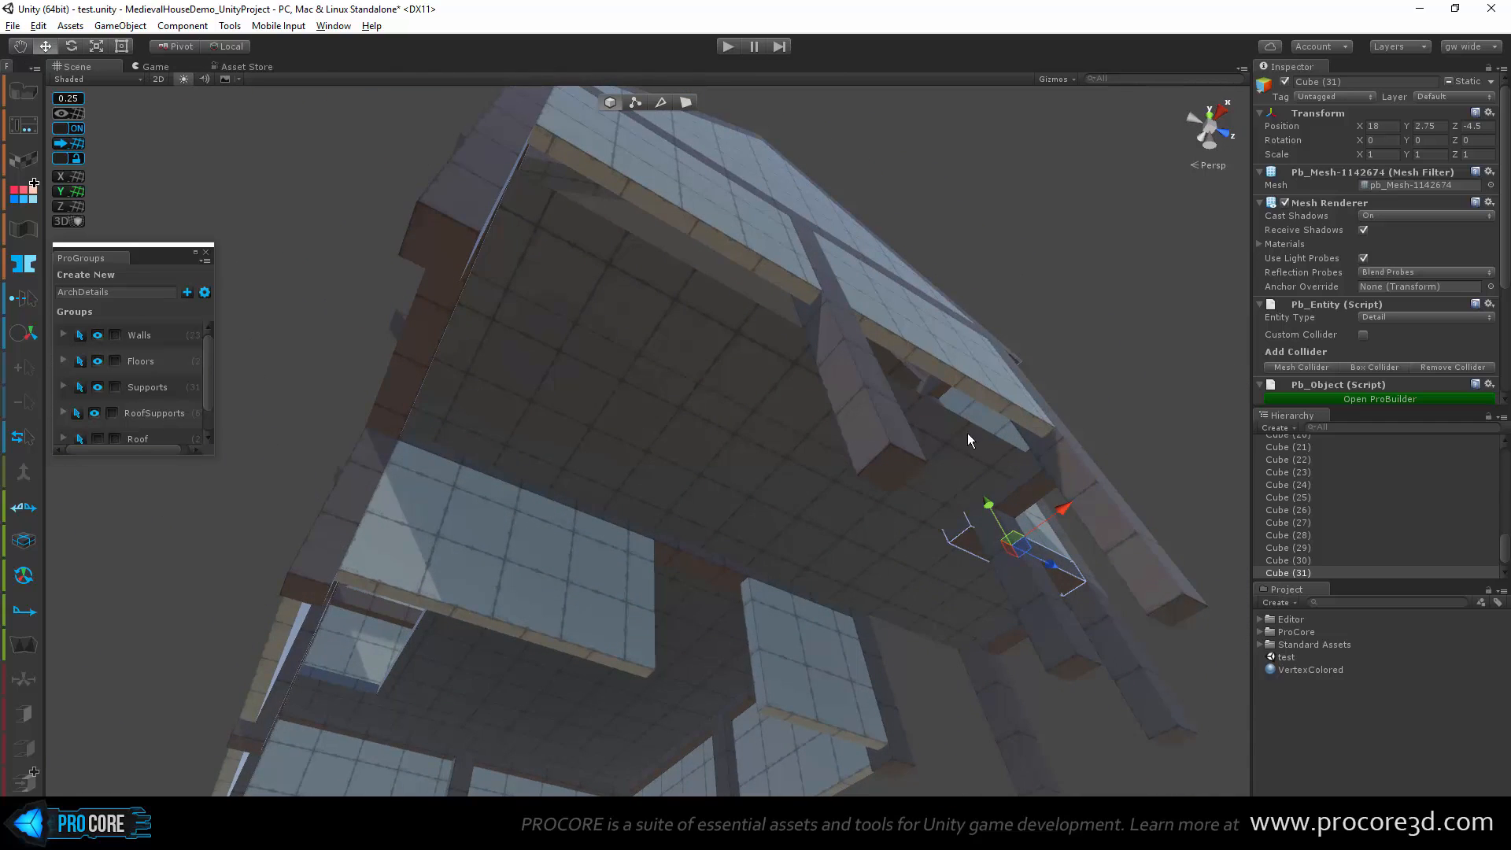
{"action": "scroll", "coordinate": [968, 434], "scroll_direction": "down", "scroll_amount": 3}
{"action": "left_click_drag", "start_coordinate": [434, 687], "coordinate": [314, 637], "text": "alt"}
{"action": "left_click", "coordinate": [446, 692]}
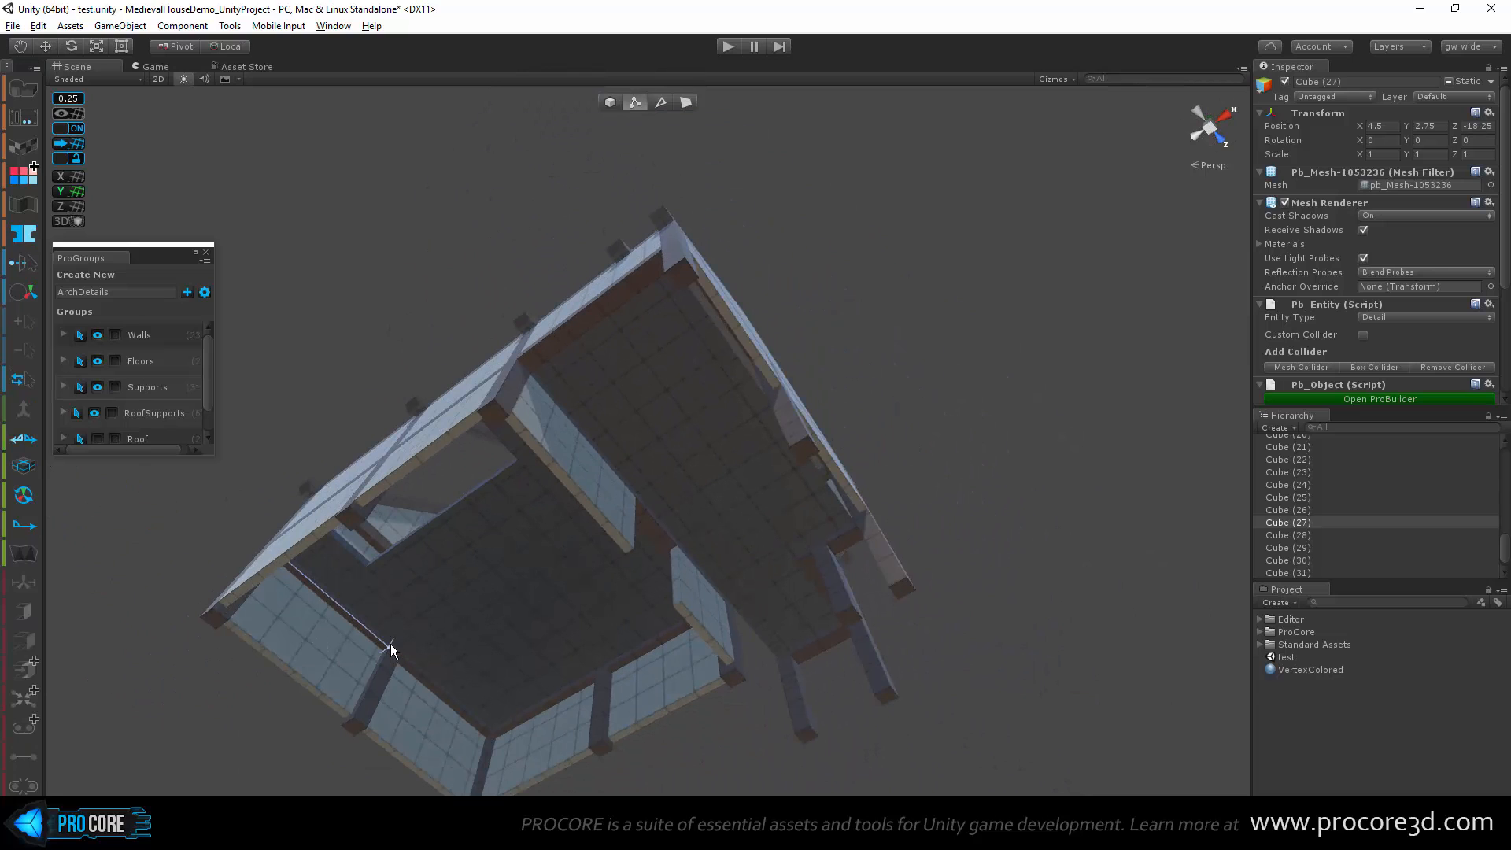
{"action": "left_click_drag", "start_coordinate": [88, 493], "coordinate": [138, 549], "text": "alt"}
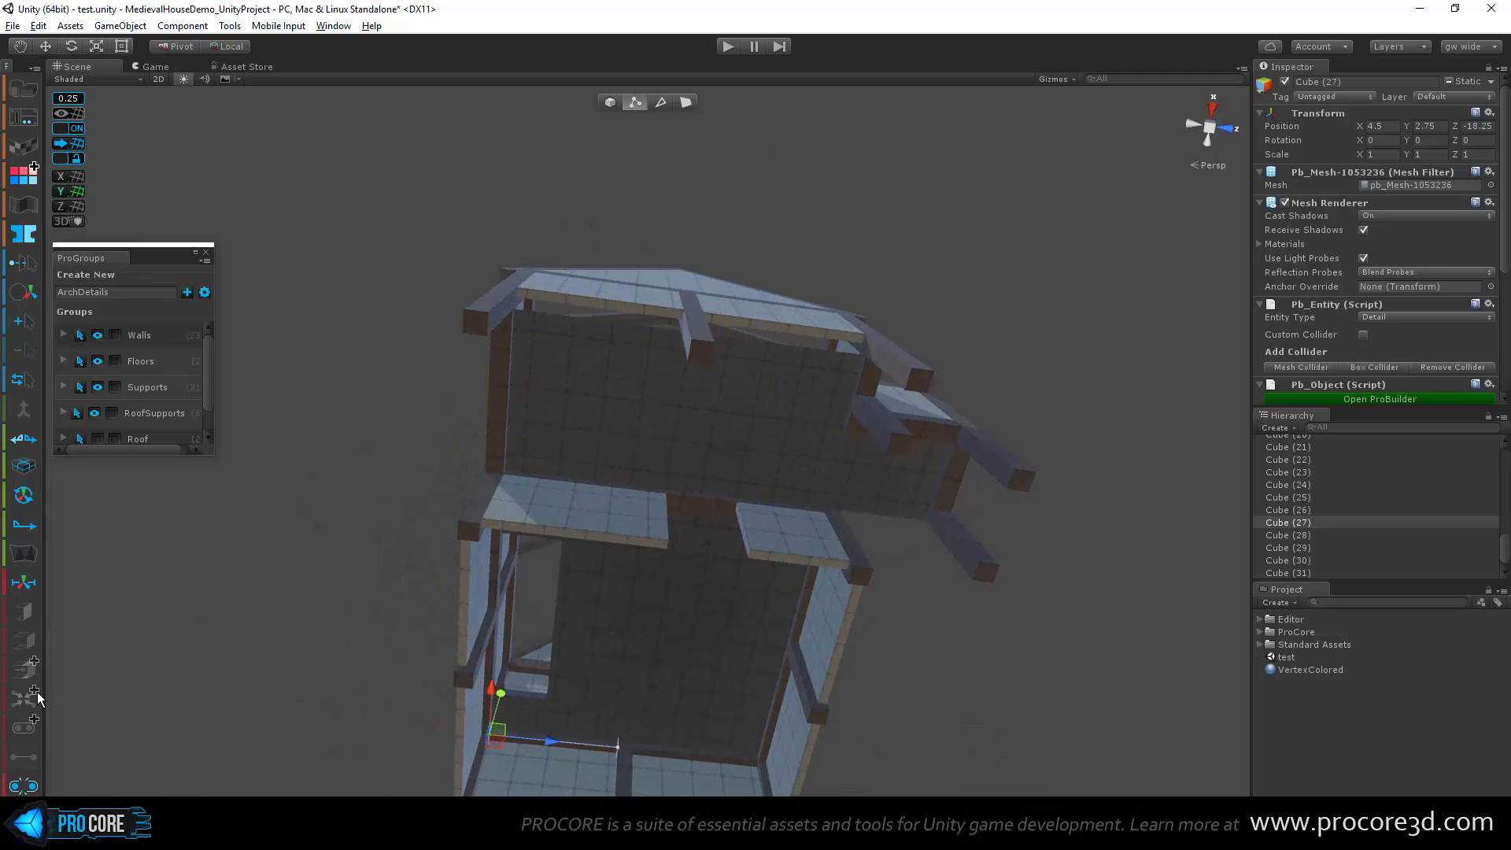
{"action": "left_click", "coordinate": [22, 586]}
{"action": "left_click_drag", "start_coordinate": [228, 560], "coordinate": [358, 570], "text": "alt"}
{"action": "key", "text": "Escape"}
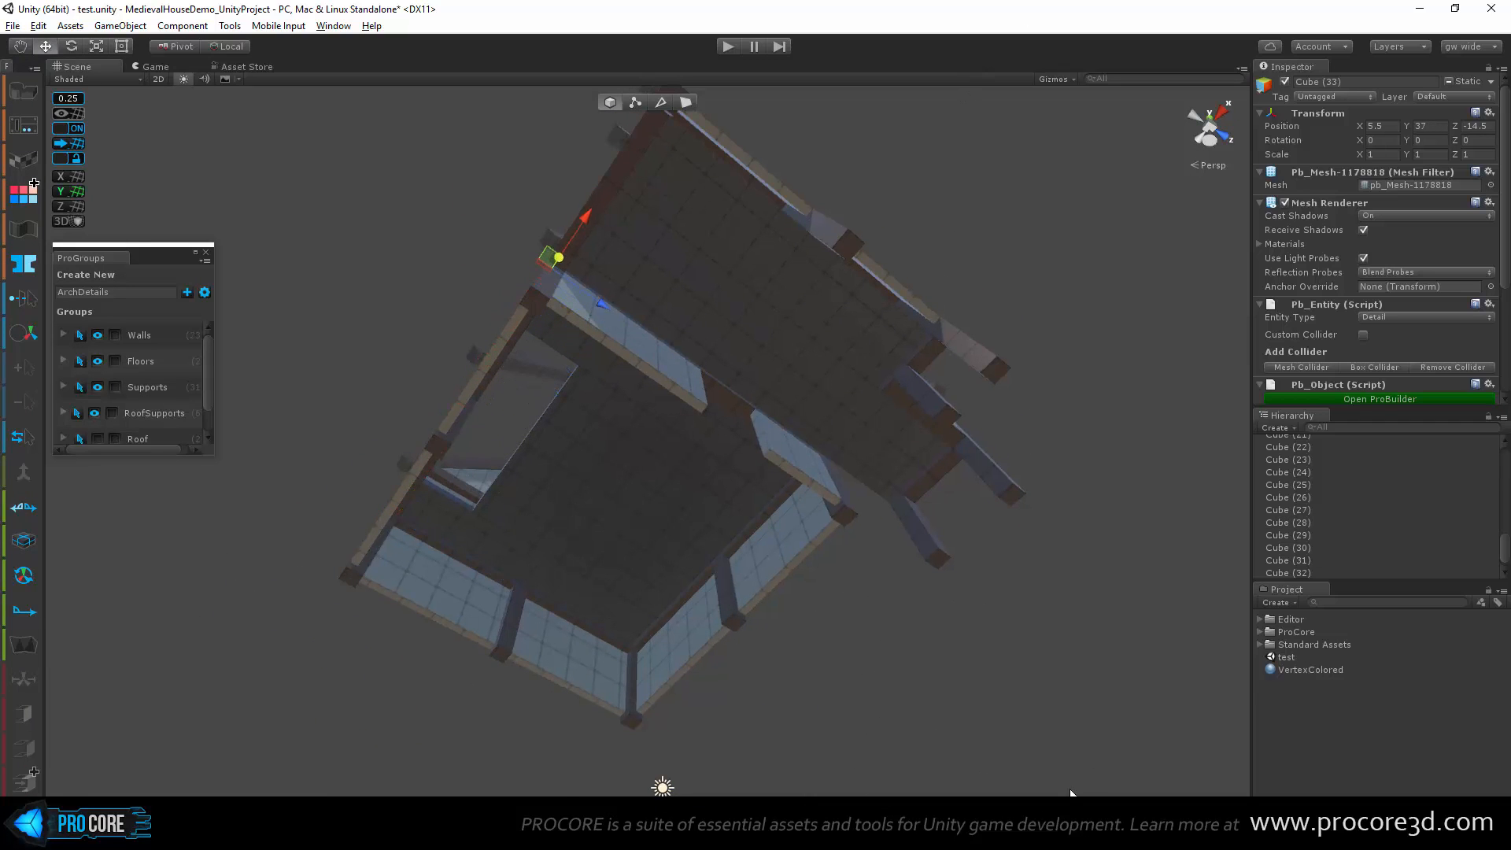
Step: Place a copy of the horizontal beam under the upper floor's overhanging front edge at X 20, Y 2.75, Z -14.5
{"action": "left_click_drag", "start_coordinate": [713, 395], "coordinate": [600, 648], "text": "alt"}
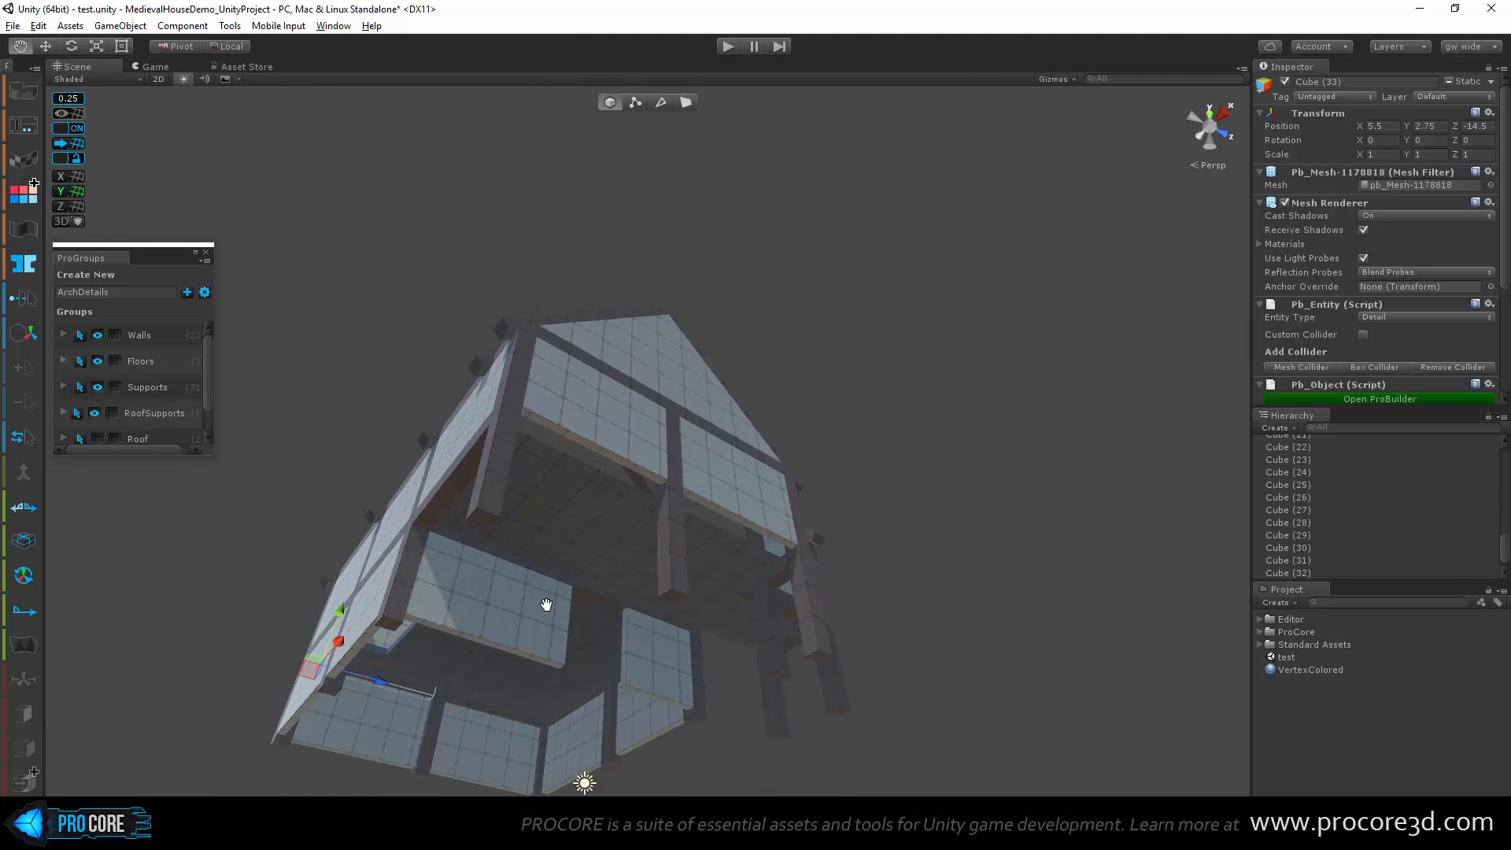
{"action": "middle_click_drag", "start_coordinate": [546, 605], "coordinate": [440, 580]}
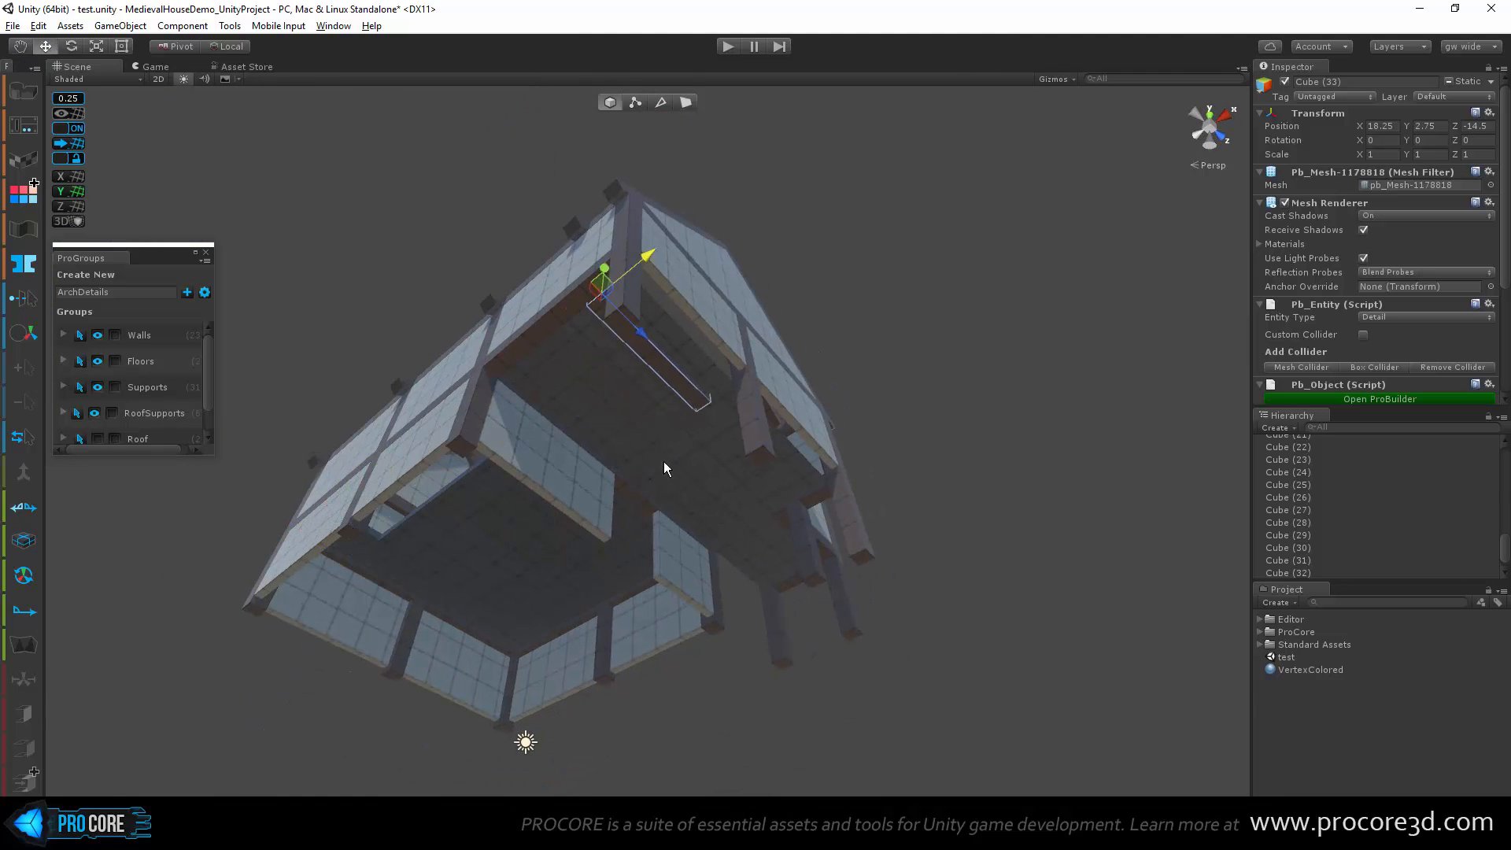
{"action": "key", "text": "f"}
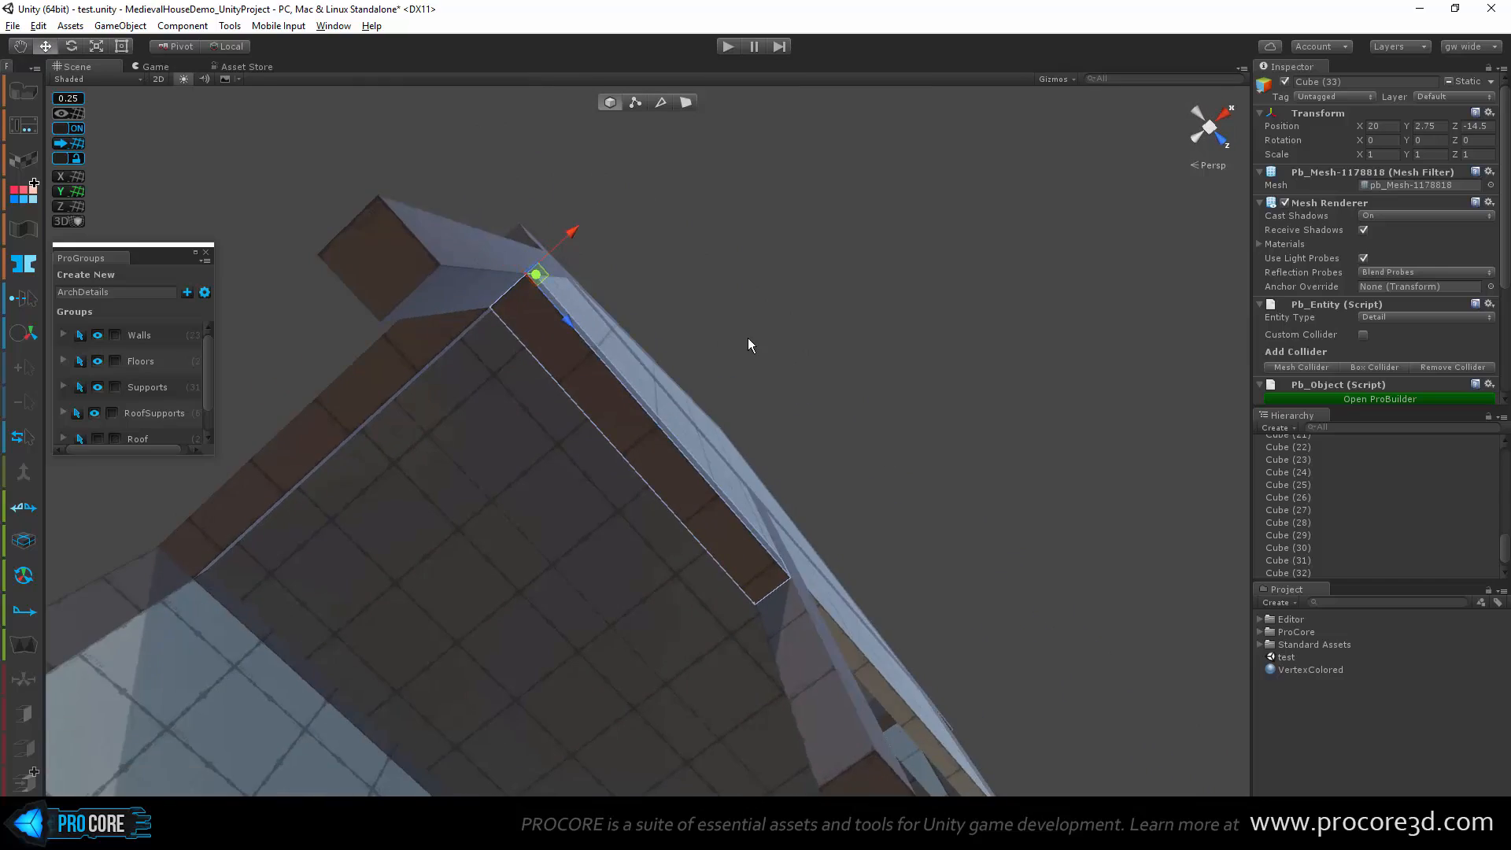
{"action": "left_click_drag", "start_coordinate": [748, 345], "coordinate": [652, 495], "text": "alt"}
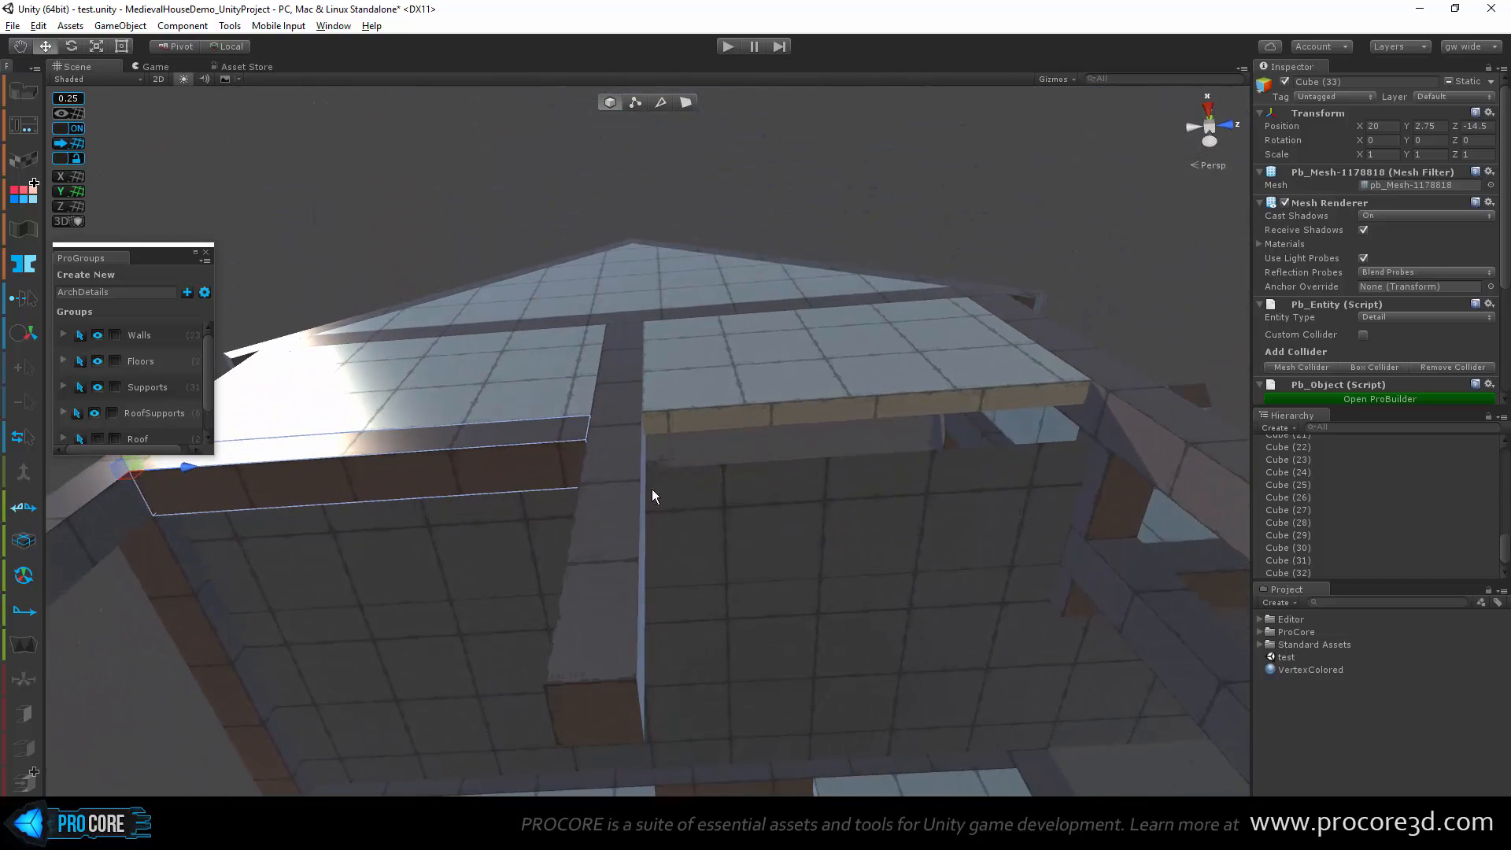
Step: Place another copy of the beam under the neighbouring bay of the overhanging front edge, and clear the selection
{"action": "left_click_drag", "start_coordinate": [214, 466], "coordinate": [689, 471]}
{"action": "scroll", "coordinate": [689, 471], "scroll_direction": "down", "scroll_amount": 2}
{"action": "left_click_drag", "start_coordinate": [559, 516], "coordinate": [866, 485], "text": "alt"}
{"action": "left_click", "coordinate": [826, 364]}
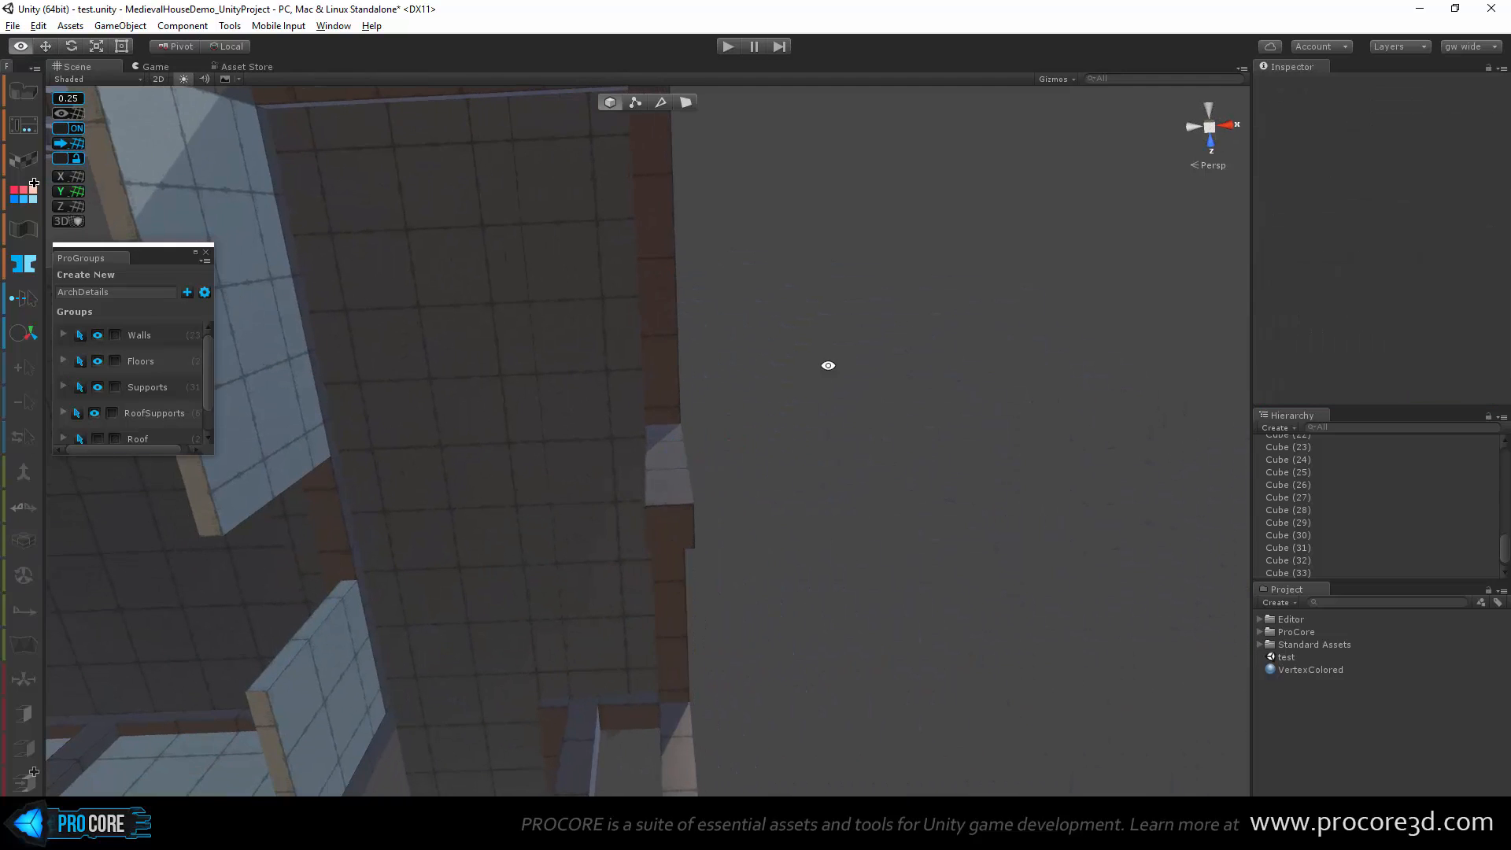
Step: Examine the house from outside, above, below and inside to check the beams, pillars and open area under the upper floor
{"action": "left_click_drag", "start_coordinate": [826, 364], "coordinate": [819, 661], "text": "alt"}
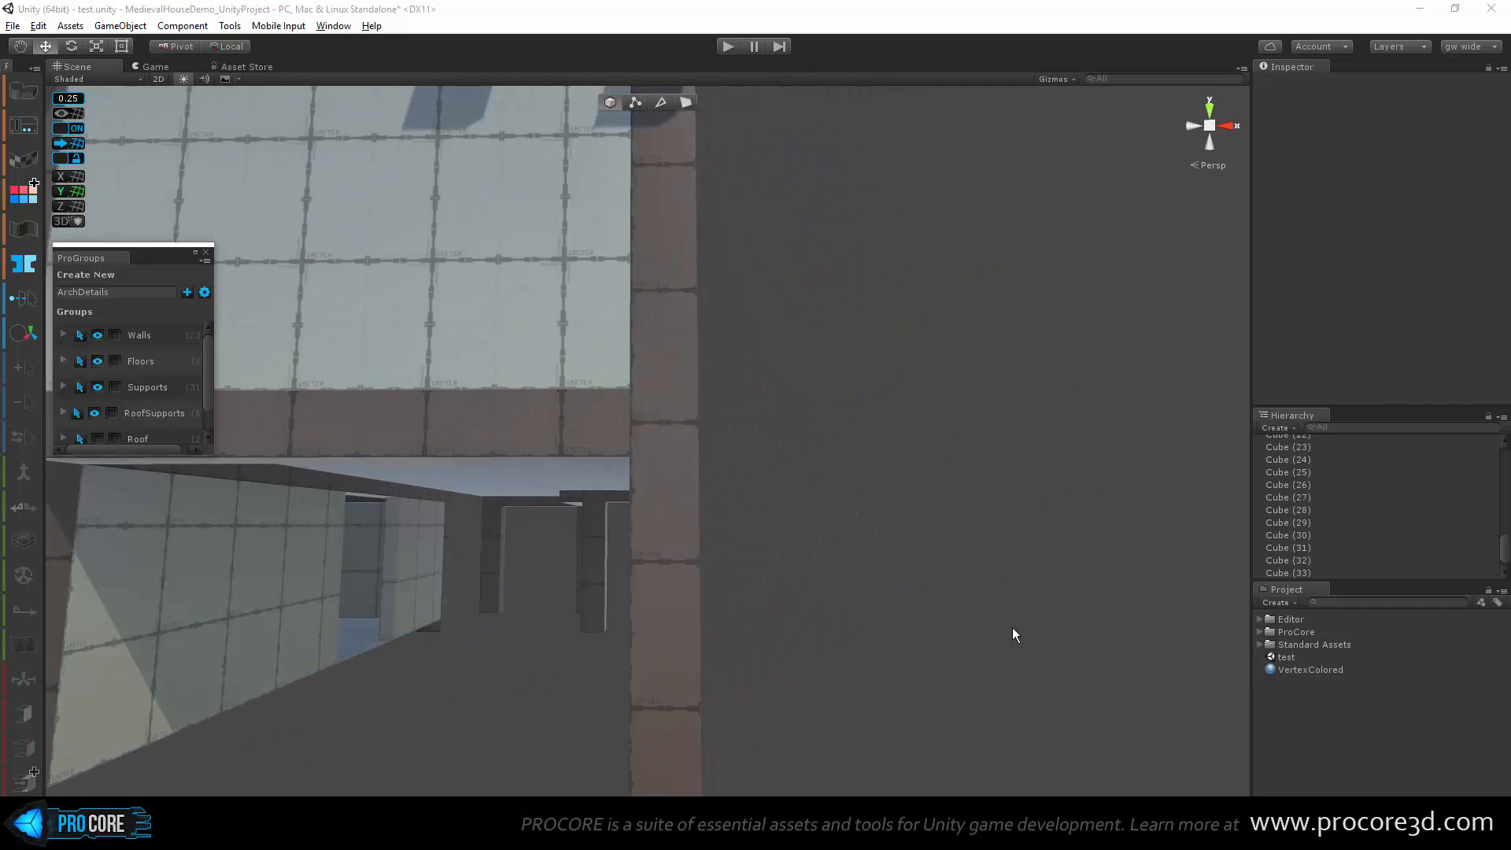
{"action": "left_click_drag", "start_coordinate": [840, 519], "coordinate": [731, 590], "text": "alt"}
{"action": "middle_click_drag", "start_coordinate": [386, 297], "coordinate": [465, 370]}
{"action": "left_click_drag", "start_coordinate": [465, 371], "coordinate": [692, 438], "text": "alt"}
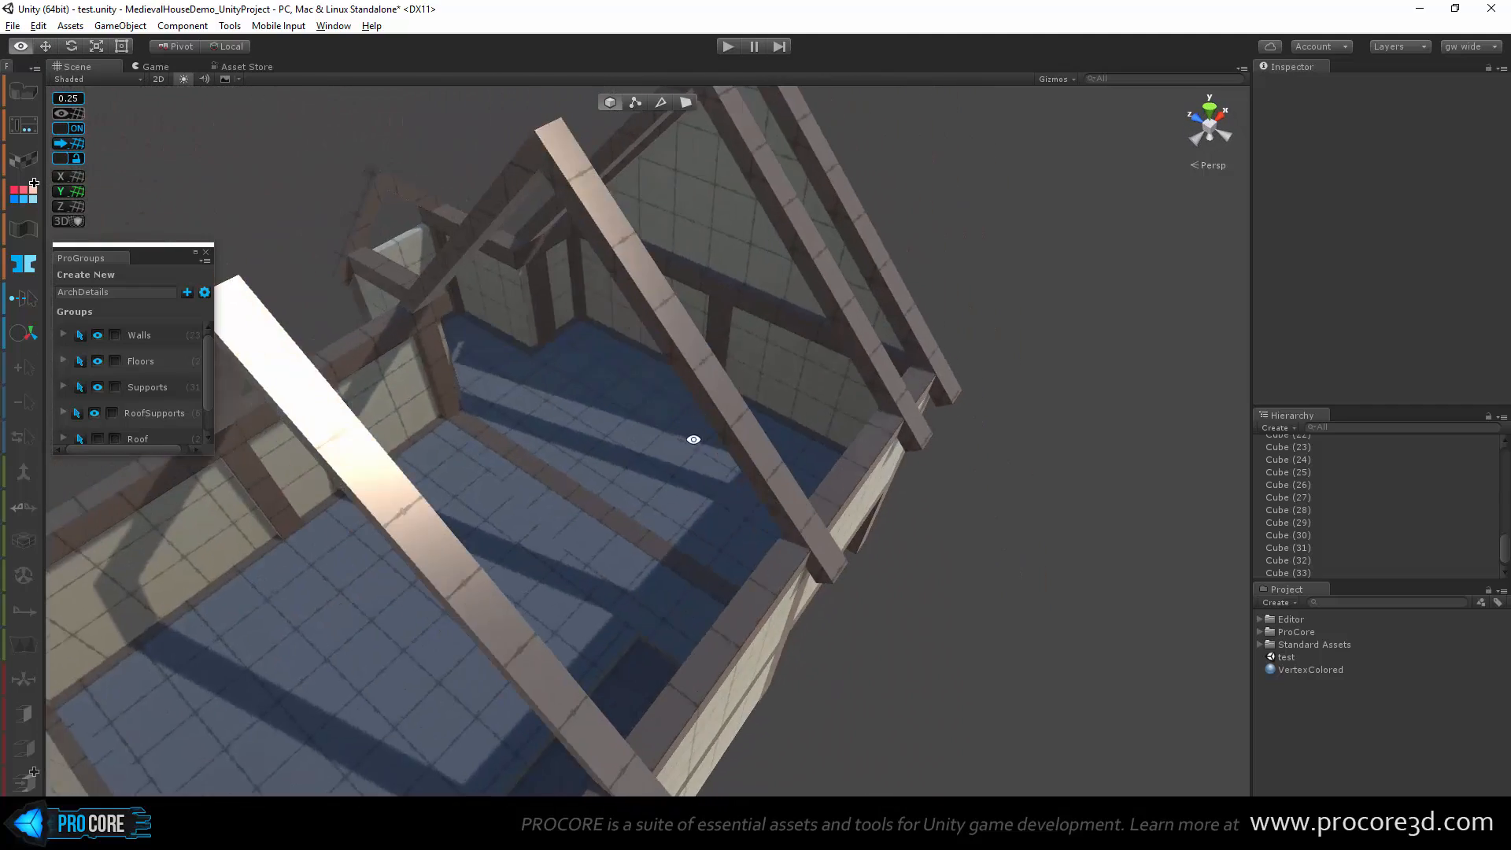
{"action": "middle_click_drag", "start_coordinate": [692, 438], "coordinate": [778, 365]}
{"action": "left_click_drag", "start_coordinate": [779, 370], "coordinate": [978, 310], "text": "alt"}
{"action": "scroll", "coordinate": [506, 534], "scroll_direction": "up", "scroll_amount": 4}
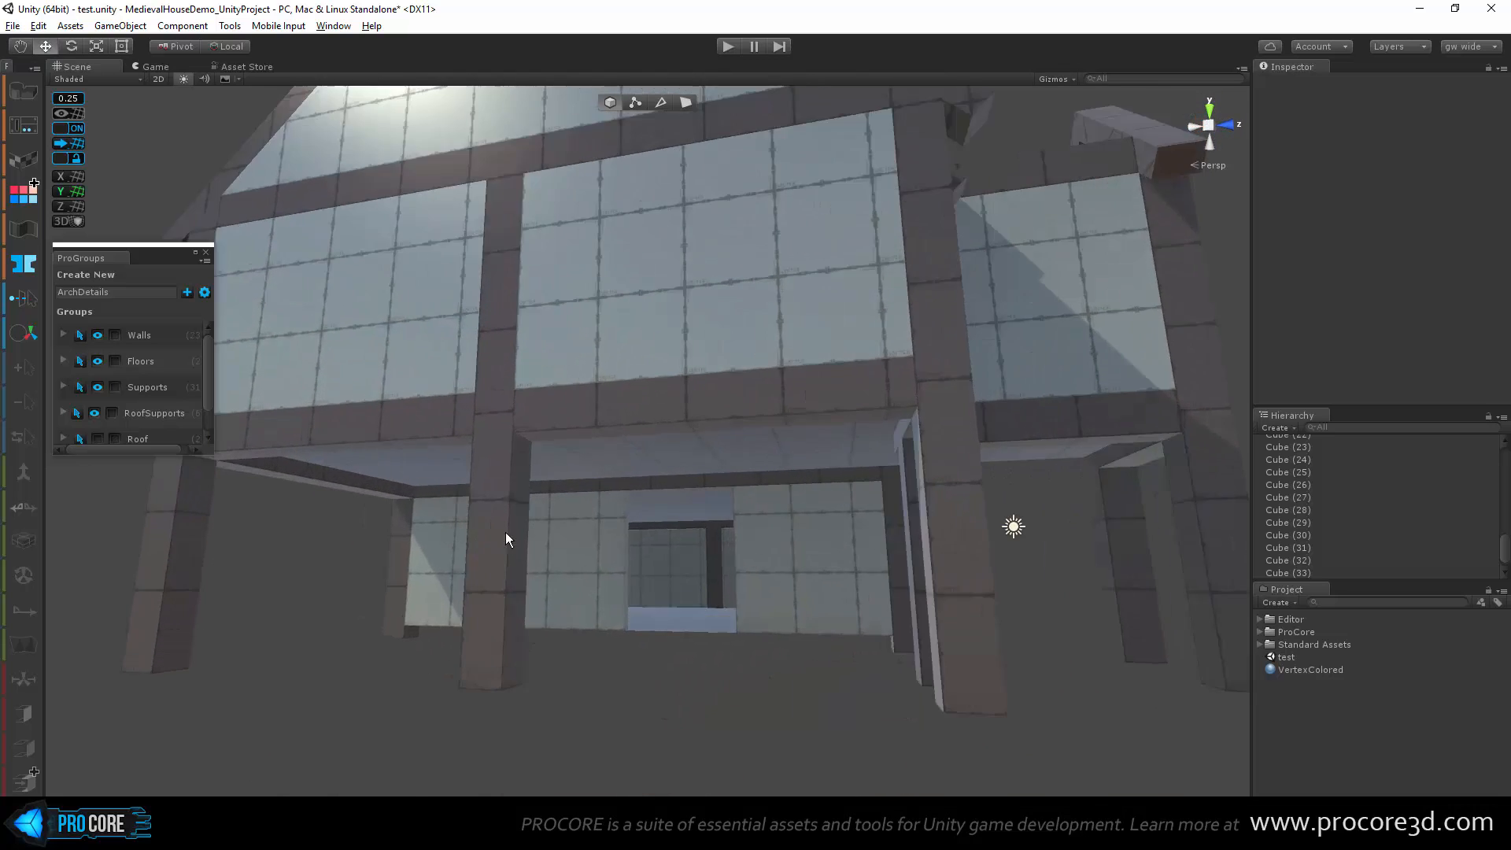
{"action": "left_click_drag", "start_coordinate": [506, 533], "coordinate": [688, 536], "text": "alt"}
{"action": "middle_click_drag", "start_coordinate": [689, 536], "coordinate": [663, 514]}
{"action": "scroll", "coordinate": [663, 514], "scroll_direction": "up", "scroll_amount": 3}
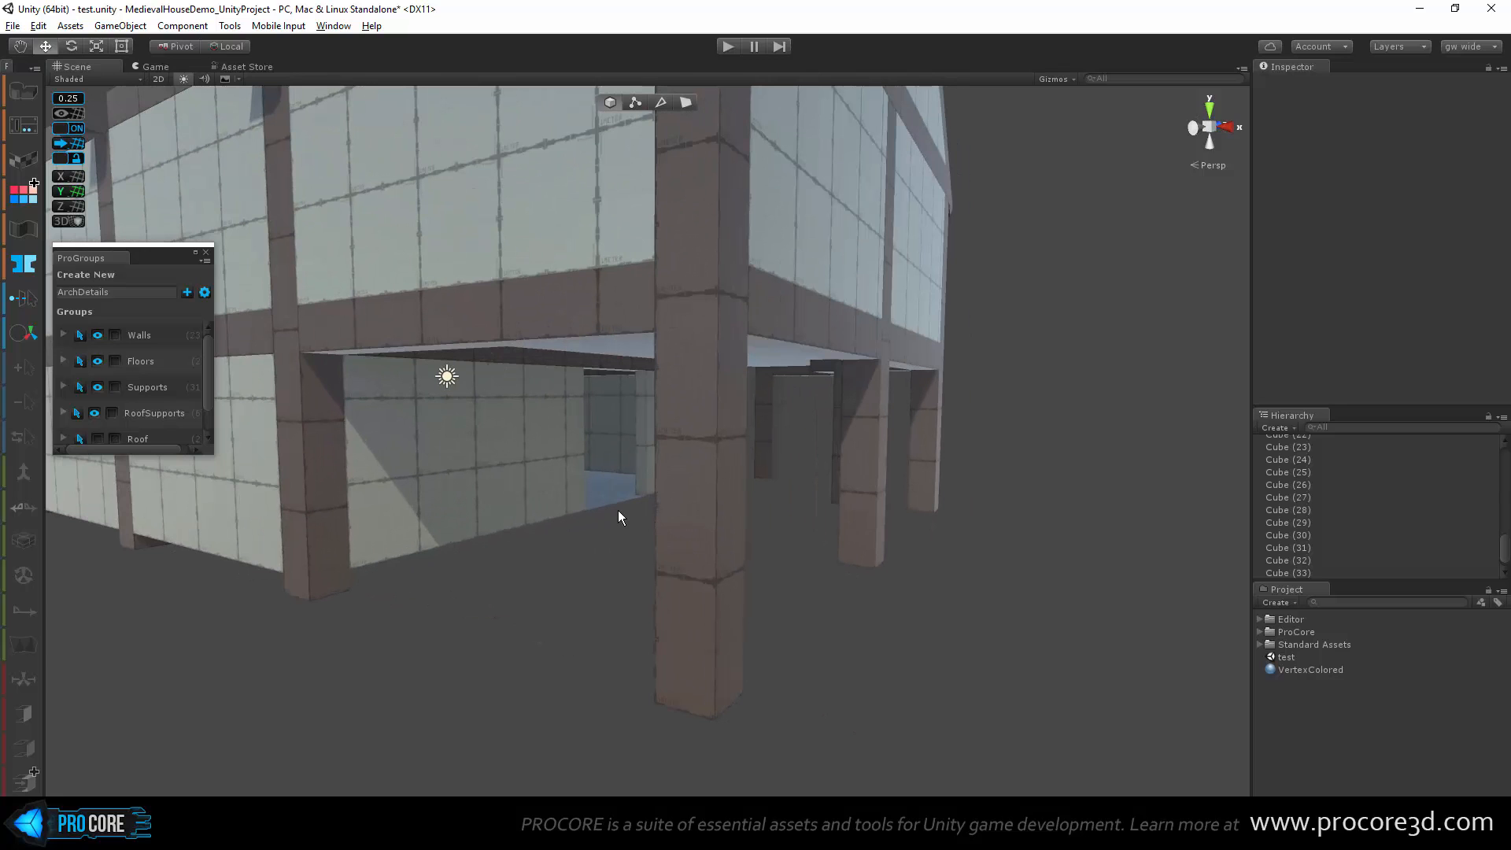
{"action": "left_click_drag", "start_coordinate": [618, 515], "coordinate": [557, 380], "text": "alt"}
{"action": "middle_click_drag", "start_coordinate": [557, 381], "coordinate": [705, 296]}
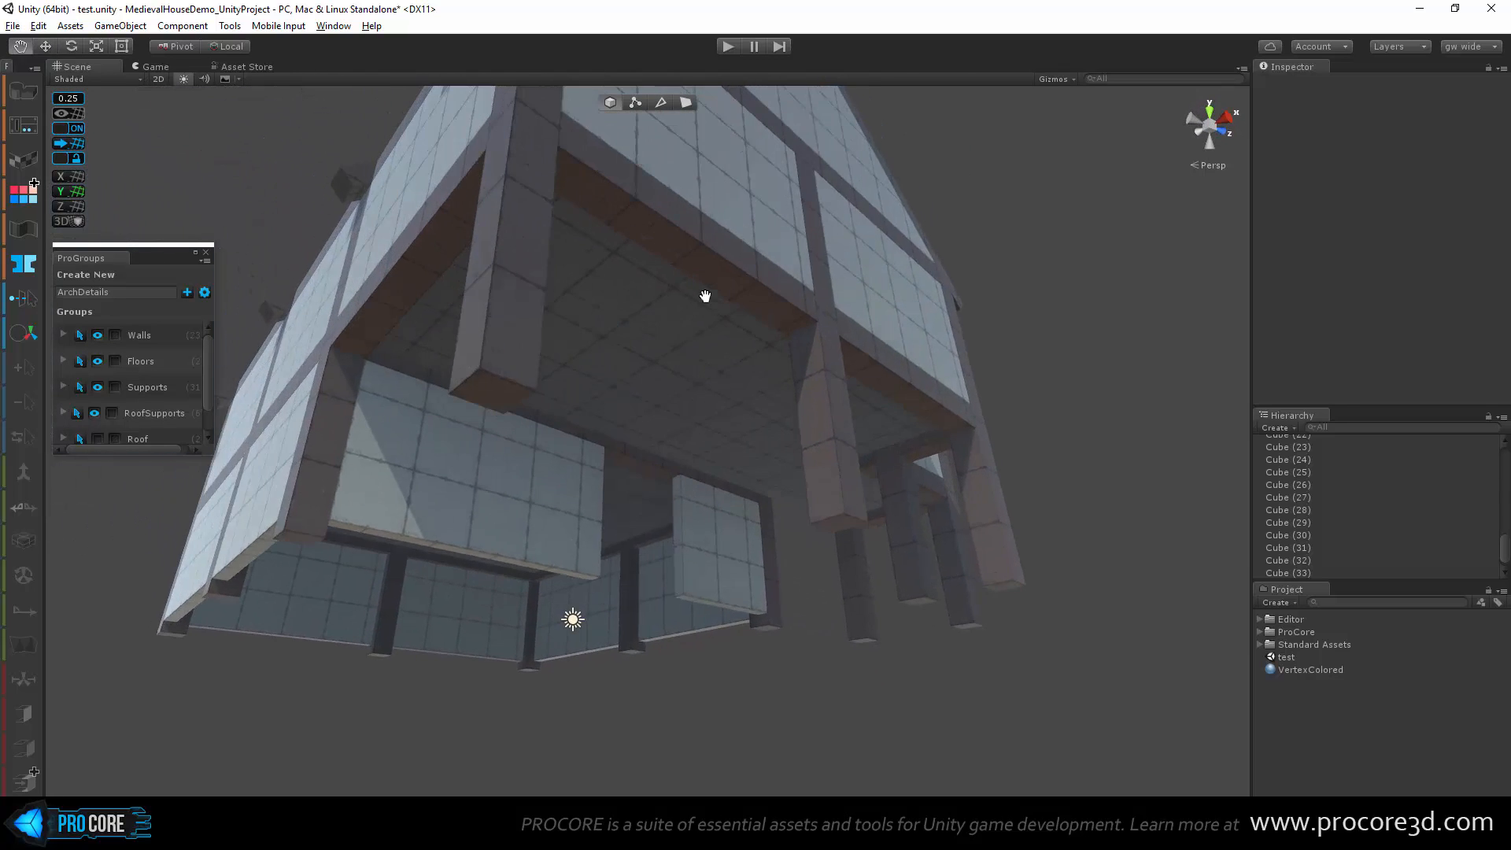
{"action": "left_click_drag", "start_coordinate": [720, 265], "coordinate": [920, 631], "text": "alt"}
{"action": "scroll", "coordinate": [812, 546], "scroll_direction": "up", "scroll_amount": 5}
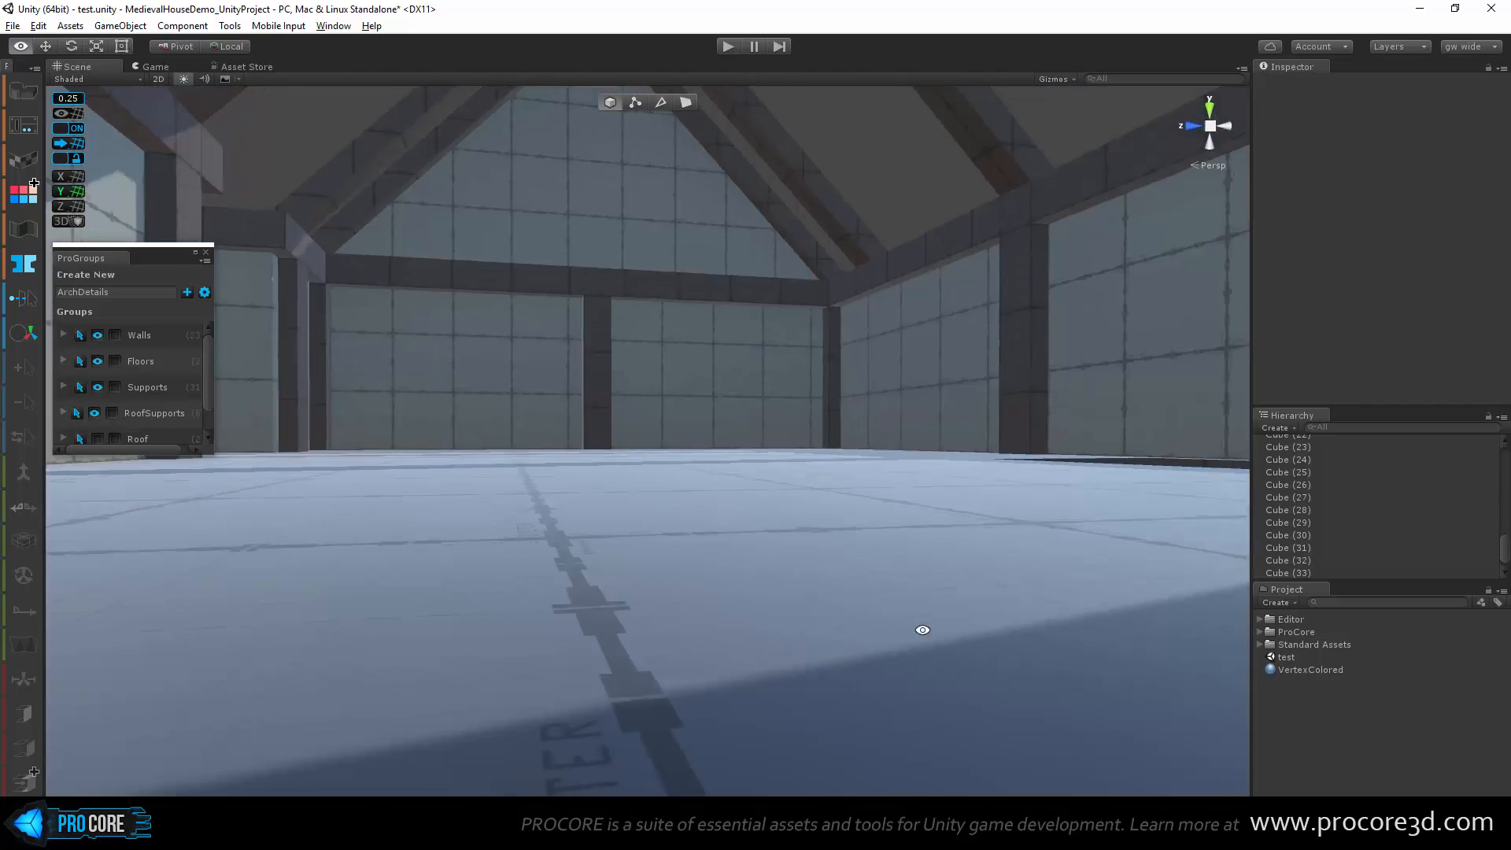
{"action": "left_click_drag", "start_coordinate": [794, 496], "coordinate": [560, 535], "text": "alt"}
{"action": "middle_click_drag", "start_coordinate": [560, 538], "coordinate": [526, 549]}
{"action": "scroll", "coordinate": [525, 550], "scroll_direction": "up", "scroll_amount": 1}
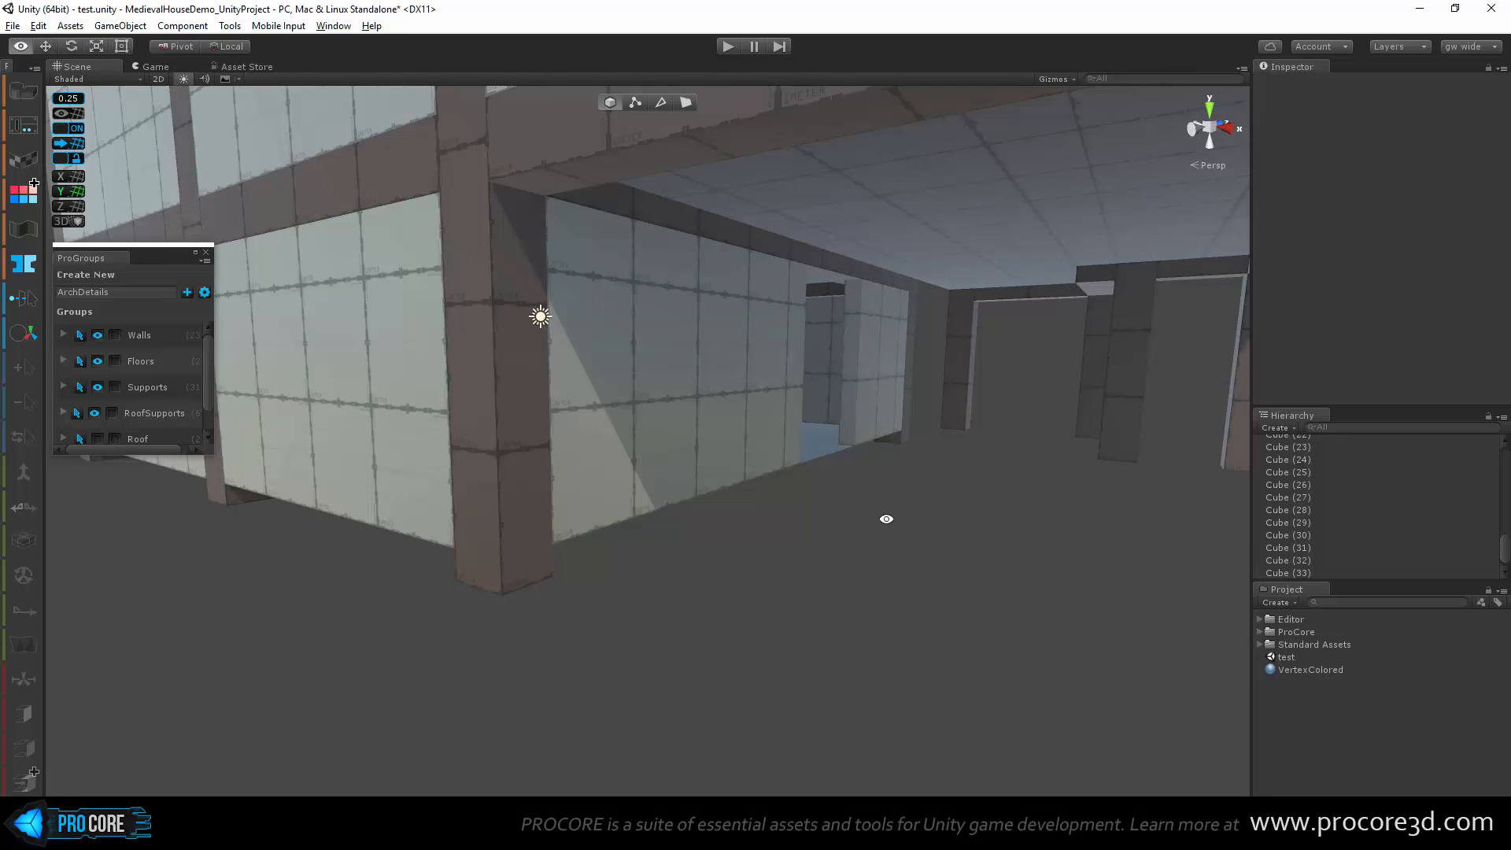
Step: Extrude Floor1's edge along the recessed ground-floor wall outward beneath the overhanging upper floor, as far as the front pillars
{"action": "left_click_drag", "start_coordinate": [887, 520], "coordinate": [849, 533], "text": "alt"}
{"action": "left_click", "coordinate": [825, 445]}
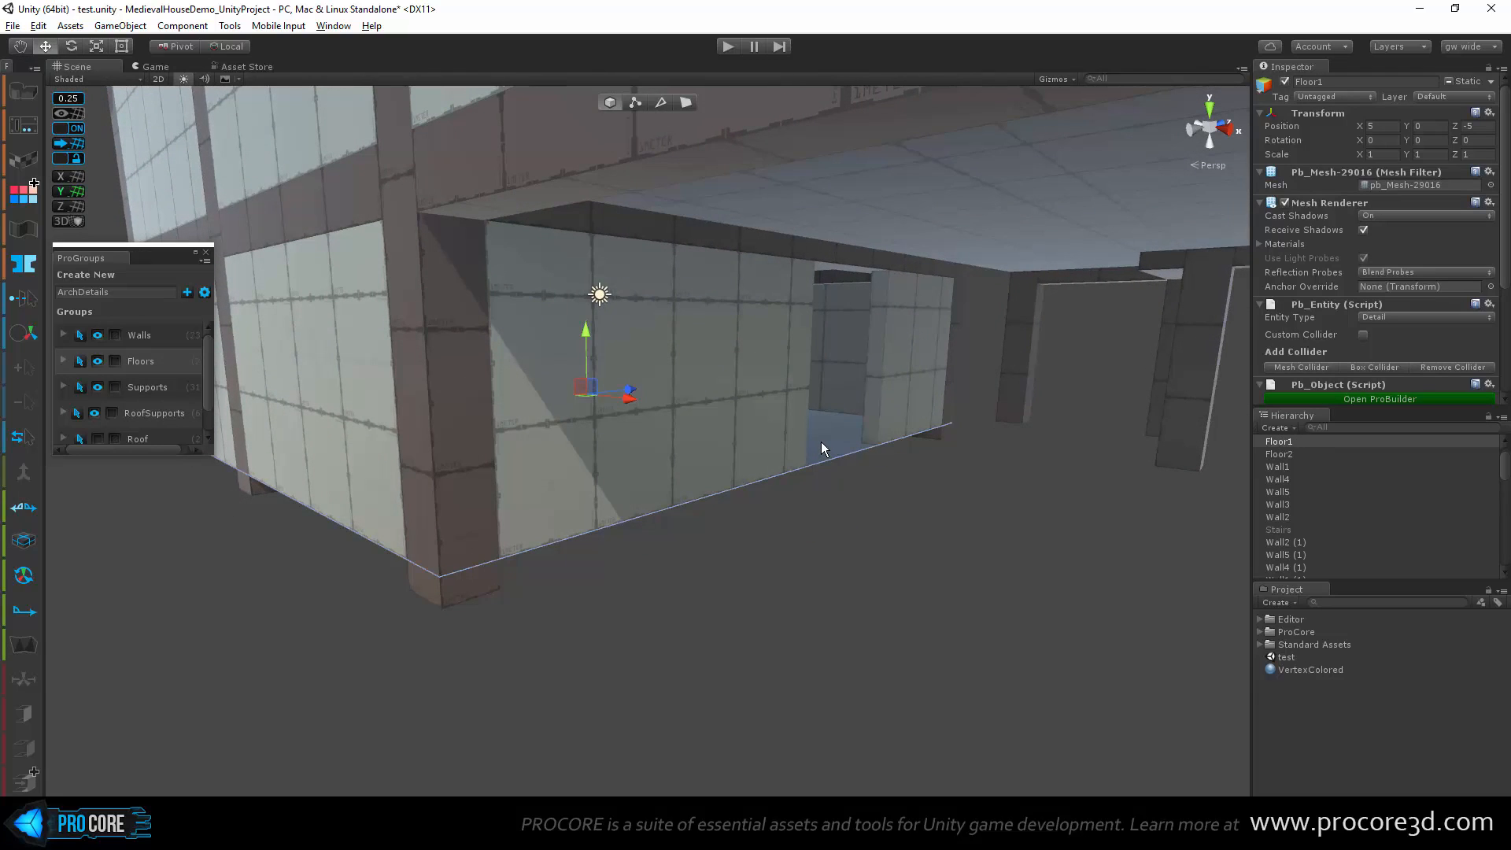
{"action": "left_click_drag", "start_coordinate": [820, 441], "coordinate": [635, 138], "text": "alt"}
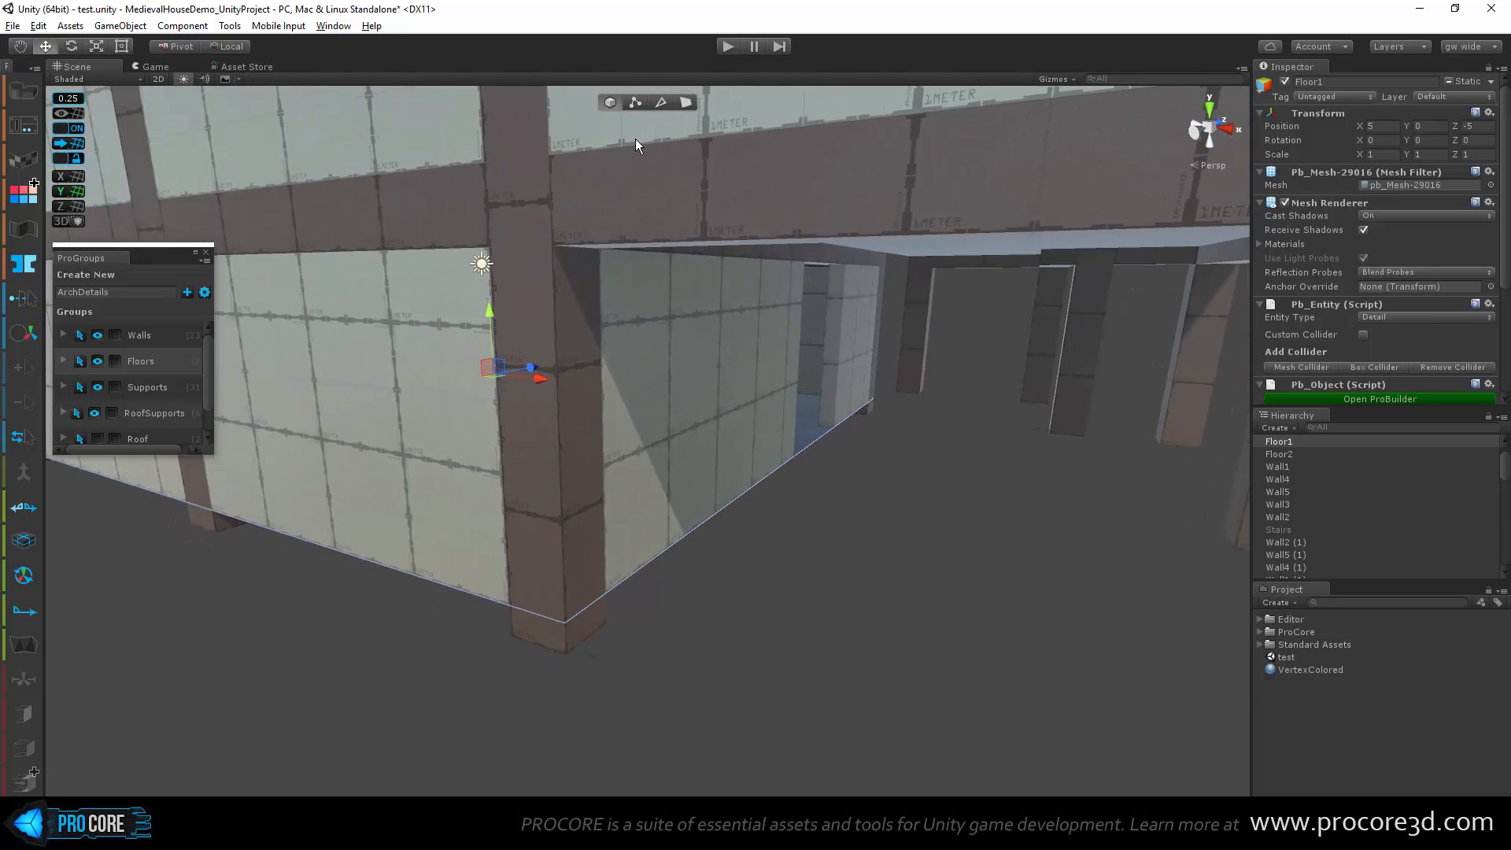
{"action": "left_click", "coordinate": [659, 104]}
{"action": "left_click", "coordinate": [815, 440]}
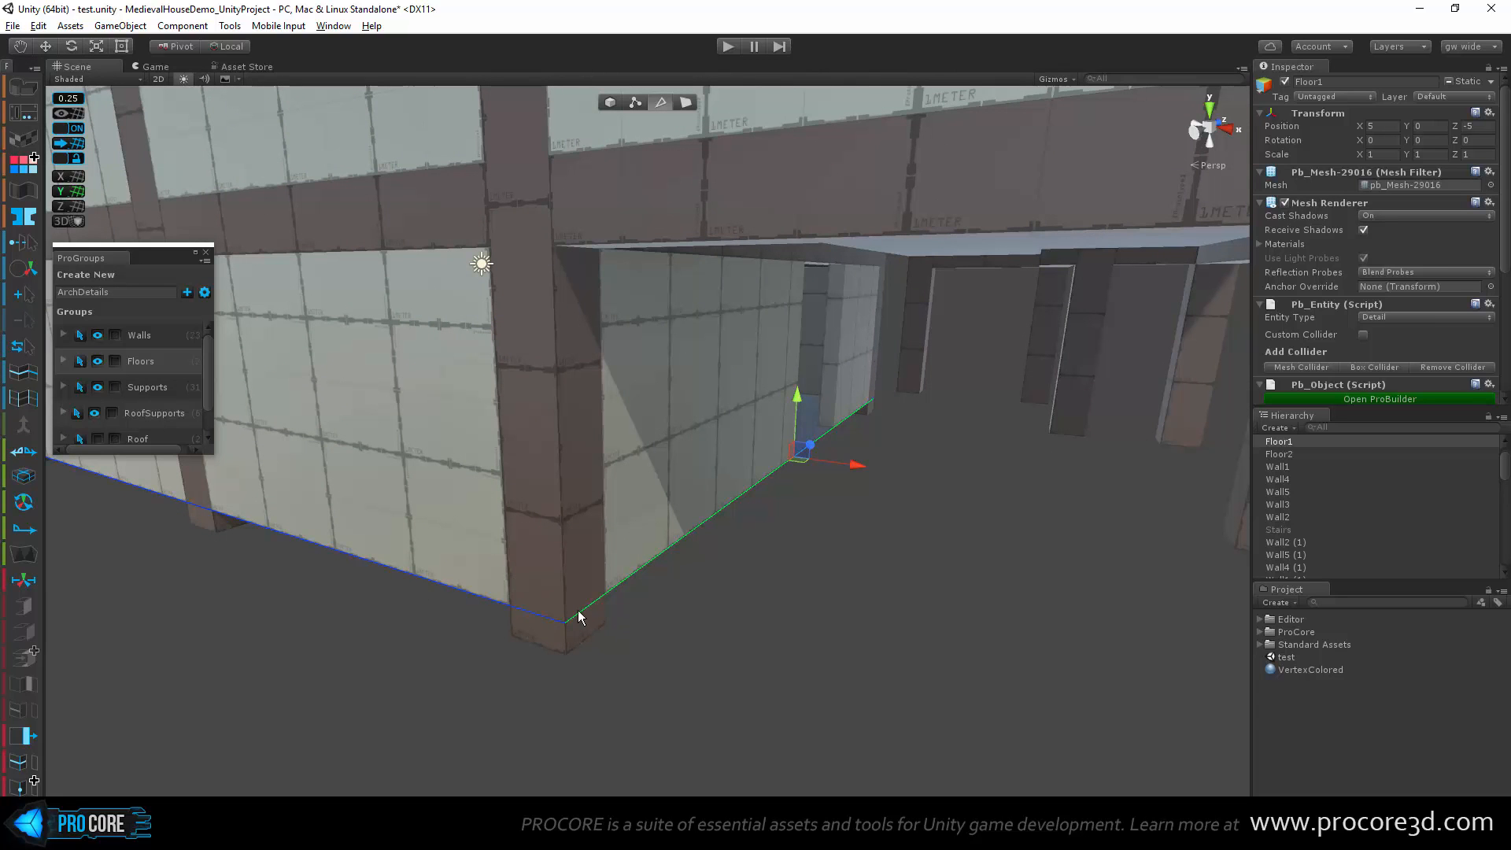
{"action": "left_click_drag", "start_coordinate": [695, 582], "coordinate": [492, 477], "text": "alt"}
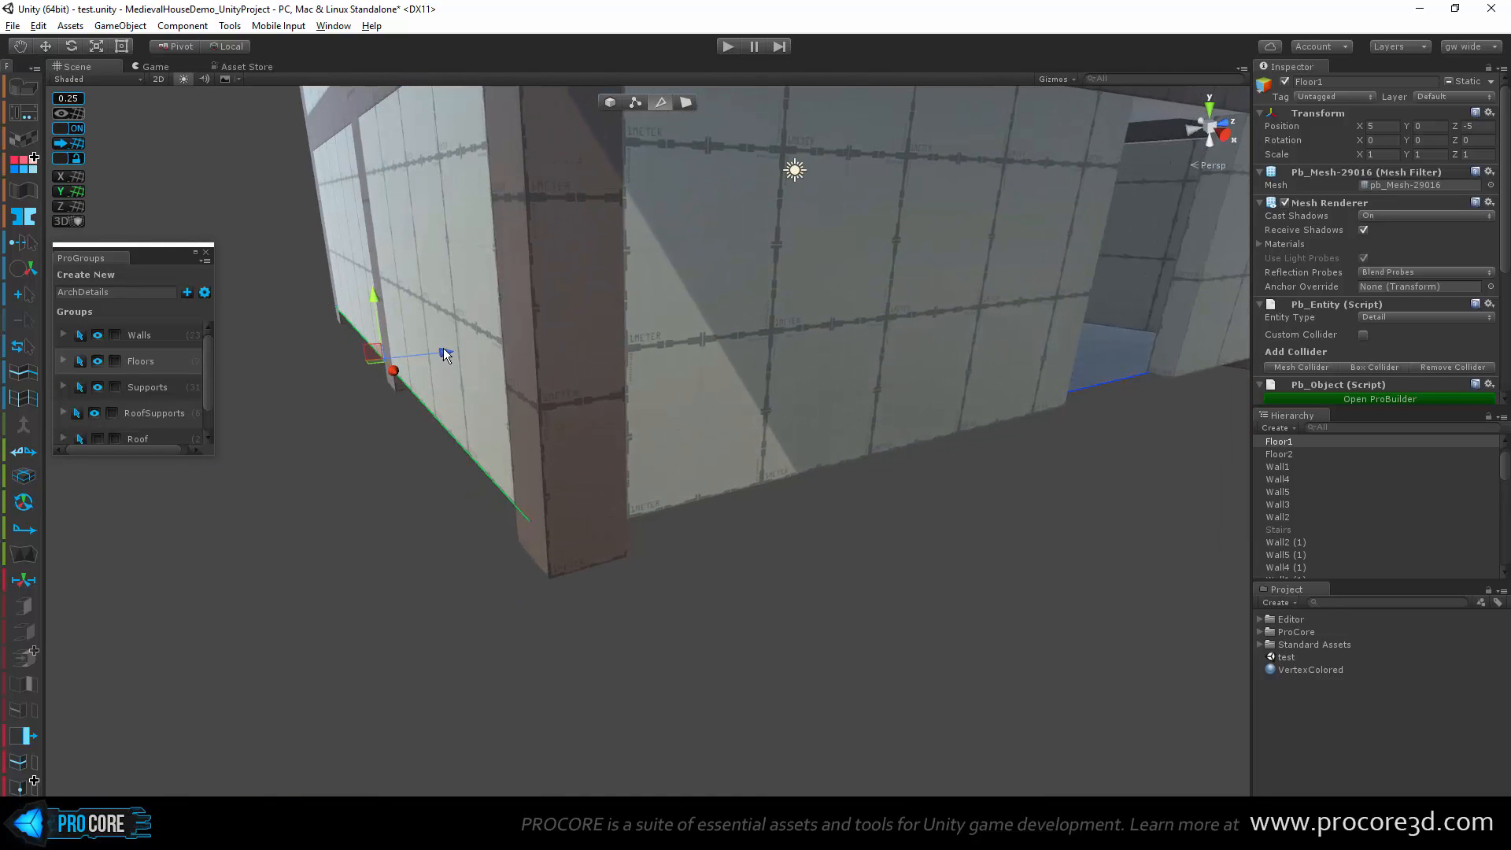
{"action": "left_click_drag", "start_coordinate": [443, 348], "coordinate": [915, 553], "text": "alt"}
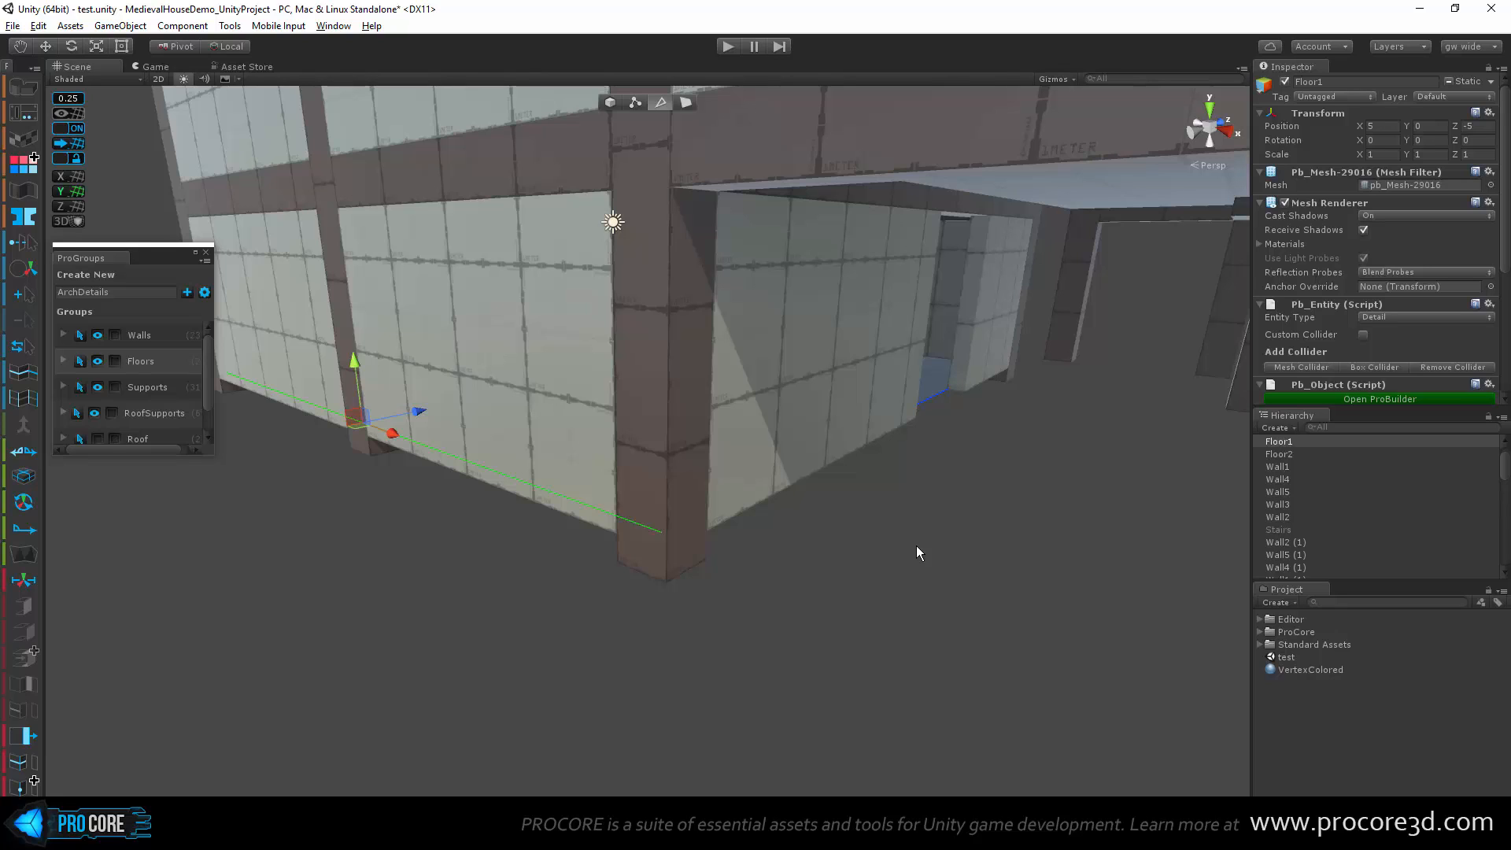
{"action": "left_click", "coordinate": [879, 538]}
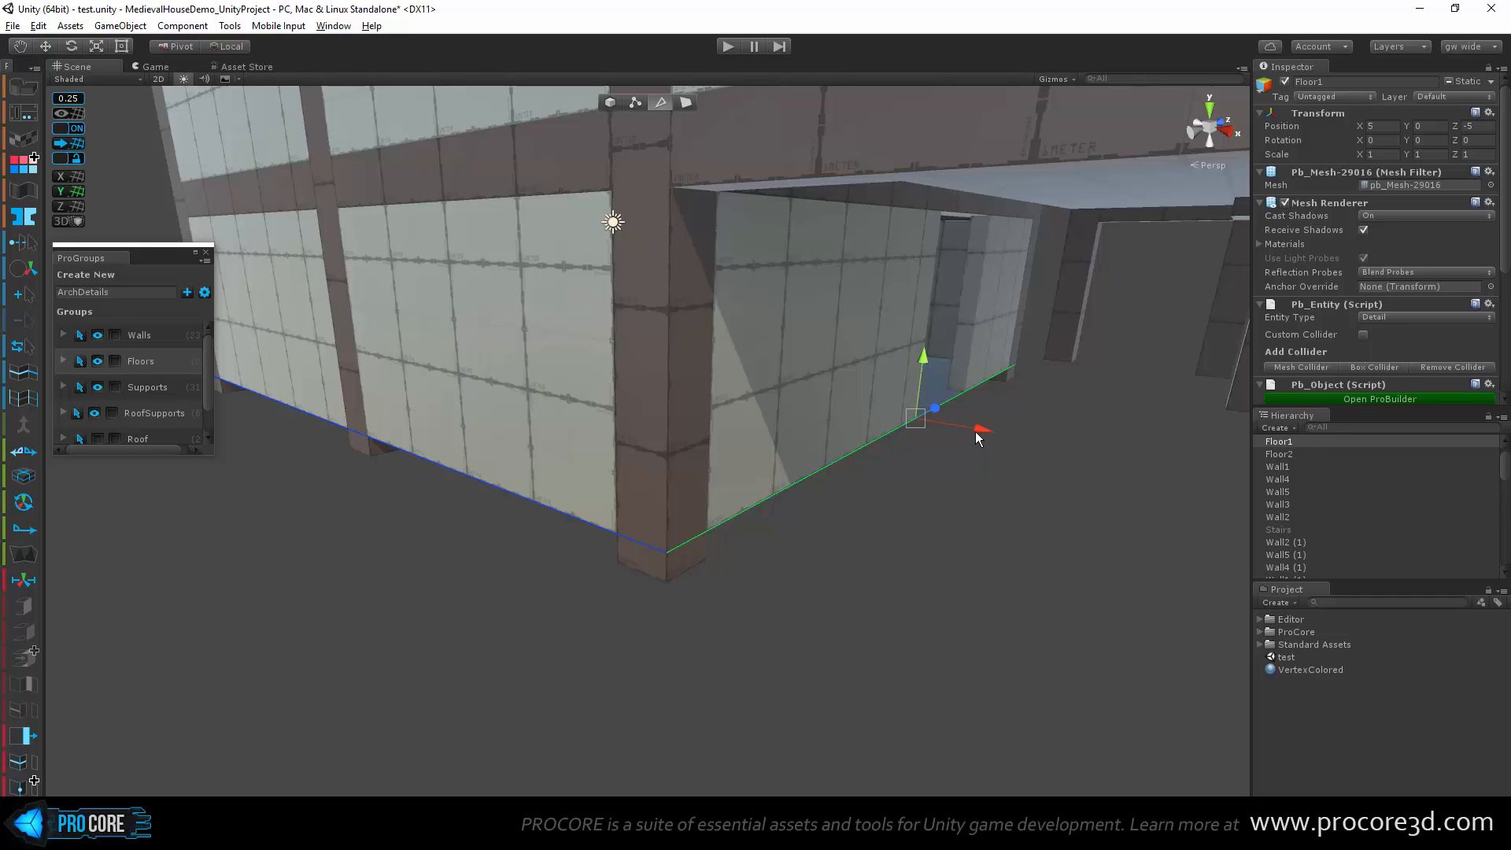
{"action": "left_click_drag", "start_coordinate": [975, 431], "coordinate": [790, 600], "text": "shift"}
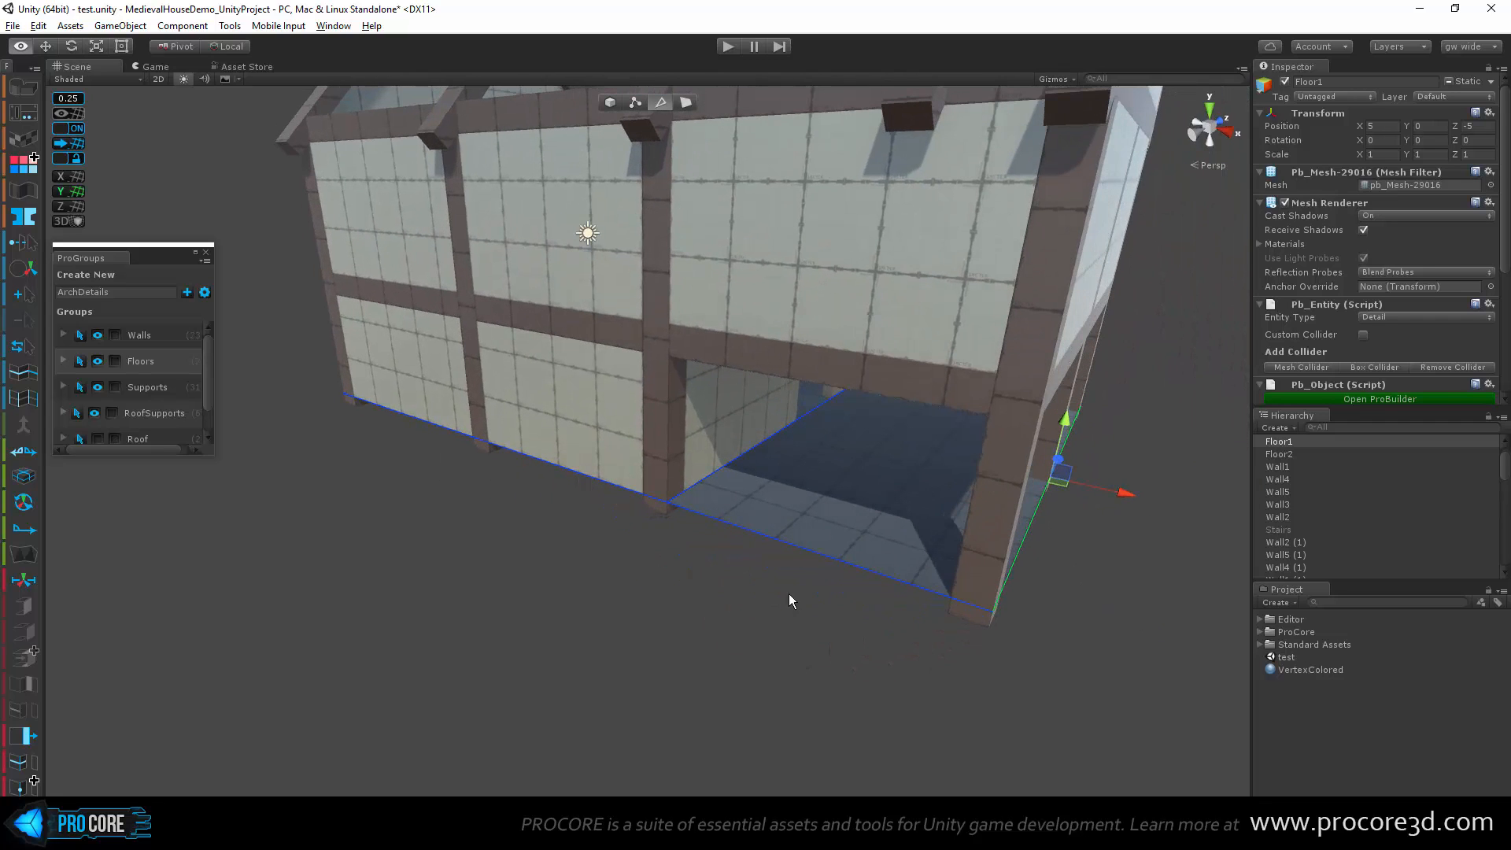
Step: Extrude both of Floor1's edge segments along one long side outward into a narrow strip beyond the wall
{"action": "left_click", "coordinate": [596, 484]}
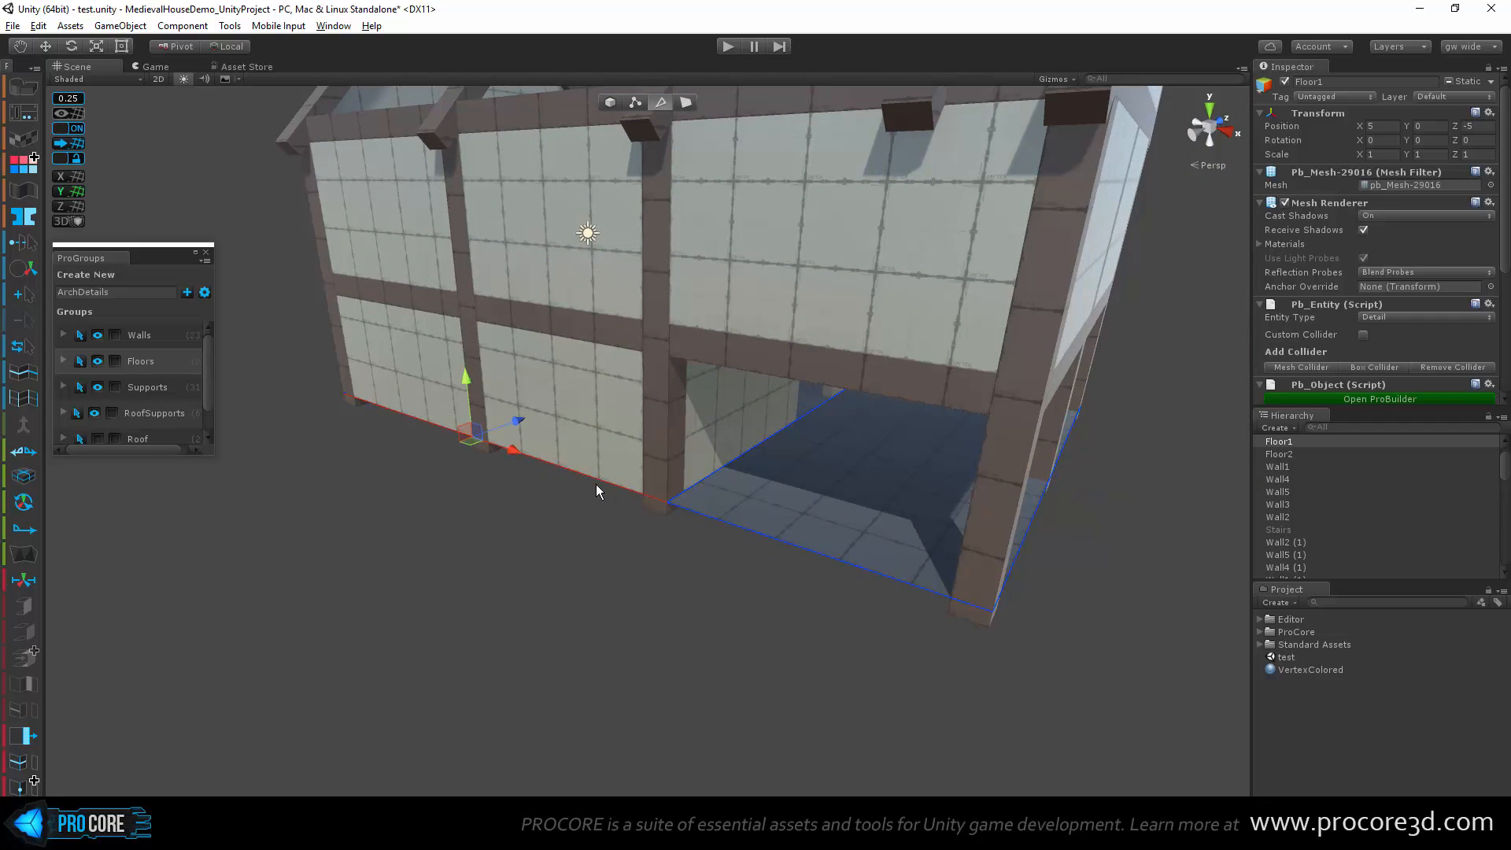
{"action": "left_click", "coordinate": [703, 509], "text": "shift"}
{"action": "left_click_drag", "start_coordinate": [710, 614], "coordinate": [582, 598], "text": "alt"}
{"action": "left_click_drag", "start_coordinate": [579, 470], "coordinate": [573, 460], "text": "shift"}
Step: Extrude Floor1's back edge together with the end edge of the side strip outward past the back wall
{"action": "left_click_drag", "start_coordinate": [286, 593], "coordinate": [585, 634], "text": "alt"}
{"action": "left_click", "coordinate": [598, 460]}
{"action": "left_click", "coordinate": [501, 630], "text": "shift"}
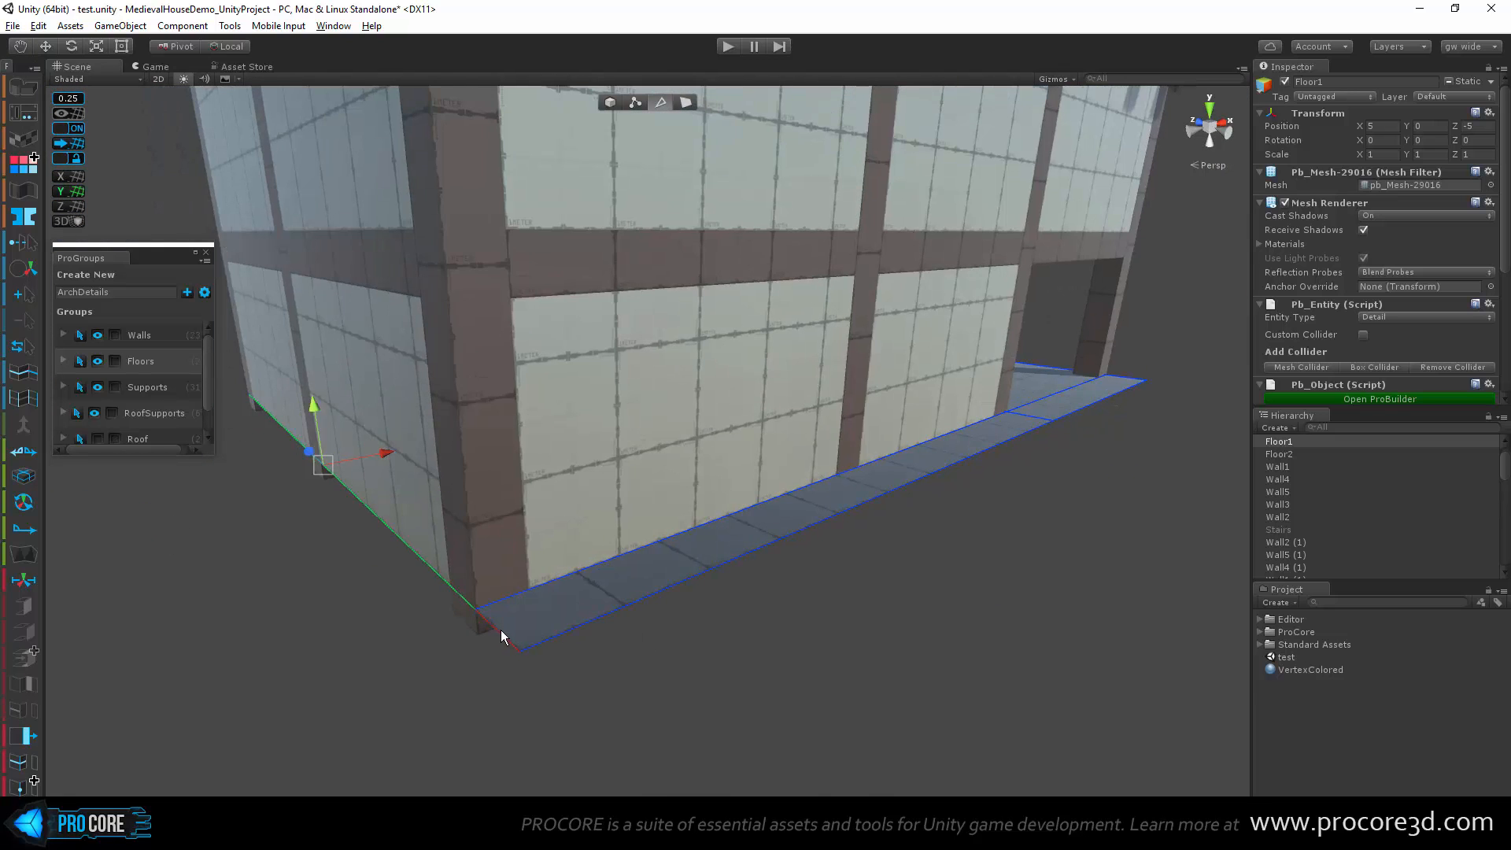
{"action": "middle_click_drag", "start_coordinate": [197, 629], "coordinate": [491, 661]}
{"action": "left_click_drag", "start_coordinate": [490, 661], "coordinate": [921, 547], "text": "alt"}
{"action": "left_click_drag", "start_coordinate": [802, 399], "coordinate": [842, 400], "text": "shift"}
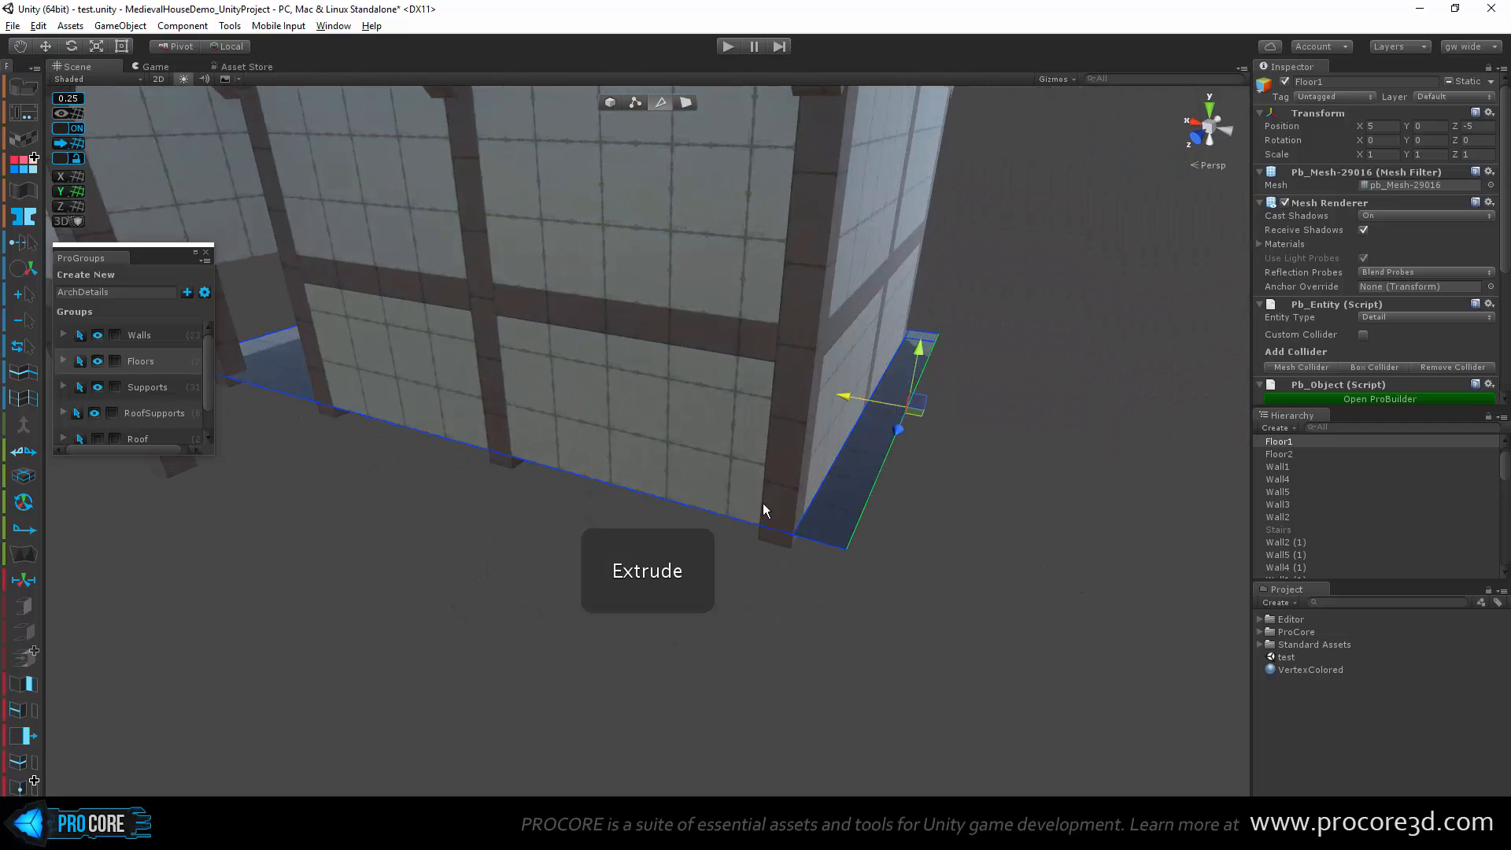
Step: Extrude Floor1's edge segments along the opposite long side outward, including the end of the back strip
{"action": "left_click", "coordinate": [708, 515], "text": "shift"}
{"action": "left_click", "coordinate": [816, 546]}
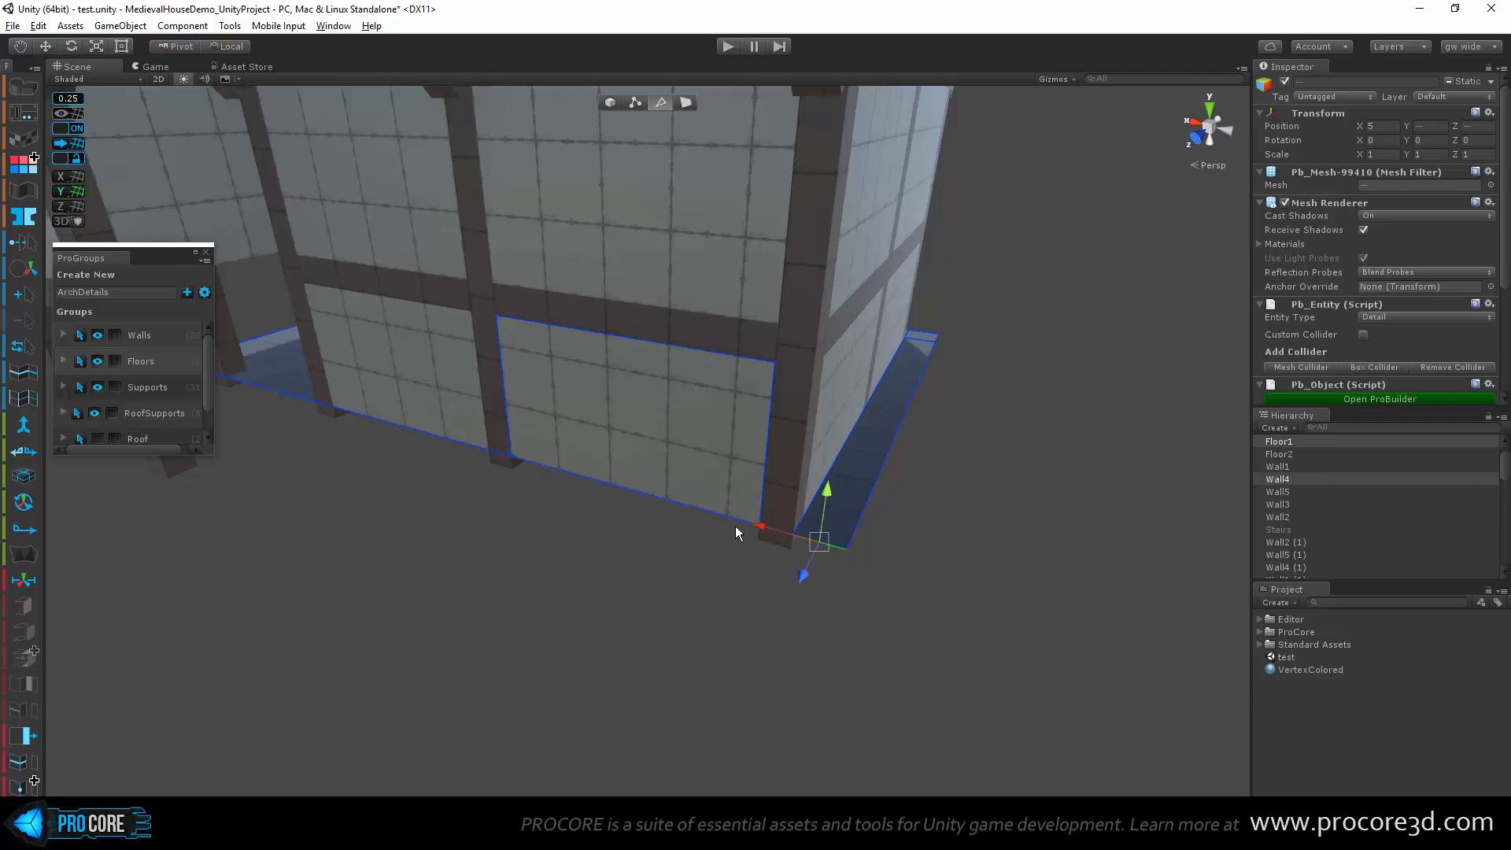
{"action": "left_click", "coordinate": [286, 396], "text": "shift"}
{"action": "left_click", "coordinate": [358, 419], "text": "shift"}
{"action": "left_click_drag", "start_coordinate": [290, 600], "coordinate": [1037, 523], "text": "alt"}
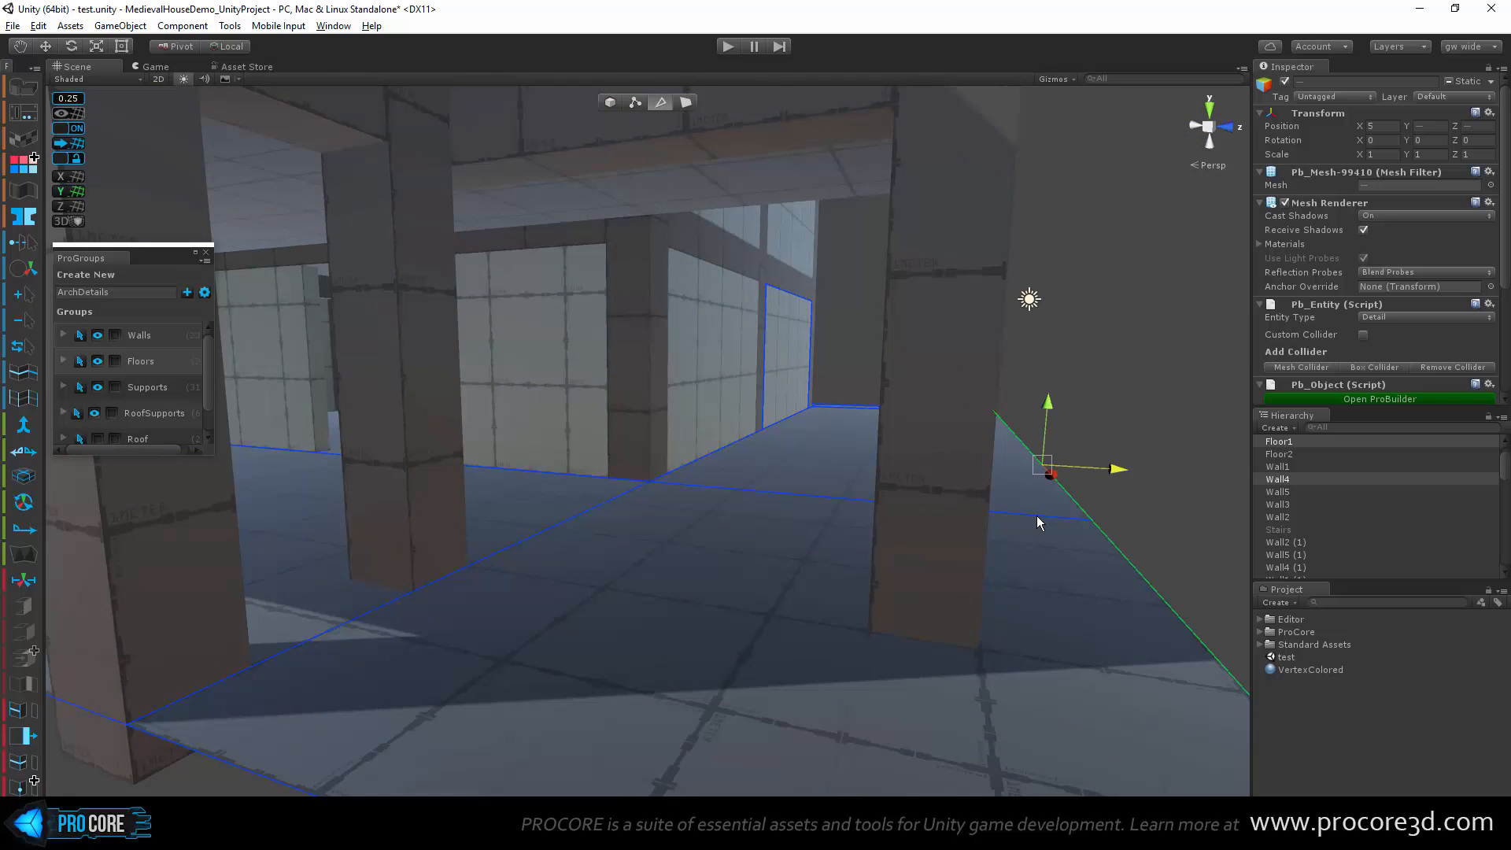
Step: Move all of Floor1's outer front edge segments farther outward, beyond the front pillars
{"action": "scroll", "coordinate": [887, 590], "scroll_direction": "down", "scroll_amount": 10}
{"action": "left_click_drag", "start_coordinate": [739, 638], "coordinate": [715, 542], "text": "alt"}
{"action": "scroll", "coordinate": [750, 696], "scroll_direction": "up", "scroll_amount": 5}
{"action": "left_click", "coordinate": [724, 536]}
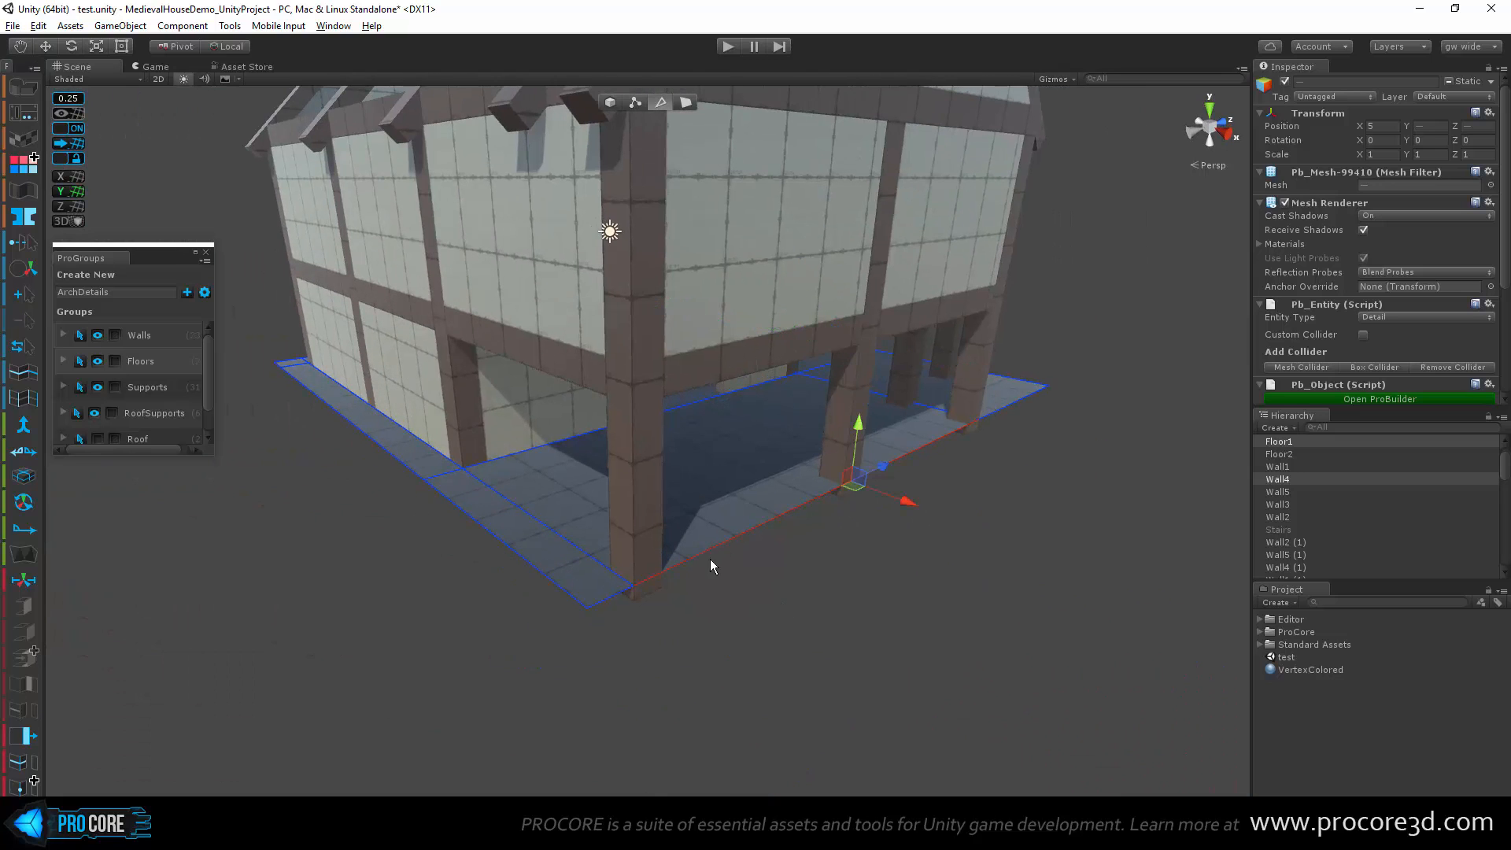
{"action": "left_click", "coordinate": [1004, 403], "text": "shift"}
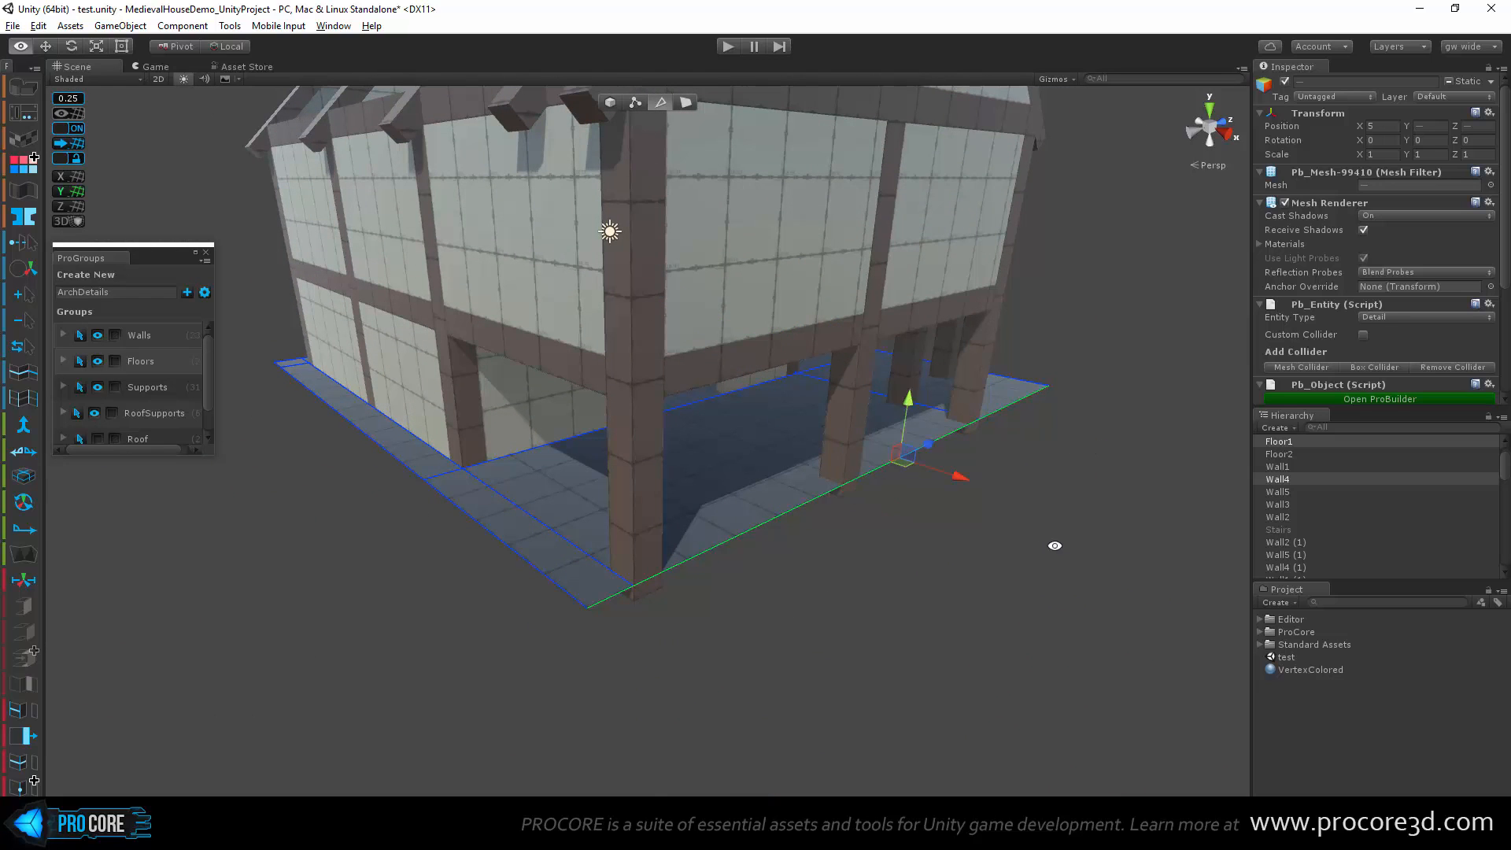
{"action": "left_click_drag", "start_coordinate": [1051, 543], "coordinate": [1083, 543], "text": "alt"}
{"action": "left_click_drag", "start_coordinate": [964, 474], "coordinate": [1004, 482]}
Step: Move all of Floor1's outer edge segments along the back slightly farther away from the wall
{"action": "left_click_drag", "start_coordinate": [524, 558], "coordinate": [985, 644], "text": "alt"}
{"action": "scroll", "coordinate": [986, 644], "scroll_direction": "up", "scroll_amount": 5}
{"action": "middle_click_drag", "start_coordinate": [985, 644], "coordinate": [750, 469]}
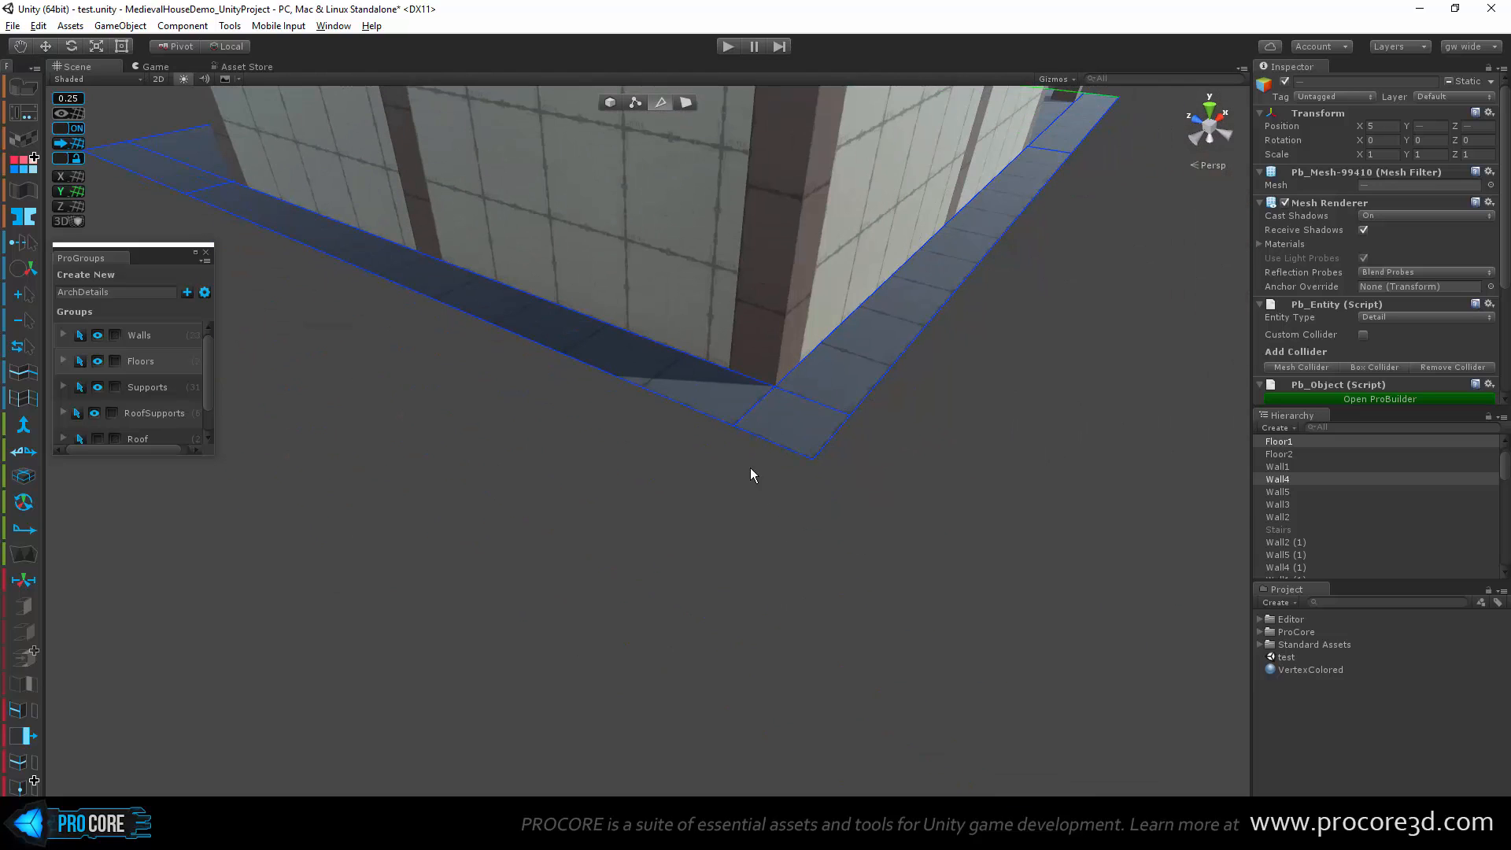
{"action": "left_click", "coordinate": [710, 413]}
{"action": "left_click_drag", "start_coordinate": [139, 181], "coordinate": [461, 340], "text": "alt"}
{"action": "left_click_drag", "start_coordinate": [427, 290], "coordinate": [419, 296]}
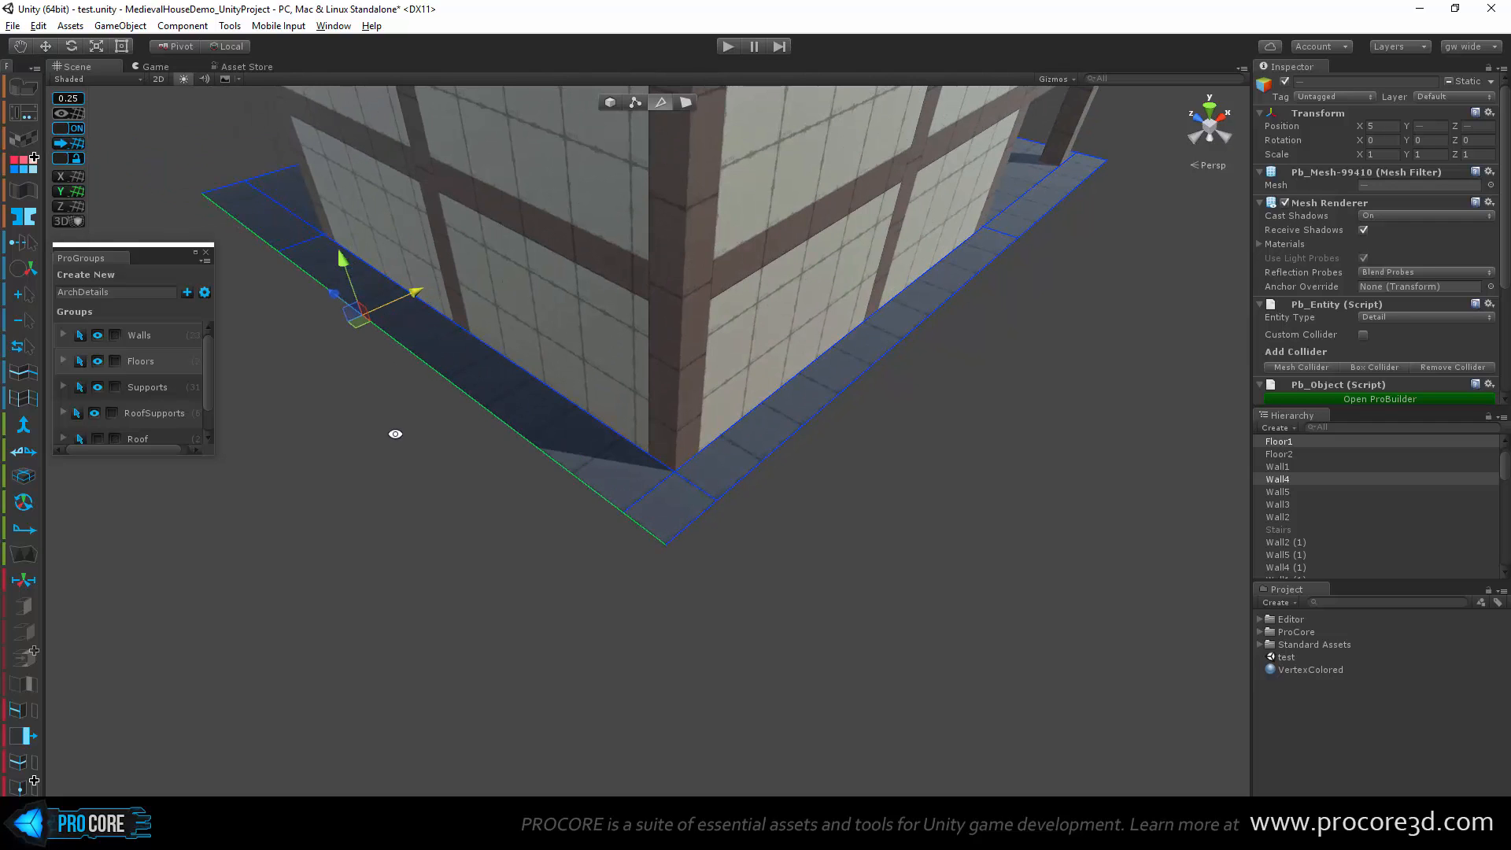
Step: Move all of Floor1's outer edge segments along the long side slightly farther outward from the wall
{"action": "left_click_drag", "start_coordinate": [395, 434], "coordinate": [550, 593], "text": "alt"}
{"action": "left_click_drag", "start_coordinate": [900, 482], "coordinate": [863, 532], "text": "alt"}
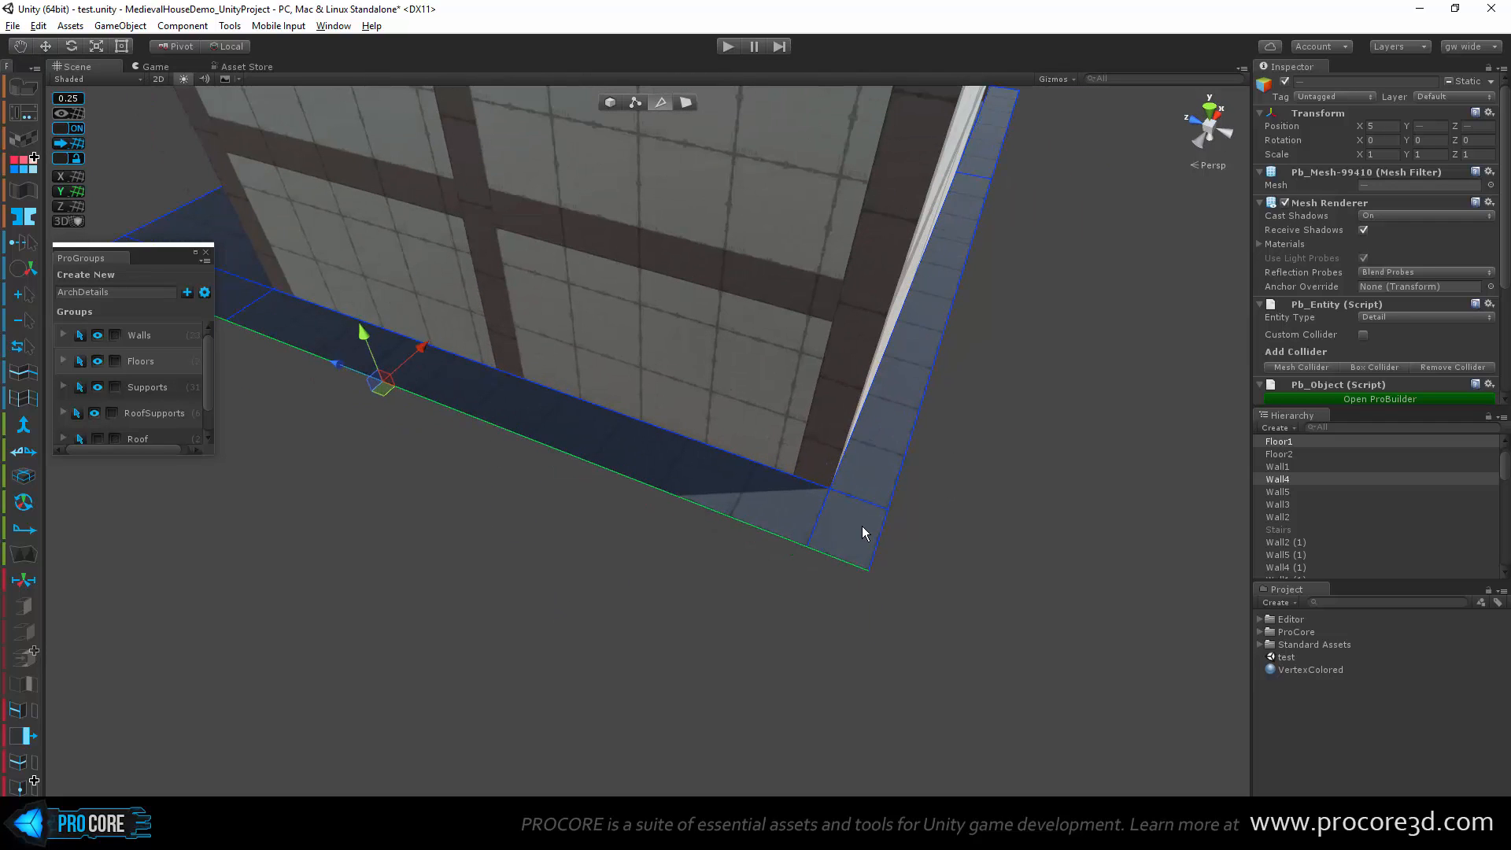
{"action": "left_click", "coordinate": [876, 535]}
{"action": "left_click", "coordinate": [896, 463], "text": "shift"}
{"action": "middle_click_drag", "start_coordinate": [1082, 441], "coordinate": [919, 500]}
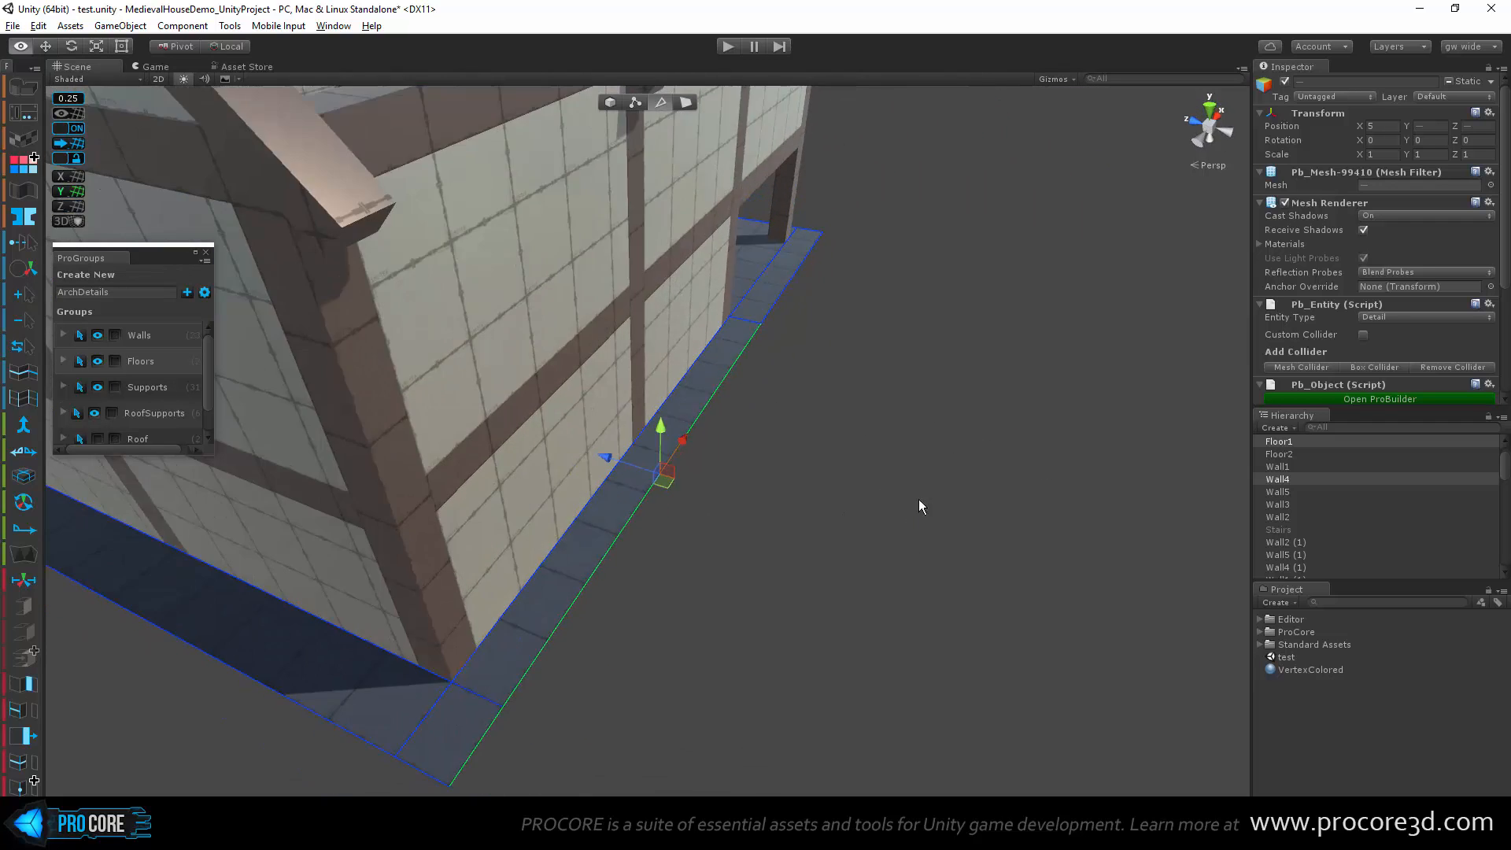
{"action": "left_click", "coordinate": [768, 335], "text": "shift"}
{"action": "left_click_drag", "start_coordinate": [661, 370], "coordinate": [677, 370]}
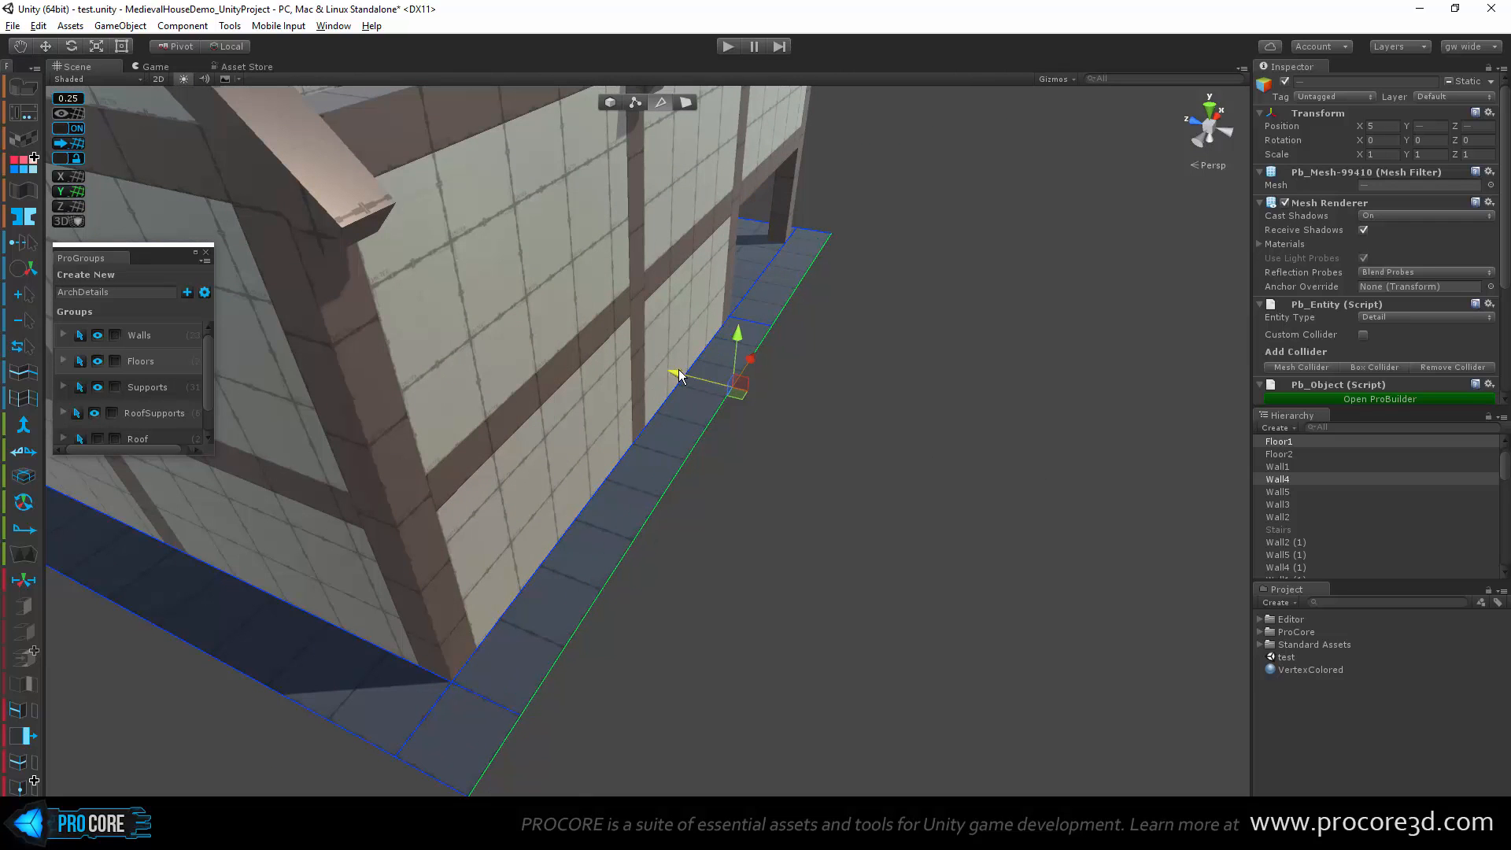
Step: Extrude all of Floor1's outer perimeter edges straight down to give the floor a thin vertical rim on every side
{"action": "scroll", "coordinate": [617, 407], "scroll_direction": "down", "scroll_amount": 3}
{"action": "left_click_drag", "start_coordinate": [408, 560], "coordinate": [789, 484], "text": "alt"}
{"action": "scroll", "coordinate": [789, 485], "scroll_direction": "down", "scroll_amount": 5}
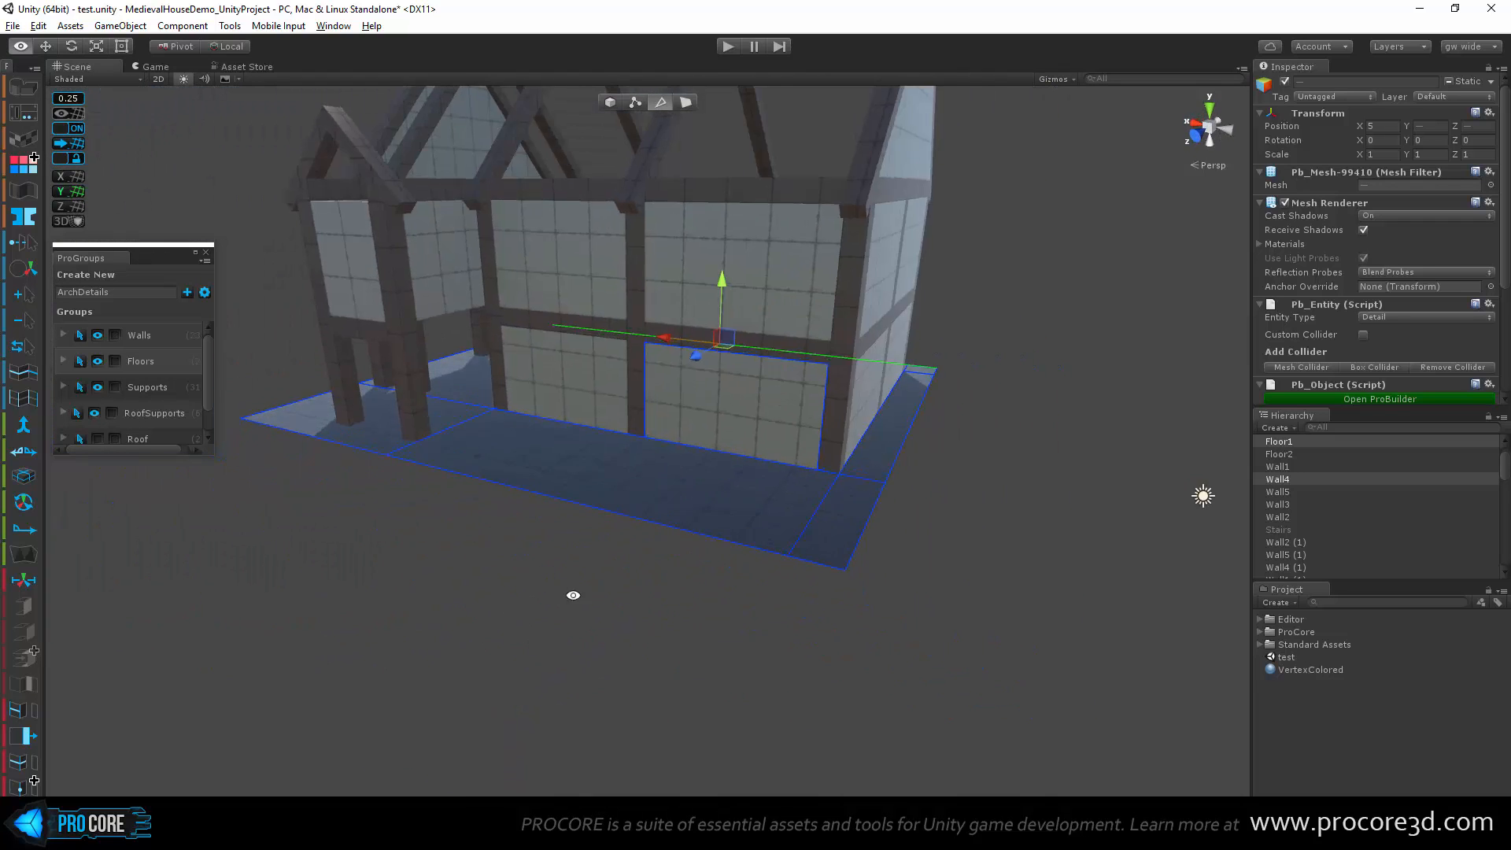
{"action": "left_click_drag", "start_coordinate": [574, 593], "coordinate": [651, 630], "text": "alt"}
{"action": "scroll", "coordinate": [665, 630], "scroll_direction": "up", "scroll_amount": 1}
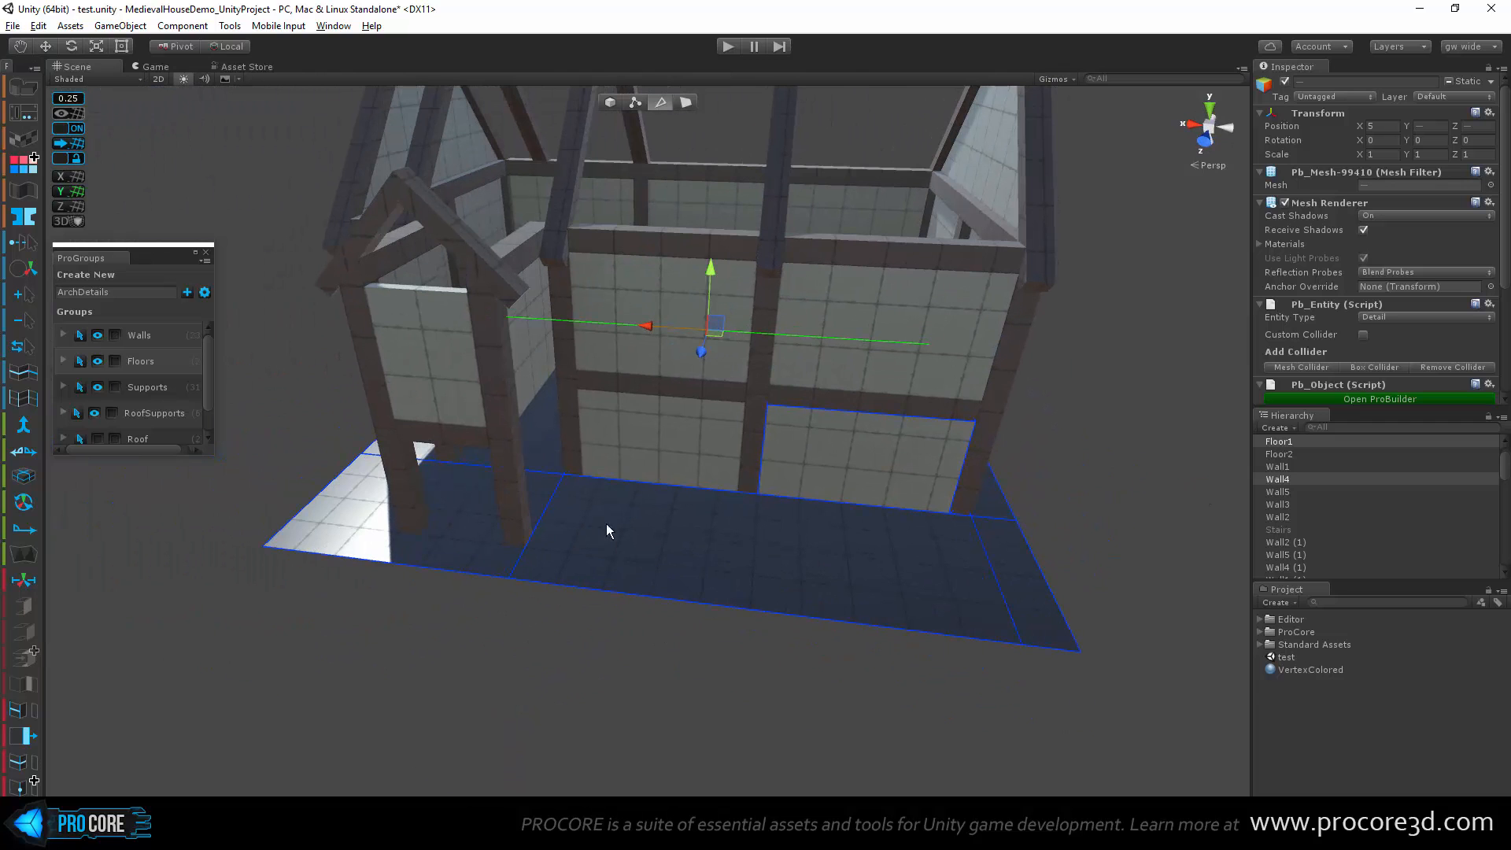
{"action": "left_click_drag", "start_coordinate": [719, 536], "coordinate": [563, 452], "text": "alt"}
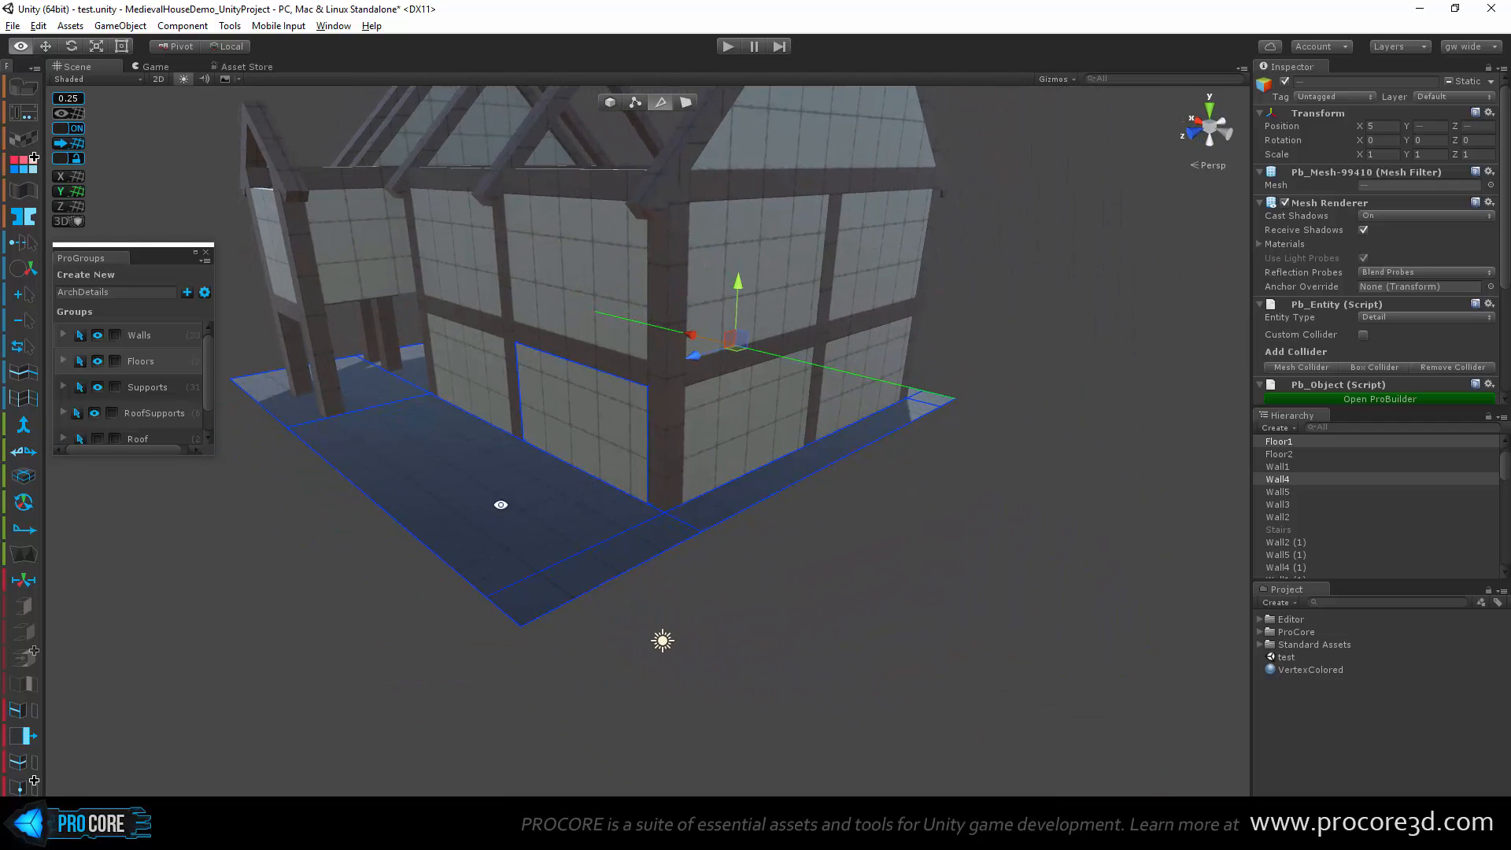
{"action": "left_click_drag", "start_coordinate": [501, 504], "coordinate": [767, 529], "text": "alt"}
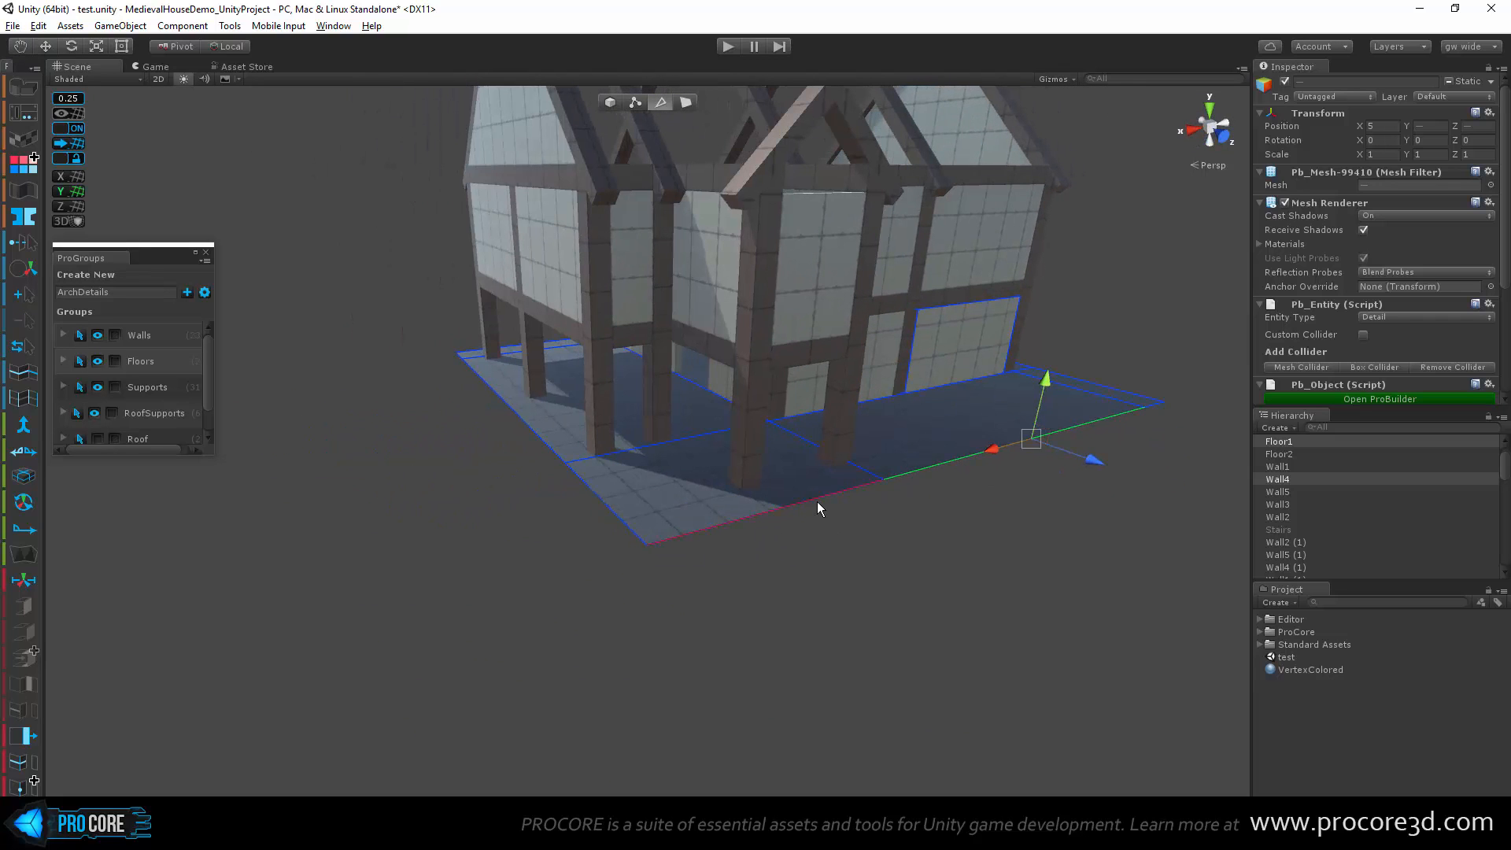
{"action": "left_click_drag", "start_coordinate": [554, 446], "coordinate": [784, 506], "text": "alt"}
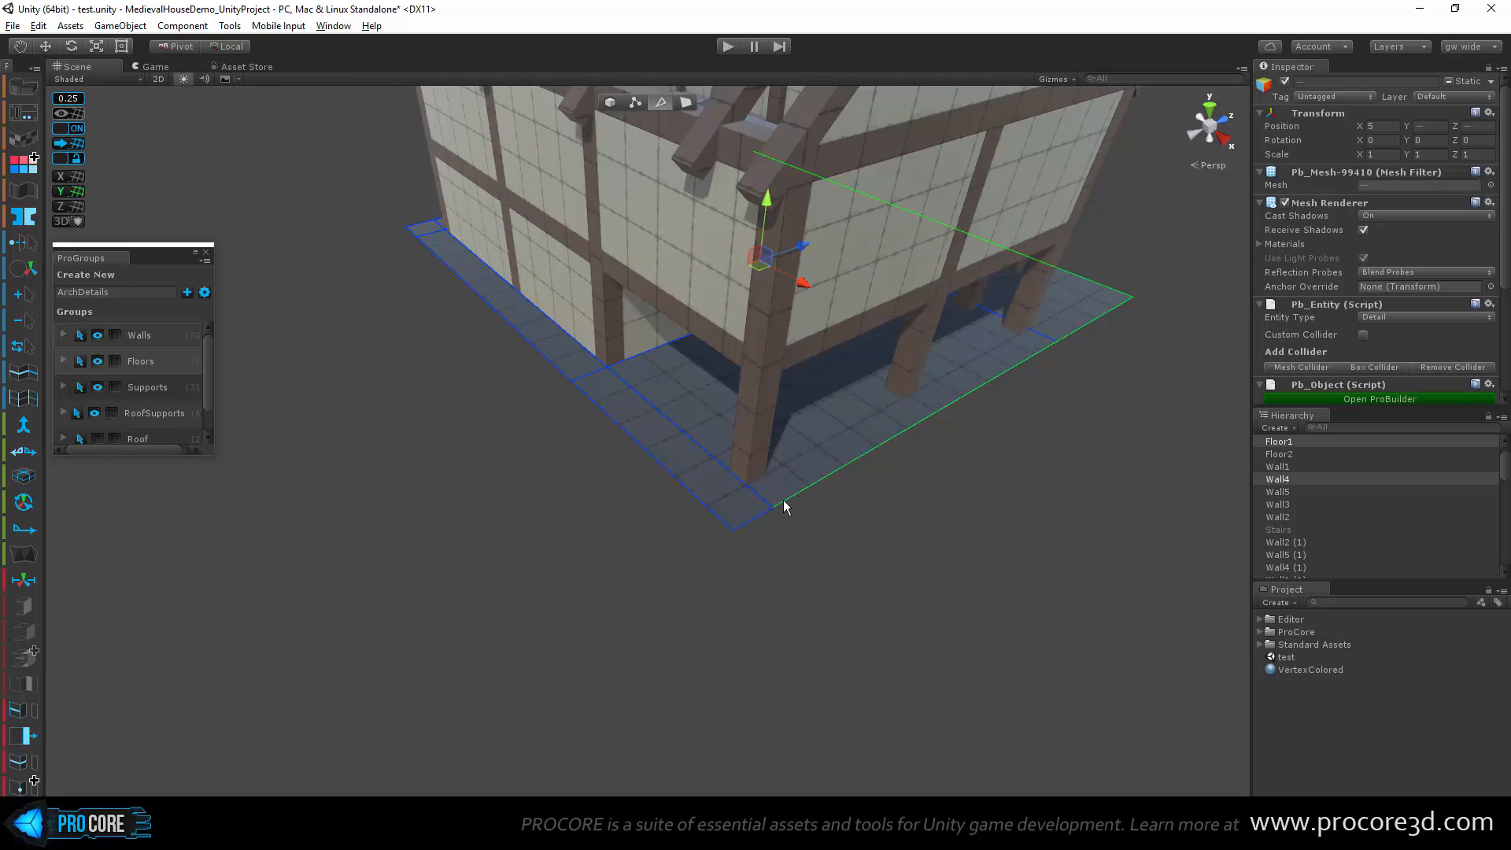
{"action": "left_click", "coordinate": [677, 480], "text": "shift"}
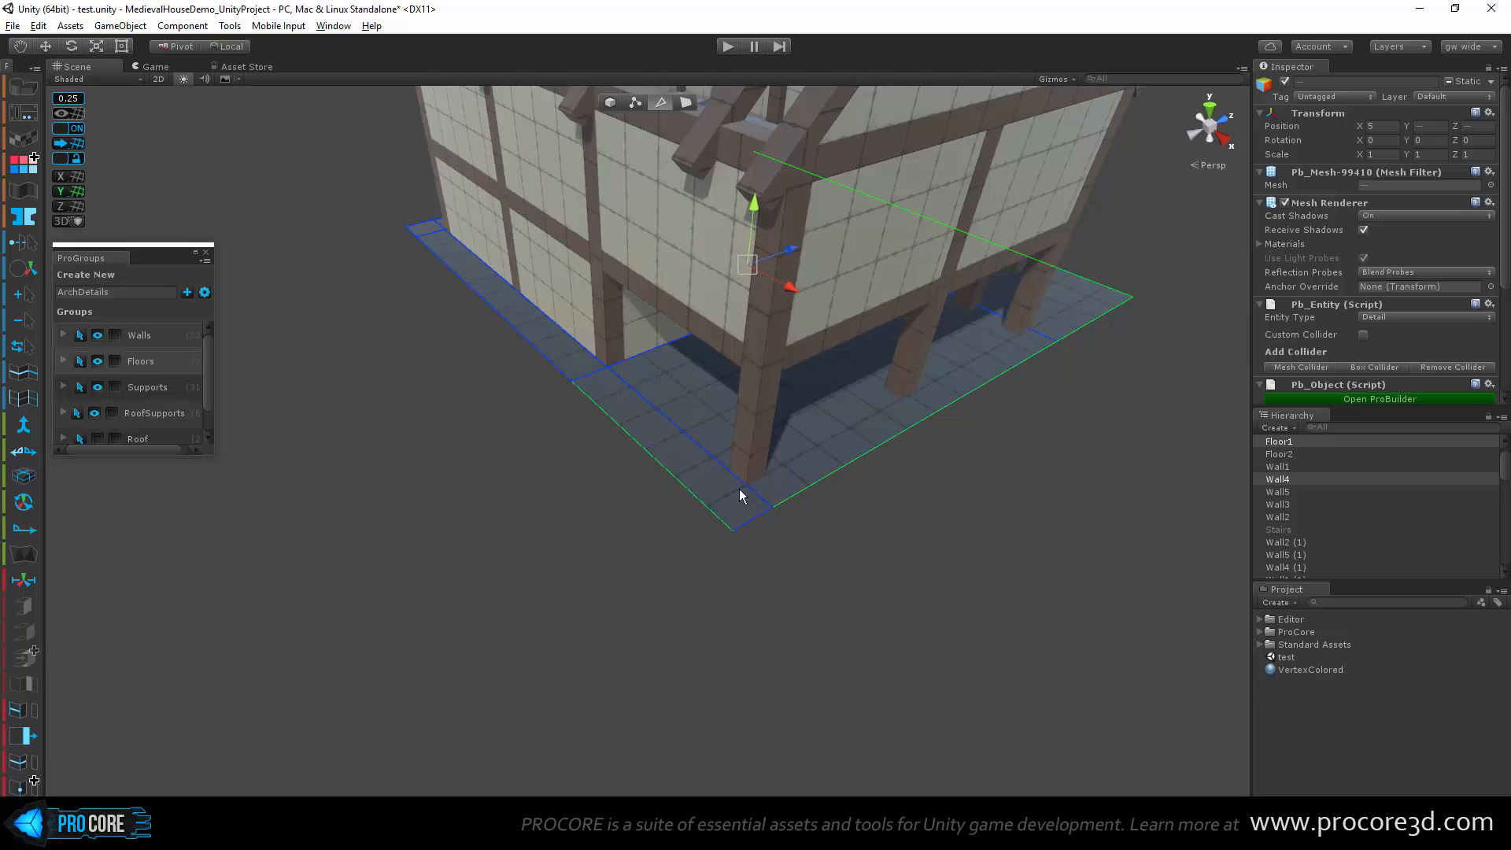
{"action": "left_click", "coordinate": [552, 365], "text": "shift"}
{"action": "left_click_drag", "start_coordinate": [759, 520], "coordinate": [537, 447], "text": "alt"}
{"action": "left_click", "coordinate": [538, 444], "text": "shift"}
{"action": "left_click", "coordinate": [477, 415], "text": "shift"}
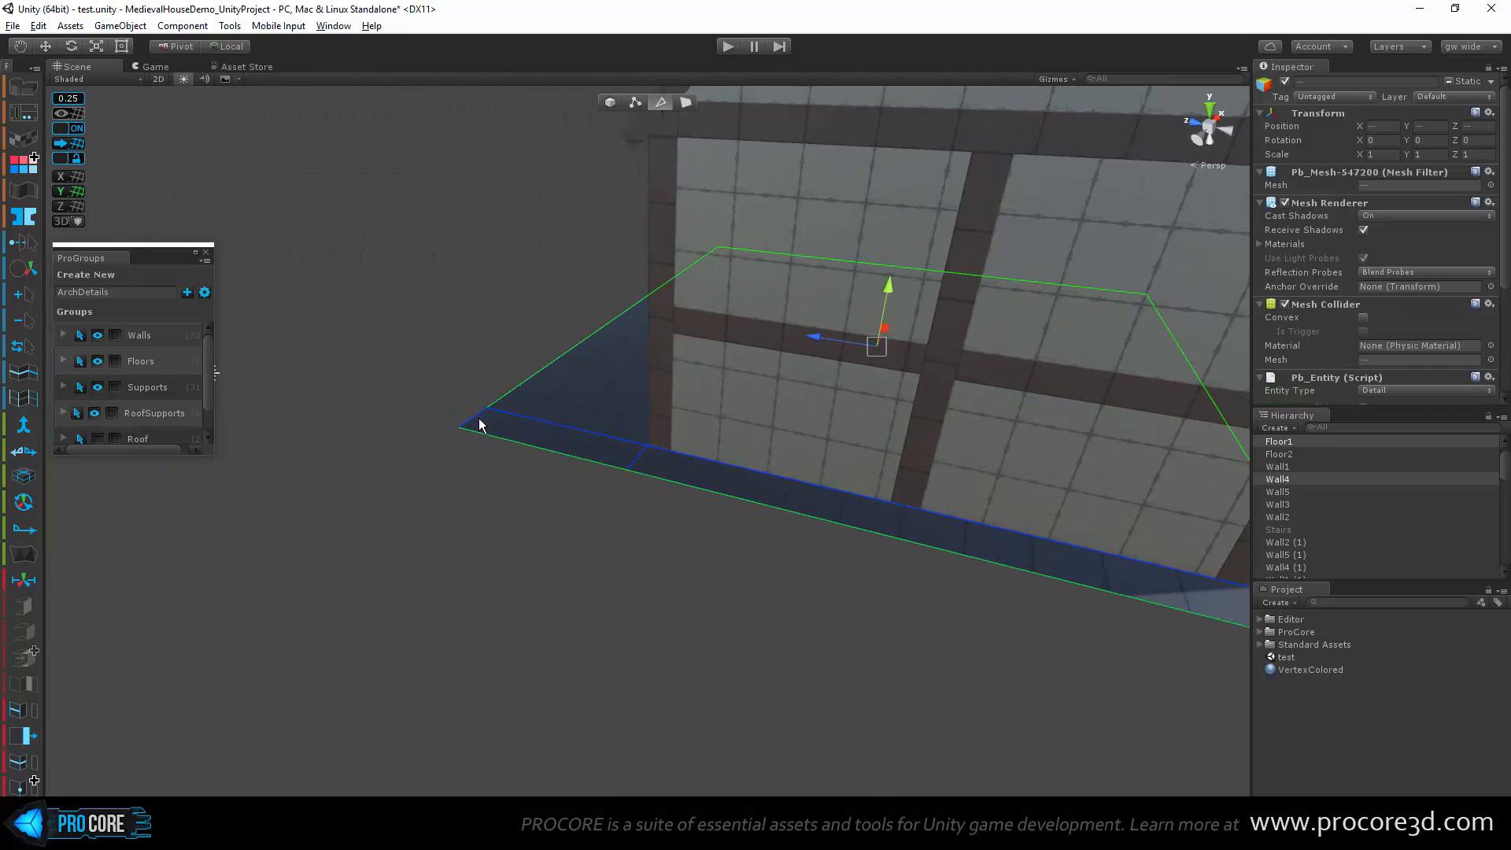
{"action": "left_click_drag", "start_coordinate": [495, 568], "coordinate": [726, 544], "text": "alt"}
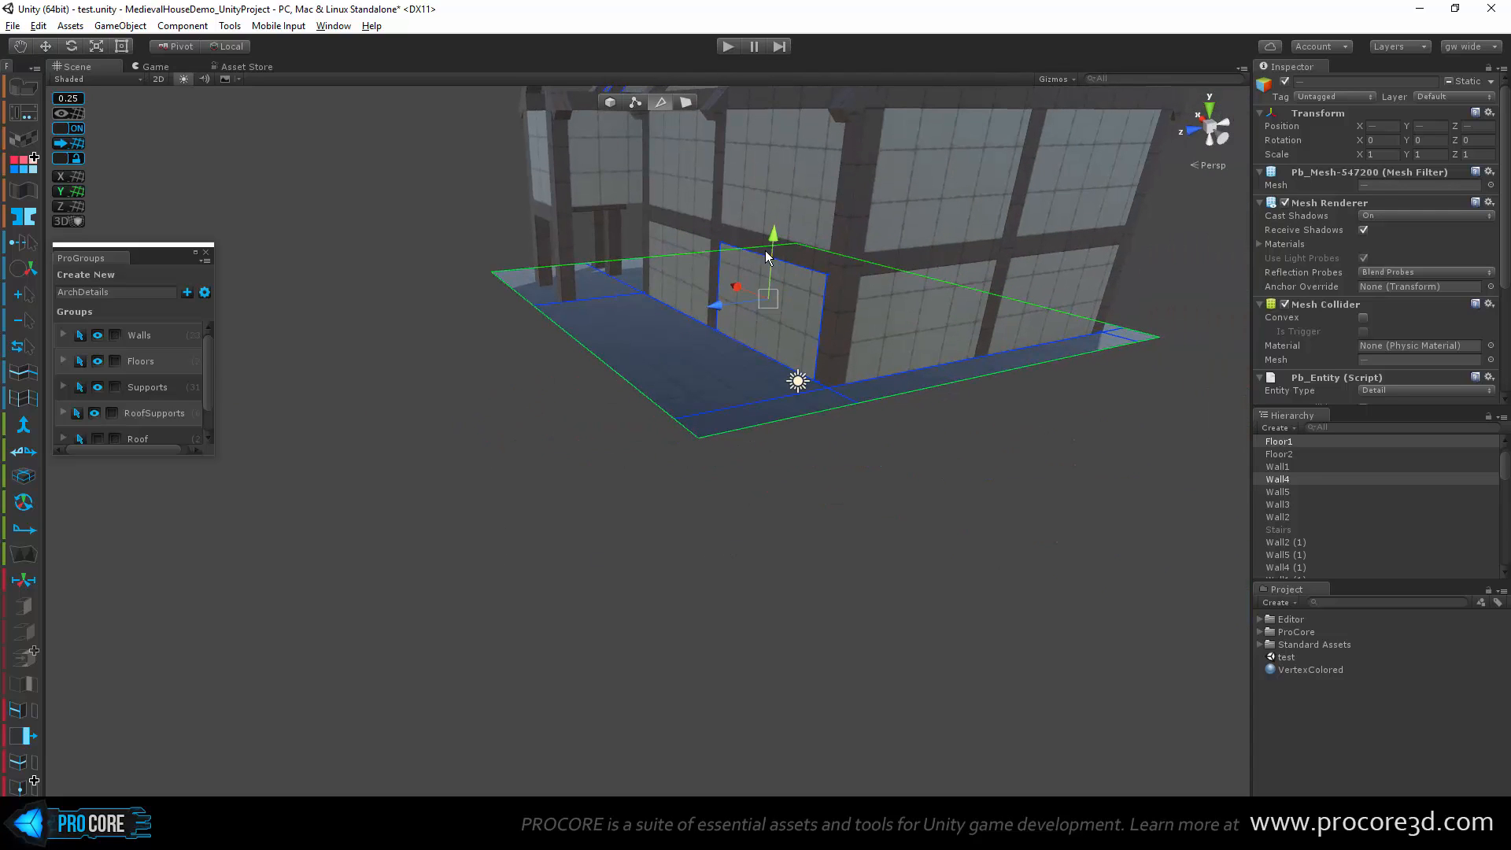
{"action": "left_click_drag", "start_coordinate": [772, 237], "coordinate": [677, 508], "text": "shift"}
{"action": "left_click_drag", "start_coordinate": [498, 450], "coordinate": [949, 610], "text": "alt"}
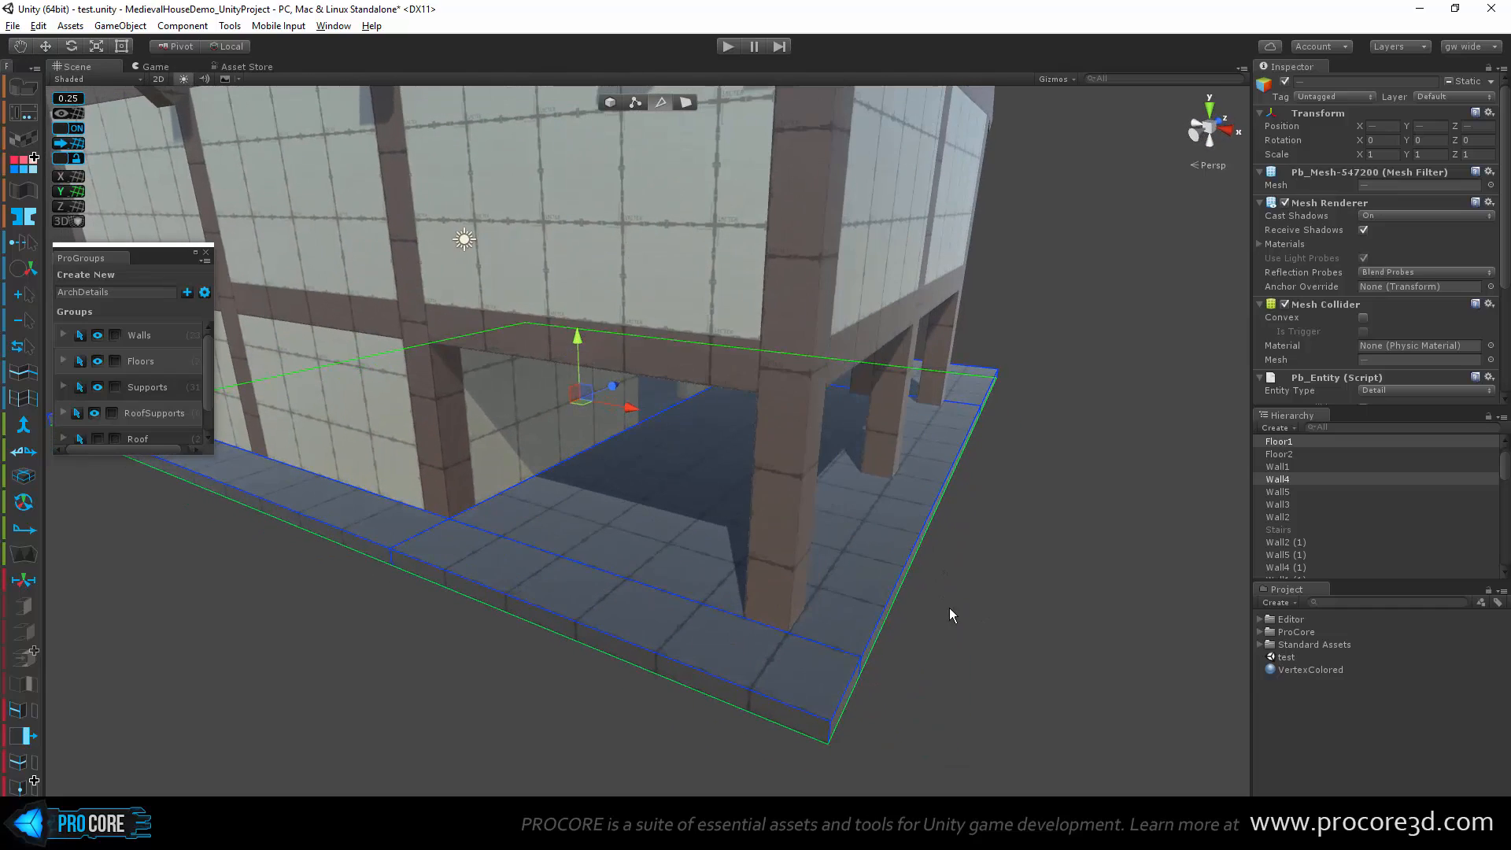
Step: Select Floor1's inner edge loop along the wall bases and examine where it runs inside and outside the house
{"action": "key", "text": "g"}
{"action": "left_click", "coordinate": [1040, 623]}
{"action": "left_click_drag", "start_coordinate": [399, 567], "coordinate": [516, 494], "text": "alt"}
{"action": "left_click", "coordinate": [455, 527]}
{"action": "left_click", "coordinate": [660, 102]}
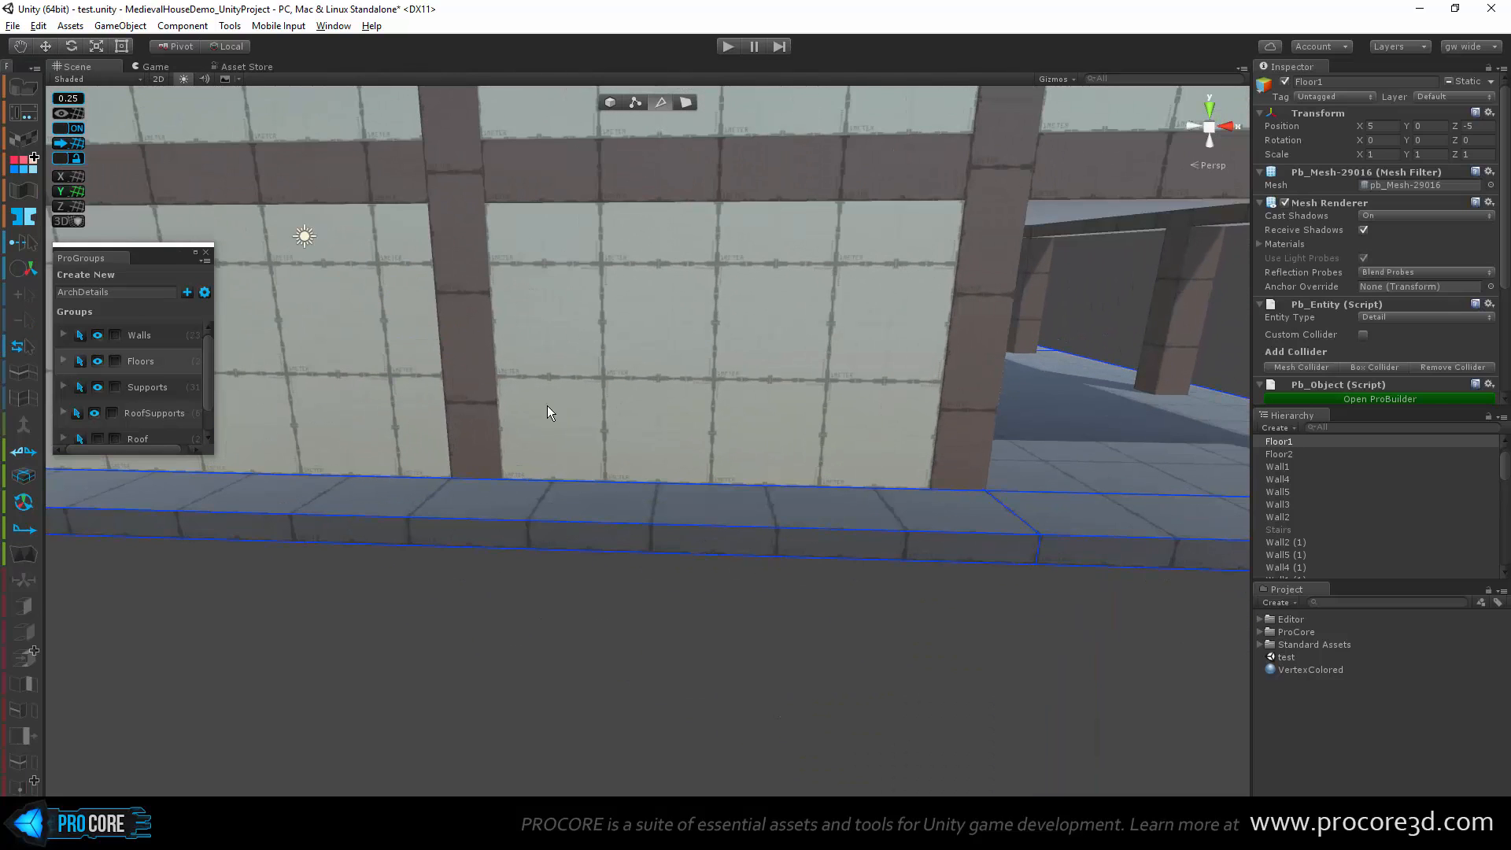
{"action": "left_click", "coordinate": [504, 523]}
{"action": "left_click_drag", "start_coordinate": [574, 527], "coordinate": [665, 545], "text": "alt"}
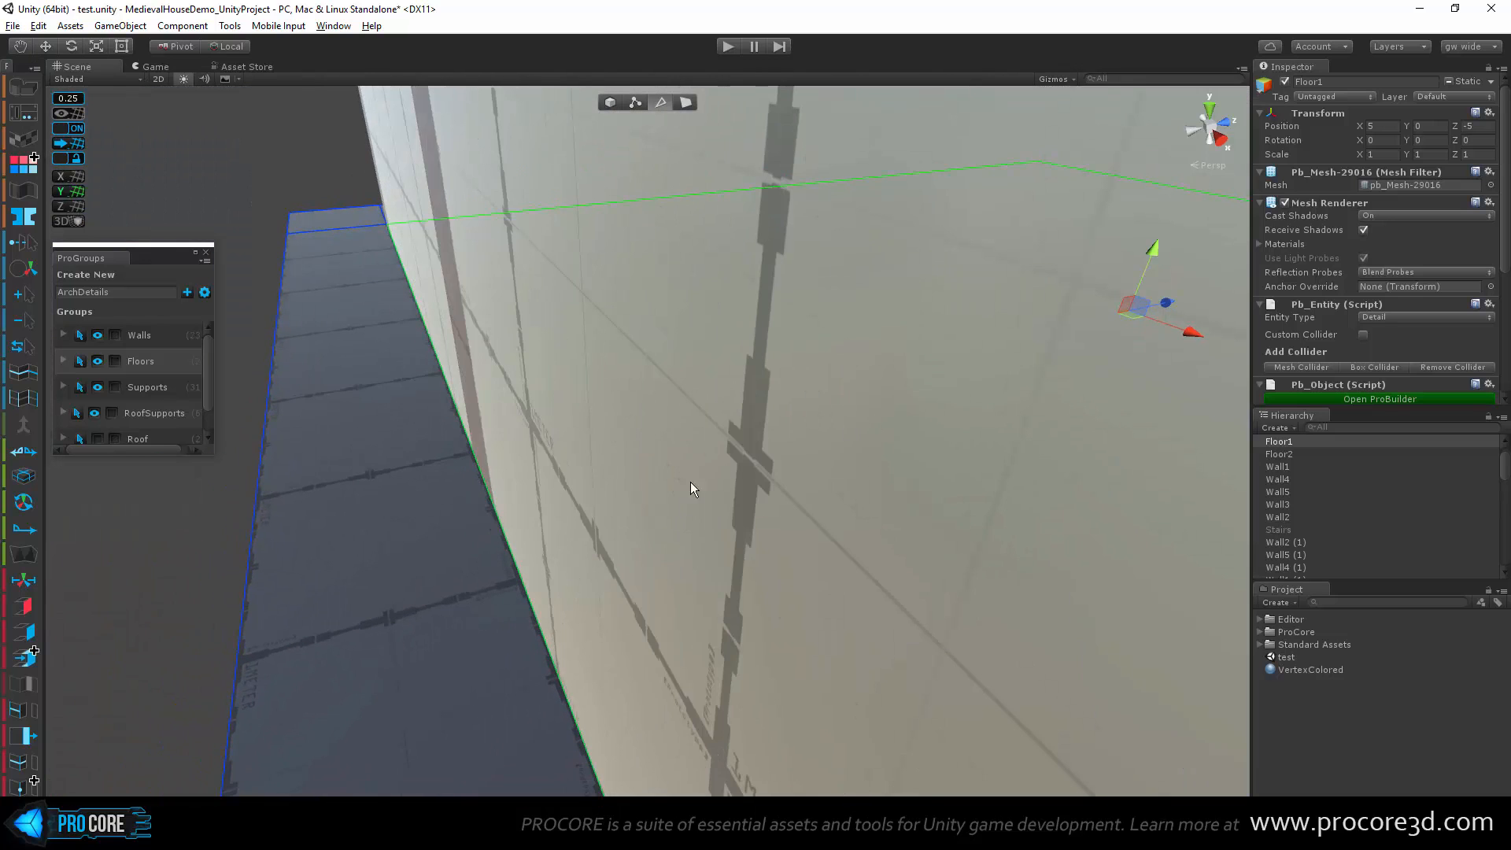
{"action": "scroll", "coordinate": [691, 481], "scroll_direction": "down", "scroll_amount": 4}
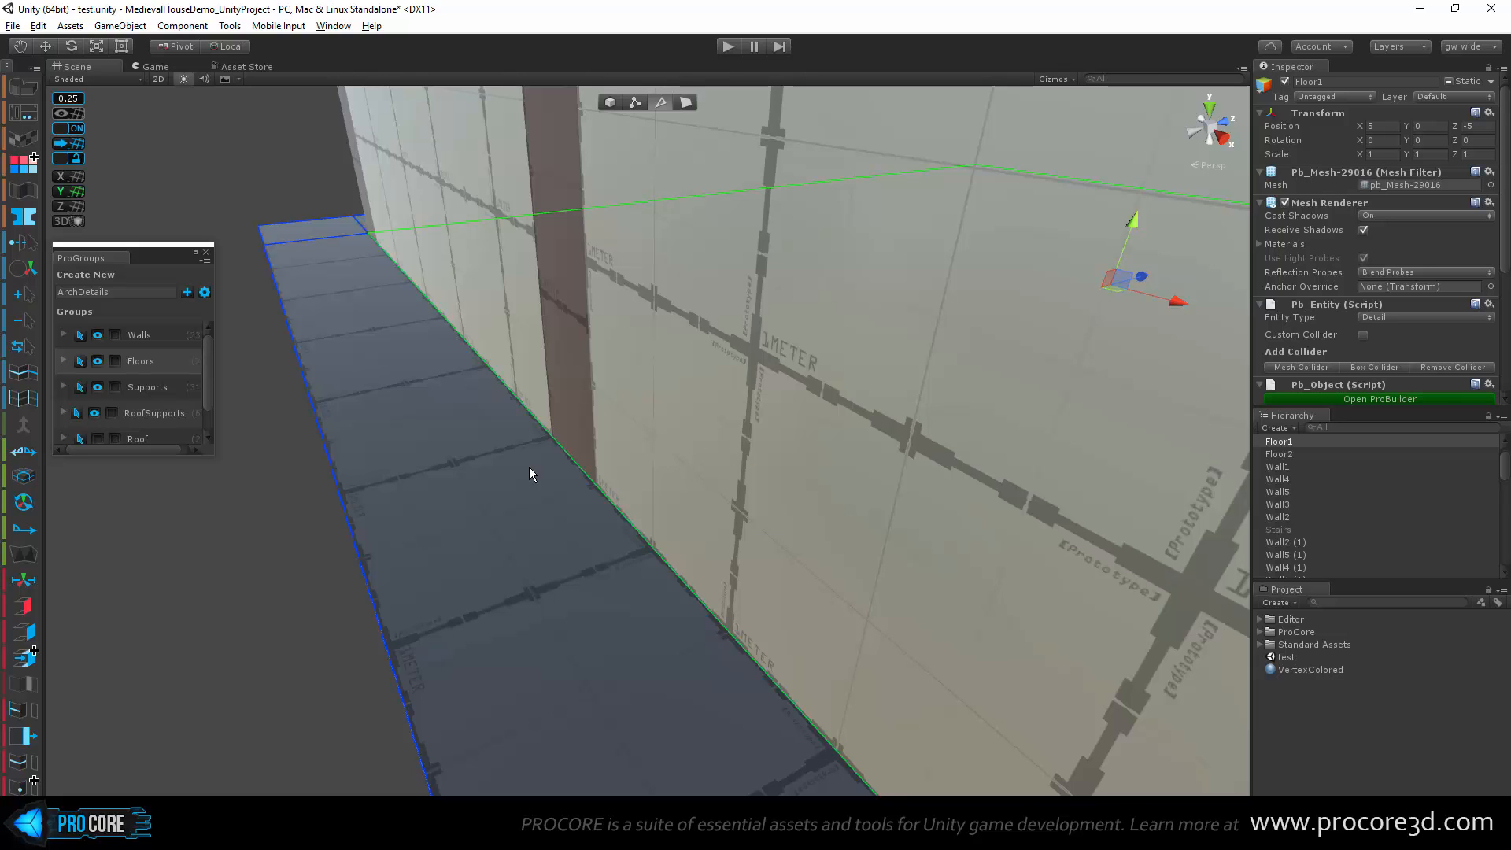
{"action": "left_click_drag", "start_coordinate": [529, 467], "coordinate": [610, 446], "text": "alt"}
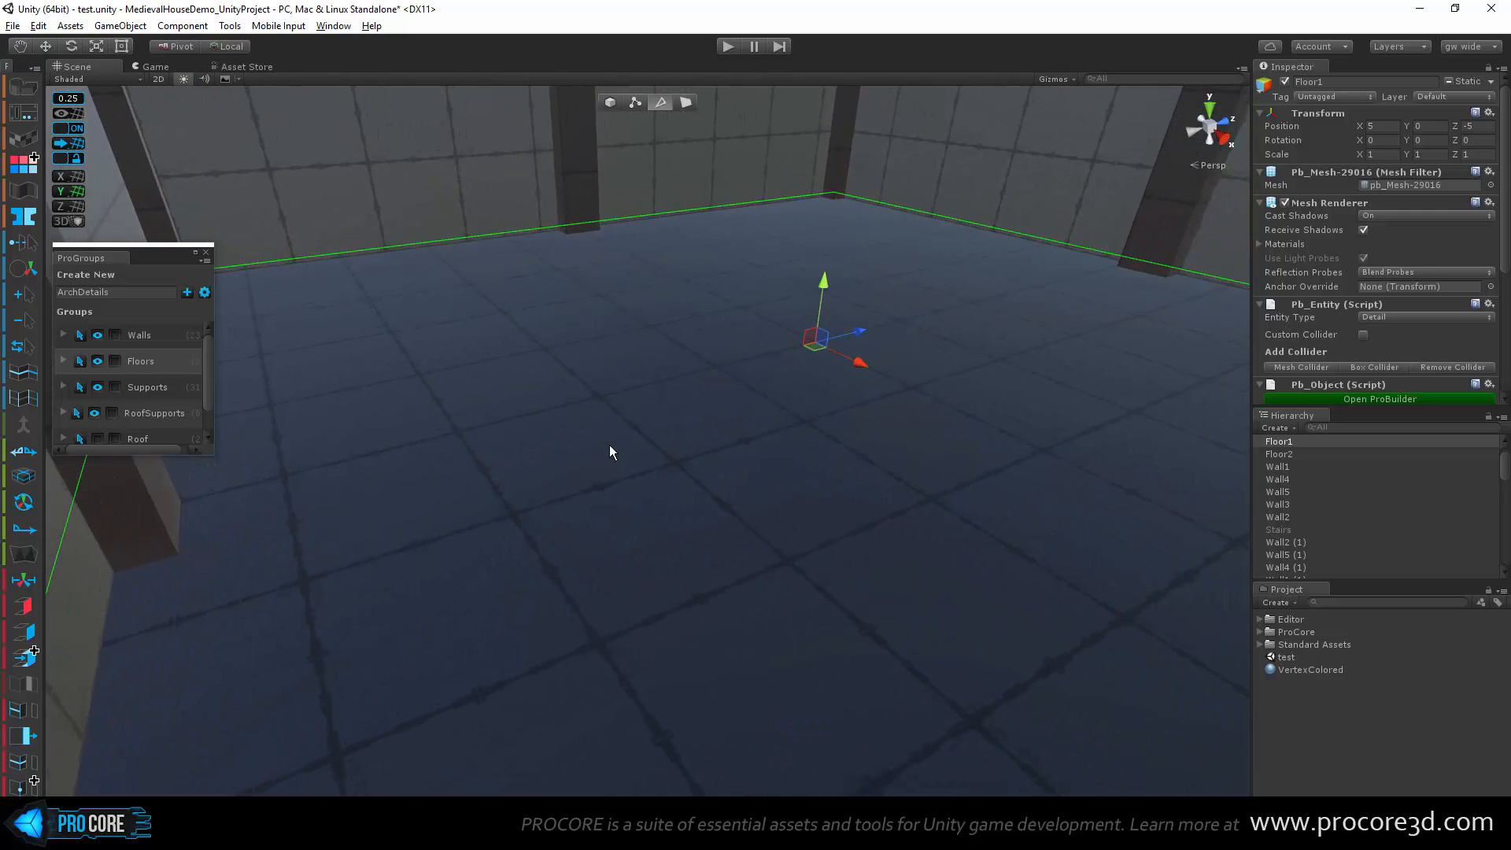
{"action": "middle_click_drag", "start_coordinate": [709, 331], "coordinate": [628, 443]}
{"action": "scroll", "coordinate": [627, 440], "scroll_direction": "up", "scroll_amount": 5}
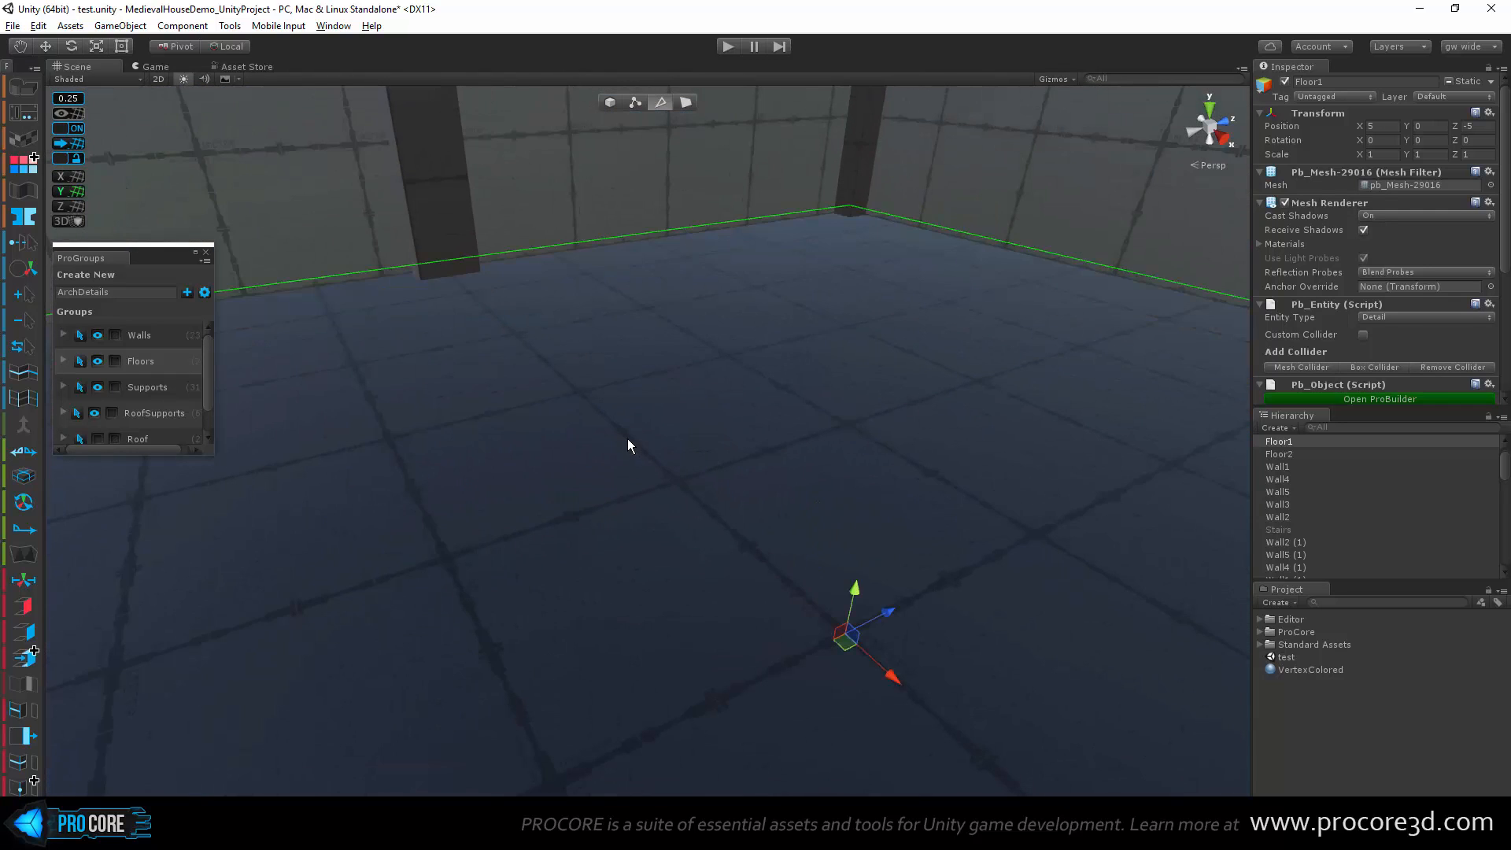
{"action": "left_click_drag", "start_coordinate": [628, 445], "coordinate": [757, 469], "text": "alt"}
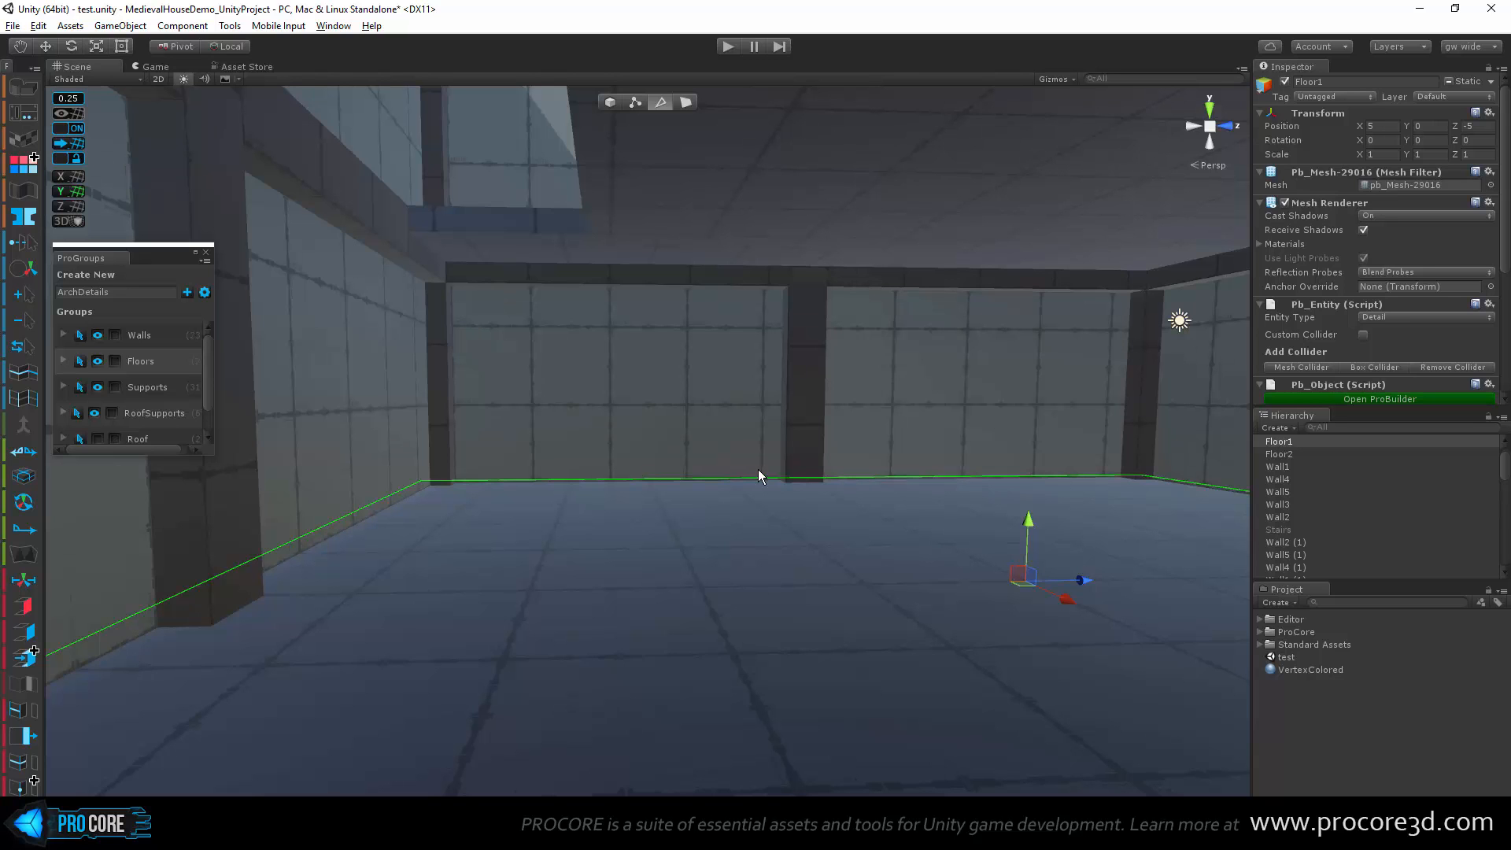
{"action": "middle_click_drag", "start_coordinate": [758, 469], "coordinate": [1232, 512]}
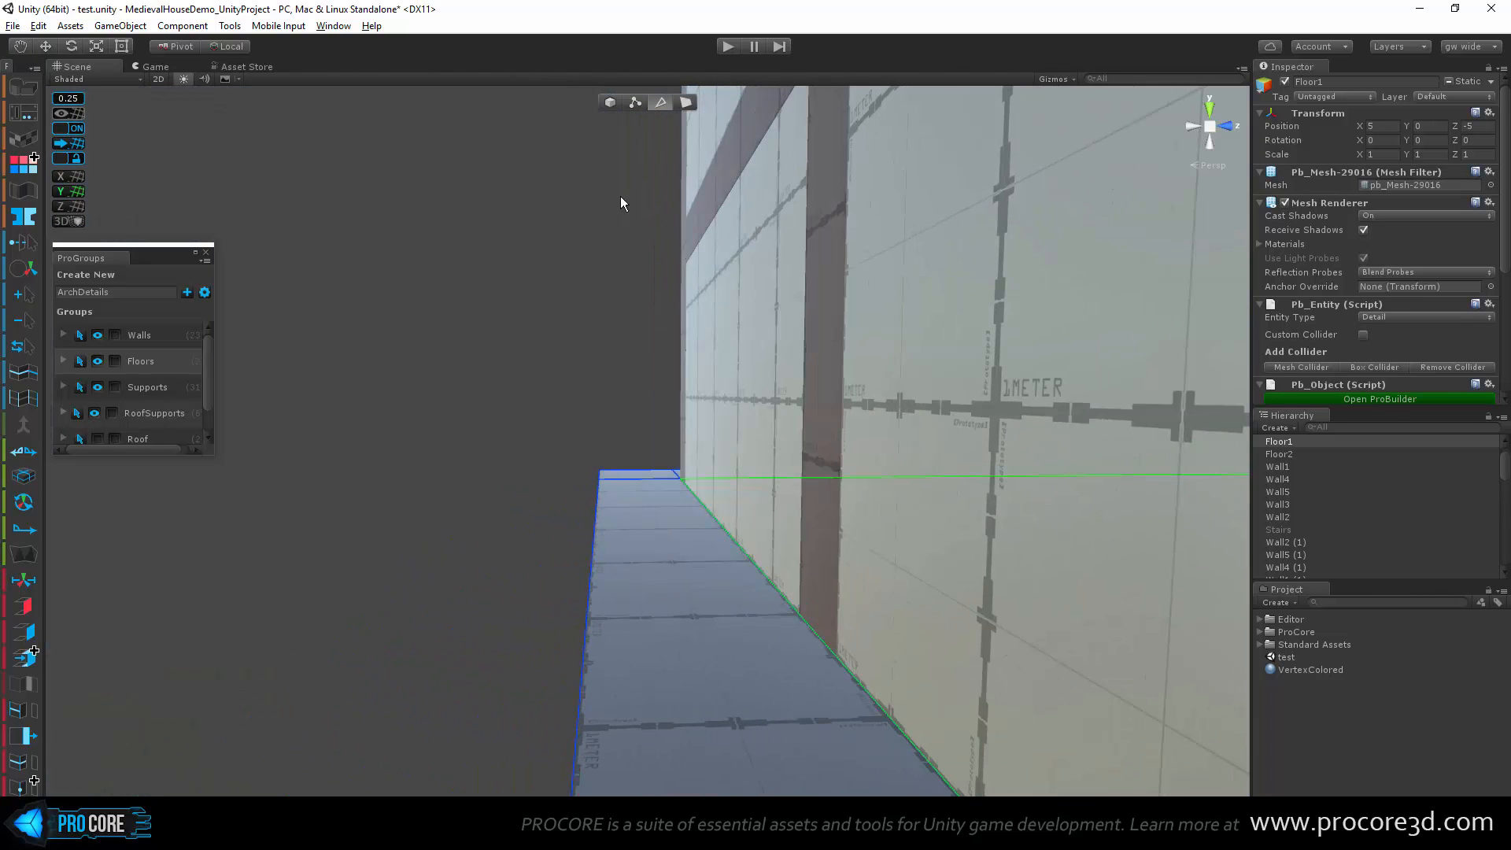
Step: Clear the edge selection, select Floor1 as a whole object, and examine how the floor meets the walls inside and outside
{"action": "left_click", "coordinate": [607, 104]}
{"action": "left_click", "coordinate": [582, 371]}
{"action": "middle_click_drag", "start_coordinate": [724, 405], "coordinate": [344, 409]}
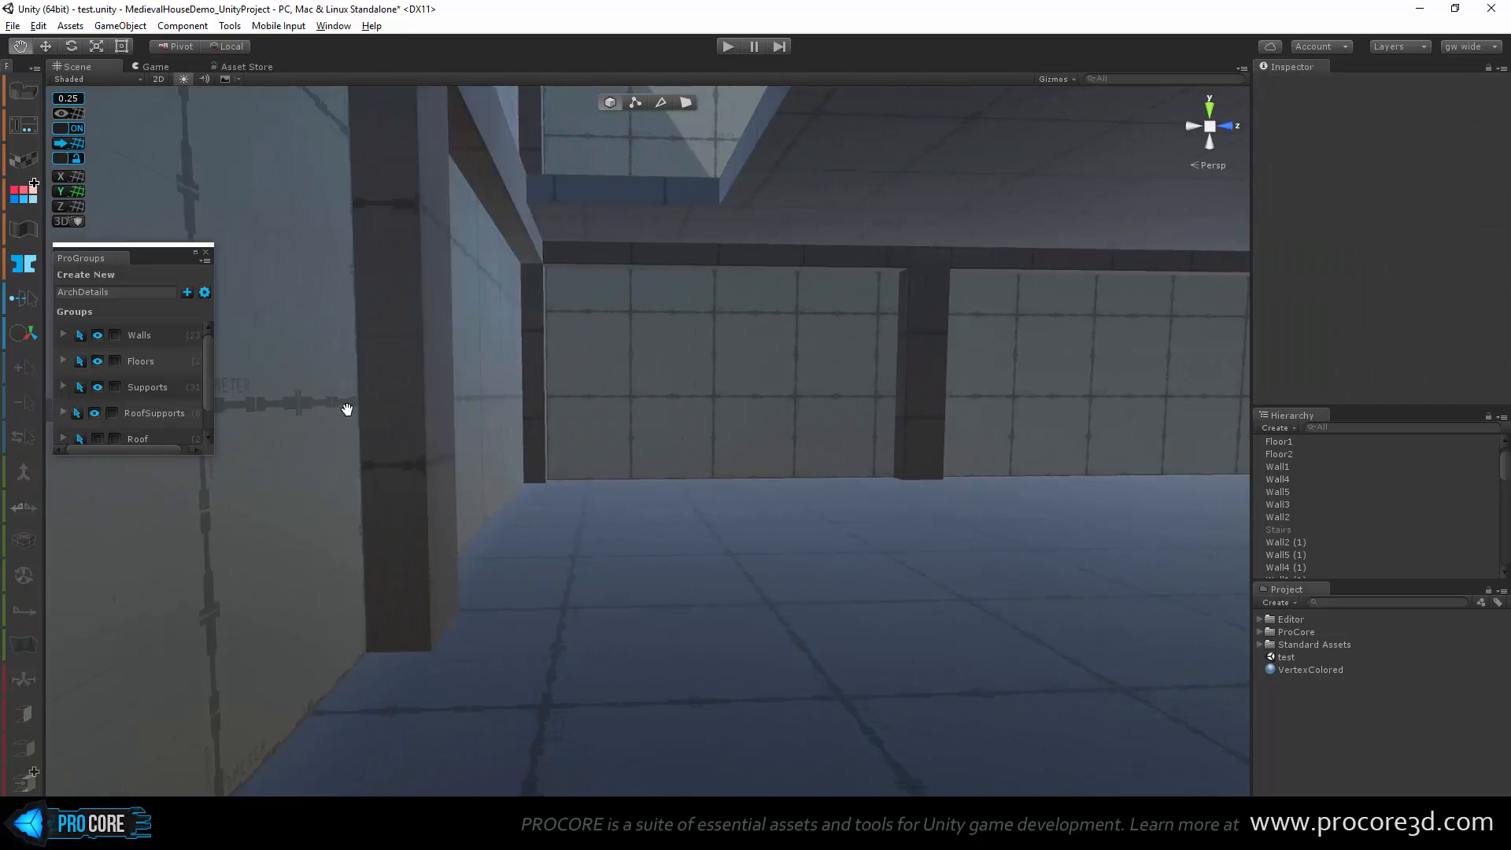
{"action": "scroll", "coordinate": [636, 505], "scroll_direction": "up", "scroll_amount": 2}
{"action": "scroll", "coordinate": [636, 505], "scroll_direction": "up", "scroll_amount": 1}
{"action": "middle_click_drag", "start_coordinate": [779, 509], "coordinate": [631, 516]}
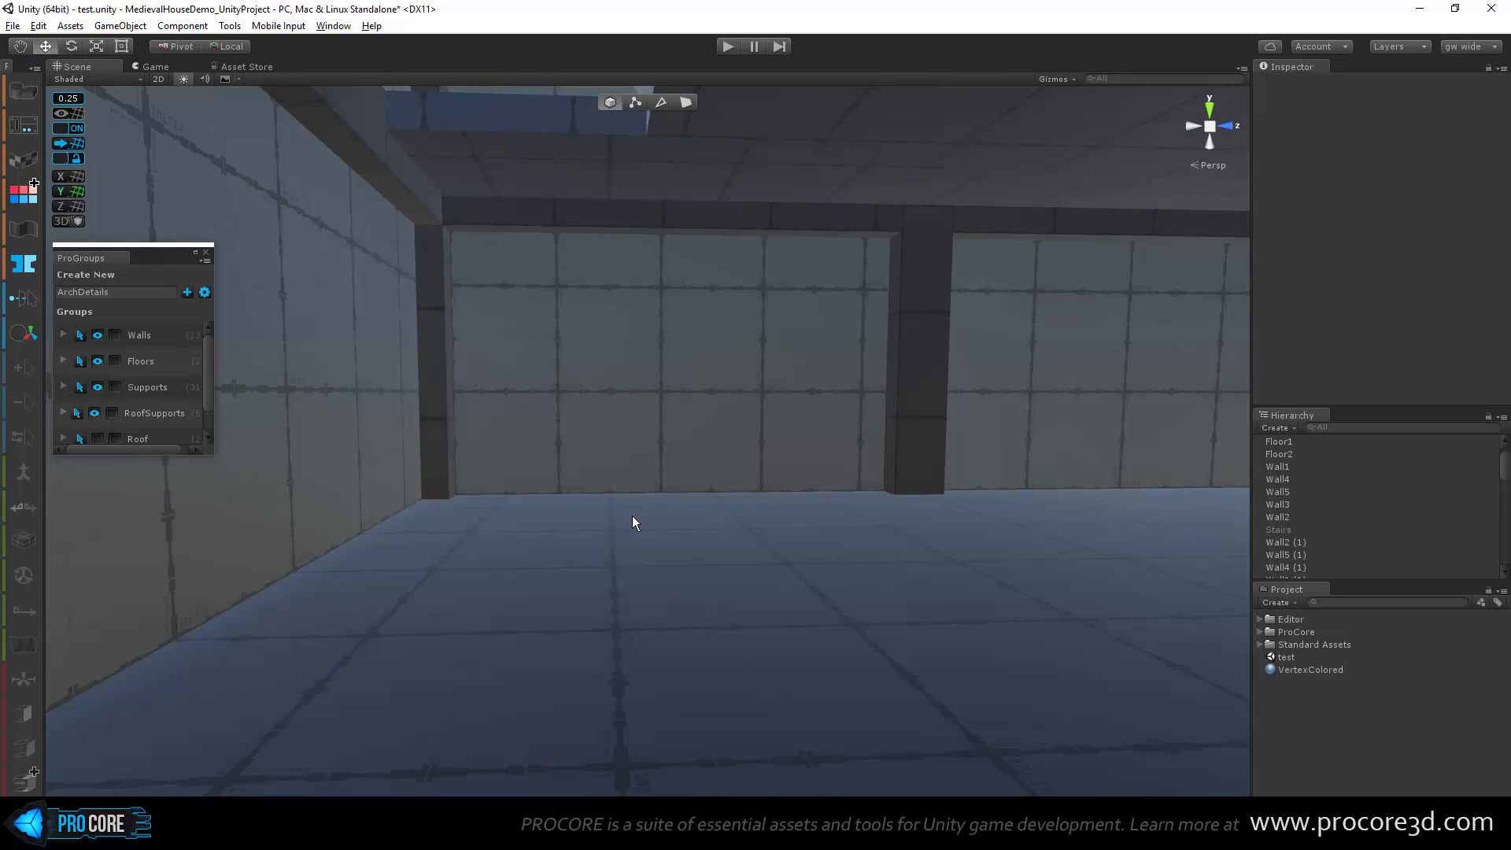
{"action": "left_click", "coordinate": [634, 529]}
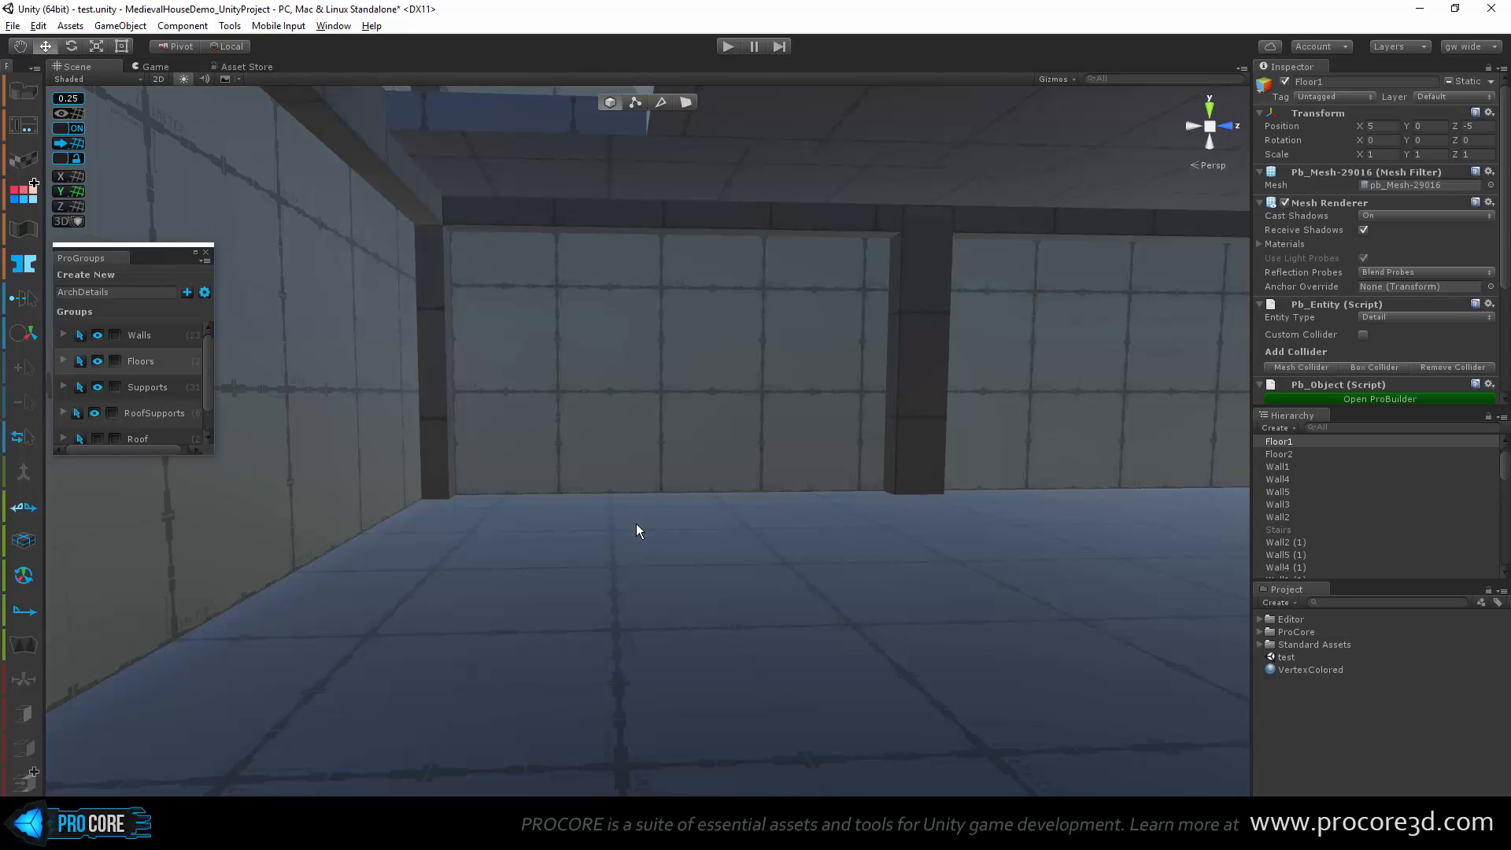
{"action": "left_click_drag", "start_coordinate": [677, 583], "coordinate": [741, 543], "text": "alt"}
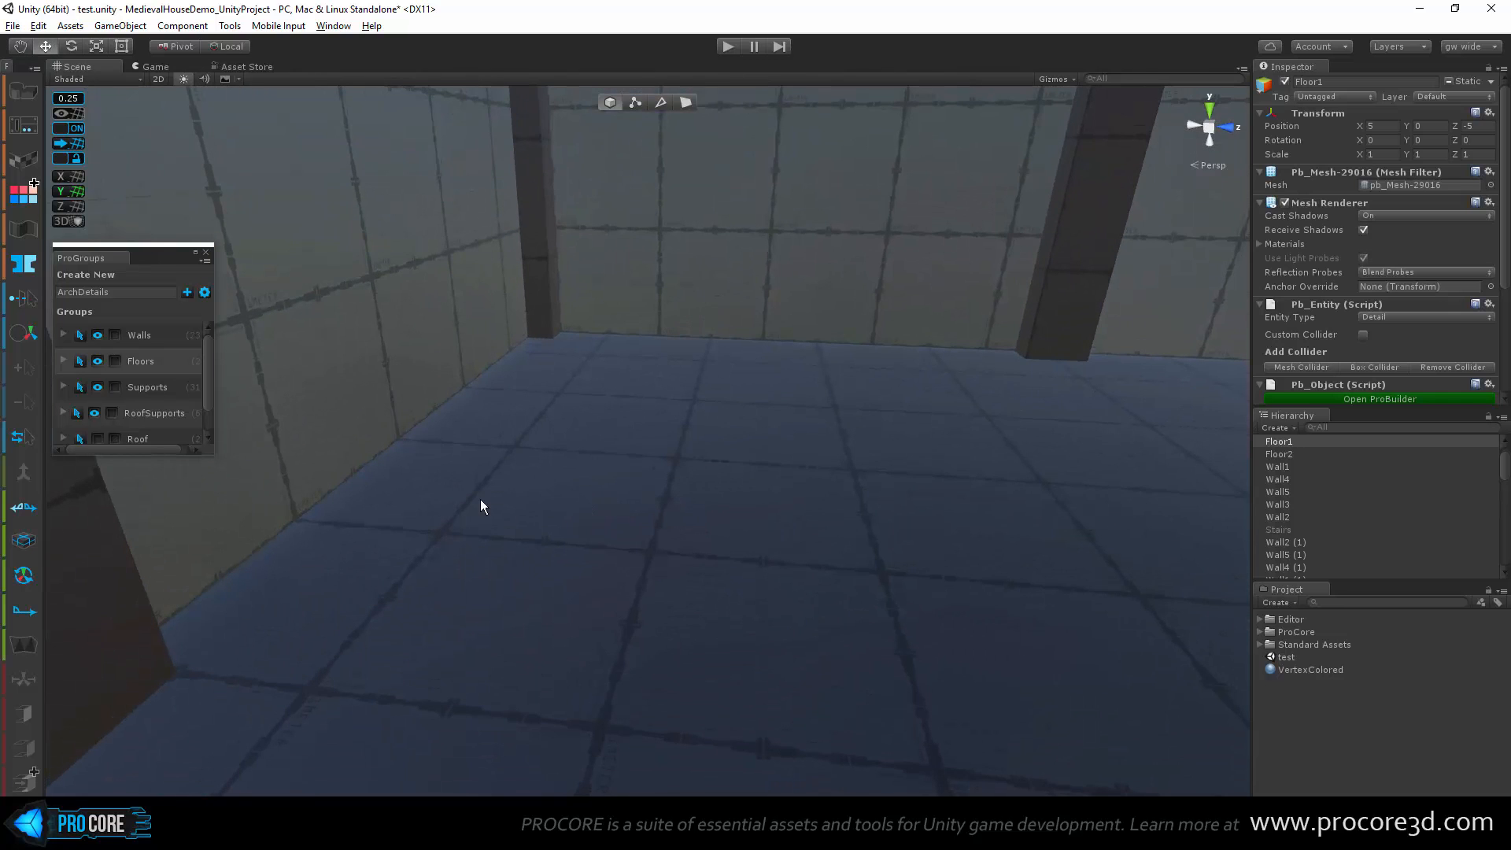
{"action": "middle_click_drag", "start_coordinate": [459, 484], "coordinate": [1333, 466]}
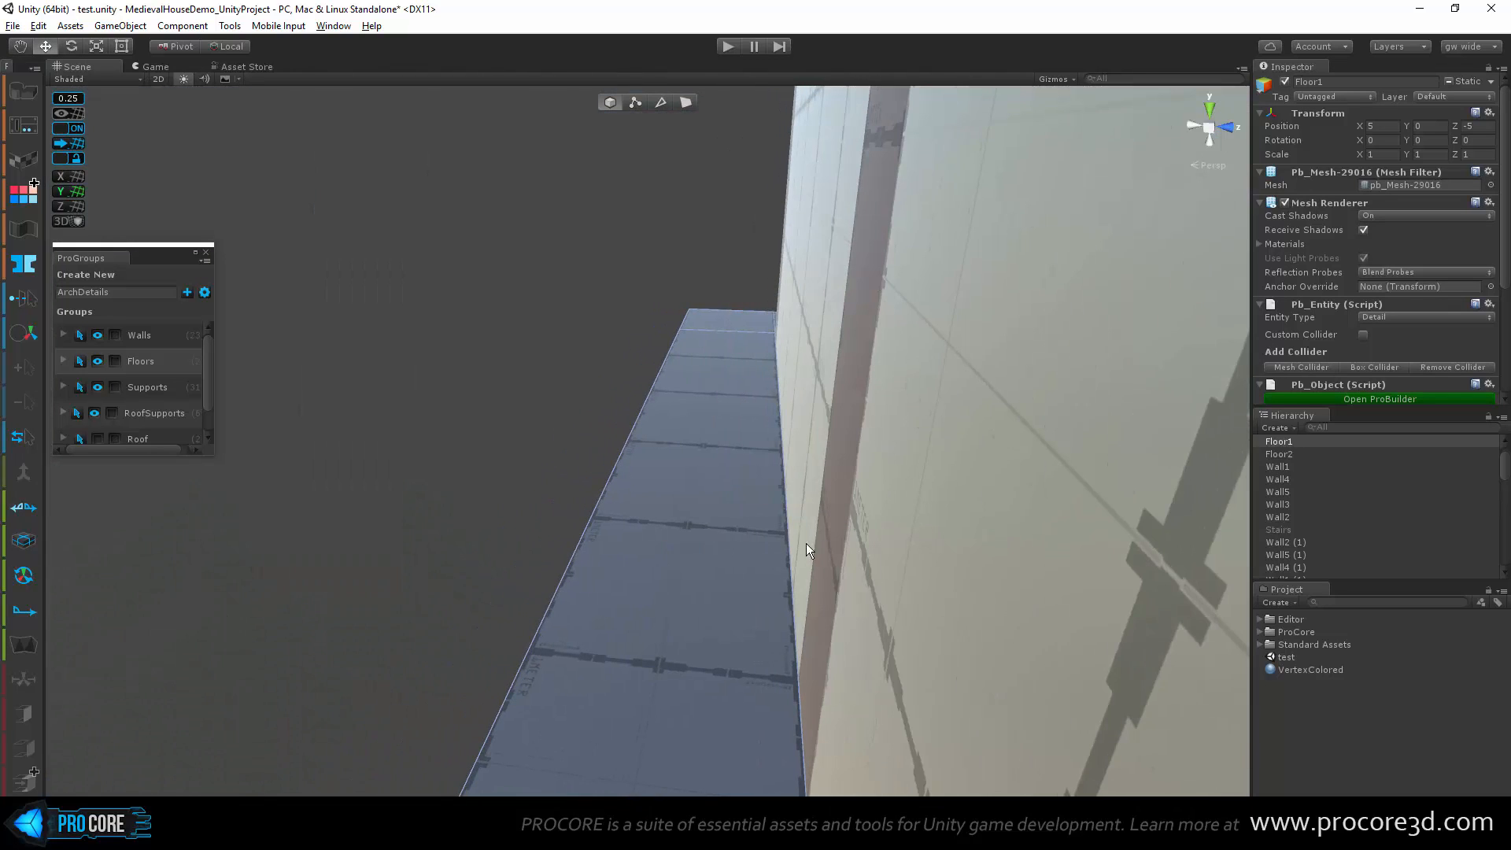
{"action": "middle_click_drag", "start_coordinate": [807, 543], "coordinate": [576, 543]}
Step: Select Floor1's interior floor face and grow the selection to the surrounding top faces
{"action": "left_click", "coordinate": [688, 105]}
{"action": "middle_click_drag", "start_coordinate": [809, 441], "coordinate": [732, 550]}
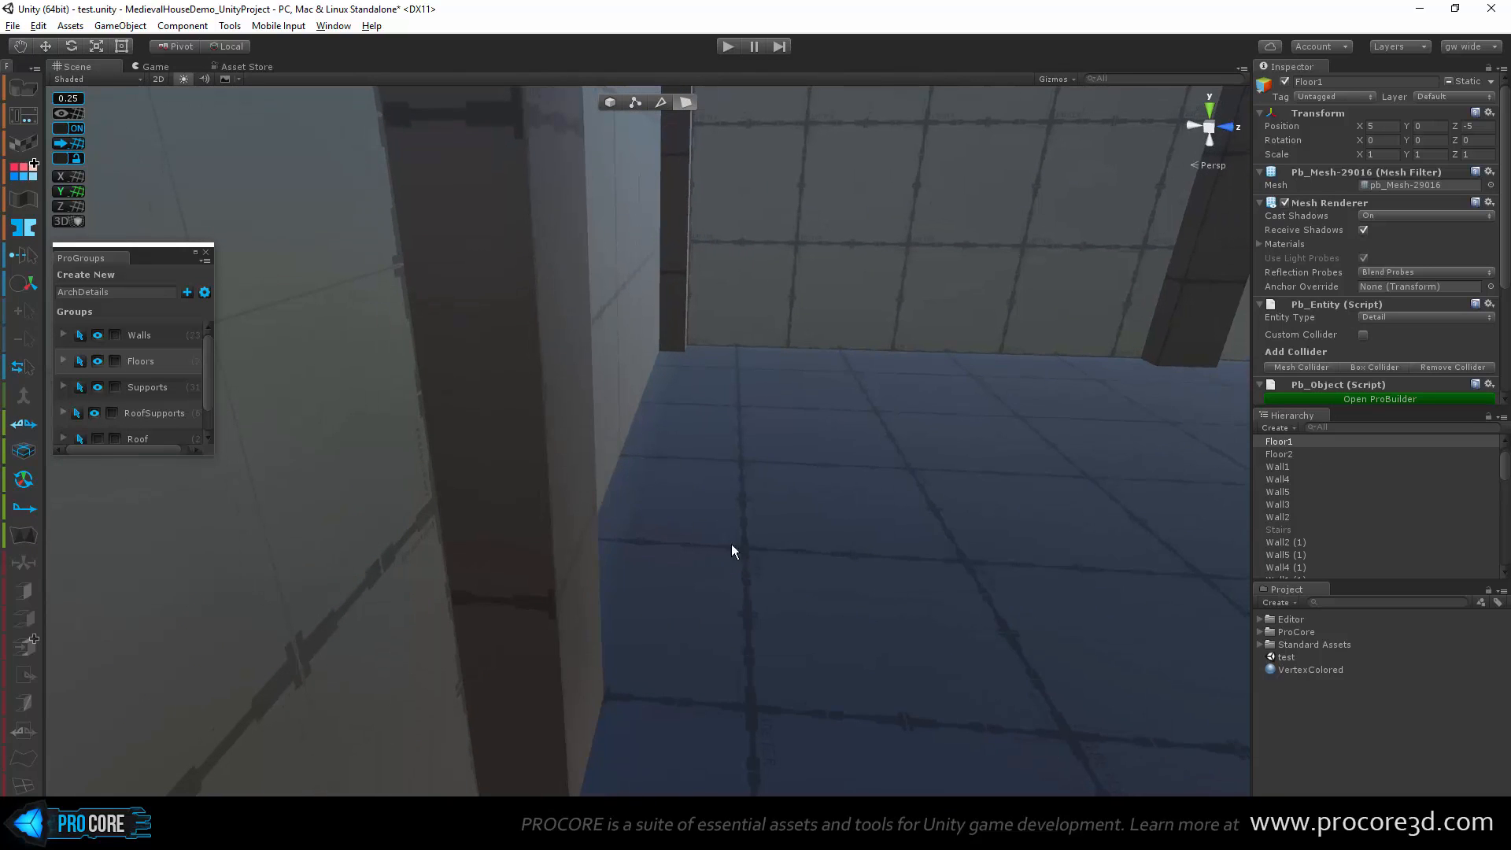
{"action": "left_click", "coordinate": [733, 547]}
{"action": "key", "text": "alt+g"}
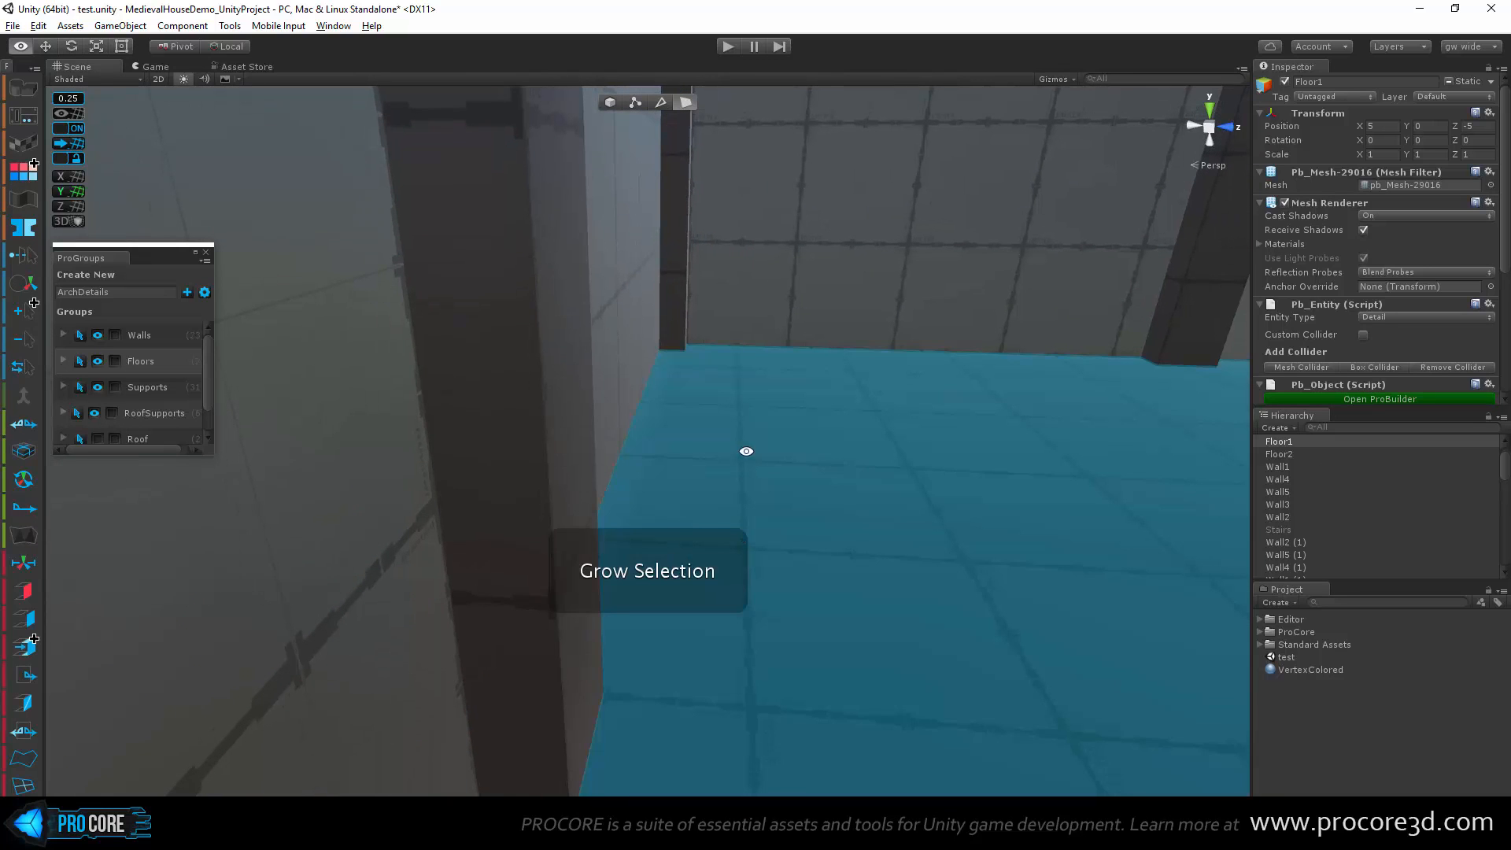
{"action": "left_click_drag", "start_coordinate": [746, 452], "coordinate": [947, 433], "text": "alt"}
{"action": "scroll", "coordinate": [686, 475], "scroll_direction": "down", "scroll_amount": 5}
{"action": "left_click_drag", "start_coordinate": [464, 520], "coordinate": [954, 472], "text": "alt"}
{"action": "scroll", "coordinate": [528, 512], "scroll_direction": "down", "scroll_amount": 3}
{"action": "scroll", "coordinate": [621, 659], "scroll_direction": "down", "scroll_amount": 3}
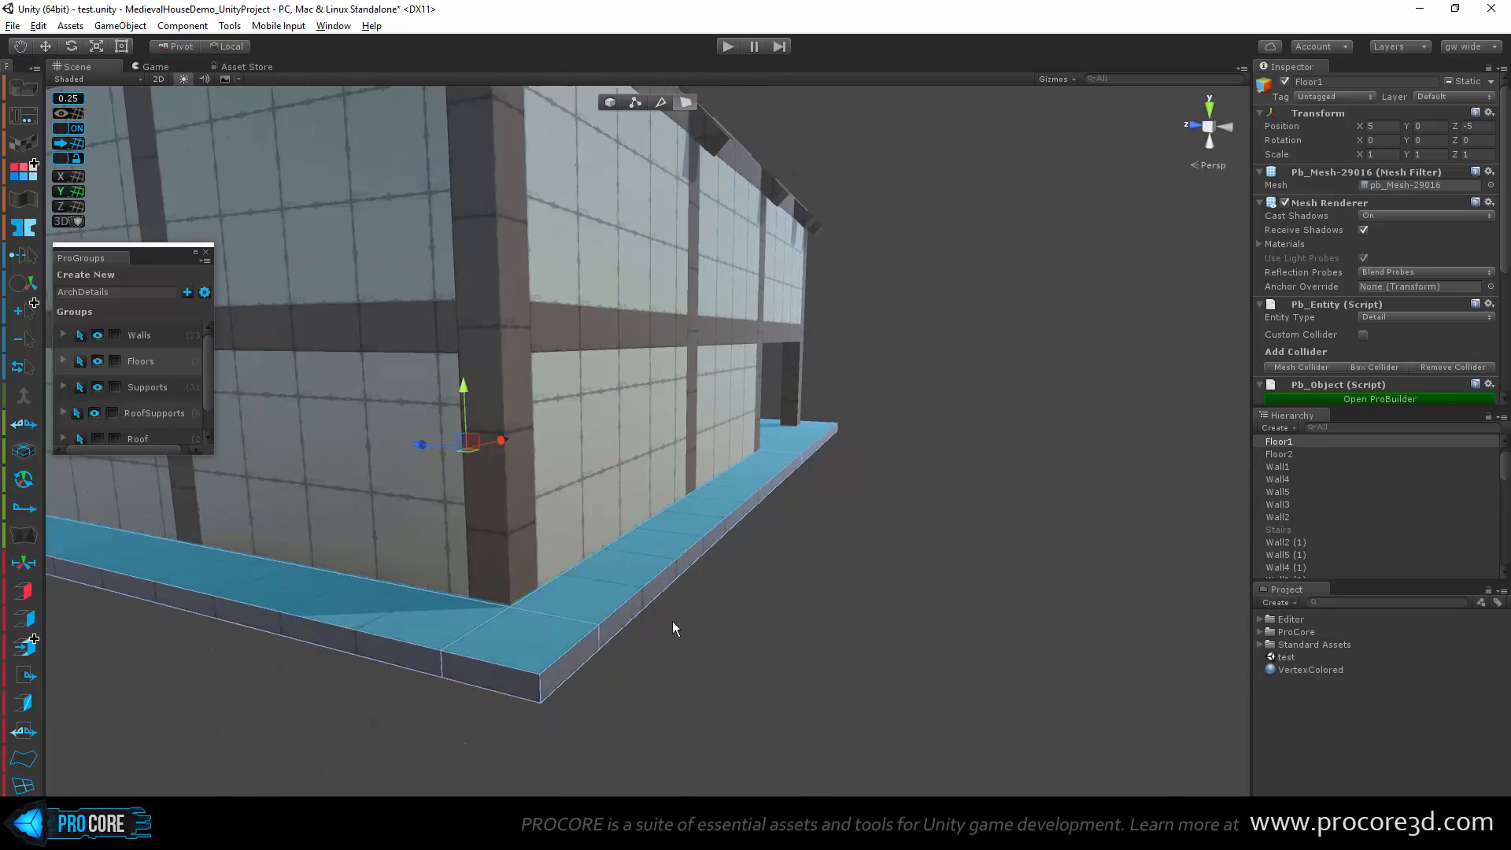
Step: Examine Floor1's selected top faces from inside the rooms and around the outside corners
{"action": "left_click_drag", "start_coordinate": [946, 592], "coordinate": [751, 604], "text": "alt"}
{"action": "middle_click_drag", "start_coordinate": [752, 604], "coordinate": [917, 644]}
{"action": "scroll", "coordinate": [453, 582], "scroll_direction": "up", "scroll_amount": 4}
{"action": "left_click_drag", "start_coordinate": [453, 582], "coordinate": [158, 594], "text": "alt"}
{"action": "left_click_drag", "start_coordinate": [830, 644], "coordinate": [425, 596], "text": "alt"}
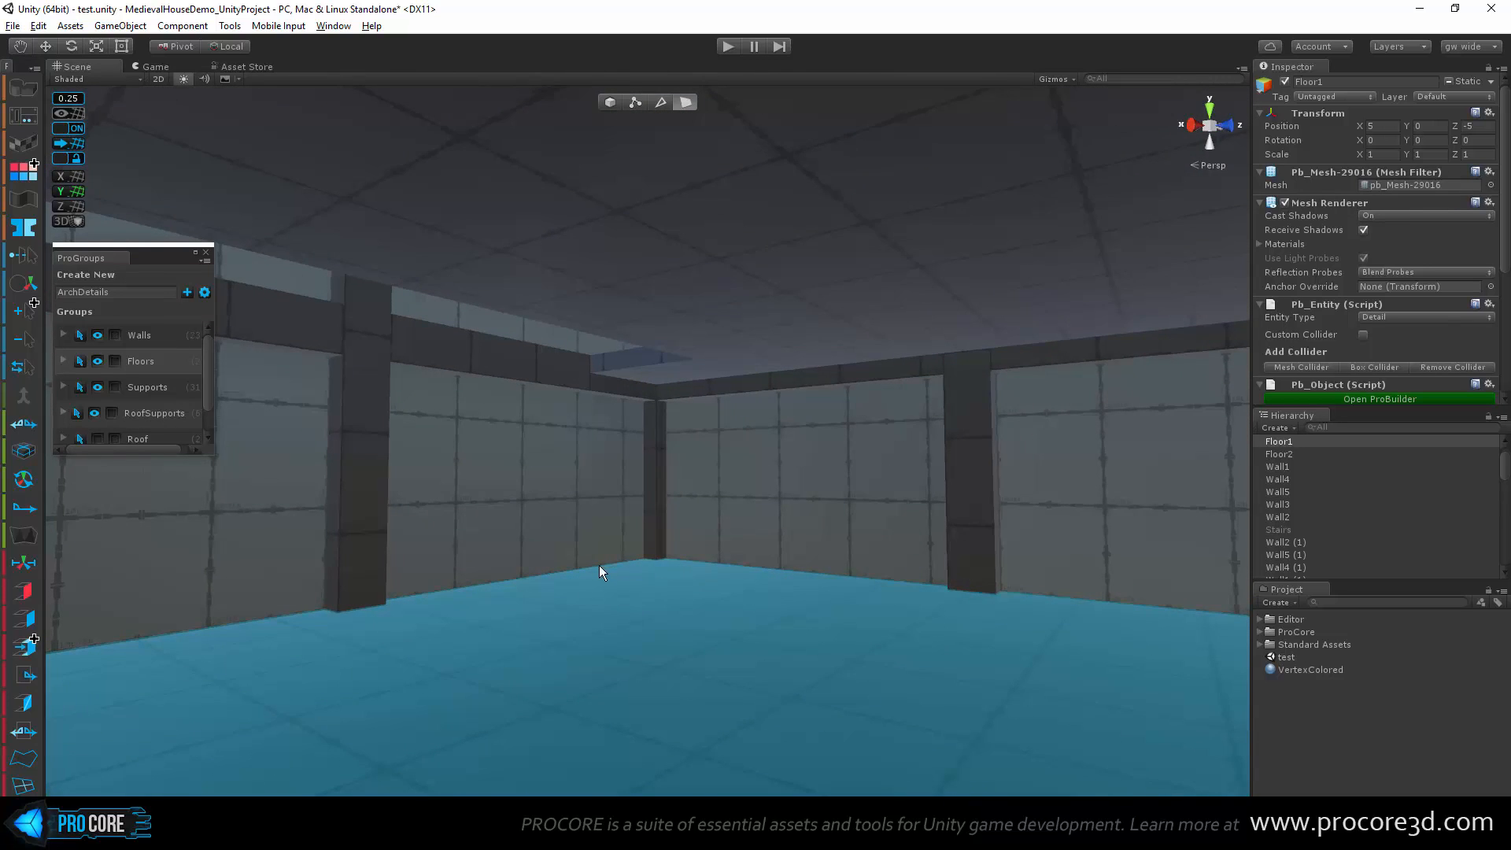
{"action": "left_click_drag", "start_coordinate": [598, 565], "coordinate": [651, 546], "text": "alt"}
{"action": "middle_click_drag", "start_coordinate": [651, 529], "coordinate": [672, 523]}
{"action": "scroll", "coordinate": [672, 522], "scroll_direction": "up", "scroll_amount": 3}
{"action": "left_click_drag", "start_coordinate": [673, 522], "coordinate": [902, 574], "text": "alt"}
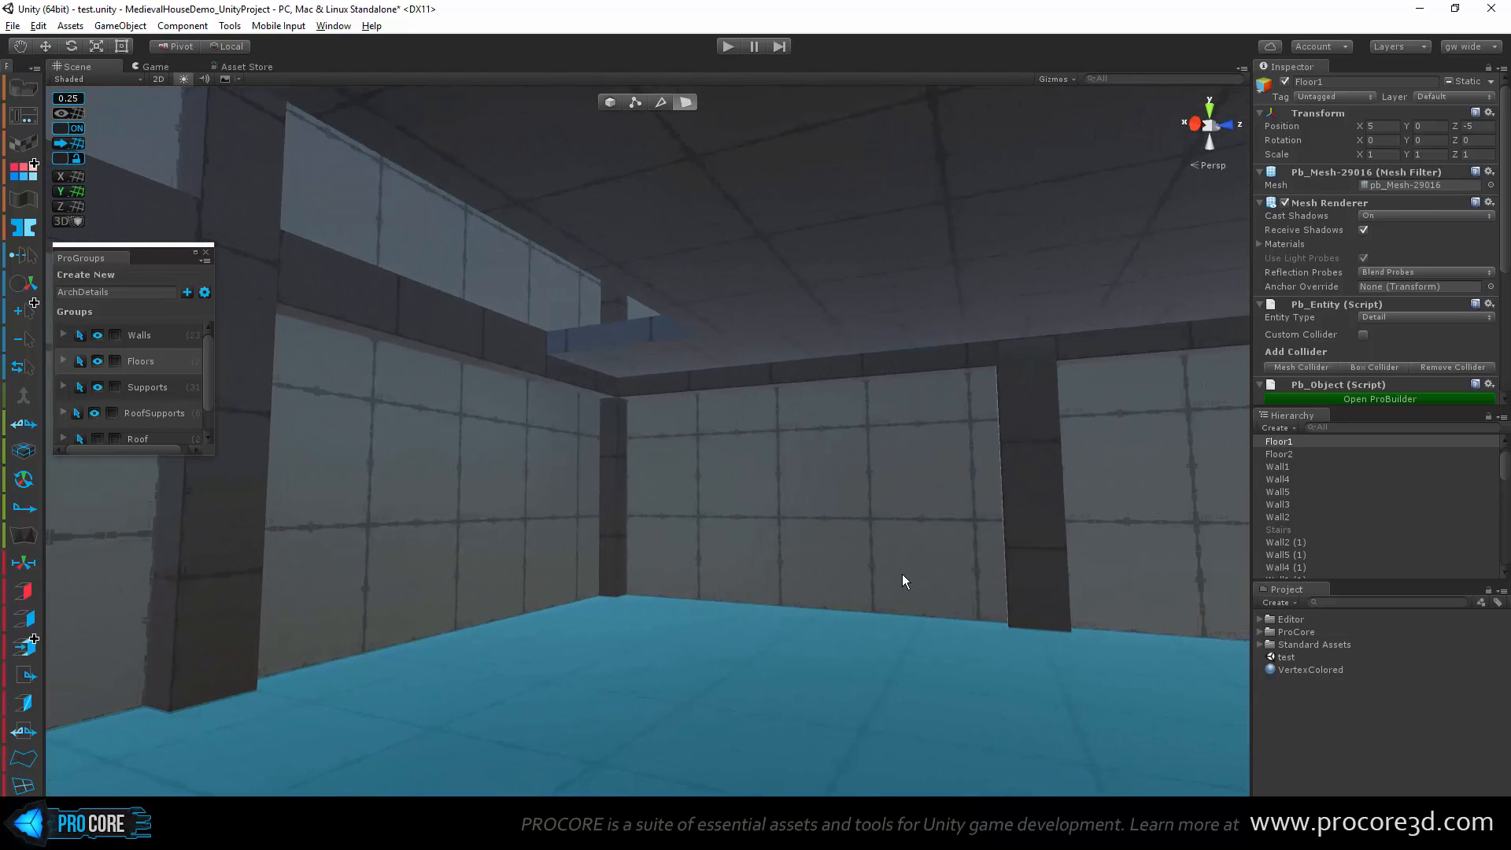
{"action": "left_click_drag", "start_coordinate": [659, 562], "coordinate": [763, 589], "text": "alt"}
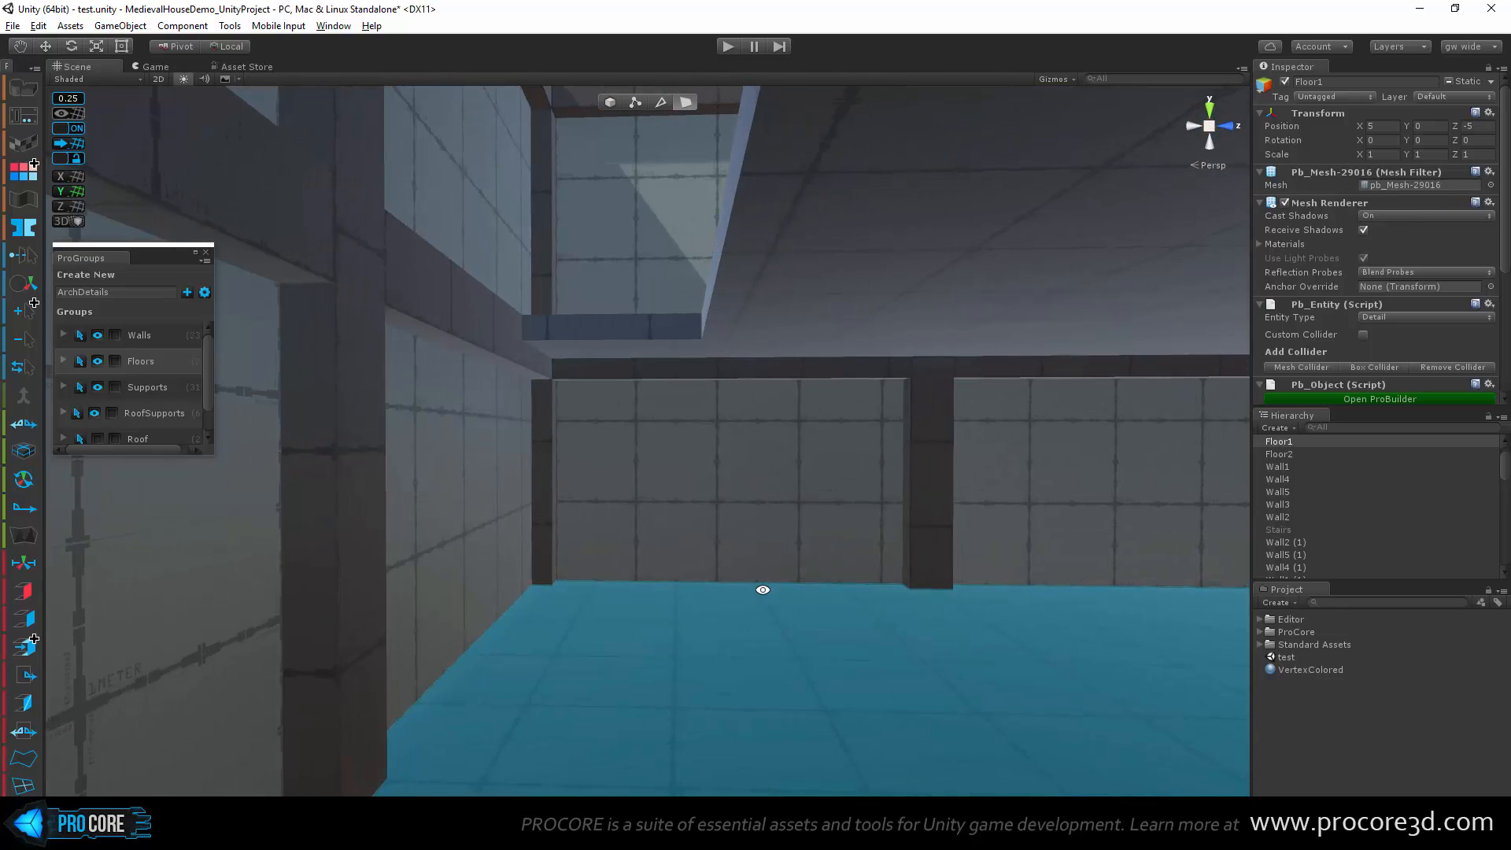
{"action": "left_click_drag", "start_coordinate": [577, 586], "coordinate": [546, 572], "text": "alt"}
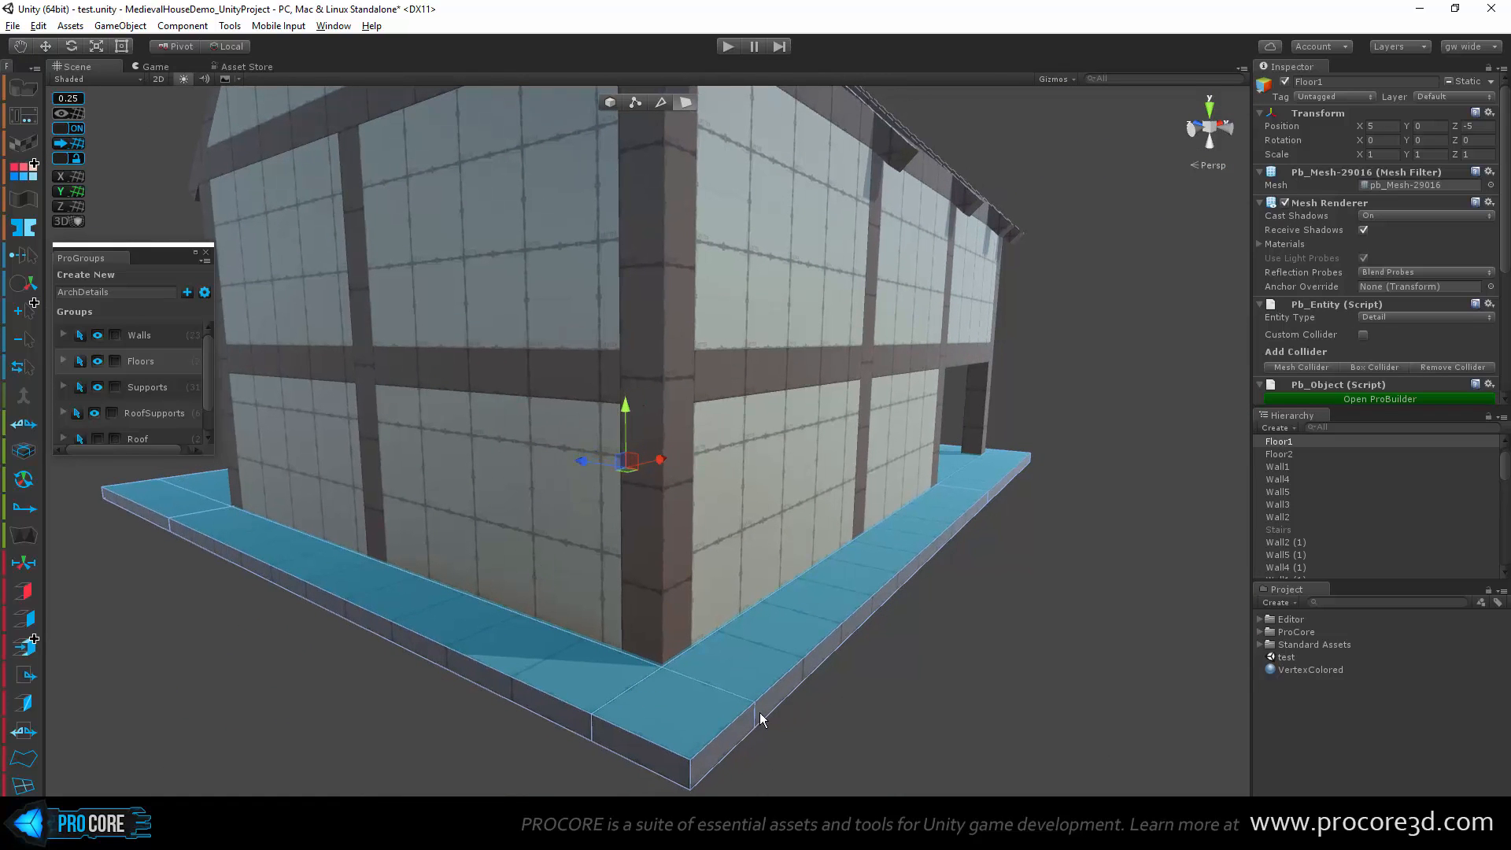
Step: Select all of Floor1's faces outside the walls, including the strips, covered porch area and outer rim, leaving the interior floor unselected
{"action": "left_click_drag", "start_coordinate": [880, 652], "coordinate": [771, 617], "text": "alt"}
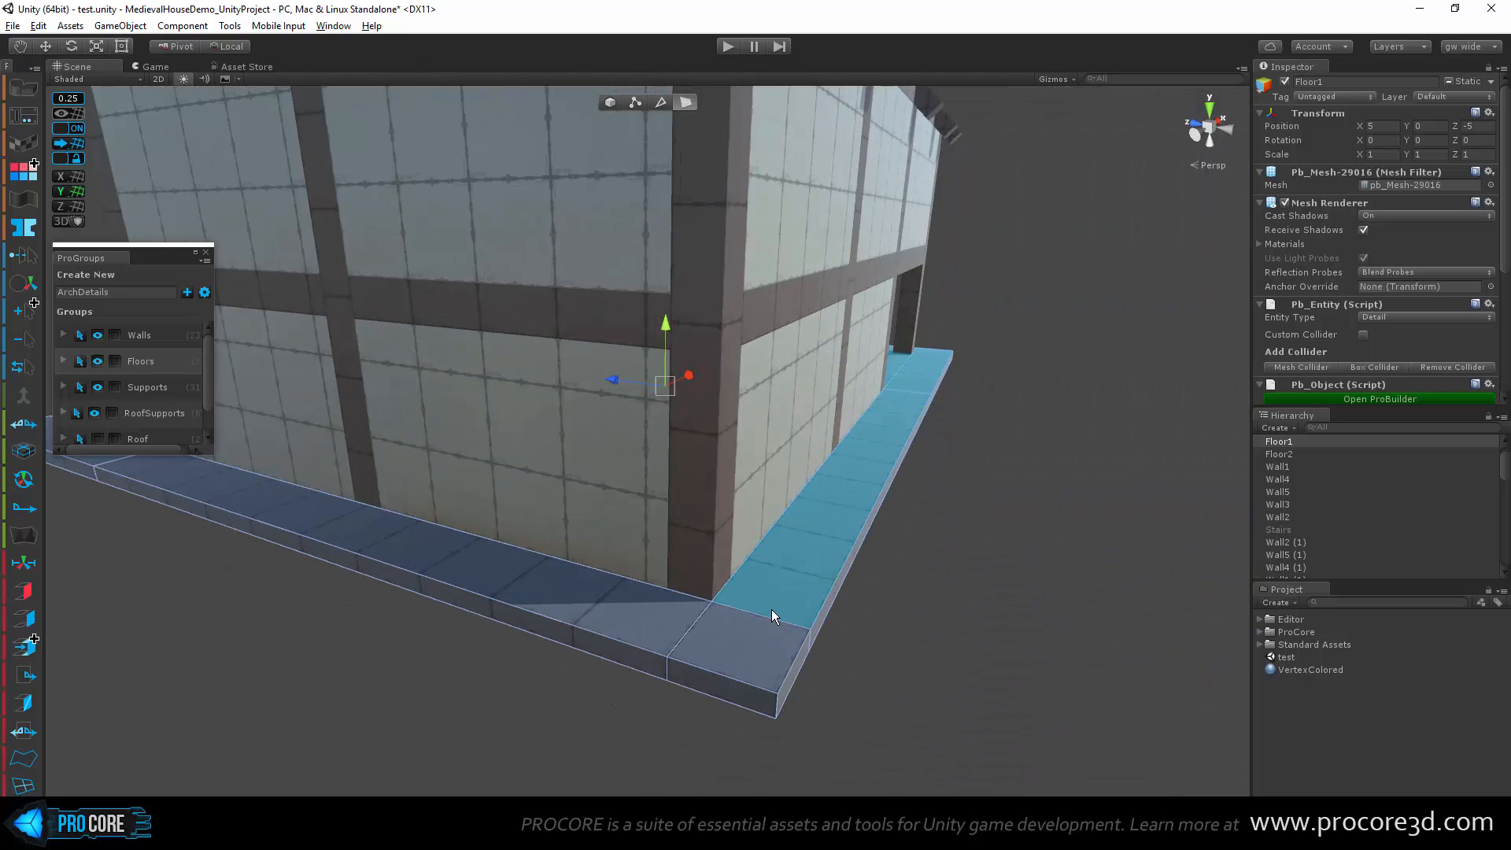
{"action": "left_click_drag", "start_coordinate": [629, 610], "coordinate": [754, 621], "text": "alt"}
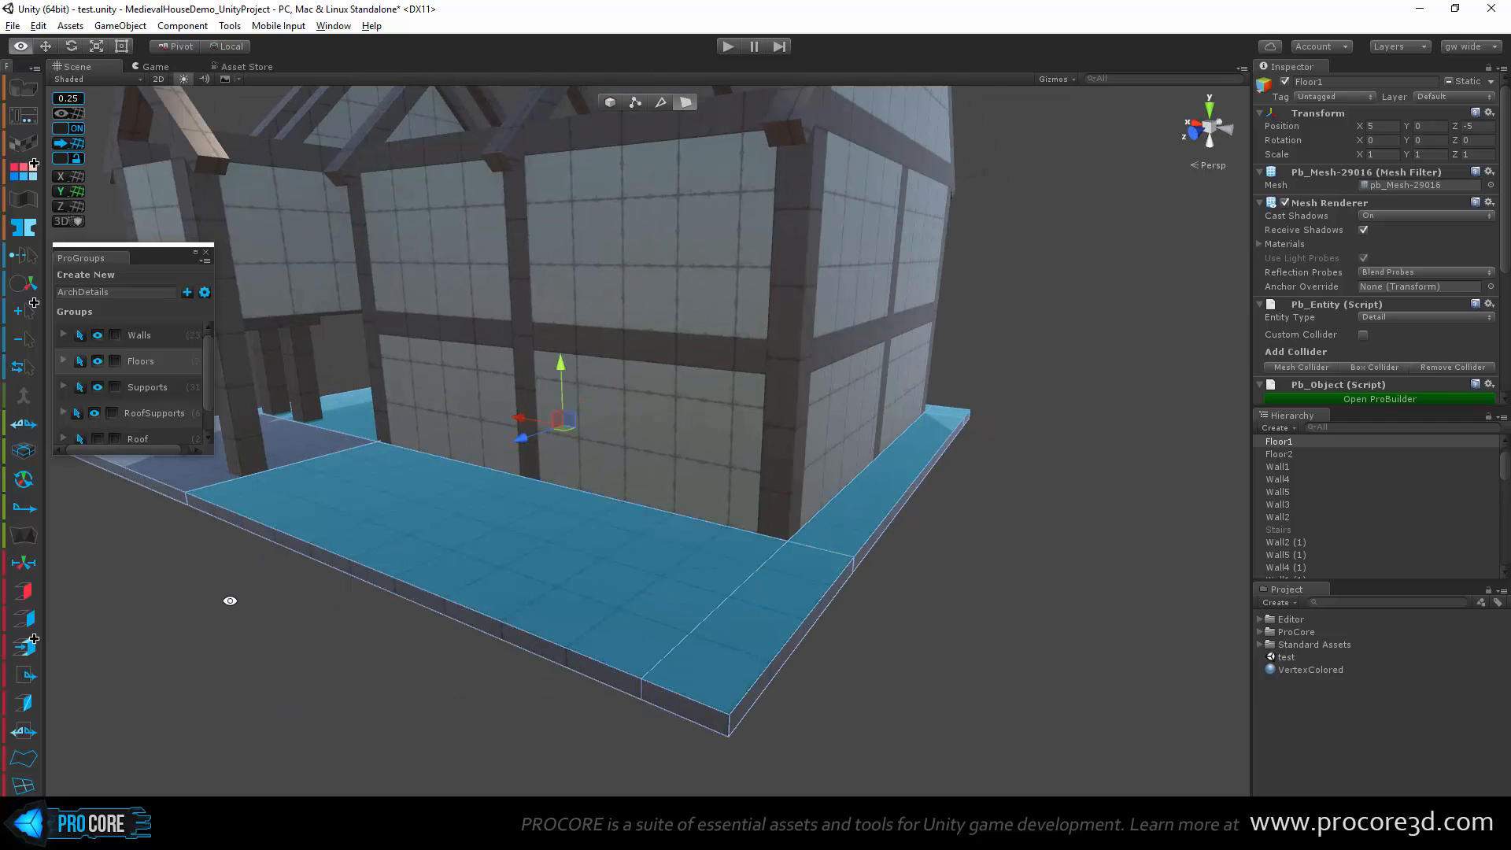
{"action": "left_click_drag", "start_coordinate": [229, 600], "coordinate": [456, 592], "text": "alt"}
{"action": "scroll", "coordinate": [351, 613], "scroll_direction": "down", "scroll_amount": 5}
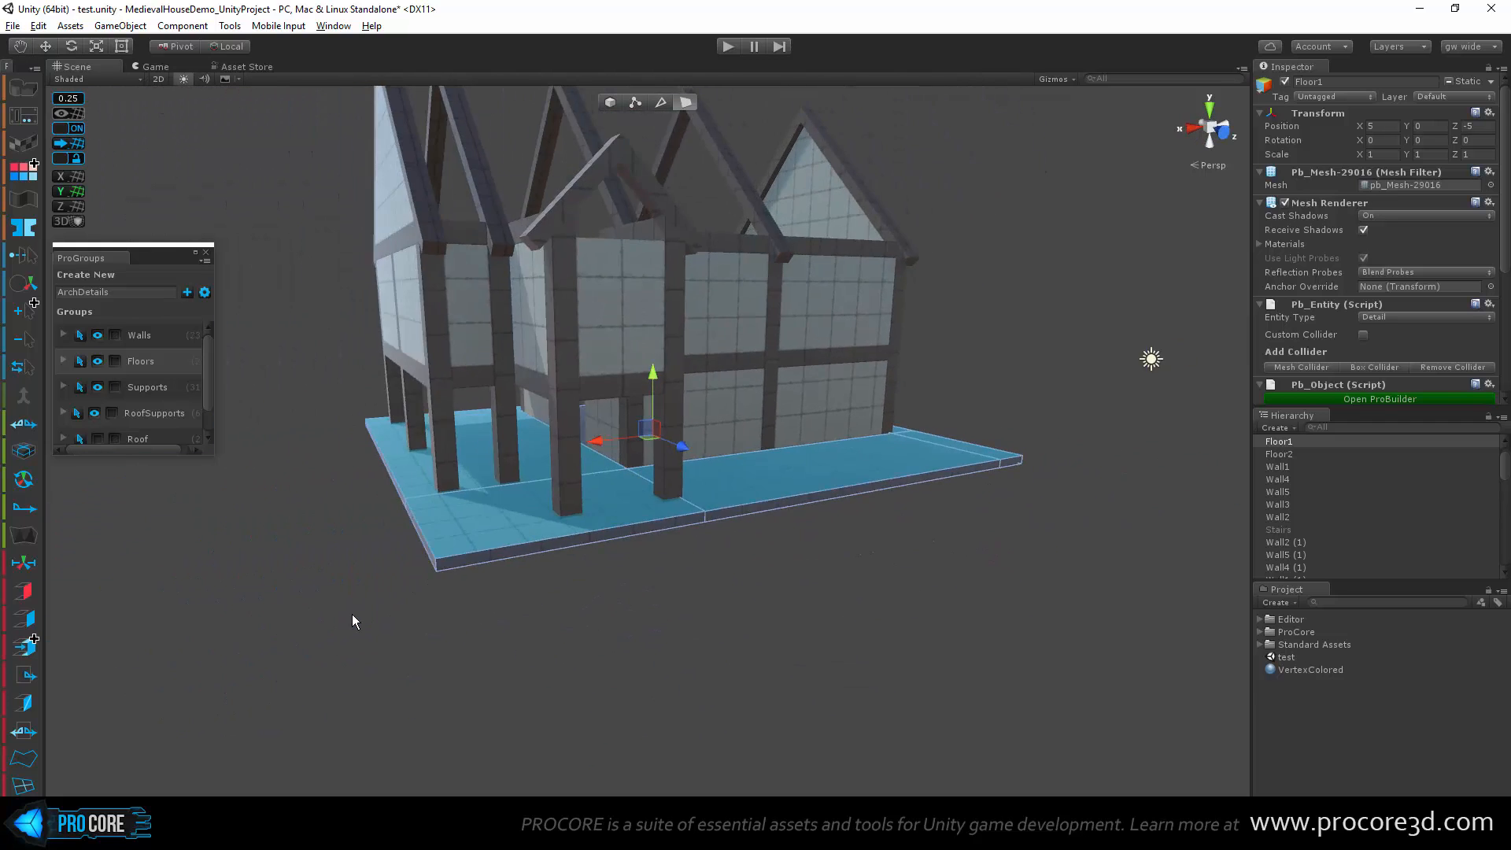
{"action": "left_click_drag", "start_coordinate": [351, 613], "coordinate": [691, 617], "text": "alt"}
{"action": "left_click_drag", "start_coordinate": [904, 642], "coordinate": [980, 596], "text": "alt"}
{"action": "left_click_drag", "start_coordinate": [1012, 513], "coordinate": [693, 496], "text": "alt"}
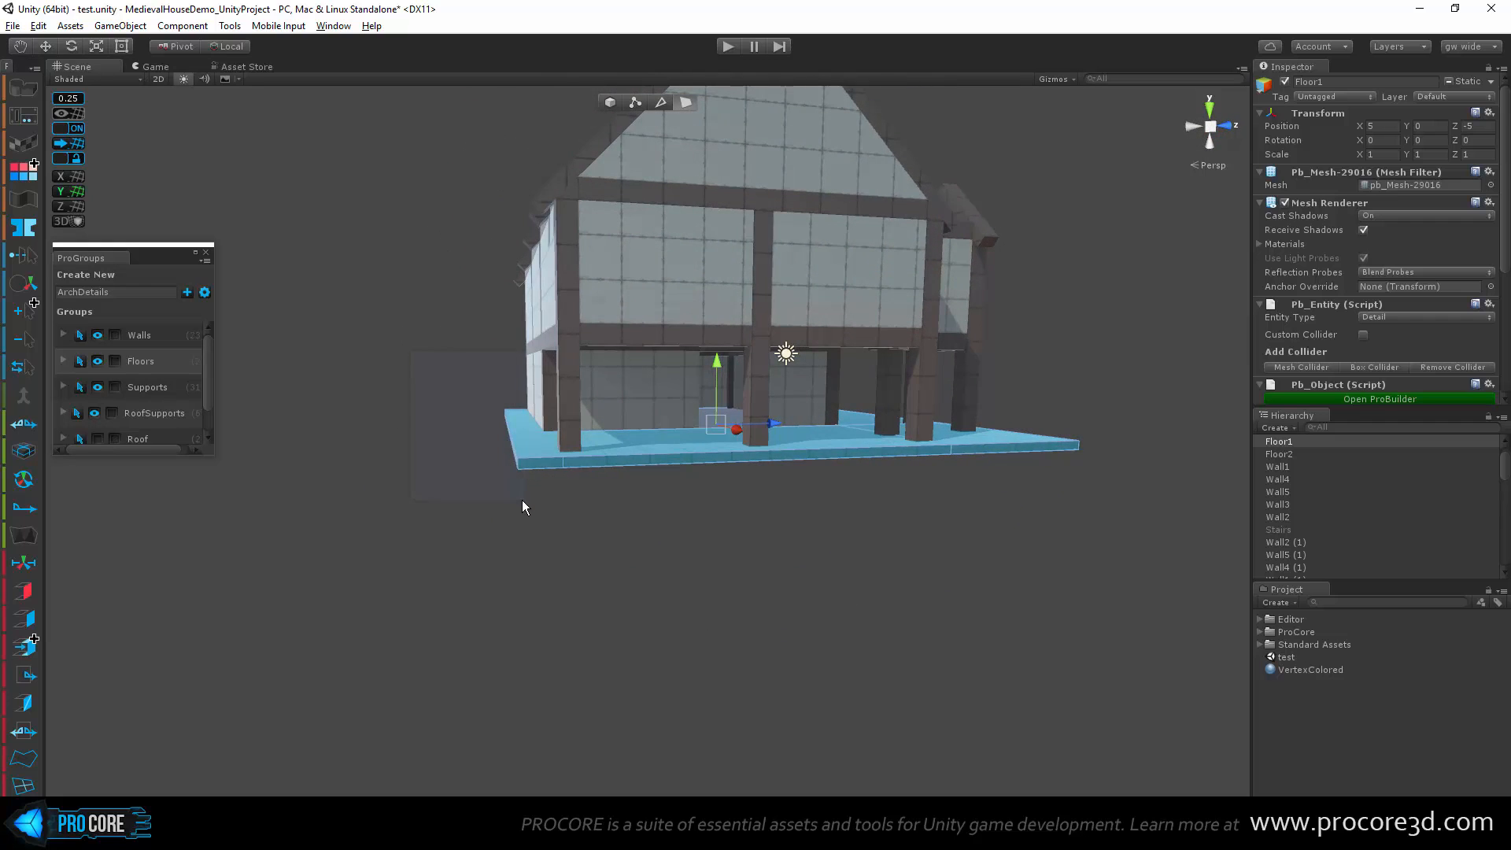
{"action": "left_click_drag", "start_coordinate": [523, 506], "coordinate": [775, 508], "text": "alt"}
{"action": "left_click_drag", "start_coordinate": [385, 506], "coordinate": [740, 640], "text": "alt"}
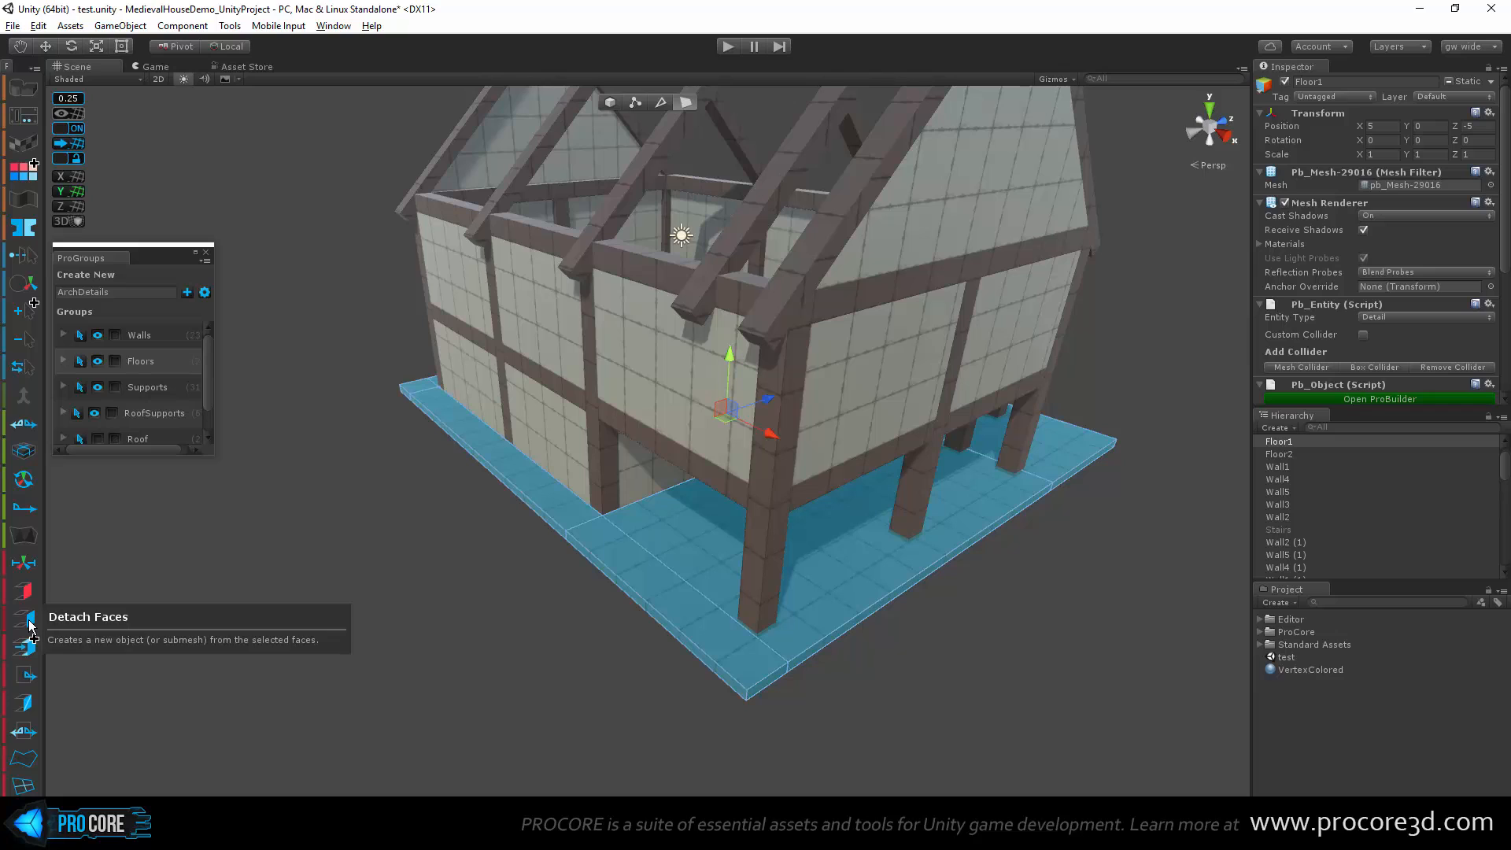
Step: Detach the selected outer floor faces from Floor1 into a new object
{"action": "left_click", "coordinate": [29, 622]}
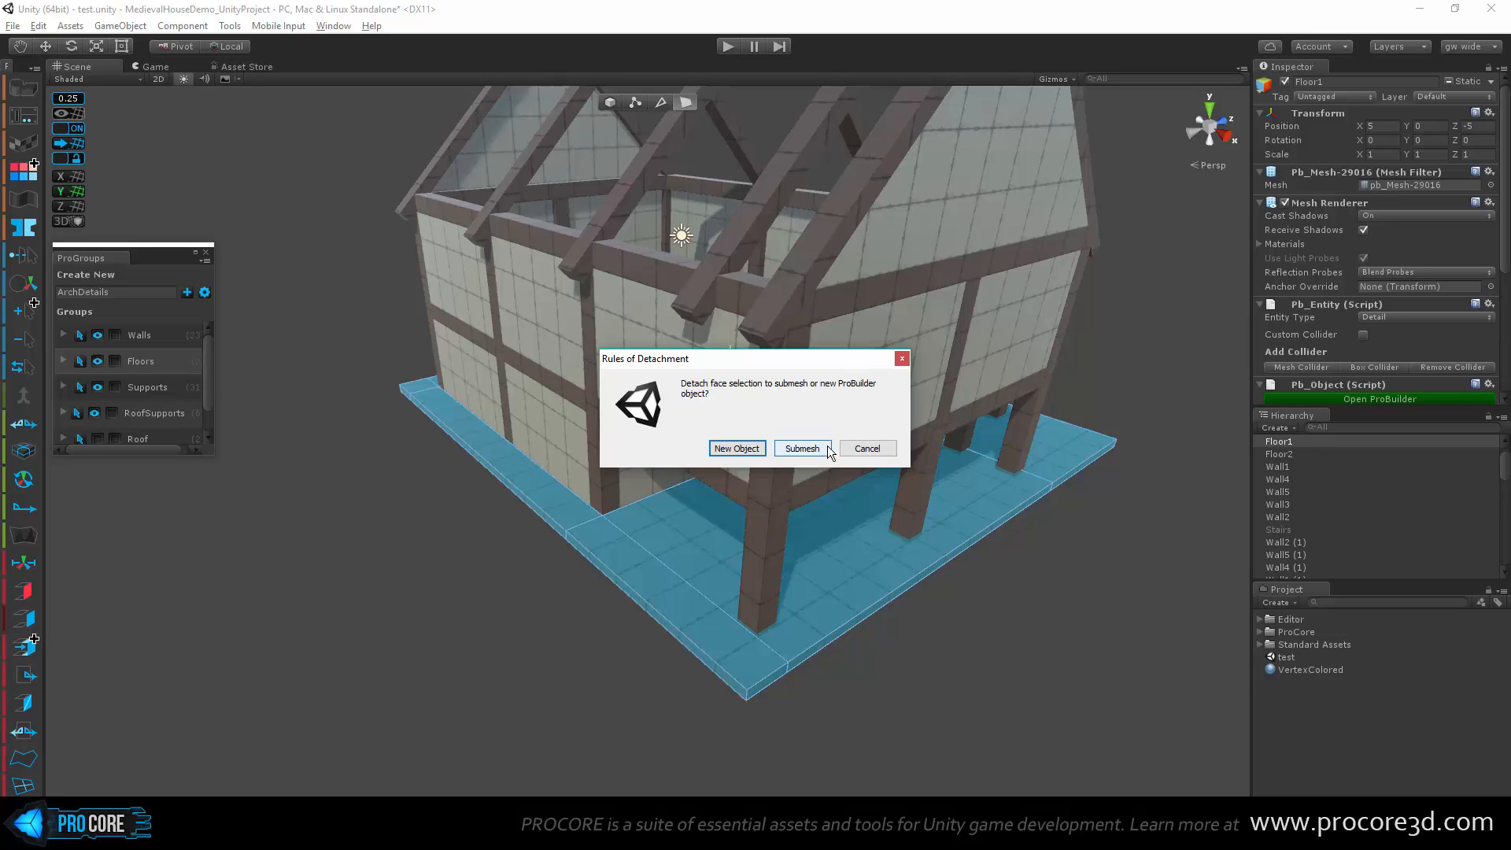
{"action": "left_click", "coordinate": [758, 452]}
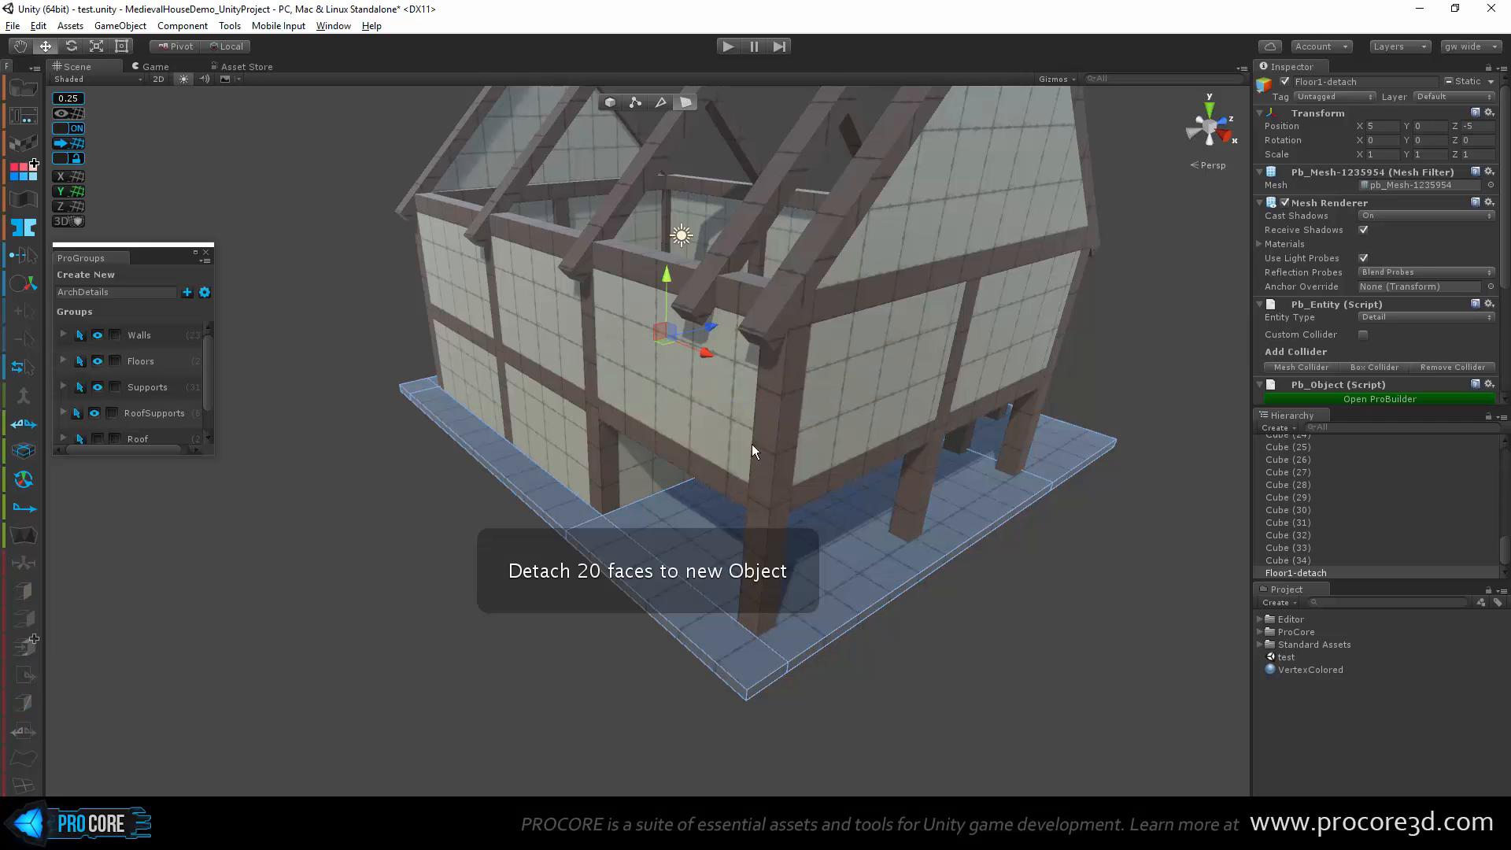
{"action": "left_click", "coordinate": [378, 539]}
{"action": "left_click", "coordinate": [738, 540]}
{"action": "key", "text": "f"}
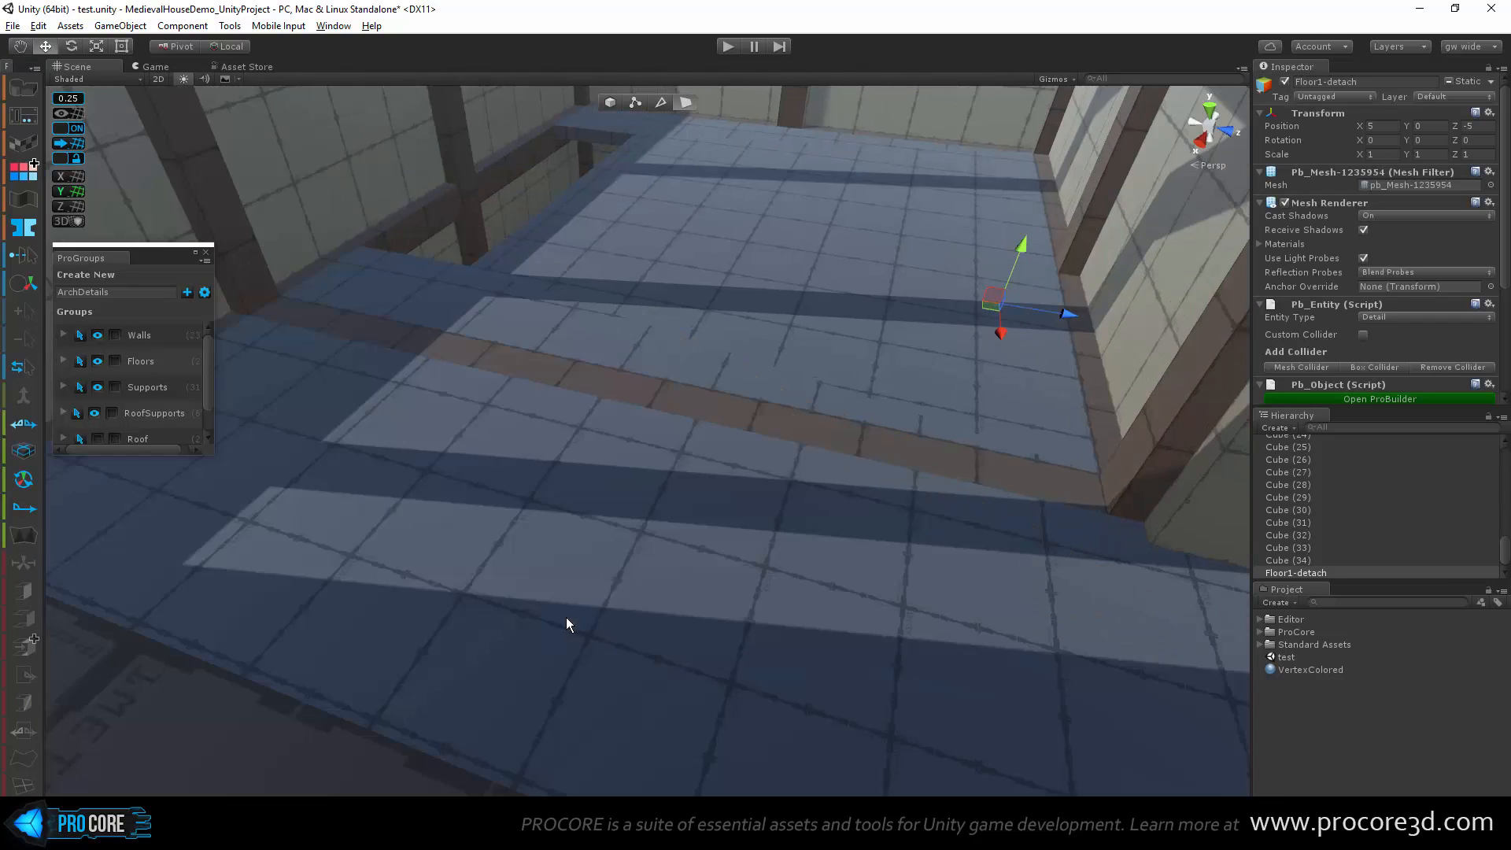
{"action": "left_click_drag", "start_coordinate": [565, 617], "coordinate": [725, 553], "text": "alt"}
{"action": "scroll", "coordinate": [724, 553], "scroll_direction": "down", "scroll_amount": 4}
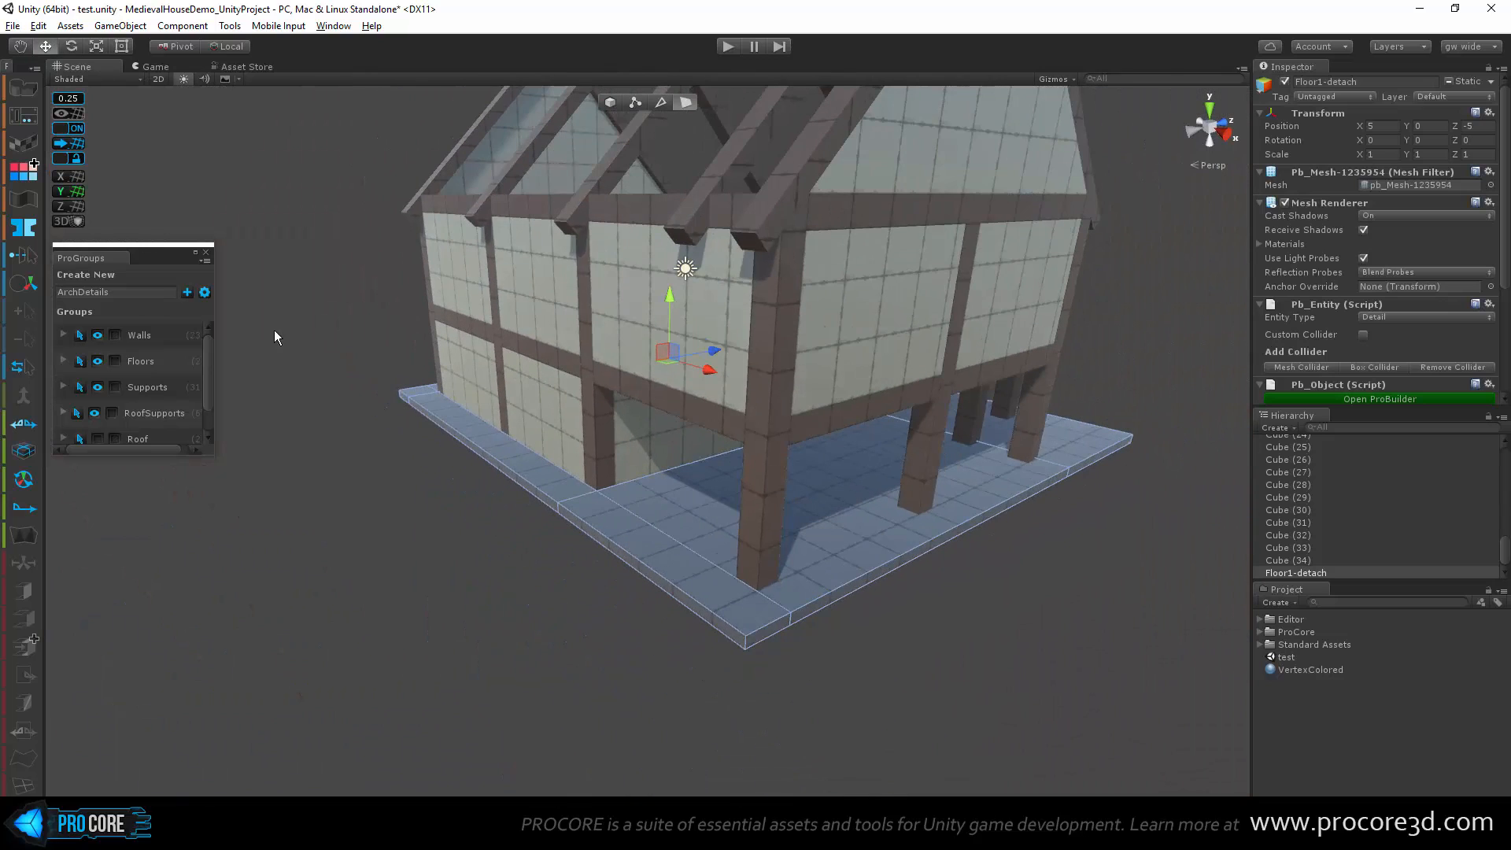
Step: Hide the Supports, RoofSupports and Walls groups to isolate the floors, and clear the selection
{"action": "left_click", "coordinate": [111, 338]}
{"action": "left_click", "coordinate": [96, 387]}
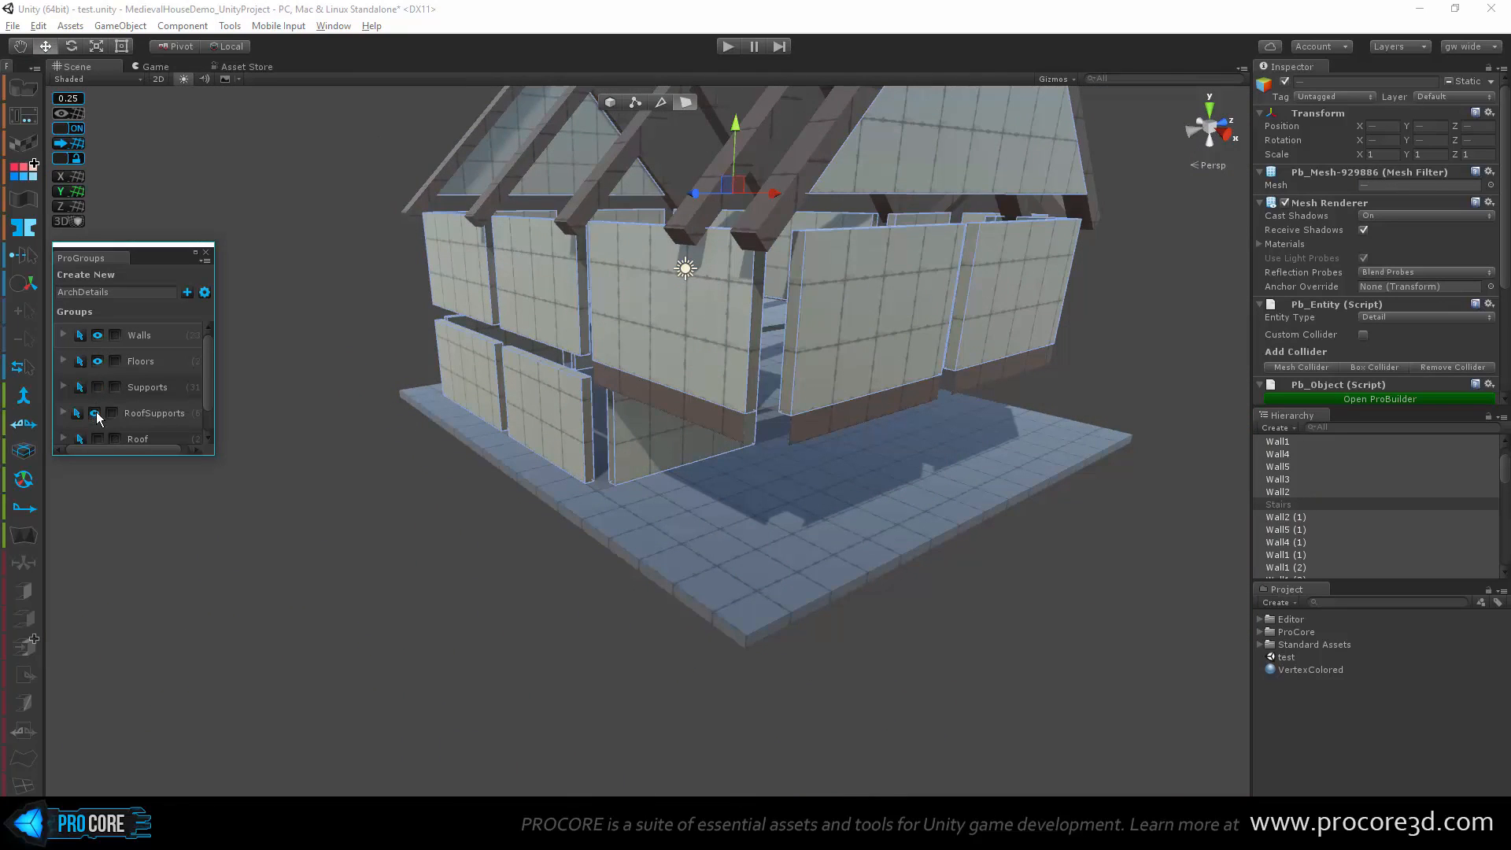
{"action": "left_click", "coordinate": [94, 412]}
{"action": "left_click", "coordinate": [98, 337]}
{"action": "left_click_drag", "start_coordinate": [715, 475], "coordinate": [708, 503], "text": "alt"}
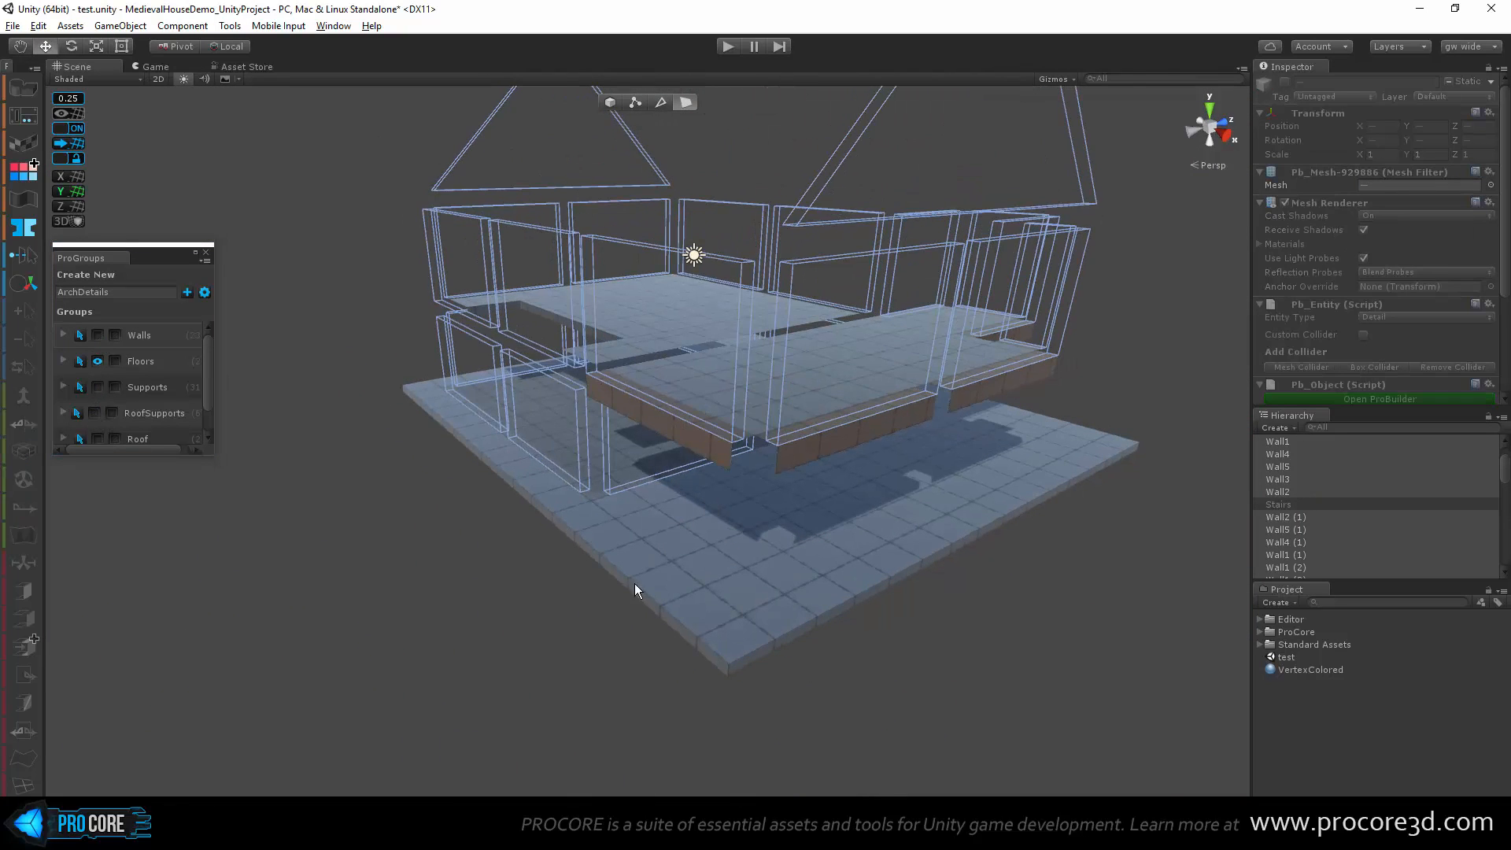
{"action": "left_click", "coordinate": [466, 591]}
Step: Return to whole-object editing and select the interior floor and the detached outer floor in turn to check their separation
{"action": "left_click_drag", "start_coordinate": [463, 592], "coordinate": [581, 520], "text": "alt"}
{"action": "scroll", "coordinate": [531, 597], "scroll_direction": "up", "scroll_amount": 3}
{"action": "left_click", "coordinate": [531, 597]}
{"action": "left_click", "coordinate": [555, 469]}
{"action": "key", "text": "g"}
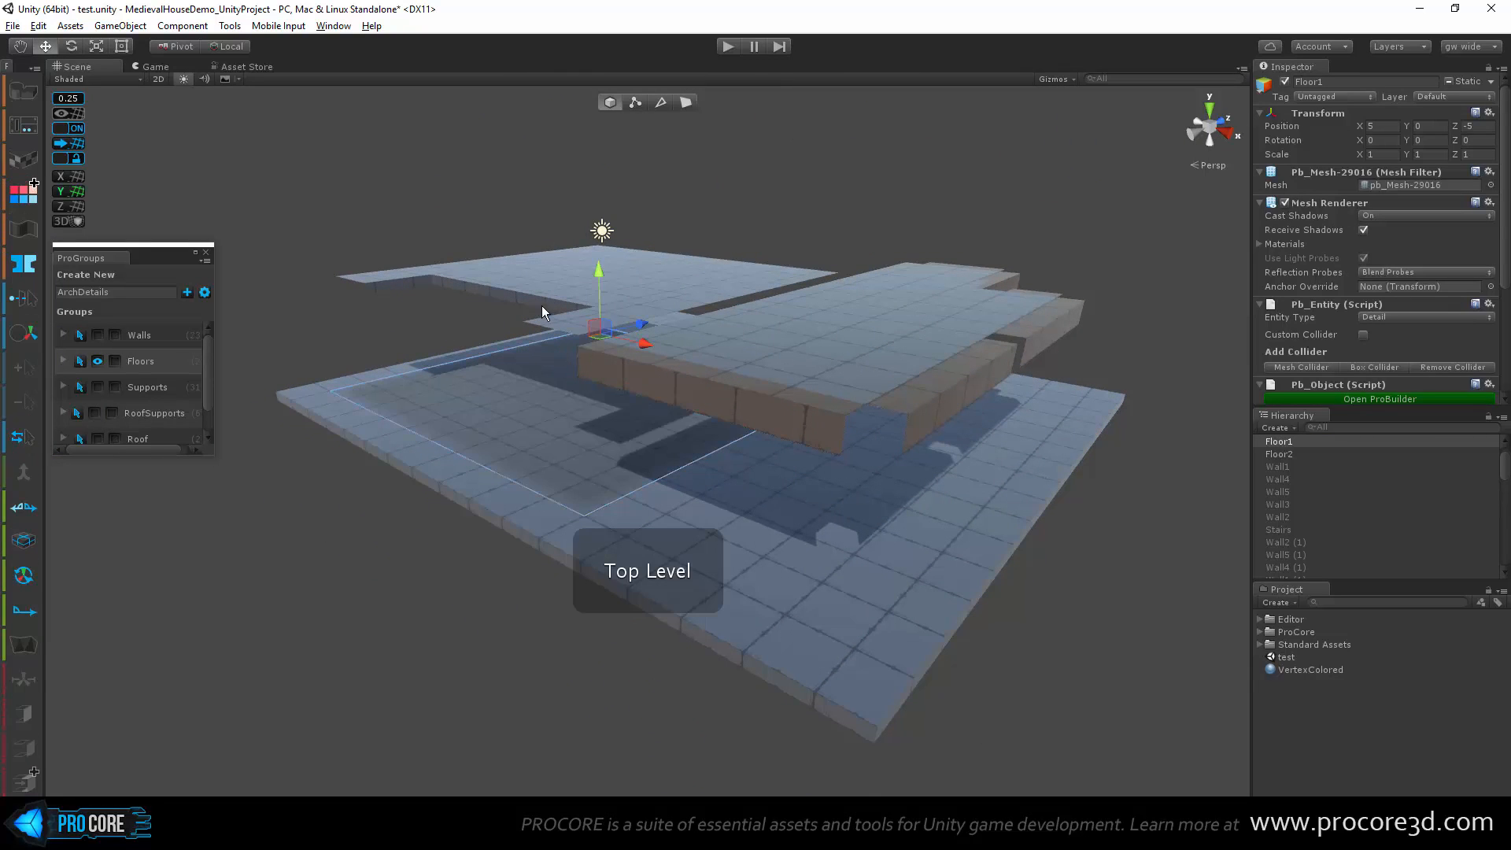
{"action": "left_click", "coordinate": [701, 538]}
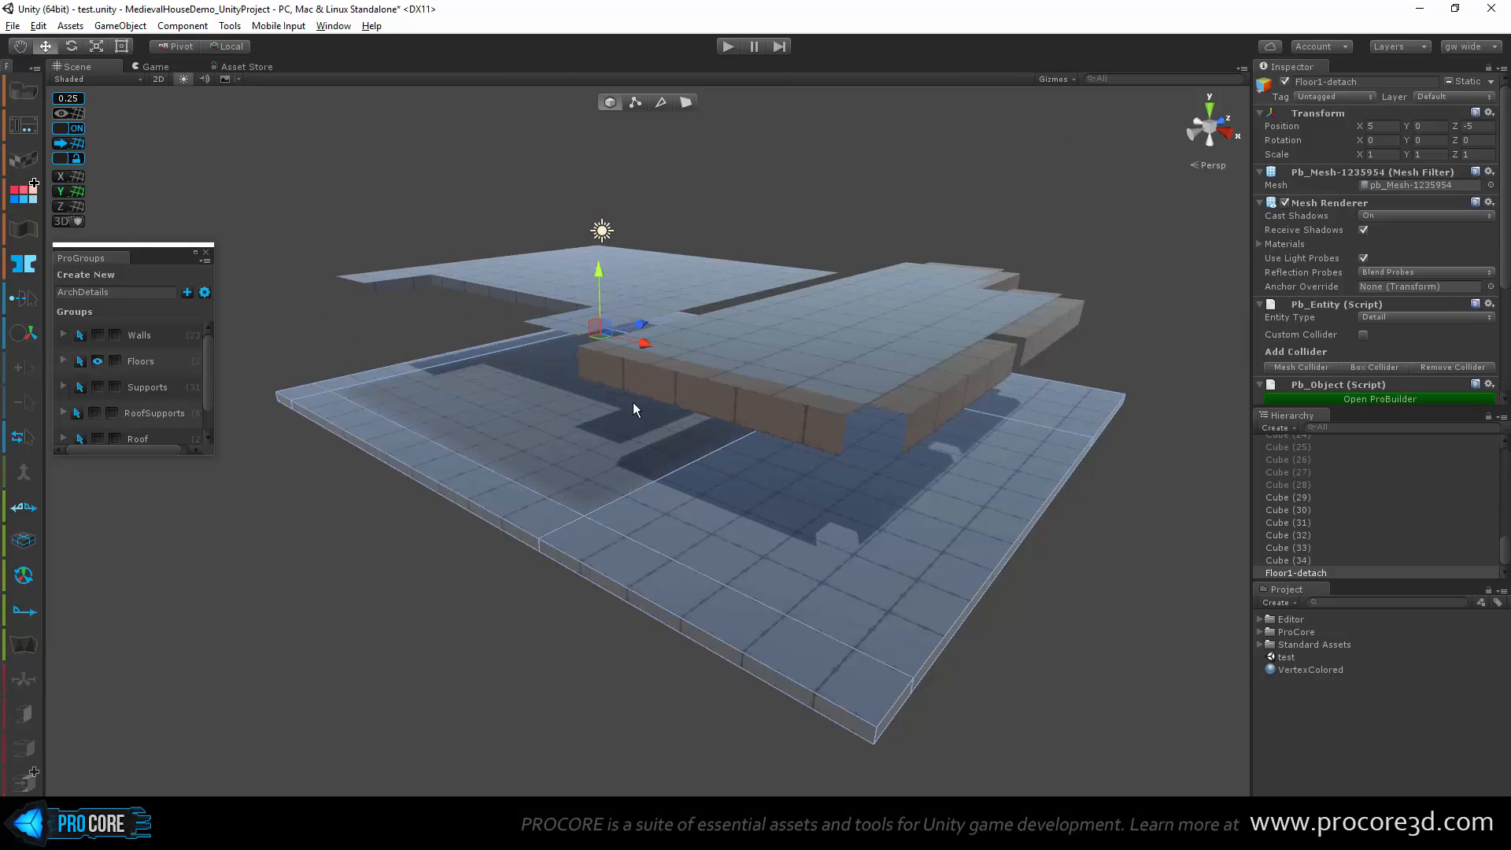
Step: Try lowering the detached outer floor away from the interior floor, to Y -1 and Y -3.5, undoing each move
{"action": "left_click_drag", "start_coordinate": [596, 275], "coordinate": [626, 362]}
{"action": "left_click_drag", "start_coordinate": [559, 539], "coordinate": [593, 624], "text": "alt"}
{"action": "key", "text": "ctrl+z"}
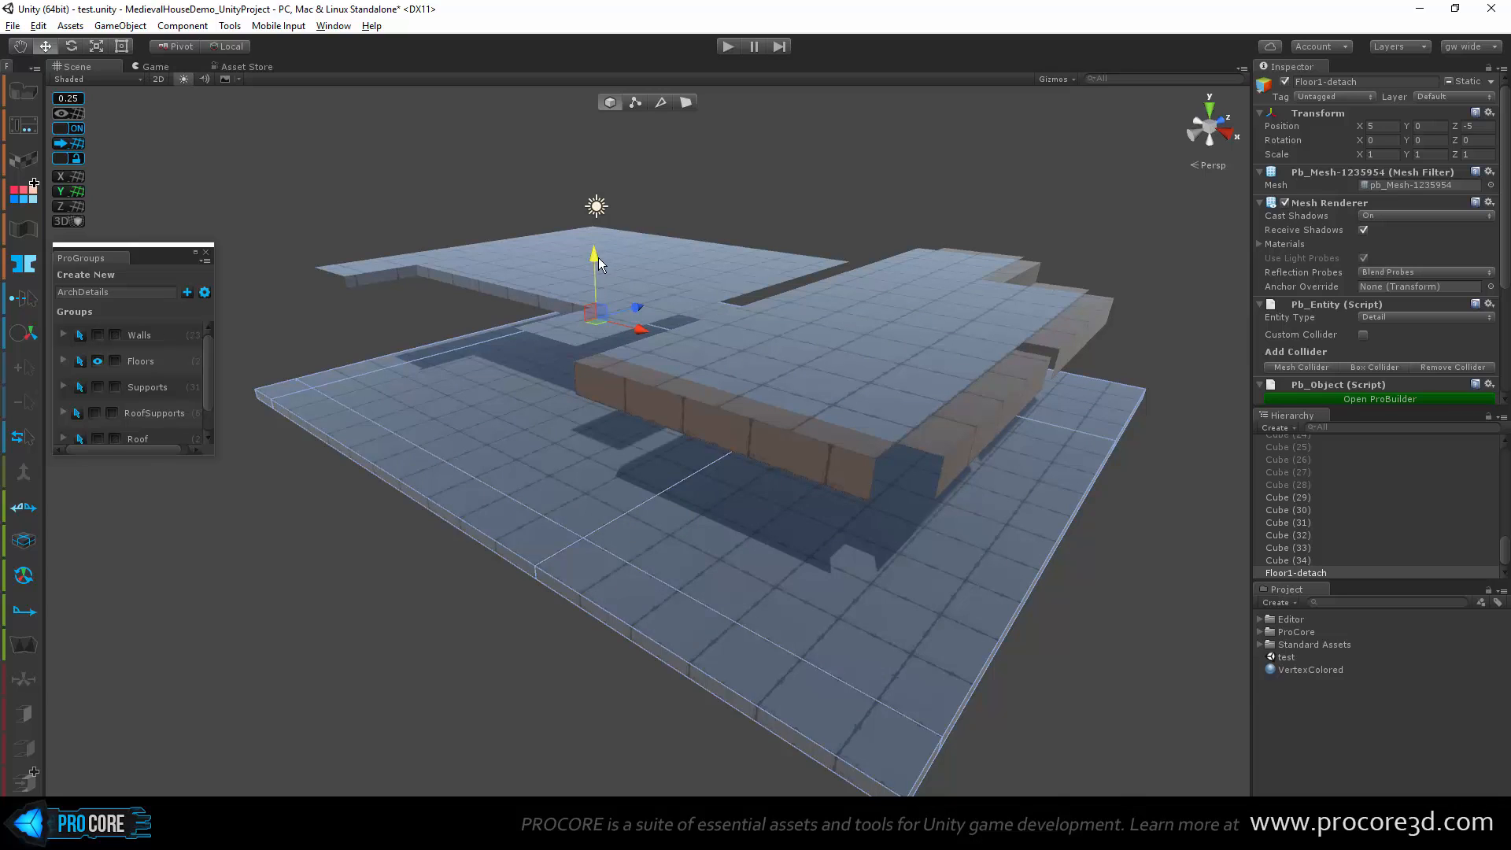
{"action": "left_click_drag", "start_coordinate": [598, 257], "coordinate": [600, 281]}
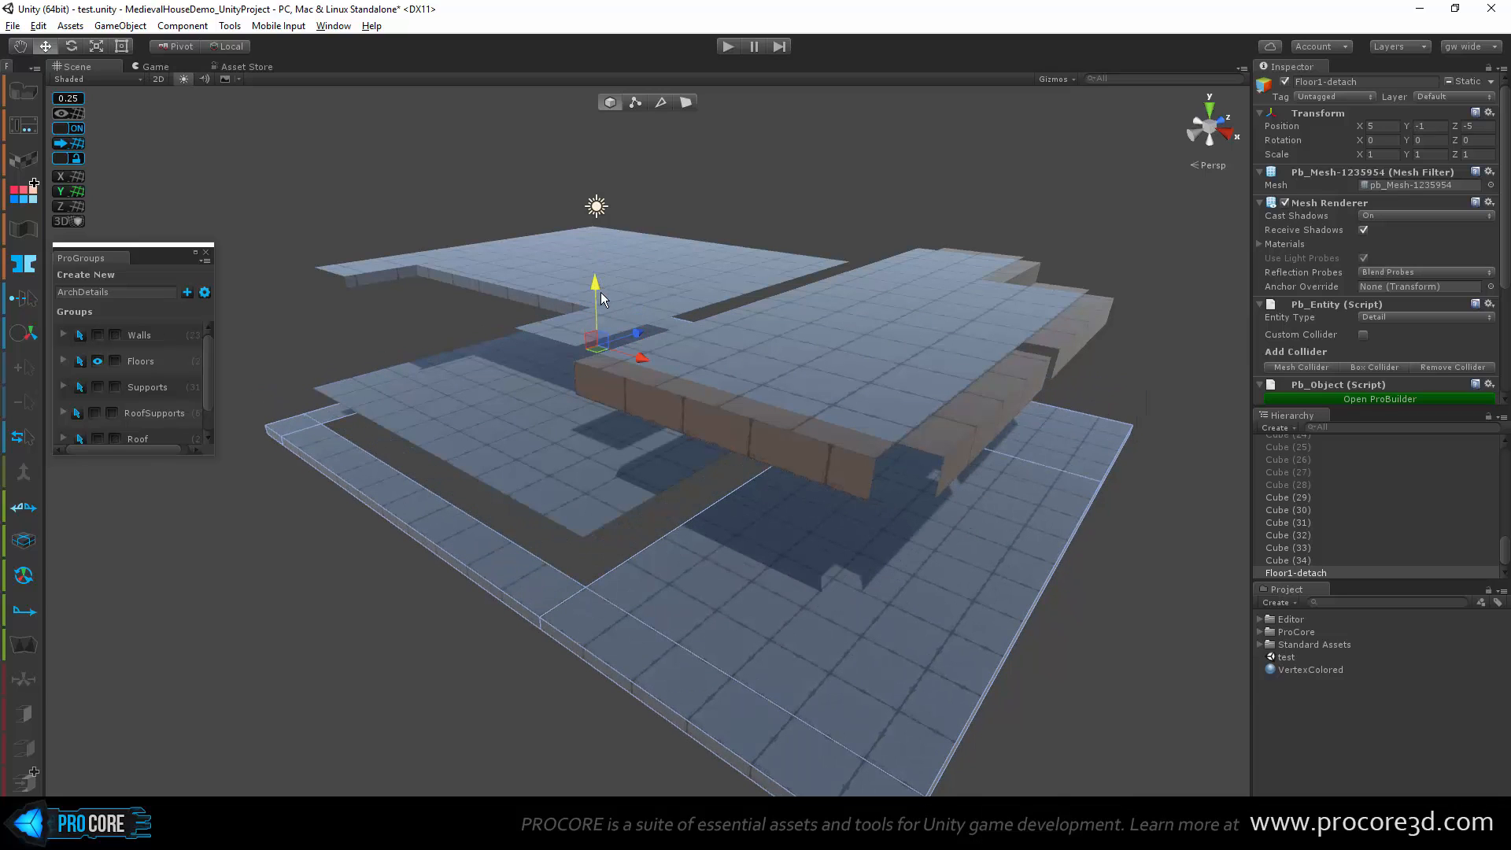
{"action": "key", "text": "ctrl+z"}
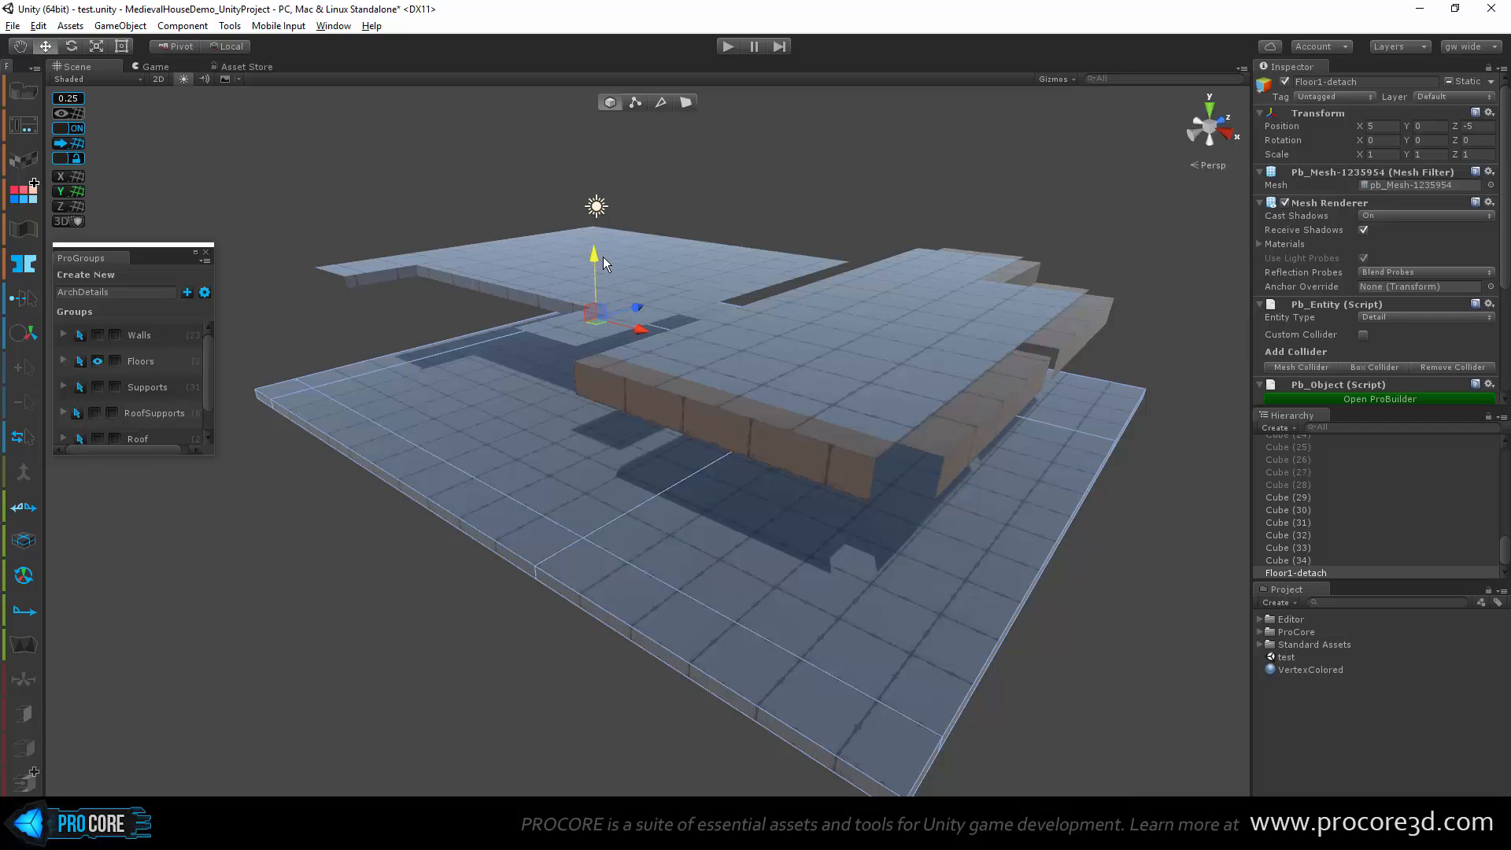
{"action": "left_click_drag", "start_coordinate": [603, 258], "coordinate": [603, 341]}
{"action": "left_click_drag", "start_coordinate": [462, 498], "coordinate": [474, 467], "text": "alt"}
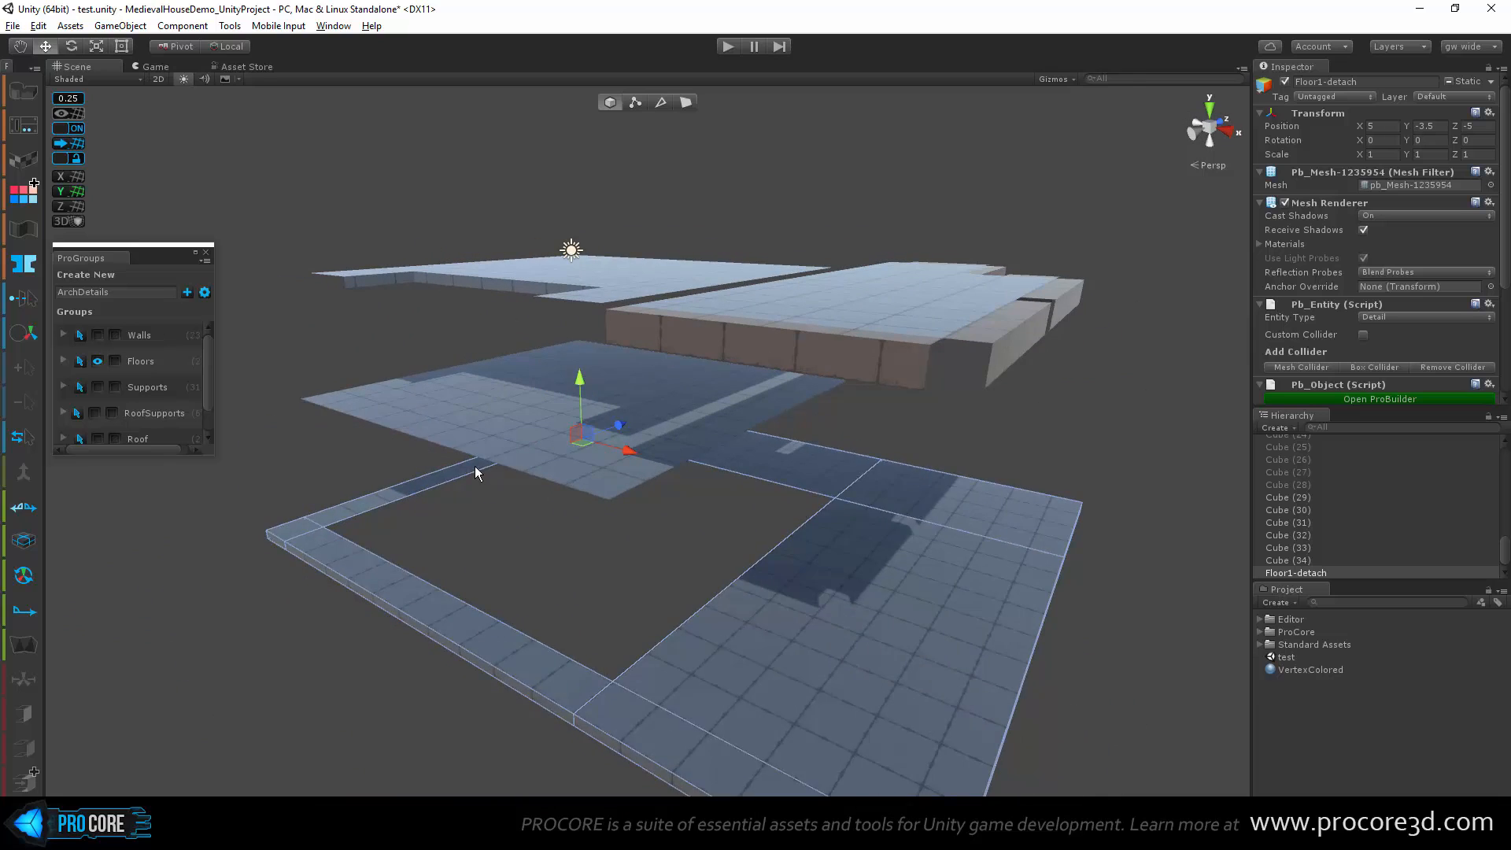
{"action": "key", "text": "ctrl+z"}
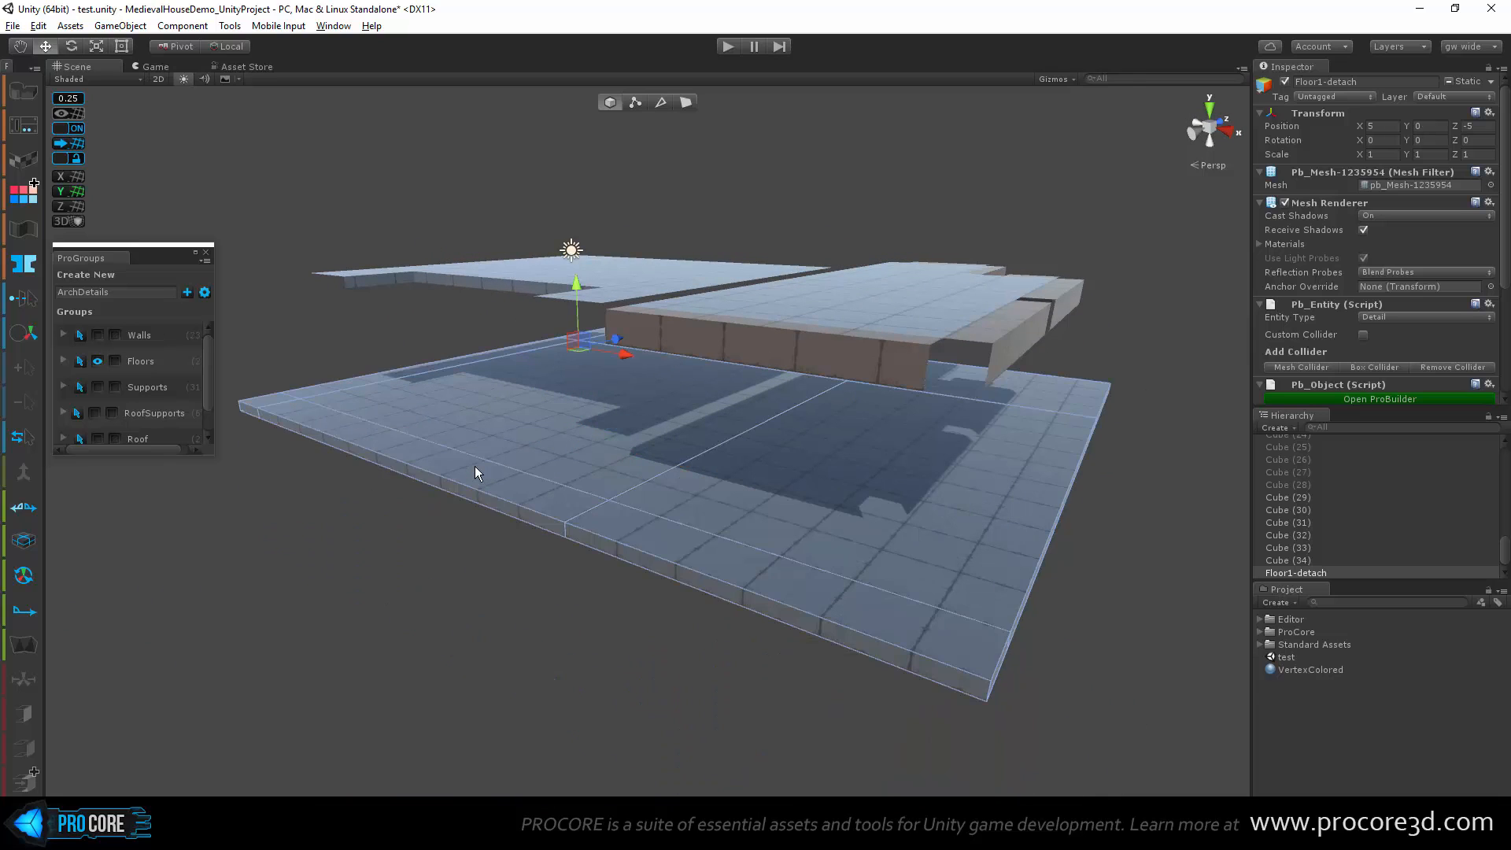
{"action": "scroll", "coordinate": [476, 474], "scroll_direction": "up", "scroll_amount": 1}
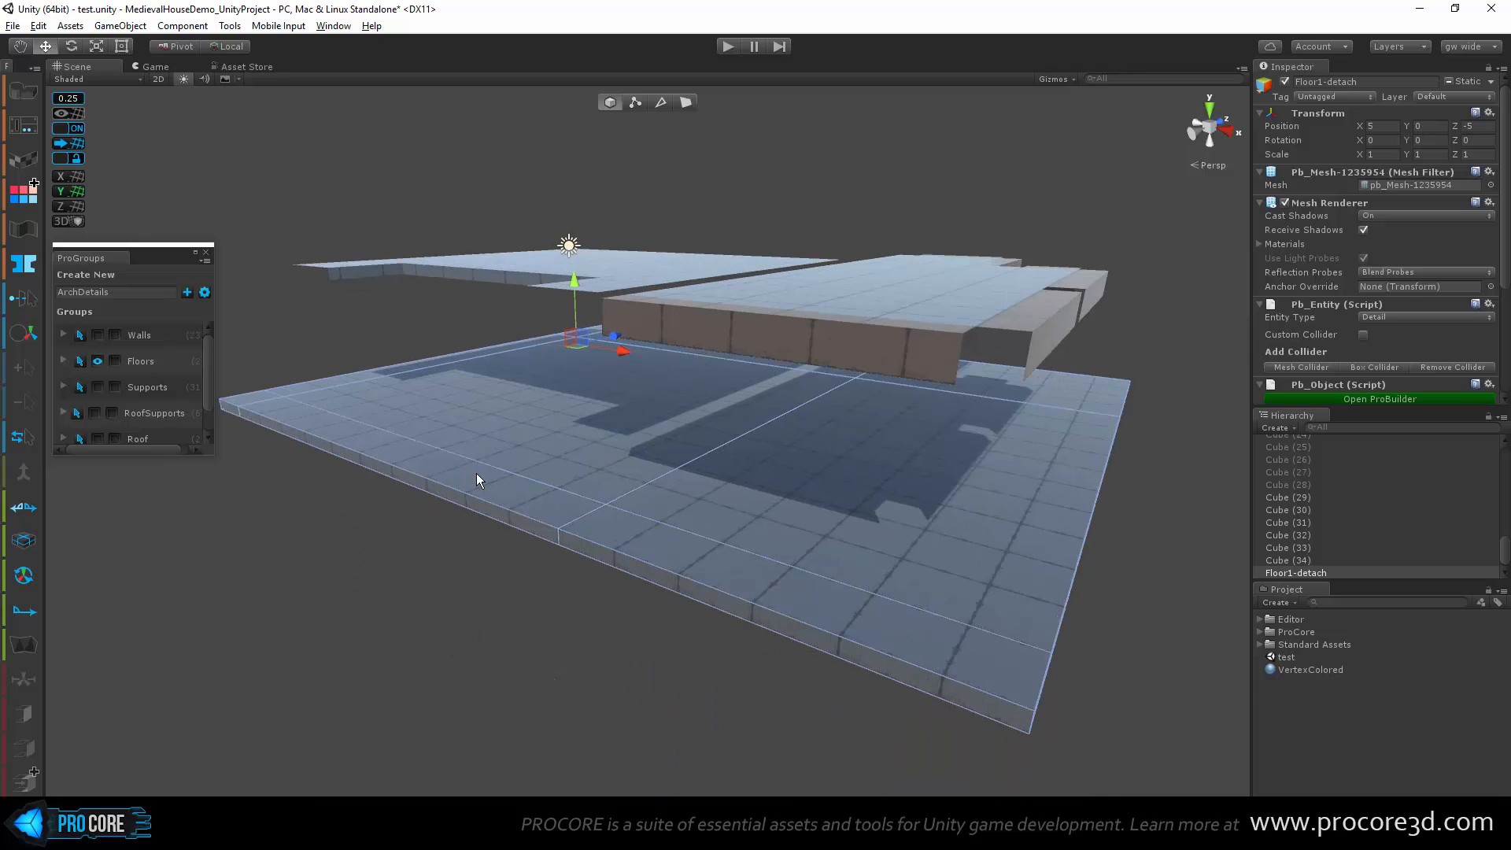
{"action": "left_click_drag", "start_coordinate": [572, 284], "coordinate": [588, 389]}
Step: Show the Walls, Supports, RoofSupports and Roof groups, and clear the selection
{"action": "left_click", "coordinate": [98, 335]}
{"action": "left_click", "coordinate": [97, 386]}
{"action": "left_click", "coordinate": [98, 439]}
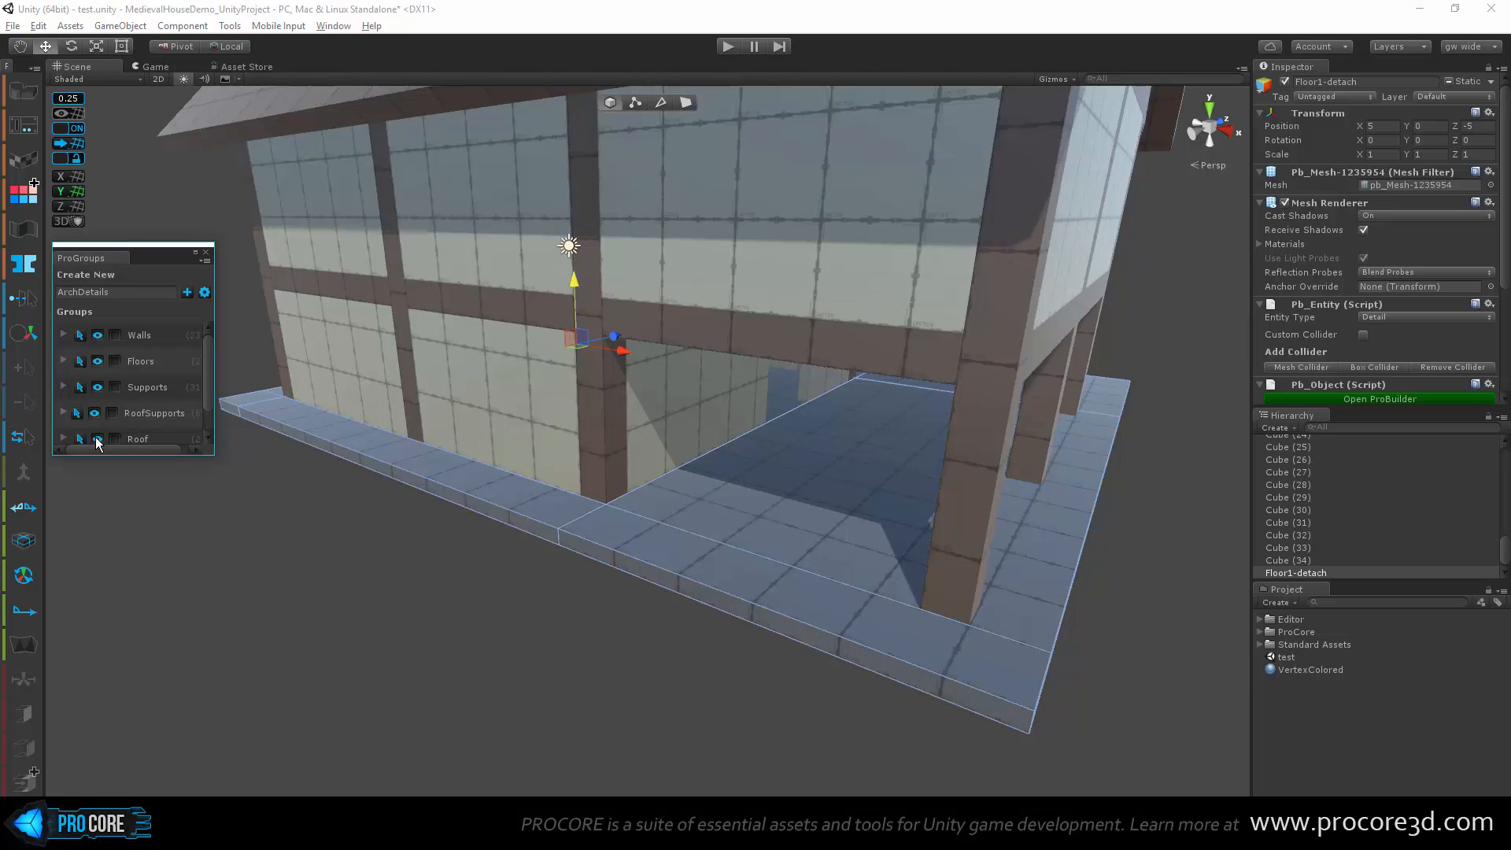
{"action": "left_click_drag", "start_coordinate": [514, 521], "coordinate": [765, 472], "text": "alt"}
{"action": "scroll", "coordinate": [705, 586], "scroll_direction": "up", "scroll_amount": 5}
{"action": "scroll", "coordinate": [735, 483], "scroll_direction": "down", "scroll_amount": 3}
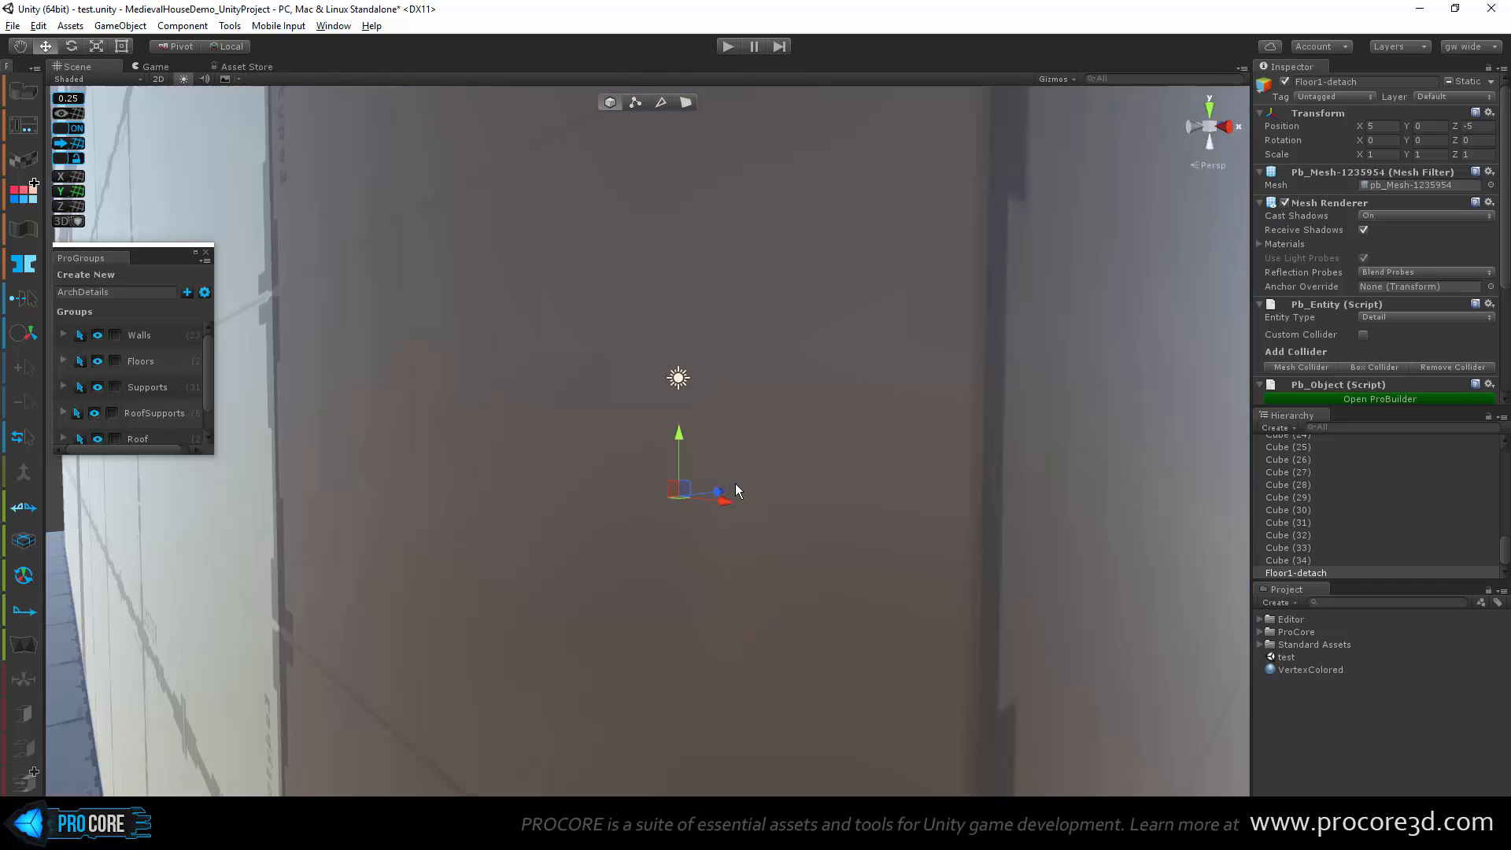
{"action": "scroll", "coordinate": [735, 492], "scroll_direction": "down", "scroll_amount": 10}
{"action": "left_click", "coordinate": [880, 580]}
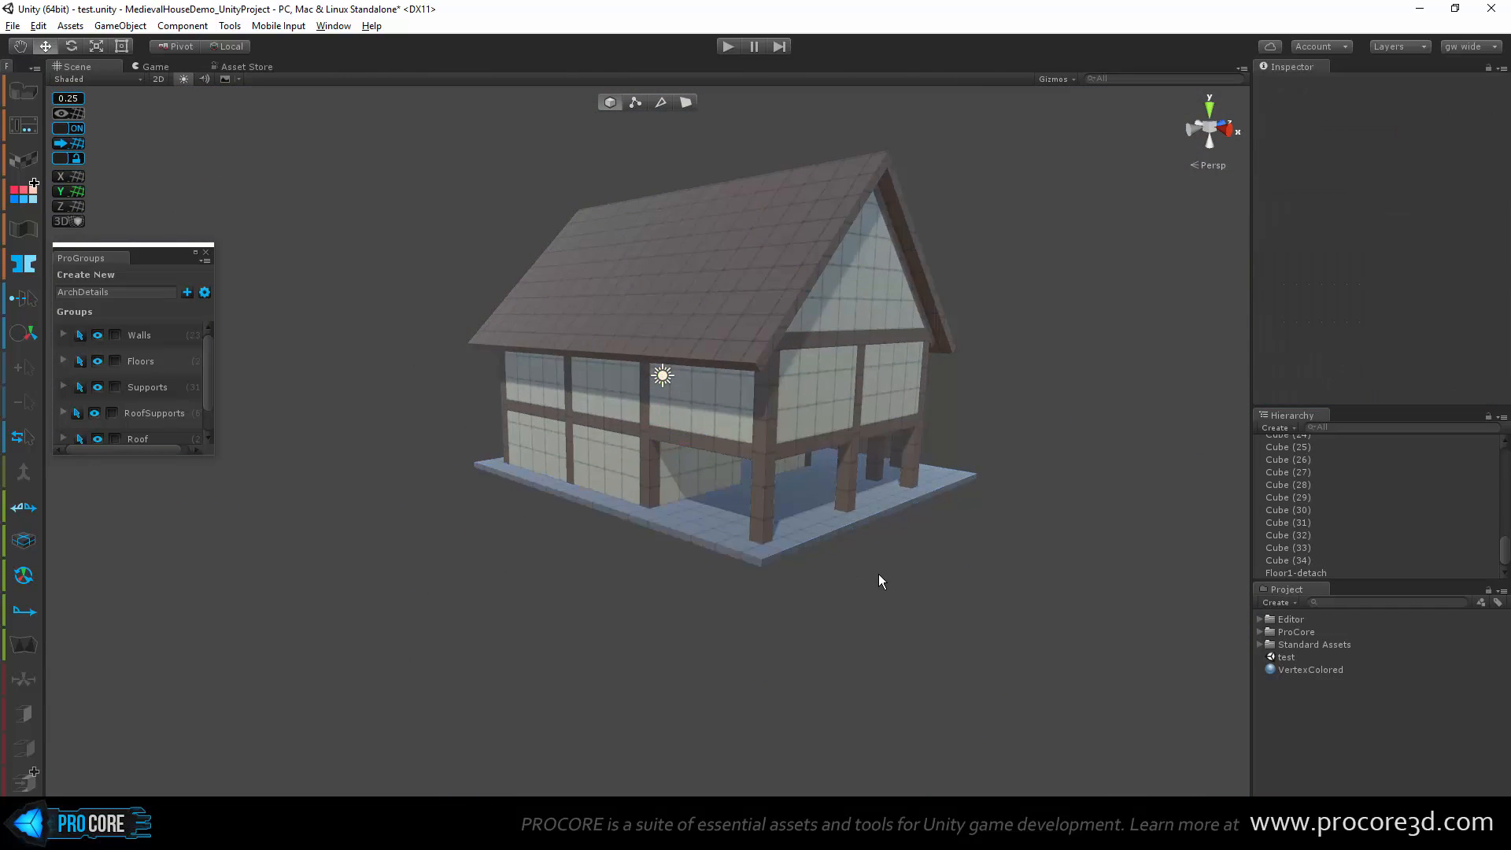
Step: Extrude the top face of the wall panel under the small side gable upward to the gable's inner peak
{"action": "left_click_drag", "start_coordinate": [880, 580], "coordinate": [364, 577], "text": "alt"}
{"action": "scroll", "coordinate": [695, 502], "scroll_direction": "up", "scroll_amount": 8}
{"action": "left_click", "coordinate": [503, 401]}
{"action": "left_click_drag", "start_coordinate": [503, 401], "coordinate": [628, 499], "text": "alt"}
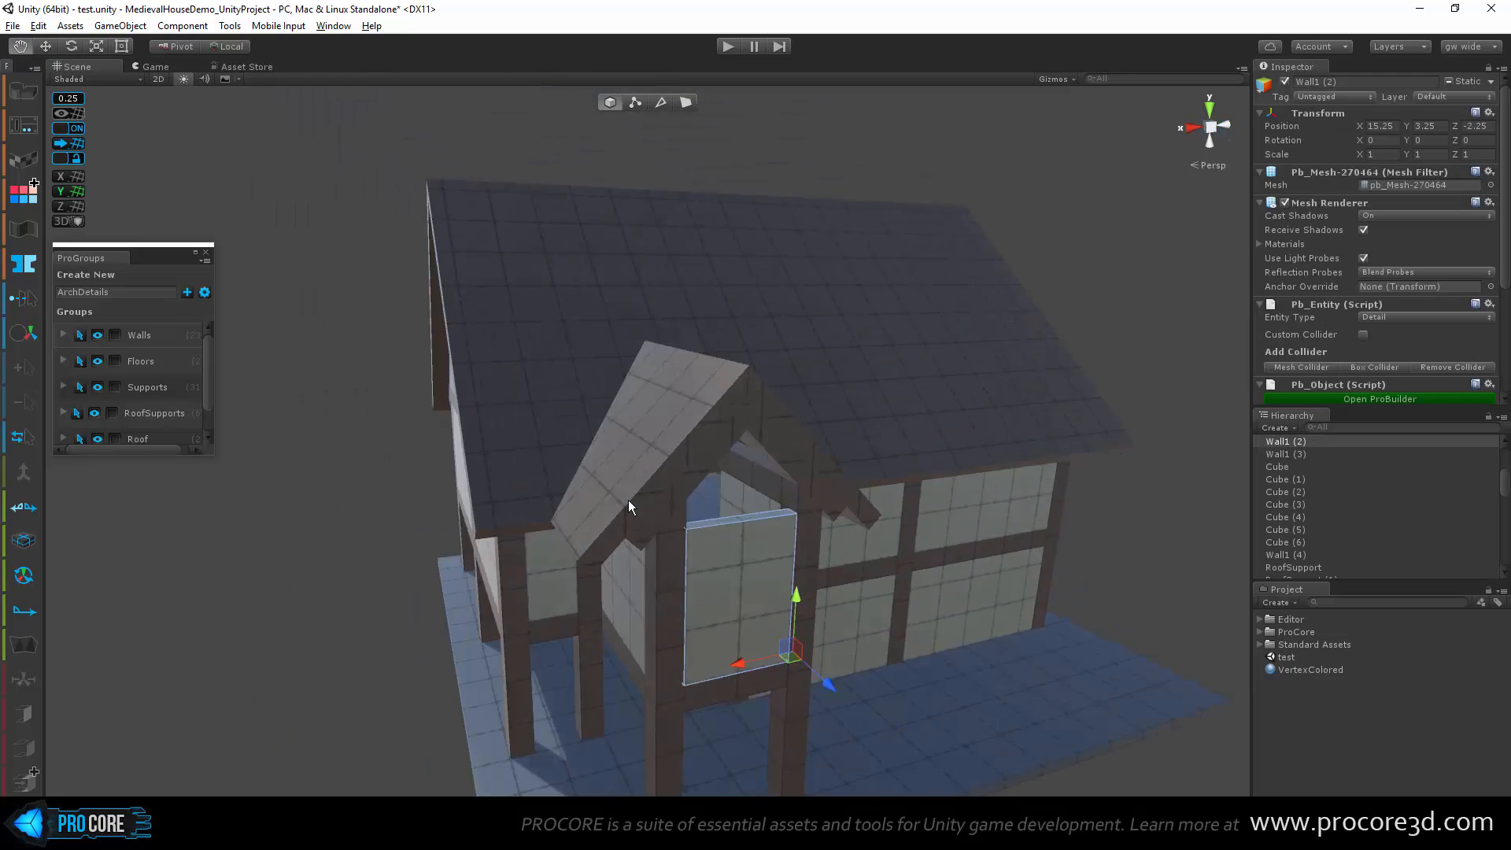
{"action": "scroll", "coordinate": [773, 531], "scroll_direction": "up", "scroll_amount": 5}
{"action": "left_click_drag", "start_coordinate": [773, 531], "coordinate": [682, 504], "text": "alt"}
{"action": "scroll", "coordinate": [681, 504], "scroll_direction": "up", "scroll_amount": 2}
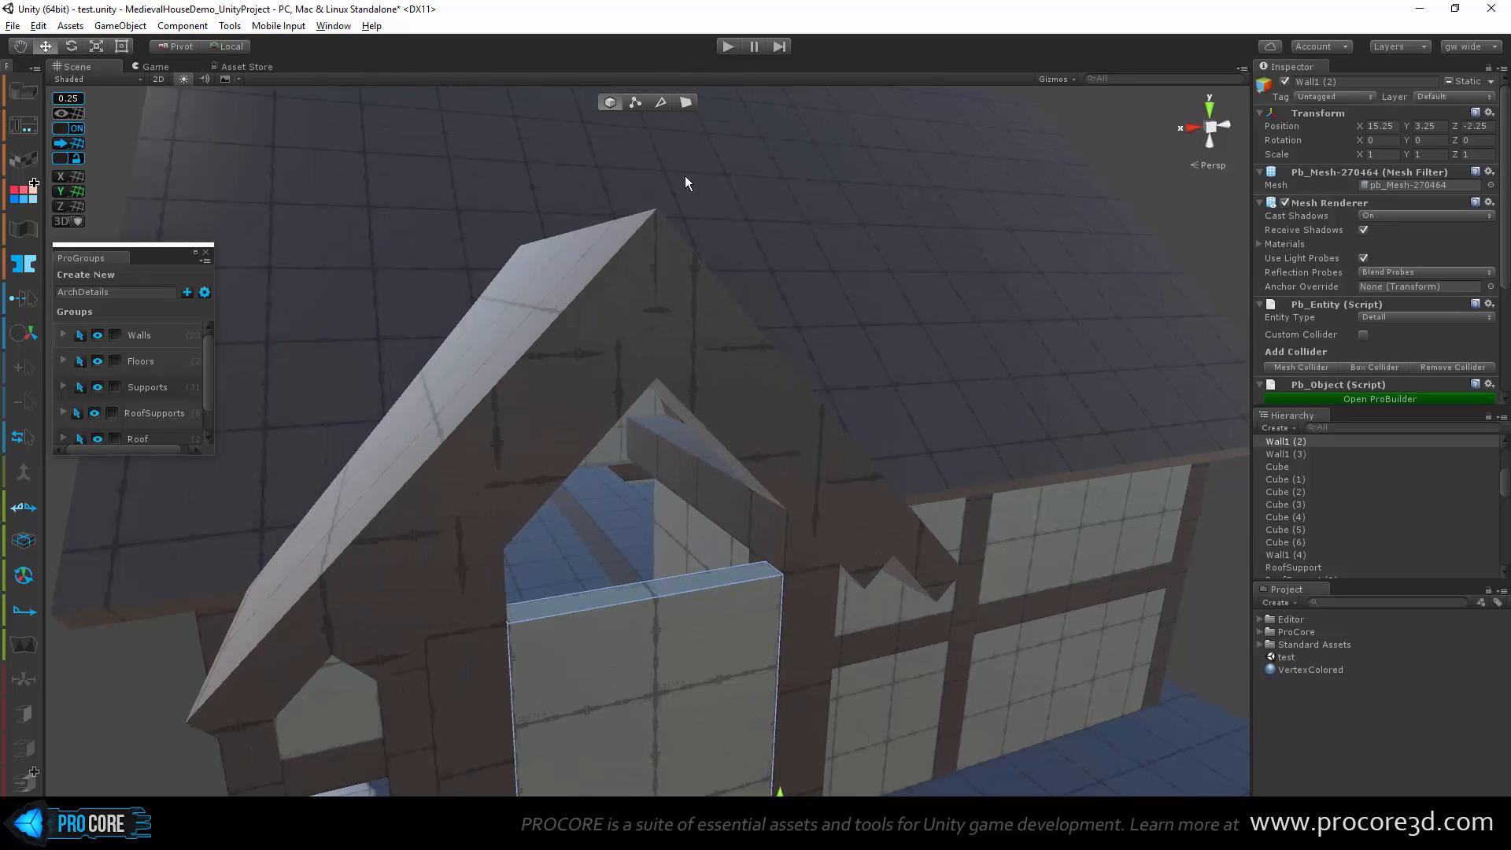
{"action": "left_click", "coordinate": [686, 103]}
{"action": "left_click", "coordinate": [743, 574]}
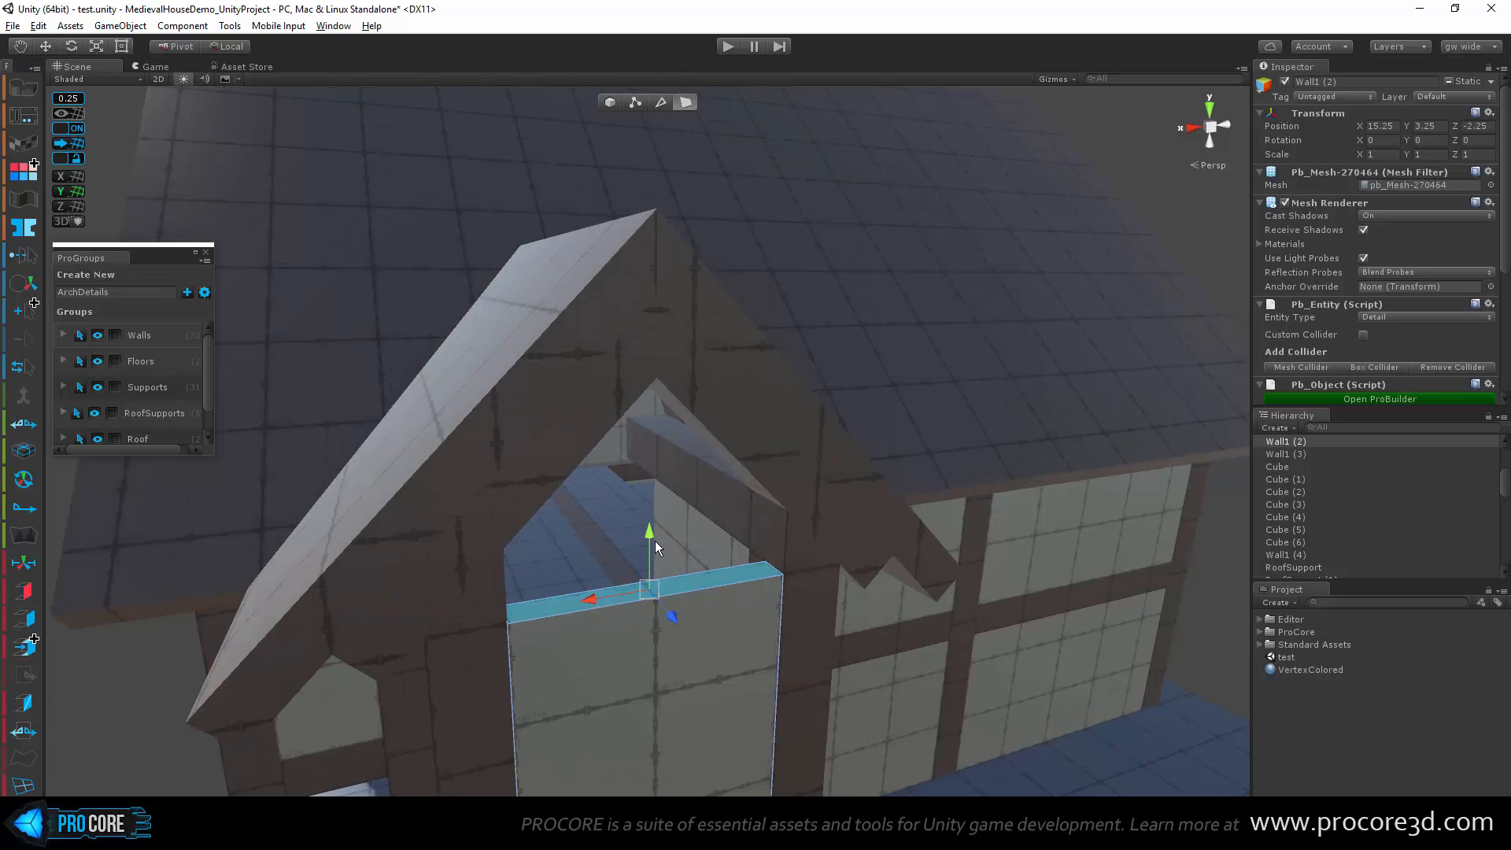
{"action": "left_click_drag", "start_coordinate": [654, 541], "coordinate": [644, 484]}
{"action": "left_click_drag", "start_coordinate": [553, 499], "coordinate": [606, 147], "text": "alt"}
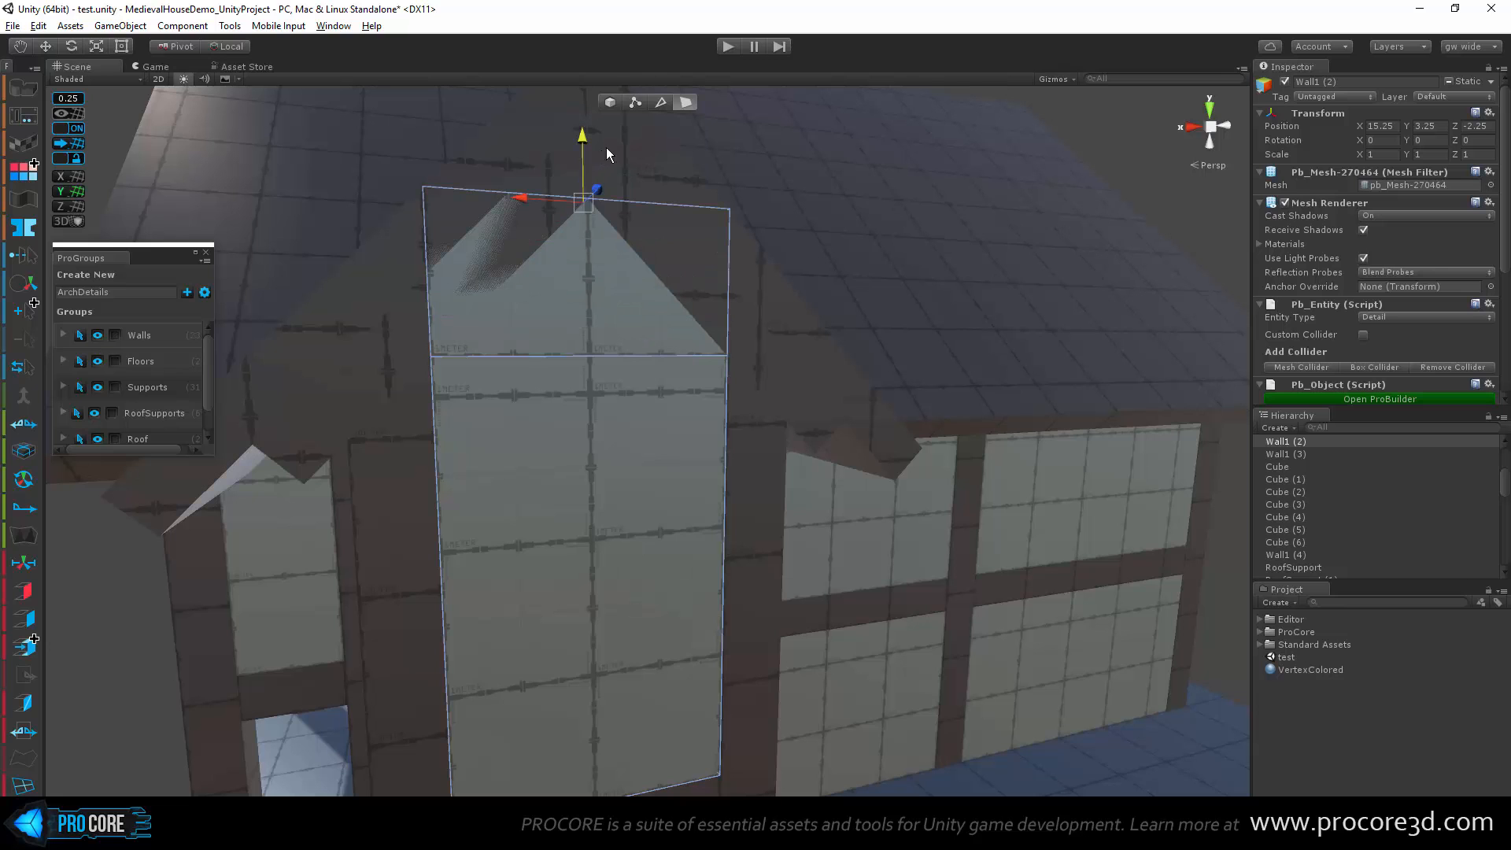
Step: In orthographic view, collapse the extruded wall's front and back top vertex pairs and center the resulting points along X under the gable peak
{"action": "left_click", "coordinate": [635, 102]}
{"action": "left_click_drag", "start_coordinate": [483, 236], "coordinate": [573, 378], "text": "alt"}
{"action": "key", "text": "f"}
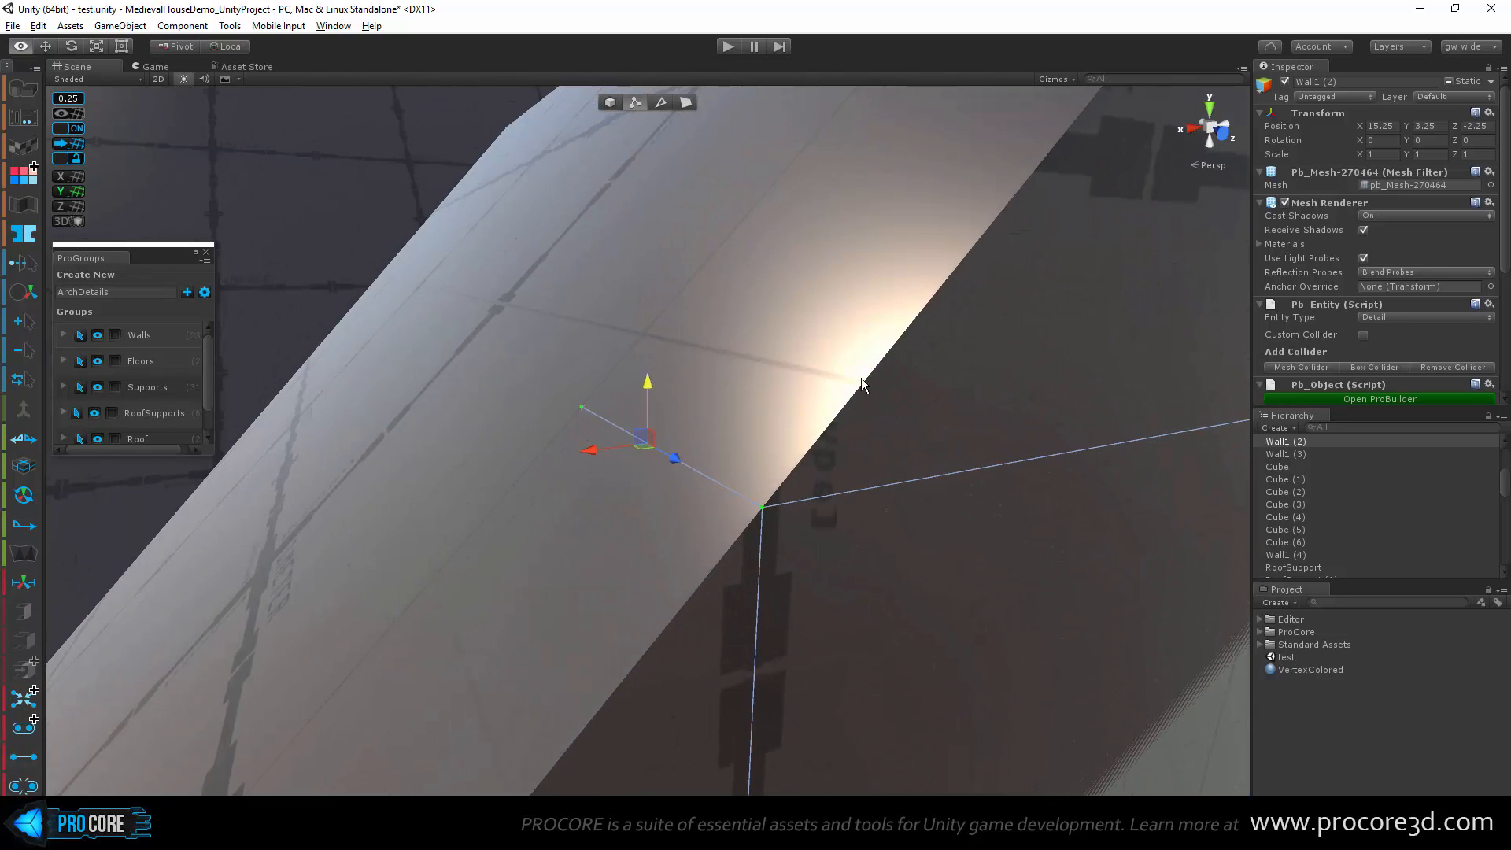
{"action": "left_click", "coordinate": [1195, 164]}
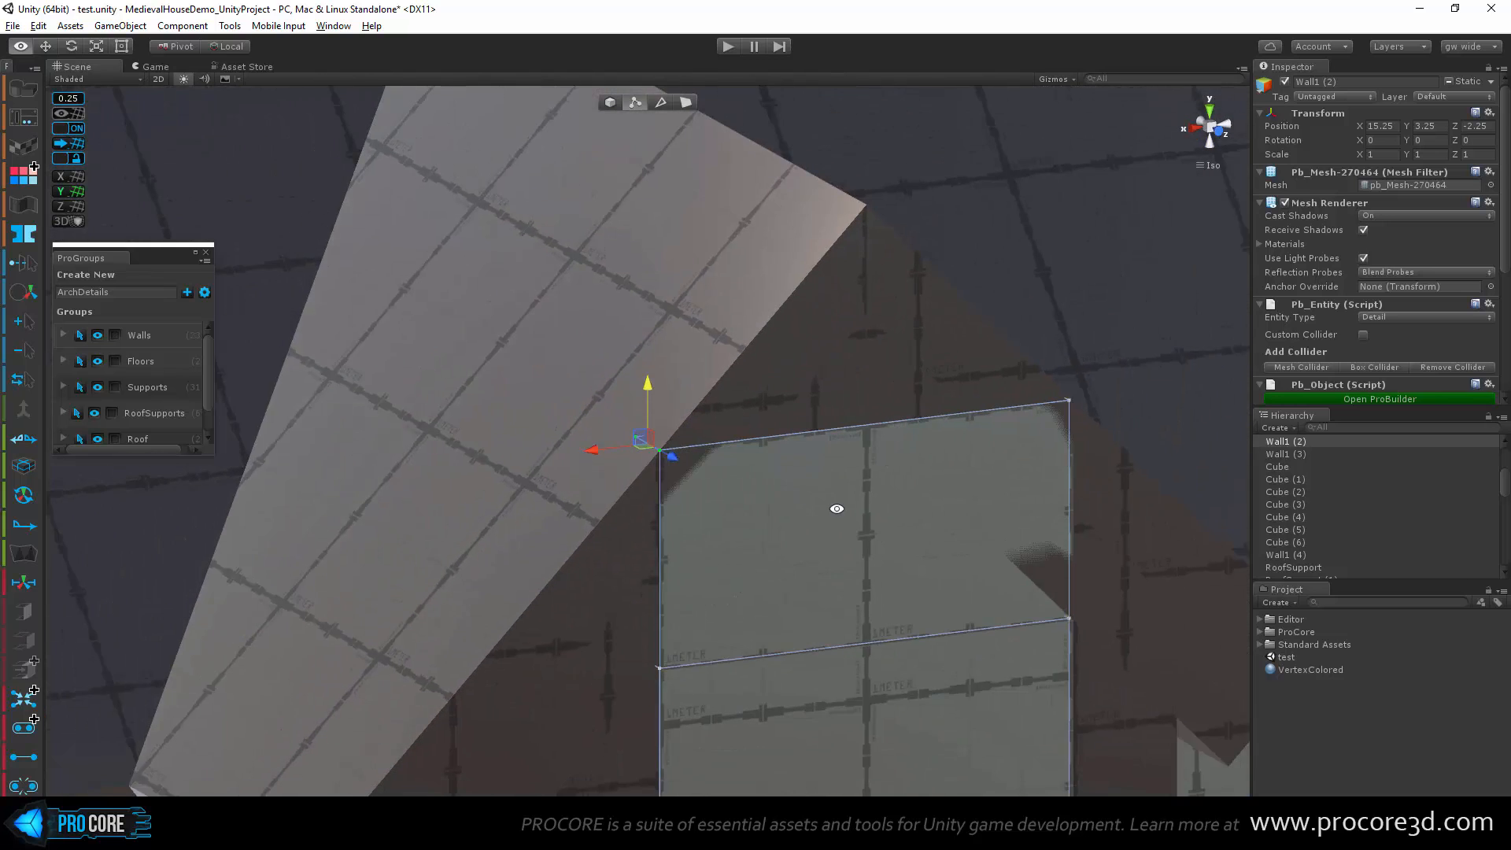
{"action": "left_click_drag", "start_coordinate": [837, 509], "coordinate": [1121, 397], "text": "alt"}
{"action": "left_click_drag", "start_coordinate": [657, 503], "coordinate": [955, 434], "text": "alt"}
{"action": "key", "text": "alt+c"}
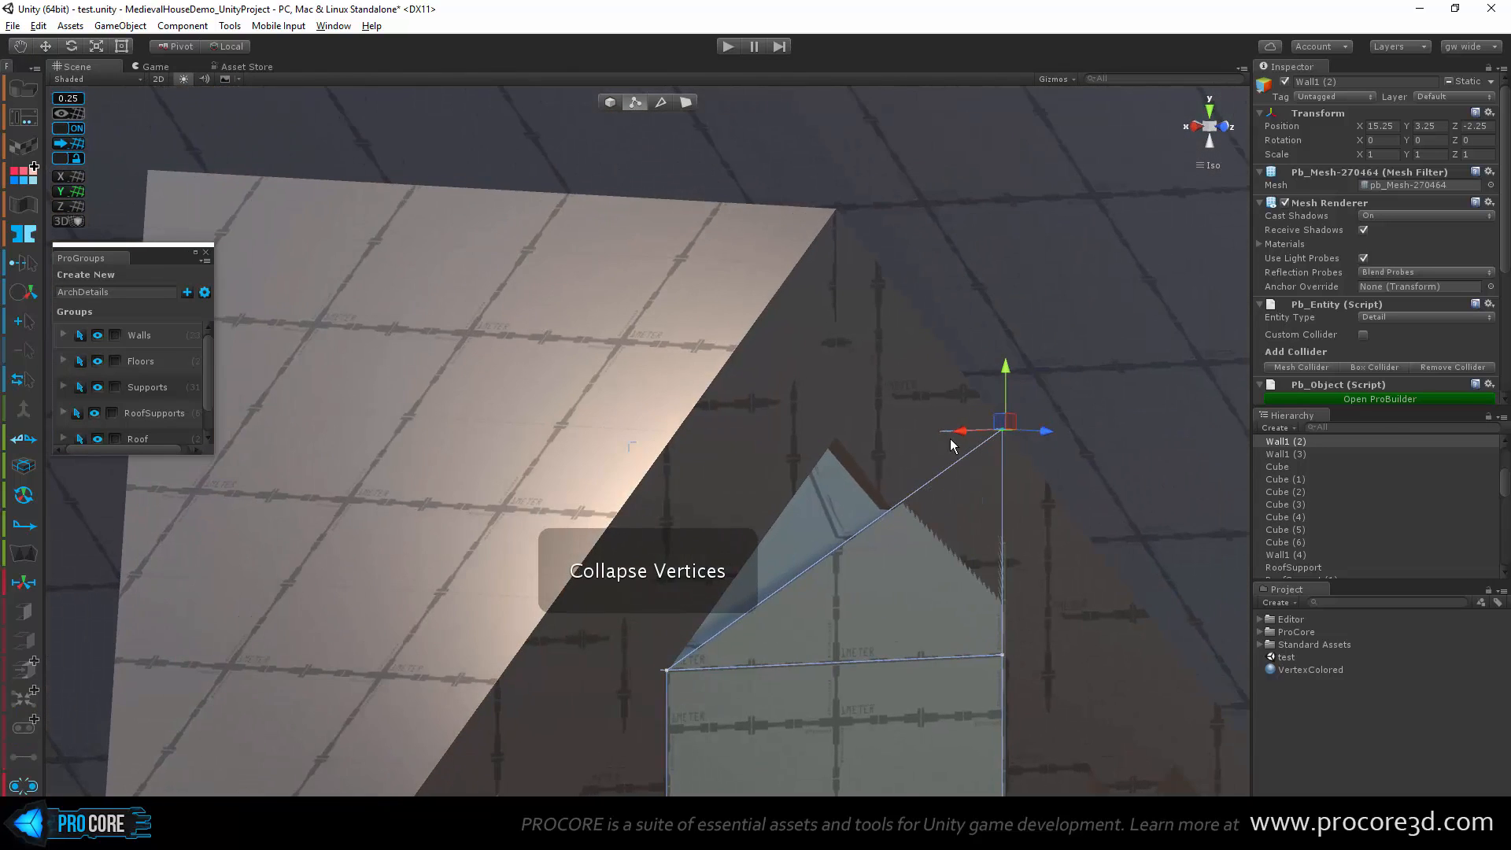
{"action": "left_click_drag", "start_coordinate": [815, 466], "coordinate": [767, 541], "text": "alt"}
{"action": "key", "text": "alt+c"}
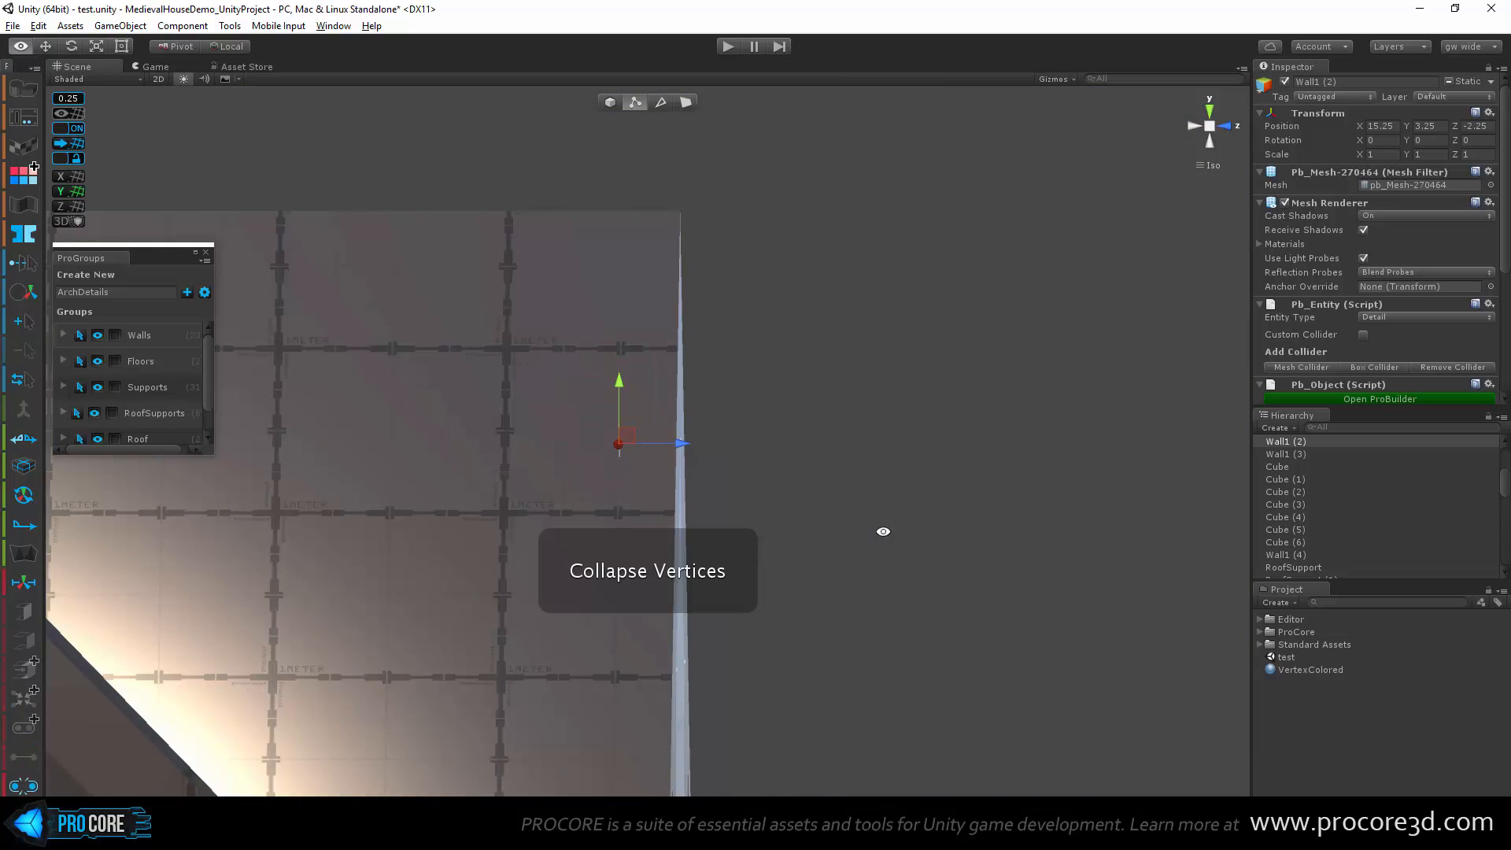
{"action": "left_click_drag", "start_coordinate": [884, 529], "coordinate": [531, 445], "text": "alt"}
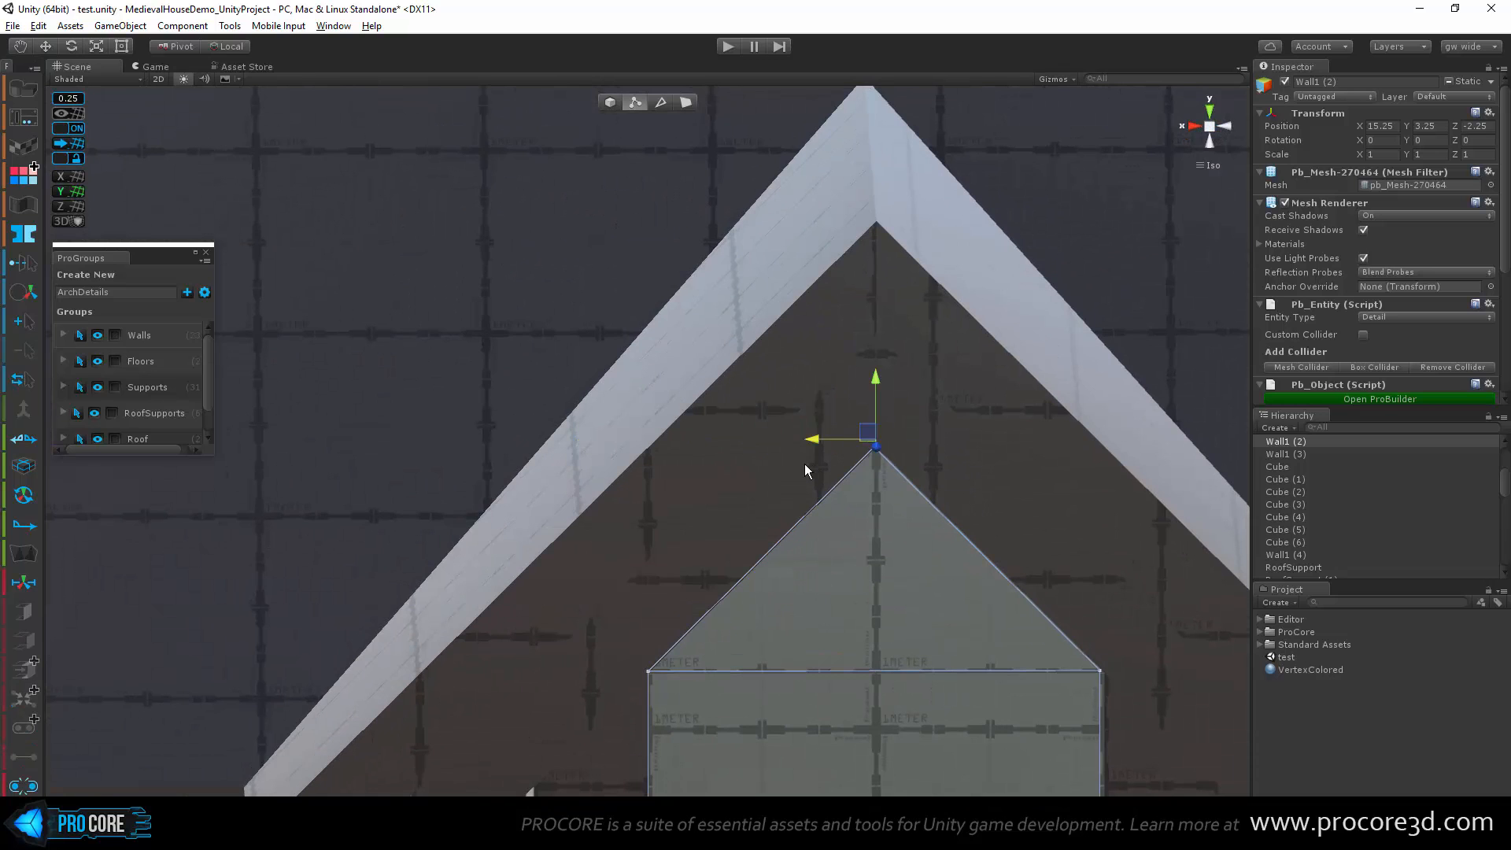
{"action": "left_click_drag", "start_coordinate": [804, 465], "coordinate": [768, 586], "text": "alt"}
{"action": "key", "text": "Escape"}
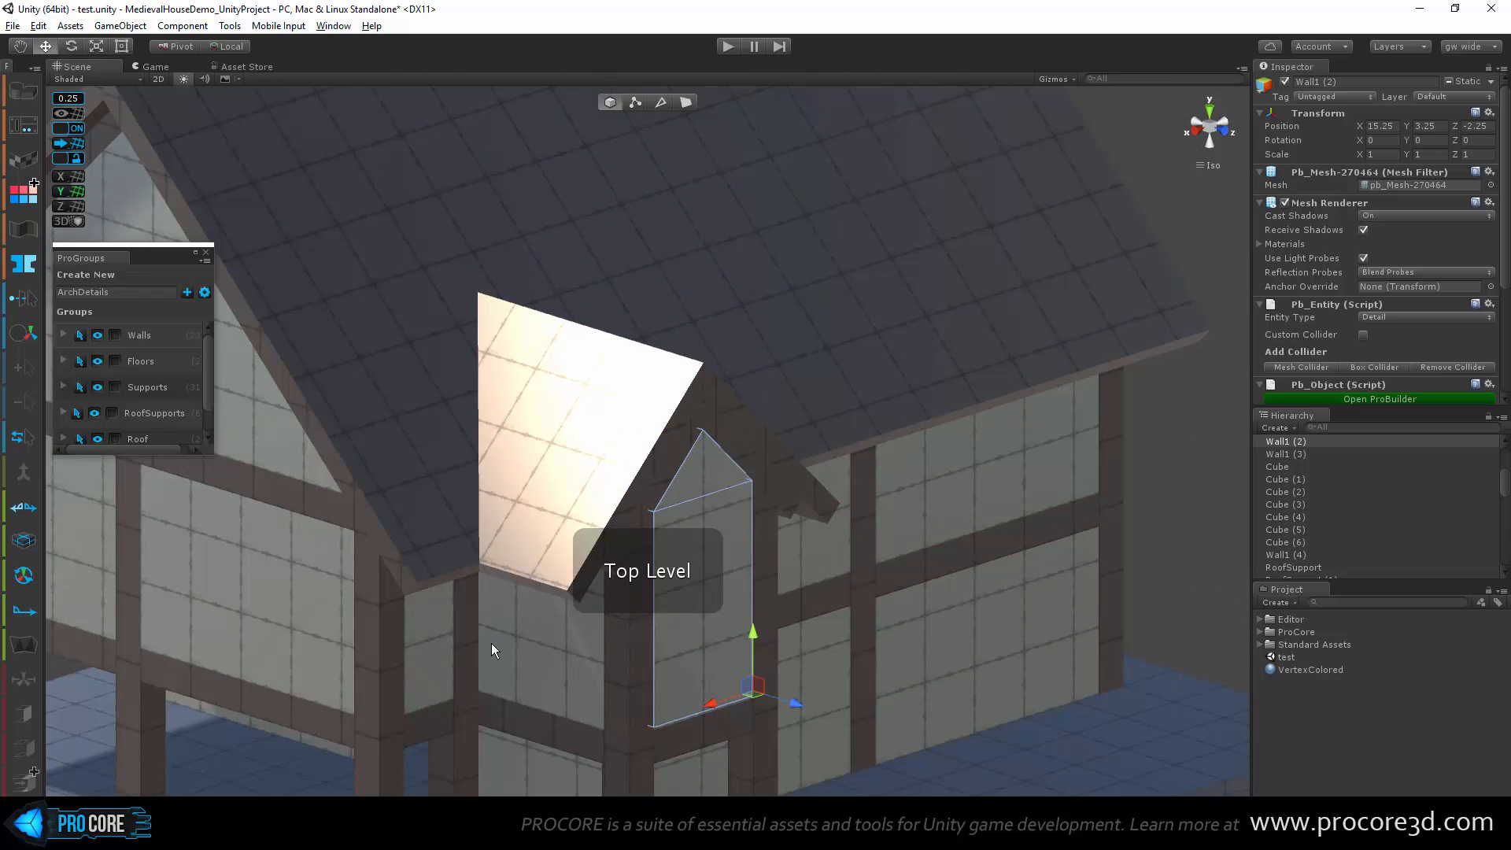
Step: Switch back to perspective view, clear the wall selection, and examine the whole house from several sides
{"action": "scroll", "coordinate": [480, 641], "scroll_direction": "down", "scroll_amount": 8}
{"action": "left_click_drag", "start_coordinate": [380, 617], "coordinate": [863, 553], "text": "alt"}
{"action": "middle_click_drag", "start_coordinate": [920, 327], "coordinate": [1047, 217]}
{"action": "left_click", "coordinate": [1208, 112]}
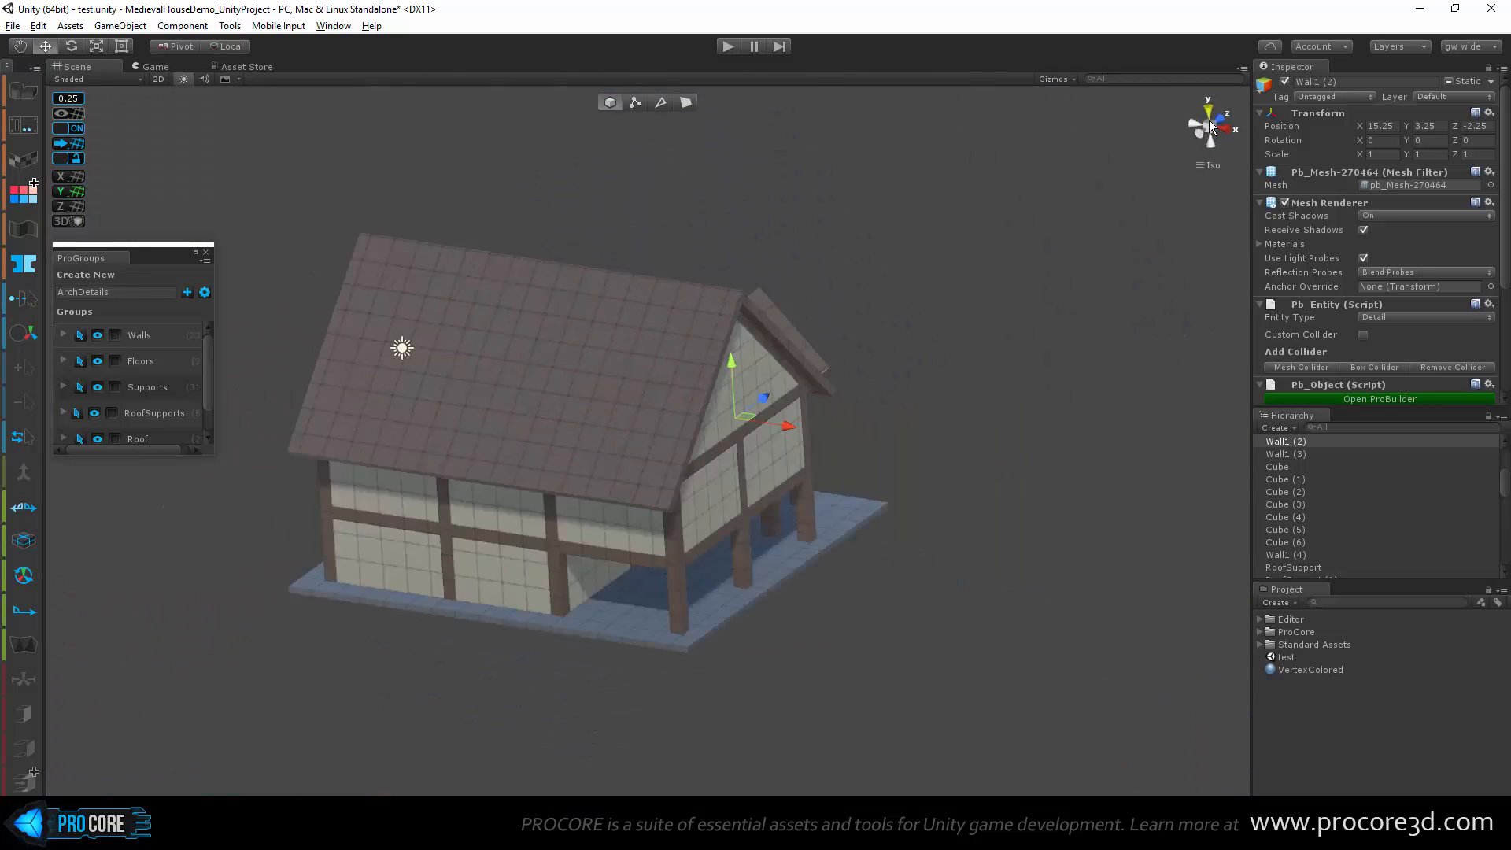
{"action": "left_click", "coordinate": [1209, 126]}
{"action": "left_click_drag", "start_coordinate": [1011, 617], "coordinate": [908, 384], "text": "alt"}
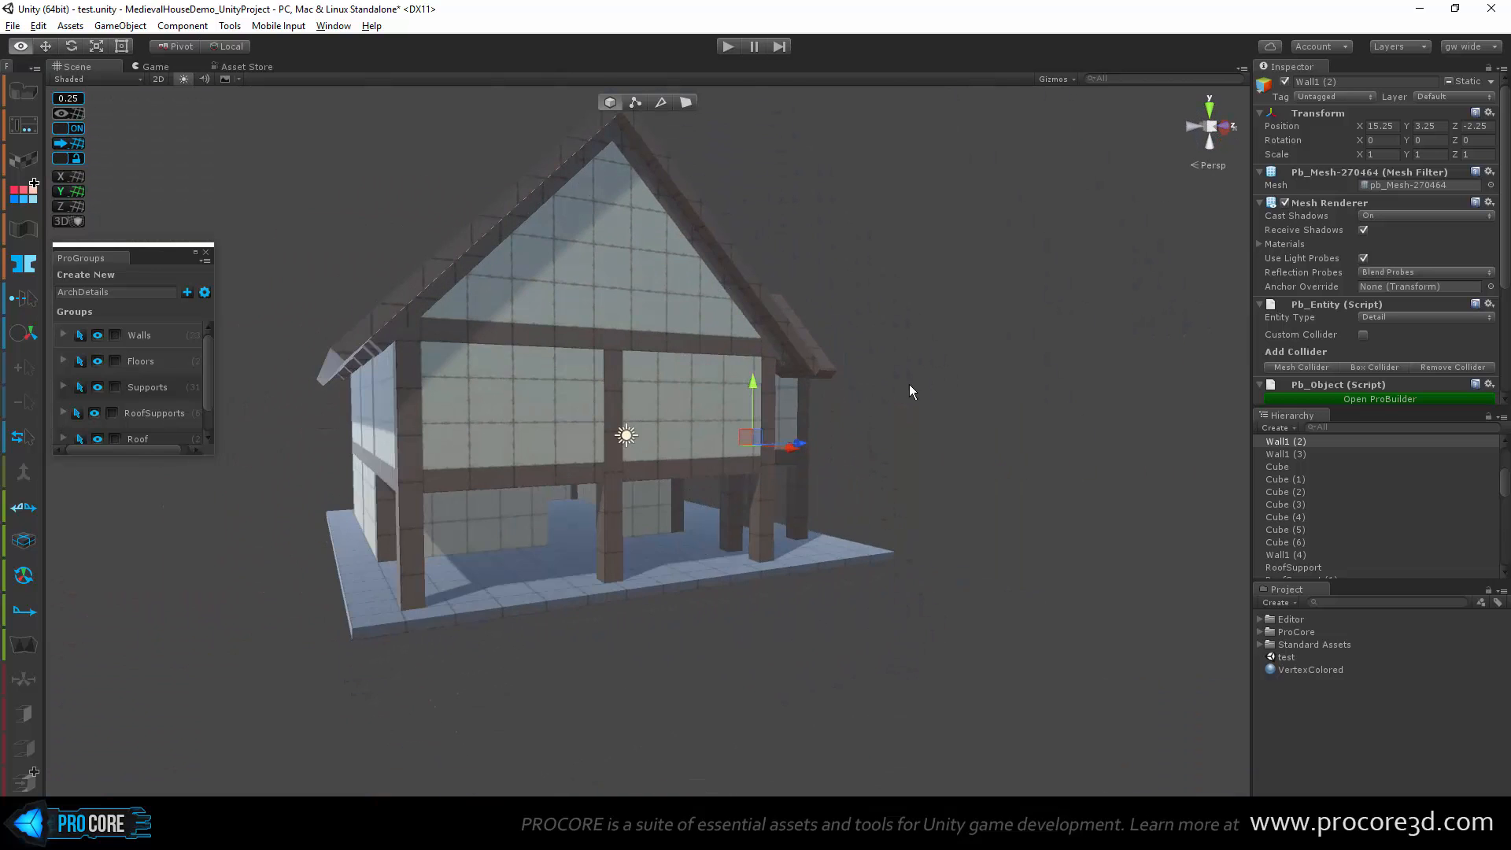
{"action": "left_click", "coordinate": [909, 384]}
{"action": "scroll", "coordinate": [590, 603], "scroll_direction": "up", "scroll_amount": 6}
{"action": "left_click_drag", "start_coordinate": [590, 602], "coordinate": [635, 602], "text": "alt"}
{"action": "scroll", "coordinate": [631, 575], "scroll_direction": "down", "scroll_amount": 6}
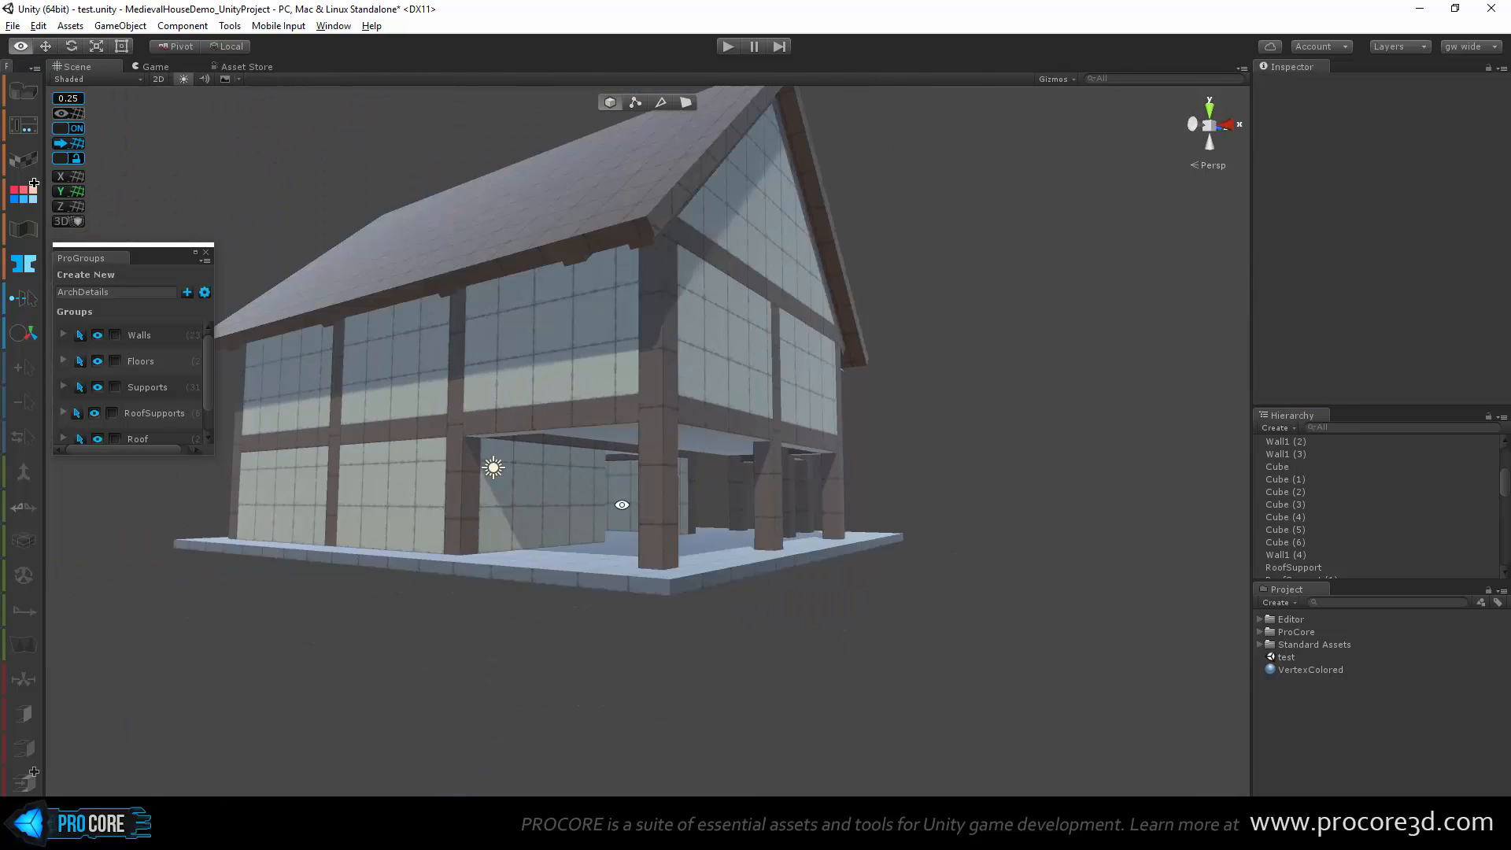
Step: Enable the FPSController object, clear the selection, and start play mode
{"action": "left_click_drag", "start_coordinate": [621, 506], "coordinate": [555, 468], "text": "alt"}
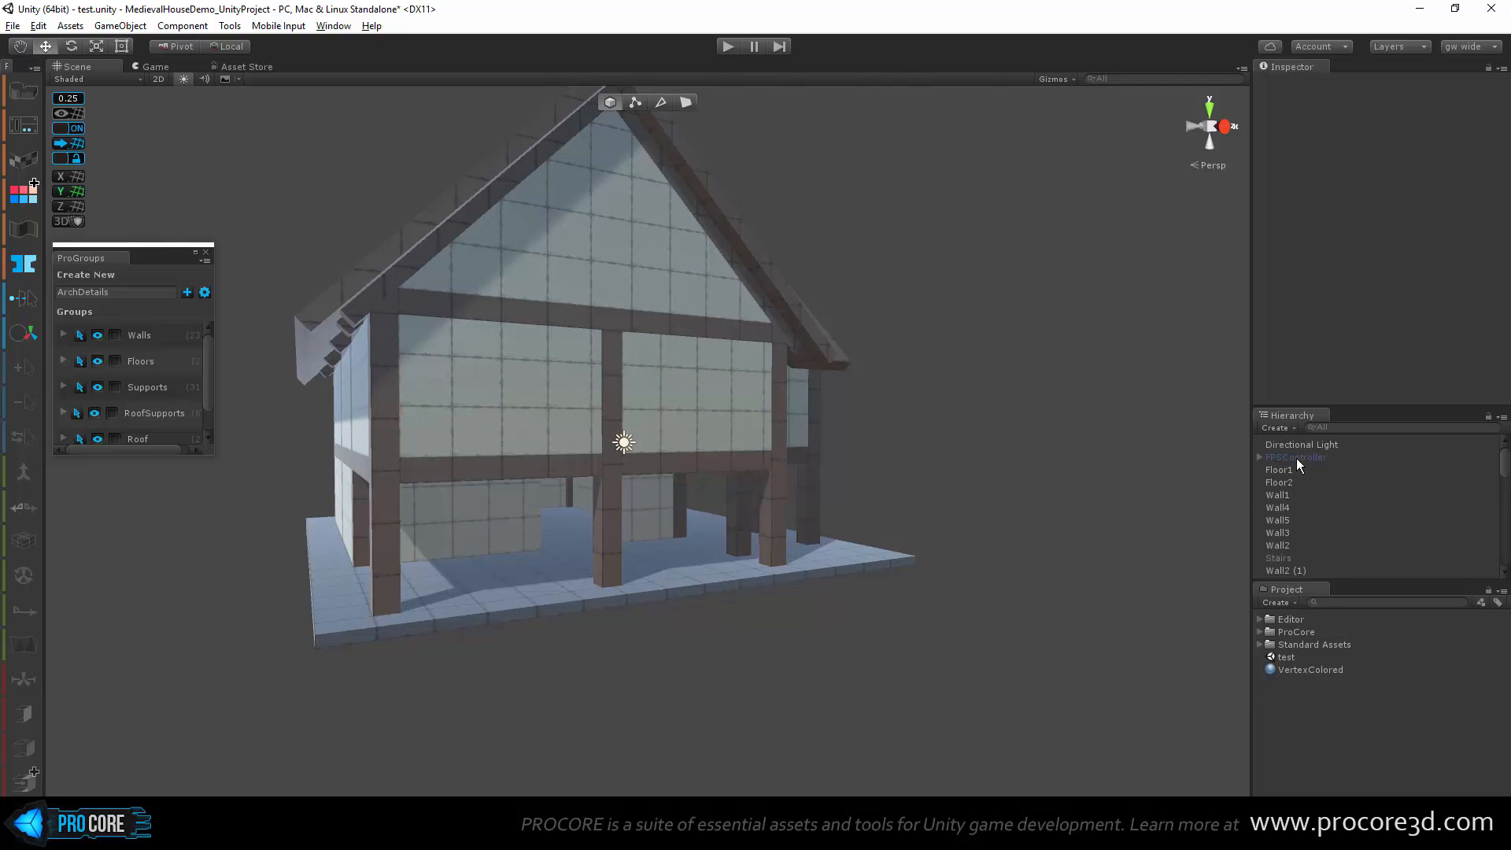
{"action": "left_click", "coordinate": [1295, 458]}
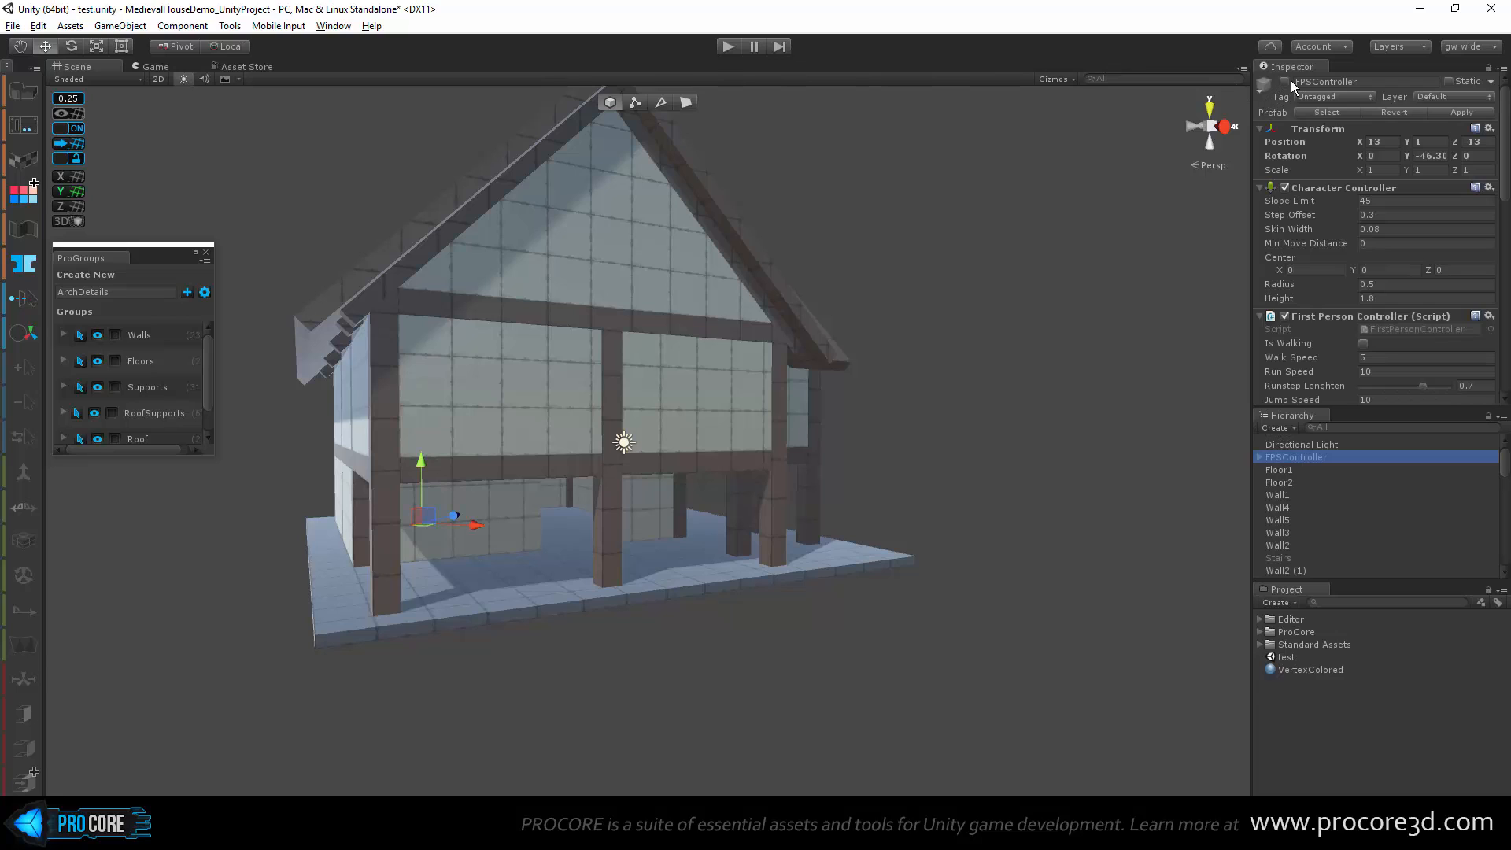
{"action": "left_click", "coordinate": [1084, 322]}
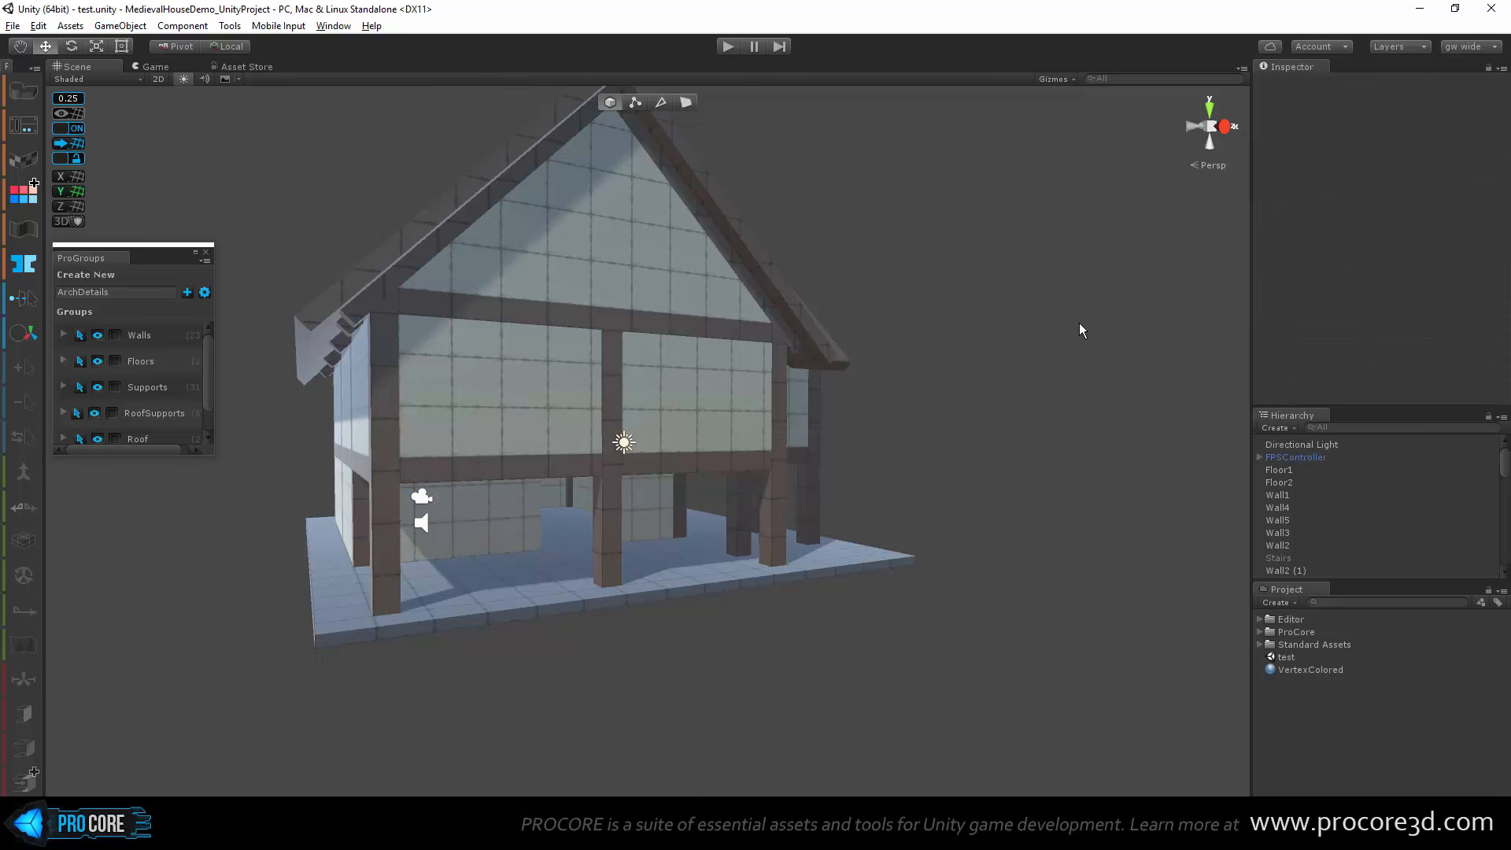
{"action": "left_click", "coordinate": [727, 49]}
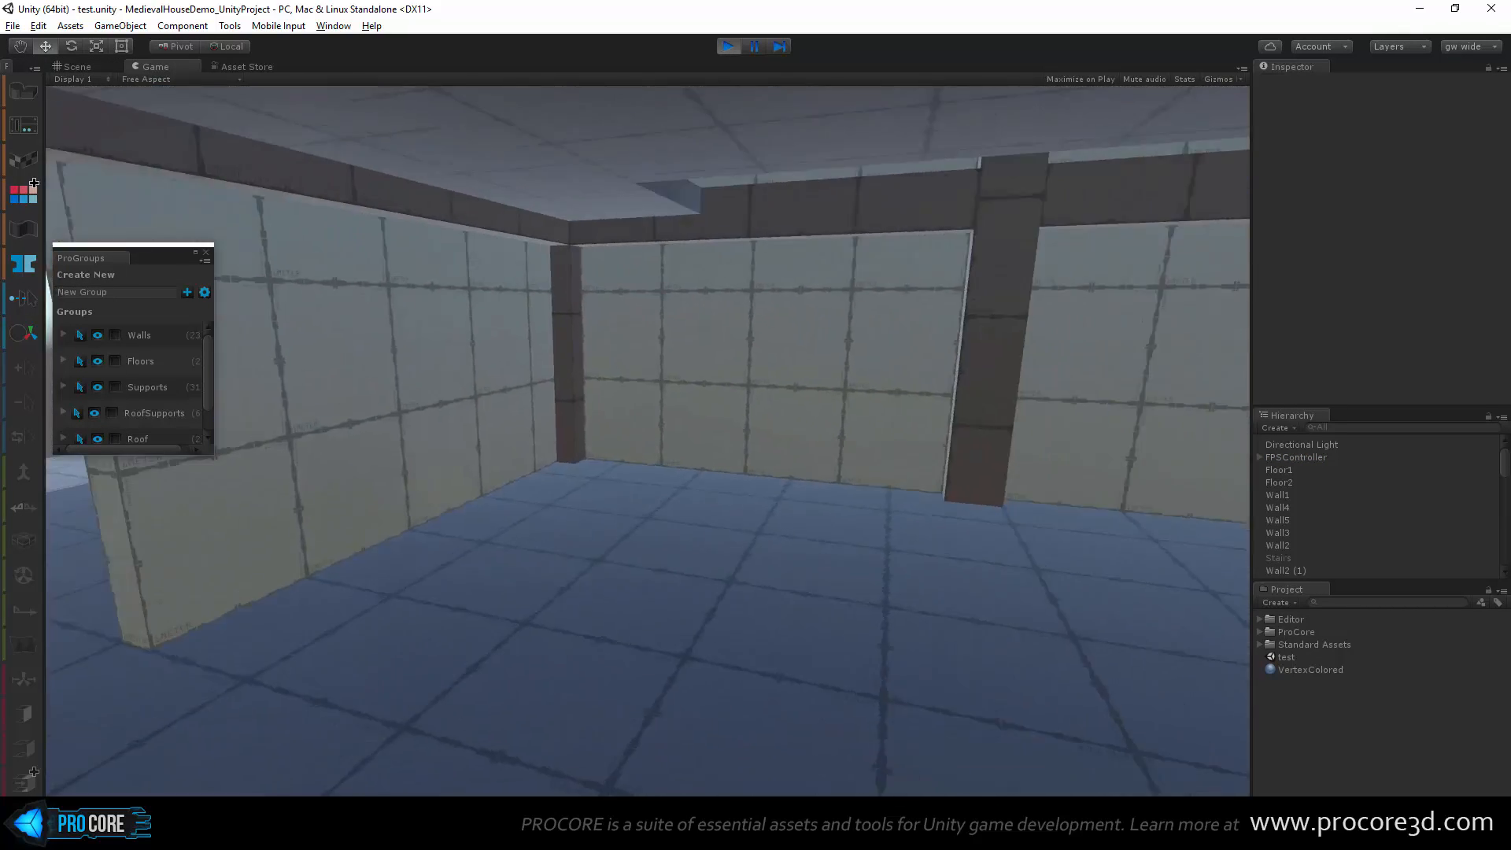
Step: Show the ArchDetails group in the running game, then walk up the stairs and examine the upper floor and roof interior
{"action": "key", "text": "Escape"}
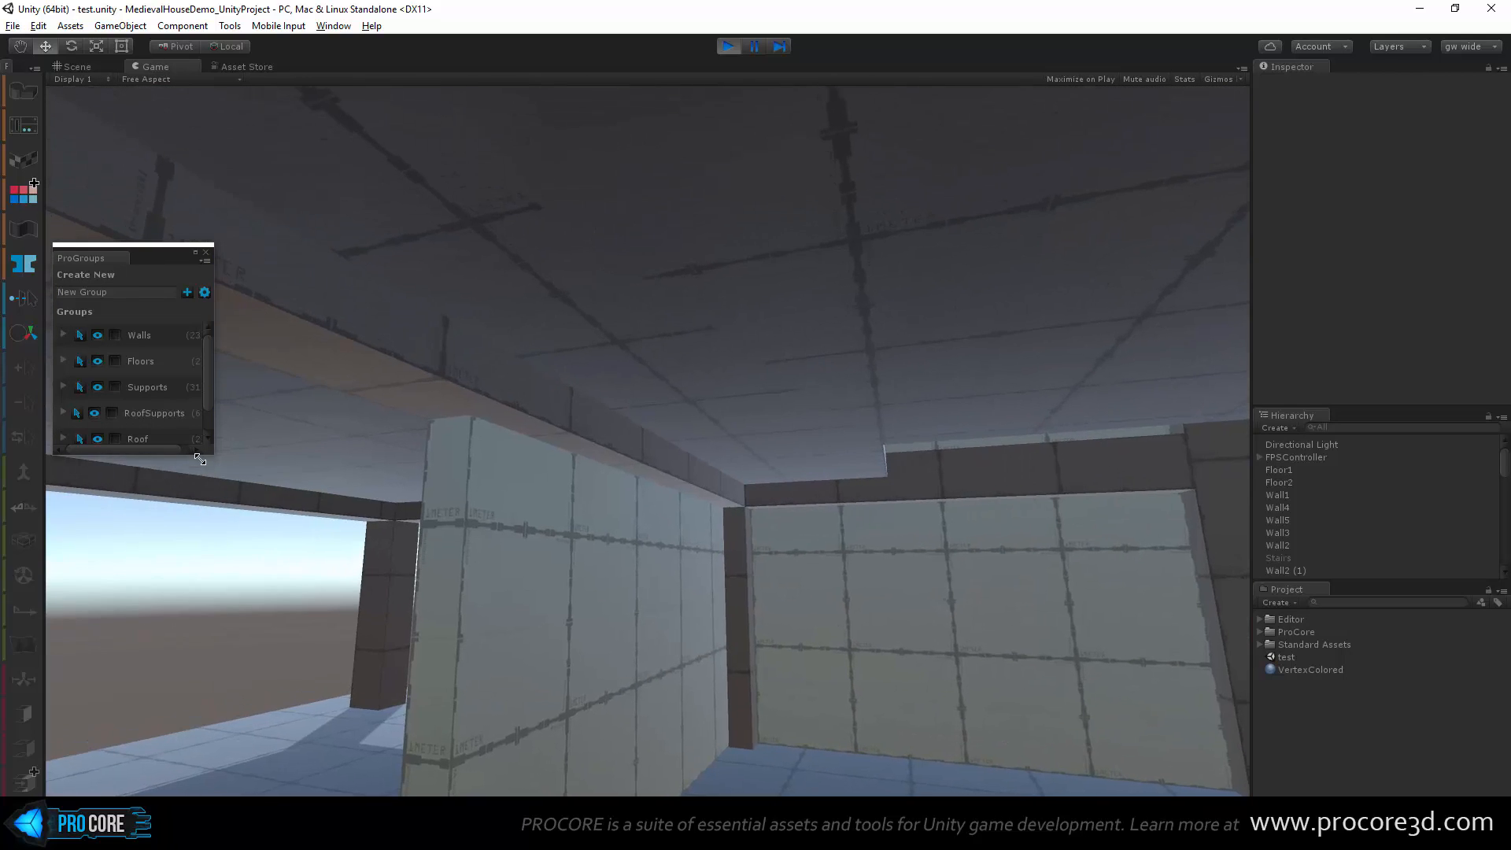
{"action": "scroll", "coordinate": [177, 381], "scroll_direction": "down", "scroll_amount": 2}
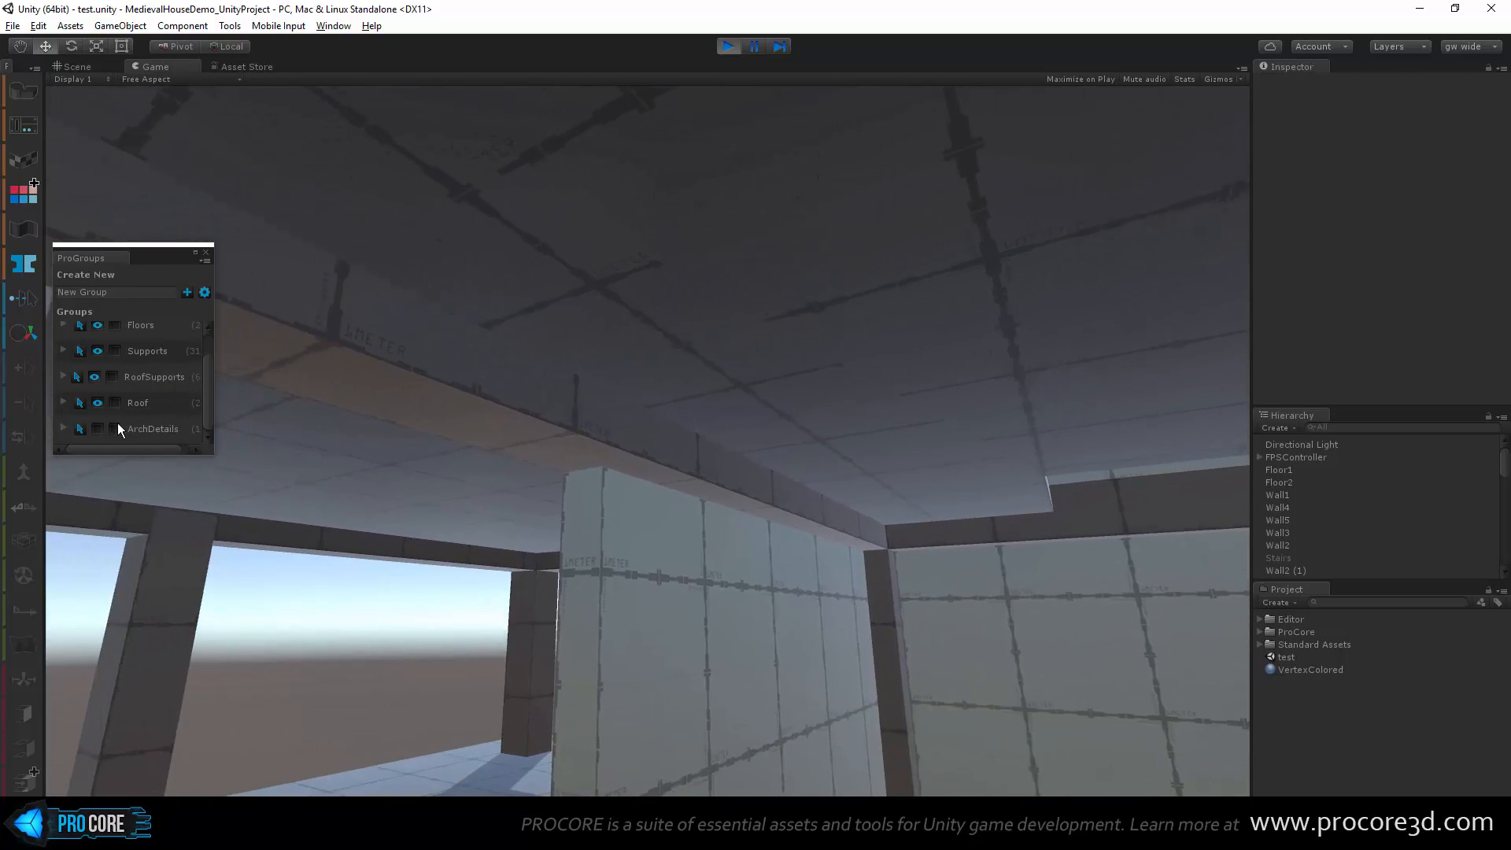
{"action": "left_click", "coordinate": [115, 429]}
{"action": "left_click", "coordinate": [98, 429]}
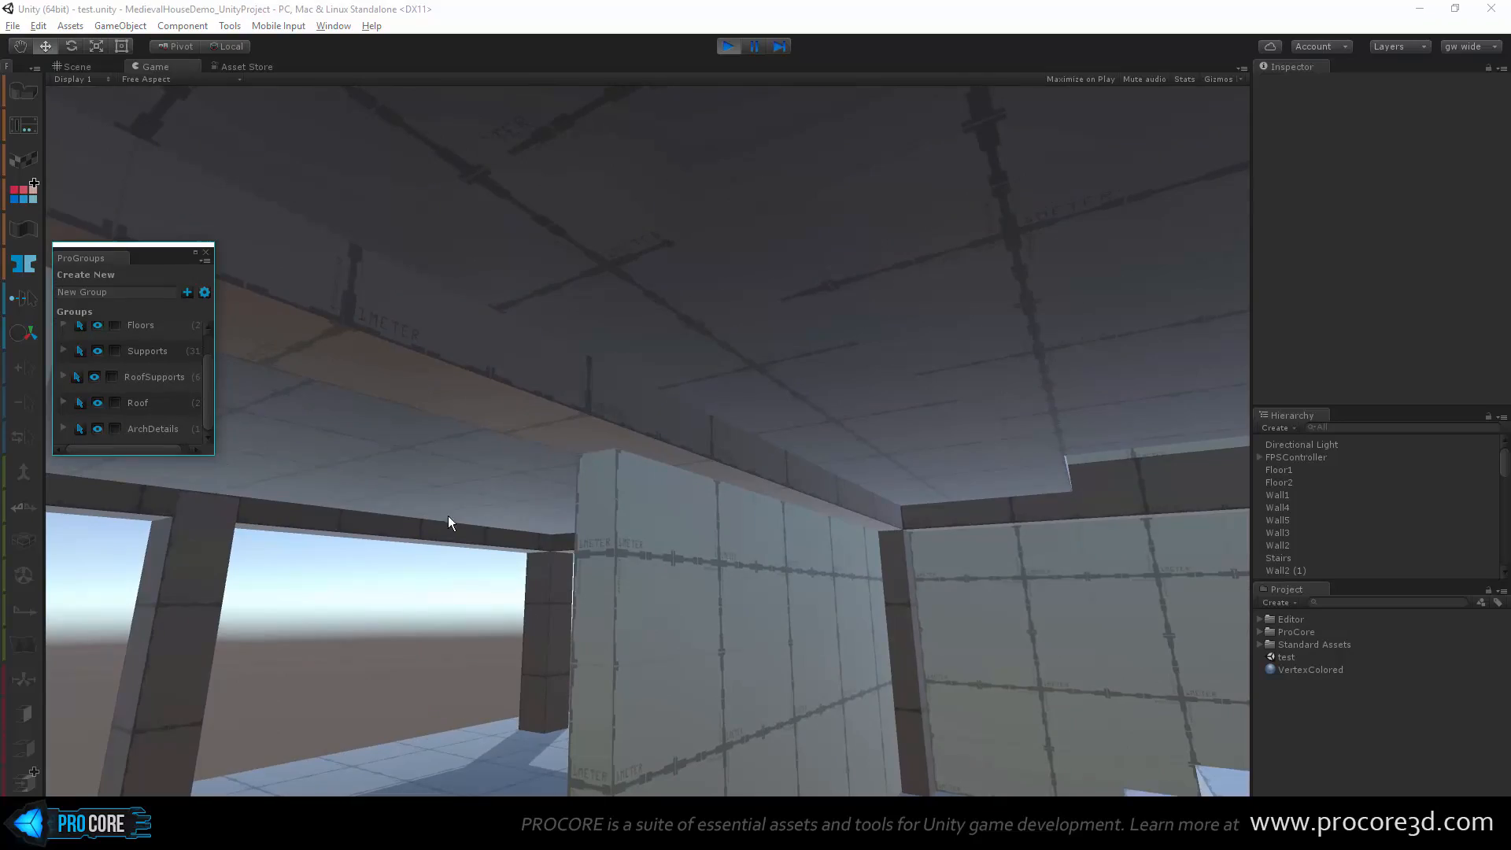
{"action": "left_click", "coordinate": [447, 517]}
{"action": "key", "text": "w"}
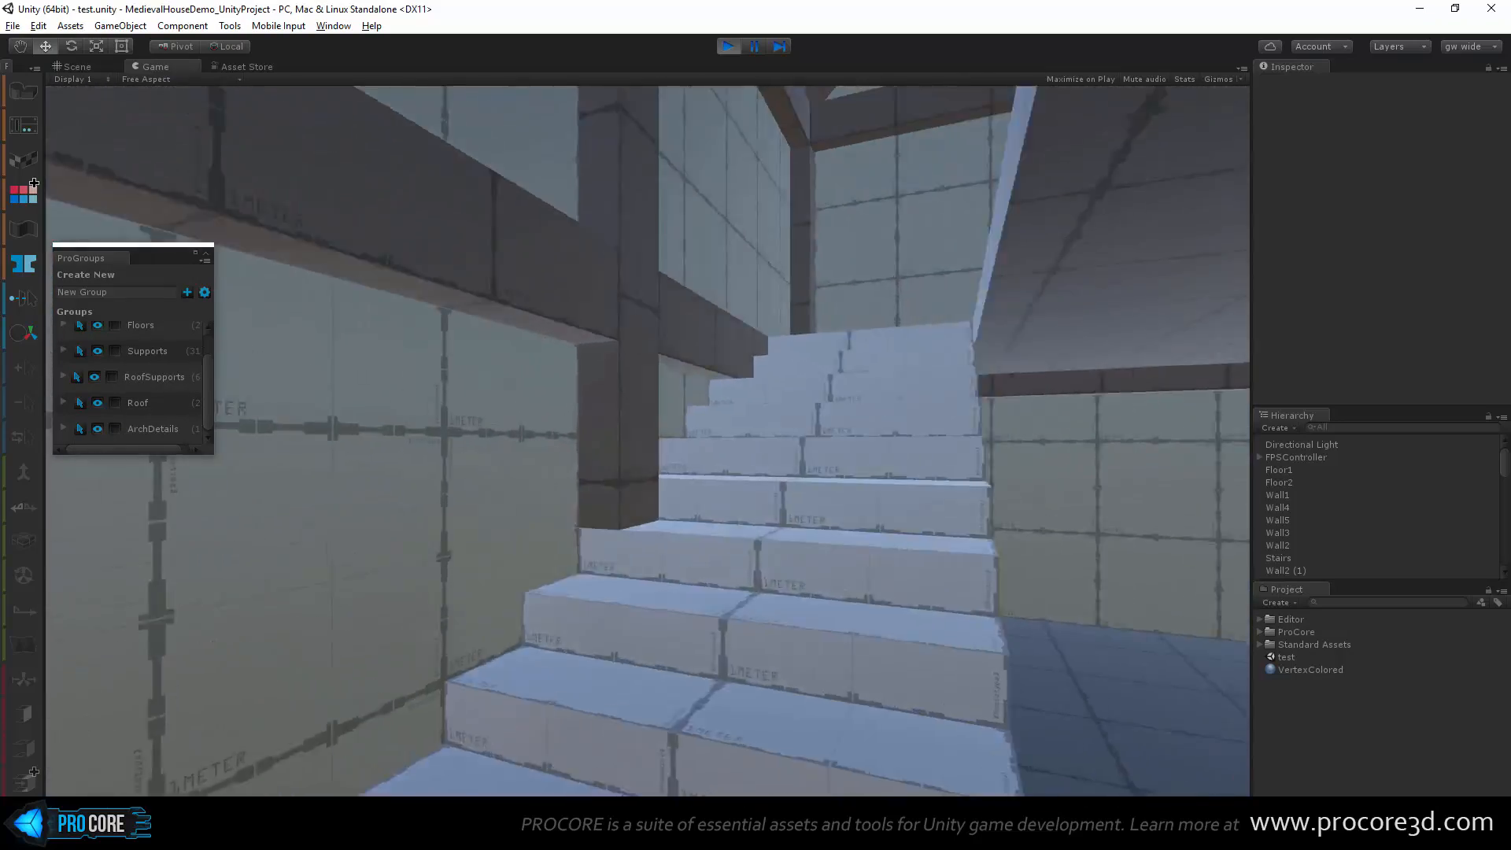
{"action": "key", "text": "w"}
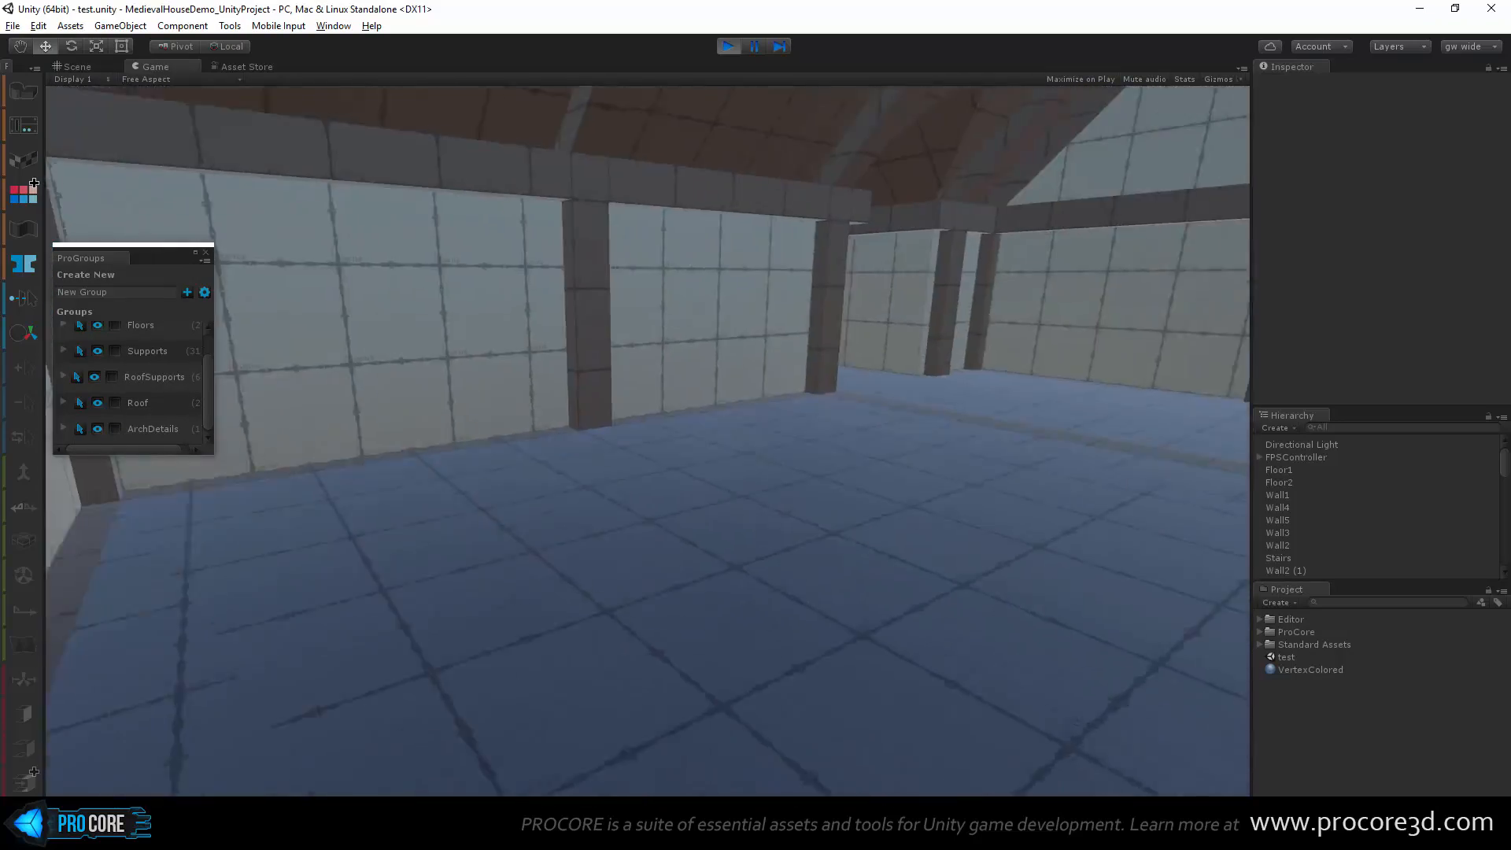
{"action": "key", "text": "w"}
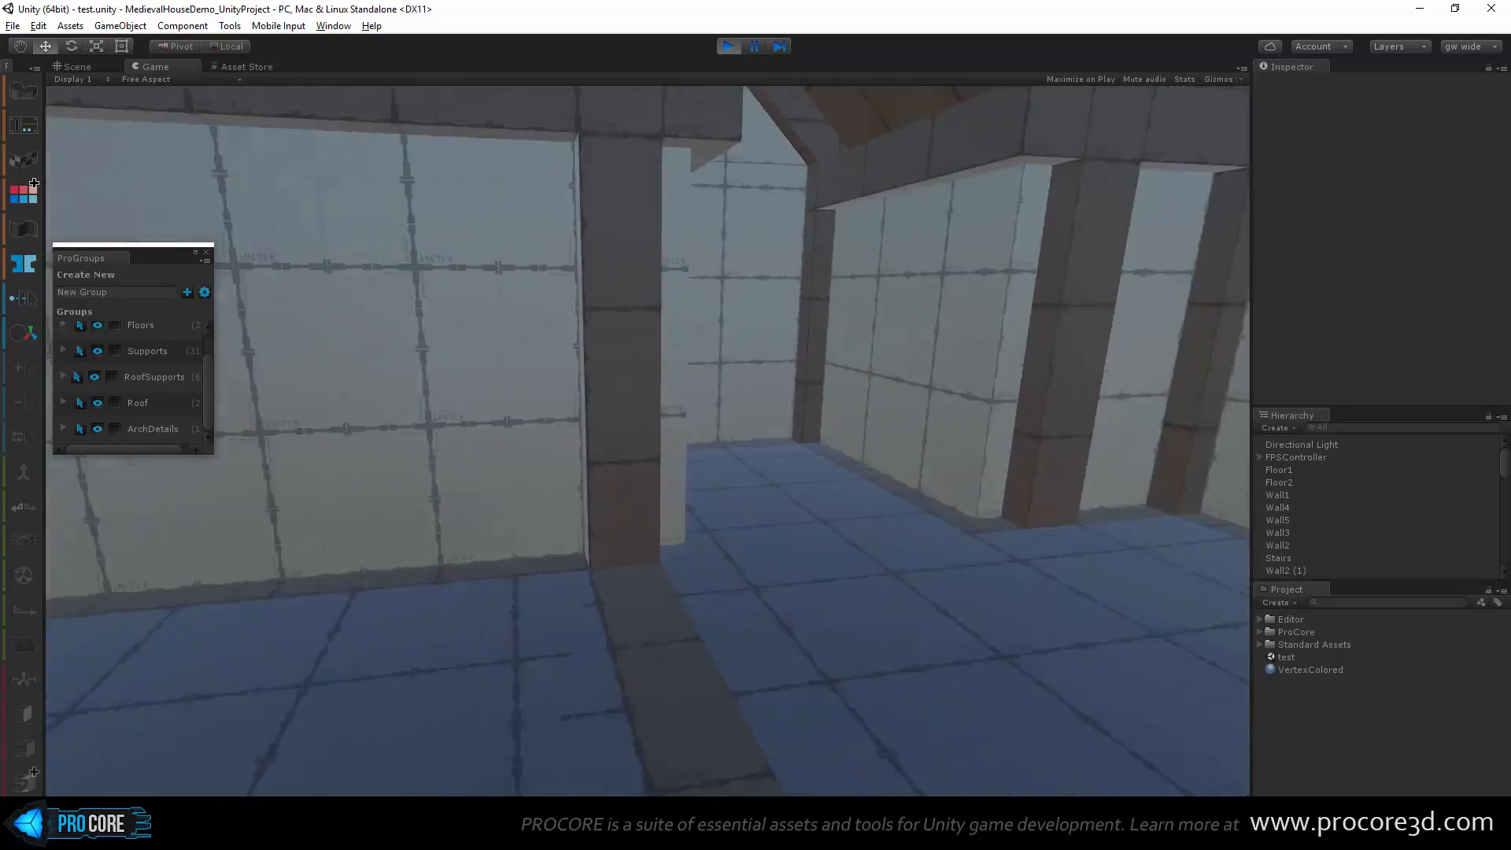
{"action": "key", "text": "w"}
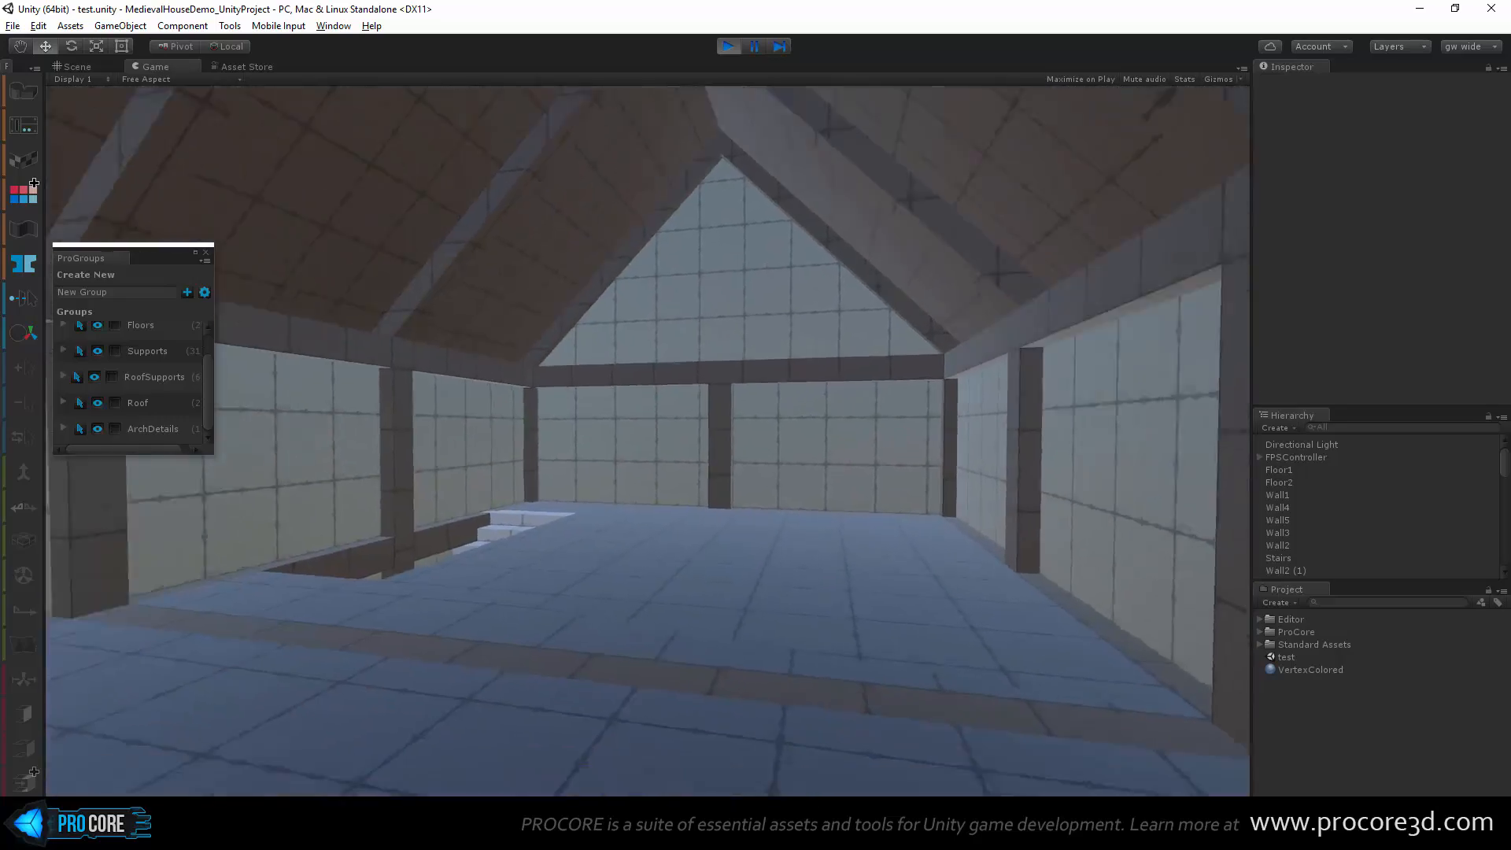
{"action": "key", "text": "w"}
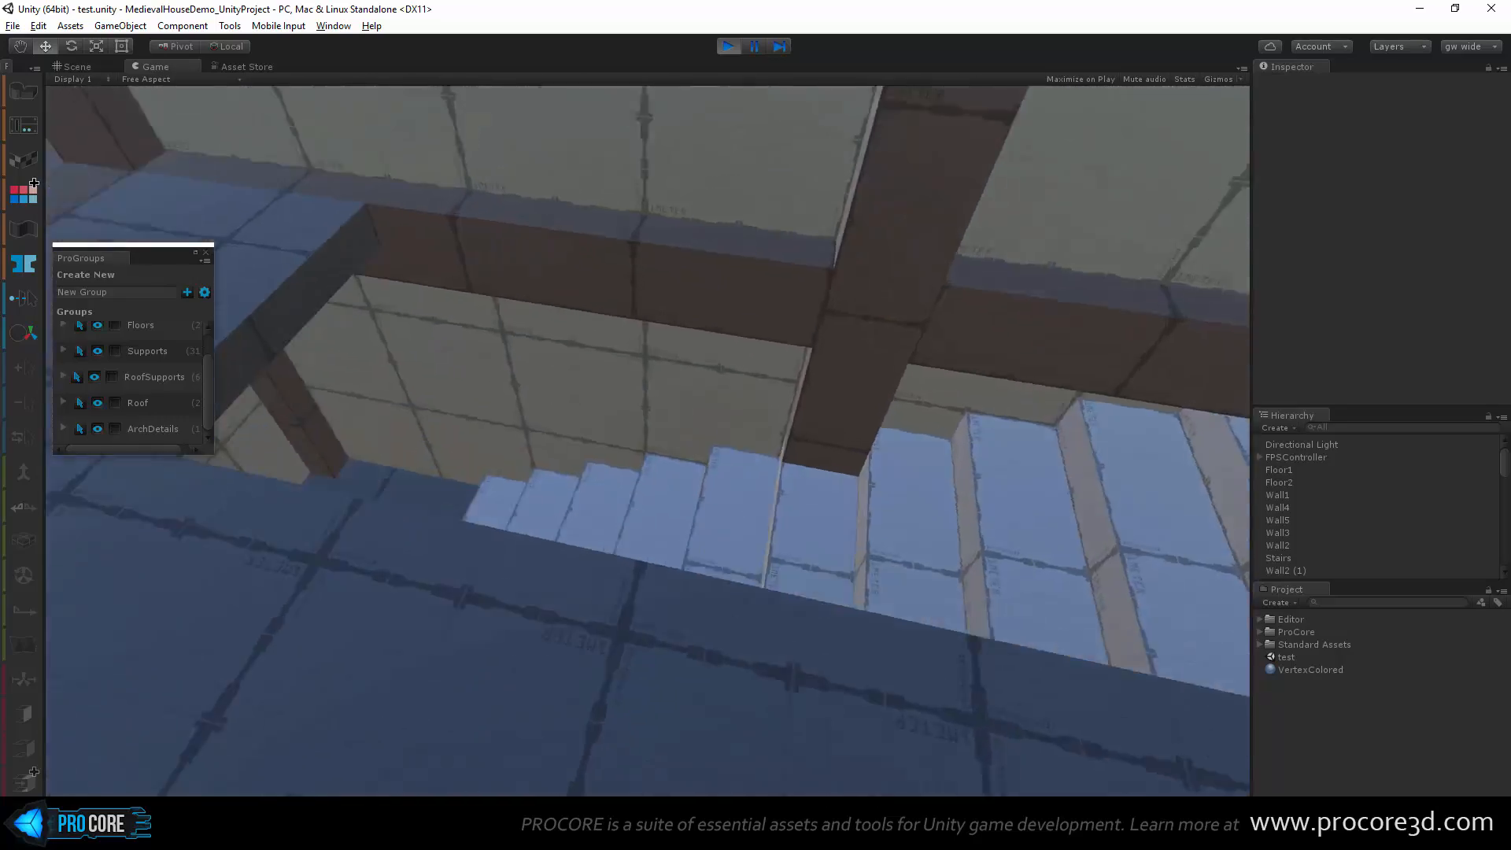
{"action": "key", "text": "w"}
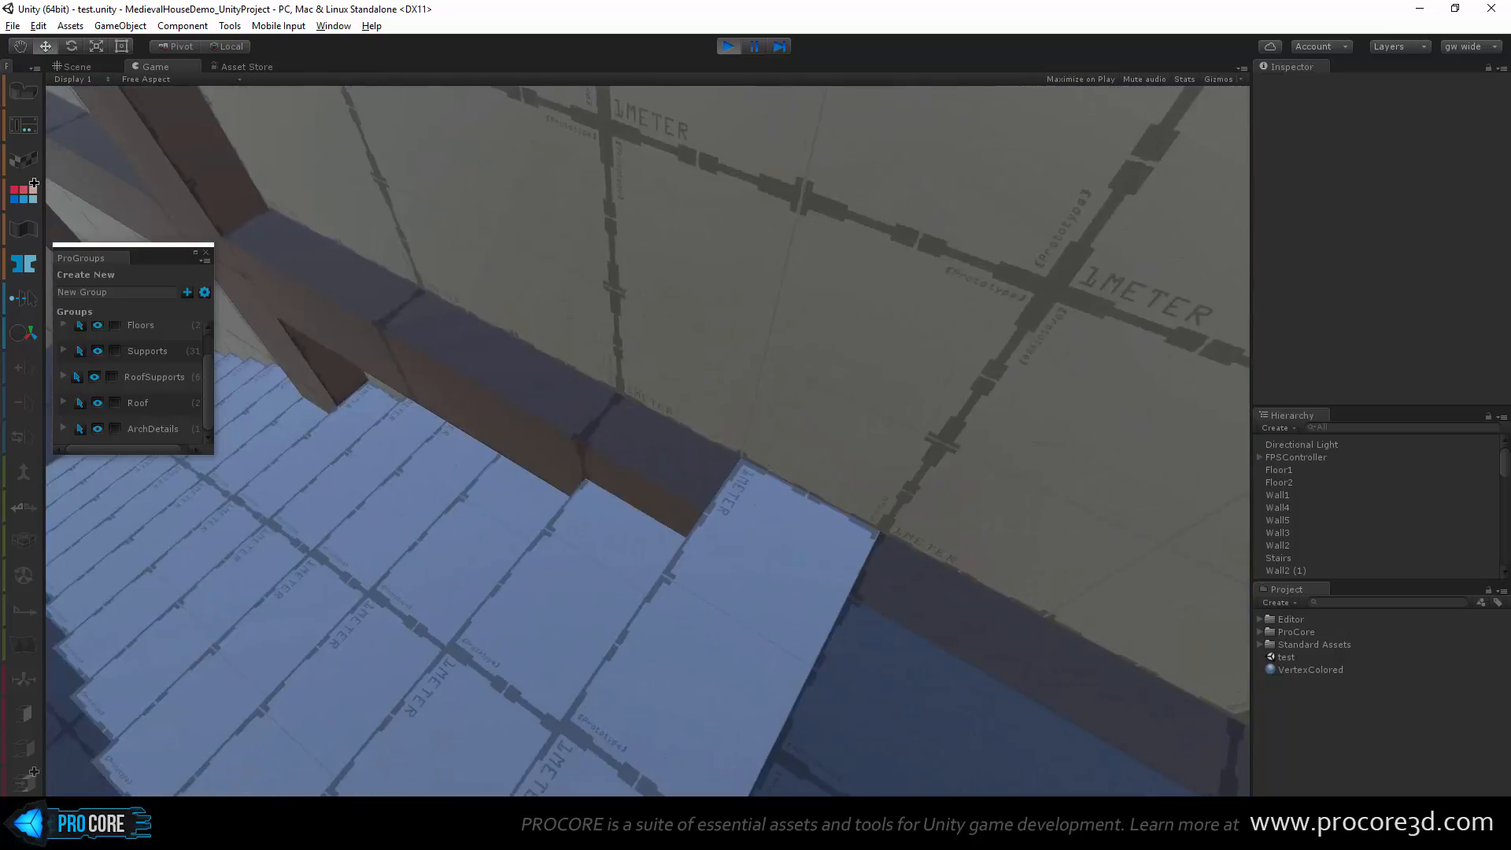
Step: Walk through the ground floor rooms and covered porch, look up at the roof overhang from outside, and stop play mode
{"action": "key", "text": "w"}
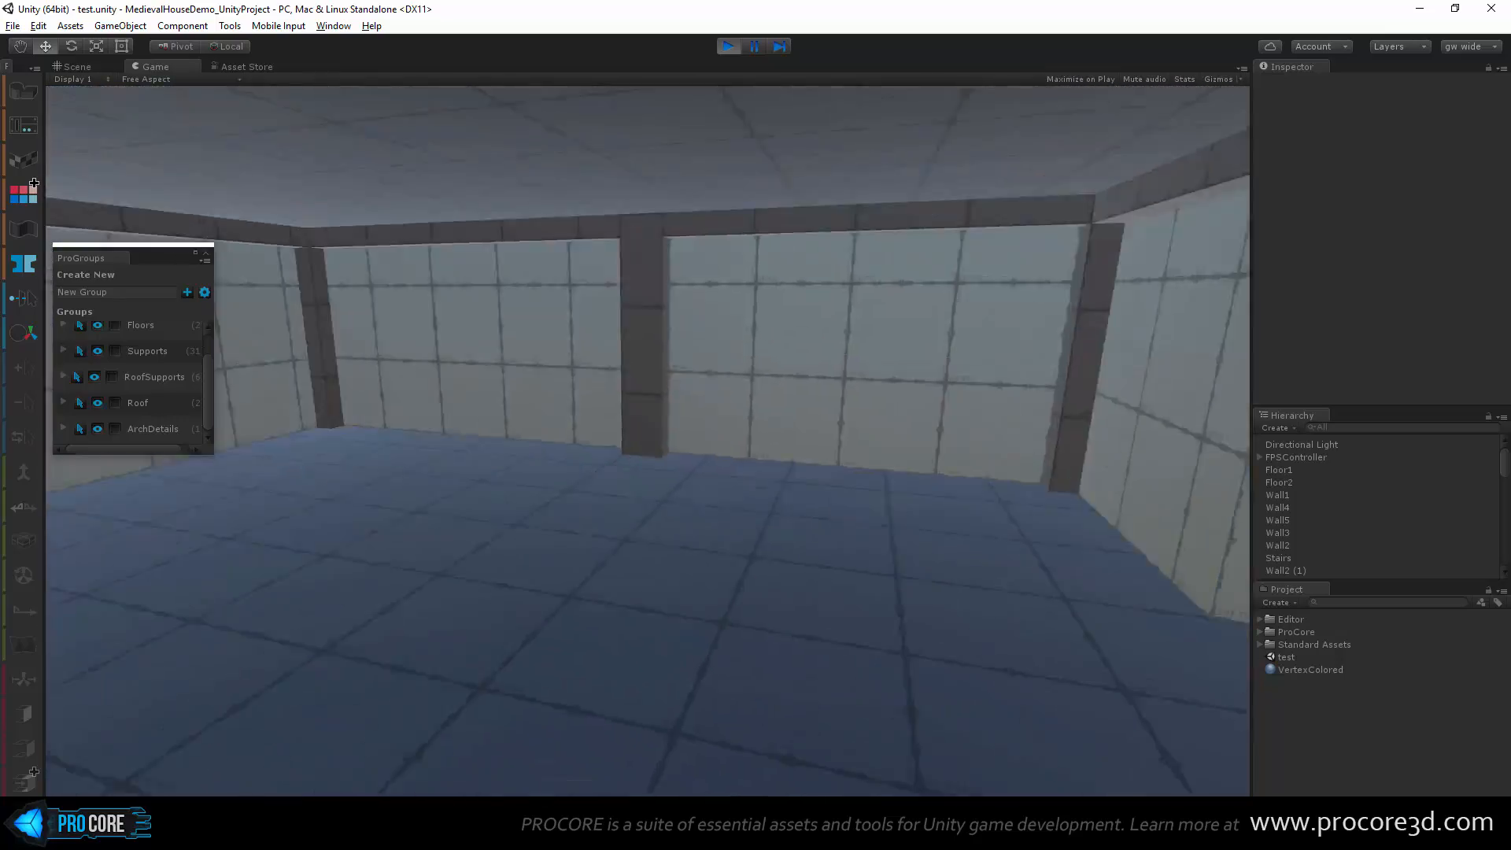
{"action": "key", "text": "s"}
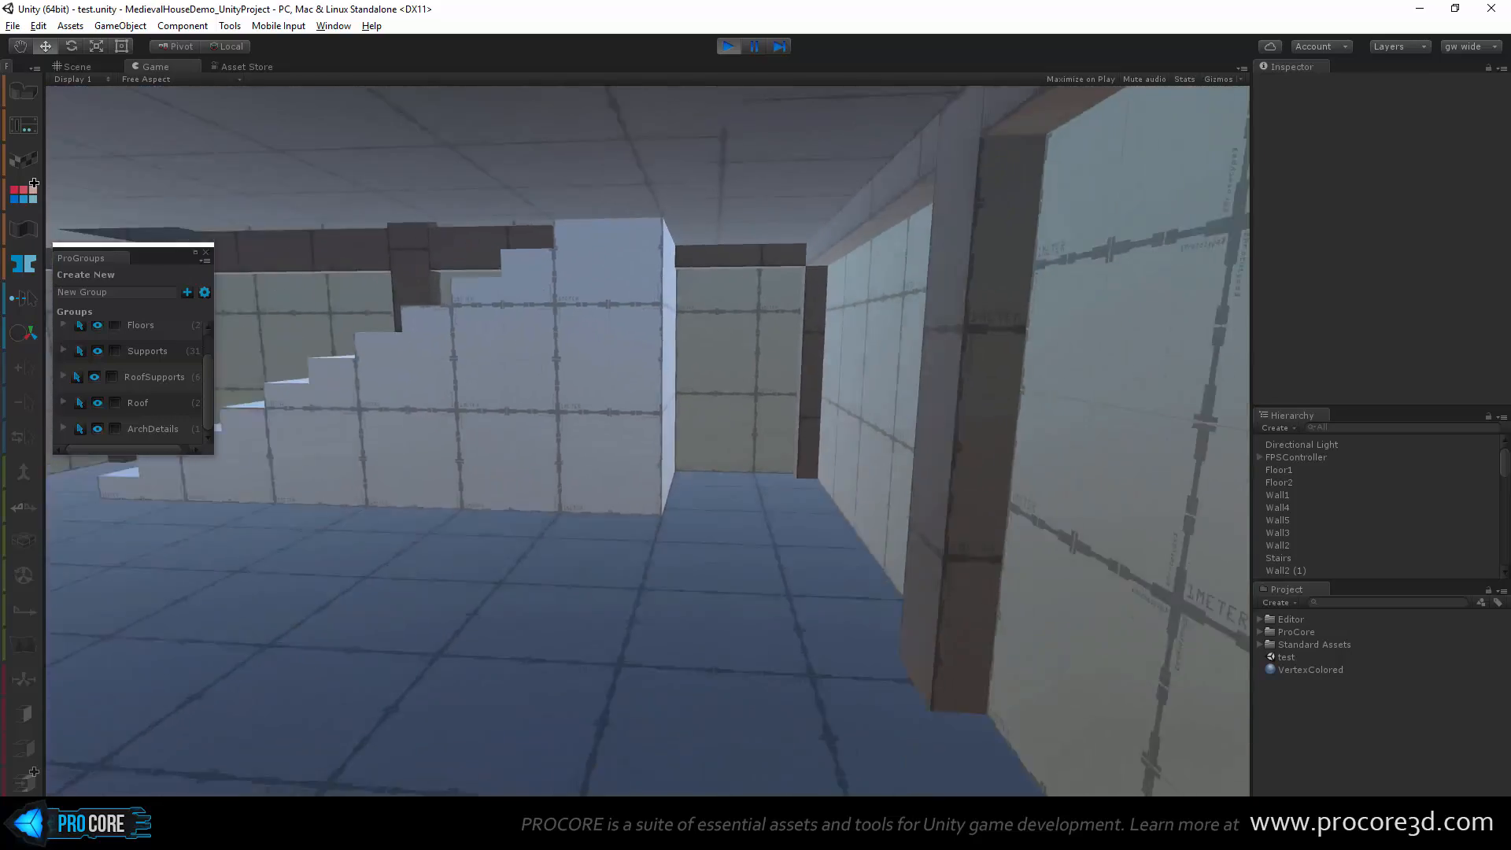
{"action": "key", "text": "w"}
{"action": "key", "text": "w"}
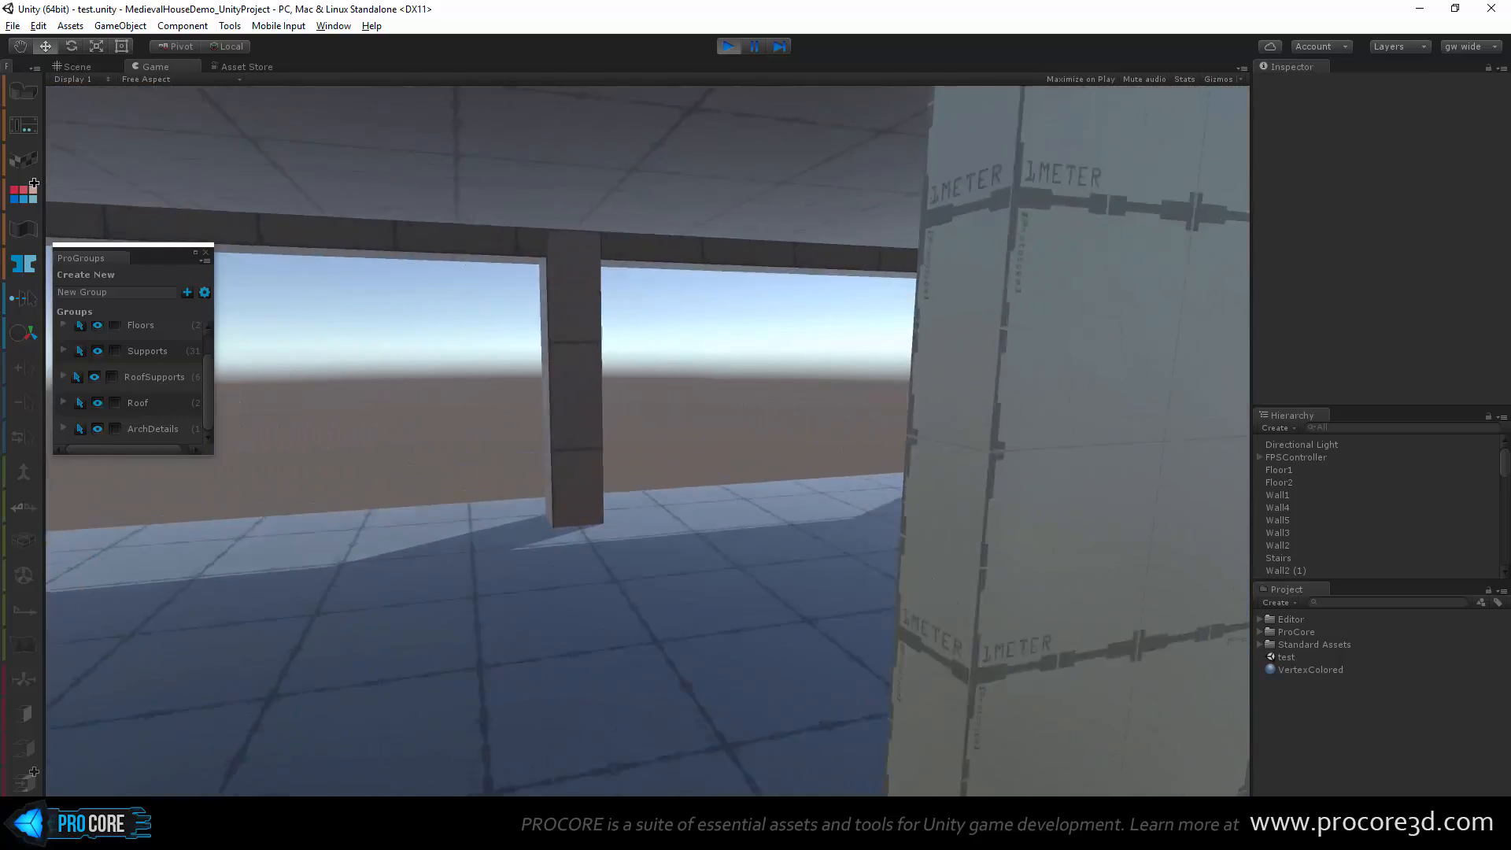
{"action": "key", "text": "w"}
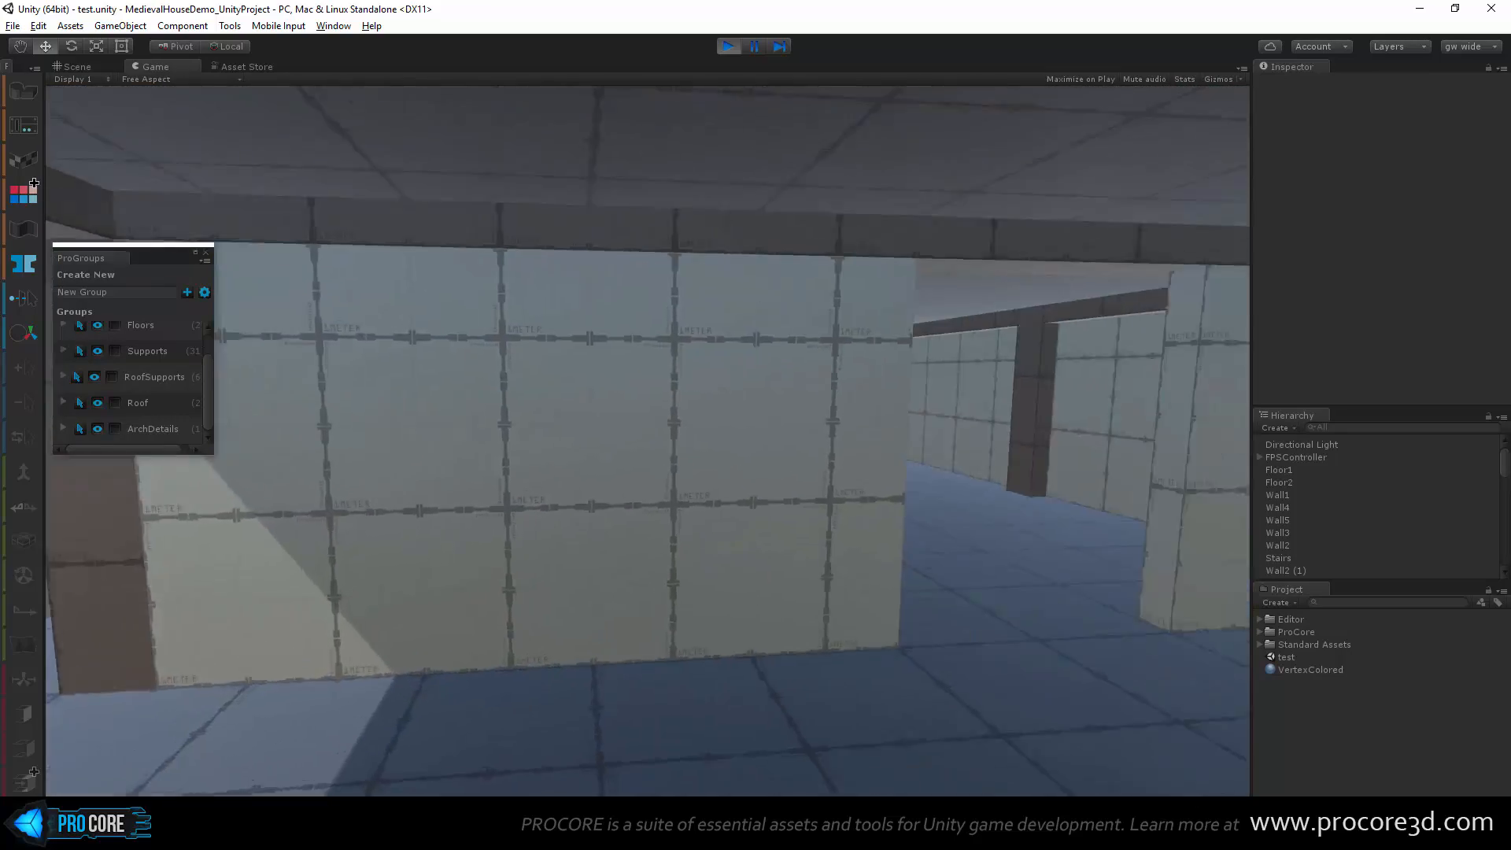
{"action": "key", "text": "w"}
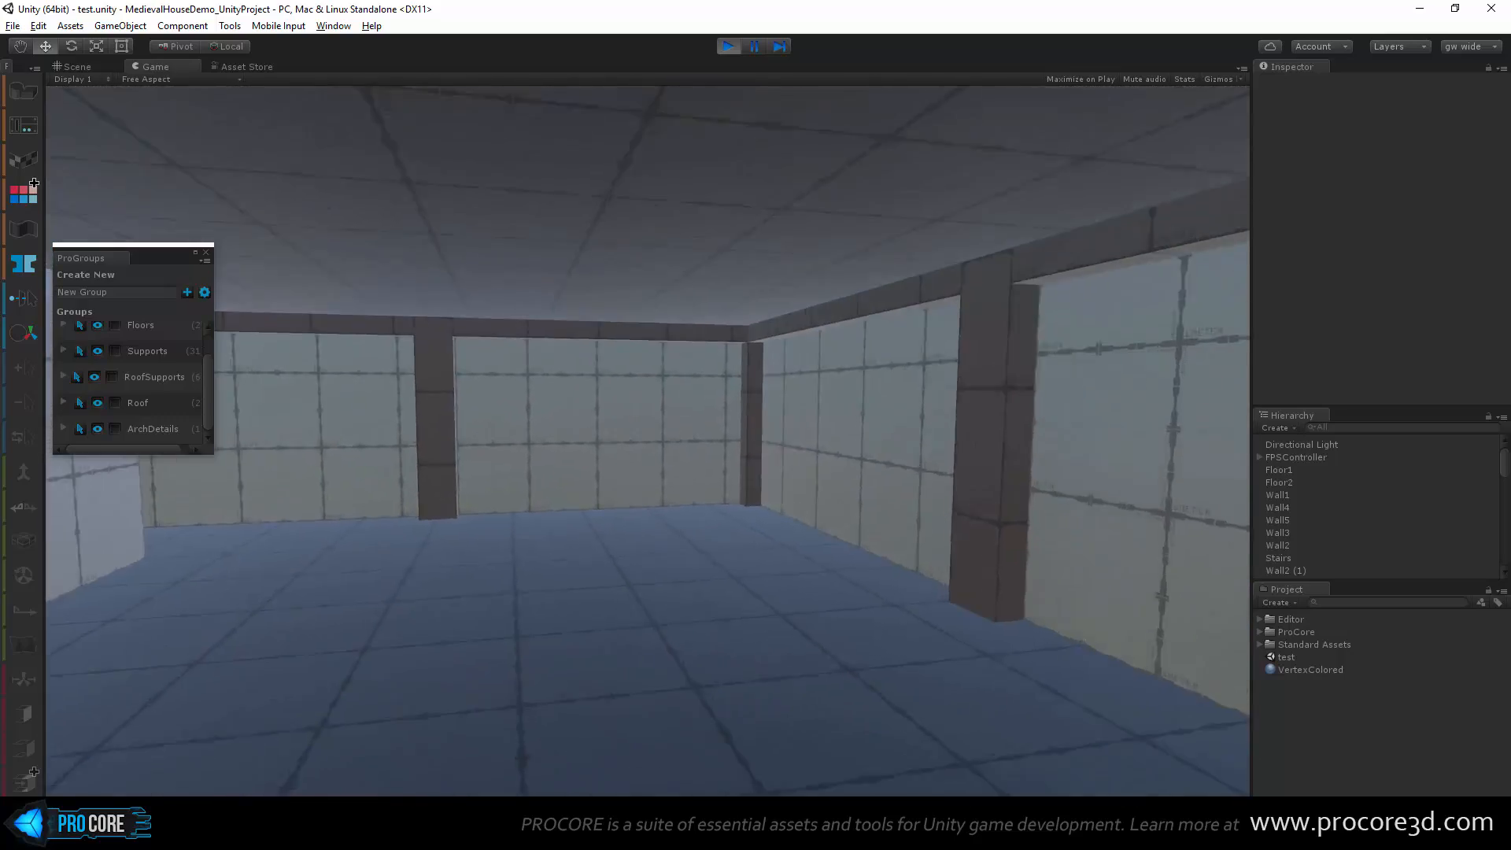
{"action": "key", "text": "s"}
{"action": "key", "text": "w"}
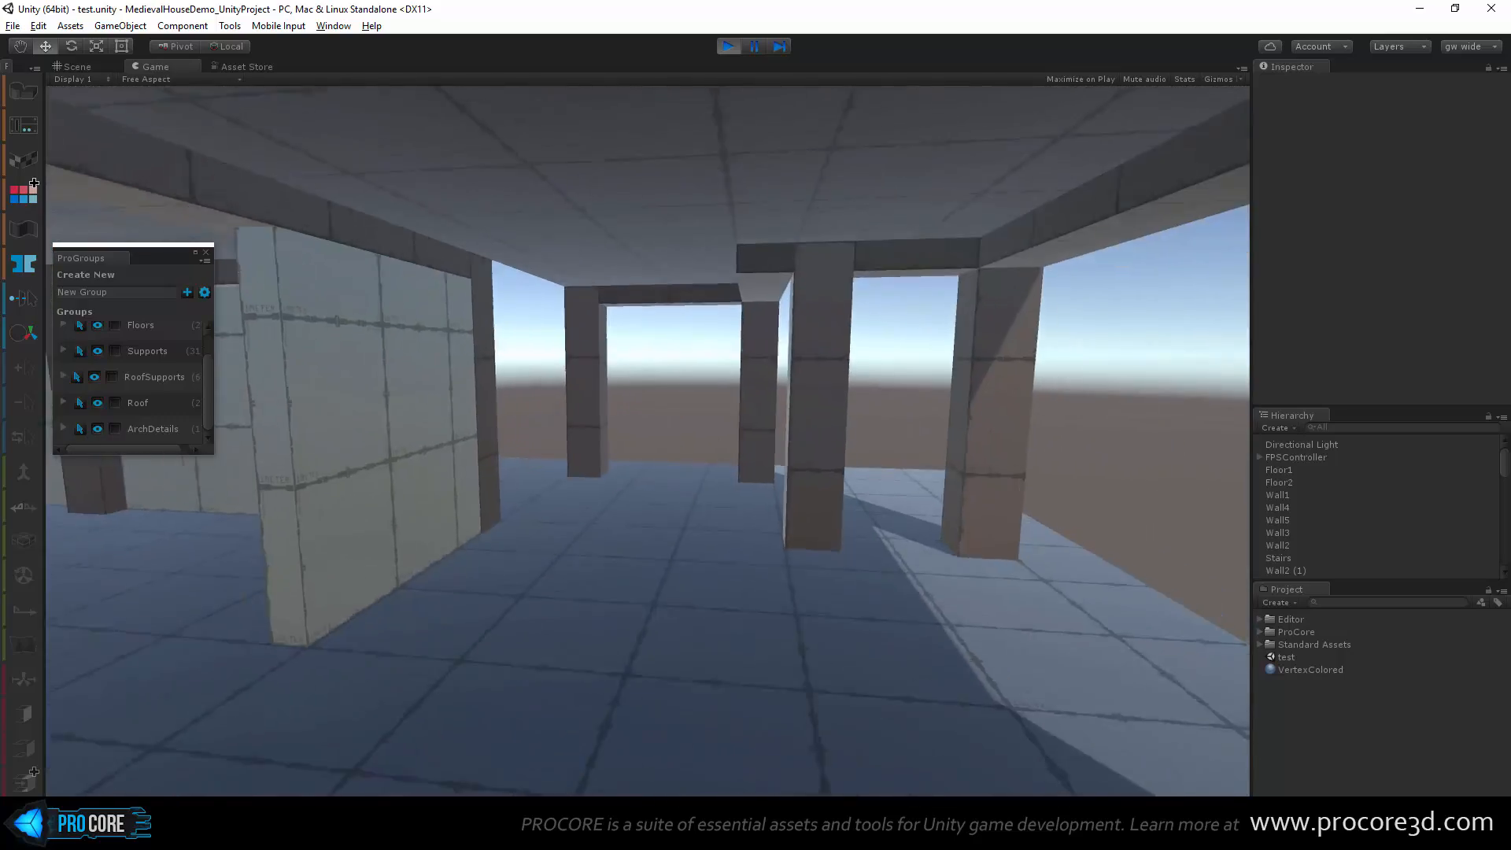
{"action": "key", "text": "w"}
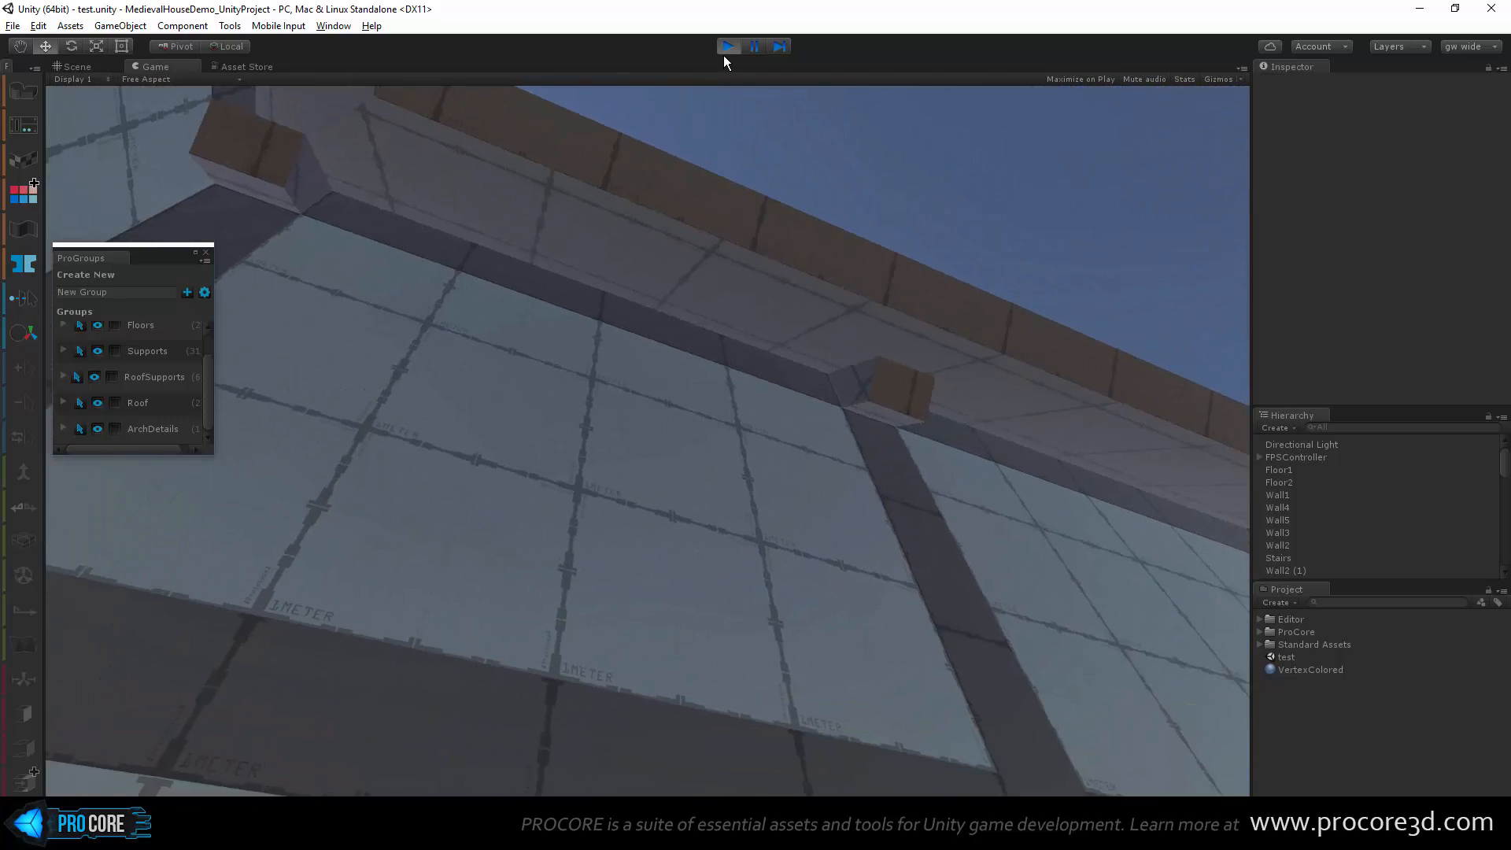
{"action": "left_click", "coordinate": [727, 47]}
Step: Examine the house exterior from the long side and the gable end with the open porch
{"action": "scroll", "coordinate": [606, 328], "scroll_direction": "down", "scroll_amount": 8}
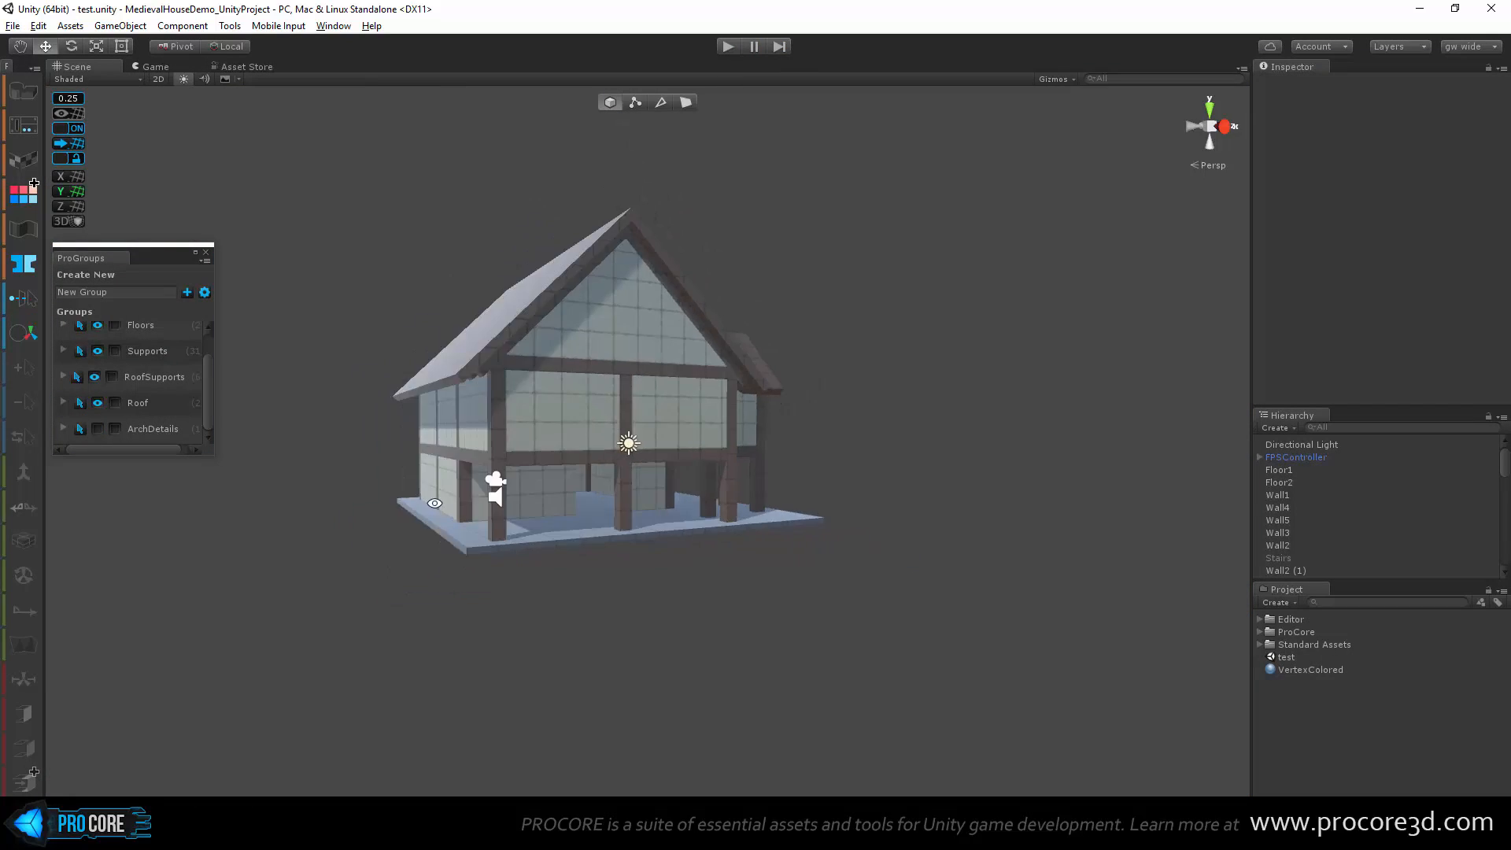
{"action": "left_click_drag", "start_coordinate": [677, 425], "coordinate": [980, 671], "text": "alt"}
{"action": "scroll", "coordinate": [726, 631], "scroll_direction": "up", "scroll_amount": 10}
{"action": "left_click_drag", "start_coordinate": [726, 631], "coordinate": [914, 551], "text": "alt"}
{"action": "left_click_drag", "start_coordinate": [520, 582], "coordinate": [664, 557], "text": "alt"}
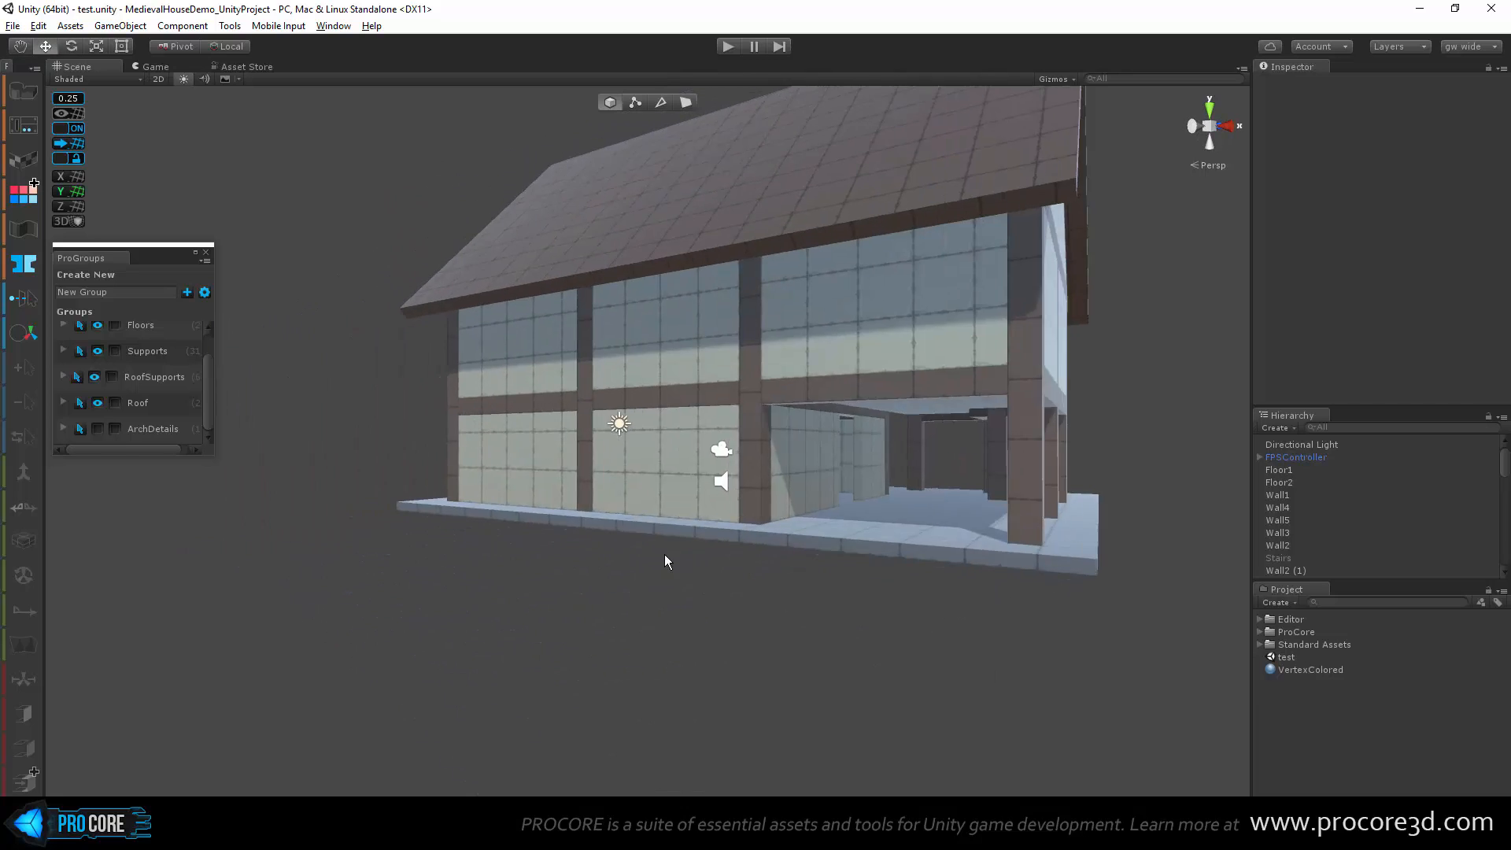
{"action": "scroll", "coordinate": [708, 558], "scroll_direction": "up", "scroll_amount": 3}
{"action": "mouse_move", "coordinate": [762, 561]}
{"action": "left_mouse_down", "text": "alt"}
{"action": "mouse_move", "coordinate": [921, 547]}
{"action": "mouse_move", "coordinate": [801, 579]}
{"action": "mouse_move", "coordinate": [729, 578]}
{"action": "mouse_move", "coordinate": [799, 530]}
{"action": "mouse_move", "coordinate": [1165, 567]}
{"action": "mouse_move", "coordinate": [535, 490]}
{"action": "mouse_move", "coordinate": [627, 517]}
{"action": "mouse_move", "coordinate": [457, 504]}
{"action": "mouse_move", "coordinate": [350, 525]}
{"action": "mouse_move", "coordinate": [1100, 538]}
{"action": "mouse_move", "coordinate": [818, 537]}
{"action": "mouse_move", "coordinate": [764, 521]}
{"action": "mouse_move", "coordinate": [775, 535]}
{"action": "left_mouse_up", "text": "alt"}
{"action": "scroll", "coordinate": [728, 576], "scroll_direction": "down", "scroll_amount": 4}
{"action": "scroll", "coordinate": [774, 530], "scroll_direction": "up", "scroll_amount": 5}
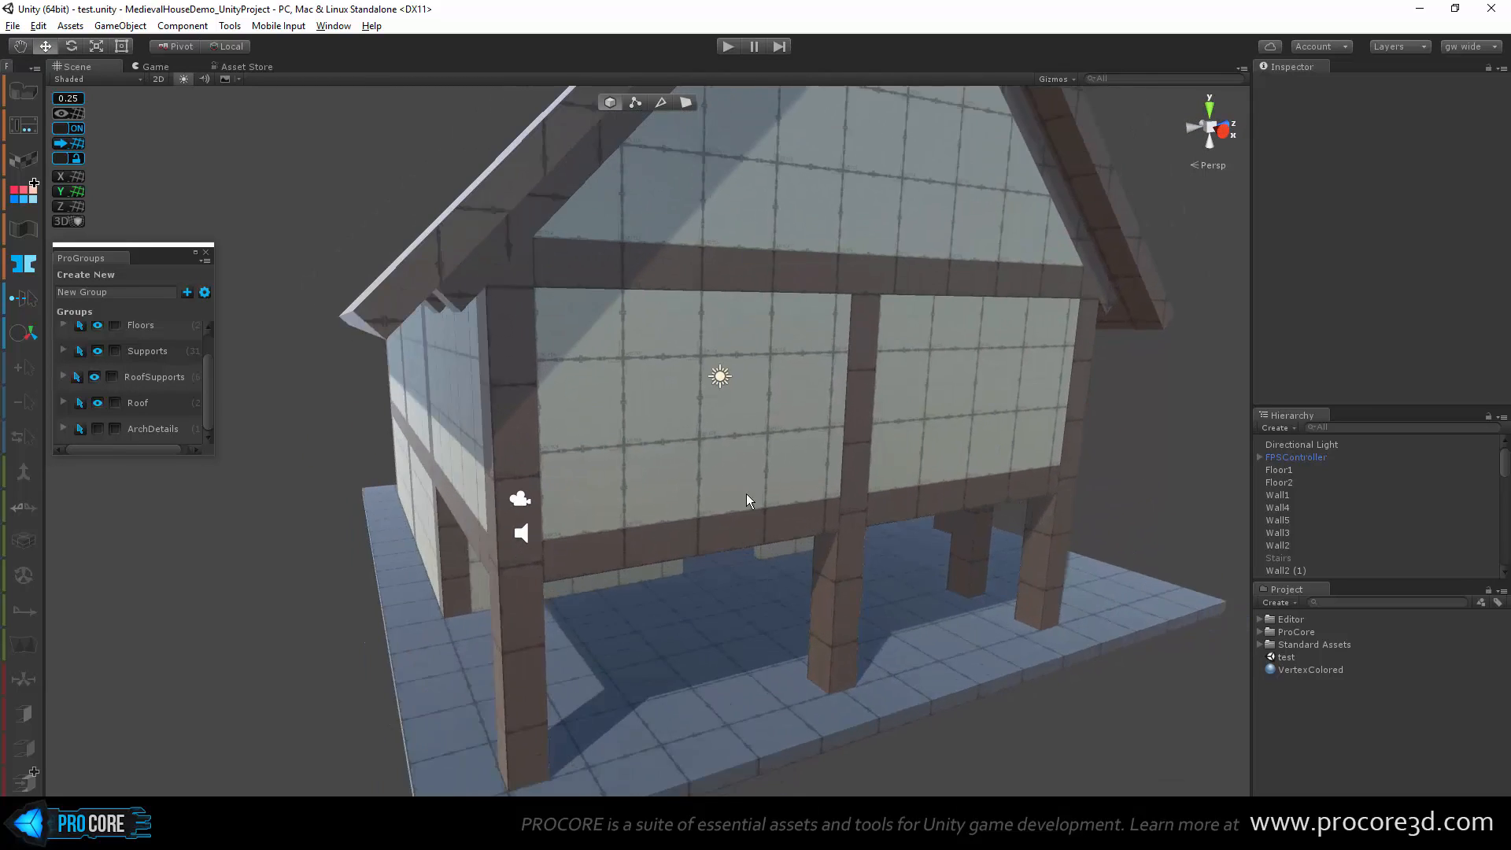
Step: Insert a vertical edge loop in the upper-floor wall panel between the corner post and middle post of the porch gable
{"action": "left_click", "coordinate": [676, 439]}
{"action": "scroll", "coordinate": [677, 458], "scroll_direction": "up", "scroll_amount": 3}
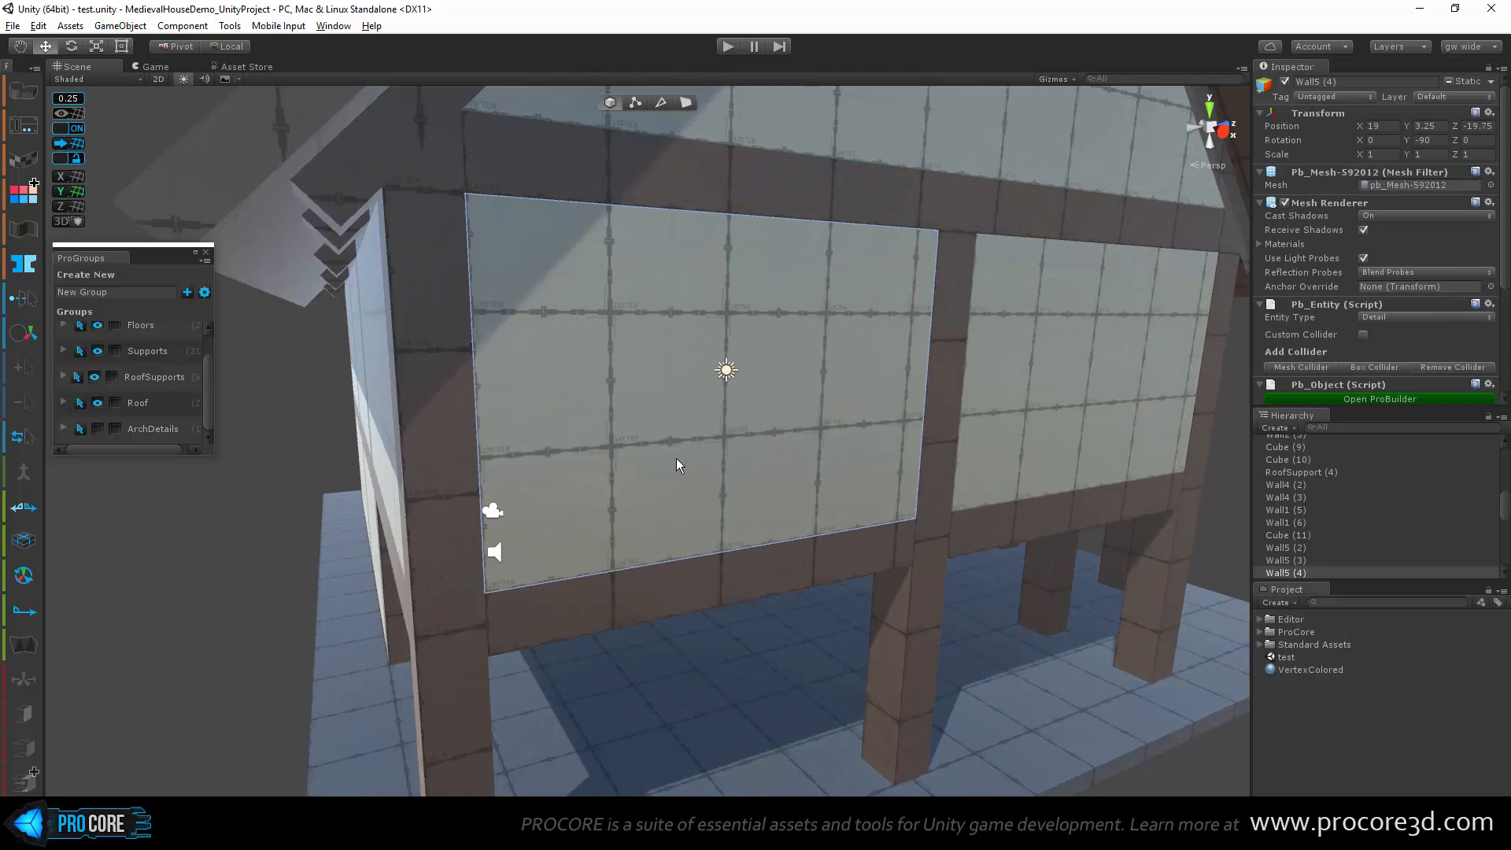
{"action": "left_click", "coordinate": [684, 104]}
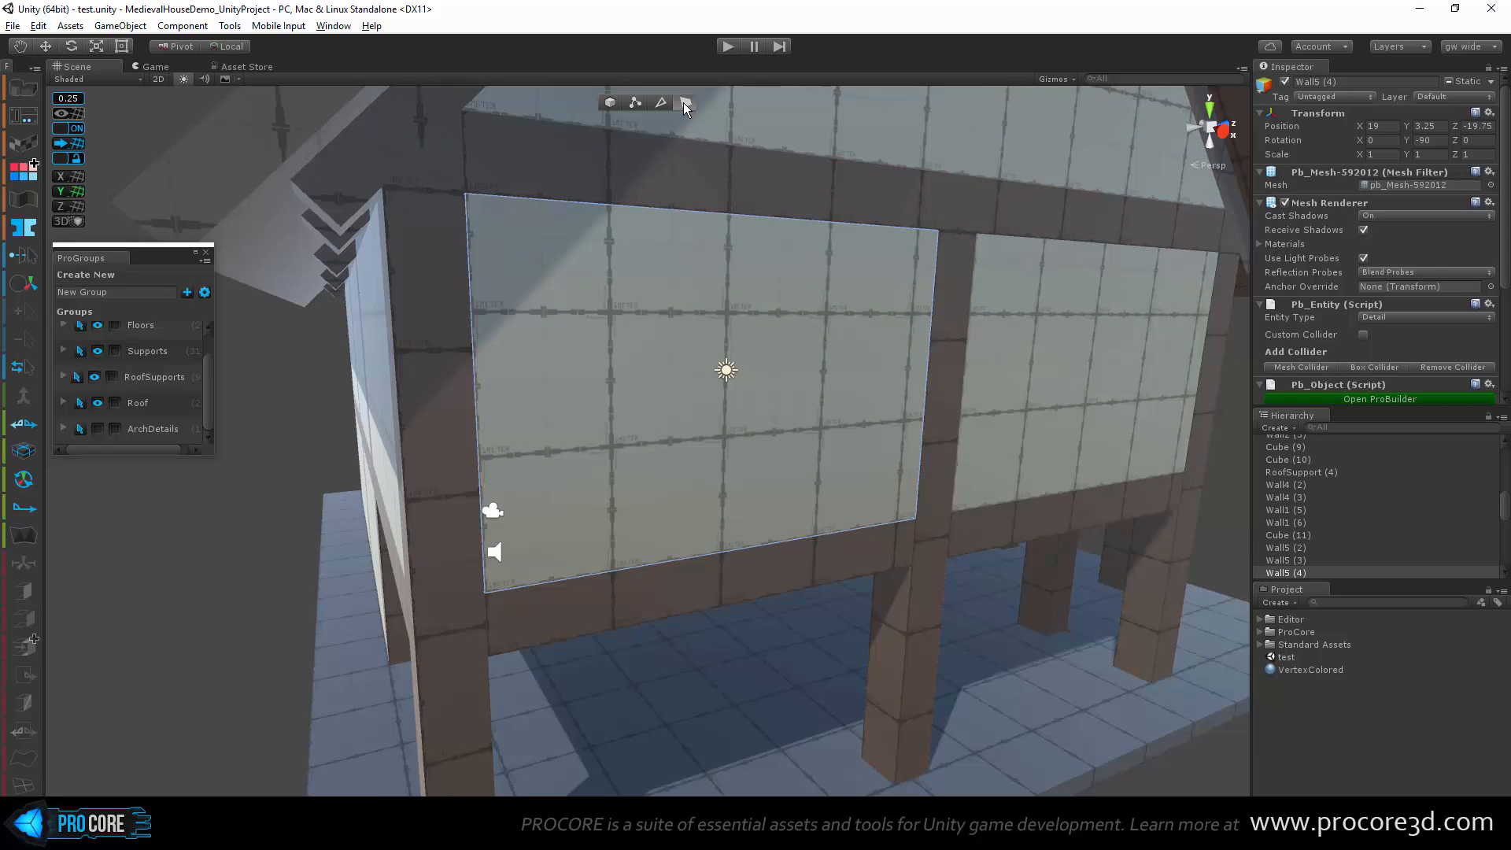
{"action": "scroll", "coordinate": [681, 110], "scroll_direction": "down", "scroll_amount": 3}
{"action": "left_click", "coordinate": [662, 103]}
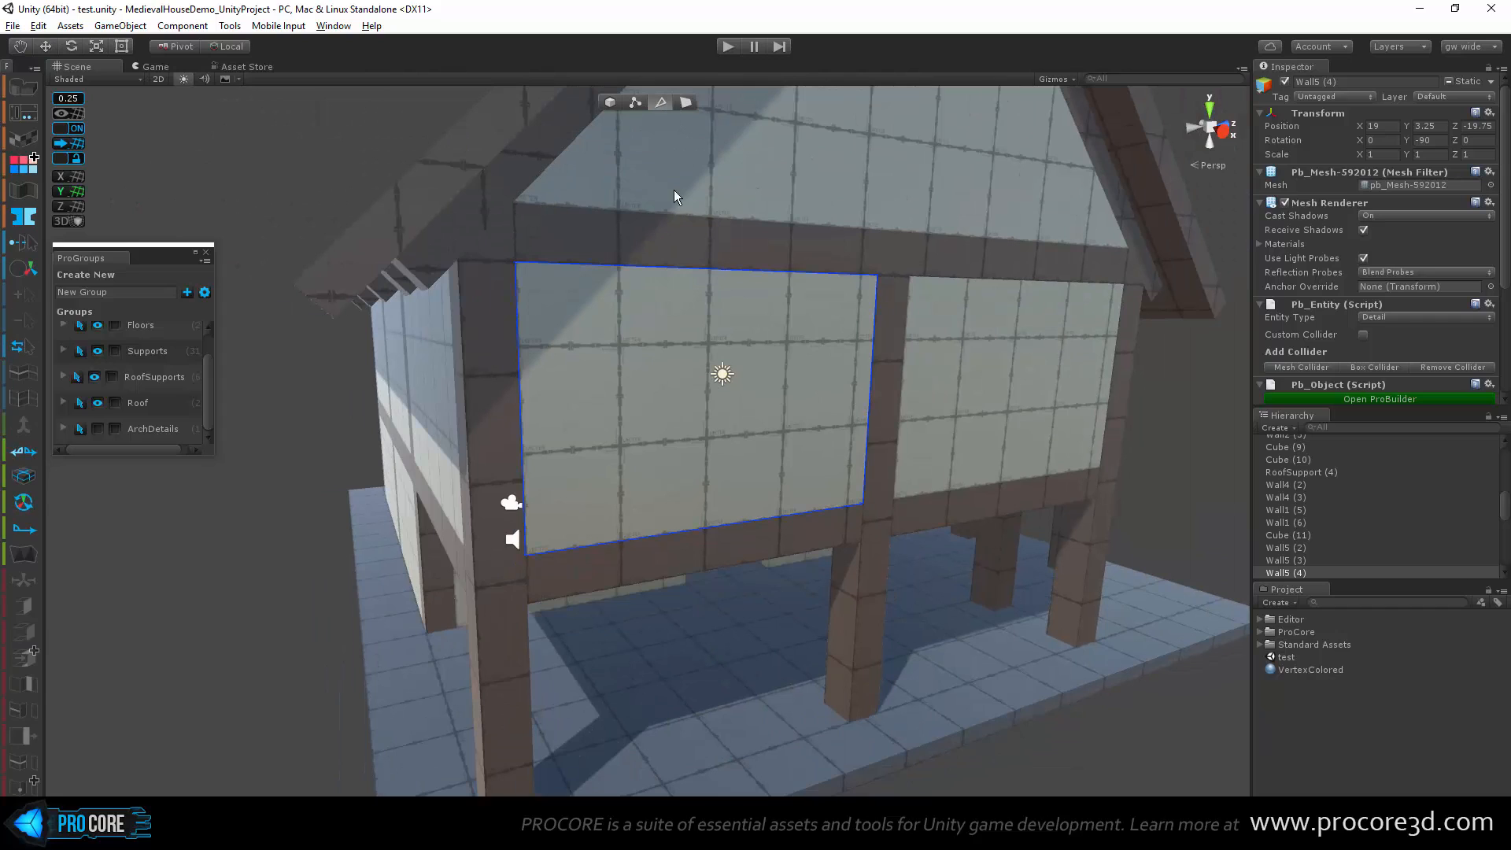
{"action": "left_click", "coordinate": [678, 272]}
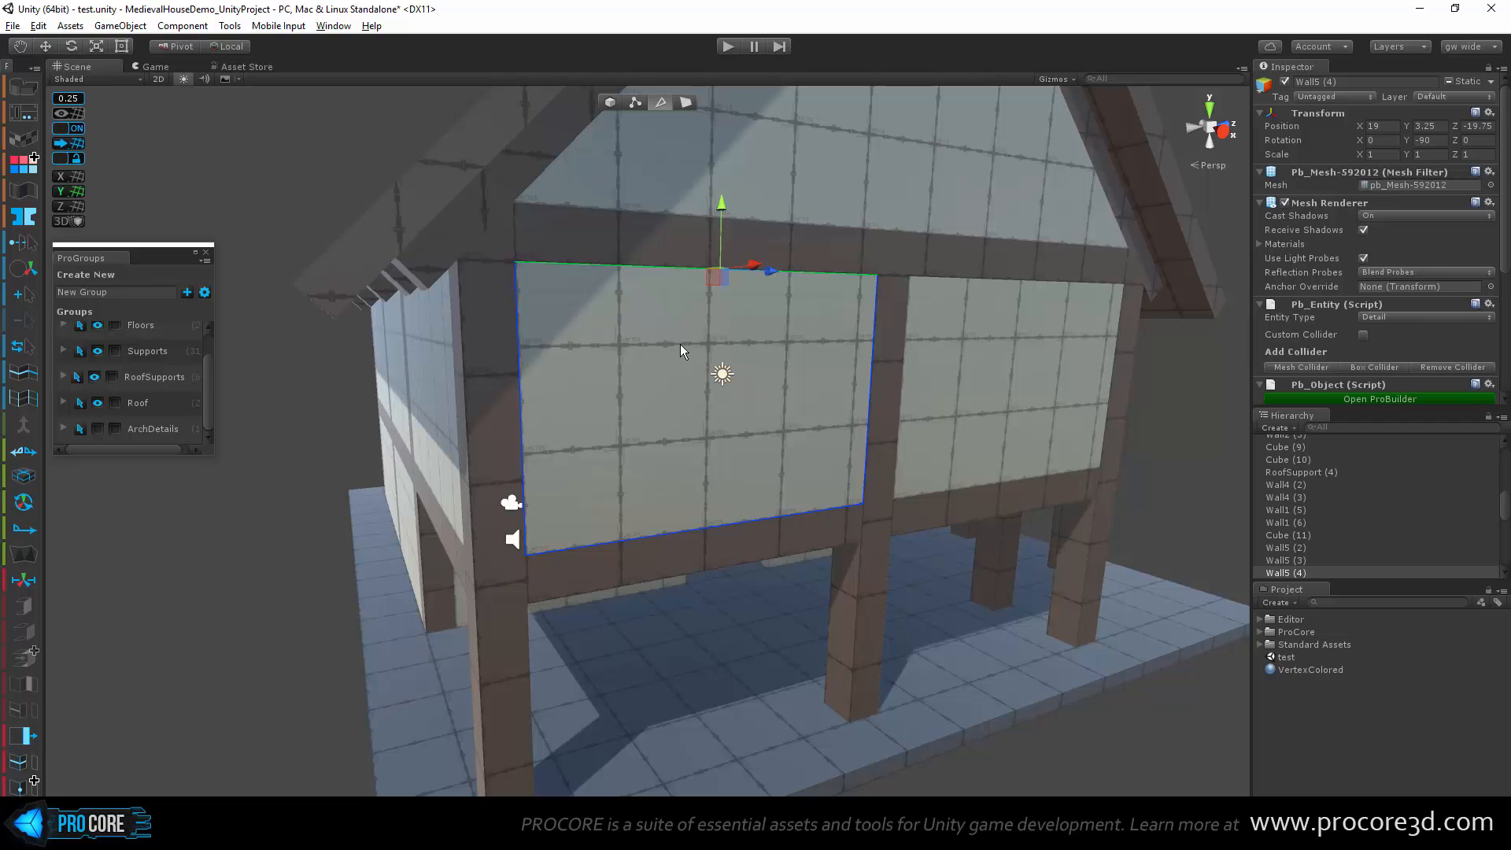
{"action": "key", "text": "alt"}
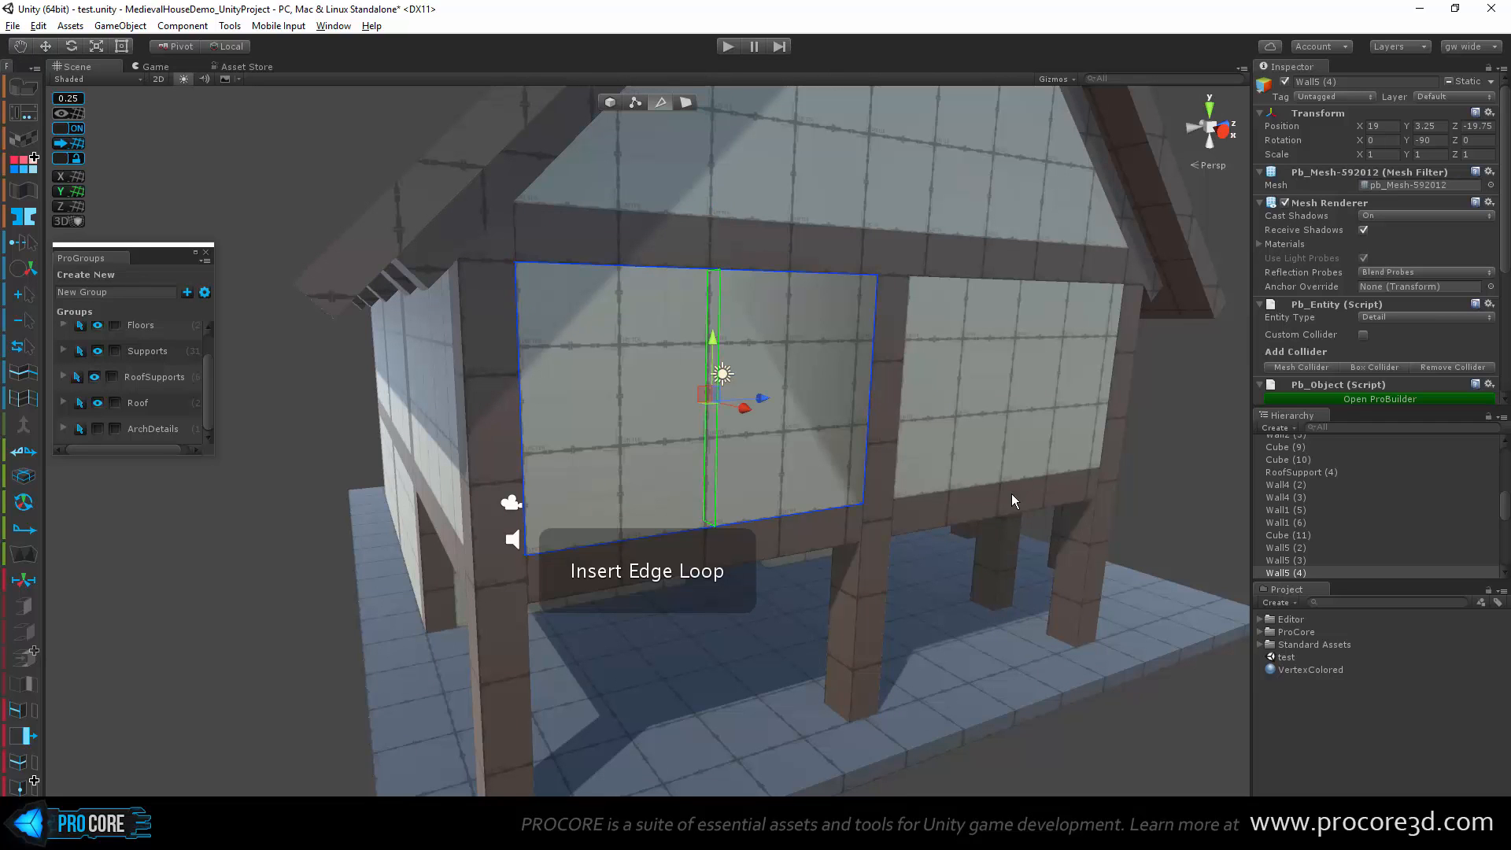
Step: Move the new vertical edge loop along the wall panel toward the corner post
{"action": "left_click_drag", "start_coordinate": [955, 523], "coordinate": [810, 544], "text": "alt"}
{"action": "scroll", "coordinate": [601, 559], "scroll_direction": "up", "scroll_amount": 8}
{"action": "middle_click_drag", "start_coordinate": [601, 559], "coordinate": [964, 615]}
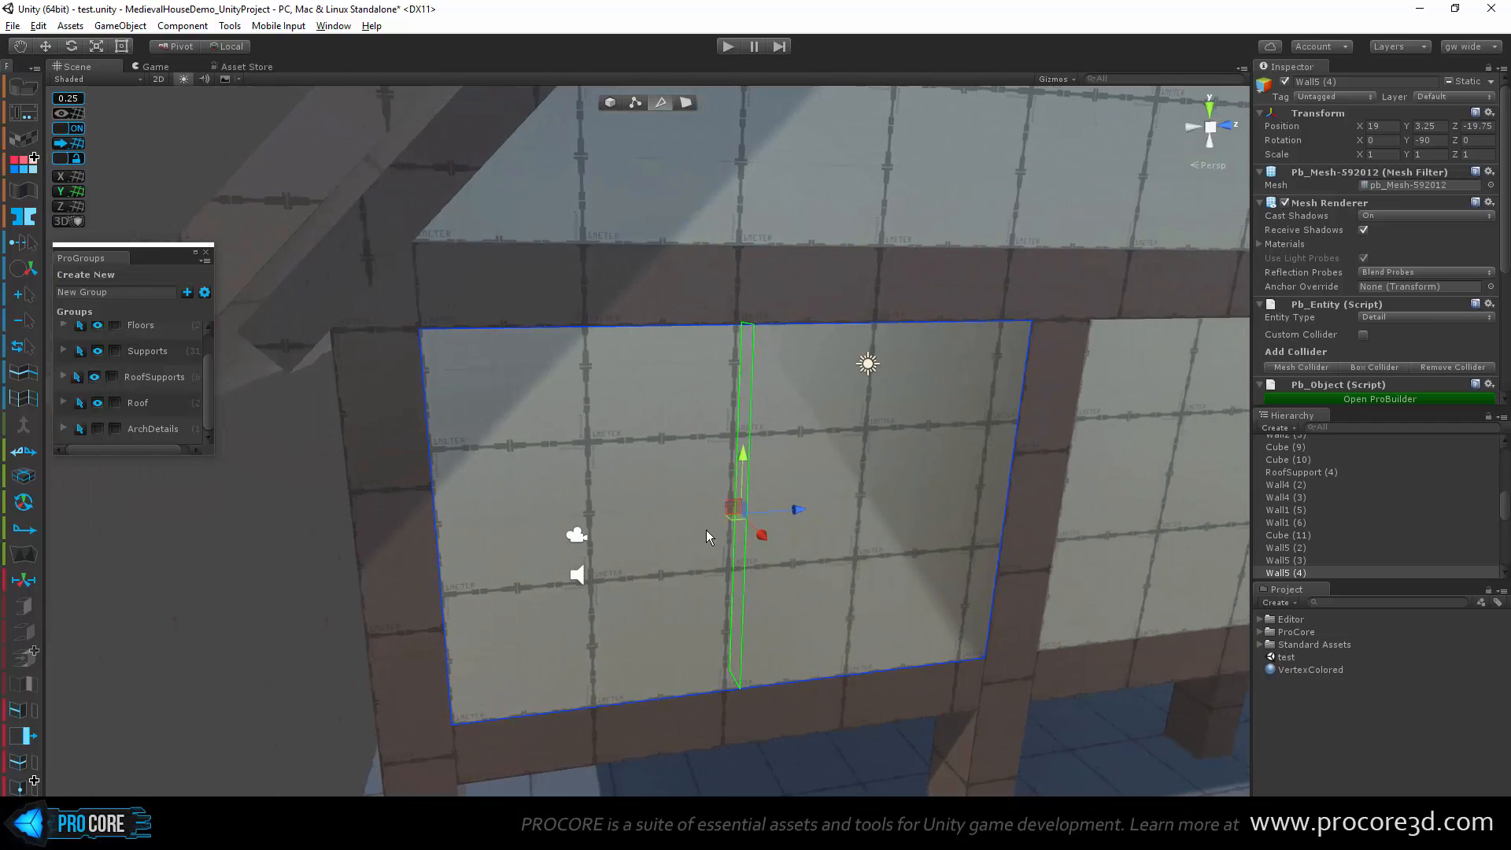
{"action": "left_click_drag", "start_coordinate": [792, 513], "coordinate": [604, 540]}
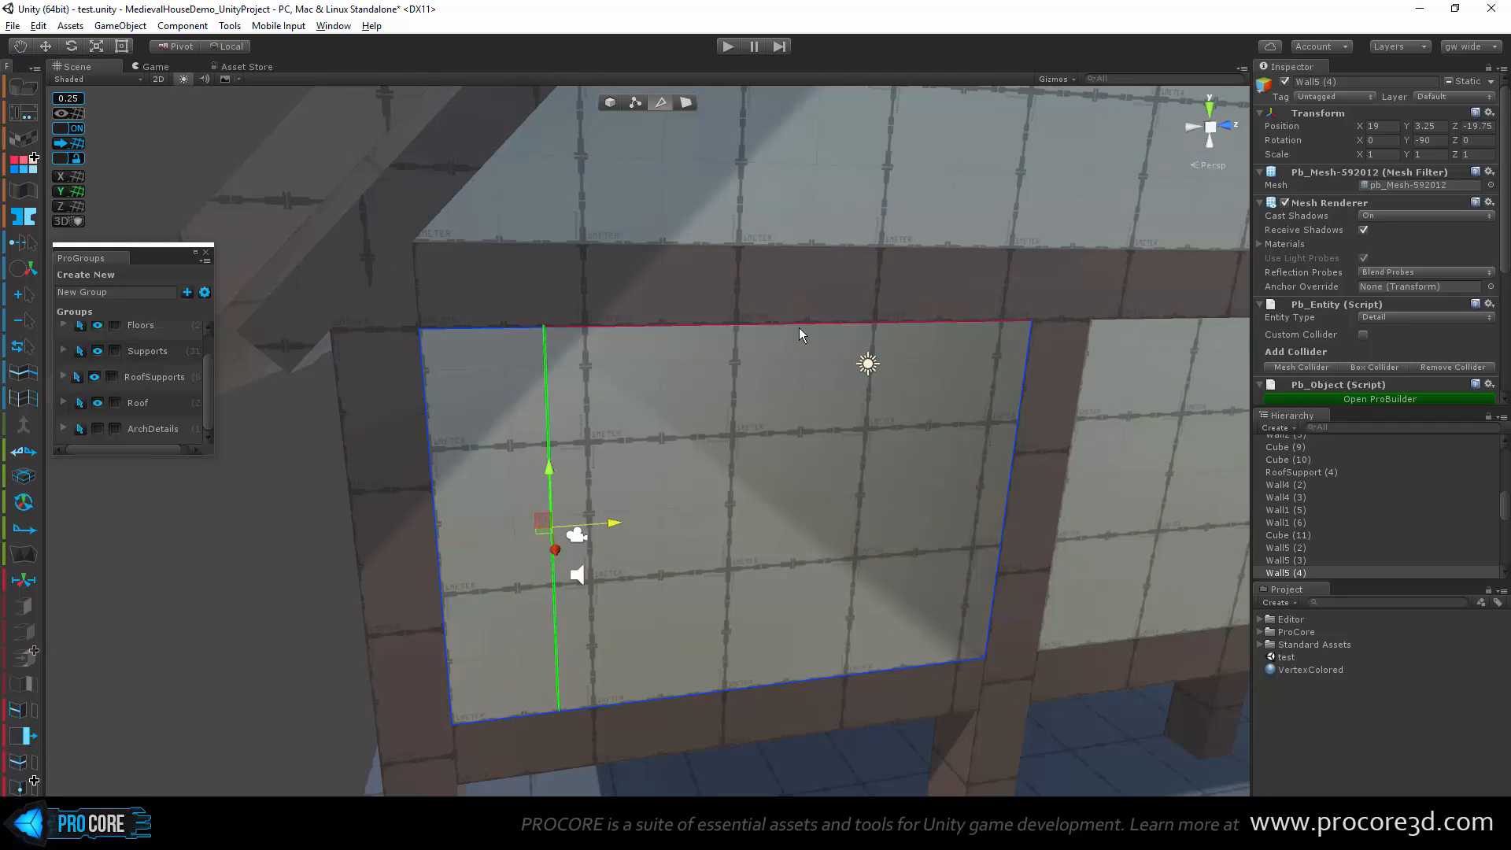
Step: Insert a second vertical edge loop in the wider part of the panel and shift it toward the middle post
{"action": "left_click", "coordinate": [801, 325]}
{"action": "key", "text": "alt+u"}
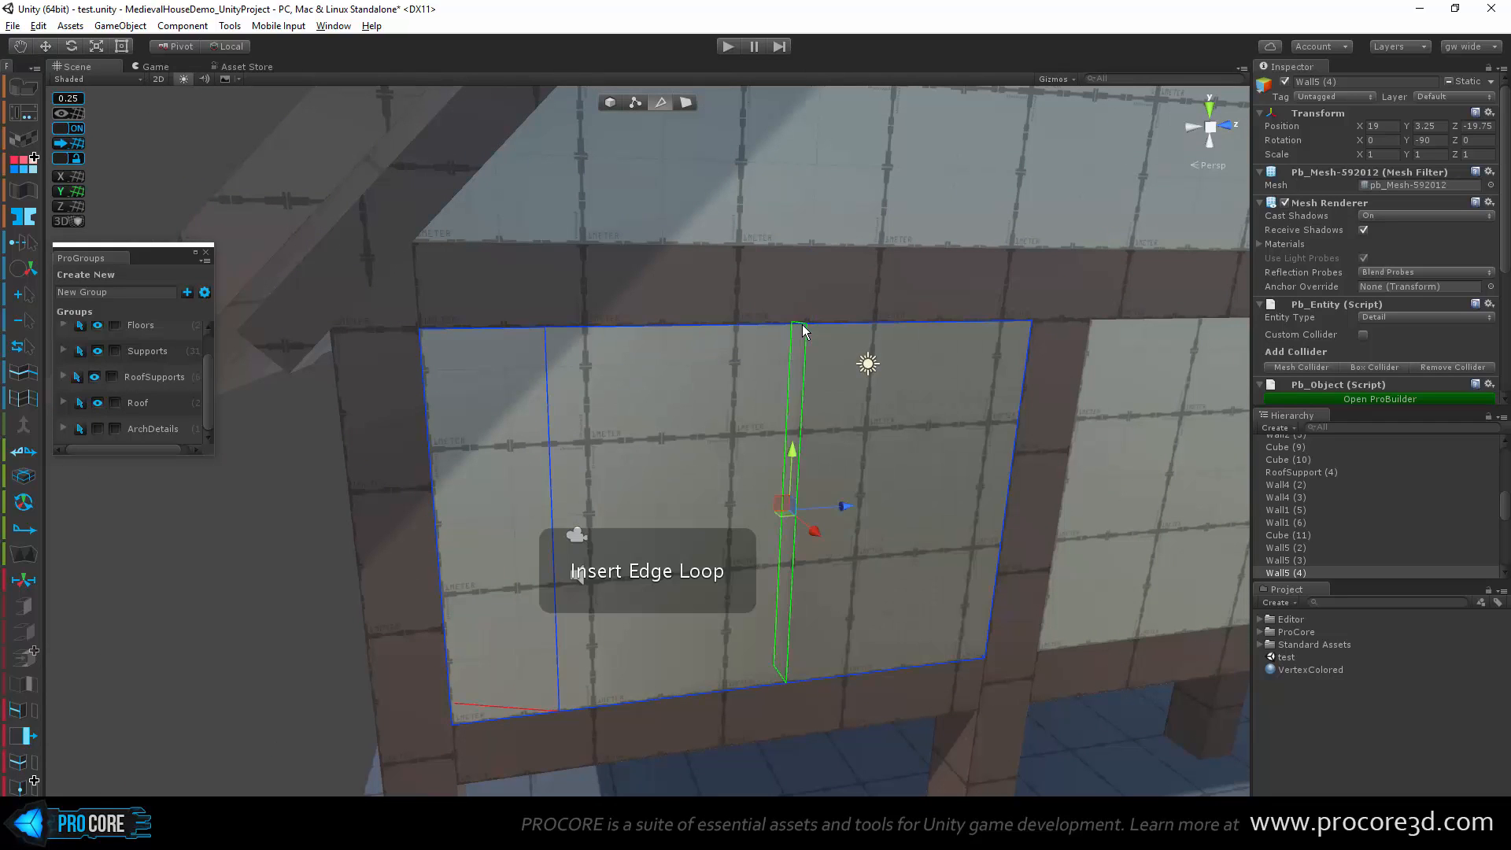
{"action": "left_click_drag", "start_coordinate": [880, 511], "coordinate": [899, 509]}
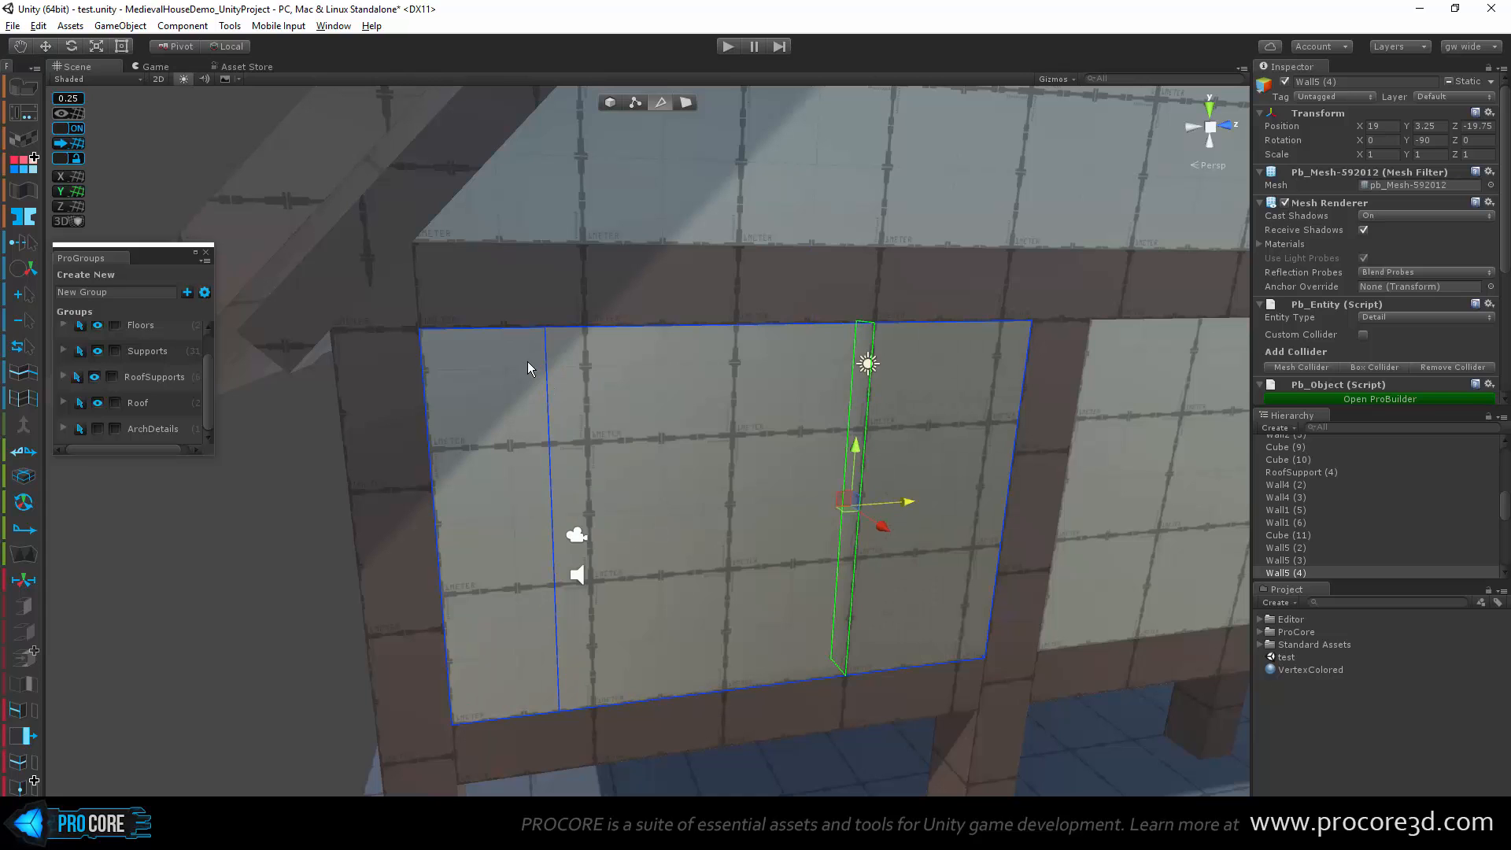
Step: Select the edge loop nearest the corner post and move it slightly toward the panel's center, onto the grid line
{"action": "left_click", "coordinate": [544, 375]}
{"action": "key", "text": "alt+l"}
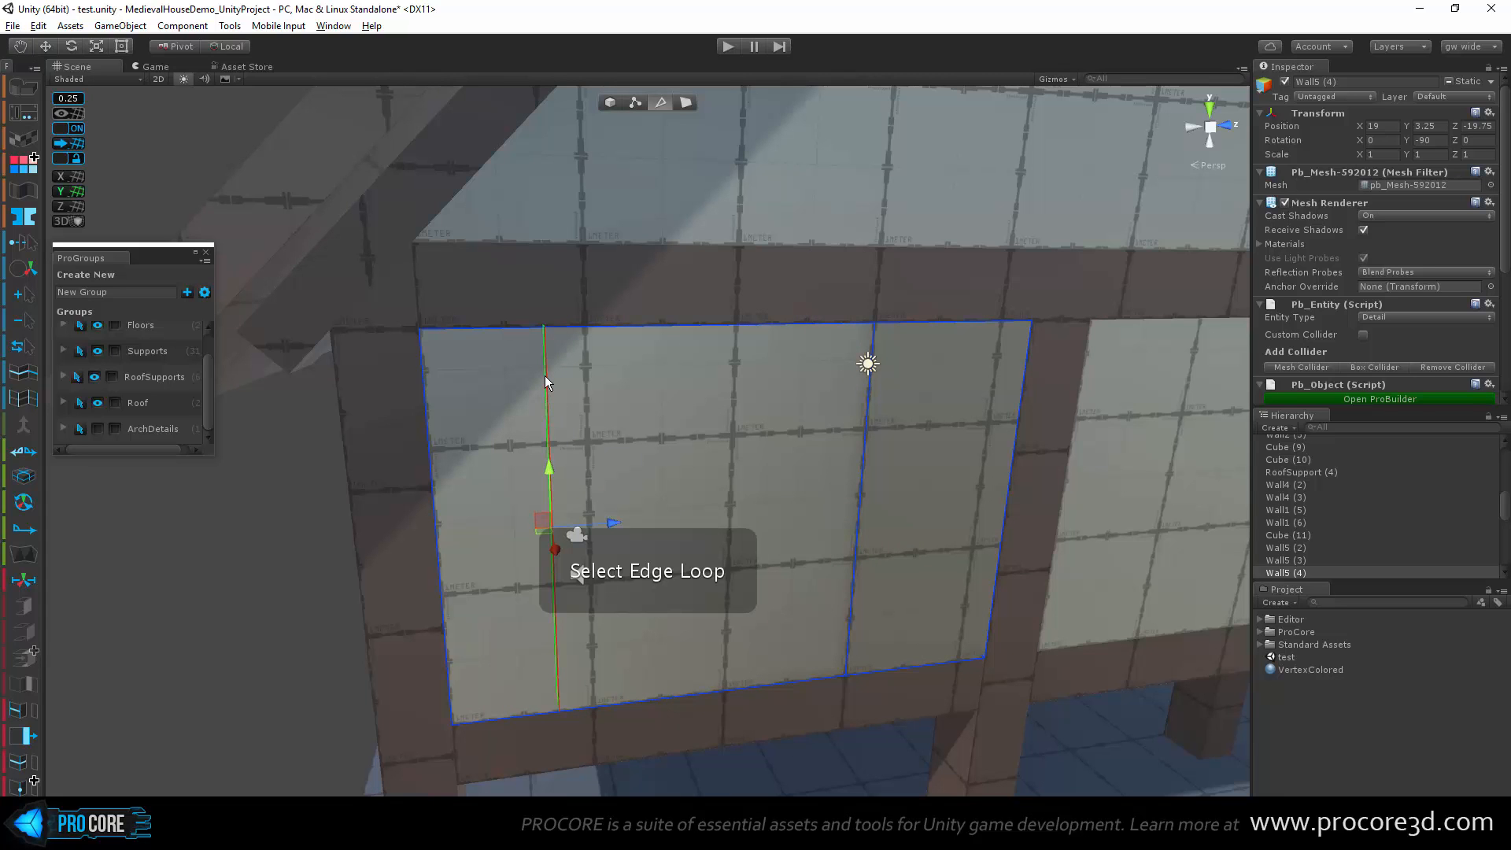
{"action": "left_click_drag", "start_coordinate": [627, 524], "coordinate": [638, 526]}
Step: Insert a horizontal edge loop in the divided upper-floor wall panel and lower it to the window's sill height
{"action": "scroll", "coordinate": [693, 525], "scroll_direction": "down", "scroll_amount": 5}
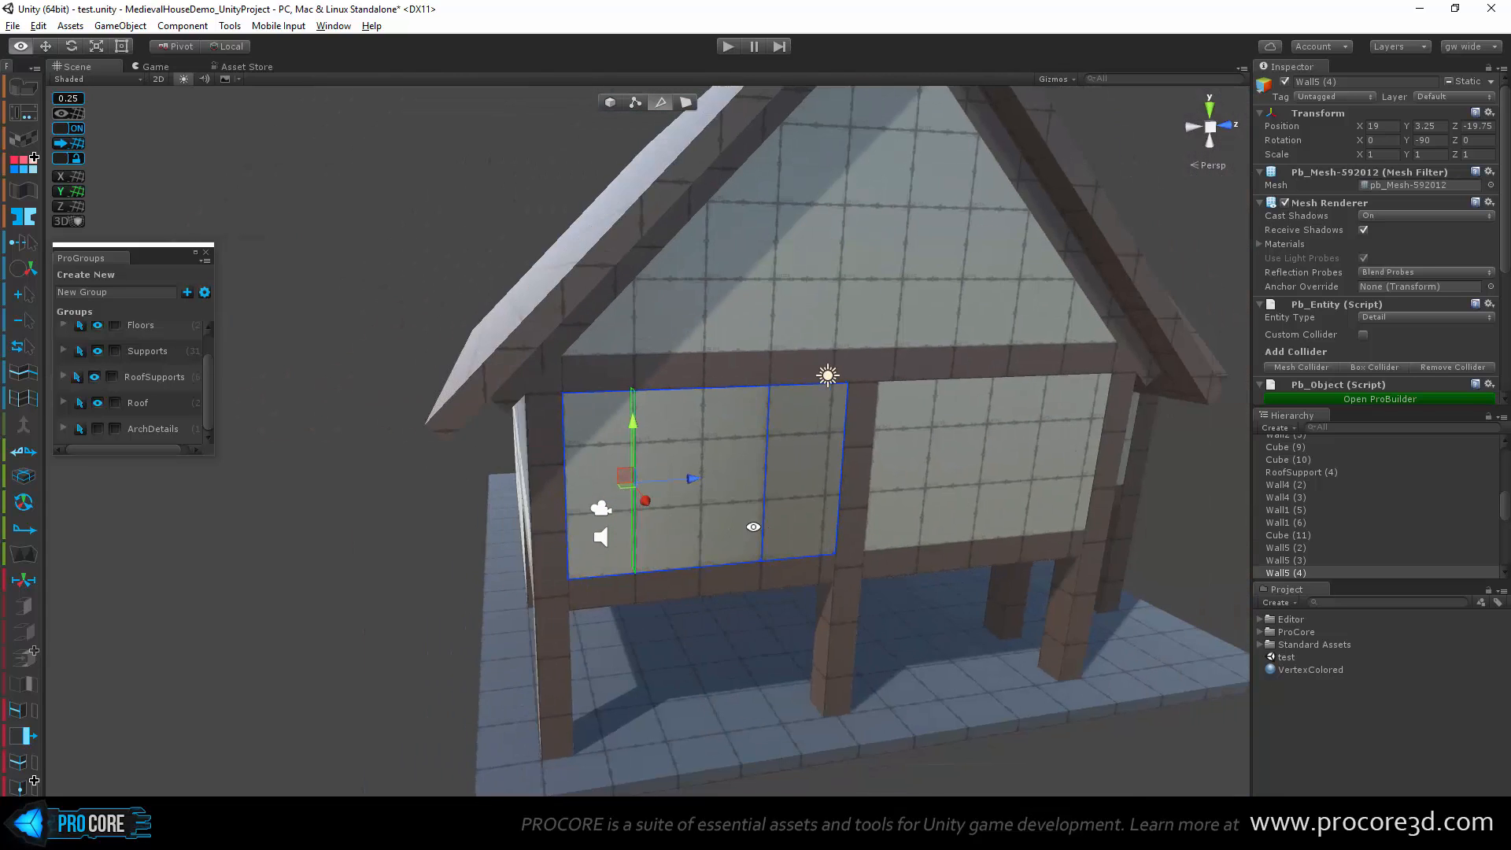
{"action": "left_click_drag", "start_coordinate": [752, 526], "coordinate": [752, 503], "text": "alt"}
{"action": "scroll", "coordinate": [752, 504], "scroll_direction": "up", "scroll_amount": 4}
{"action": "left_click", "coordinate": [739, 439]}
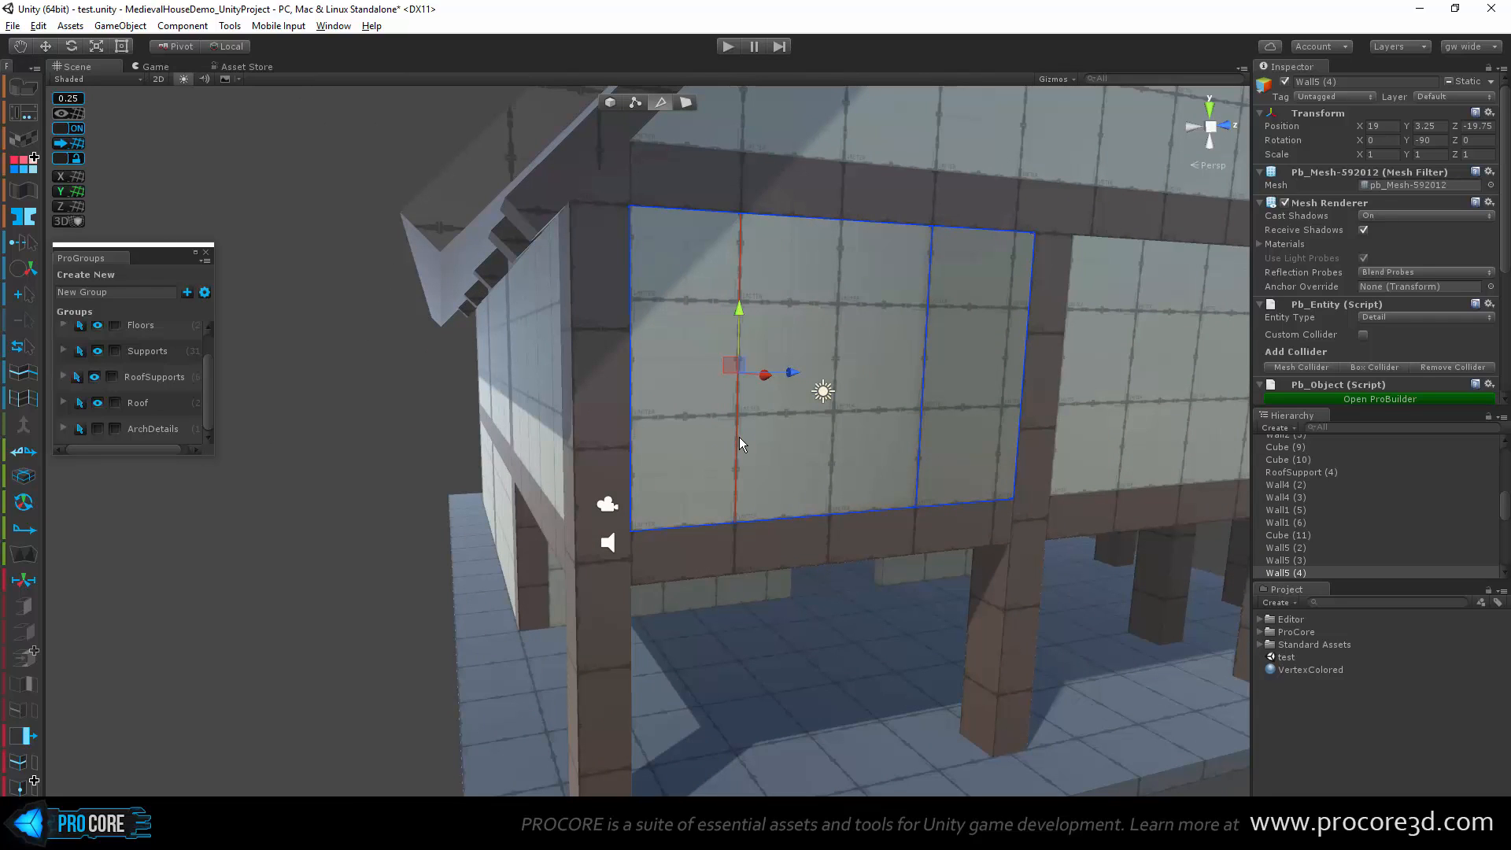
{"action": "key", "text": "alt+u"}
{"action": "mouse_move", "coordinate": [840, 303]}
{"action": "left_mouse_down"}
{"action": "mouse_move", "coordinate": [848, 433]}
{"action": "mouse_move", "coordinate": [828, 362]}
{"action": "left_mouse_up"}
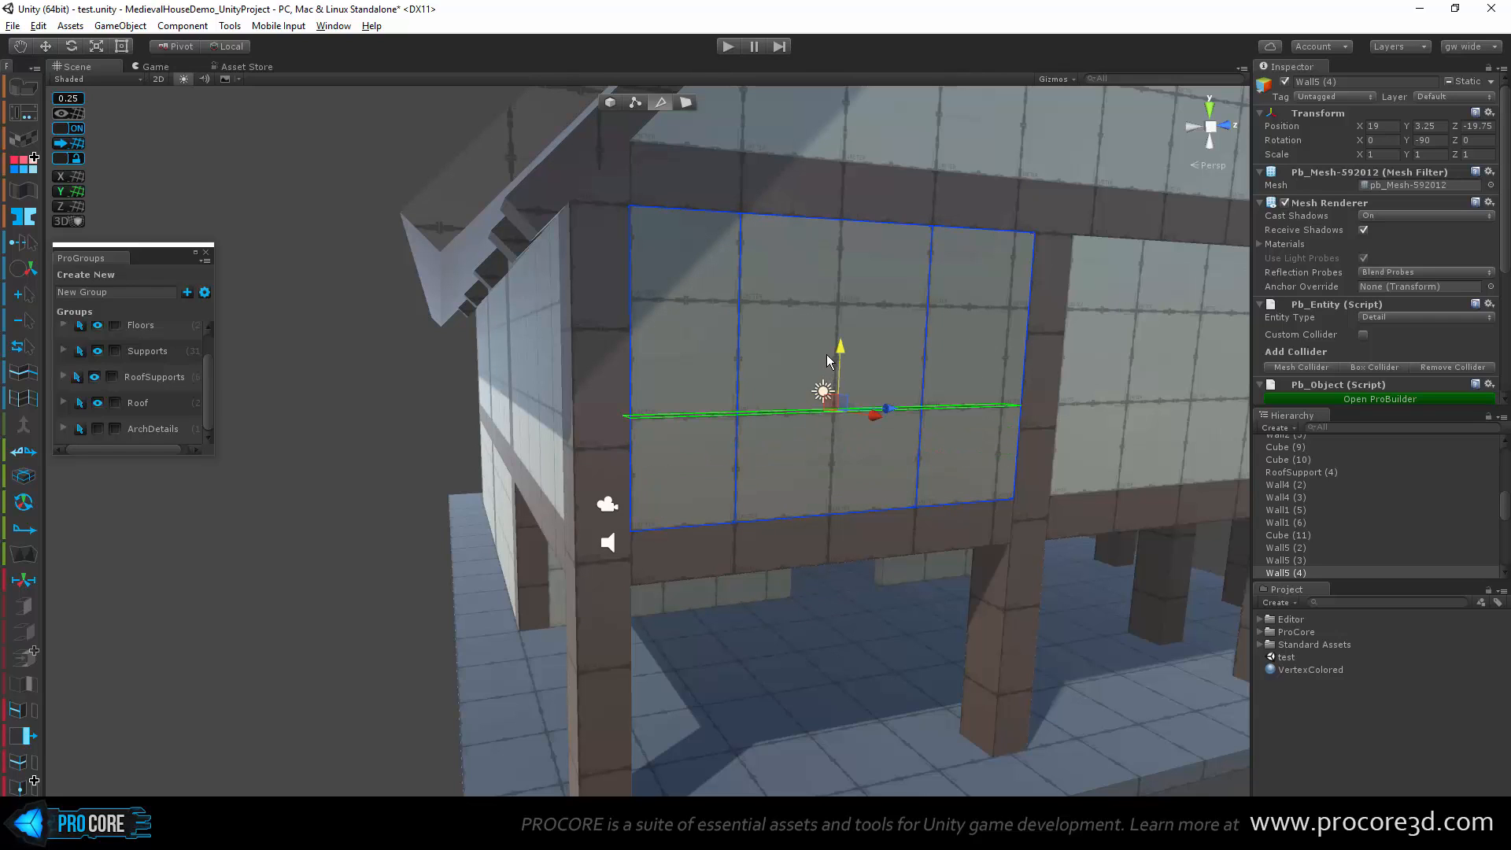
Step: Insert a second horizontal edge loop in the upper part of the panel and raise it close to the panel's top edge
{"action": "left_click", "coordinate": [735, 285]}
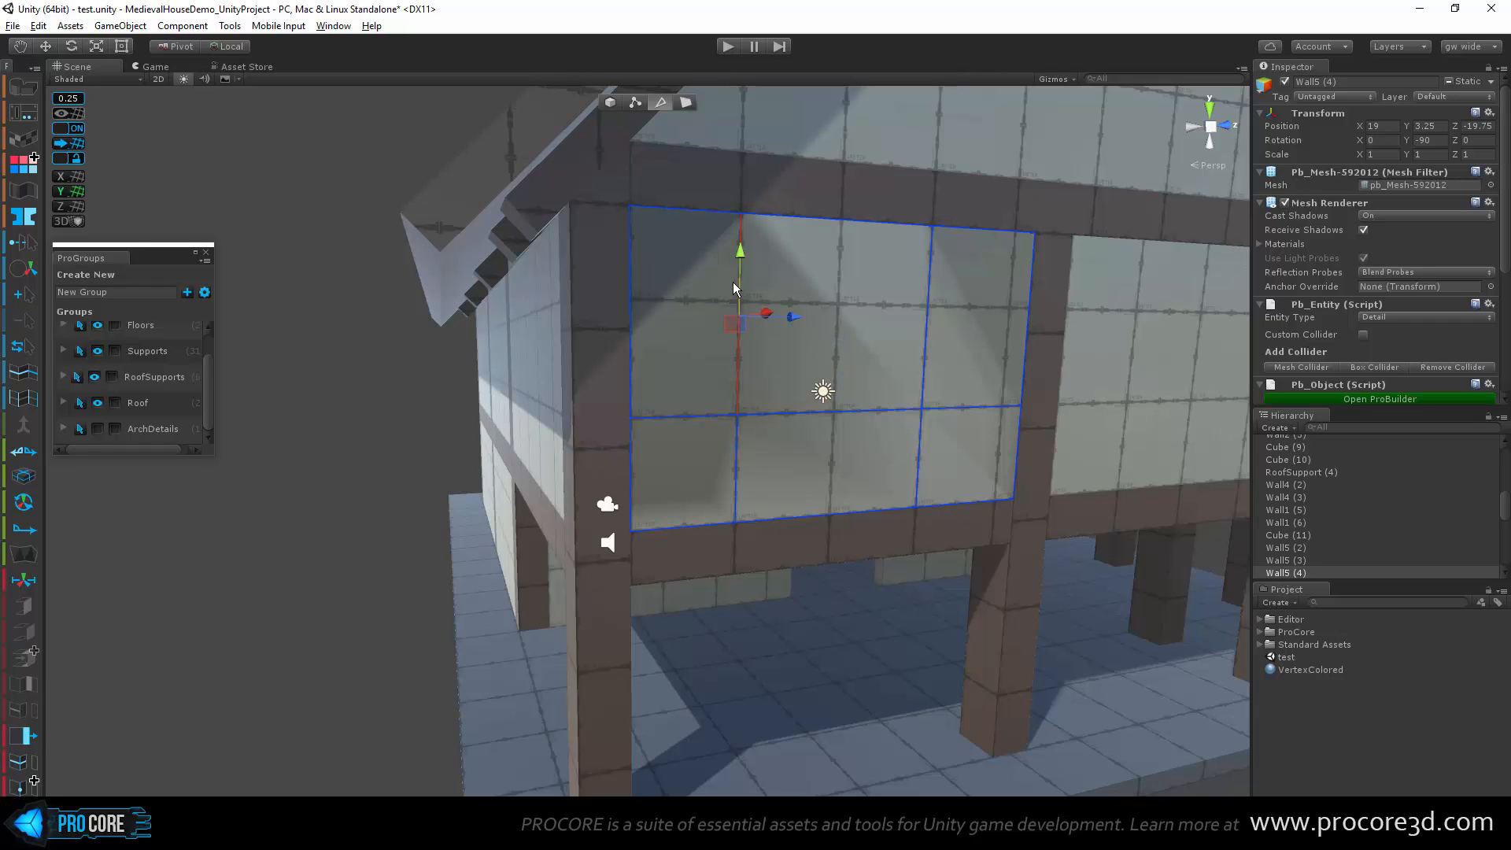
{"action": "key", "text": "alt+u"}
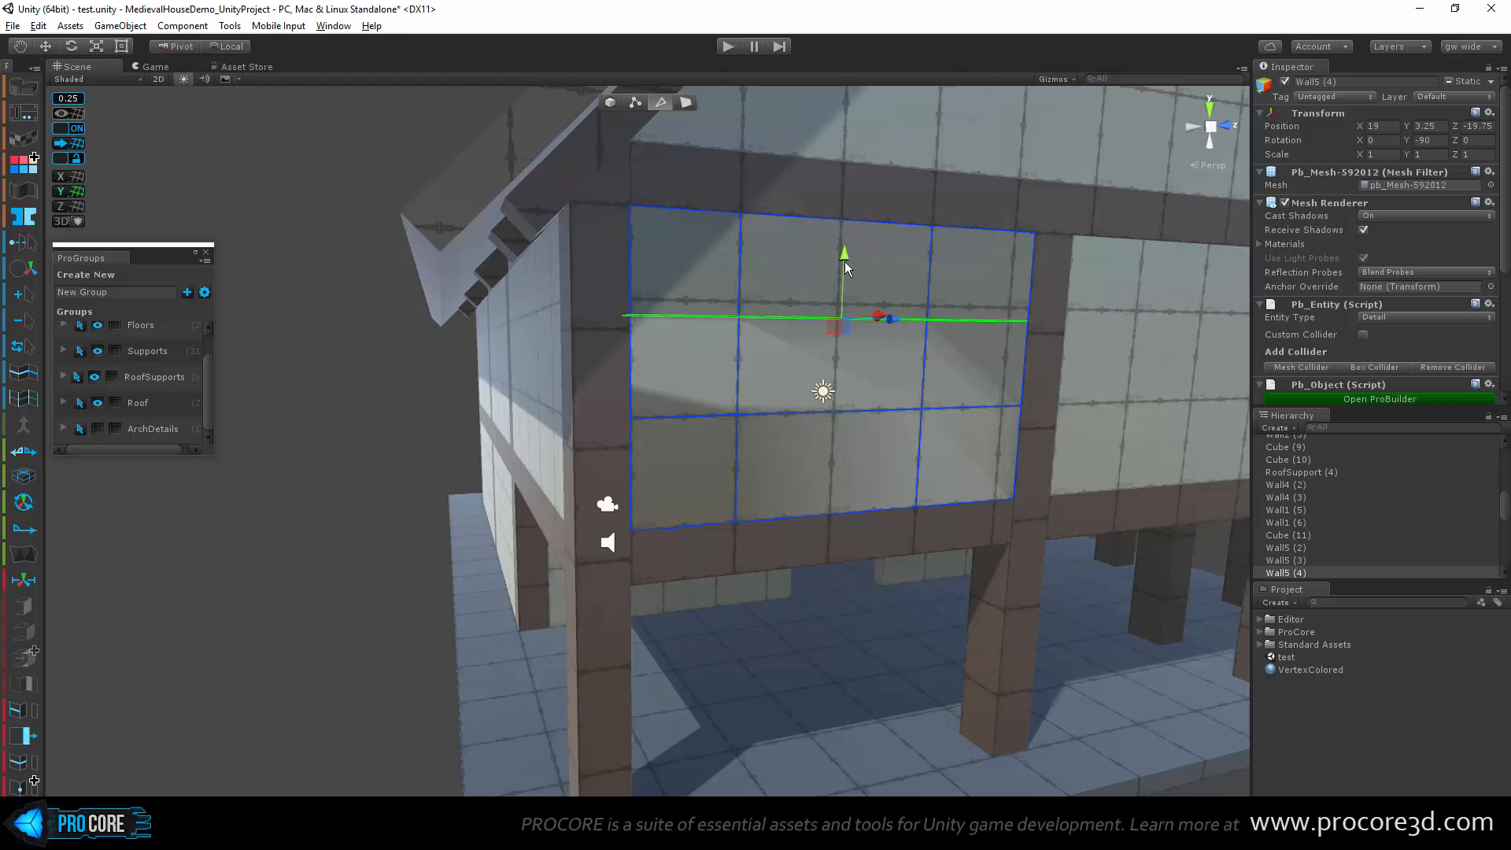
{"action": "left_click_drag", "start_coordinate": [843, 262], "coordinate": [838, 195]}
Step: Select the central window faces on the outer and inner sides of the panel and delete them
{"action": "left_click_drag", "start_coordinate": [963, 417], "coordinate": [794, 378], "text": "alt"}
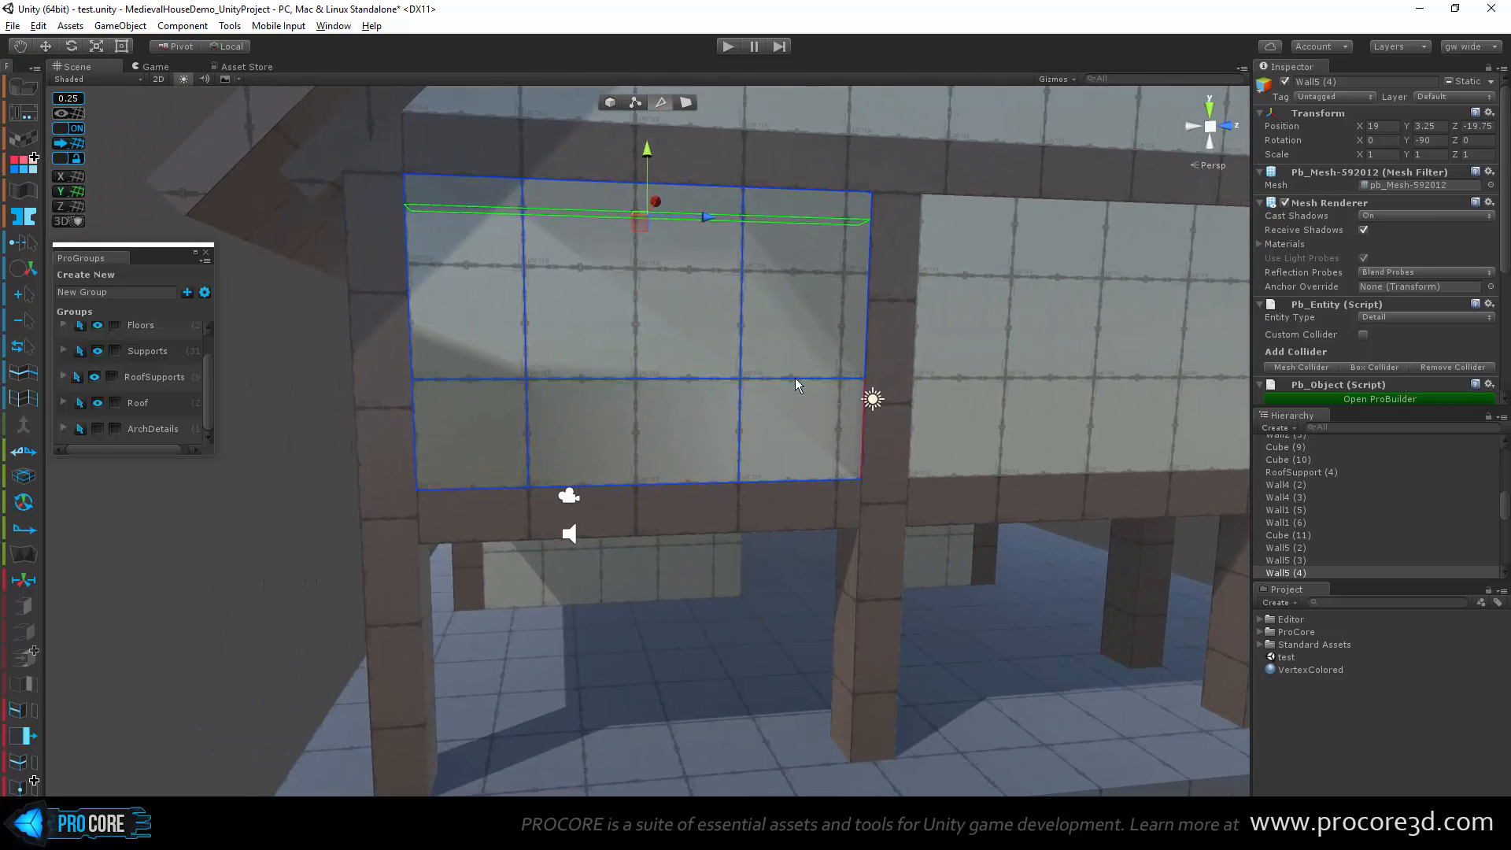
{"action": "left_click", "coordinate": [686, 102]}
{"action": "left_click", "coordinate": [623, 279]}
{"action": "key", "text": "f"}
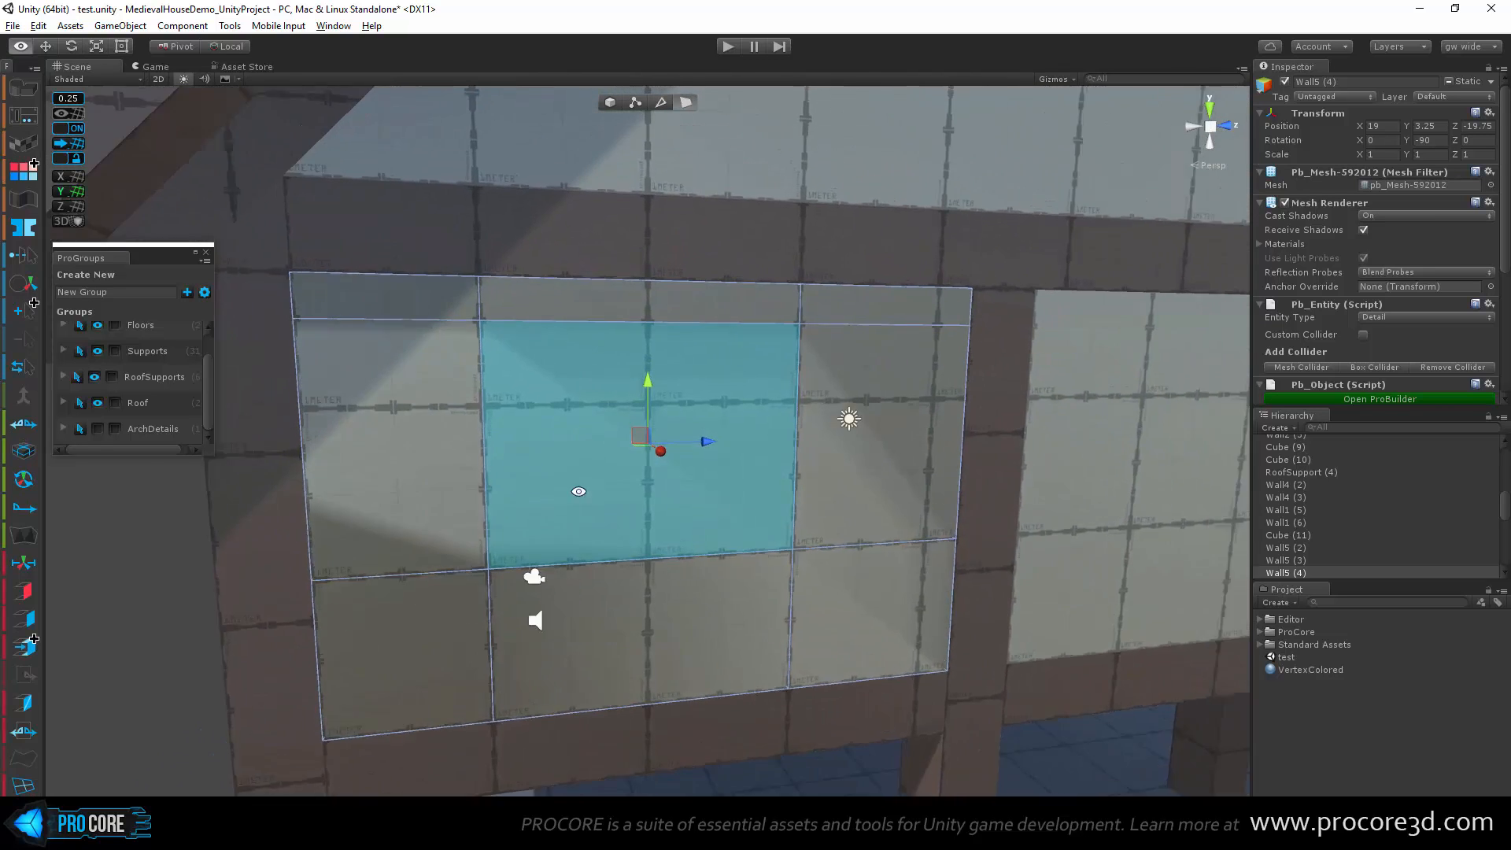
{"action": "left_click_drag", "start_coordinate": [623, 279], "coordinate": [945, 482], "text": "alt"}
{"action": "left_click", "coordinate": [782, 468]}
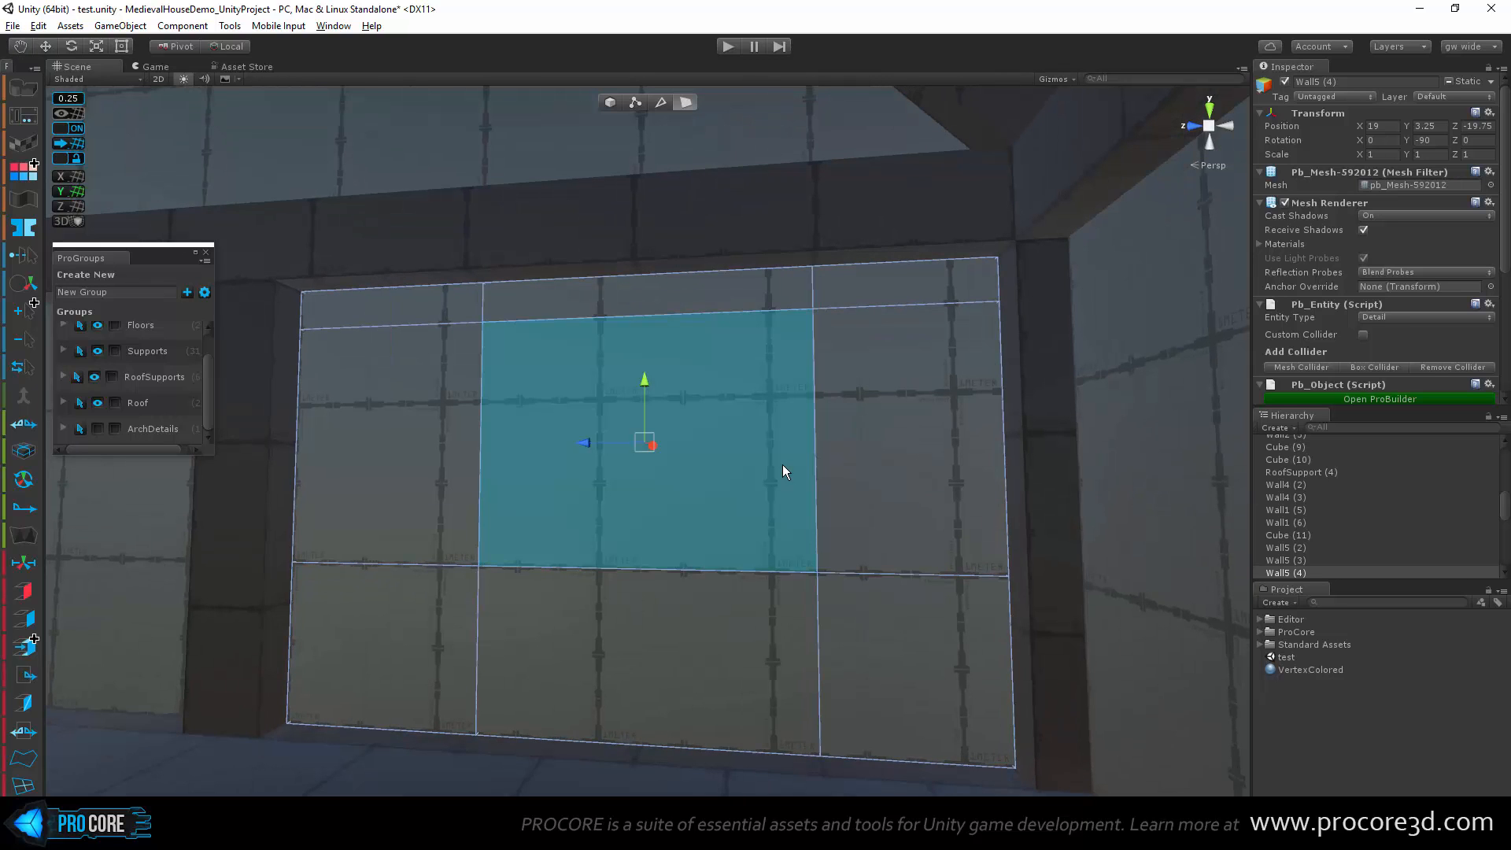
{"action": "key", "text": "BackSpace"}
Step: Select the four edges around the opening on the wall's inner side and extrude them to form the window reveal
{"action": "left_click_drag", "start_coordinate": [583, 478], "coordinate": [786, 503], "text": "alt"}
{"action": "left_click", "coordinate": [660, 102]}
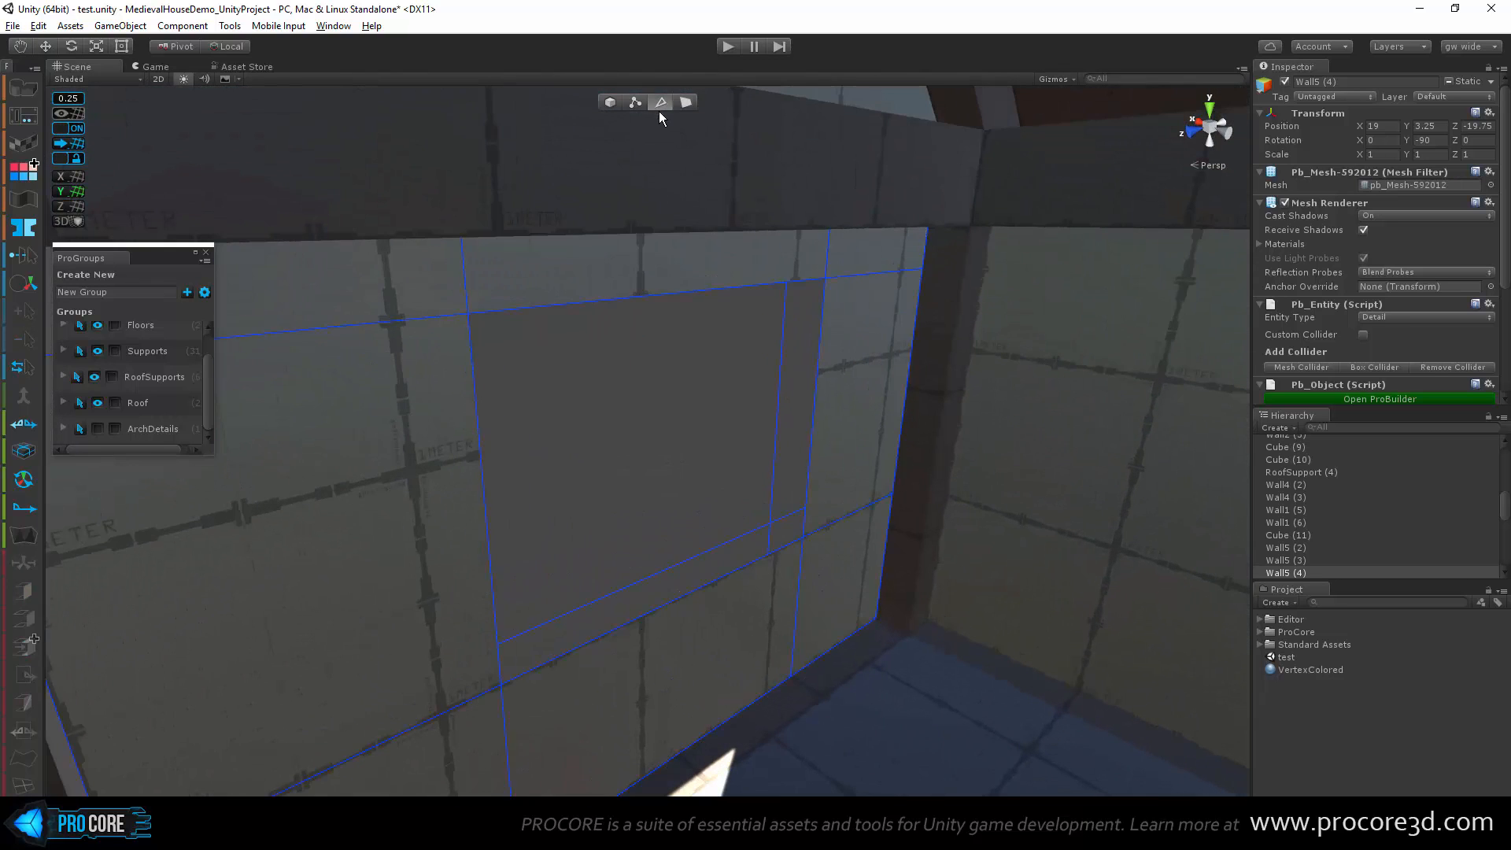
{"action": "left_click", "coordinate": [730, 570]}
{"action": "left_click", "coordinate": [739, 577]}
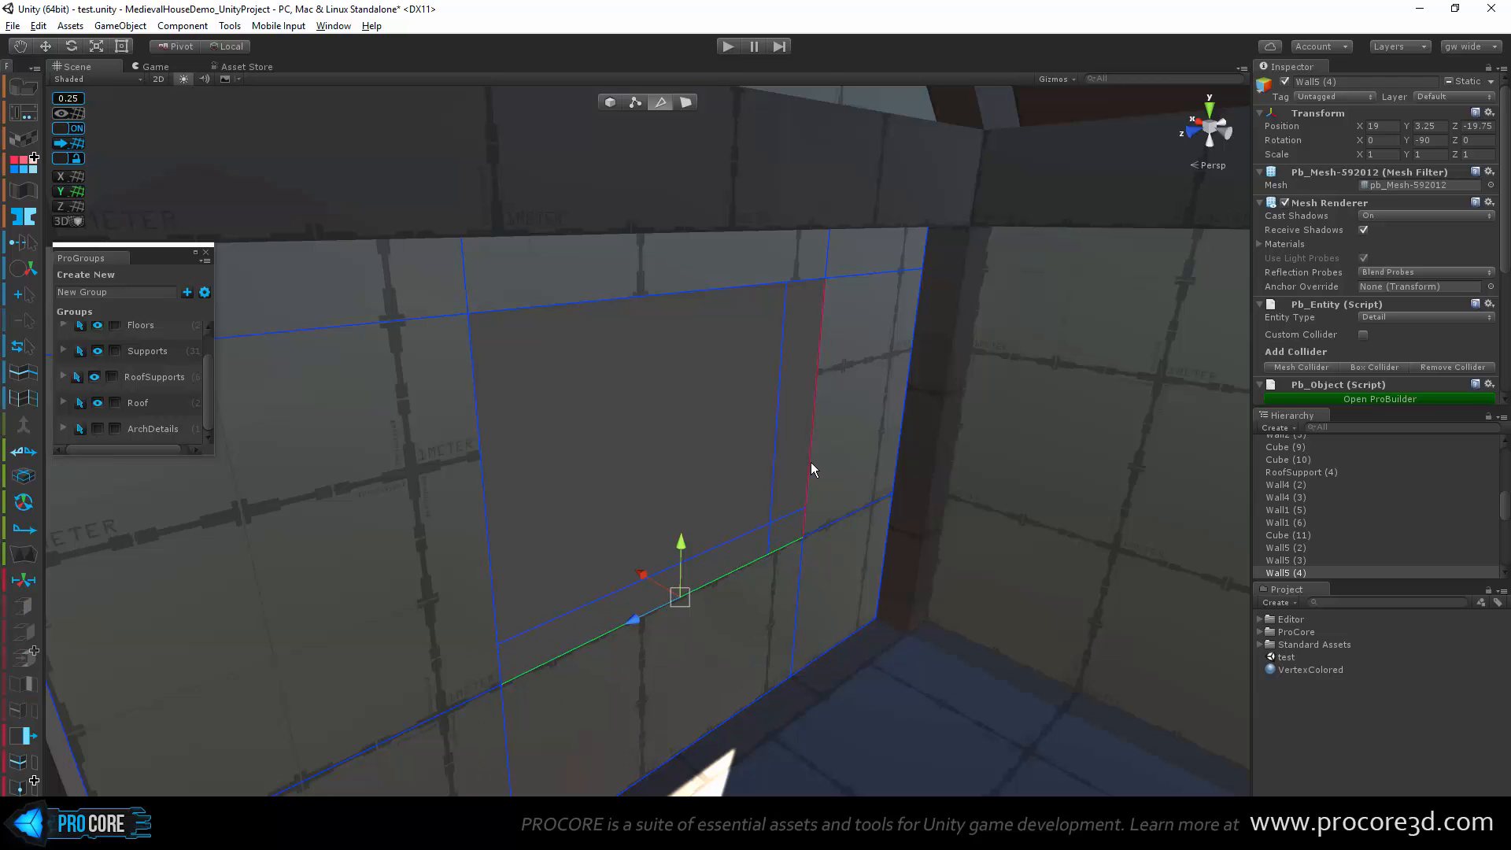
{"action": "left_click", "coordinate": [810, 461], "text": "shift"}
{"action": "left_click", "coordinate": [777, 285], "text": "shift"}
{"action": "left_click", "coordinate": [469, 382], "text": "shift"}
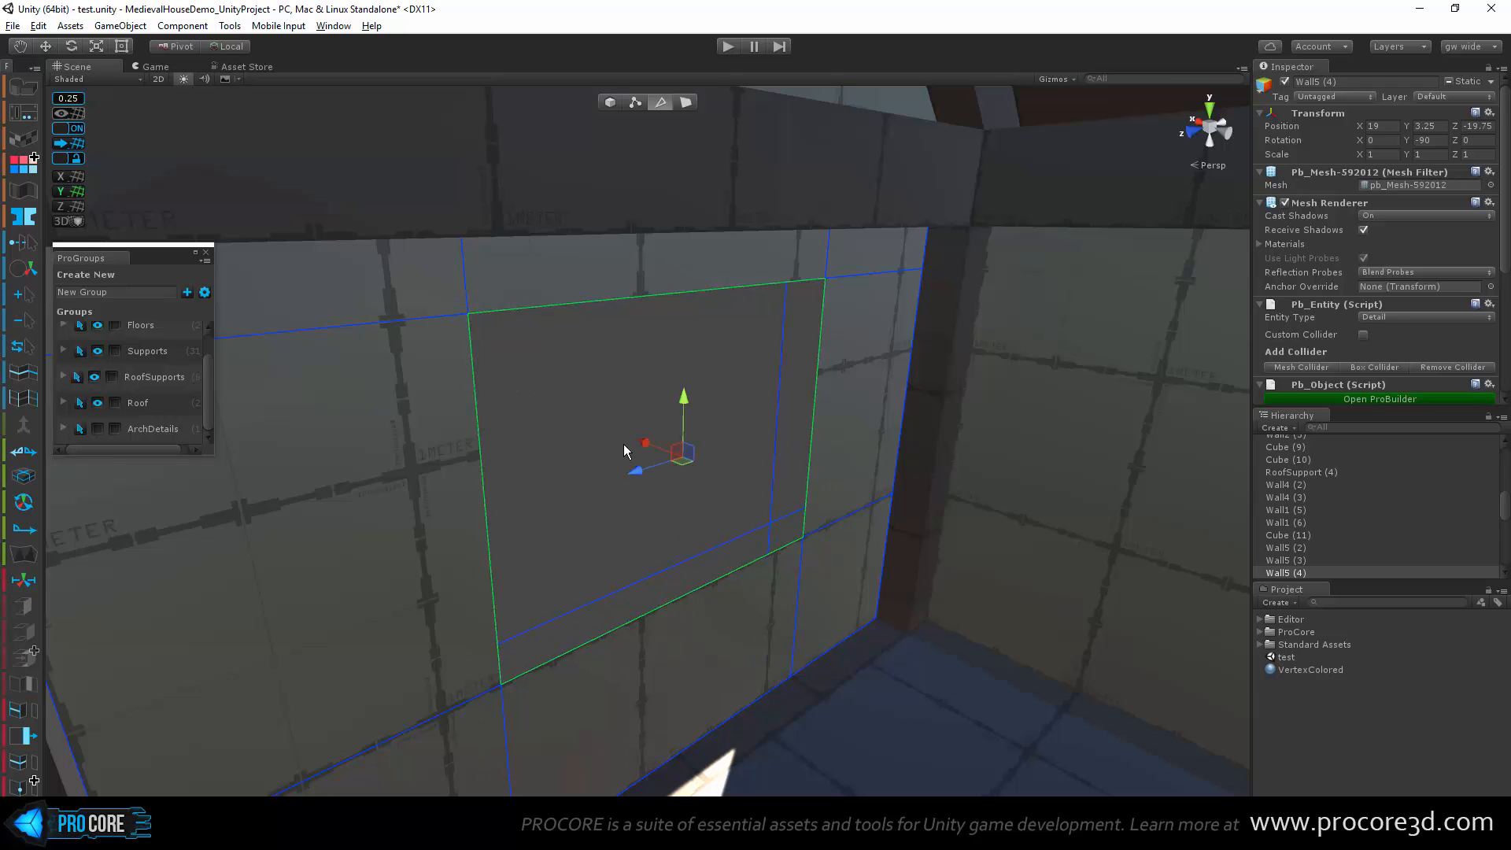
{"action": "key", "text": "ctrl+e"}
Step: Weld the selected reveal vertices to the corners of the opening on the wall's outer side
{"action": "left_click_drag", "start_coordinate": [404, 507], "coordinate": [1042, 446], "text": "alt"}
{"action": "scroll", "coordinate": [728, 192], "scroll_direction": "down", "scroll_amount": 5}
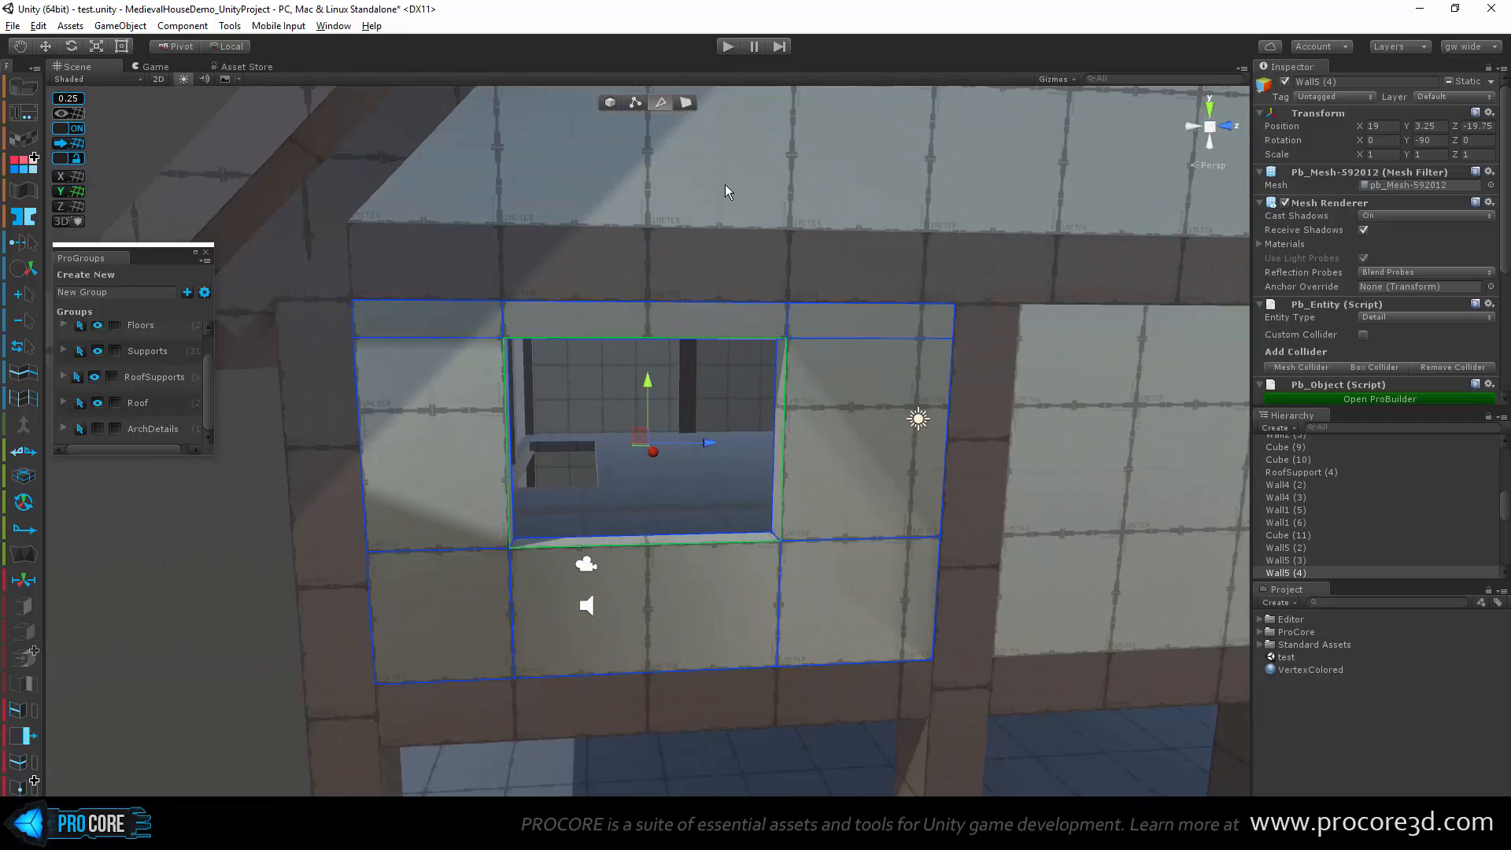
{"action": "left_click", "coordinate": [636, 103]}
{"action": "left_click_drag", "start_coordinate": [729, 267], "coordinate": [548, 352], "text": "alt"}
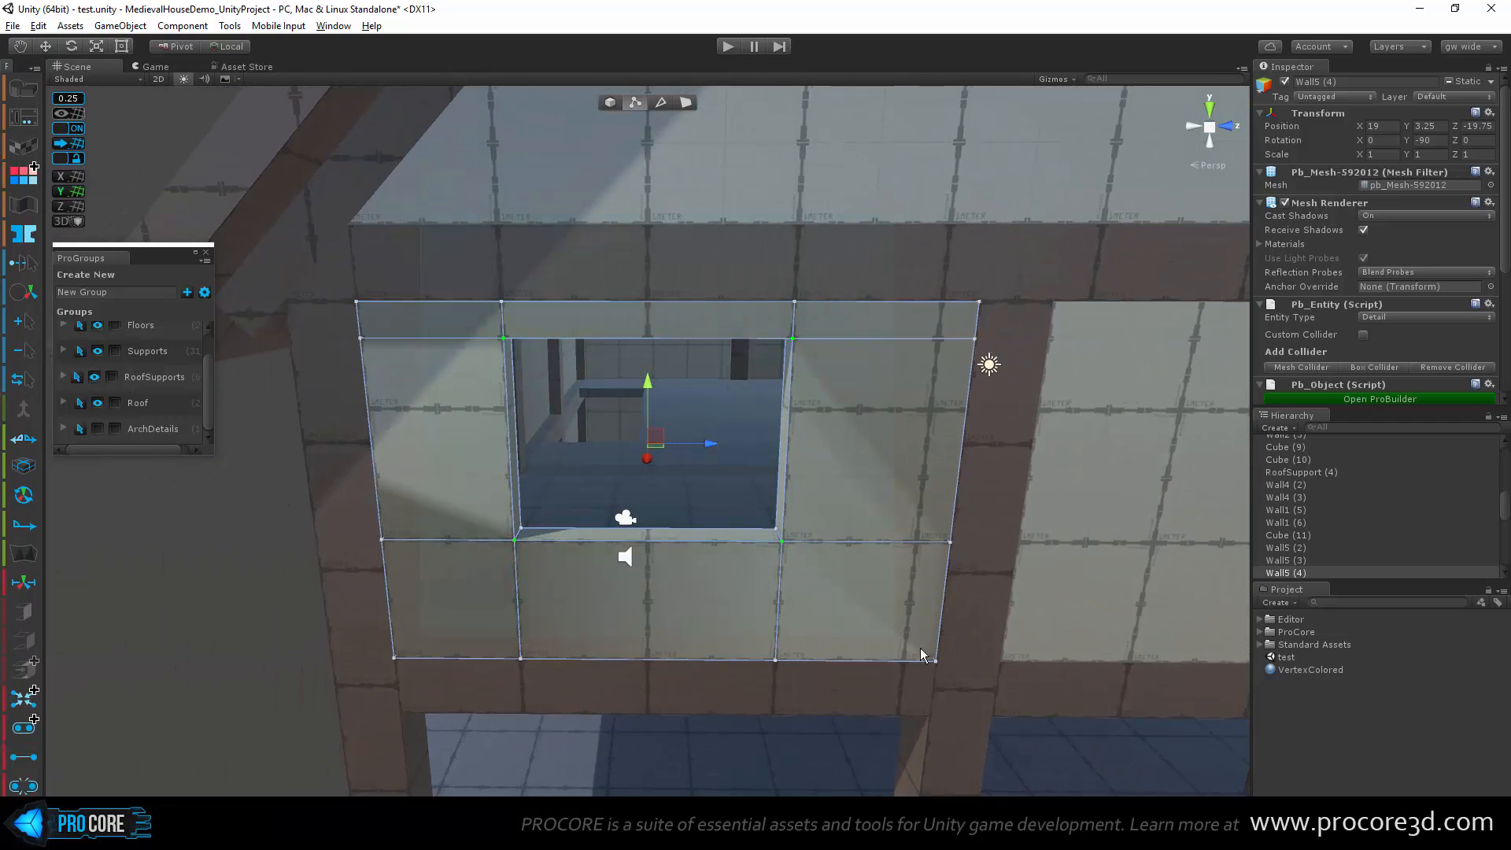
{"action": "key", "text": "alt+v"}
Step: Select the outer and inner faces of the neighboring upper-floor gable panel, on the other side of the middle post
{"action": "left_click_drag", "start_coordinate": [784, 620], "coordinate": [669, 452], "text": "alt"}
{"action": "scroll", "coordinate": [671, 454], "scroll_direction": "down", "scroll_amount": 5}
{"action": "left_click", "coordinate": [1102, 539]}
{"action": "left_click_drag", "start_coordinate": [1102, 540], "coordinate": [551, 536], "text": "alt"}
{"action": "left_click", "coordinate": [686, 103]}
{"action": "left_click", "coordinate": [679, 502]}
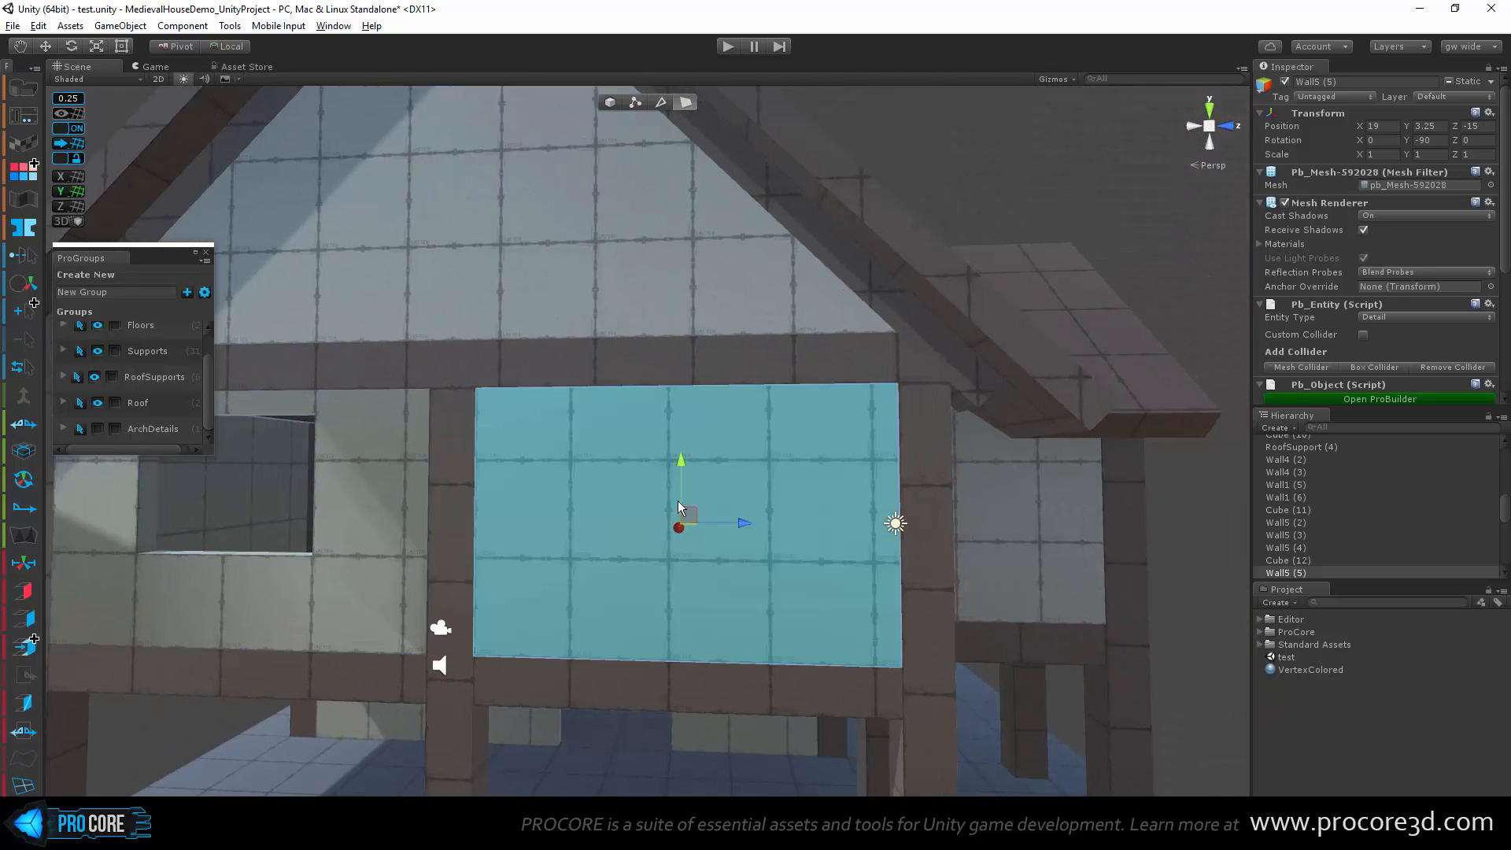
{"action": "scroll", "coordinate": [680, 511], "scroll_direction": "up", "scroll_amount": 2}
{"action": "left_click_drag", "start_coordinate": [824, 634], "coordinate": [189, 636], "text": "alt"}
{"action": "key", "text": "f"}
{"action": "scroll", "coordinate": [847, 617], "scroll_direction": "up", "scroll_amount": 3}
{"action": "scroll", "coordinate": [858, 606], "scroll_direction": "up", "scroll_amount": 4}
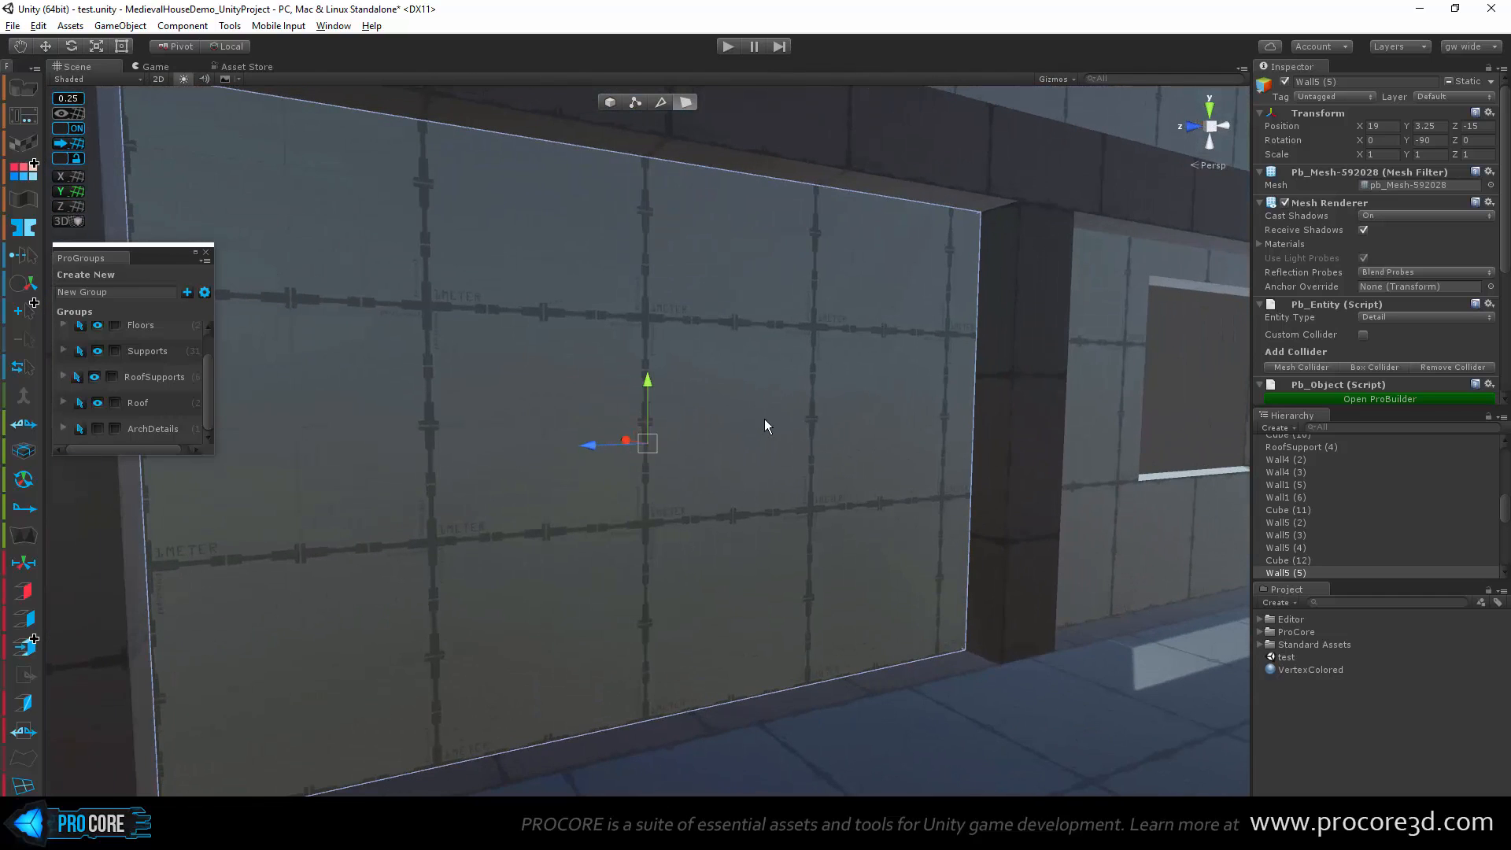
{"action": "left_click_drag", "start_coordinate": [766, 425], "coordinate": [1062, 691], "text": "alt"}
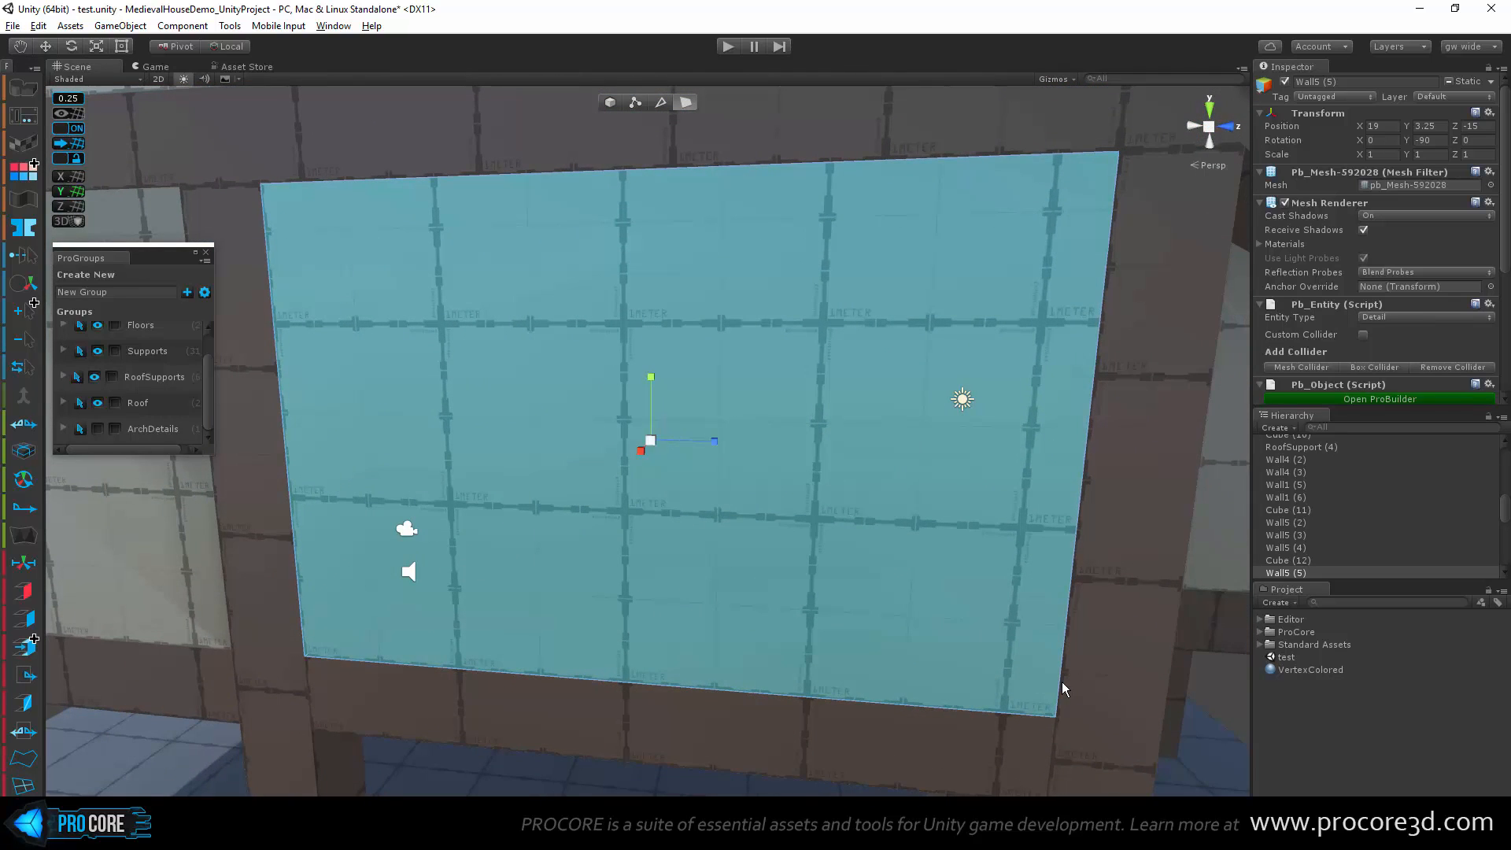
Step: Inset the two selected panel faces by extruding and scaling them down in height and width to a window-sized rectangle
{"action": "left_click_drag", "start_coordinate": [587, 796], "coordinate": [752, 764], "text": "alt"}
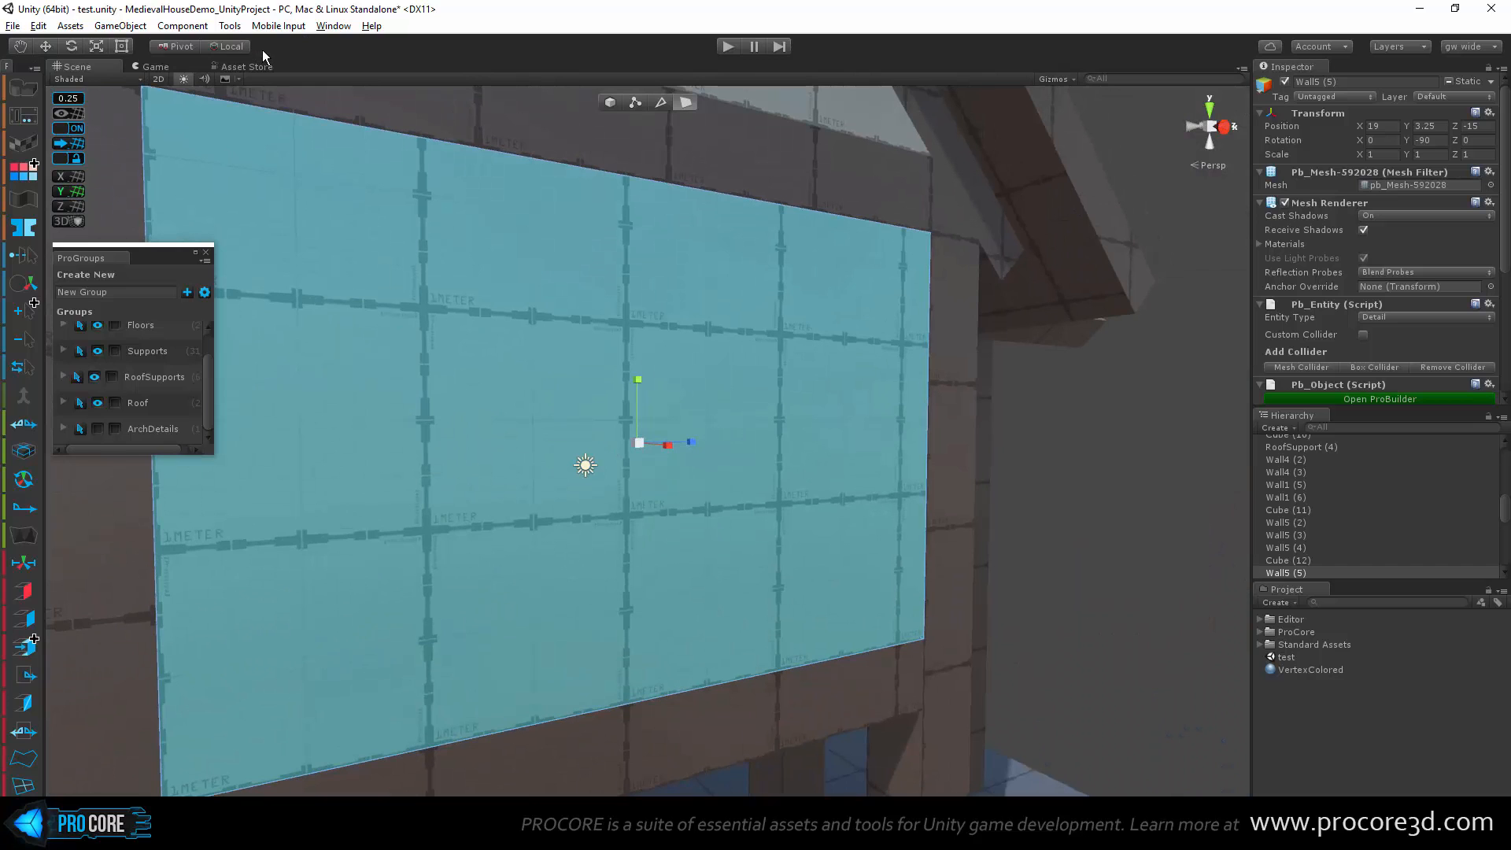
{"action": "scroll", "coordinate": [615, 406], "scroll_direction": "up", "scroll_amount": 1}
{"action": "scroll", "coordinate": [615, 406], "scroll_direction": "down", "scroll_amount": 3}
{"action": "left_click_drag", "start_coordinate": [640, 379], "coordinate": [670, 447], "text": "shift"}
{"action": "left_click_drag", "start_coordinate": [777, 546], "coordinate": [739, 474], "text": "alt"}
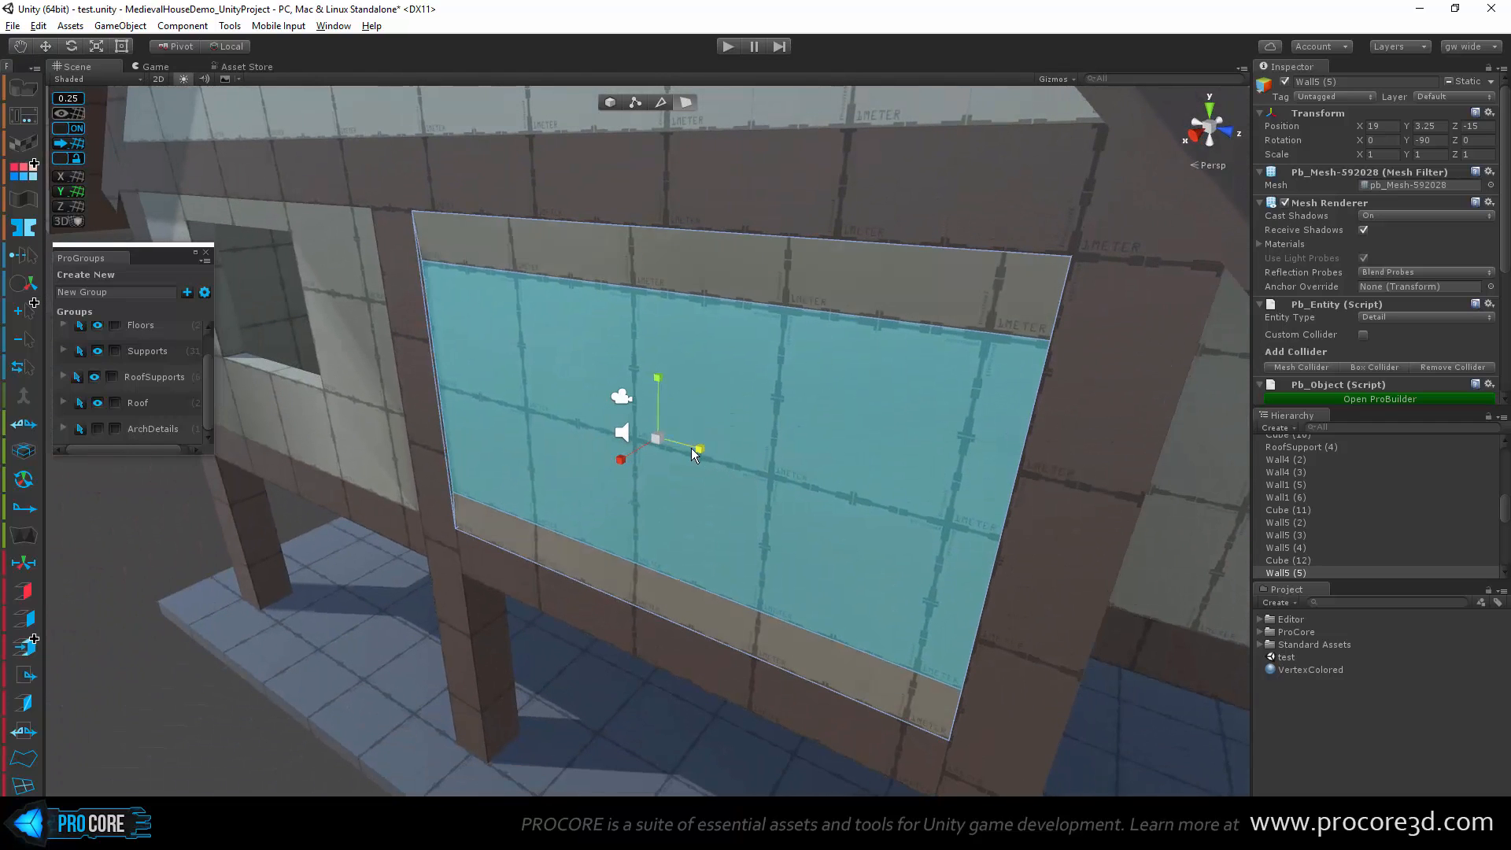
{"action": "mouse_move", "coordinate": [621, 460]}
{"action": "left_mouse_down"}
{"action": "mouse_move", "coordinate": [636, 461]}
{"action": "mouse_move", "coordinate": [617, 479]}
{"action": "left_mouse_up"}
Step: Compare the inset with the first window and delete the inset faces on both sides of the panel
{"action": "scroll", "coordinate": [617, 479], "scroll_direction": "down", "scroll_amount": 7}
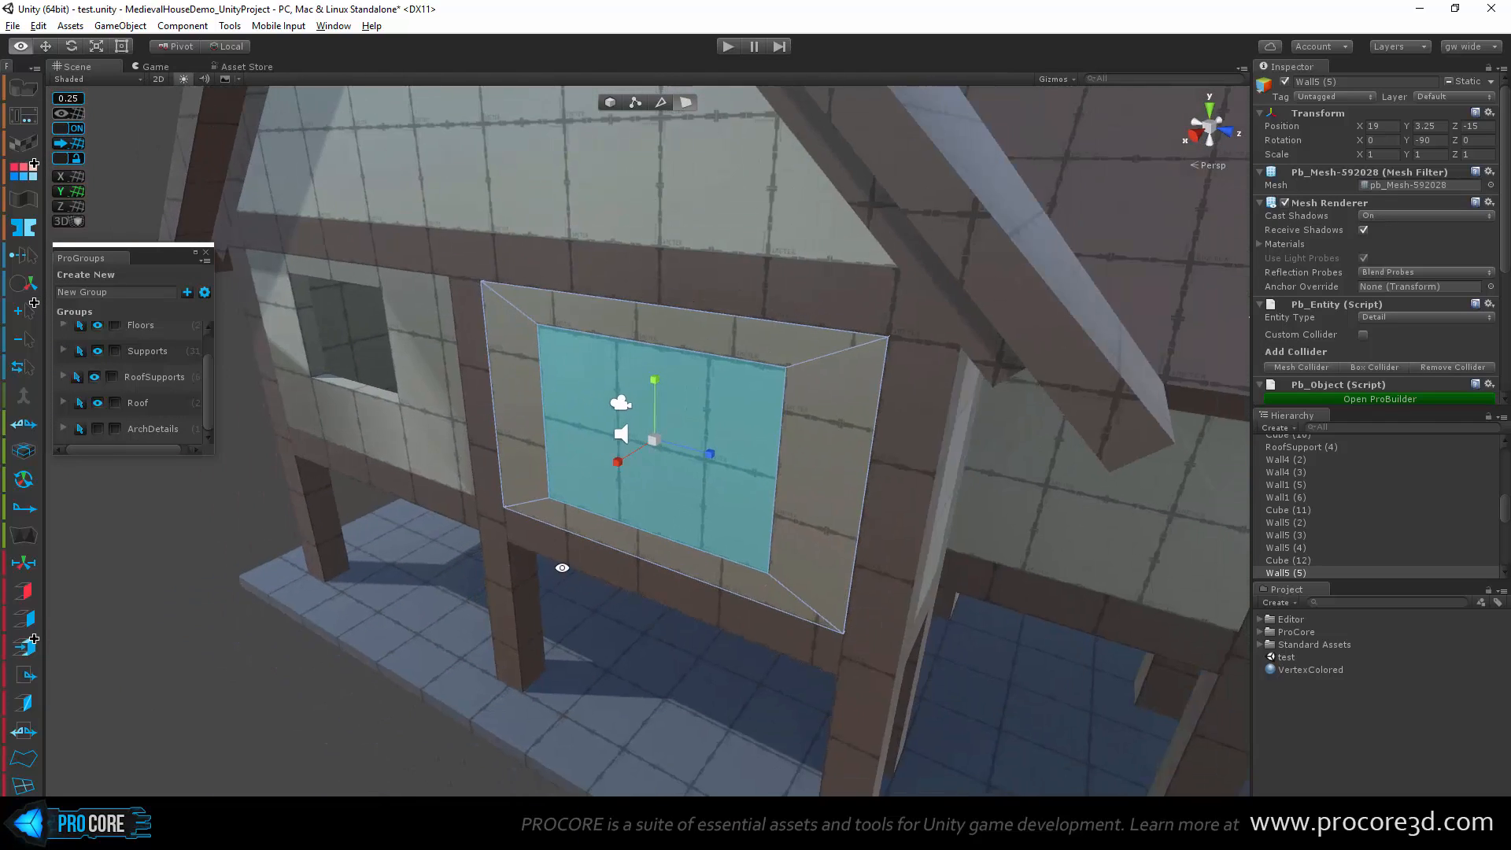
{"action": "left_click_drag", "start_coordinate": [564, 566], "coordinate": [708, 475], "text": "alt"}
{"action": "middle_click_drag", "start_coordinate": [491, 512], "coordinate": [717, 573]}
{"action": "scroll", "coordinate": [717, 572], "scroll_direction": "up", "scroll_amount": 5}
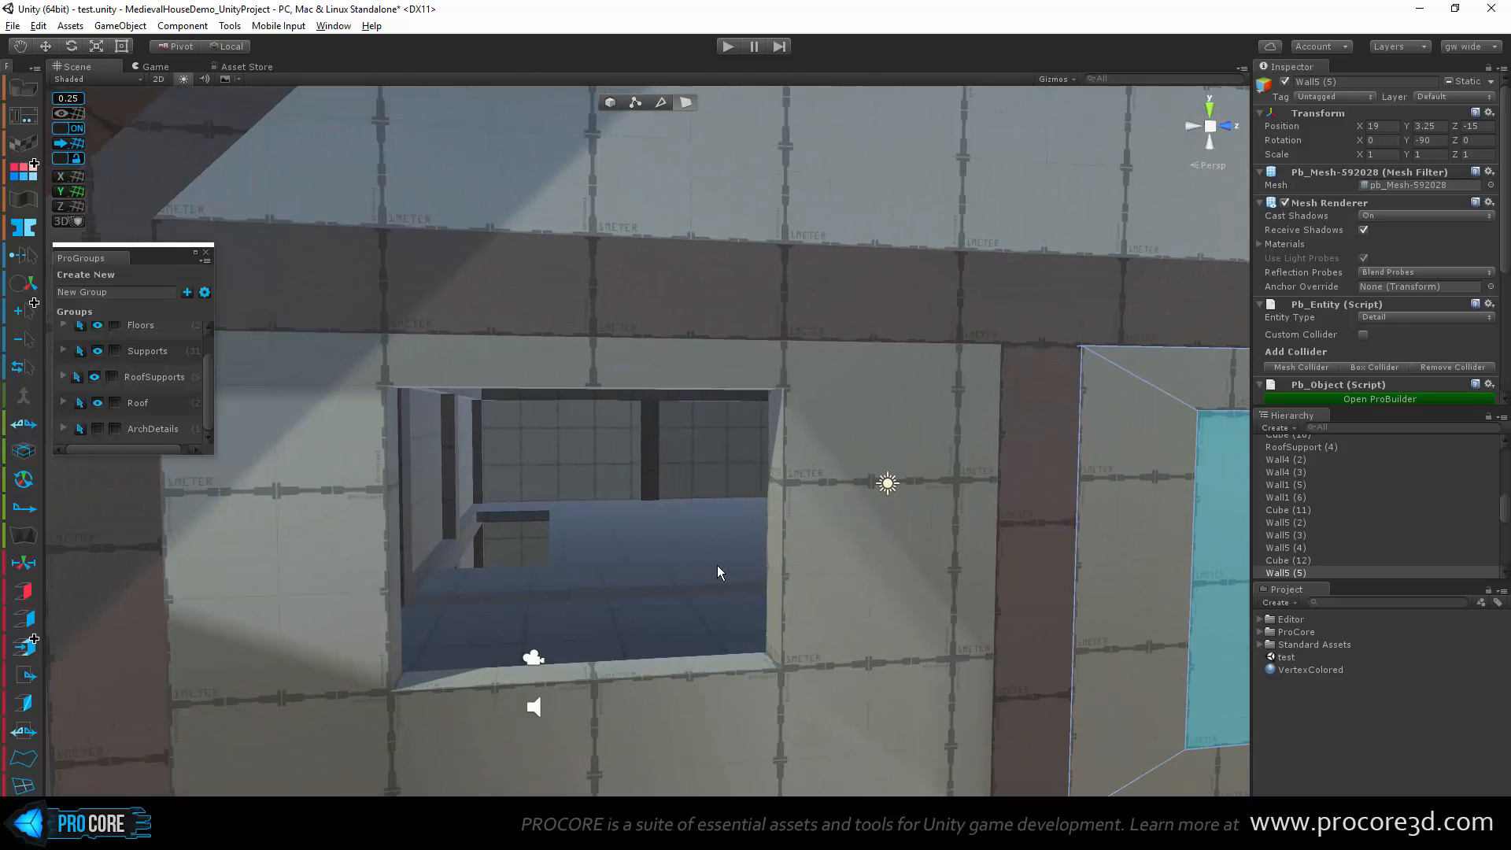
{"action": "key", "text": "f"}
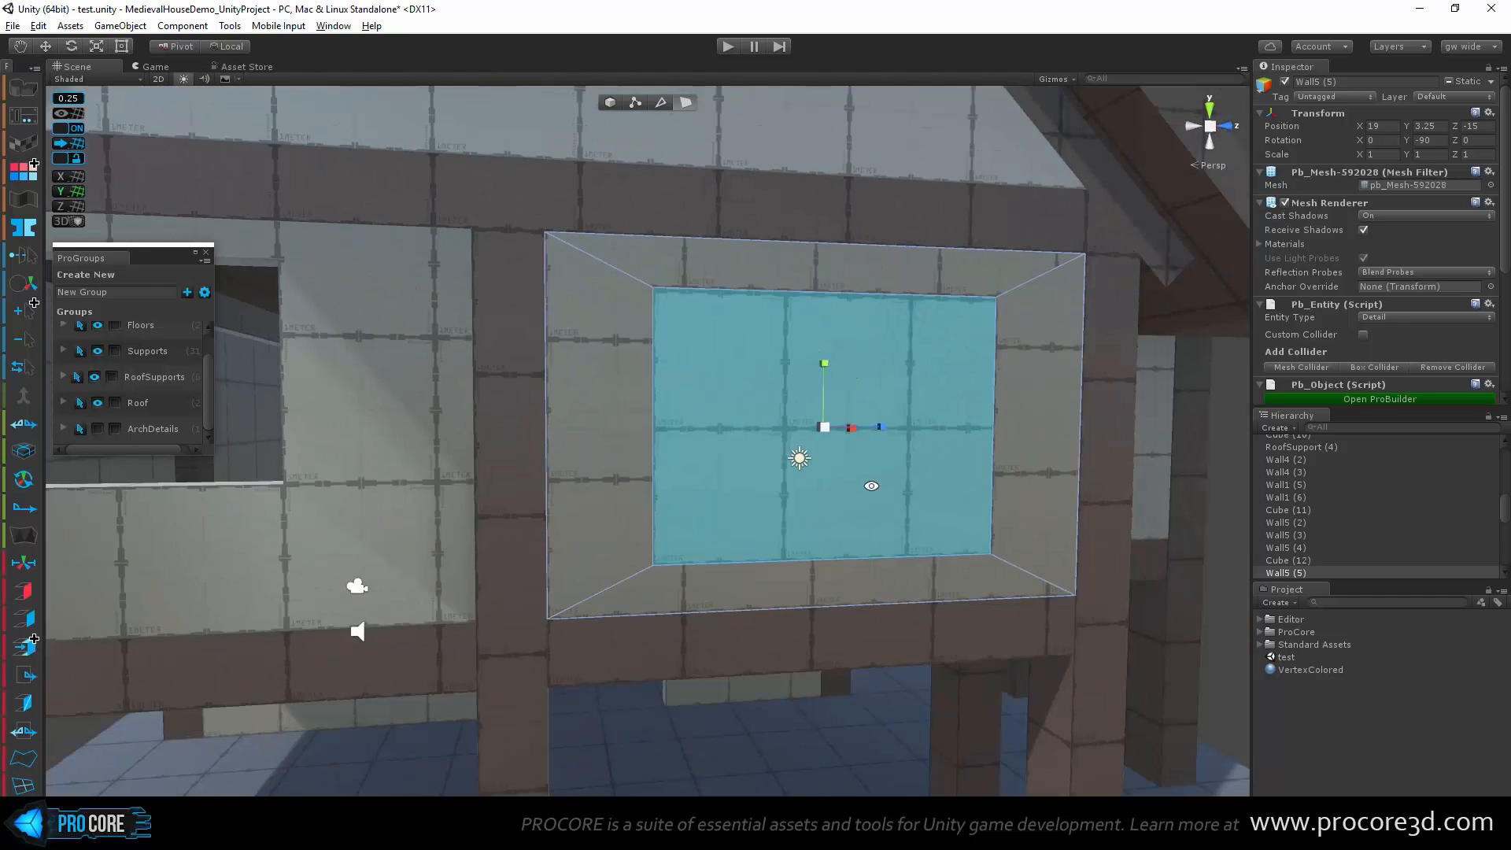
{"action": "left_click_drag", "start_coordinate": [871, 486], "coordinate": [800, 531], "text": "alt"}
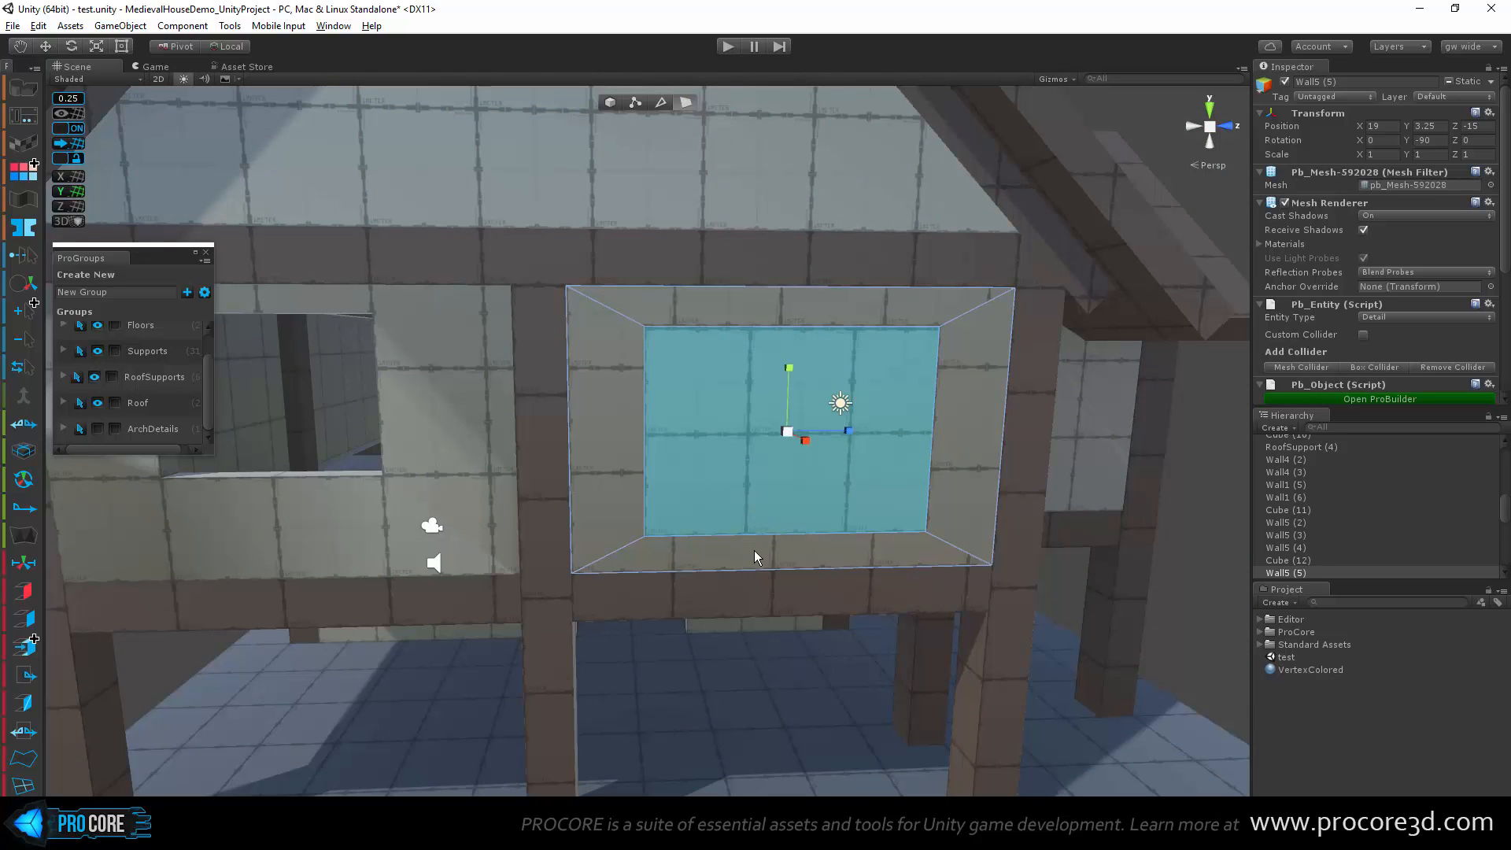
{"action": "key", "text": "BackSpace"}
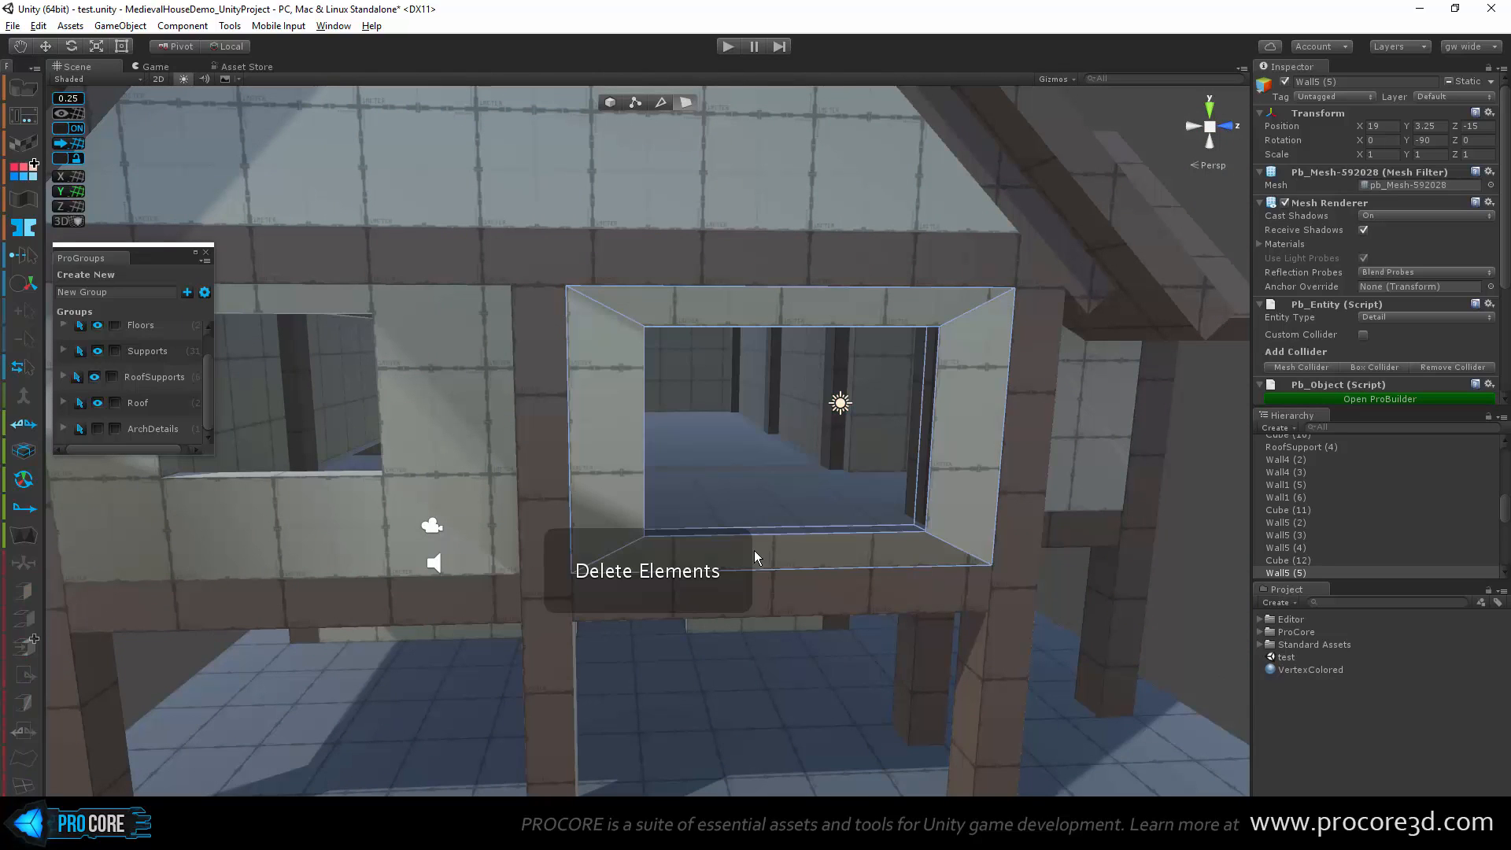
Step: Select the inner and outer sill edges and the remaining outer edges around the second window opening
{"action": "left_click", "coordinate": [659, 103]}
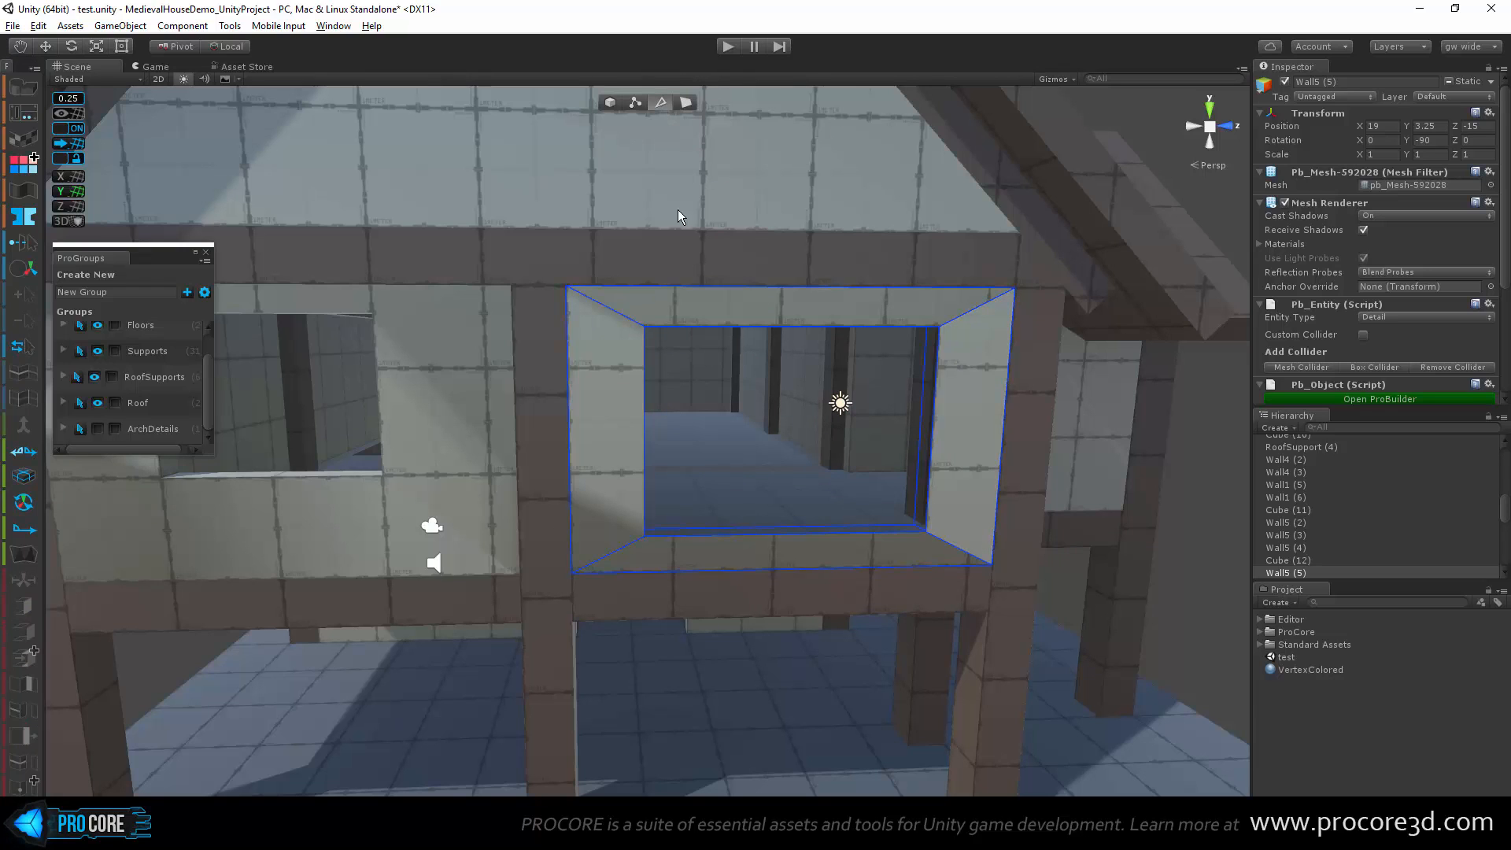
{"action": "left_click_drag", "start_coordinate": [732, 464], "coordinate": [756, 503], "text": "alt"}
{"action": "left_click", "coordinate": [760, 534]}
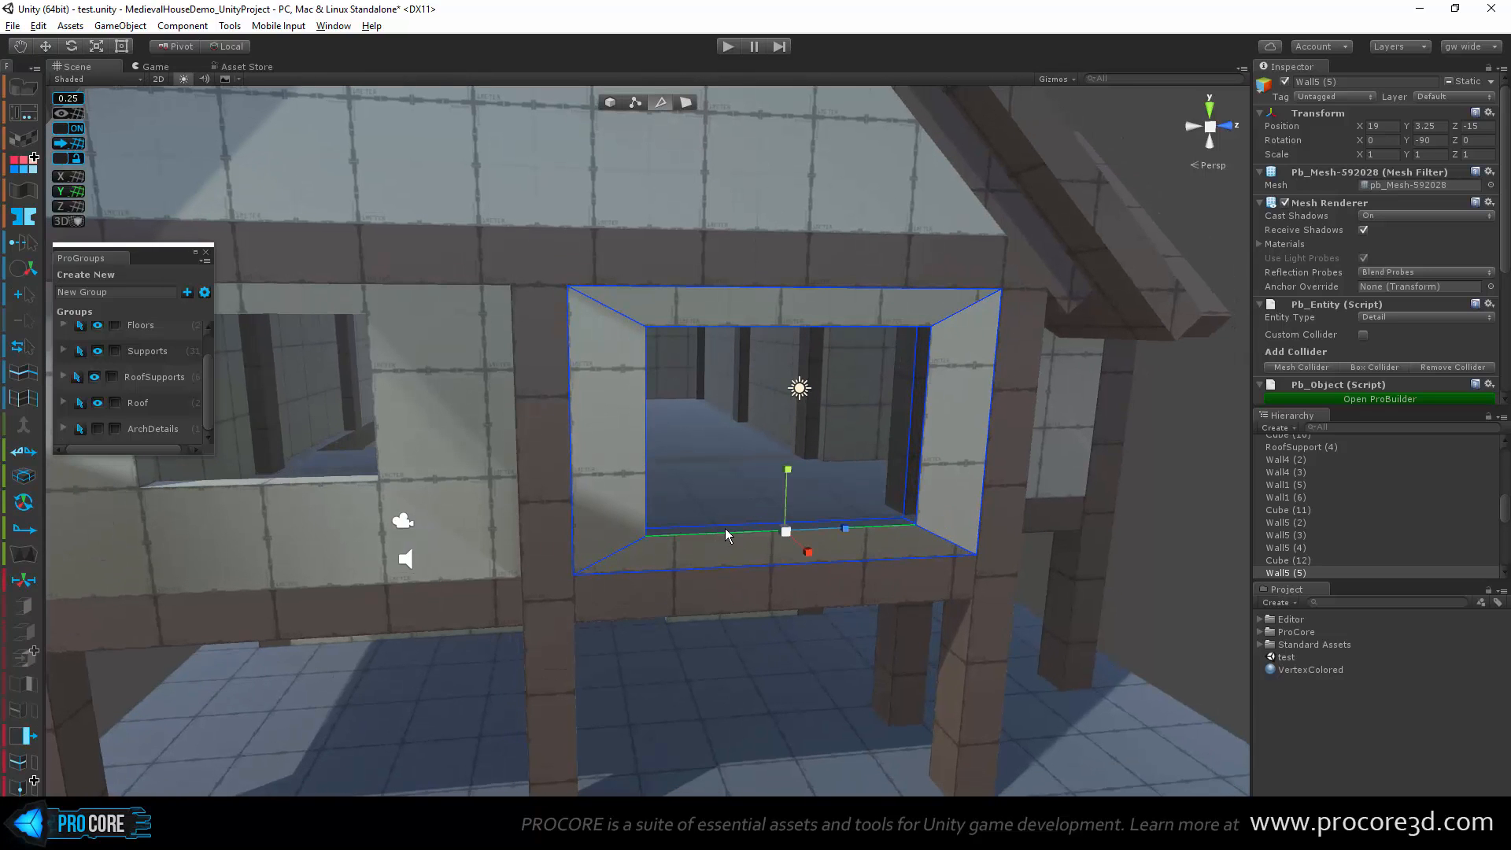
{"action": "left_click", "coordinate": [736, 533], "text": "shift"}
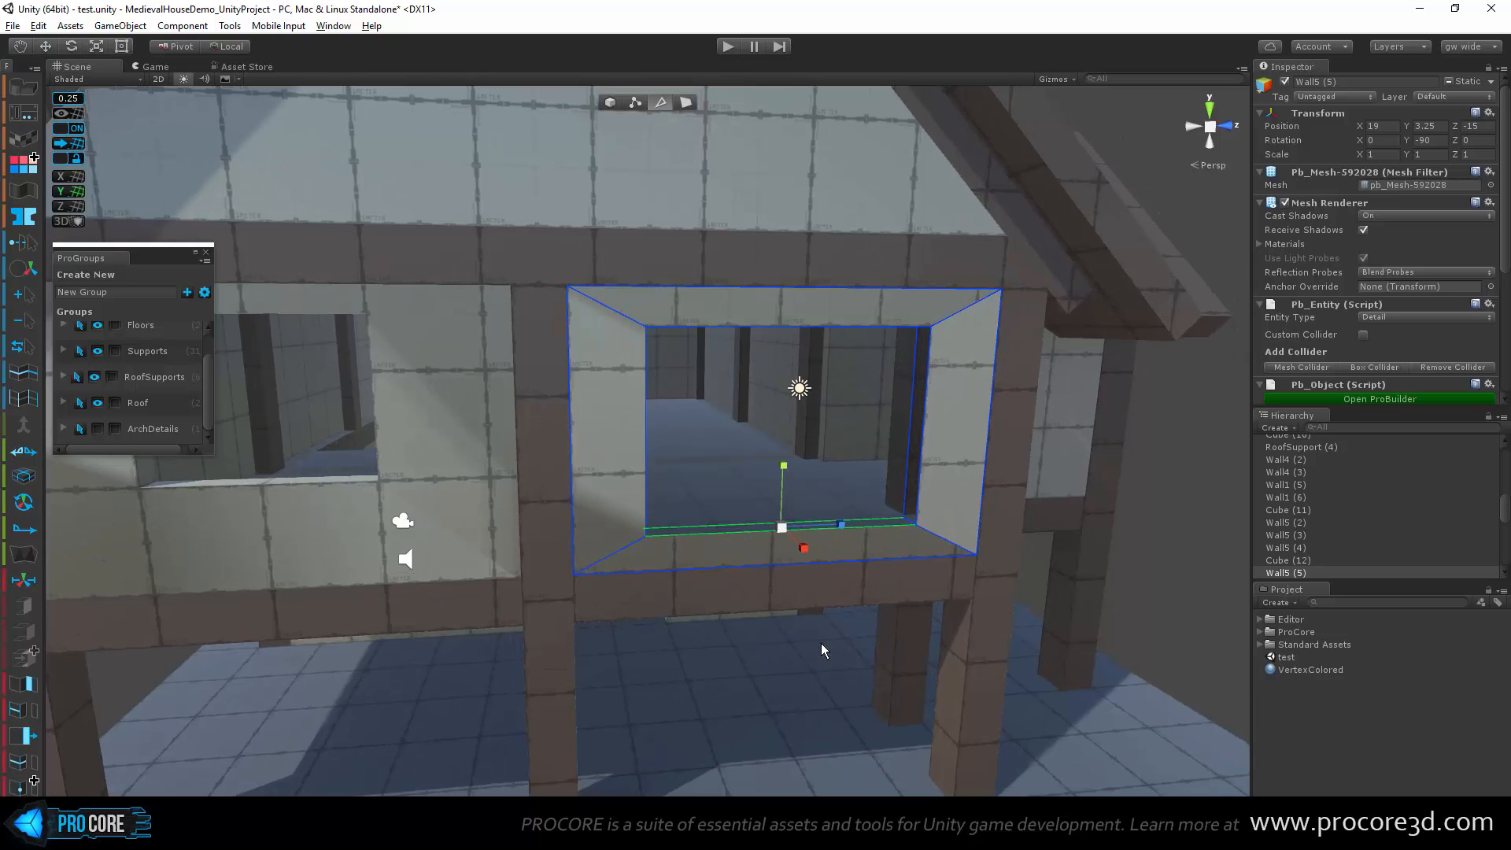
{"action": "left_click_drag", "start_coordinate": [929, 601], "coordinate": [966, 588], "text": "alt"}
{"action": "scroll", "coordinate": [976, 567], "scroll_direction": "up", "scroll_amount": 4}
{"action": "middle_click_drag", "start_coordinate": [984, 535], "coordinate": [889, 576]}
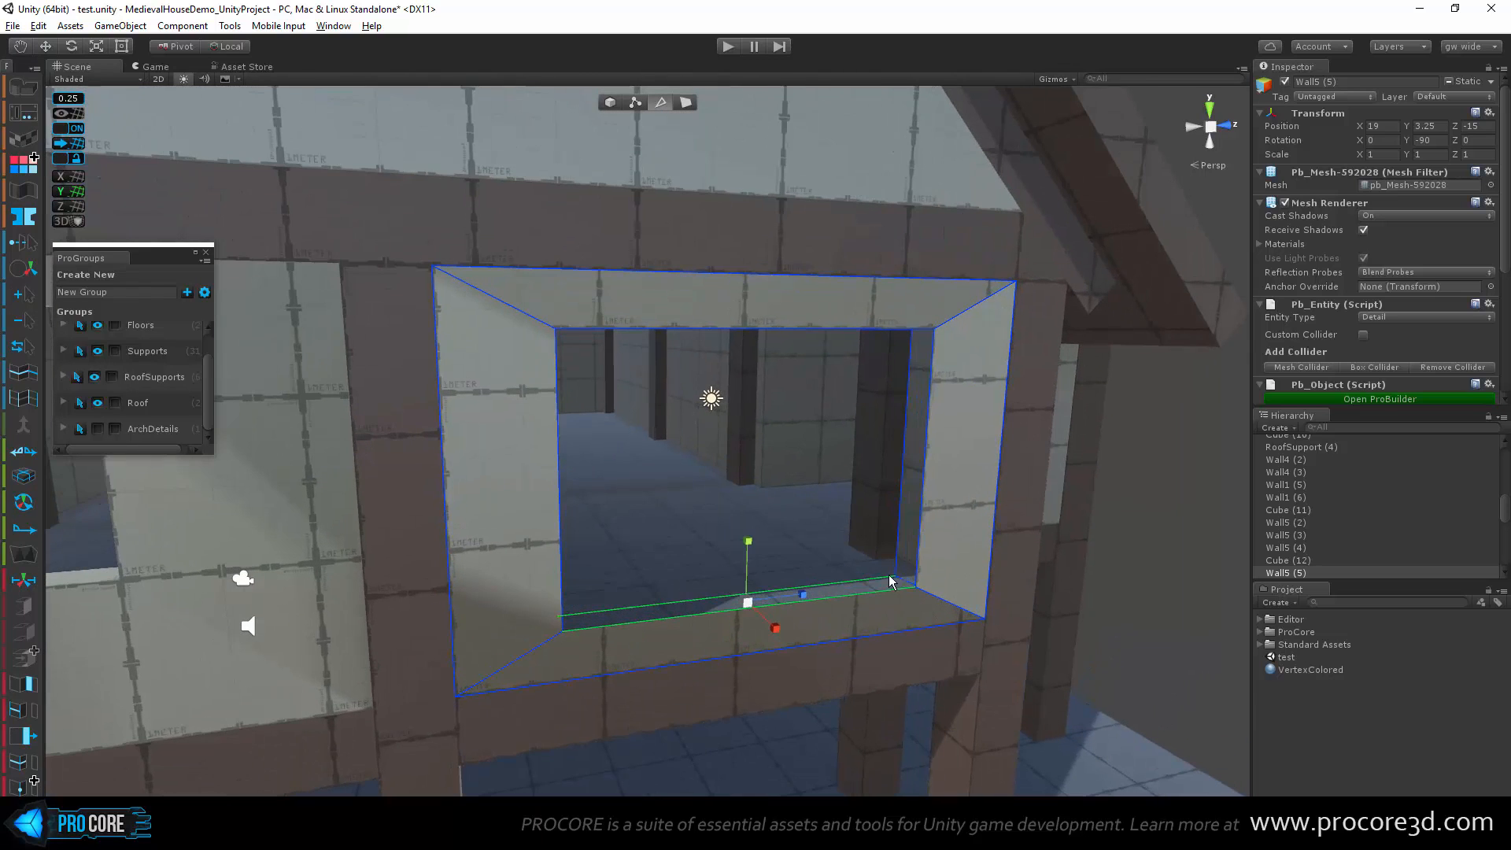
{"action": "left_click", "coordinate": [925, 555], "text": "shift"}
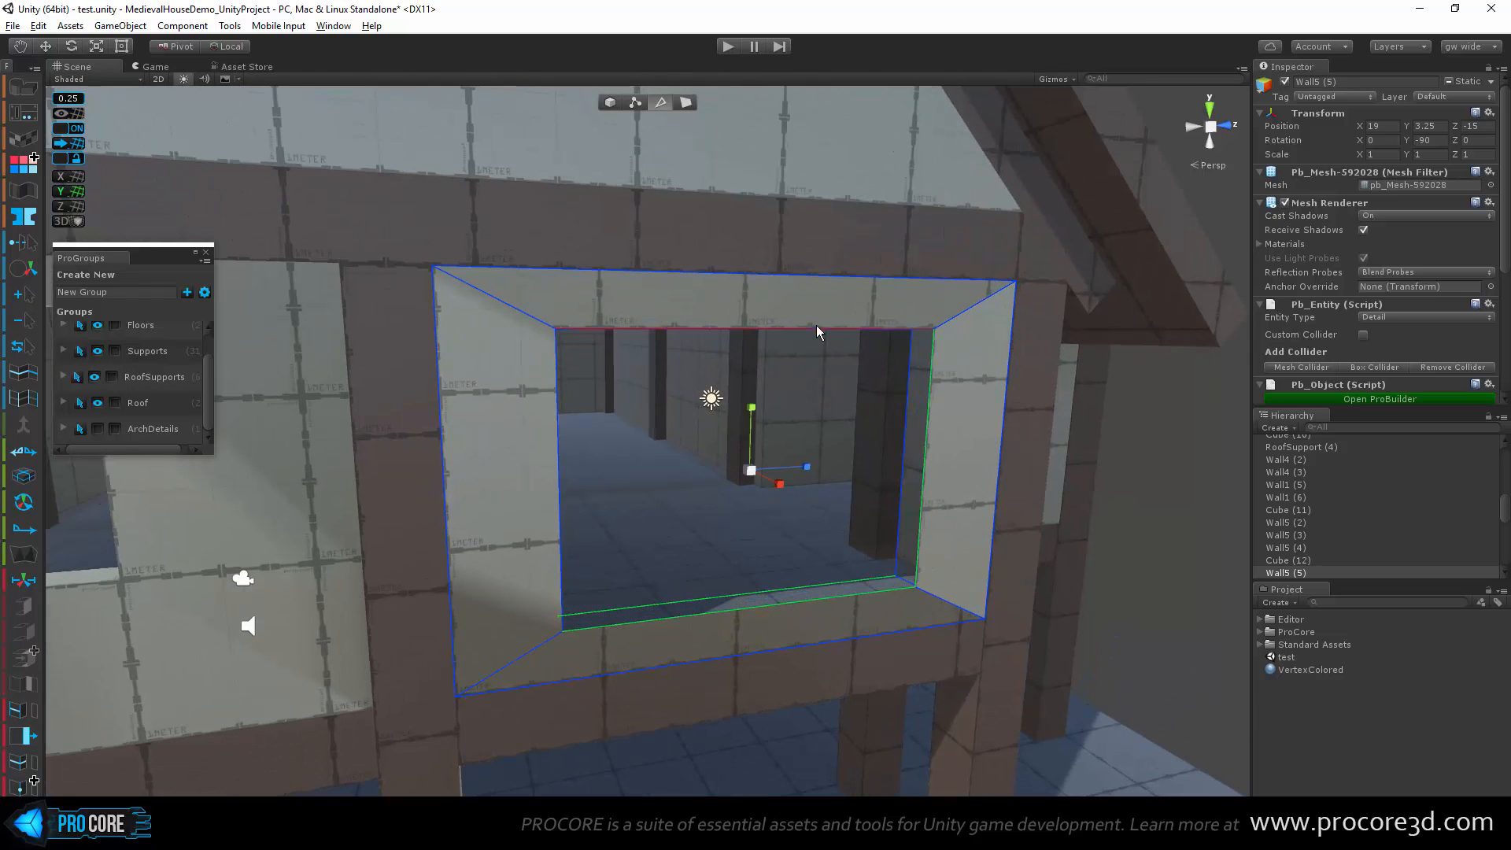
{"action": "left_click", "coordinate": [763, 338], "text": "shift"}
{"action": "left_click", "coordinate": [555, 405], "text": "shift"}
{"action": "left_click_drag", "start_coordinate": [555, 404], "coordinate": [350, 727], "text": "alt"}
Step: Undo the edge selections and the deletion of the second panel's inset faces
{"action": "key", "text": "ctrl+z"}
{"action": "key", "text": "ctrl+z"}
{"action": "key", "text": "ctrl+z"}
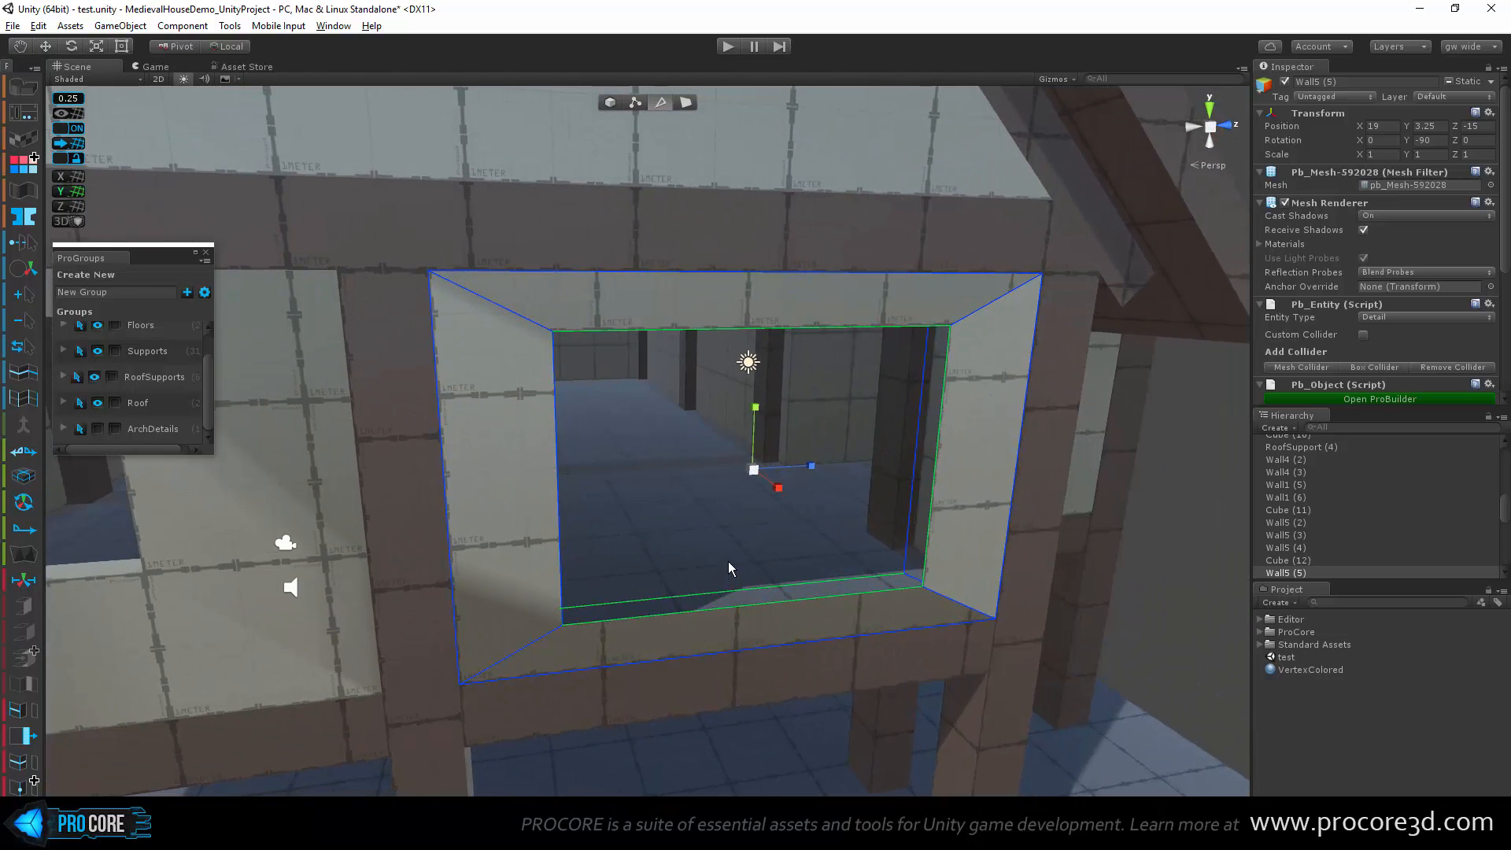
{"action": "key", "text": "ctrl+z"}
{"action": "key", "text": "ctrl+z"}
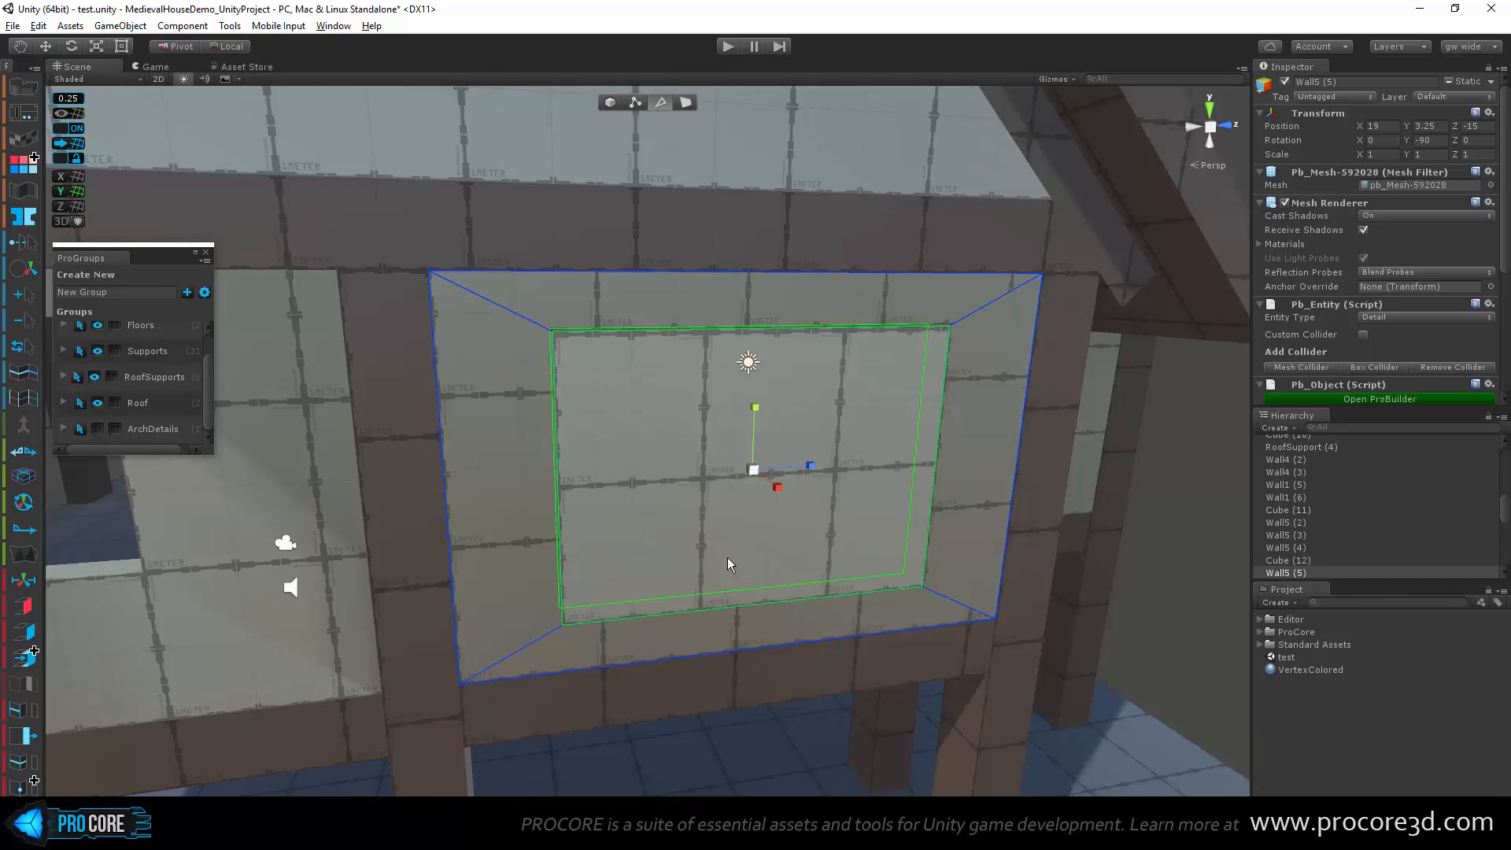
Step: Delete only the outer inset face of the second panel
{"action": "left_click", "coordinate": [687, 102]}
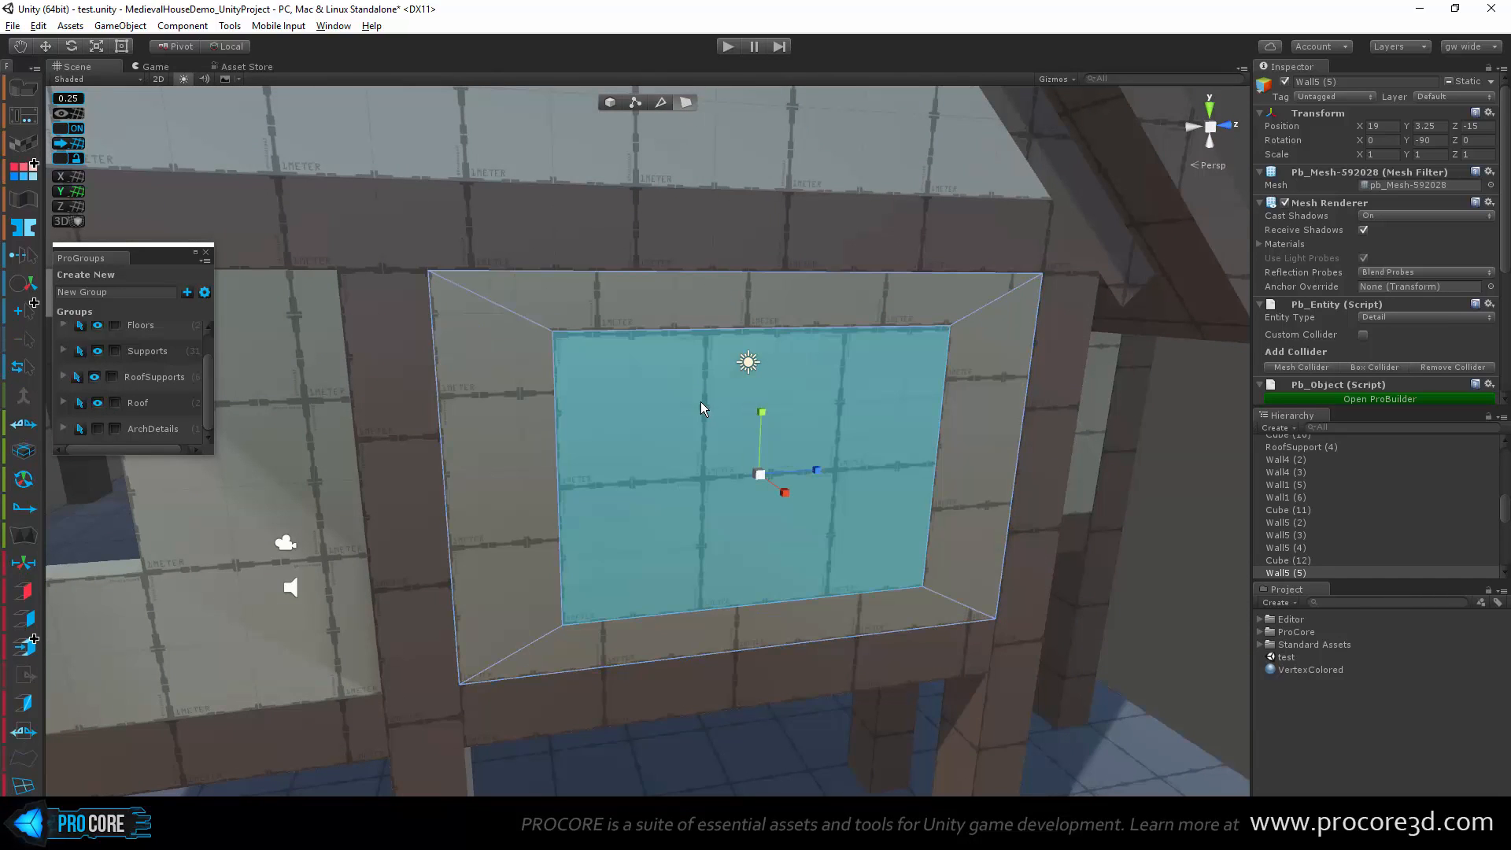
{"action": "key", "text": "Delete"}
Step: Extrude the inner inset face toward the outside of the wall to form the window reveal, and delete the extruded face
{"action": "left_click_drag", "start_coordinate": [442, 399], "coordinate": [1148, 537], "text": "alt"}
{"action": "left_click", "coordinate": [591, 487]}
{"action": "scroll", "coordinate": [557, 578], "scroll_direction": "up", "scroll_amount": 3}
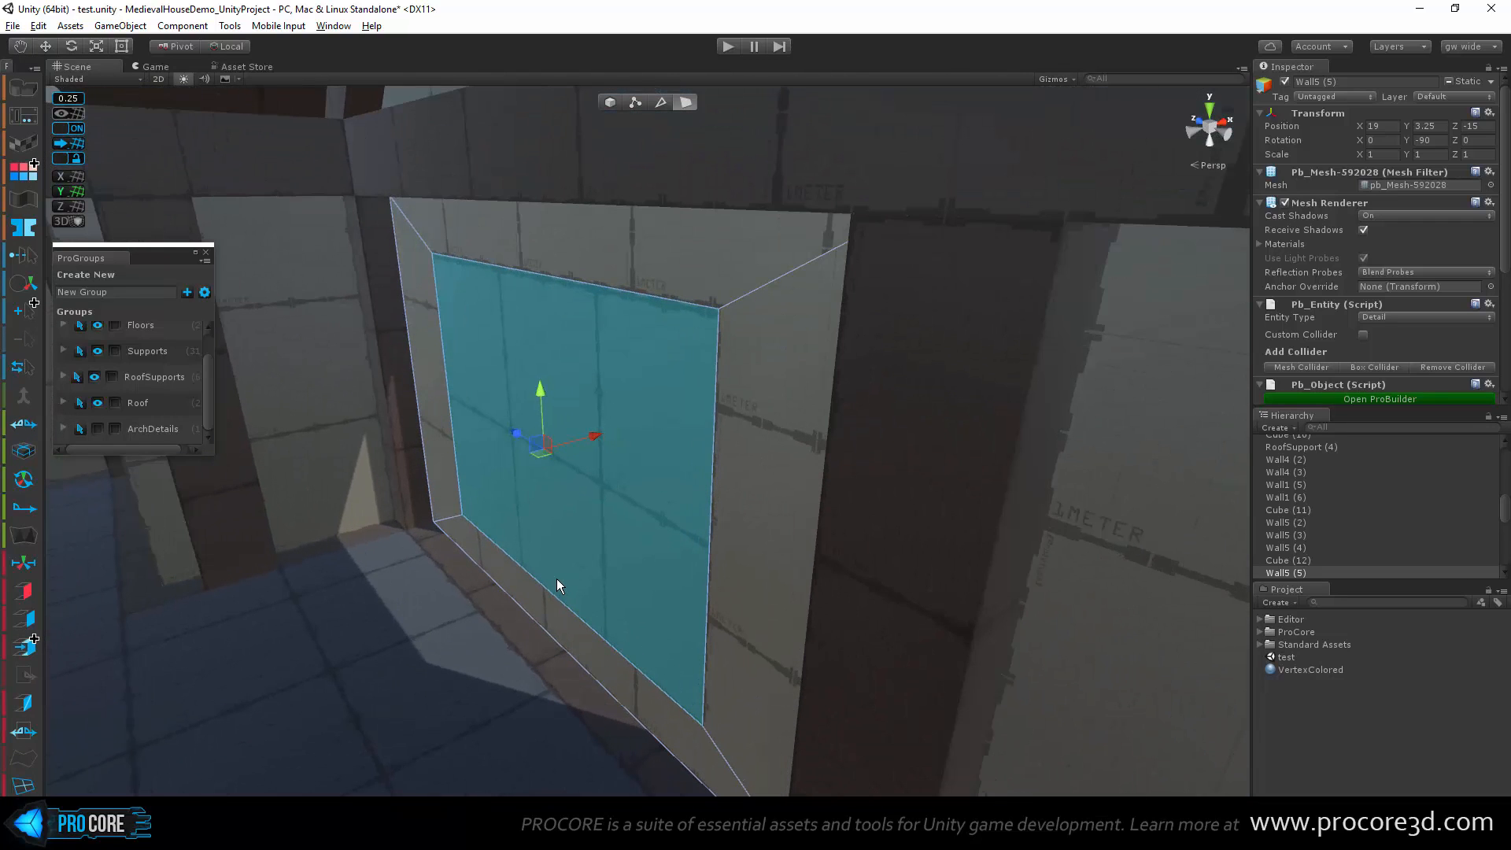
{"action": "left_click_drag", "start_coordinate": [593, 436], "coordinate": [622, 437], "text": "shift"}
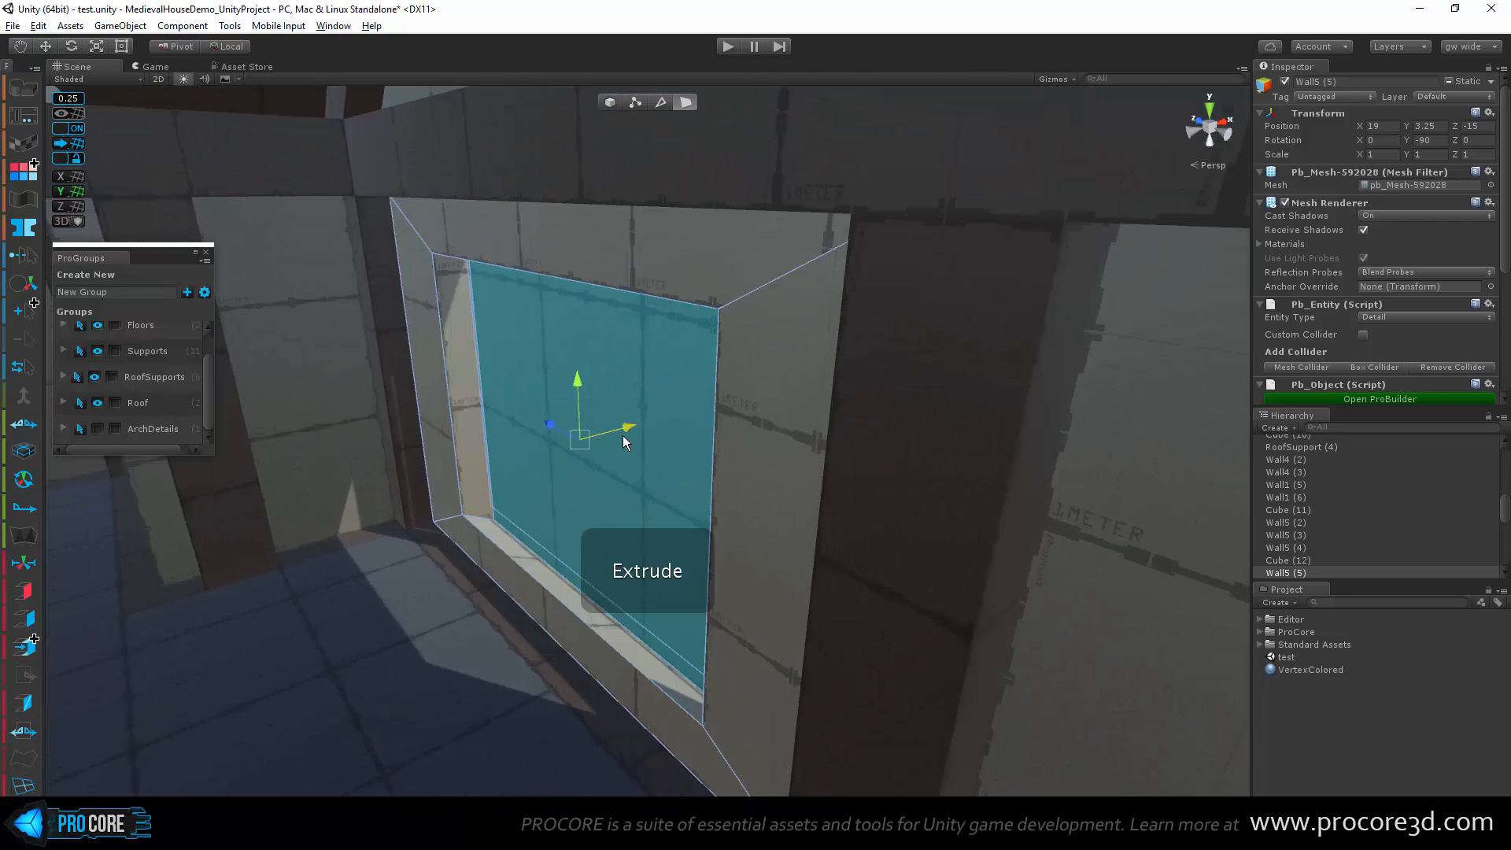
{"action": "left_click_drag", "start_coordinate": [449, 693], "coordinate": [547, 721], "text": "alt"}
{"action": "key", "text": "BackSpace"}
Step: Select the four inside faces, then the four outside faces framing the second window opening, and align them with the reveal's edges
{"action": "left_click", "coordinate": [547, 721]}
{"action": "left_click", "coordinate": [300, 481], "text": "shift"}
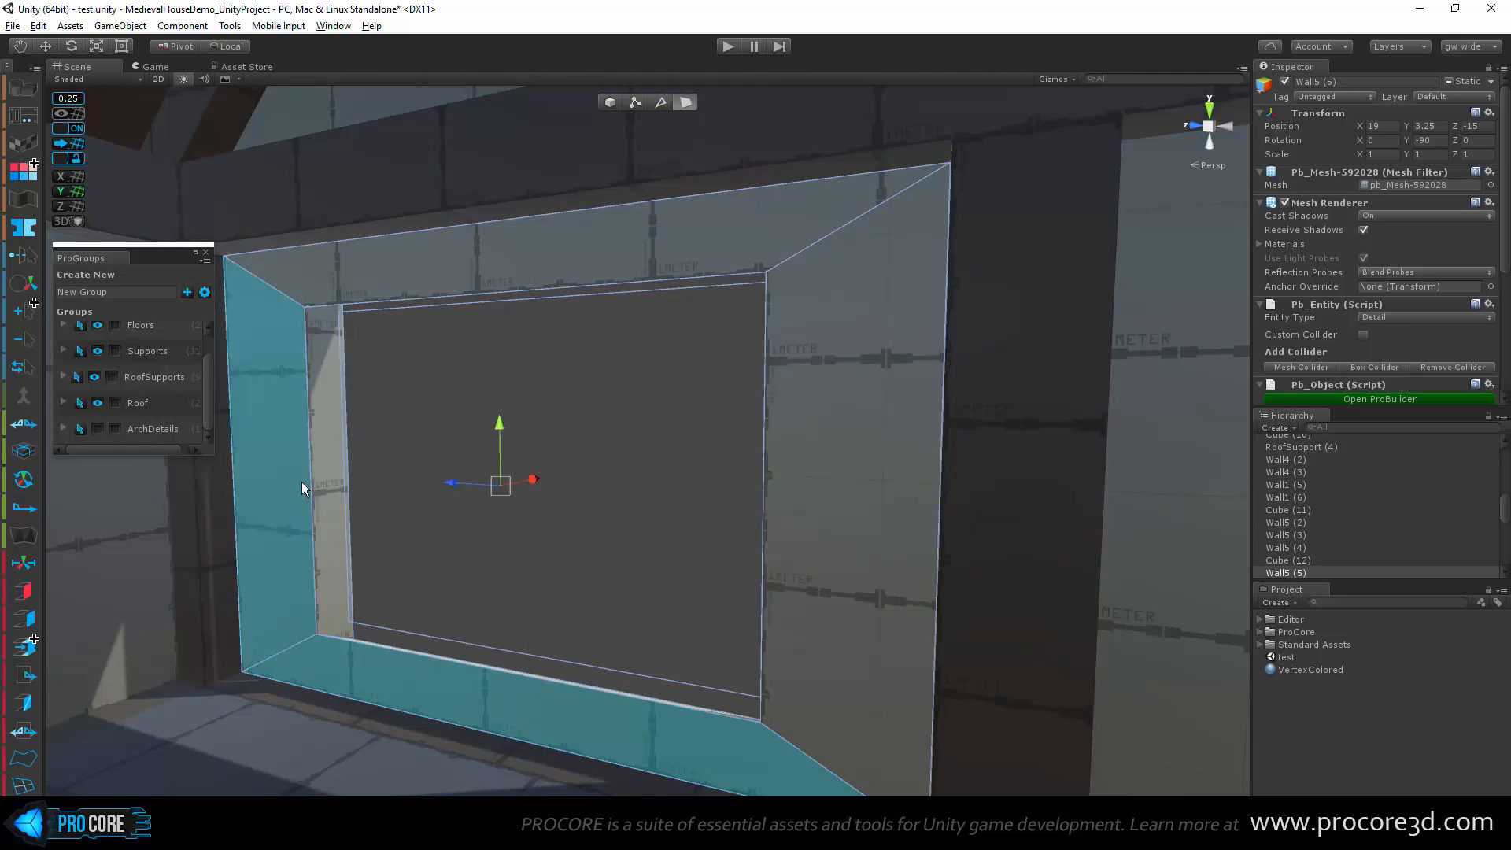
{"action": "left_click", "coordinate": [414, 275], "text": "shift"}
{"action": "left_click", "coordinate": [829, 373], "text": "shift"}
{"action": "left_click_drag", "start_coordinate": [501, 482], "coordinate": [488, 412], "text": "alt"}
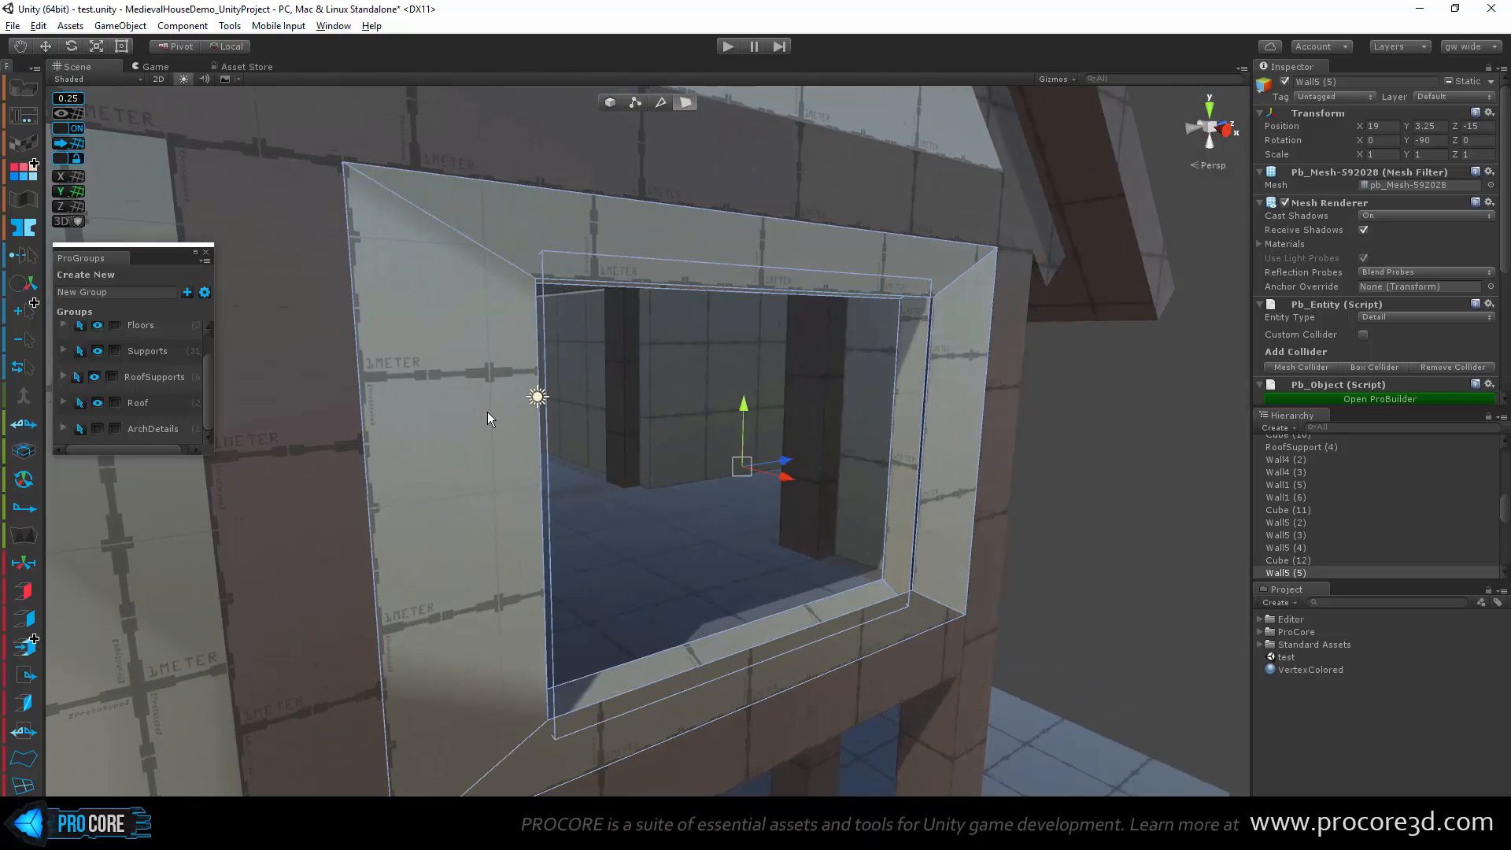
{"action": "left_click", "coordinate": [487, 413]}
{"action": "left_click", "coordinate": [553, 219], "text": "shift"}
{"action": "left_click", "coordinate": [960, 338], "text": "shift"}
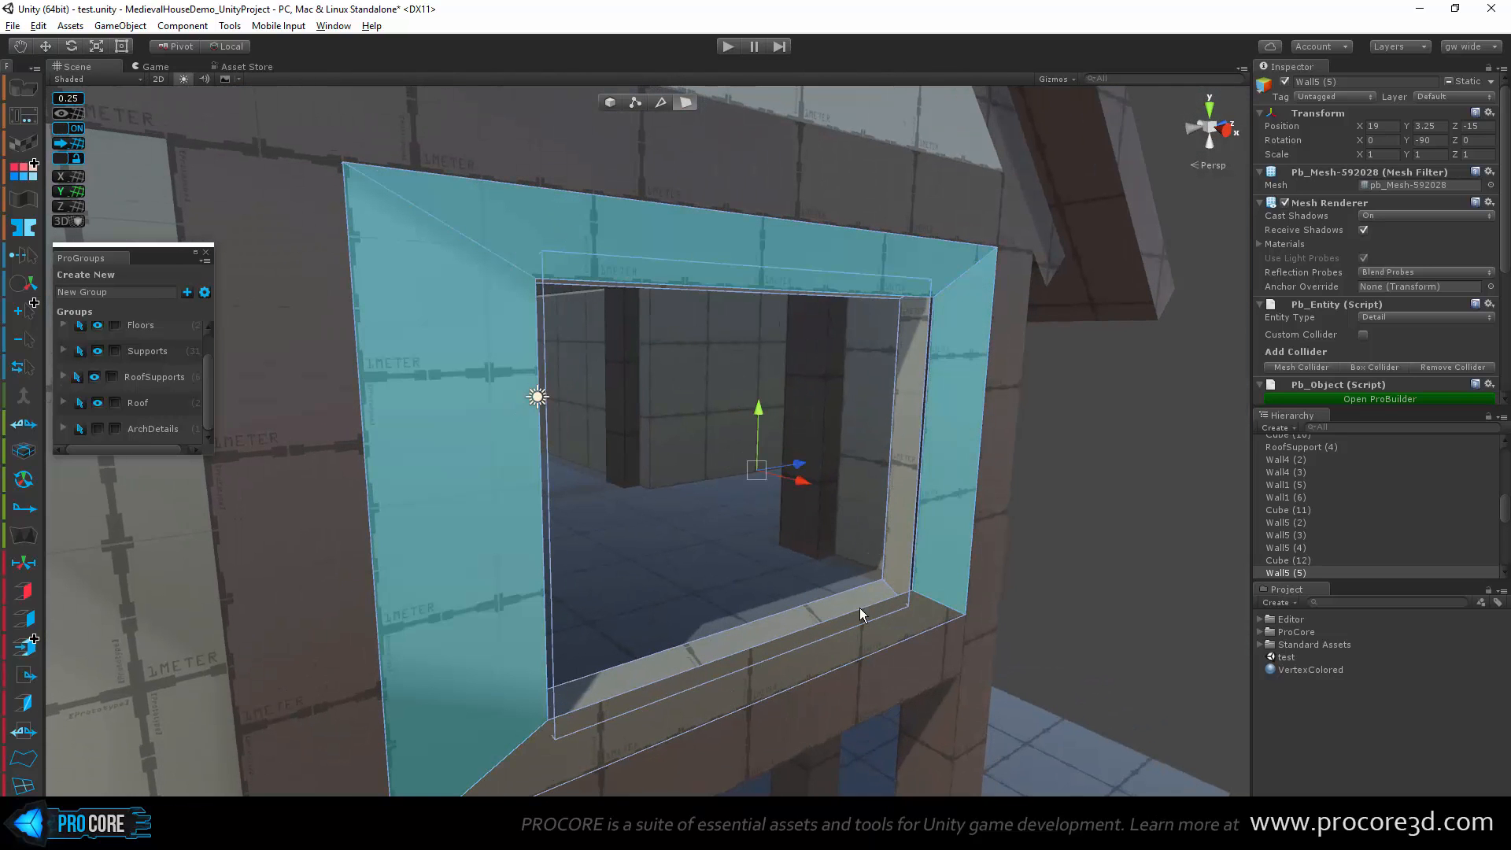
{"action": "left_click", "coordinate": [760, 688], "text": "shift"}
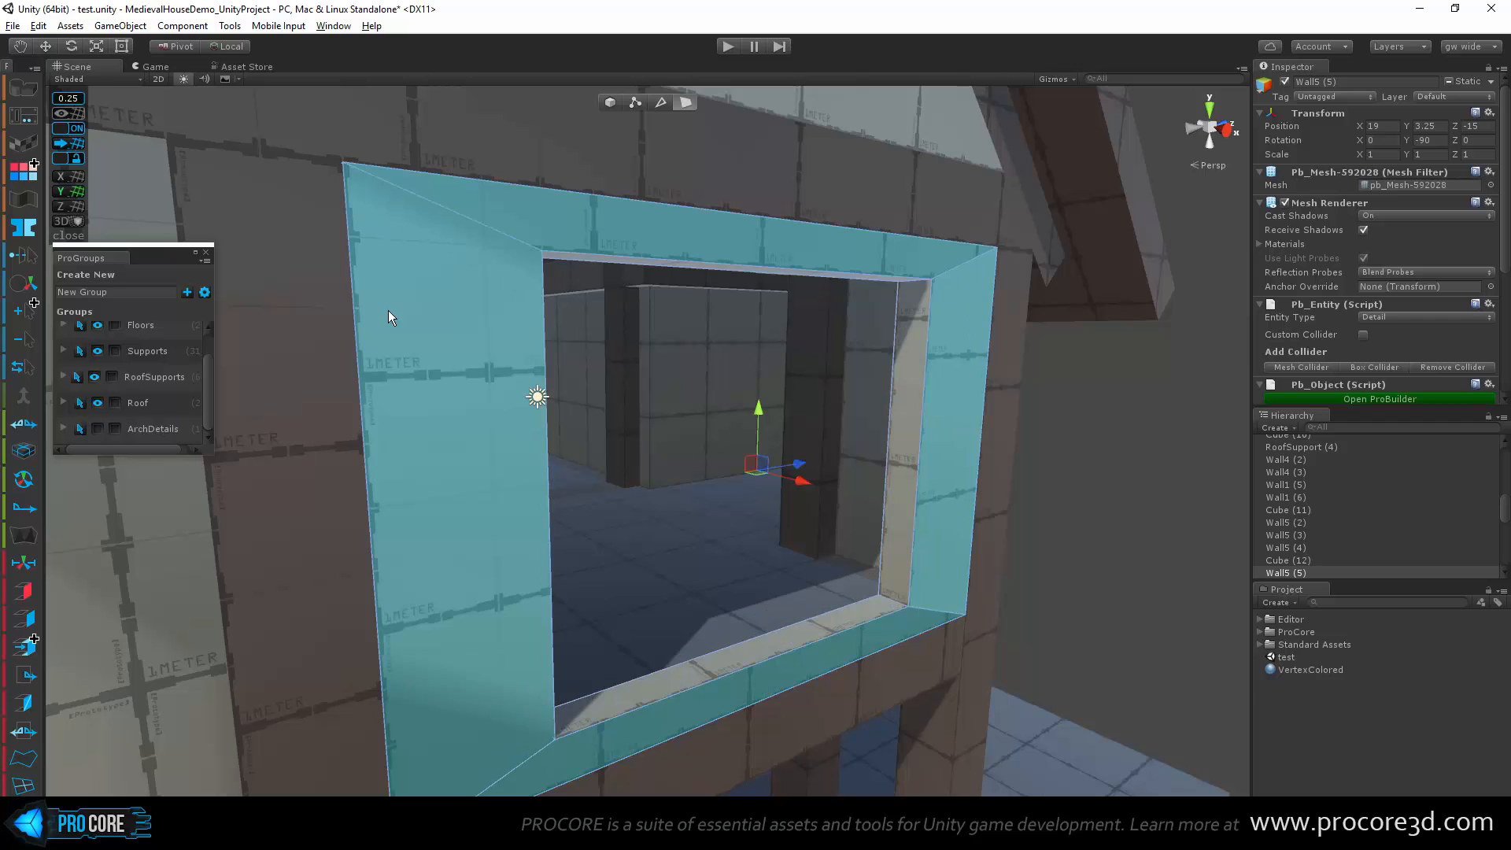
{"action": "left_click_drag", "start_coordinate": [392, 317], "coordinate": [494, 610], "text": "alt"}
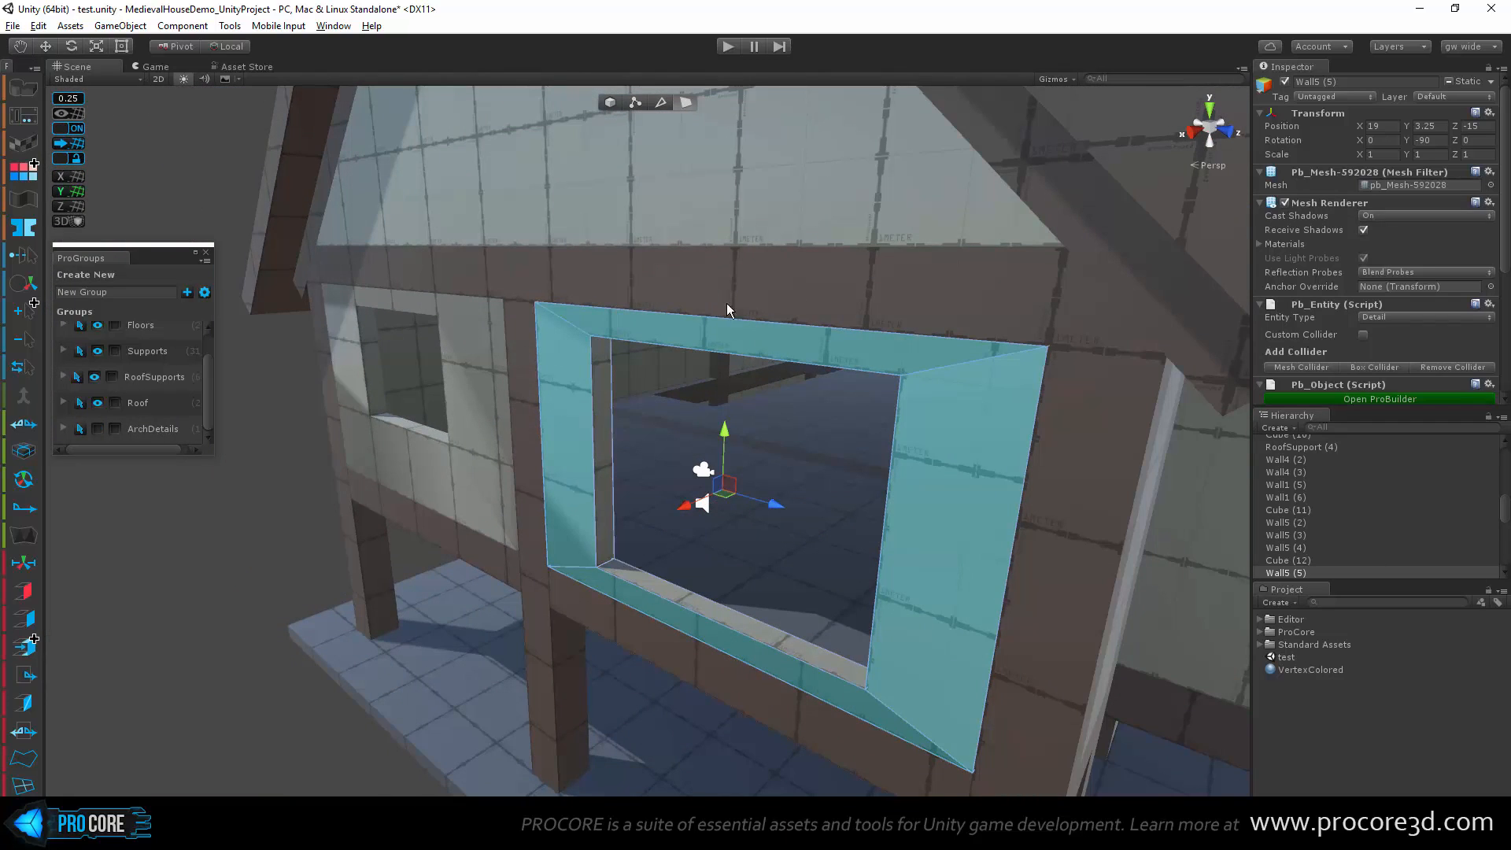
Step: Select all vertices of the second window panel and weld the overlapping ones
{"action": "left_click", "coordinate": [639, 102]}
{"action": "scroll", "coordinate": [587, 326], "scroll_direction": "down", "scroll_amount": 3}
{"action": "left_click_drag", "start_coordinate": [587, 325], "coordinate": [482, 243], "text": "alt"}
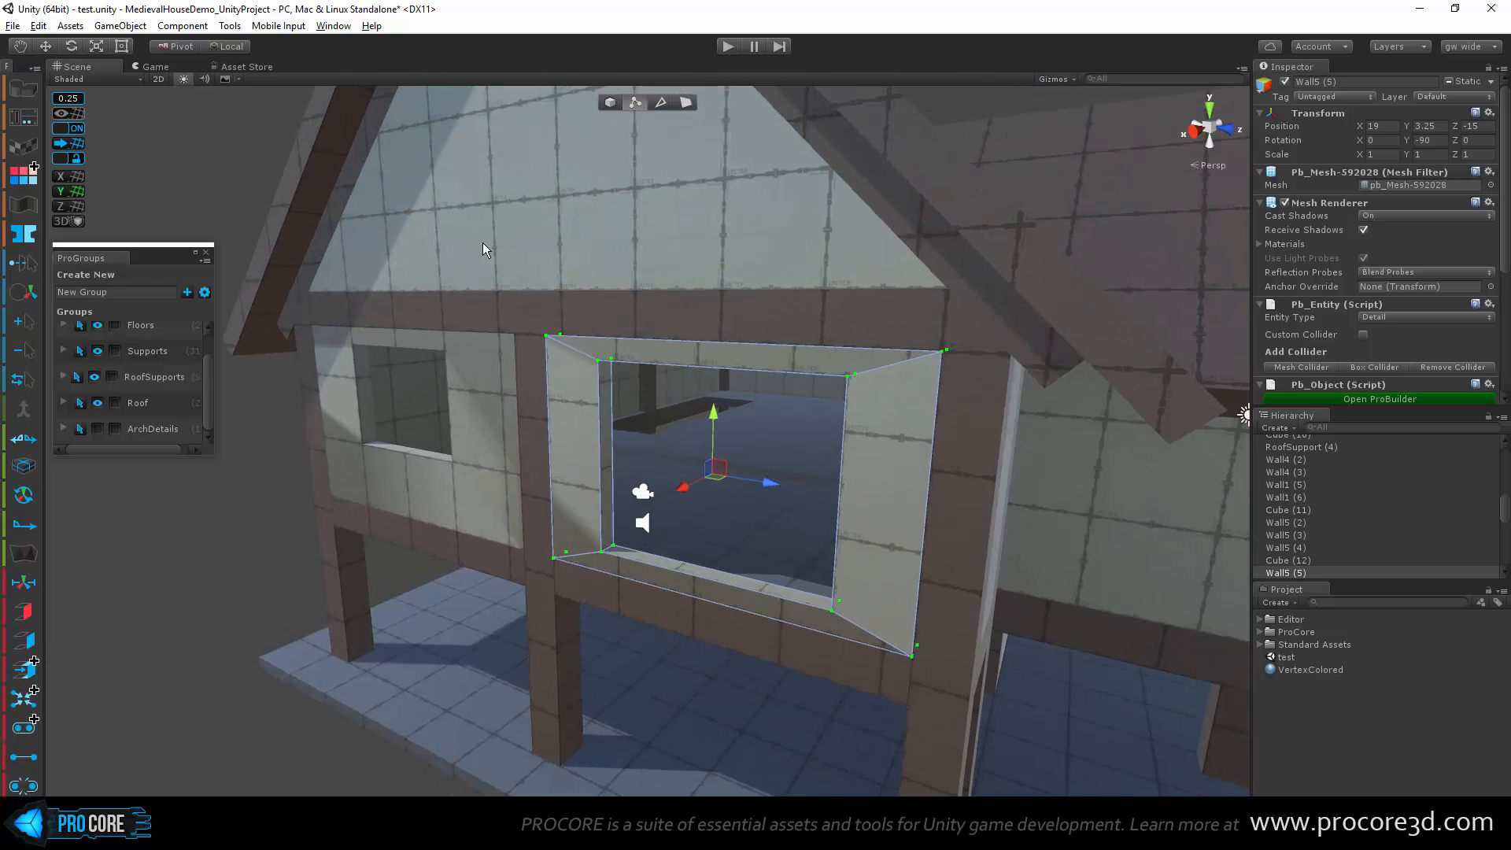
{"action": "left_click_drag", "start_coordinate": [1140, 769], "coordinate": [1140, 769]}
{"action": "key", "text": "alt+v"}
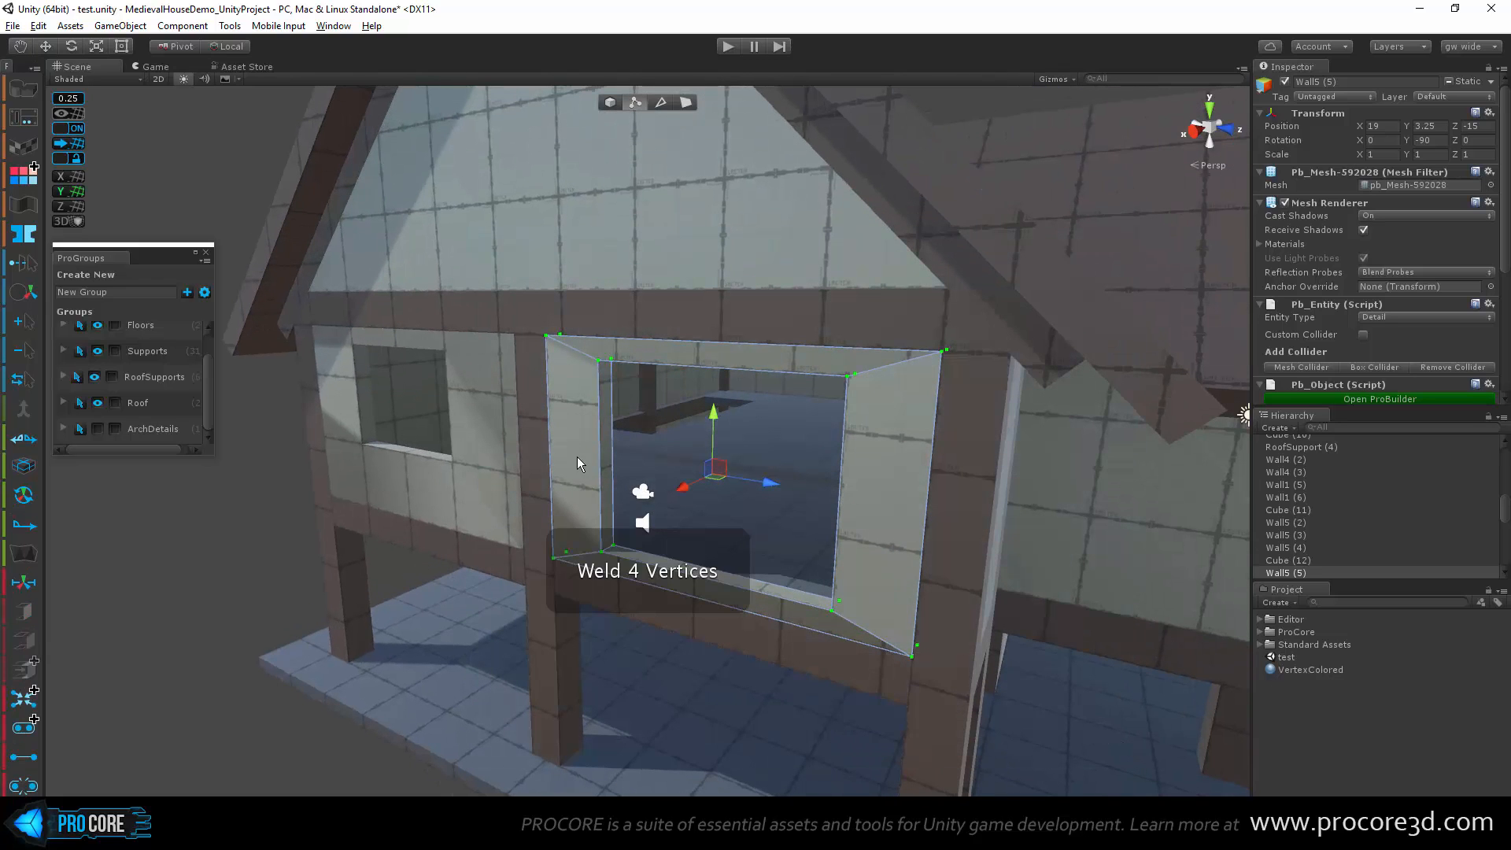
{"action": "left_click_drag", "start_coordinate": [496, 503], "coordinate": [797, 488], "text": "alt"}
{"action": "scroll", "coordinate": [797, 488], "scroll_direction": "up", "scroll_amount": 2}
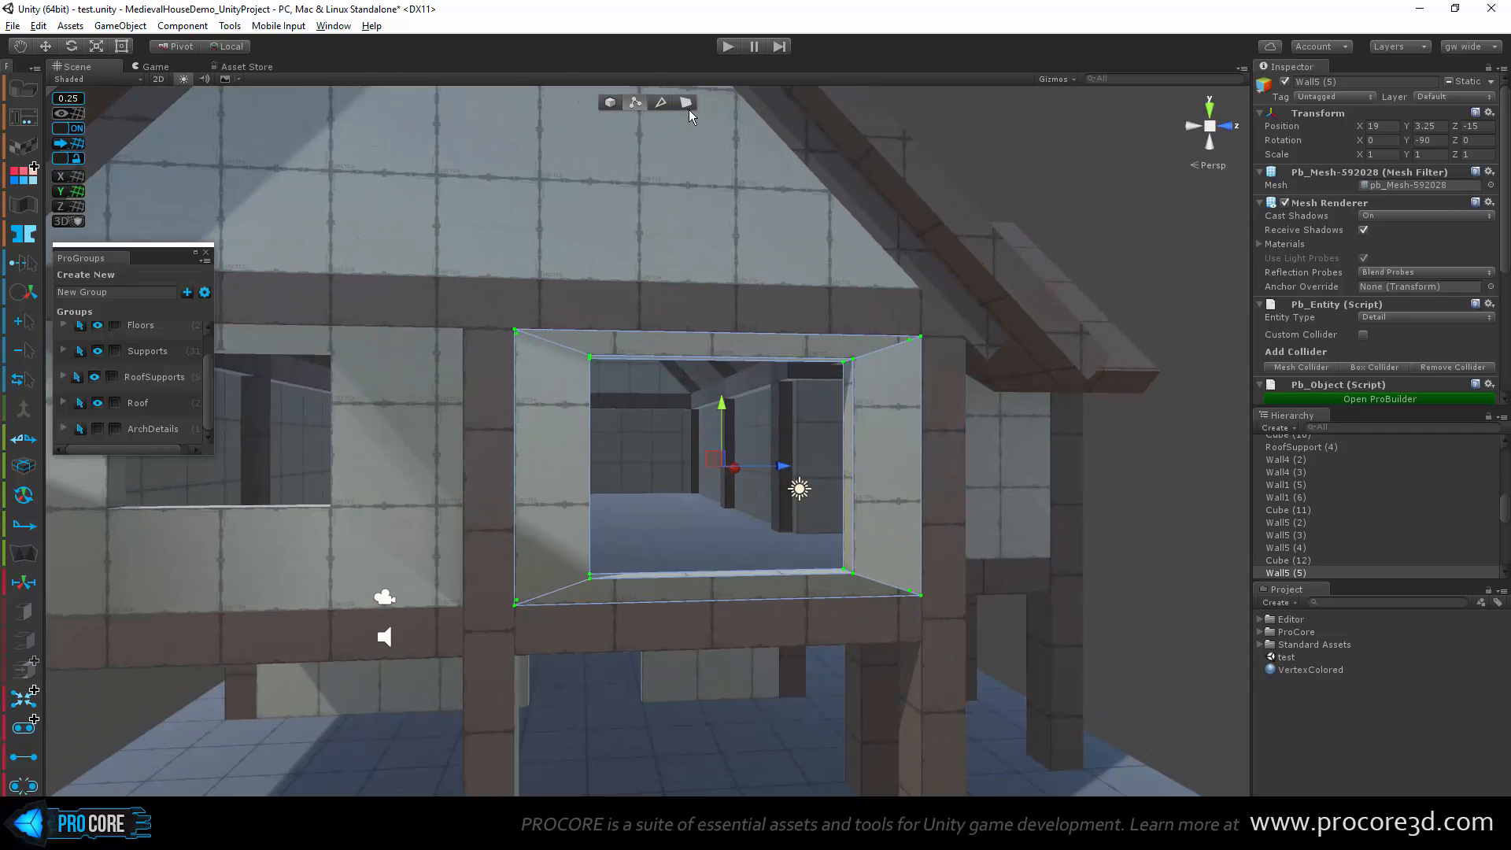
Step: Raise the bottom reveal face of the second window to make the opening shorter
{"action": "left_click", "coordinate": [684, 108]}
{"action": "left_click_drag", "start_coordinate": [736, 535], "coordinate": [629, 601], "text": "alt"}
{"action": "left_click", "coordinate": [653, 597]}
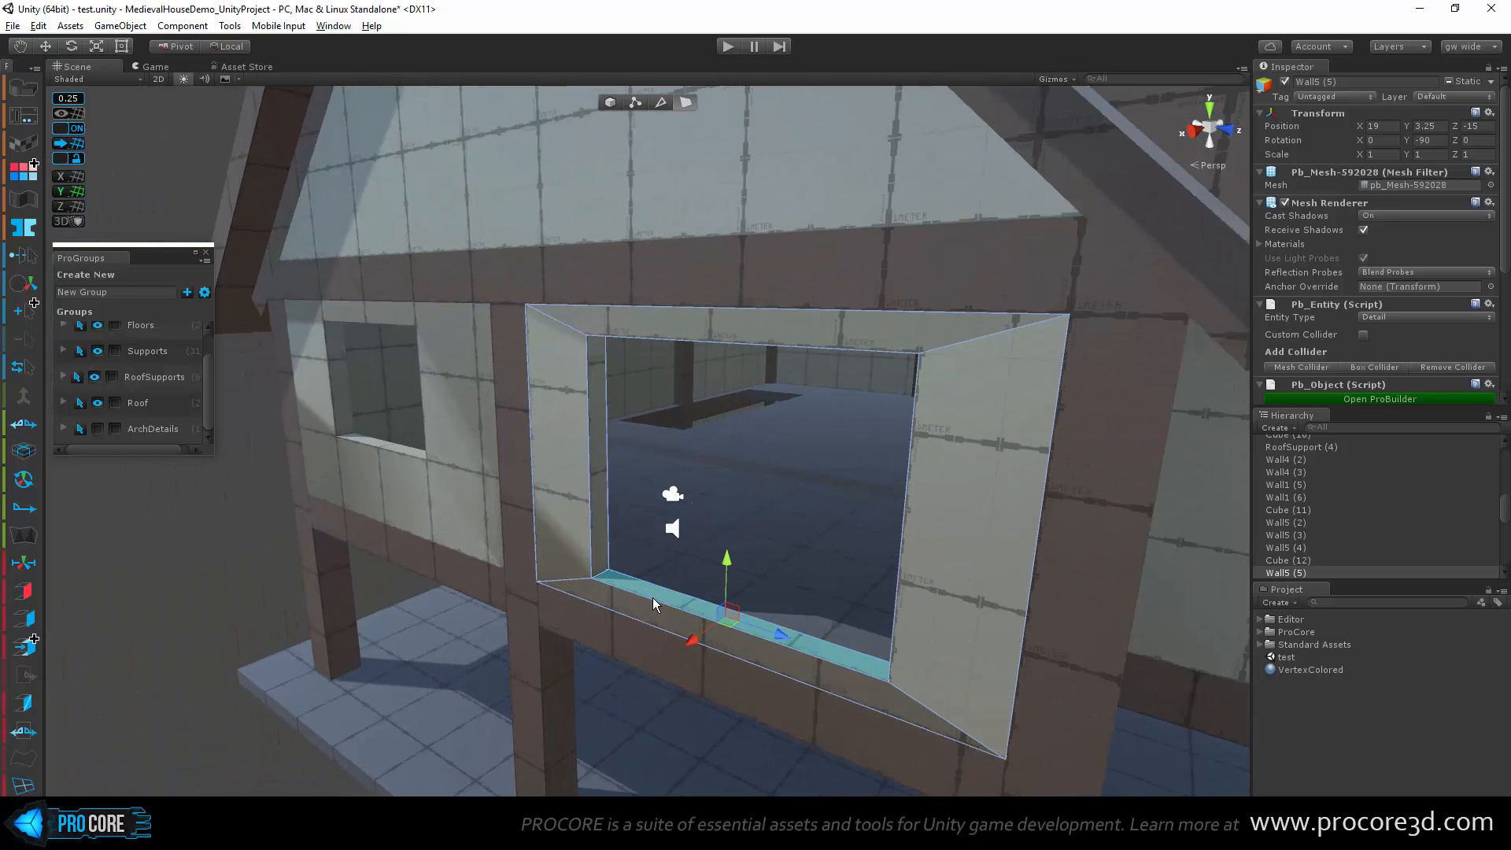
Step: Narrow the second window opening by moving both side reveal faces inward
{"action": "left_click", "coordinate": [581, 425]}
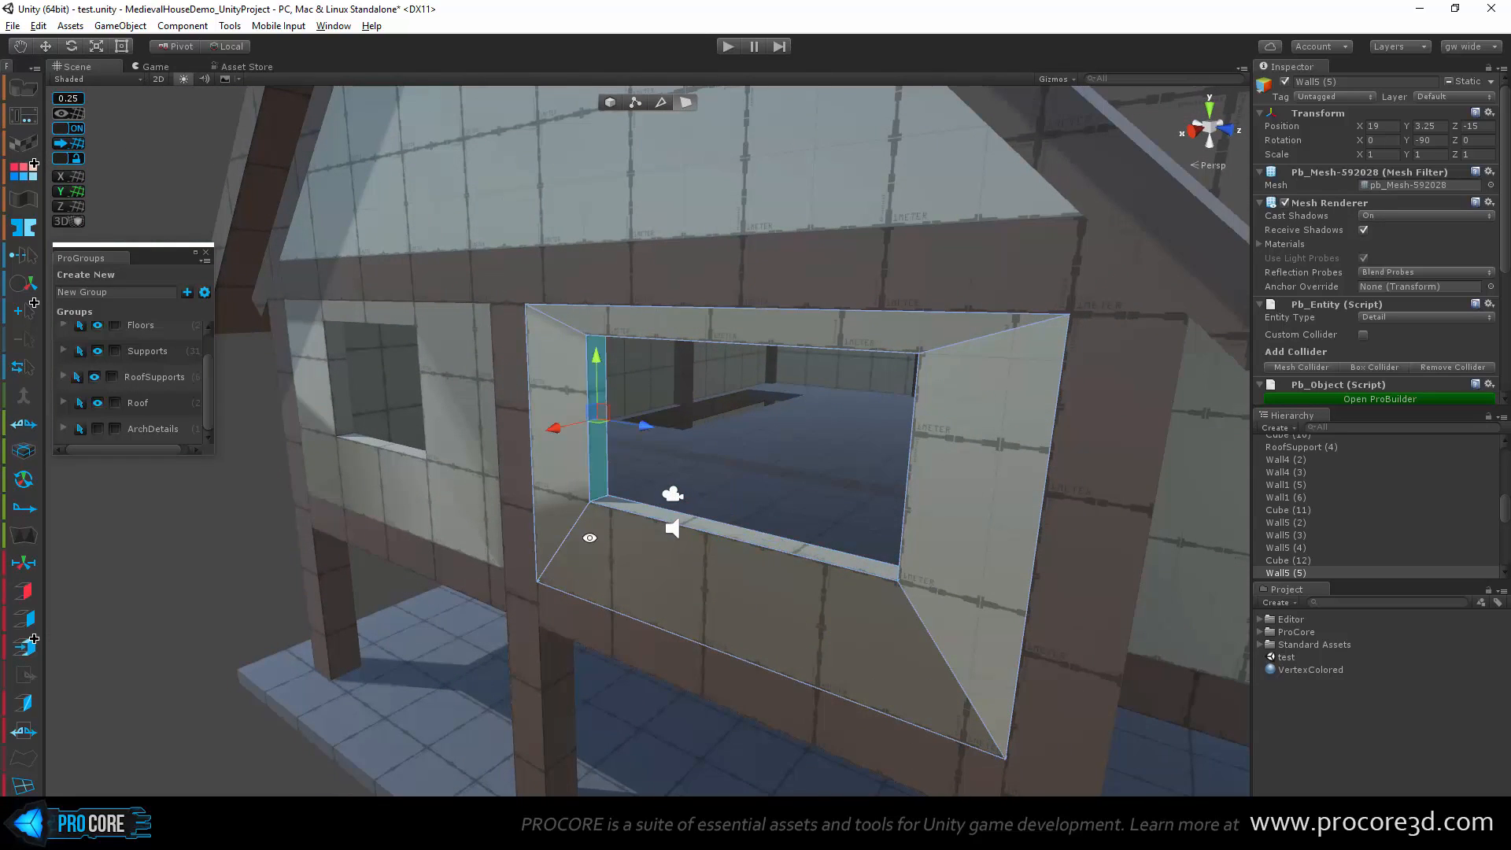
{"action": "left_click_drag", "start_coordinate": [580, 425], "coordinate": [714, 433], "text": "alt"}
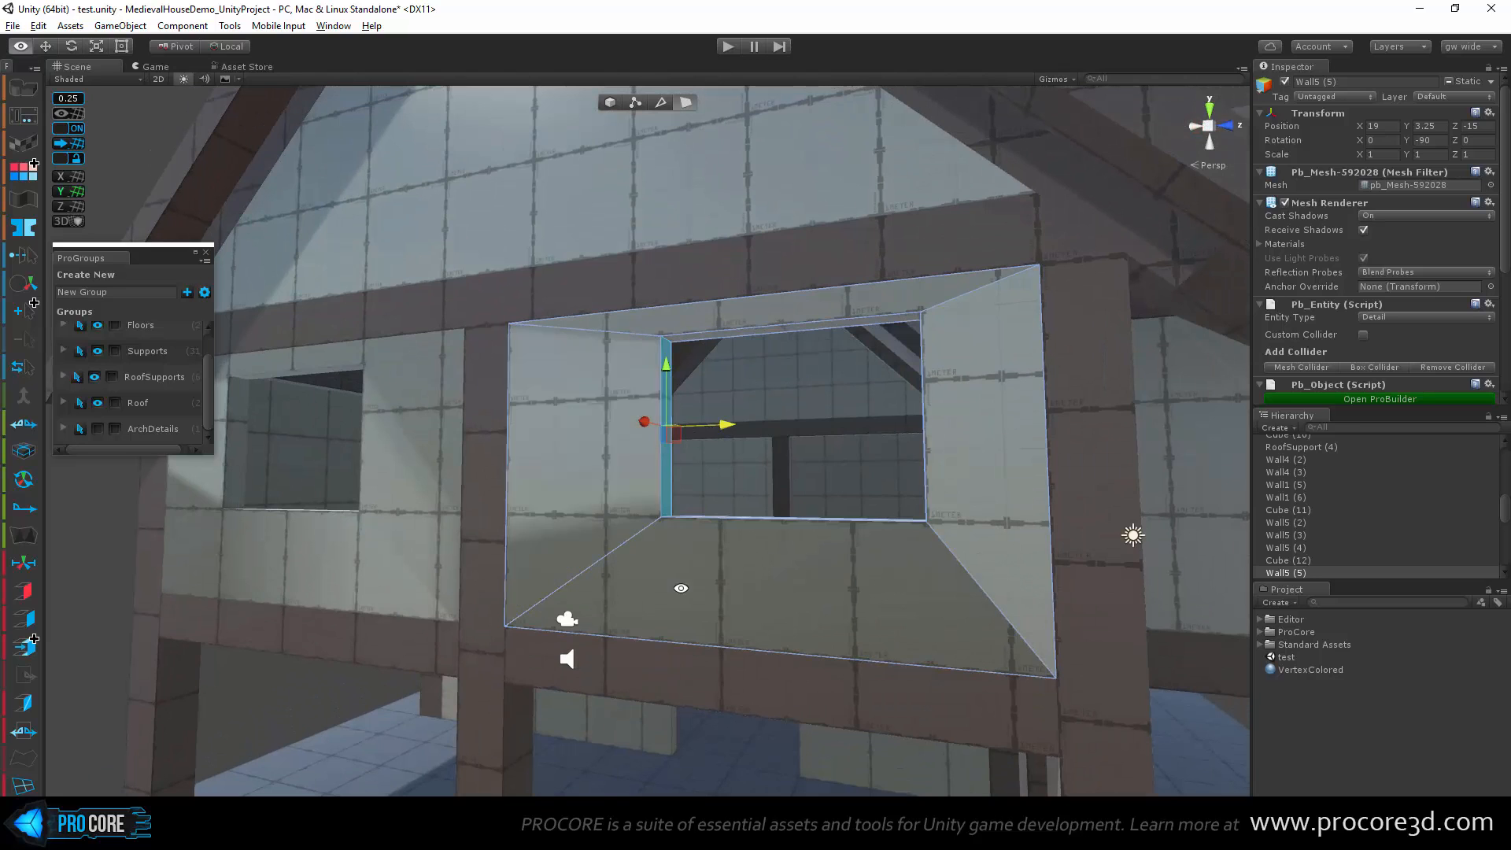
{"action": "left_click_drag", "start_coordinate": [681, 587], "coordinate": [755, 529], "text": "alt"}
{"action": "left_click_drag", "start_coordinate": [730, 435], "coordinate": [883, 455]}
{"action": "left_click", "coordinate": [877, 437]}
{"action": "scroll", "coordinate": [708, 551], "scroll_direction": "down", "scroll_amount": 6}
{"action": "left_click_drag", "start_coordinate": [660, 525], "coordinate": [615, 621], "text": "alt"}
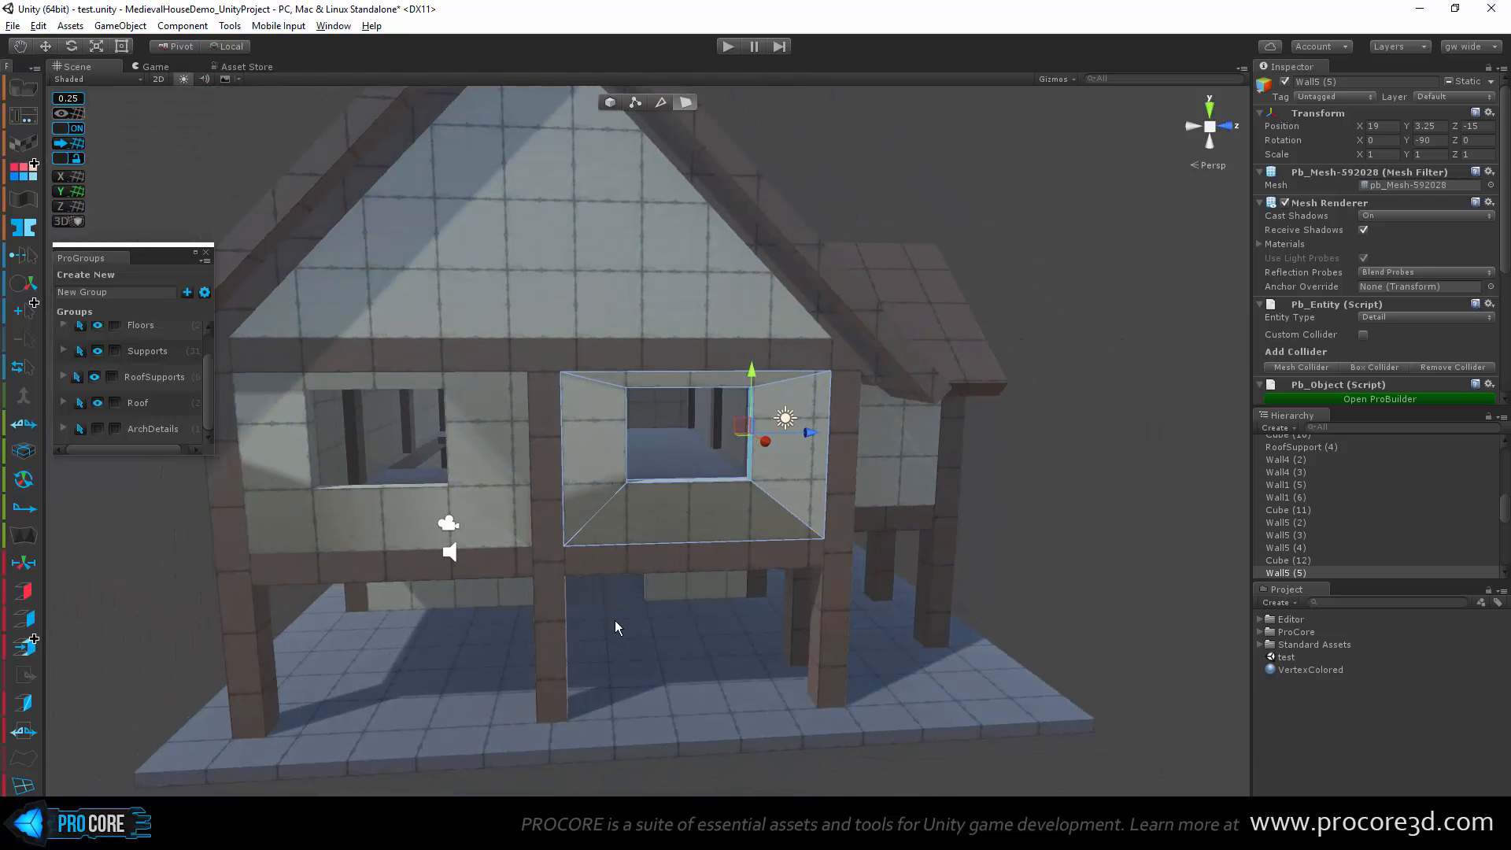
Step: Deselect the wall panel and inspect both gable-end window openings from outside and inside the house
{"action": "key", "text": "Escape"}
{"action": "left_click", "coordinate": [1194, 441]}
{"action": "left_click_drag", "start_coordinate": [664, 697], "coordinate": [759, 691], "text": "alt"}
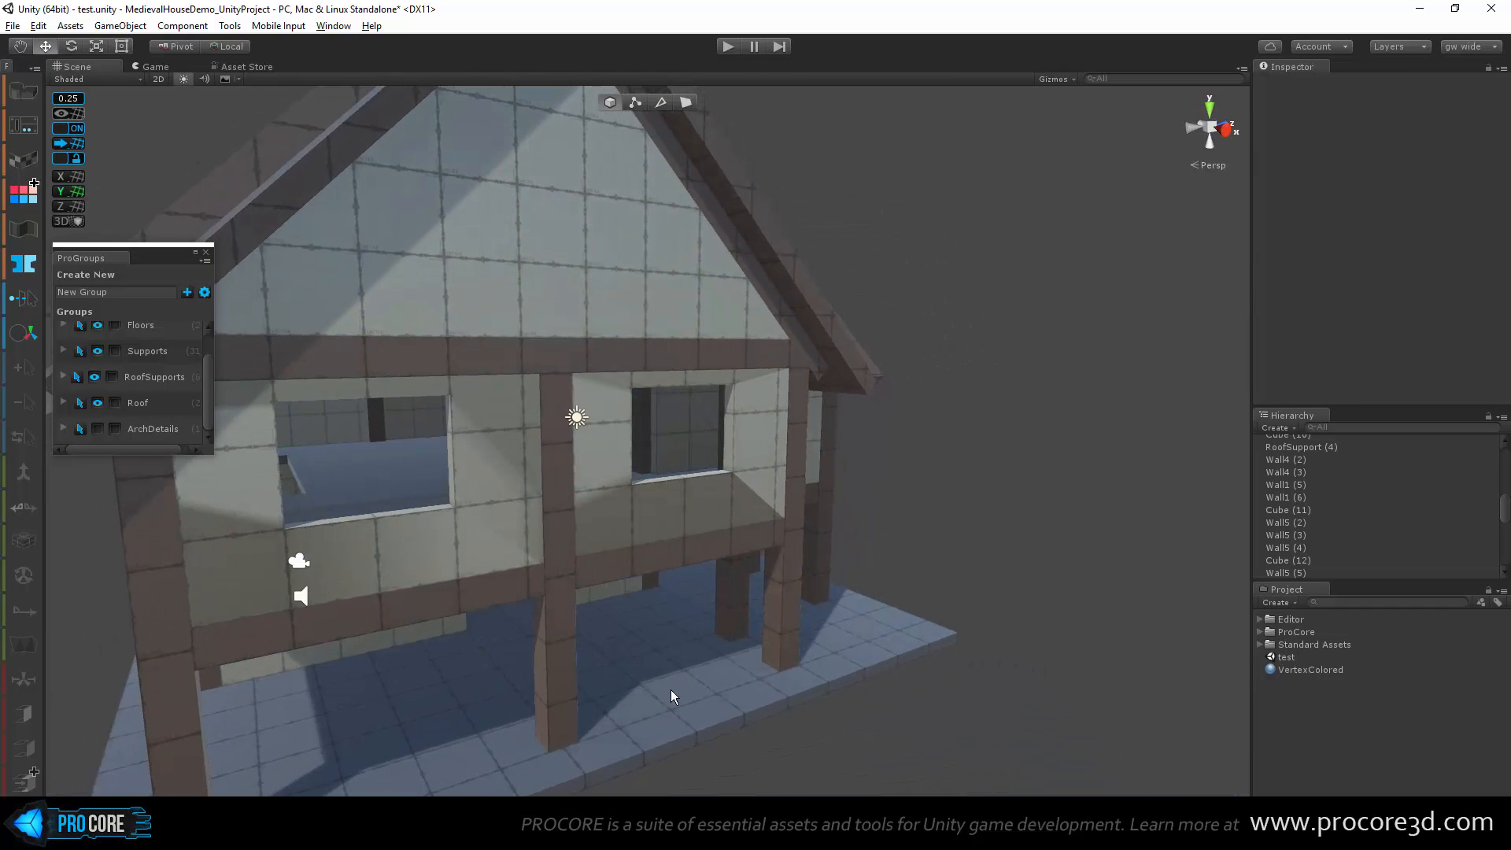
{"action": "left_click_drag", "start_coordinate": [657, 578], "coordinate": [1146, 573], "text": "alt"}
{"action": "left_click_drag", "start_coordinate": [614, 586], "coordinate": [930, 606], "text": "alt"}
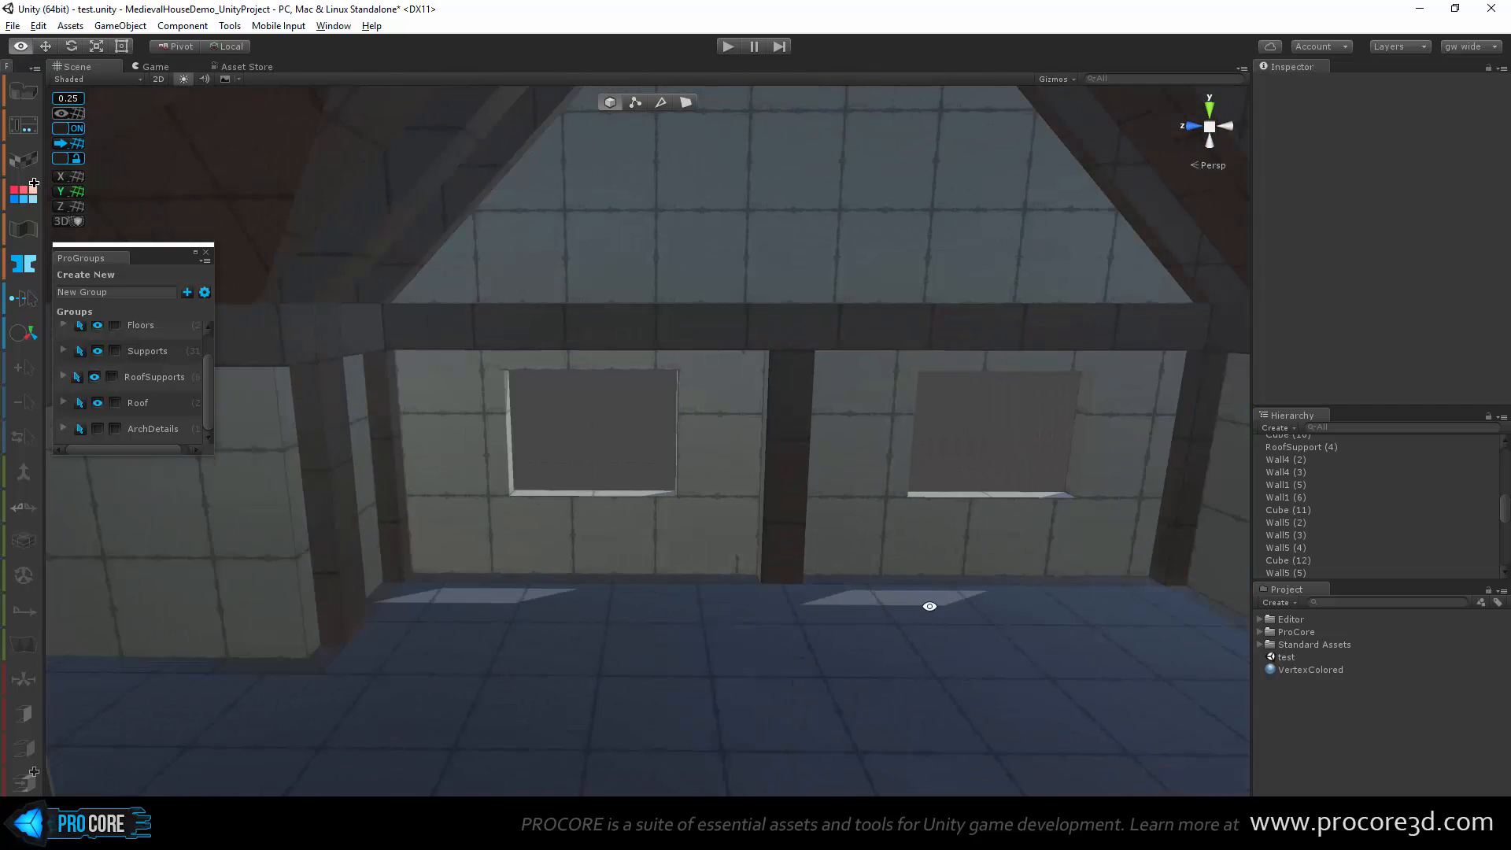
{"action": "scroll", "coordinate": [659, 510], "scroll_direction": "up", "scroll_amount": 8}
{"action": "left_click_drag", "start_coordinate": [648, 519], "coordinate": [471, 570], "text": "alt"}
{"action": "scroll", "coordinate": [471, 569], "scroll_direction": "up", "scroll_amount": 2}
{"action": "middle_click_drag", "start_coordinate": [471, 570], "coordinate": [615, 582]}
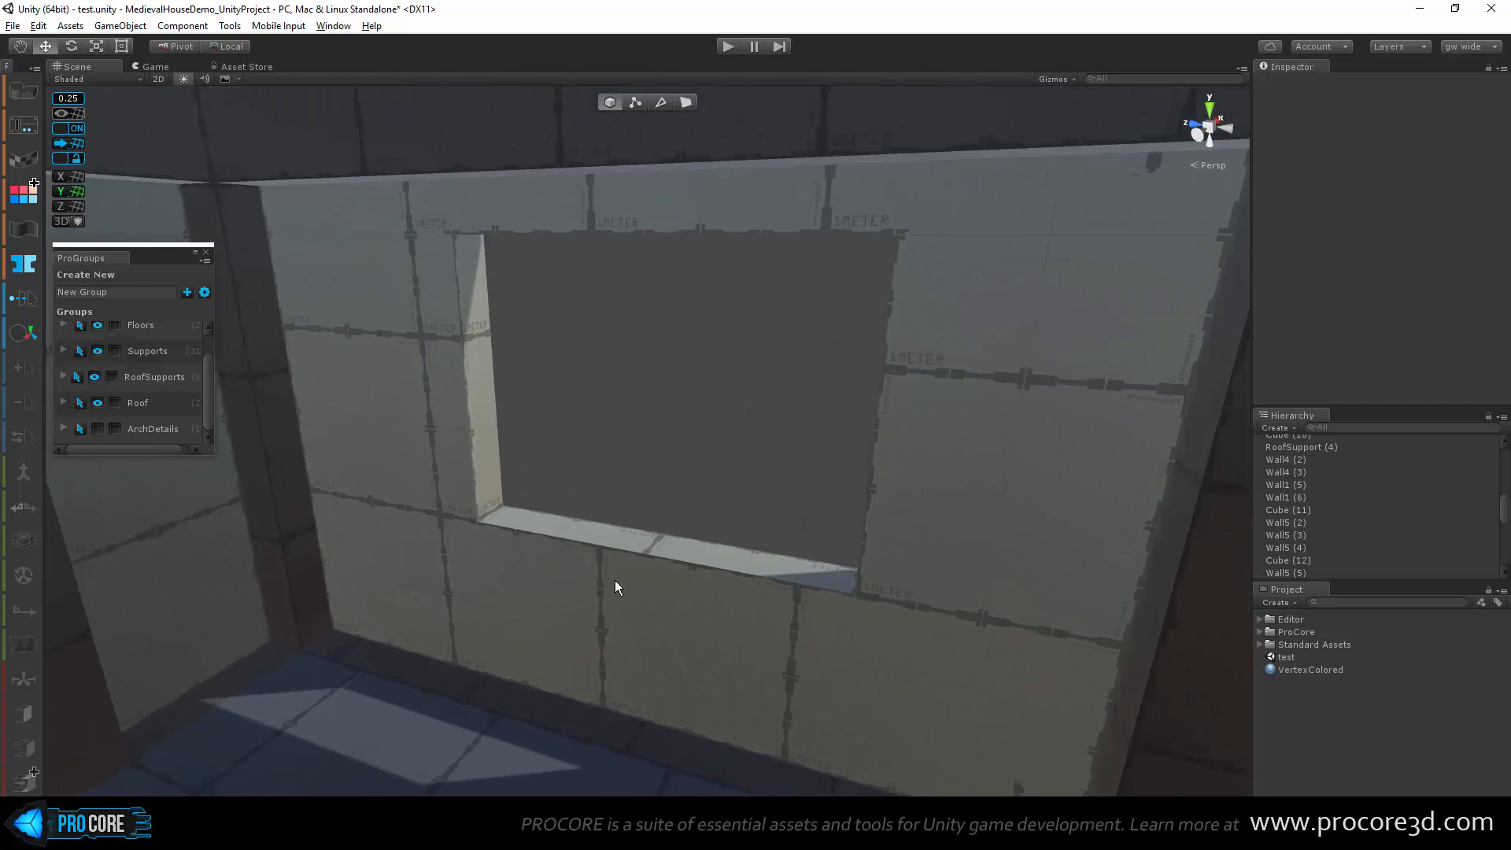
{"action": "scroll", "coordinate": [616, 583], "scroll_direction": "up", "scroll_amount": 4}
{"action": "scroll", "coordinate": [609, 568], "scroll_direction": "down", "scroll_amount": 2}
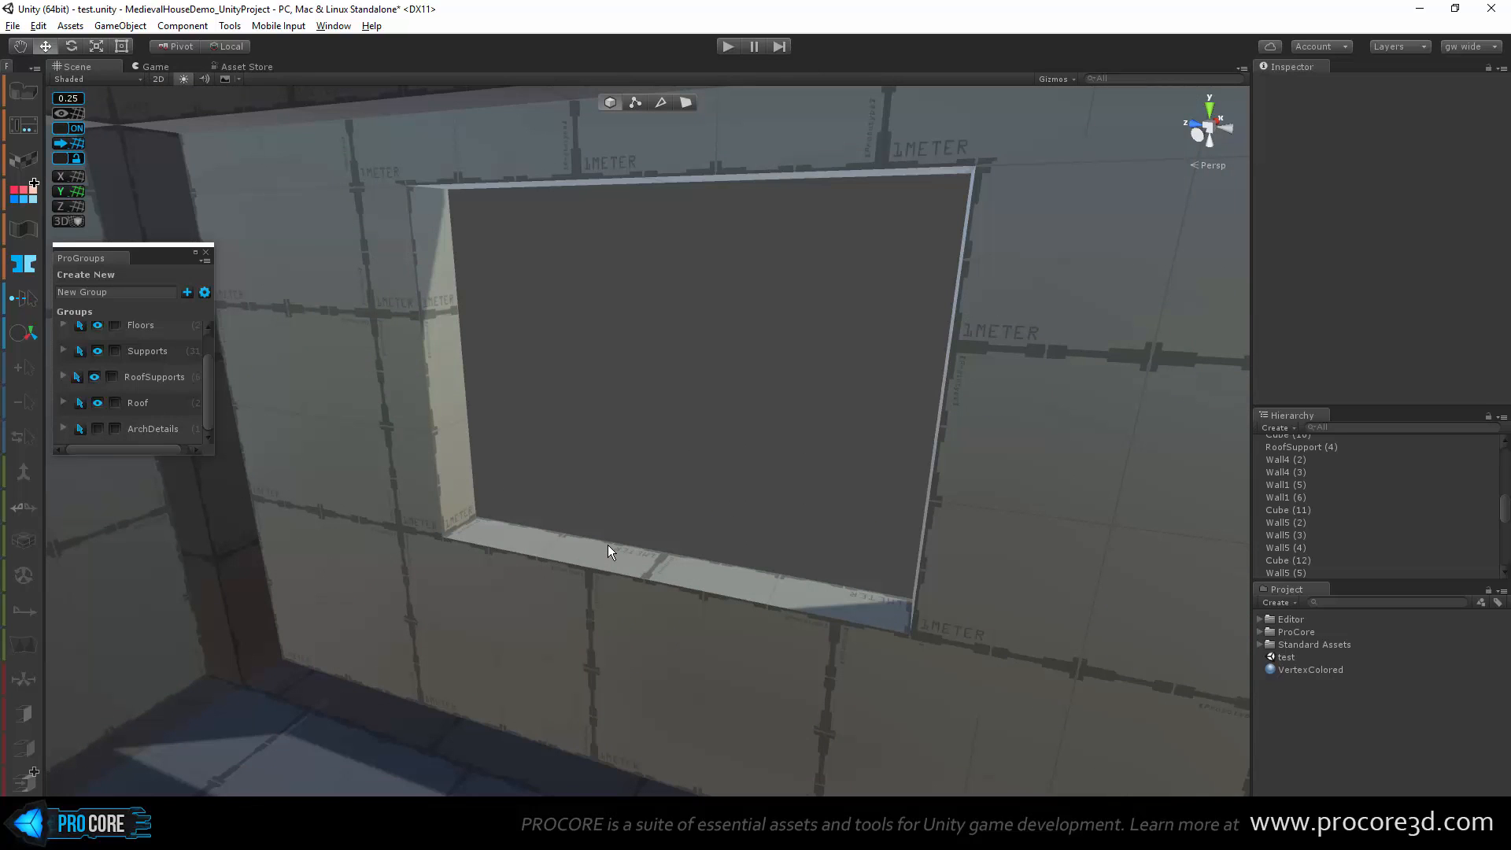
{"action": "left_click_drag", "start_coordinate": [607, 551], "coordinate": [603, 625], "text": "alt"}
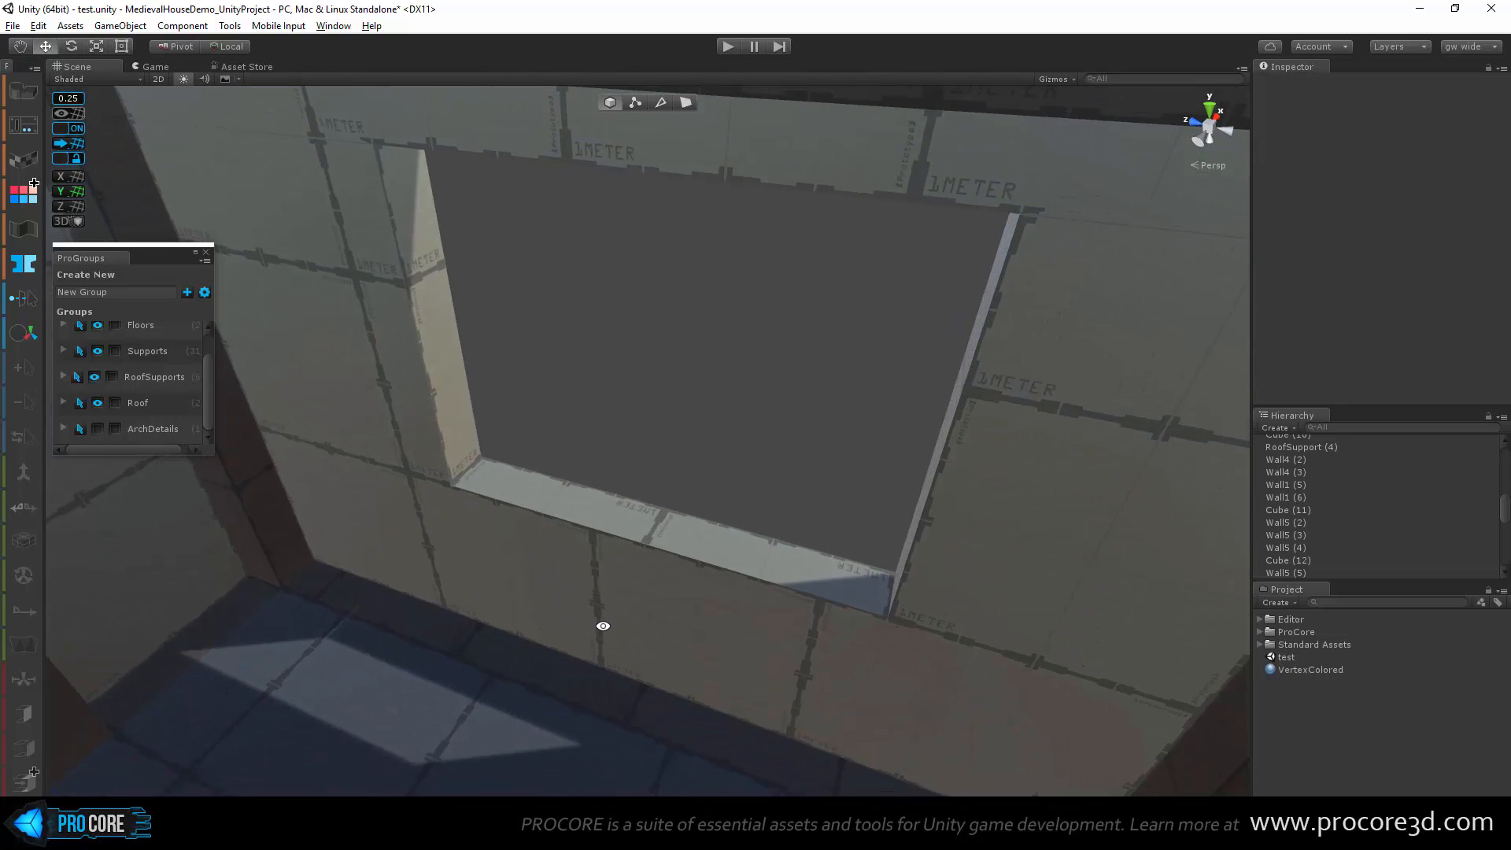
Step: Create a new cube and place it at X 19.75, Y 4.25, Z -6.75, at the lower corner of the second window opening
{"action": "key", "text": "ctrl+k"}
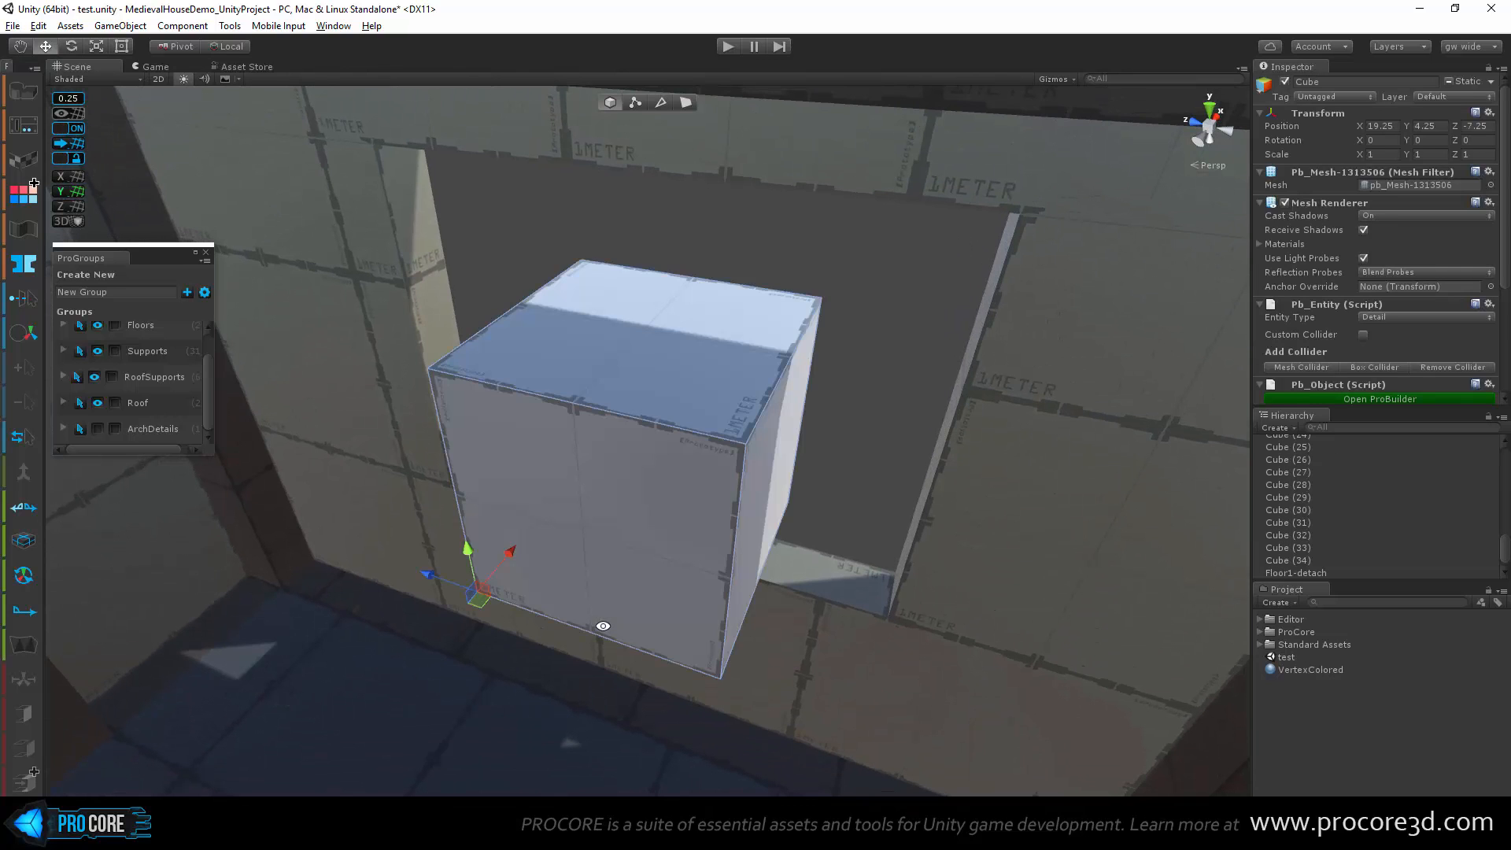
{"action": "left_click_drag", "start_coordinate": [600, 566], "coordinate": [777, 482], "text": "alt"}
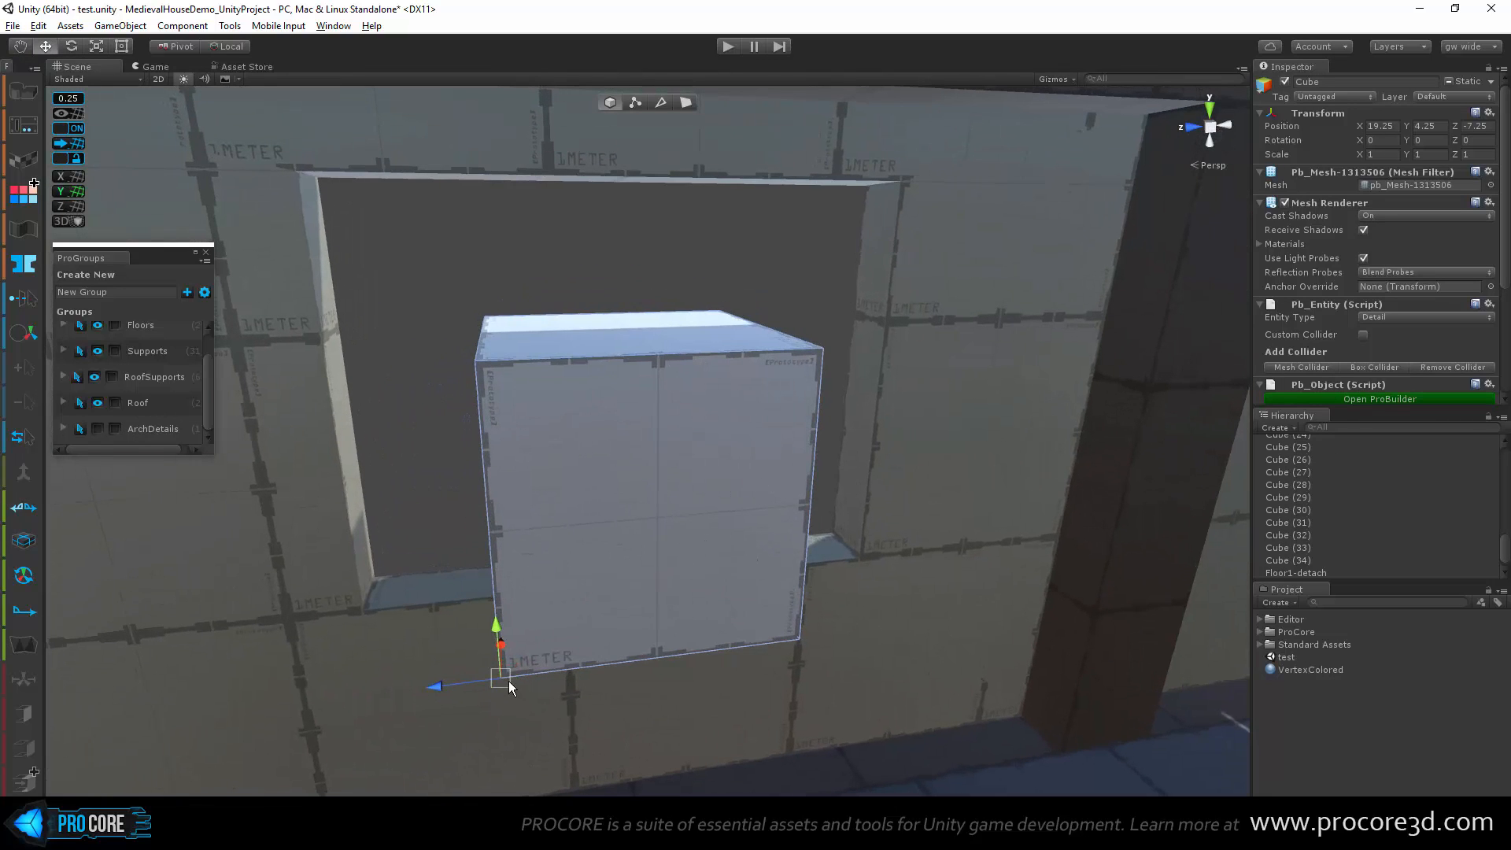
{"action": "left_click_drag", "start_coordinate": [508, 682], "coordinate": [489, 669]}
{"action": "left_click_drag", "start_coordinate": [537, 589], "coordinate": [394, 617], "text": "alt"}
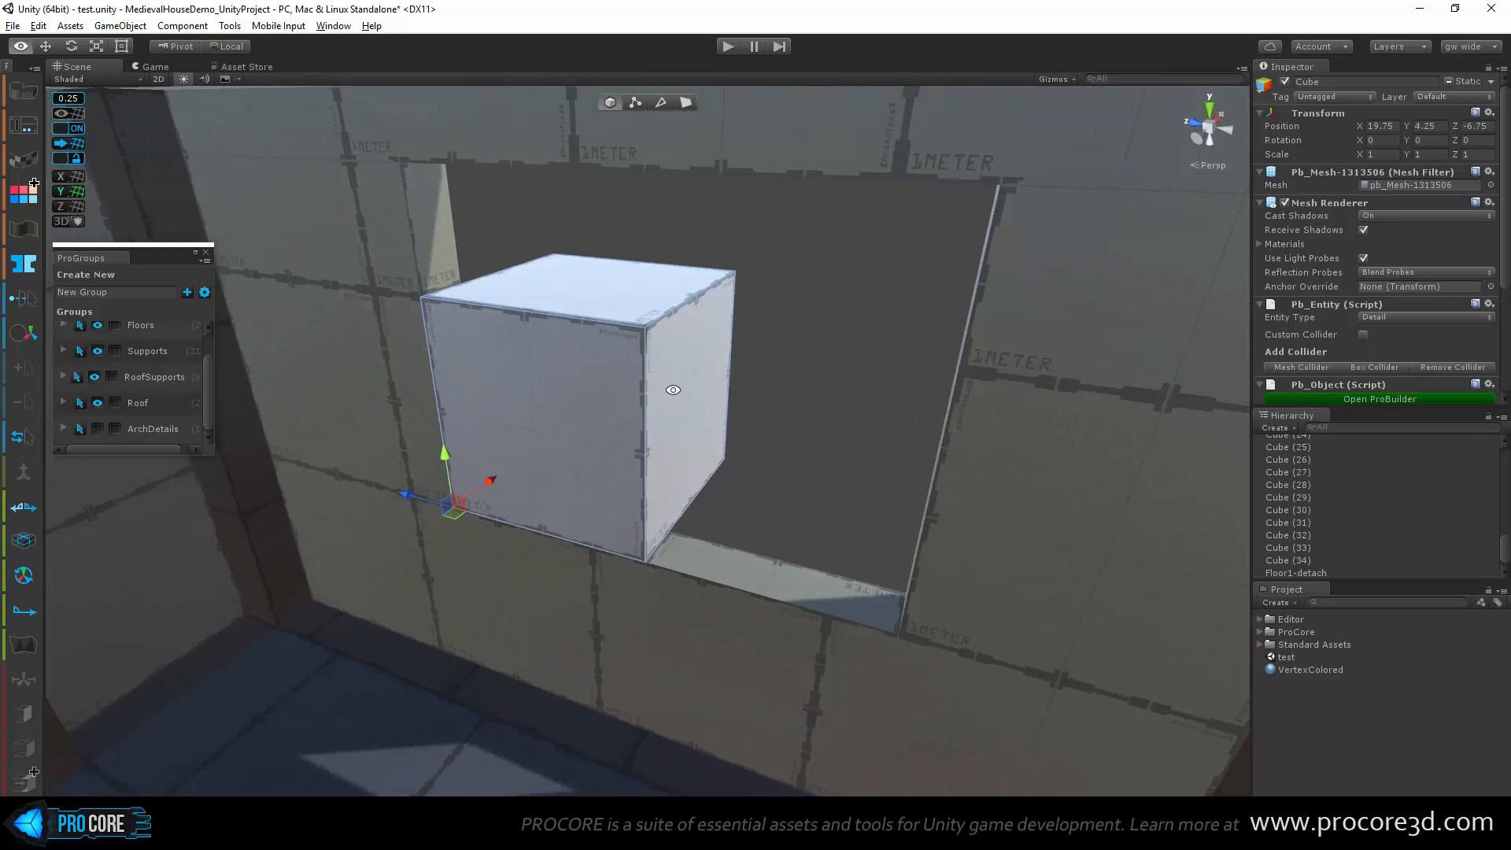
Step: Set the grid snap to 0.125 and lower the cube's top face to form a thin slab
{"action": "left_click", "coordinate": [687, 102]}
{"action": "left_click", "coordinate": [612, 299]}
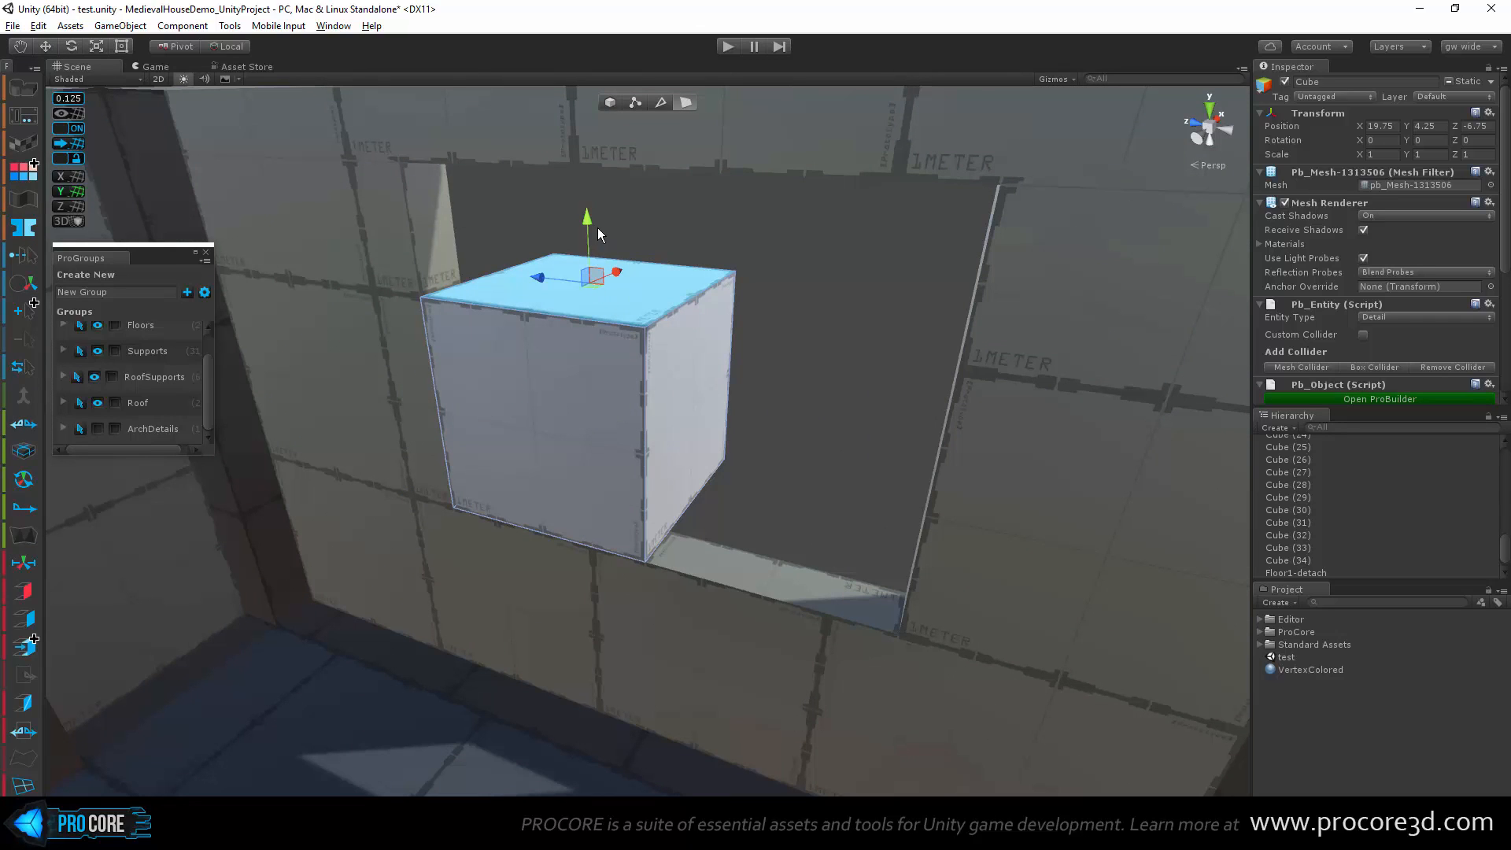
{"action": "left_click_drag", "start_coordinate": [598, 228], "coordinate": [594, 425]}
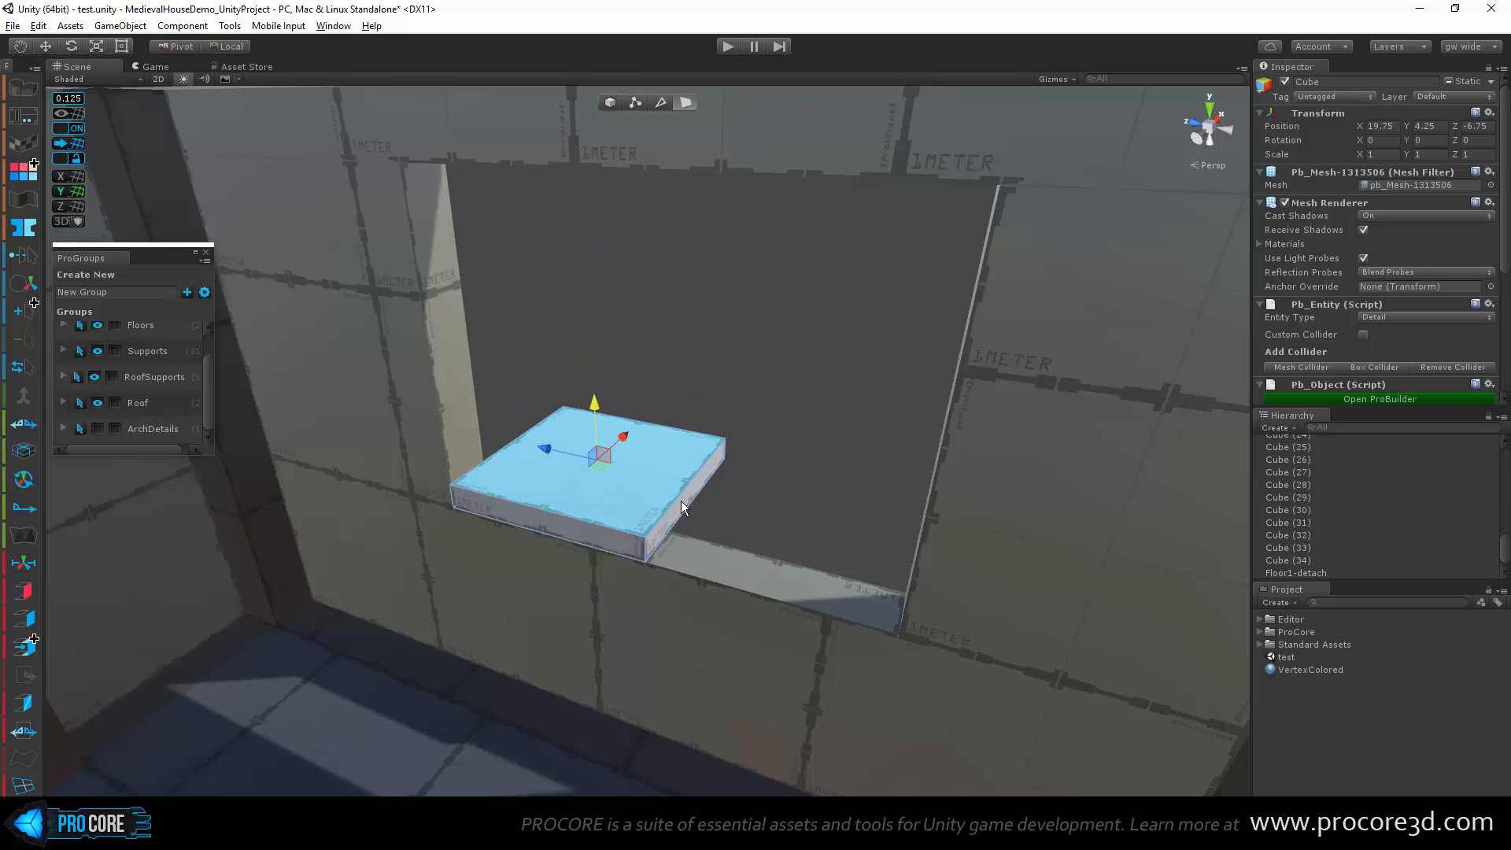
Step: Extend the slab's end face across the window opening and pull its outer face back toward the wall to form a sill
{"action": "left_click", "coordinate": [682, 513]}
{"action": "left_click_drag", "start_coordinate": [636, 480], "coordinate": [338, 512]}
{"action": "scroll", "coordinate": [618, 562], "scroll_direction": "down", "scroll_amount": 5}
{"action": "left_click", "coordinate": [742, 623]}
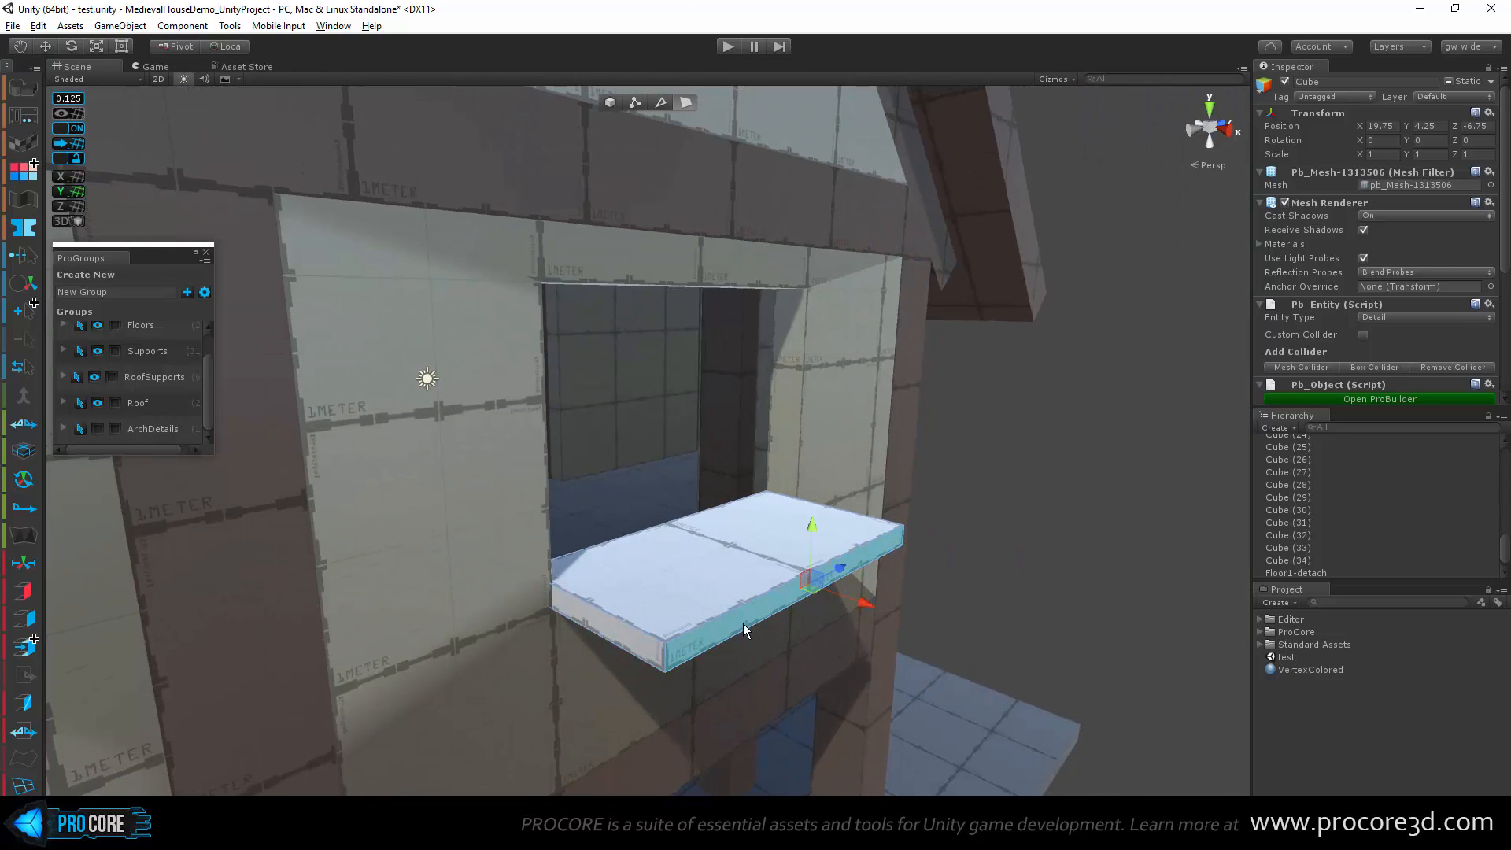
{"action": "left_click_drag", "start_coordinate": [870, 608], "coordinate": [590, 627]}
Step: Duplicate the sill slab and move the copy into the first window opening
{"action": "key", "text": "g"}
{"action": "middle_click_drag", "start_coordinate": [590, 627], "coordinate": [720, 610]}
{"action": "scroll", "coordinate": [720, 610], "scroll_direction": "down", "scroll_amount": 1}
{"action": "key", "text": "ctrl+d"}
{"action": "left_click_drag", "start_coordinate": [971, 503], "coordinate": [645, 563]}
{"action": "scroll", "coordinate": [460, 577], "scroll_direction": "down", "scroll_amount": 2}
{"action": "left_click", "coordinate": [1130, 522]}
{"action": "scroll", "coordinate": [573, 601], "scroll_direction": "down", "scroll_amount": 2}
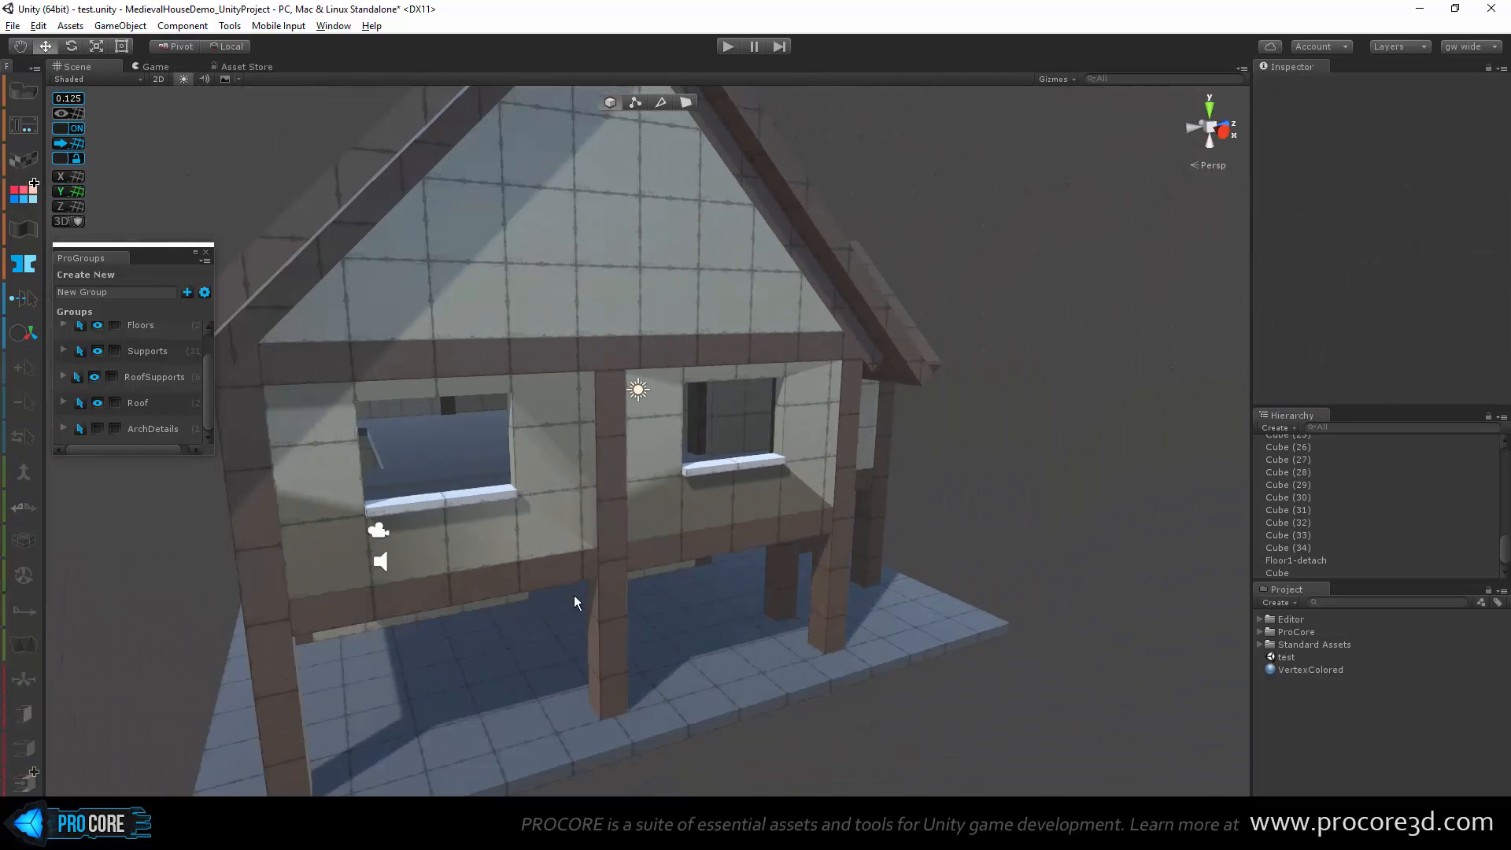
Step: Insert a lengthwise edge loop in the second window's sill slab and shift it toward the outer side
{"action": "left_click_drag", "start_coordinate": [472, 566], "coordinate": [698, 569], "text": "alt"}
{"action": "scroll", "coordinate": [698, 569], "scroll_direction": "up", "scroll_amount": 3}
{"action": "middle_click_drag", "start_coordinate": [793, 497], "coordinate": [697, 565]}
{"action": "scroll", "coordinate": [708, 570], "scroll_direction": "up", "scroll_amount": 2}
{"action": "left_click", "coordinate": [674, 583]}
{"action": "scroll", "coordinate": [630, 565], "scroll_direction": "up", "scroll_amount": 3}
{"action": "left_click_drag", "start_coordinate": [597, 565], "coordinate": [1063, 629], "text": "alt"}
{"action": "middle_click_drag", "start_coordinate": [700, 566], "coordinate": [803, 488]}
{"action": "scroll", "coordinate": [708, 527], "scroll_direction": "up", "scroll_amount": 4}
{"action": "left_click_drag", "start_coordinate": [690, 532], "coordinate": [637, 575], "text": "alt"}
{"action": "scroll", "coordinate": [617, 572], "scroll_direction": "down", "scroll_amount": 3}
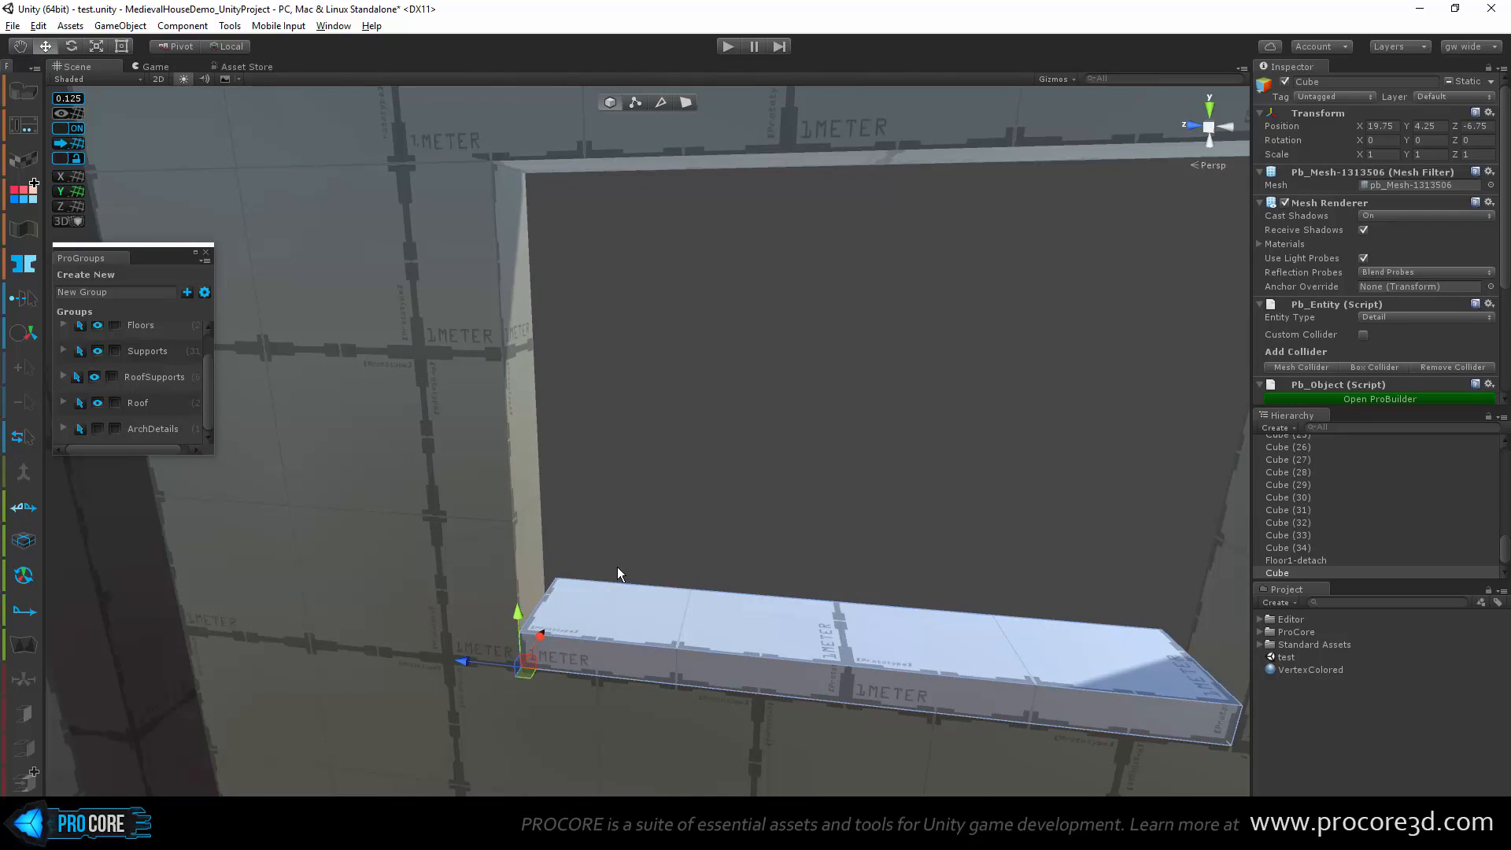
{"action": "left_click", "coordinate": [660, 104]}
{"action": "left_click", "coordinate": [546, 602]}
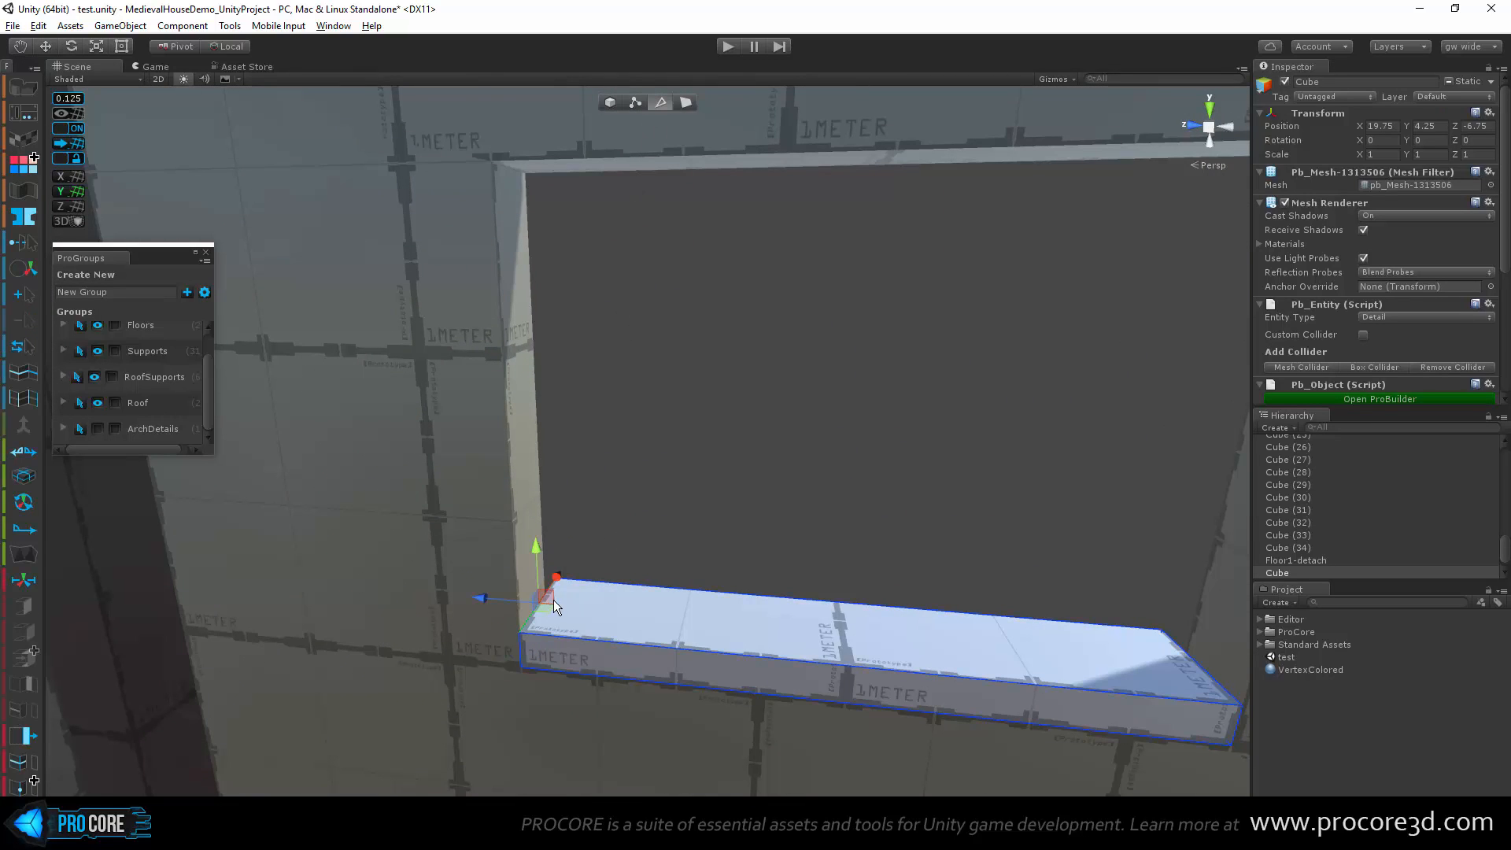
{"action": "key", "text": "alt+u"}
{"action": "left_click_drag", "start_coordinate": [554, 599], "coordinate": [579, 672], "text": "alt"}
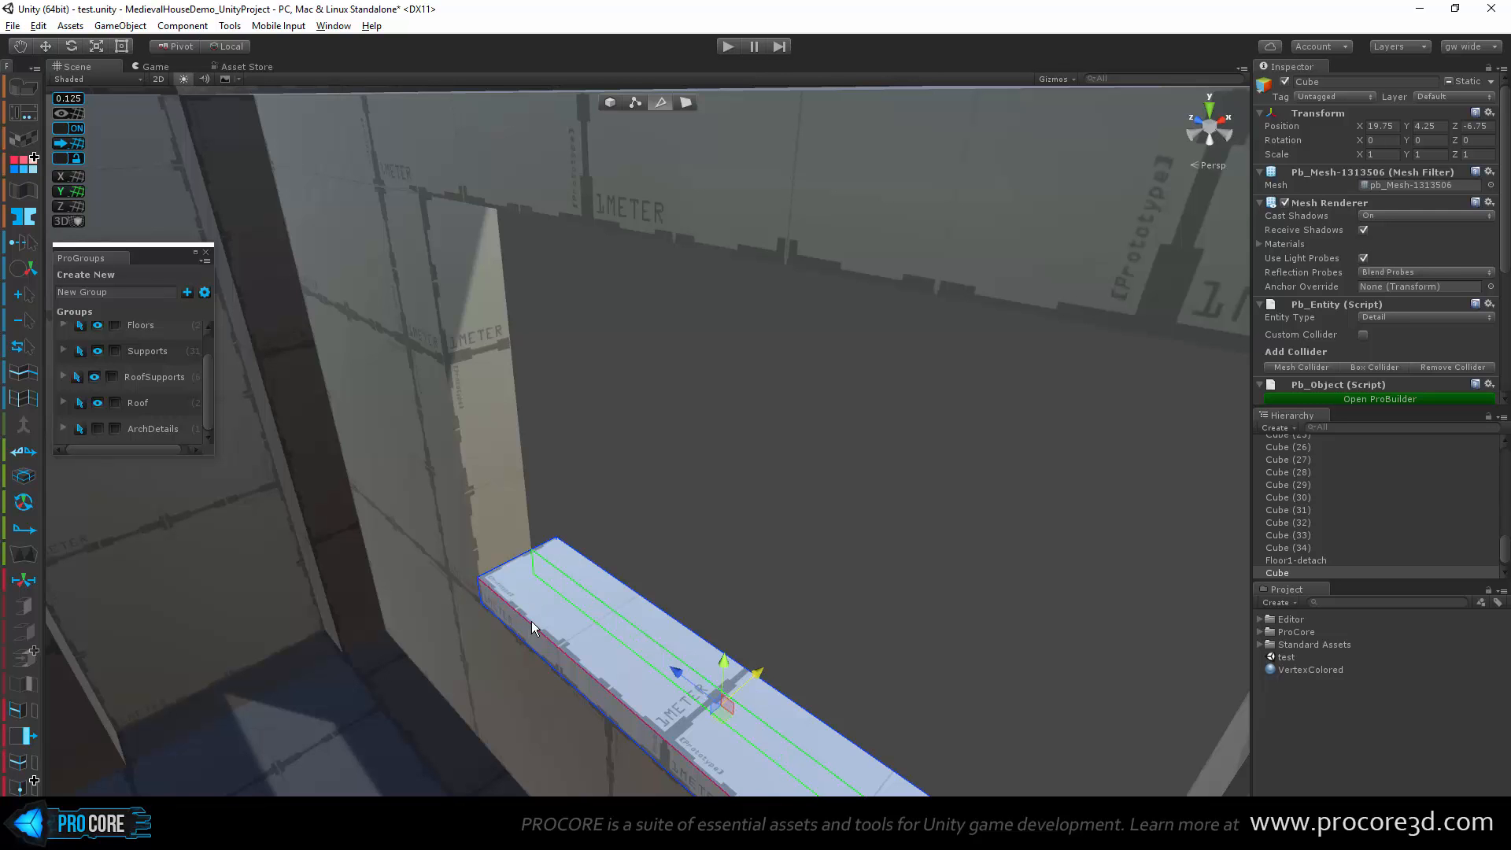
Step: Insert a crosswise edge loop in the sill slab and move it close to the end beside the sunlit reveal
{"action": "left_click", "coordinate": [506, 568]}
{"action": "left_click_drag", "start_coordinate": [489, 644], "coordinate": [672, 499], "text": "alt"}
{"action": "scroll", "coordinate": [671, 500], "scroll_direction": "up", "scroll_amount": 3}
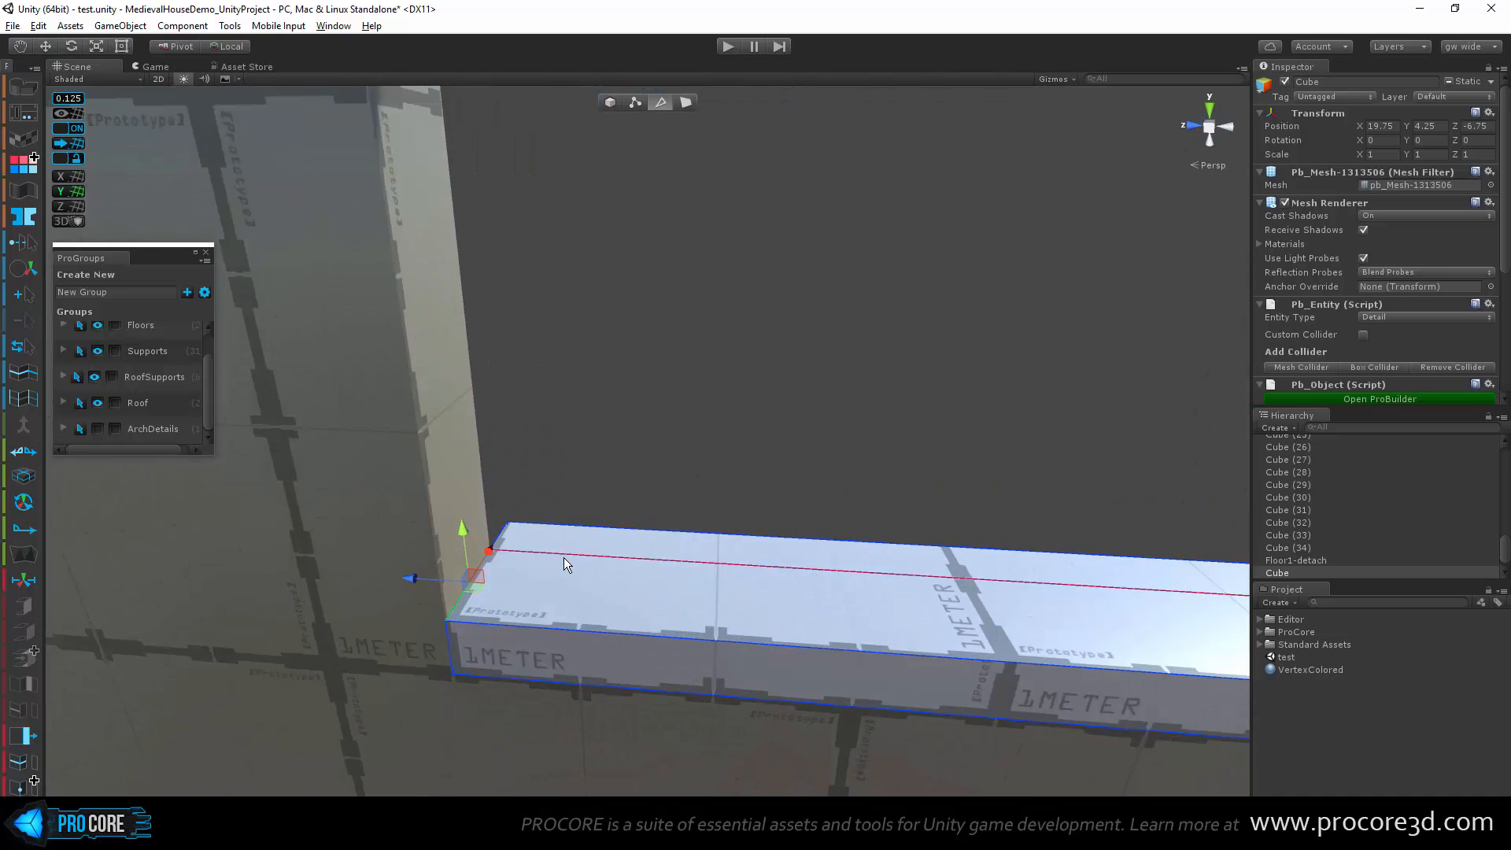
{"action": "left_click", "coordinate": [549, 634]}
{"action": "key", "text": "alt+u"}
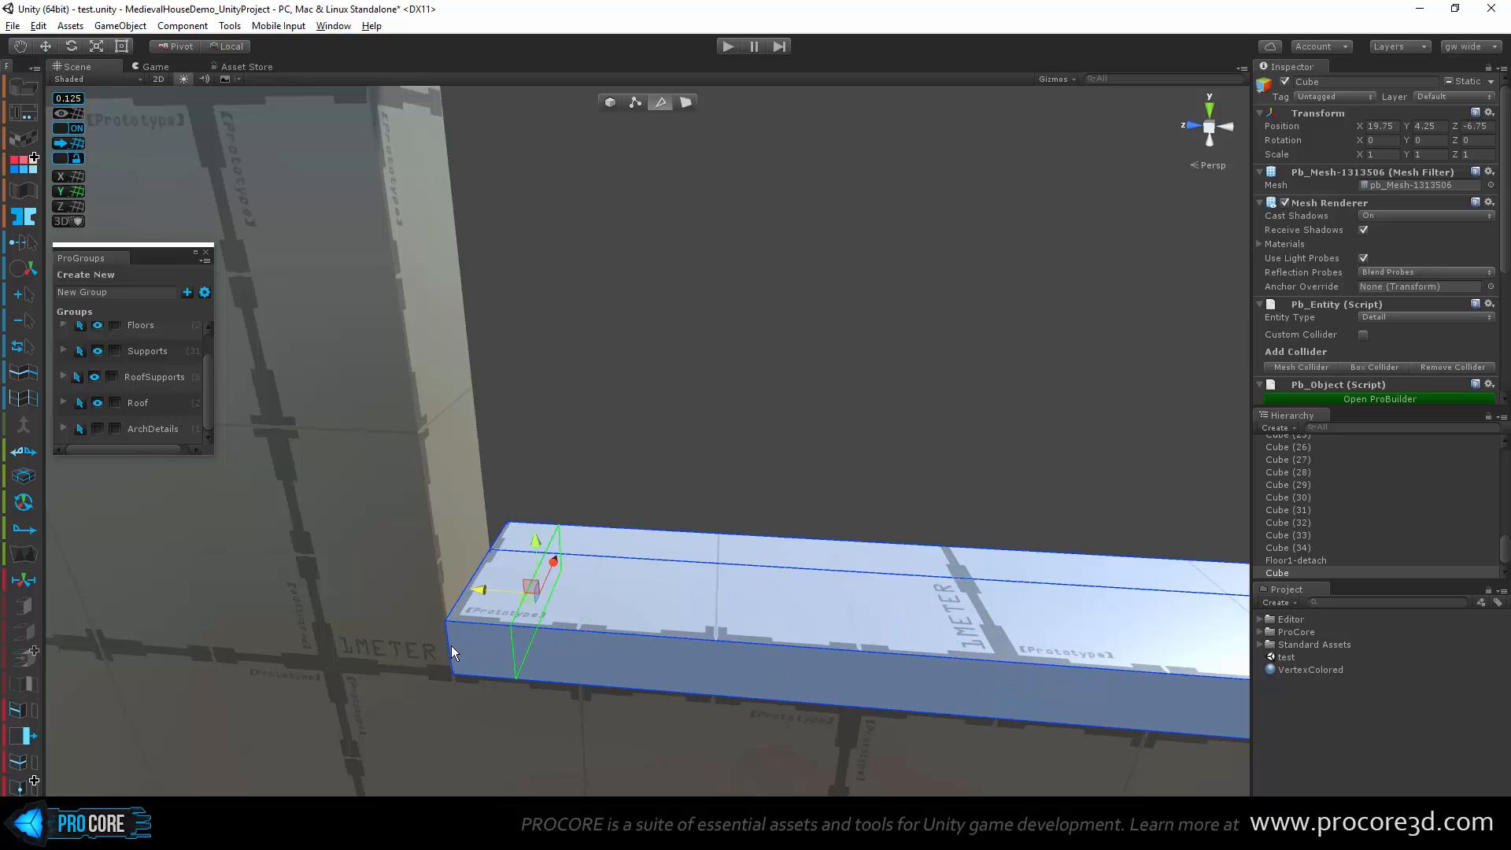
{"action": "scroll", "coordinate": [539, 563], "scroll_direction": "down", "scroll_amount": 1}
{"action": "scroll", "coordinate": [537, 561], "scroll_direction": "up", "scroll_amount": 1}
{"action": "key", "text": "h"}
{"action": "scroll", "coordinate": [904, 595], "scroll_direction": "down", "scroll_amount": 4}
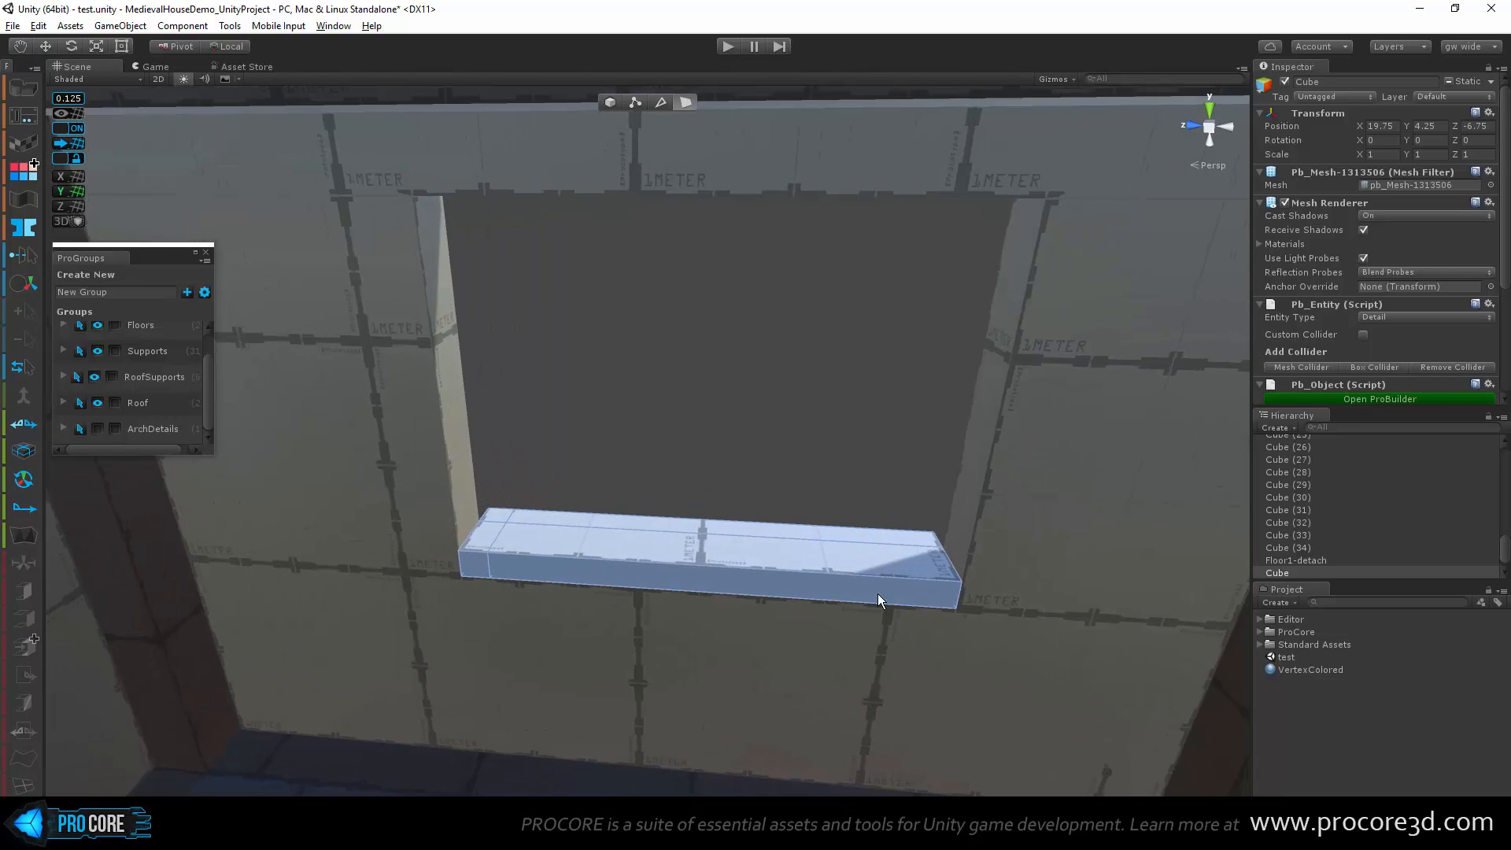
Step: Insert another crosswise edge loop in the sill slab and move it close to the opposite end
{"action": "left_click", "coordinate": [865, 576]}
{"action": "left_click", "coordinate": [660, 102]}
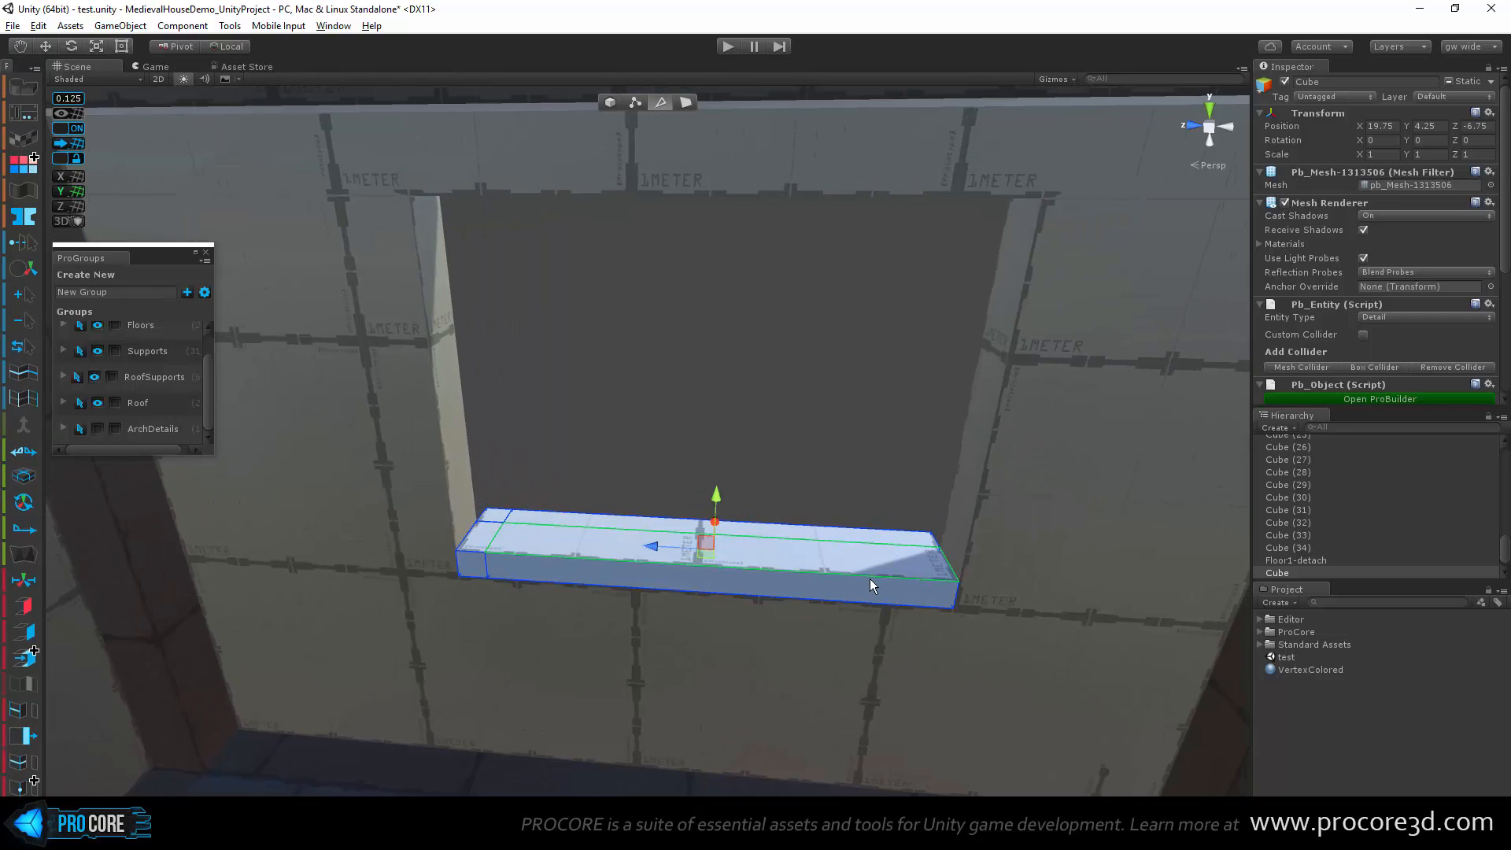
{"action": "left_click", "coordinate": [870, 579]}
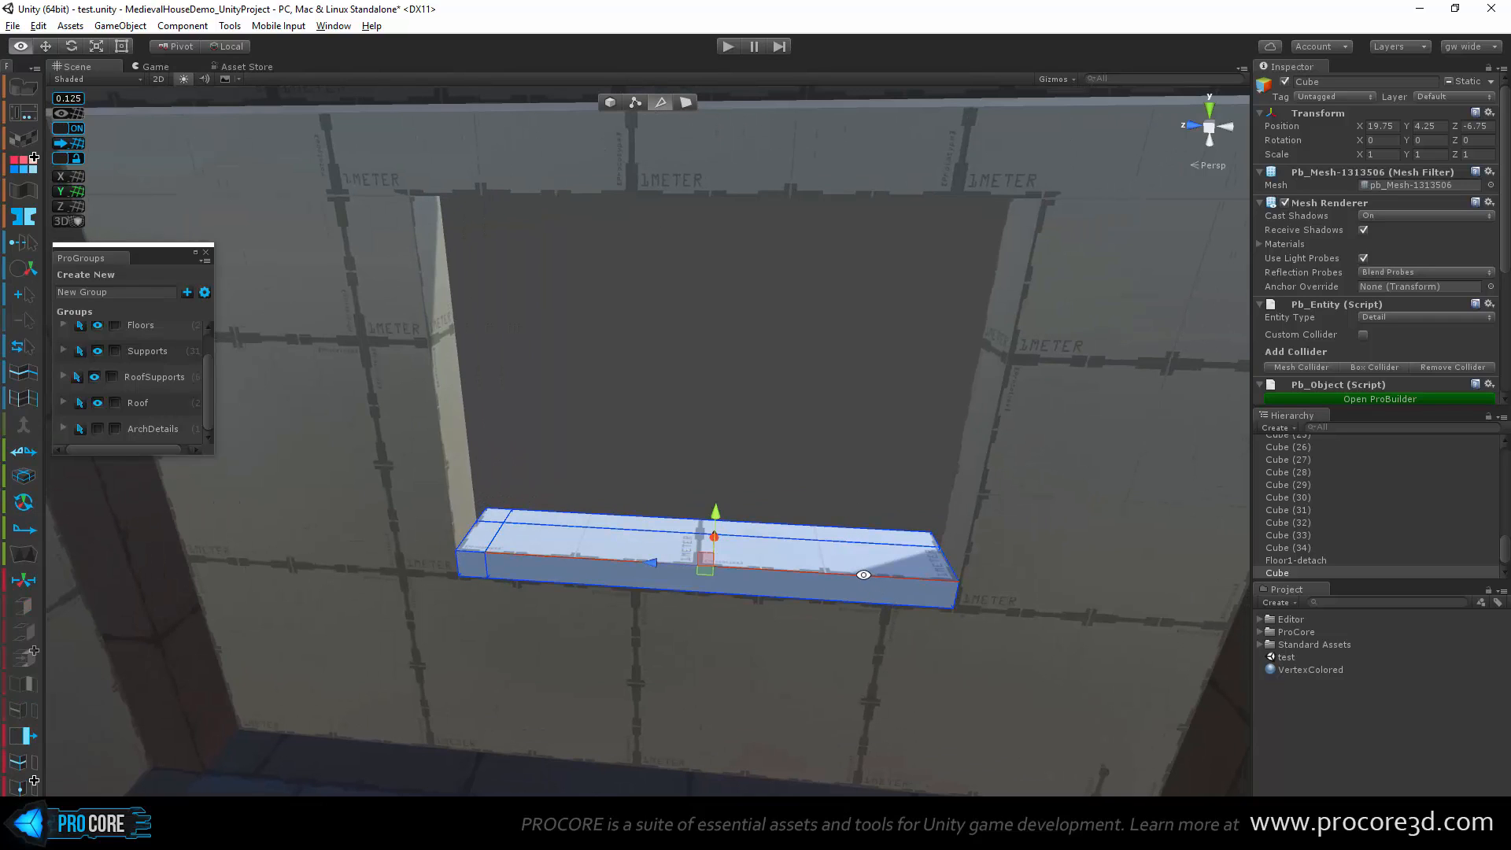
{"action": "key", "text": "alt+u"}
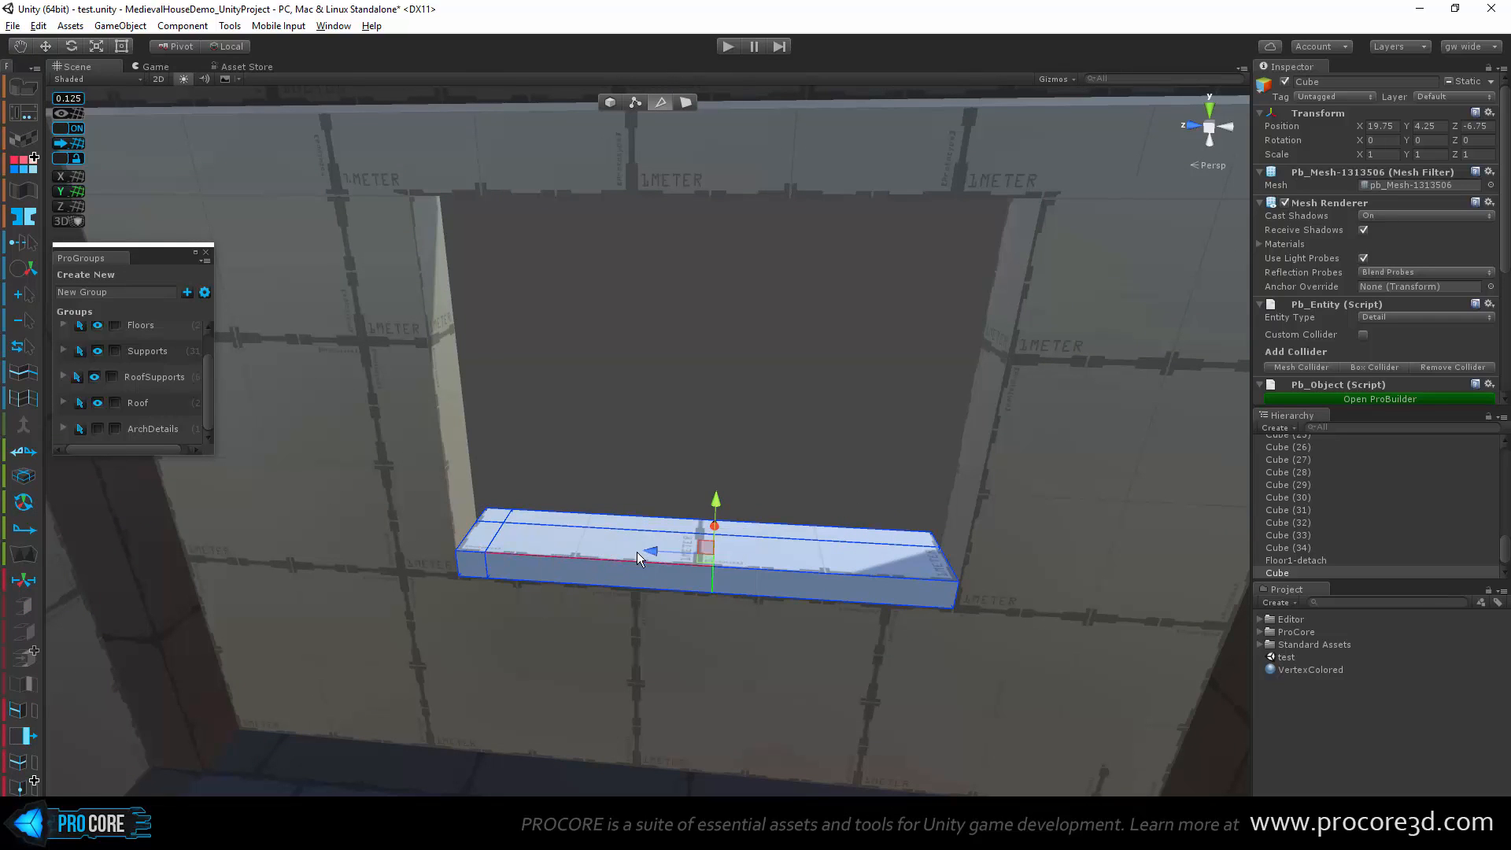
{"action": "left_click_drag", "start_coordinate": [657, 561], "coordinate": [842, 575]}
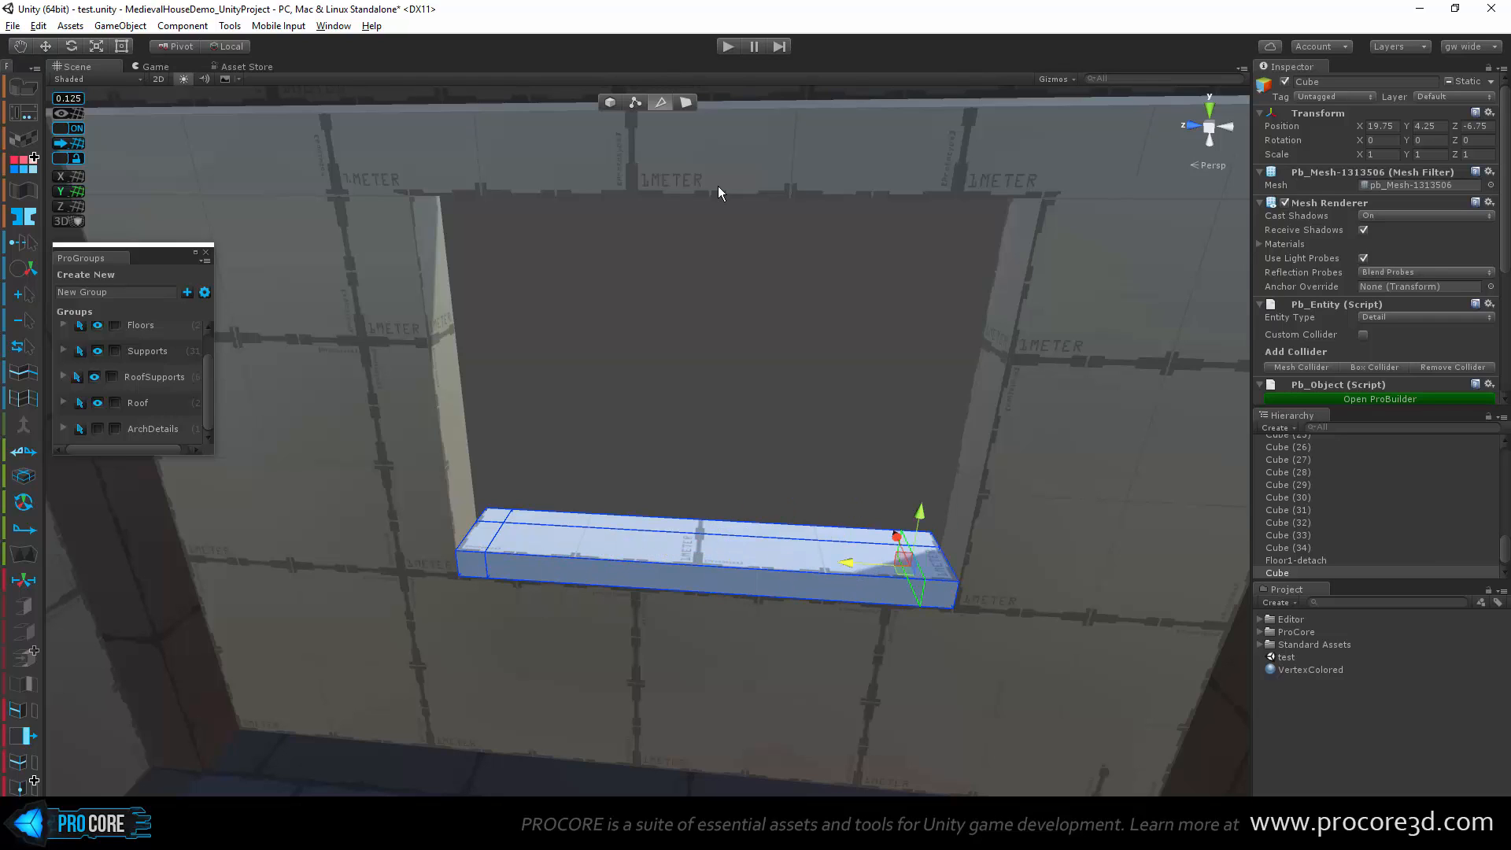
{"action": "left_click", "coordinate": [682, 103]}
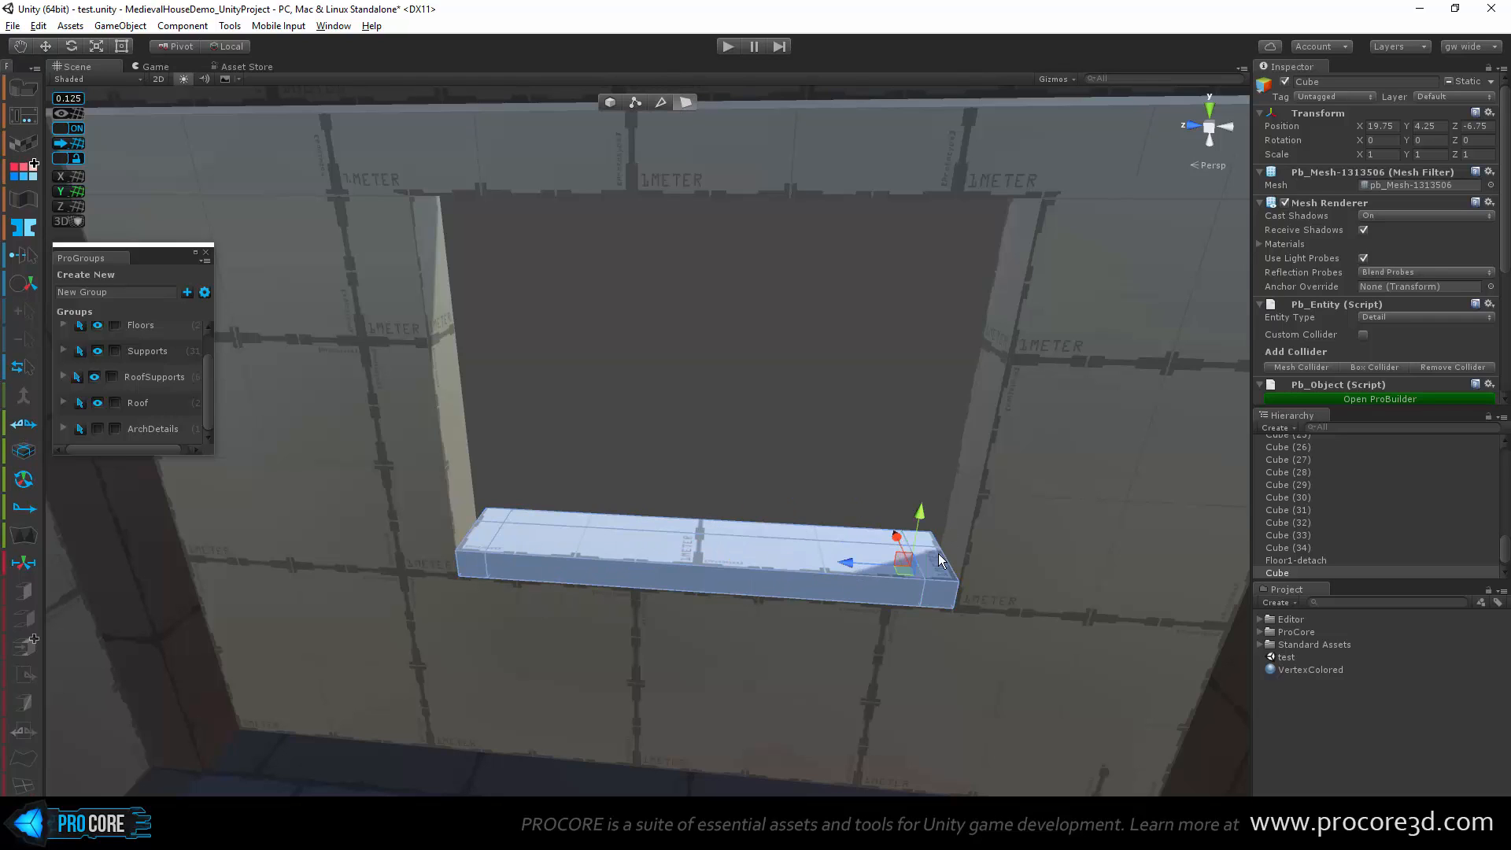
Step: Extrude the sill's two inner corner faces up into side posts and extend one post's top across the opening as a lintel
{"action": "left_click", "coordinate": [480, 537], "text": "shift"}
{"action": "left_click_drag", "start_coordinate": [702, 494], "coordinate": [715, 143], "text": "shift"}
{"action": "left_click", "coordinate": [463, 210]}
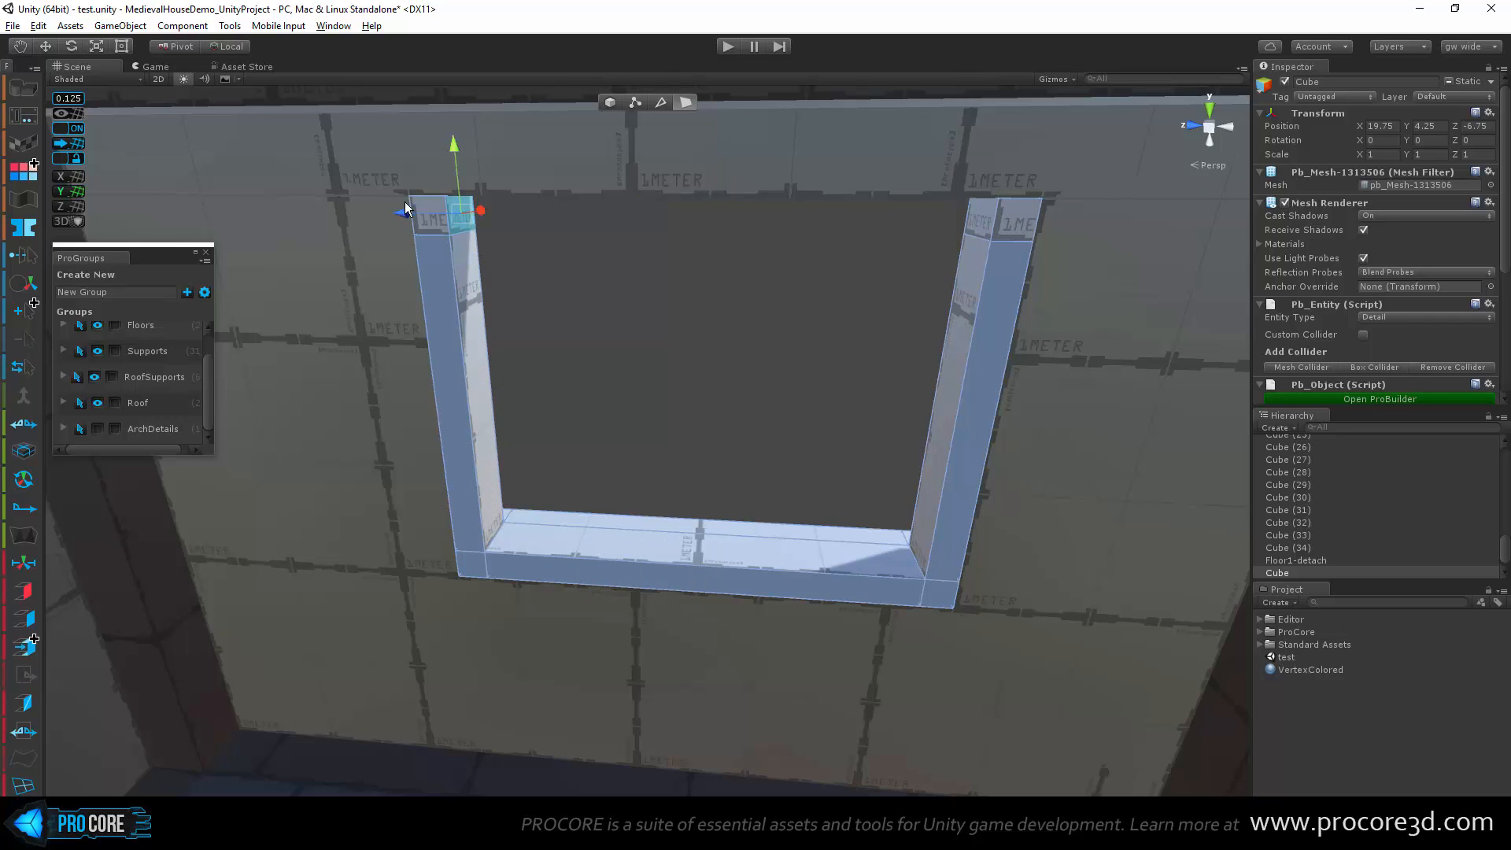
{"action": "left_click_drag", "start_coordinate": [408, 213], "coordinate": [966, 225], "text": "shift"}
Step: Delete the two facing end faces where the lintel meets the far post and weld the vertices at that corner
{"action": "left_click", "coordinate": [989, 221]}
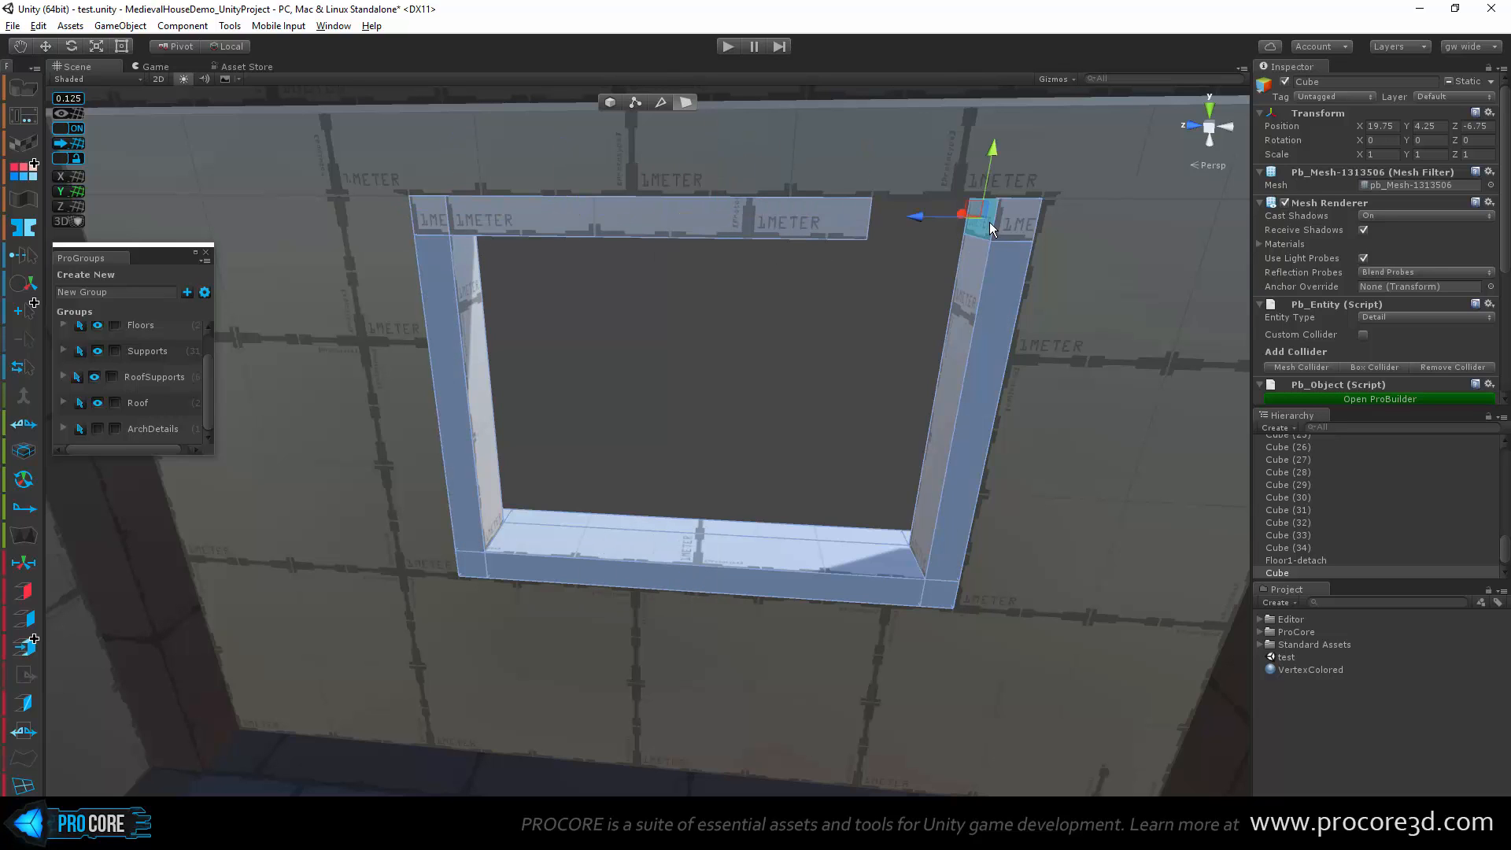
{"action": "key", "text": "BackSpace"}
{"action": "left_click_drag", "start_coordinate": [897, 299], "coordinate": [853, 214], "text": "alt"}
{"action": "left_click", "coordinate": [821, 206]}
{"action": "key", "text": "BackSpace"}
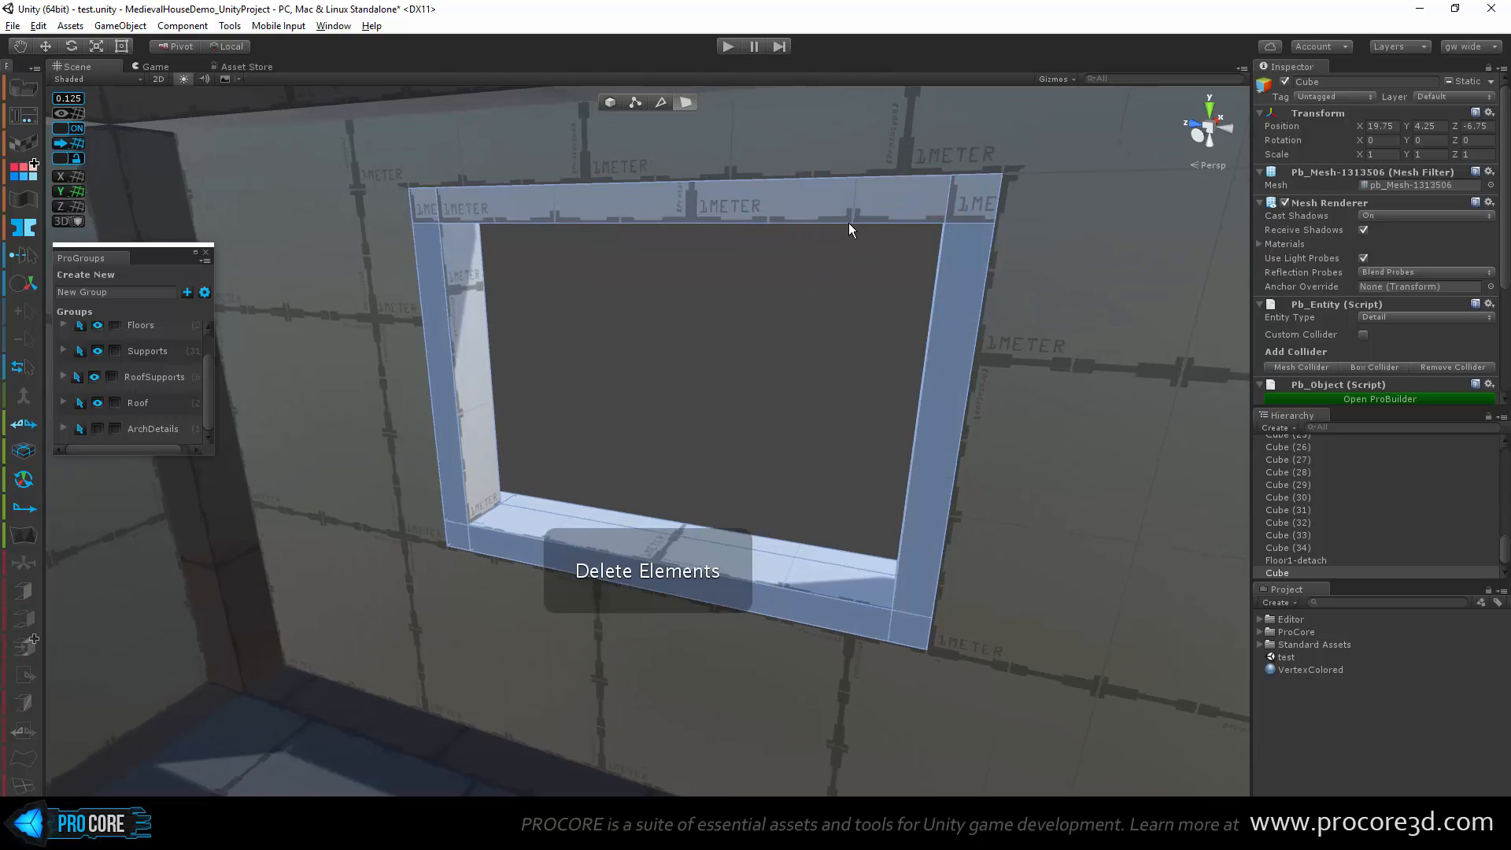
{"action": "left_click", "coordinate": [635, 102]}
{"action": "left_click_drag", "start_coordinate": [1087, 294], "coordinate": [1085, 295]}
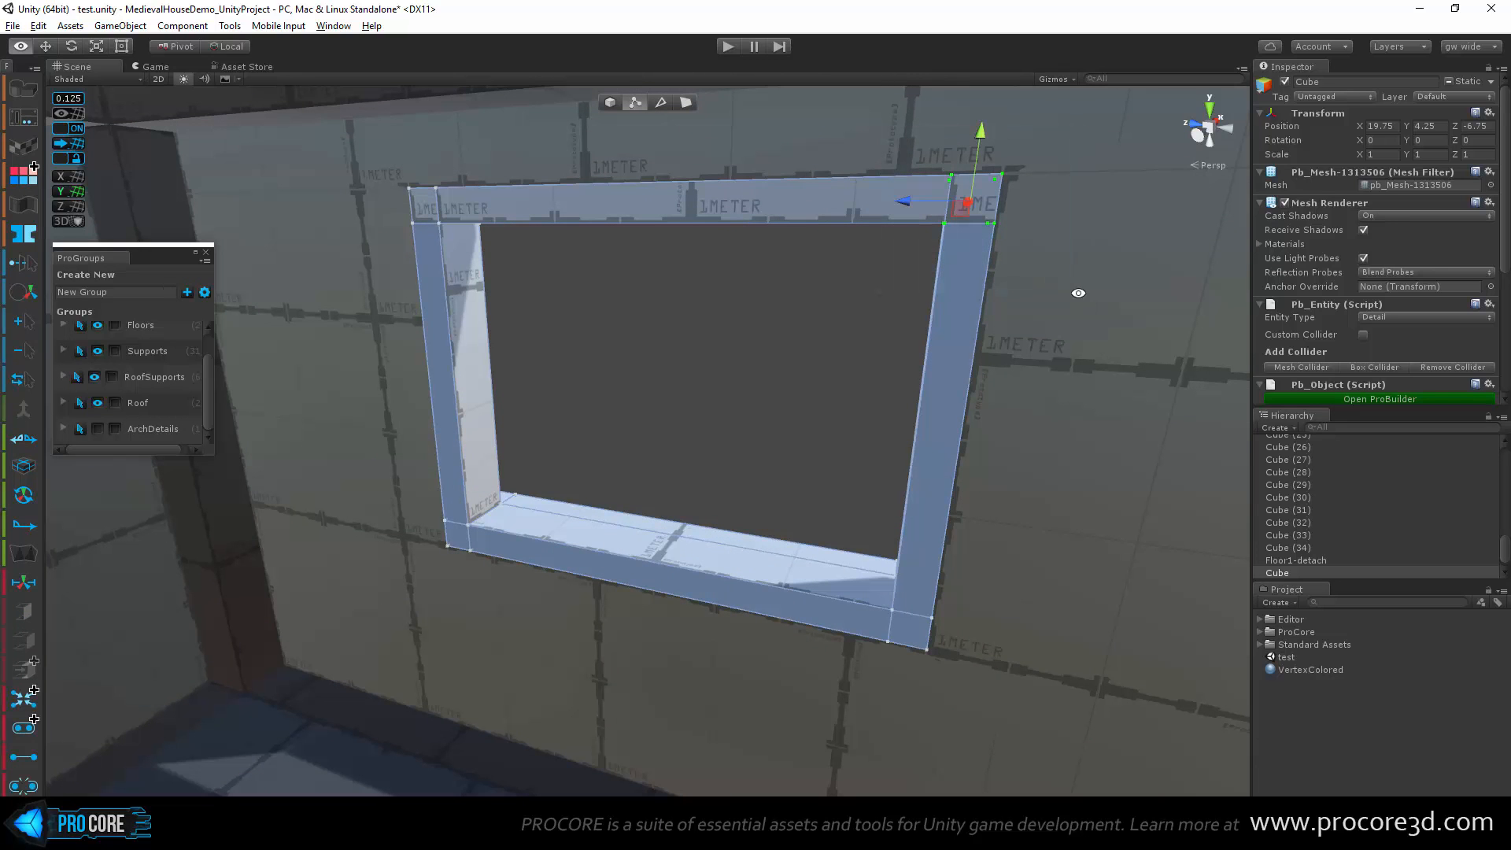
{"action": "key", "text": "alt+v"}
Step: Set the grid snap increment to 0.0625
{"action": "left_click_drag", "start_coordinate": [562, 432], "coordinate": [904, 399], "text": "alt"}
{"action": "left_click_drag", "start_coordinate": [653, 490], "coordinate": [1133, 454], "text": "alt"}
{"action": "scroll", "coordinate": [657, 422], "scroll_direction": "down", "scroll_amount": 3}
{"action": "left_click_drag", "start_coordinate": [658, 422], "coordinate": [936, 476], "text": "alt"}
{"action": "key", "text": "Escape"}
{"action": "scroll", "coordinate": [734, 461], "scroll_direction": "up", "scroll_amount": 4}
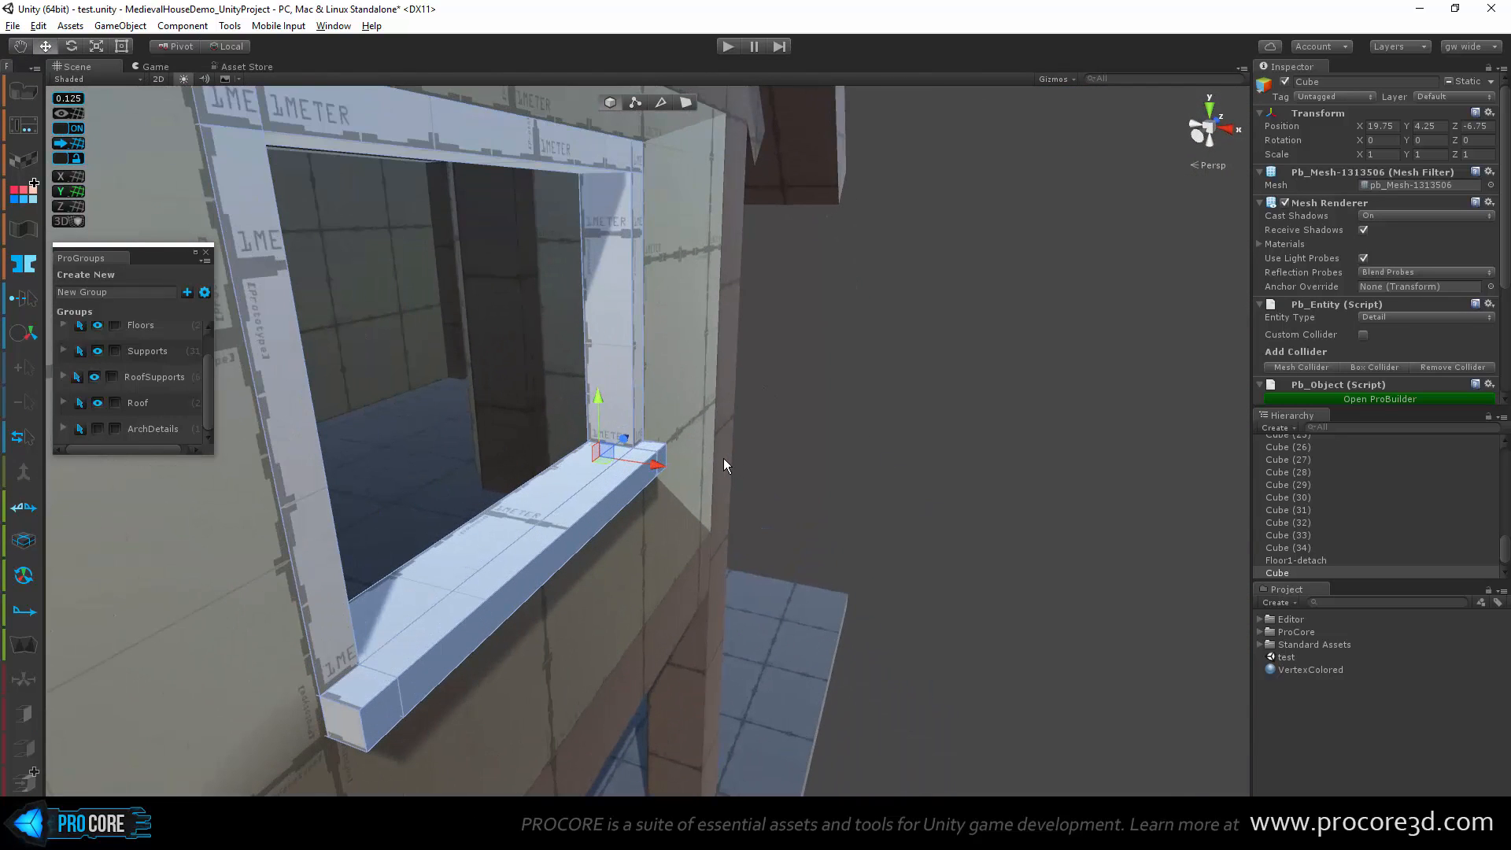
{"action": "key", "text": "minus"}
{"action": "left_click_drag", "start_coordinate": [376, 559], "coordinate": [775, 576], "text": "alt"}
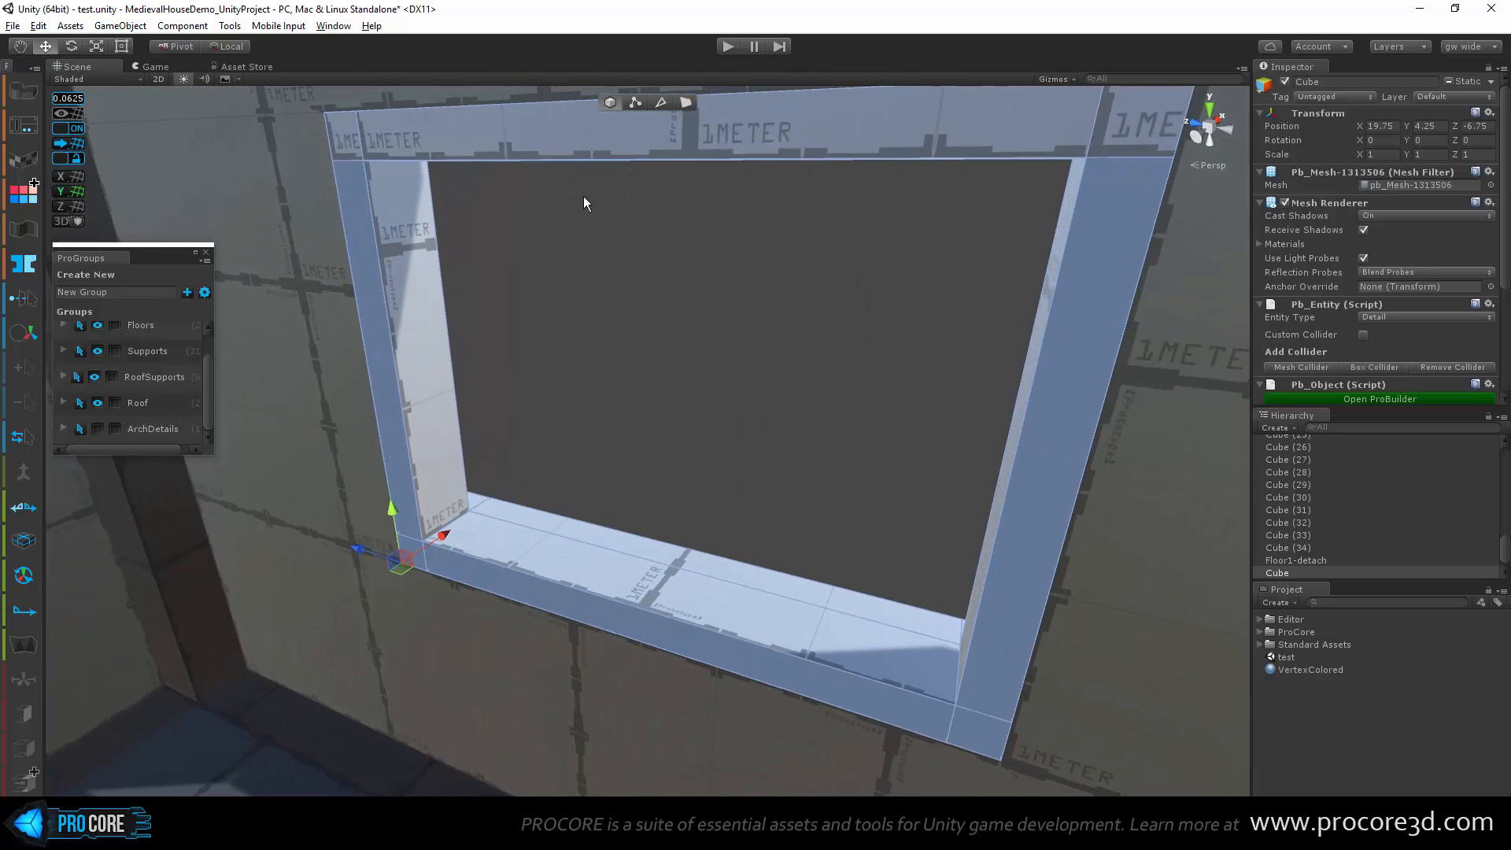
Step: Move the inner faces of both side posts outward to make the posts thinner
{"action": "left_click", "coordinate": [687, 102]}
{"action": "left_click_drag", "start_coordinate": [413, 277], "coordinate": [524, 278], "text": "alt"}
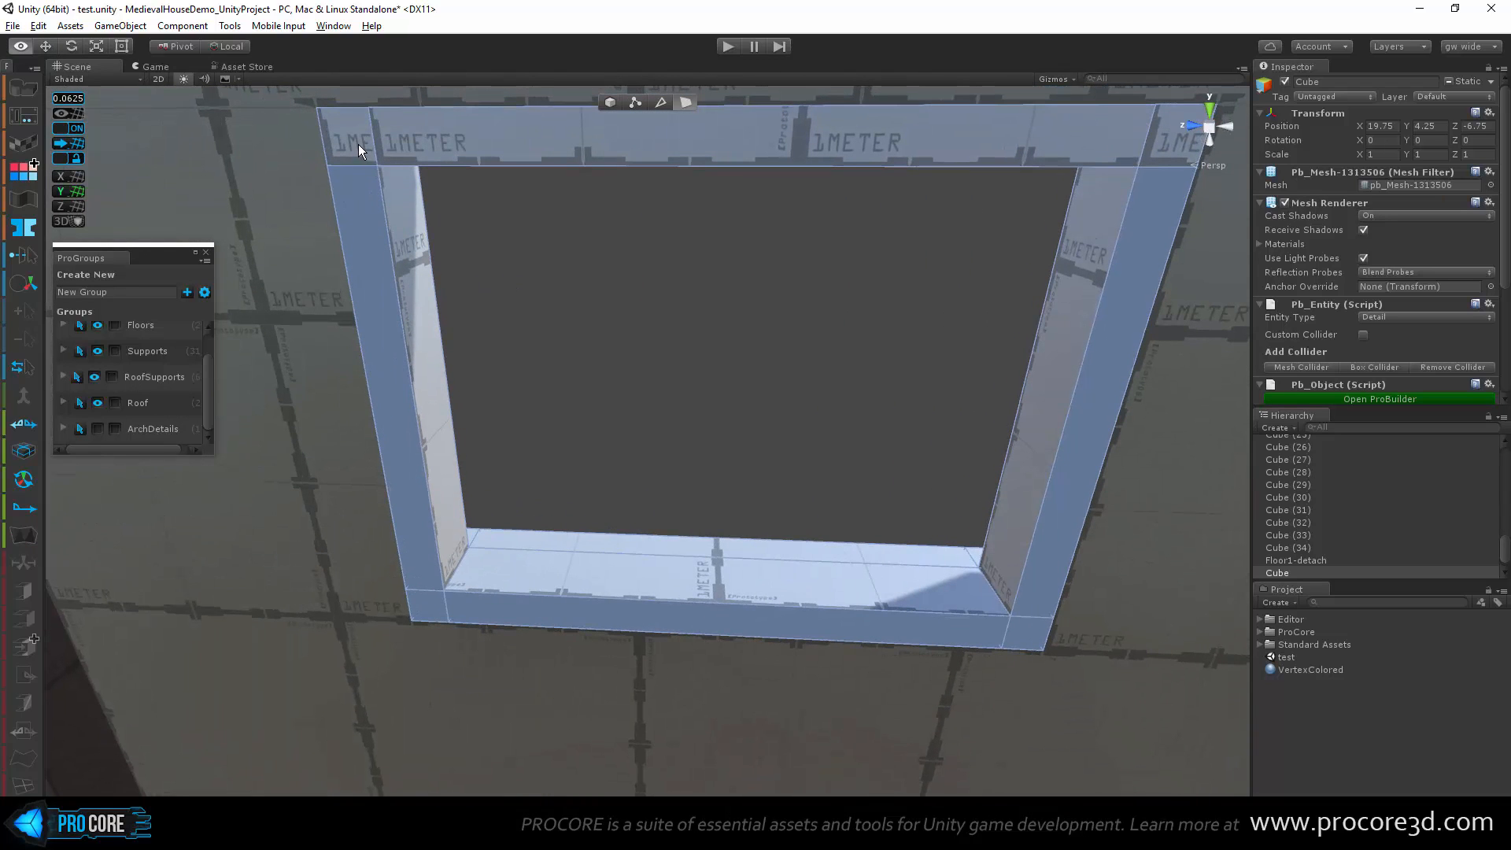
{"action": "left_click", "coordinate": [356, 147]}
{"action": "key", "text": "alt+g"}
{"action": "left_click_drag", "start_coordinate": [360, 205], "coordinate": [461, 314], "text": "alt"}
{"action": "left_click", "coordinate": [468, 294]}
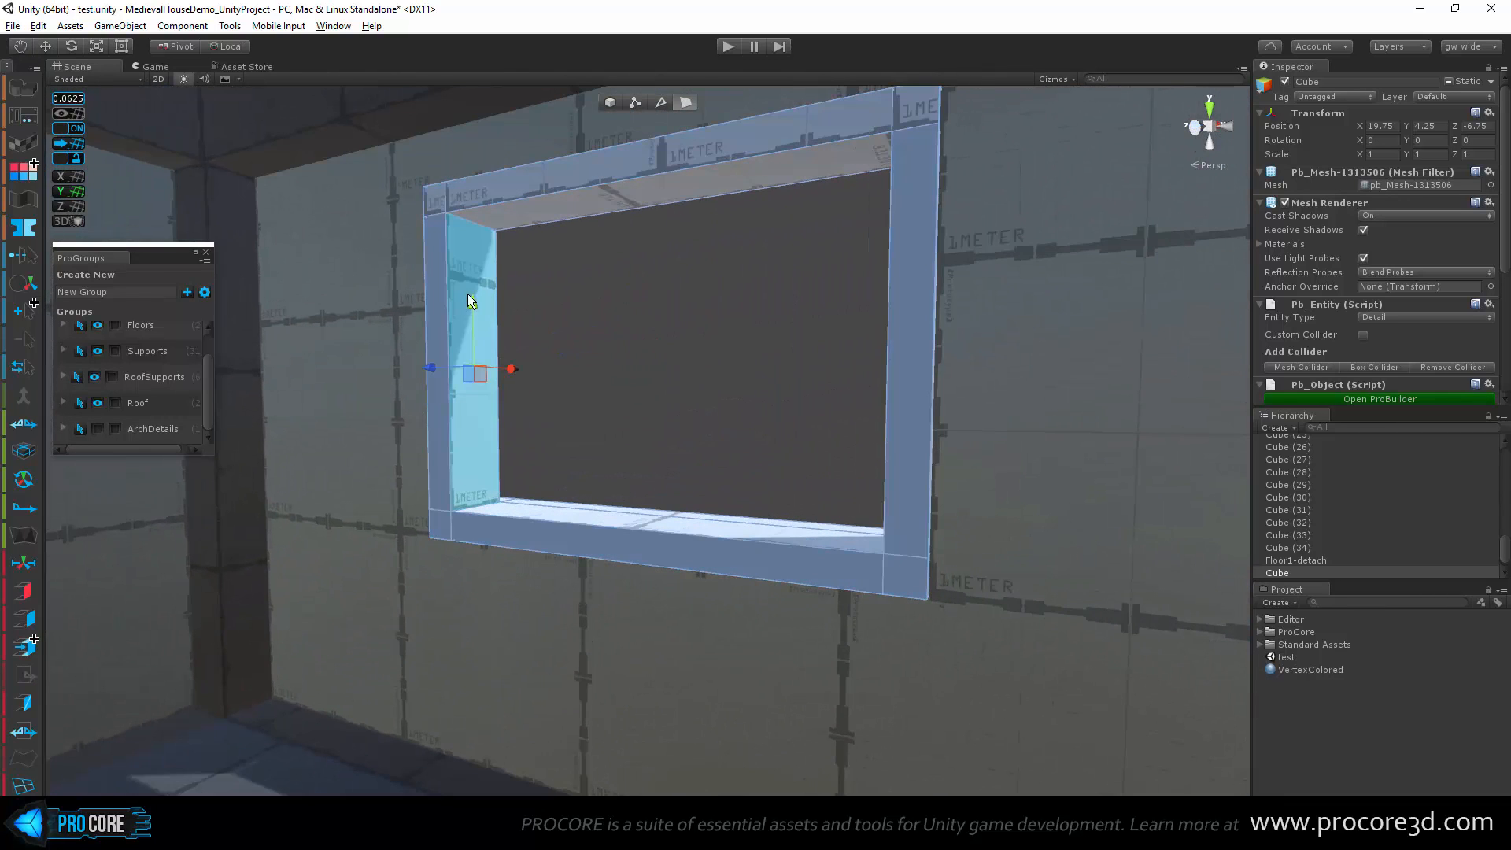
{"action": "left_click_drag", "start_coordinate": [414, 457], "coordinate": [511, 469], "text": "alt"}
{"action": "left_click_drag", "start_coordinate": [437, 380], "coordinate": [428, 383]}
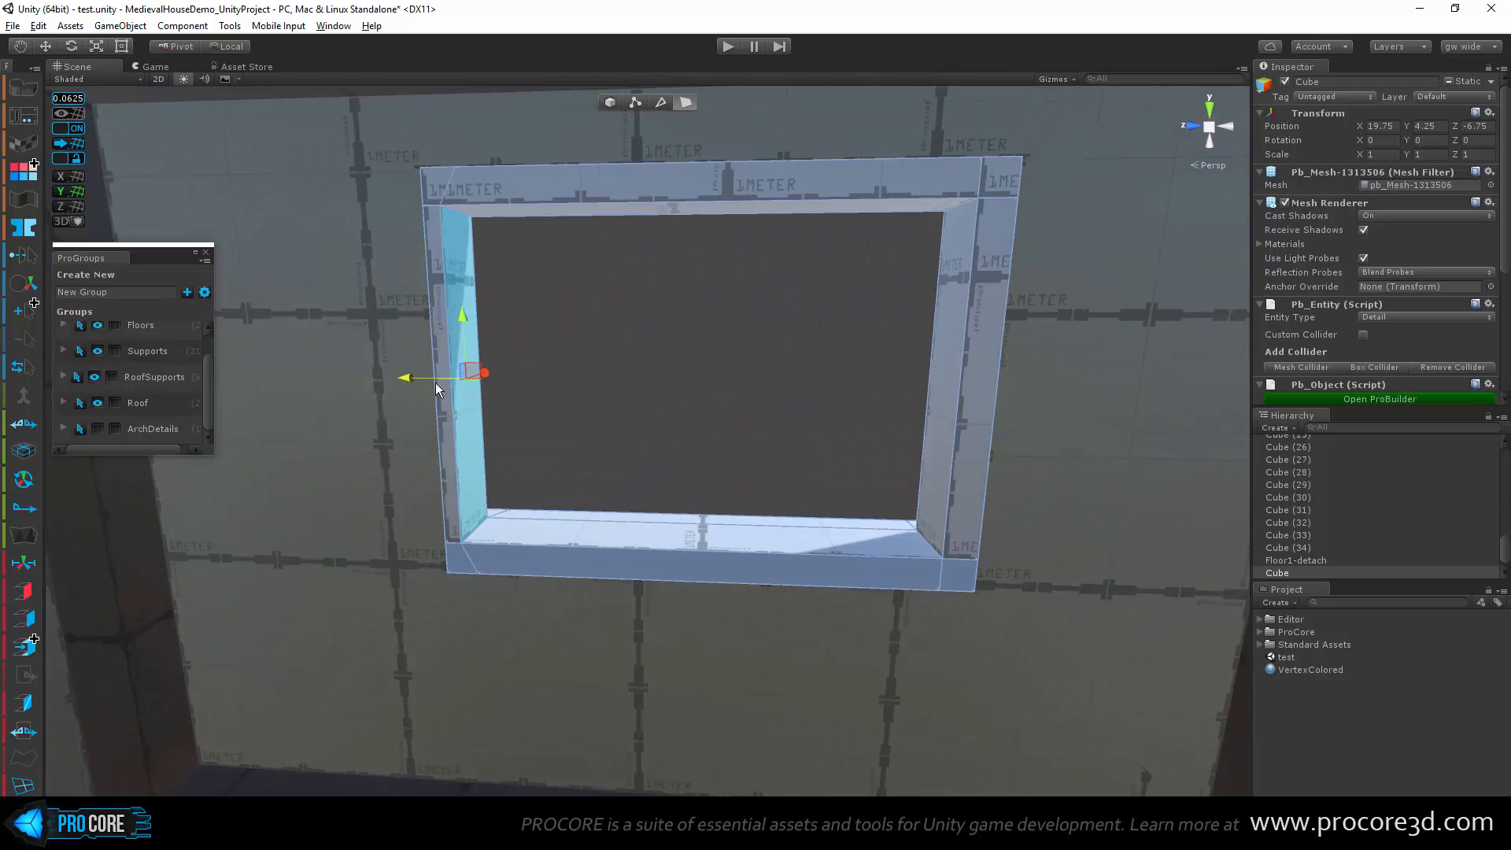
{"action": "left_click_drag", "start_coordinate": [809, 313], "coordinate": [911, 375], "text": "alt"}
{"action": "left_click", "coordinate": [955, 355]}
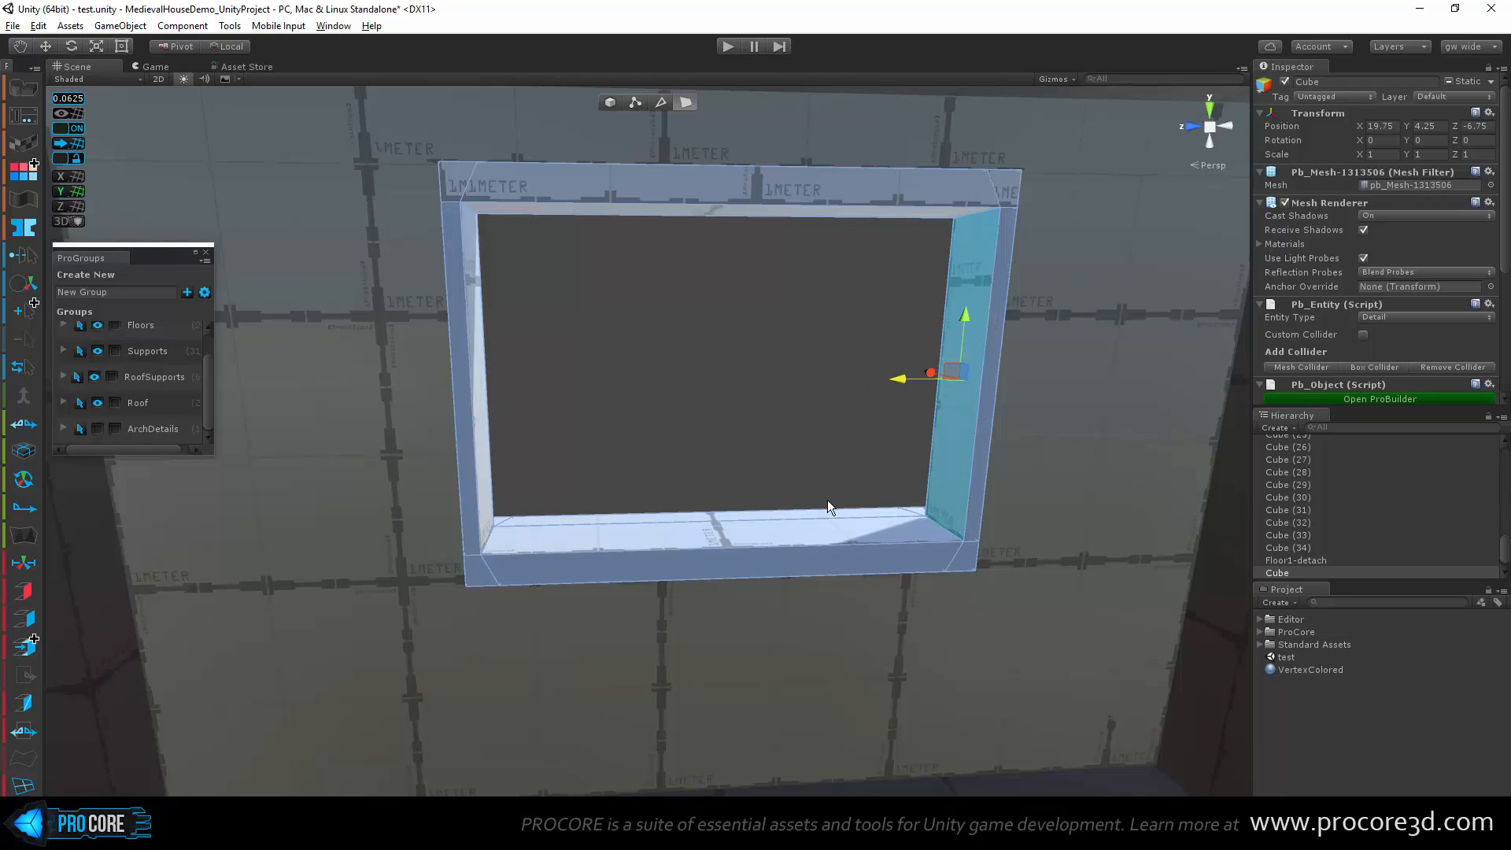
Step: Lower the sill's top faces to make the sill thinner
{"action": "left_click", "coordinate": [837, 530]}
{"action": "left_click_drag", "start_coordinate": [724, 489], "coordinate": [441, 471], "text": "alt"}
{"action": "key", "text": "alt+g"}
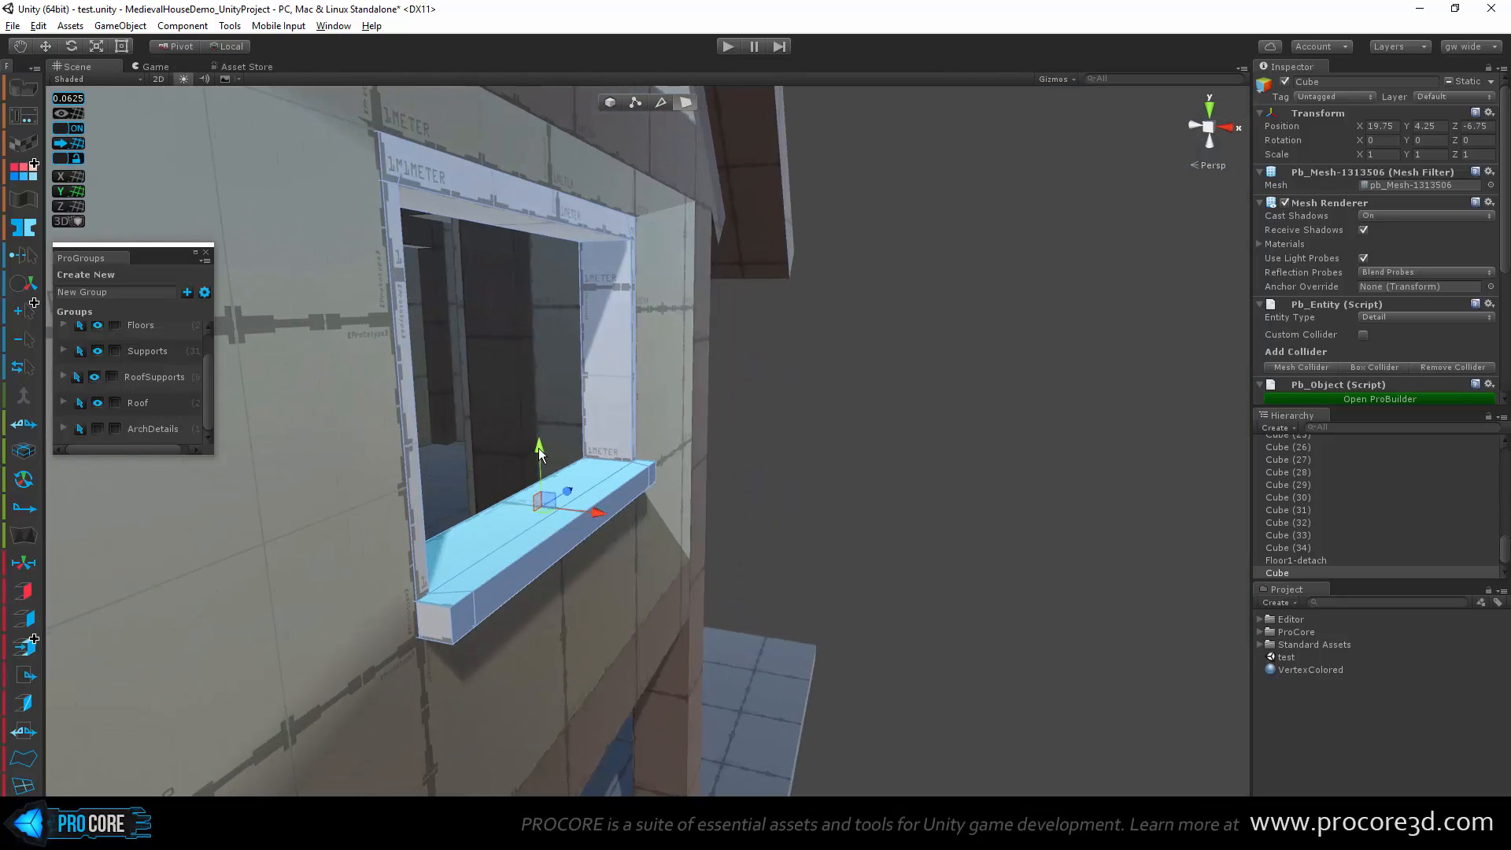
{"action": "left_click_drag", "start_coordinate": [539, 449], "coordinate": [519, 311]}
Step: Try to thin the lintel by raising its underside face
{"action": "left_click", "coordinate": [519, 233]}
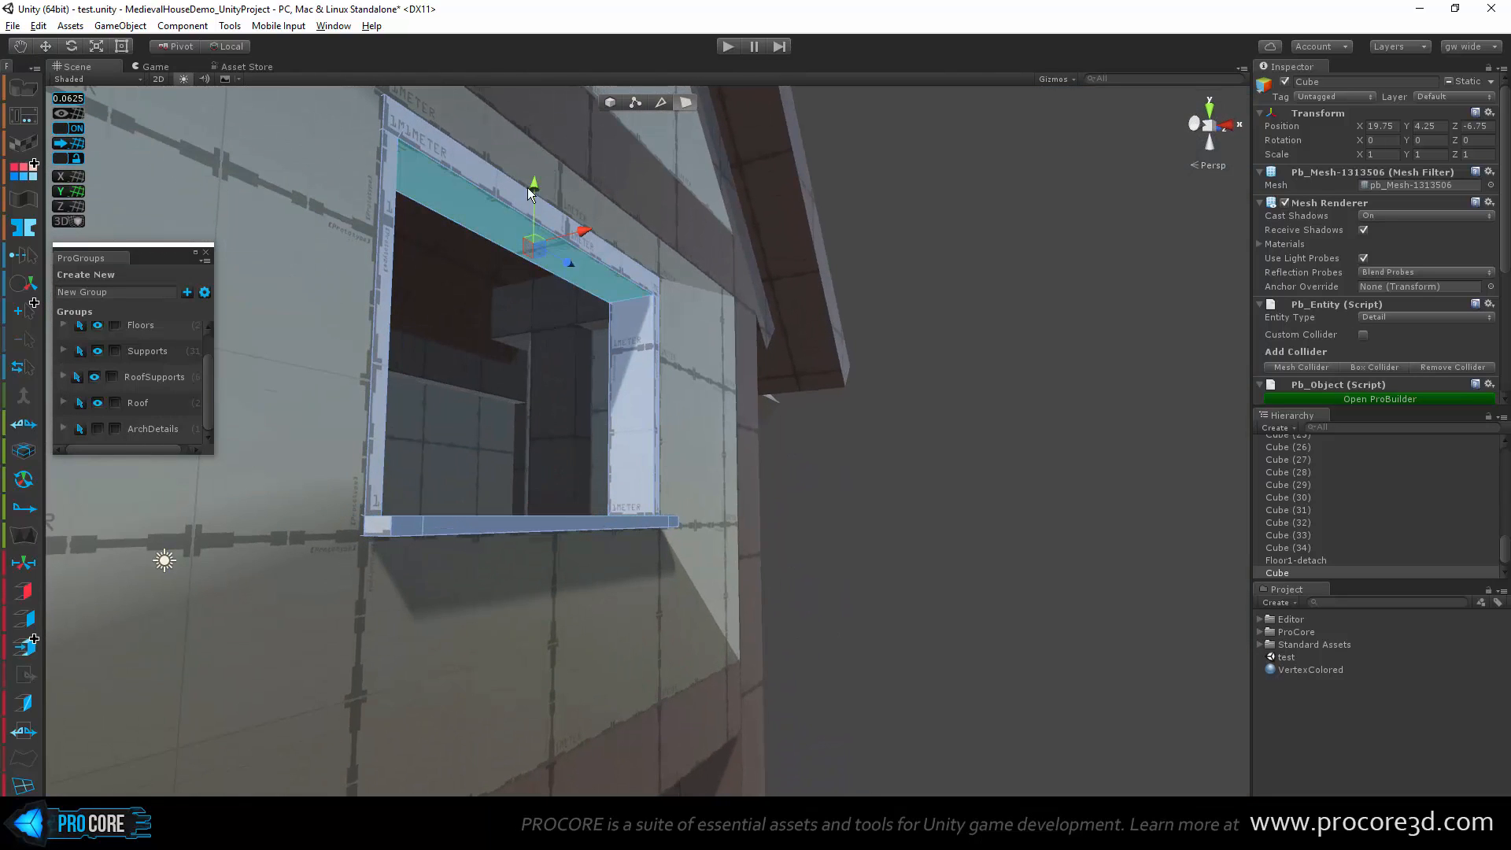
{"action": "left_click_drag", "start_coordinate": [530, 189], "coordinate": [532, 177]}
{"action": "left_click_drag", "start_coordinate": [538, 233], "coordinate": [775, 440], "text": "alt"}
{"action": "scroll", "coordinate": [894, 470], "scroll_direction": "down", "scroll_amount": 3}
{"action": "key", "text": "Escape"}
{"action": "left_click", "coordinate": [897, 473]}
{"action": "scroll", "coordinate": [677, 473], "scroll_direction": "up", "scroll_amount": 3}
{"action": "left_click_drag", "start_coordinate": [496, 515], "coordinate": [542, 540], "text": "alt"}
{"action": "left_click", "coordinate": [540, 540]}
{"action": "scroll", "coordinate": [488, 541], "scroll_direction": "up", "scroll_amount": 3}
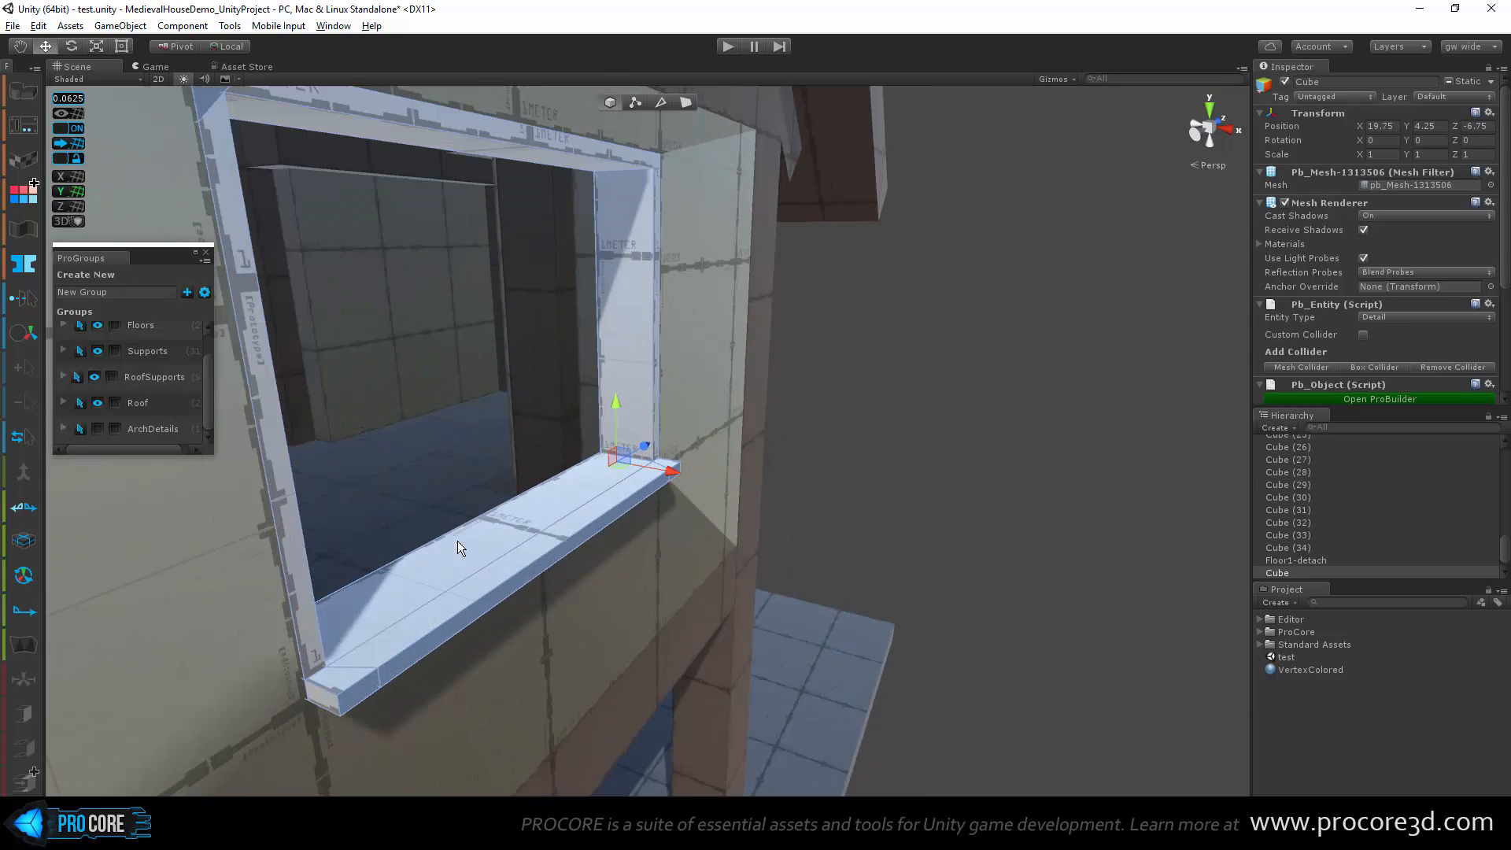
Step: Check the outward faces of the side post and lintel and examine how they meet at the frame's upper corner
{"action": "key", "text": "g"}
{"action": "left_click", "coordinate": [285, 531]}
{"action": "scroll", "coordinate": [285, 532], "scroll_direction": "down", "scroll_amount": 3}
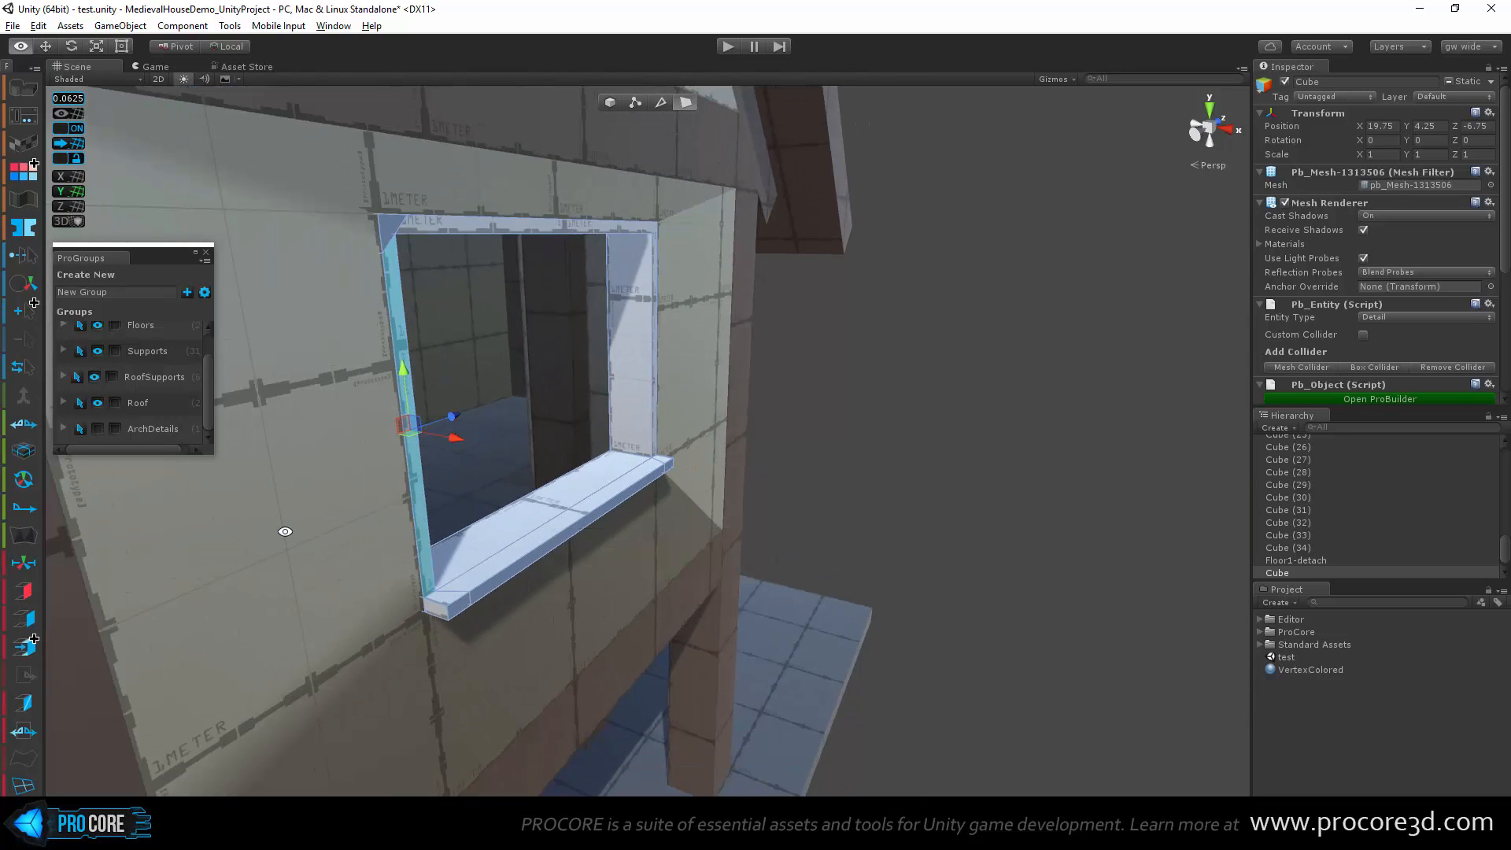
{"action": "key", "text": "alt+g"}
{"action": "left_click_drag", "start_coordinate": [364, 499], "coordinate": [683, 352], "text": "alt"}
{"action": "left_click", "coordinate": [395, 280]}
{"action": "left_click_drag", "start_coordinate": [437, 340], "coordinate": [583, 427], "text": "alt"}
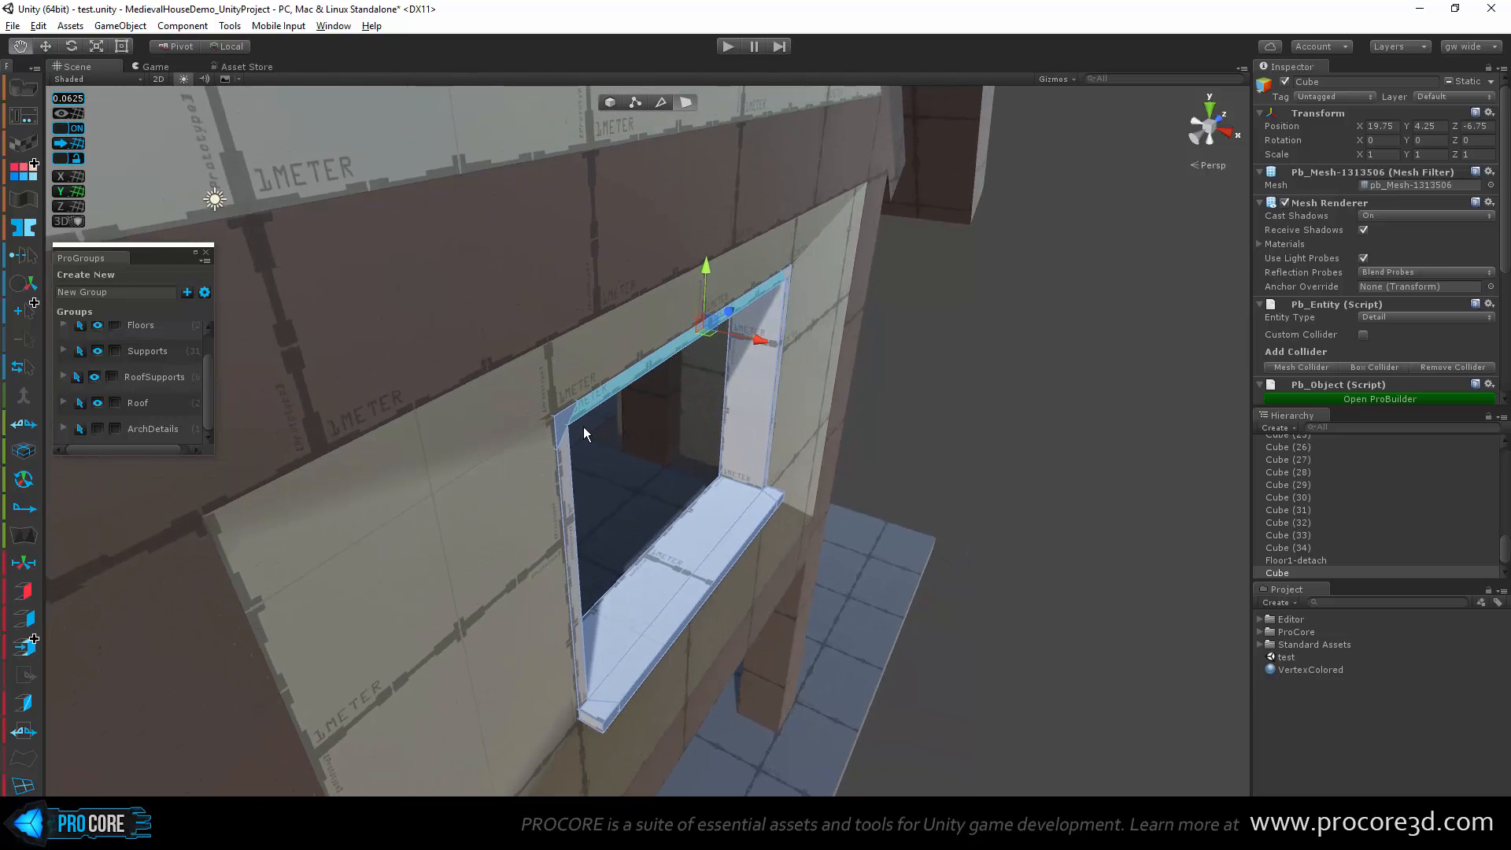
{"action": "scroll", "coordinate": [551, 426], "scroll_direction": "up", "scroll_amount": 4}
{"action": "left_click_drag", "start_coordinate": [397, 391], "coordinate": [573, 457], "text": "alt"}
Step: Undo the raising of the lintel's underside face
{"action": "key", "text": "ctrl+z"}
{"action": "key", "text": "ctrl+z"}
{"action": "key", "text": "ctrl+z"}
{"action": "key", "text": "ctrl+z"}
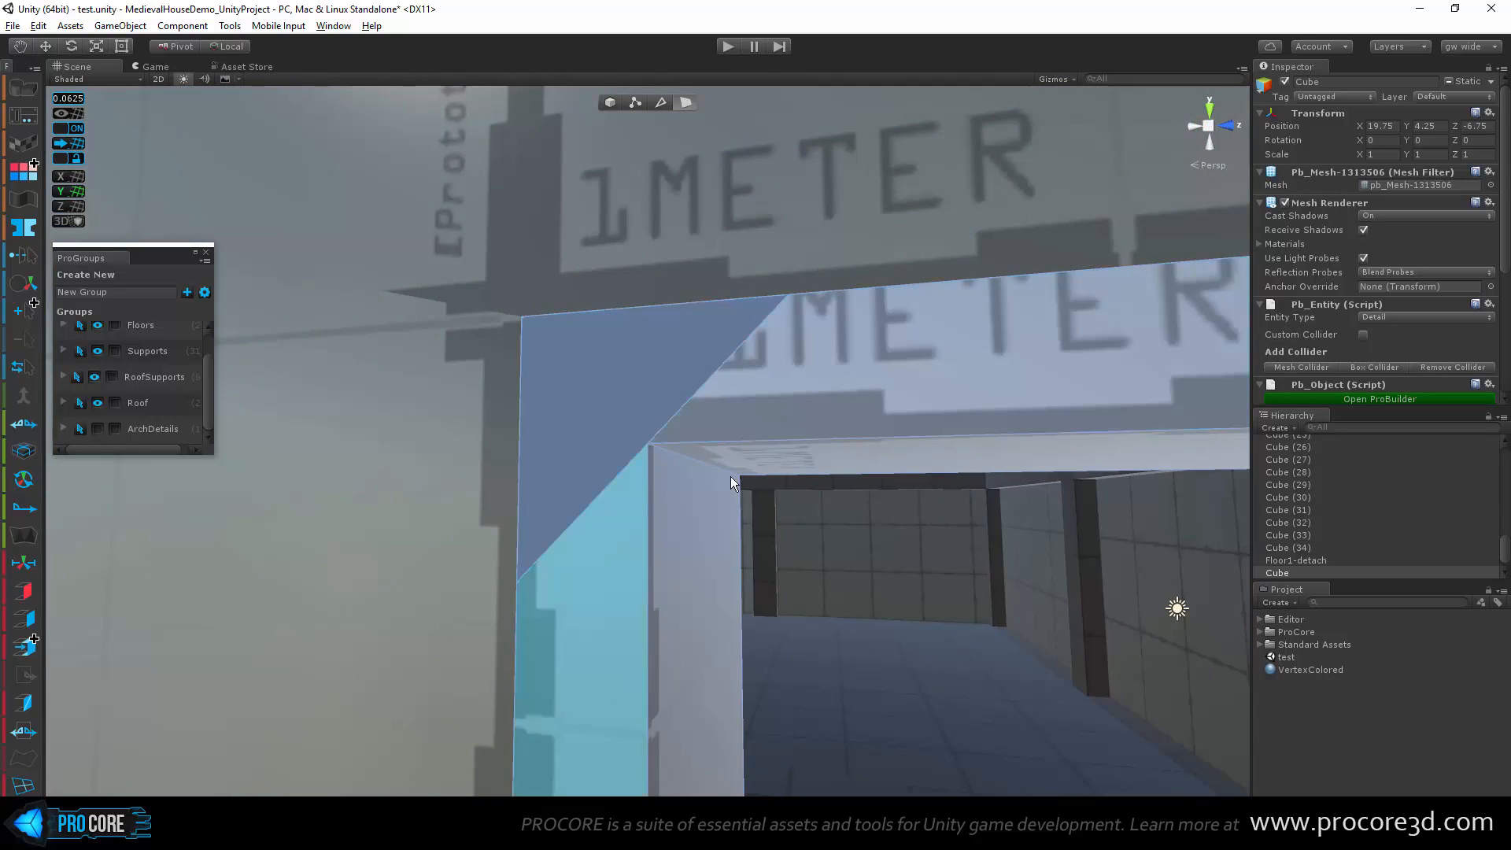
{"action": "key", "text": "ctrl+z"}
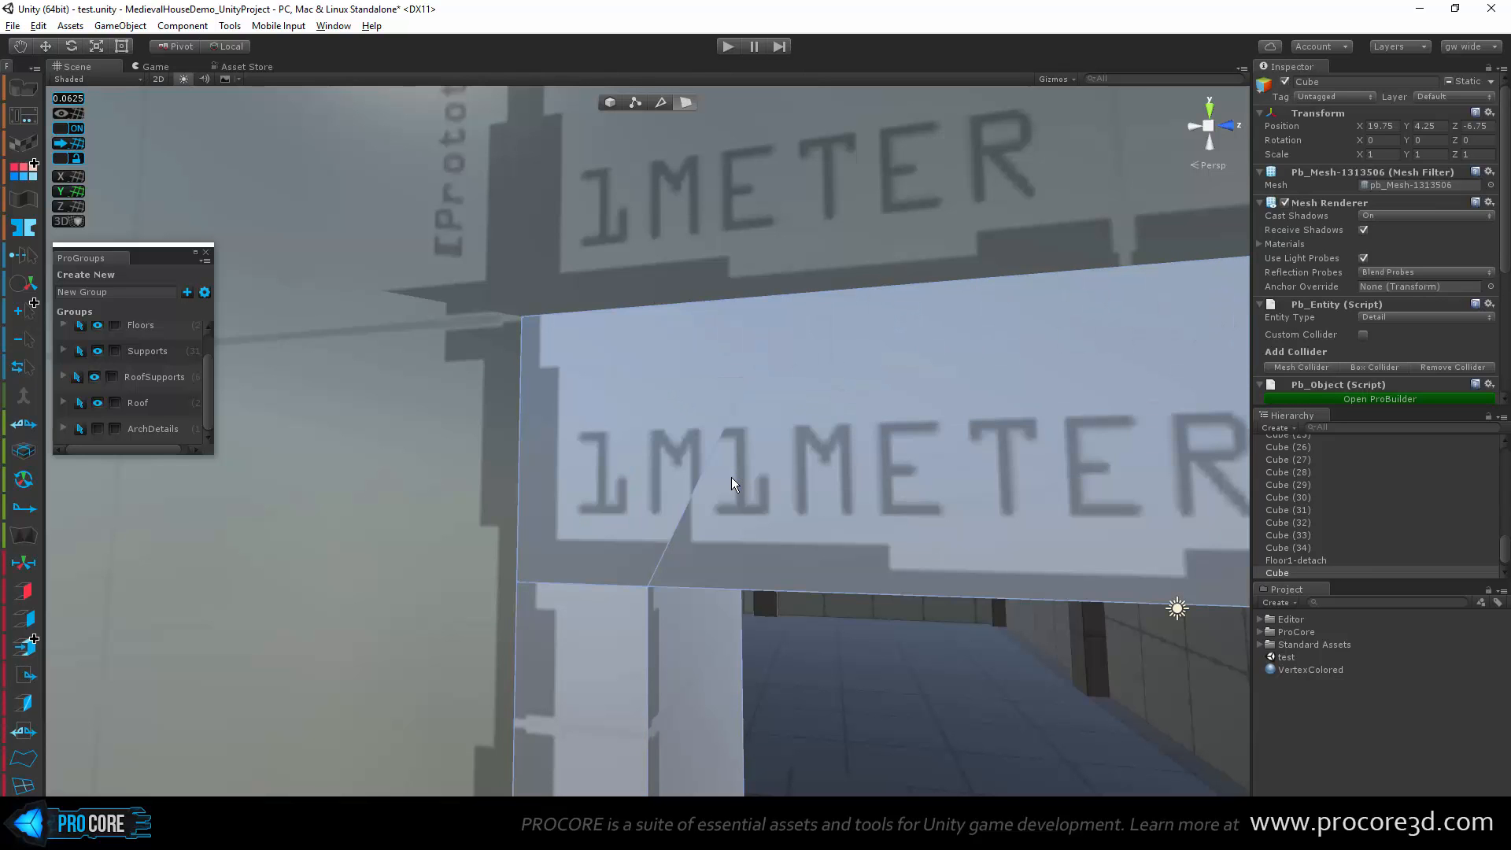
Step: Raise the lintel's underside face again, watching the upper corner beside the post
{"action": "scroll", "coordinate": [722, 514], "scroll_direction": "down", "scroll_amount": 3}
{"action": "scroll", "coordinate": [722, 514], "scroll_direction": "down", "scroll_amount": 5}
{"action": "middle_click_drag", "start_coordinate": [753, 531], "coordinate": [587, 469]}
{"action": "scroll", "coordinate": [587, 469], "scroll_direction": "up", "scroll_amount": 4}
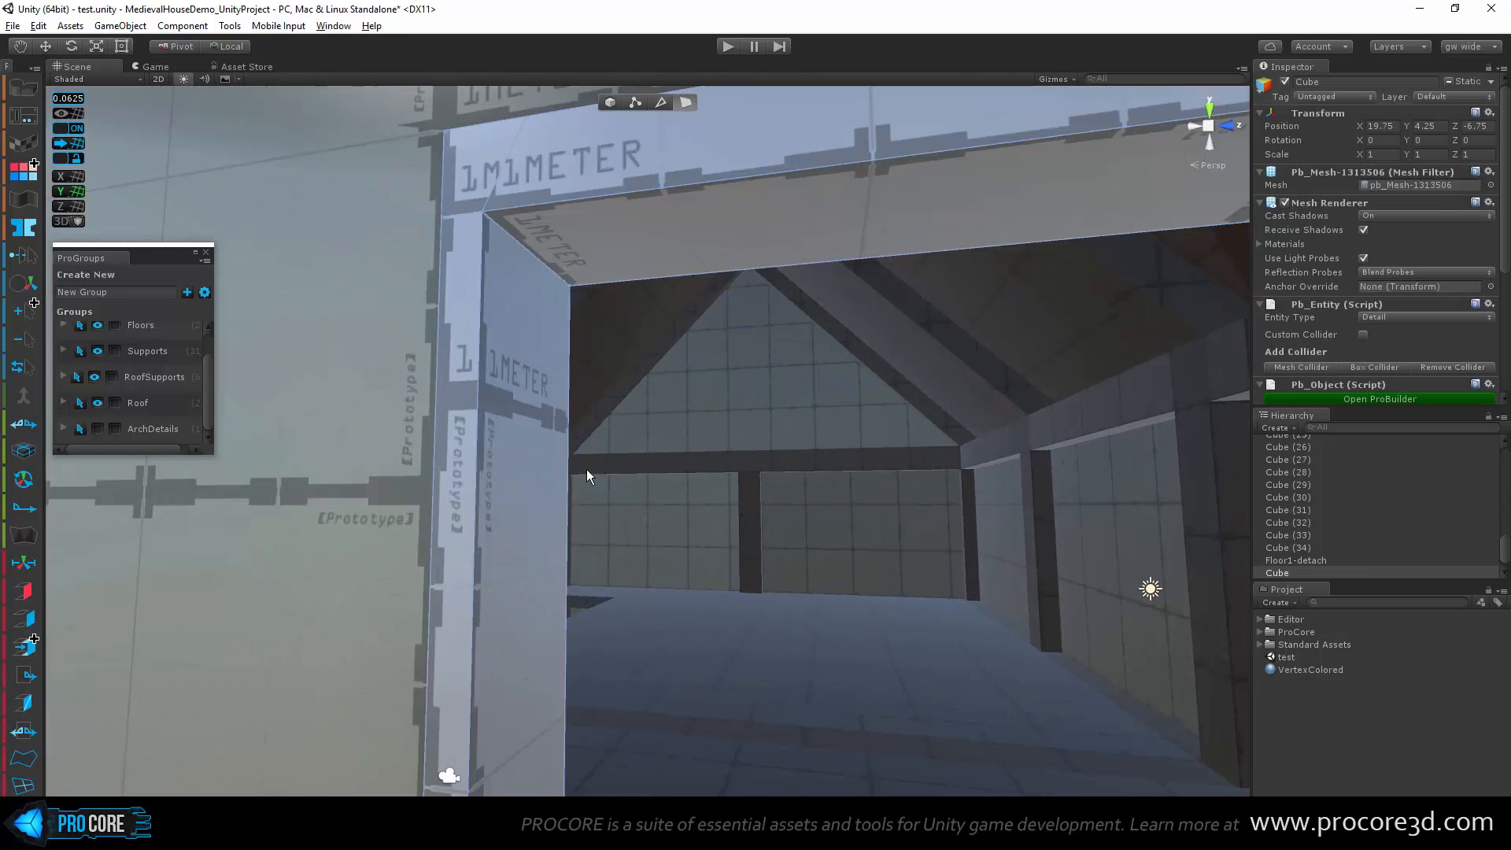
{"action": "left_click", "coordinate": [574, 225]}
{"action": "middle_click_drag", "start_coordinate": [823, 373], "coordinate": [720, 515]}
{"action": "scroll", "coordinate": [720, 516], "scroll_direction": "down", "scroll_amount": 4}
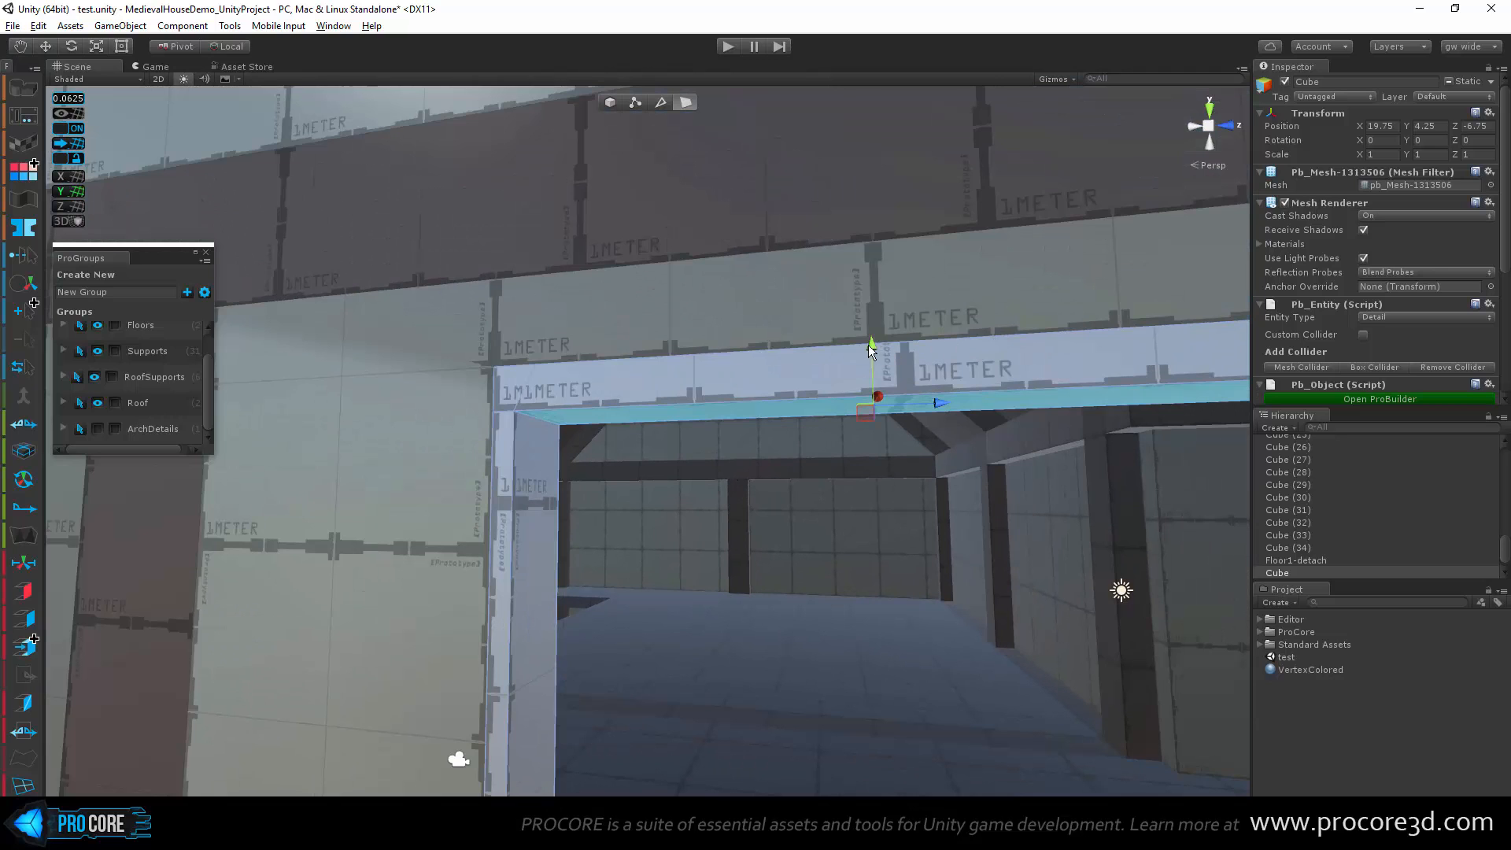
{"action": "left_click_drag", "start_coordinate": [871, 354], "coordinate": [872, 327]}
{"action": "scroll", "coordinate": [630, 372], "scroll_direction": "down", "scroll_amount": 3}
{"action": "middle_click_drag", "start_coordinate": [601, 411], "coordinate": [635, 418]}
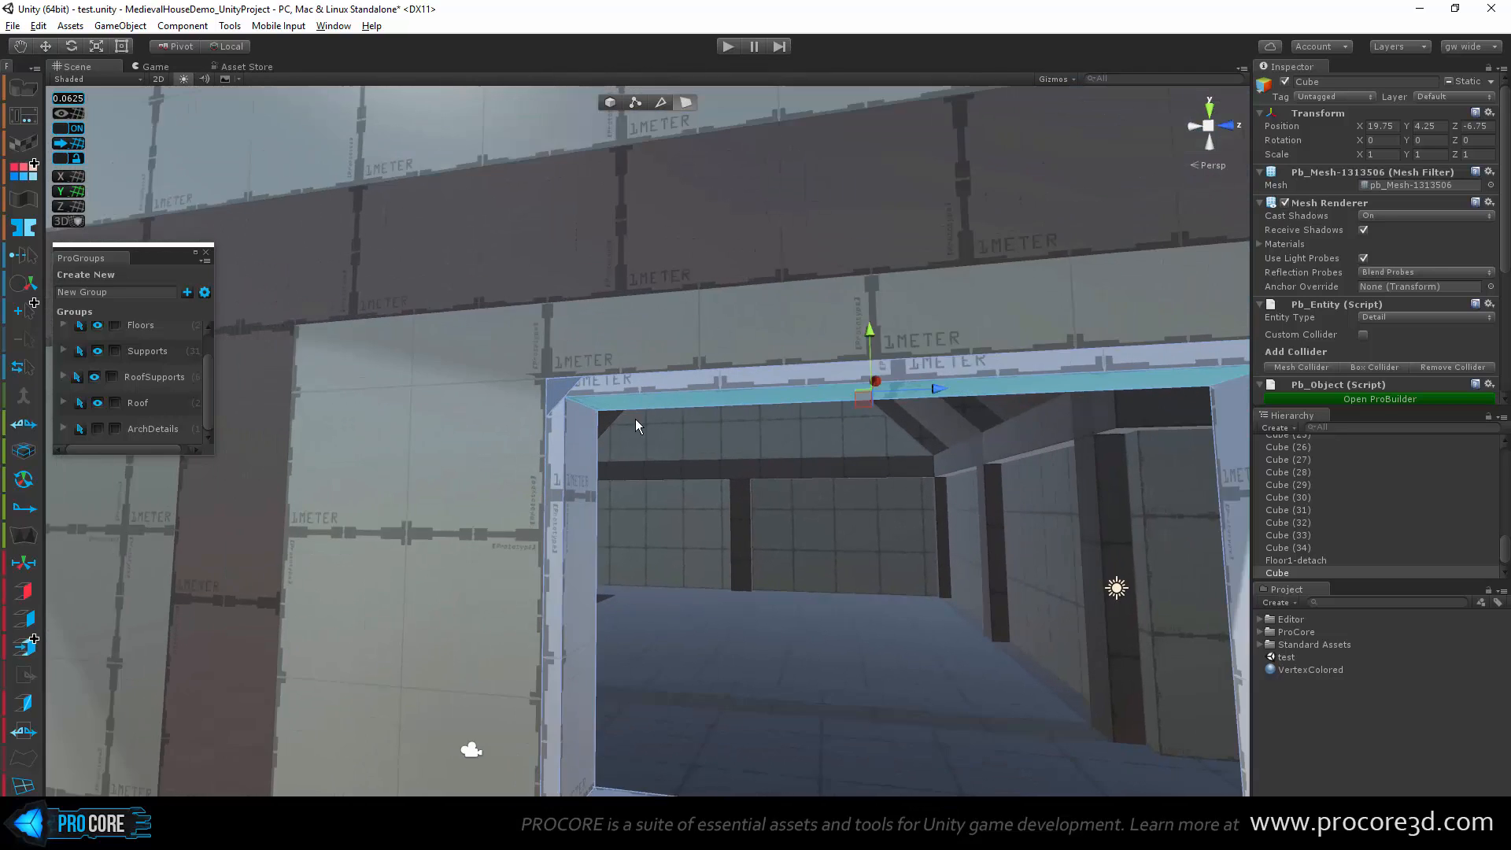
Step: Move the lintel's underside face back down to restore the lintel's thickness
{"action": "scroll", "coordinate": [635, 419], "scroll_direction": "up", "scroll_amount": 5}
{"action": "left_click_drag", "start_coordinate": [964, 308], "coordinate": [963, 331]}
{"action": "middle_click_drag", "start_coordinate": [600, 396], "coordinate": [719, 422]}
{"action": "scroll", "coordinate": [640, 381], "scroll_direction": "up", "scroll_amount": 6}
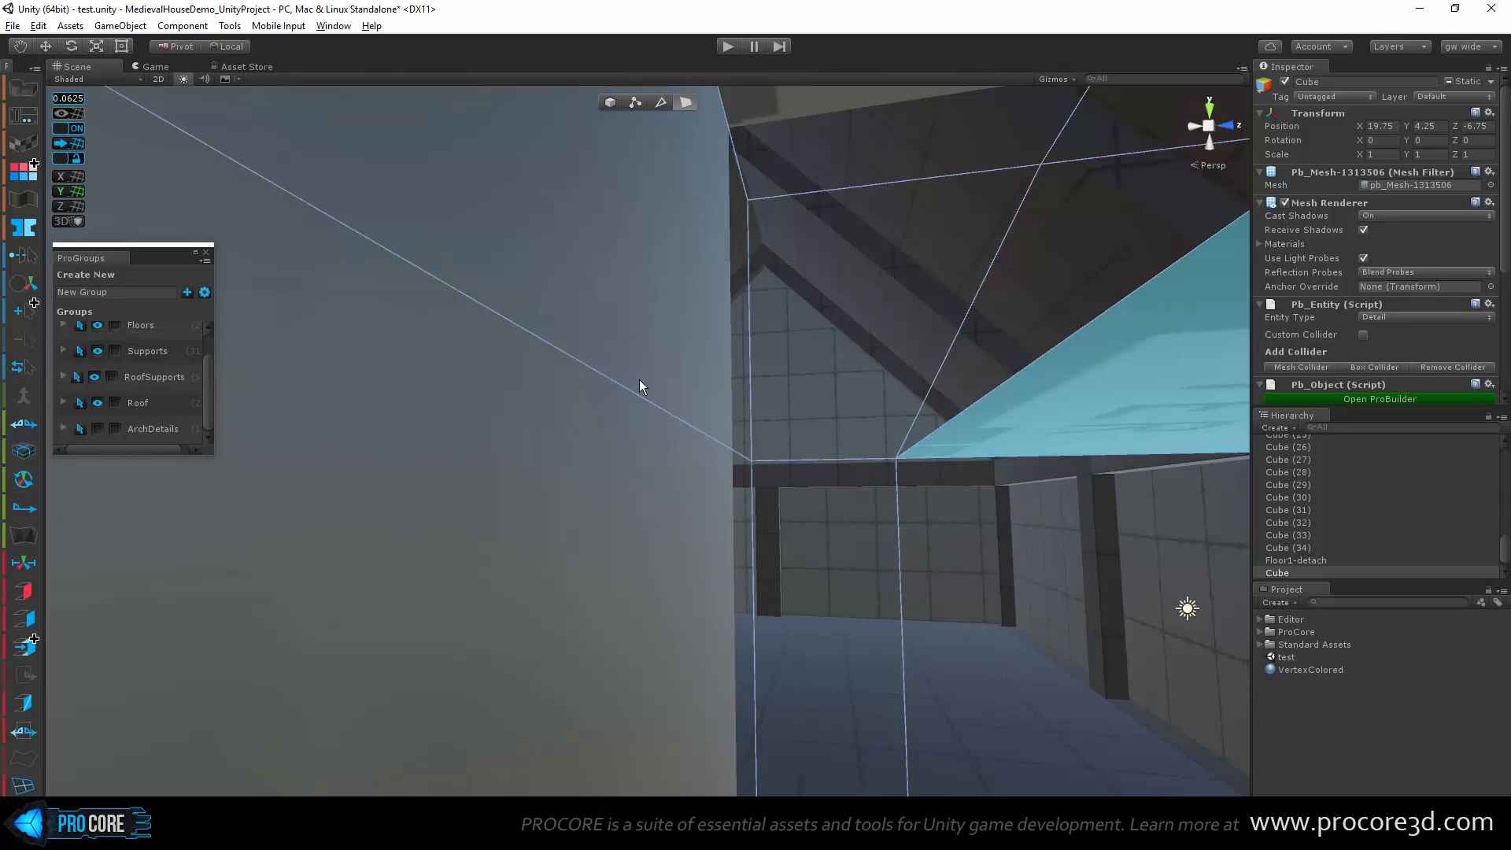
{"action": "scroll", "coordinate": [677, 367], "scroll_direction": "down", "scroll_amount": 2}
Step: Examine the upper corner face and the diagonal edge between it and the lintel's outward face
{"action": "left_click", "coordinate": [661, 367]}
{"action": "key", "text": "f"}
{"action": "left_click_drag", "start_coordinate": [656, 368], "coordinate": [546, 579], "text": "alt"}
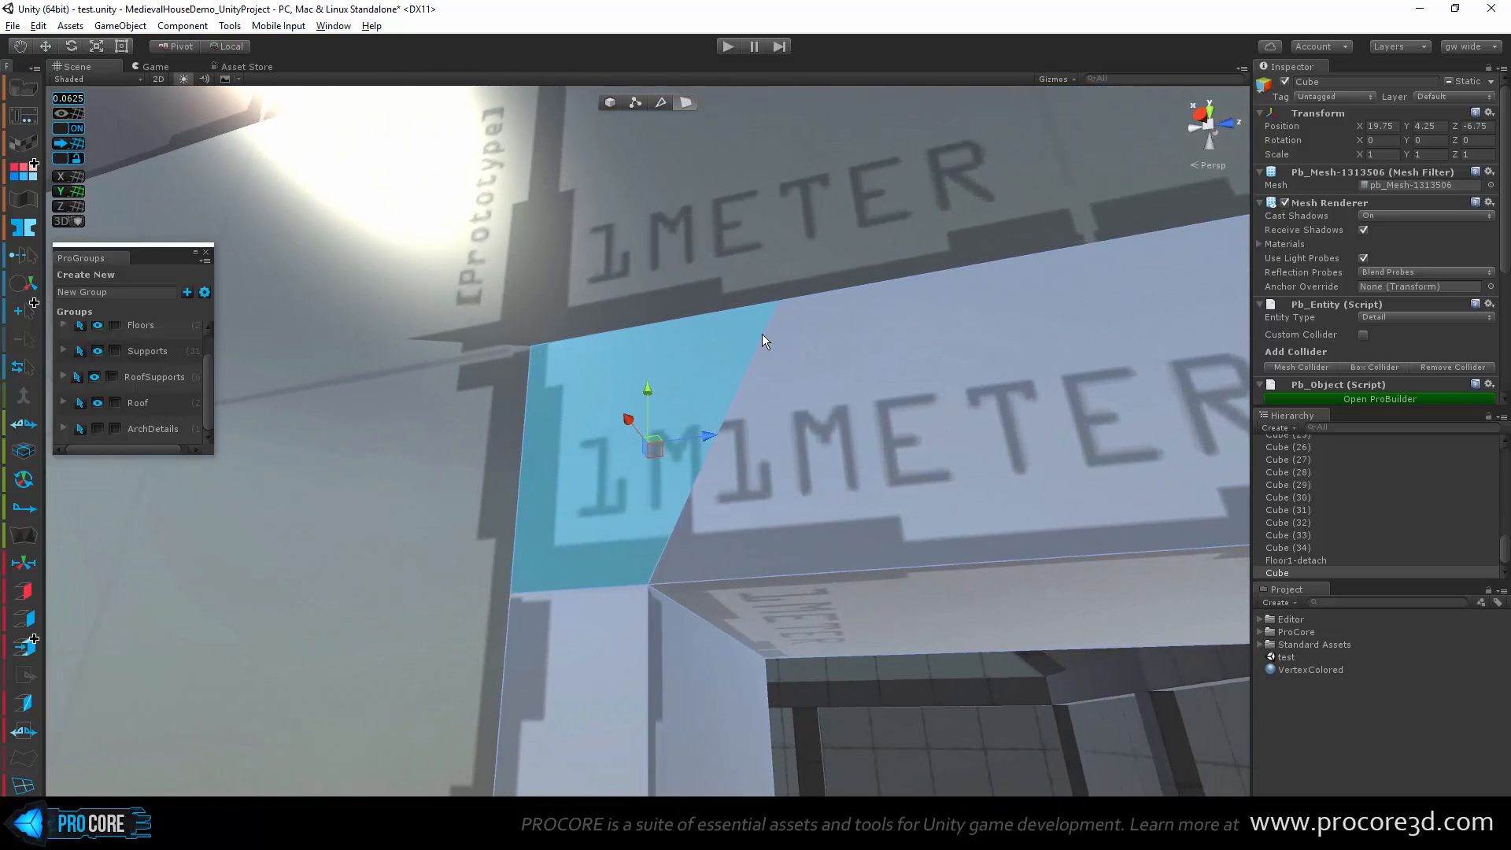
{"action": "left_click_drag", "start_coordinate": [560, 413], "coordinate": [853, 736], "text": "alt"}
{"action": "left_click", "coordinate": [662, 103]}
{"action": "left_click", "coordinate": [731, 364]}
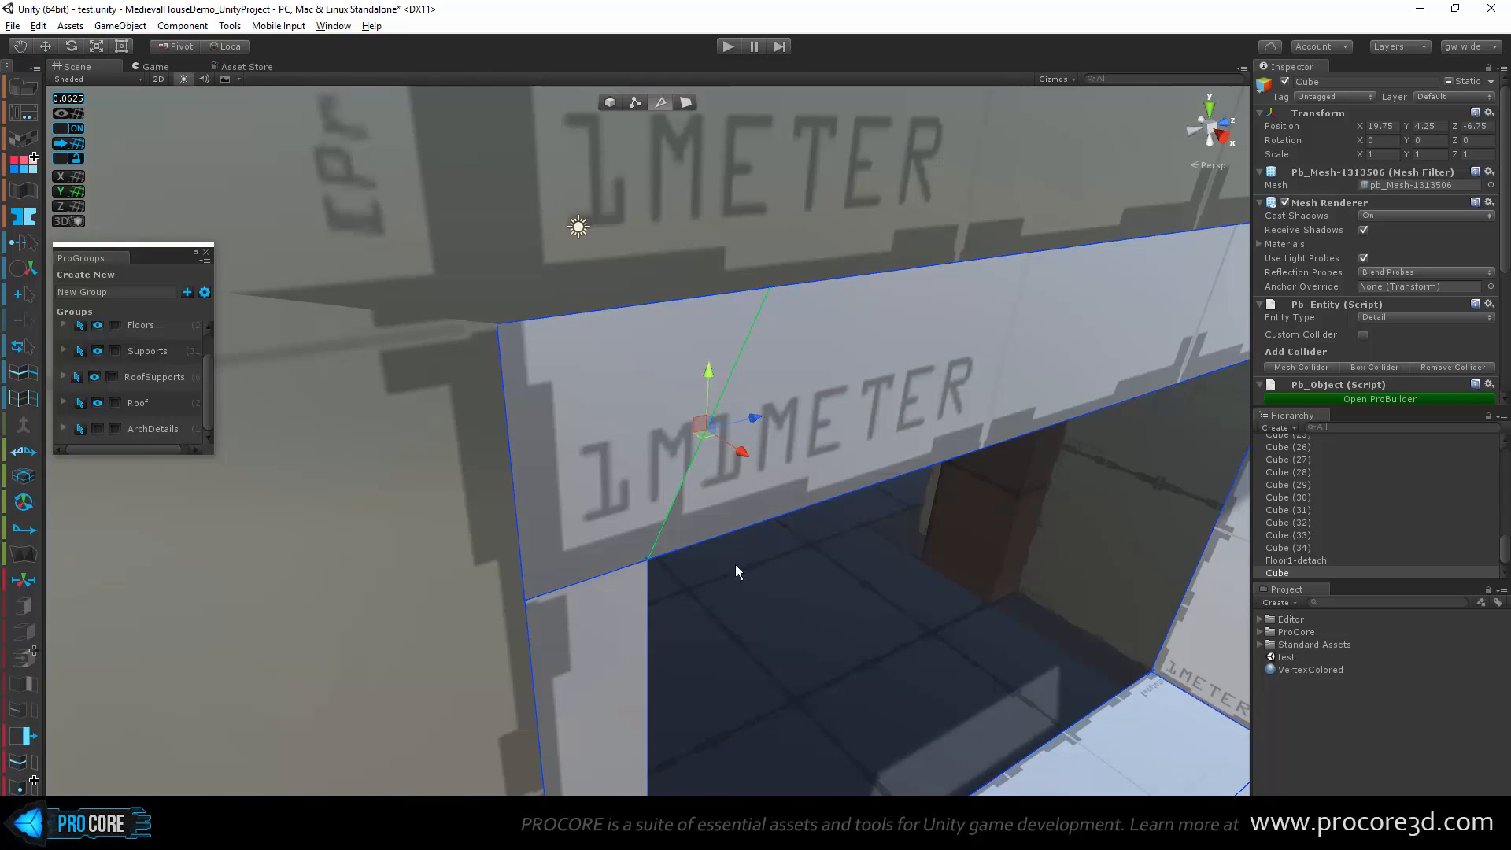
Step: Select the edges around the lintel's underside, raise them, and inspect the upper corner
{"action": "left_click_drag", "start_coordinate": [734, 564], "coordinate": [956, 452], "text": "alt"}
{"action": "left_click", "coordinate": [777, 472]}
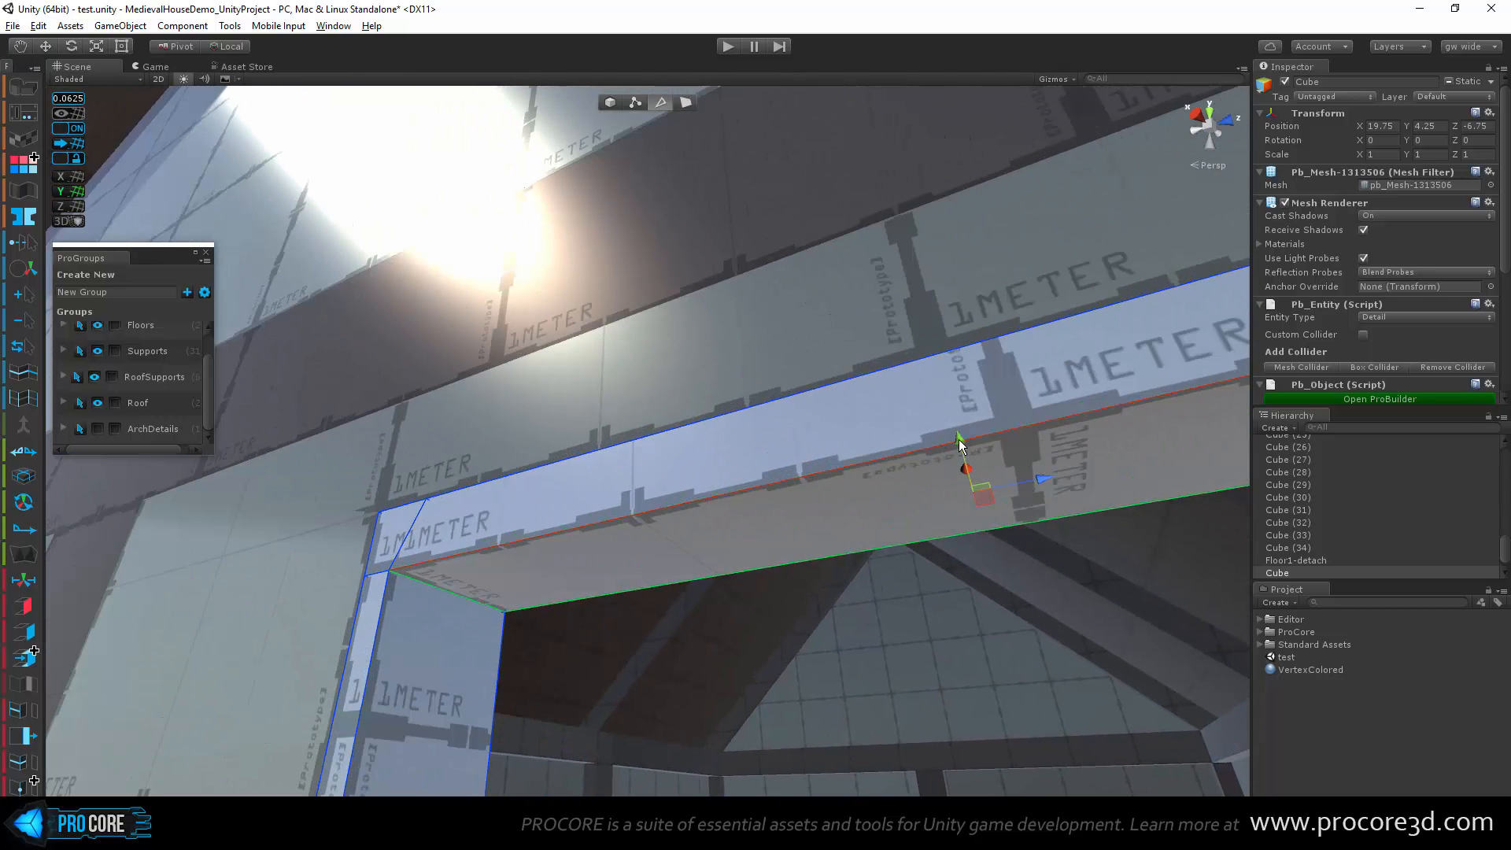
{"action": "left_click", "coordinate": [959, 444], "text": "shift"}
{"action": "left_click_drag", "start_coordinate": [647, 473], "coordinate": [590, 529], "text": "alt"}
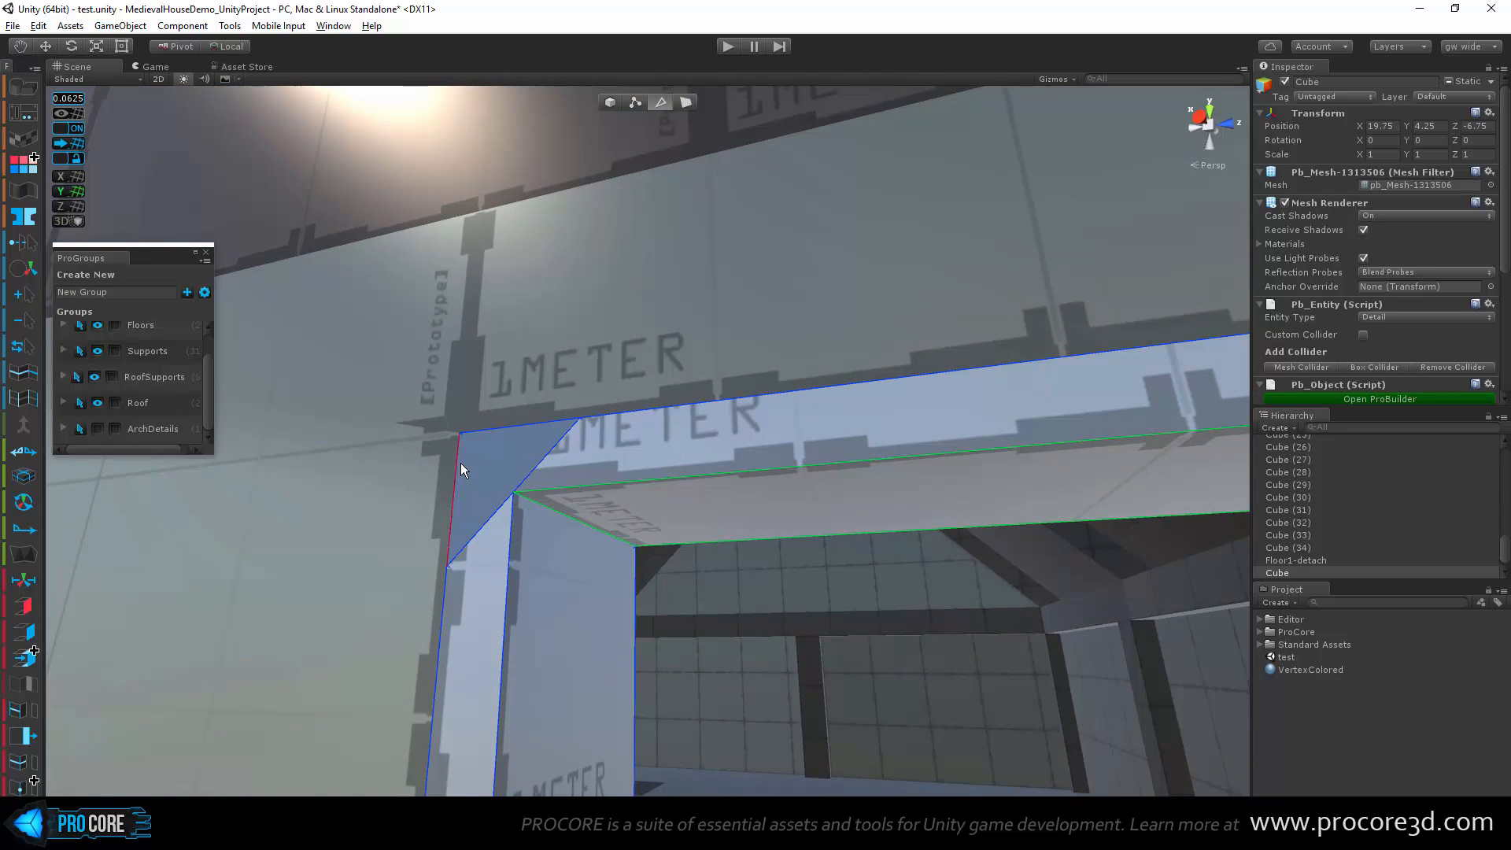
{"action": "left_click_drag", "start_coordinate": [508, 487], "coordinate": [566, 540], "text": "alt"}
{"action": "middle_click_drag", "start_coordinate": [566, 540], "coordinate": [724, 535]}
{"action": "scroll", "coordinate": [720, 523], "scroll_direction": "up", "scroll_amount": 3}
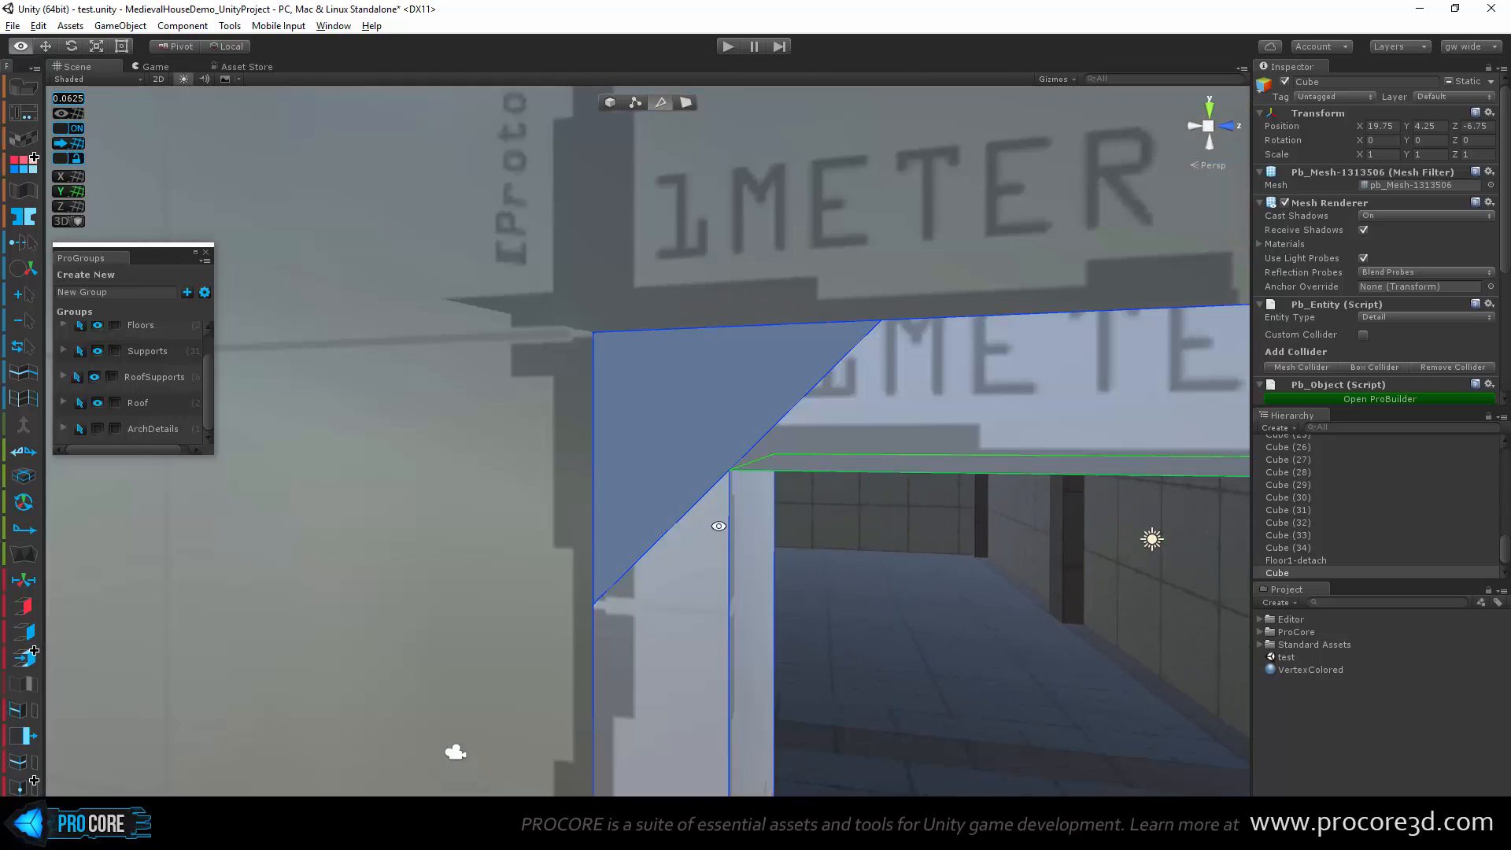
{"action": "left_click_drag", "start_coordinate": [715, 509], "coordinate": [697, 506], "text": "alt"}
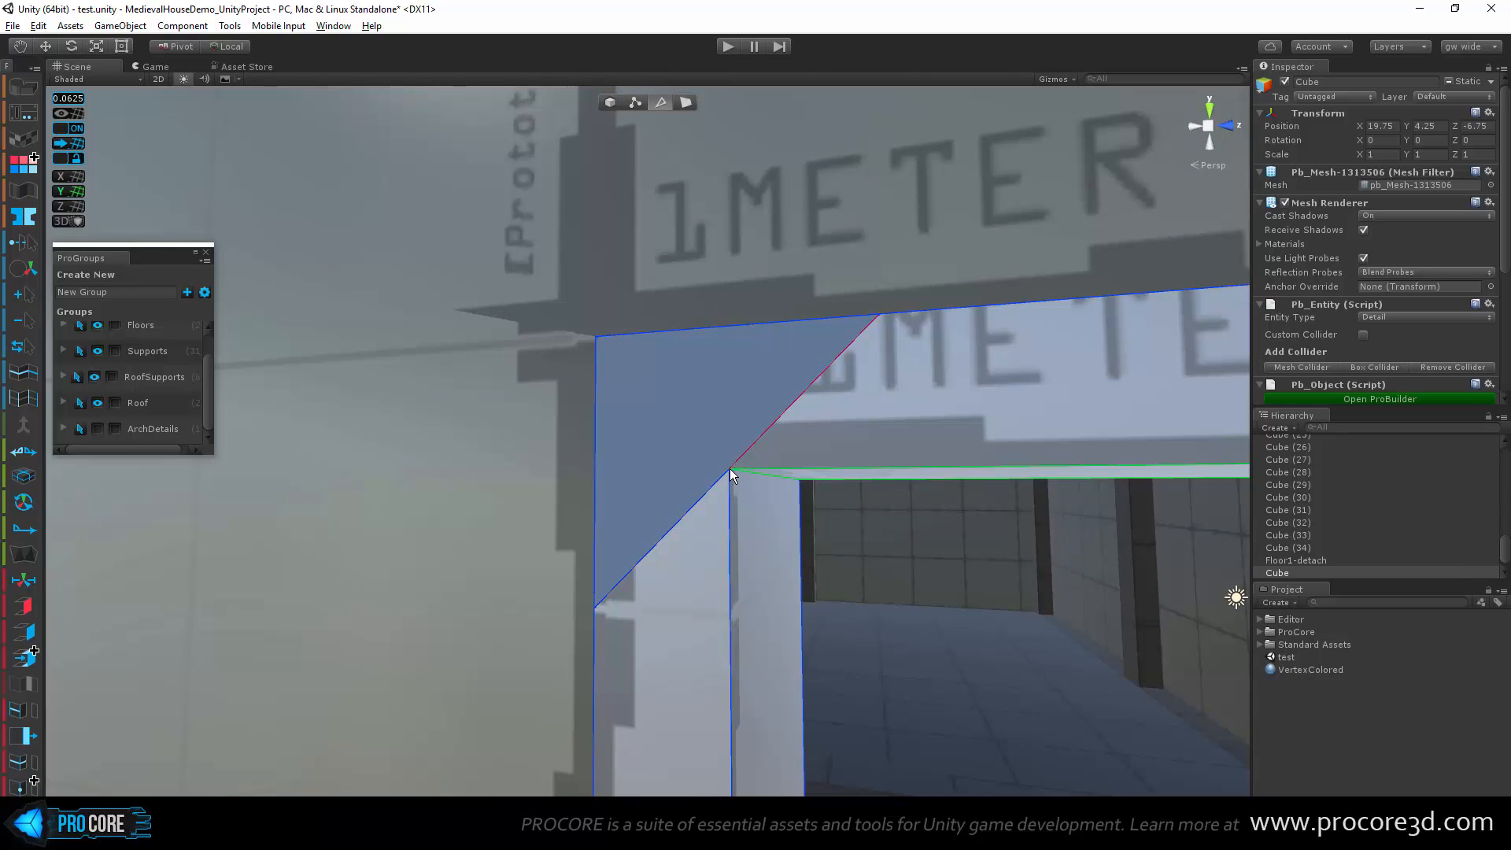
Step: Lower the lintel's underside edges back to the height of the post's corner seam
{"action": "scroll", "coordinate": [932, 543], "scroll_direction": "down", "scroll_amount": 5}
{"action": "left_click_drag", "start_coordinate": [944, 569], "coordinate": [931, 515], "text": "alt"}
{"action": "middle_click_drag", "start_coordinate": [1027, 490], "coordinate": [983, 502]}
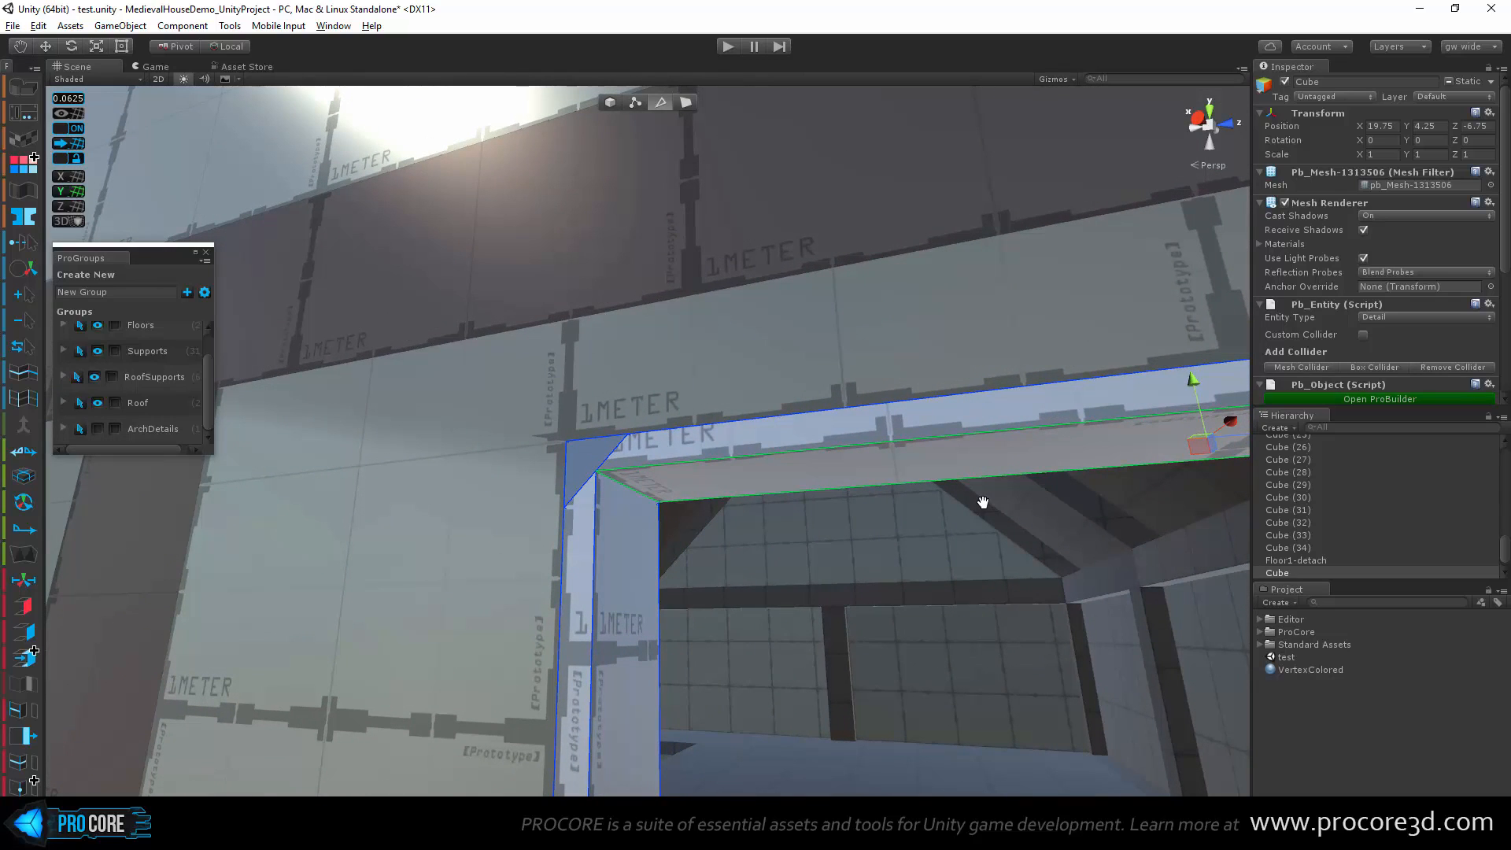
{"action": "mouse_move", "coordinate": [1194, 384]}
{"action": "left_mouse_down"}
{"action": "mouse_move", "coordinate": [1196, 406]}
{"action": "mouse_move", "coordinate": [1196, 393]}
{"action": "left_mouse_up"}
{"action": "scroll", "coordinate": [709, 425], "scroll_direction": "up", "scroll_amount": 6}
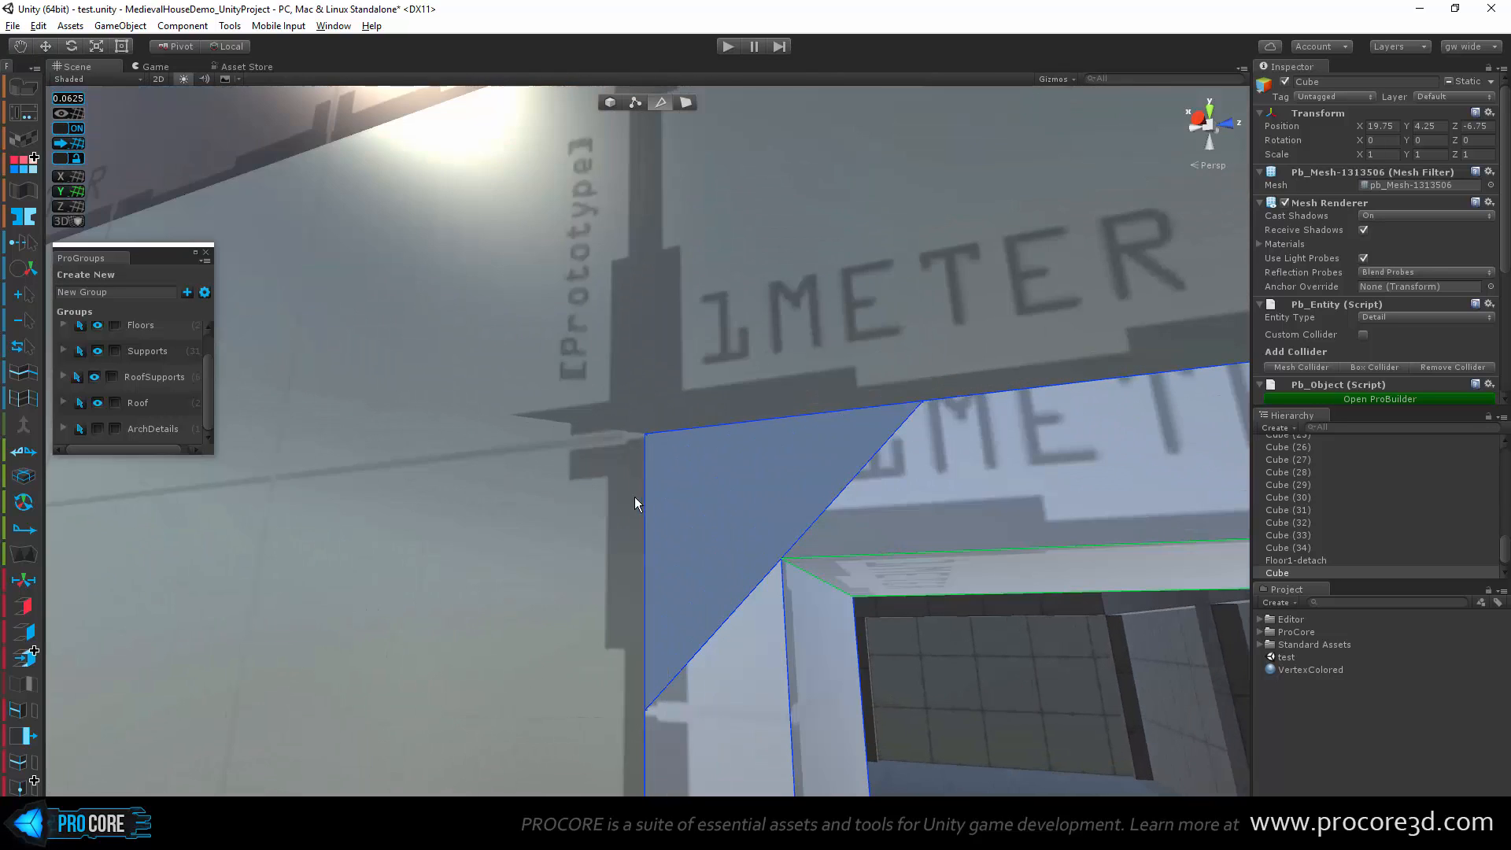
{"action": "scroll", "coordinate": [848, 517], "scroll_direction": "down", "scroll_amount": 6}
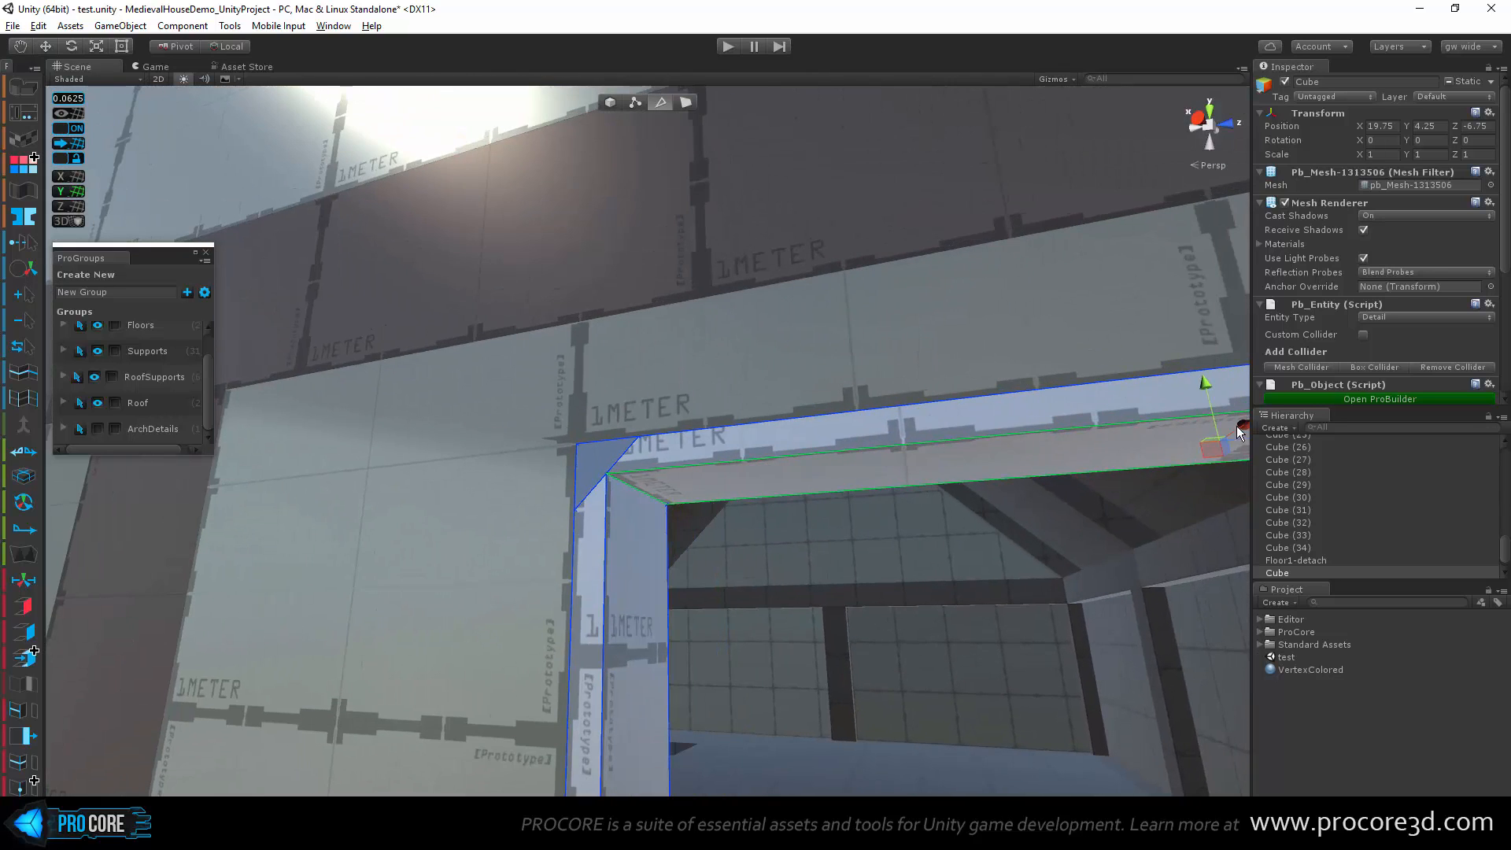
{"action": "left_click_drag", "start_coordinate": [1204, 384], "coordinate": [662, 519]}
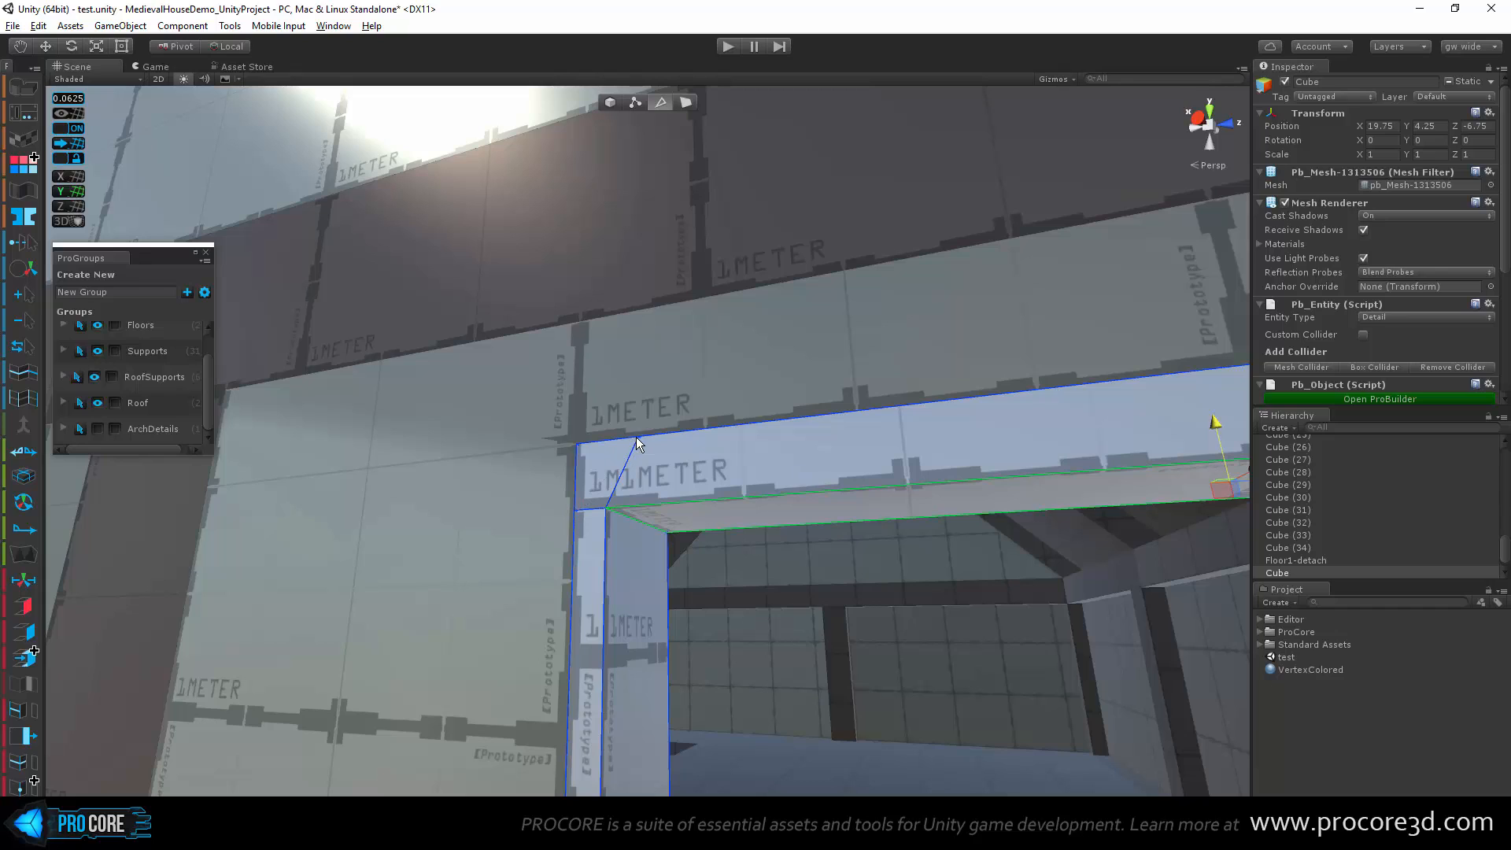
Step: Select the vertices around the lintel's underside and raise them to thin the lintel
{"action": "left_click", "coordinate": [636, 103]}
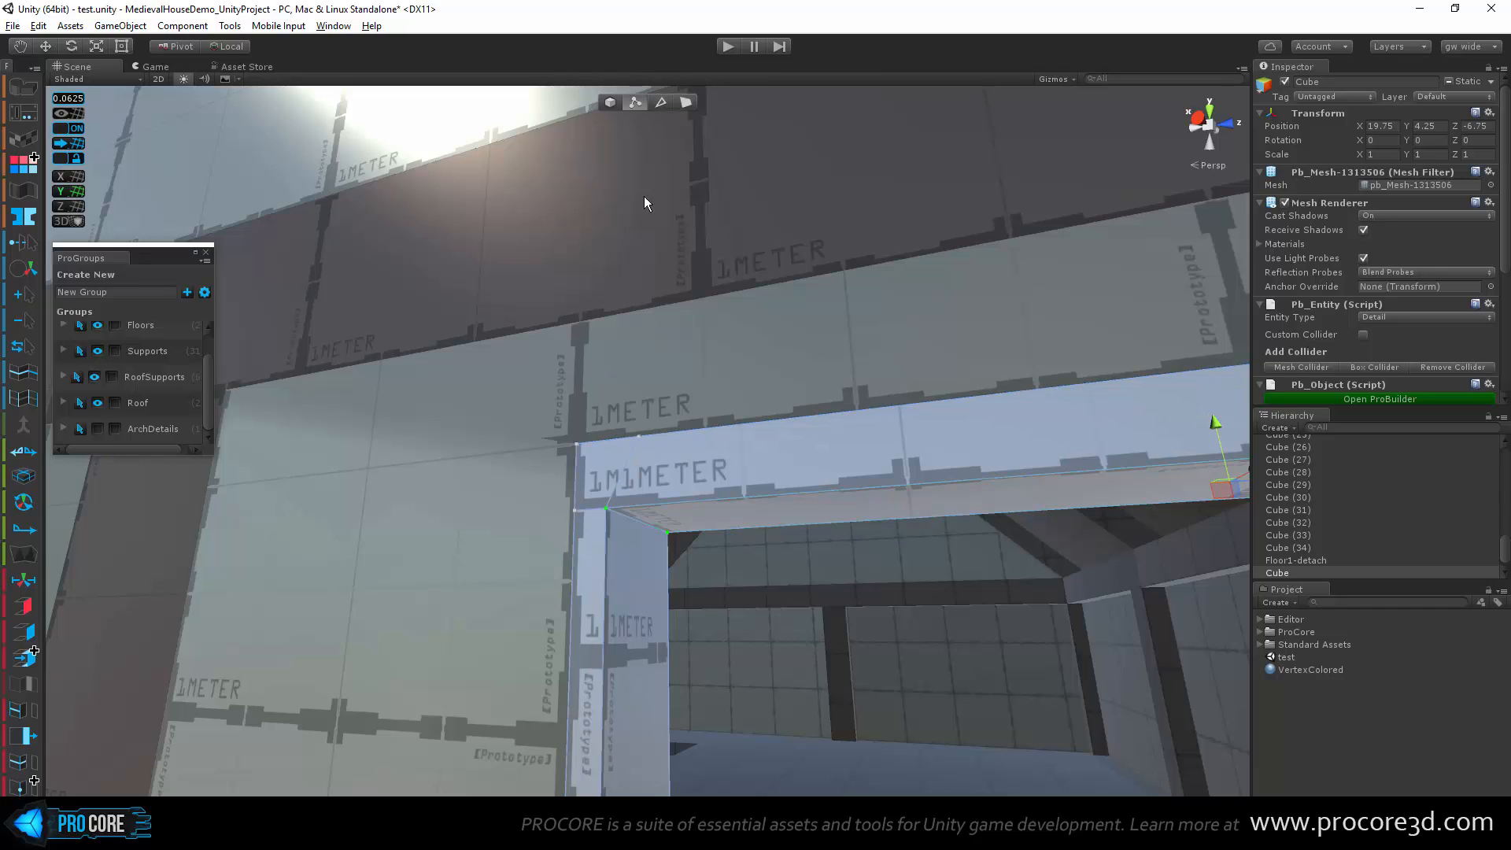
{"action": "left_click", "coordinate": [639, 437]}
{"action": "left_click", "coordinate": [574, 512]}
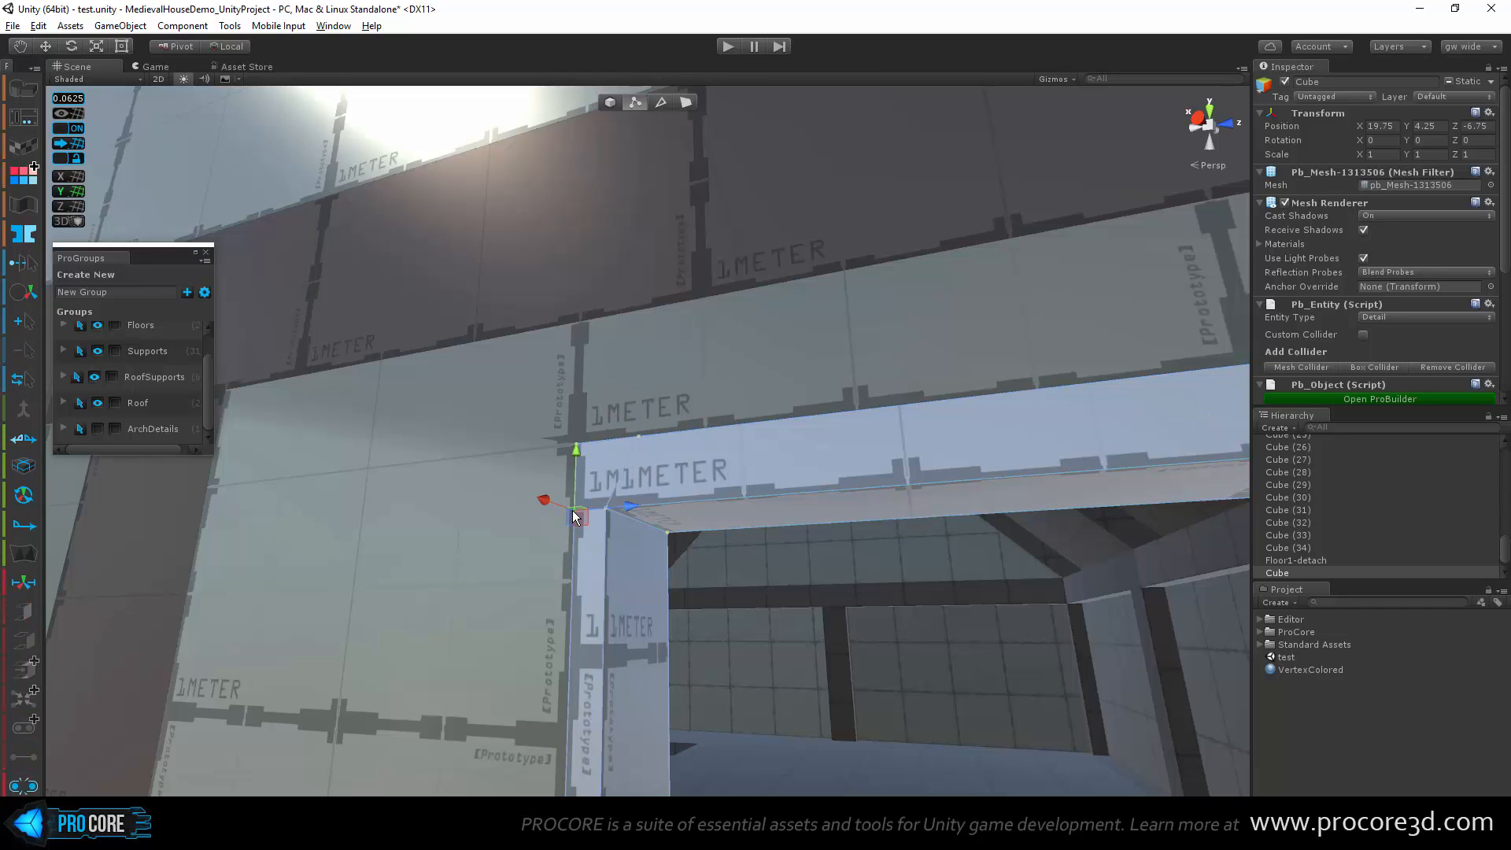
{"action": "left_click", "coordinate": [740, 508]}
{"action": "left_click_drag", "start_coordinate": [1213, 429], "coordinate": [1213, 413]}
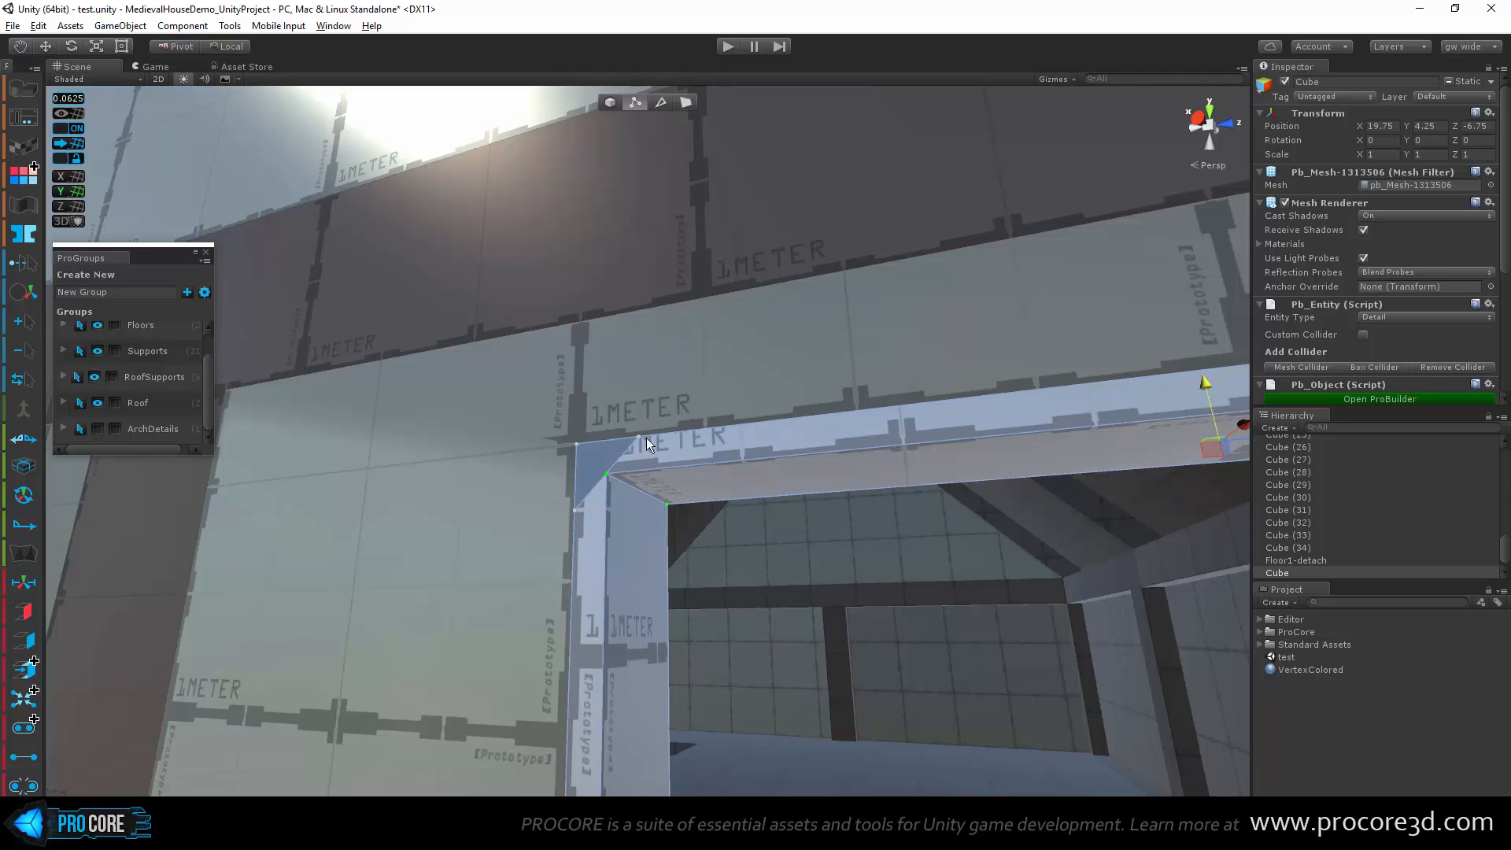
Step: Check the vertices around the upper corner, then return the lintel's underside to the height of the post's seam
{"action": "left_click", "coordinate": [607, 475]}
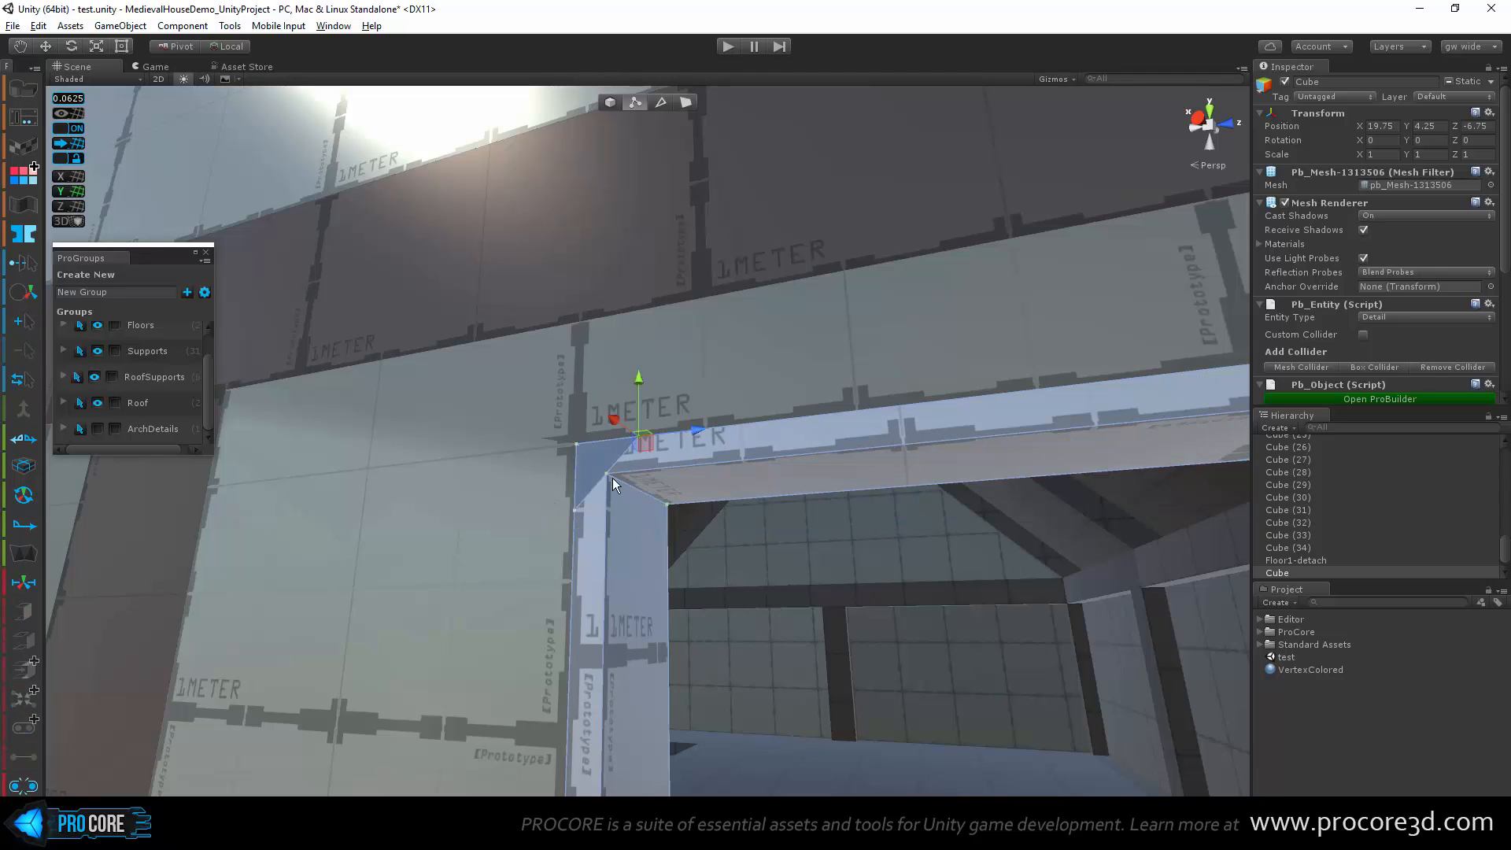
{"action": "left_click", "coordinate": [577, 510]}
{"action": "scroll", "coordinate": [581, 521], "scroll_direction": "up", "scroll_amount": 2}
{"action": "scroll", "coordinate": [577, 521], "scroll_direction": "up", "scroll_amount": 2}
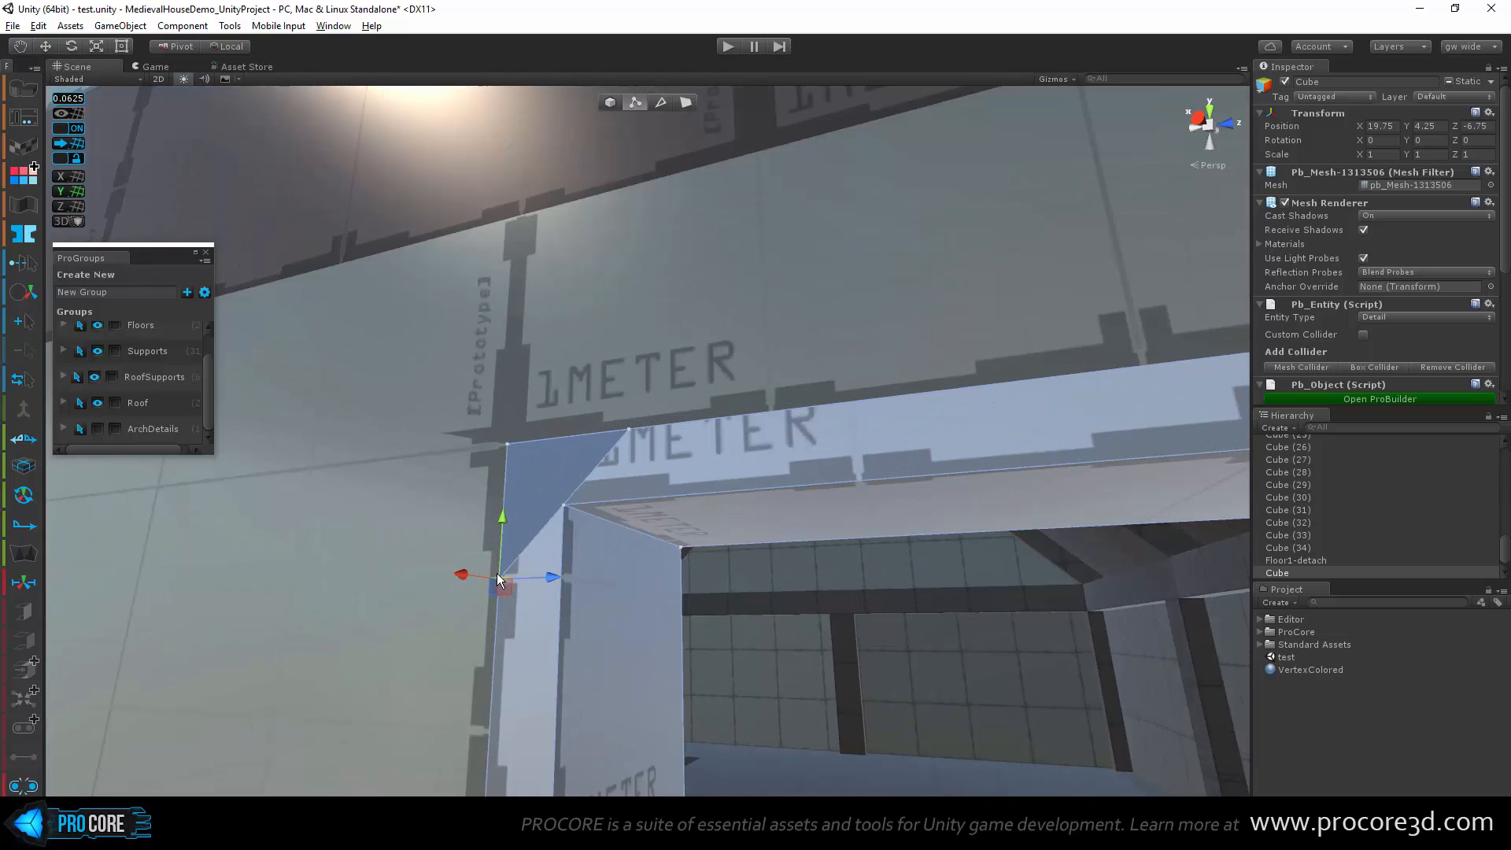
{"action": "left_click", "coordinate": [674, 513]}
{"action": "scroll", "coordinate": [674, 513], "scroll_direction": "down", "scroll_amount": 5}
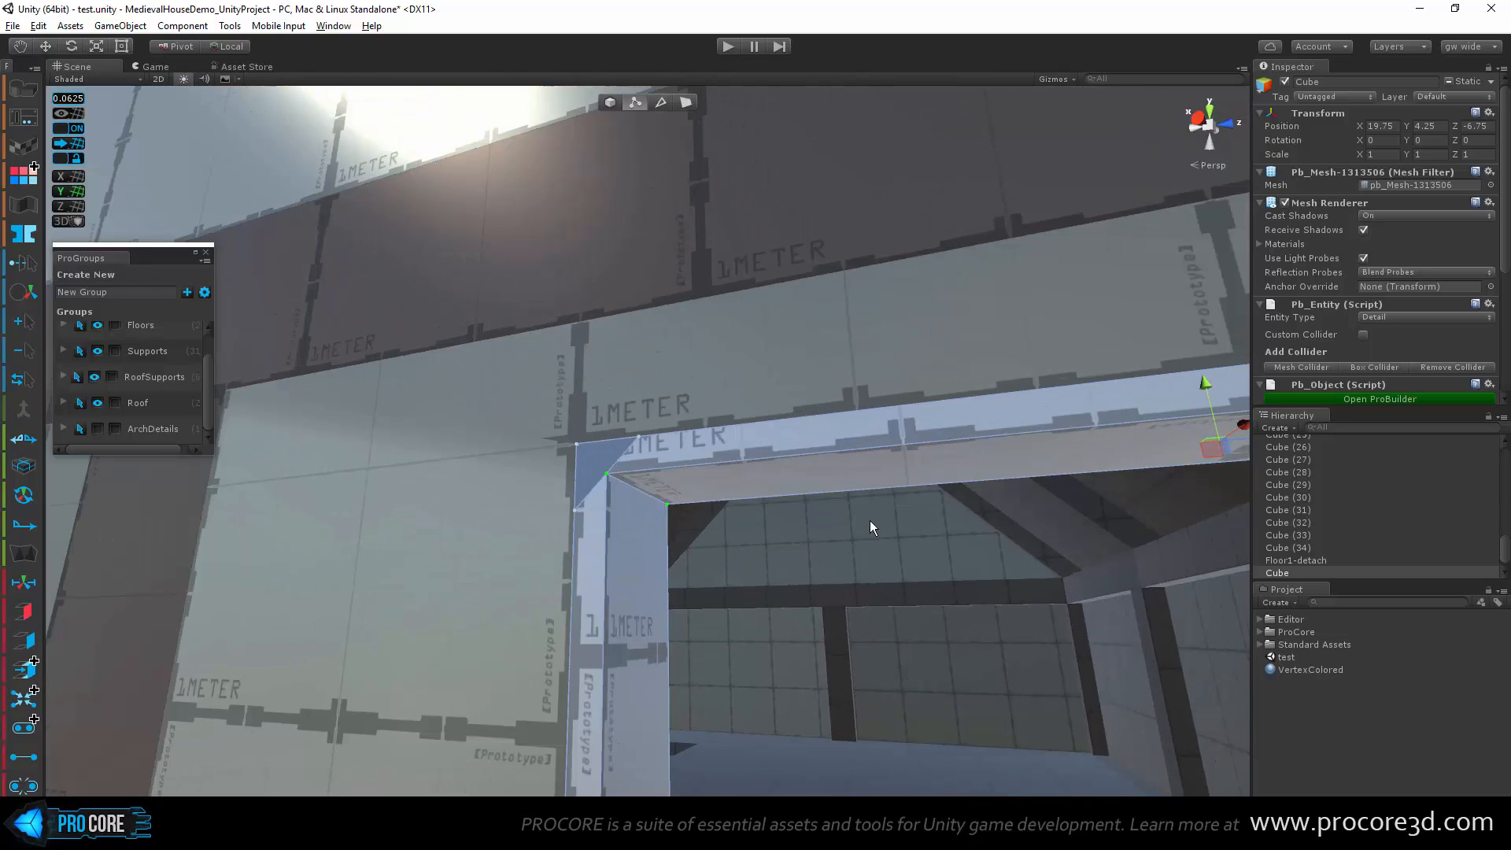
{"action": "middle_click_drag", "start_coordinate": [1069, 409], "coordinate": [999, 409]}
{"action": "left_click_drag", "start_coordinate": [1125, 398], "coordinate": [691, 453]}
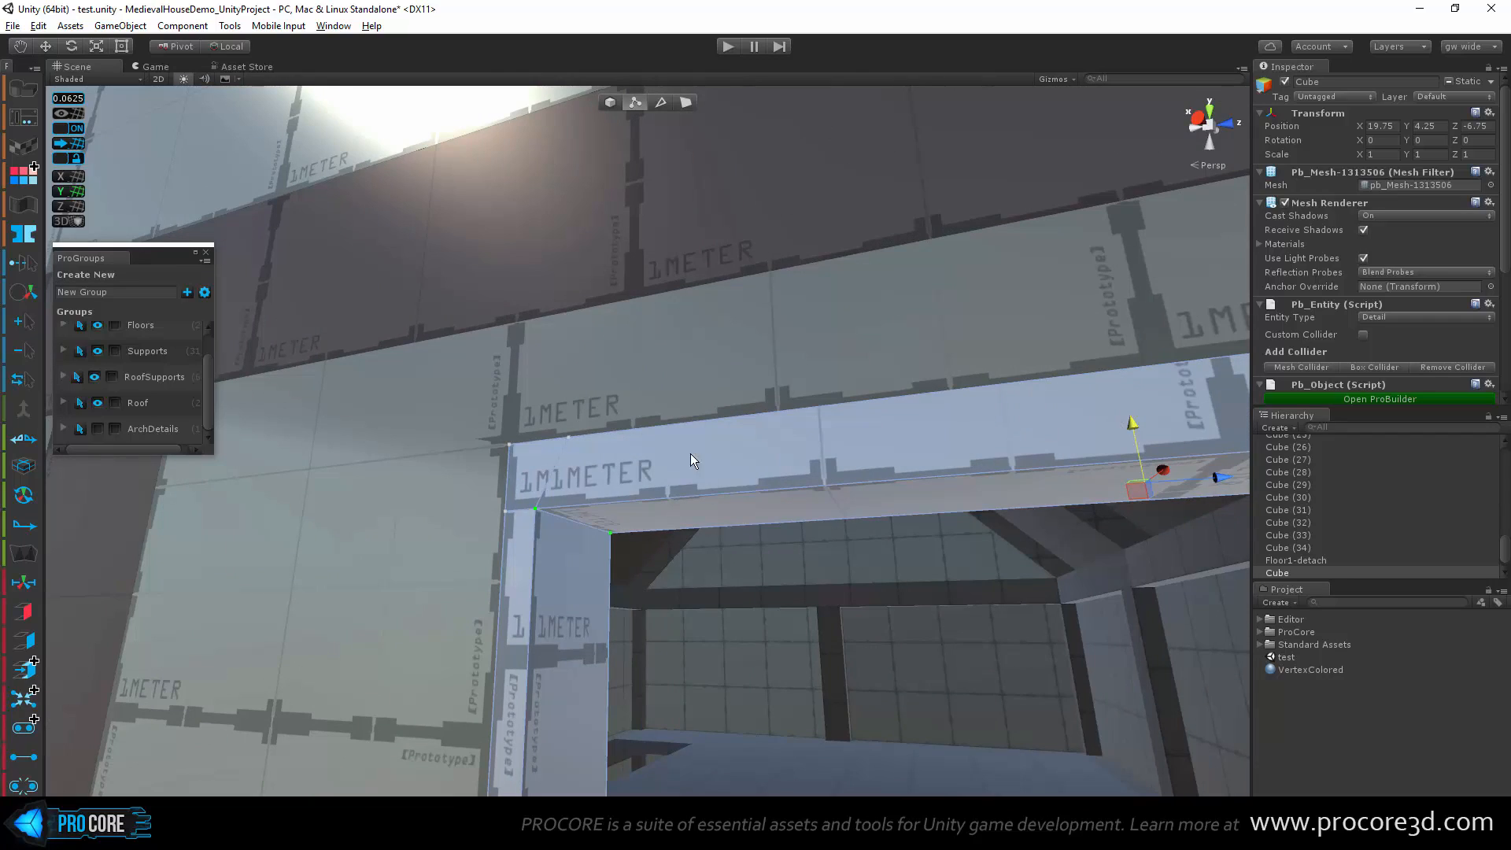
Step: Connect the vertex at the post's outer seam to the vertex on the lintel's top edge
{"action": "left_click", "coordinate": [506, 509]}
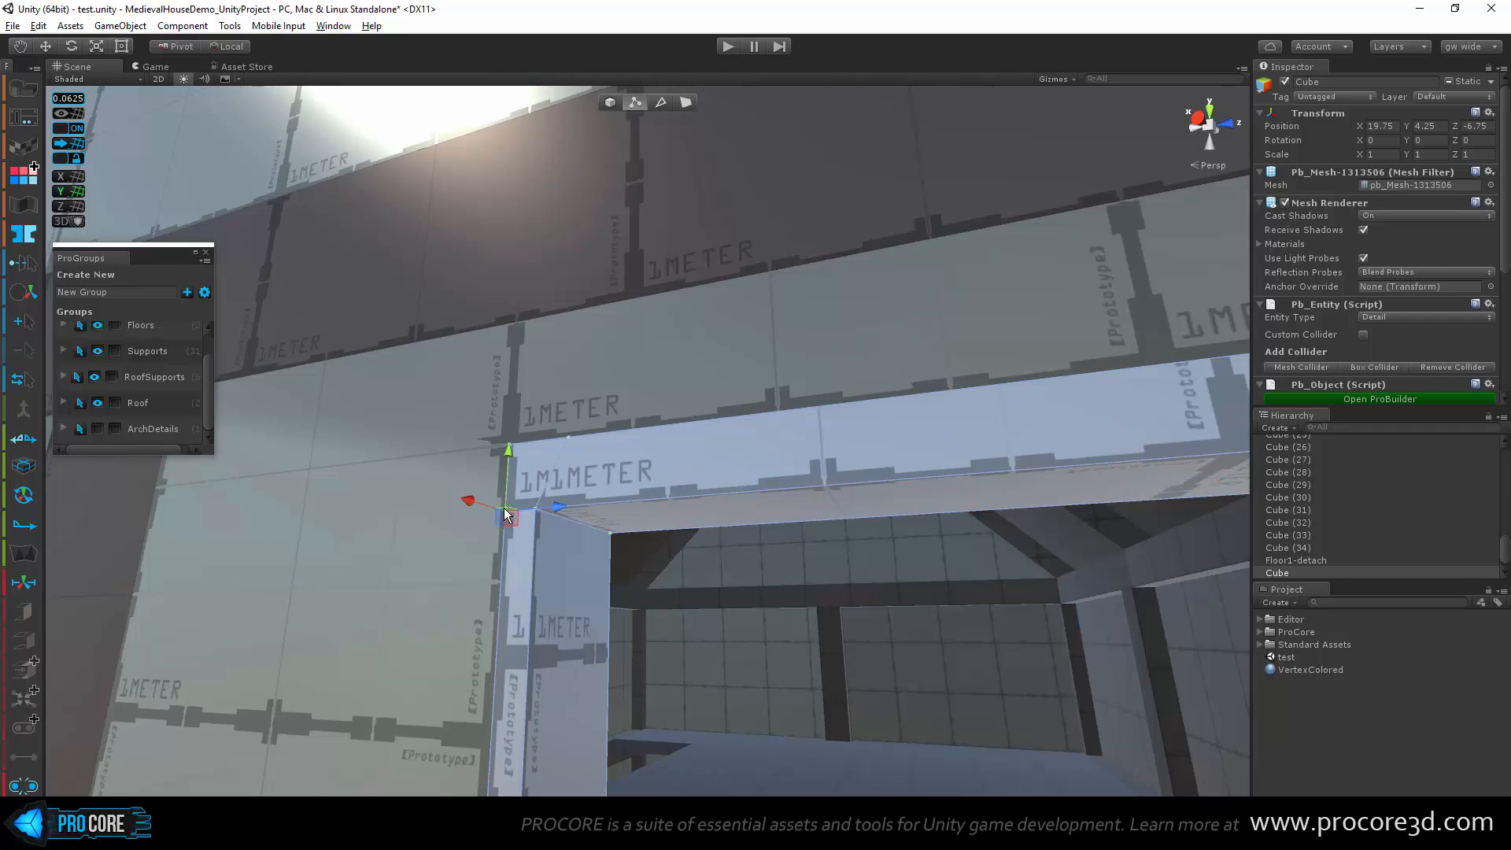
{"action": "left_click", "coordinate": [568, 437], "text": "shift"}
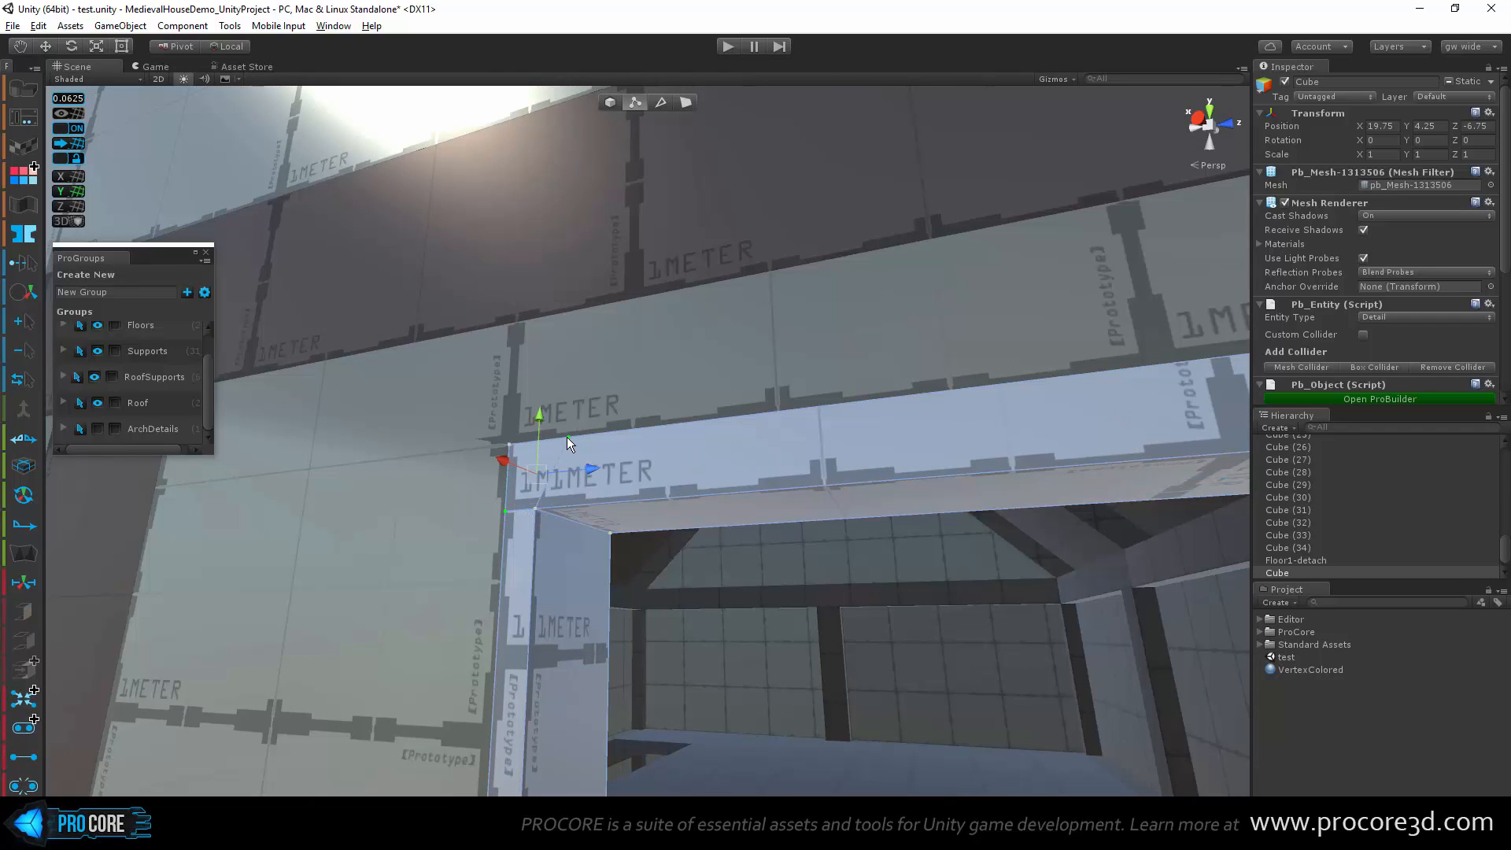
{"action": "key", "text": "alt+e"}
Step: Examine the triangular faces at the frame's upper corner from several angles, selecting them one by one
{"action": "scroll", "coordinate": [678, 215], "scroll_direction": "up", "scroll_amount": 2}
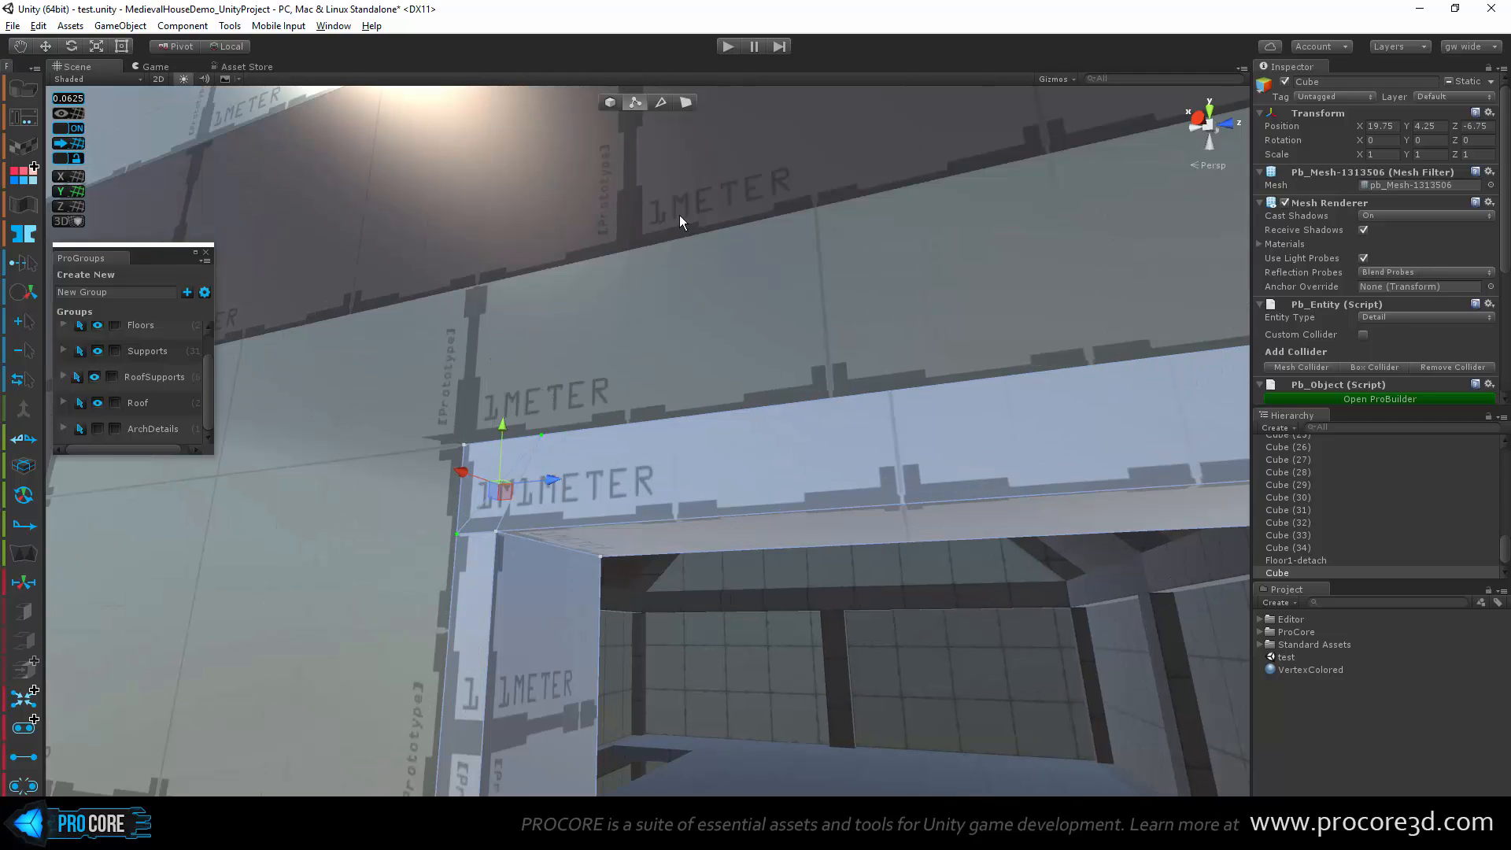
{"action": "left_click", "coordinate": [687, 105]}
{"action": "left_click", "coordinate": [490, 510]}
{"action": "middle_click_drag", "start_coordinate": [490, 510], "coordinate": [652, 485]}
{"action": "scroll", "coordinate": [651, 484], "scroll_direction": "up", "scroll_amount": 3}
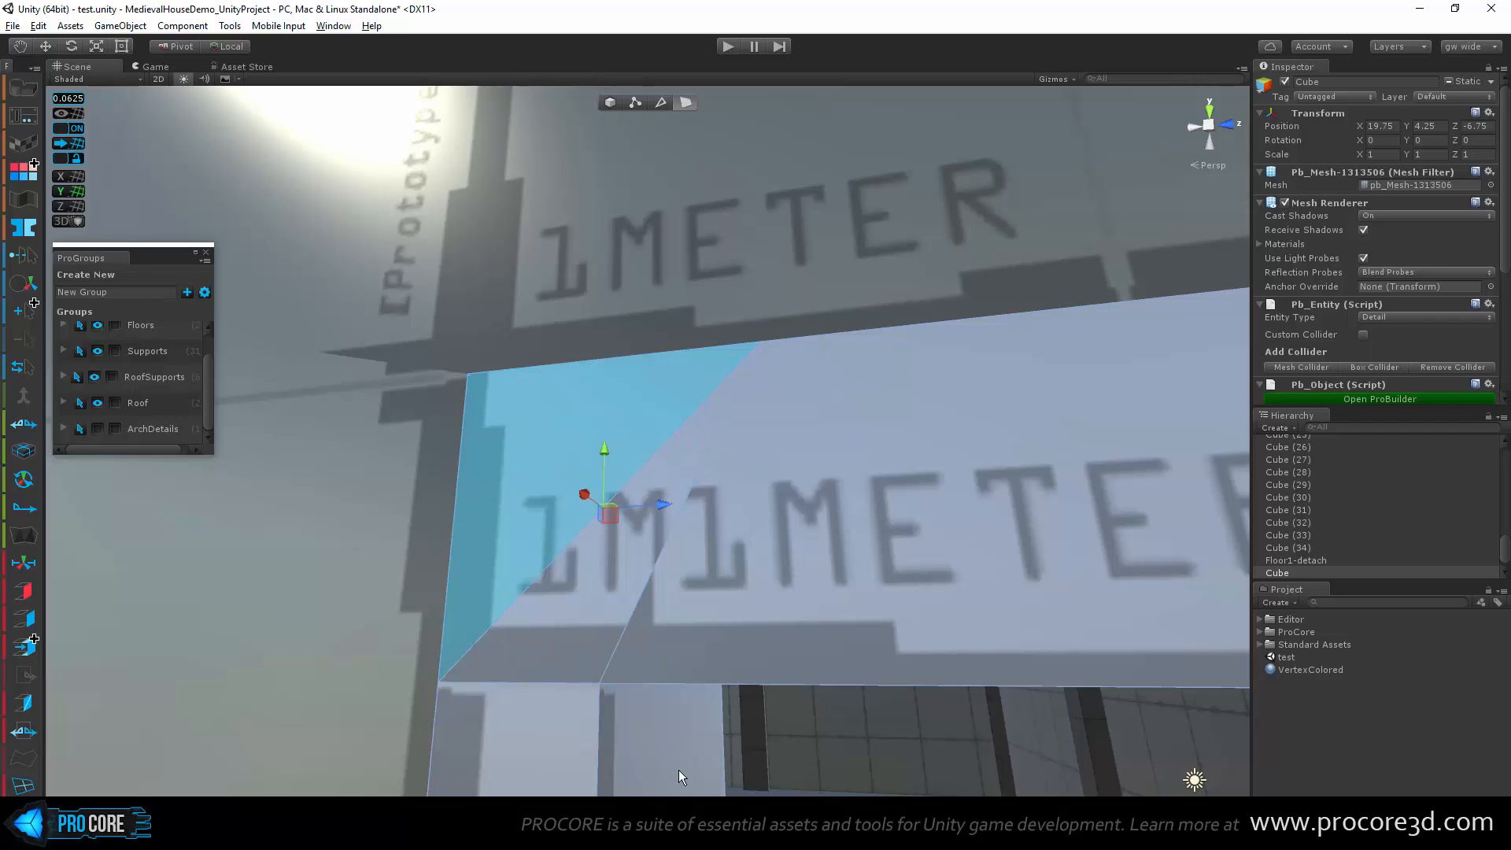
{"action": "left_click_drag", "start_coordinate": [502, 650], "coordinate": [546, 634], "text": "alt"}
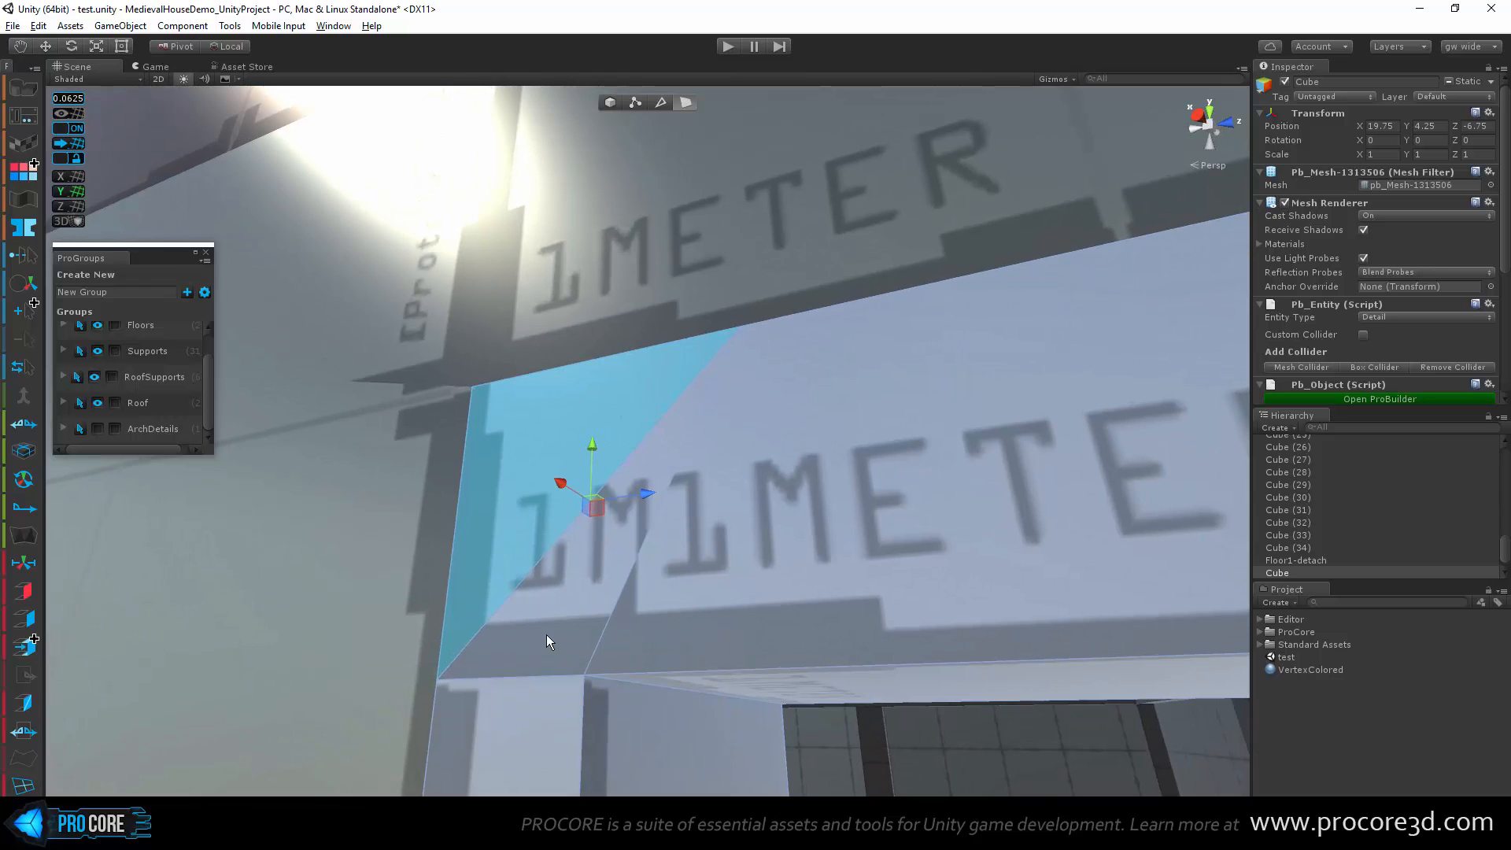
{"action": "left_click", "coordinate": [563, 592]}
{"action": "left_click", "coordinate": [536, 472]}
{"action": "left_click_drag", "start_coordinate": [587, 574], "coordinate": [744, 419], "text": "alt"}
{"action": "left_click", "coordinate": [583, 626]}
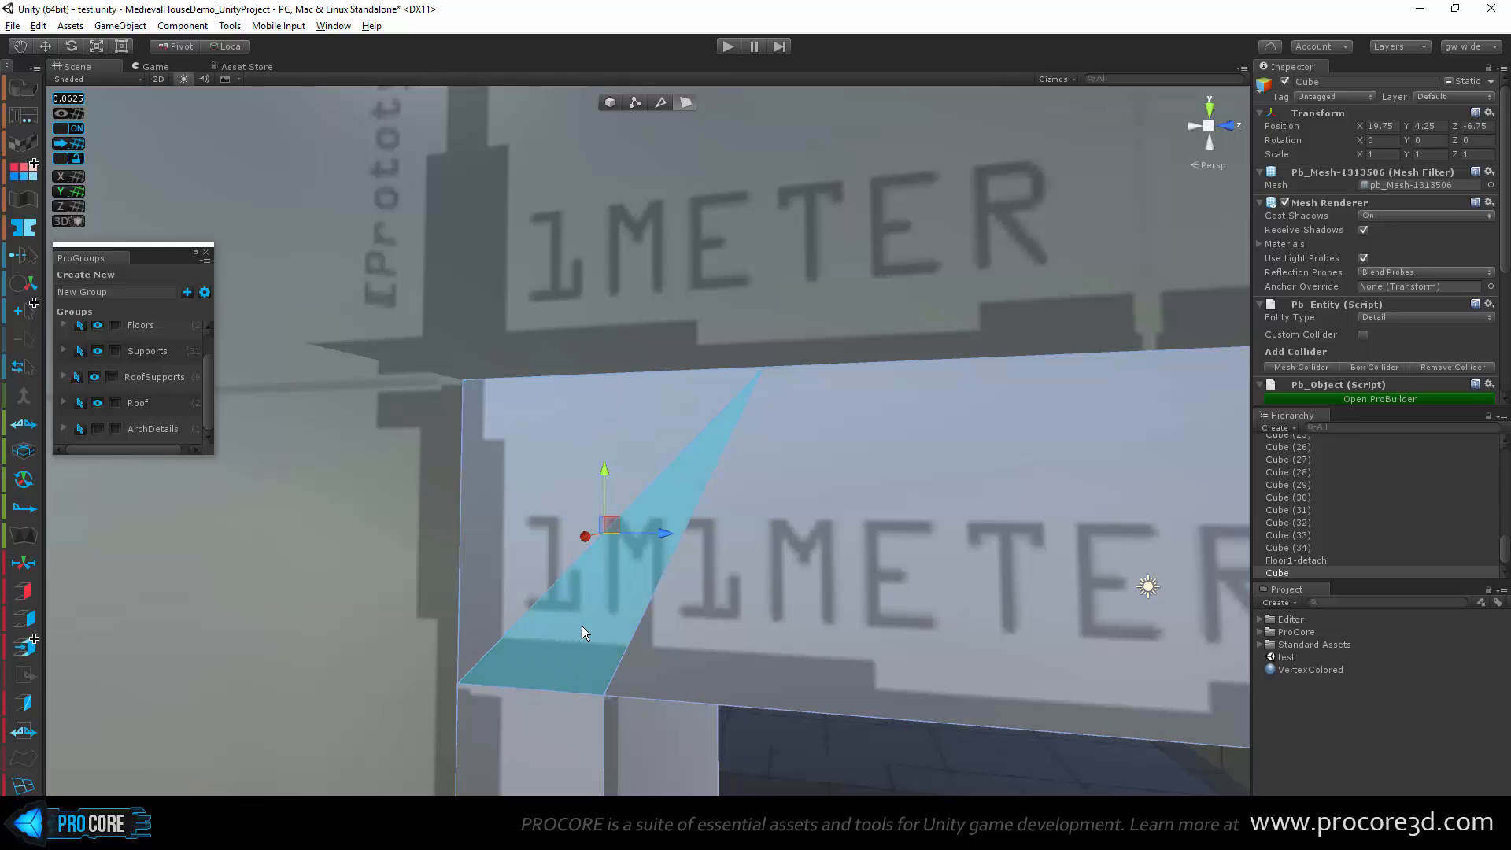
{"action": "left_click_drag", "start_coordinate": [582, 625], "coordinate": [532, 504], "text": "alt"}
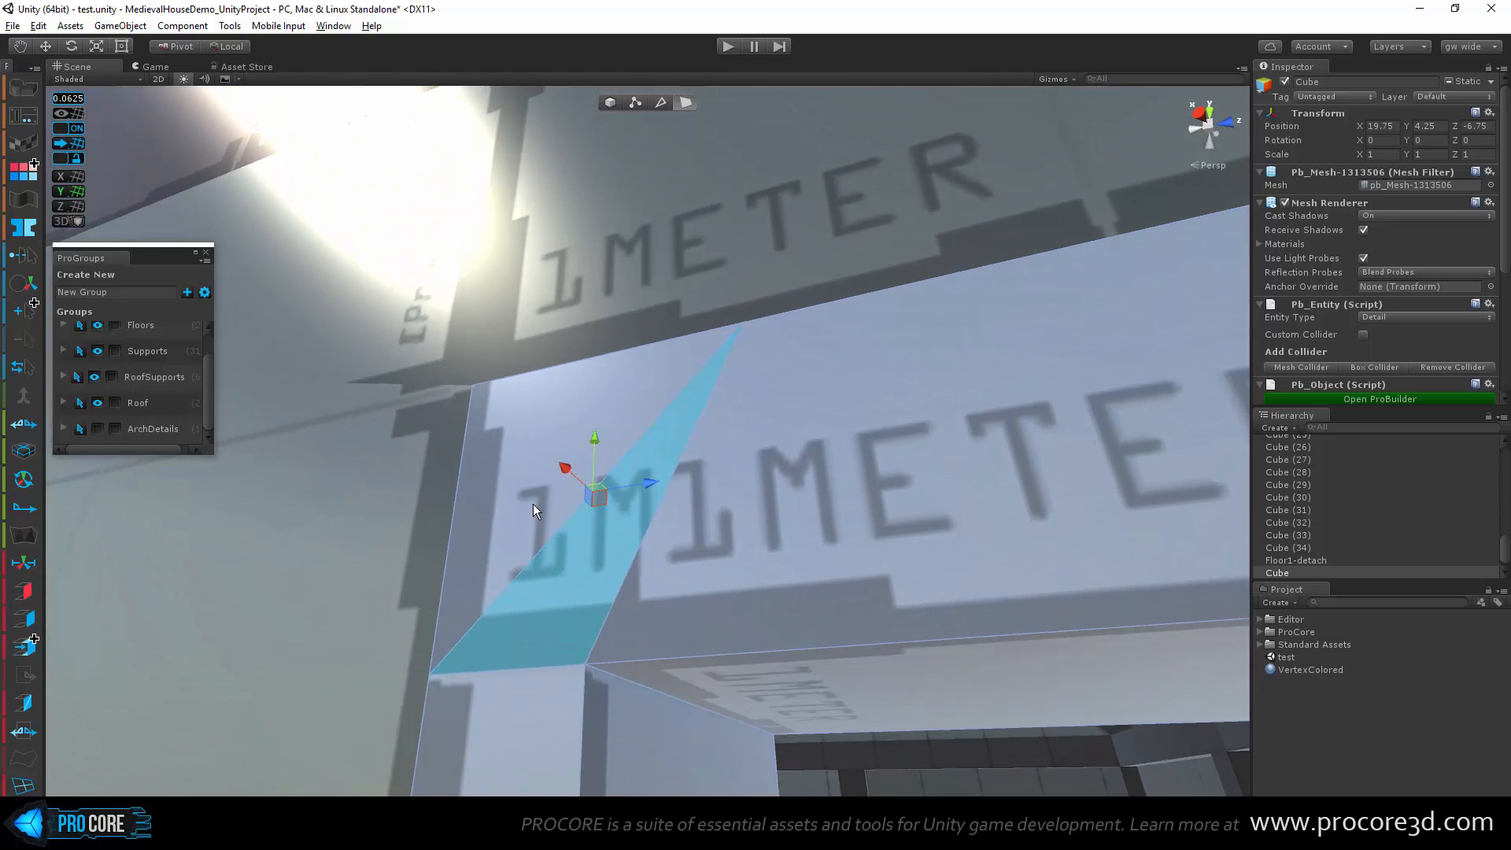
Step: Select the lintel's underside face and raise it to test the divided corner
{"action": "left_click", "coordinate": [743, 667]}
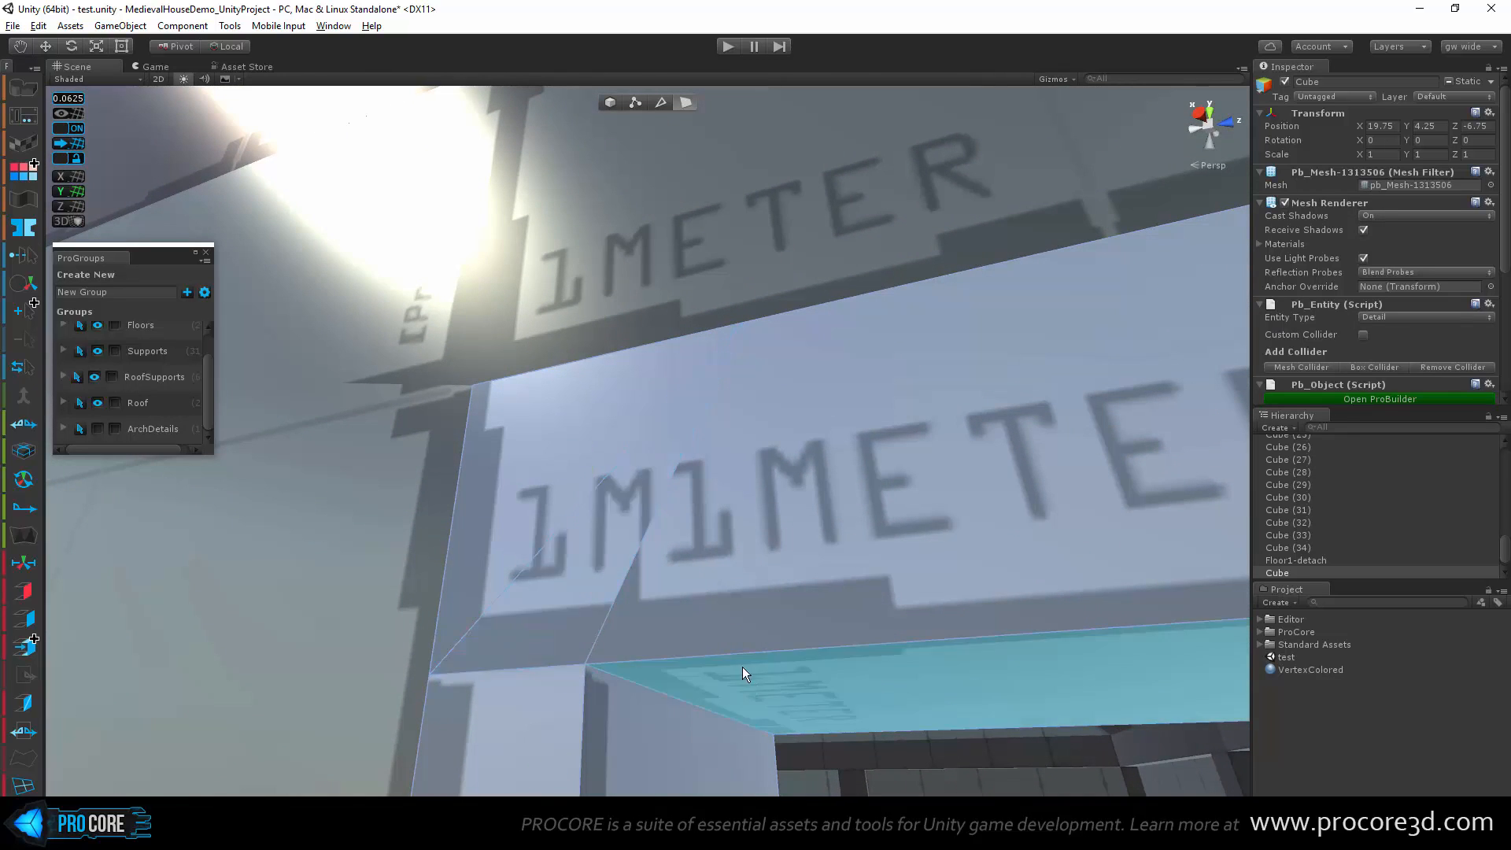
{"action": "scroll", "coordinate": [743, 667], "scroll_direction": "down", "scroll_amount": 5}
{"action": "scroll", "coordinate": [706, 570], "scroll_direction": "up", "scroll_amount": 2}
{"action": "left_click", "coordinate": [589, 515]}
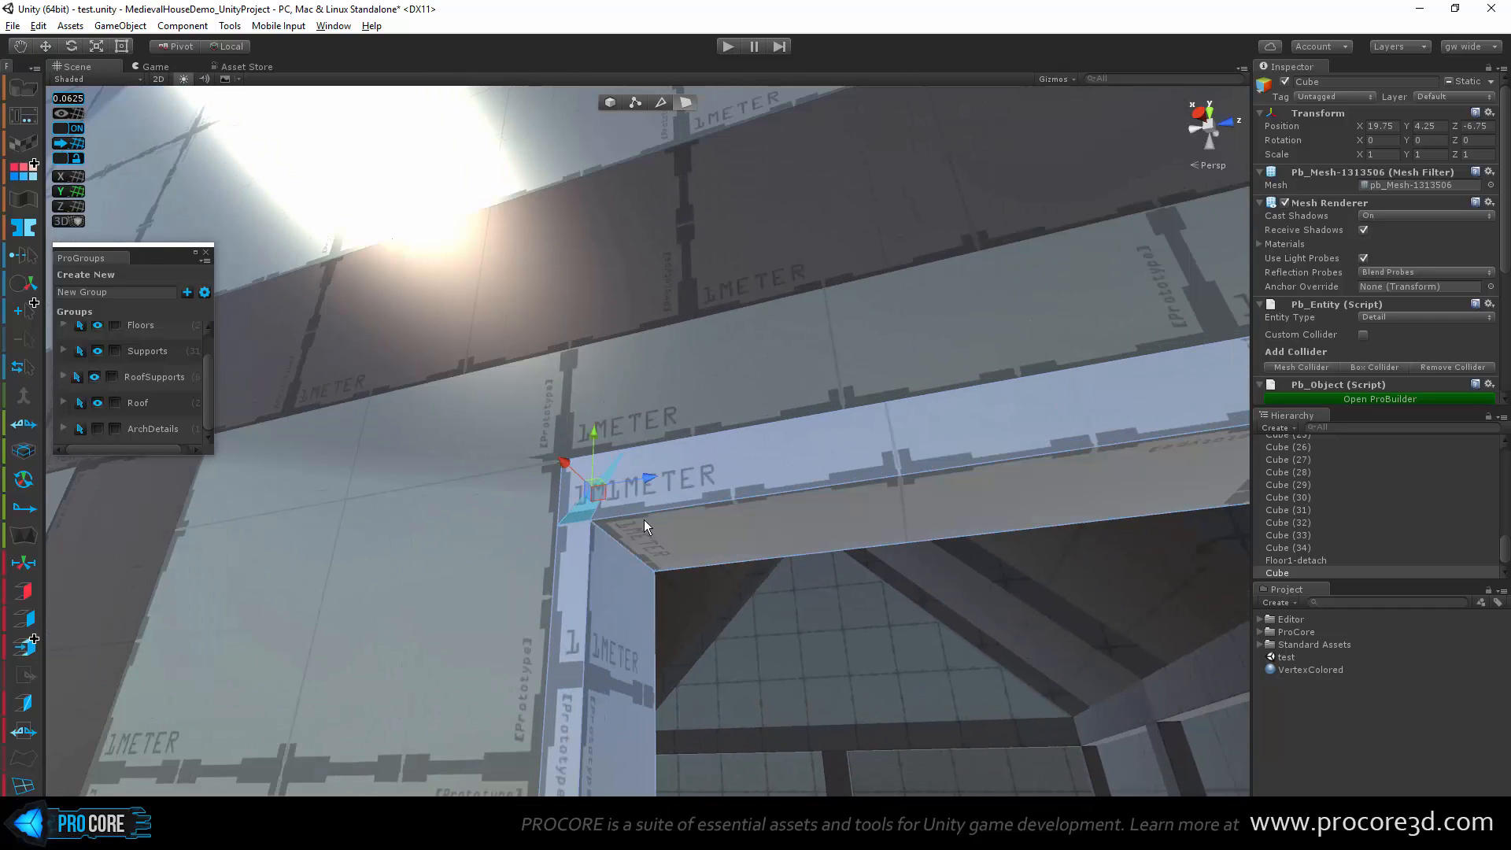
{"action": "left_click", "coordinate": [677, 527]}
{"action": "middle_click_drag", "start_coordinate": [925, 562], "coordinate": [871, 598]}
{"action": "left_click_drag", "start_coordinate": [1145, 456], "coordinate": [1142, 439]}
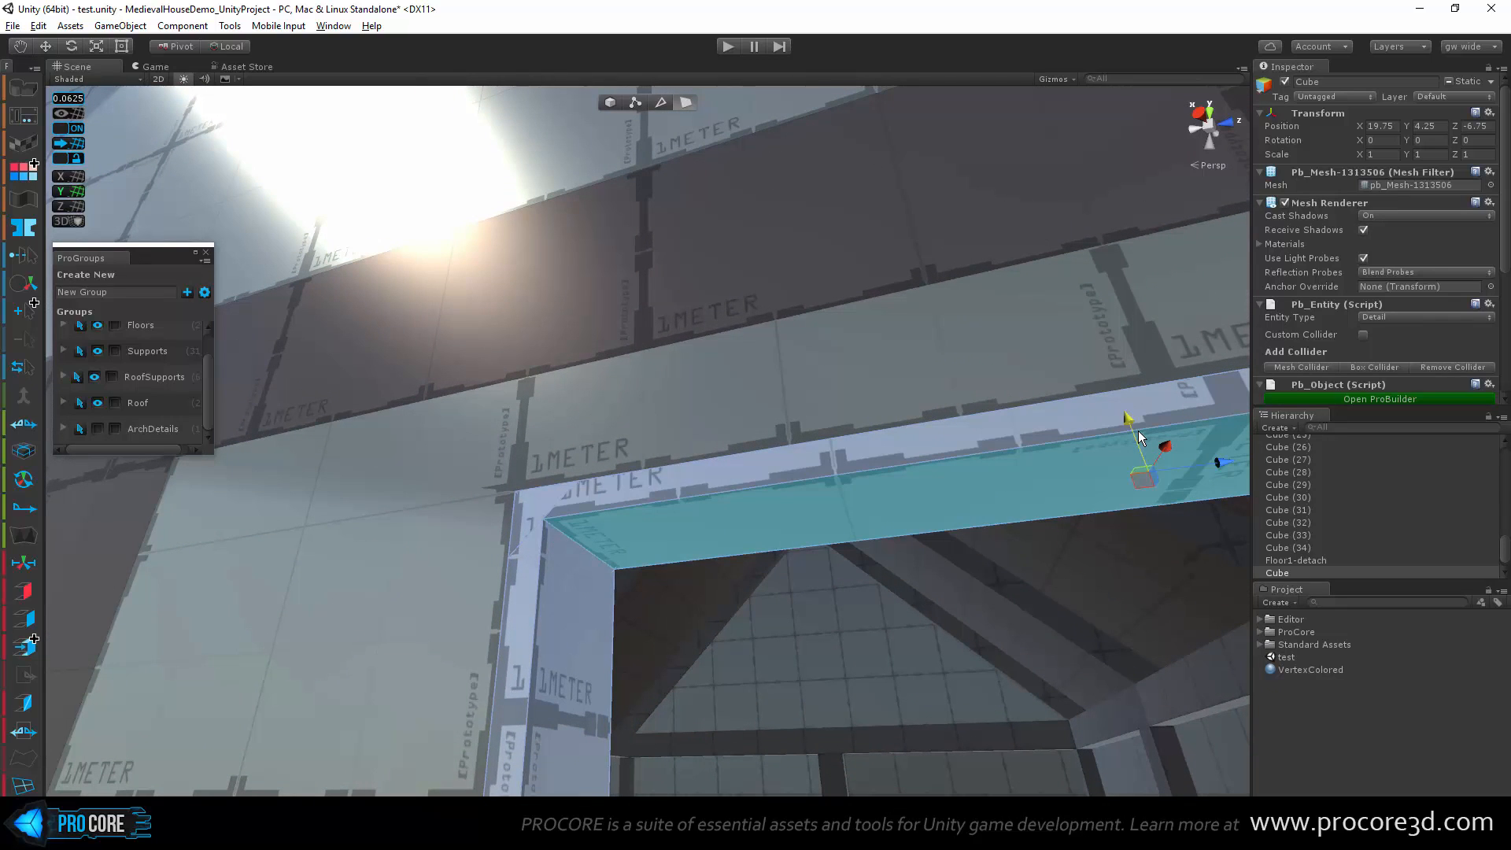
{"action": "scroll", "coordinate": [531, 546], "scroll_direction": "up", "scroll_amount": 2}
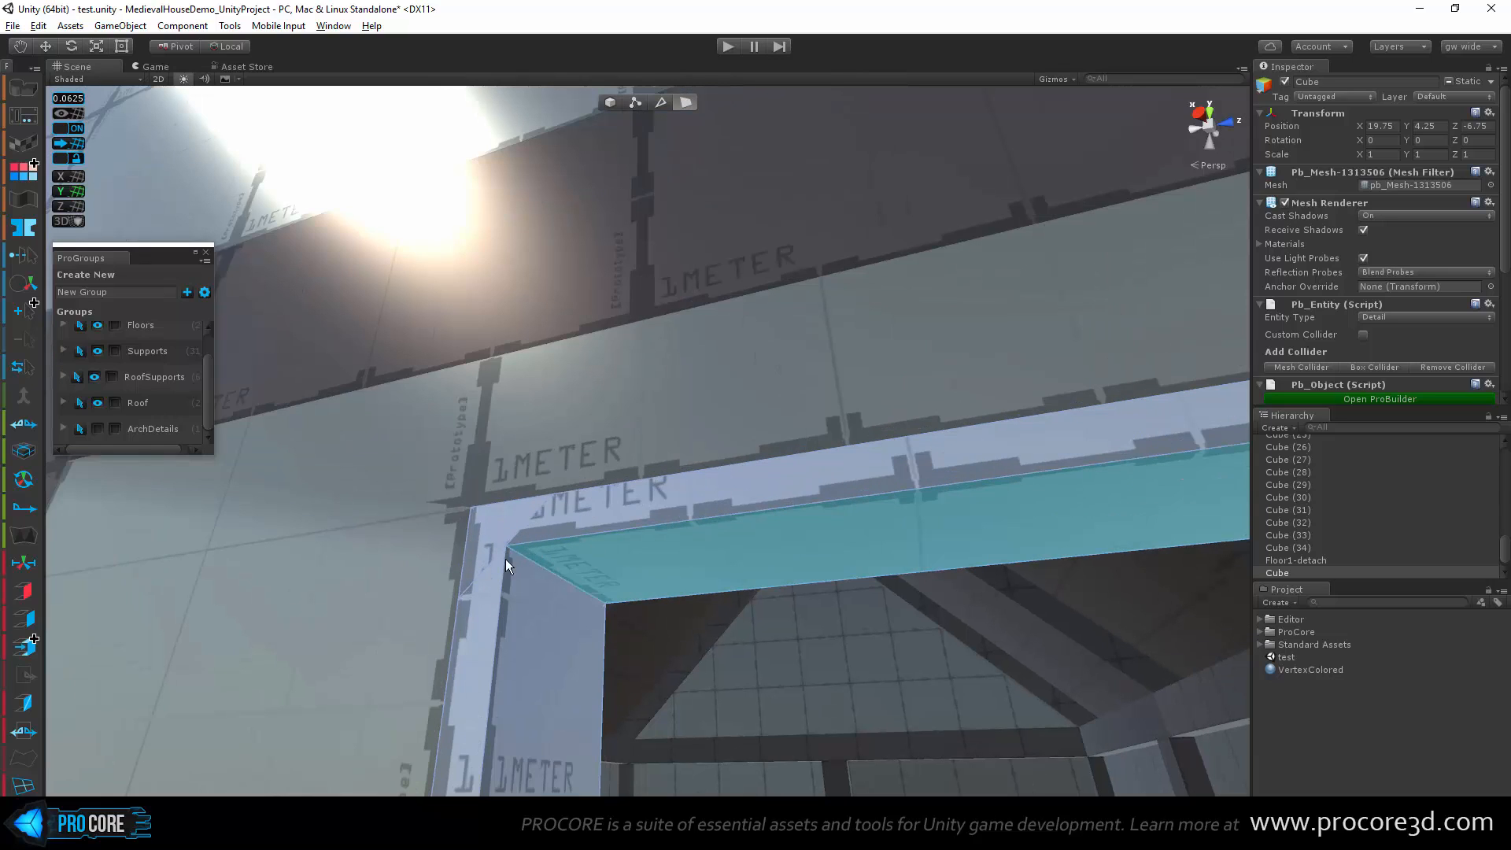
Step: Undo the underside's raise and the diagonal connection across the upper corner
{"action": "key", "text": "ctrl+z"}
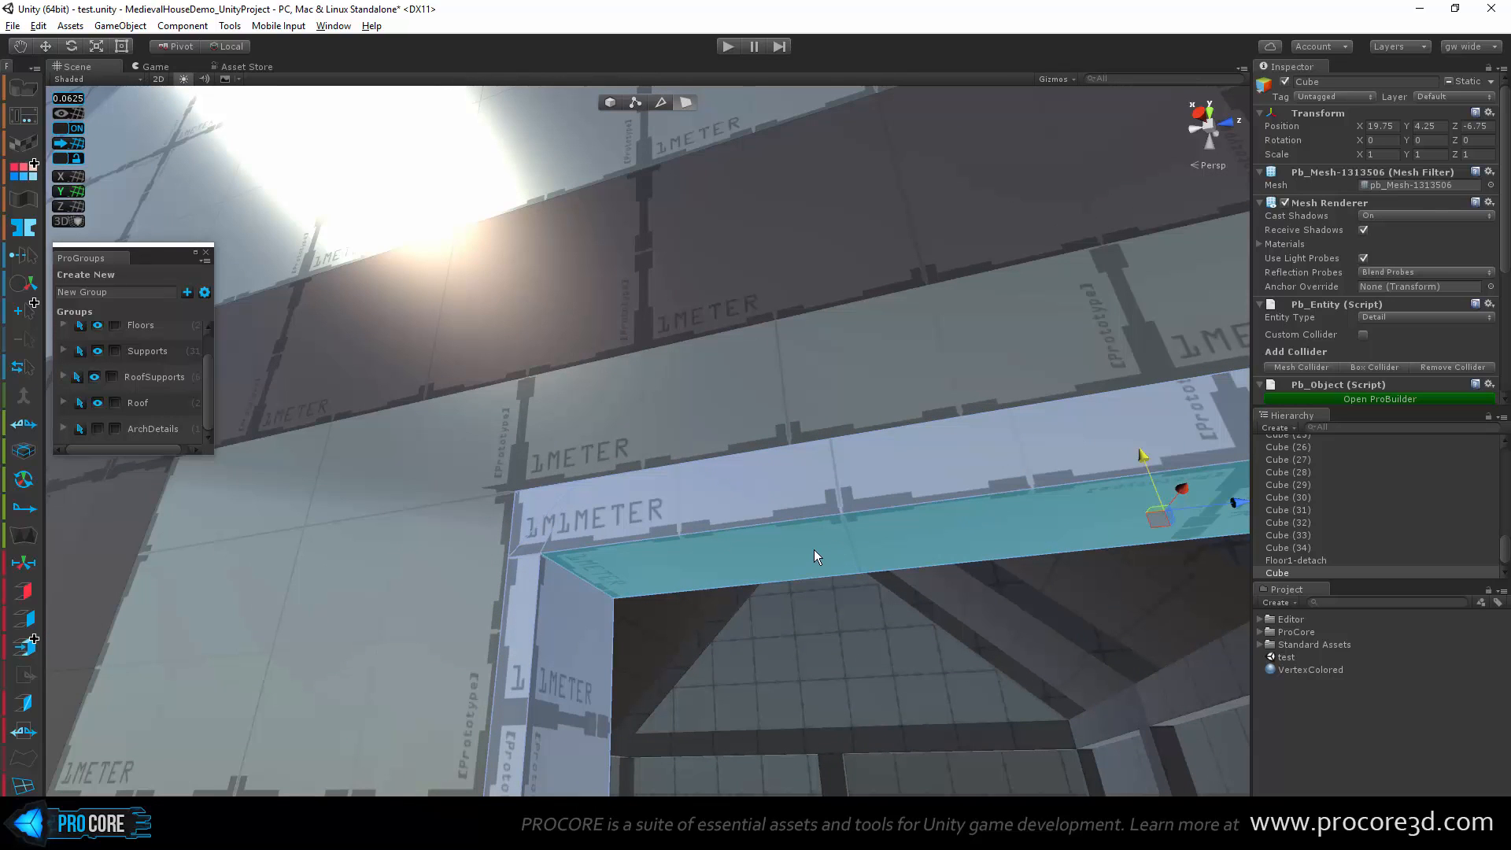
{"action": "left_click", "coordinate": [563, 530]}
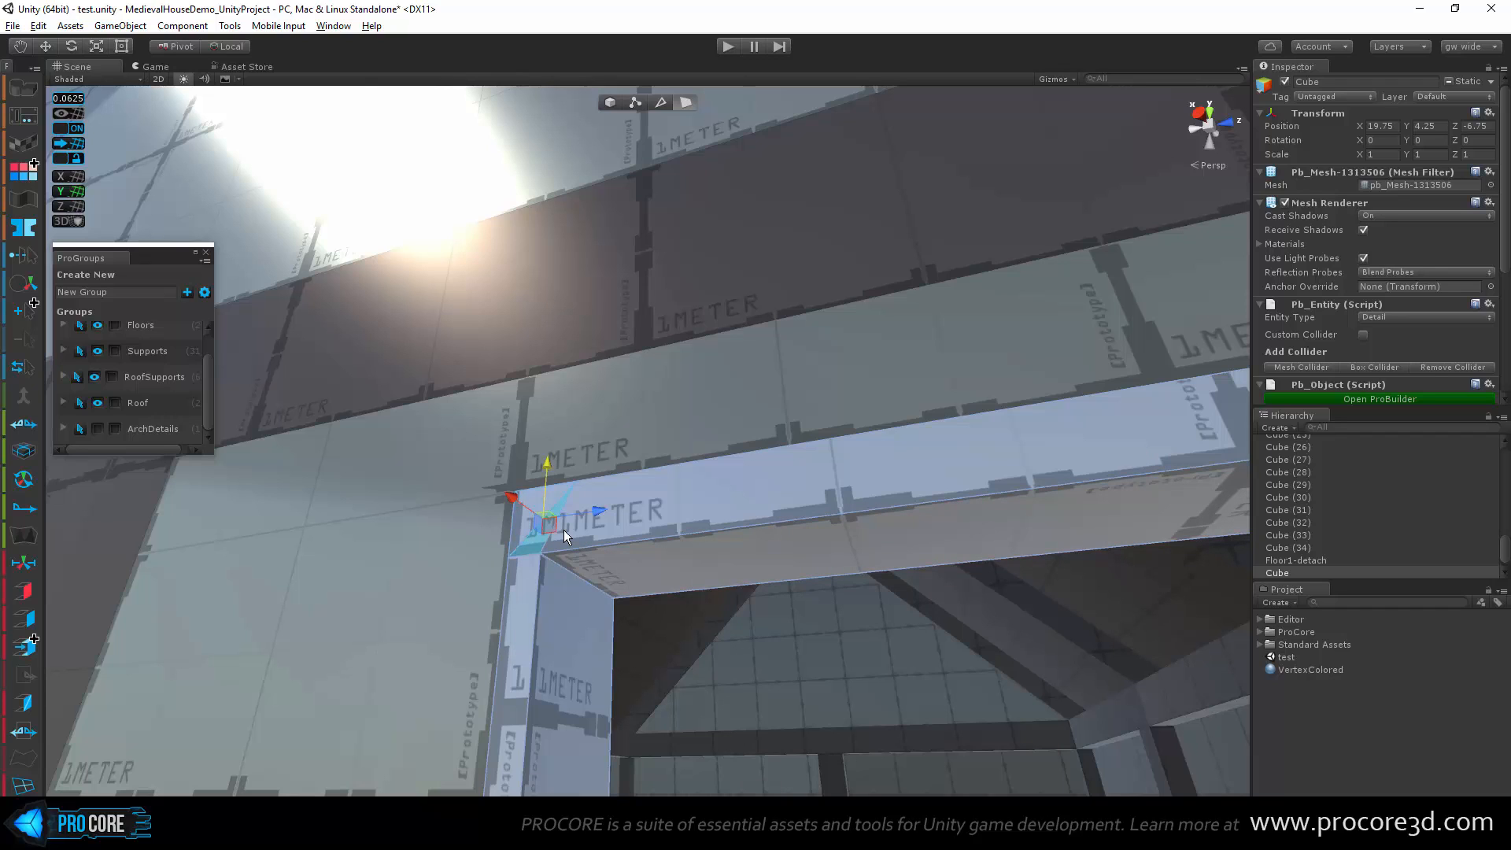
{"action": "key", "text": "BackSpace"}
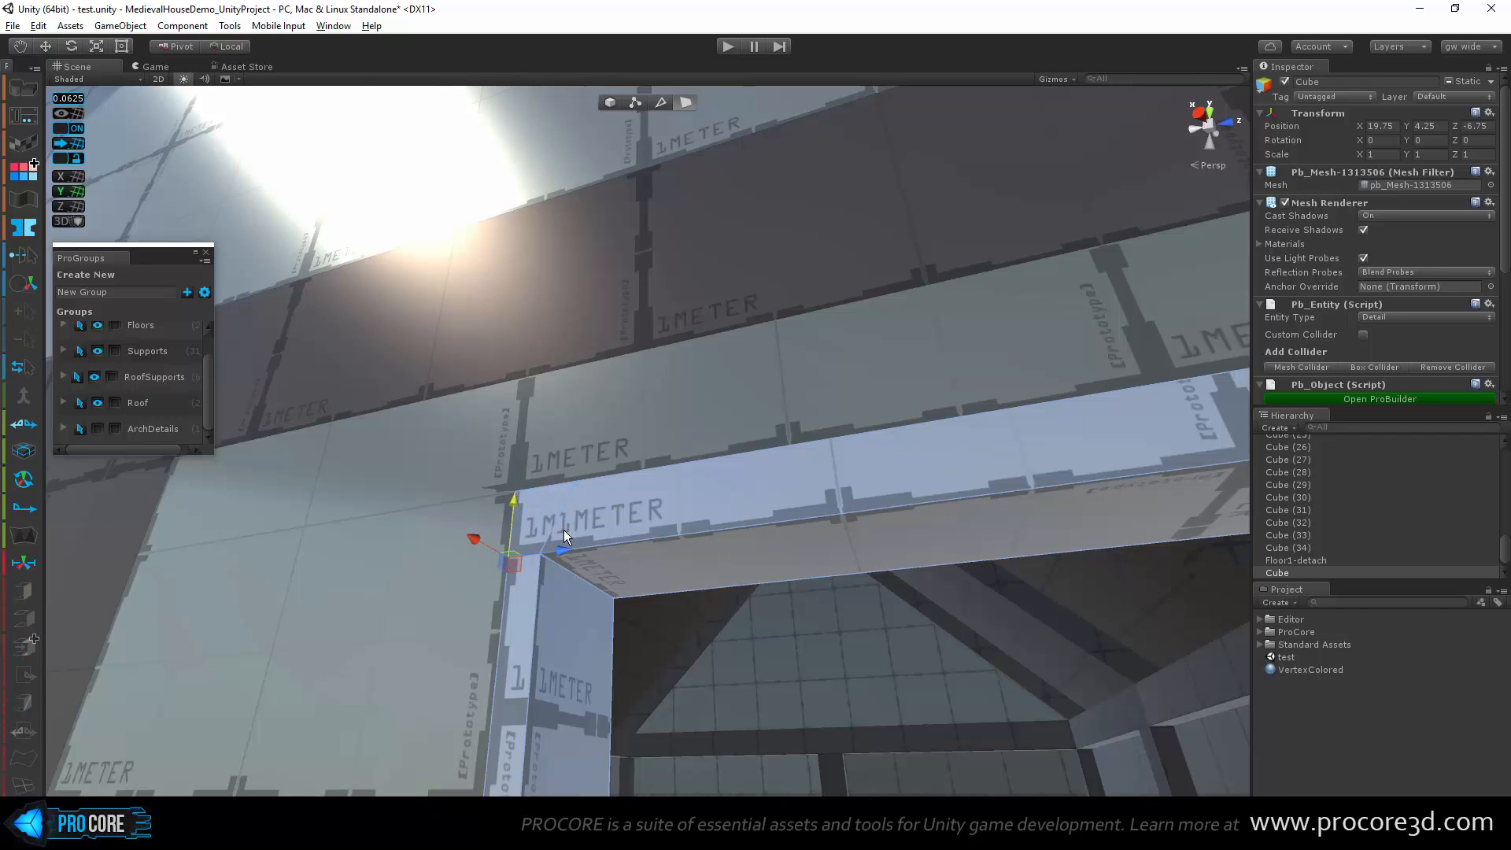
Step: Raise the lintel's underside face above the post's seam without the extra corner connection
{"action": "left_click", "coordinate": [697, 571]}
{"action": "left_click_drag", "start_coordinate": [1144, 459], "coordinate": [1139, 431]}
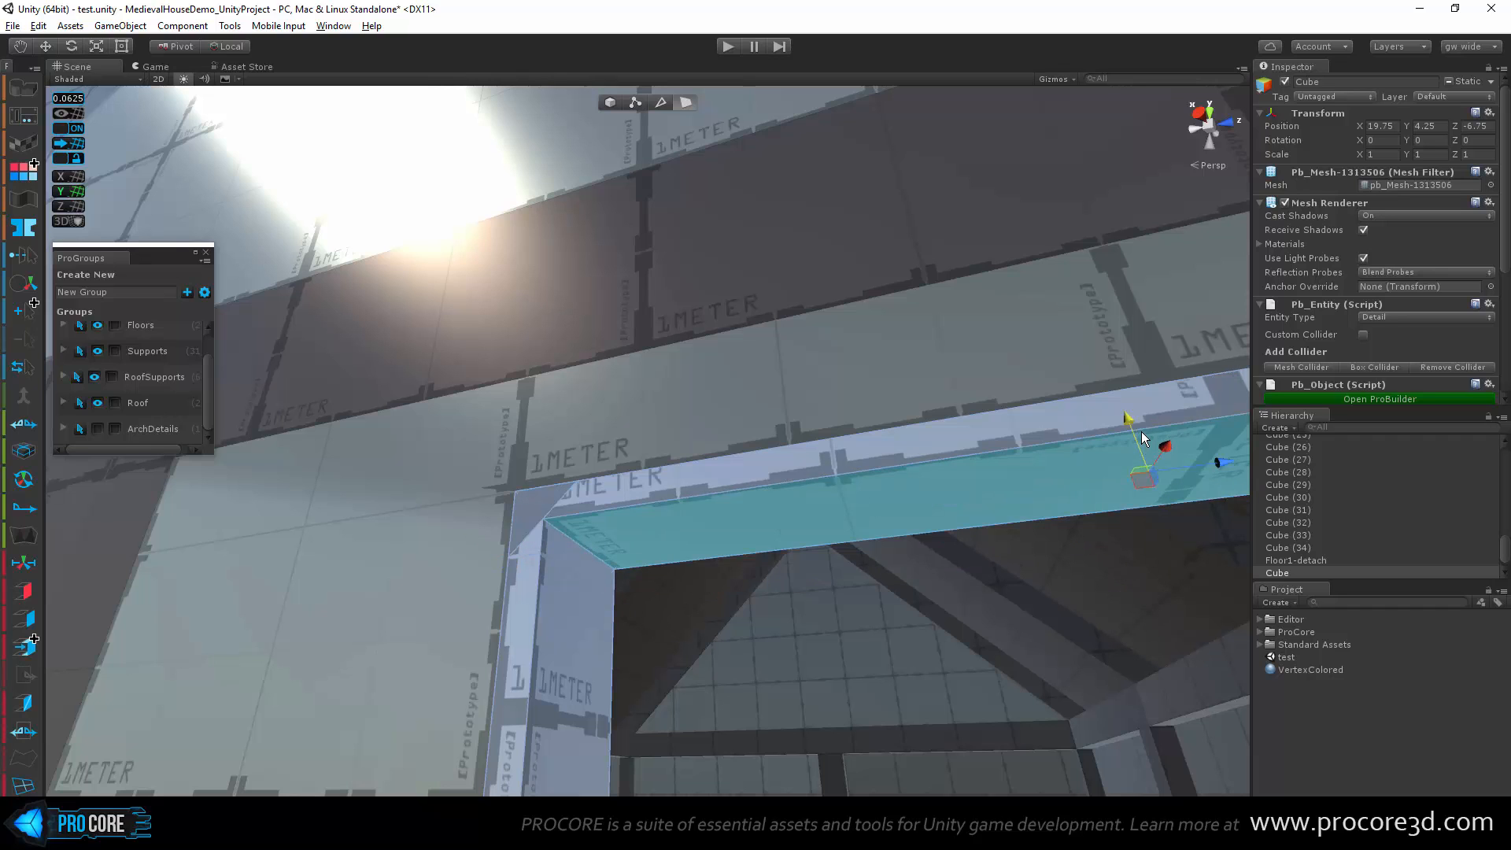
{"action": "middle_click_drag", "start_coordinate": [593, 499], "coordinate": [630, 512]}
{"action": "scroll", "coordinate": [634, 556], "scroll_direction": "up", "scroll_amount": 4}
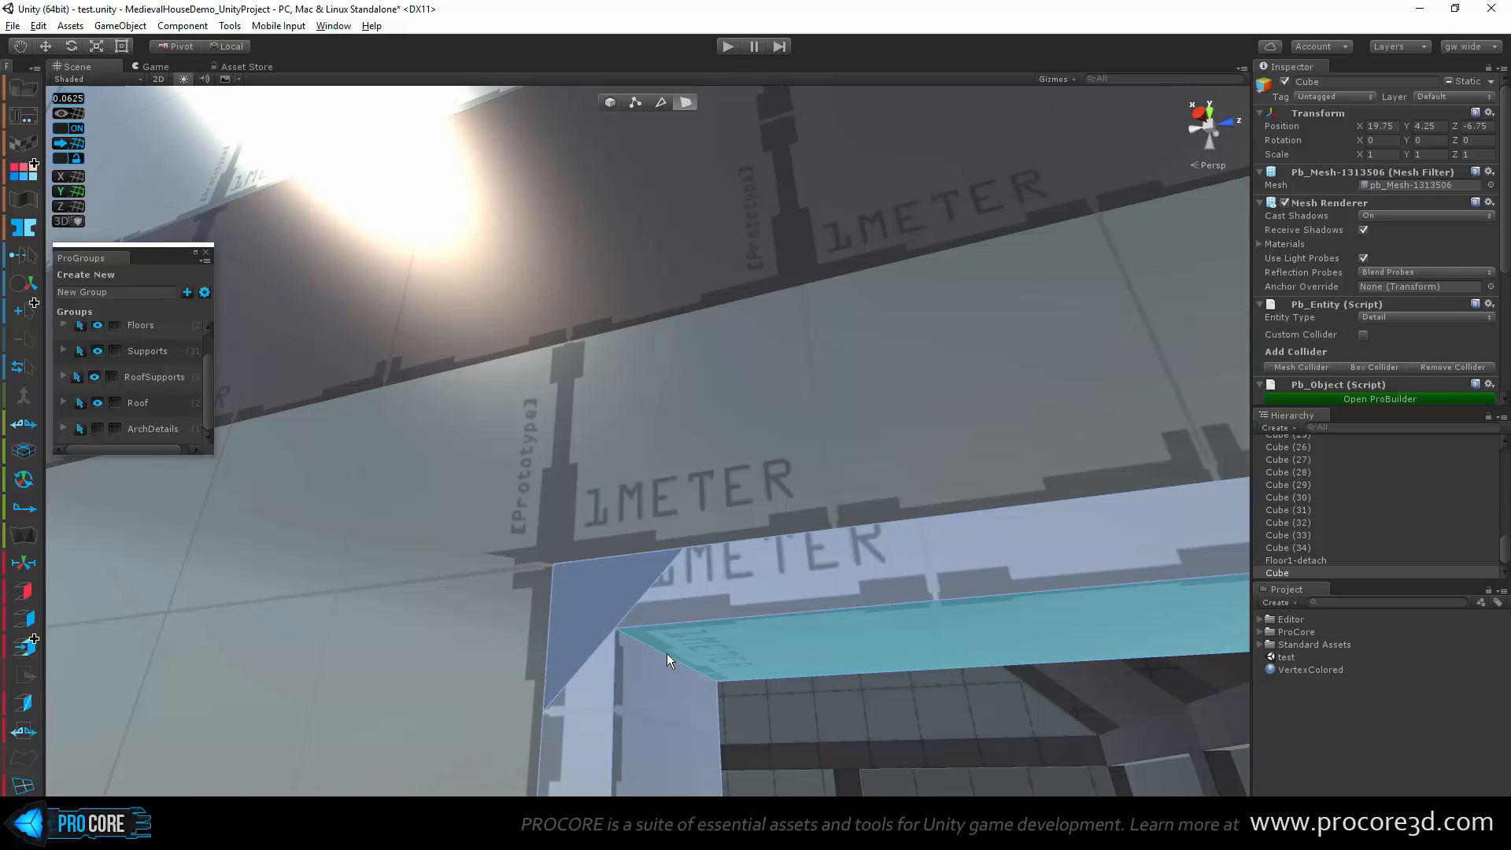
Step: Try deleting the triangular face at the frame's upper corner, then undo the deletion and the underside's raise
{"action": "left_click", "coordinate": [601, 601]}
{"action": "middle_click_drag", "start_coordinate": [646, 657], "coordinate": [655, 587]}
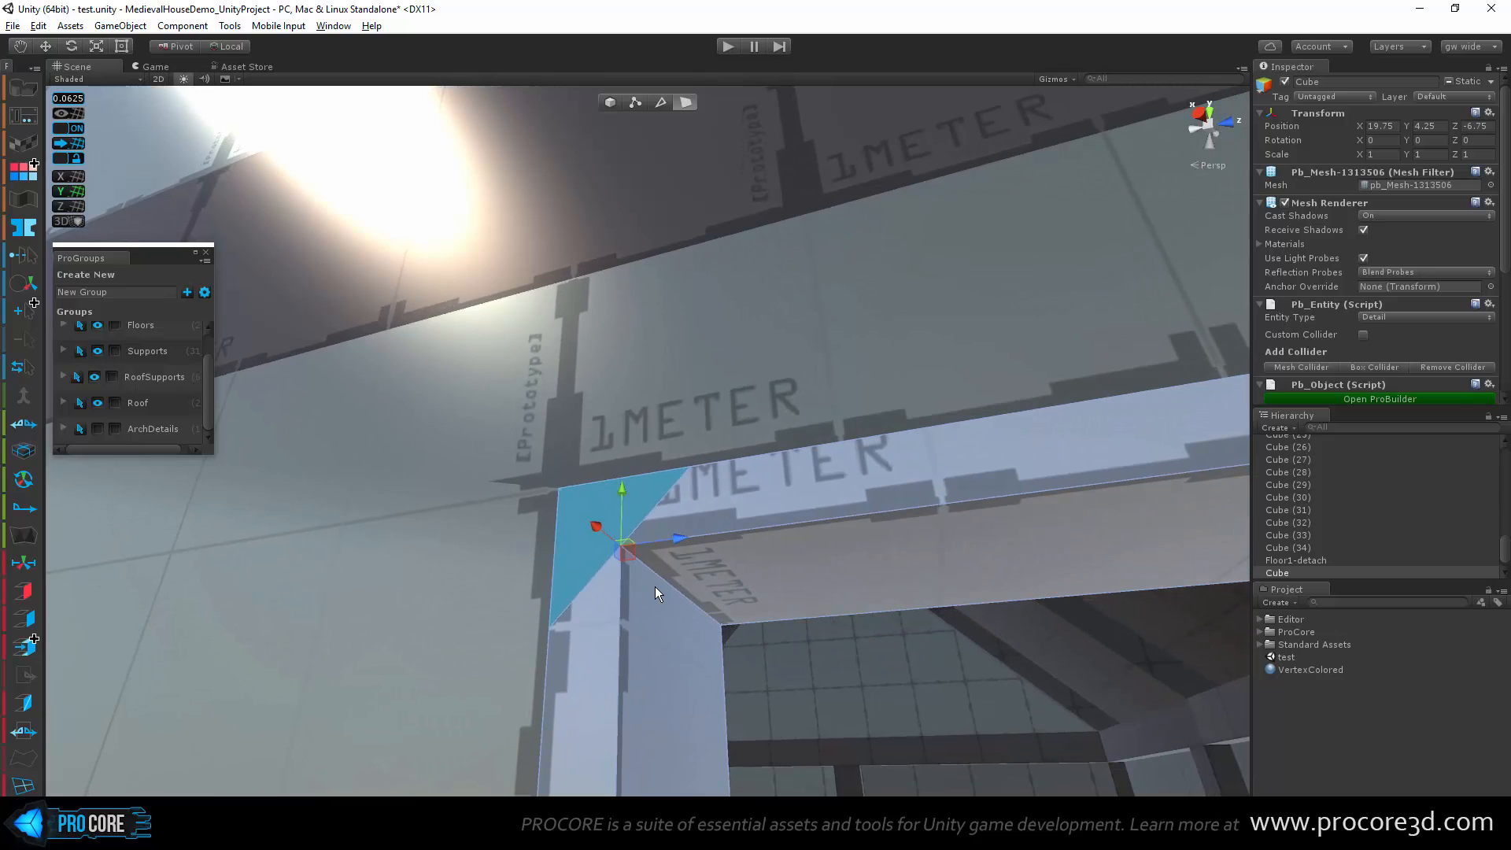
{"action": "key", "text": "BackSpace"}
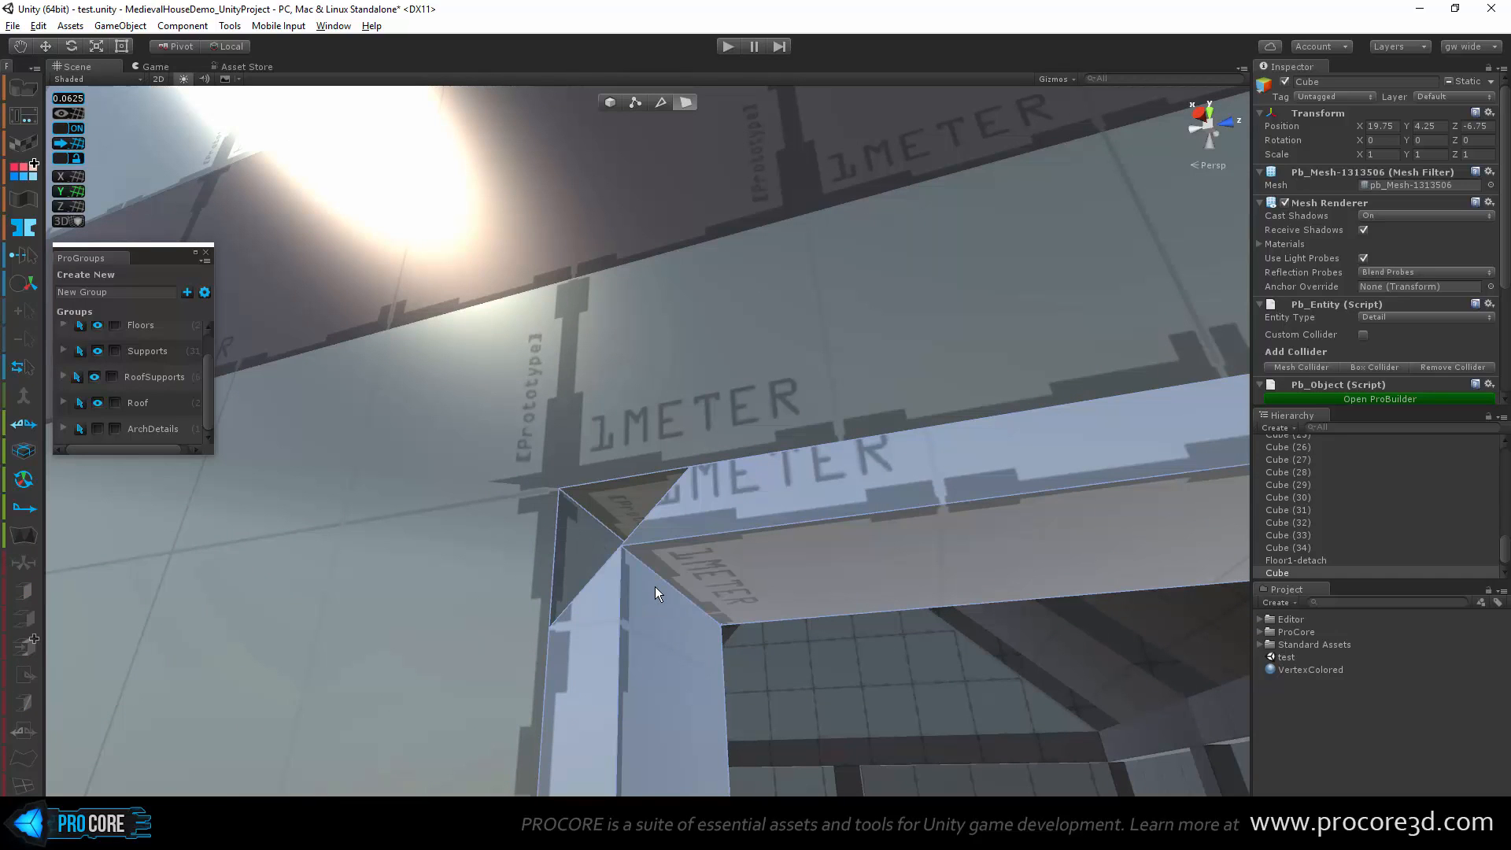
{"action": "key", "text": "ctrl+z"}
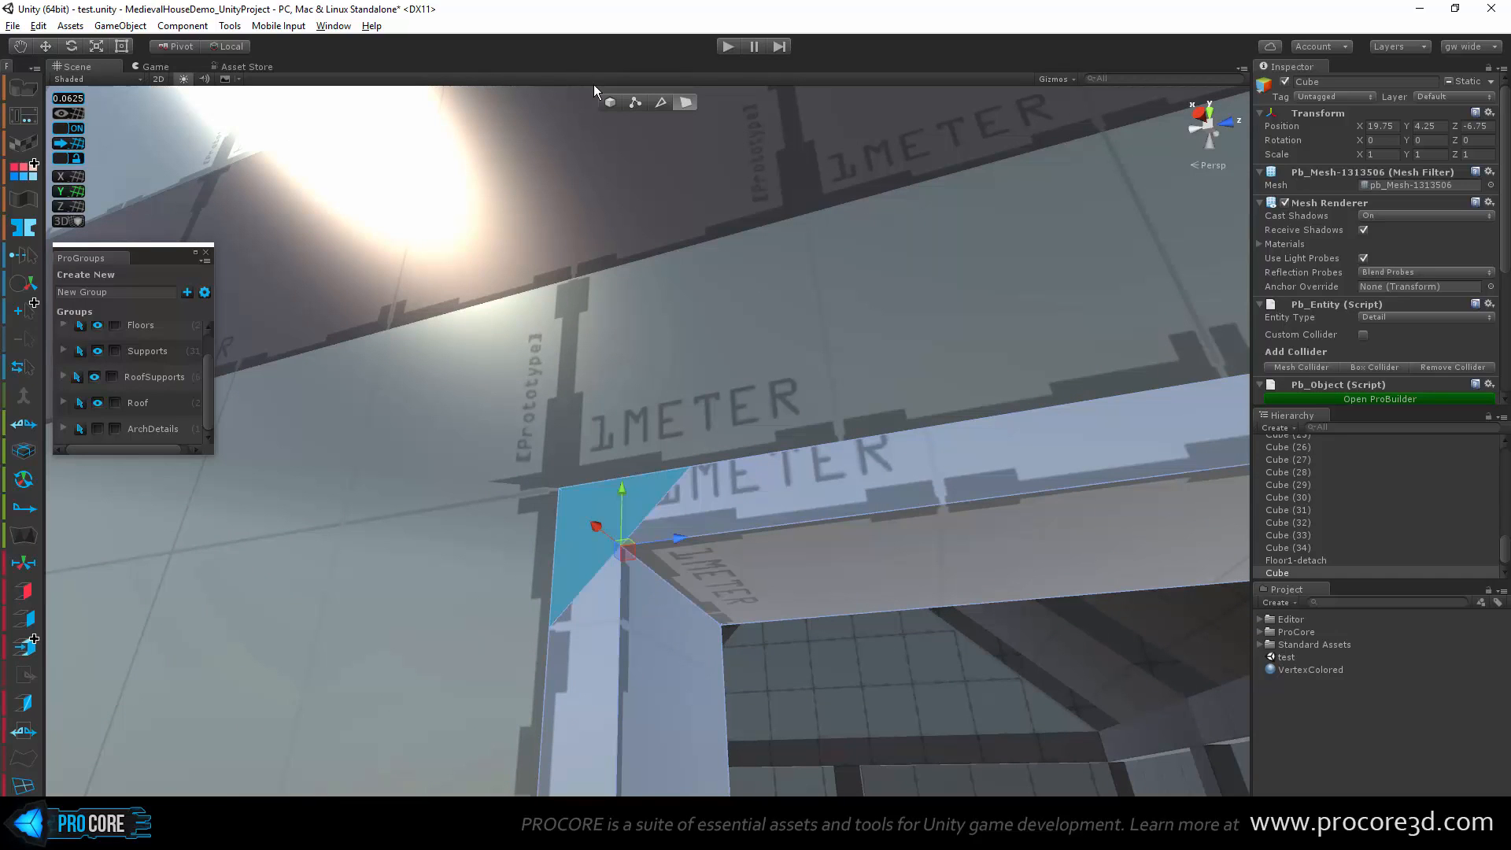
{"action": "scroll", "coordinate": [774, 579], "scroll_direction": "down", "scroll_amount": 3}
{"action": "key", "text": "ctrl+z"}
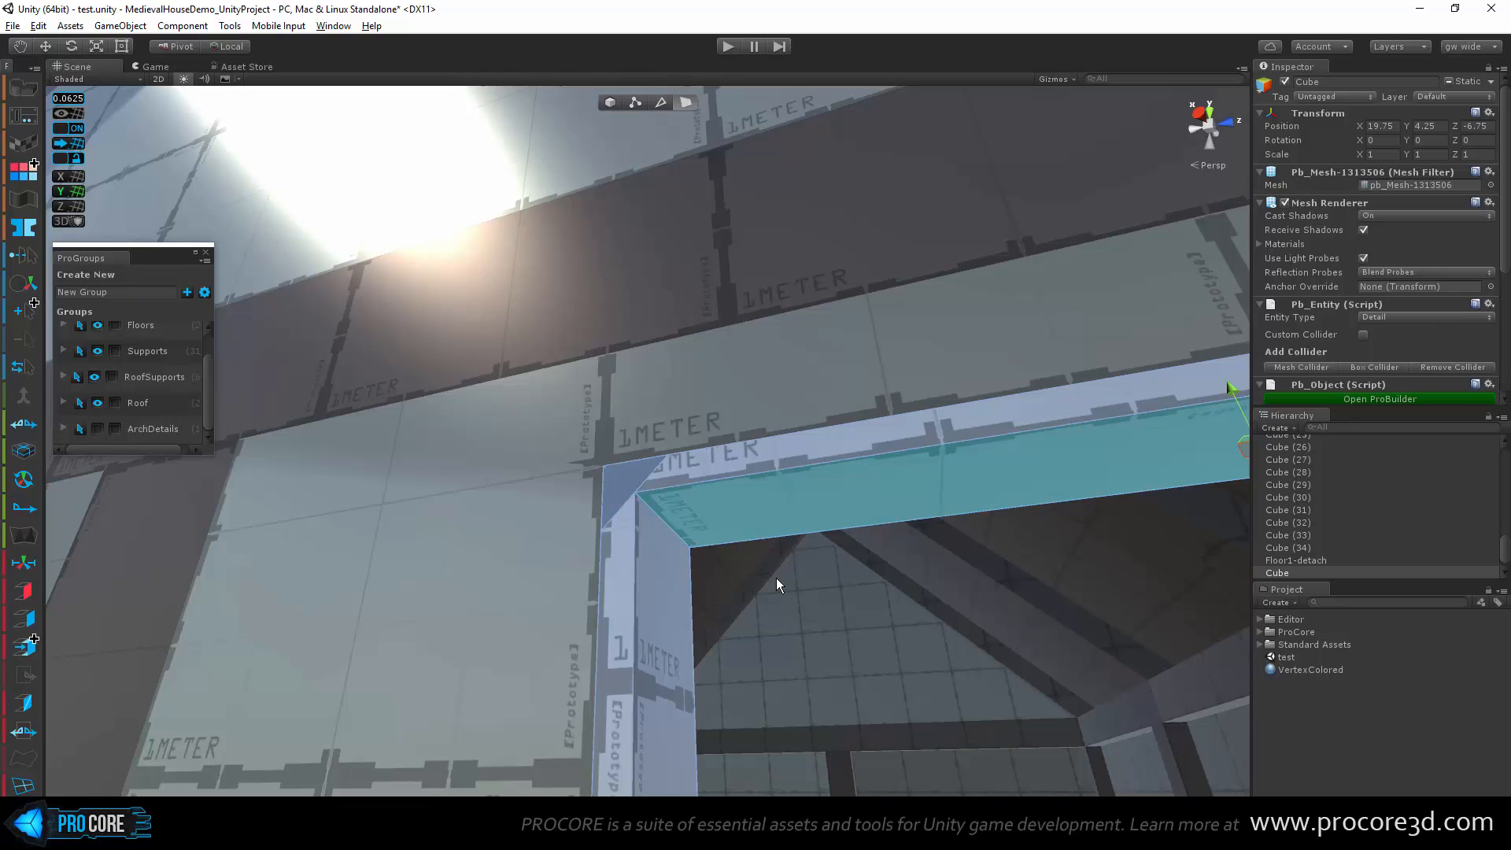
{"action": "key", "text": "ctrl+z"}
Step: Connect the frame's outer upper corner vertex to the inner corner vertex where post and lintel meet
{"action": "left_click", "coordinate": [635, 105]}
{"action": "scroll", "coordinate": [608, 544], "scroll_direction": "up", "scroll_amount": 3}
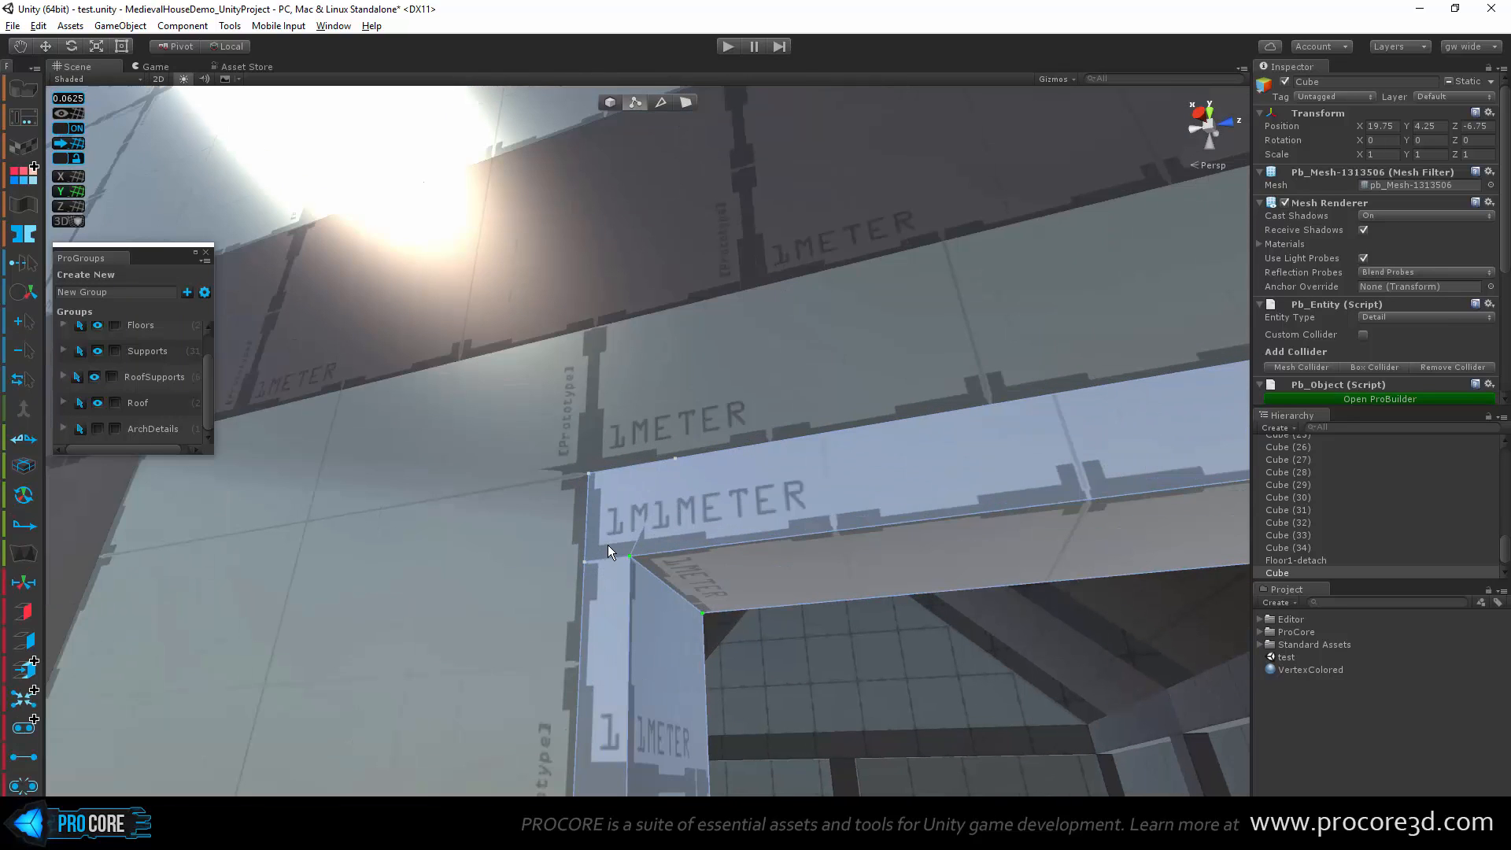
{"action": "left_click", "coordinate": [588, 474]}
{"action": "key", "text": "alt+e"}
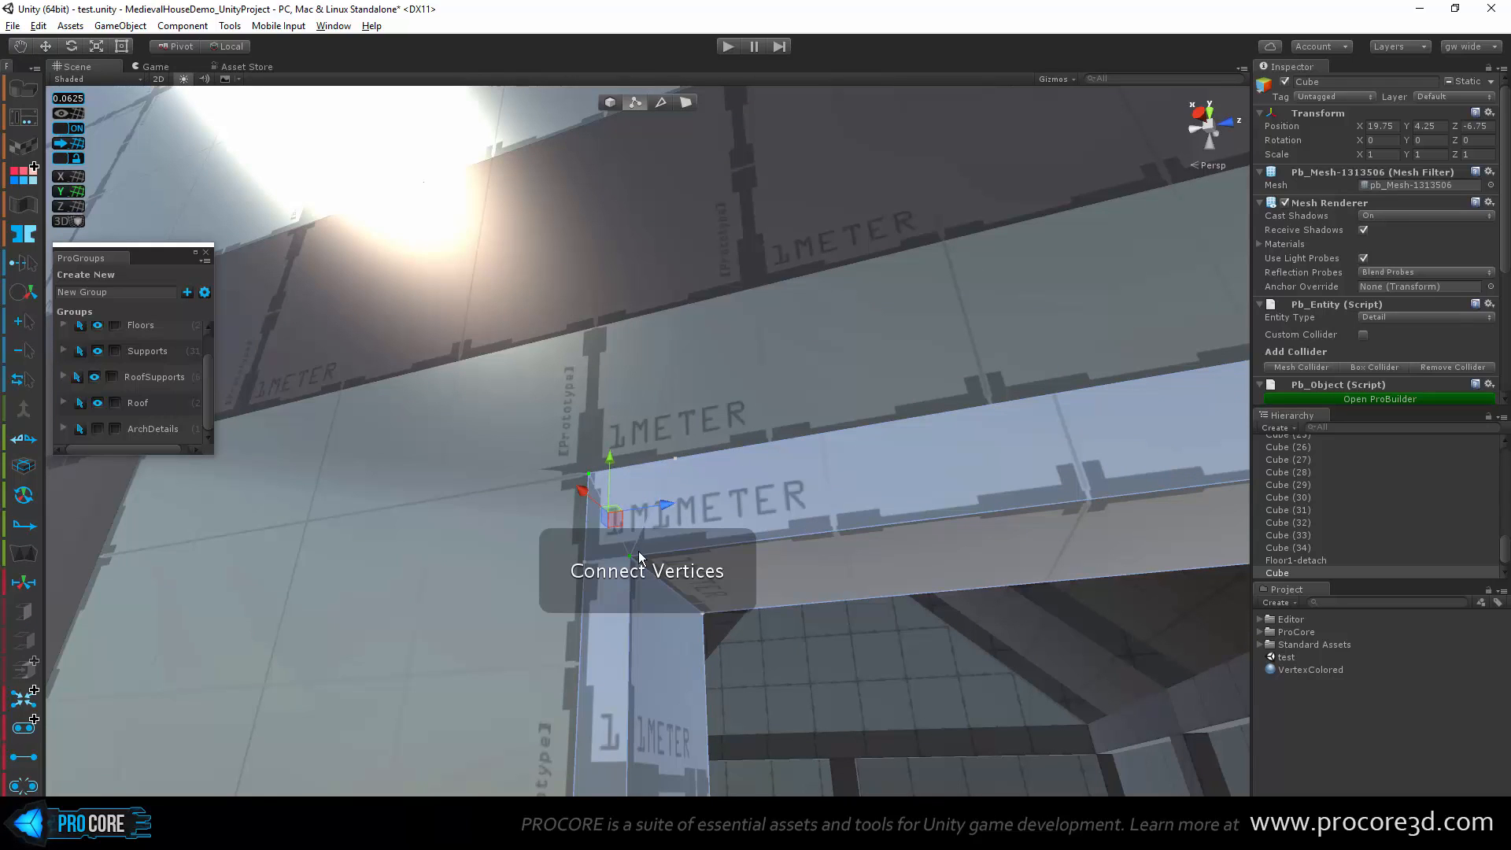
Step: Examine the faces on both sides of the new edge at the frame's upper corner
{"action": "scroll", "coordinate": [606, 511], "scroll_direction": "up", "scroll_amount": 2}
{"action": "left_click", "coordinate": [685, 103]}
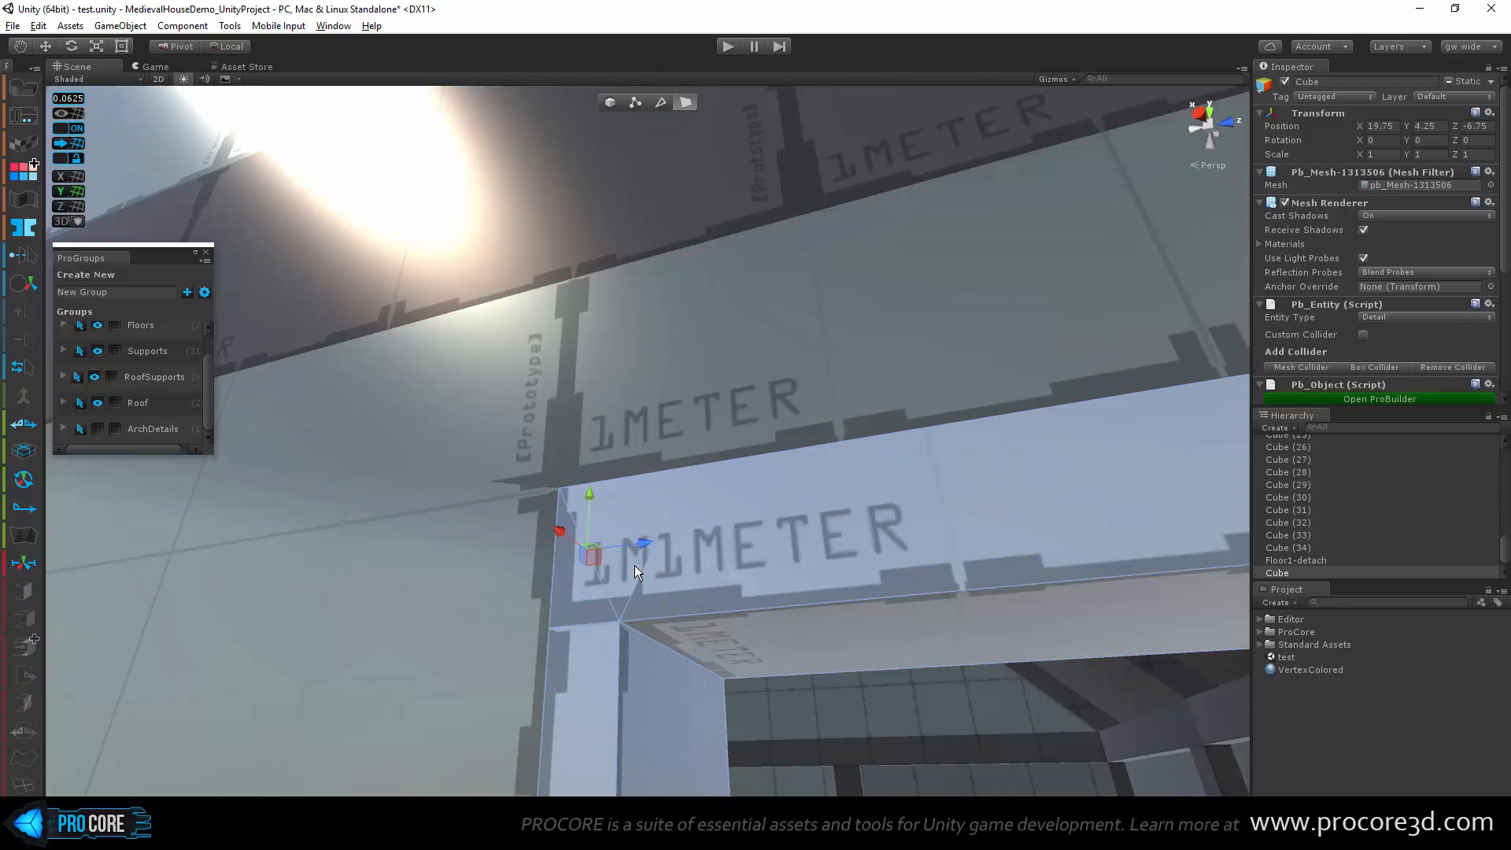
{"action": "left_click", "coordinate": [617, 495]}
{"action": "left_click", "coordinate": [583, 584]}
{"action": "left_click", "coordinate": [613, 550]}
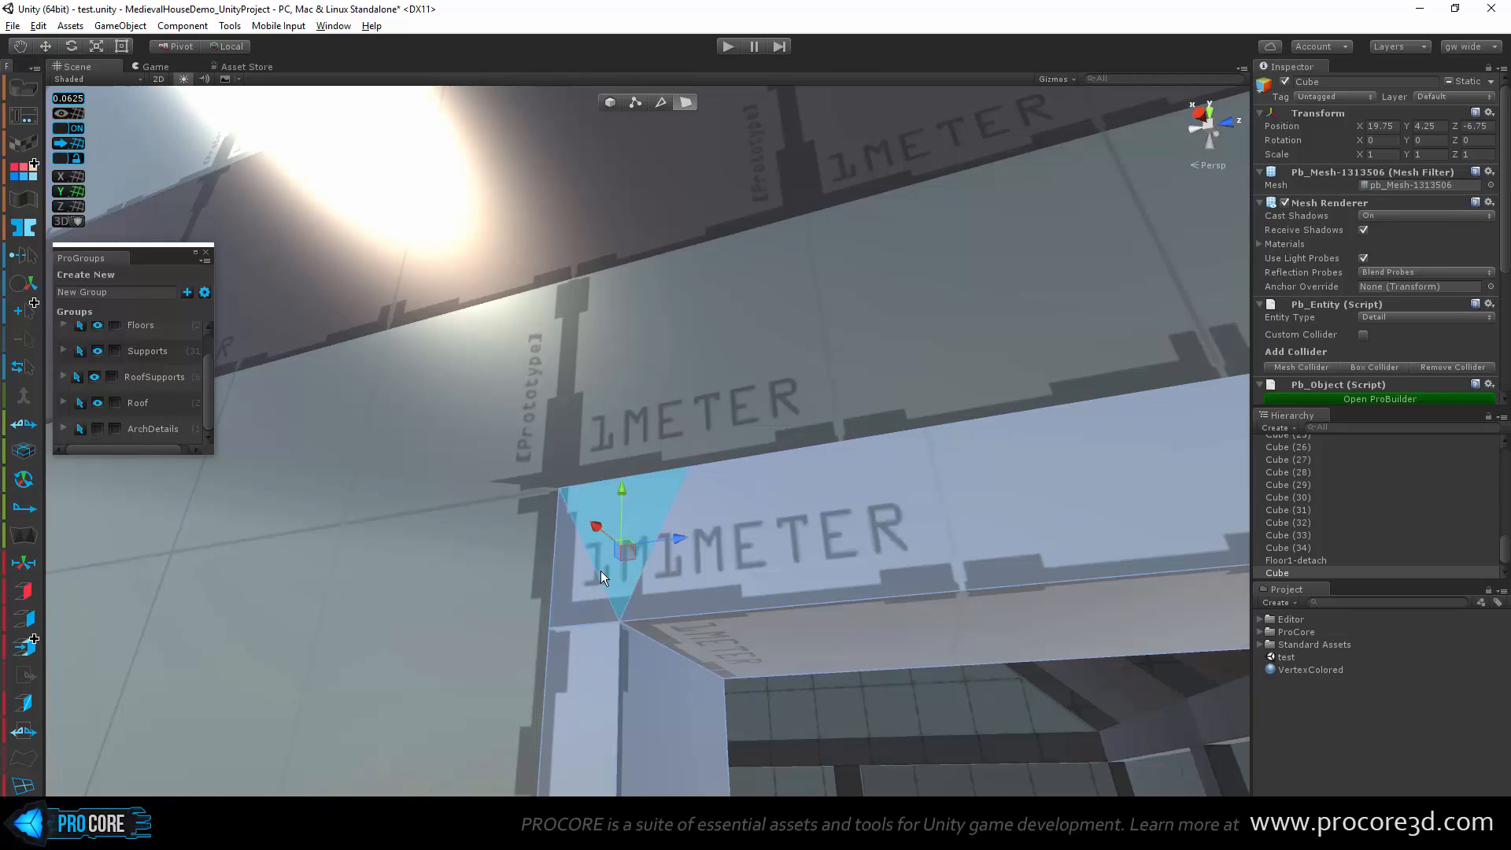
{"action": "left_click", "coordinate": [587, 588]}
Step: Raise the lintel's underside face to thin the lintel, and select the triangular corner face above the post
{"action": "left_click", "coordinate": [703, 641]}
{"action": "scroll", "coordinate": [712, 639], "scroll_direction": "down", "scroll_amount": 4}
{"action": "middle_click_drag", "start_coordinate": [769, 631], "coordinate": [657, 635]}
{"action": "scroll", "coordinate": [954, 445], "scroll_direction": "down", "scroll_amount": 2}
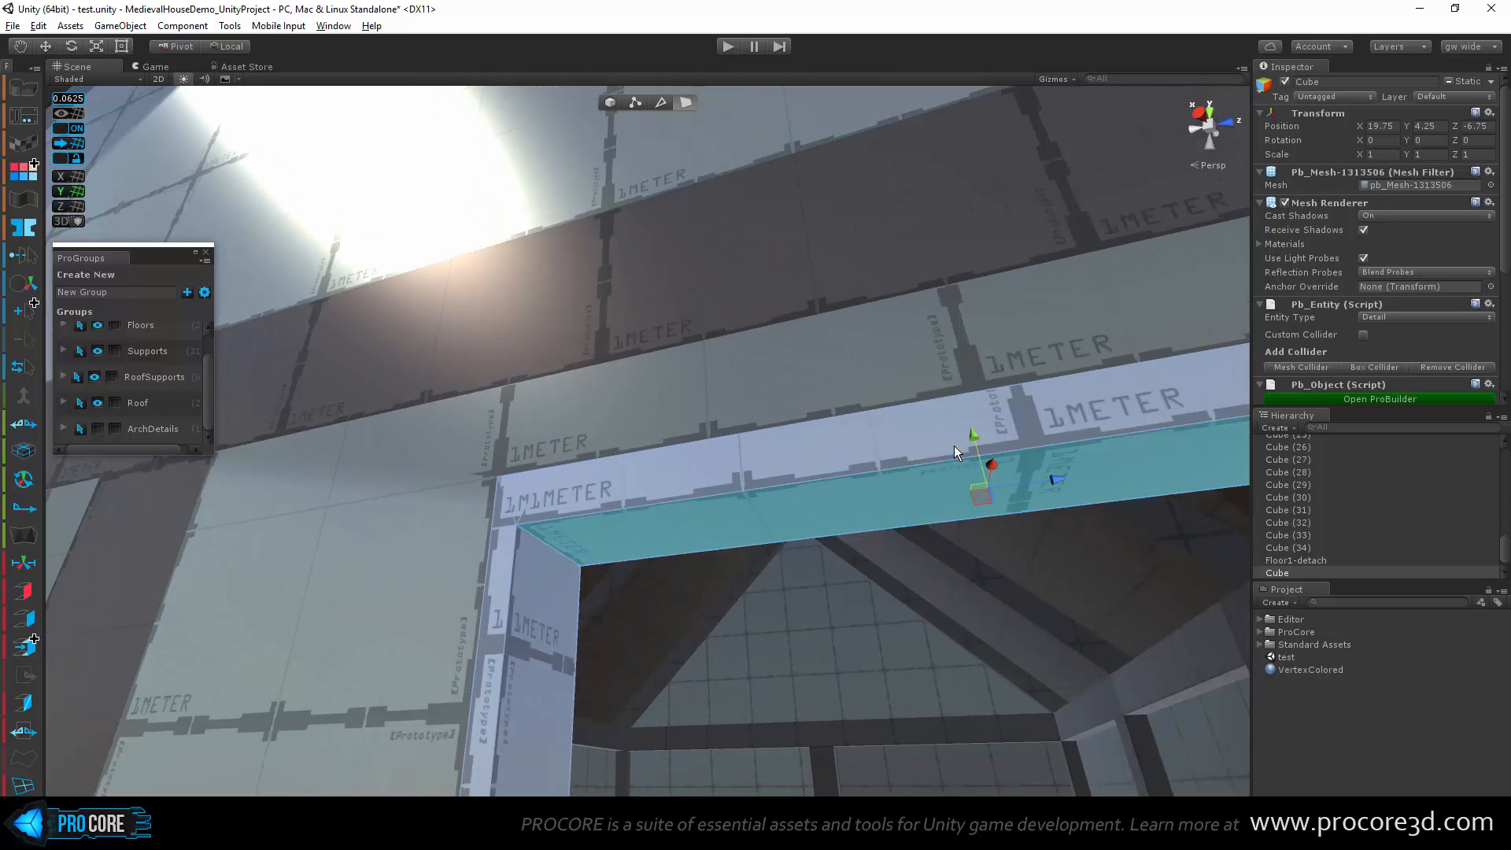
{"action": "left_click_drag", "start_coordinate": [975, 437], "coordinate": [971, 417]}
{"action": "middle_click_drag", "start_coordinate": [579, 497], "coordinate": [637, 526]}
{"action": "scroll", "coordinate": [550, 583], "scroll_direction": "up", "scroll_amount": 4}
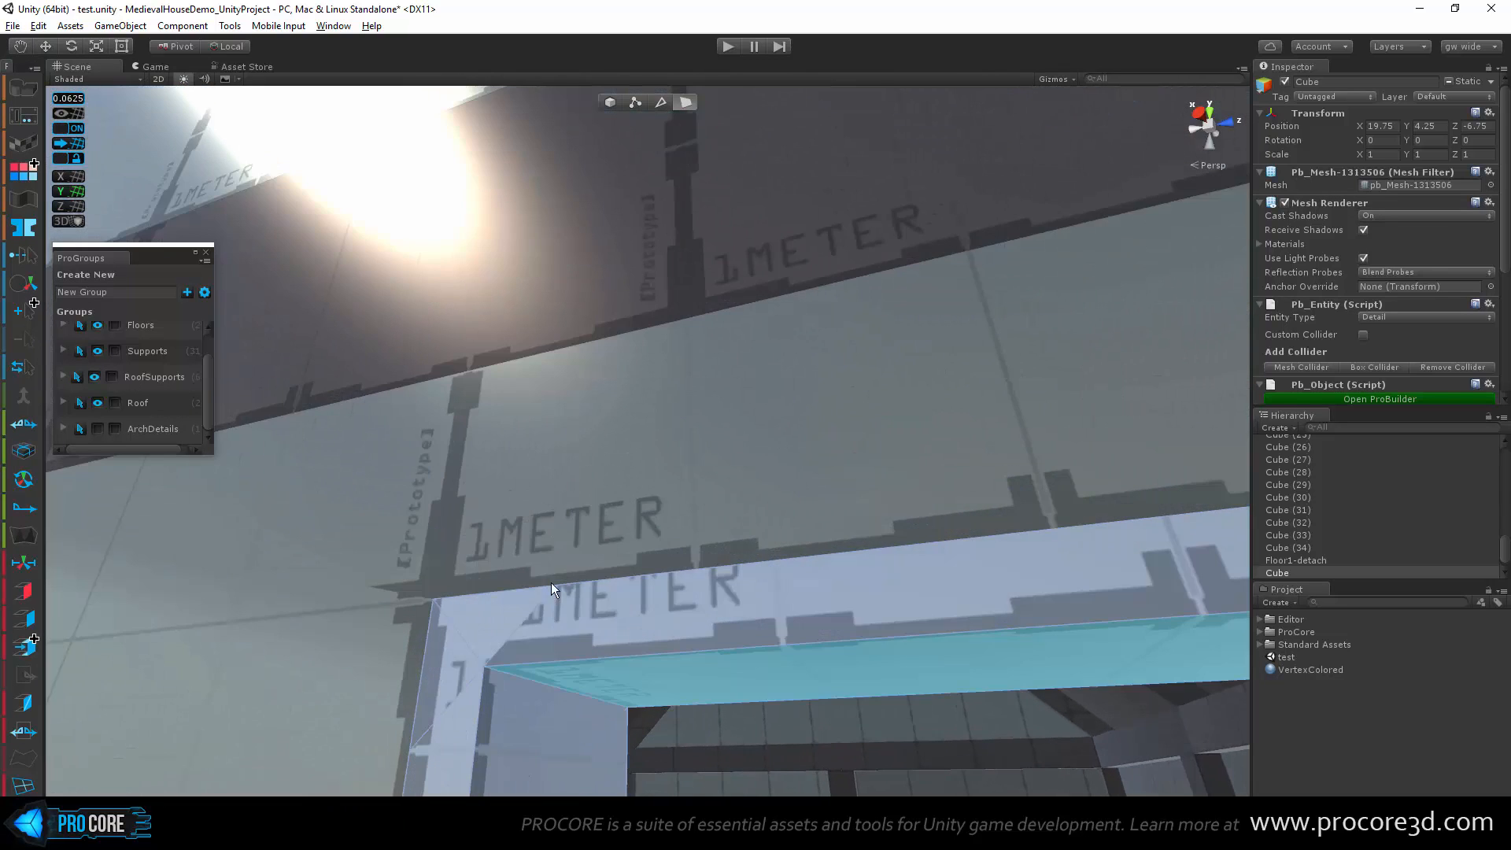
{"action": "left_click", "coordinate": [455, 670]}
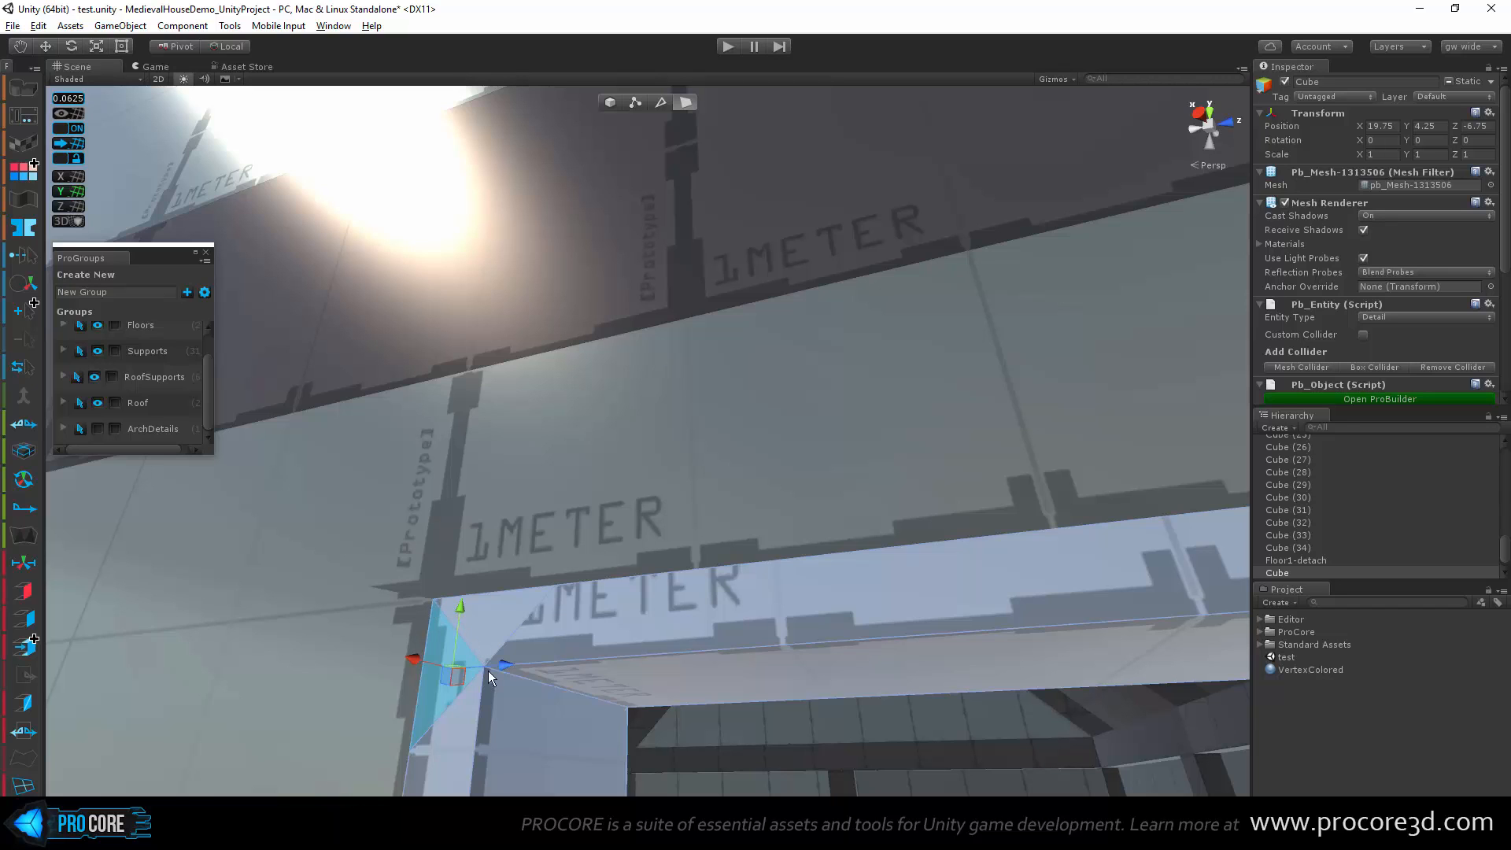
{"action": "scroll", "coordinate": [469, 678], "scroll_direction": "down", "scroll_amount": 3}
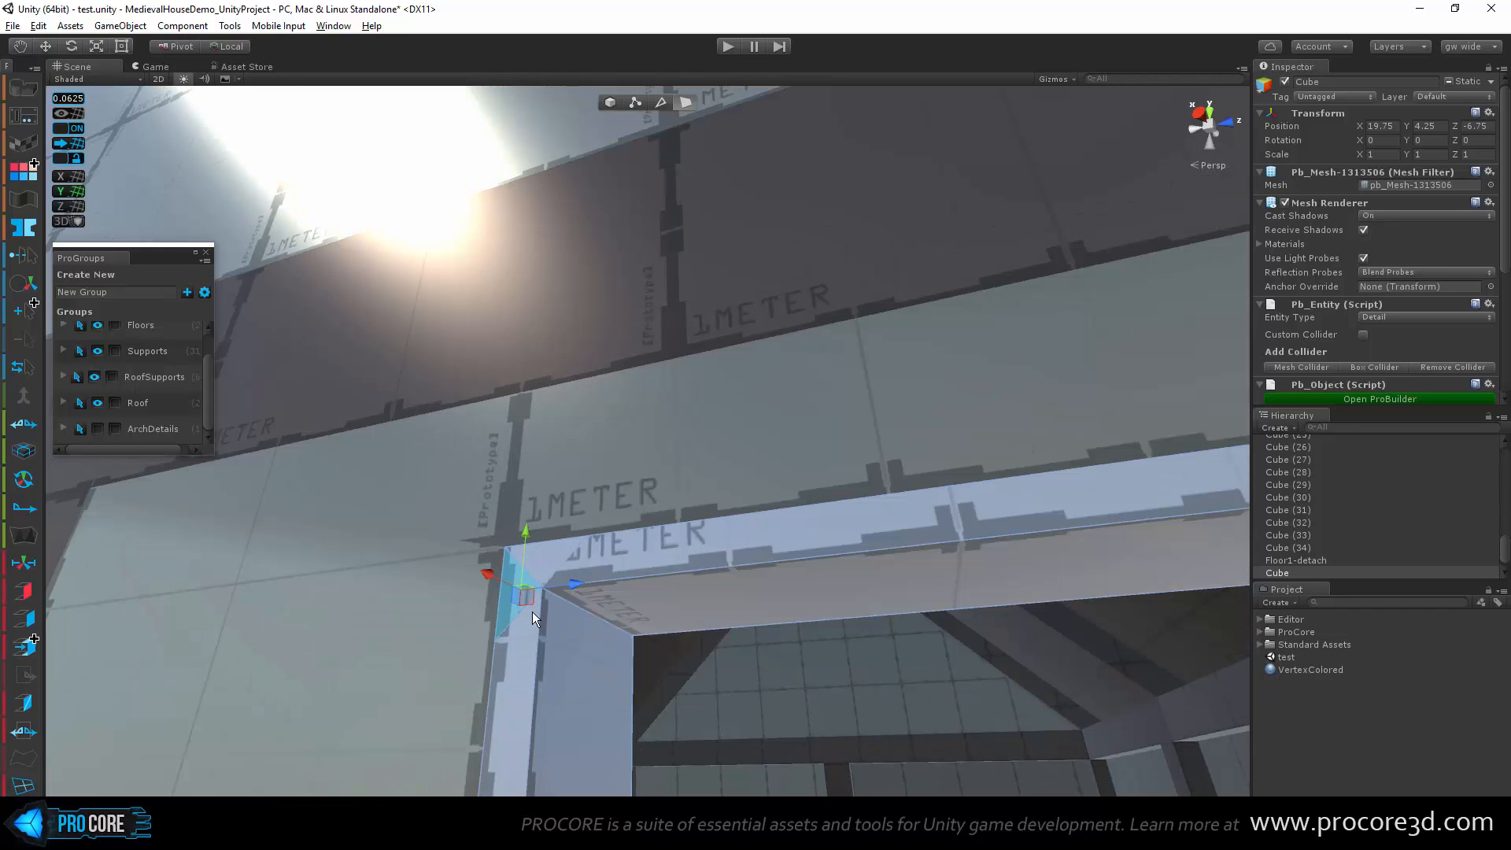
Step: Undo the raise of the lintel's underside and select the diagonal edge across the frame's upper corner
{"action": "key", "text": "ctrl+z"}
{"action": "key", "text": "ctrl+z"}
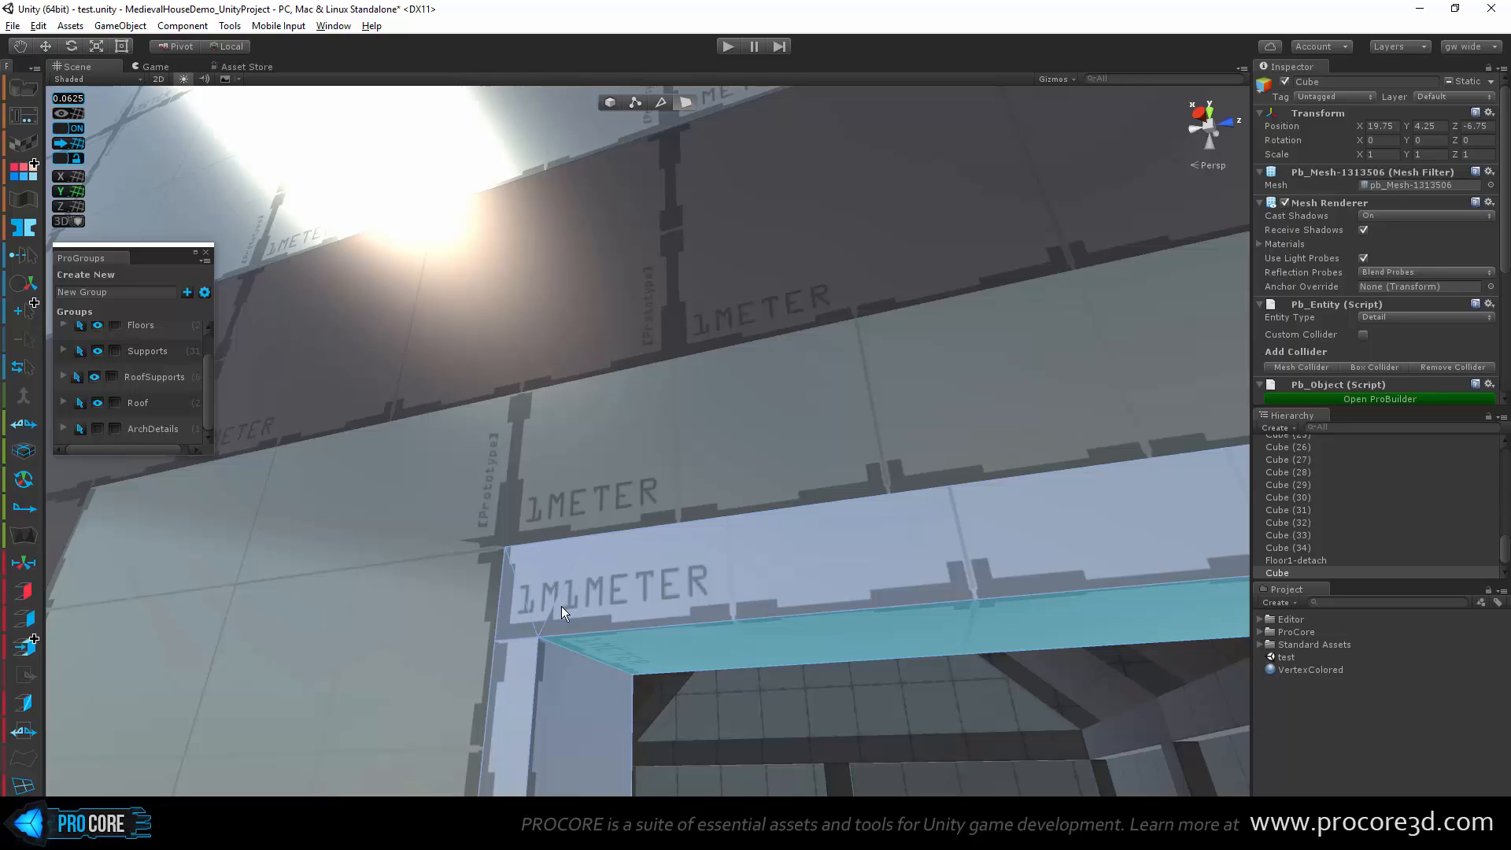
{"action": "left_click", "coordinate": [536, 590]}
{"action": "left_click", "coordinate": [662, 102]}
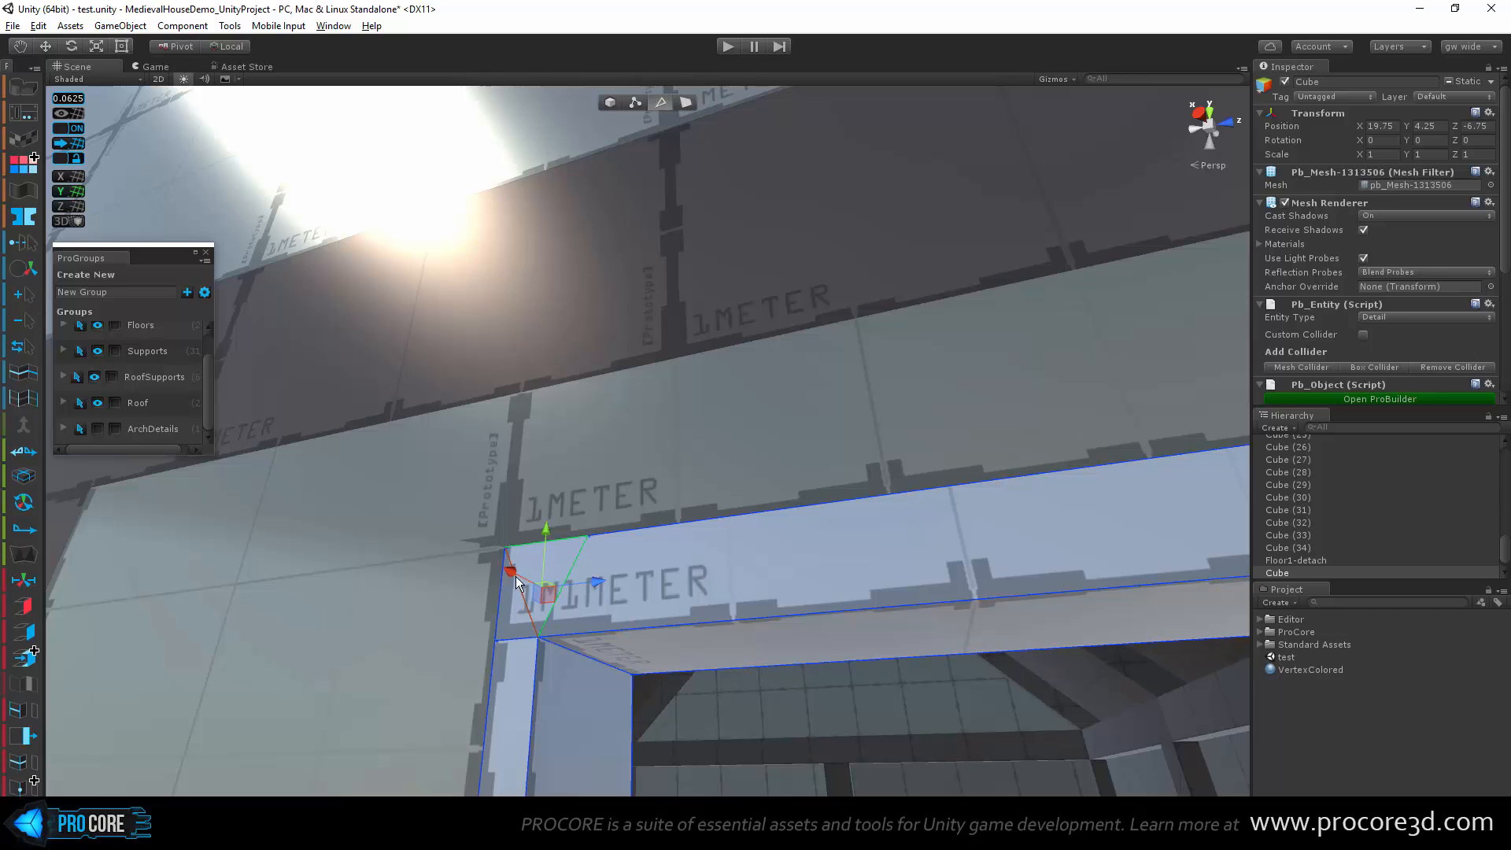
{"action": "left_click", "coordinate": [575, 698]}
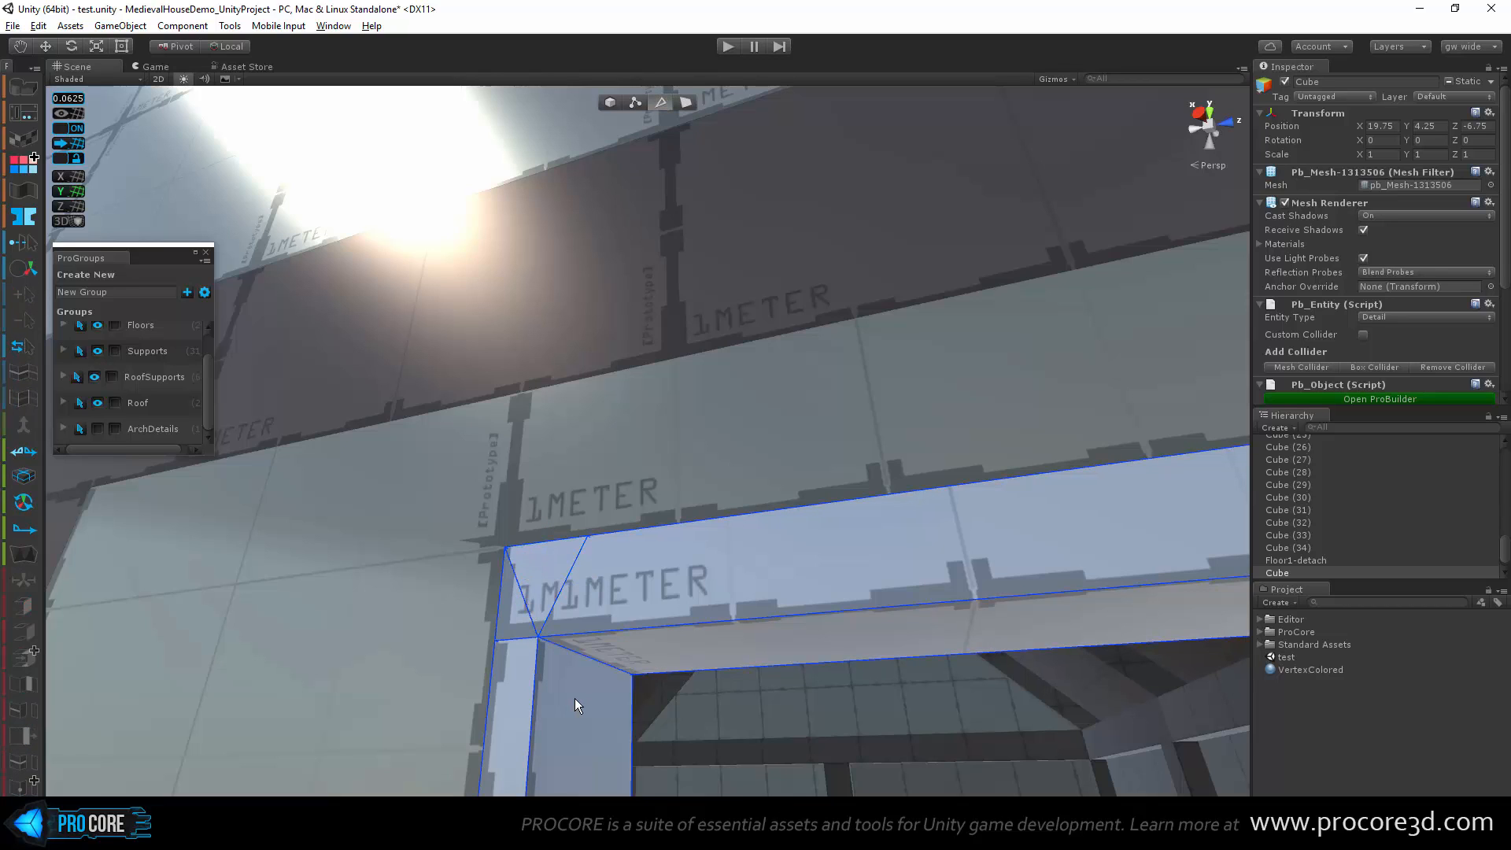
{"action": "left_click", "coordinate": [527, 601]}
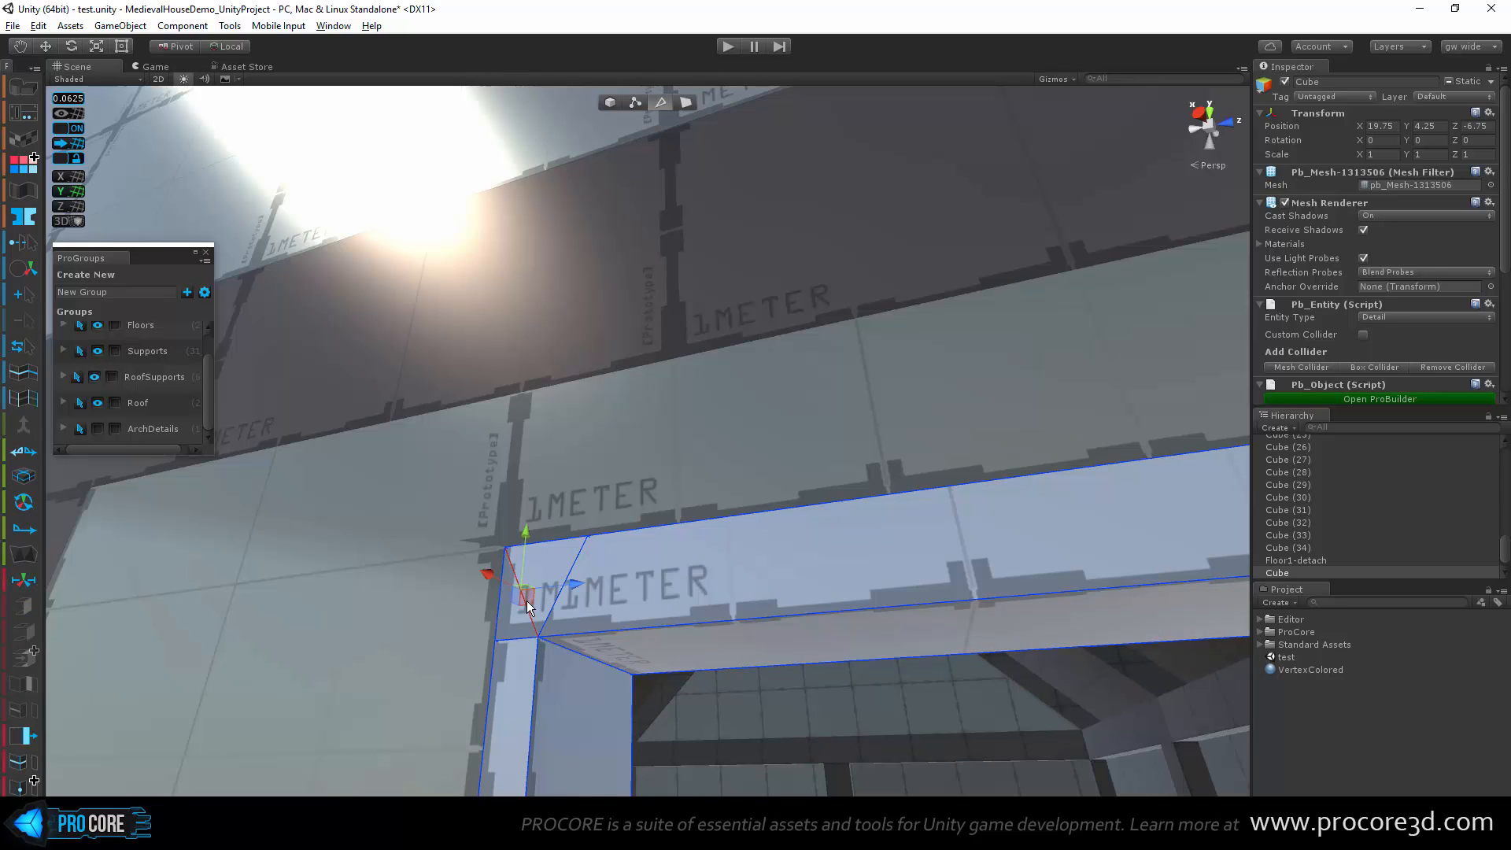
Step: Undo the edge connection between the outer and inner vertices at the frame's upper corner
{"action": "key", "text": "ctrl+z"}
{"action": "key", "text": "ctrl+z"}
{"action": "key", "text": "ctrl+z"}
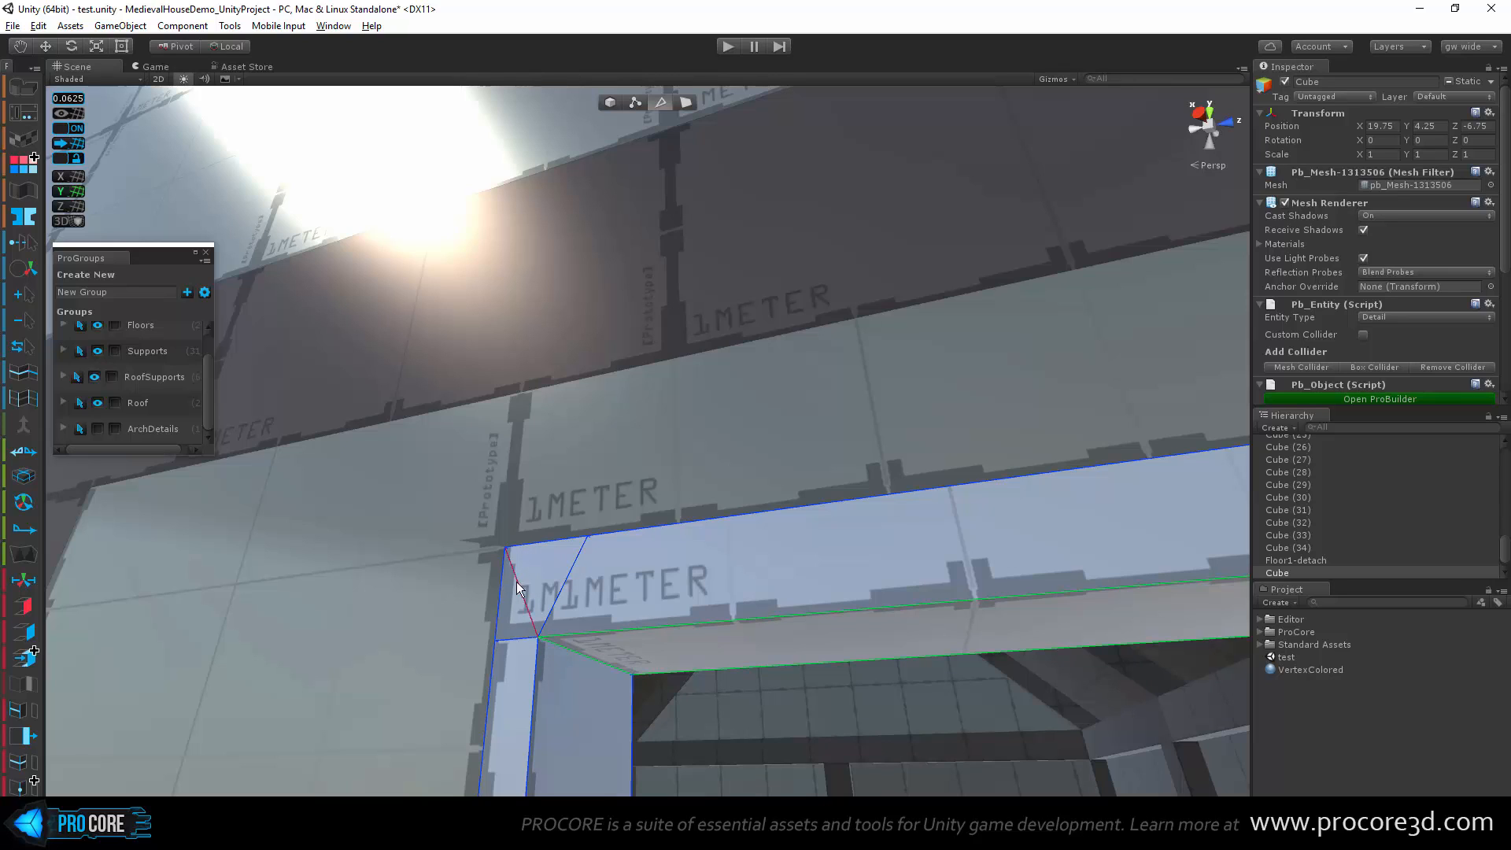
{"action": "key", "text": "ctrl+z"}
{"action": "key", "text": "ctrl+z"}
{"action": "key", "text": "ctrl+z"}
{"action": "key", "text": "ctrl+z"}
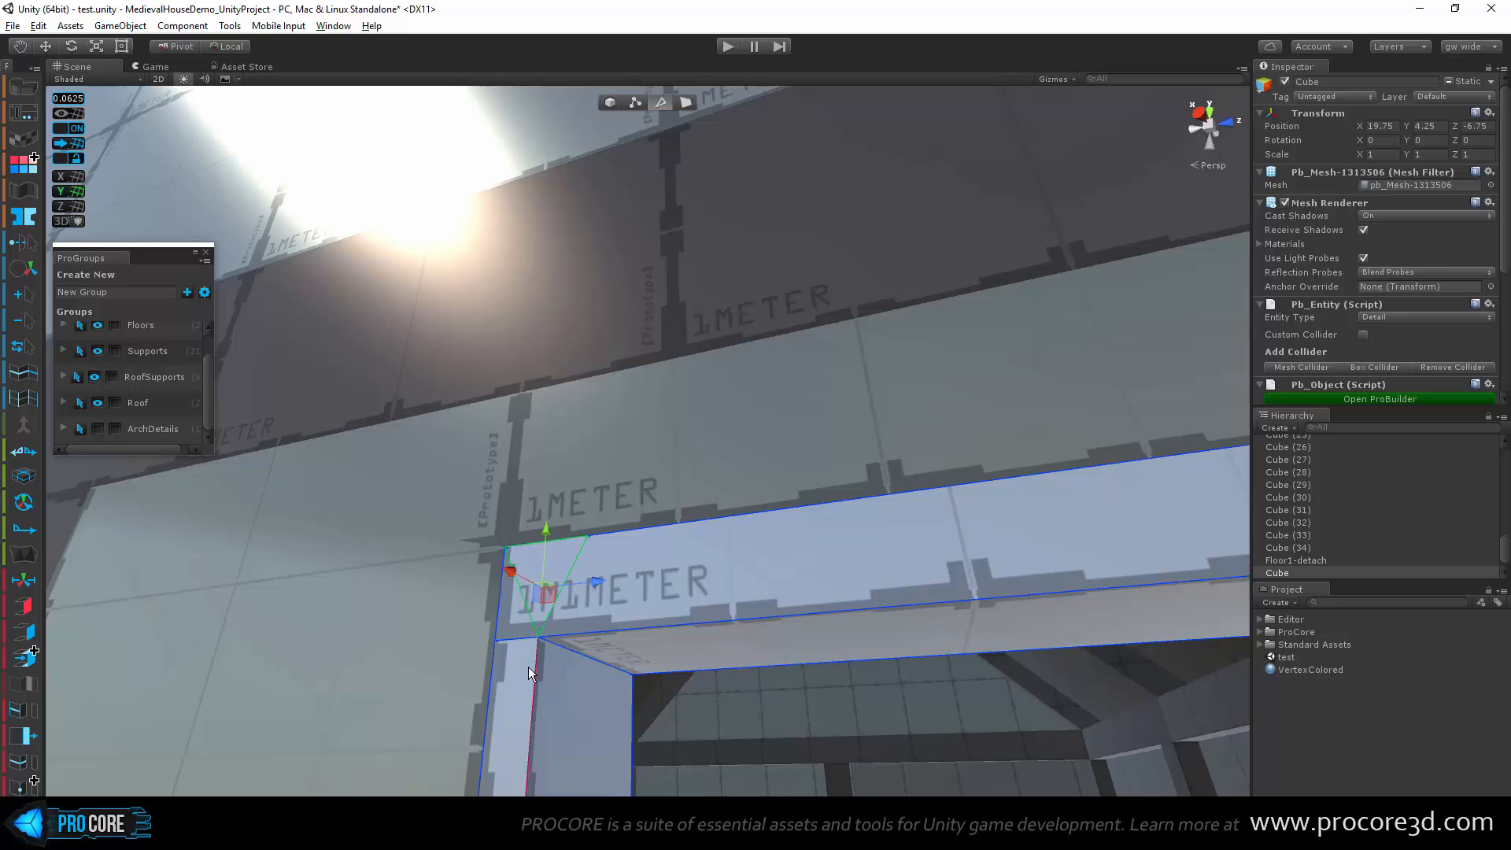
{"action": "key", "text": "ctrl+z"}
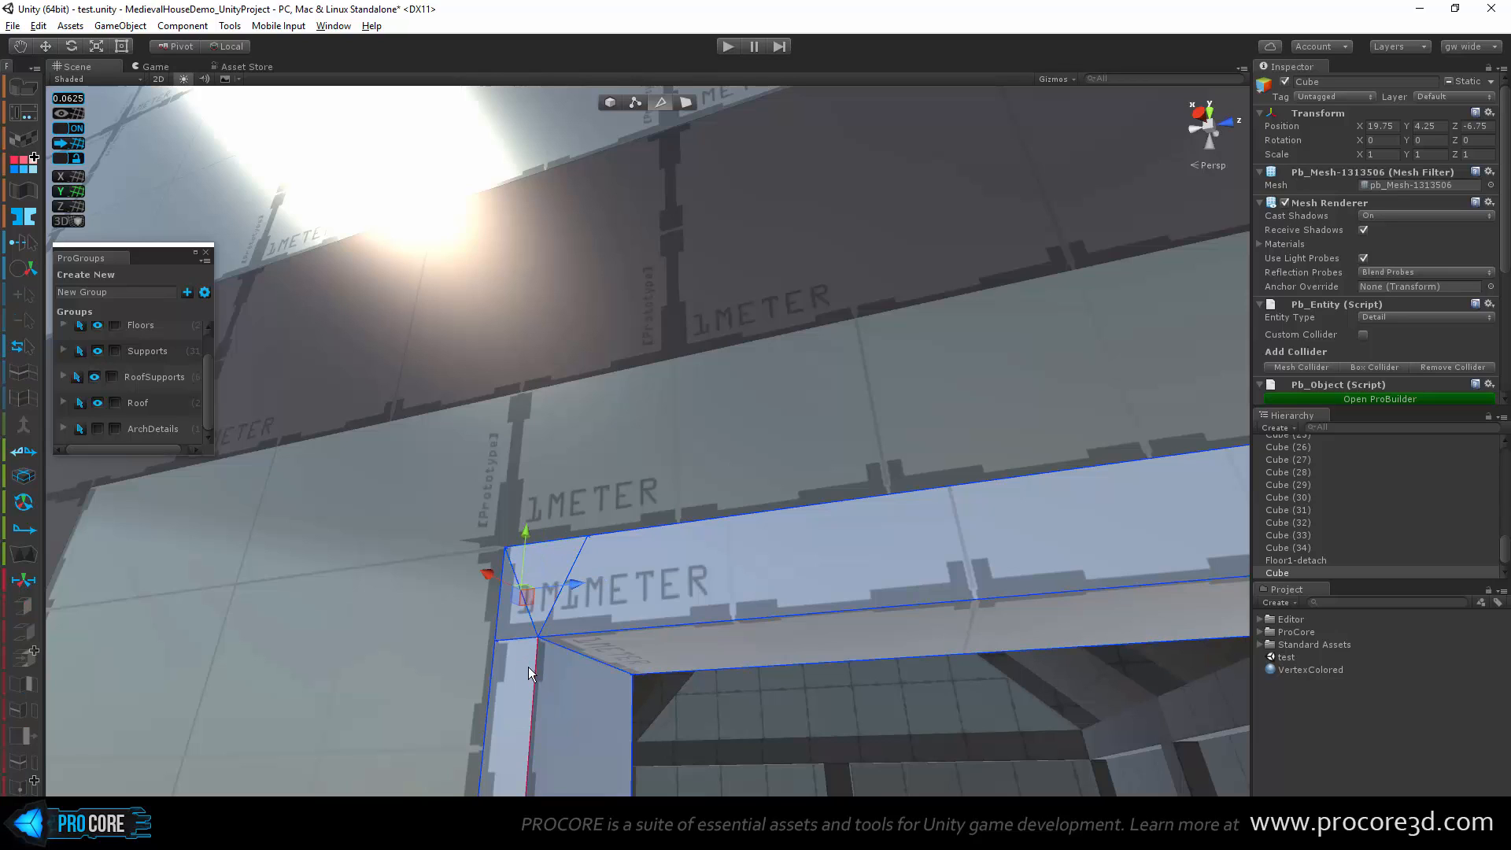
Step: Flip the triangulation edge of the frame's upper corner face and raise the lintel's underside face to thin the lintel
{"action": "left_click", "coordinate": [686, 102]}
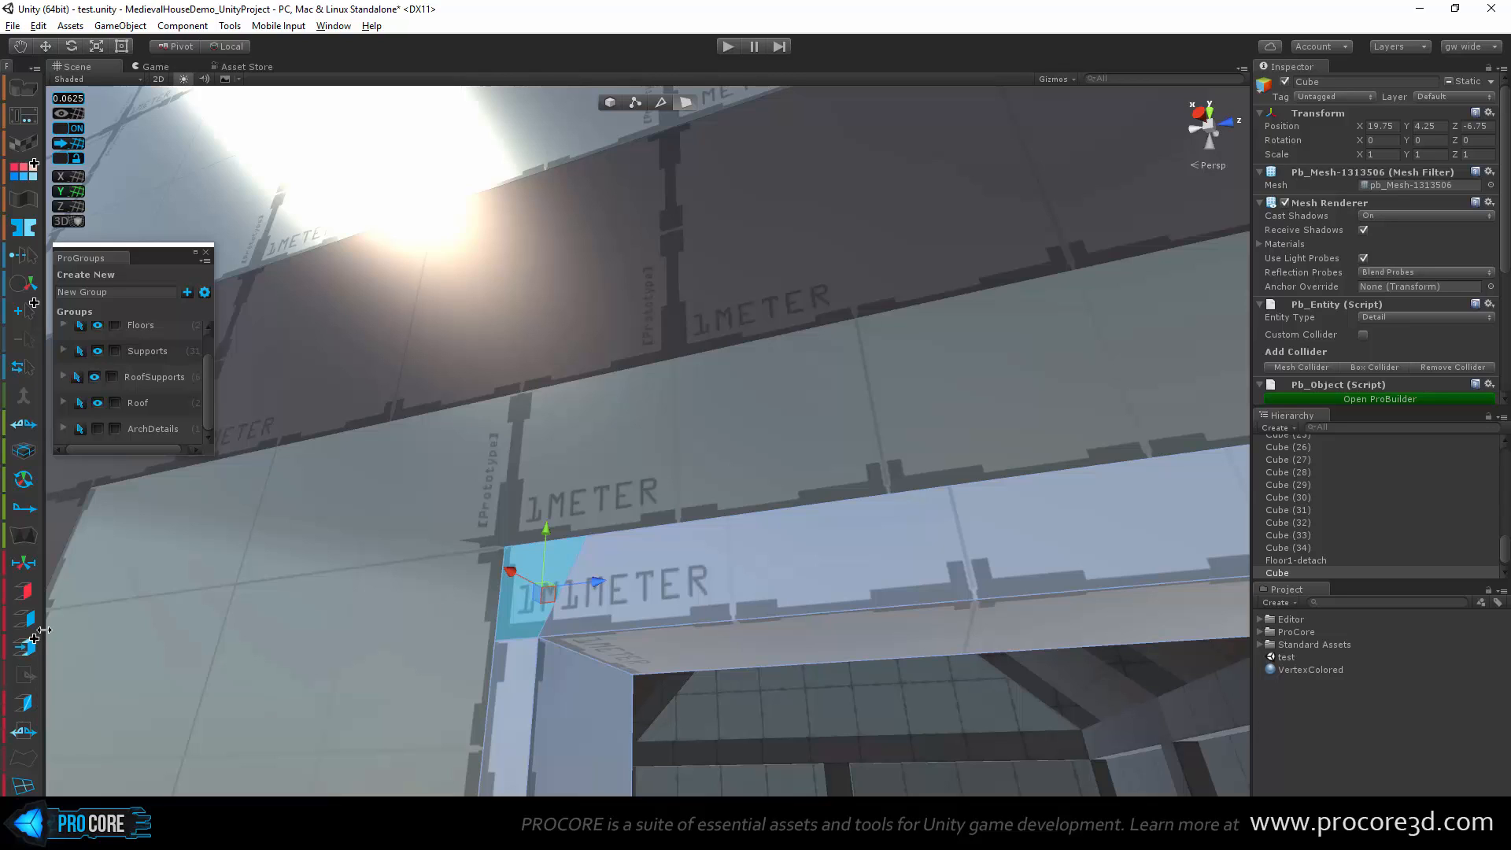
{"action": "left_click", "coordinate": [26, 702]}
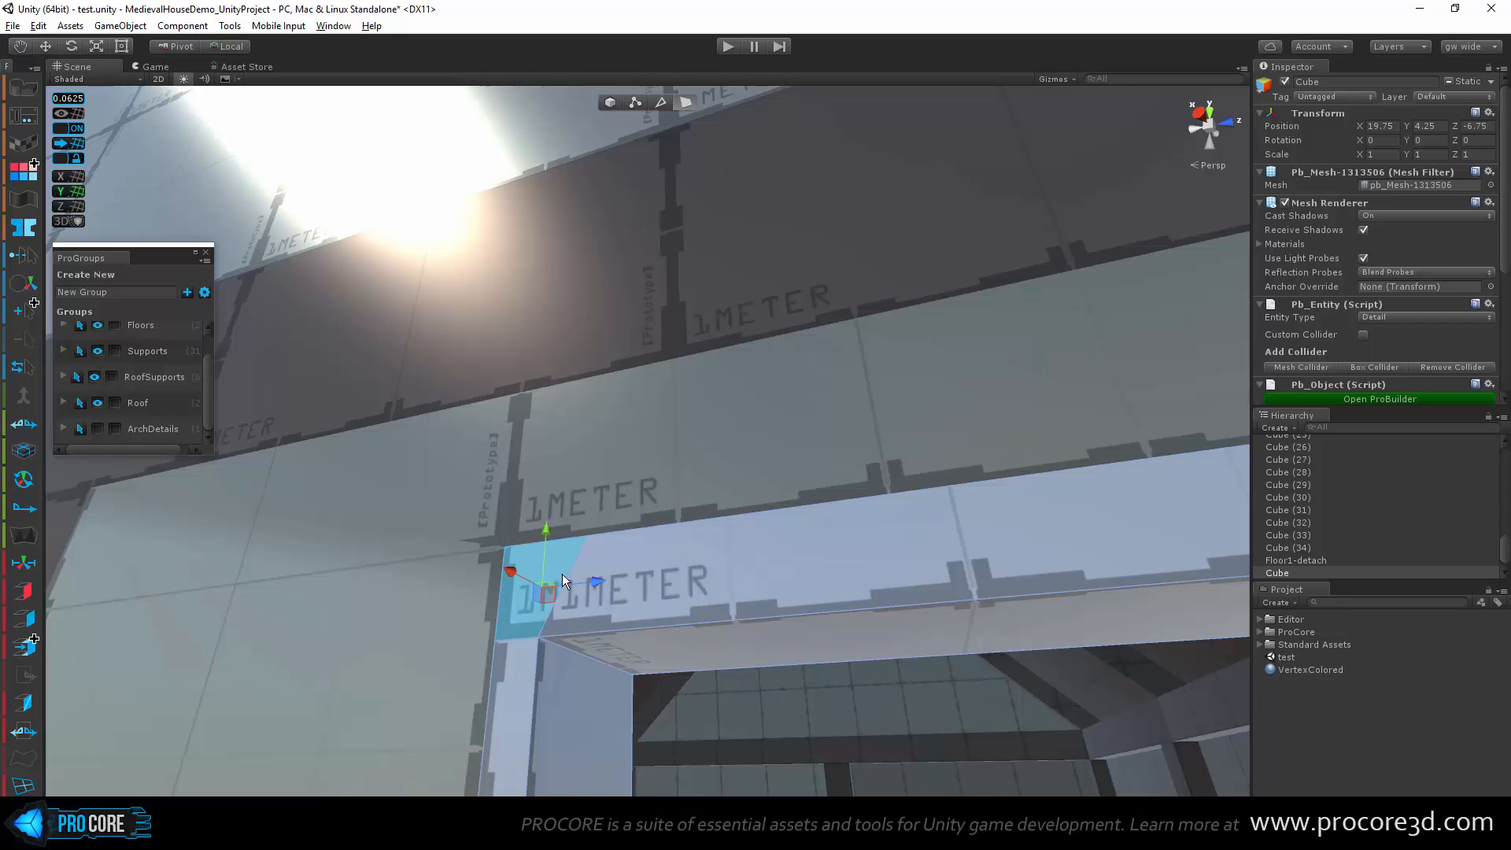
{"action": "left_click", "coordinate": [766, 622]}
{"action": "scroll", "coordinate": [856, 647], "scroll_direction": "down", "scroll_amount": 4}
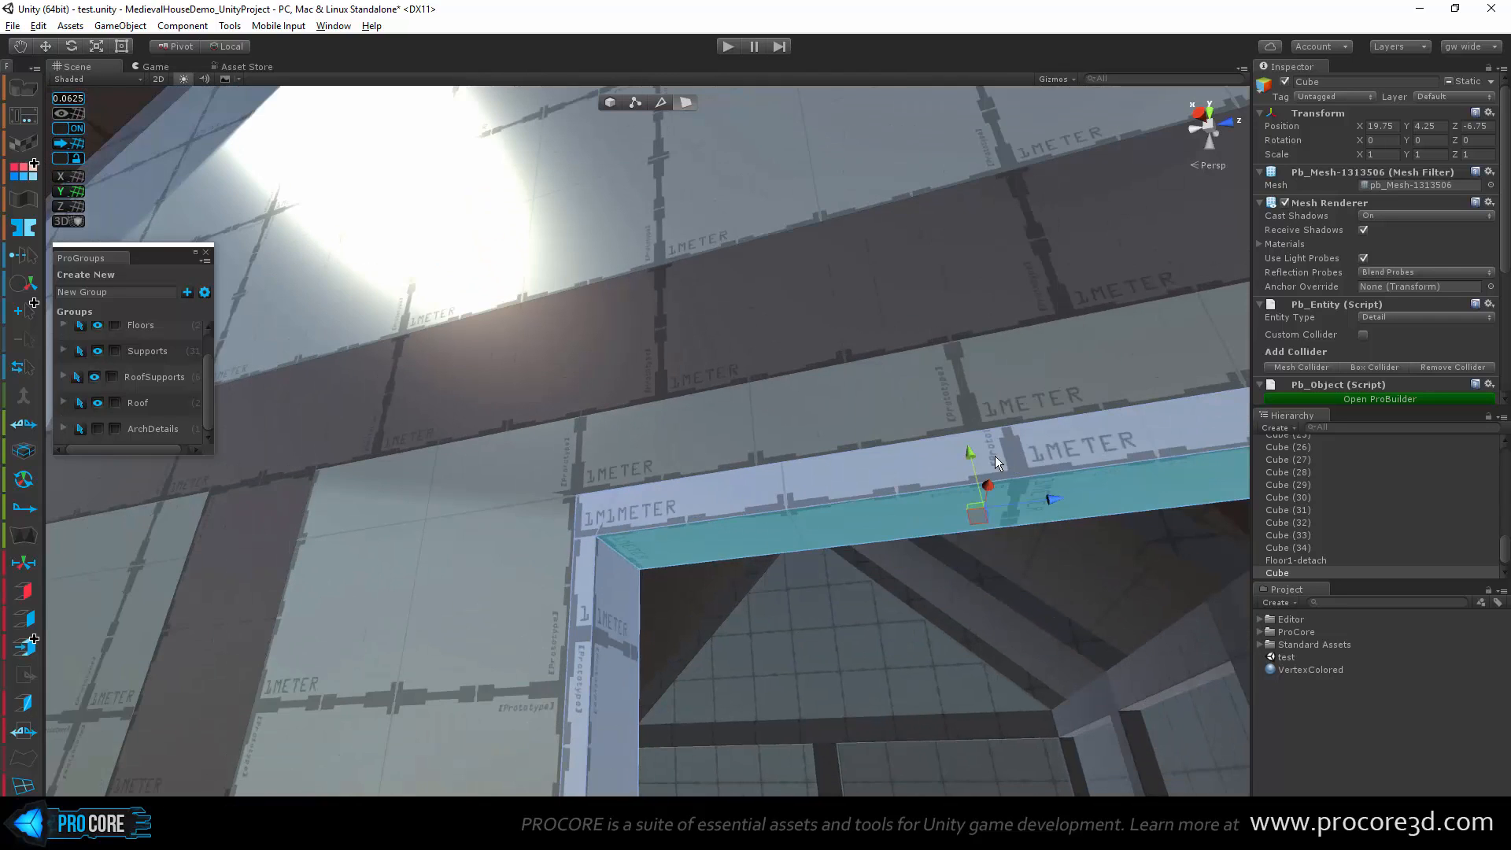
{"action": "scroll", "coordinate": [600, 523], "scroll_direction": "up", "scroll_amount": 4}
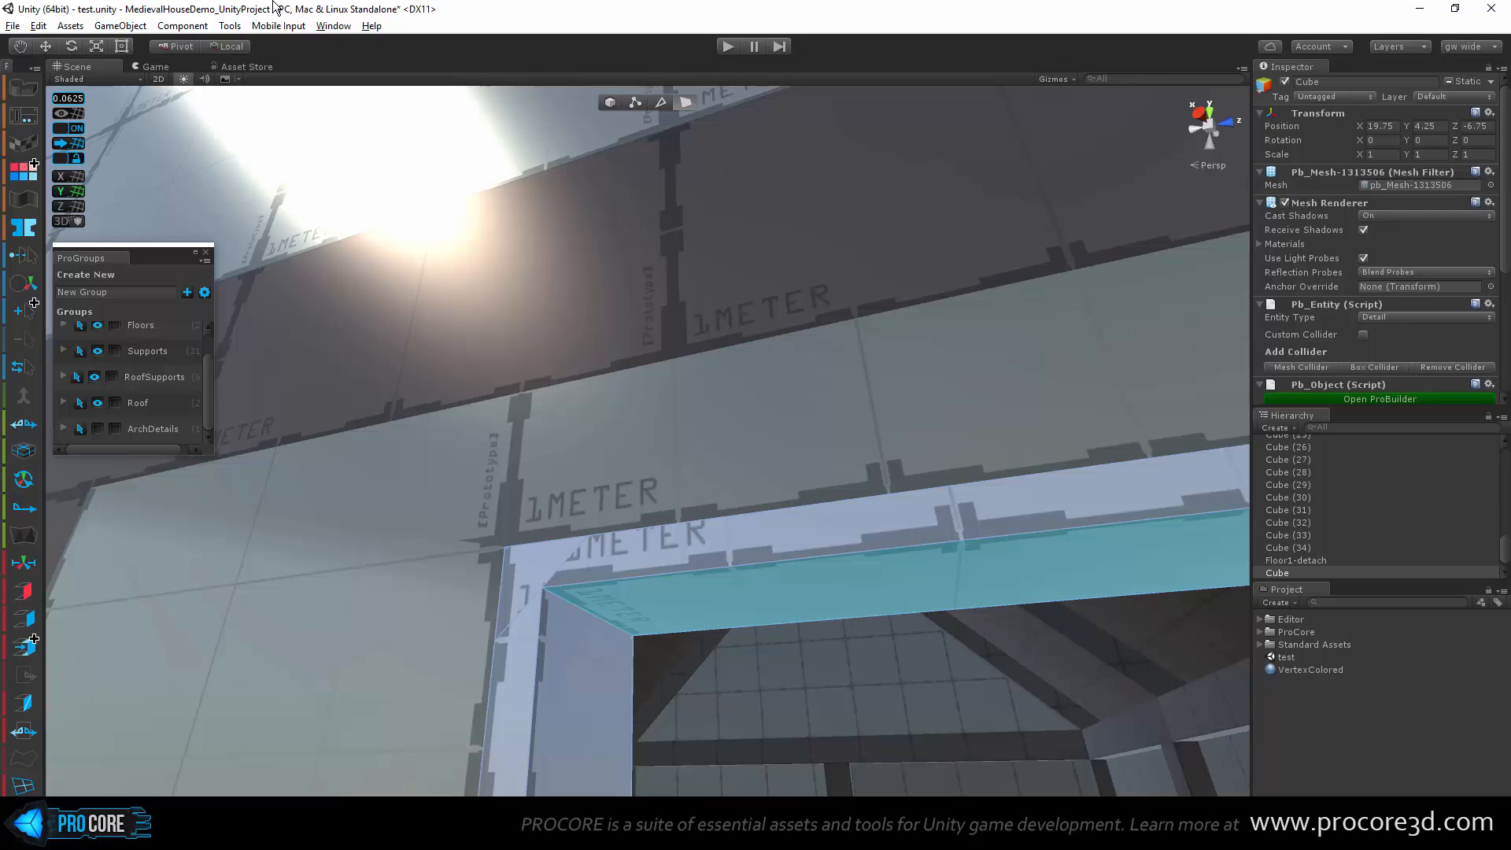
Step: Flip the triangulation edge of the frame's upper corner face on the interior side of the wall
{"action": "left_click_drag", "start_coordinate": [546, 574], "coordinate": [905, 732], "text": "alt"}
{"action": "left_click", "coordinate": [657, 553]}
{"action": "left_click_drag", "start_coordinate": [656, 550], "coordinate": [948, 418], "text": "alt"}
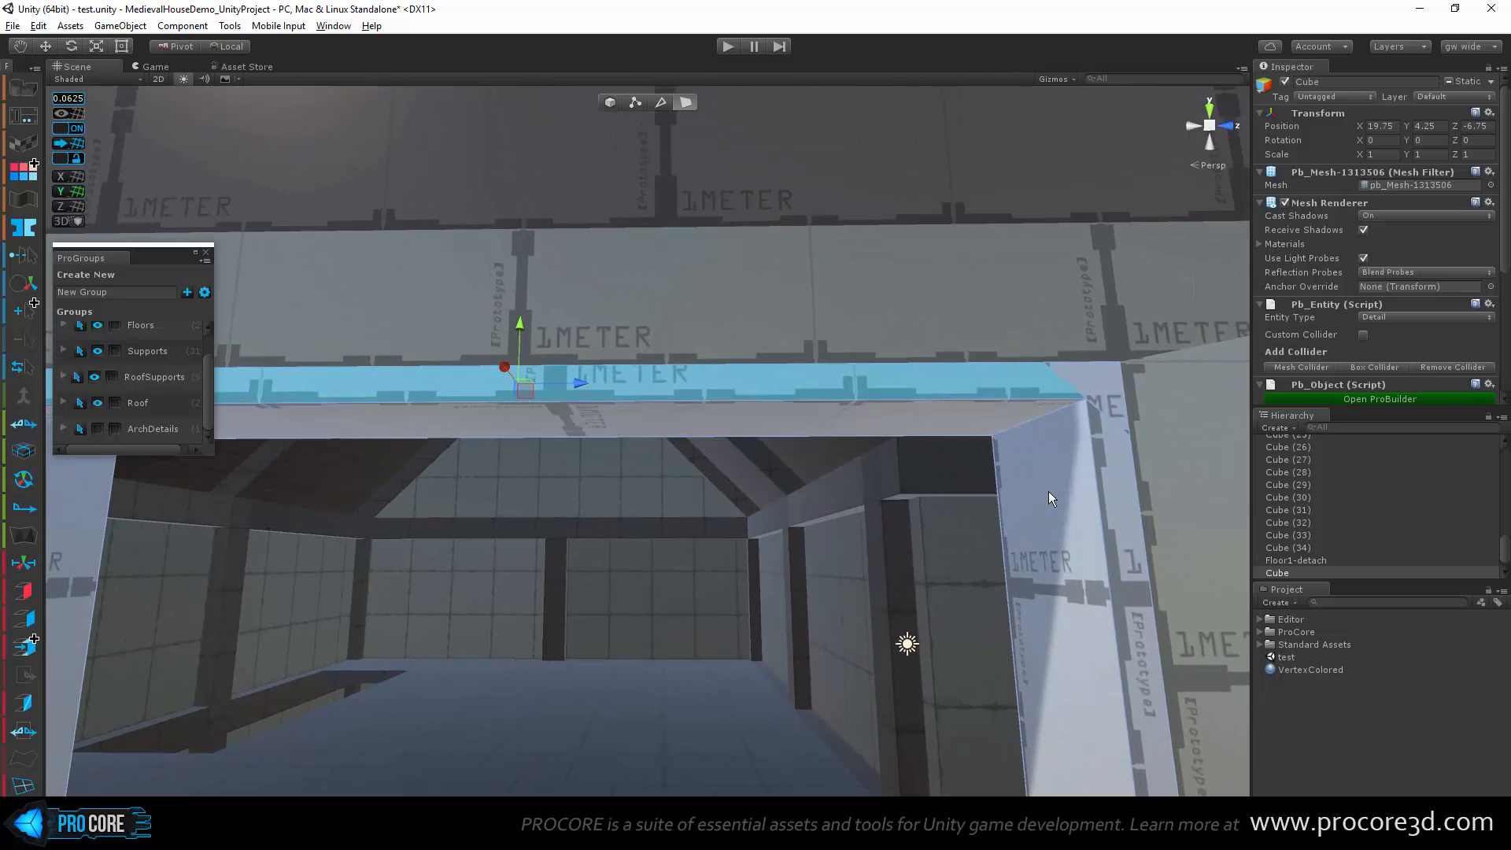
{"action": "left_click_drag", "start_coordinate": [1048, 491], "coordinate": [671, 399], "text": "alt"}
{"action": "middle_click_drag", "start_coordinate": [672, 399], "coordinate": [688, 509]}
{"action": "scroll", "coordinate": [687, 508], "scroll_direction": "up", "scroll_amount": 5}
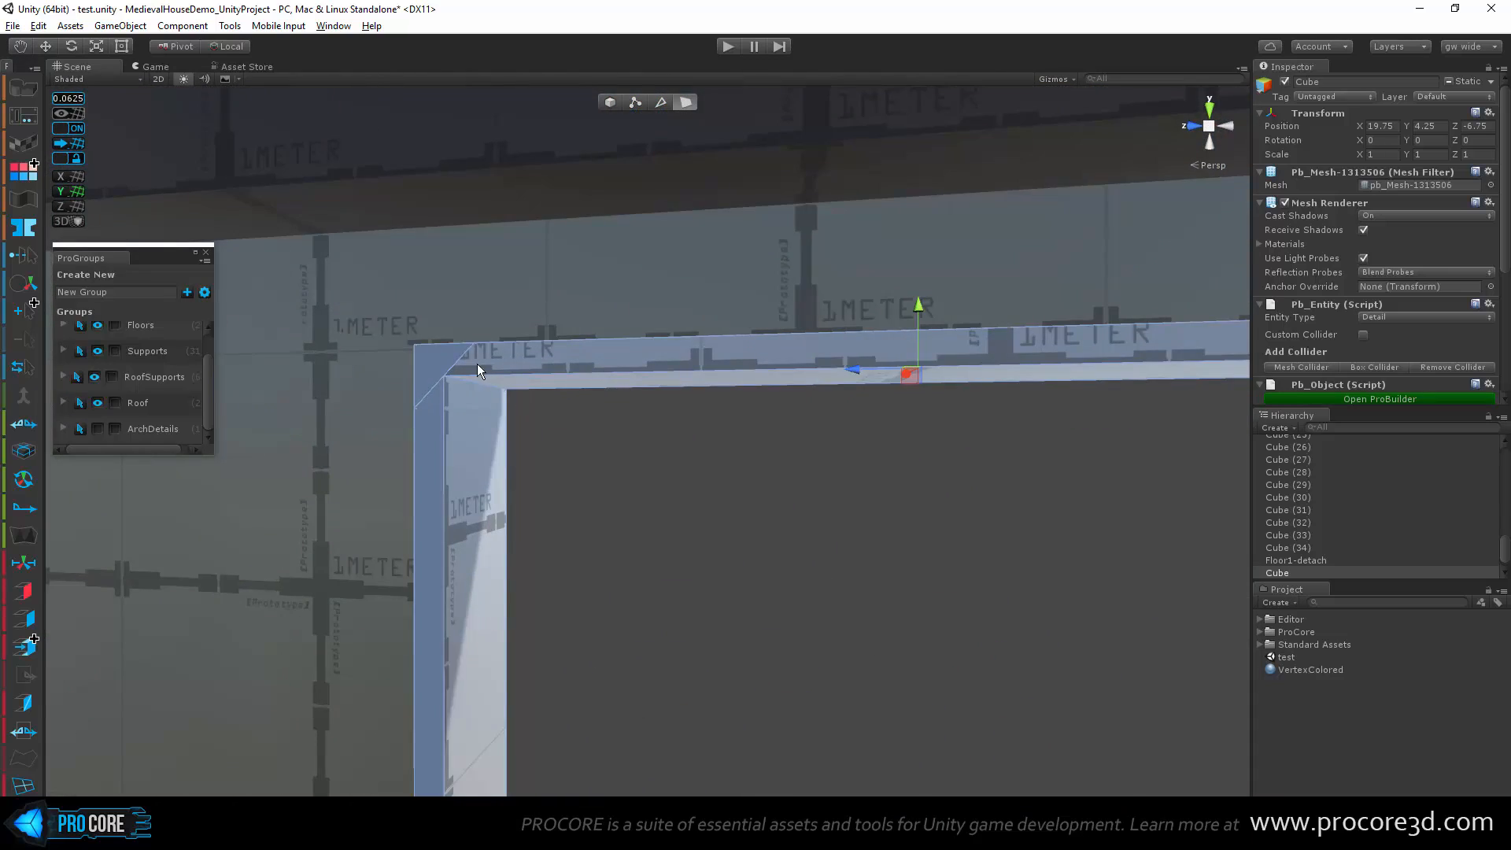
{"action": "left_click", "coordinate": [441, 364]}
{"action": "left_click", "coordinate": [24, 702]}
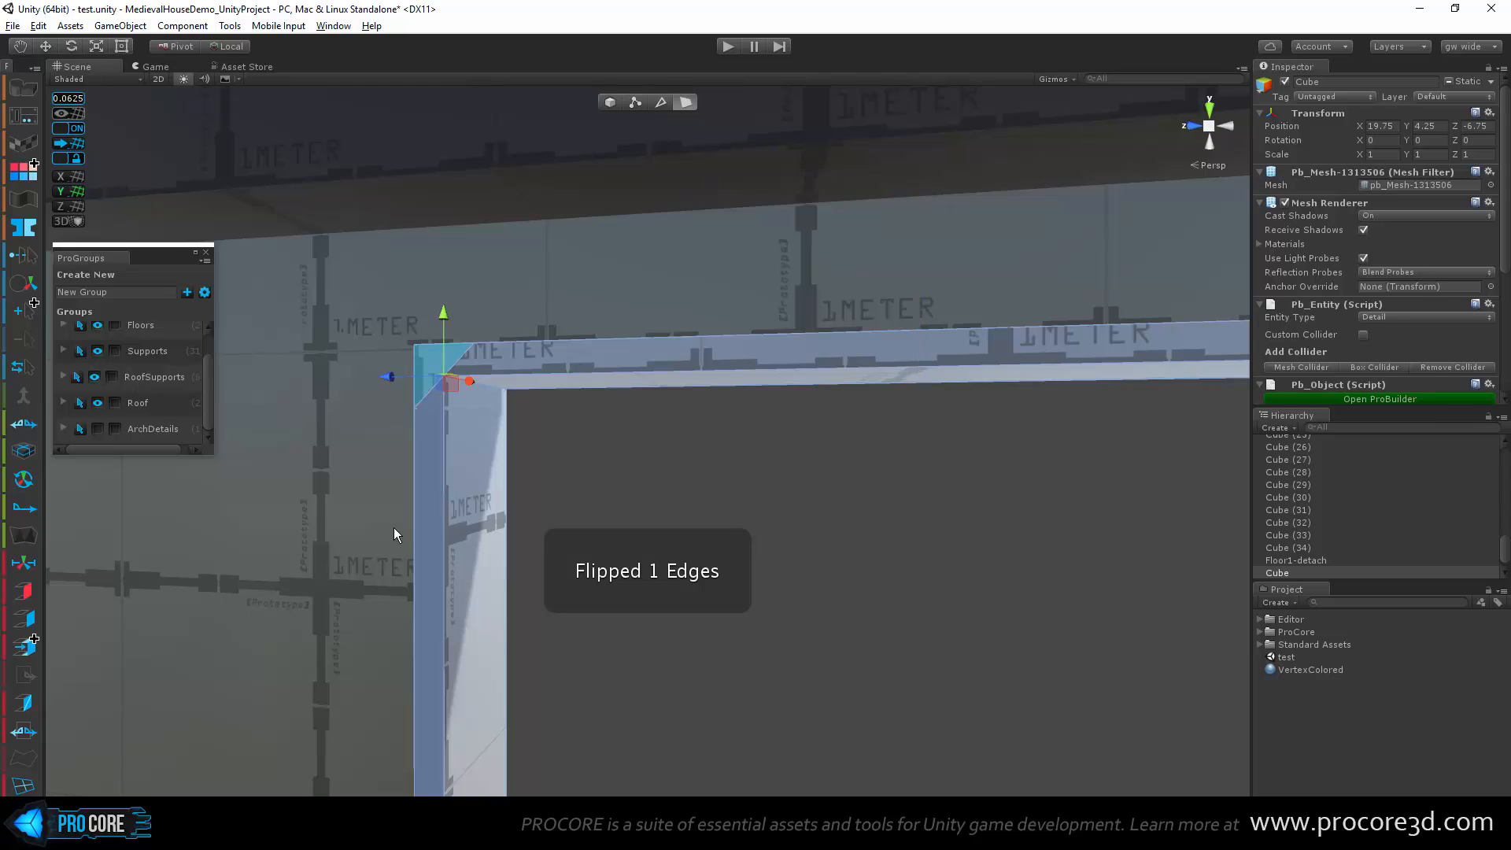
Step: Grow the selection from an exterior jamb face to the frame's whole exterior face and pull it slightly outward from the wall
{"action": "left_click", "coordinate": [424, 455]}
{"action": "middle_click_drag", "start_coordinate": [475, 724], "coordinate": [554, 398]}
{"action": "scroll", "coordinate": [553, 400], "scroll_direction": "down", "scroll_amount": 5}
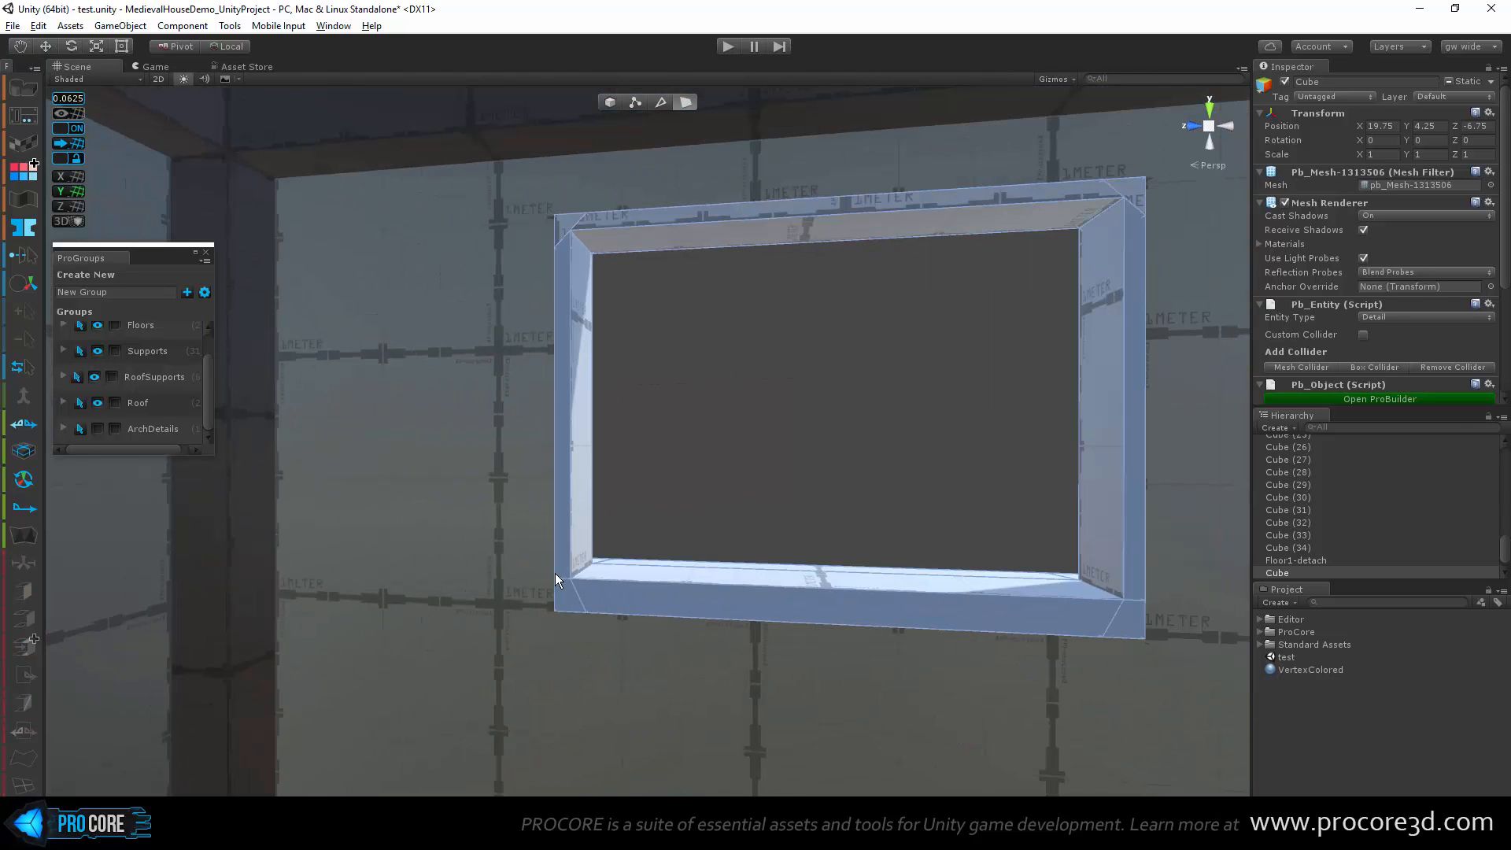
{"action": "left_click", "coordinate": [564, 558]}
{"action": "left_click_drag", "start_coordinate": [646, 608], "coordinate": [893, 657], "text": "alt"}
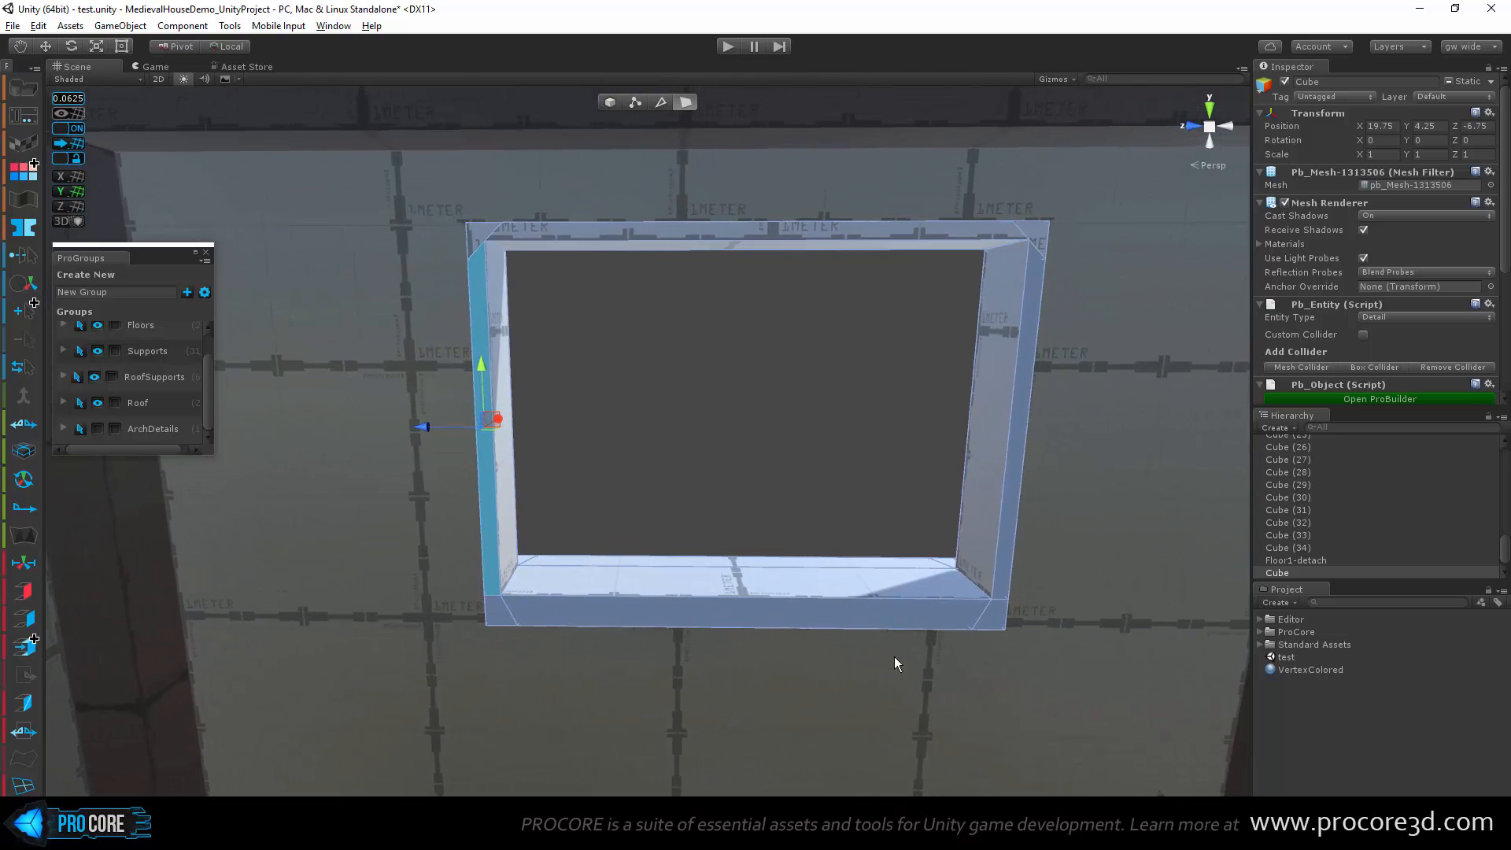
{"action": "left_click_drag", "start_coordinate": [725, 625], "coordinate": [756, 642], "text": "alt"}
{"action": "left_click", "coordinate": [750, 591]}
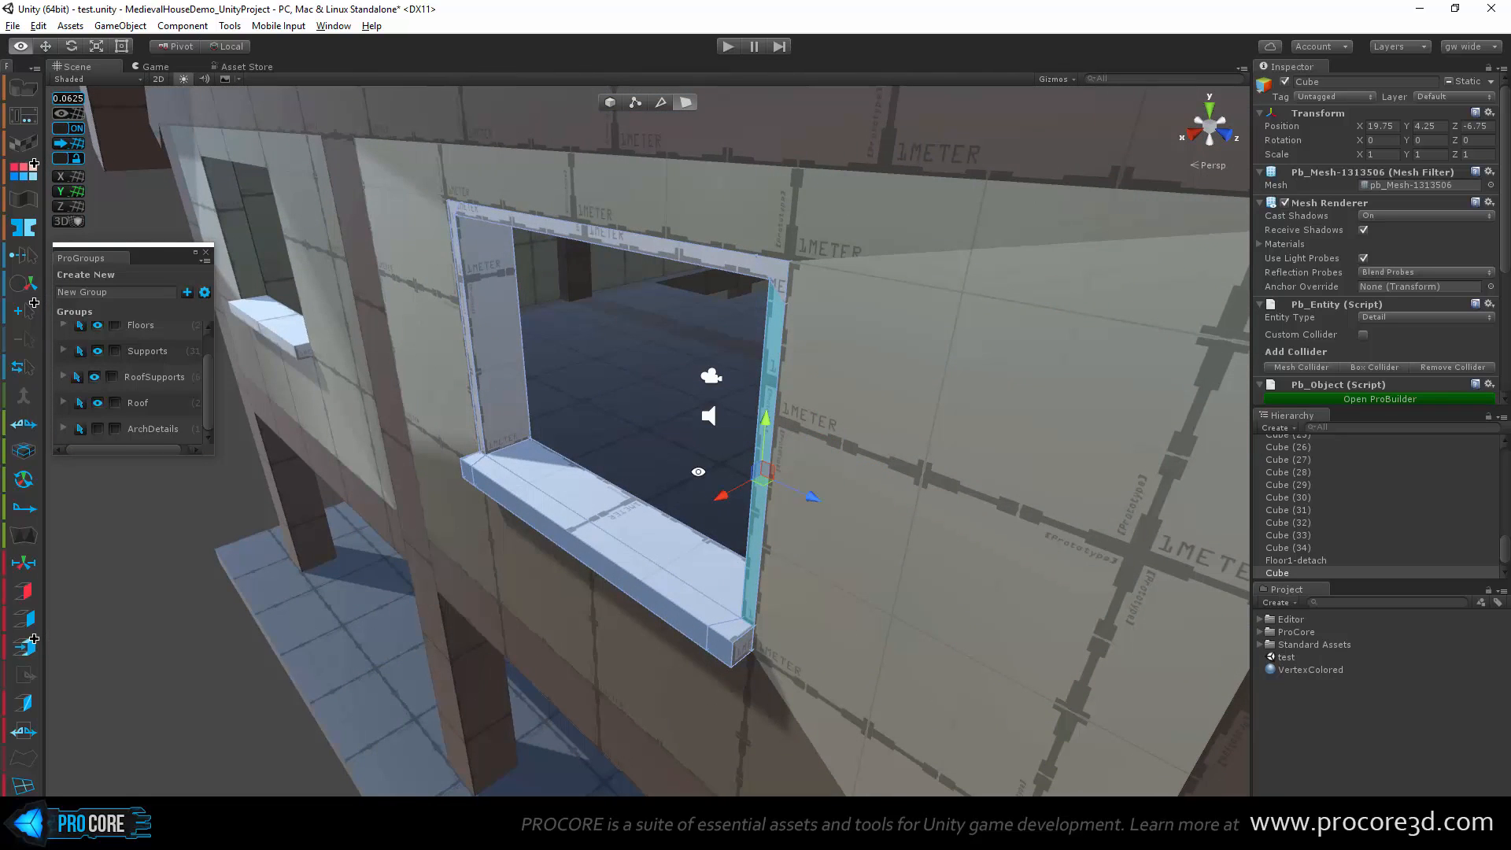
{"action": "key", "text": "alt+g"}
{"action": "left_click_drag", "start_coordinate": [581, 525], "coordinate": [781, 490], "text": "alt"}
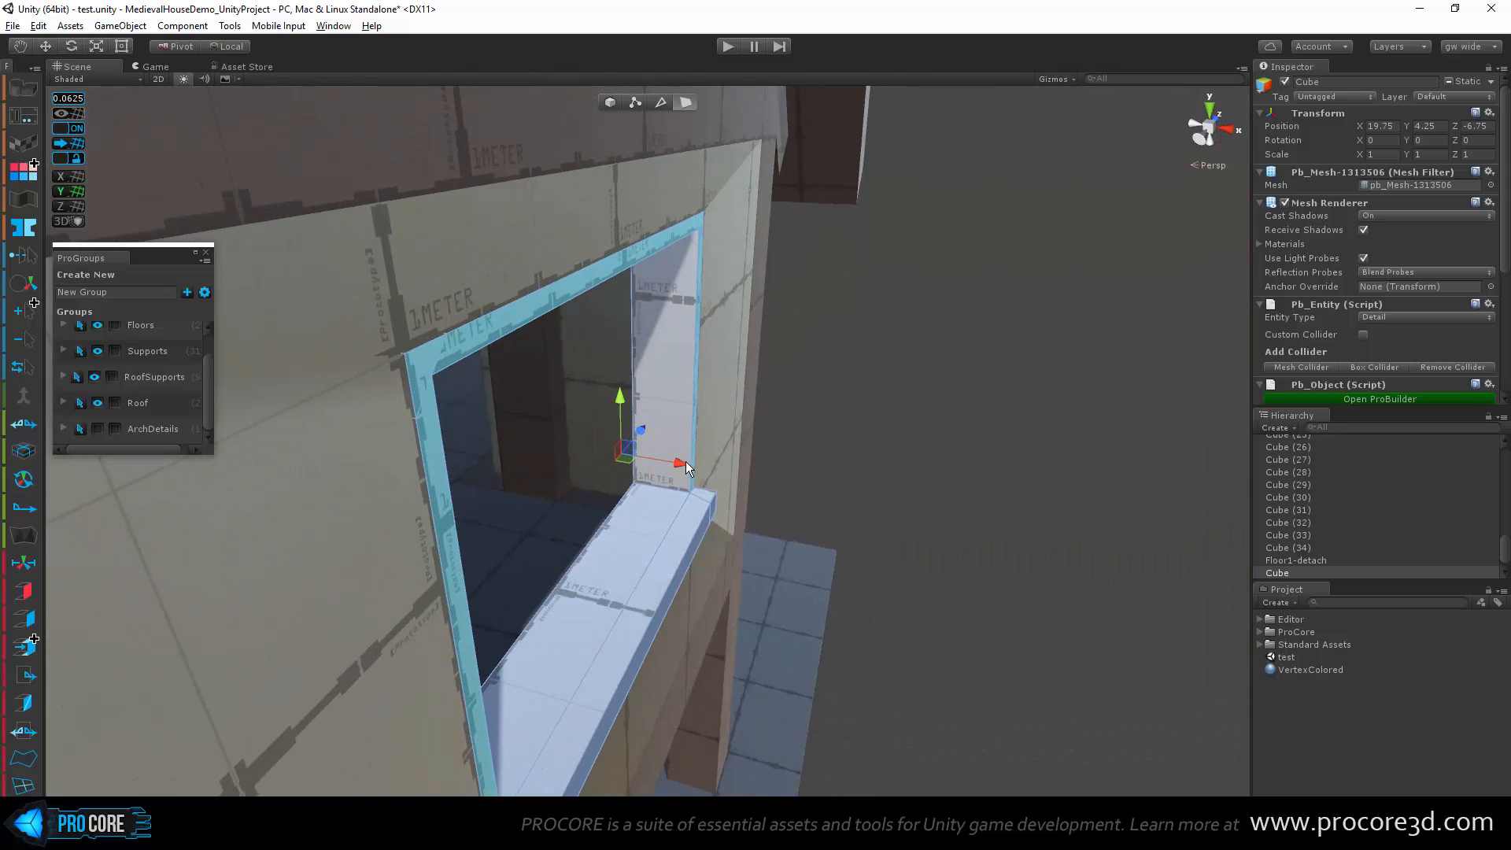
{"action": "left_click_drag", "start_coordinate": [682, 464], "coordinate": [518, 564], "text": "alt"}
{"action": "scroll", "coordinate": [509, 535], "scroll_direction": "down", "scroll_amount": 4}
Step: Apply the brown vertex color to the whole window frame object and deselect it
{"action": "key", "text": "g"}
{"action": "left_click_drag", "start_coordinate": [583, 502], "coordinate": [506, 598], "text": "alt"}
{"action": "scroll", "coordinate": [535, 629], "scroll_direction": "up", "scroll_amount": 4}
{"action": "left_click", "coordinate": [23, 191]}
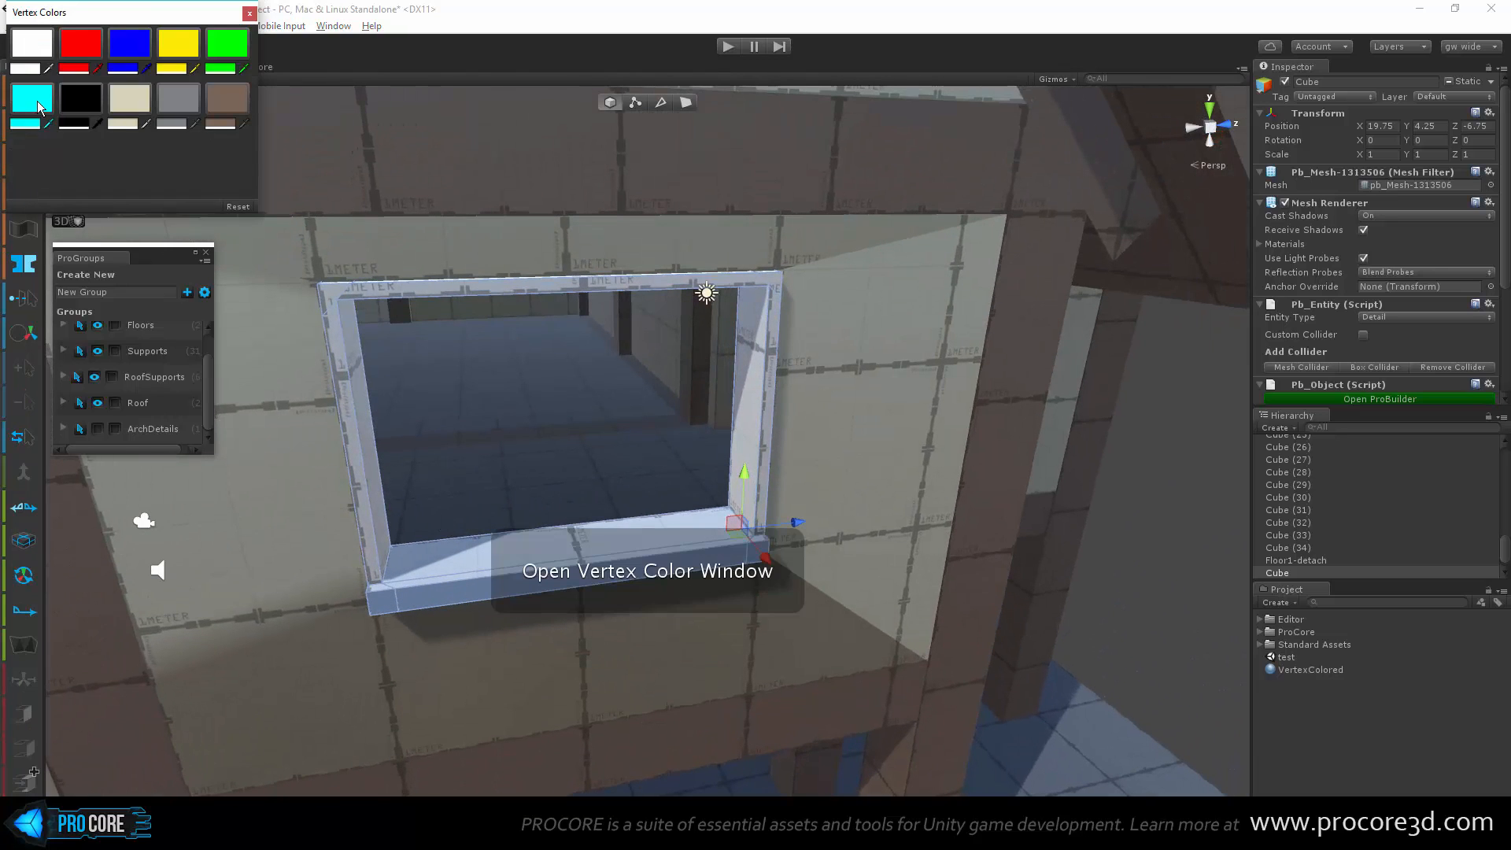
{"action": "left_click", "coordinate": [227, 99]}
{"action": "left_click_drag", "start_coordinate": [698, 519], "coordinate": [784, 452], "text": "alt"}
{"action": "scroll", "coordinate": [784, 453], "scroll_direction": "down", "scroll_amount": 4}
{"action": "left_click", "coordinate": [1064, 510]}
Step: Examine the brown window frame from outside the gable end and from inside the house
{"action": "left_click_drag", "start_coordinate": [1064, 510], "coordinate": [974, 606], "text": "alt"}
{"action": "left_click_drag", "start_coordinate": [597, 568], "coordinate": [735, 523], "text": "alt"}
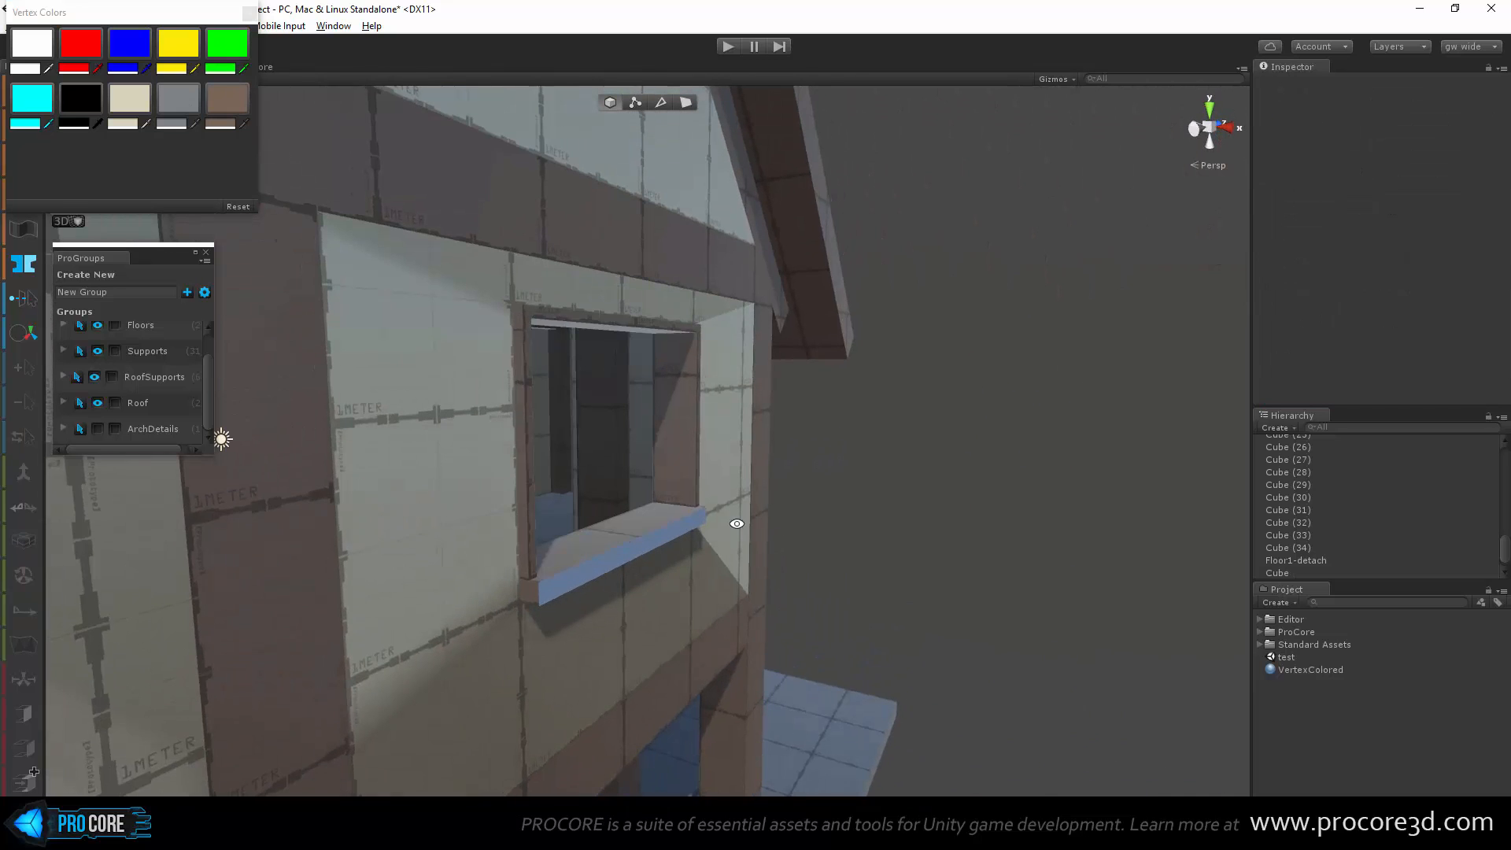
{"action": "left_click", "coordinate": [611, 558]}
{"action": "left_click_drag", "start_coordinate": [583, 602], "coordinate": [573, 711], "text": "alt"}
{"action": "left_click", "coordinate": [947, 483]}
{"action": "scroll", "coordinate": [936, 496], "scroll_direction": "down", "scroll_amount": 4}
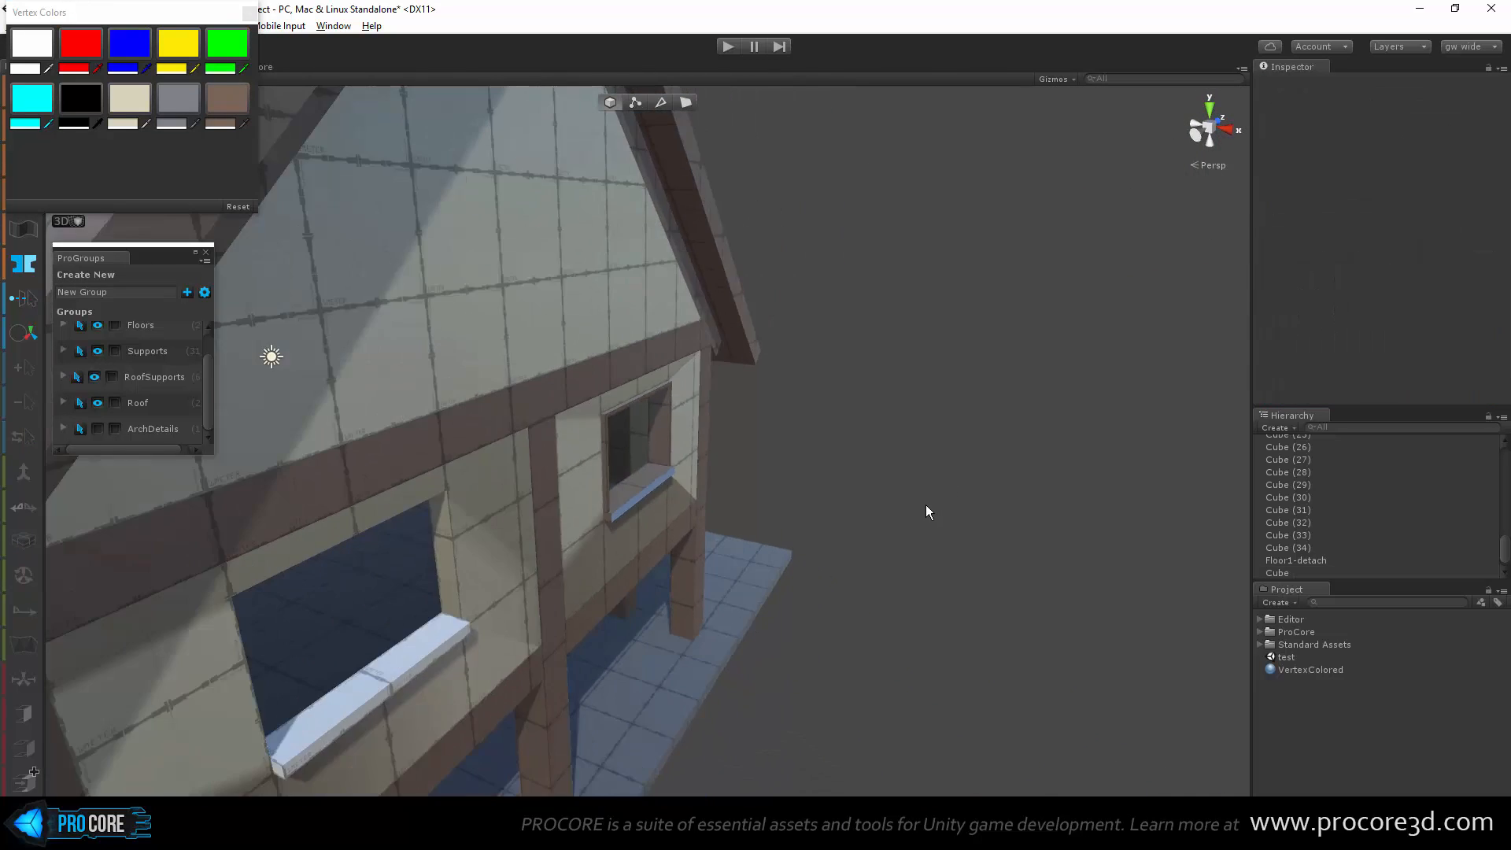
{"action": "left_click_drag", "start_coordinate": [925, 503], "coordinate": [1031, 459], "text": "alt"}
{"action": "scroll", "coordinate": [1031, 459], "scroll_direction": "up", "scroll_amount": 3}
{"action": "left_click_drag", "start_coordinate": [600, 428], "coordinate": [896, 618], "text": "alt"}
{"action": "scroll", "coordinate": [677, 546], "scroll_direction": "up", "scroll_amount": 6}
{"action": "scroll", "coordinate": [673, 541], "scroll_direction": "up", "scroll_amount": 3}
{"action": "left_click_drag", "start_coordinate": [551, 381], "coordinate": [525, 438], "text": "alt"}
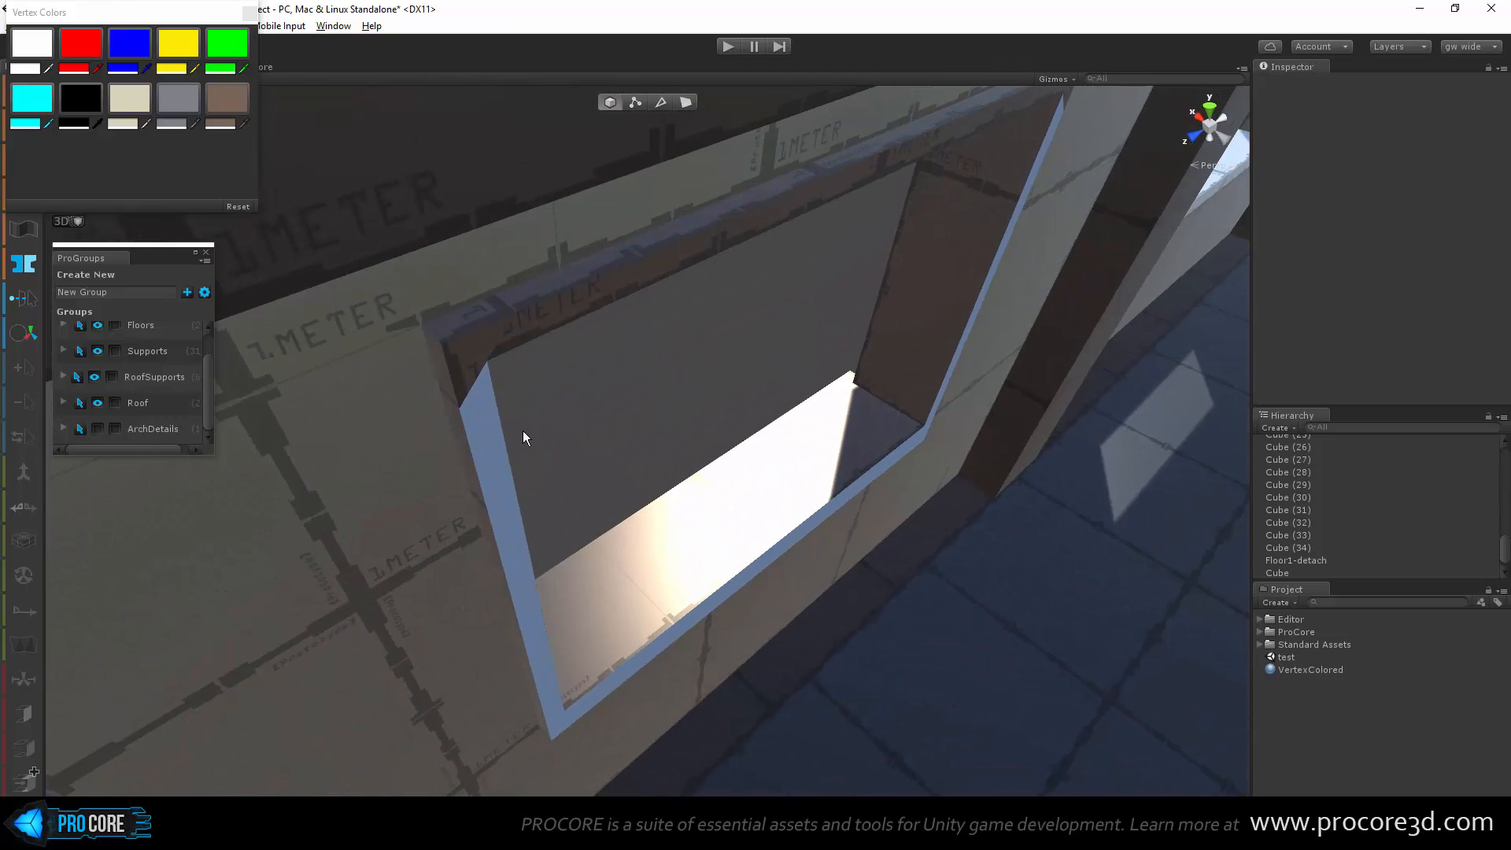
Step: Select the frame's interior-facing faces by growing the selection from one jamb face, and close the Vertex Colors window
{"action": "left_click", "coordinate": [482, 428]}
{"action": "left_click", "coordinate": [689, 102]}
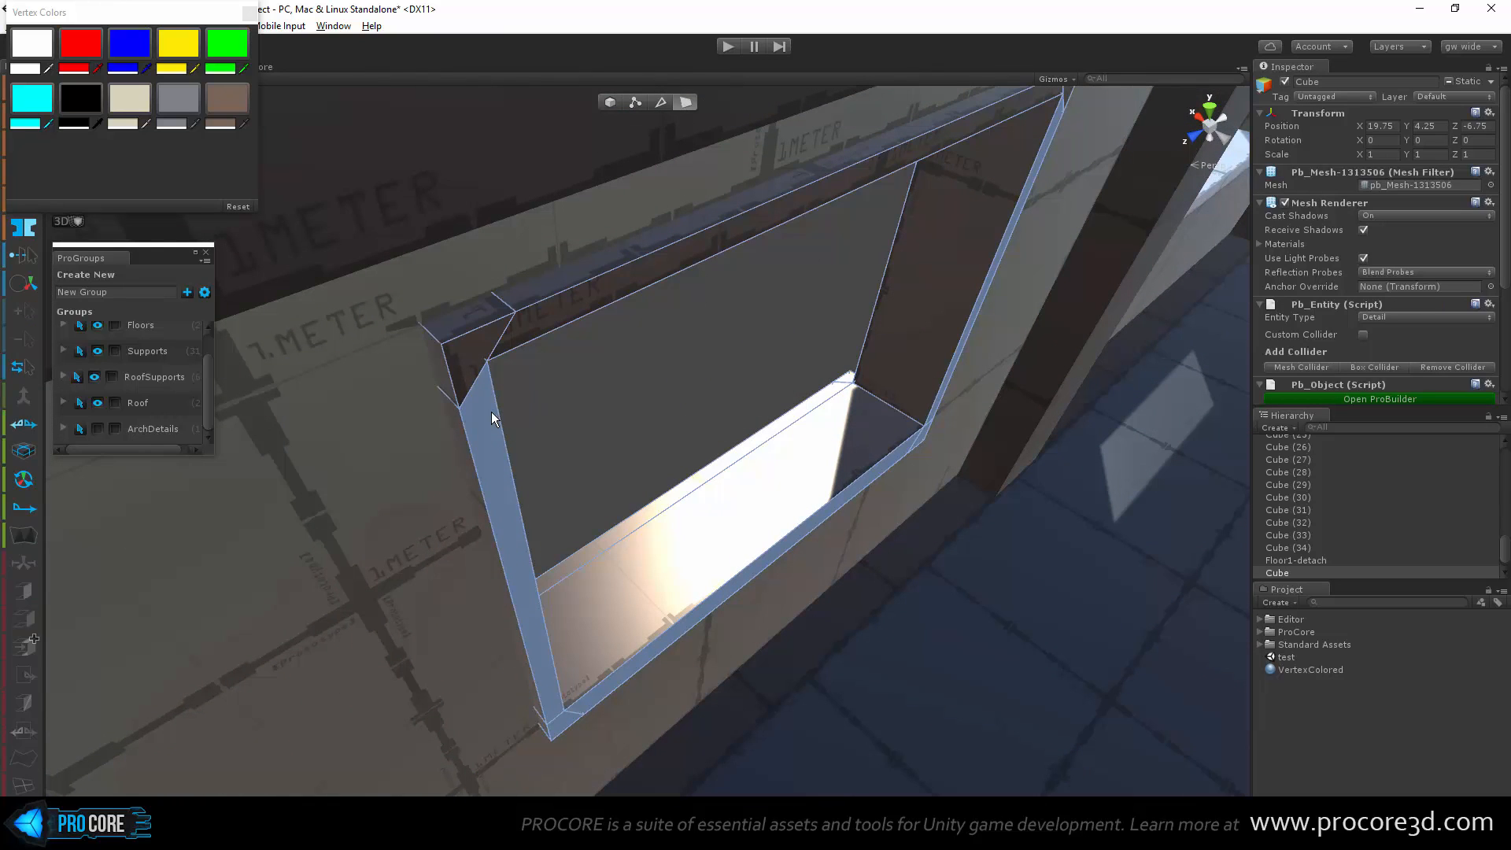
{"action": "left_click", "coordinate": [491, 412]}
{"action": "left_click_drag", "start_coordinate": [491, 412], "coordinate": [733, 479], "text": "alt"}
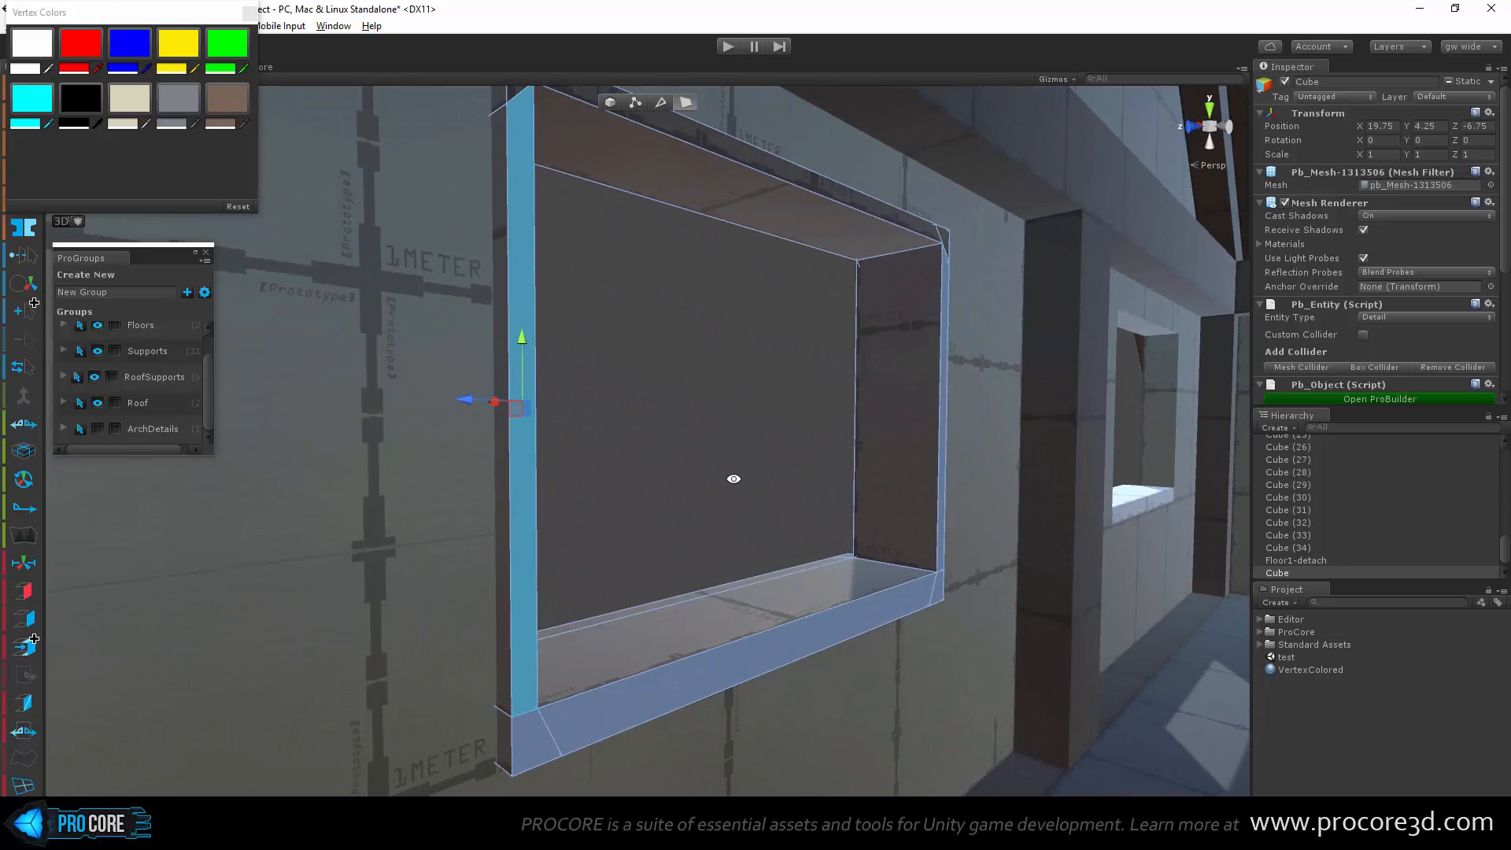
{"action": "key", "text": "alt+g"}
{"action": "key", "text": "f"}
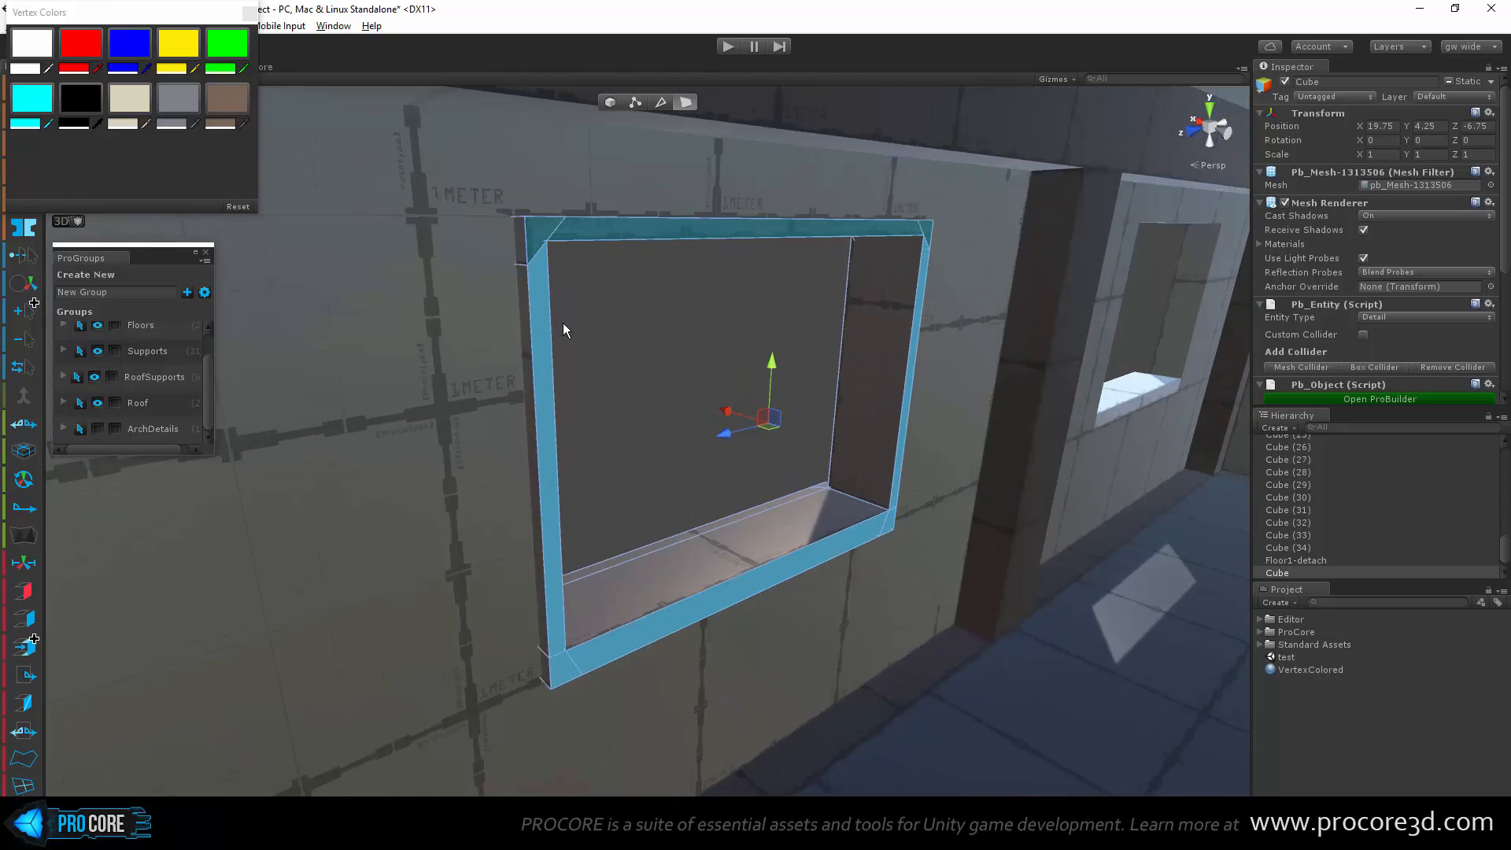
{"action": "scroll", "coordinate": [563, 324], "scroll_direction": "up", "scroll_amount": 4}
{"action": "left_click", "coordinate": [250, 14]}
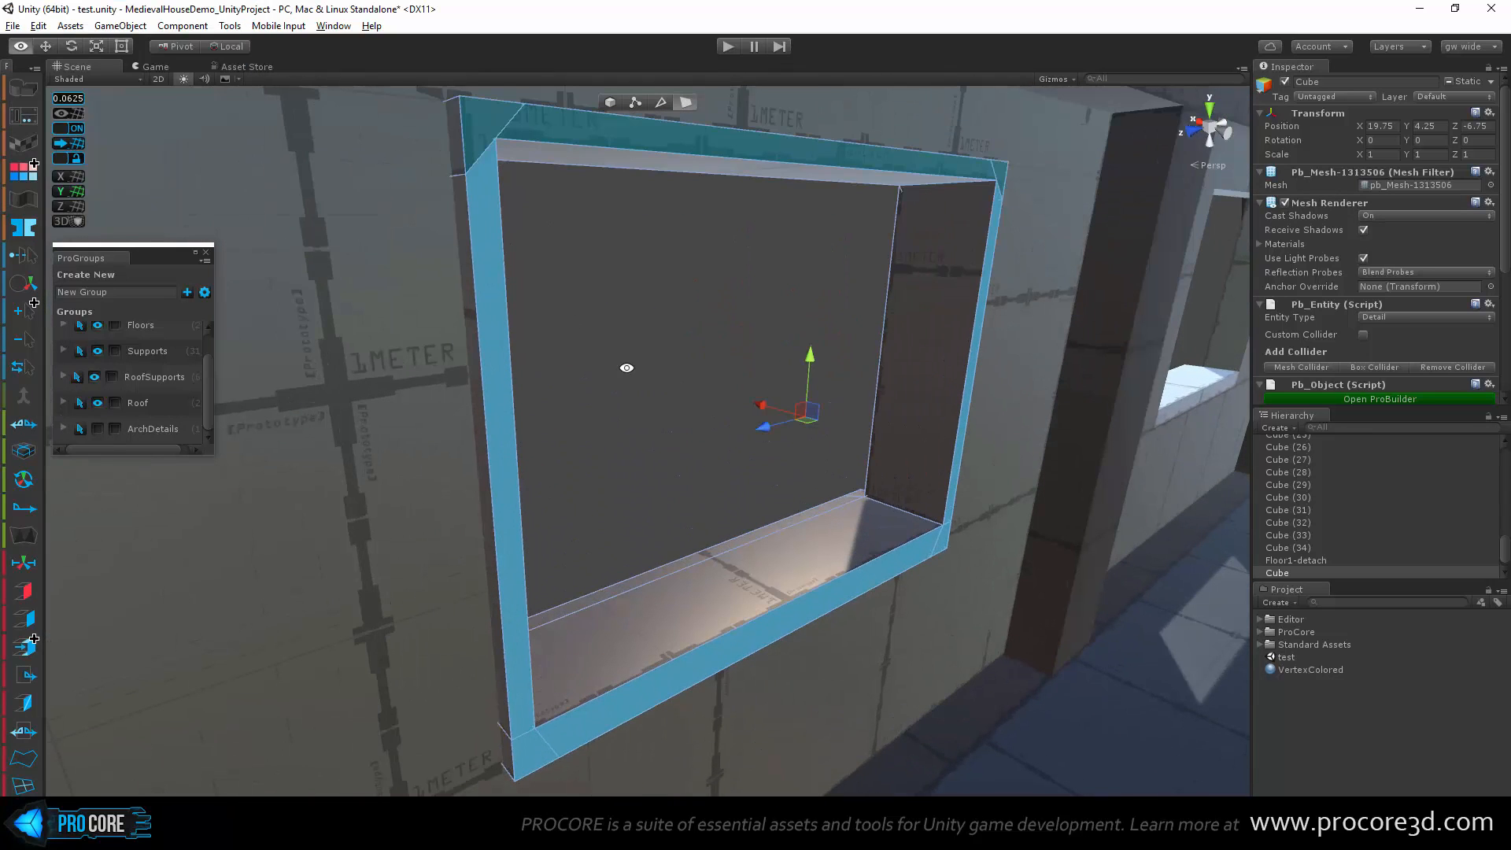
Step: Convert the selected interior frame faces to manual UVs, planar-project them, convert them back to auto UVs, and close the UV Editor
{"action": "scroll", "coordinate": [626, 367], "scroll_direction": "up", "scroll_amount": 2}
{"action": "left_click", "coordinate": [21, 148]}
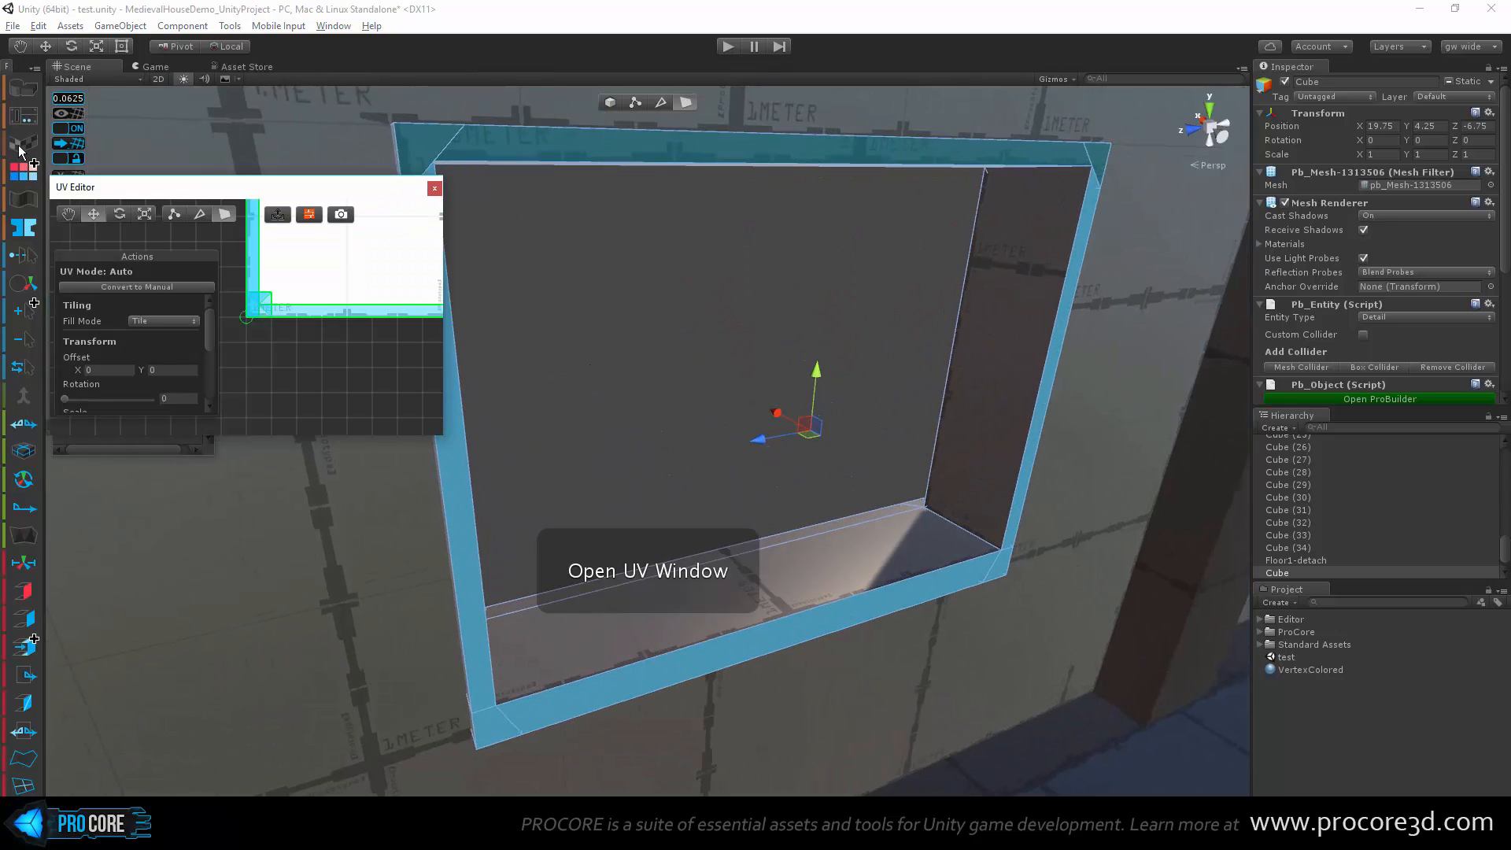
{"action": "left_click", "coordinate": [167, 286]}
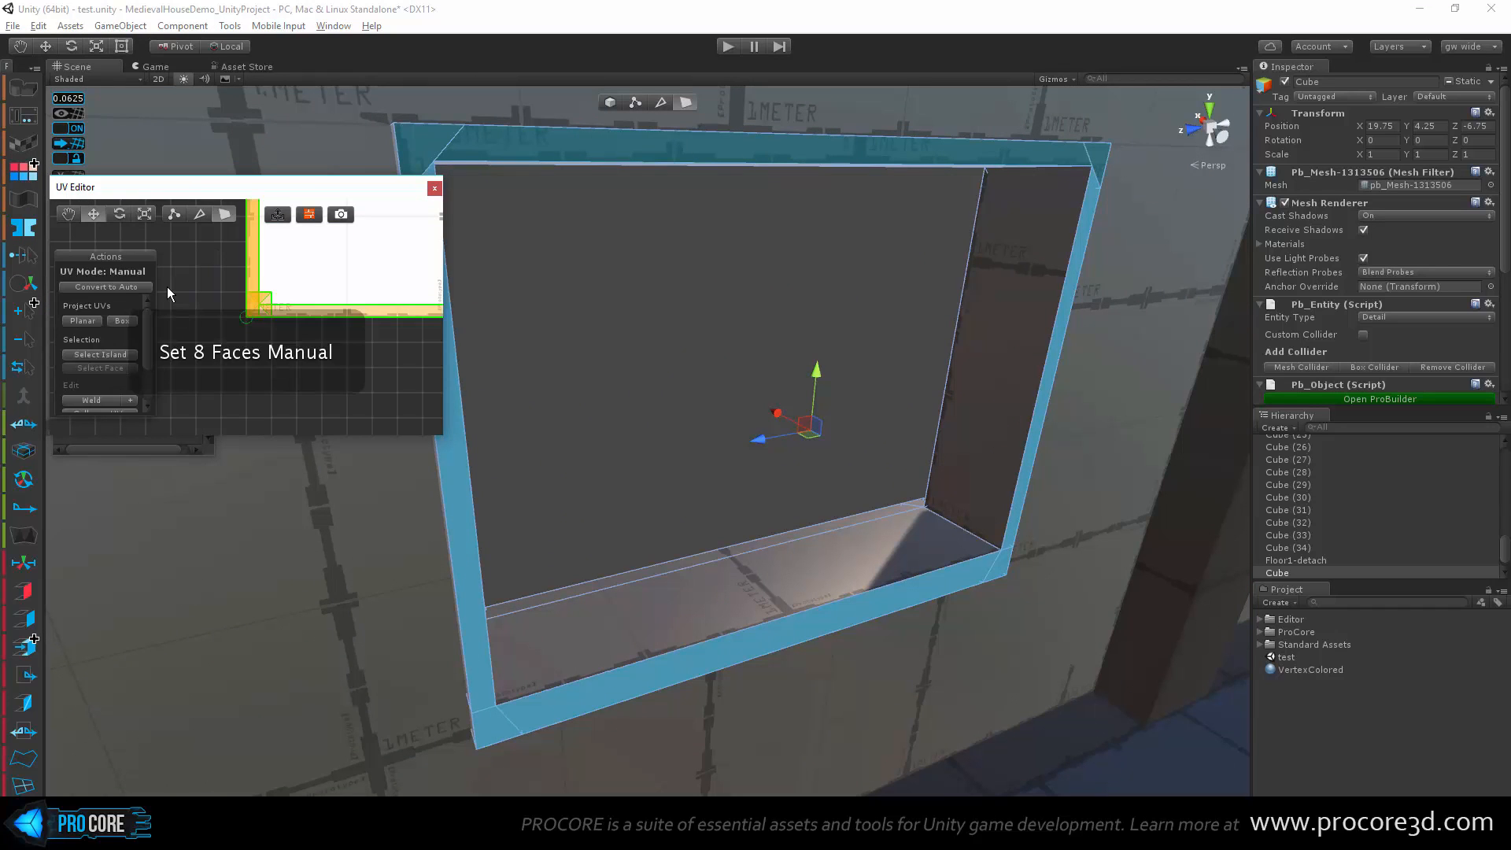
{"action": "left_click", "coordinate": [86, 320]}
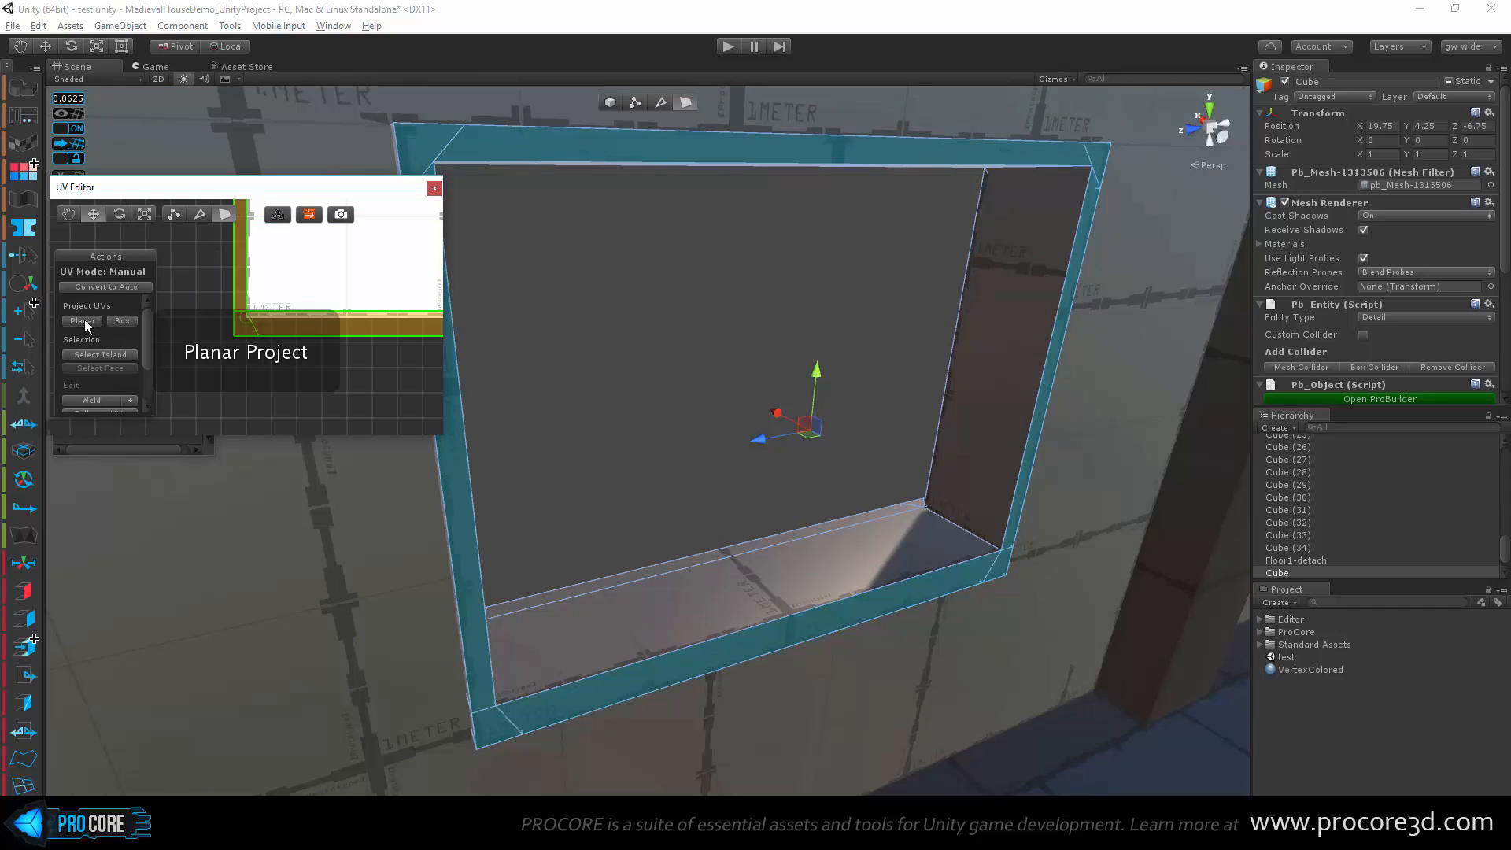
{"action": "left_click", "coordinate": [113, 288]}
{"action": "left_click", "coordinate": [435, 188]}
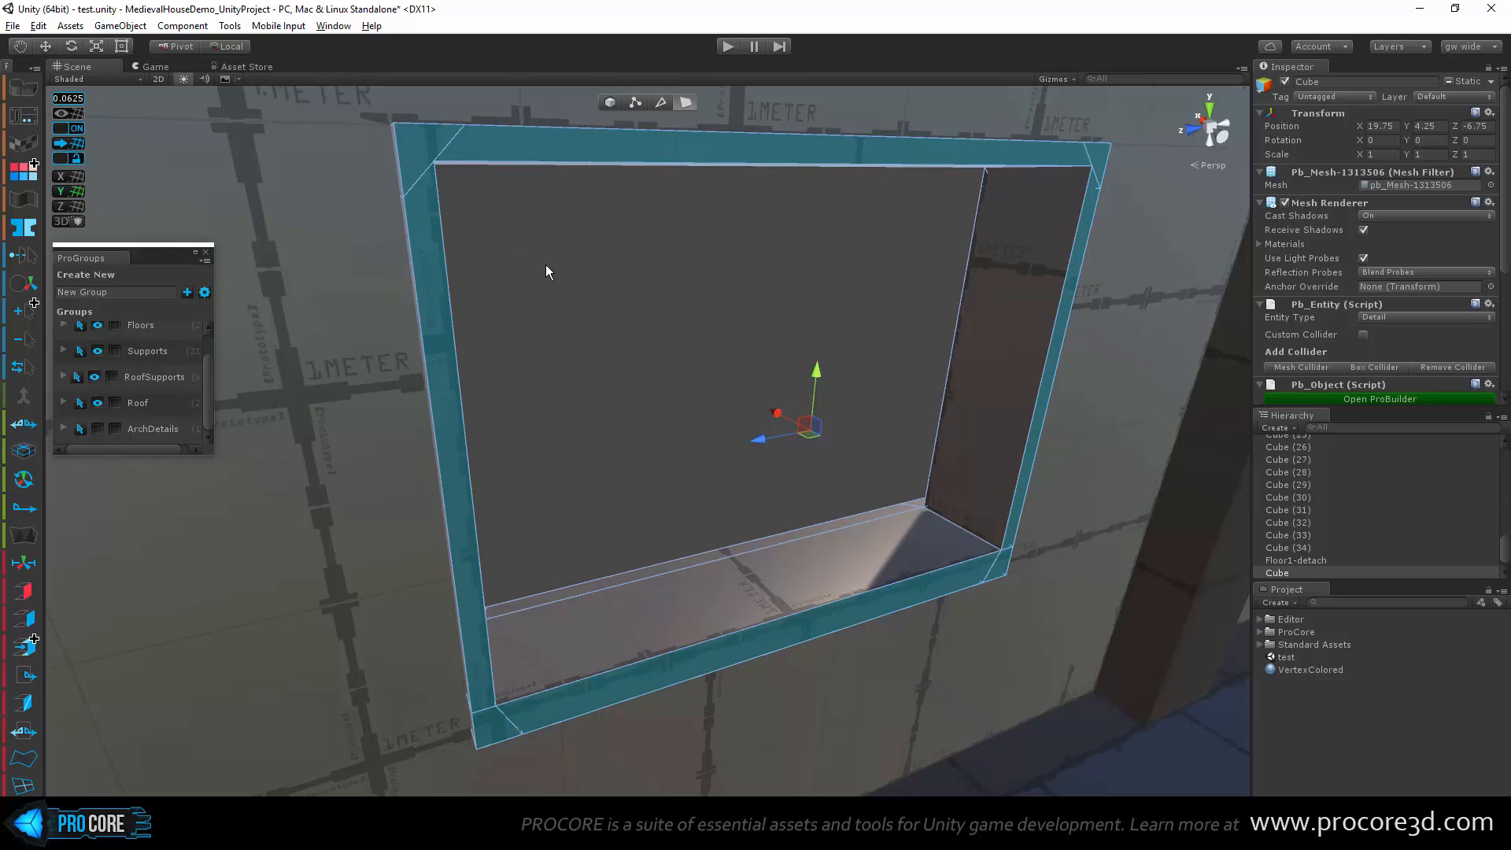
{"action": "left_click", "coordinate": [546, 266]}
Step: Examine the house's exterior and the framed window on the gable end from several angles
{"action": "scroll", "coordinate": [720, 575], "scroll_direction": "down", "scroll_amount": 4}
{"action": "left_click_drag", "start_coordinate": [720, 575], "coordinate": [1458, 553], "text": "alt"}
{"action": "scroll", "coordinate": [717, 586], "scroll_direction": "down", "scroll_amount": 10}
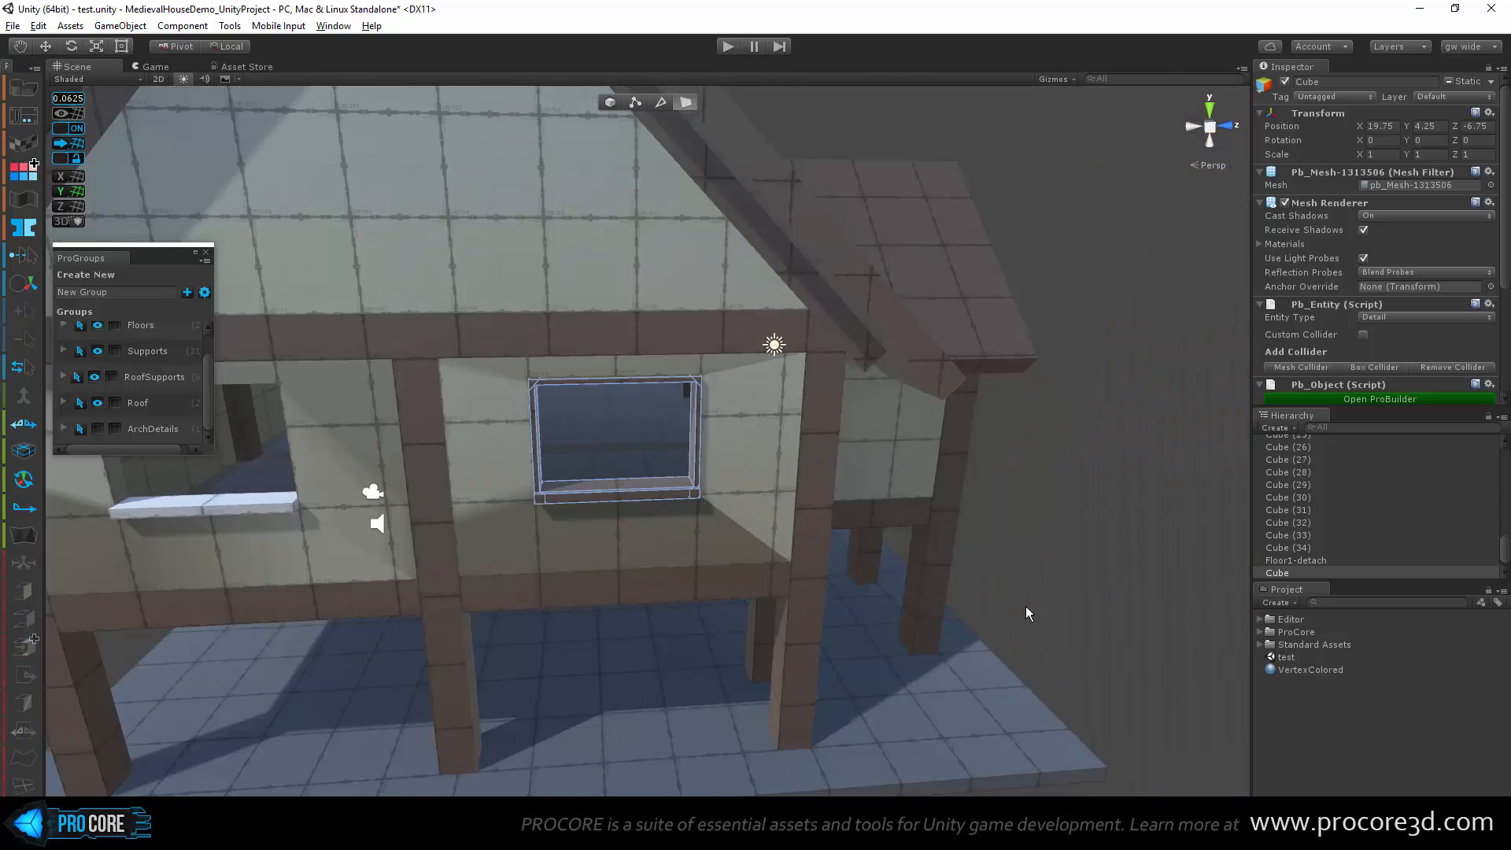
{"action": "left_click_drag", "start_coordinate": [545, 638], "coordinate": [655, 610], "text": "alt"}
{"action": "scroll", "coordinate": [654, 611], "scroll_direction": "down", "scroll_amount": 4}
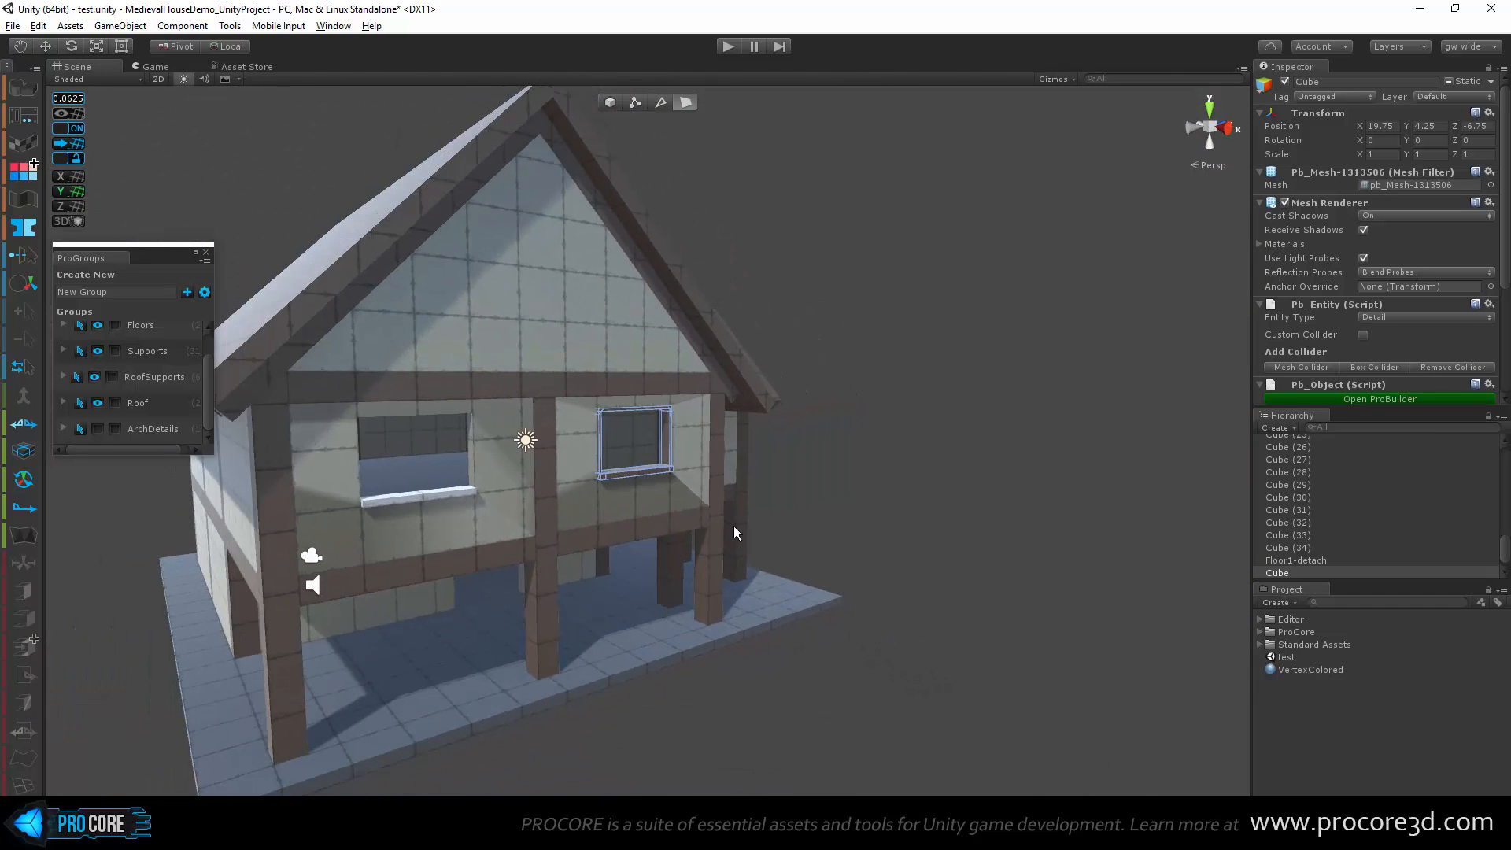
{"action": "left_click_drag", "start_coordinate": [358, 566], "coordinate": [377, 526], "text": "alt"}
{"action": "left_click_drag", "start_coordinate": [268, 511], "coordinate": [360, 447], "text": "alt"}
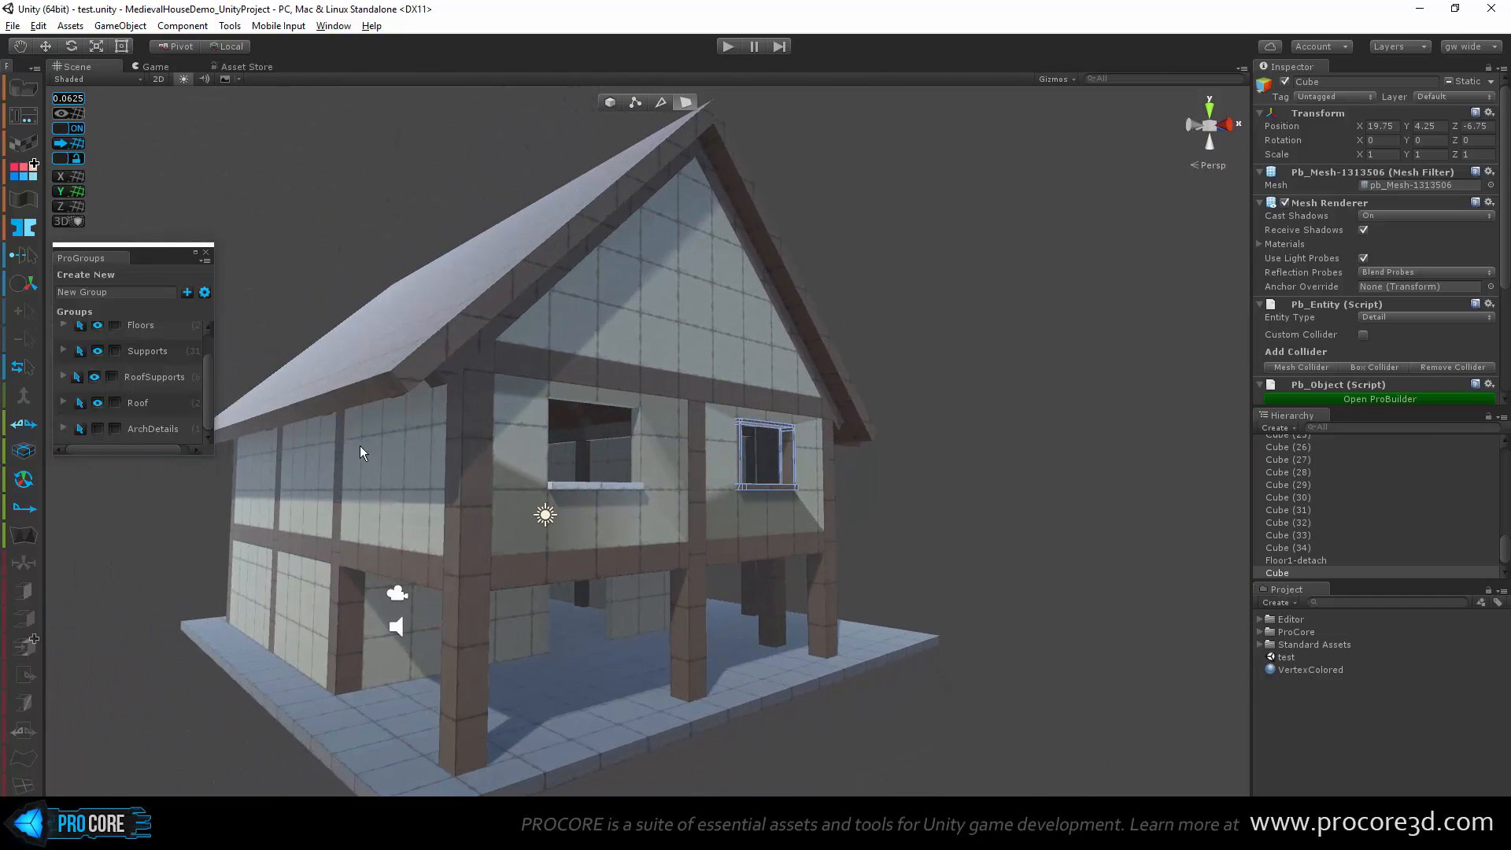
{"action": "left_click_drag", "start_coordinate": [600, 520], "coordinate": [509, 548], "text": "alt"}
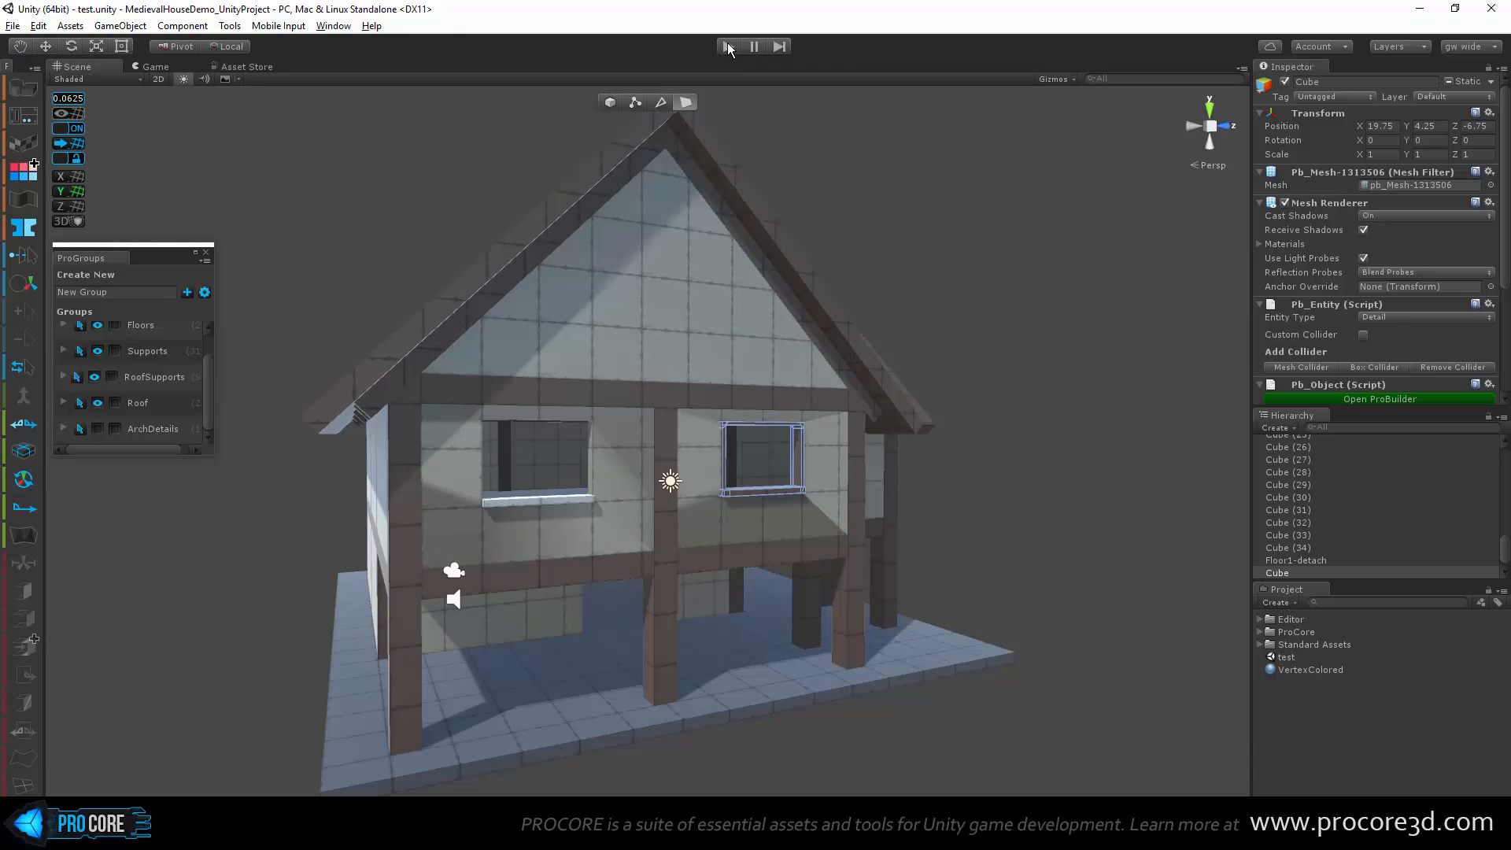
Step: Start play mode for a brief look inside the house, and stop it
{"action": "left_click", "coordinate": [728, 46]}
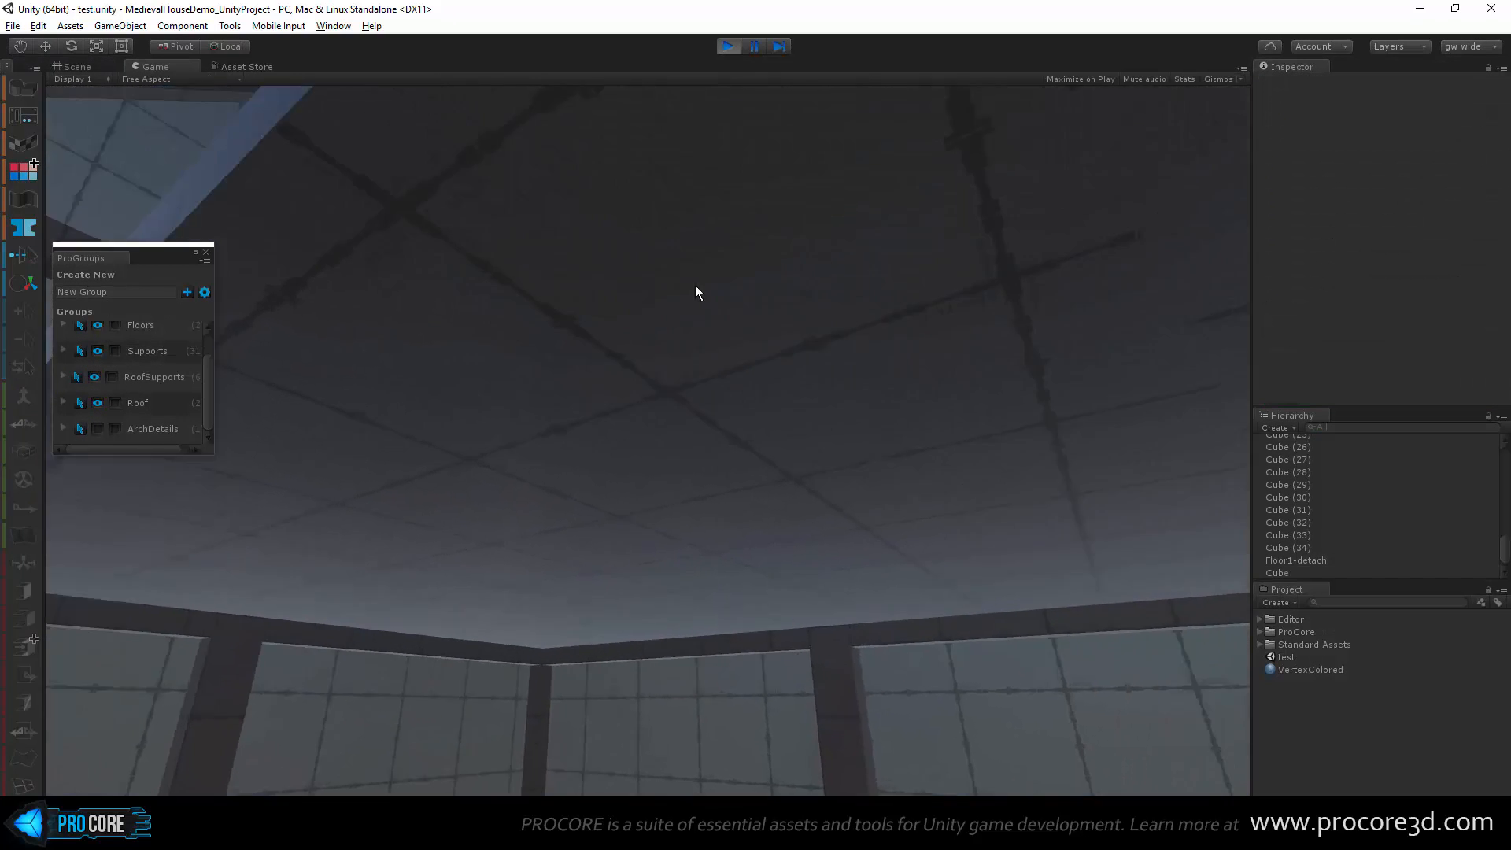
{"action": "left_click", "coordinate": [728, 47]}
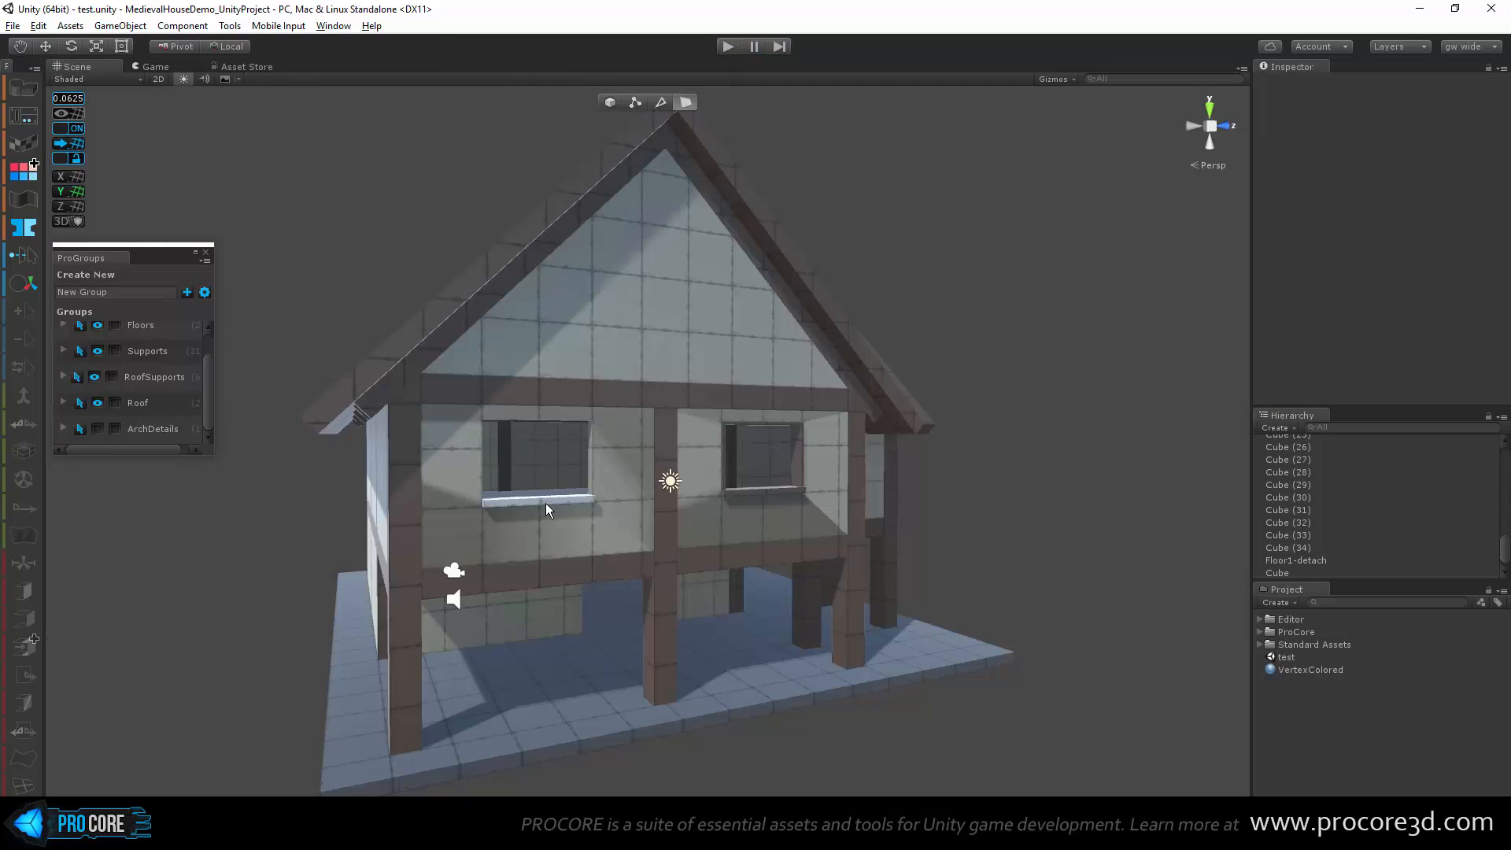
Step: Delete the upper-floor wall panel on the house's long side, next to the gable-end corner
{"action": "left_click_drag", "start_coordinate": [546, 503], "coordinate": [476, 465], "text": "alt"}
{"action": "left_click", "coordinate": [475, 464]}
{"action": "left_click_drag", "start_coordinate": [391, 604], "coordinate": [431, 544], "text": "alt"}
{"action": "key", "text": "Delete"}
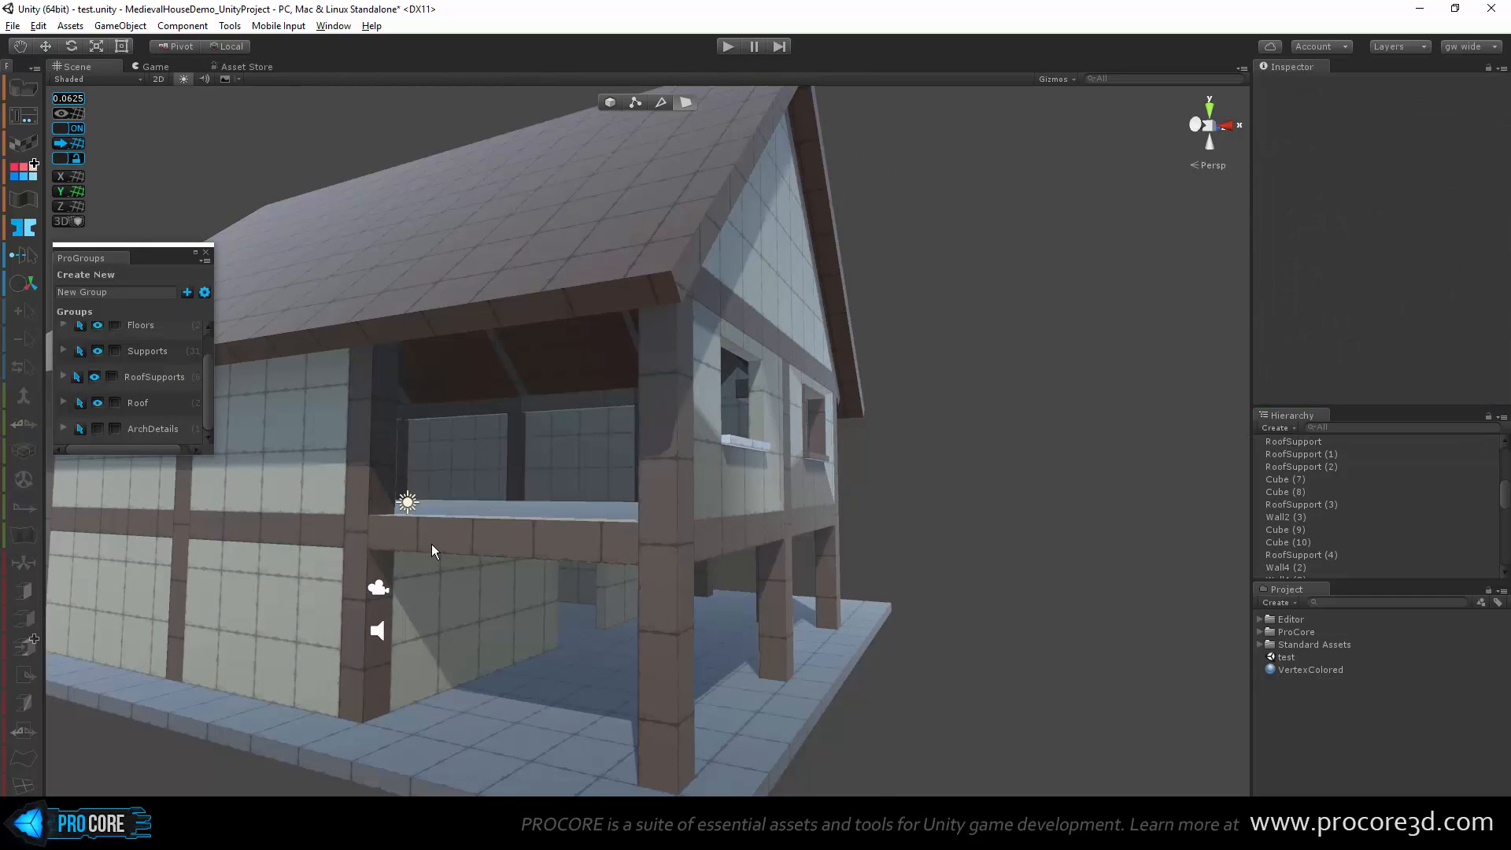
Step: Try to fill the side opening with a duplicate of the gable-end window wall, rotating it about its center and moving it
{"action": "left_click", "coordinate": [719, 481]}
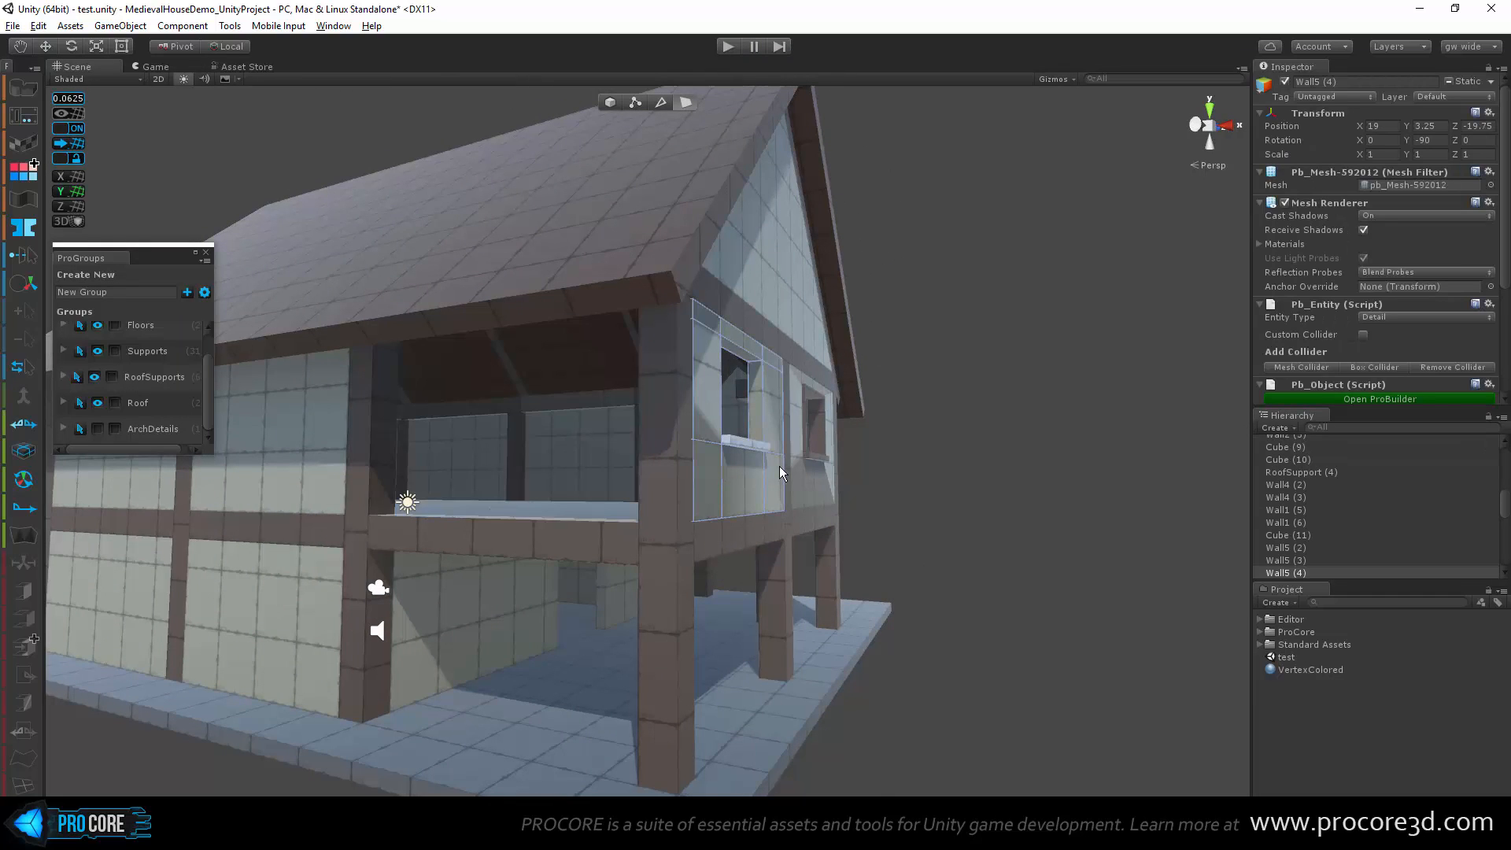
{"action": "key", "text": "ctrl+d"}
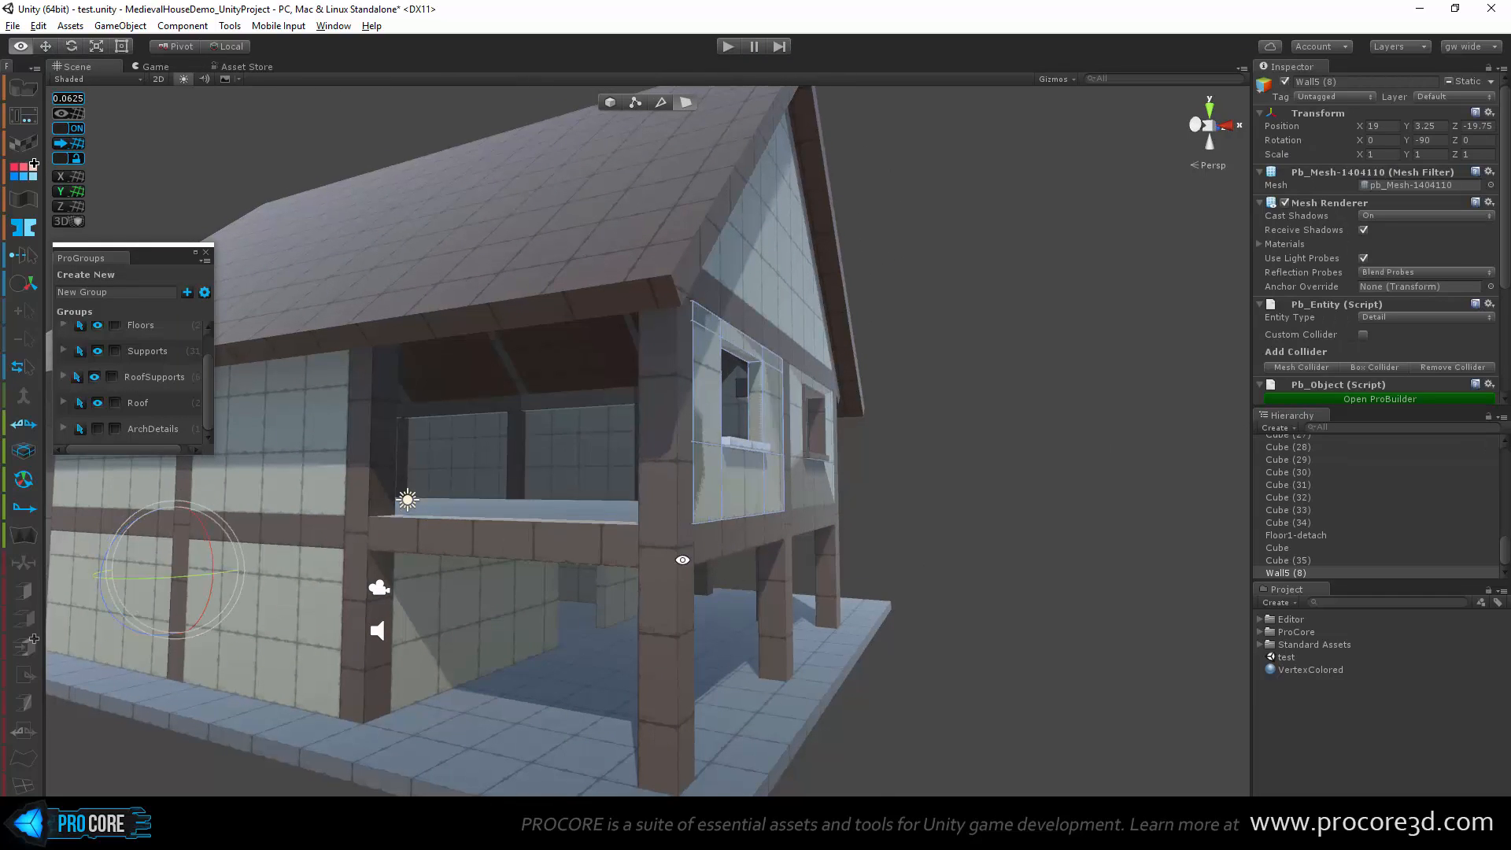
{"action": "left_click_drag", "start_coordinate": [683, 559], "coordinate": [602, 573], "text": "alt"}
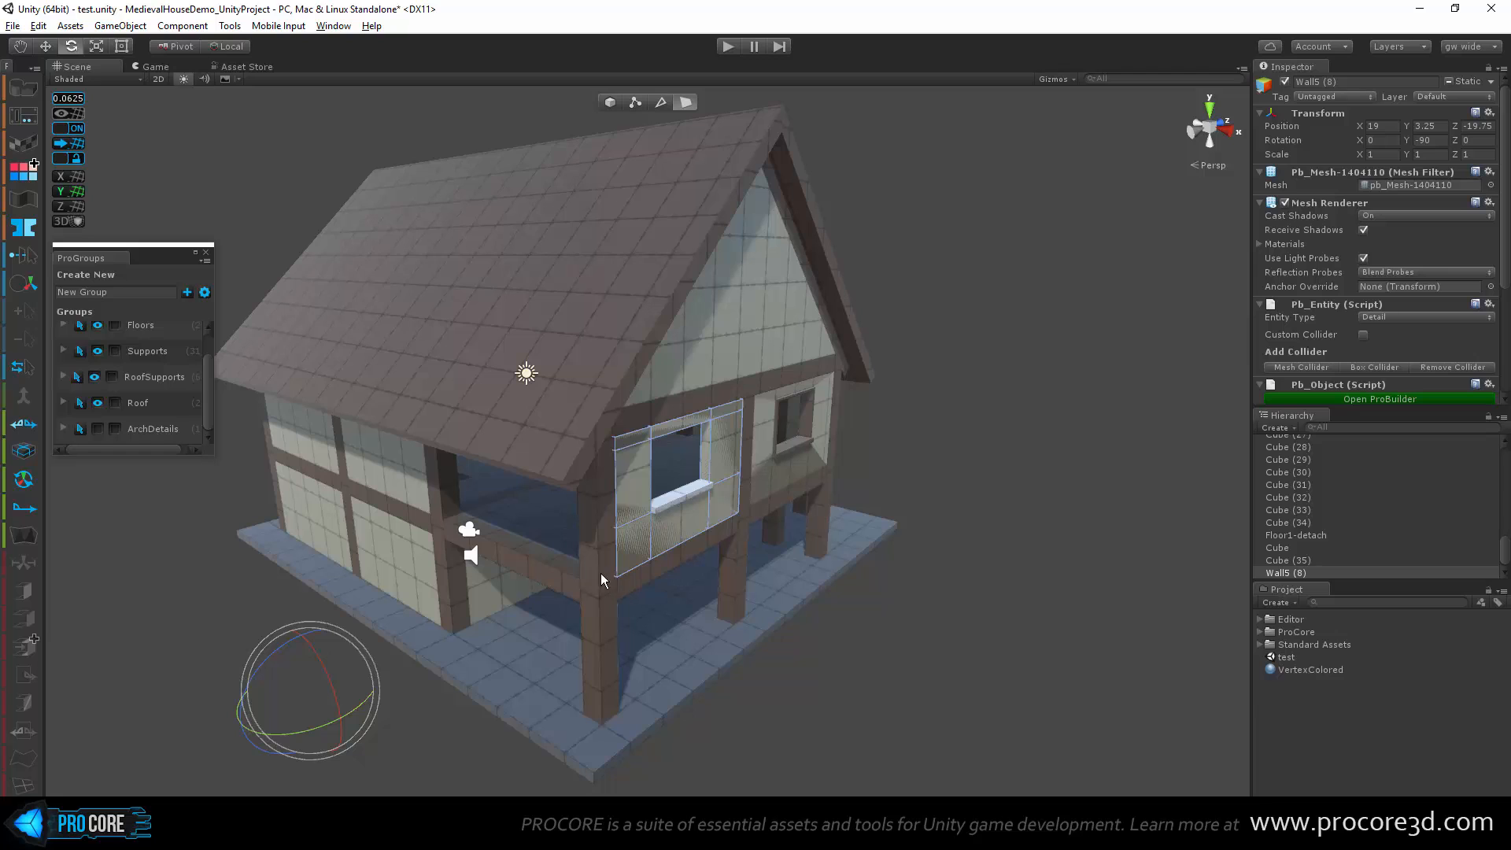
{"action": "left_click", "coordinate": [182, 46]}
{"action": "left_click_drag", "start_coordinate": [696, 508], "coordinate": [489, 579]}
{"action": "key", "text": "w"}
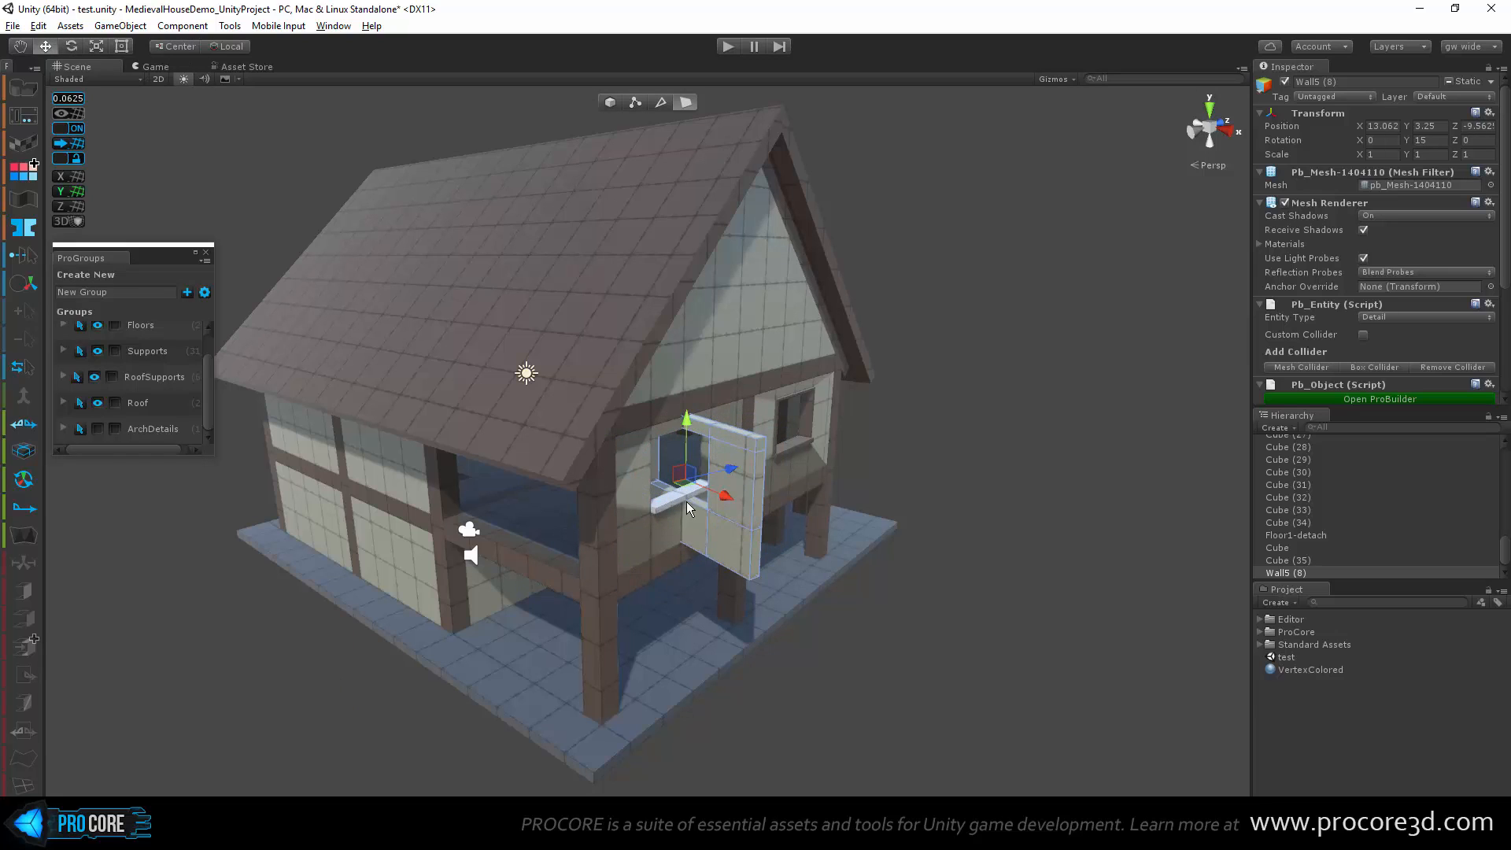
{"action": "left_click_drag", "start_coordinate": [681, 490], "coordinate": [500, 498]}
{"action": "left_click_drag", "start_coordinate": [543, 588], "coordinate": [653, 576], "text": "alt"}
Step: Undo the window wall duplicate's transforms, its duplication, and the deletion of the side wall panel
{"action": "key", "text": "ctrl+z"}
{"action": "key", "text": "ctrl+z"}
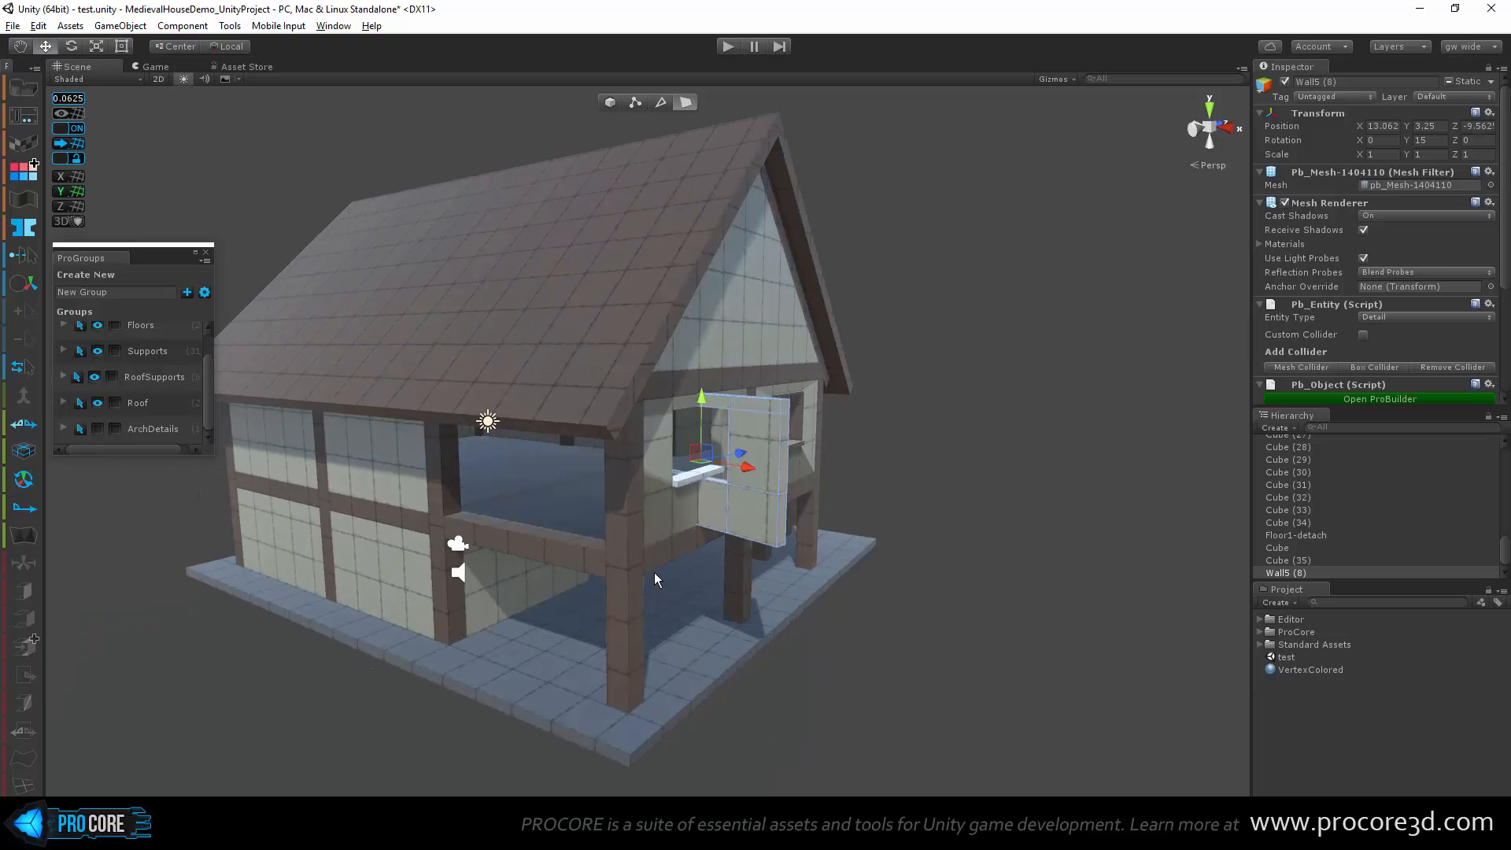
{"action": "key", "text": "ctrl+z"}
{"action": "key", "text": "ctrl+z"}
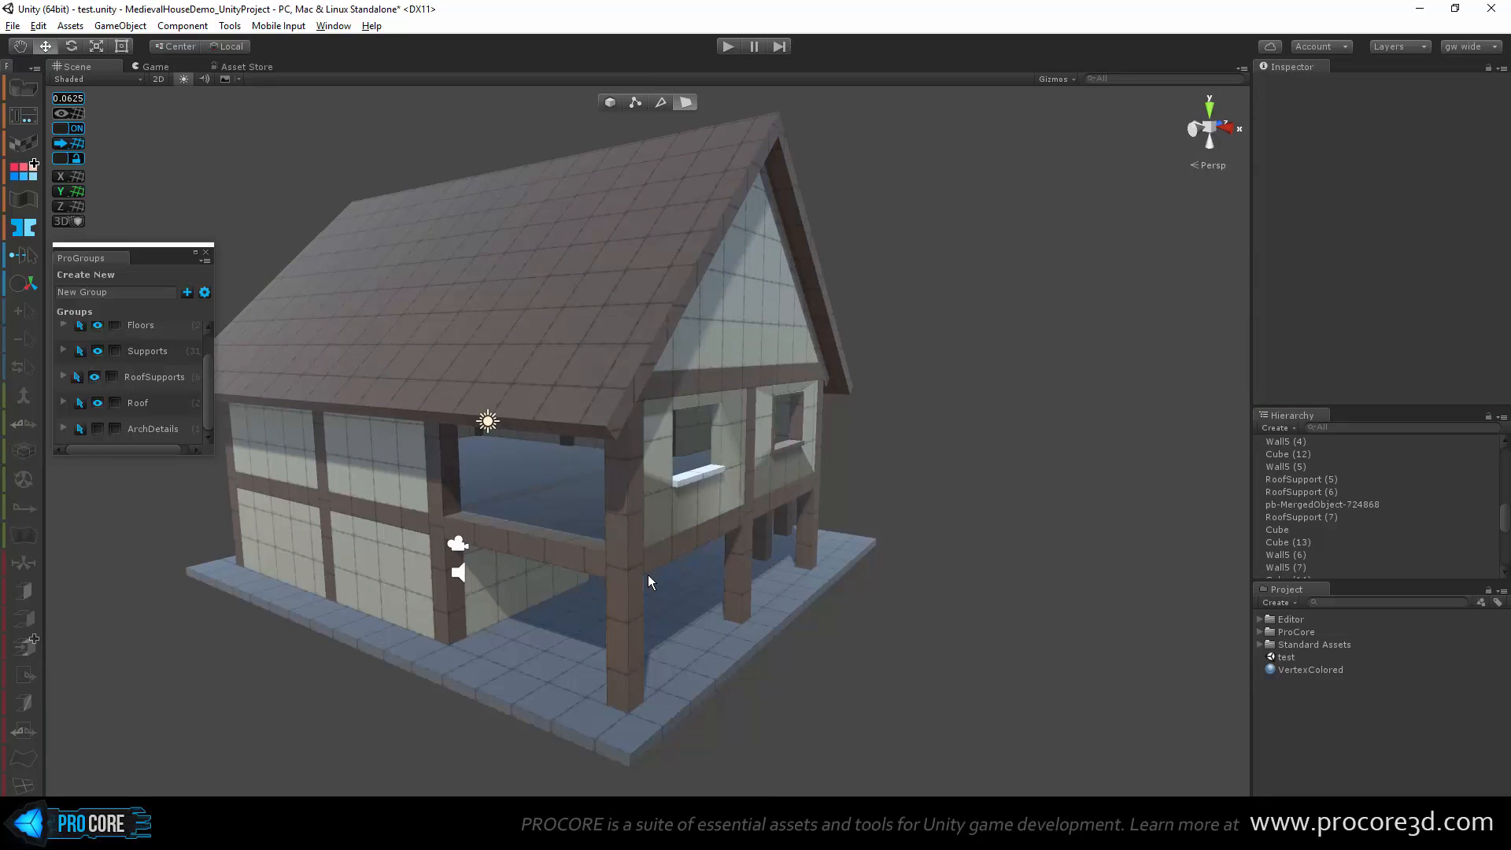
{"action": "left_click_drag", "start_coordinate": [693, 563], "coordinate": [734, 559], "text": "alt"}
{"action": "key", "text": "ctrl+z"}
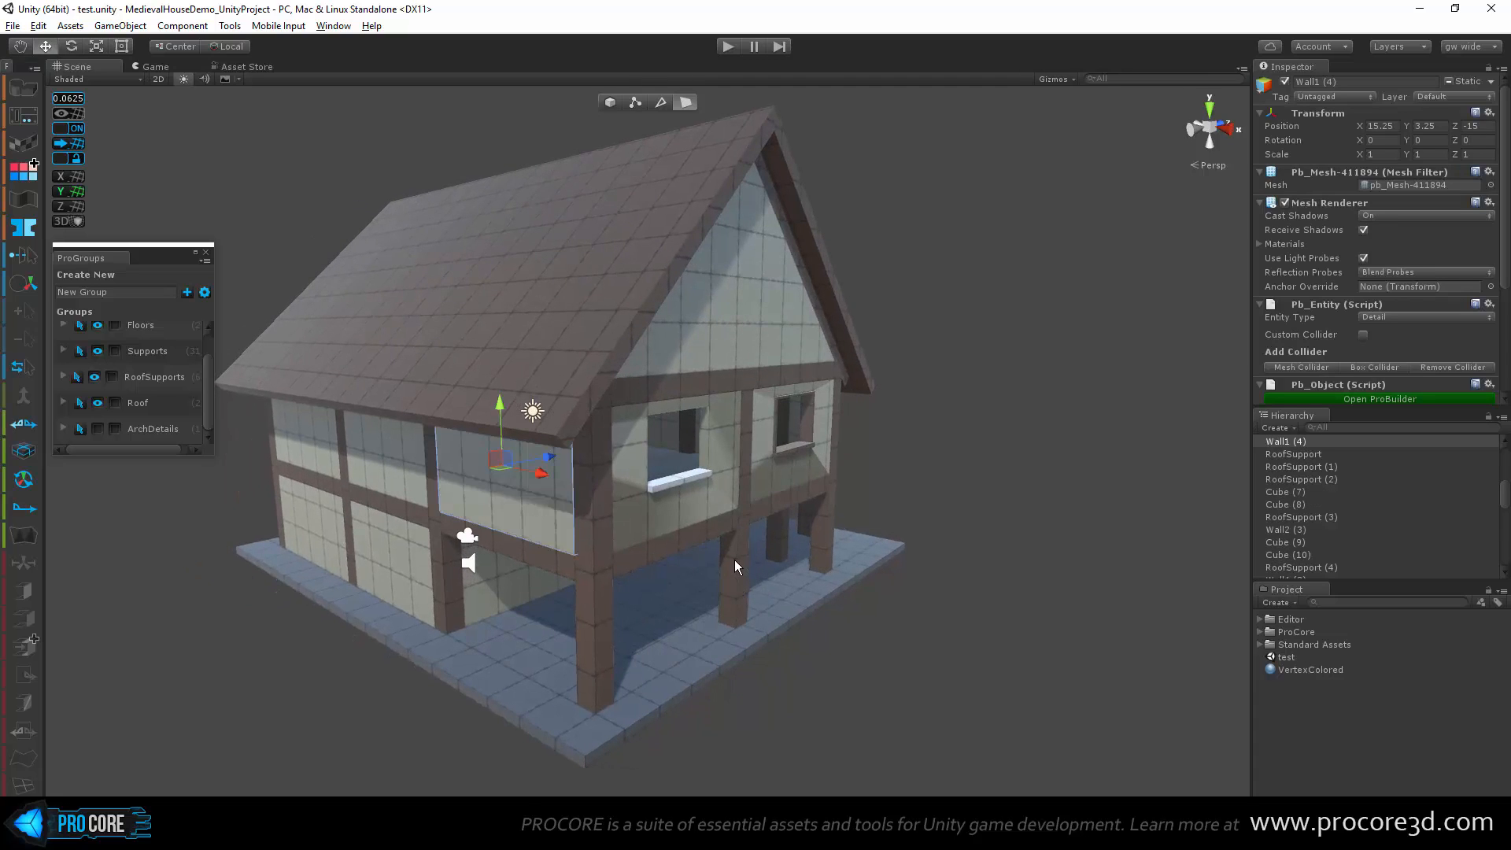
Step: Enter play mode, walk through the ground floor, and make the ArchDetails group visible
{"action": "left_click_drag", "start_coordinate": [658, 600], "coordinate": [1036, 506], "text": "alt"}
{"action": "left_click", "coordinate": [1111, 355]}
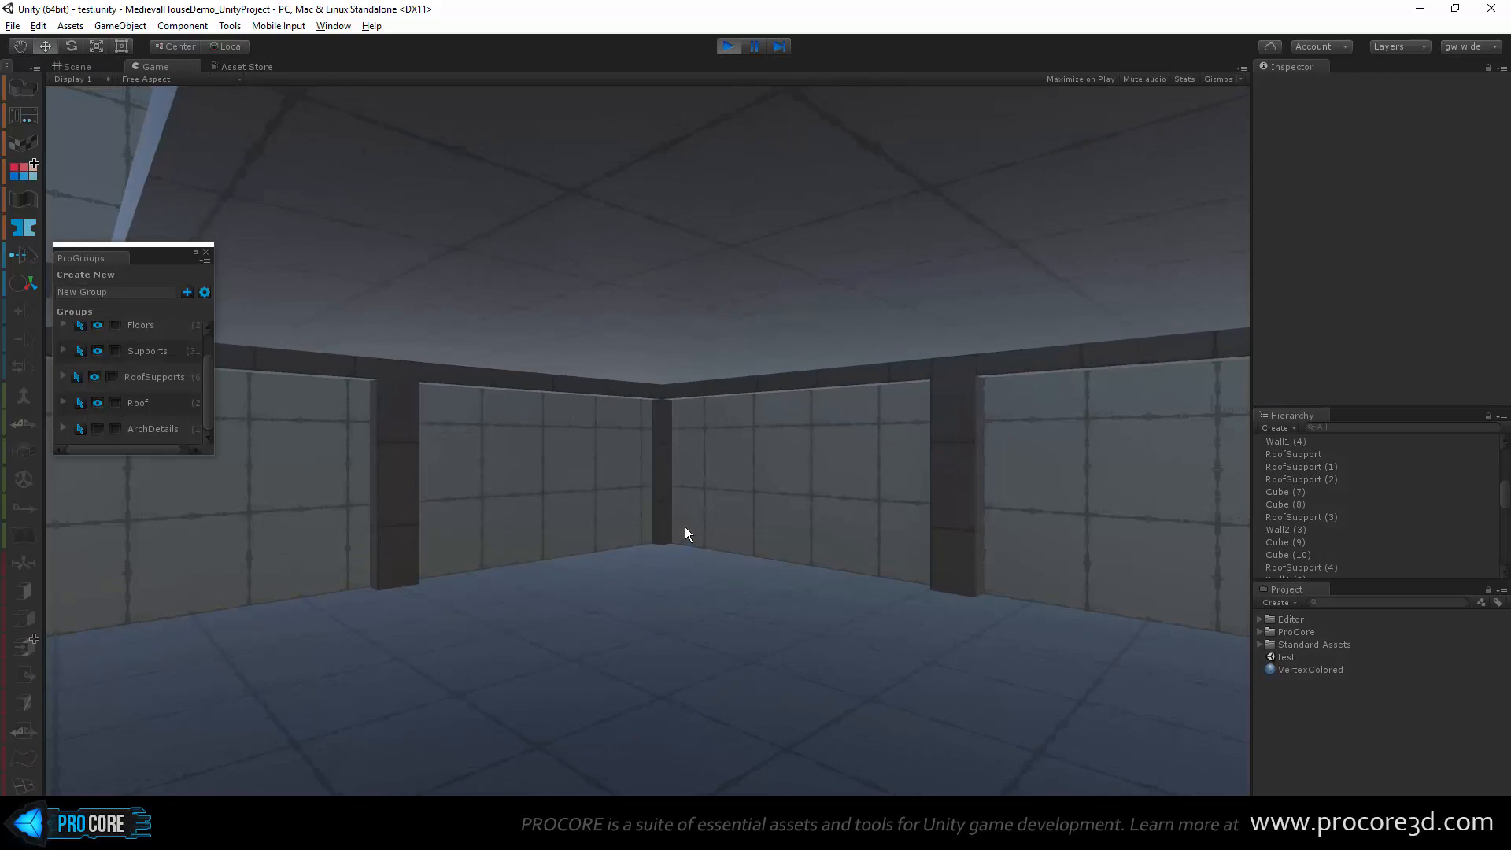
{"action": "key", "text": "w"}
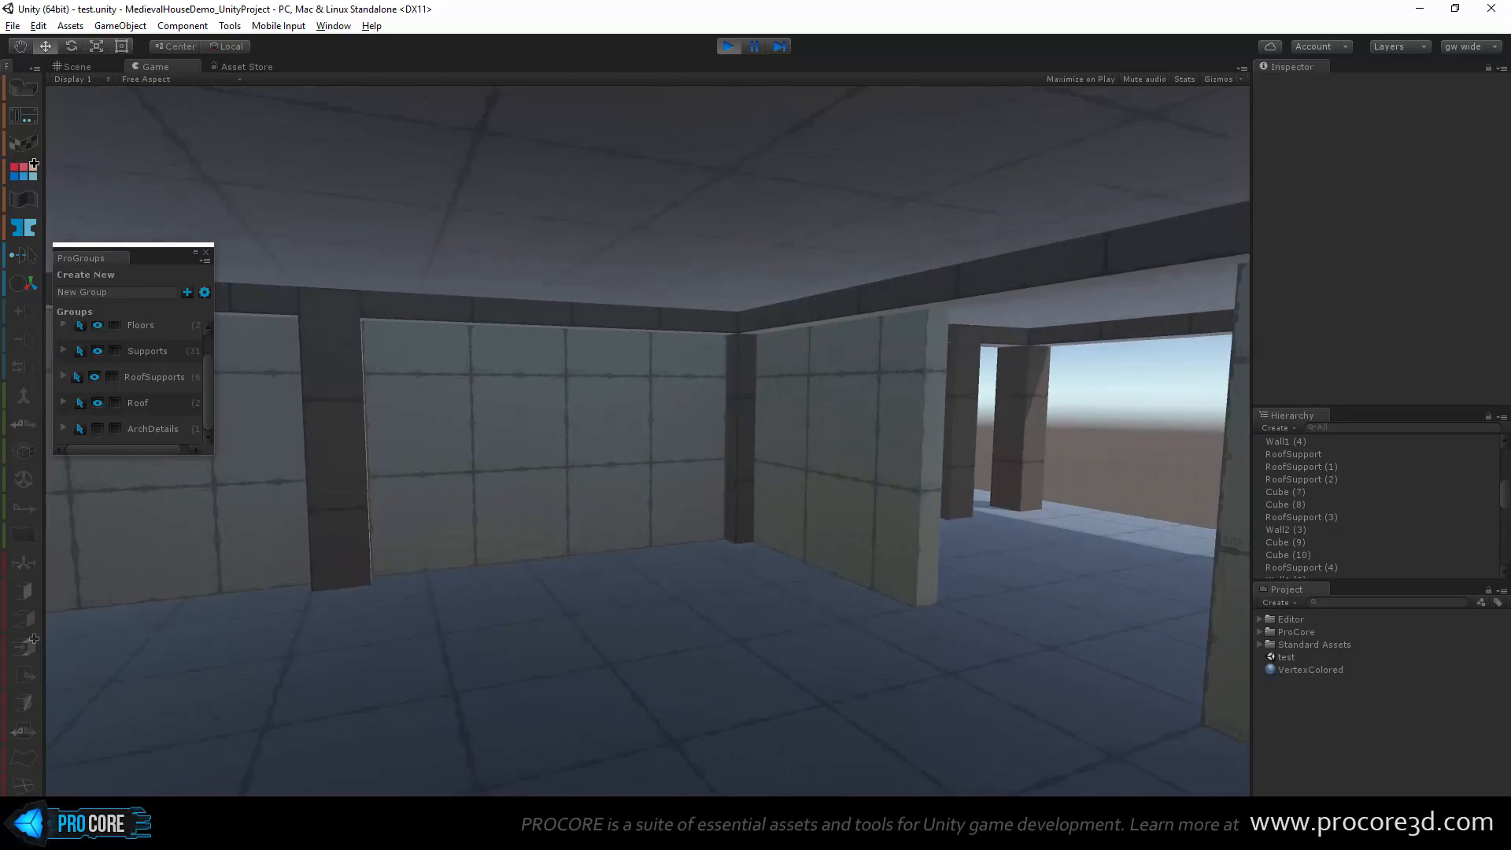
{"action": "key", "text": "d"}
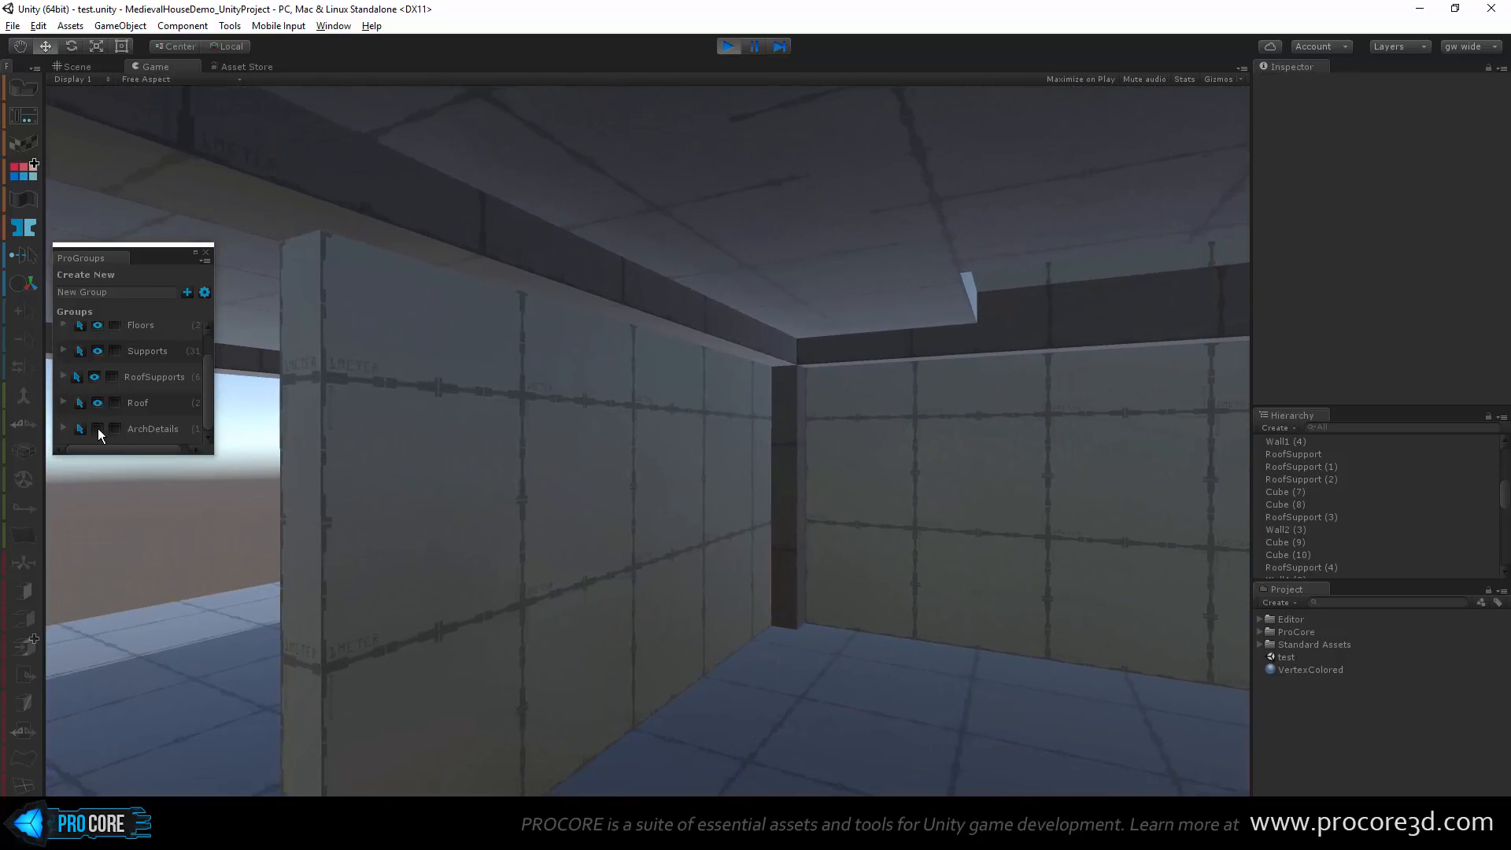
{"action": "left_click", "coordinate": [97, 429]}
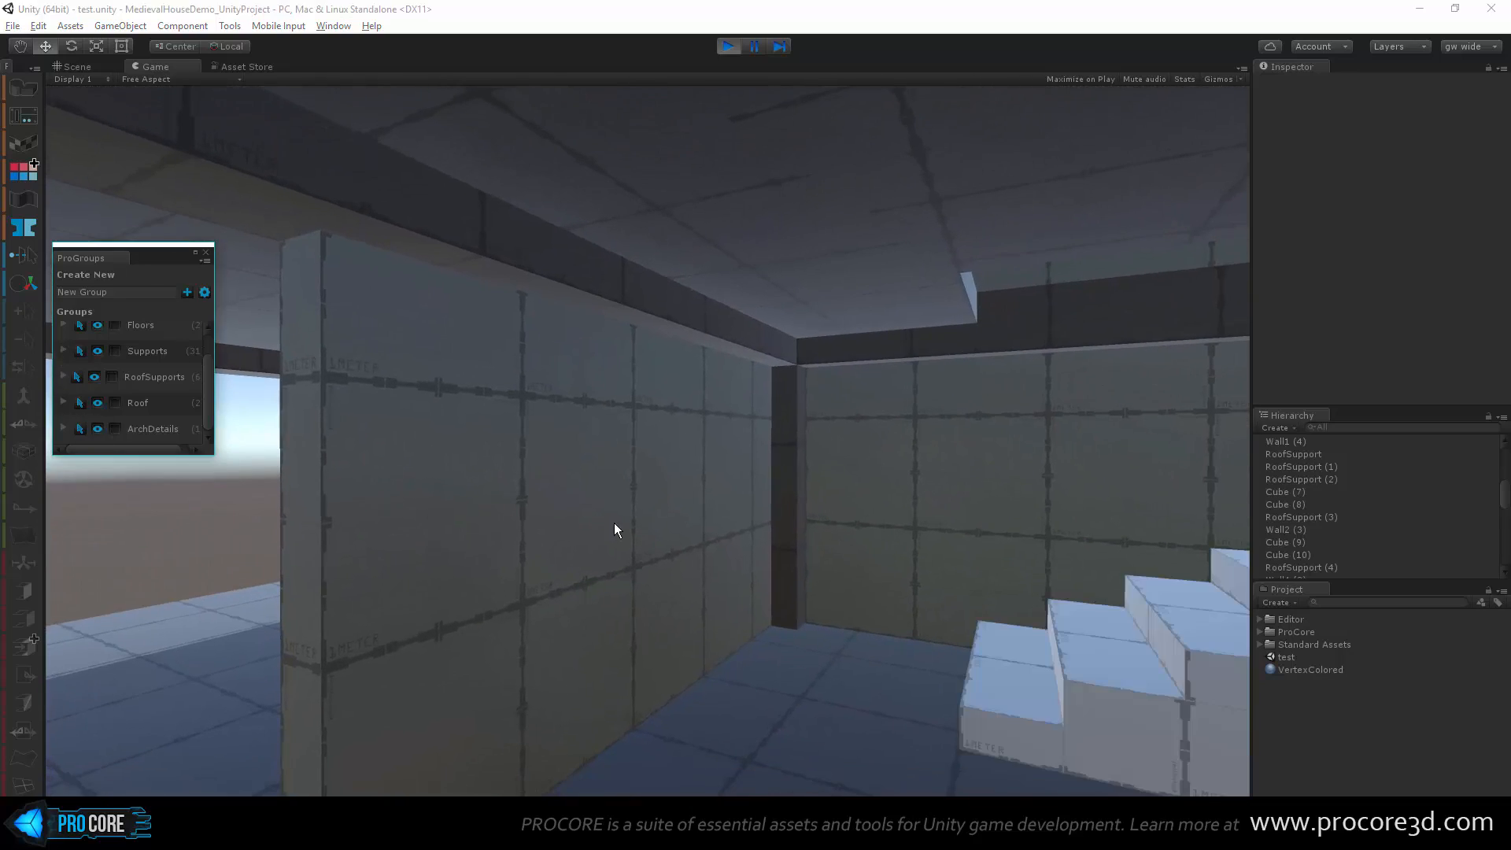
{"action": "left_click", "coordinate": [614, 523]}
Step: Climb the stairs in play mode and examine the framed gable-end window up close from the upper floor
{"action": "key", "text": "w"}
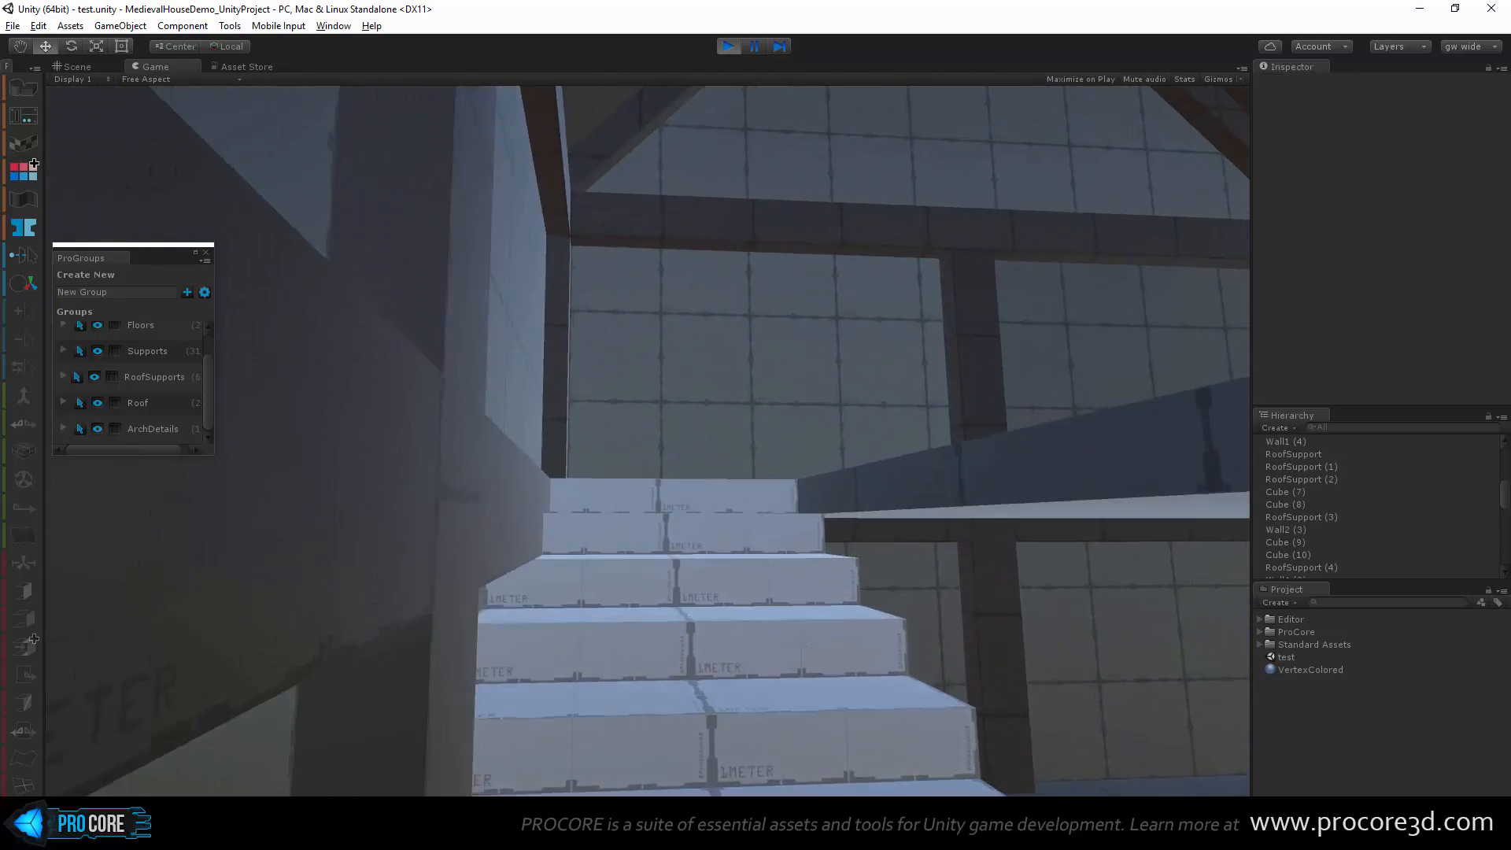
{"action": "key", "text": "w"}
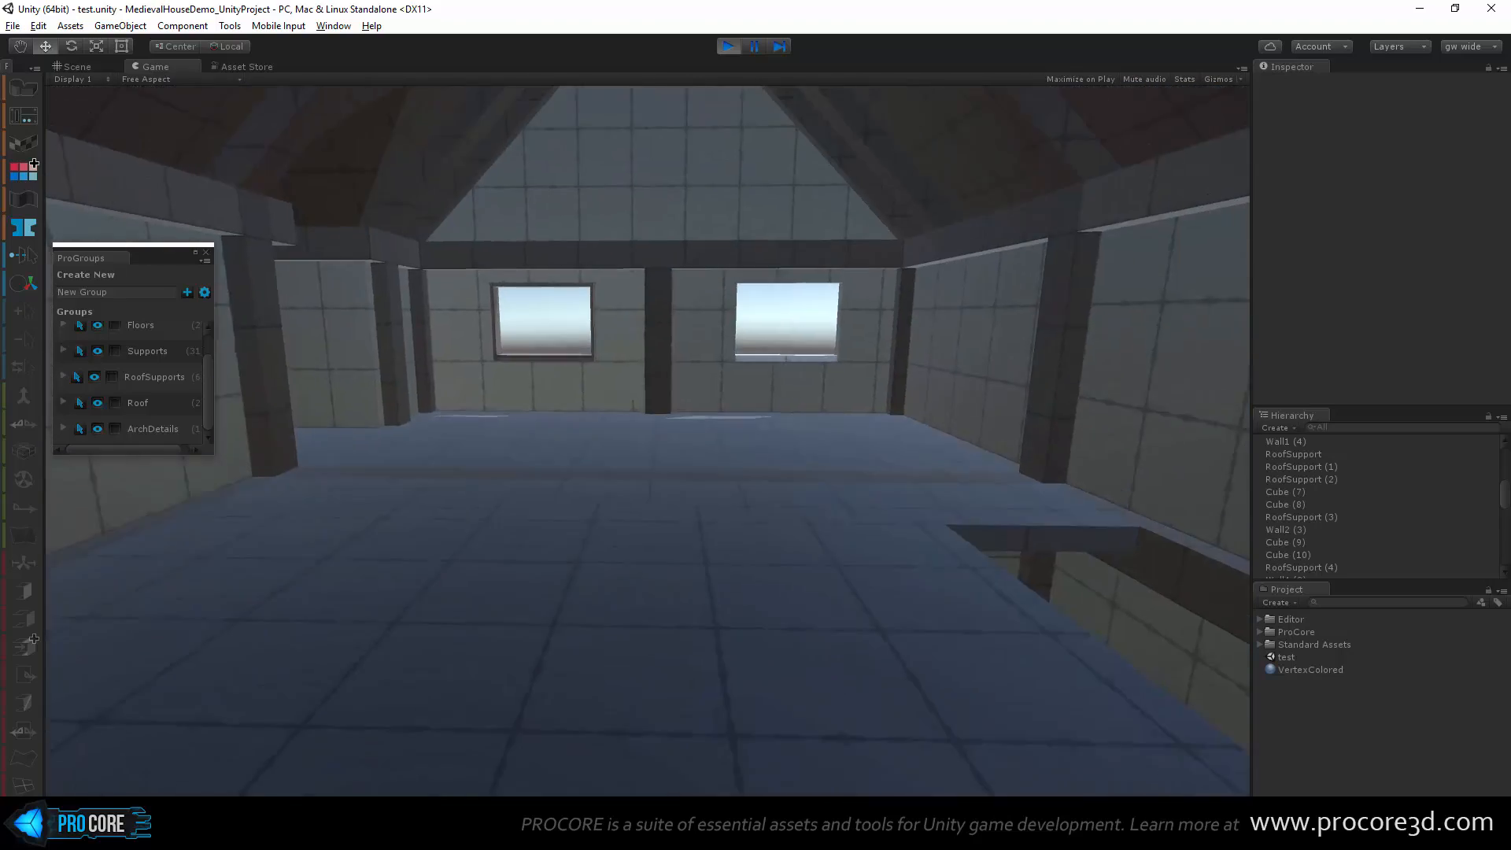
{"action": "key", "text": "w"}
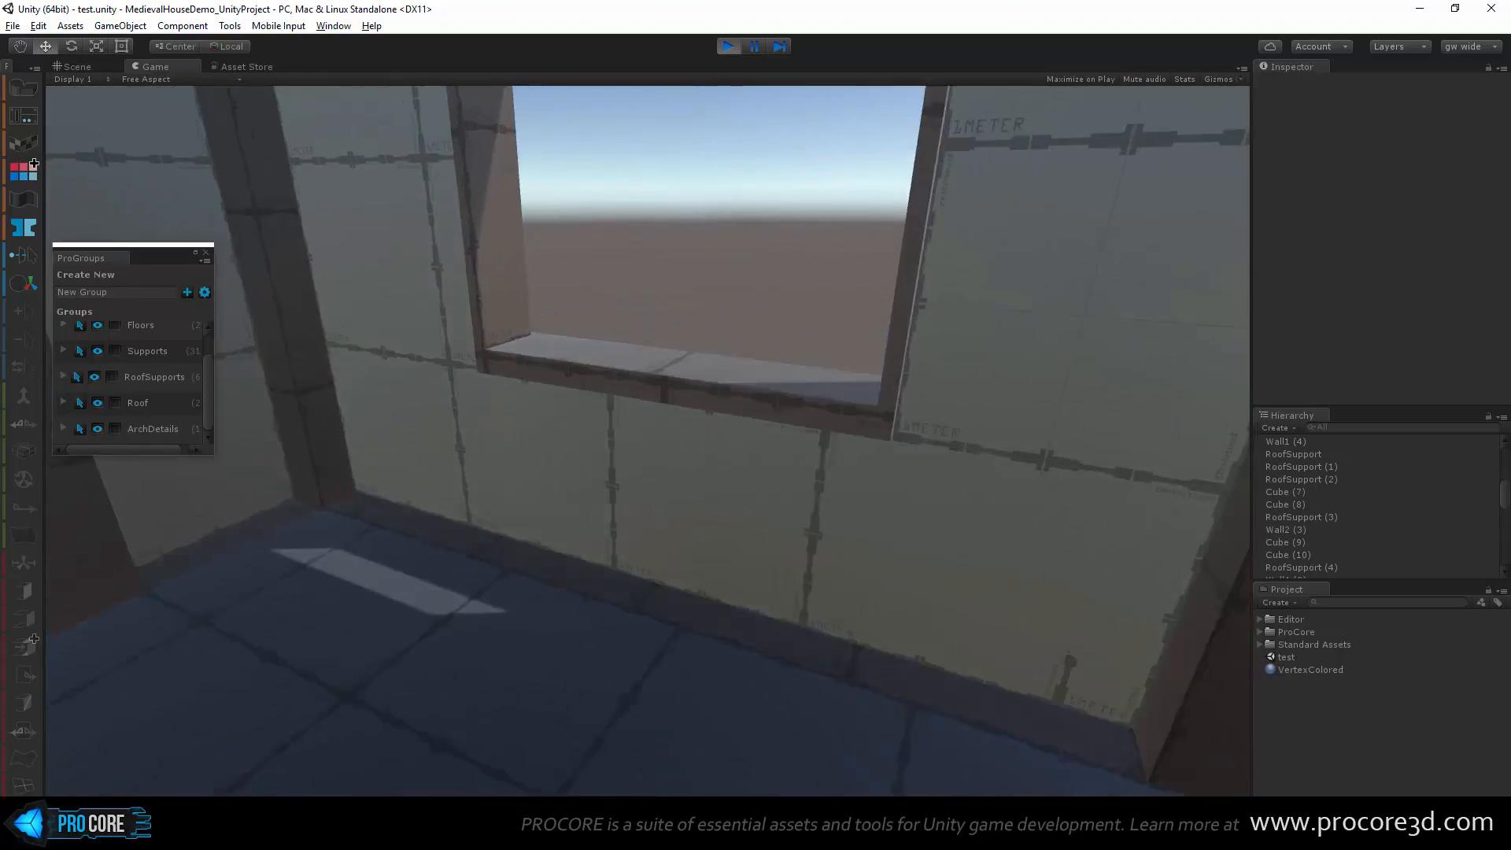
{"action": "key", "text": "s"}
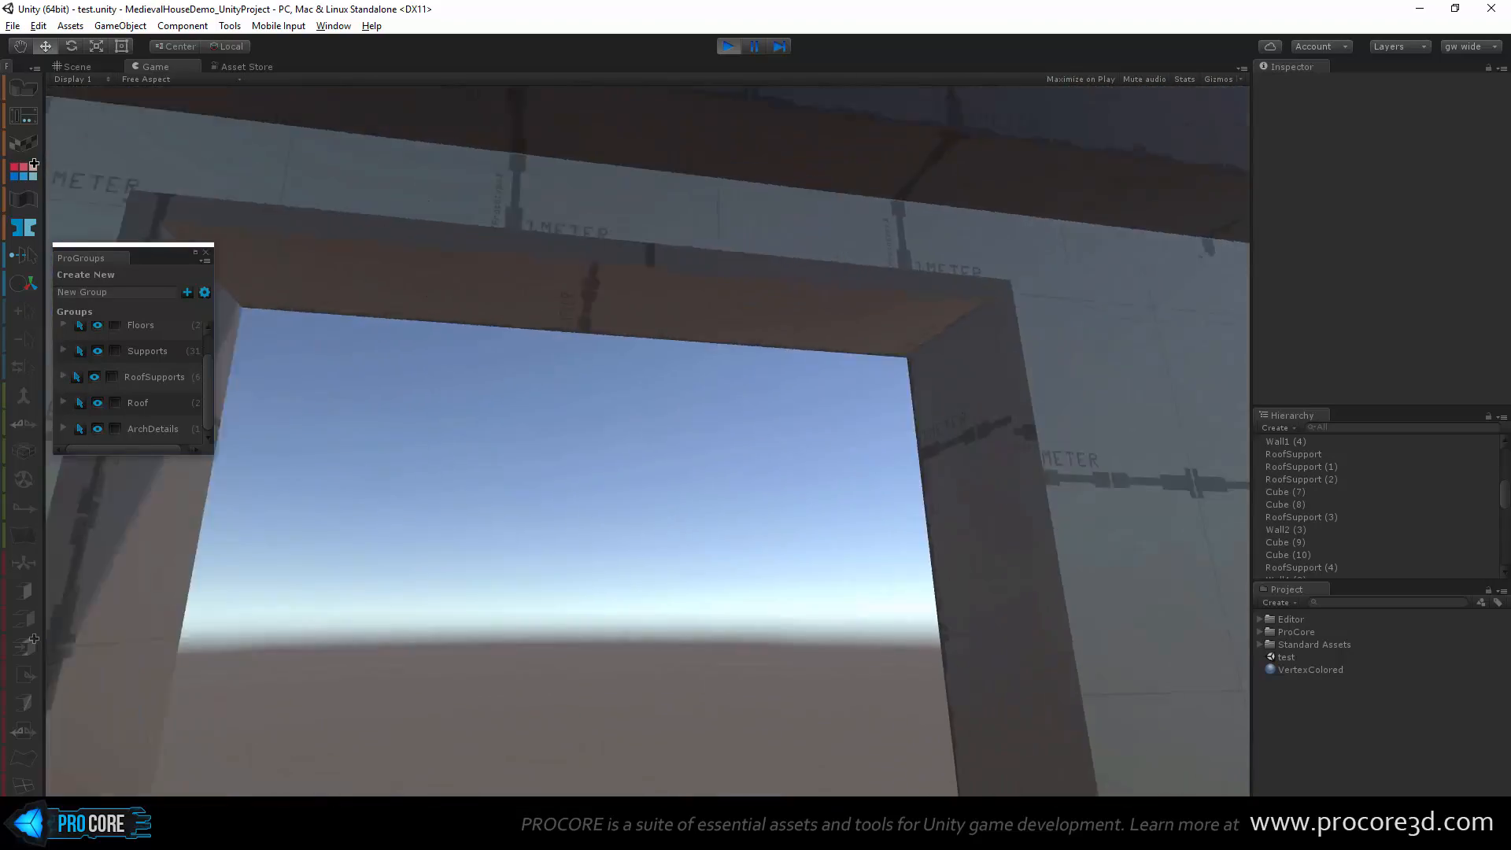
{"action": "key", "text": "s"}
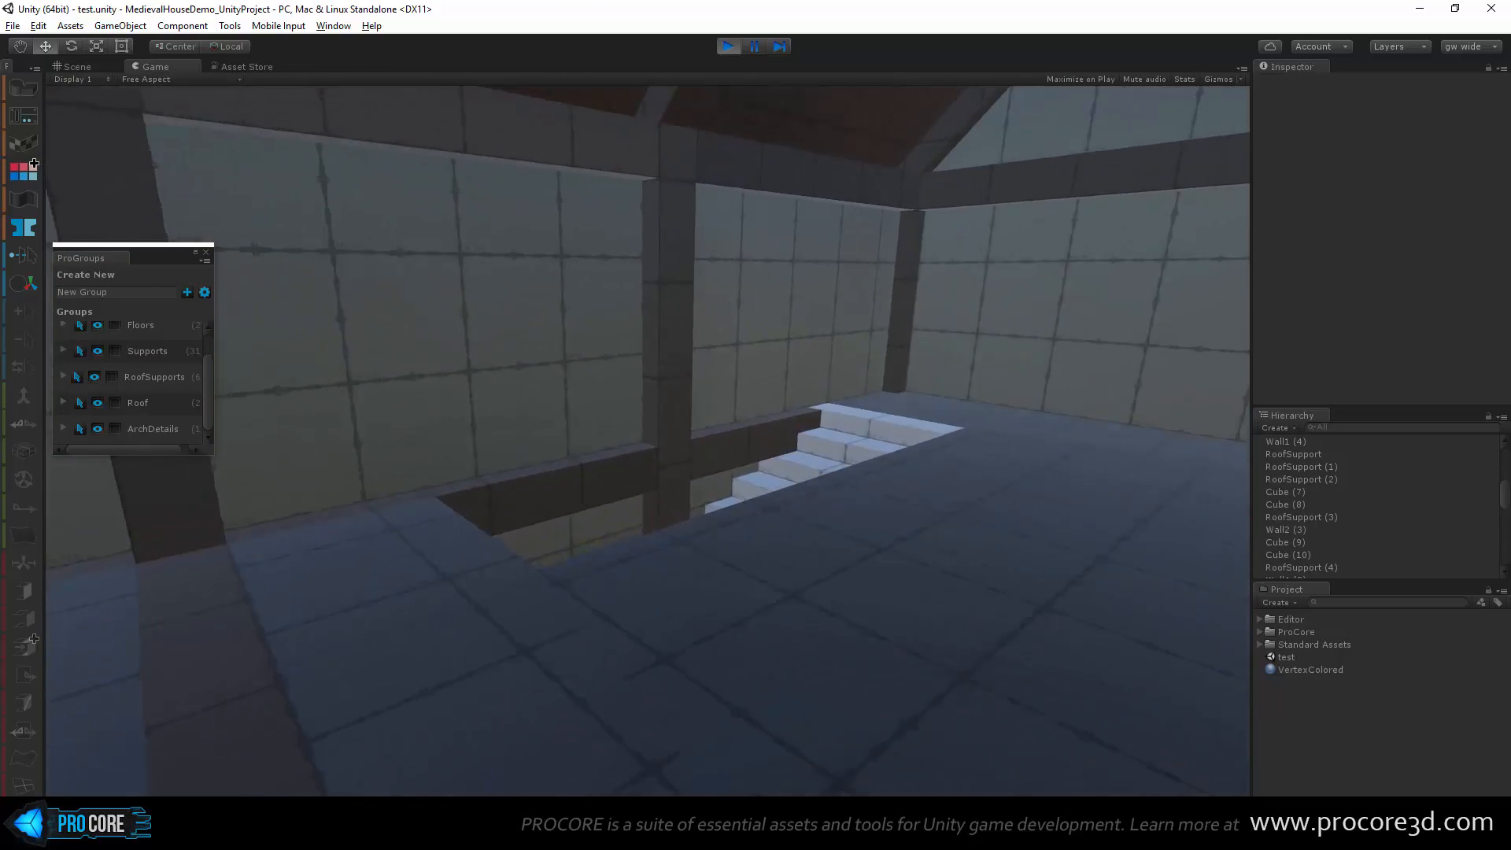
Step: Walk down the stairs, examine the outside walls, and return to the ground-floor doorway
{"action": "key", "text": "w"}
{"action": "key", "text": "w"}
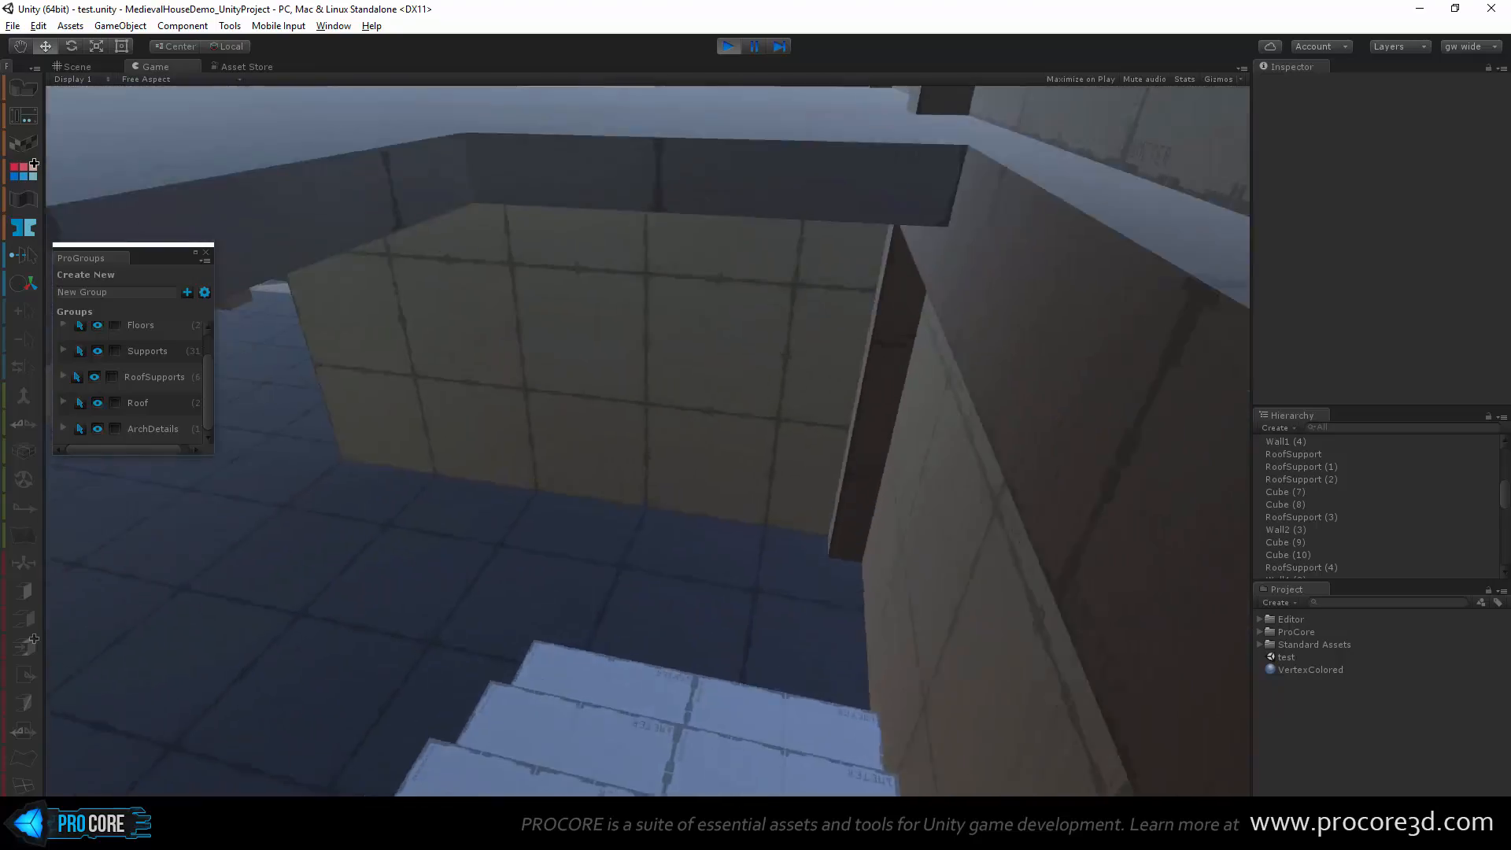
{"action": "key", "text": "w"}
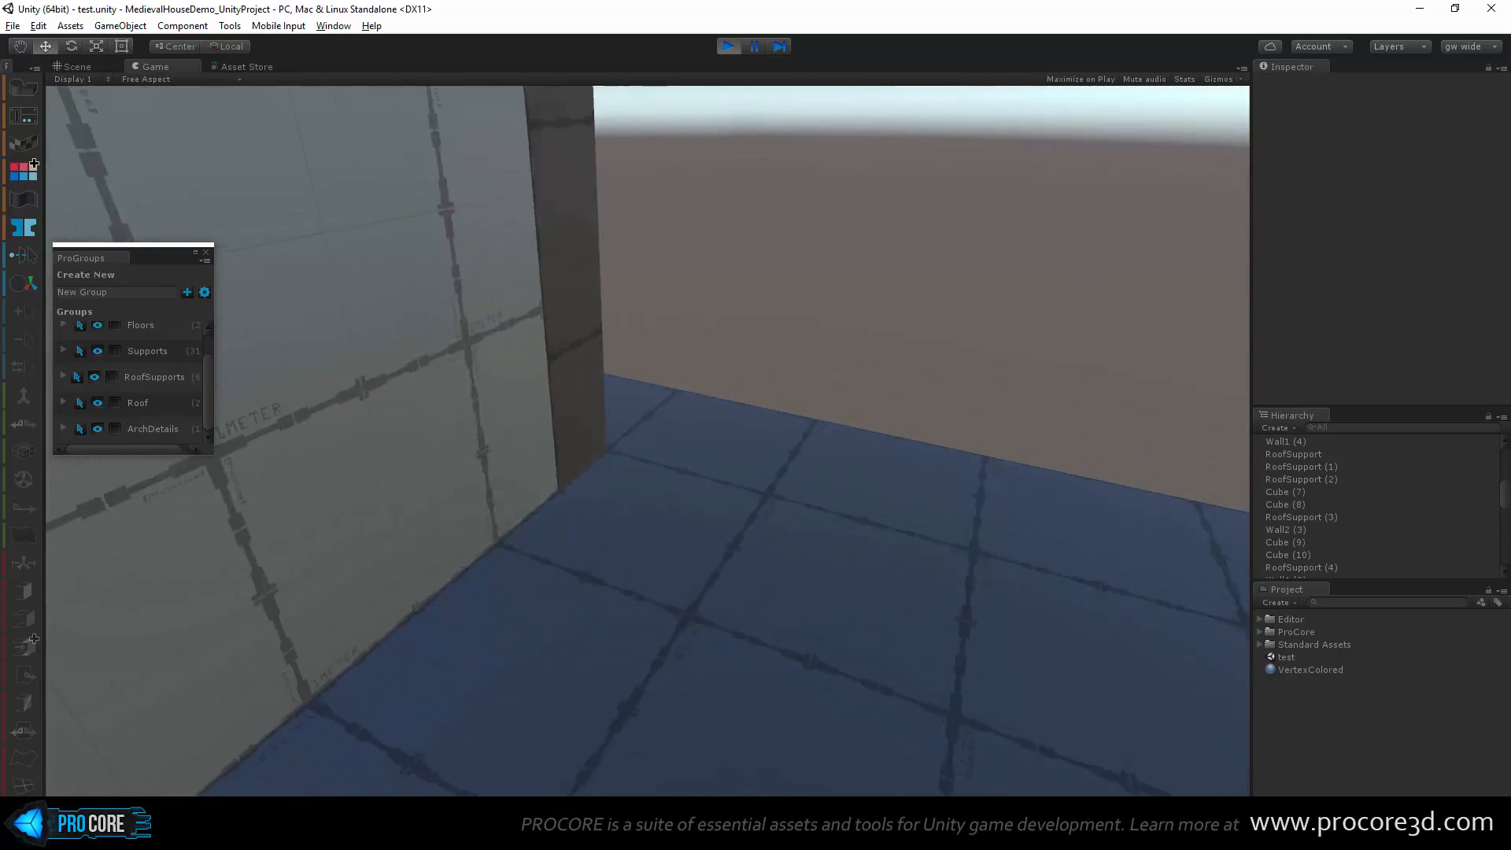
{"action": "key", "text": "w"}
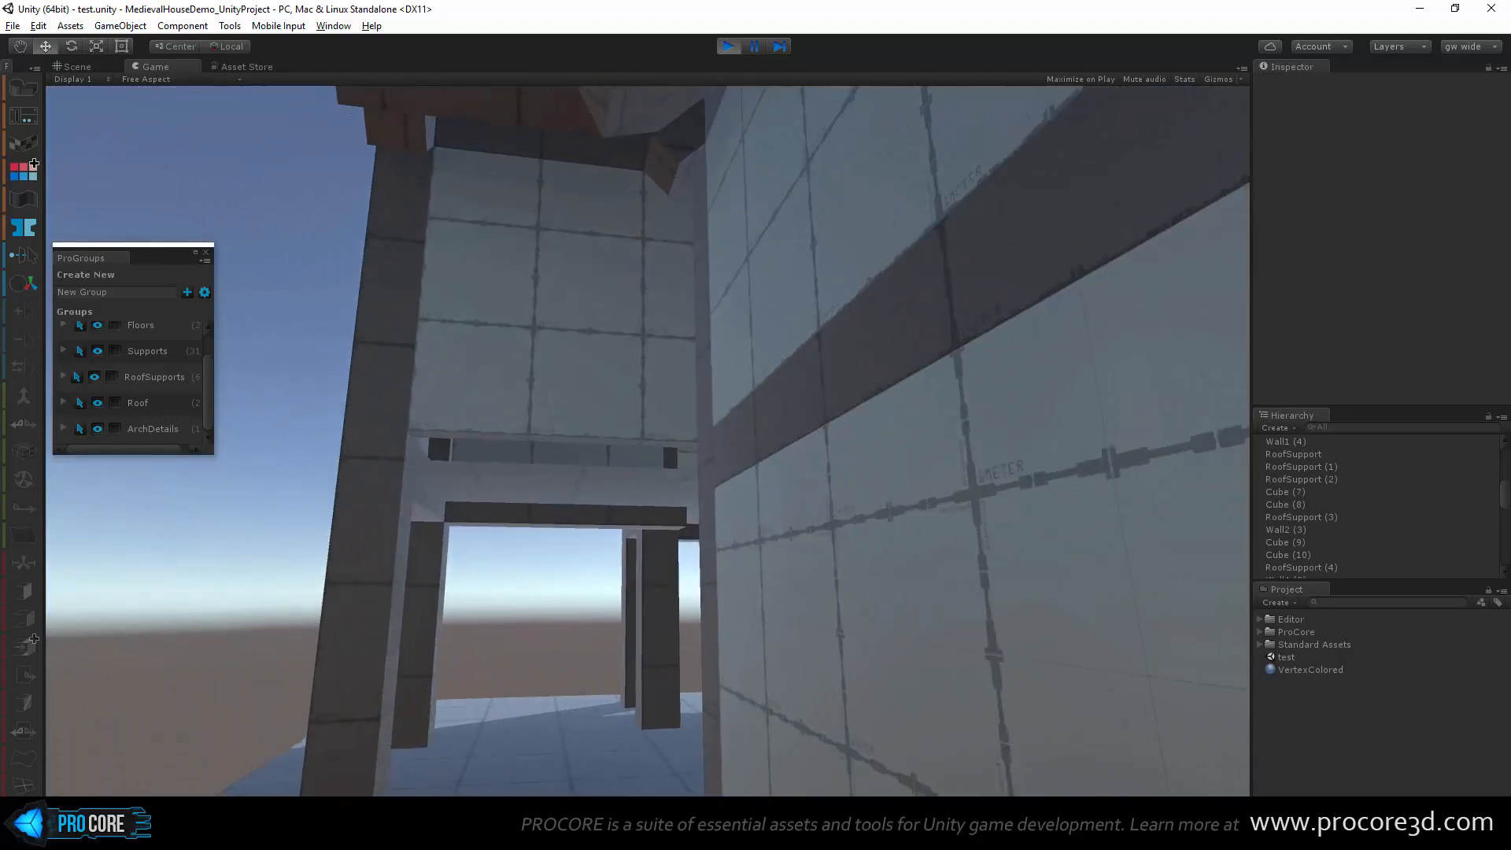
{"action": "key", "text": "w"}
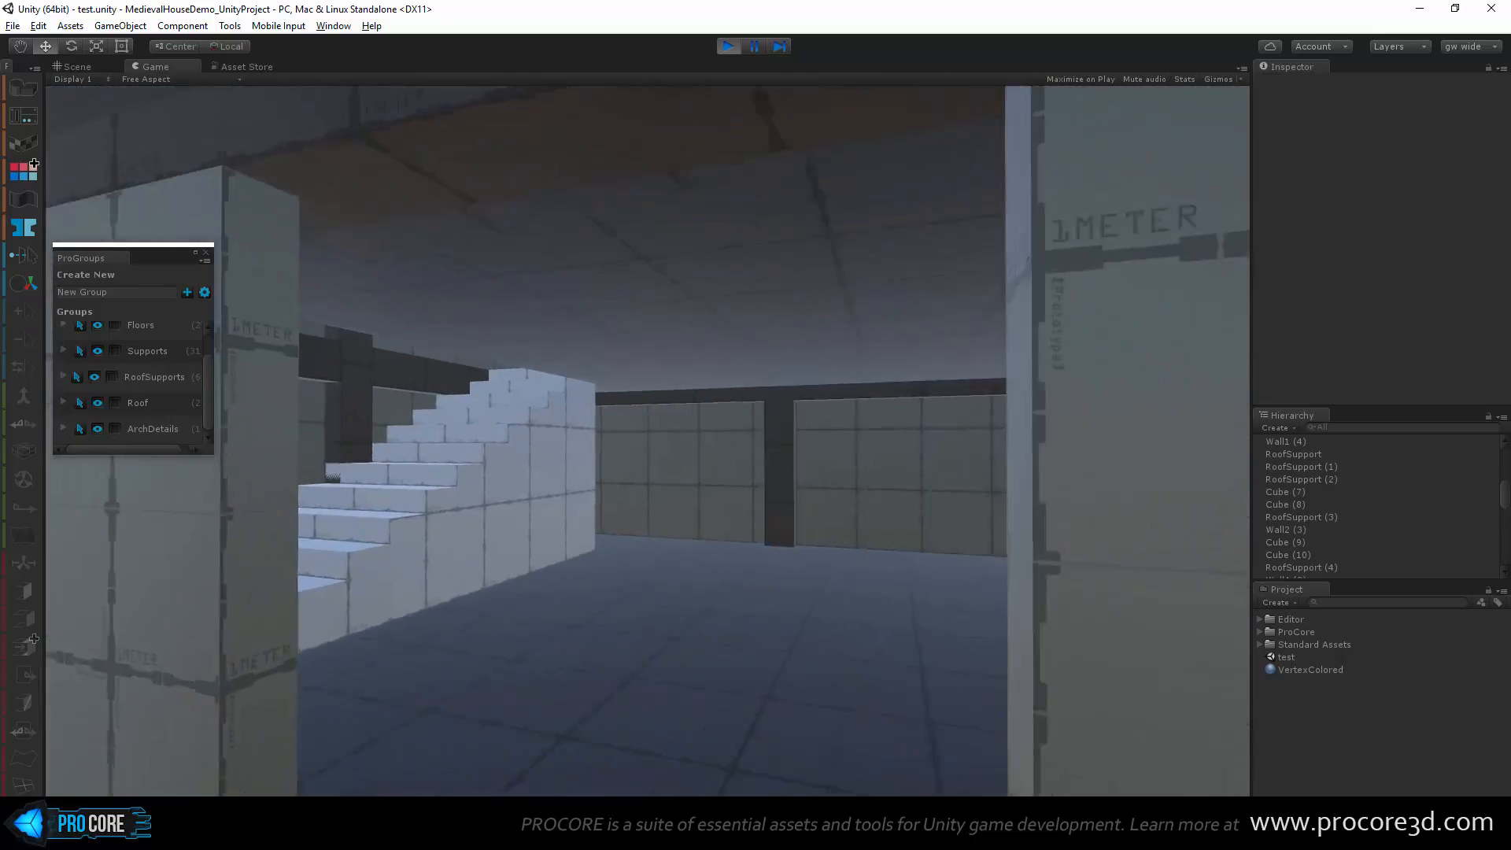
Step: Climb to the upper floor again to examine the framed window and the stairwell opening, and head back down
{"action": "key", "text": "w"}
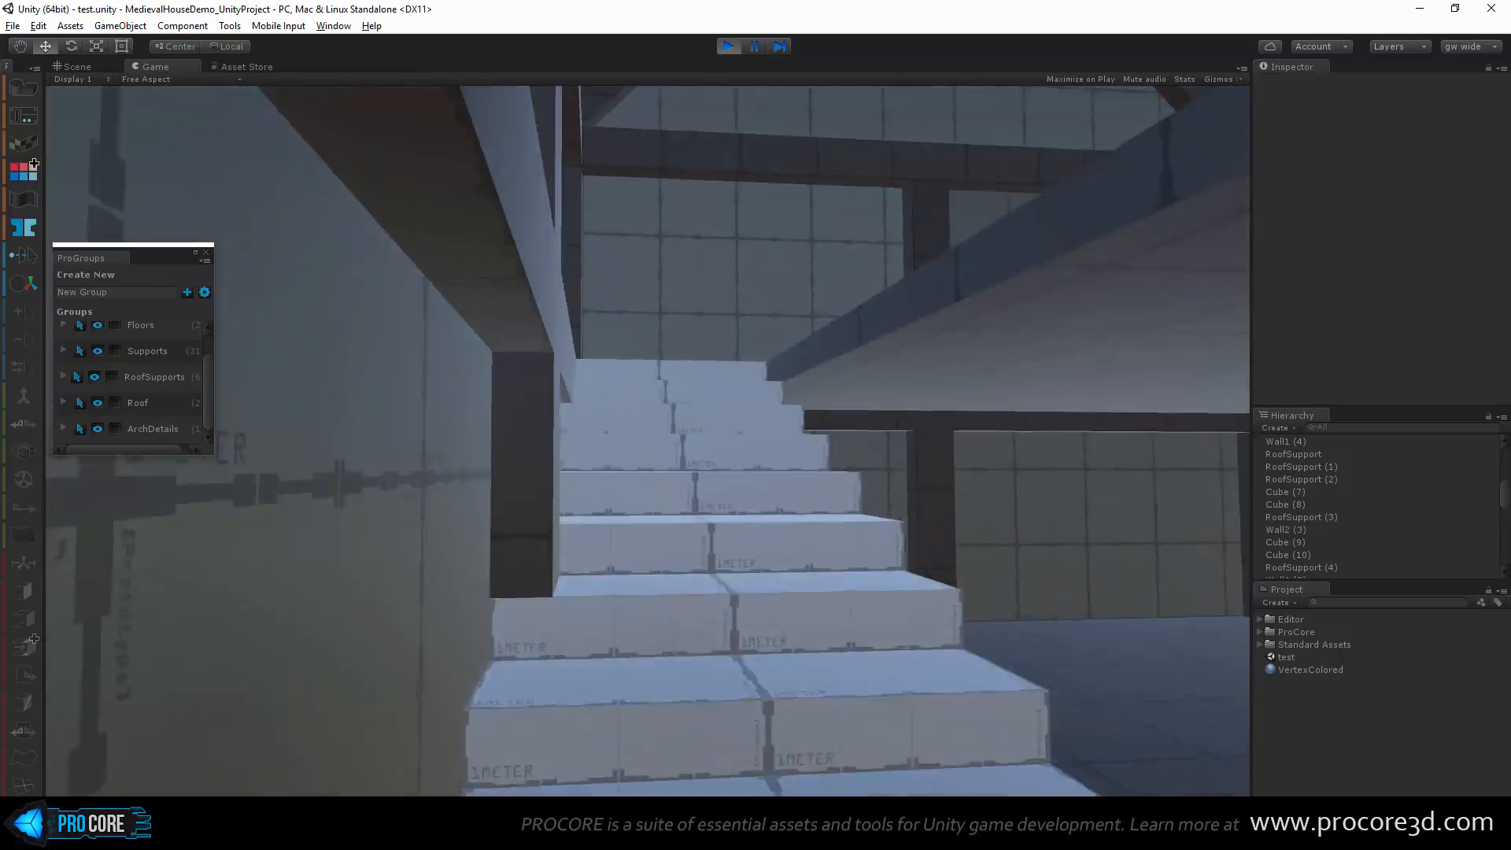
{"action": "key", "text": "w"}
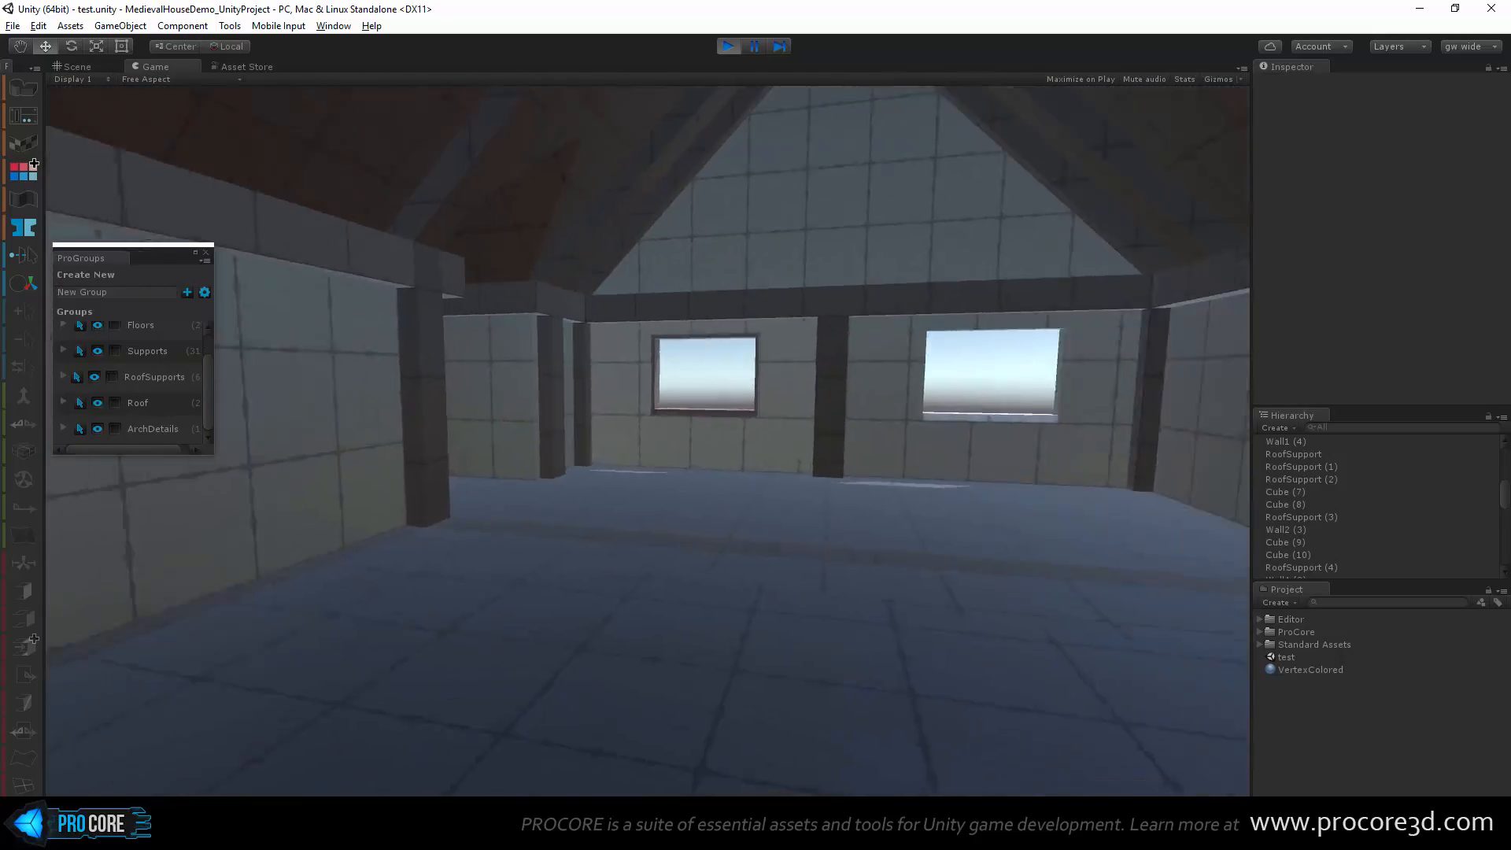
{"action": "key", "text": "d"}
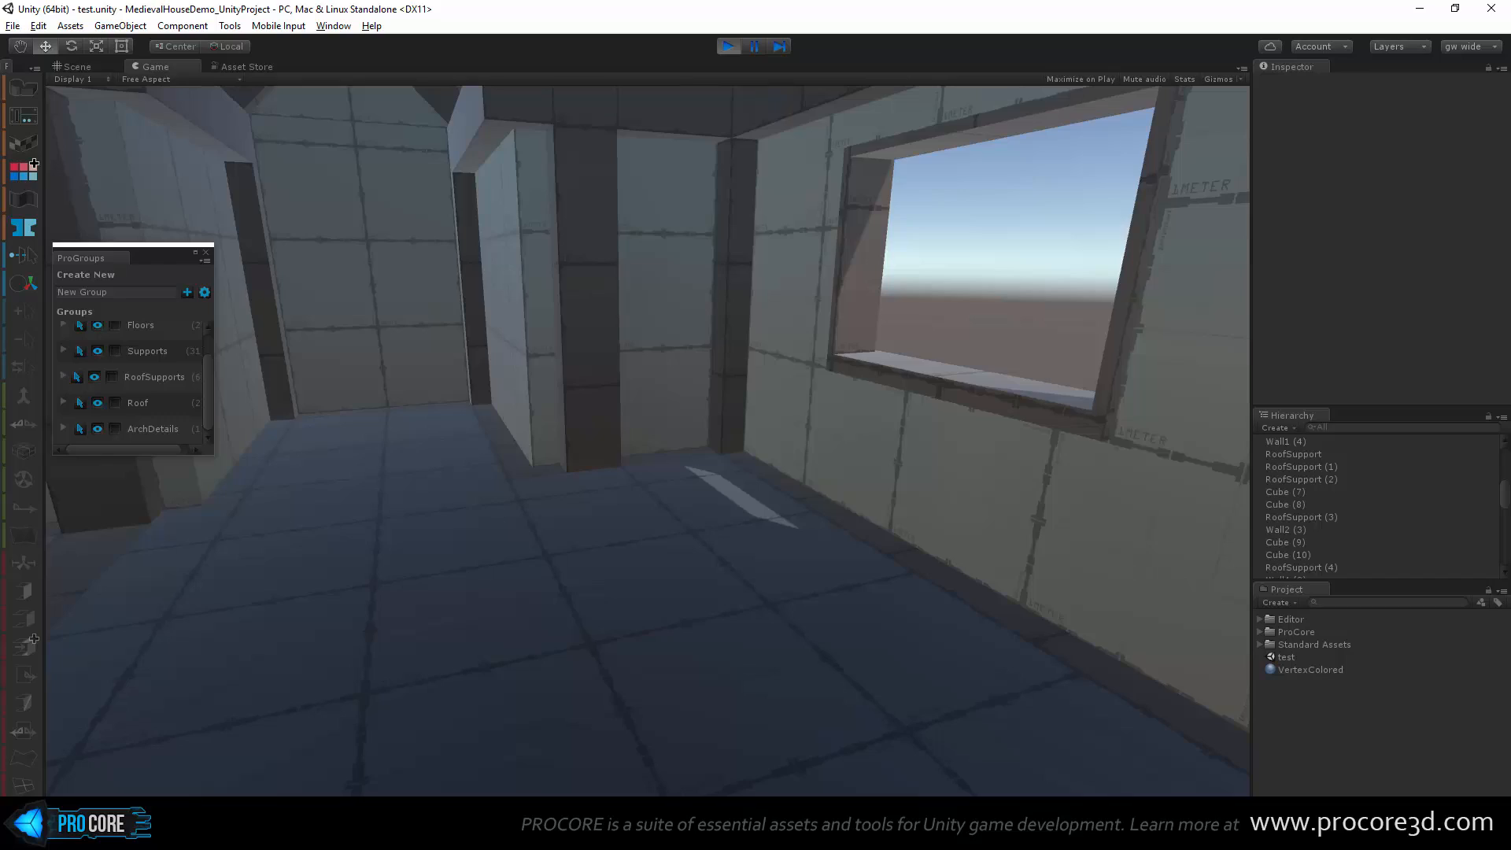
{"action": "key", "text": "w"}
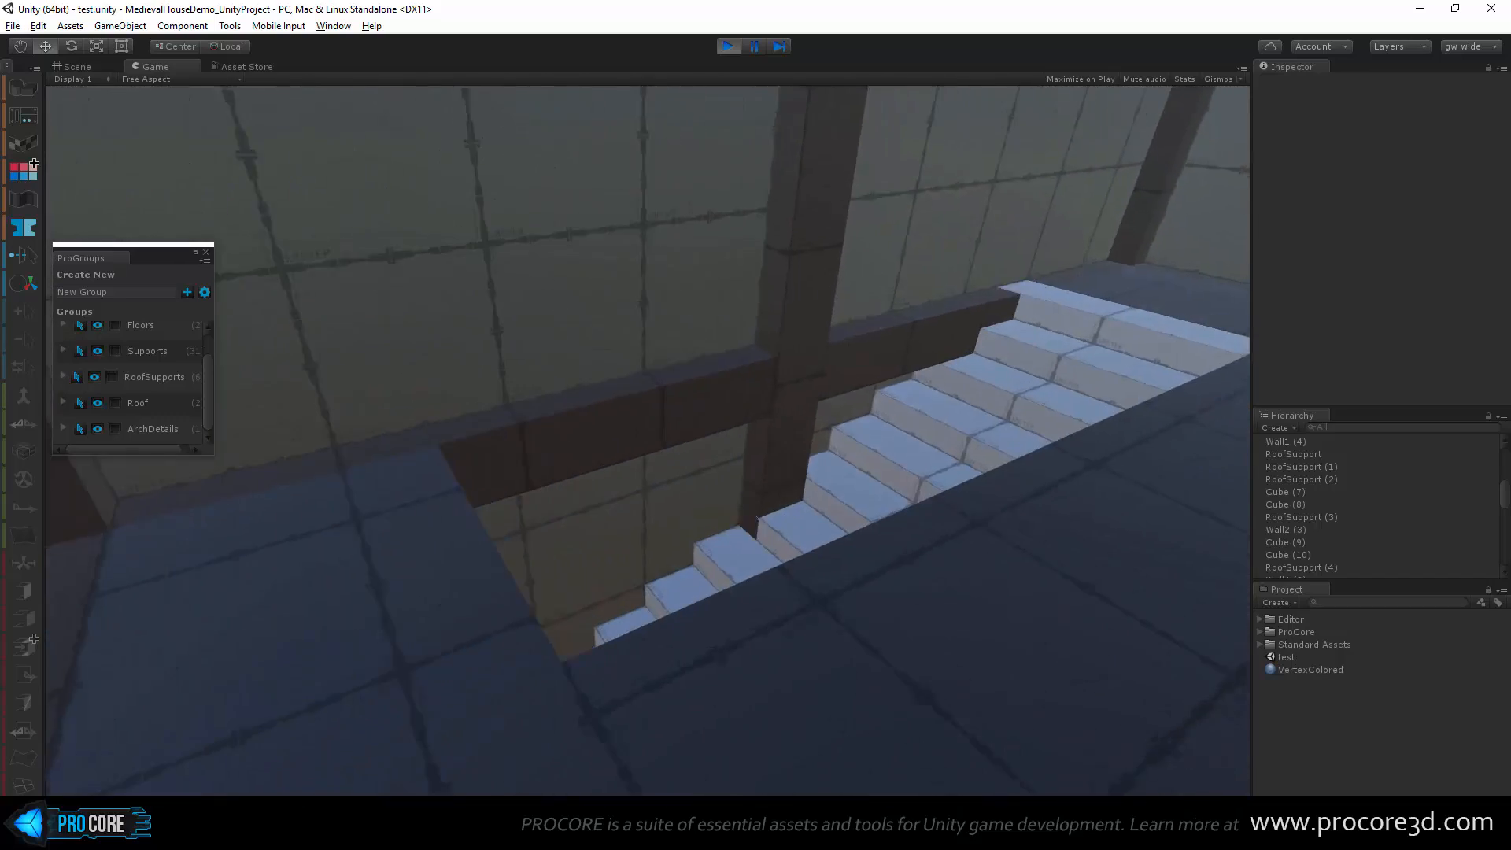
{"action": "key", "text": "w"}
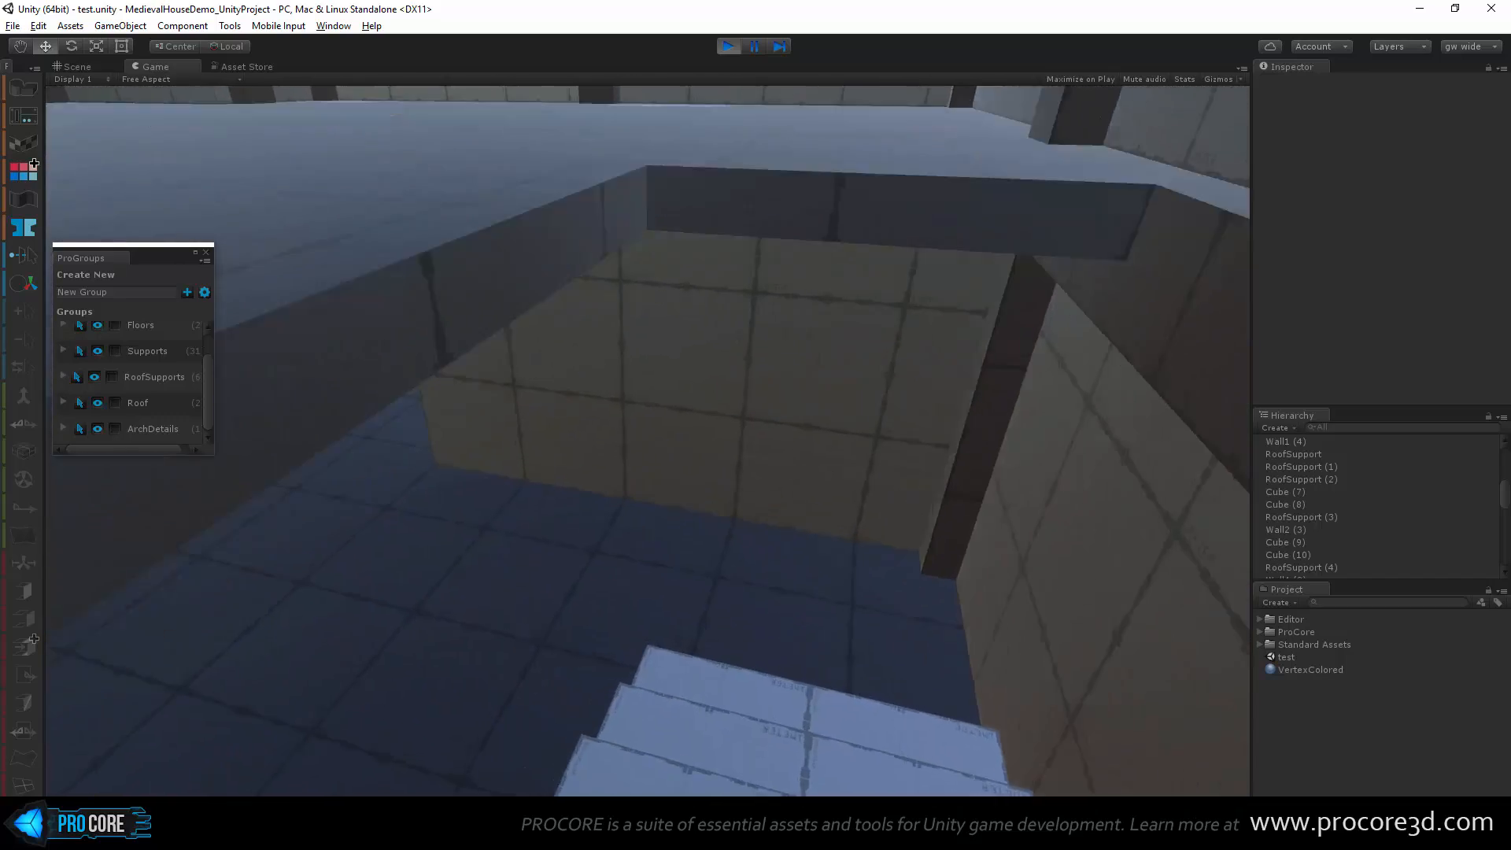
Step: Examine the ground floor, open porch, and roof eaves on foot, and return to the ground-floor room
{"action": "key", "text": "w"}
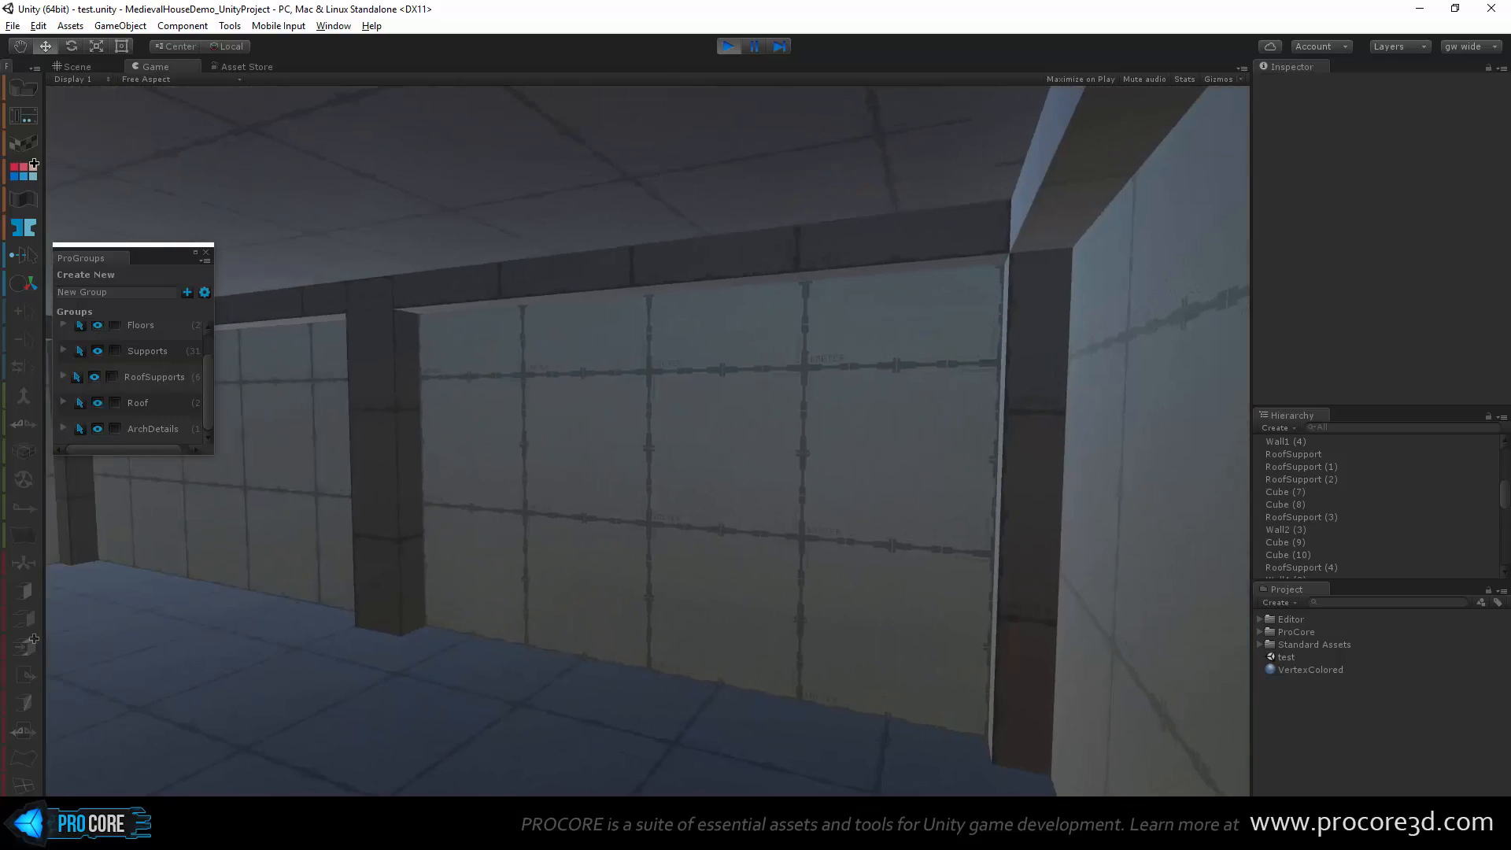
{"action": "key", "text": "w"}
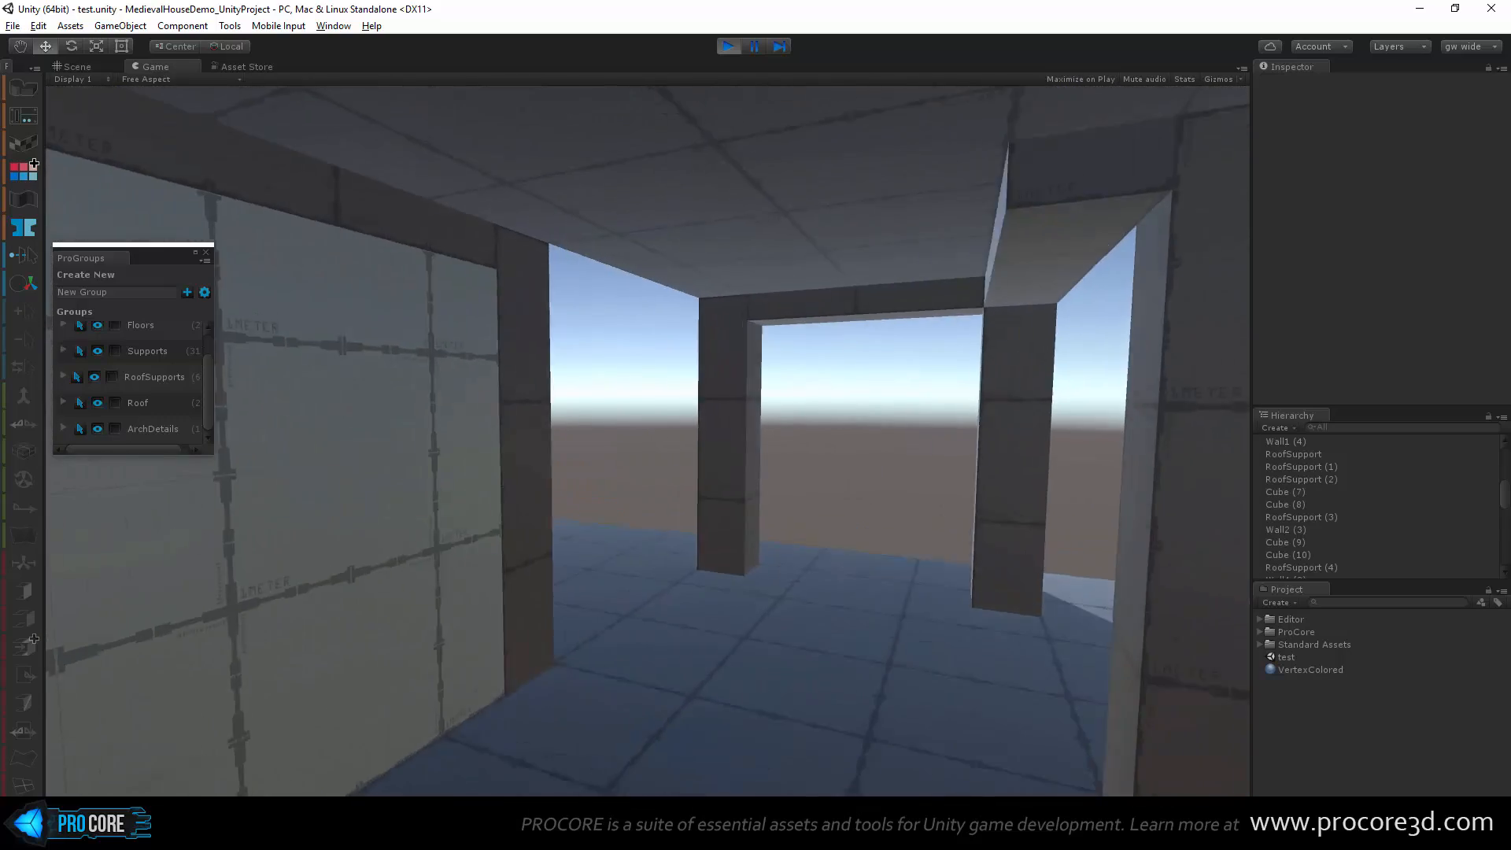
{"action": "key", "text": "w"}
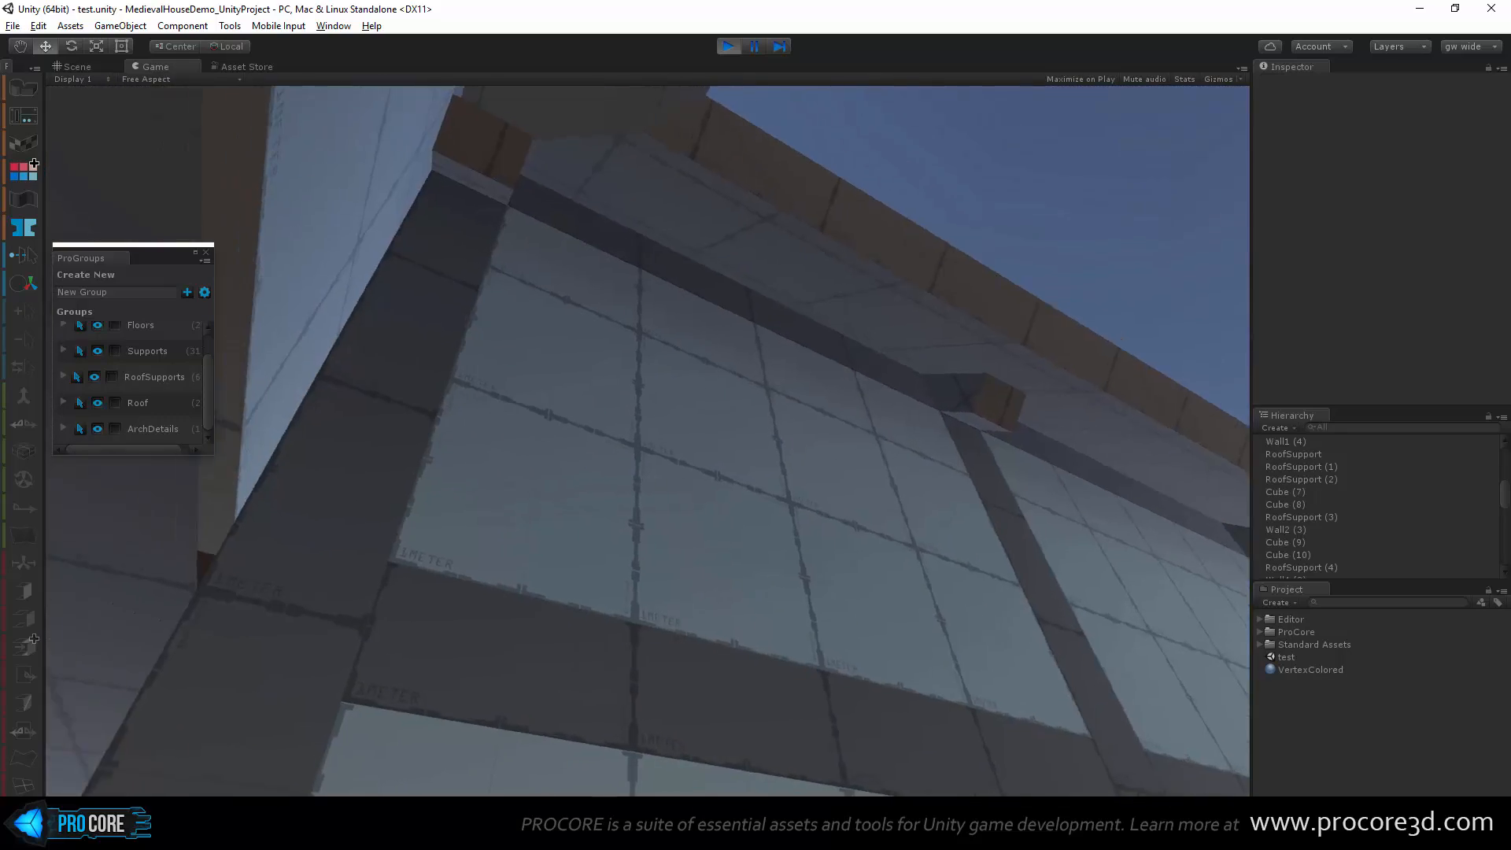
{"action": "key", "text": "w"}
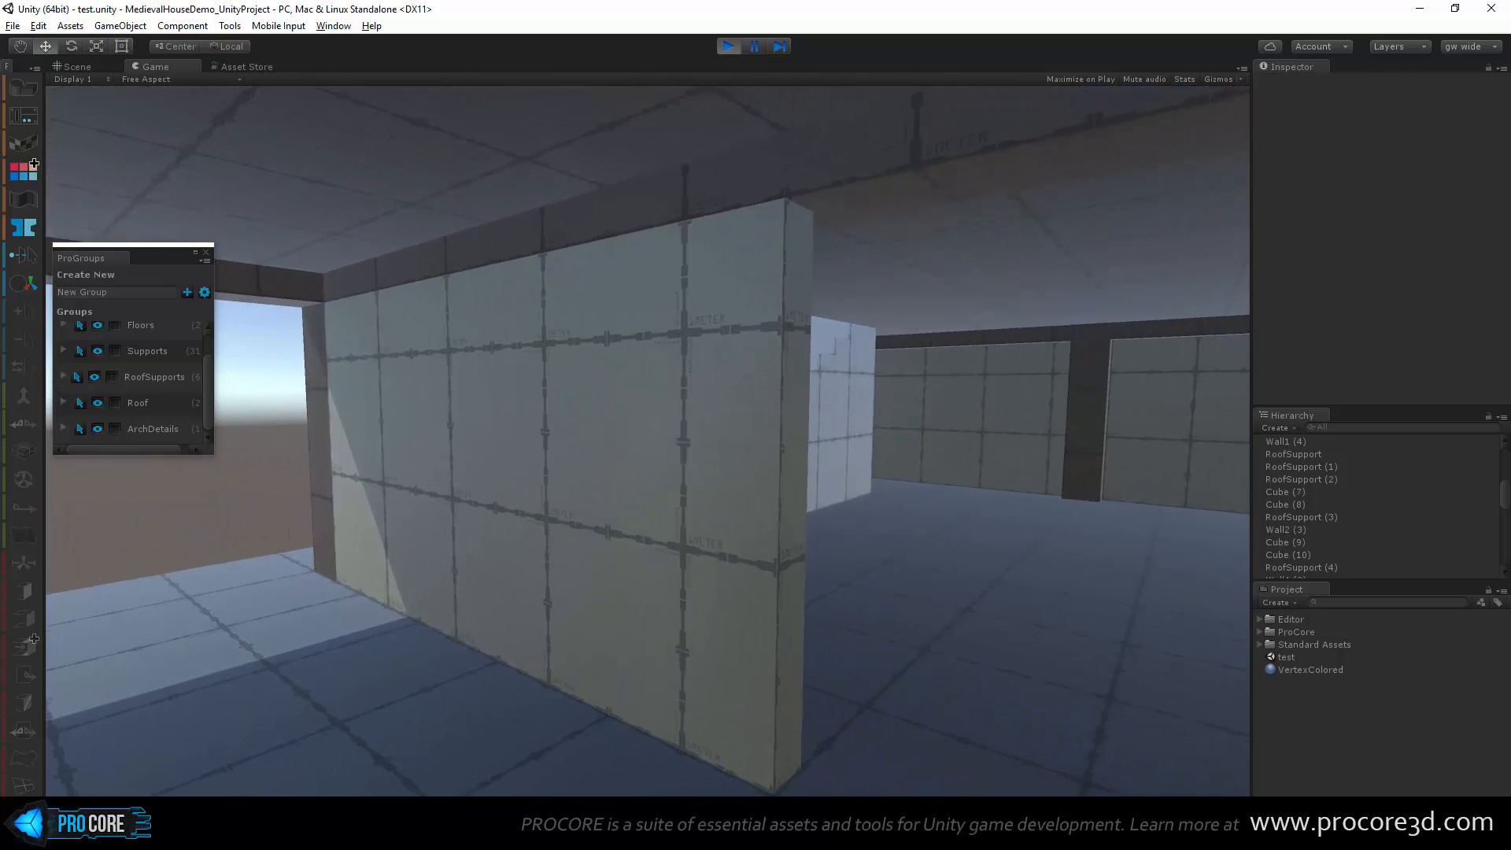
{"action": "key", "text": "w"}
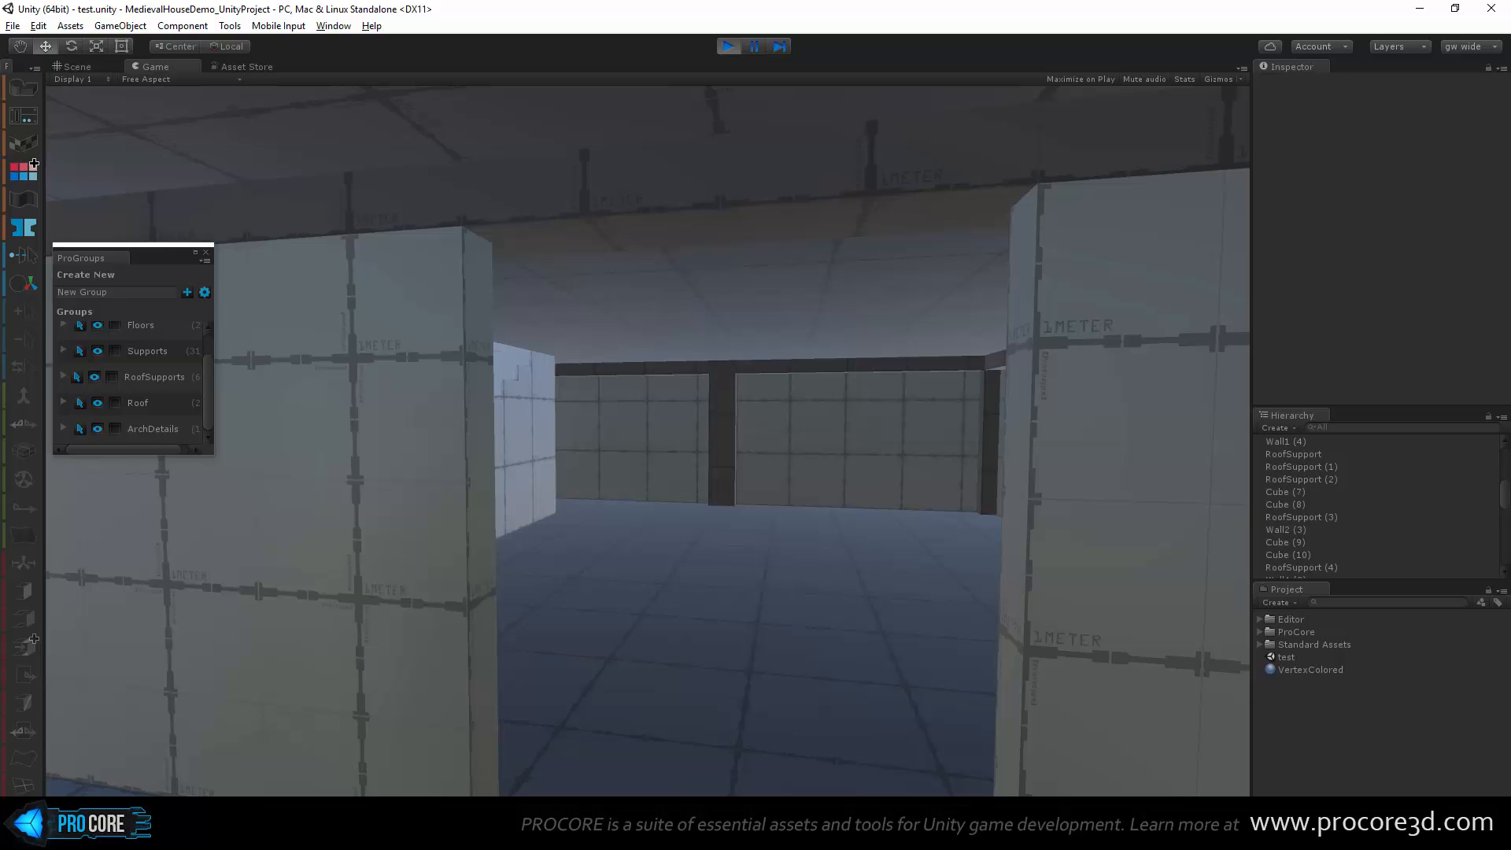
{"action": "key", "text": "w"}
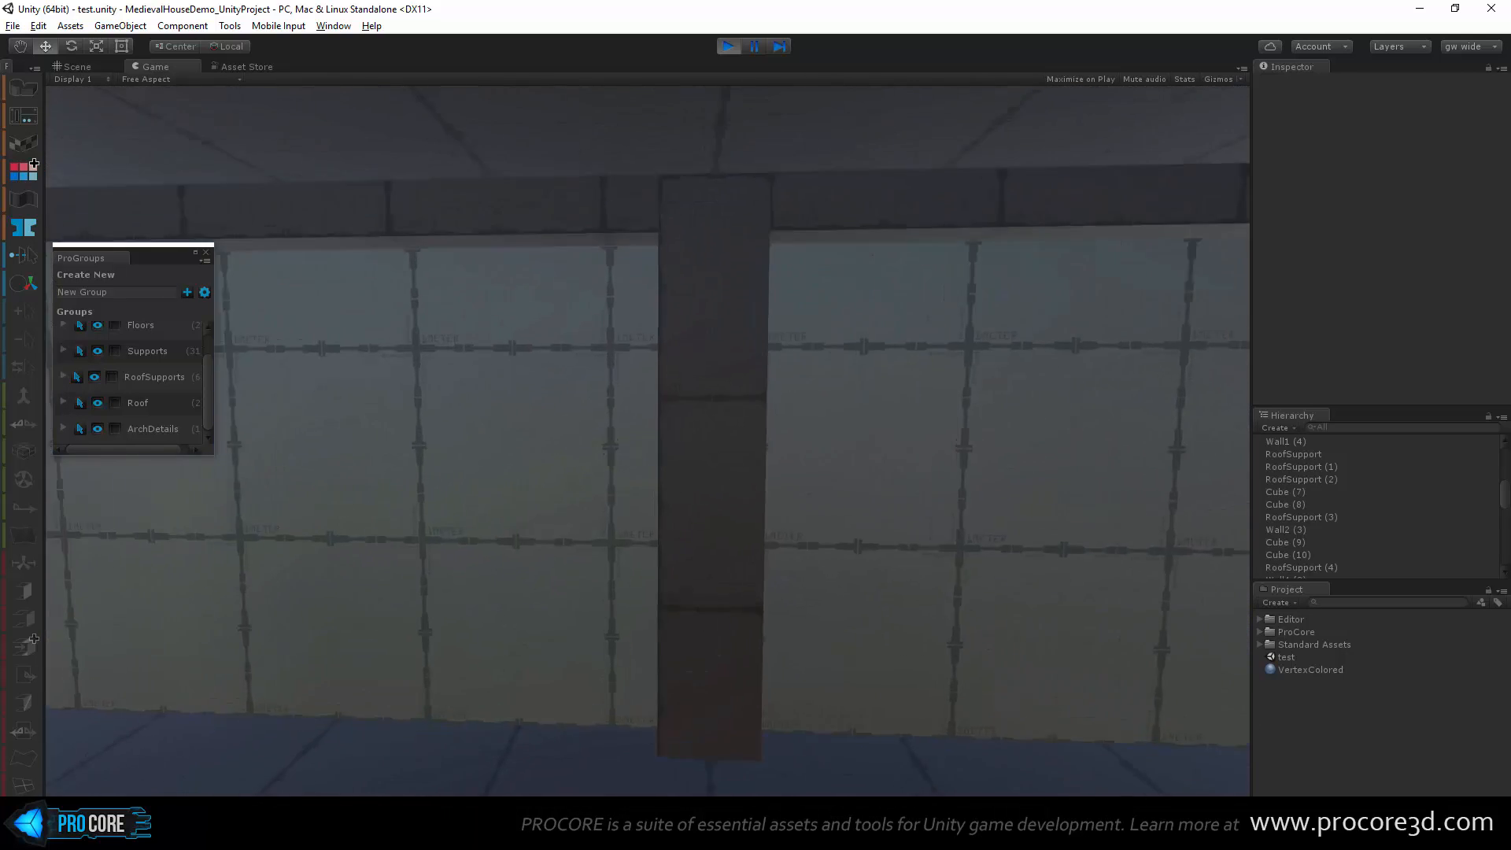
{"action": "key", "text": "w"}
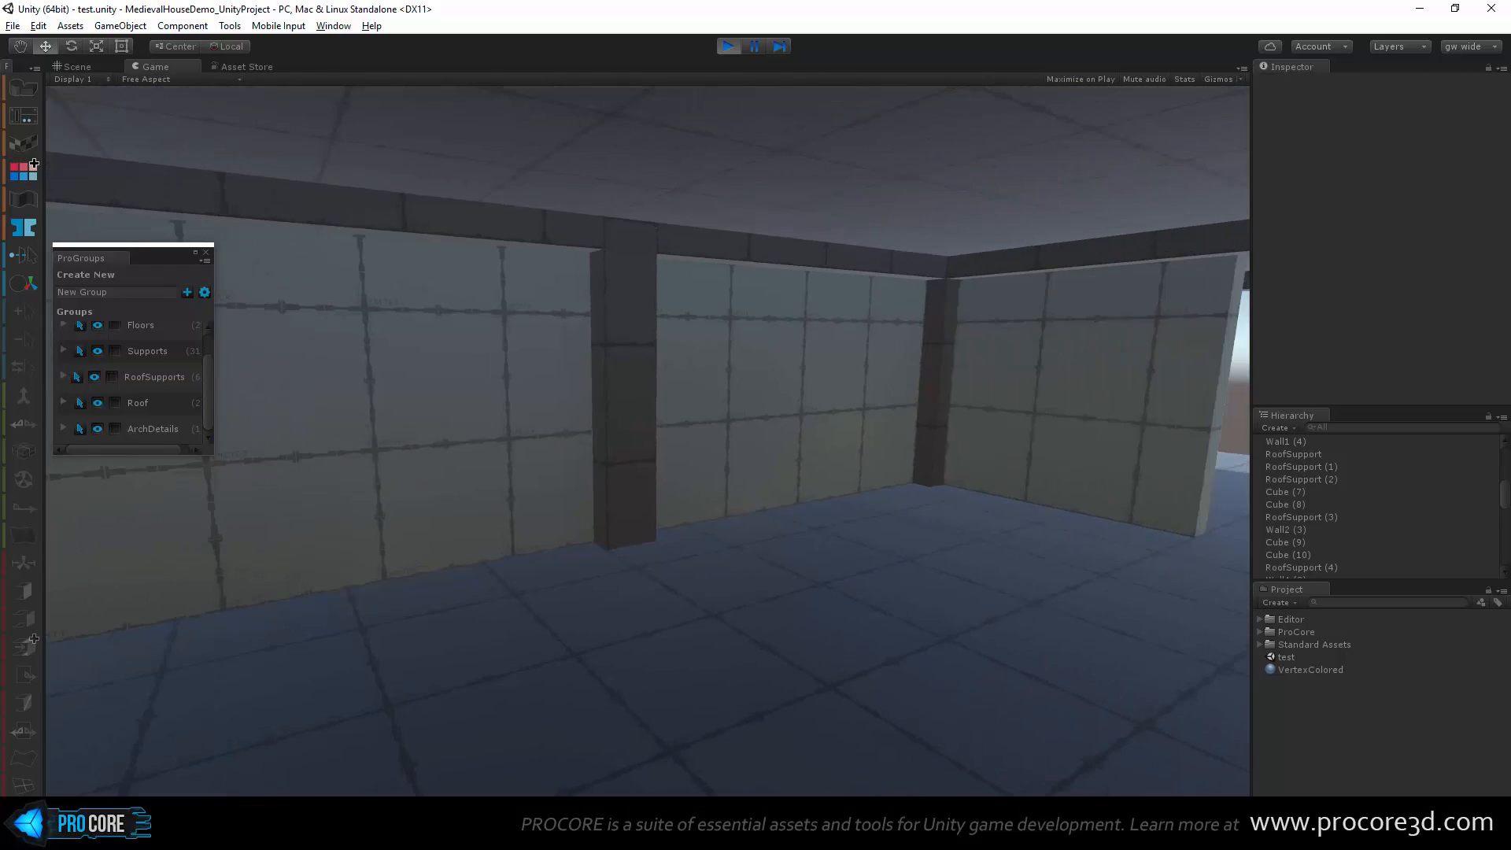
Step: Stop play mode and return to editing the house scene
{"action": "key", "text": "Escape"}
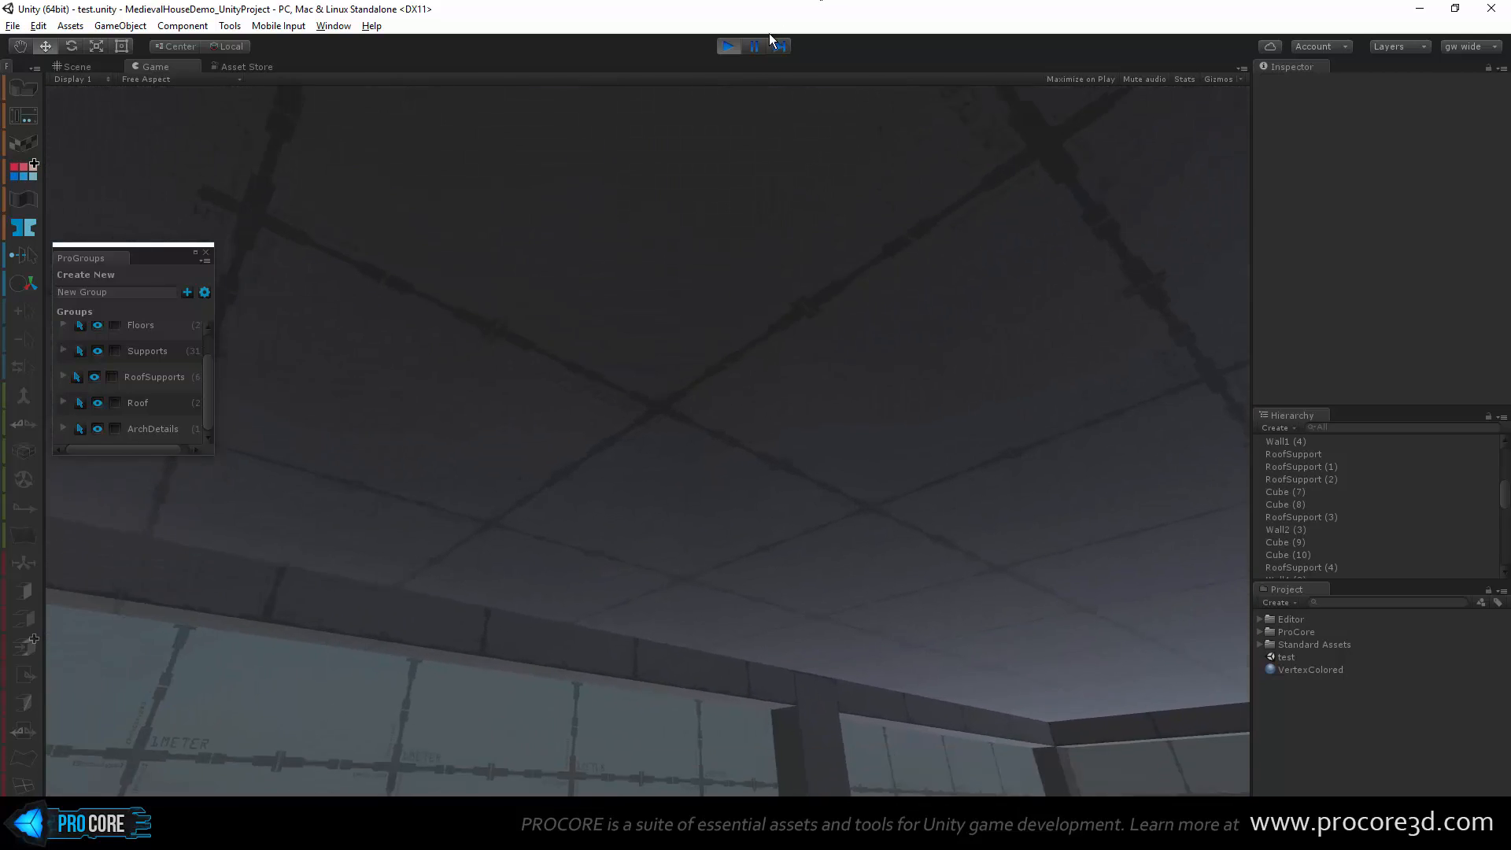
{"action": "left_click", "coordinate": [726, 48]}
{"action": "left_click_drag", "start_coordinate": [493, 477], "coordinate": [349, 618], "text": "alt"}
{"action": "scroll", "coordinate": [640, 532], "scroll_direction": "up", "scroll_amount": 3}
{"action": "middle_click_drag", "start_coordinate": [348, 619], "coordinate": [405, 612]}
{"action": "left_click_drag", "start_coordinate": [406, 612], "coordinate": [559, 597], "text": "alt"}
Step: Try moving the upper and lower wall panels of one gable-end bay out of the frame together, and undo the move
{"action": "left_click", "coordinate": [559, 596]}
{"action": "left_click", "coordinate": [396, 540], "text": "shift"}
{"action": "left_click", "coordinate": [398, 399], "text": "shift"}
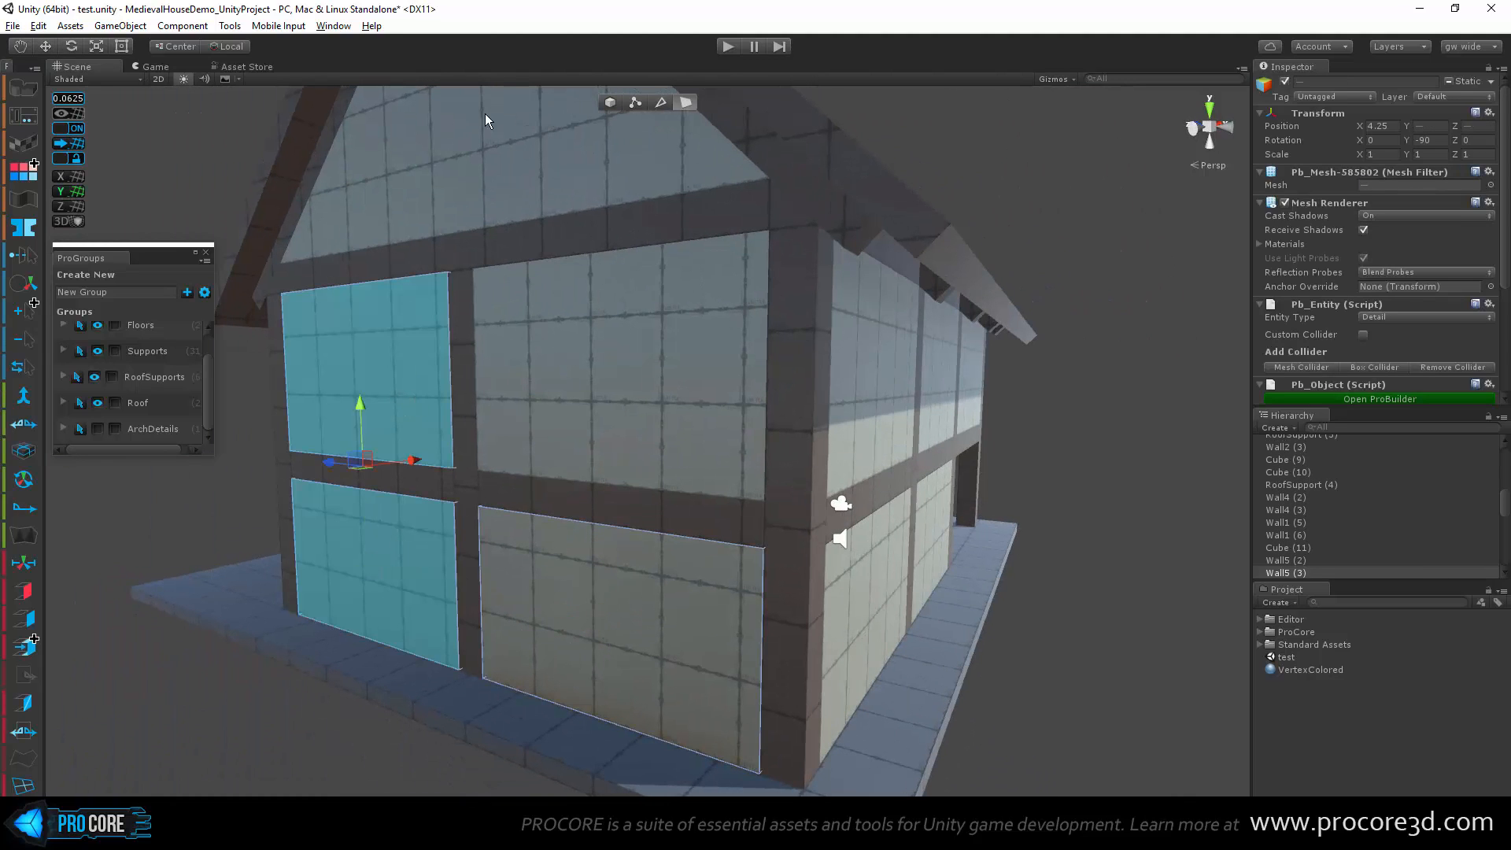
{"action": "left_click", "coordinate": [611, 102]}
{"action": "left_click", "coordinate": [613, 402]}
{"action": "left_click", "coordinate": [667, 583], "text": "shift"}
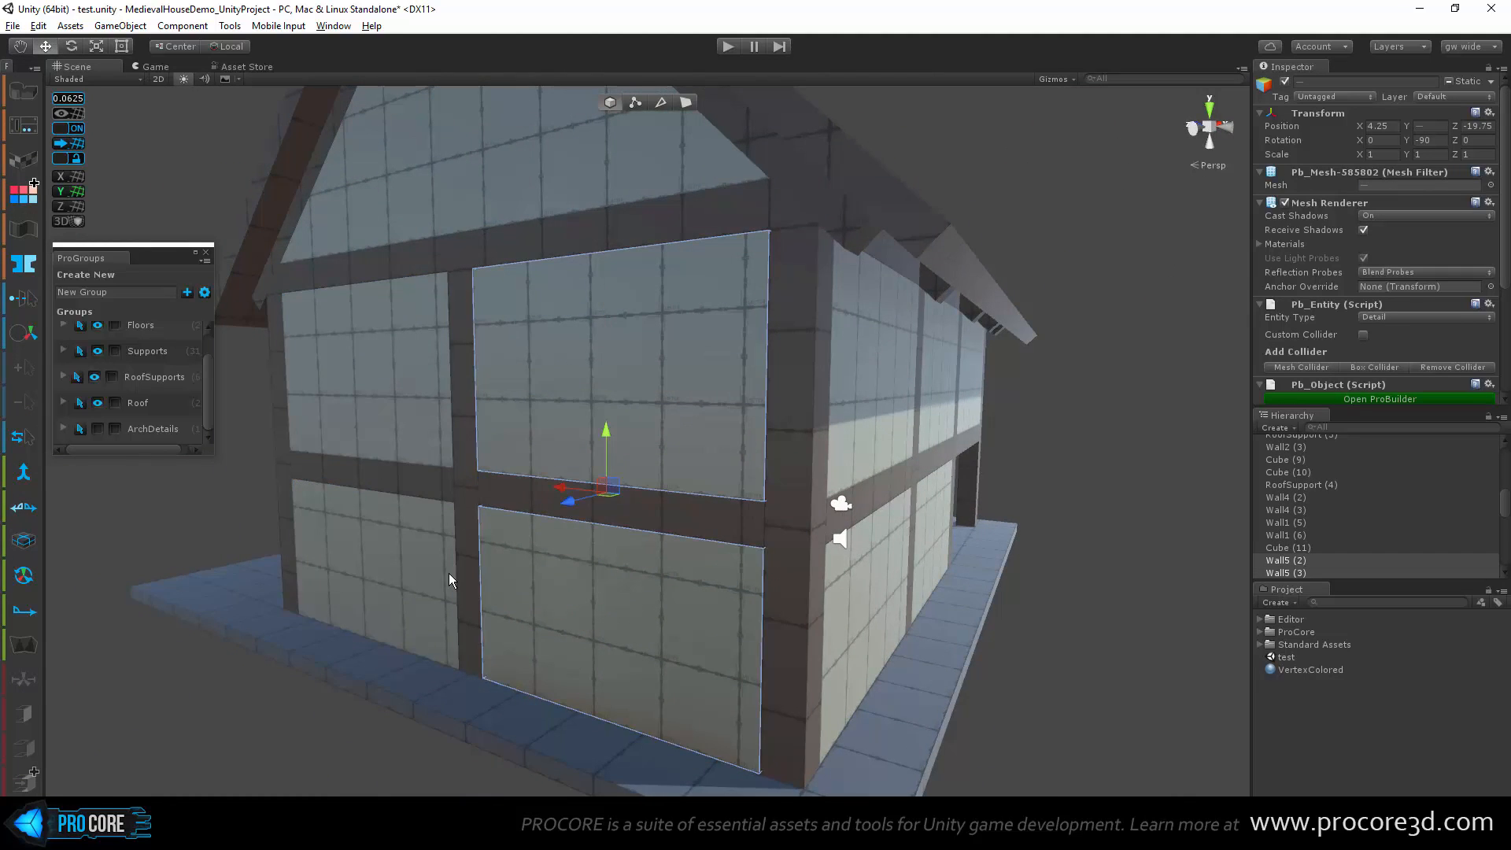
{"action": "left_click_drag", "start_coordinate": [450, 576], "coordinate": [1106, 655], "text": "alt"}
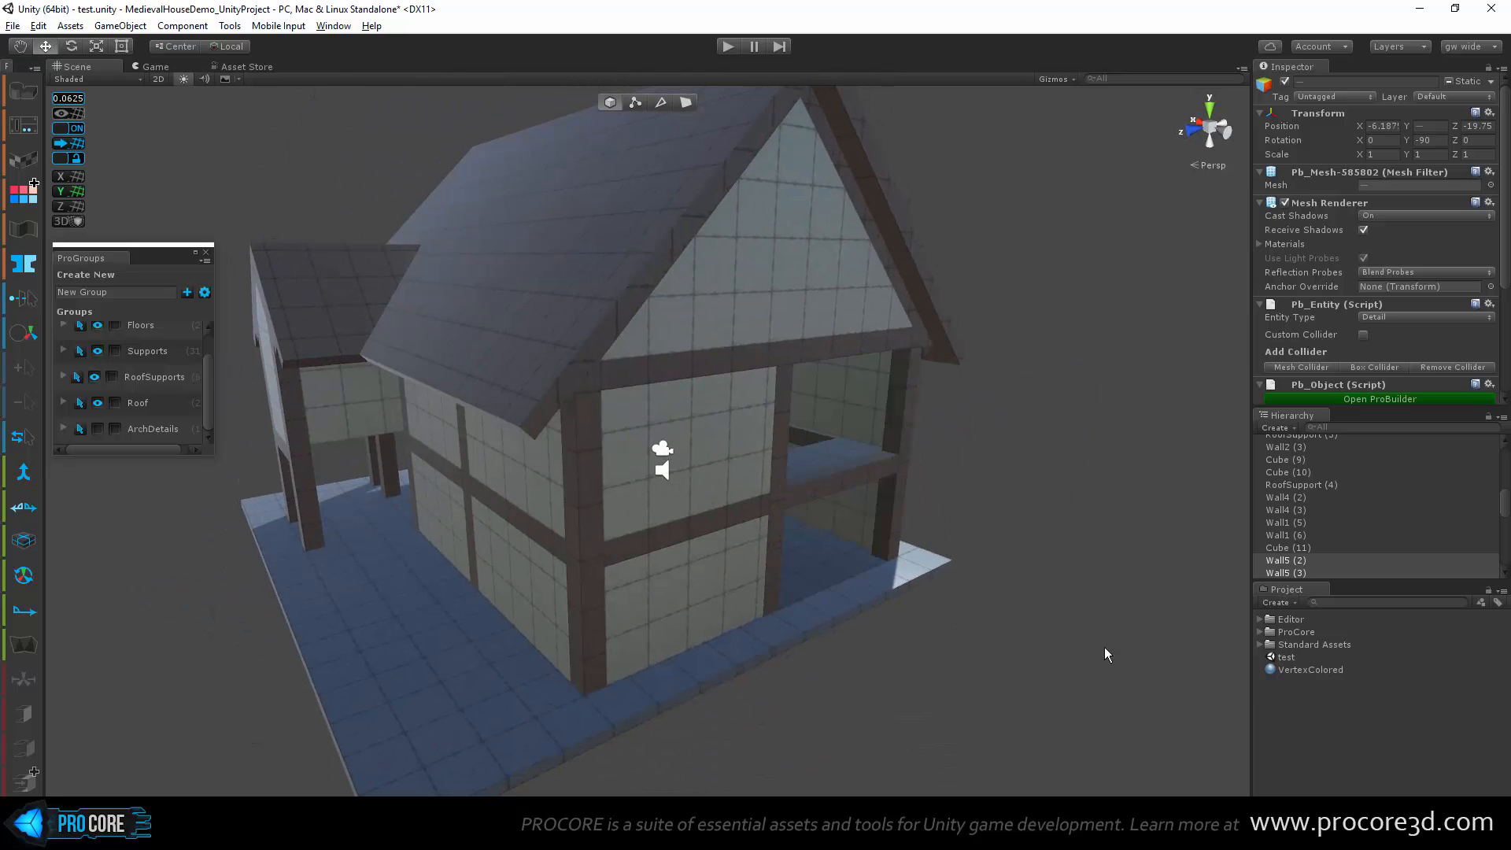
{"action": "key", "text": "ctrl+z"}
Step: Try pulling the two ground-floor wall panels of the gable end out of the frame one by one, and undo both moves
{"action": "left_click", "coordinate": [854, 548]}
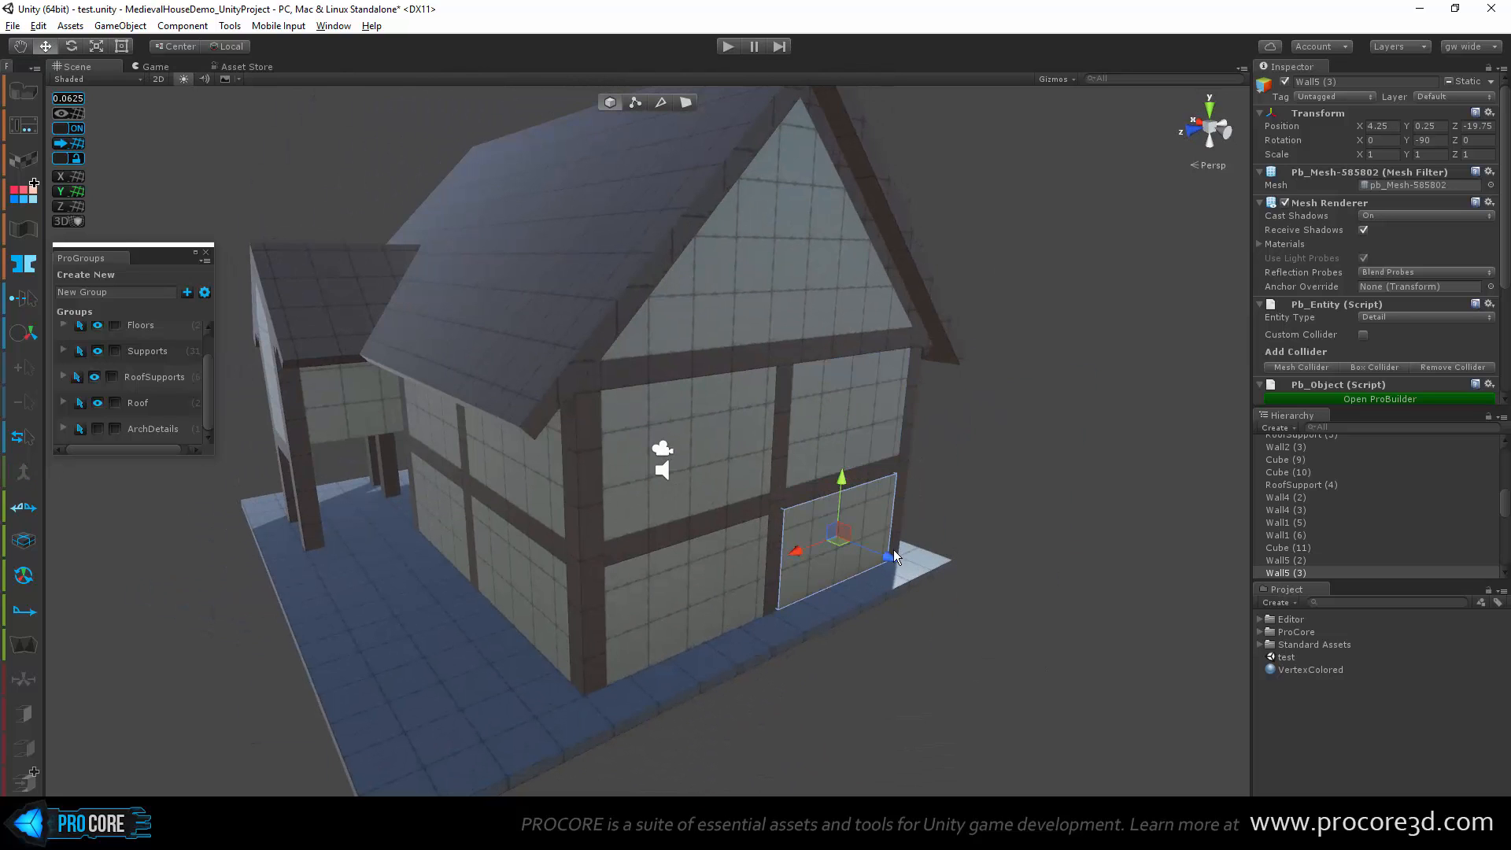
{"action": "left_click_drag", "start_coordinate": [894, 554], "coordinate": [757, 560]}
{"action": "left_click", "coordinate": [703, 598]}
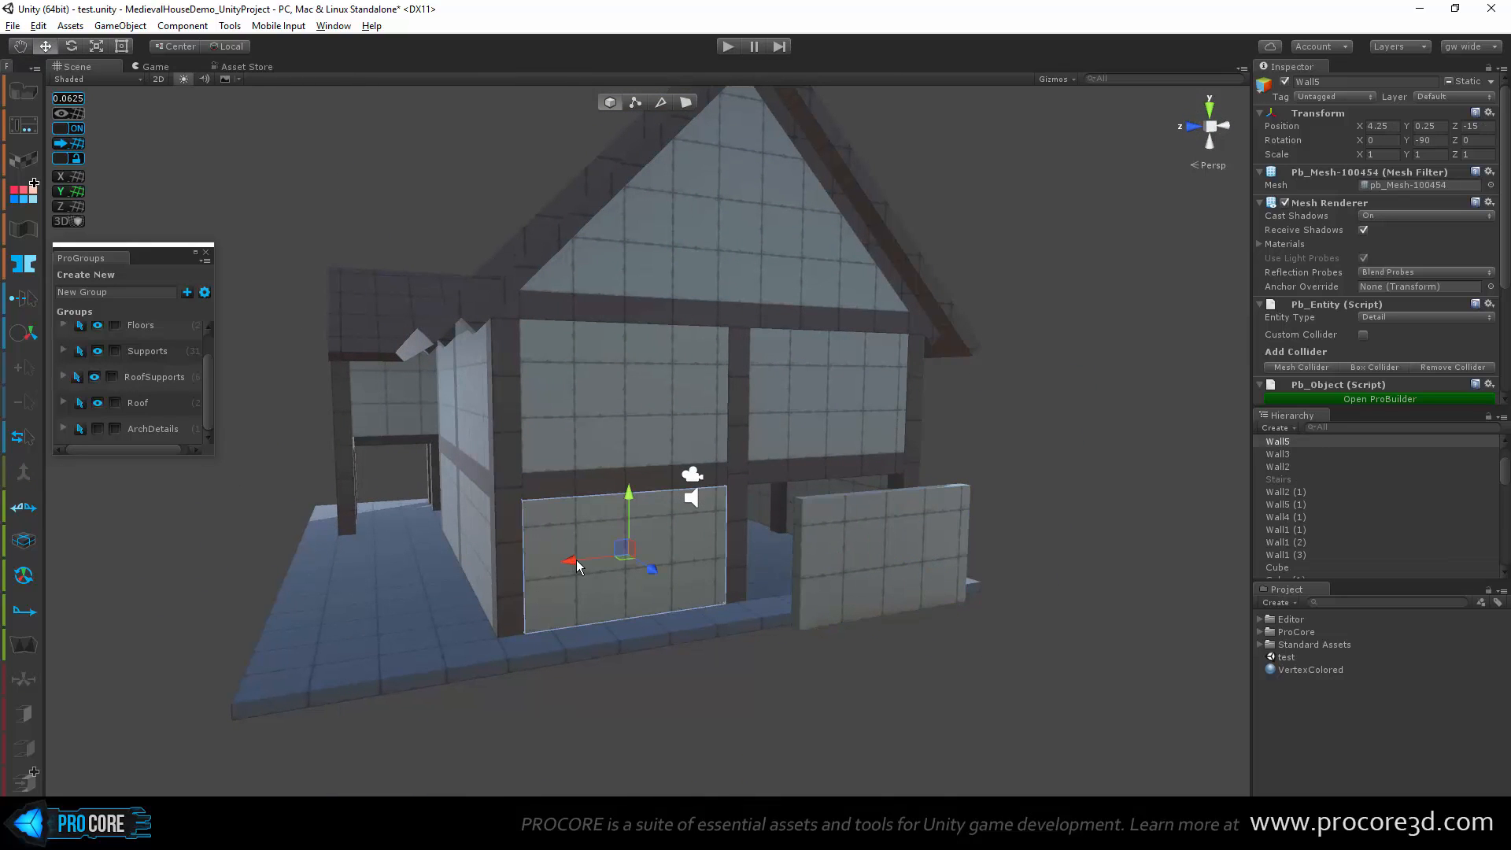
{"action": "left_click_drag", "start_coordinate": [576, 561], "coordinate": [214, 605]}
{"action": "left_click_drag", "start_coordinate": [583, 664], "coordinate": [569, 740], "text": "alt"}
{"action": "key", "text": "ctrl+z"}
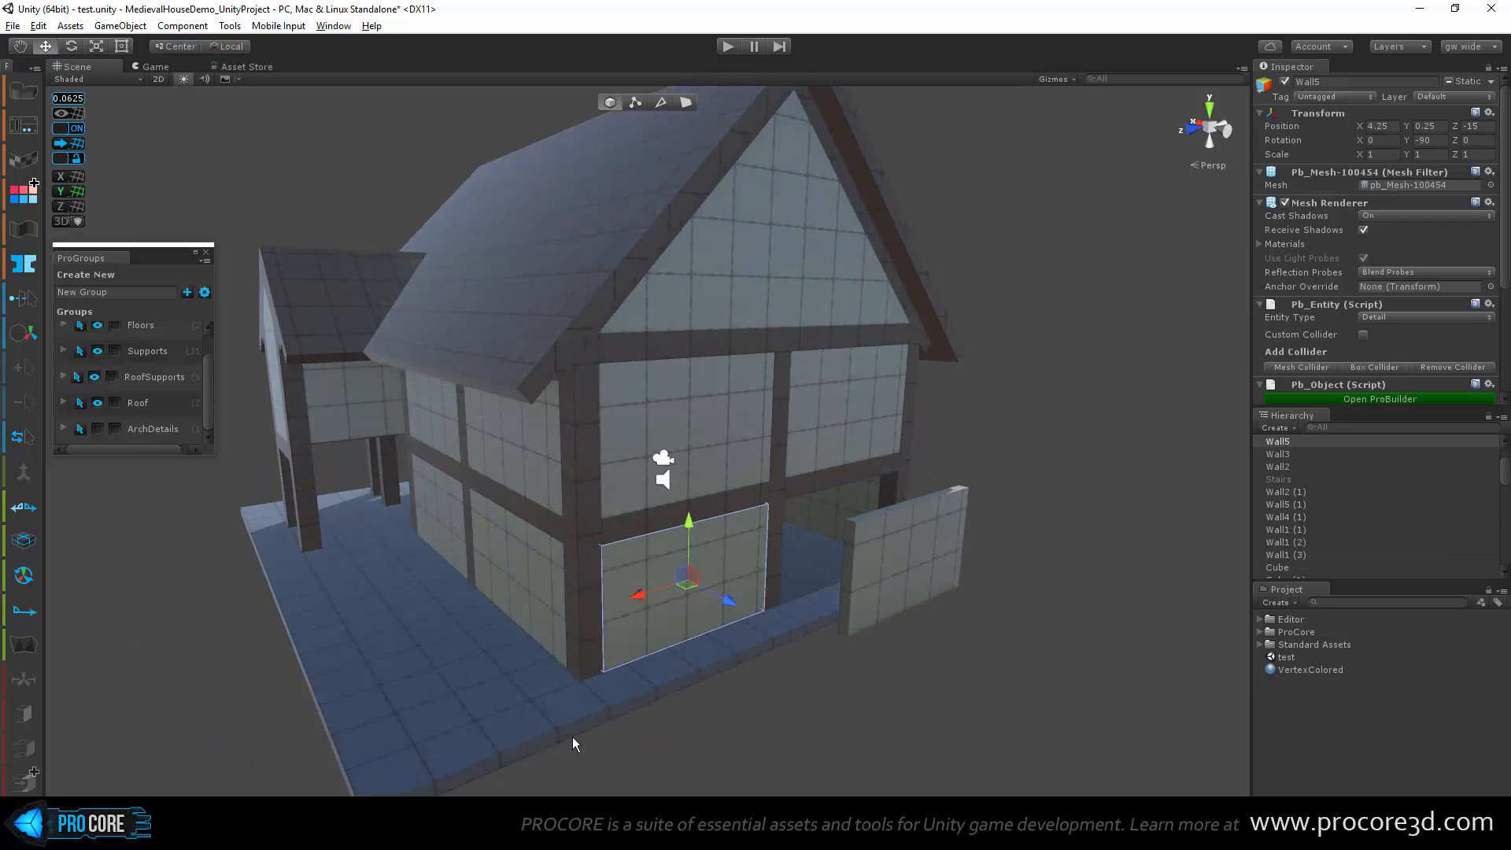
{"action": "key", "text": "ctrl+z"}
{"action": "key", "text": "ctrl+z"}
Step: Hide the Walls group of the house
{"action": "left_click_drag", "start_coordinate": [981, 745], "coordinate": [343, 507], "text": "alt"}
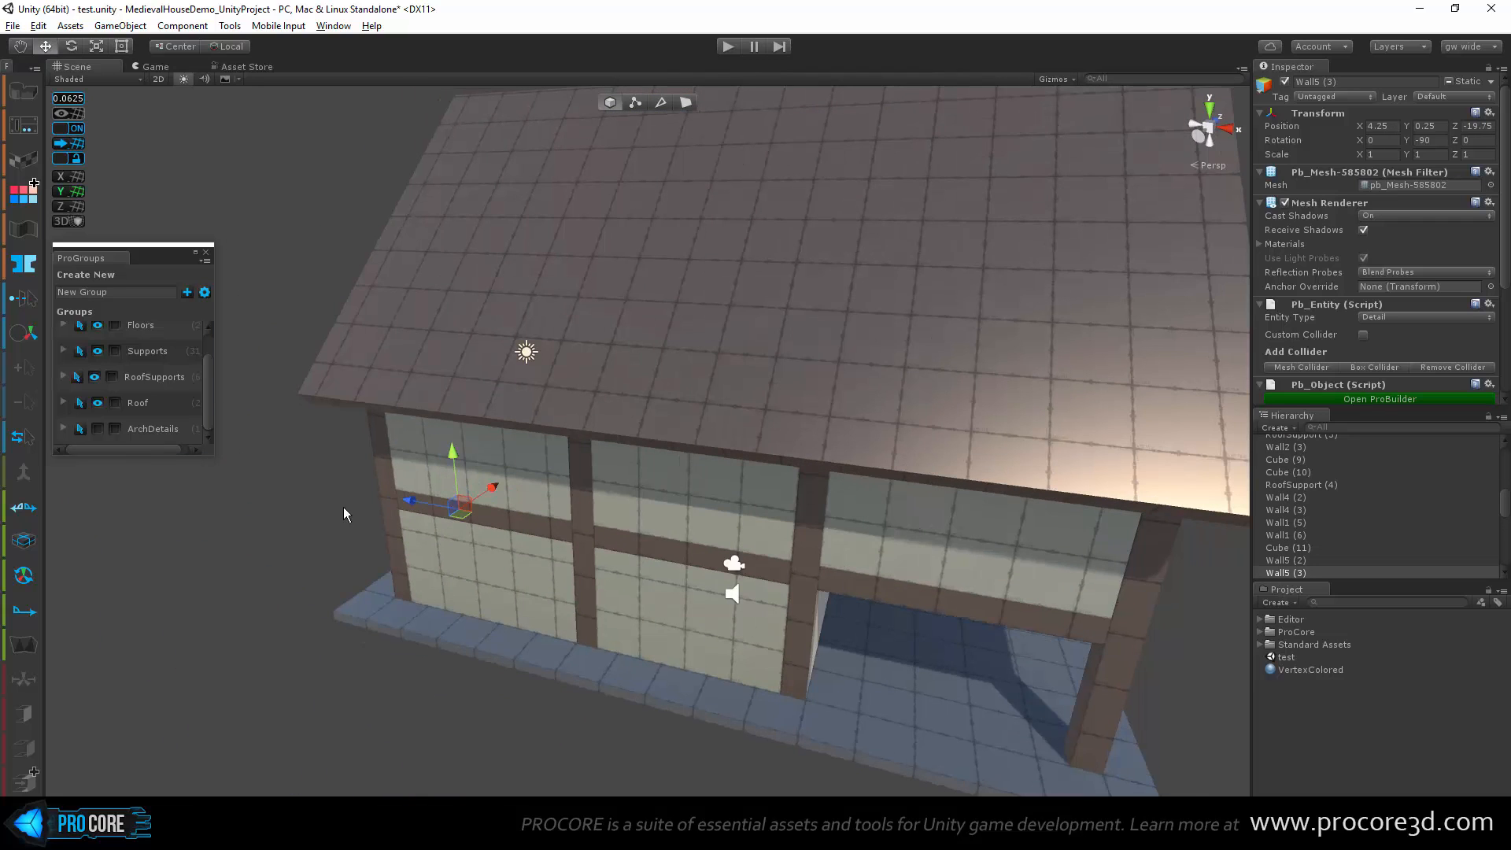
{"action": "scroll", "coordinate": [157, 404], "scroll_direction": "up", "scroll_amount": 1}
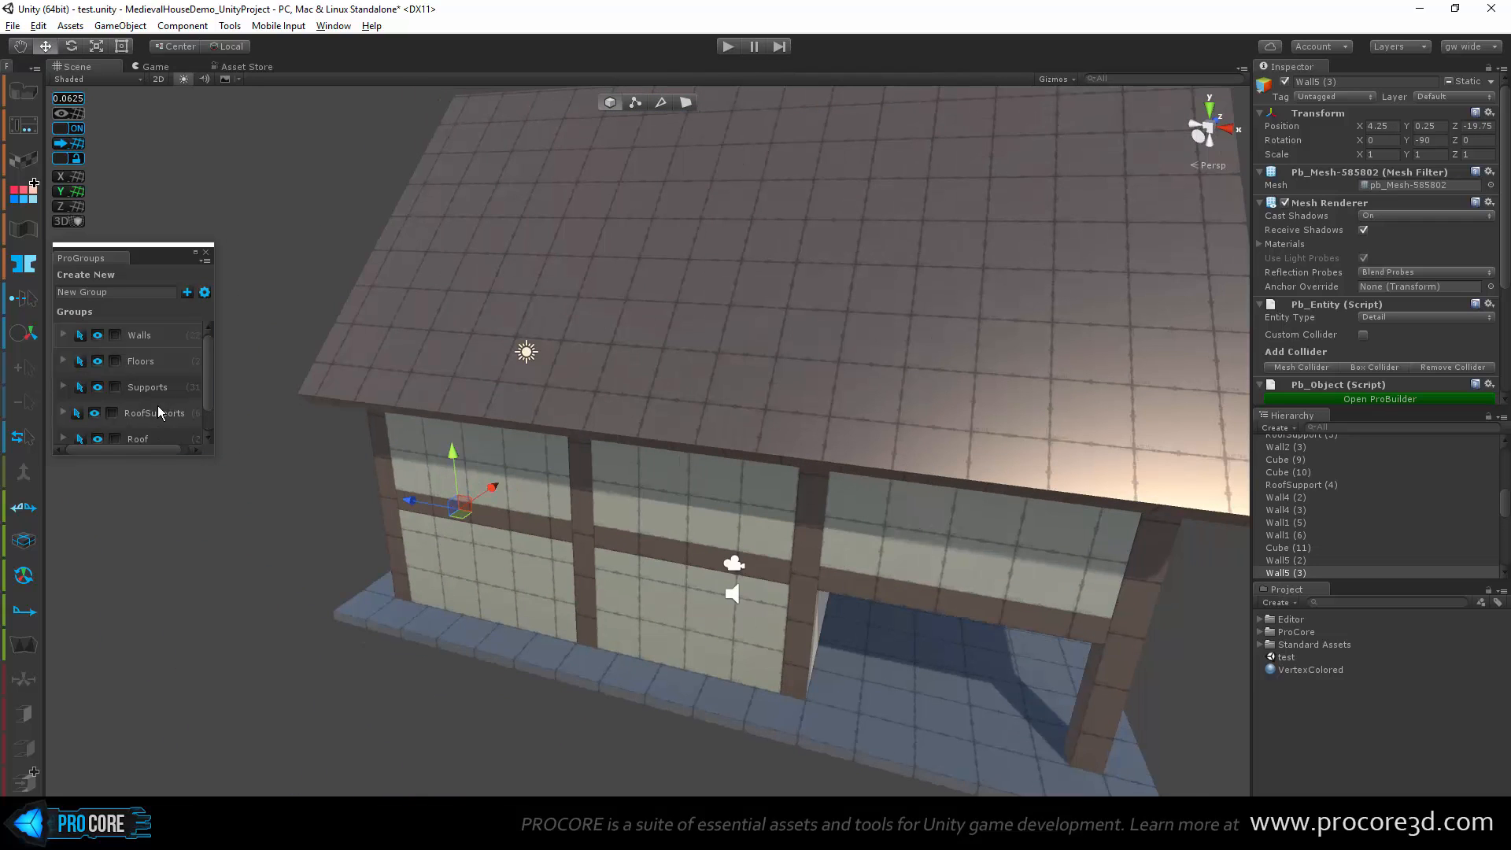
{"action": "left_click", "coordinate": [97, 335]}
Step: Clear the selection and examine the exposed support beams, floors, and roof structure from the gable end
{"action": "left_click_drag", "start_coordinate": [304, 603], "coordinate": [621, 461], "text": "alt"}
{"action": "left_click", "coordinate": [1064, 628]}
{"action": "mouse_move", "coordinate": [1058, 636]}
{"action": "left_mouse_down", "text": "alt"}
{"action": "mouse_move", "coordinate": [1114, 587]}
{"action": "mouse_move", "coordinate": [499, 595]}
{"action": "mouse_move", "coordinate": [1025, 671]}
{"action": "mouse_move", "coordinate": [1033, 650]}
{"action": "left_mouse_up", "text": "alt"}
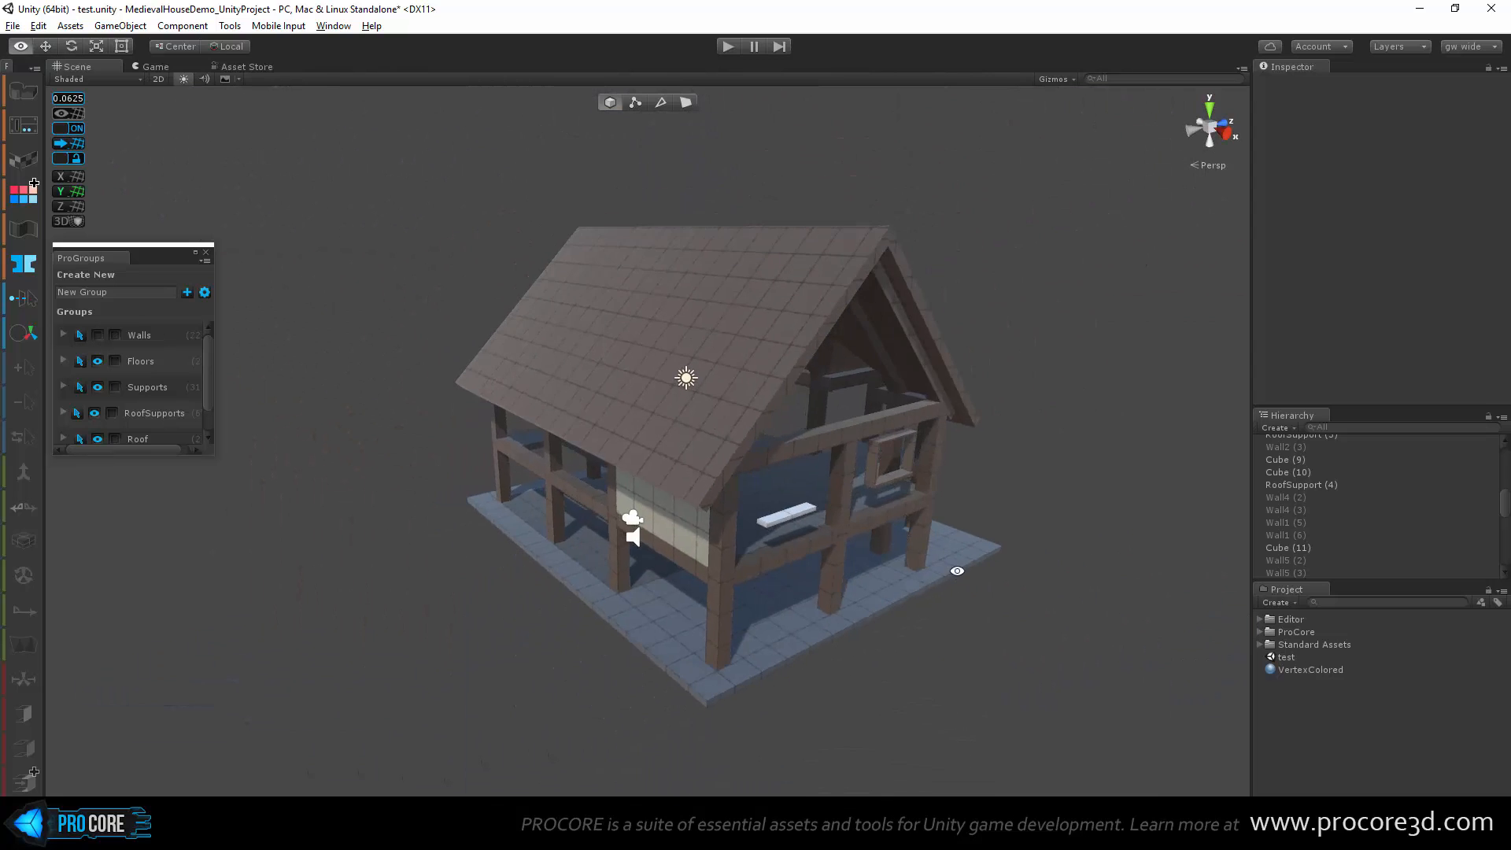
{"action": "left_click_drag", "start_coordinate": [957, 569], "coordinate": [928, 532], "text": "alt"}
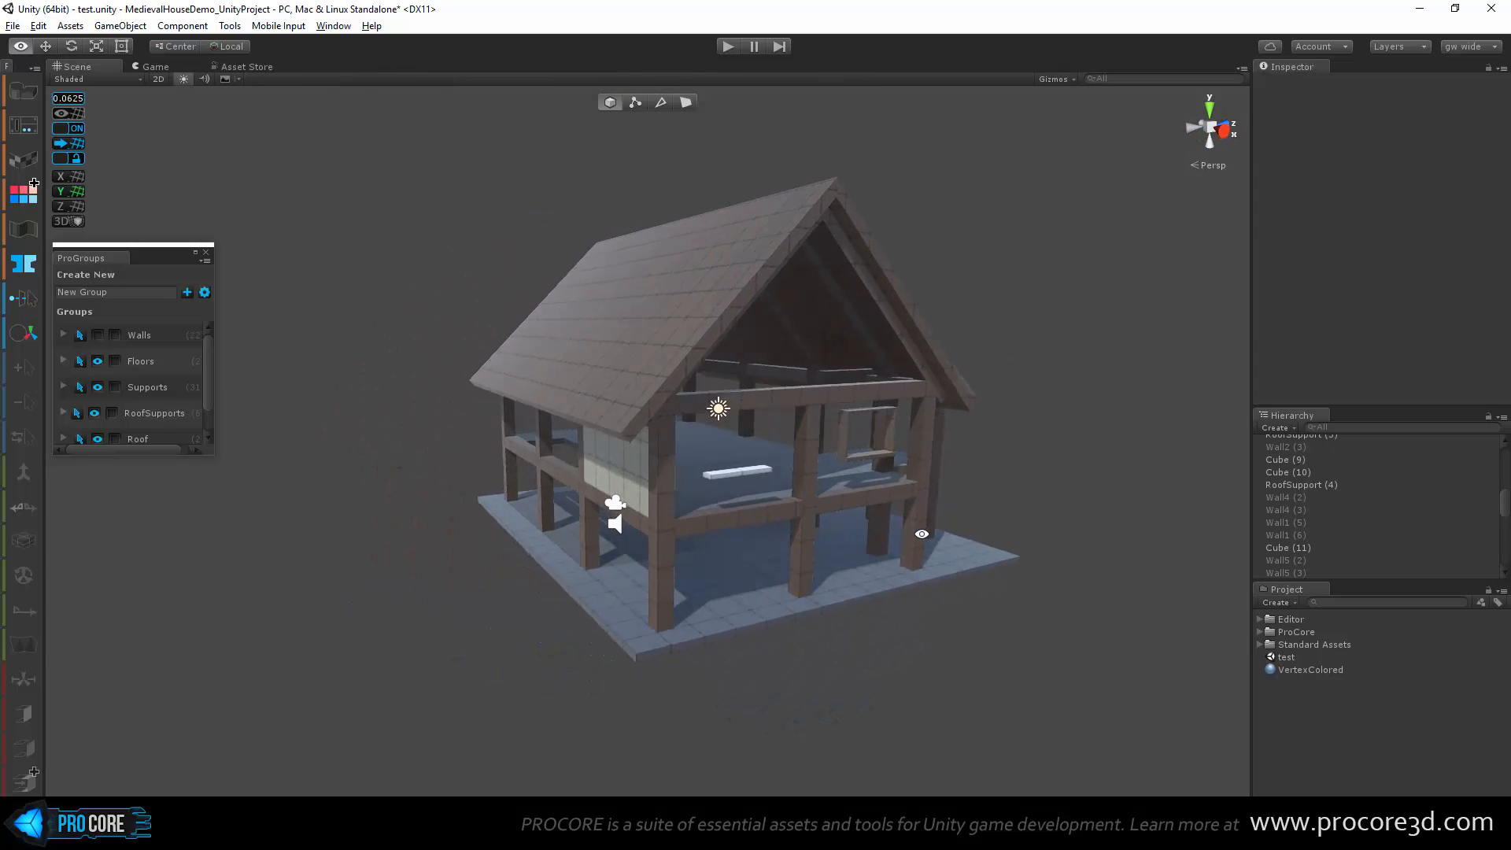
{"action": "scroll", "coordinate": [927, 532], "scroll_direction": "up", "scroll_amount": 5}
{"action": "middle_click_drag", "start_coordinate": [928, 532], "coordinate": [856, 567]}
{"action": "scroll", "coordinate": [856, 567], "scroll_direction": "down", "scroll_amount": 1}
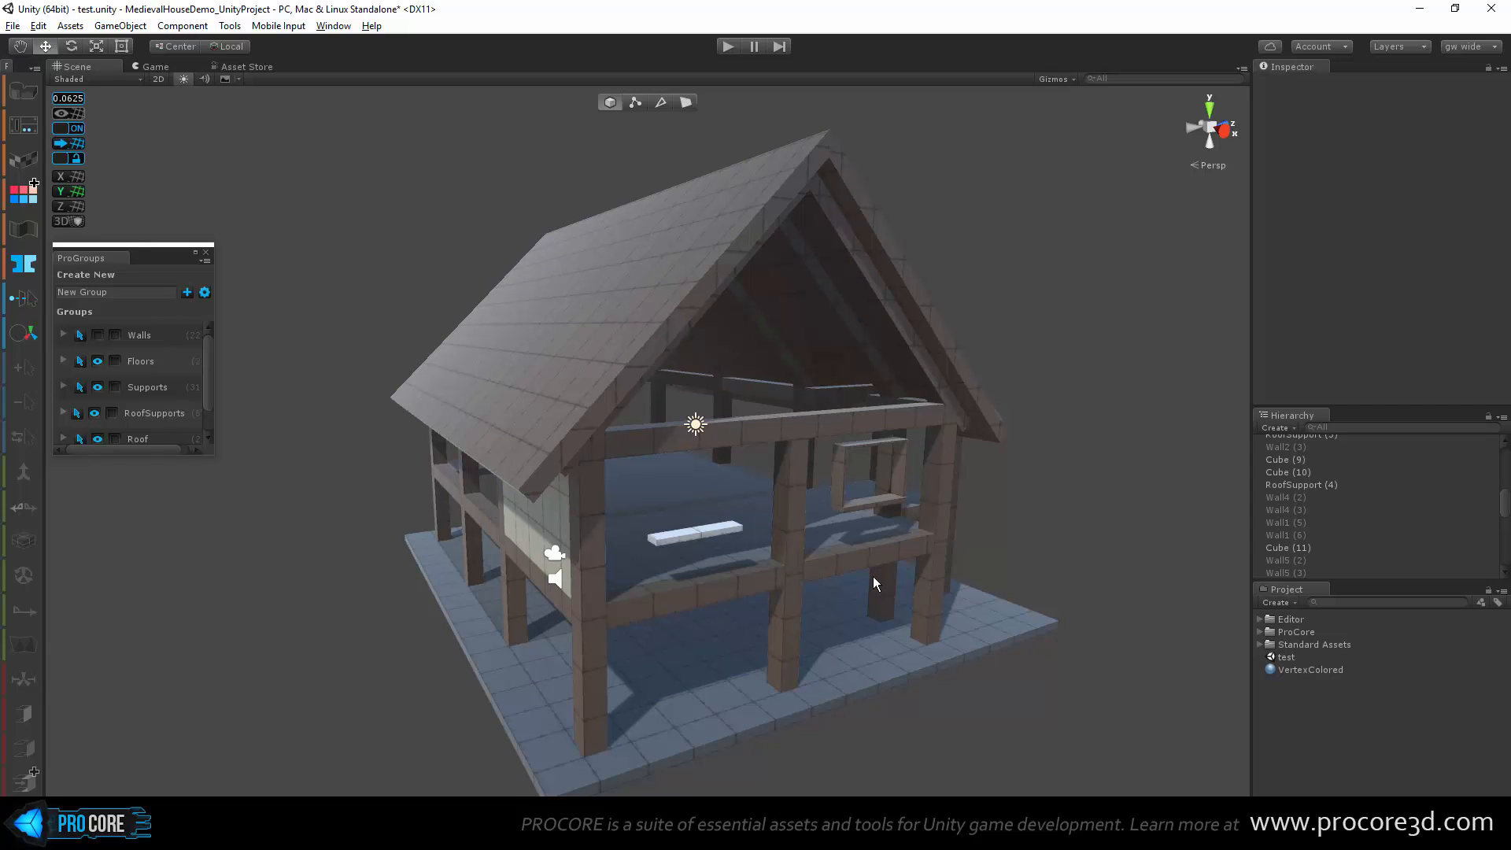
{"action": "middle_click_drag", "start_coordinate": [873, 578], "coordinate": [869, 567]}
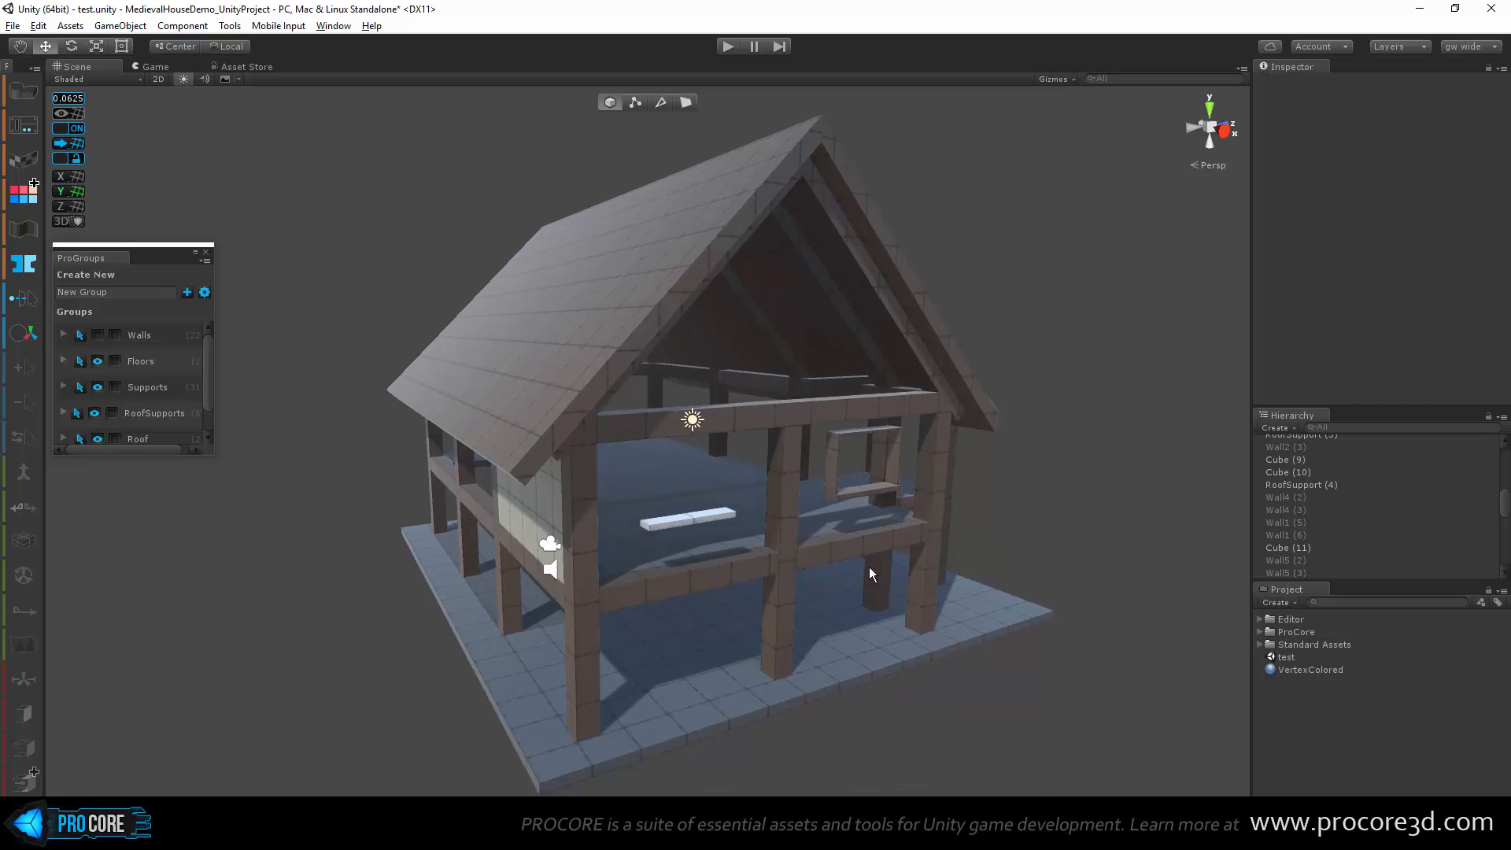